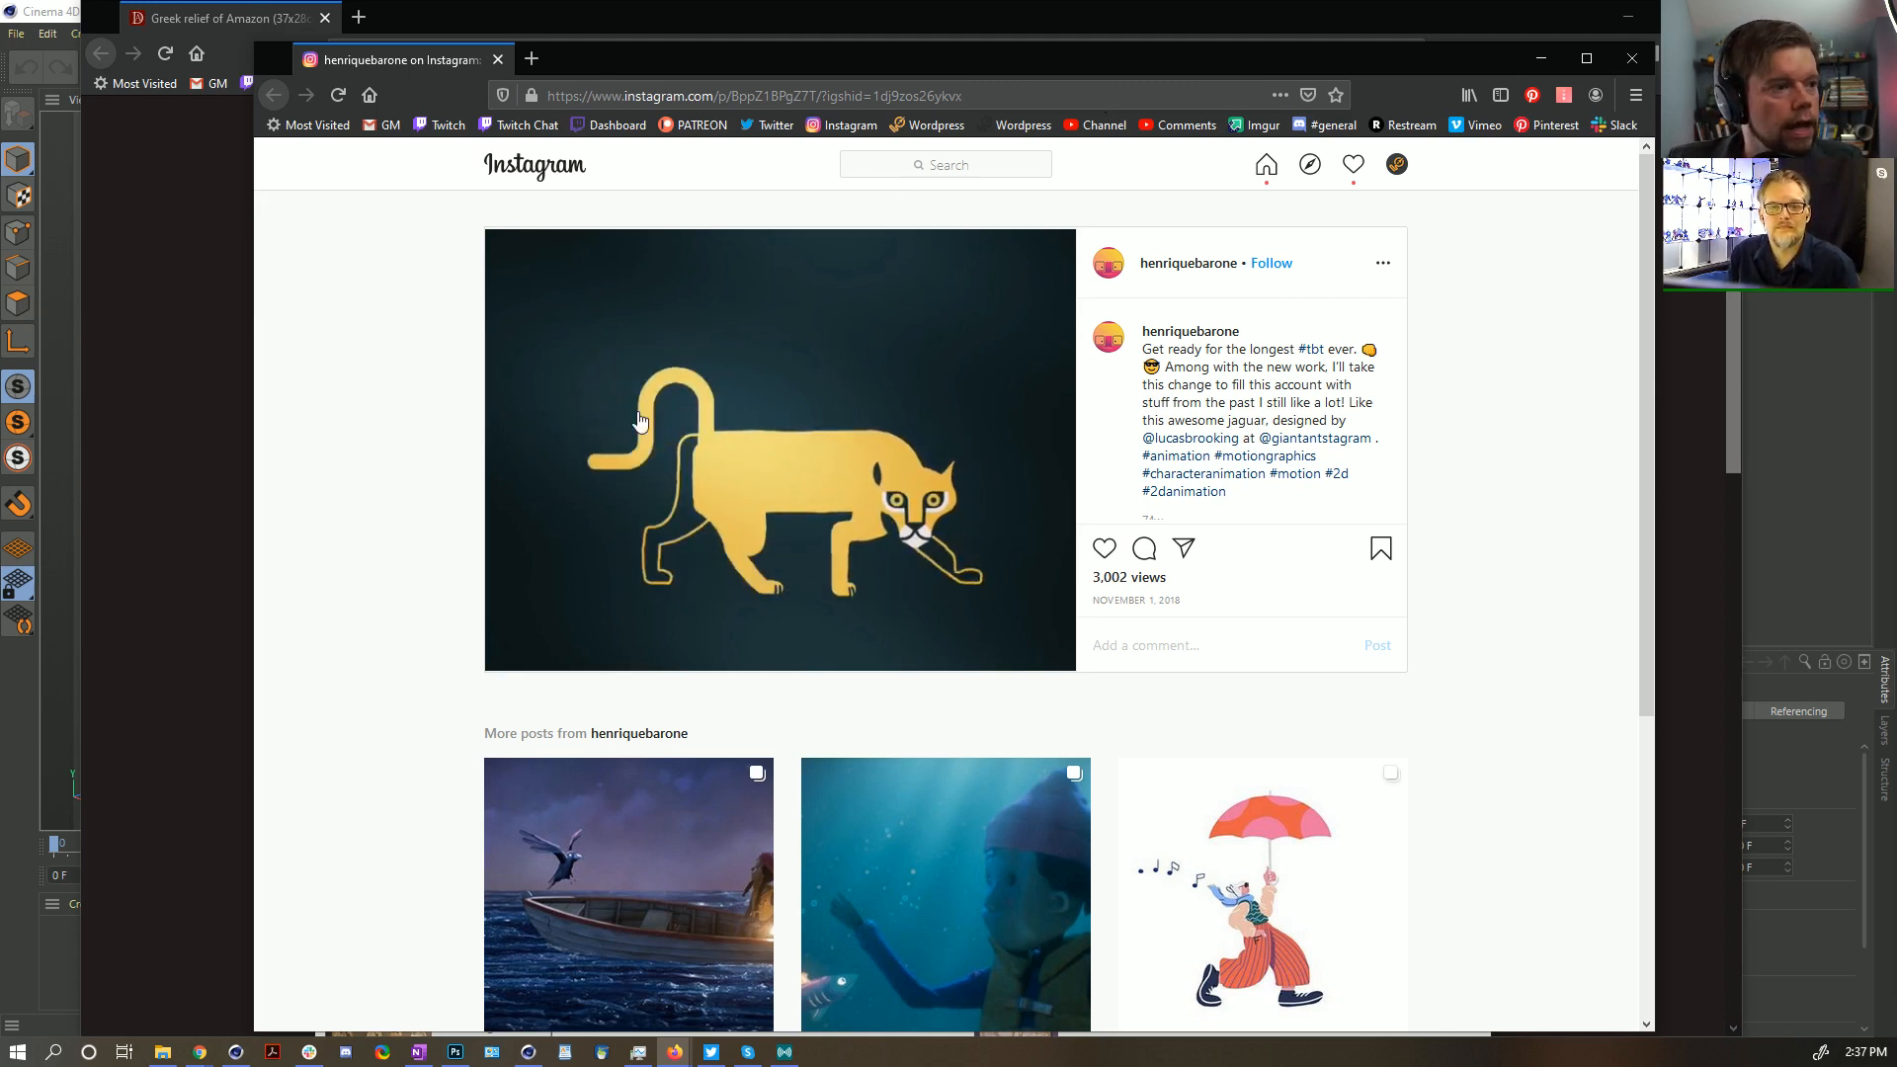
Play and pause the jaguar video in the Instagram post to examine how the tail moves
click(761, 448)
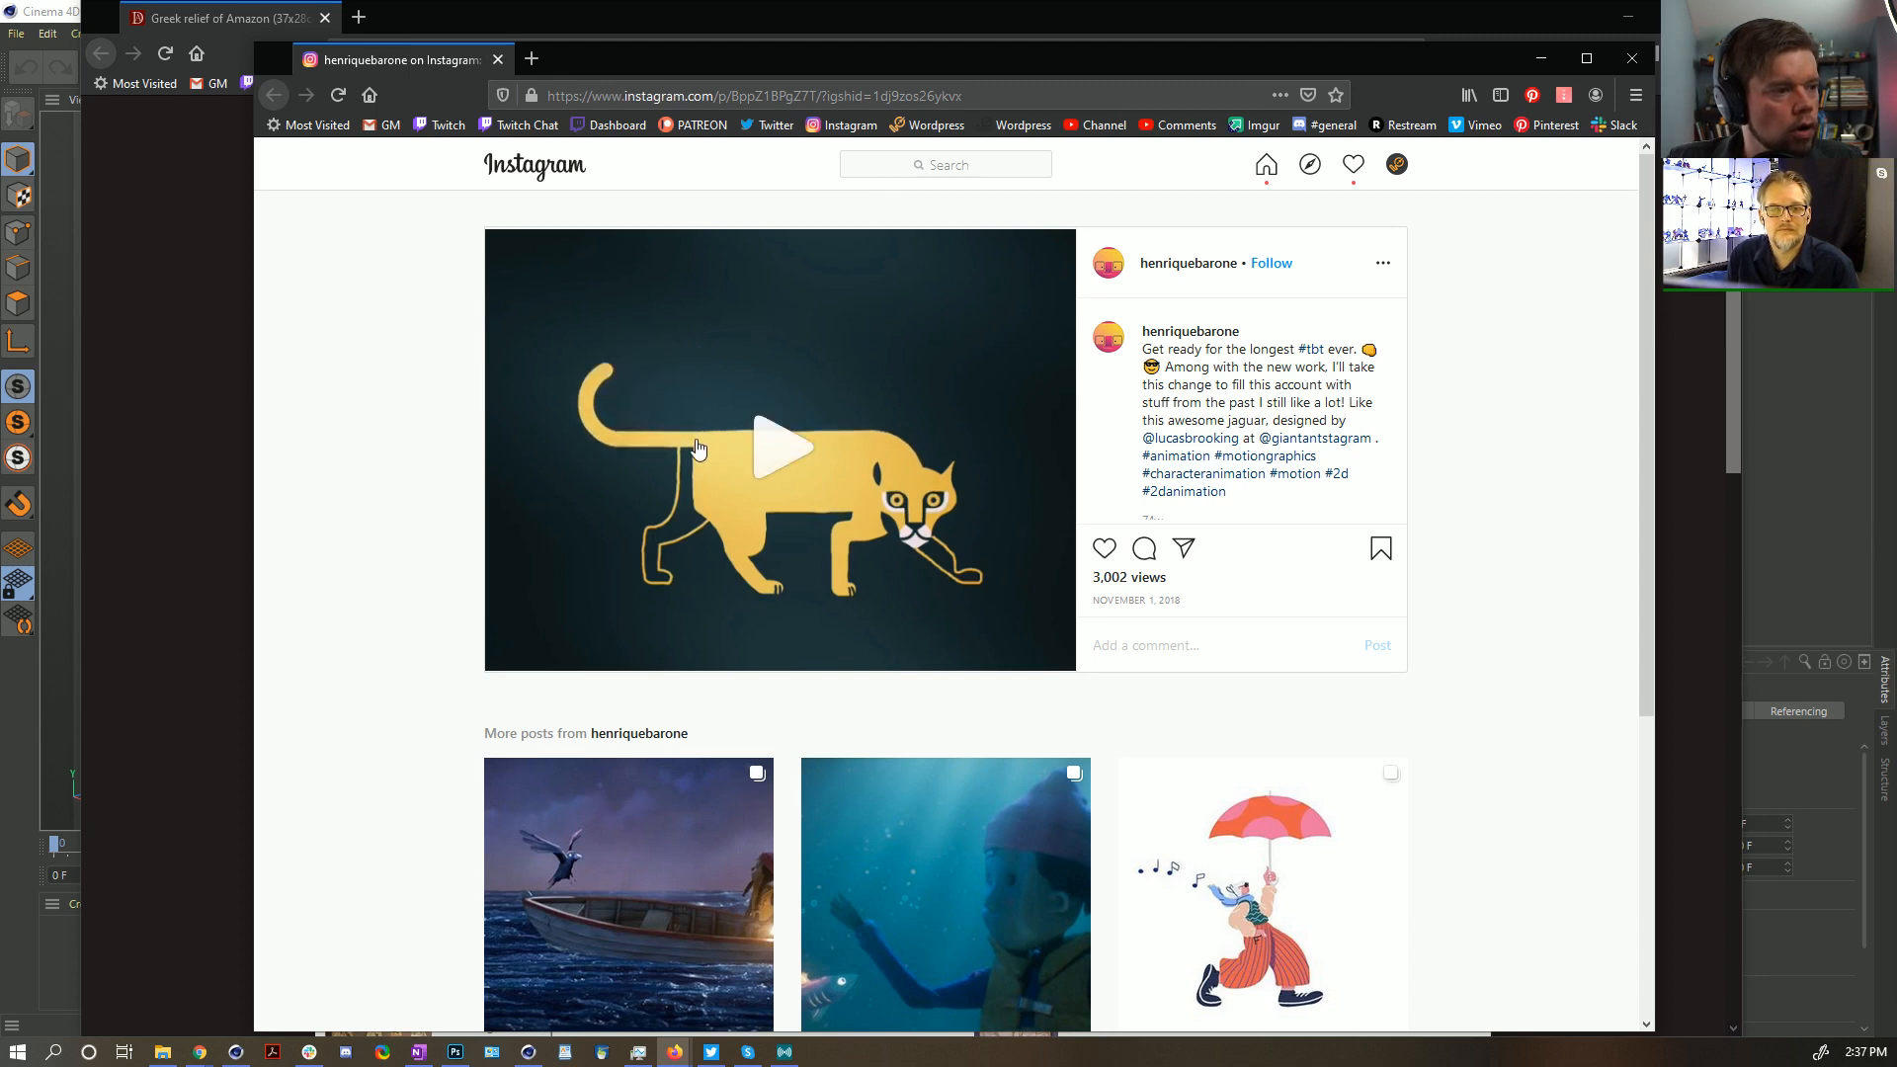
click(768, 453)
click(775, 456)
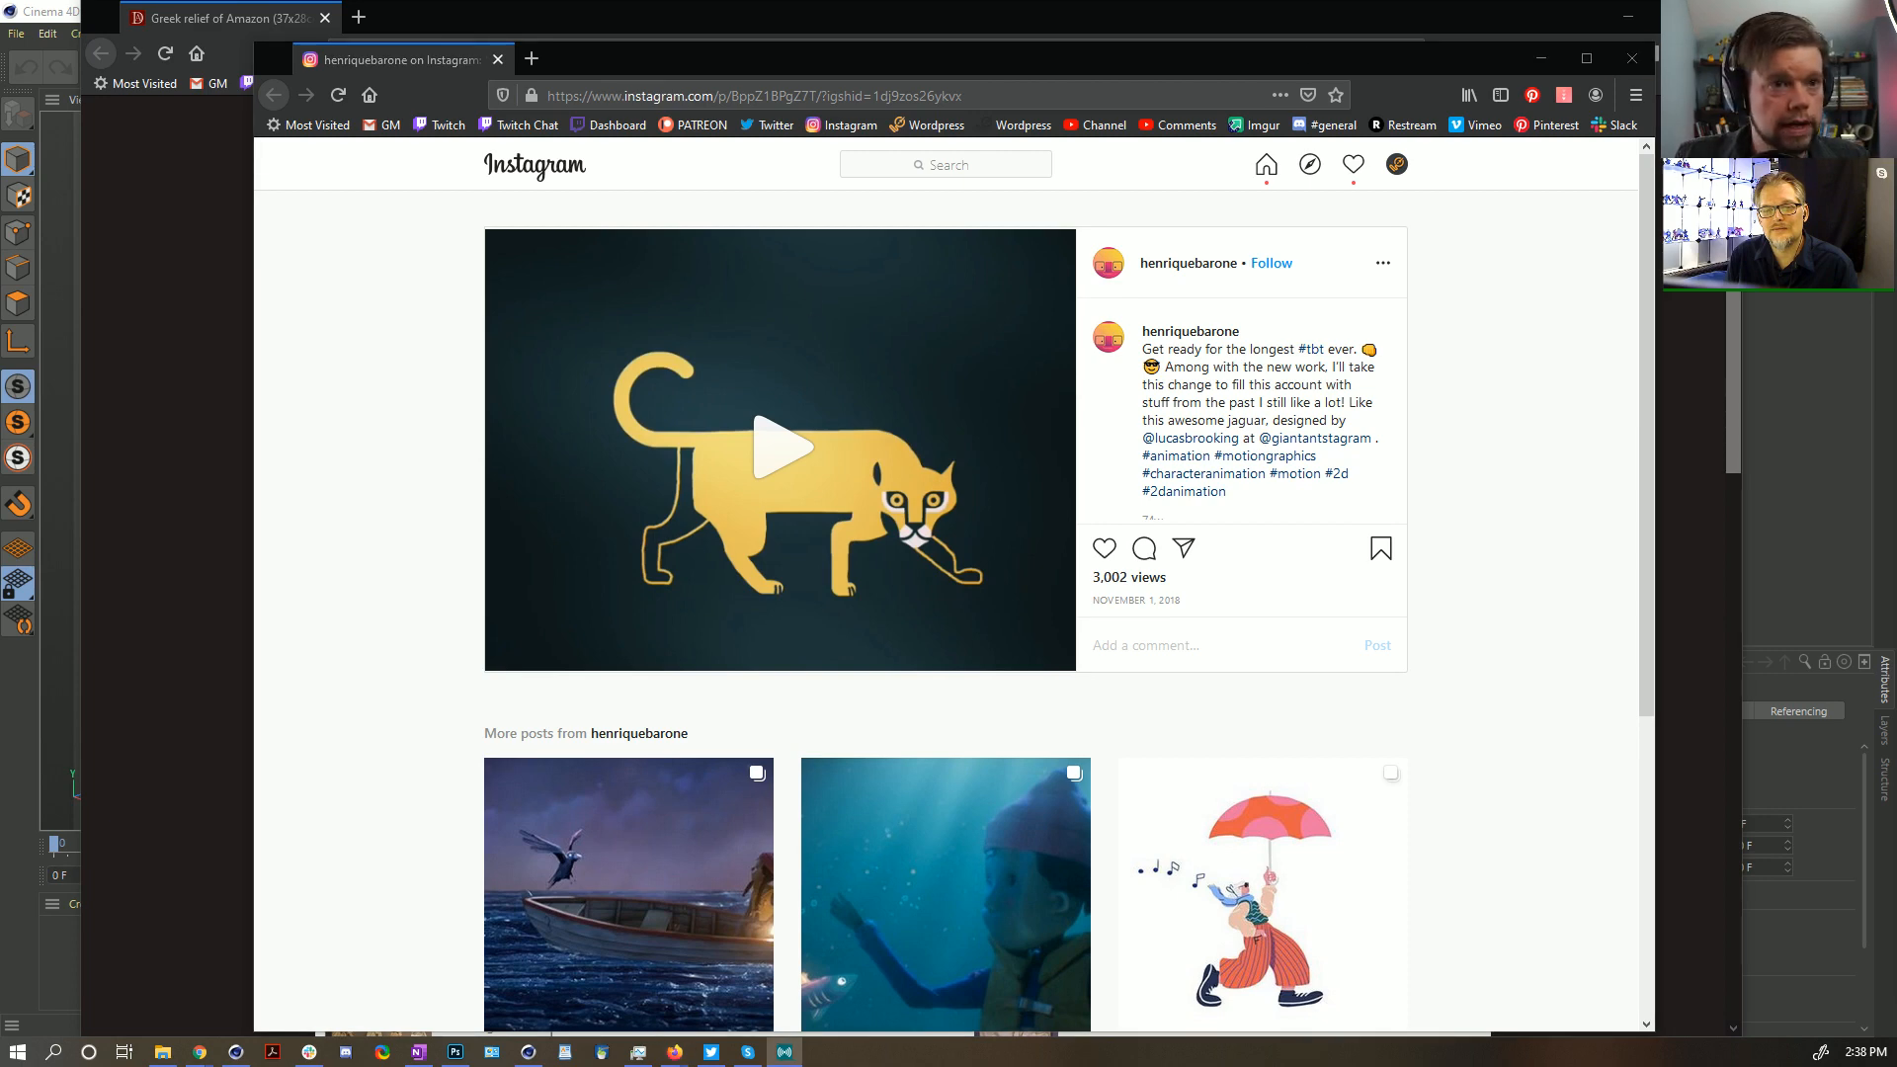
Switch to Cinema 4D and bring up the Front view of the empty scene
click(1779, 111)
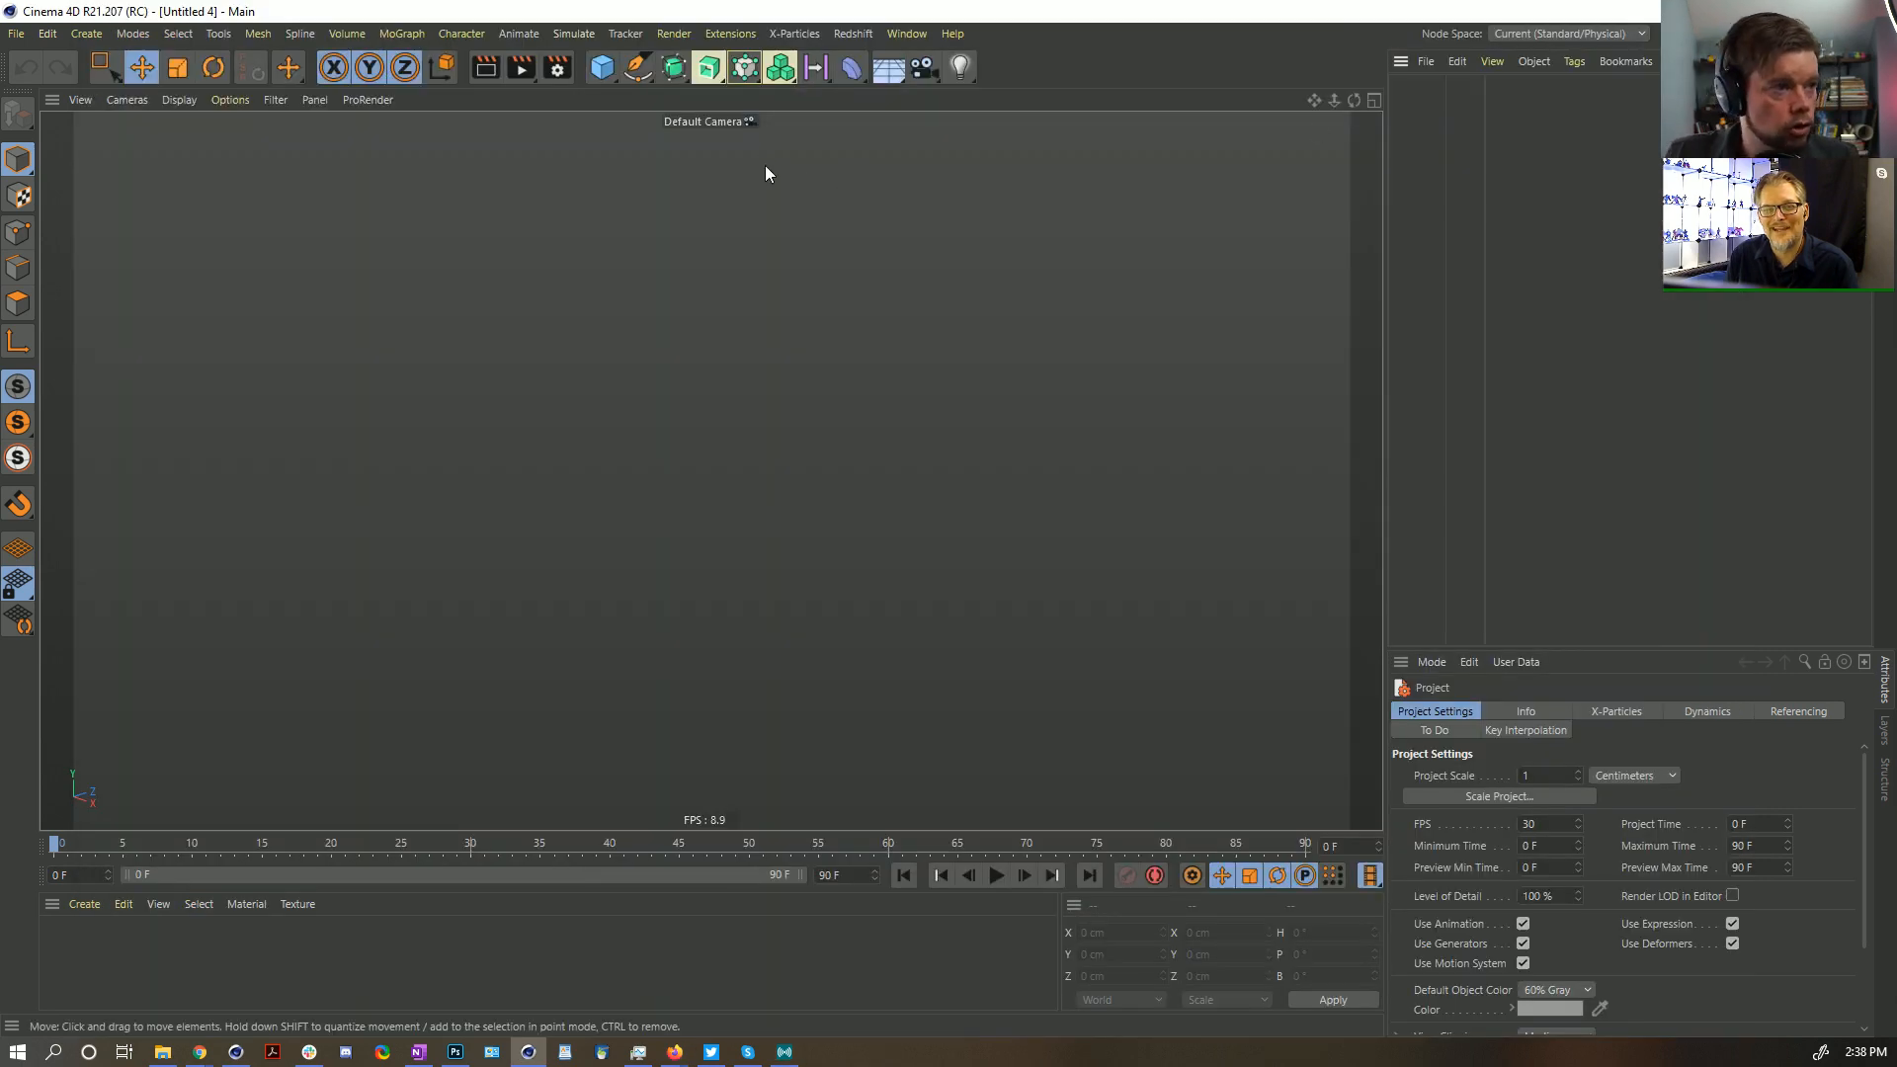
middle_click(743, 351)
middle_click(986, 608)
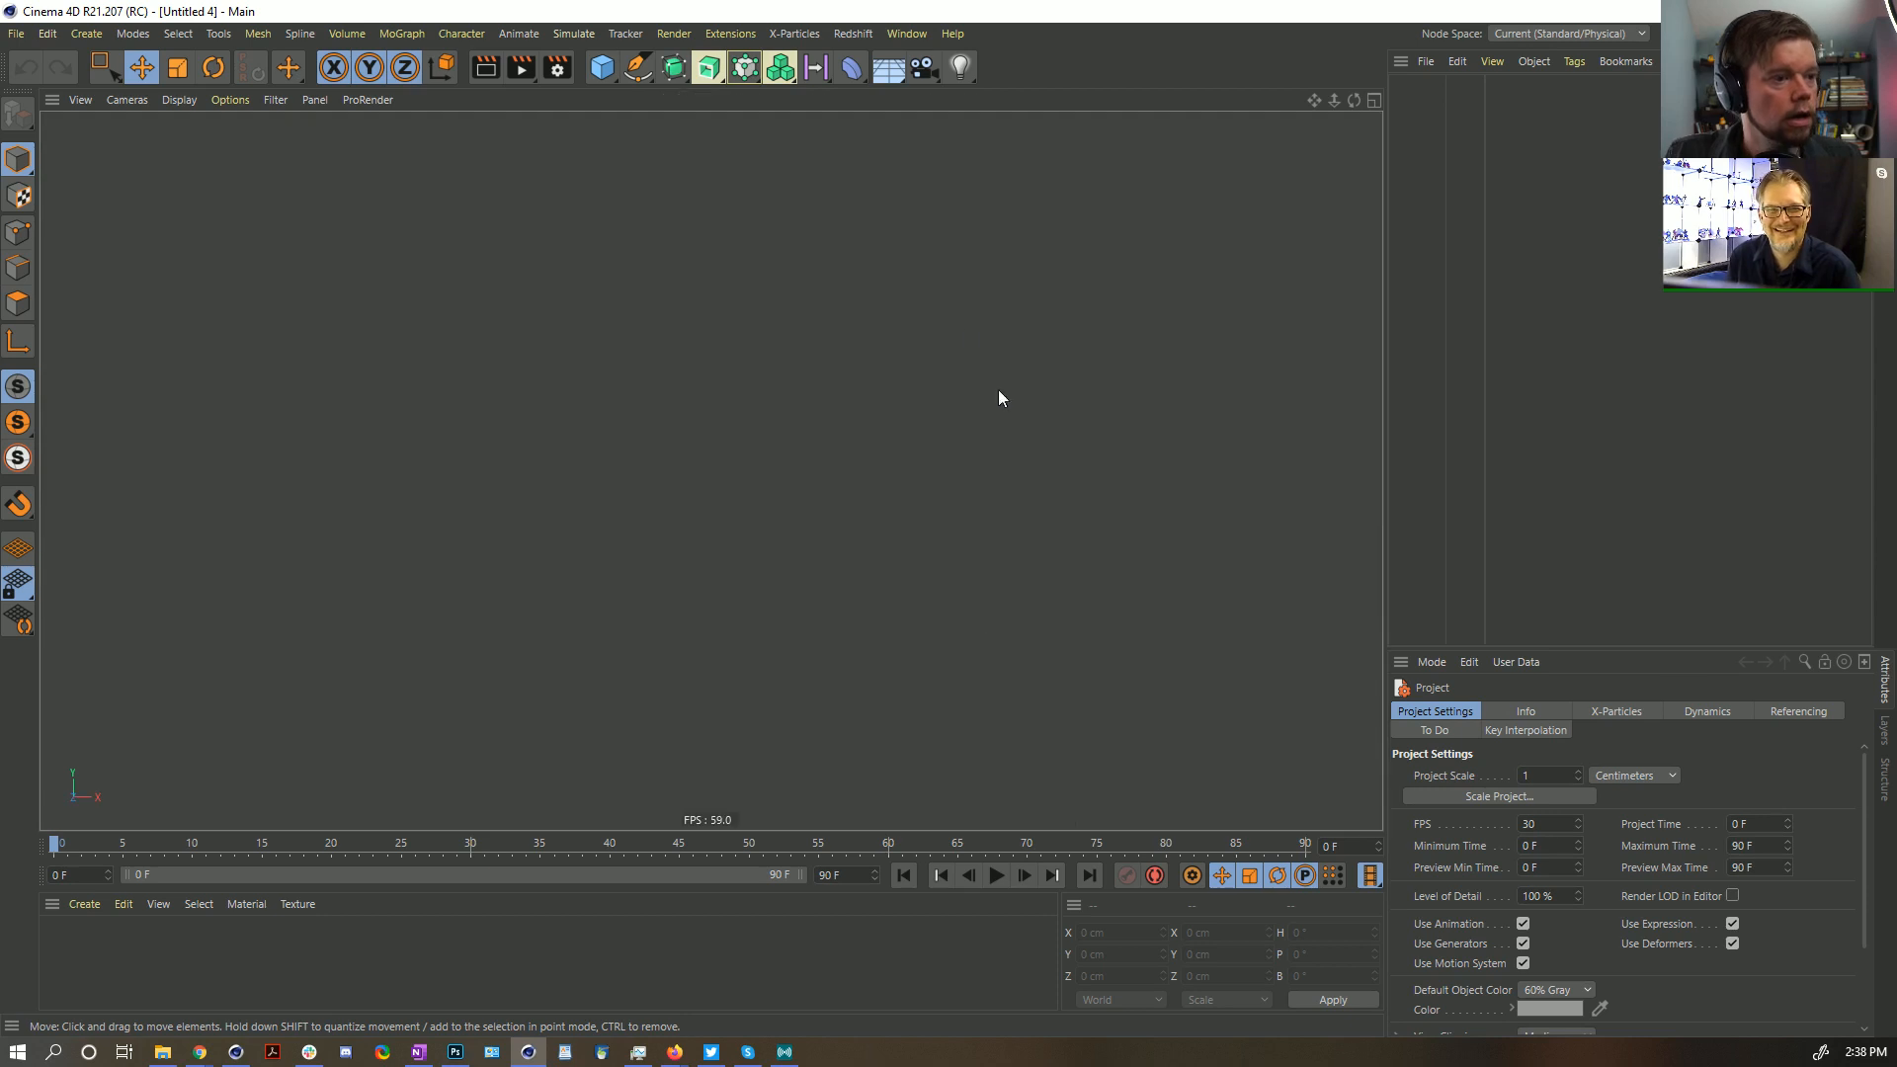
Draw a smooth four-point Bezier S-curve with the Spline Pen, running upward from the lower middle of the view
click(638, 68)
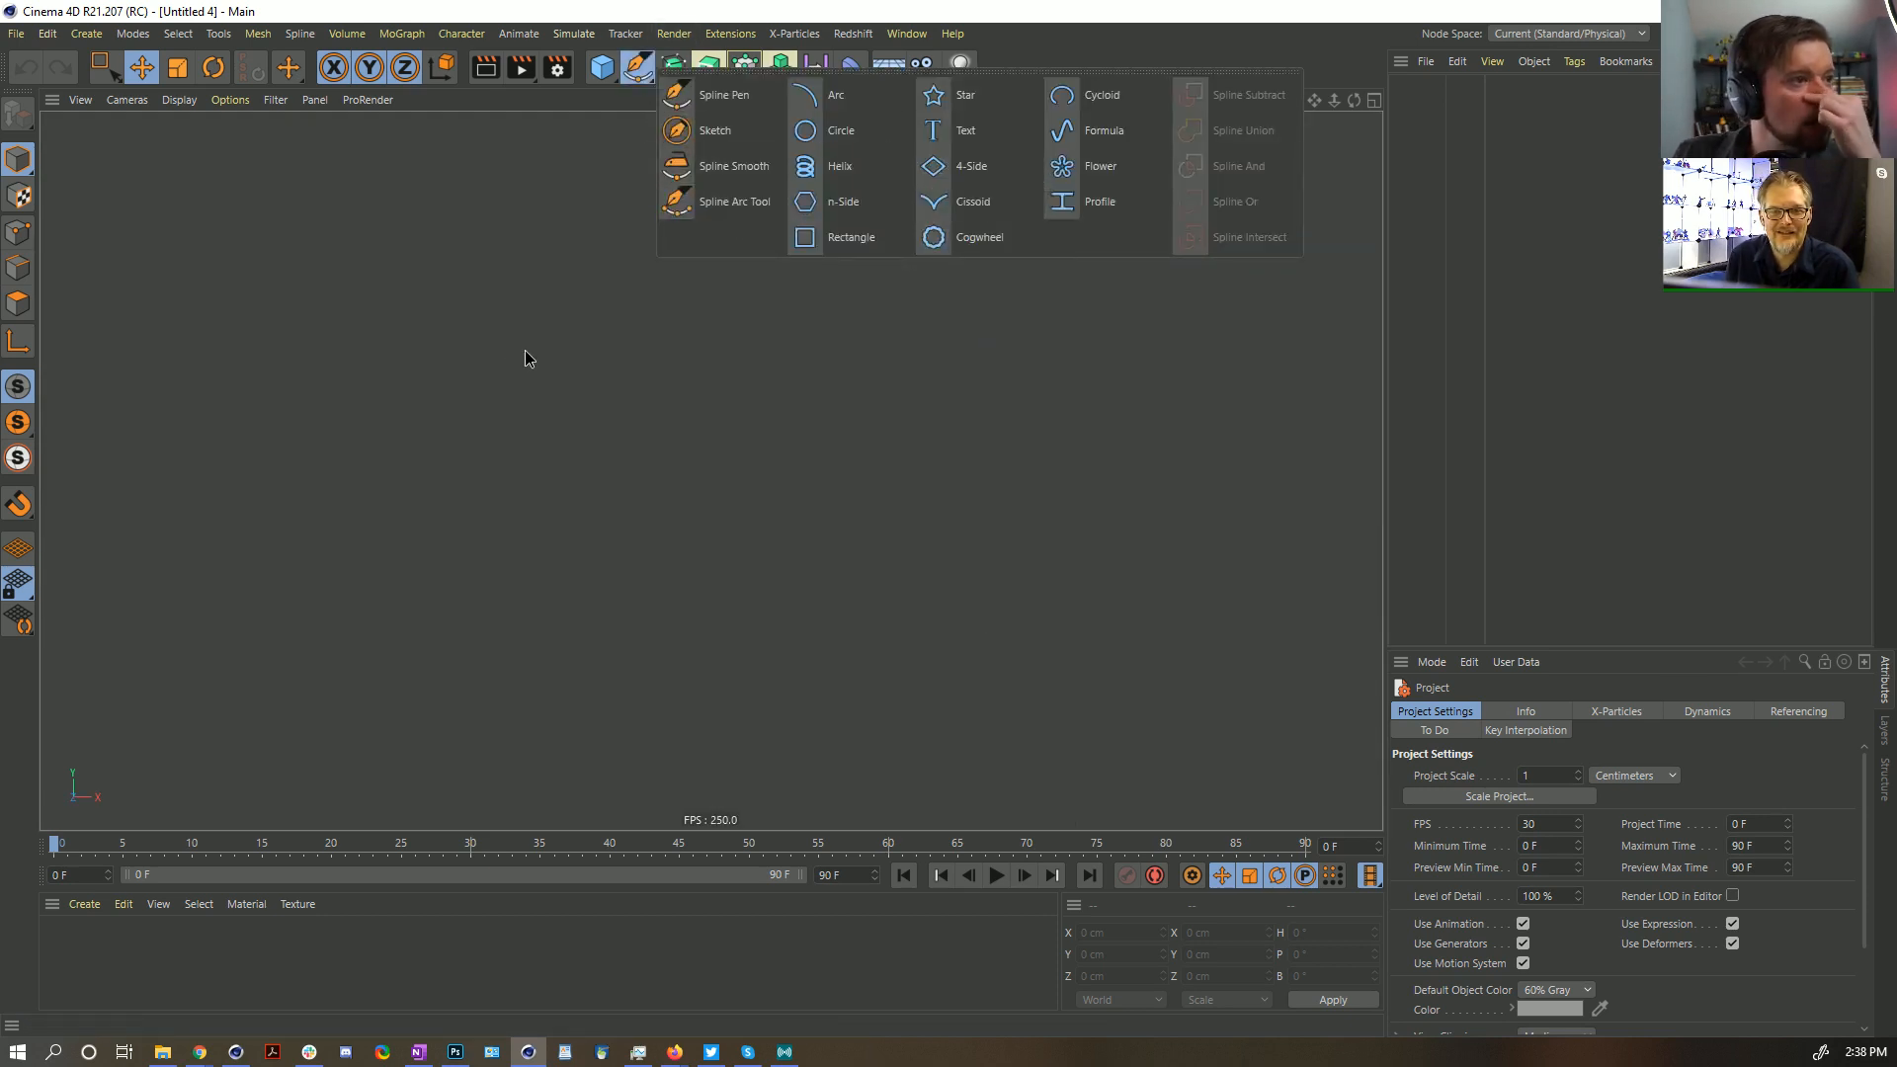
click(637, 68)
click(637, 67)
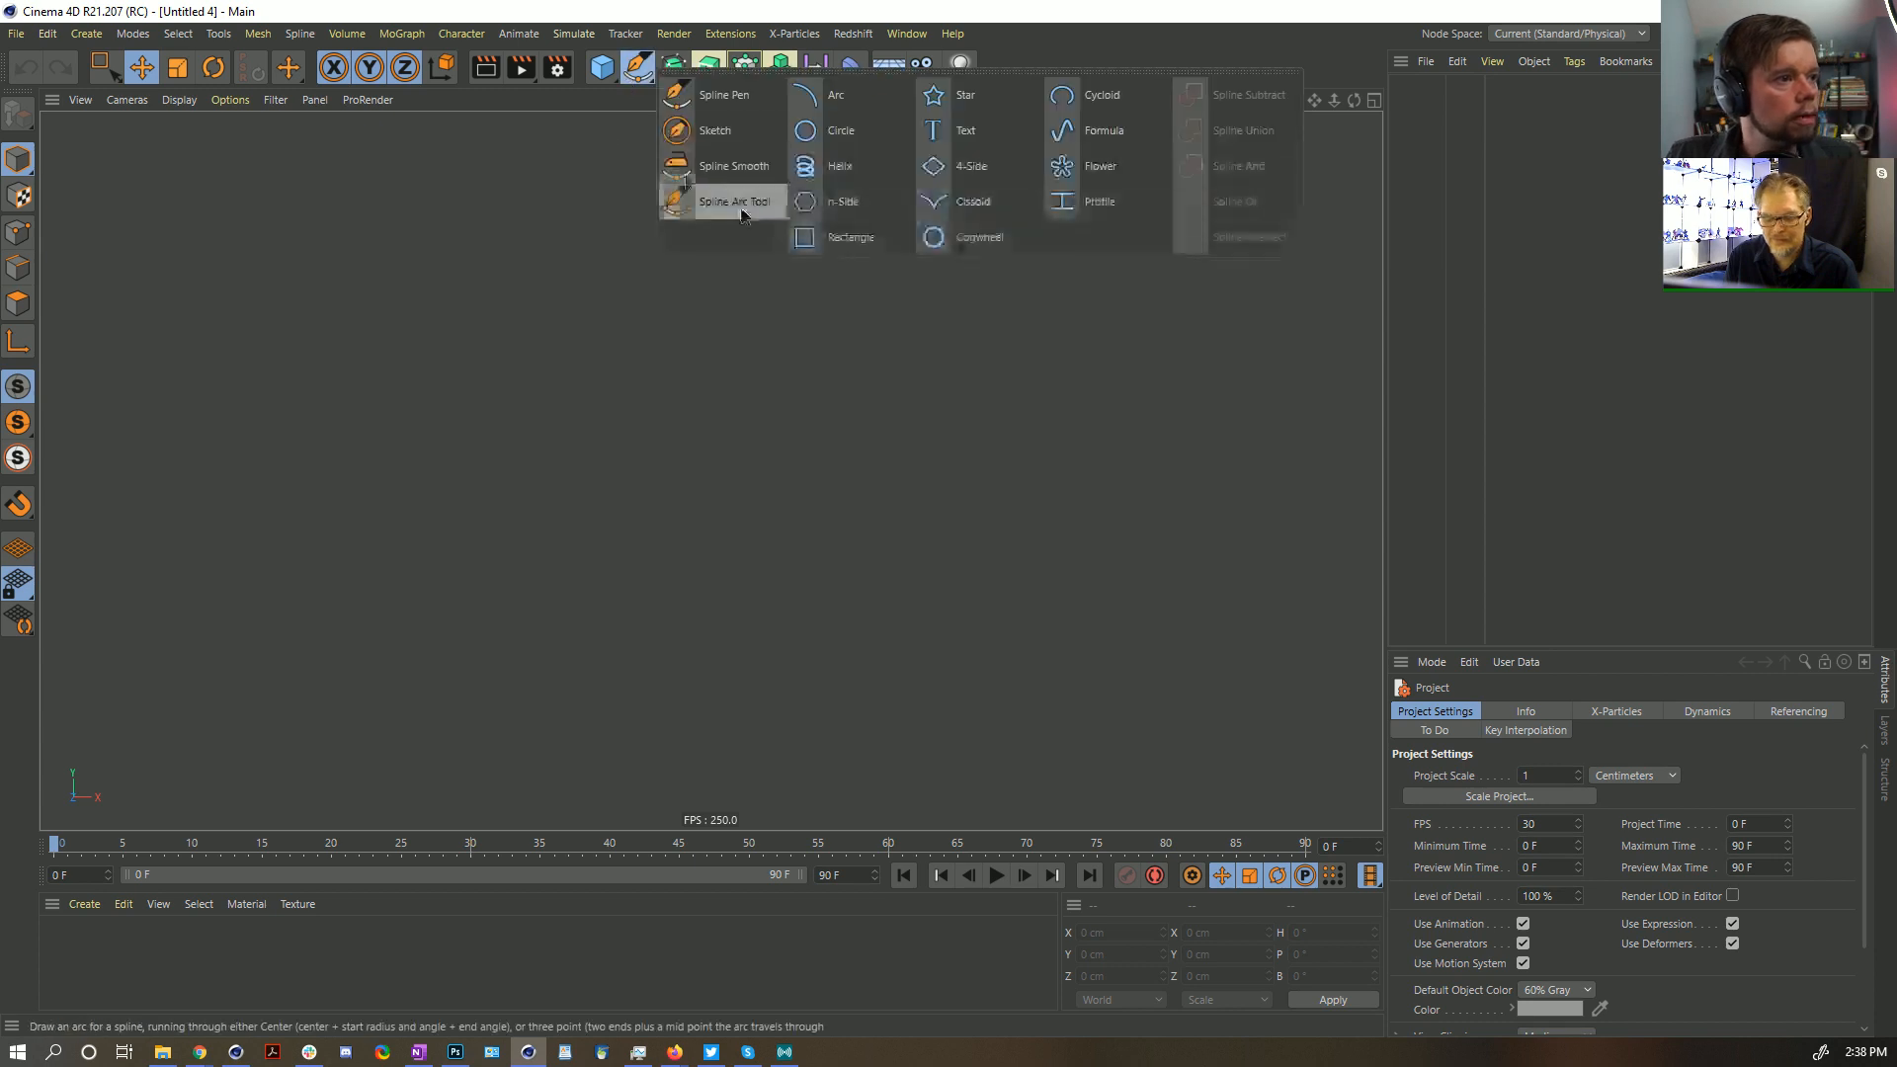
click(743, 99)
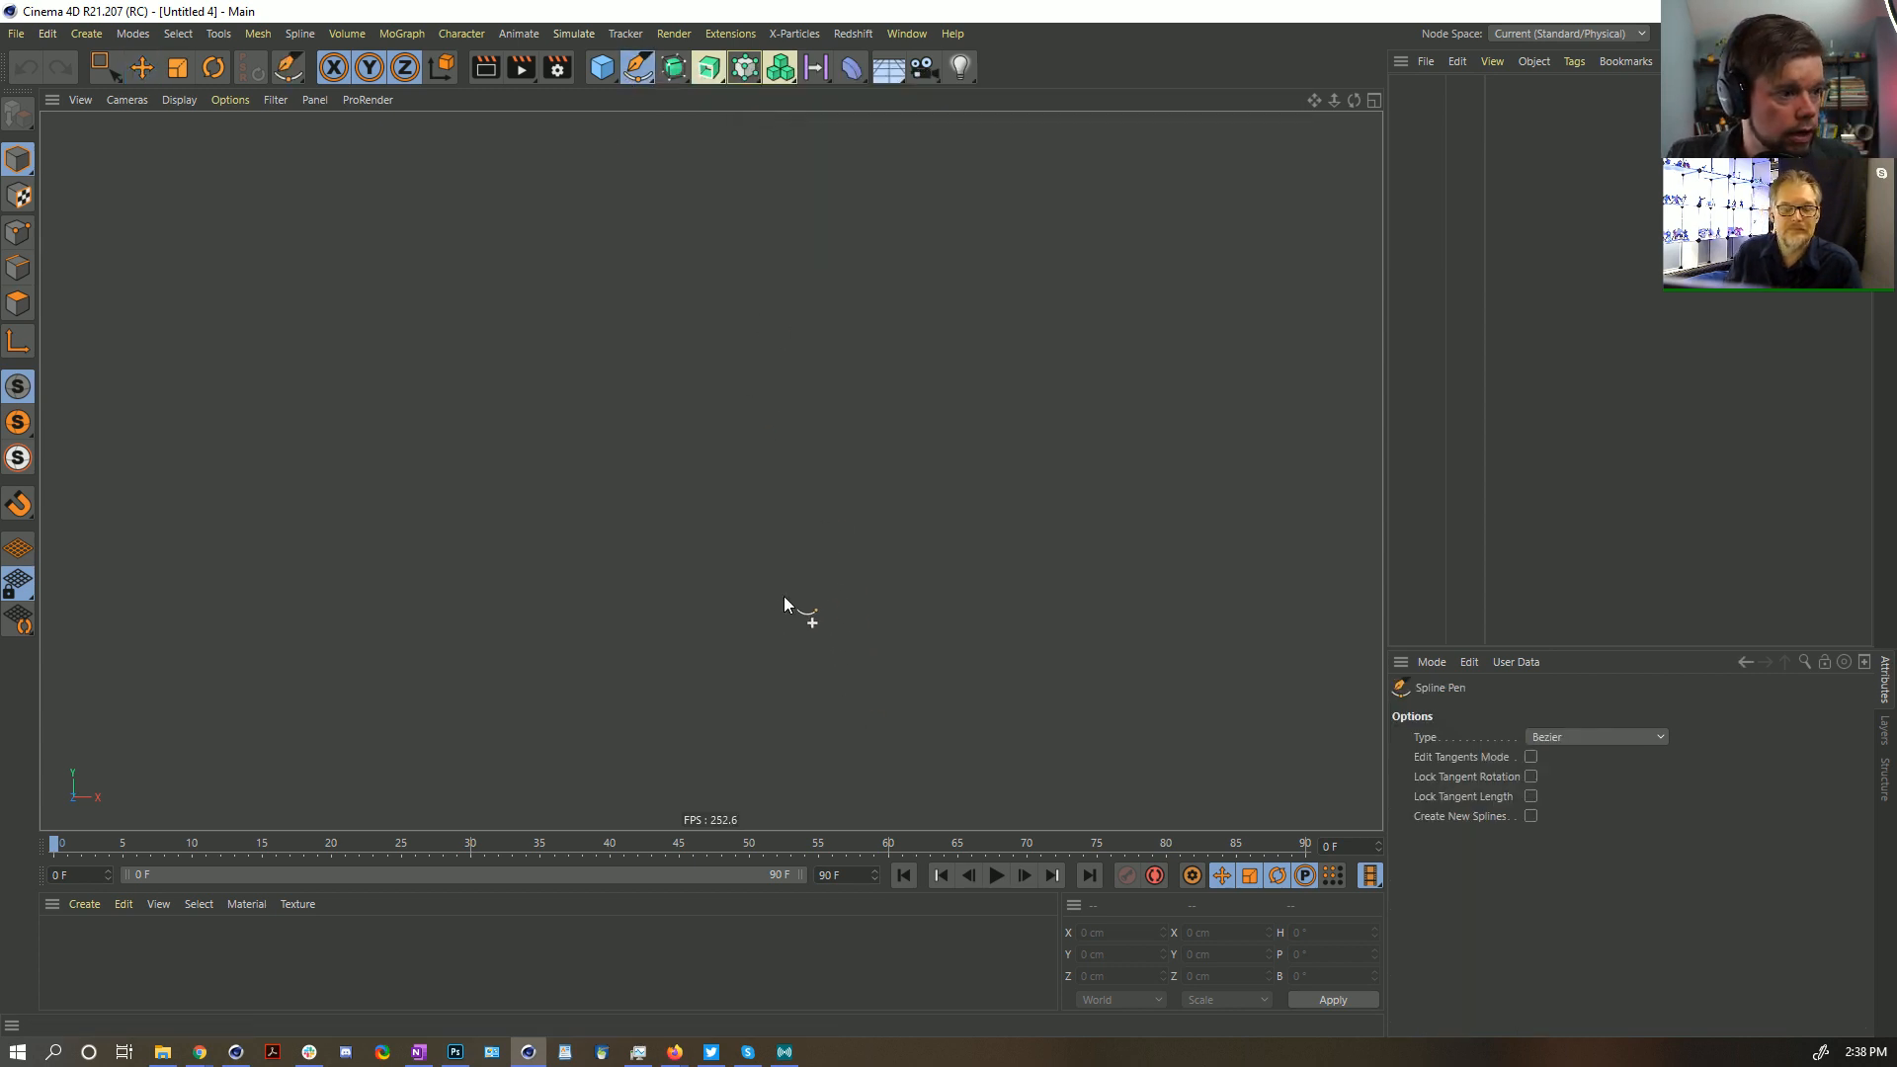
drag(784, 596, 784, 542)
drag(679, 493, 644, 491)
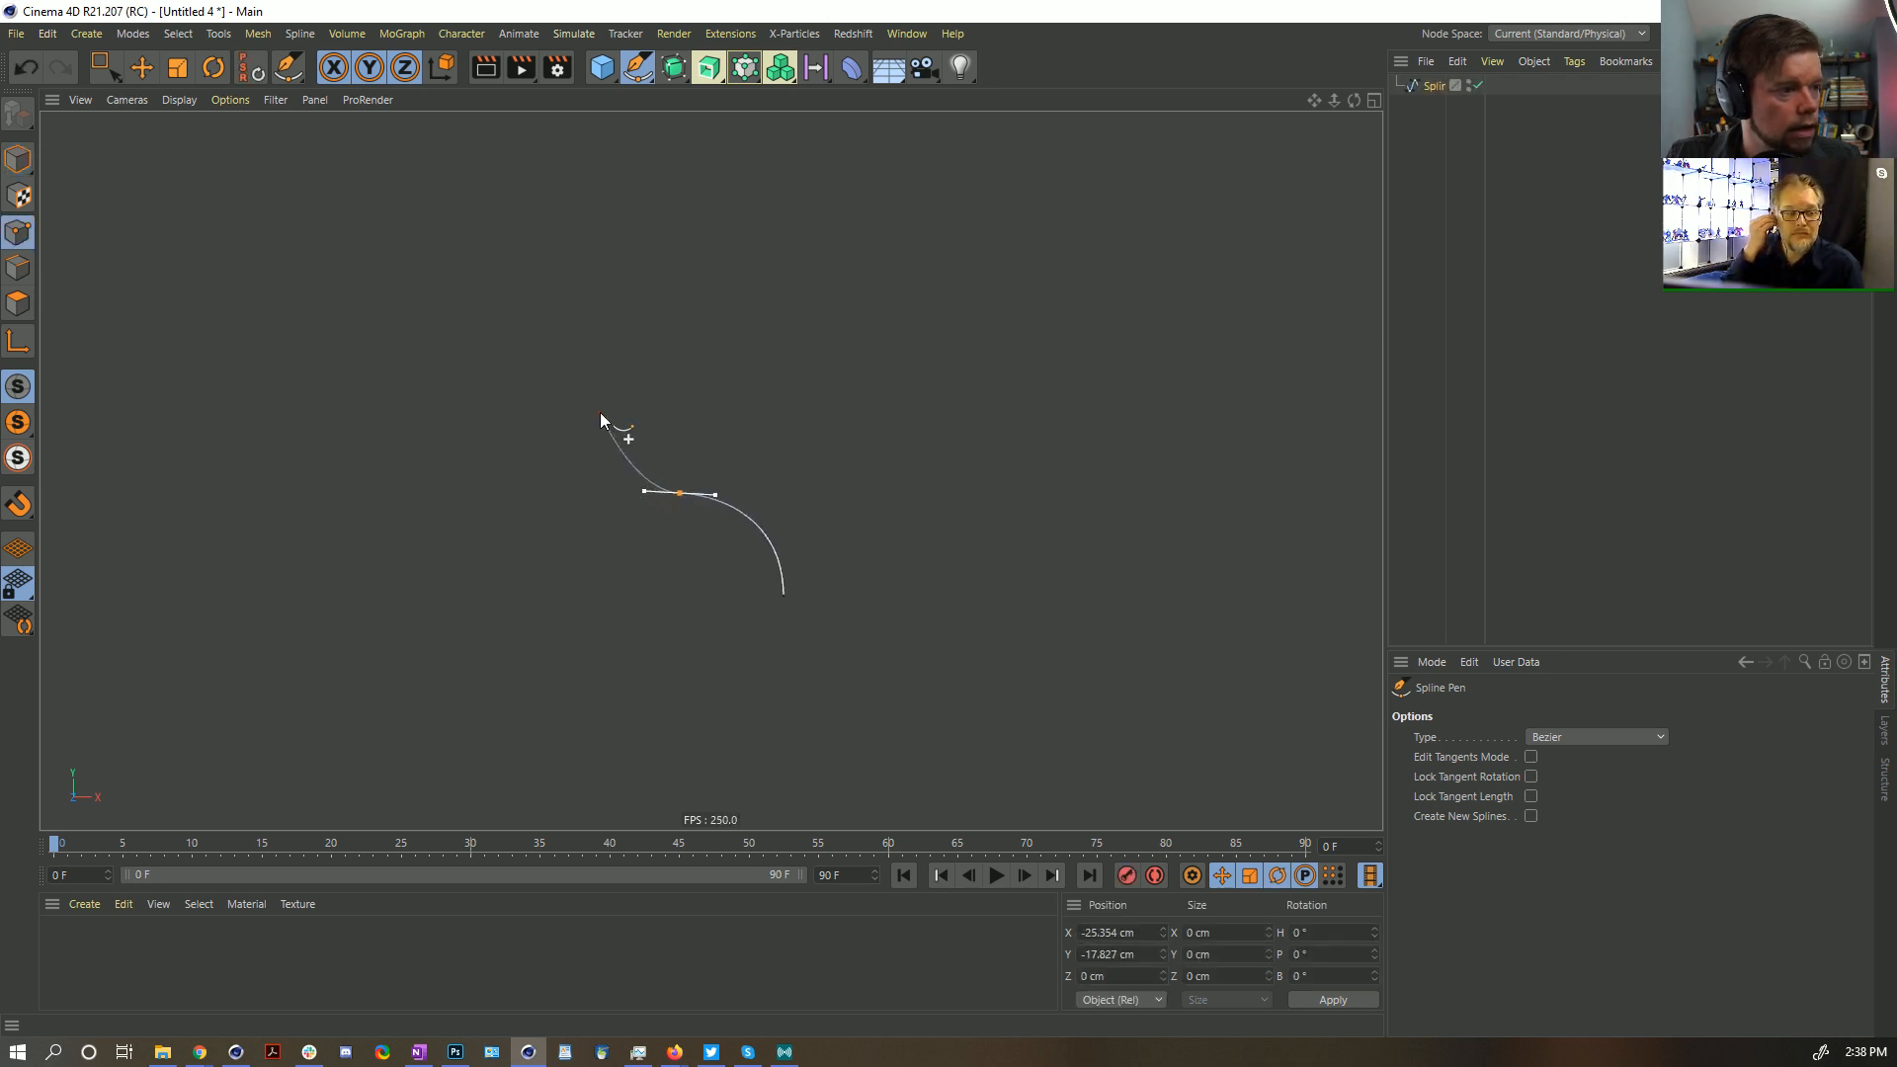
drag(588, 389, 588, 326)
drag(679, 282, 705, 282)
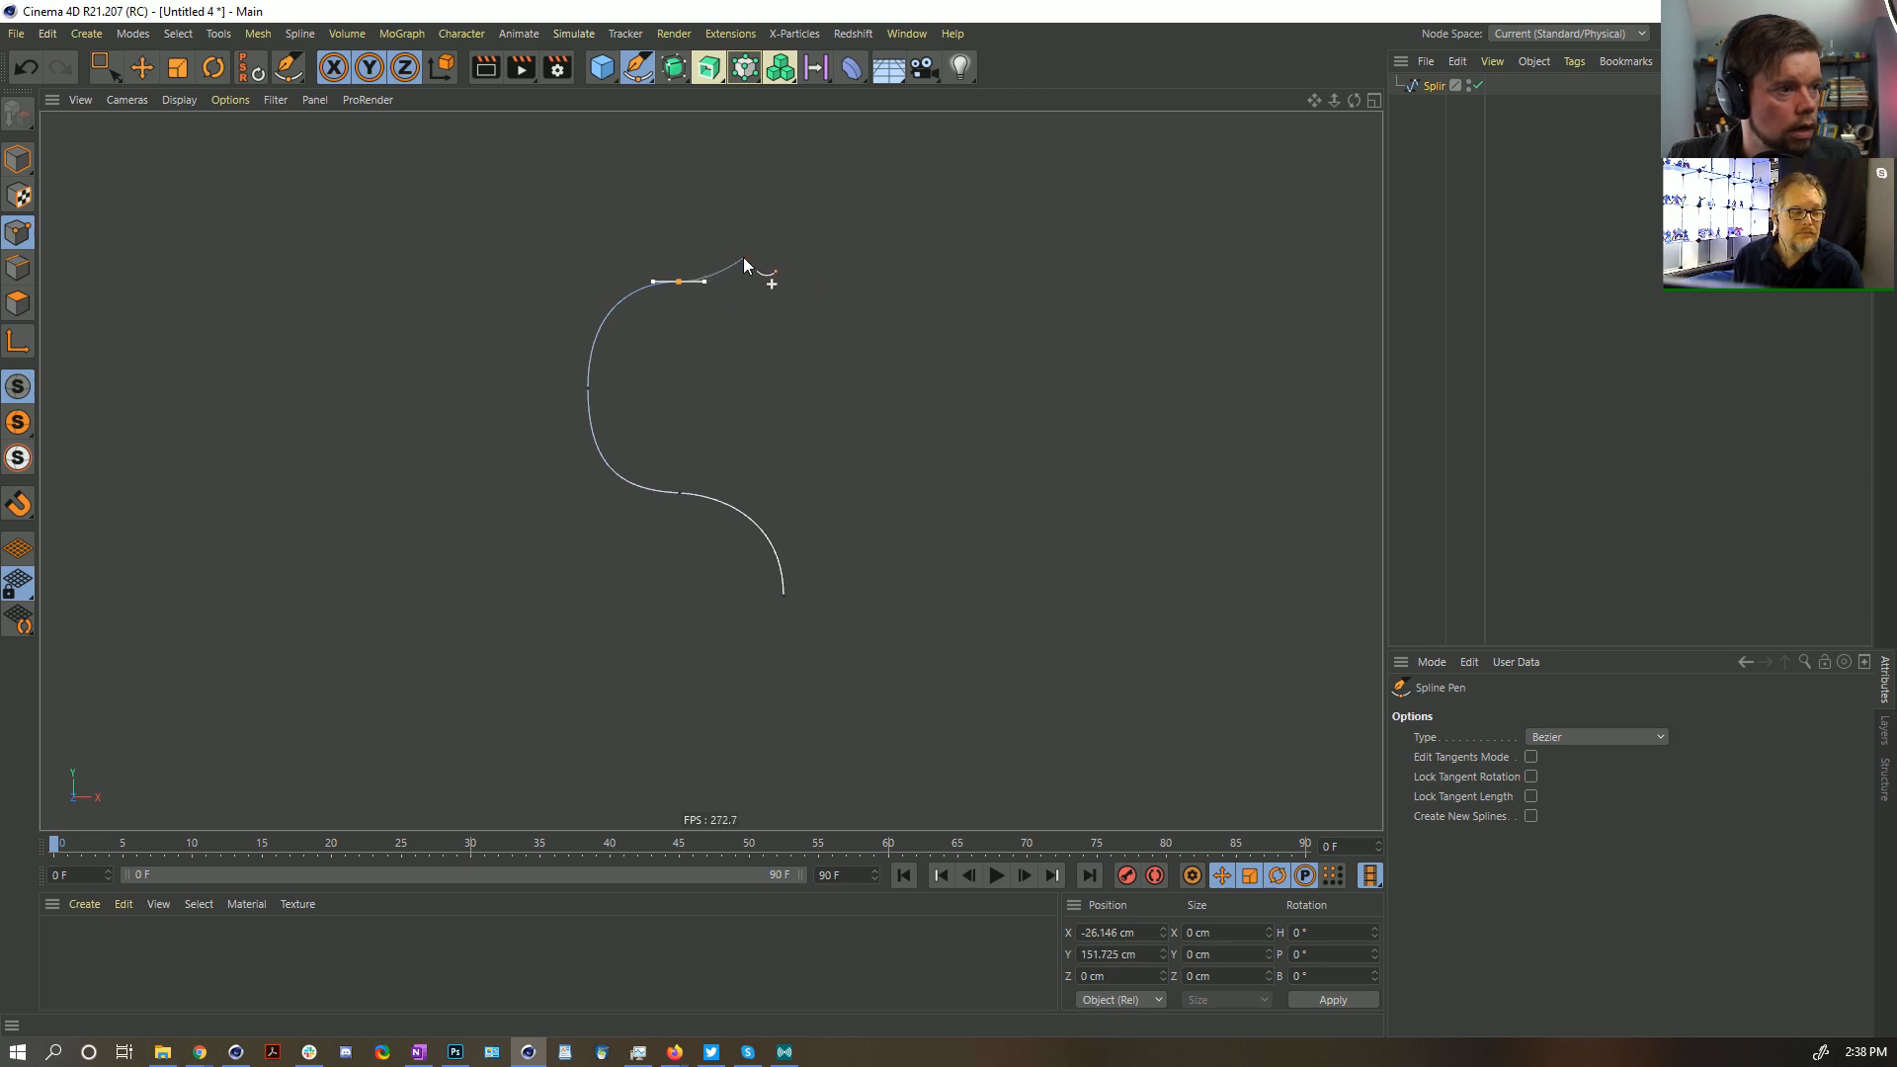
Break the S-curve's end tangent so it points straight up, and add a vertical segment about 126 cm long above it
shift+drag(704, 284, 678, 246)
alt+middle_drag(758, 262, 773, 444)
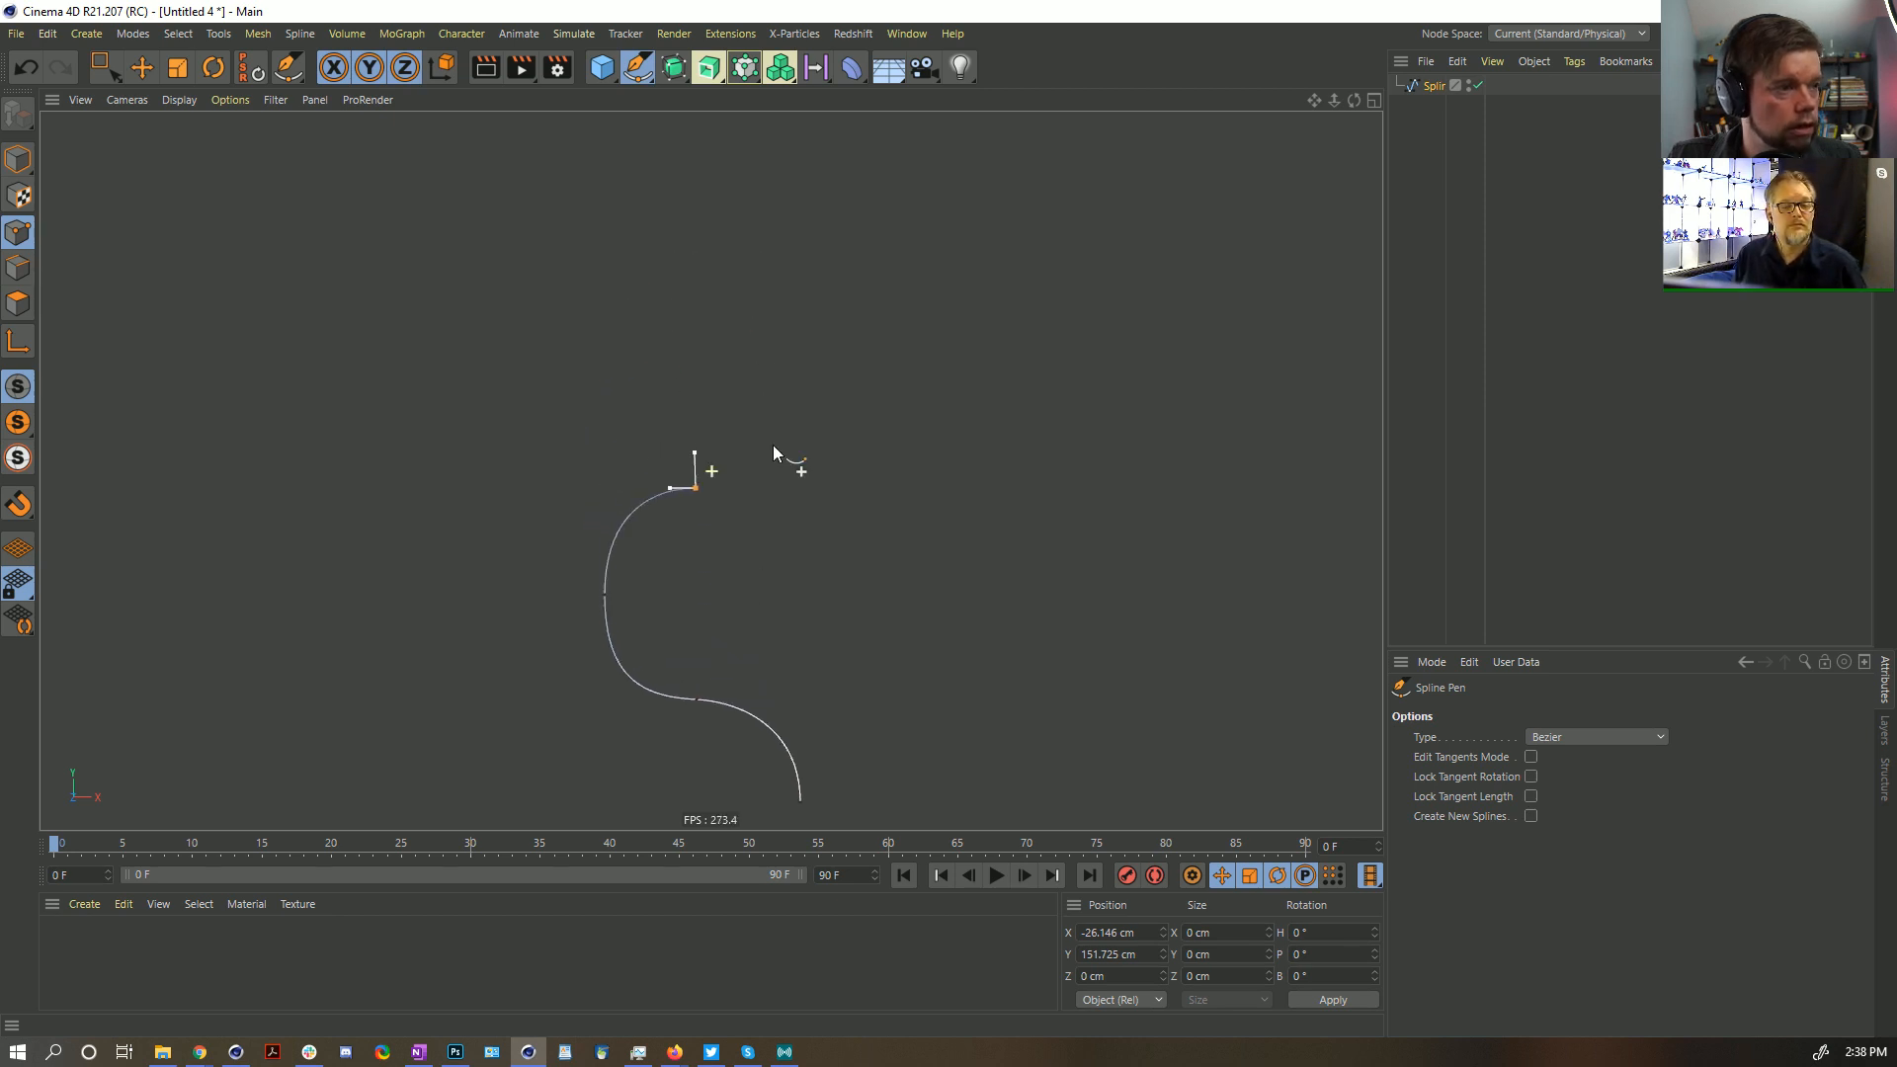
click(696, 345)
key(ctrl+z)
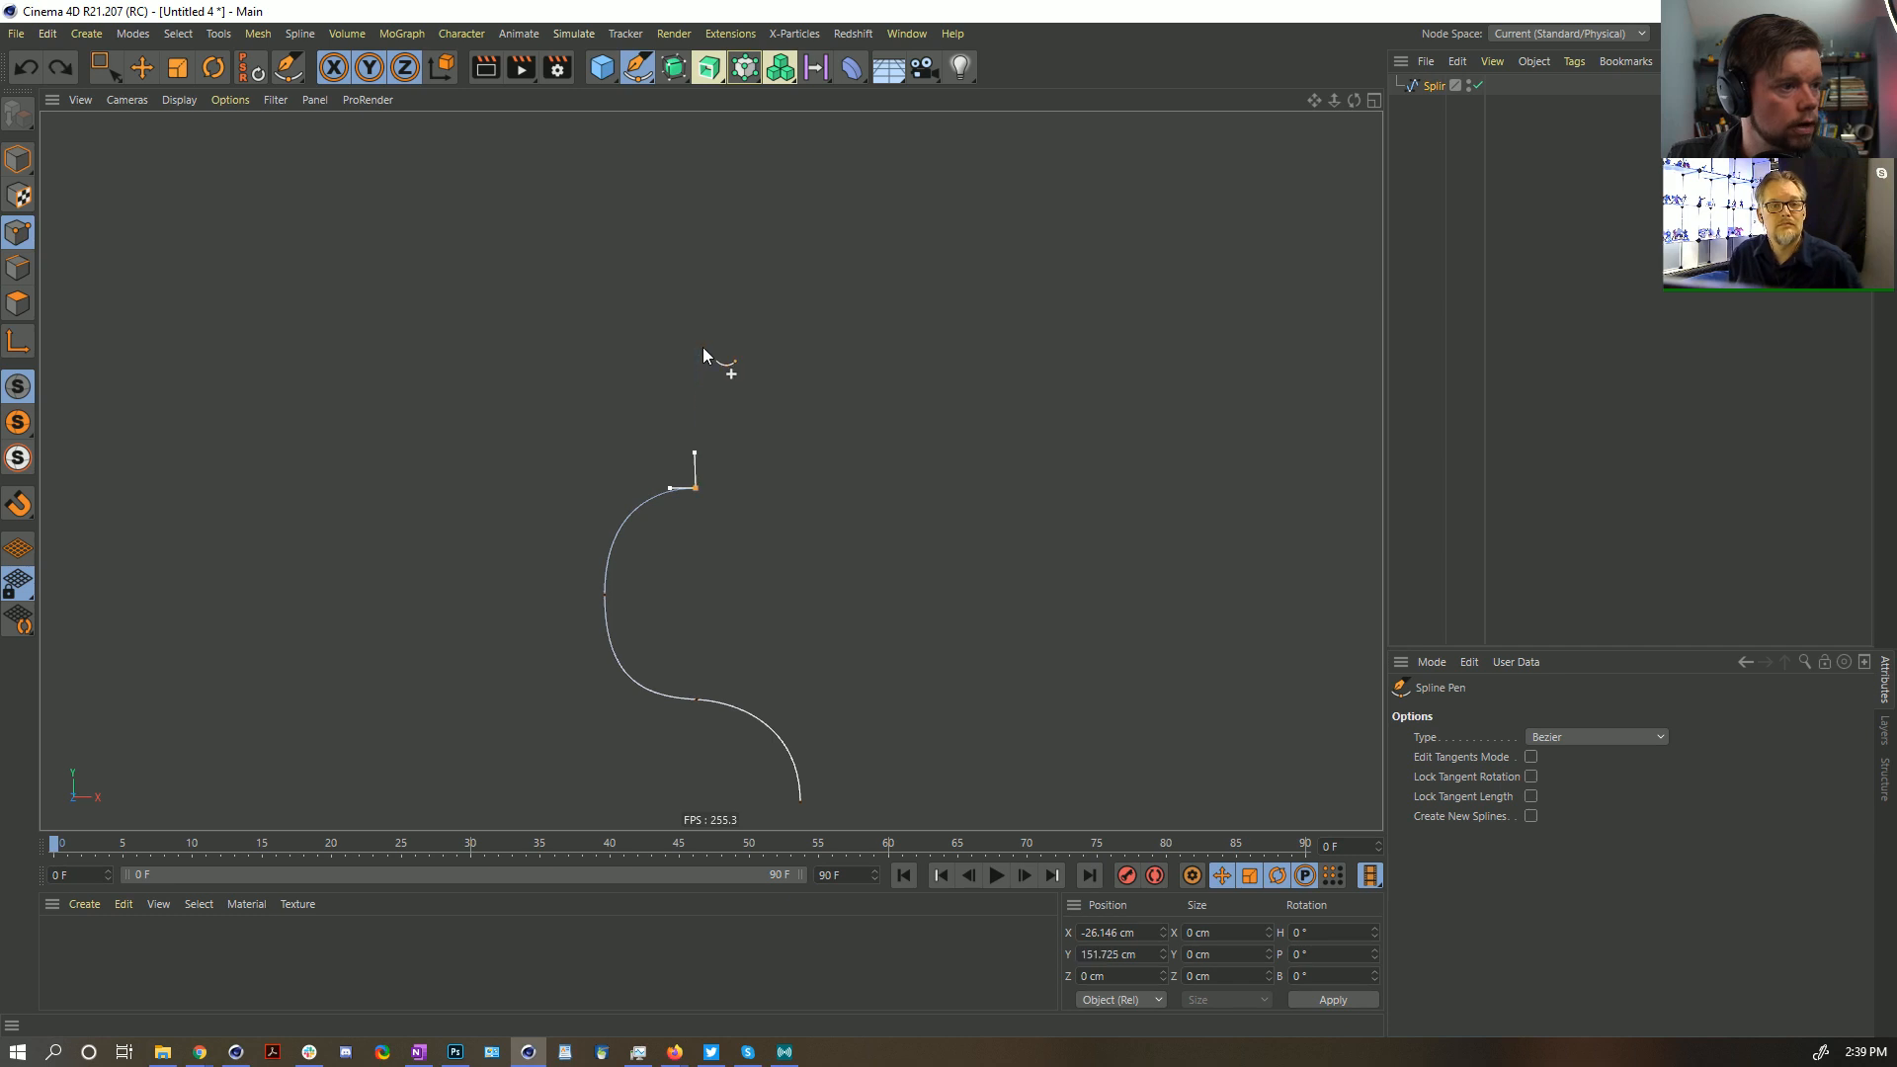
drag(696, 331, 695, 263)
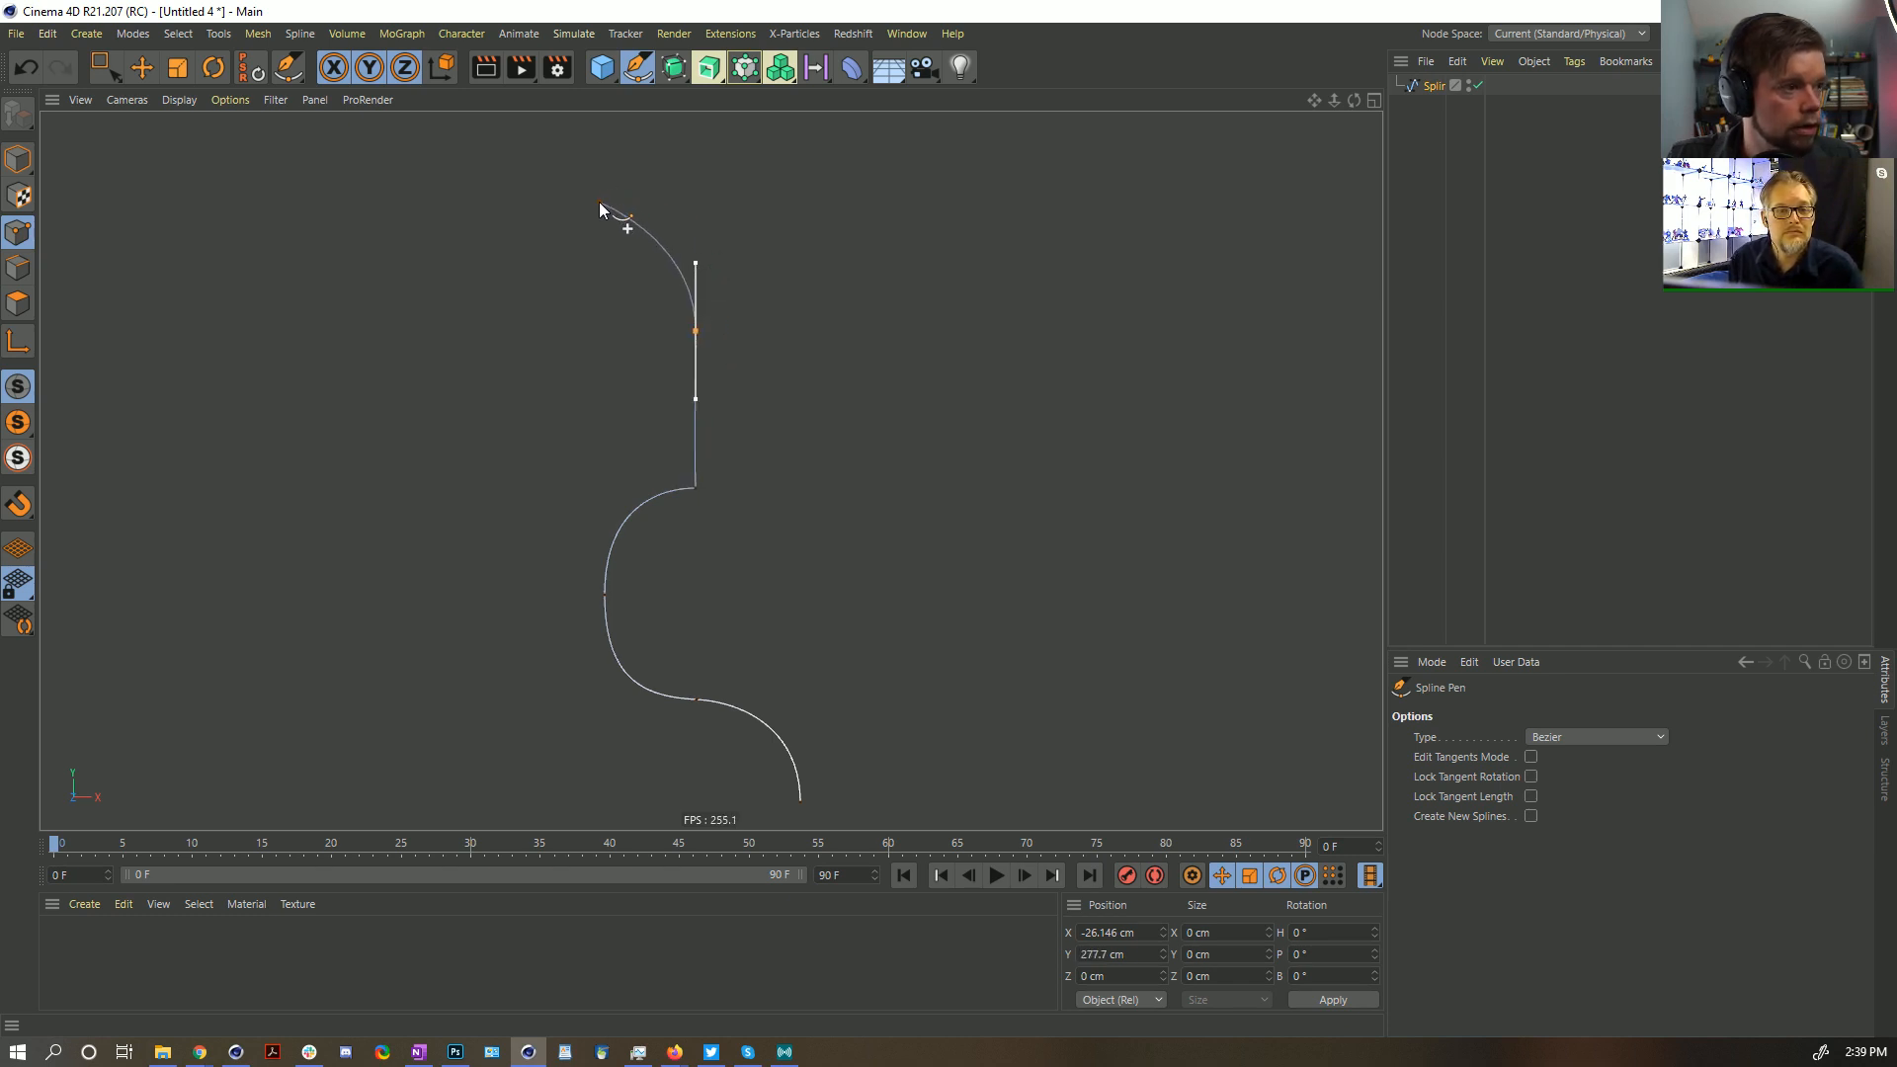
Extend the spline with a rounded arch, a sharp corner on its far side and a final upward-curving hook
drag(619, 201, 564, 203)
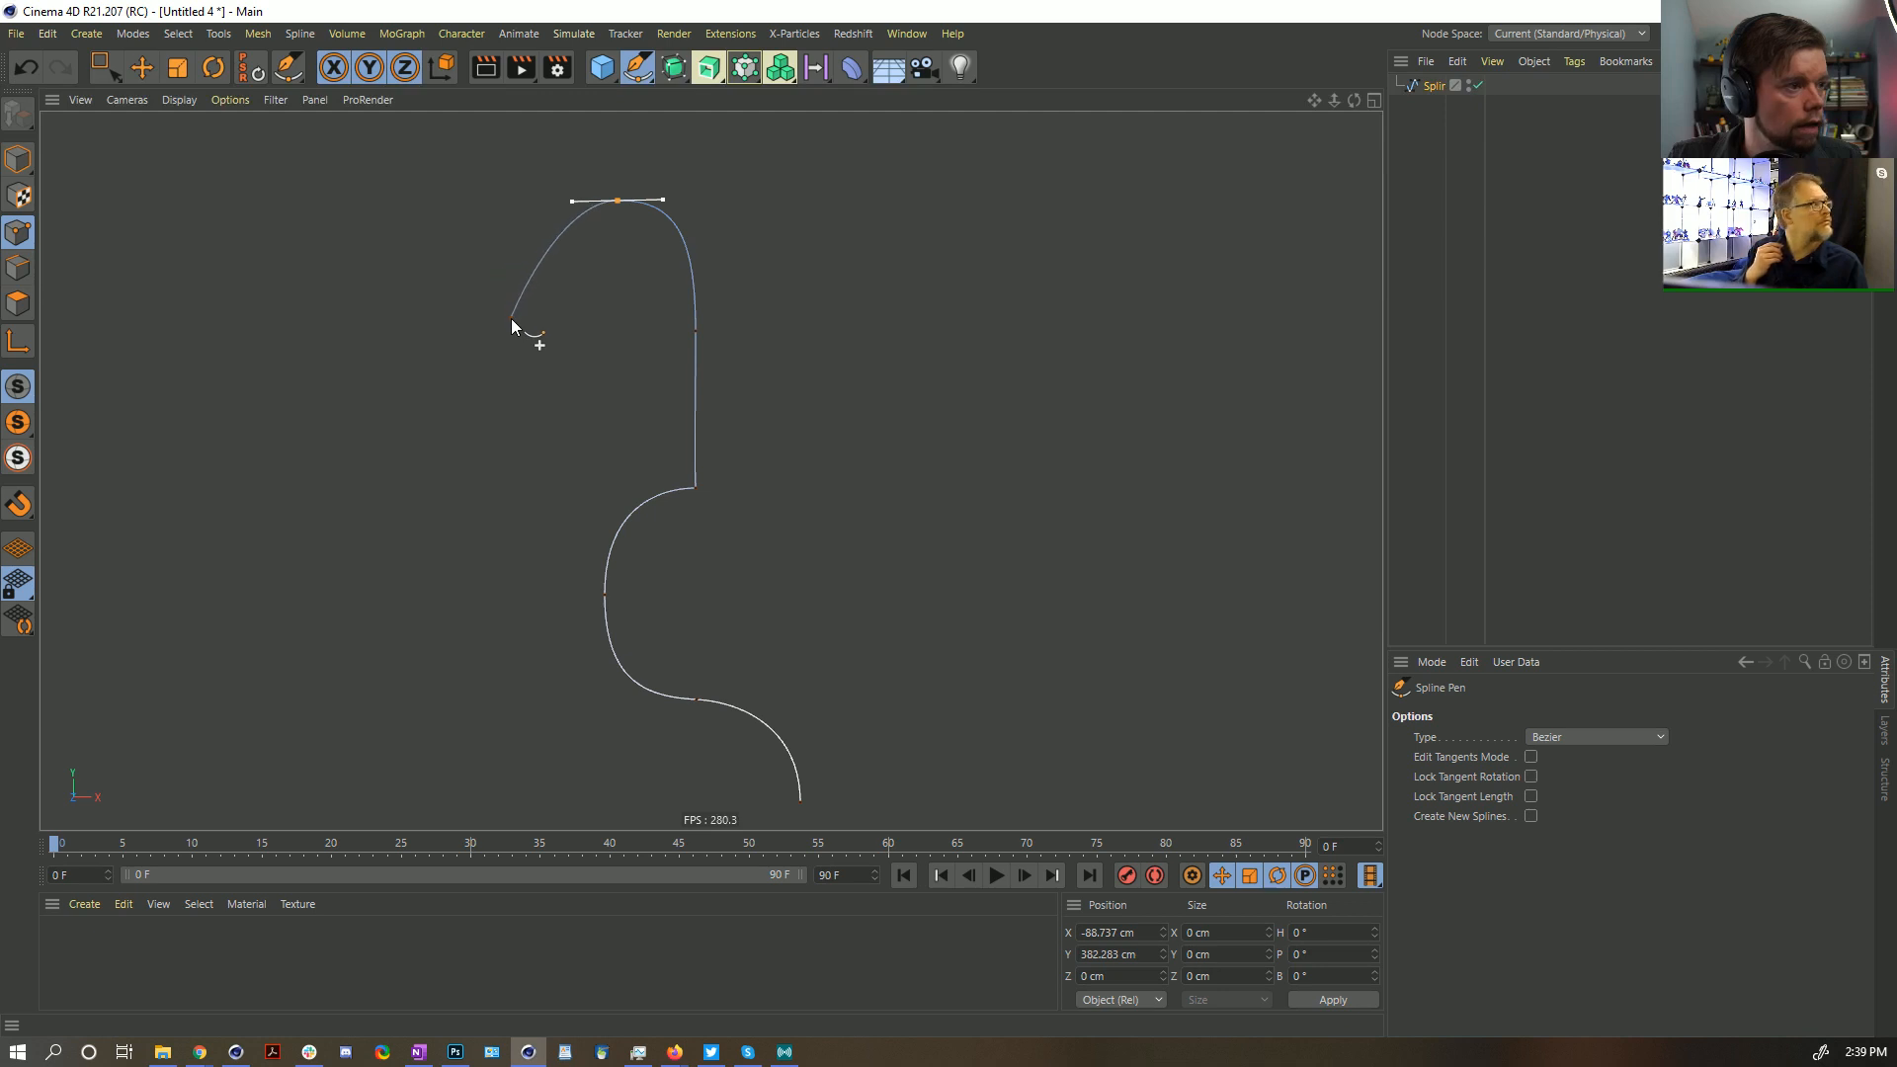
drag(513, 319, 412, 320)
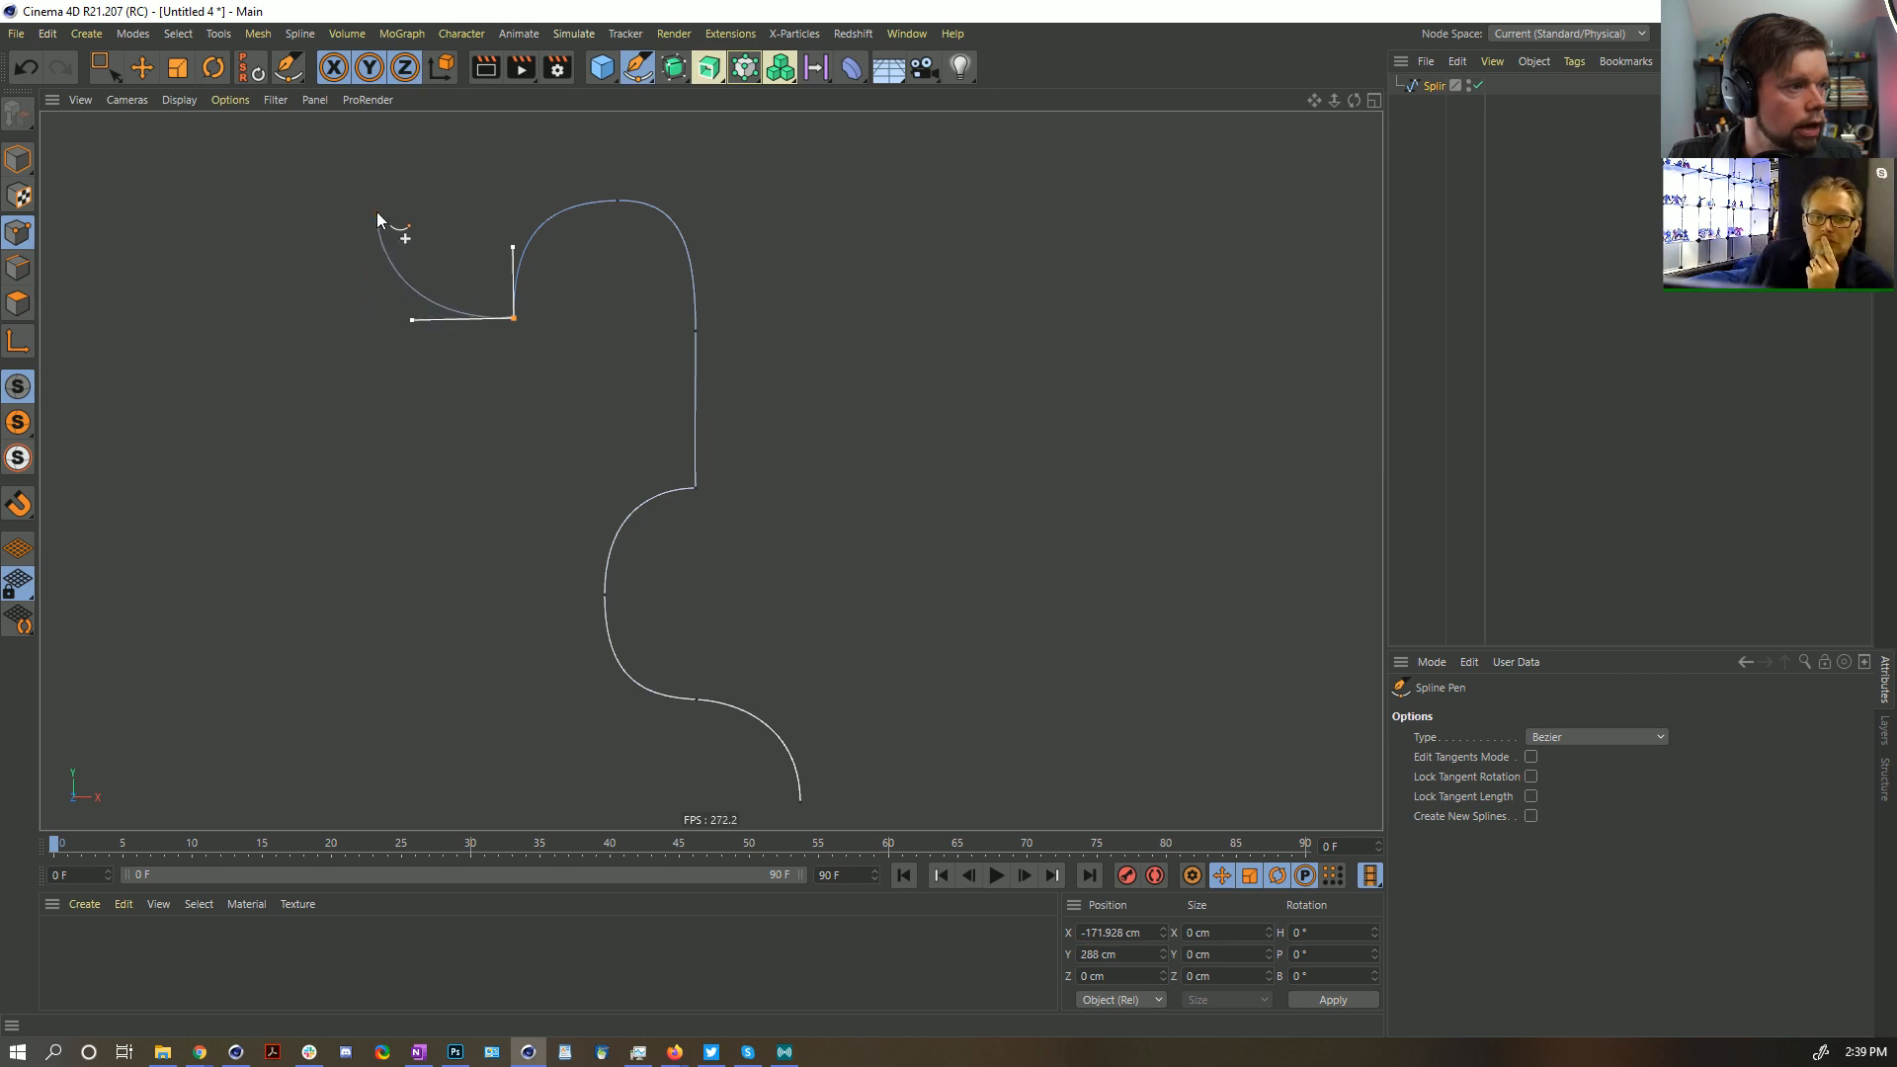
drag(376, 204, 377, 168)
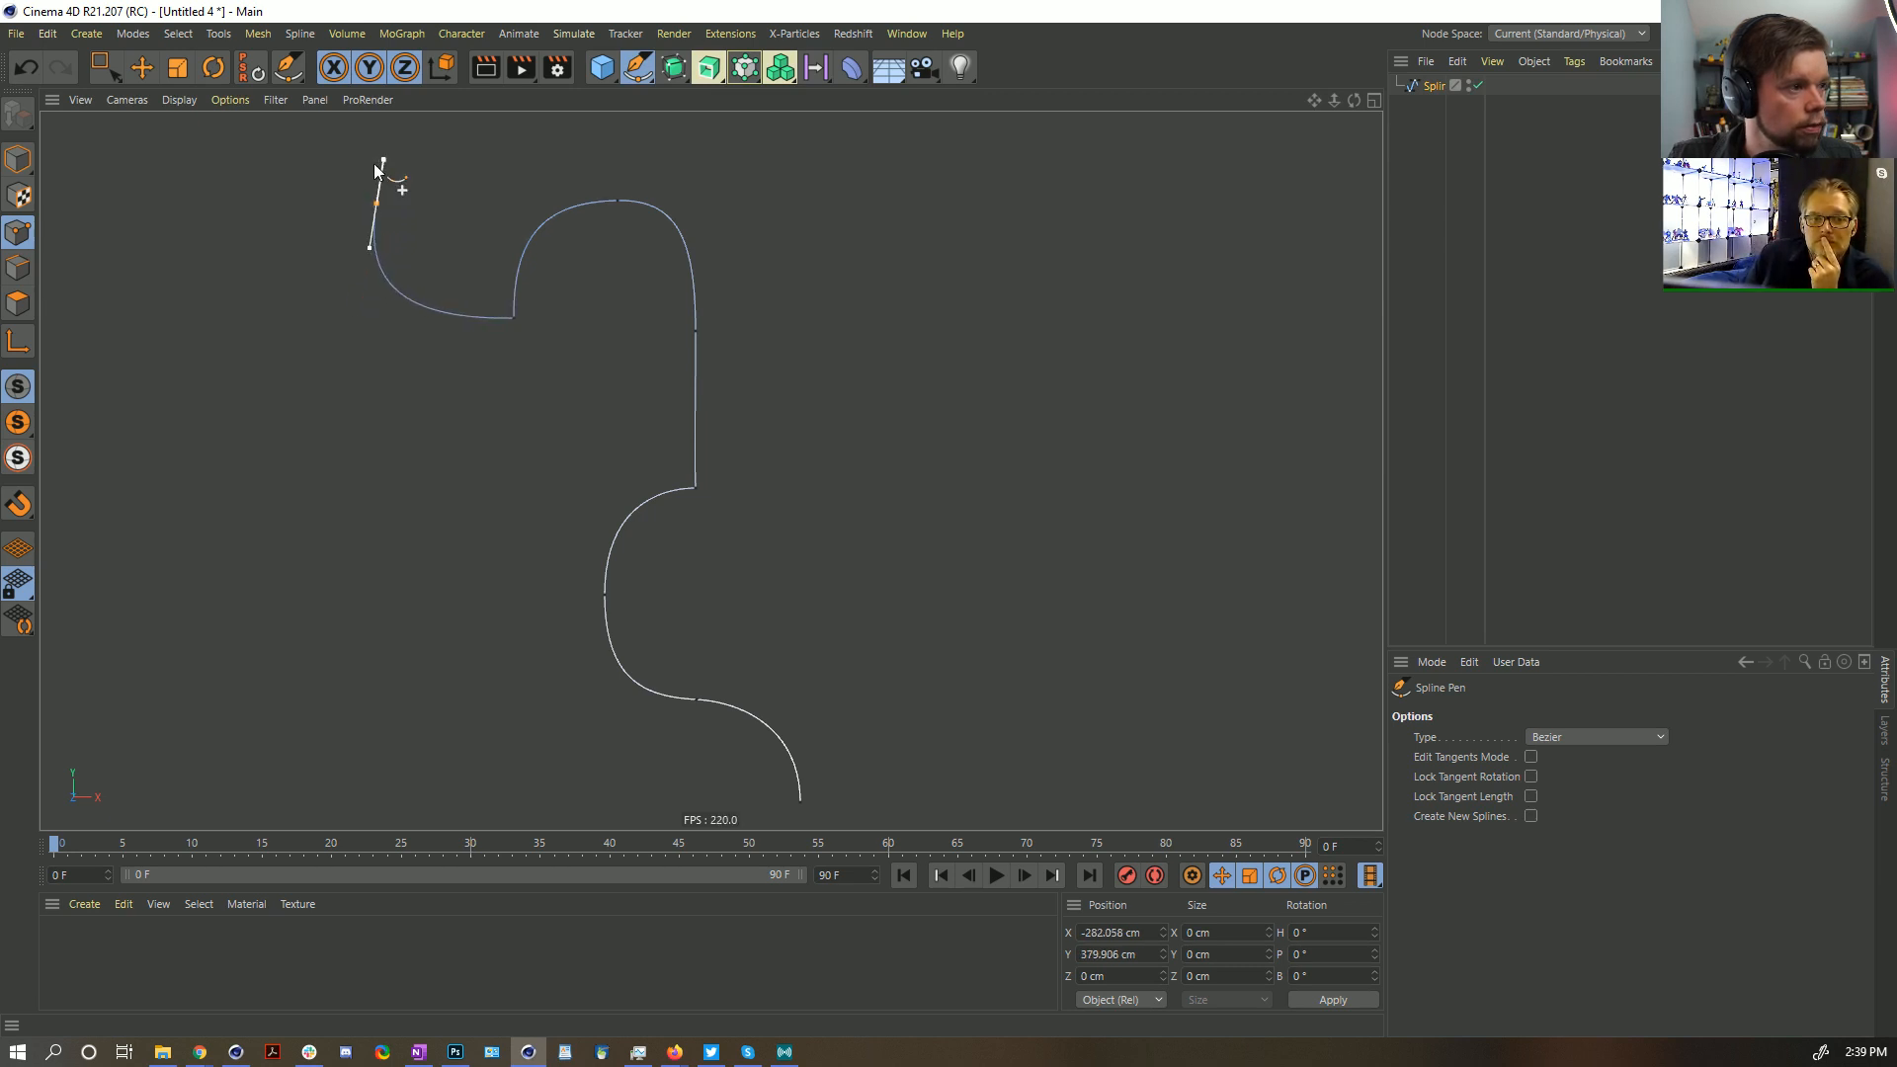
Add a MoSpline object and set its mode to Spline
alt+right_drag(862, 345, 778, 395)
alt+middle_drag(801, 422, 642, 480)
alt+right_drag(685, 505, 740, 478)
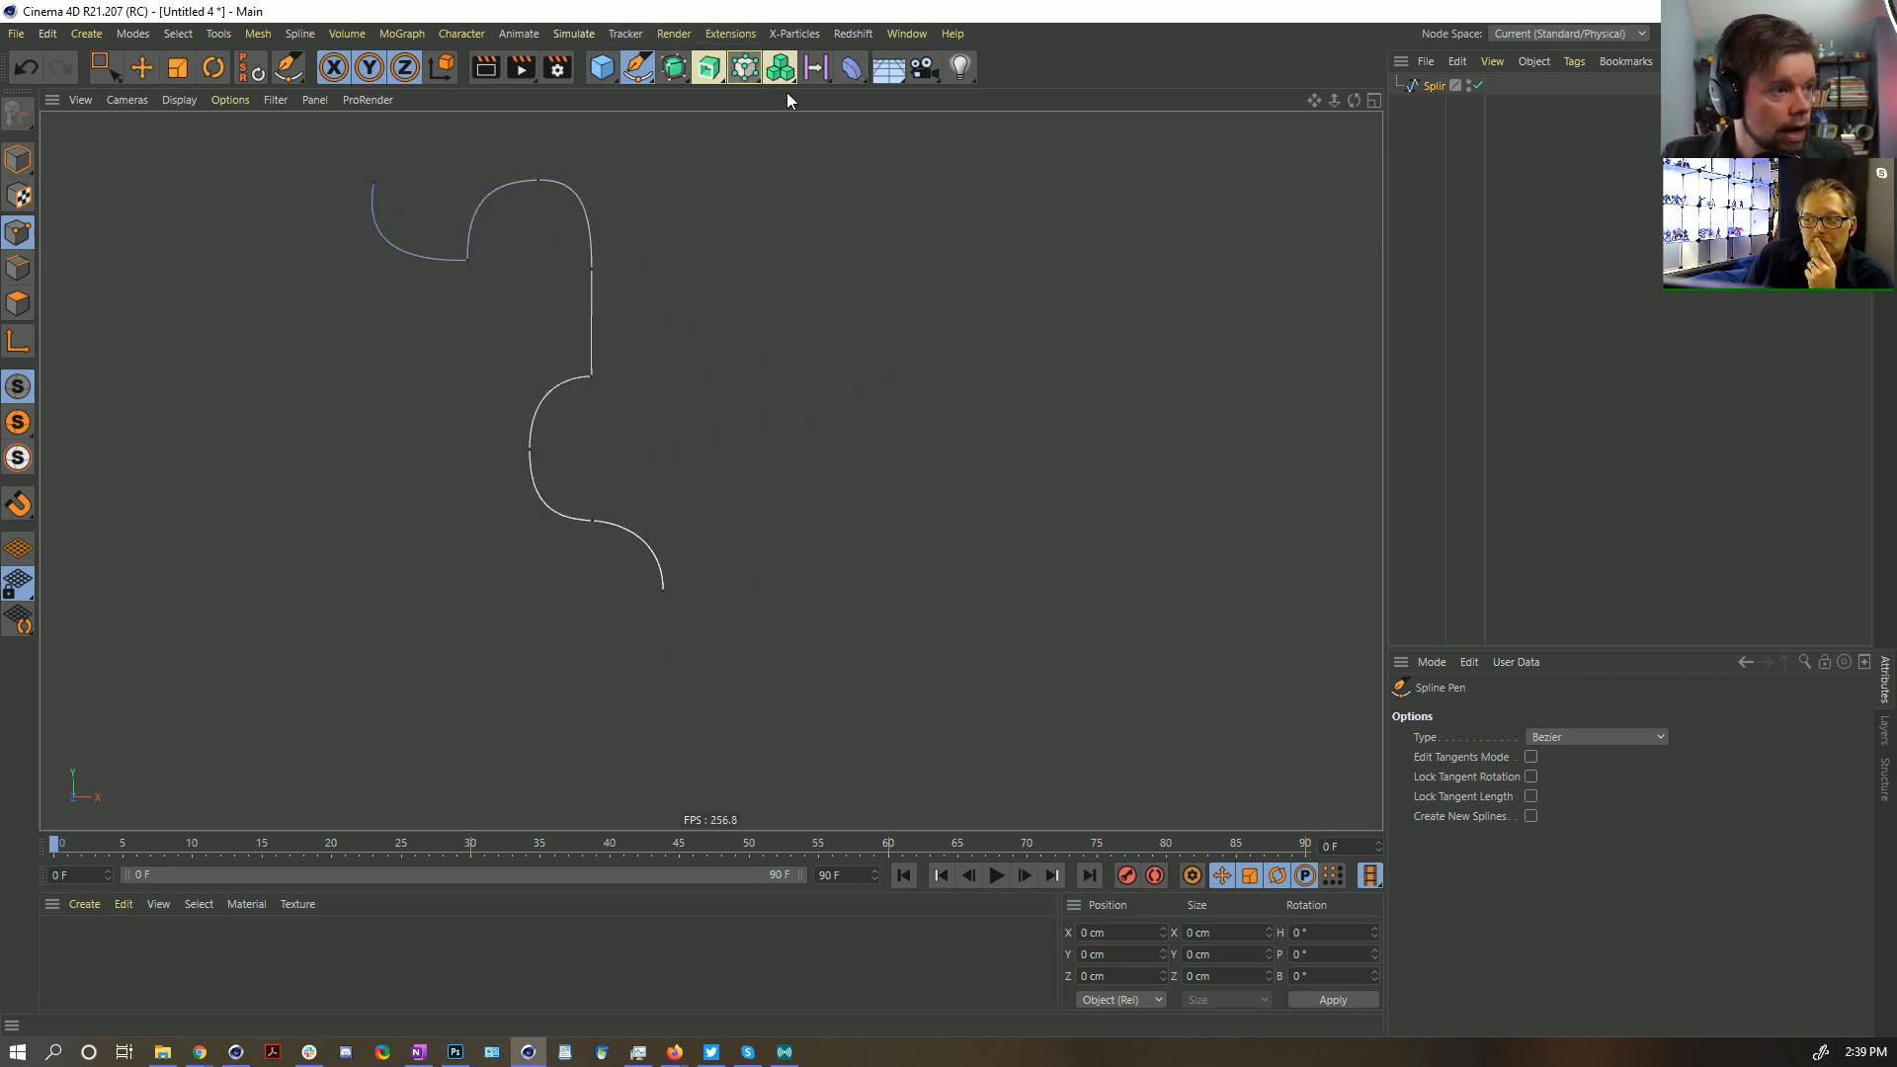
drag(744, 89, 968, 170)
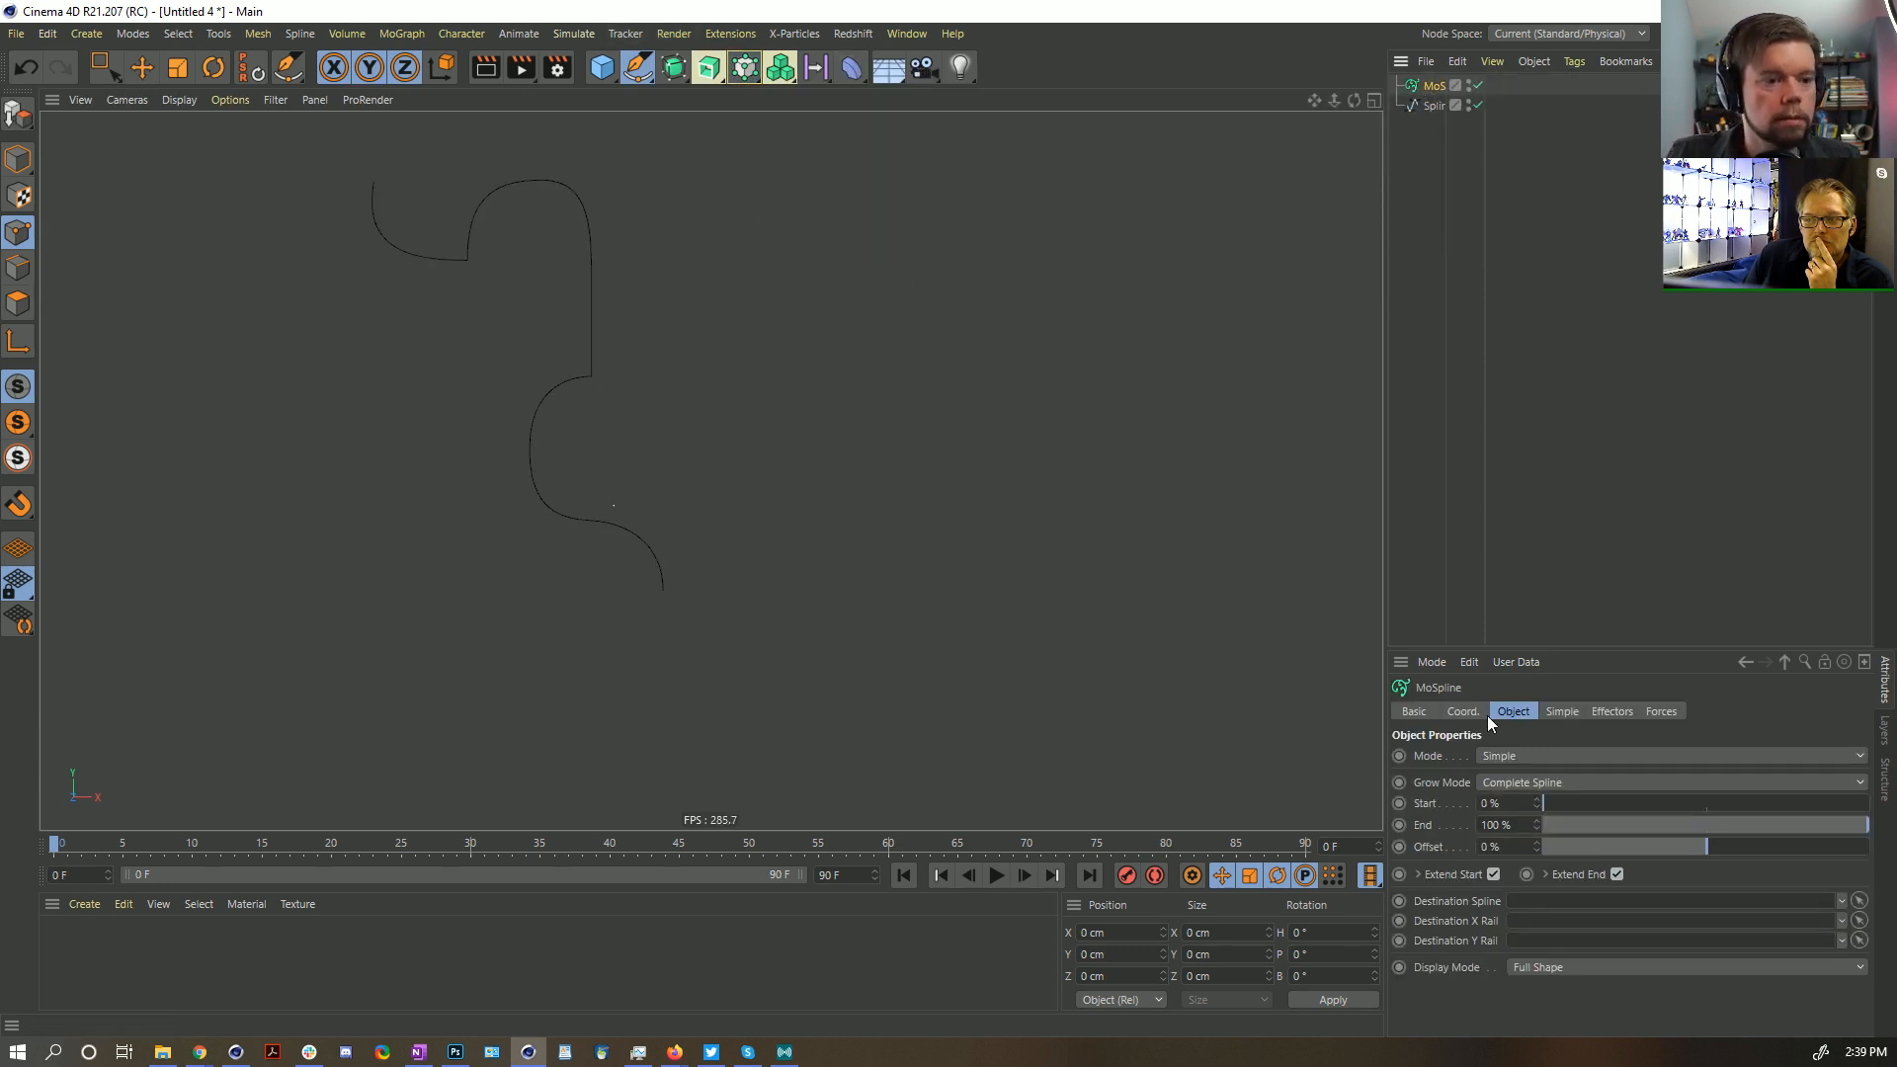
drag(1504, 648, 1491, 446)
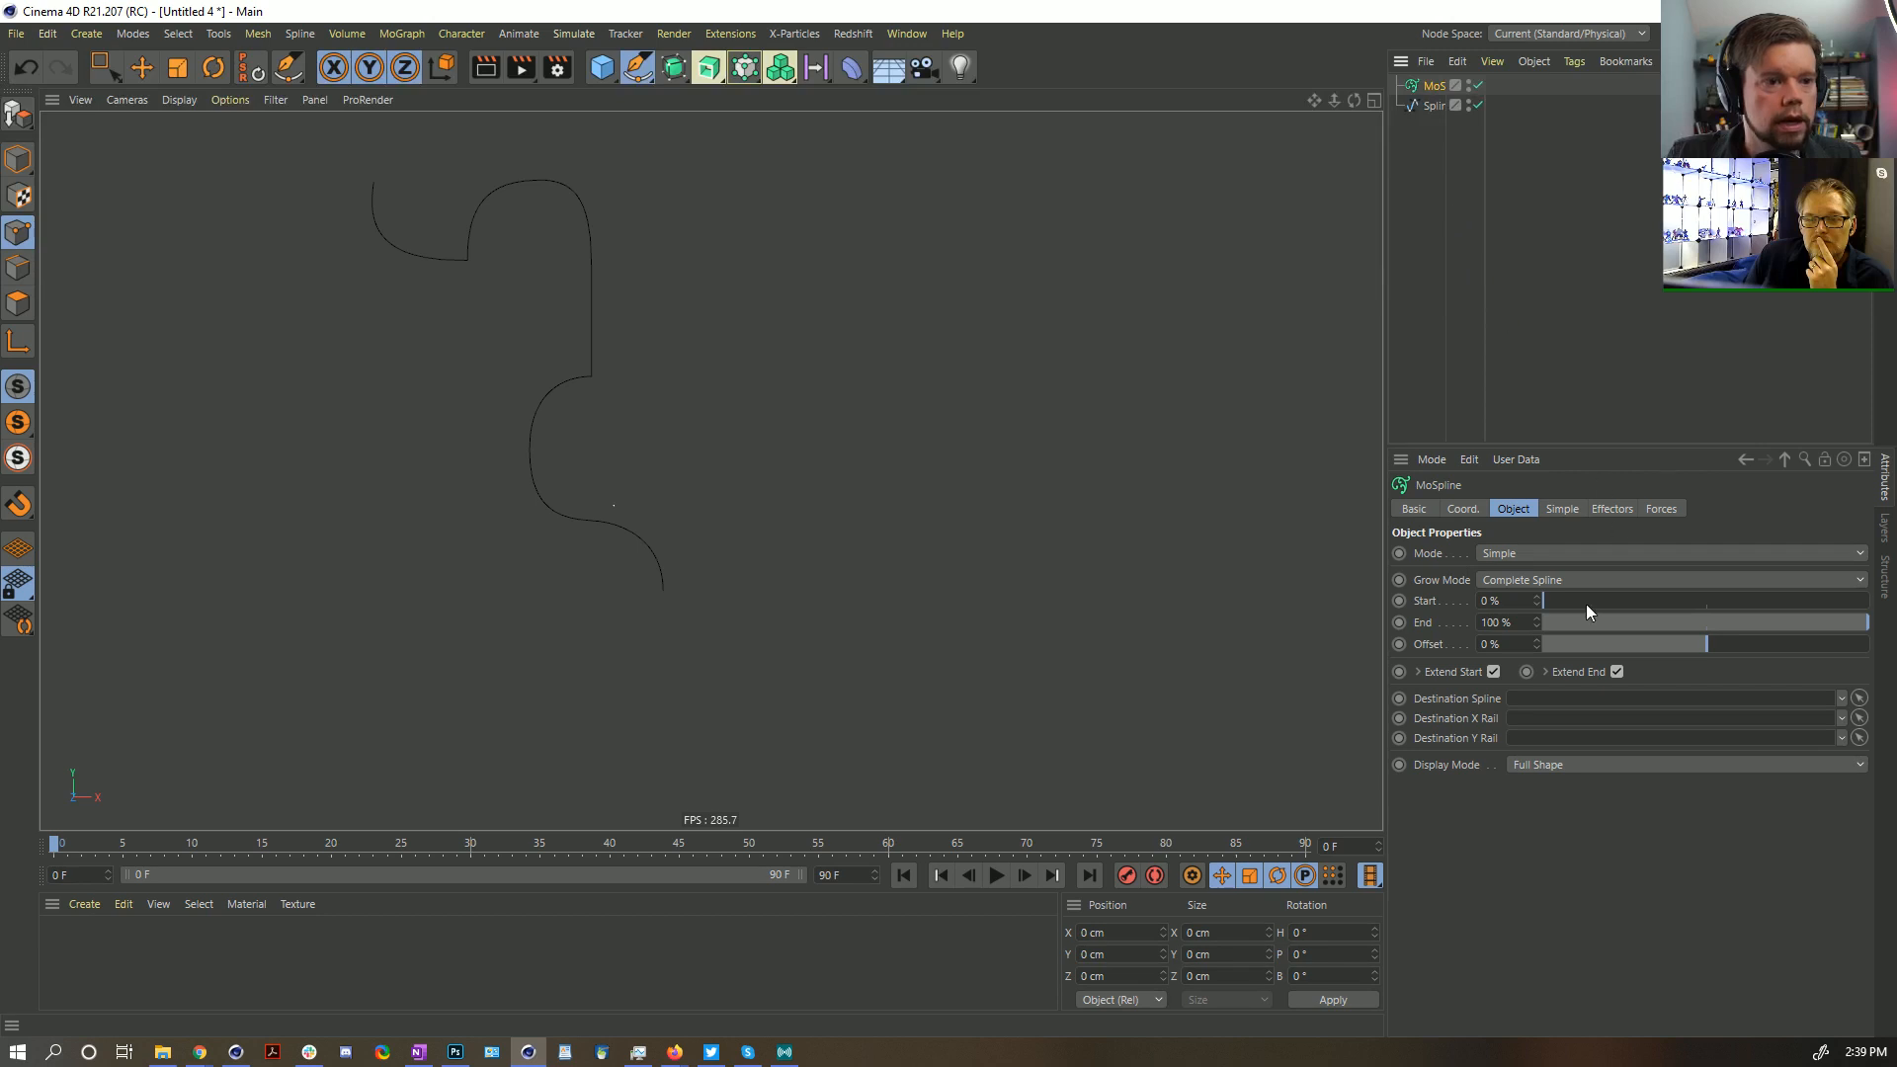
click(1515, 556)
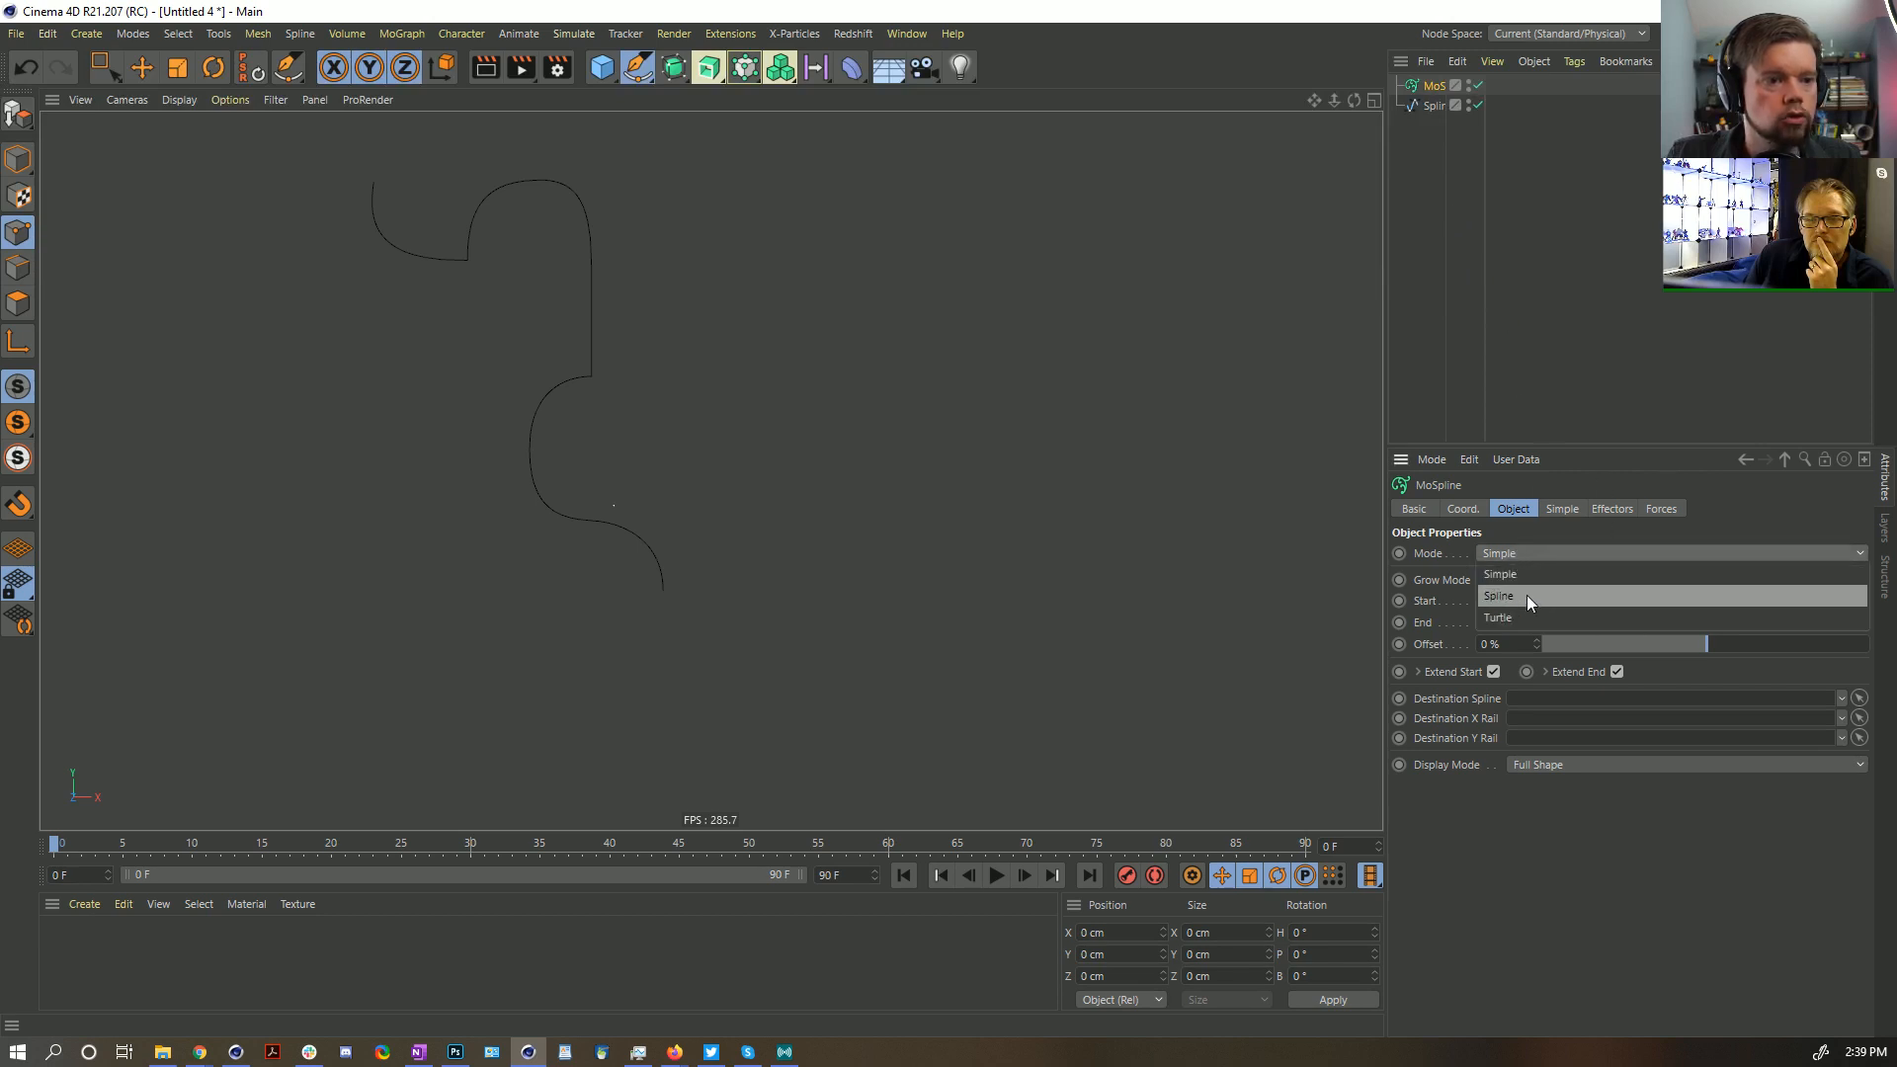
click(1526, 594)
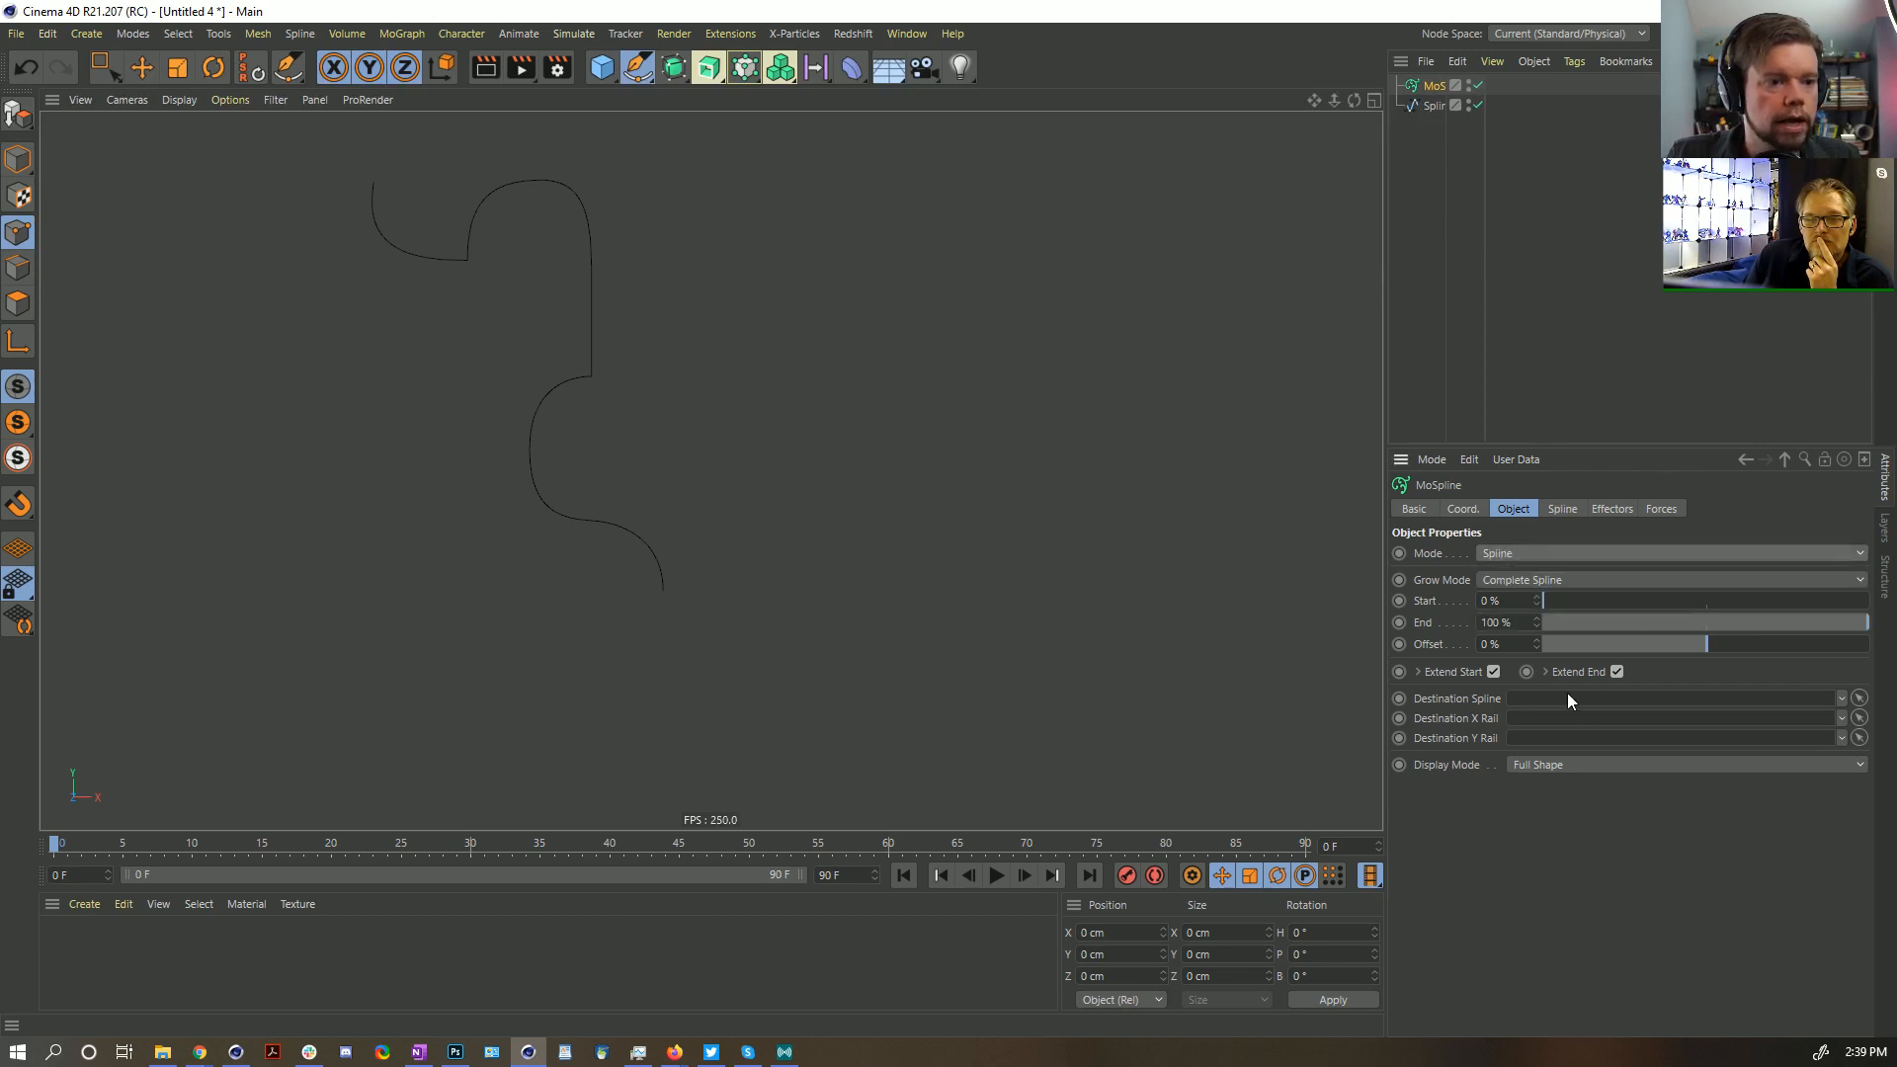
Assign the drawn spline as the MoSpline's source spline and hide the original spline in the viewport
click(1559, 509)
drag(1433, 104, 1526, 578)
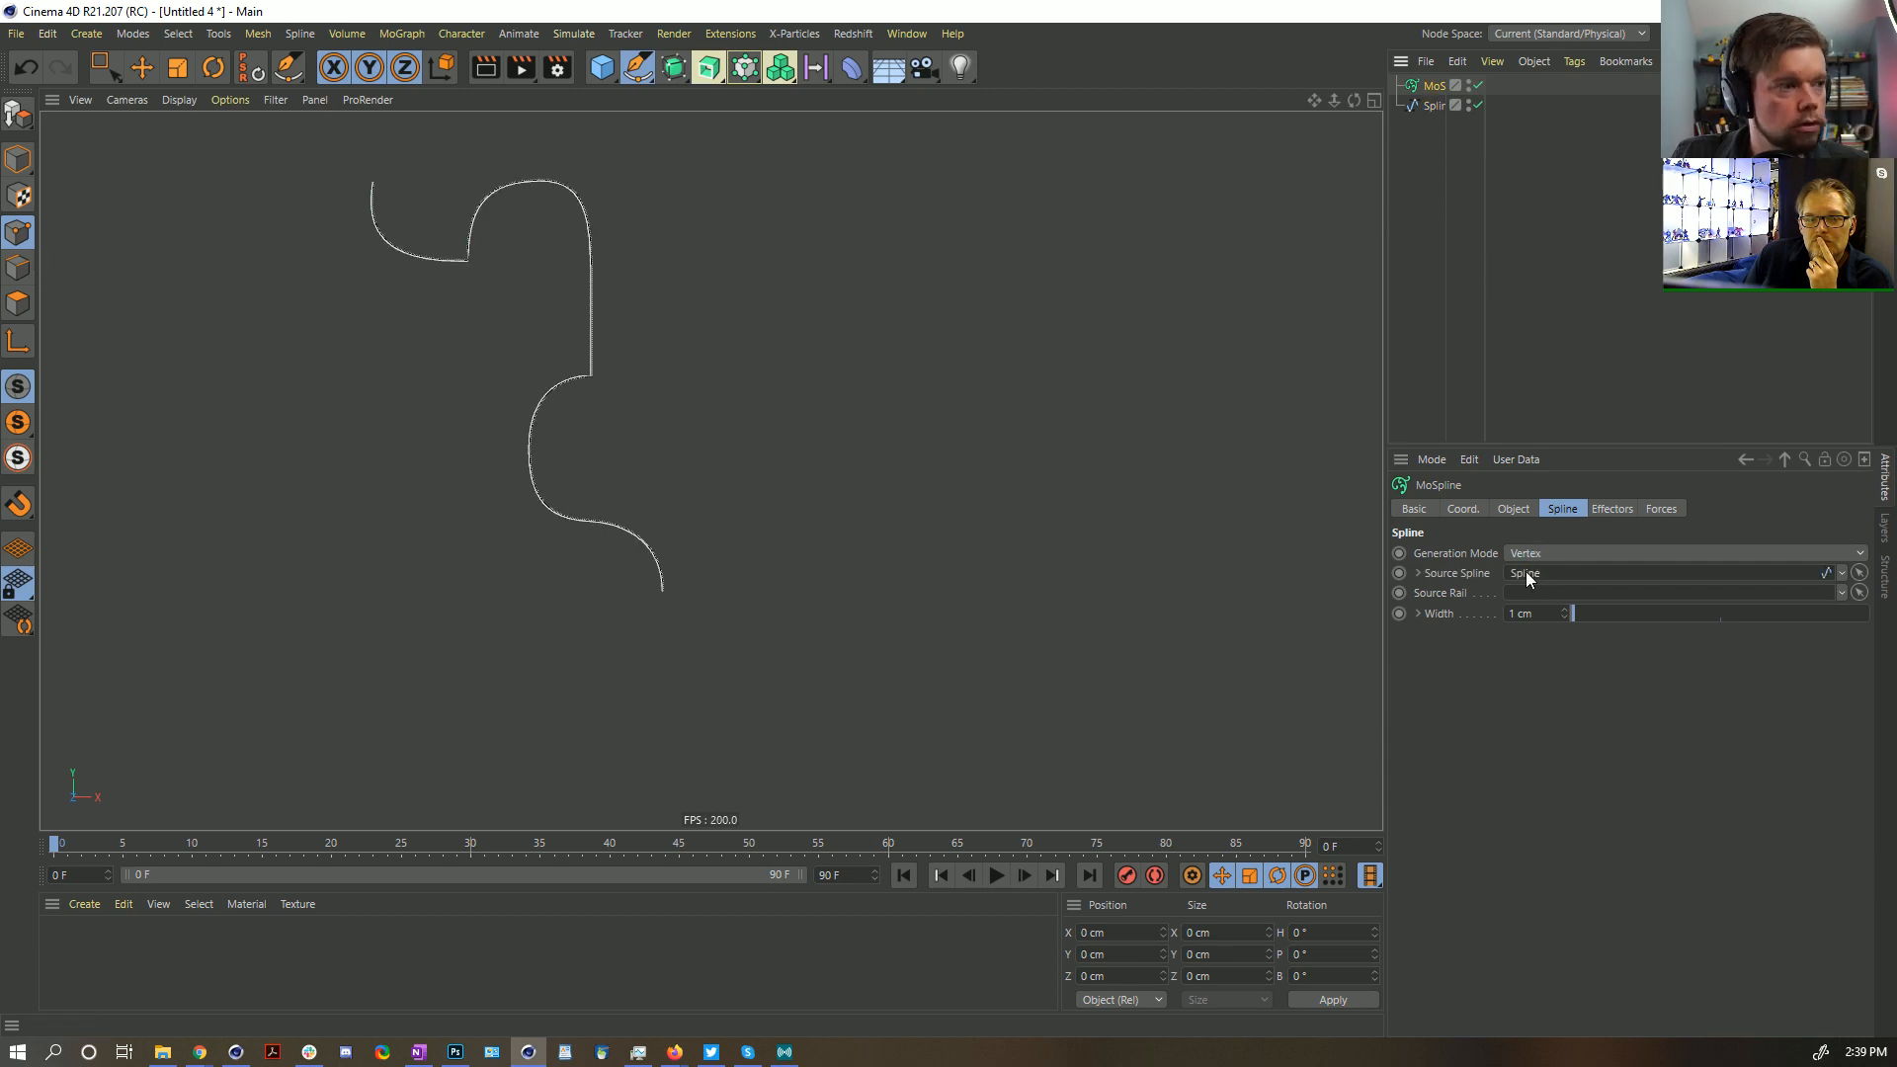
click(1469, 105)
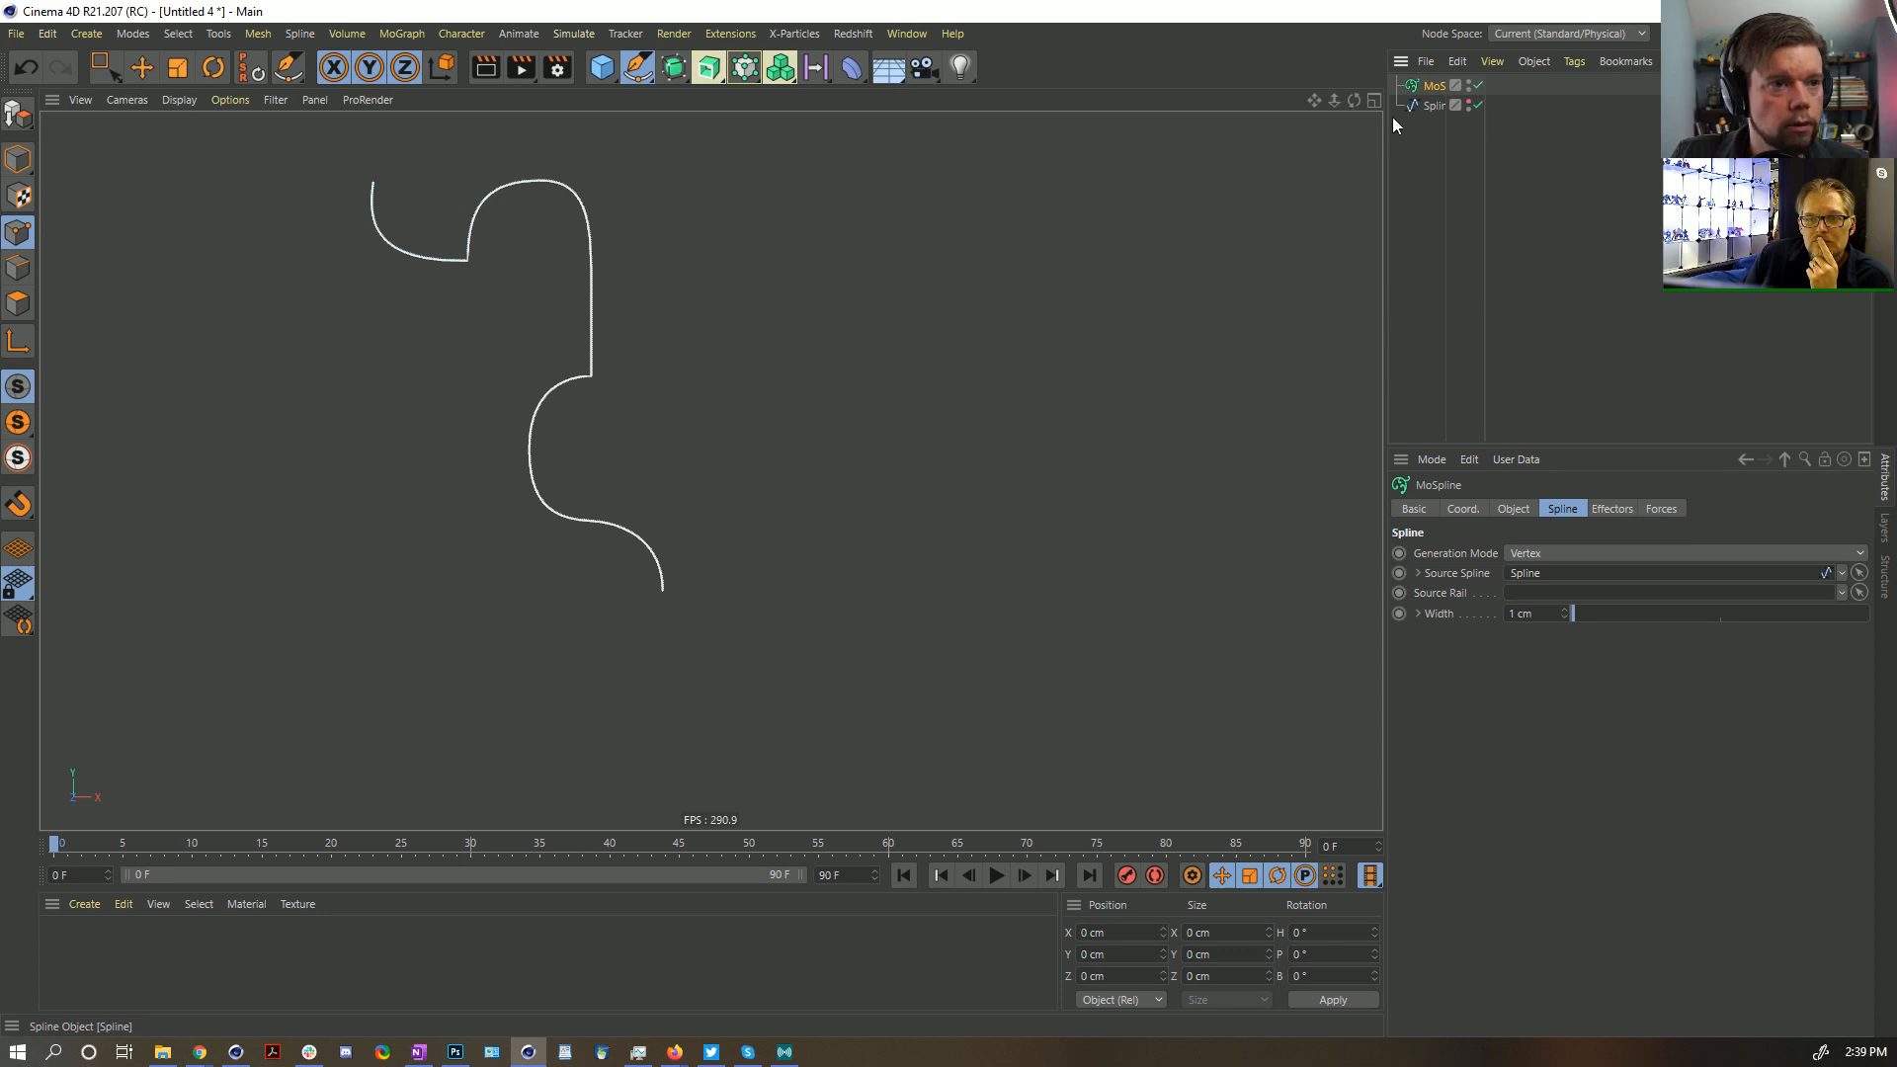
Set the MoSpline's display mode to Line
click(1512, 509)
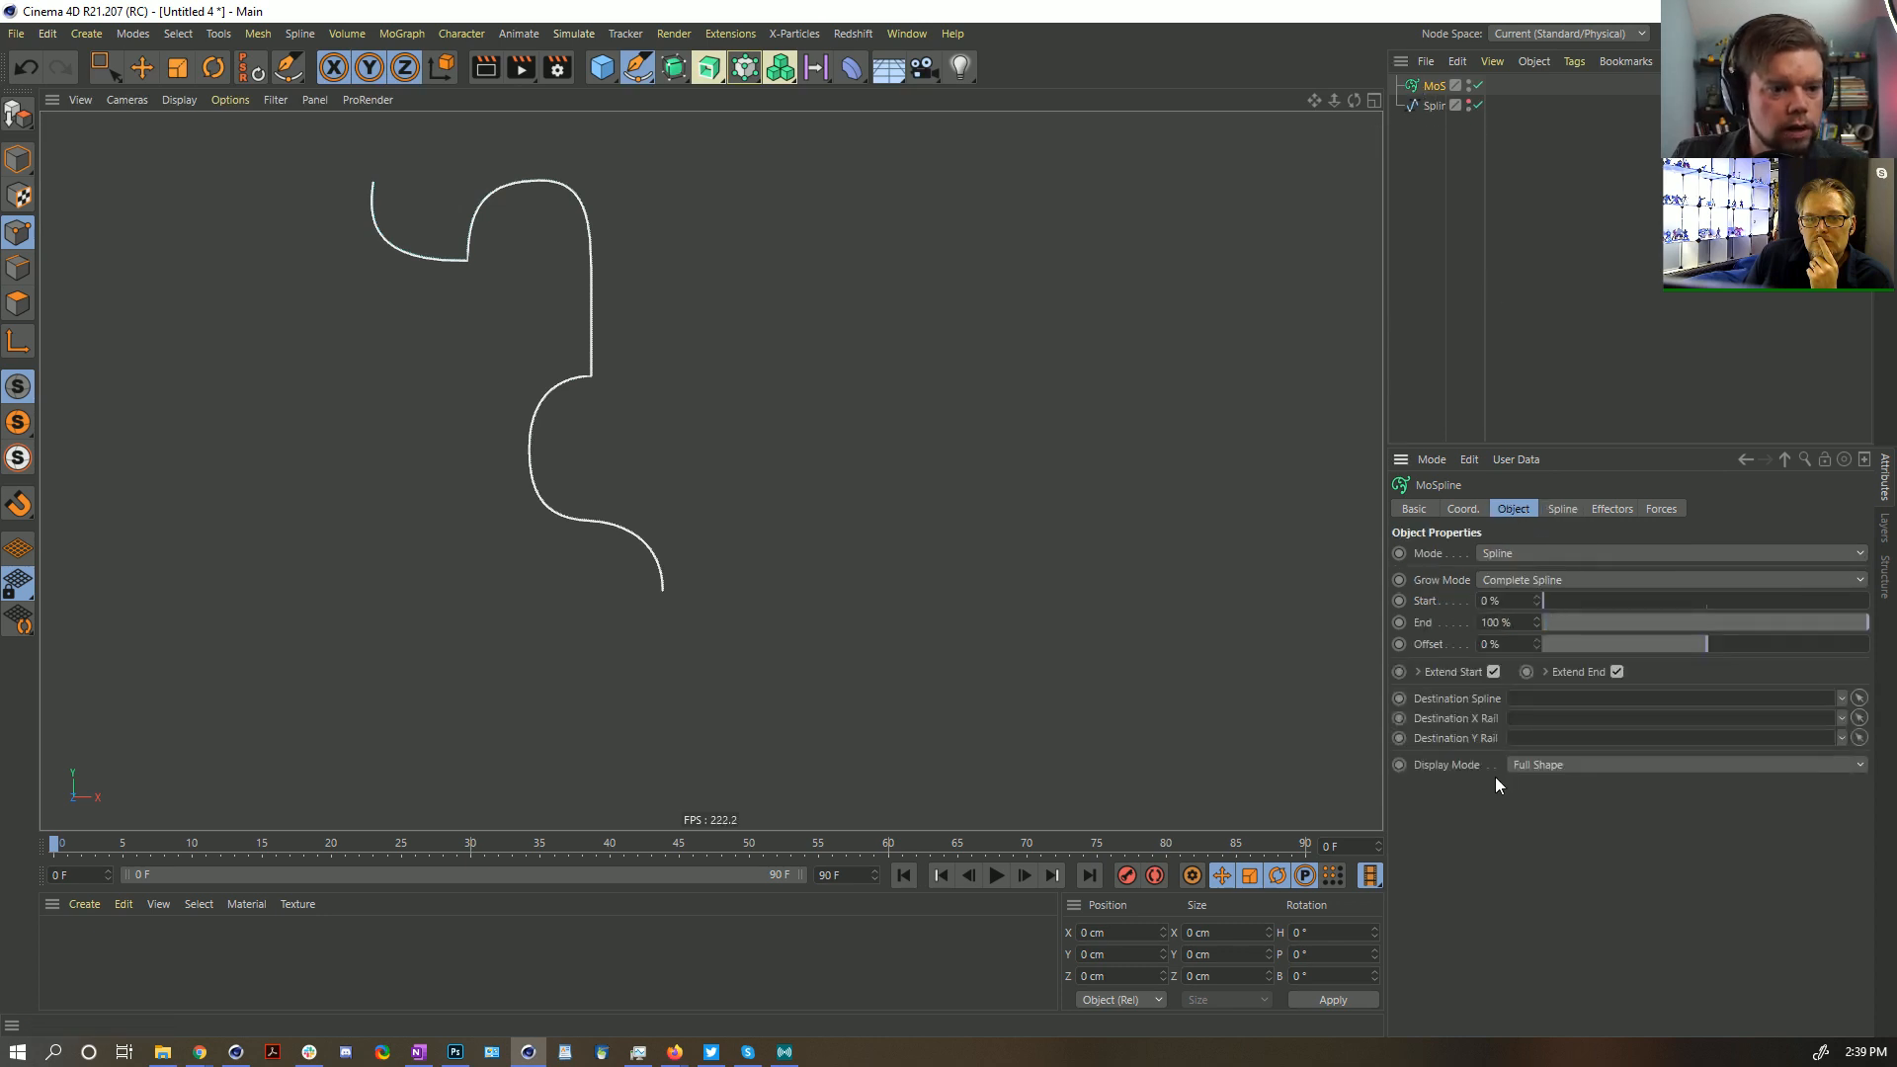
click(1543, 765)
click(1549, 781)
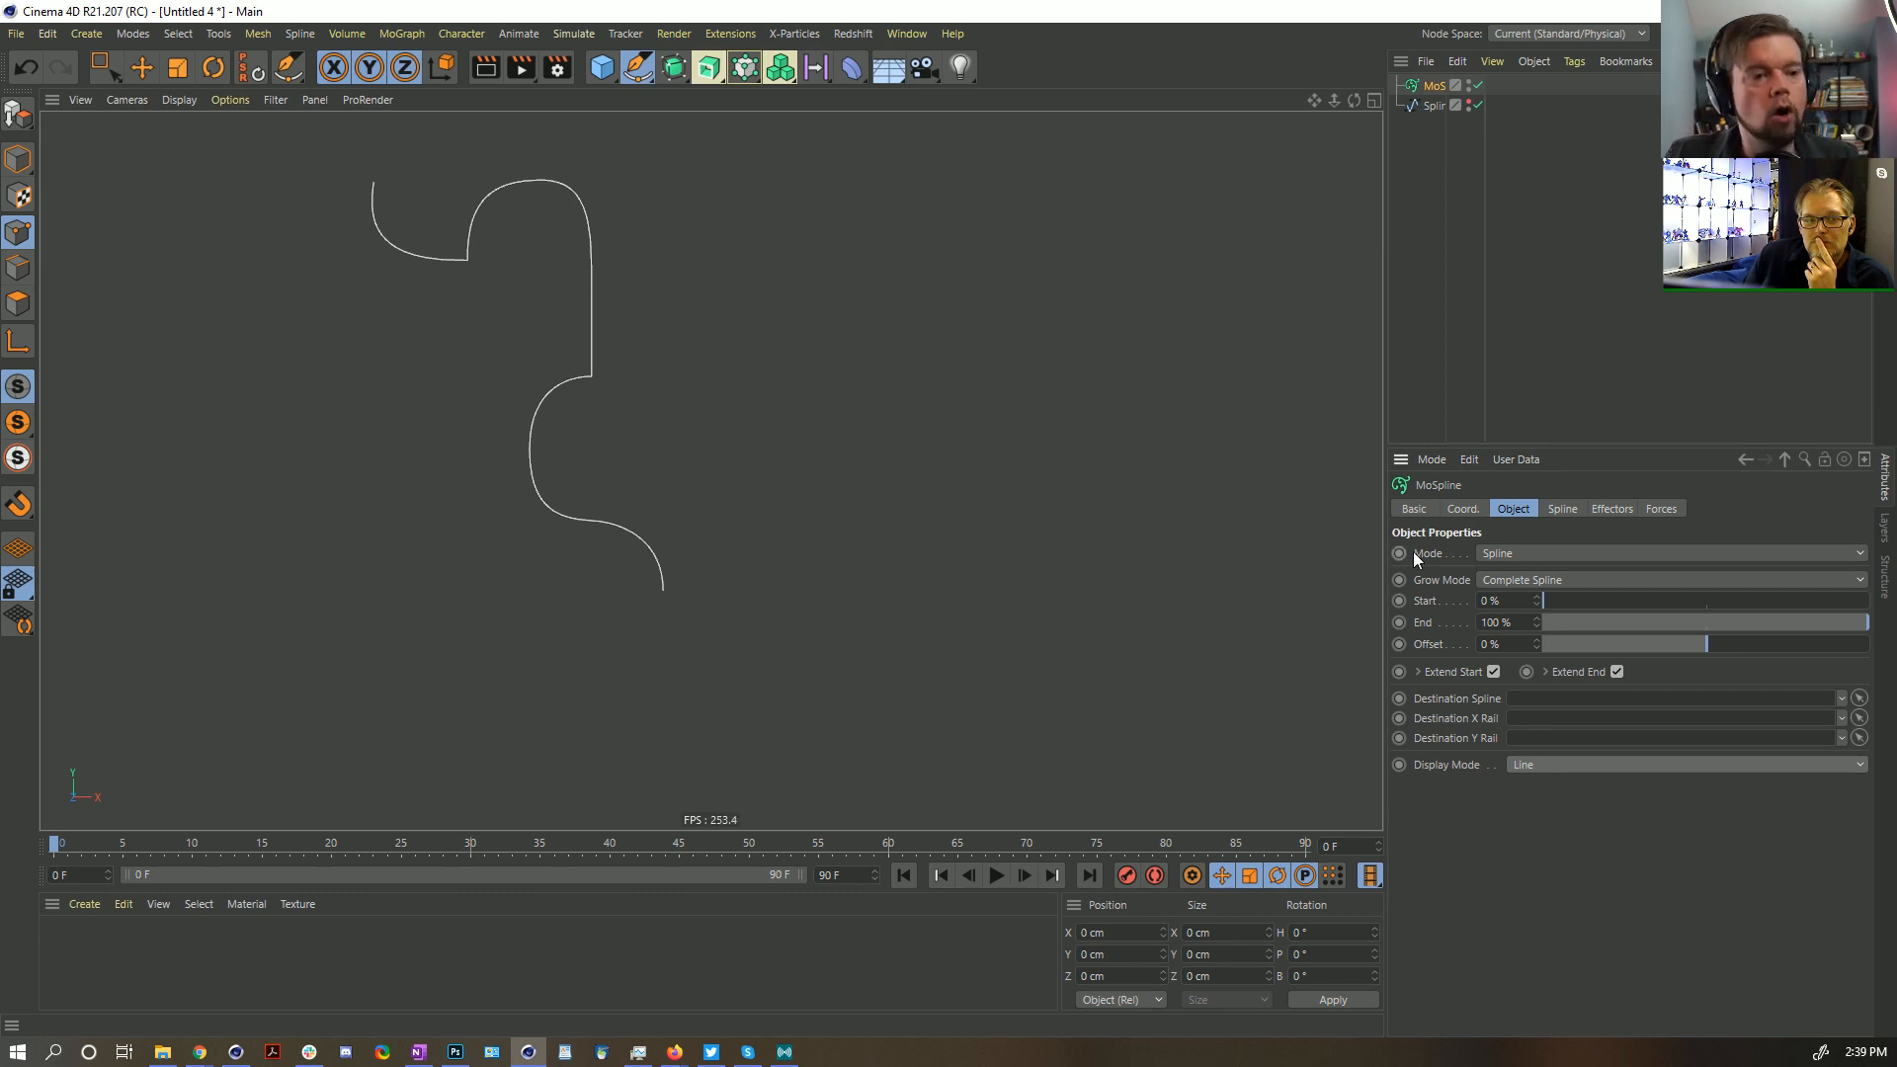
Shorten the MoSpline by setting its End value to 25 %
drag(1782, 624, 1634, 622)
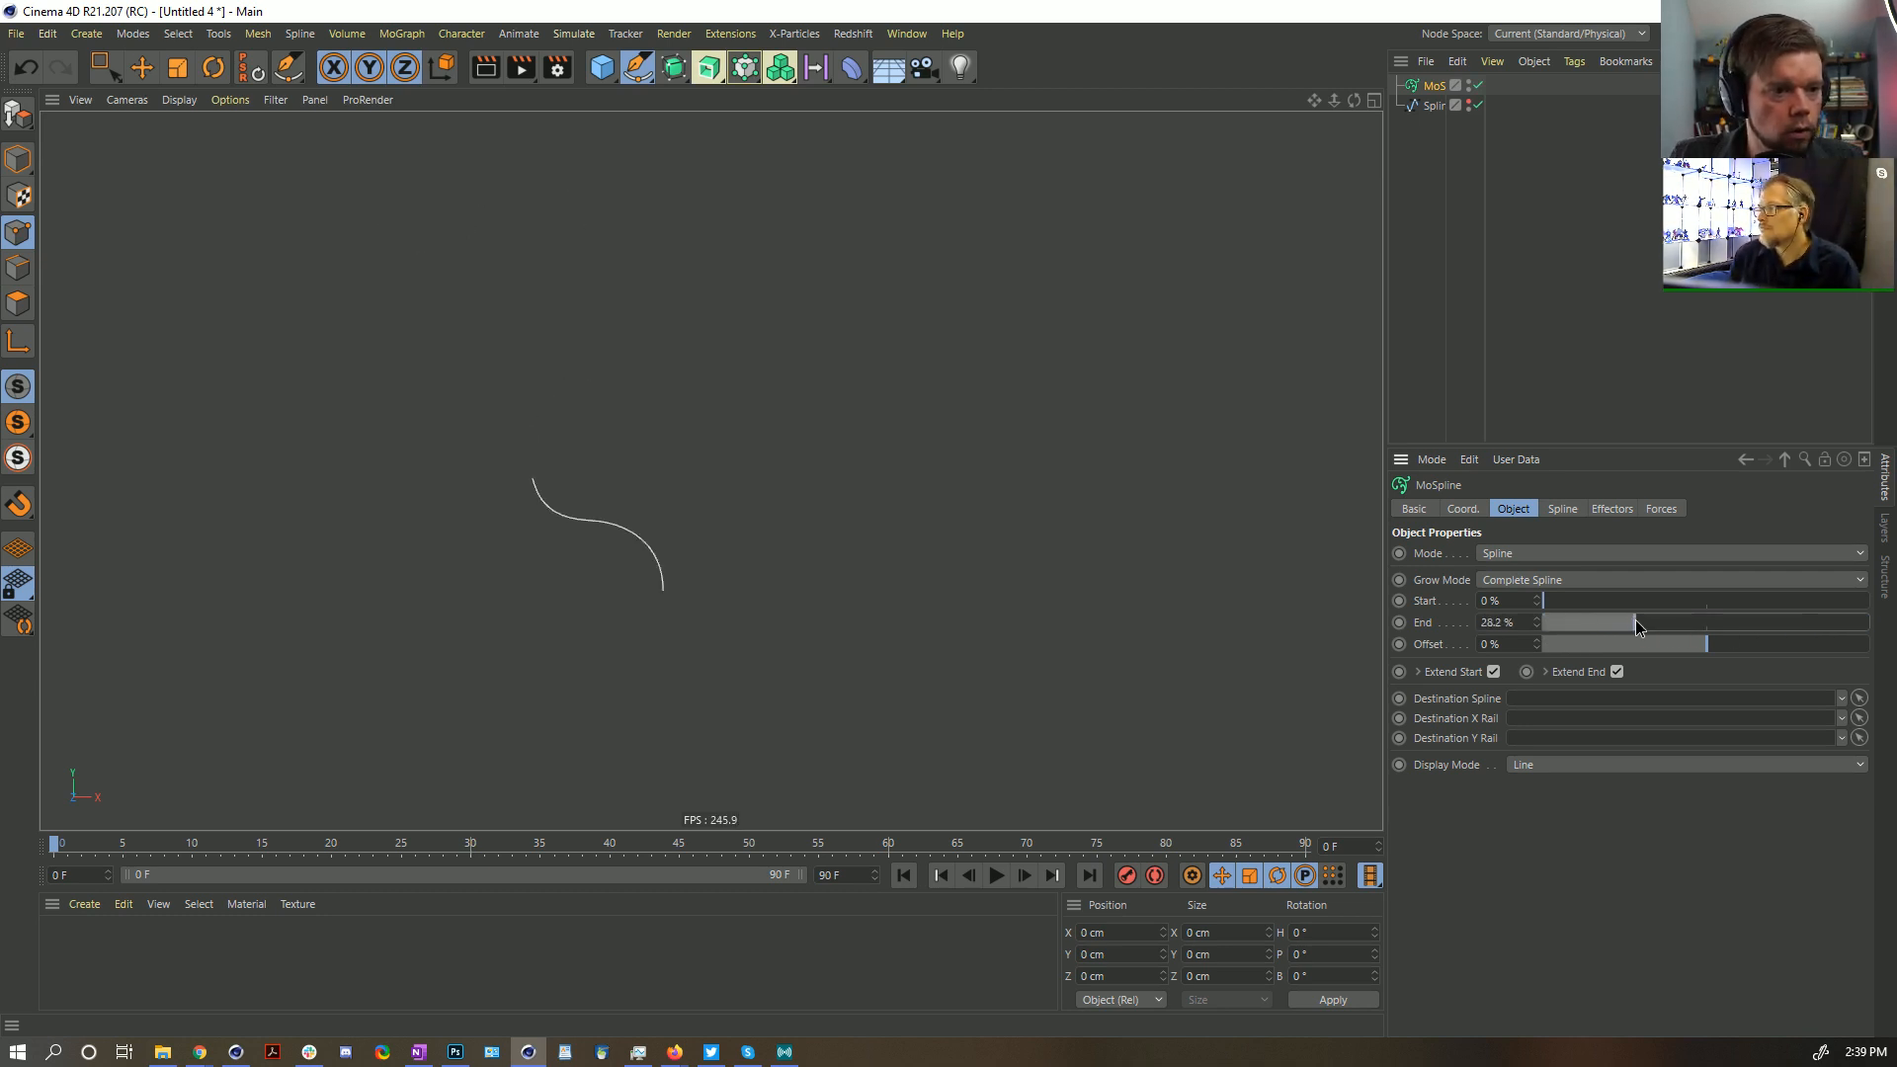
double_click(1501, 622)
text(25)
key(Return)
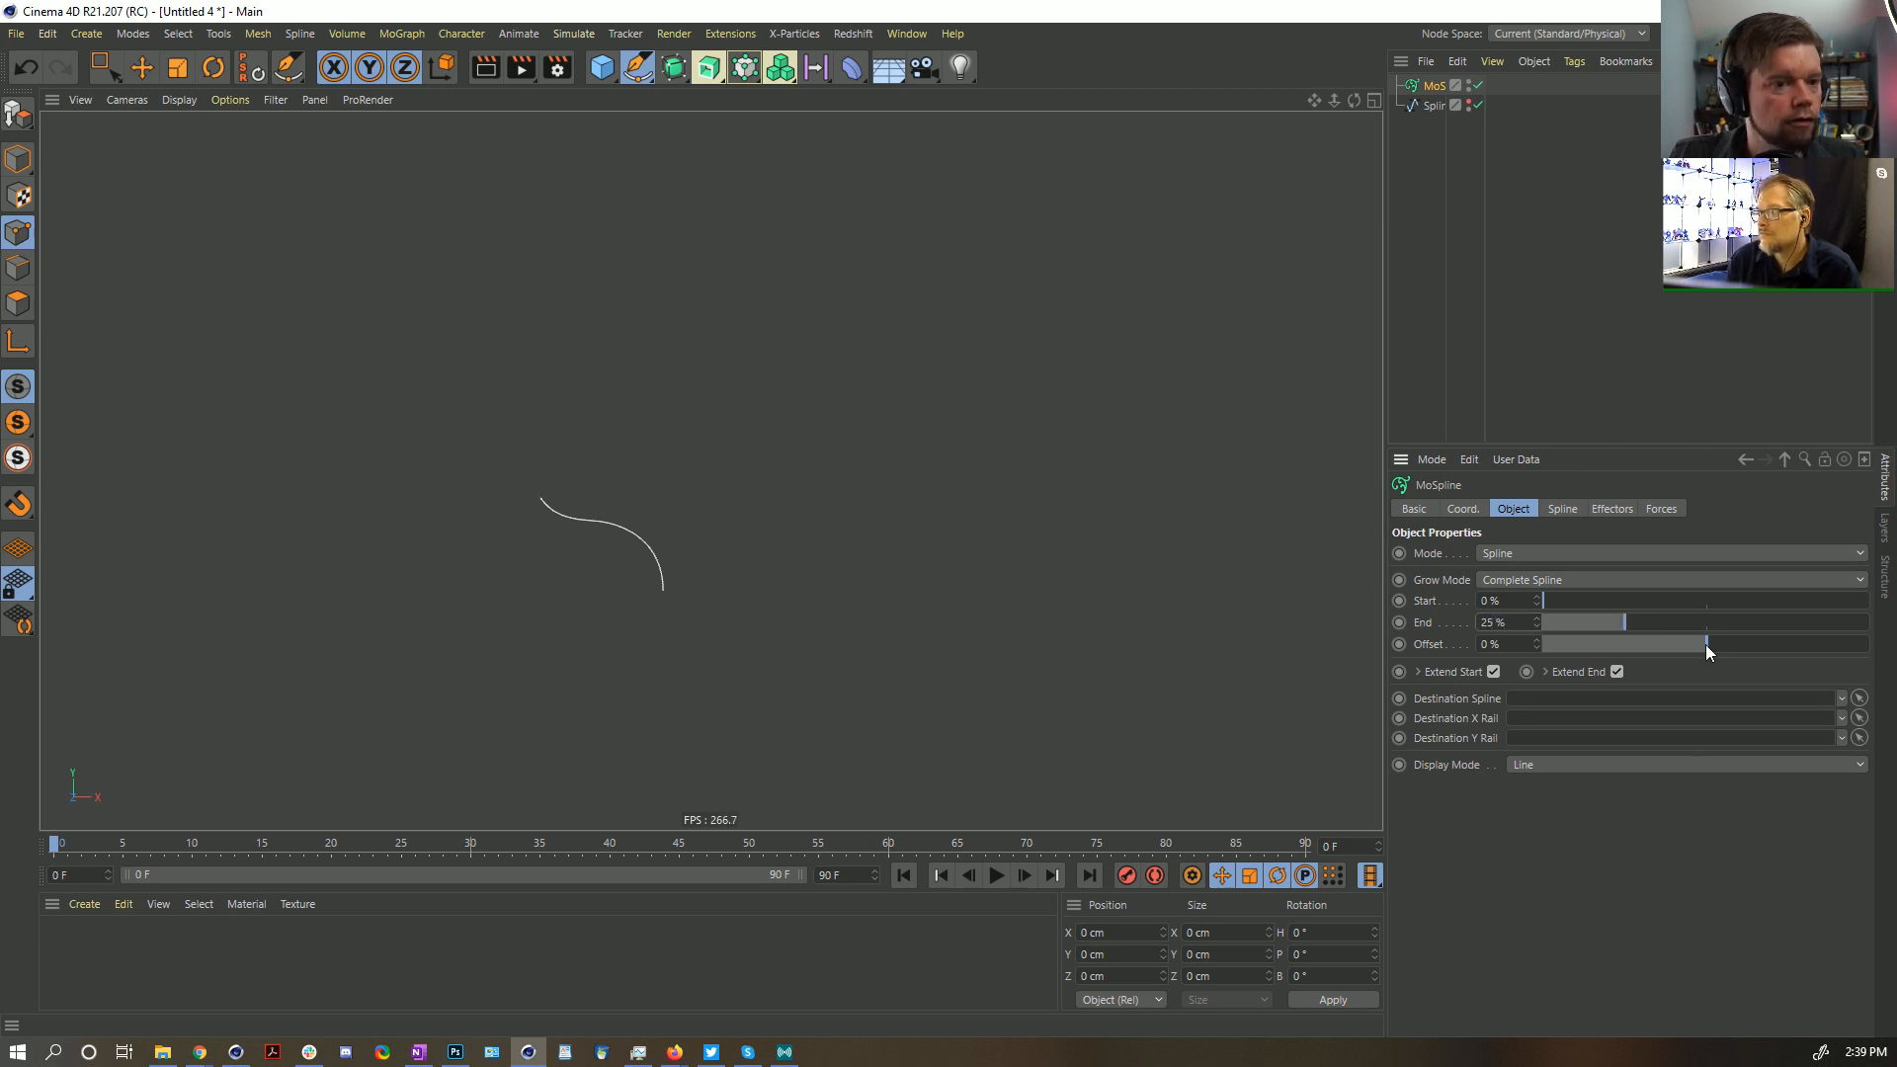
Slide the MoSpline's Offset up to 100 % and turn off Extend End
drag(1706, 644, 1886, 614)
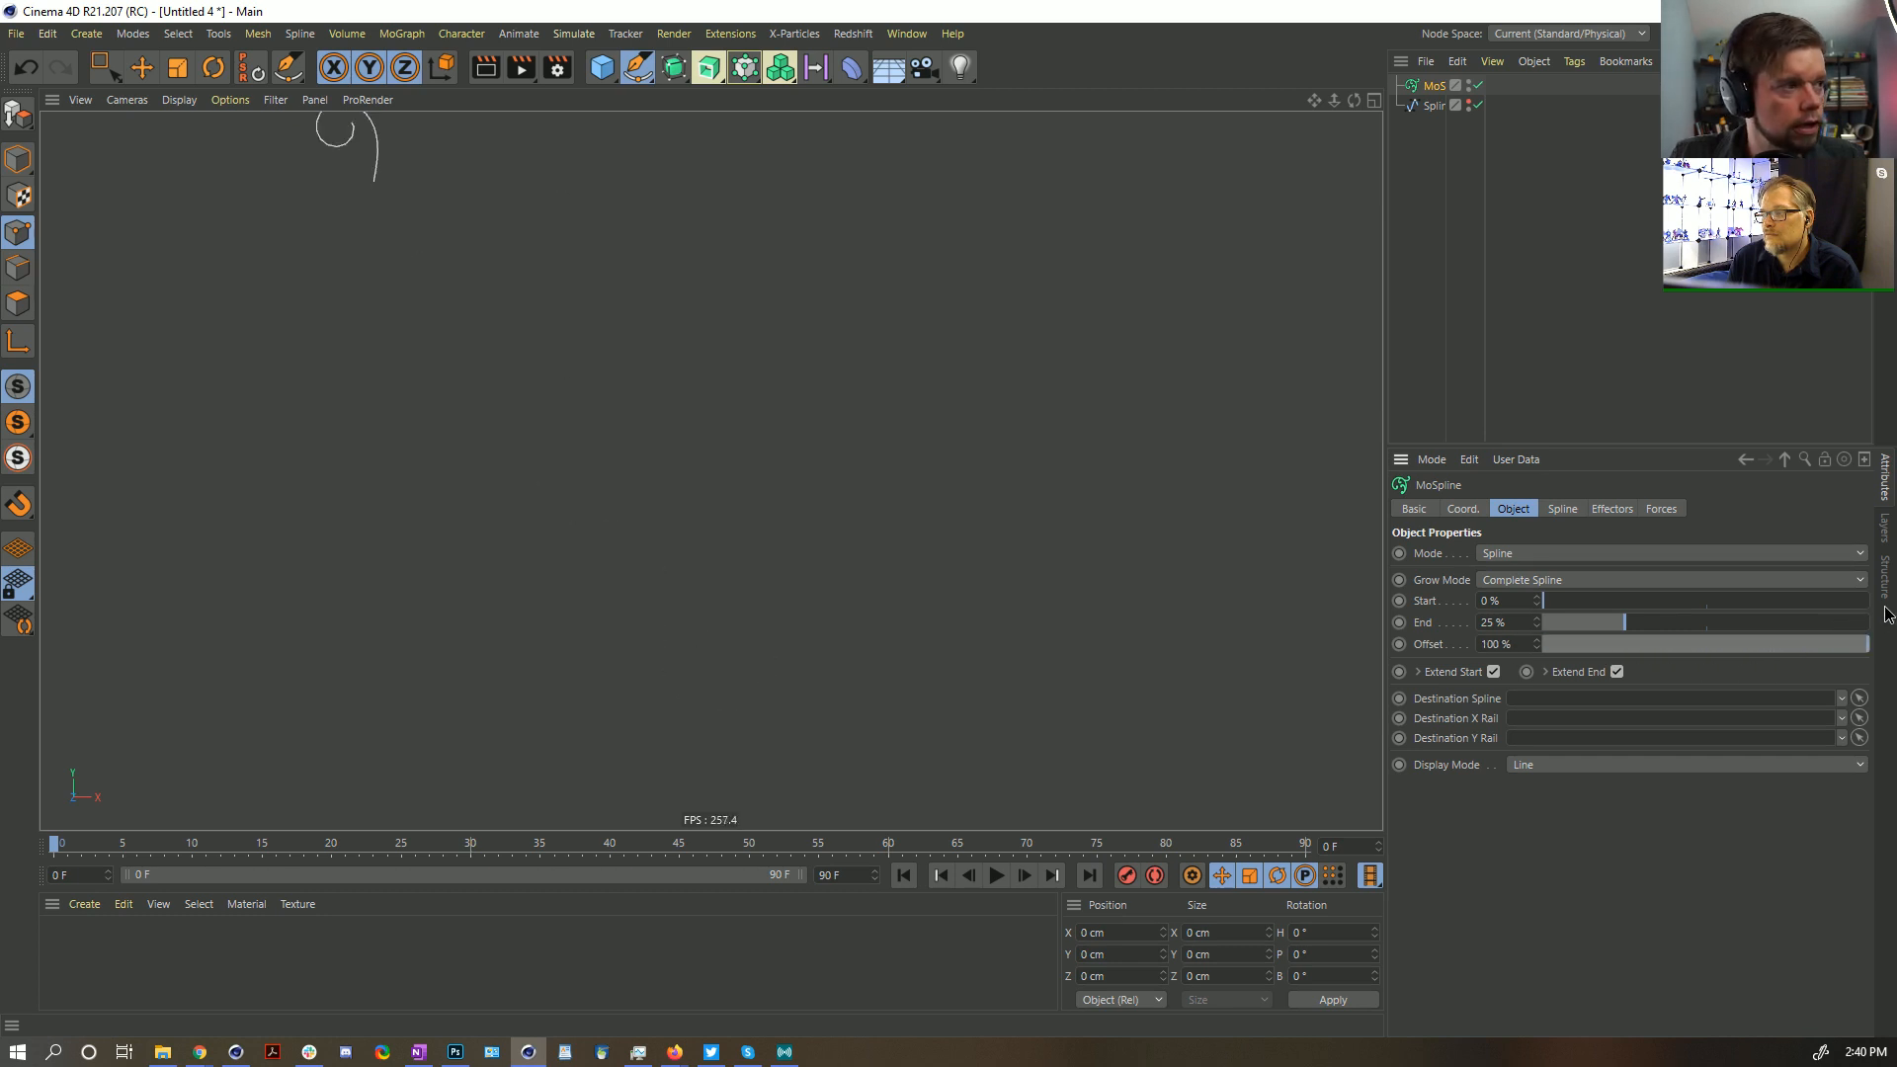
click(1617, 672)
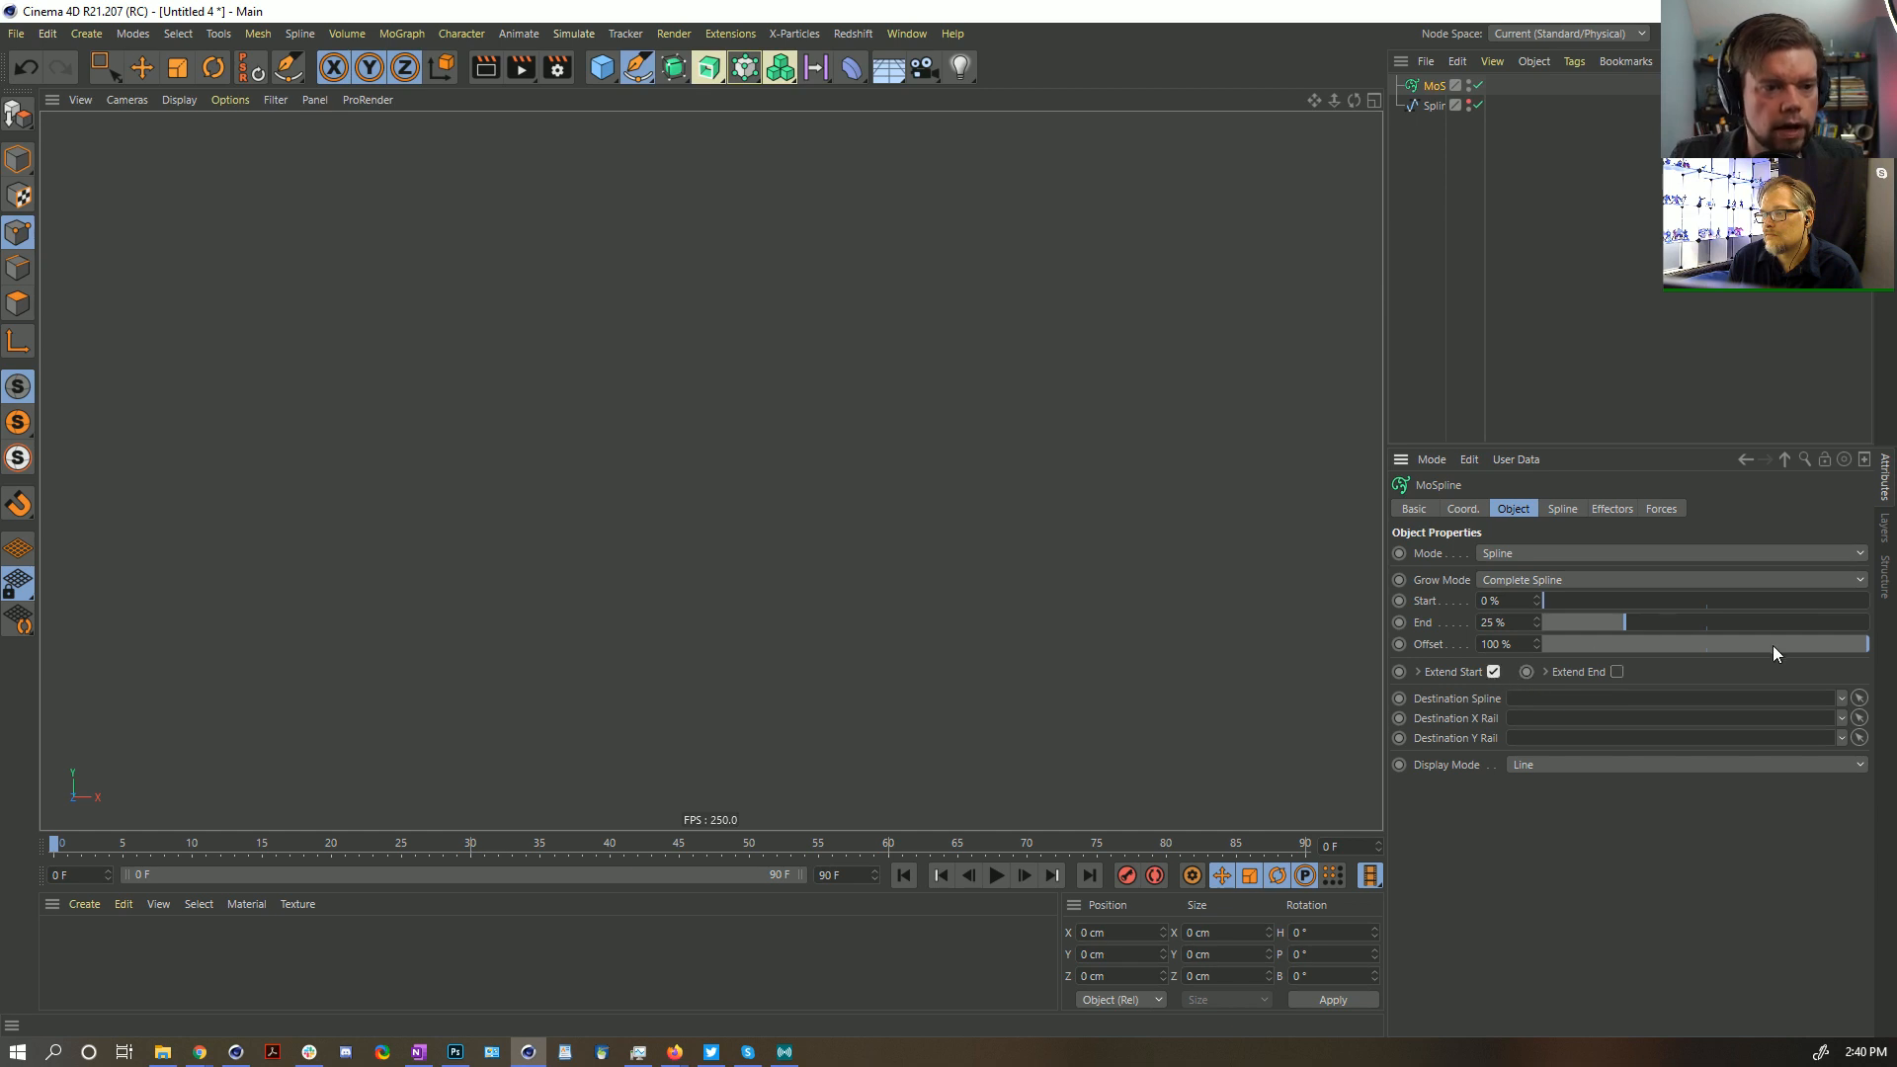
Keyframe the MoSpline's Offset from -13.9 % at frame 0 to 81.6 % at frame 90
drag(1772, 644, 1689, 659)
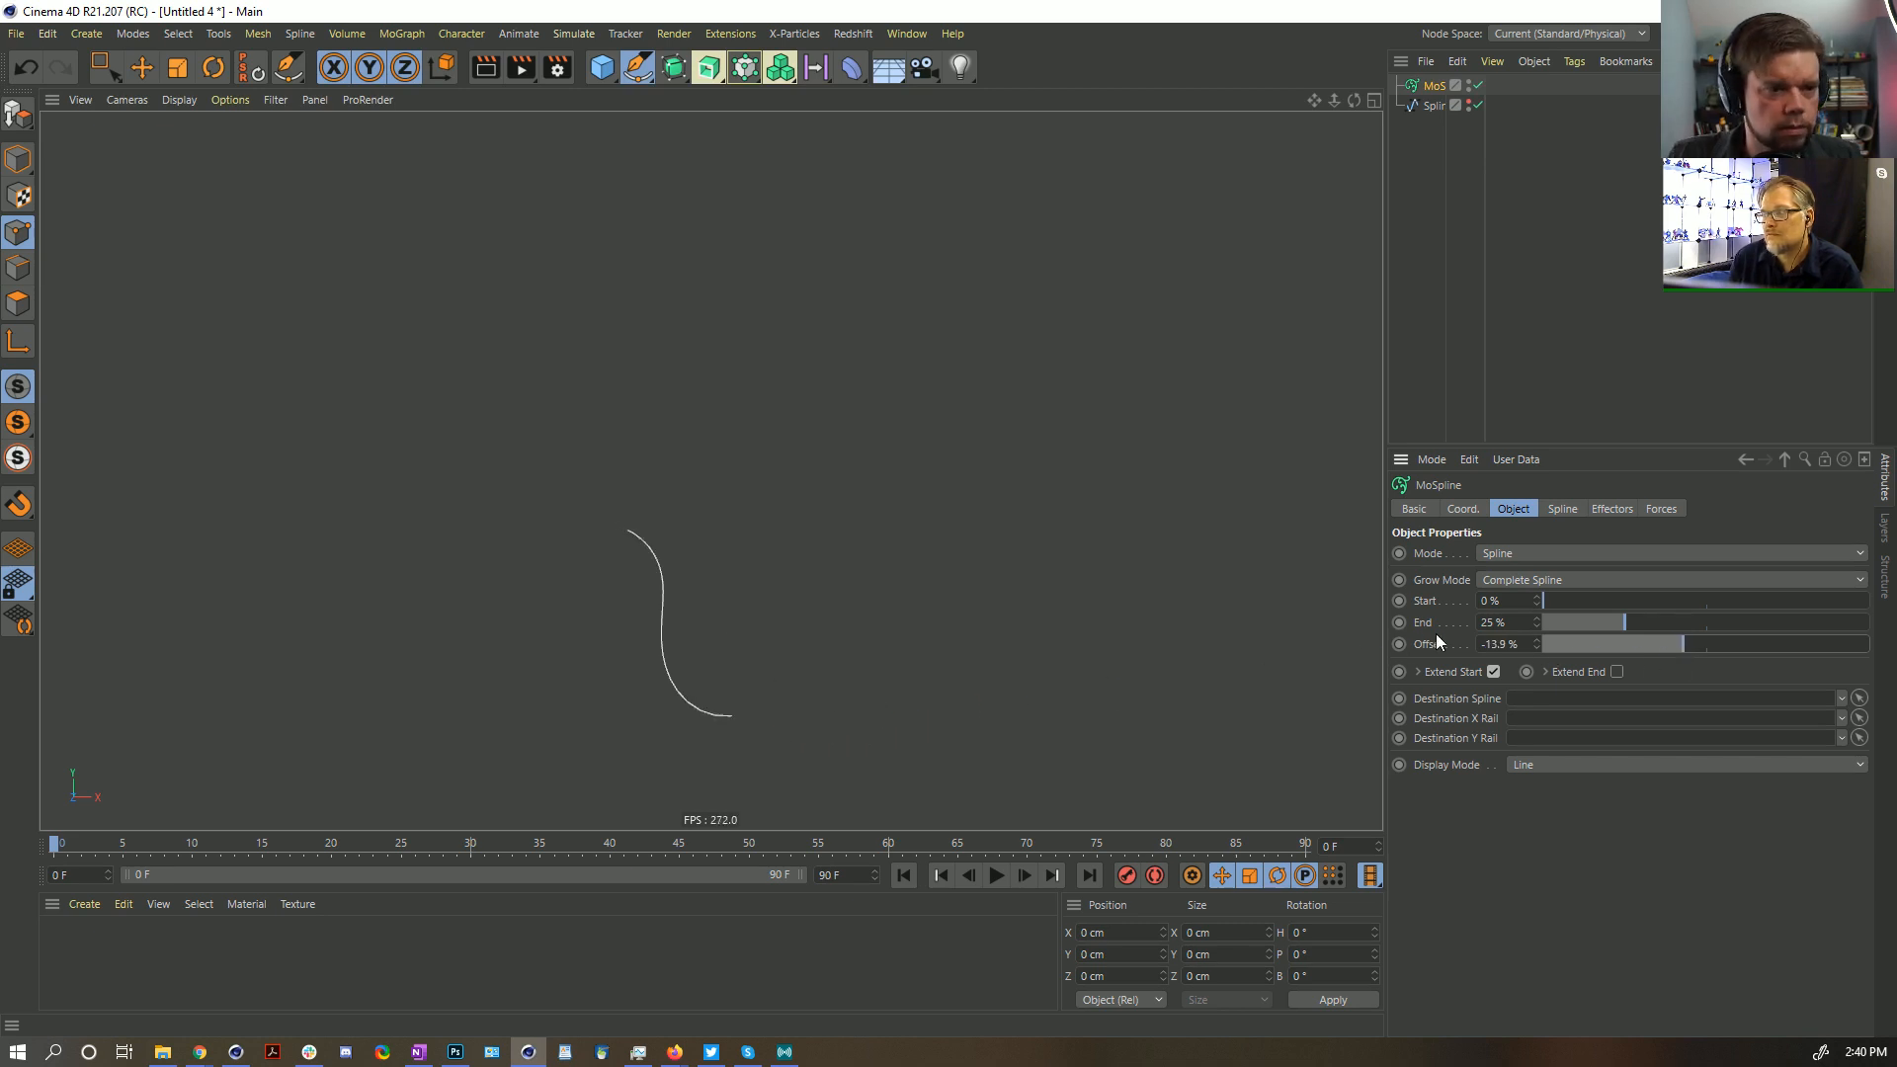
click(1091, 876)
drag(1642, 647, 1837, 652)
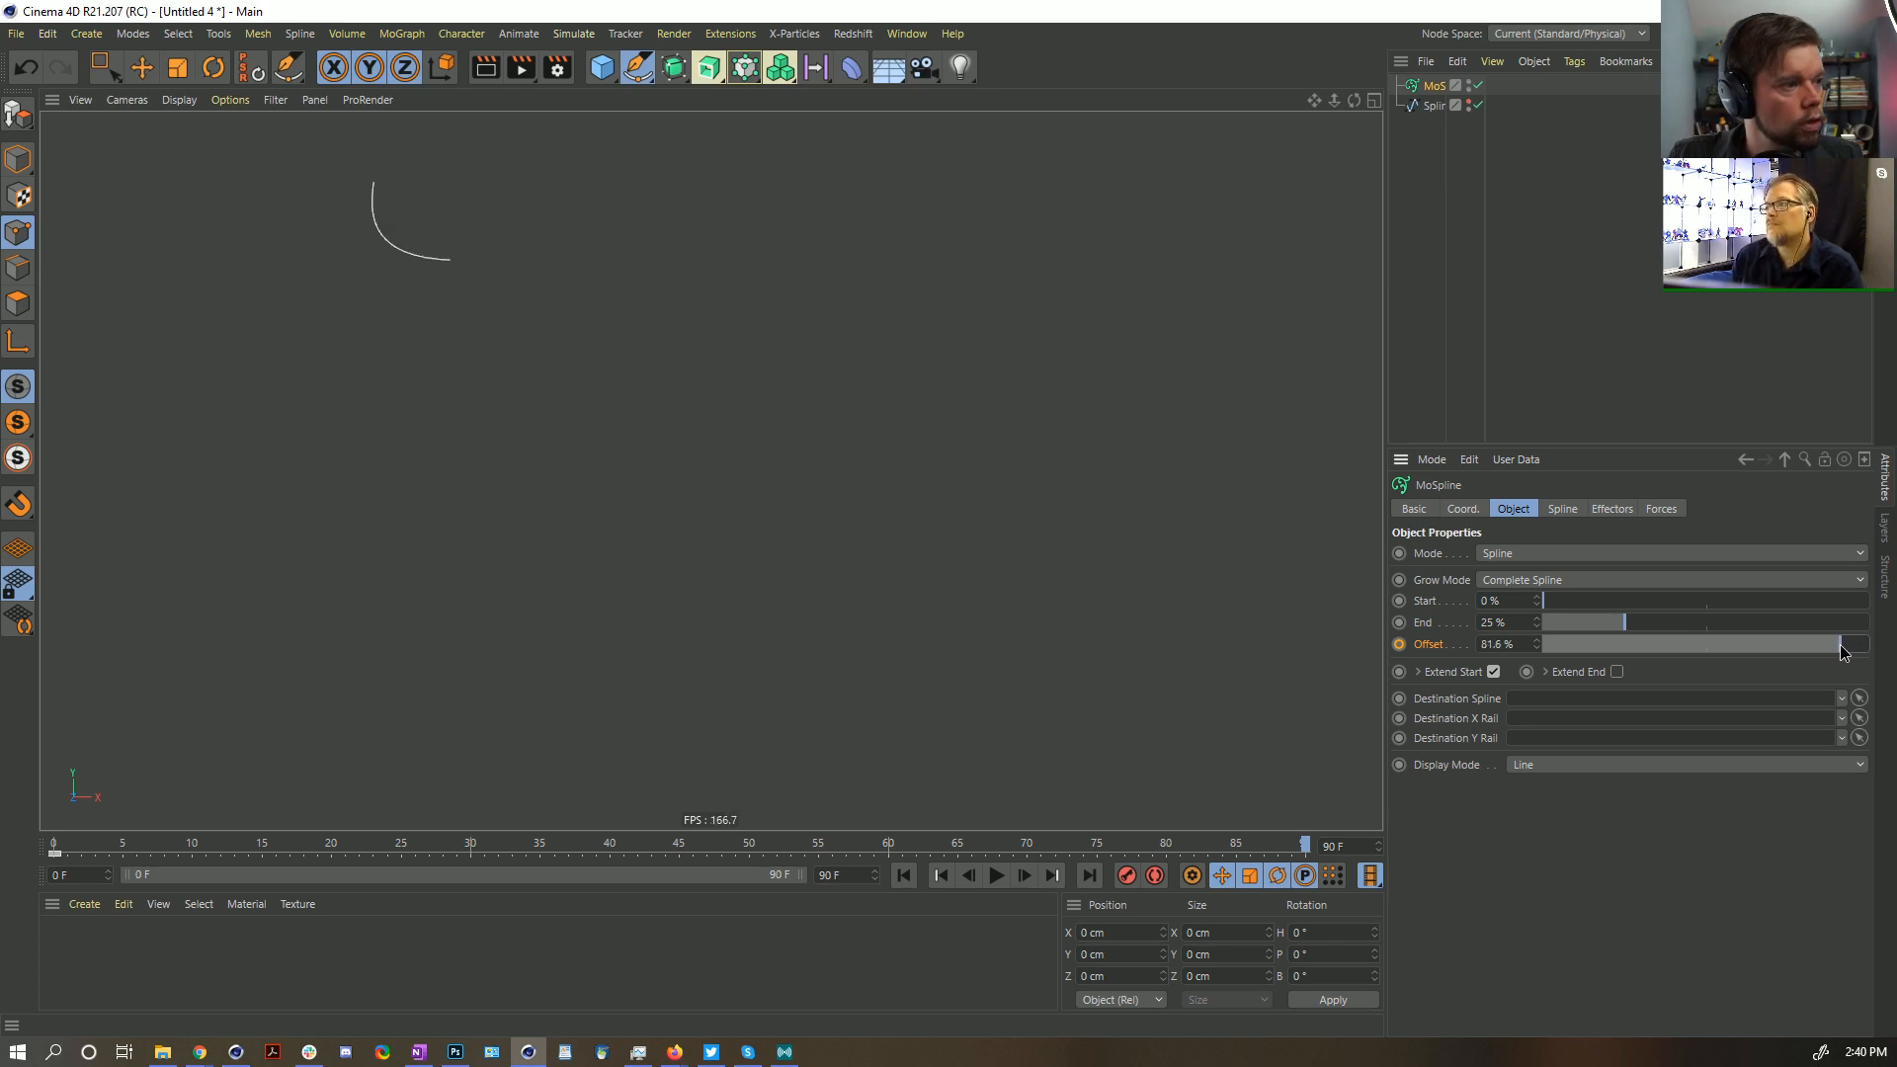
click(1399, 644)
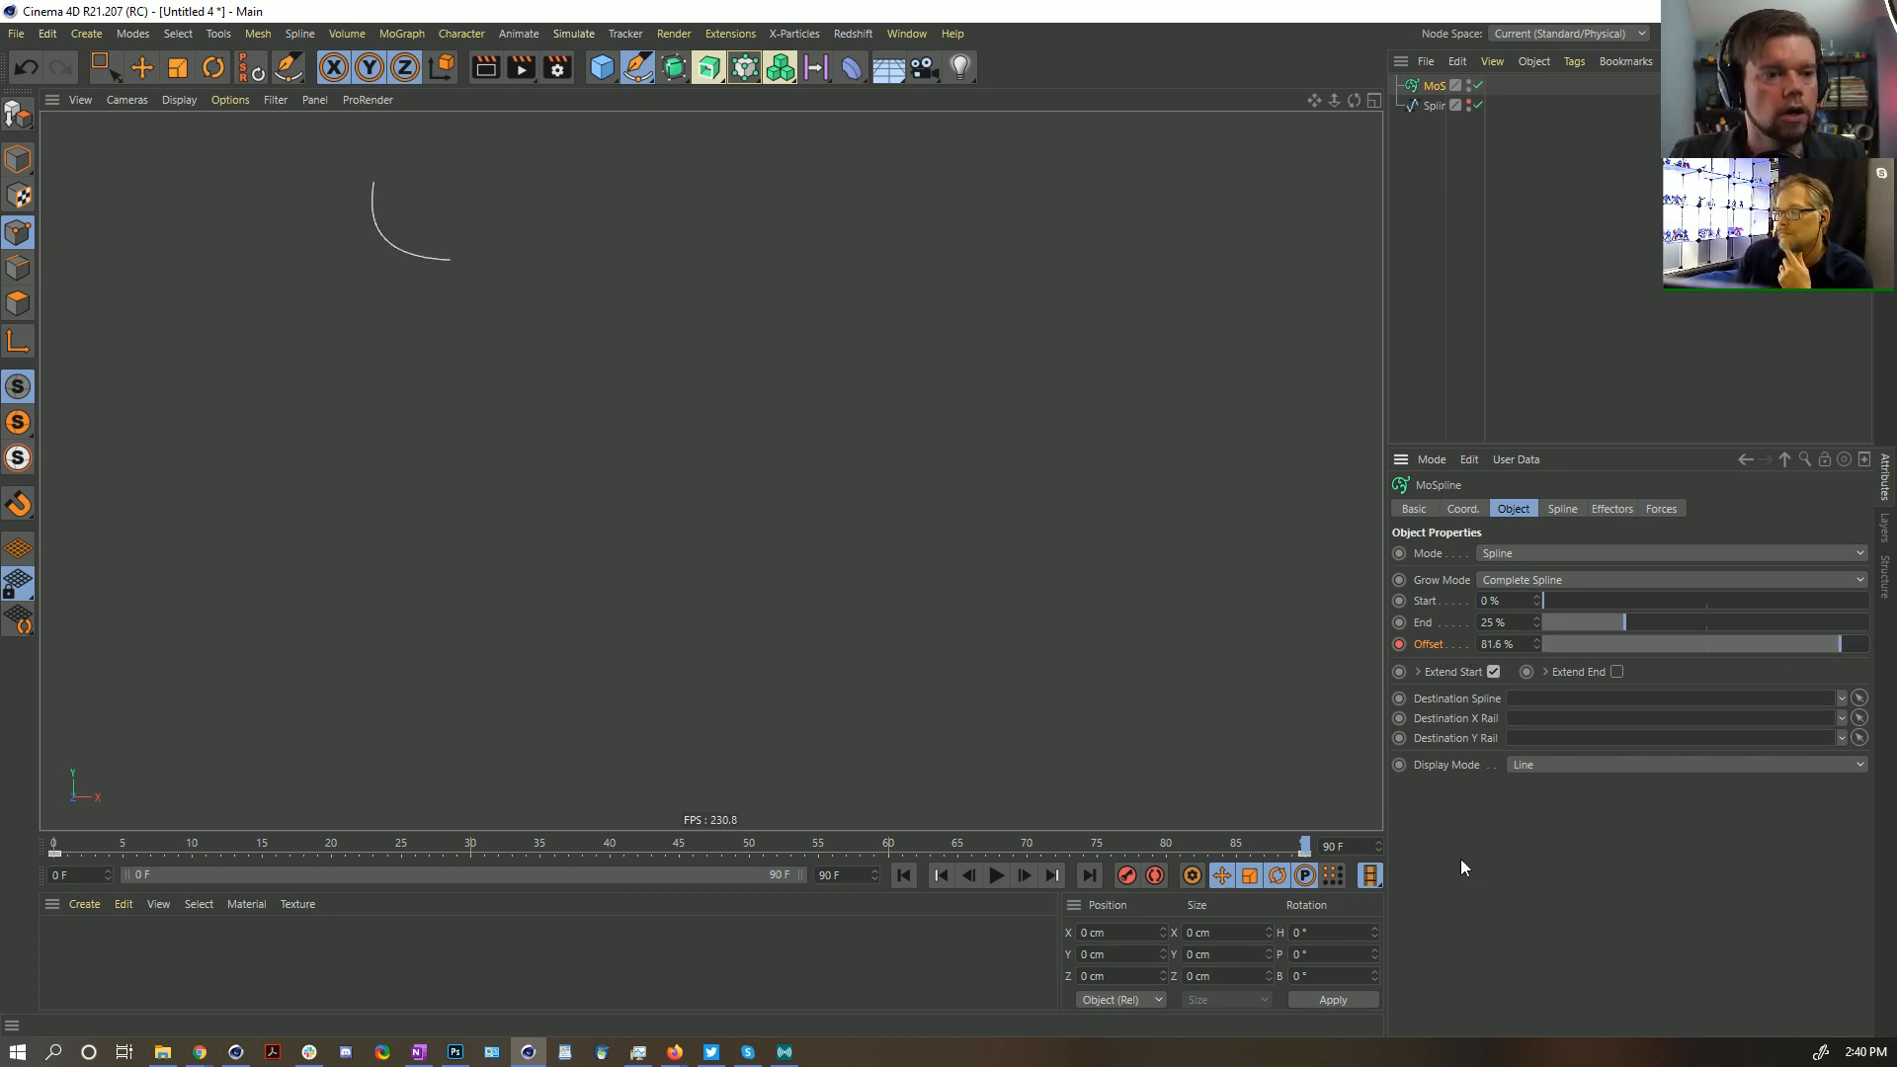
Play the animation from the first frame to examine the MoSpline travelling along the path, and stop playback
click(940, 876)
click(997, 877)
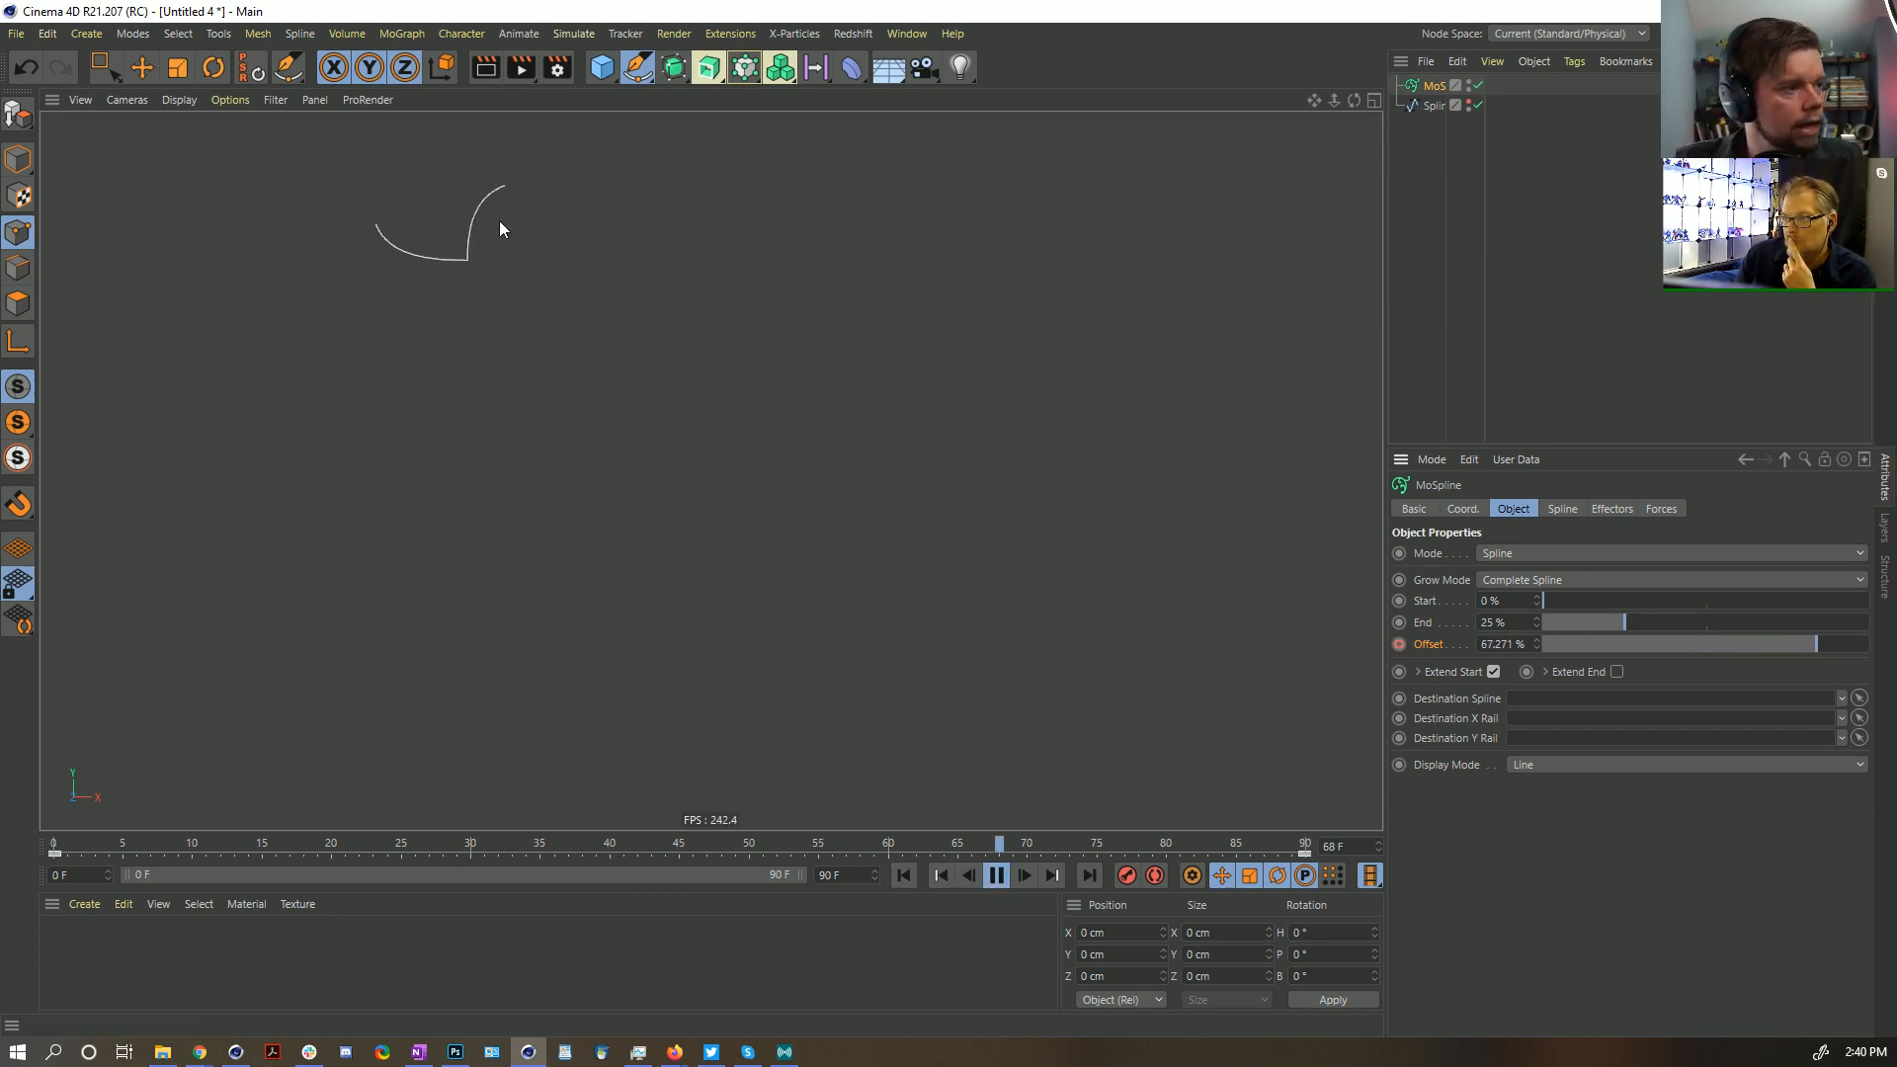
click(992, 876)
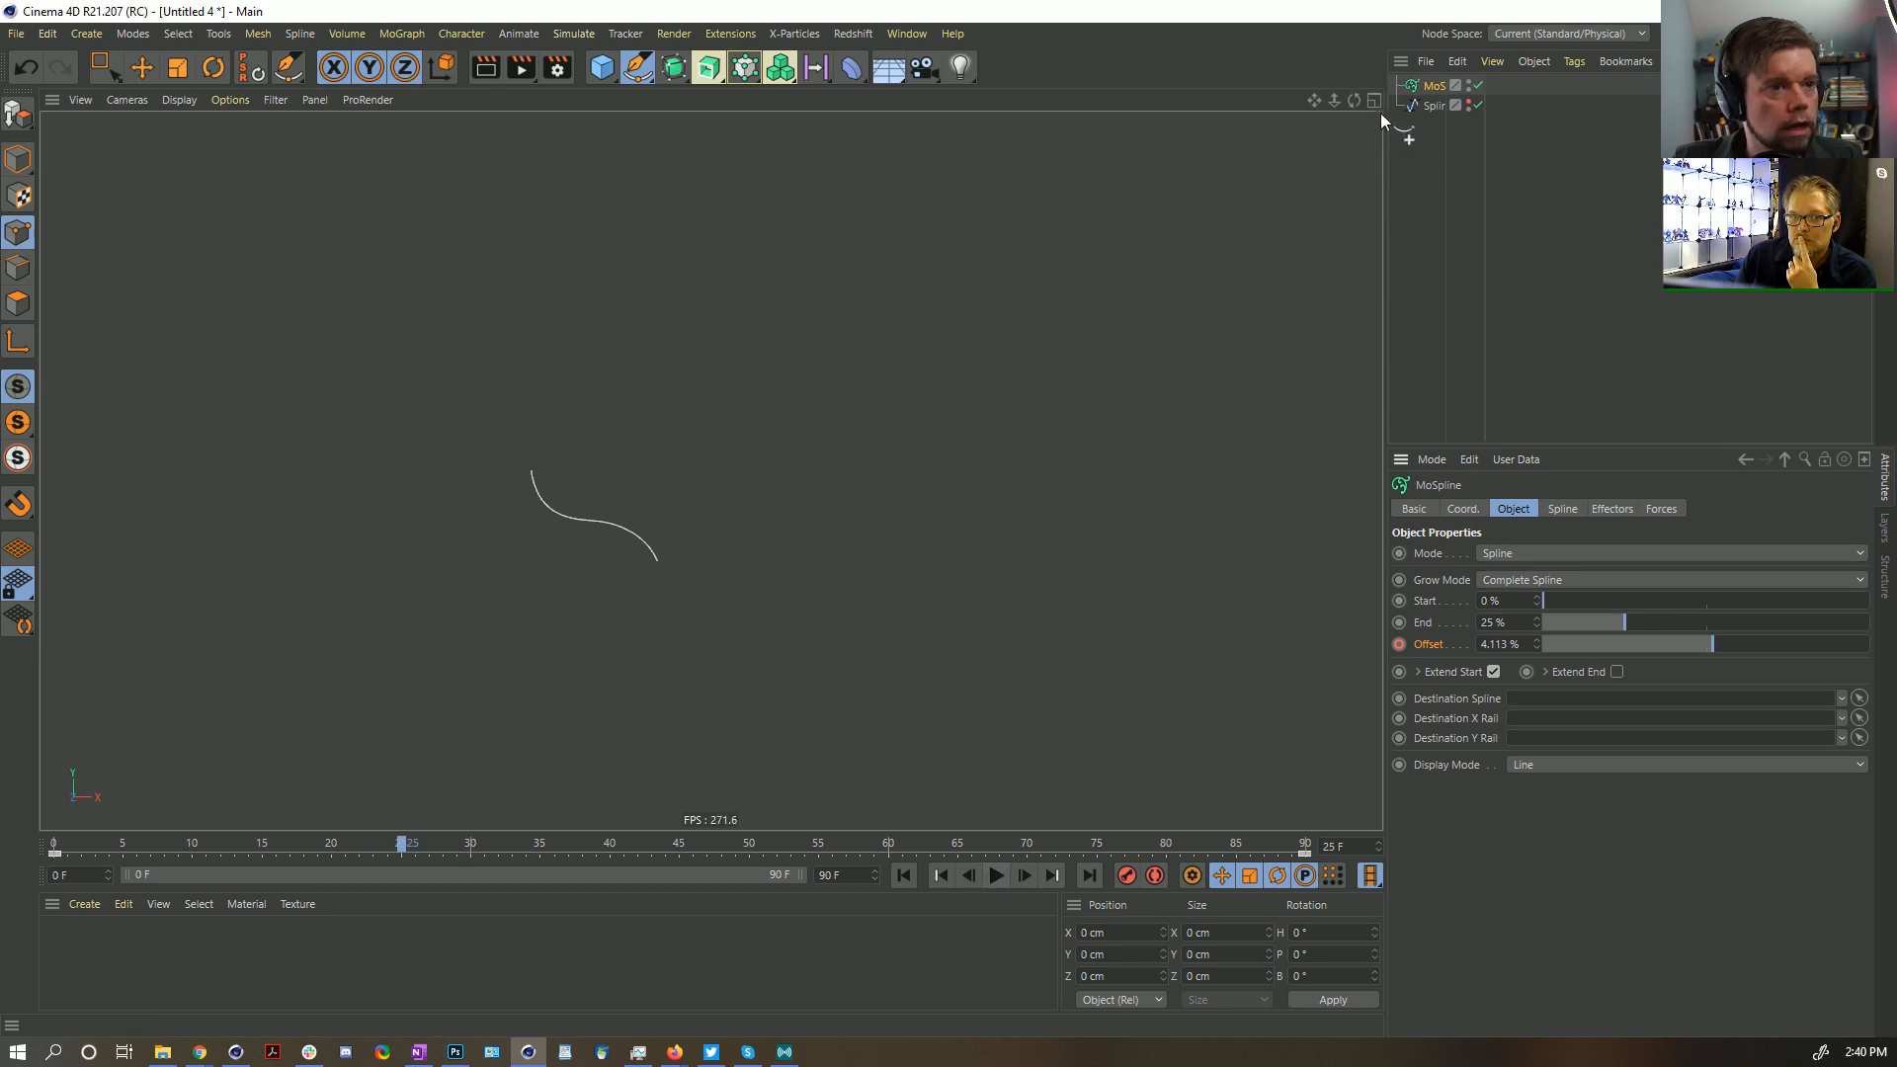
Set the path spline's Intermediate Points to Uniform
click(1432, 107)
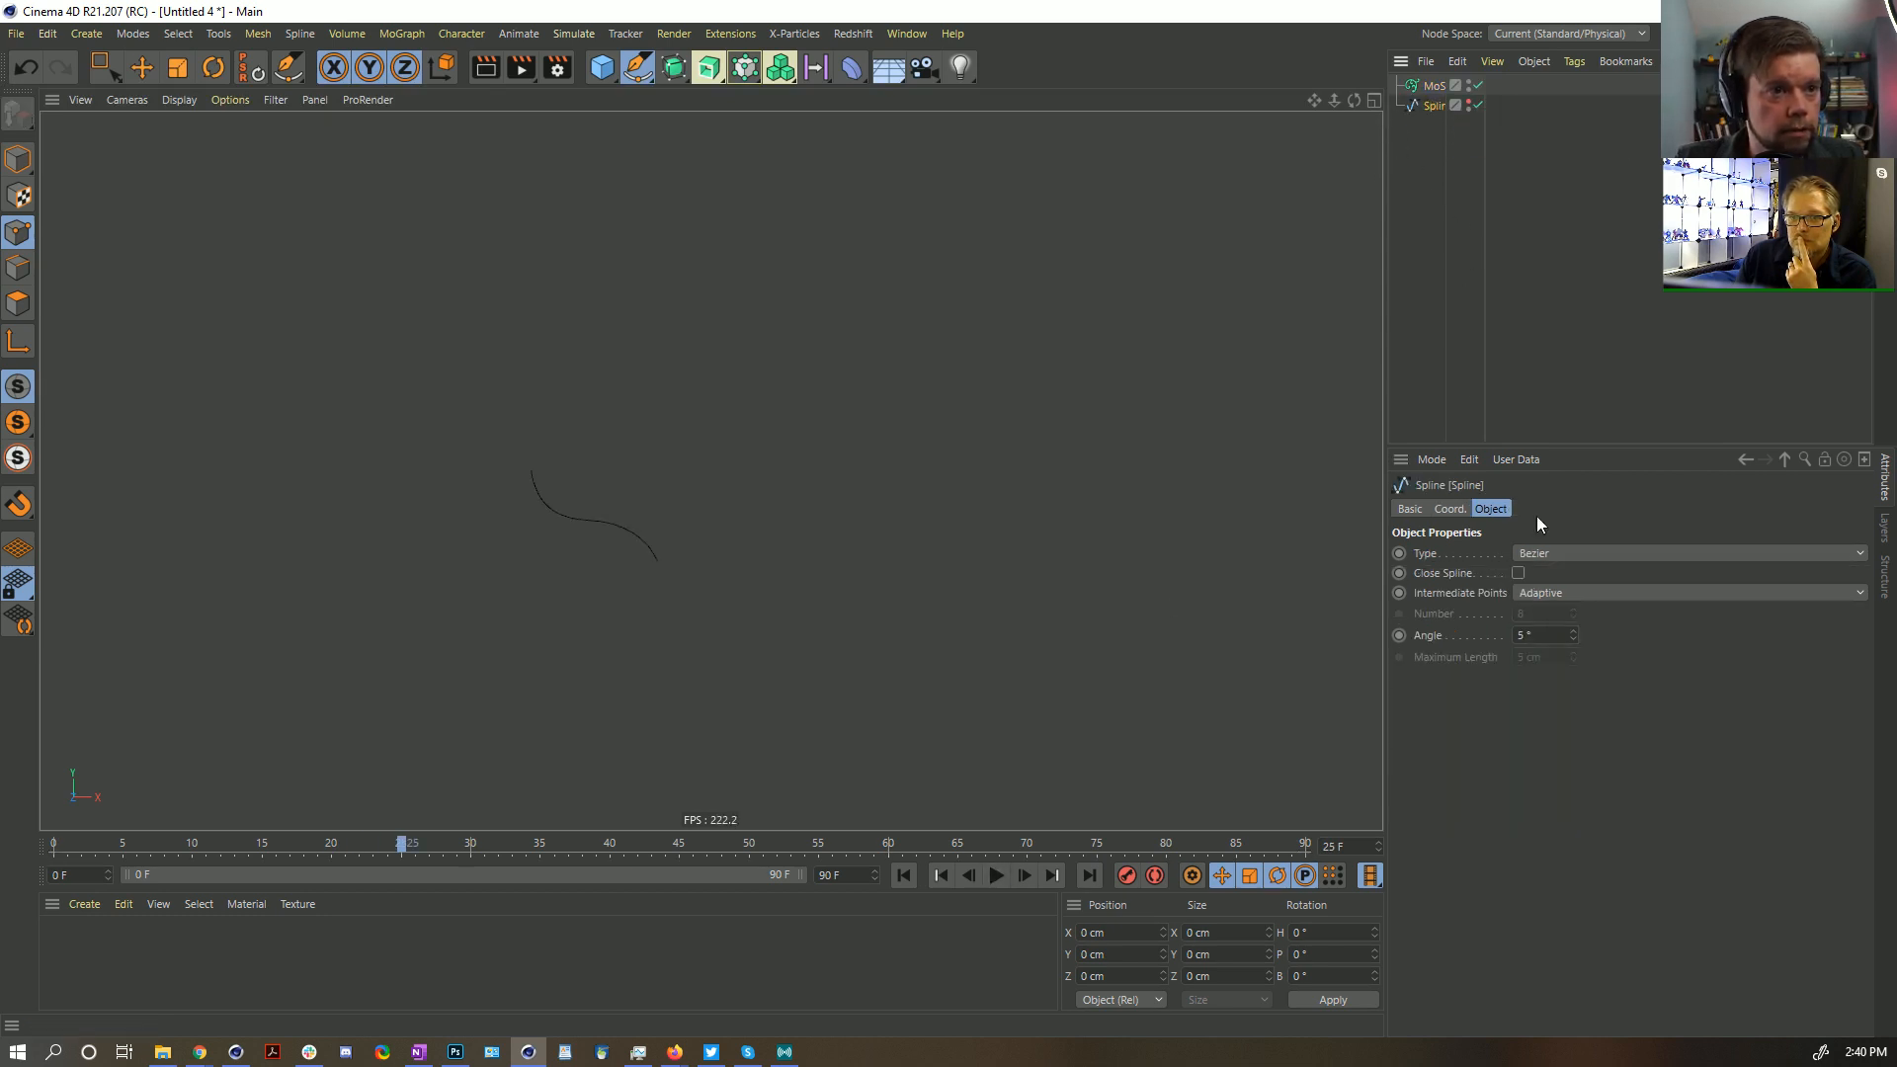
click(1559, 558)
click(1557, 549)
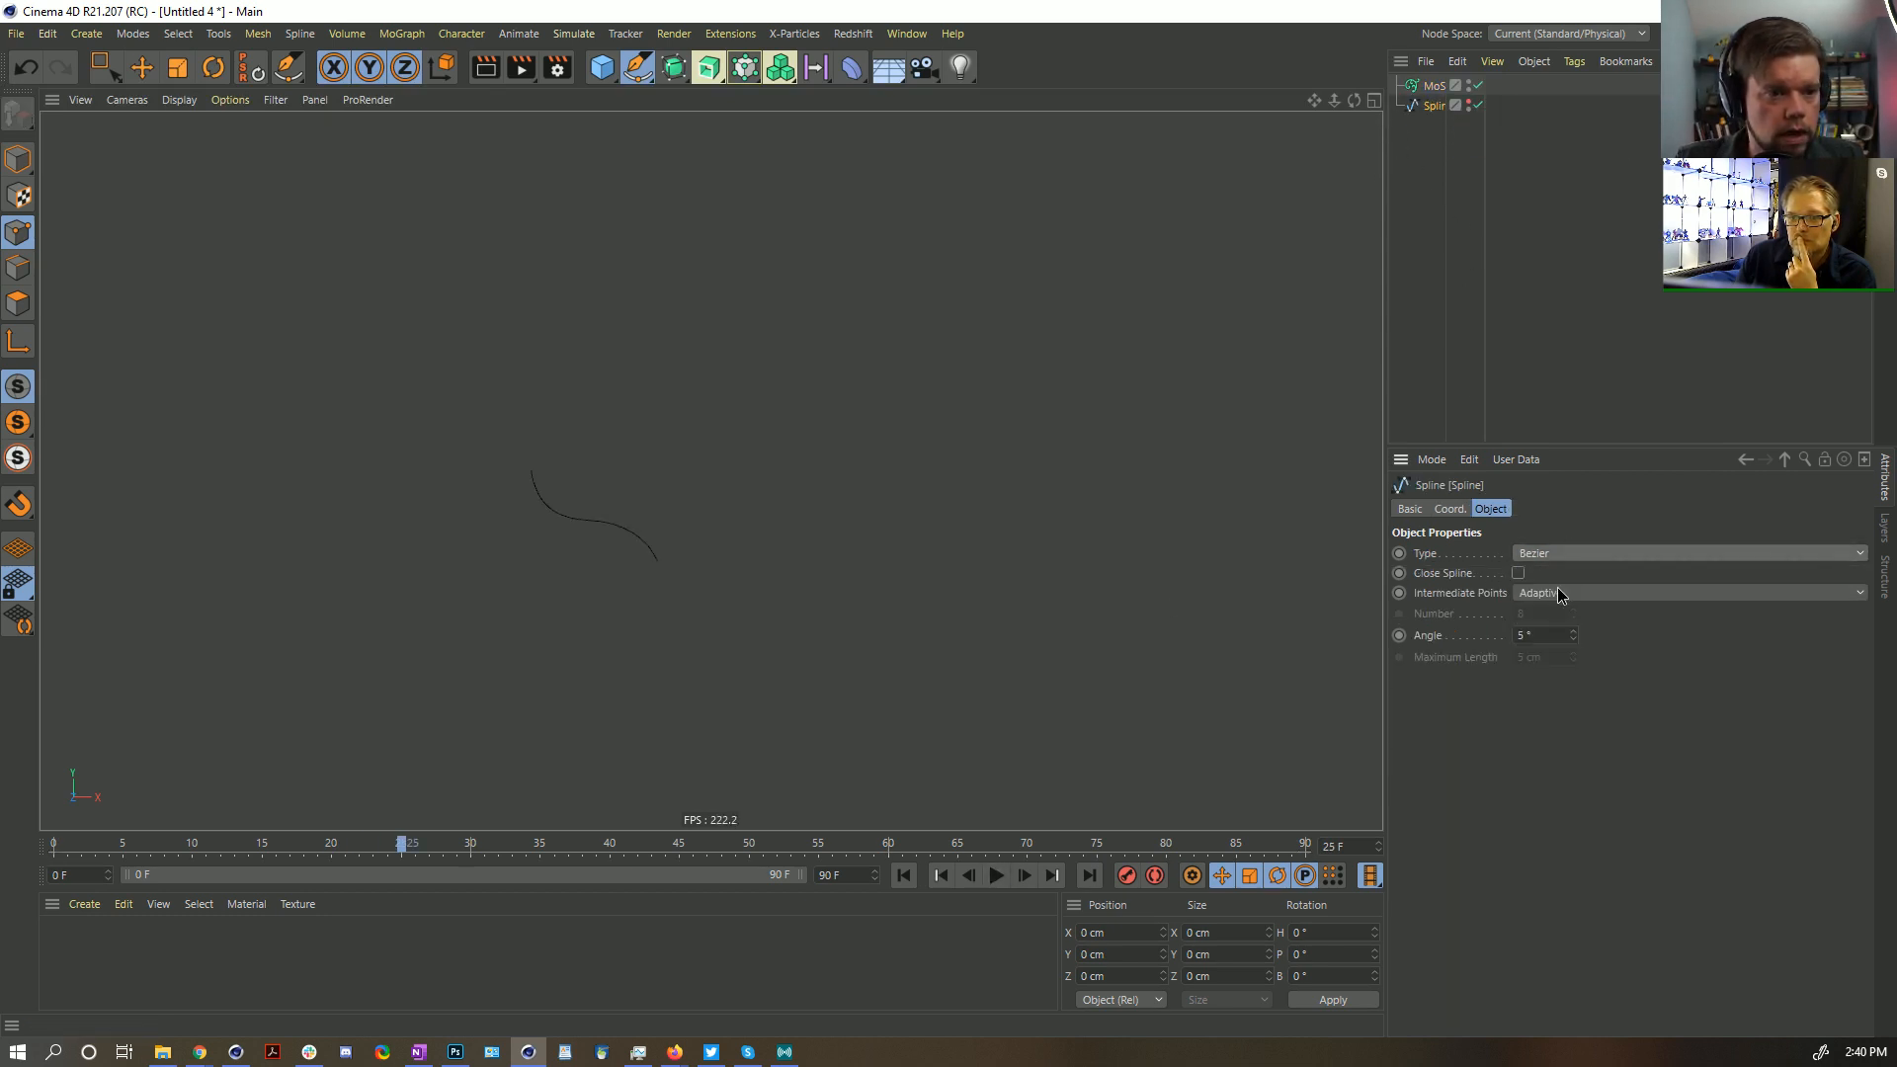
click(1557, 592)
click(1562, 658)
Play the animation from the first frame to examine how evenly the MoSpline travels, and stop playback
click(904, 877)
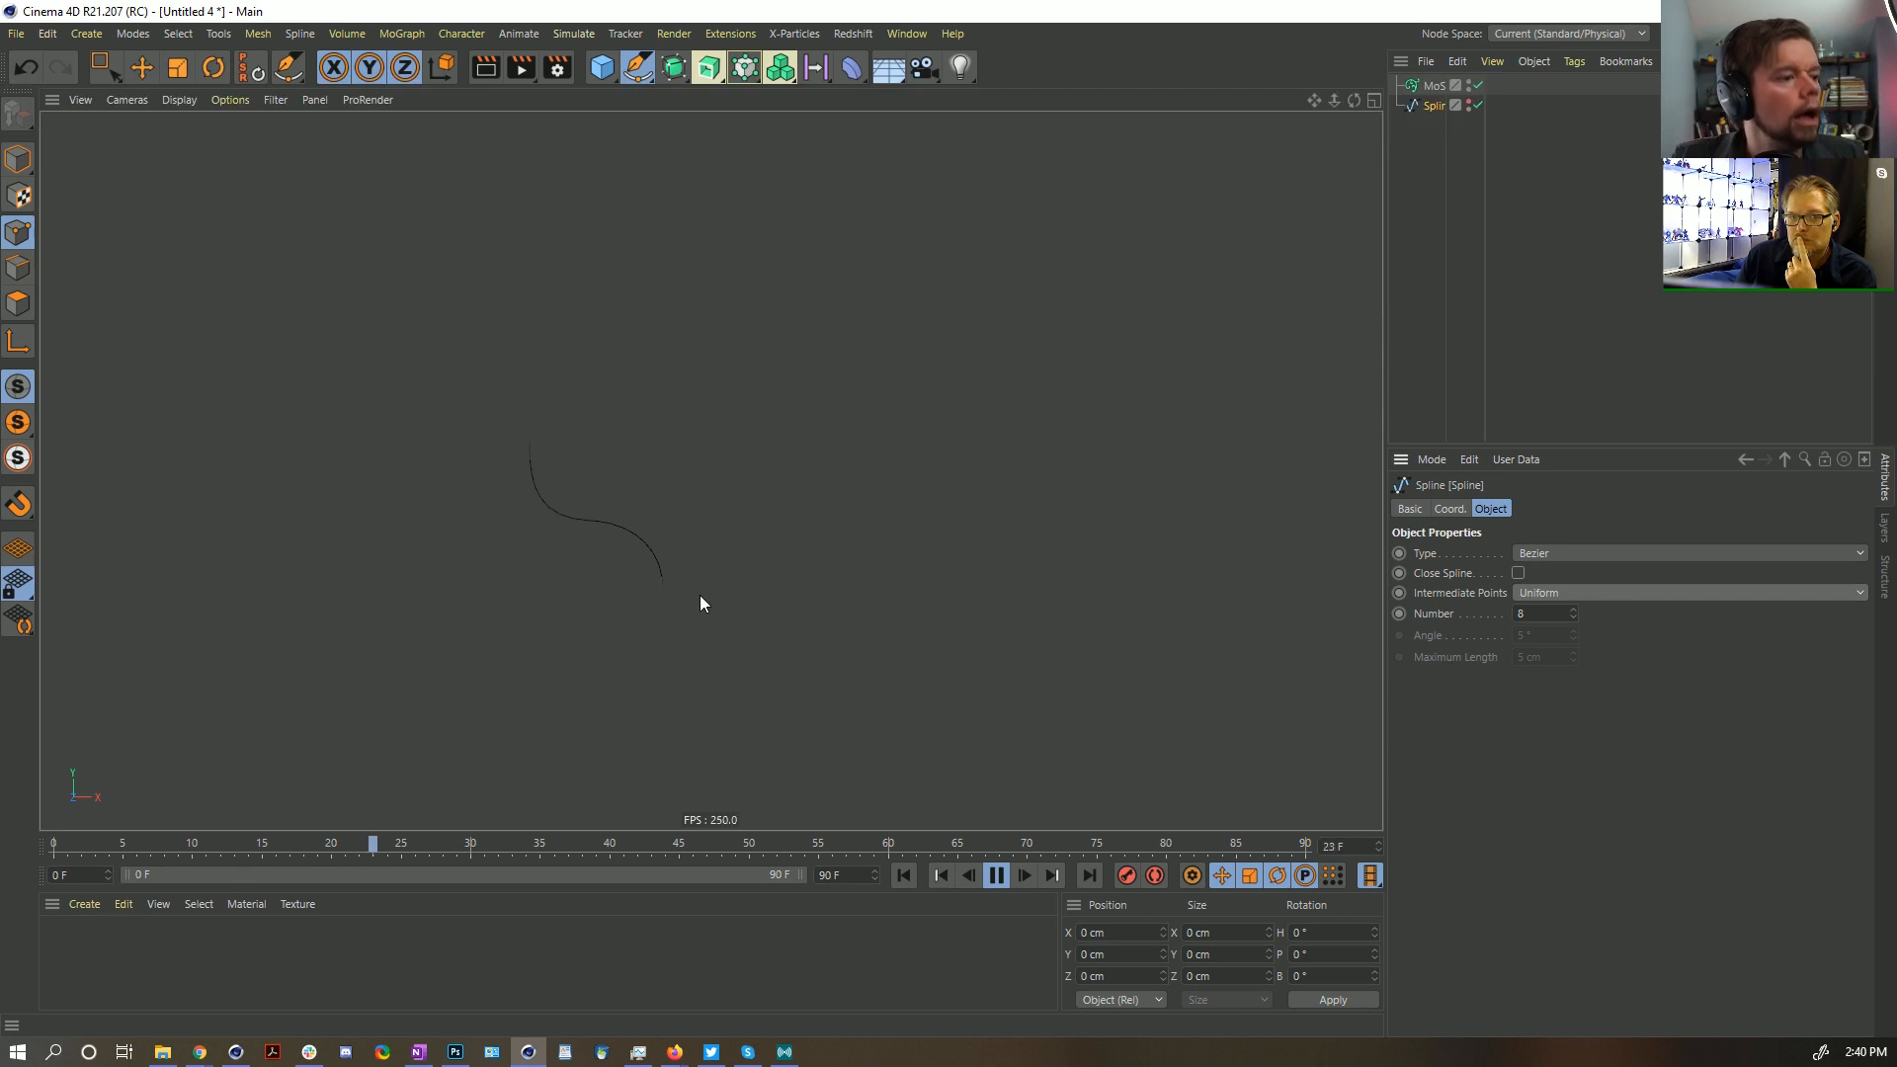
click(1433, 85)
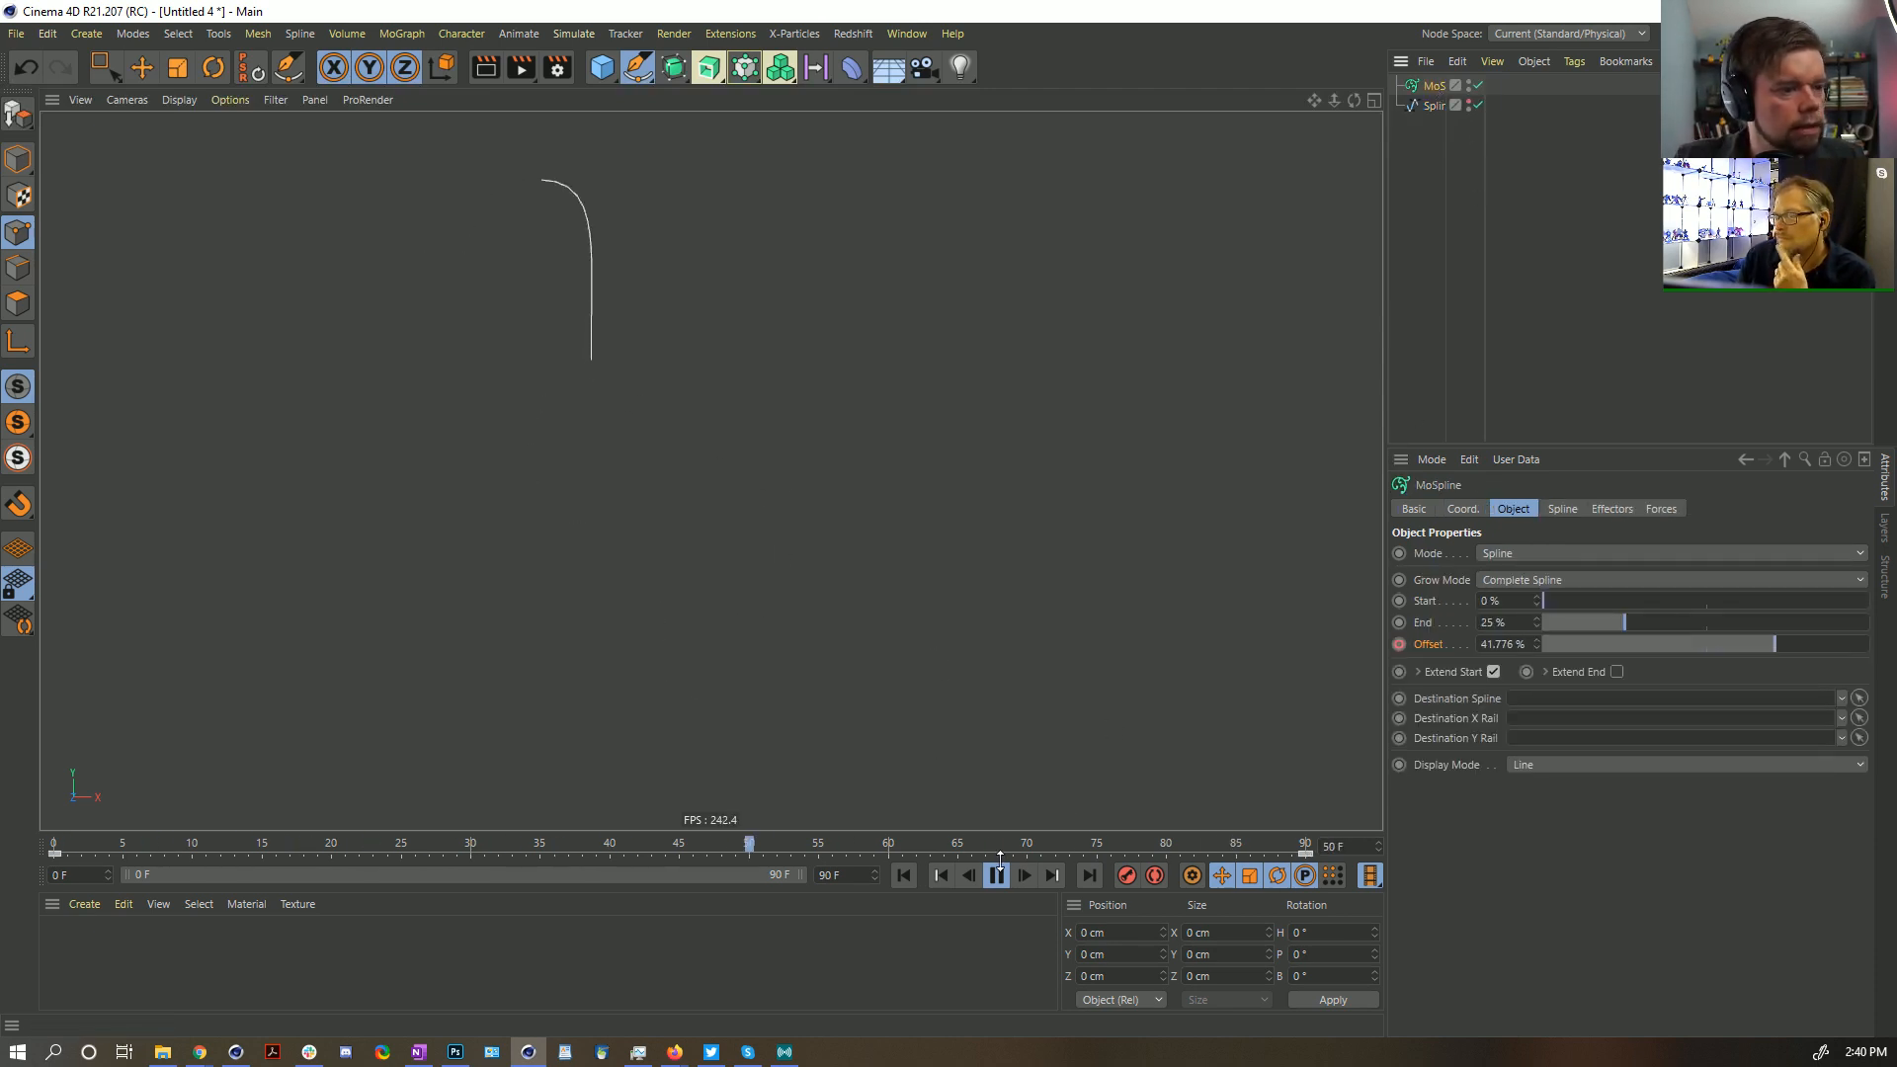
click(996, 875)
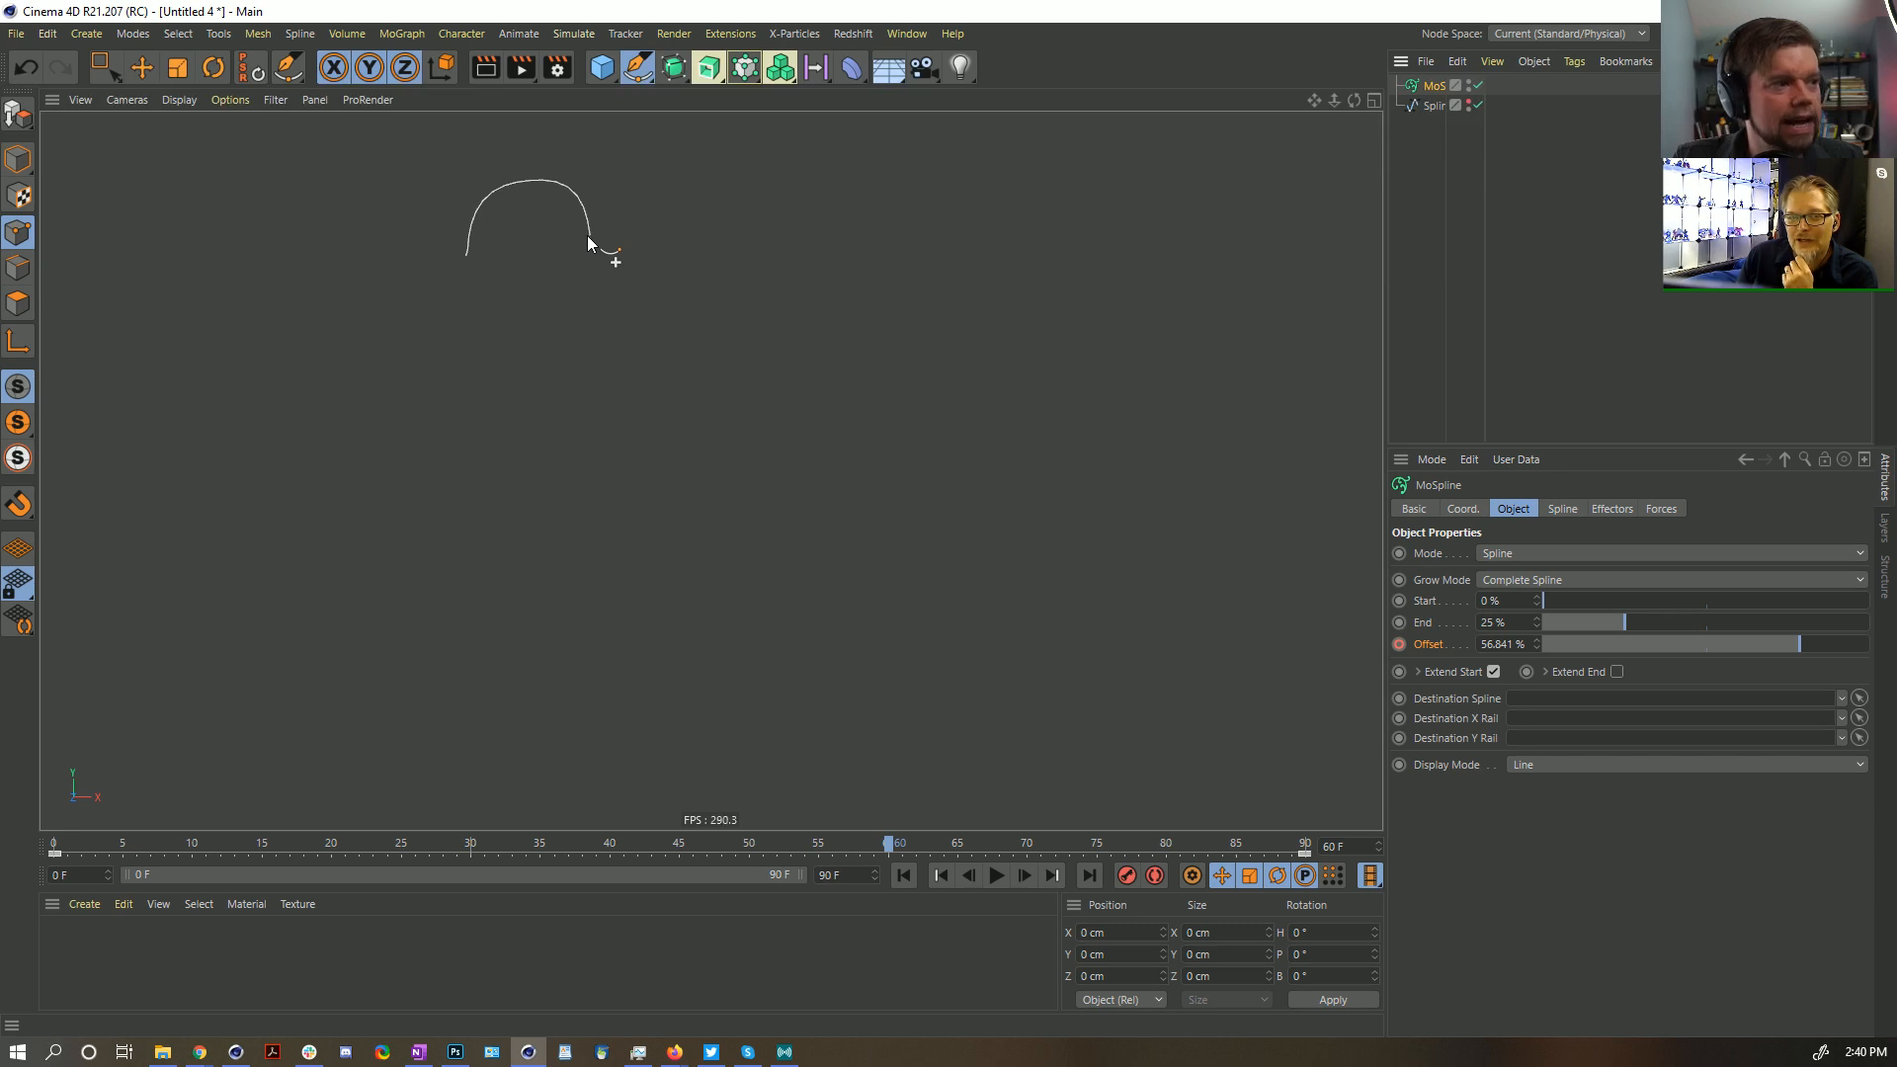
Add a Figure object and rotate its heading to 90° so it stands in profile
click(602, 67)
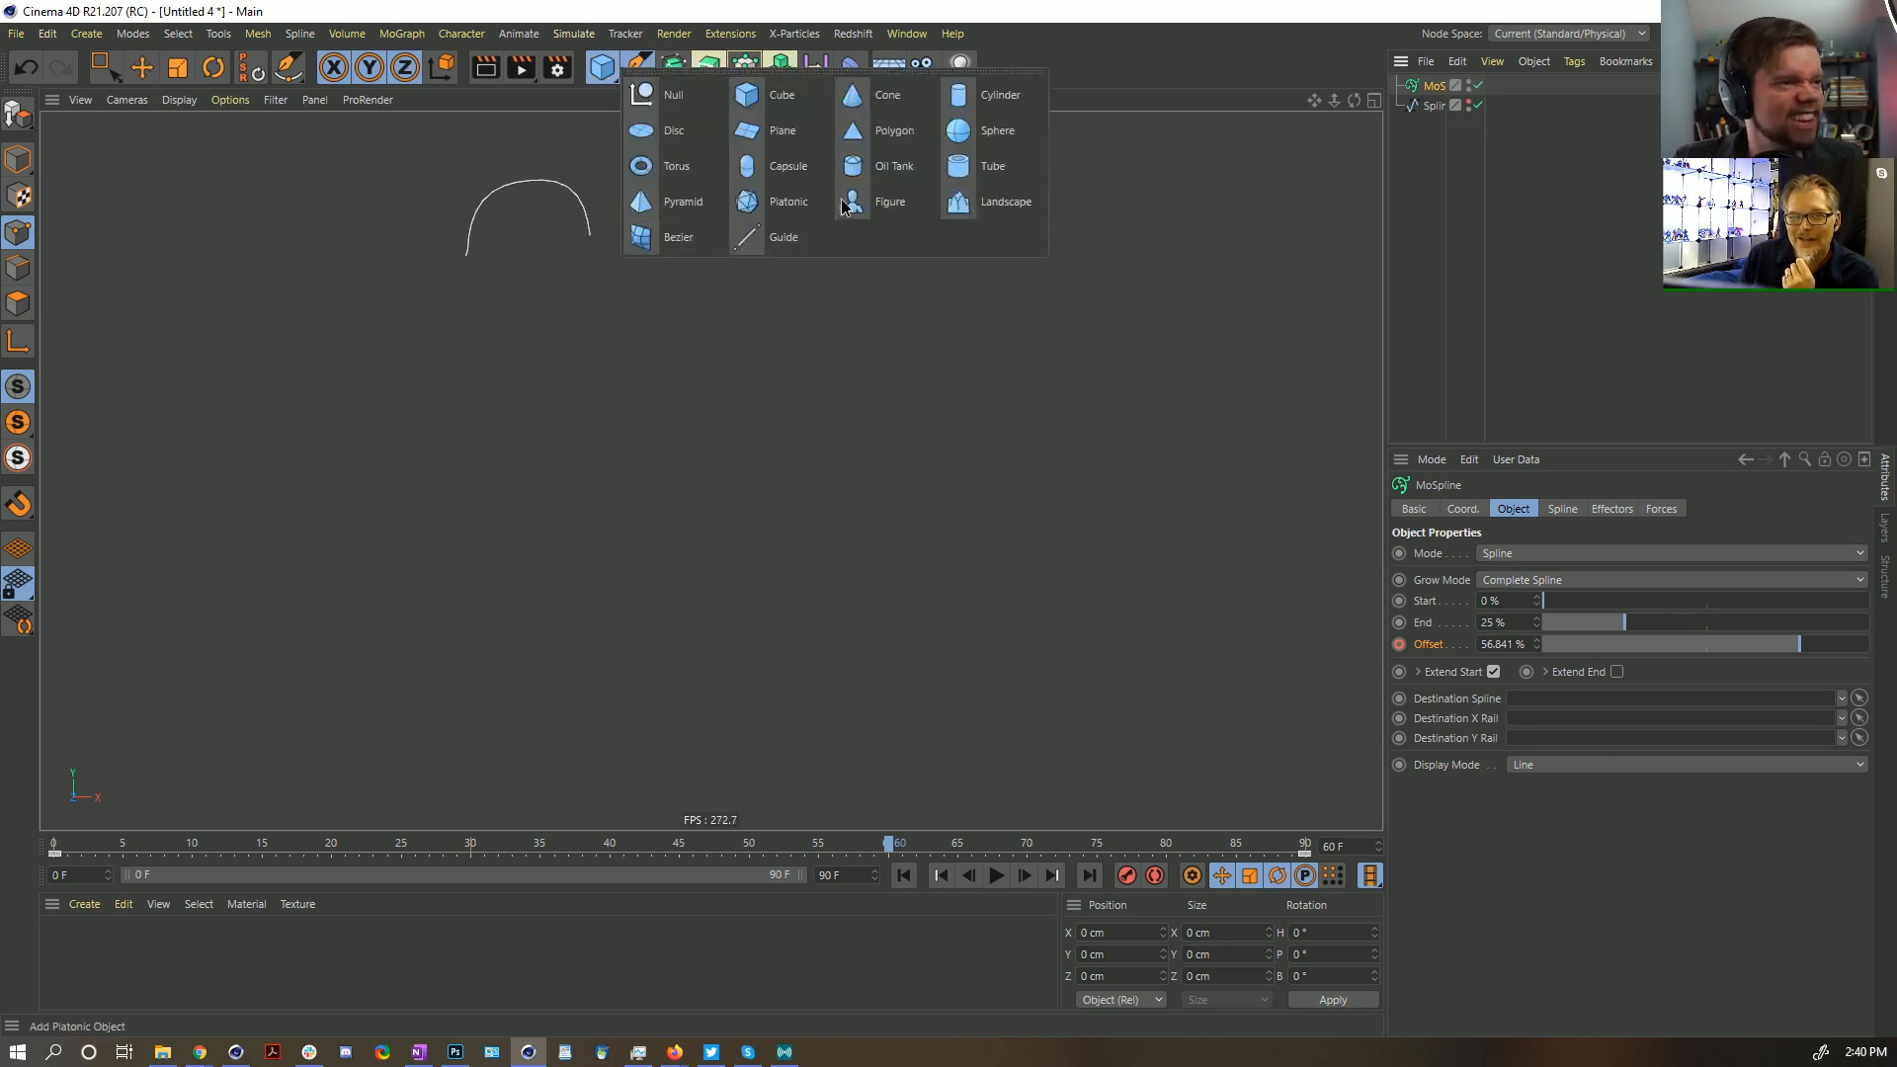
click(890, 202)
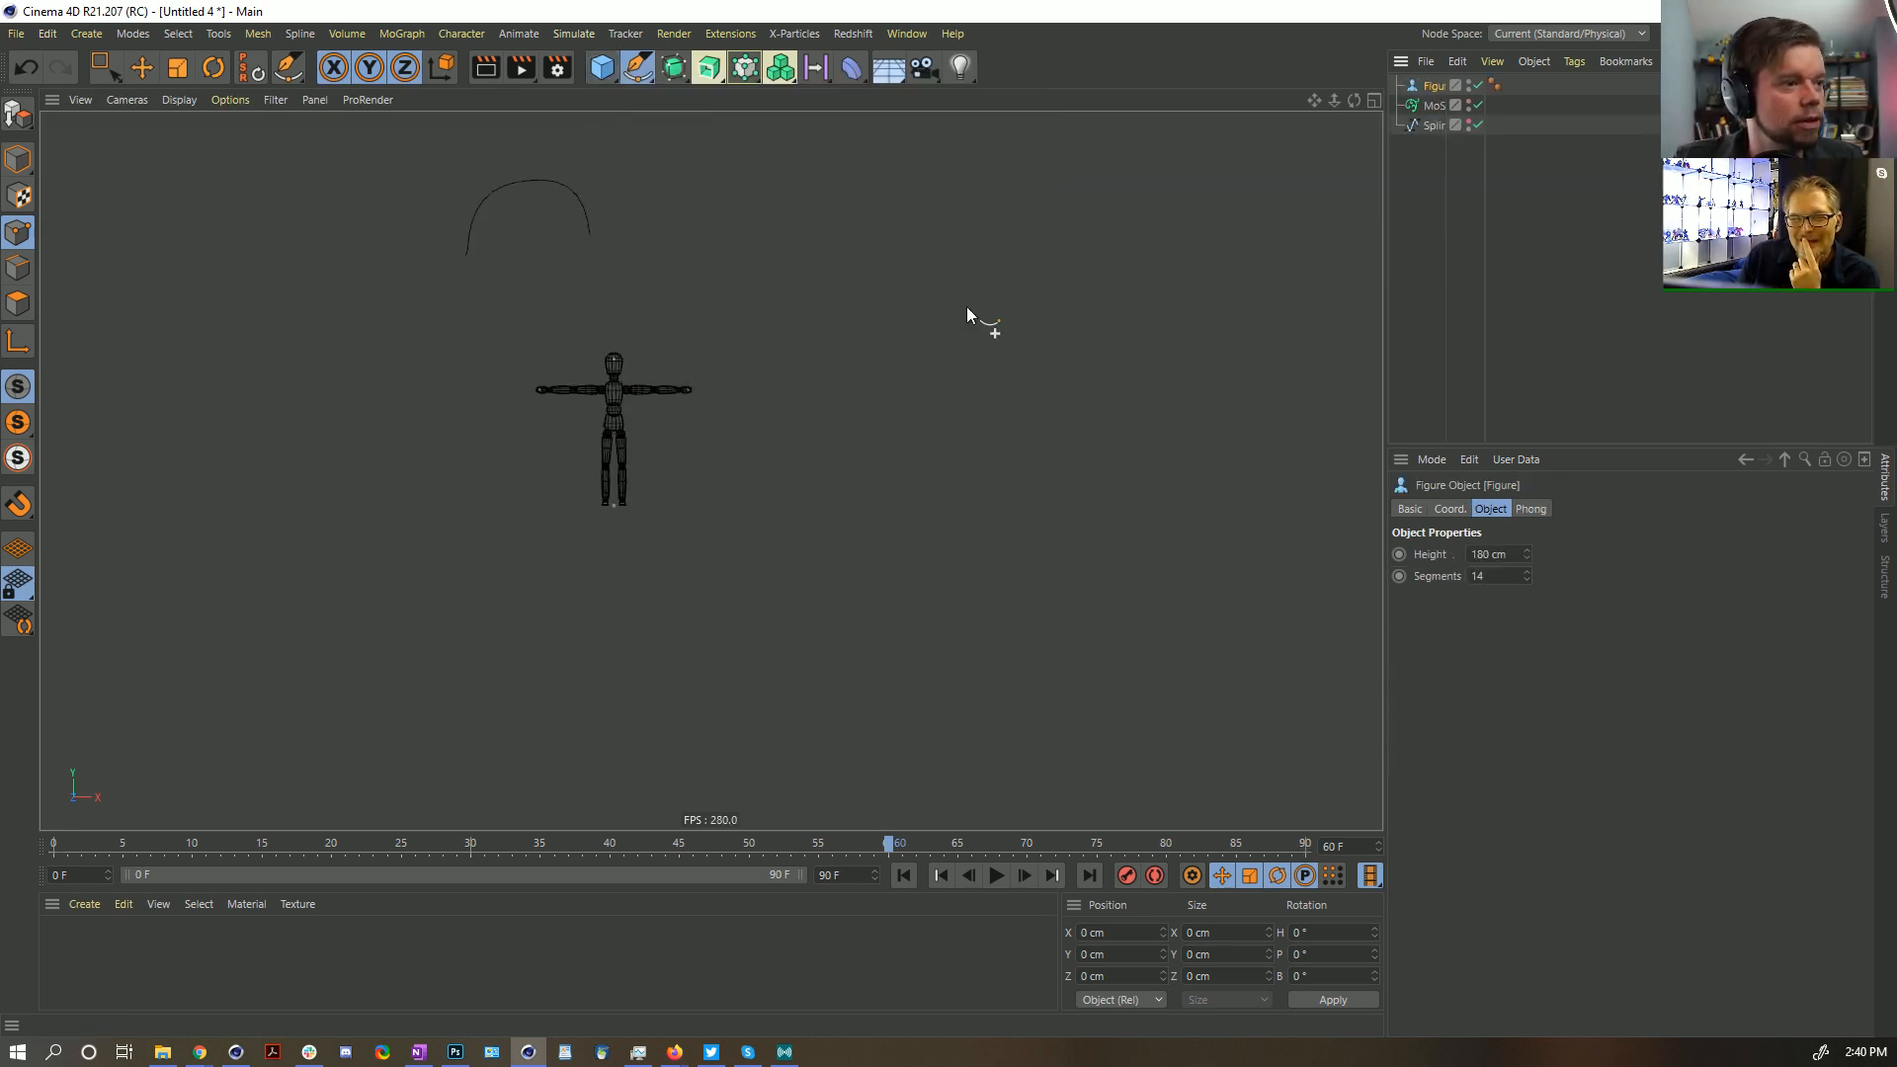
key(r)
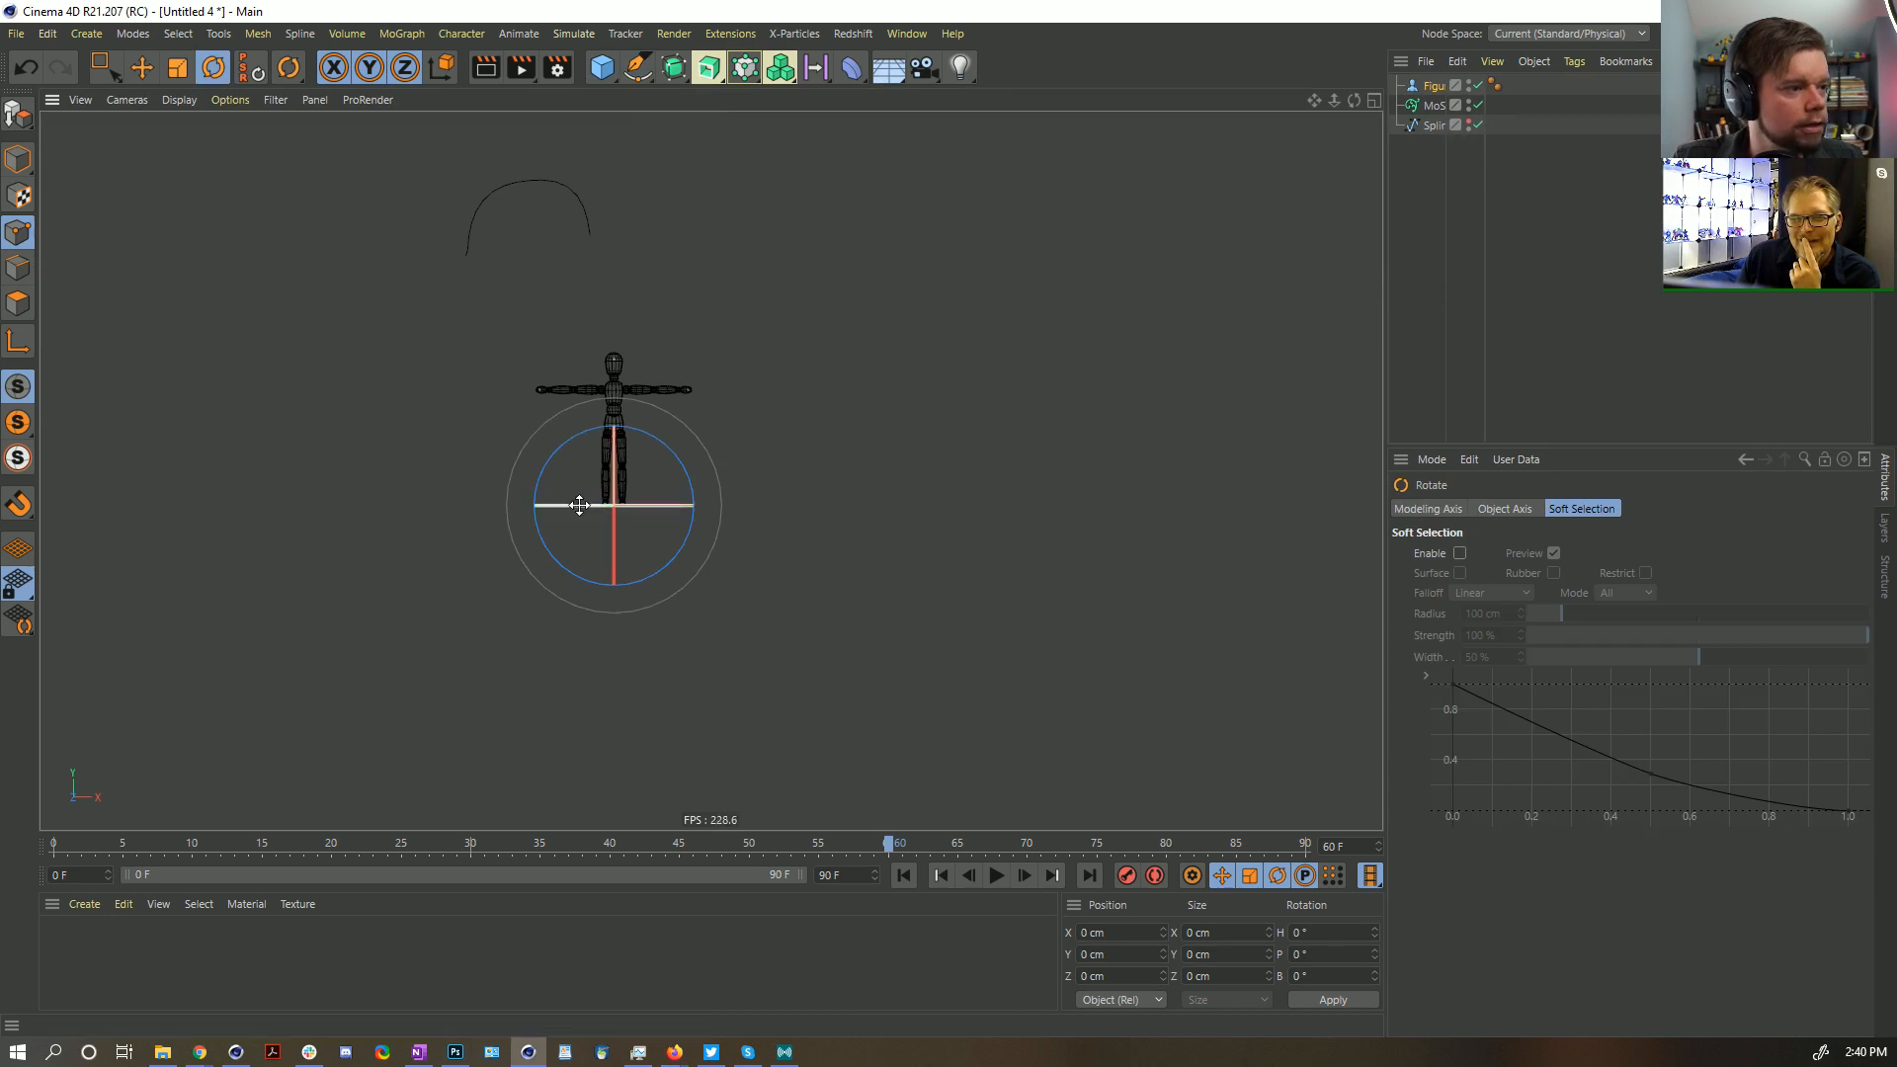
drag(577, 498, 799, 478)
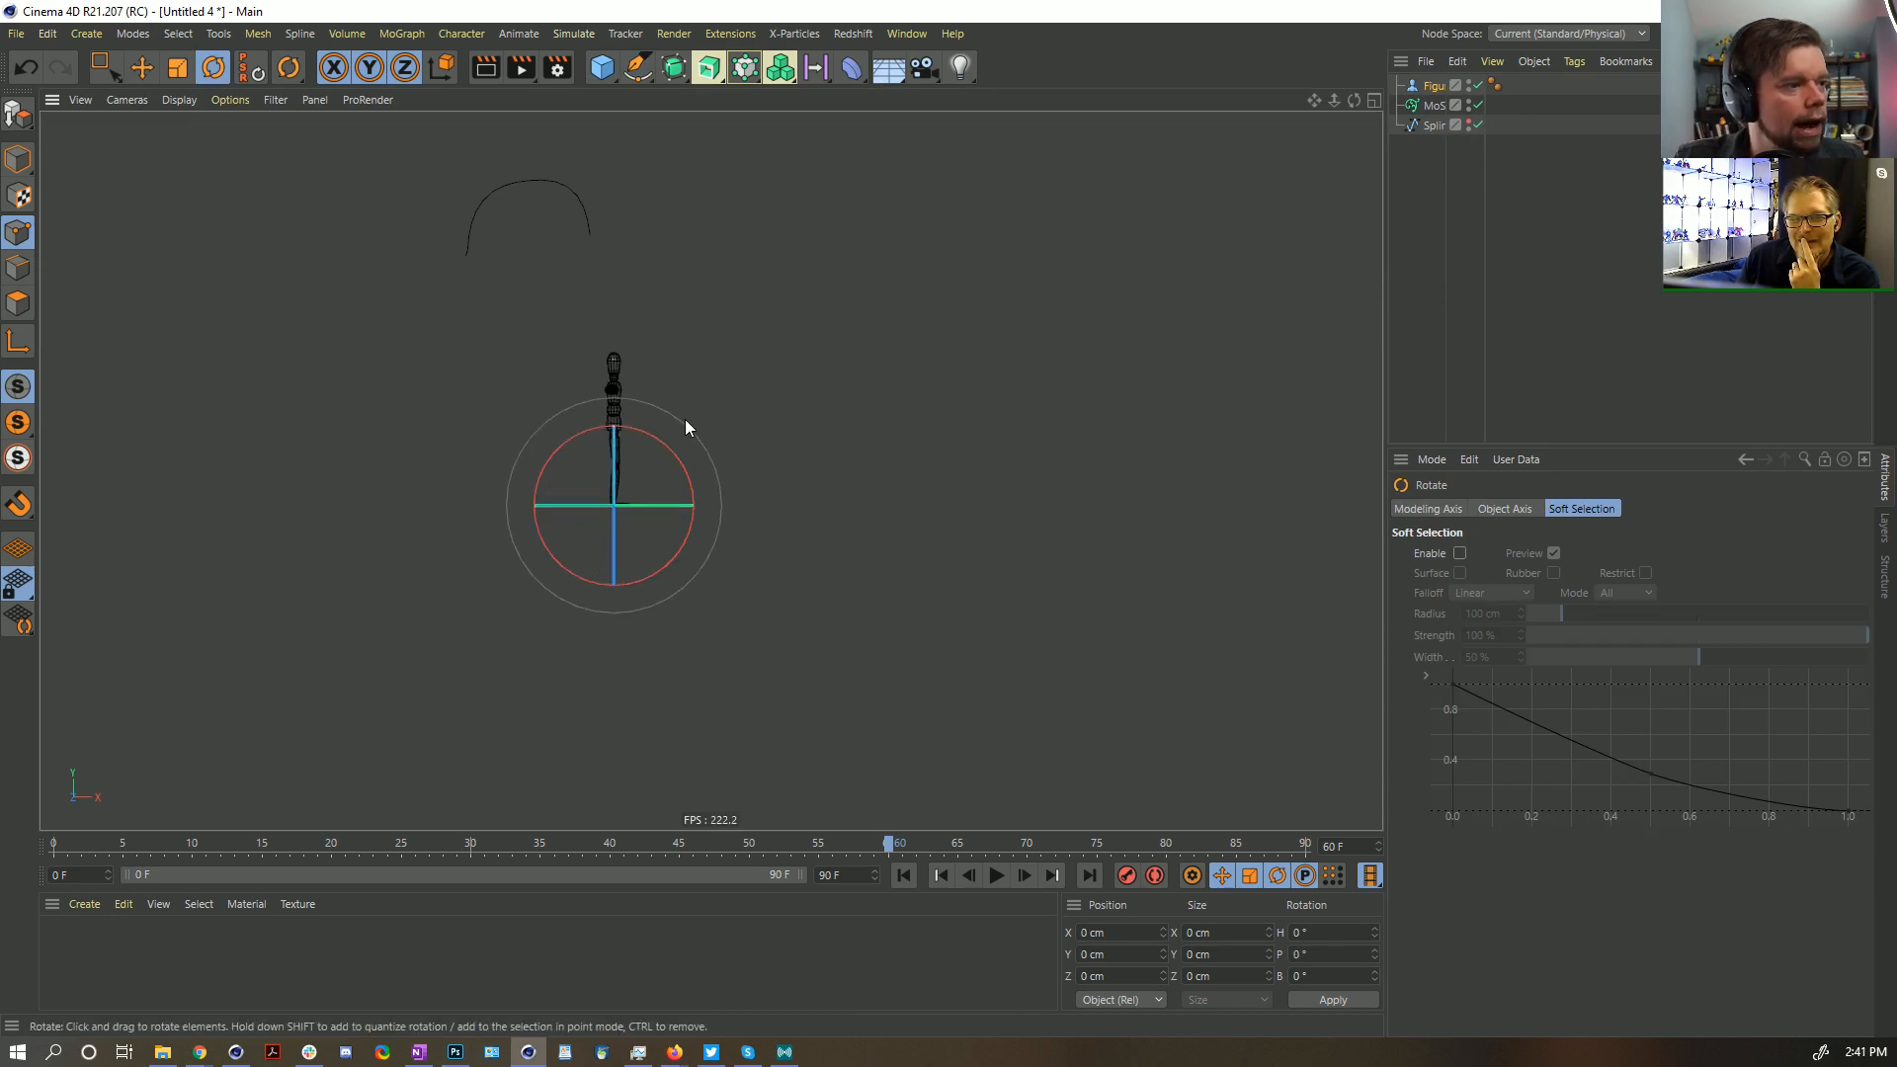
alt+right_drag(627, 397, 1151, 289)
At the first frame, move the whole path spline up behind the figure, to about X -115 cm, Y 316 cm
click(903, 876)
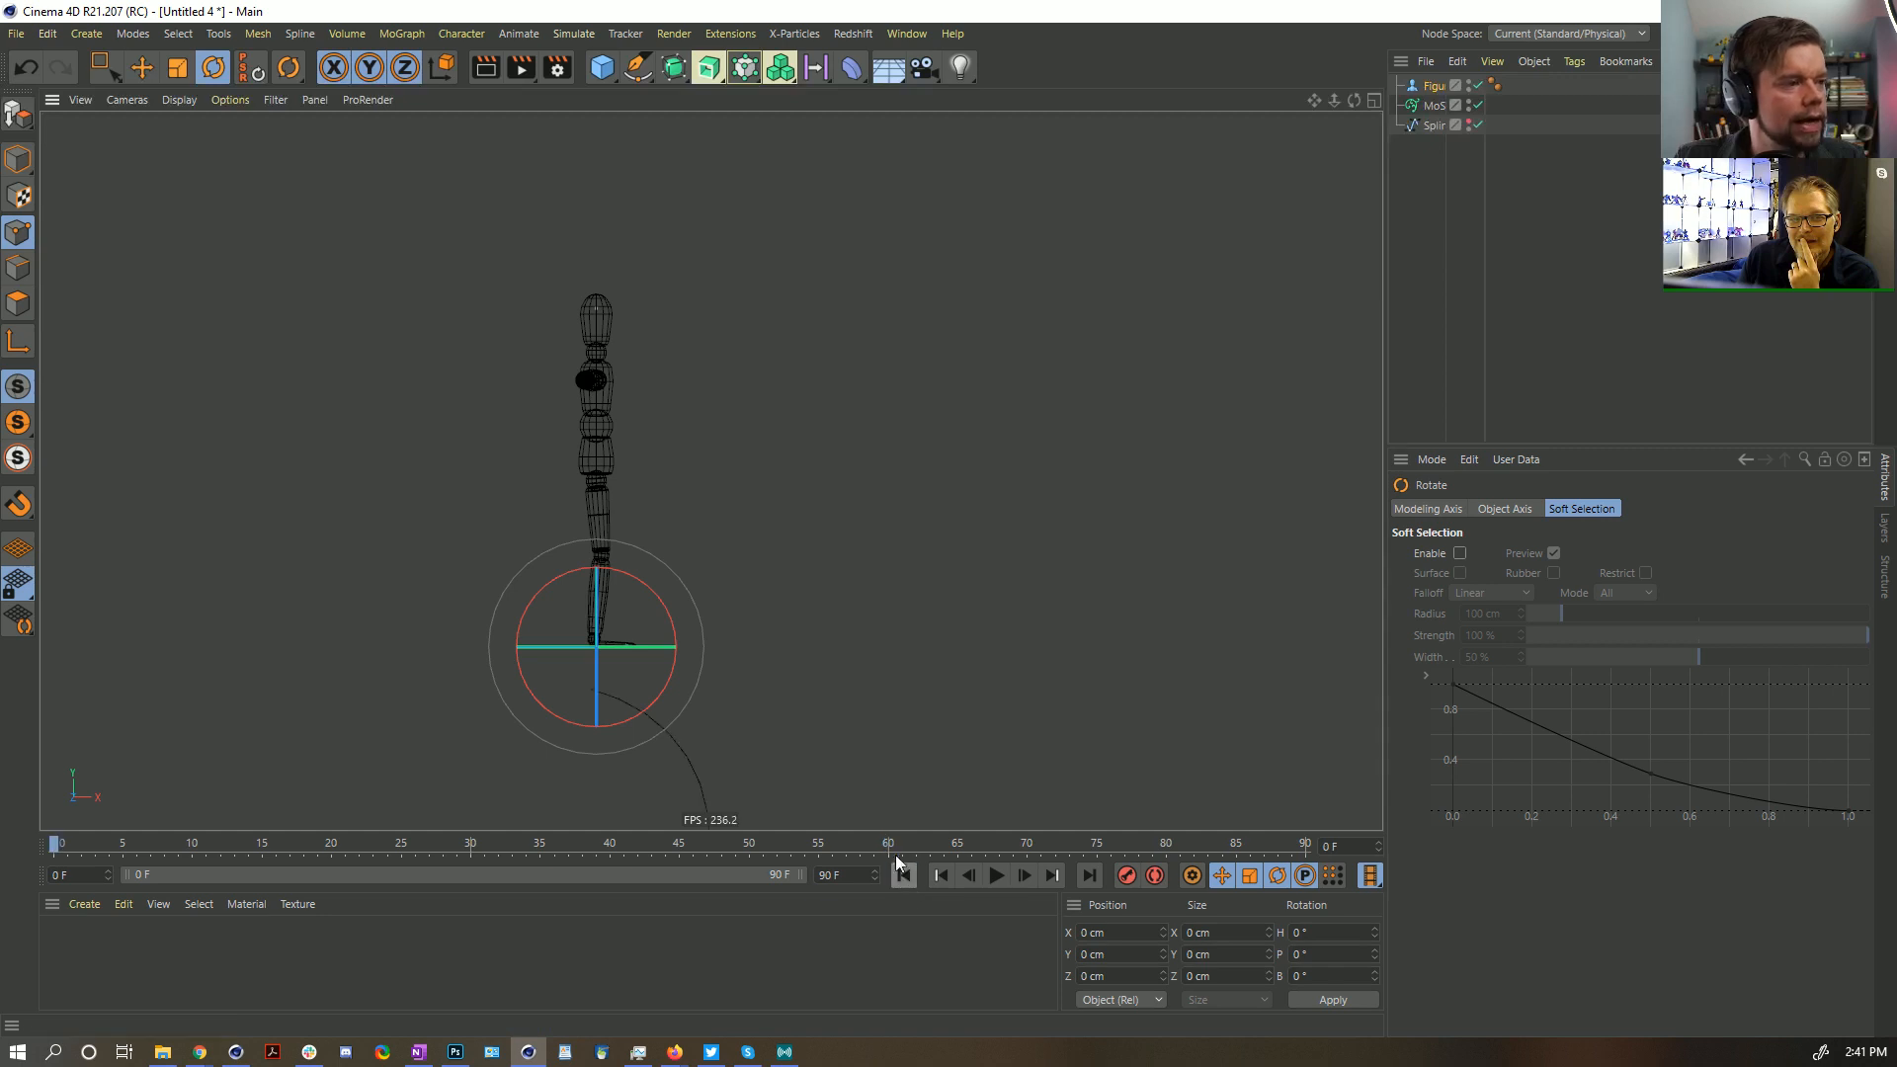
alt+middle_drag(777, 654, 770, 507)
click(130, 69)
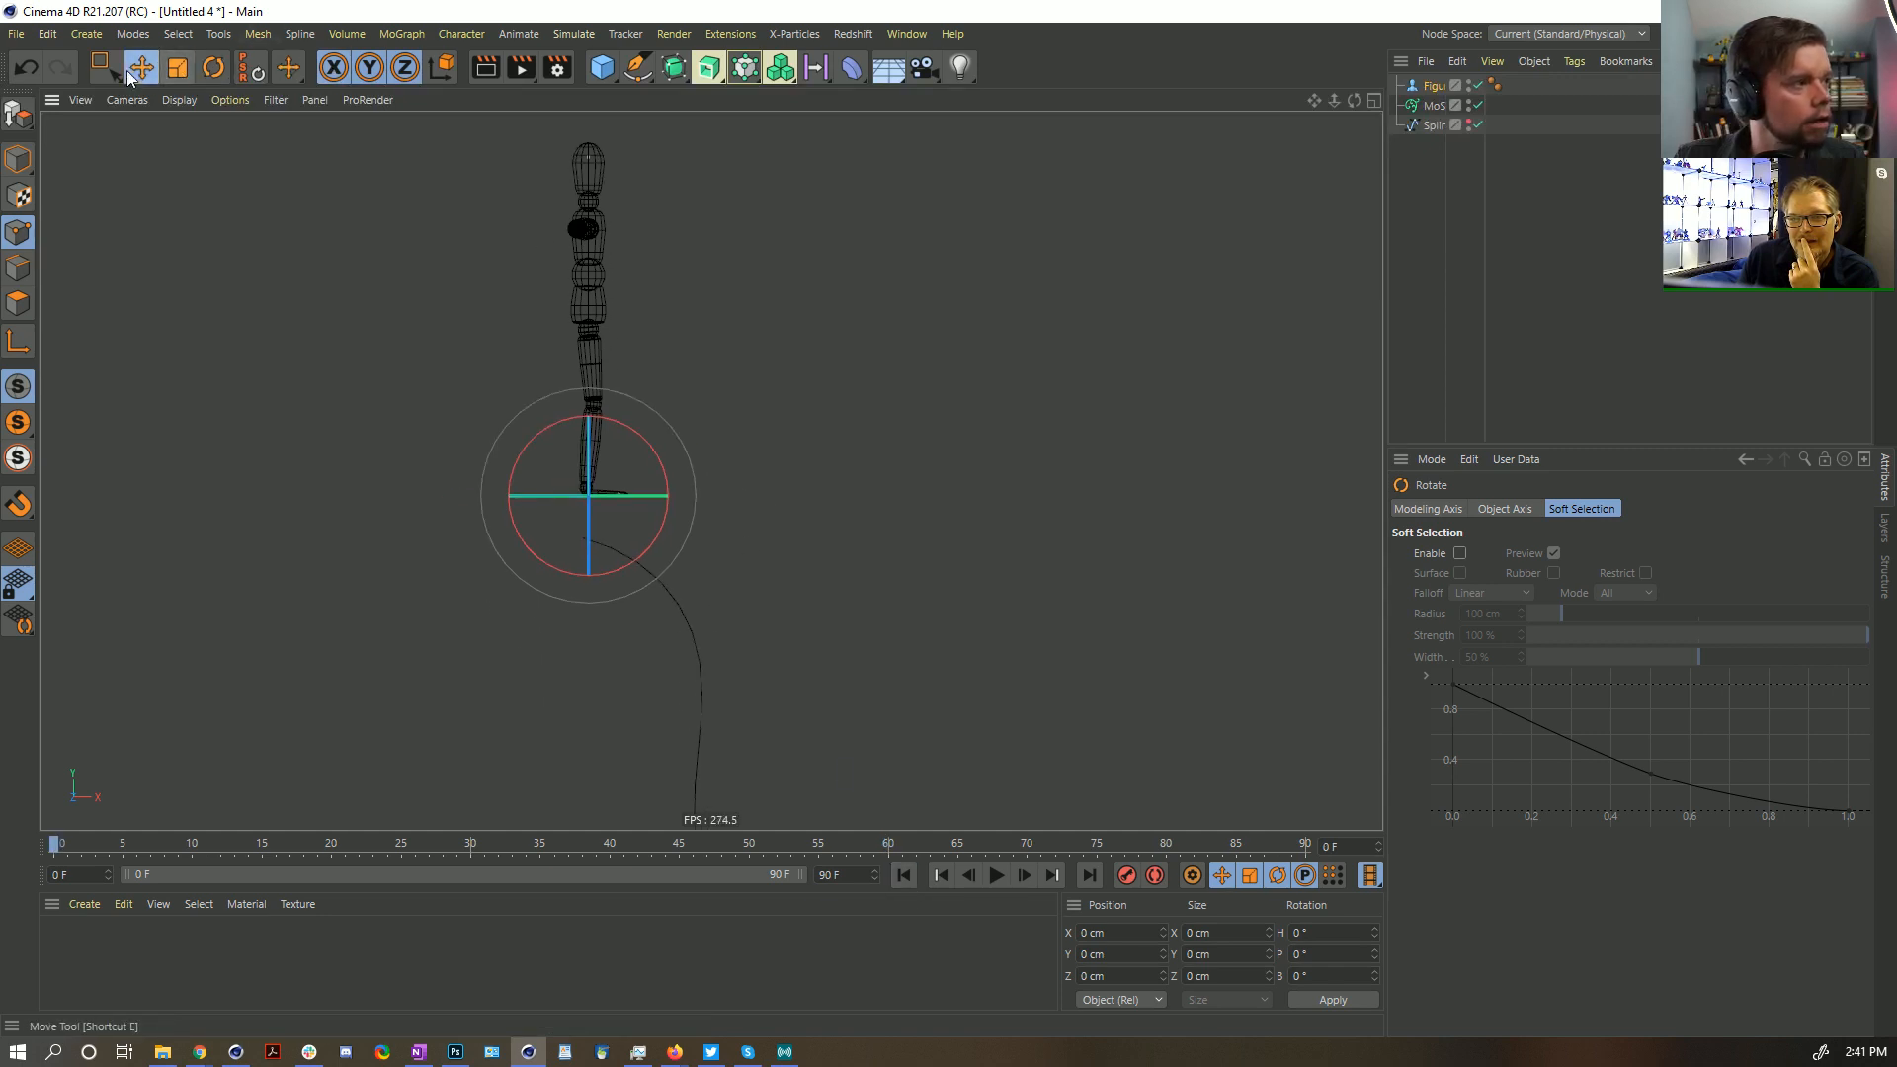
alt+right_drag(847, 507, 817, 530)
click(1432, 126)
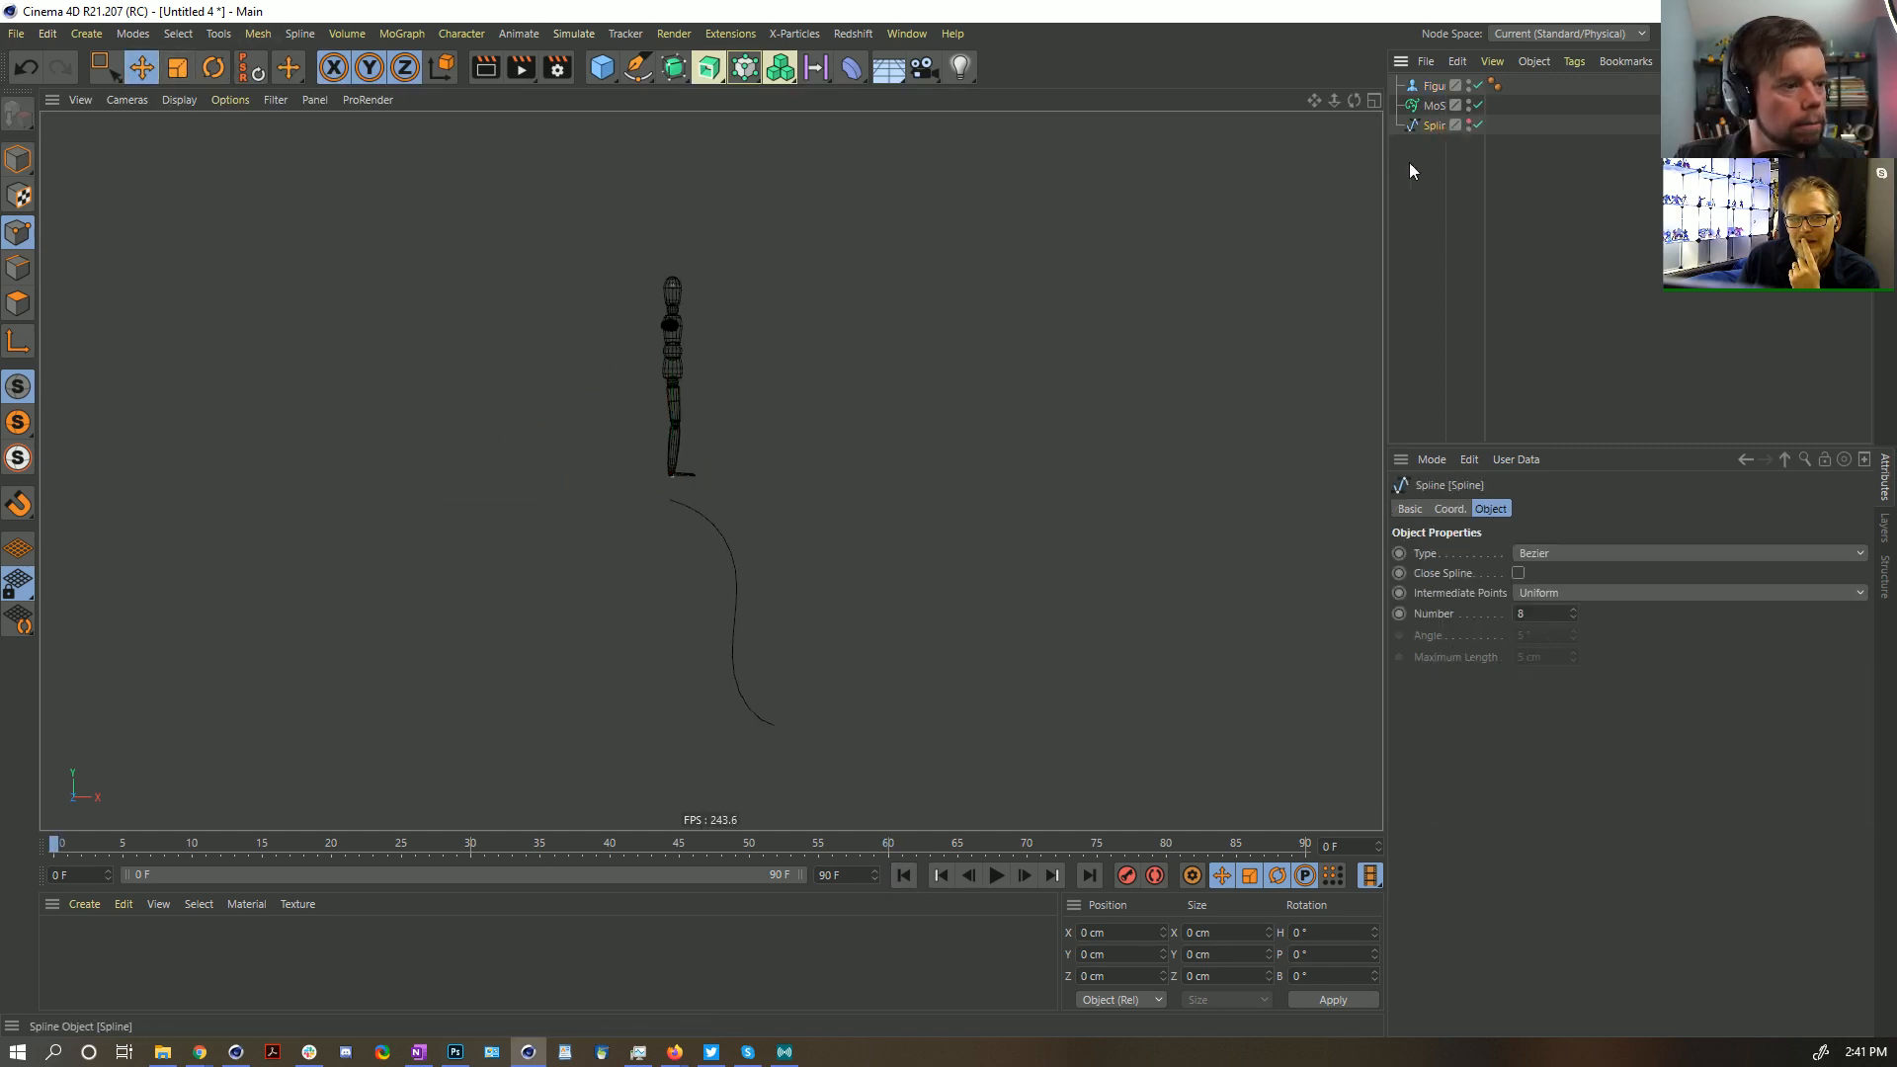
click(18, 158)
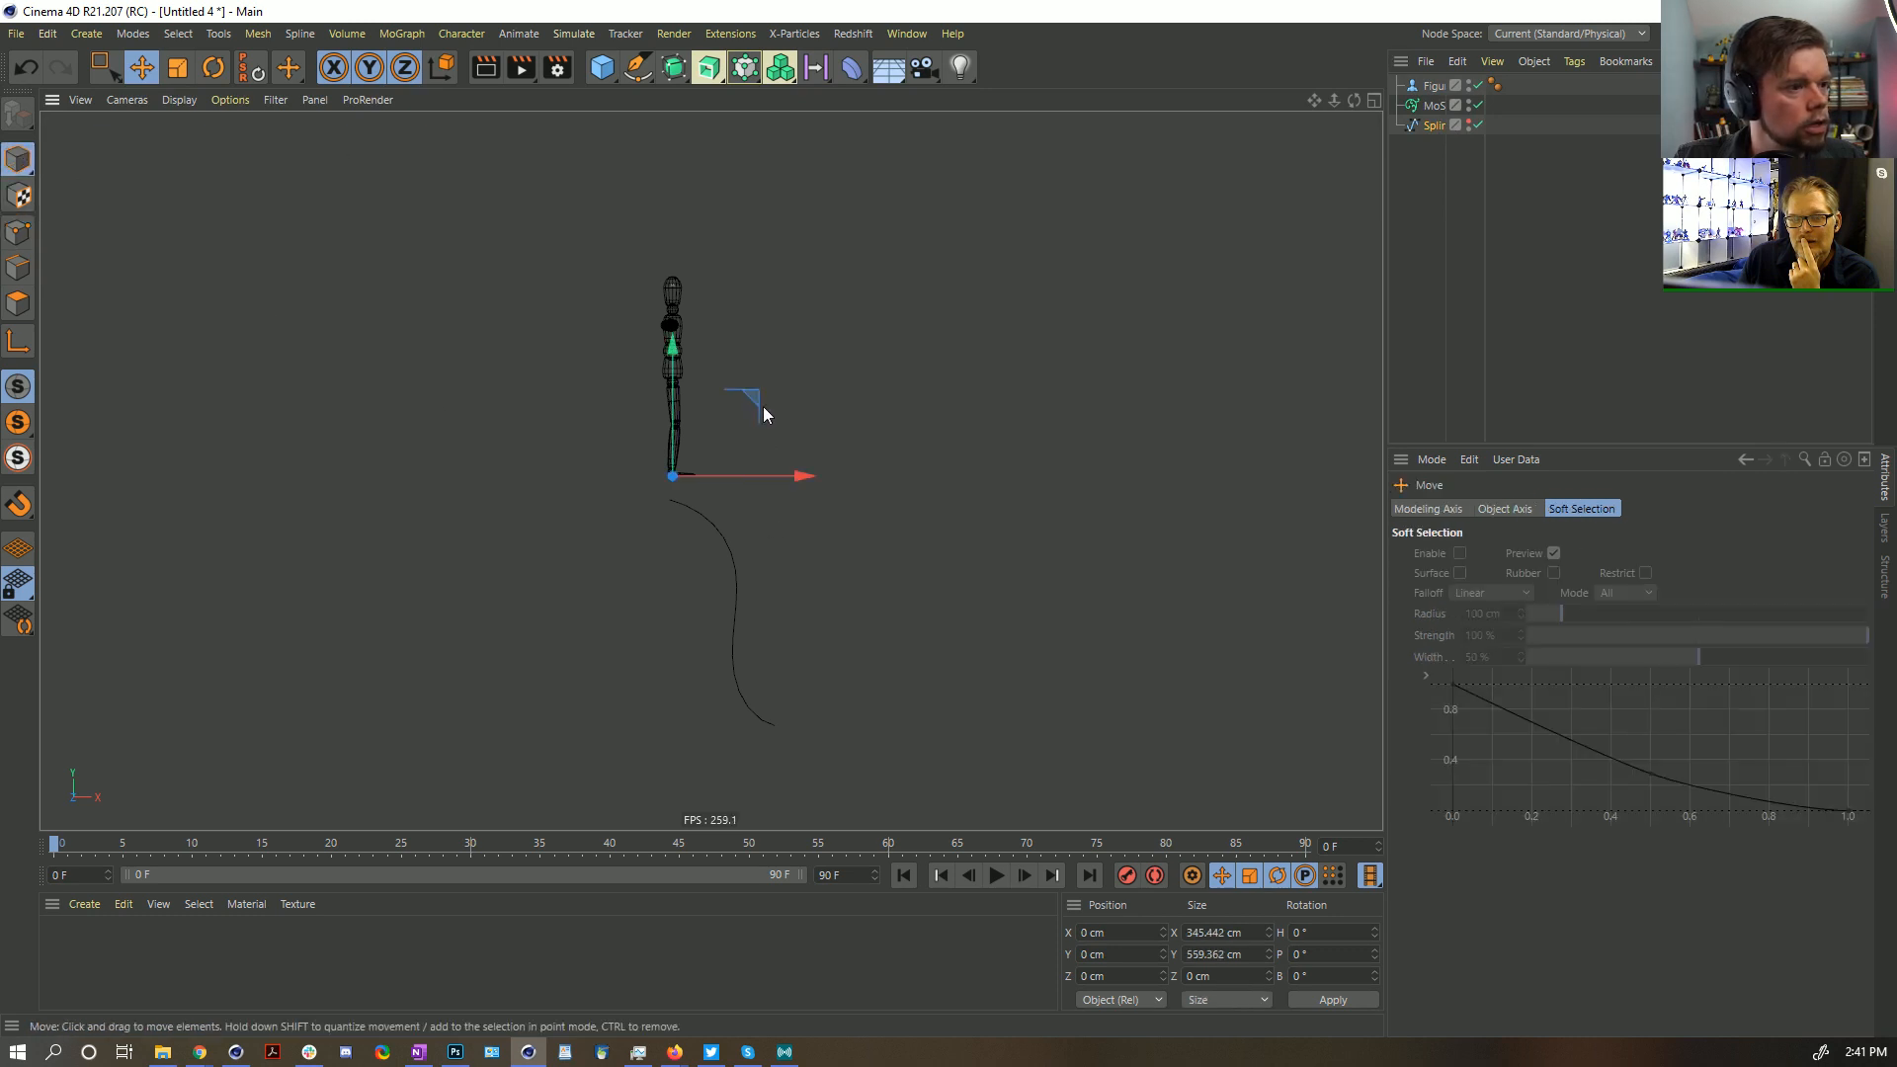
drag(748, 392, 615, 42)
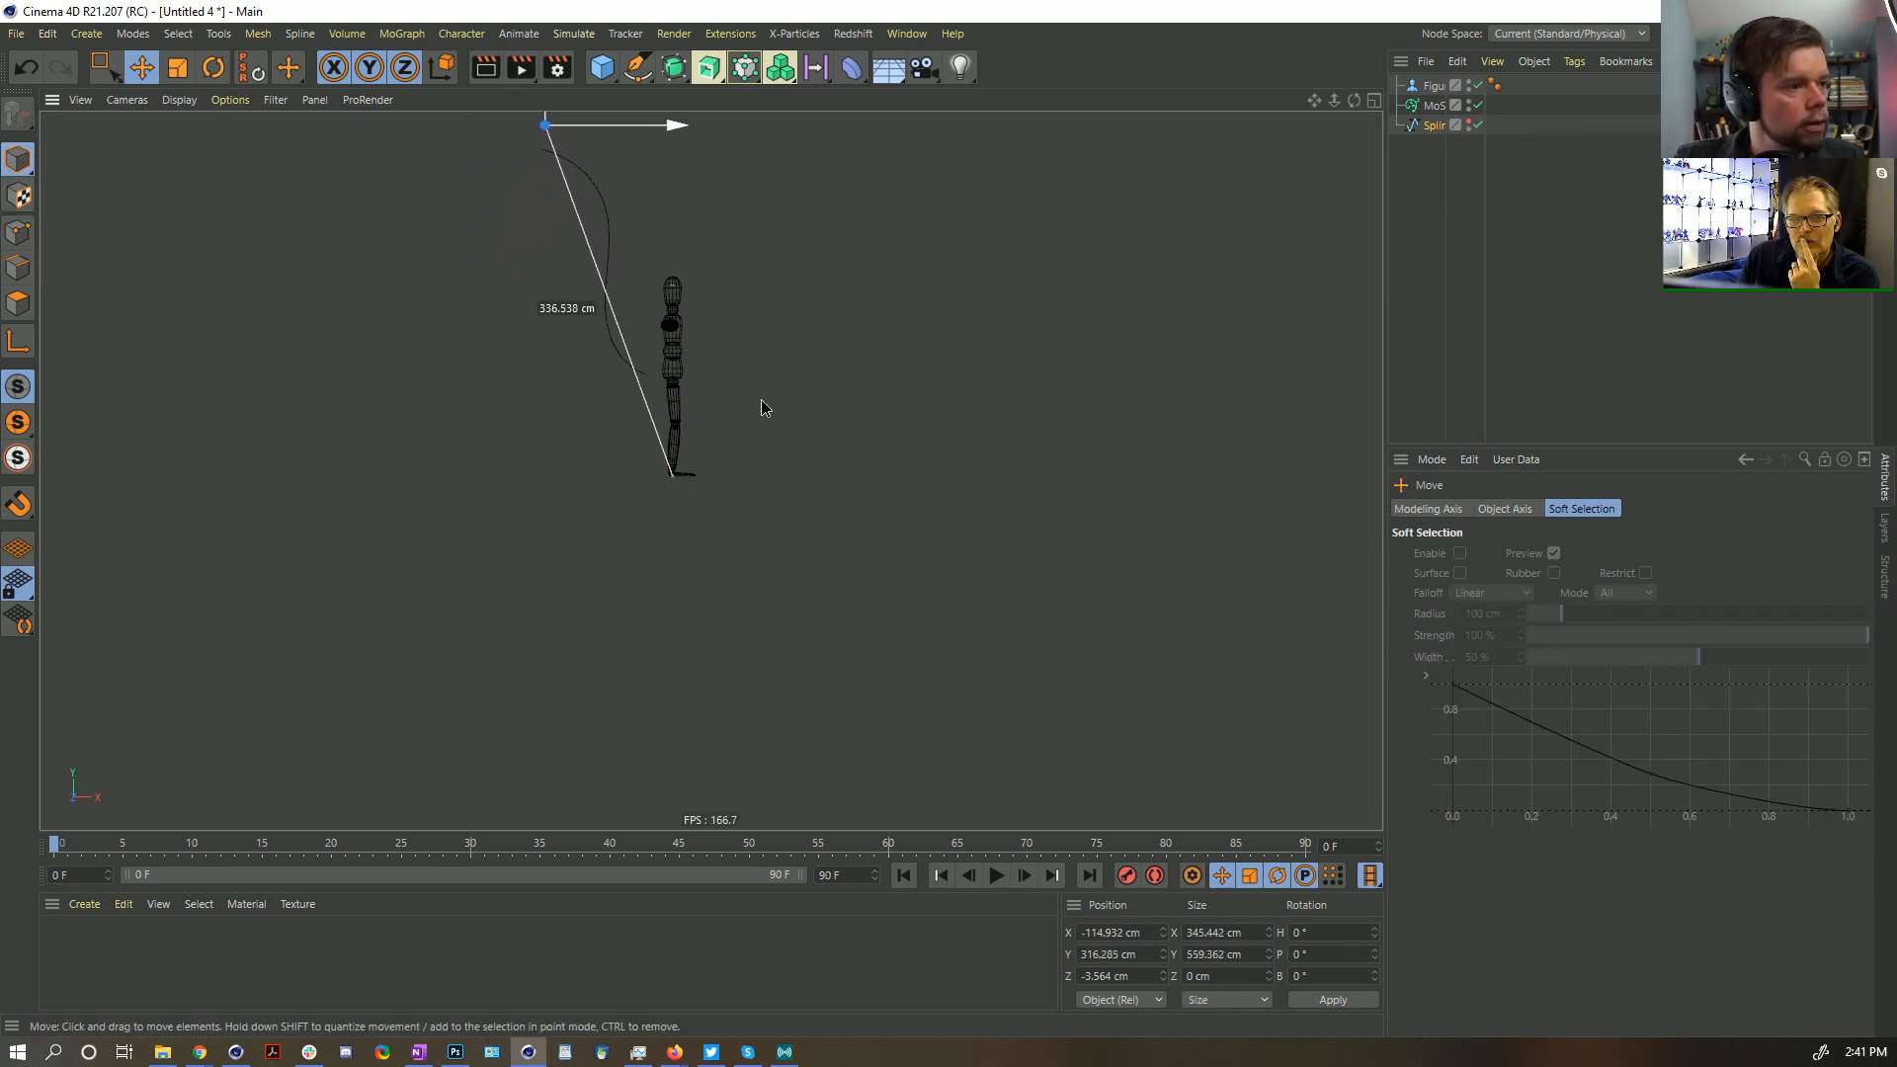
Scale the figure up to about 293 cm tall and lower it to about Y -58 cm
click(1430, 86)
key(t)
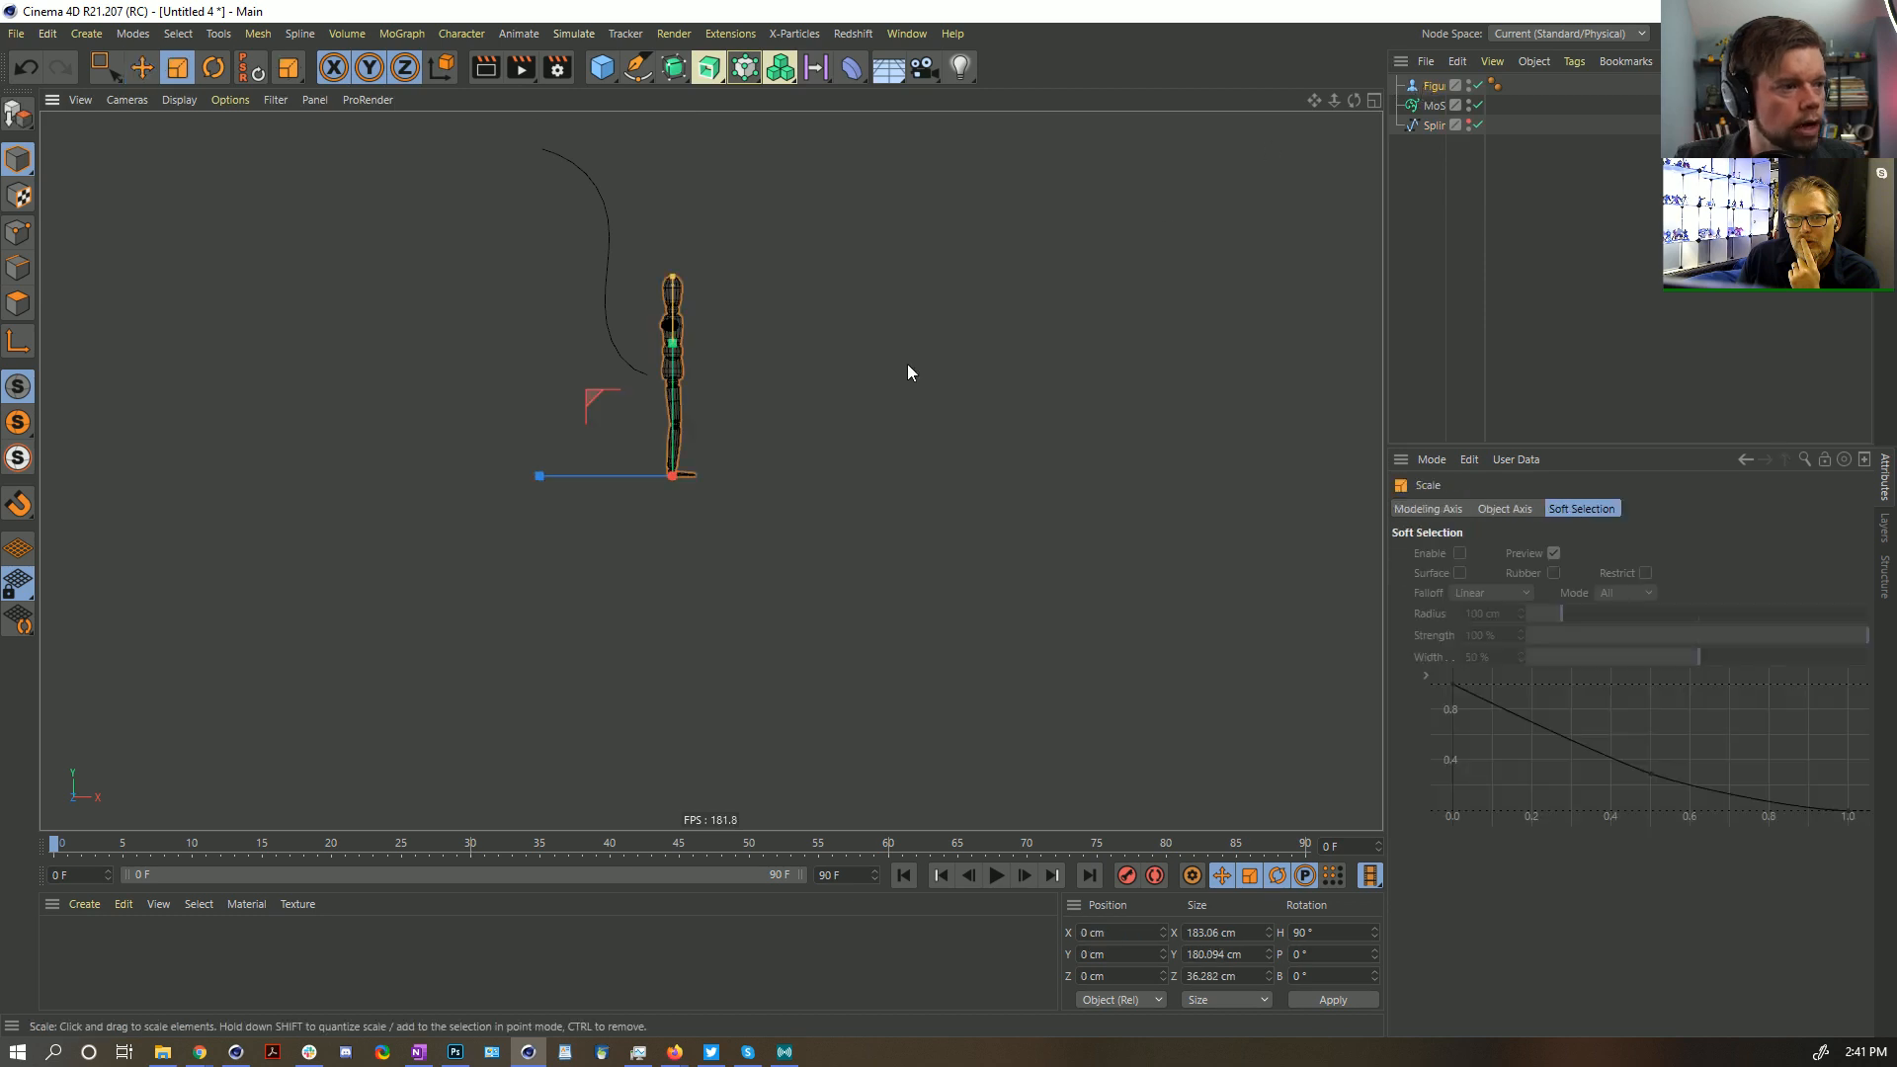
alt+right_drag(907, 366, 840, 488)
drag(656, 420, 1134, 406)
key(e)
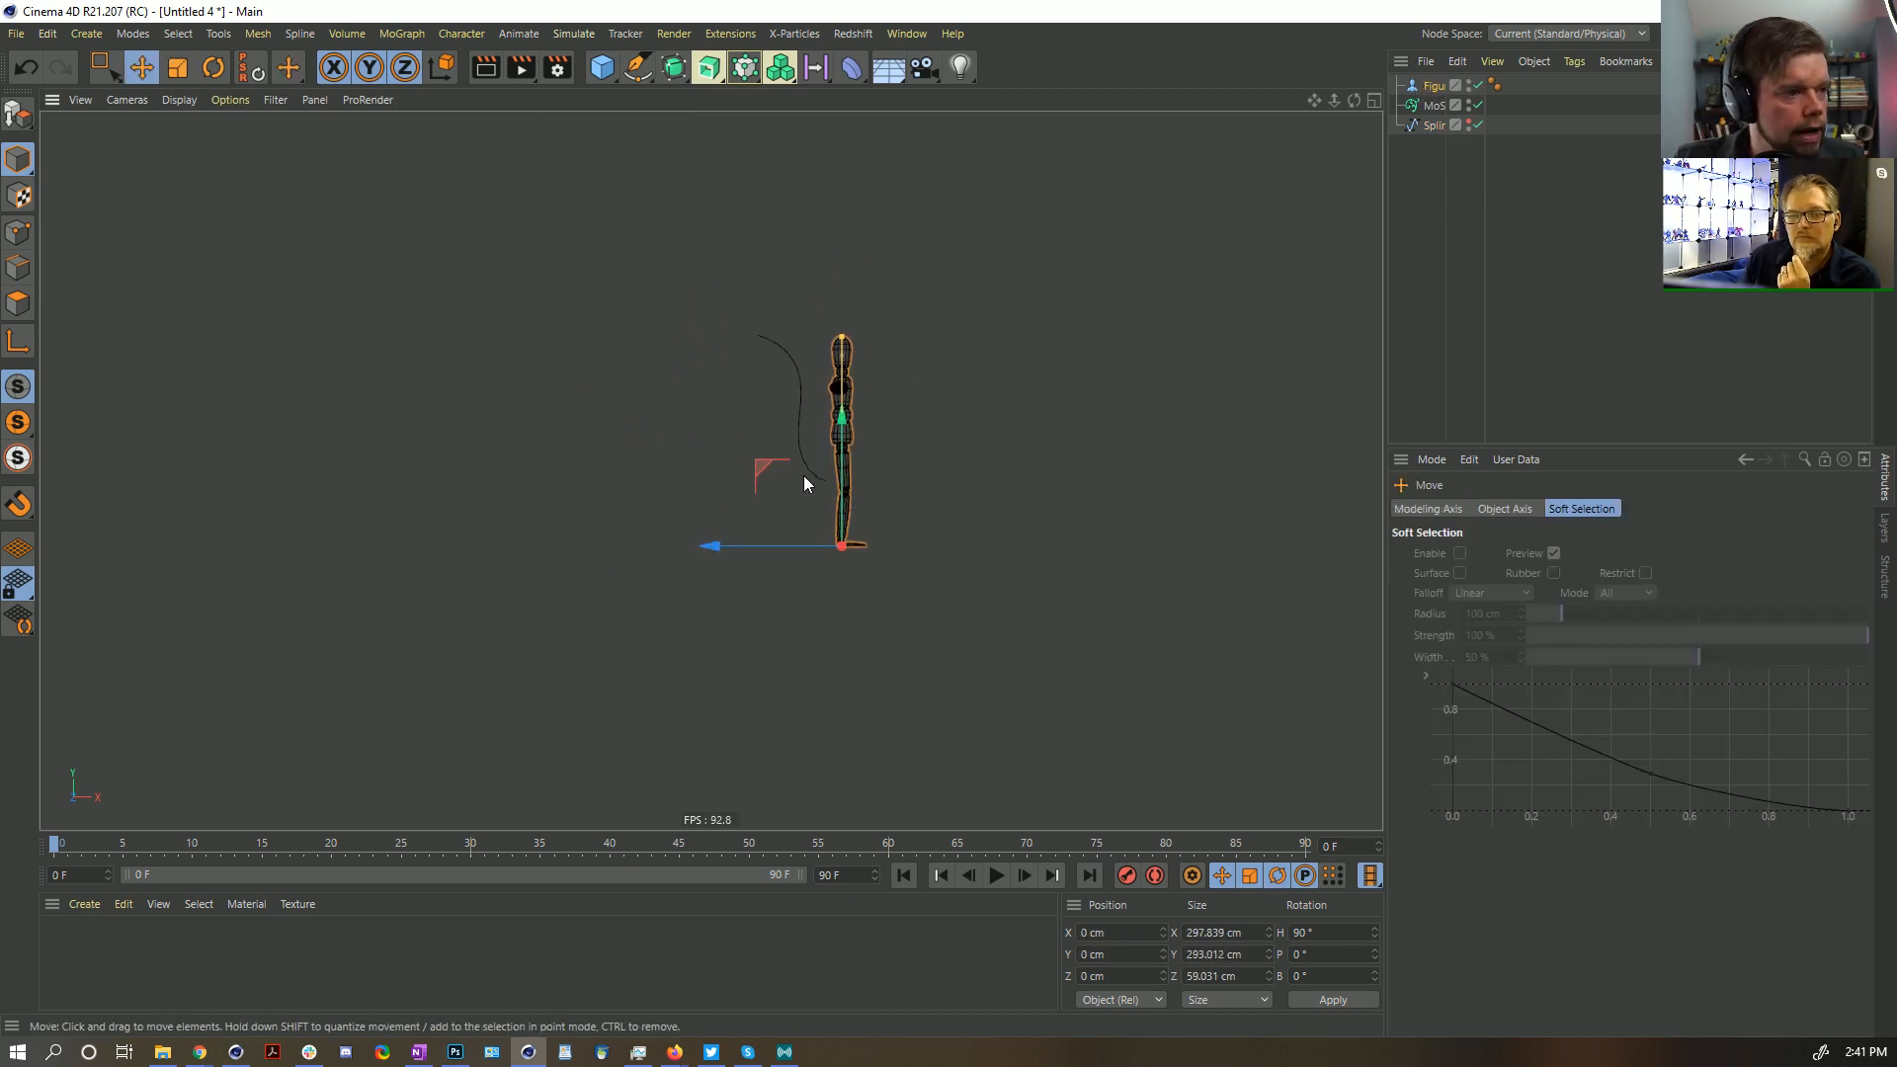
drag(760, 470, 759, 513)
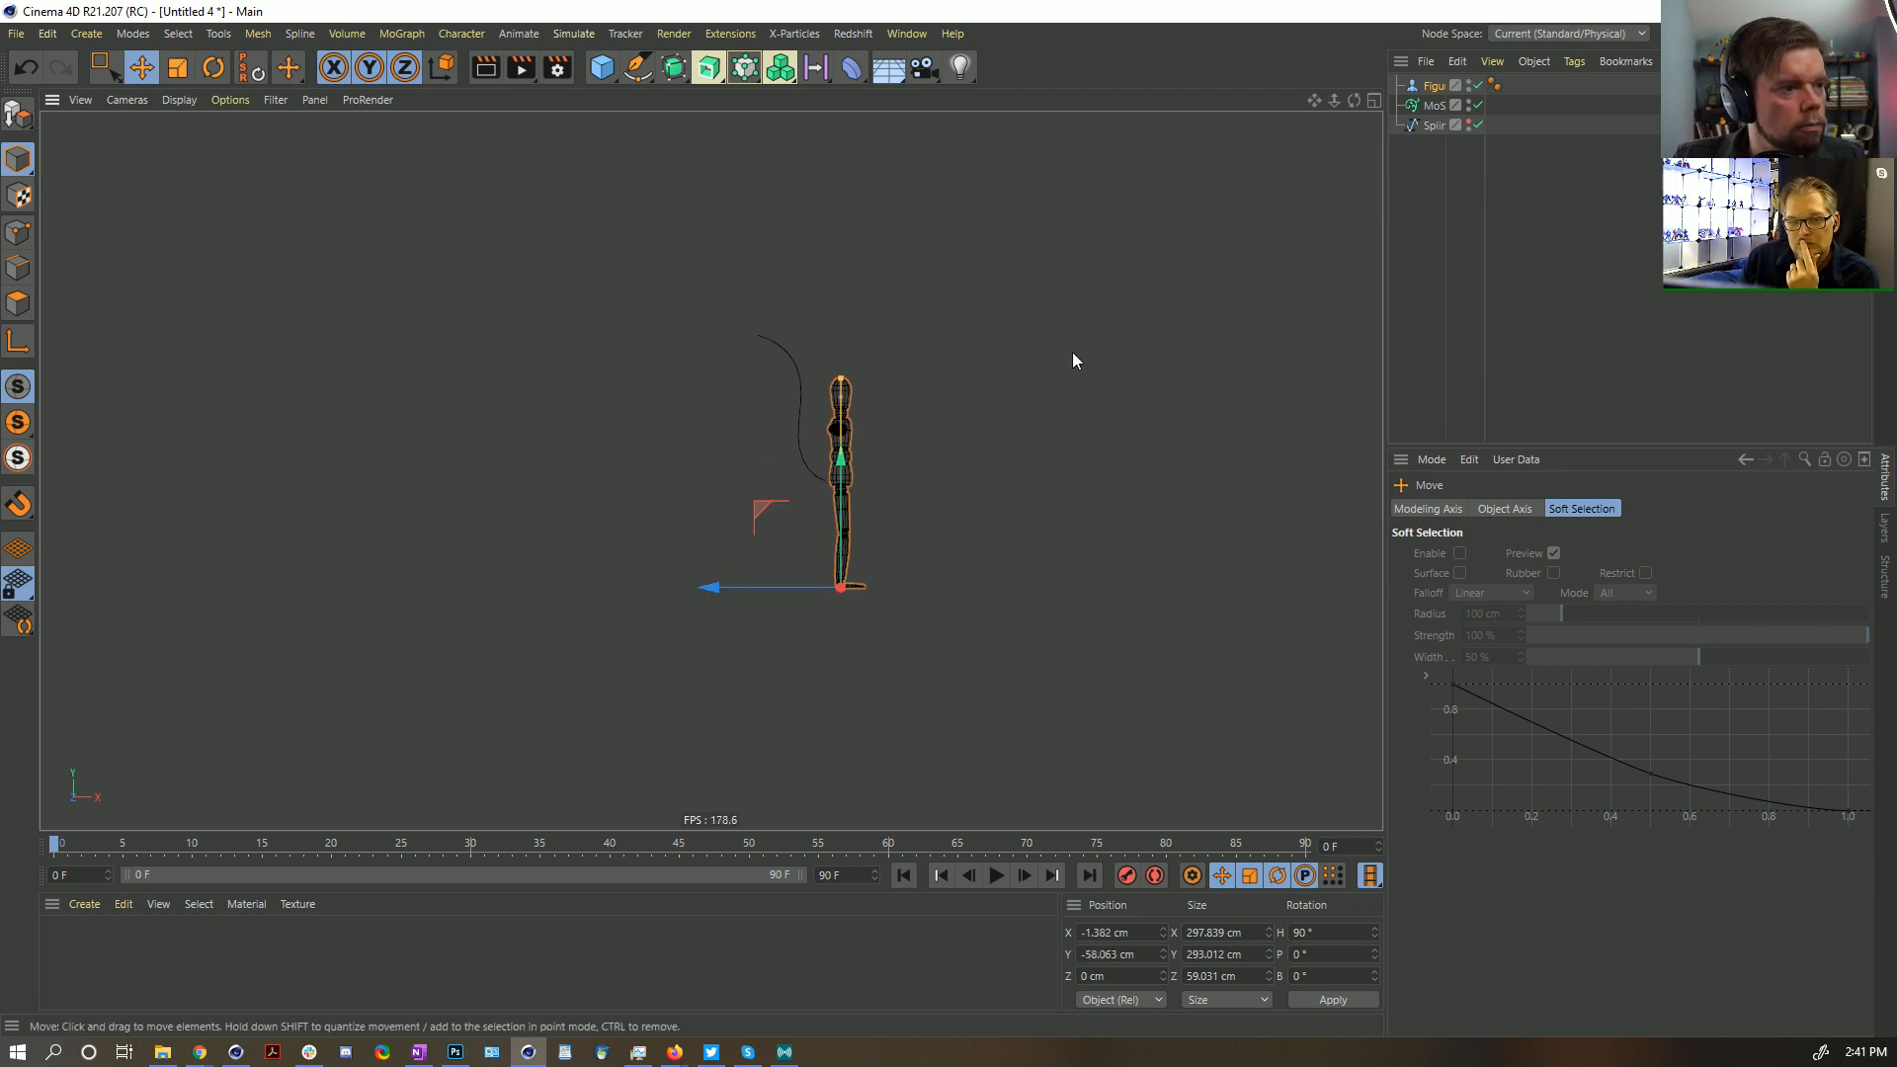
Try to move the MoSpline on its own, and undo the move
click(1434, 104)
drag(929, 465, 741, 457)
key(ctrl+z)
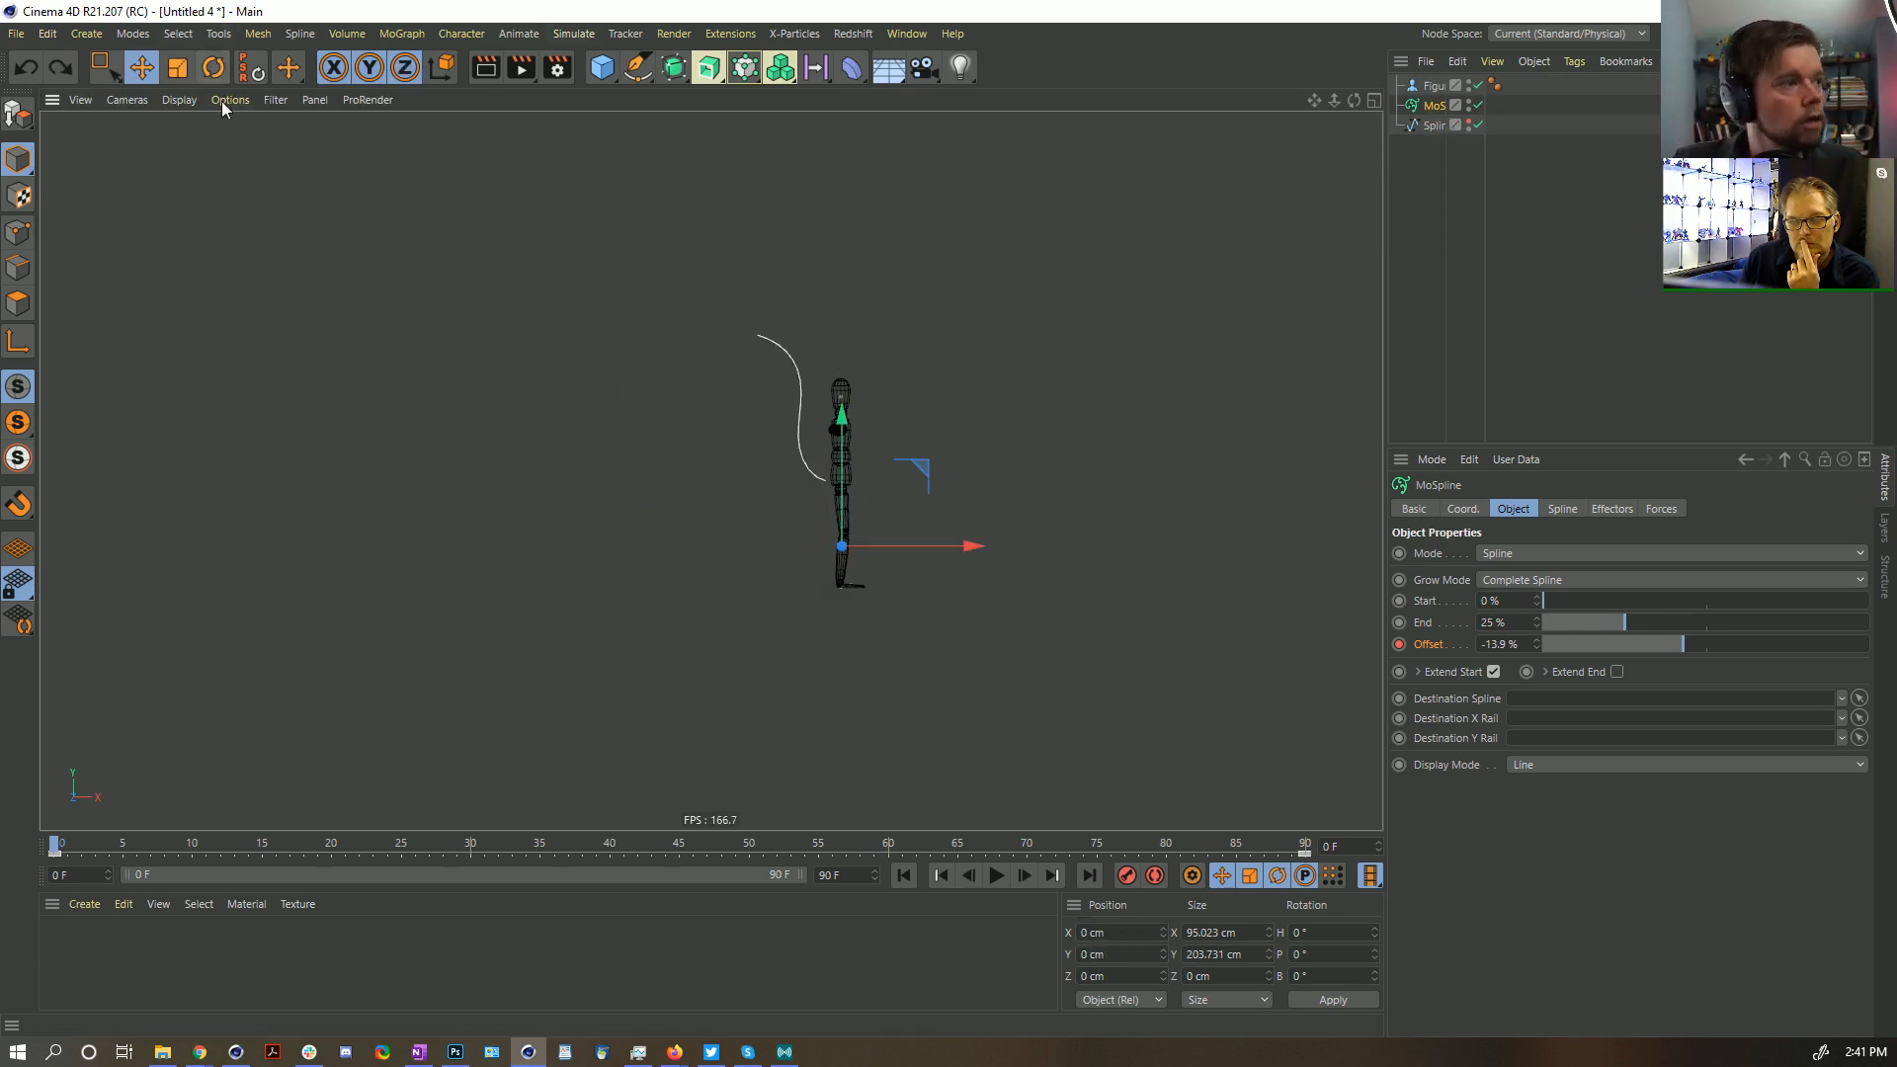
Add a Sphere and scale it down to a radius of about 21 cm
click(134, 35)
mouse_move(91, 33)
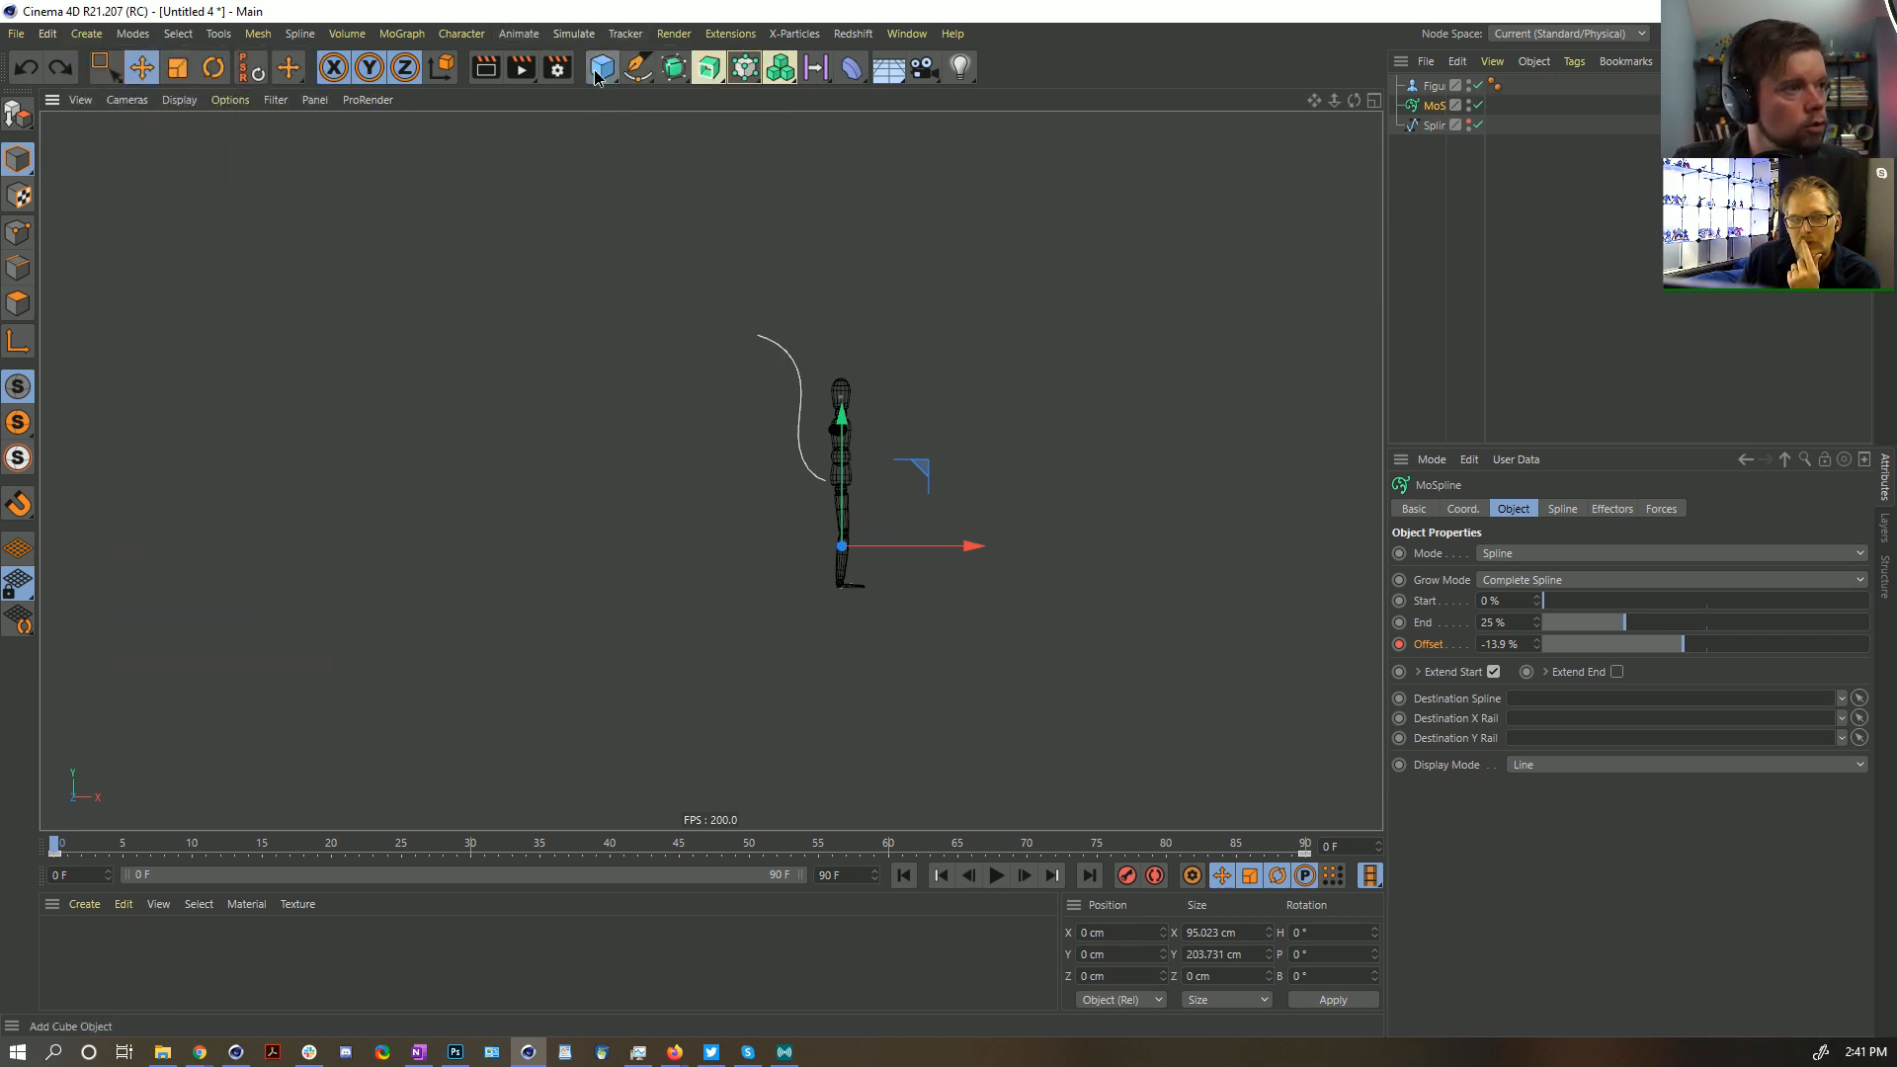
drag(602, 67, 1016, 115)
key(t)
drag(1071, 423, 622, 692)
Give the sphere an Align to Spline tag with the MoSpline as its Spline Path
right_click(1425, 91)
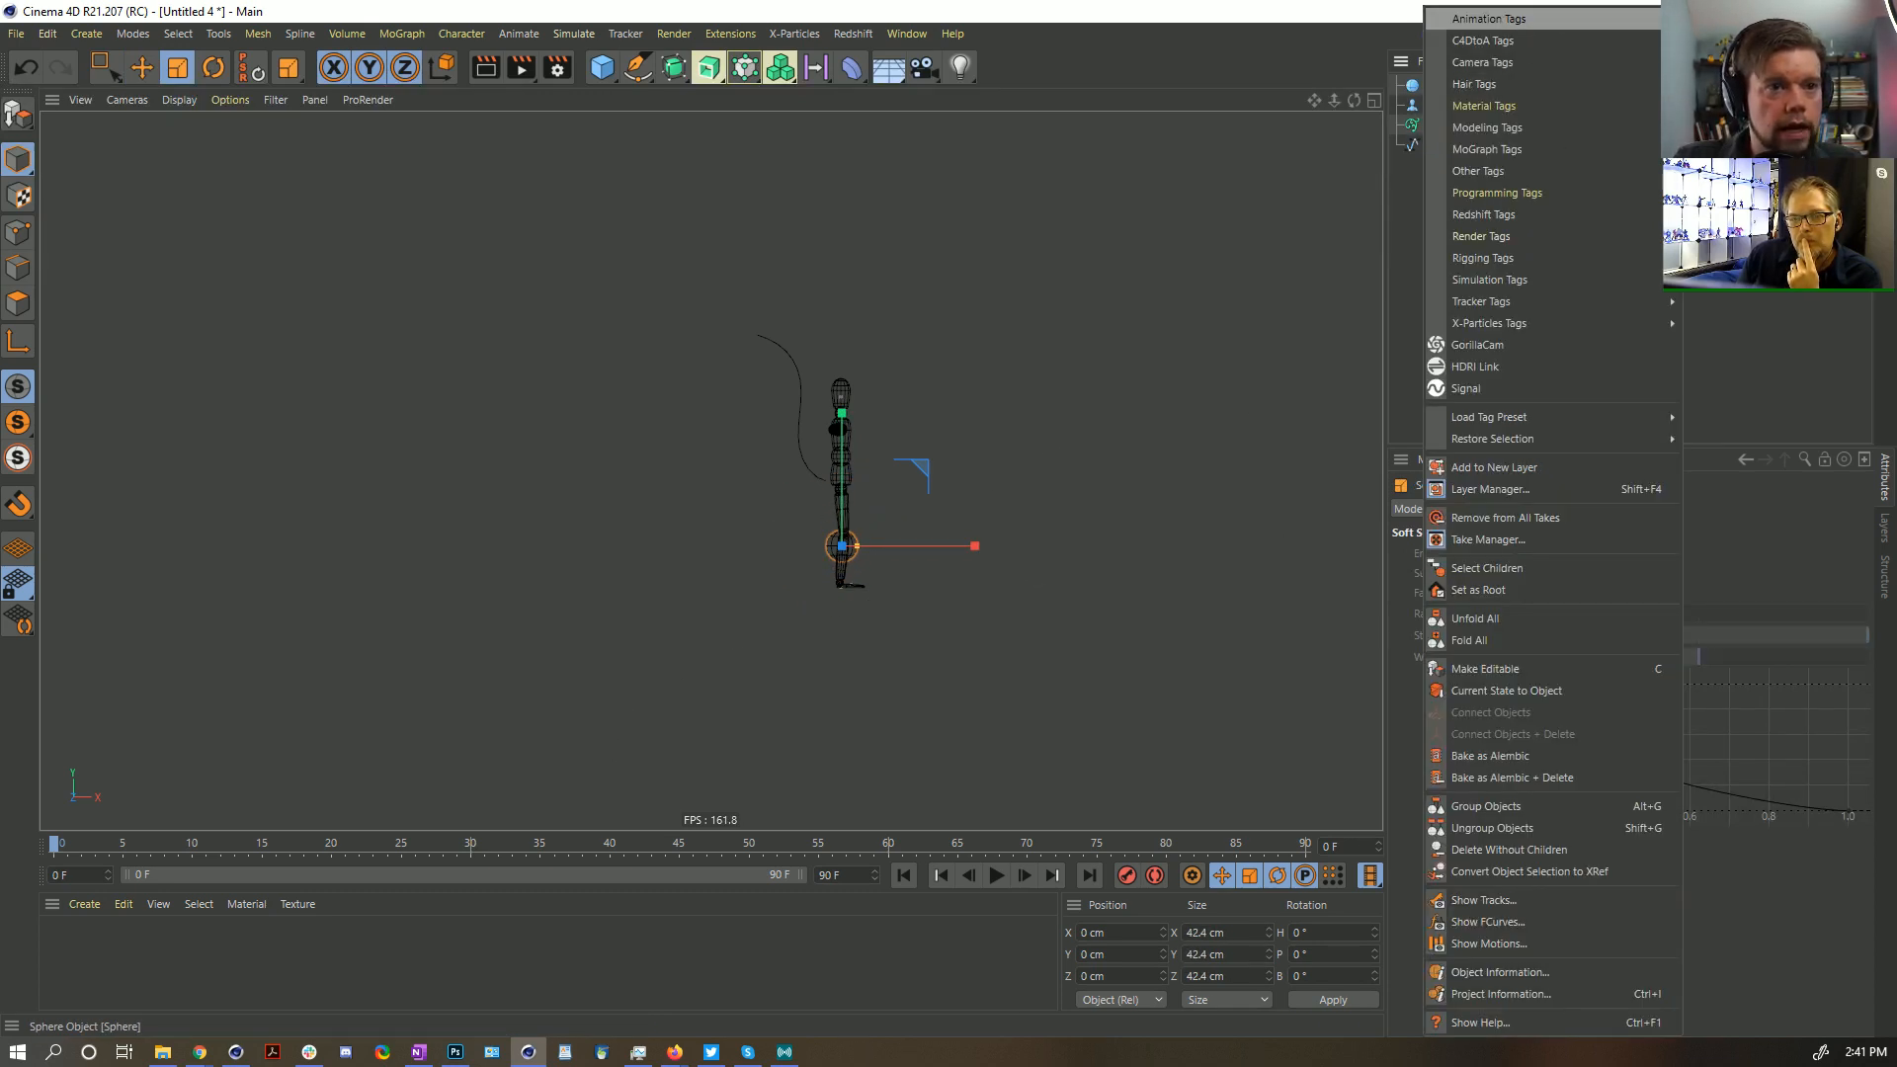
click(1734, 41)
drag(1494, 566, 1496, 559)
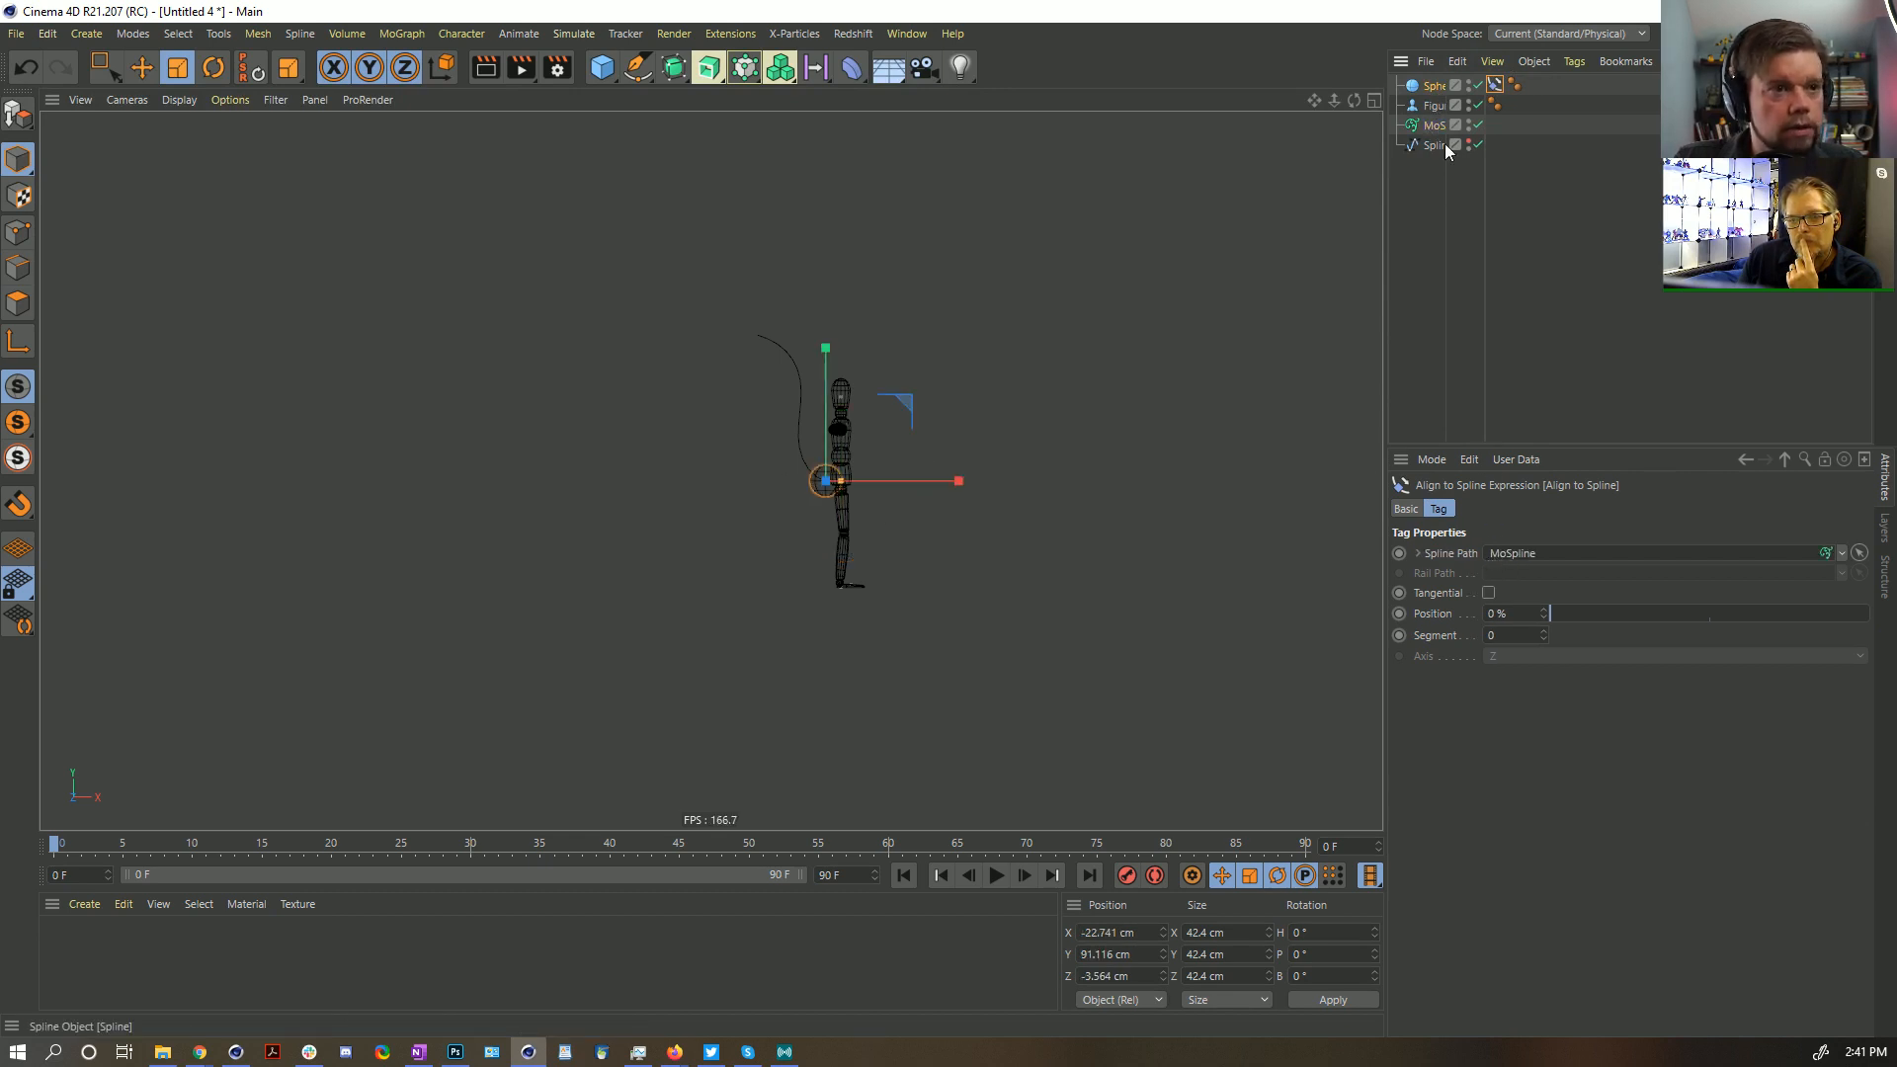
Play the animation to check how the sphere follows the MoSpline, stop, and return to the first frame
click(996, 876)
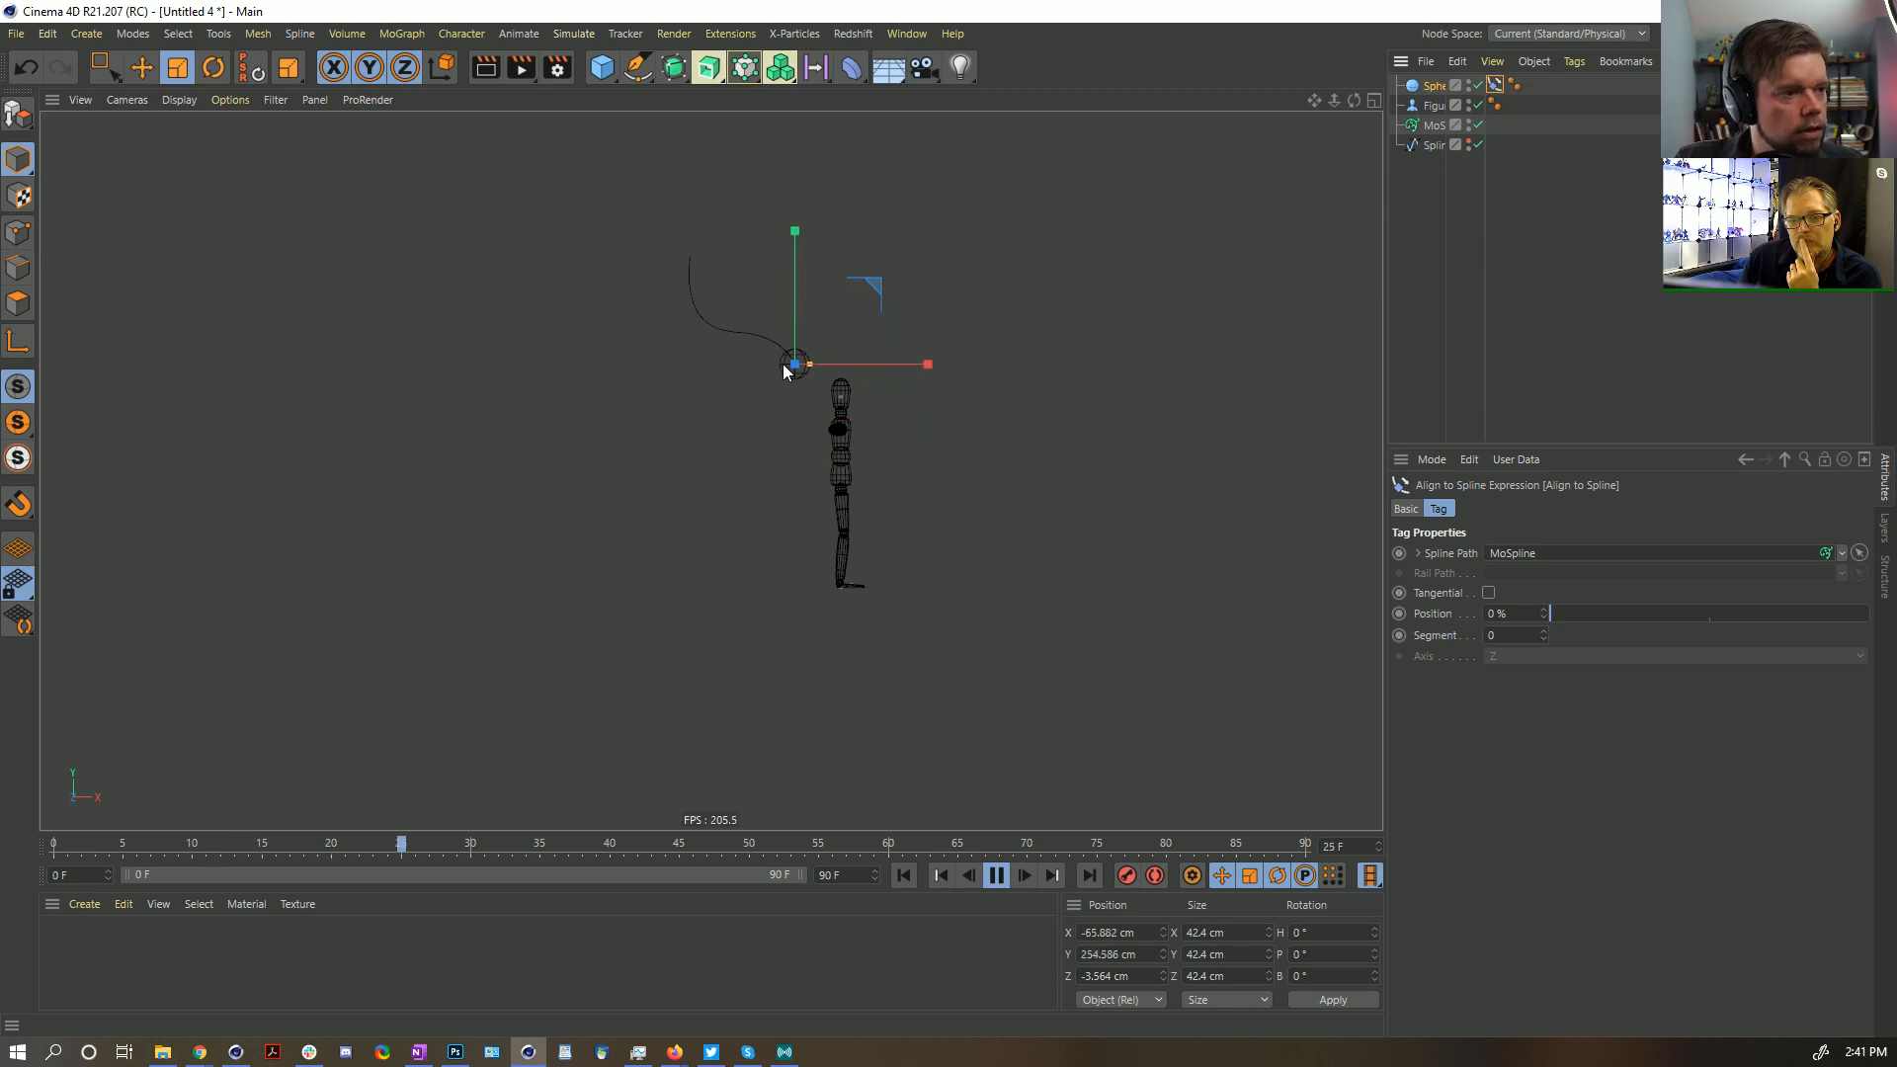
click(996, 875)
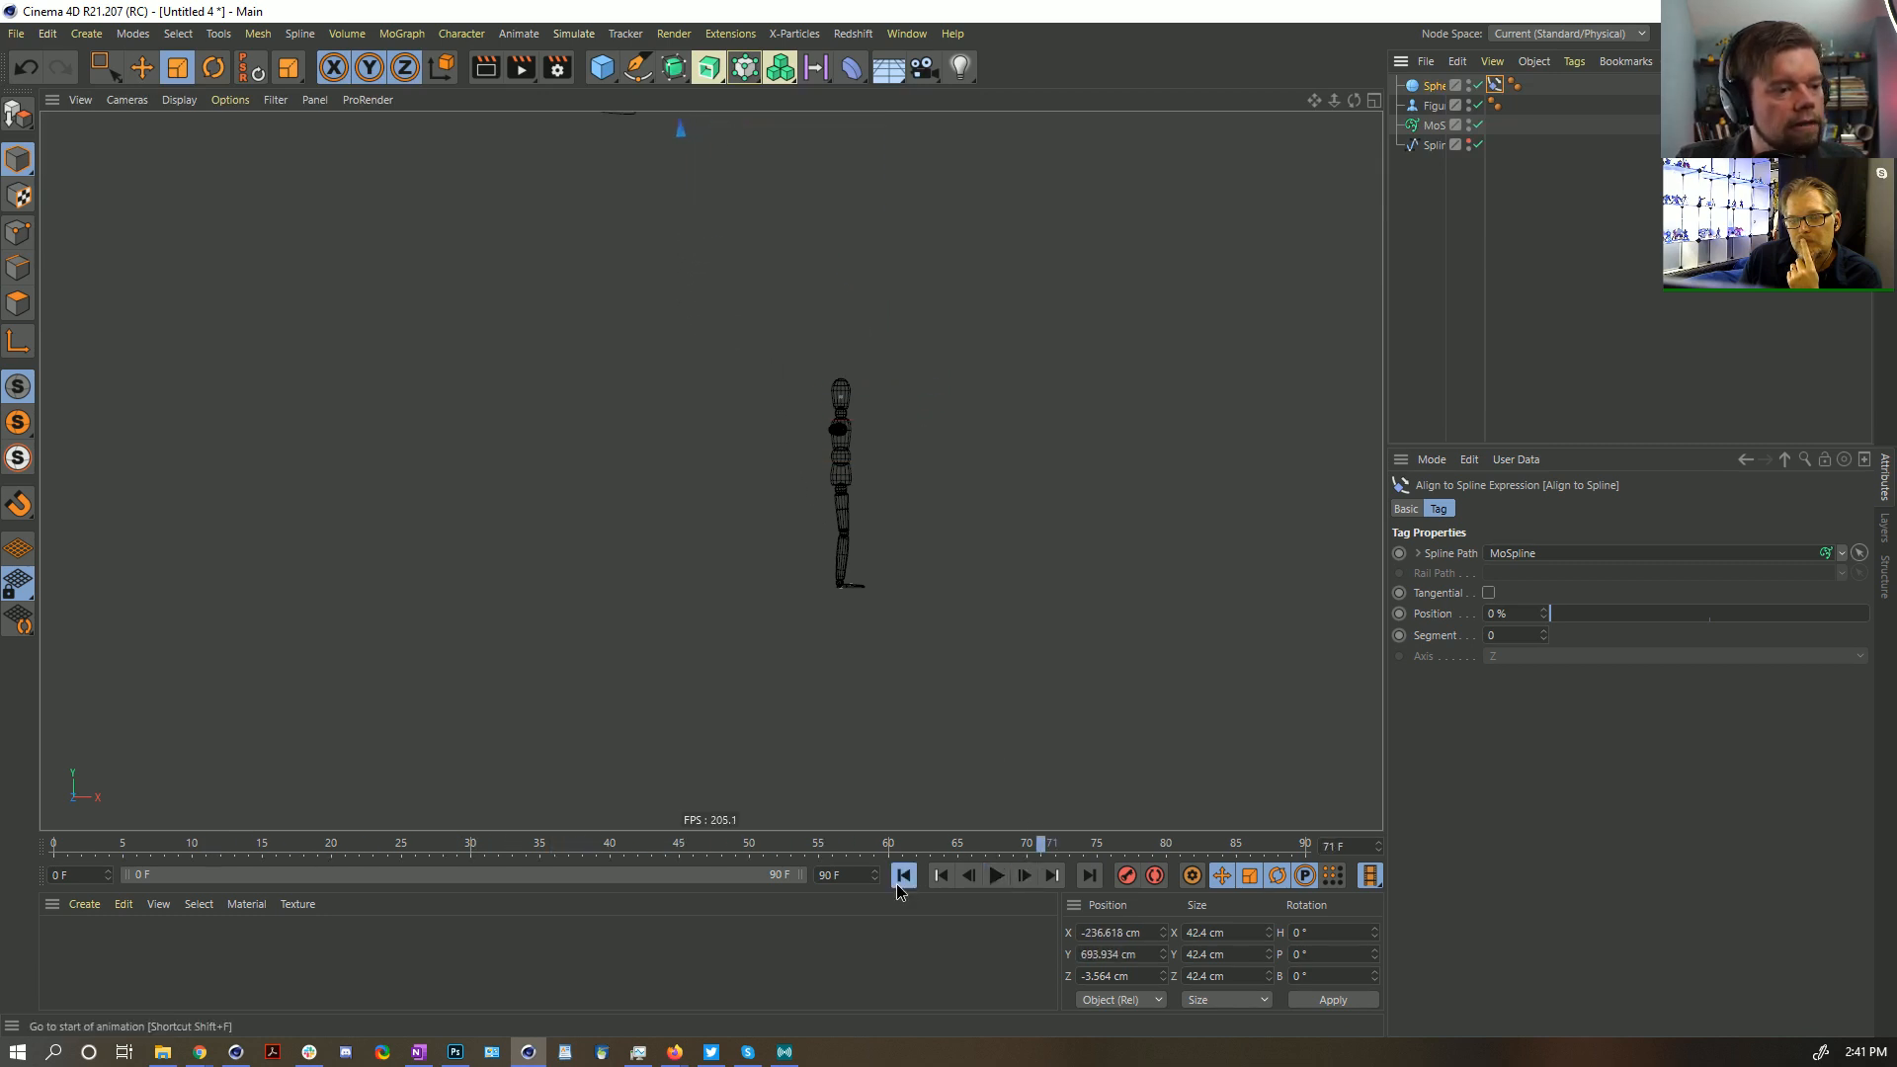
click(903, 875)
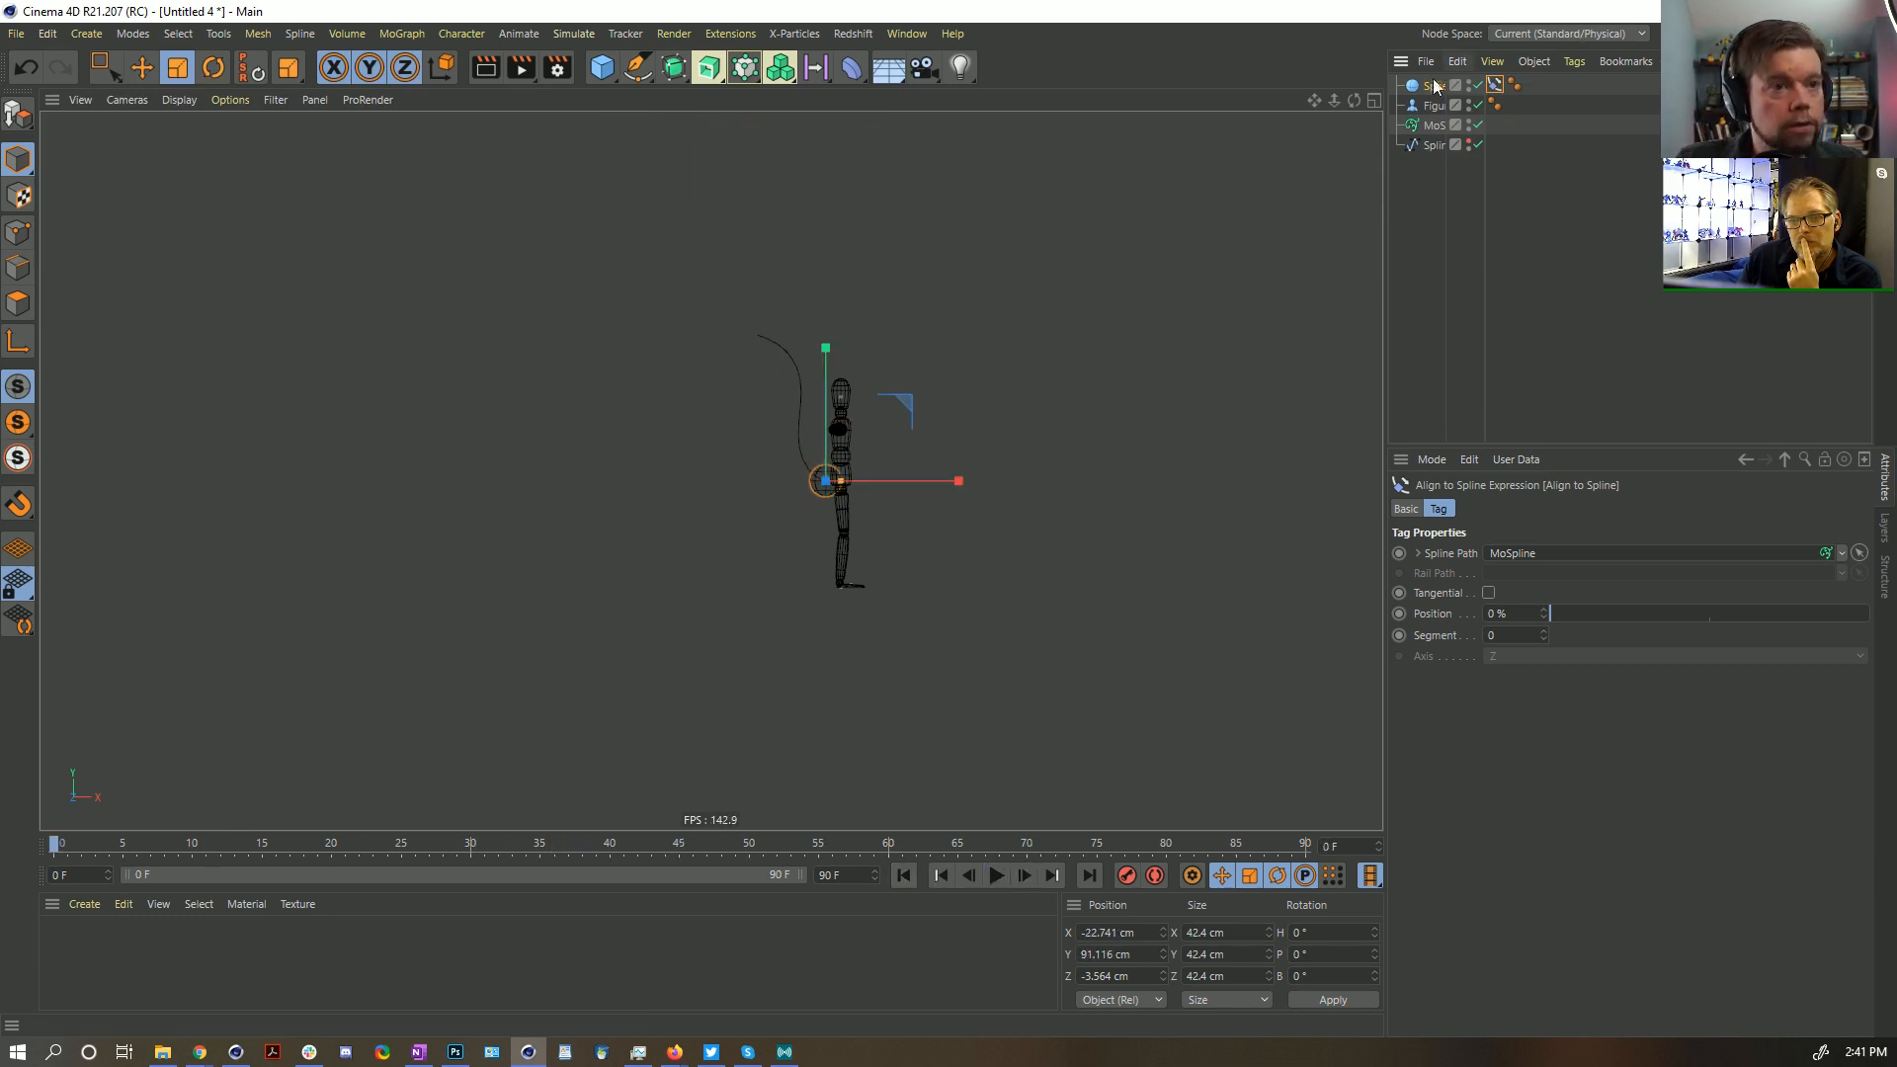
click(1430, 87)
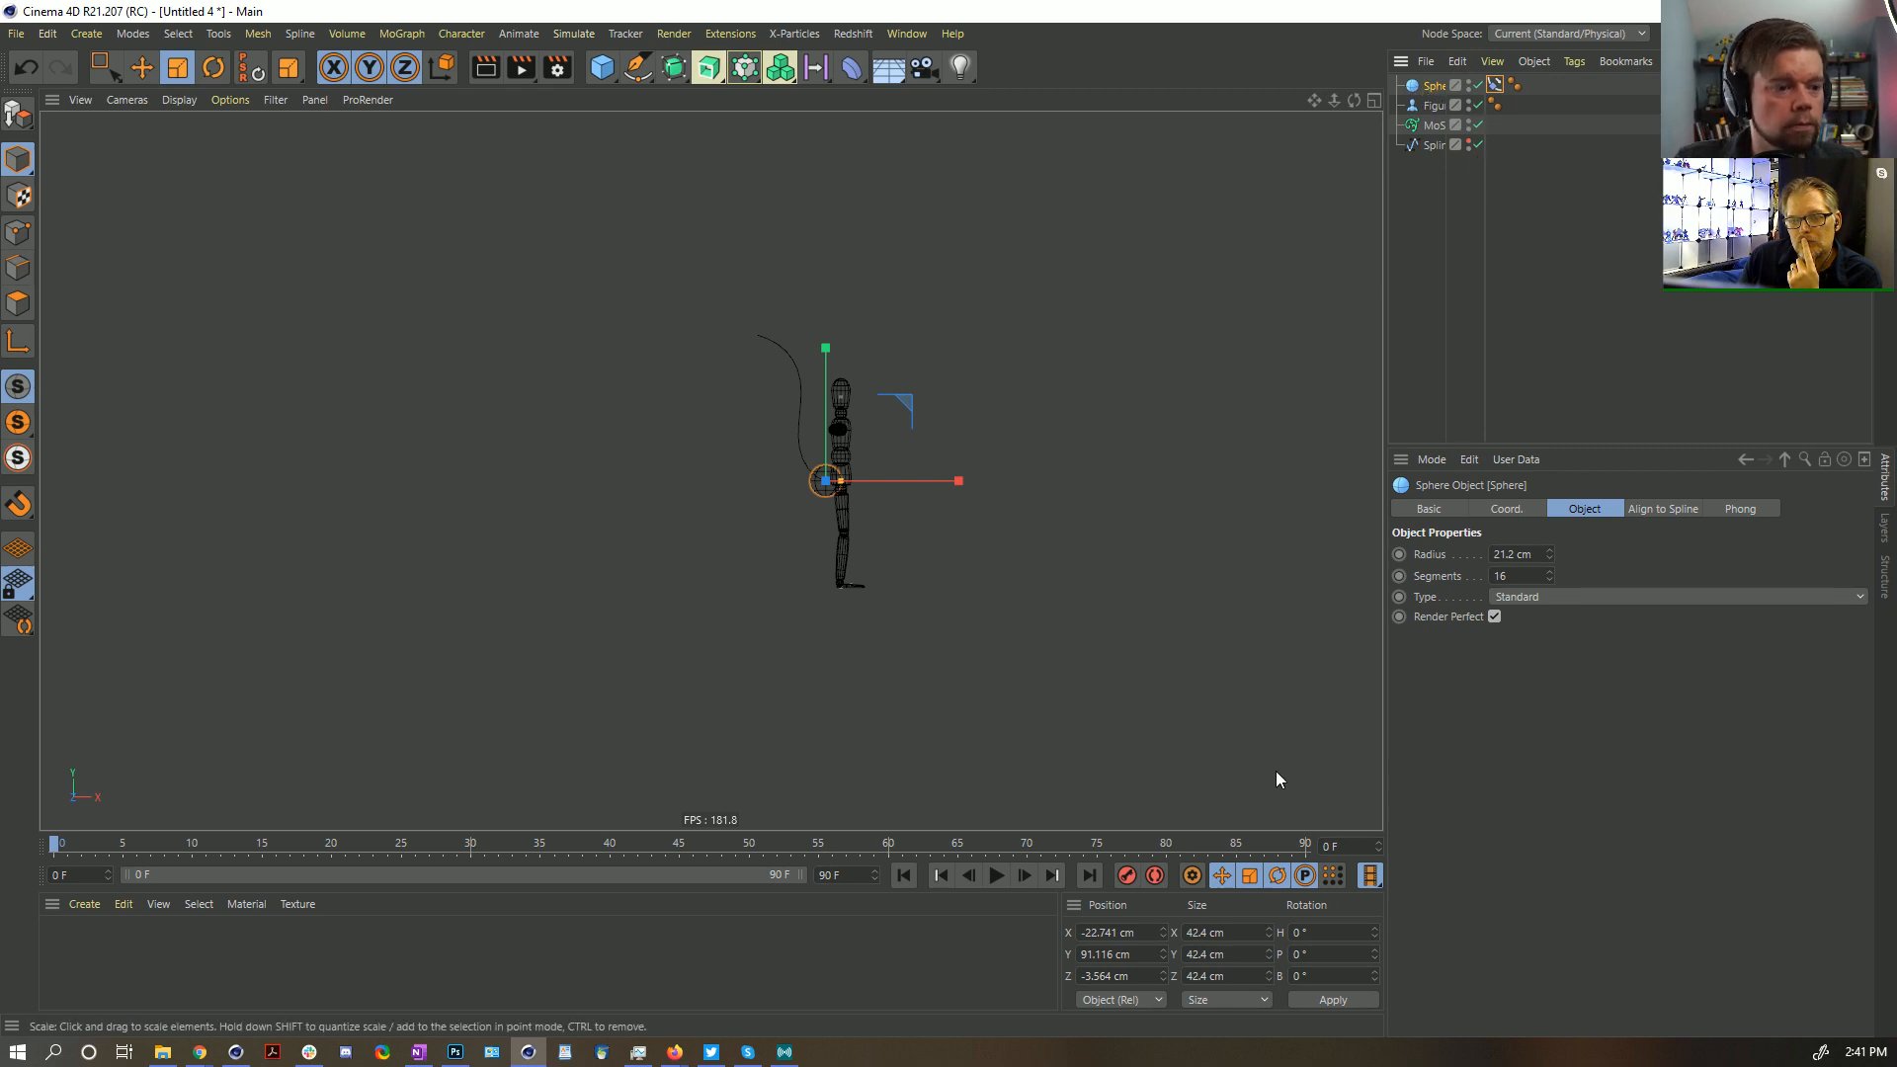
Try nesting the MoSpline under the sphere, and take it back out of the sphere's hierarchy
click(1430, 128)
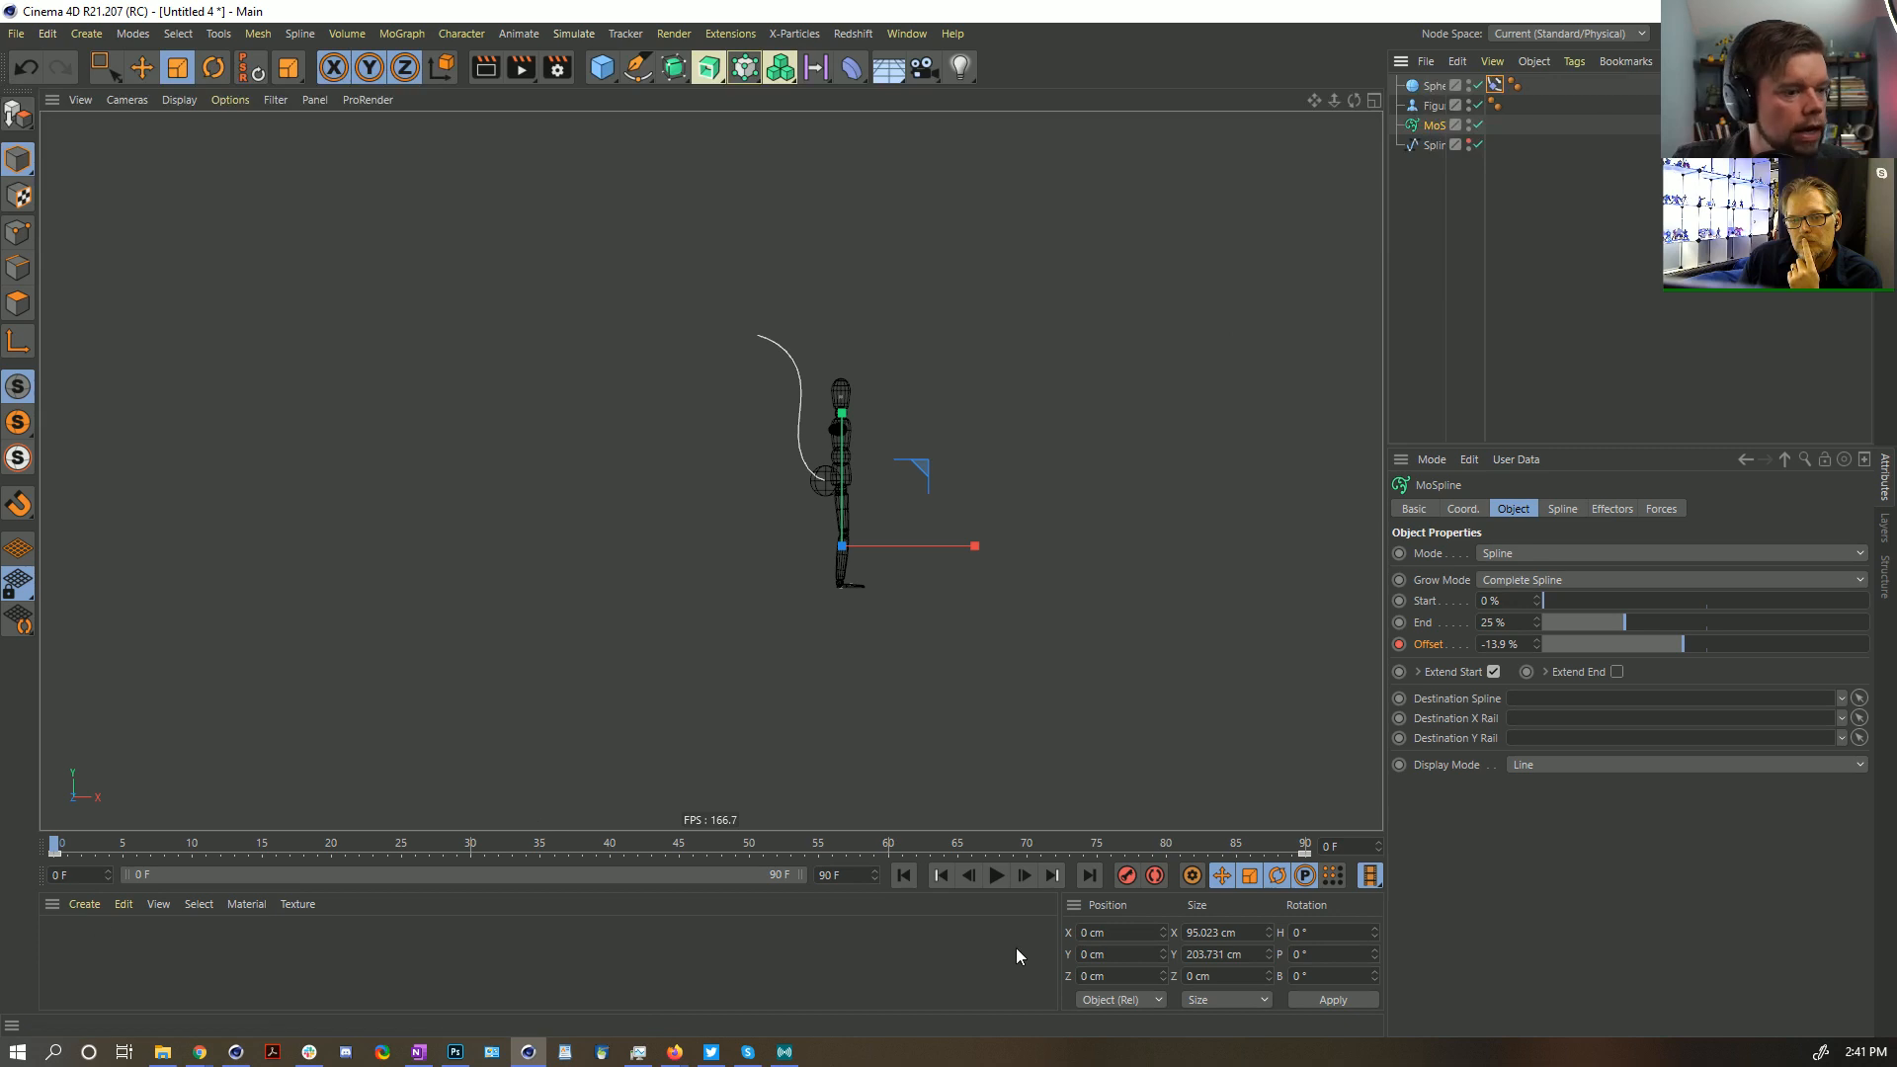
drag(1426, 126, 1431, 87)
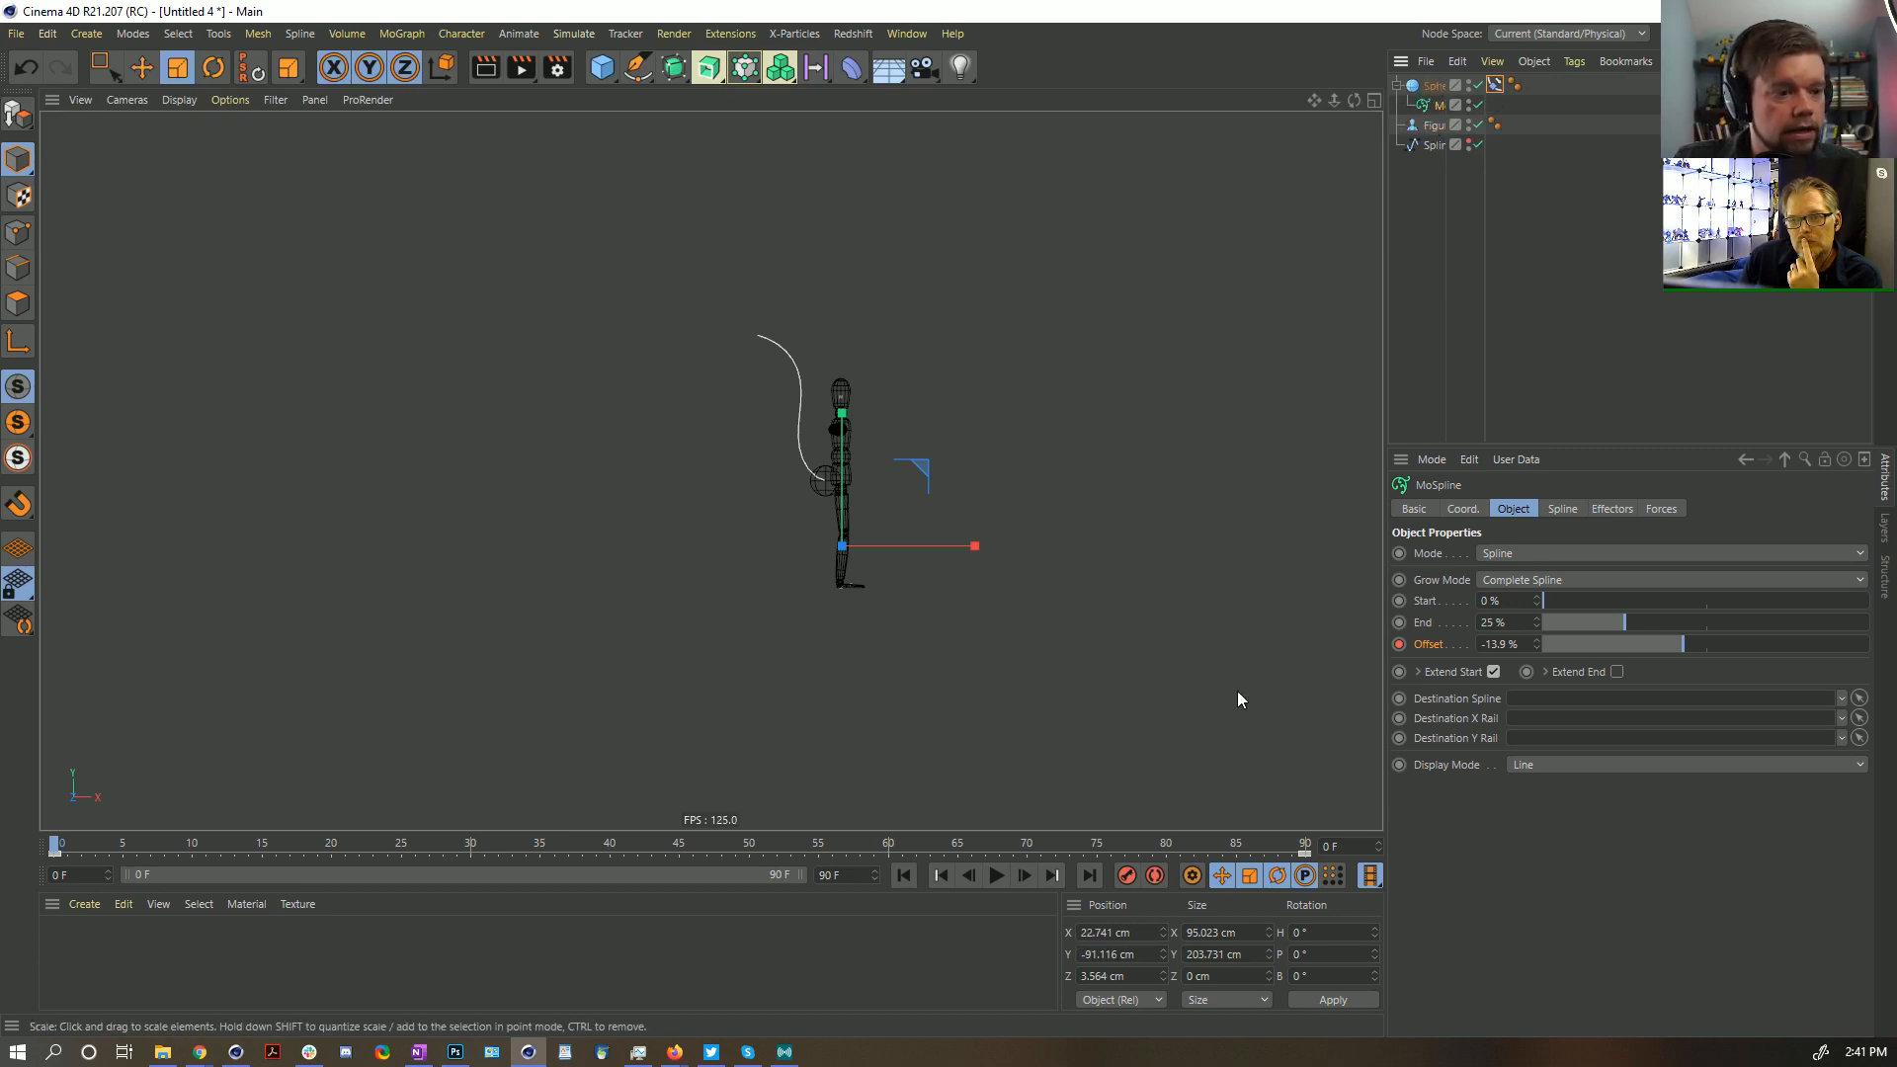
click(245, 69)
key(ctrl+z)
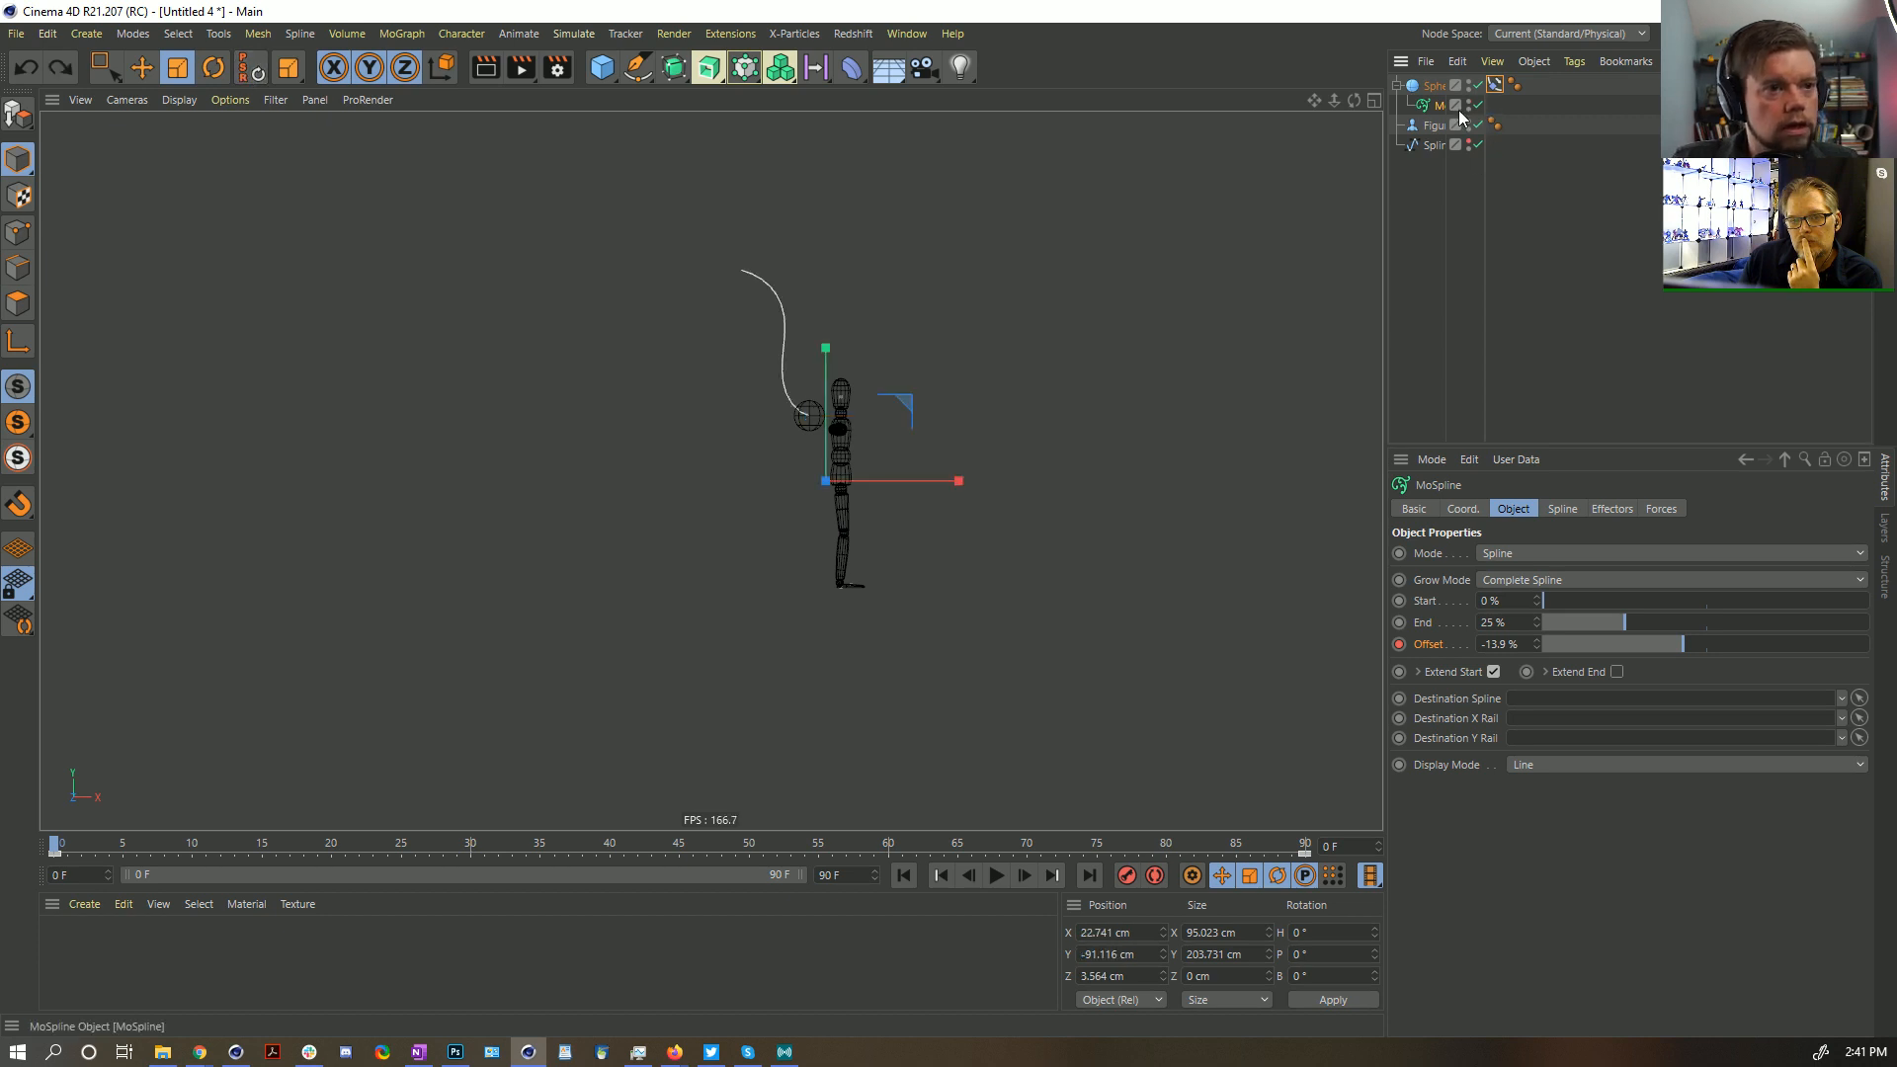
drag(1425, 118, 1425, 116)
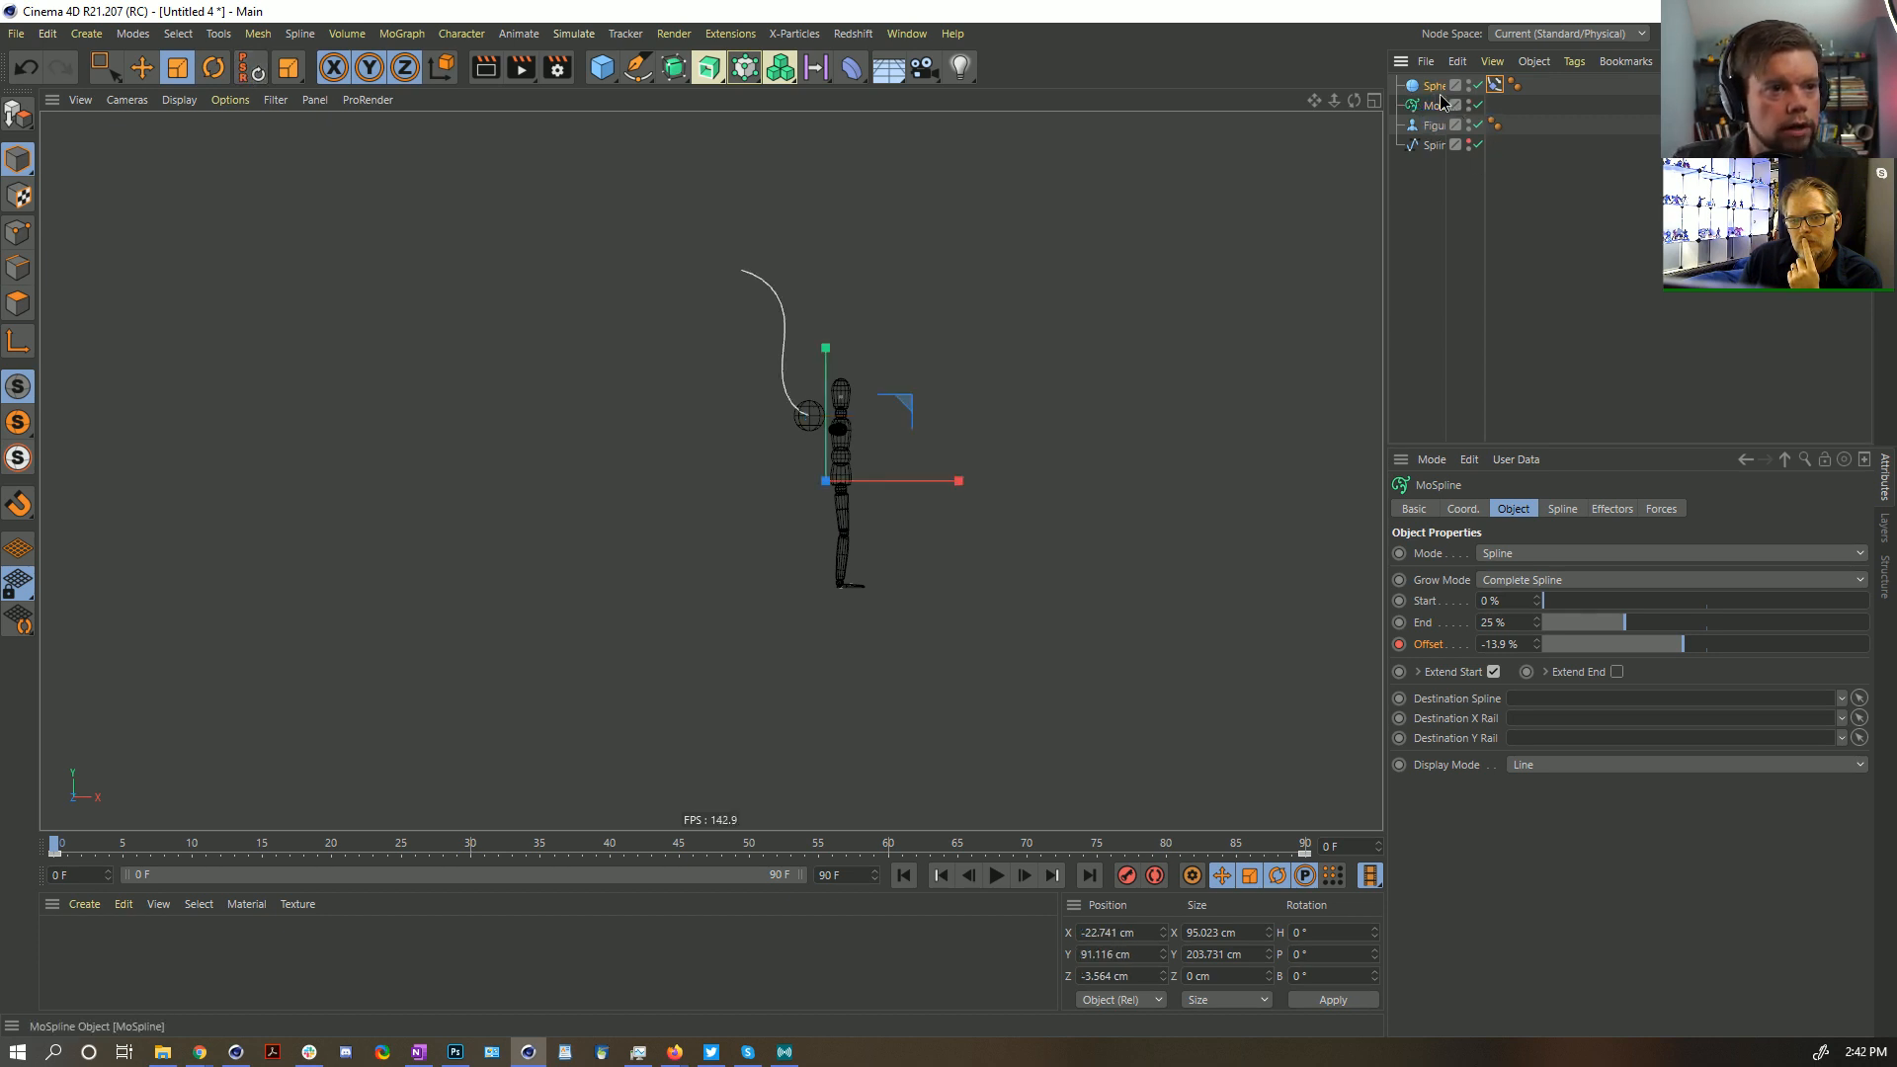
Group the sphere into a null, take the sphere out, and place the MoSpline inside the null instead
click(1437, 88)
key(alt+g)
click(1396, 86)
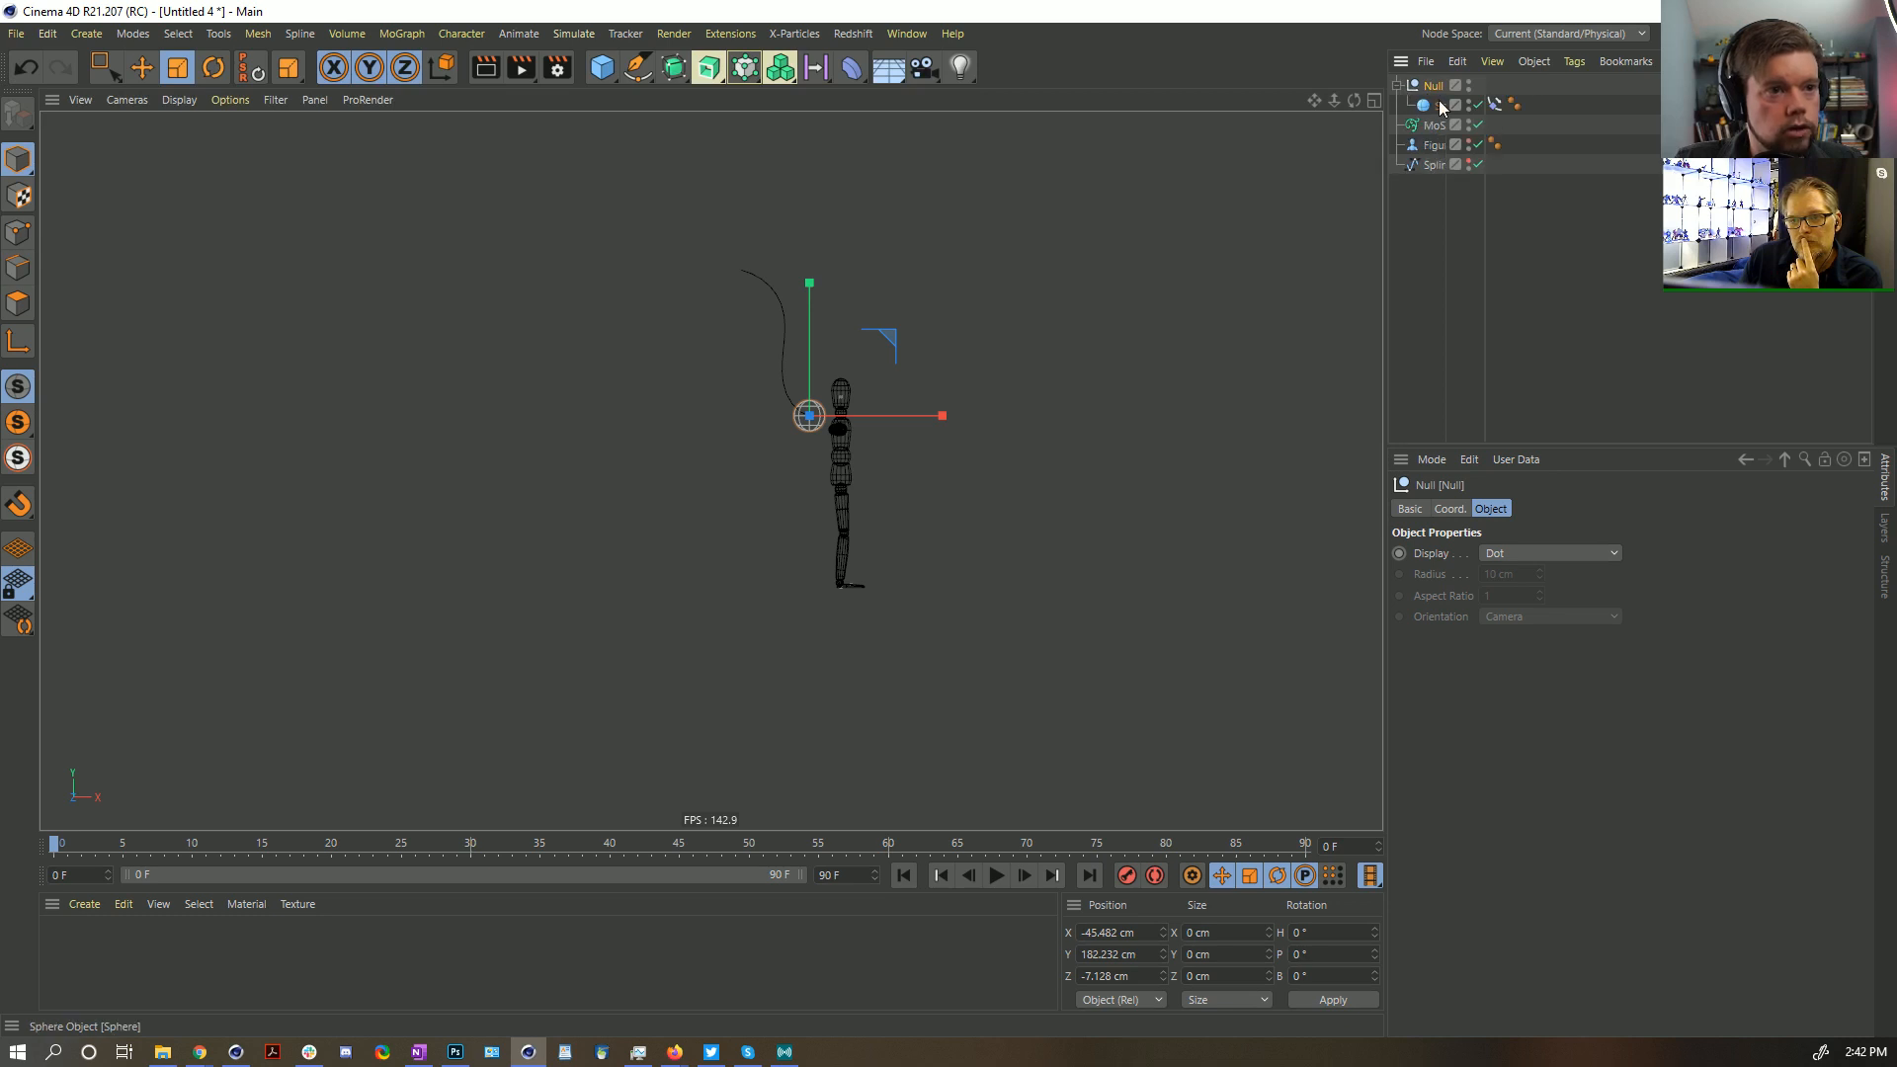
drag(1429, 121, 1517, 126)
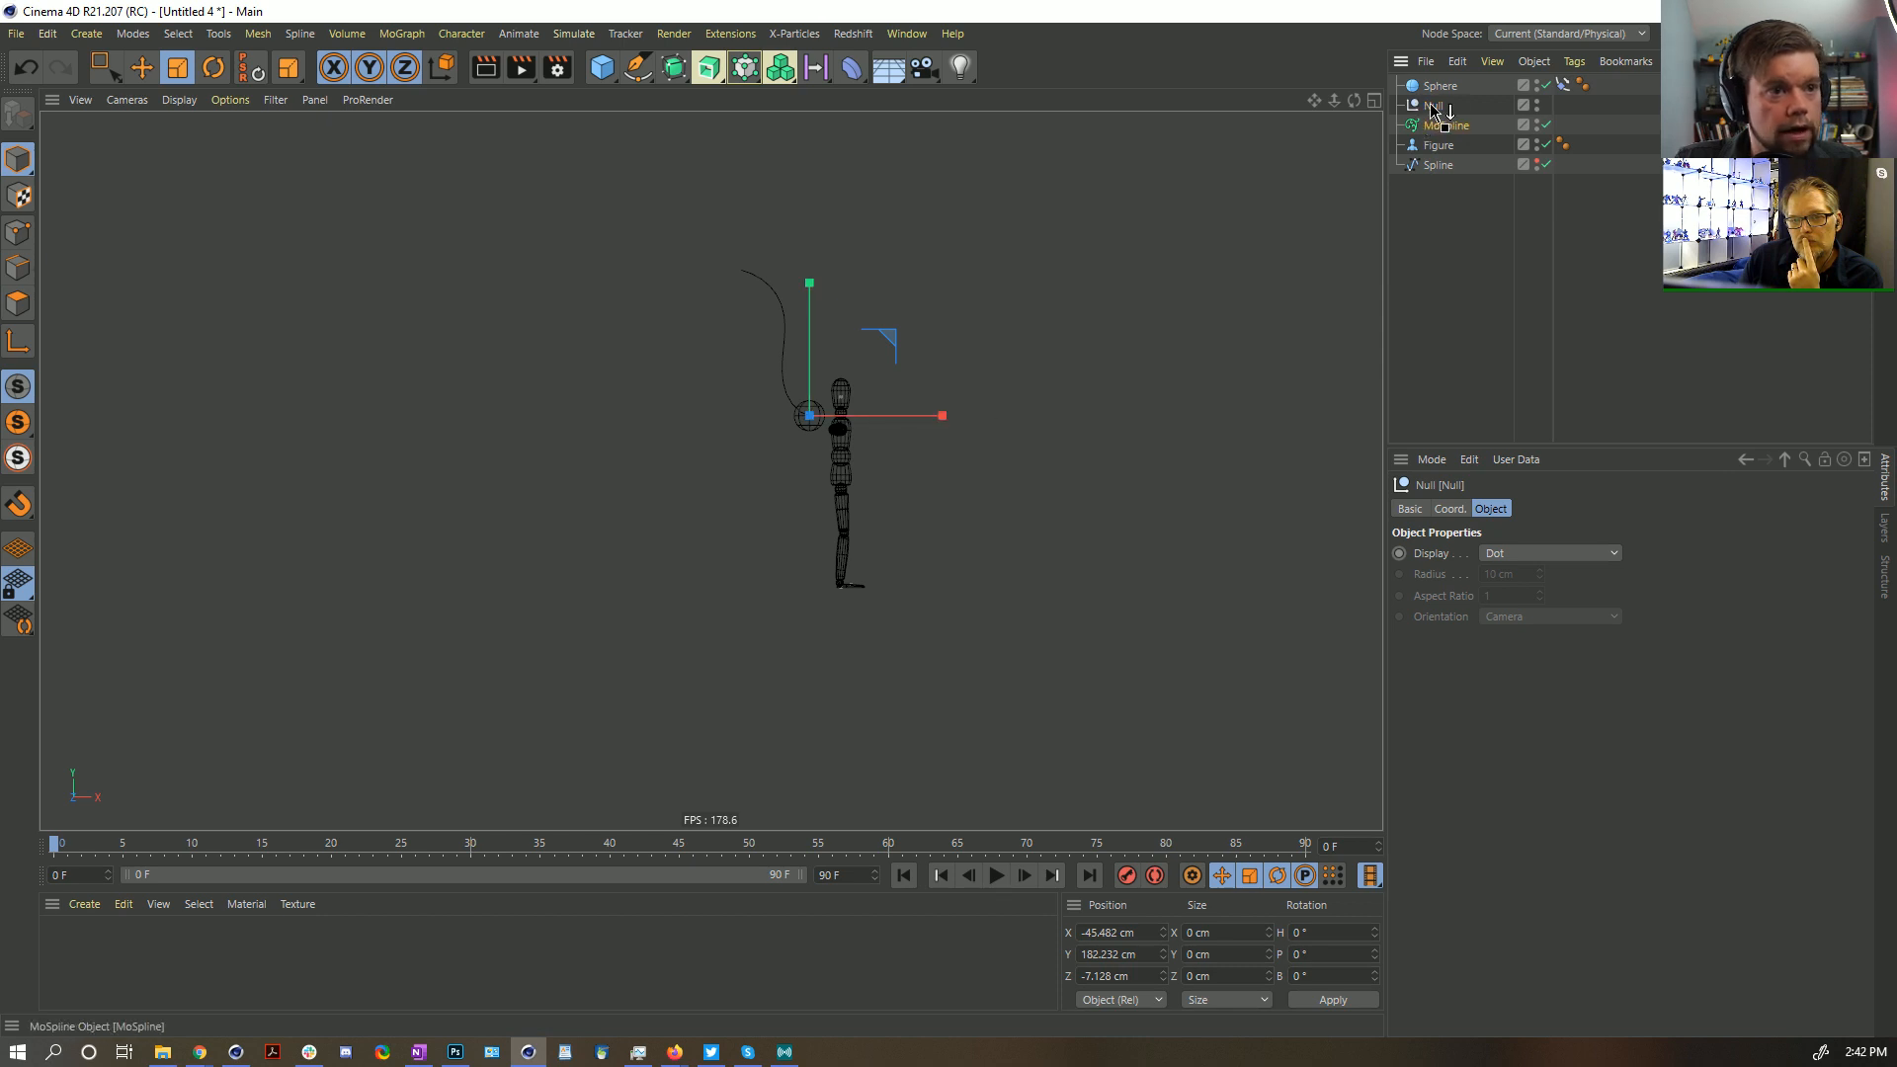
drag(1432, 104, 1433, 106)
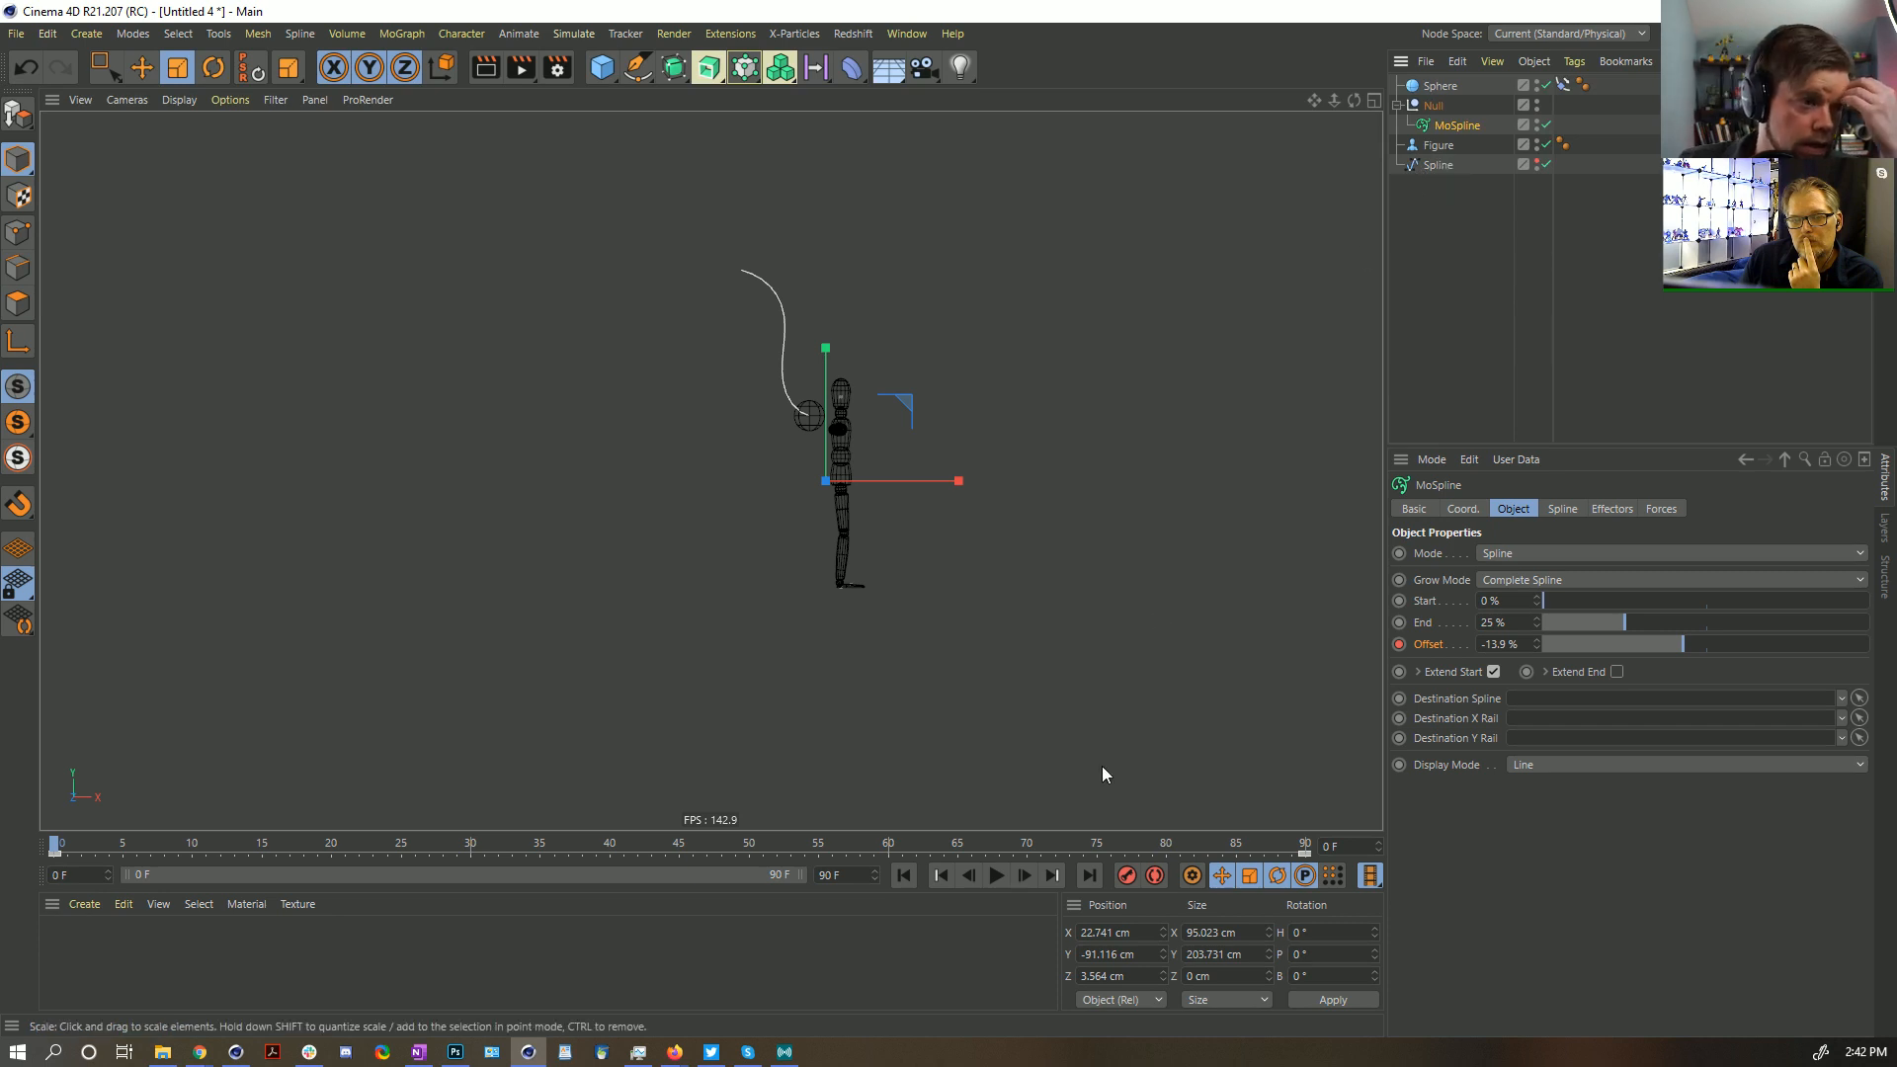
Play the animation to check the MoSpline inside its null, stop, and return to the first frame
click(1443, 107)
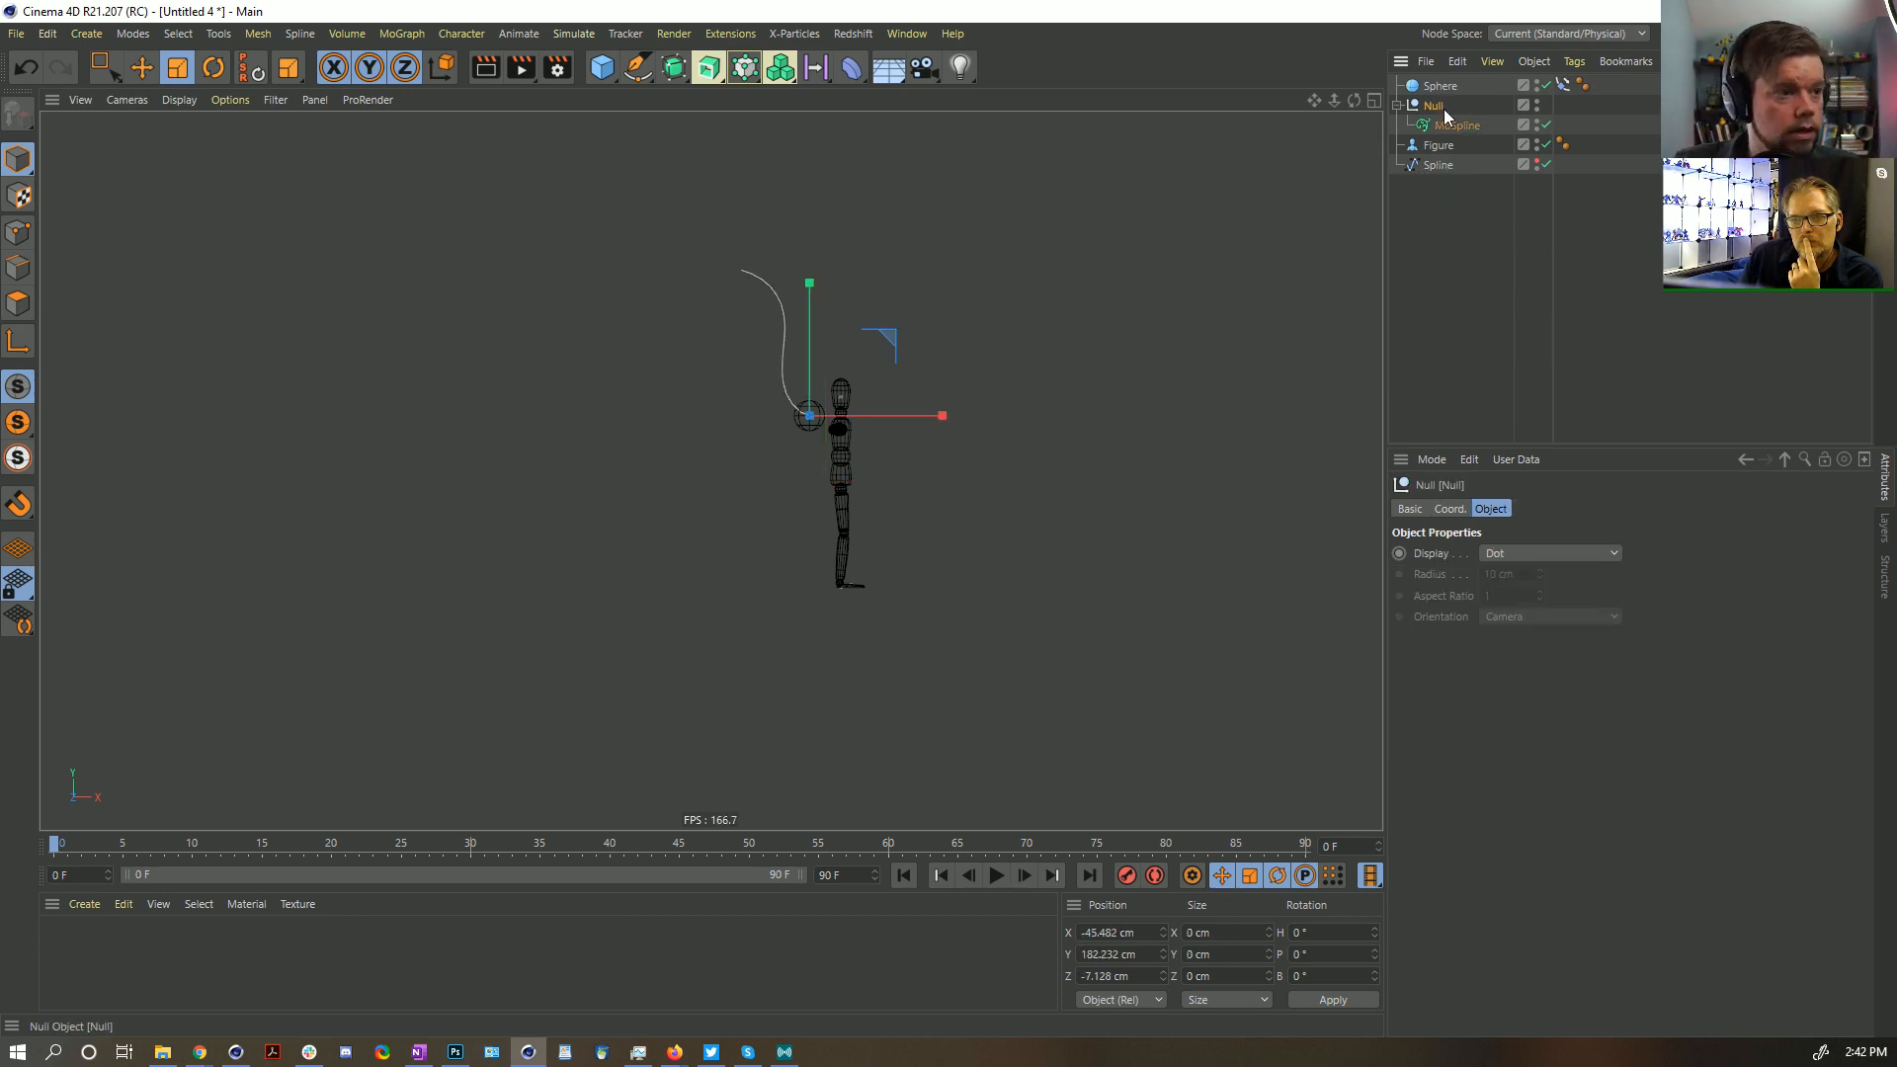
click(996, 875)
click(996, 875)
click(903, 876)
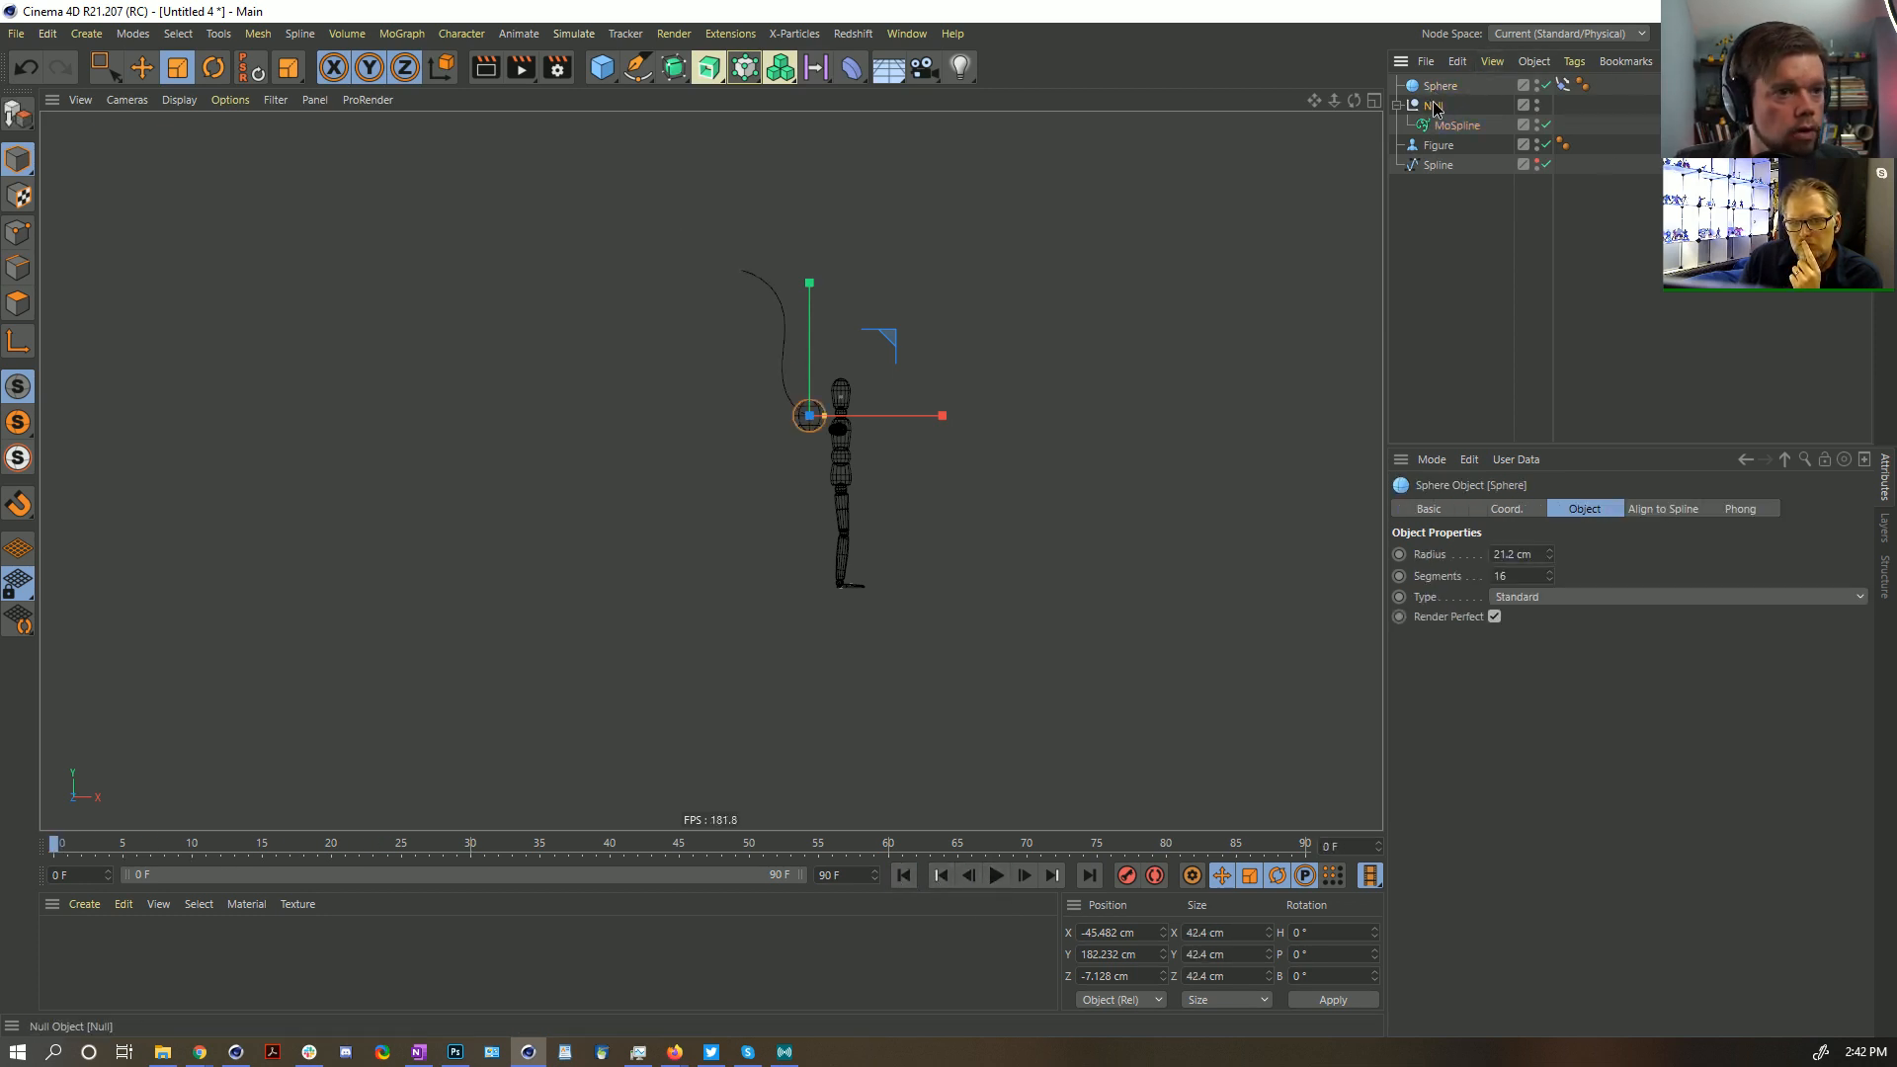
Move the null holding the MoSpline down to about X -22 cm, Y 102 cm, and play the animation
key(e)
drag(885, 340, 903, 400)
key(F8)
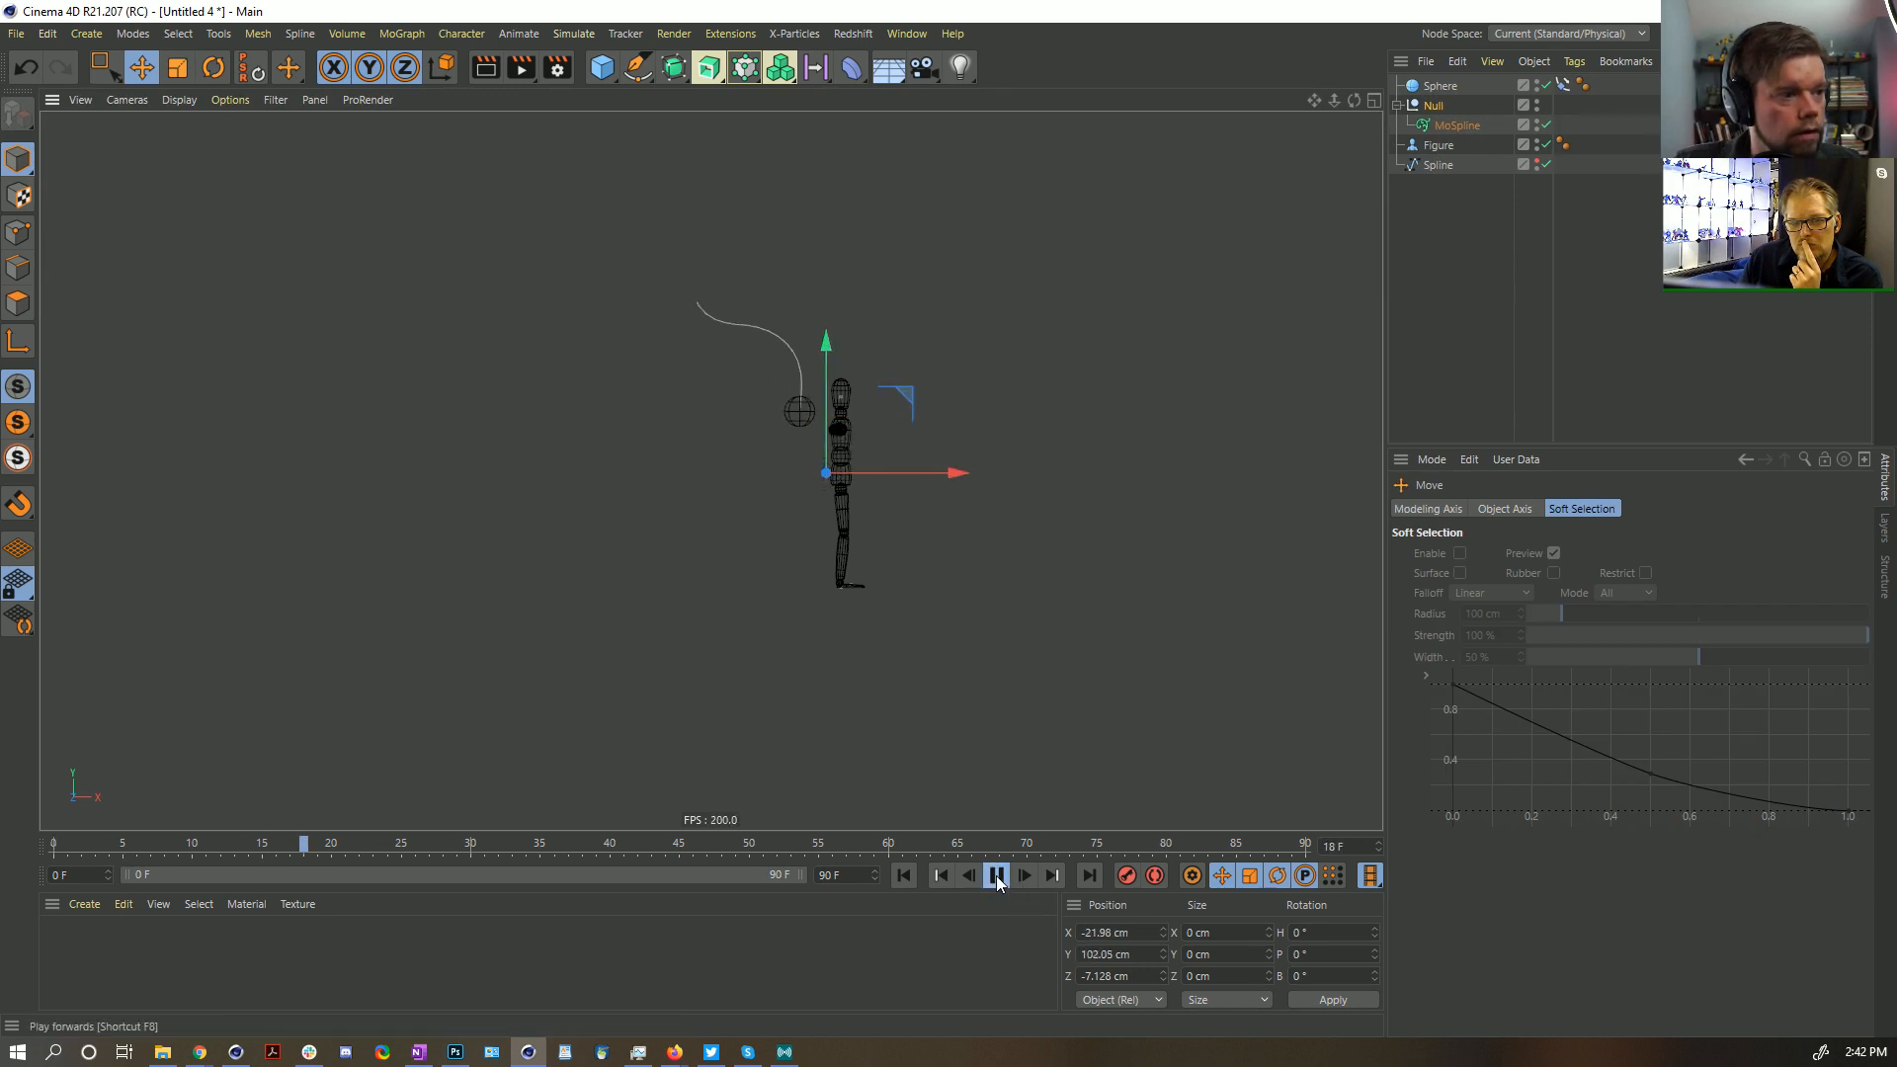
Replay the animation from the first frame, check the MoSpline's offset partway through, and return to the start
click(903, 877)
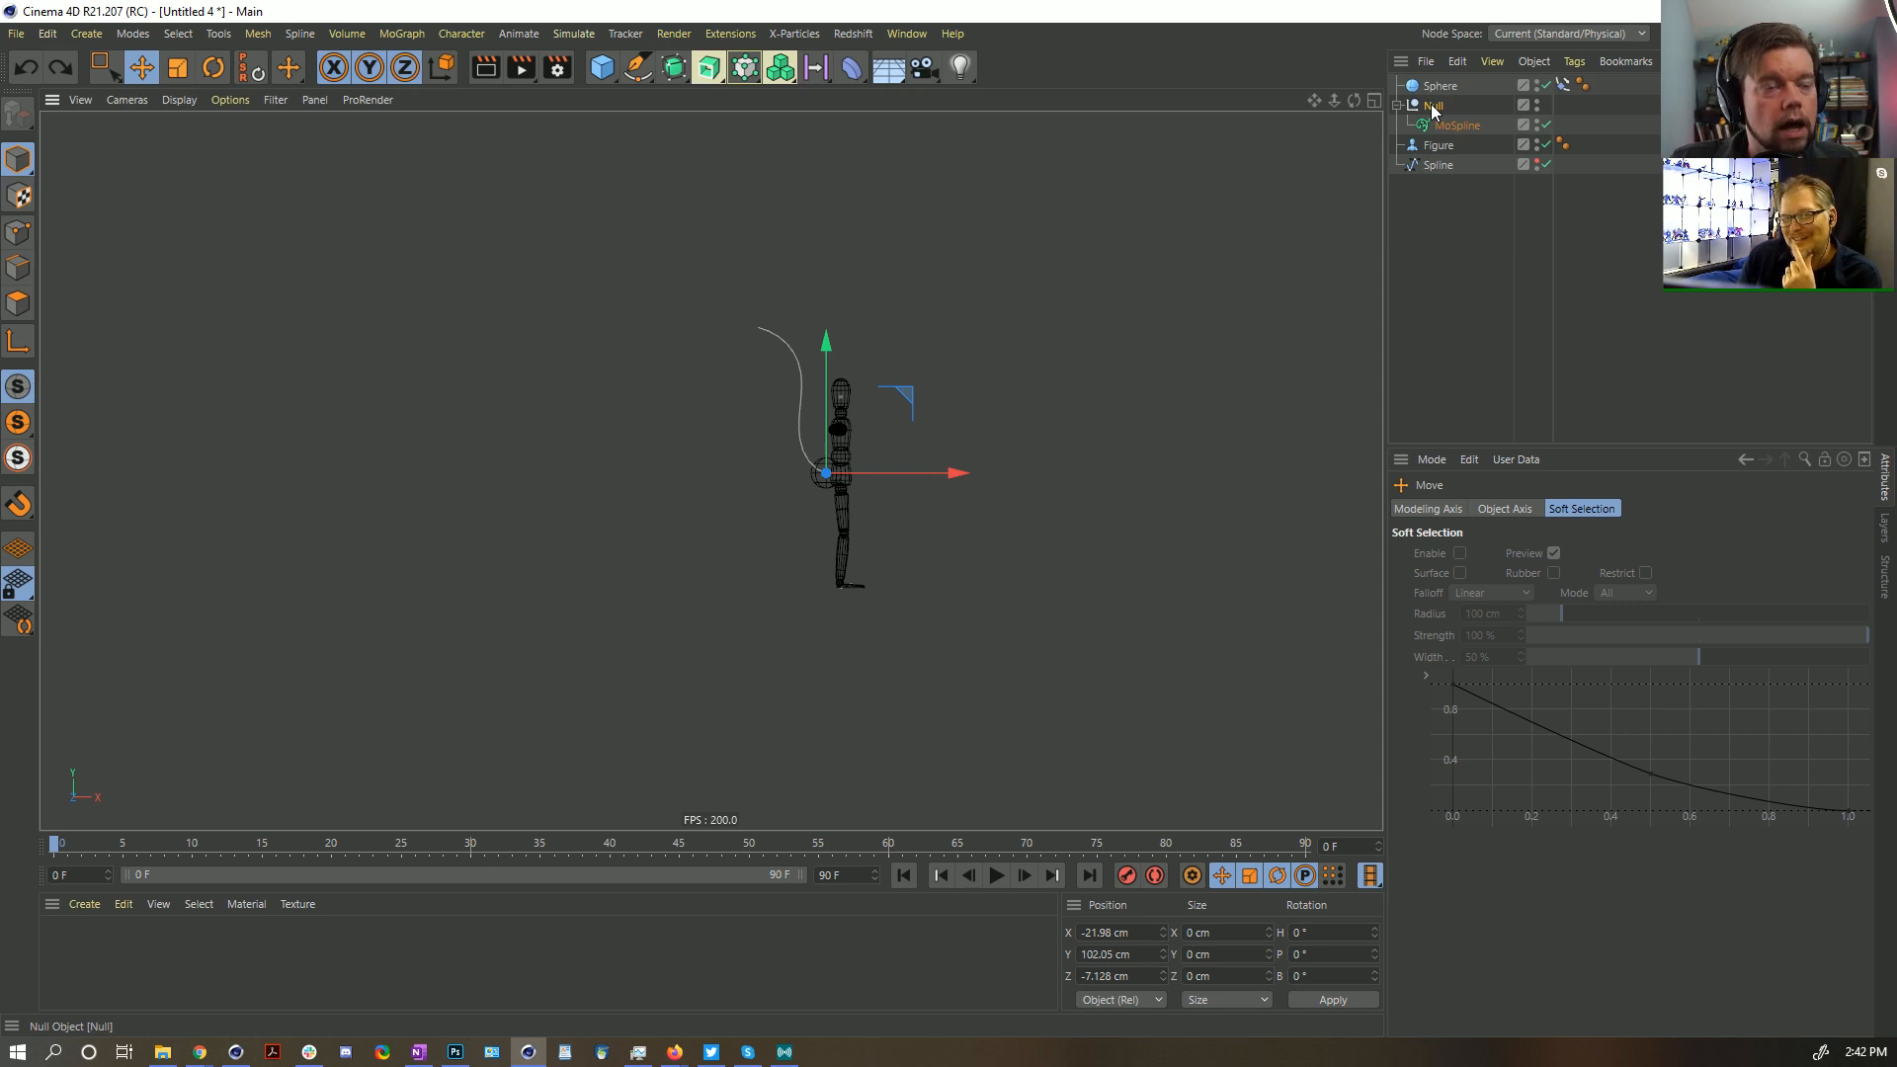
drag(1433, 107, 1436, 110)
key(ctrl+z)
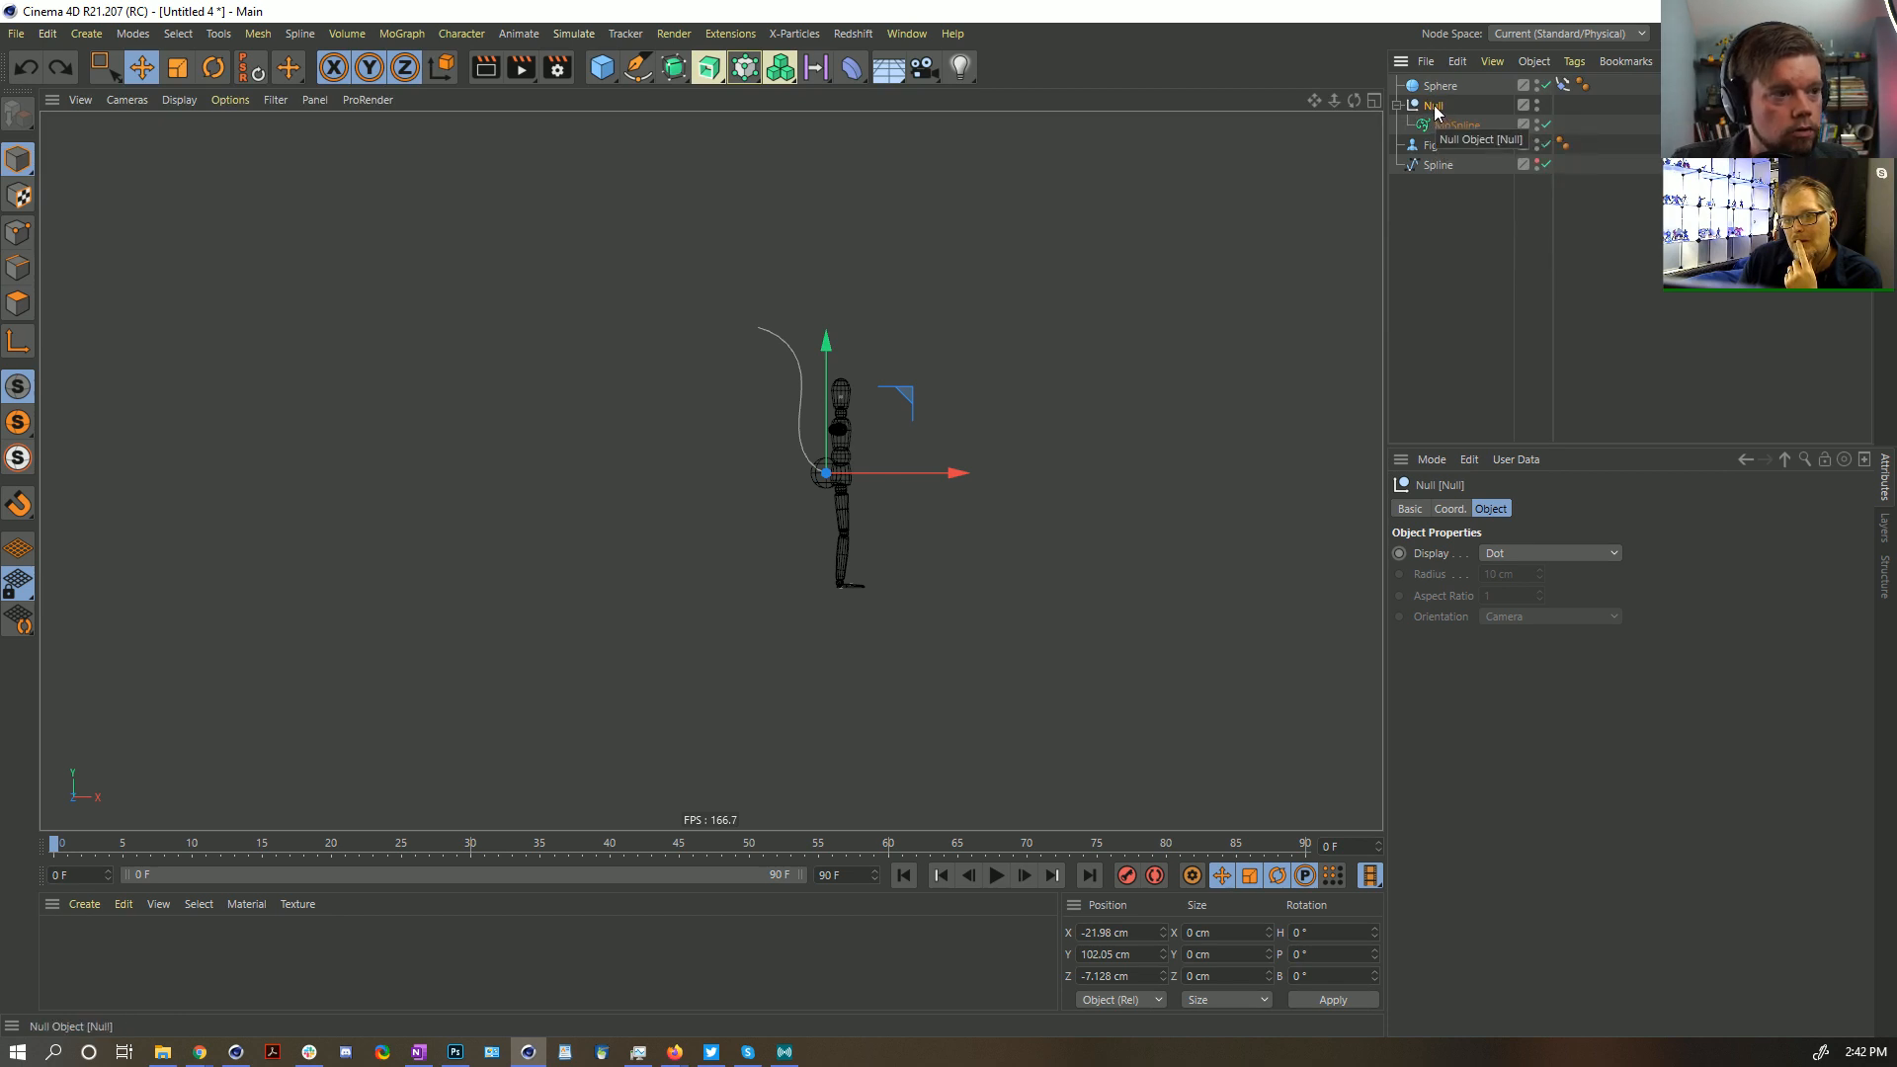
click(998, 875)
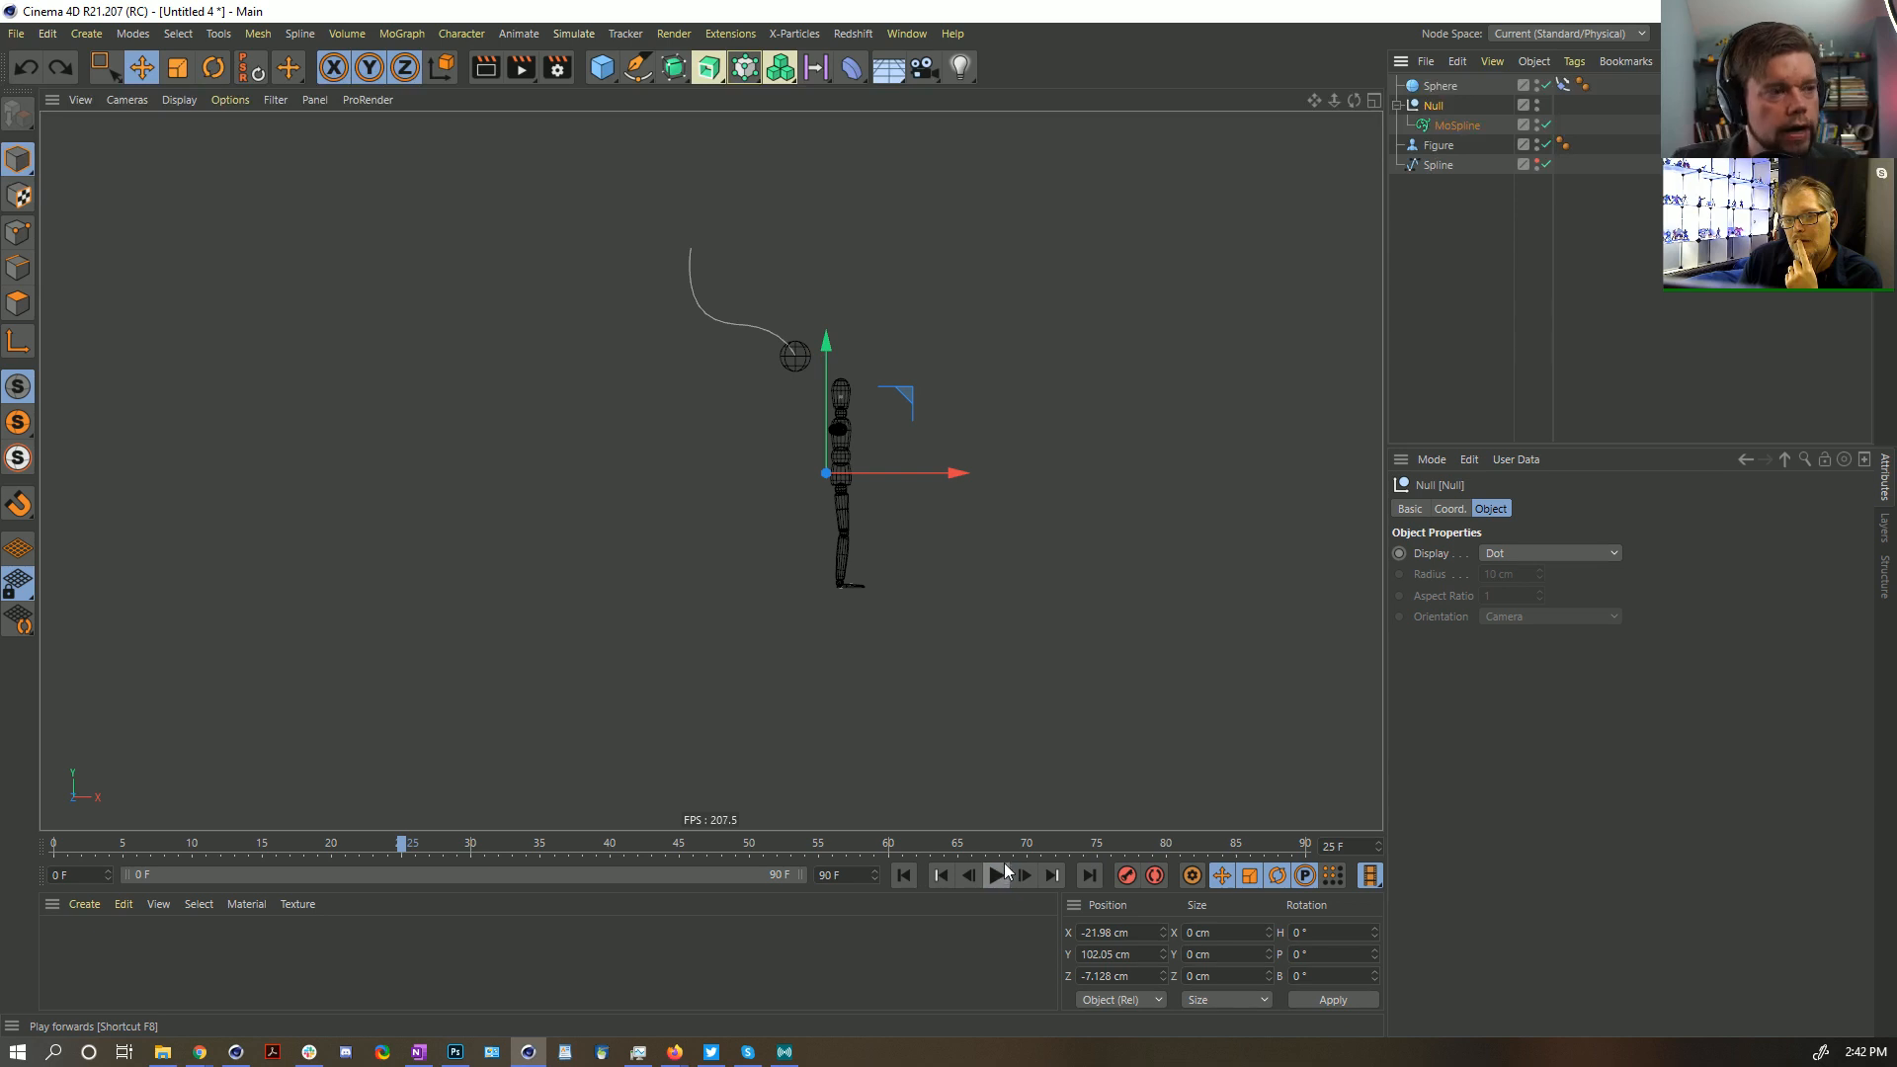
click(1453, 125)
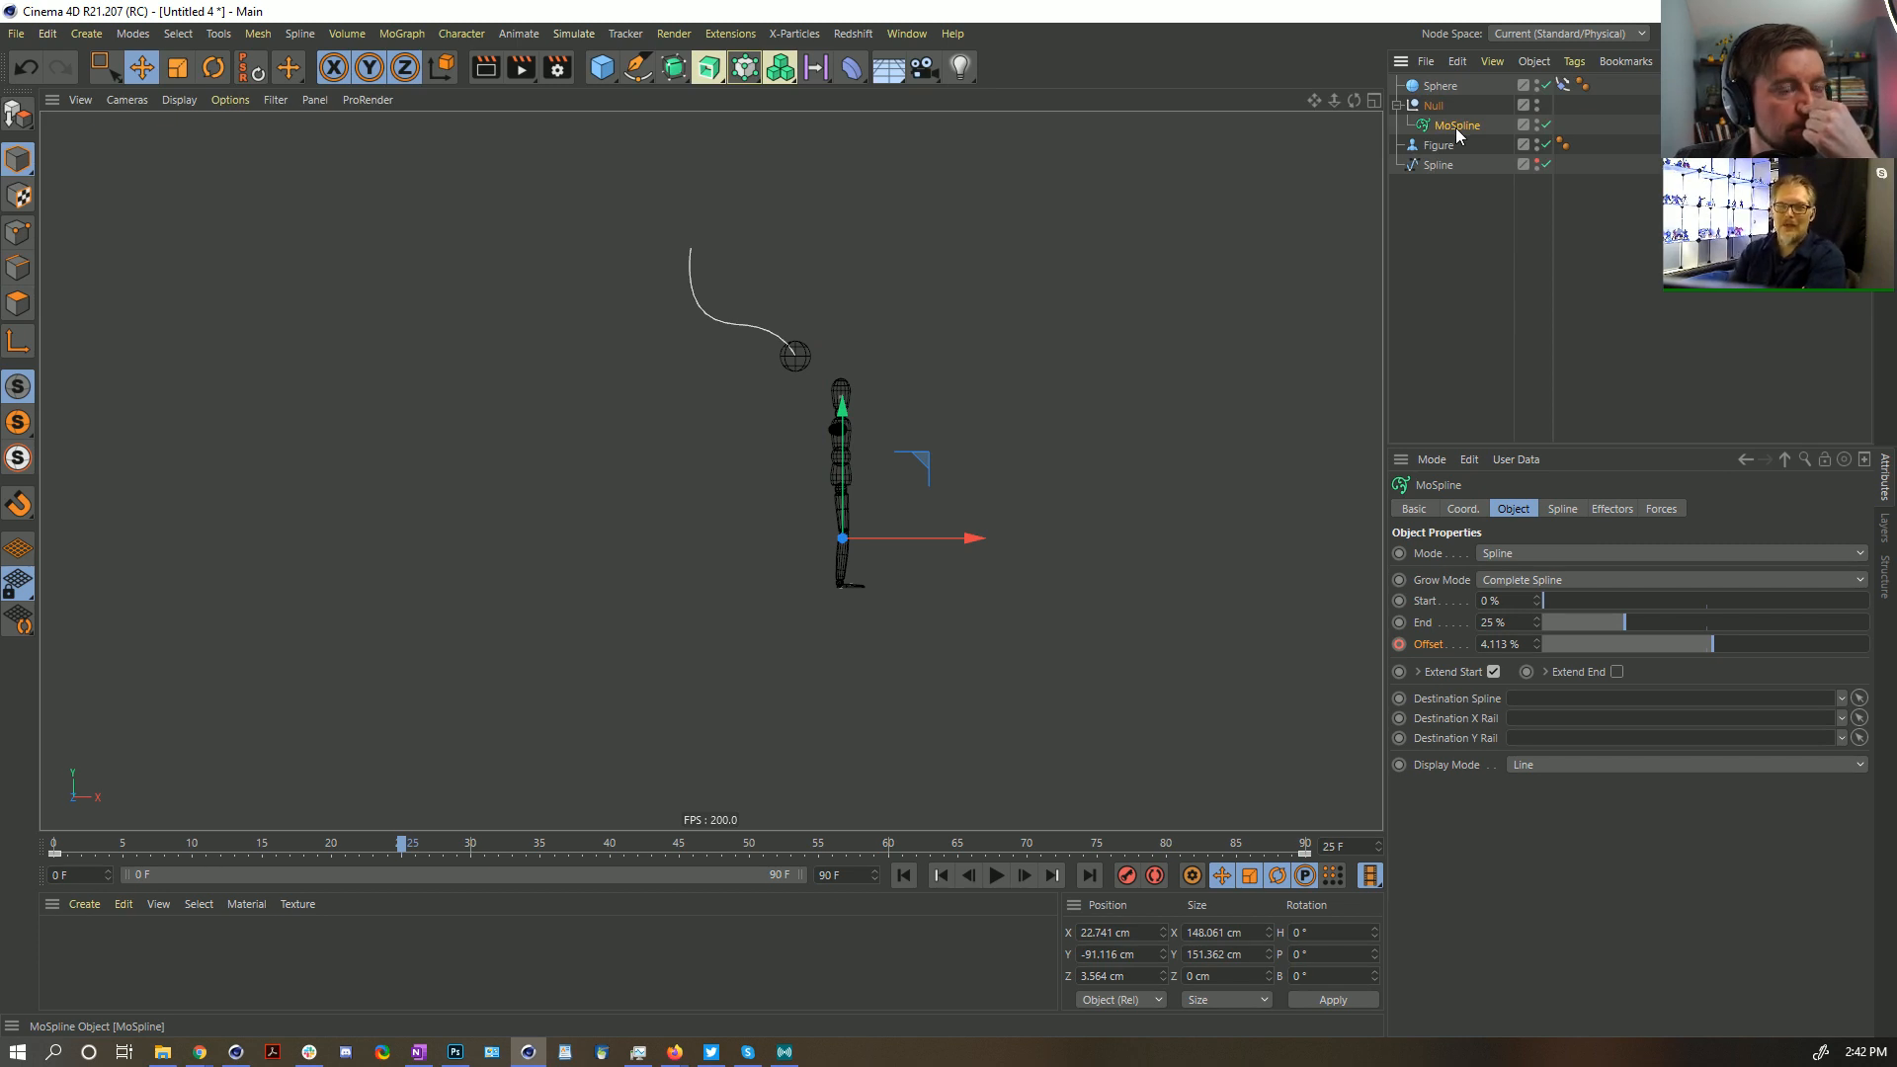
click(903, 875)
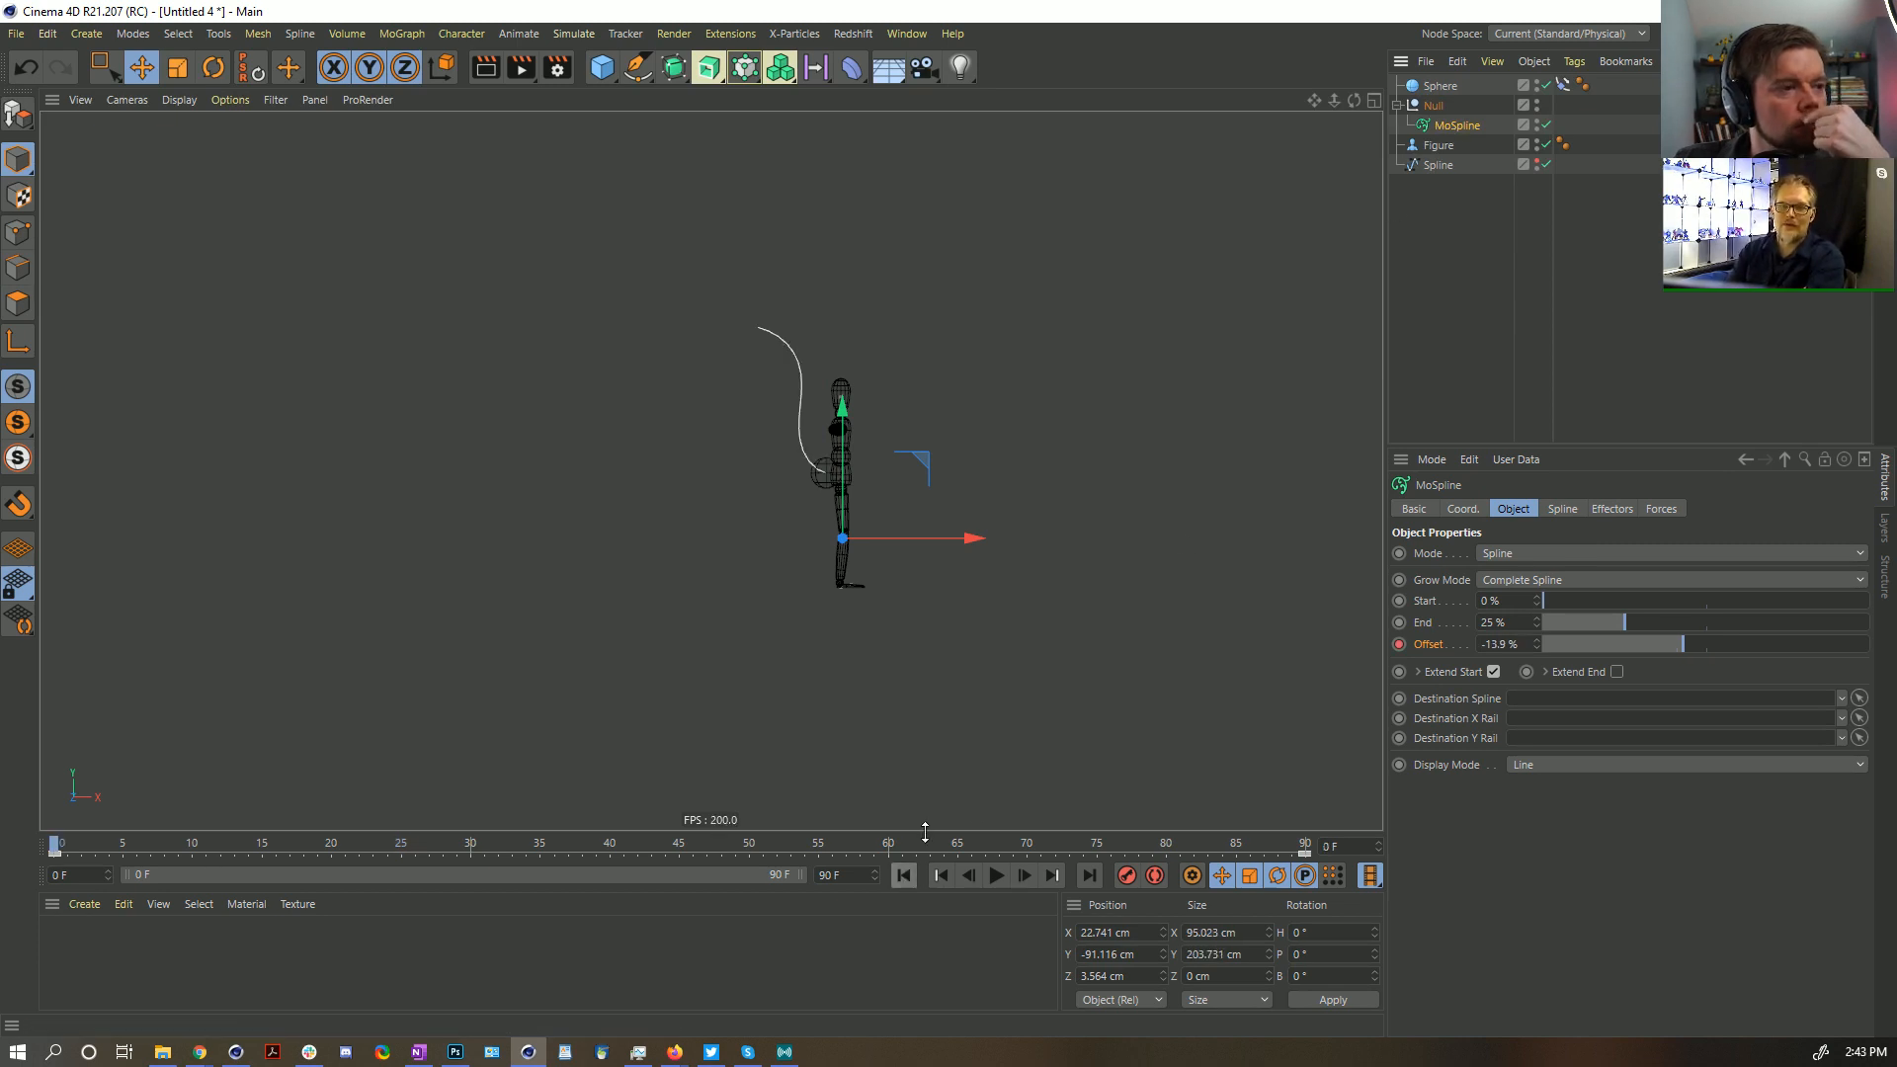
Duplicate the null holding the MoSpline, and play the animation once before returning to the first frame
click(1443, 105)
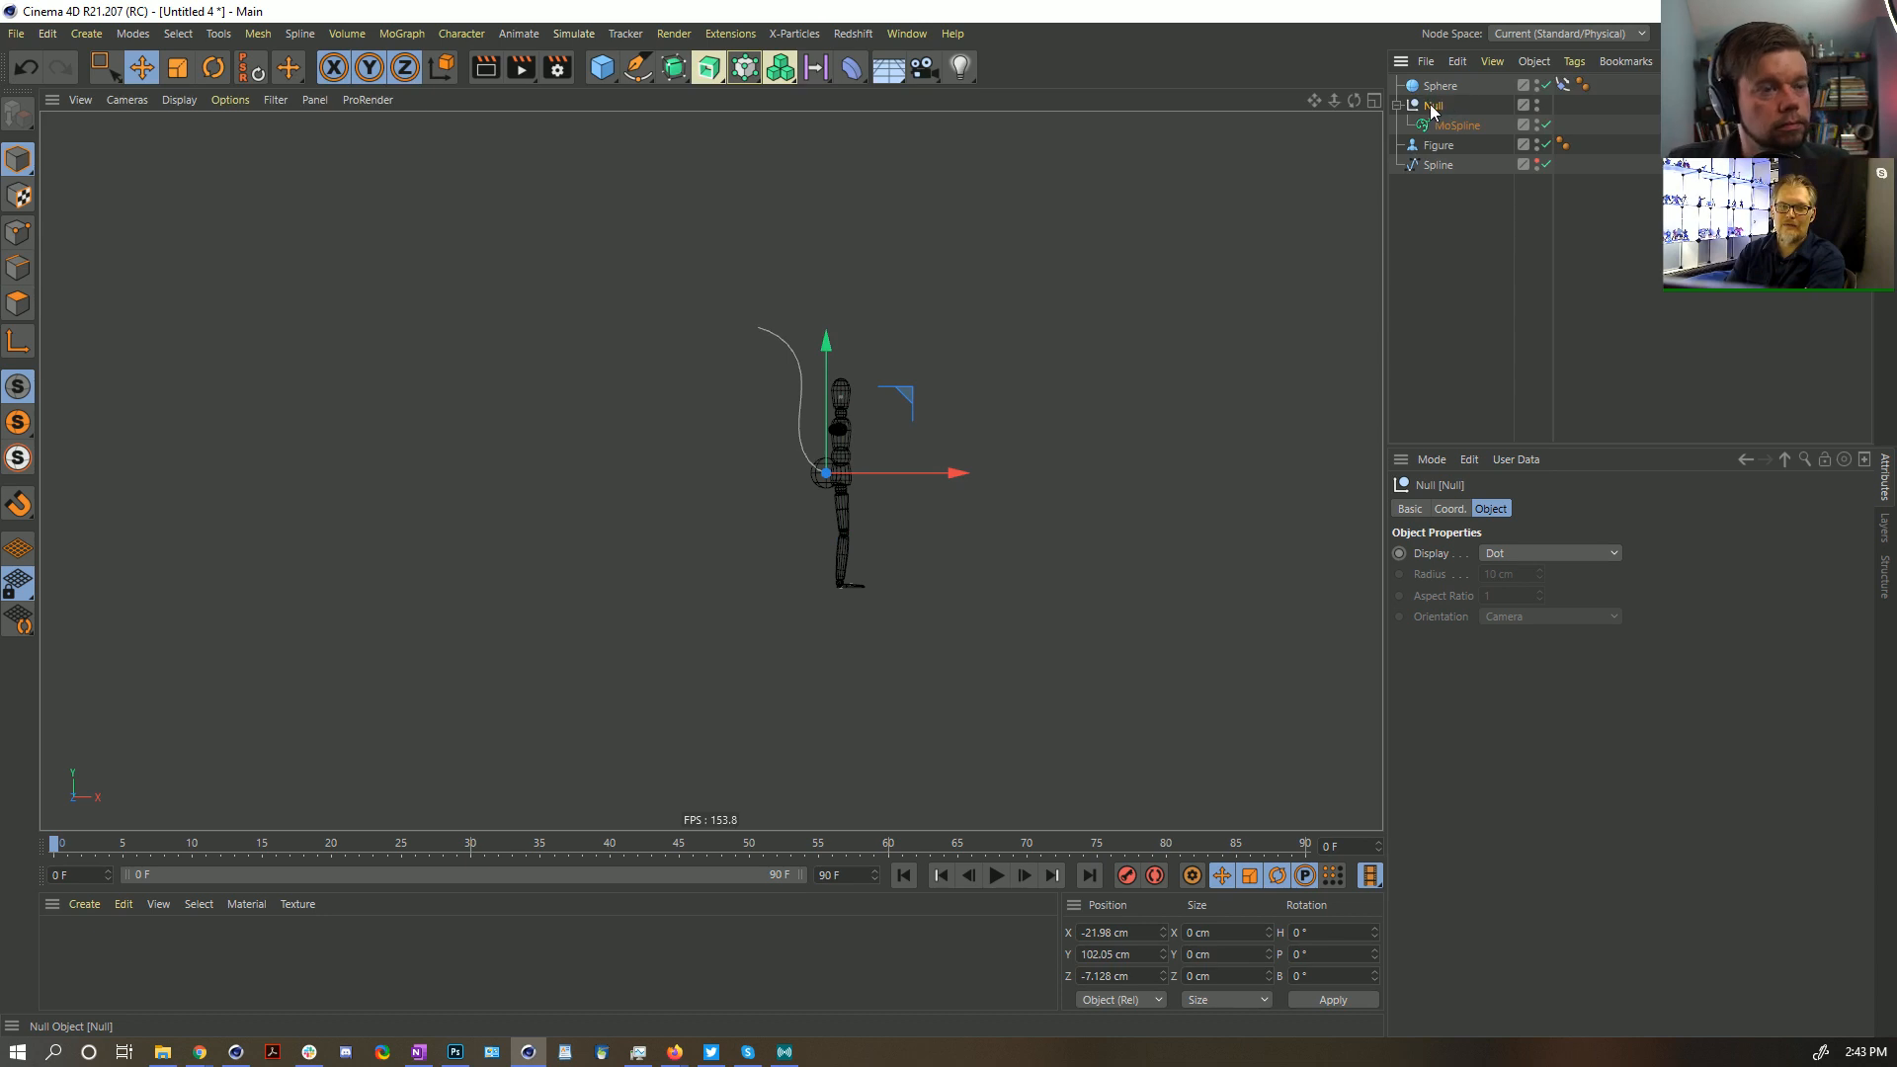
ctrl+drag(1444, 100, 1456, 111)
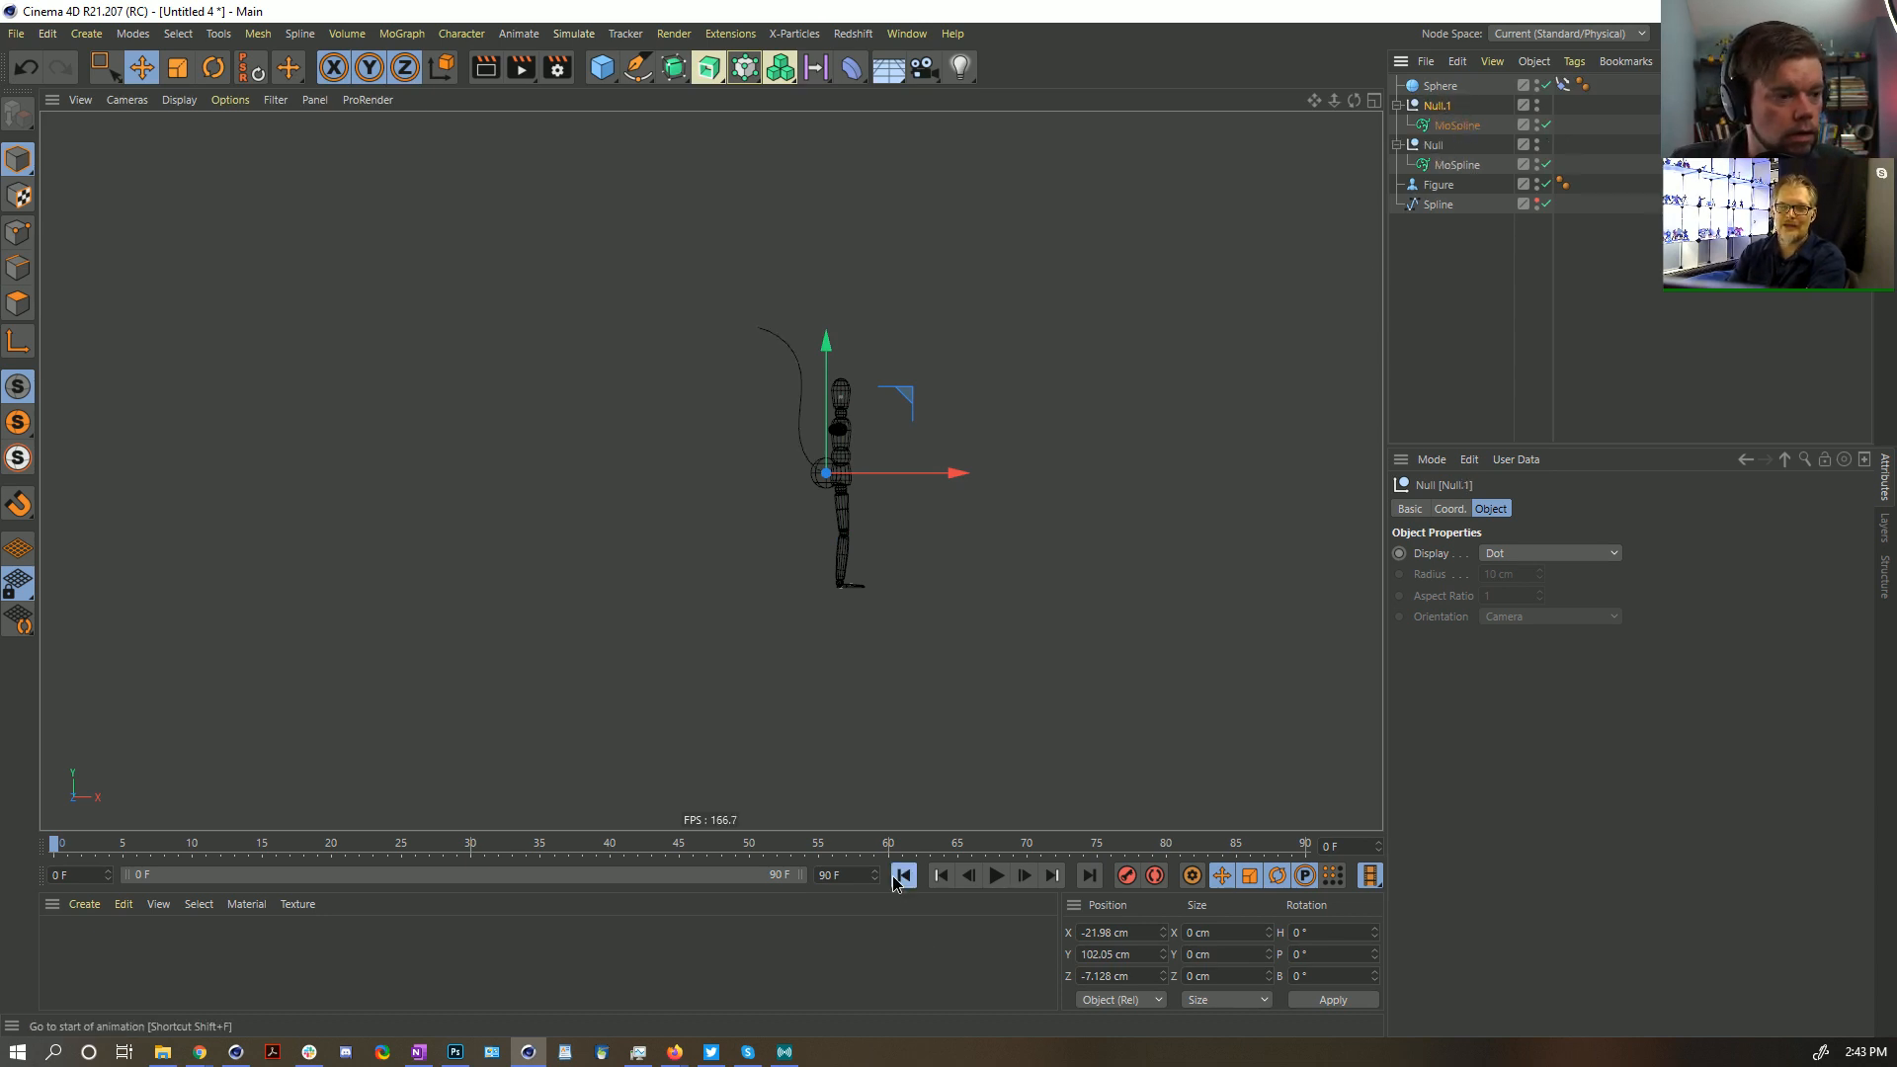
click(995, 876)
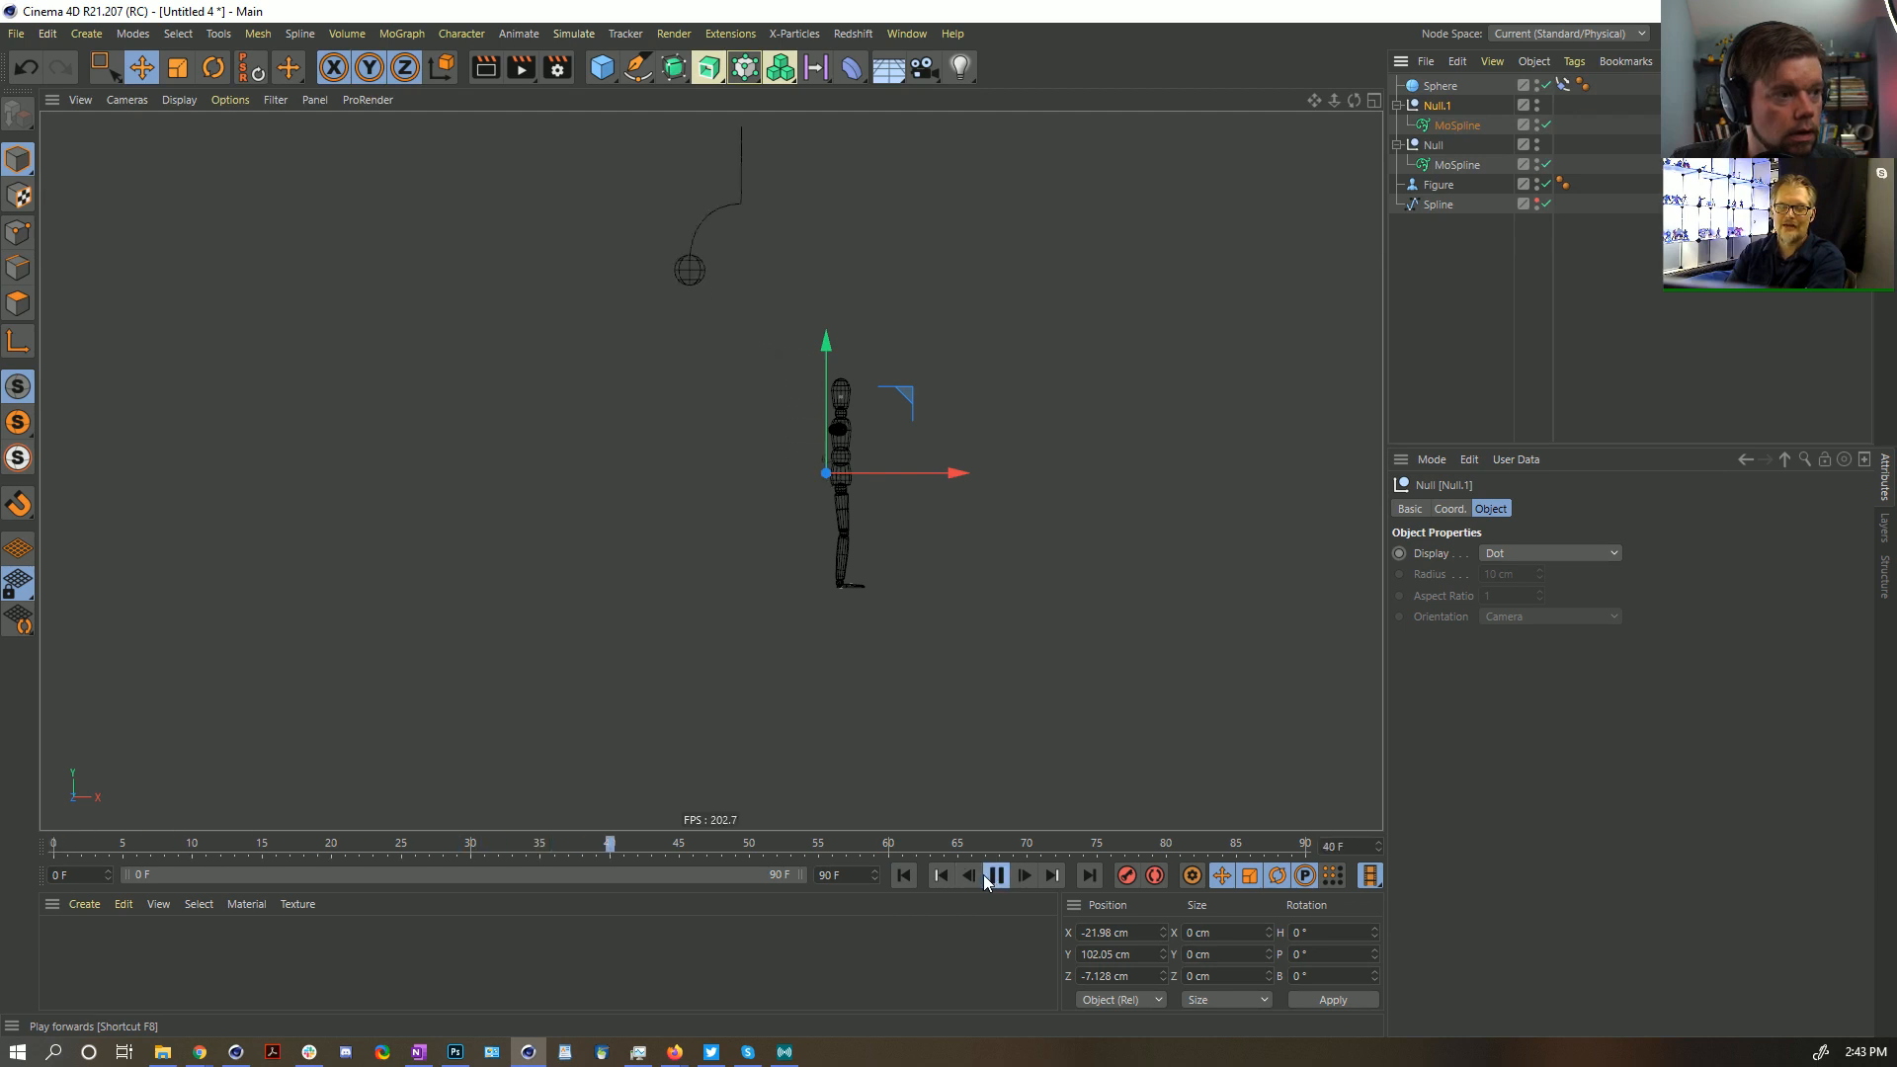
scroll(859, 452, down, 3)
alt+middle_drag(860, 453, 828, 576)
scroll(827, 576, up, 2)
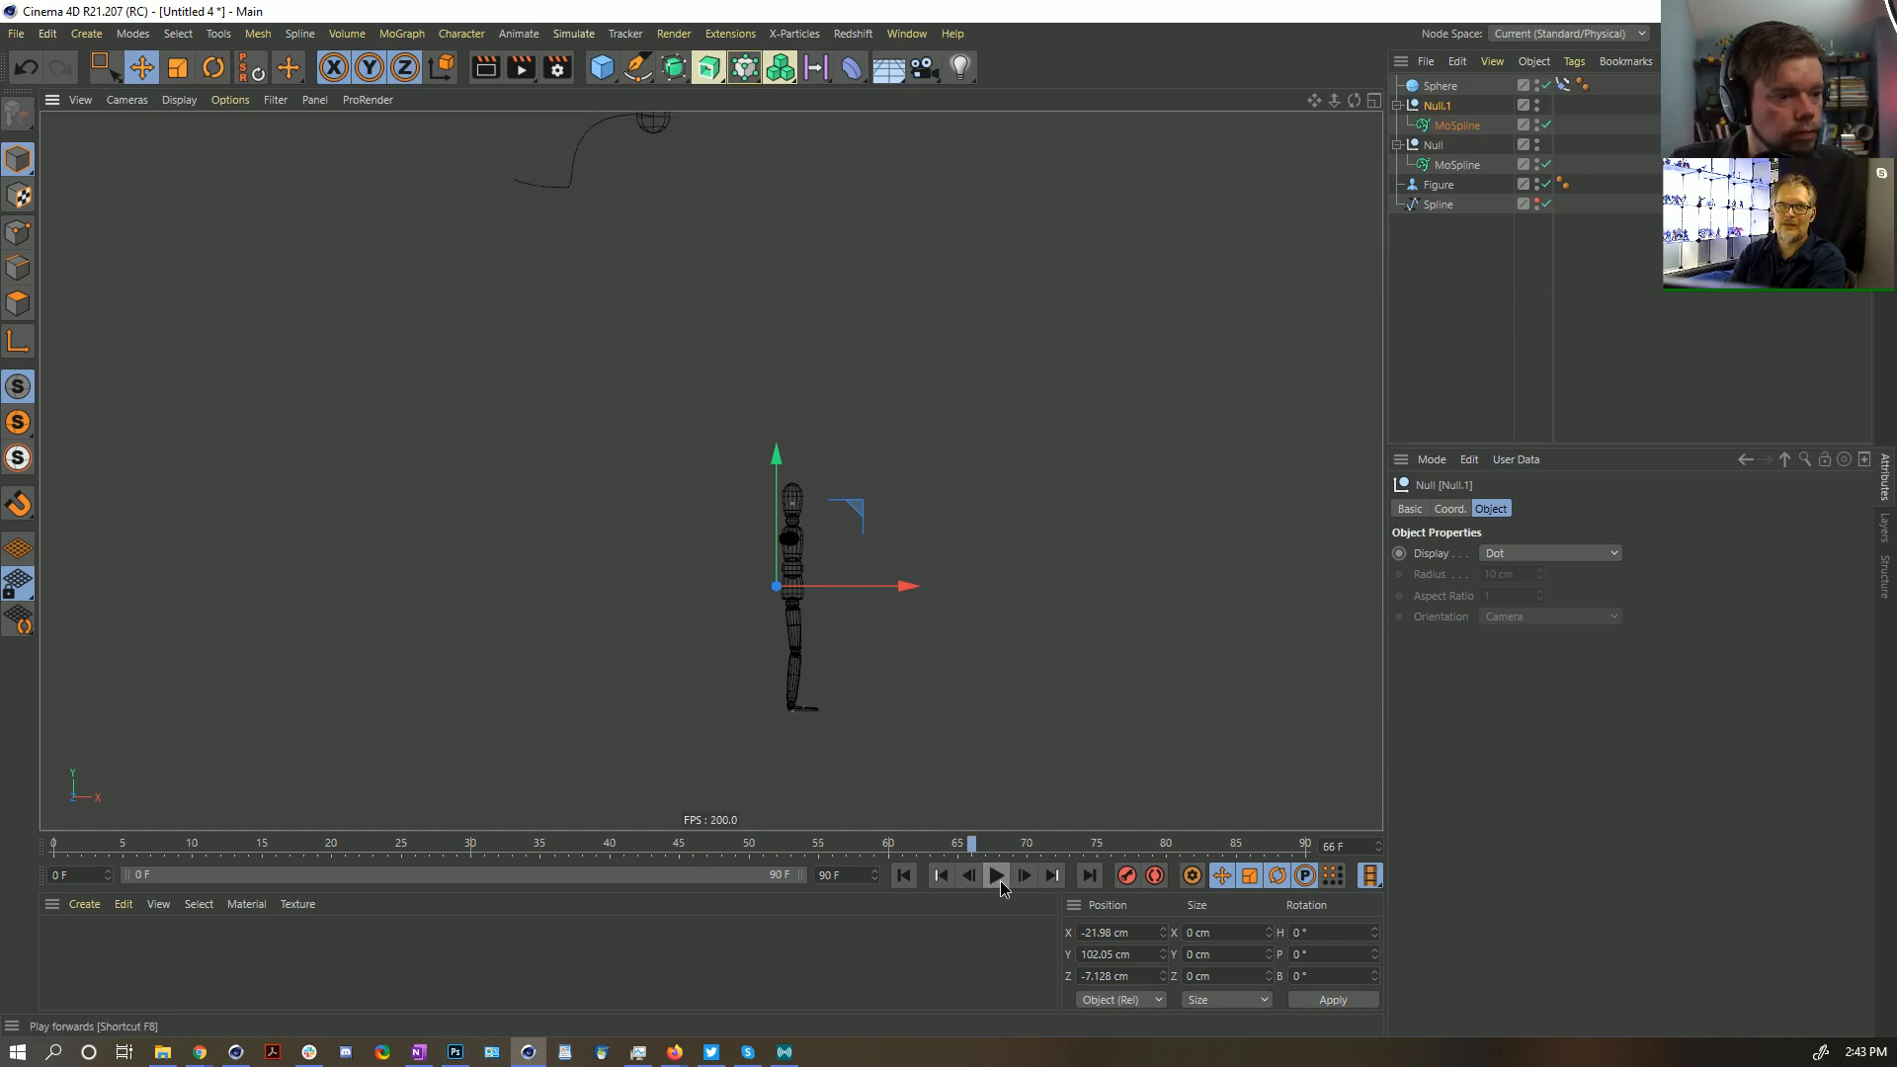
click(901, 876)
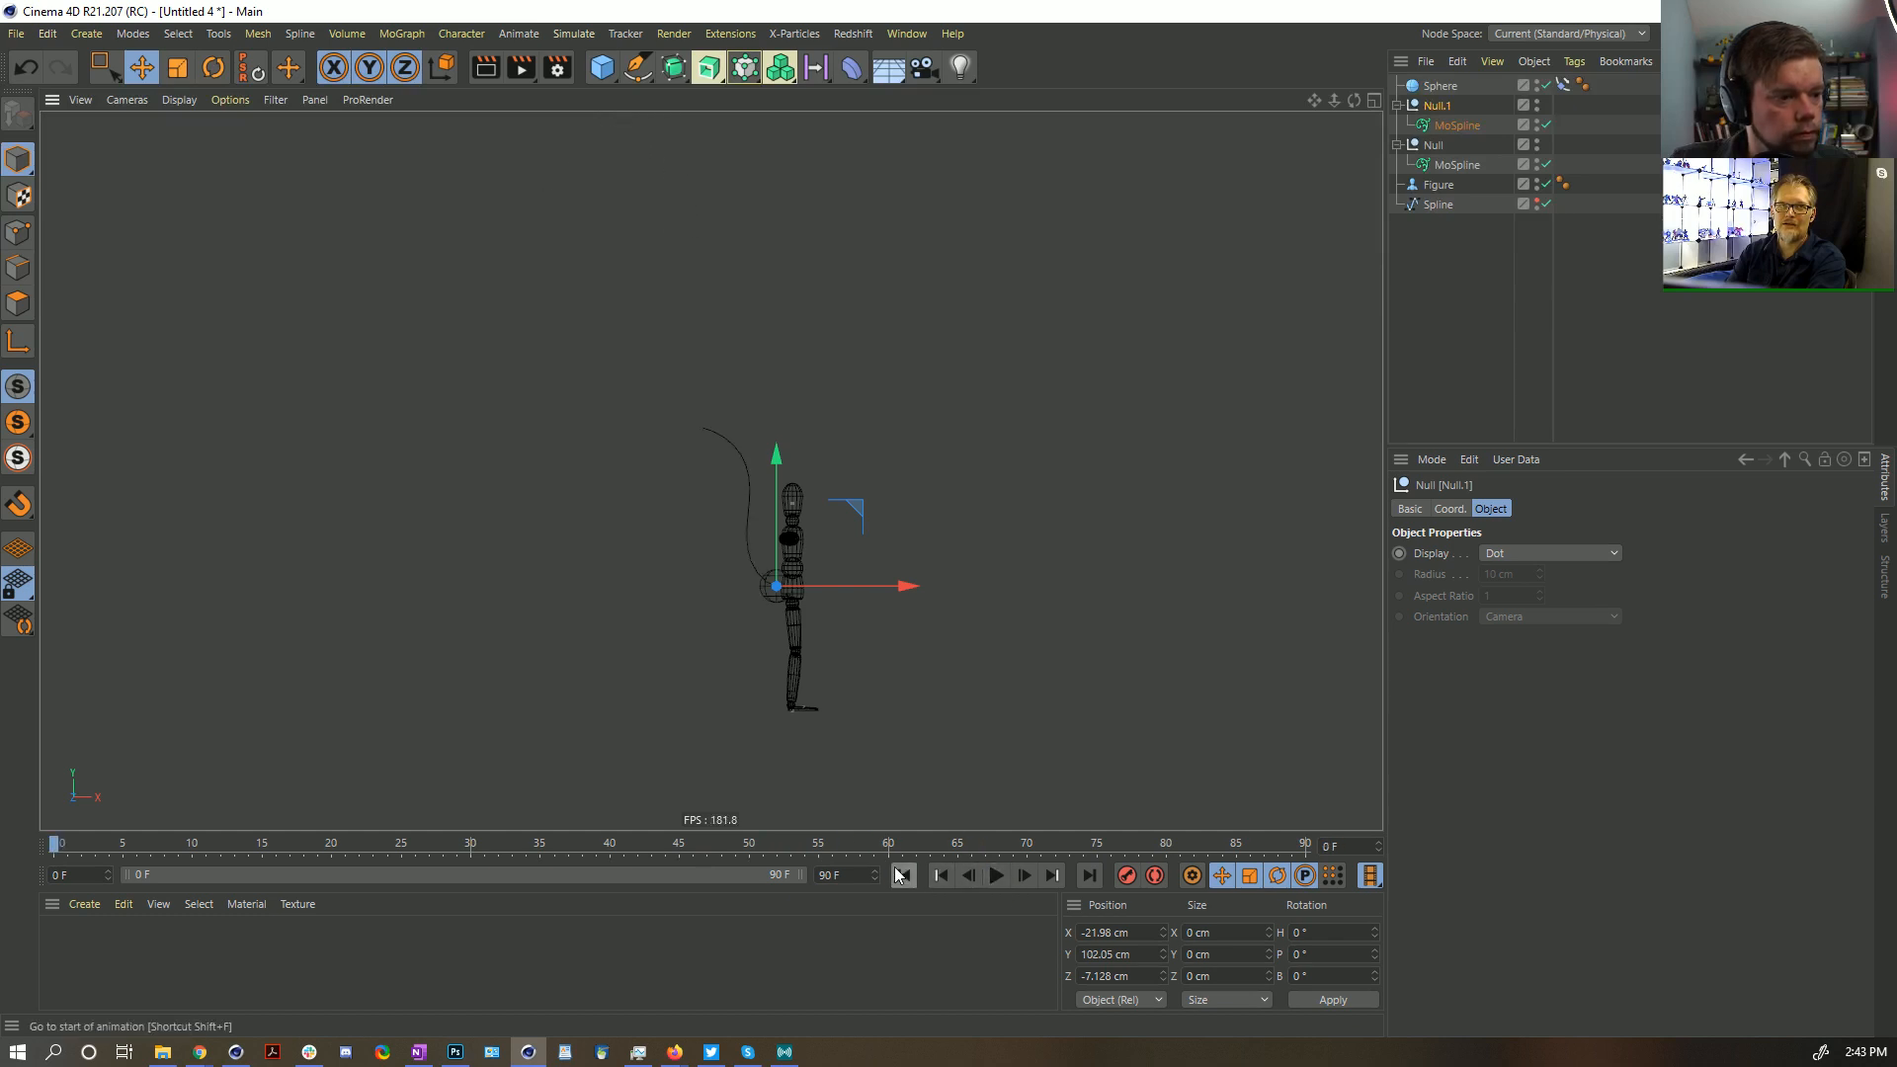
Play the animation with the sphere selected to examine how its position changes, and return to the first frame
click(1433, 145)
click(1436, 104)
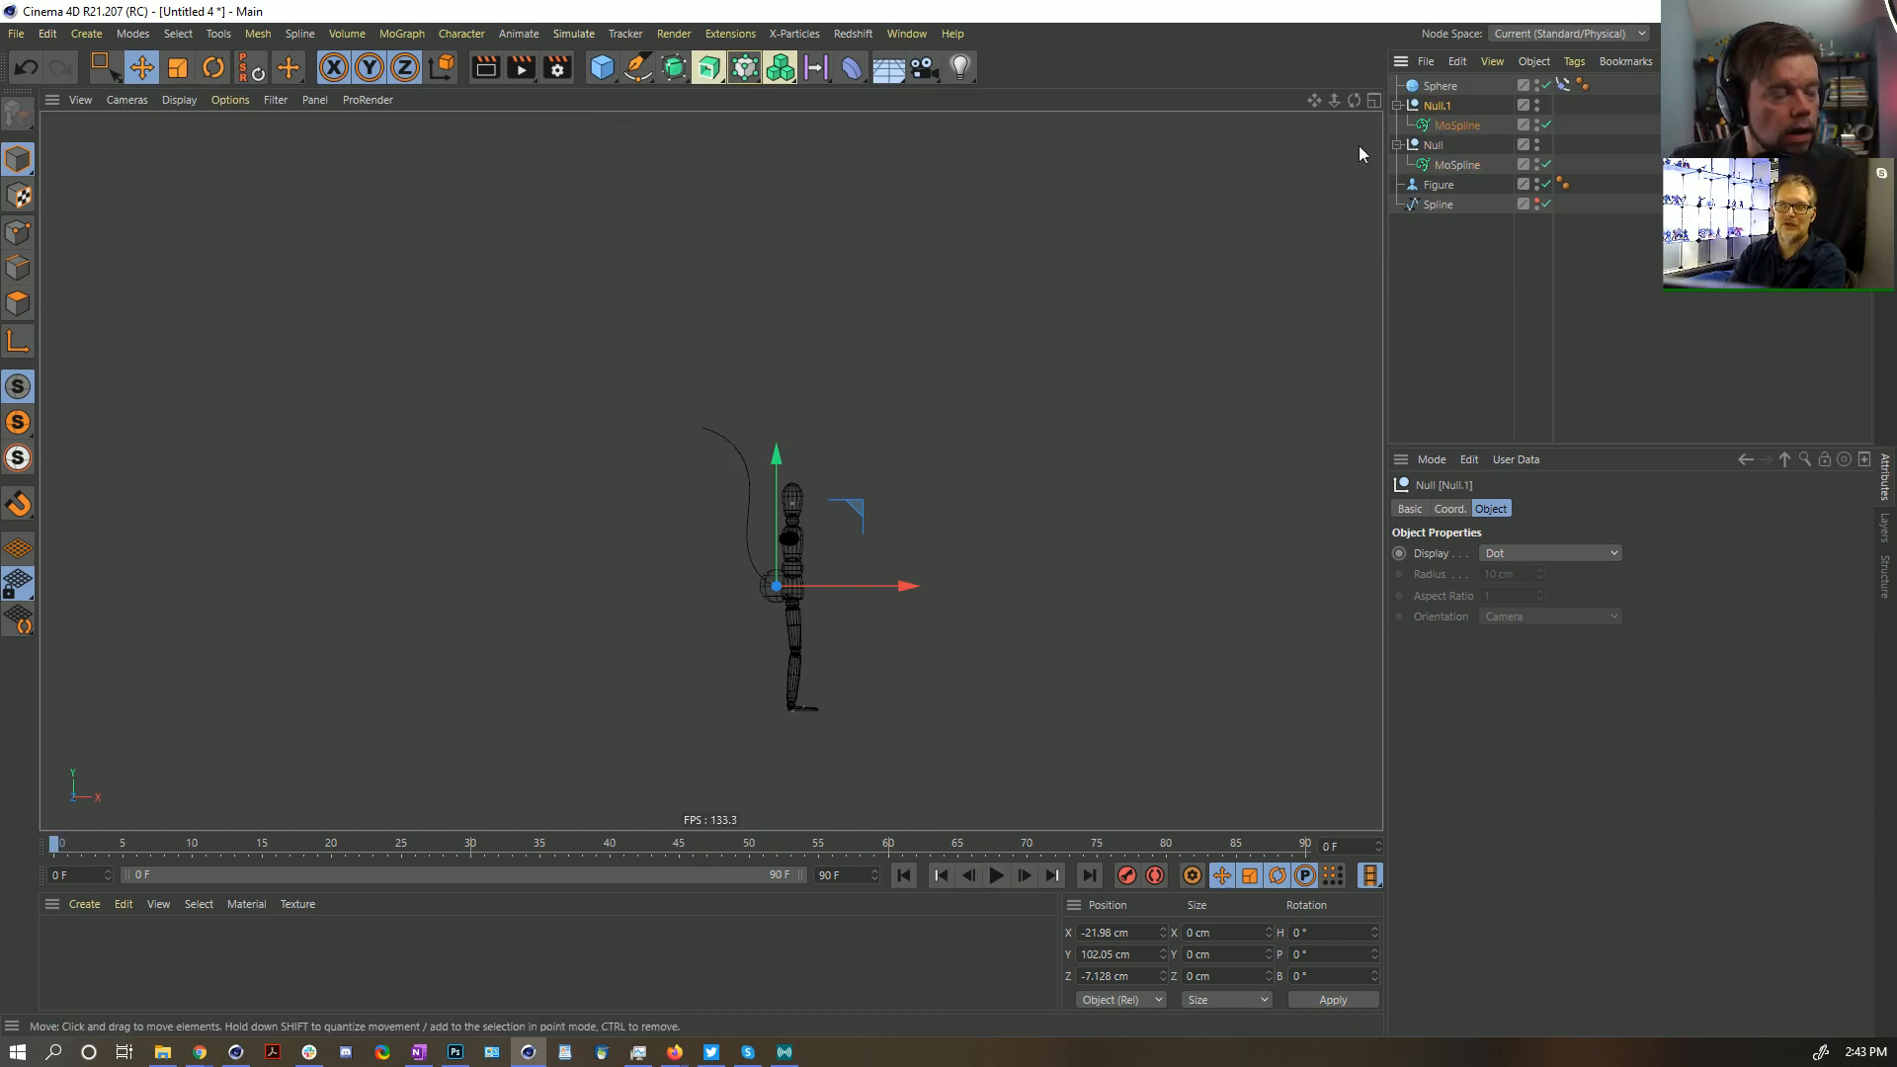
scroll(856, 609, up, 3)
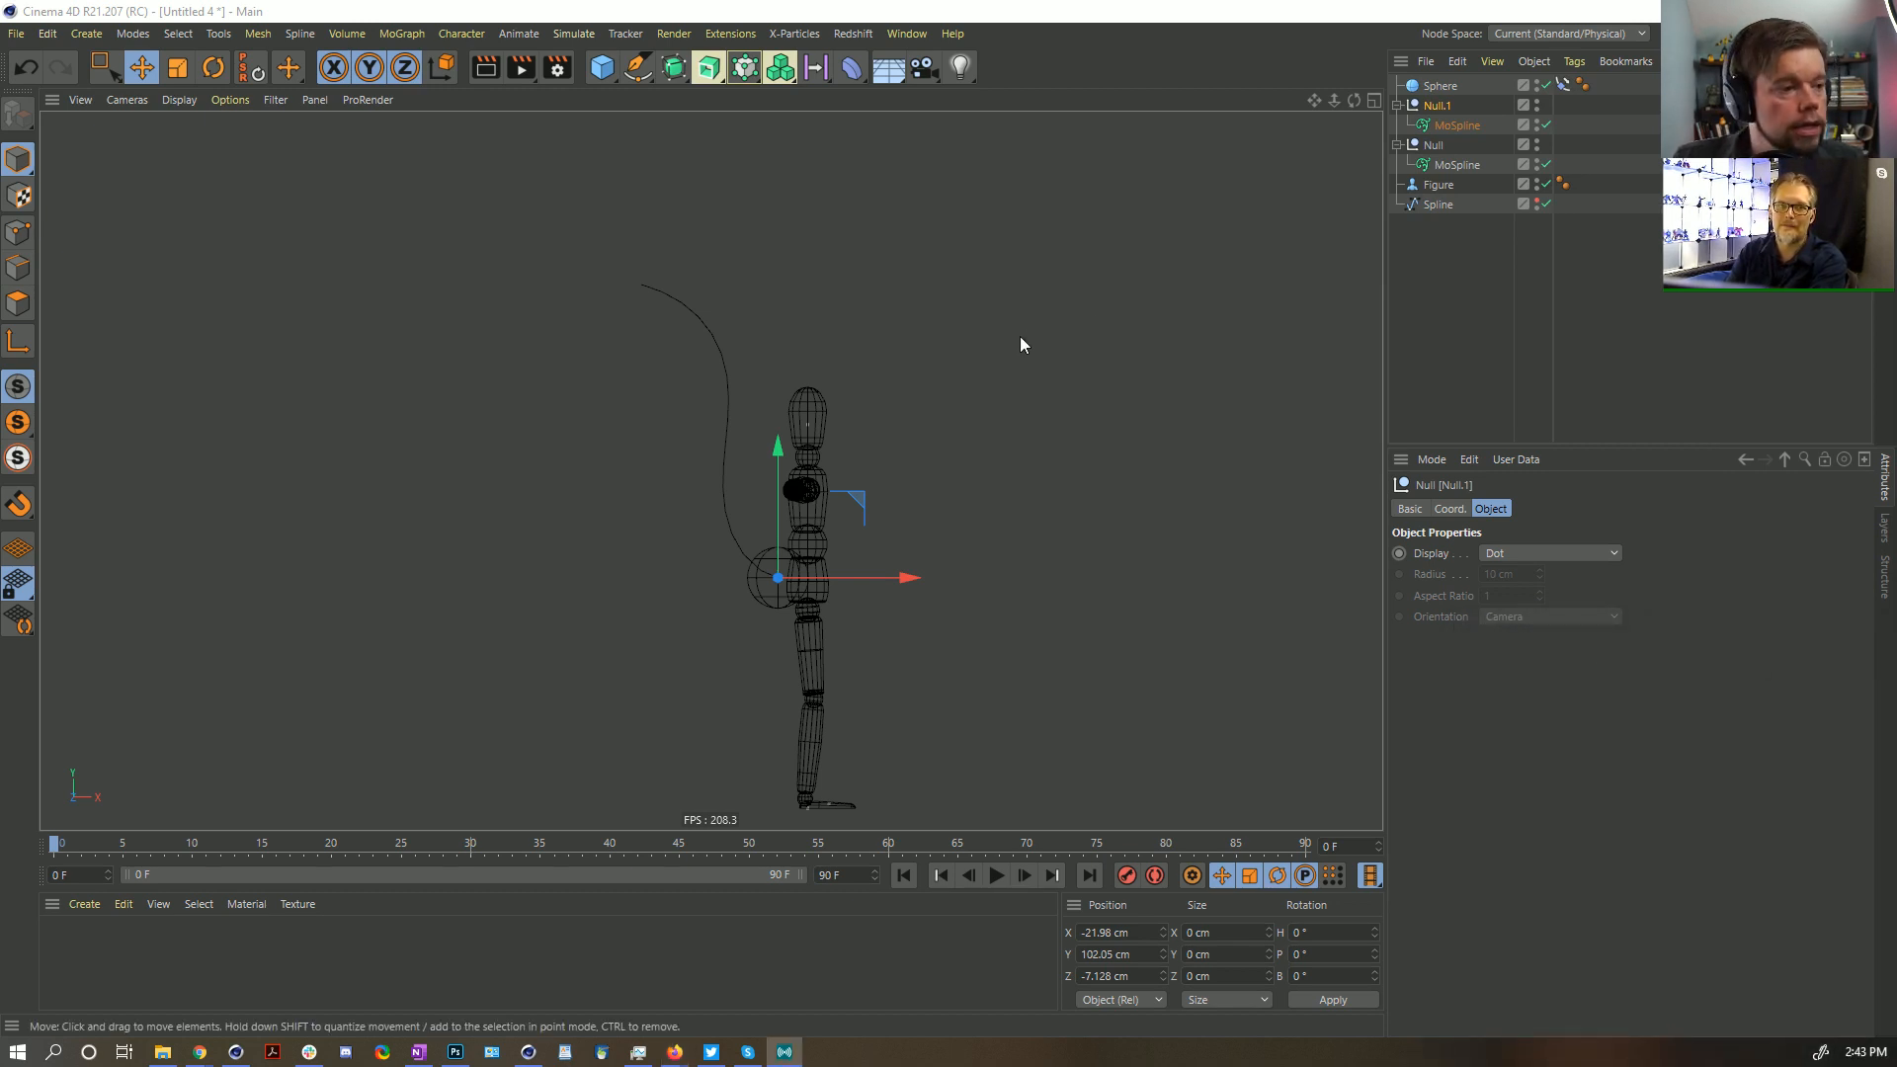
click(1440, 87)
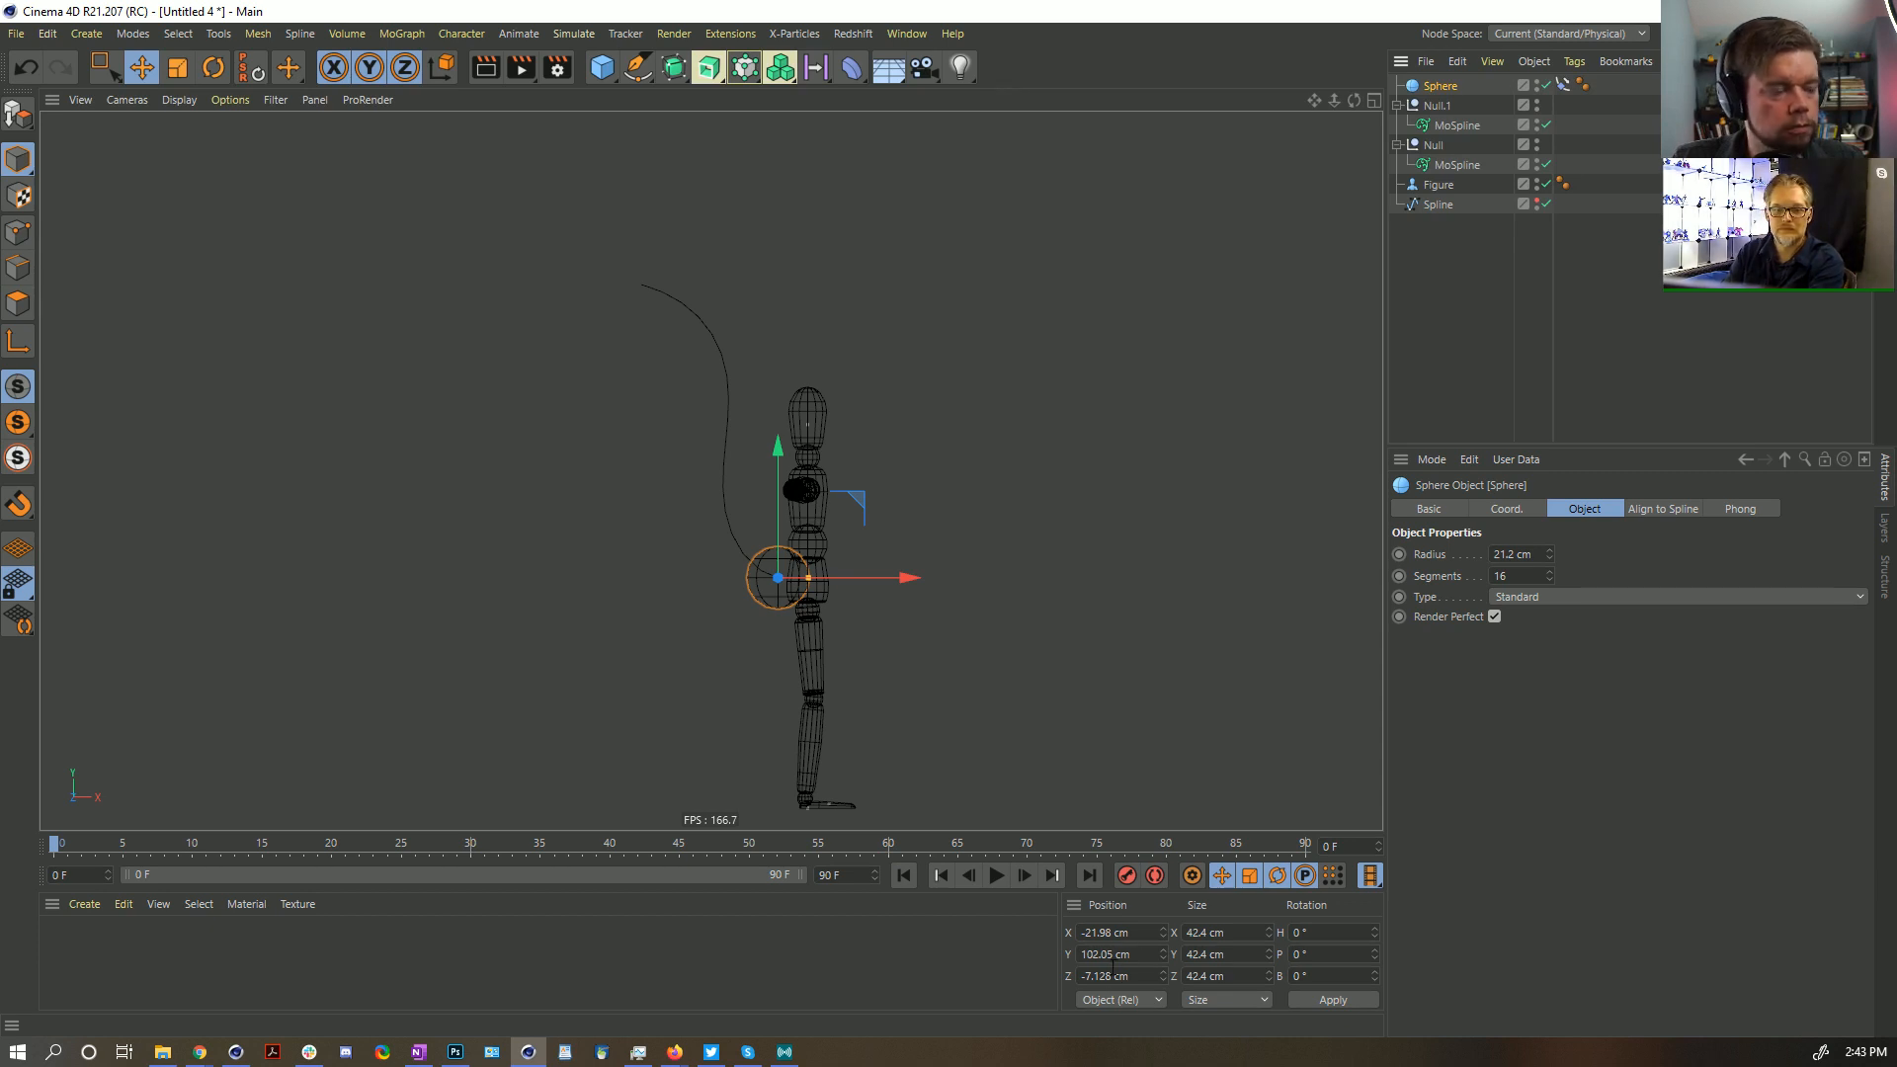
click(996, 875)
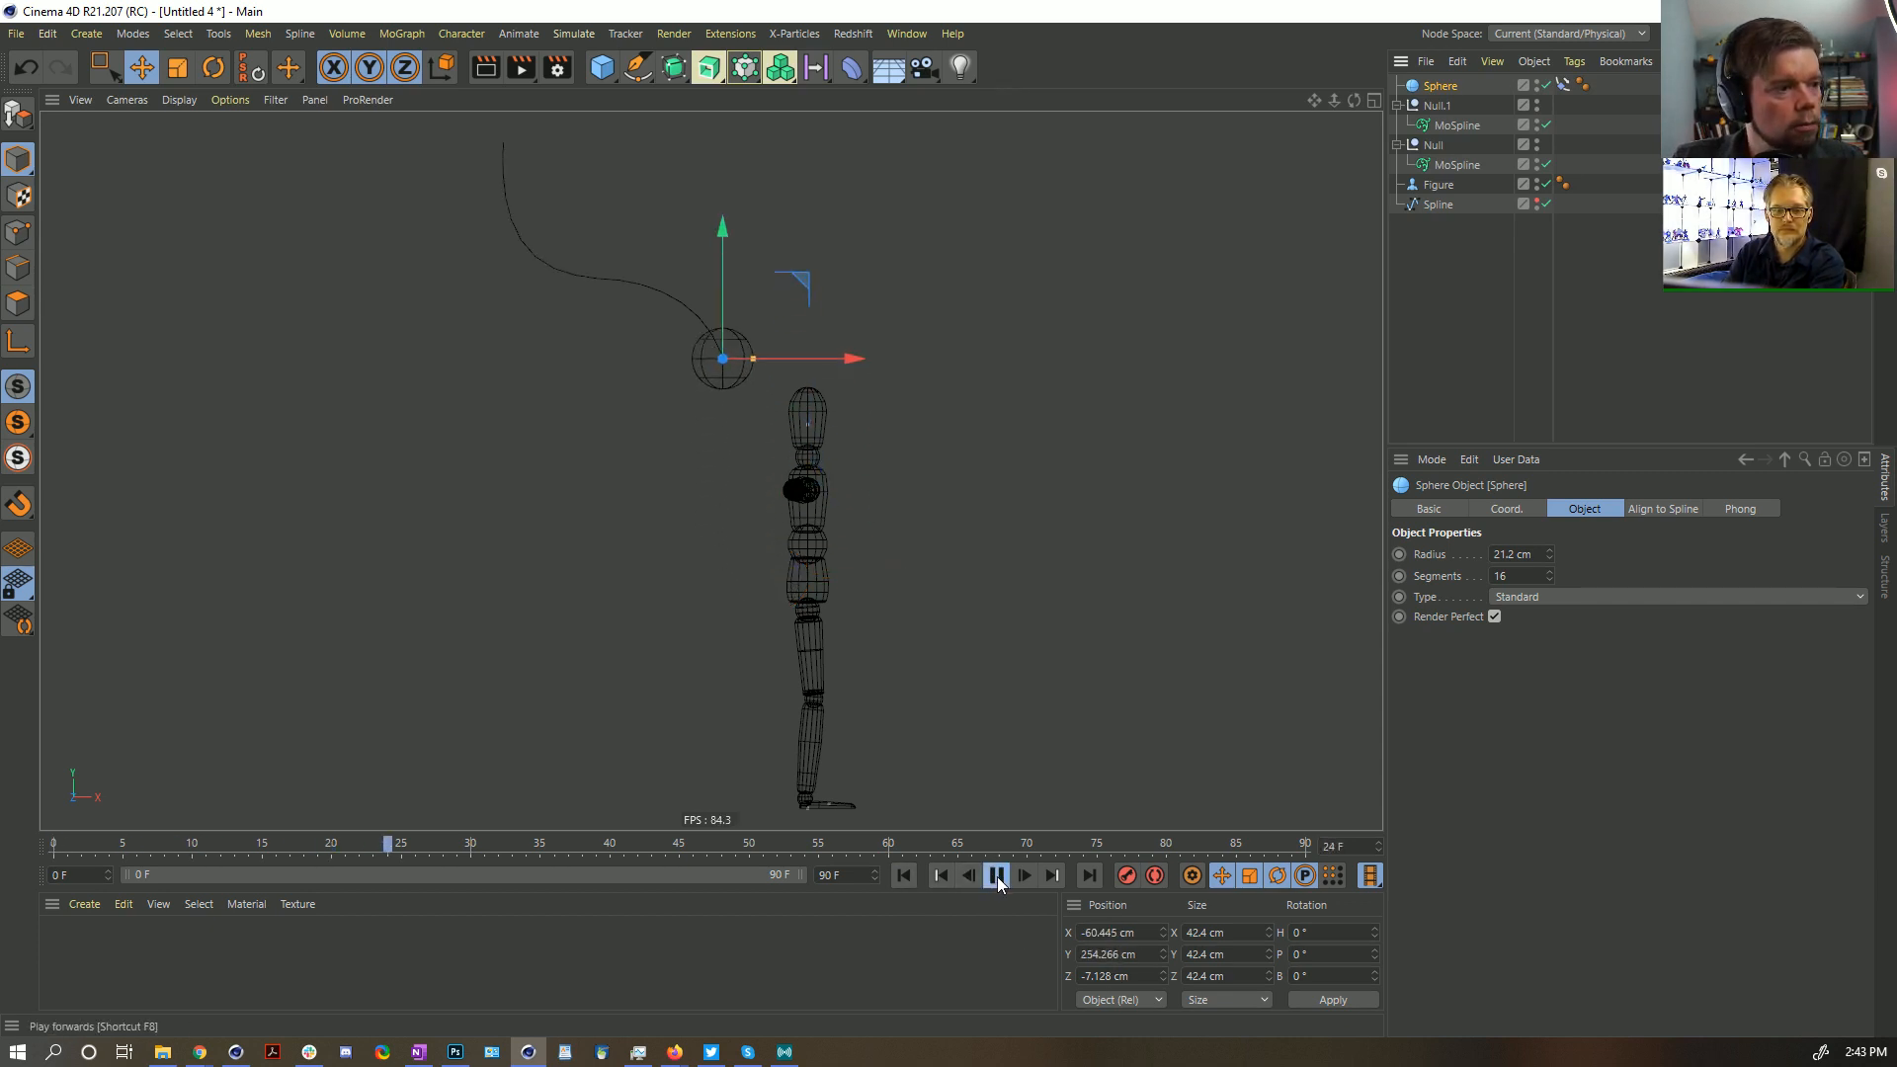
click(995, 875)
alt+middle_drag(724, 381, 716, 437)
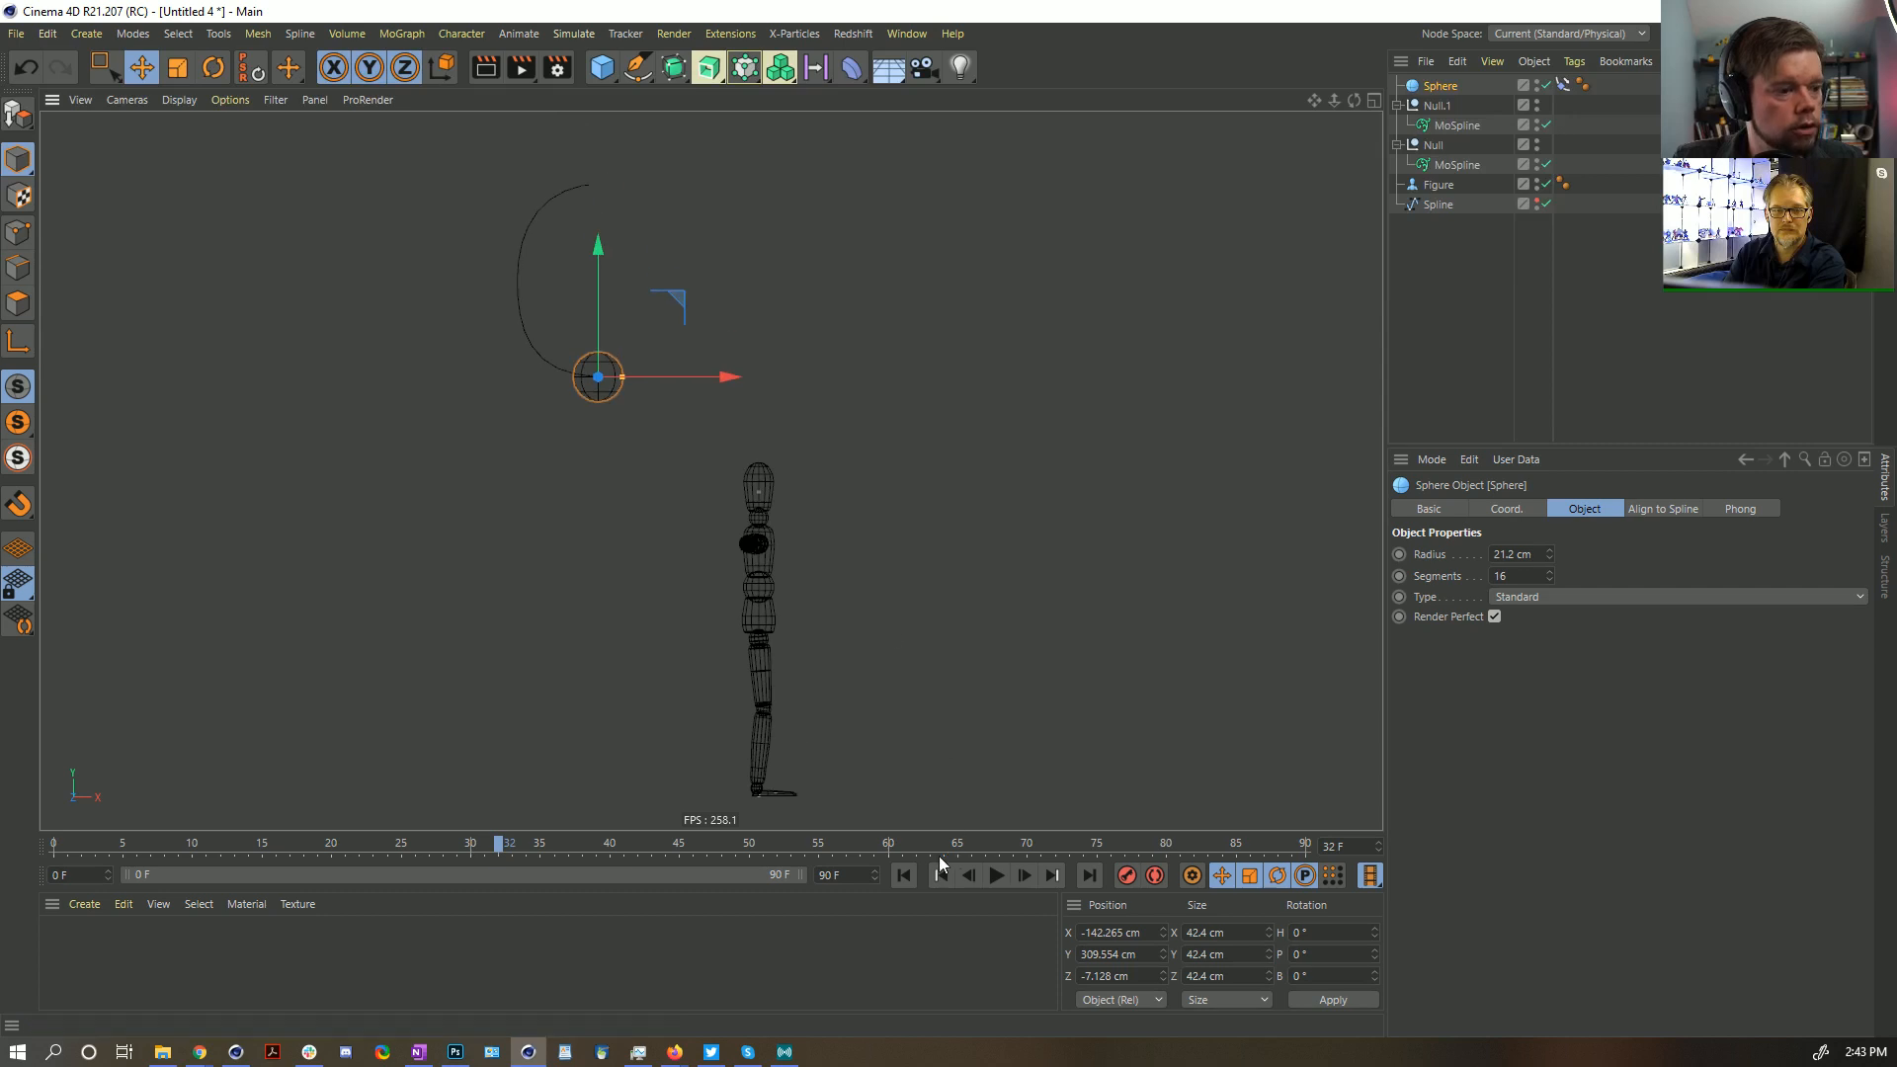
click(904, 876)
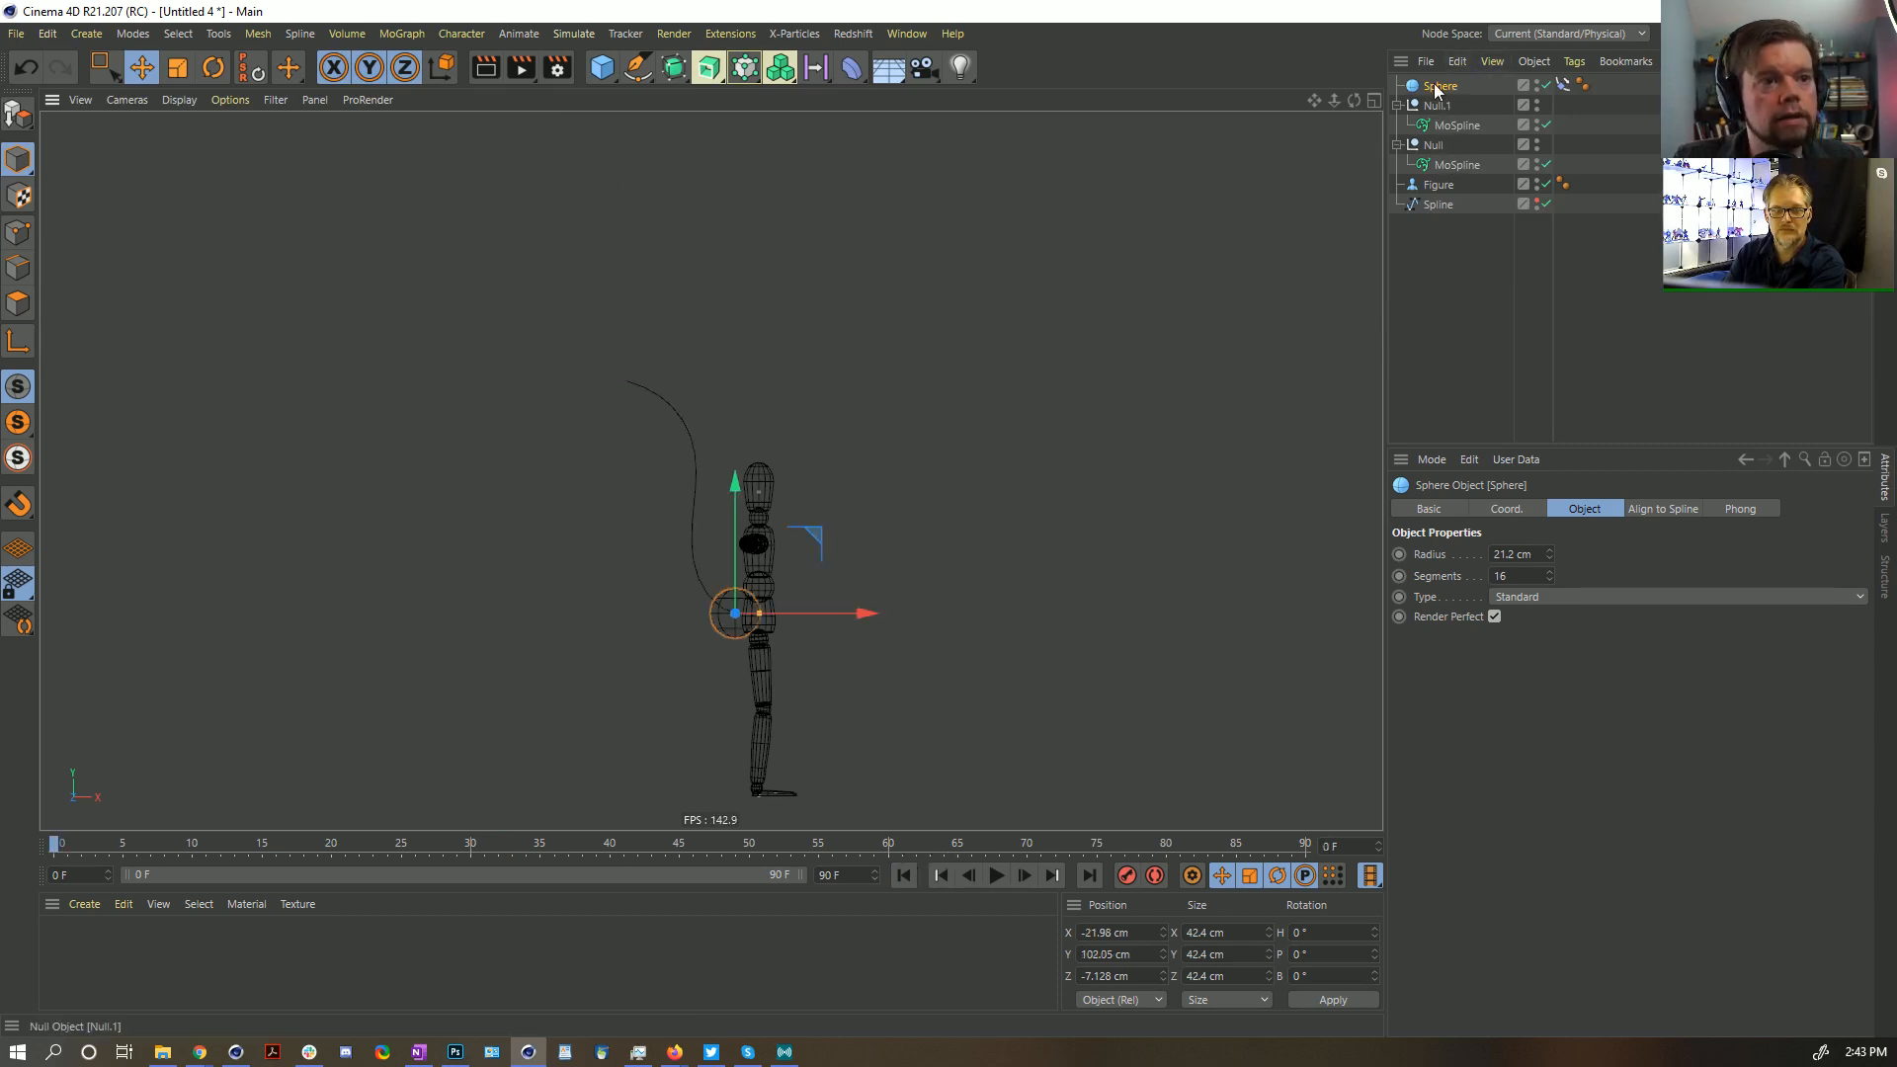
Rename the duplicated null as "Null. Copy"
click(1454, 163)
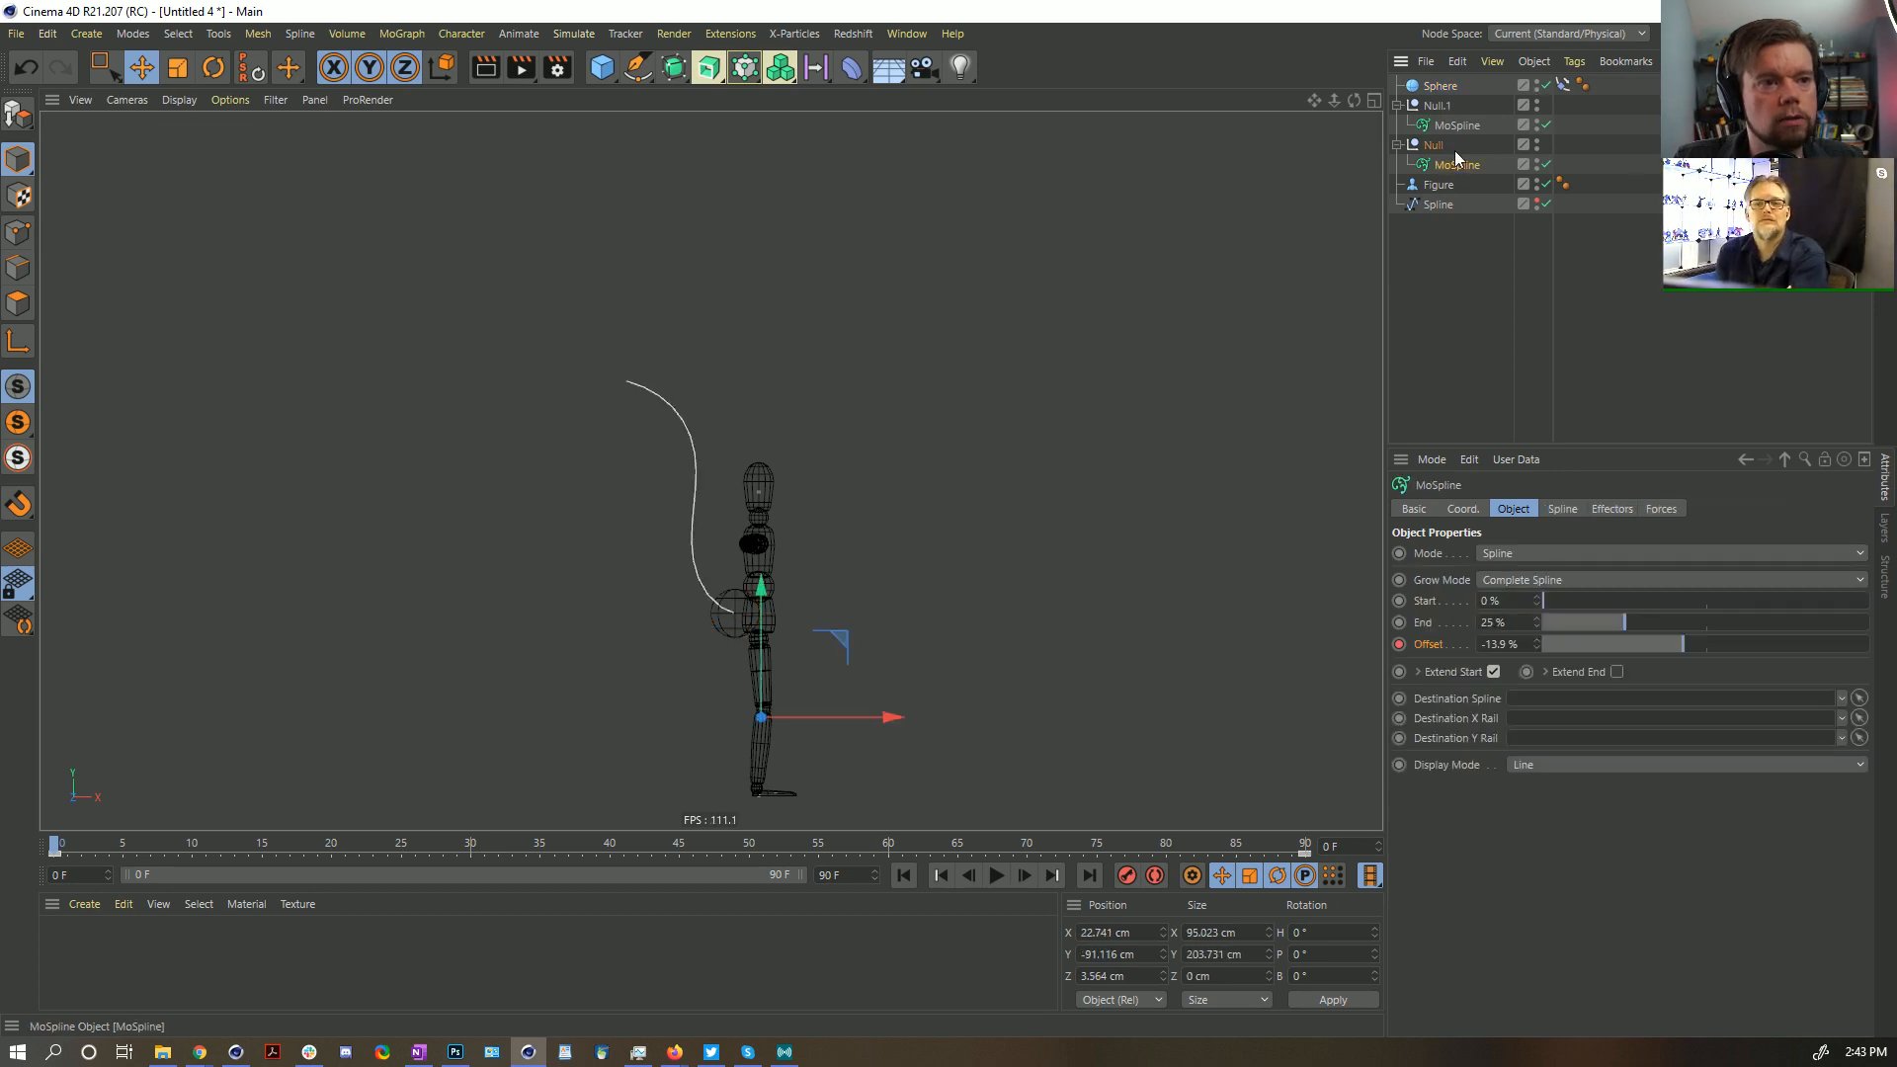
double_click(1448, 105)
click(1467, 106)
text(COp)
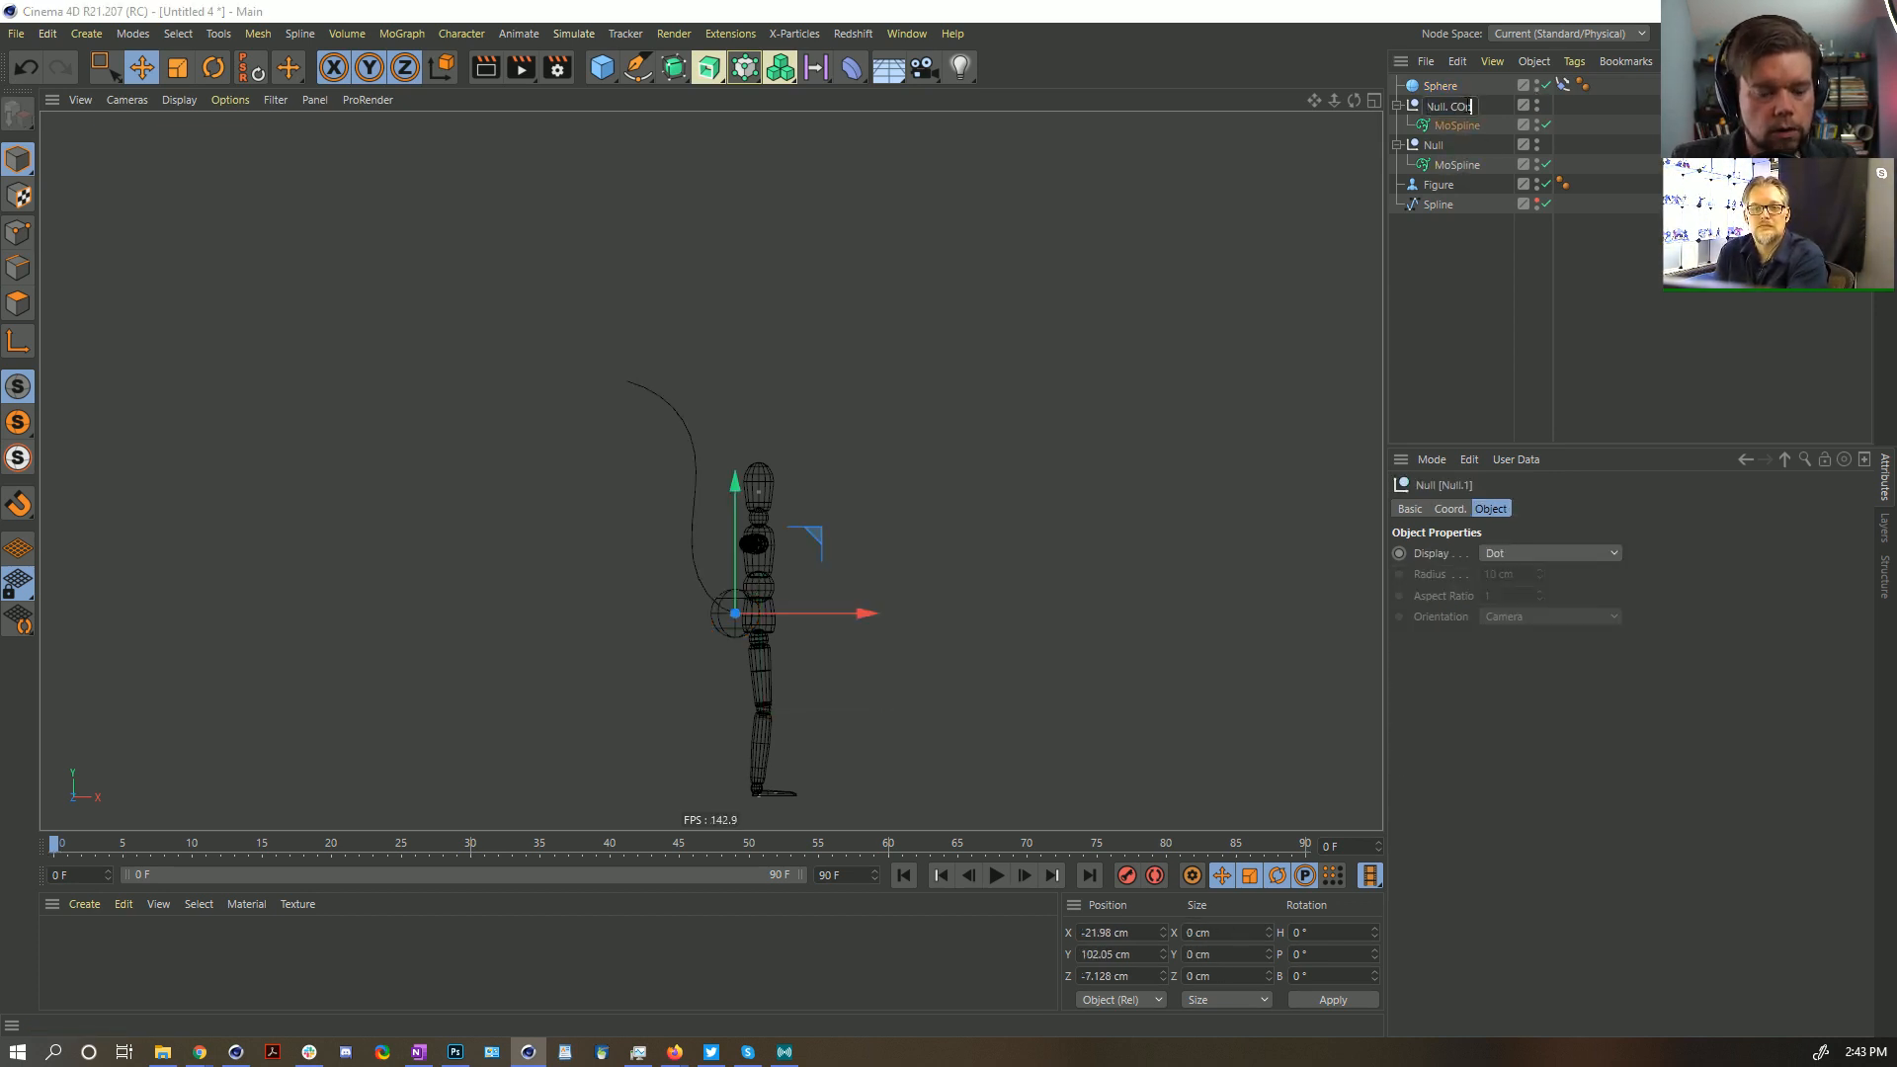
text(y)
key(Return)
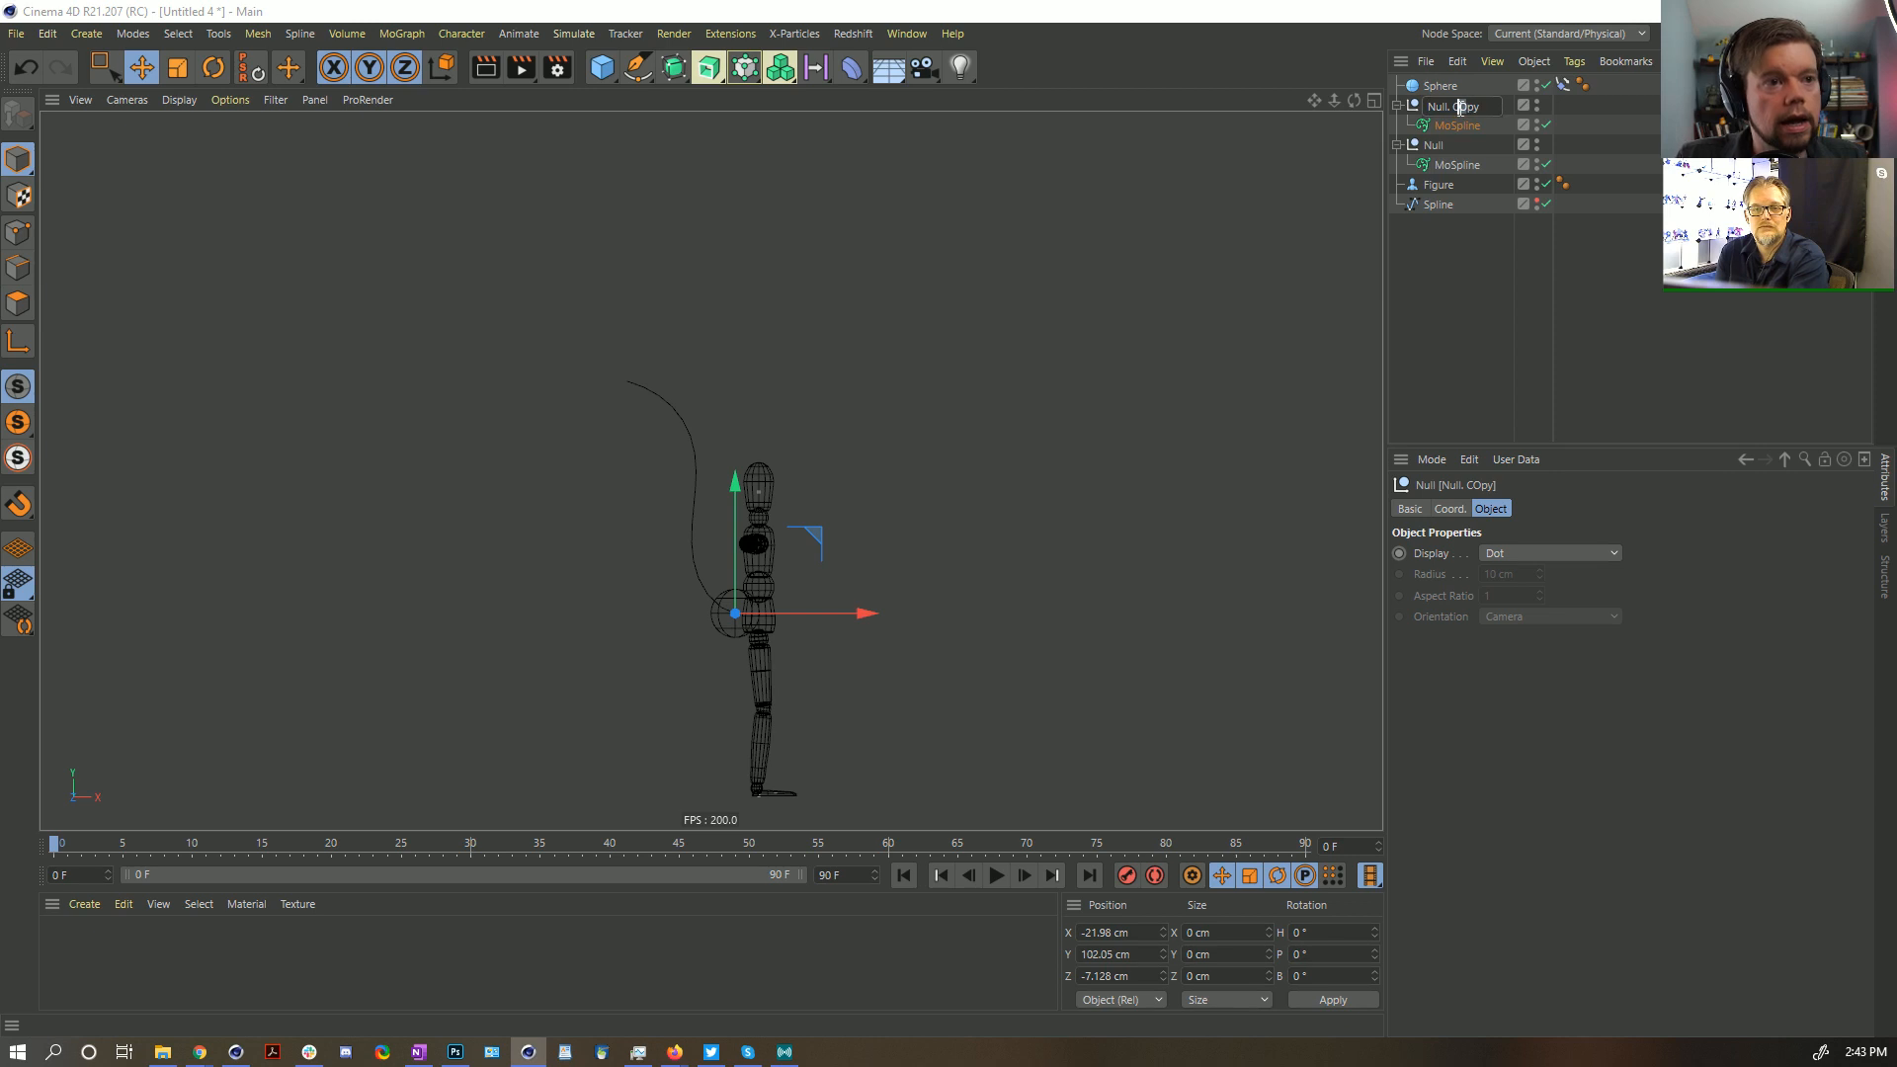
text(0)
key(Return)
double_click(1460, 109)
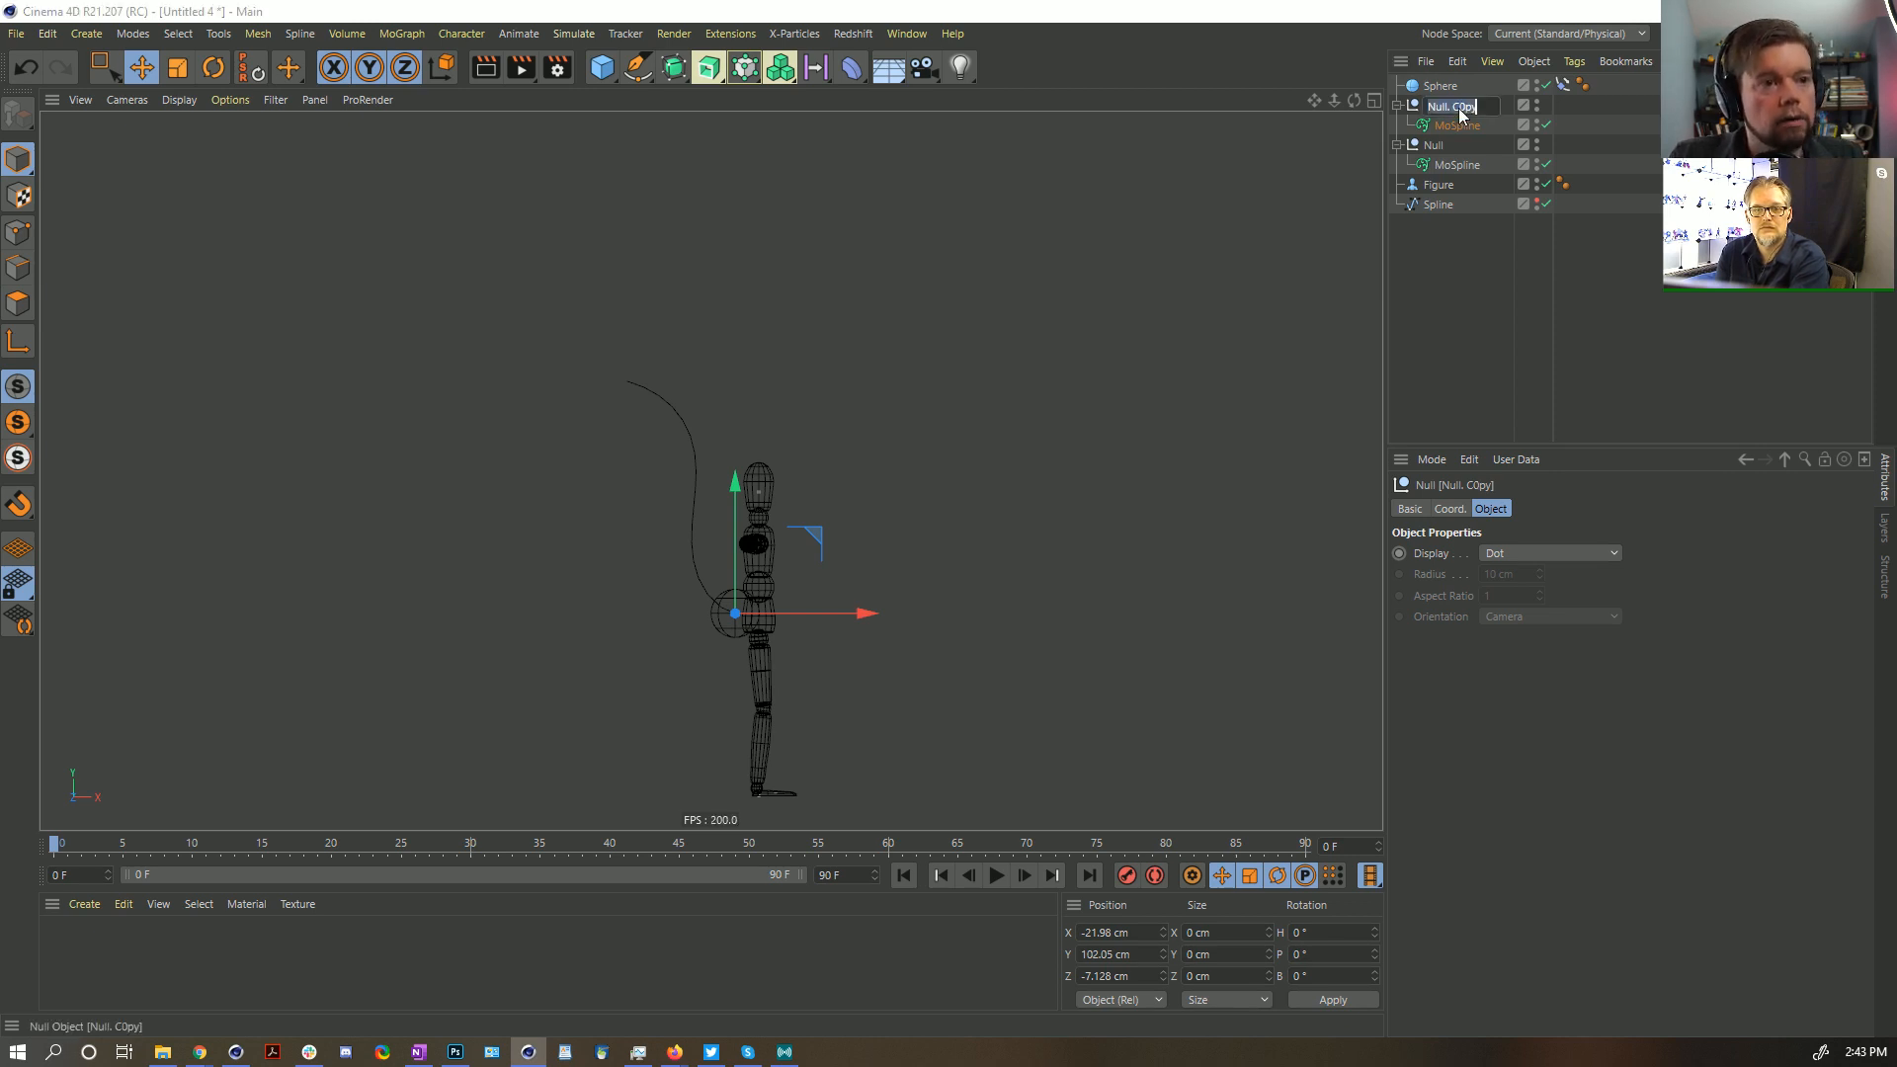
click(1460, 108)
key(BackSpace)
text(o)
key(Return)
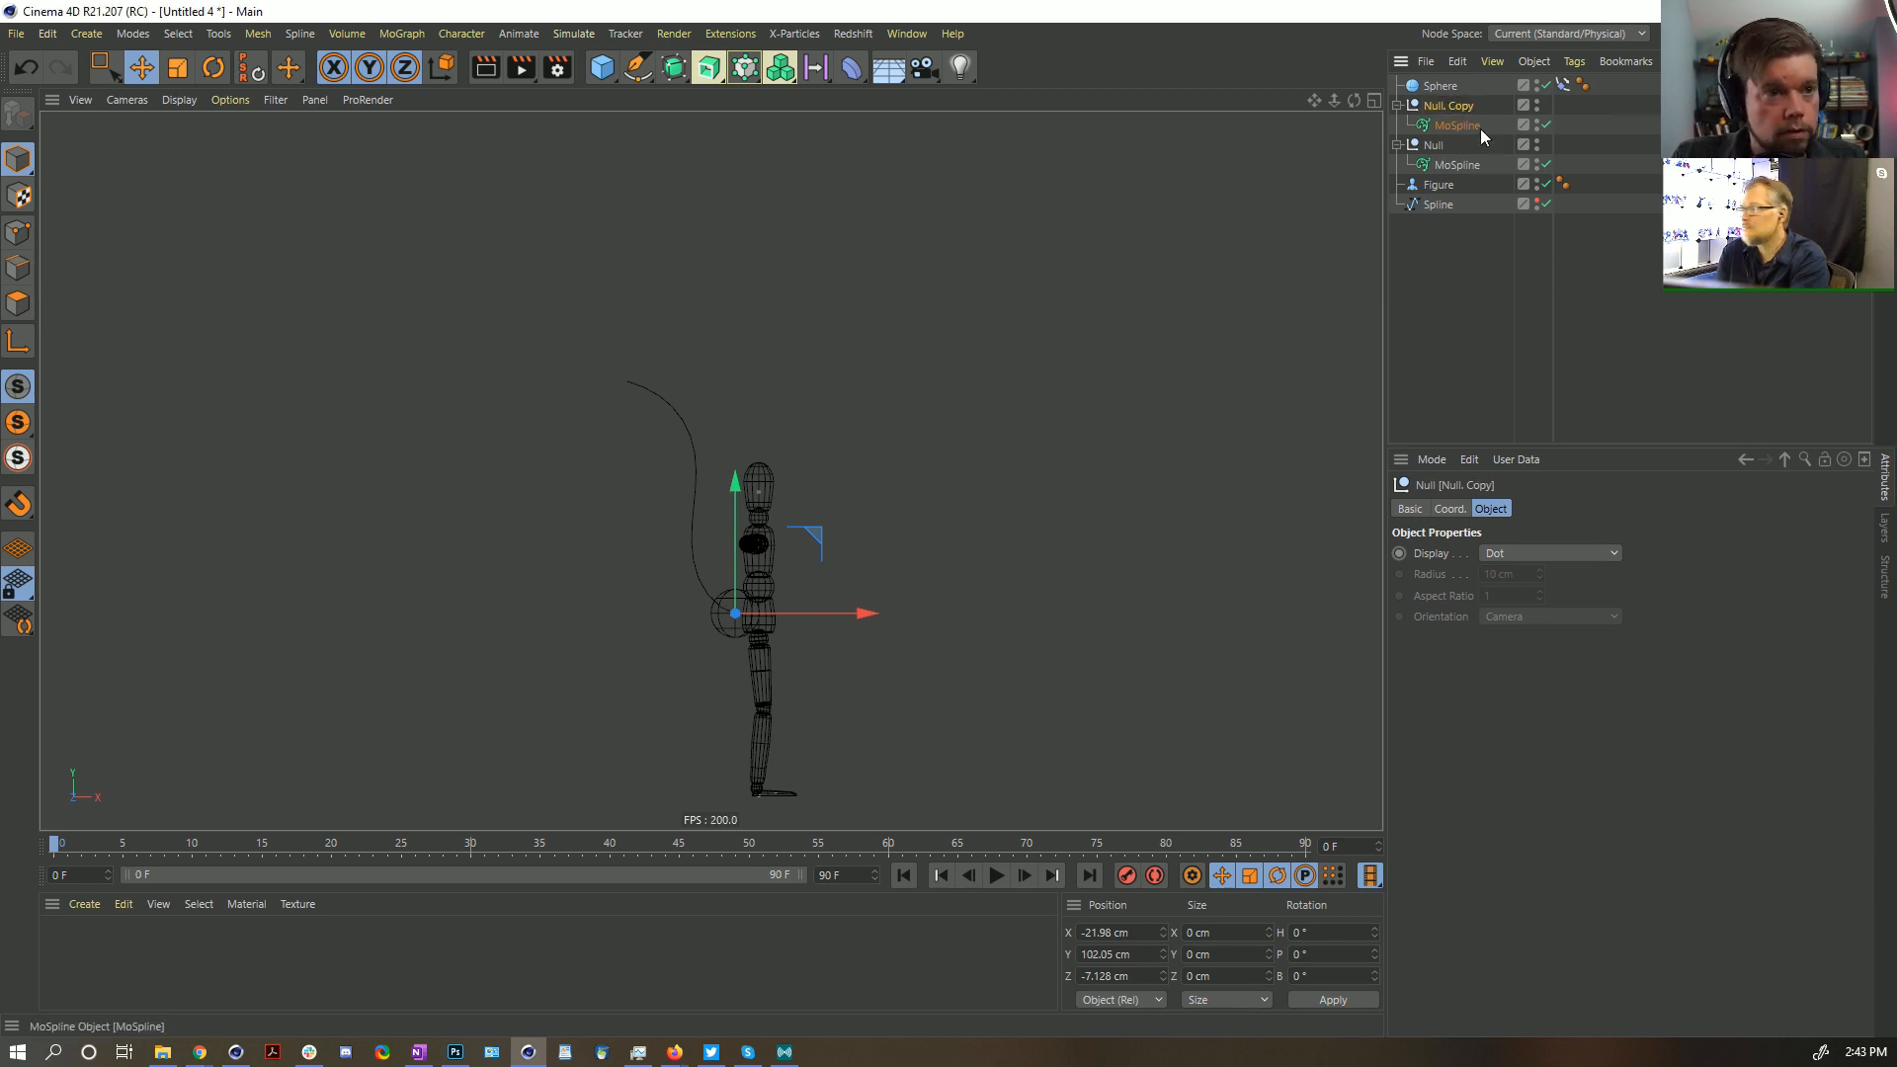
Group the sphere and the Null. Copy each into its own parent null
click(1438, 87)
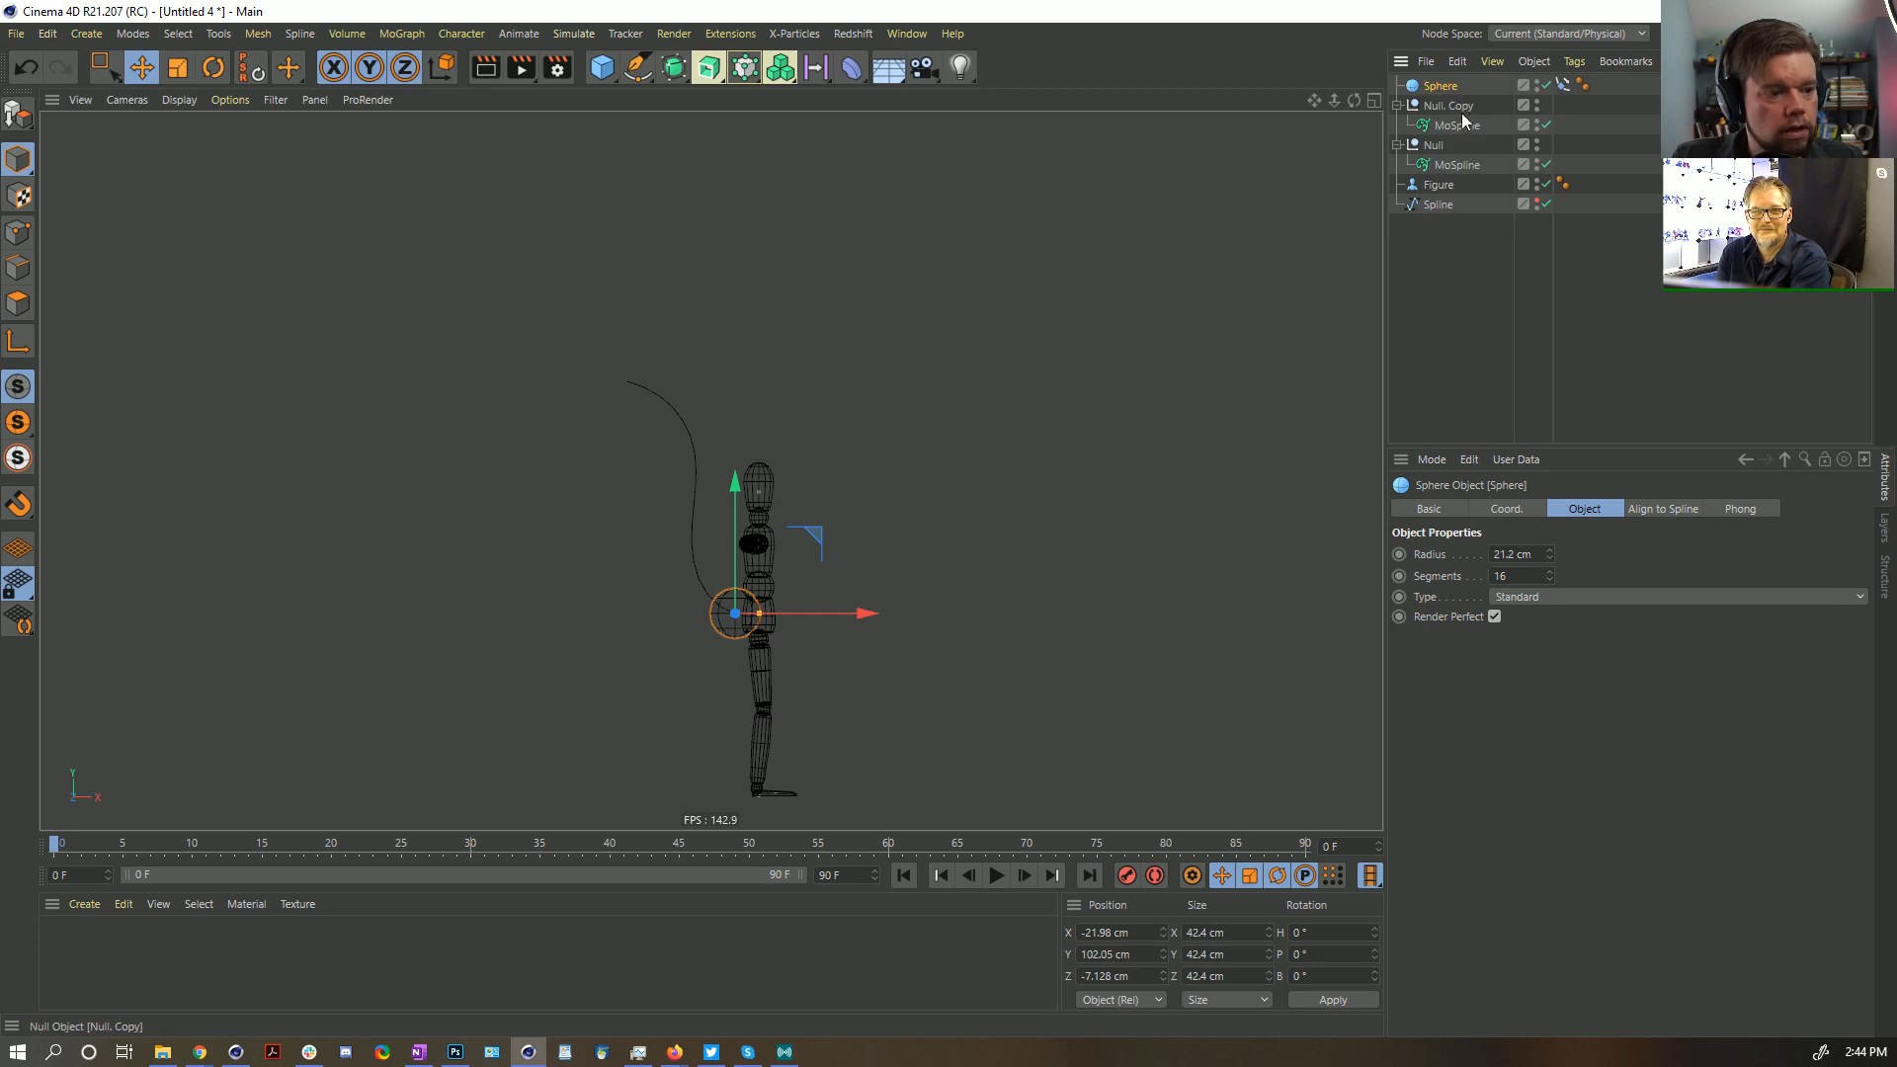
click(1447, 106)
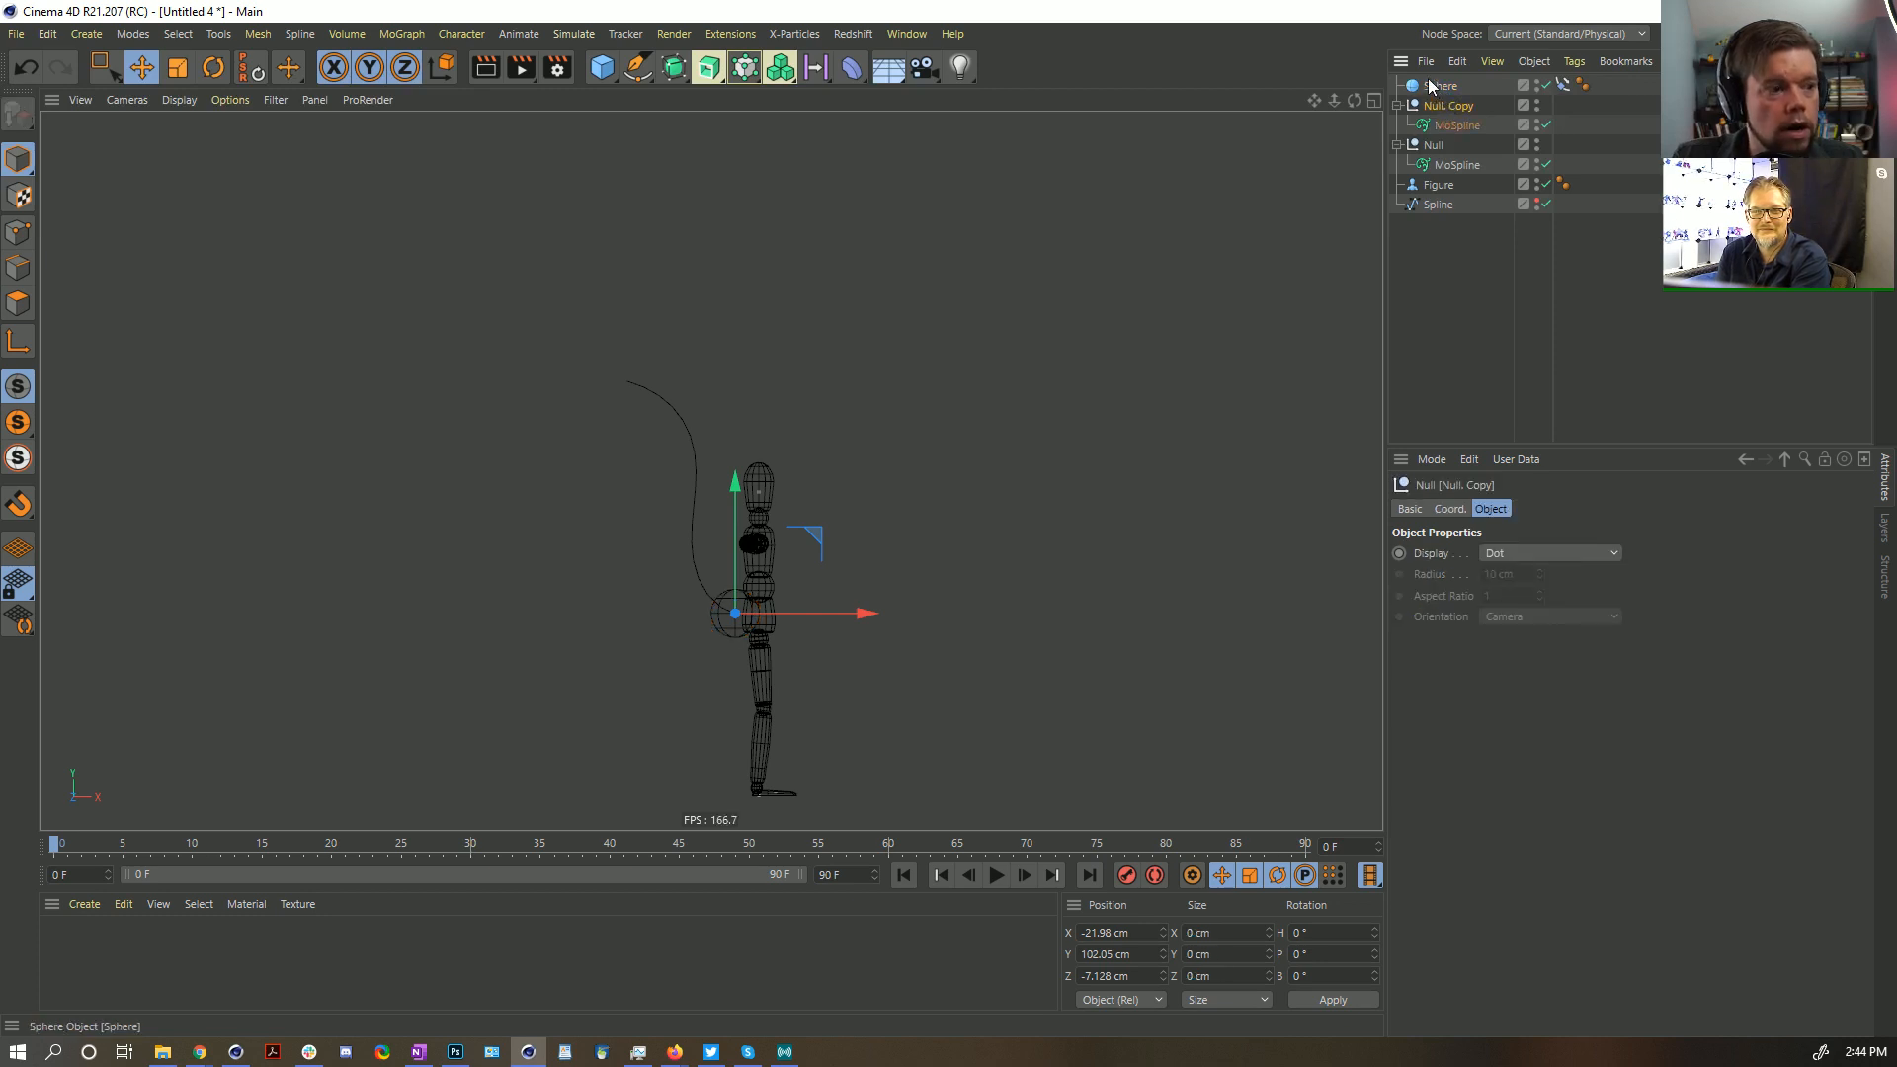
click(1439, 87)
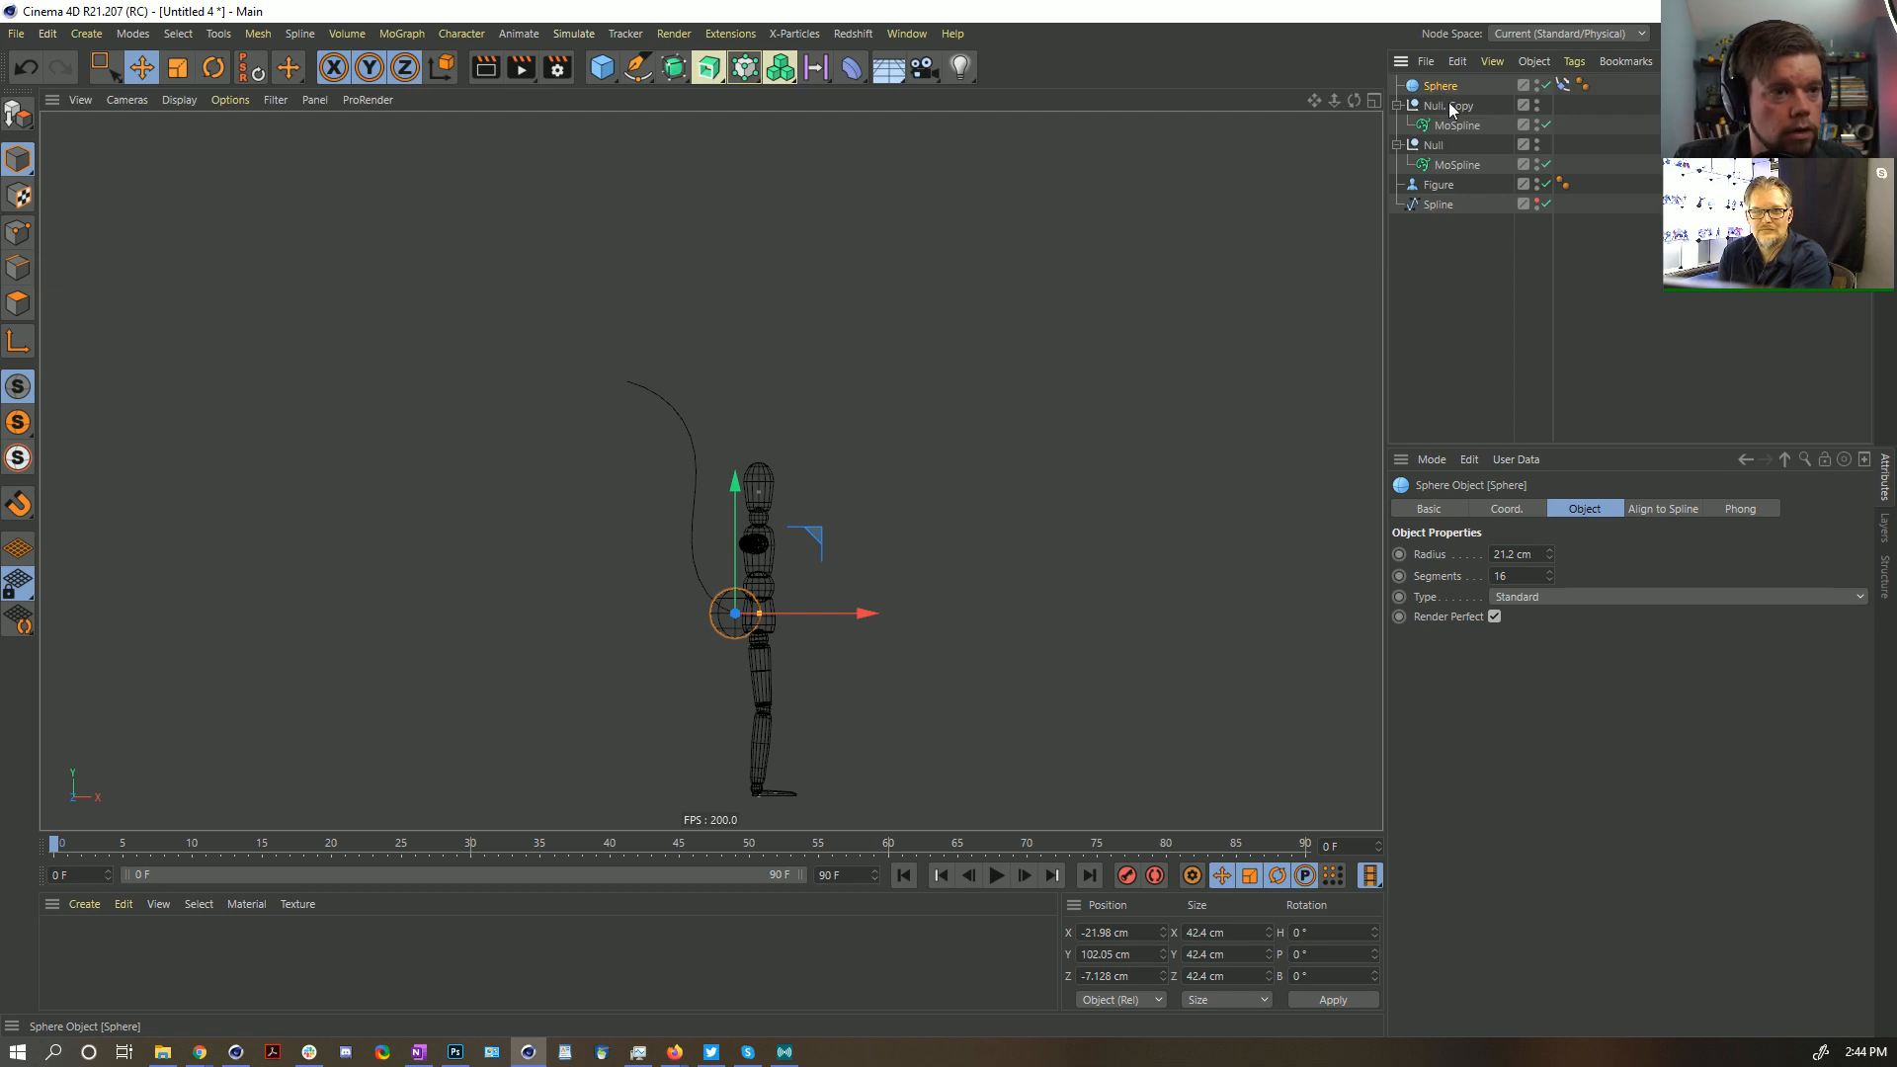
key(alt+g)
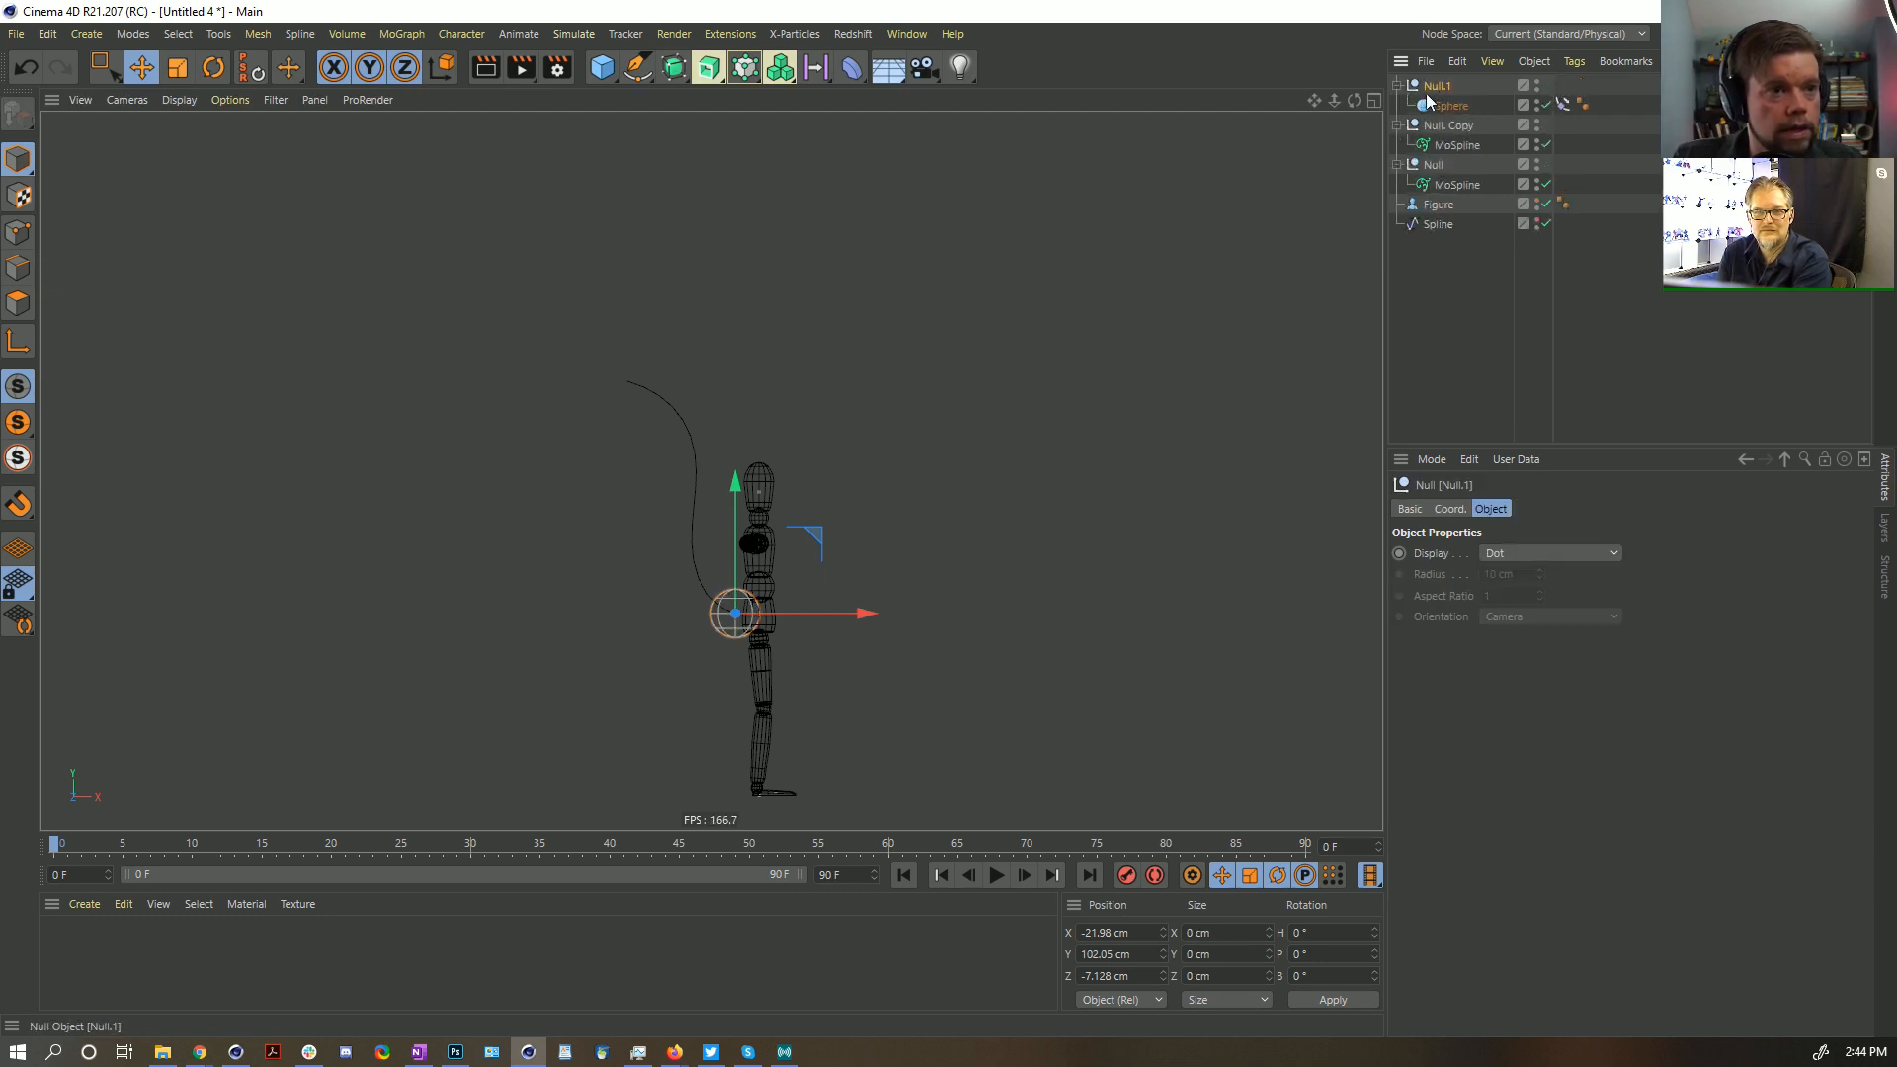
click(1440, 109)
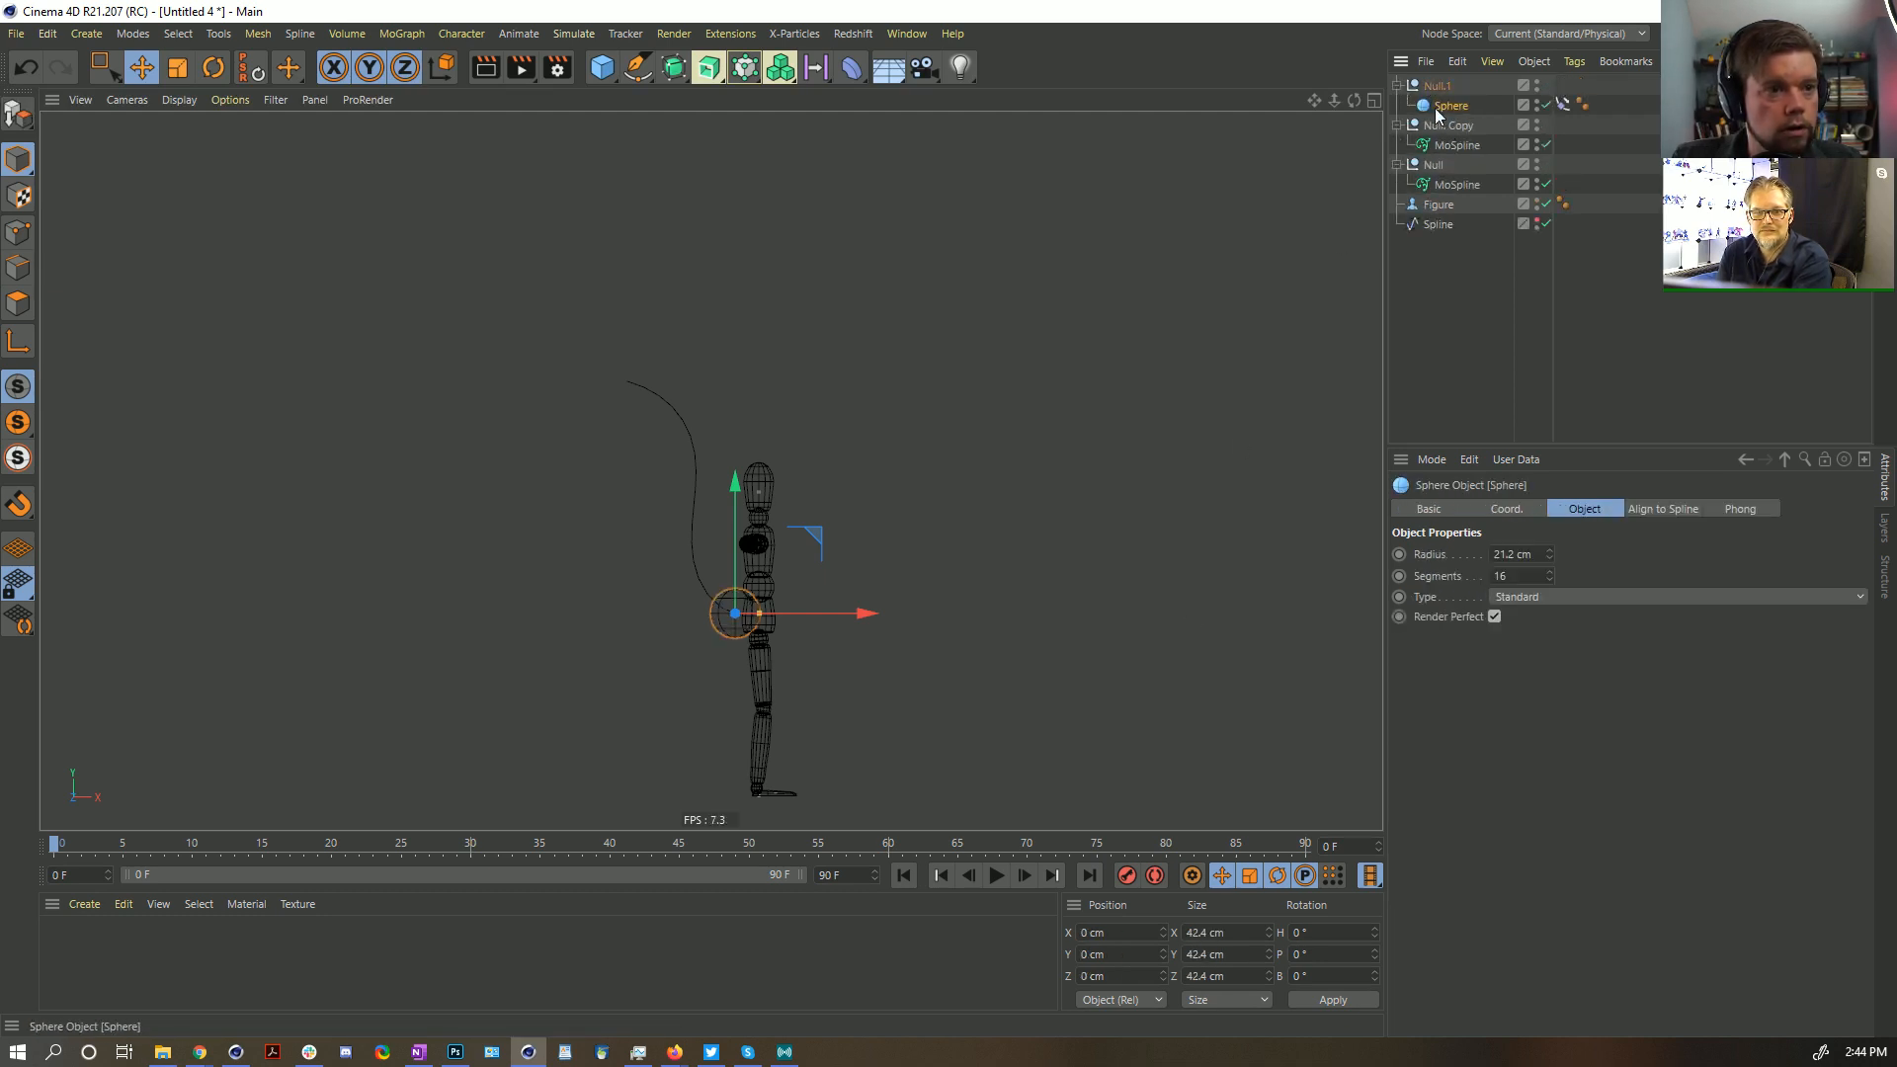
click(1445, 134)
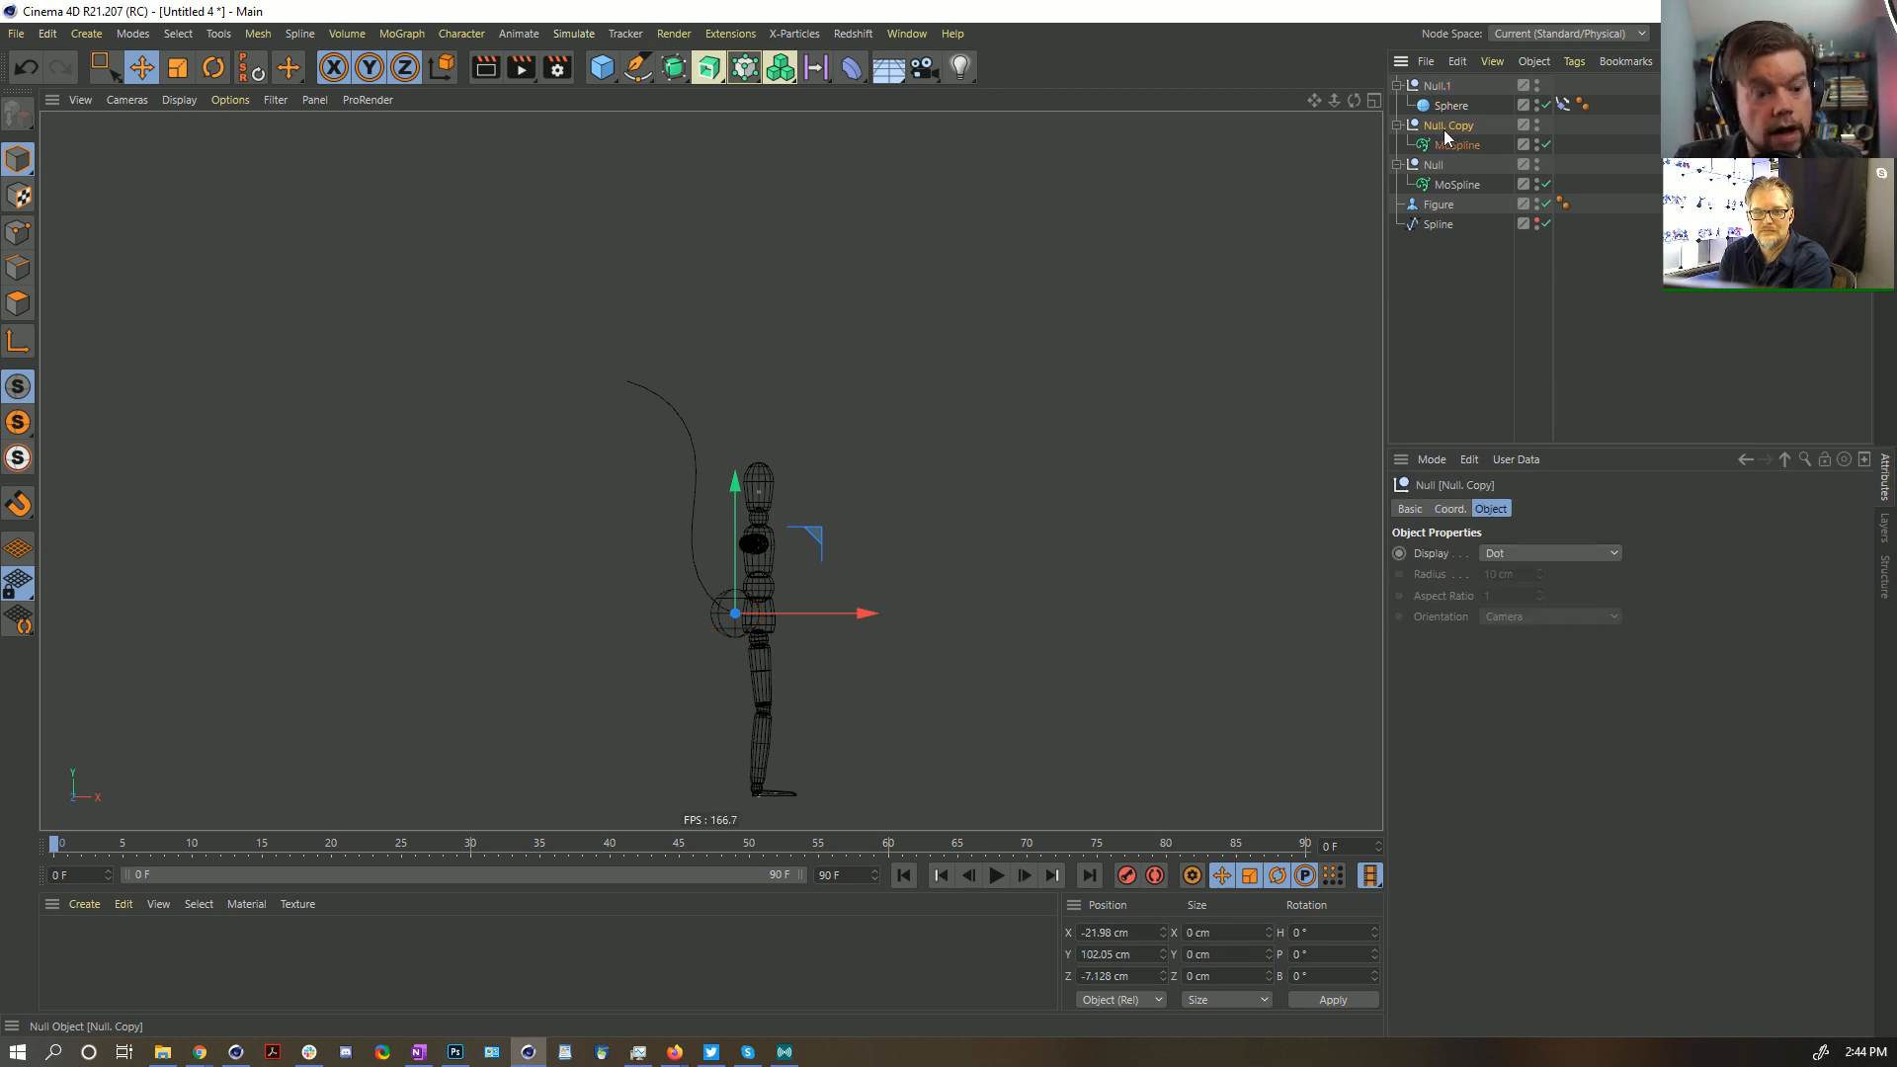
key(alt+g)
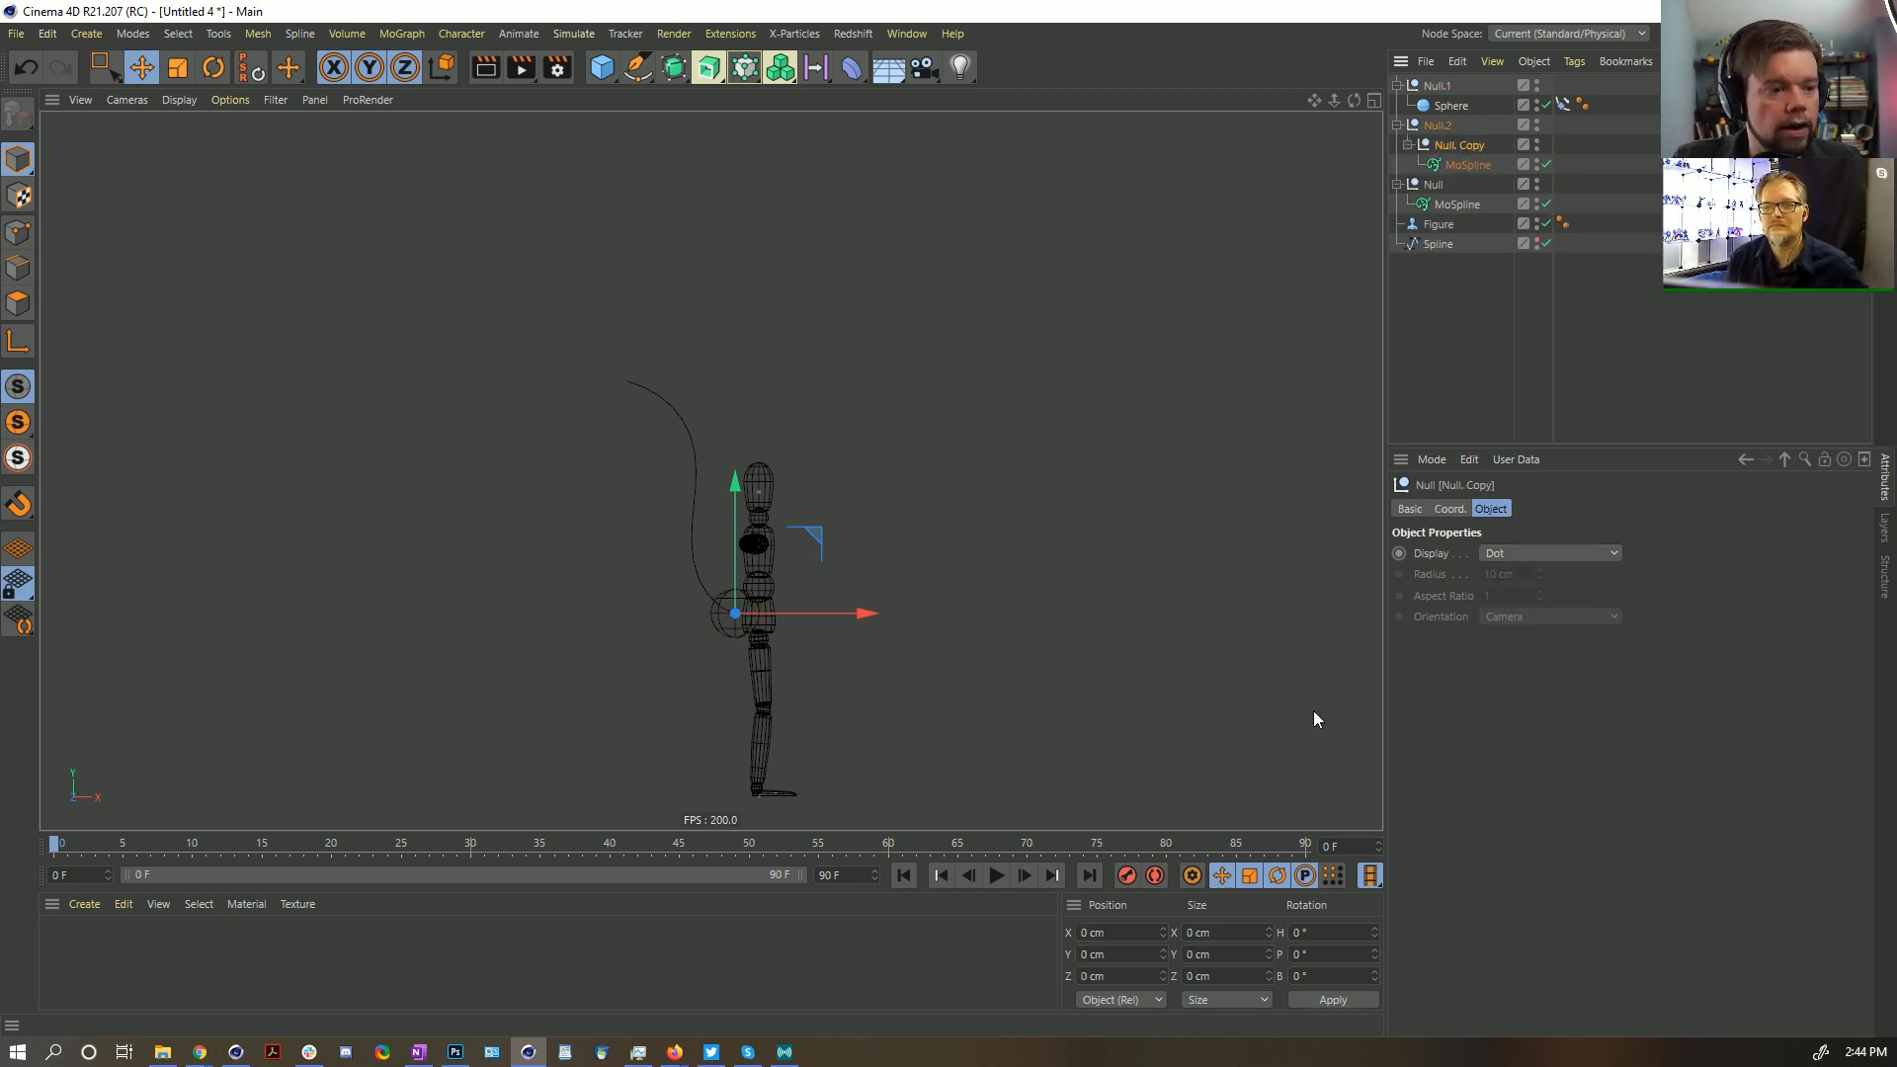
Add an XPresso tag to the Null. Copy object
right_click(1452, 144)
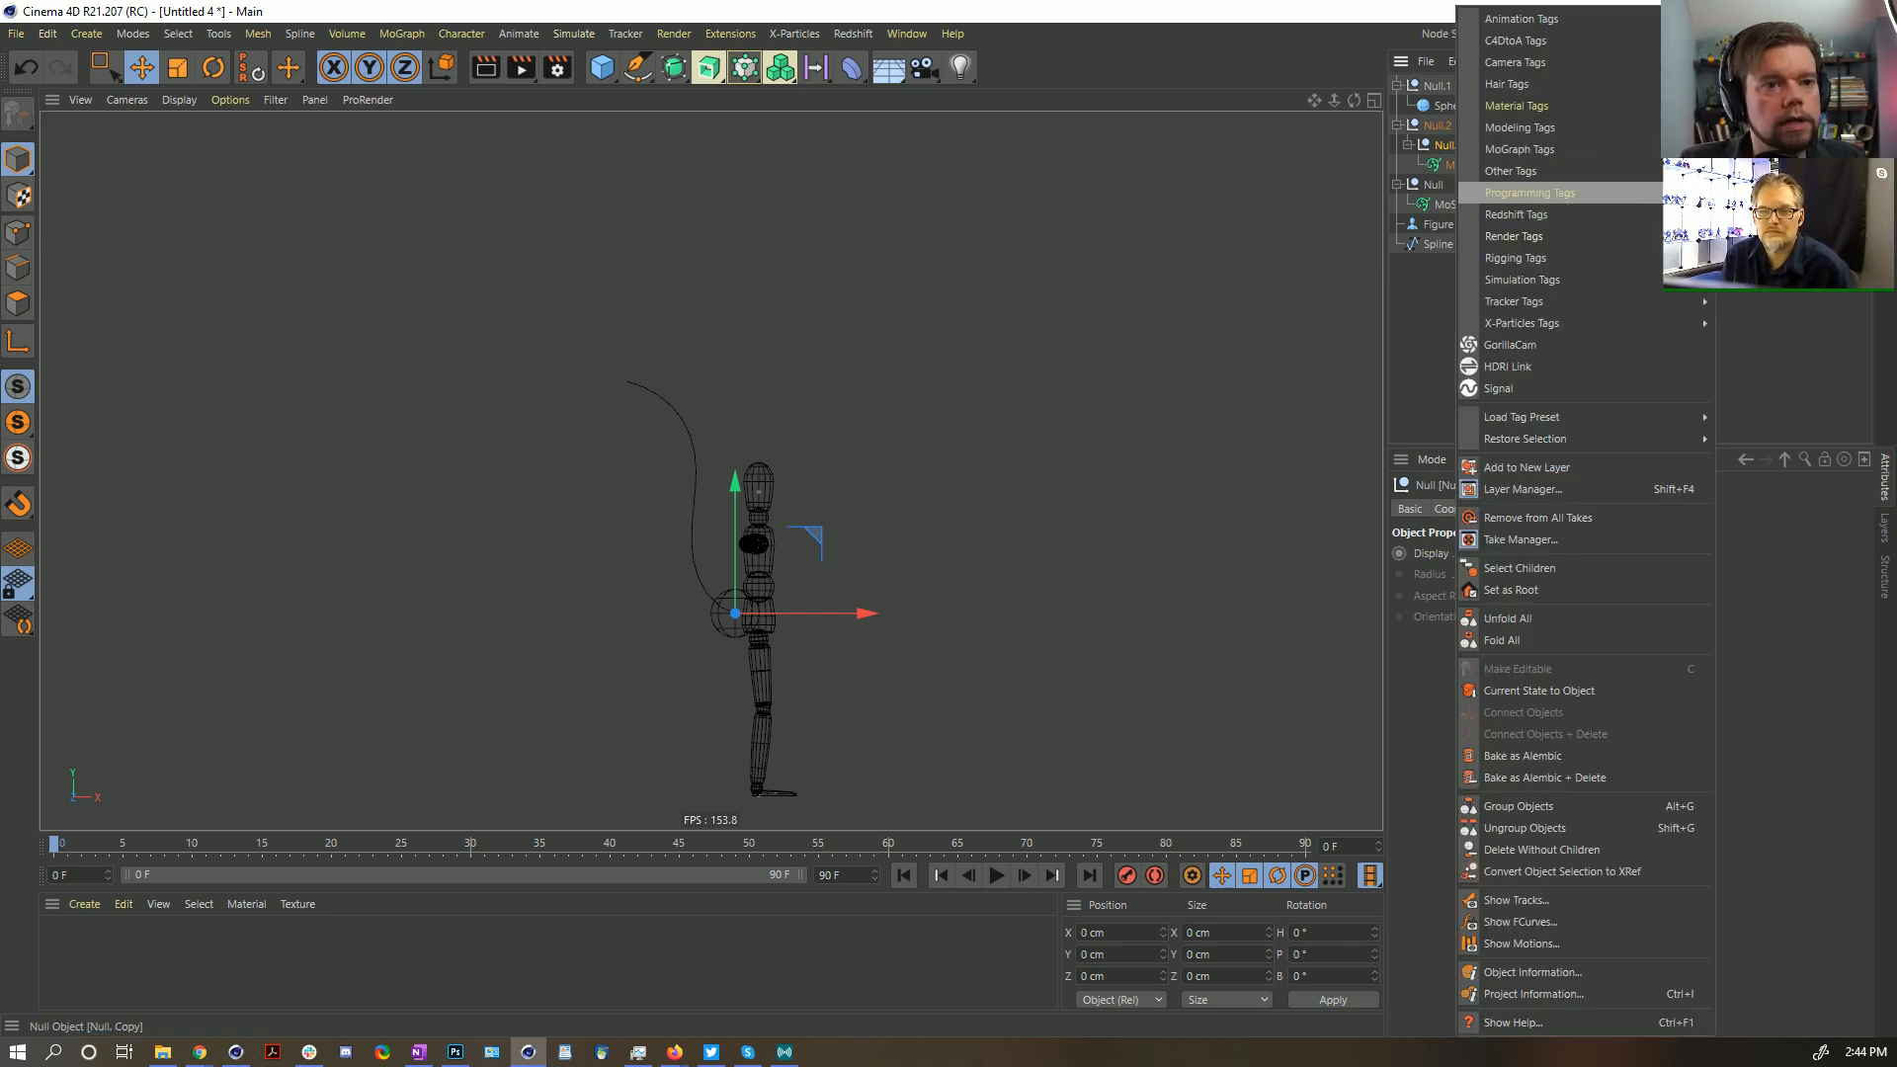
key(Escape)
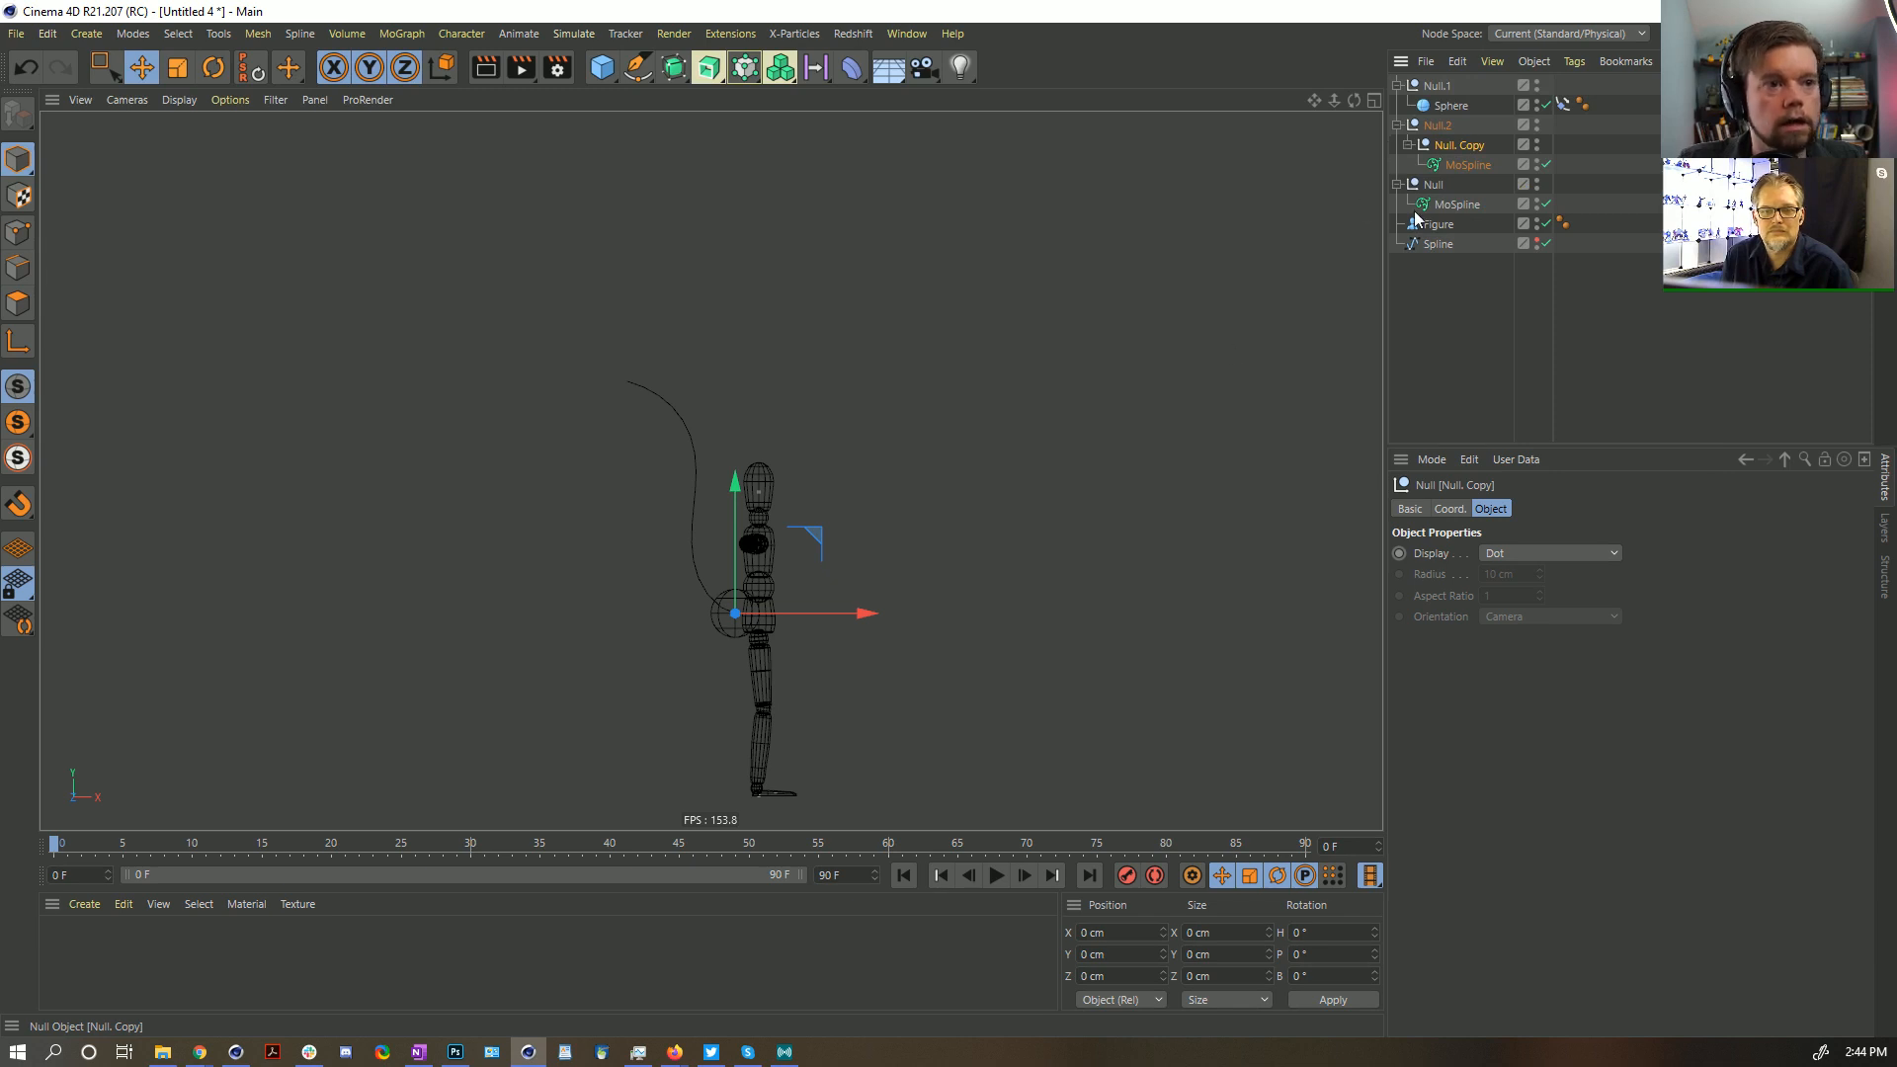
drag(1445, 247, 1232, 467)
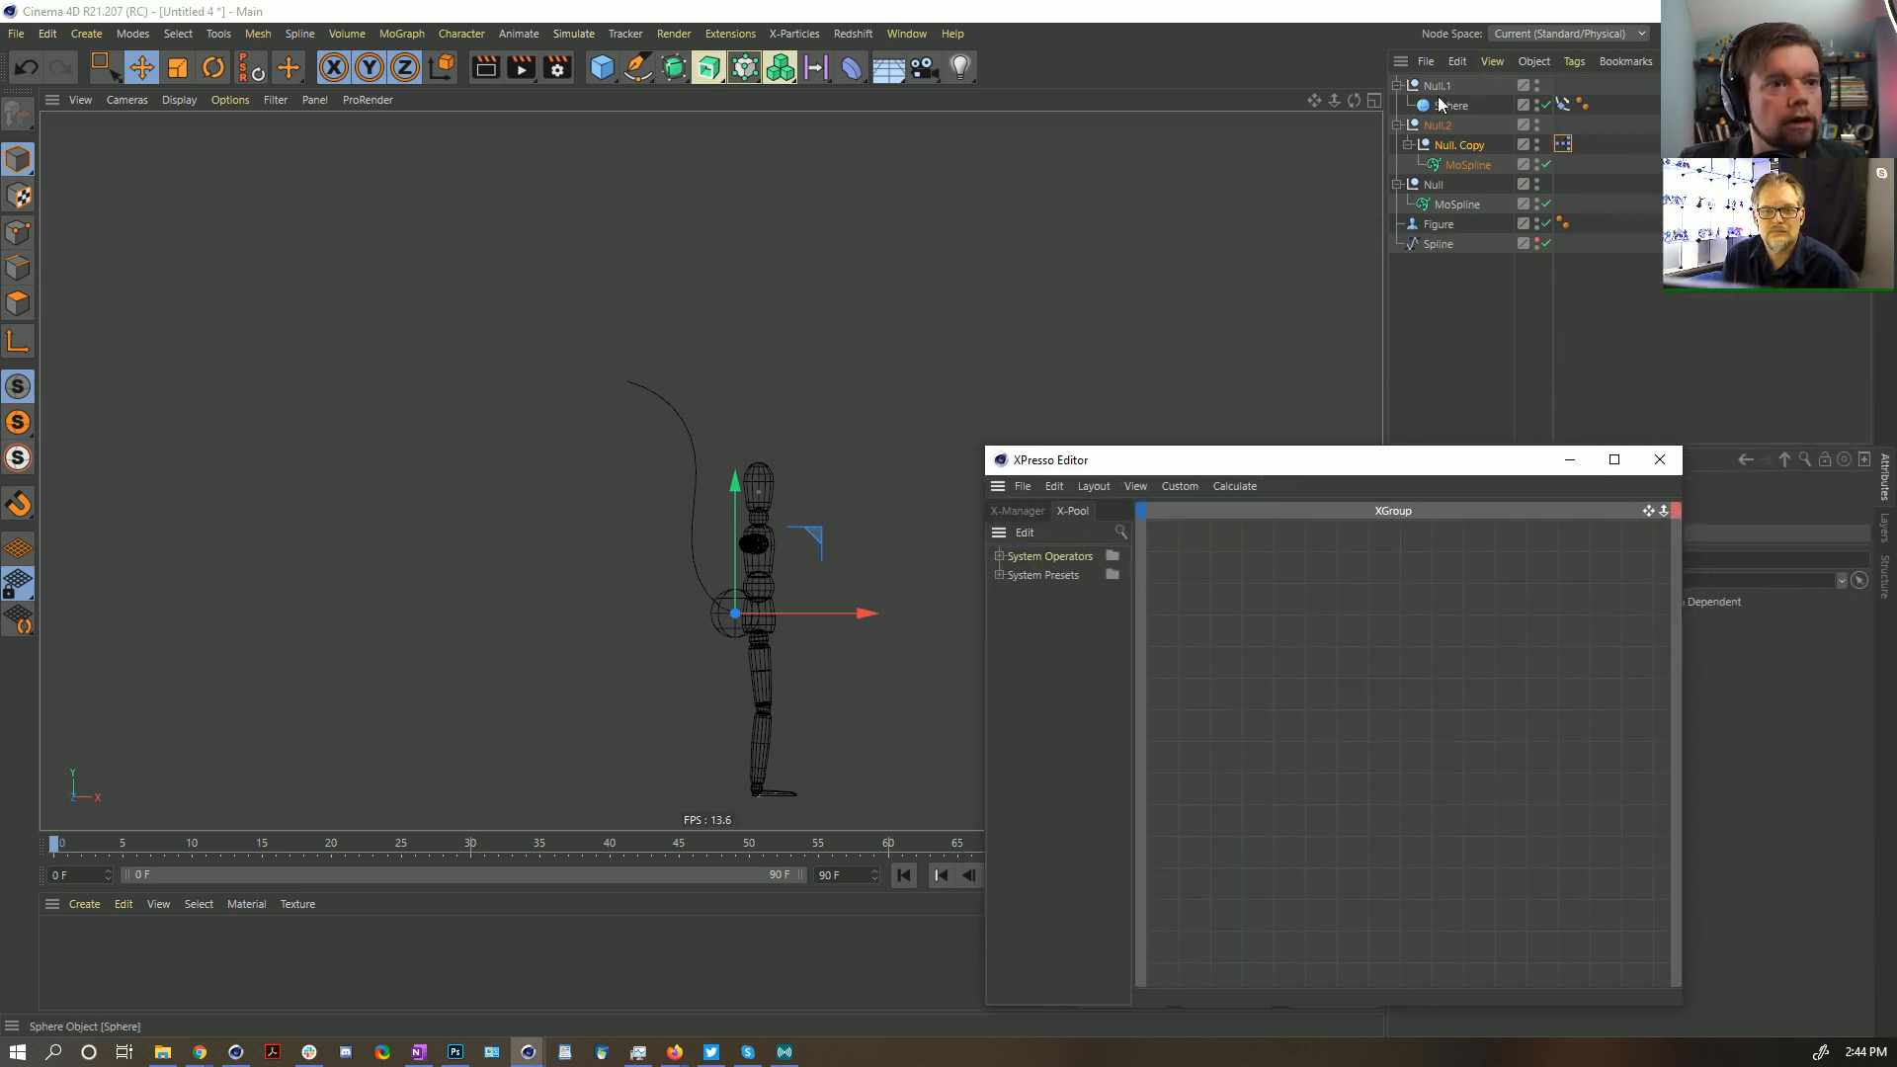
Add the Sphere and Null. Copy as nodes in the XPresso graph, enlarge them, and arrange them side by side
drag(1448, 105, 1429, 158)
drag(1246, 626, 1243, 619)
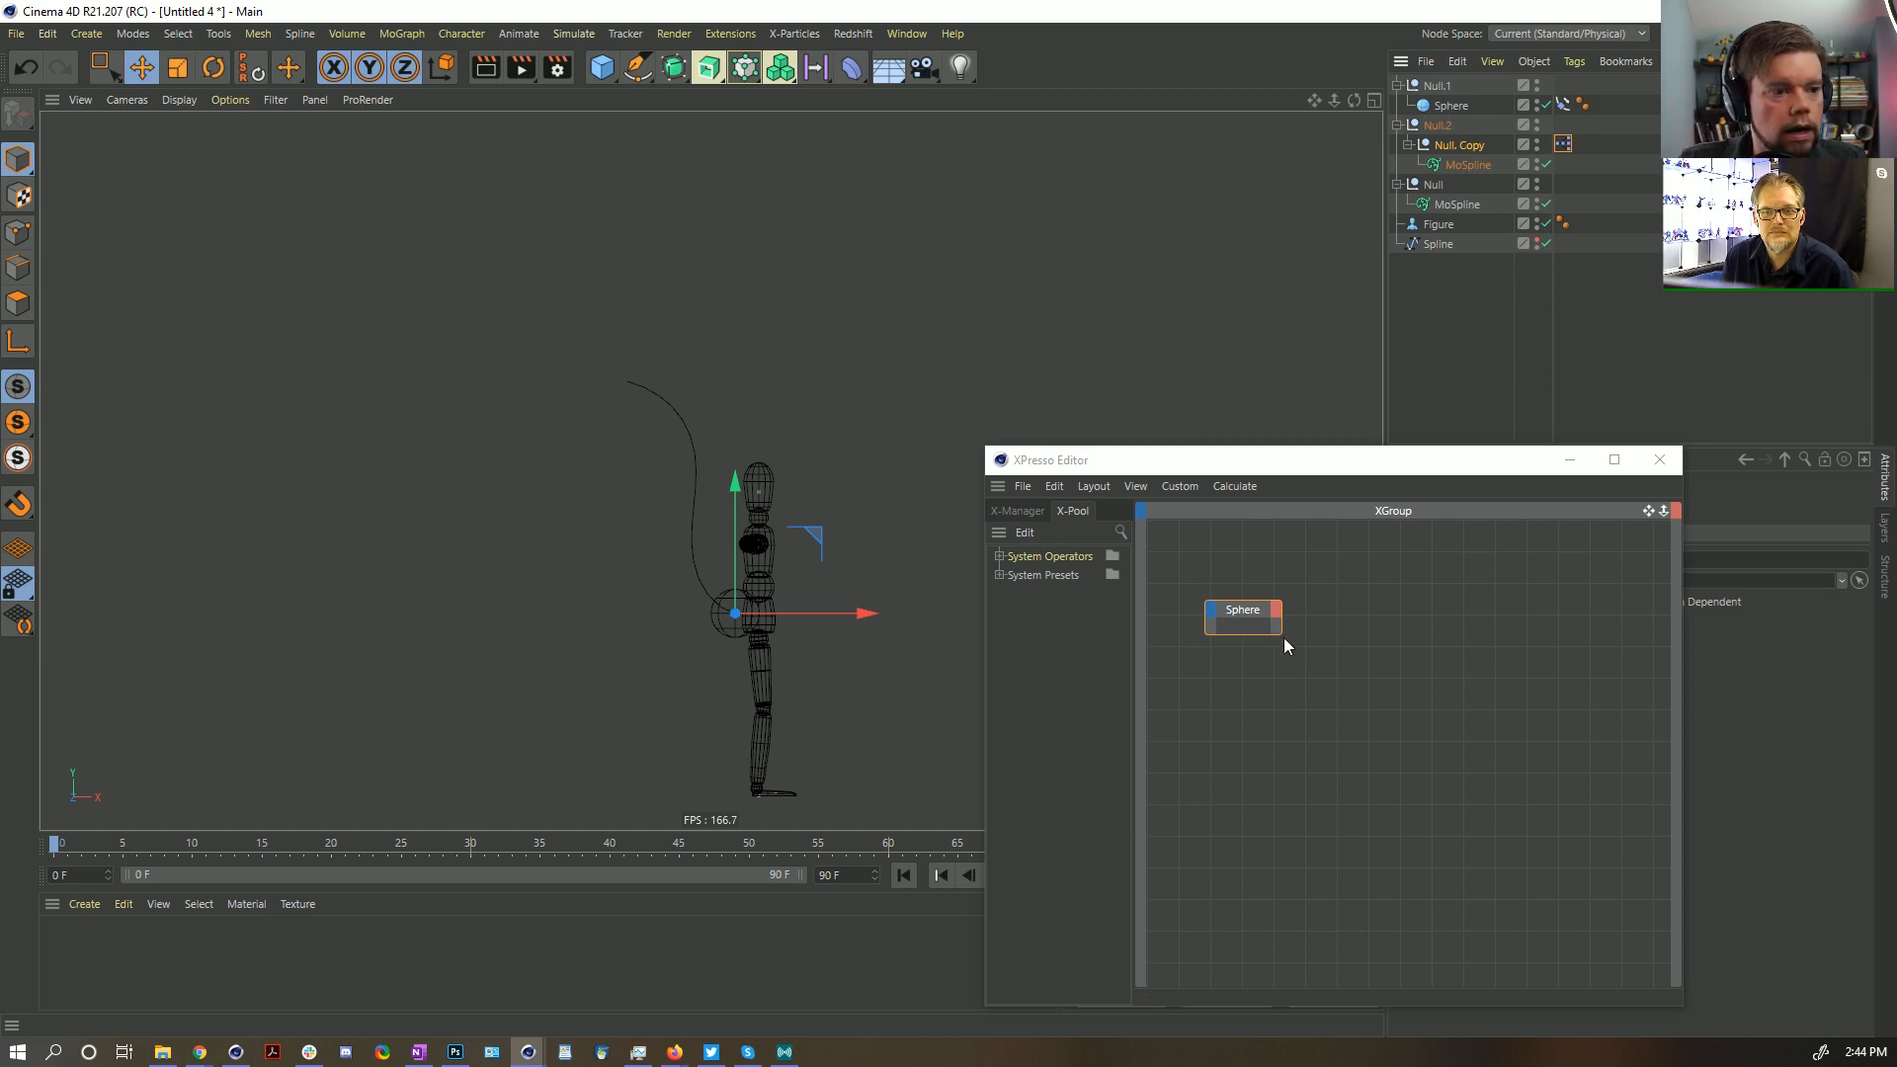
drag(1281, 635, 1344, 758)
drag(1450, 147, 1516, 770)
drag(1470, 624, 1520, 607)
drag(1307, 618, 1253, 613)
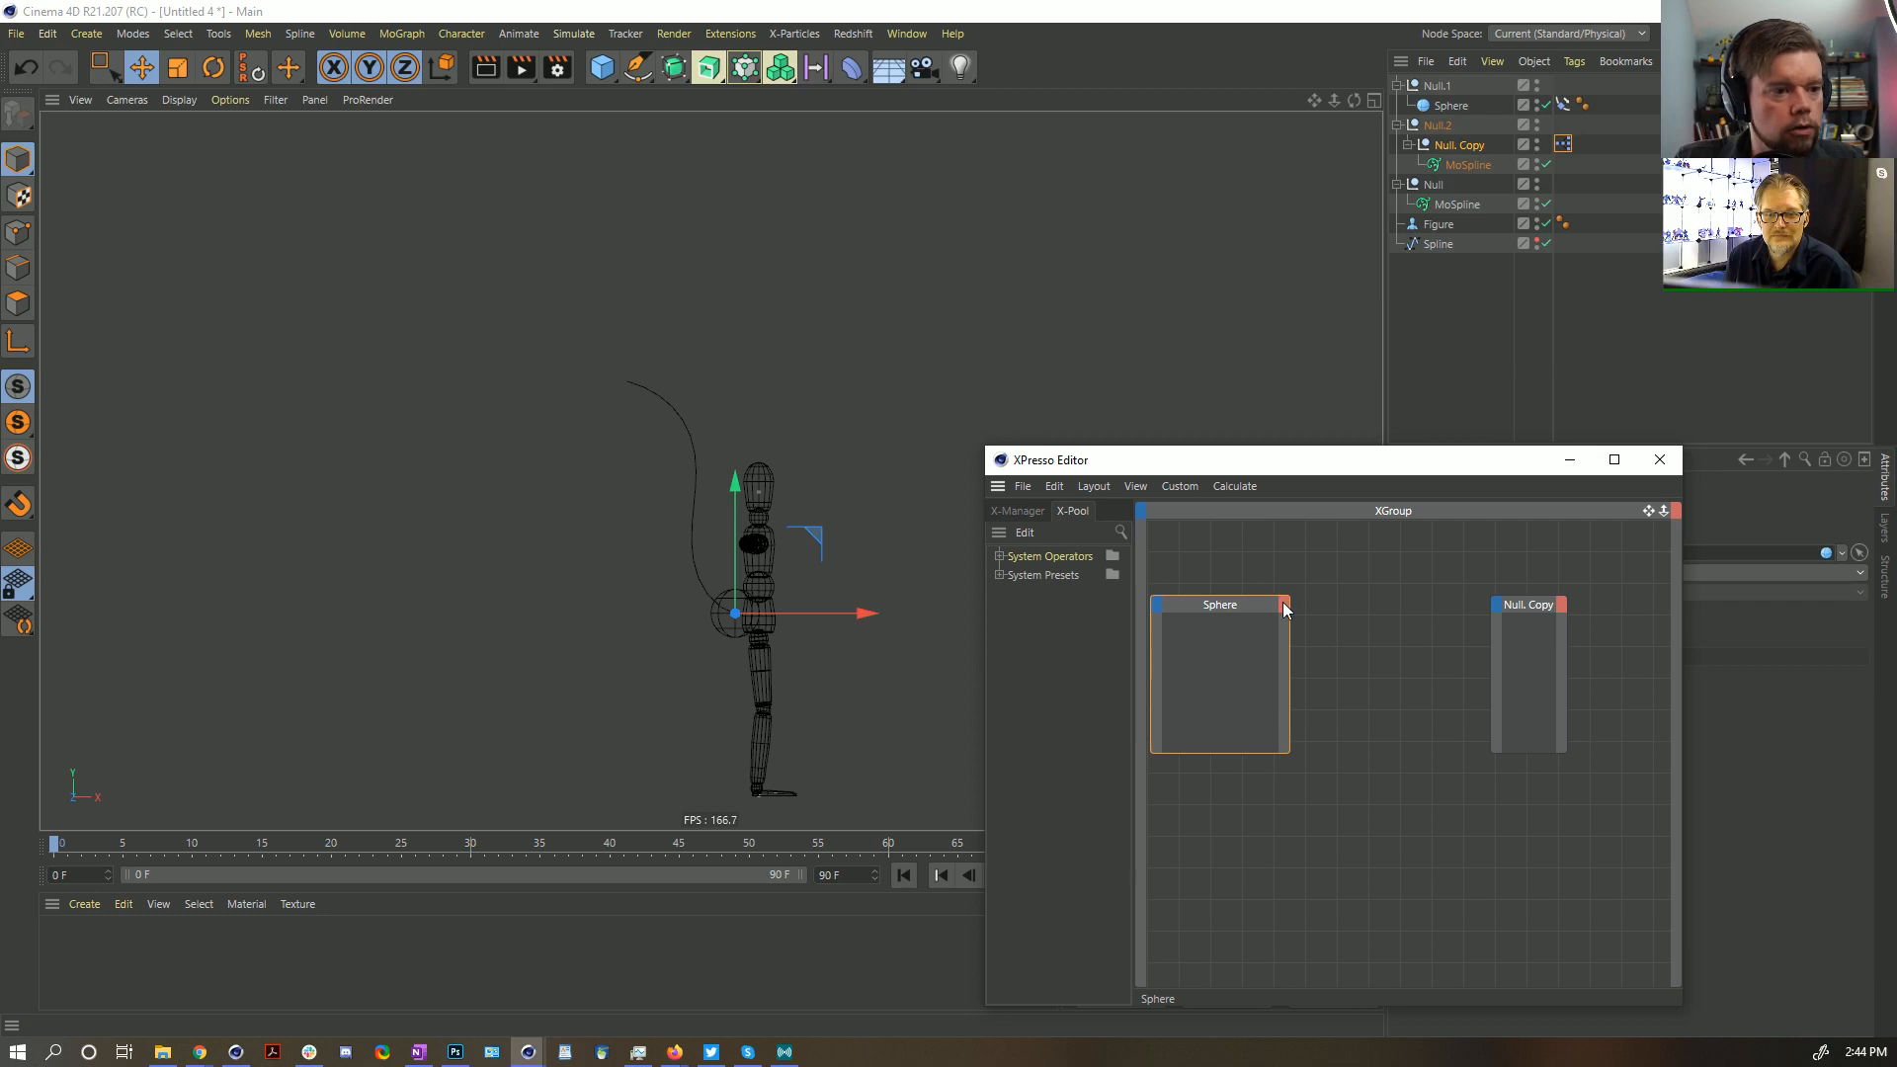
Expose Position . X and Position . Y as output ports on the Sphere node in the XPresso graph
click(1284, 610)
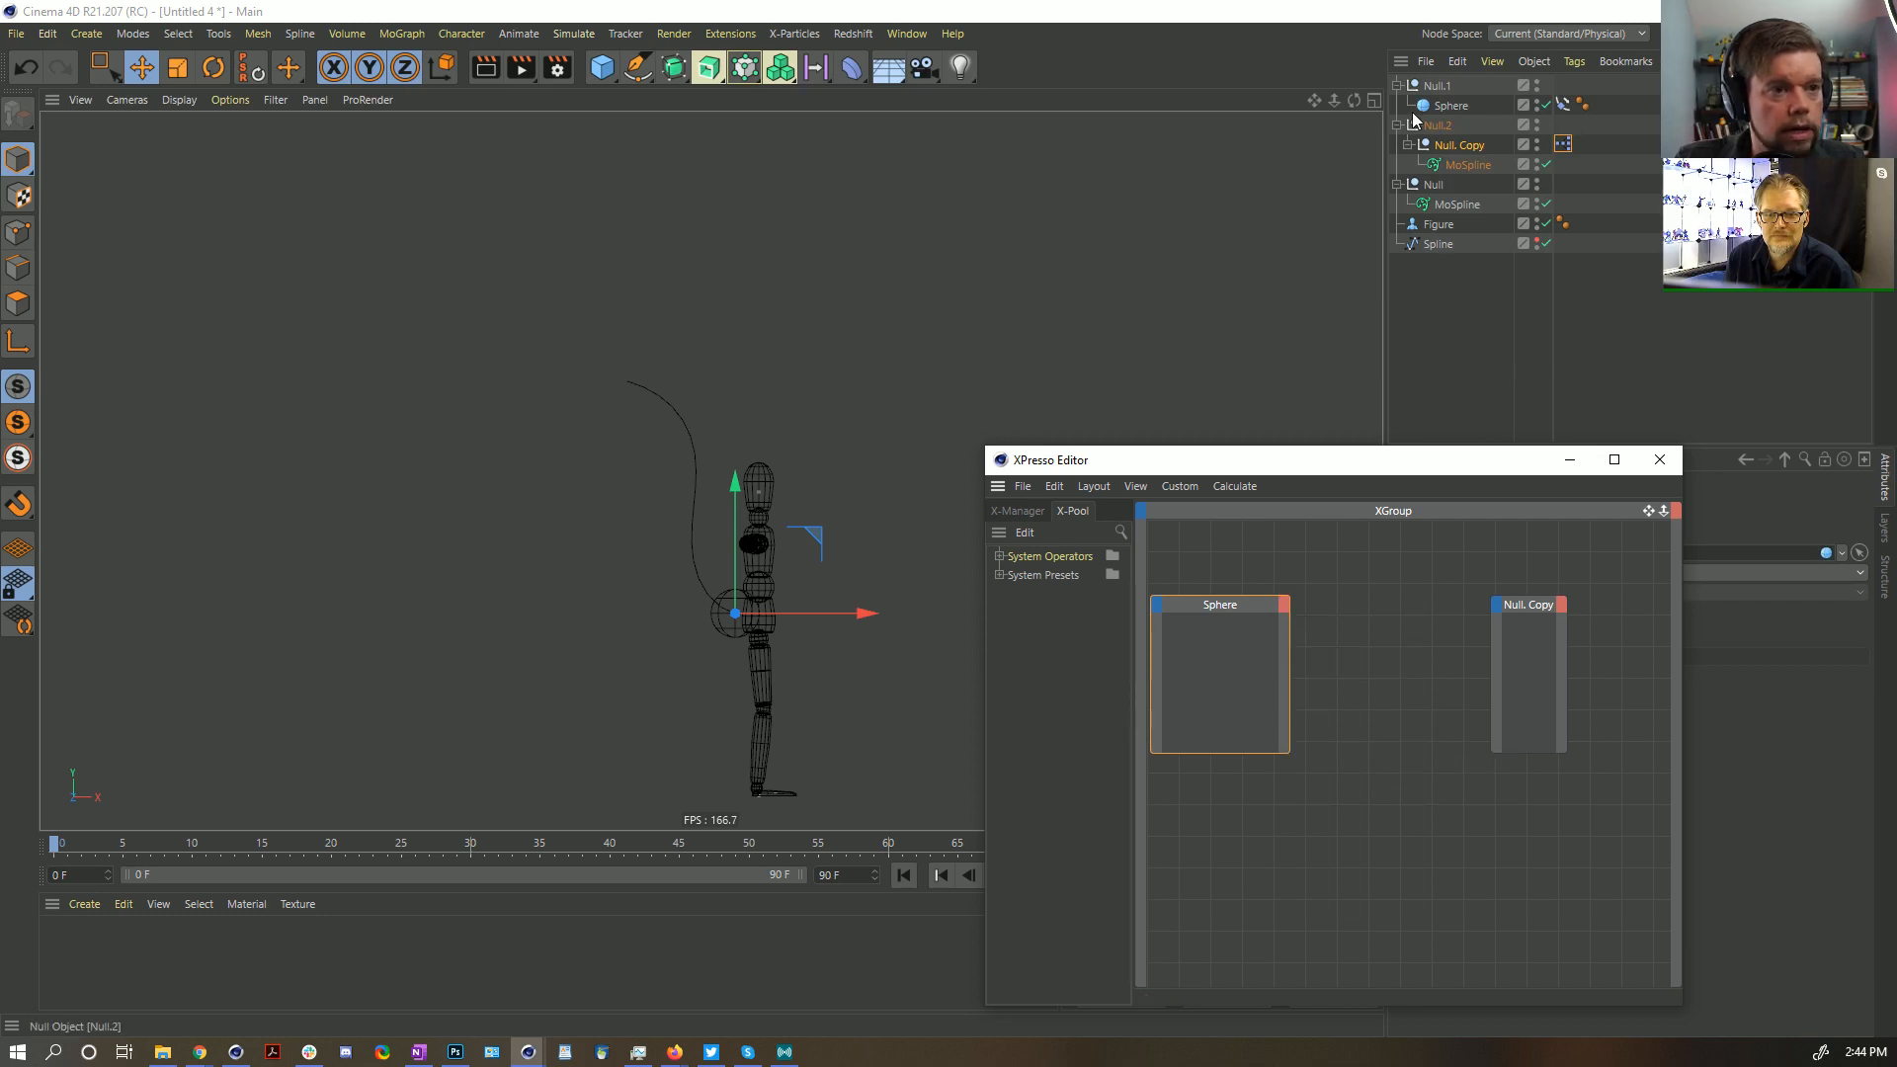
click(1449, 105)
drag(1492, 462, 813, 751)
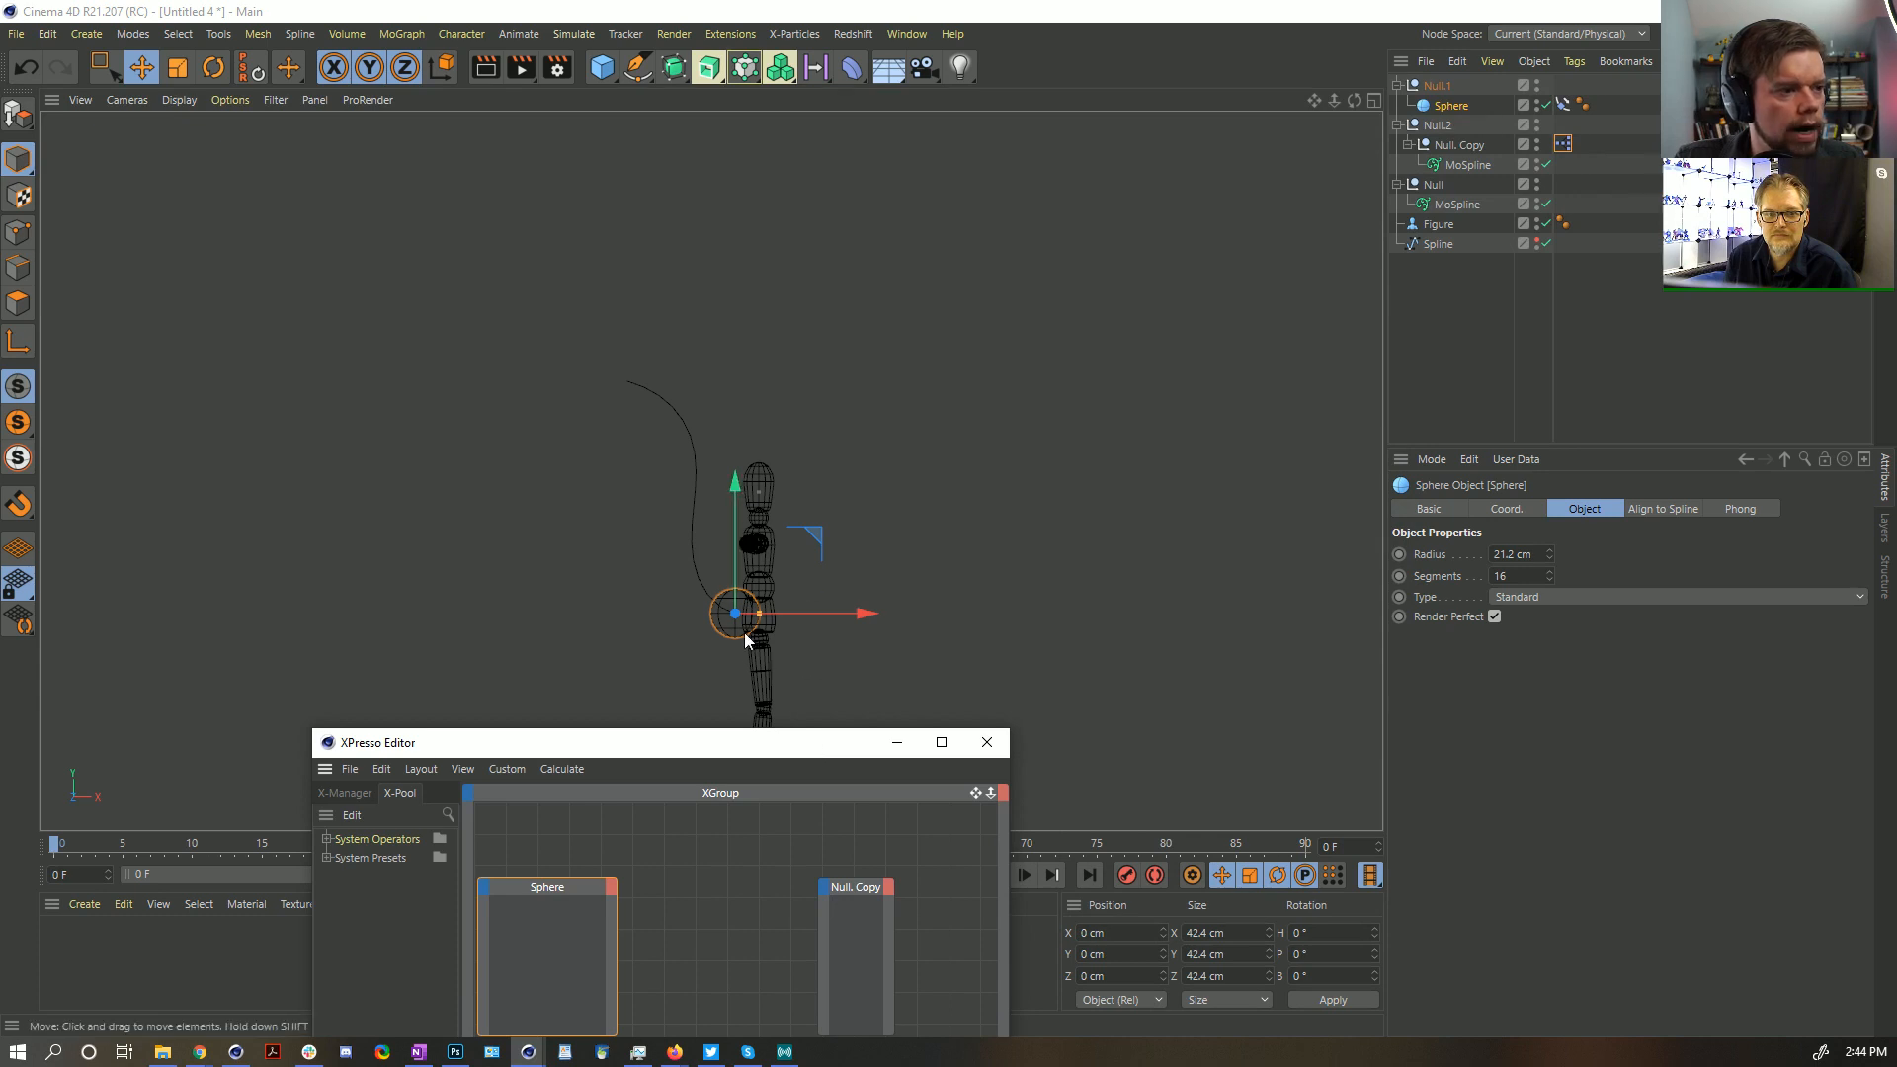
drag(745, 743, 873, 345)
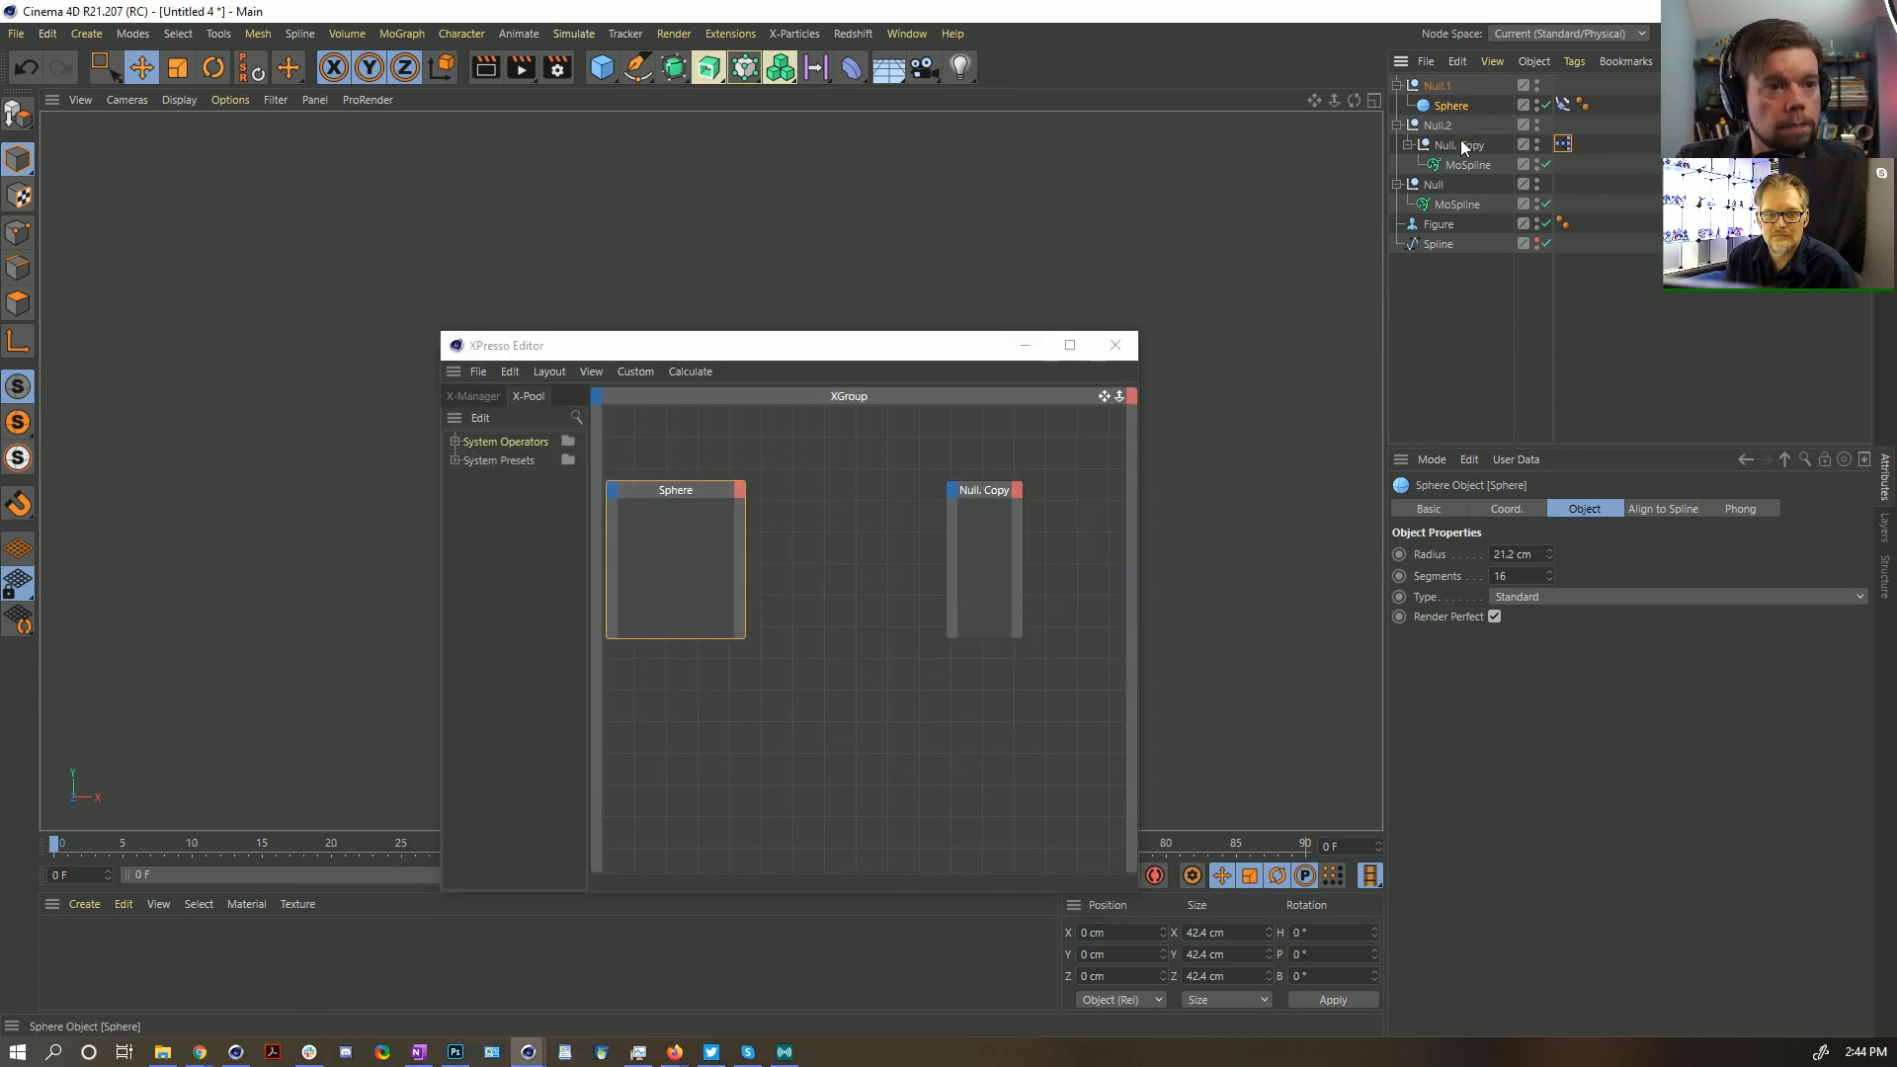
click(1506, 507)
drag(1431, 551, 745, 595)
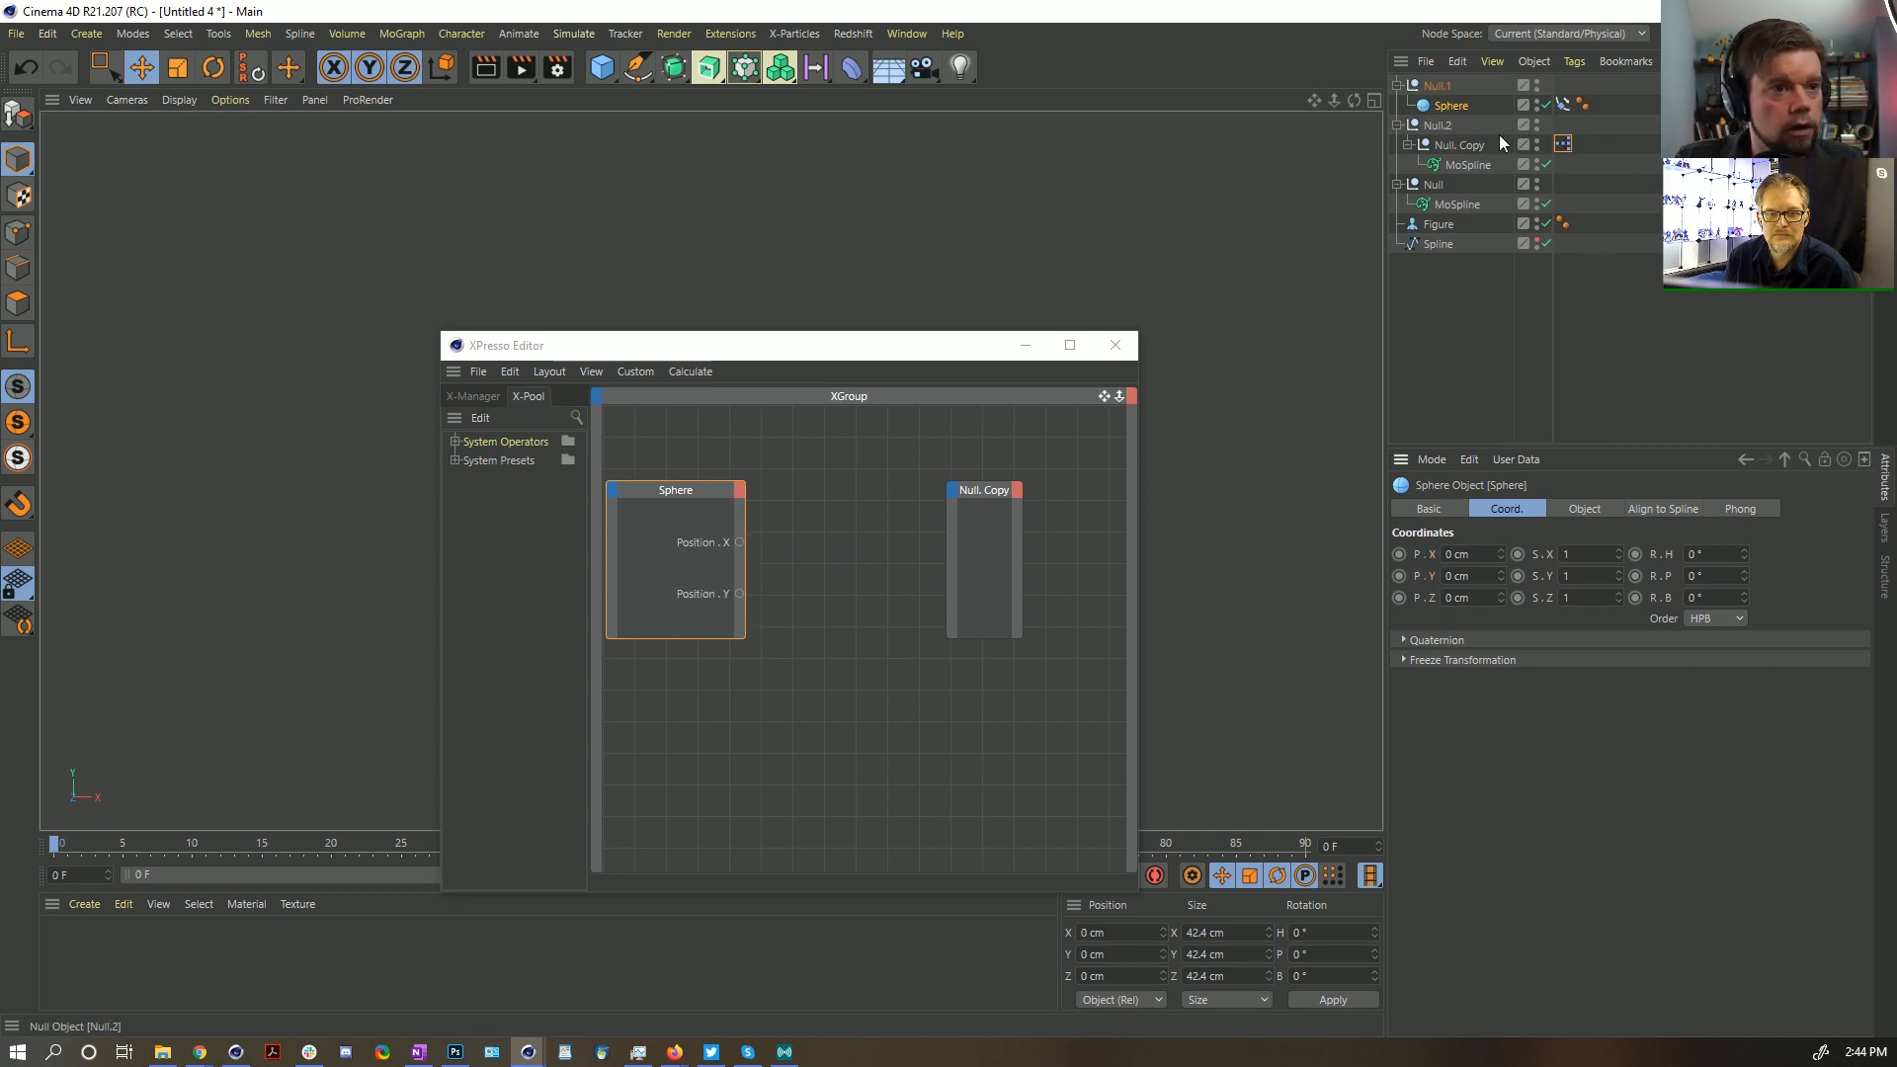
Give the Null. Copy node Position . X and Position . Y inputs, widen it, and connect the Sphere's matching outputs
click(1462, 145)
drag(1432, 567, 1125, 594)
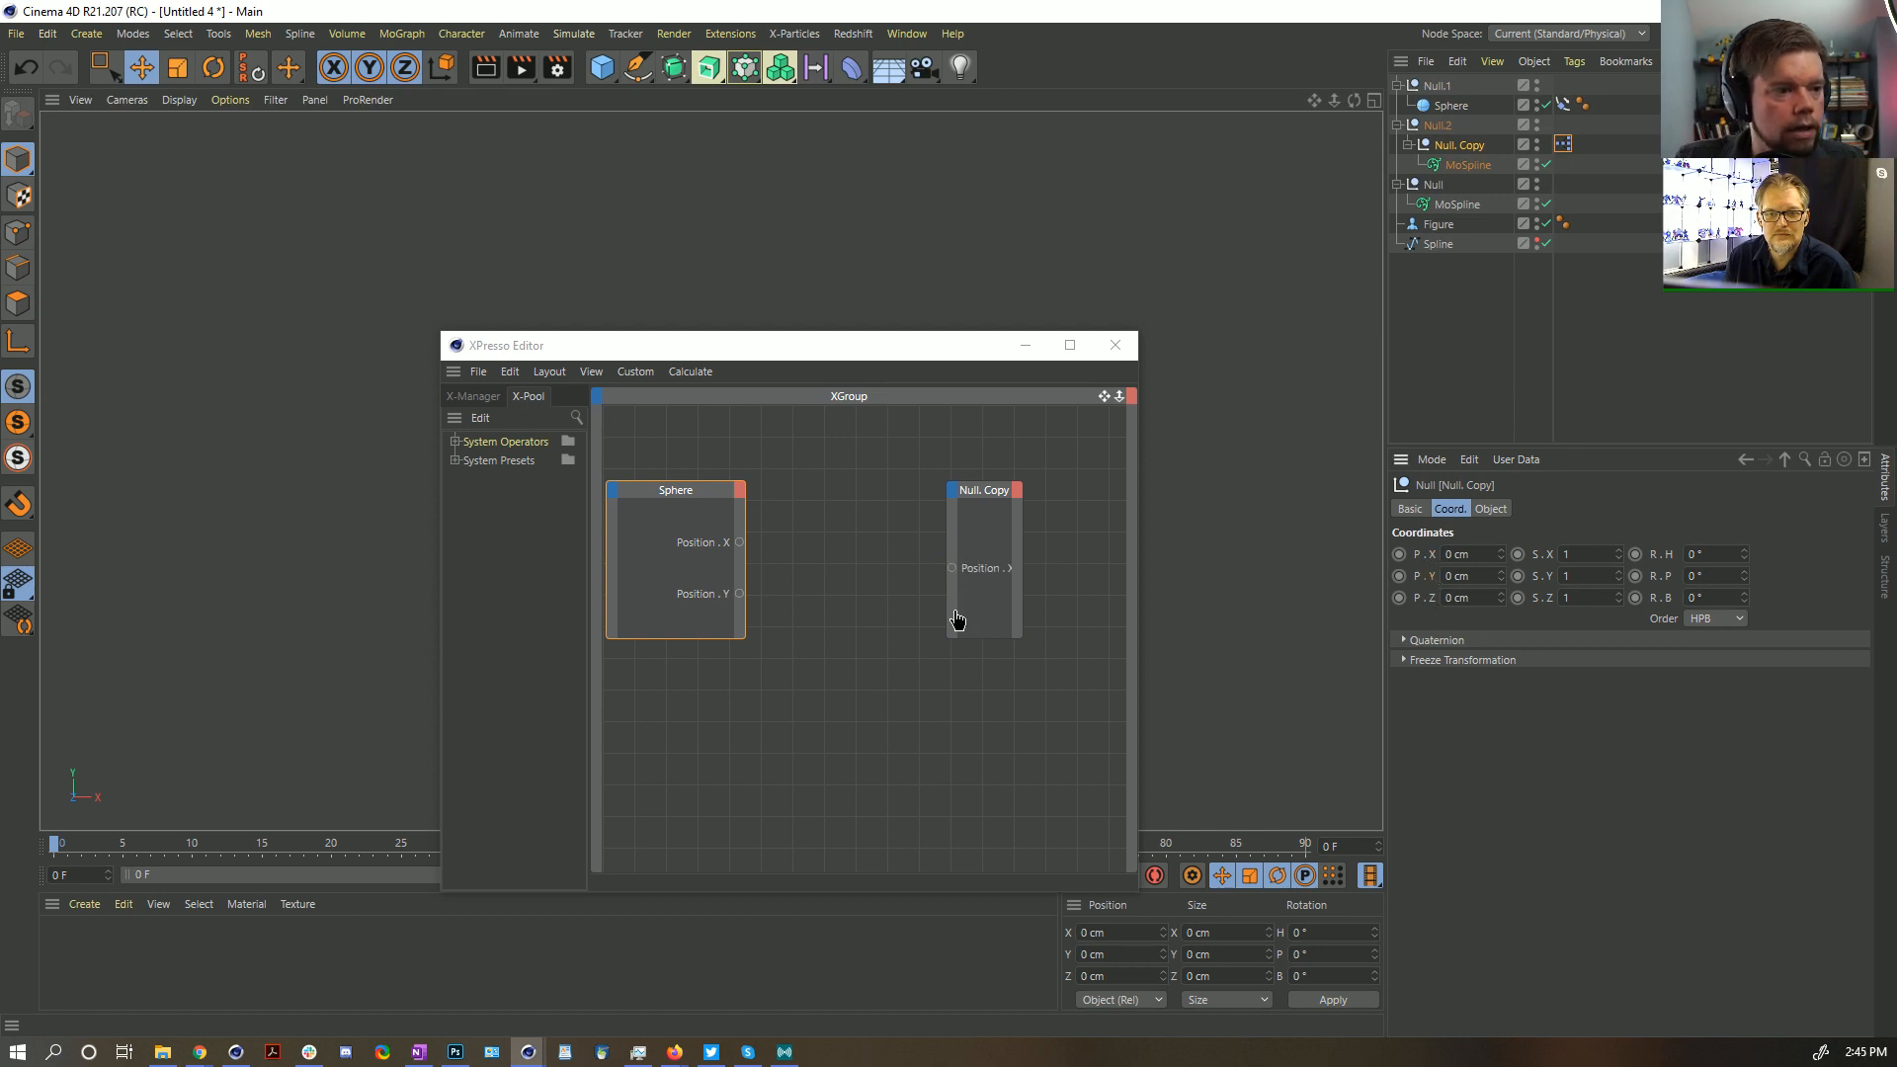
drag(954, 618, 1017, 555)
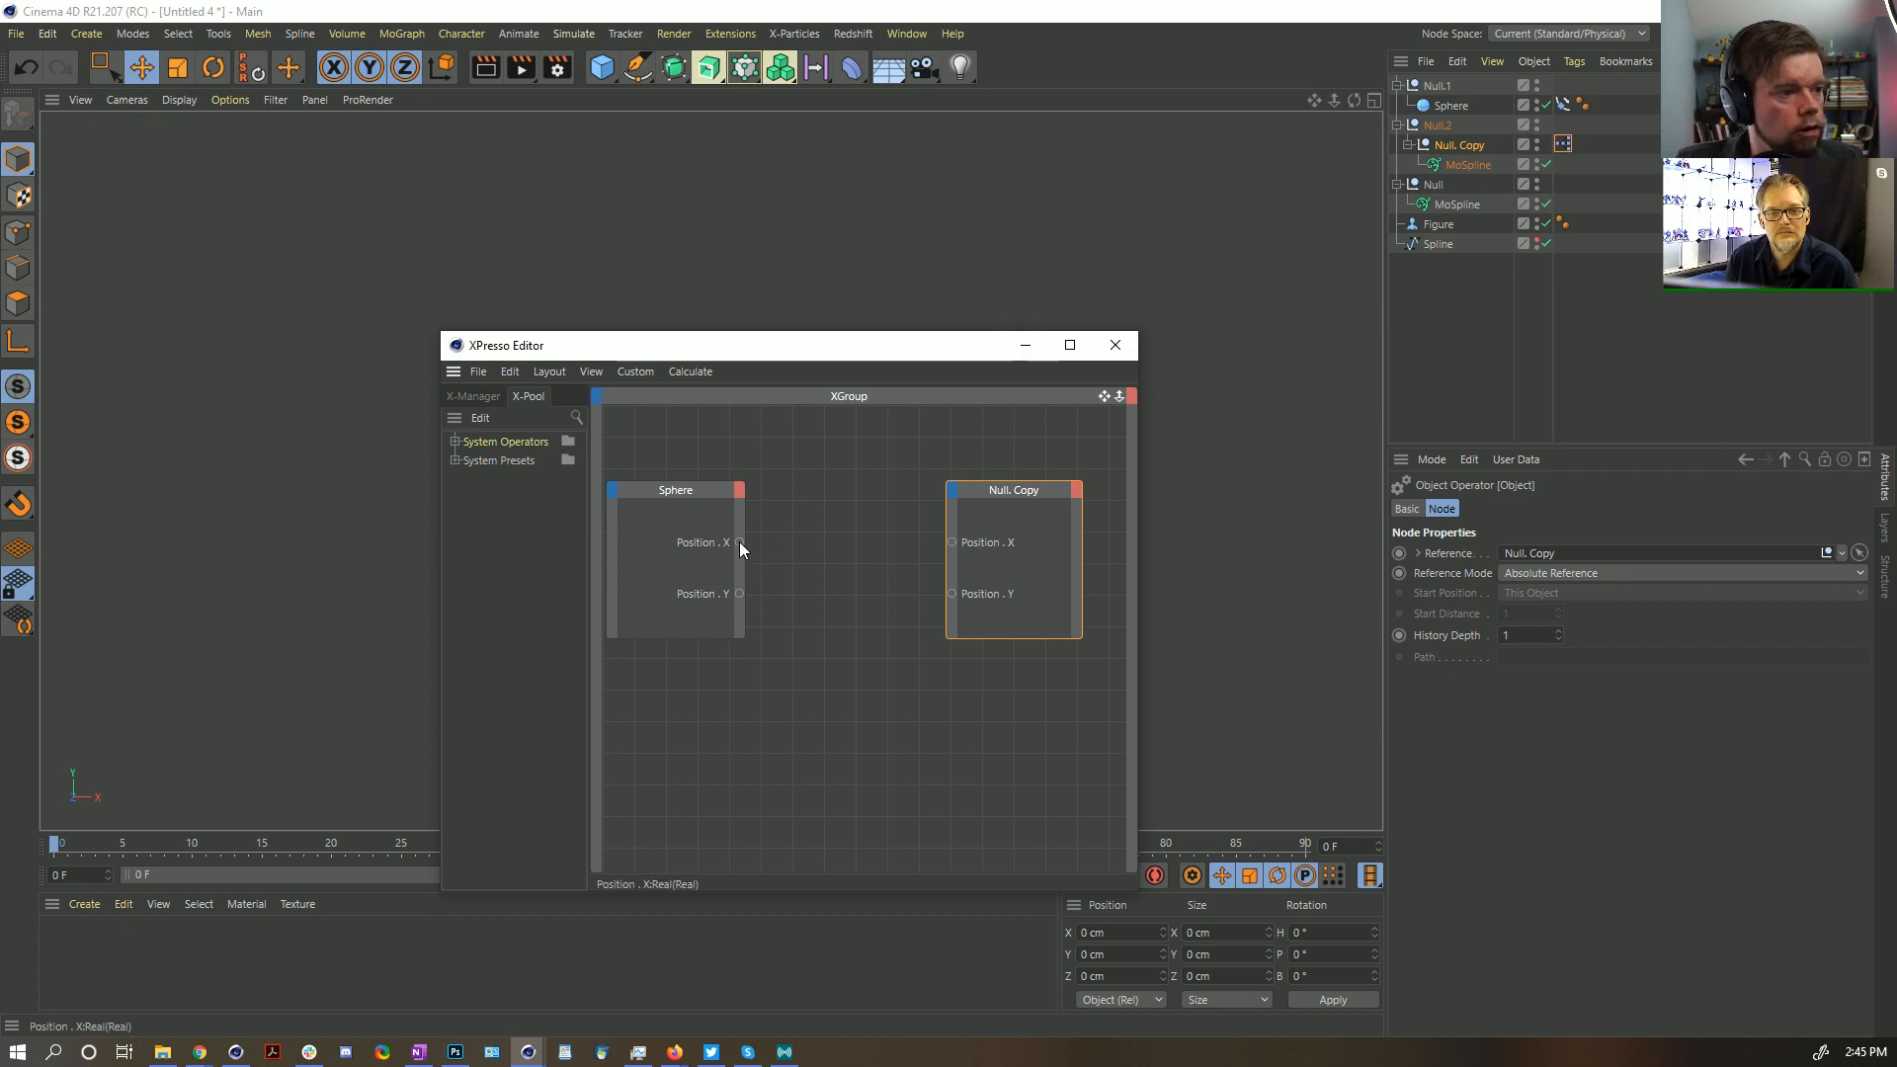
drag(739, 542, 739, 593)
Play the animation to check how the Null. Copy follows the sphere, and return to the first frame
drag(817, 351, 785, 945)
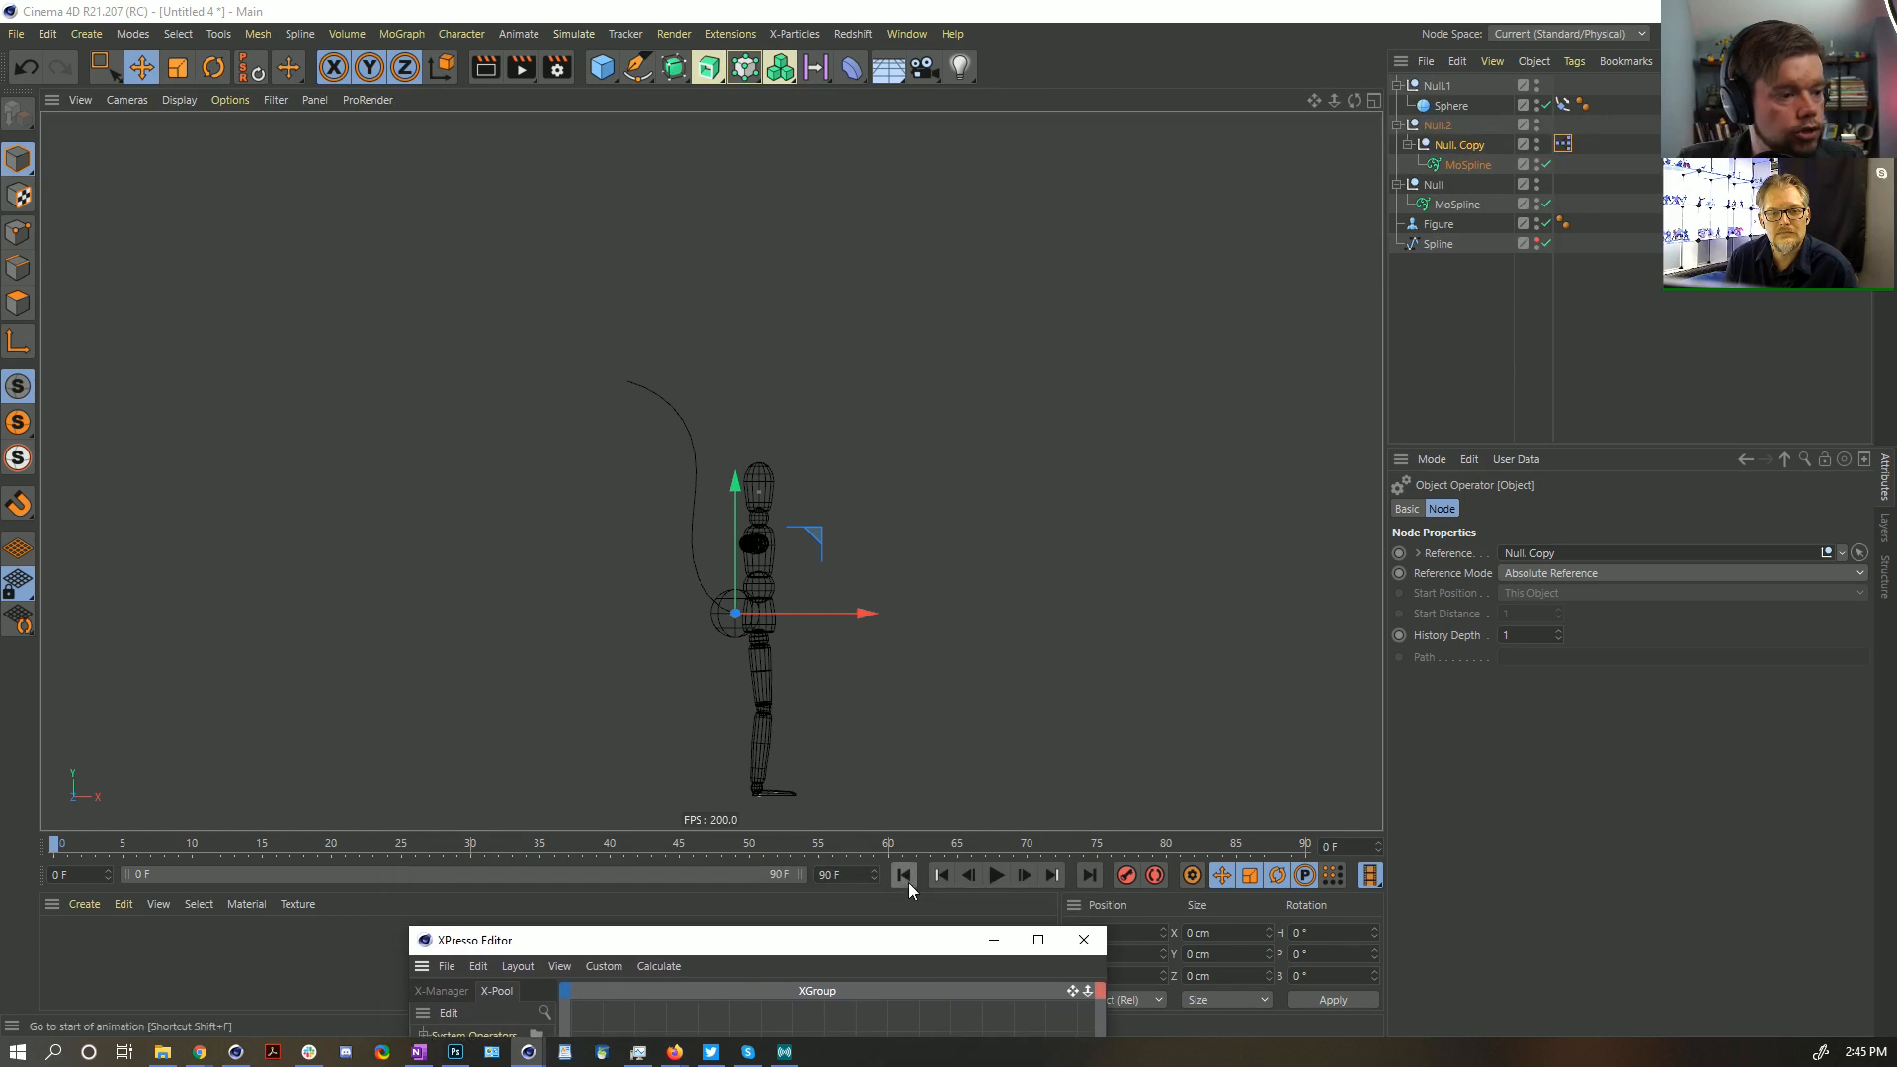
click(996, 876)
click(996, 875)
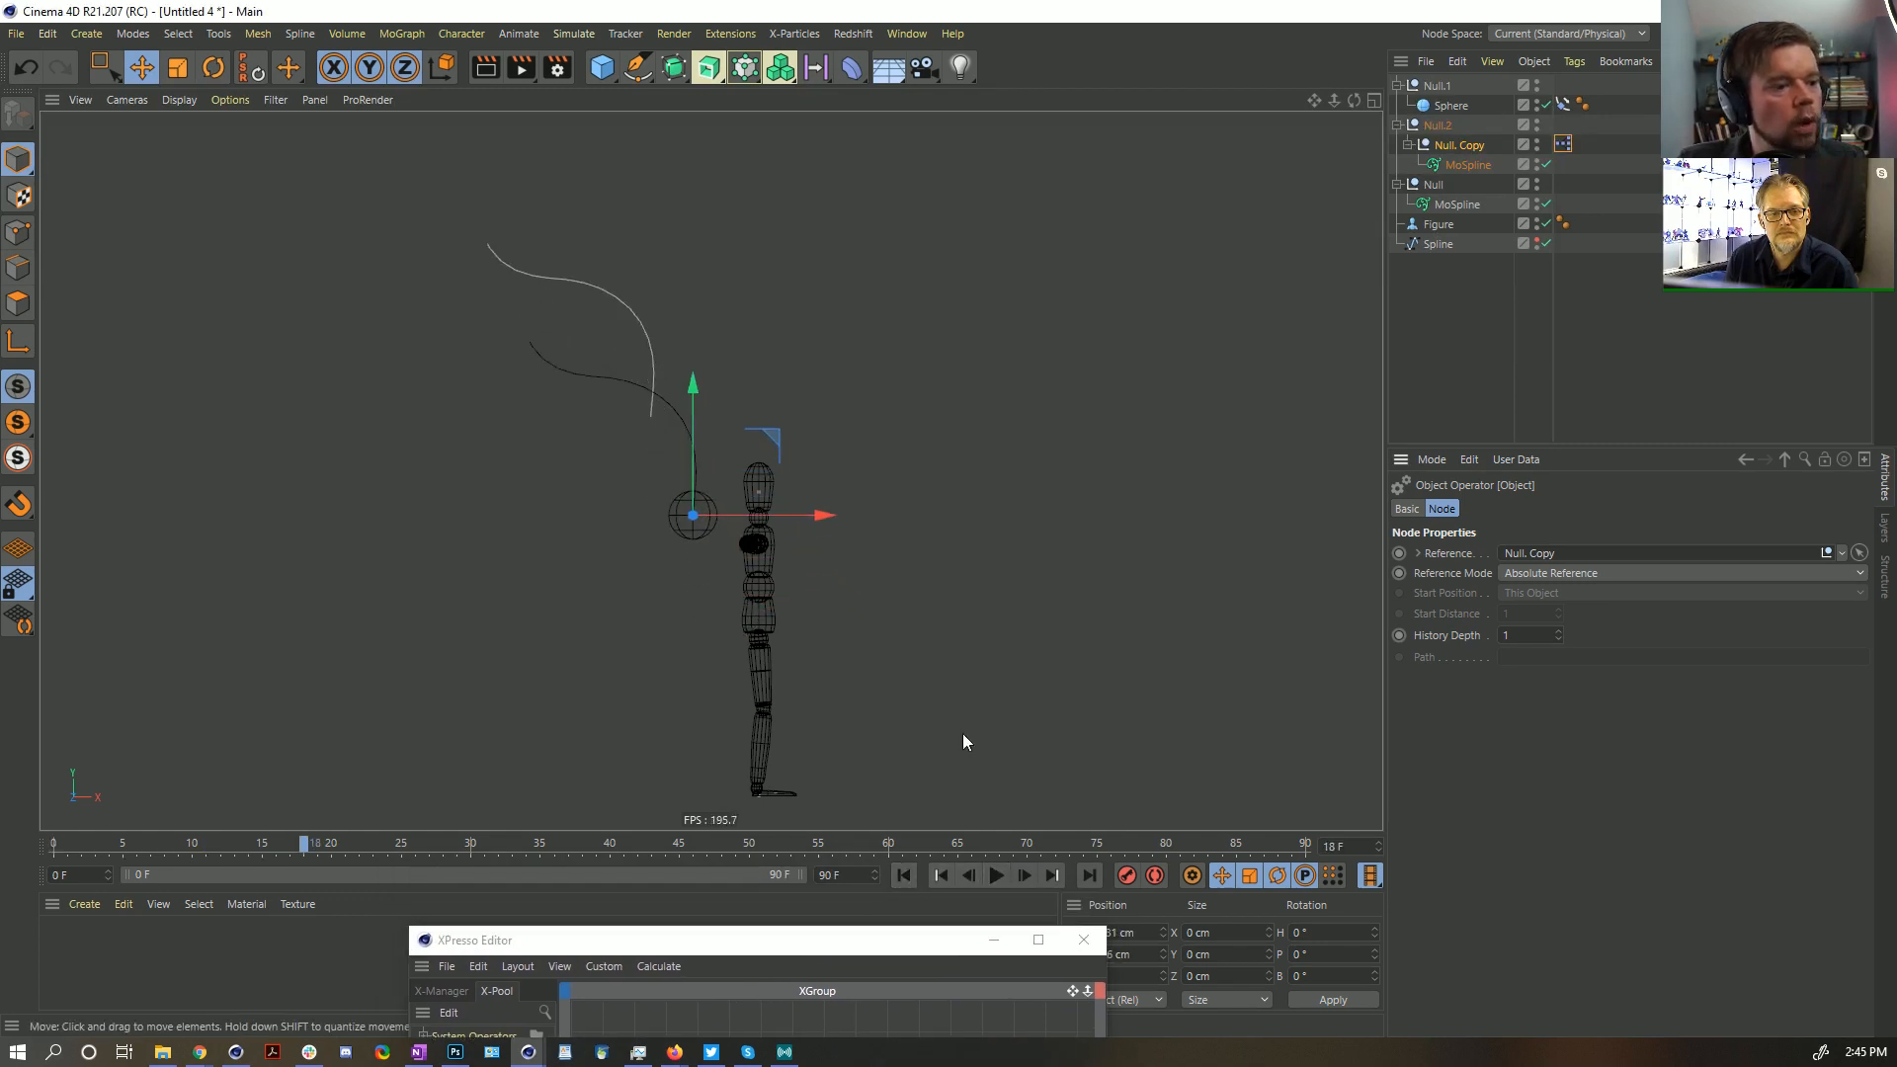
click(996, 875)
click(996, 875)
click(903, 876)
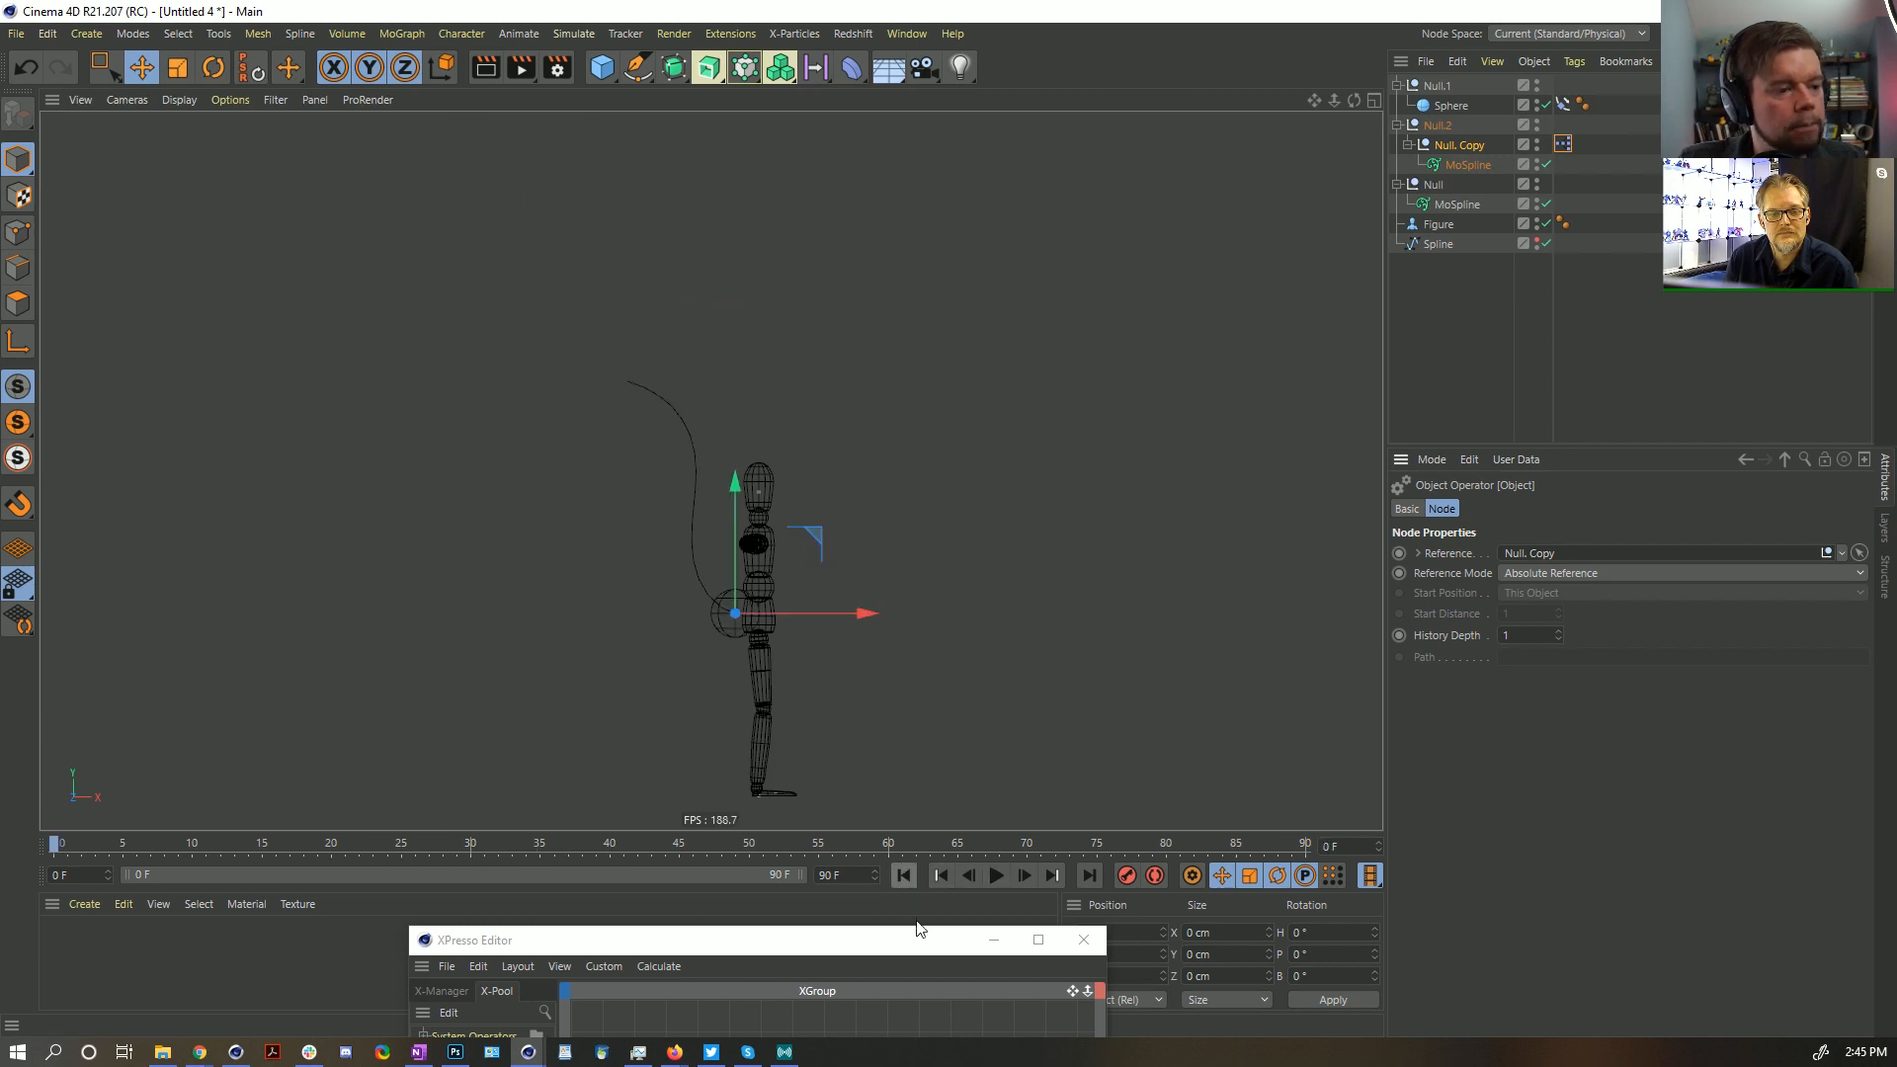
Find the Math node in the XPresso operators and wire it between the Sphere and Null. Copy Position . X ports
drag(906, 945, 864, 233)
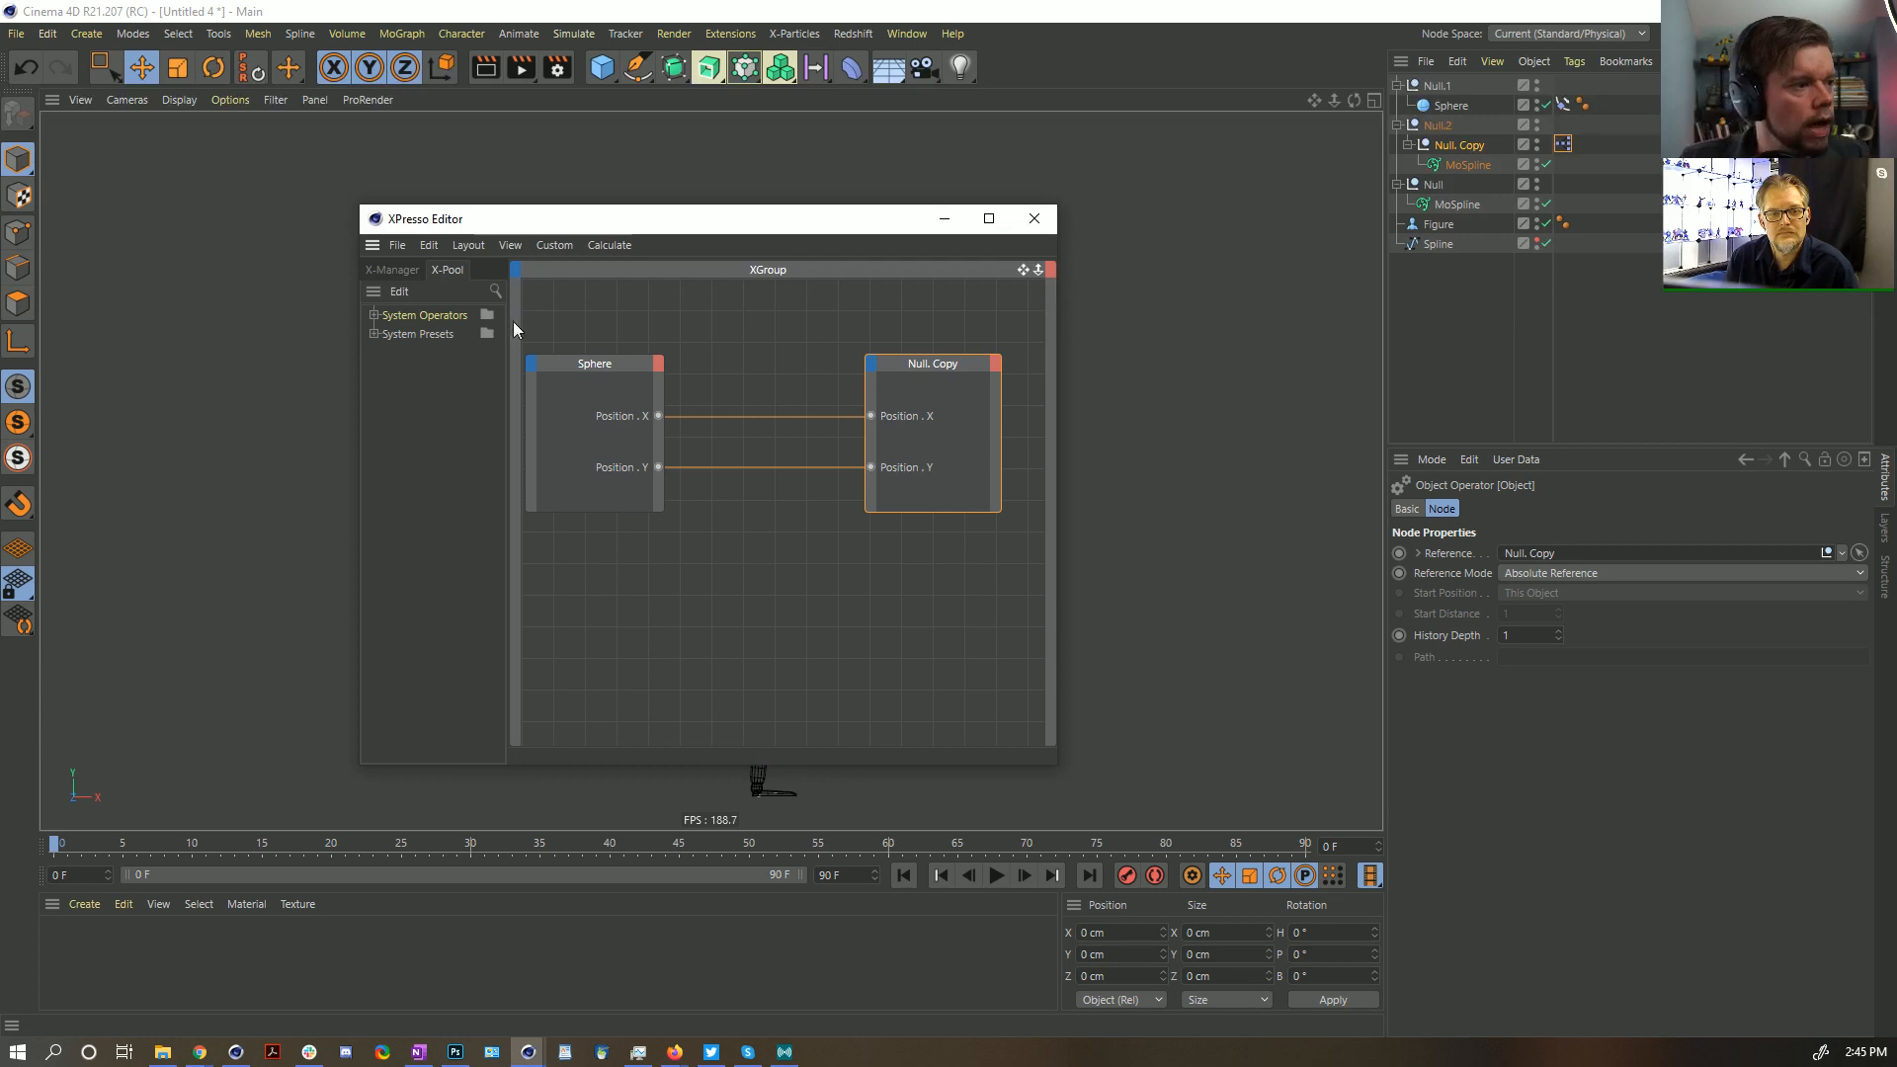
click(495, 294)
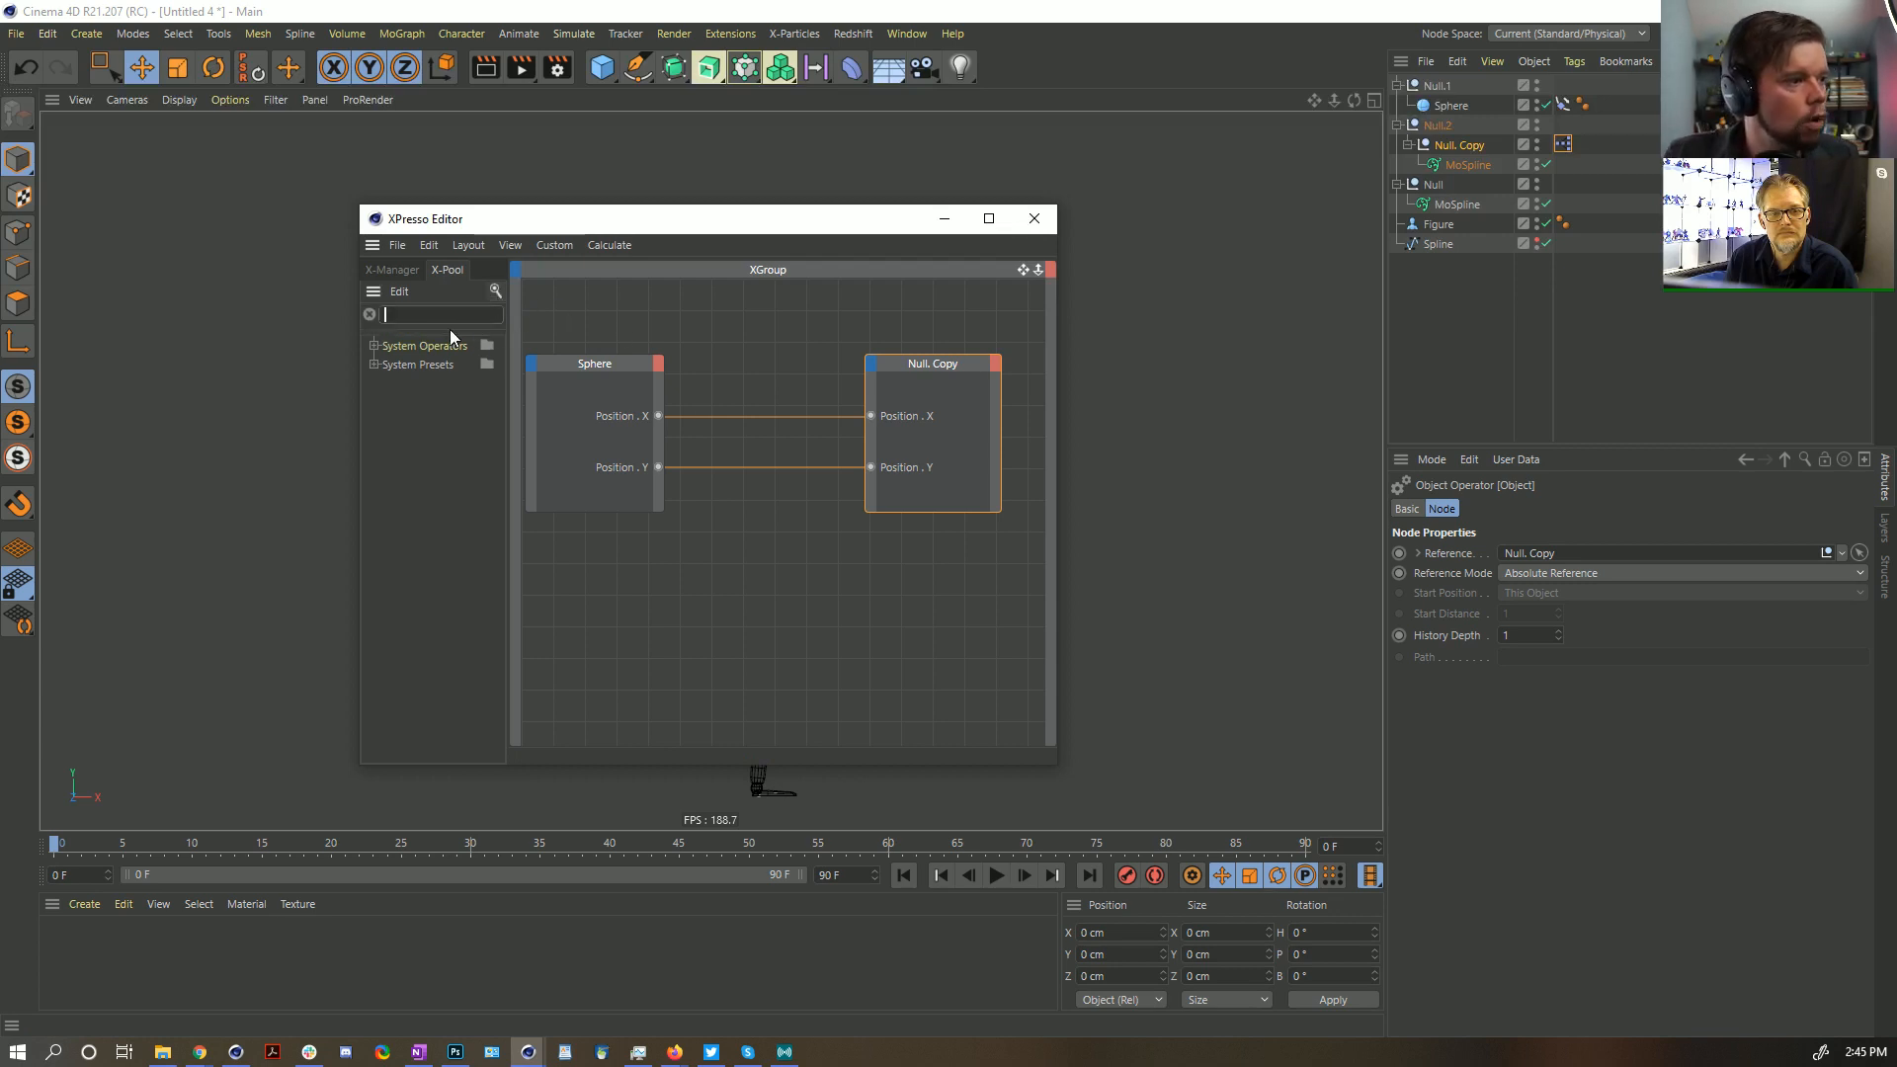
text(math)
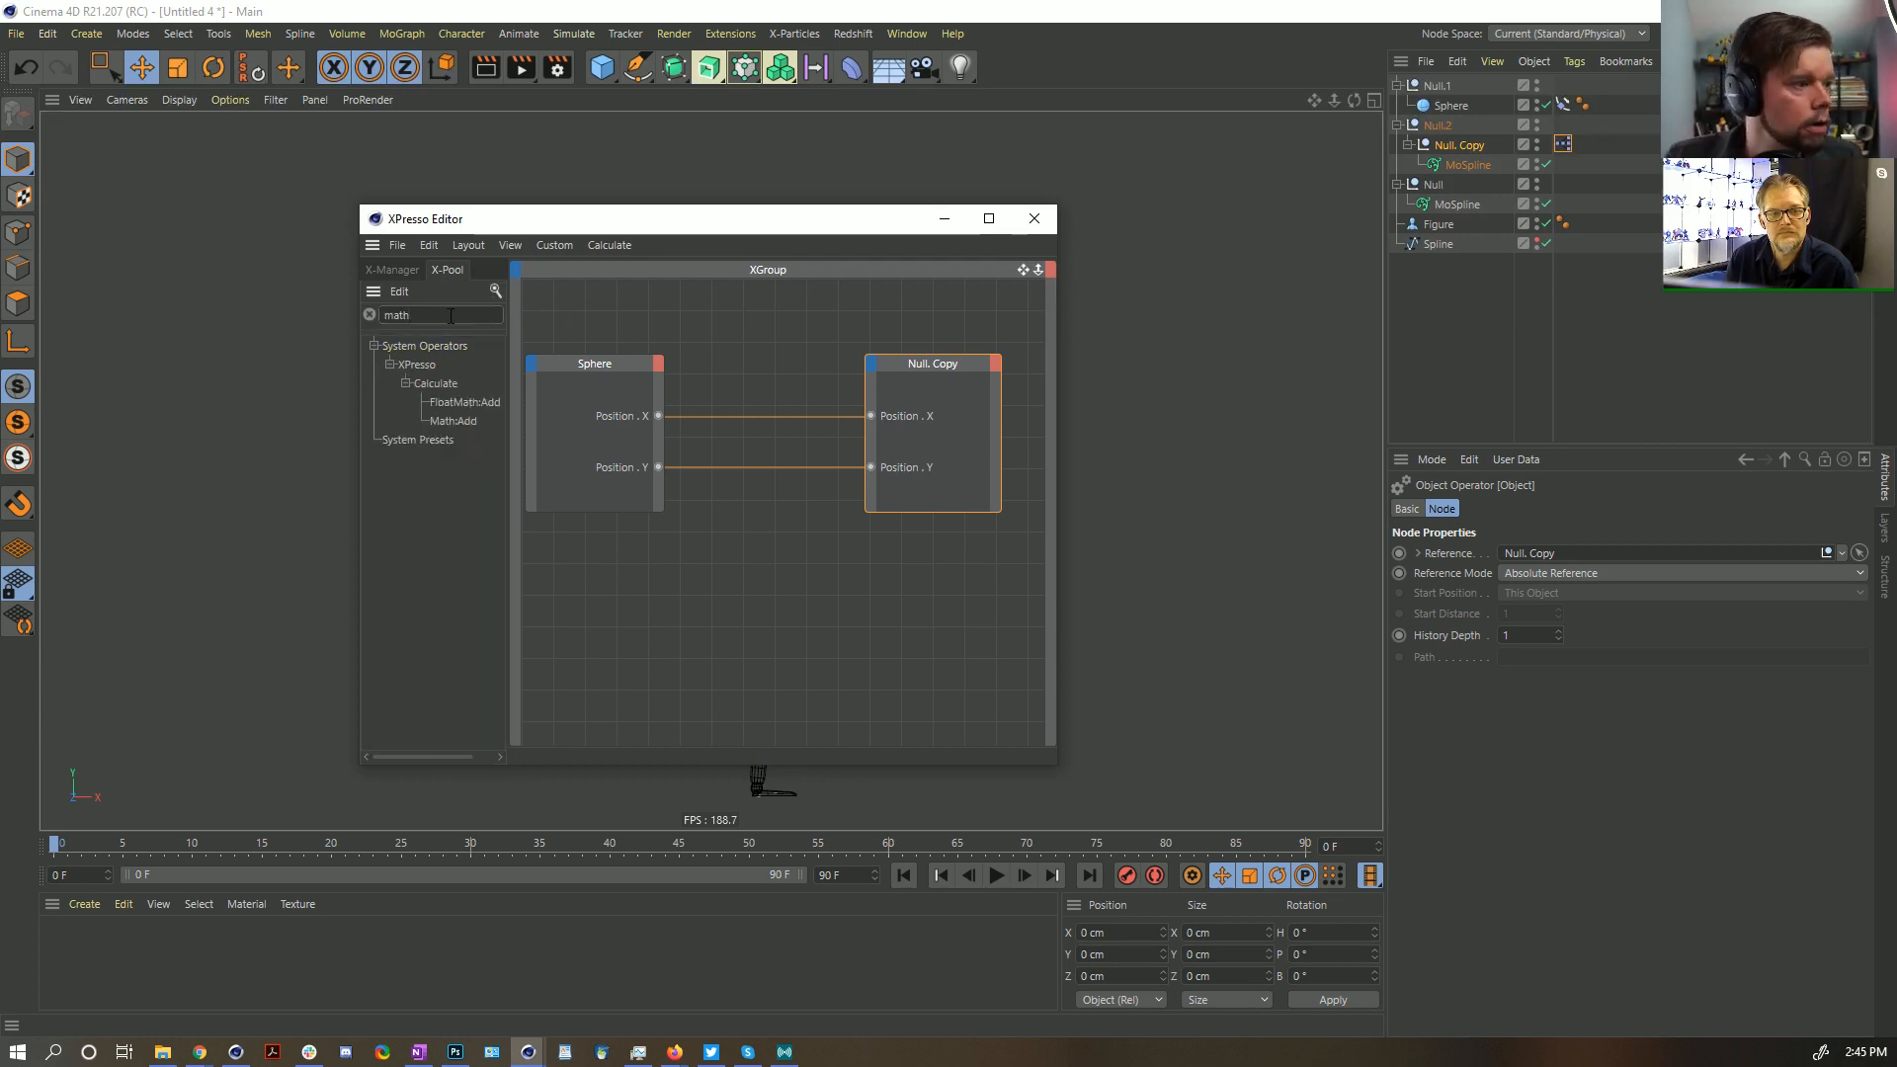
drag(459, 423, 722, 384)
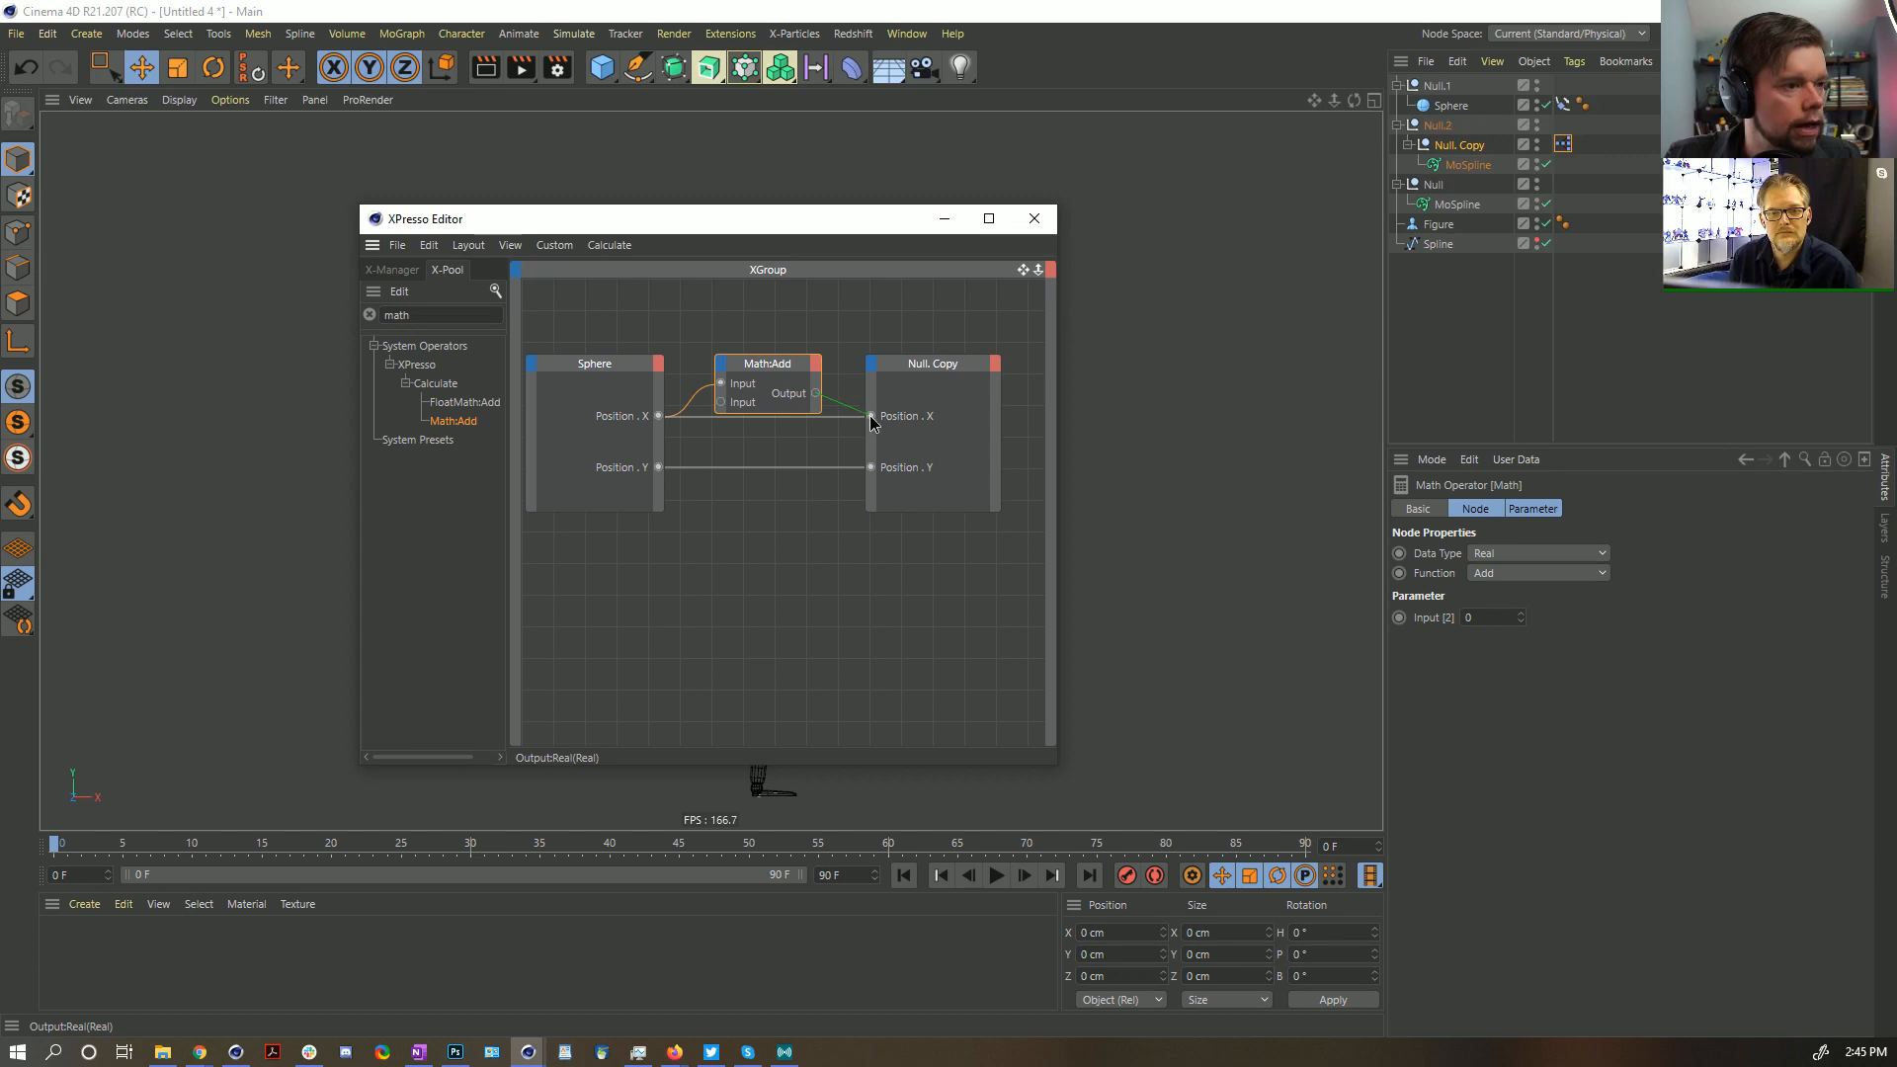
drag(872, 422, 870, 416)
Duplicate the Math node and wire the copy between the two Position . Y ports
ctrl+drag(778, 369, 780, 455)
drag(658, 468, 722, 470)
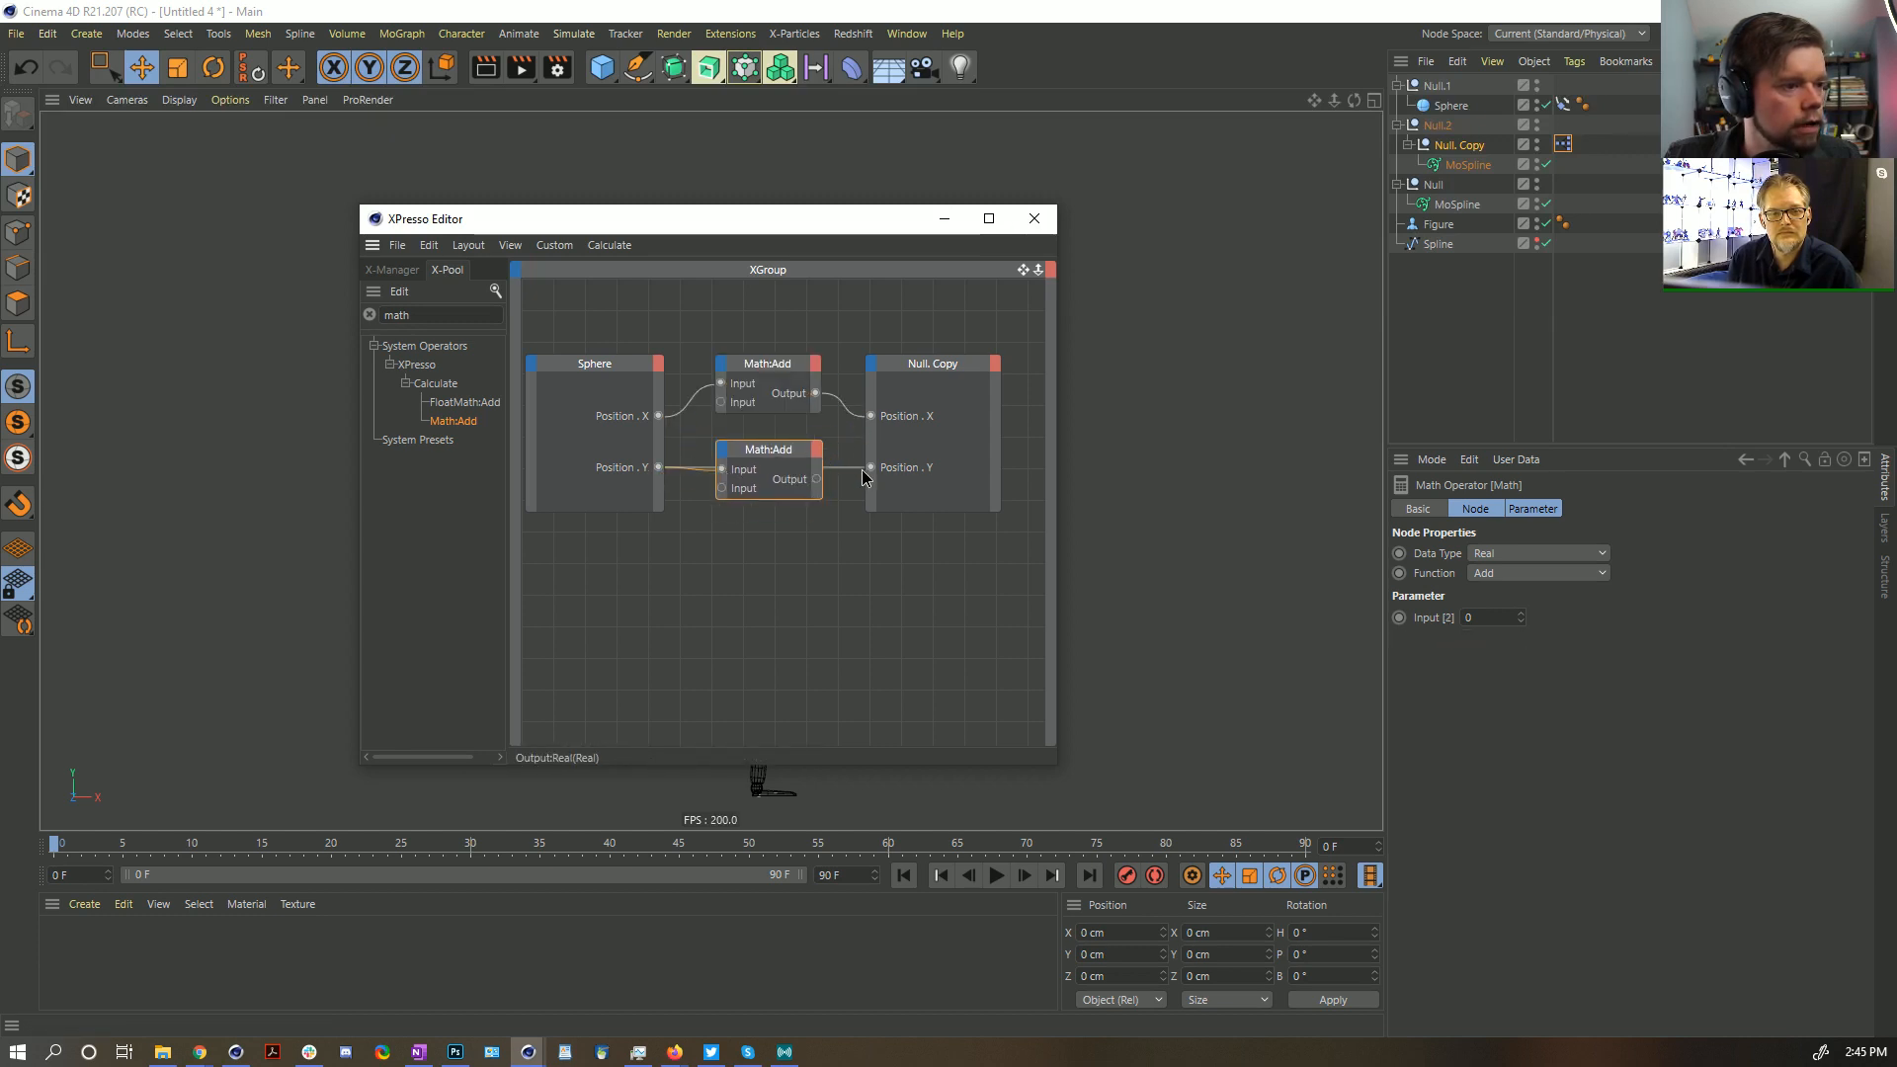
drag(862, 477, 856, 482)
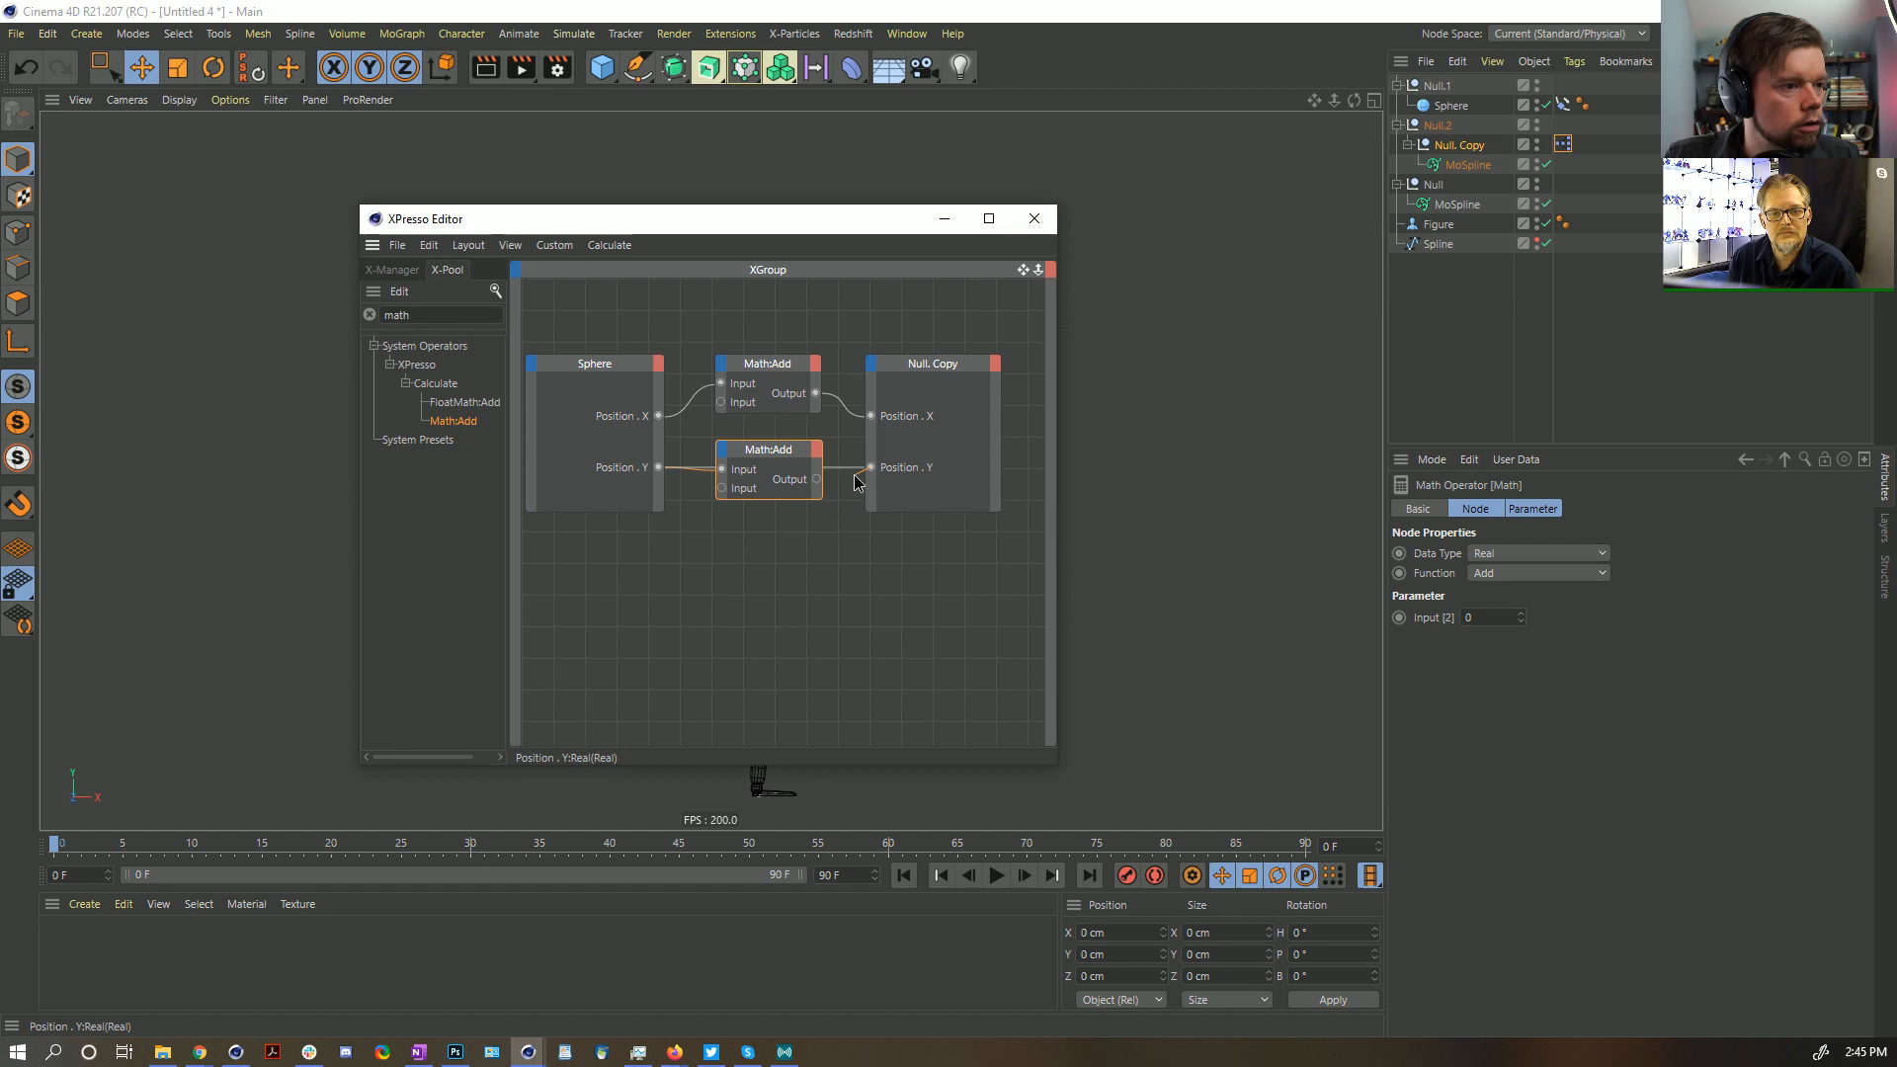
Set both Math nodes to the Multiply function with a second input value of -1
shift+click(773, 361)
click(1508, 575)
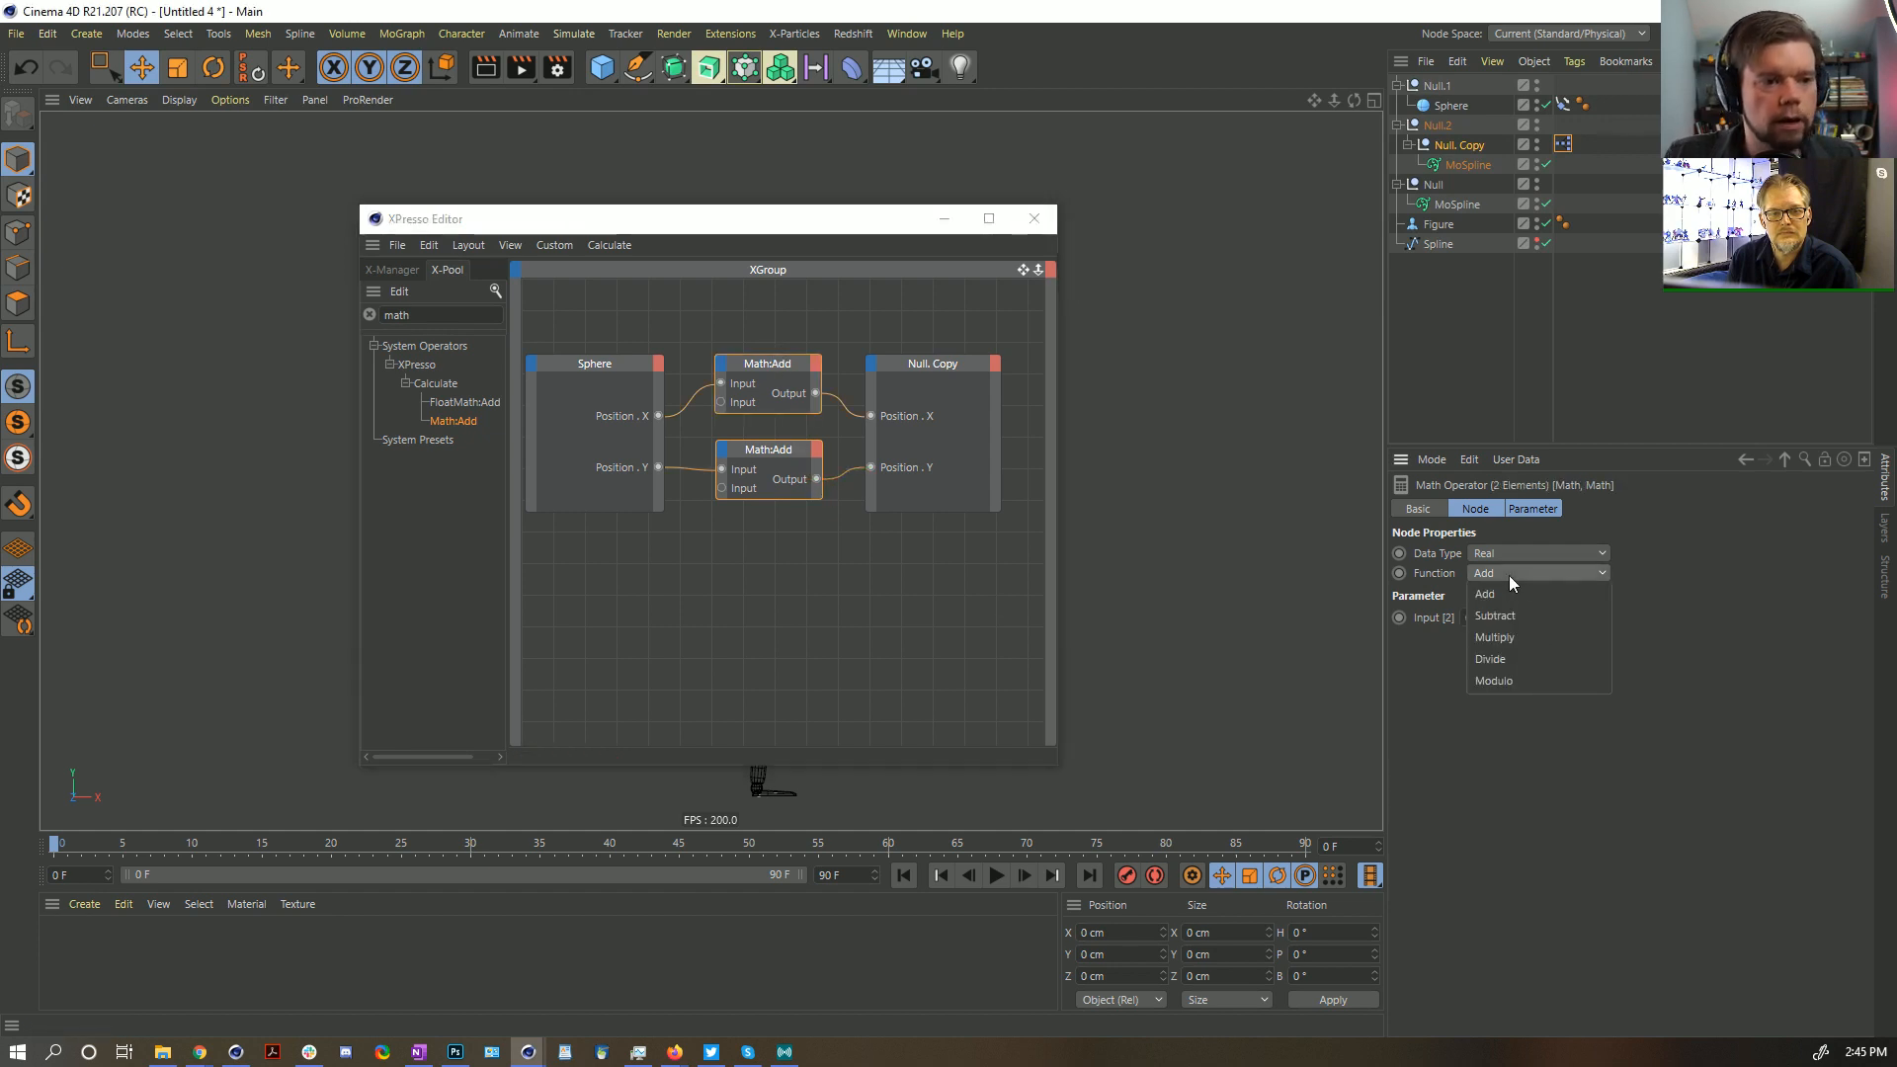
click(1521, 627)
text(-1)
key(Return)
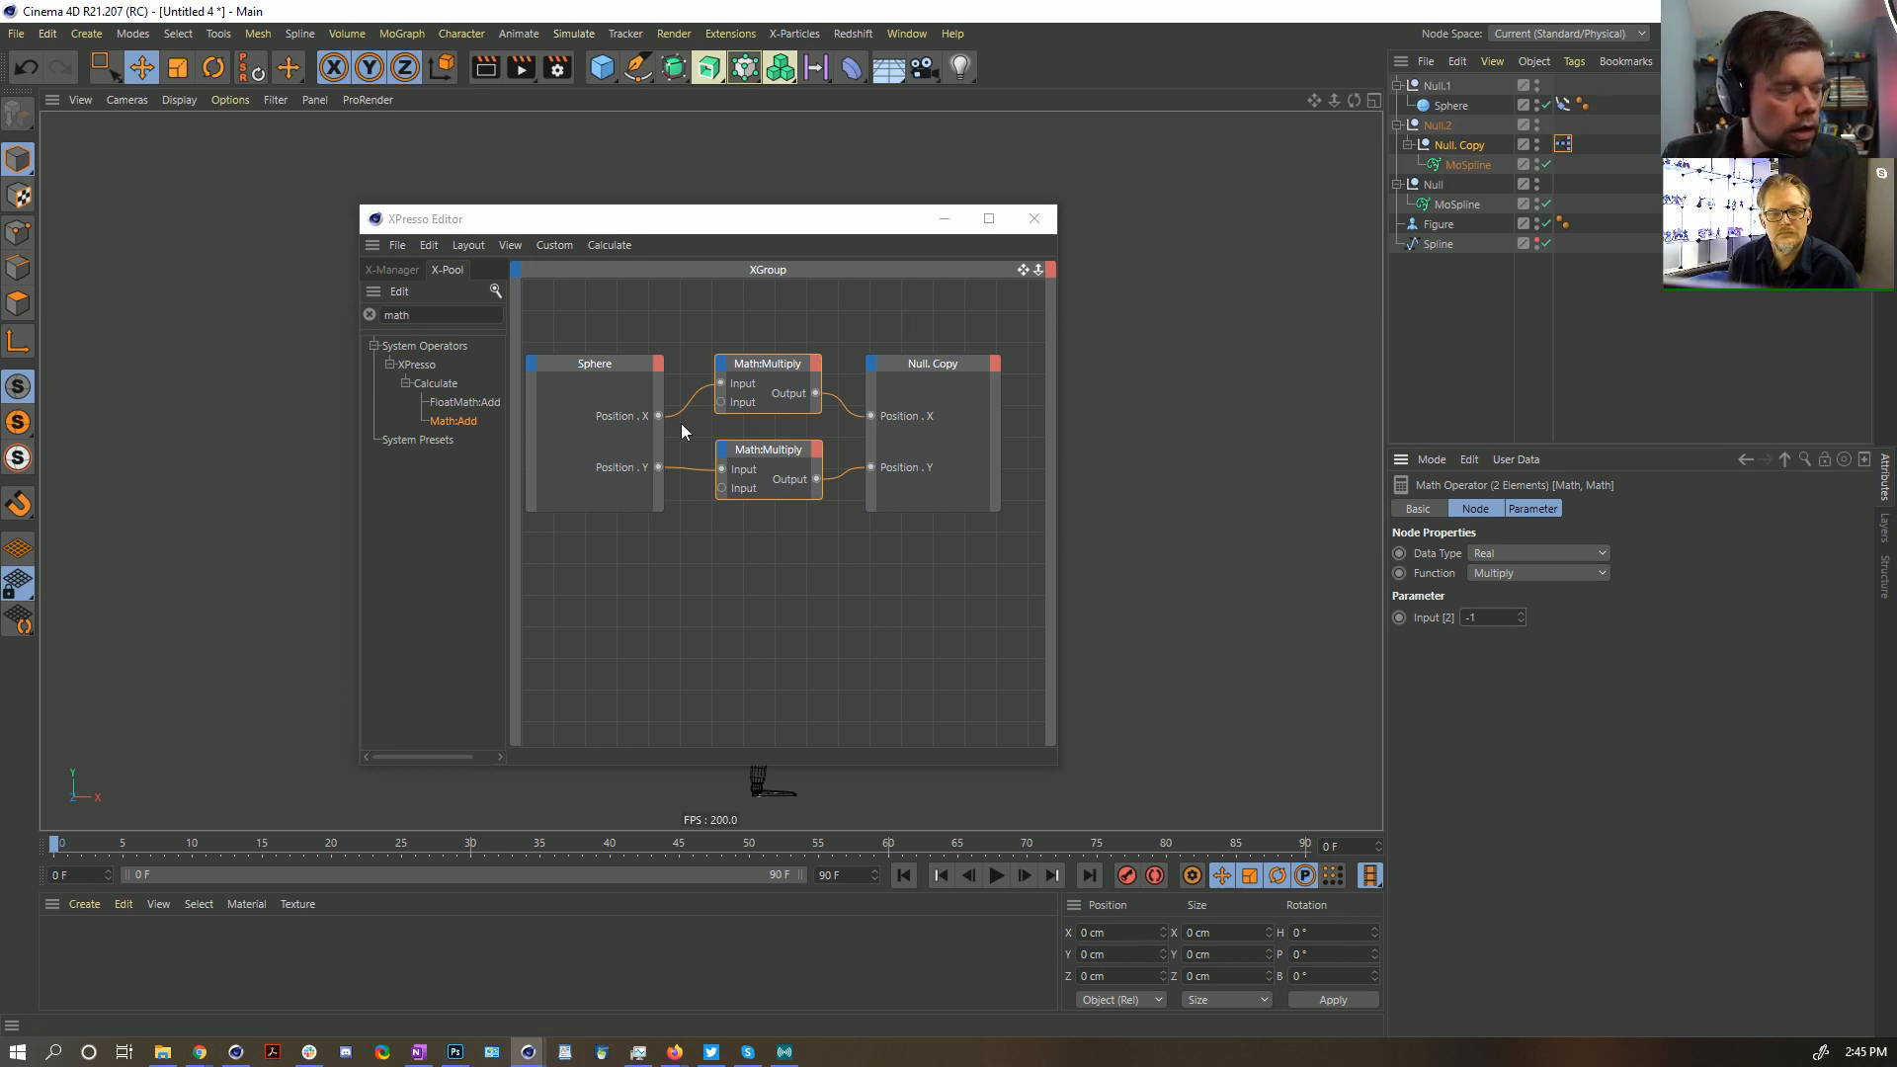
Play the animation, hide Null and Null.1 in the viewport while it runs, and return to the first frame
drag(832, 217, 891, 1048)
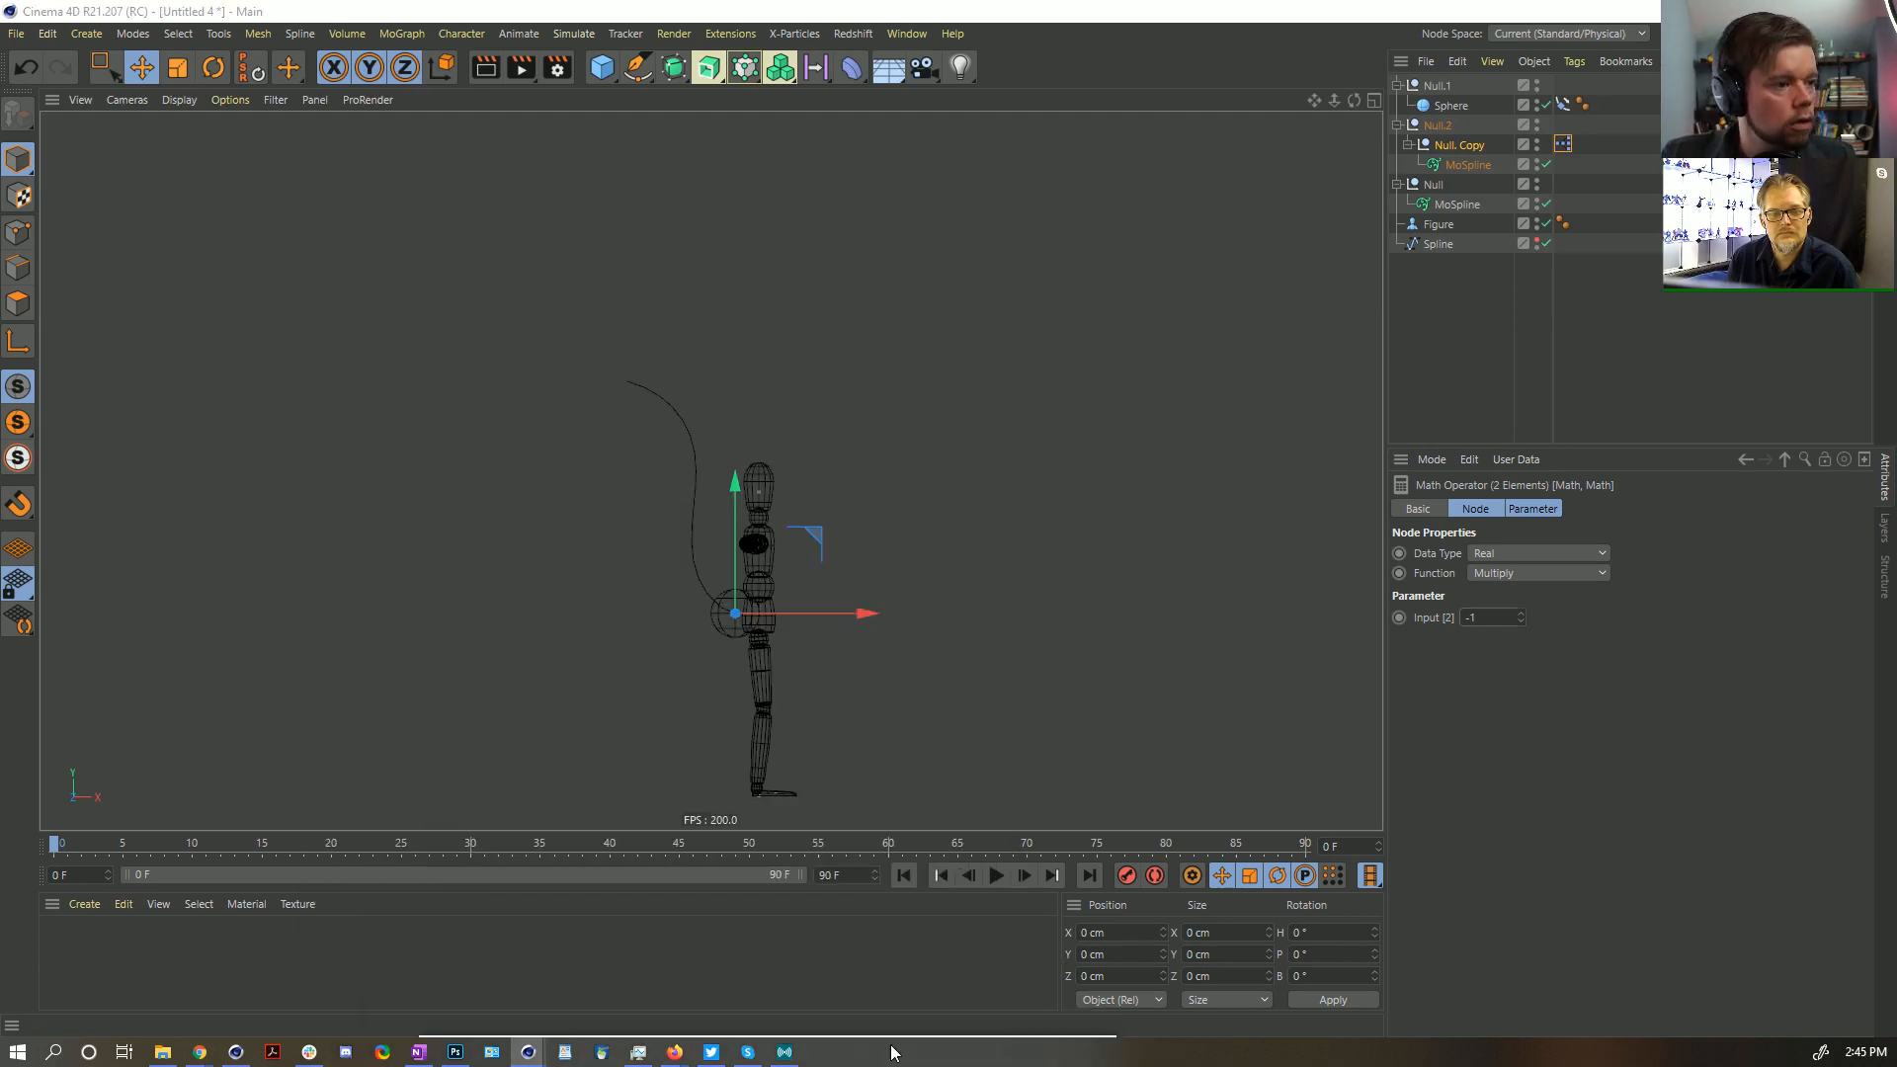
click(997, 874)
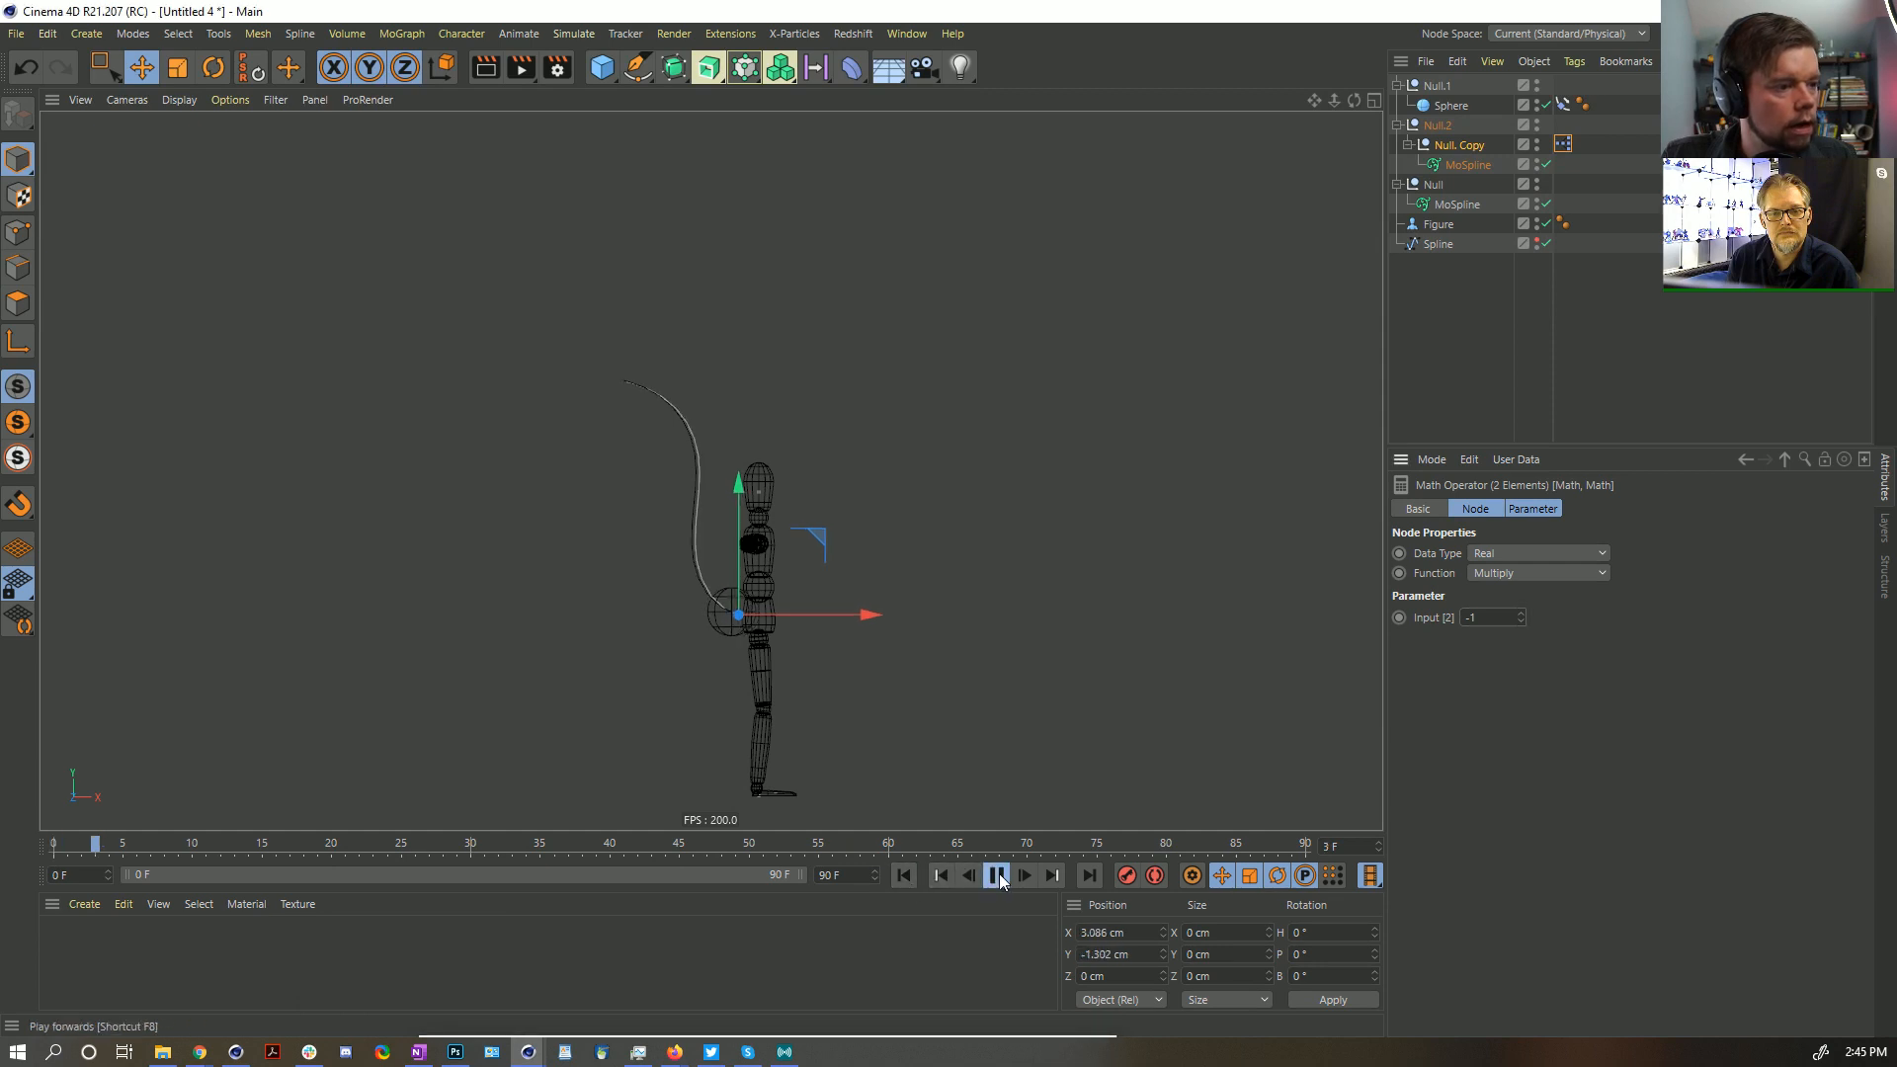
click(1437, 316)
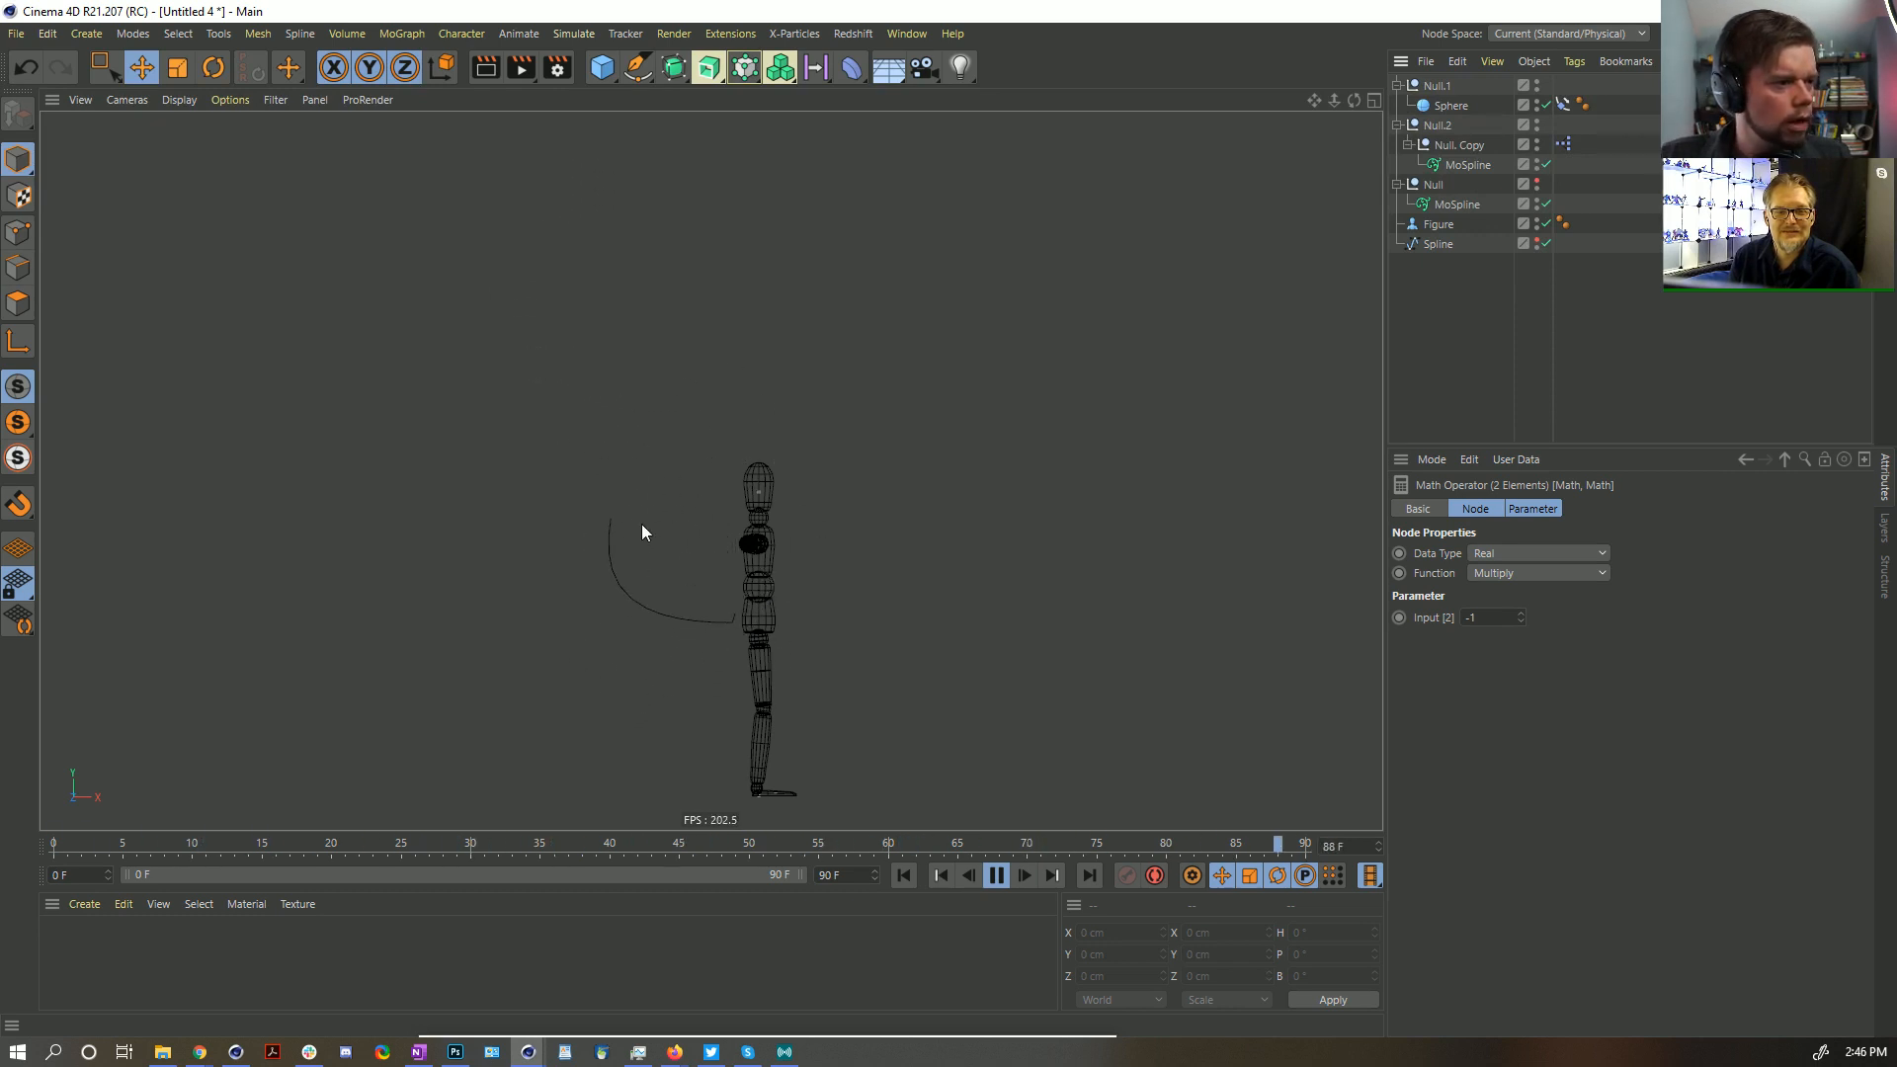
click(1535, 83)
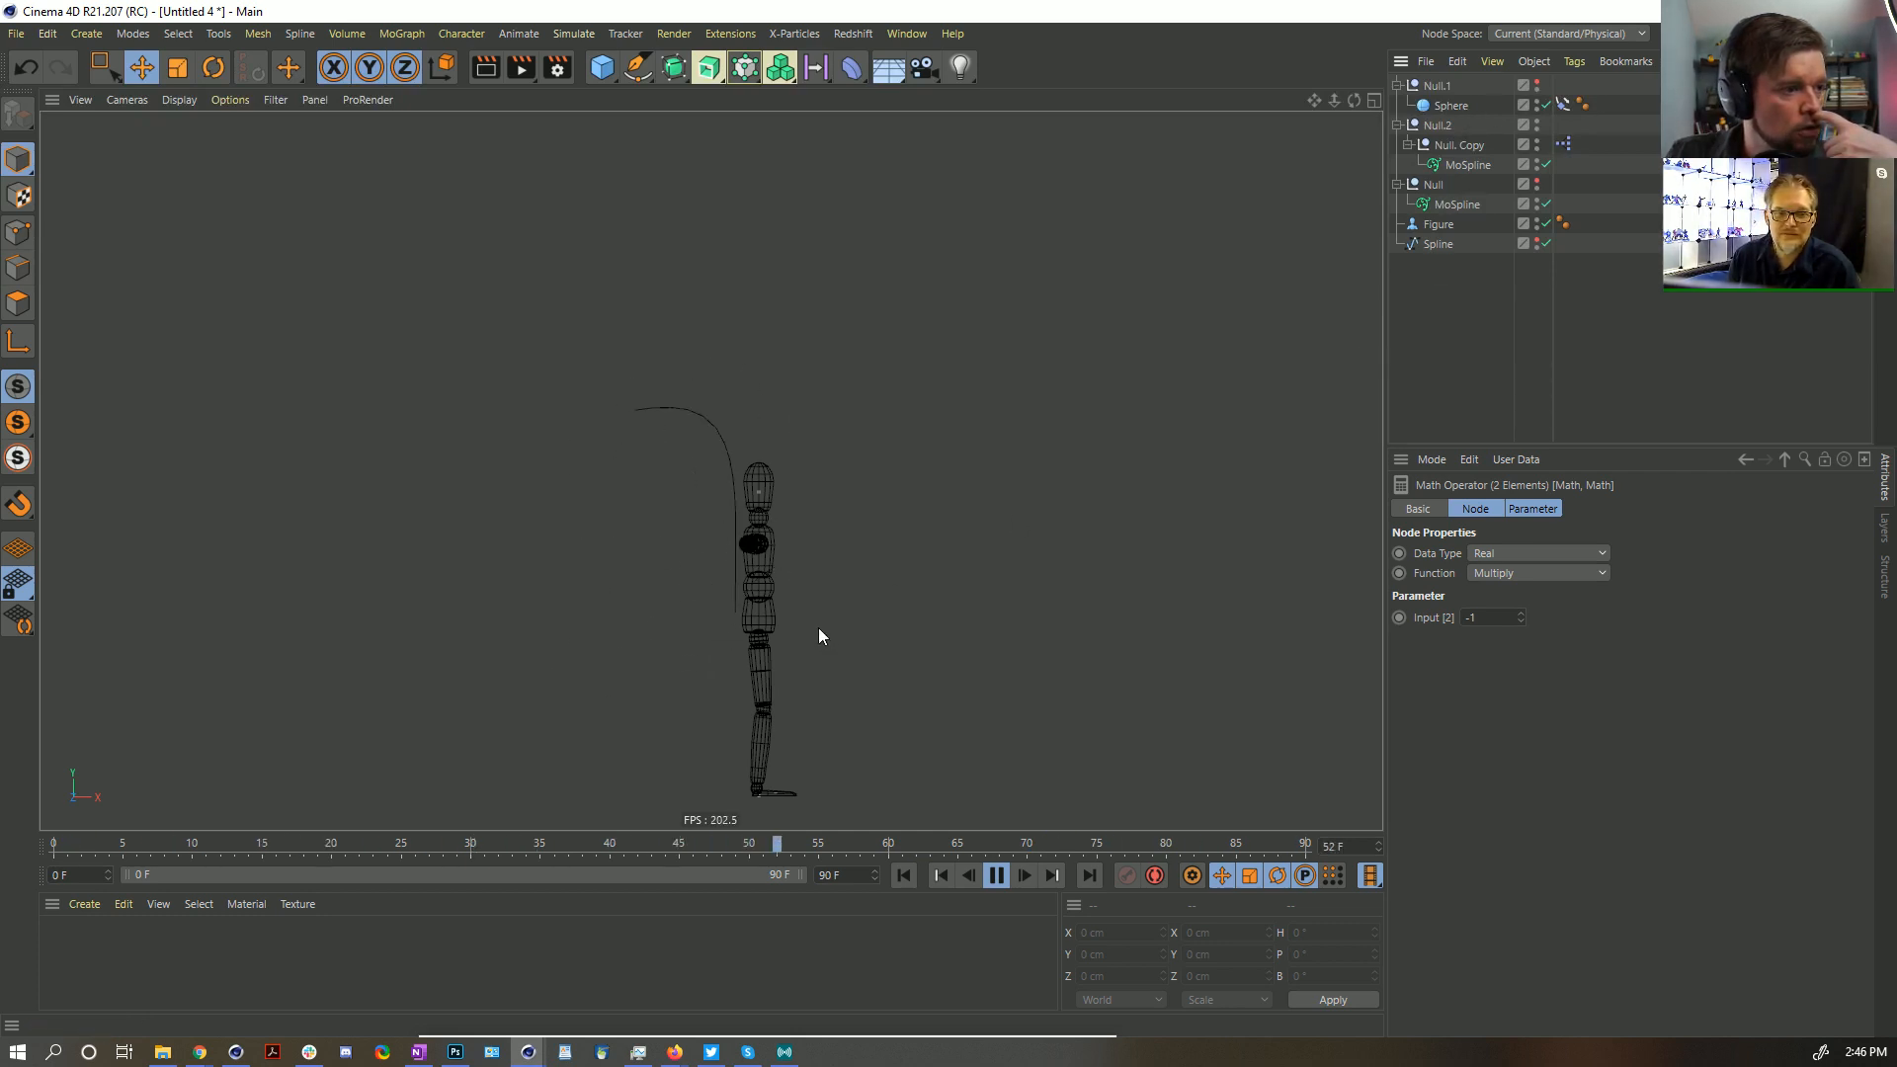
click(996, 876)
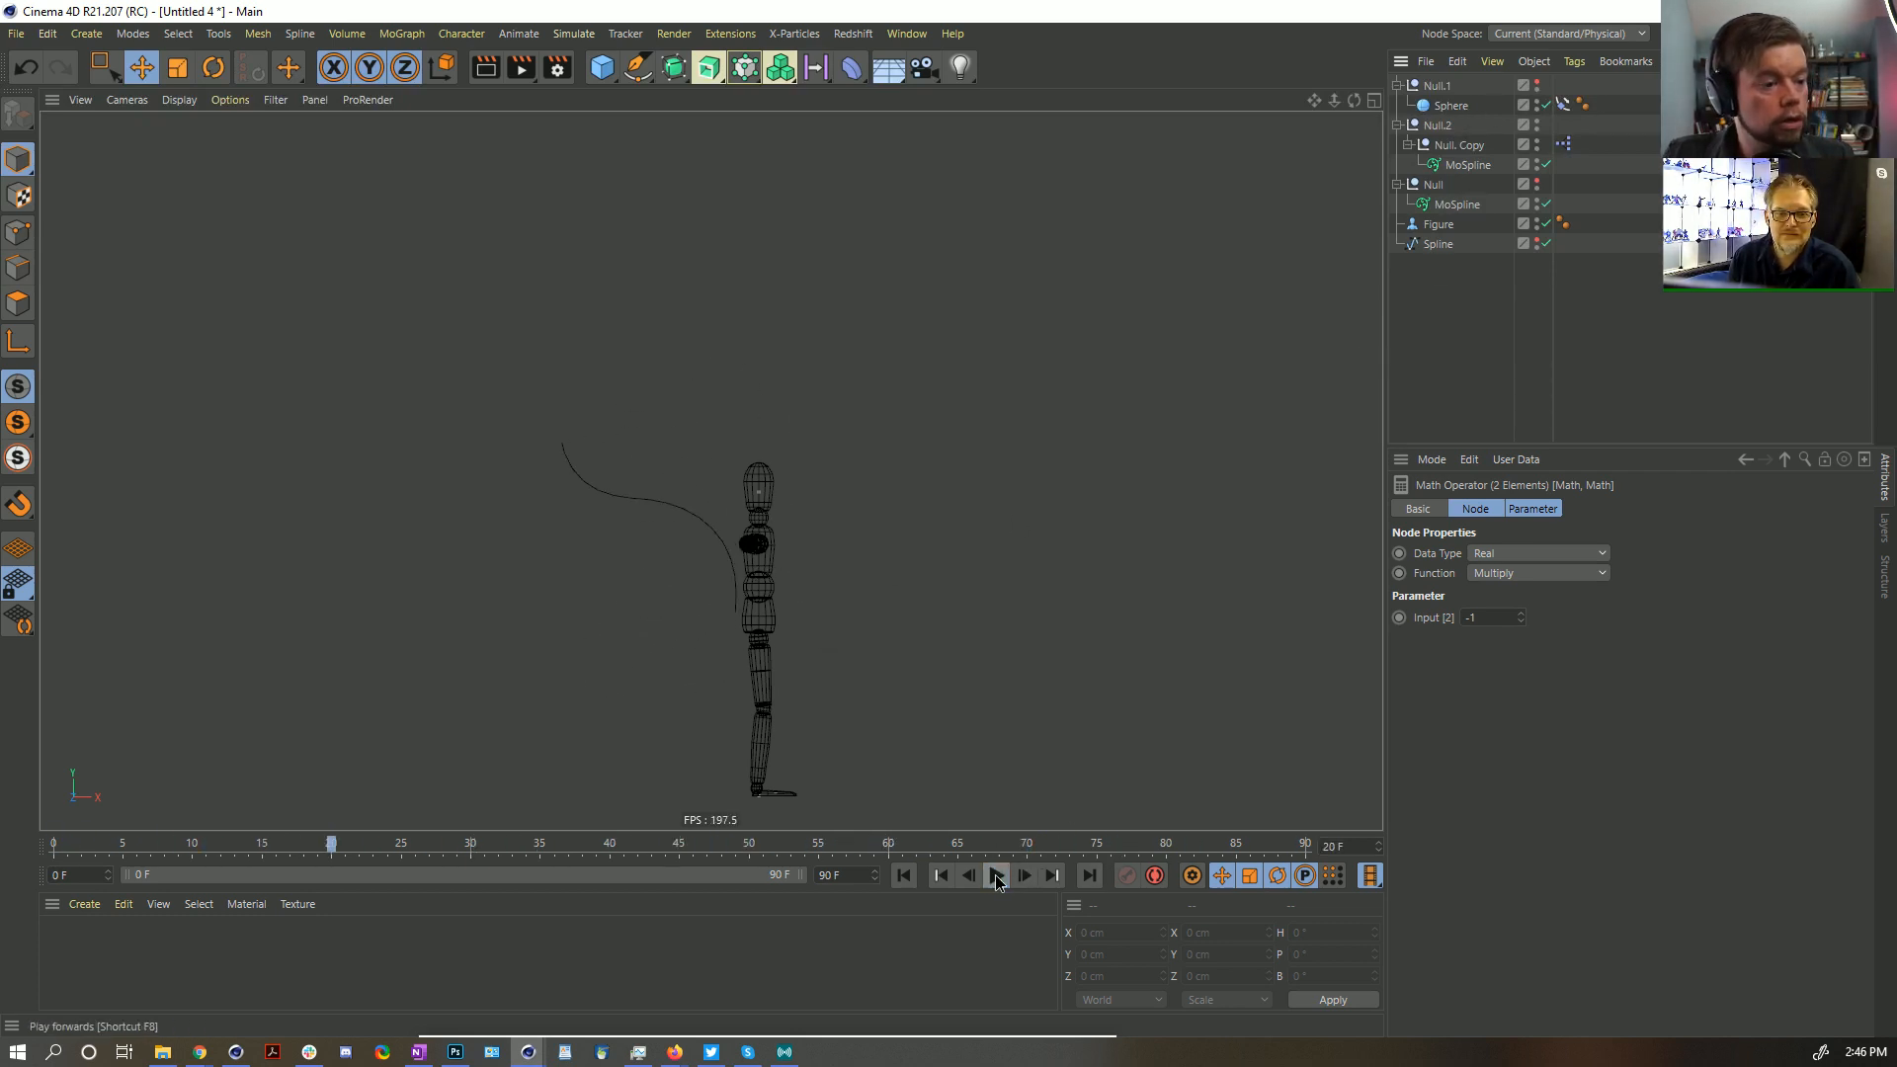
click(902, 876)
Make the source Spline visible in the viewport and frame the whole curve
click(1503, 247)
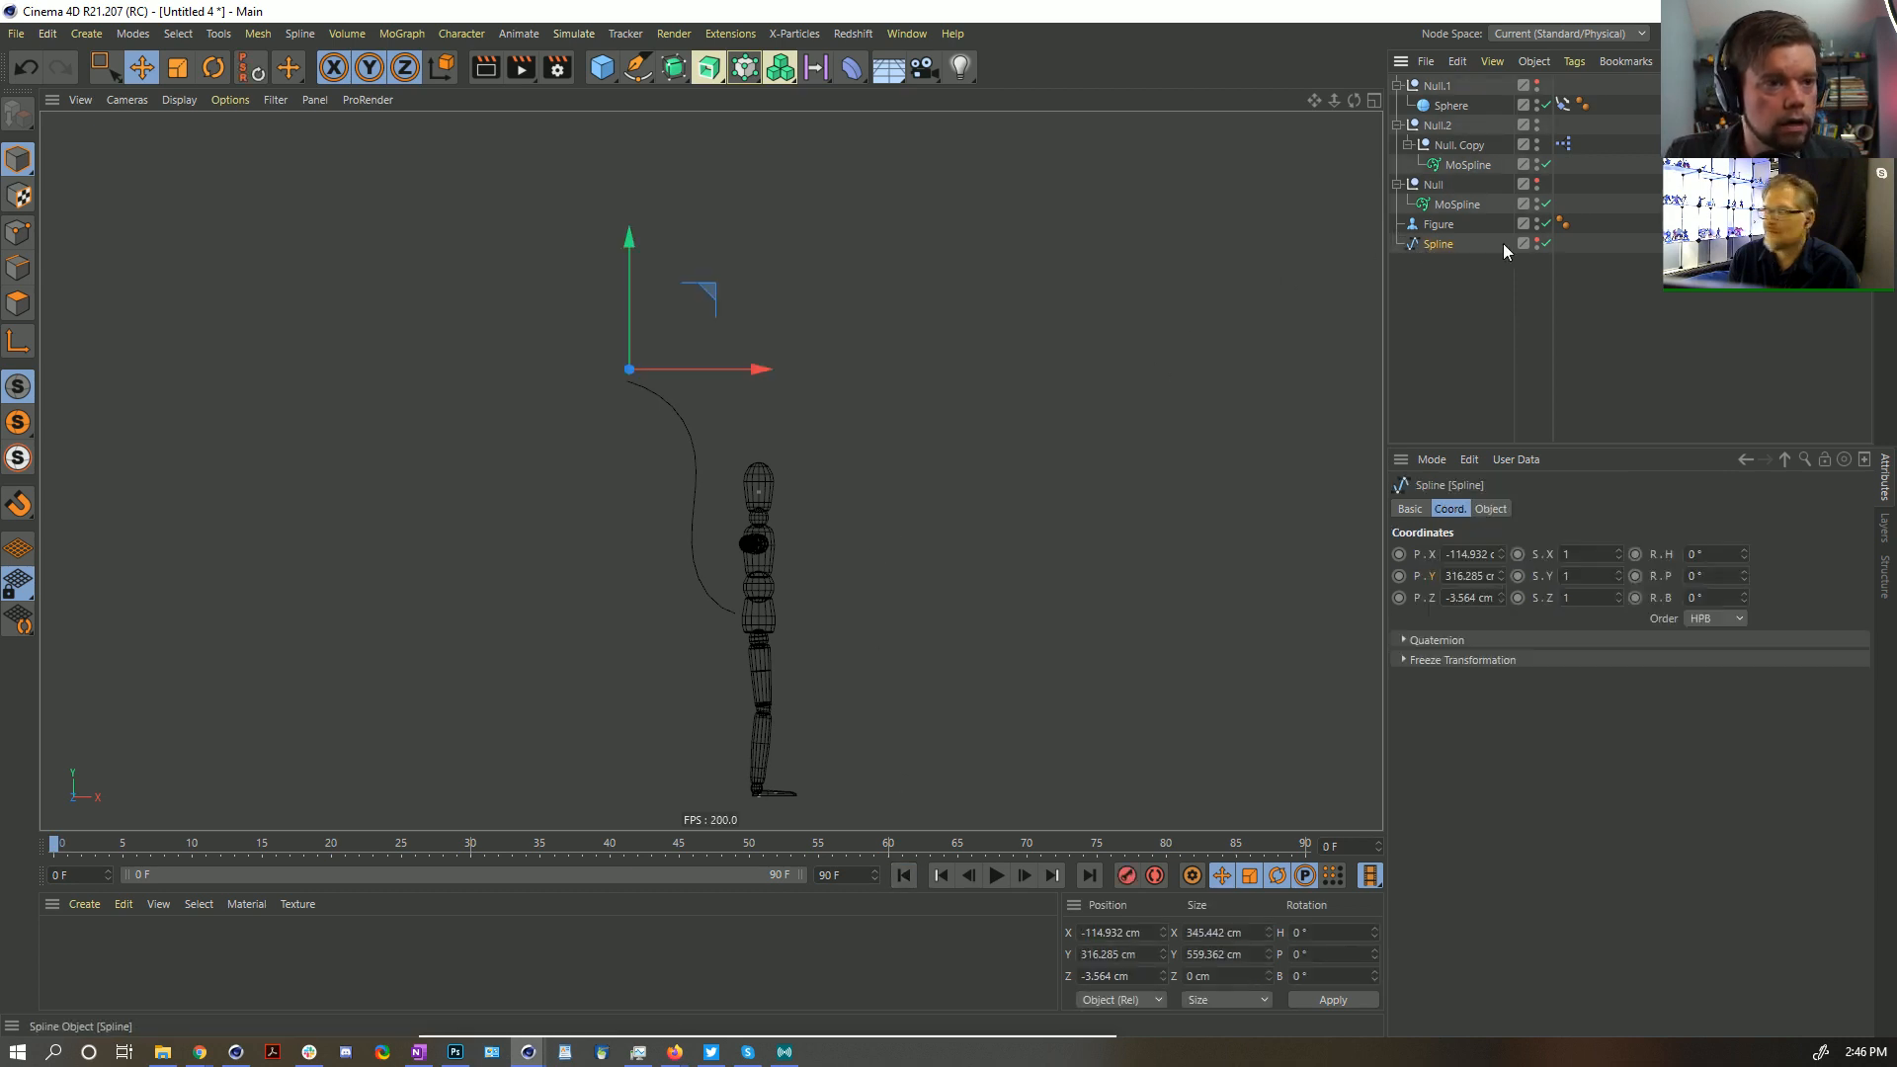
click(1536, 241)
alt+right_drag(929, 341, 760, 414)
alt+middle_drag(761, 415, 687, 603)
alt+right_drag(738, 488, 782, 439)
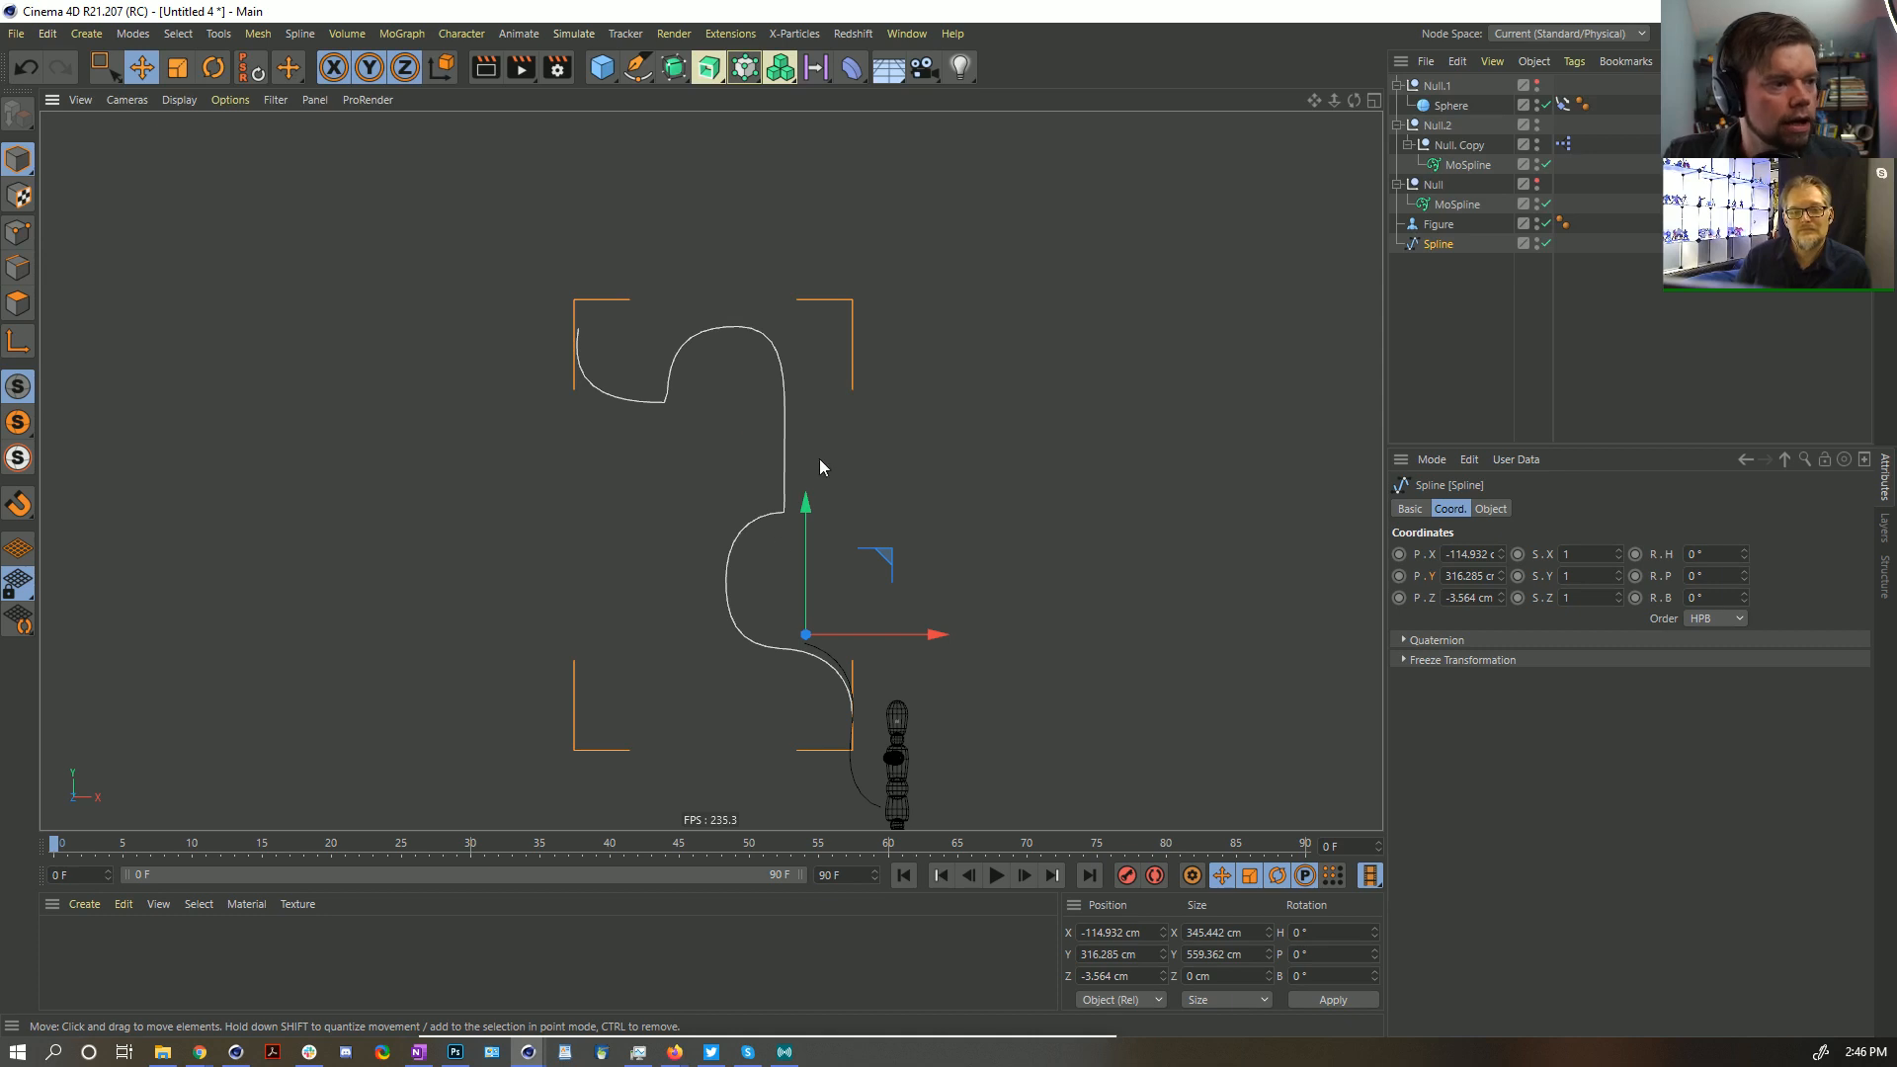
Select the three points at the Spline's upper far end, scale them up to about 388 × 189 cm, and move them outward
click(17, 234)
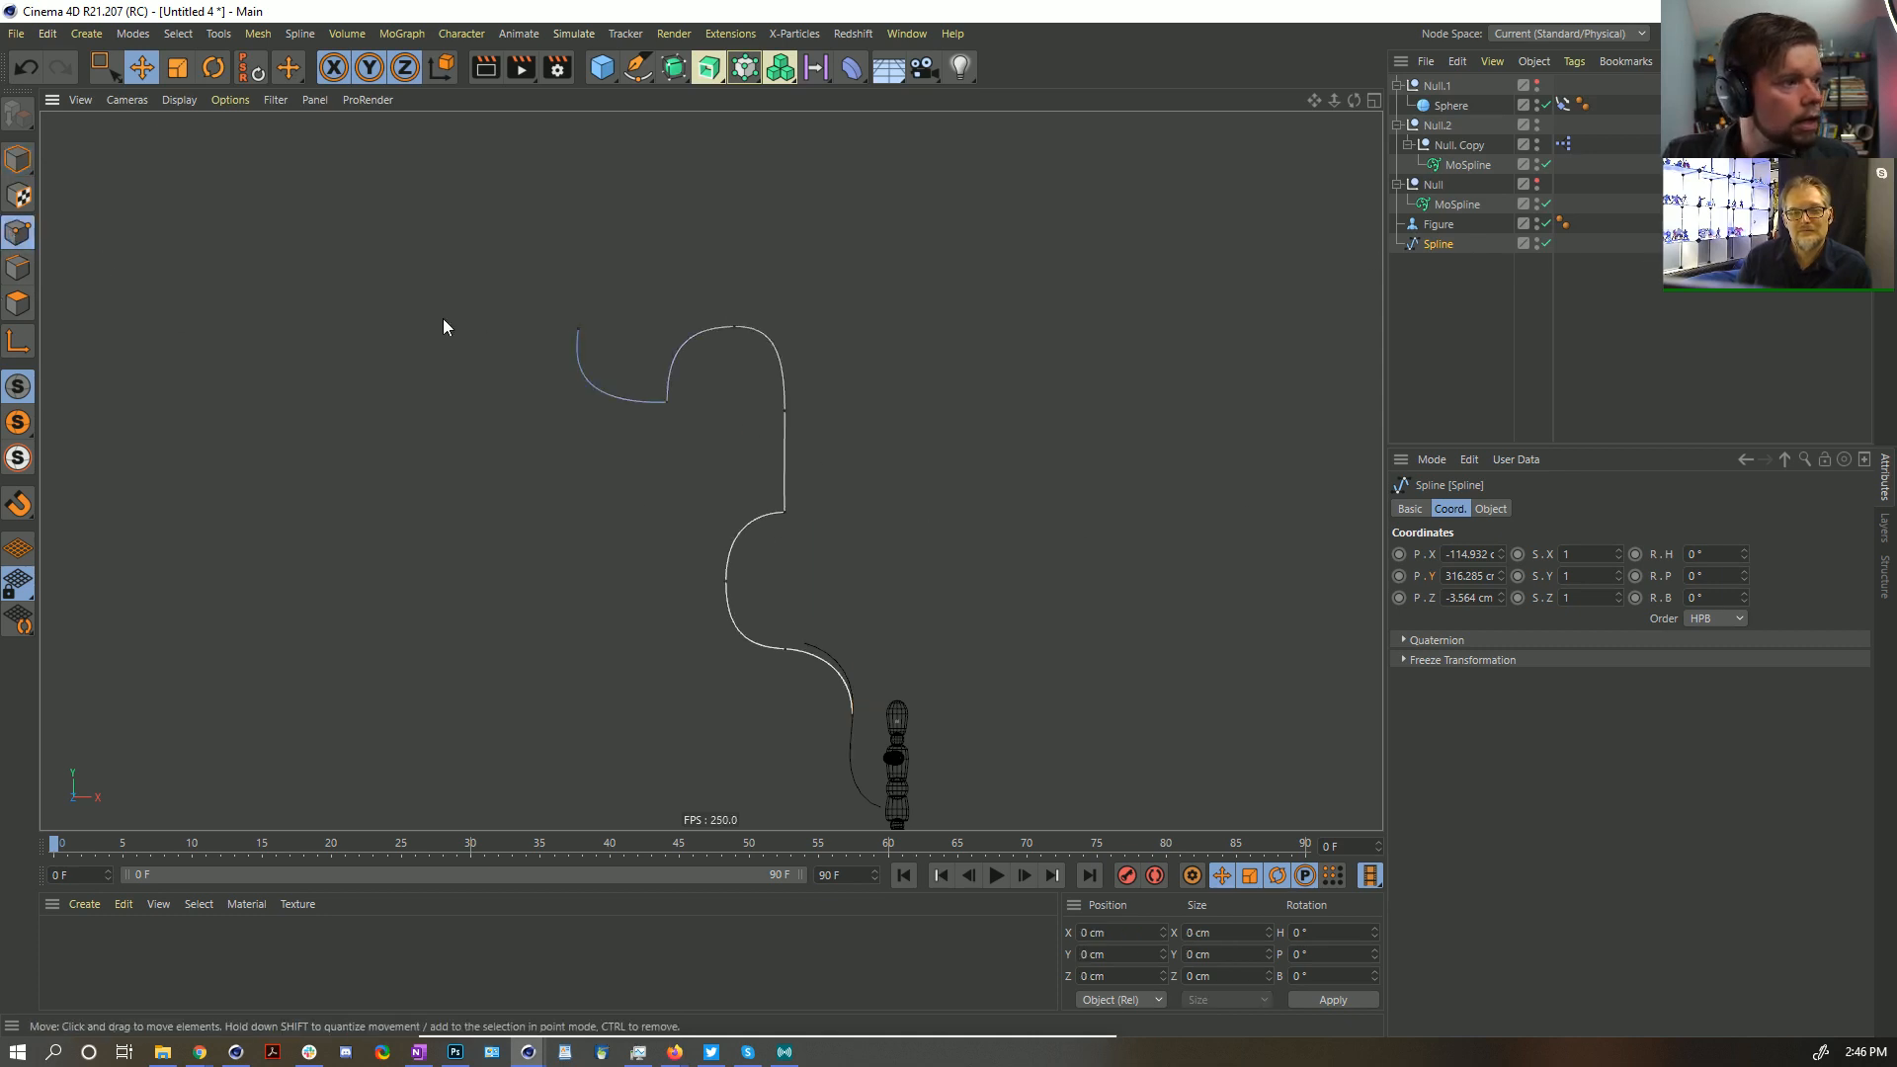
click(581, 326)
key(u)
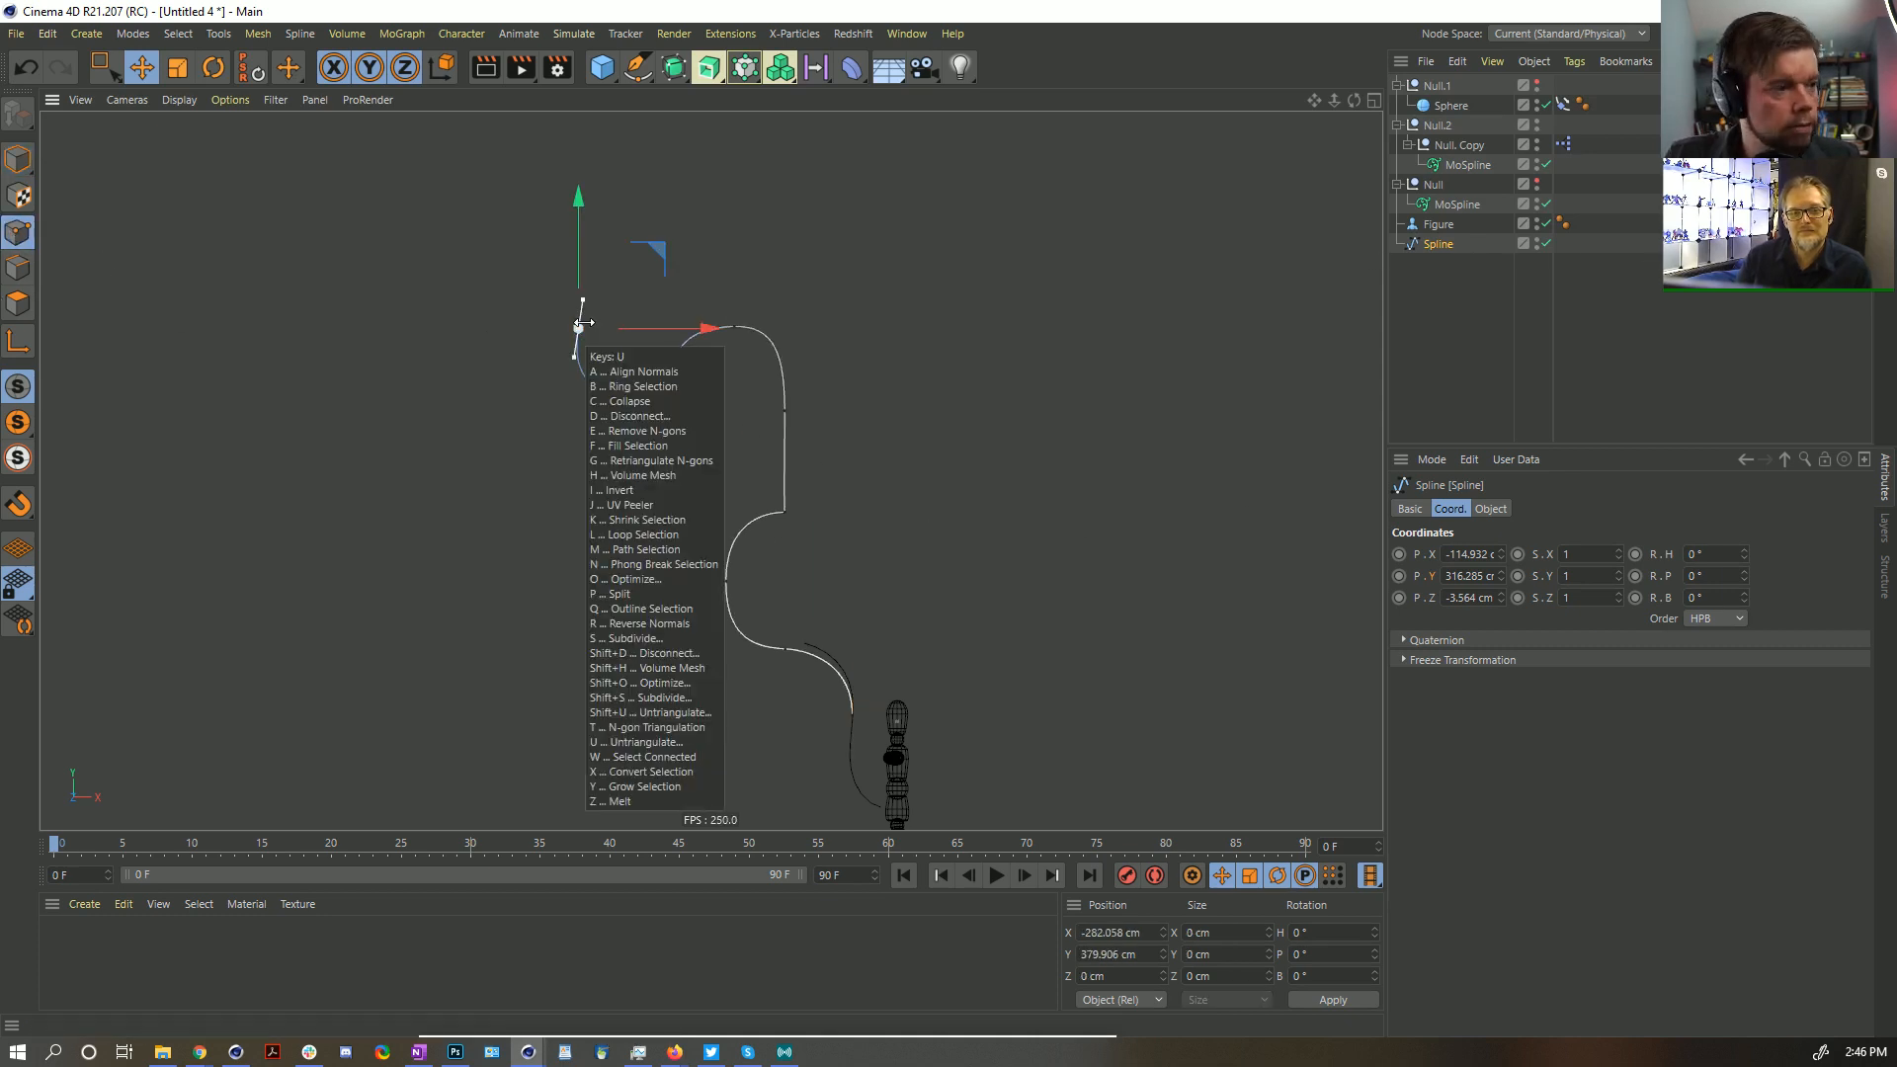
key(y)
key(u)
key(y)
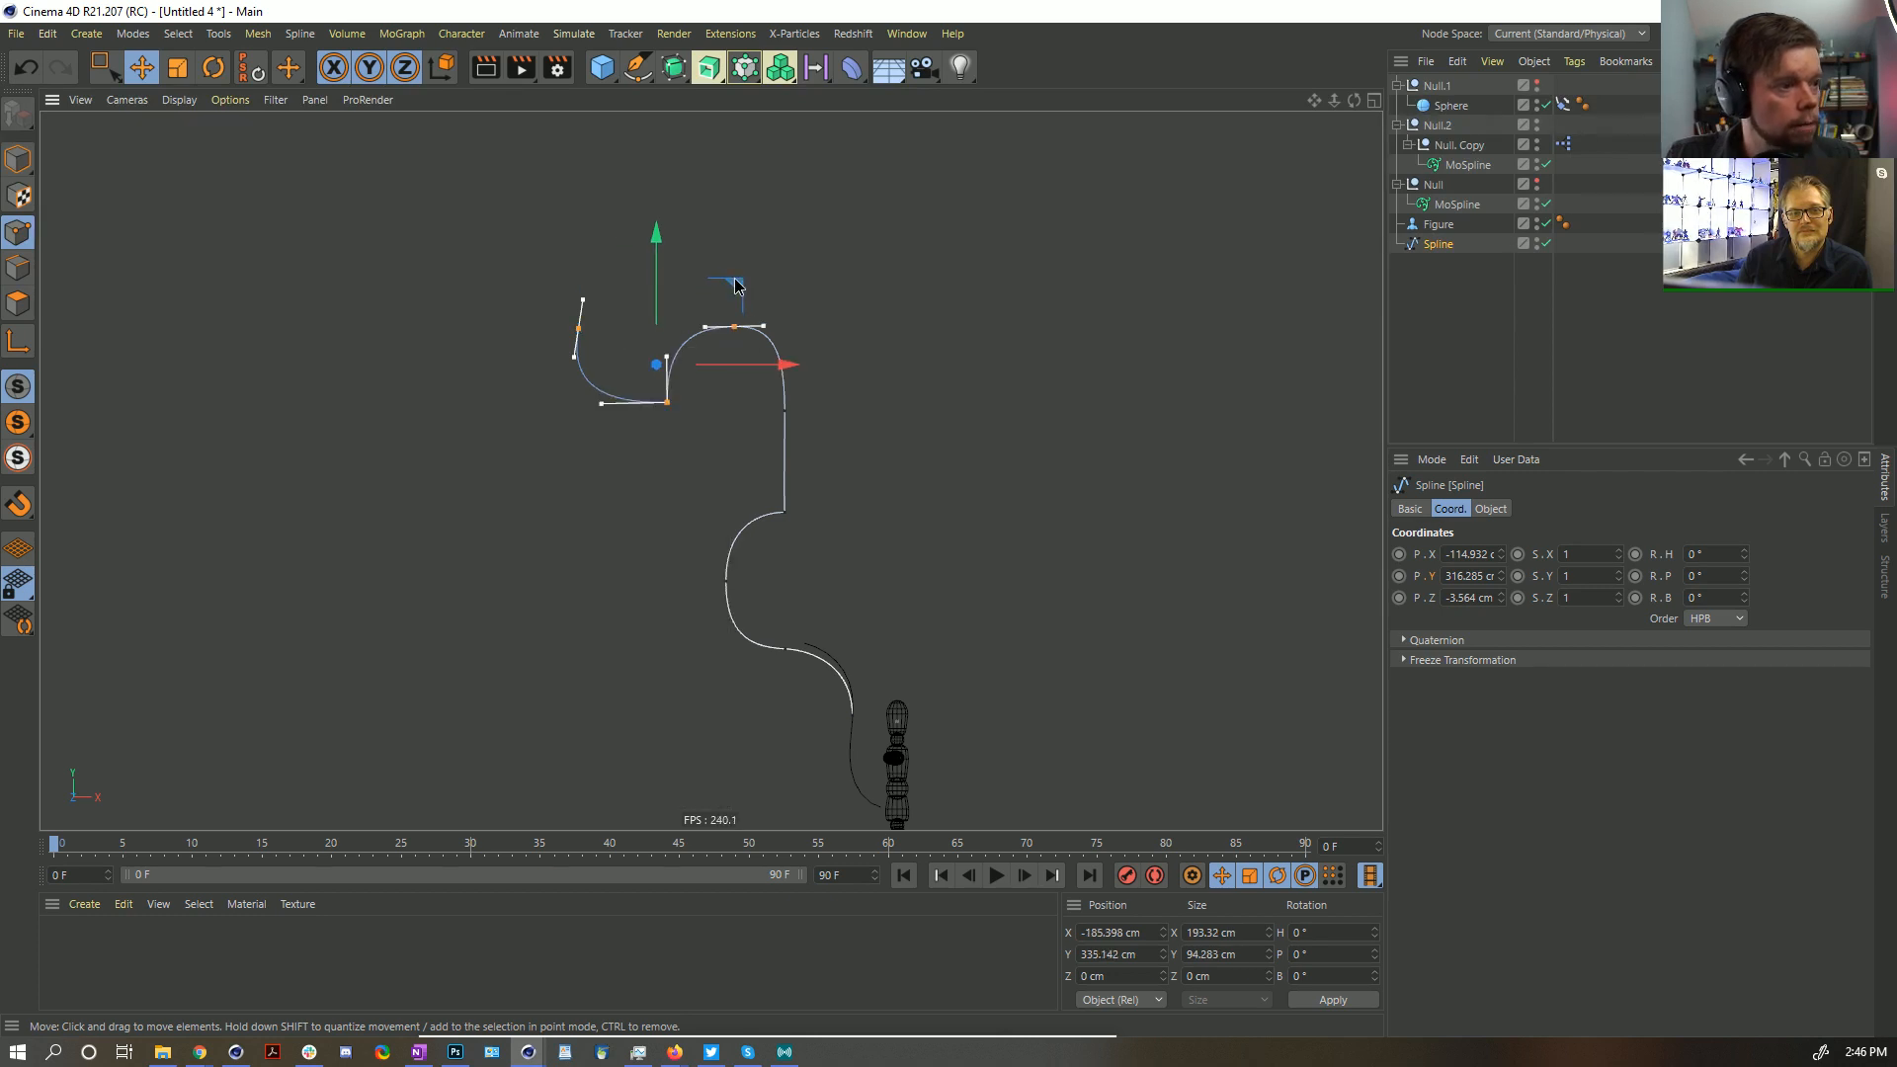
drag(736, 287, 731, 274)
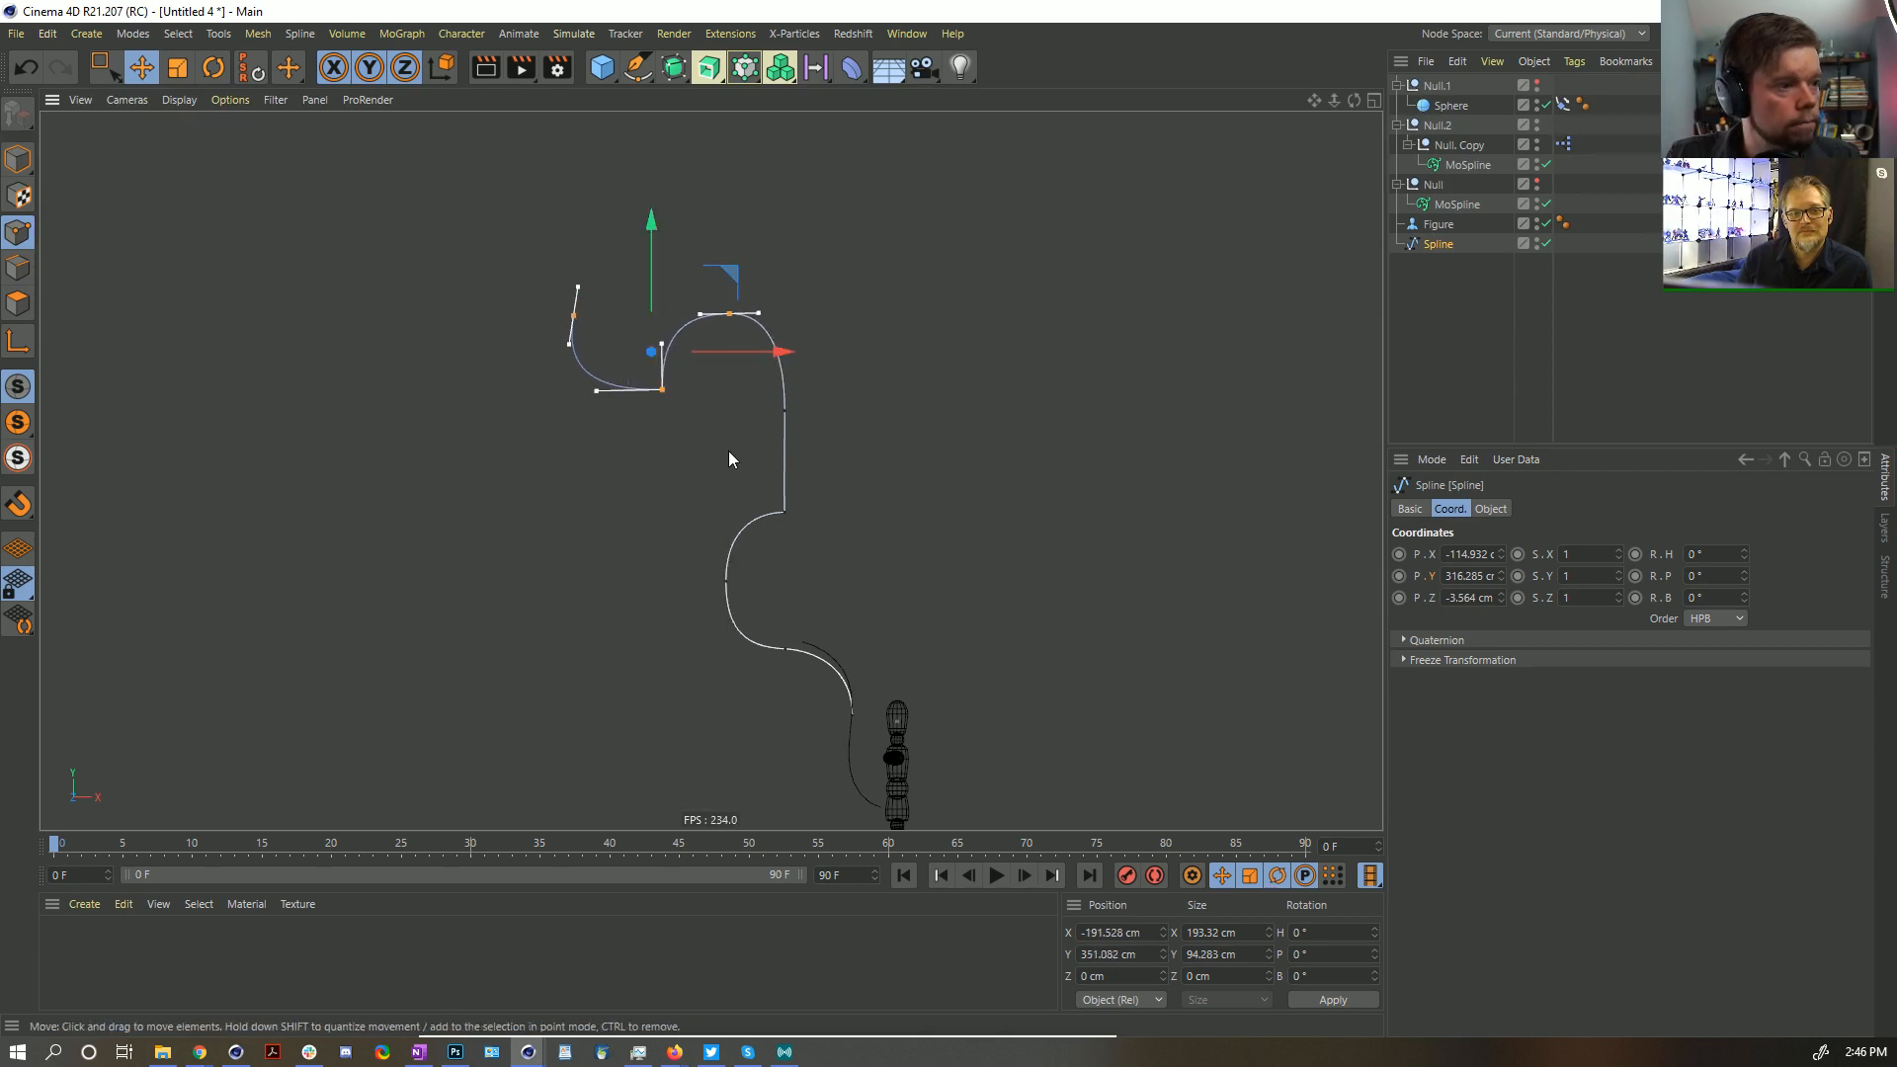
drag(735, 518, 1176, 395)
key(ctrl+z)
key(t)
key(e)
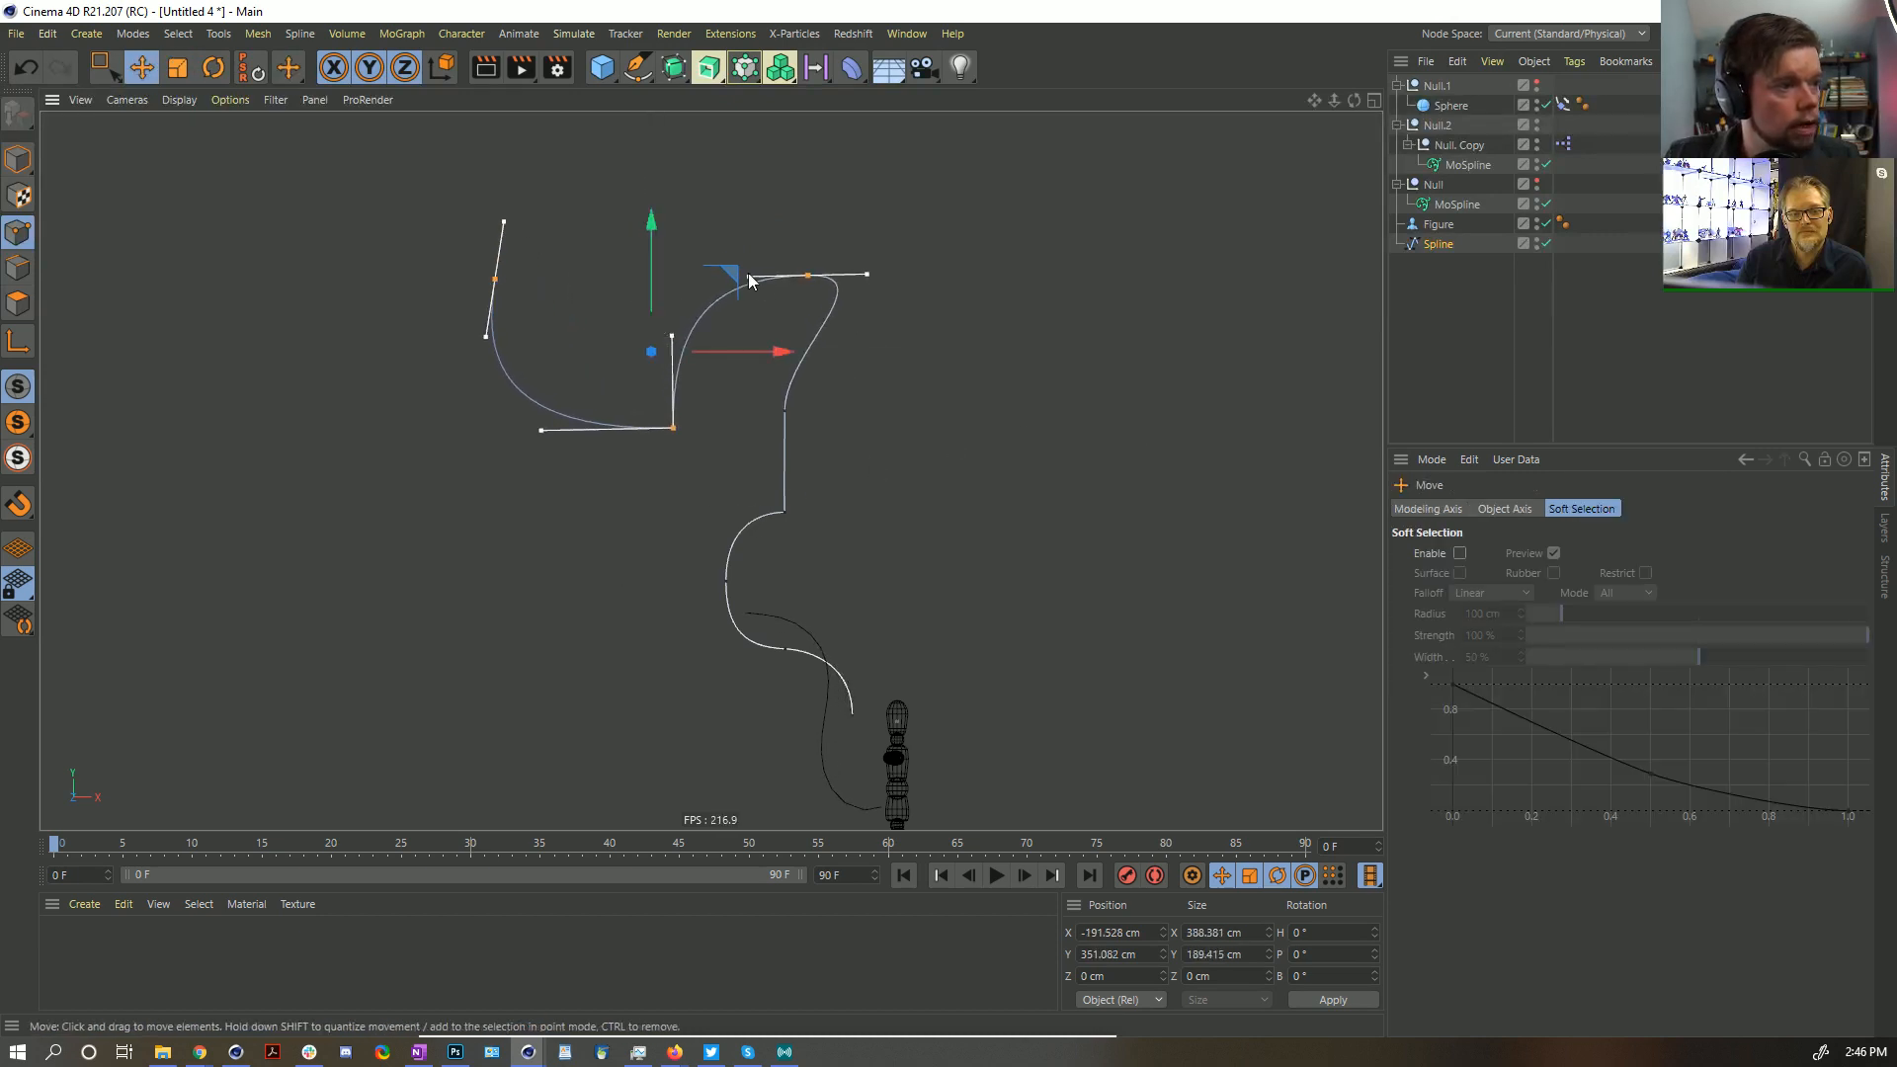
drag(727, 272, 597, 301)
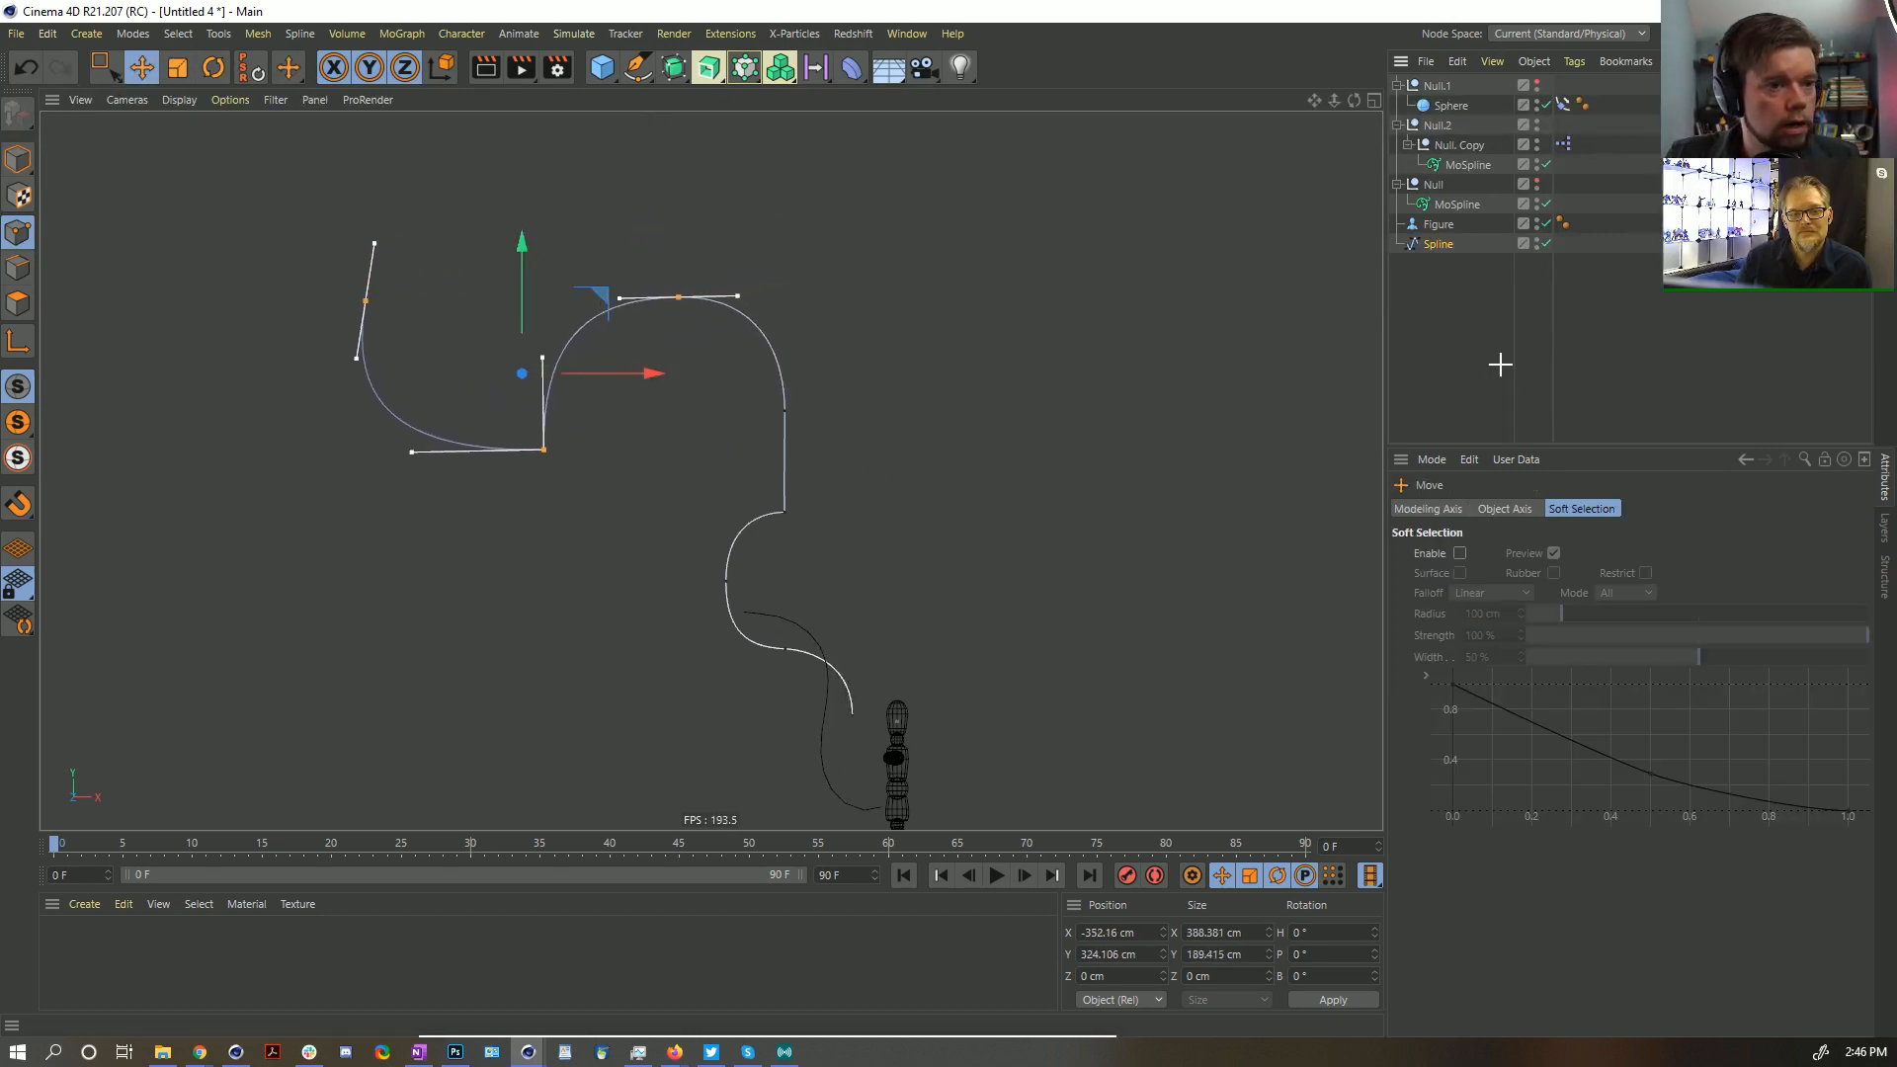
Hide the source Spline again and play the animation to check the tail motion on the figure
click(1498, 365)
alt+middle_drag(914, 646, 893, 455)
click(996, 876)
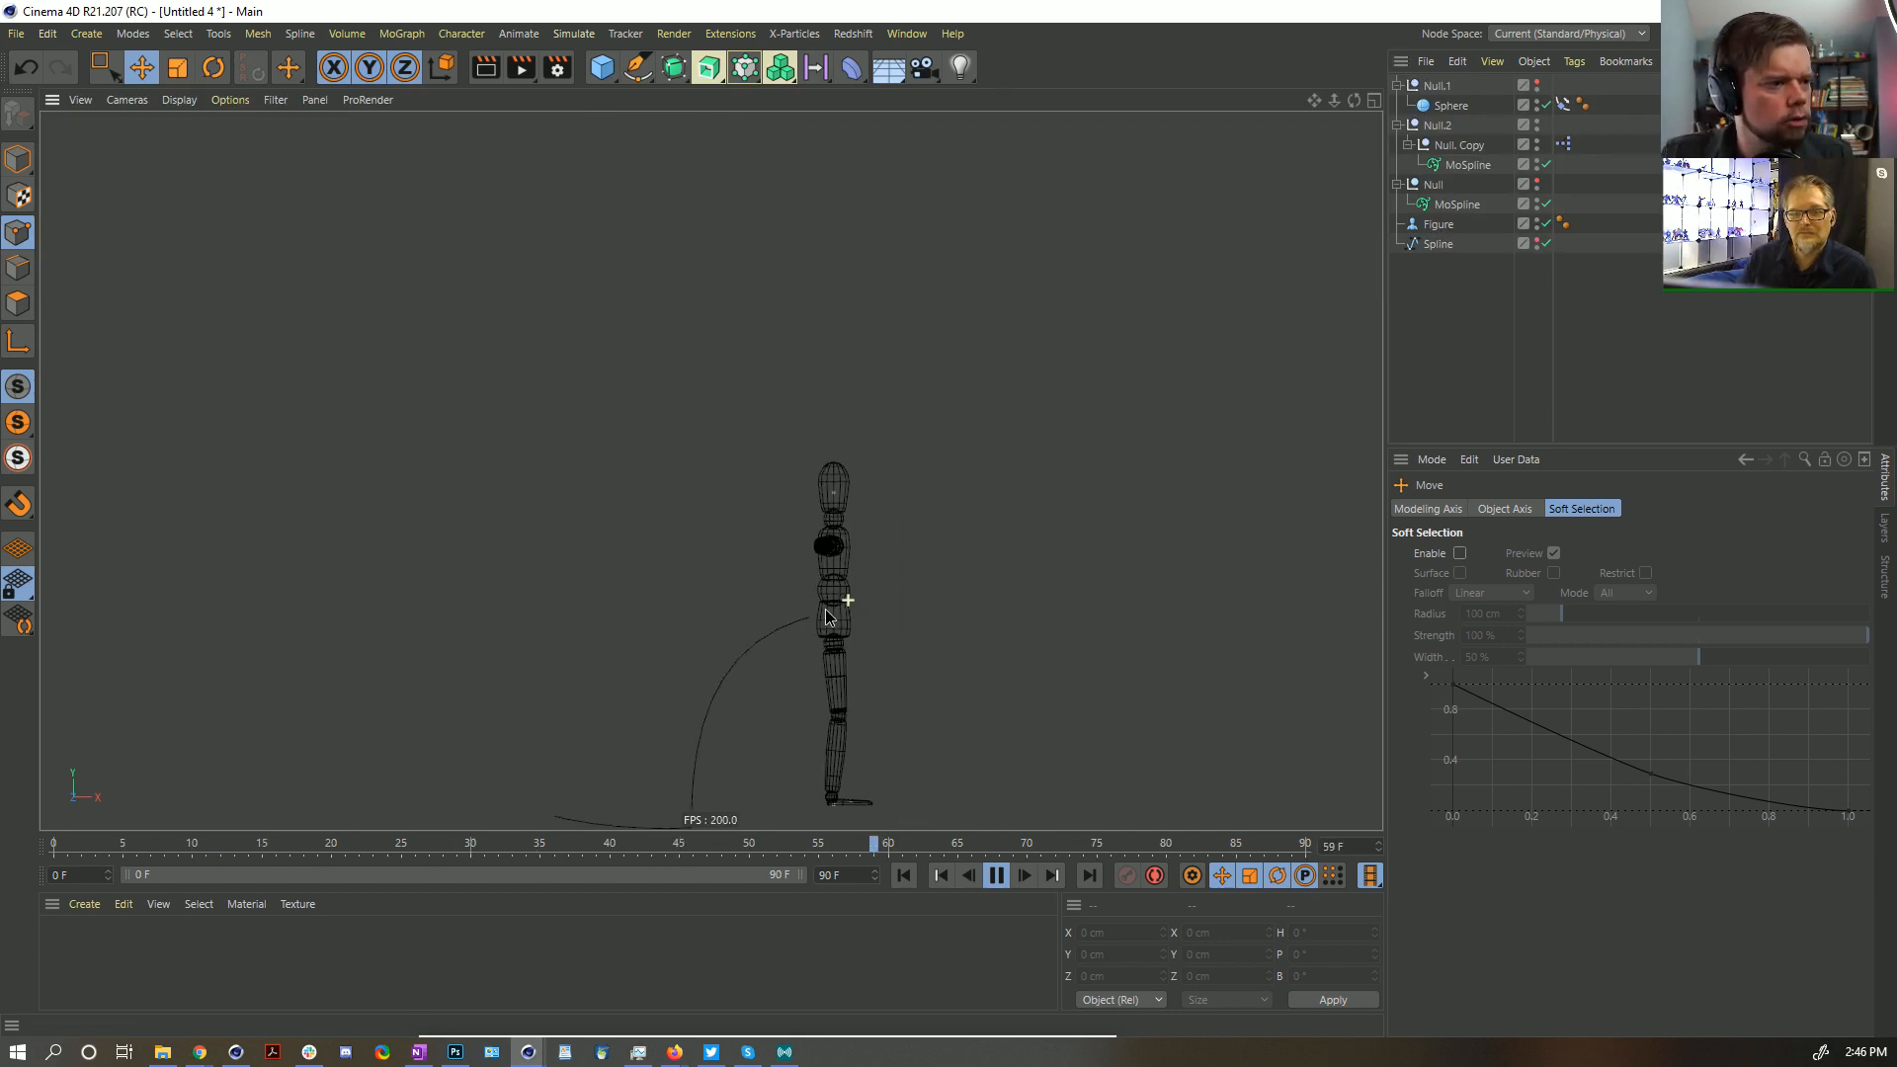
click(996, 876)
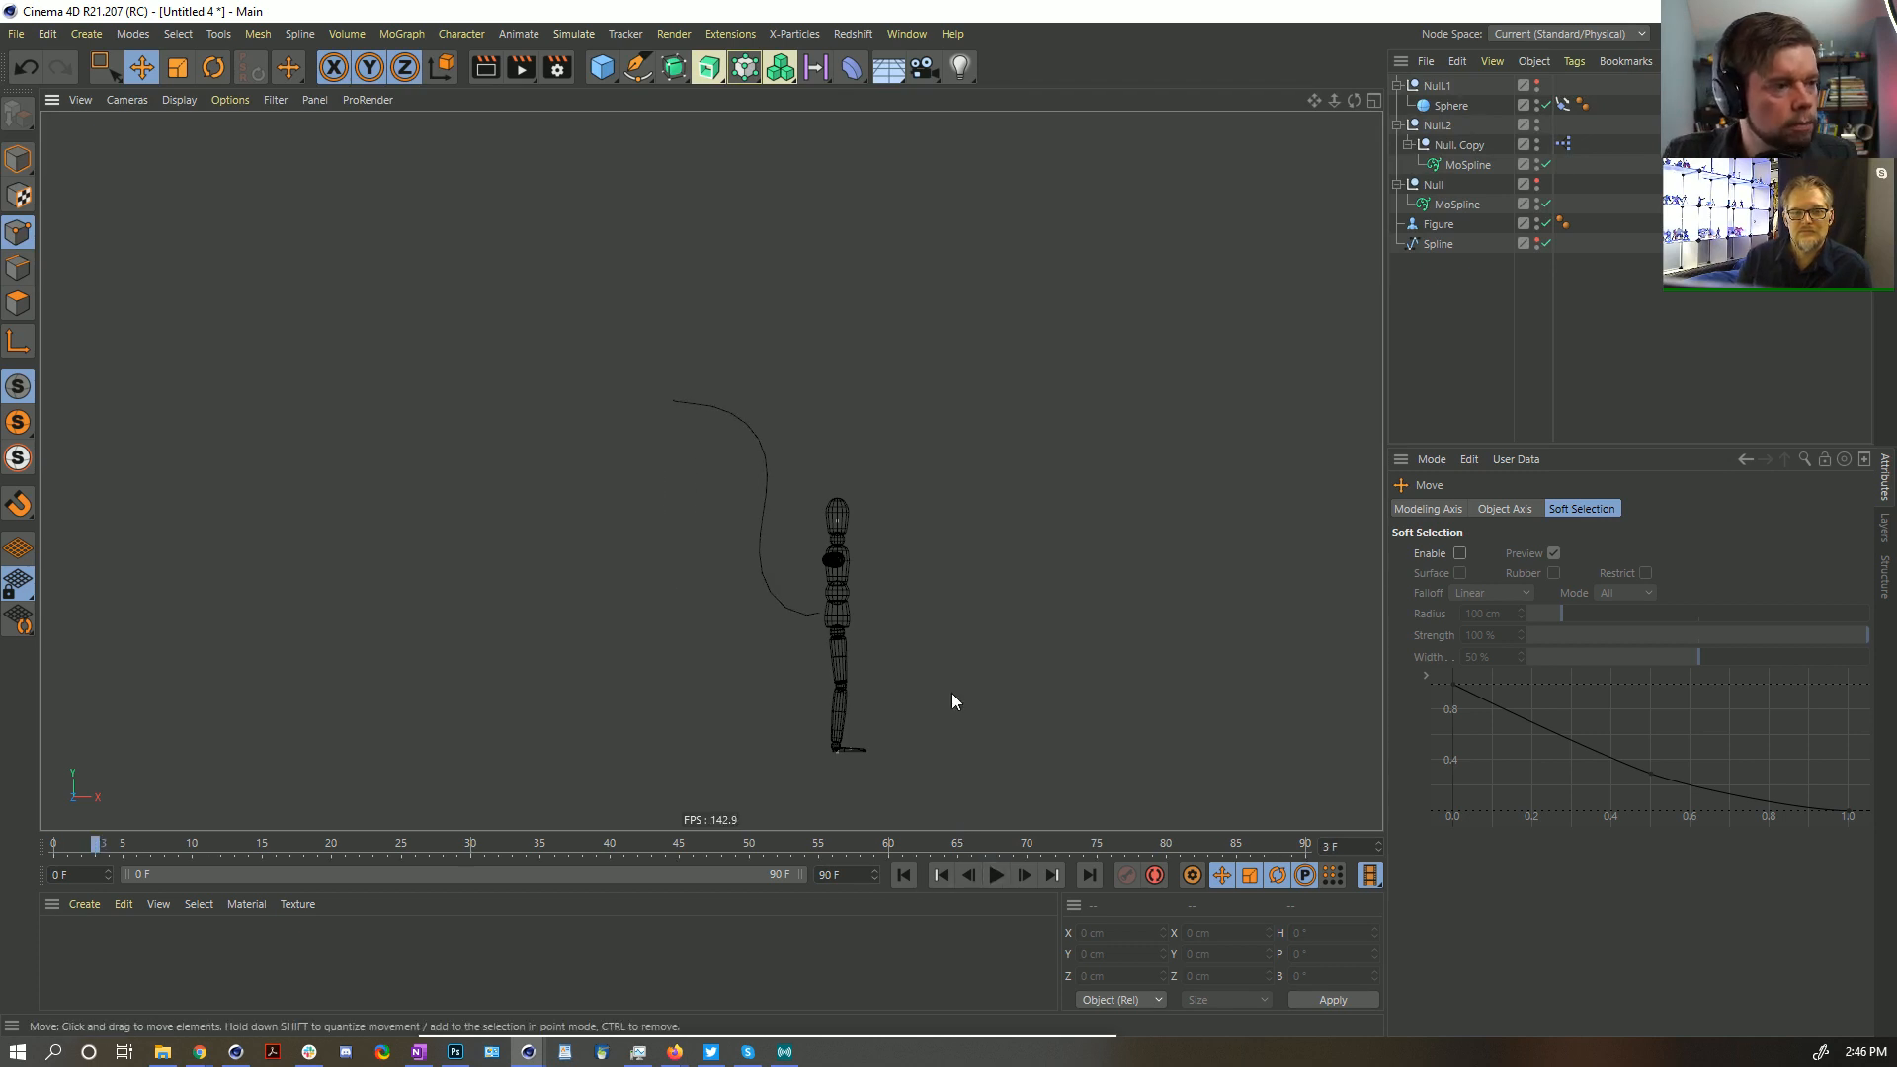
Add an n-Side spline and a Sweep generator to the scene
click(1452, 166)
click(637, 67)
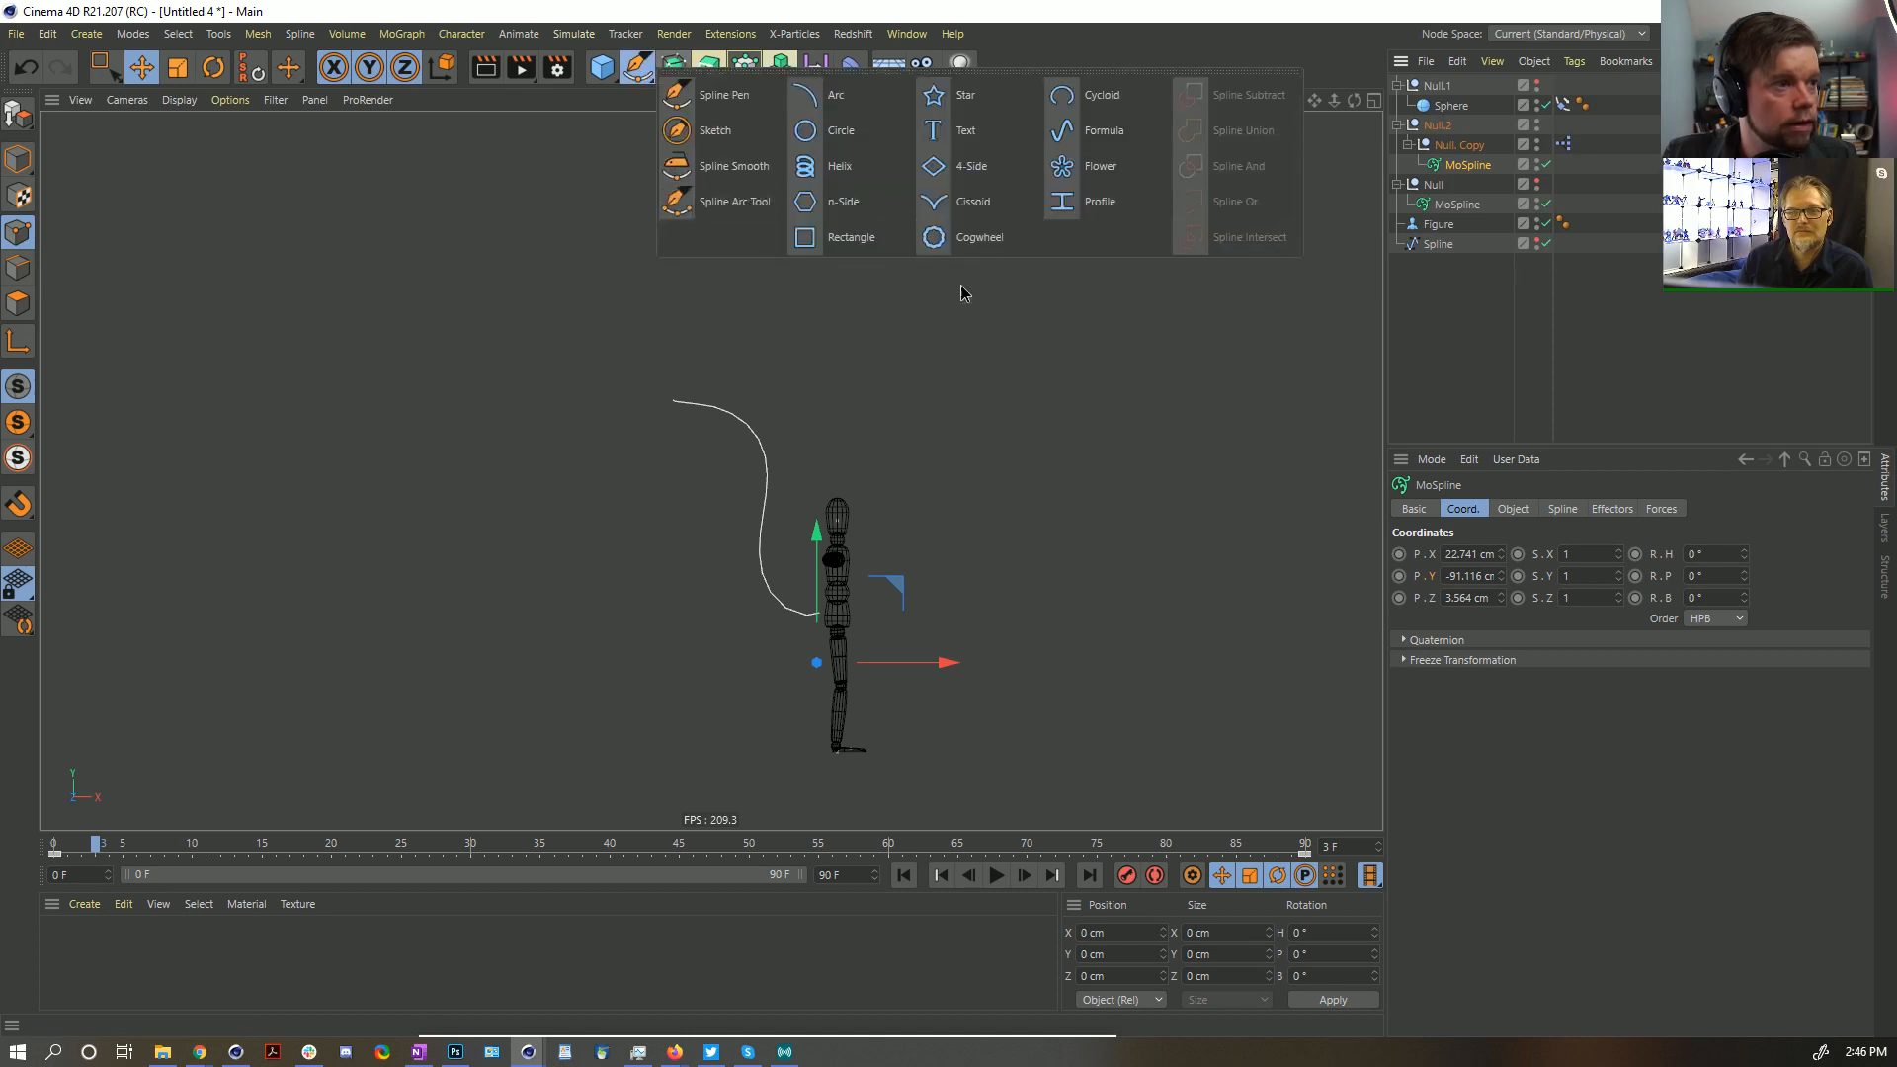
click(842, 202)
click(673, 68)
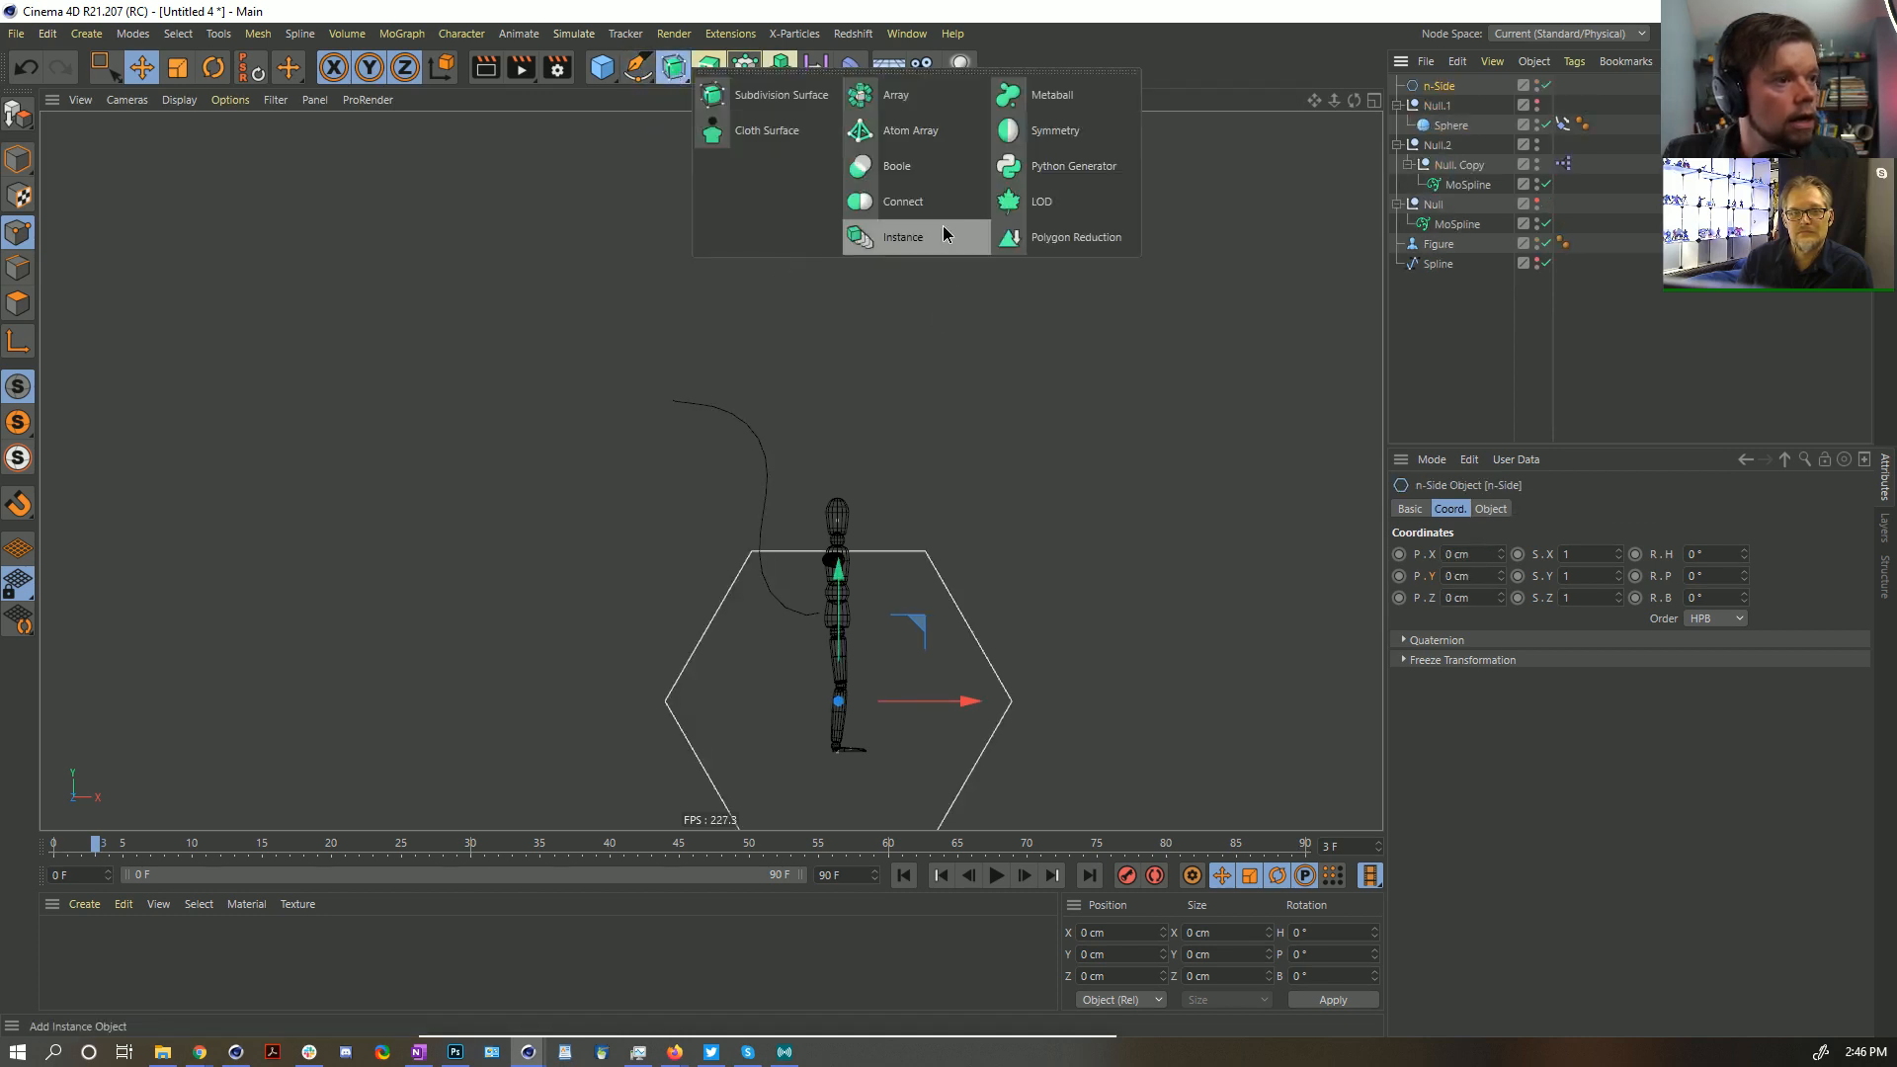
click(708, 67)
click(770, 202)
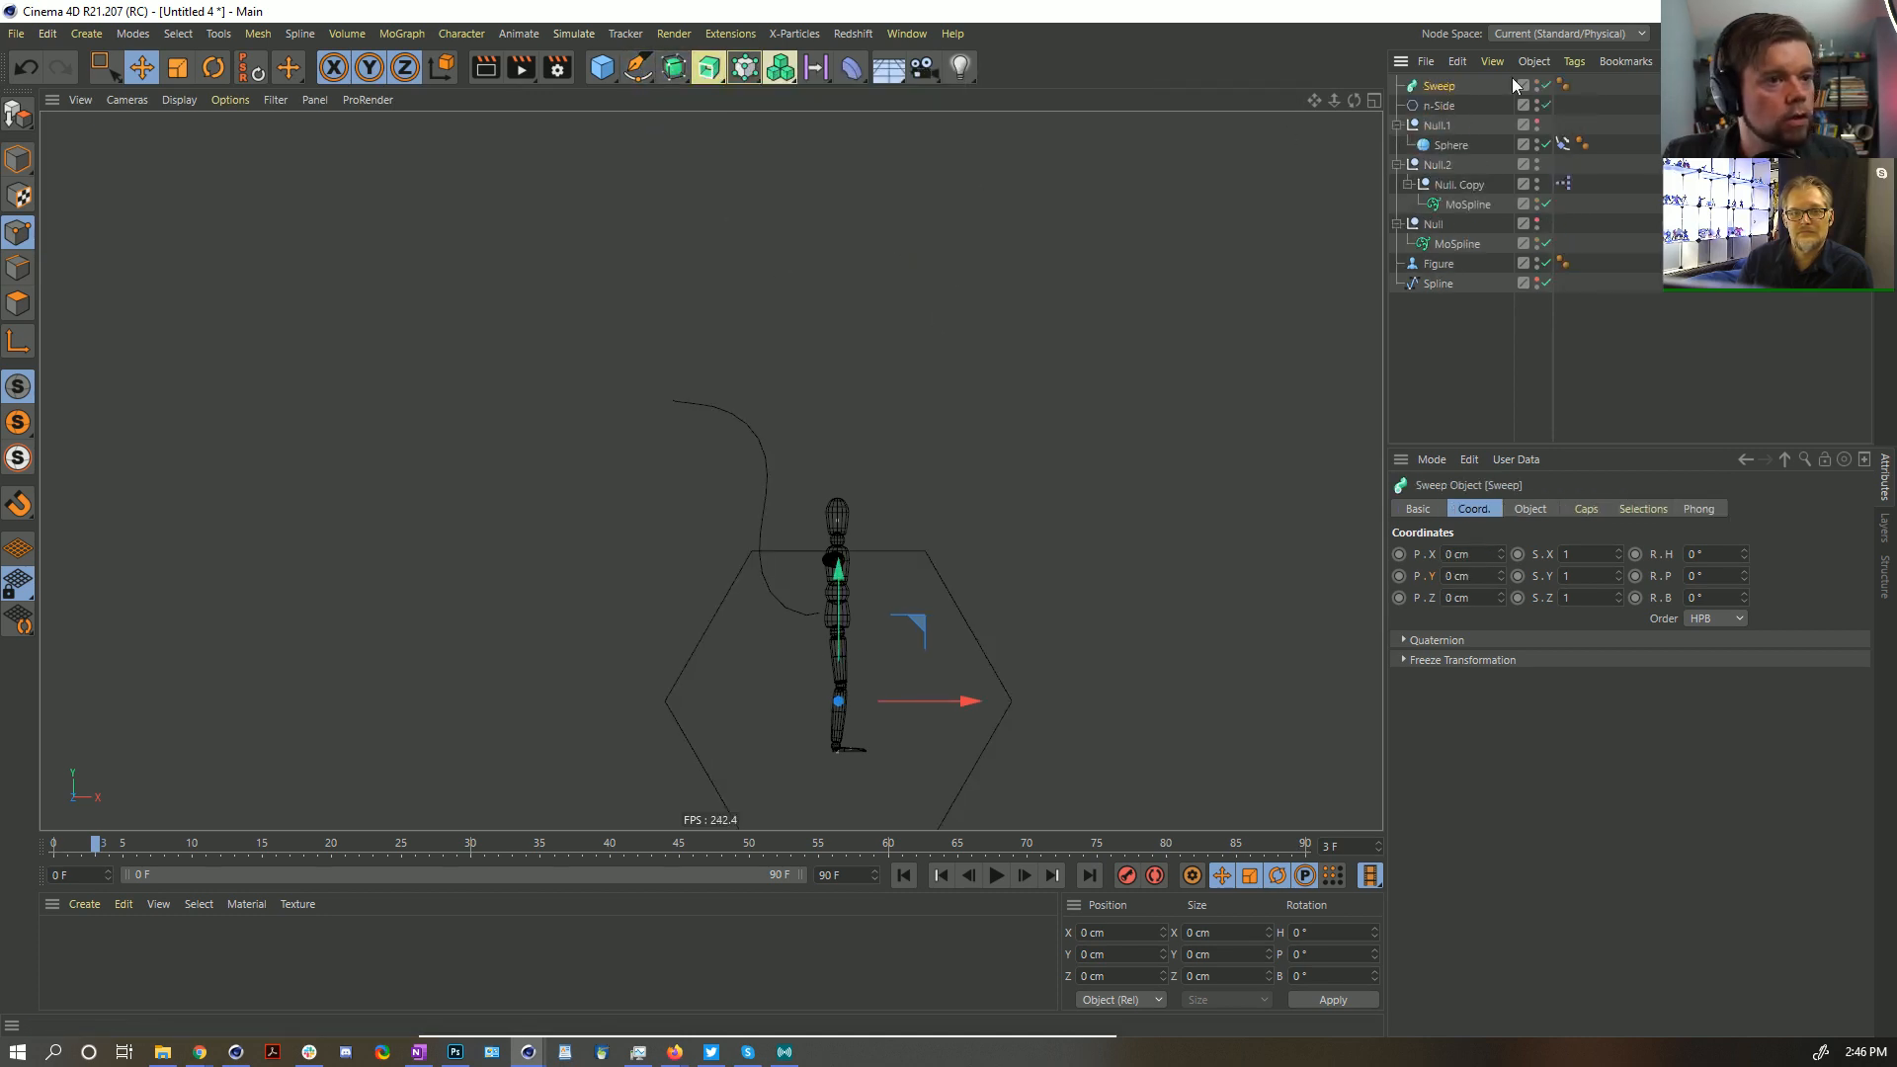
Nest the n-Side and the MoSpline under the Sweep inside Null. Copy, with the n-Side above the MoSpline
drag(1453, 197, 1473, 188)
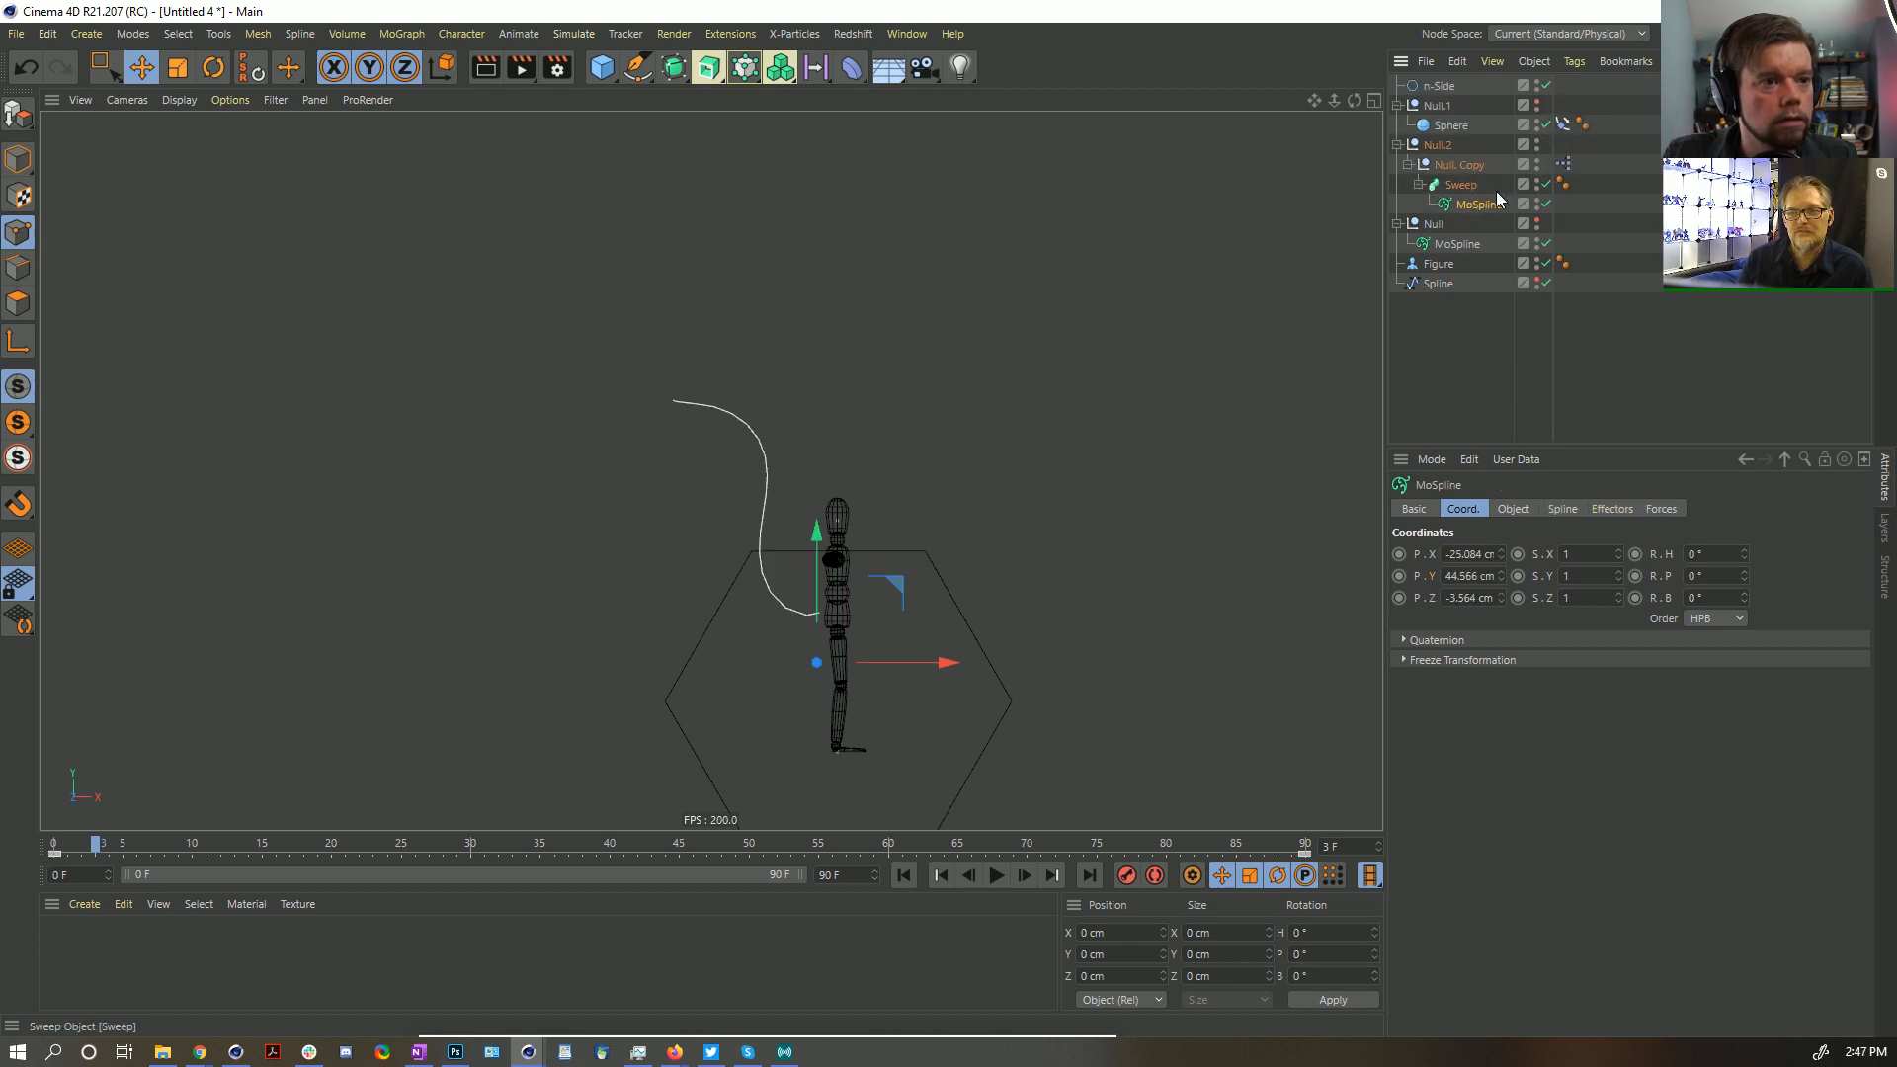
drag(1450, 106, 1472, 188)
key(t)
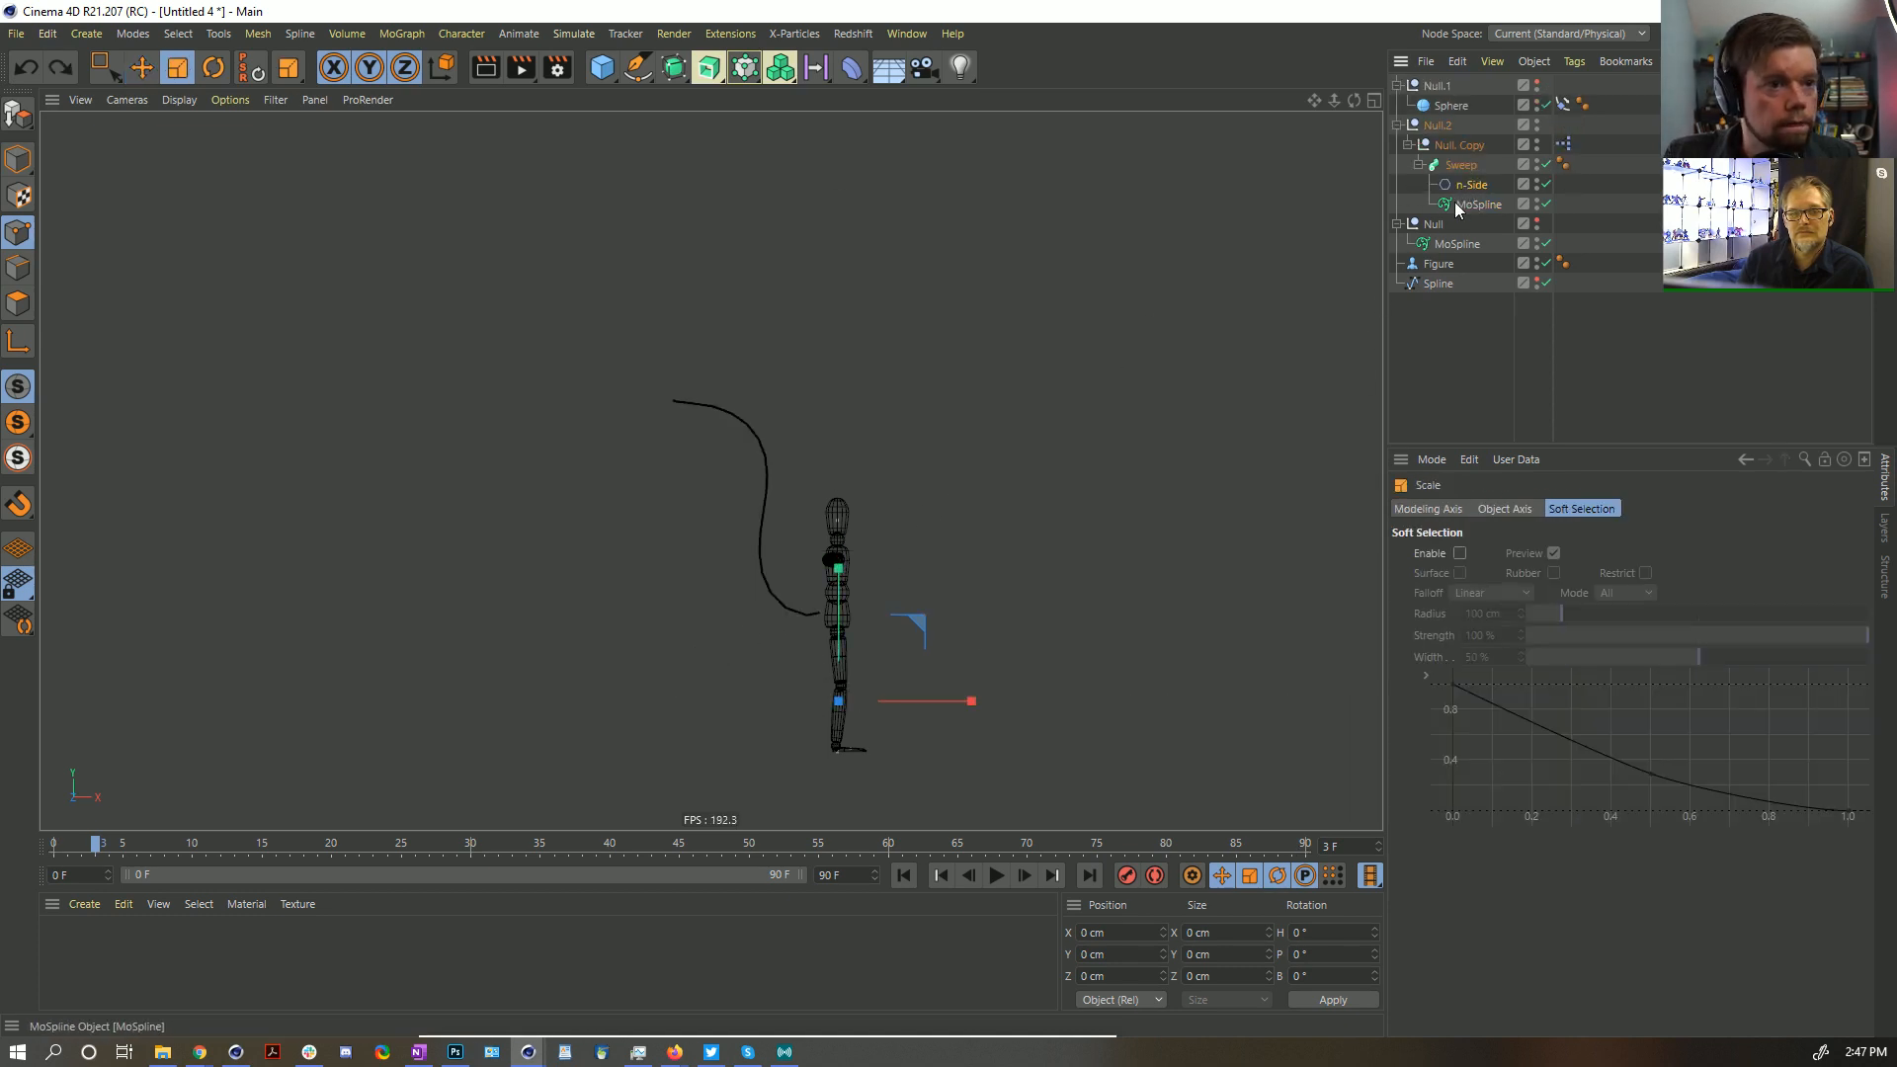
Turn off Use Rail Scale on the Sweep and shrink the n-Side profile to a tail-like thickness
click(1461, 165)
scroll(824, 578, up, 5)
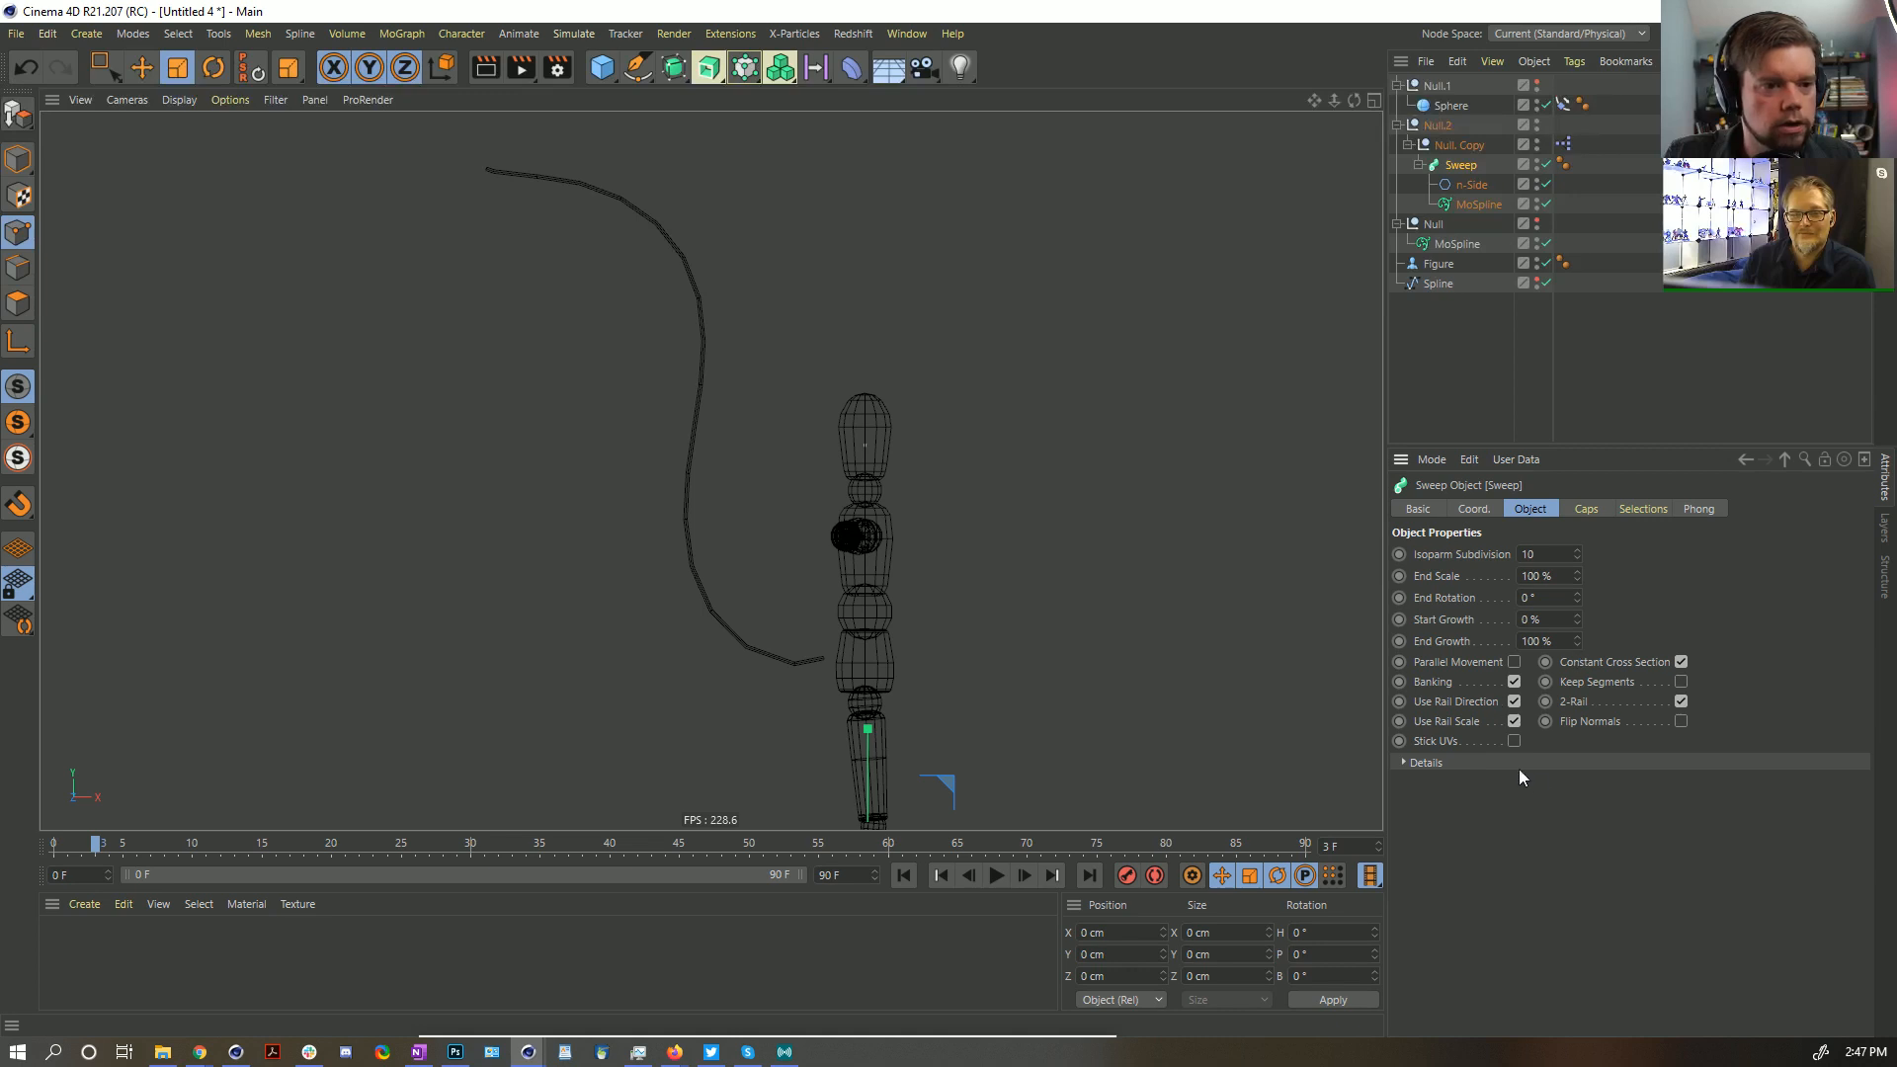
click(1514, 721)
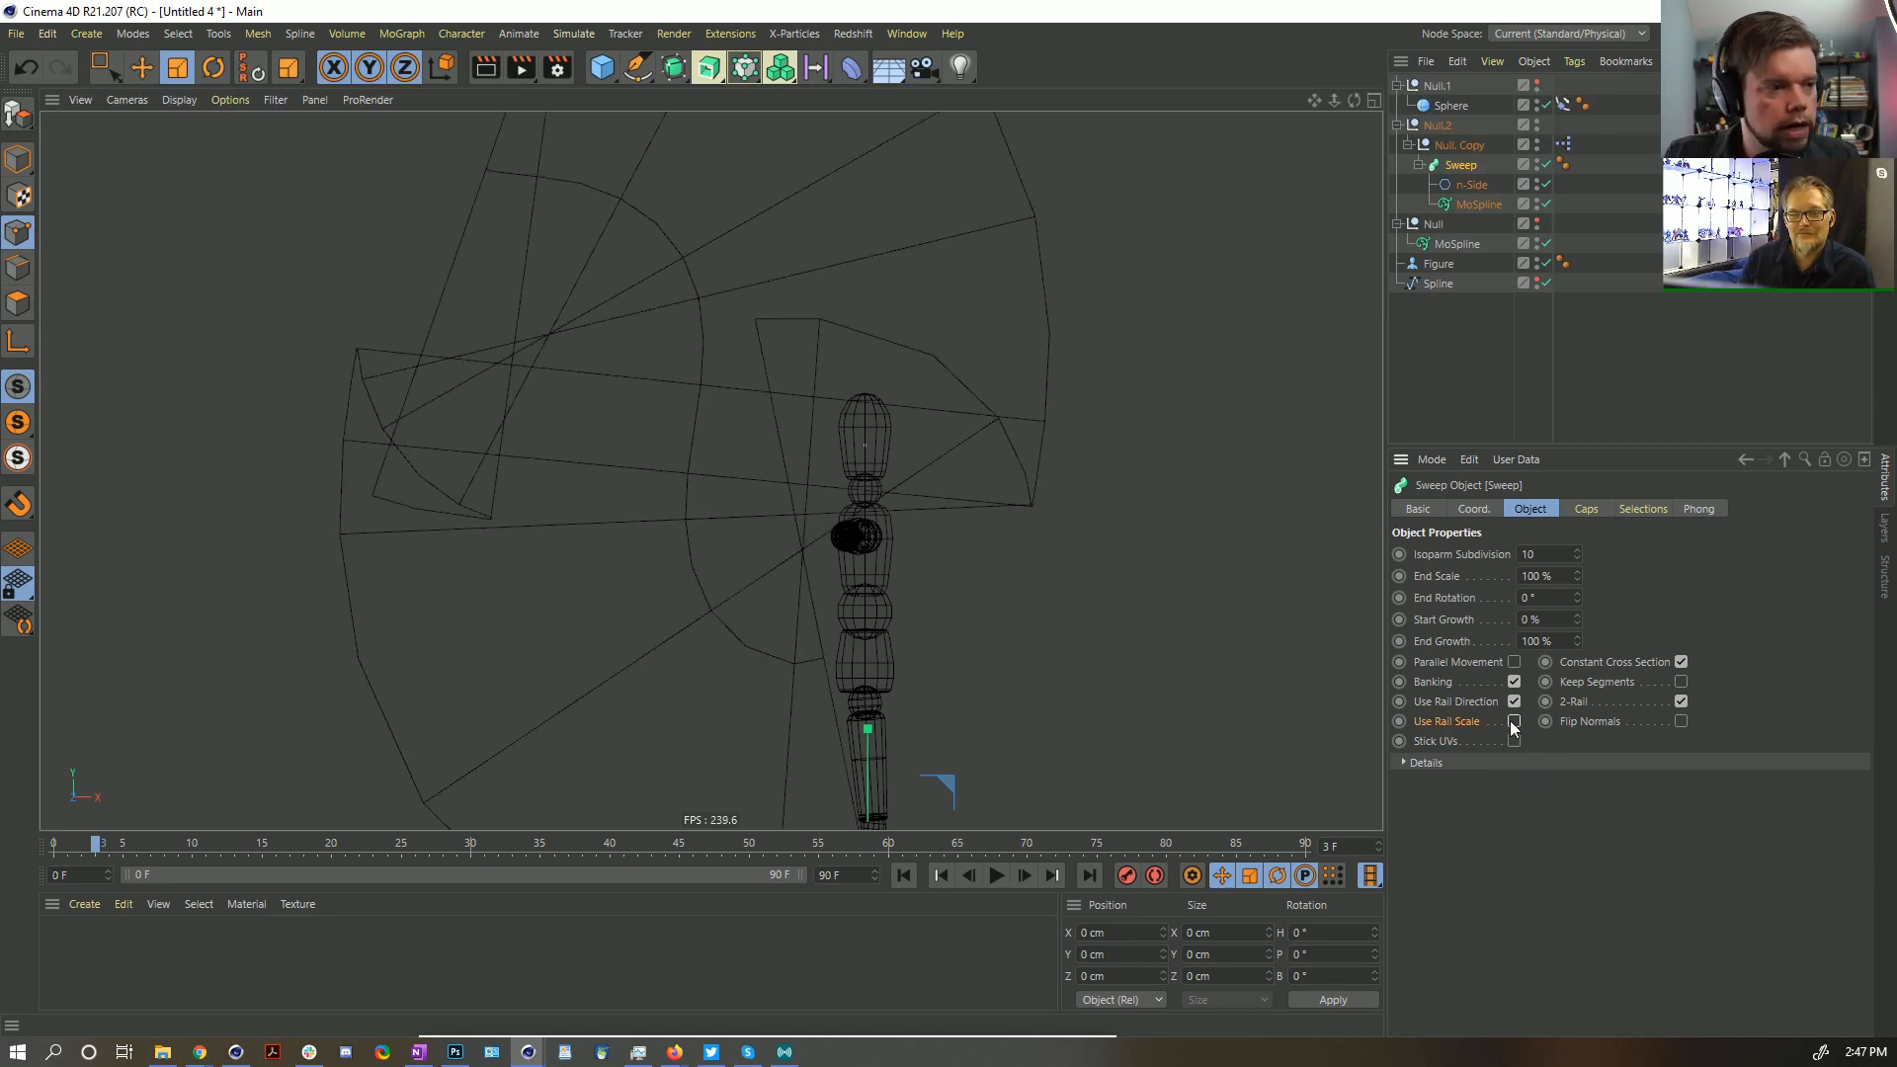
click(1471, 185)
drag(1342, 228, 775, 660)
Set the Sweep's End Scale to 0 % and play the animation to check the tapered tail
click(1461, 165)
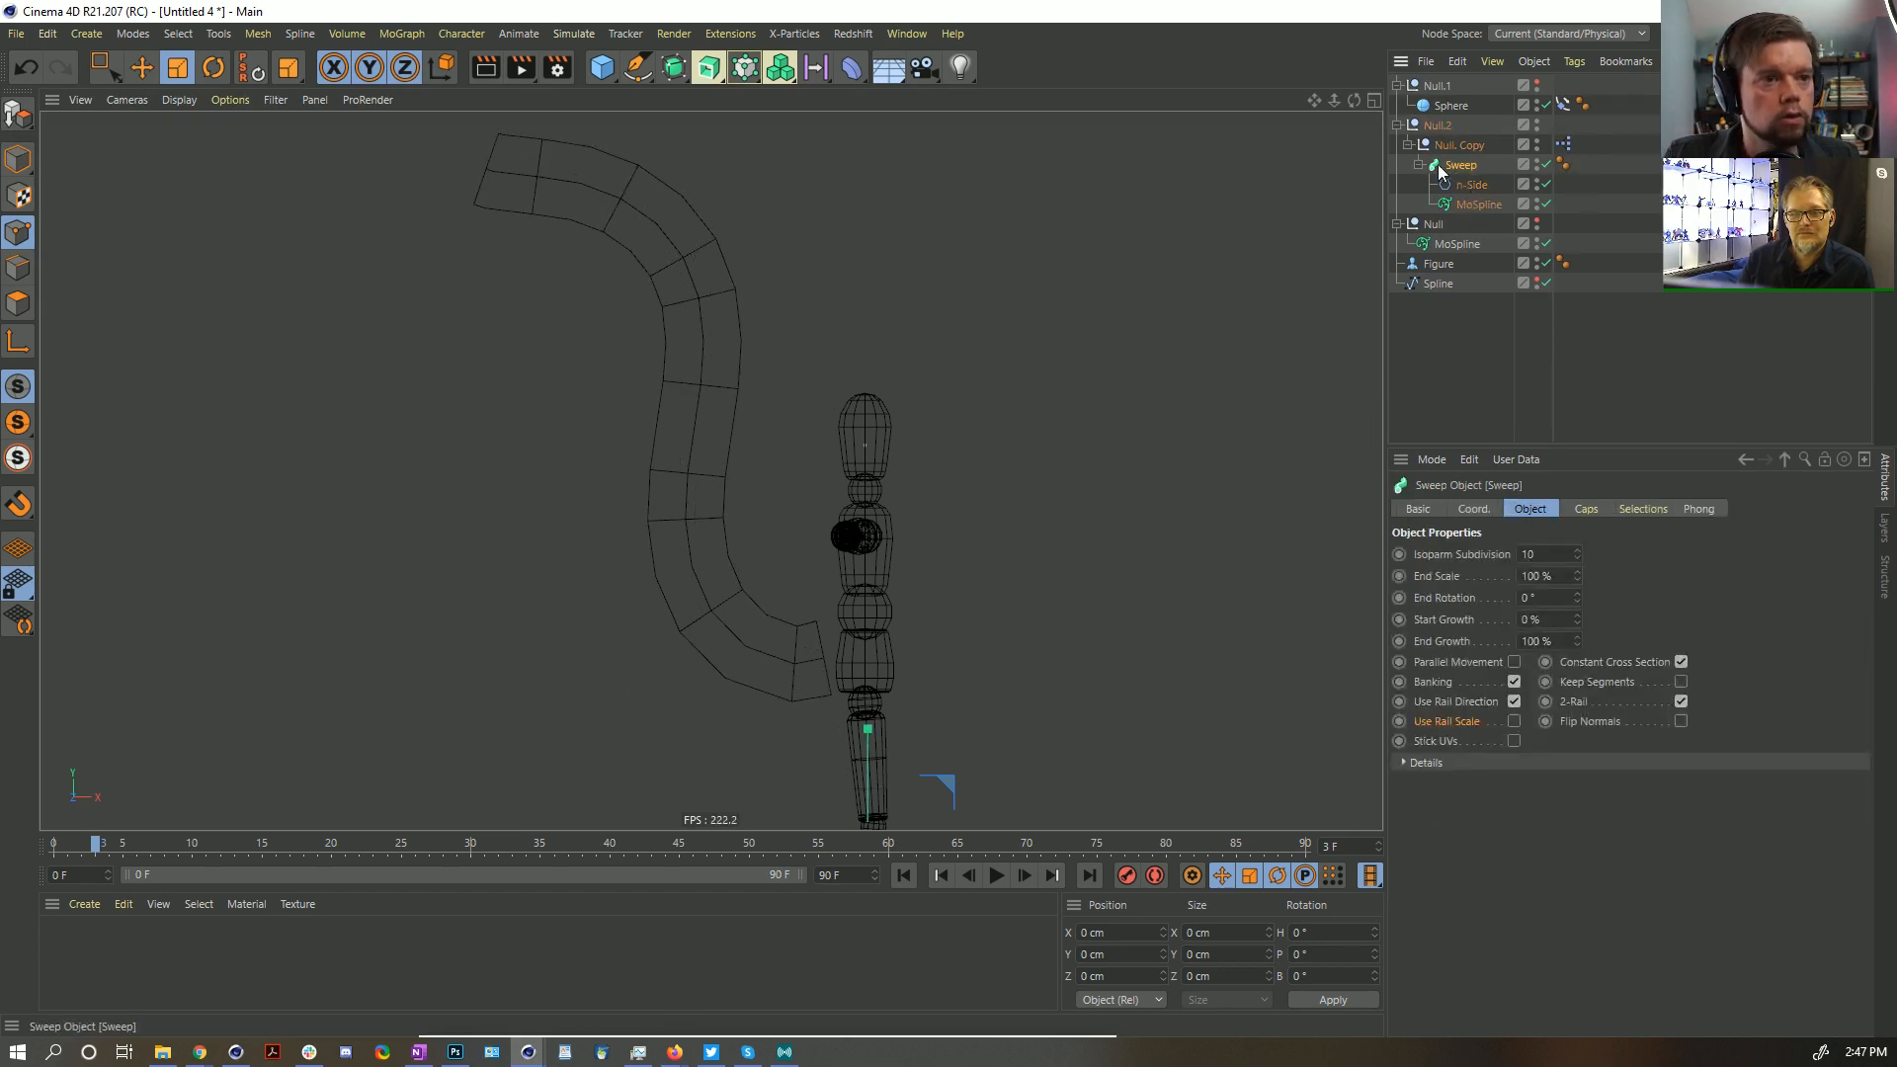
drag(1578, 640, 1578, 679)
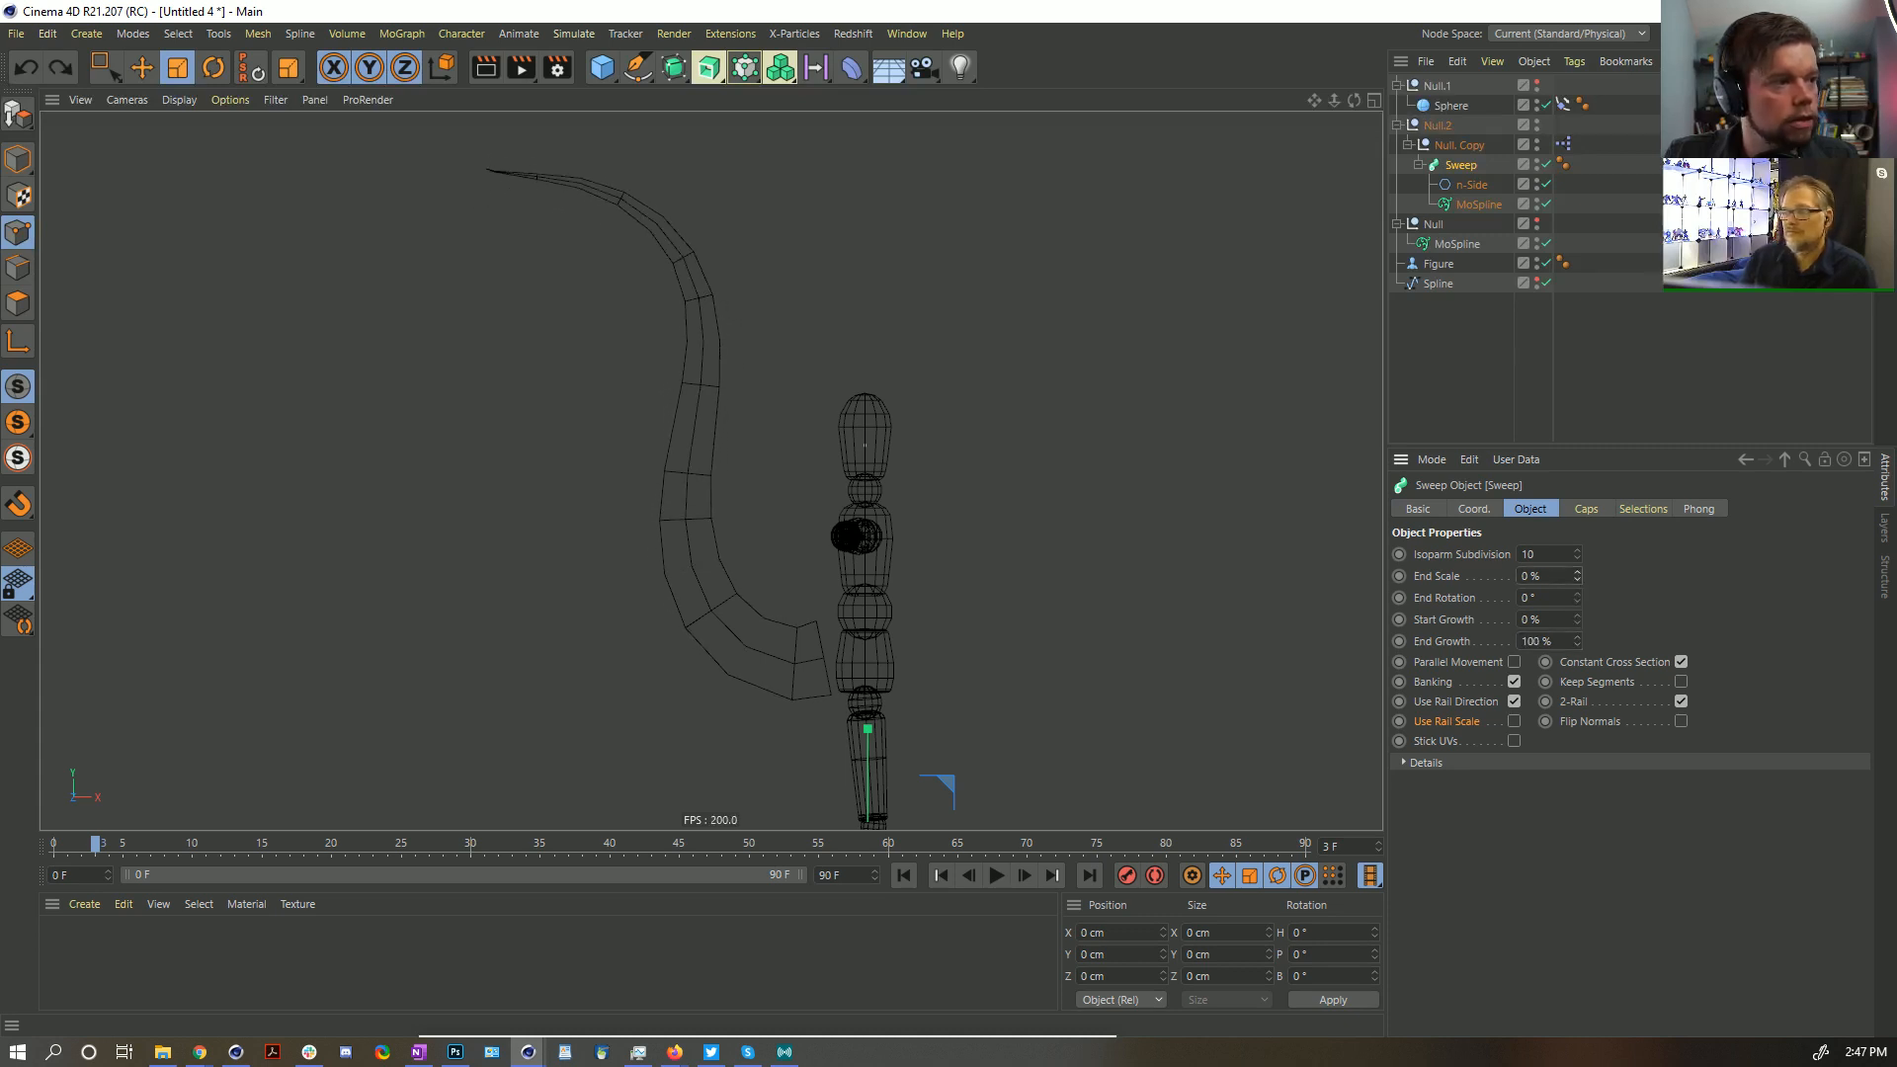
scroll(994, 708, down, 5)
click(996, 875)
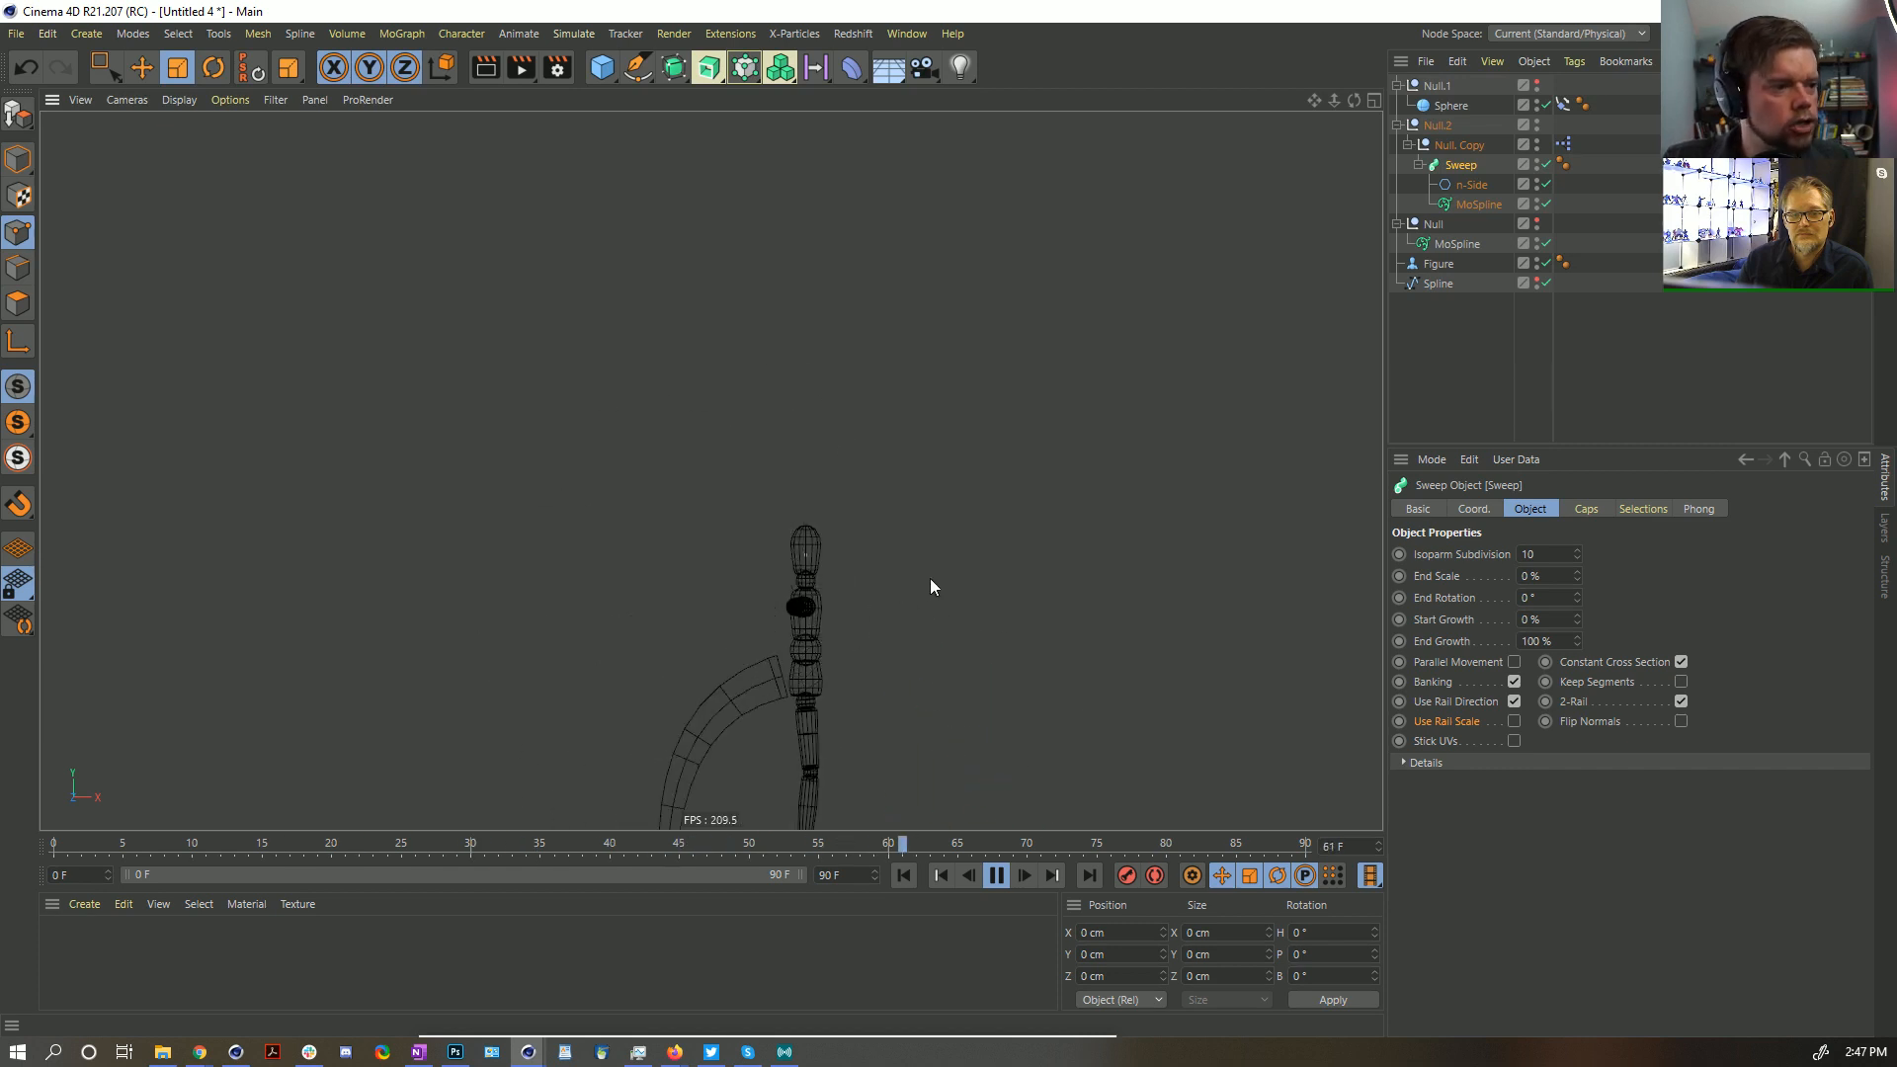
click(996, 875)
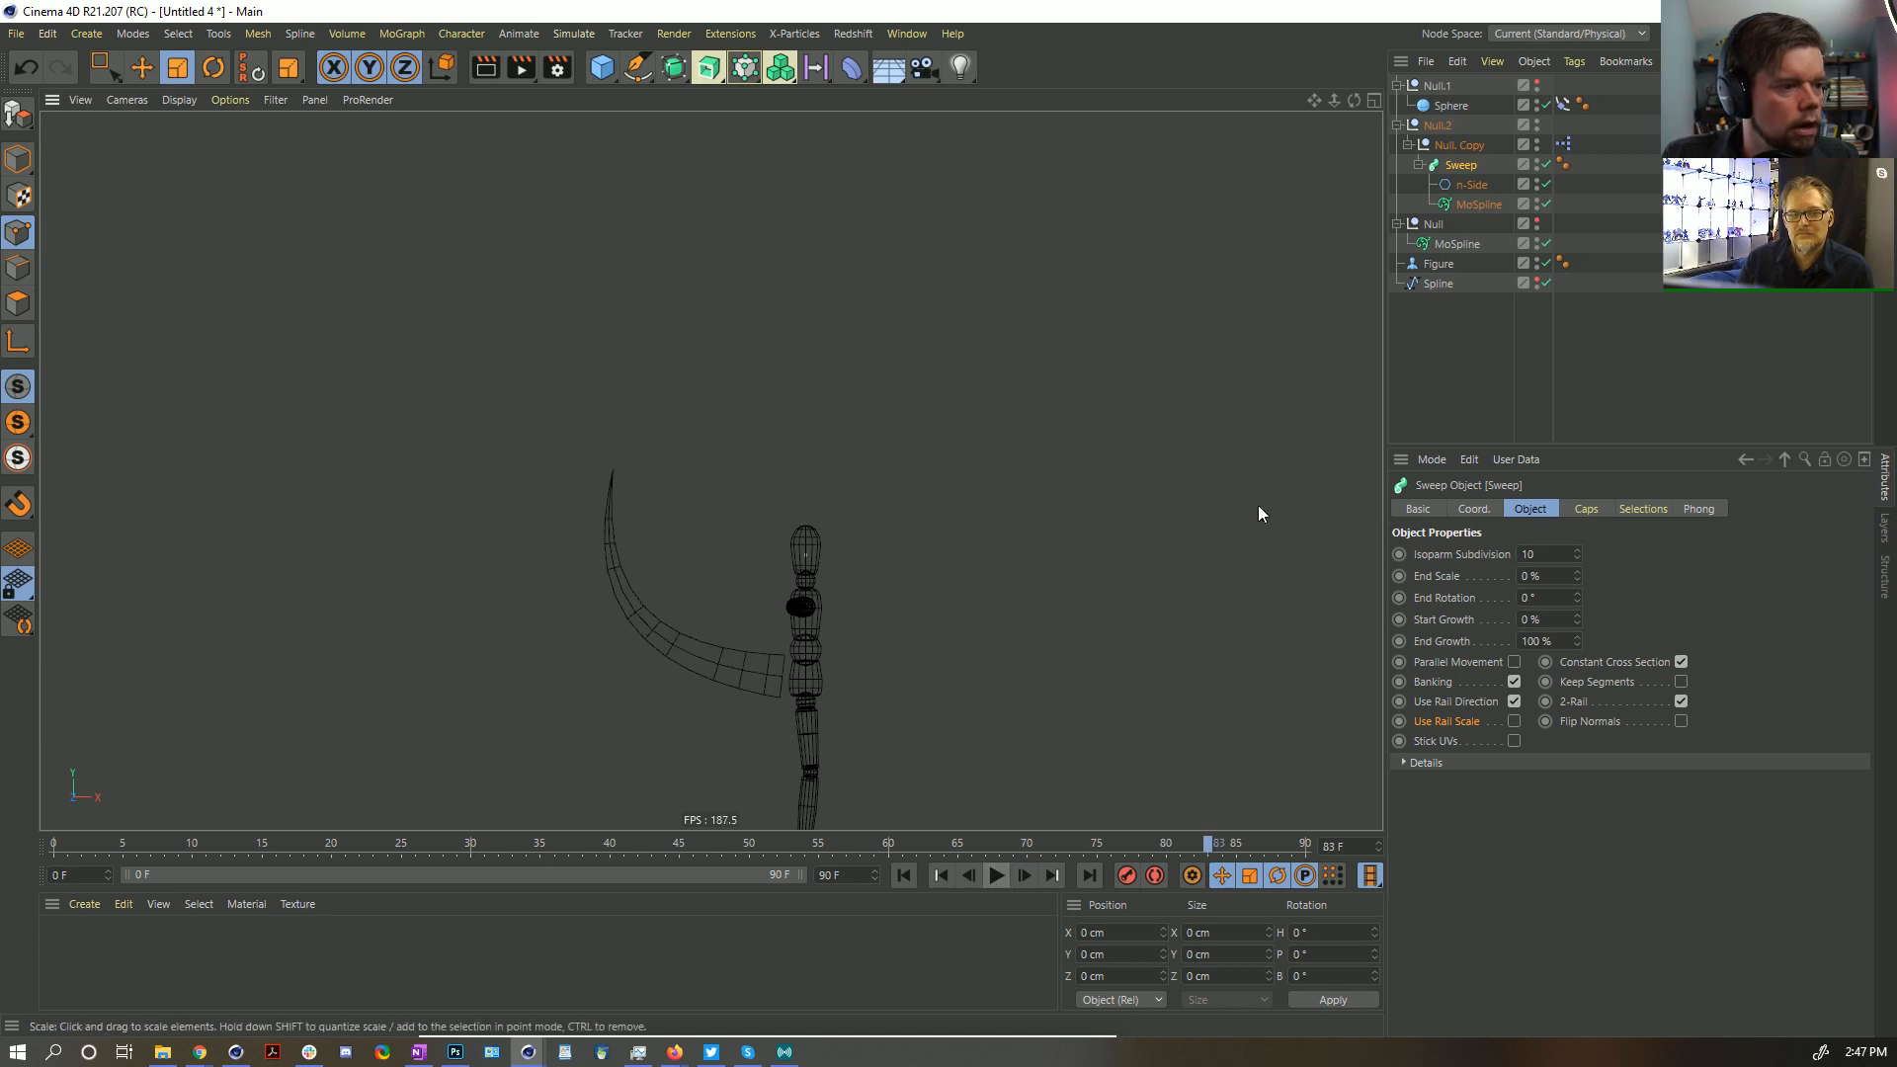
Save the scene in the episode's SceneFiles folder as "[1a]StuckTail_" followed by the person's first name
click(1460, 337)
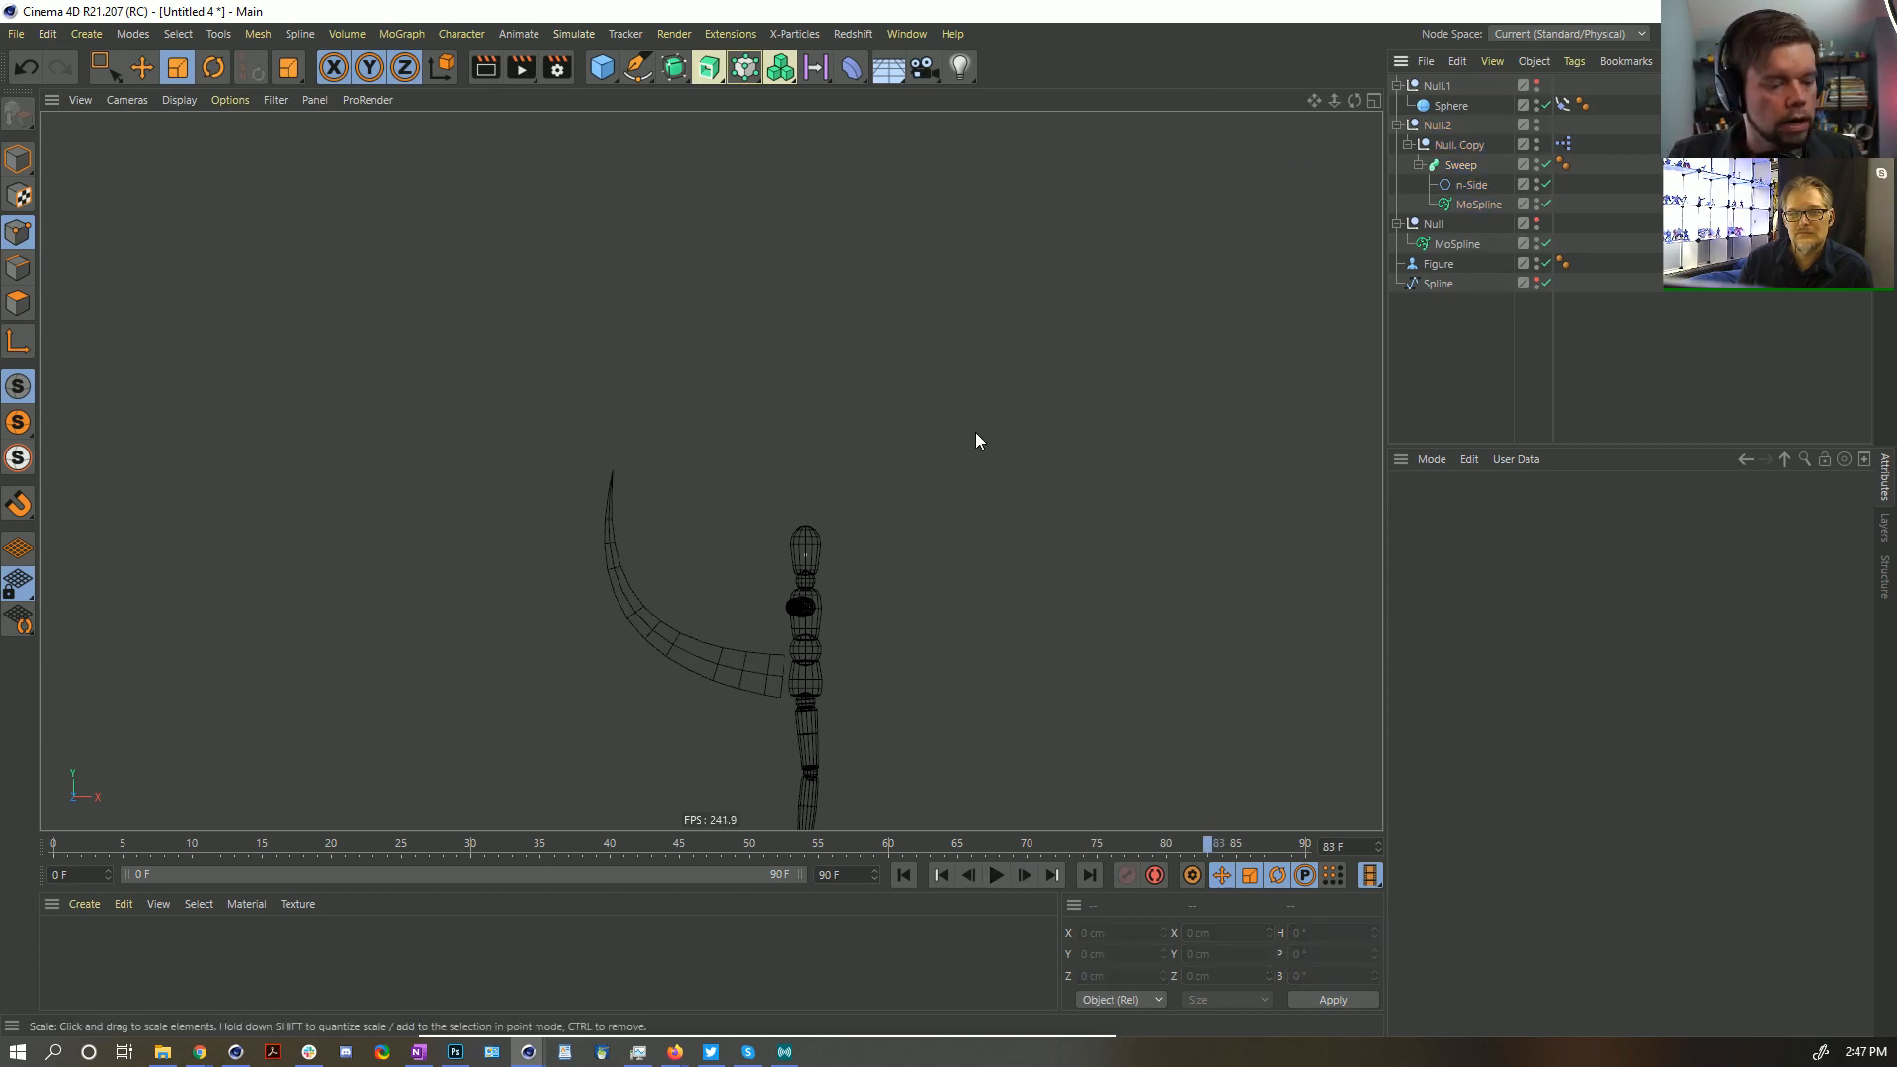
key(ctrl+s)
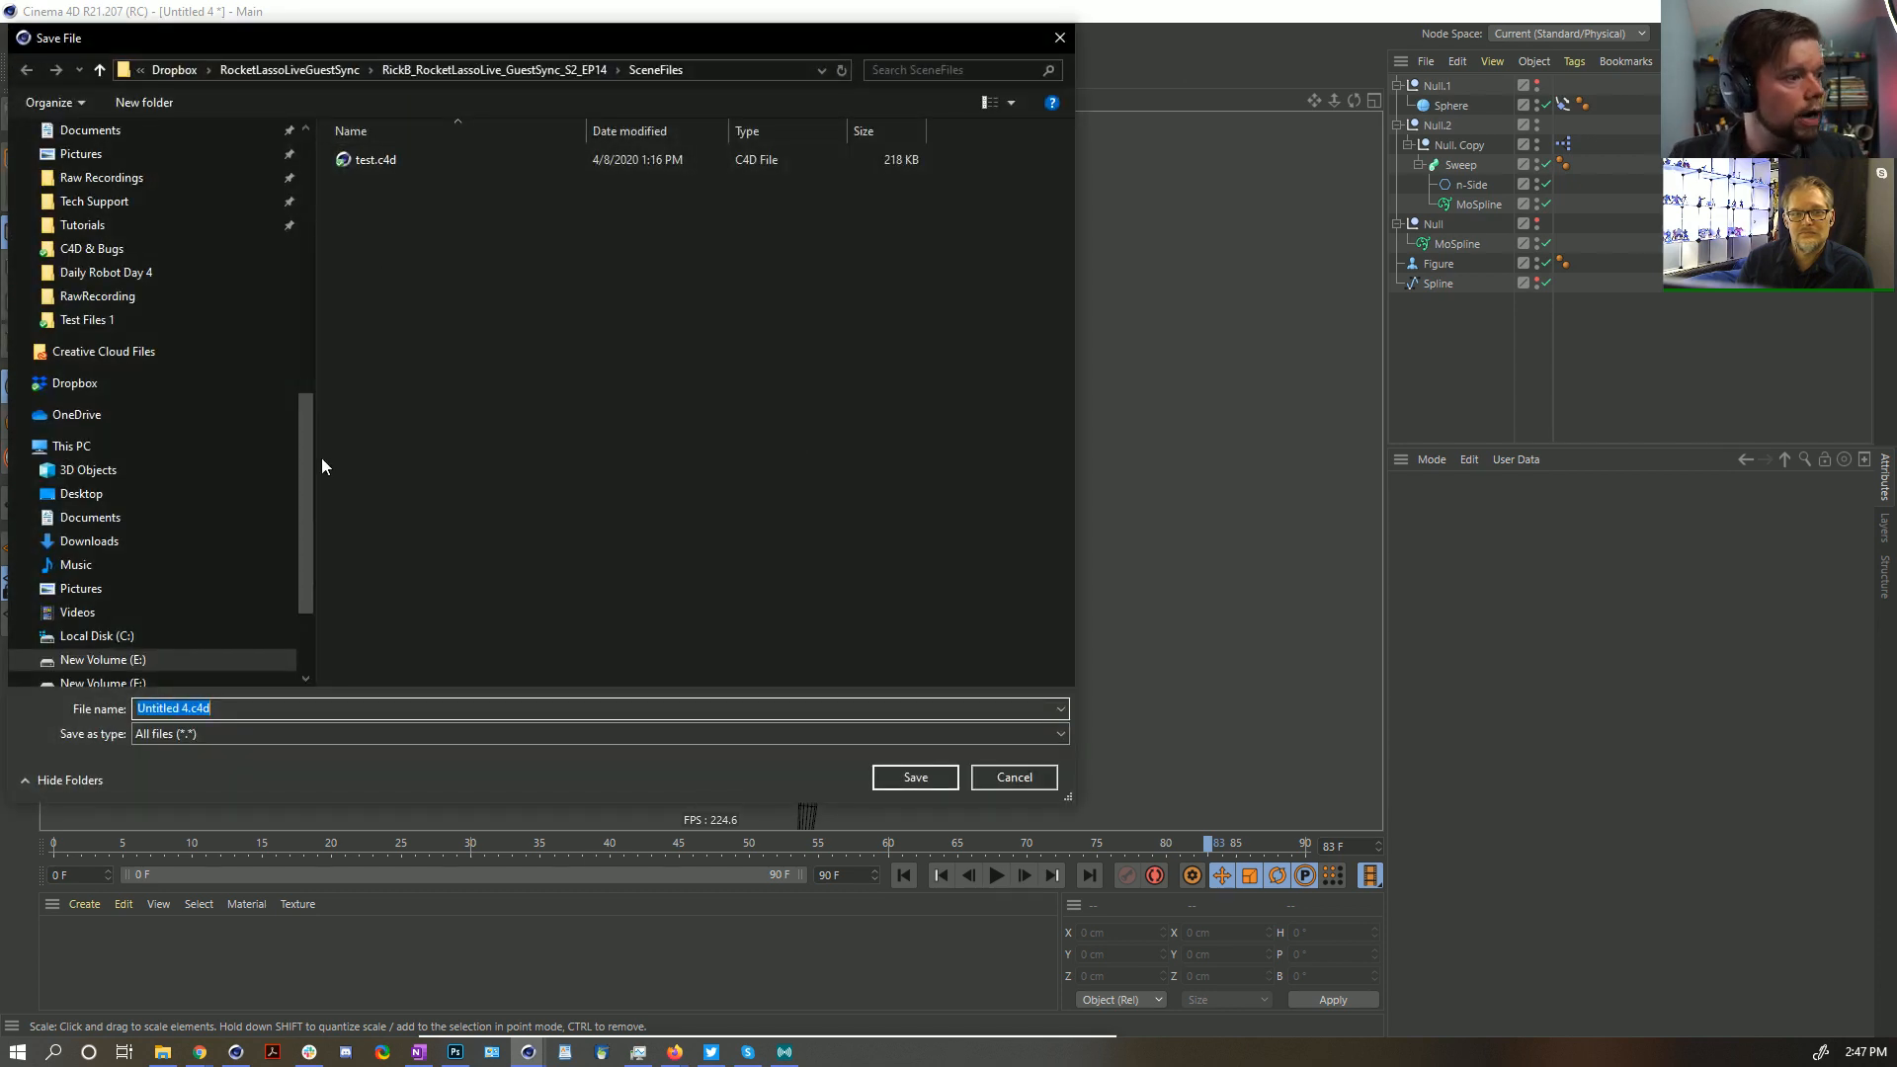
scroll(296, 447, up, 10)
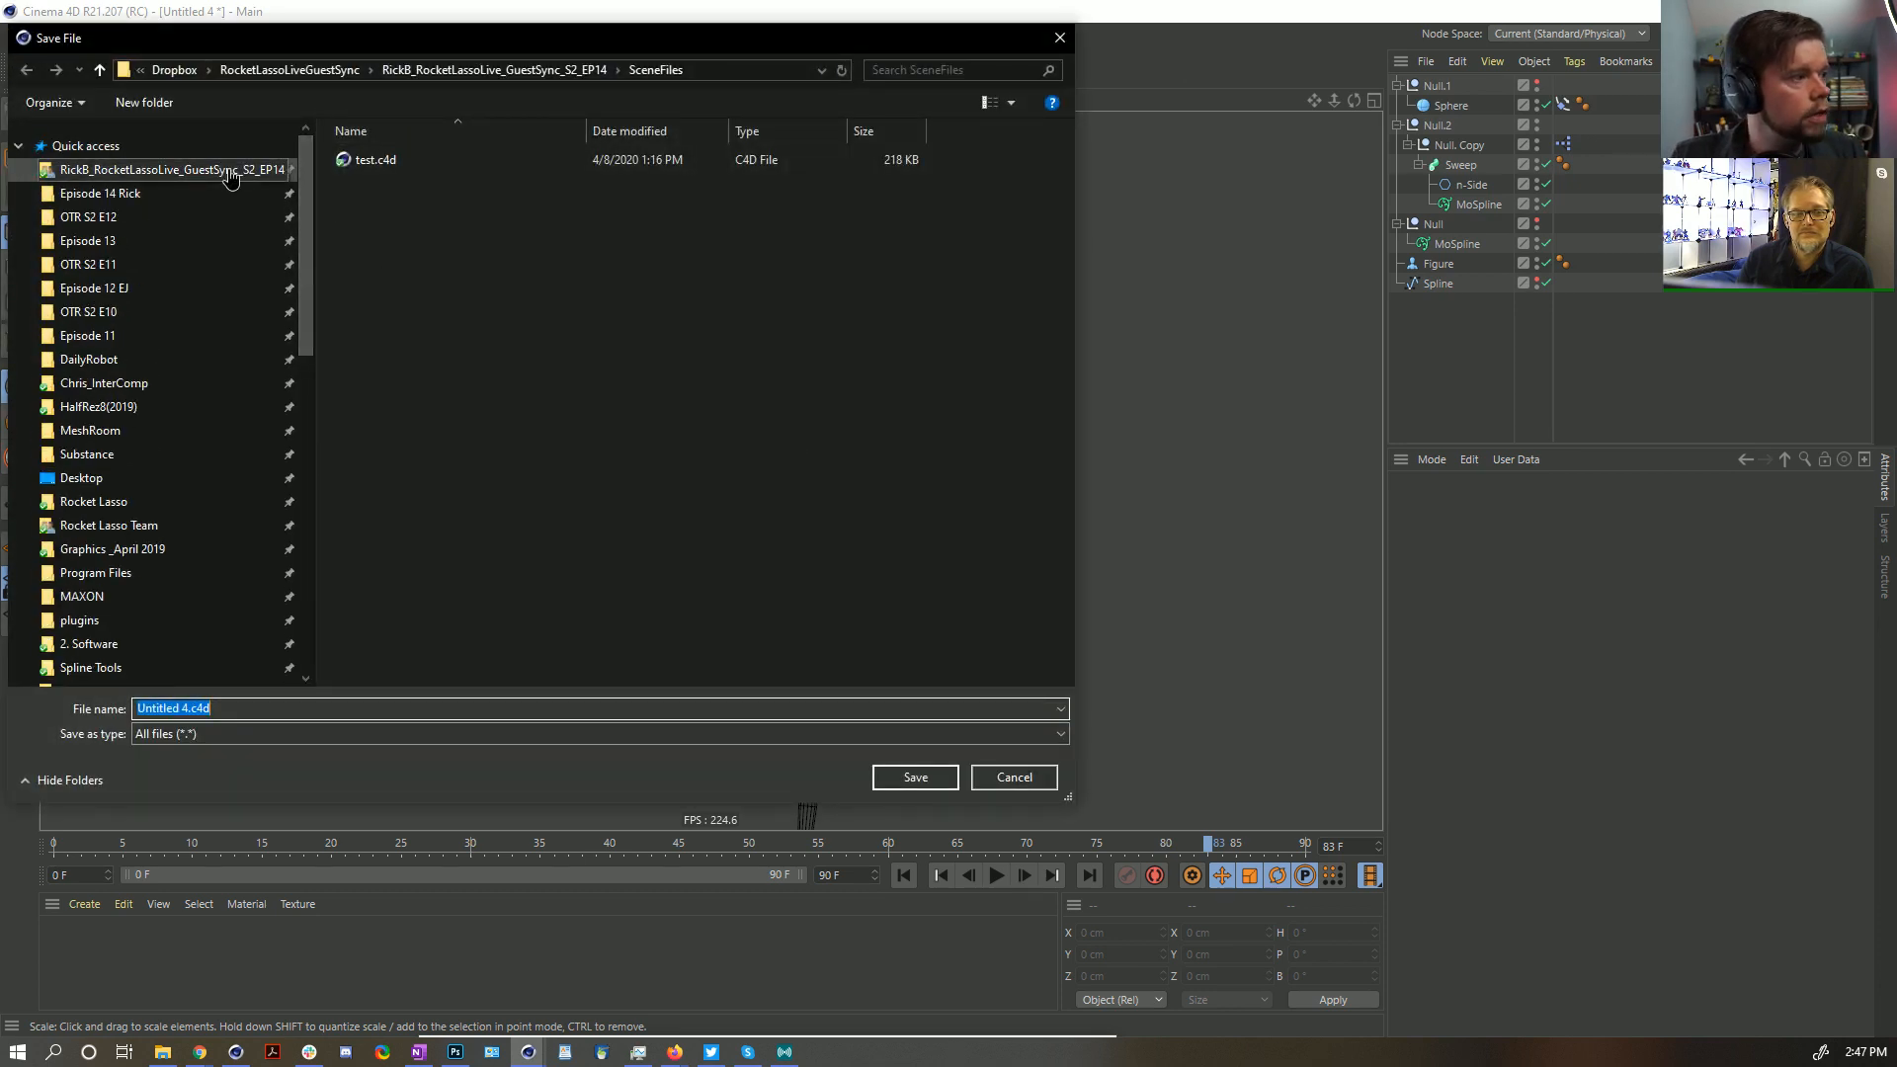
click(170, 170)
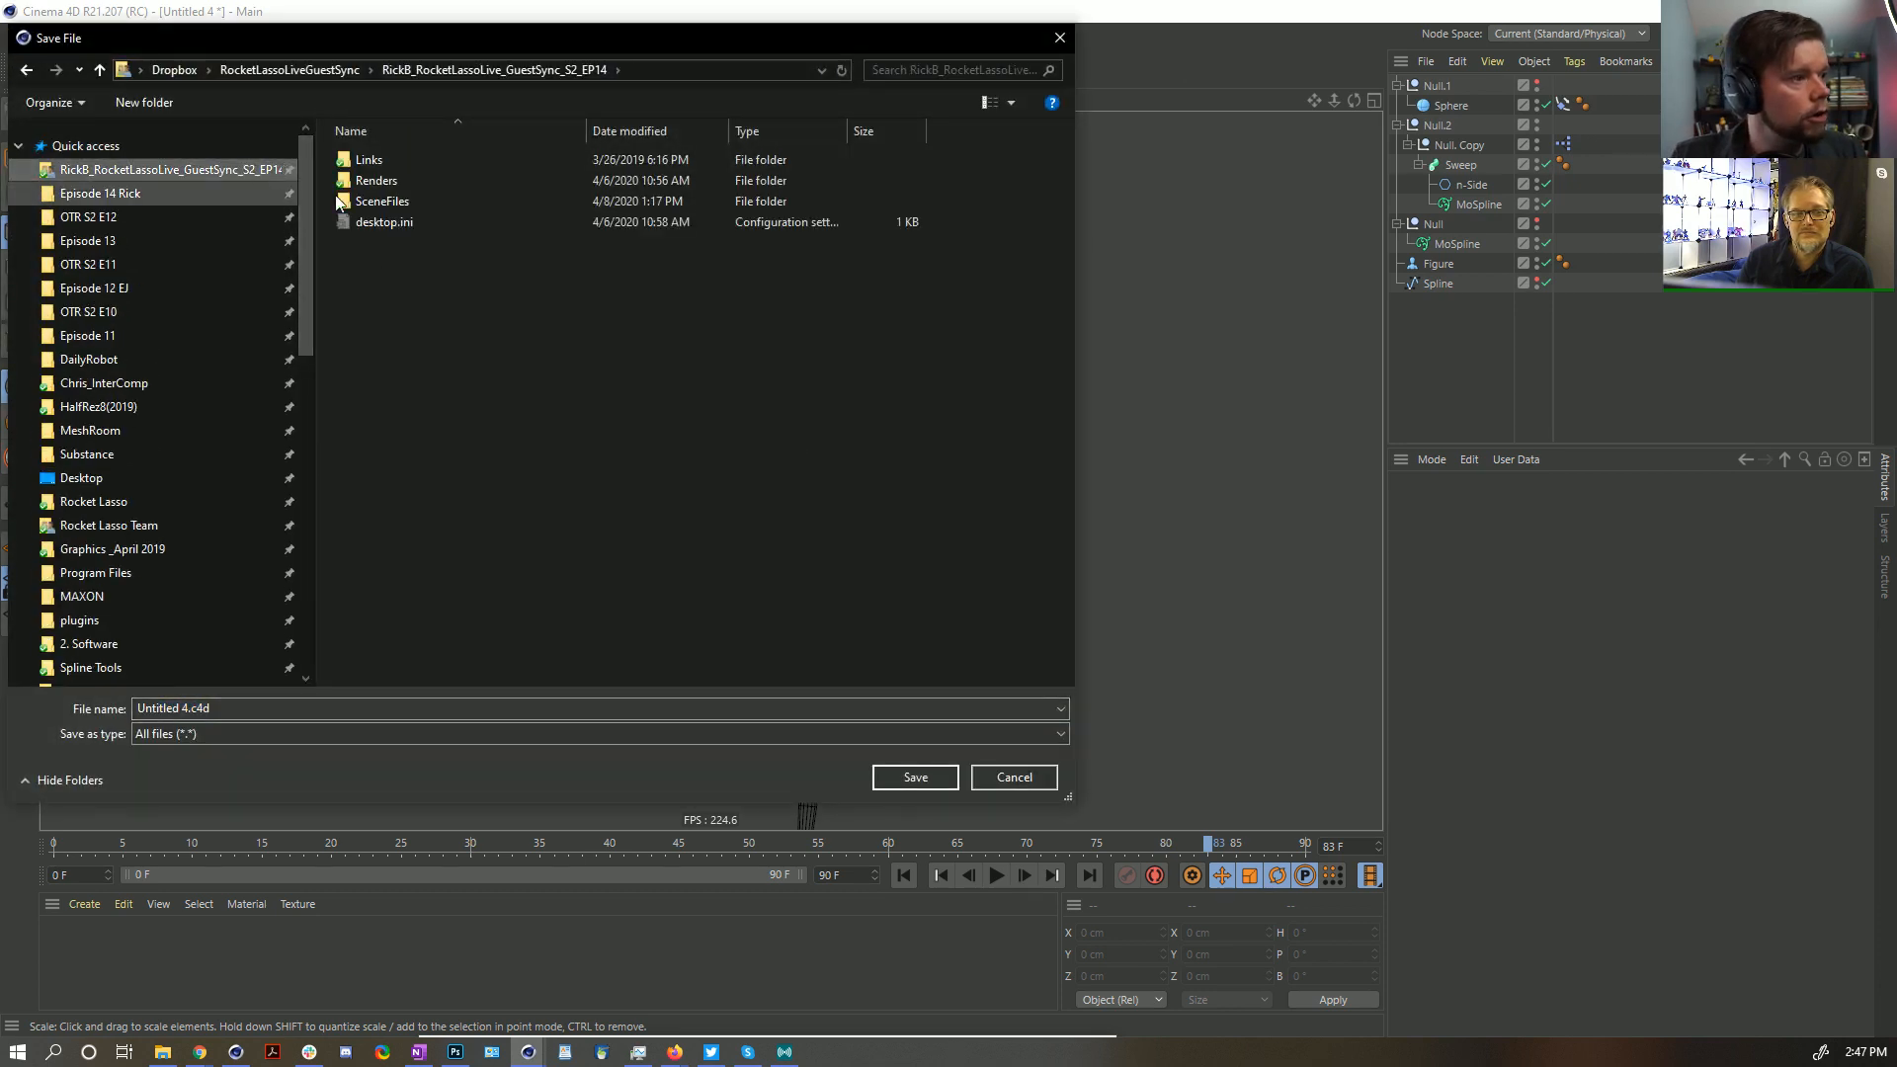
click(403, 204)
double_click(403, 203)
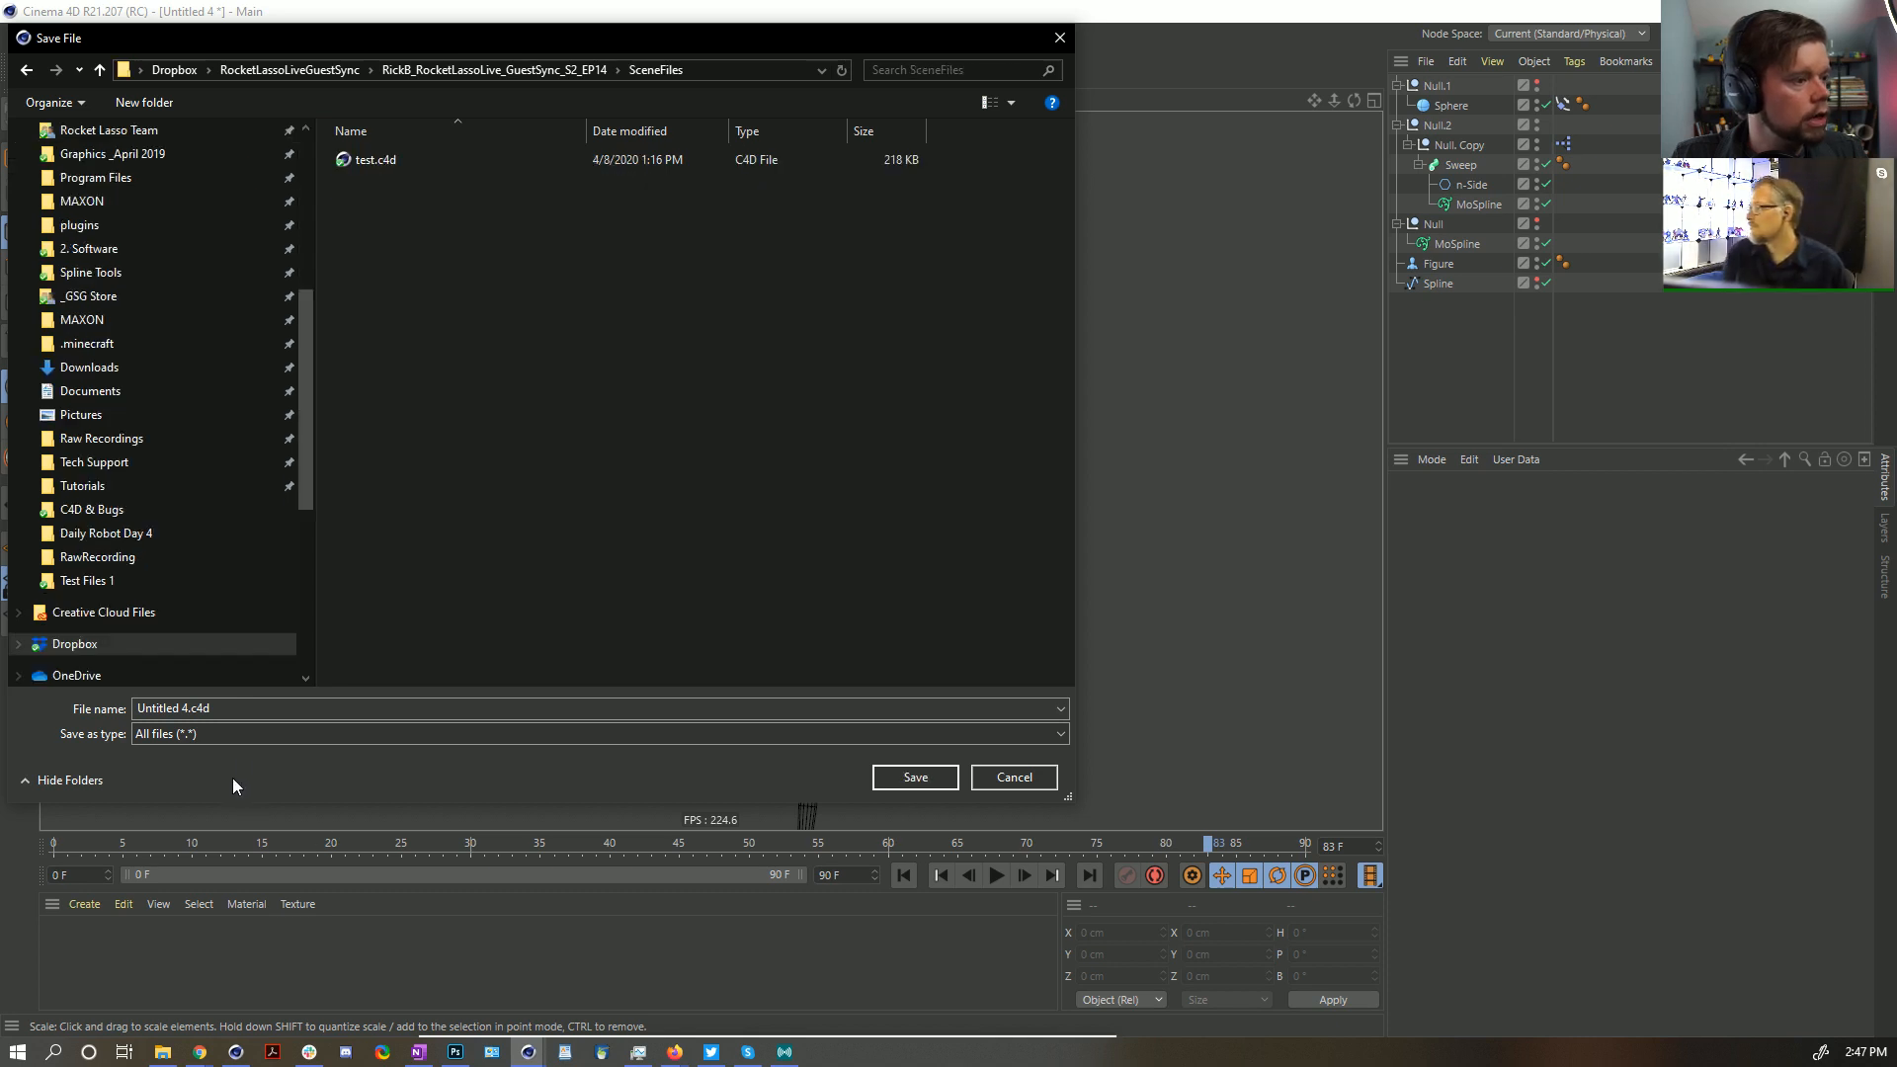
click(190, 705)
key(shift+Home)
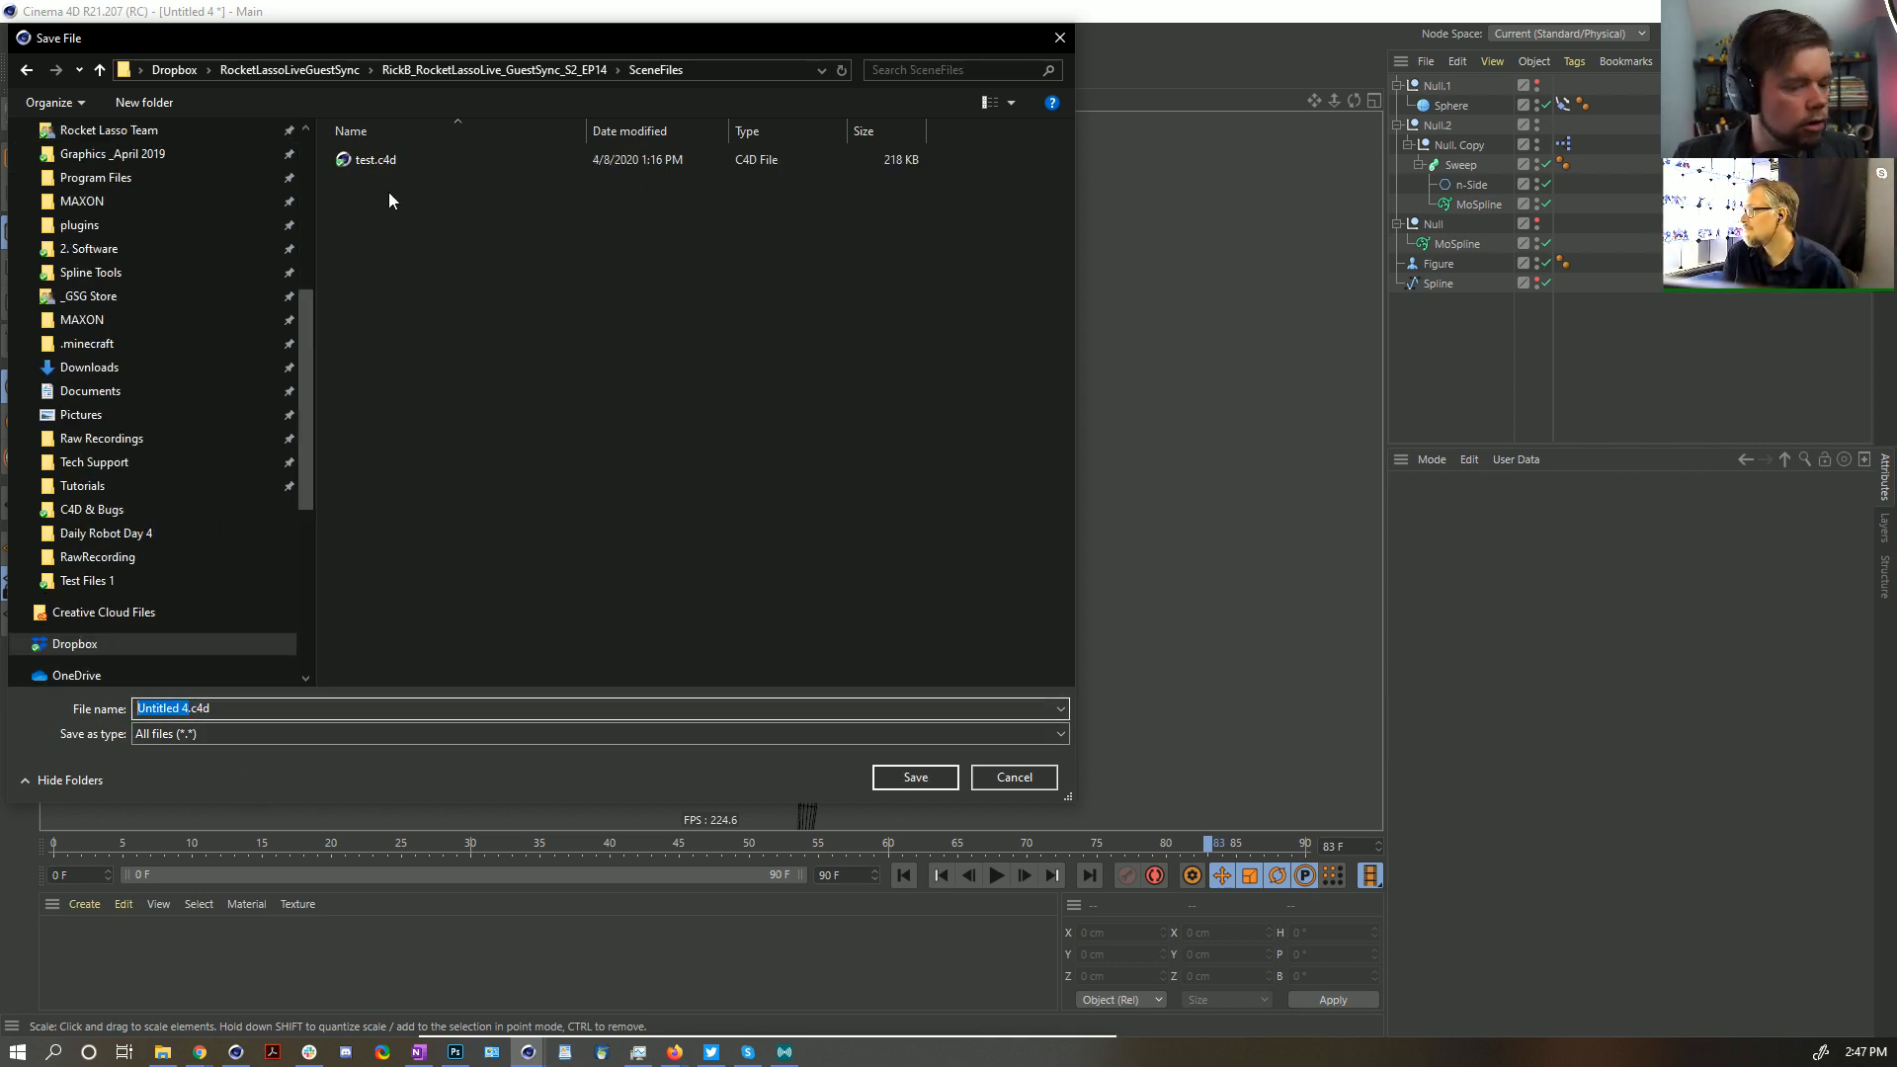
text([1a])
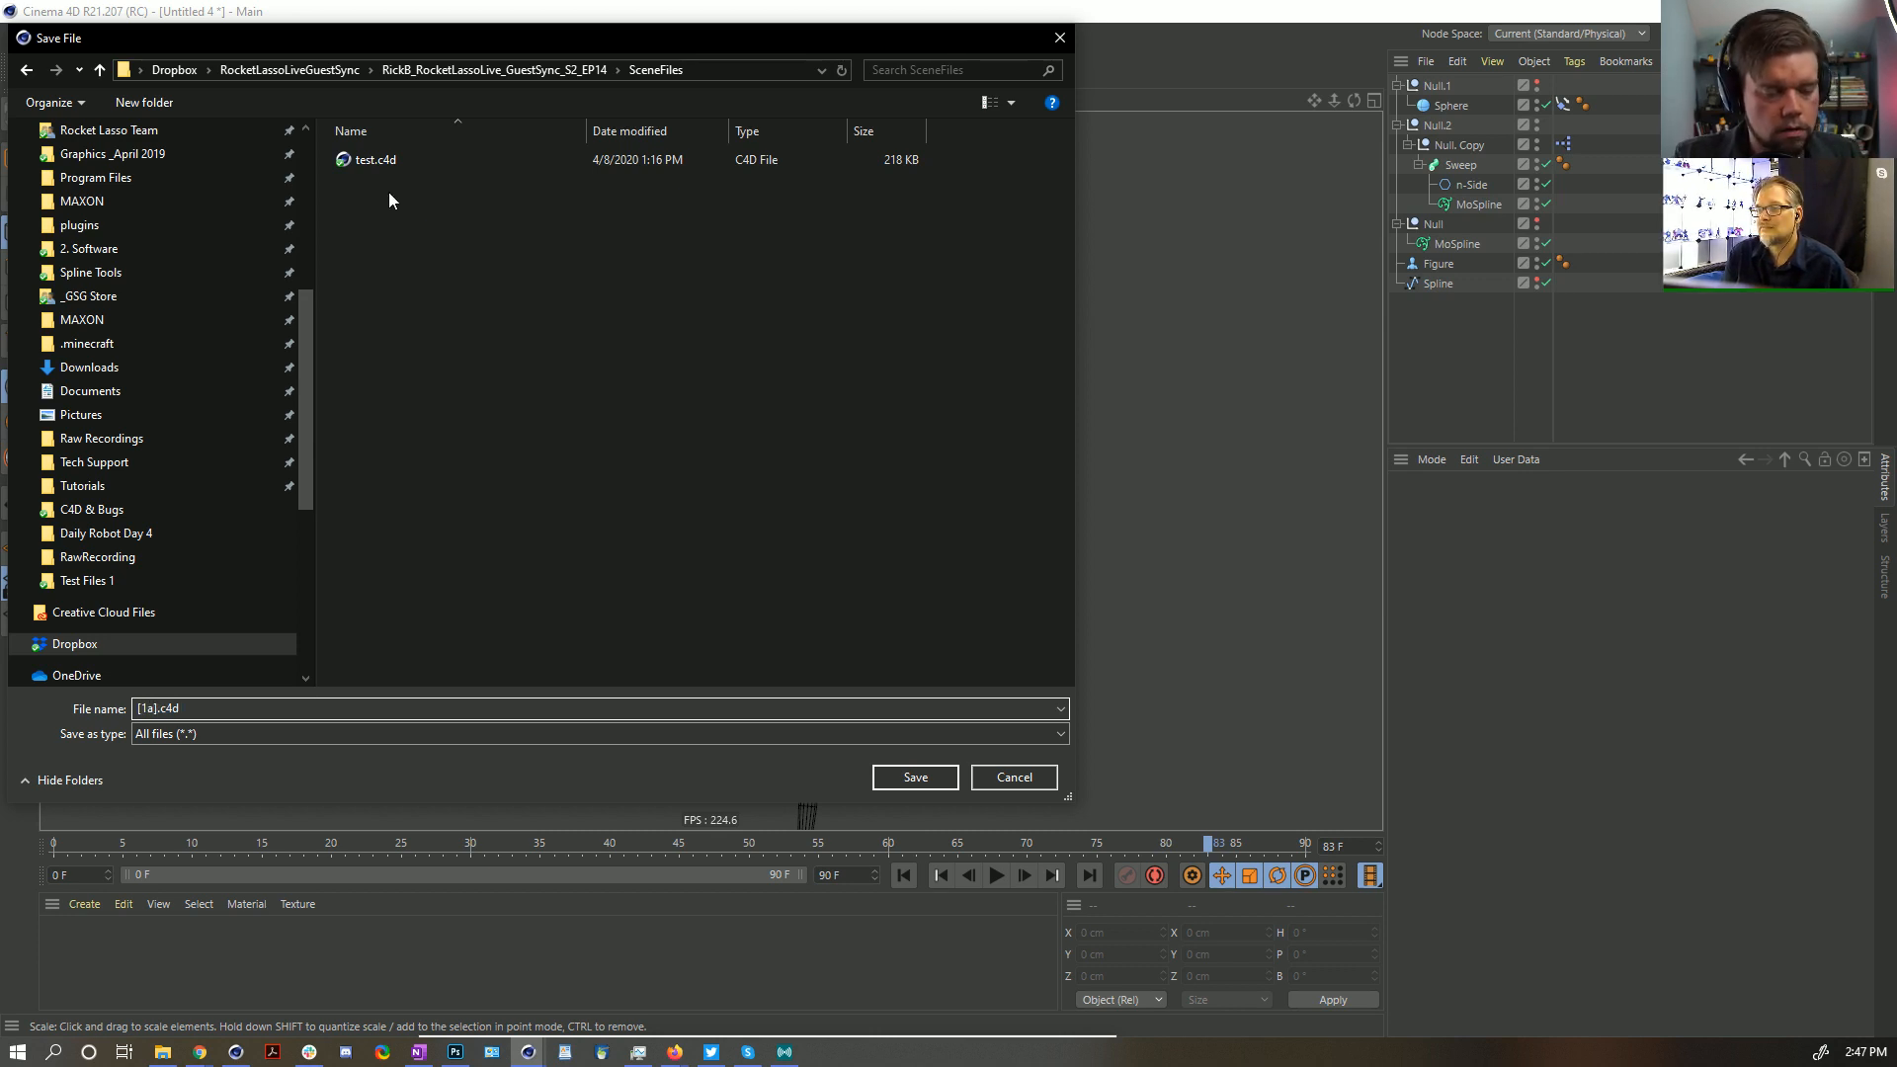
text(St)
text(uckTail_C)
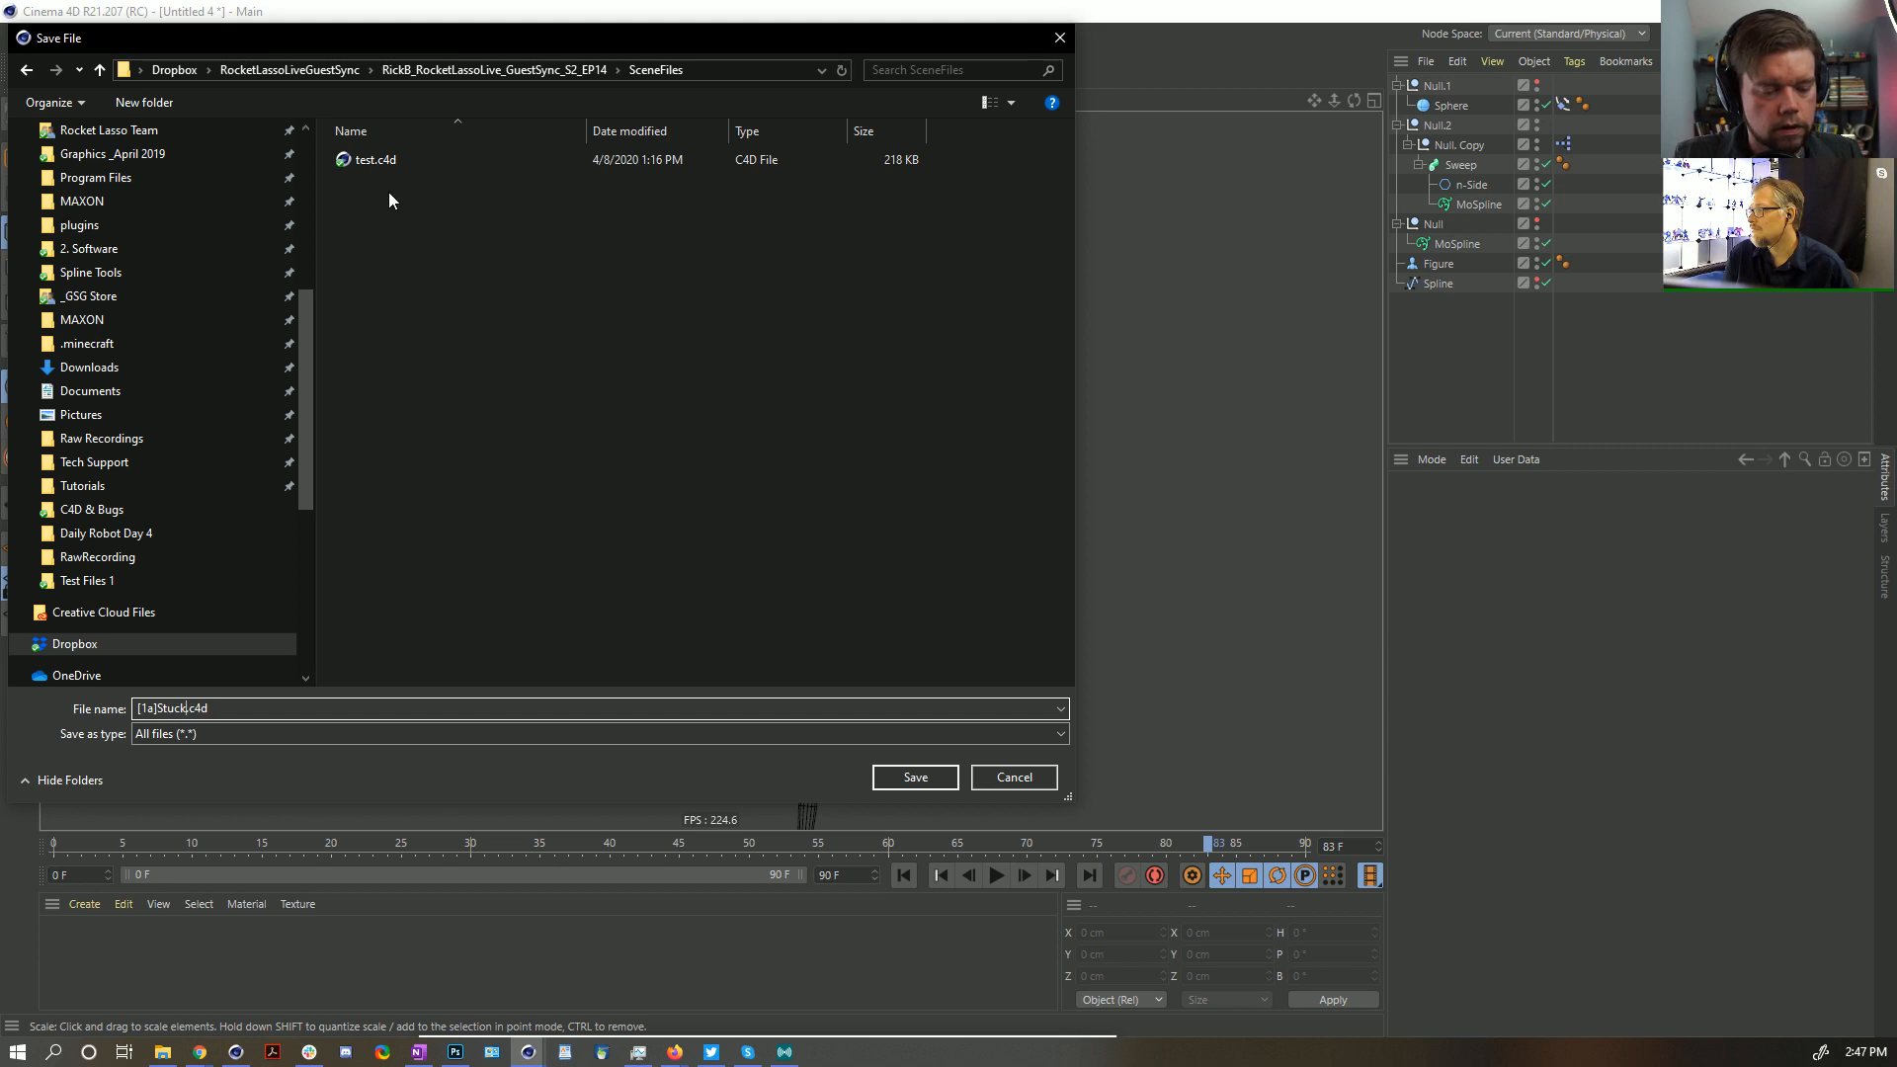
text(hris)
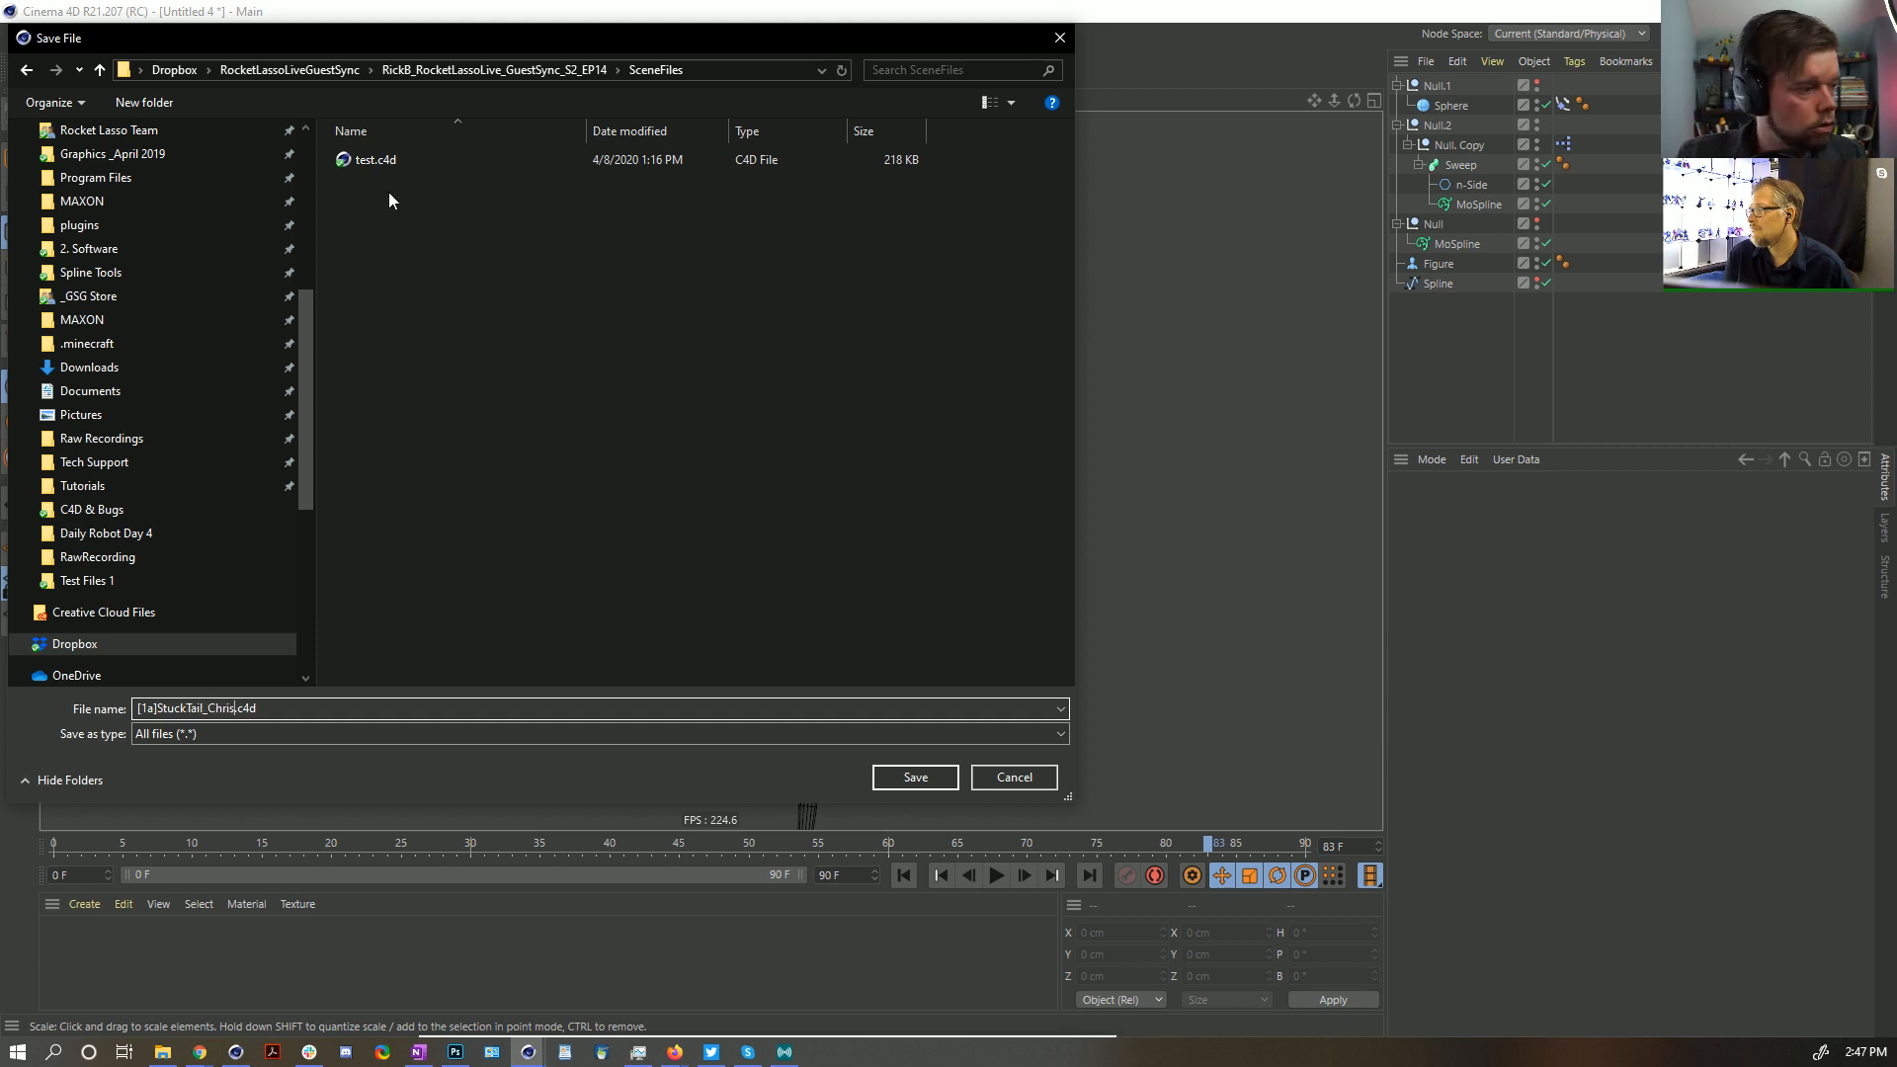
key(Return)
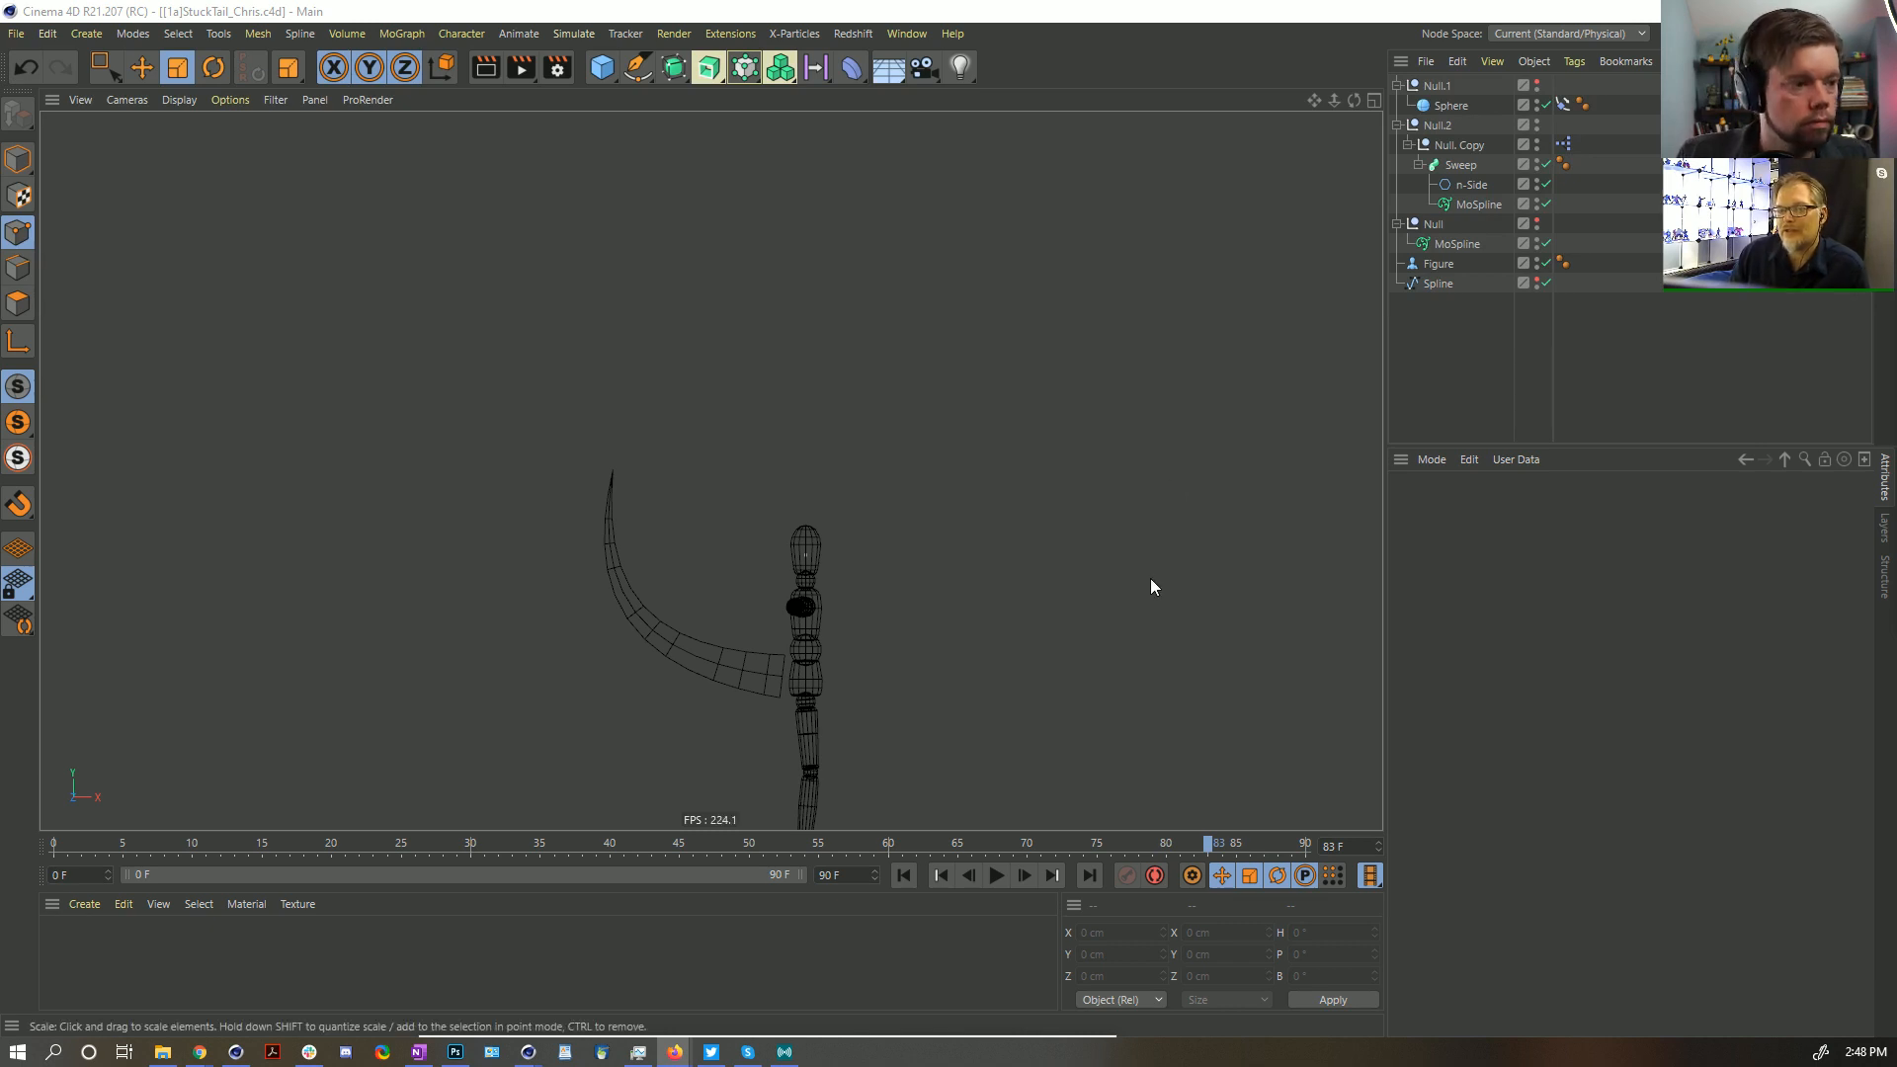
click(1477, 204)
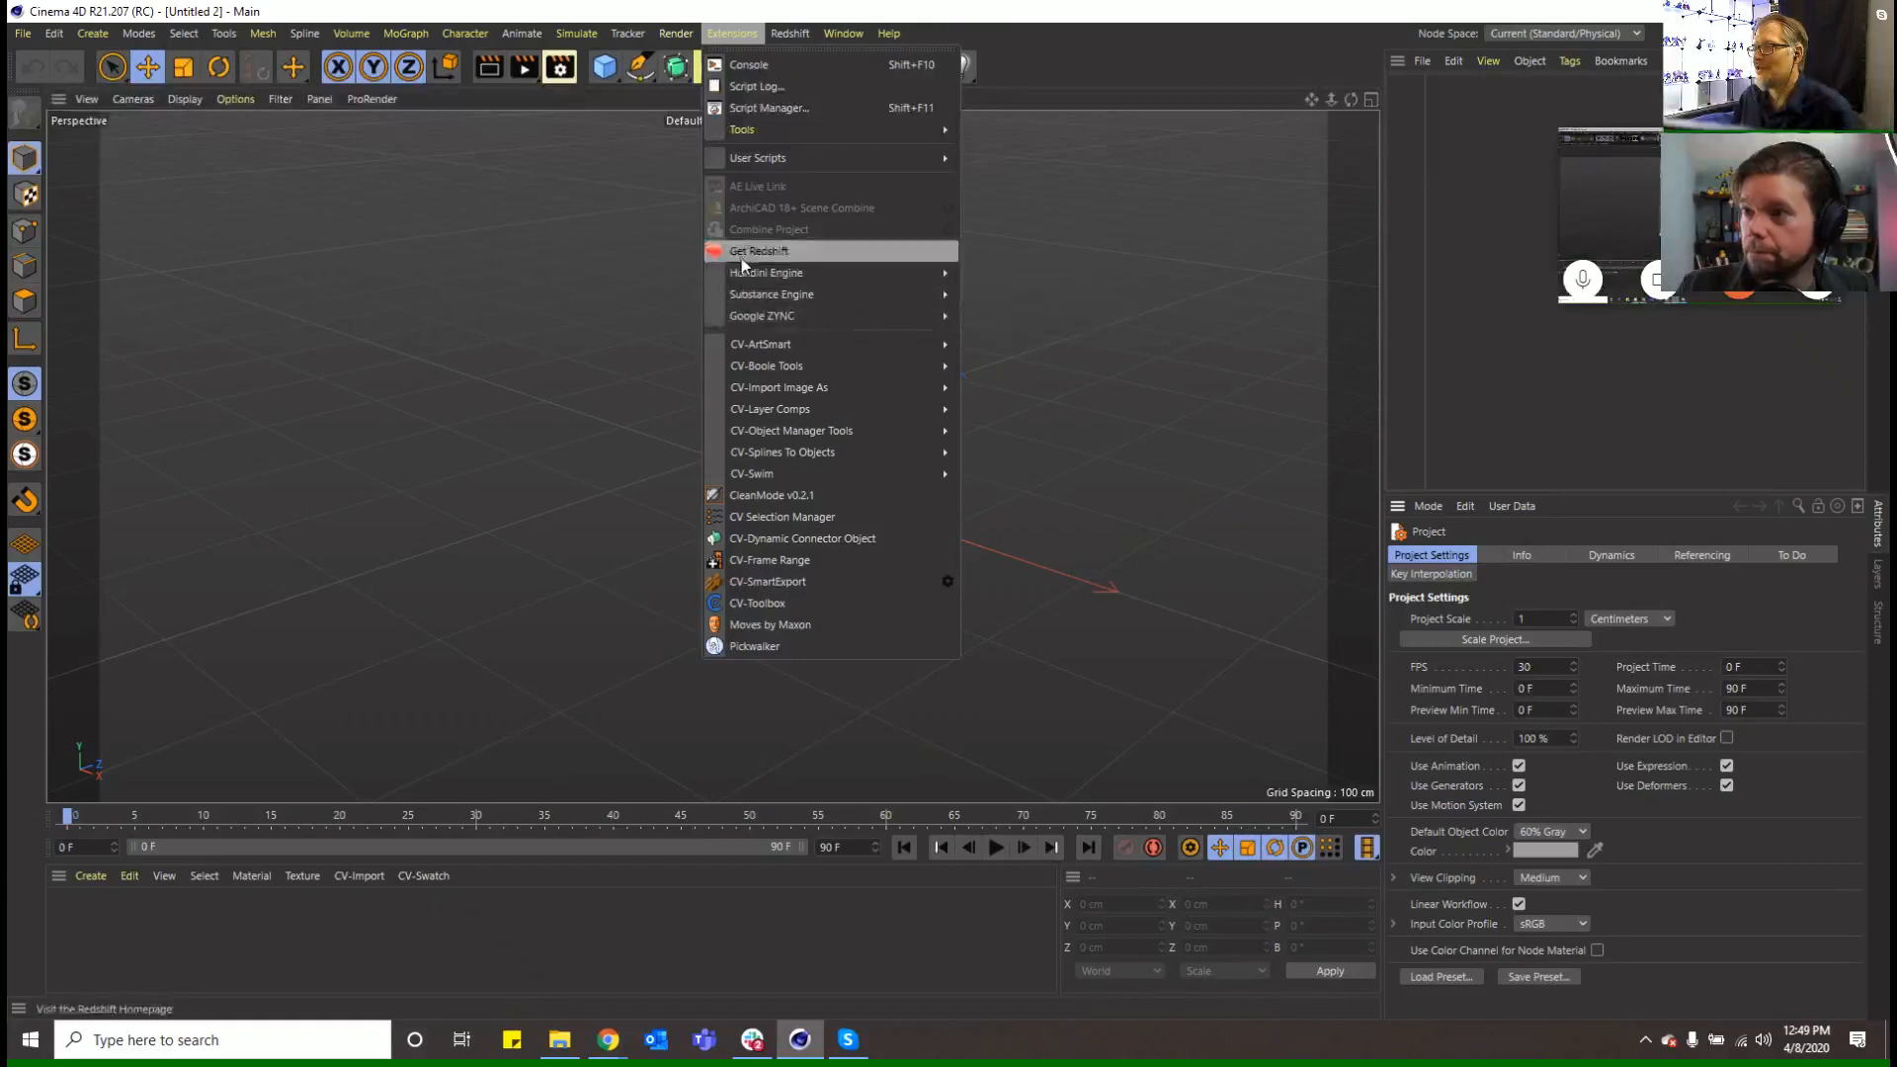
click(677, 37)
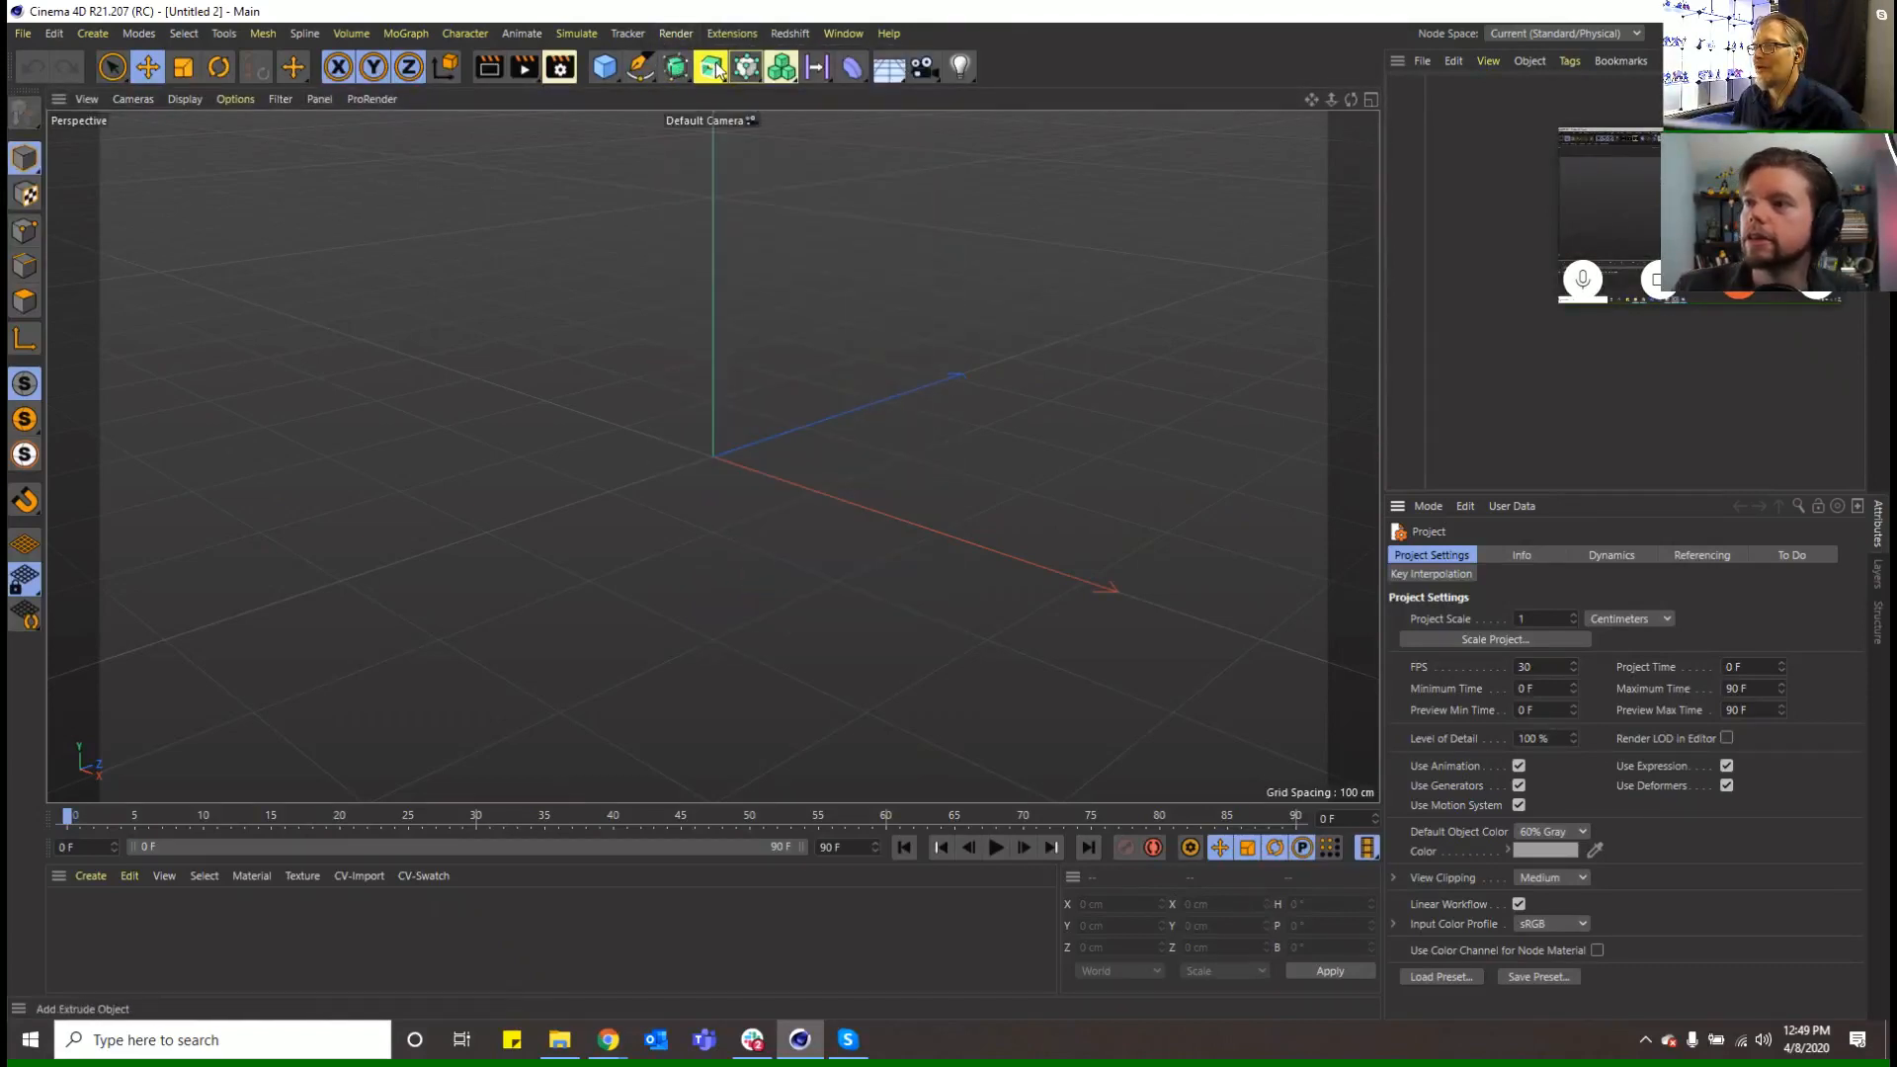
Add a MoSpline to the empty scene and set its Mode to Turtle
click(780, 66)
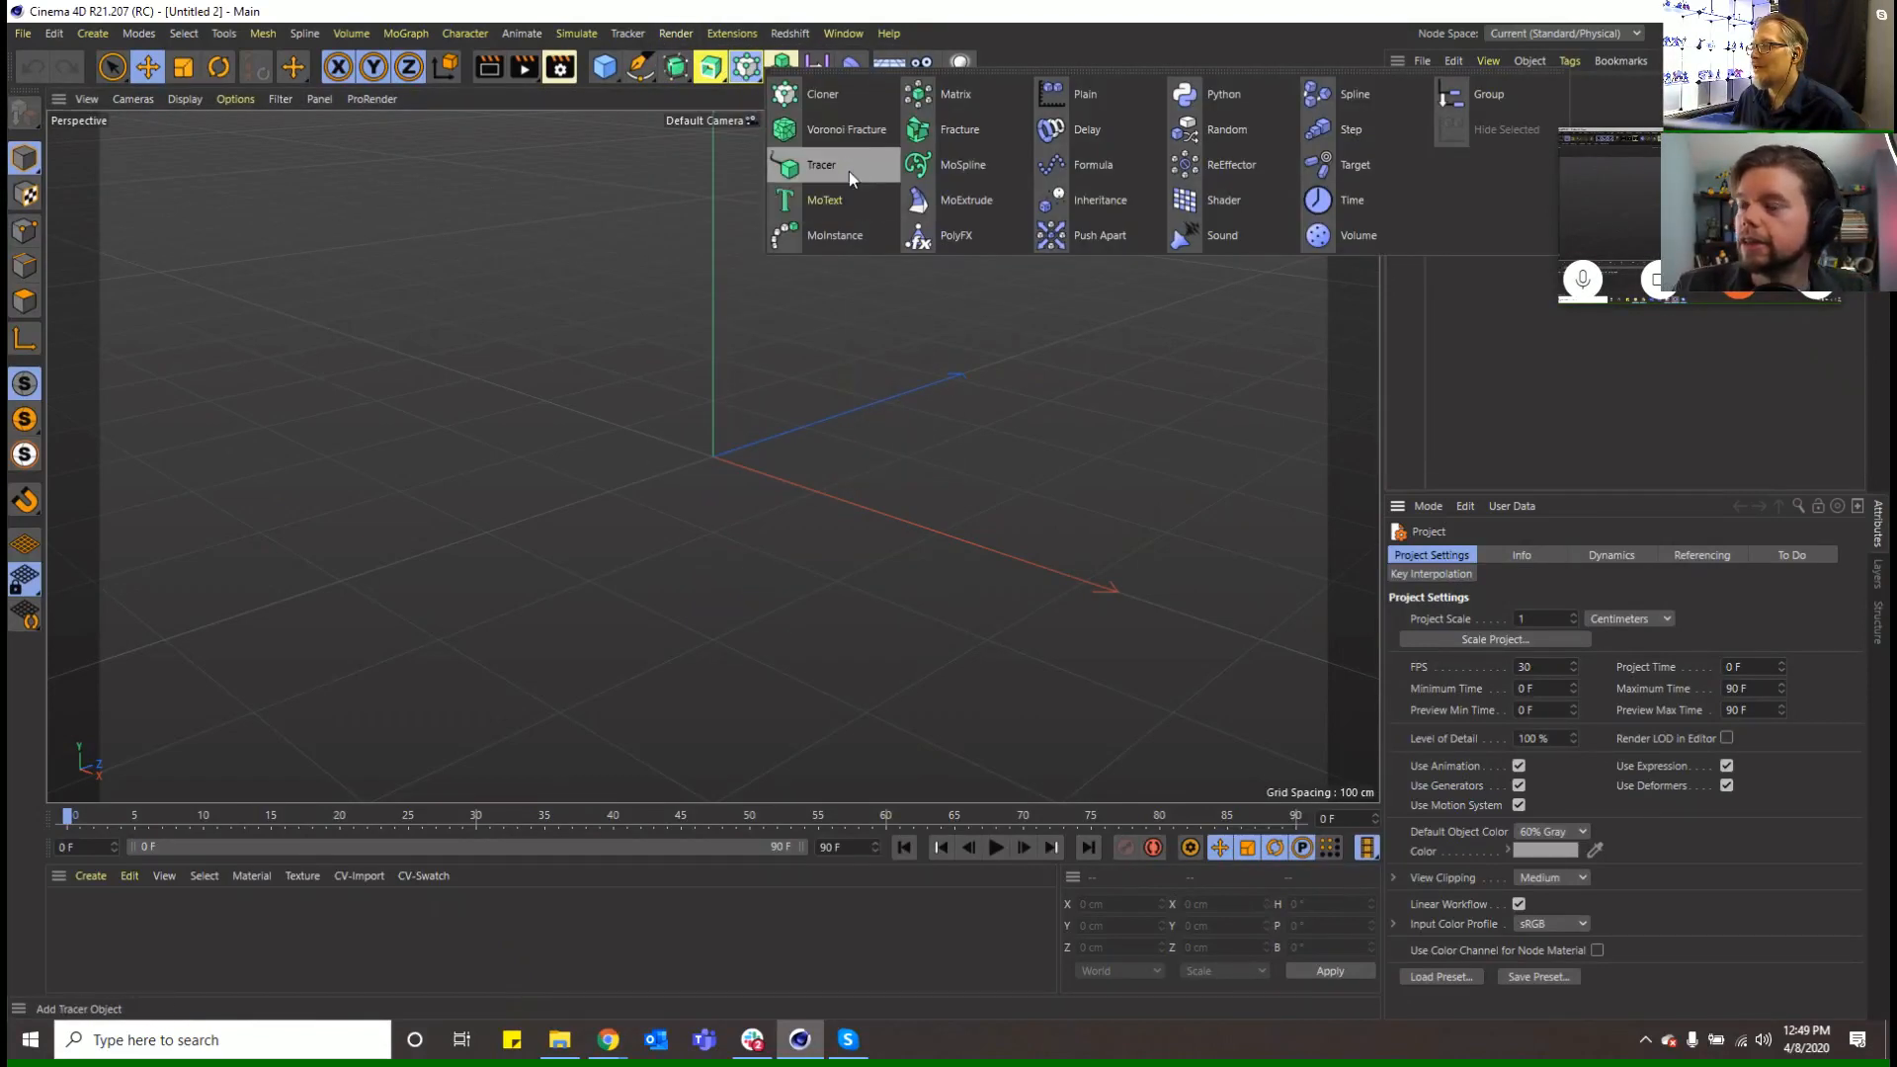
click(956, 160)
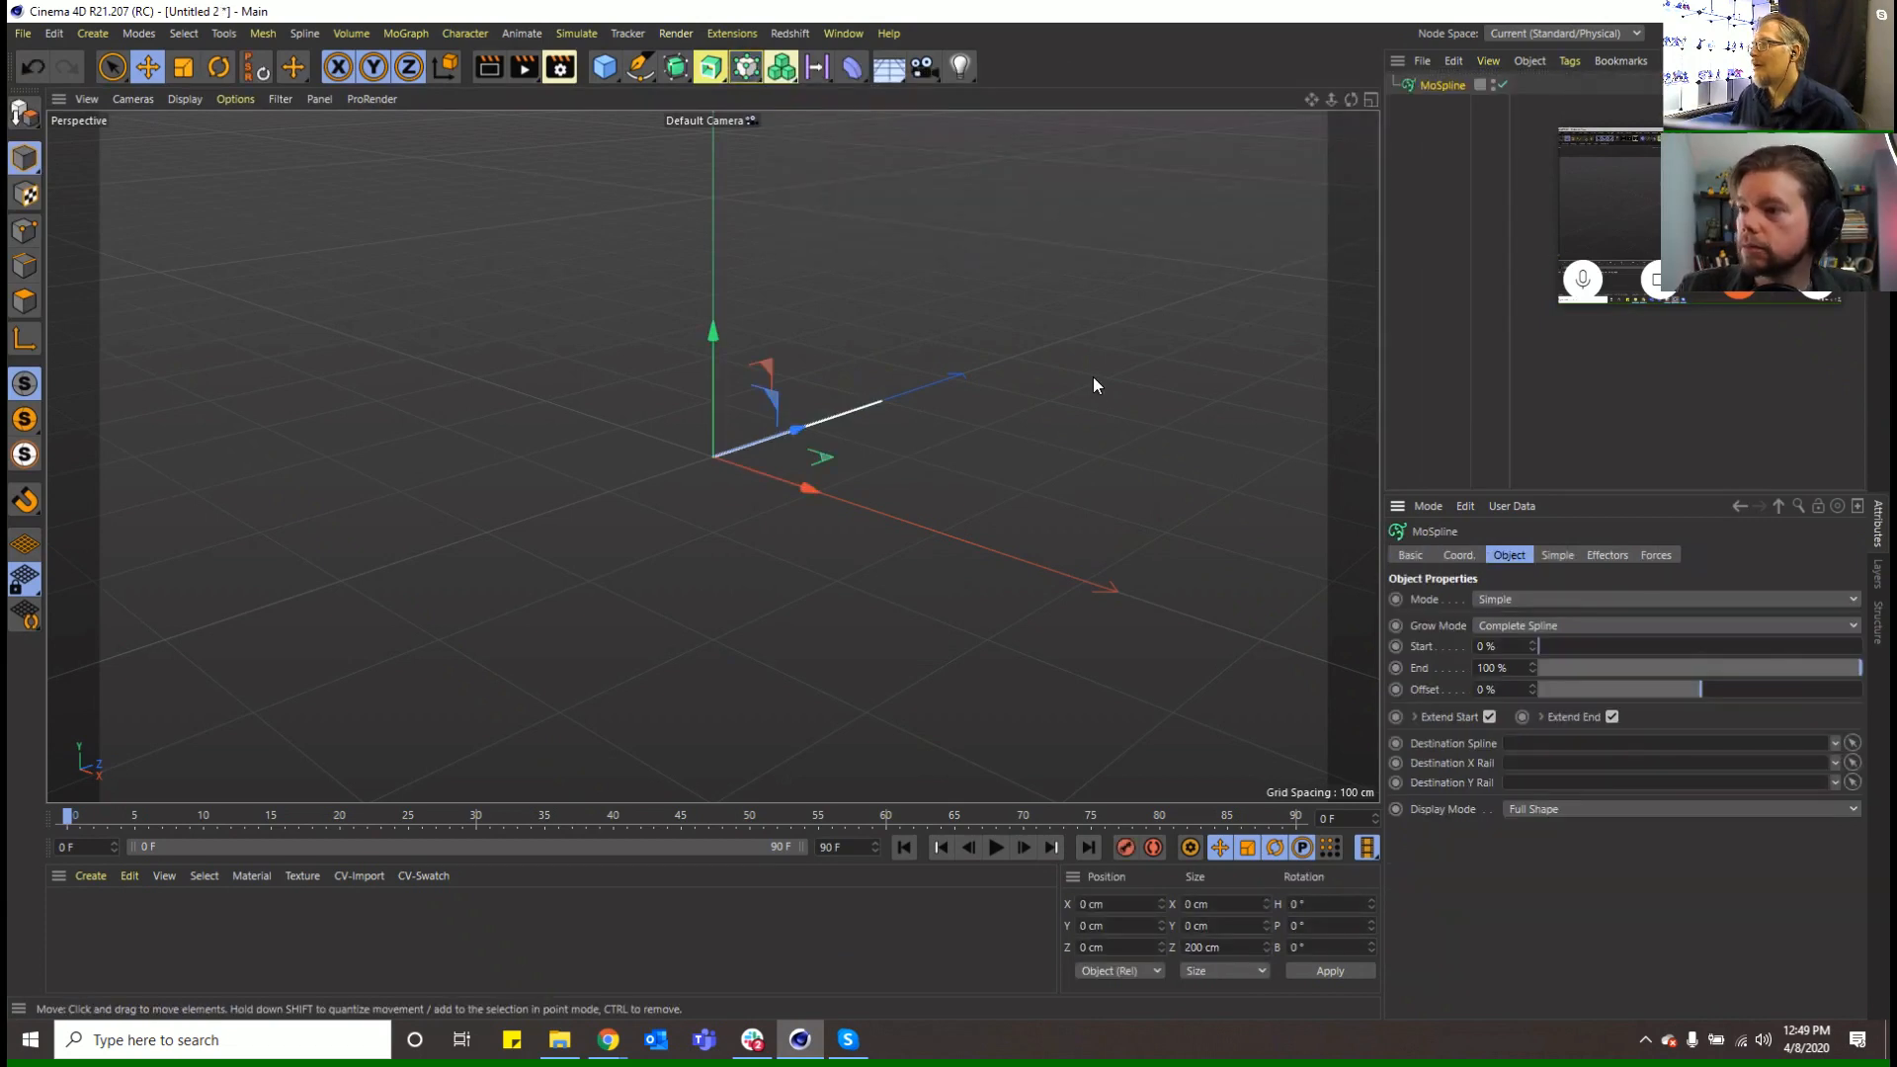
click(1567, 597)
click(1577, 660)
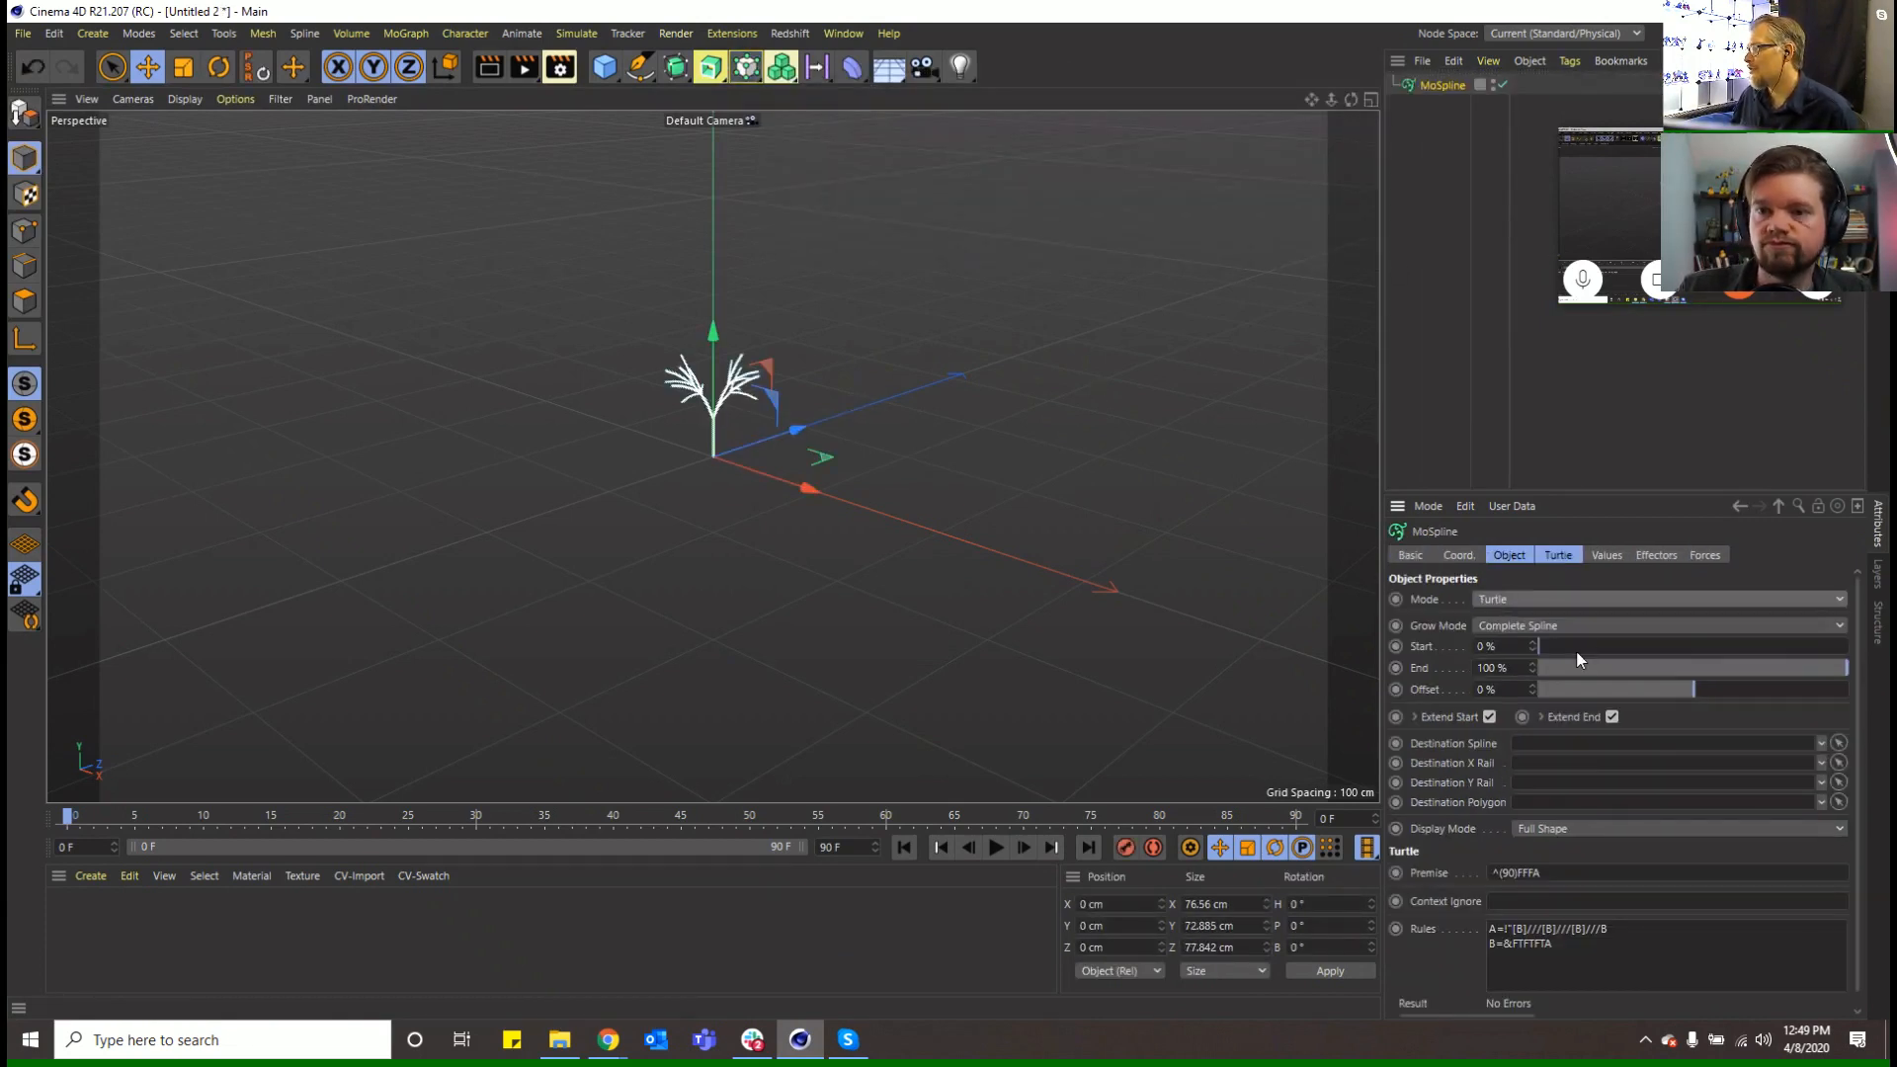
Clear the default Premise and Rules from the MoSpline's Turtle settings
click(1559, 555)
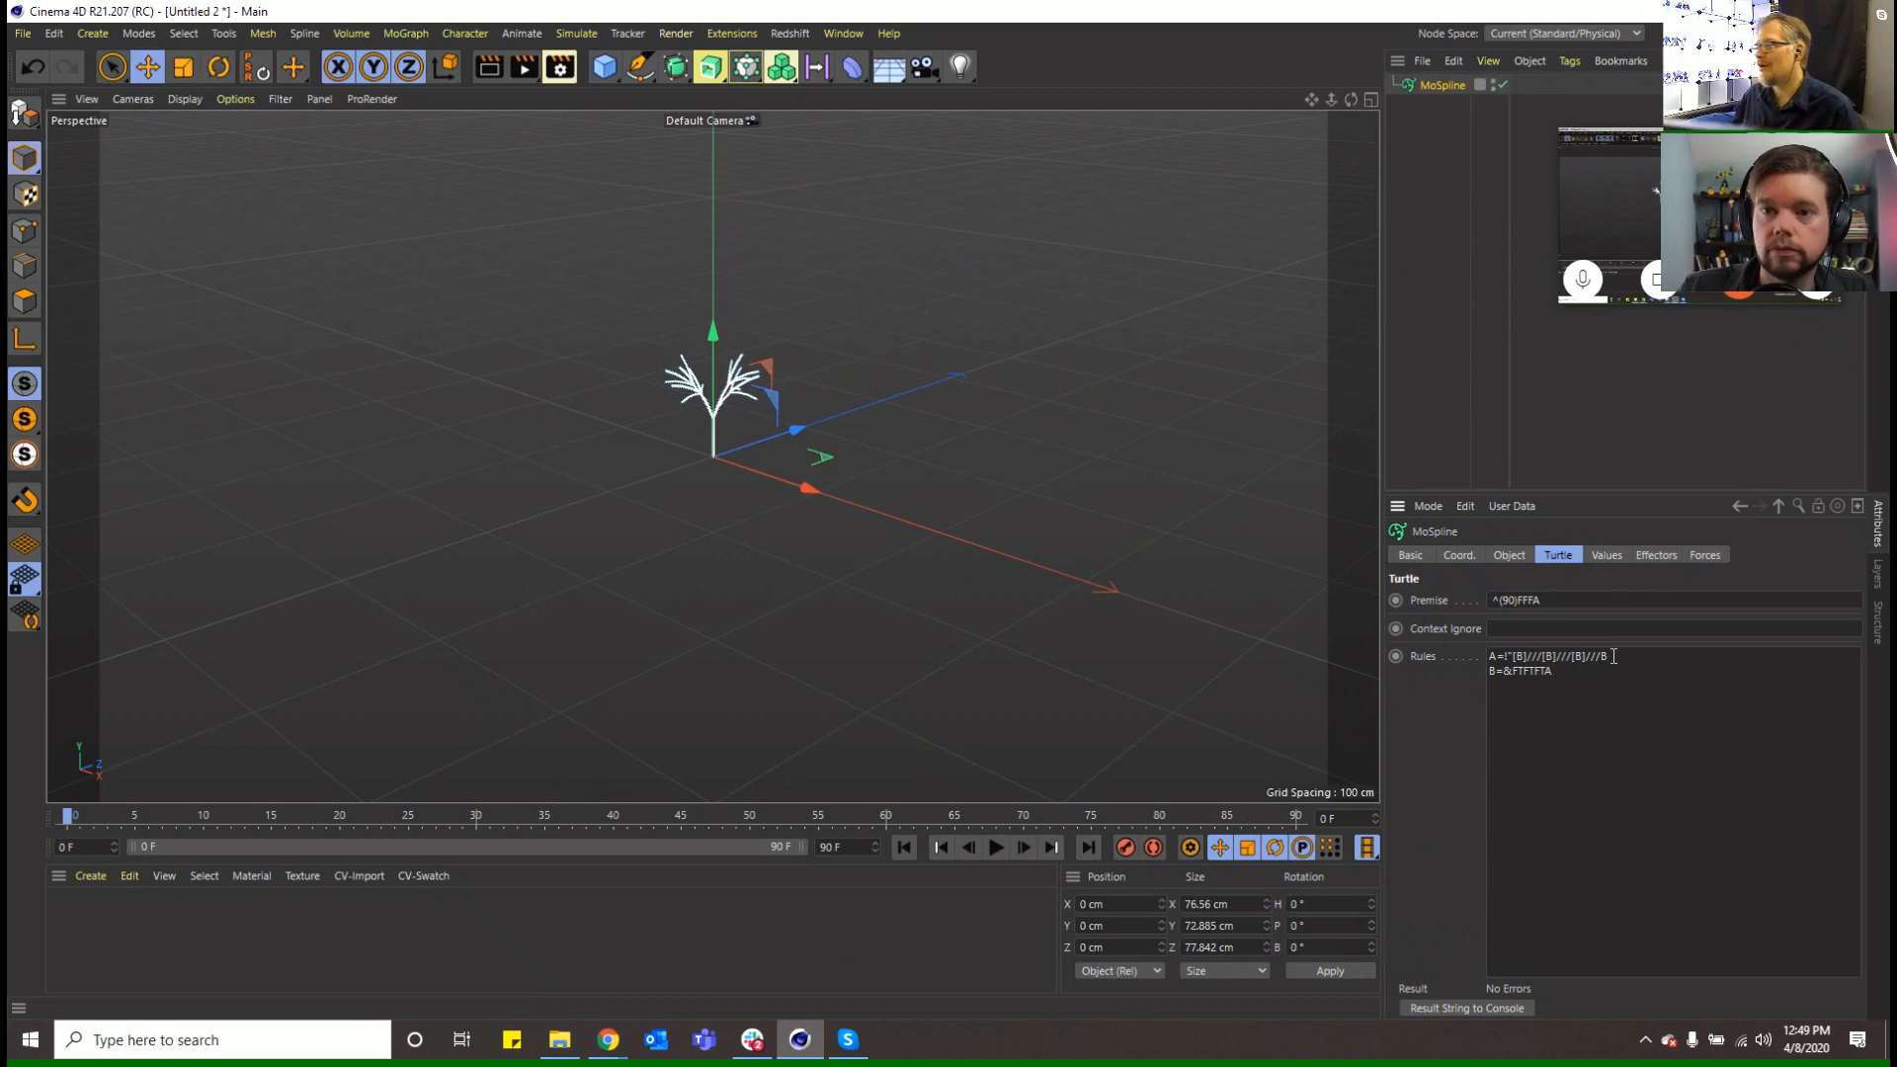
drag(1566, 672, 1405, 654)
key(BackSpace)
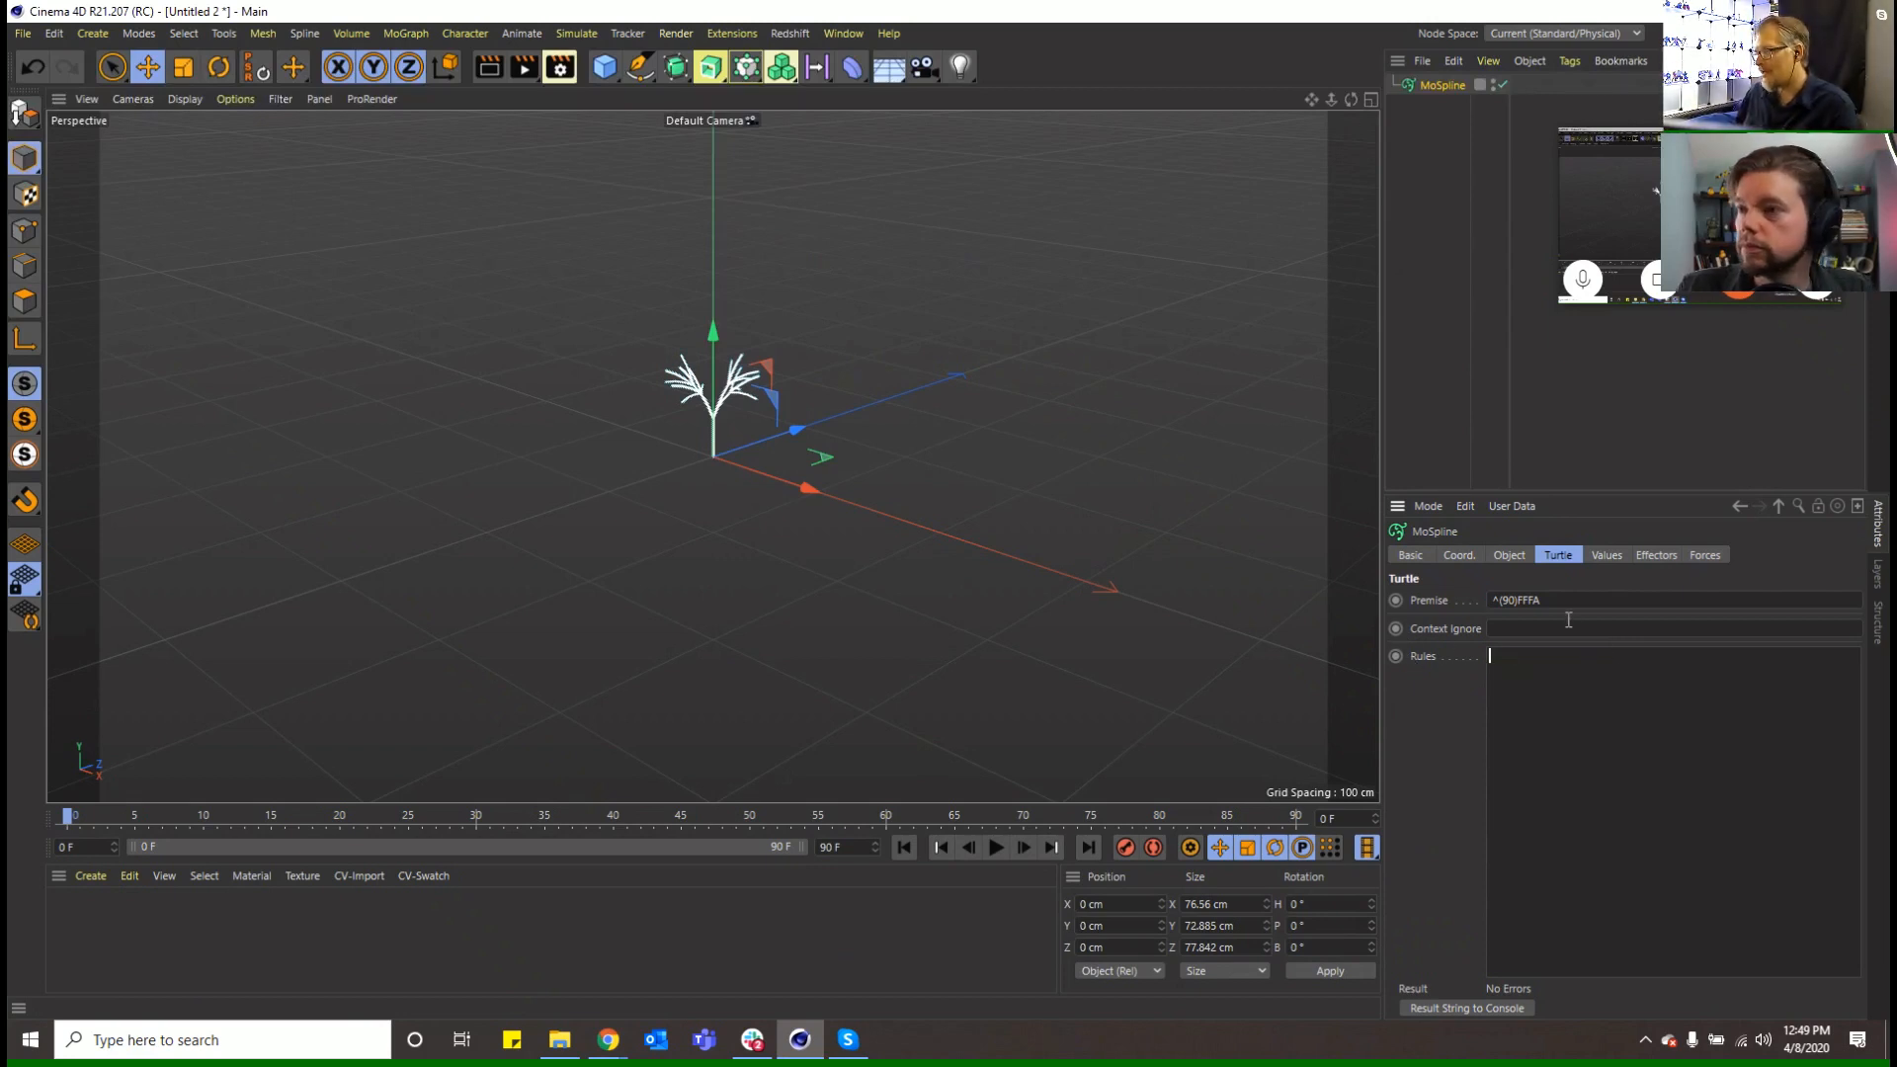
drag(1569, 604, 1401, 592)
key(BackSpace)
click(1553, 716)
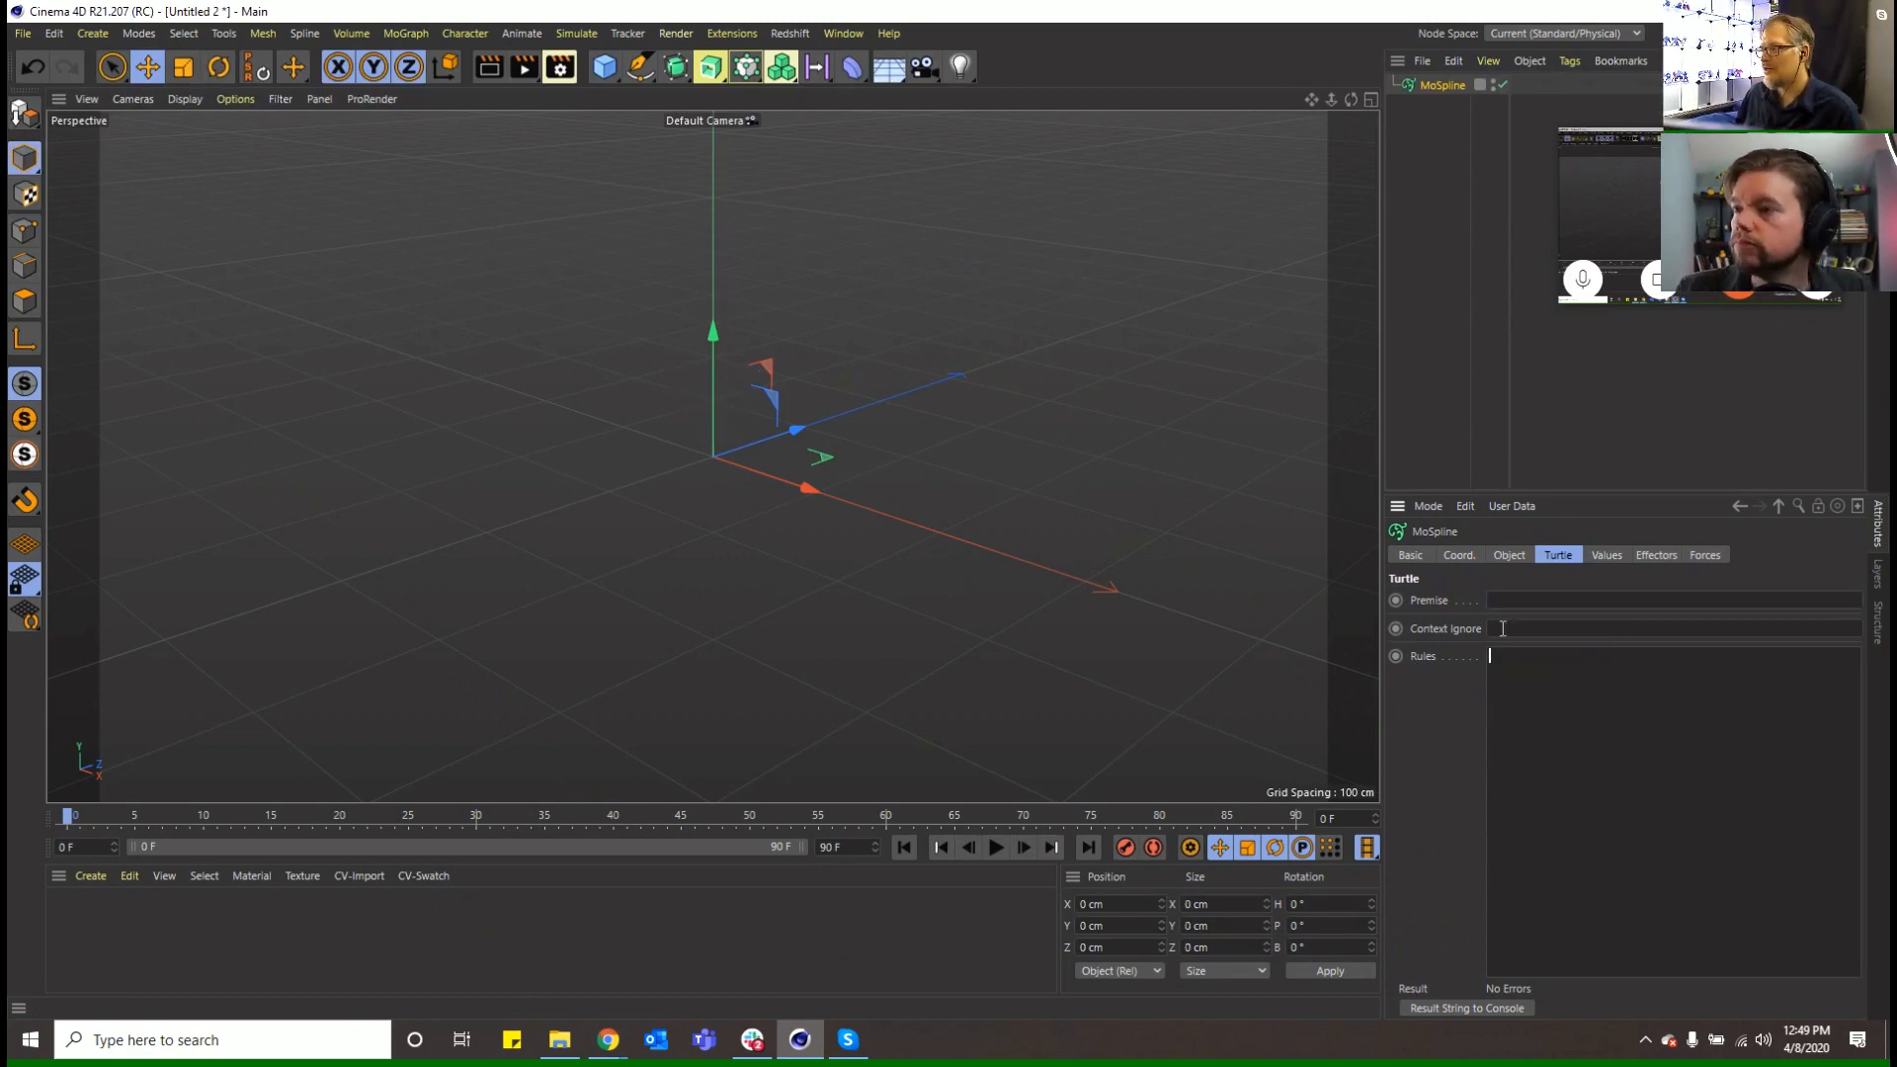
Enter F as the MoSpline's turtle Premise to draw a single forward segment
click(1503, 603)
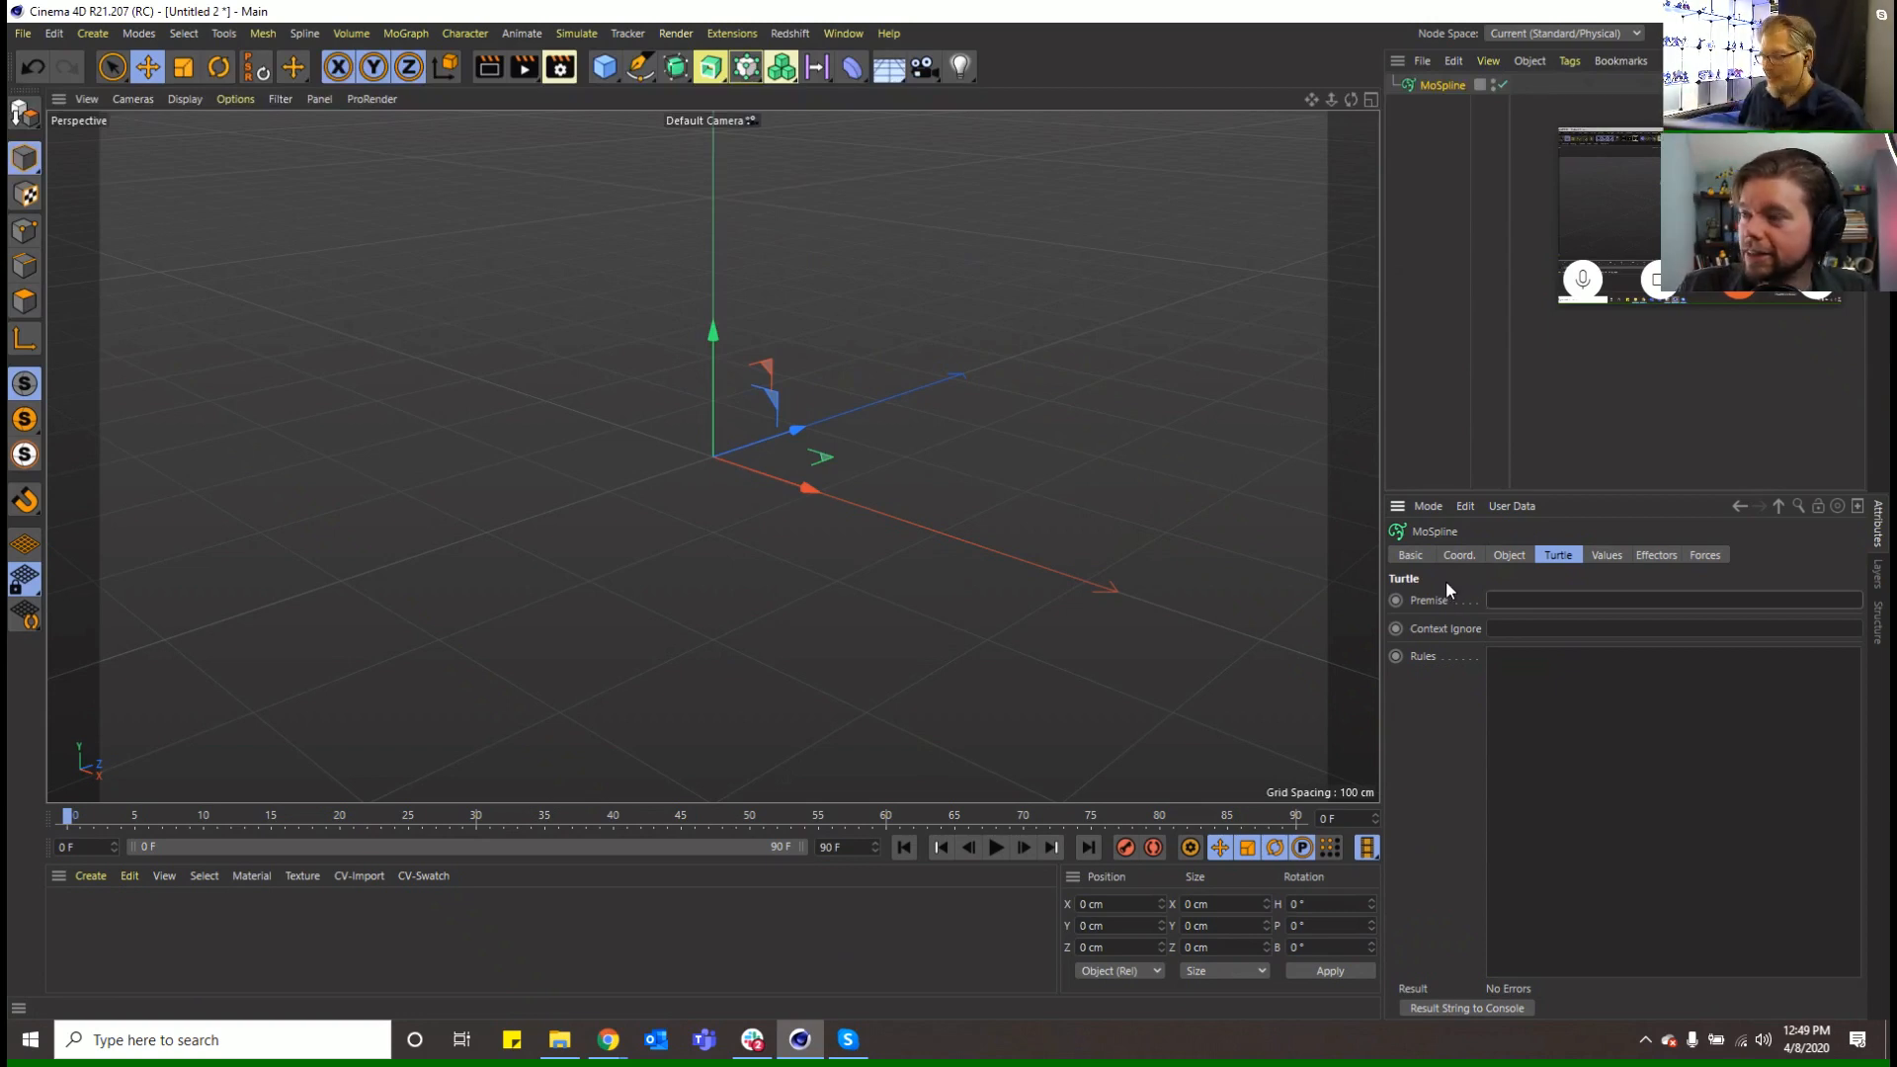
key(Return)
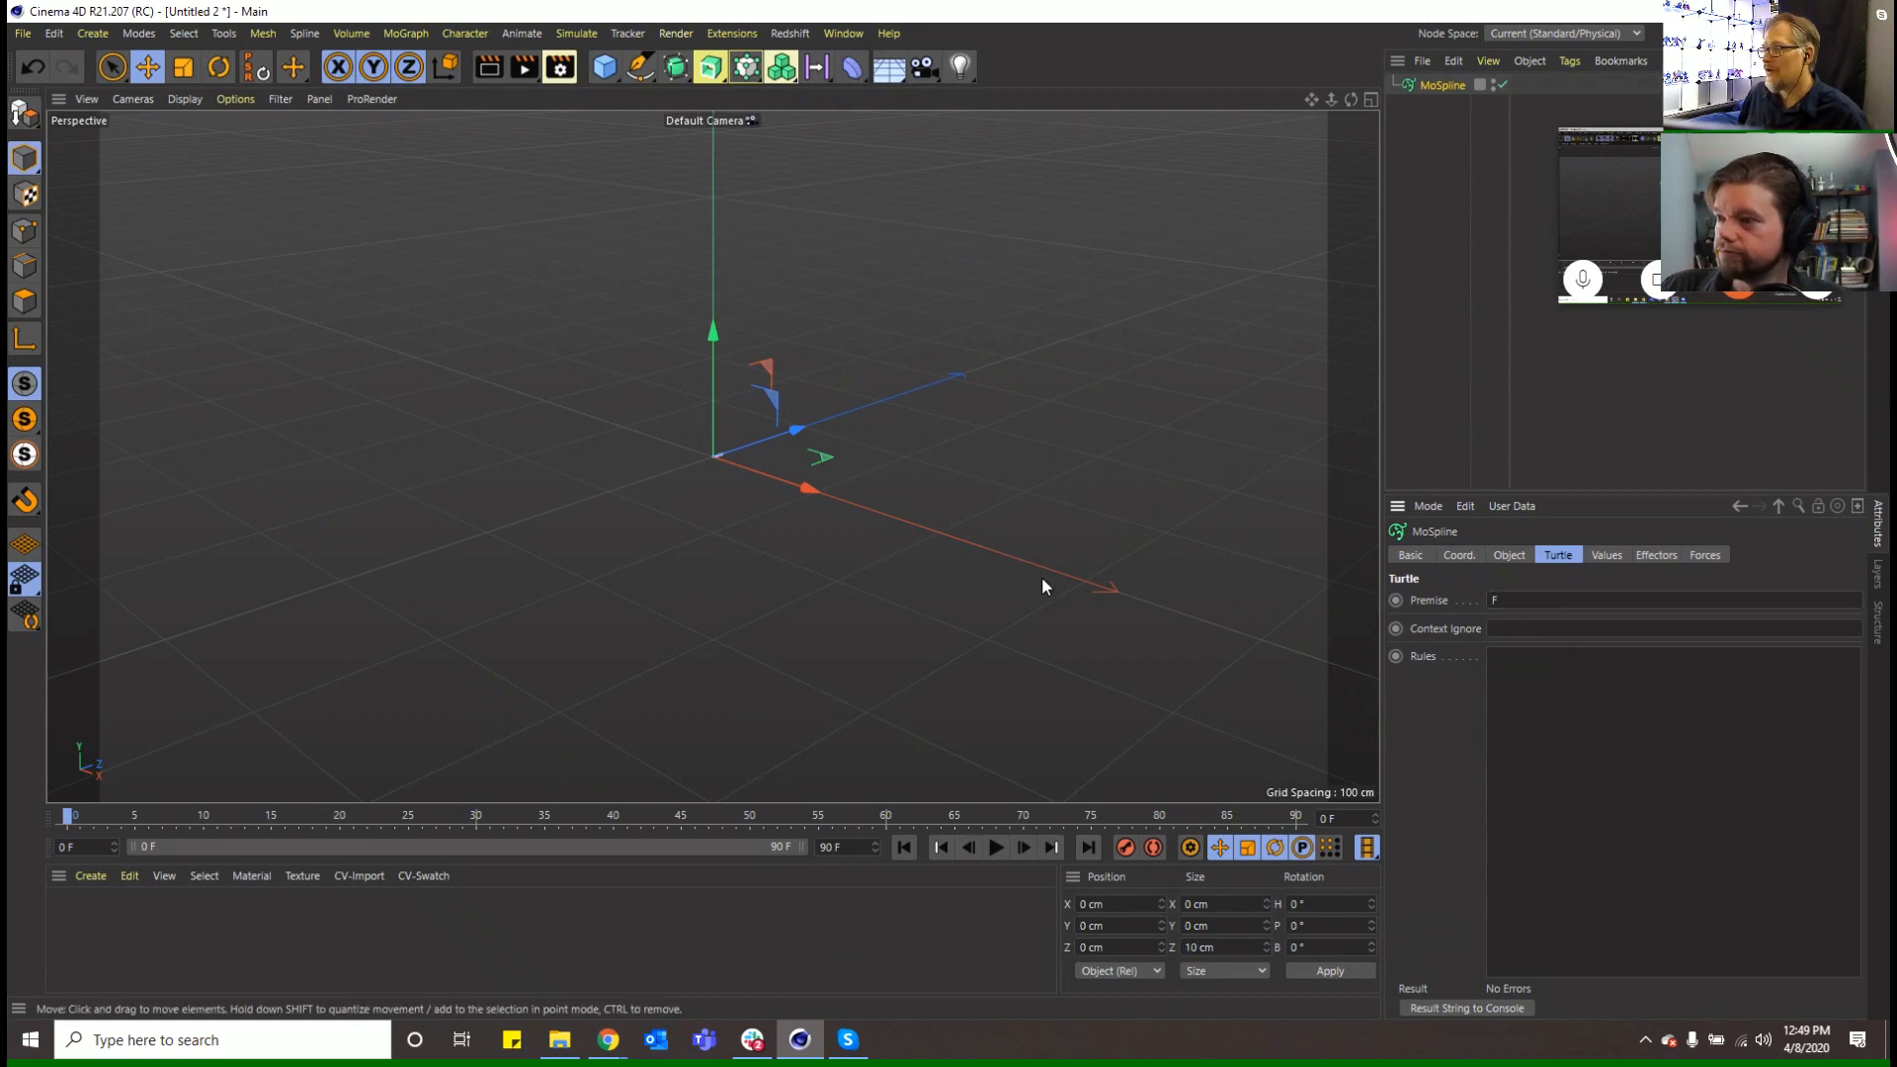
scroll(727, 484, up, 3)
scroll(711, 415, up, 3)
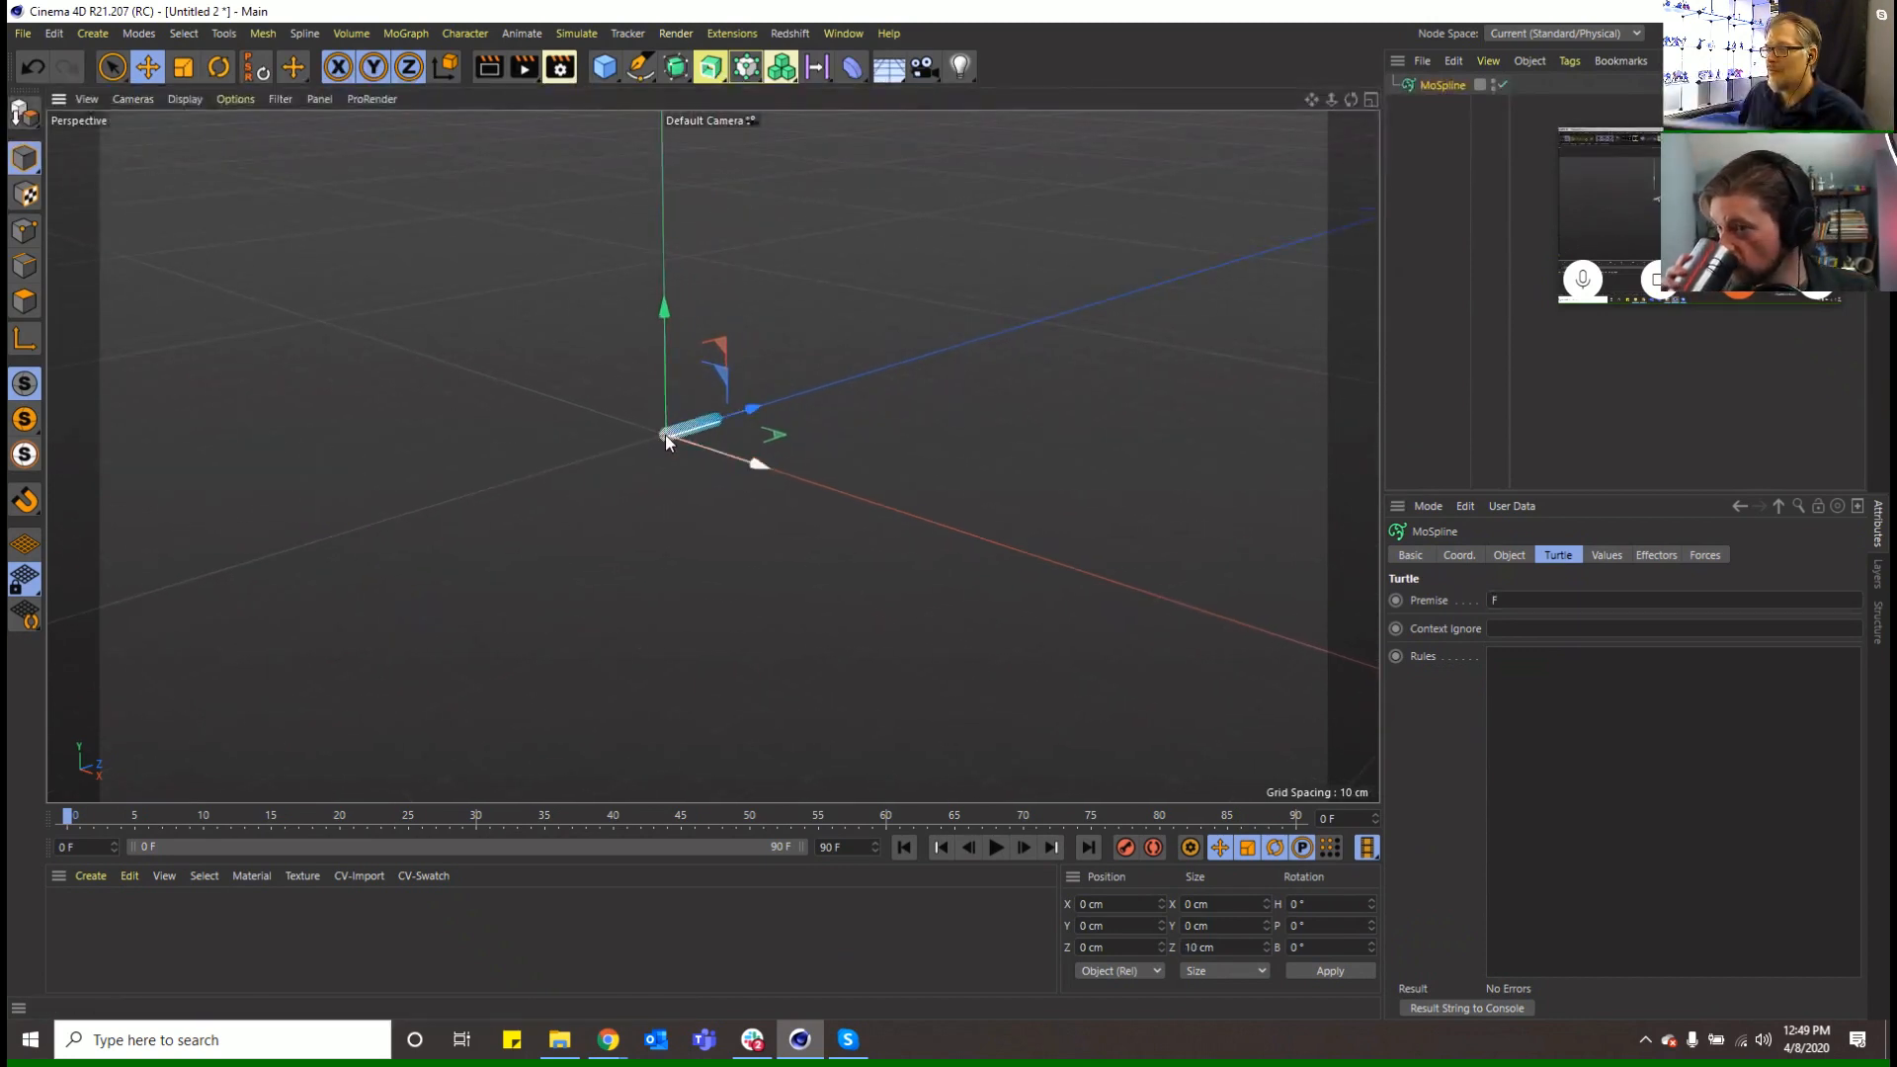
Extend the turtle Premise to FF to add a second forward segment
click(1542, 603)
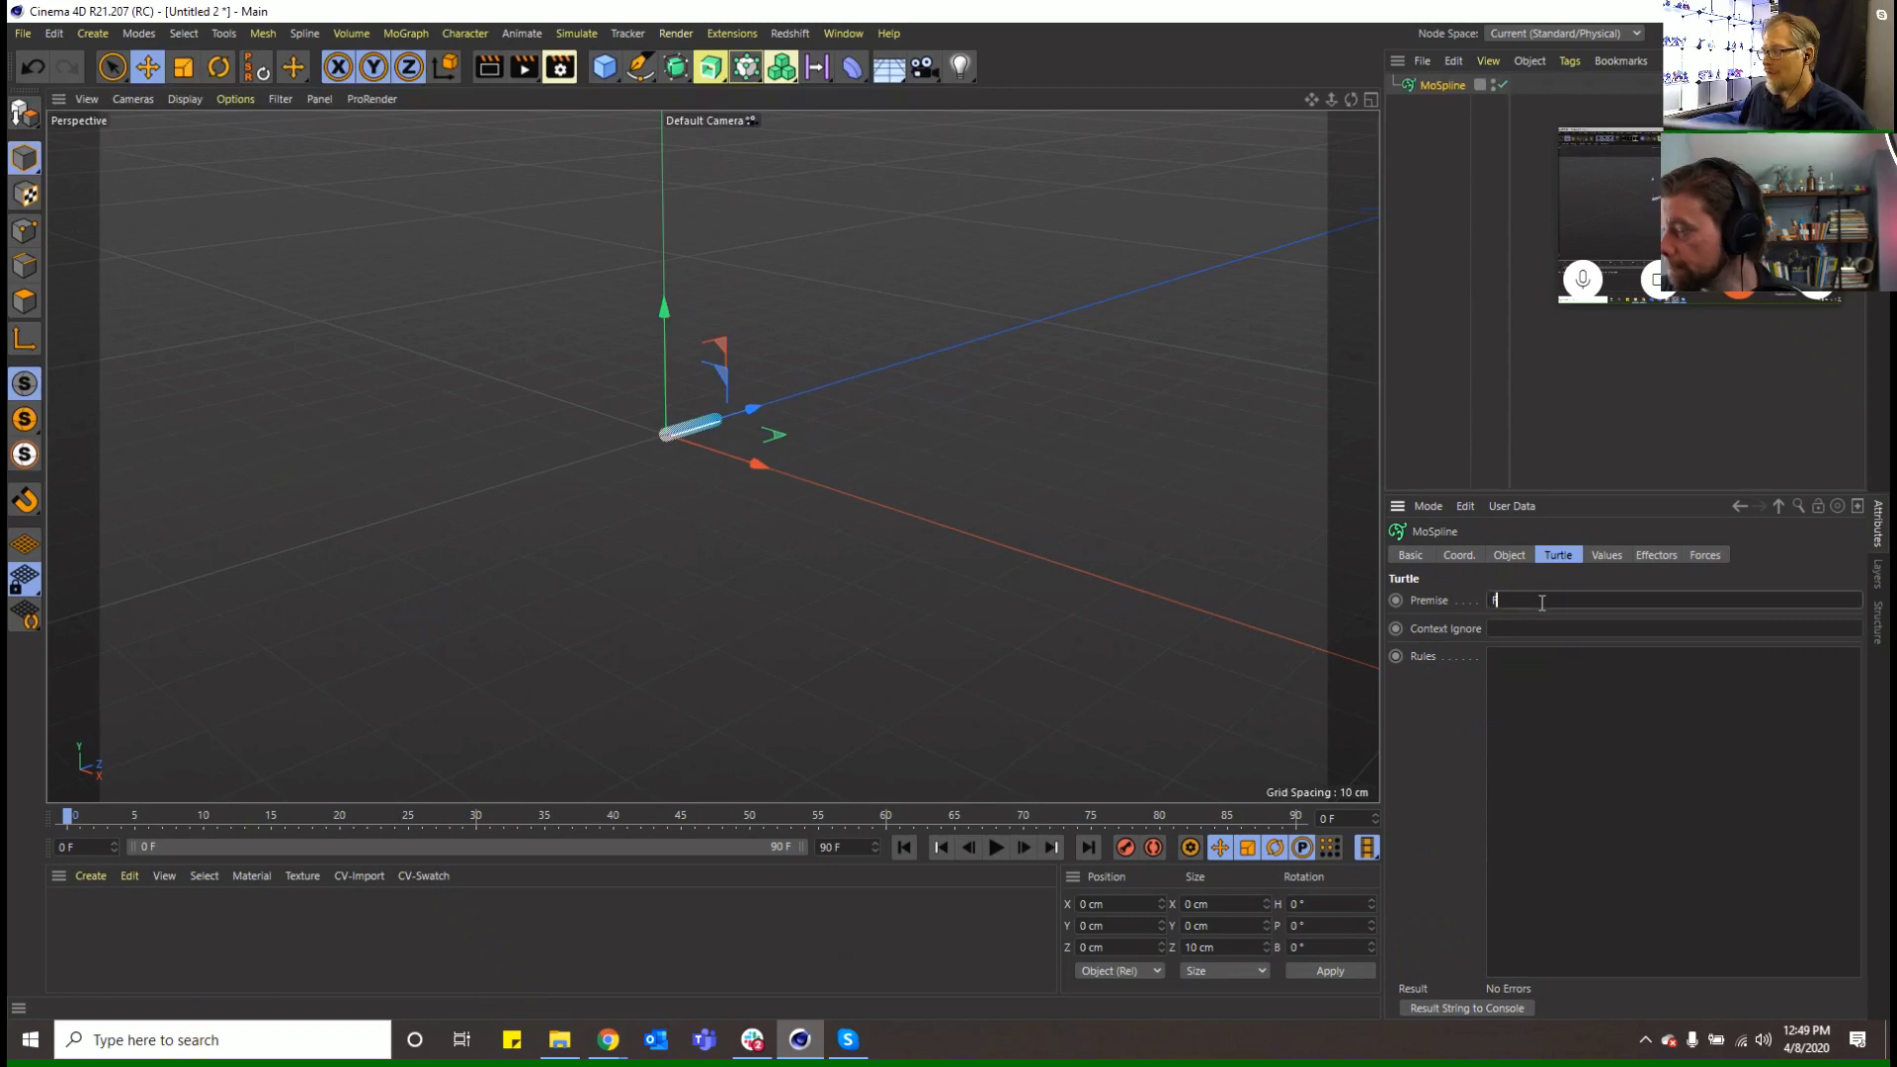
text(F)
key(Return)
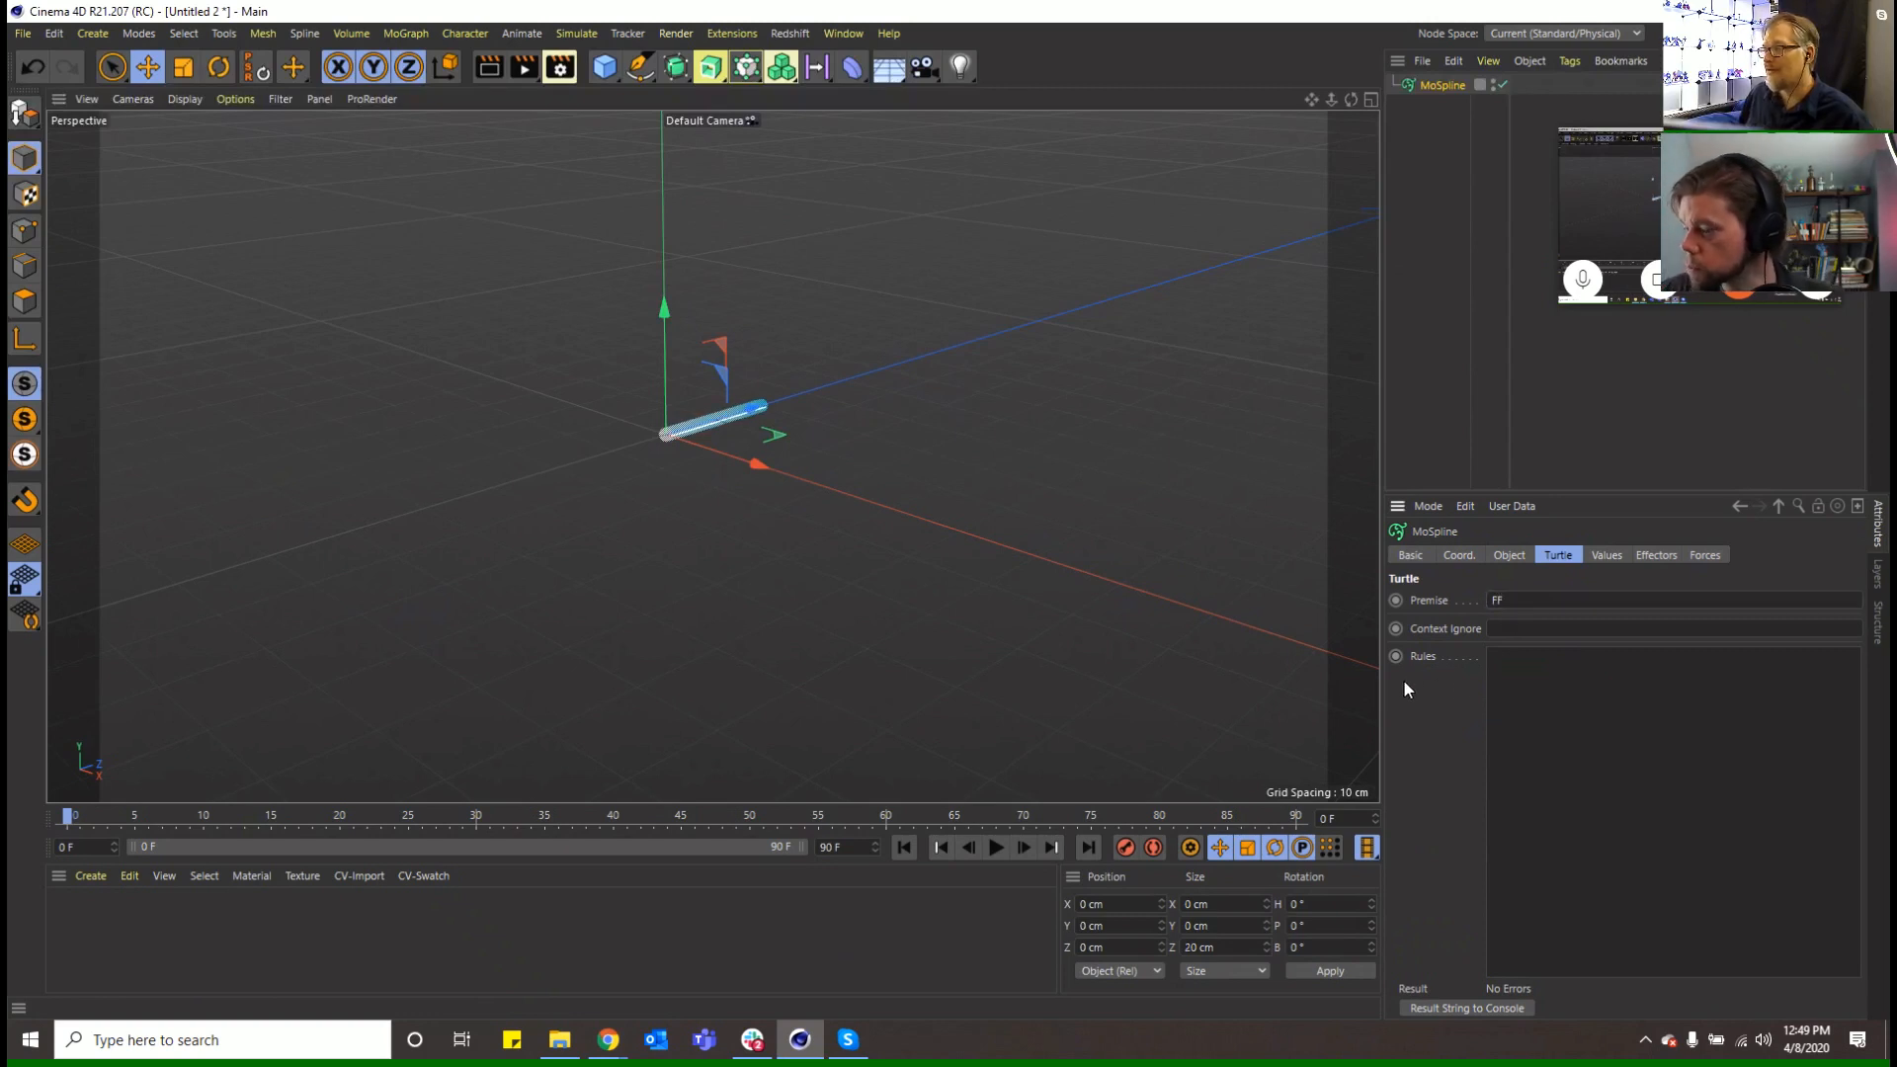
Increase the MoSpline's Default Movement until the two-segment spline is about 67 cm long
click(1507, 555)
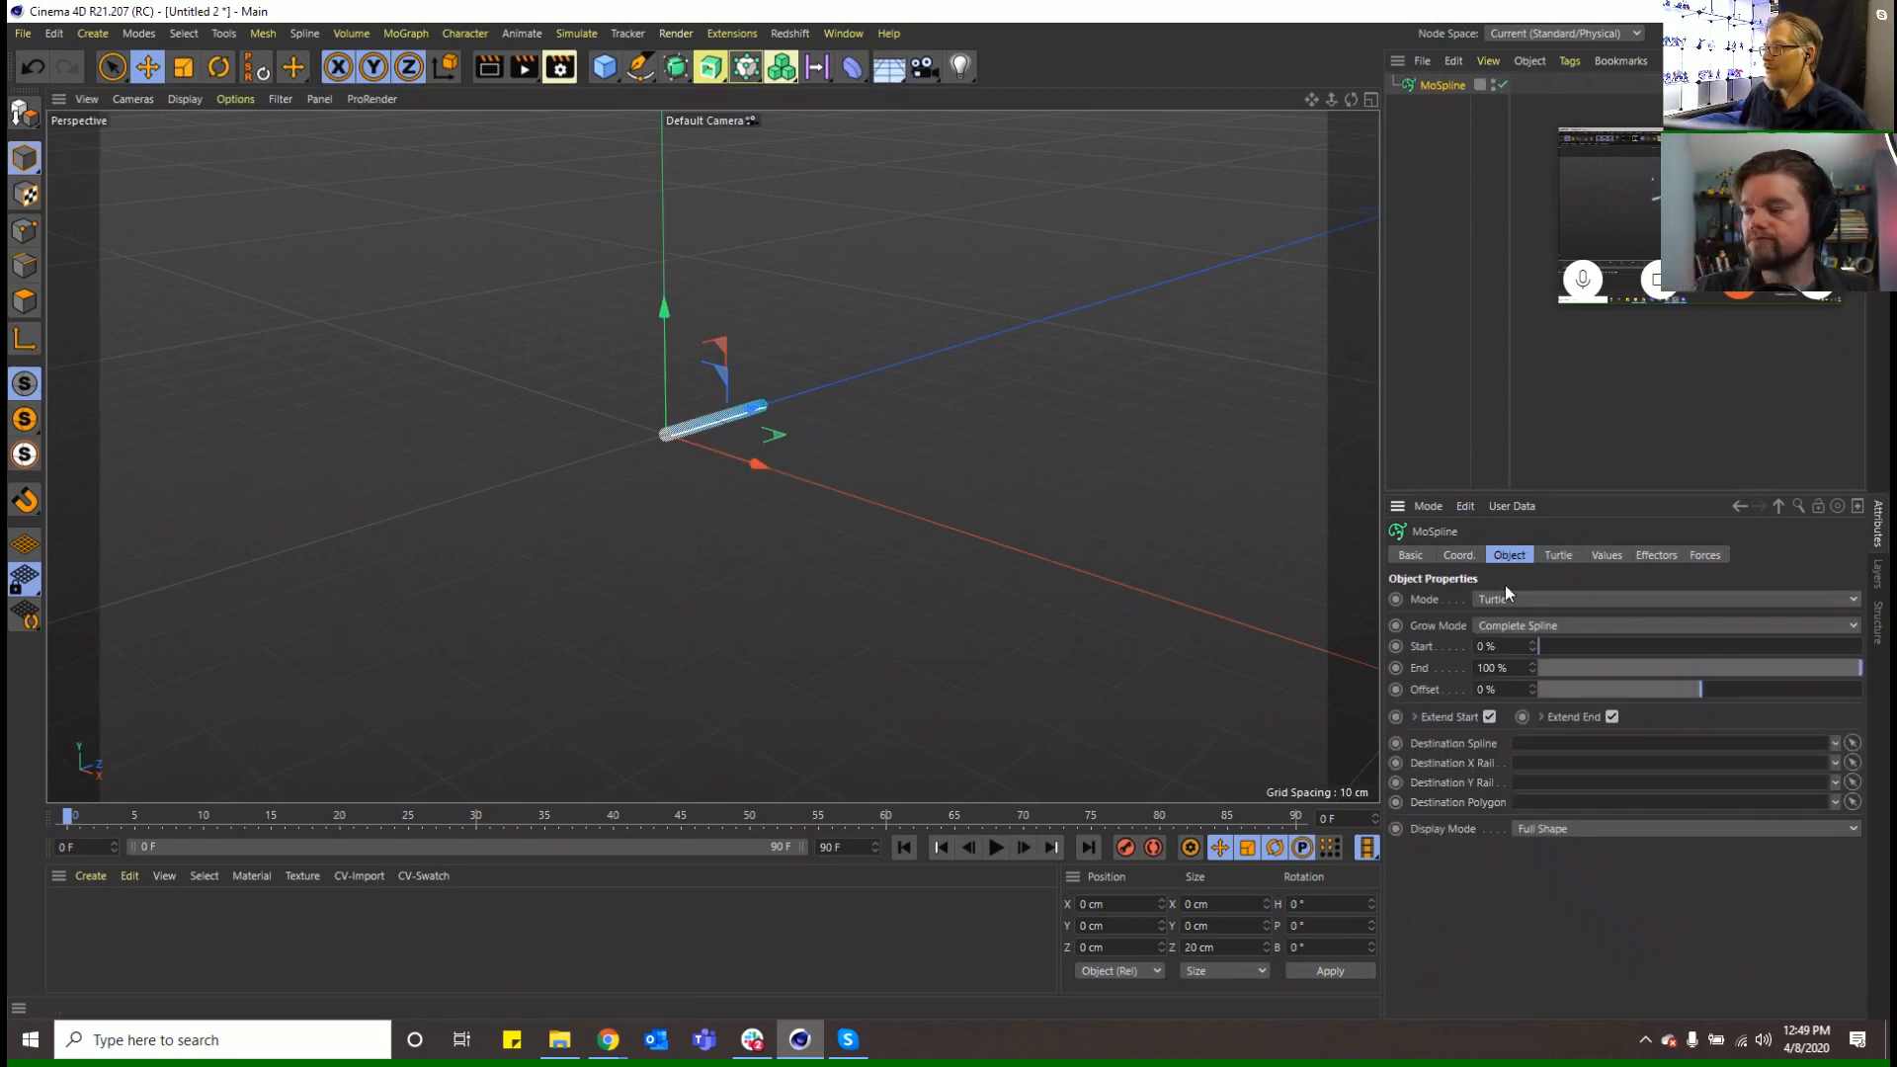
click(1567, 556)
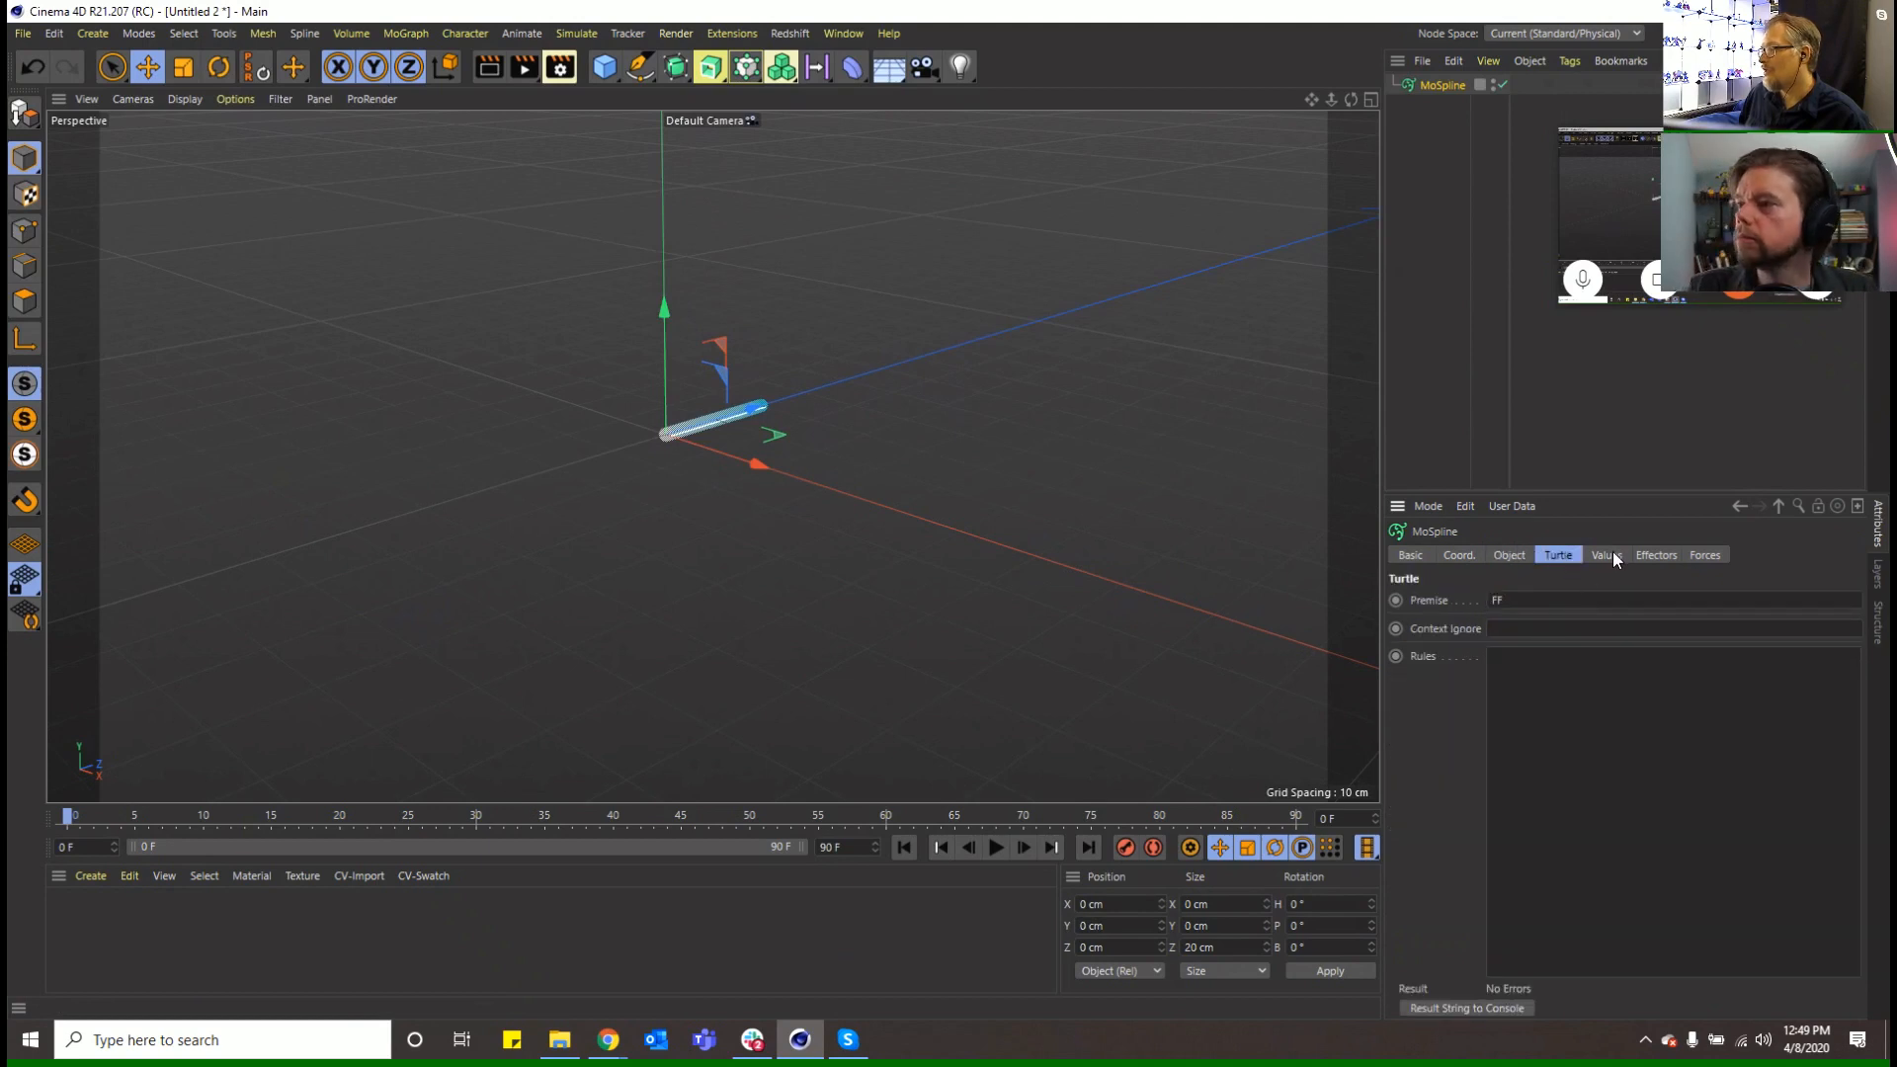
click(1608, 556)
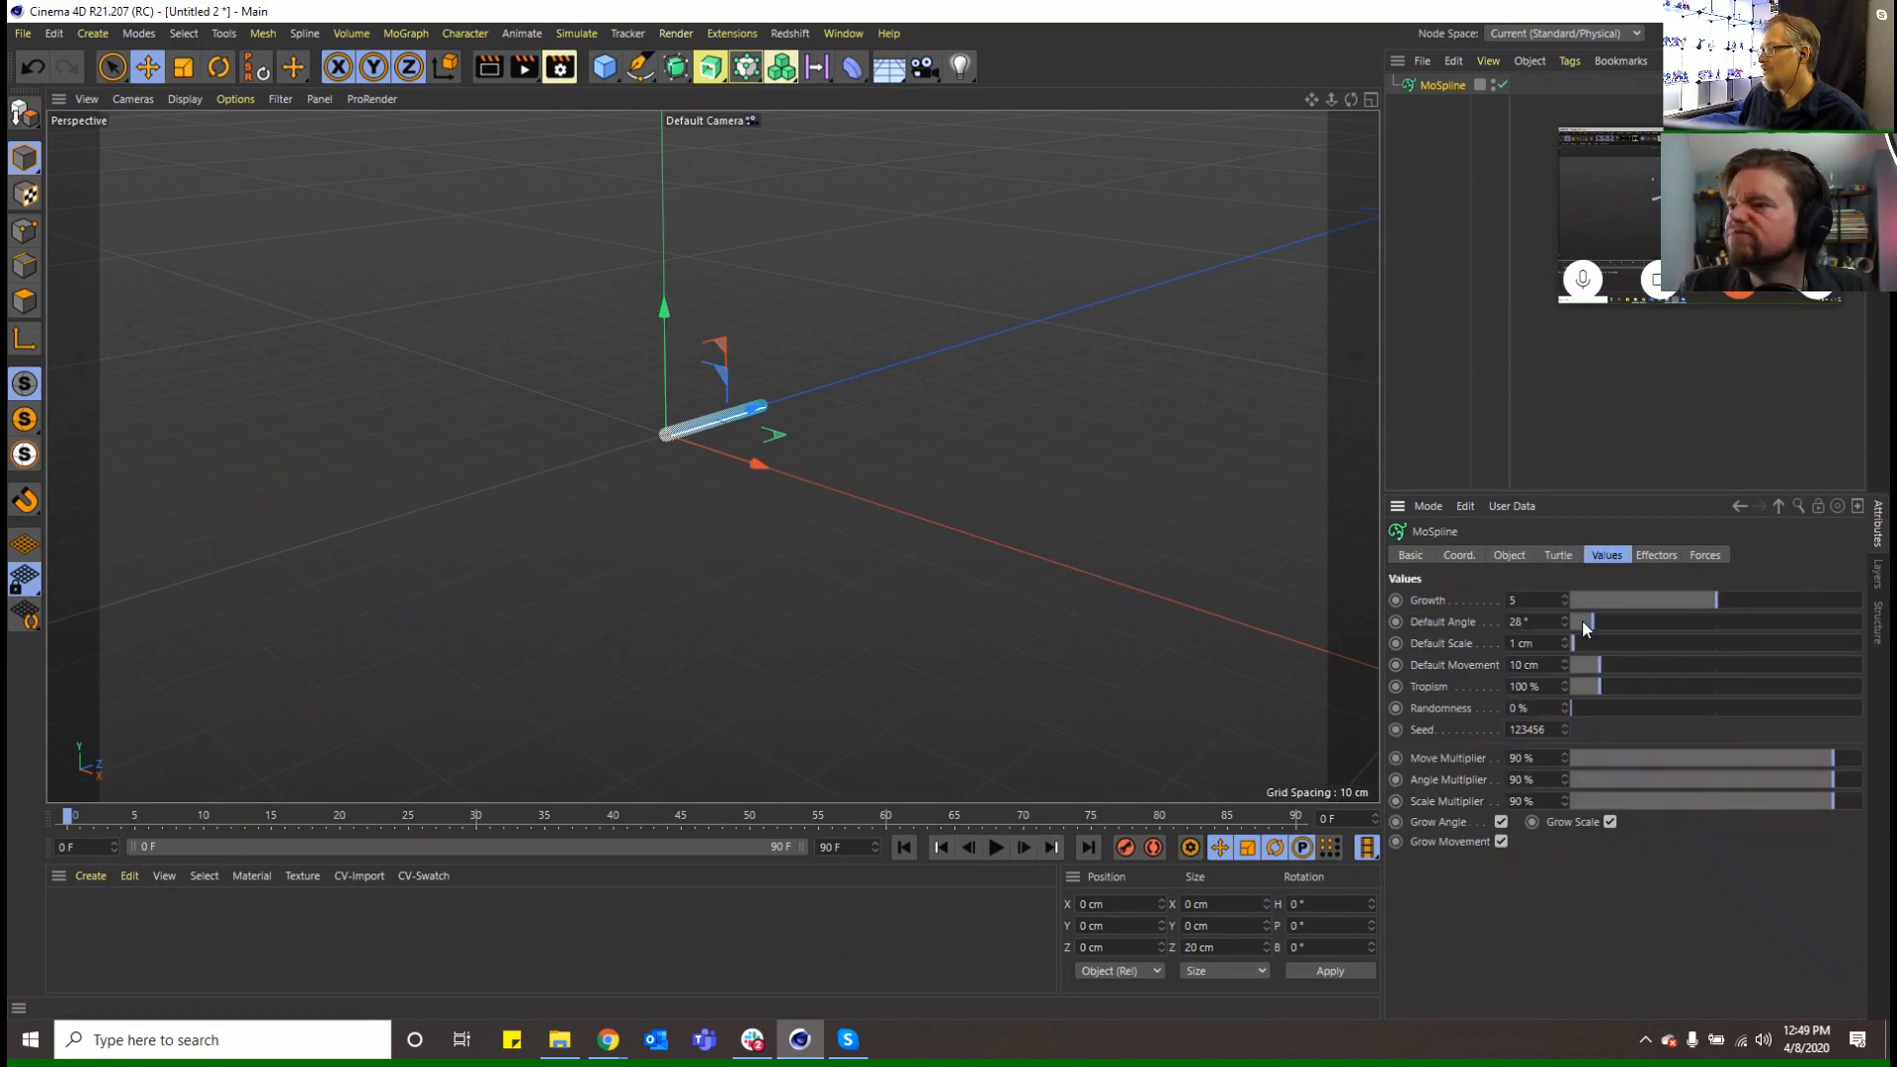
drag(1602, 666, 1670, 677)
click(1558, 555)
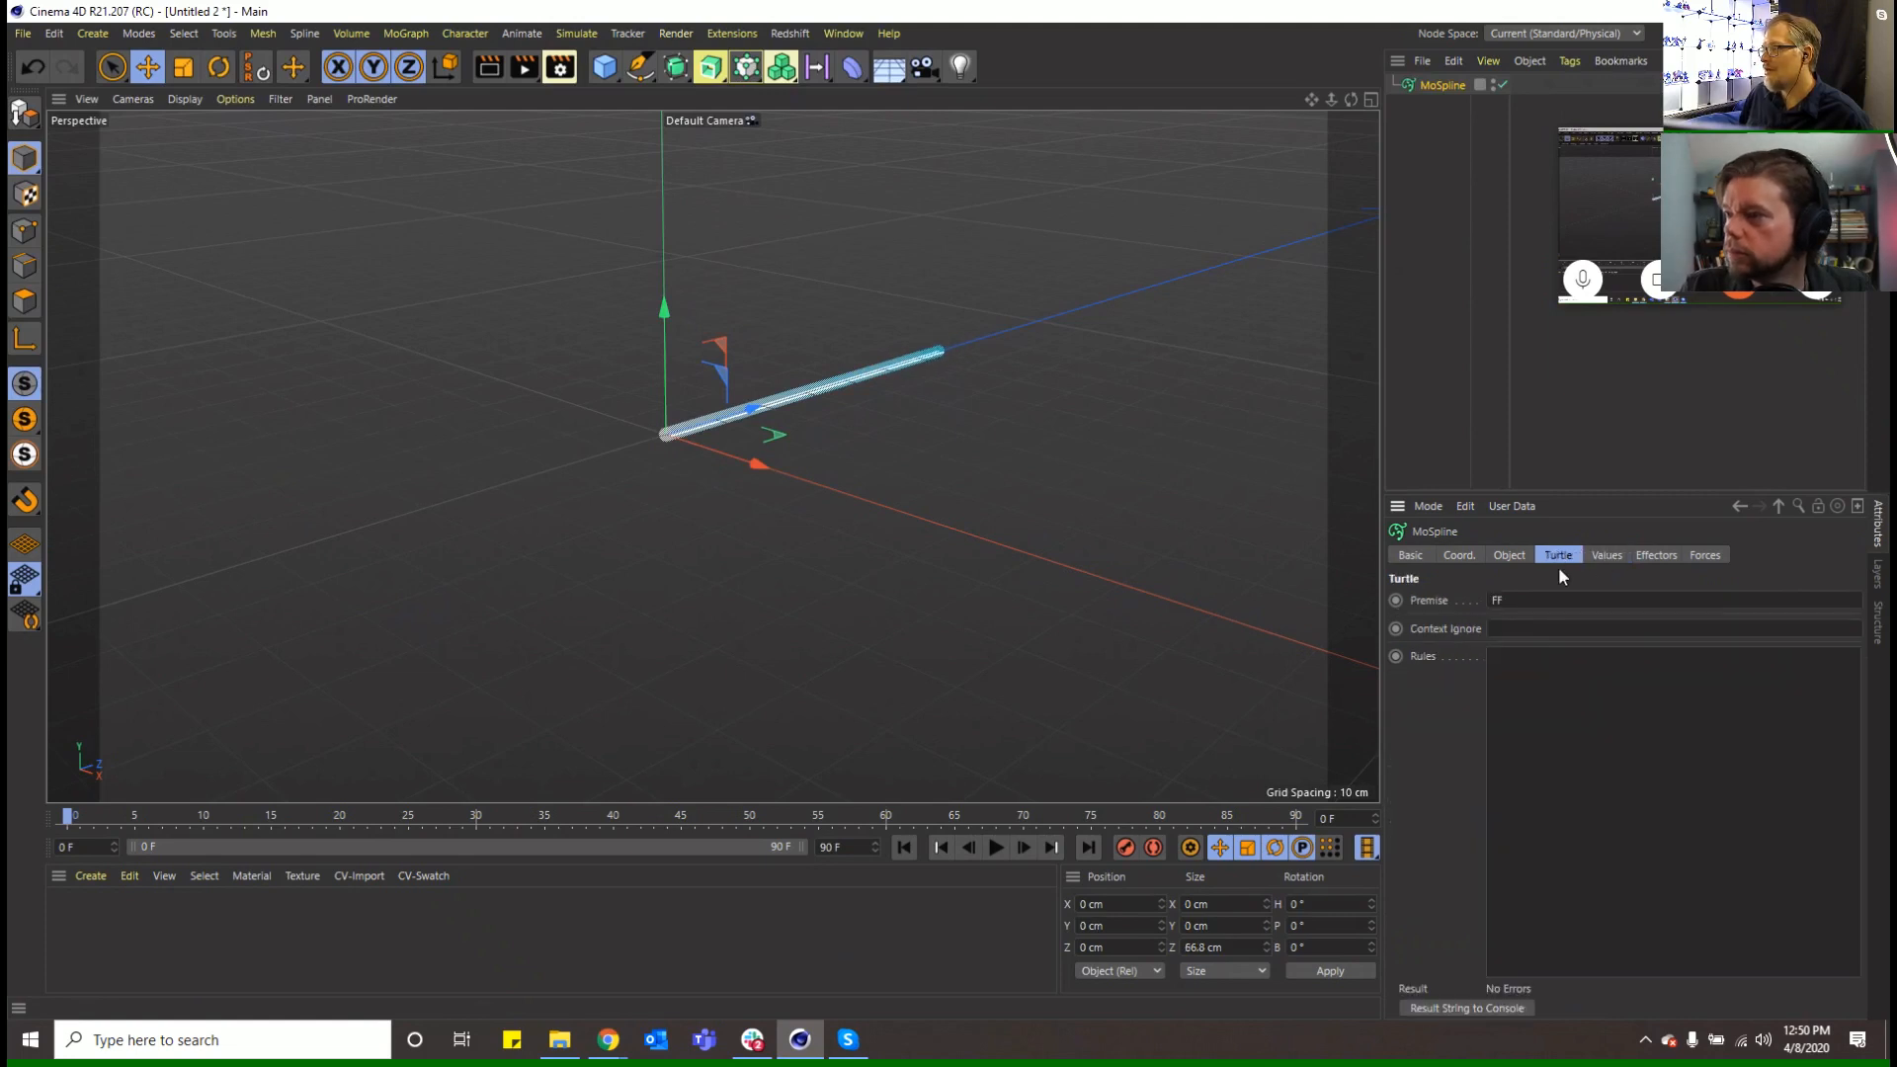
Look up the MoSpline Premise in the help and examine the list of turtle movement, rotation and branching commands, then close the help
click(1500, 599)
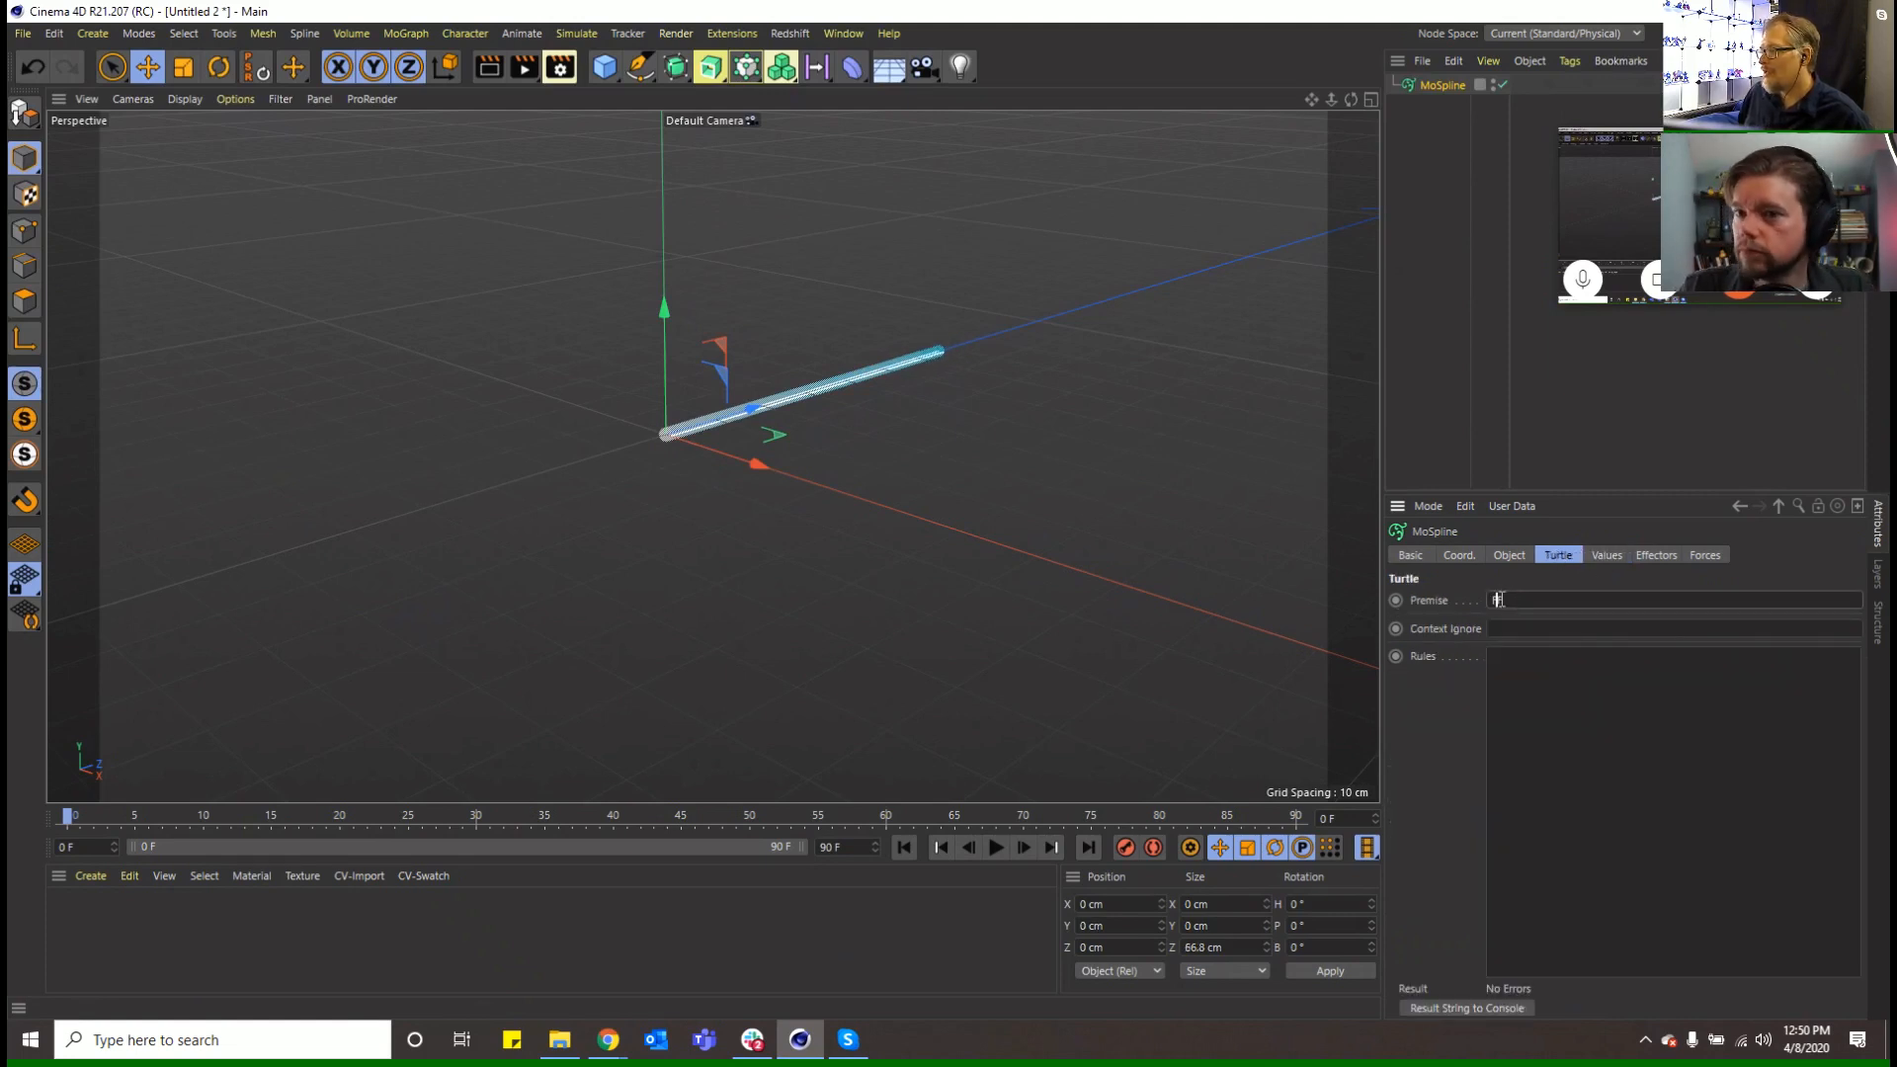
right_click(1440, 599)
click(1519, 964)
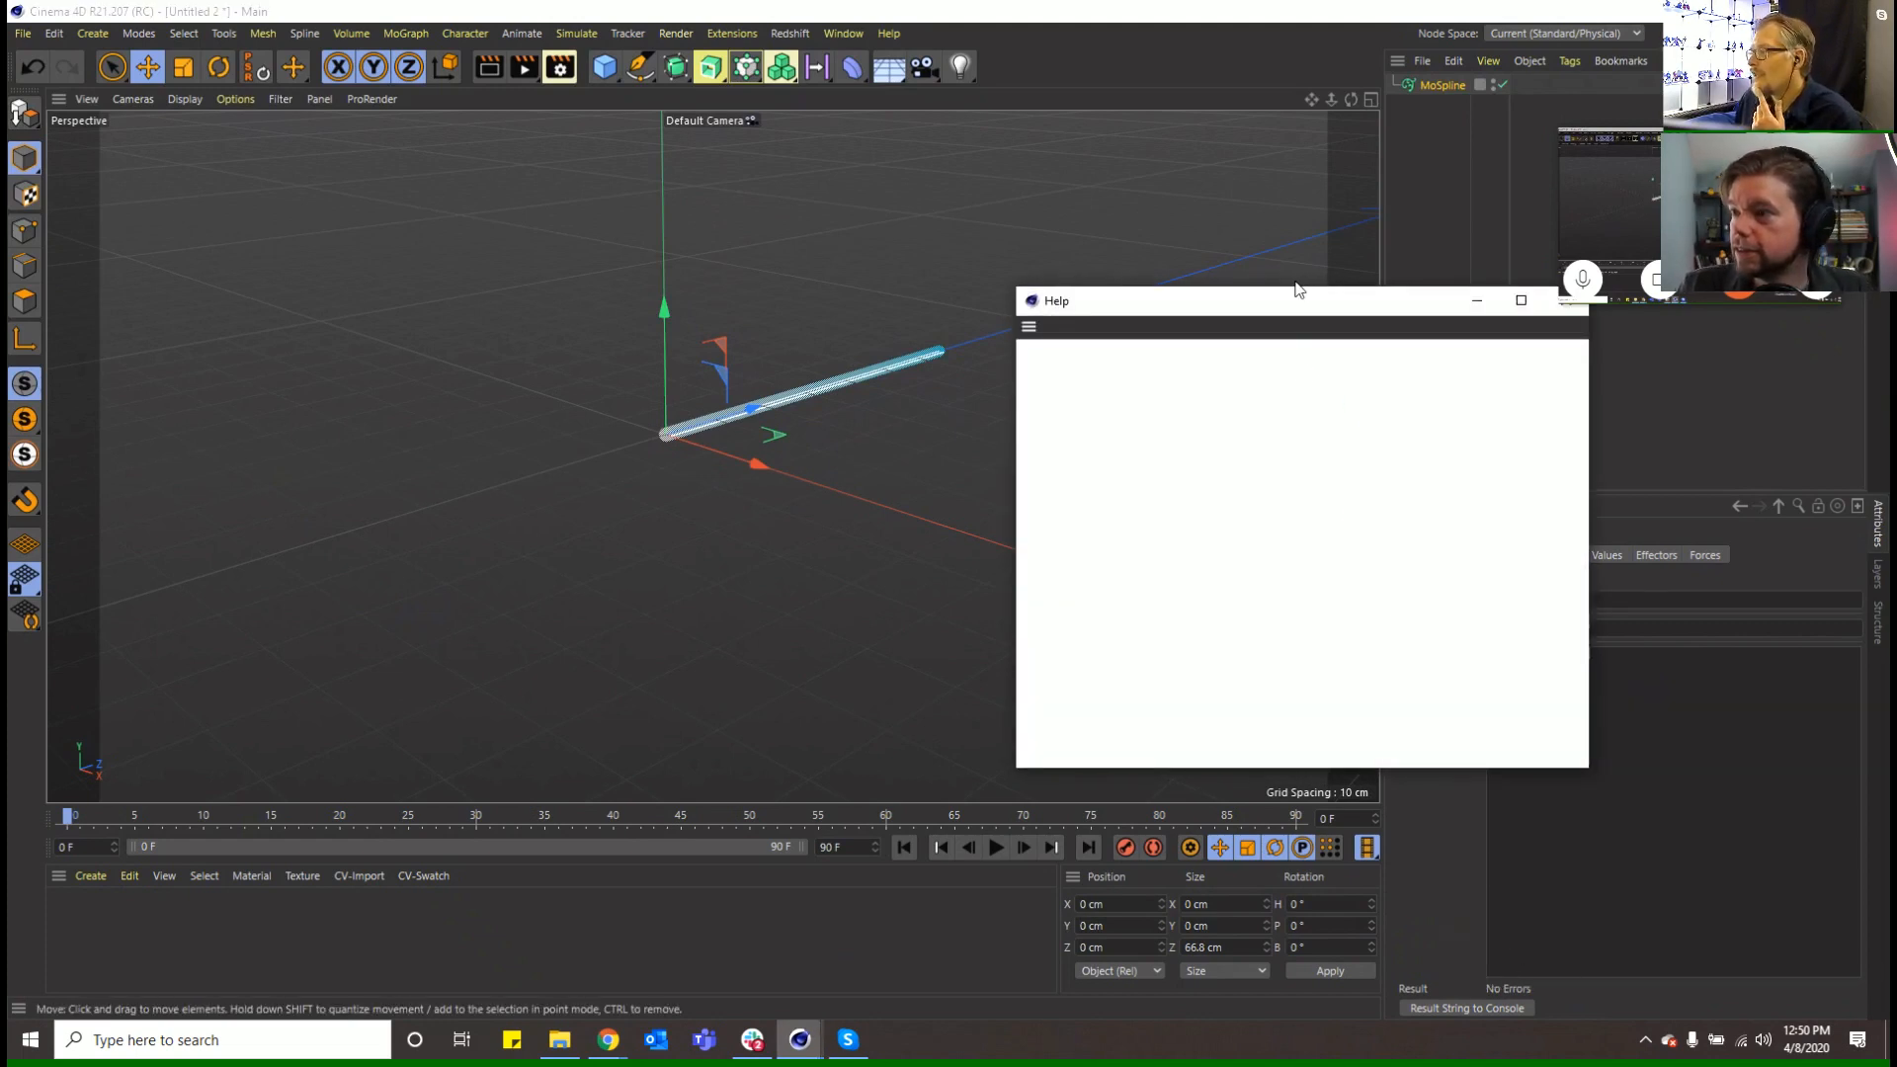
drag(1311, 322, 738, 289)
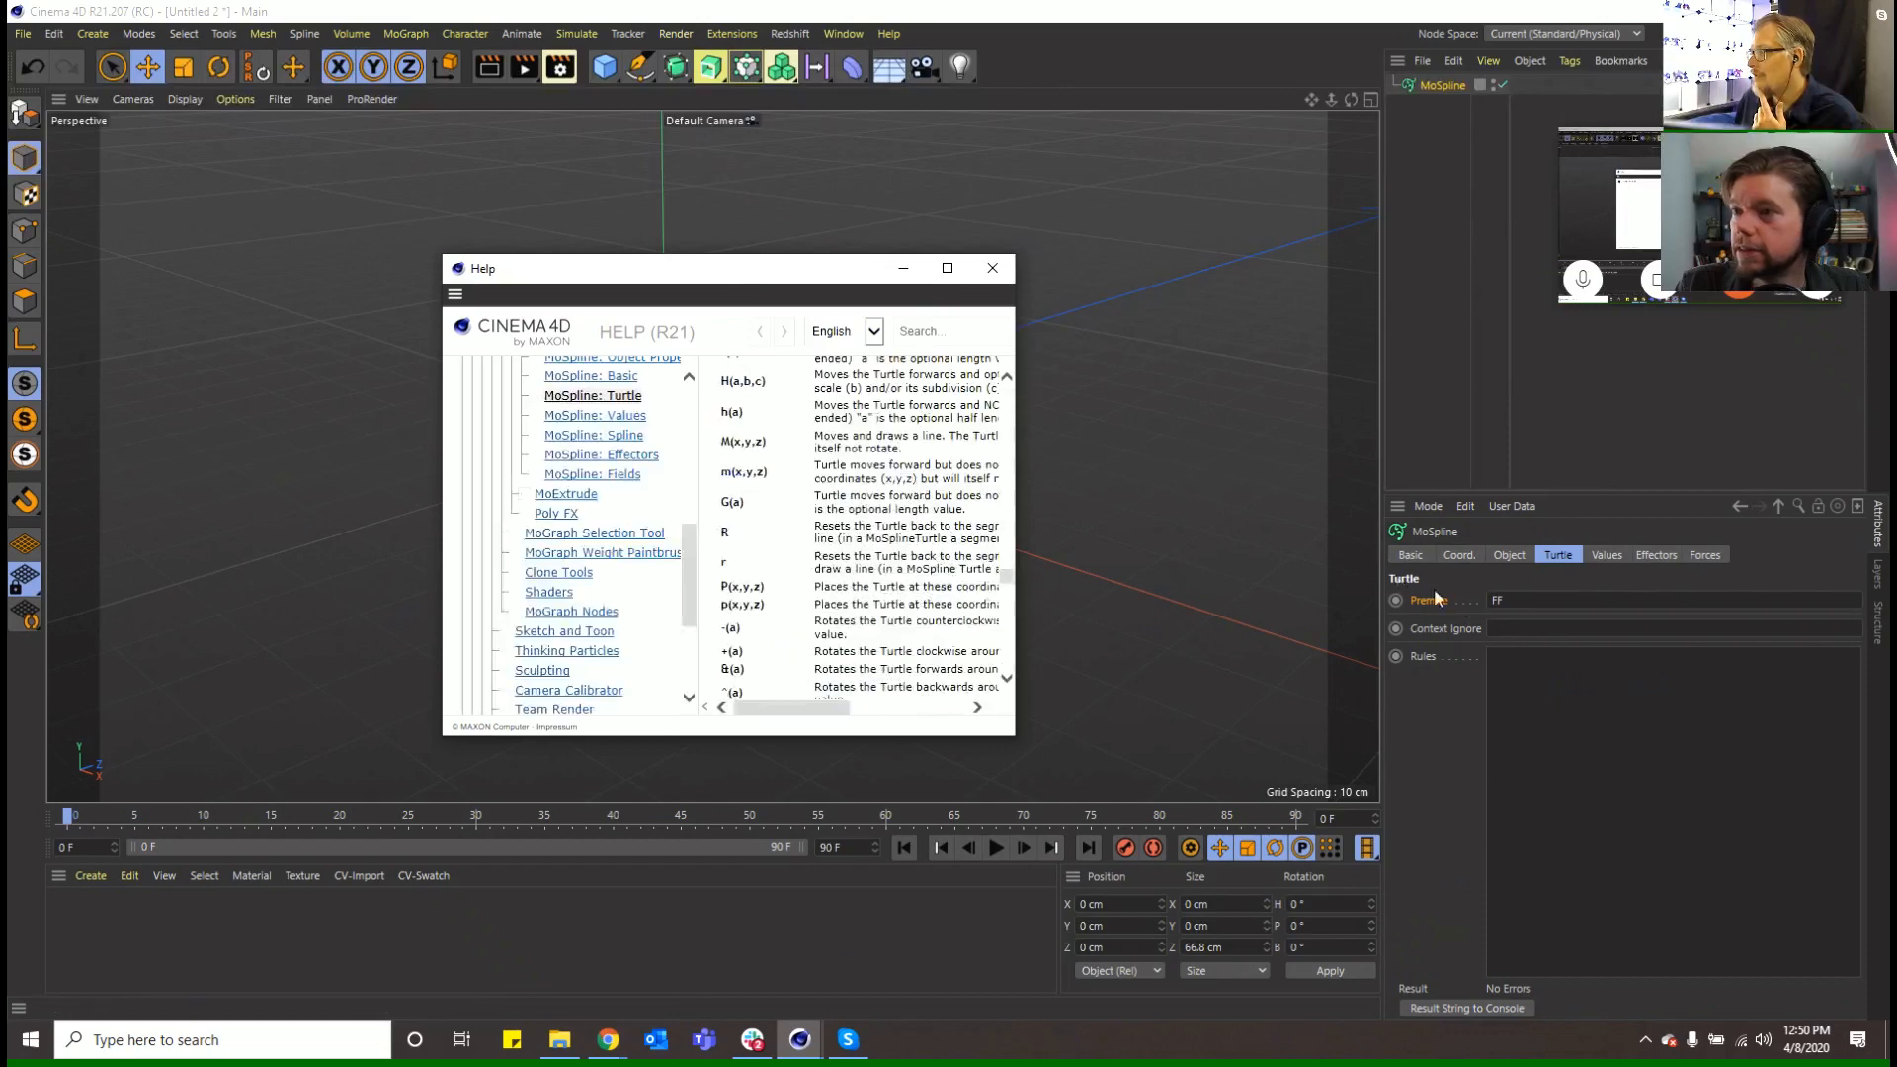
right_click(1450, 619)
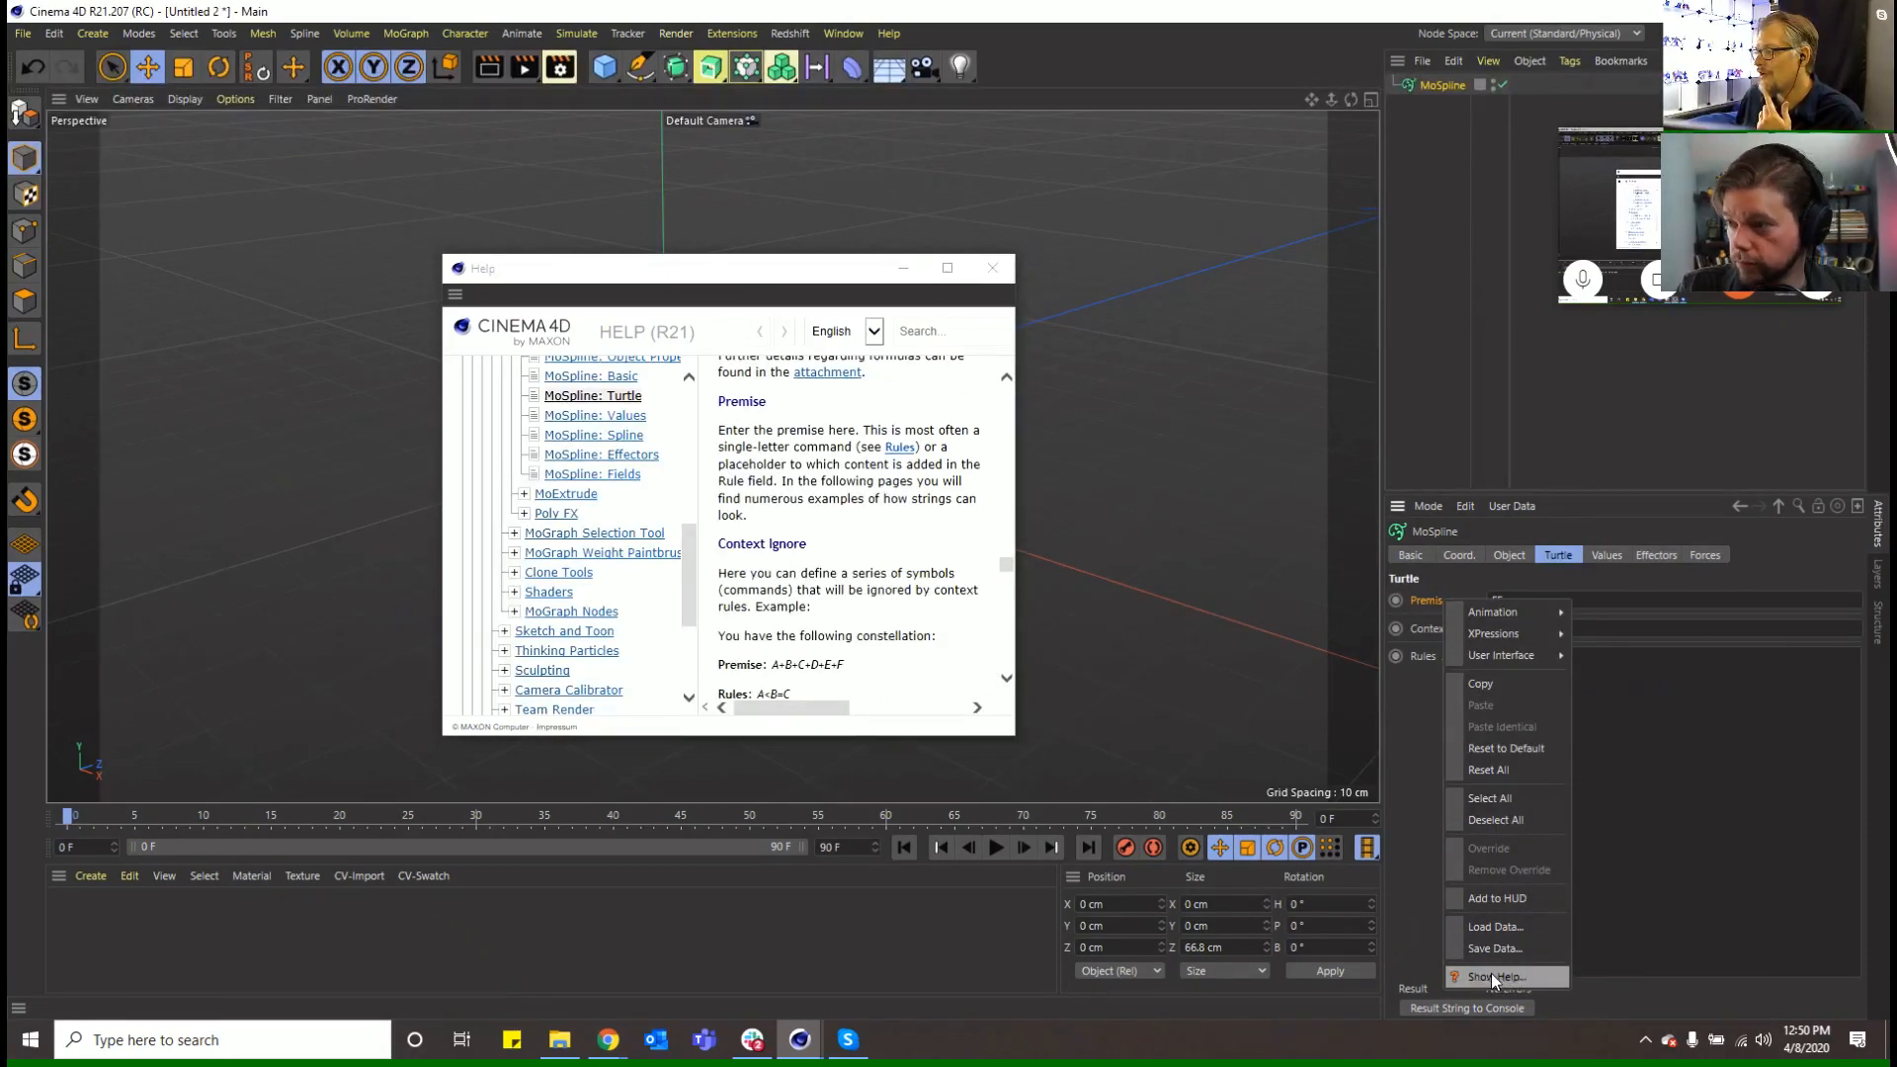
click(809, 704)
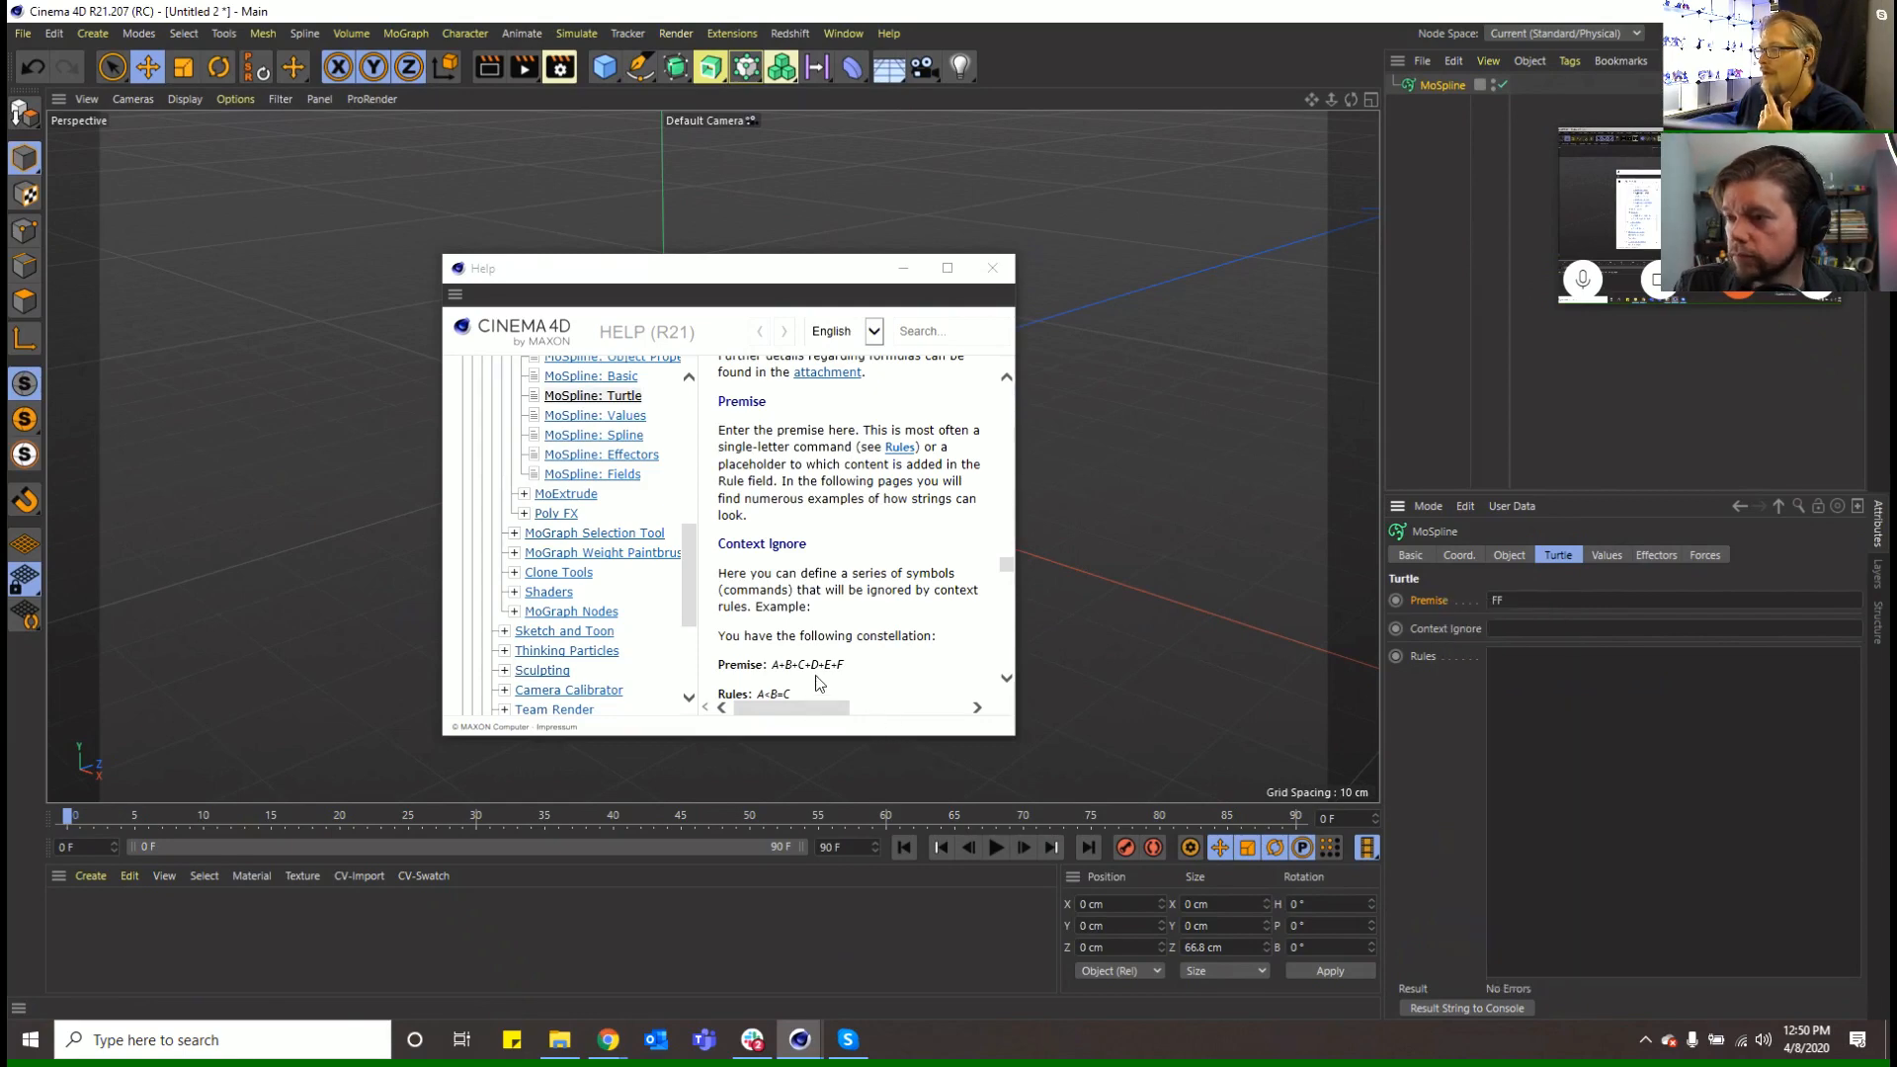
scroll(816, 662, down, 5)
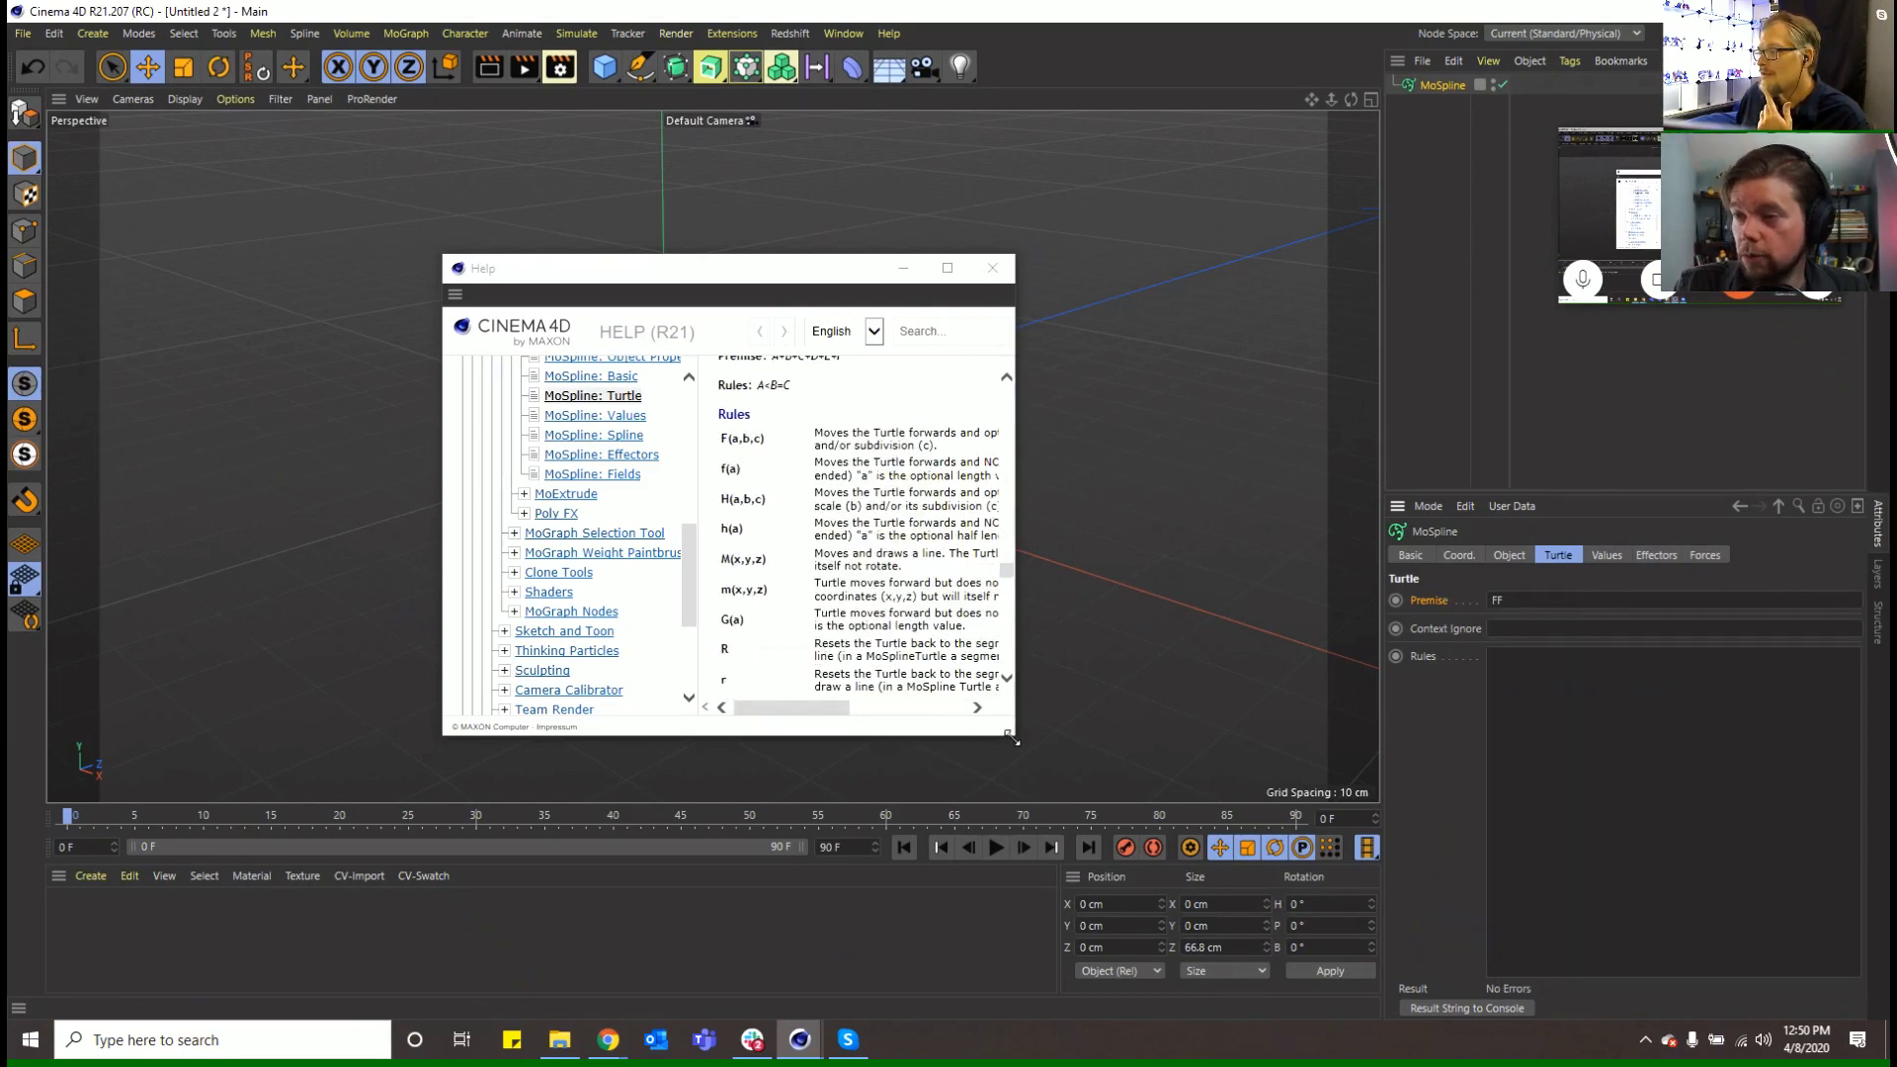
drag(1014, 735, 1169, 876)
scroll(758, 640, up, 10)
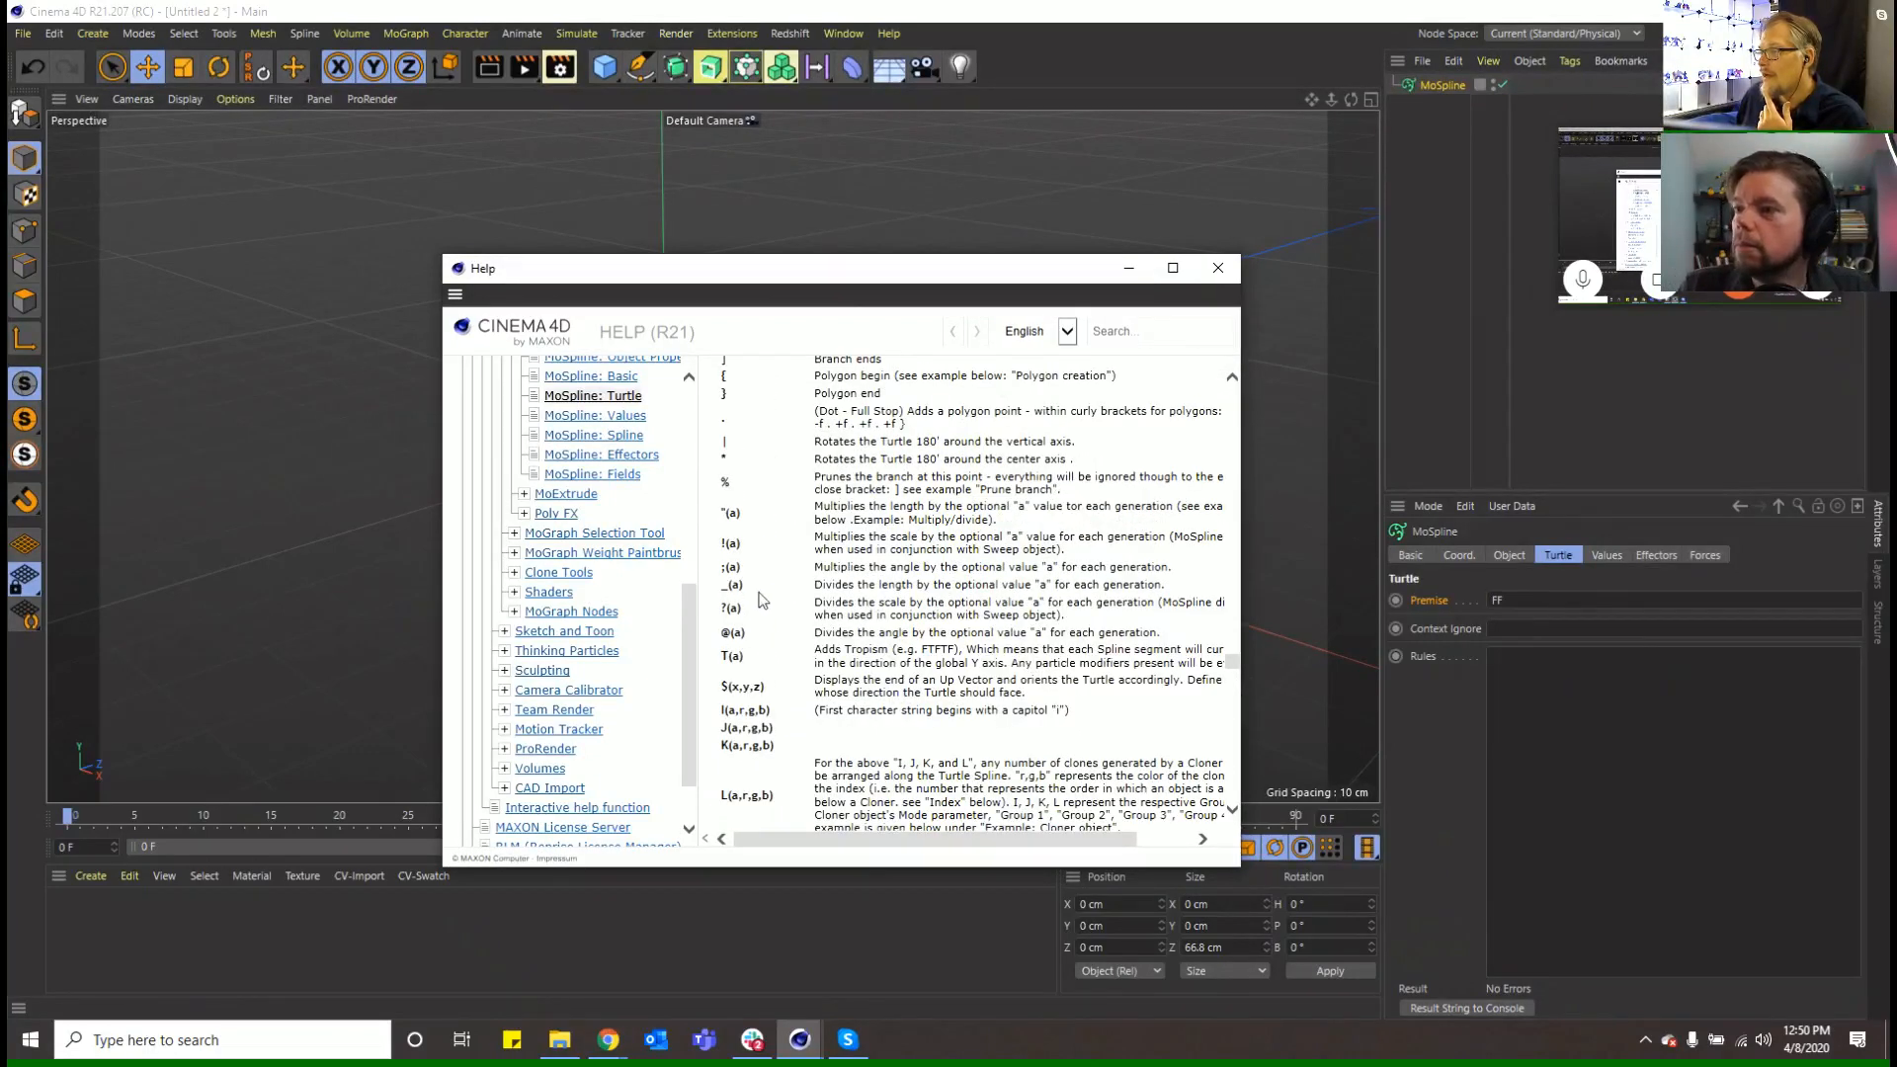
scroll(758, 632, up, 15)
scroll(791, 602, down, 5)
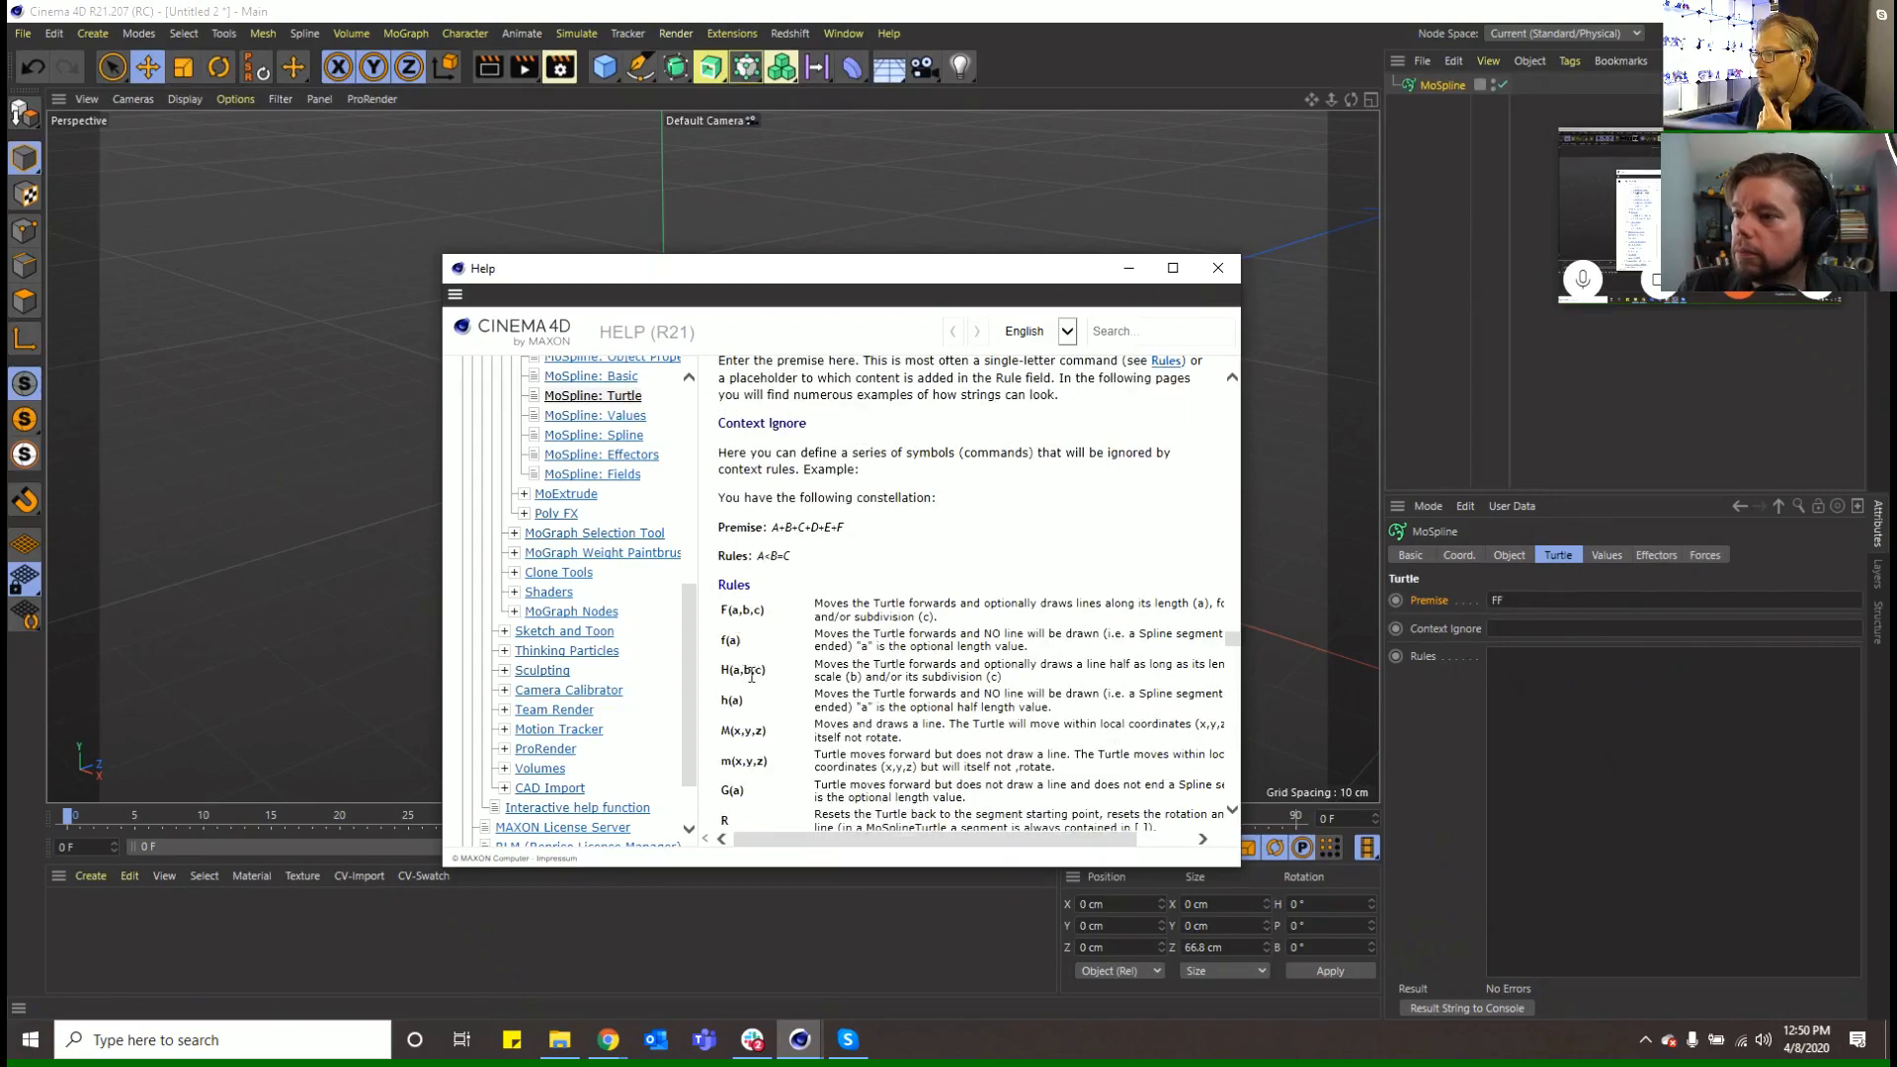
scroll(748, 712, down, 1)
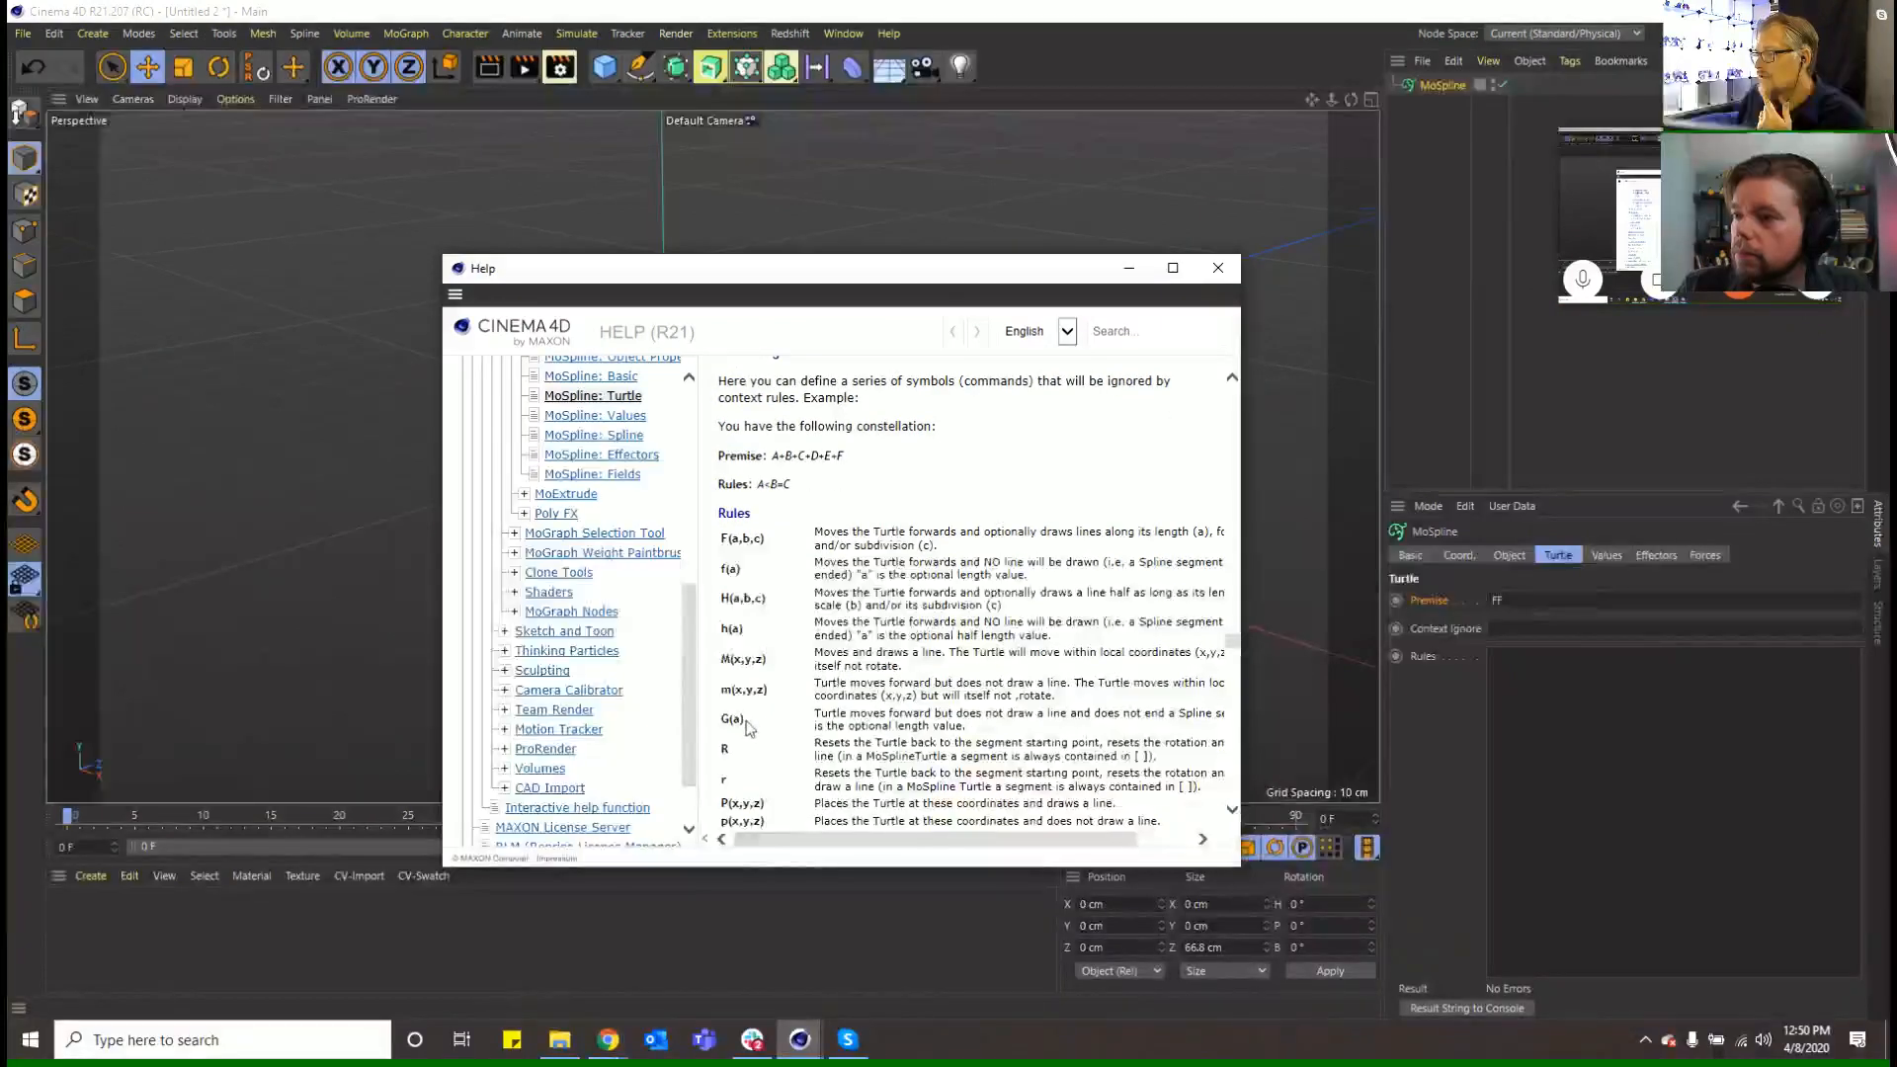
scroll(748, 712, down, 1)
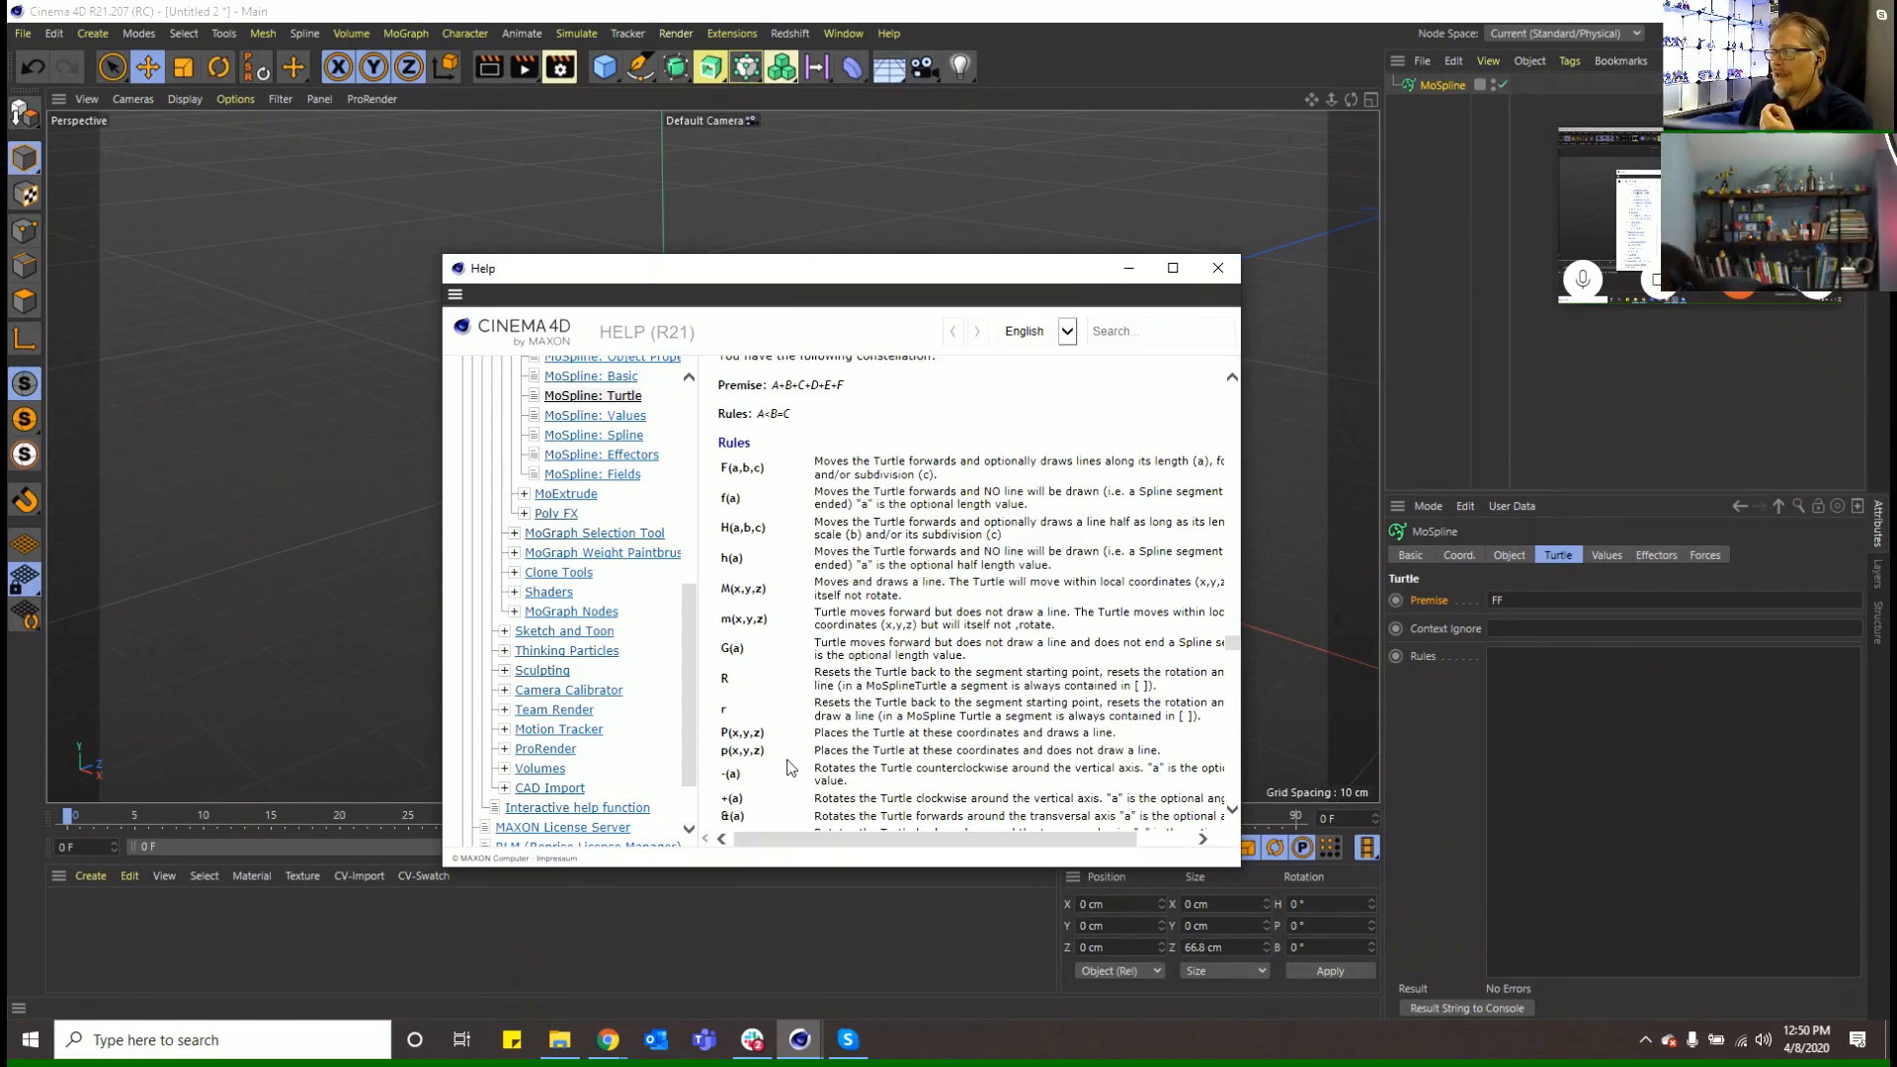
scroll(789, 771, down, 3)
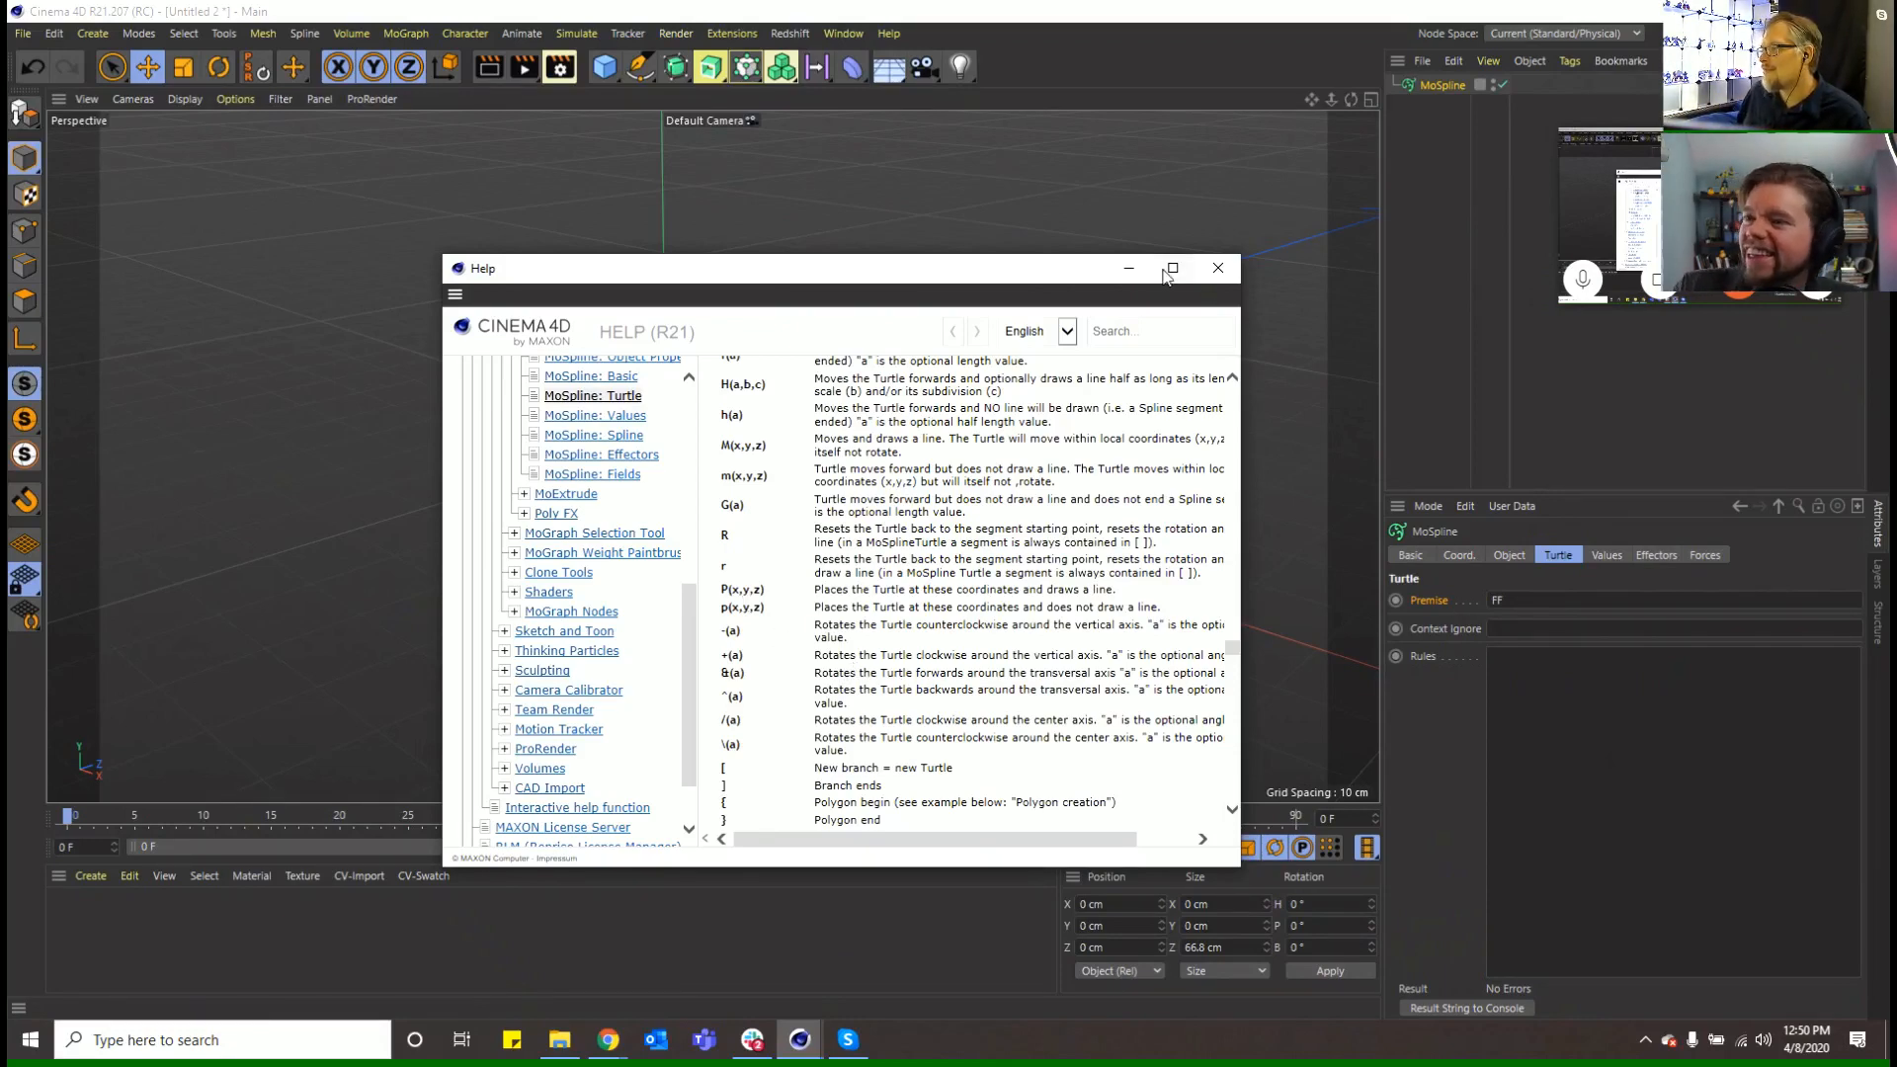
click(1217, 268)
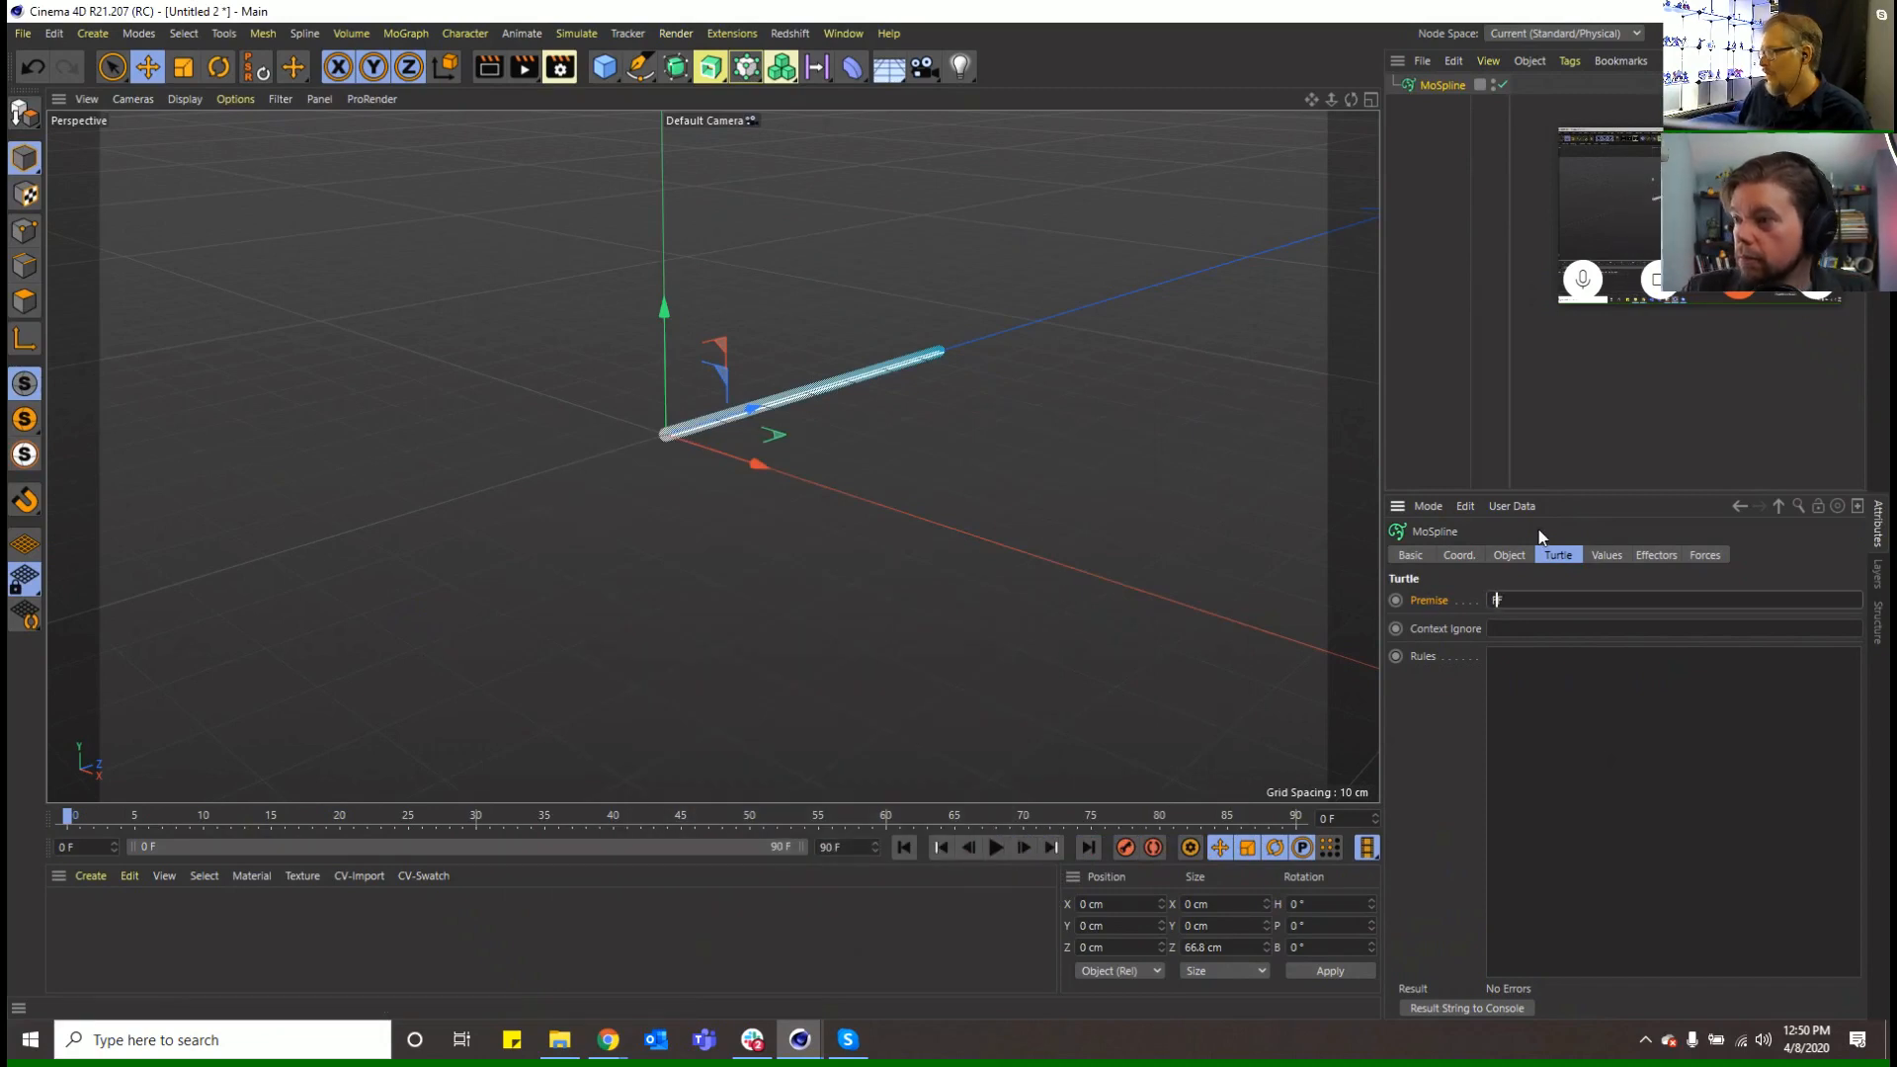
Change the MoSpline's turtle Premise to F+F and set its Default Angle to 30°
click(1430, 710)
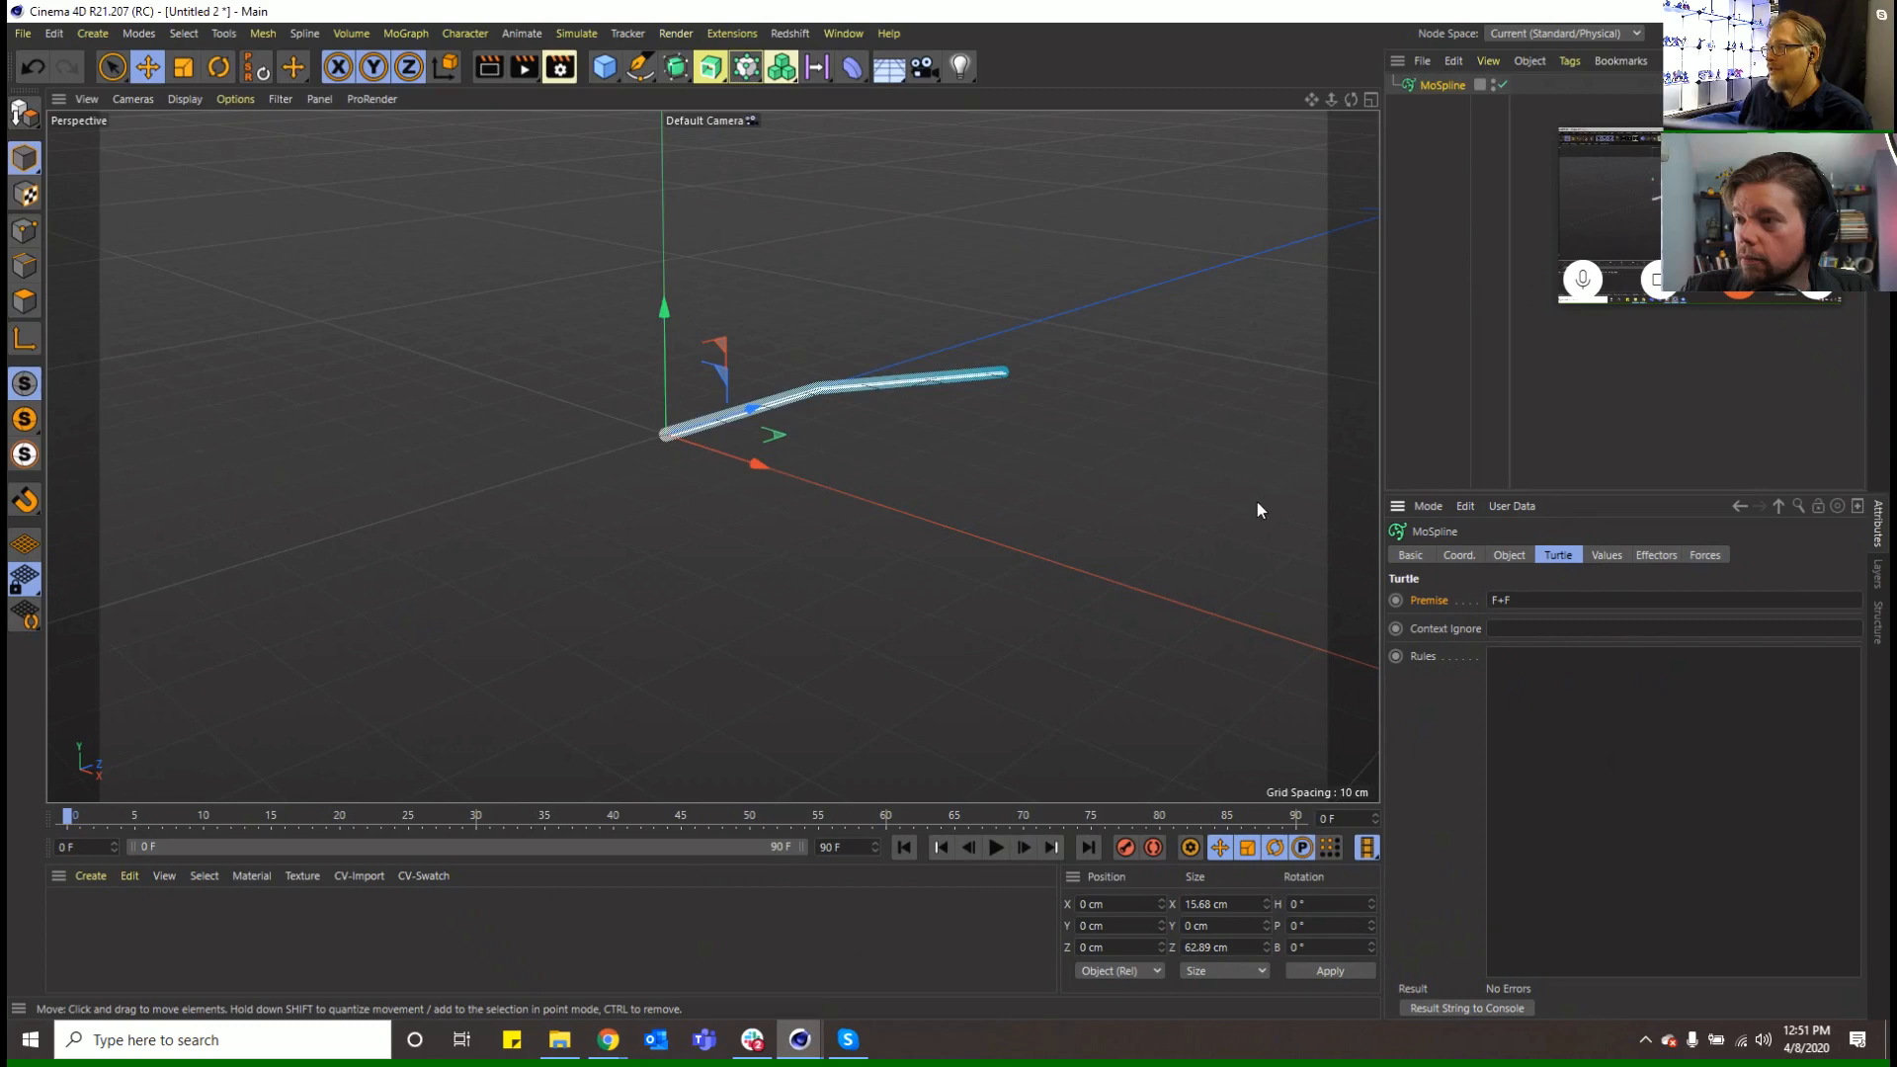
click(1598, 555)
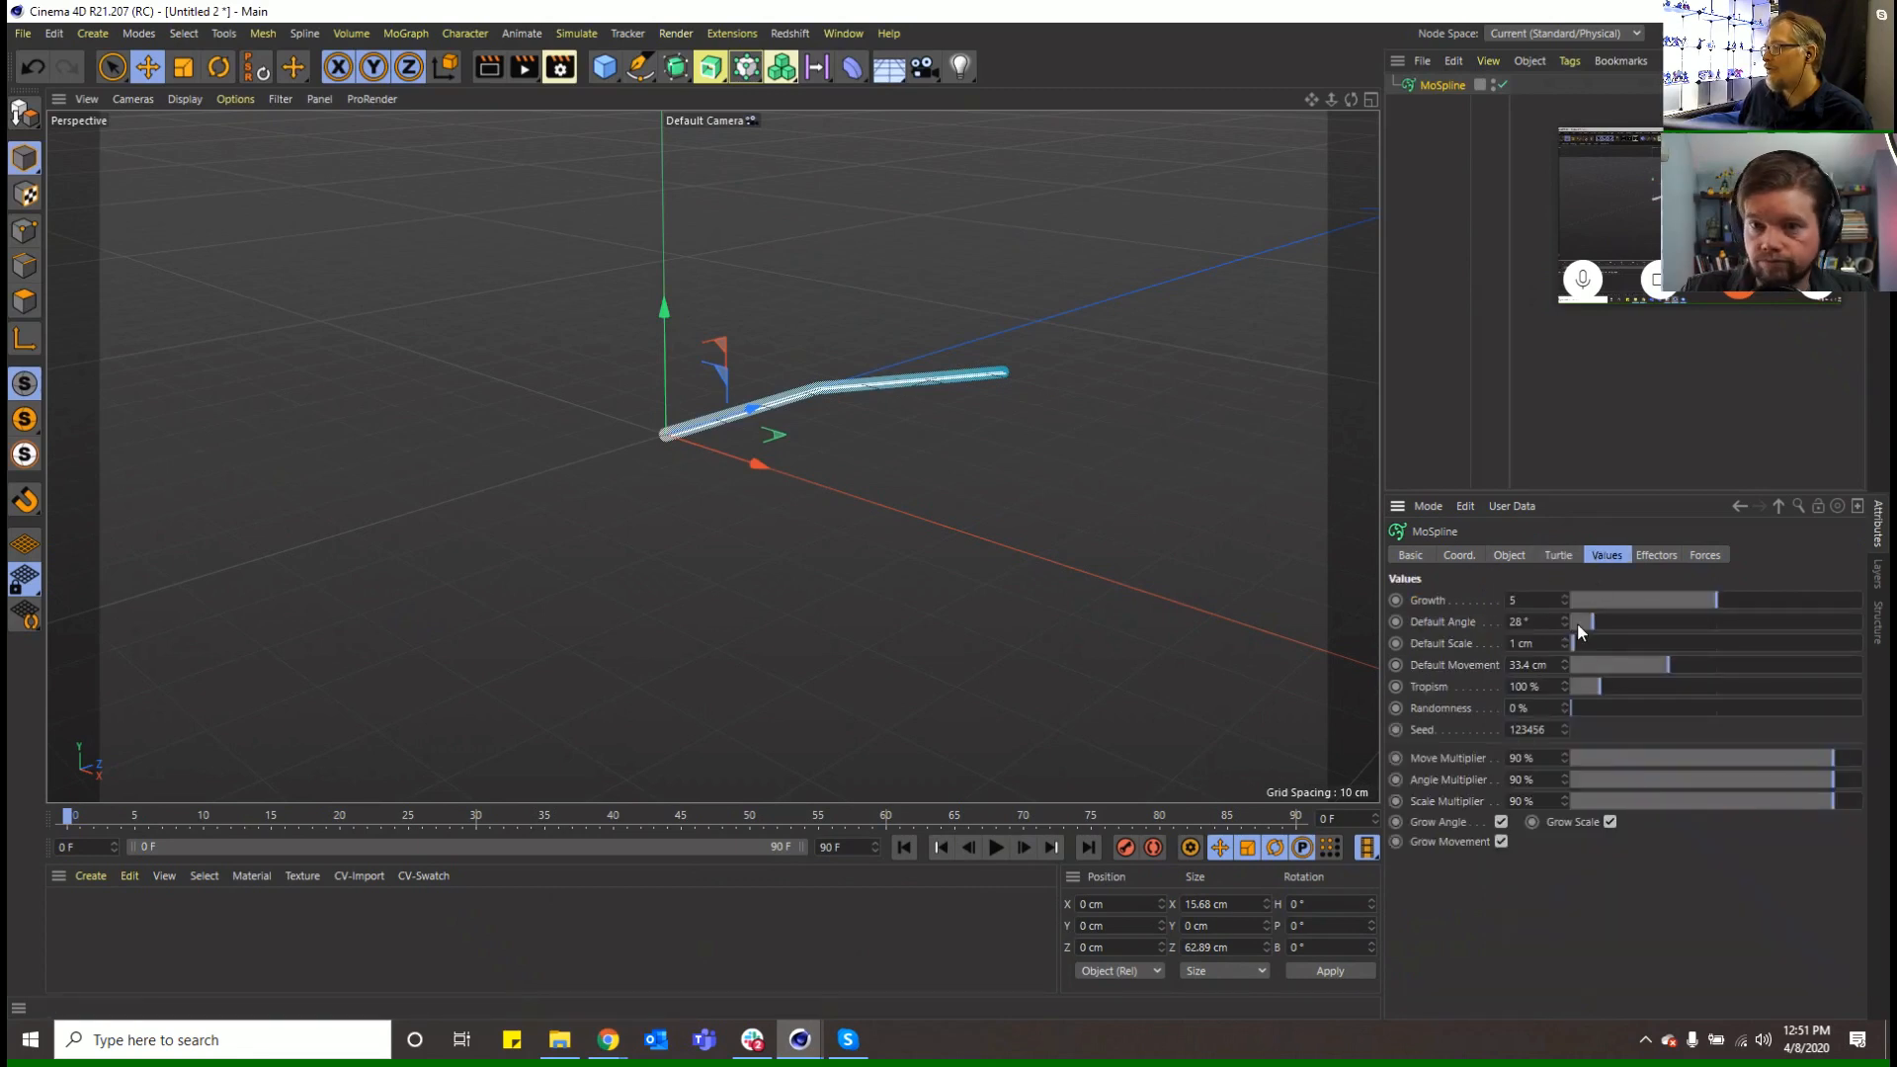
drag(1577, 622, 1639, 648)
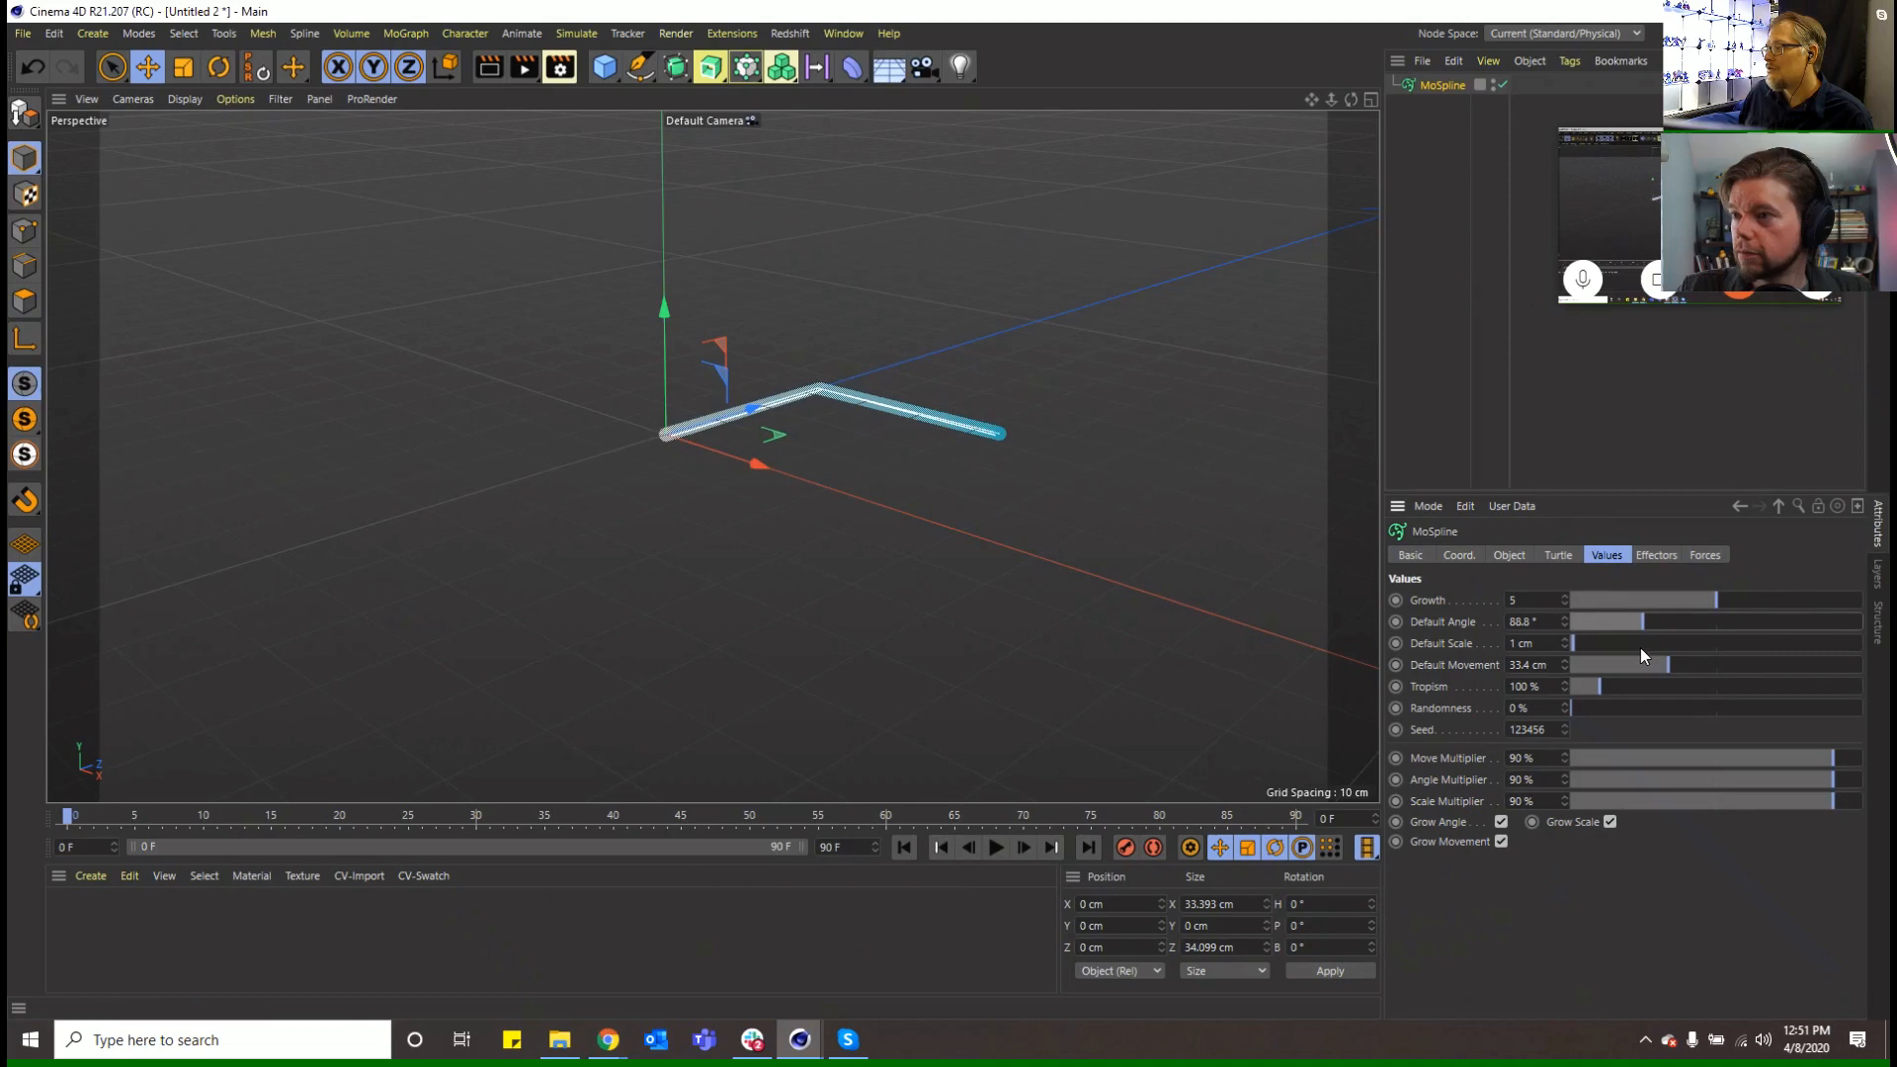
click(1567, 622)
text(30)
key(Return)
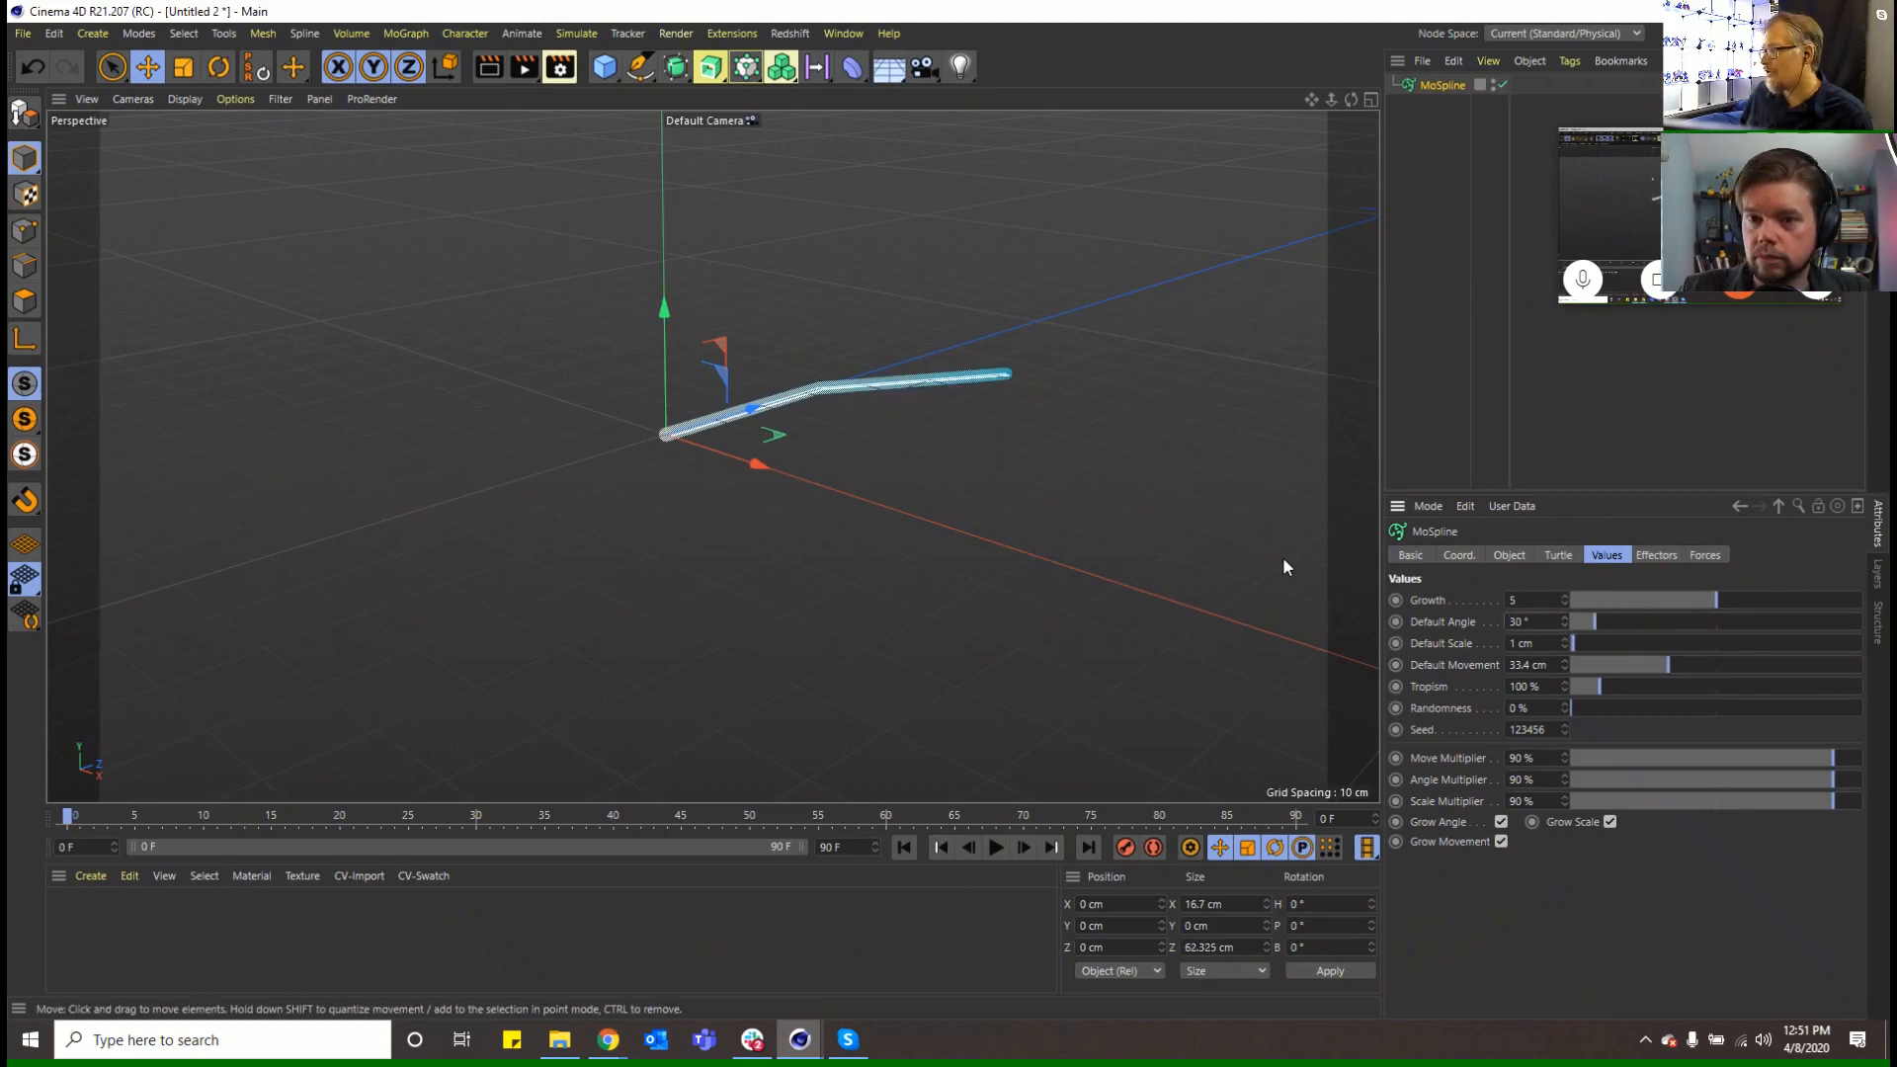
Extend the turtle Premise to F+F+F+F to add two more rotated forward segments
click(1561, 555)
click(1546, 601)
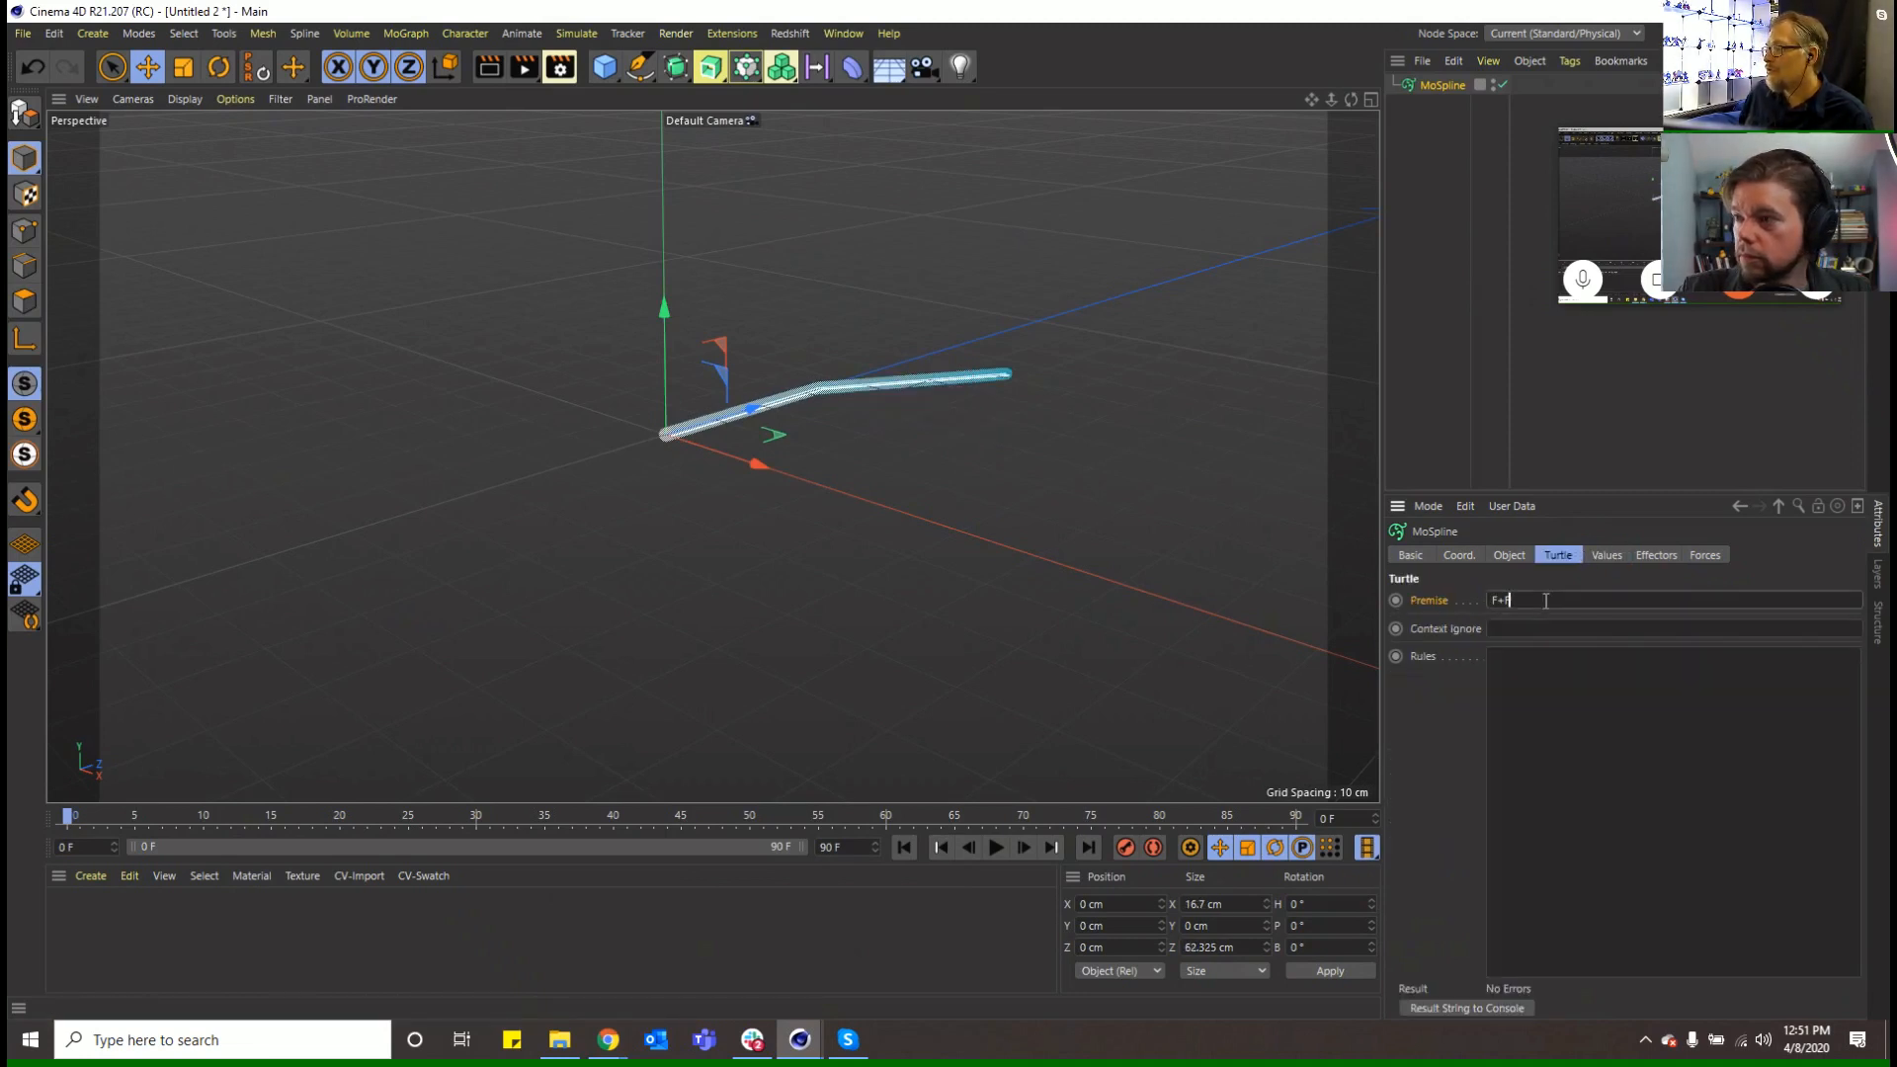
text(+F)
key(Return)
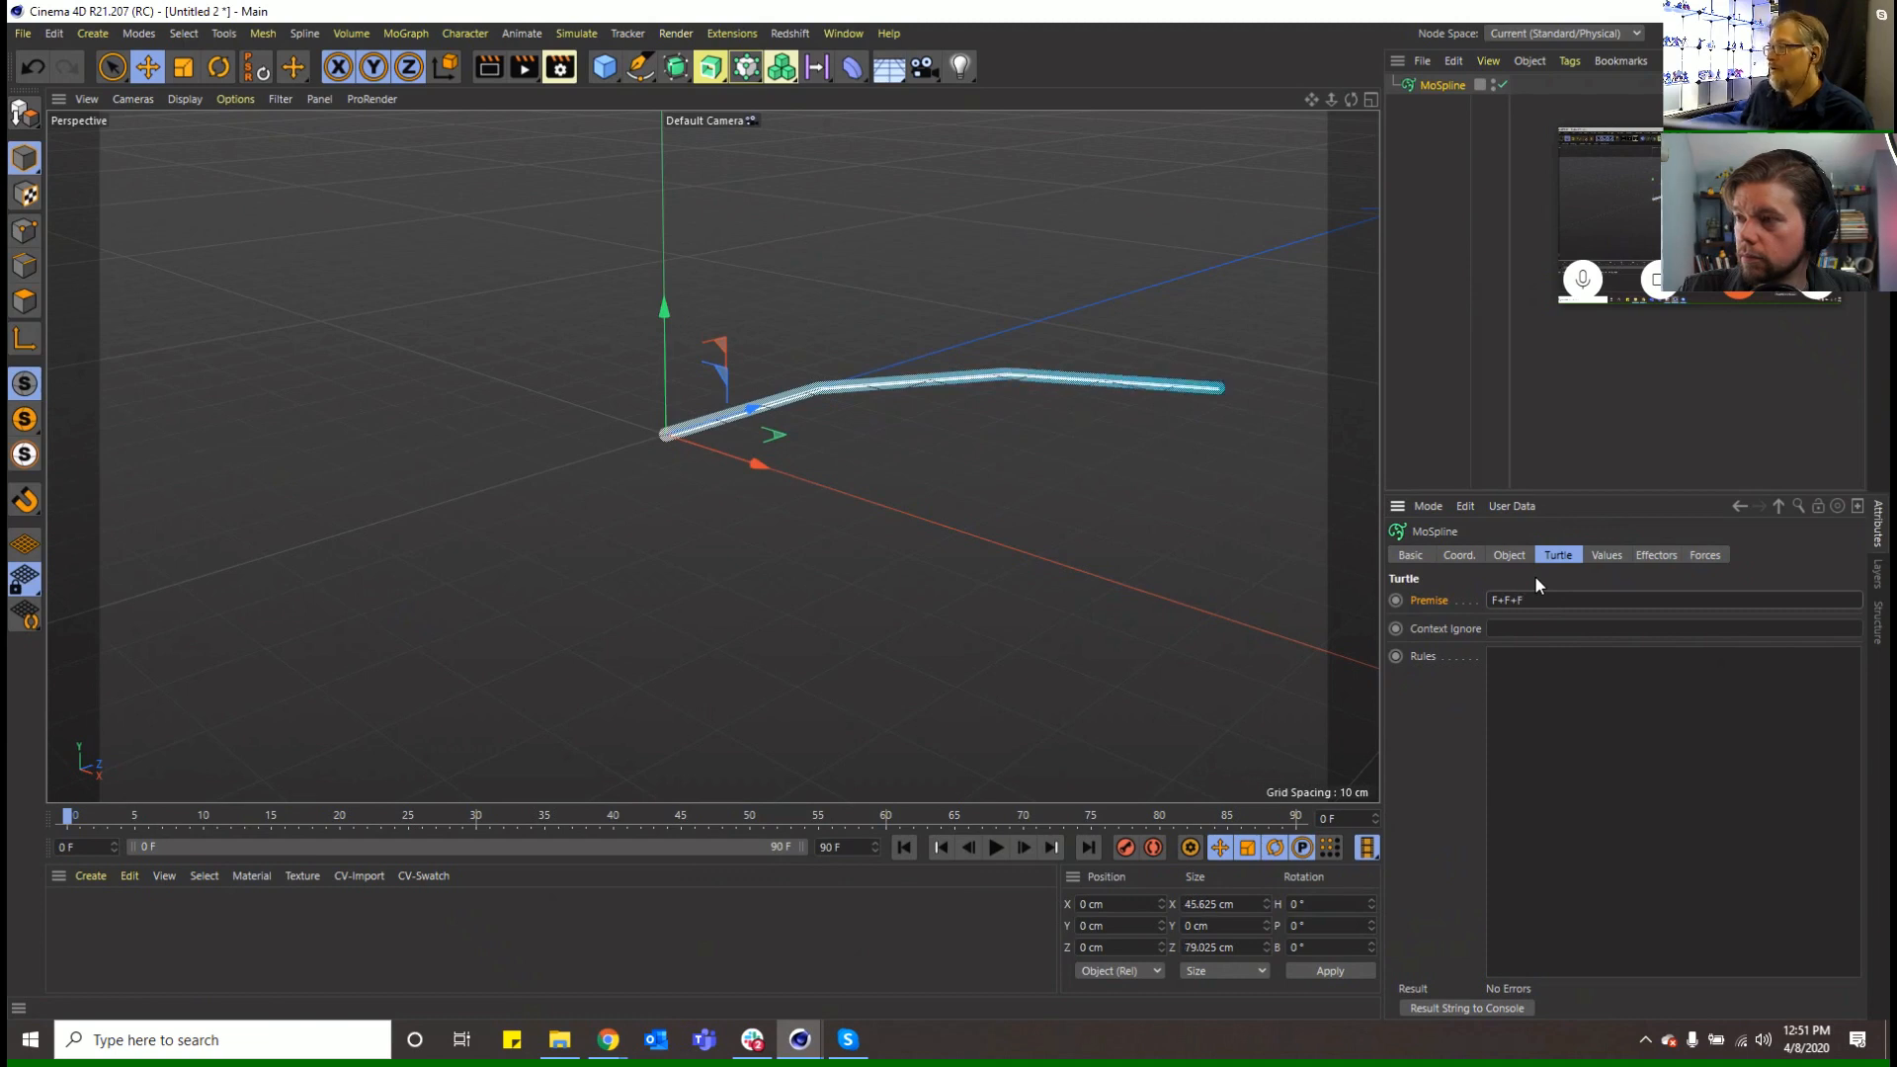
click(1578, 603)
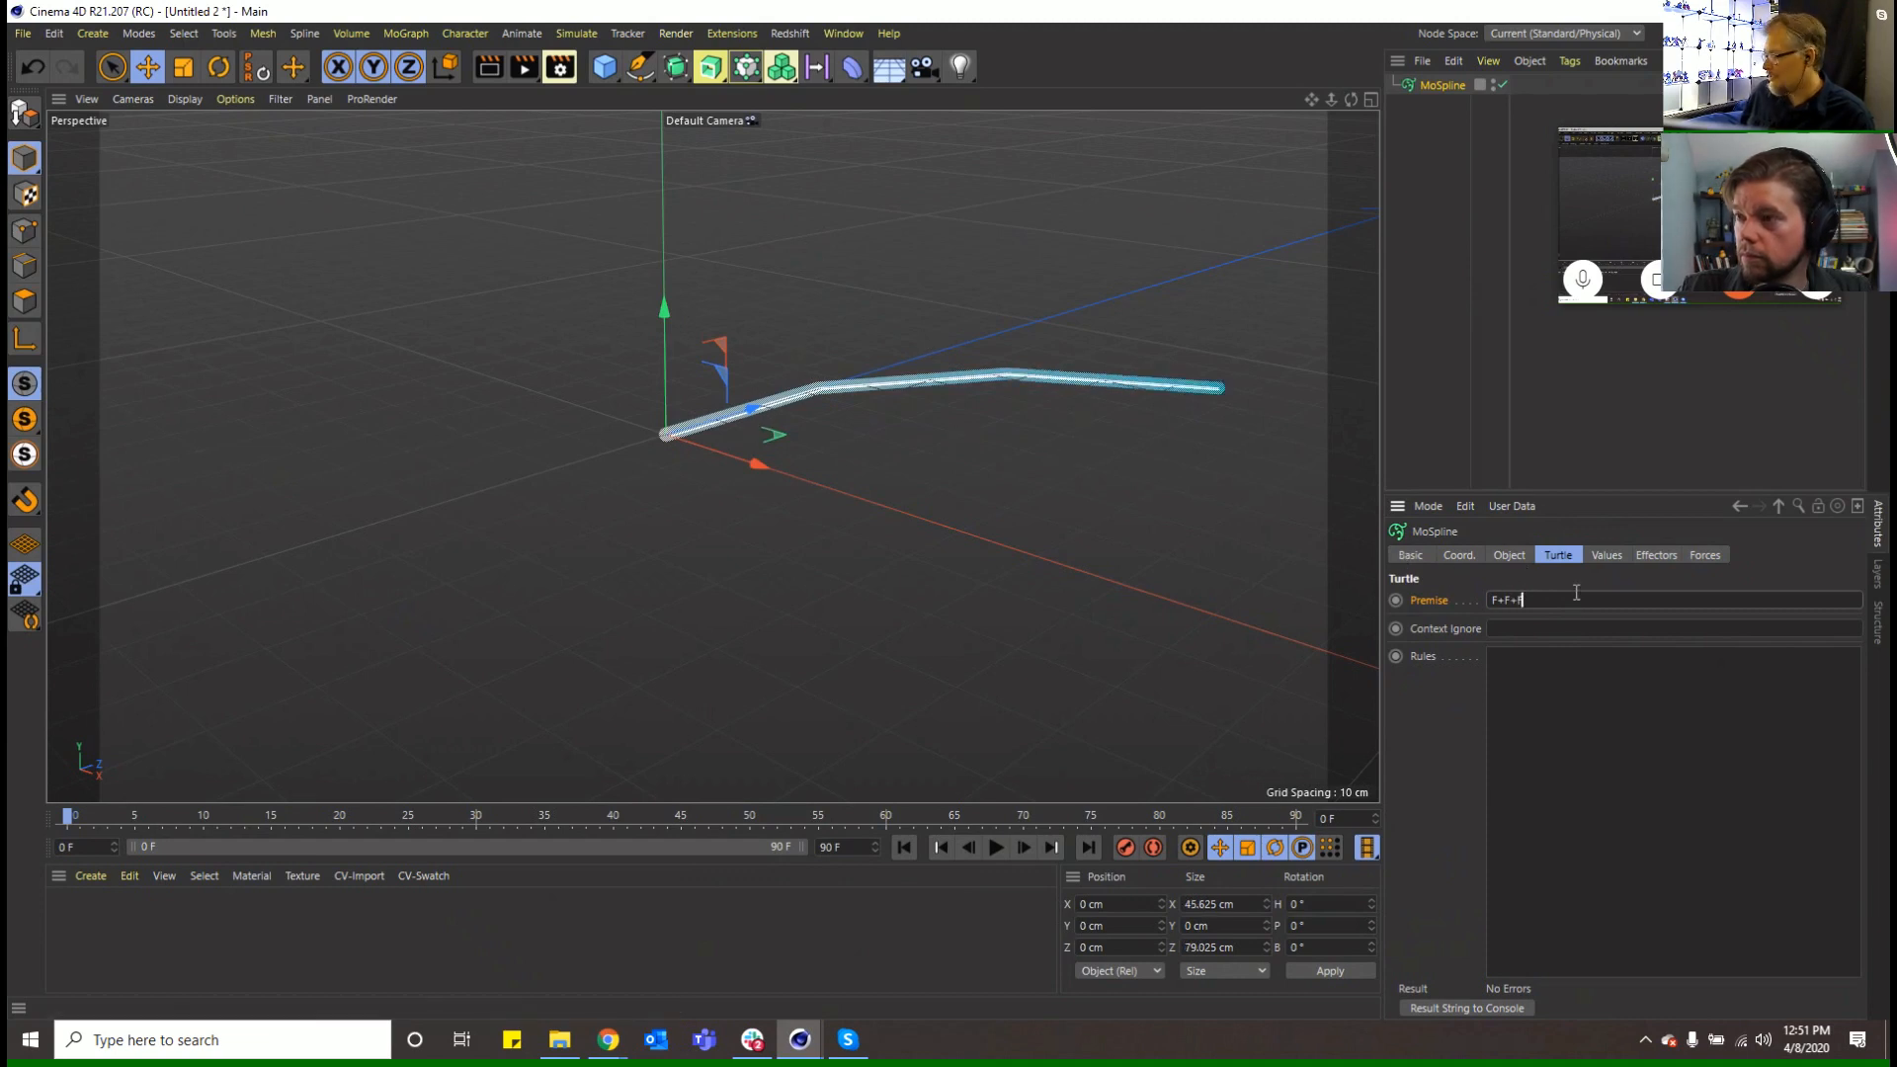
key(Return)
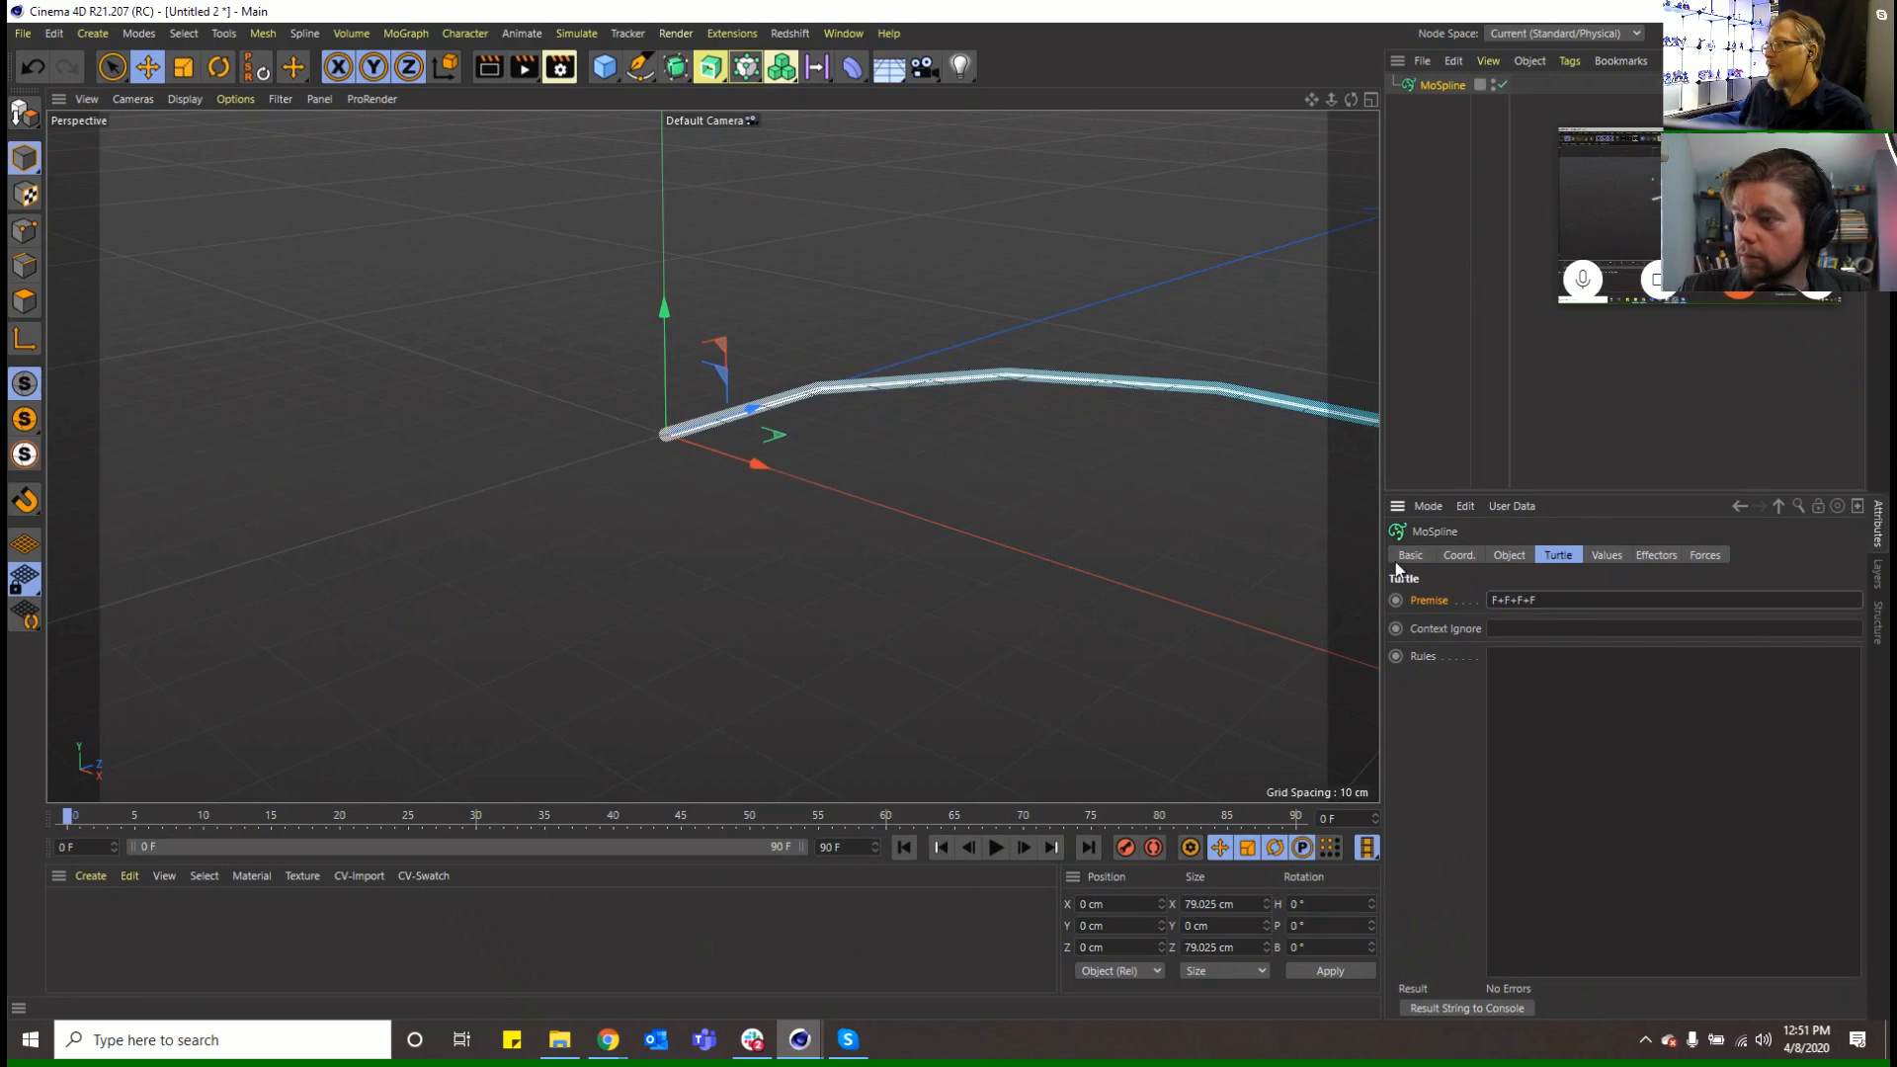
Define the turtle rule A = F+F and replace the Premise with A
click(1529, 657)
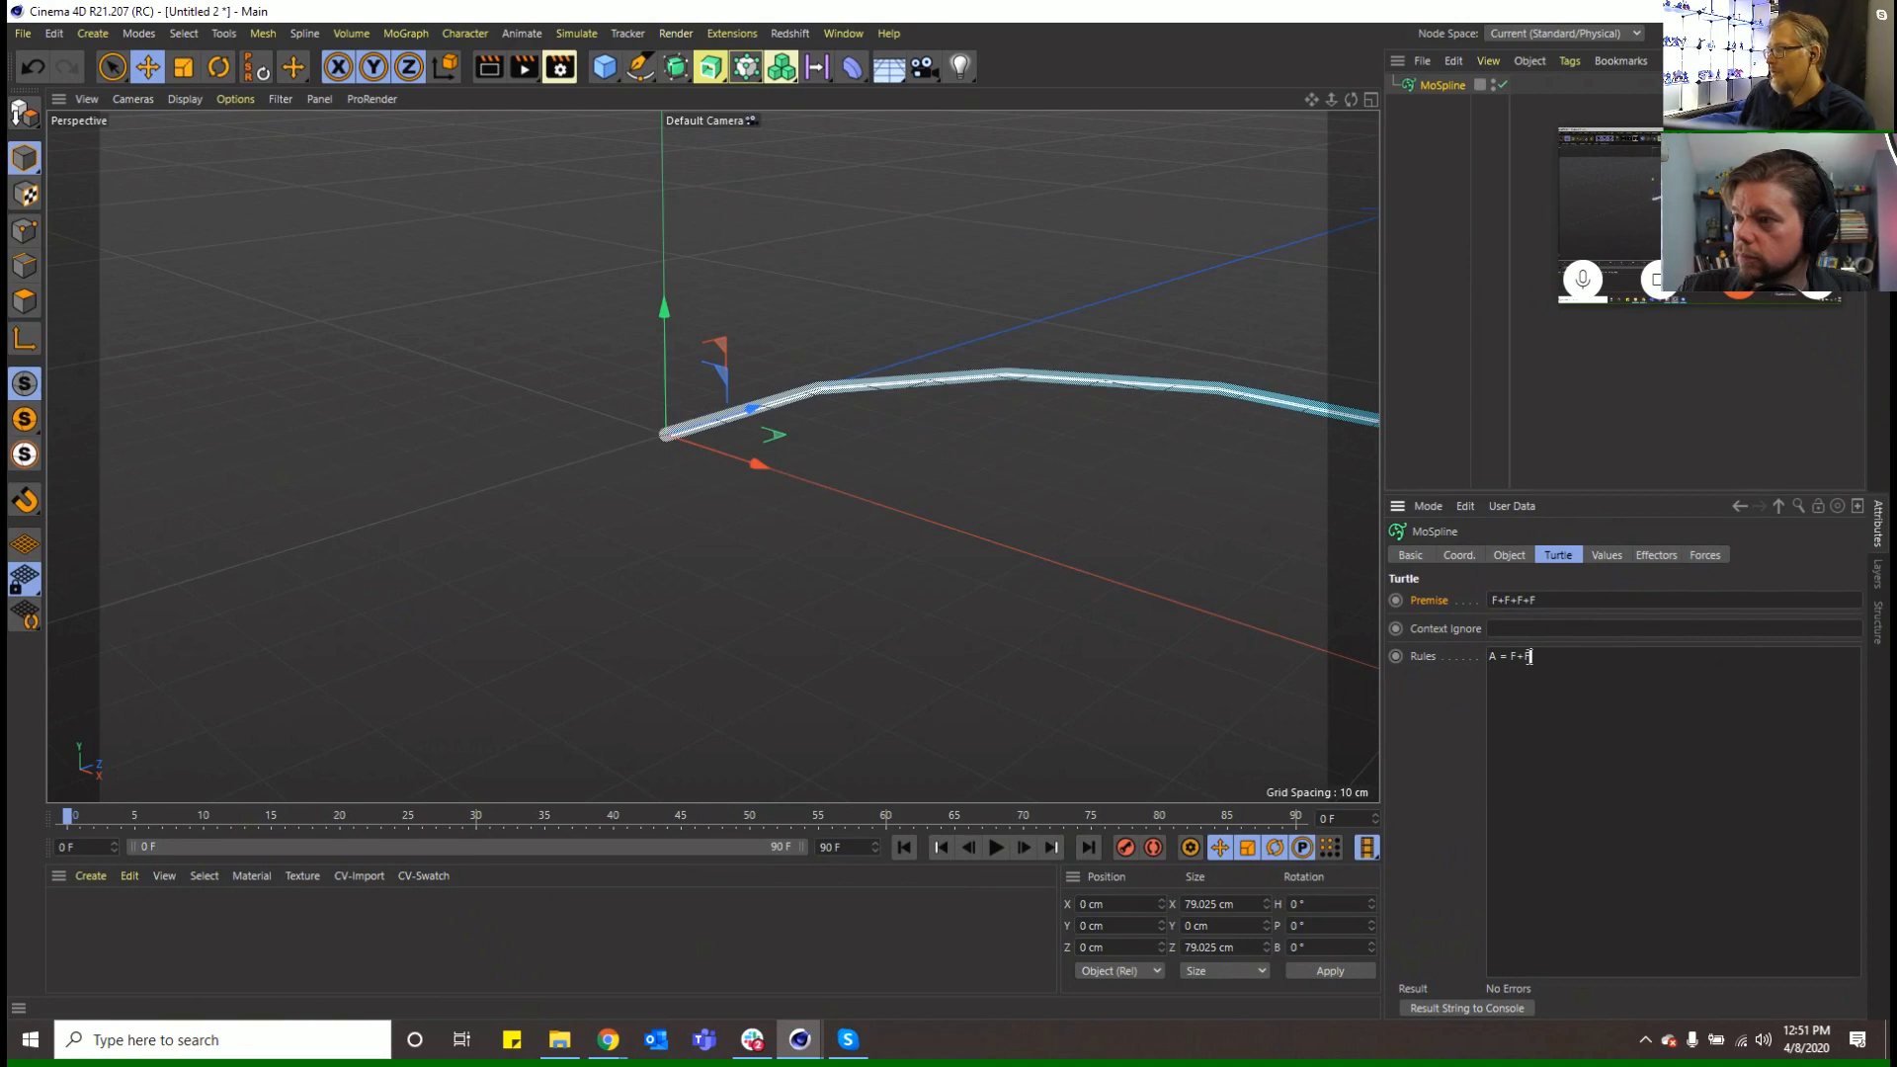
text(A = F+F)
drag(1550, 596, 1420, 596)
text(A)
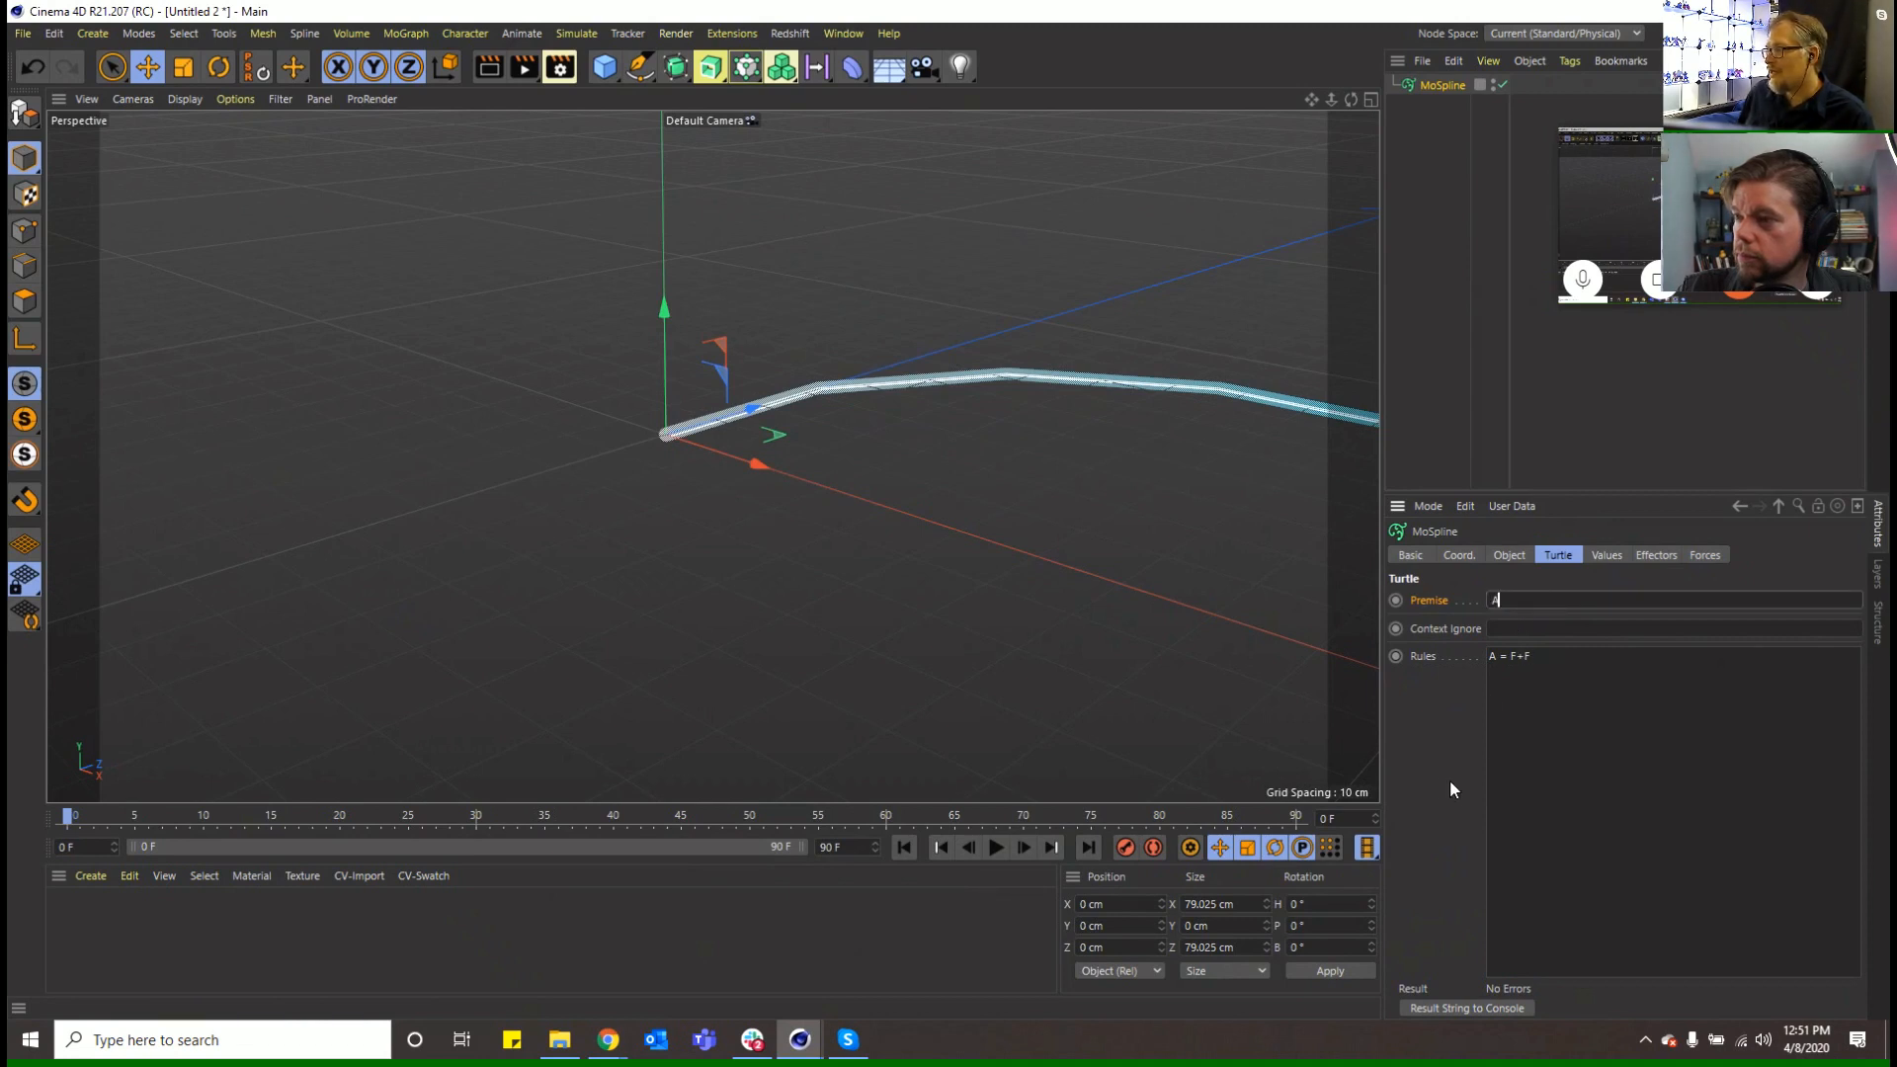
key(Return)
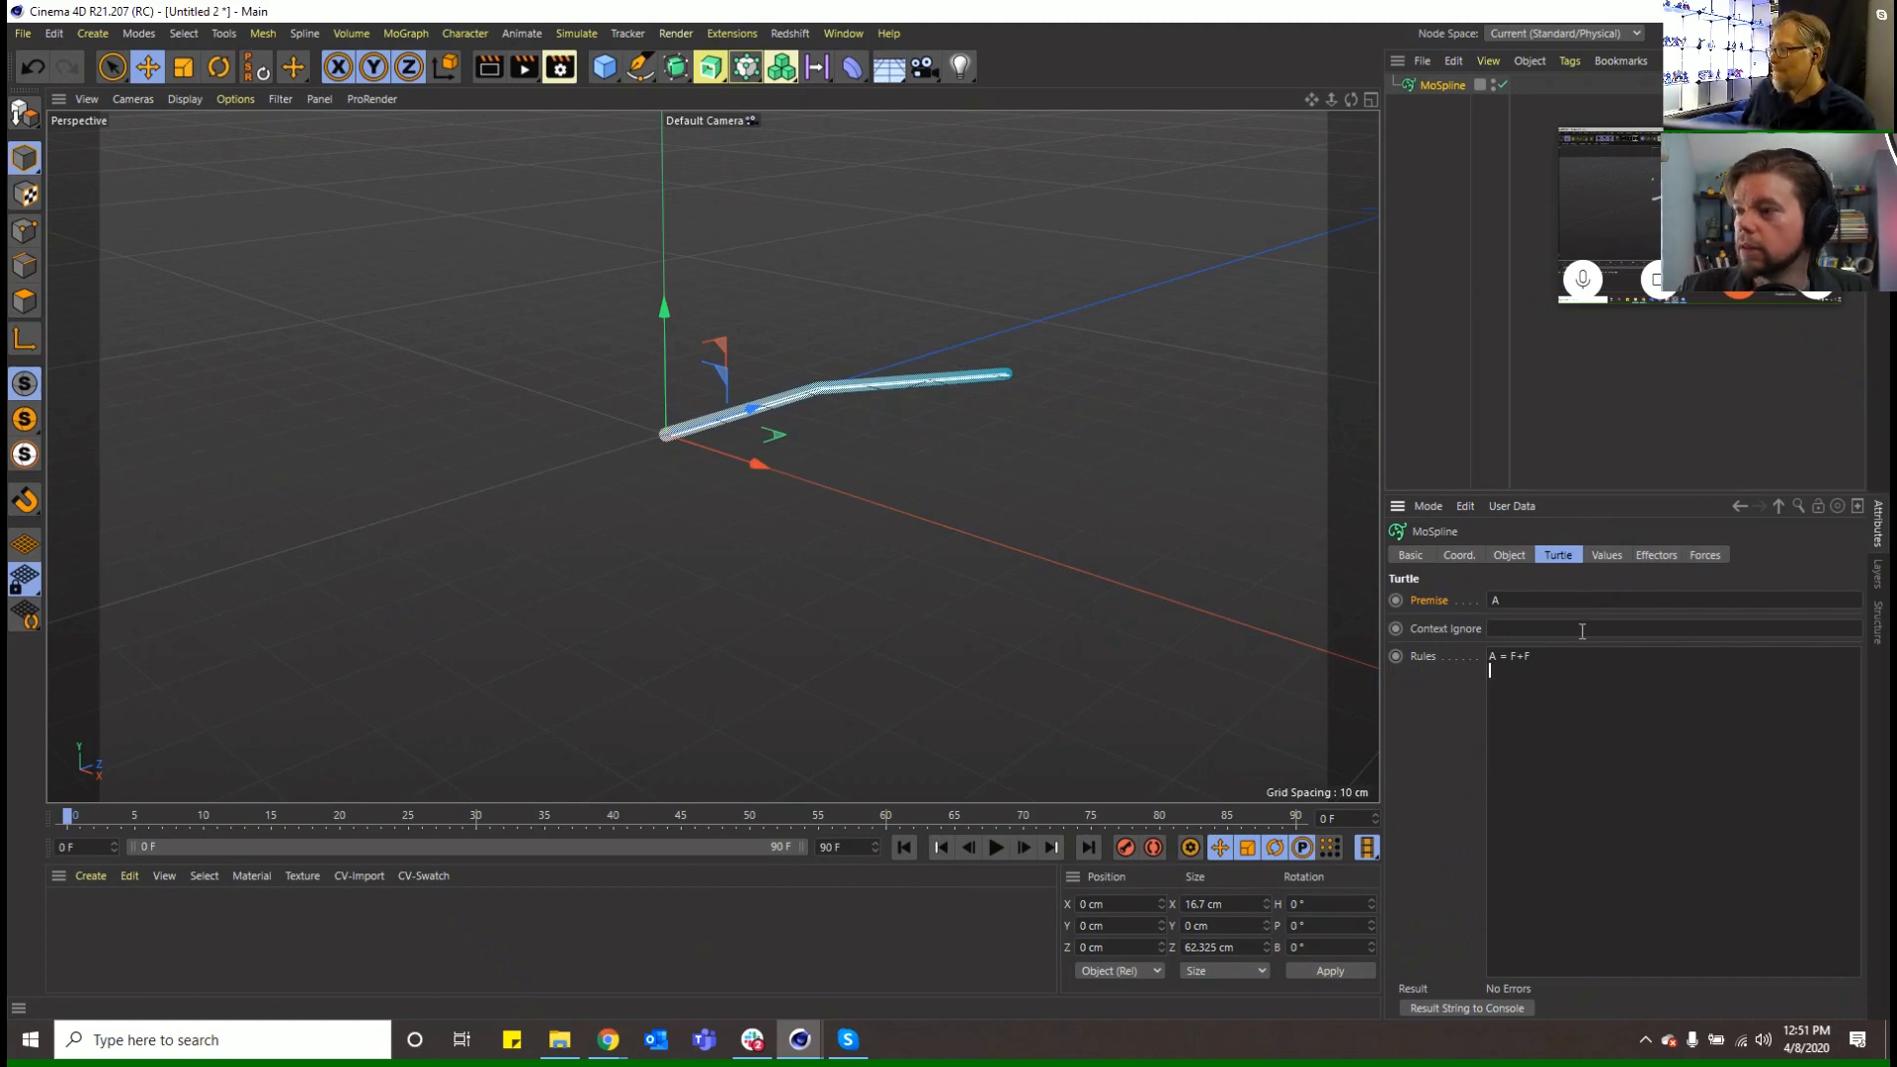
Add a second turtle rule B = FA below rule A and change the Premise to B
key(Return)
text(B )
text(-)
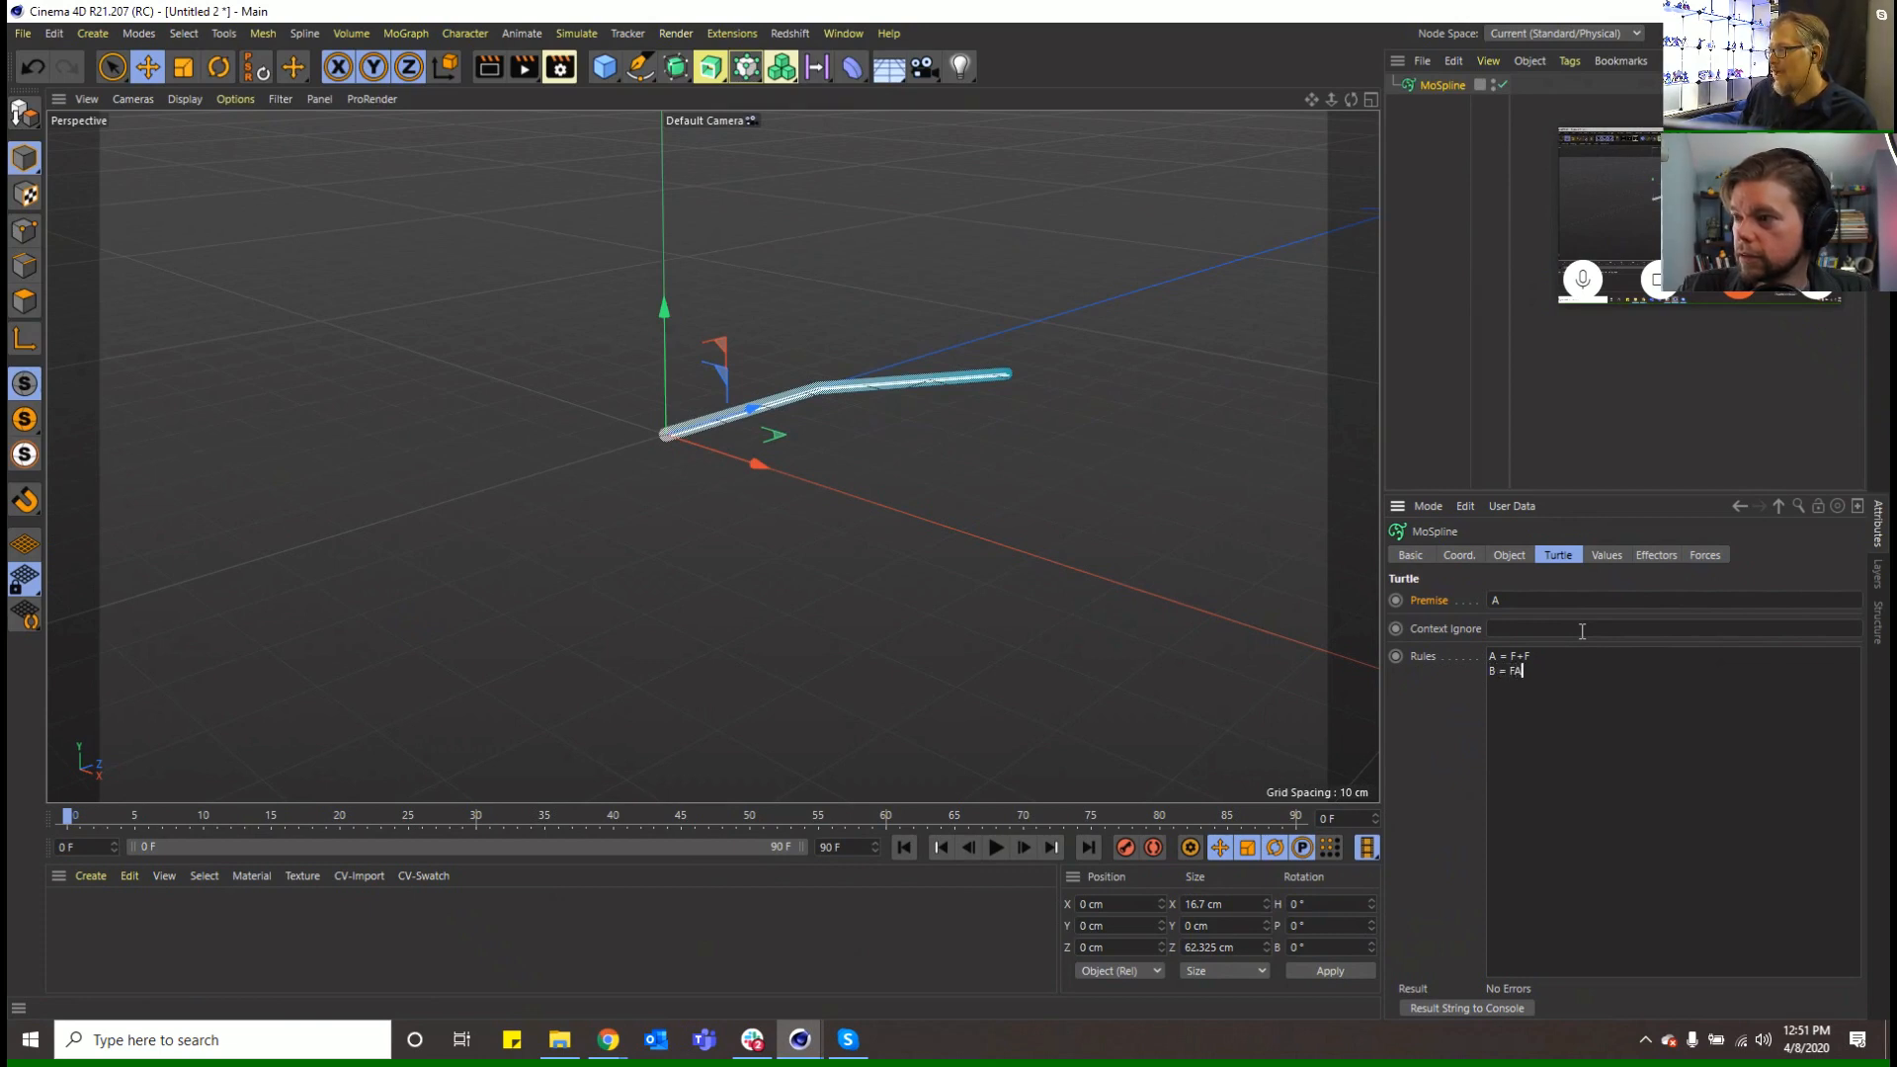
double_click(1497, 599)
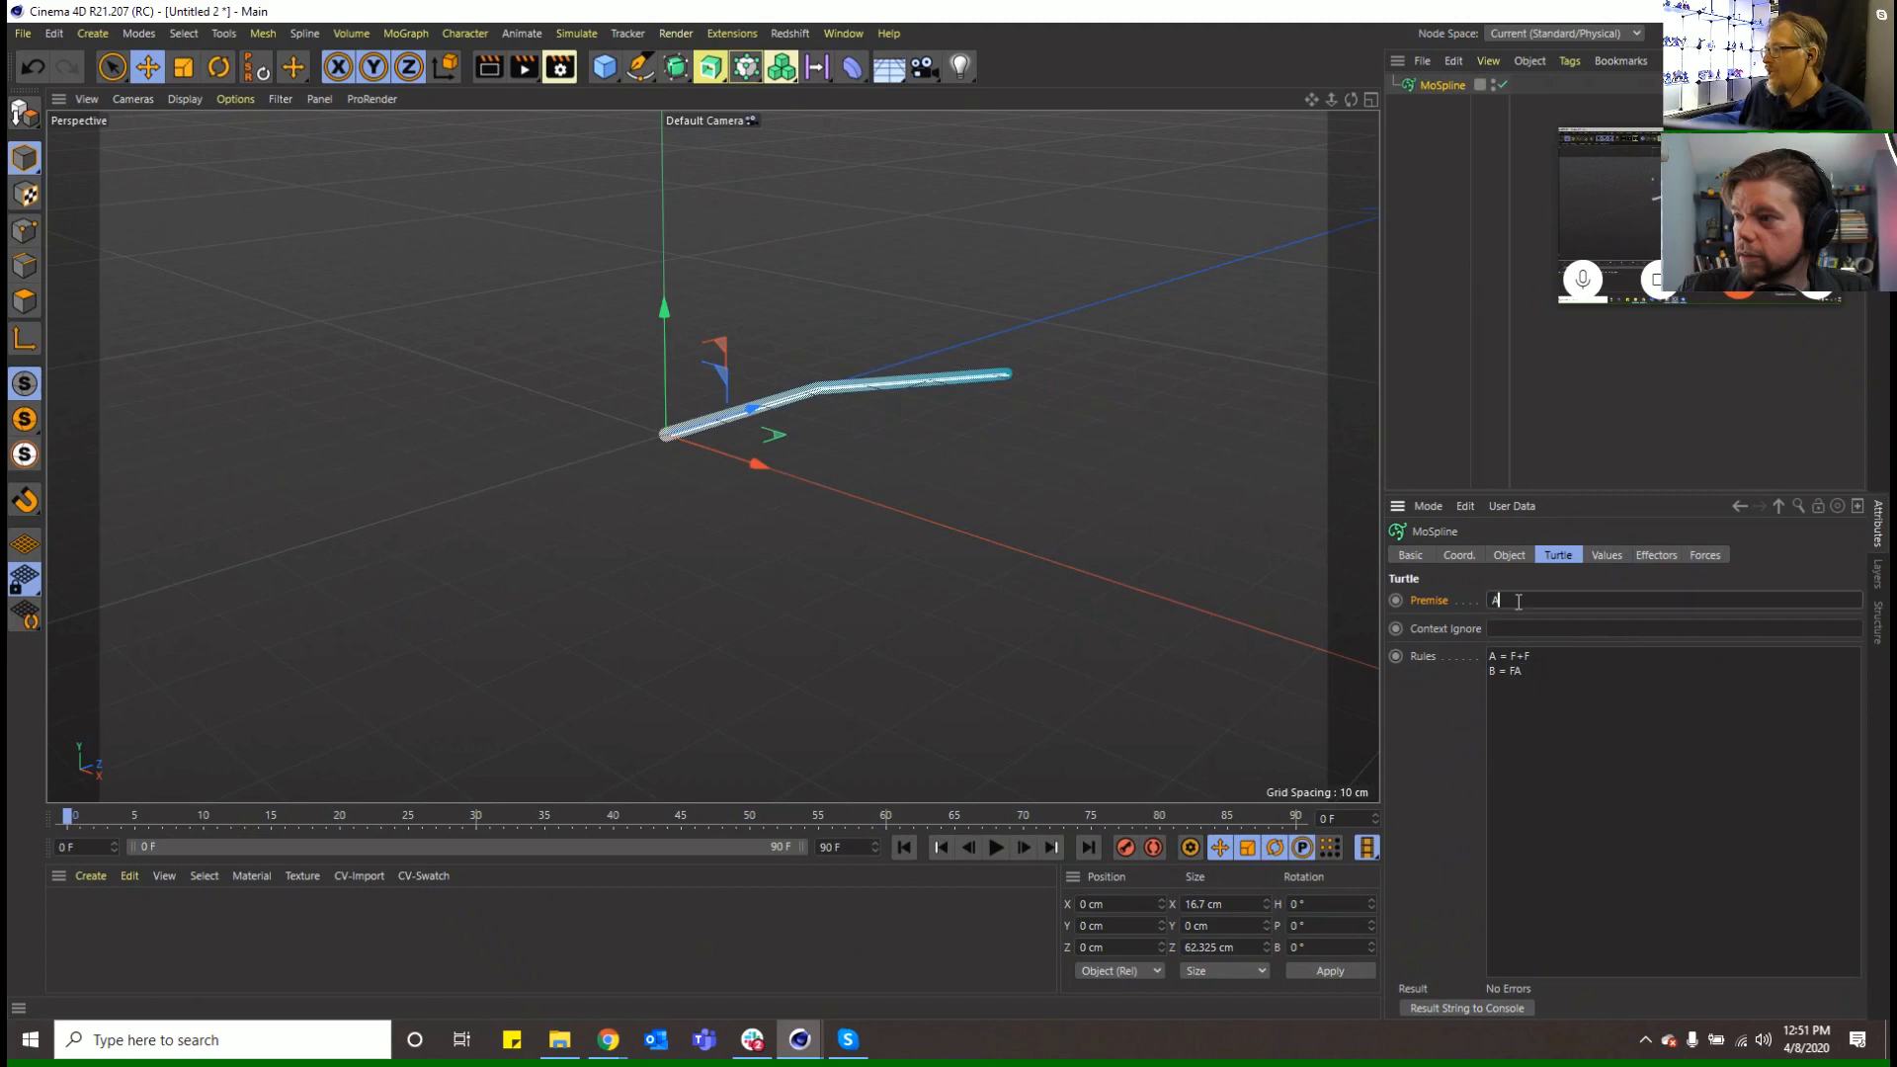
text(B)
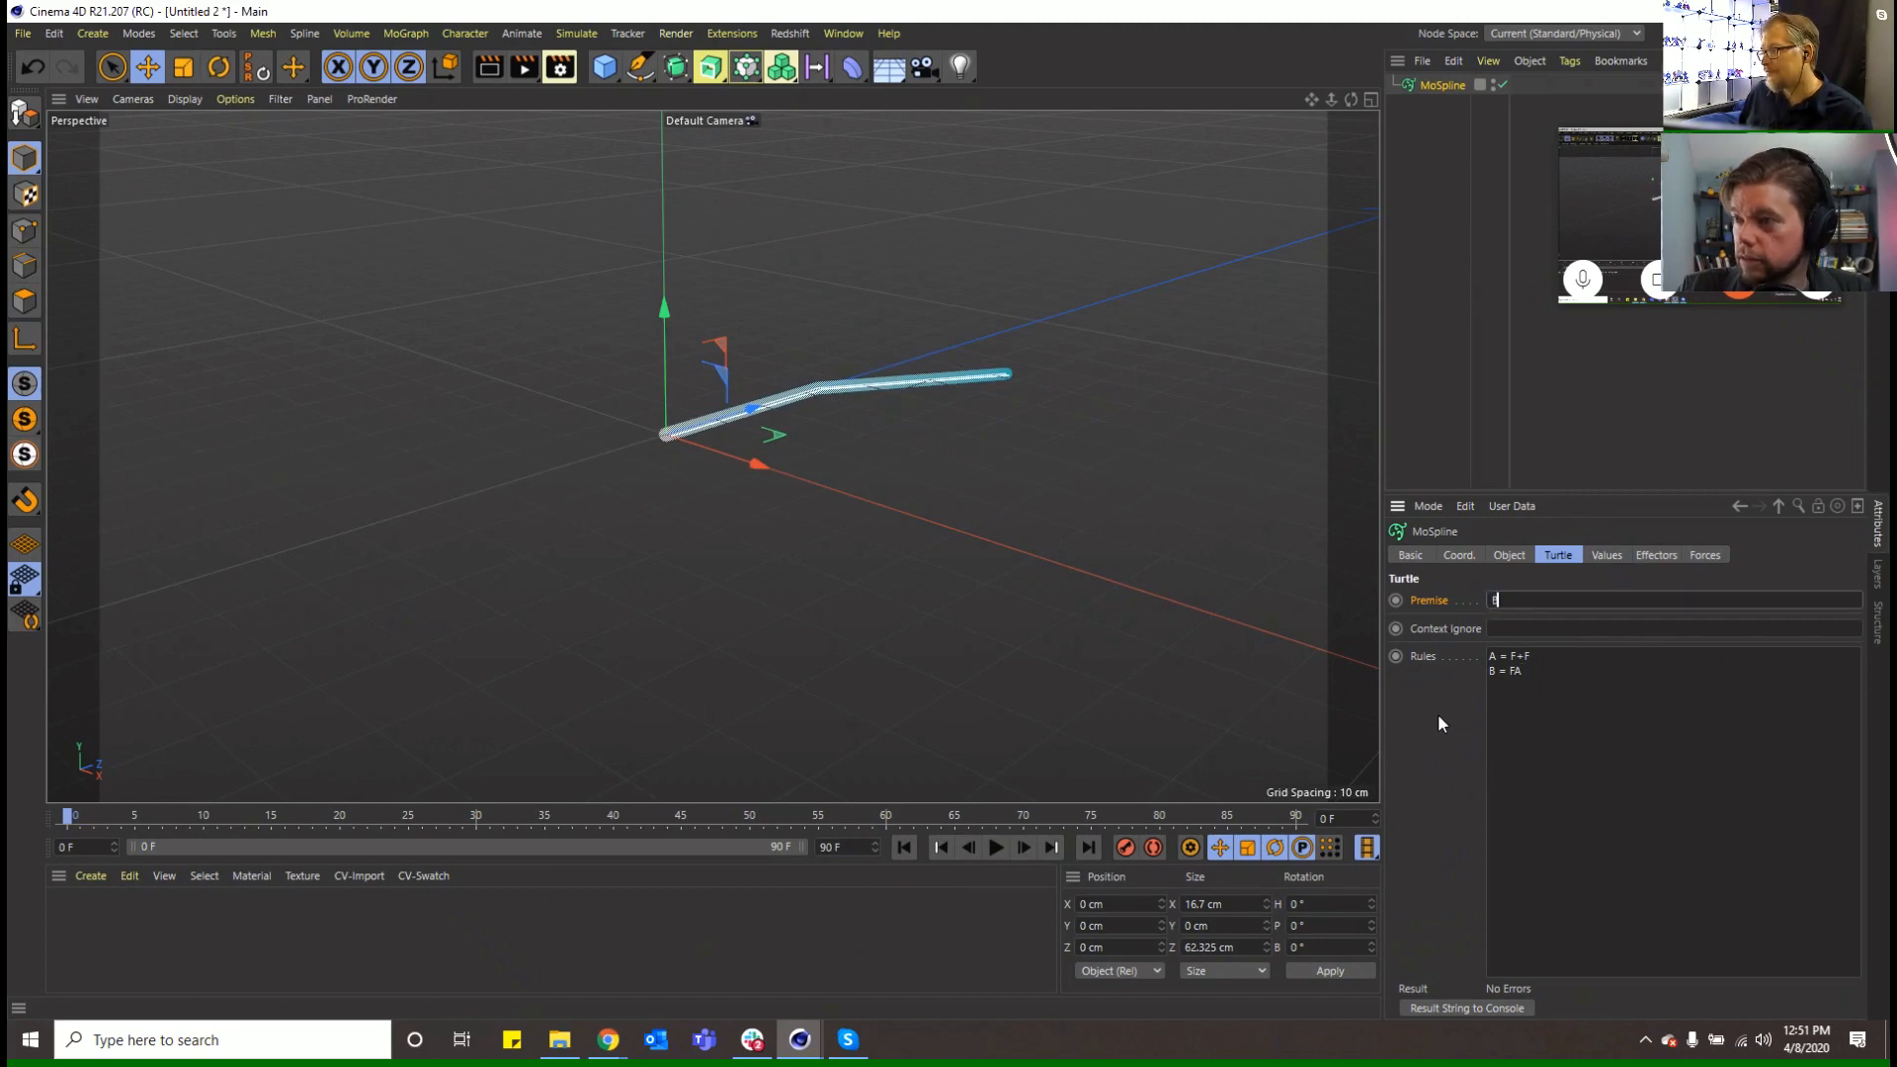
key(Return)
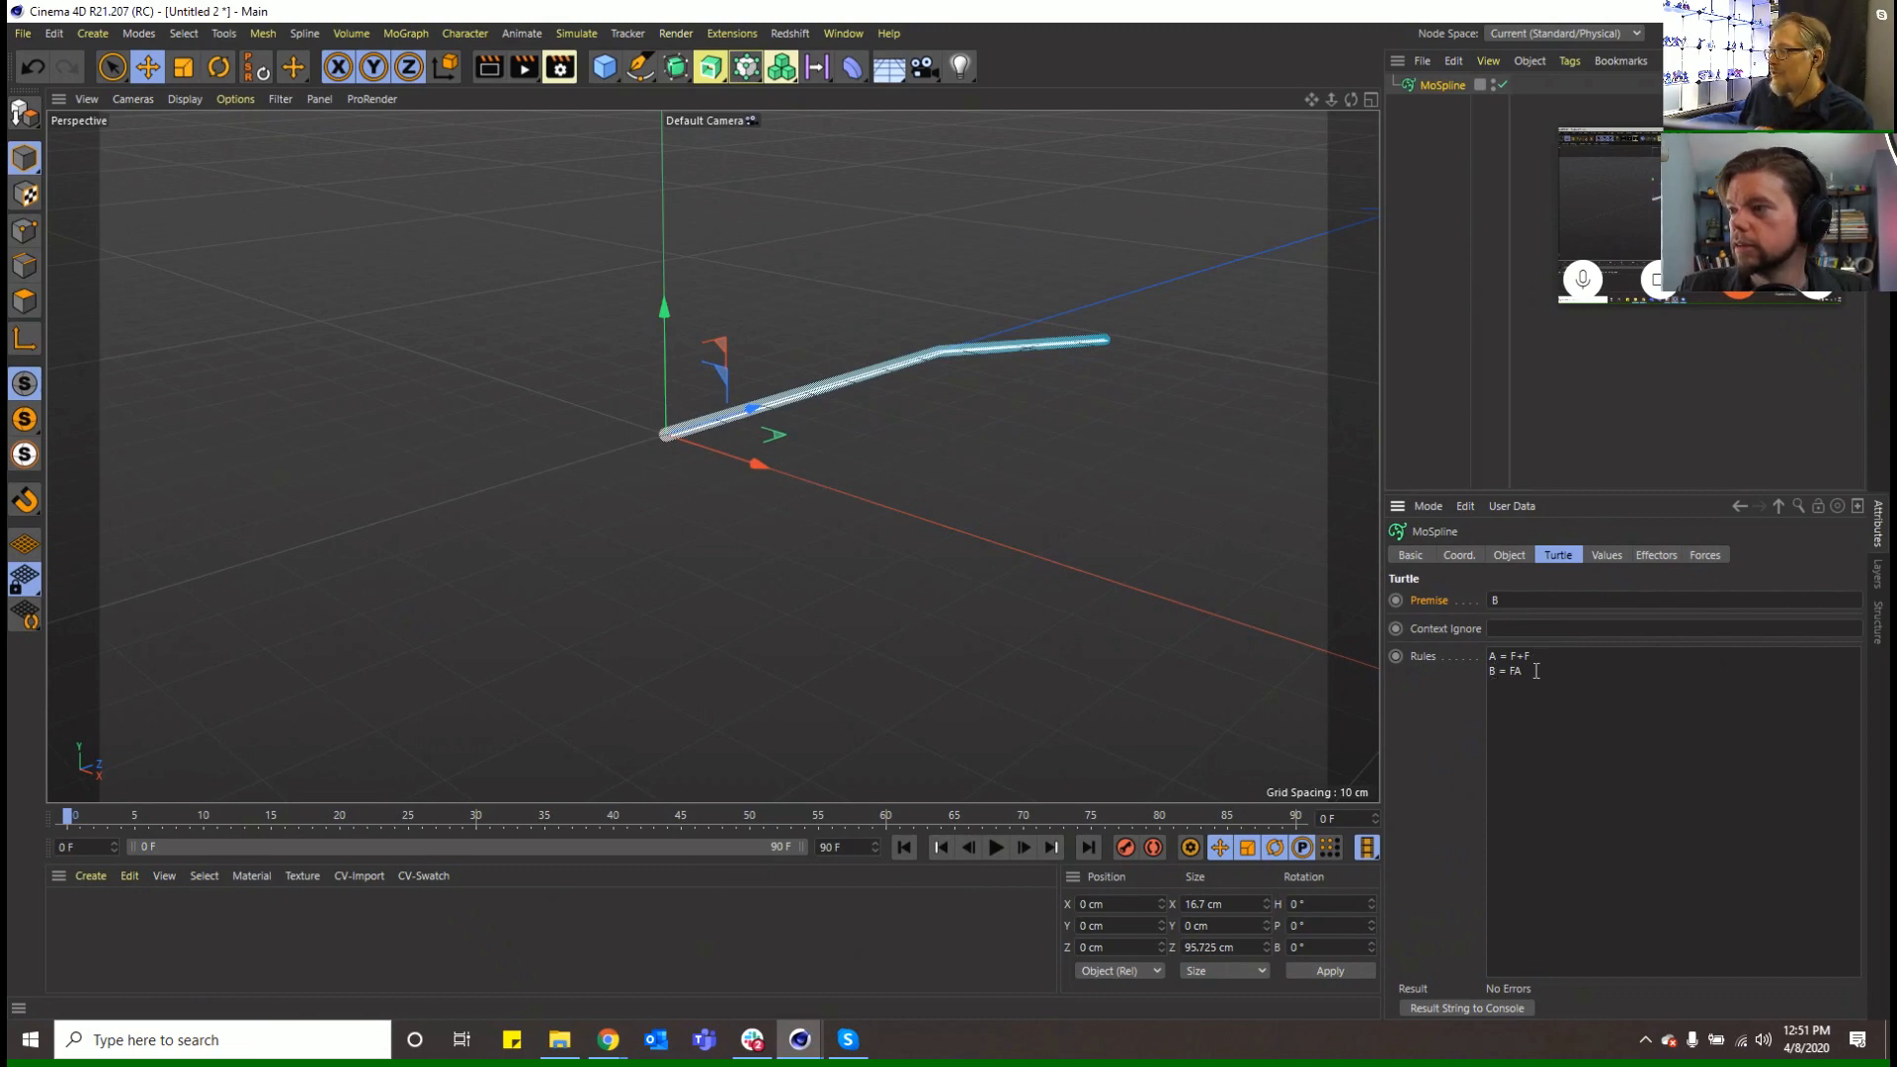
Extend turtle rule B to FAA so that it calls rule A twice
click(1451, 742)
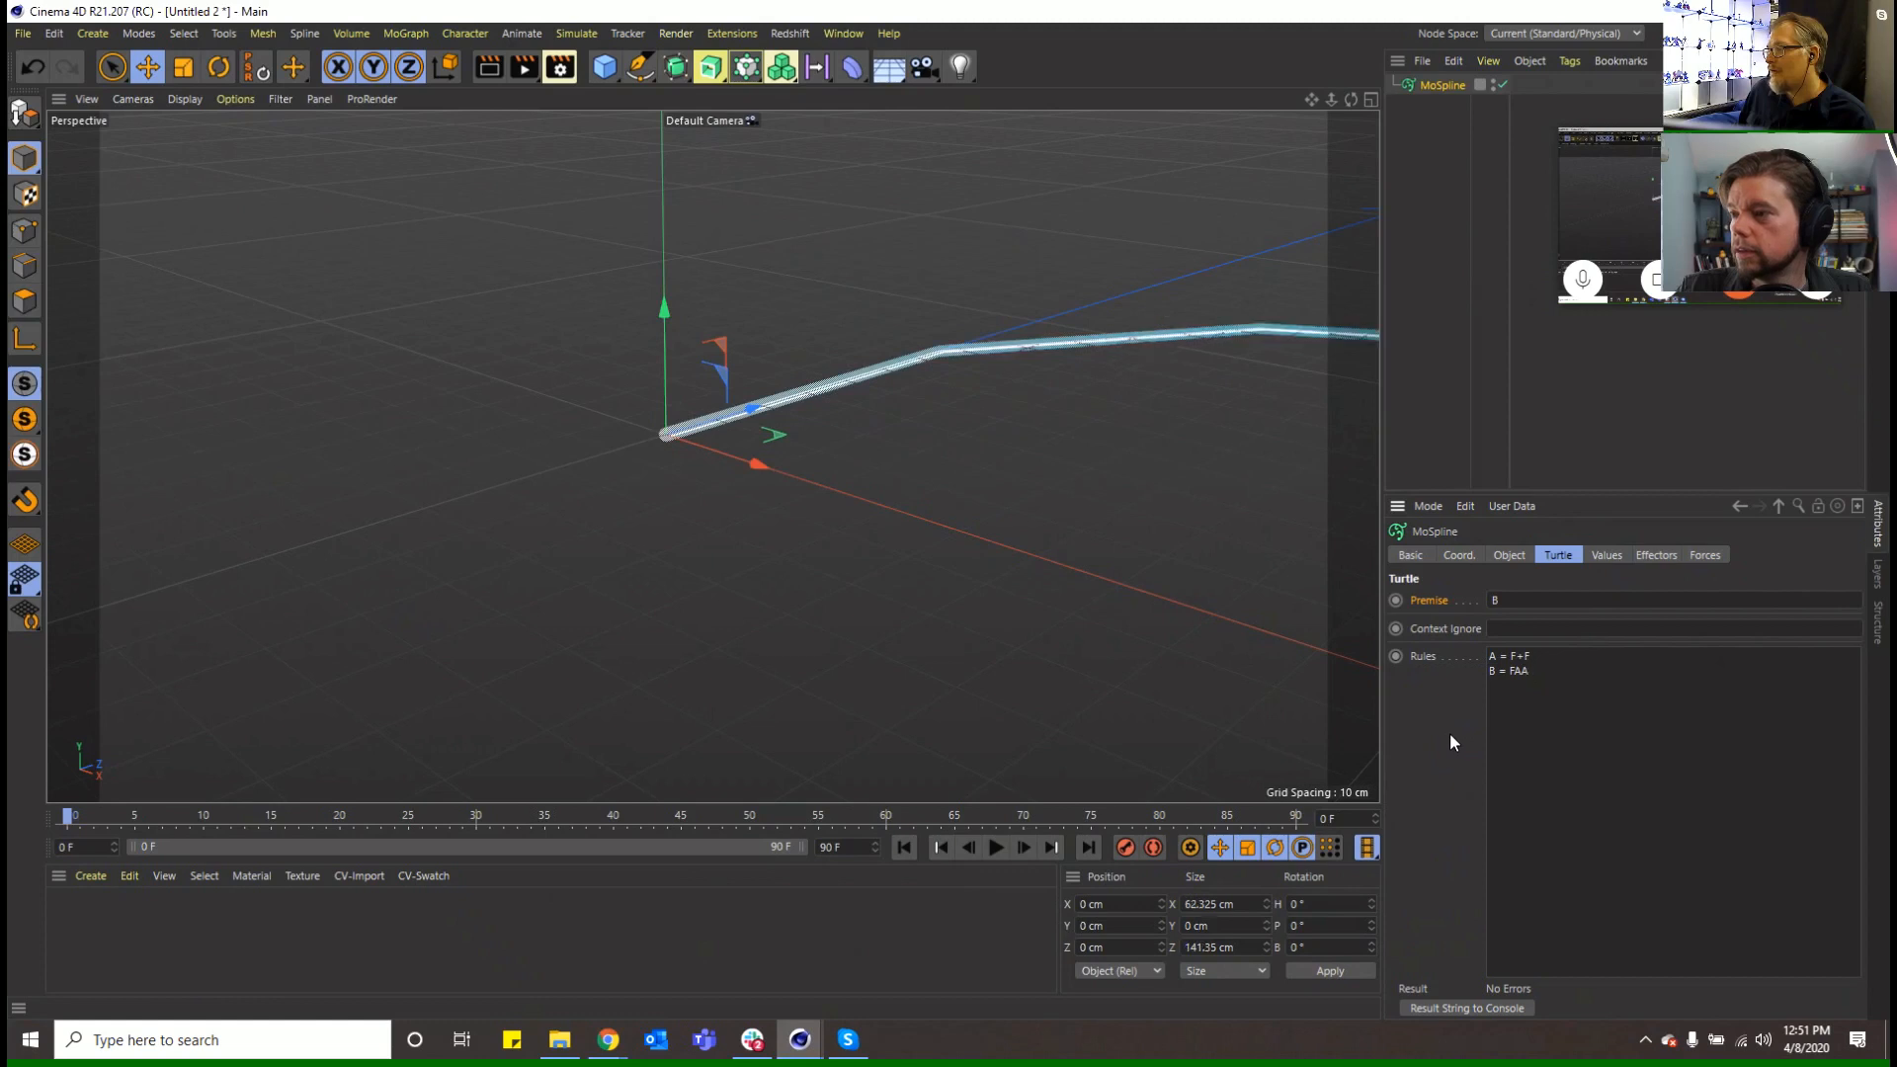
drag(1331, 100, 1307, 98)
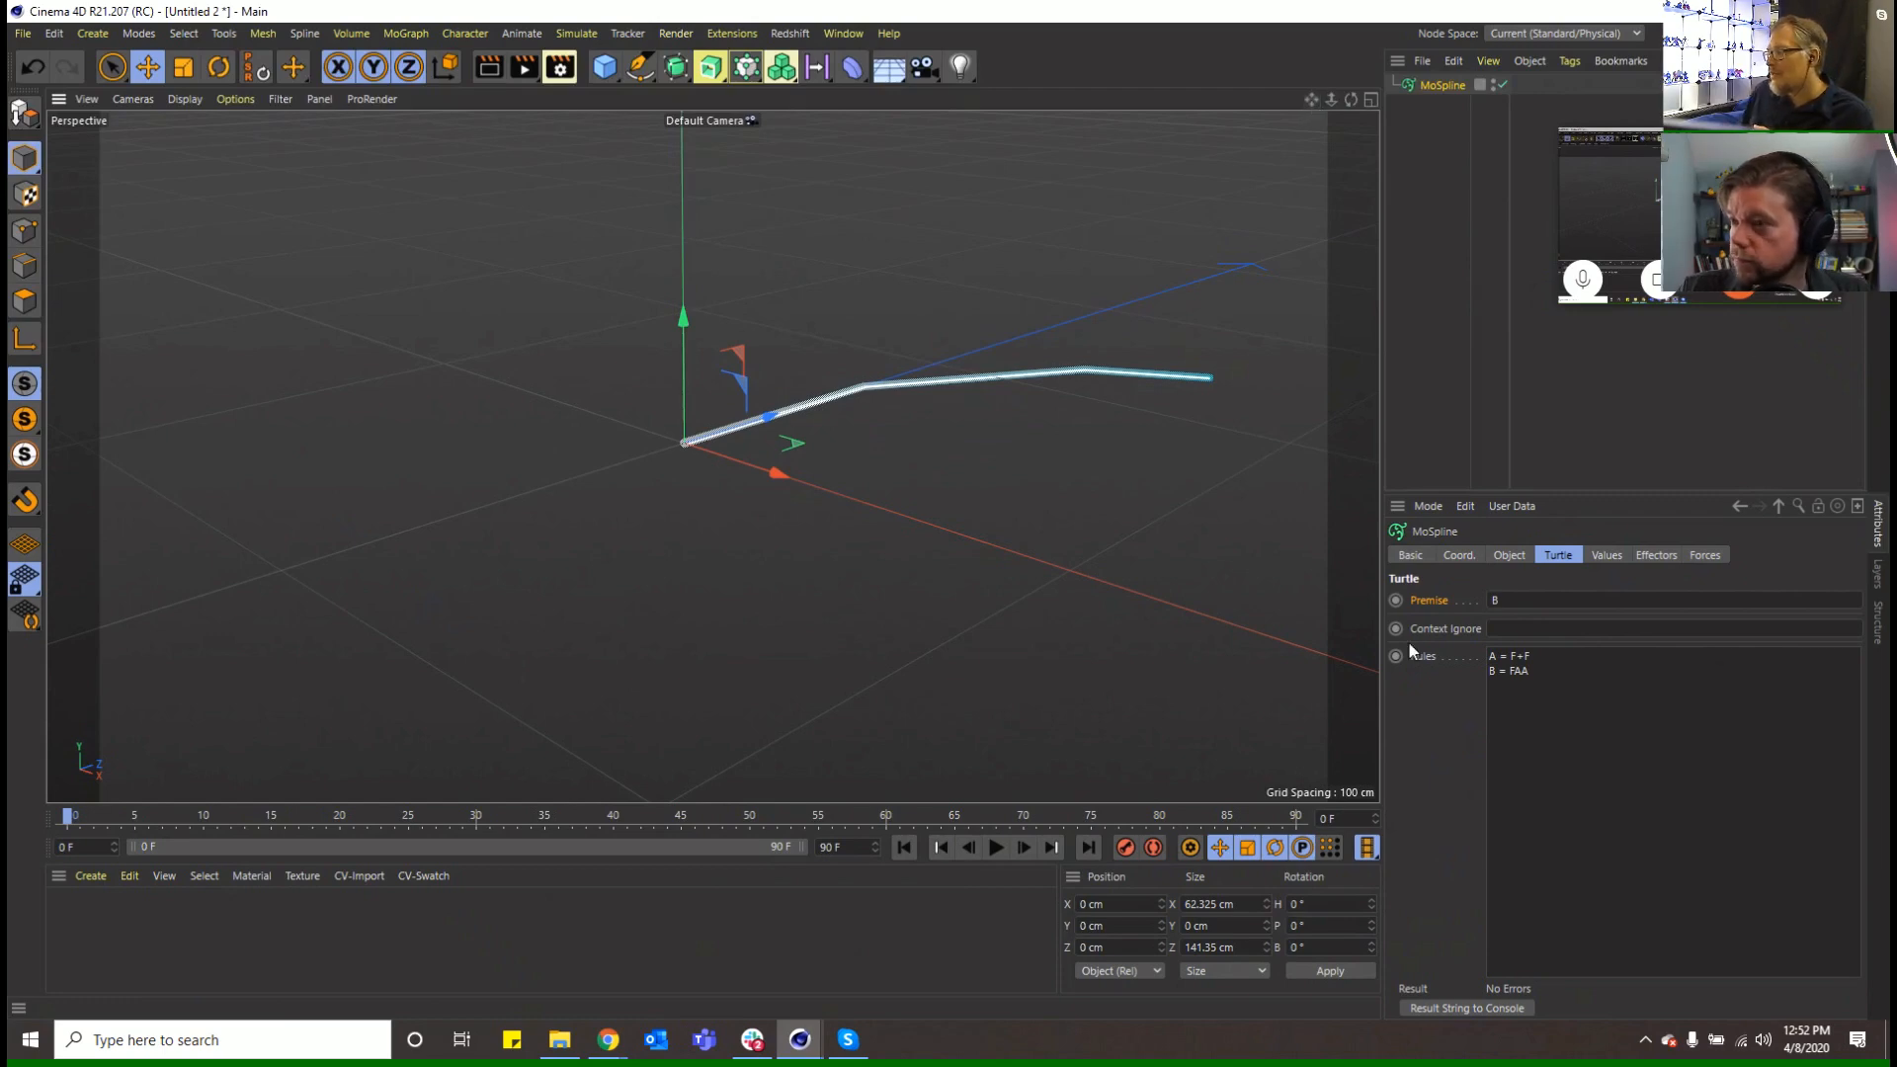
Open the help for the turtle Rules and read the symbol list and the polygon, multiply/divide and Cloner object examples
right_click(1435, 656)
click(1468, 1005)
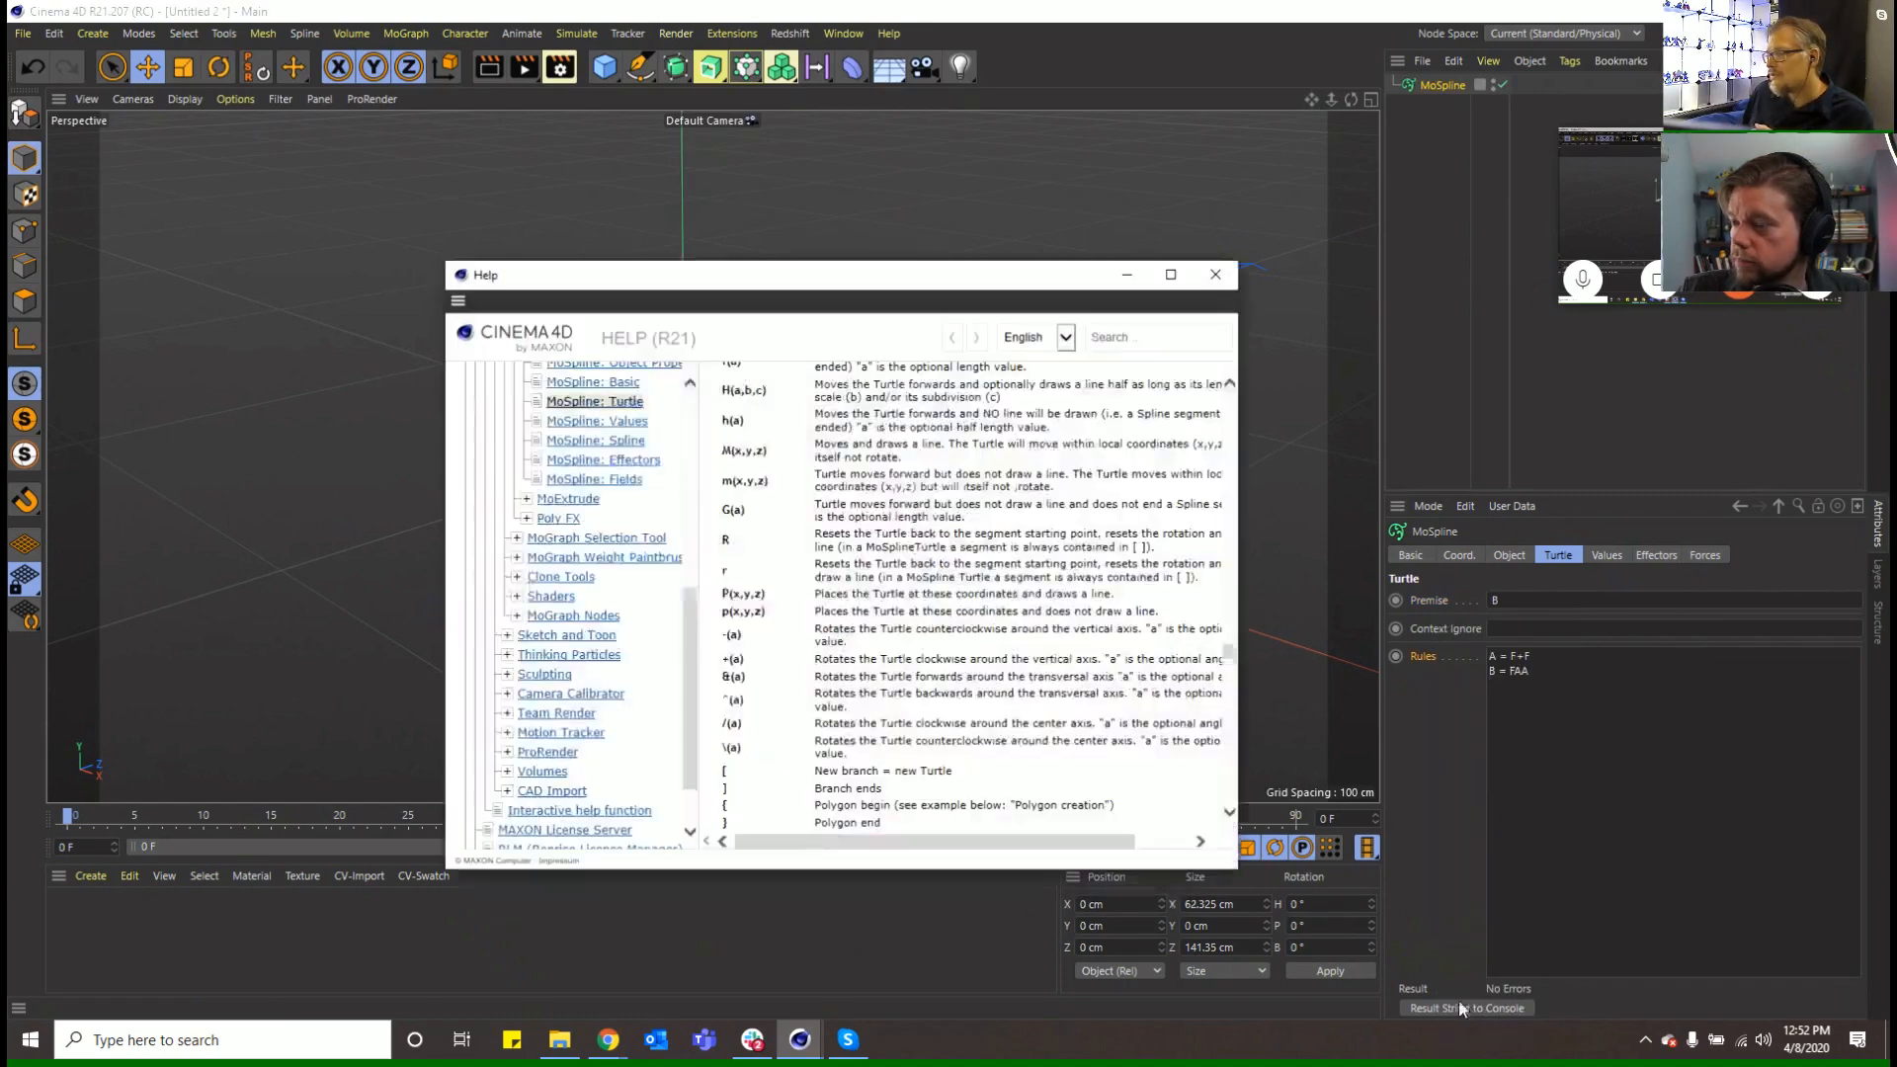
scroll(765, 553, down, 10)
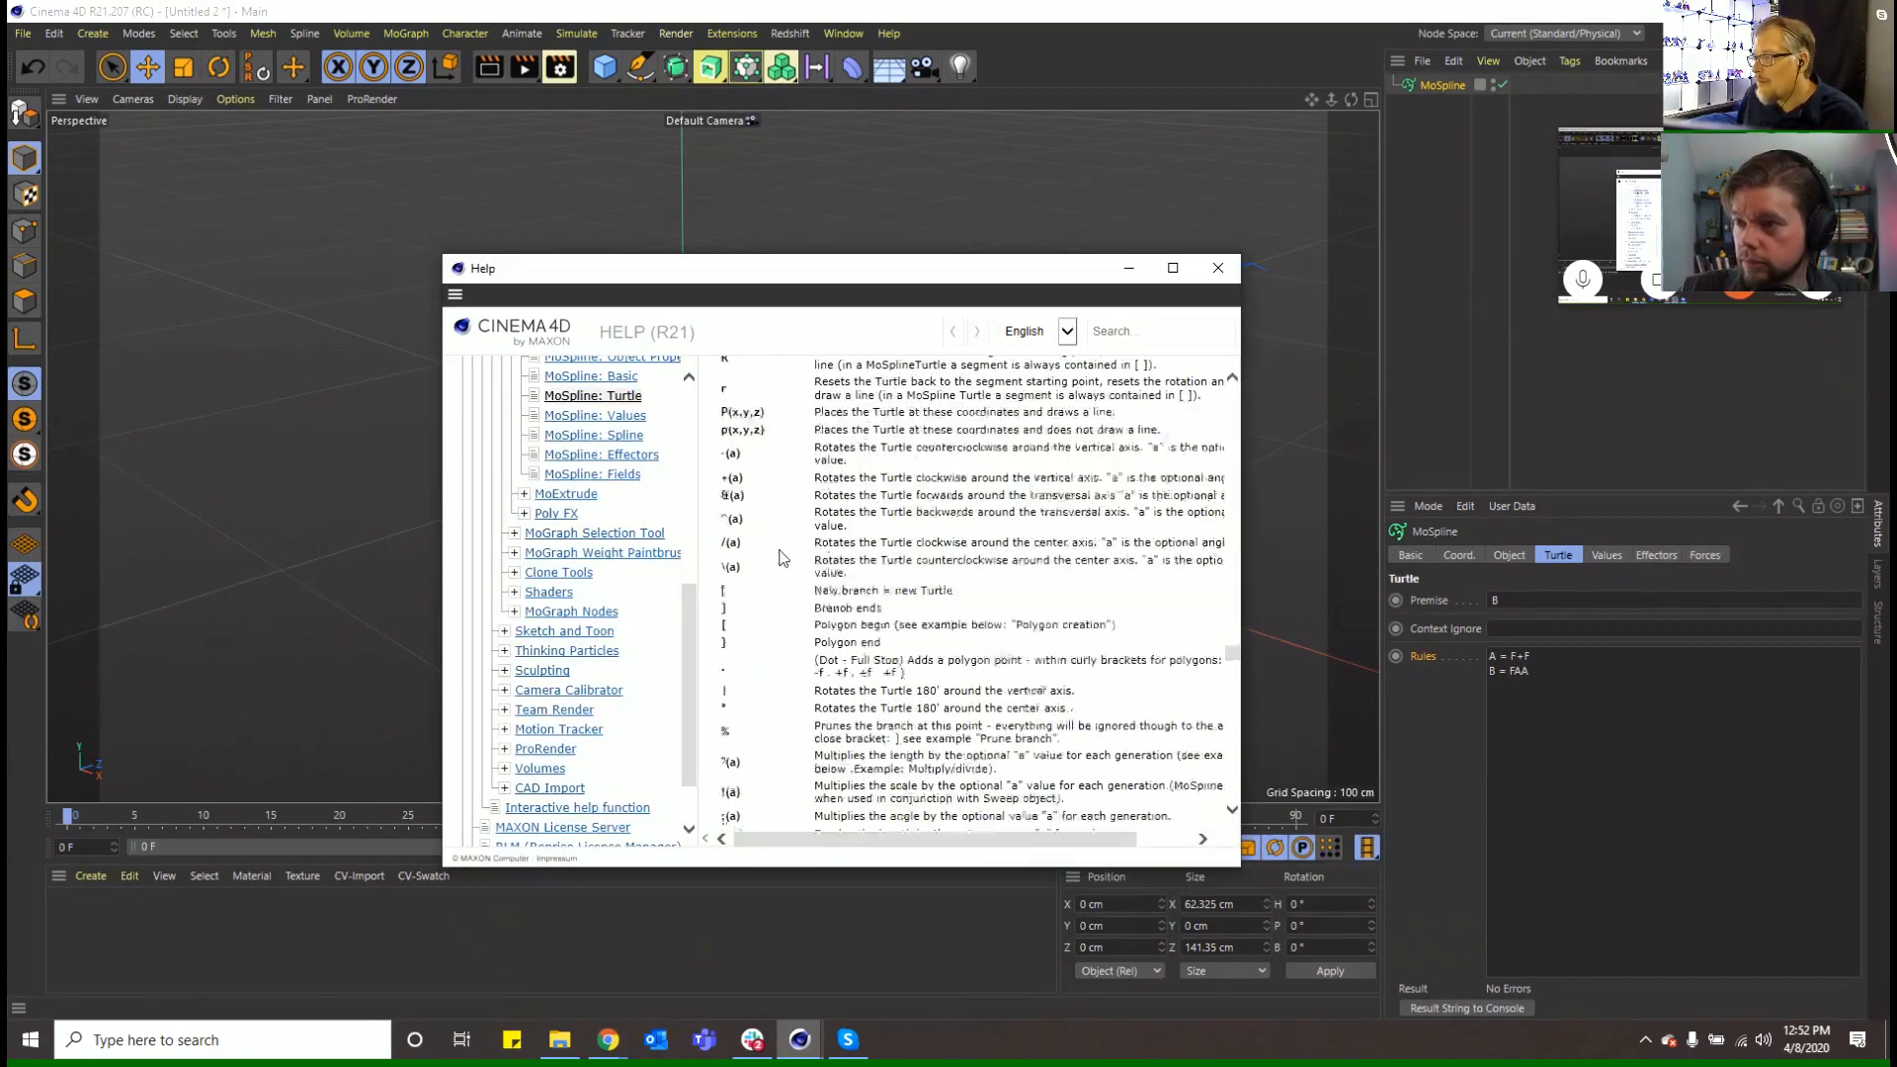
scroll(783, 602, up, 12)
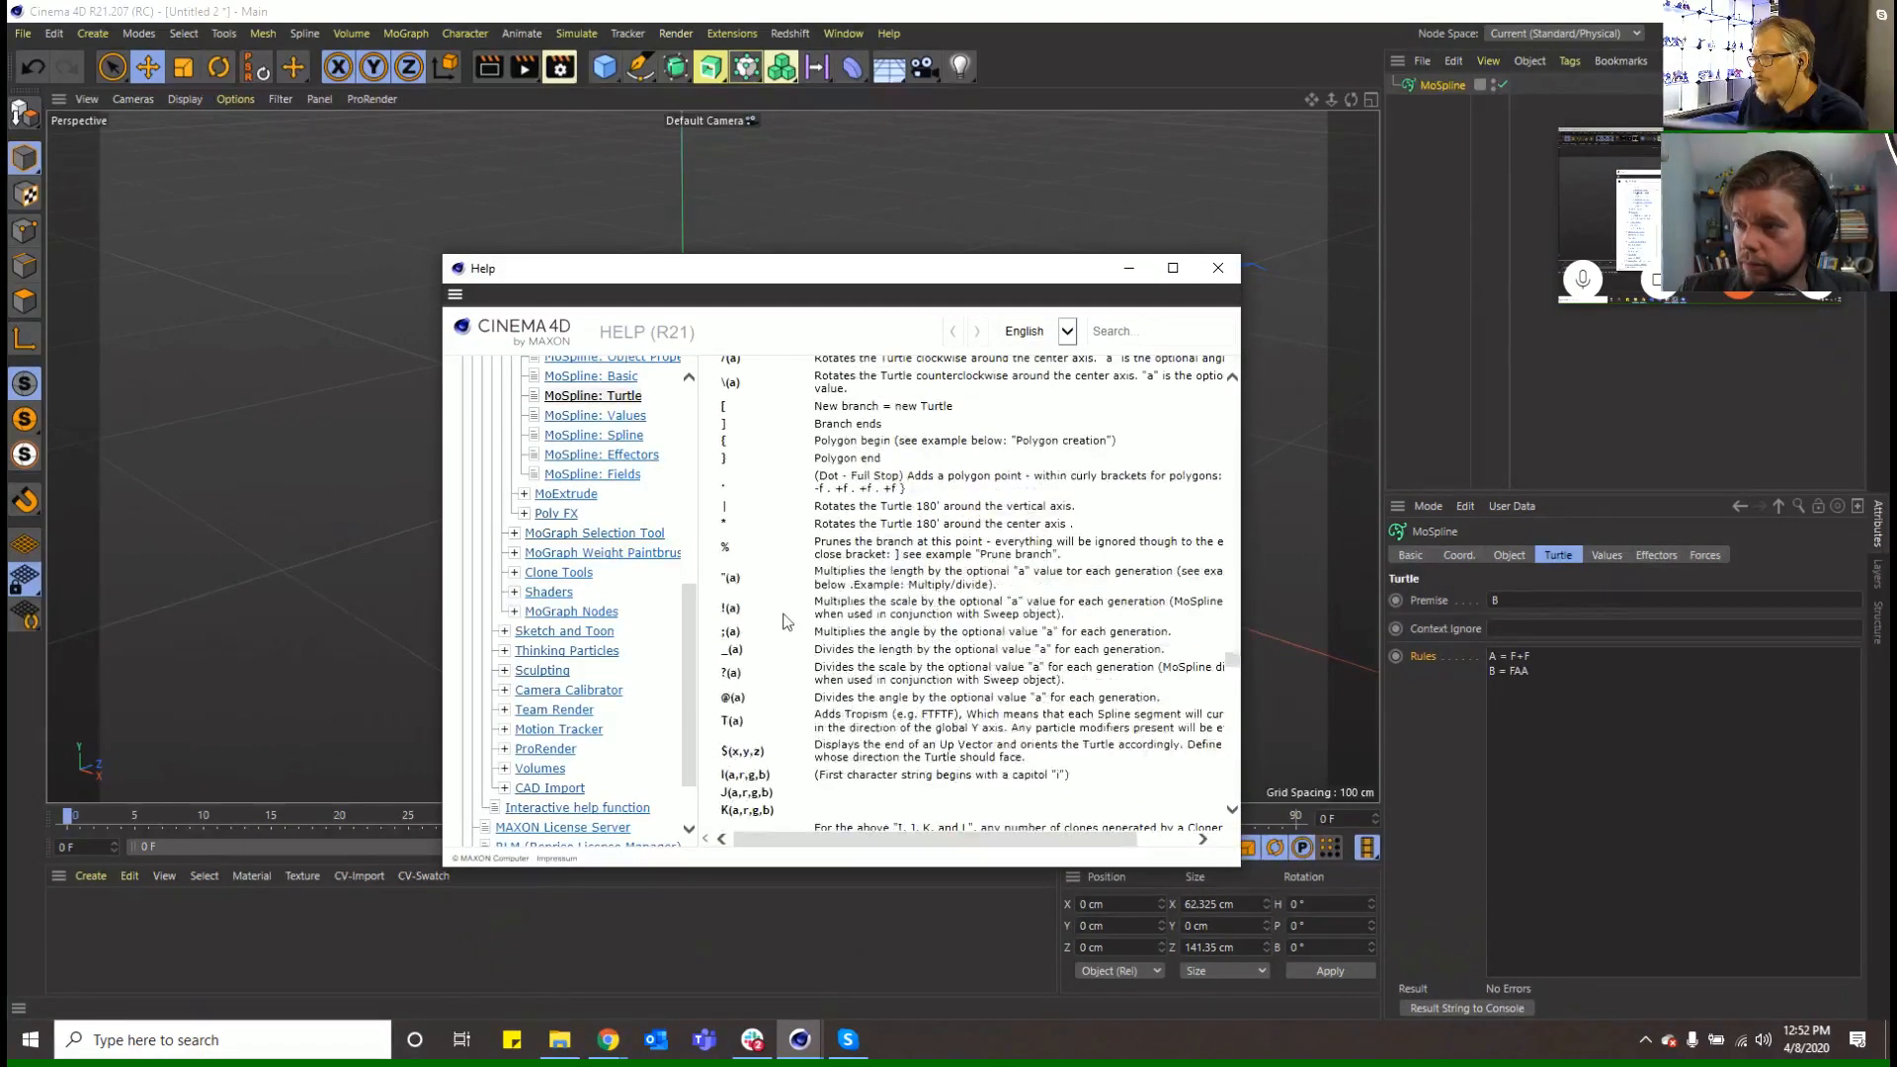
scroll(788, 620, down, 3)
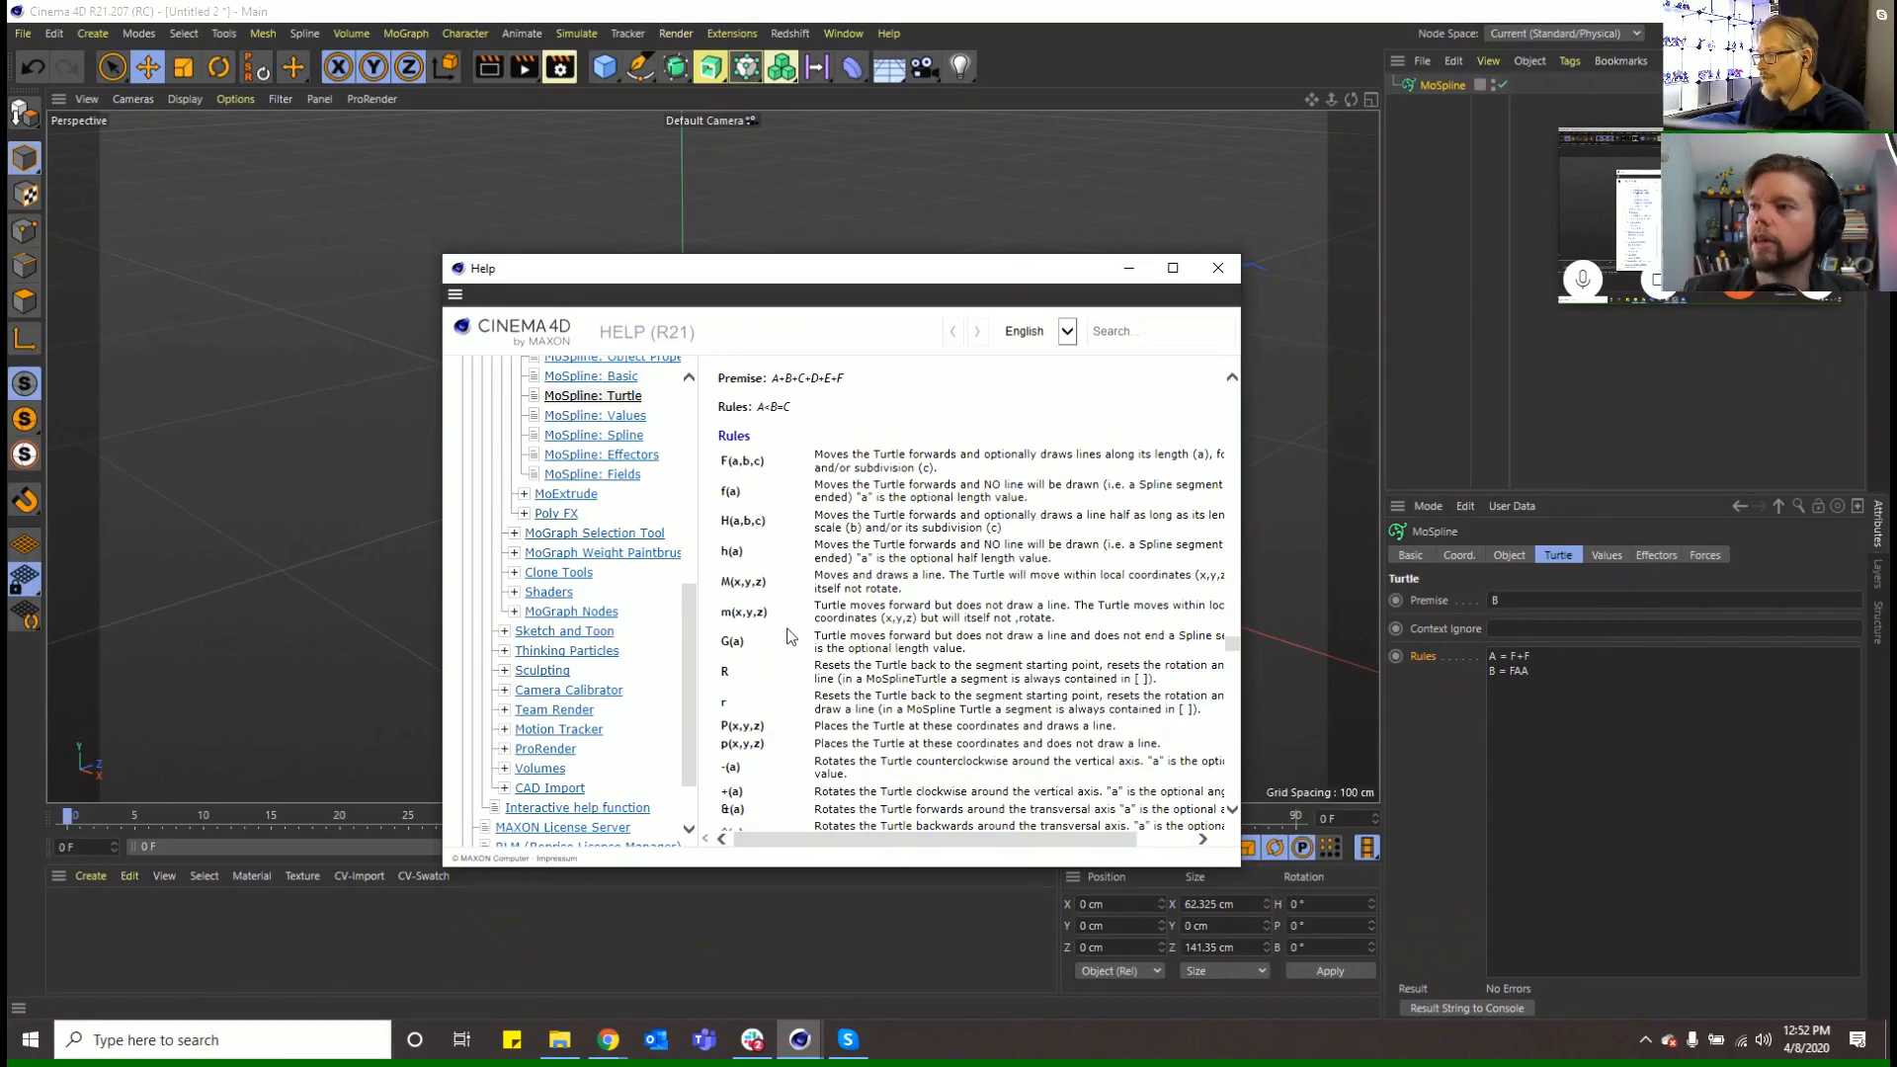
scroll(788, 628, down, 5)
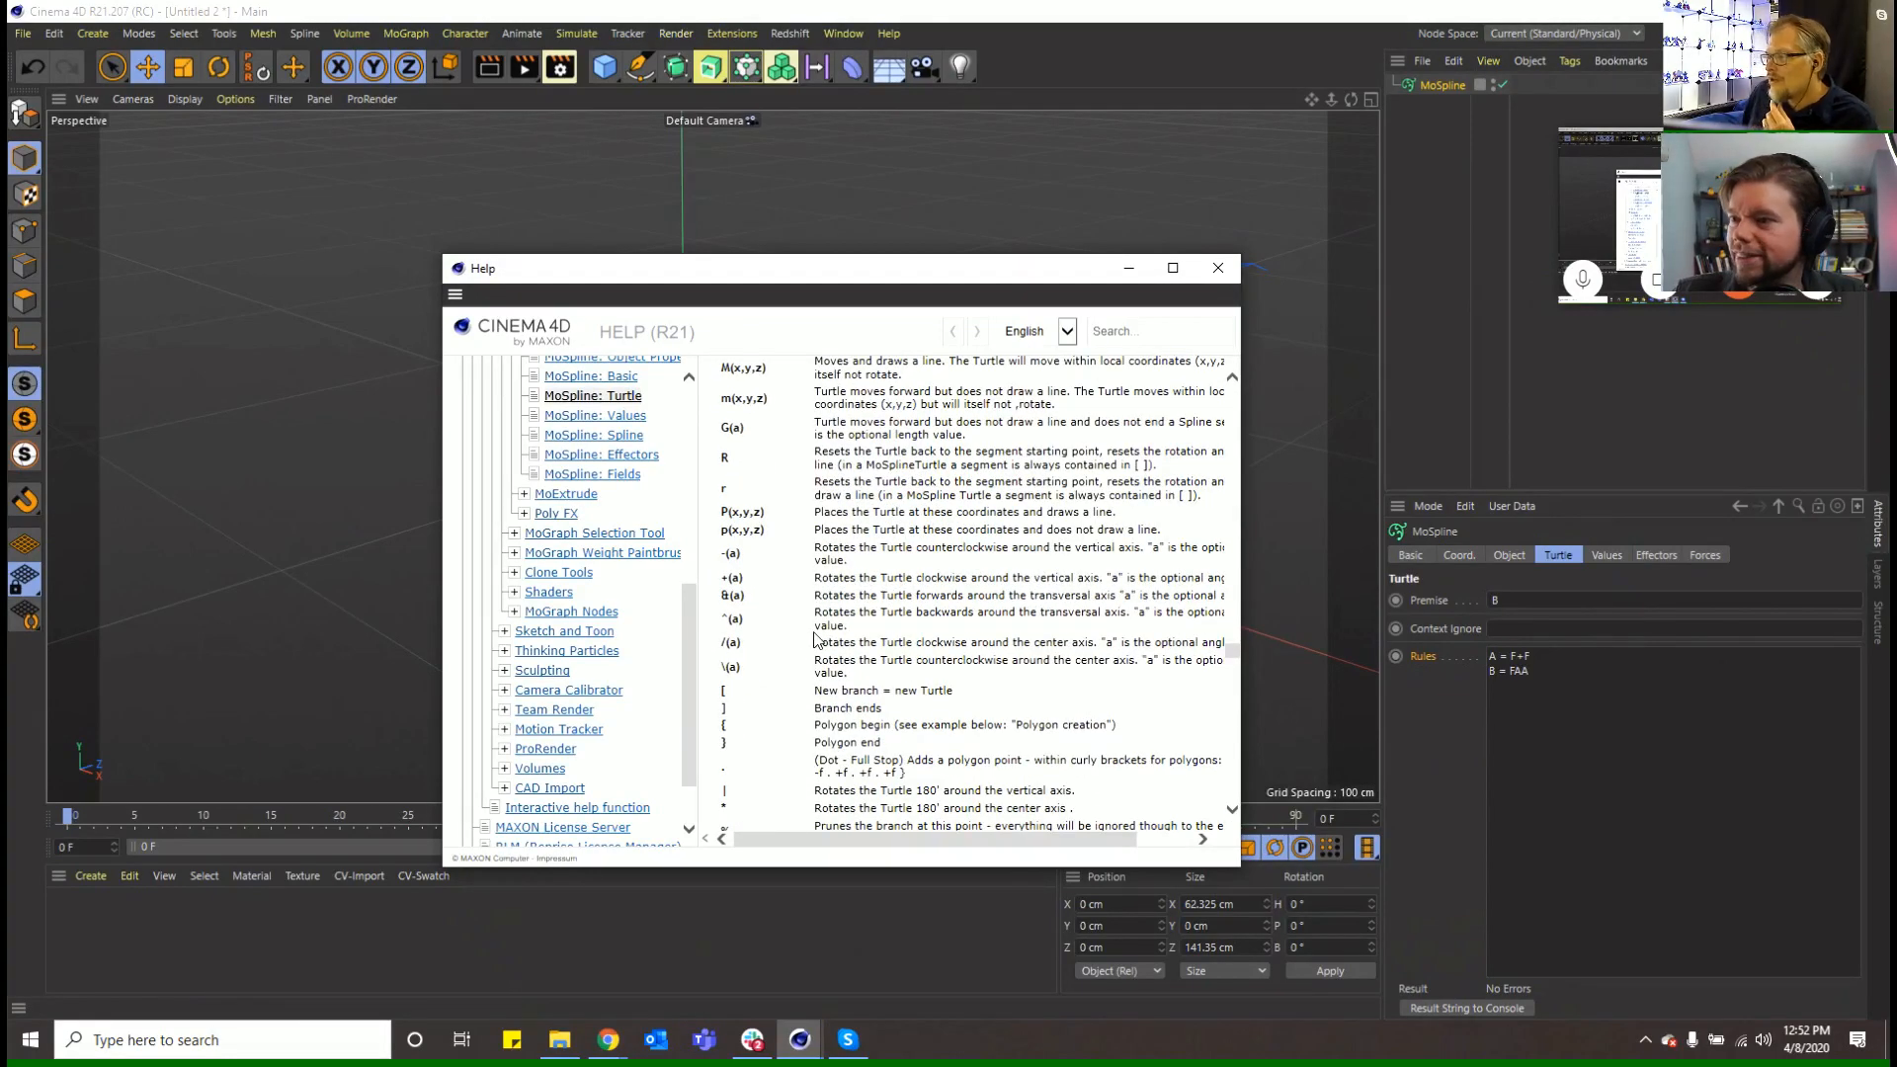
scroll(813, 639, down, 10)
scroll(813, 642, down, 10)
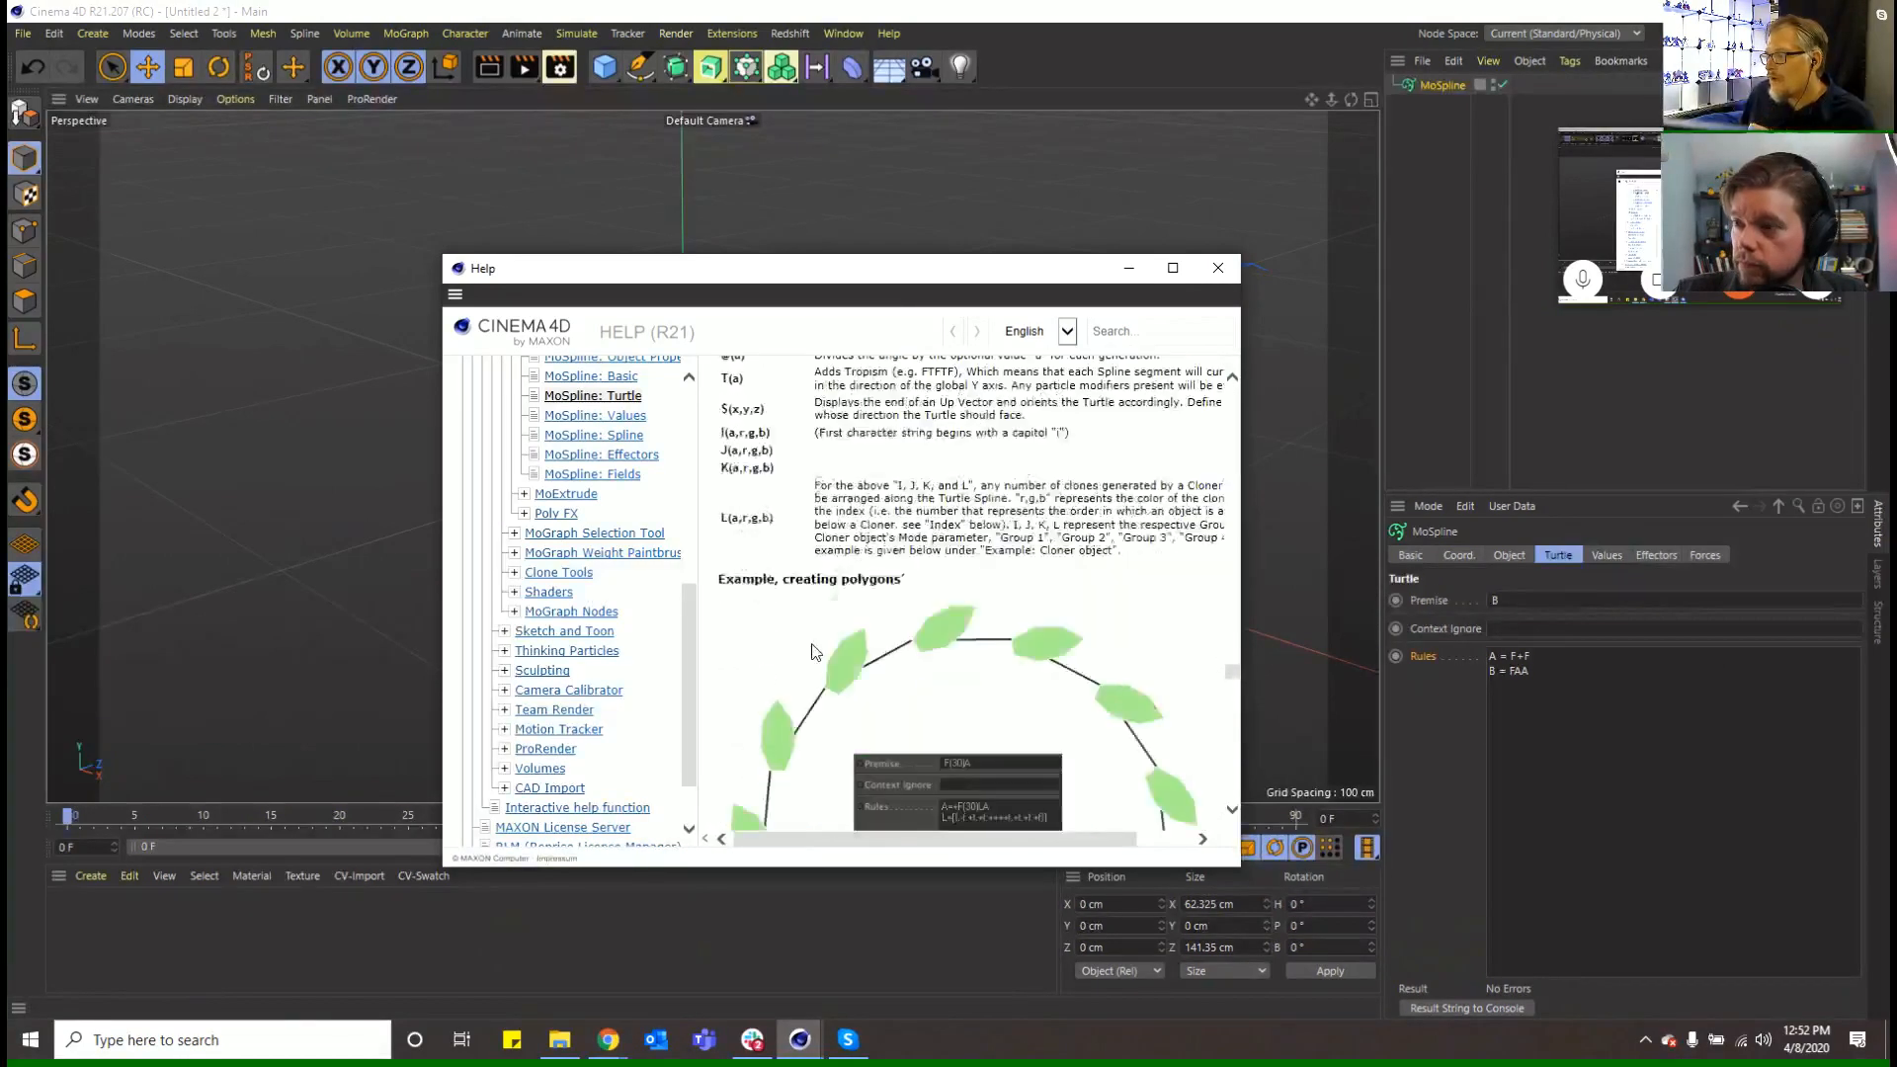
scroll(845, 626, up, 2)
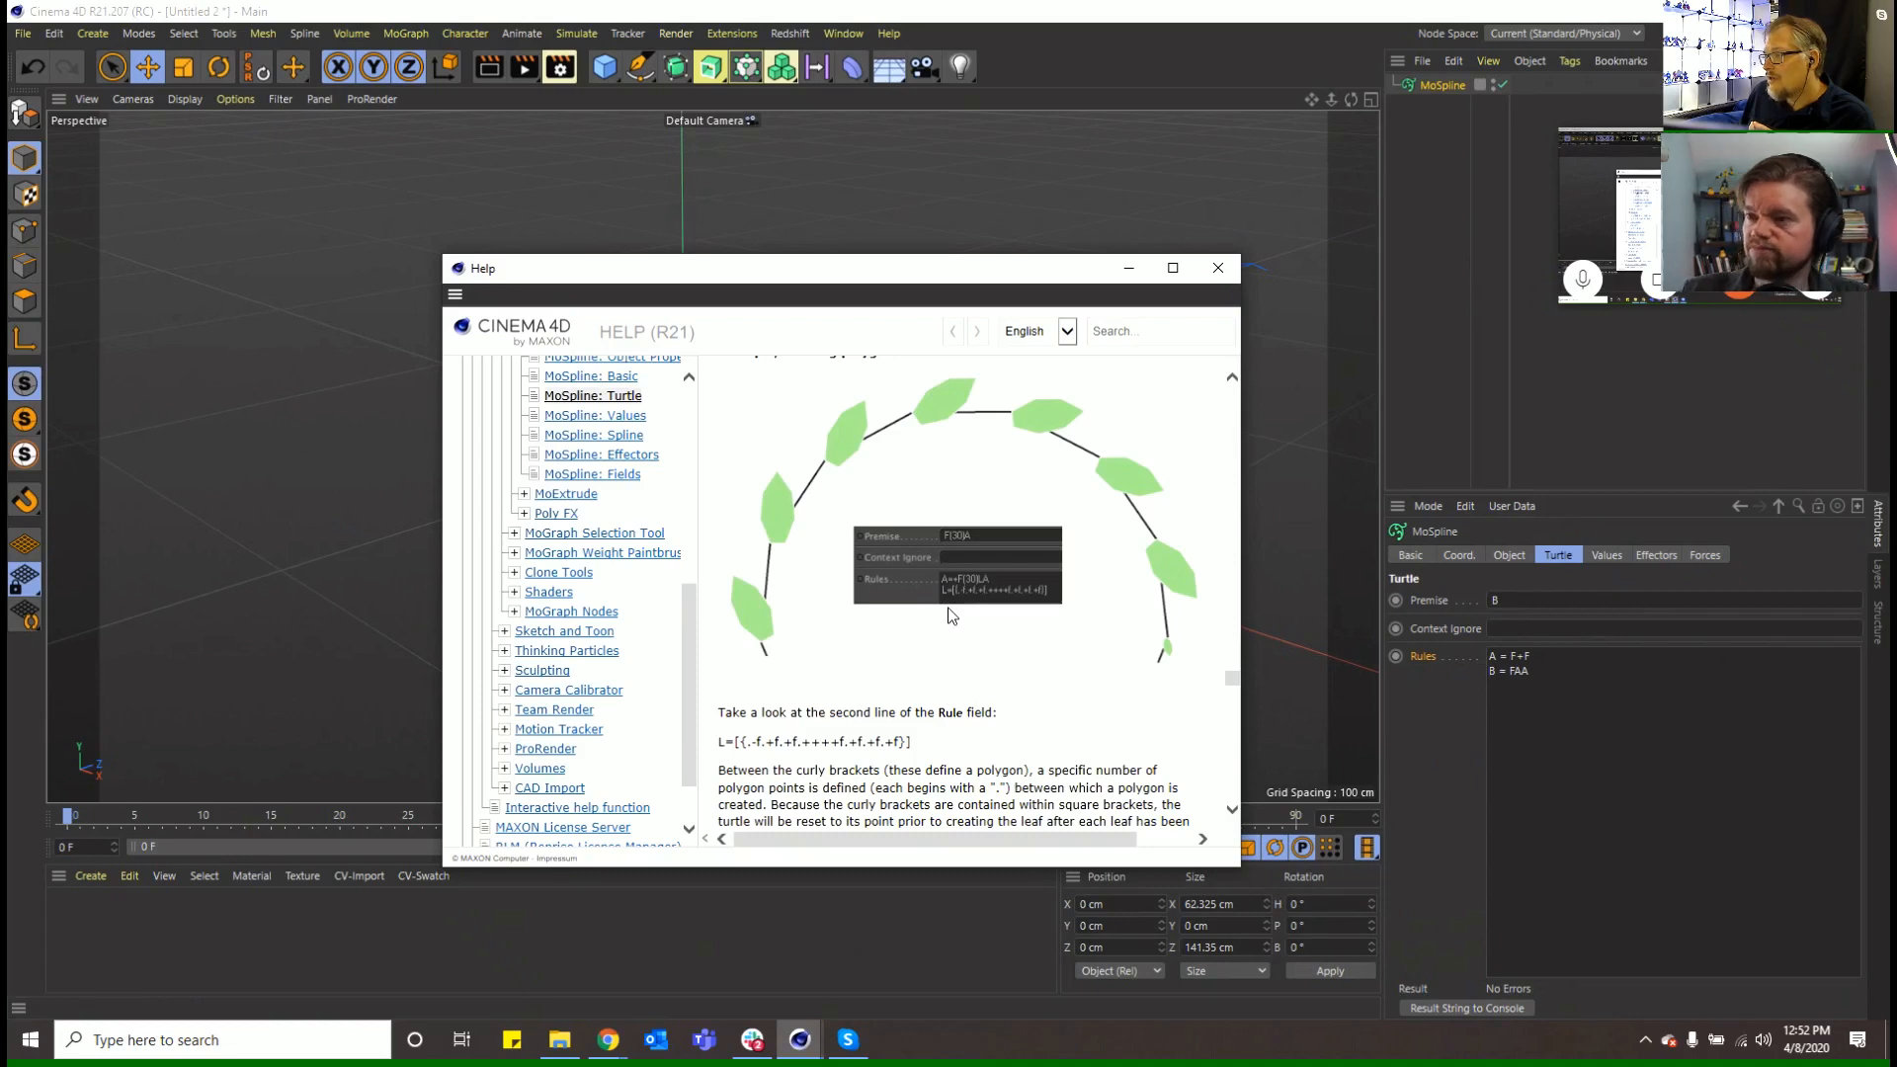
scroll(952, 615, down, 8)
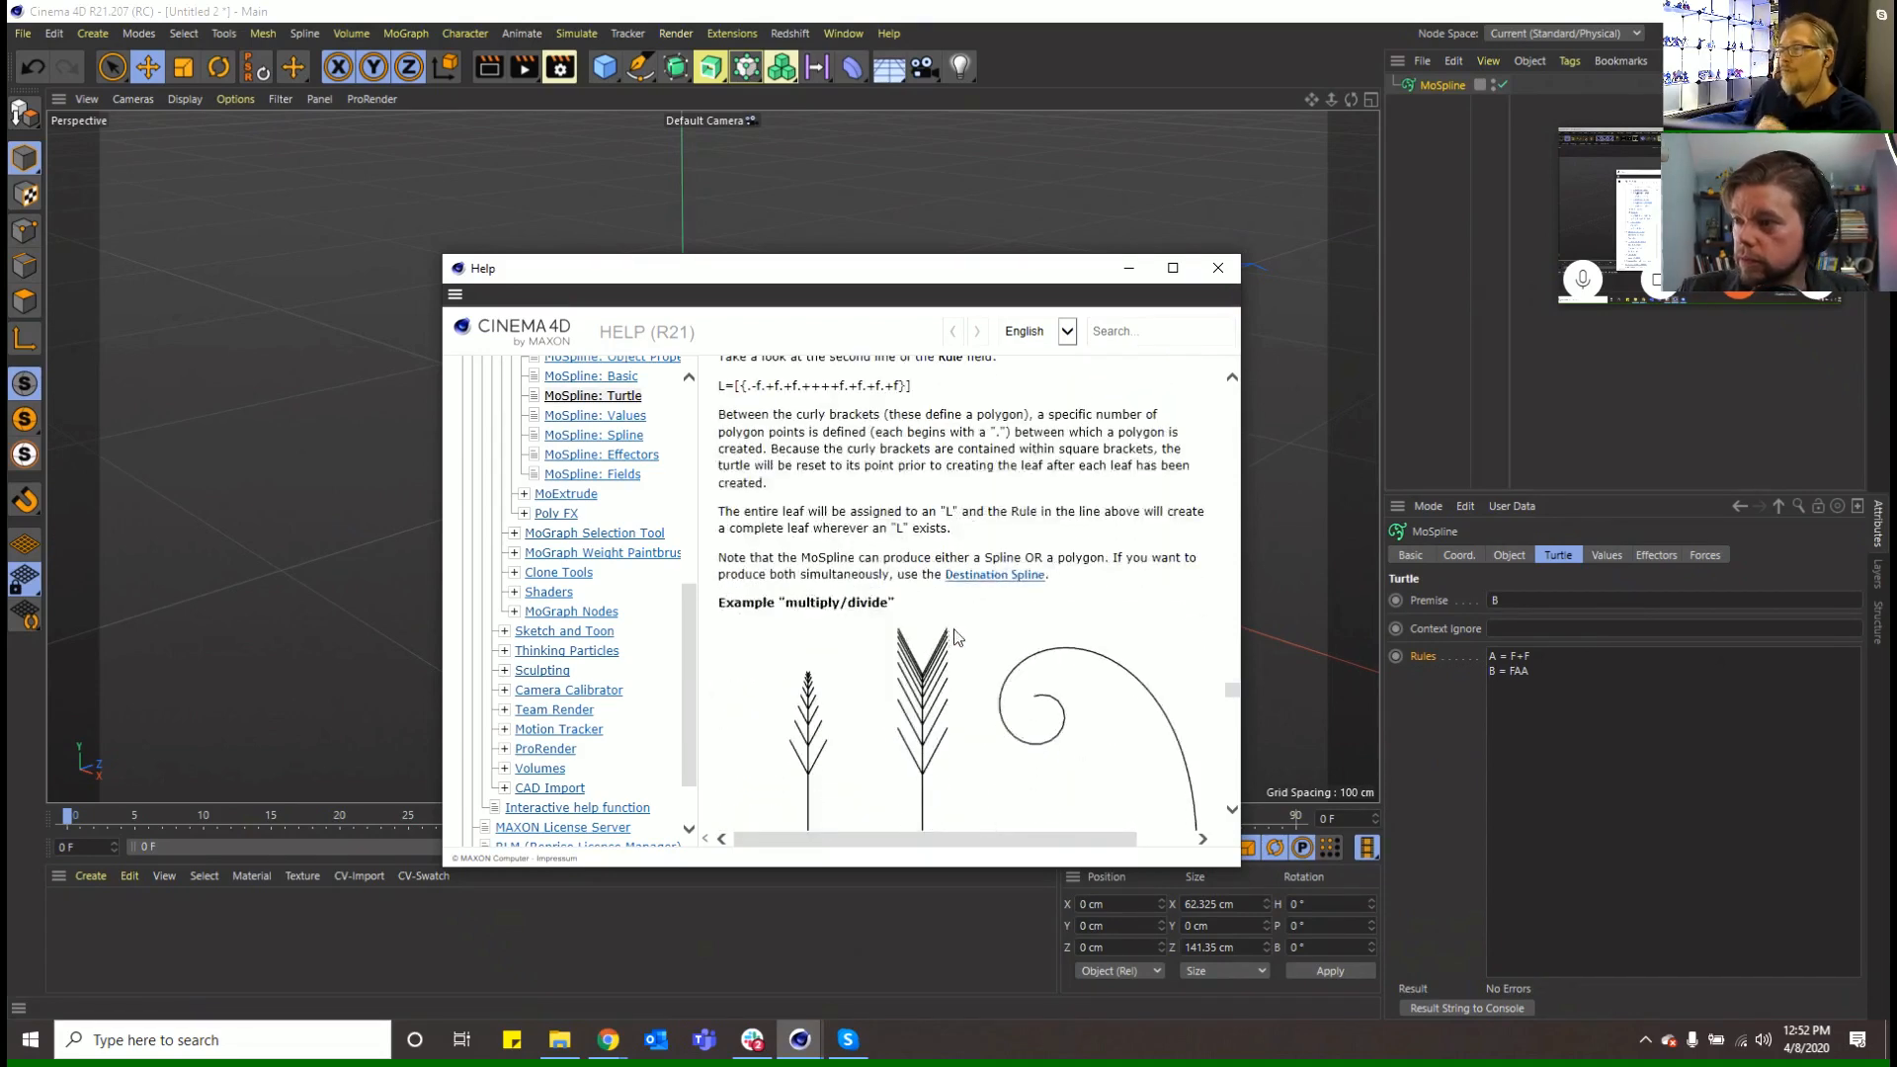
scroll(955, 637, down, 15)
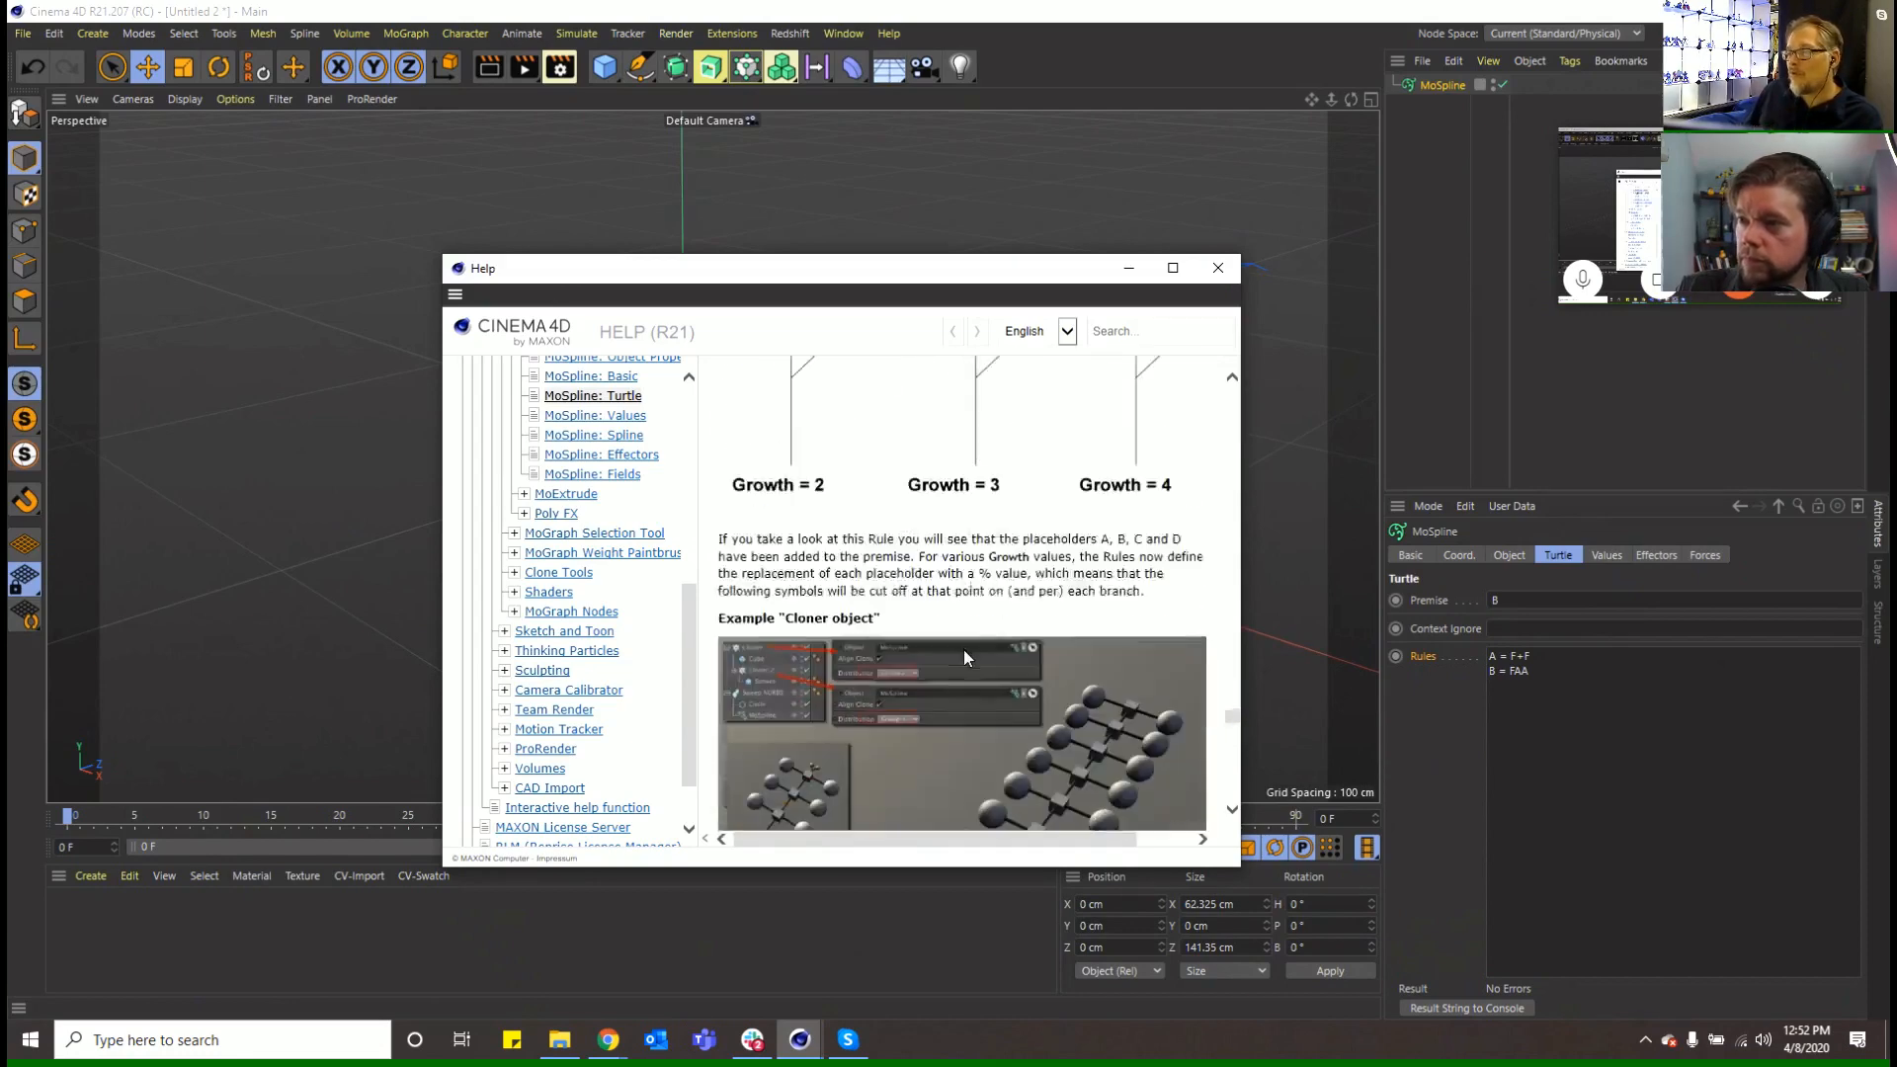
scroll(964, 649, down, 5)
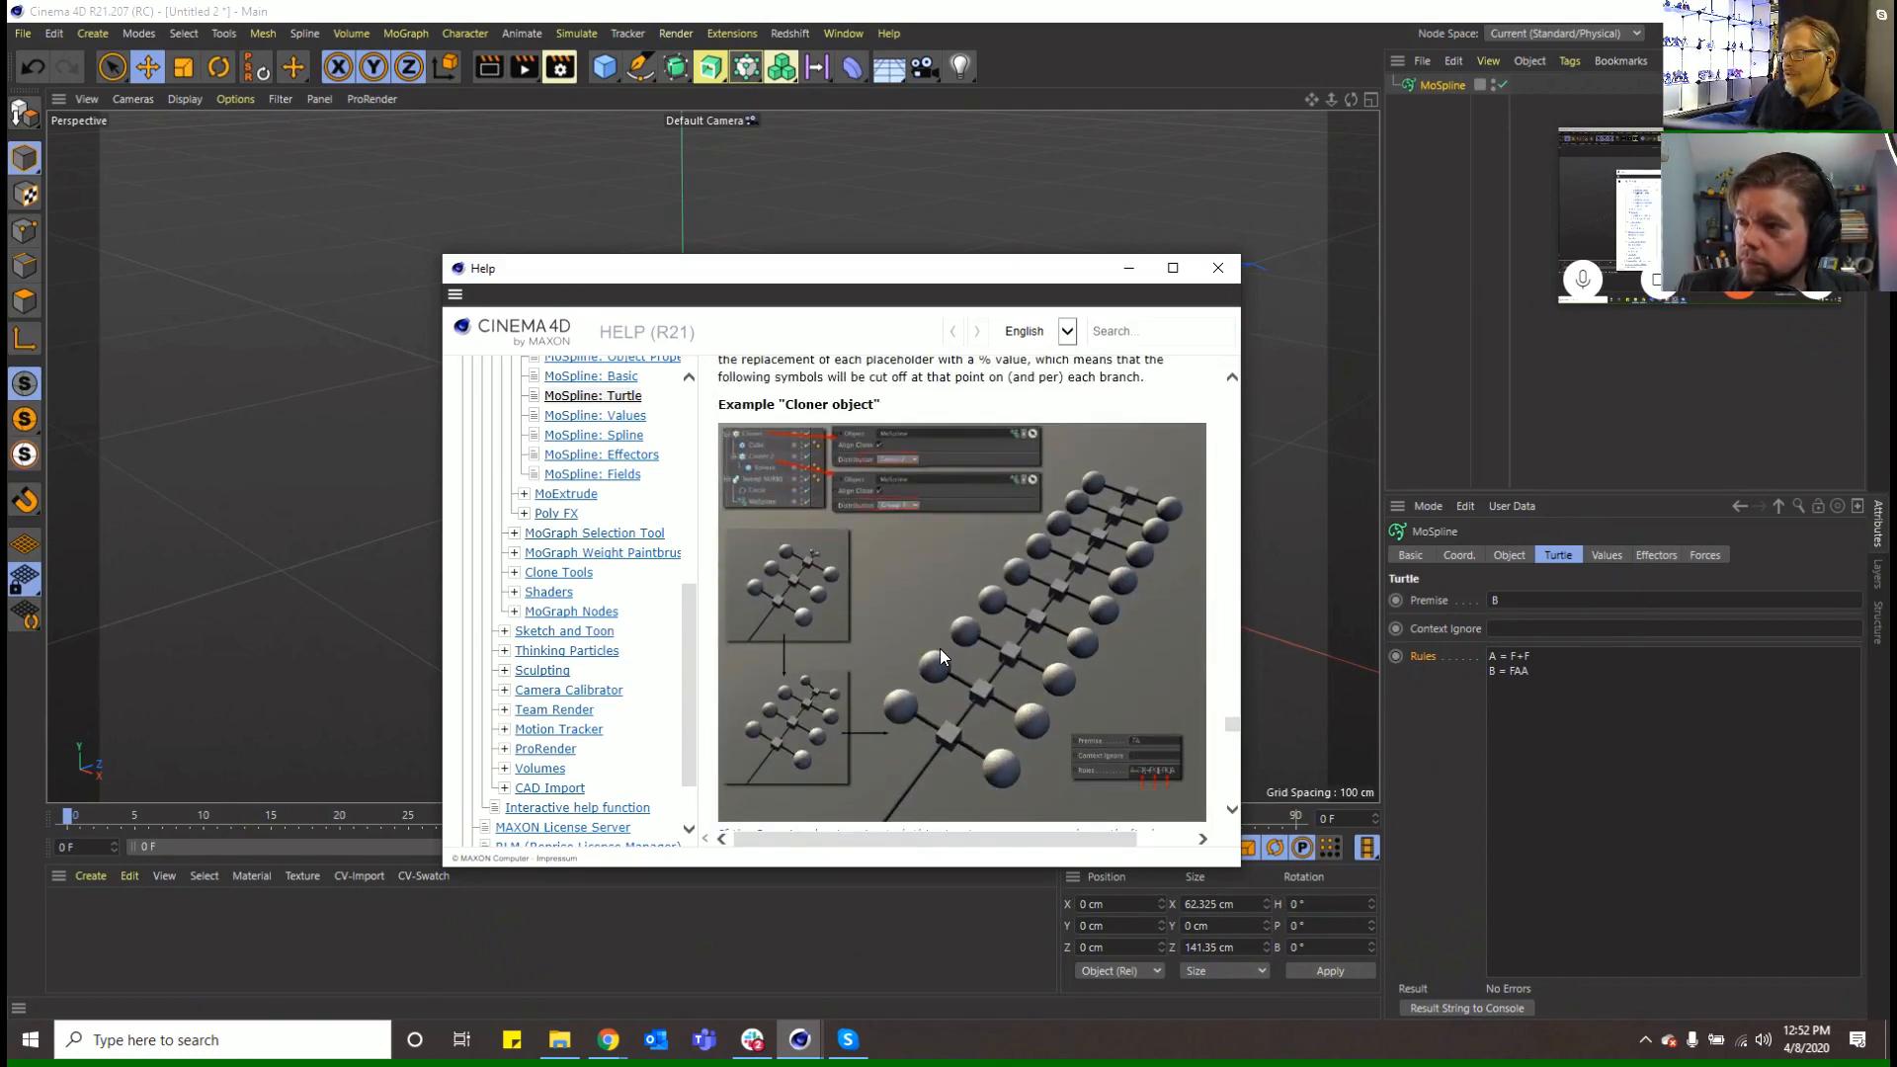
scroll(832, 470, down, 8)
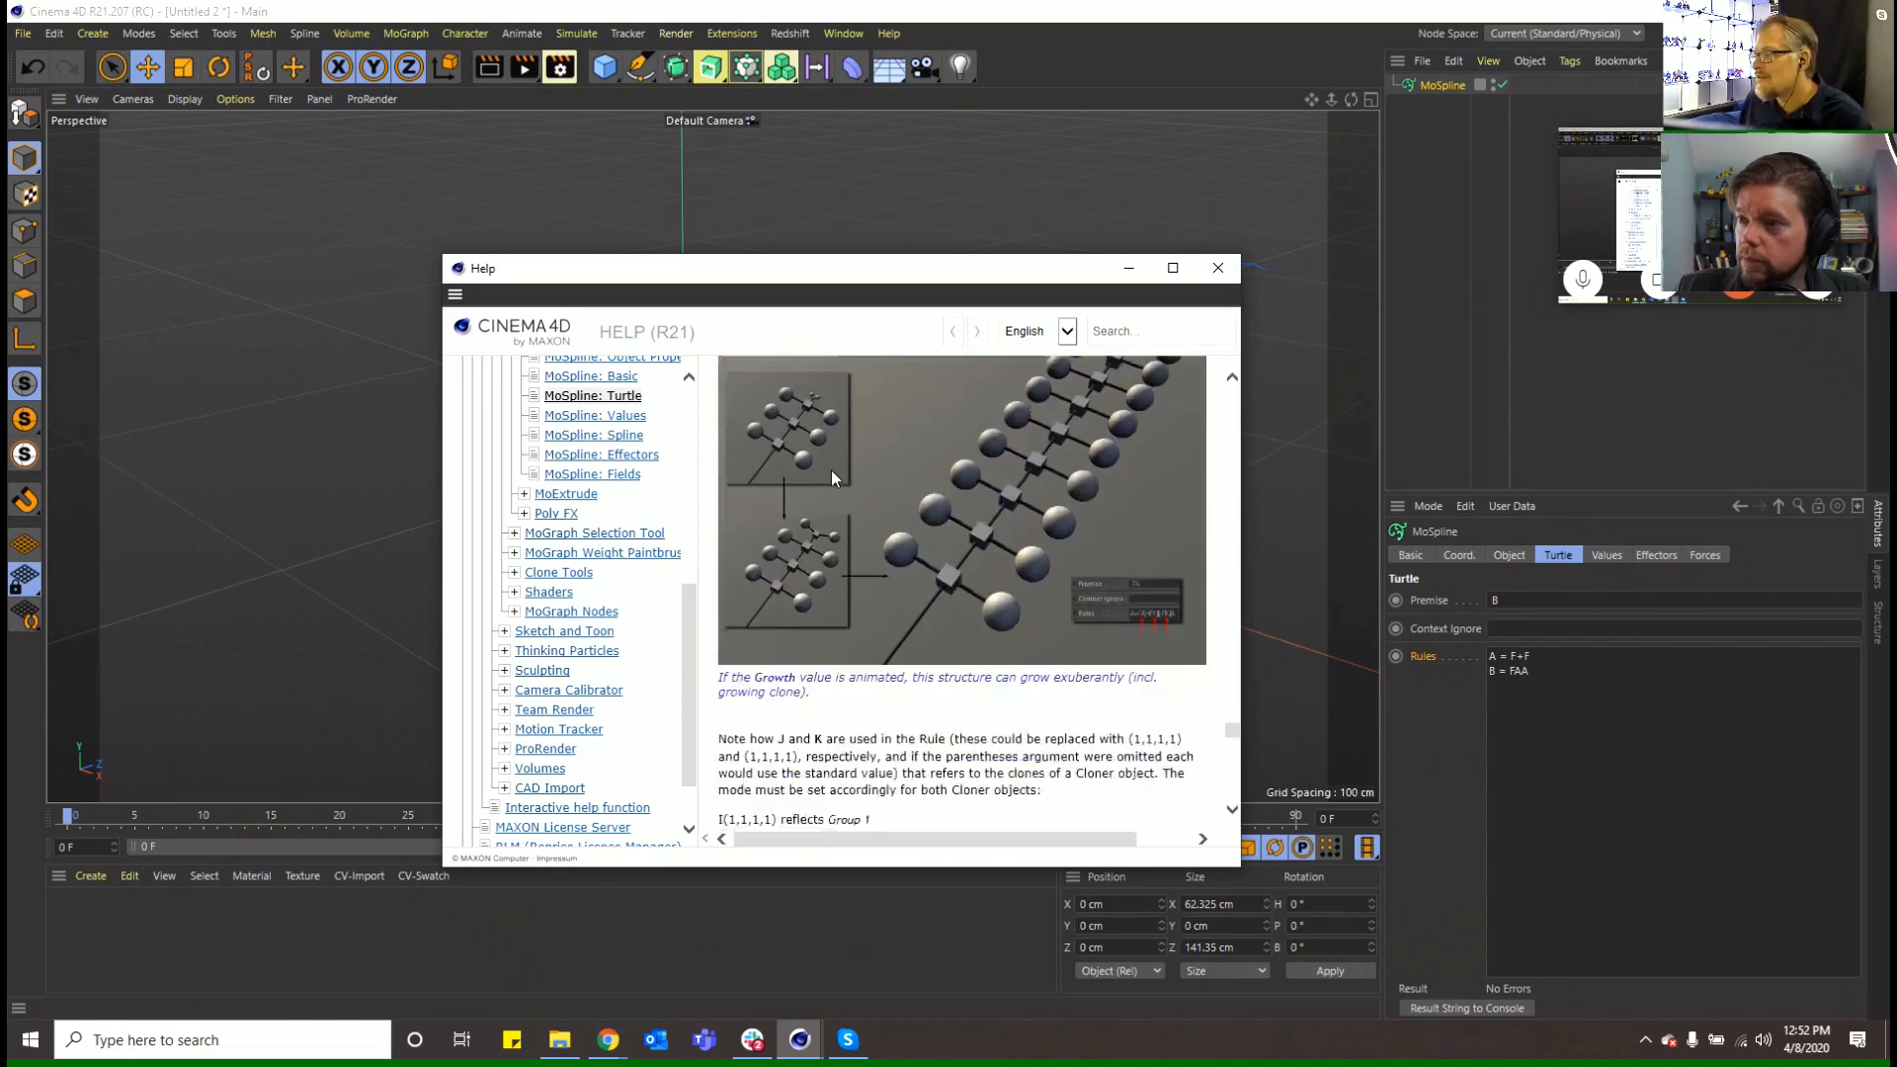
scroll(839, 588, down, 2)
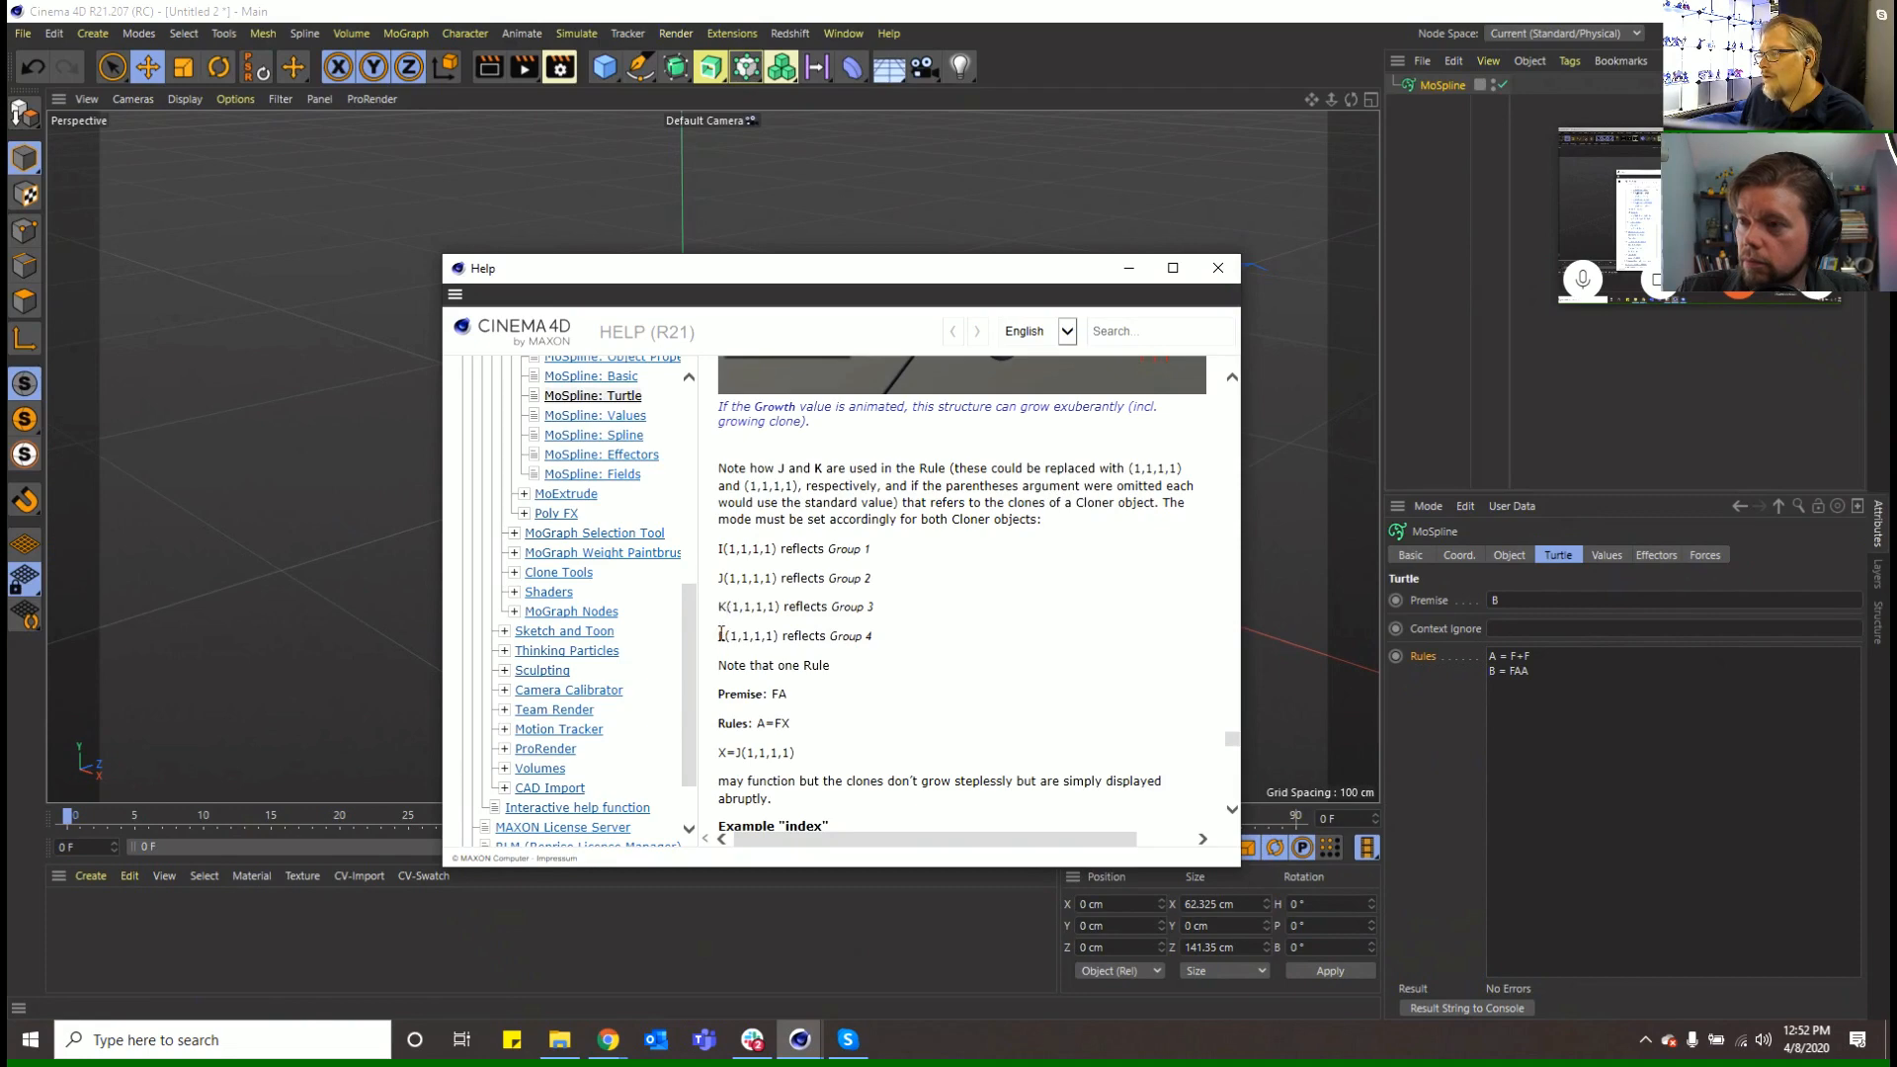
scroll(720, 633, up, 3)
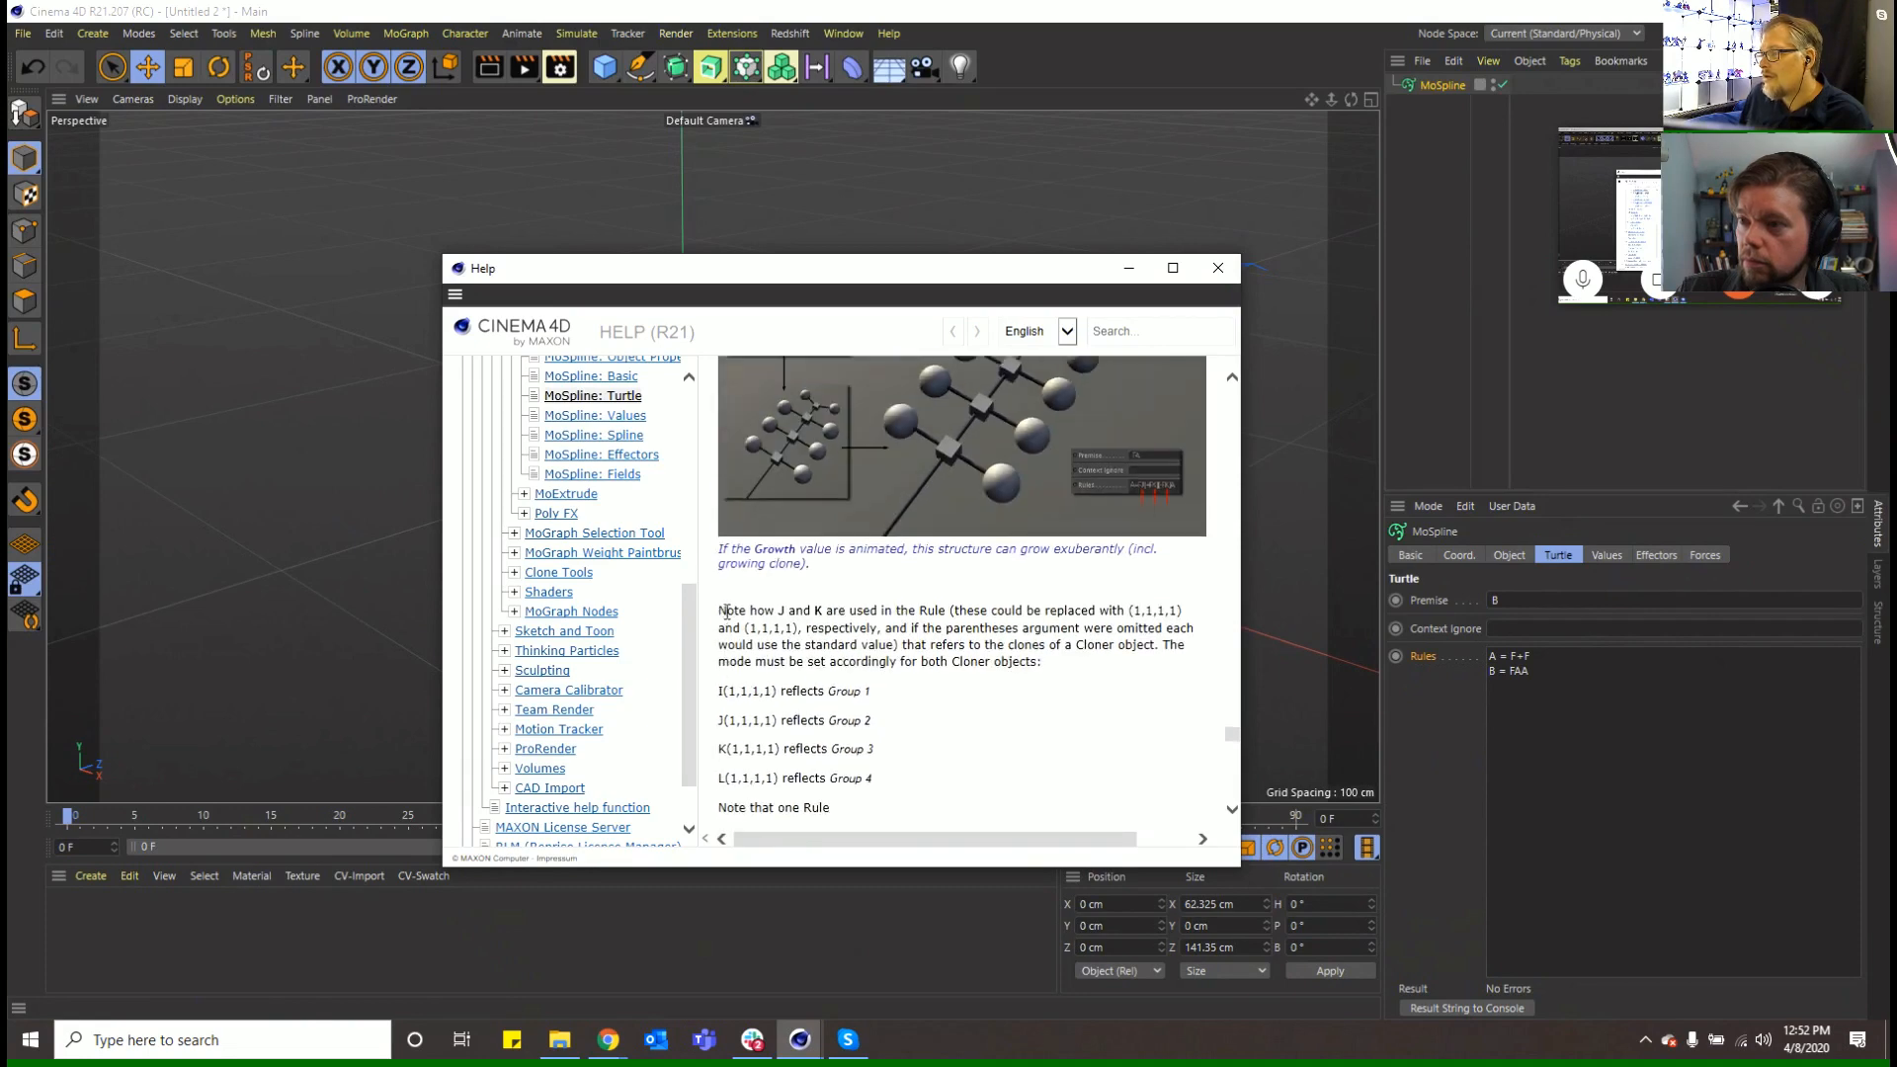
Insert the clone symbol I after F in turtle rule B so it reads FIAA, and close the help
click(1516, 672)
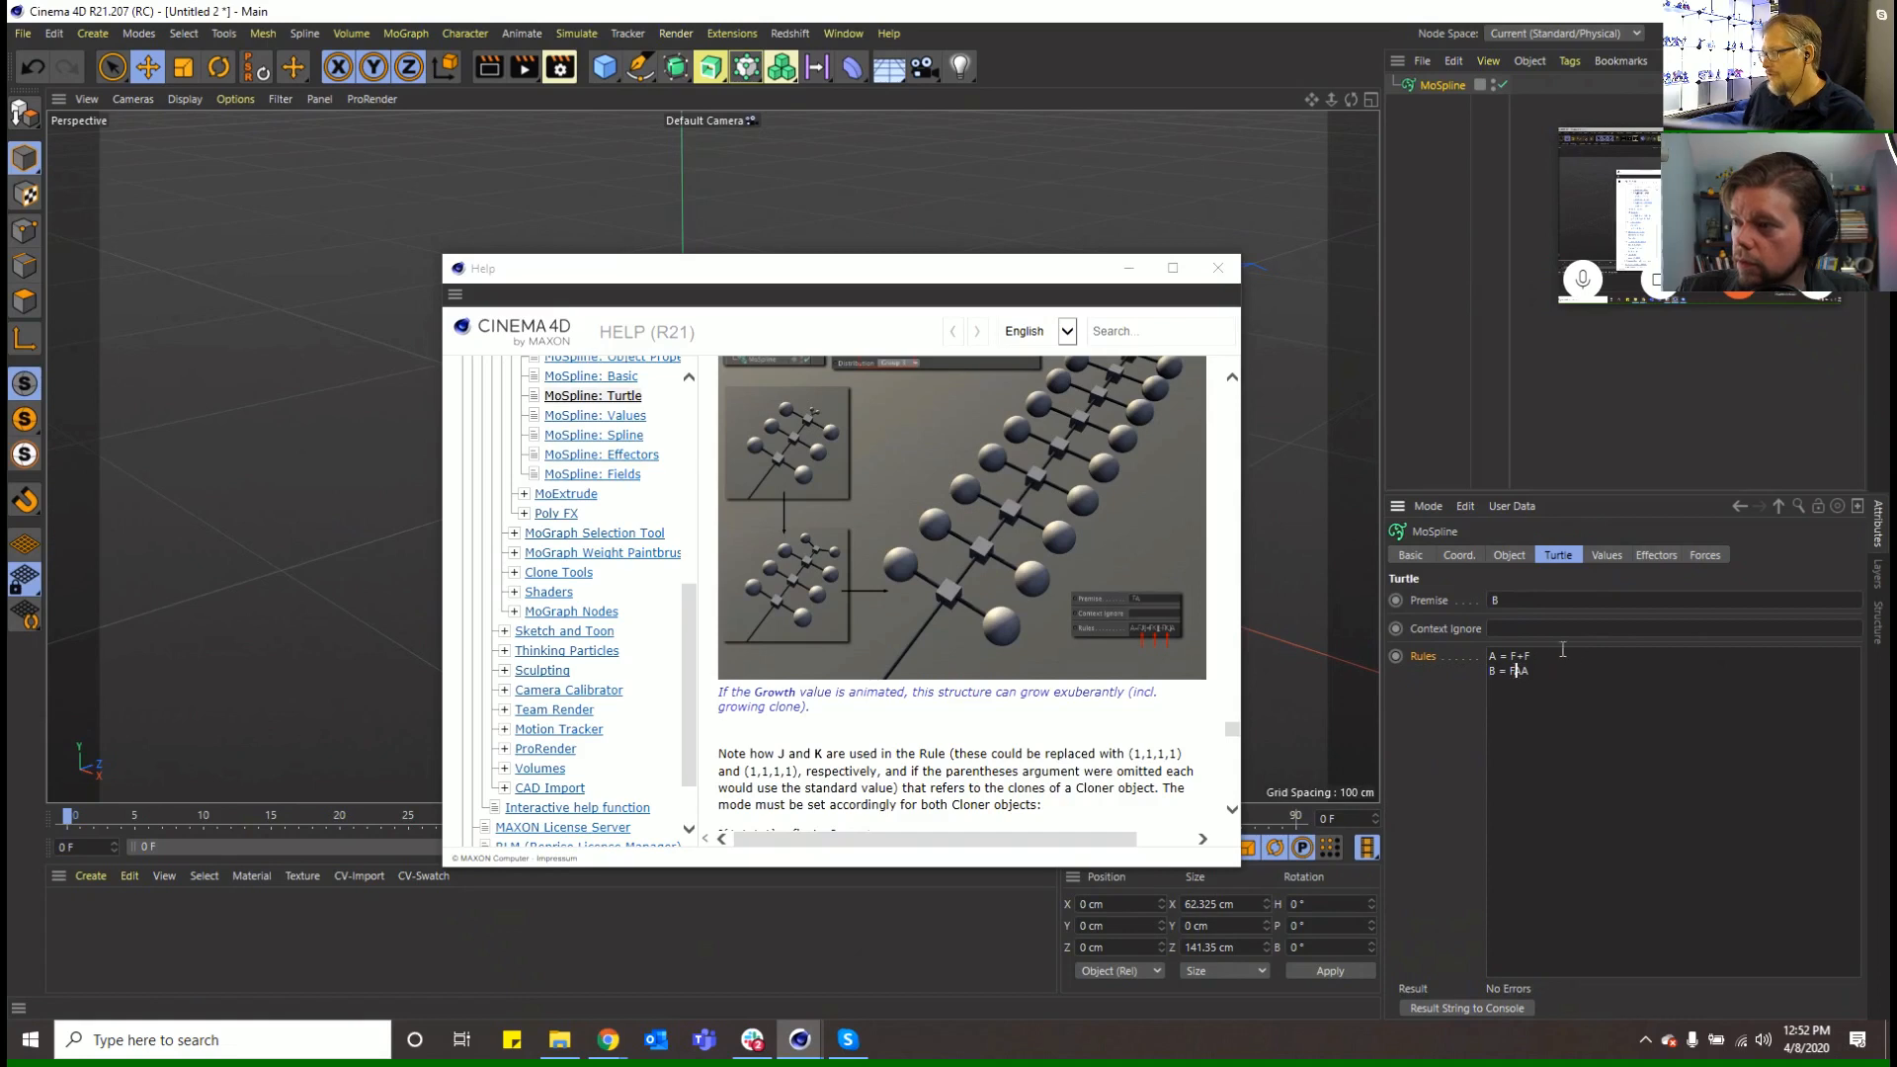
text(I)
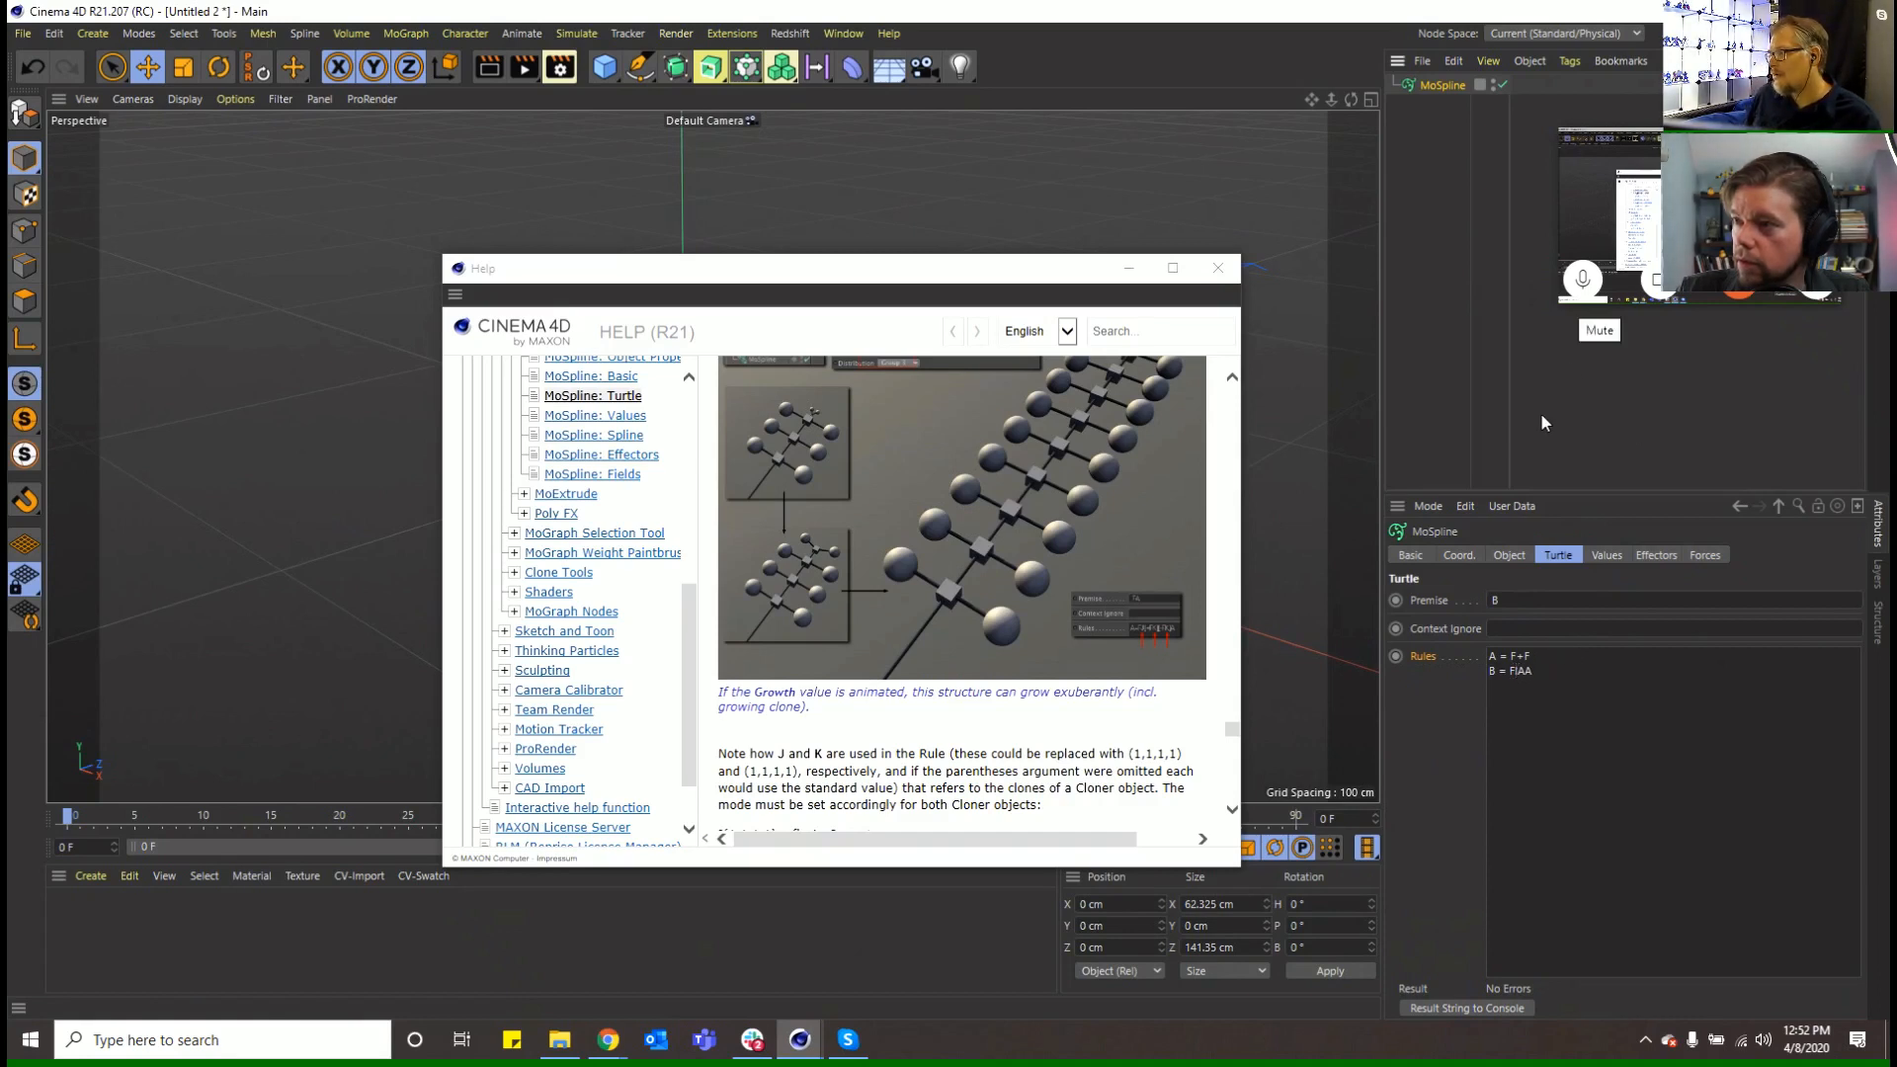
click(1218, 267)
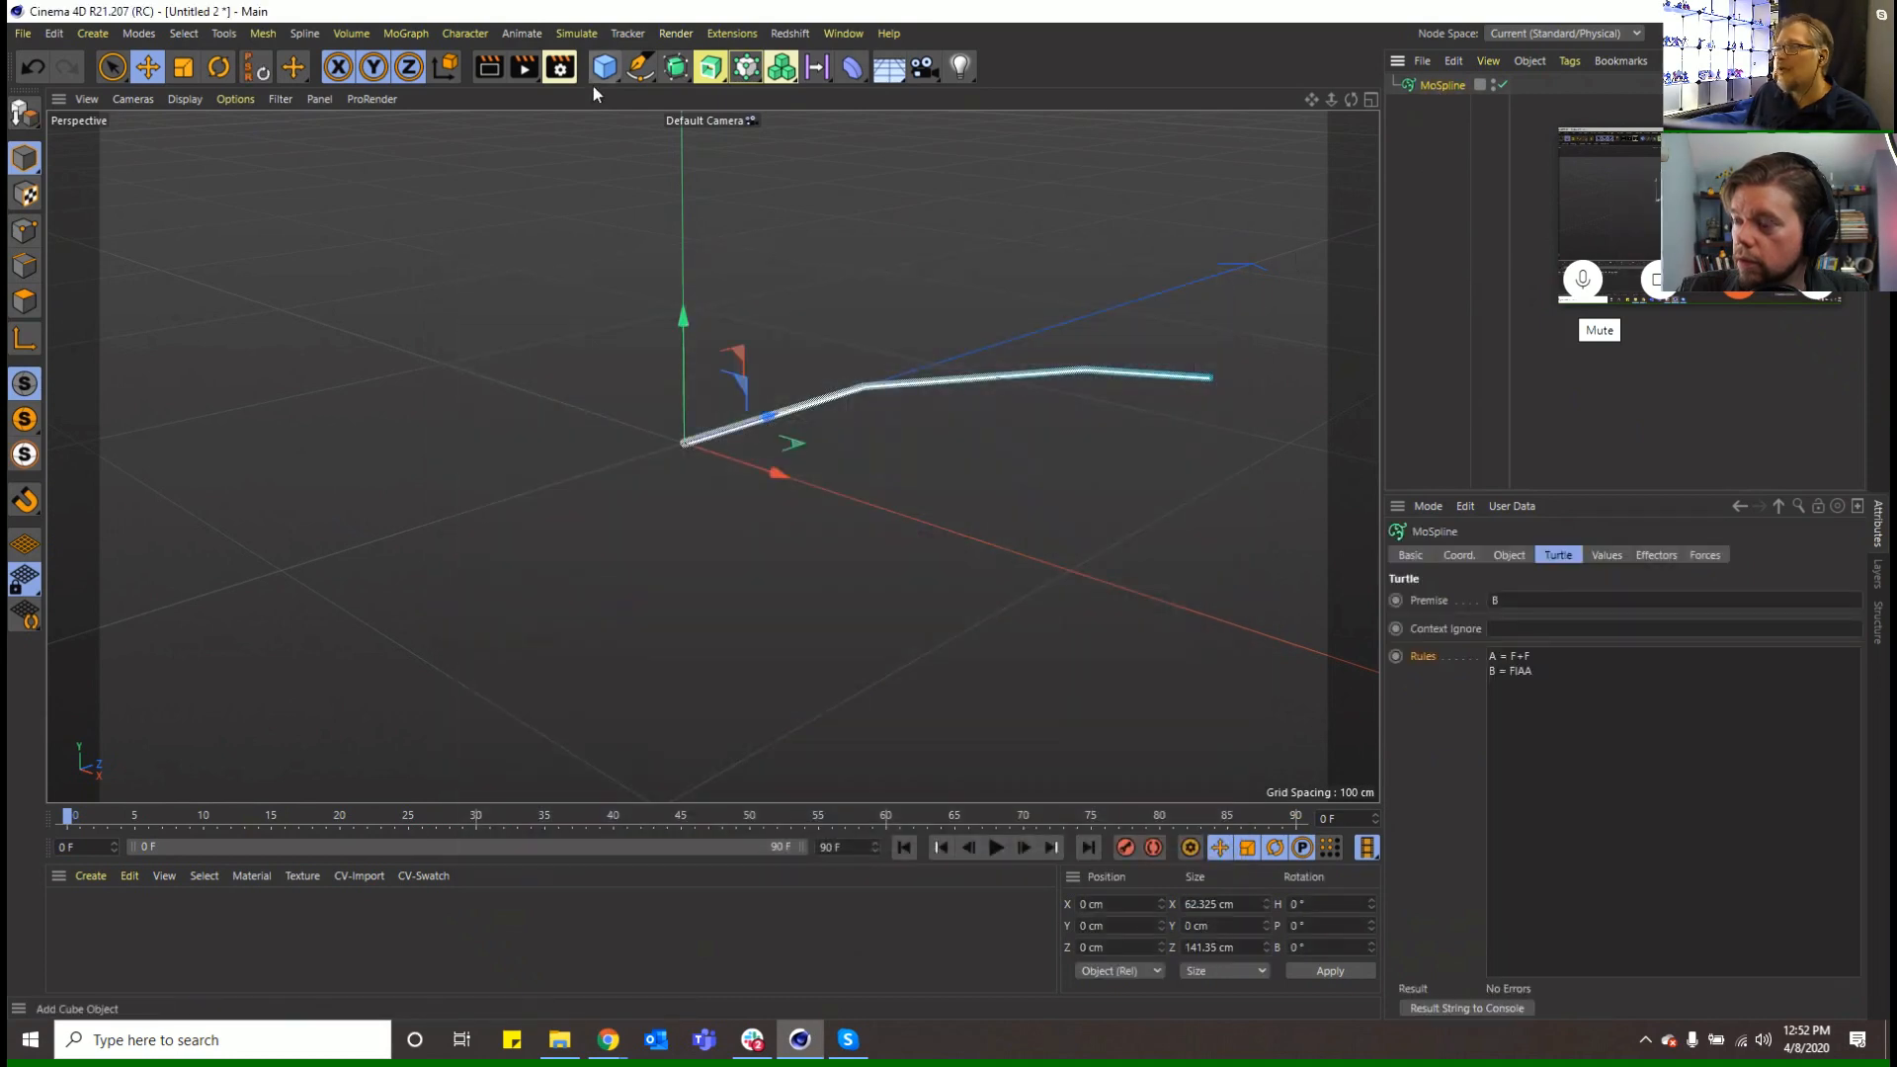
Add a Cloner and place it below the MoSpline in the object hierarchy
click(746, 66)
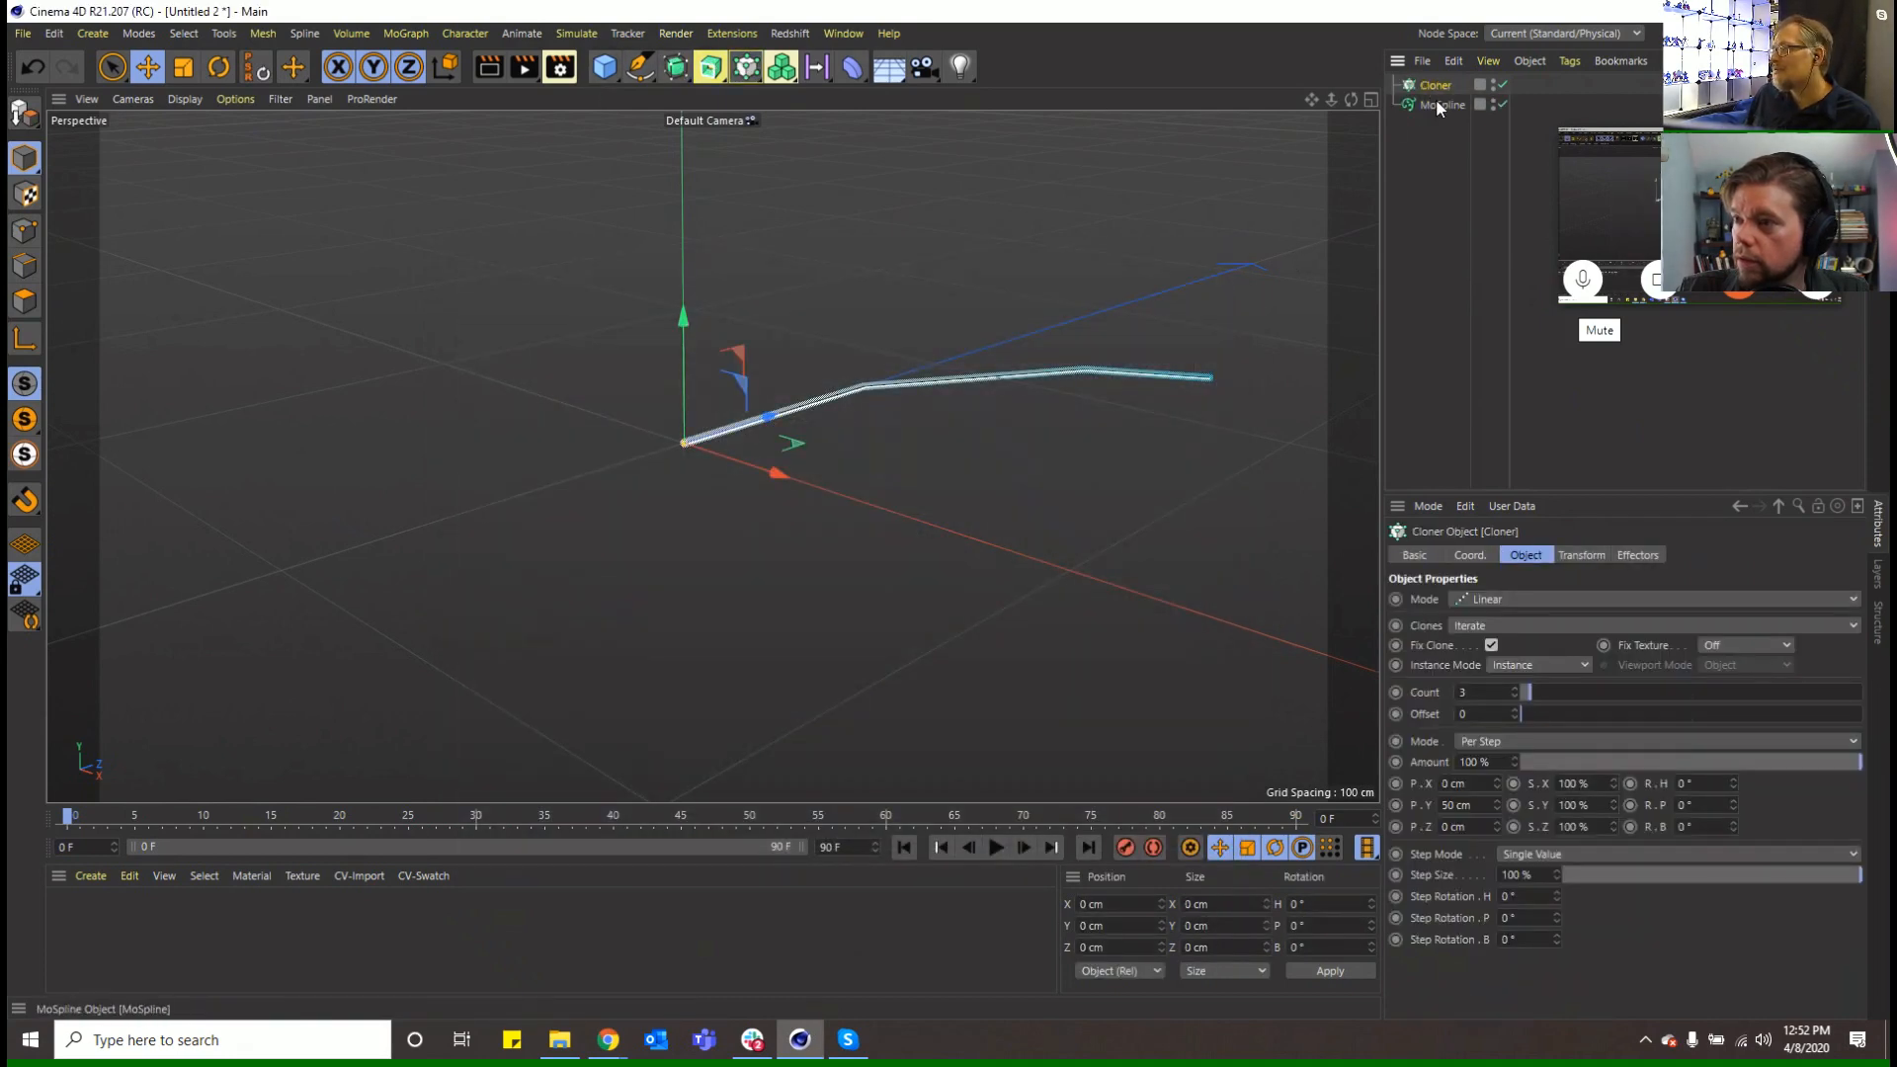
click(1437, 105)
drag(1438, 87, 1447, 121)
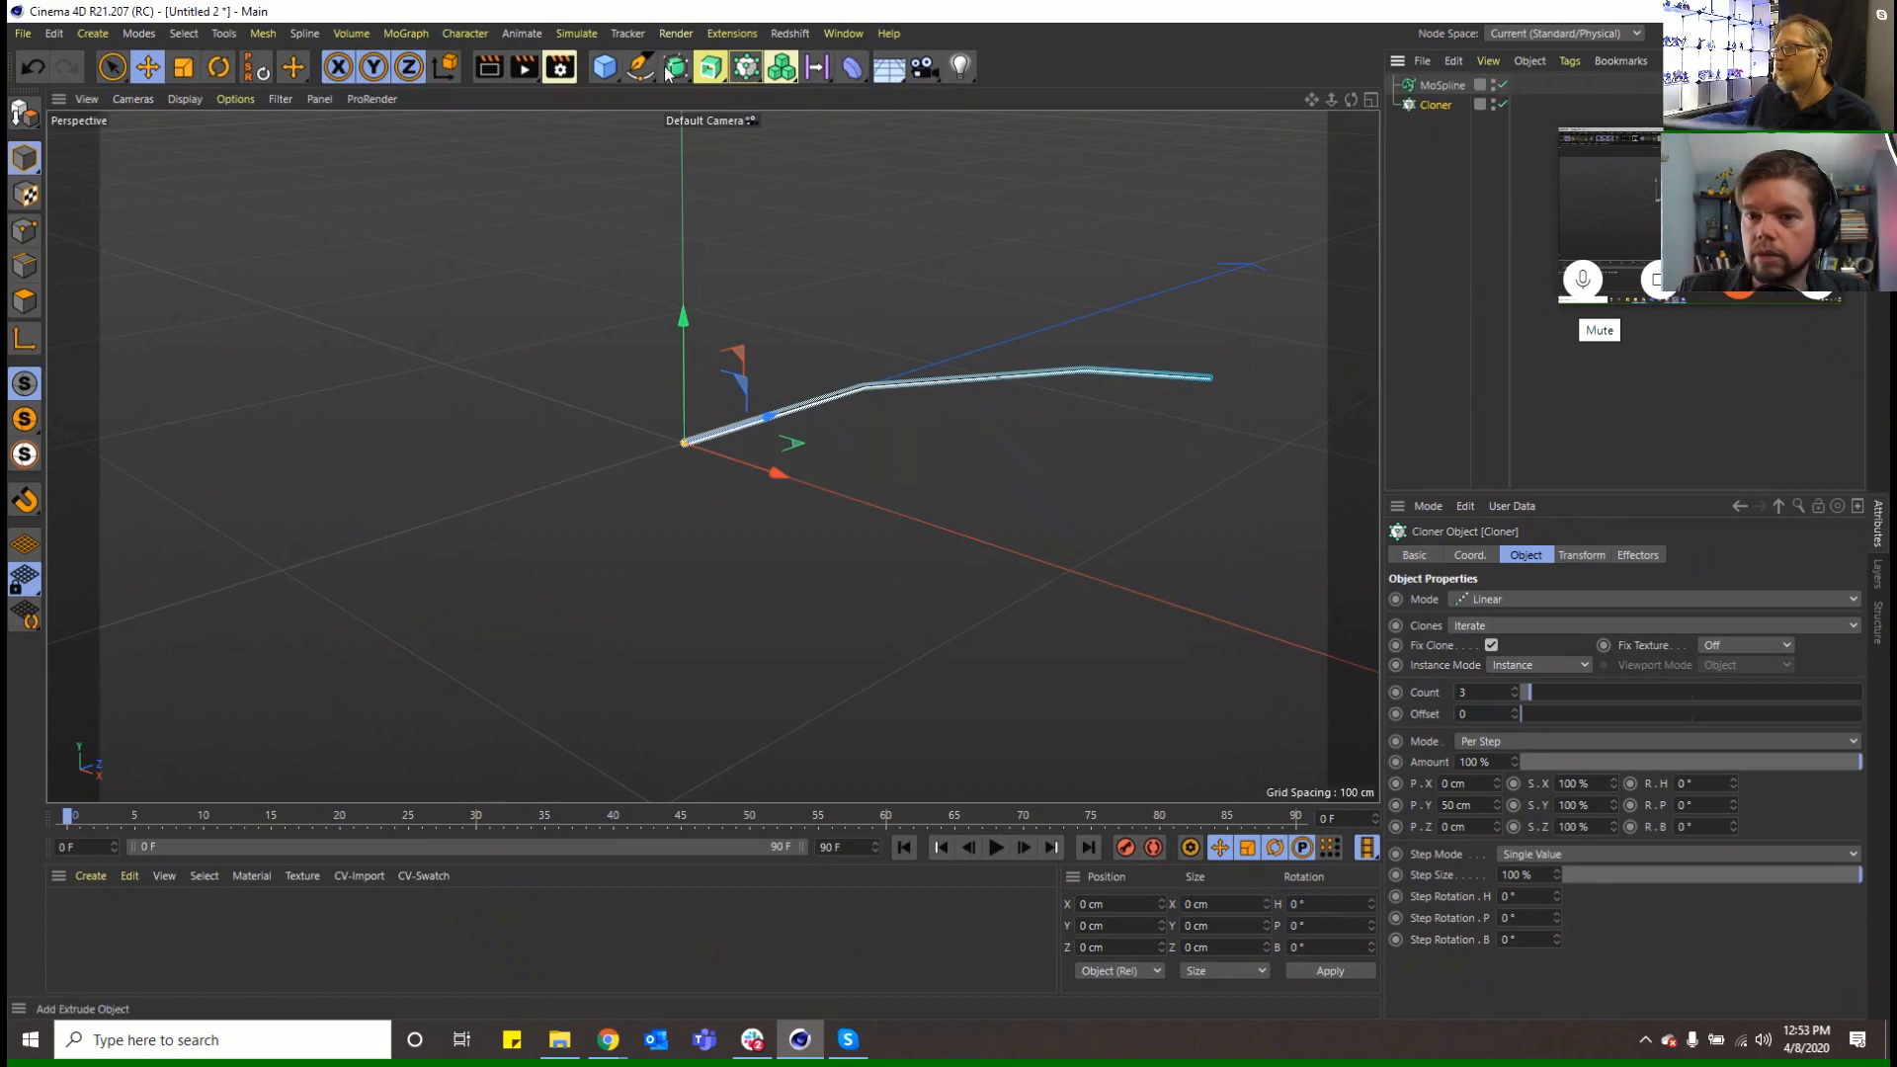
Add a Sphere as a child of the Cloner and shrink it to about 18 cm in diameter
drag(604, 69, 960, 130)
drag(1433, 86, 1430, 127)
drag(1546, 600, 1547, 678)
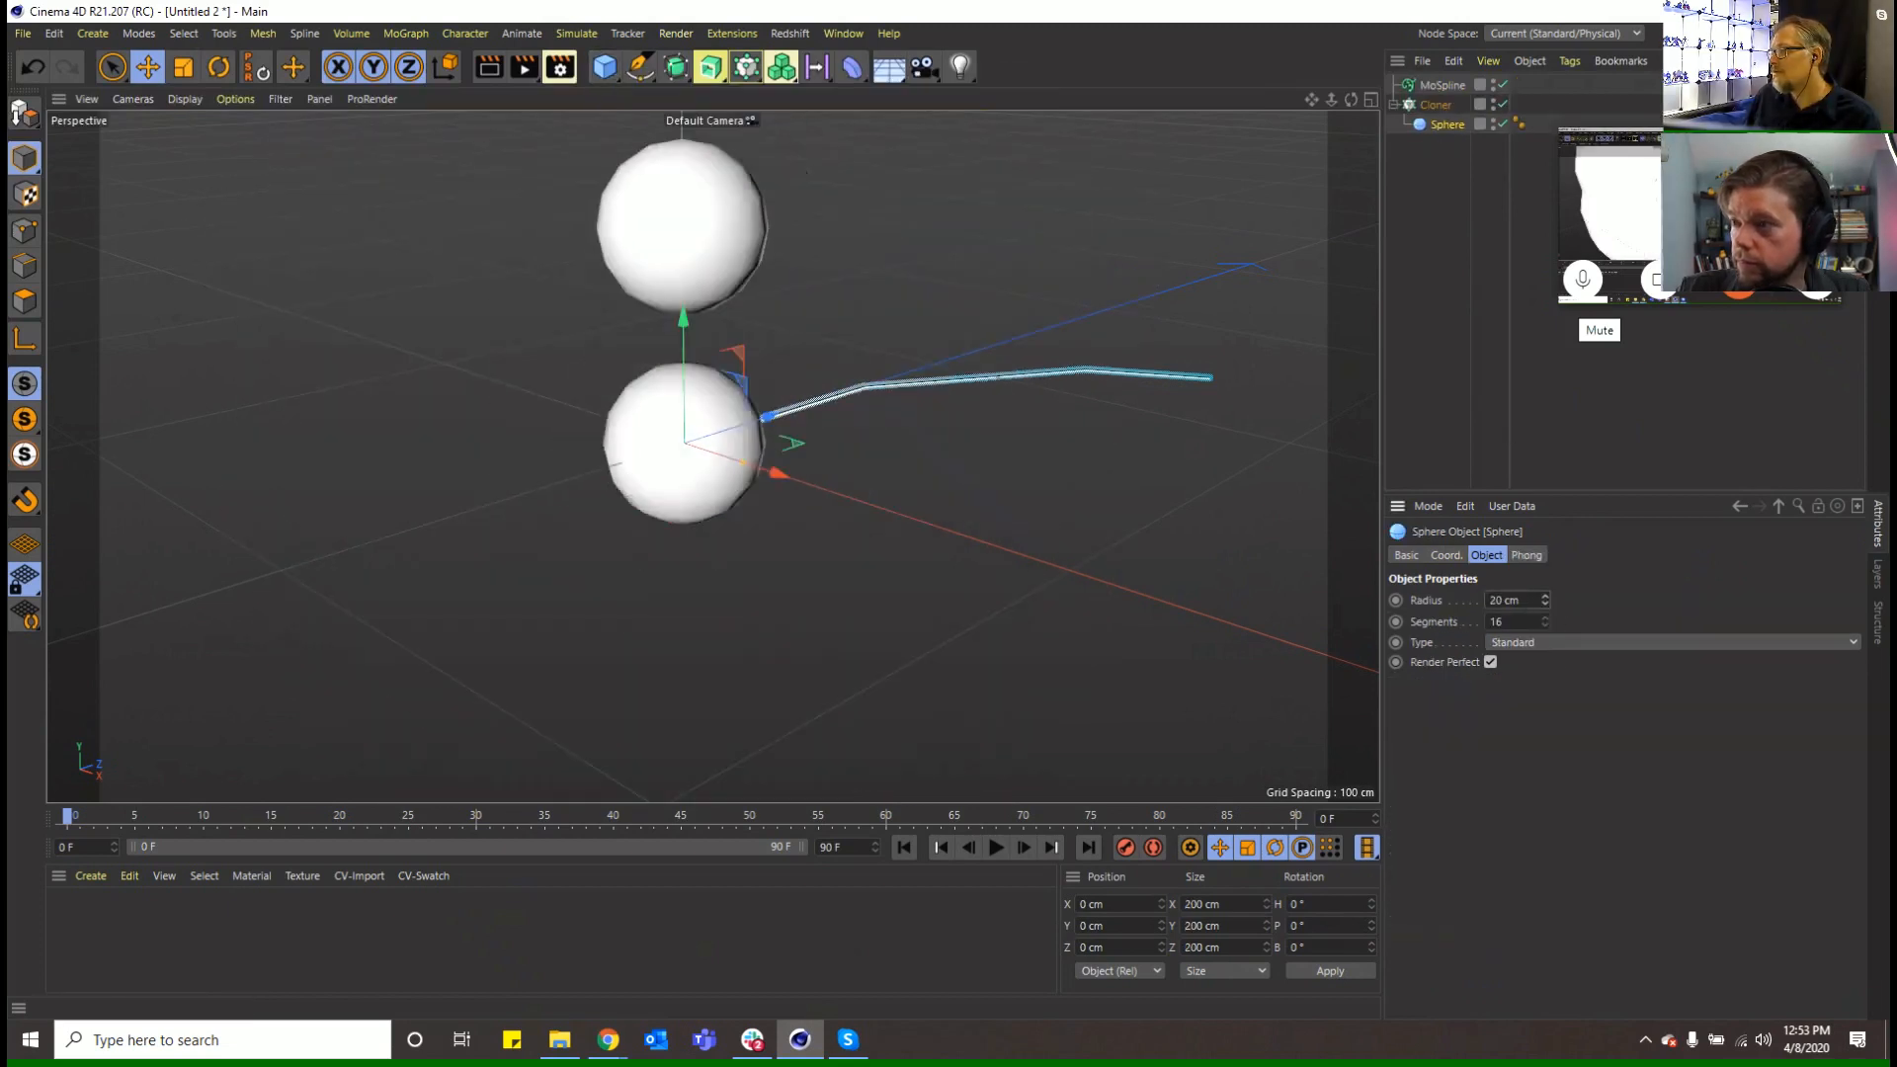
Set the Cloner's mode to Object and assign the MoSpline as its source object
click(1436, 105)
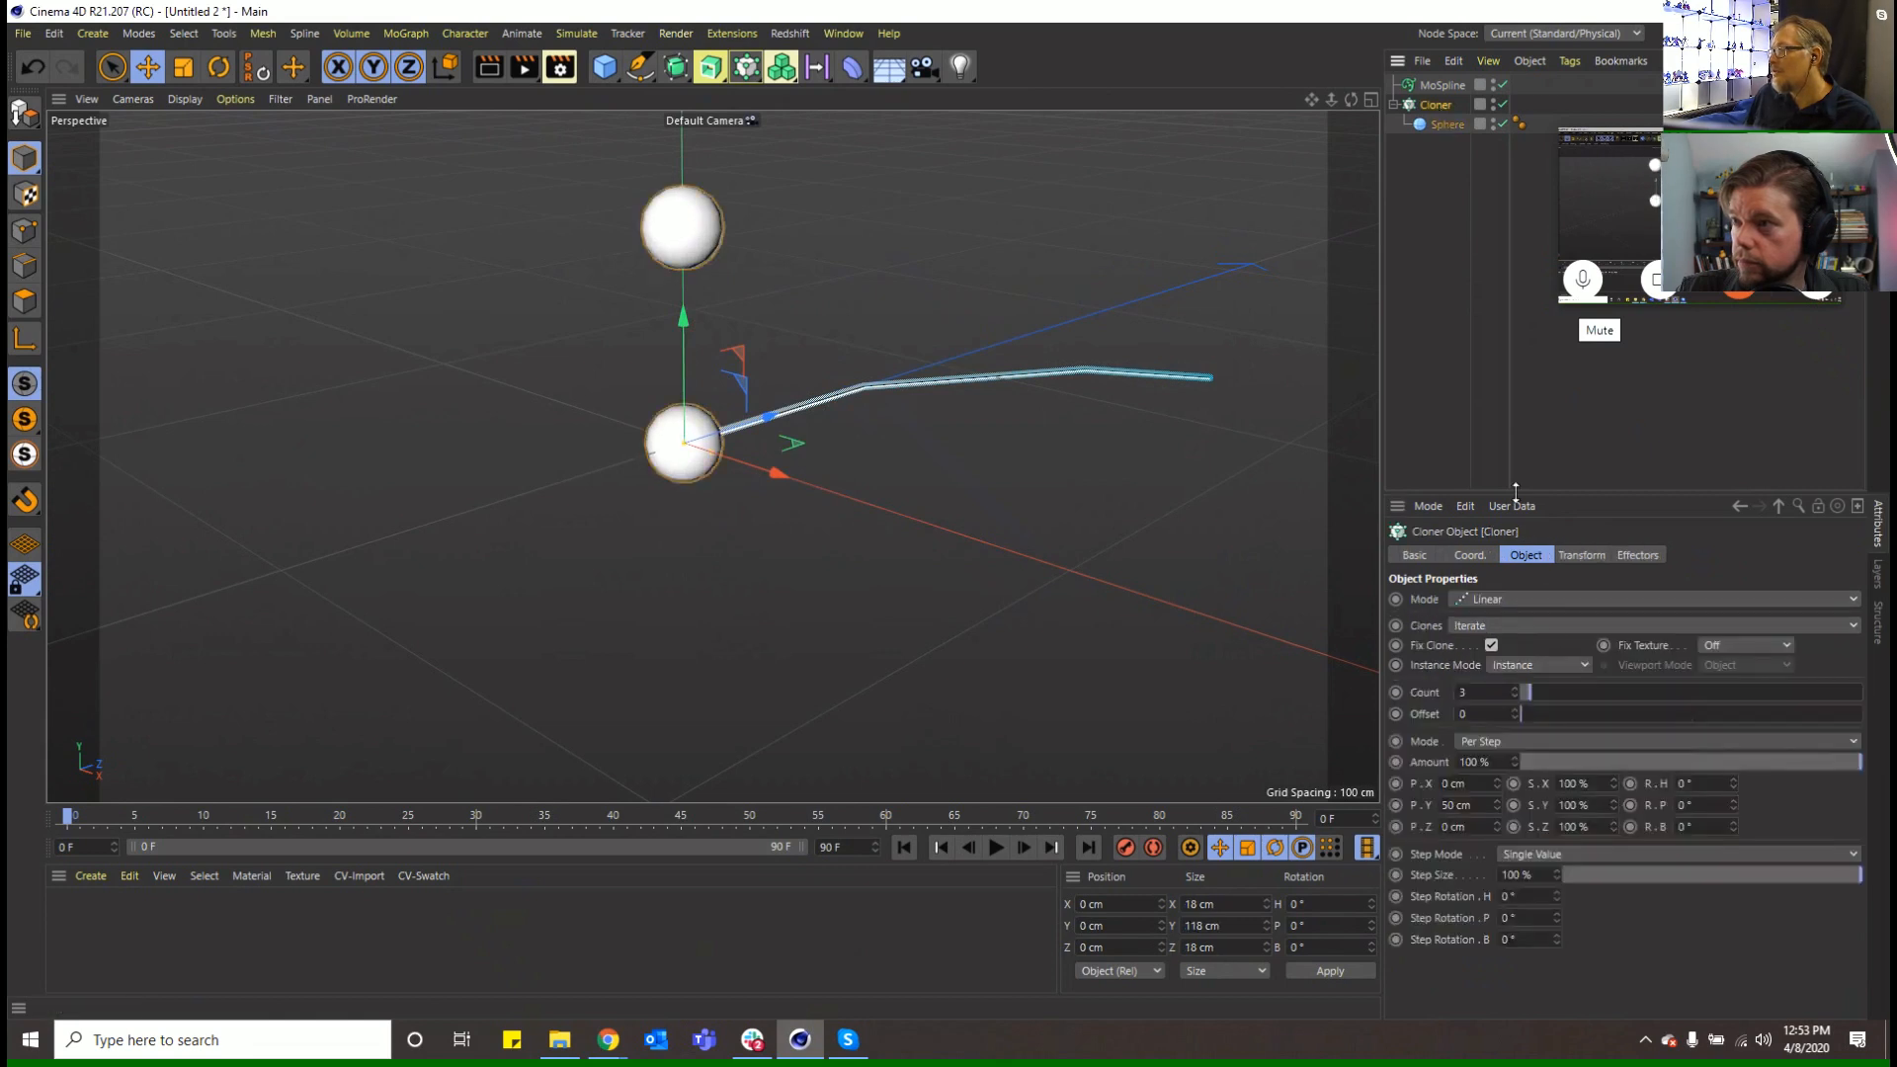
click(1543, 601)
click(1549, 626)
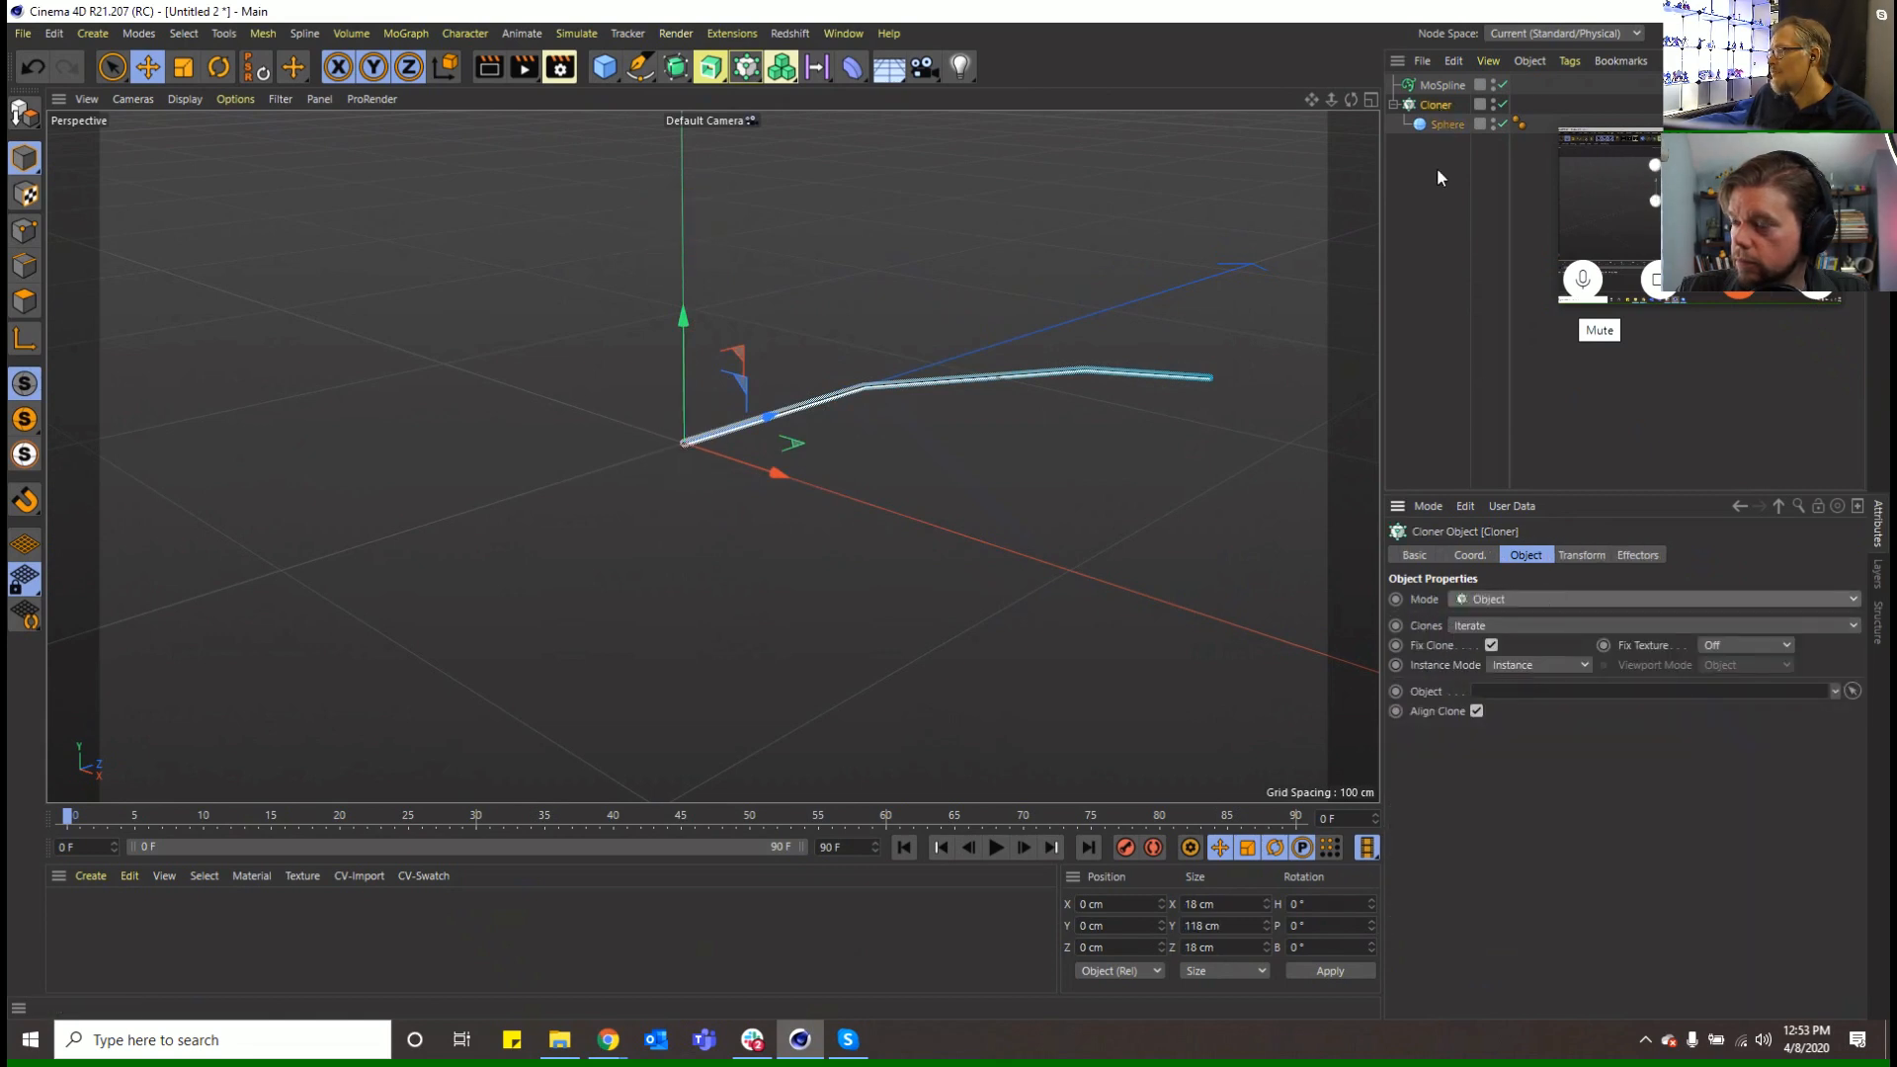
drag(1442, 85, 1504, 691)
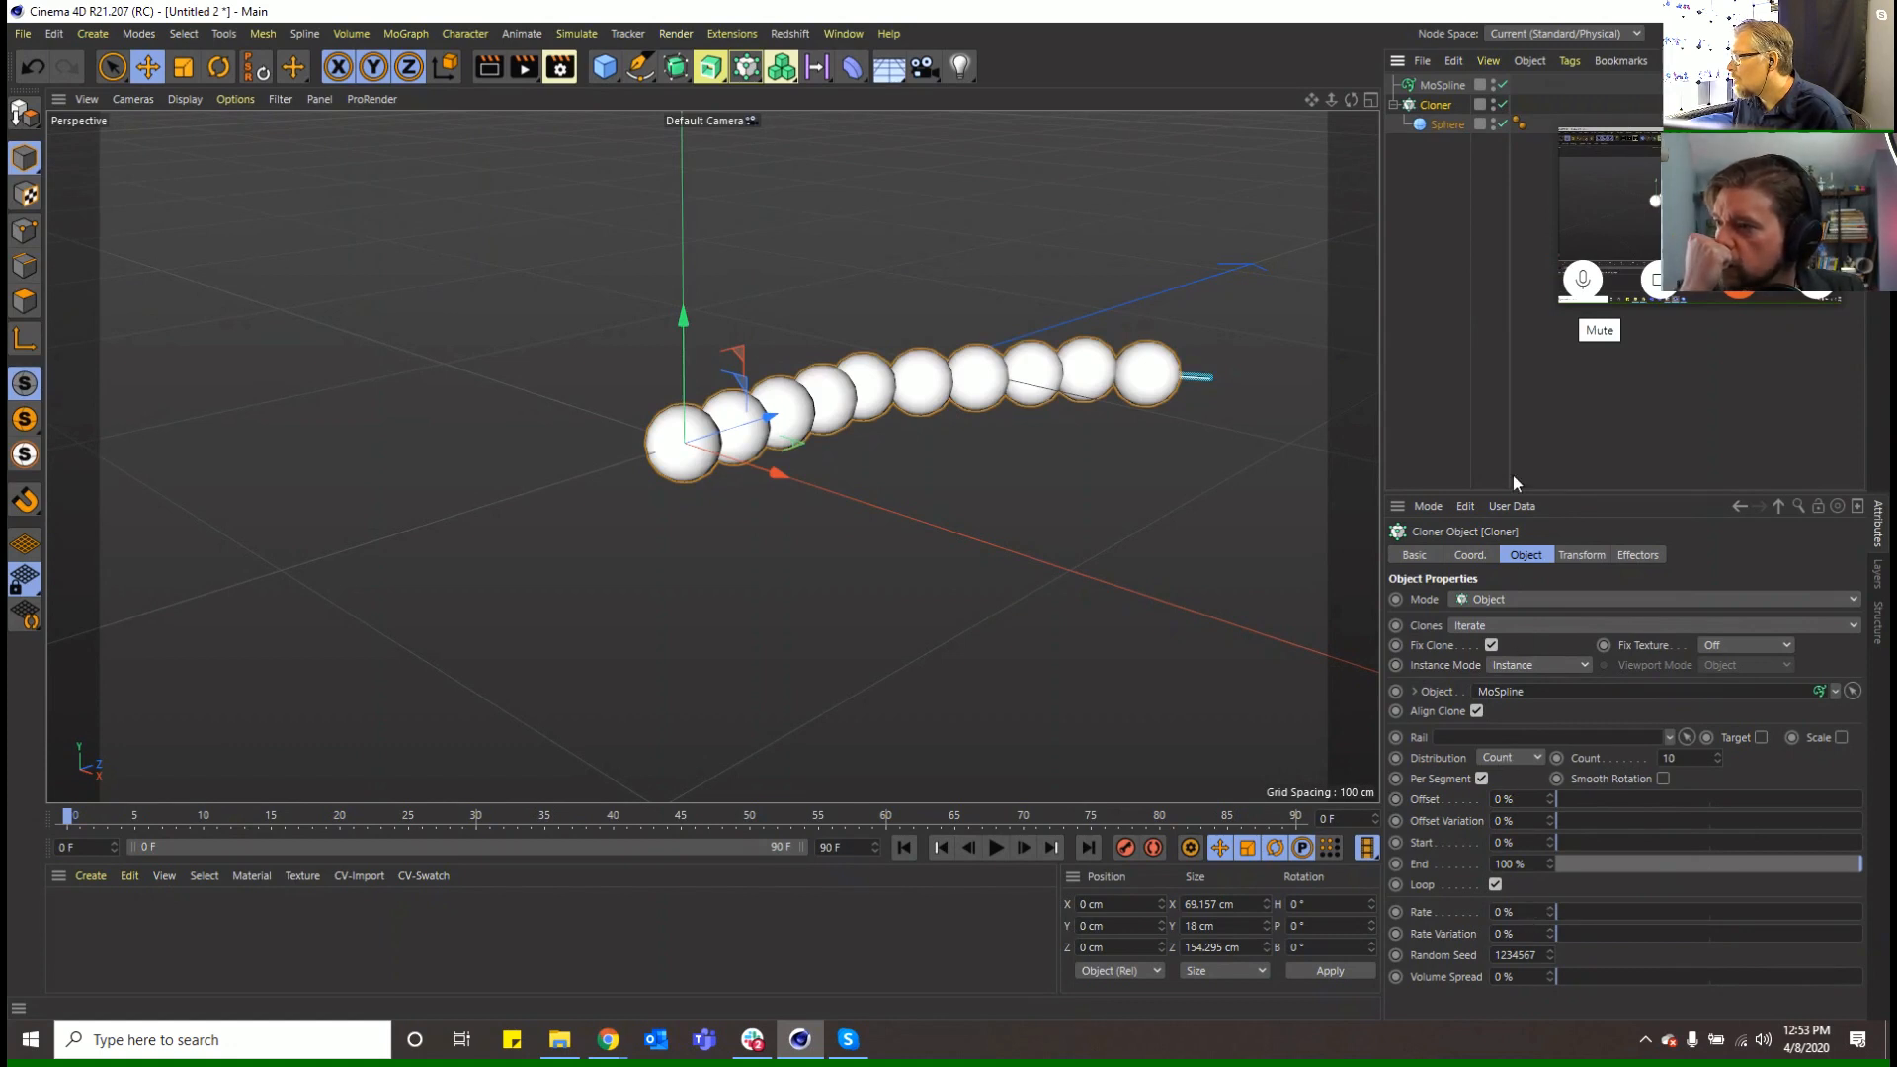
click(1581, 555)
click(1525, 555)
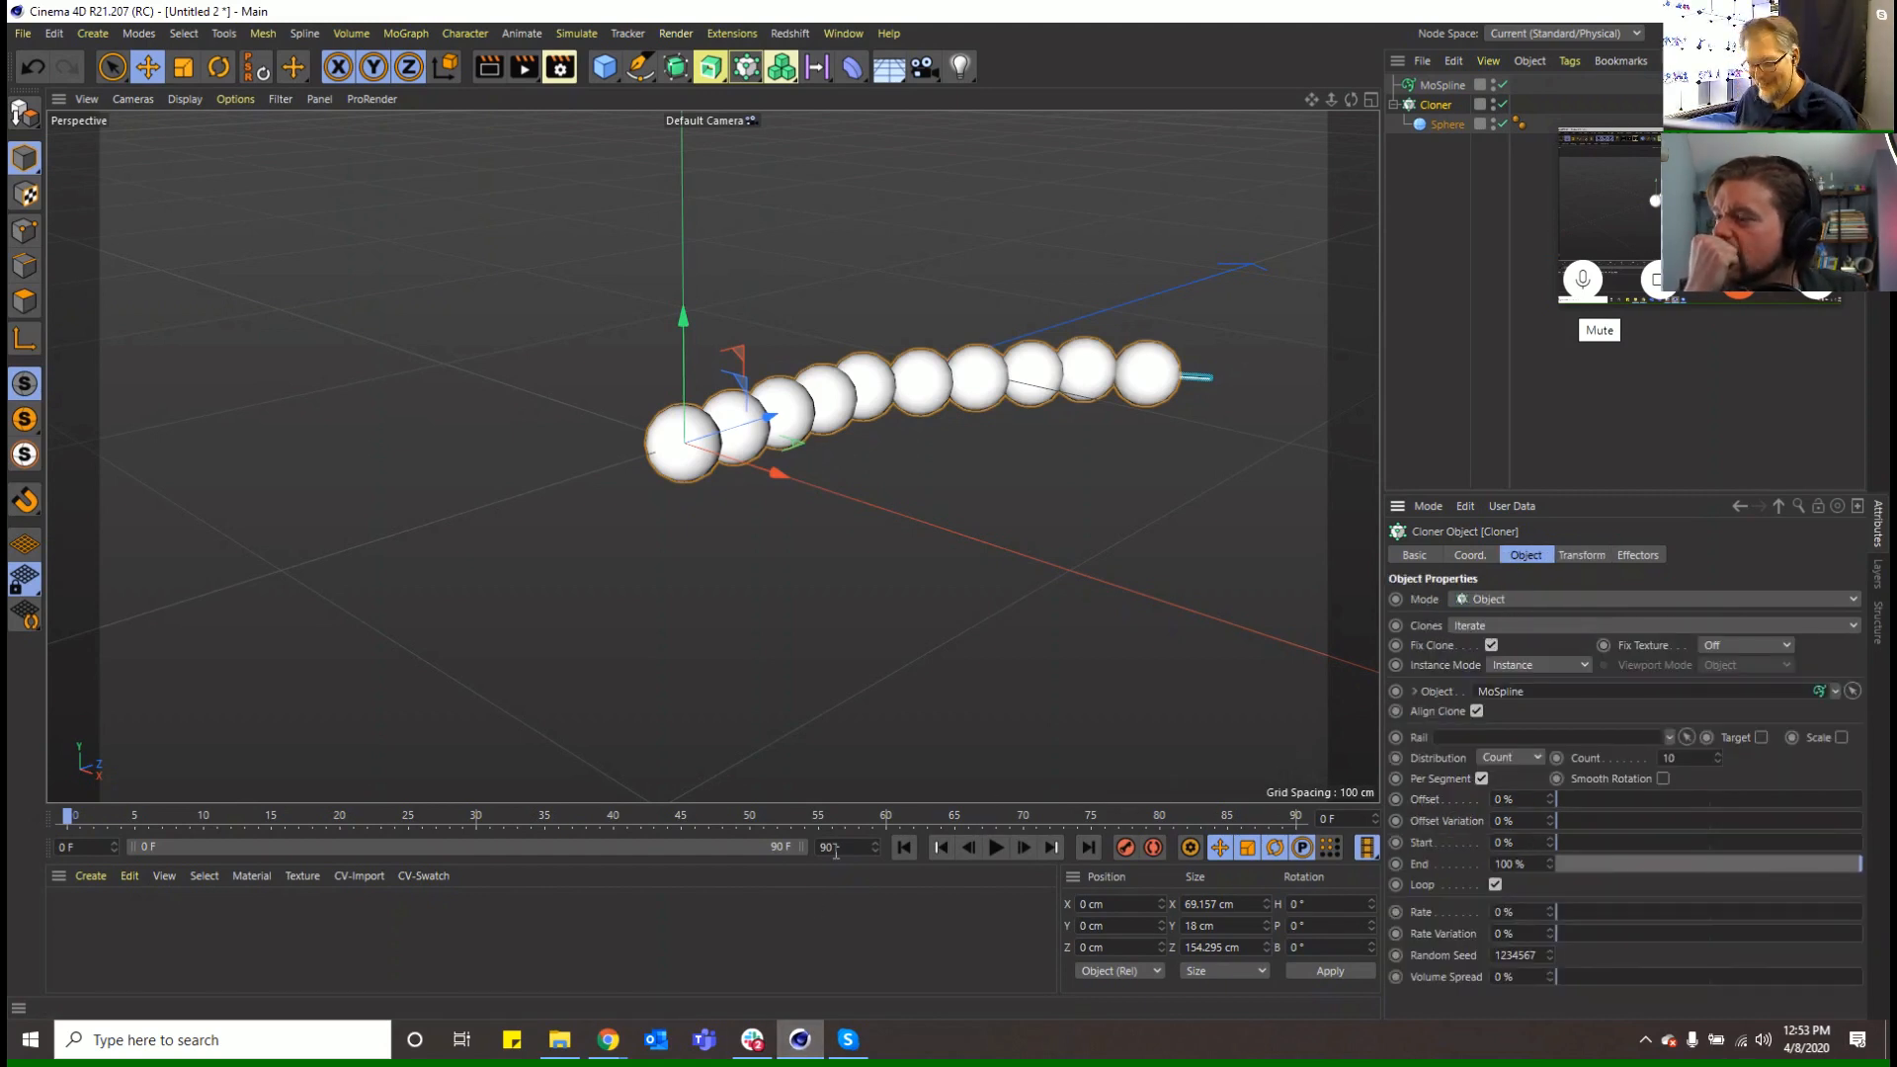
Reopen the help for the MoSpline's Rules and find the sample premise and rules for placing clones with Cloner groups
click(1448, 87)
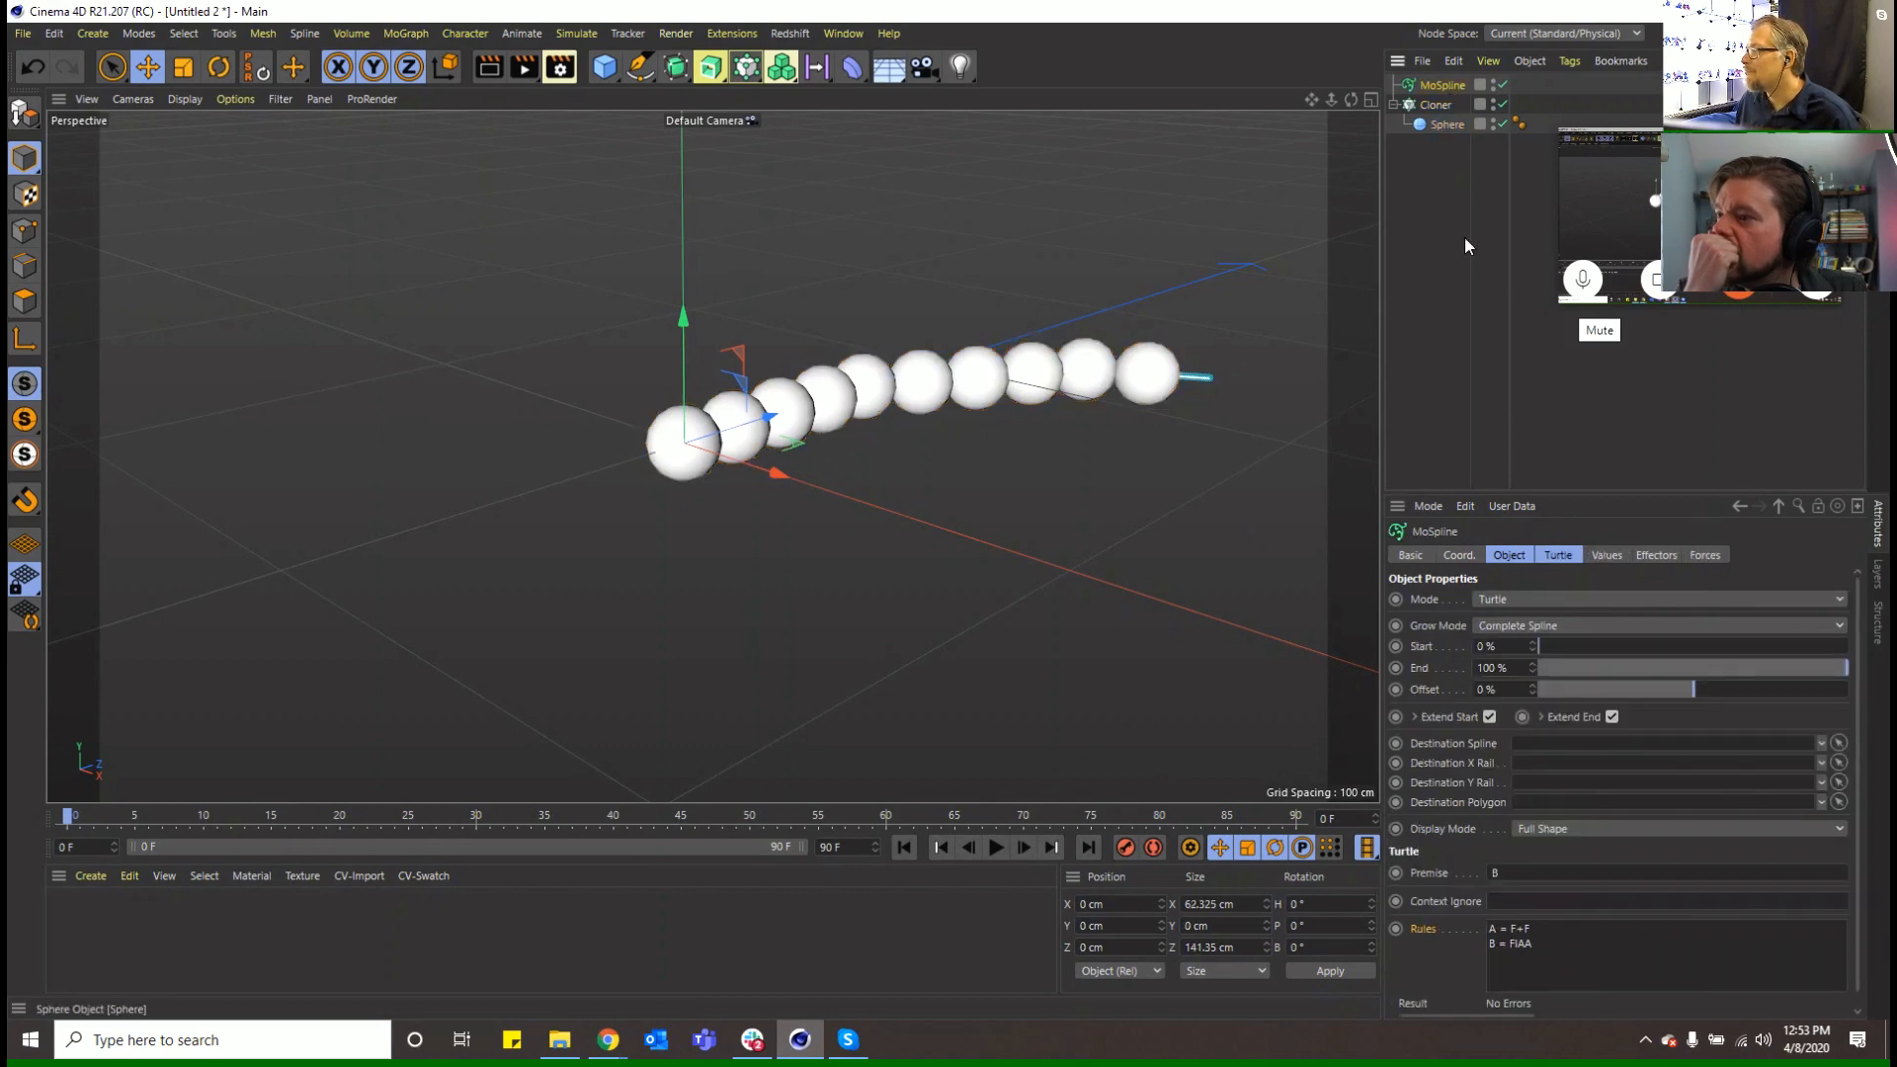
right_click(1473, 923)
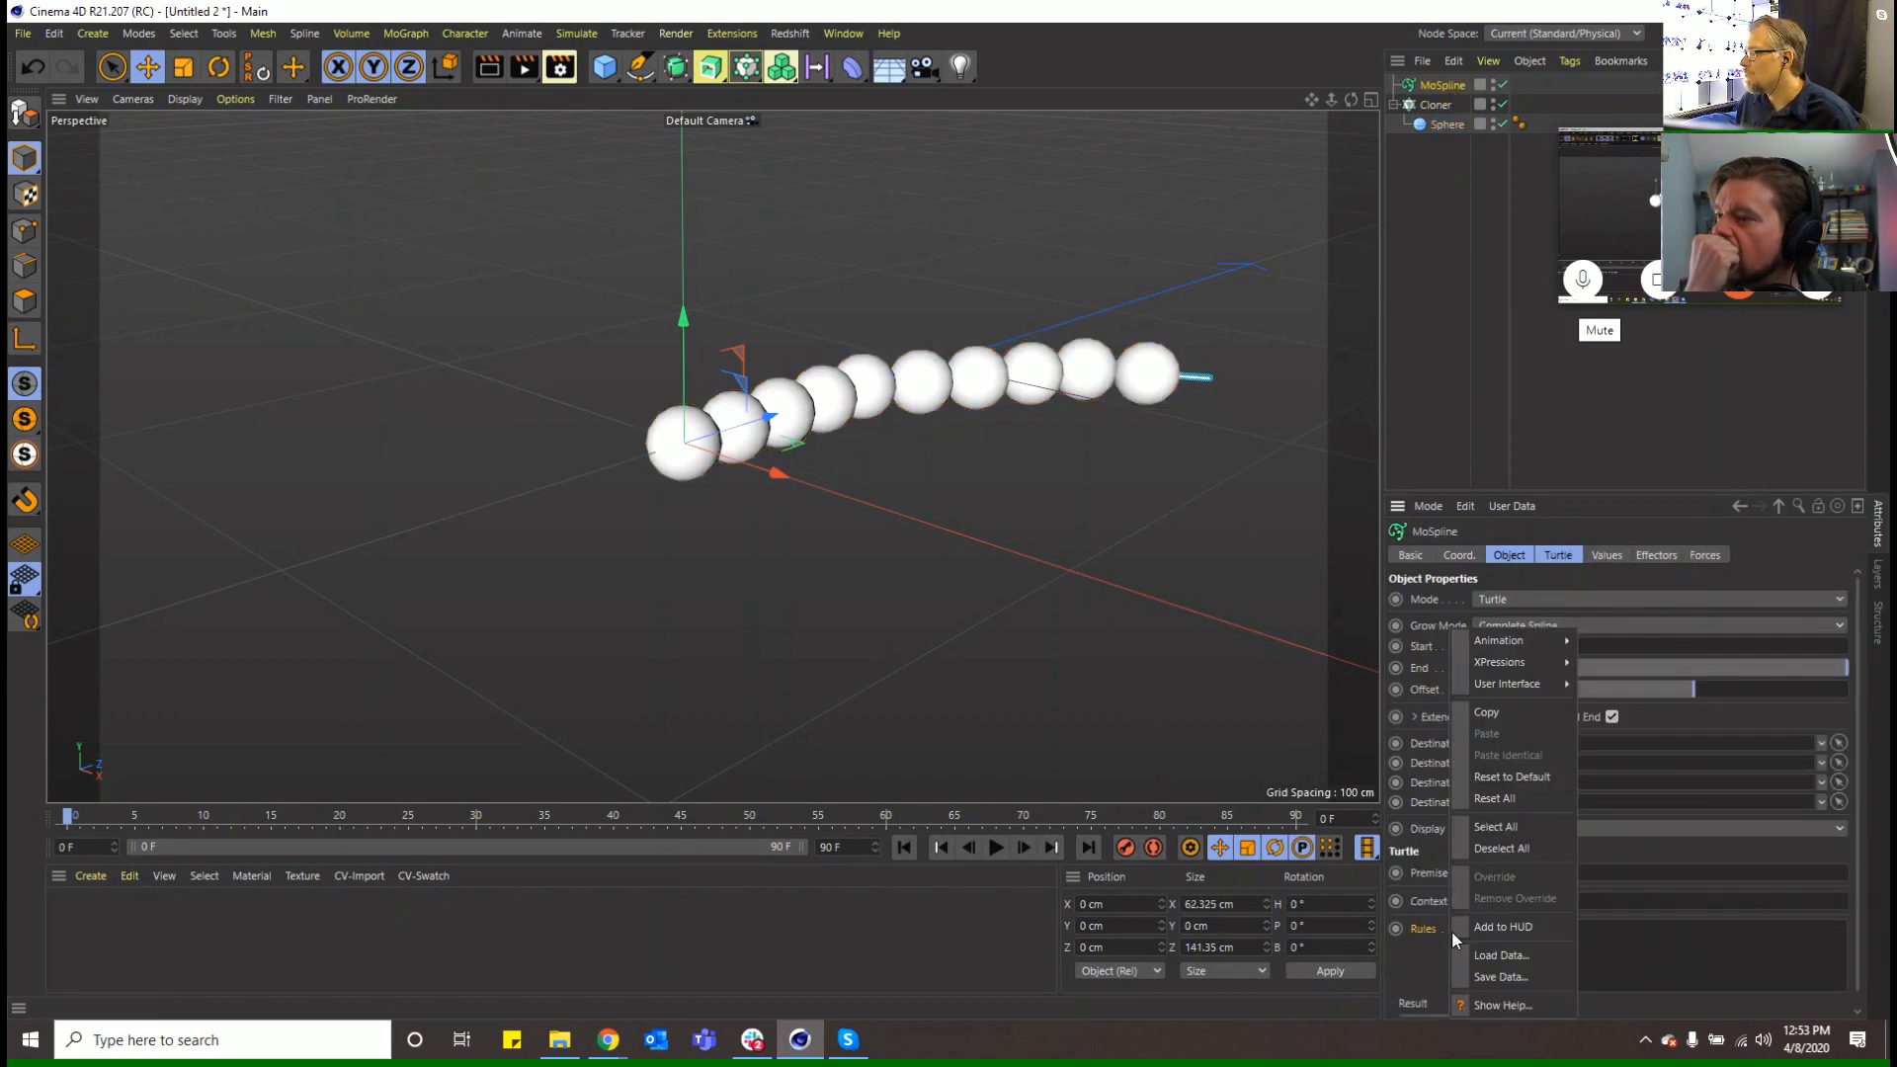
click(1482, 1012)
drag(1468, 427, 822, 186)
scroll(696, 533, down, 2)
scroll(894, 559, down, 5)
scroll(894, 559, down, 12)
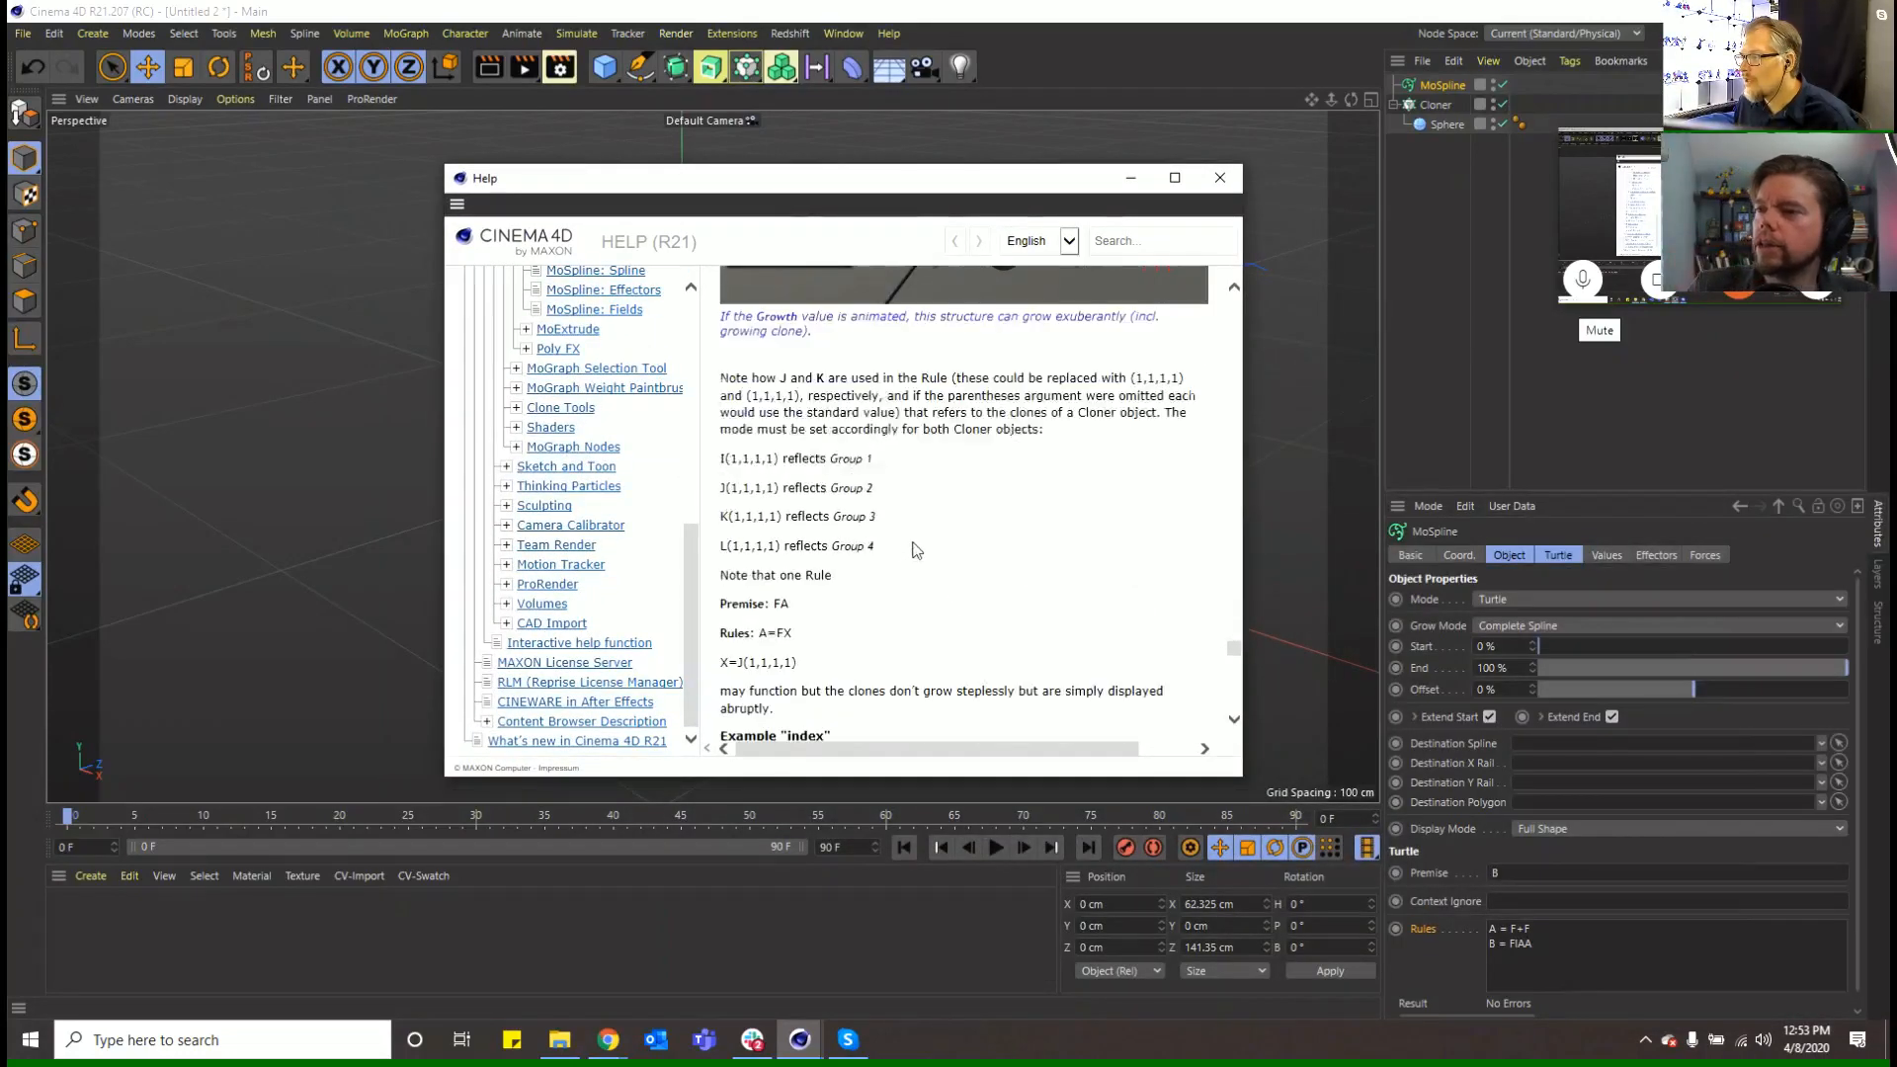
scroll(902, 517, down, 1)
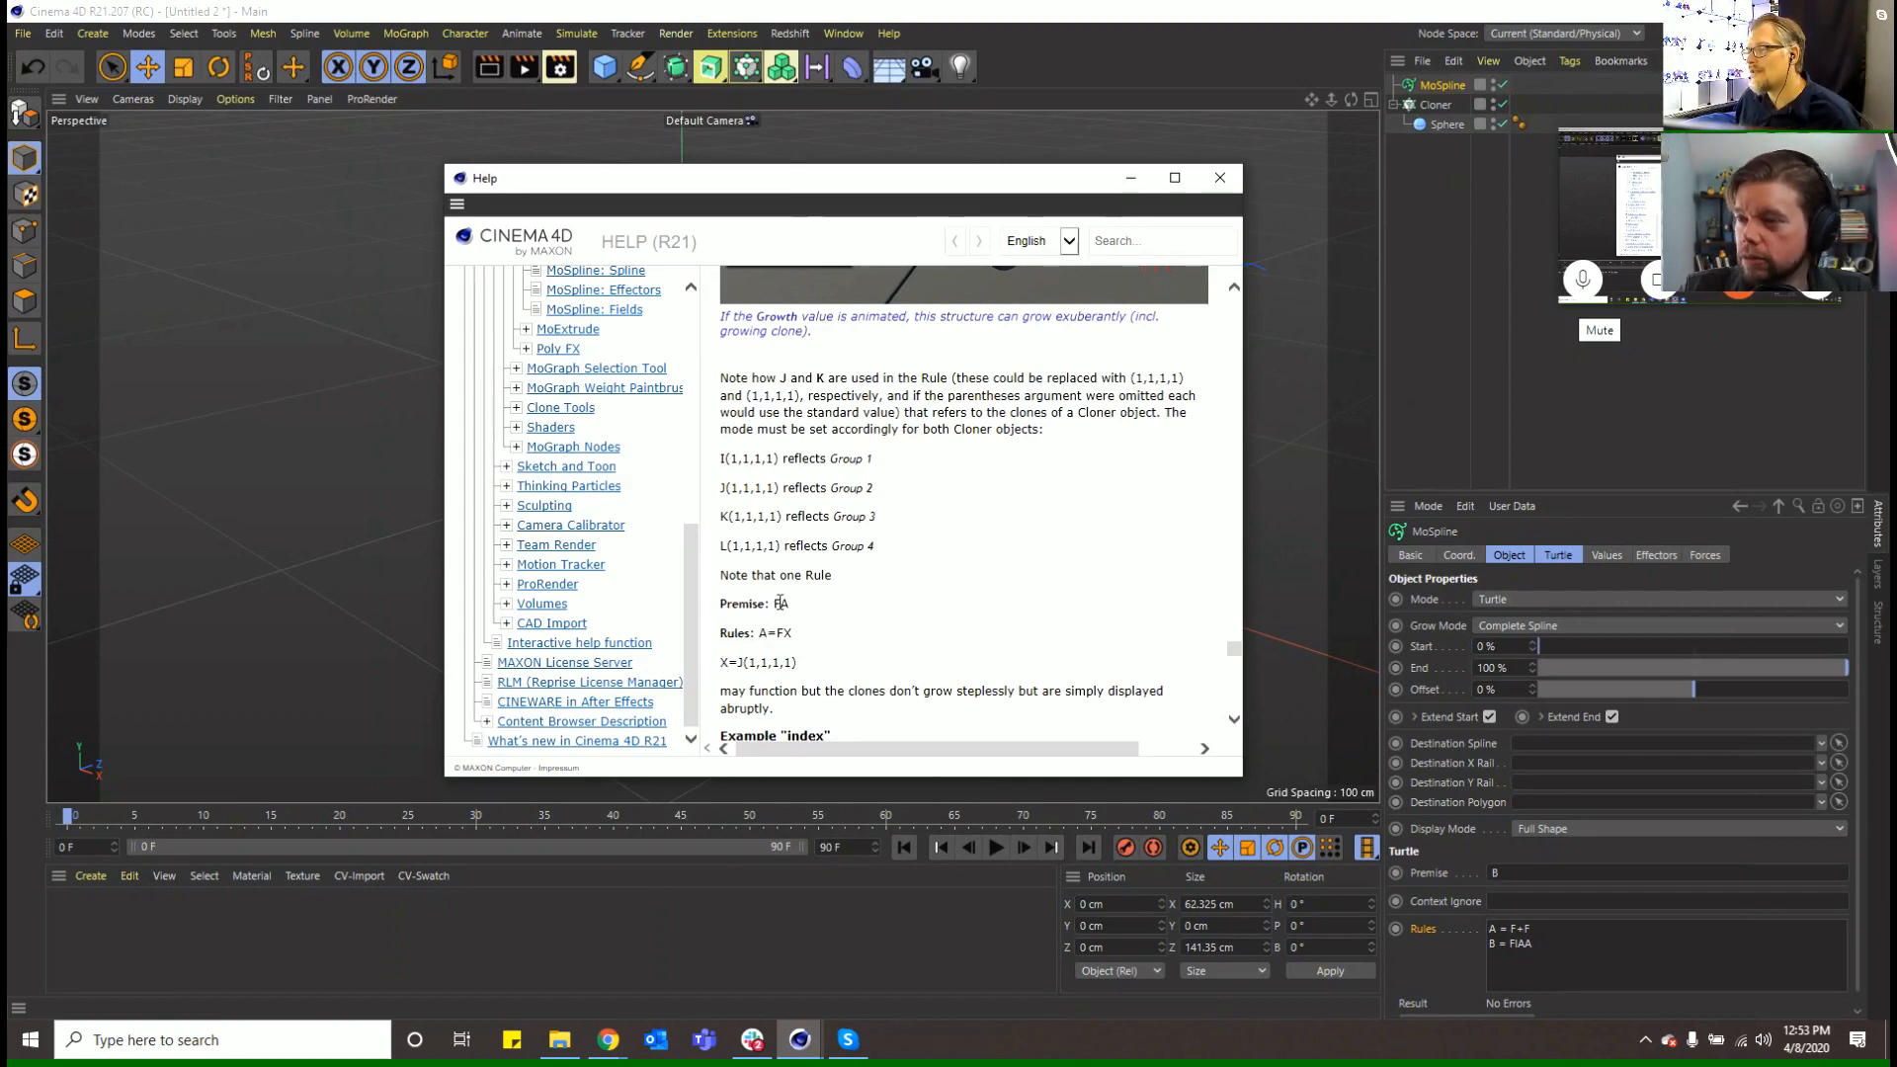
Copy the sample premise FA from the help and use it as the MoSpline's turtle Premise
double_click(780, 603)
key(ctrl+c)
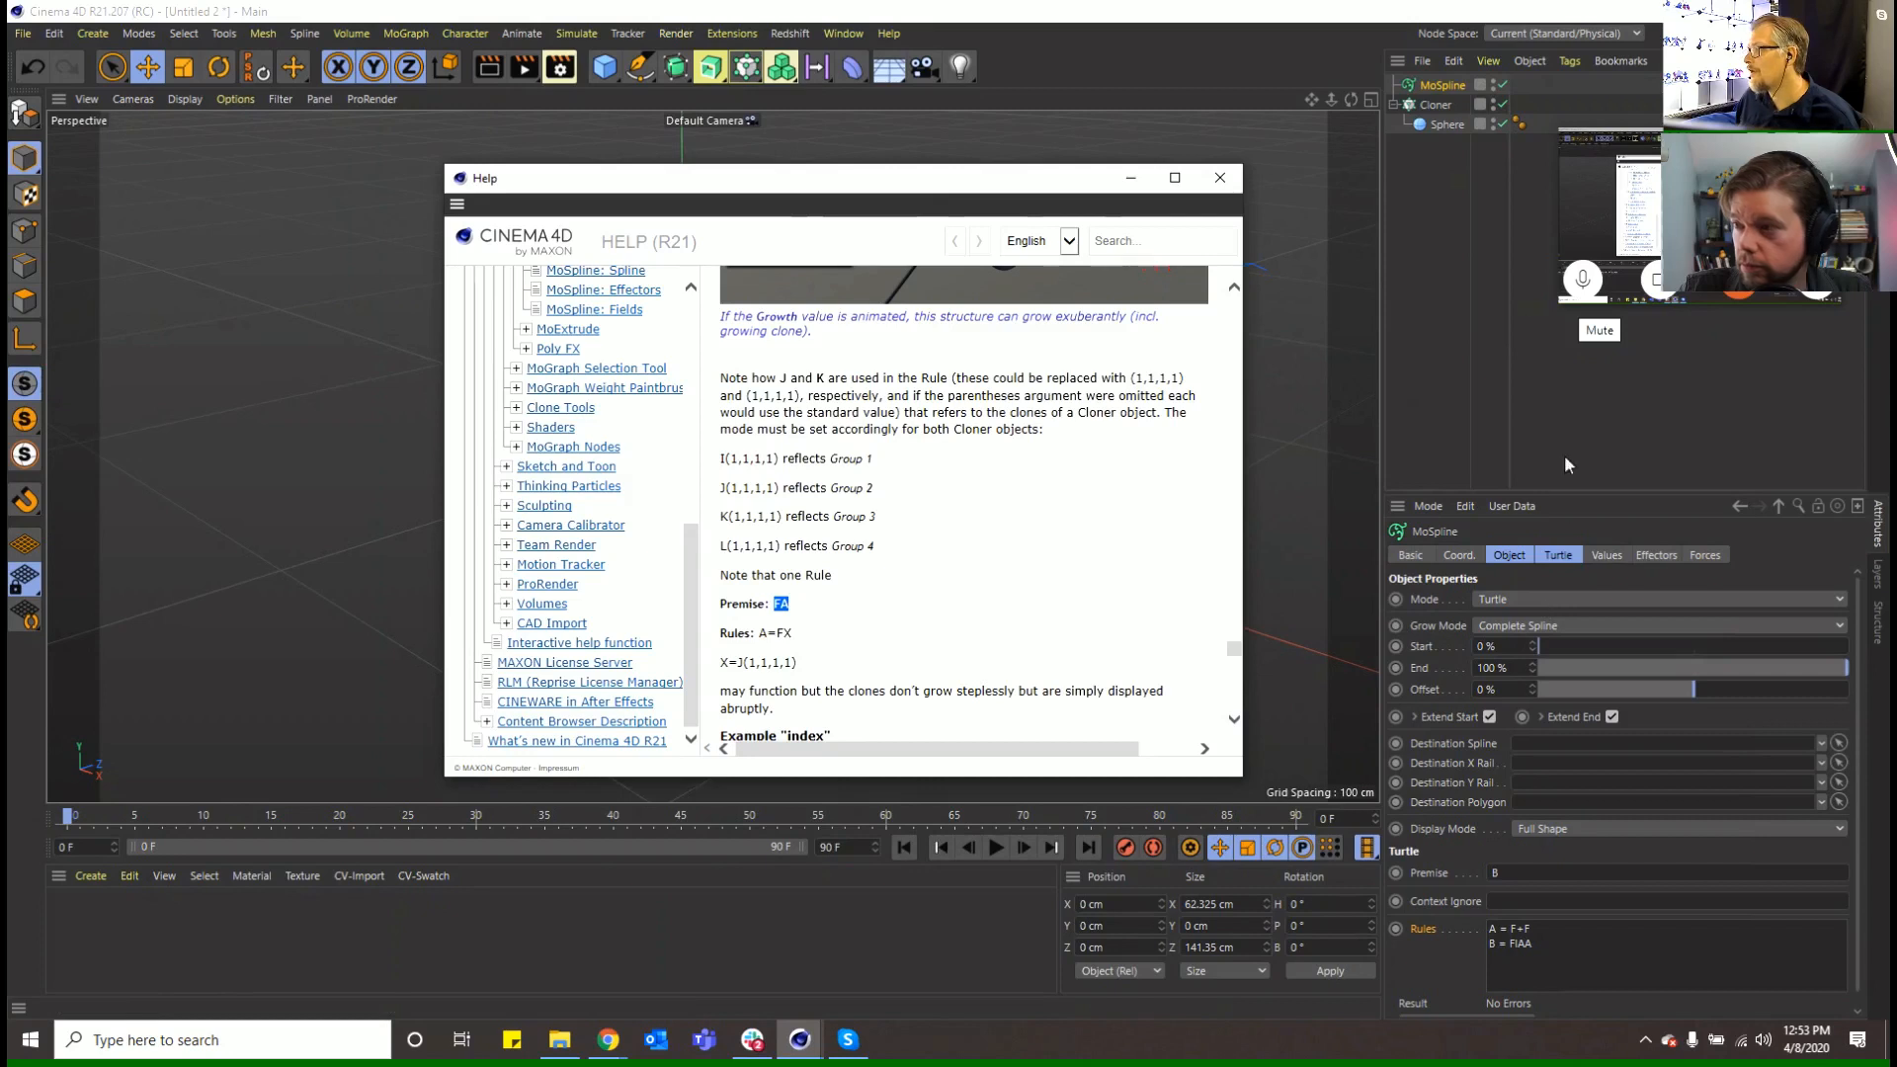
click(1558, 555)
key(ctrl+v)
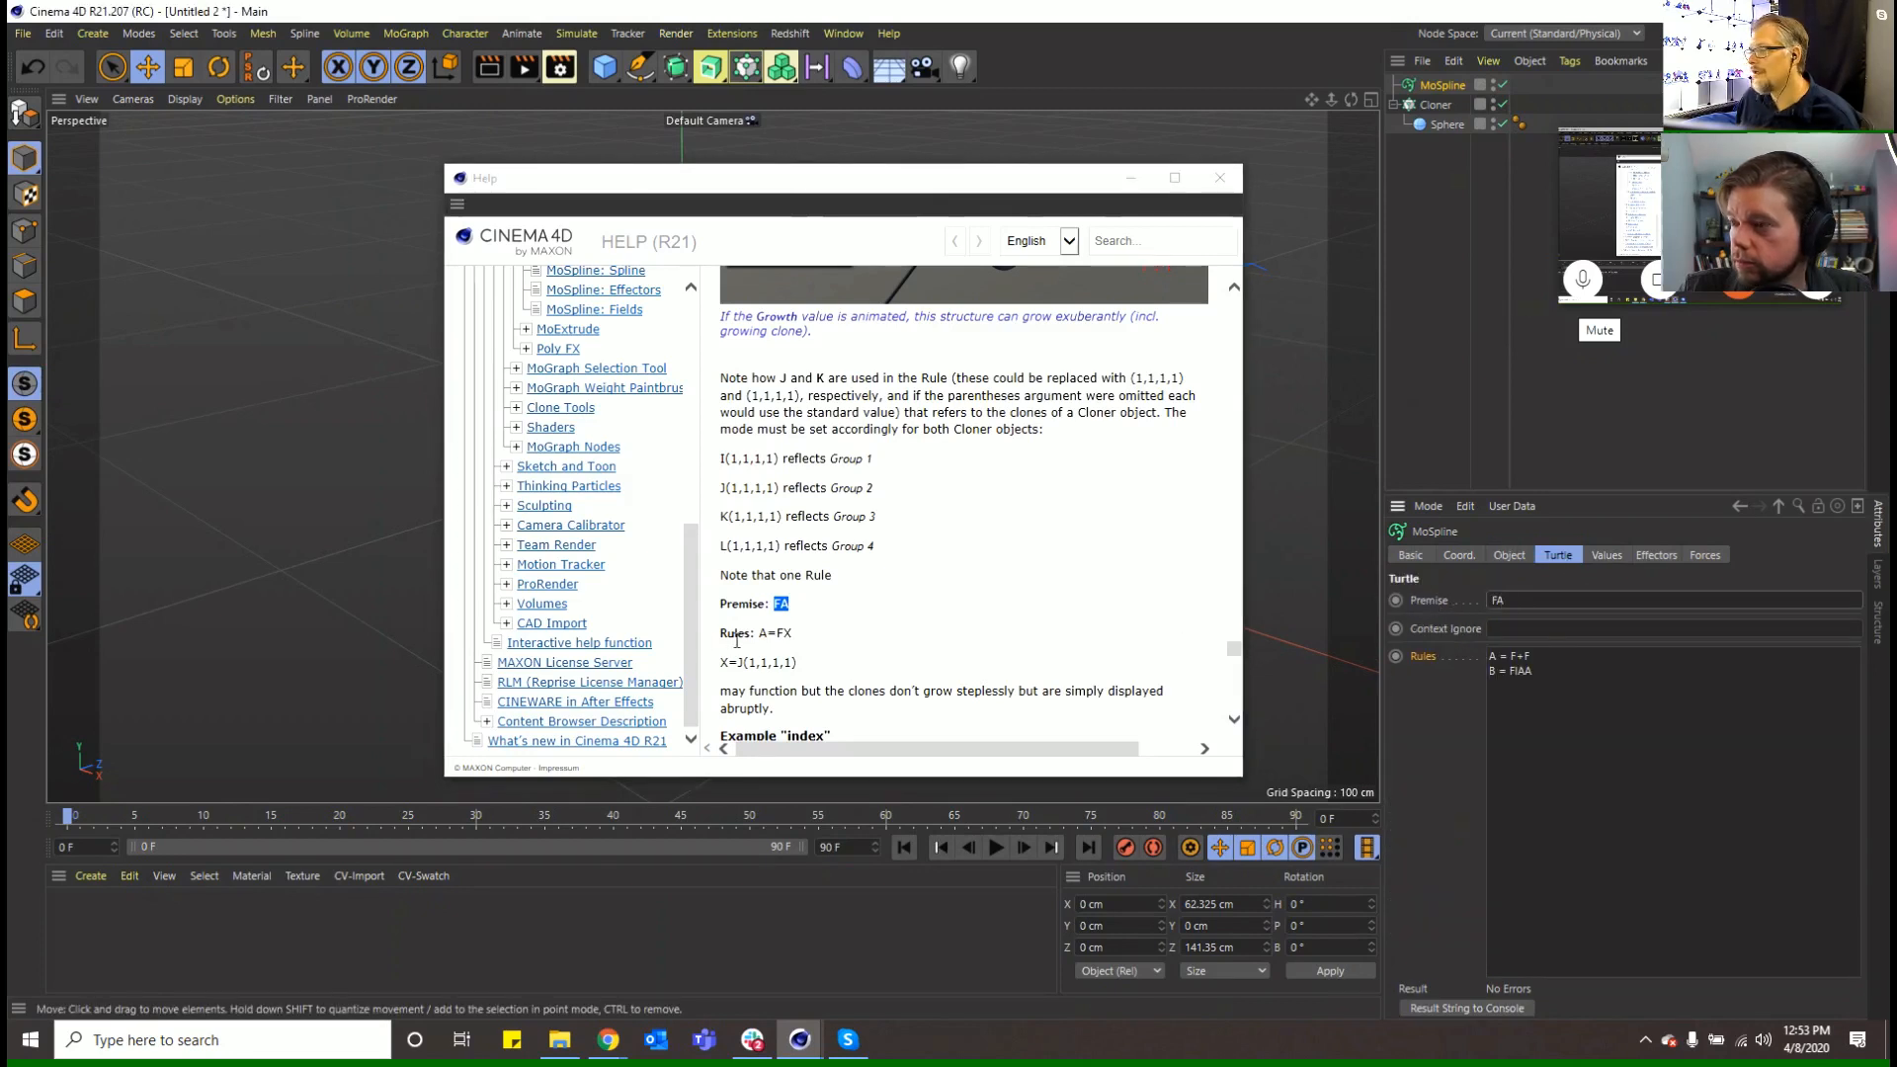
Replace the turtle rules with the help's sample rules A=FX and X=J(1,1,1,1) on separate lines
click(758, 637)
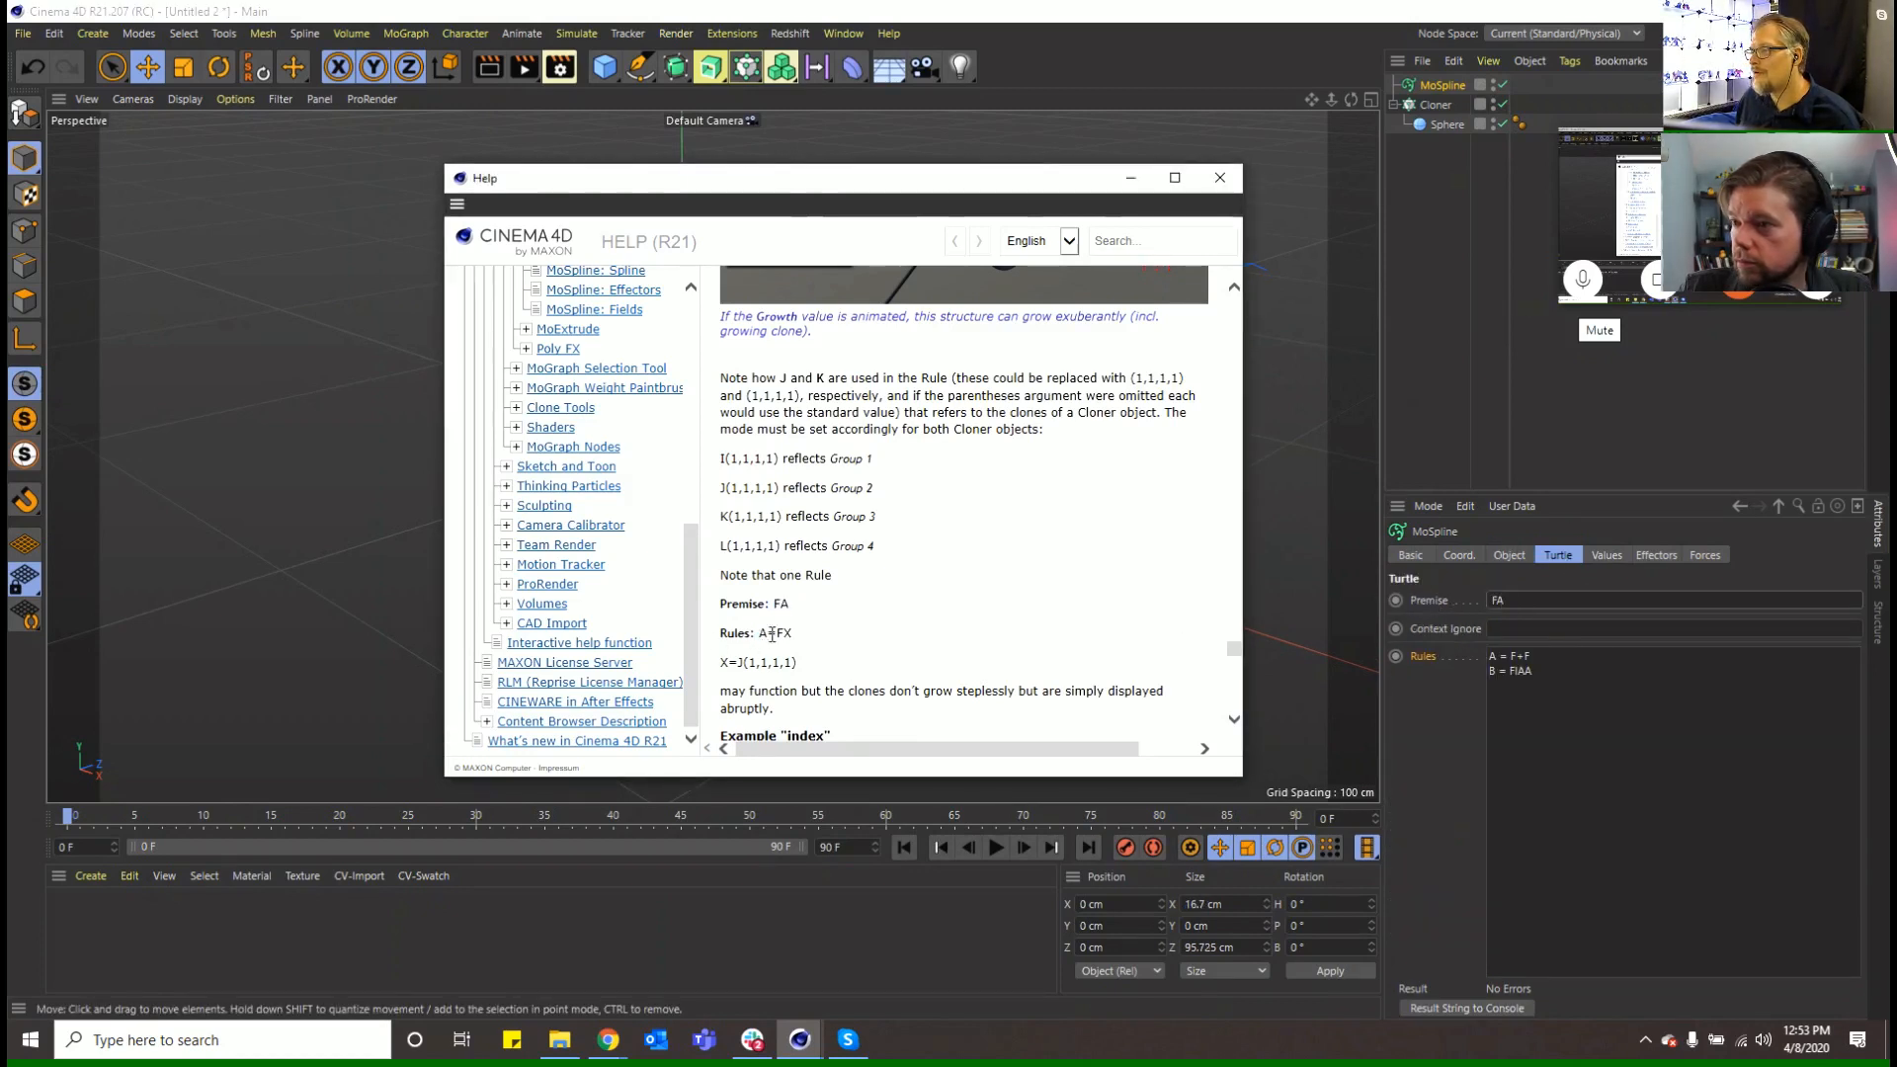
drag(760, 633, 720, 667)
key(ctrl+c)
click(1492, 715)
key(ctrl+a)
text(A=FX)
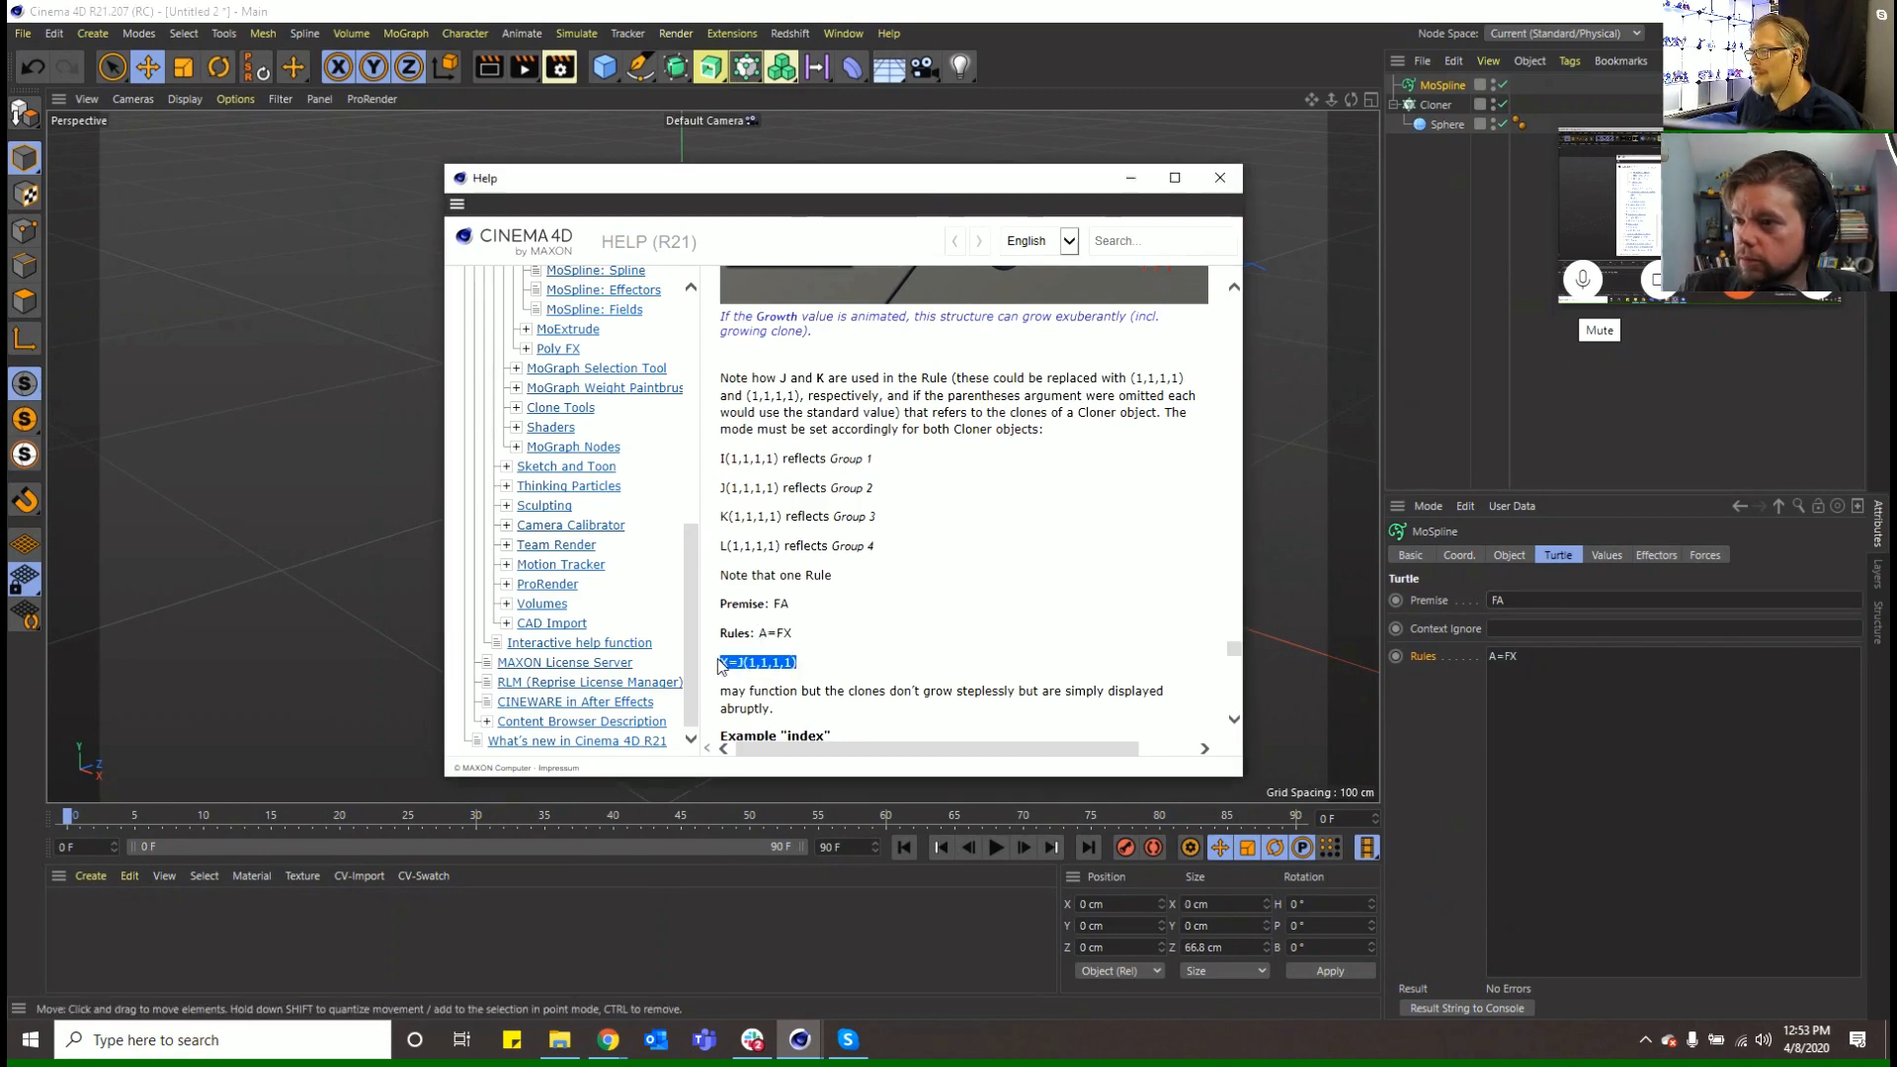
click(1620, 662)
key(Return)
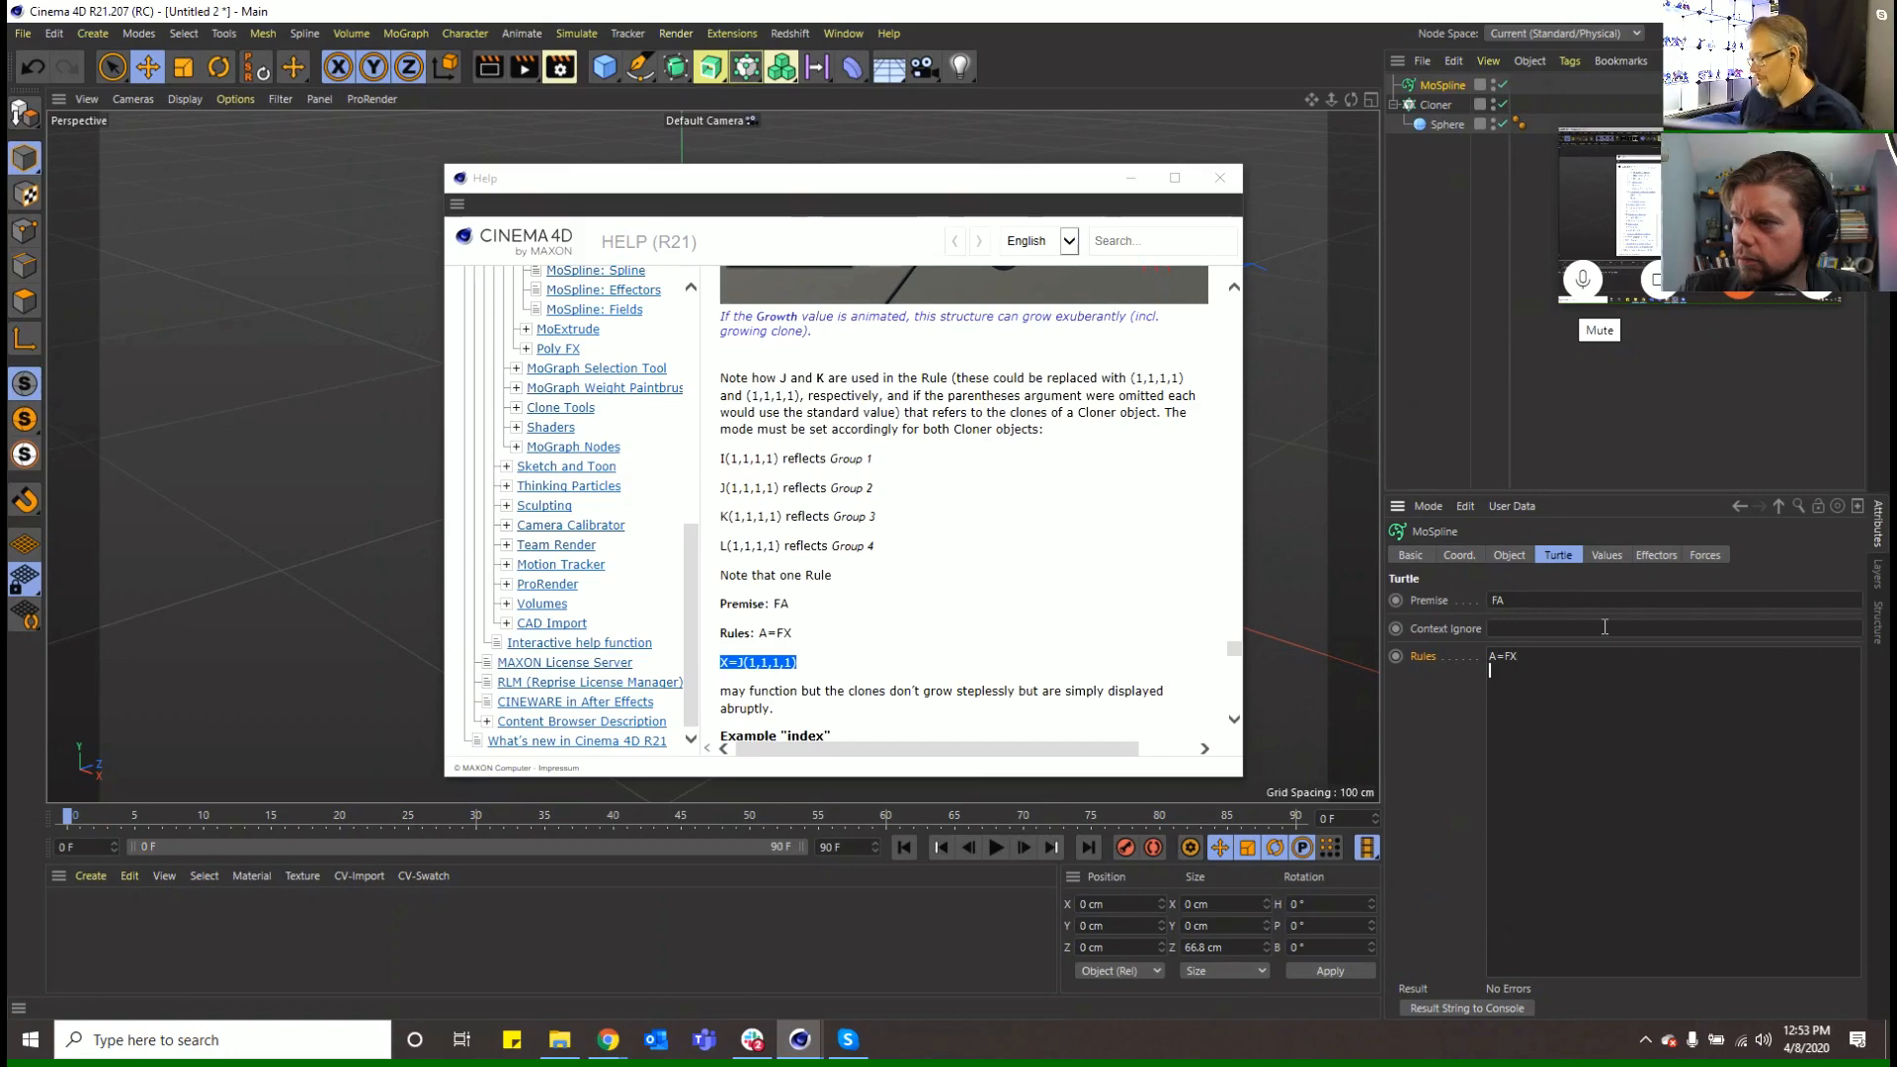
key(ctrl+v)
Read the help's clone index and random growth examples, and minimize the help window
scroll(1038, 551, down, 4)
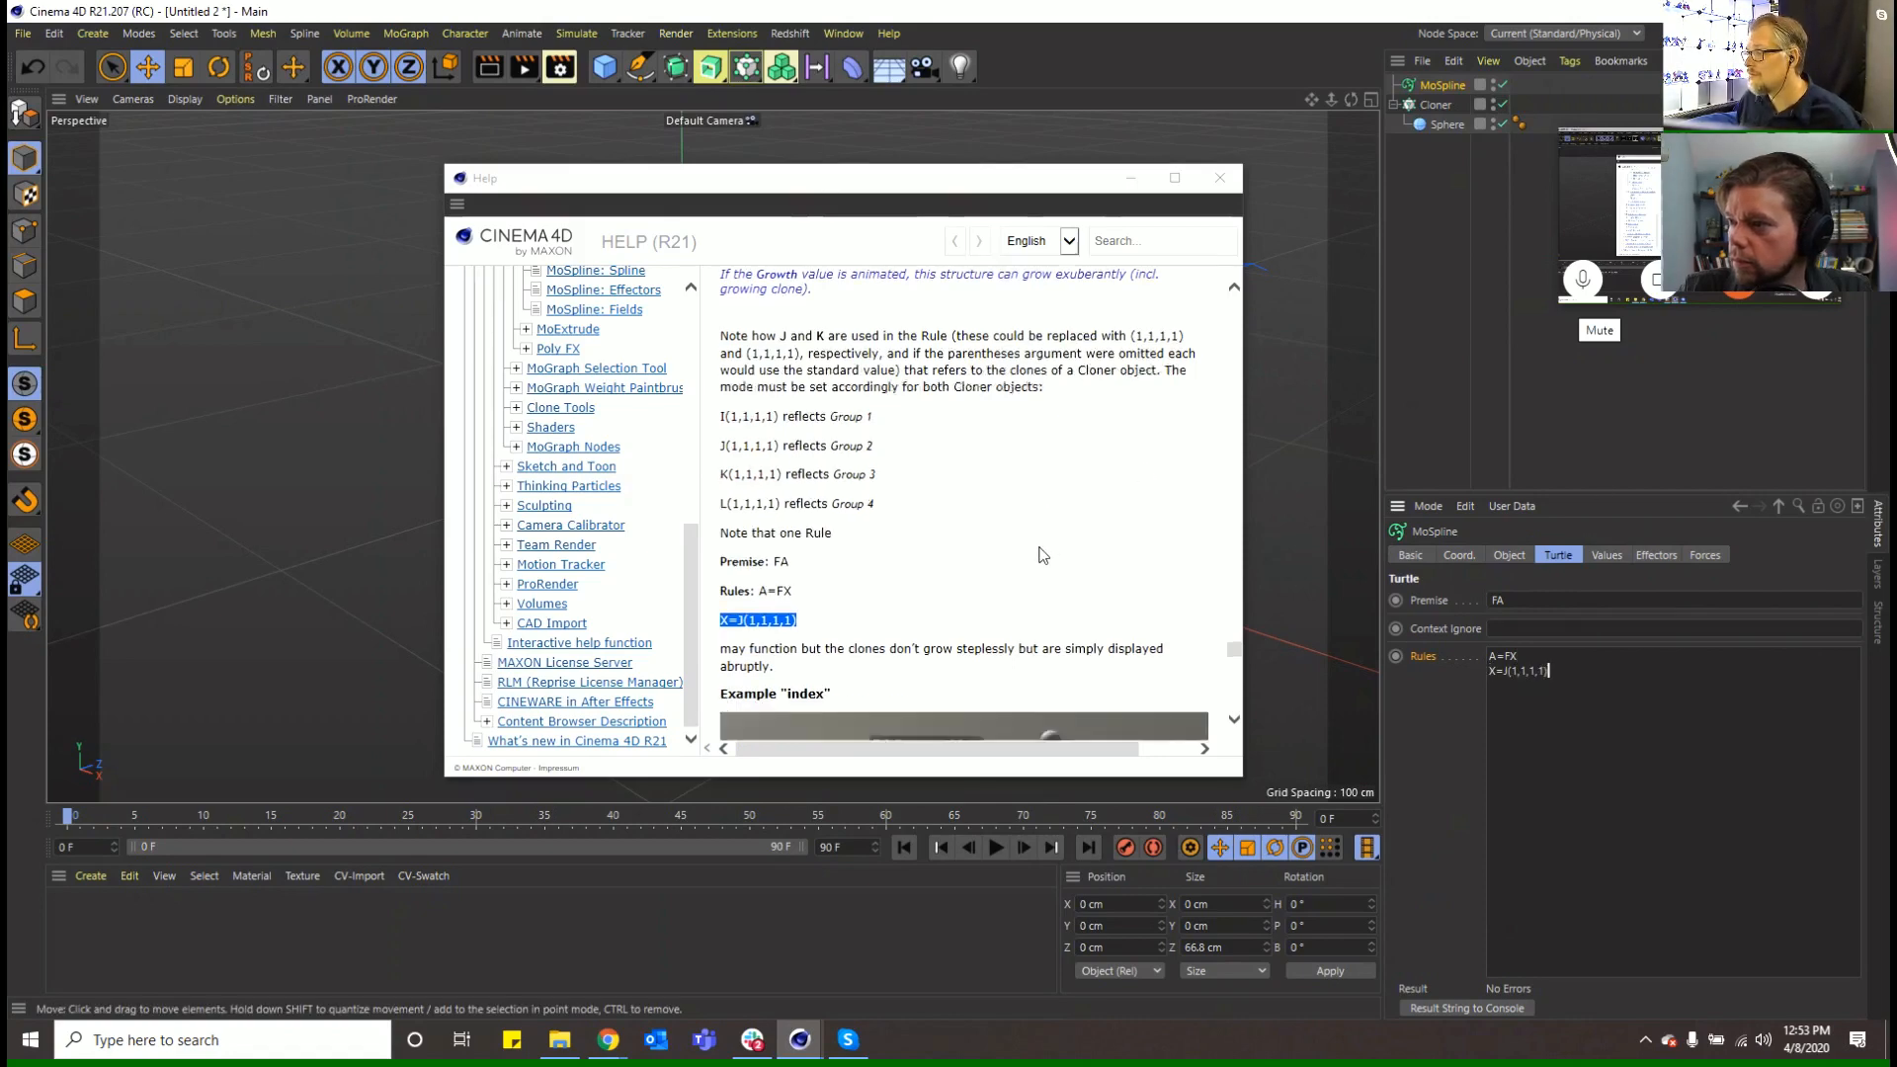
scroll(1039, 549, down, 3)
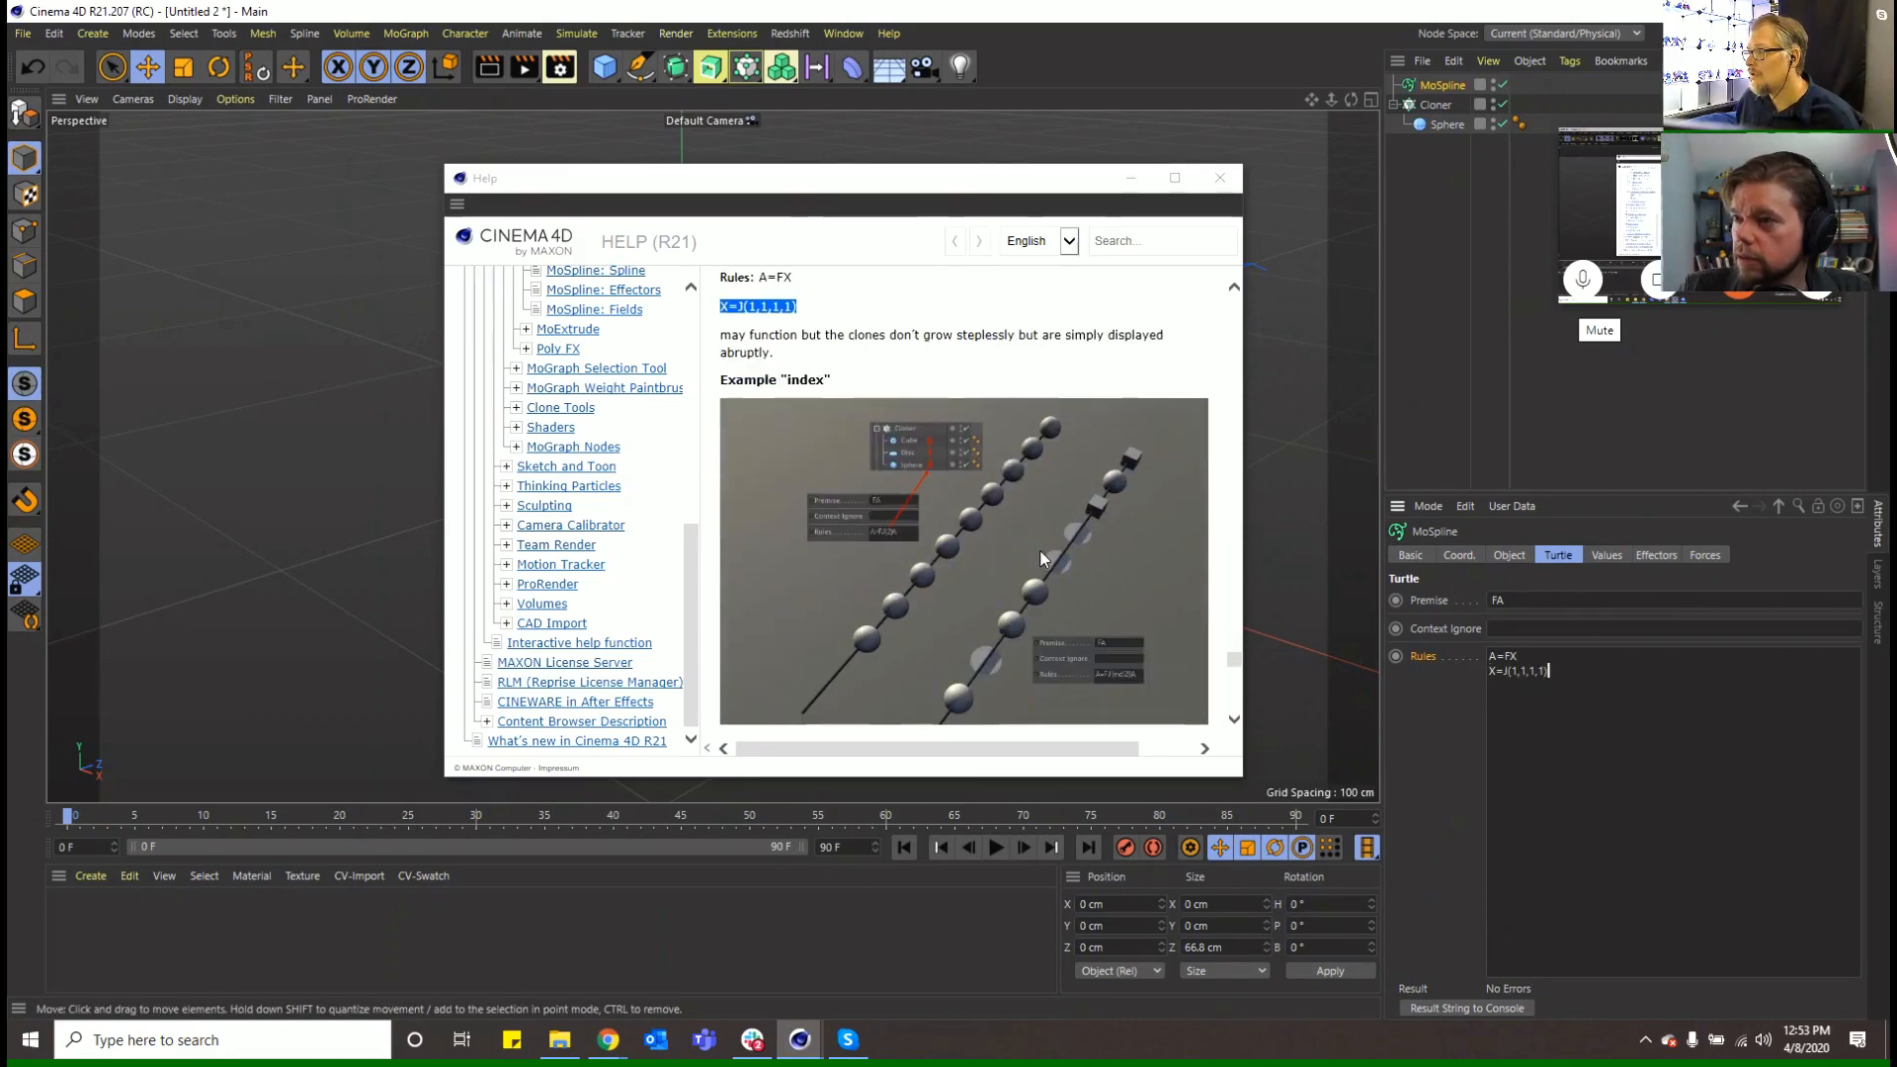
scroll(1040, 549, down, 5)
scroll(1039, 560, down, 4)
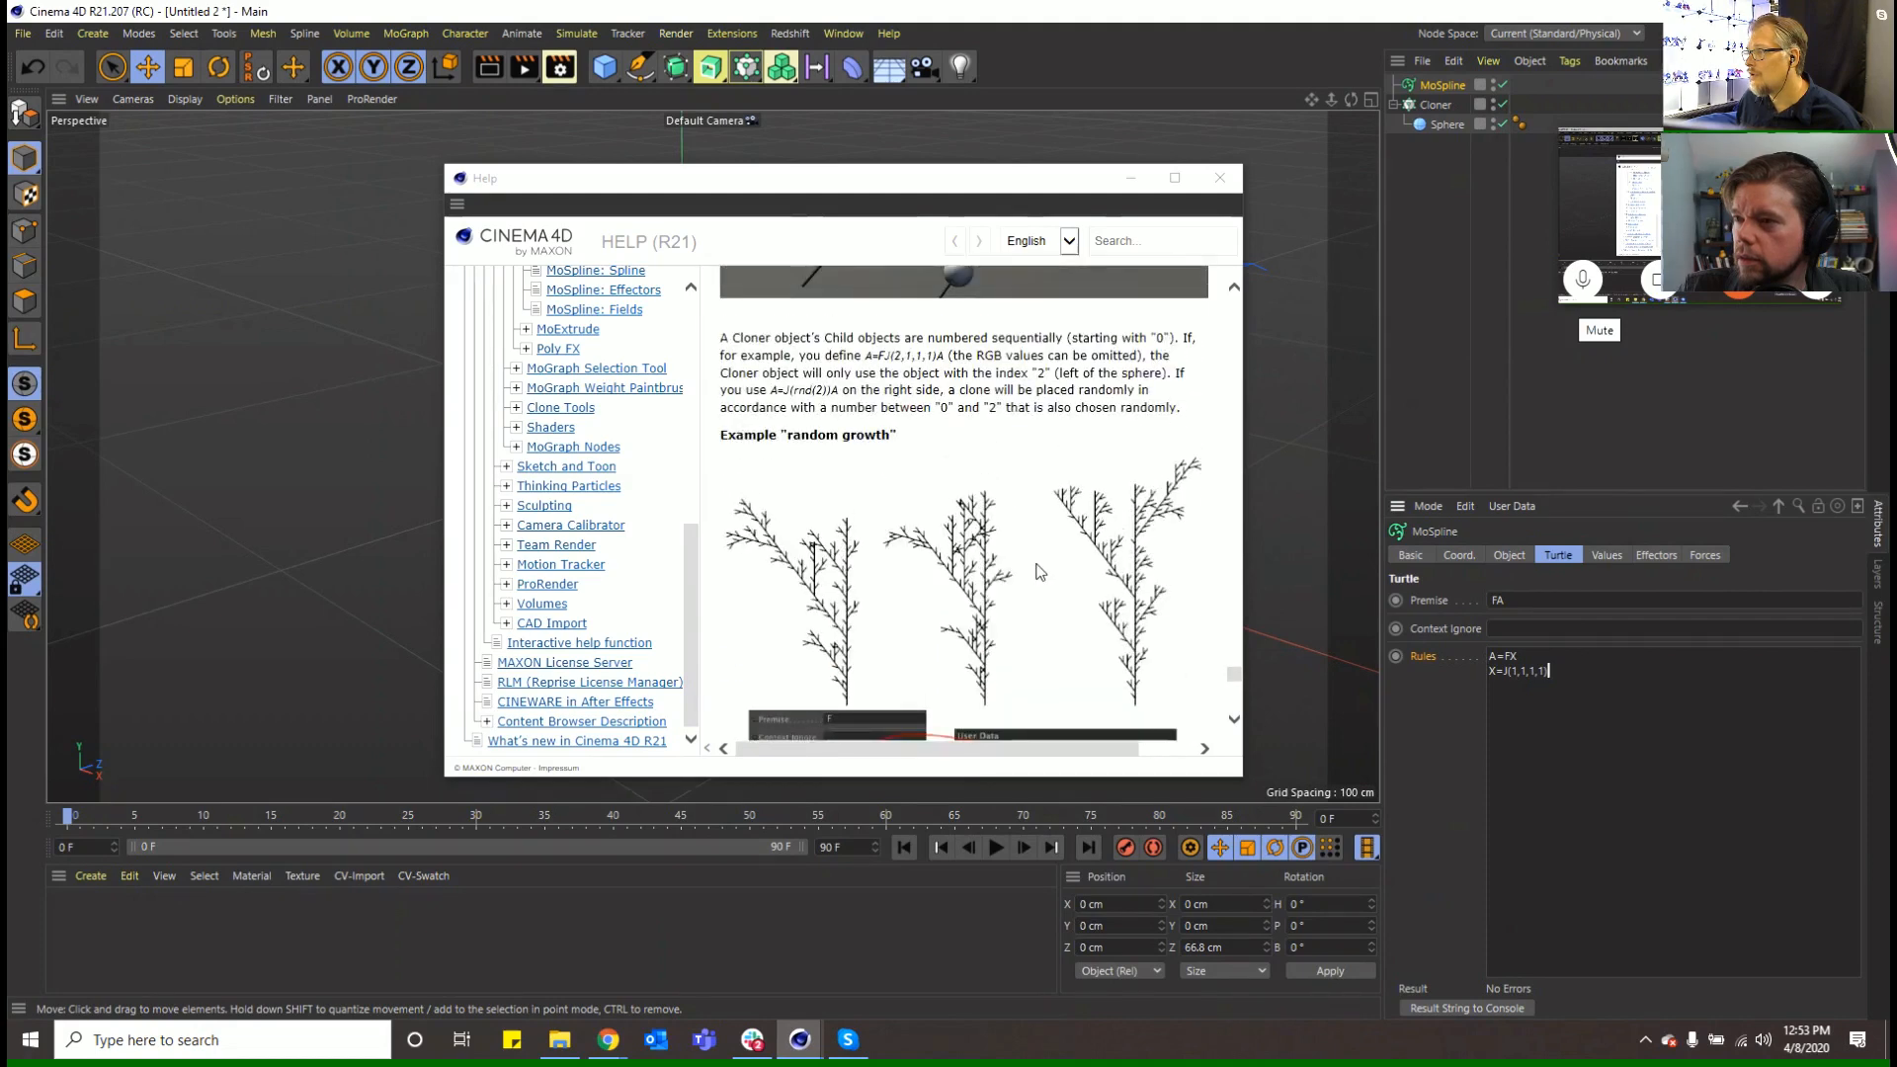
click(1490, 391)
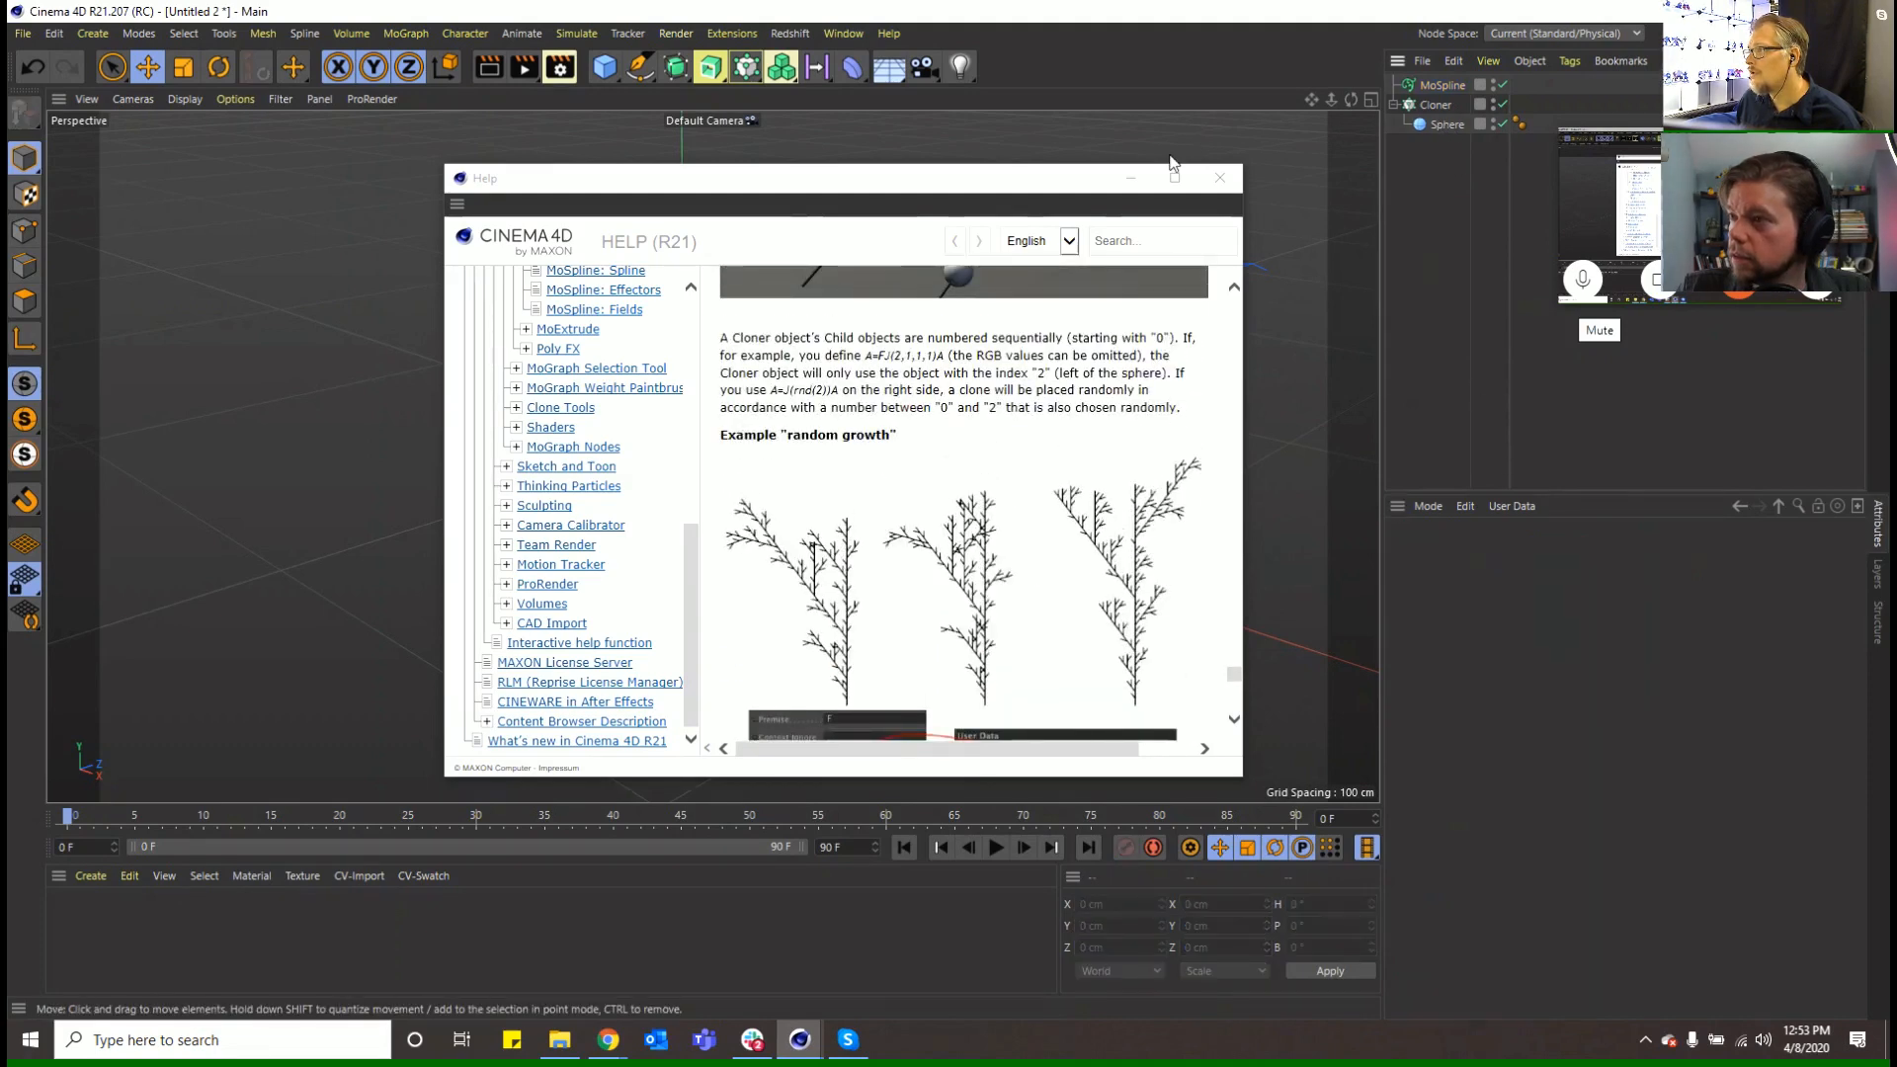
click(1137, 181)
Add a cube and make it a child of the Cloner beneath the sphere
click(1433, 105)
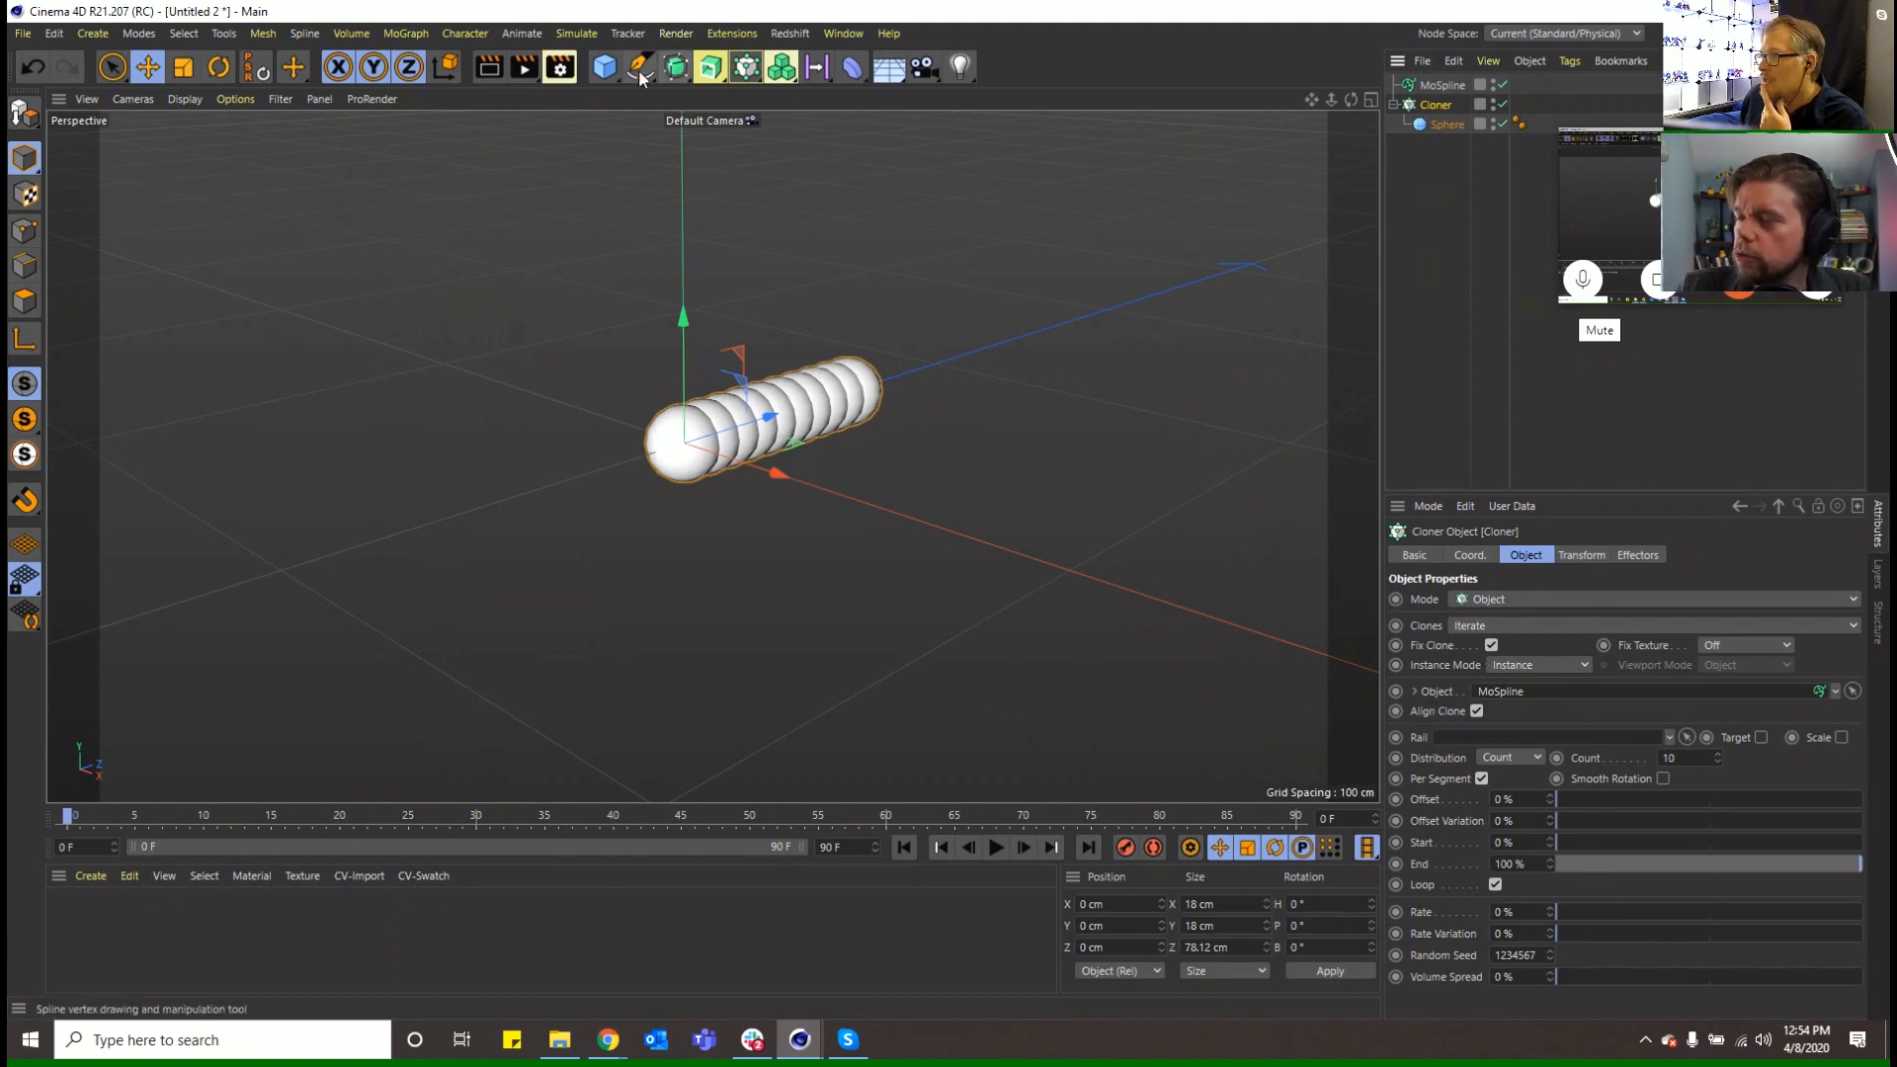
click(604, 66)
drag(1429, 96, 1453, 153)
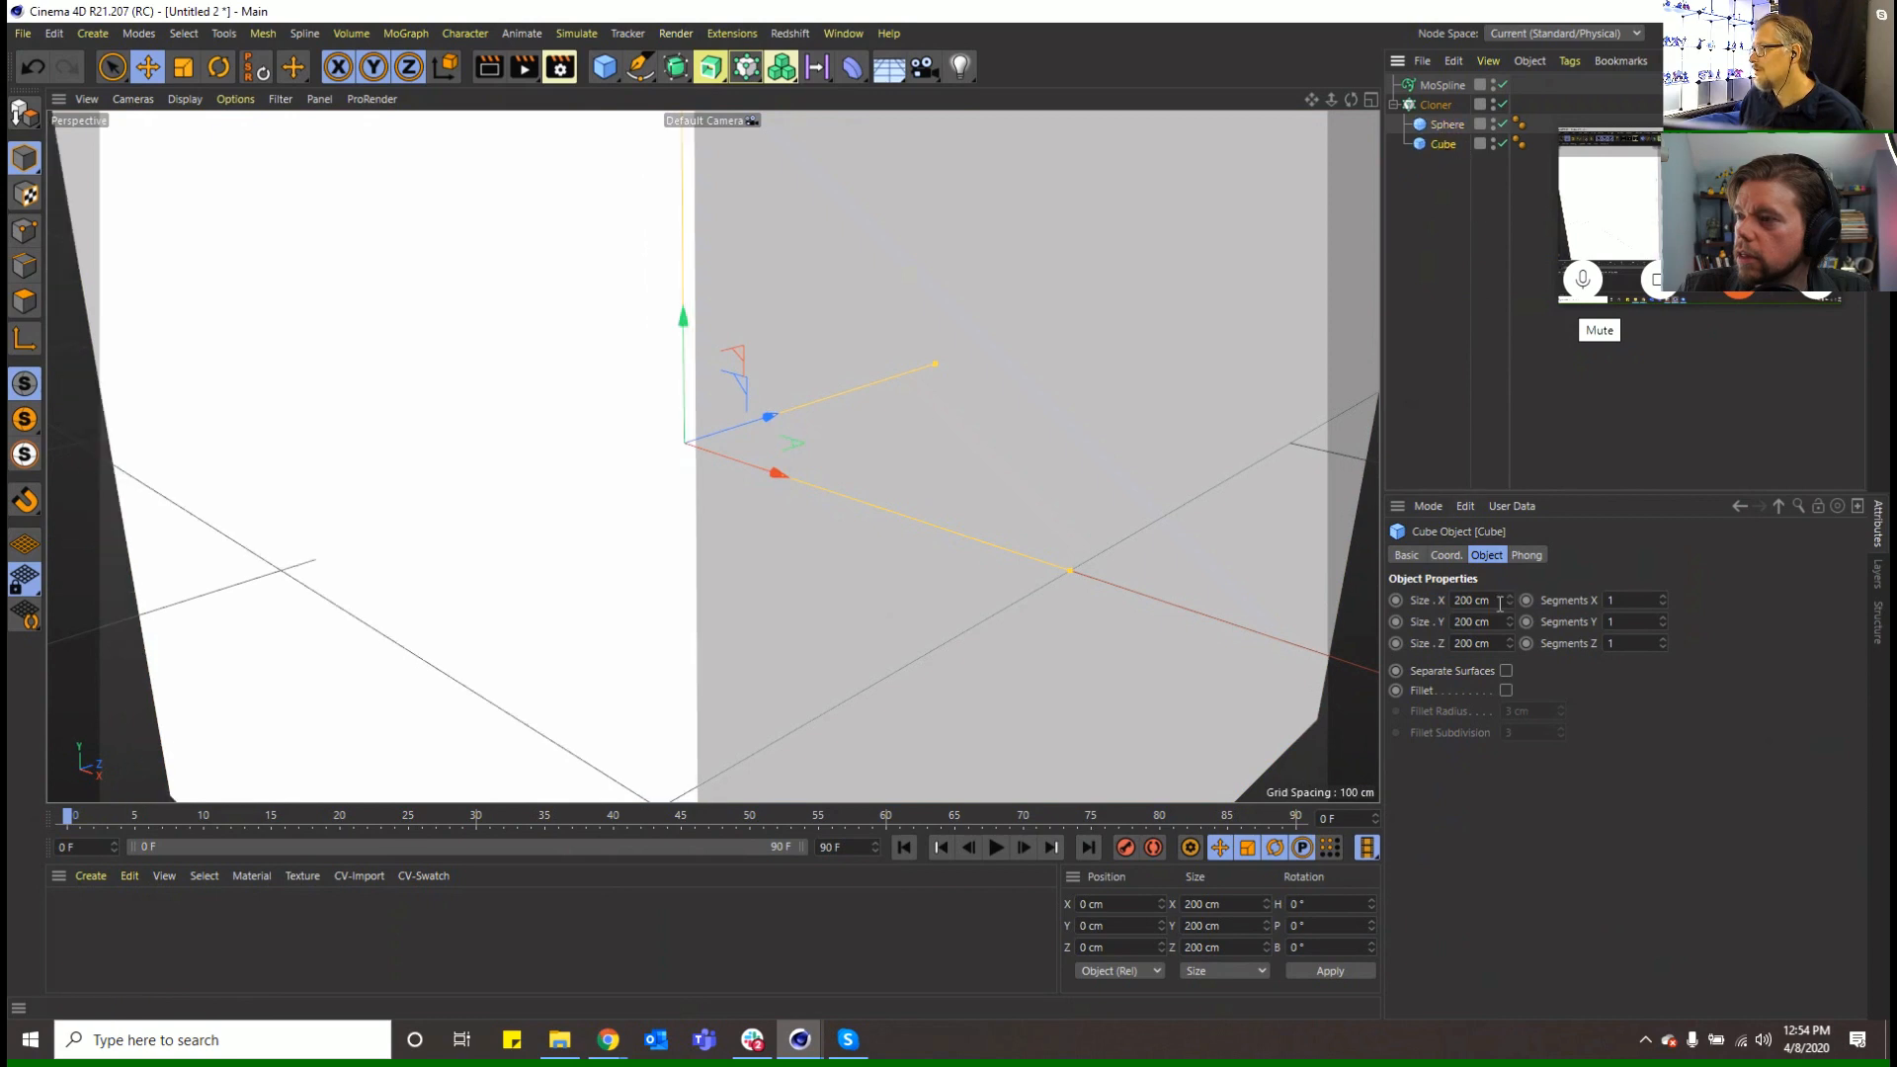
Set the cube's X, Y and Z sizes to 20 cm each
drag(1499, 604, 1240, 553)
text(20)
key(Tab)
text(20)
key(Tab)
text(20)
key(Return)
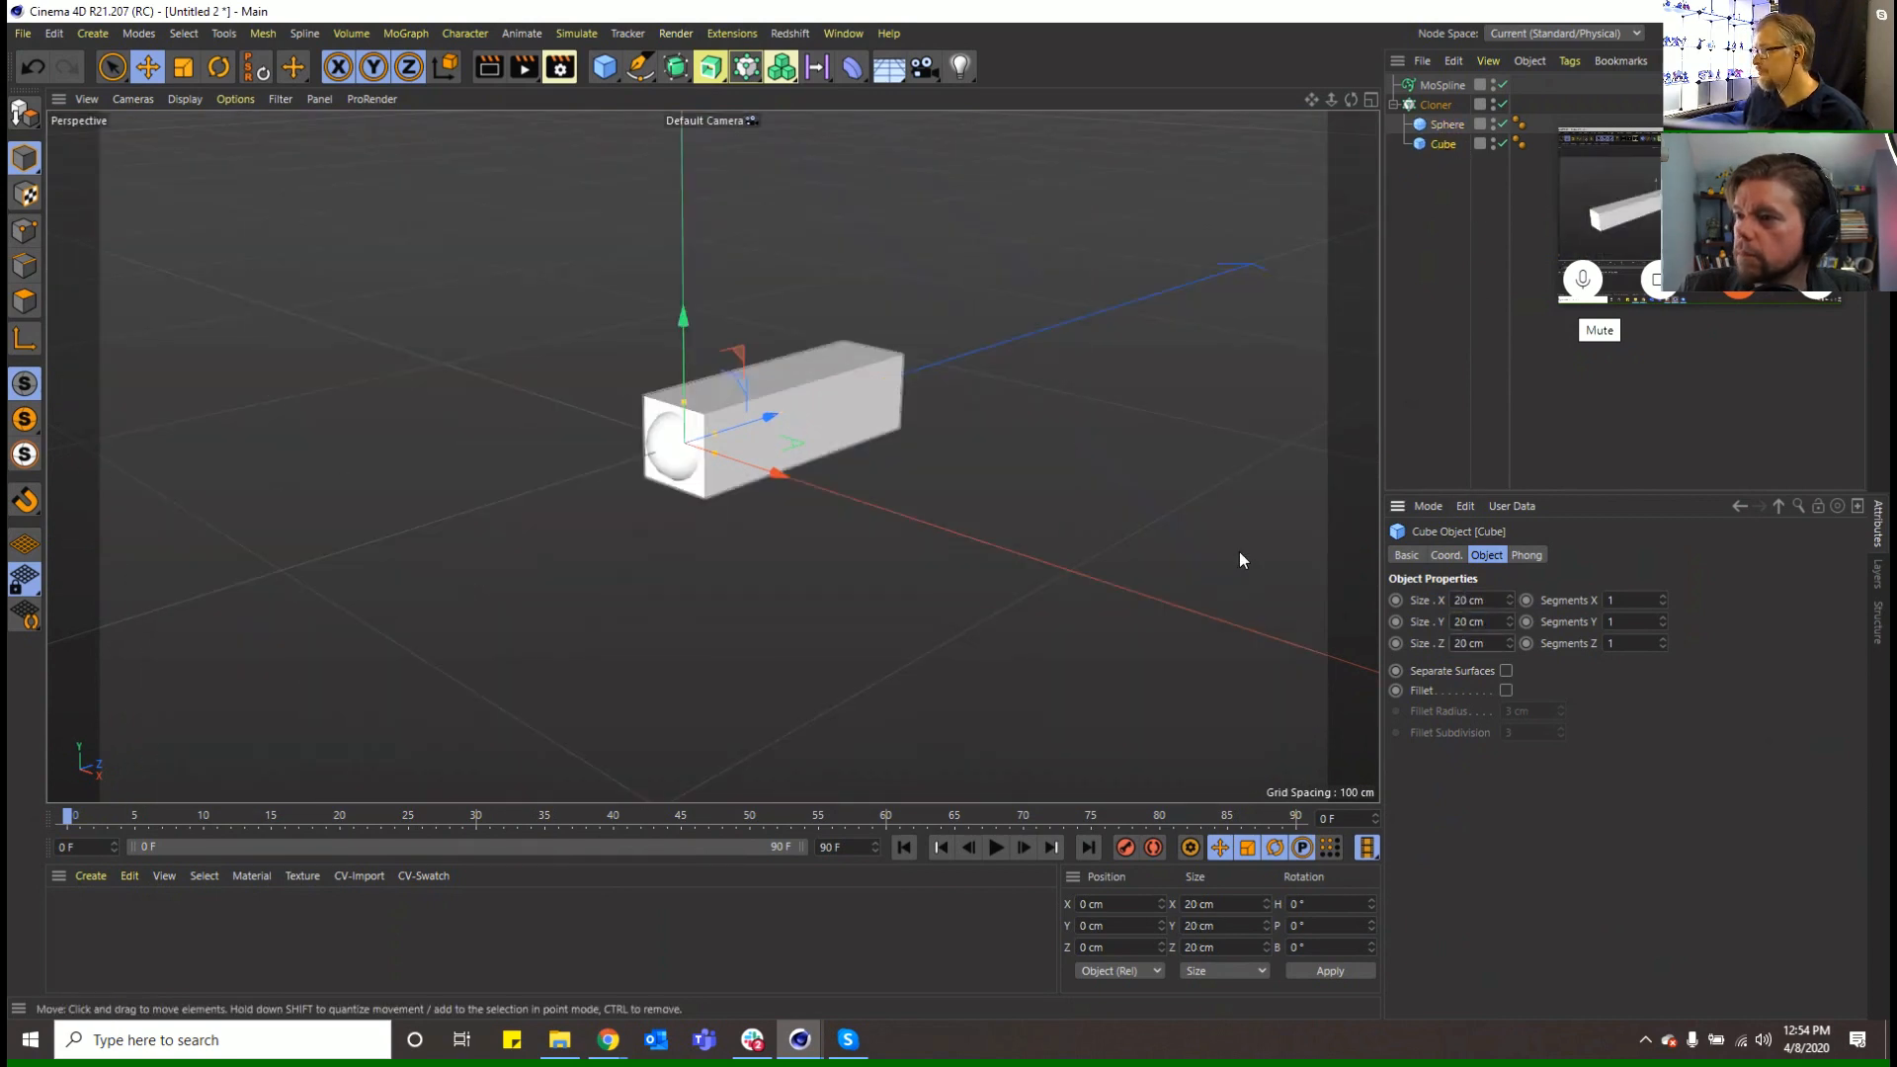
Set the cube's X, Y and Z sizes to 10 cm each
drag(1496, 601, 1367, 577)
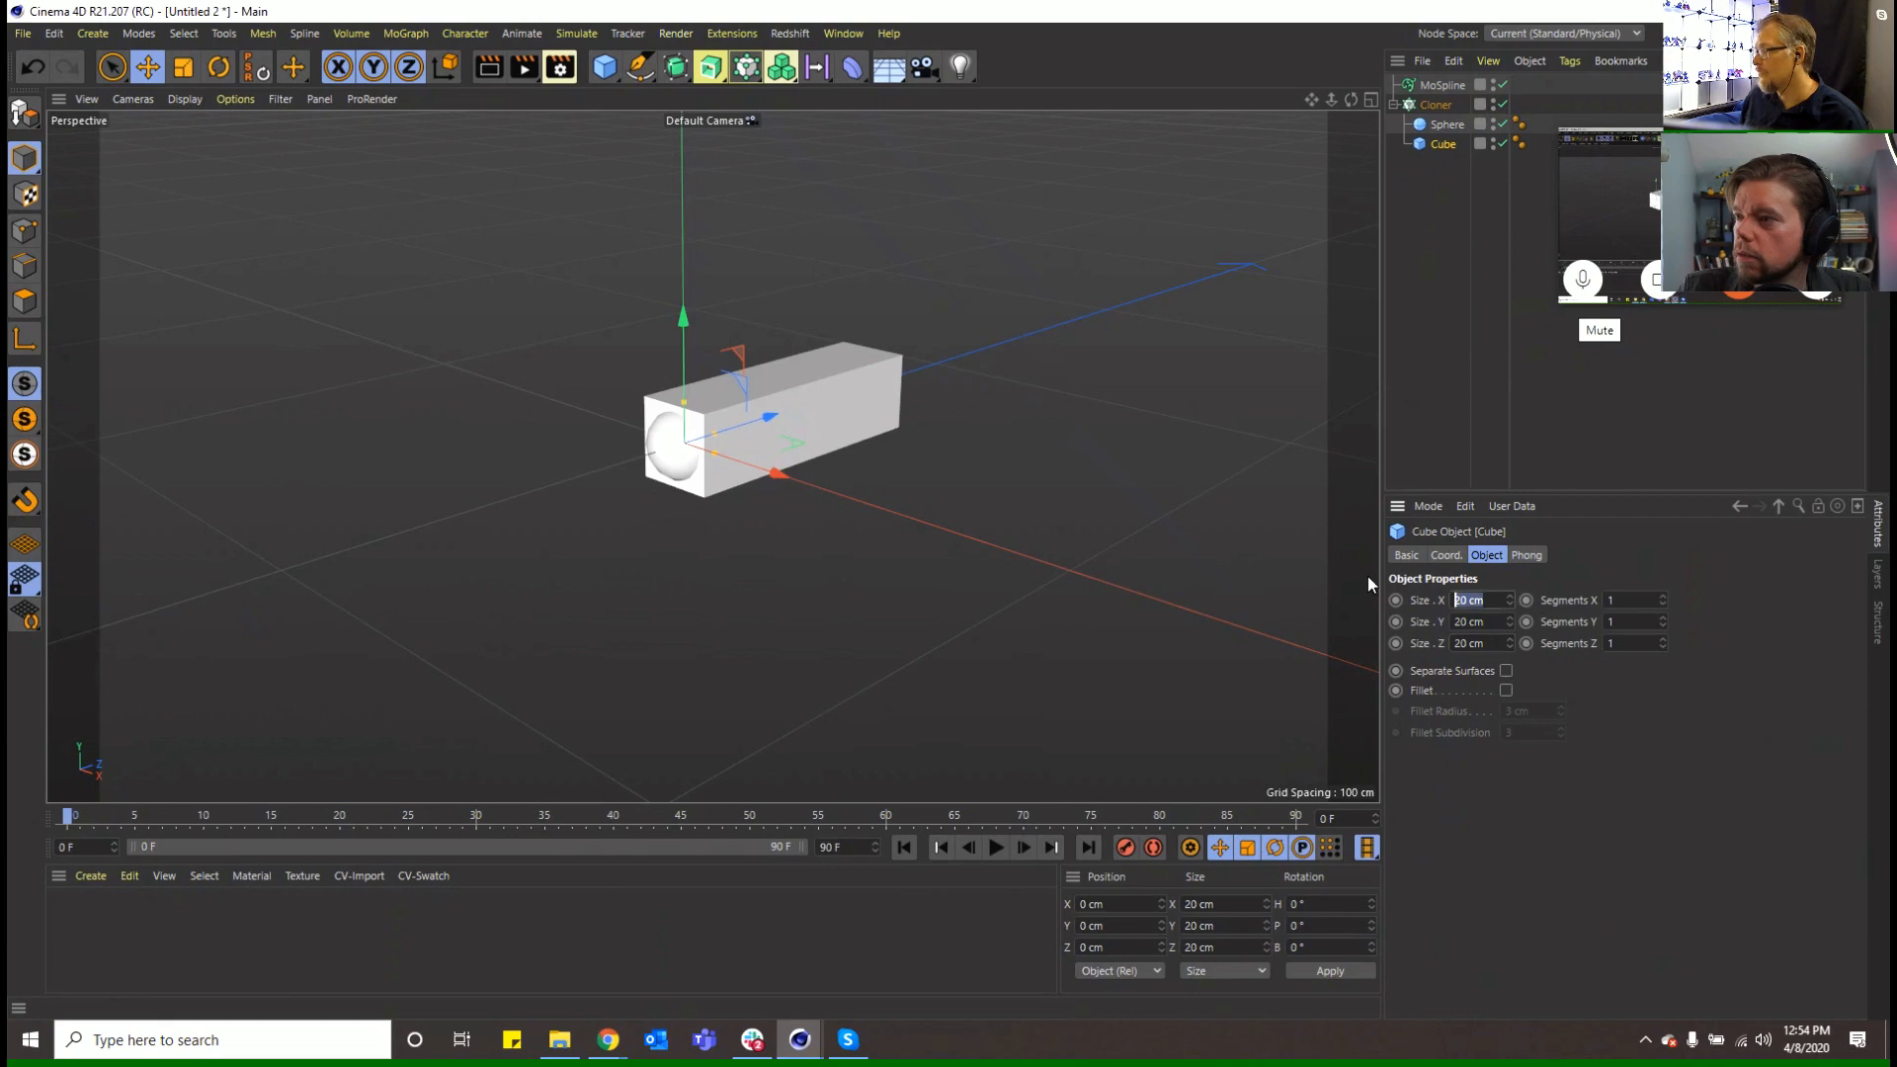
text(10)
key(Tab)
text(10)
key(Tab)
text(10)
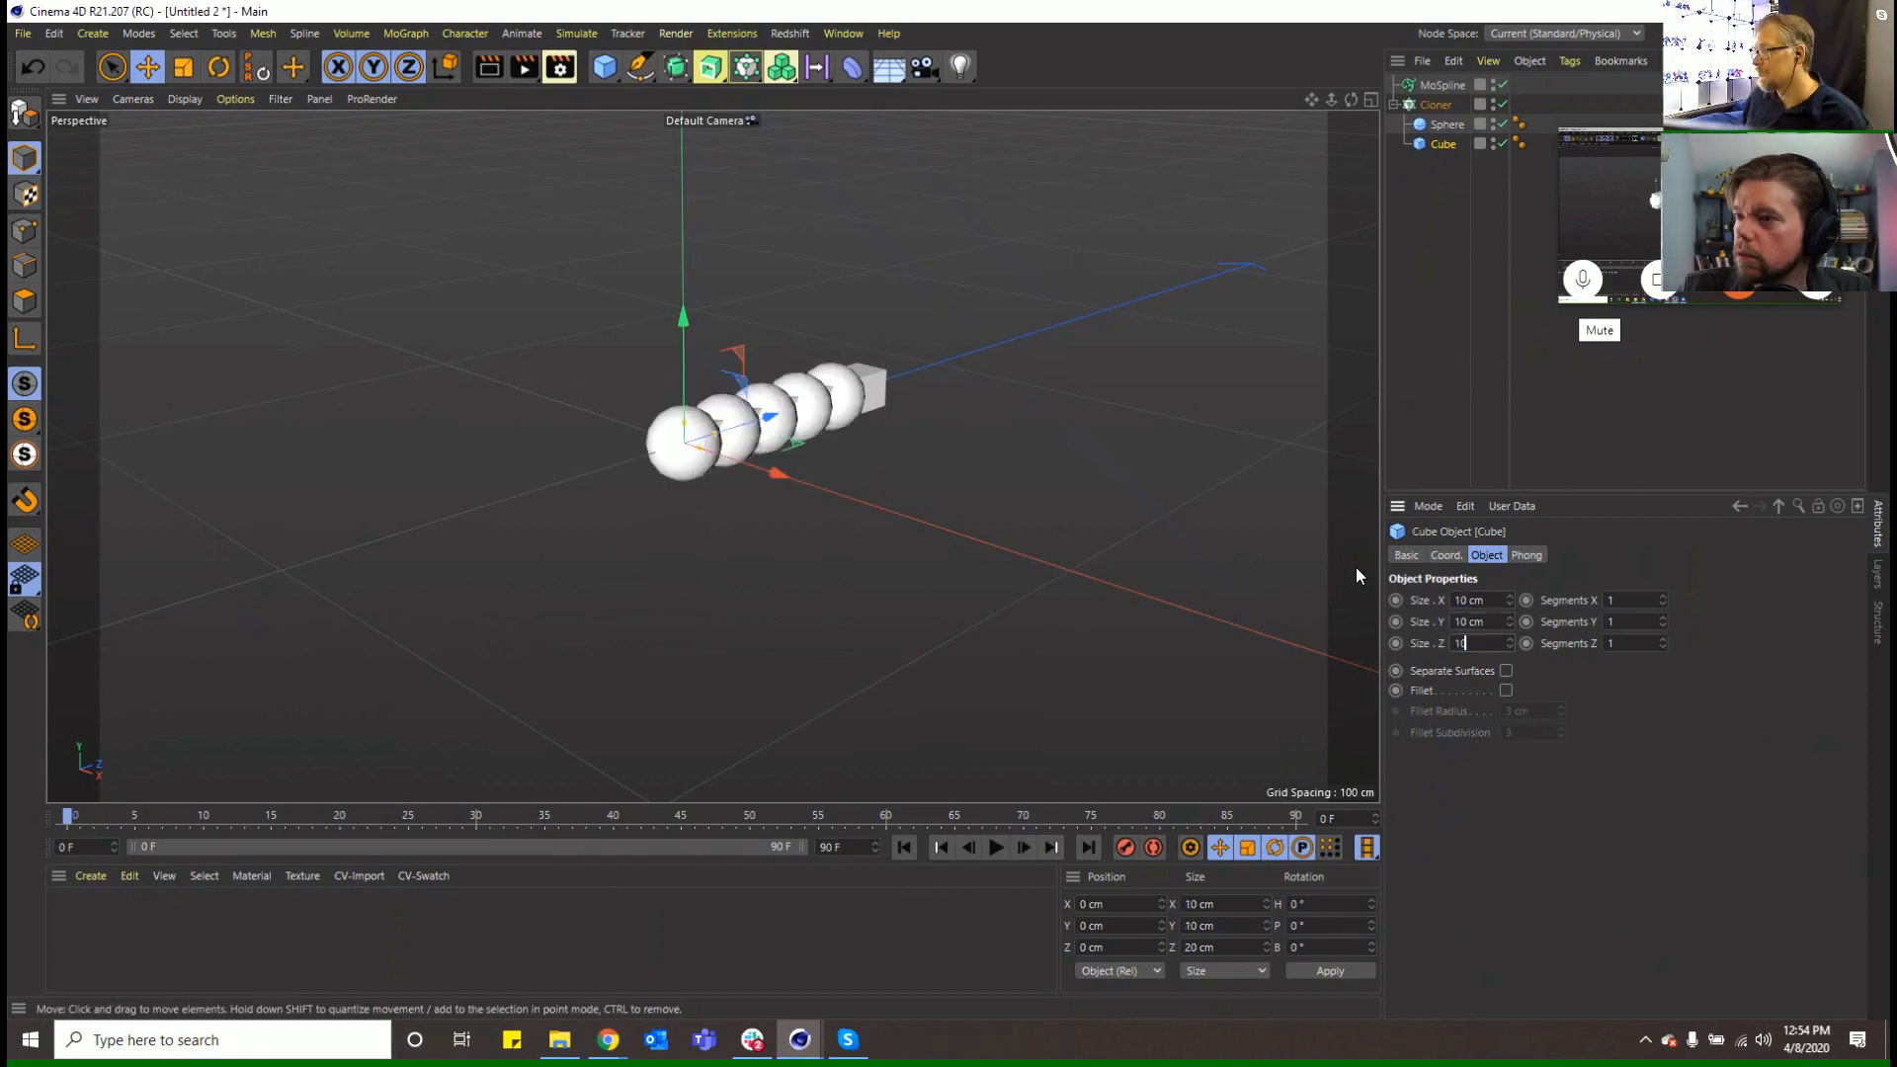
key(Return)
Set the radius of the sphere inside the Cloner to 2 cm
click(1446, 124)
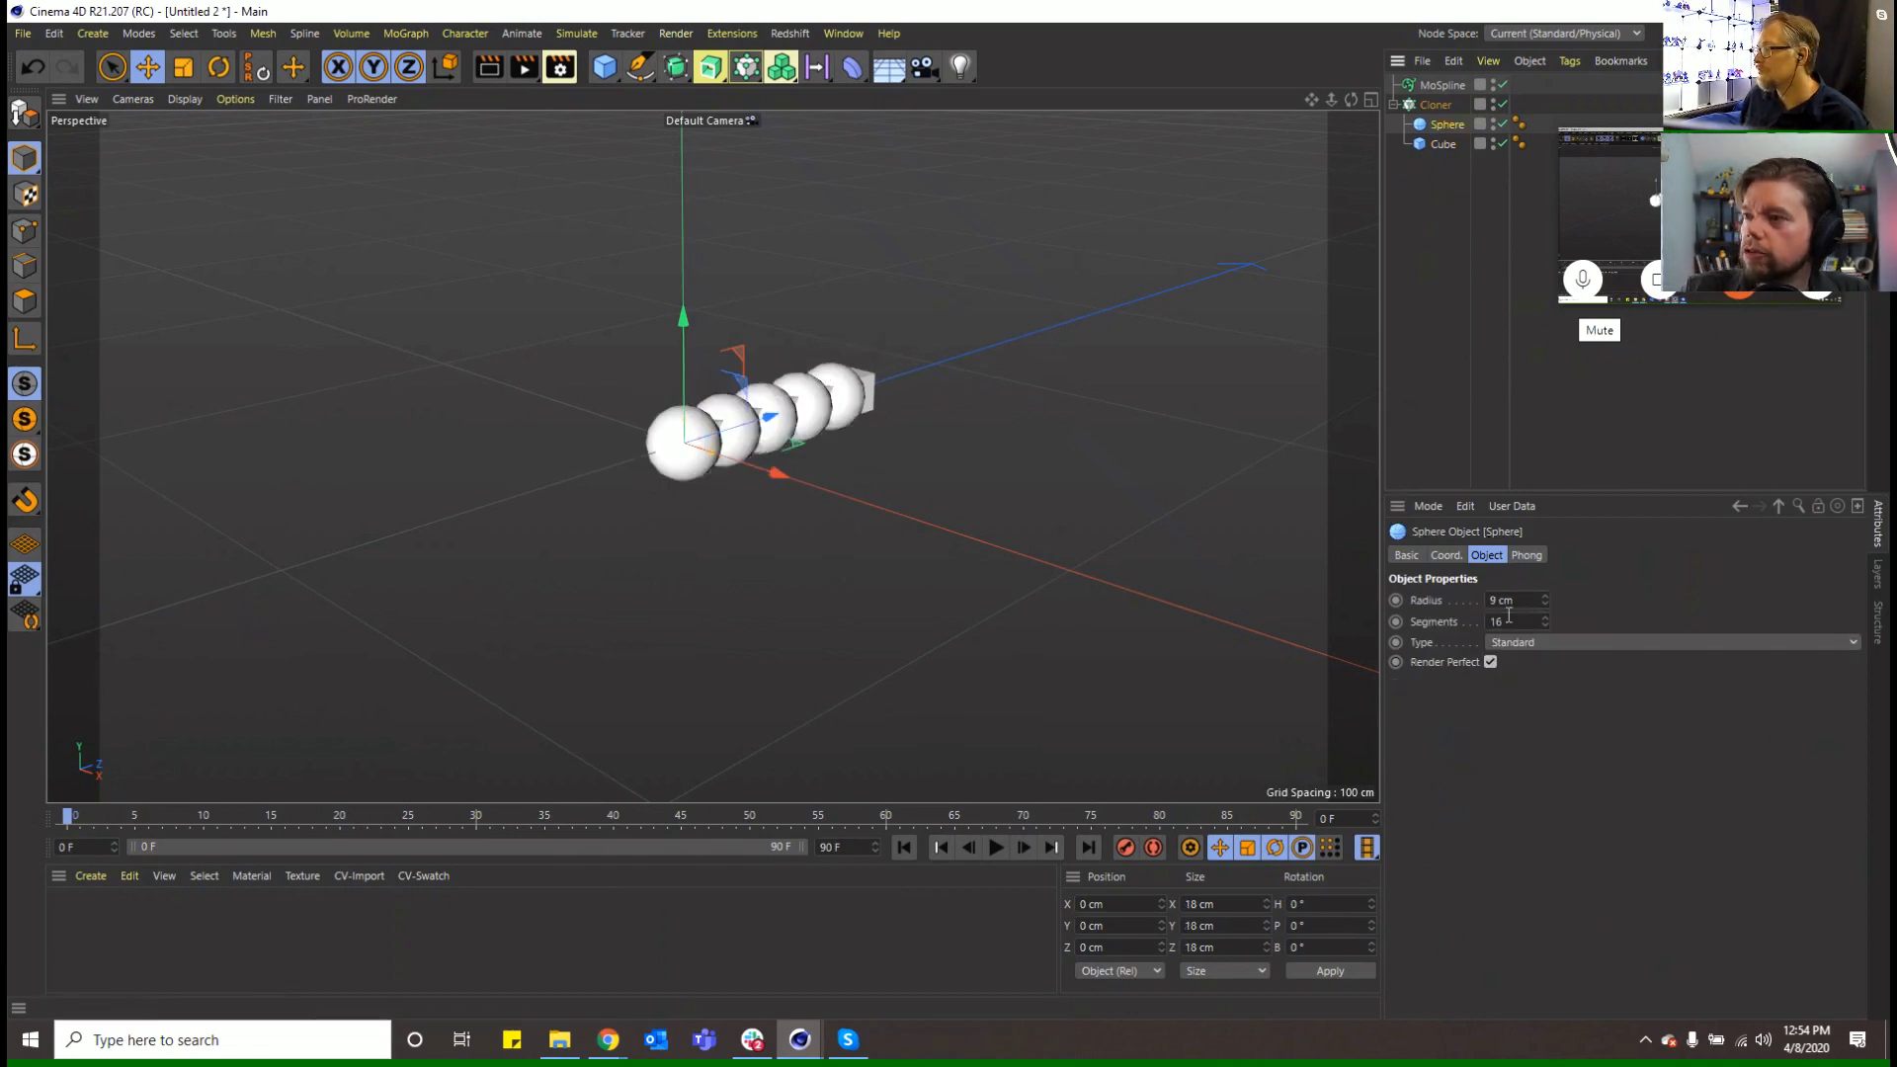
drag(1533, 600, 1419, 591)
text(2)
key(Return)
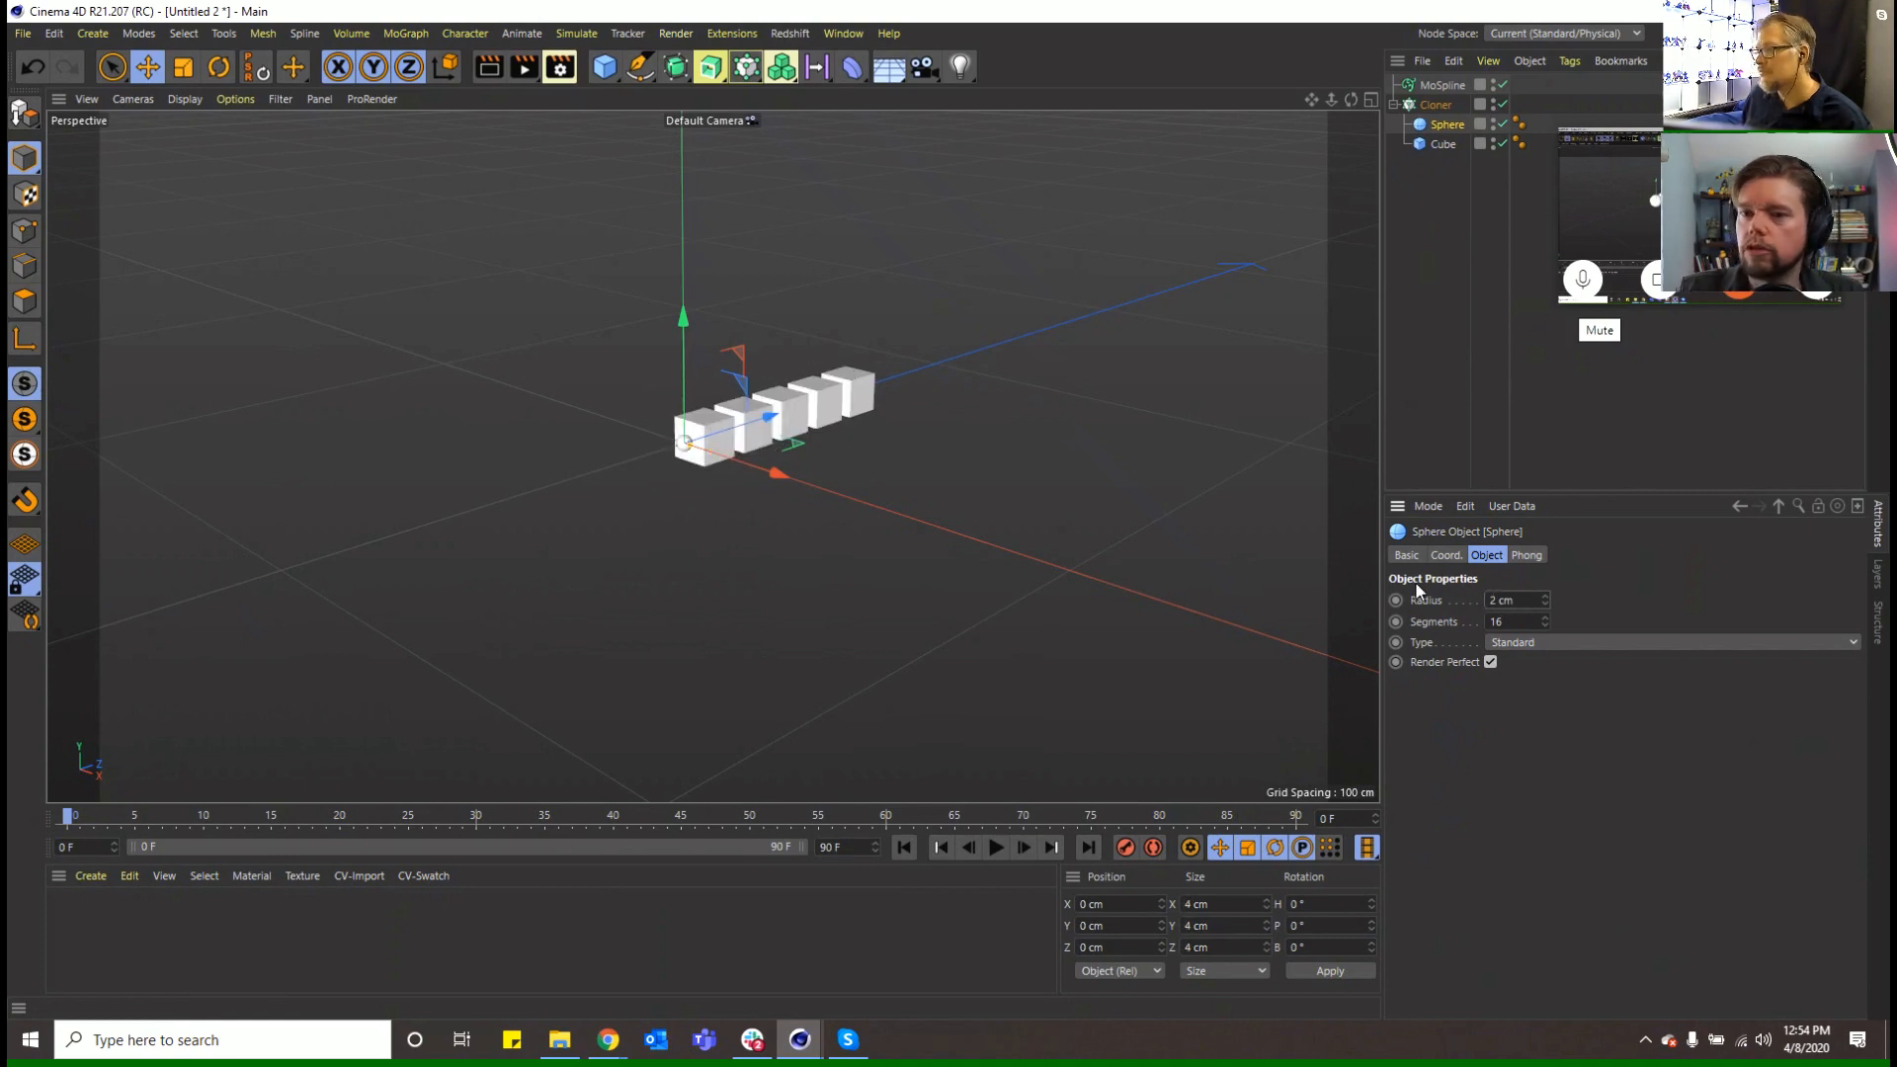
Reopen the help for the MoSpline's turtle Rules and examine the examples up to the notes on Cloner groups
click(1442, 85)
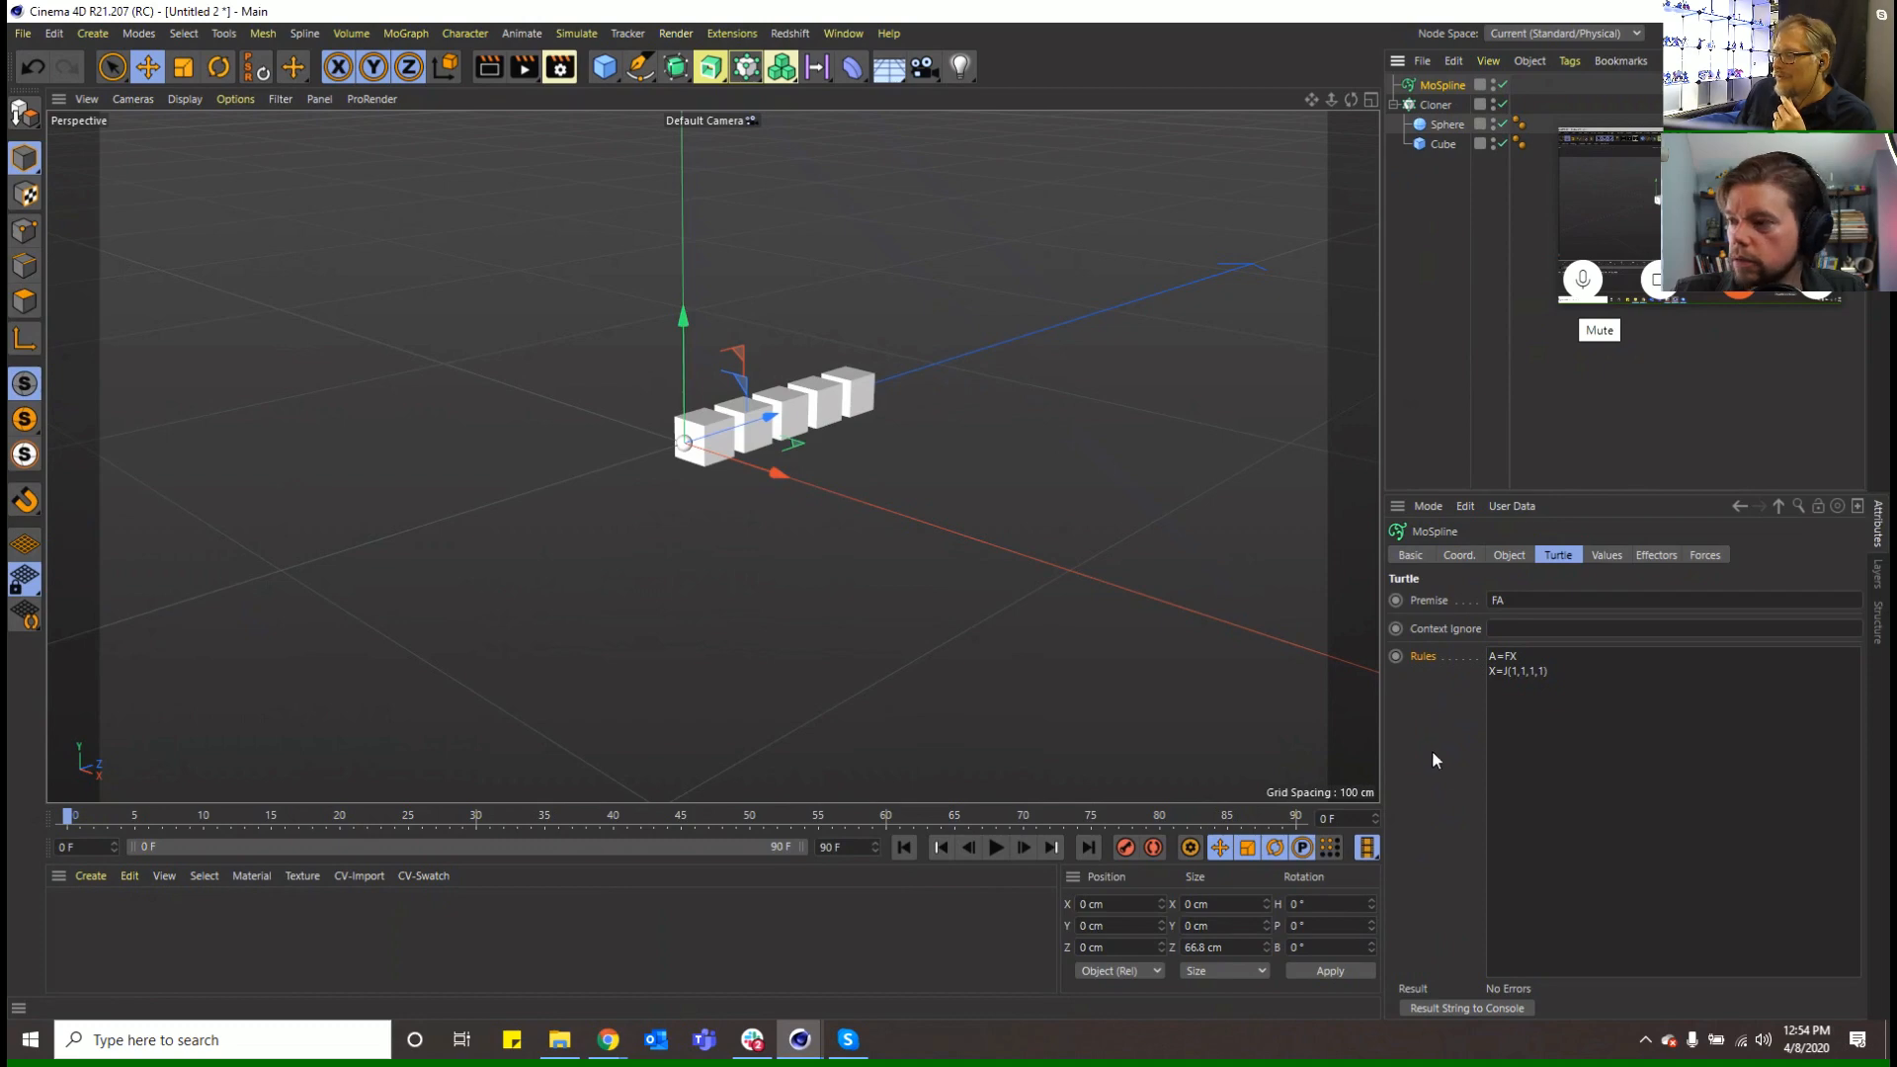
right_click(1452, 671)
click(1487, 1009)
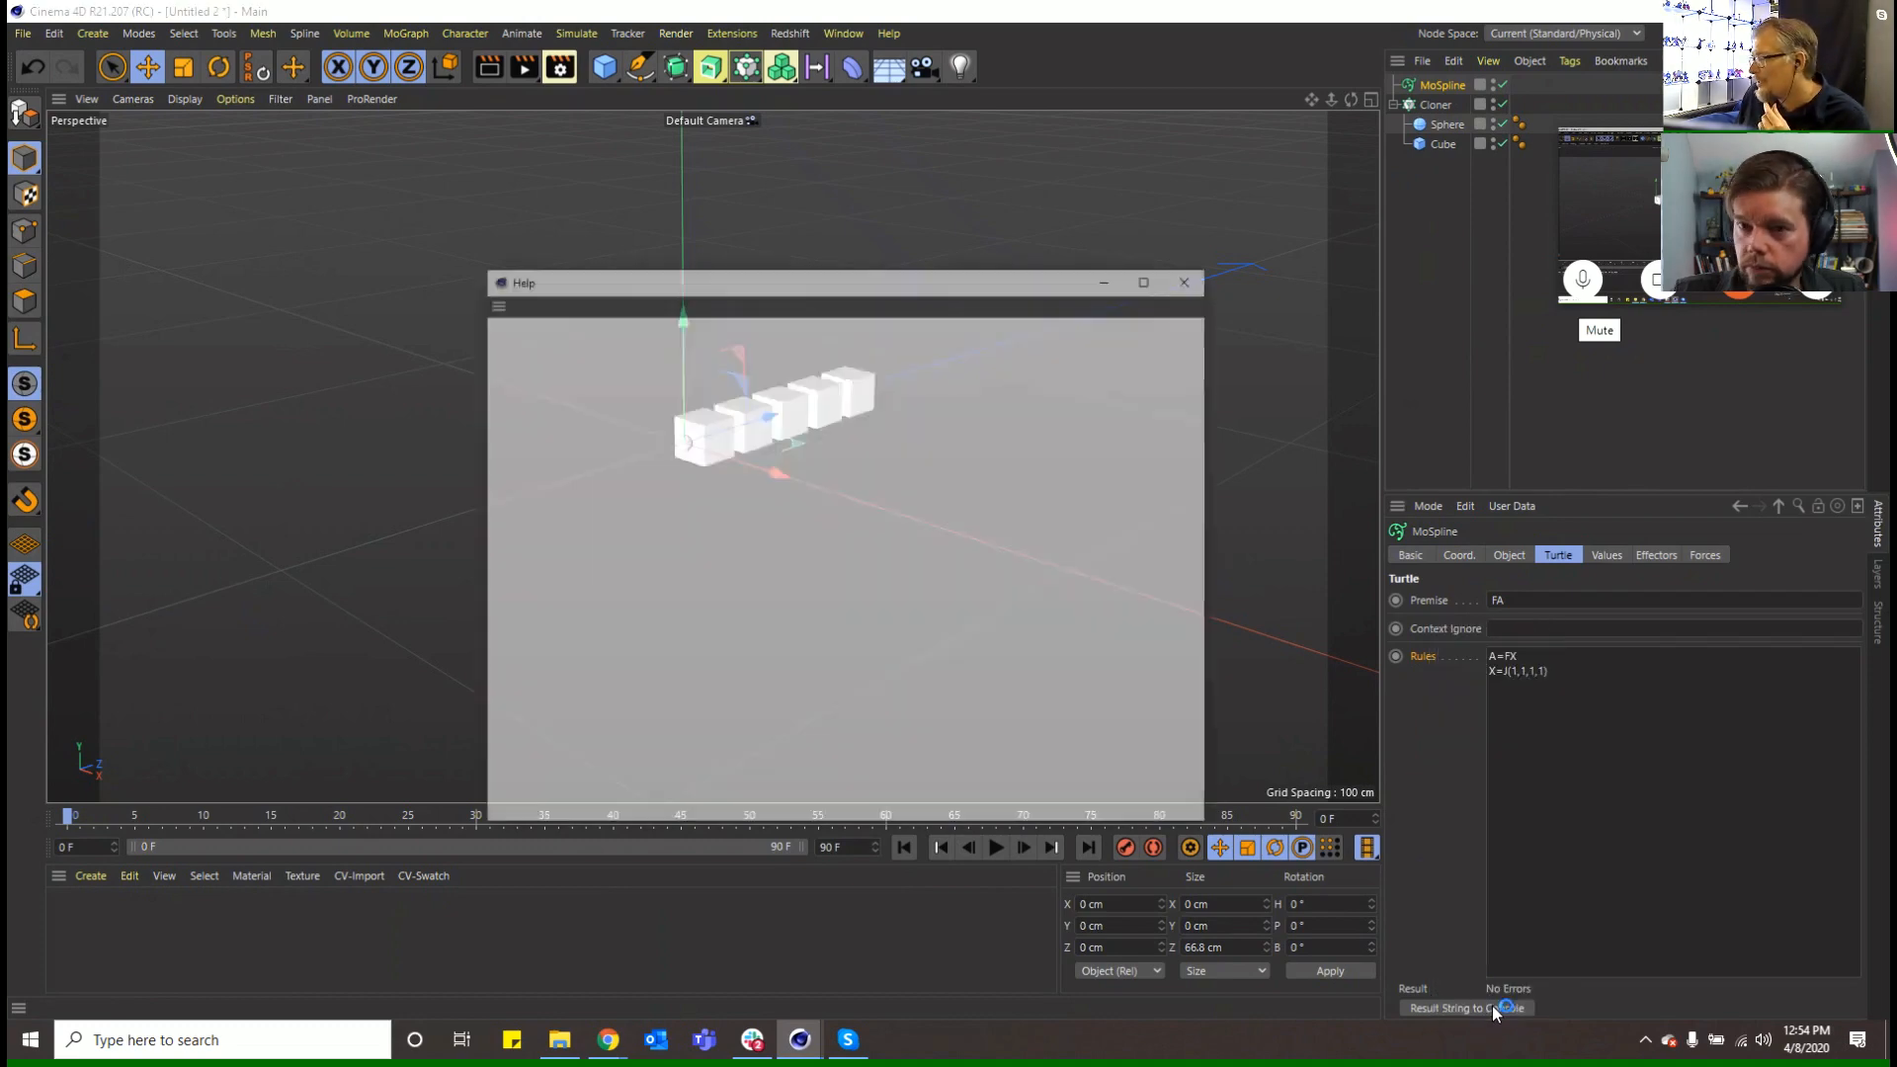
scroll(1048, 672, down, 15)
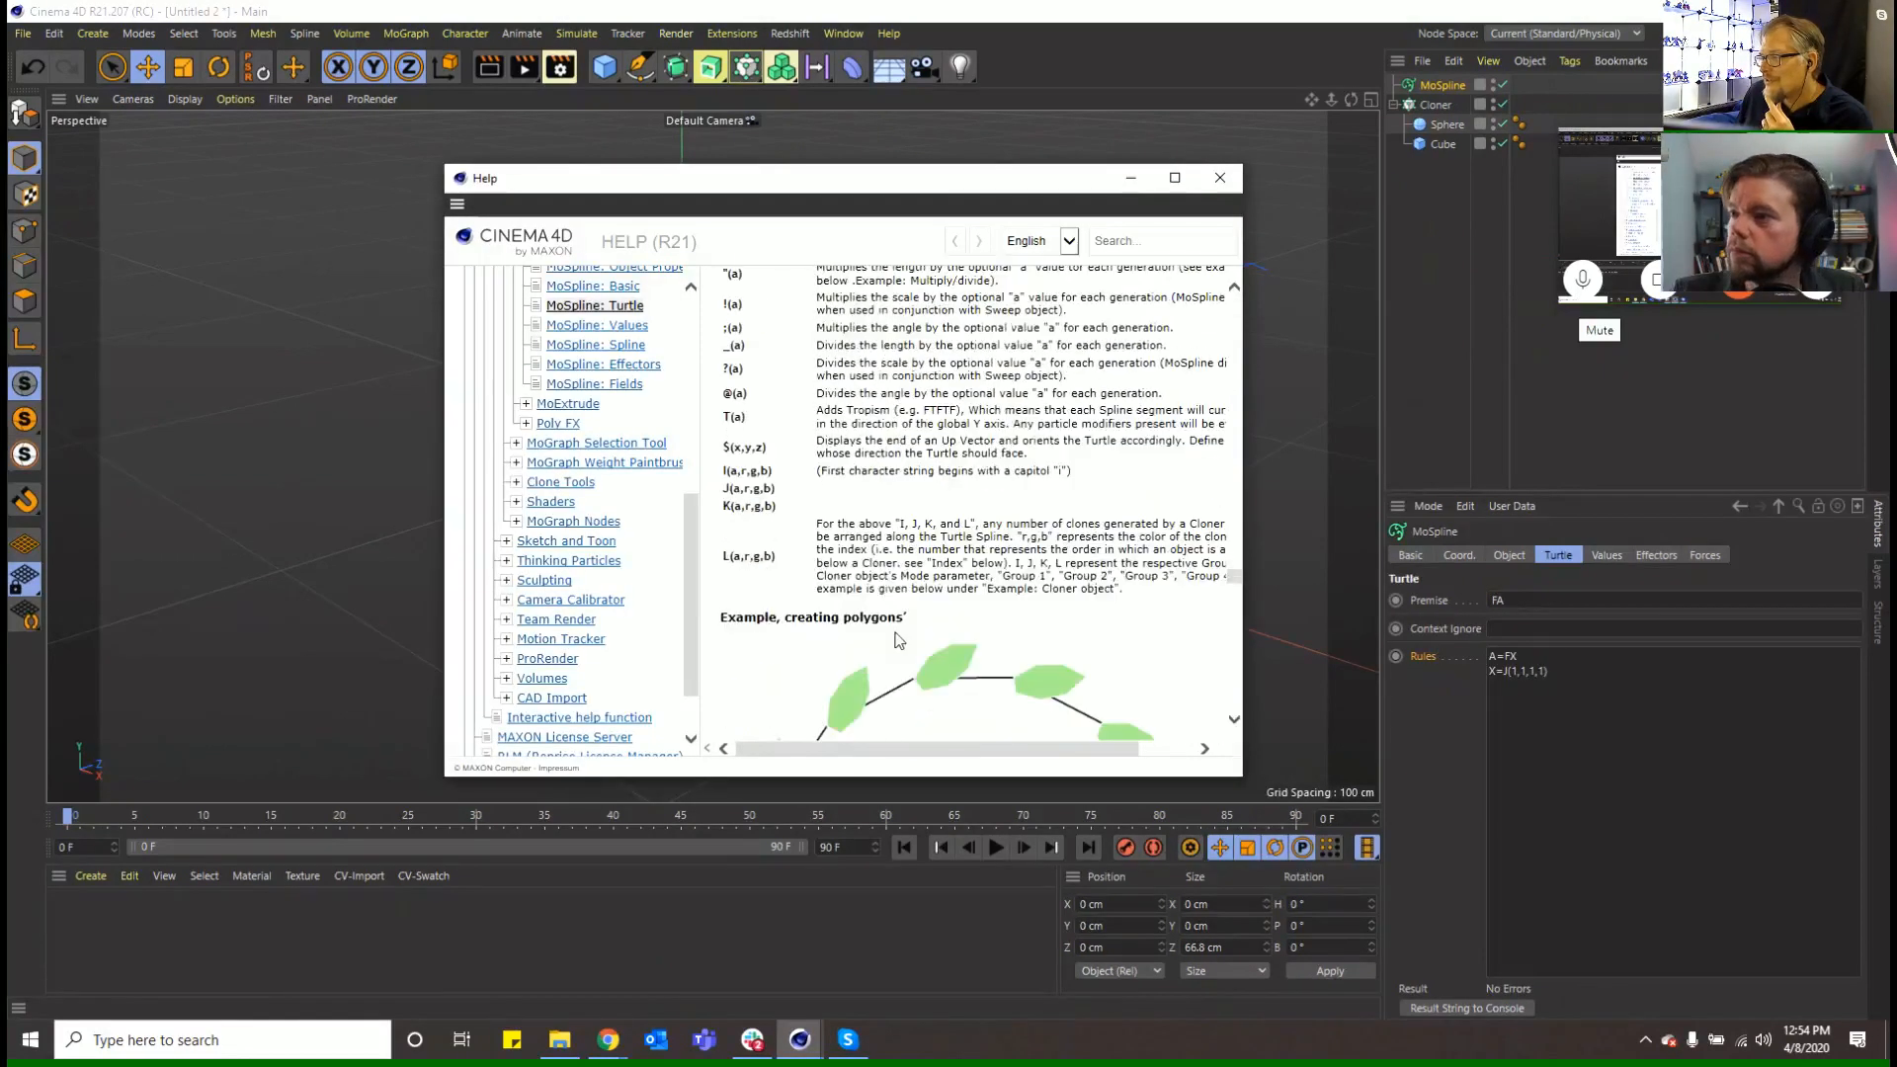
scroll(887, 647, down, 5)
scroll(889, 644, up, 1)
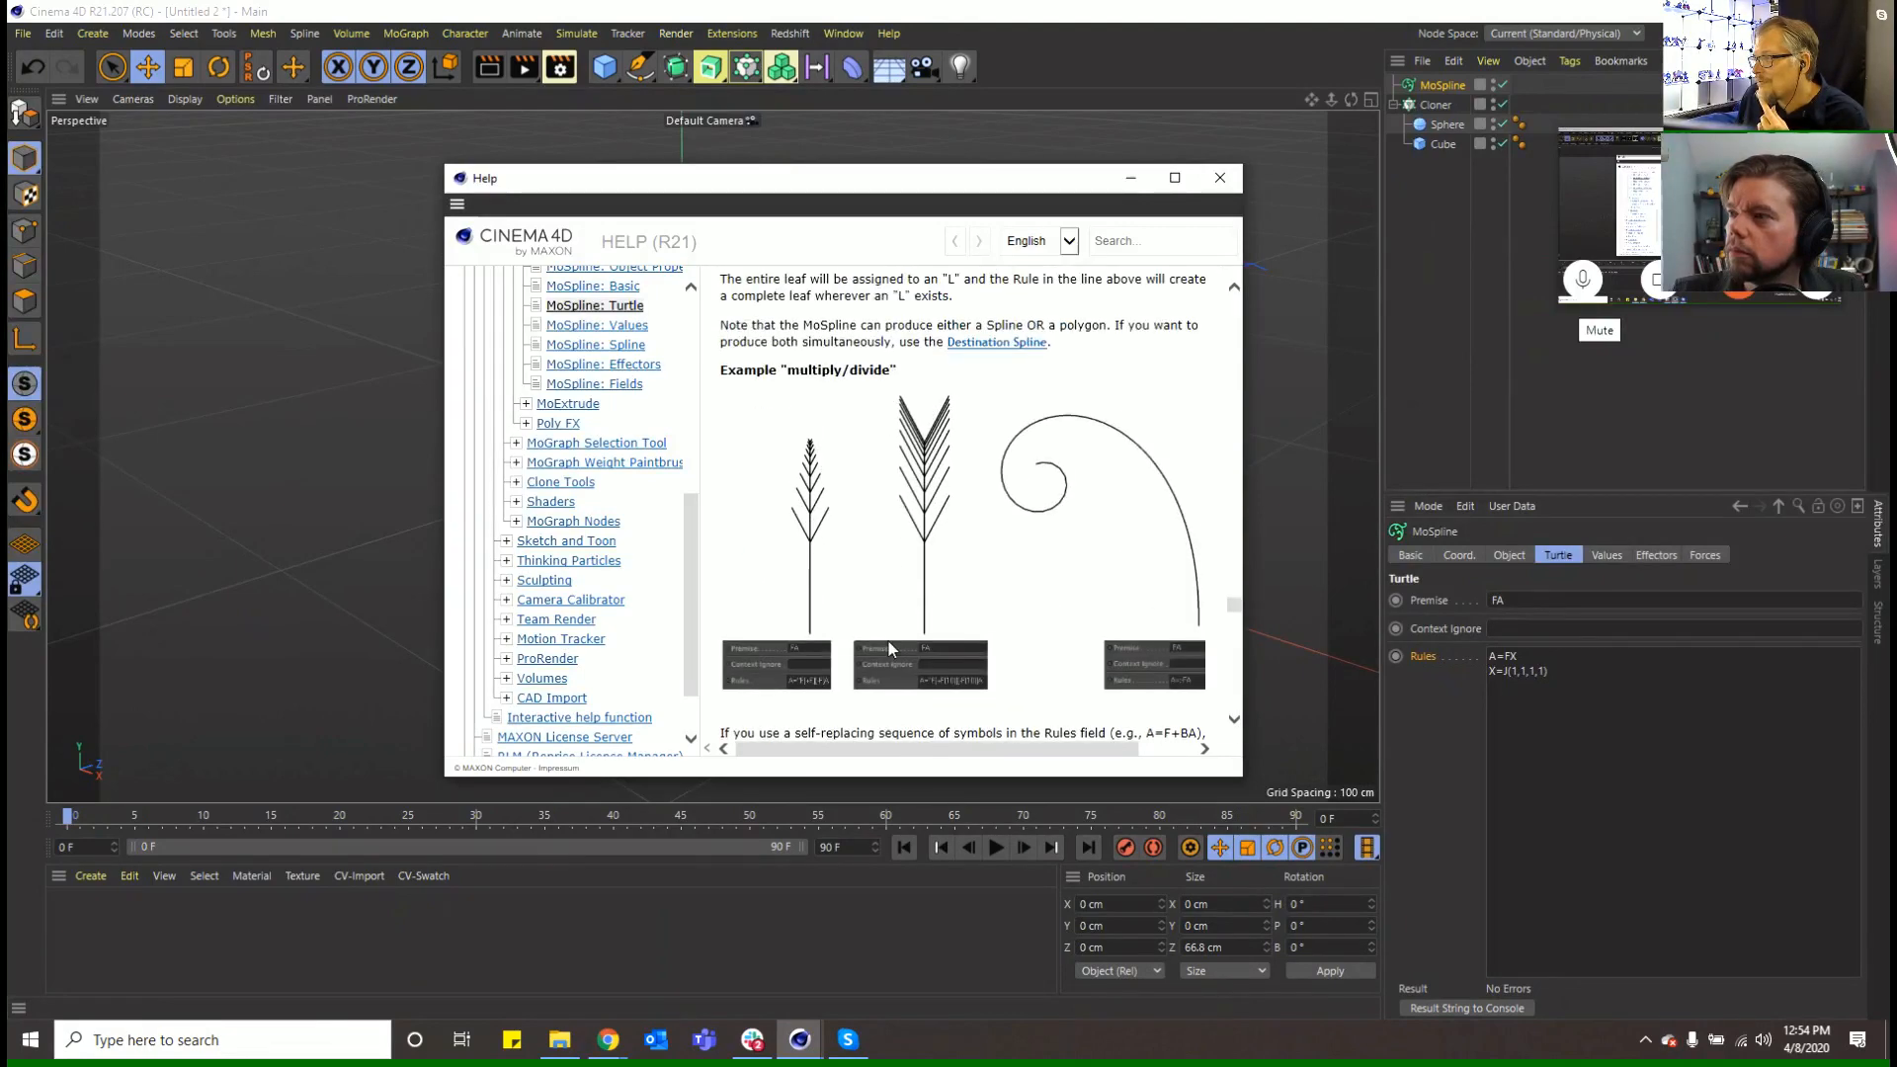
scroll(909, 652, down, 6)
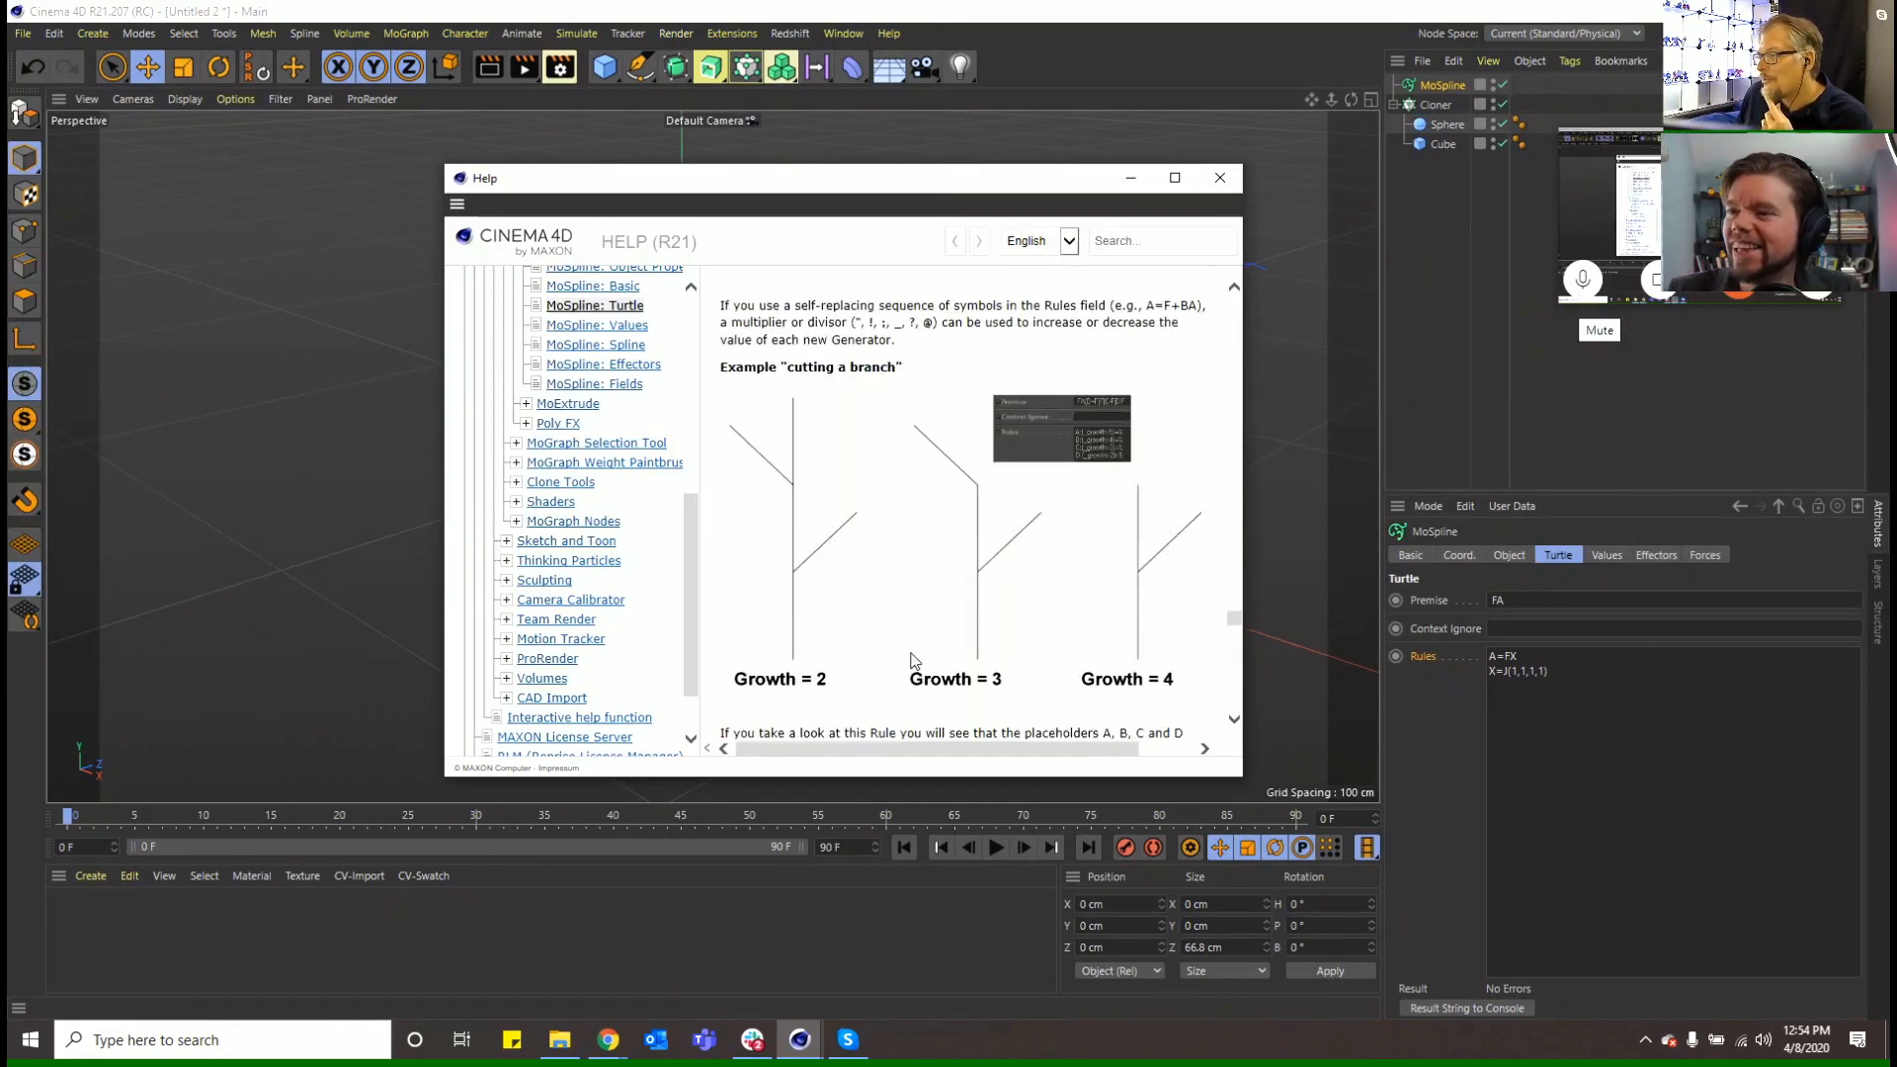
scroll(907, 665, down, 6)
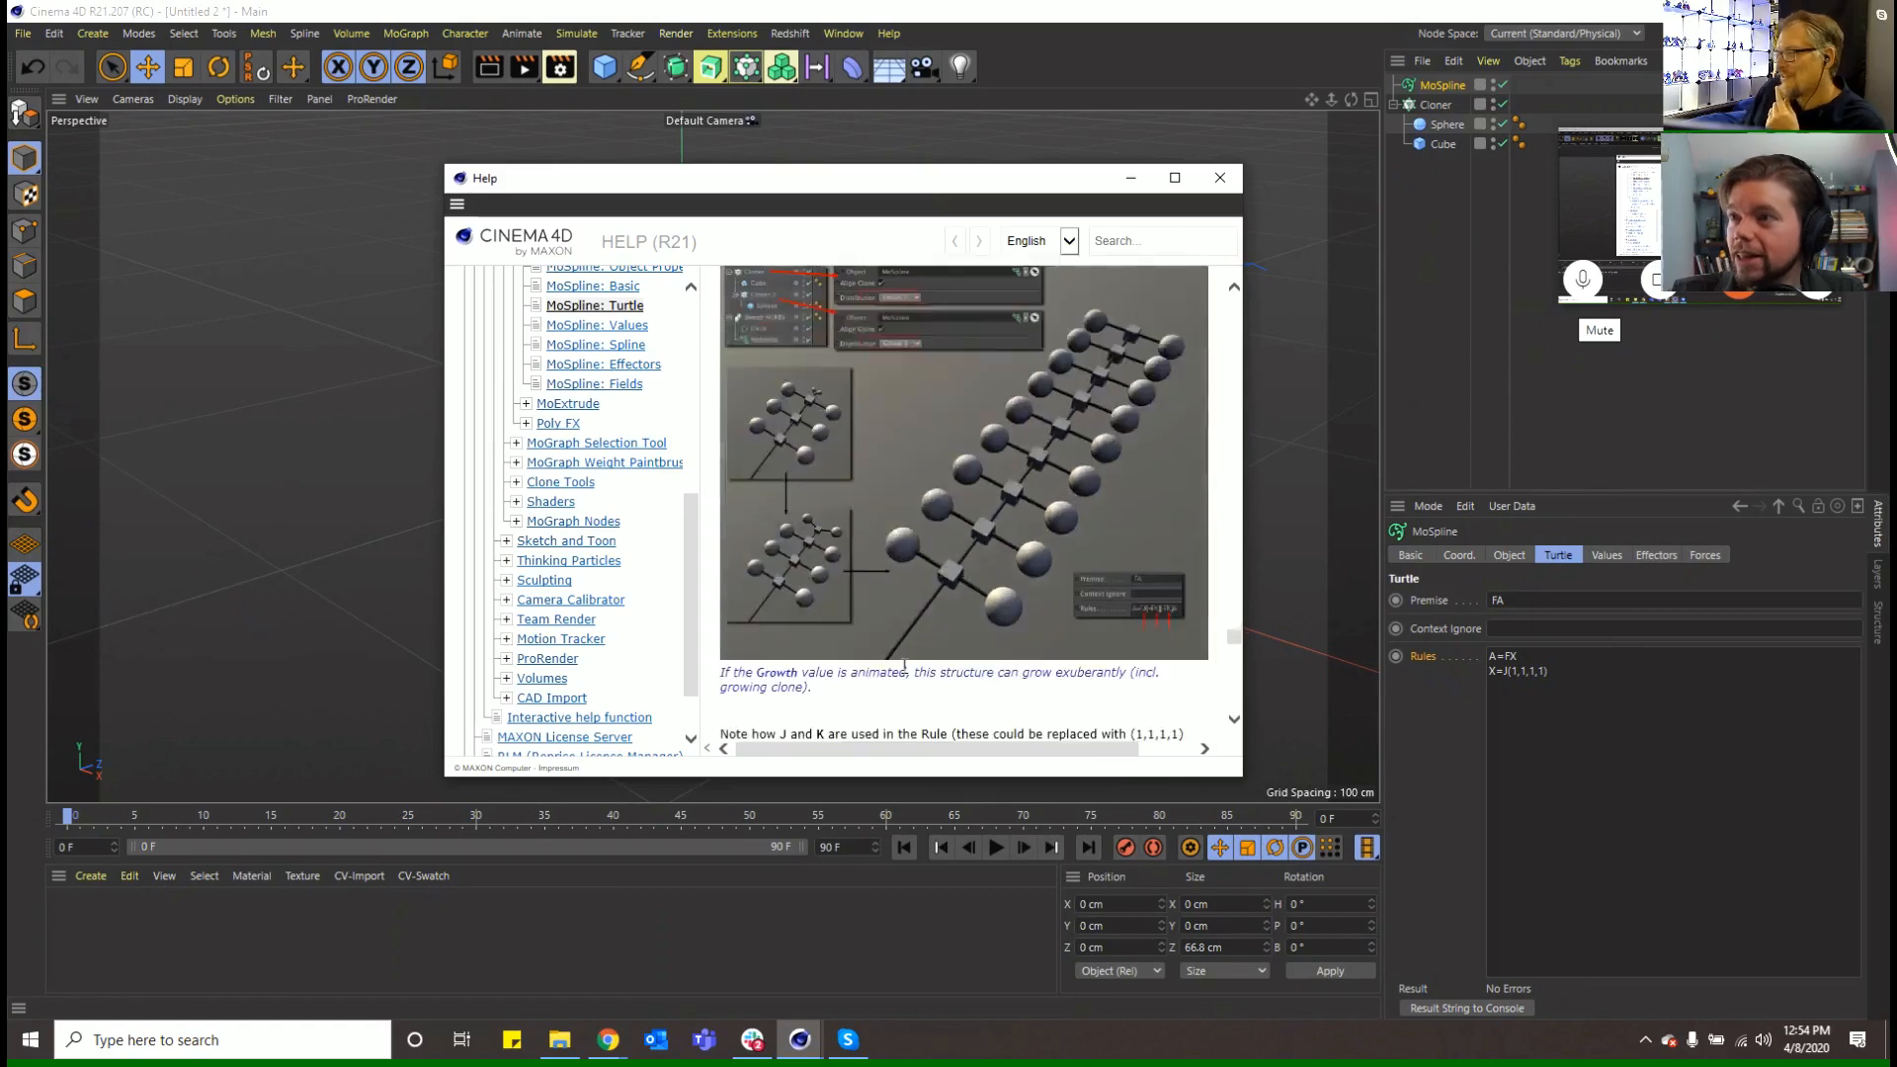
scroll(866, 663, down, 6)
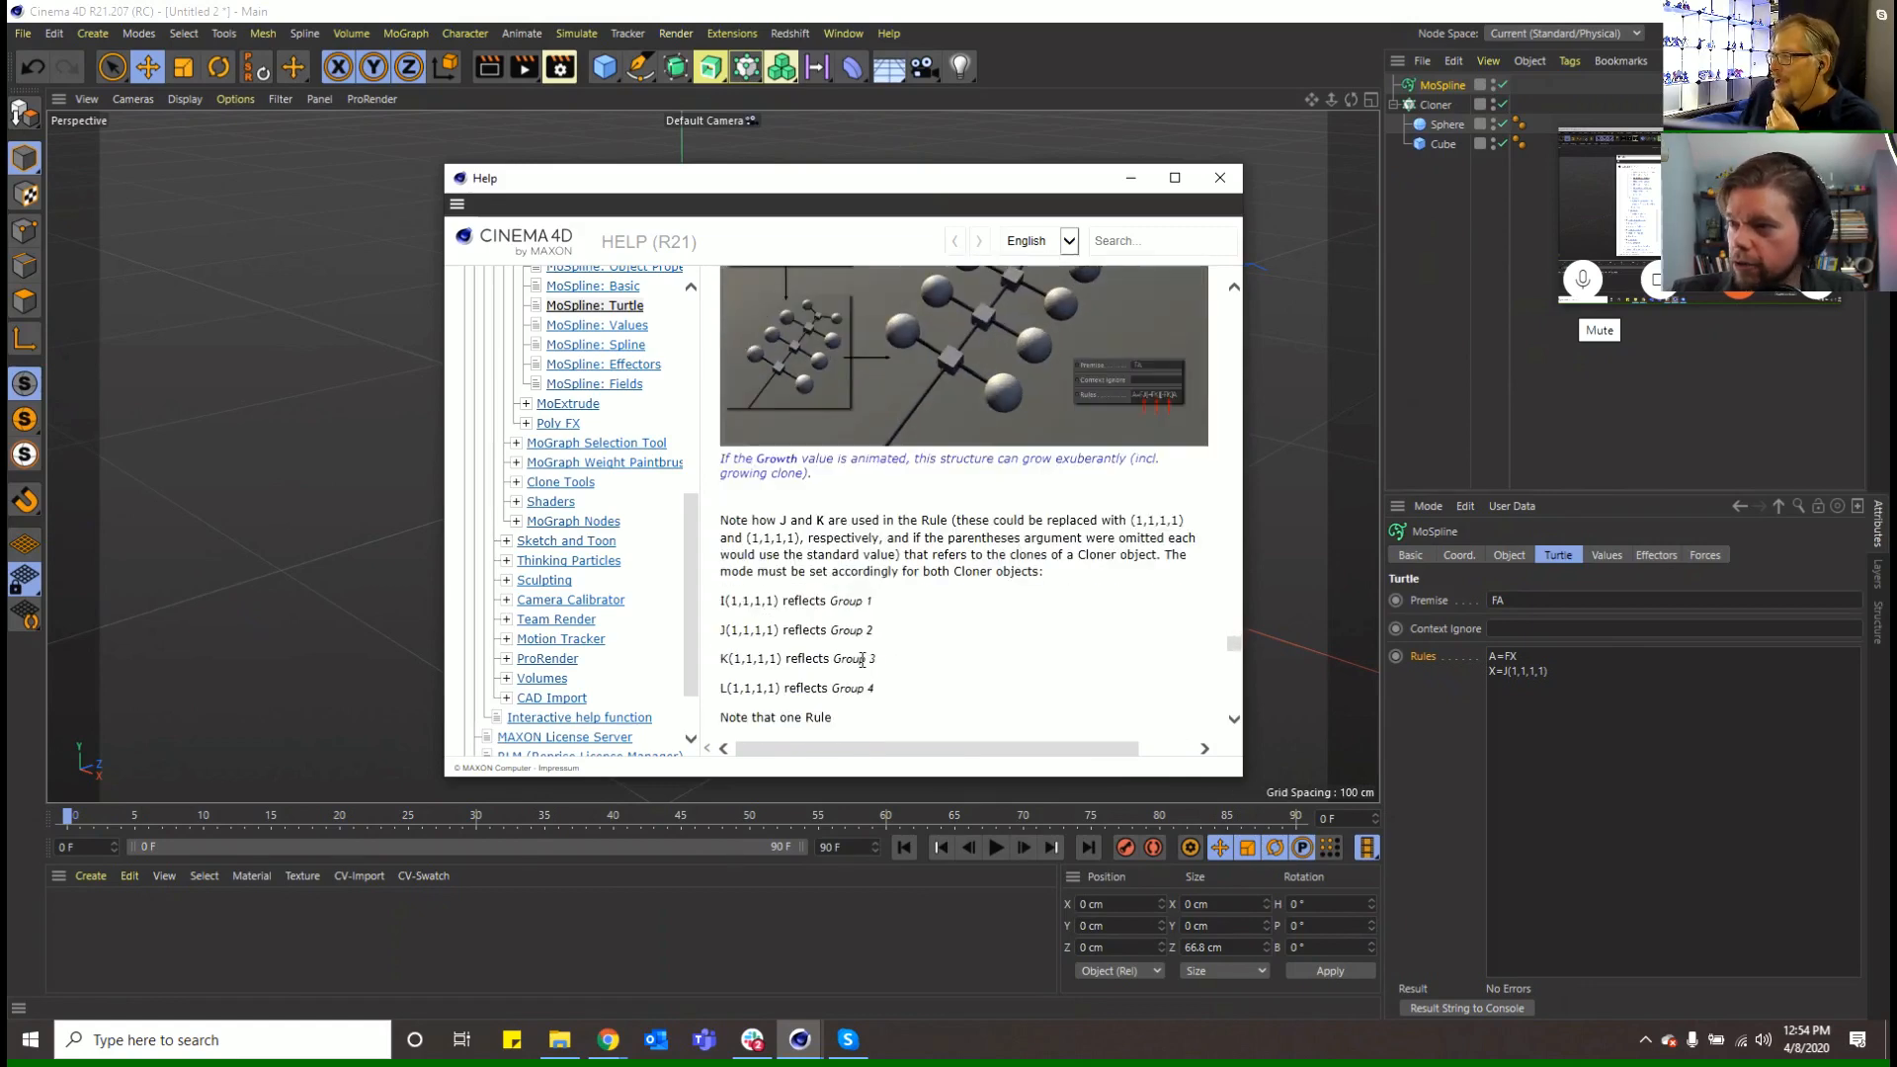
Read the help's context rules example for the turtle and close the help window
scroll(868, 659, down, 10)
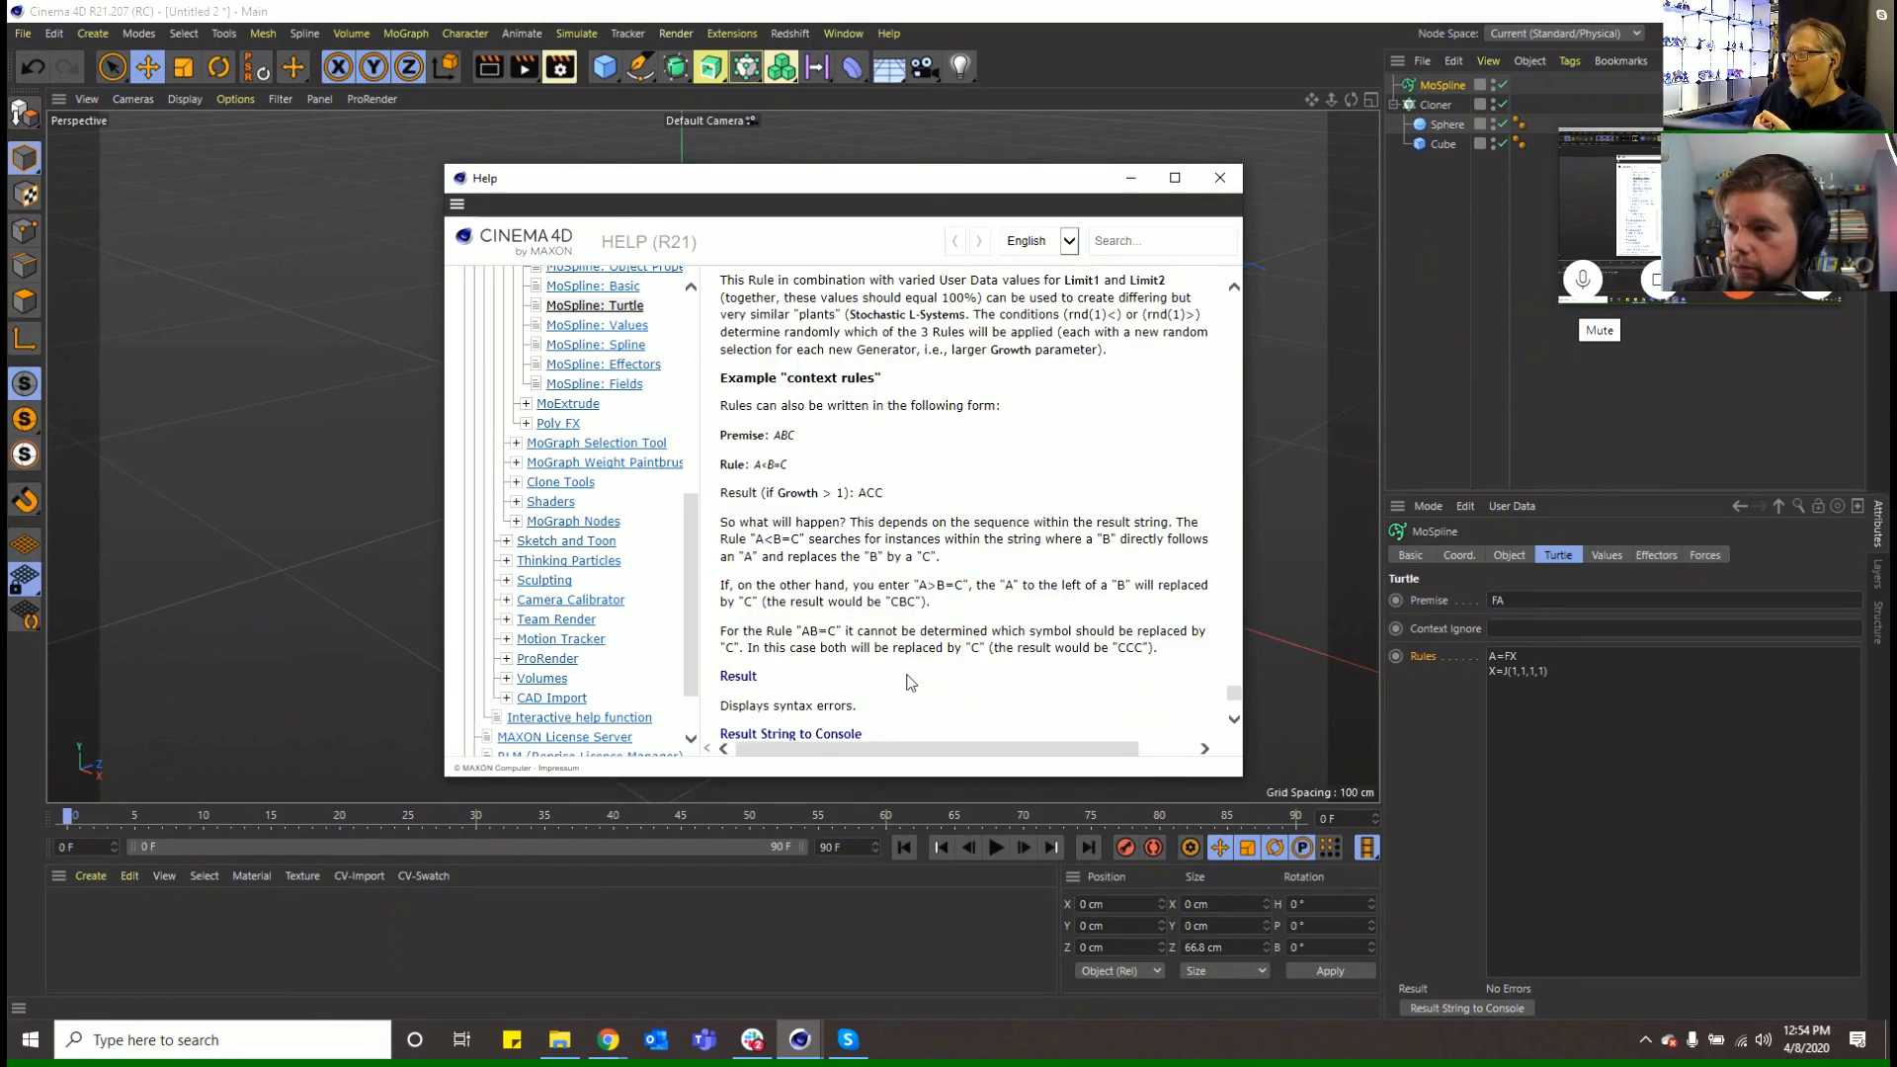
scroll(909, 681, down, 2)
scroll(910, 682, up, 3)
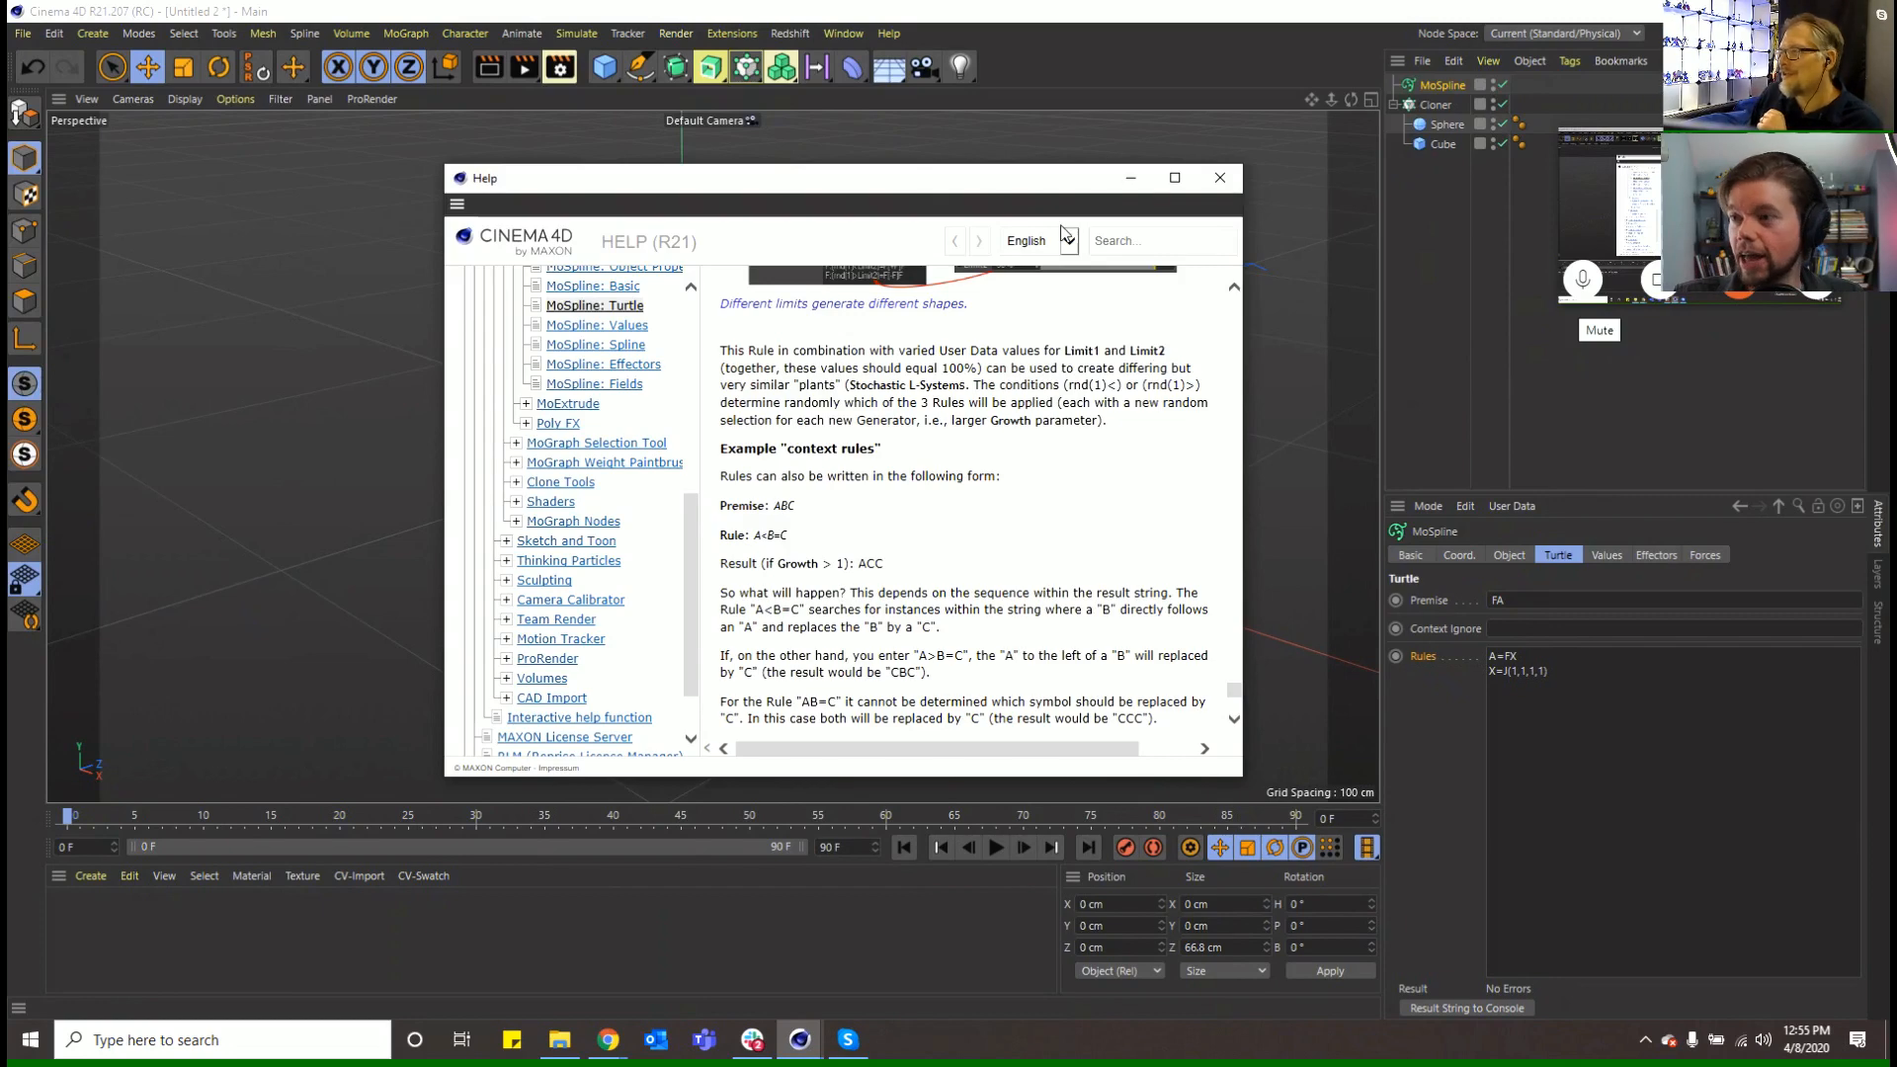
click(1220, 178)
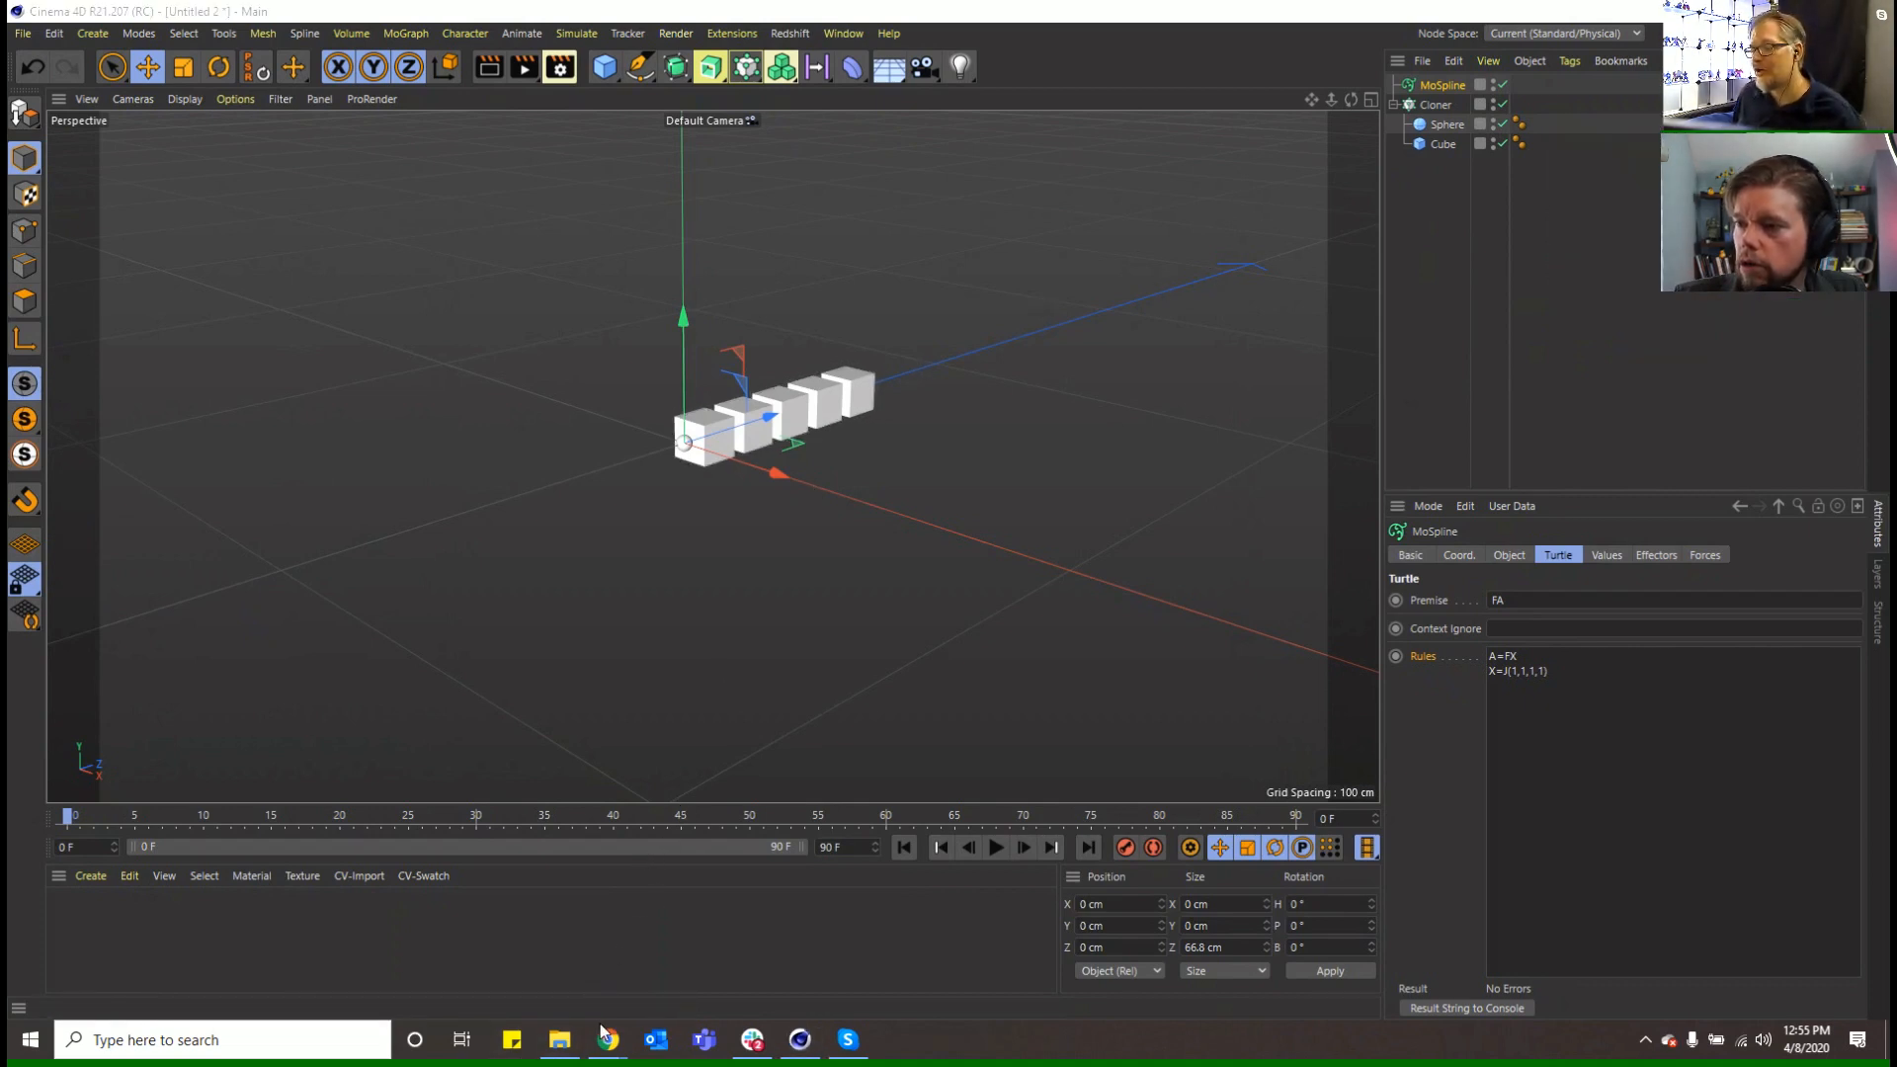
Switch to Chrome and open cineversity.com in a new browser tab
mouse_move(606, 1044)
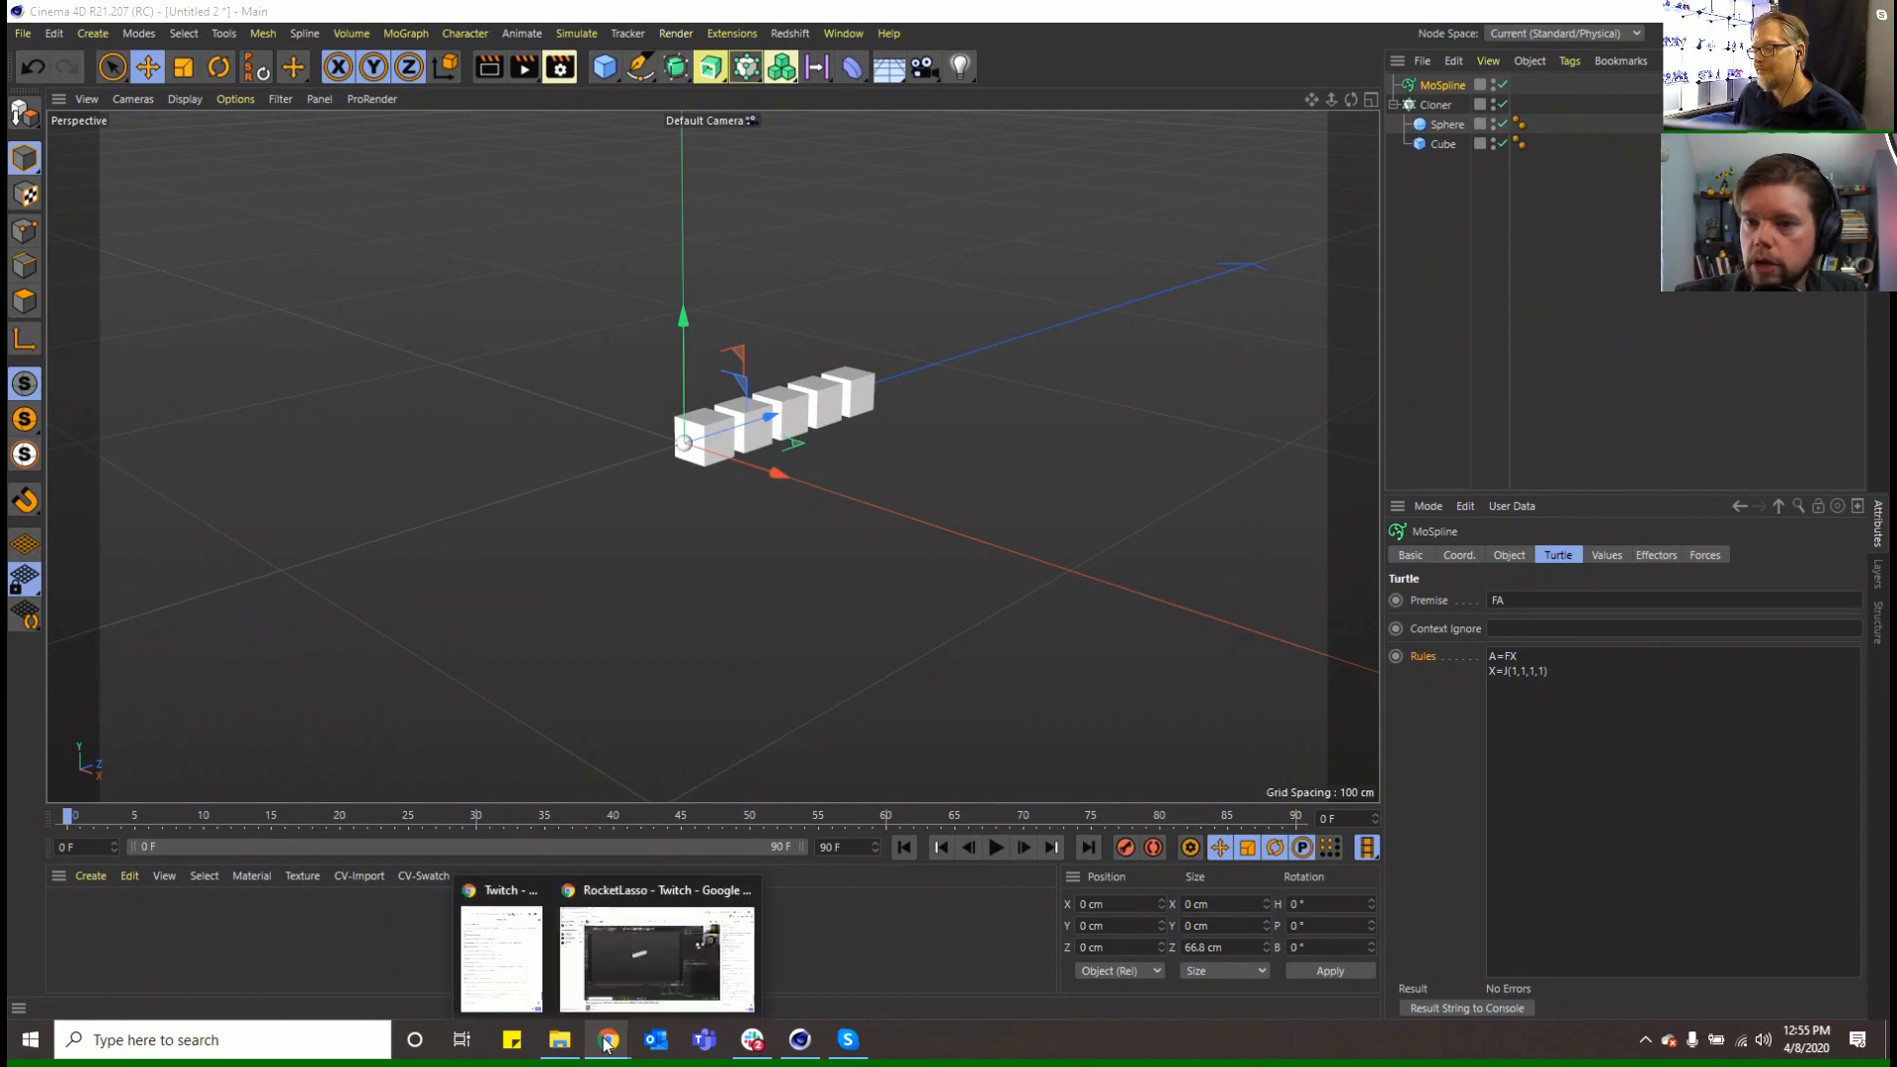
click(609, 976)
click(499, 16)
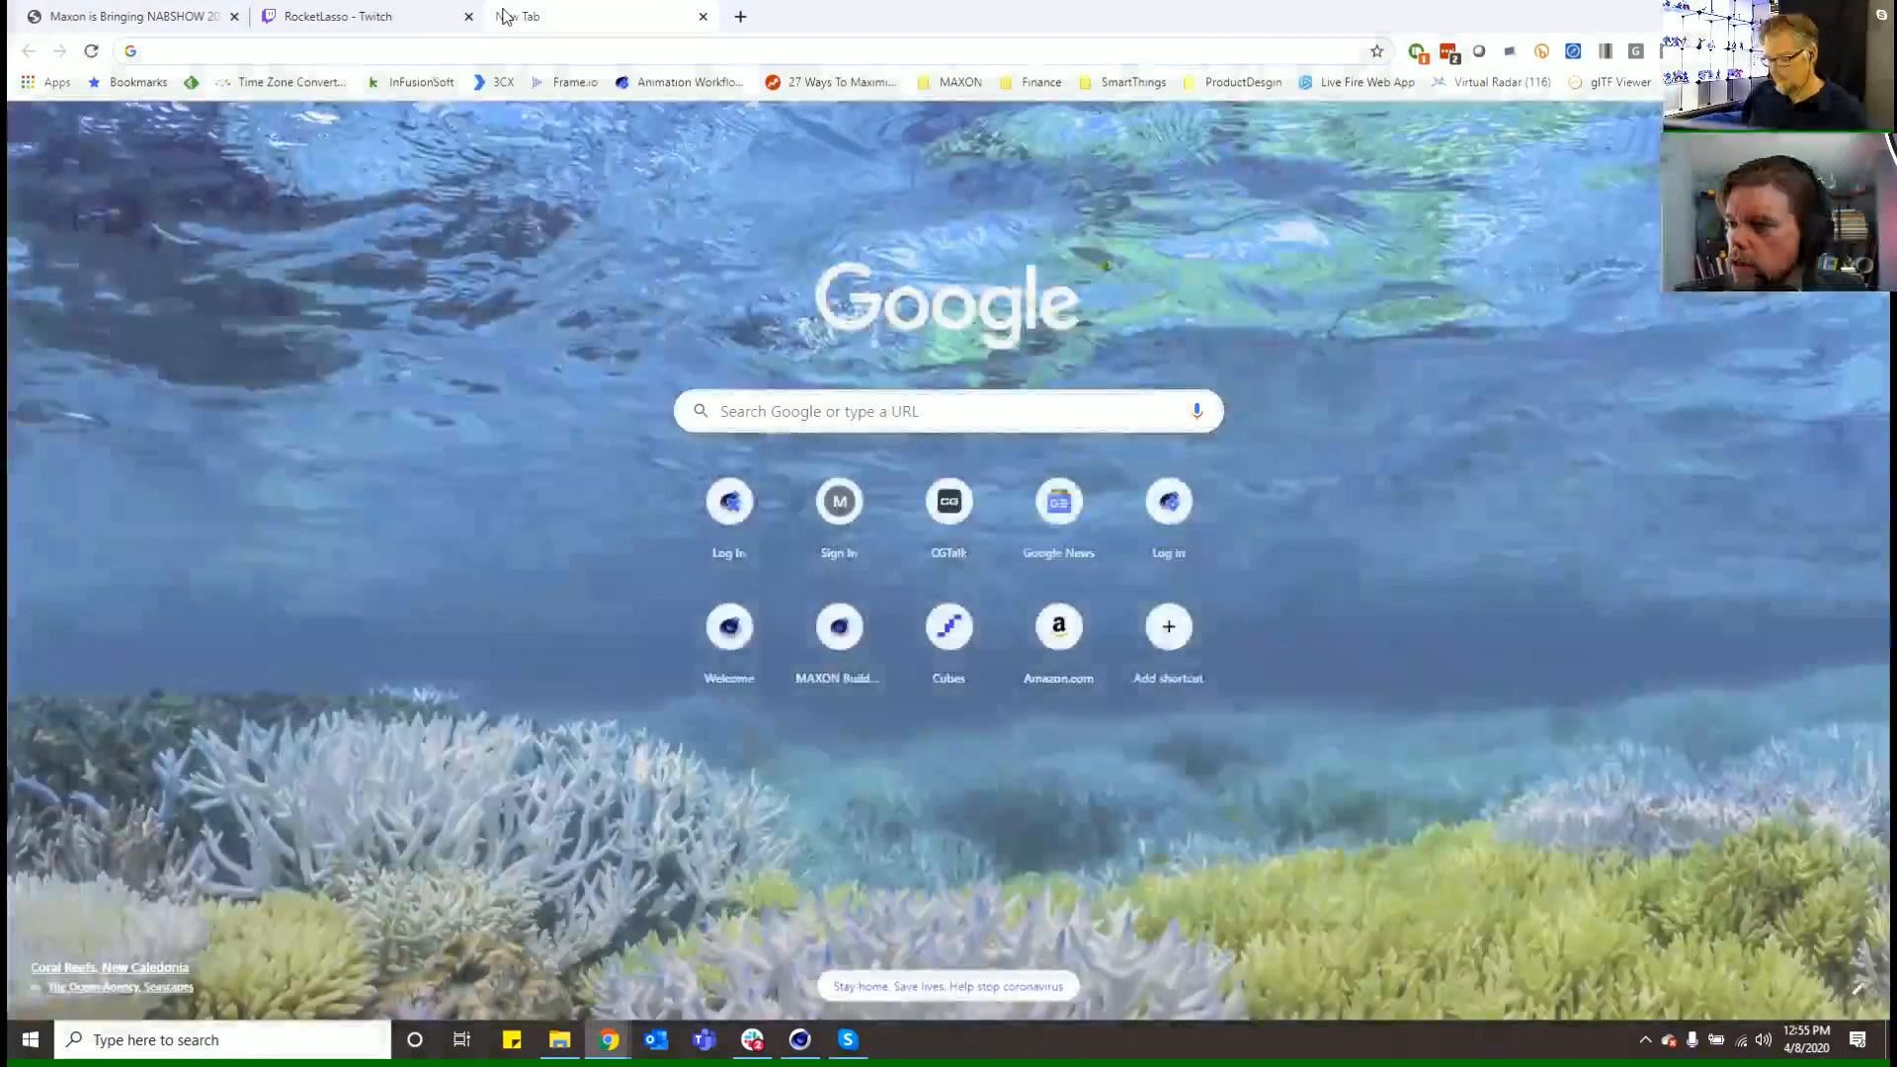
text(cin)
key(Return)
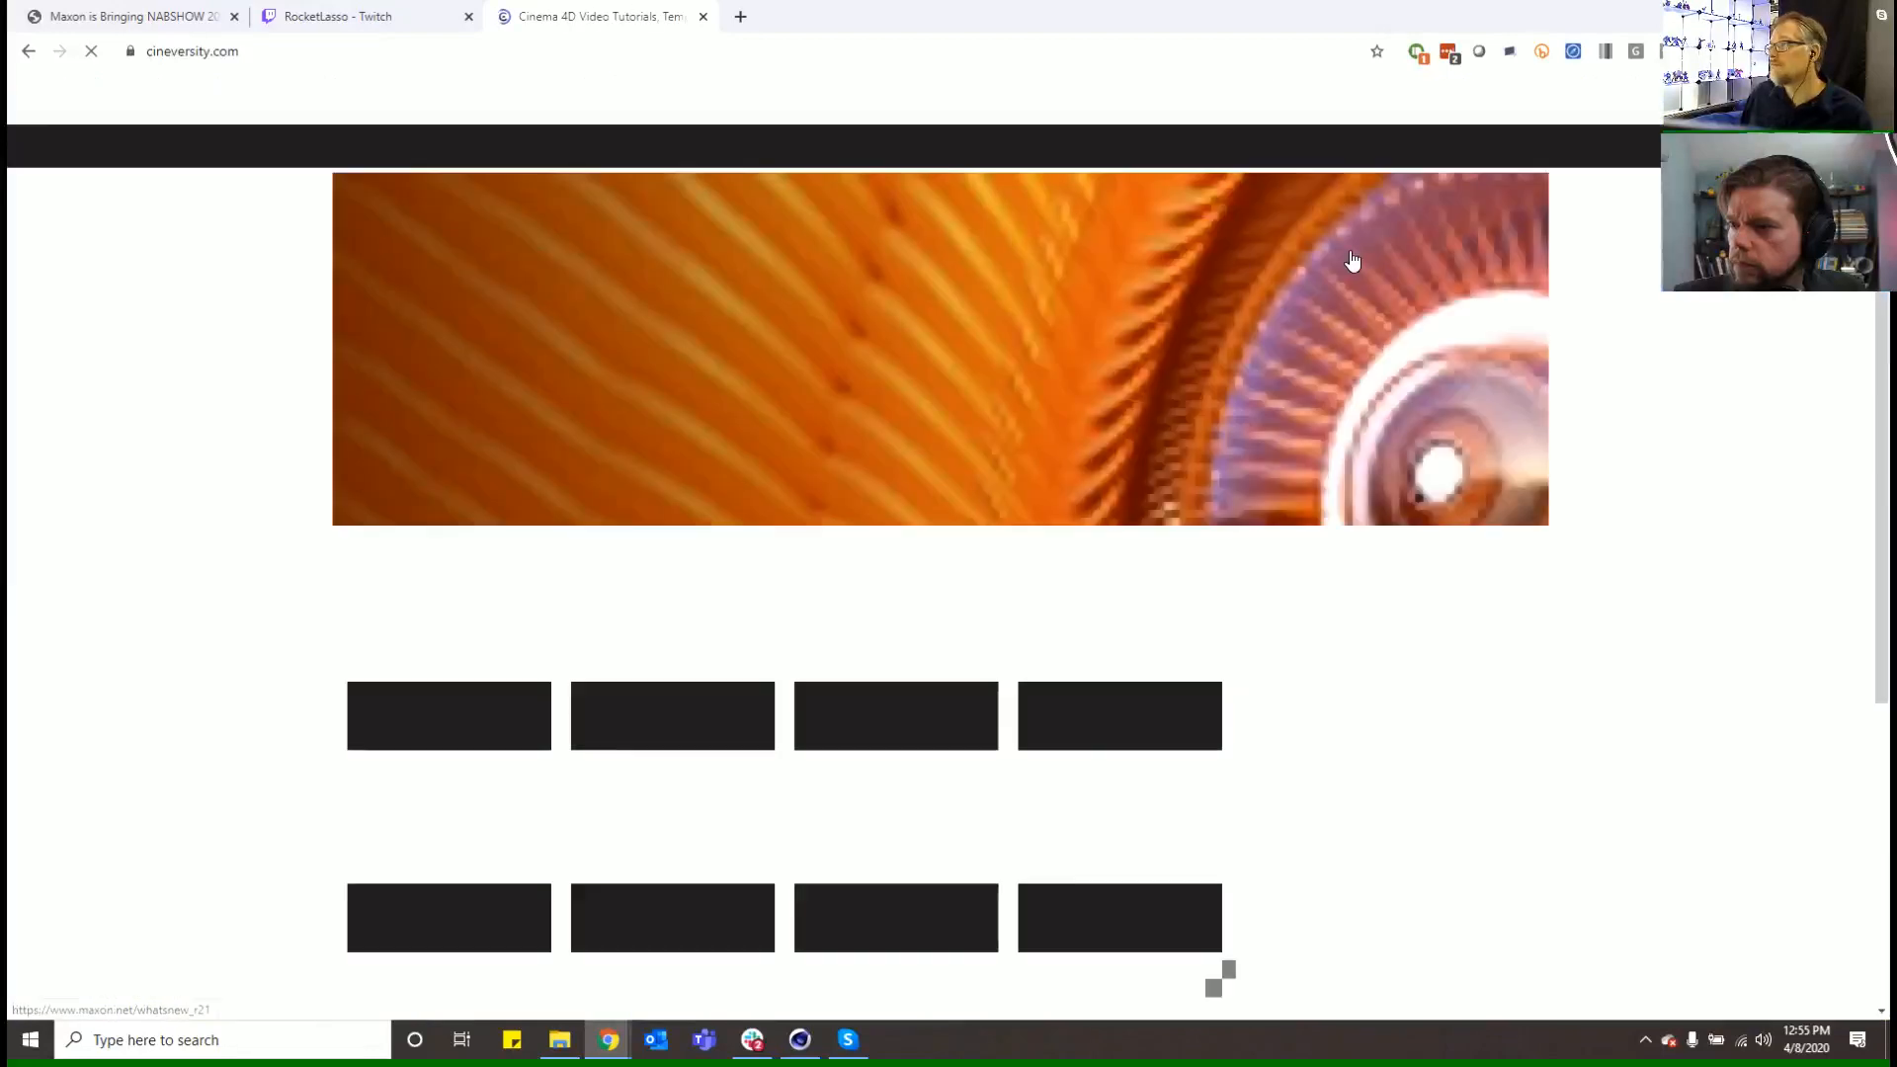
Search Cineversity for "tournament bracket" and try to open the tutorial Tournament Bracket, Part 1
click(1540, 98)
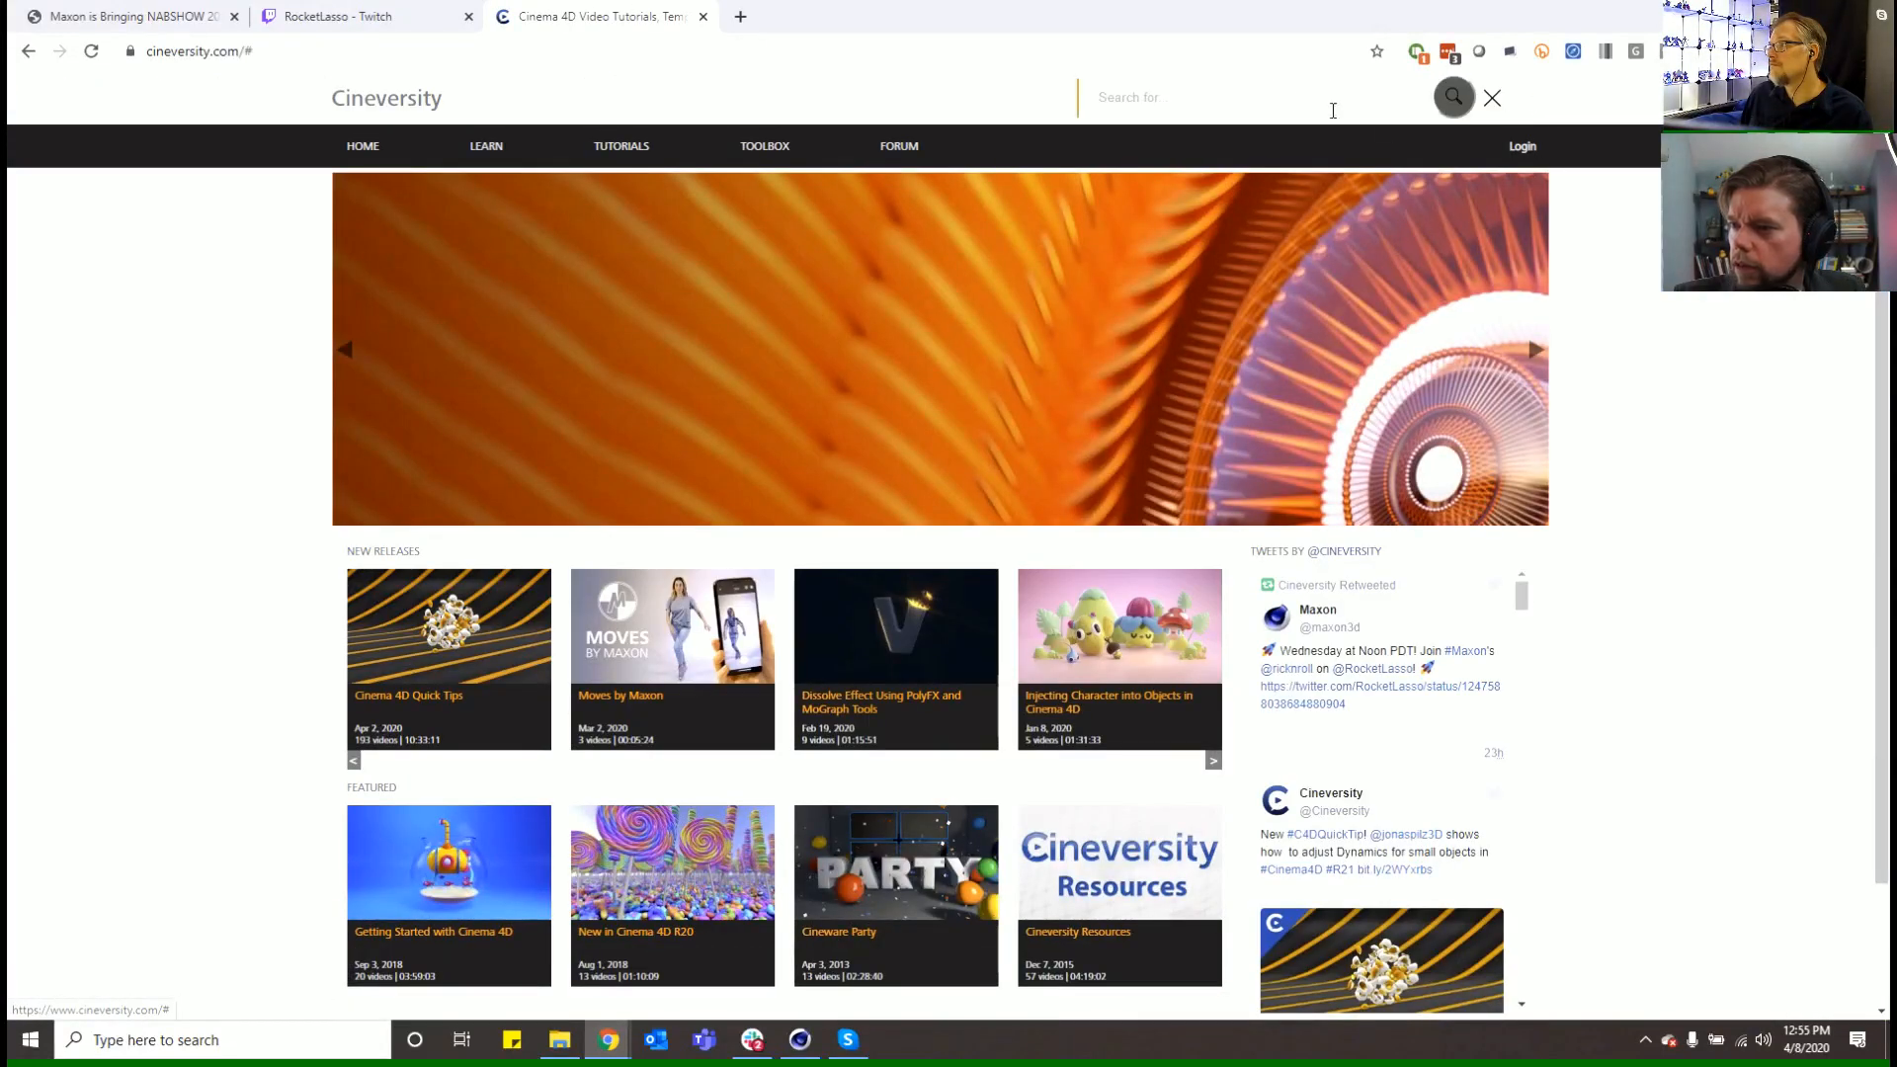
text(tournament br)
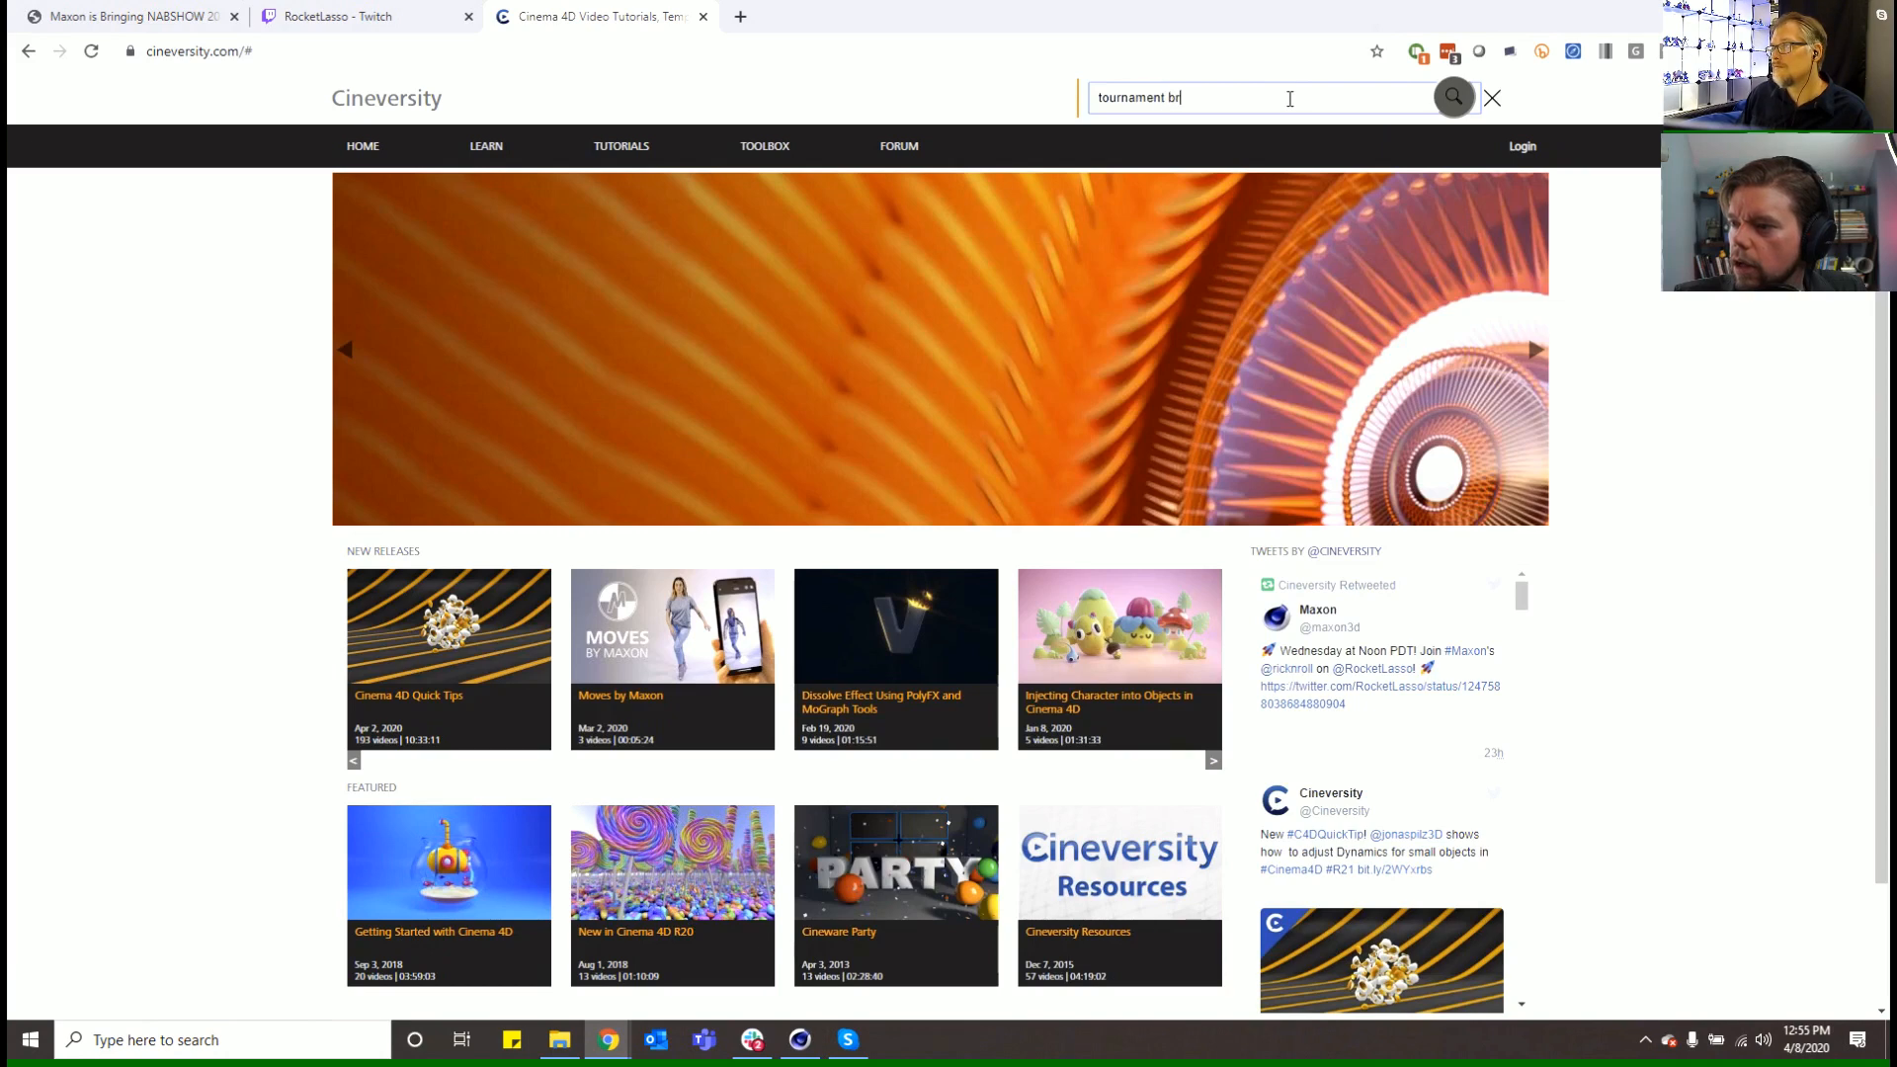
text(acket)
key(Return)
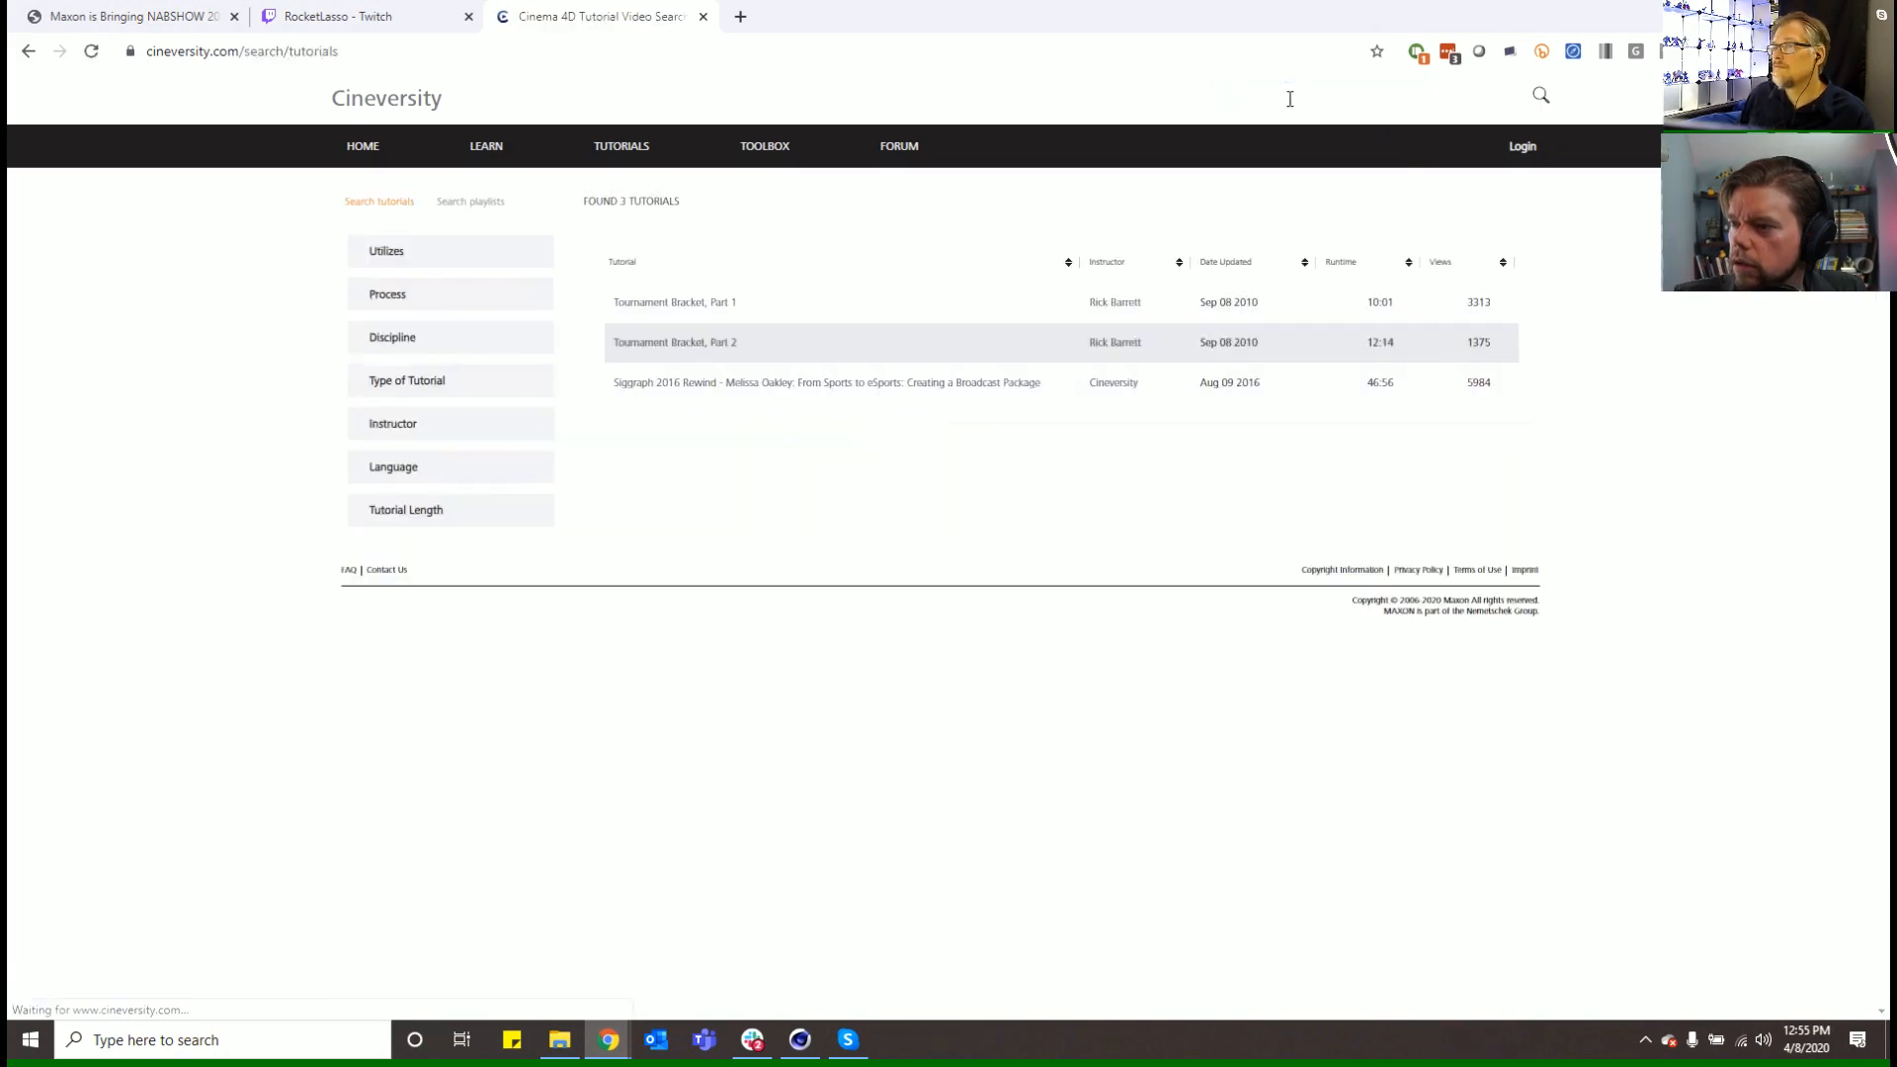
click(702, 310)
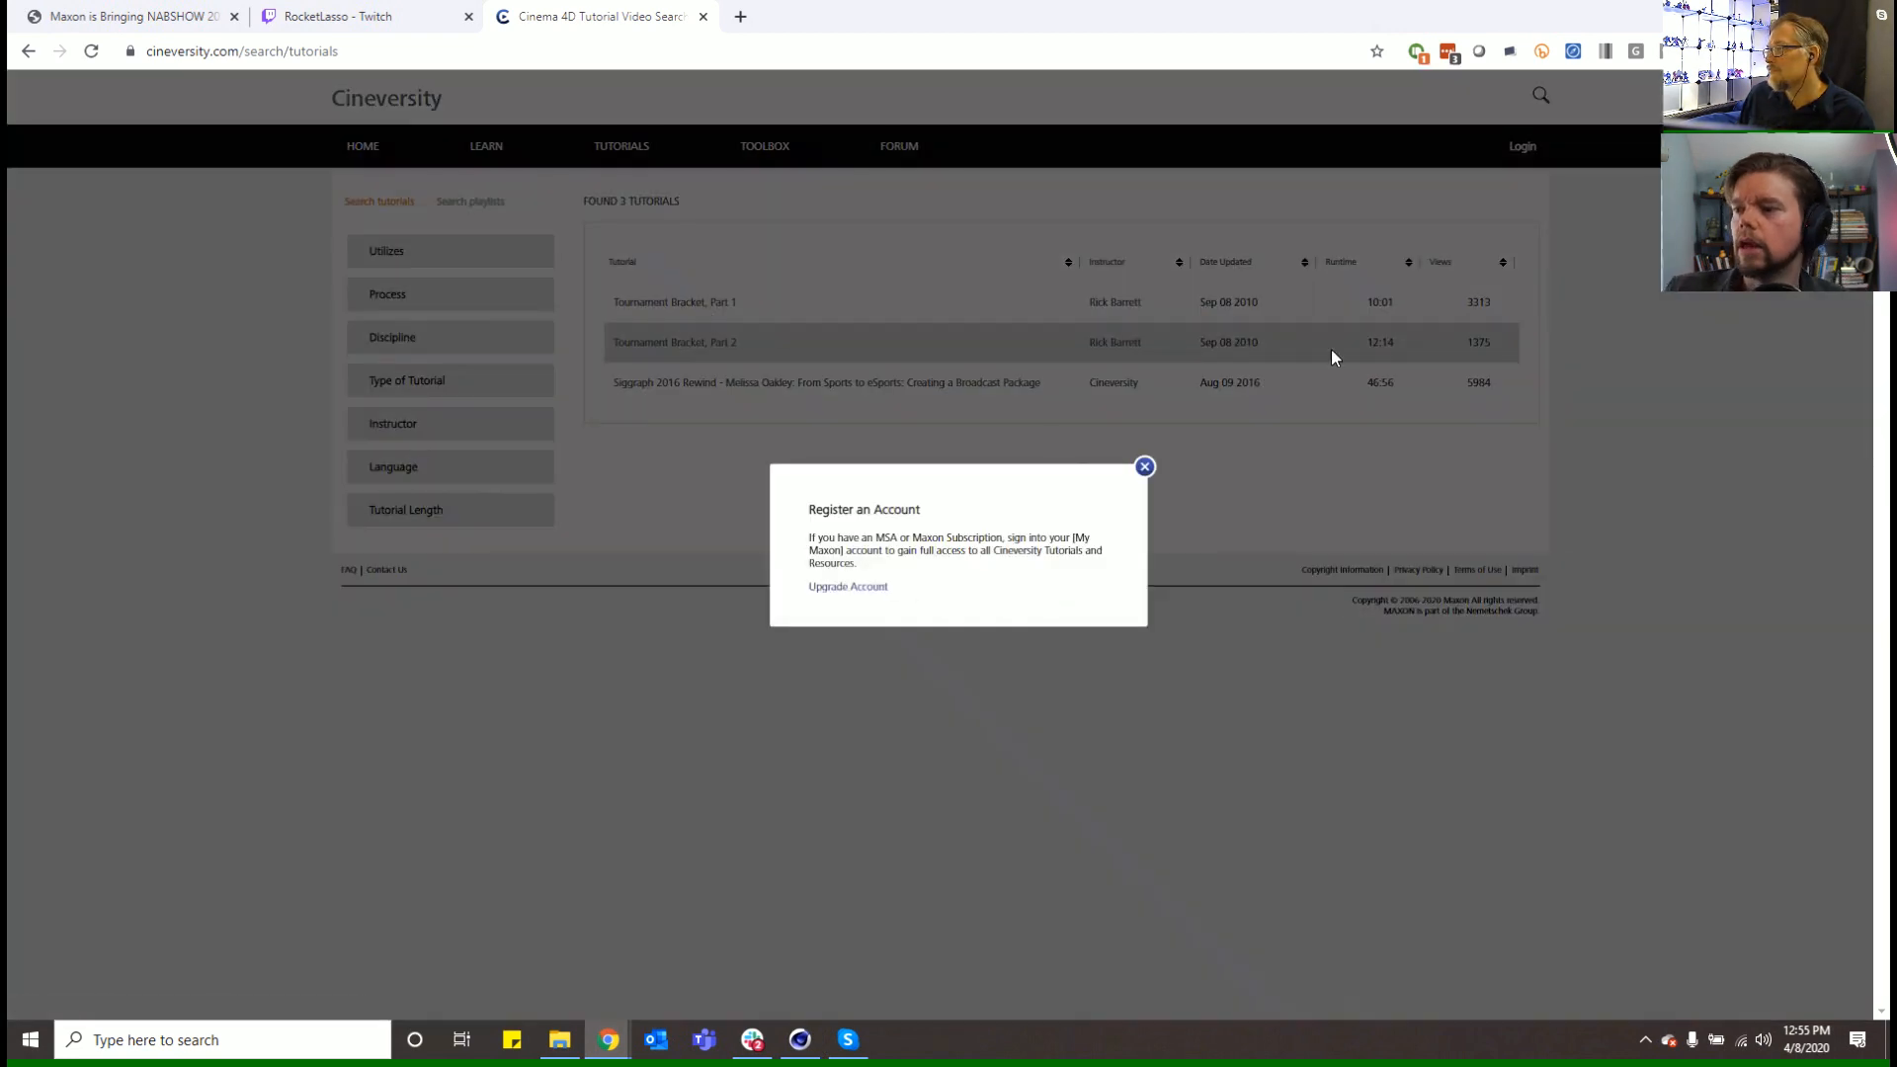
click(1143, 467)
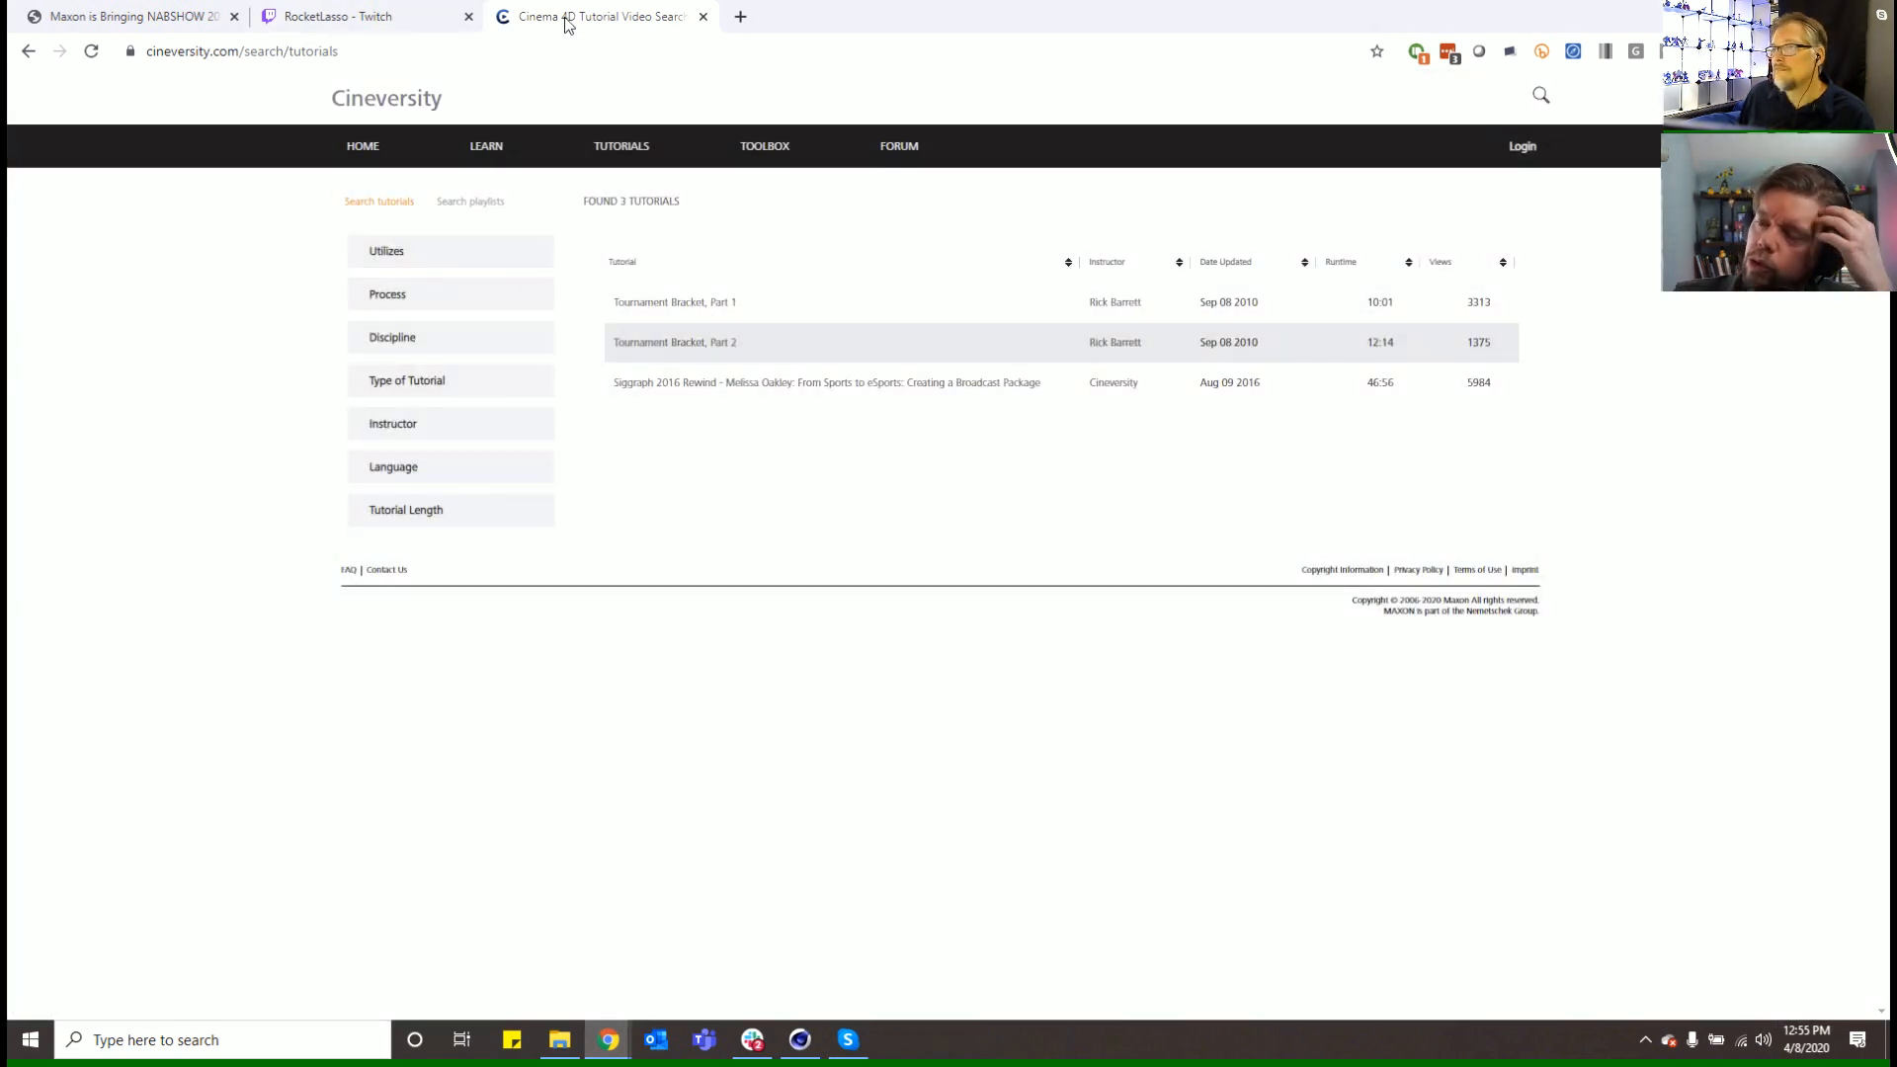
Close the Cineversity tab and show the NABSHOW 2020 presentation schedule on c4dlive.com
click(703, 15)
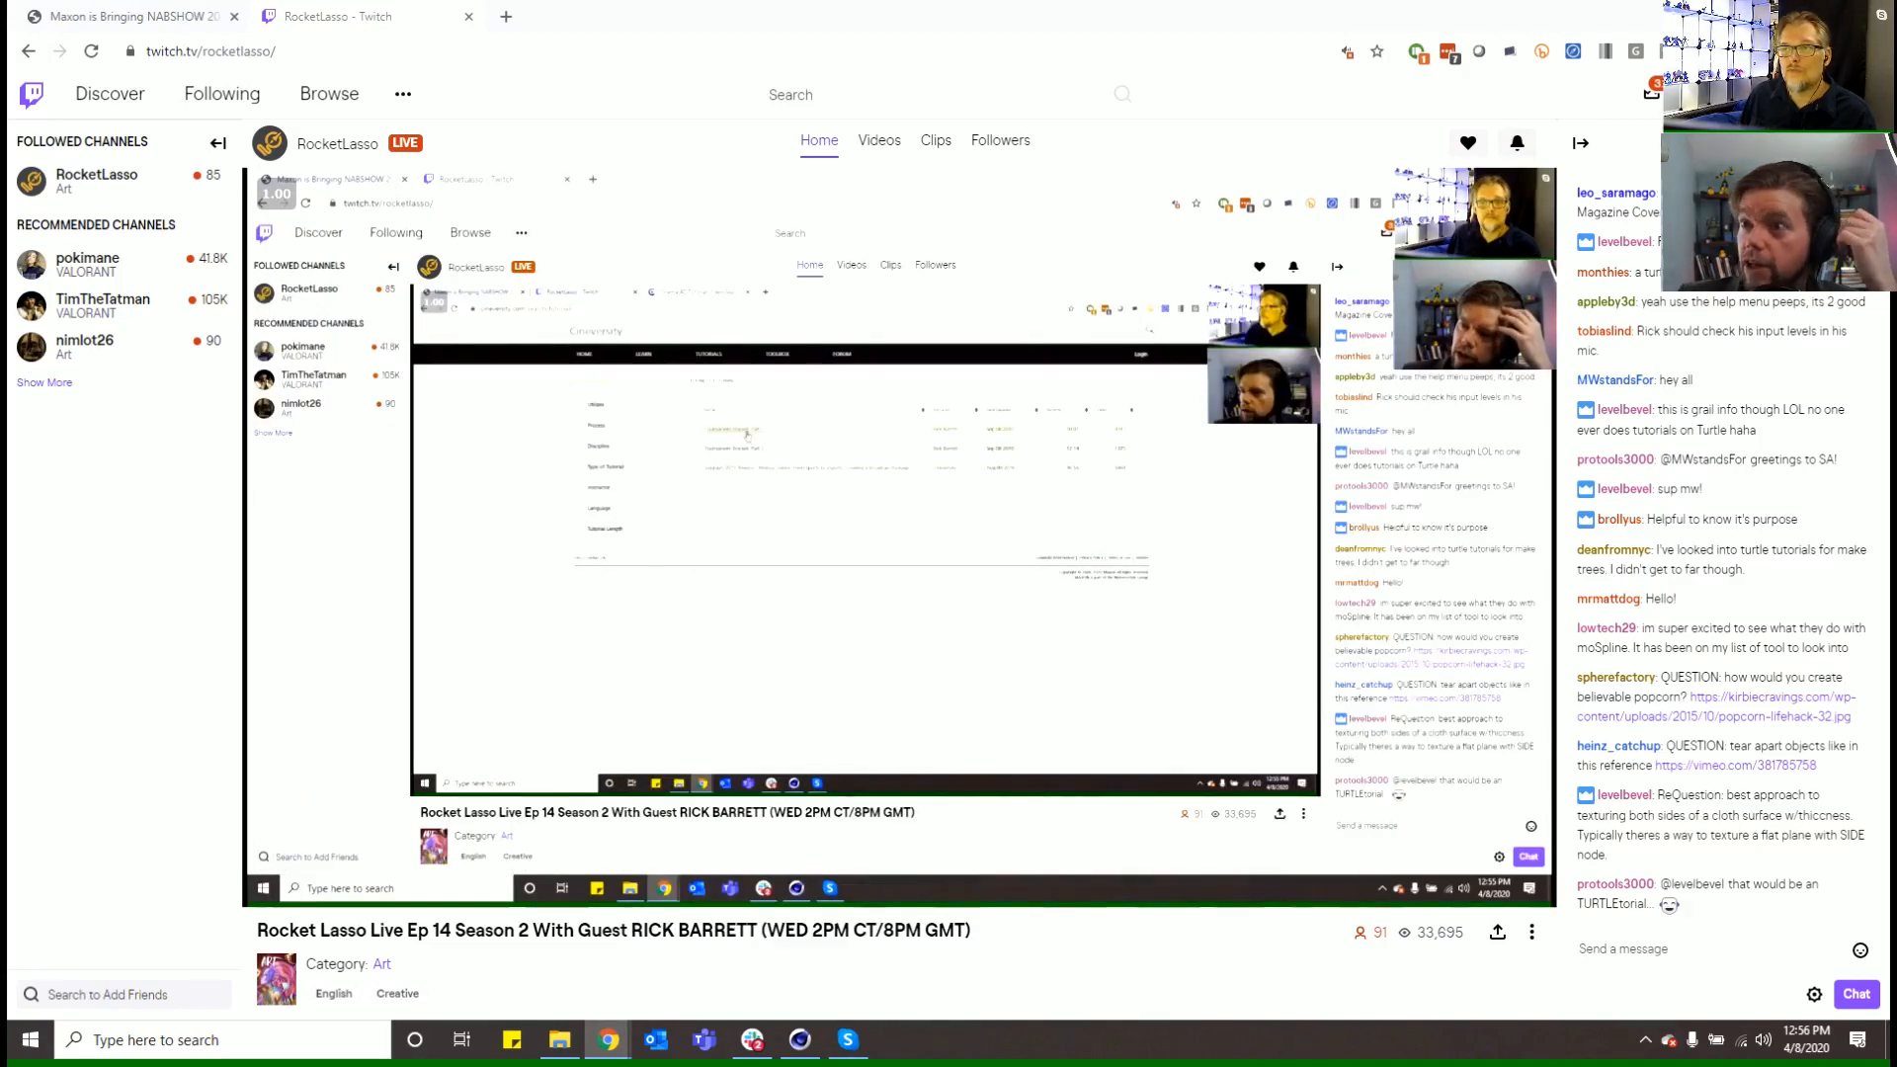
click(192, 18)
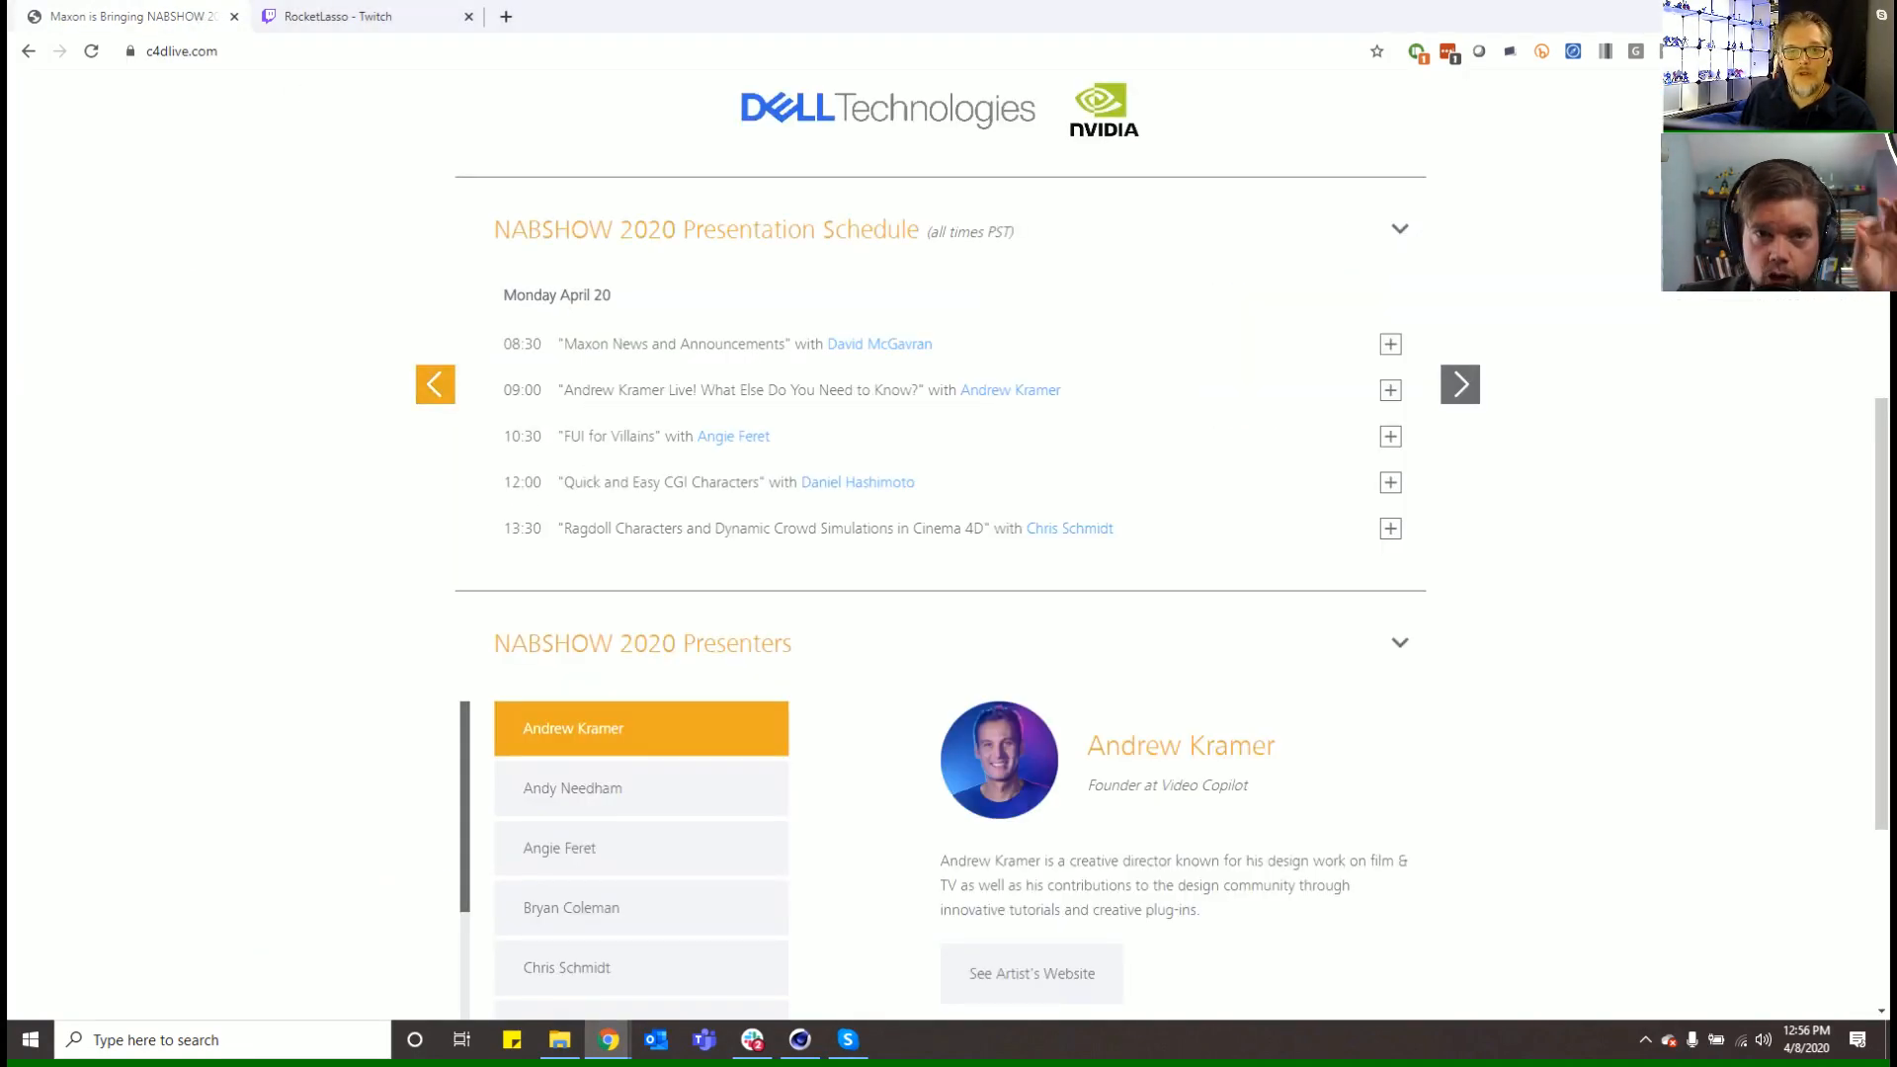
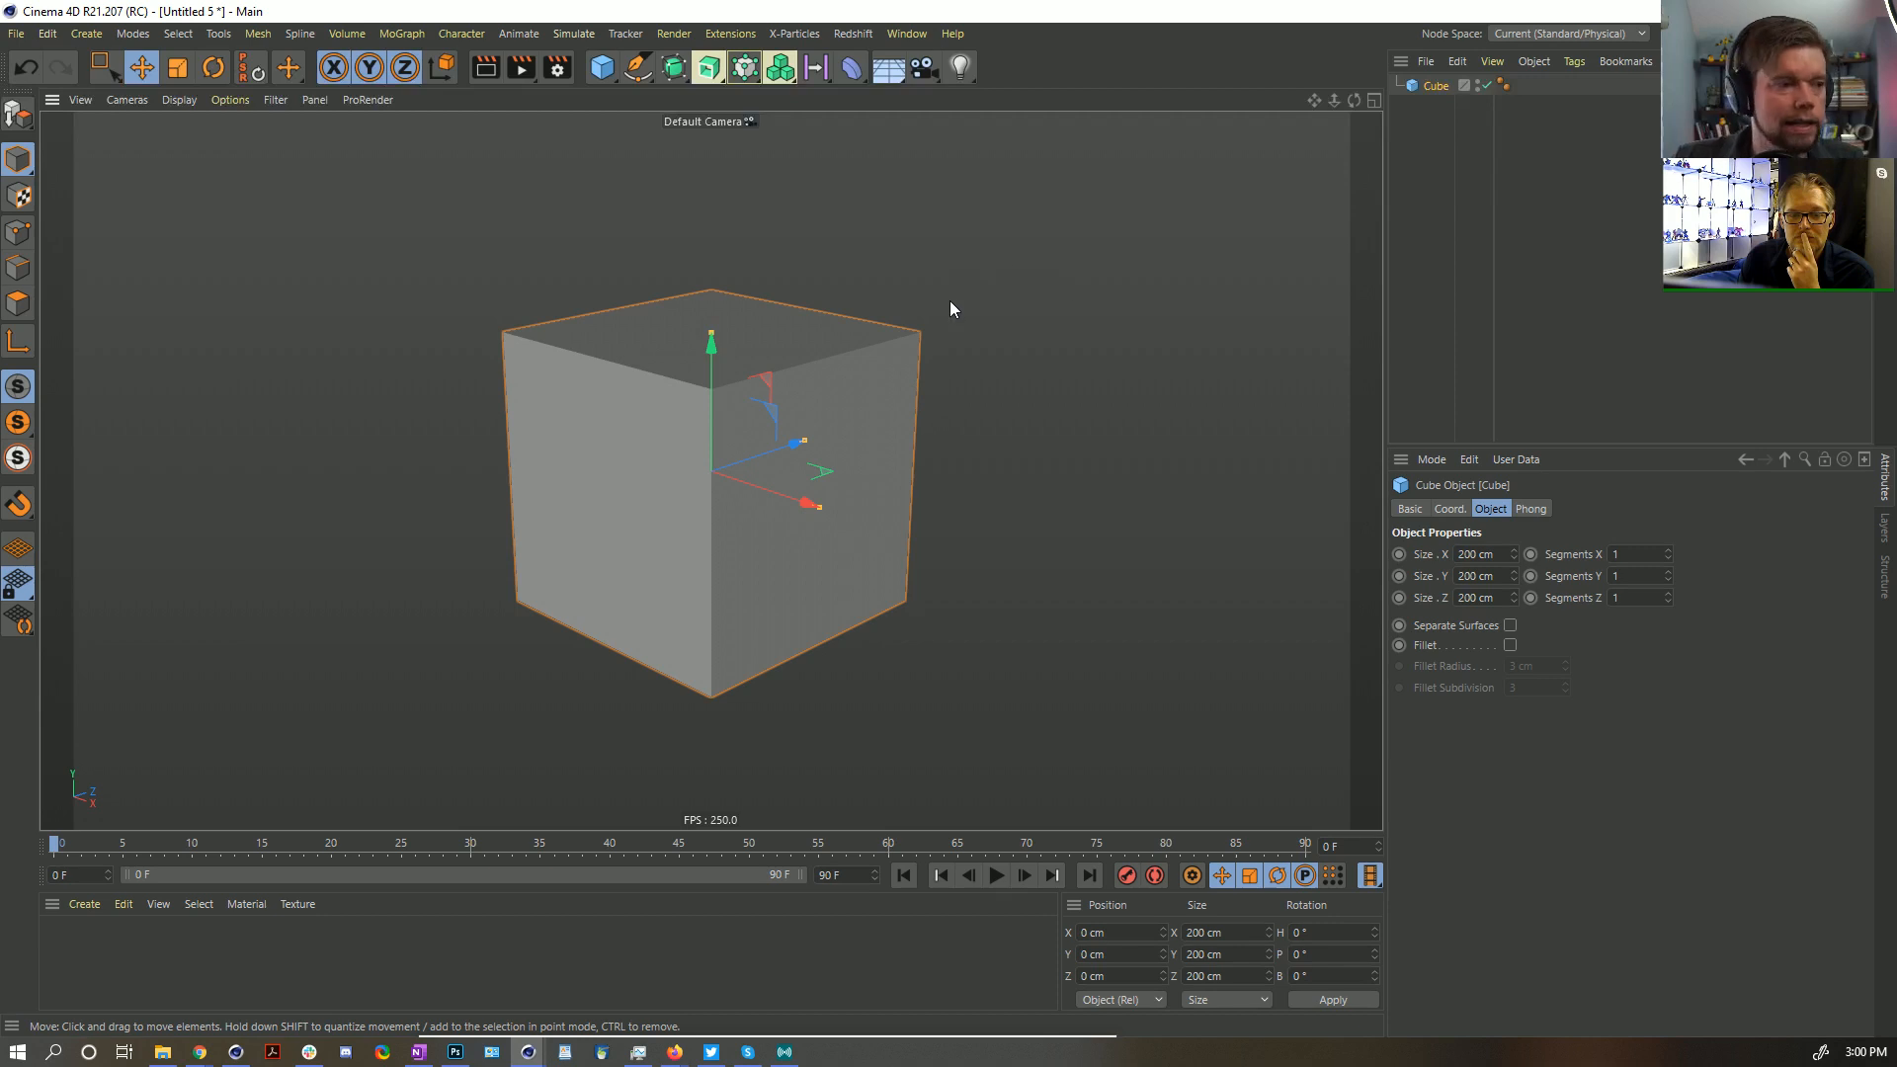
Set the cube's size to 10 cm in X, Y and Z
alt+right_drag(929, 310, 880, 358)
alt+drag(798, 387, 832, 407)
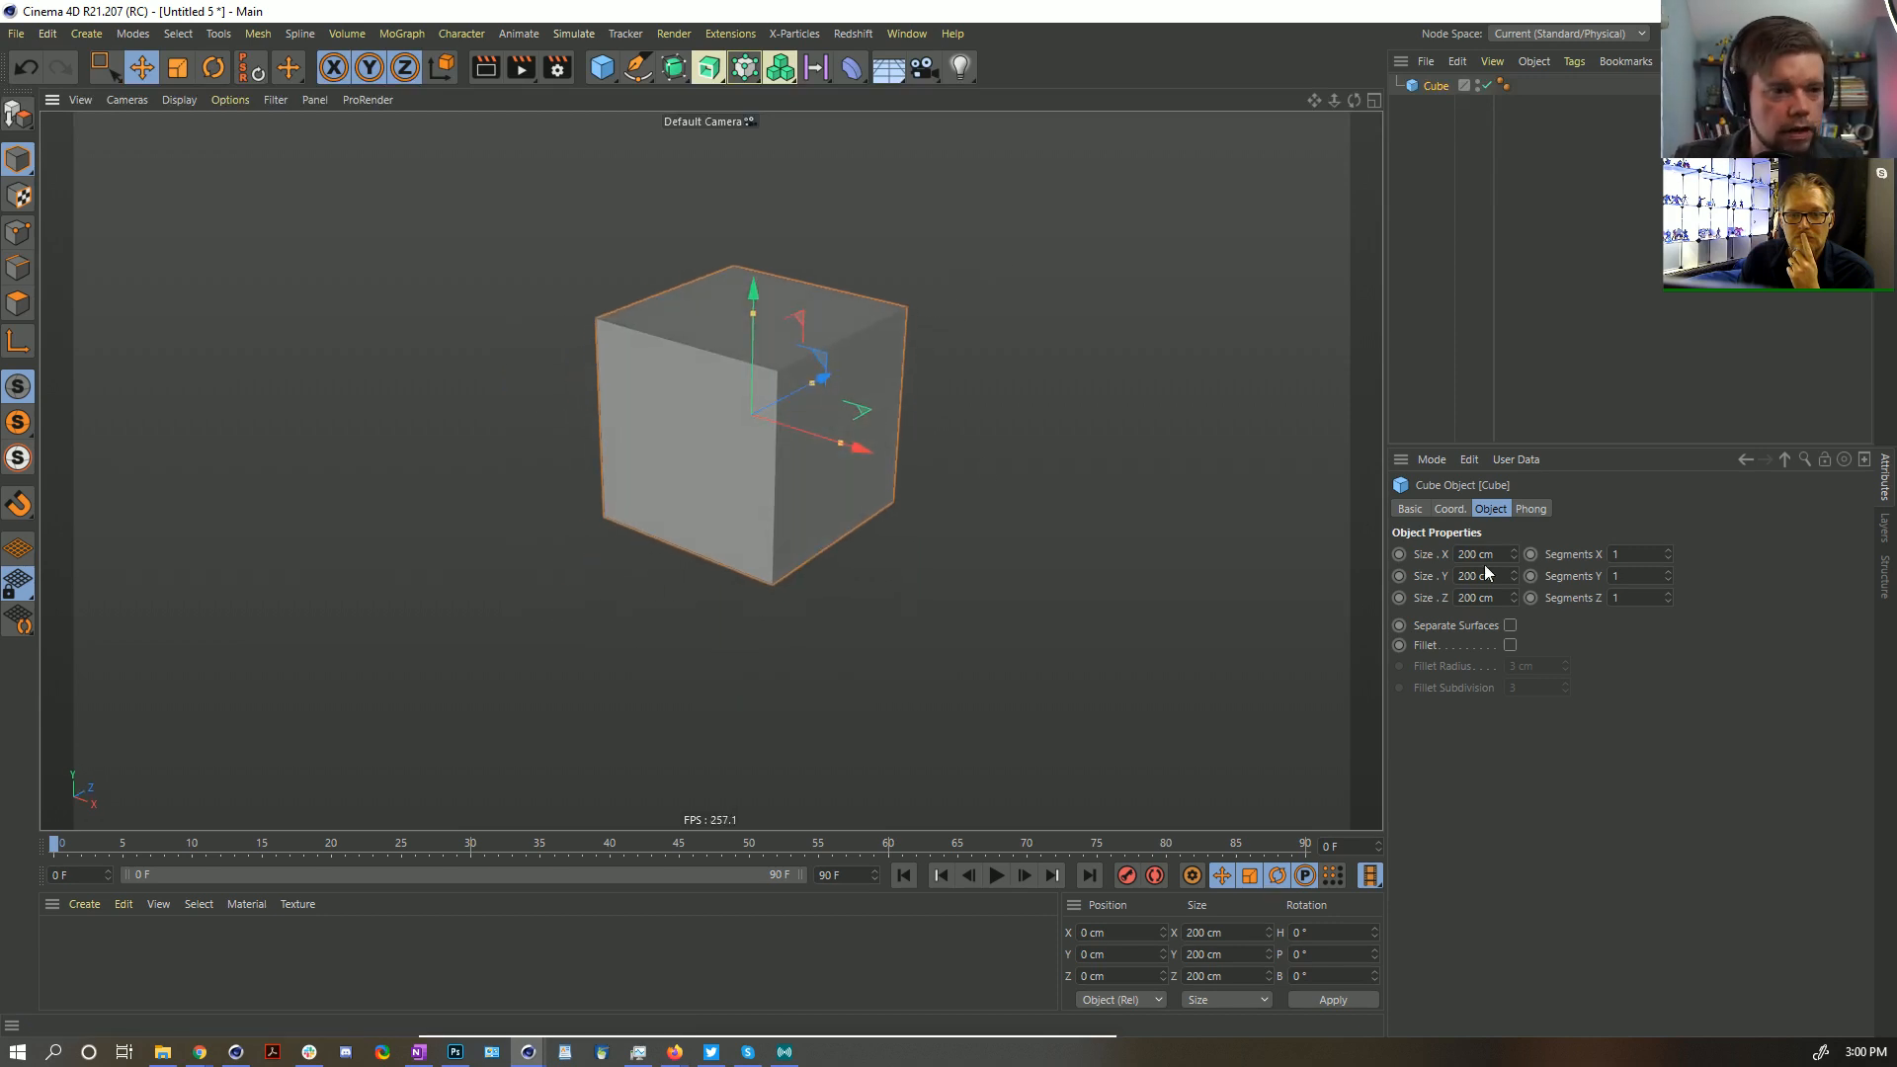
double_click(1508, 555)
text(10)
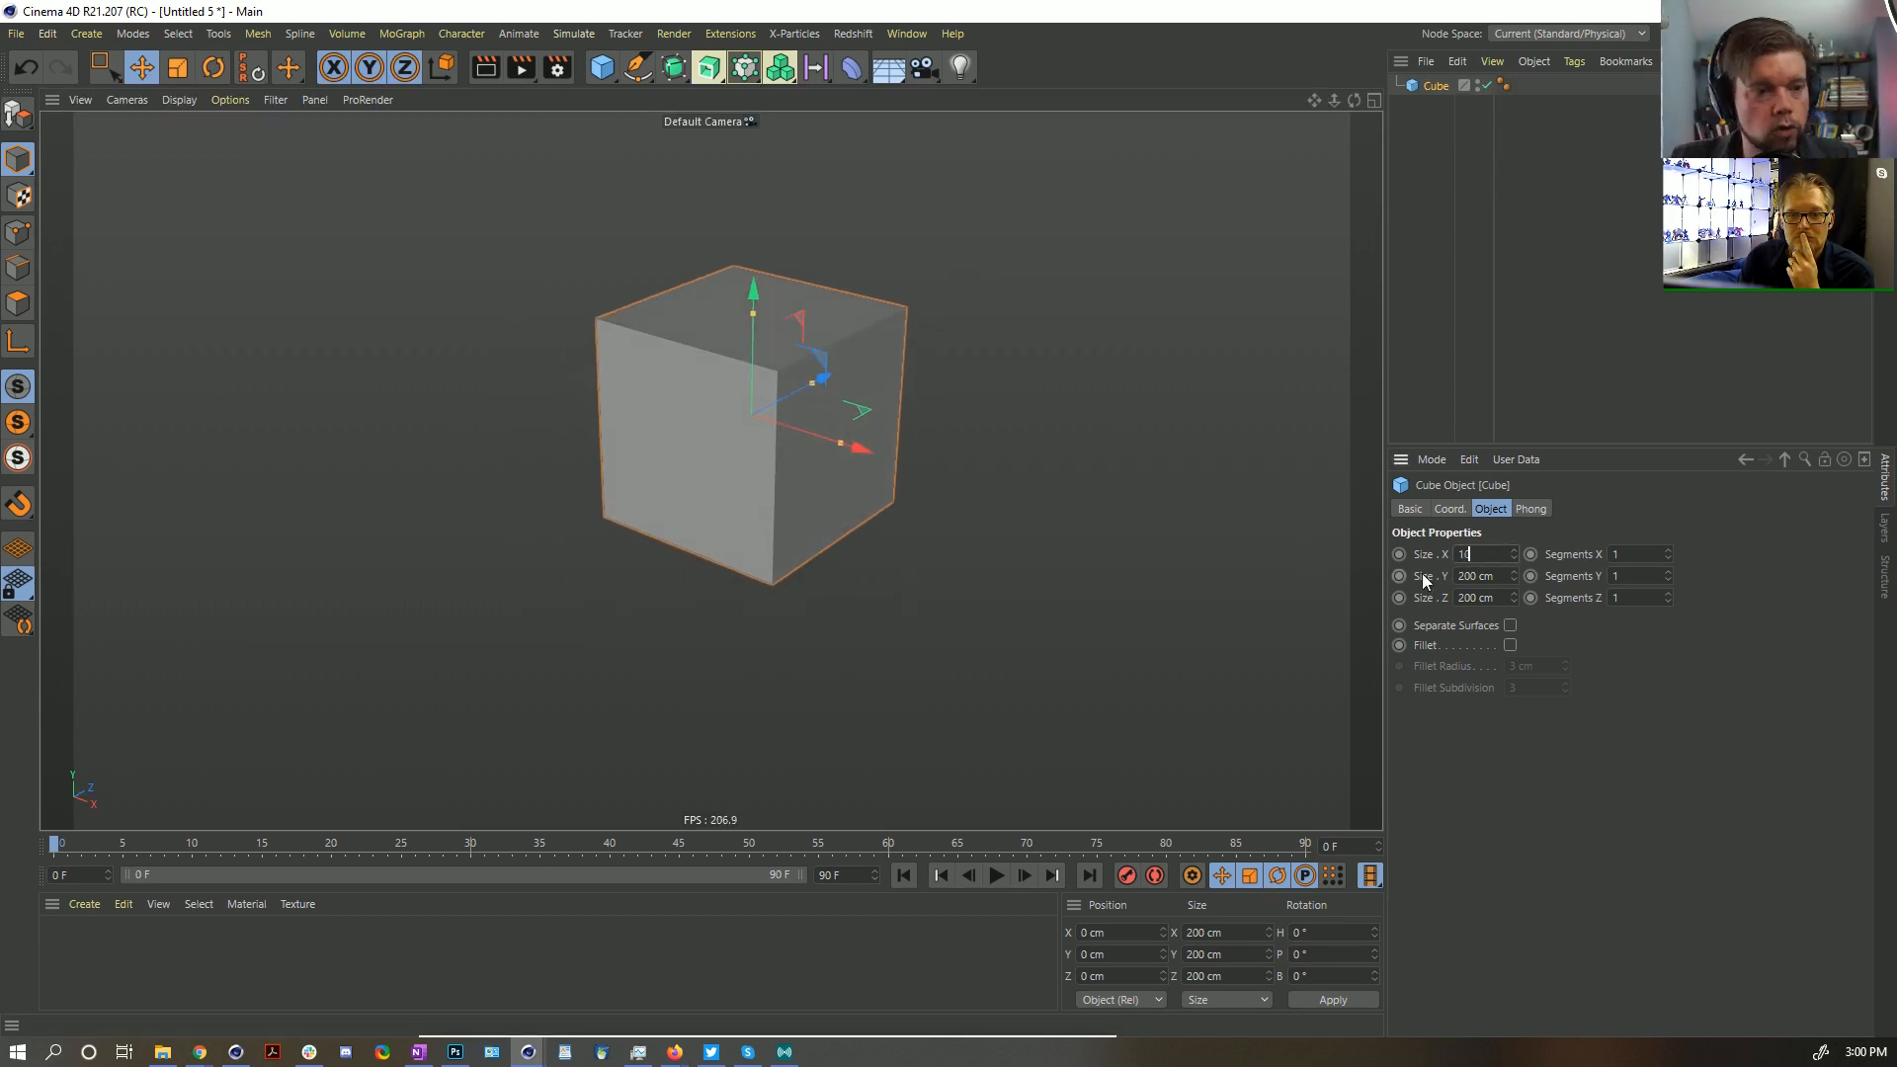
double_click(1505, 575)
text(10)
double_click(1499, 598)
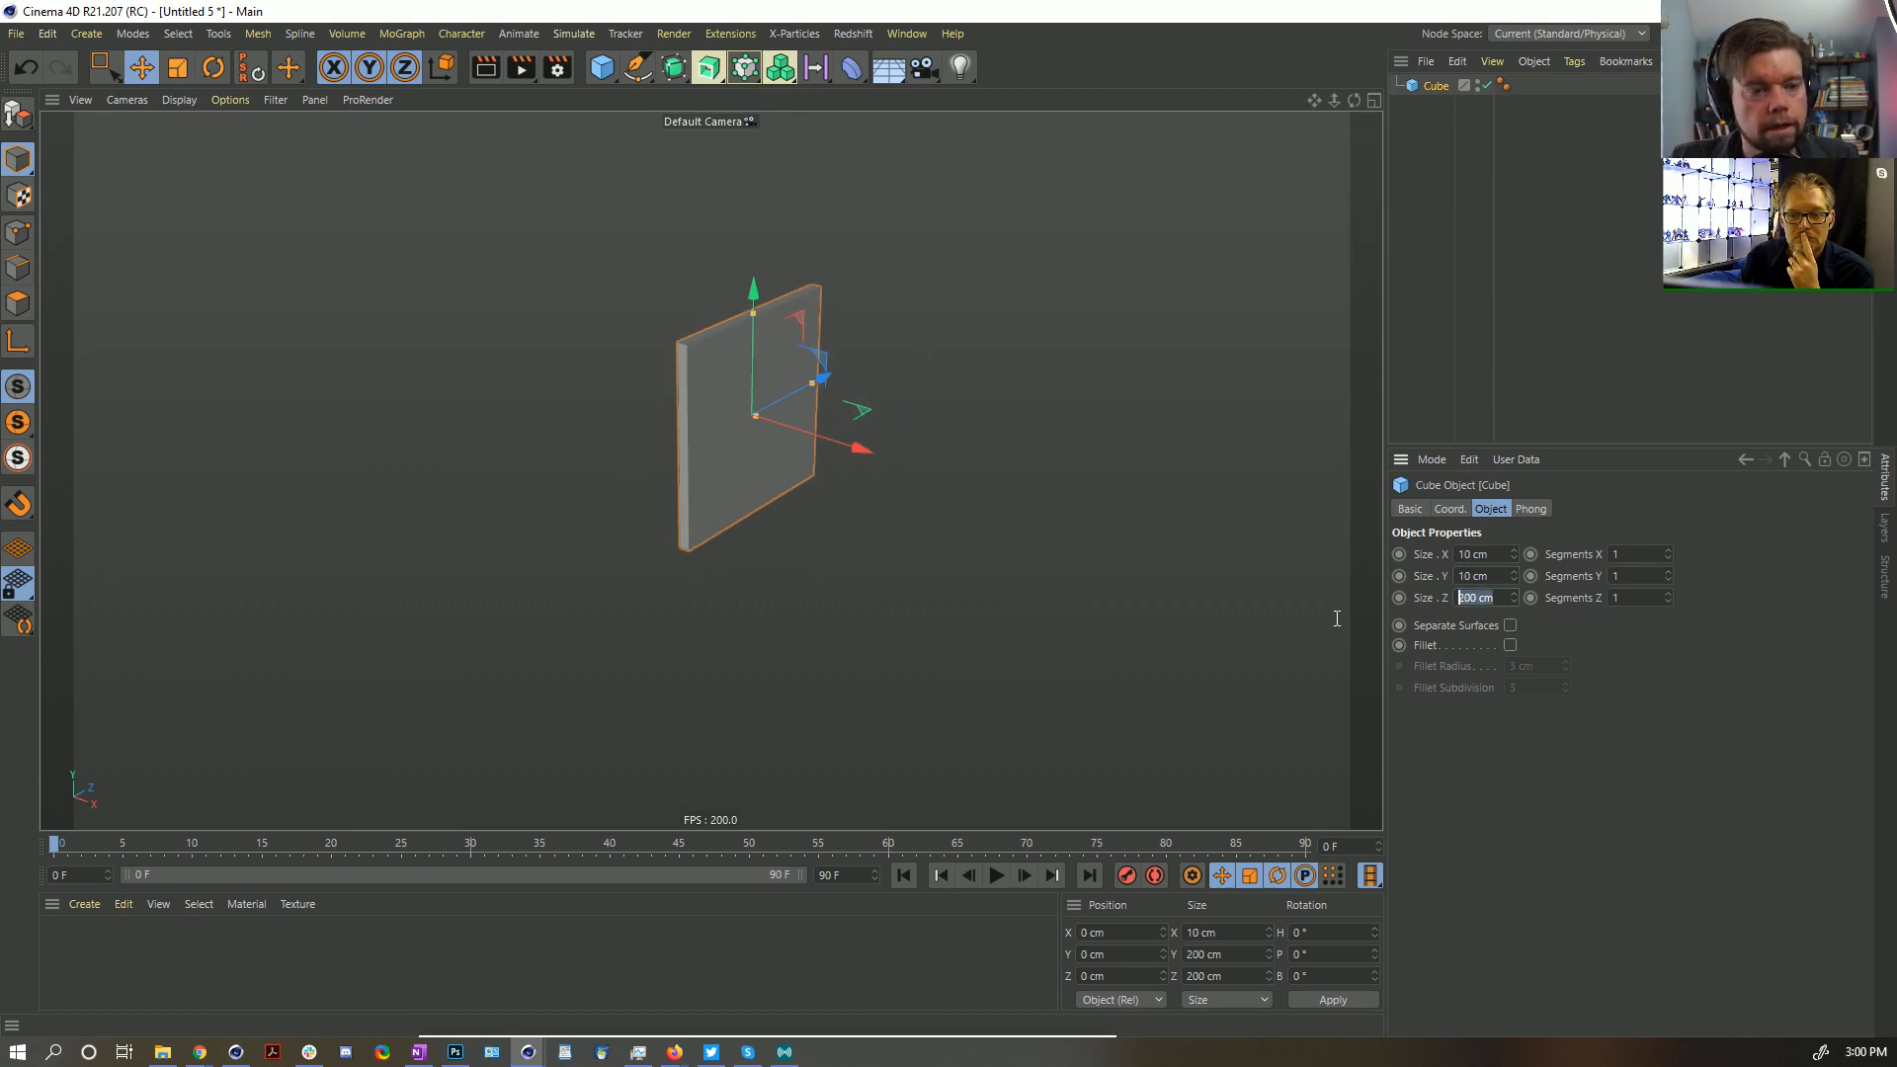
text(10)
key(Return)
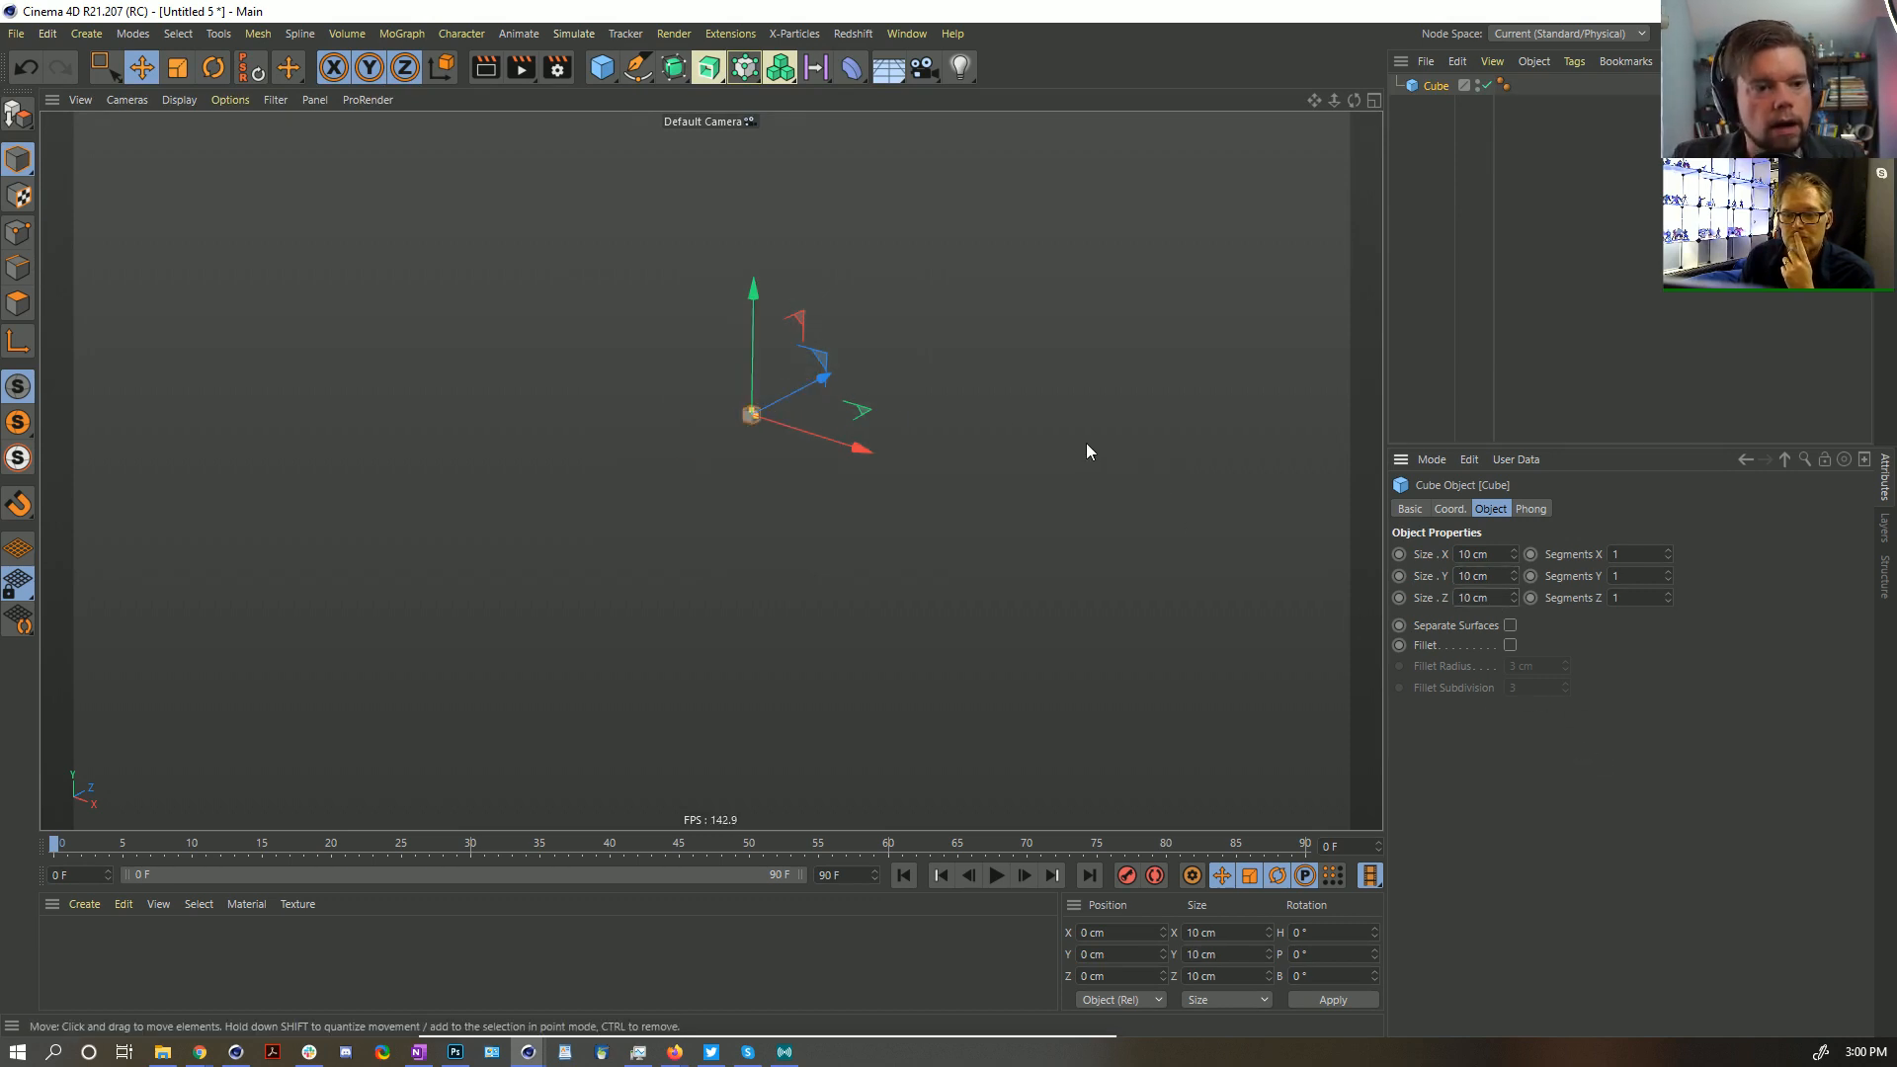
mouse_move(739, 403)
alt+right_down()
mouse_move(1242, 412)
mouse_move(1212, 431)
alt+right_up()
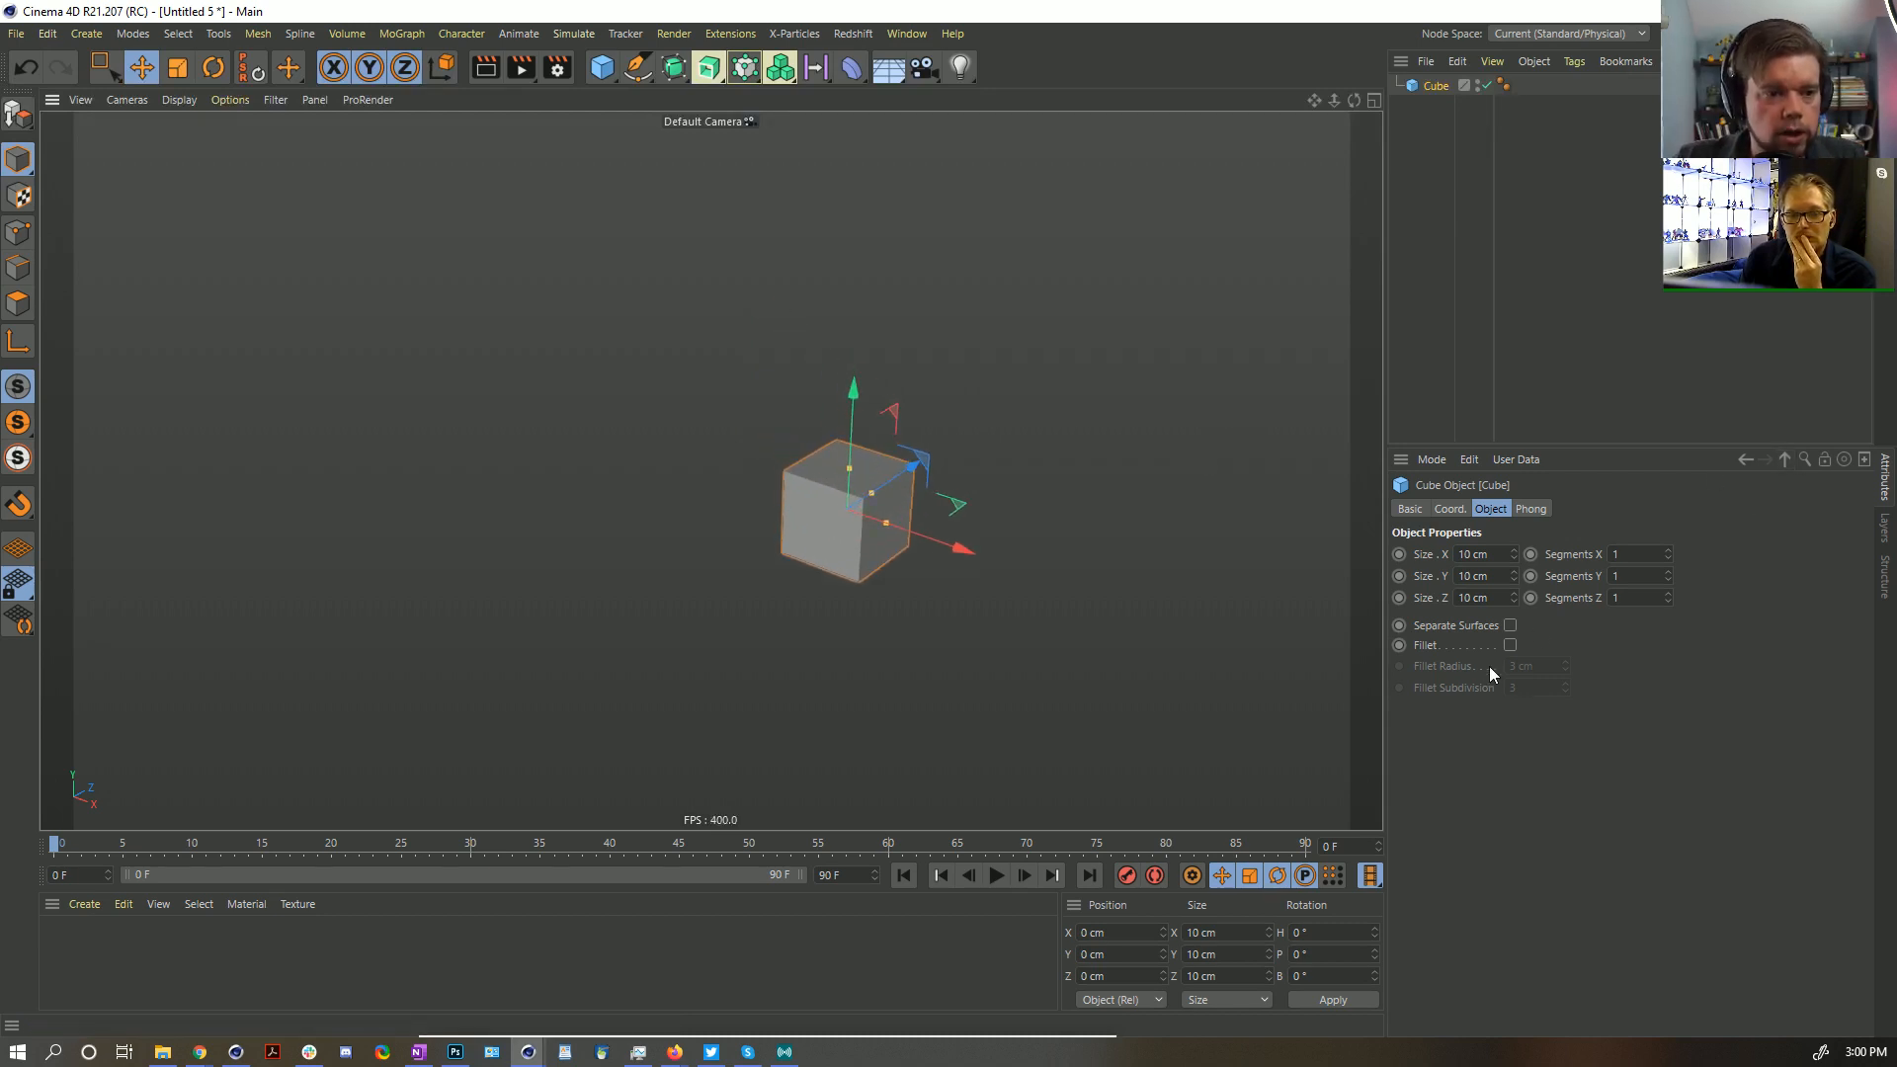
Try a fillet with subdivision 1 and a radius of 3 to 4 cm on the cube, and switch the fillet off
click(1509, 645)
key(Tab)
text(1)
key(Return)
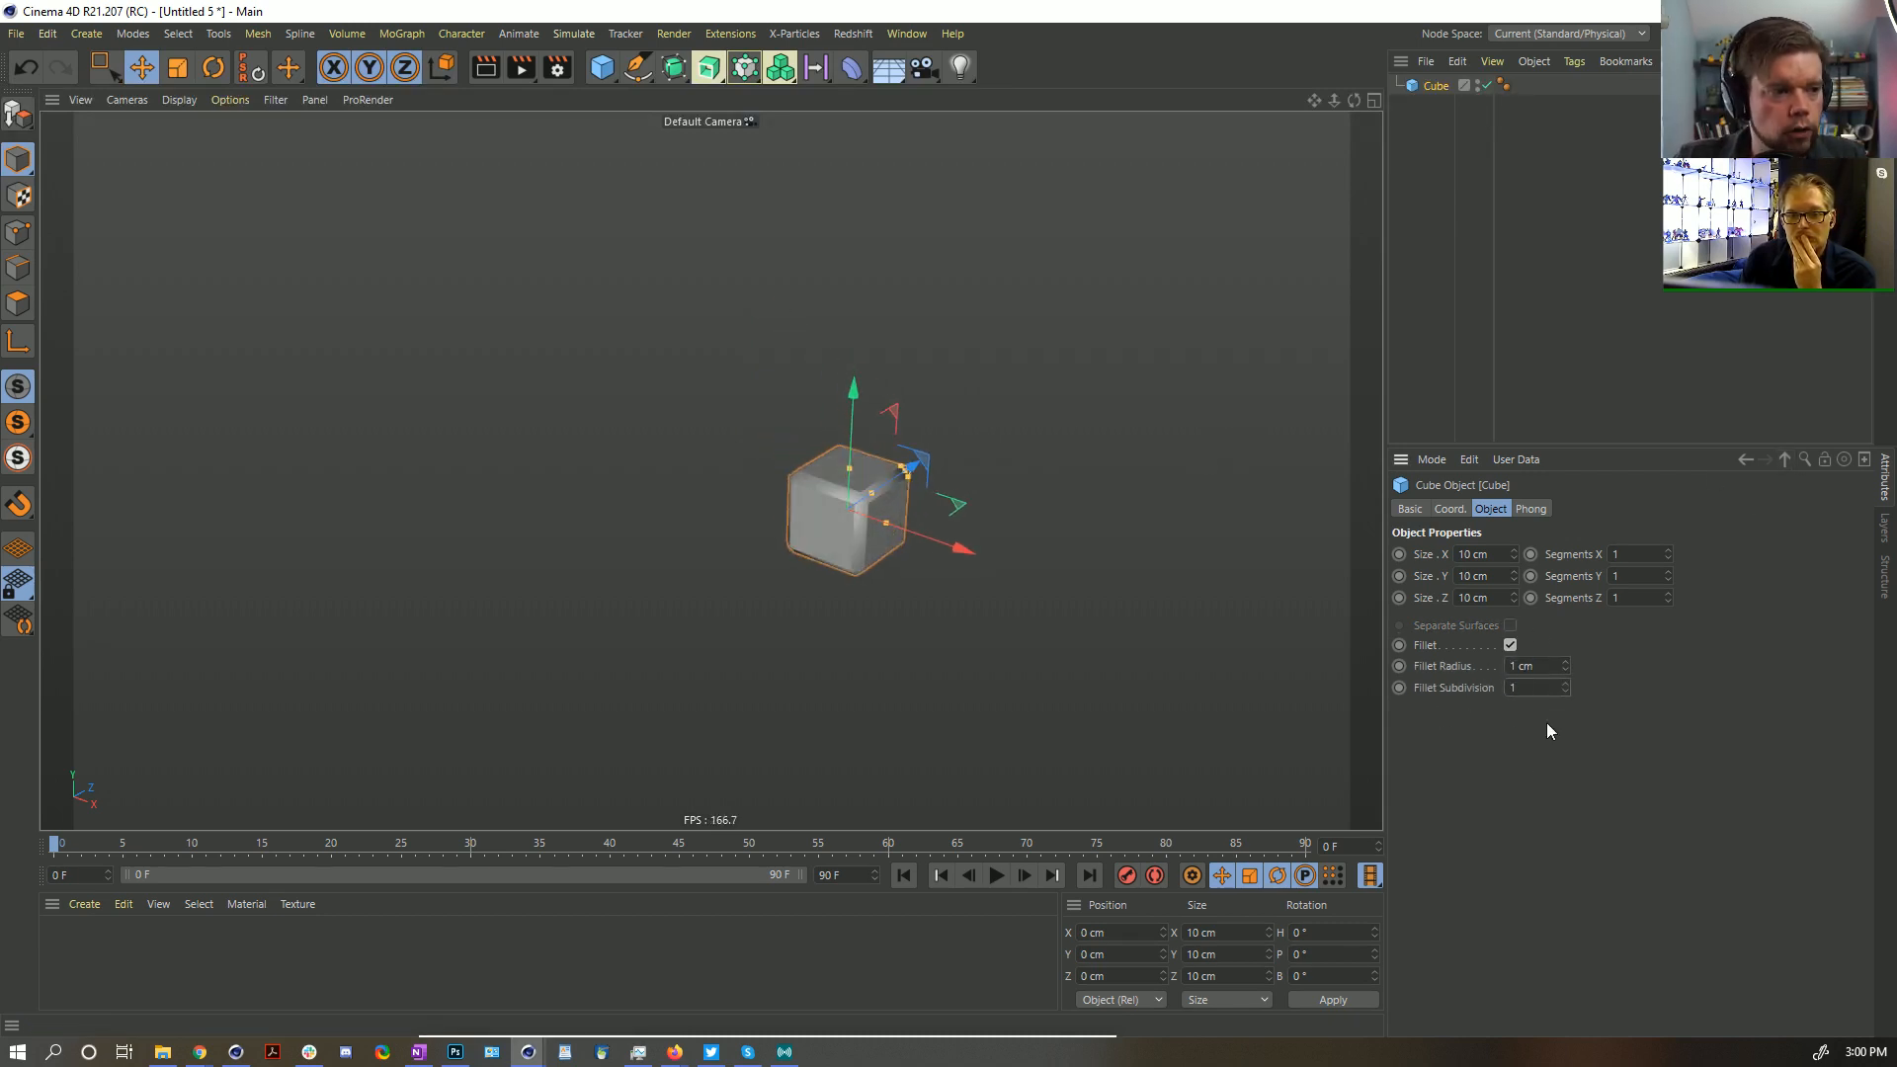
double_click(1565, 662)
click(1564, 662)
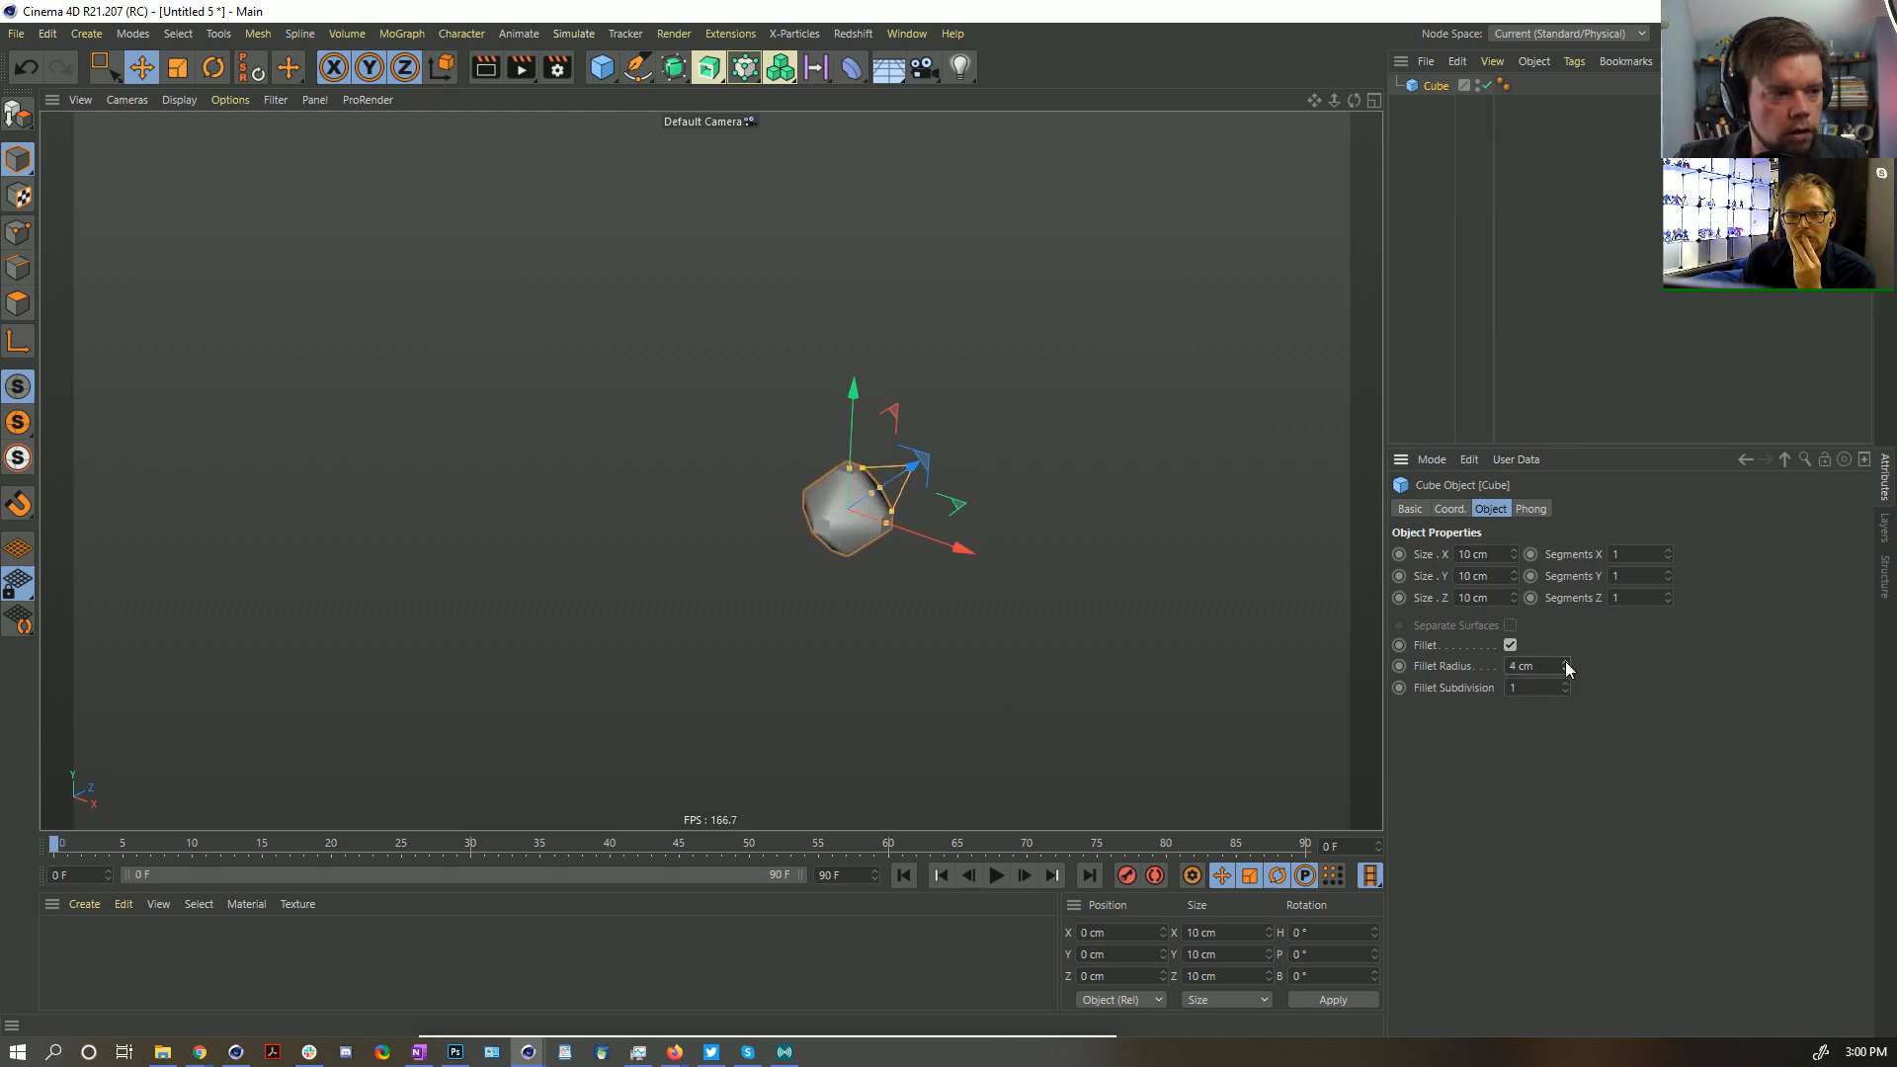
click(1565, 669)
alt+drag(849, 517, 843, 513)
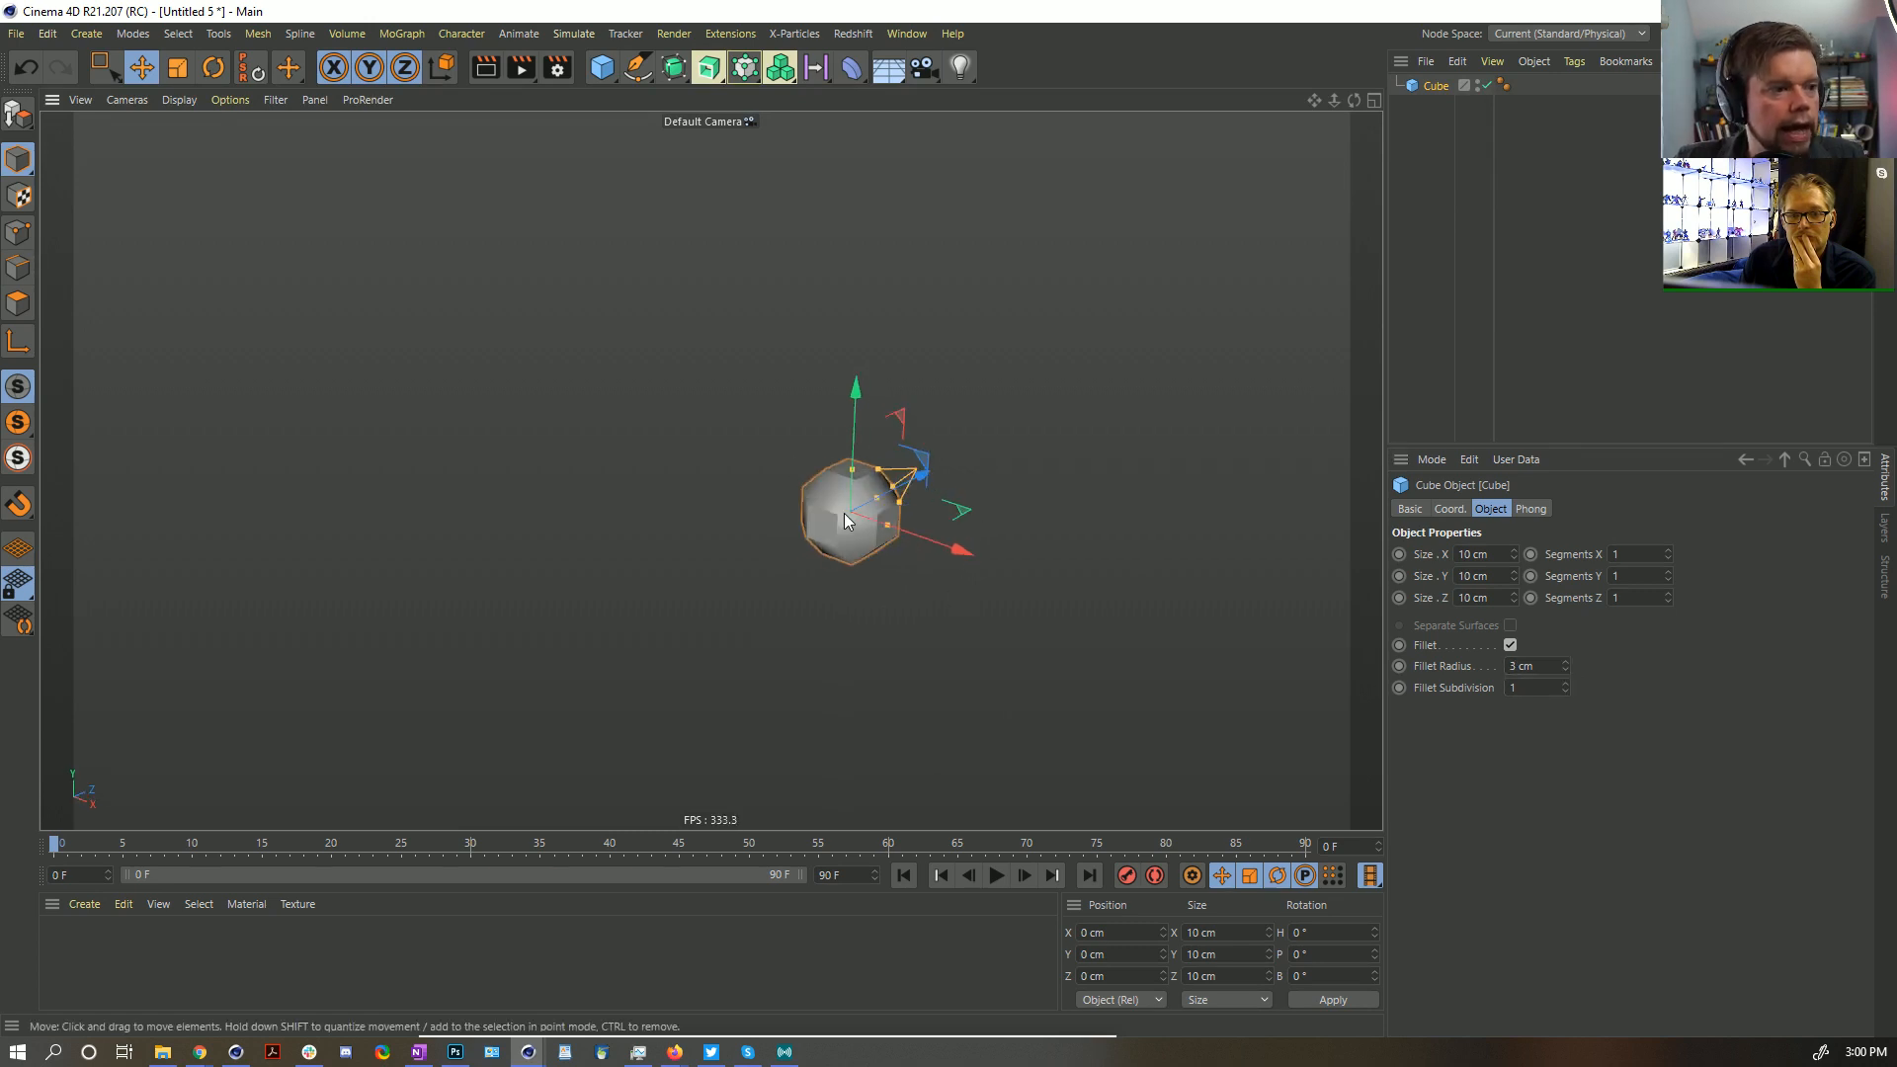
click(1509, 646)
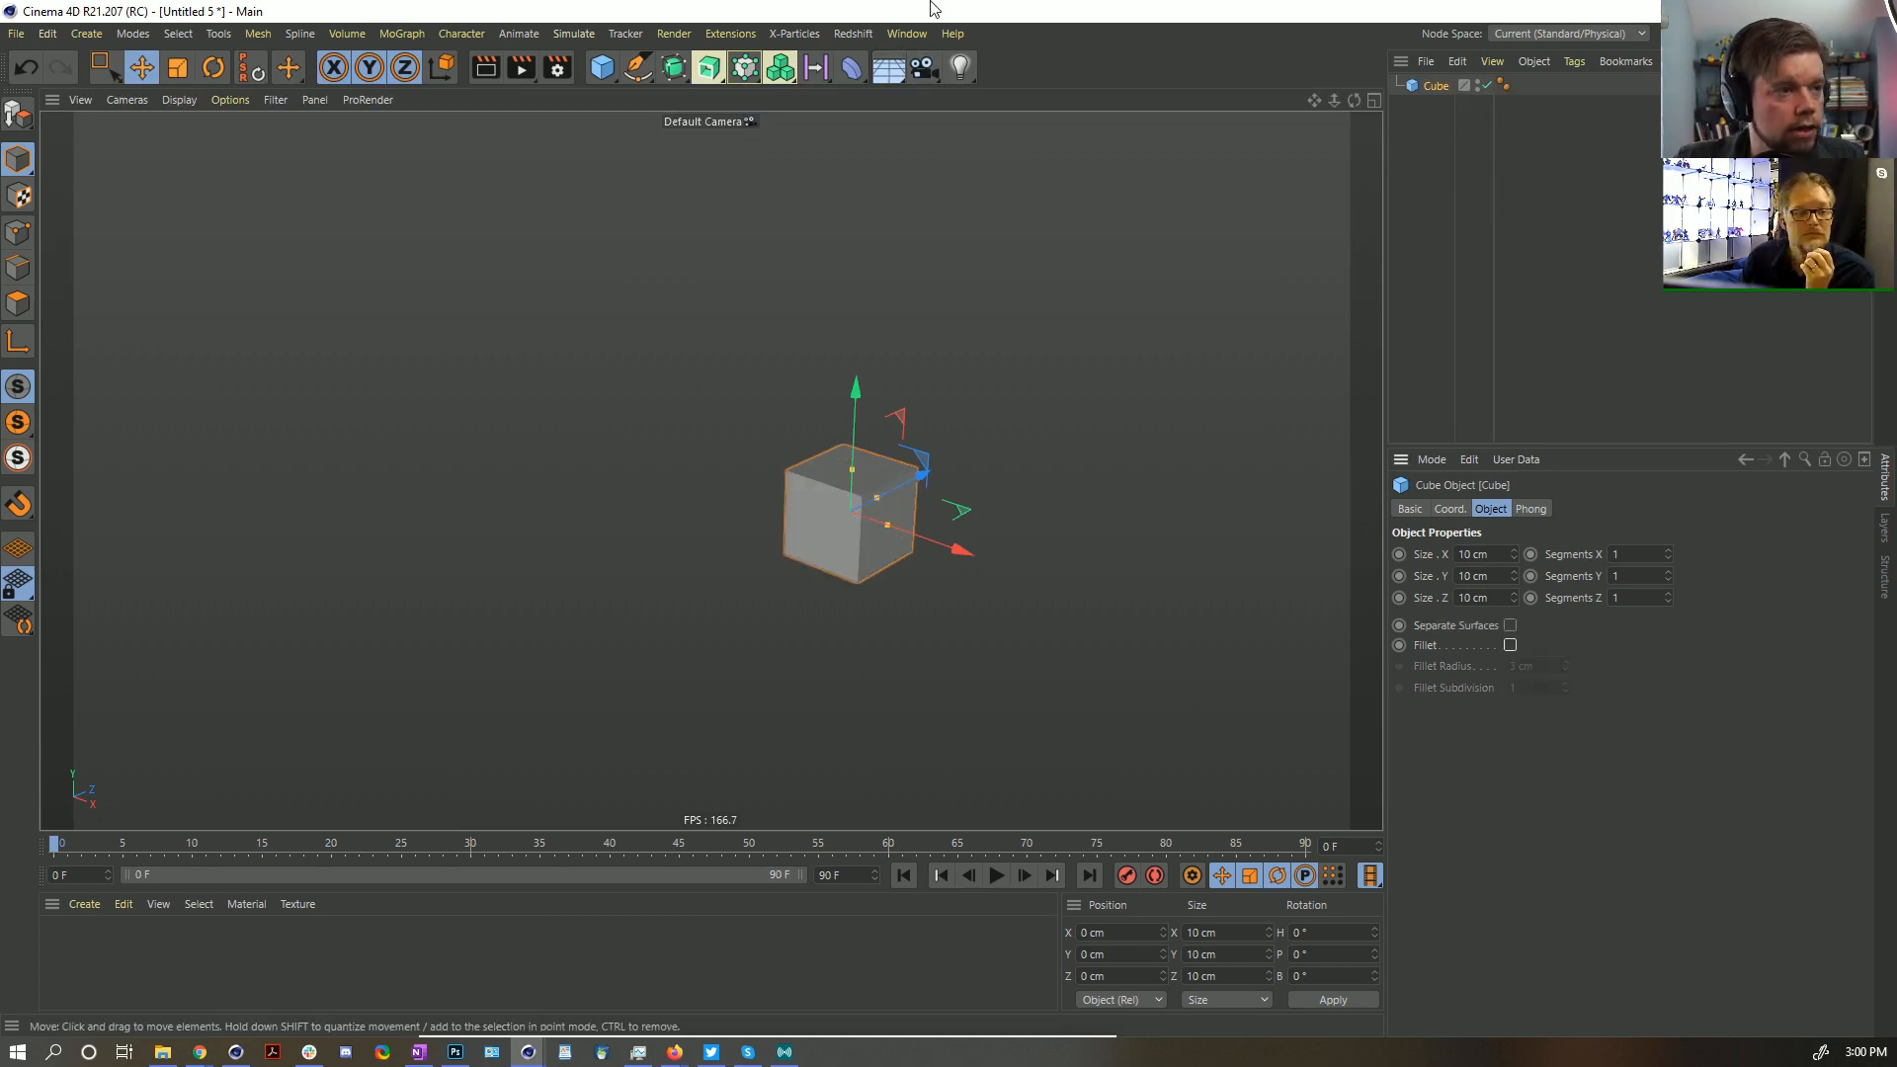
Add a Floor object and lower it beneath the cube to about -15 cm in Y
click(887, 68)
drag(869, 450, 848, 504)
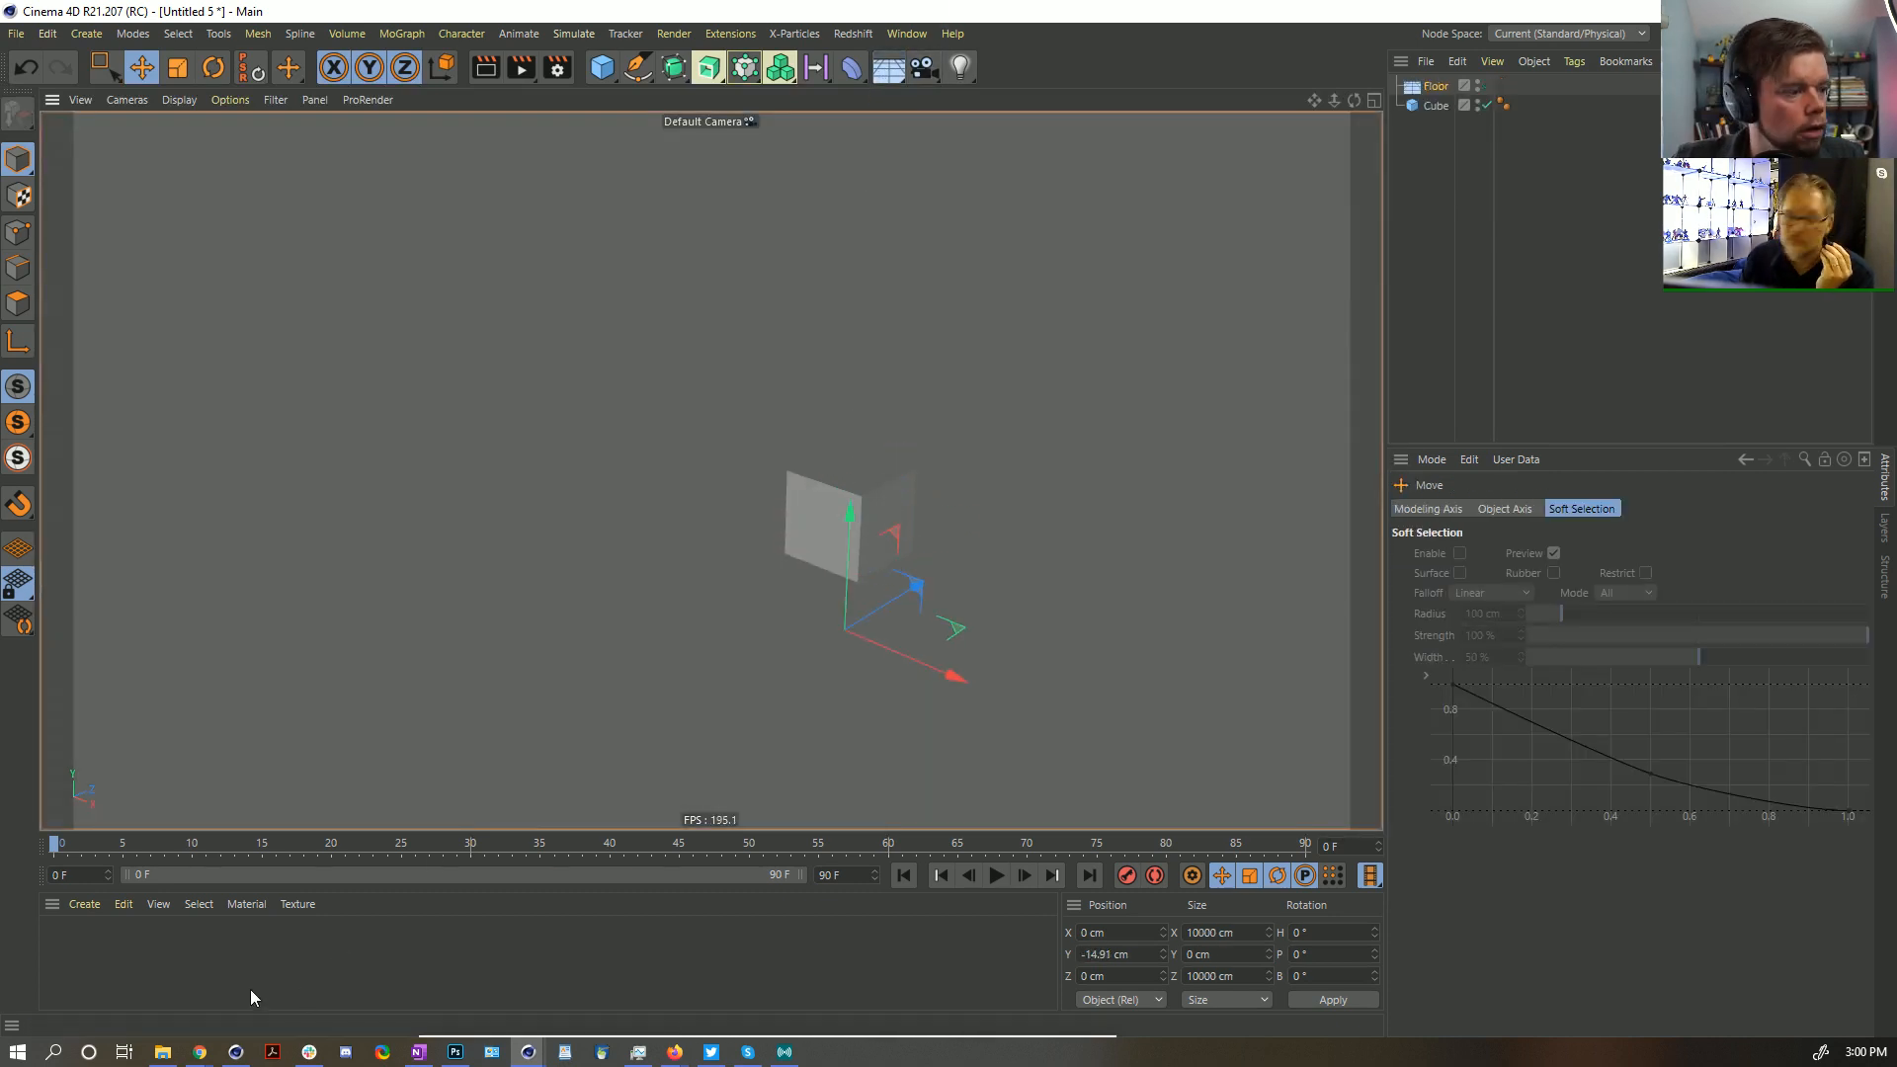
Apply a new blue material with hue 236° and saturation 100% to the cube, and enable SSAO in the viewport
double_click(114, 964)
drag(61, 944, 816, 484)
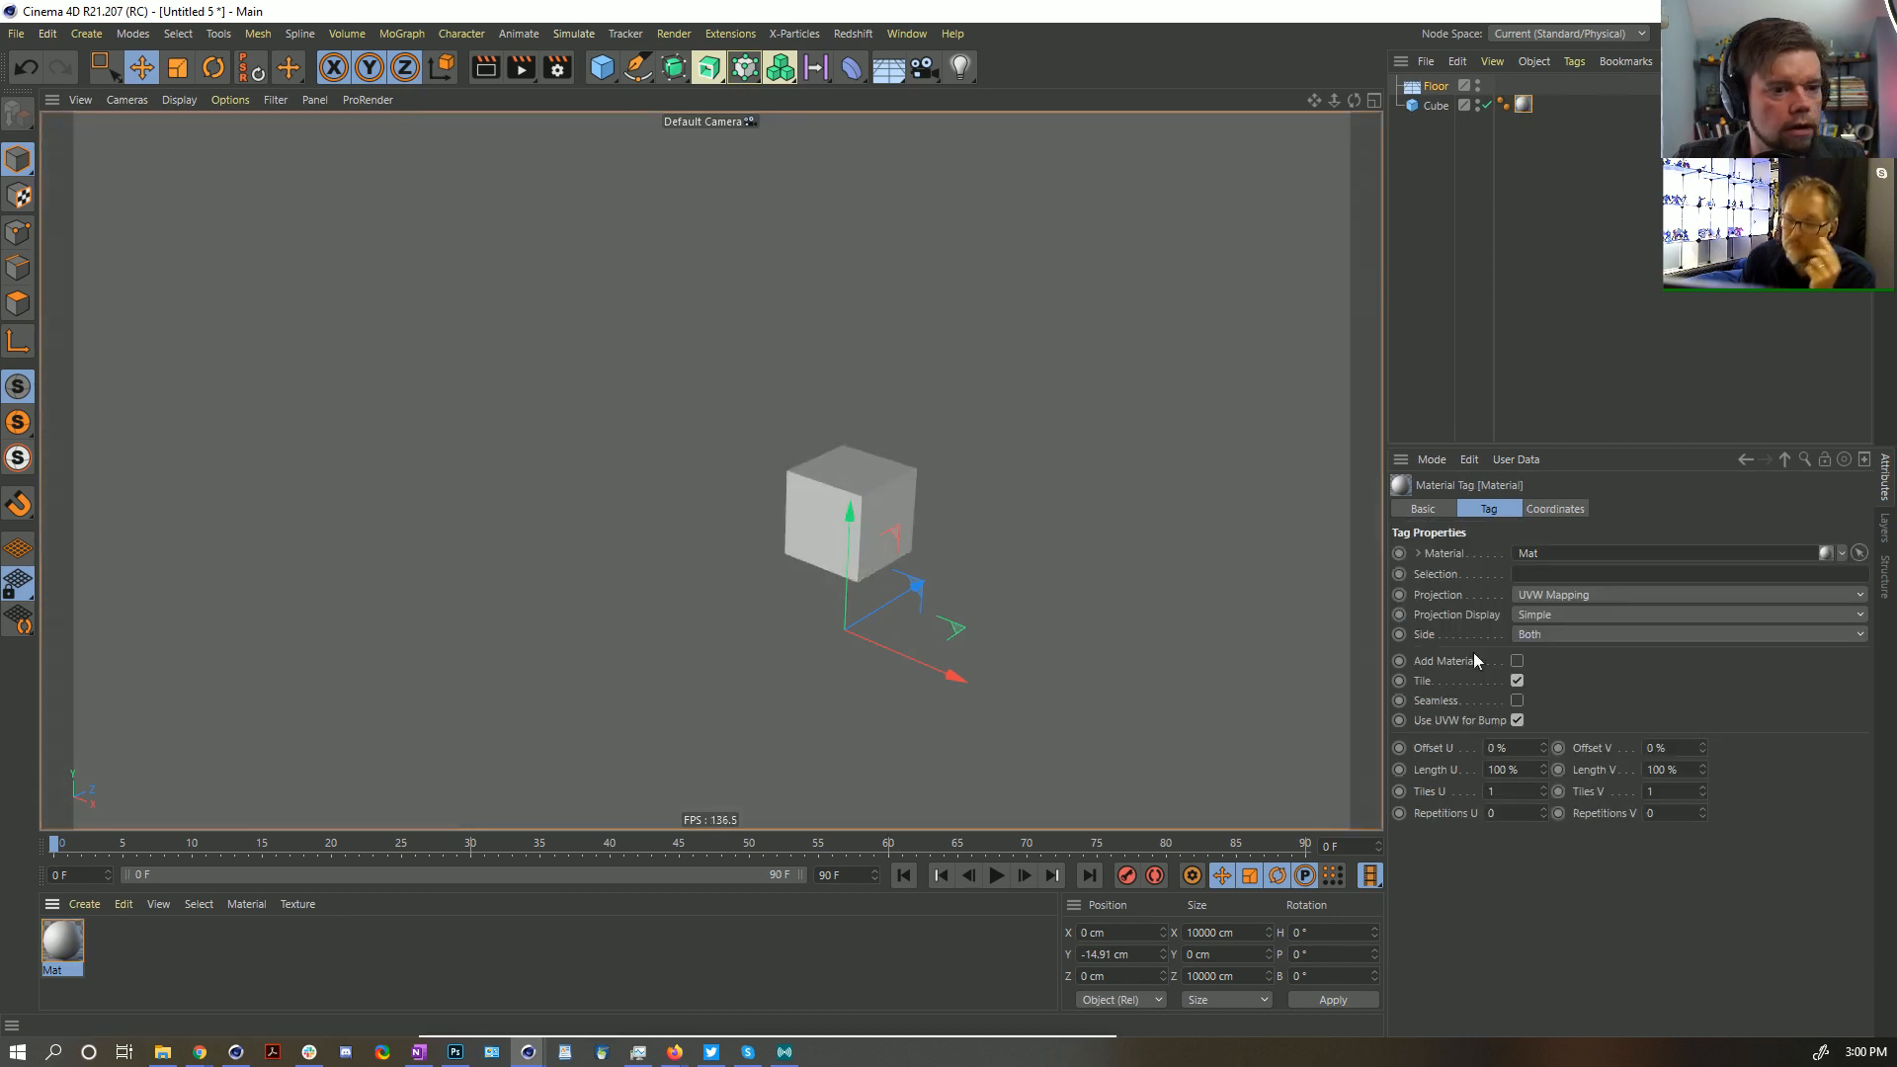
click(1761, 728)
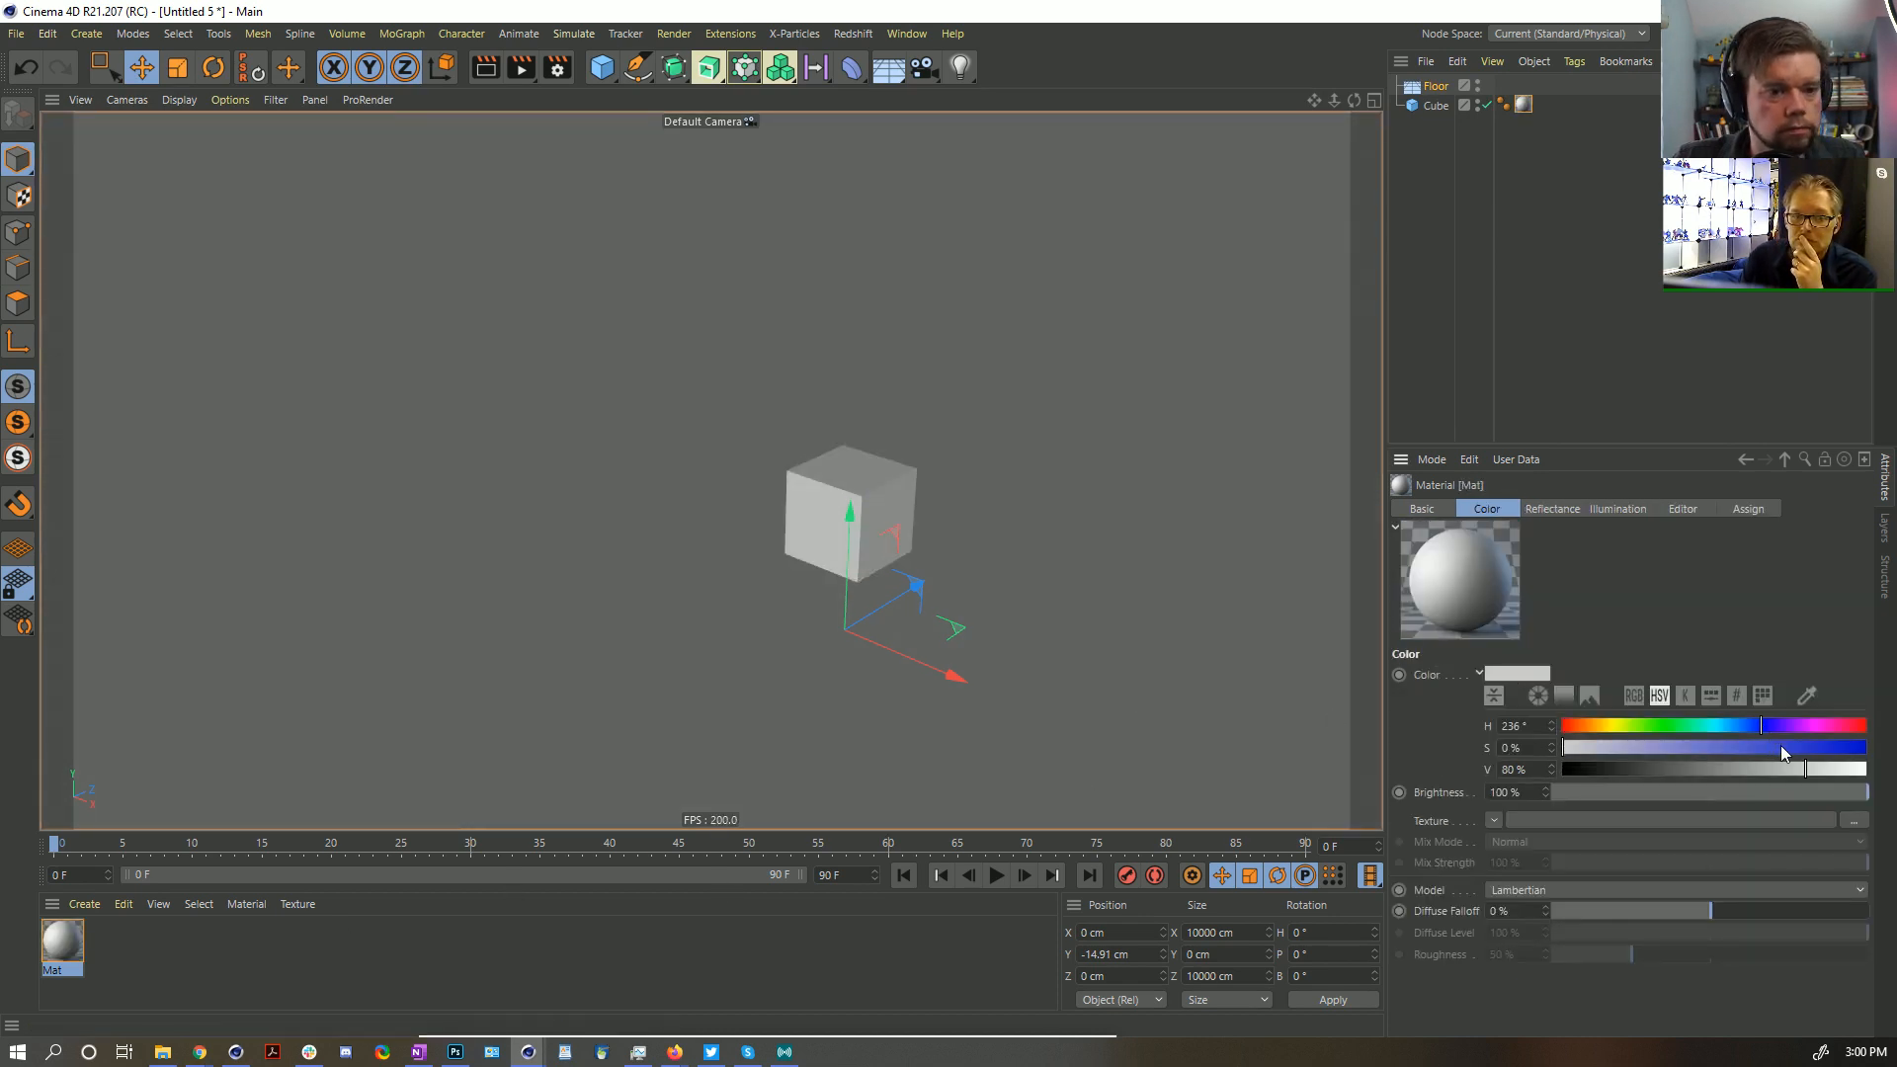
drag(1782, 748, 1869, 748)
click(232, 100)
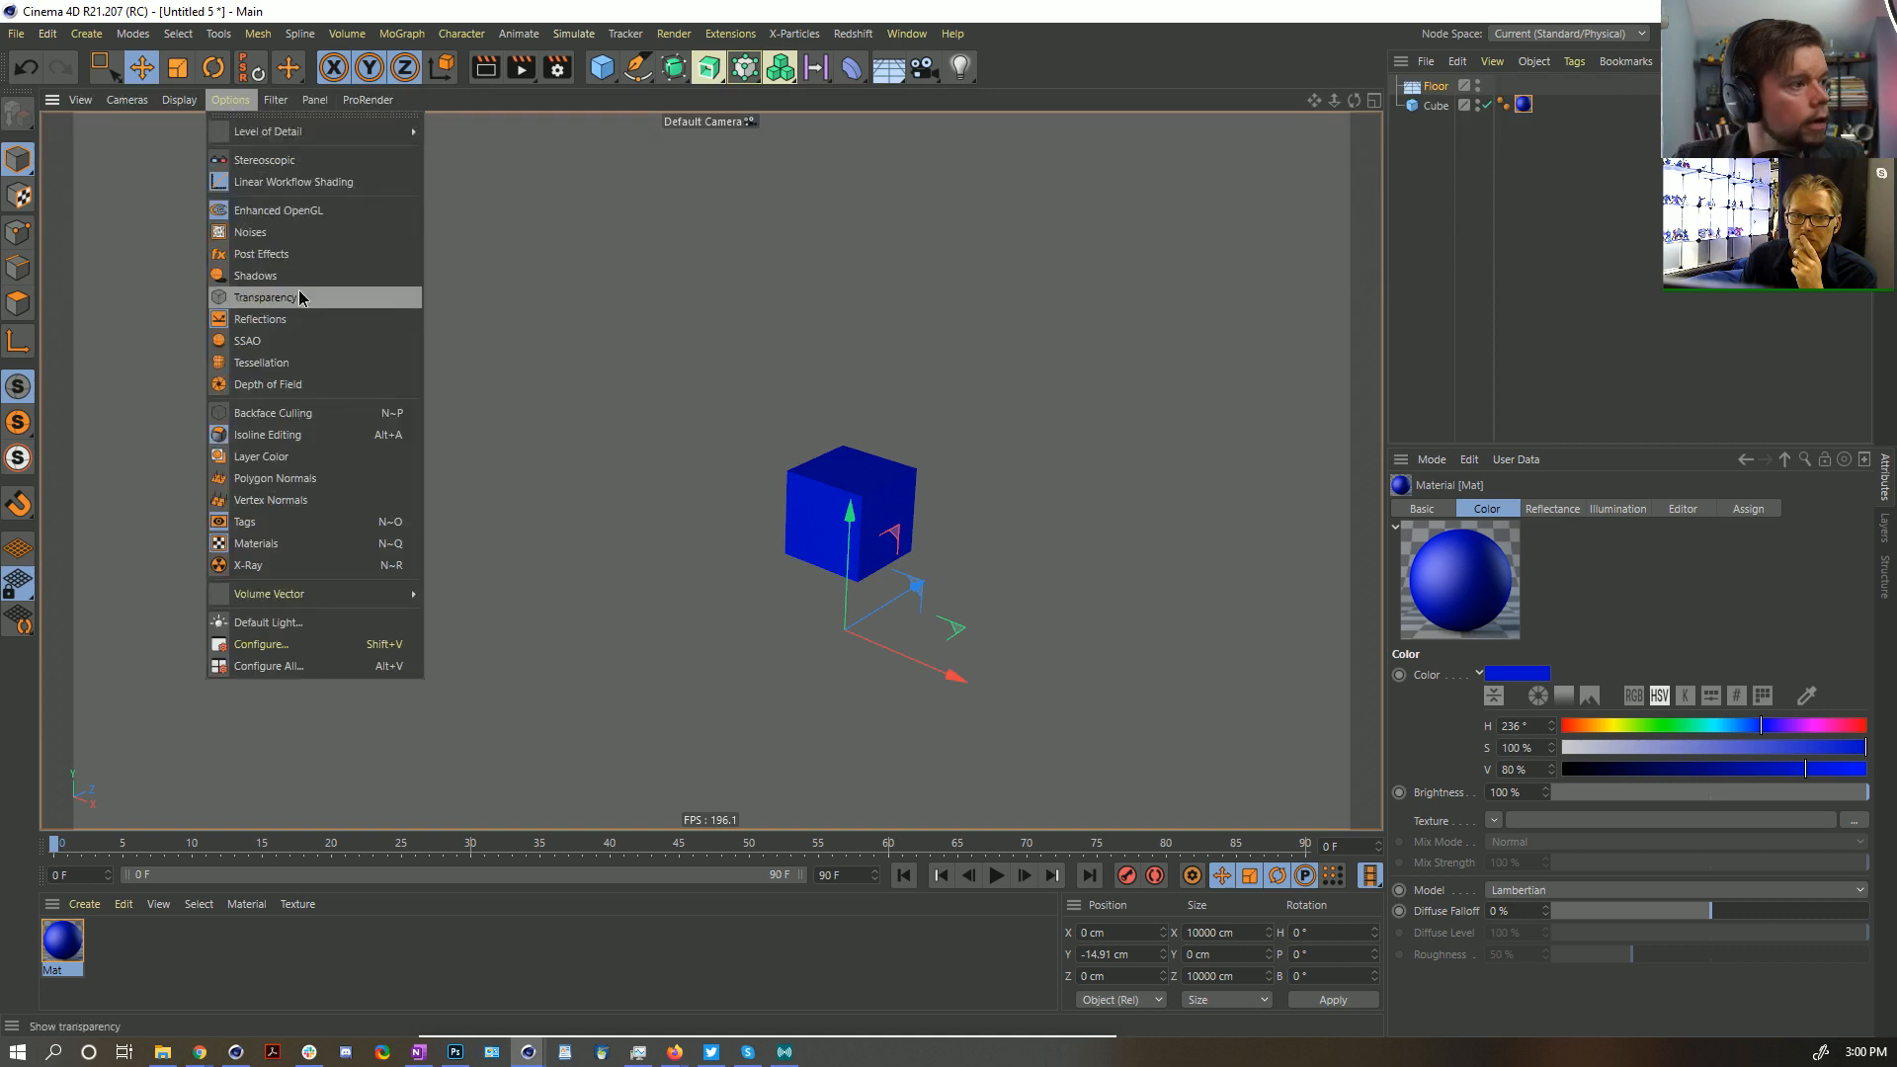
click(301, 342)
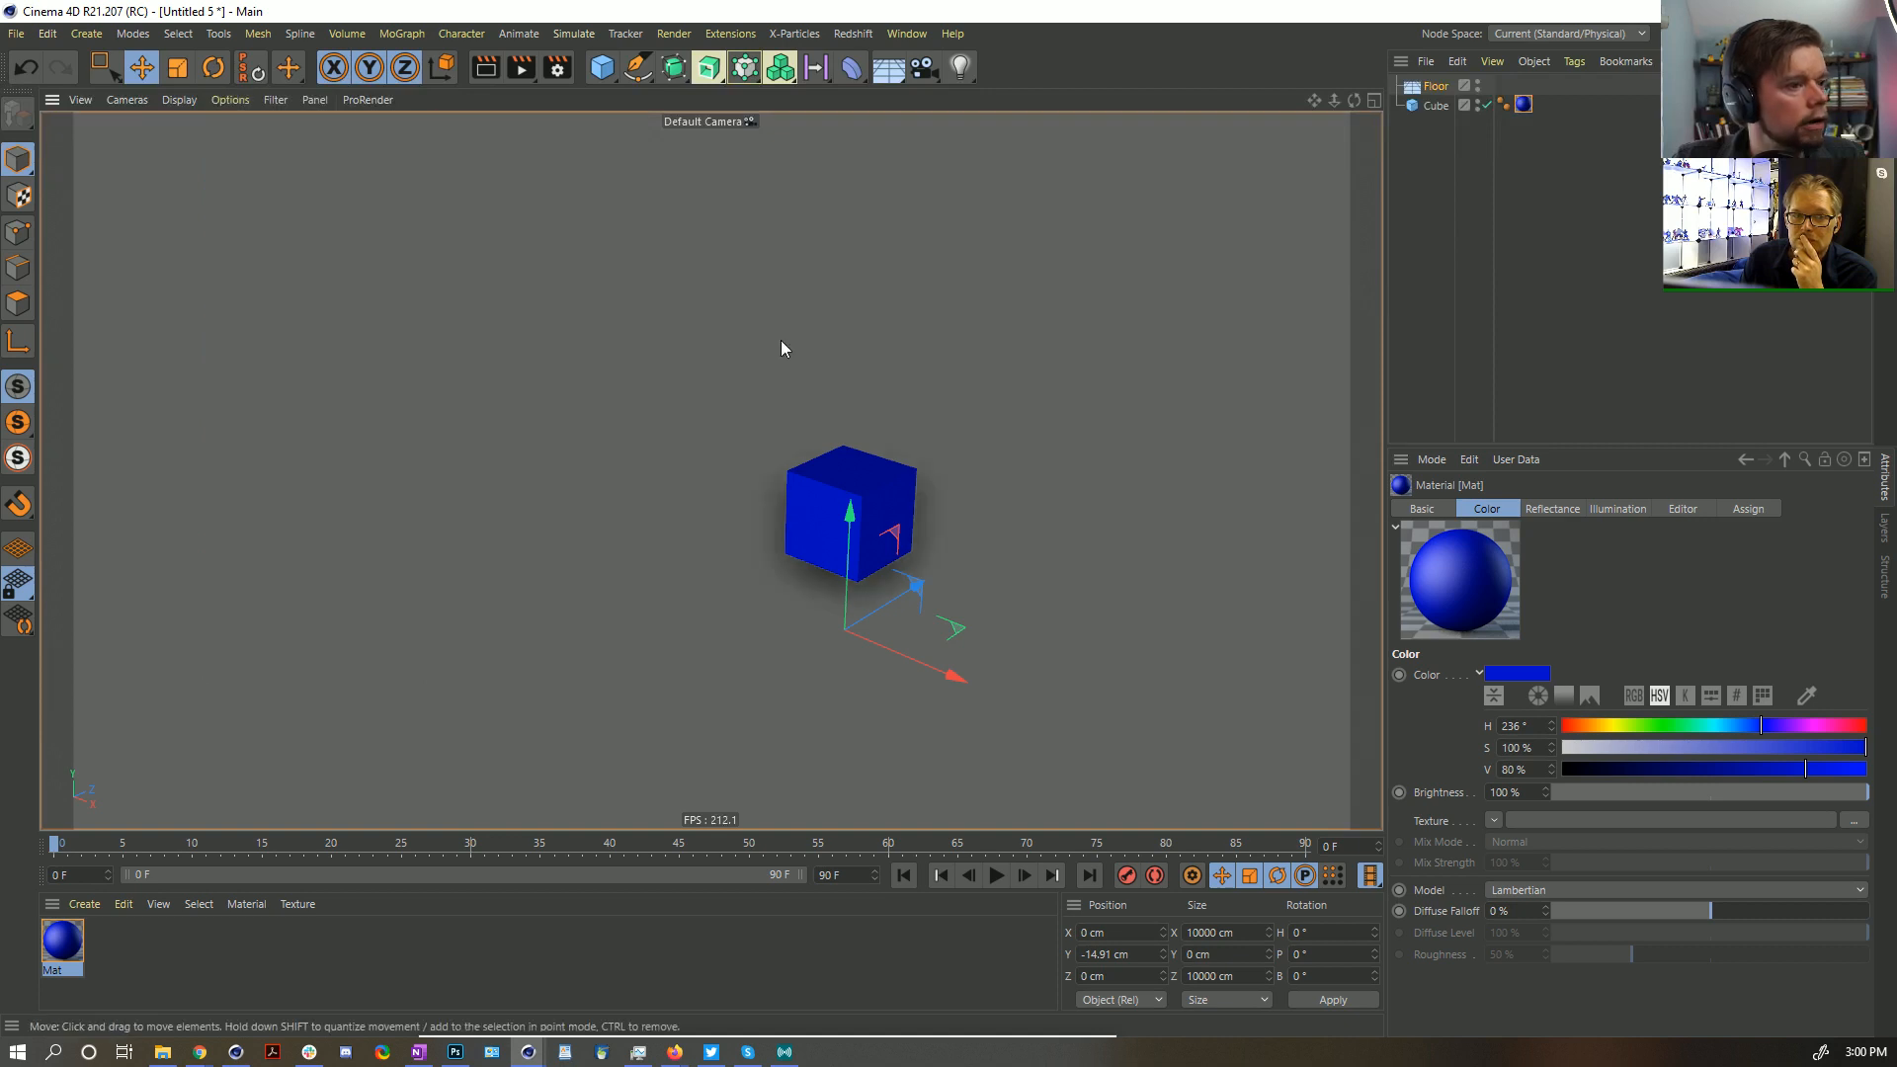
Select both the floor and the cube and turn them into dynamics objects with a Rigid Body simulation tag
right_click(1441, 107)
ctrl+click(1427, 86)
right_click(1444, 110)
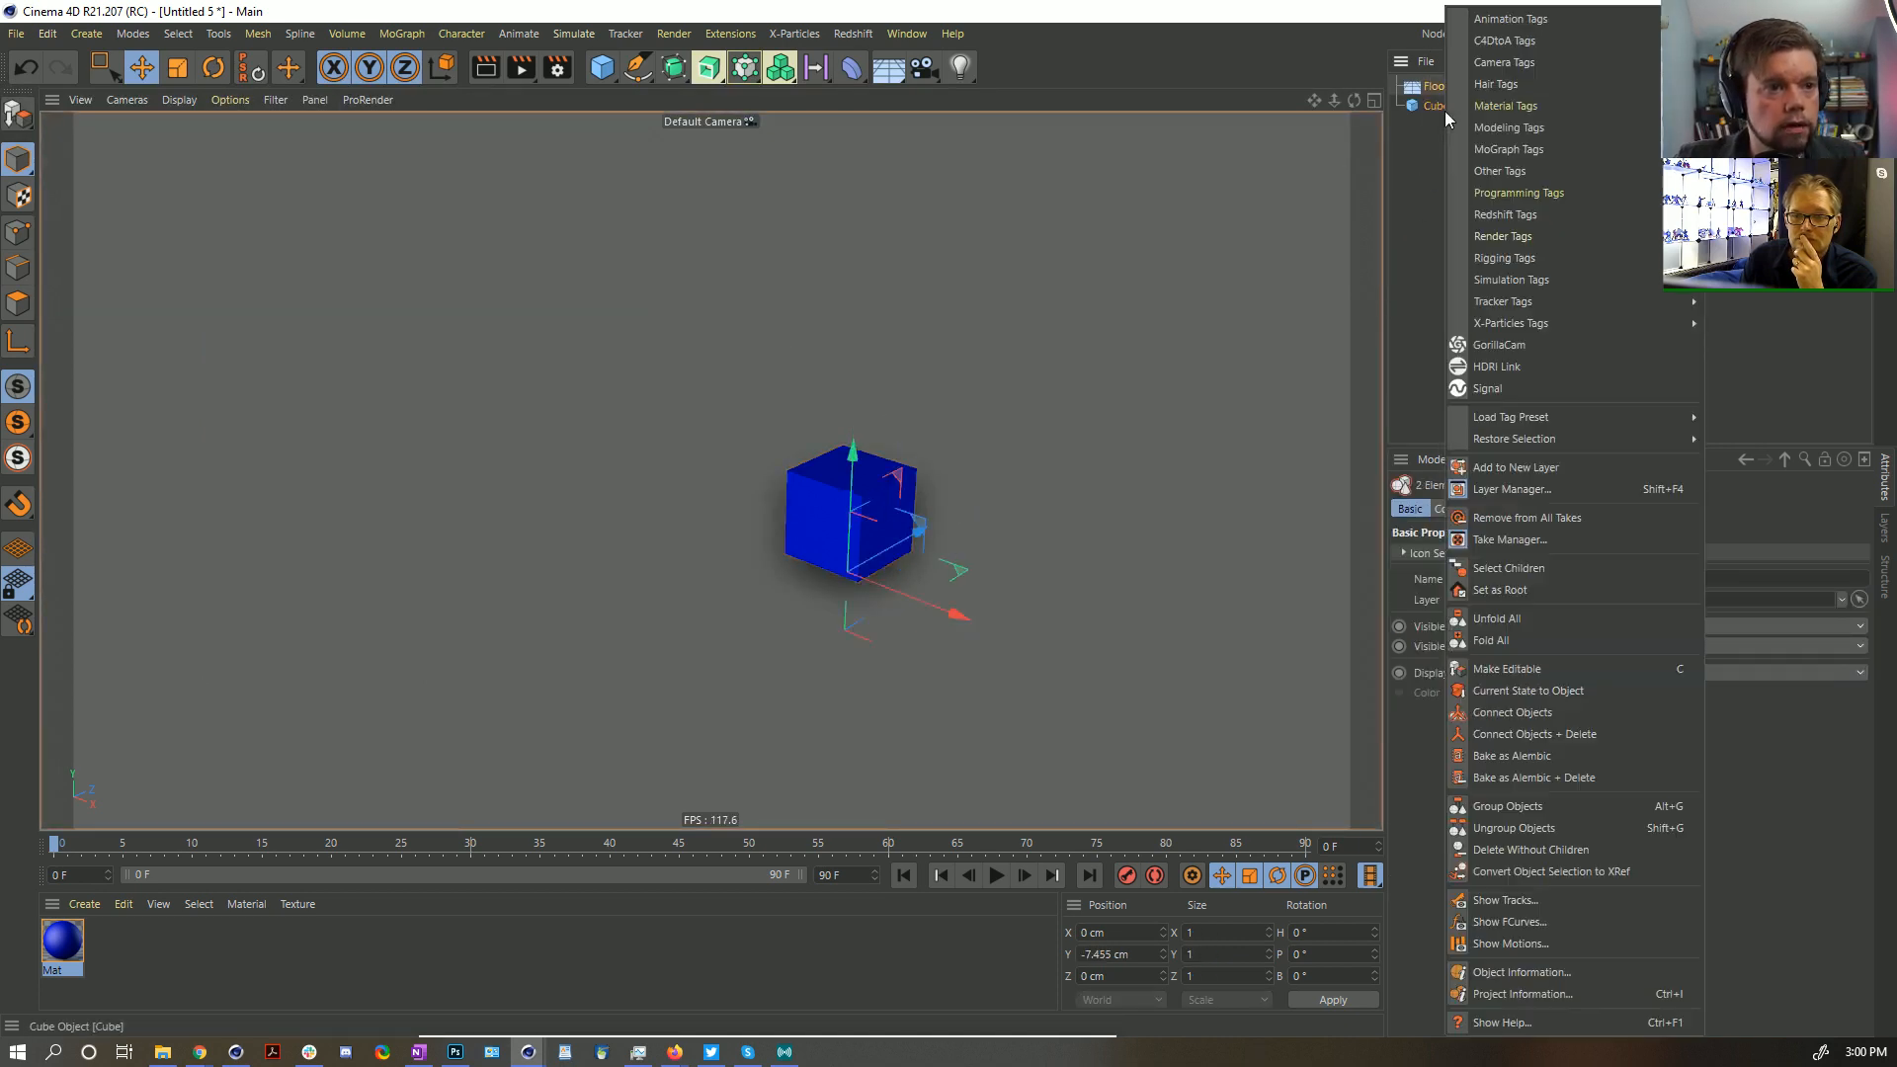
mouse_move(1517, 283)
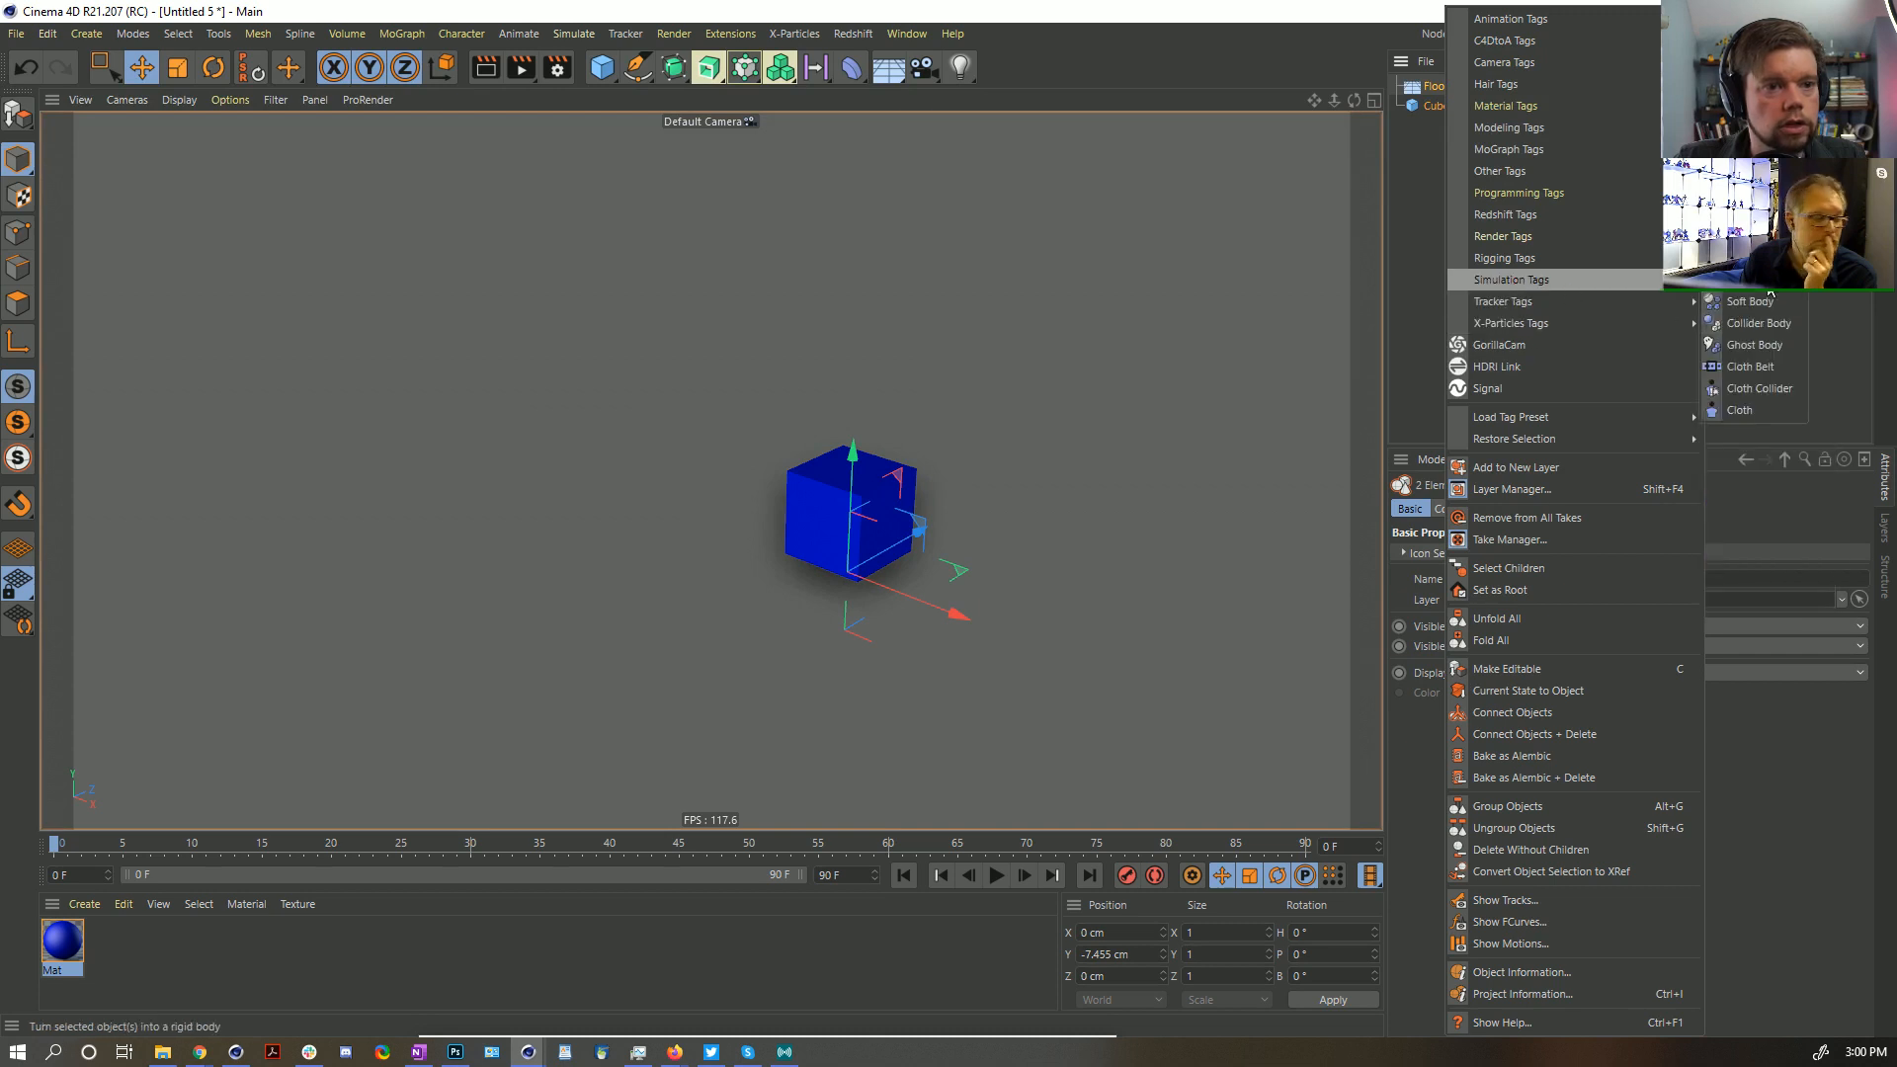
click(1763, 324)
Play the simulation twice to check the cube's fall onto the floor, and rewind to frame 0
click(998, 879)
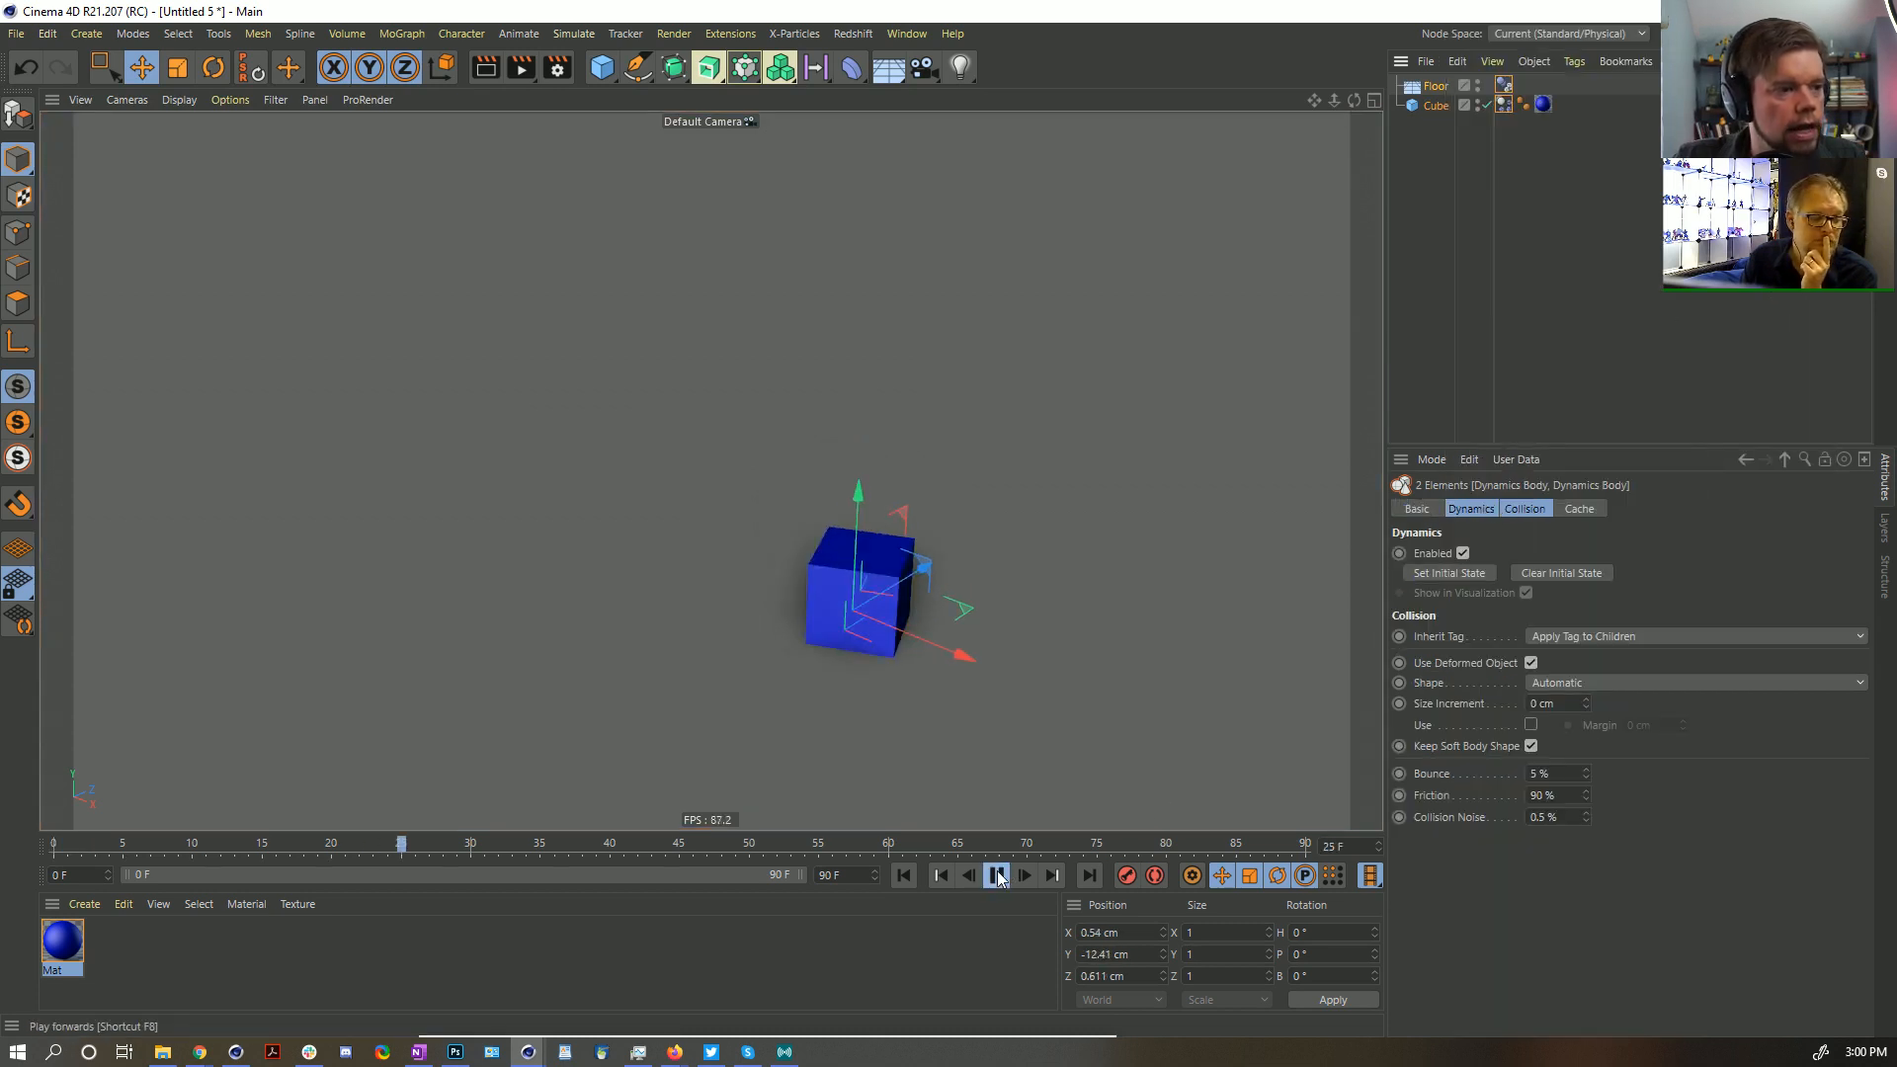
click(998, 878)
click(906, 877)
click(994, 878)
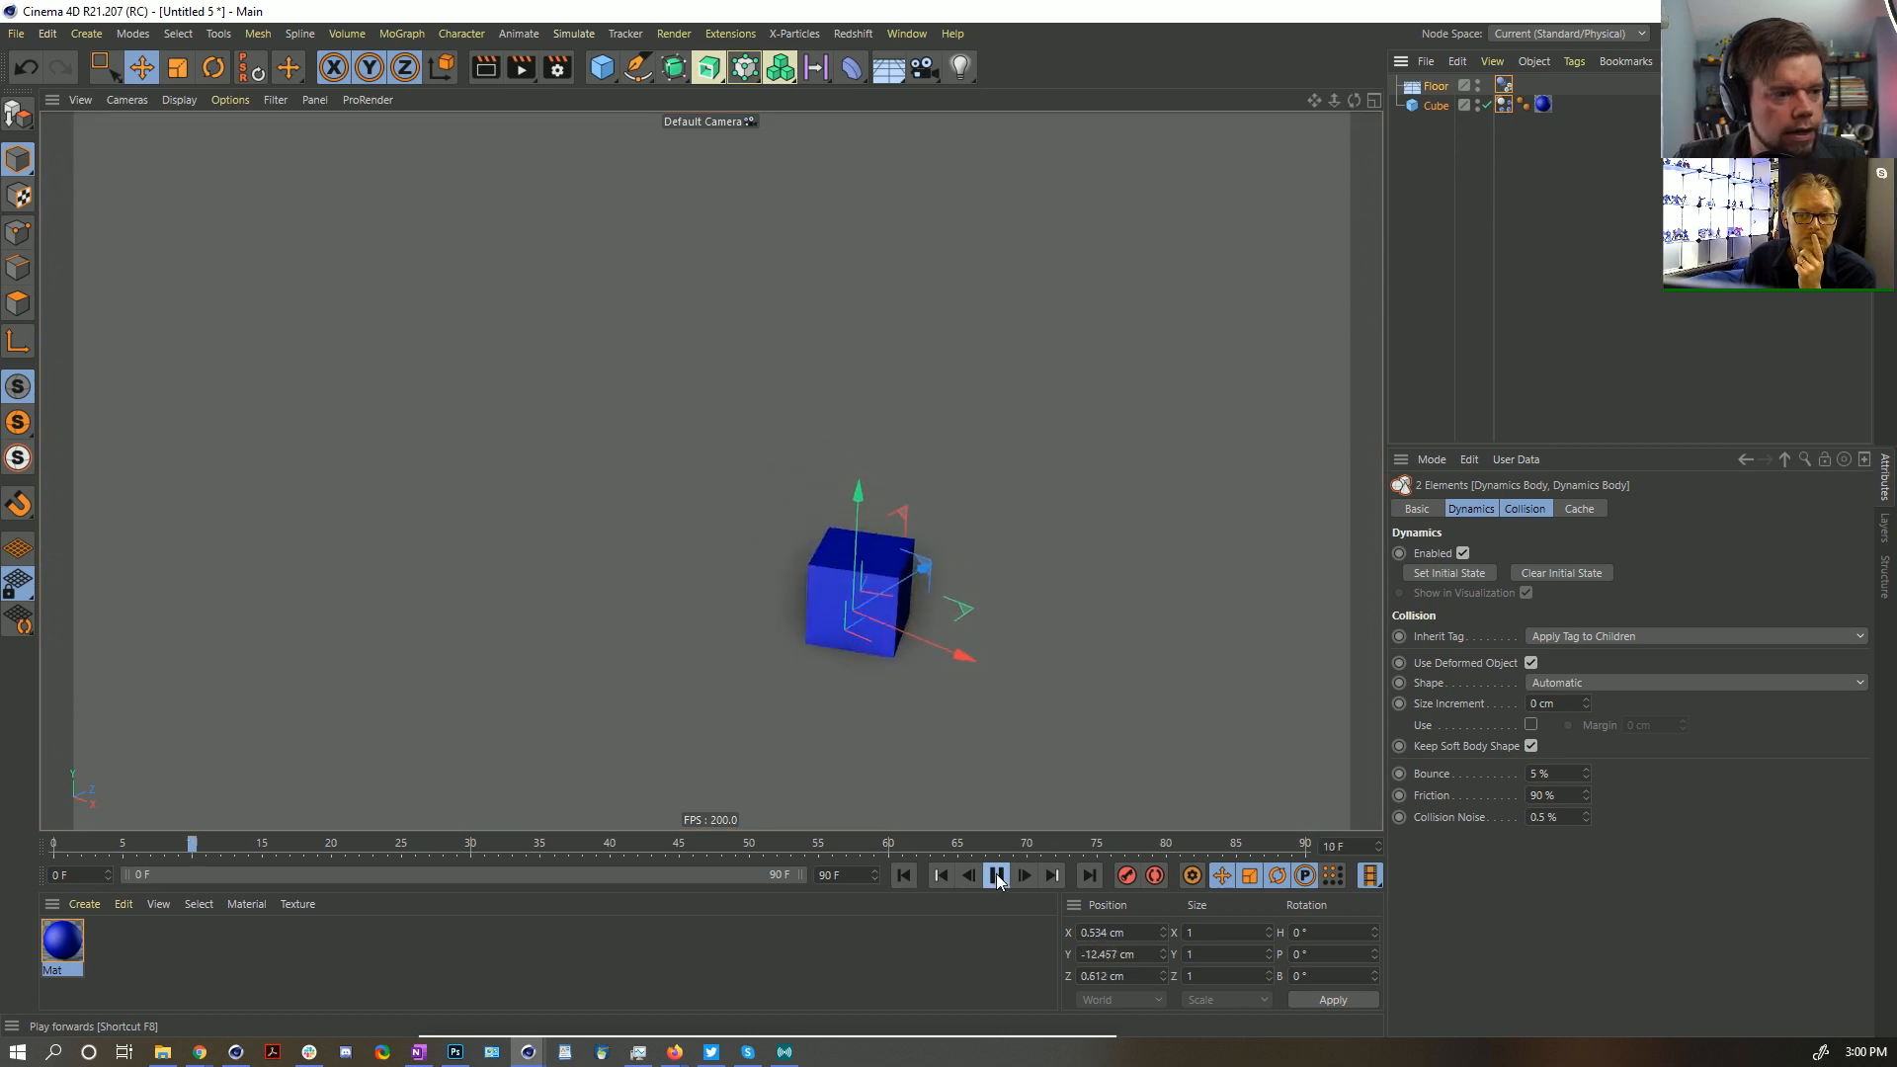
click(992, 877)
click(903, 875)
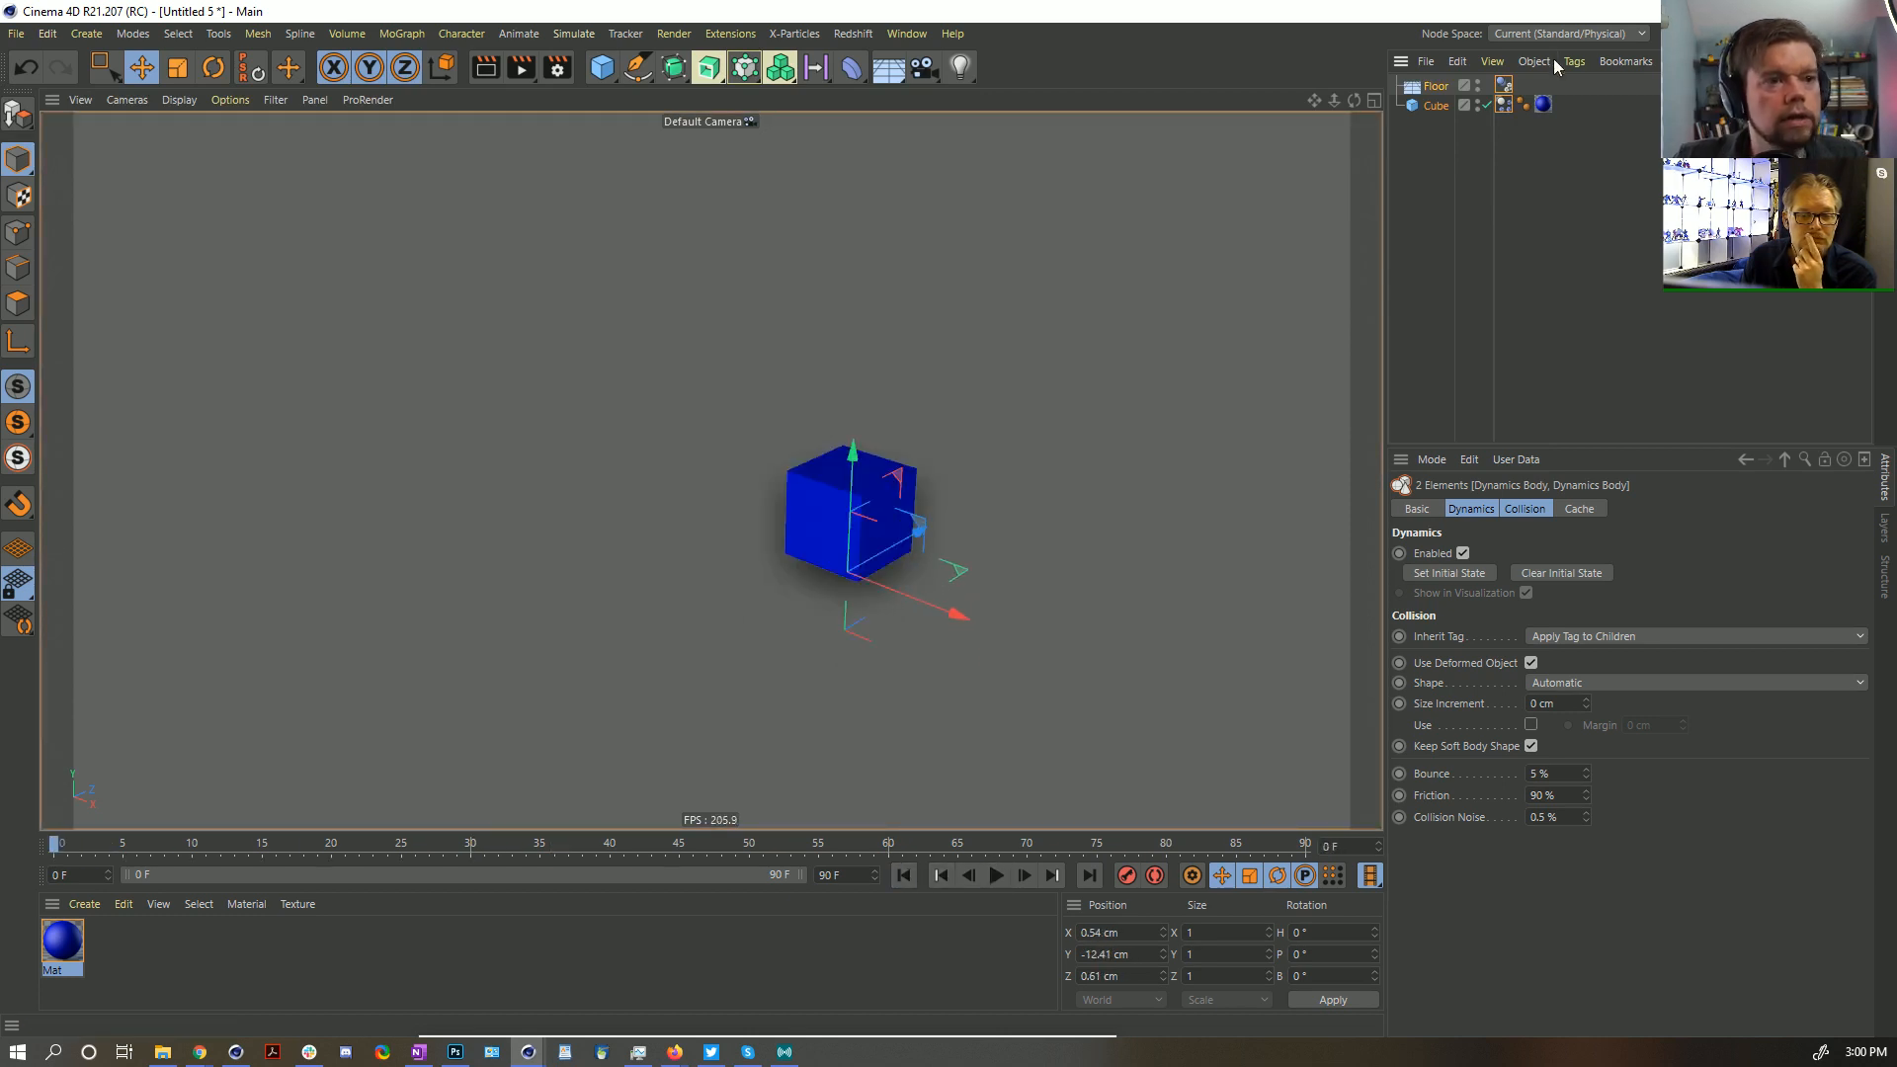
Show the collision settings of the cube's Dynamics Body tag and review the available collision shapes
click(1424, 106)
click(1502, 104)
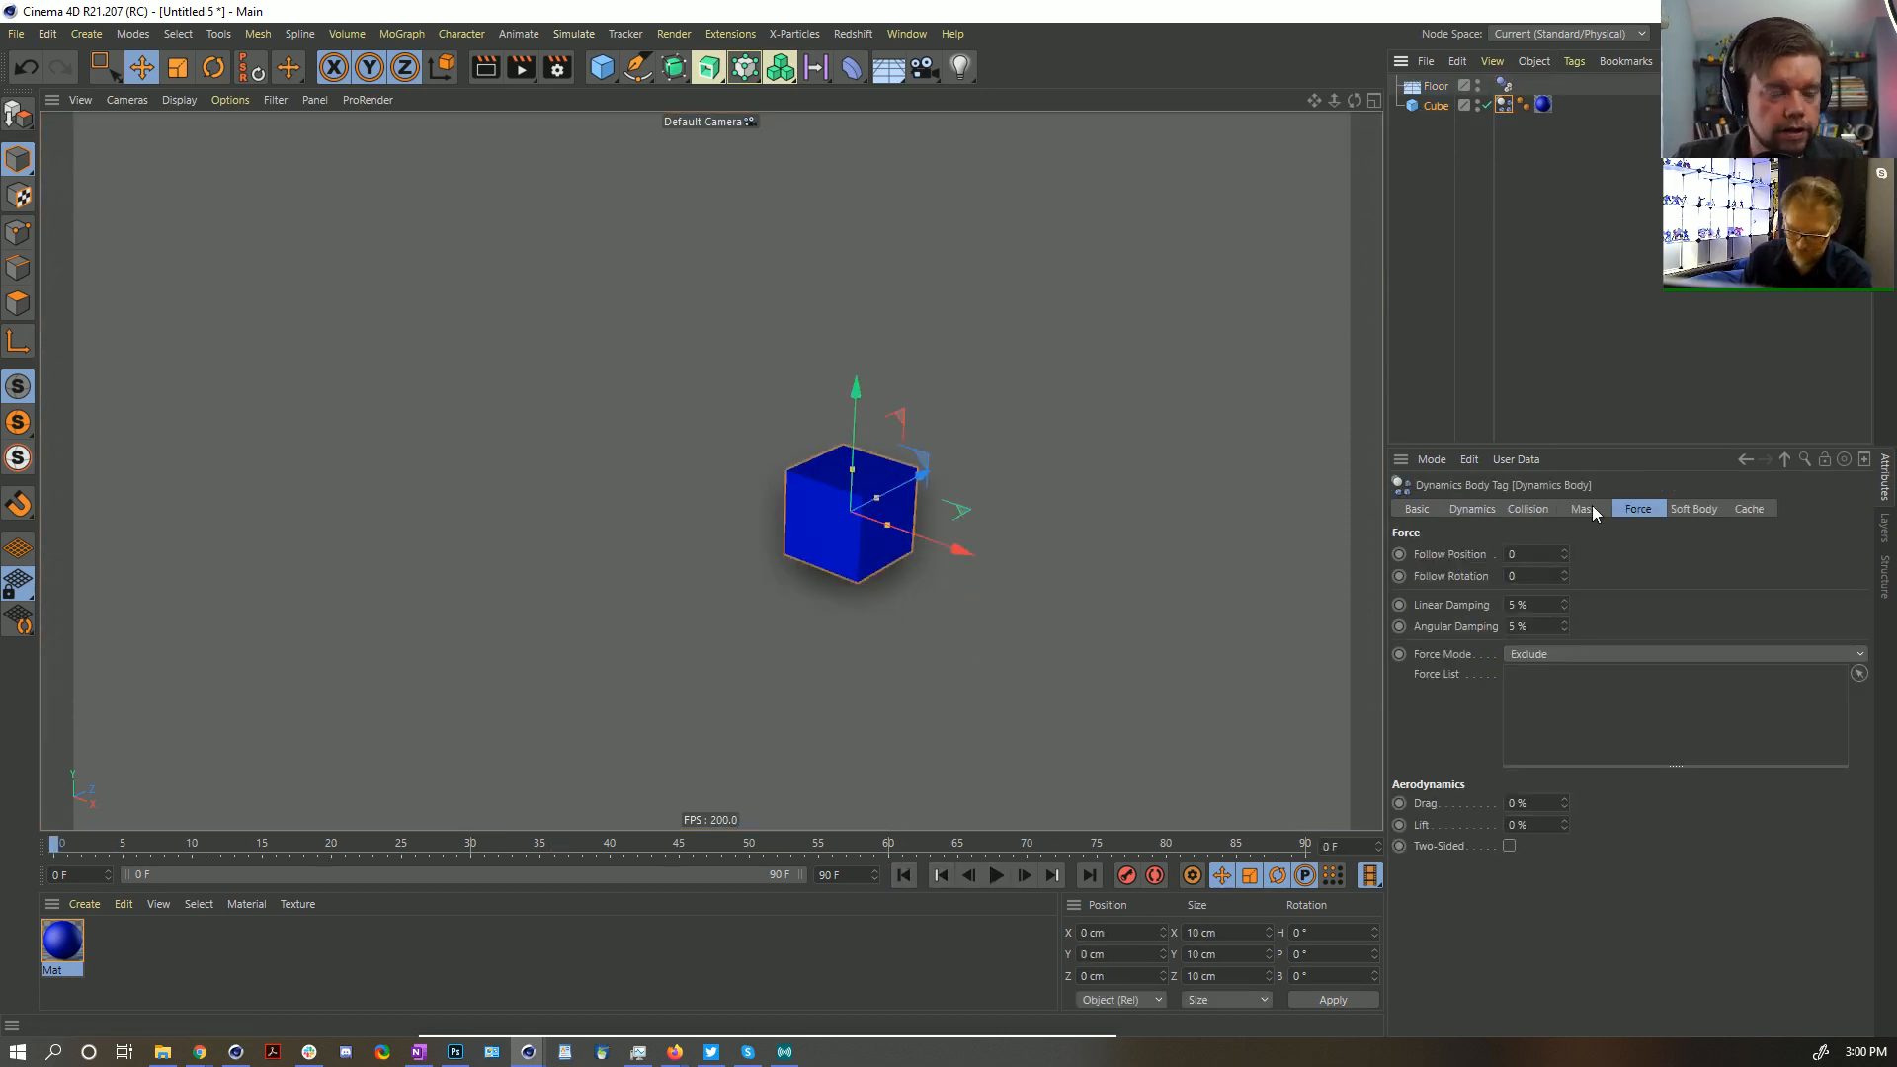
click(1527, 508)
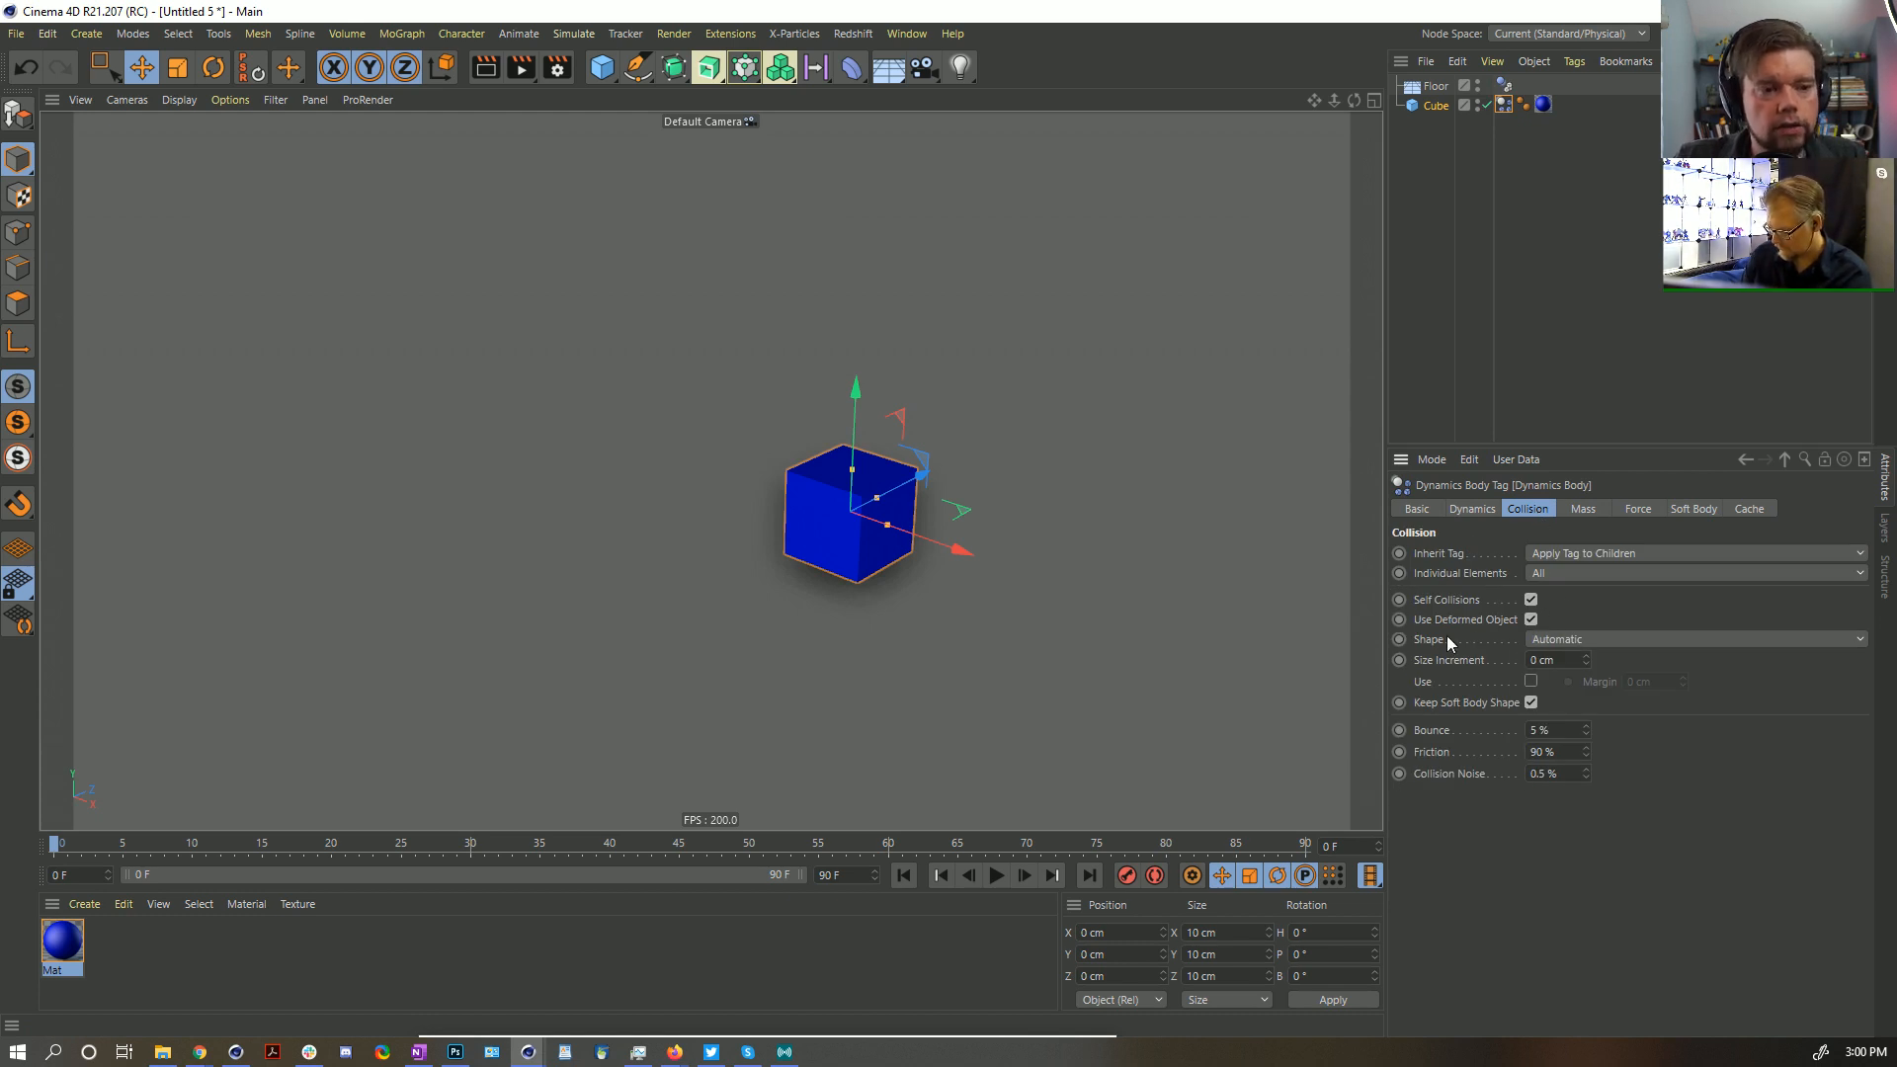
click(1569, 642)
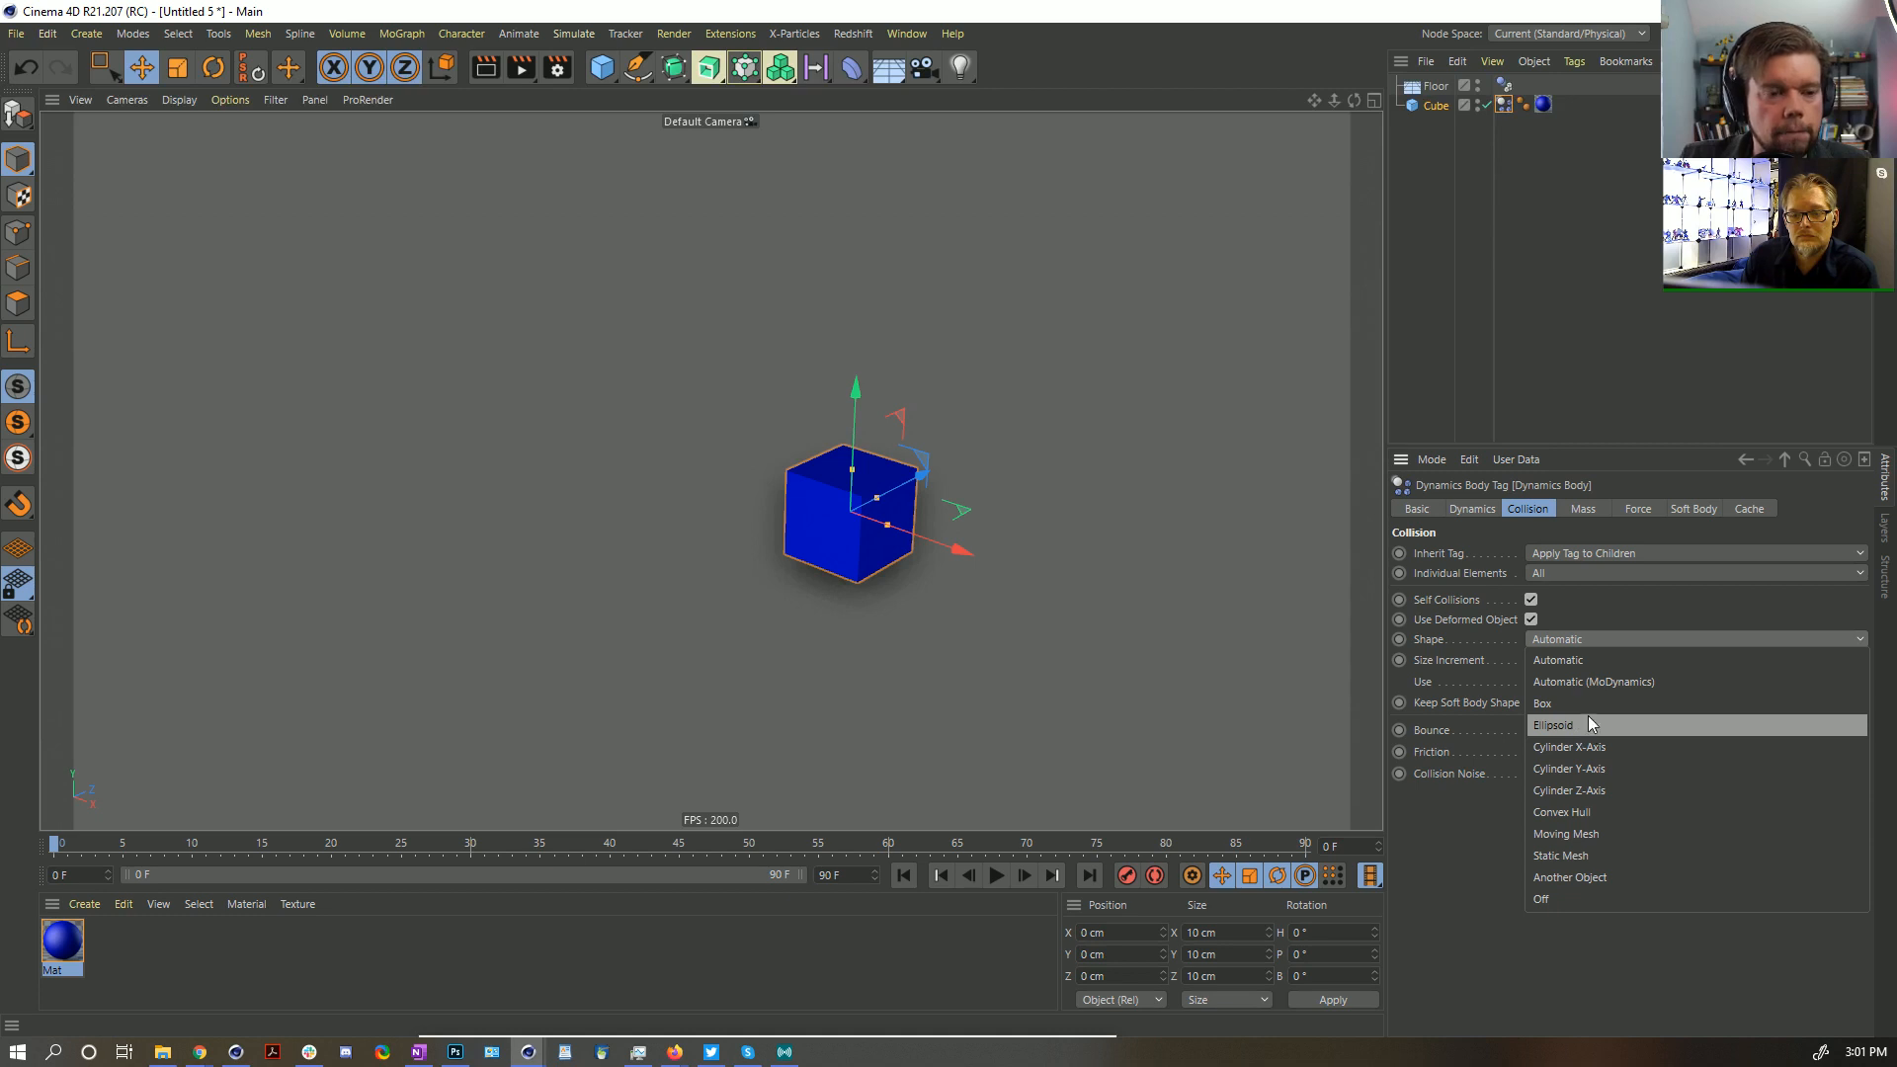
click(1587, 603)
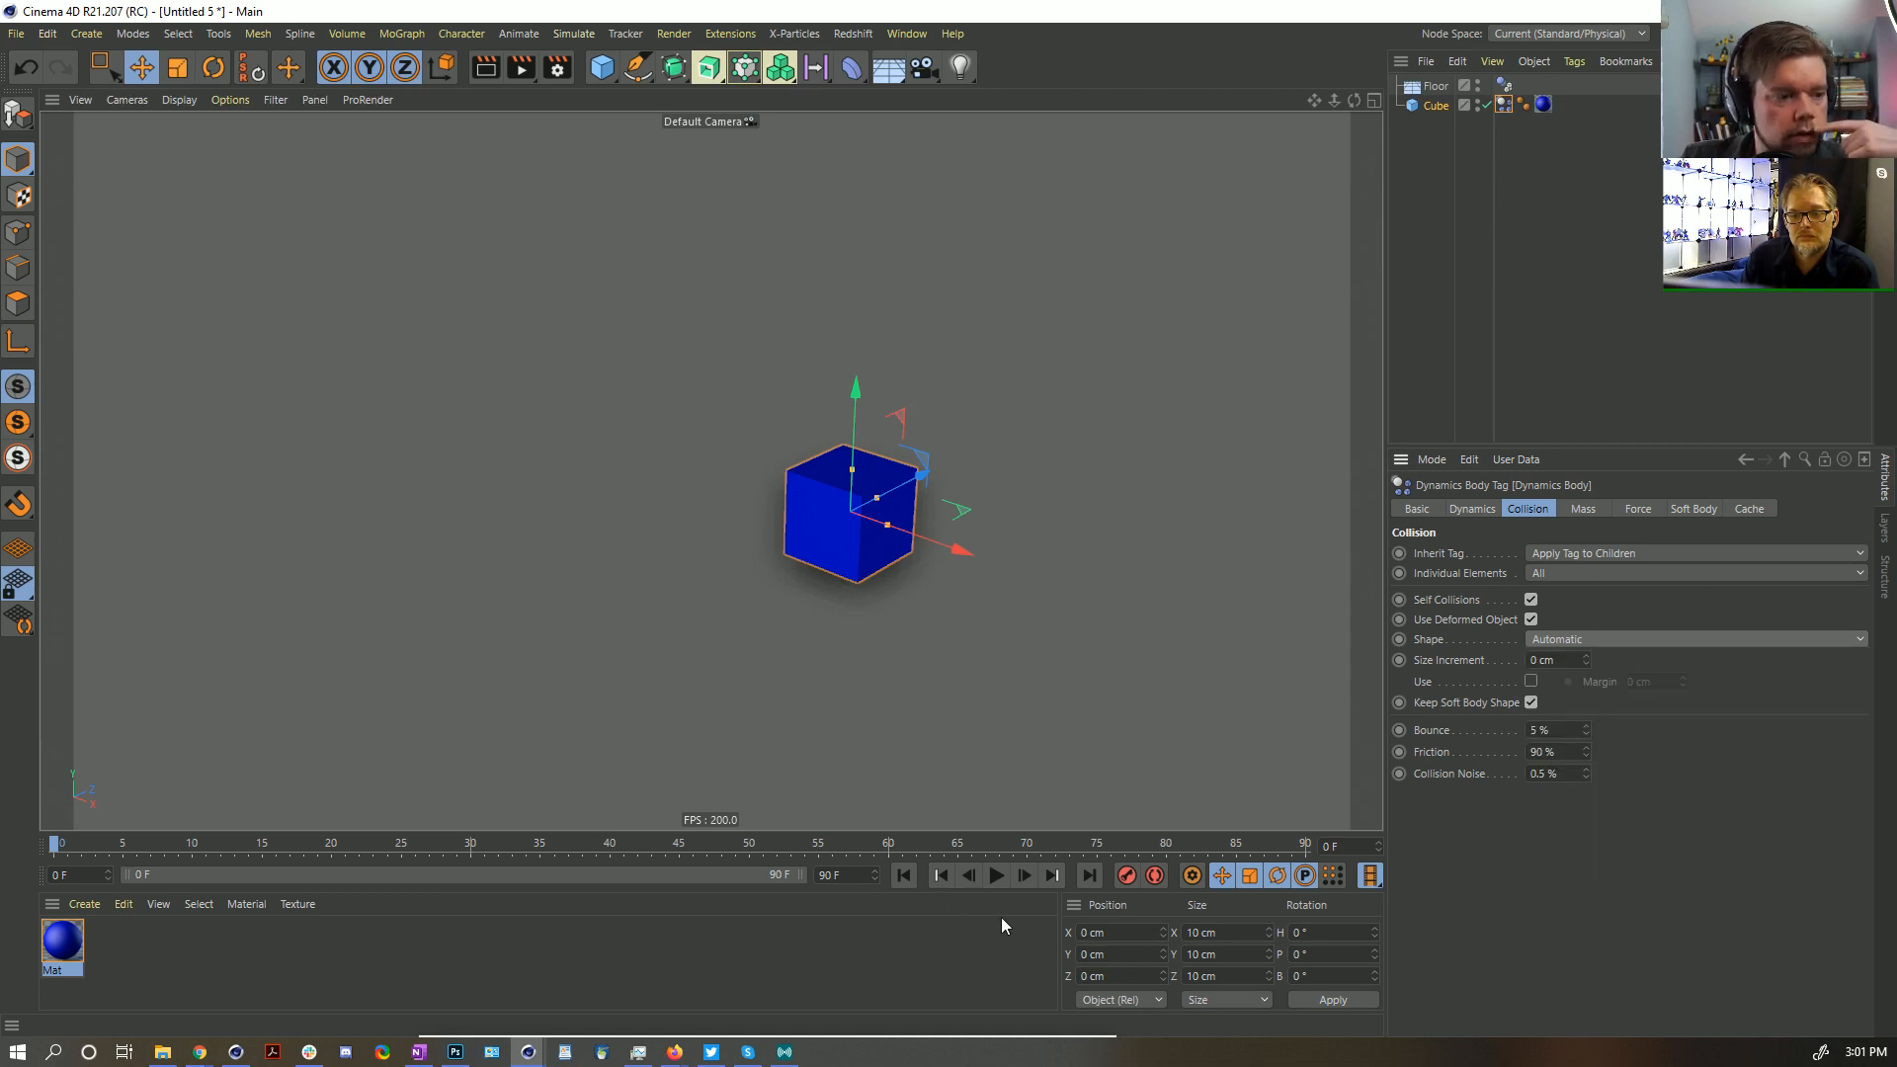
Enable dynamics Visualization in the project settings
key(alt+v)
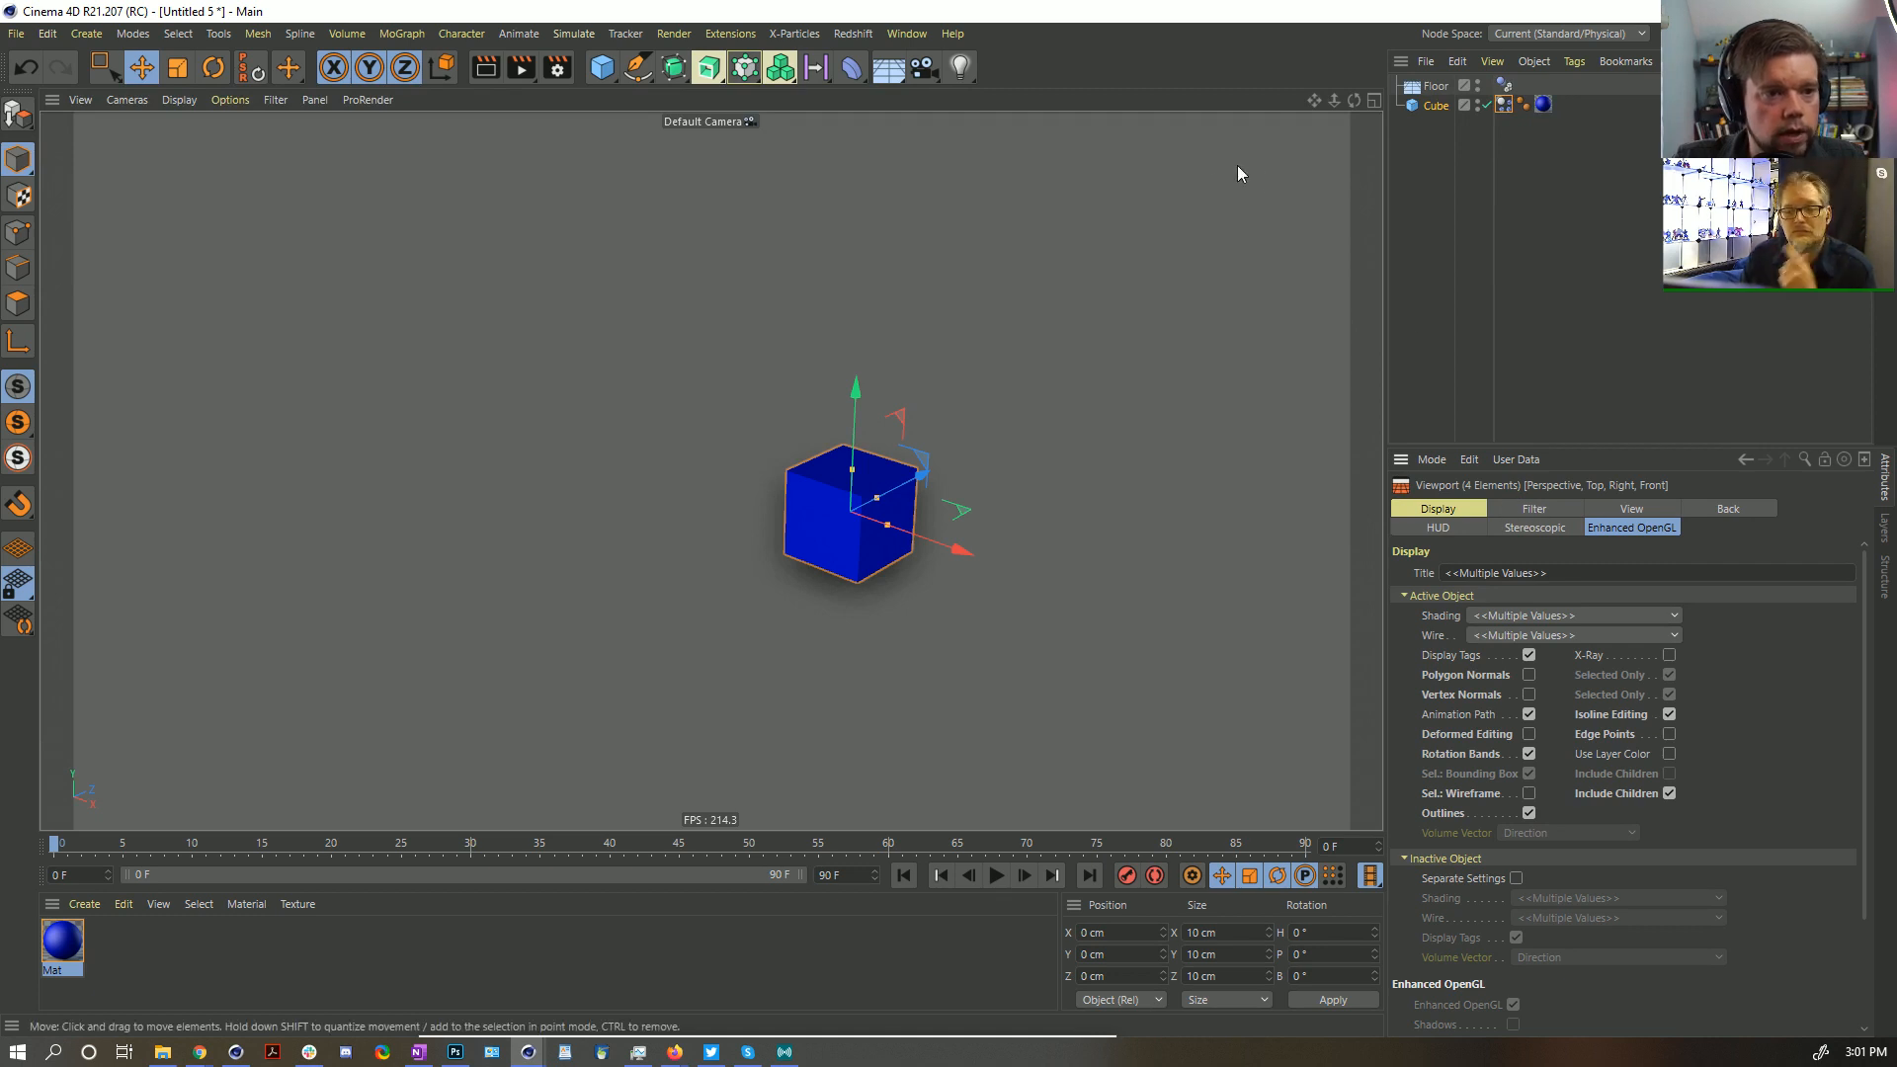
key(ctrl+d)
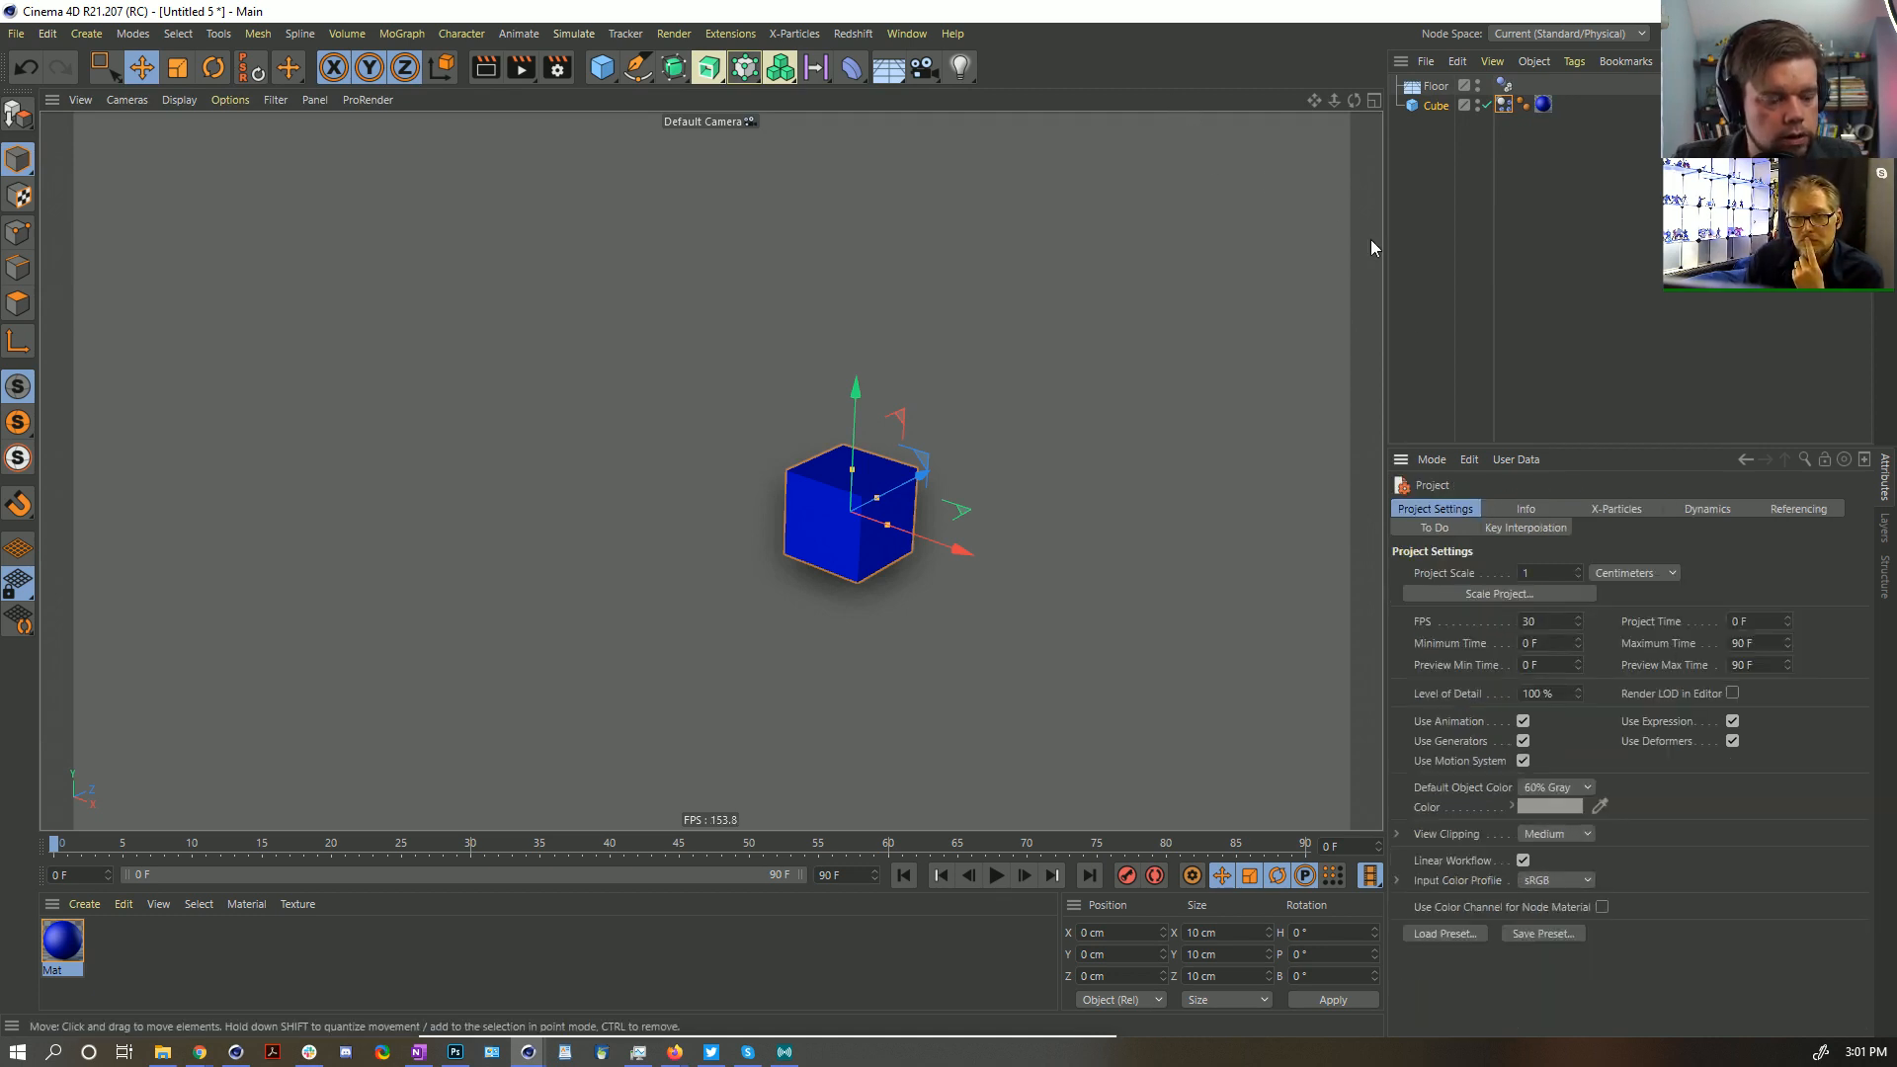
click(1727, 509)
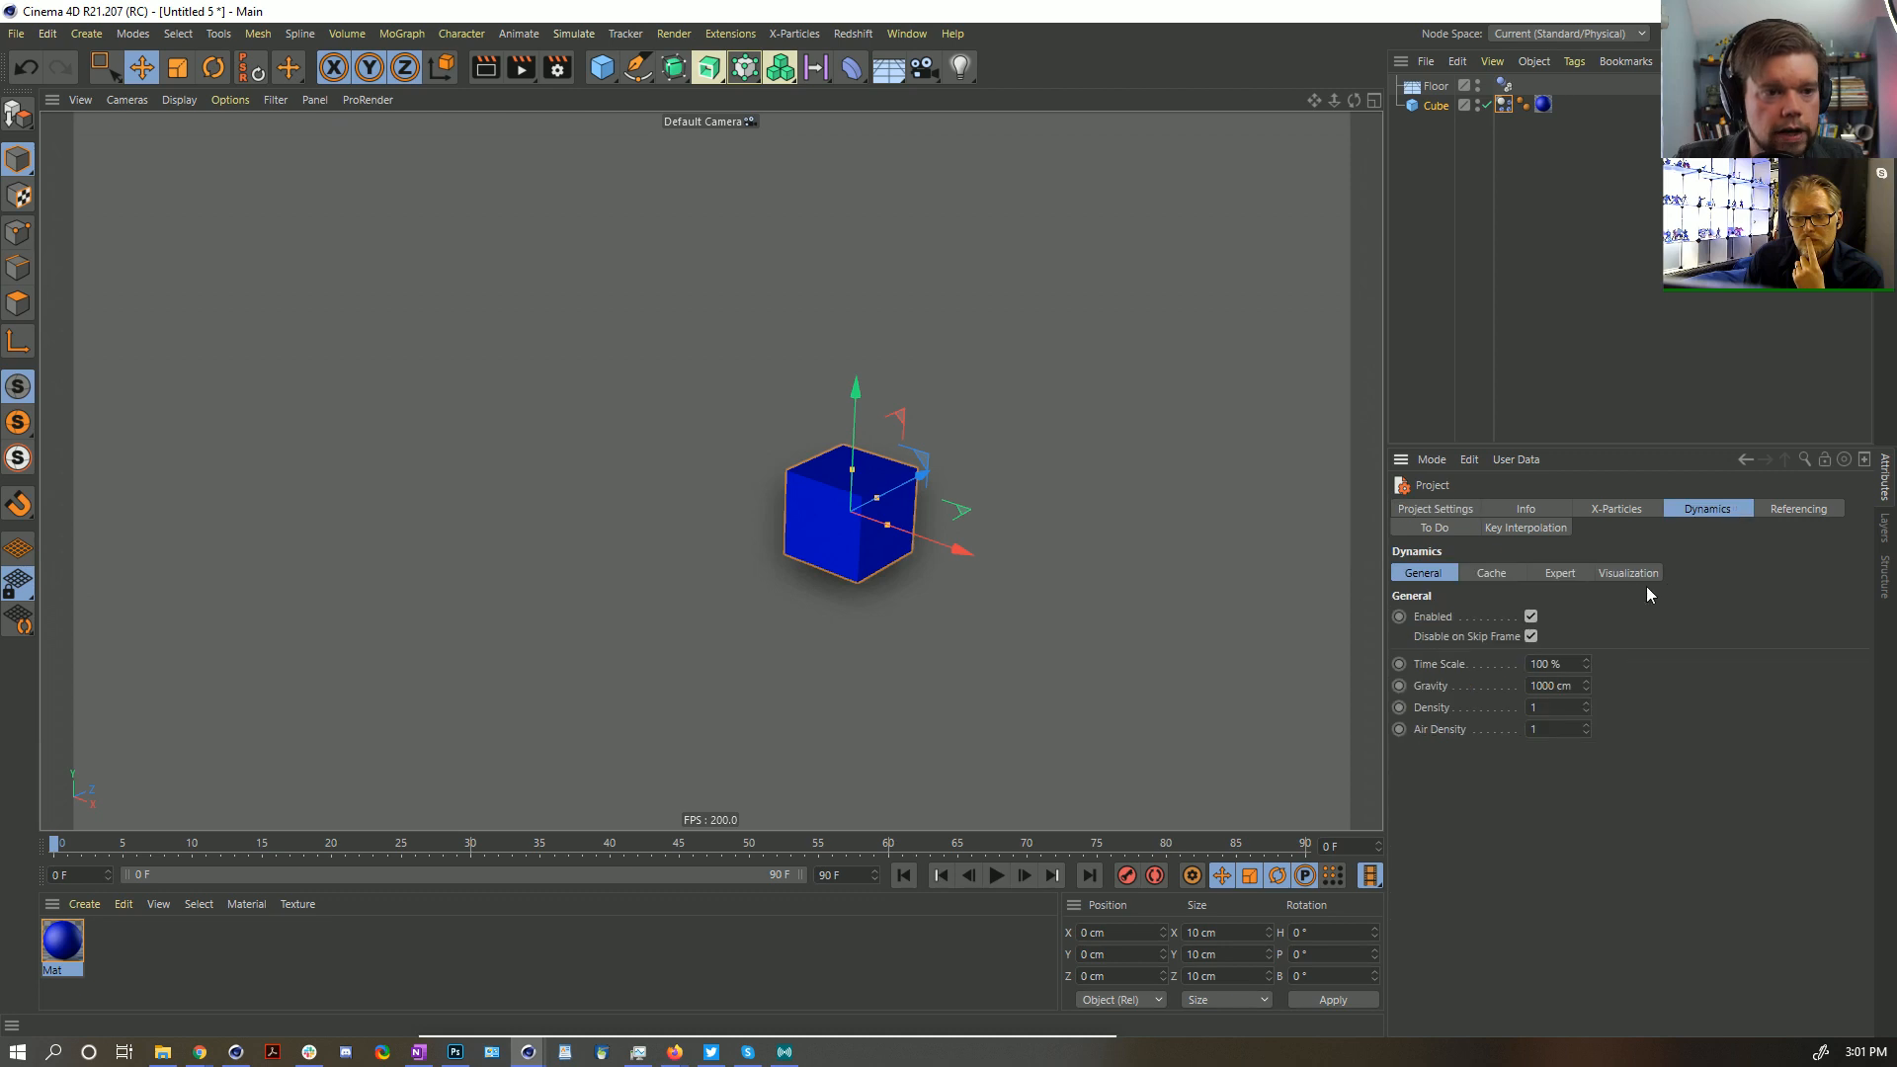
click(1626, 573)
click(1502, 615)
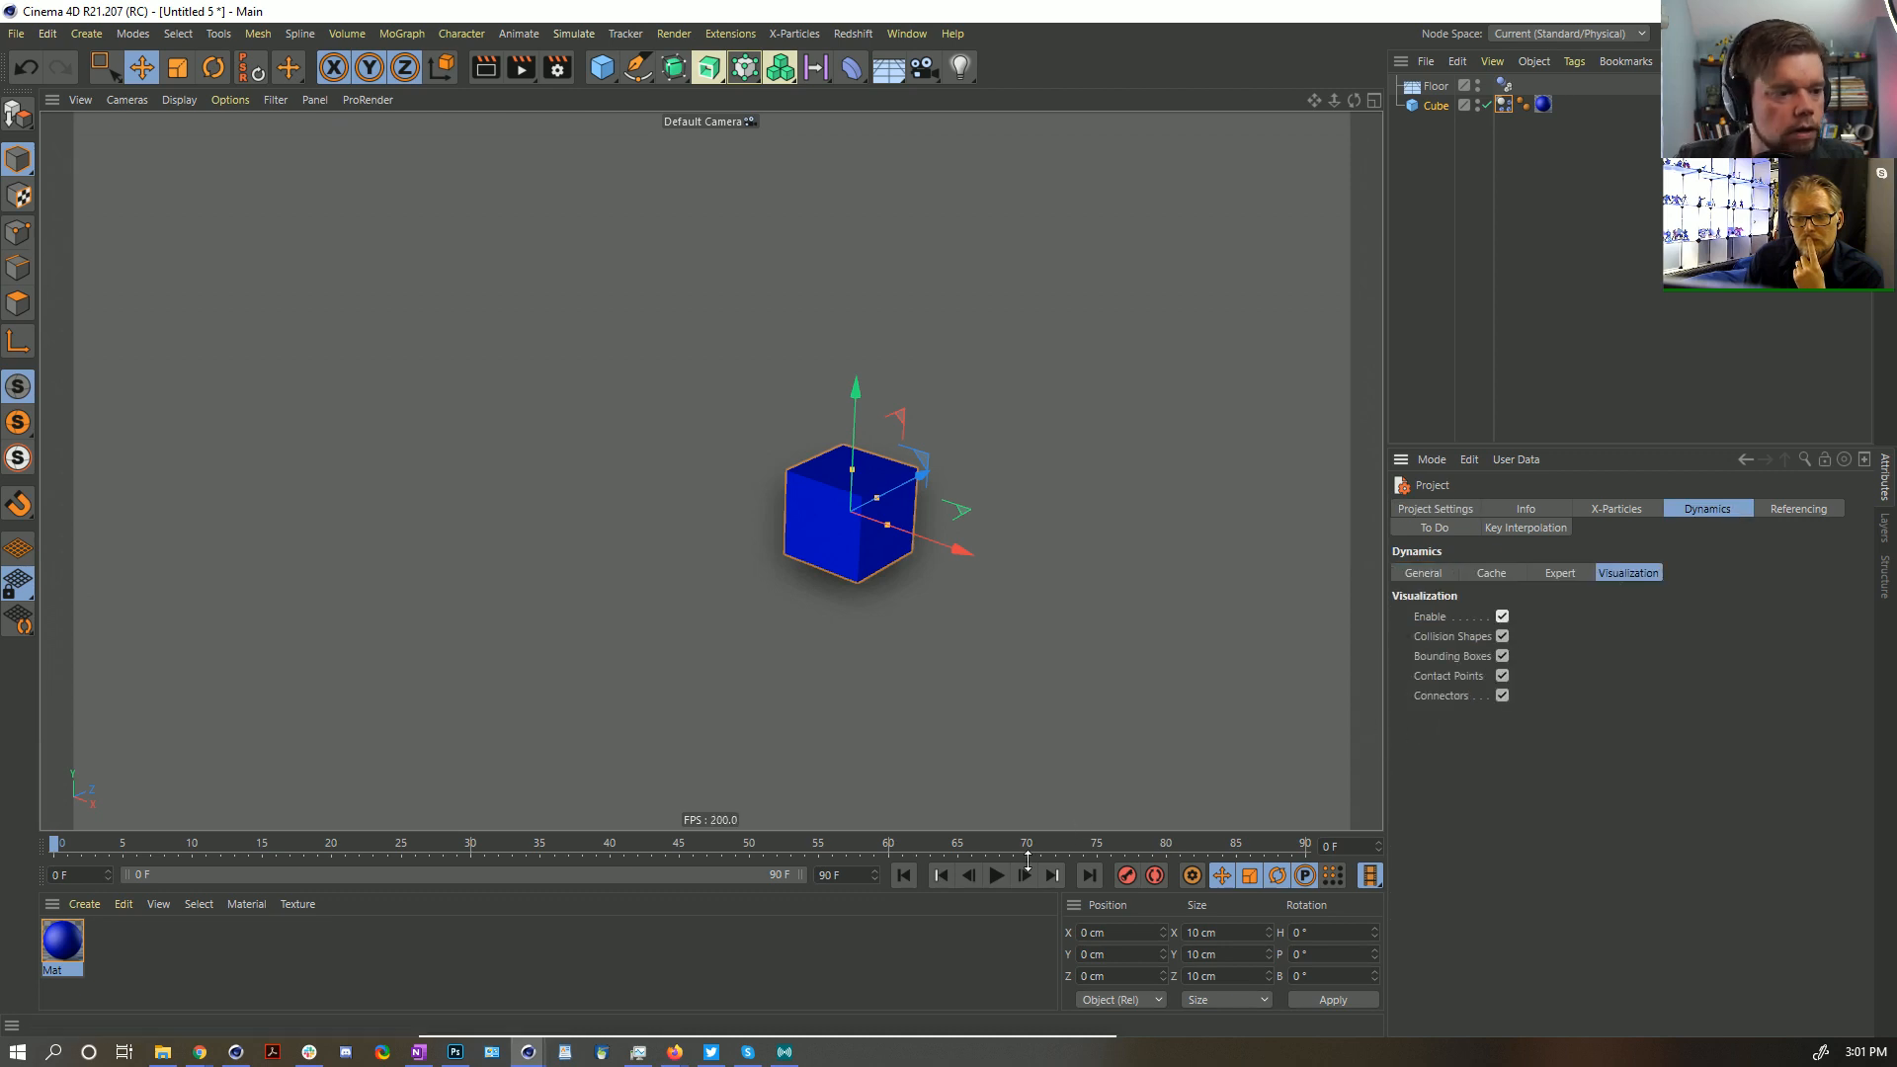
Play the simulation twice to examine the drawn collision shapes and bounding boxes, and return to frame 0
key(F8)
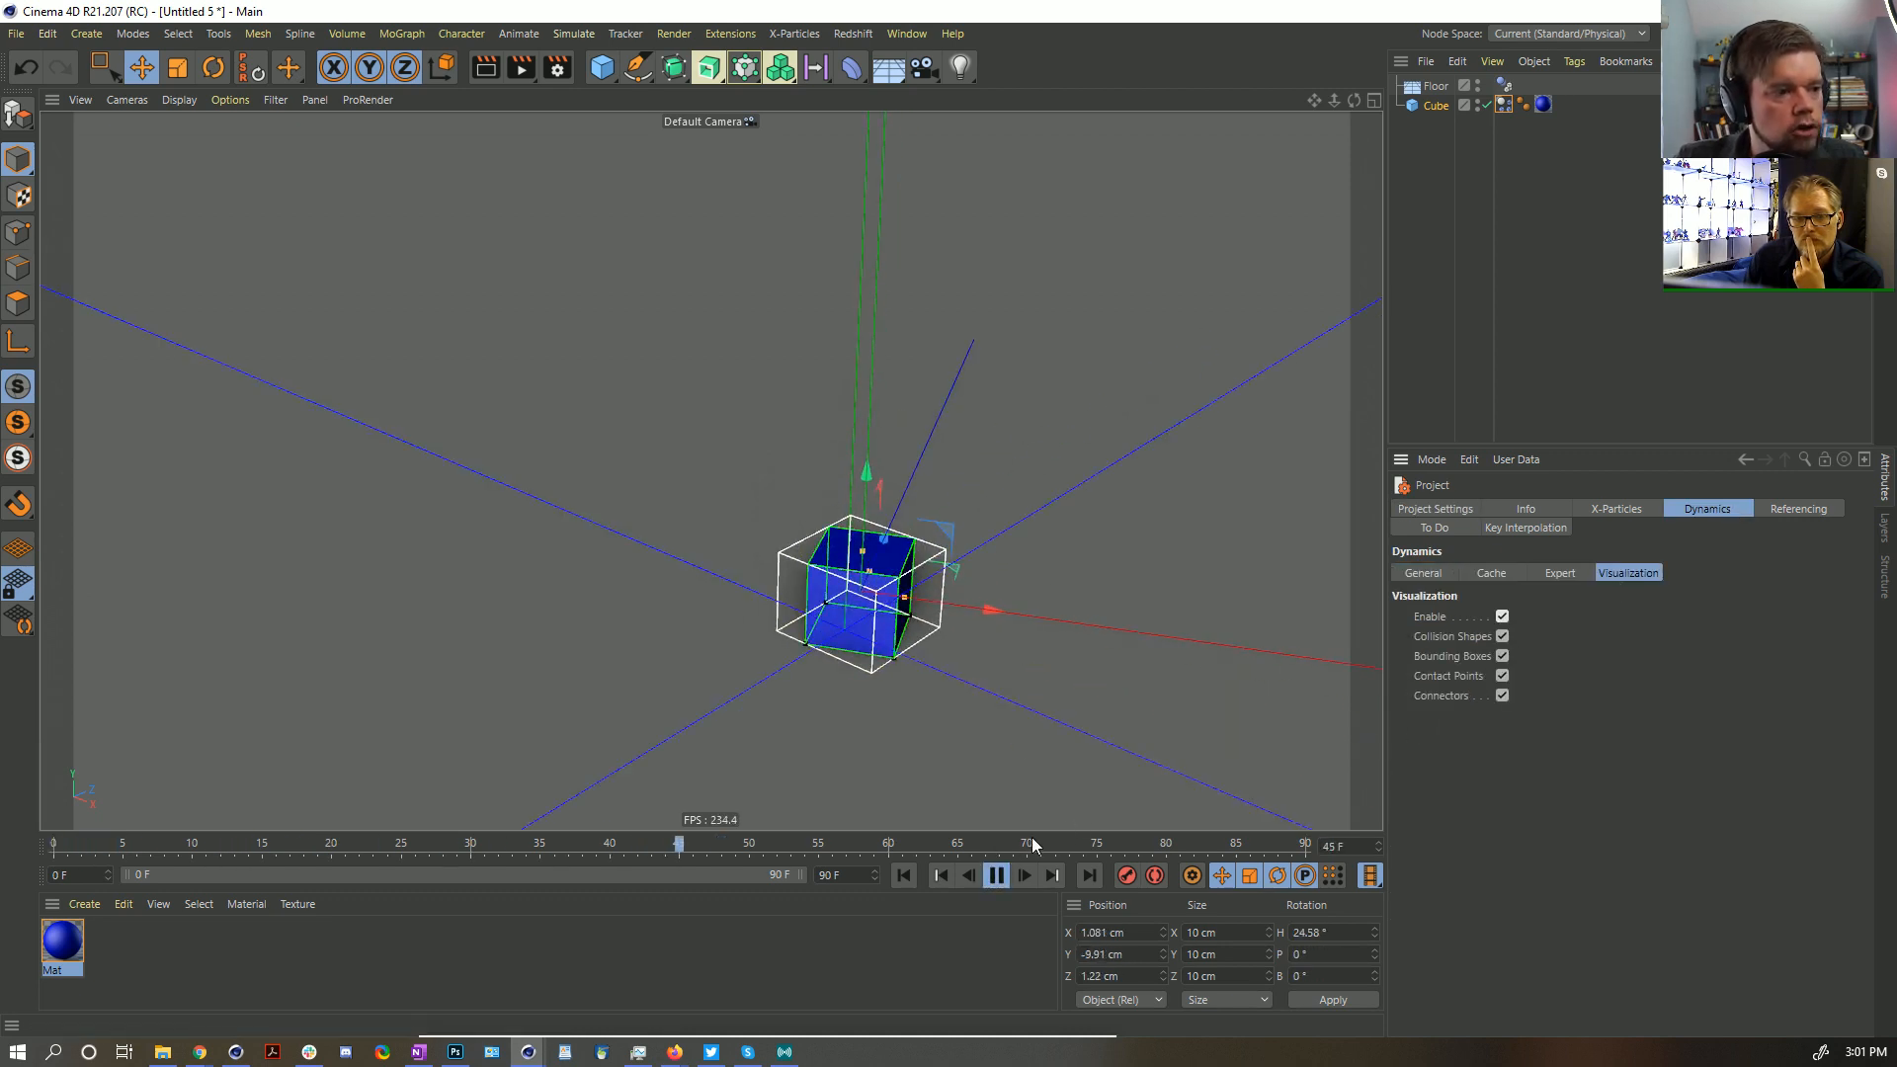
click(998, 877)
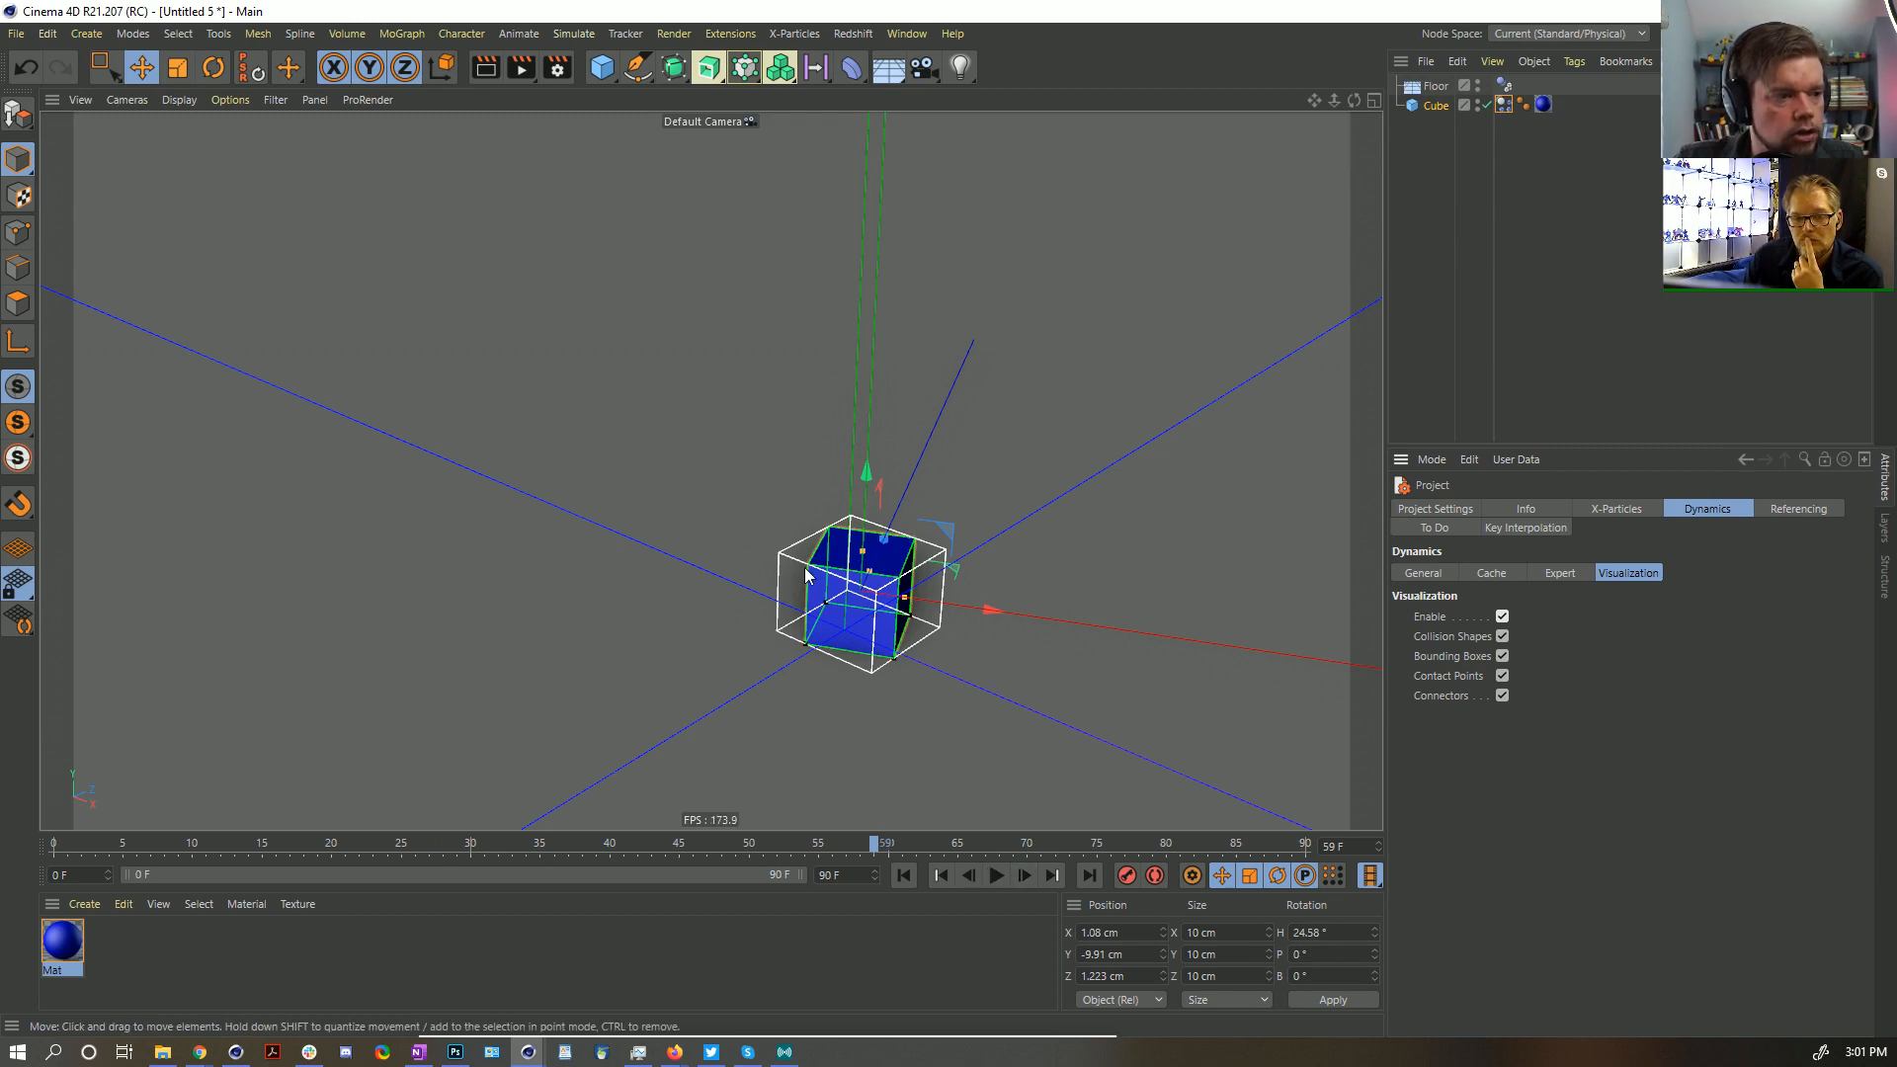
click(902, 876)
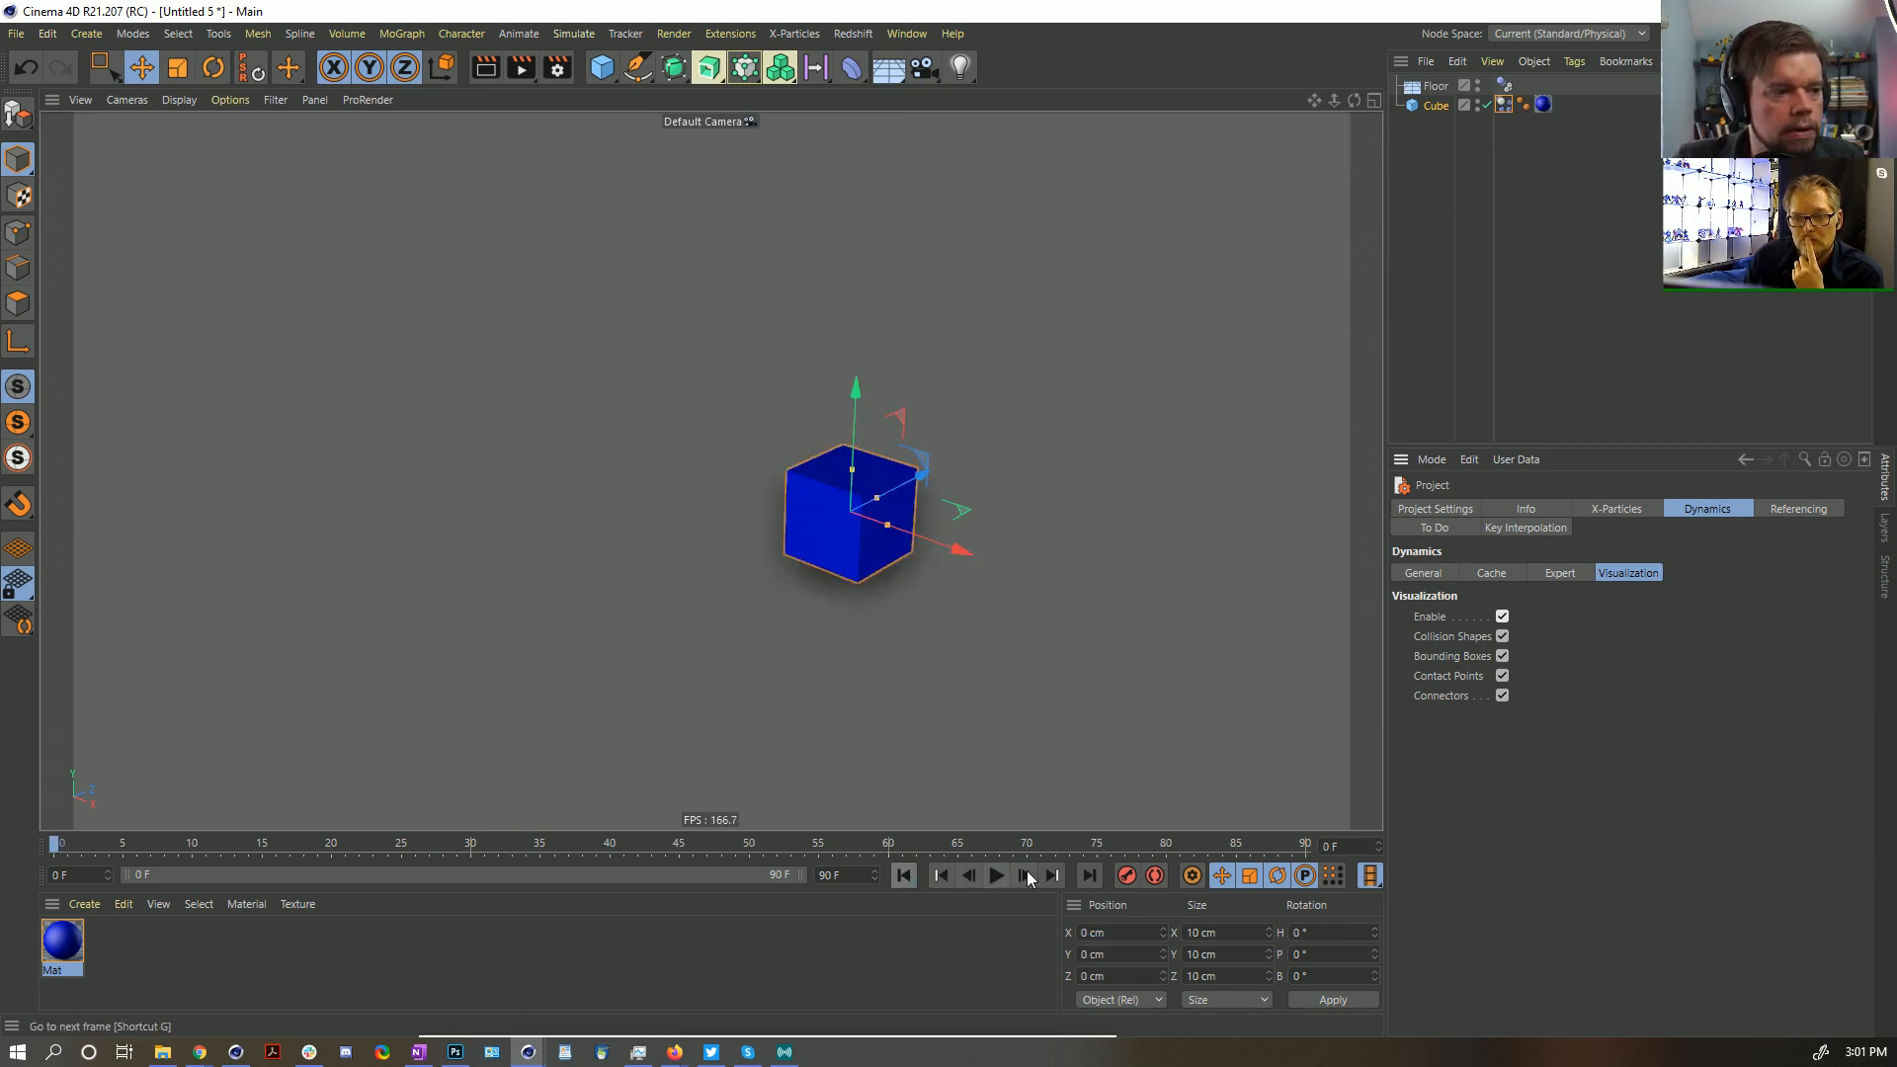
click(998, 877)
click(997, 876)
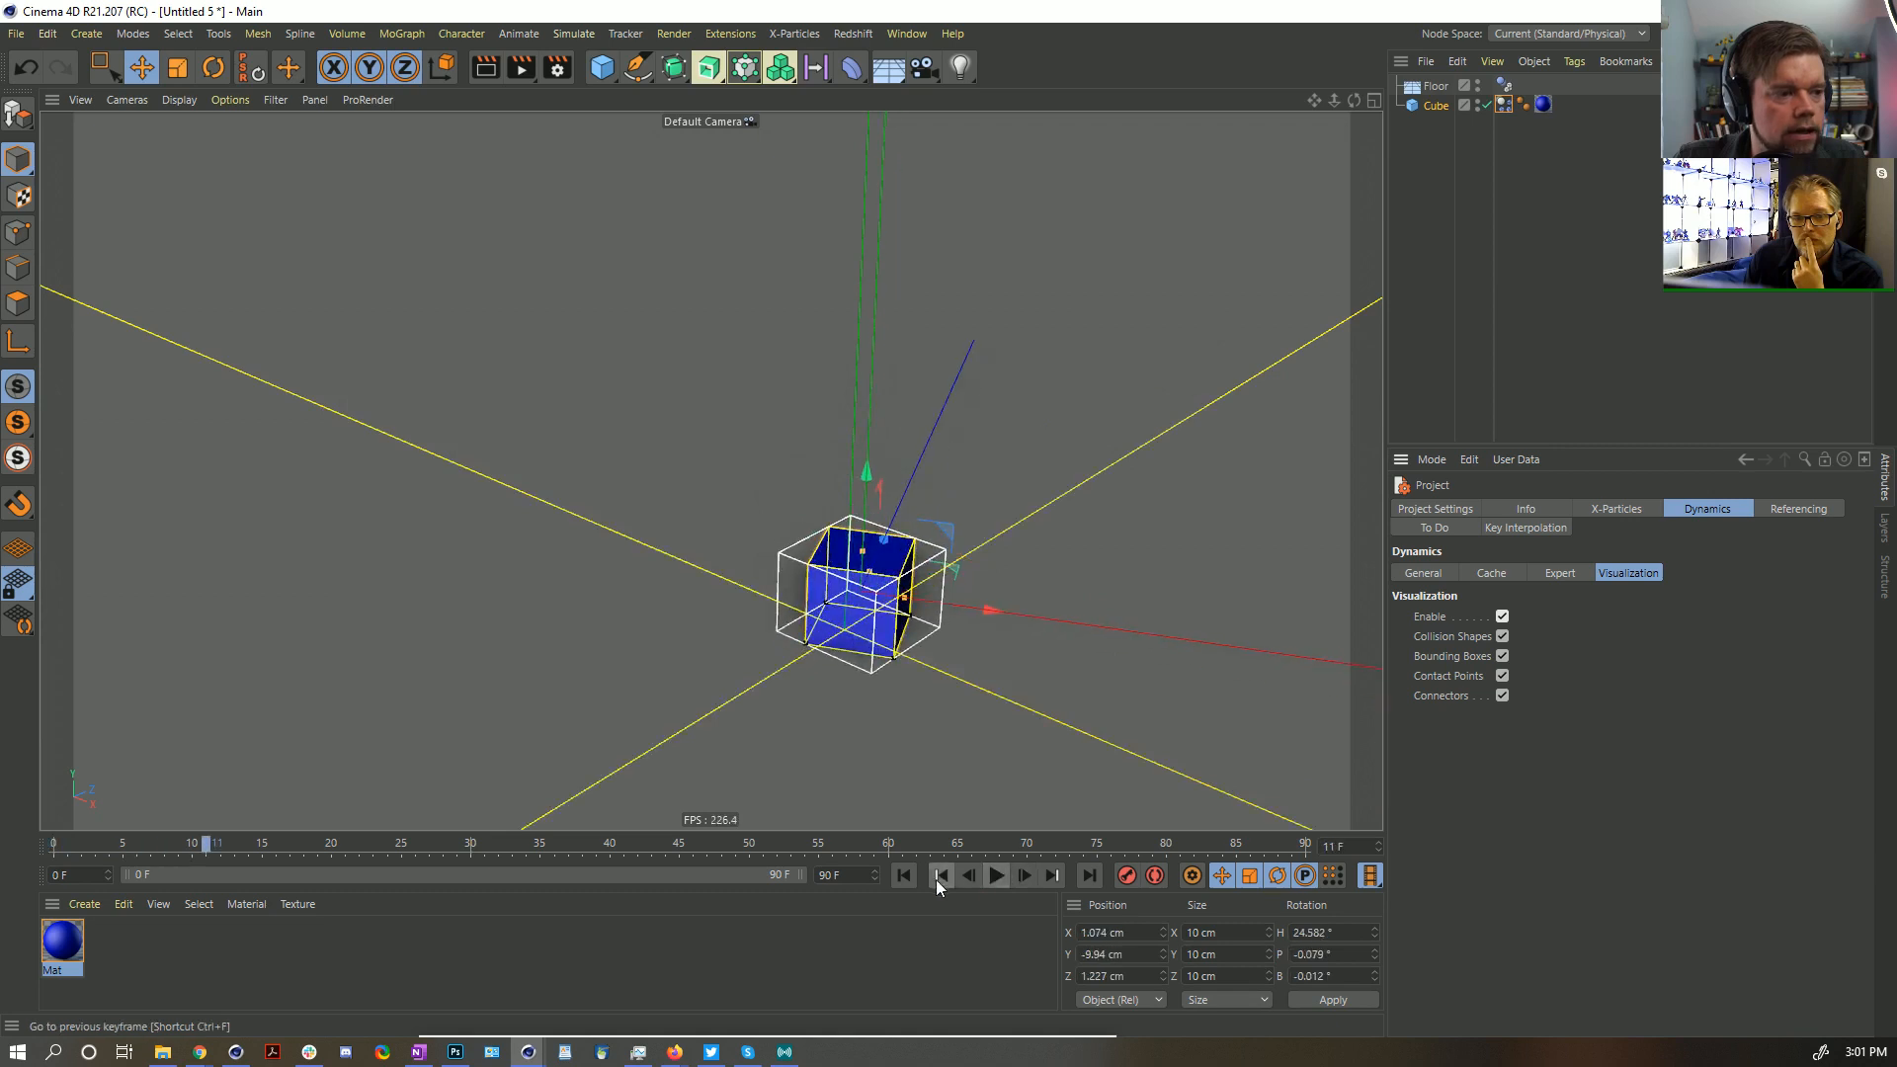
click(903, 876)
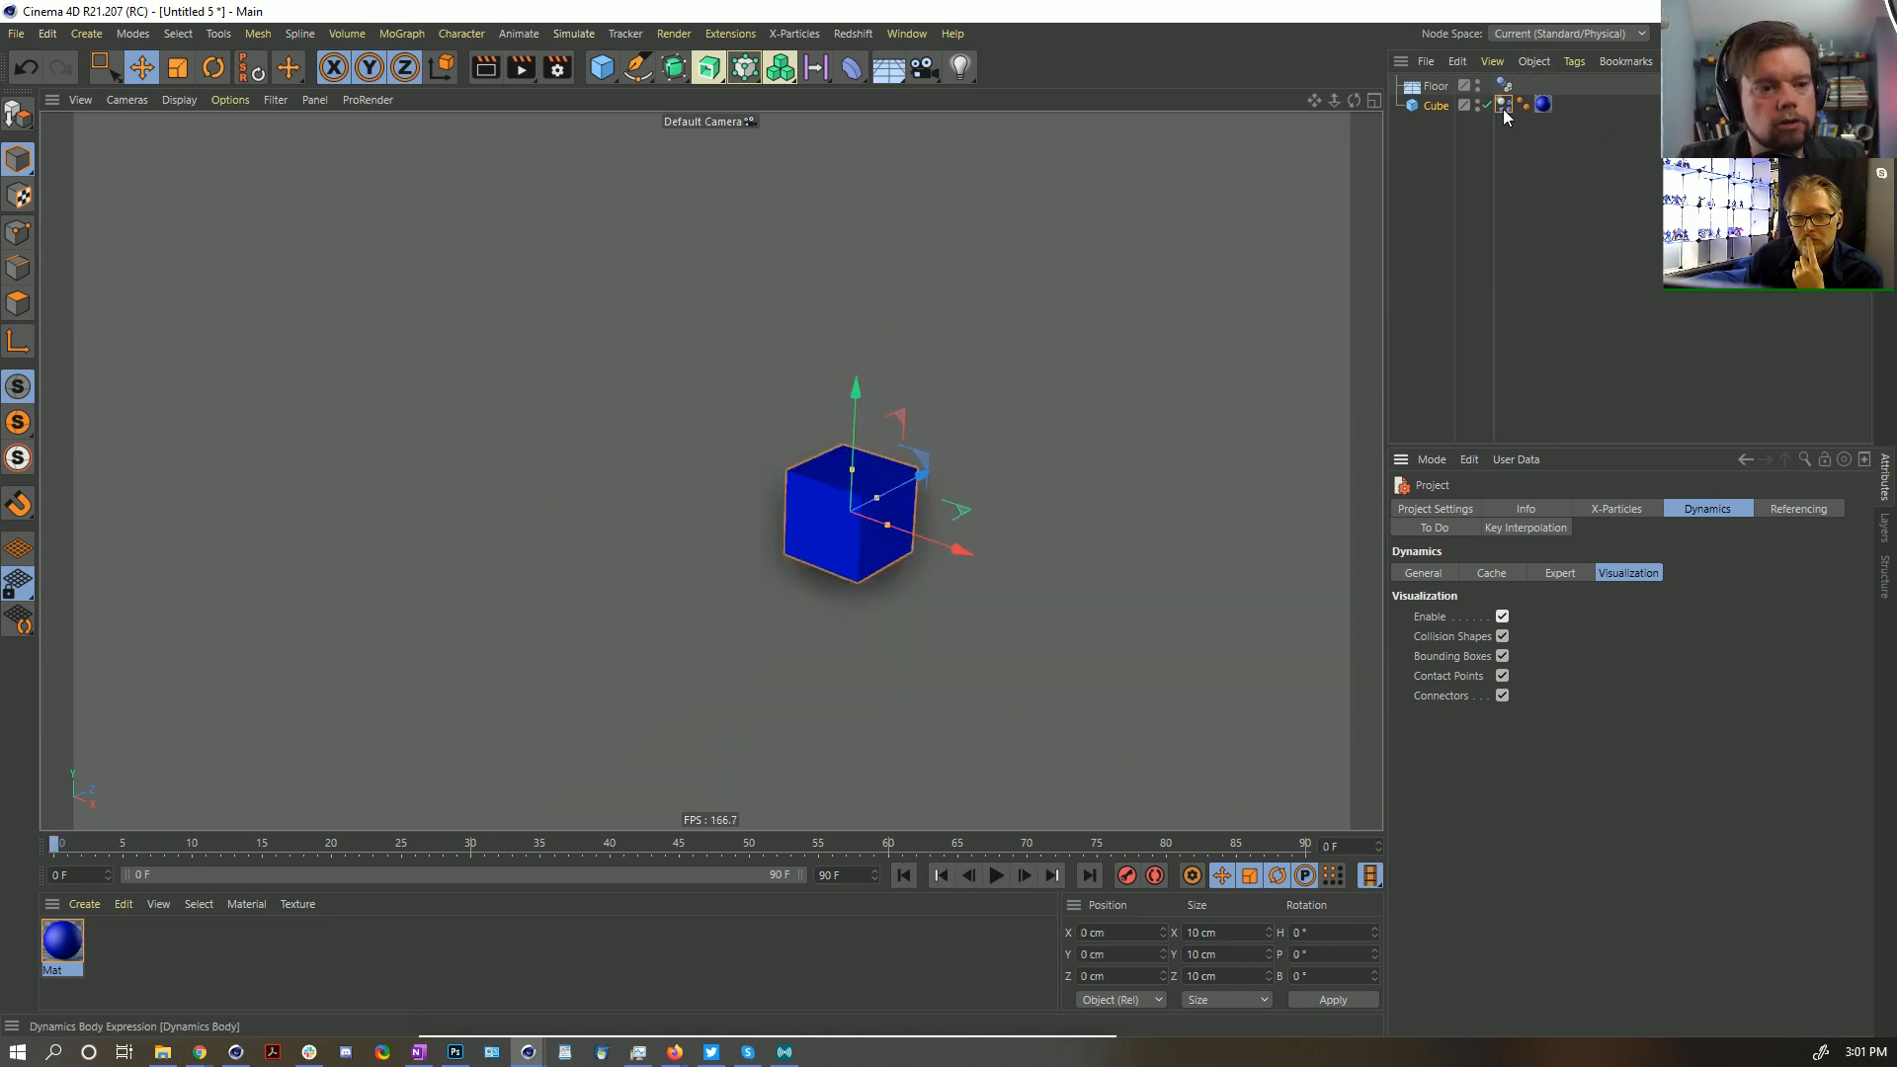
Set the collision shape of the cube's Dynamics Body tag to Ellipsoid
click(1477, 105)
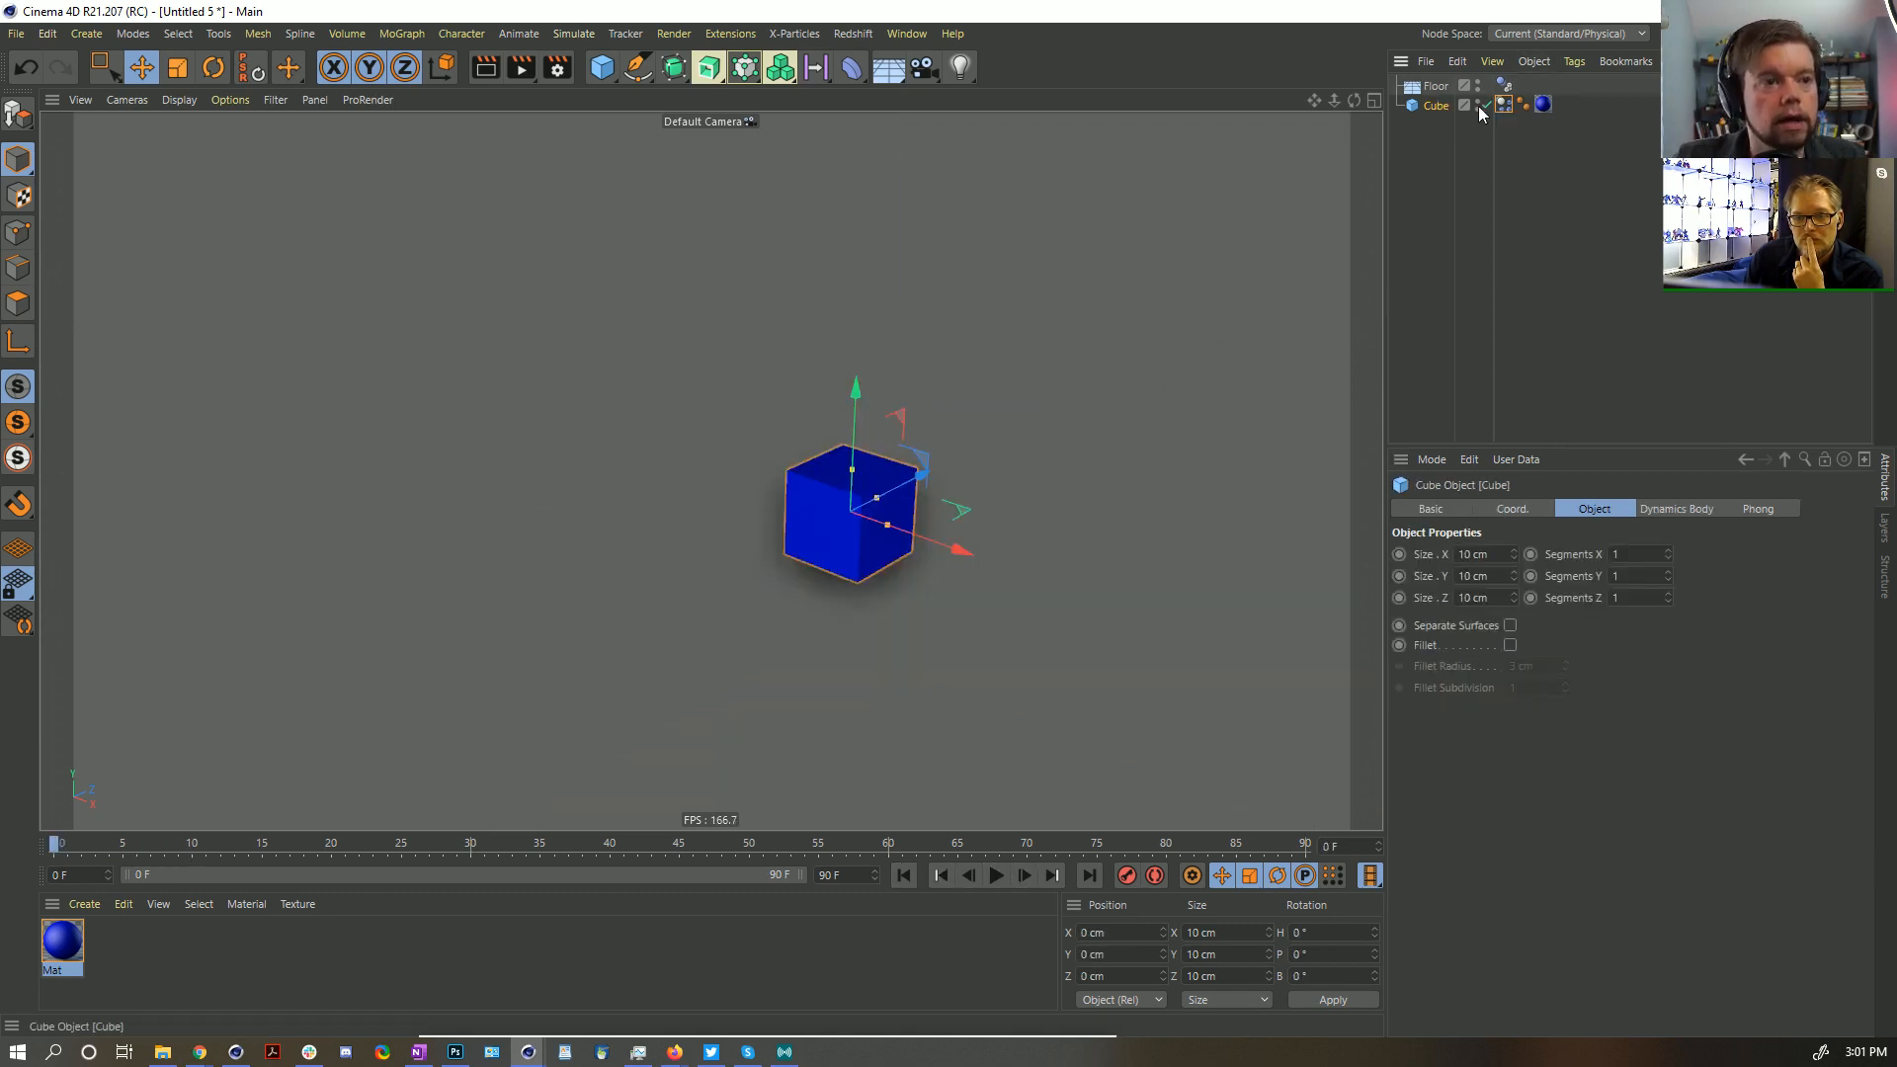
click(1504, 104)
click(1570, 643)
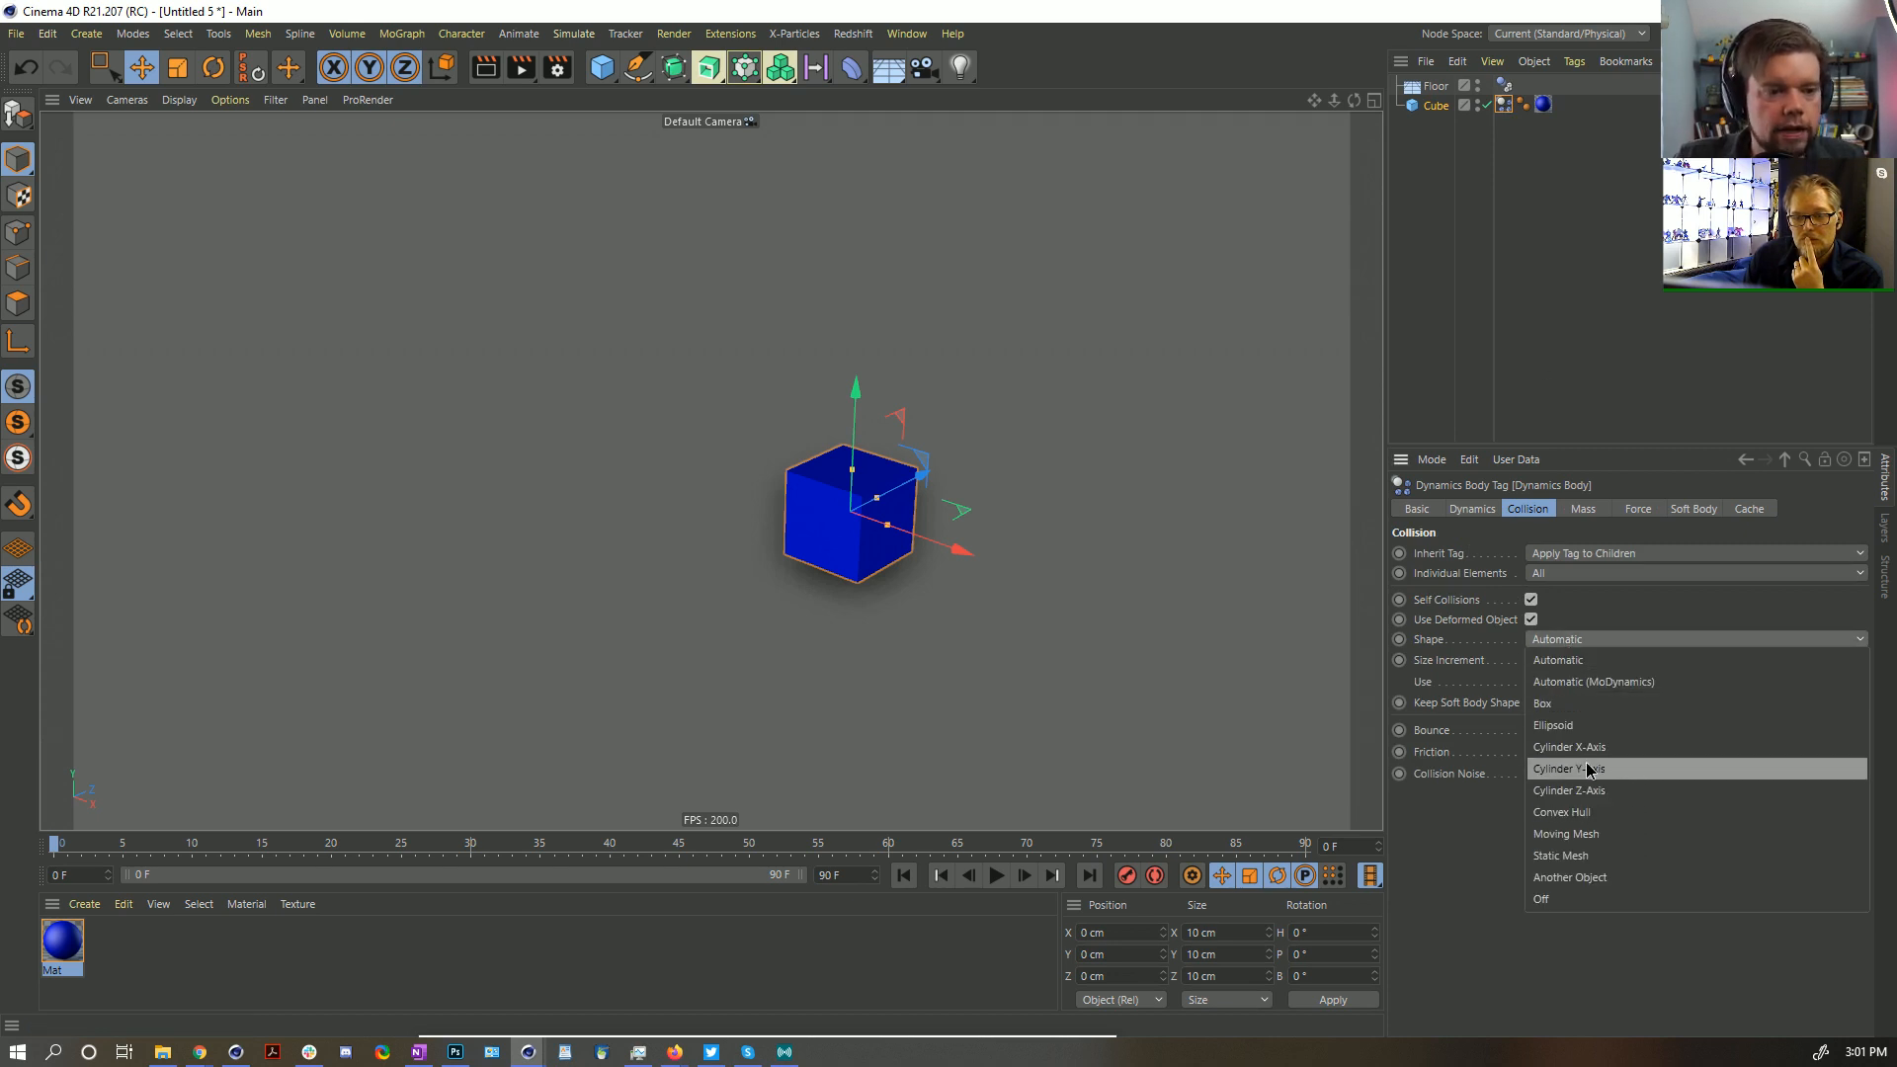
click(1537, 727)
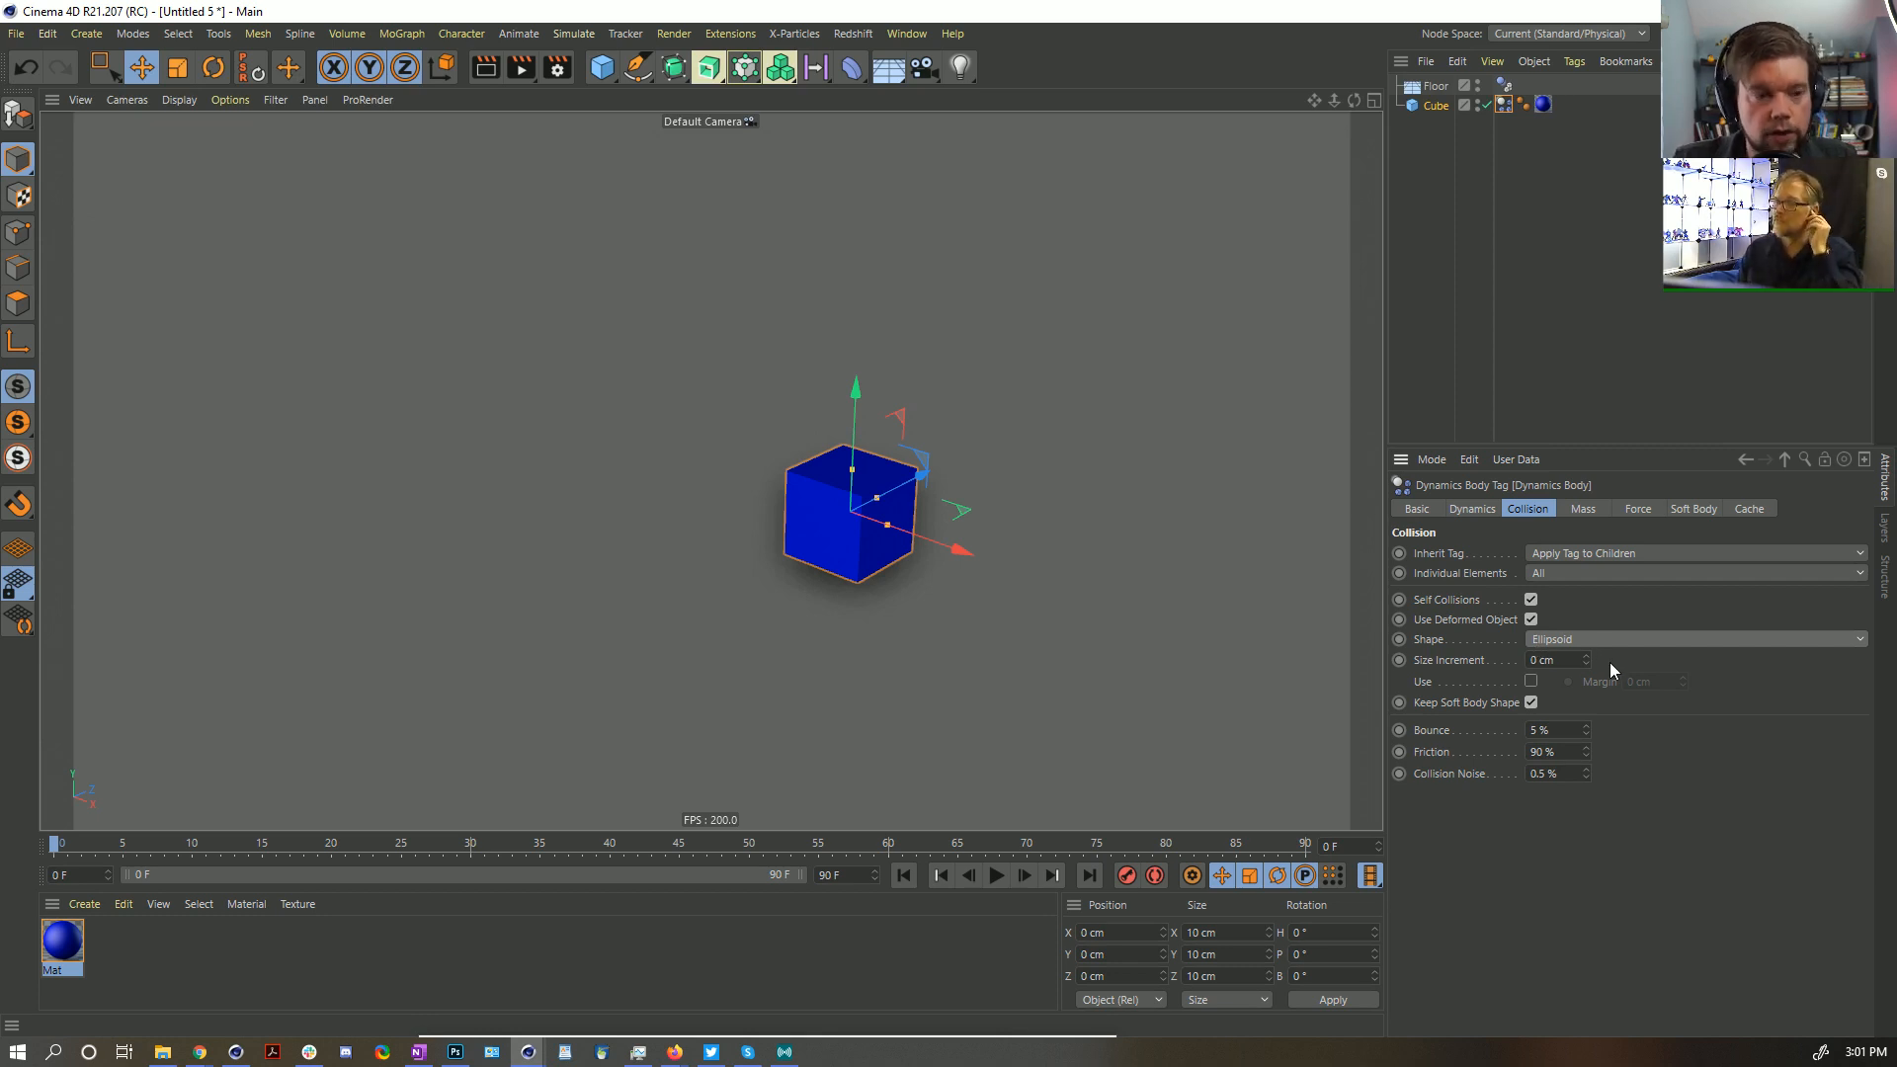
Play the simulation with the ellipsoid collision shape and disable dynamics Visualization in the project settings
click(995, 876)
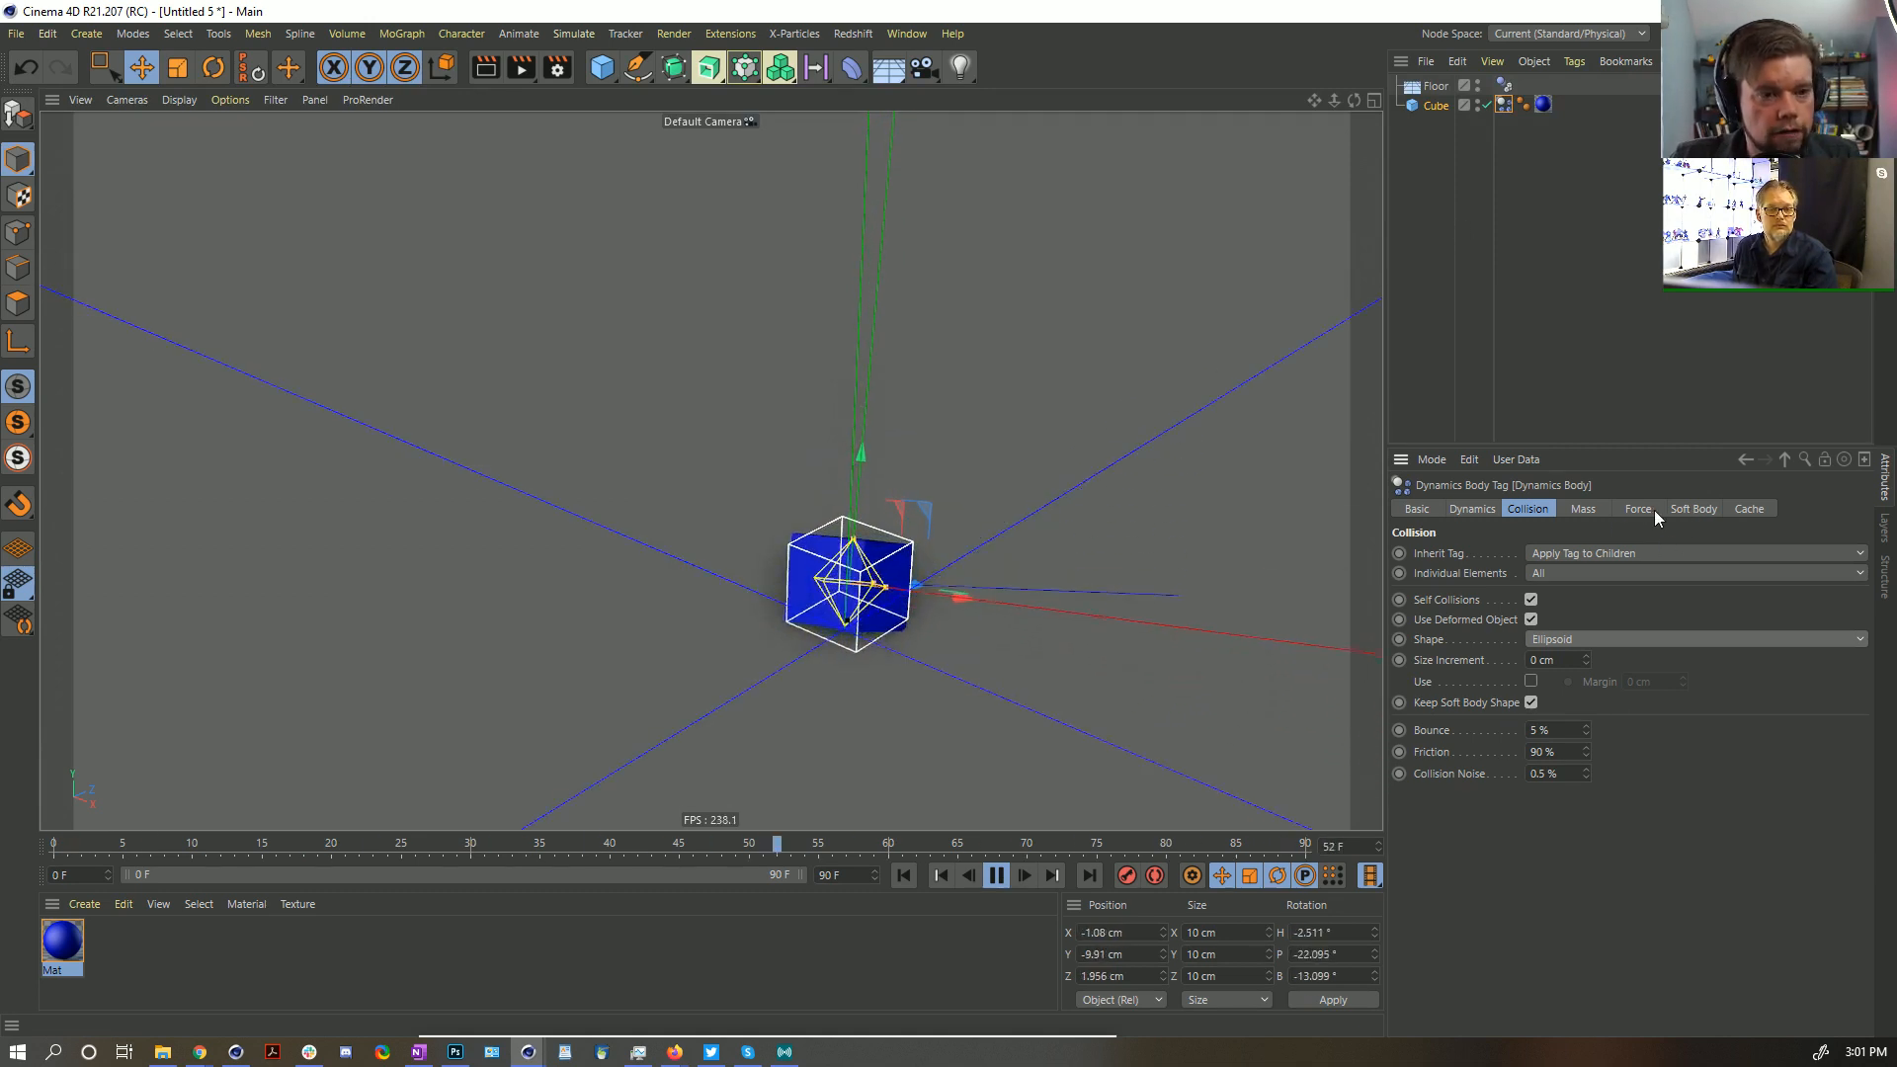
key(ctrl+d)
click(1501, 616)
click(1533, 372)
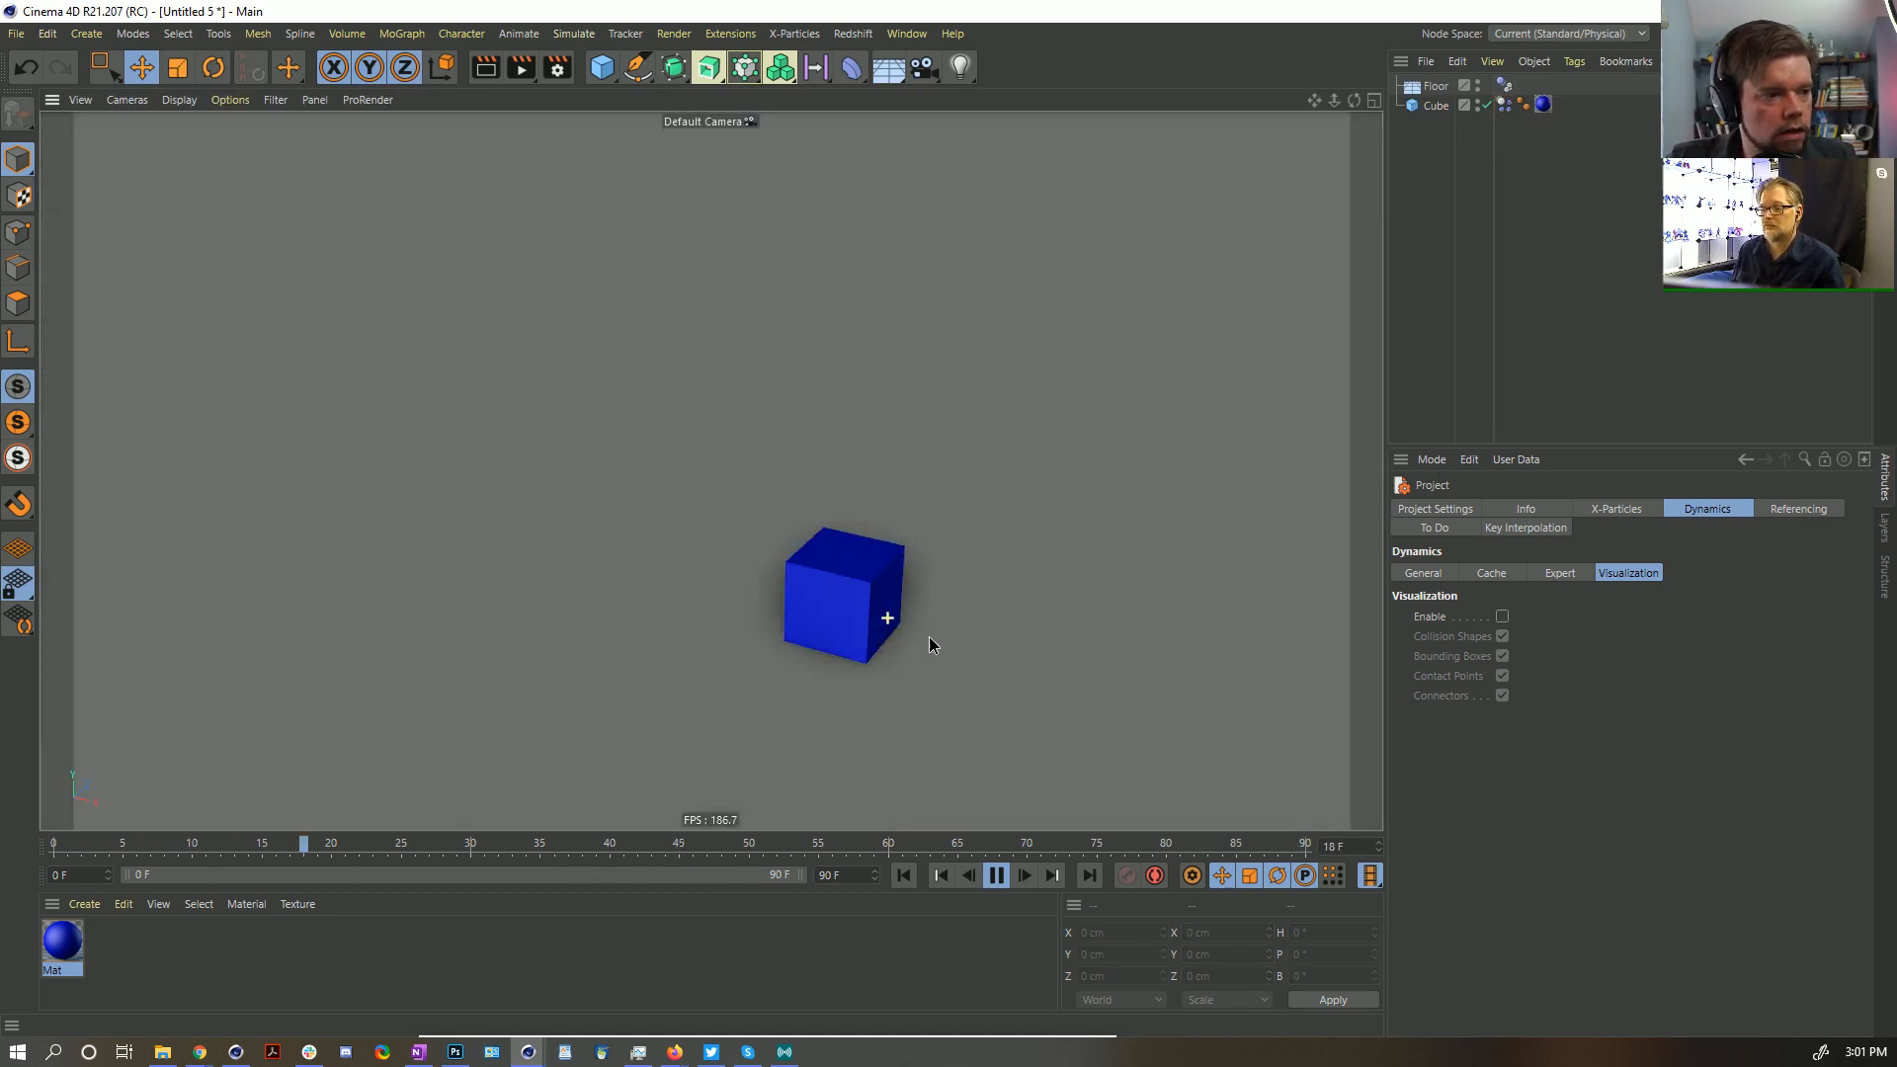
Stop the simulation at frame 0 and review the Expert and General dynamics settings of the project
click(995, 876)
click(903, 875)
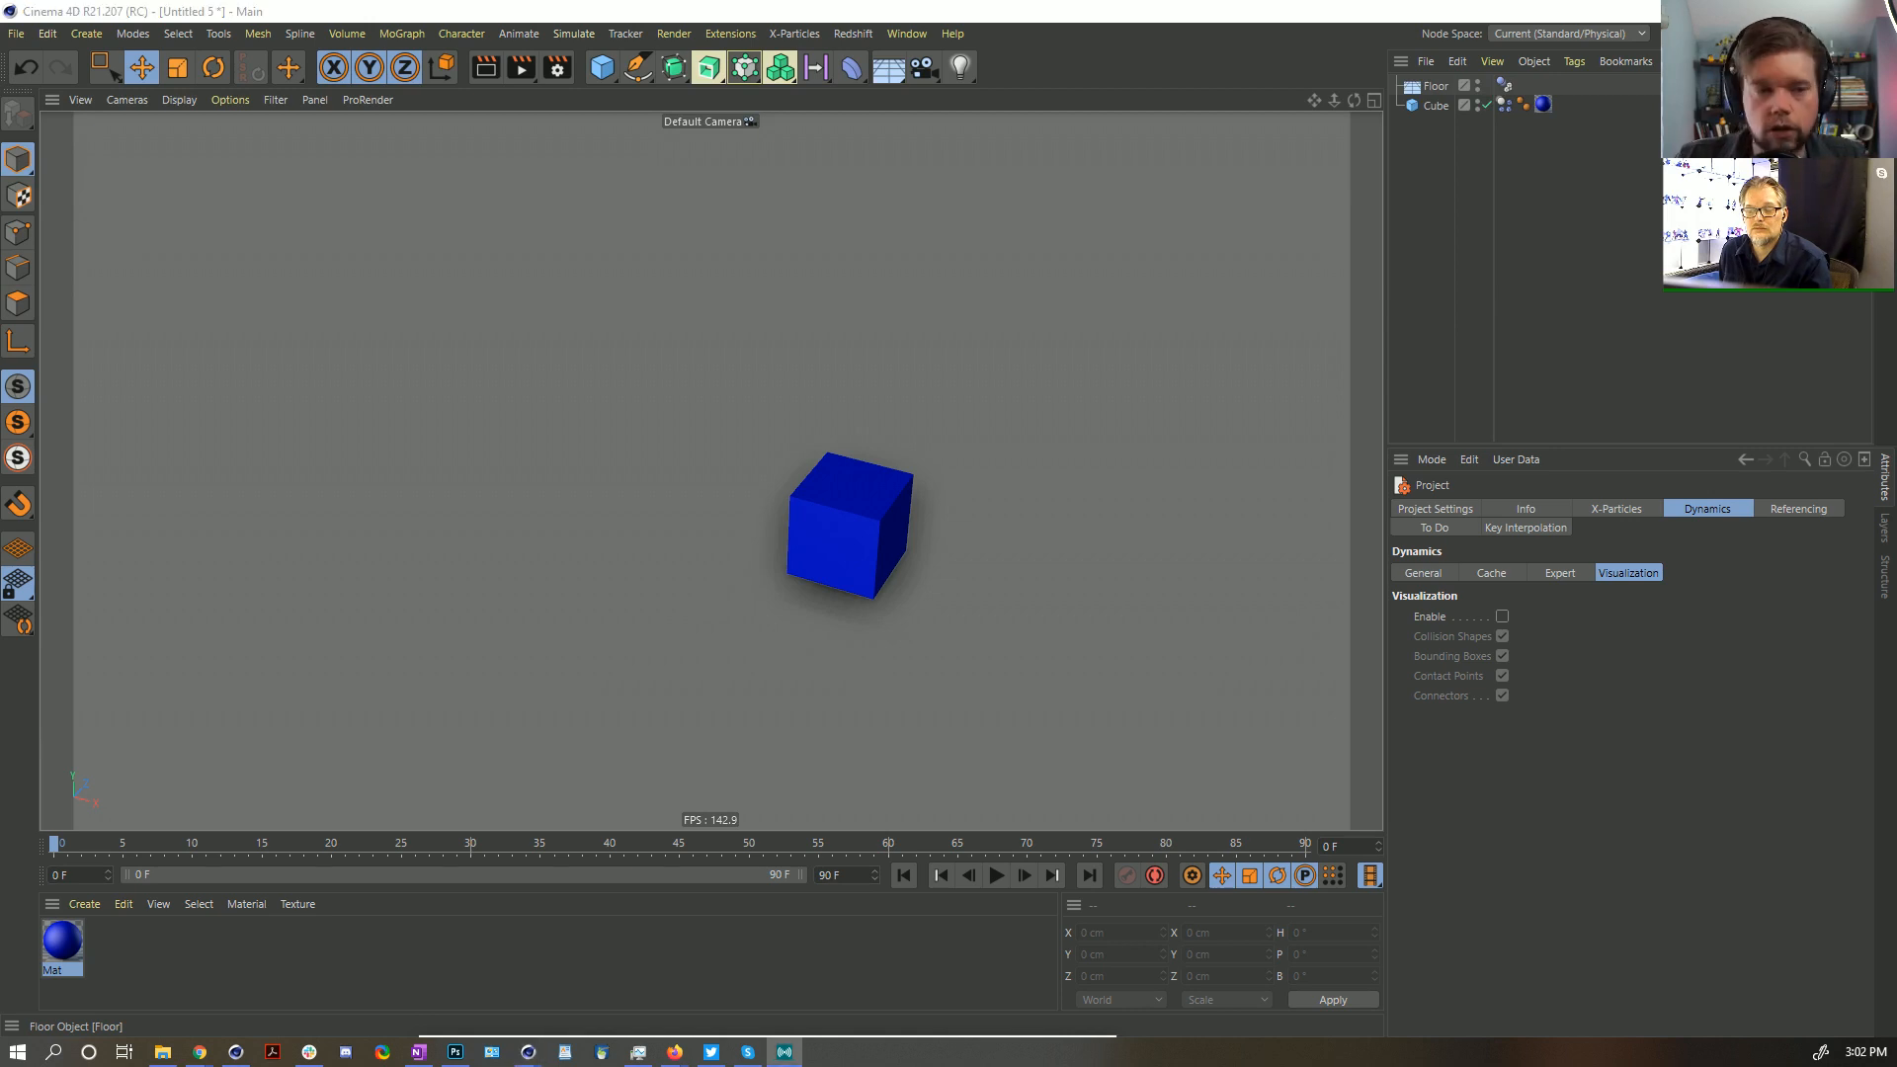
click(1558, 574)
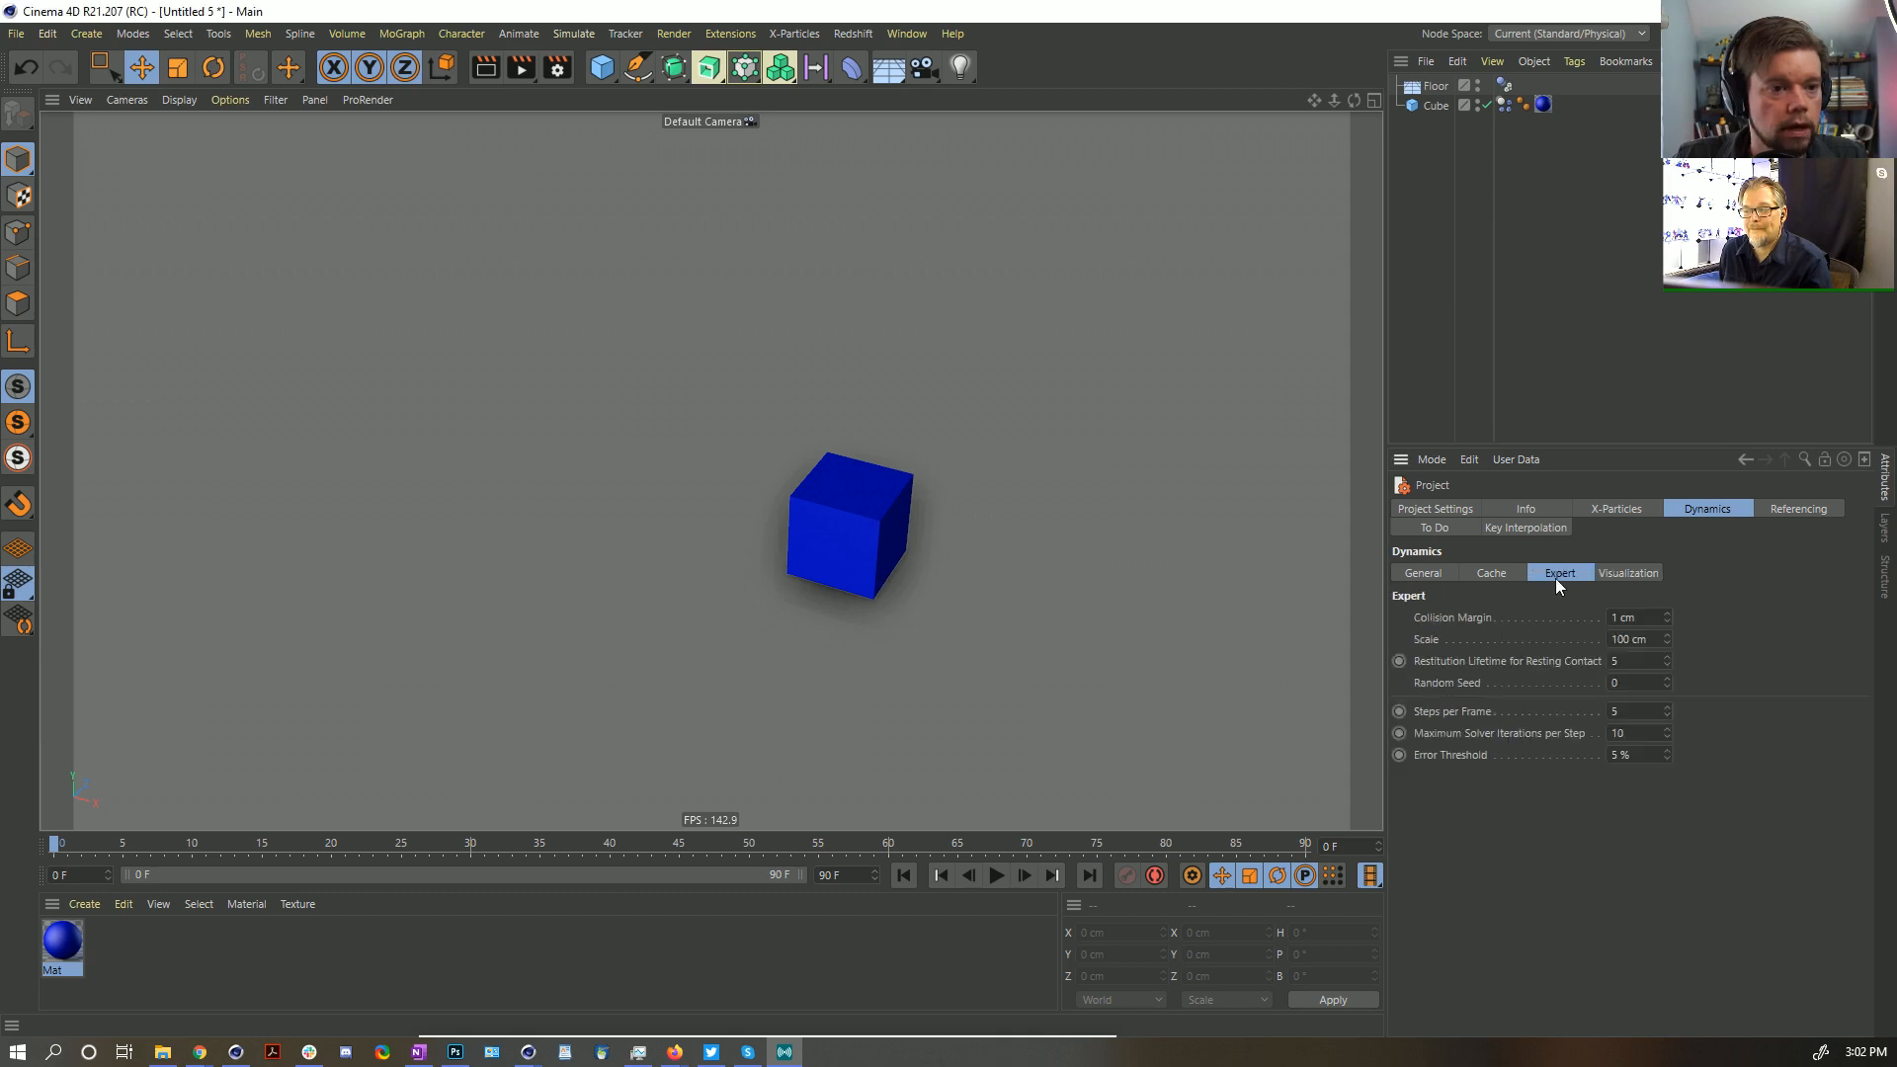
click(1425, 573)
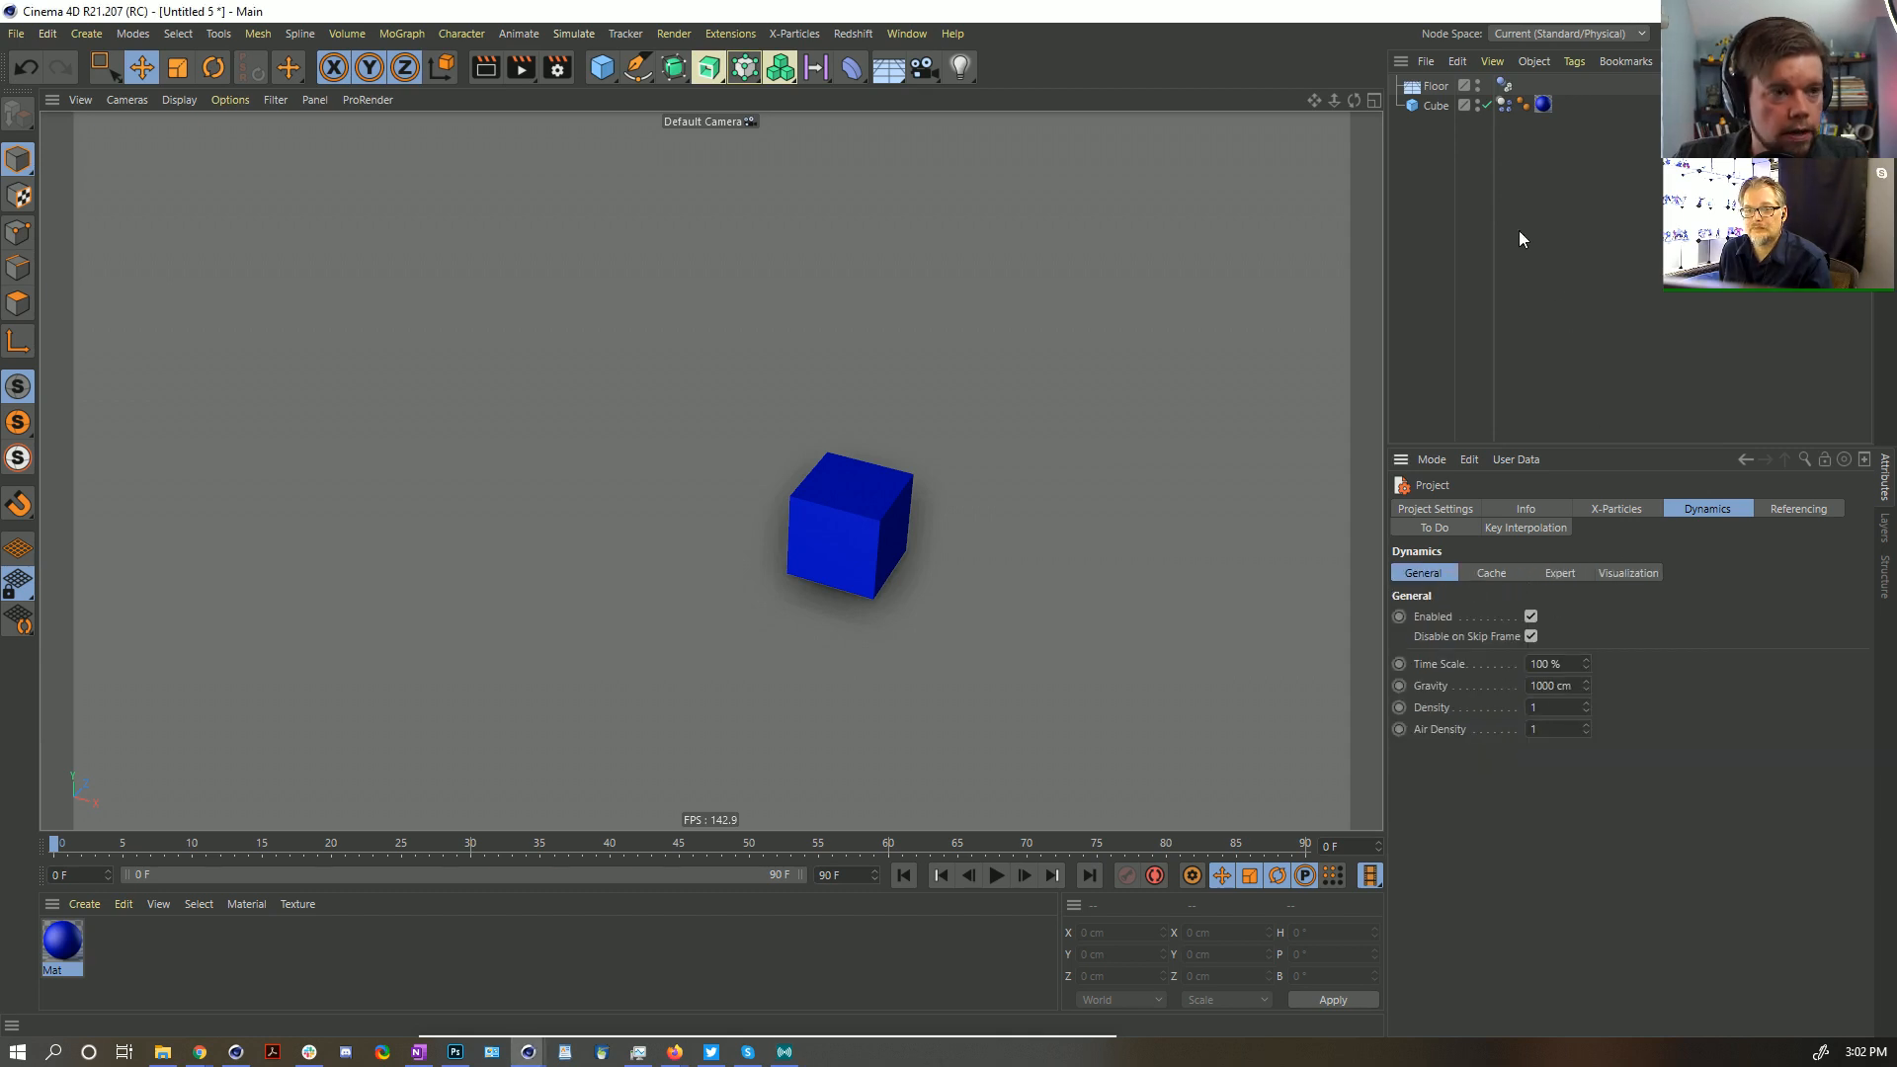
Enable a fillet with a 3 cm radius on the cube and delete its Phong tag
click(1420, 107)
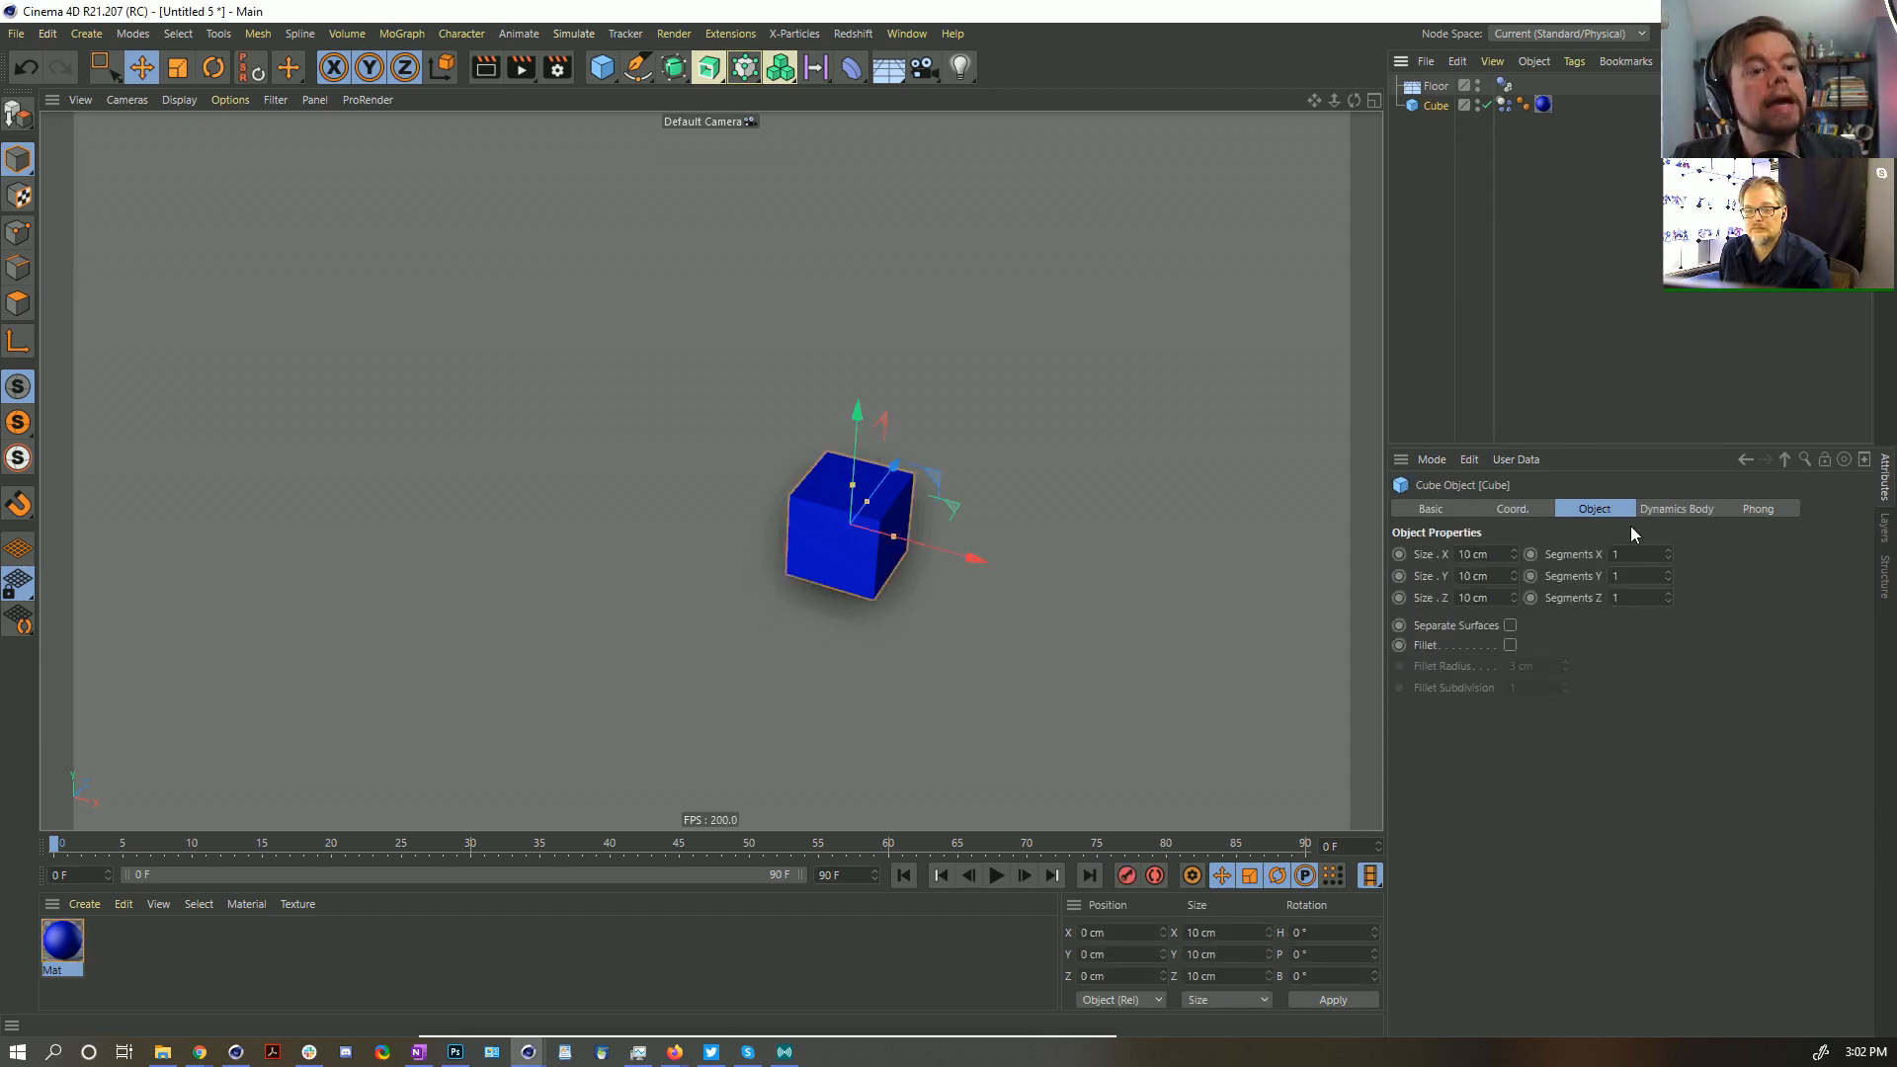
click(1509, 645)
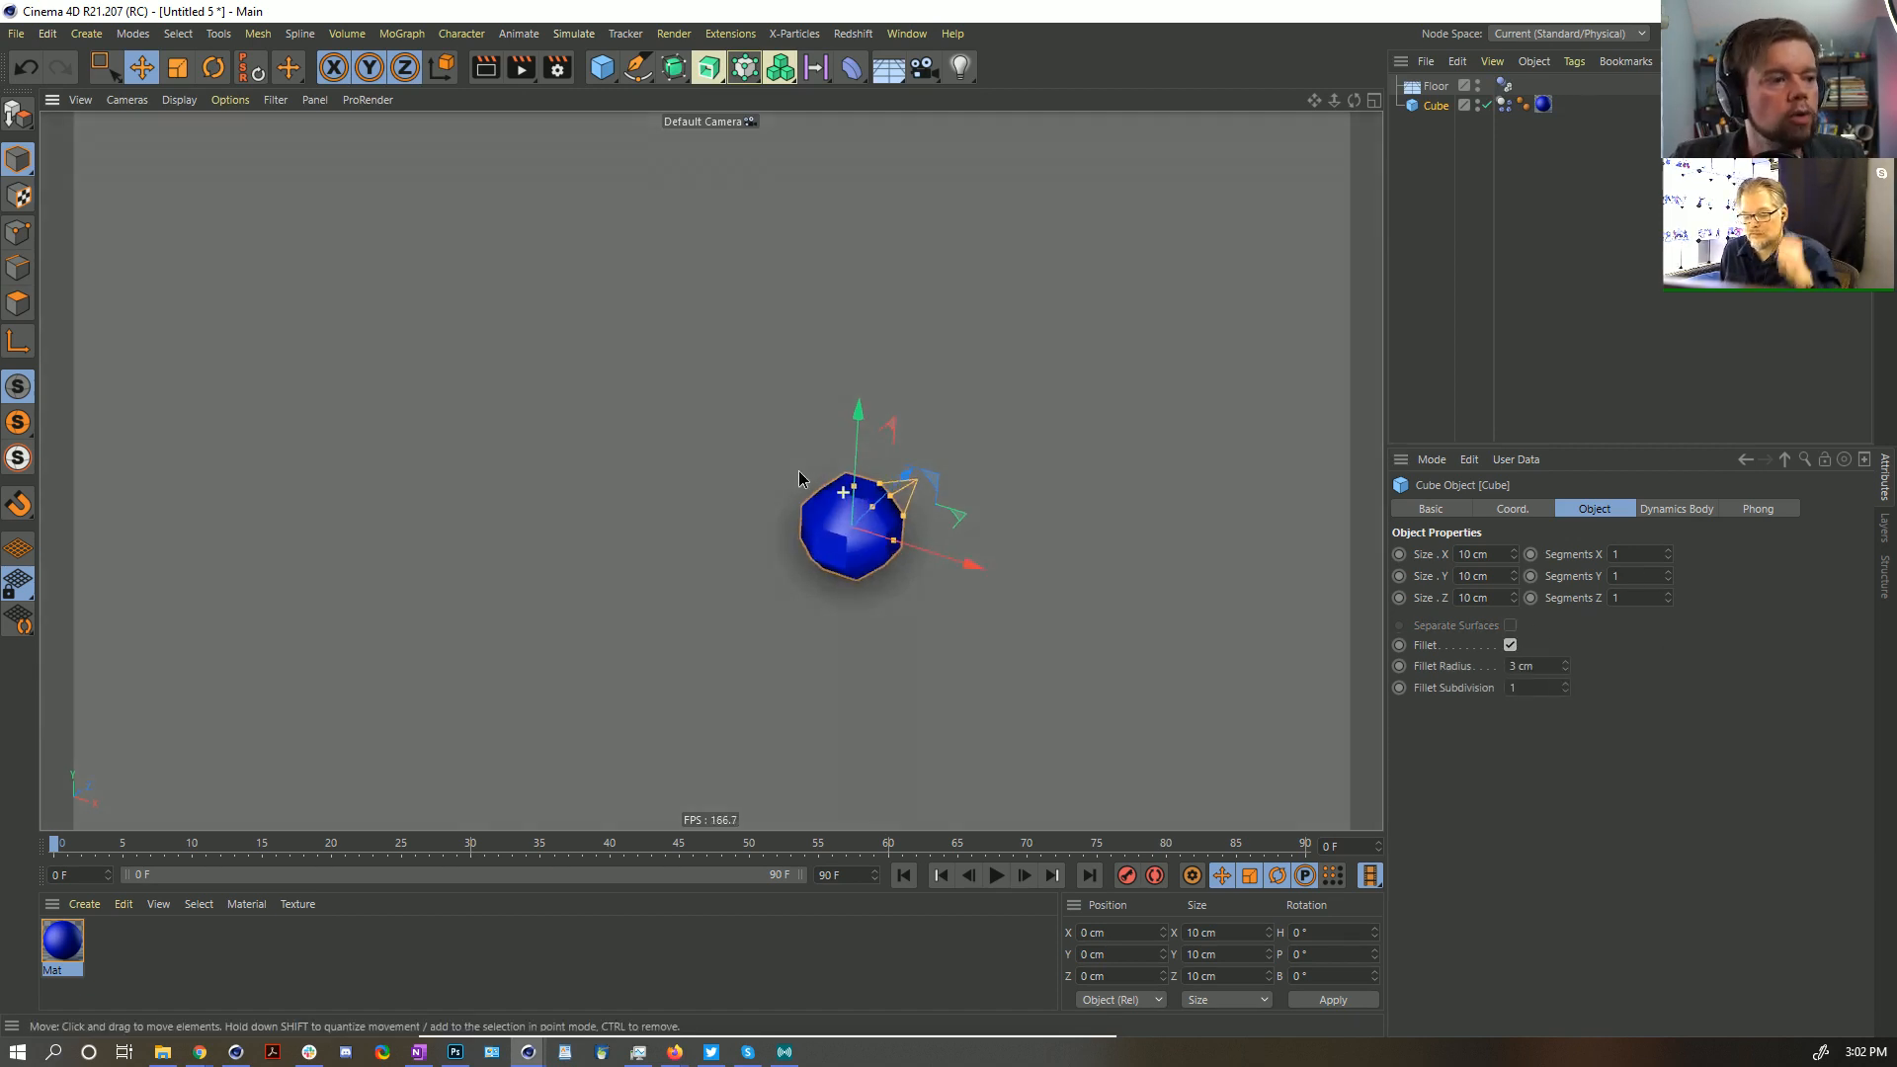
alt+drag(850, 491, 826, 496)
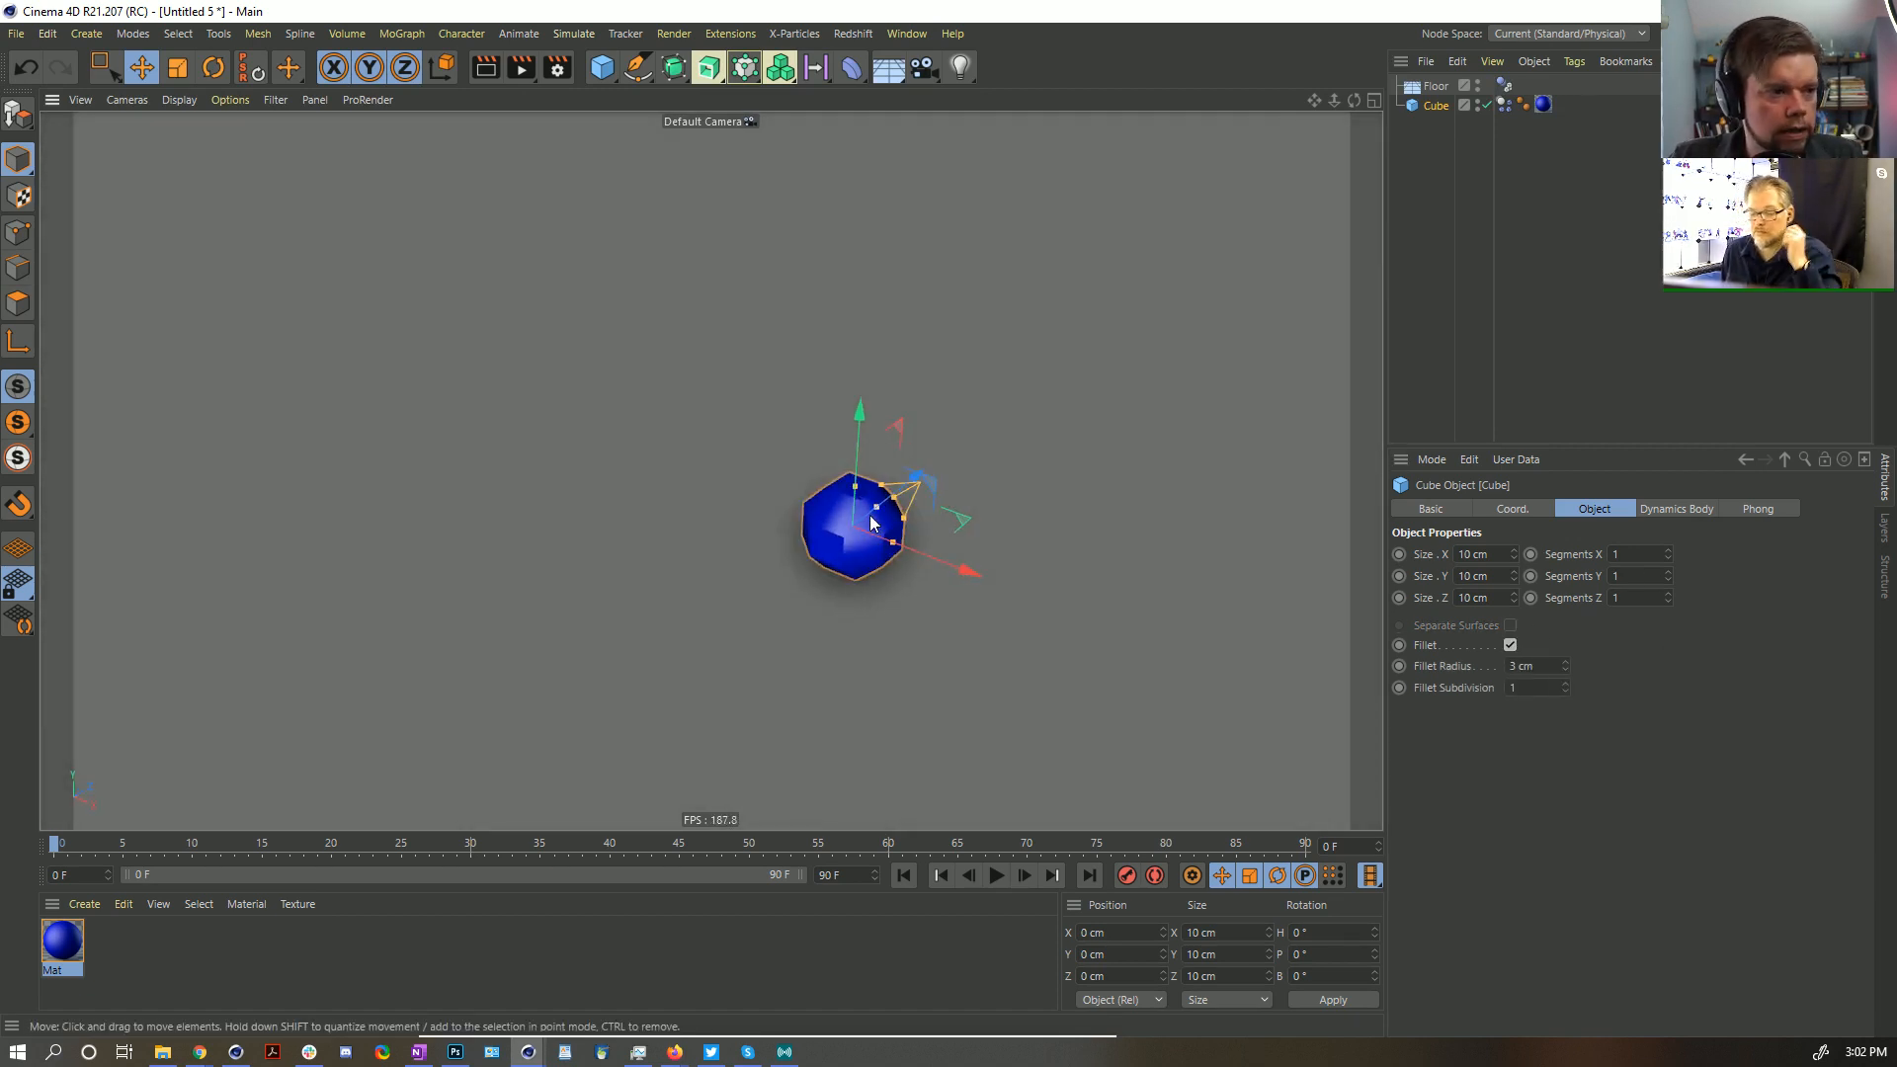
click(1522, 104)
key(Delete)
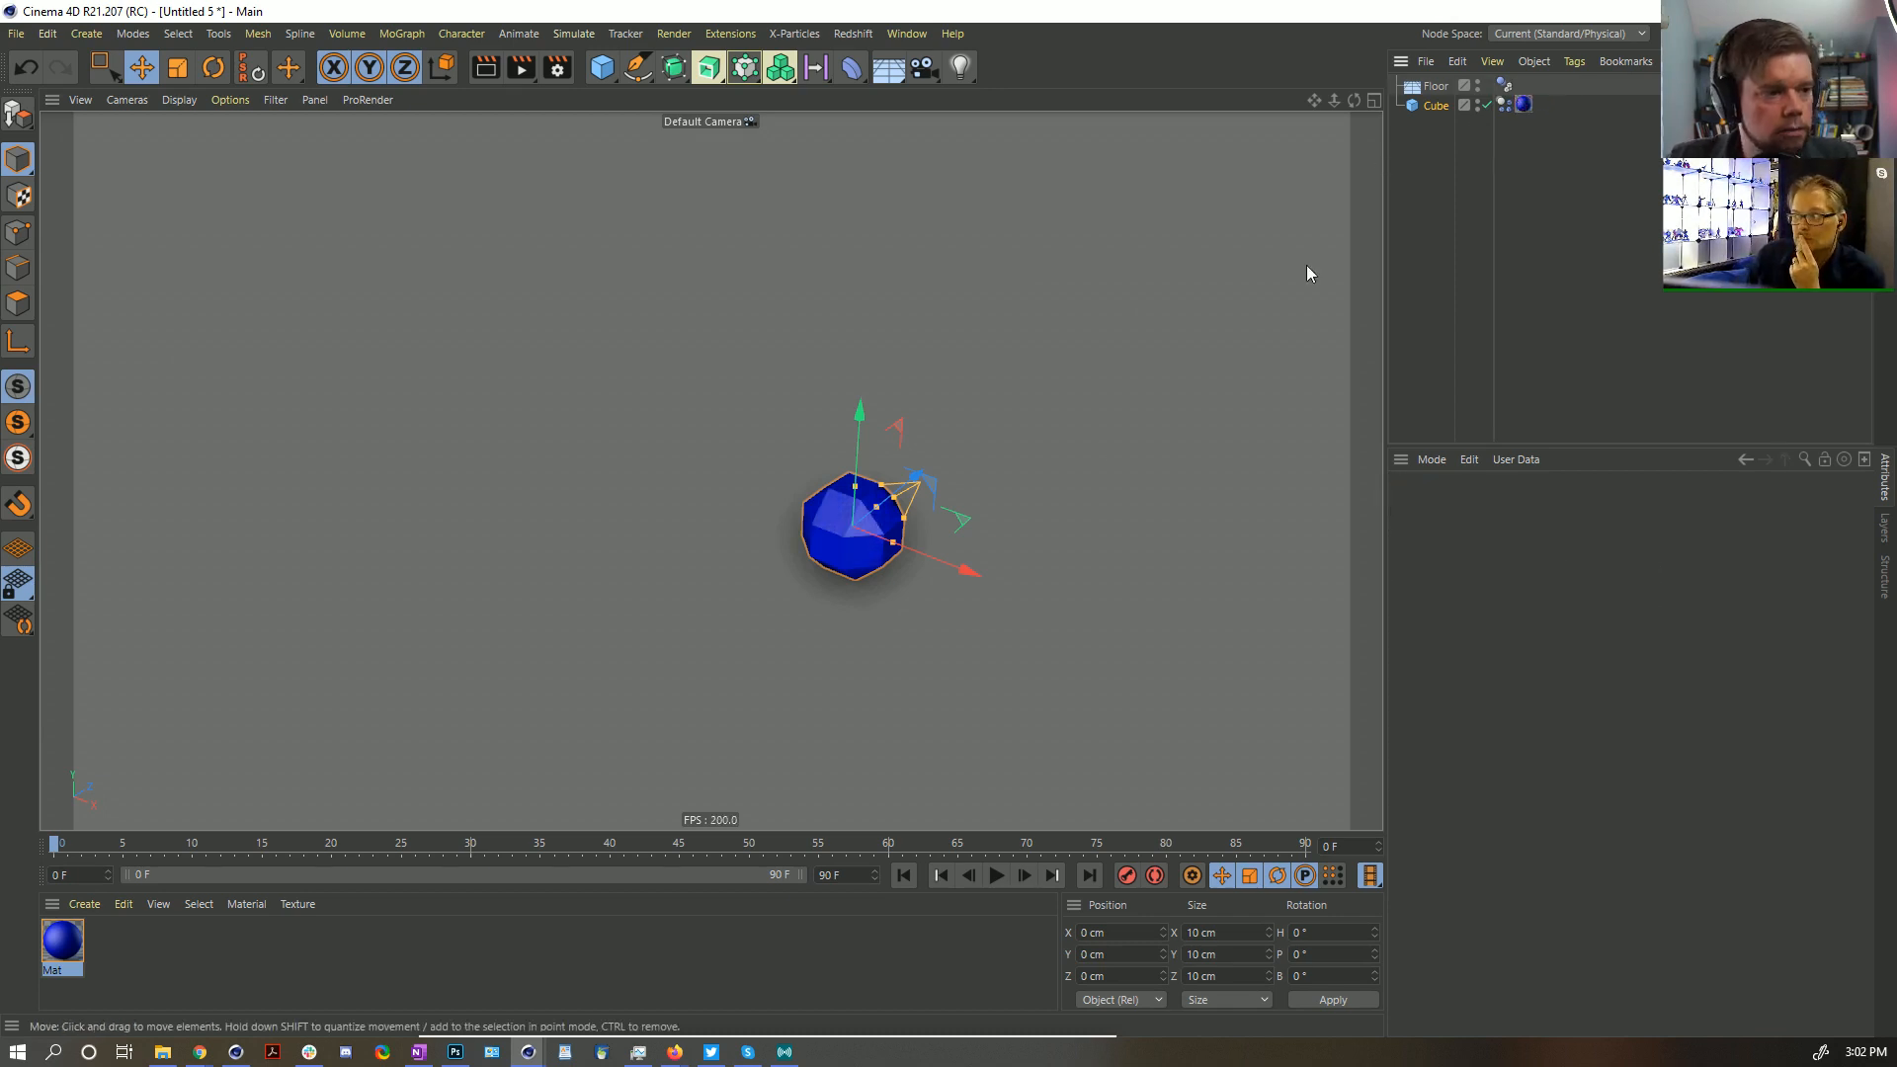
scroll(894, 528, down, 2)
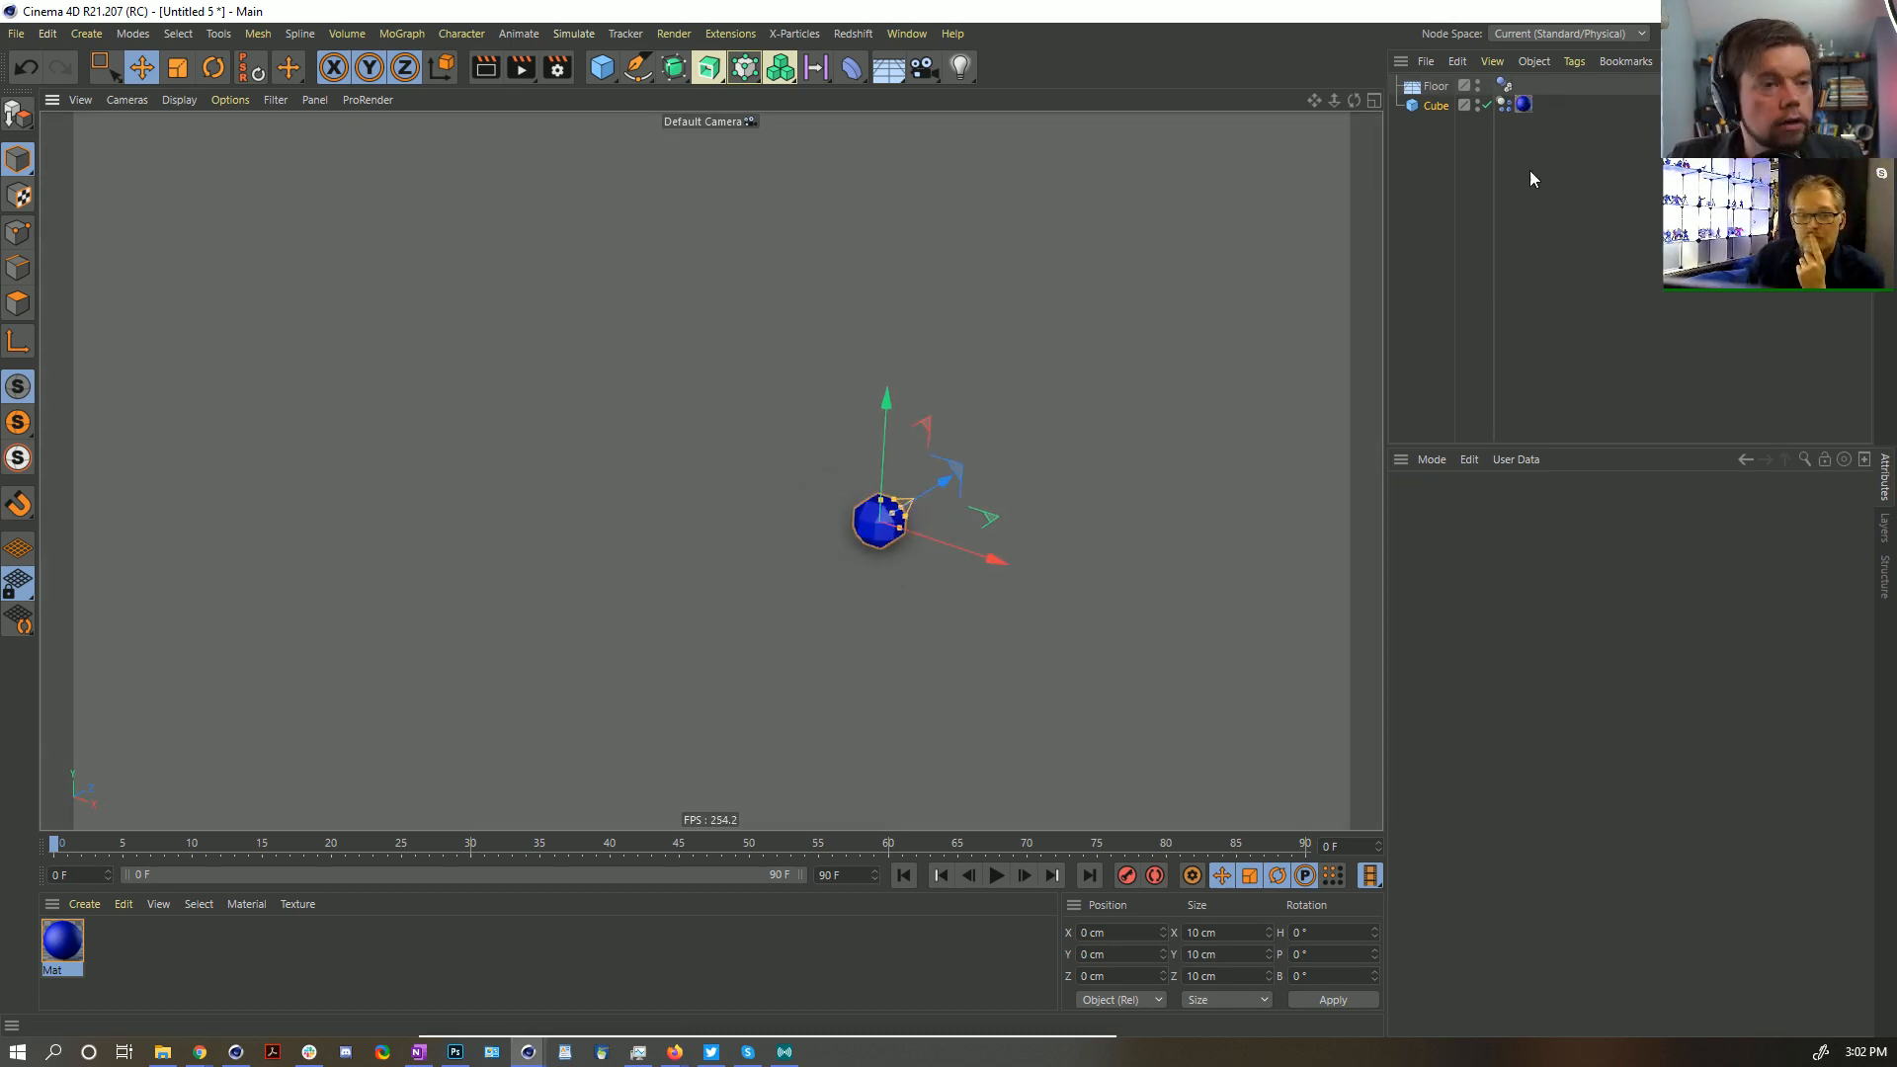
Place the cube above the floor in the object hierarchy, duplicate it, and set the copy's Y position to 10 cm
click(1435, 106)
drag(1437, 110, 1437, 92)
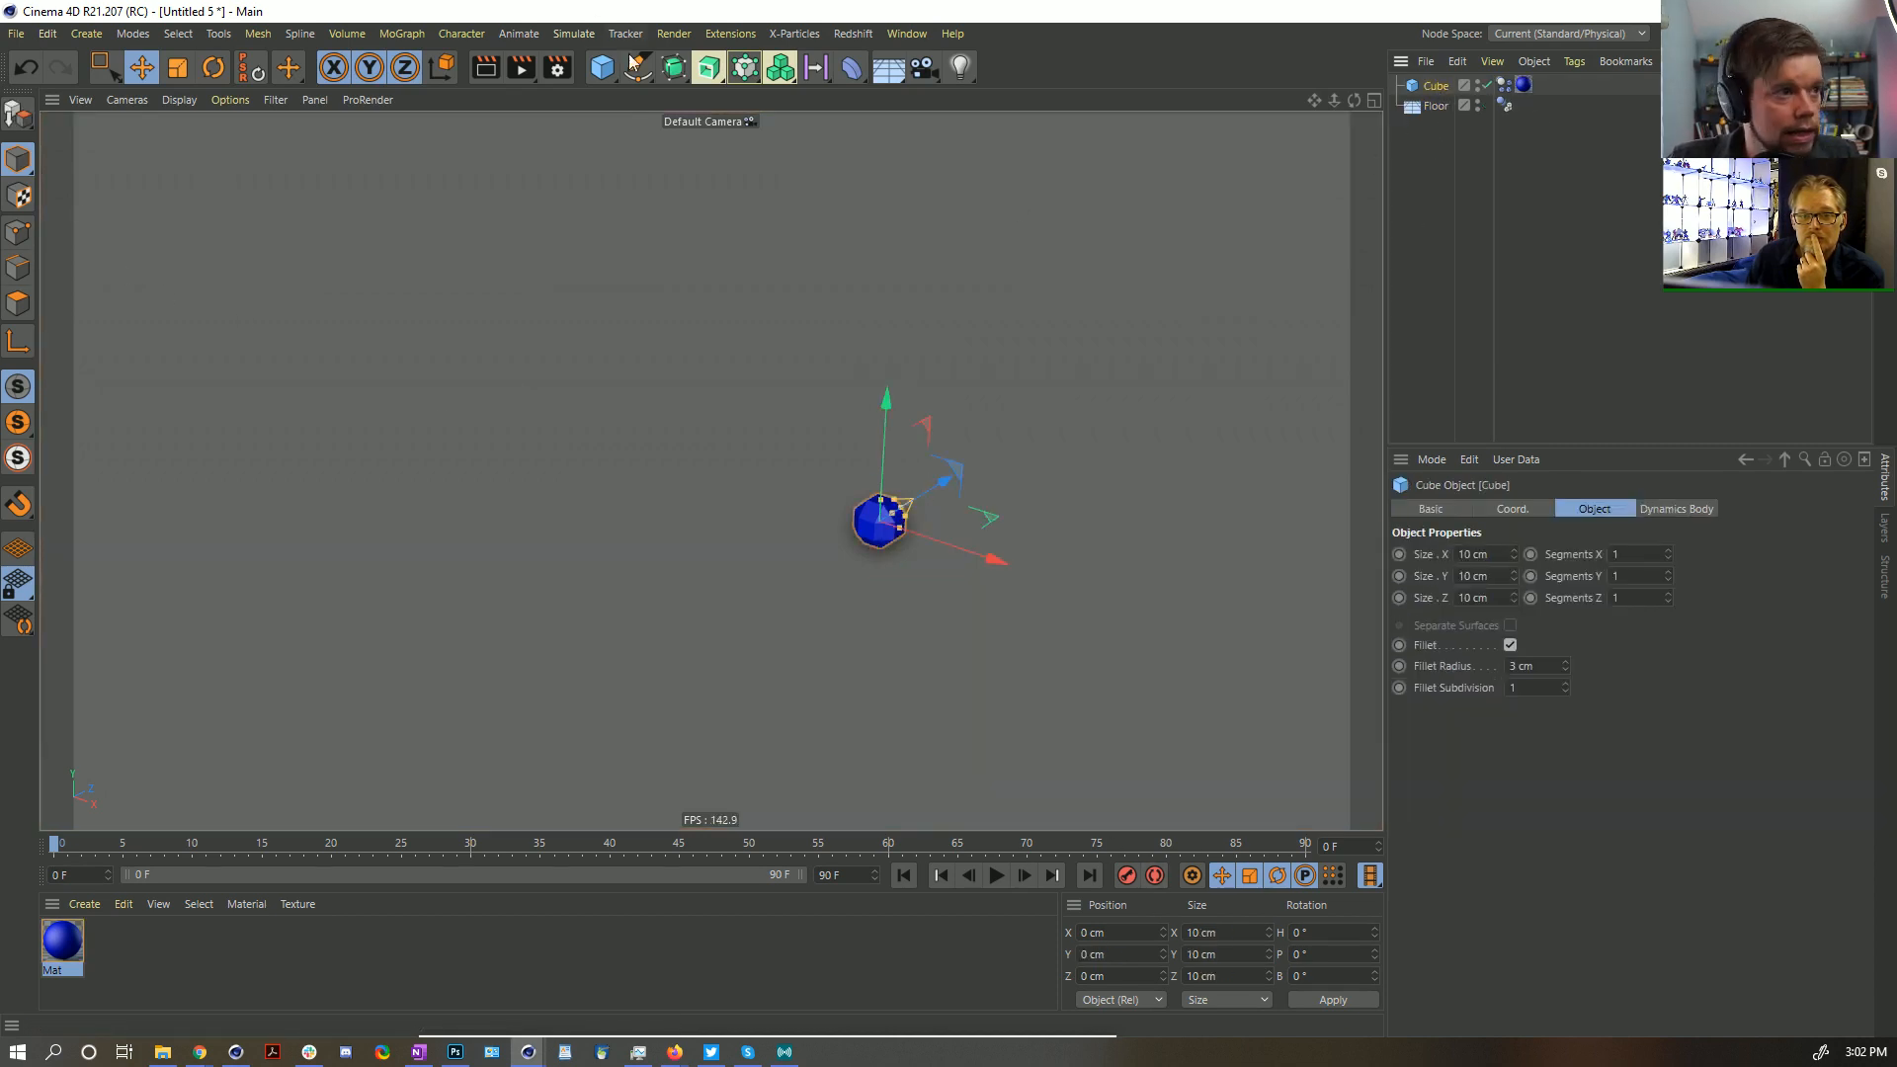
ctrl+drag(1435, 88, 1436, 81)
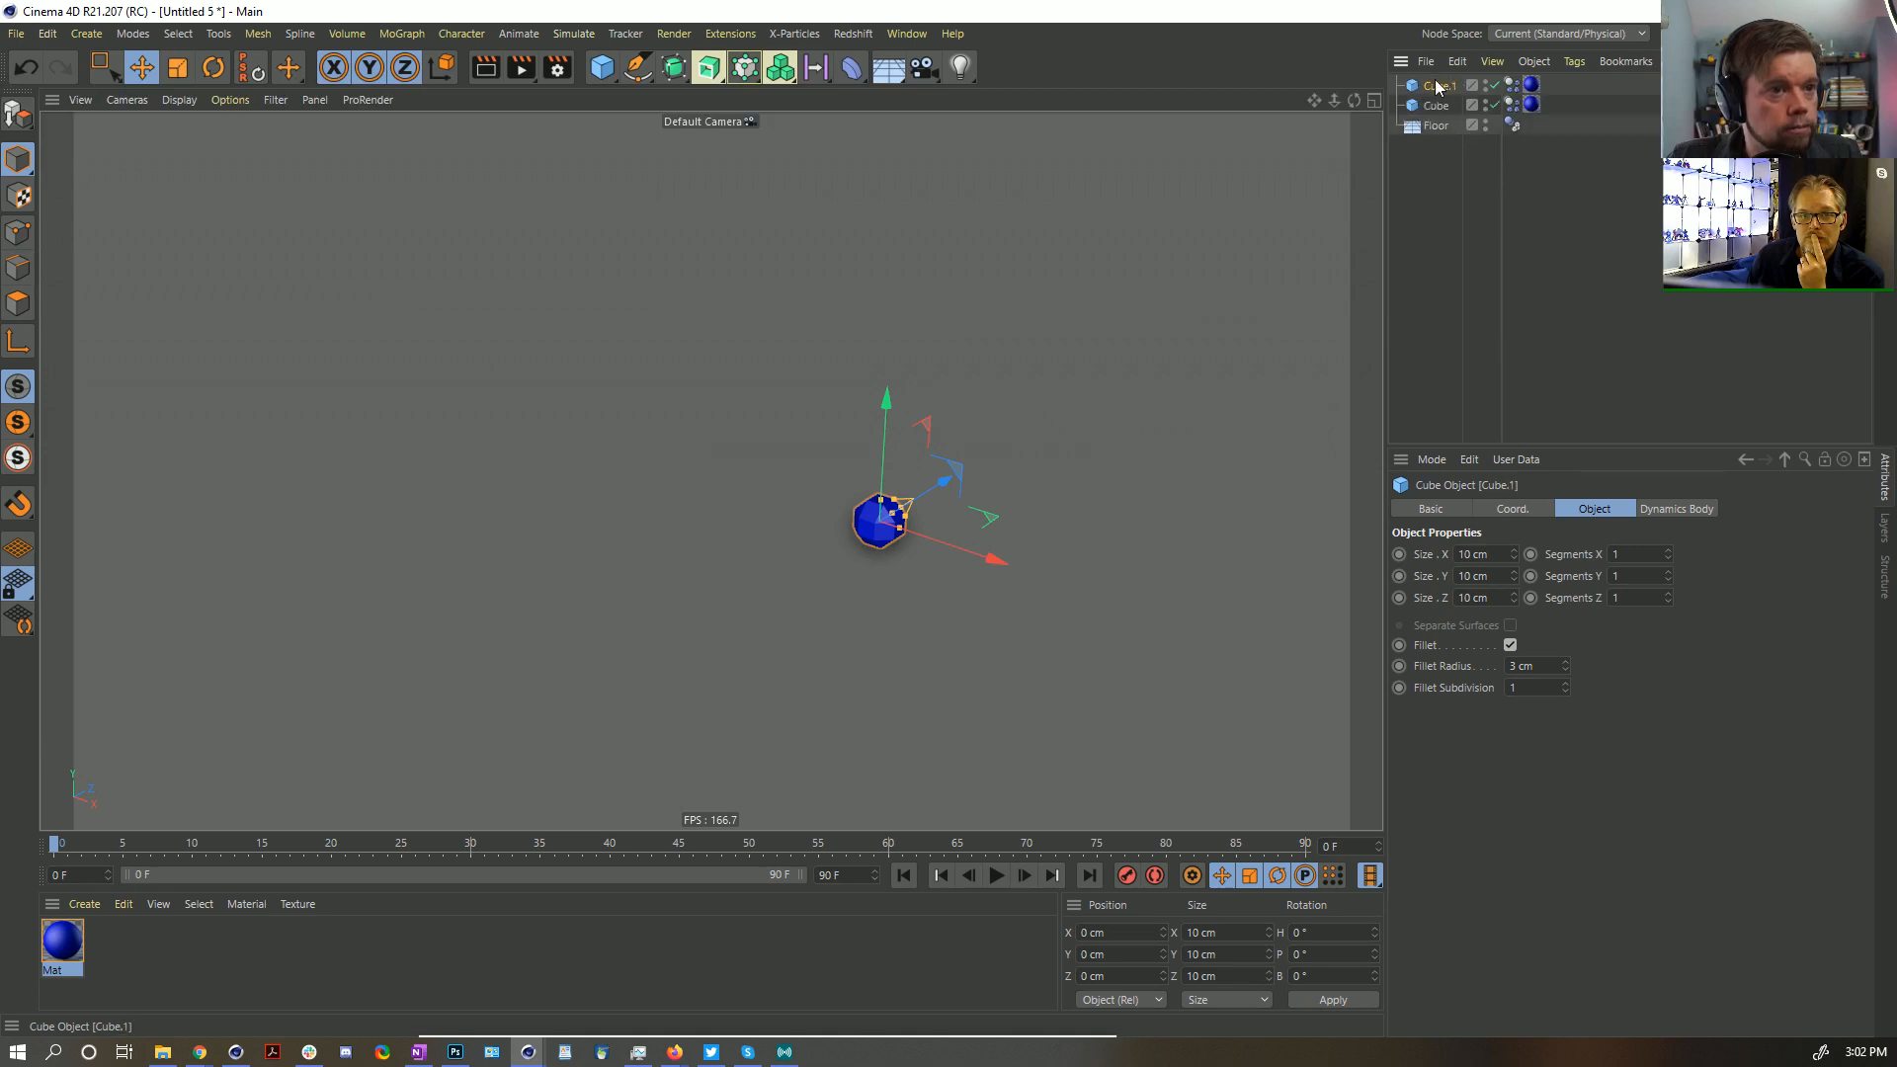
text(1)
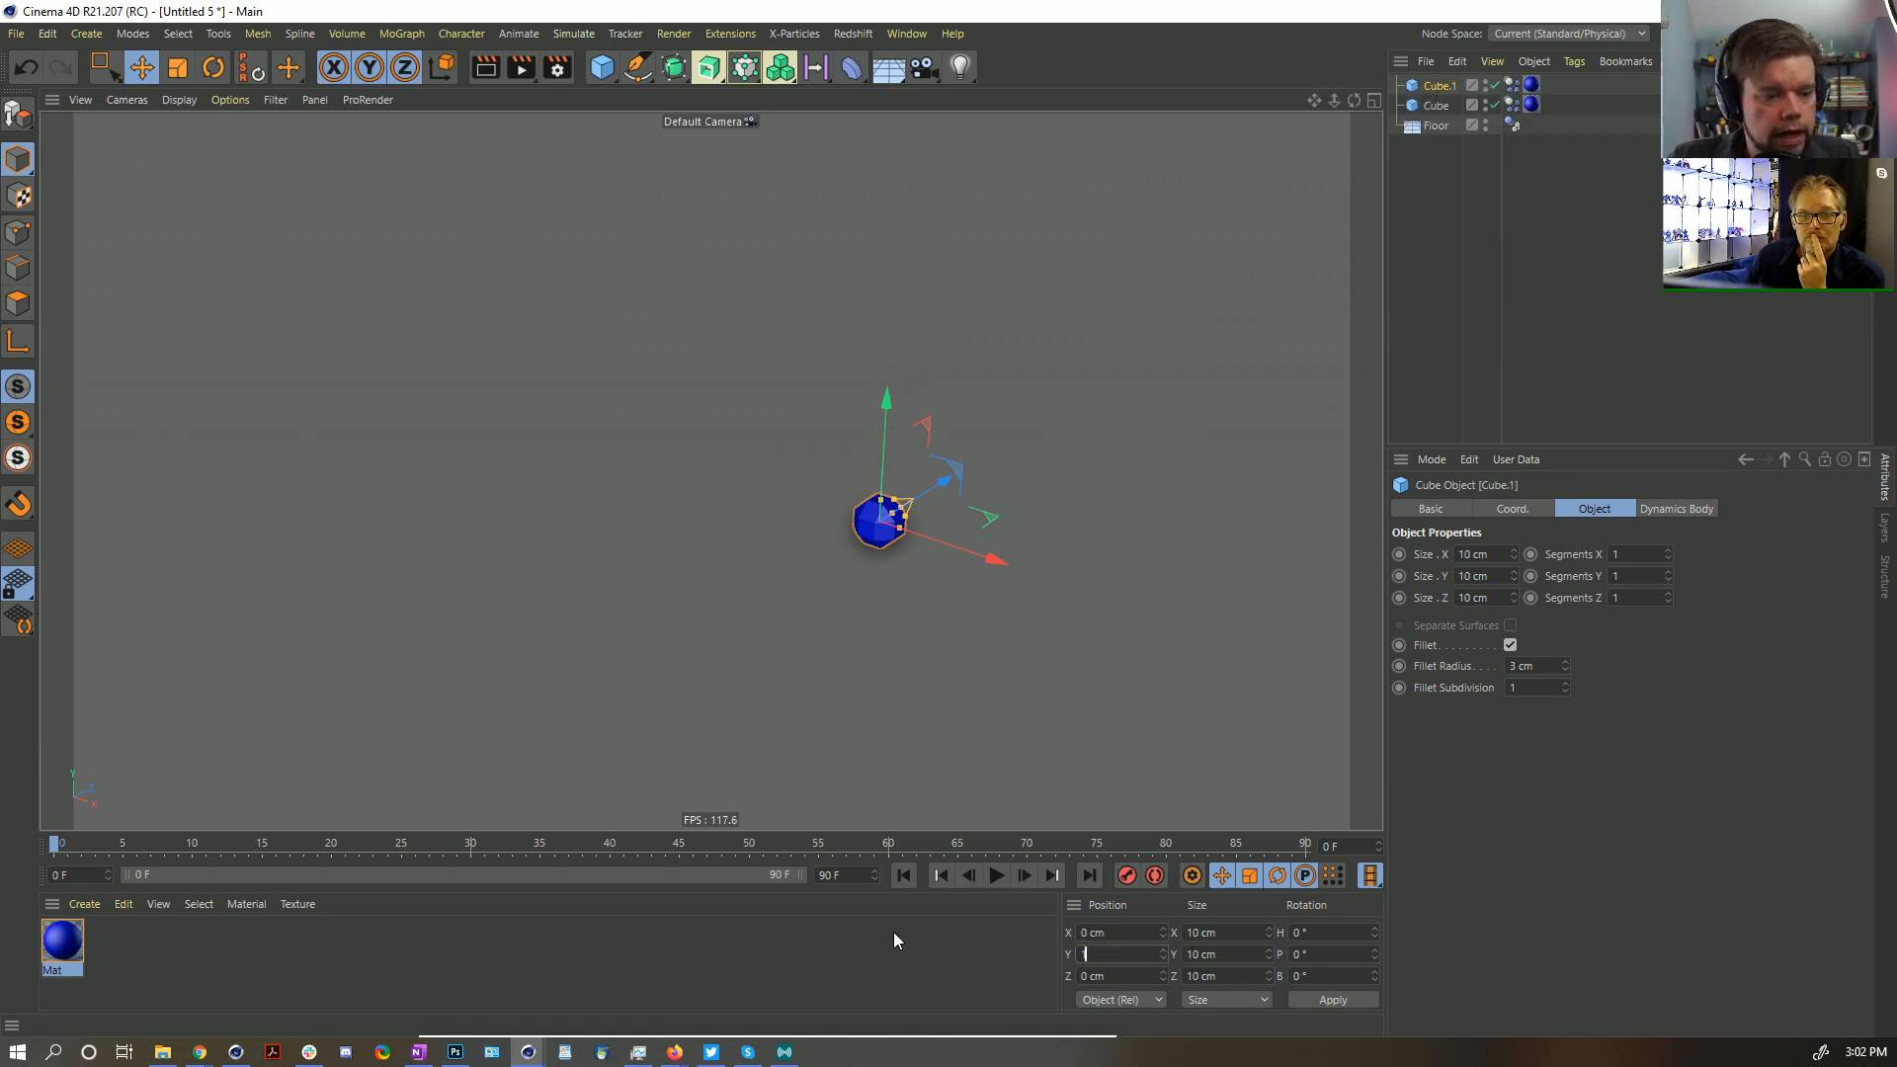
text(0)
key(Return)
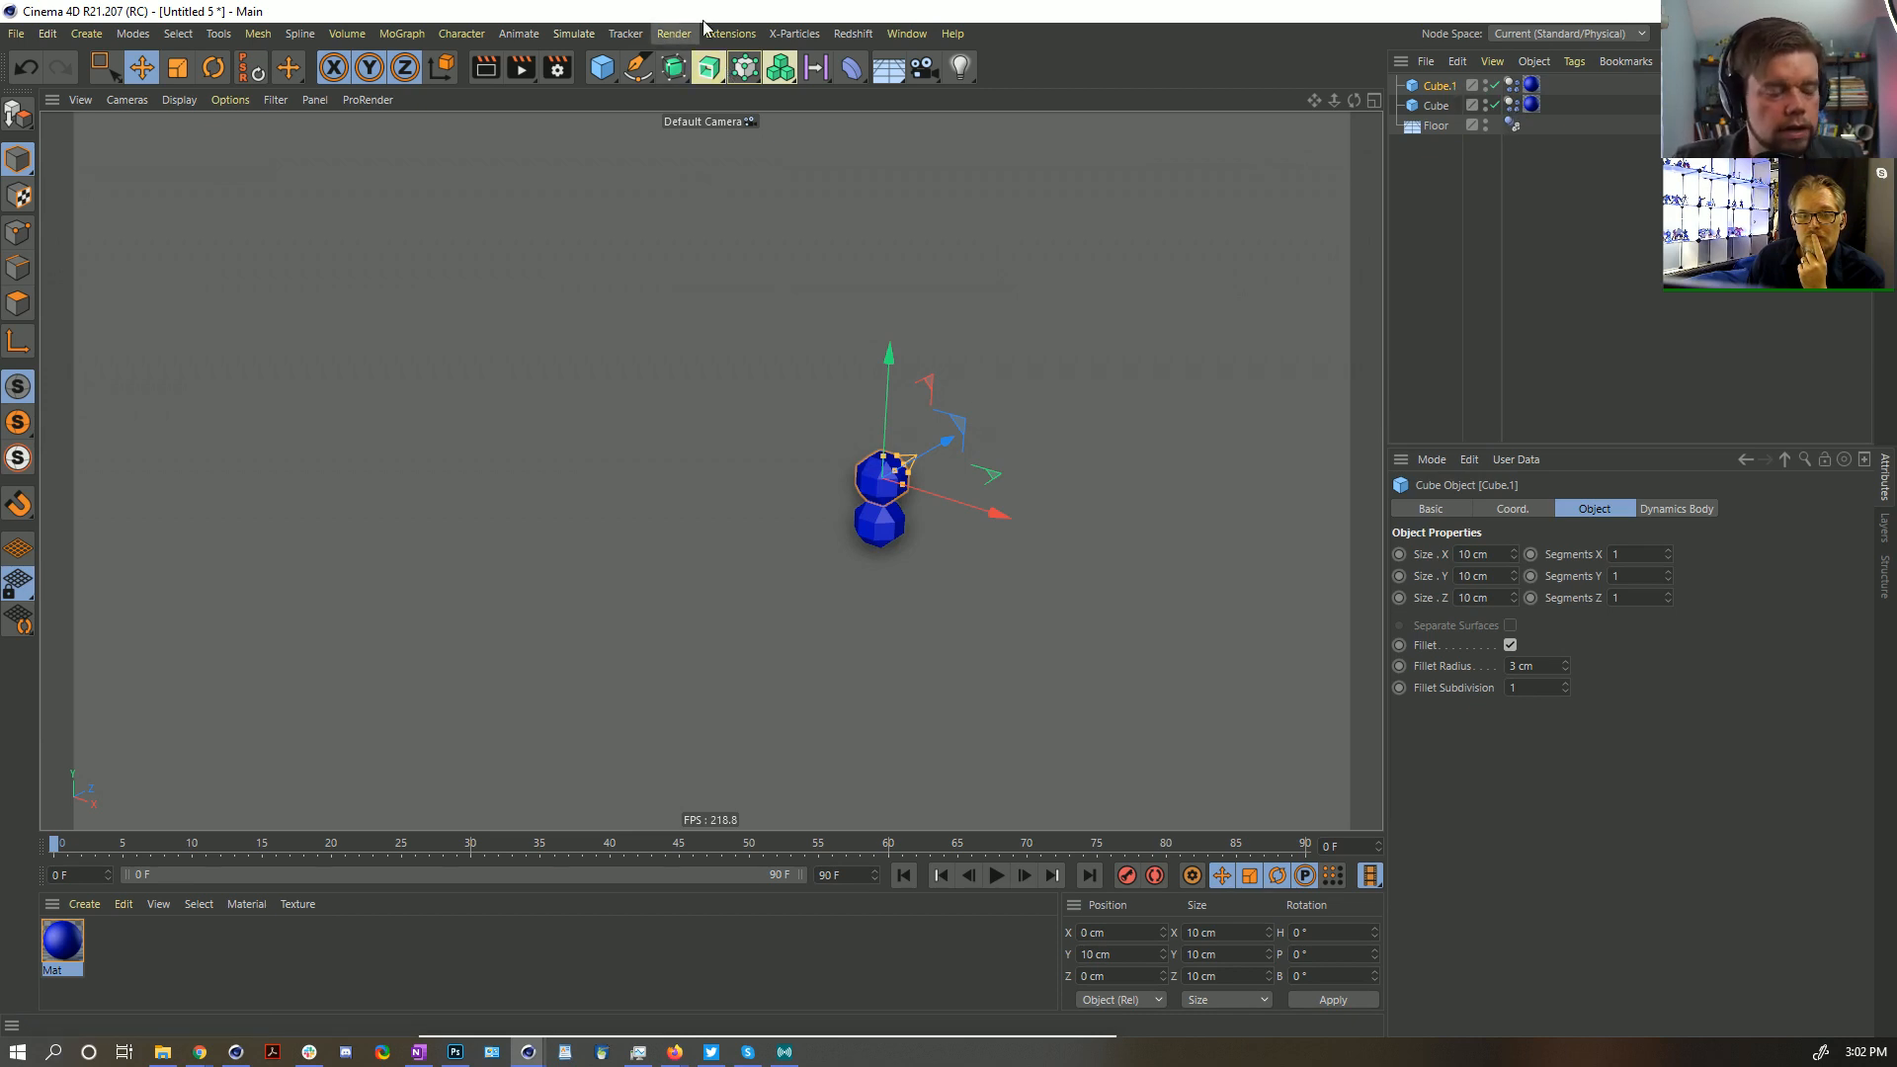
Add a dynamics Connector object and set its Y position to 5 cm, between the two cubes
click(574, 34)
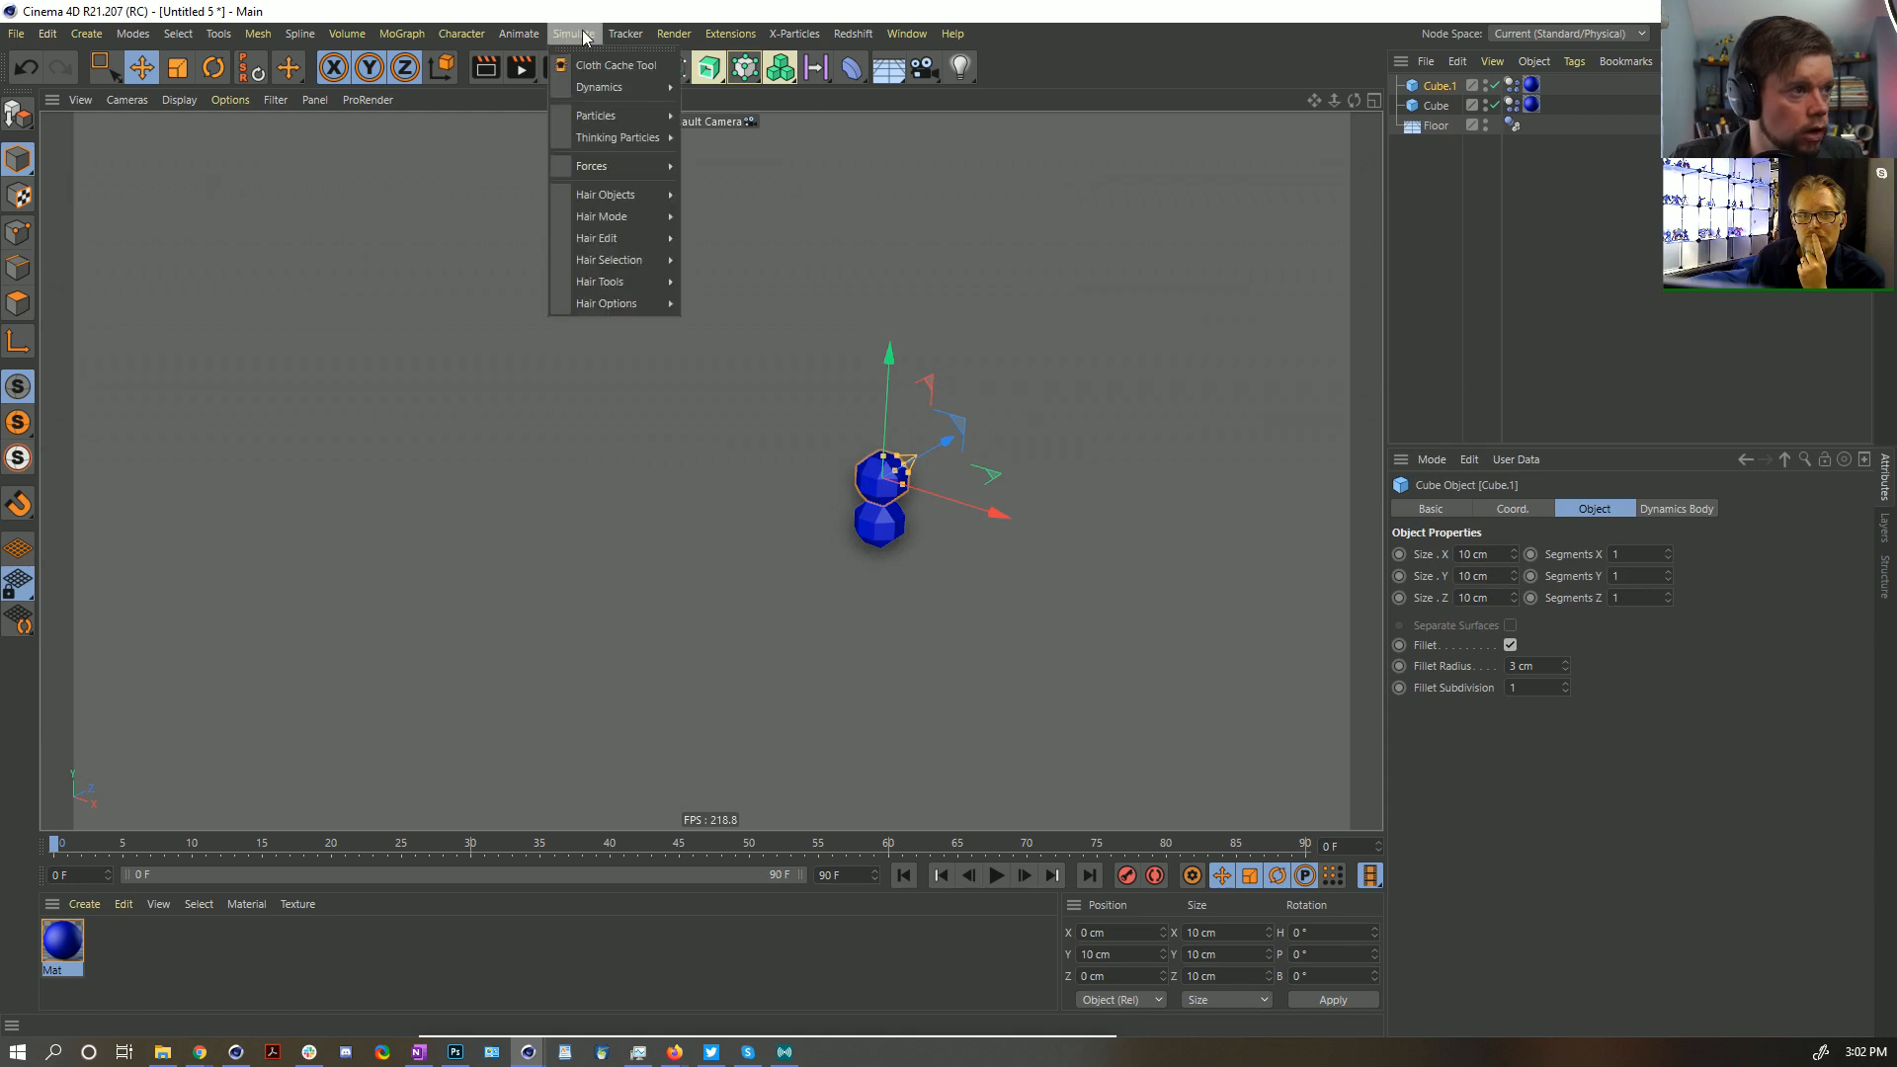
click(577, 9)
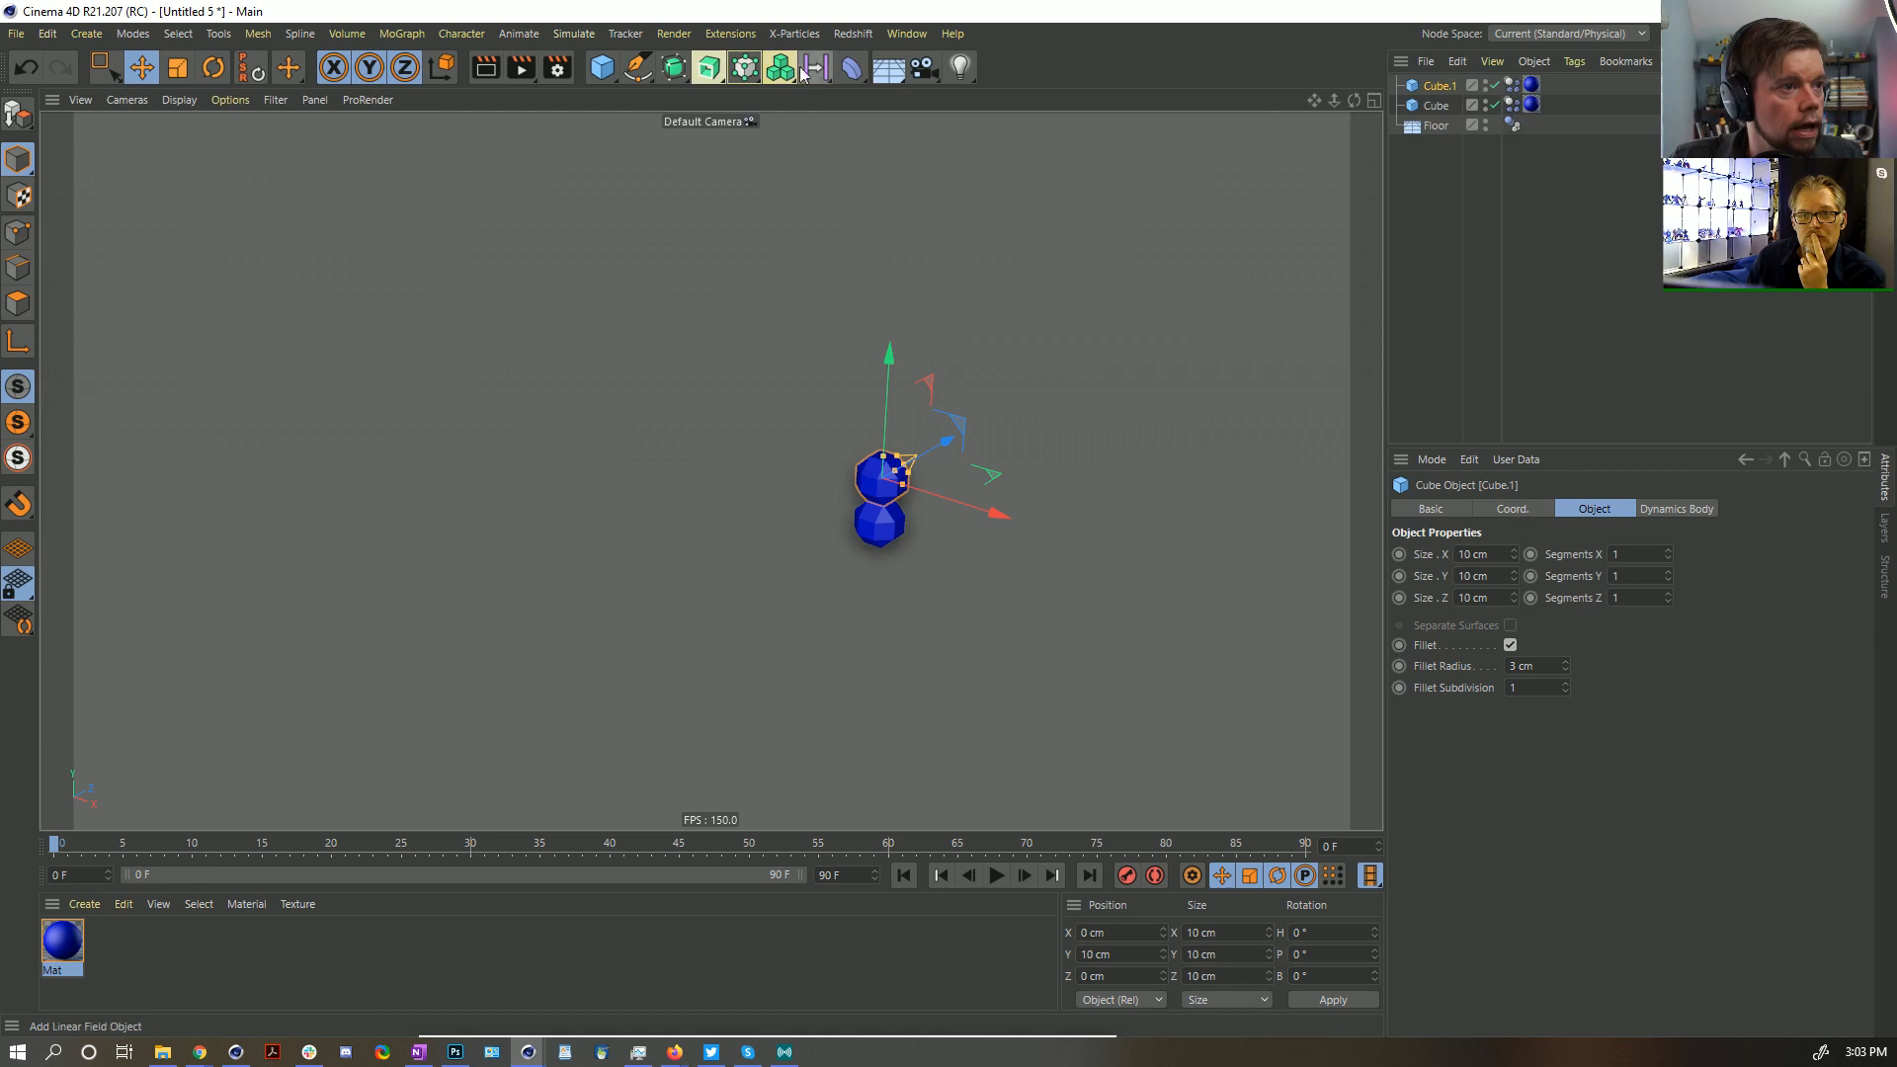
click(300, 36)
mouse_move(385, 40)
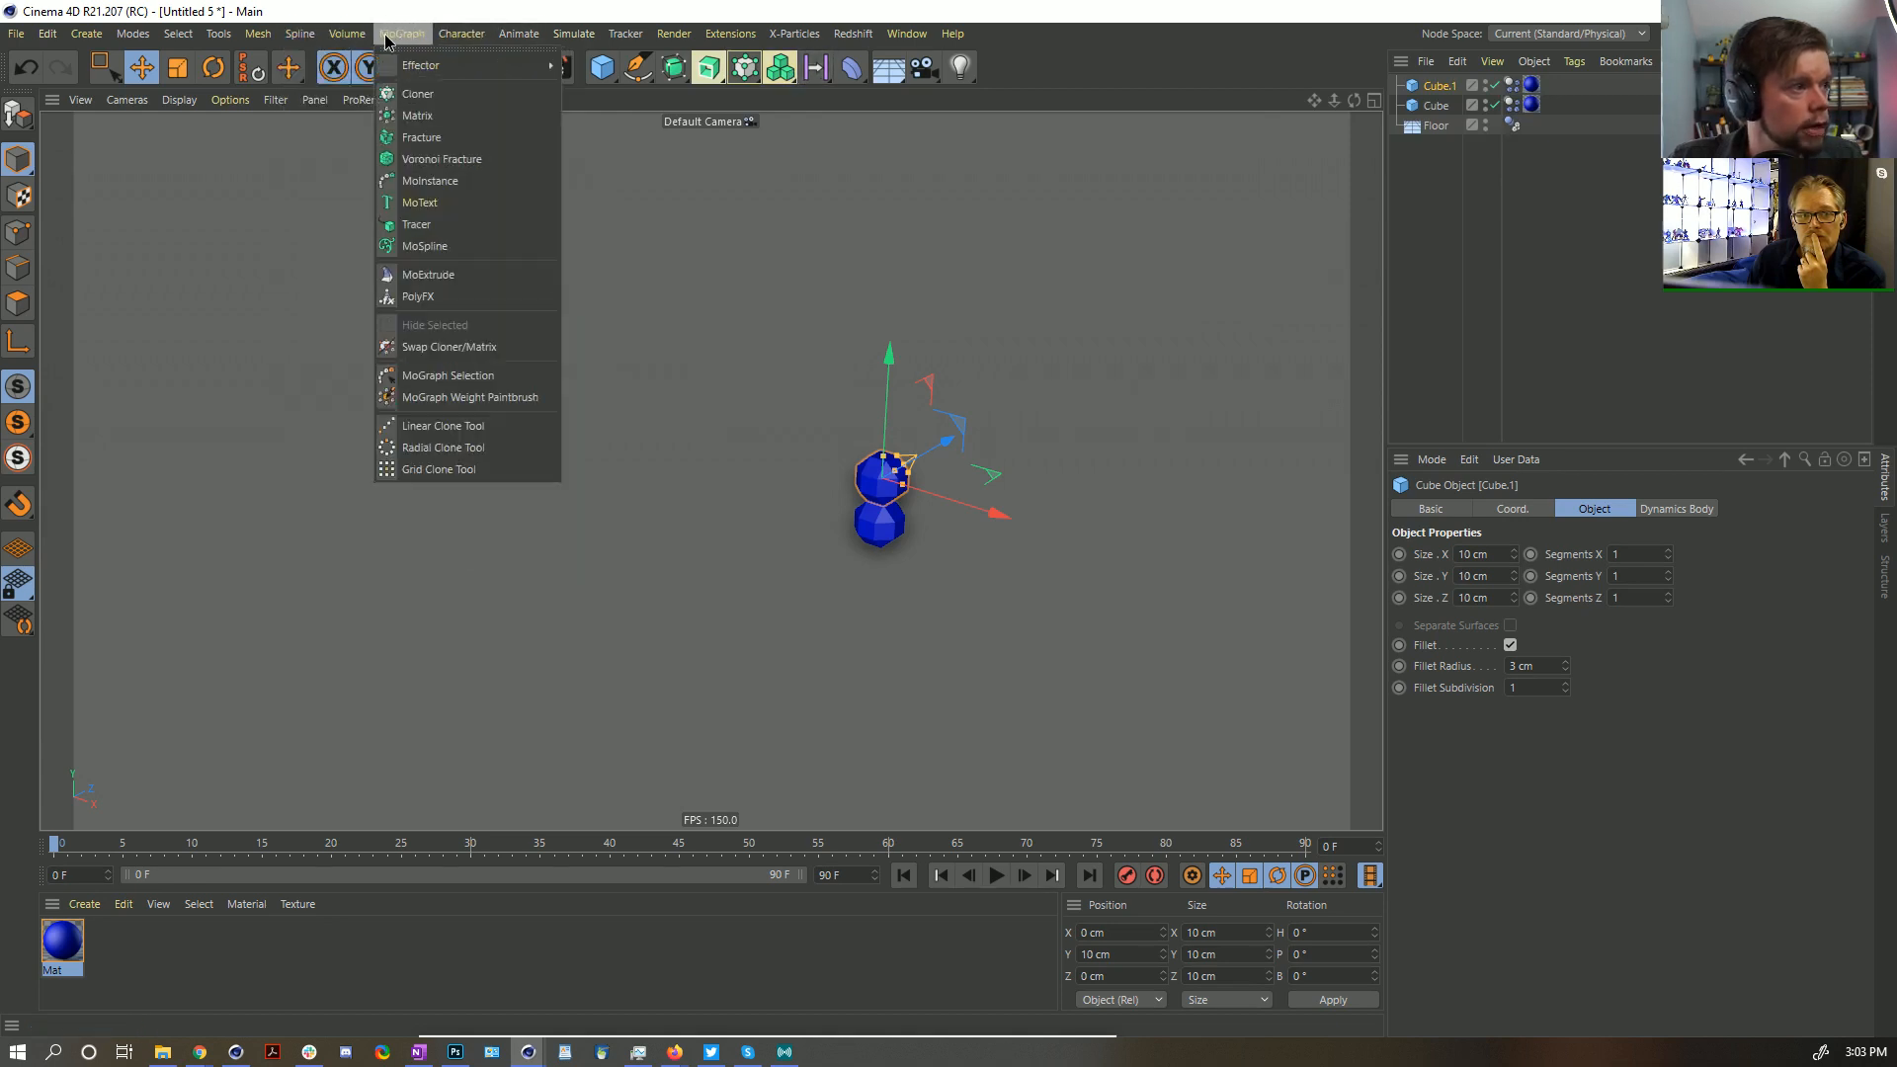
click(591, 38)
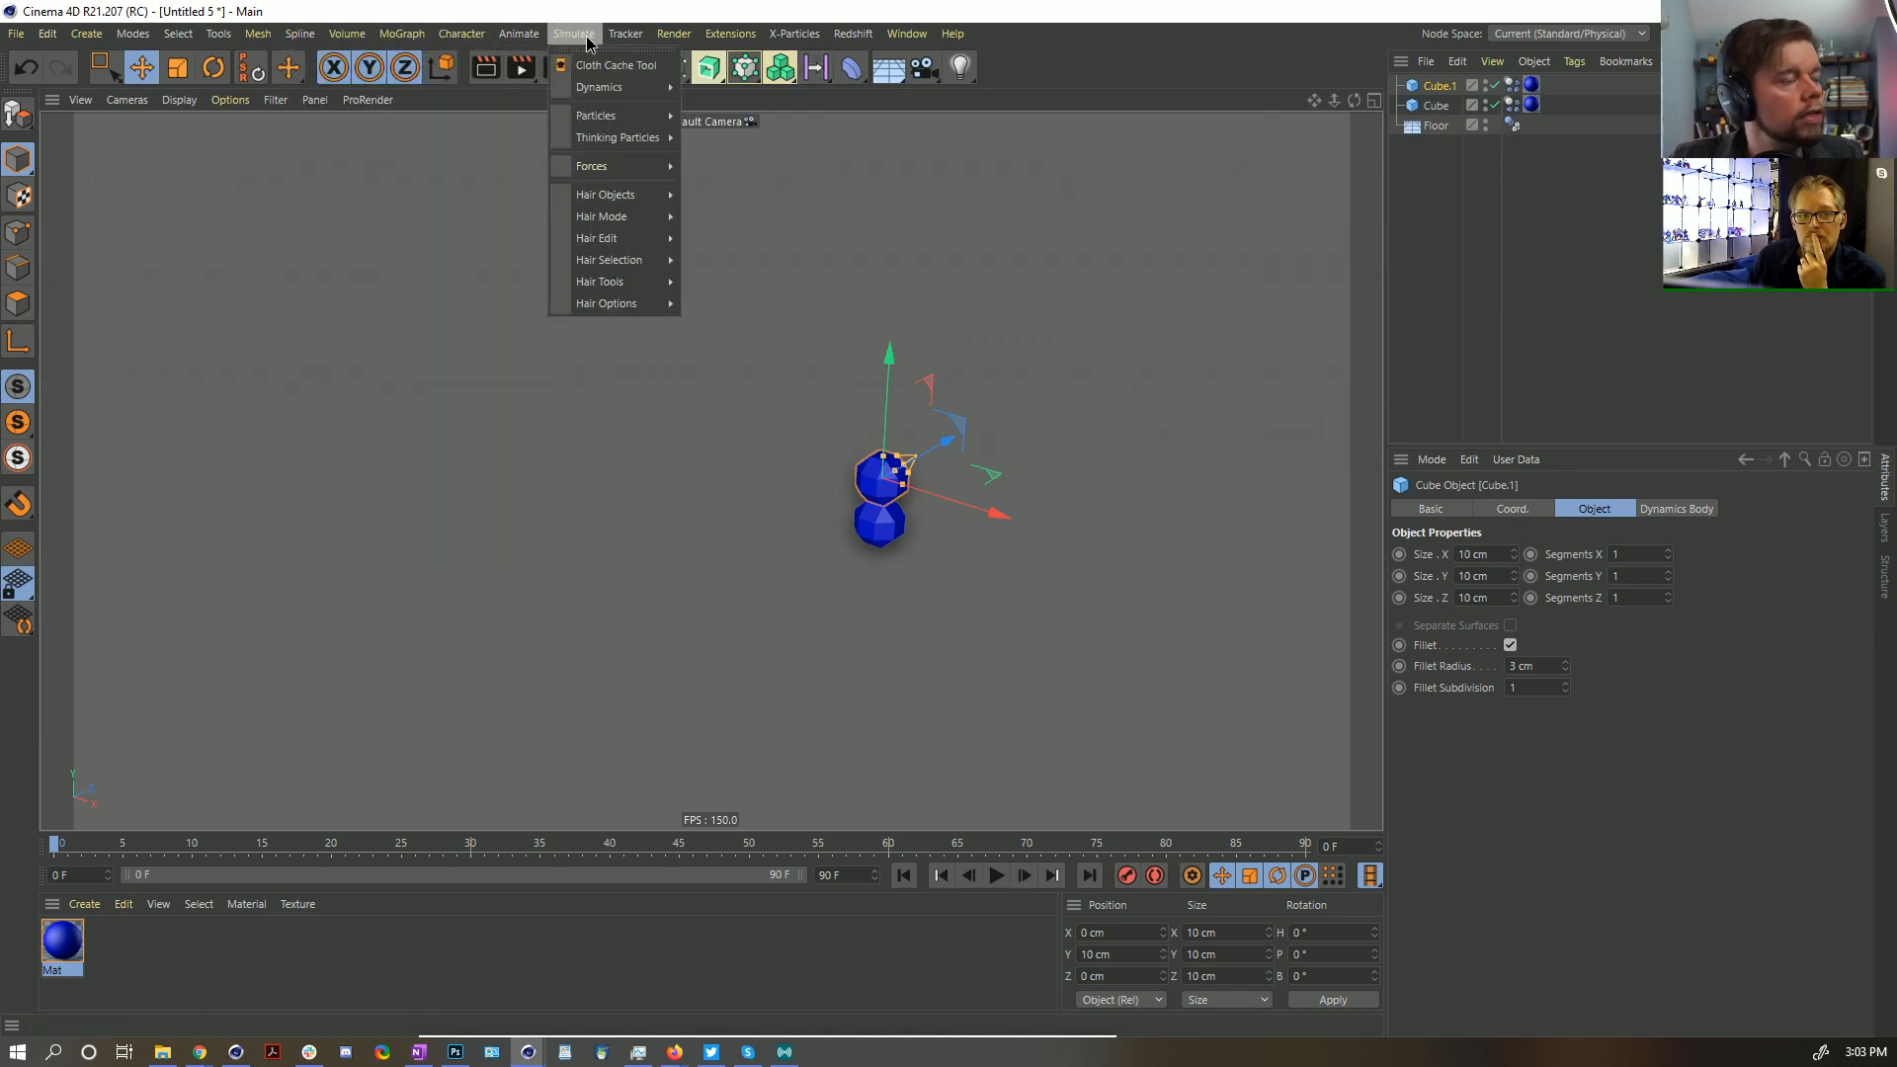
mouse_move(603, 87)
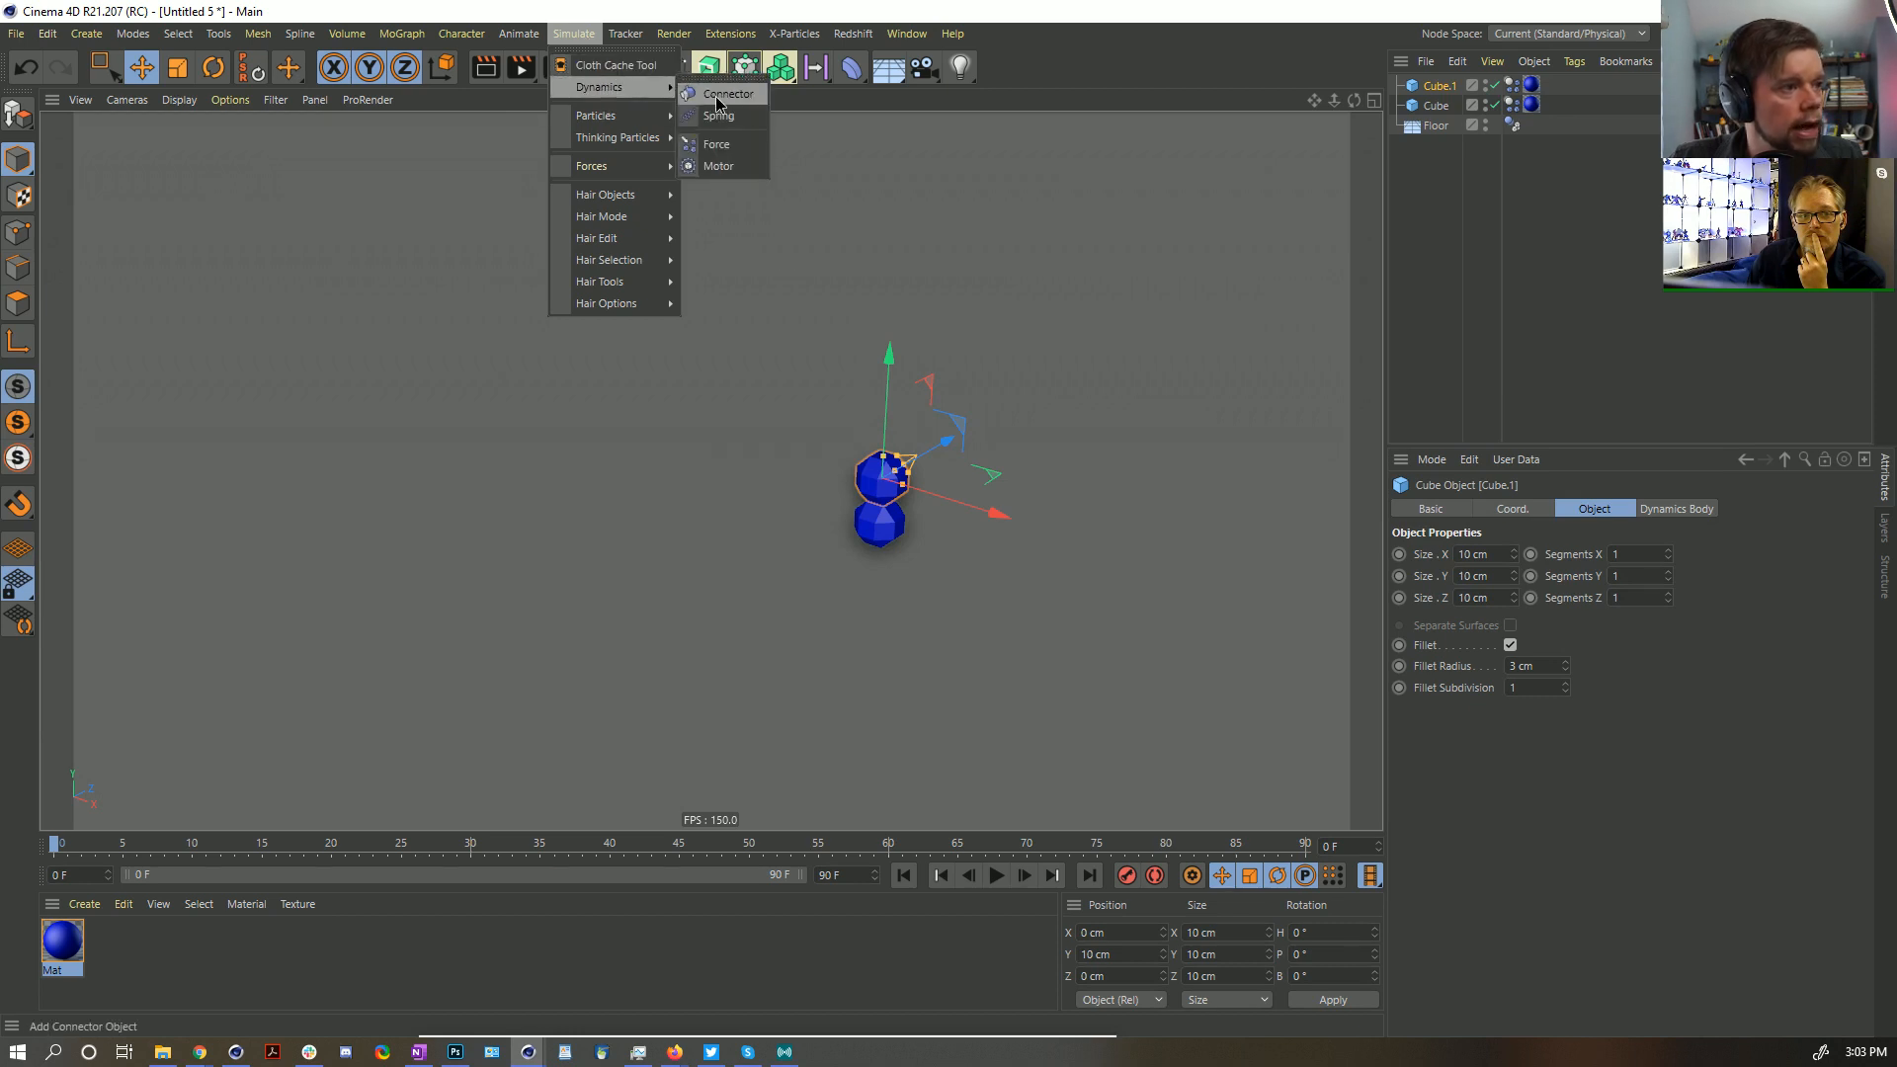
click(747, 98)
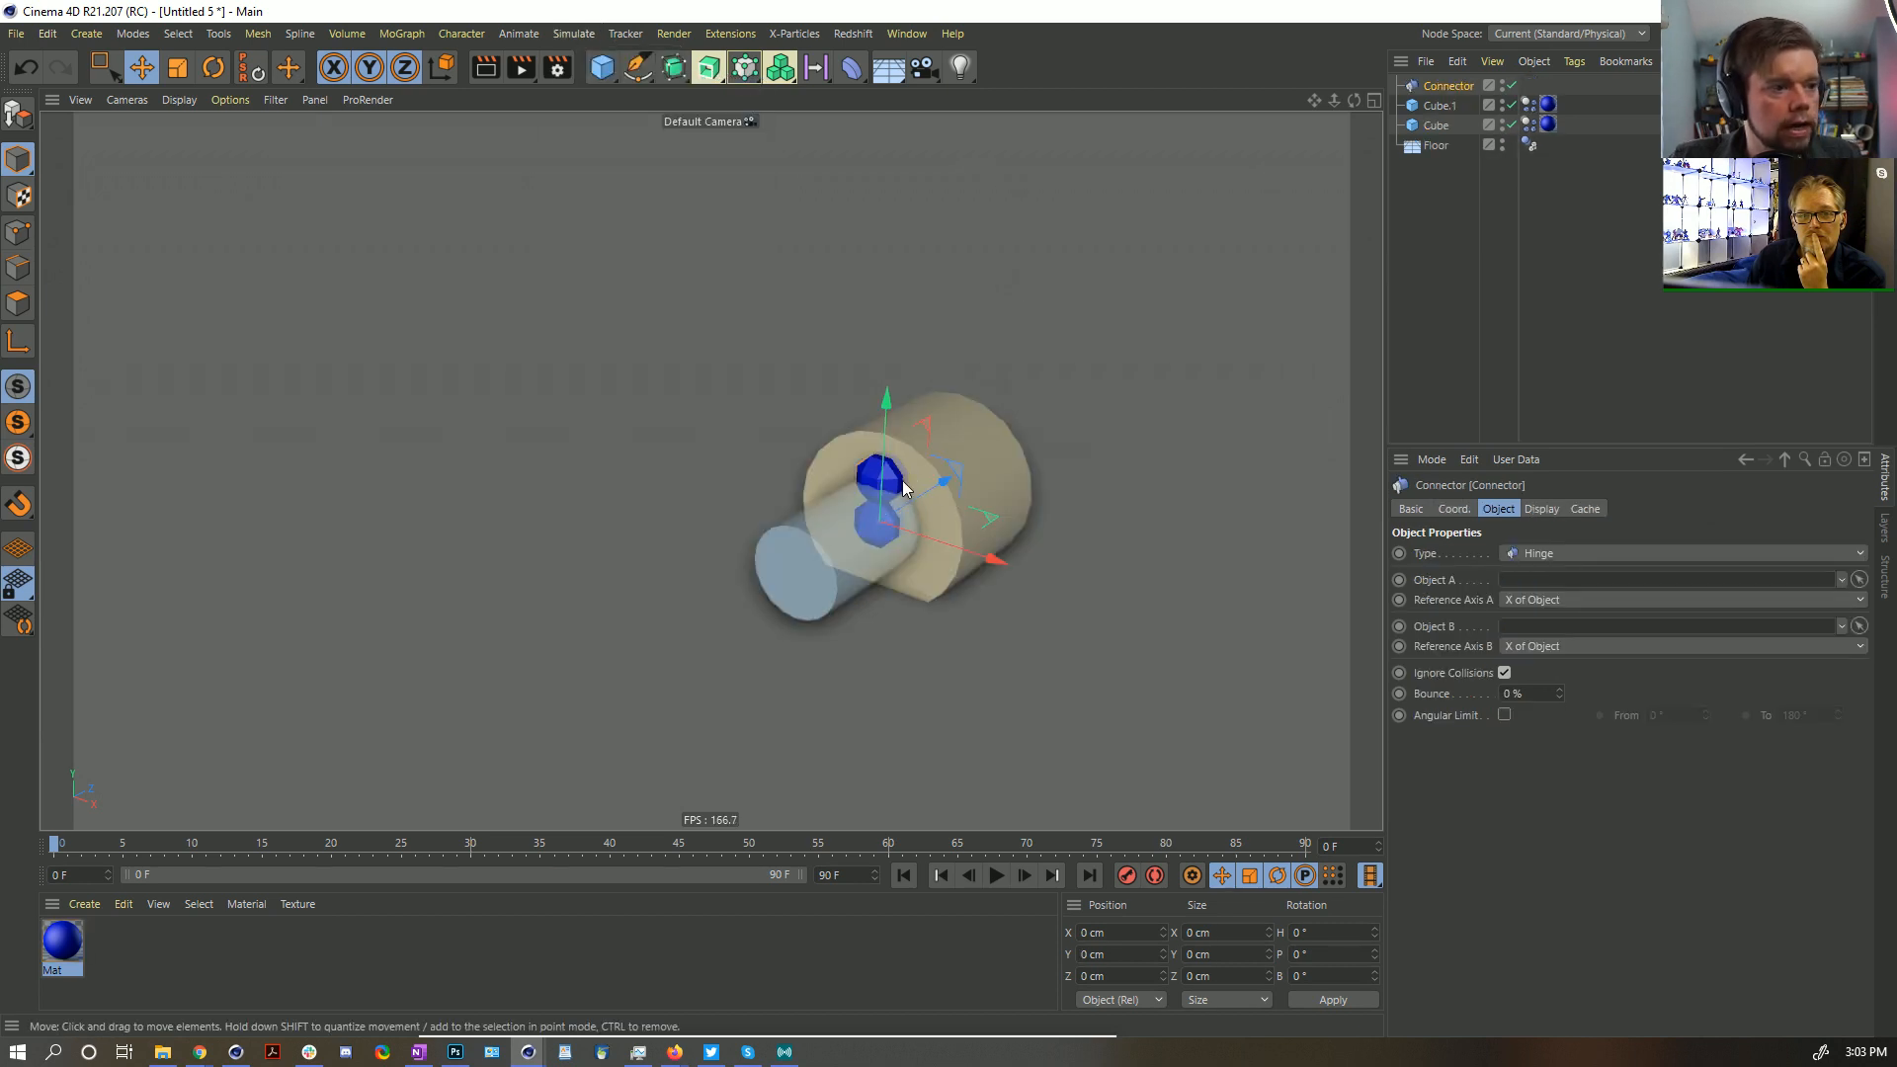
alt+drag(889, 464, 838, 459)
drag(1107, 955, 975, 909)
text(5)
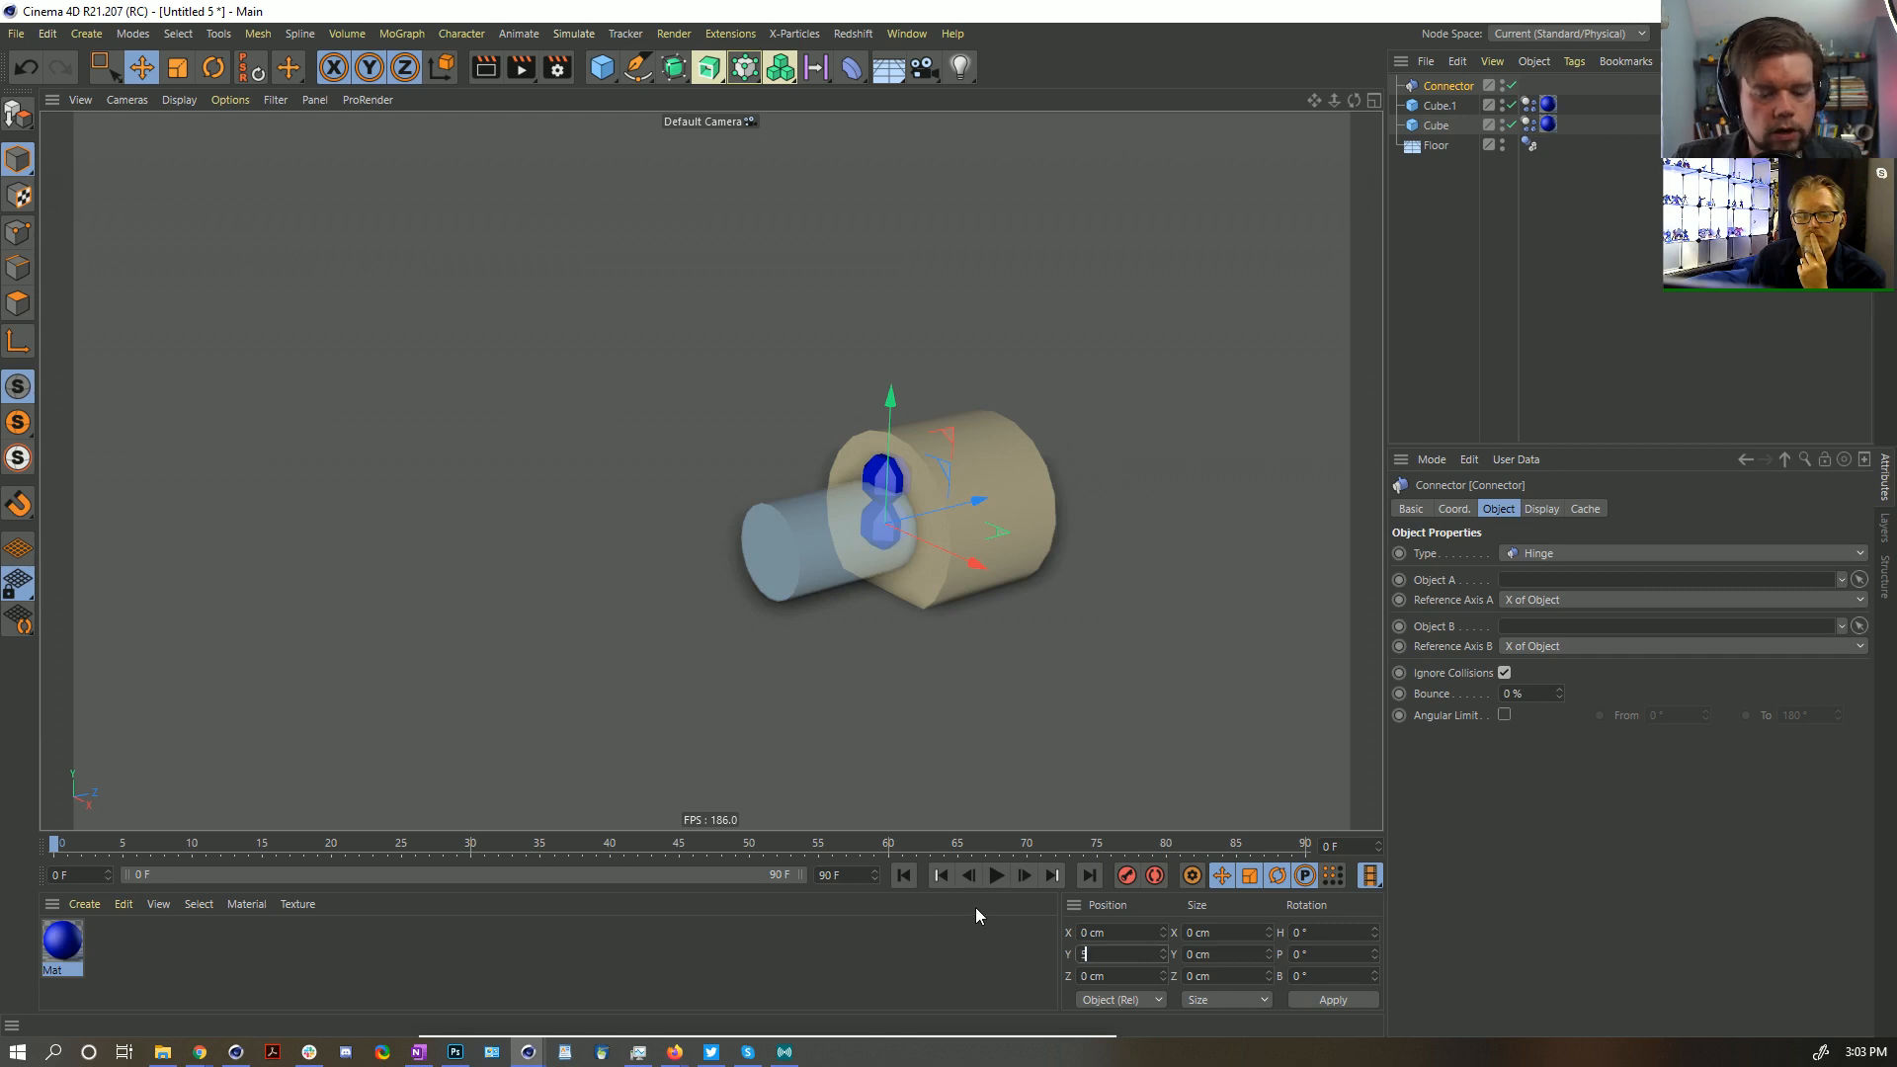
key(Return)
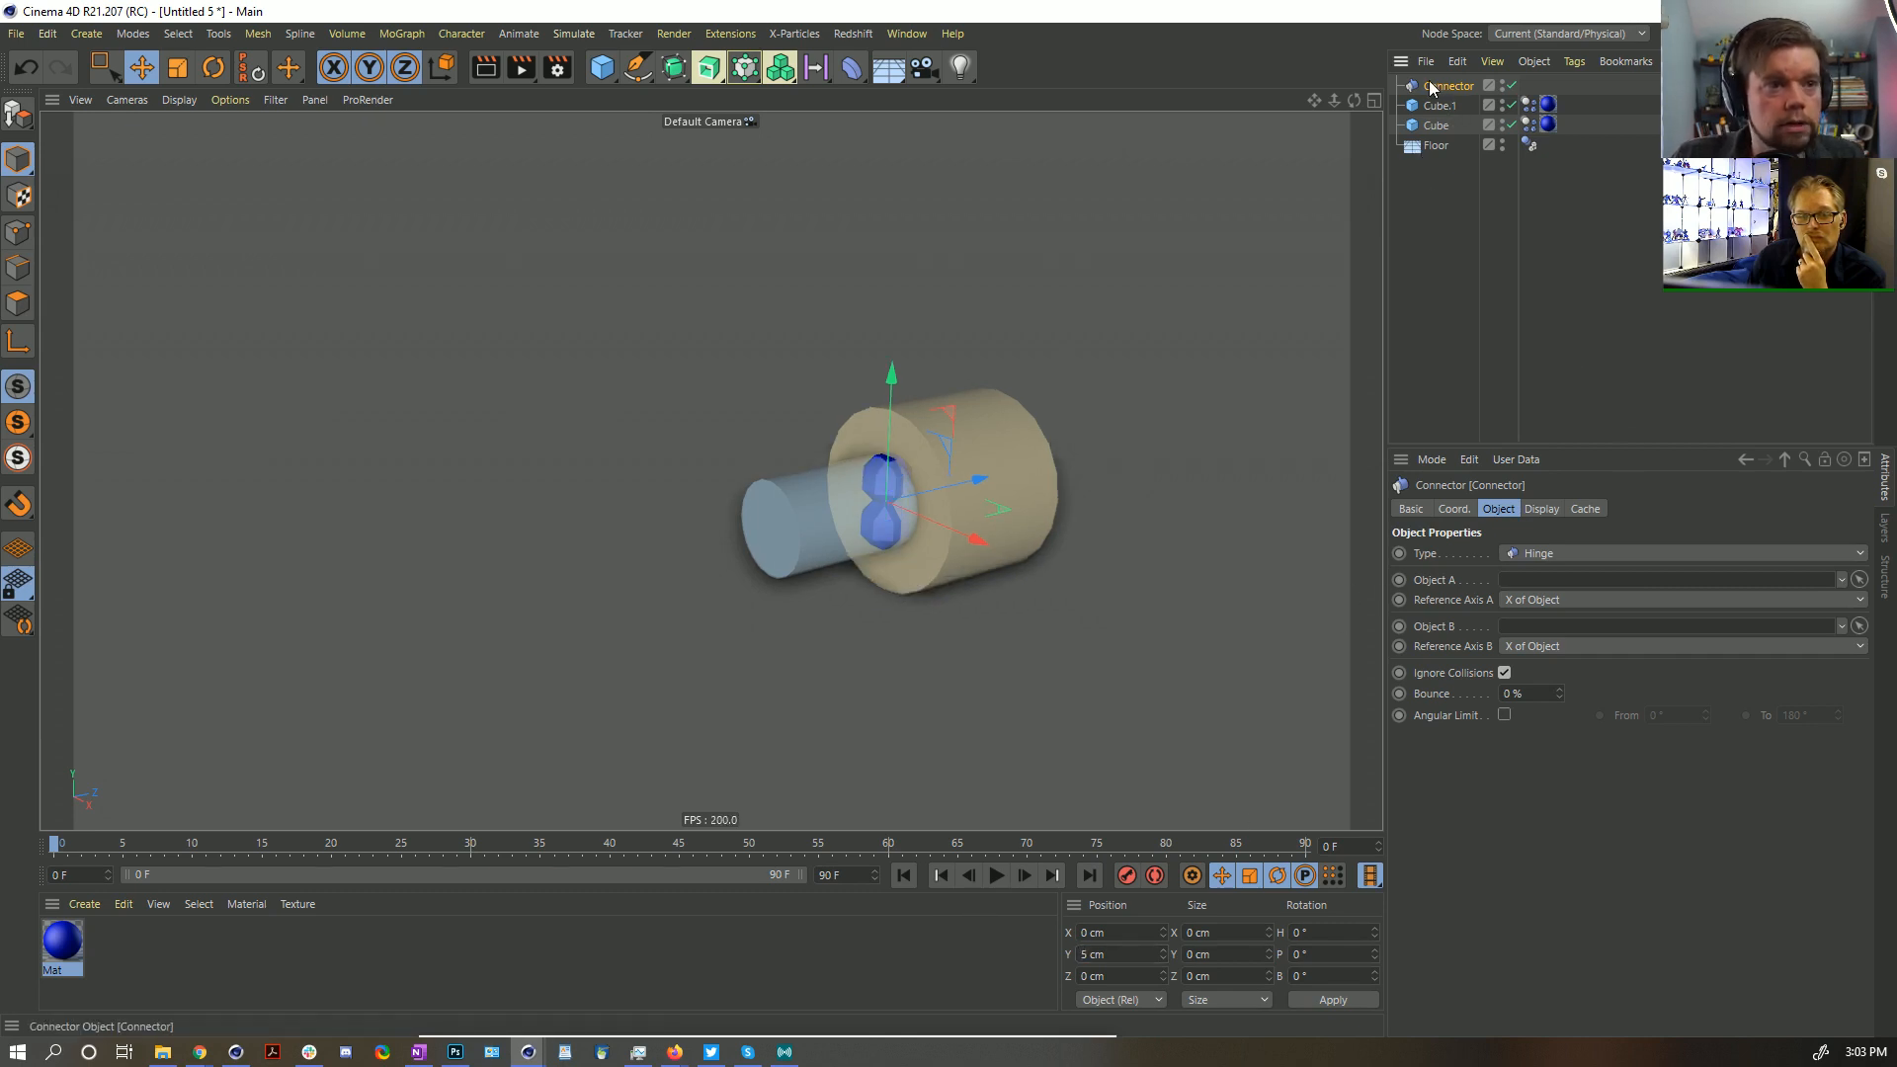
Make the connector a Ball and Socket with Cube.1 as Object A and Cube as Object B, nested under Cube.1
click(1539, 556)
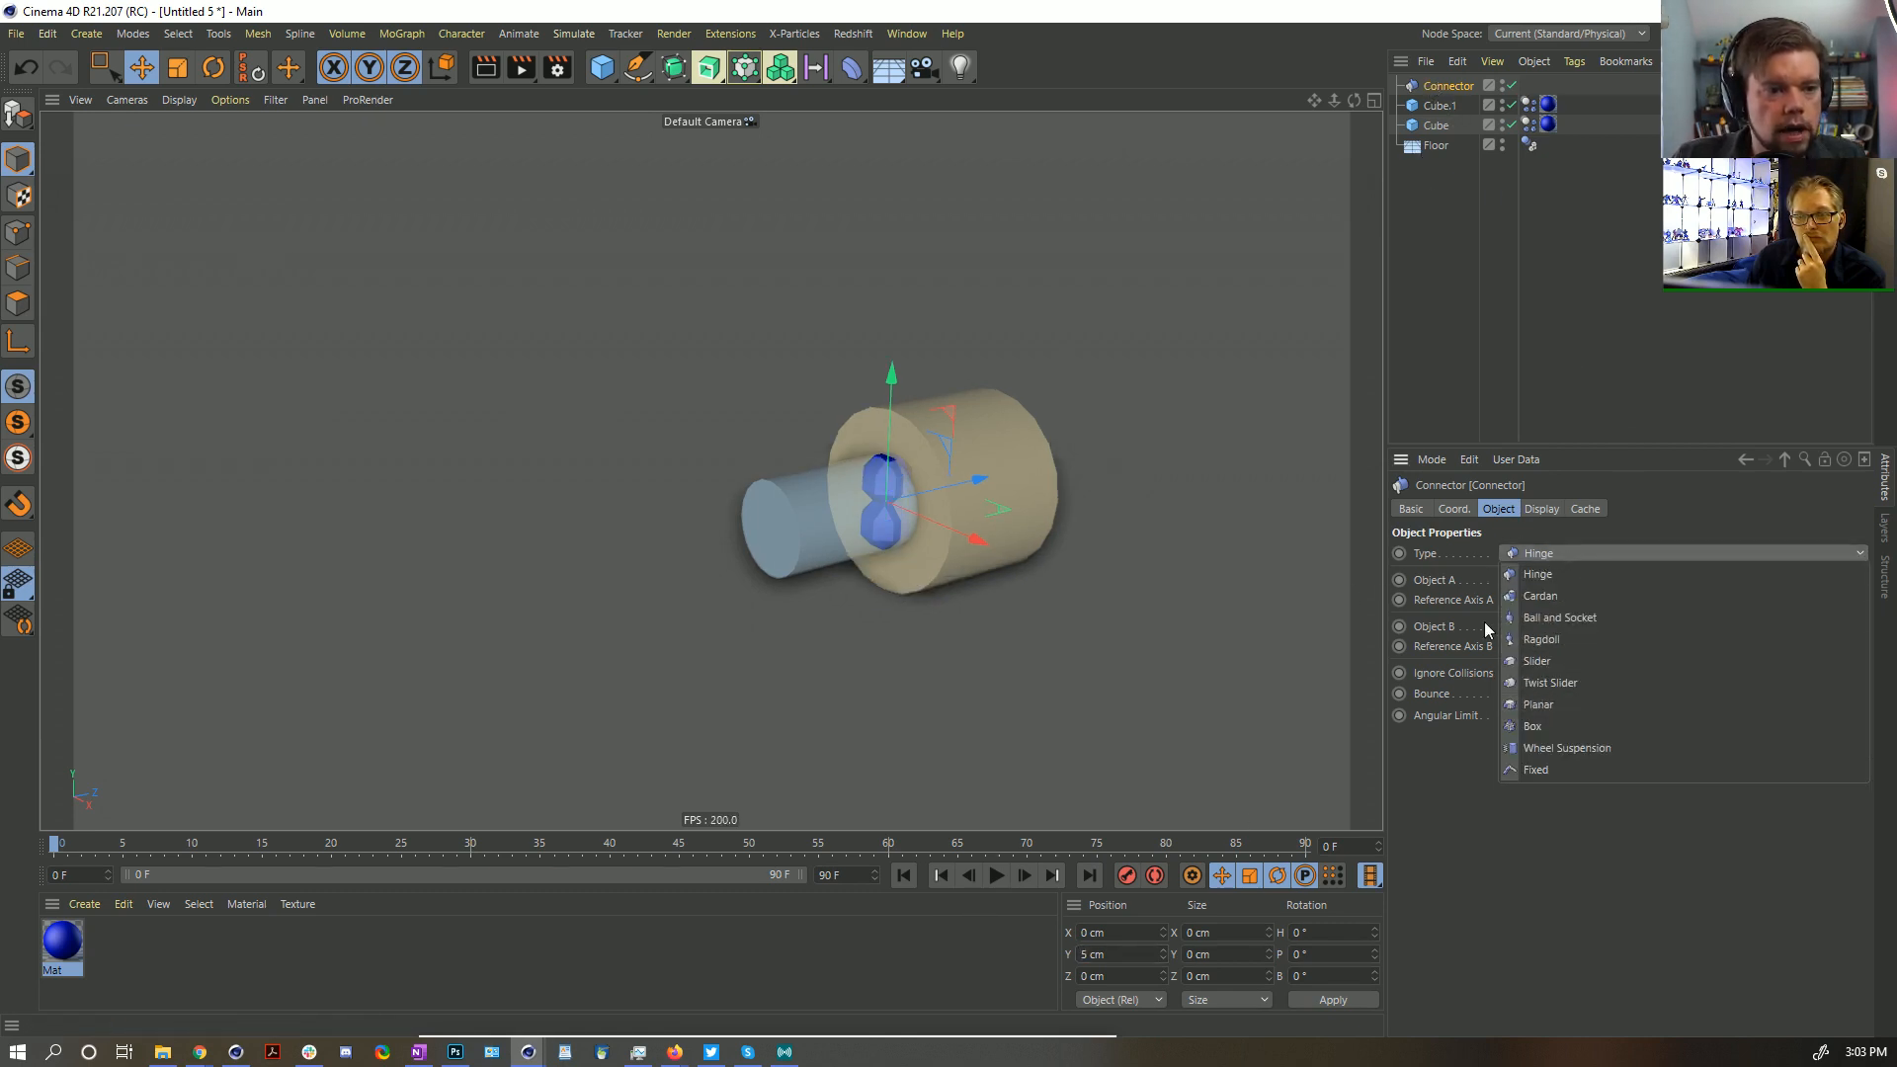
click(1557, 623)
drag(1451, 86, 1527, 581)
drag(1453, 150, 1520, 629)
click(1442, 272)
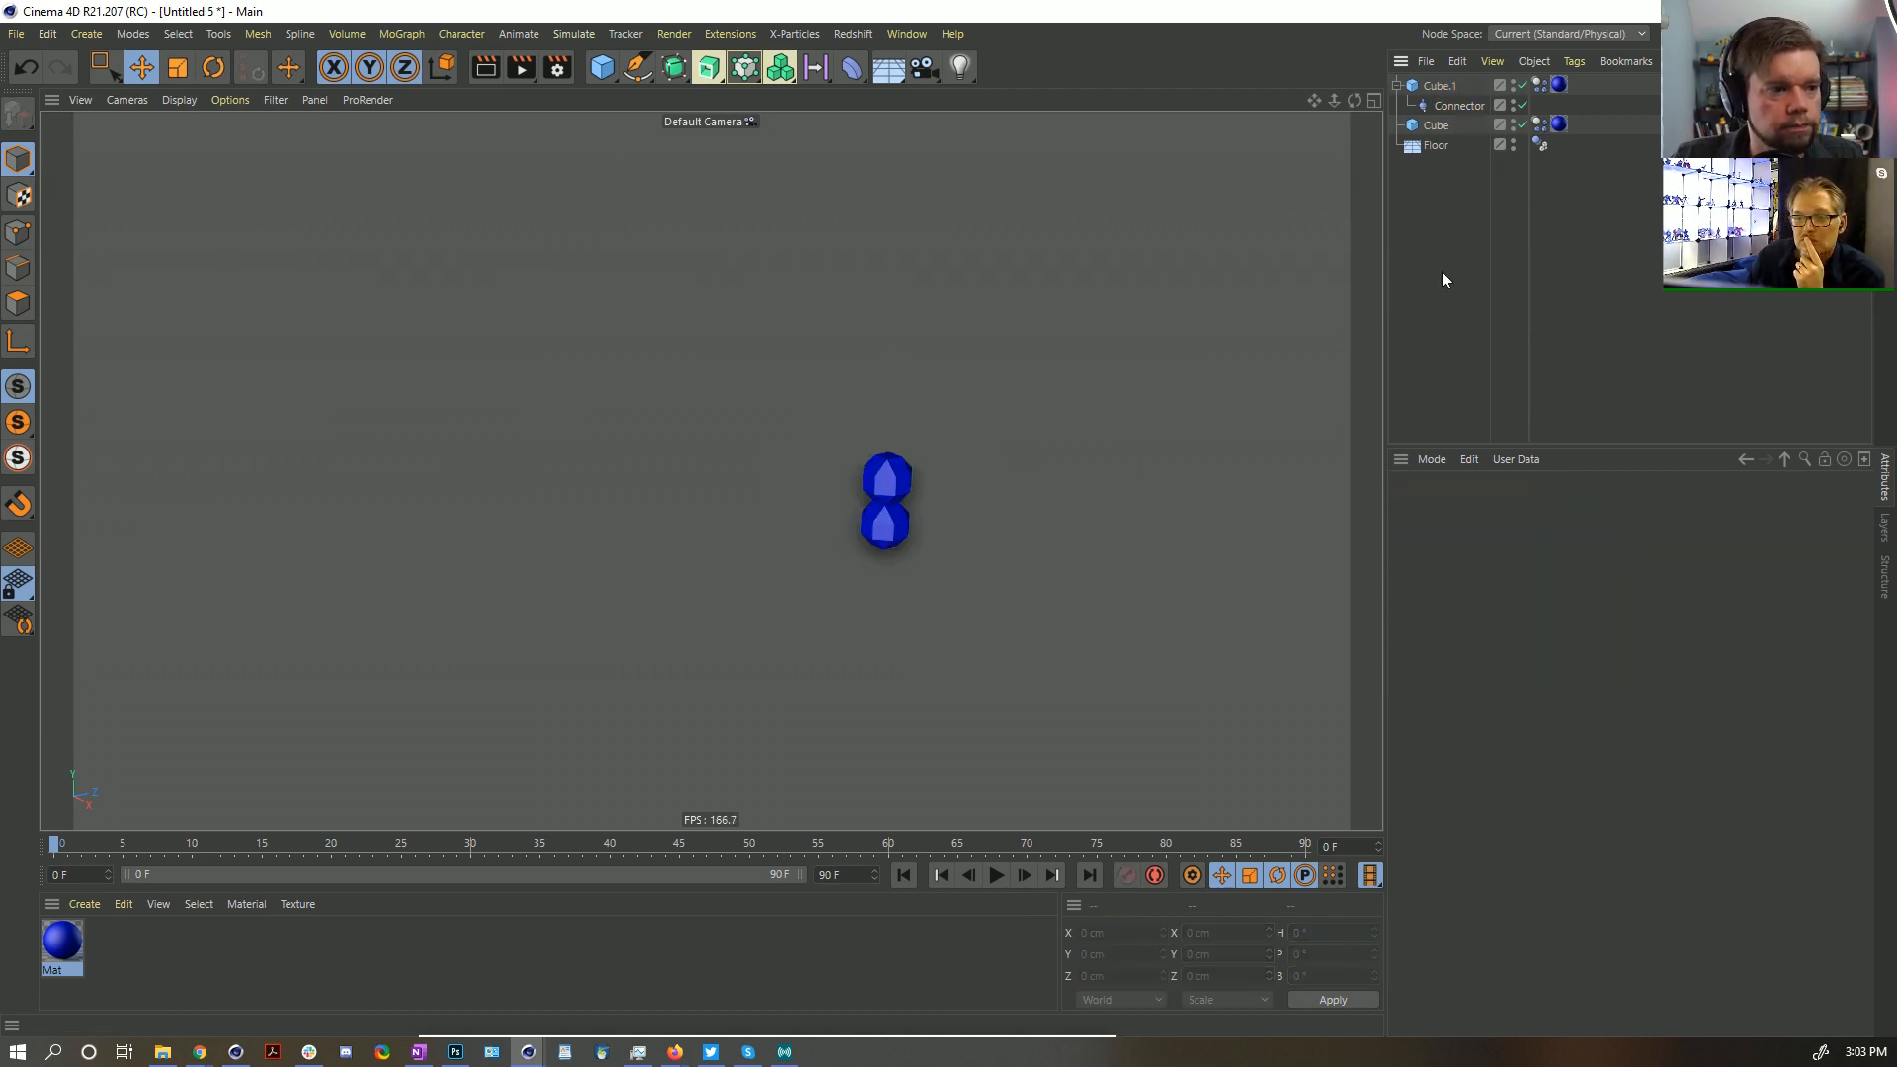
Reorder Cube.1 below Cube in the object hierarchy and set its Y position to -10 cm
click(1439, 87)
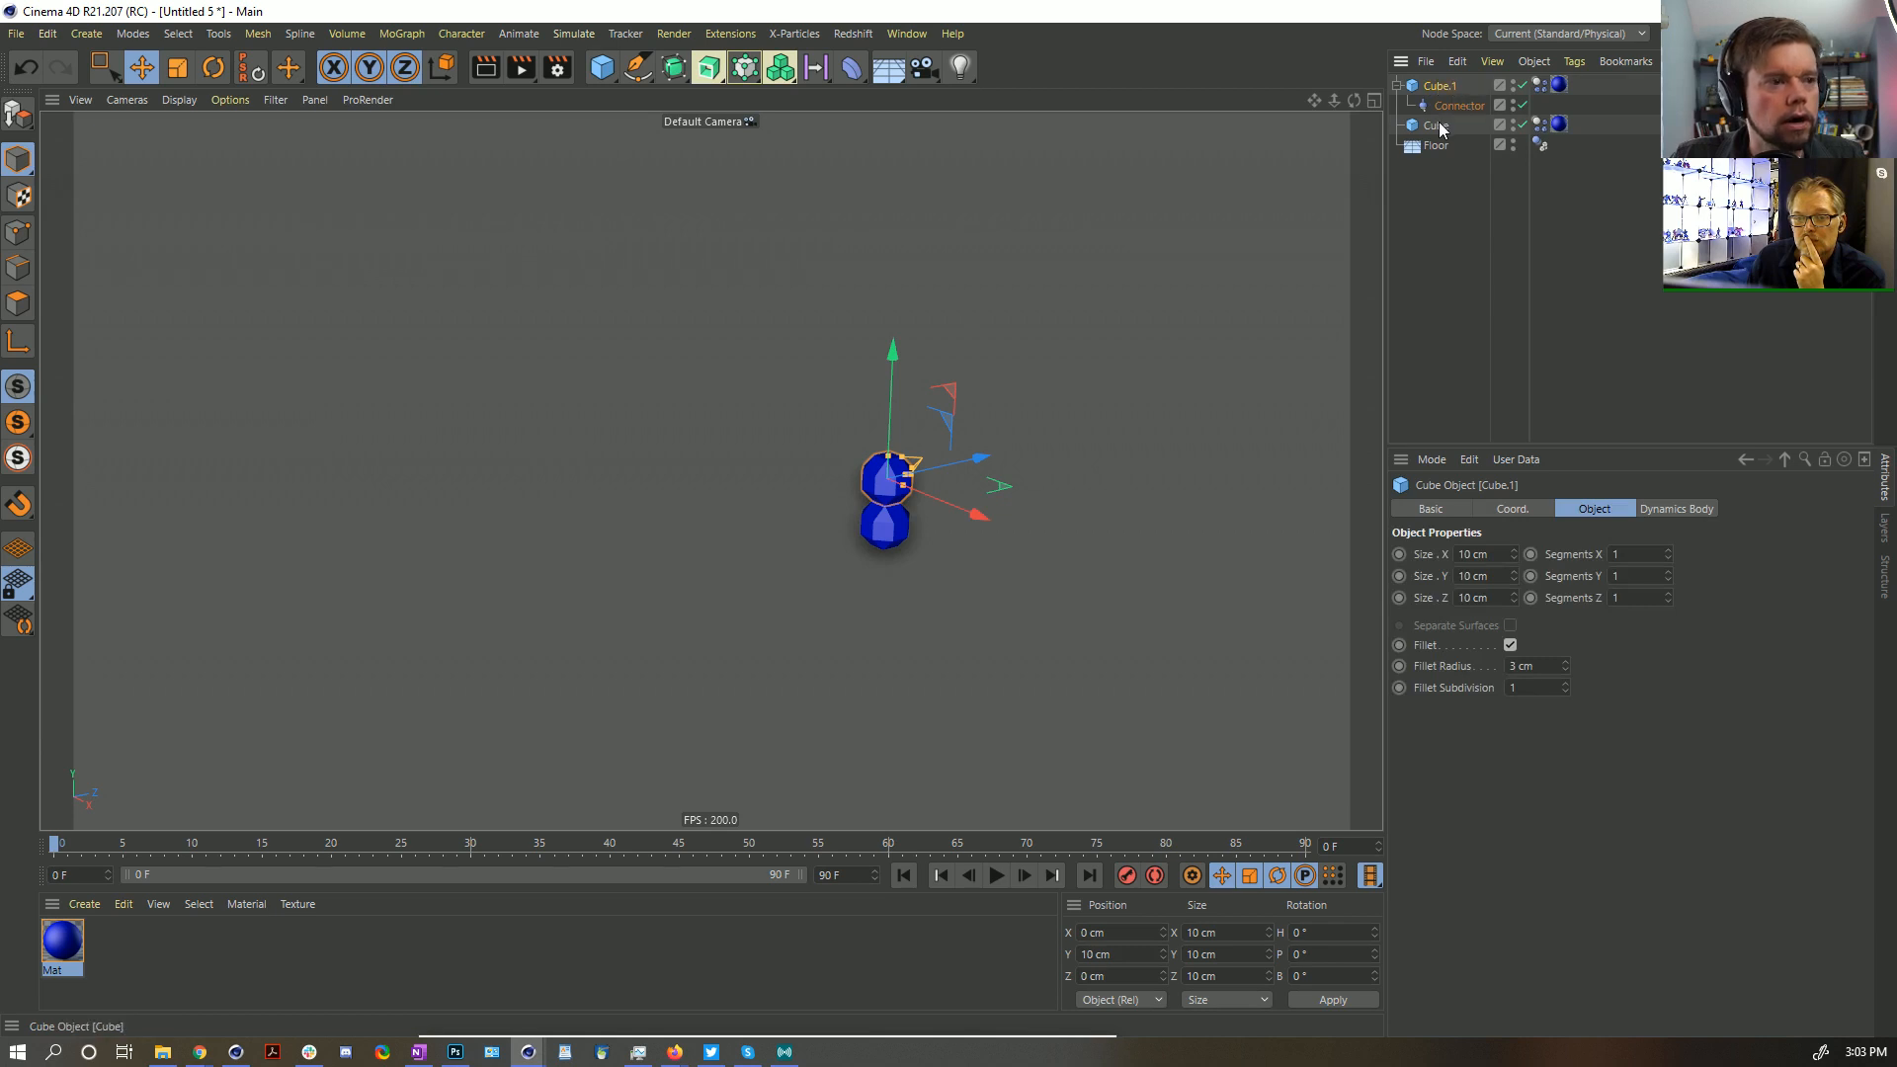
click(904, 474)
drag(904, 474, 884, 760)
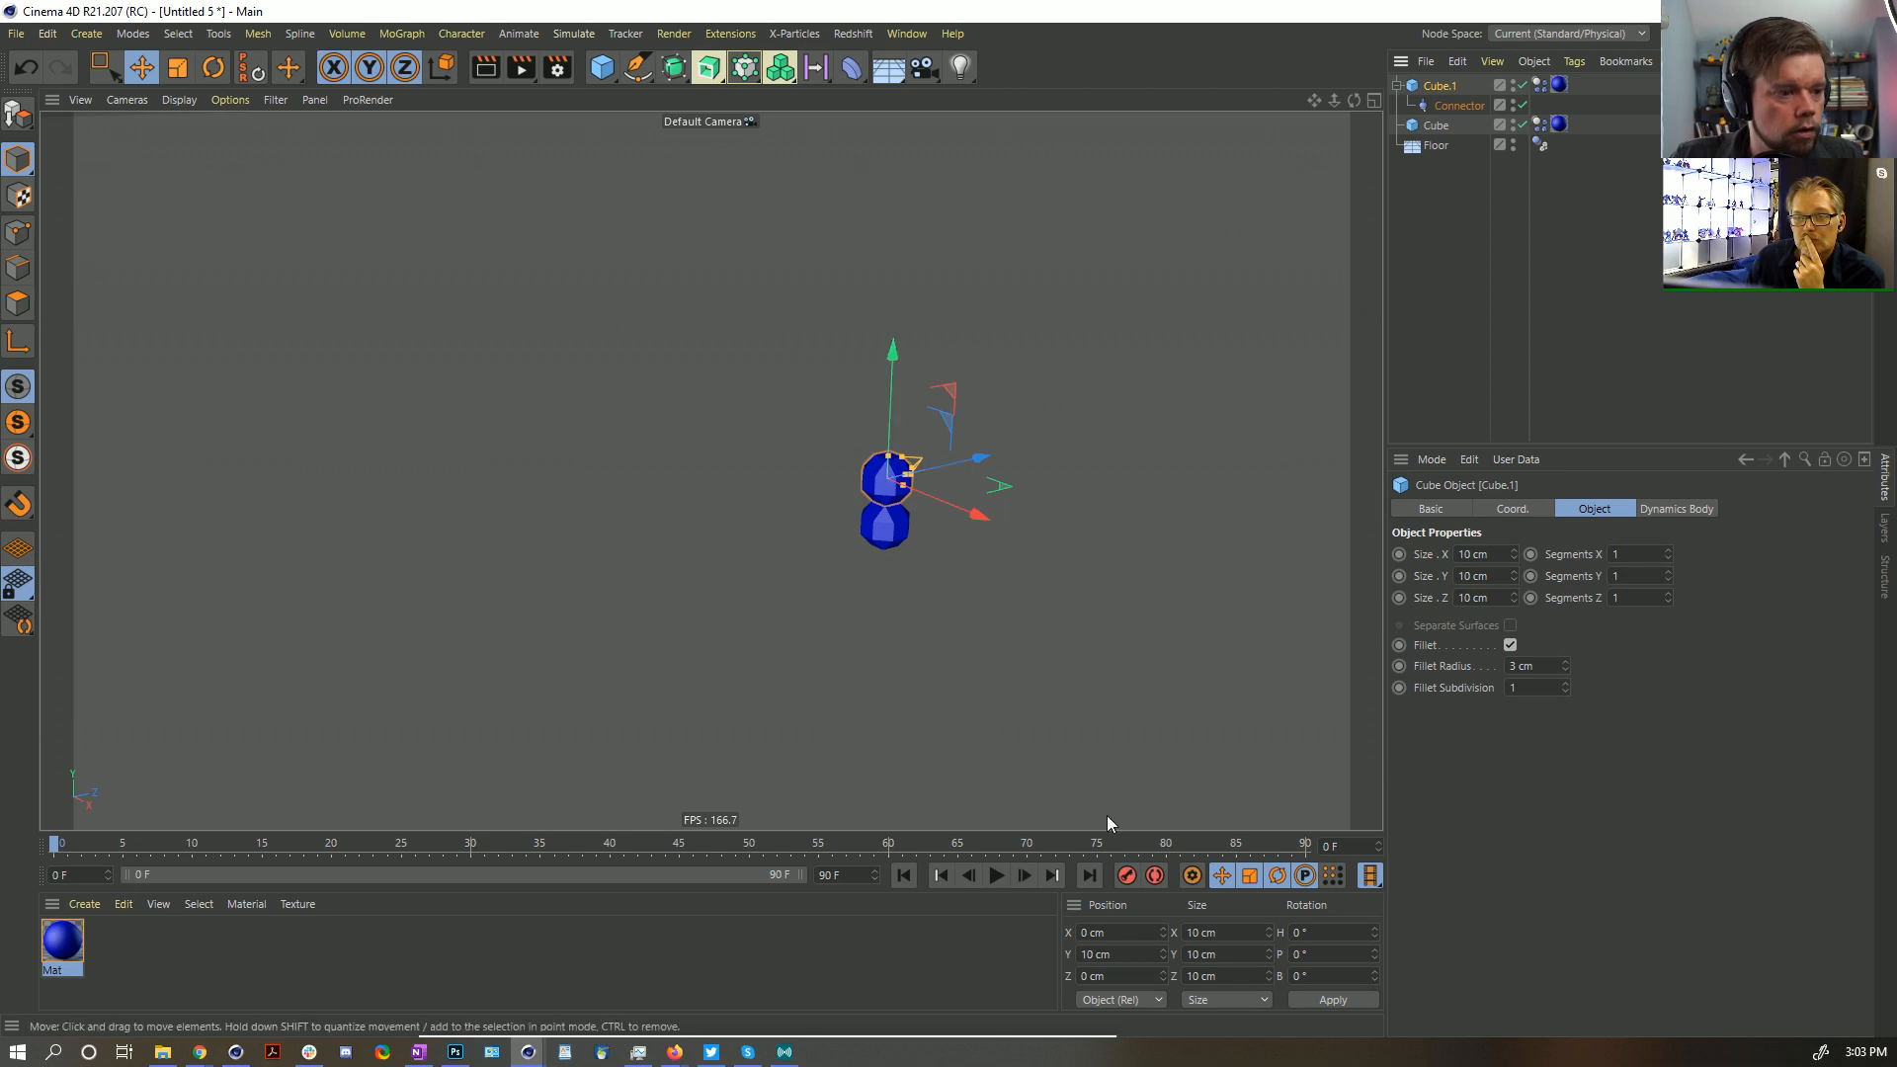
click(1436, 124)
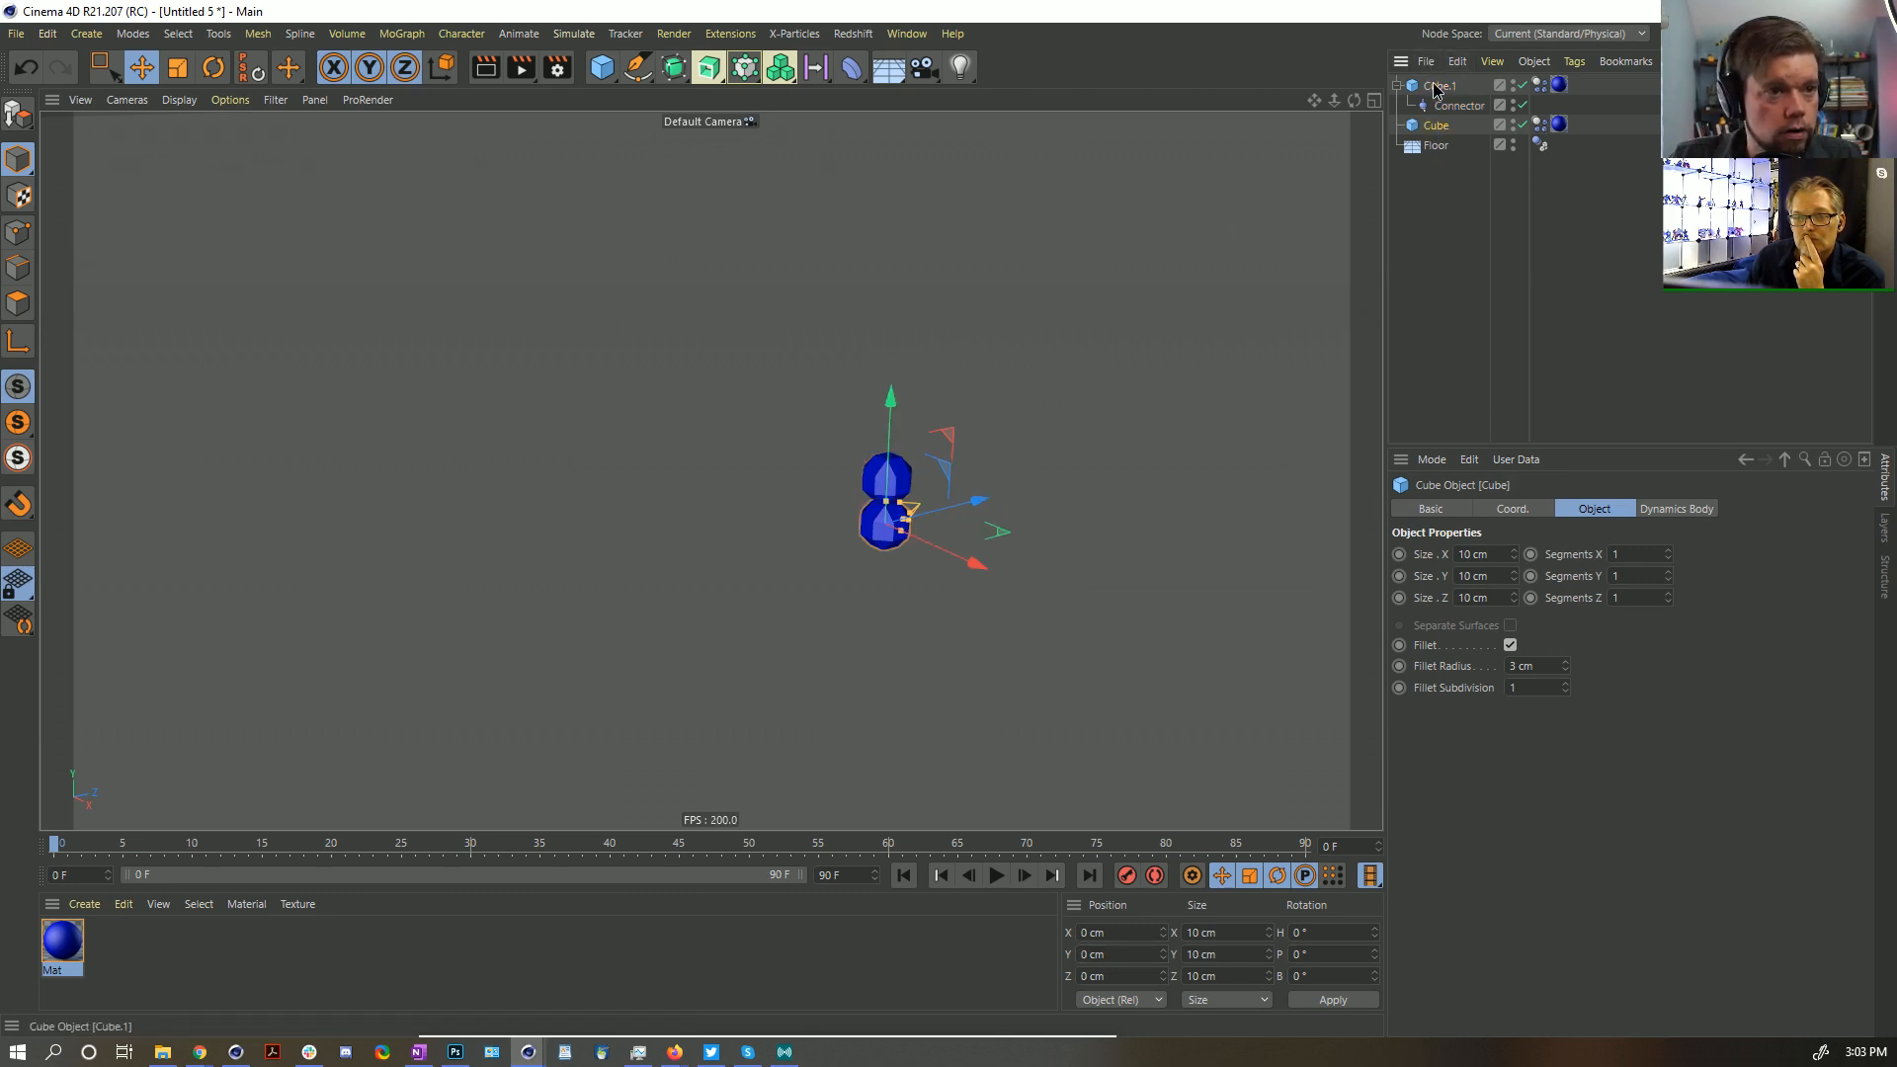
drag(1438, 85, 1437, 134)
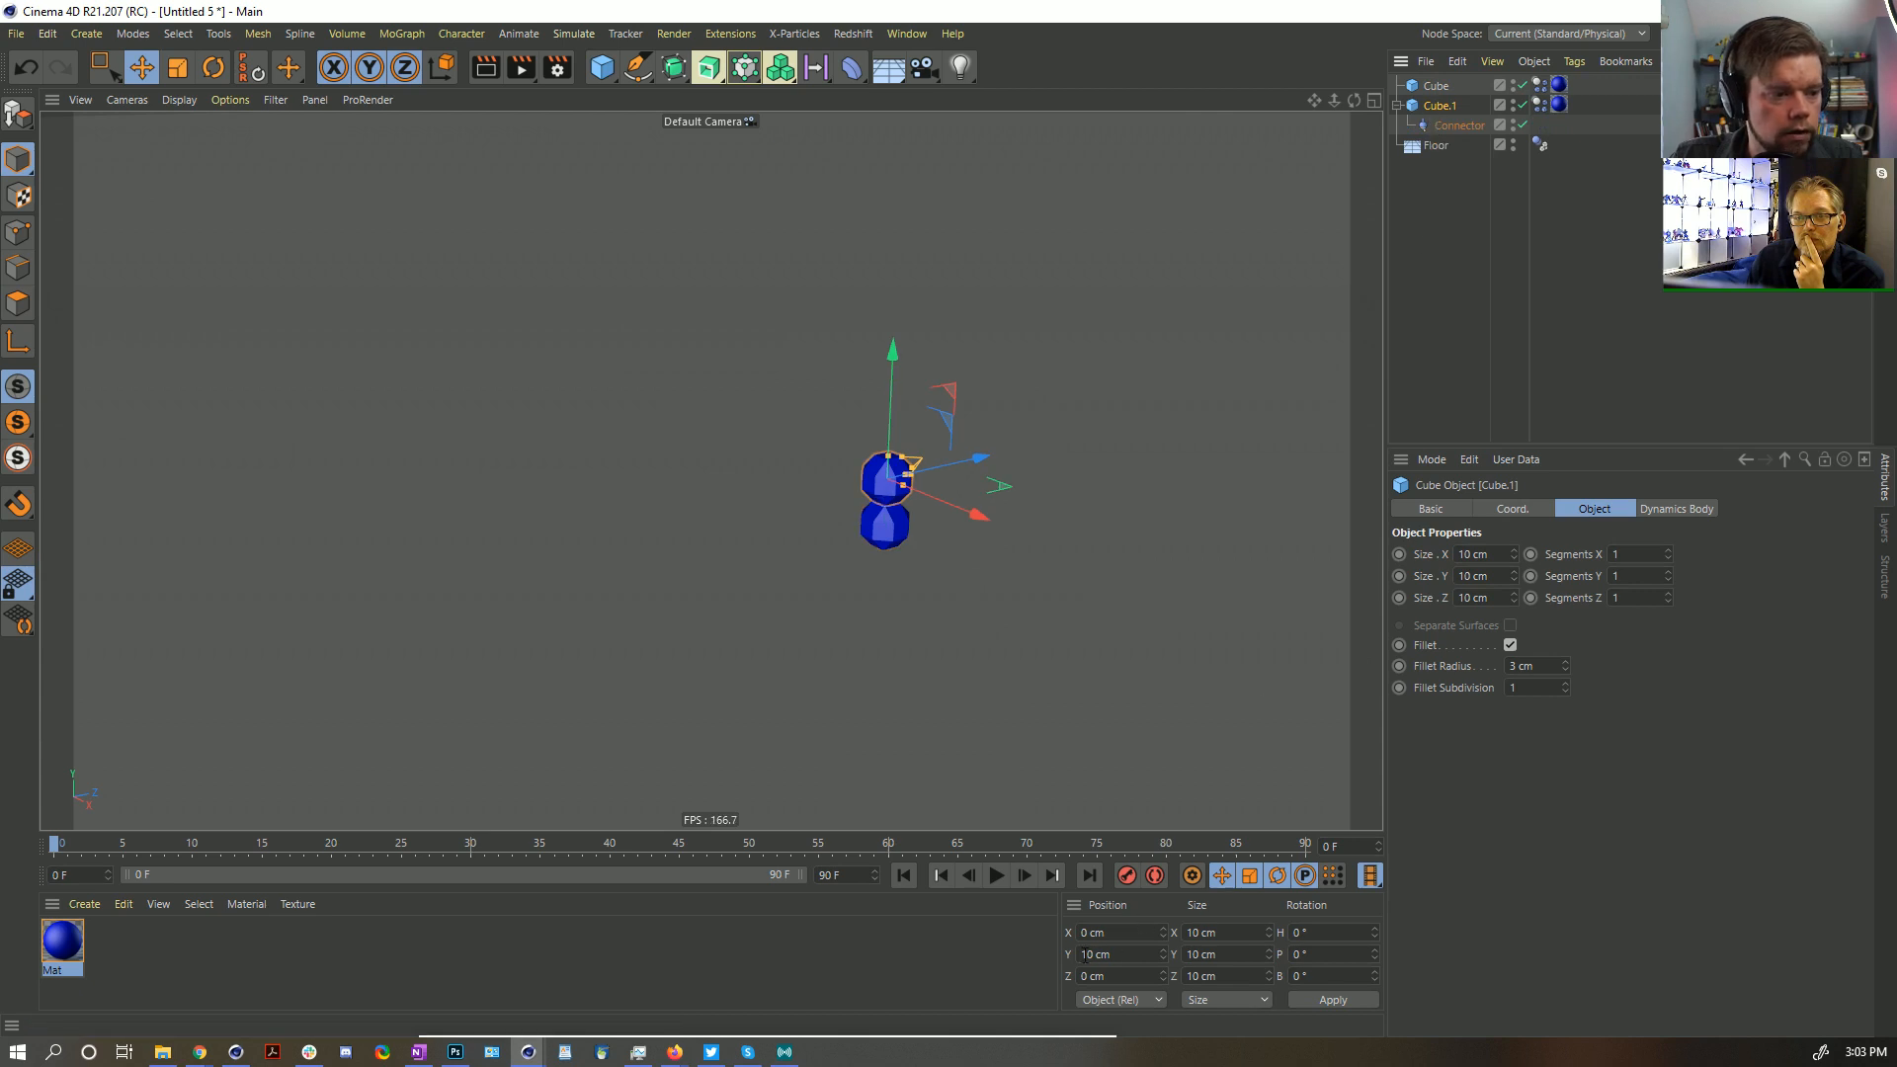
click(1081, 954)
text(-1)
key(Return)
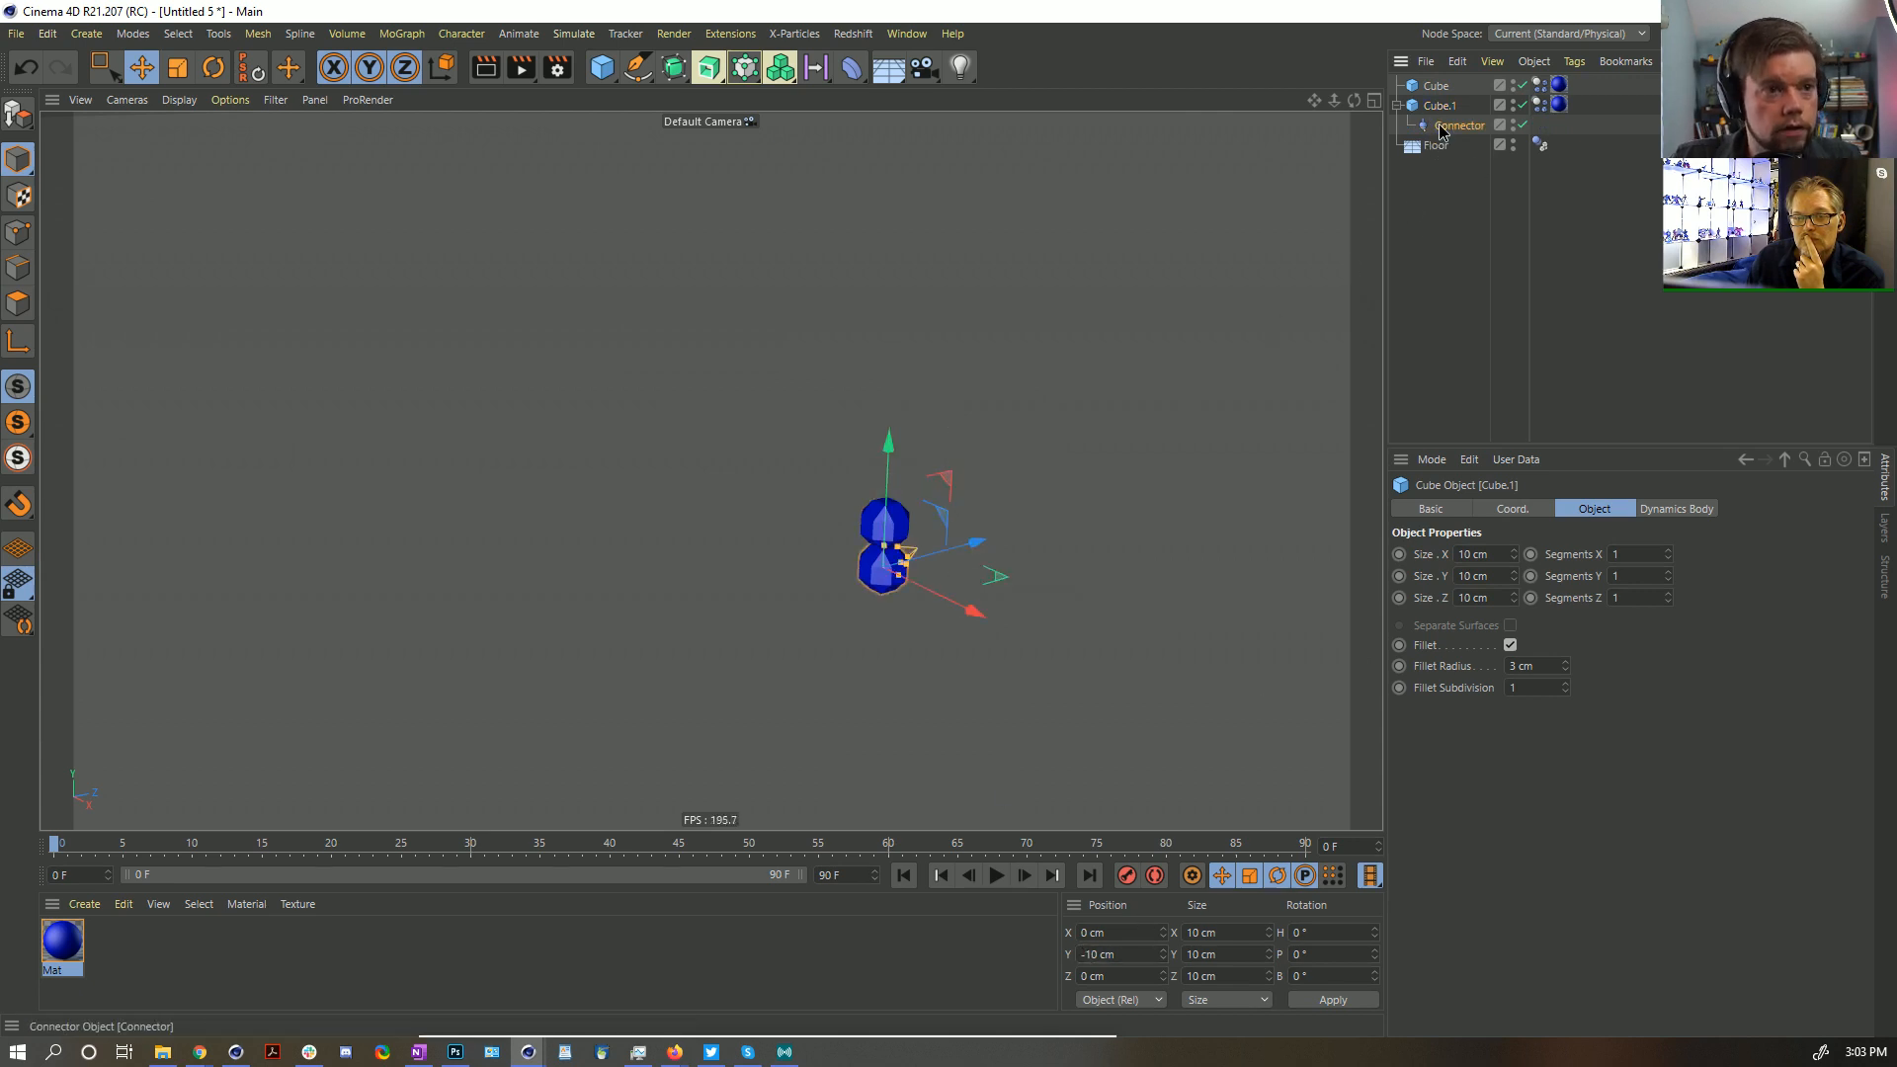
Take the connector out of Cube.1, placing it between the two cubes in the hierarchy, and set its Y position to -5 cm
drag(1442, 103, 1442, 103)
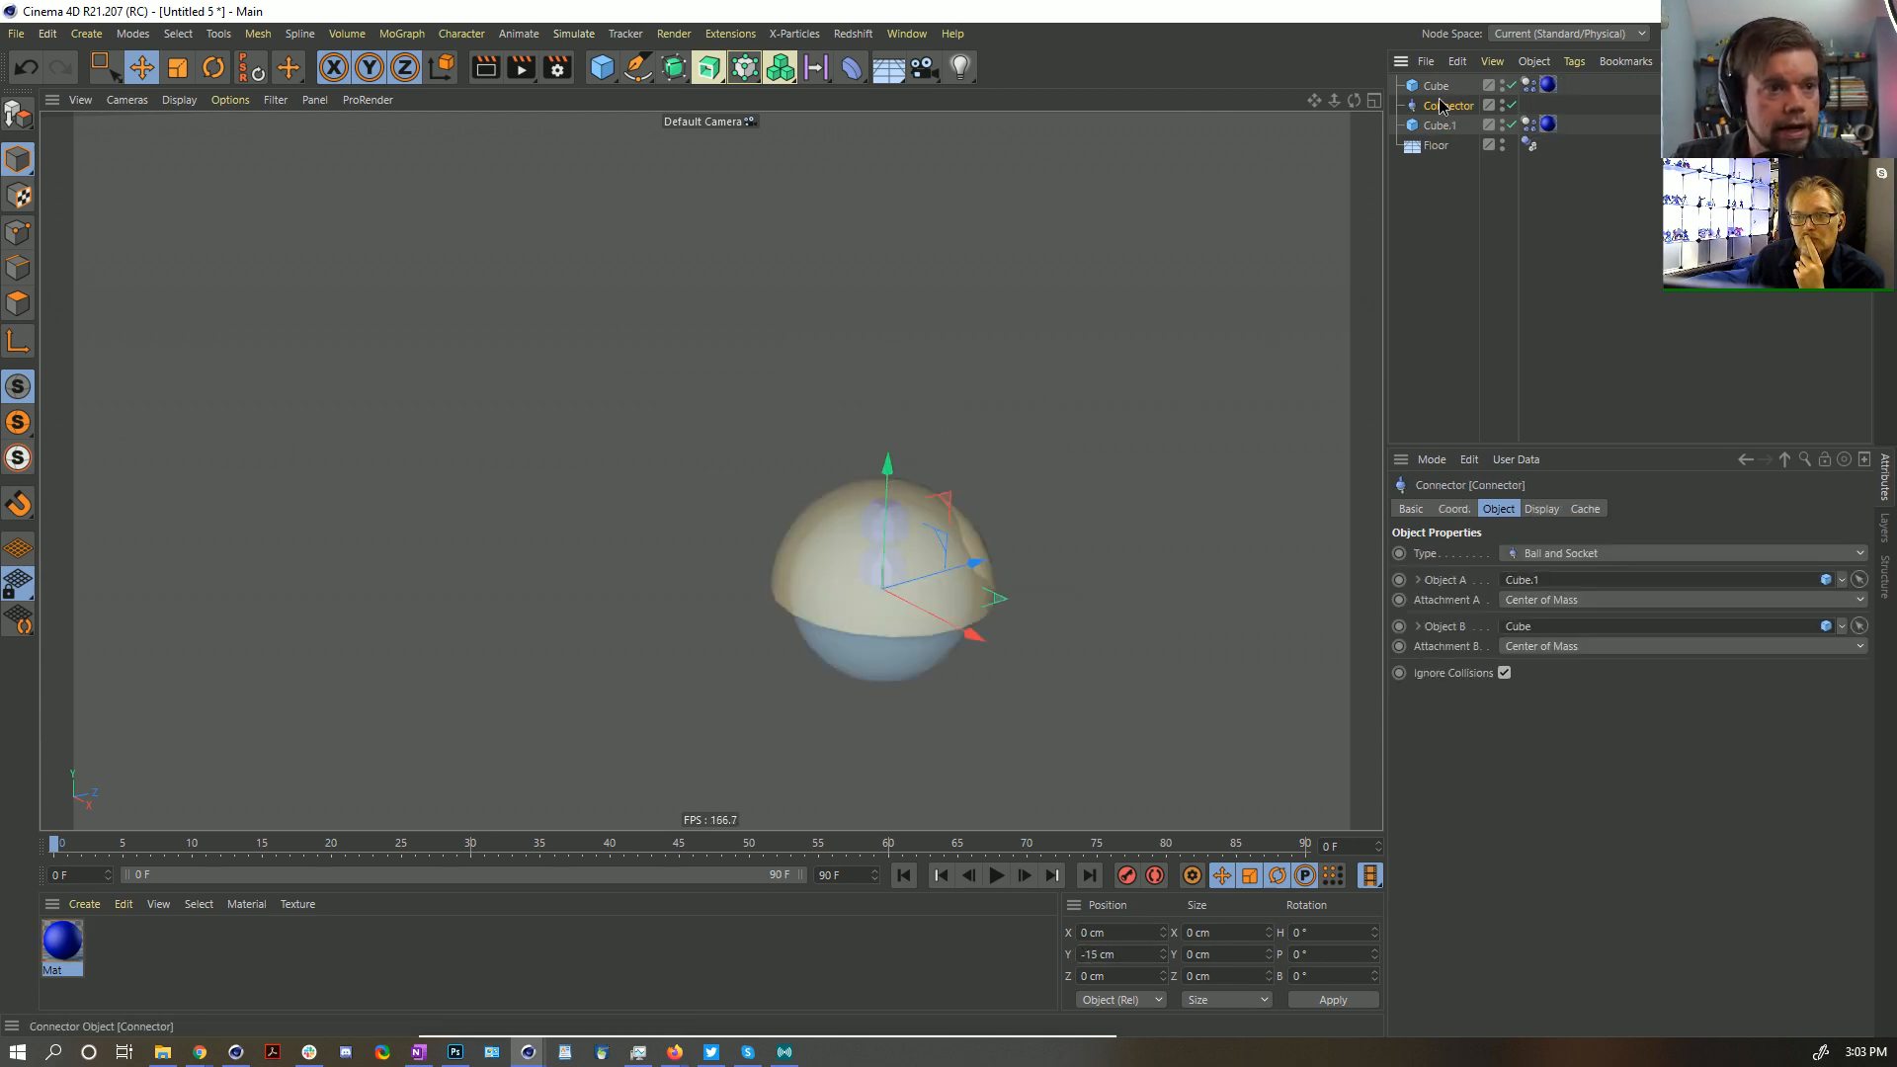
double_click(1114, 953)
text(-5)
key(Return)
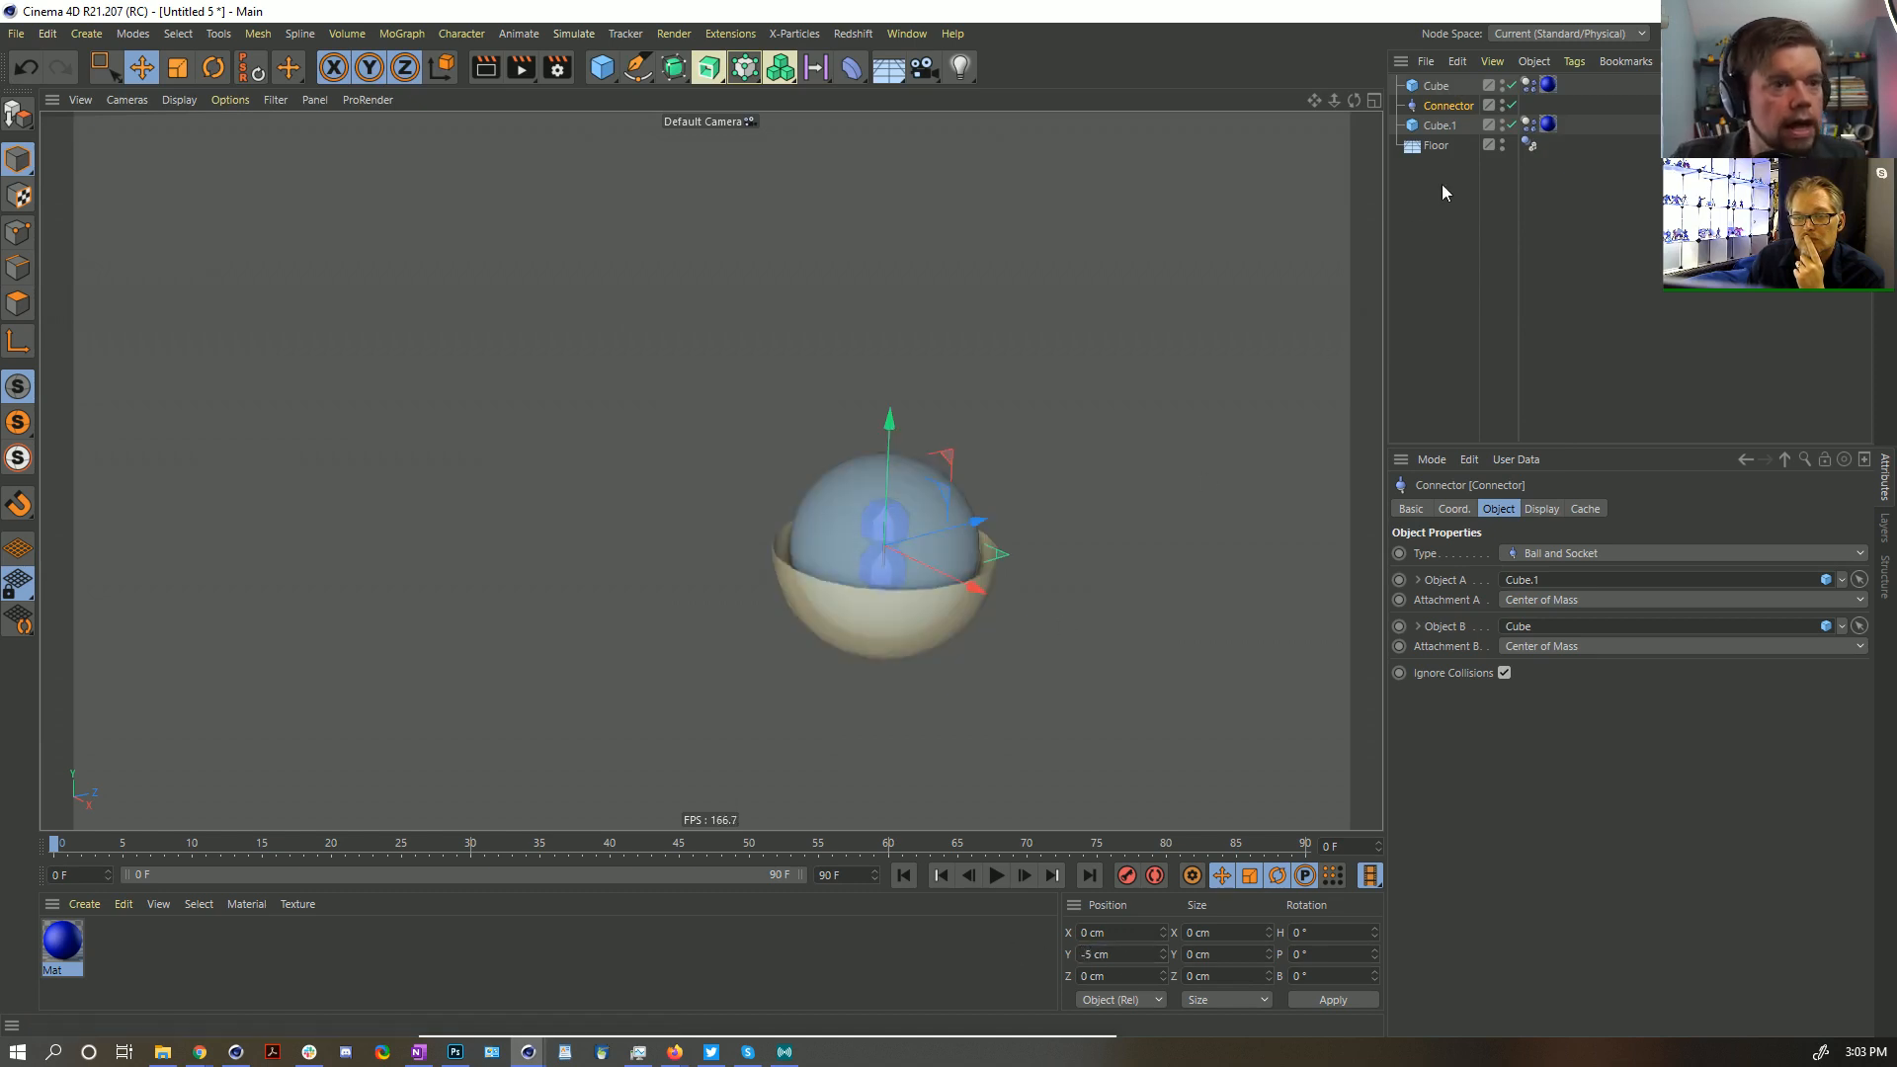
Rename the upper cube as Base
click(1437, 87)
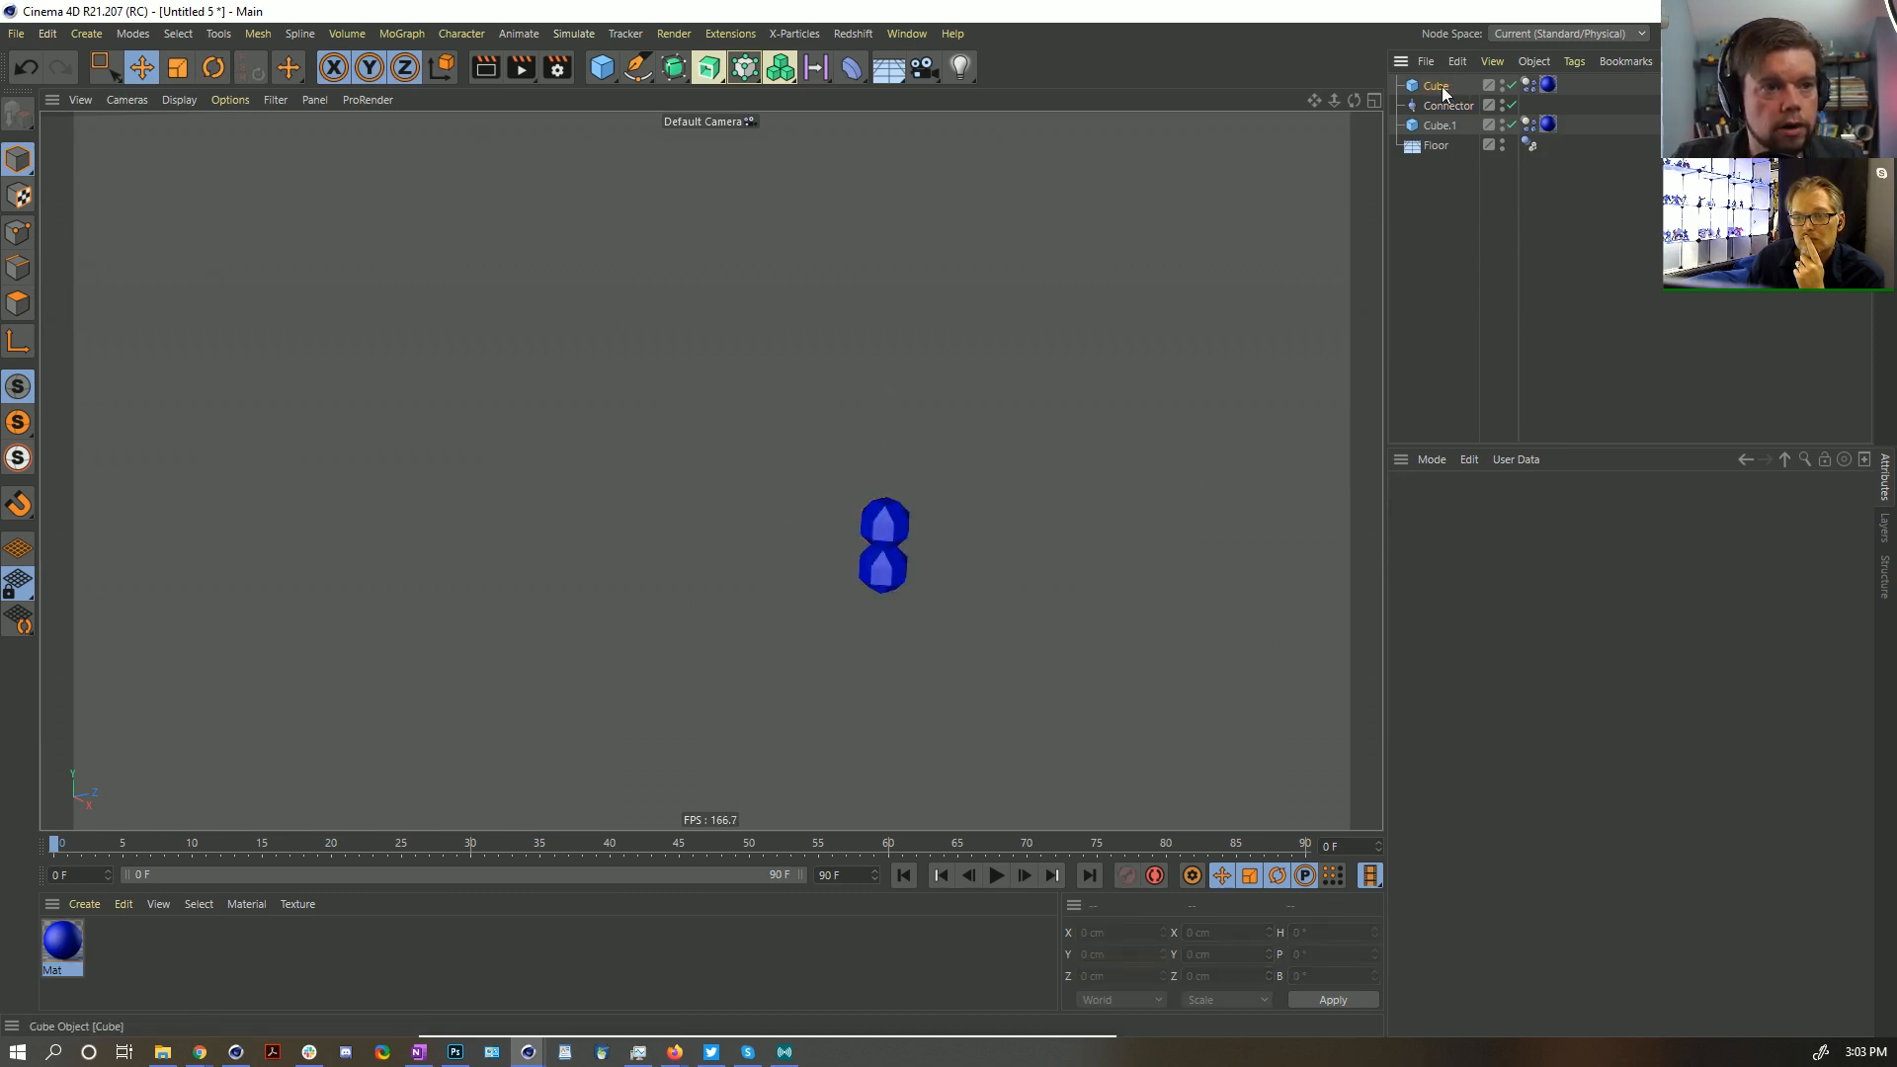
double_click(1439, 87)
text(Base)
key(Return)
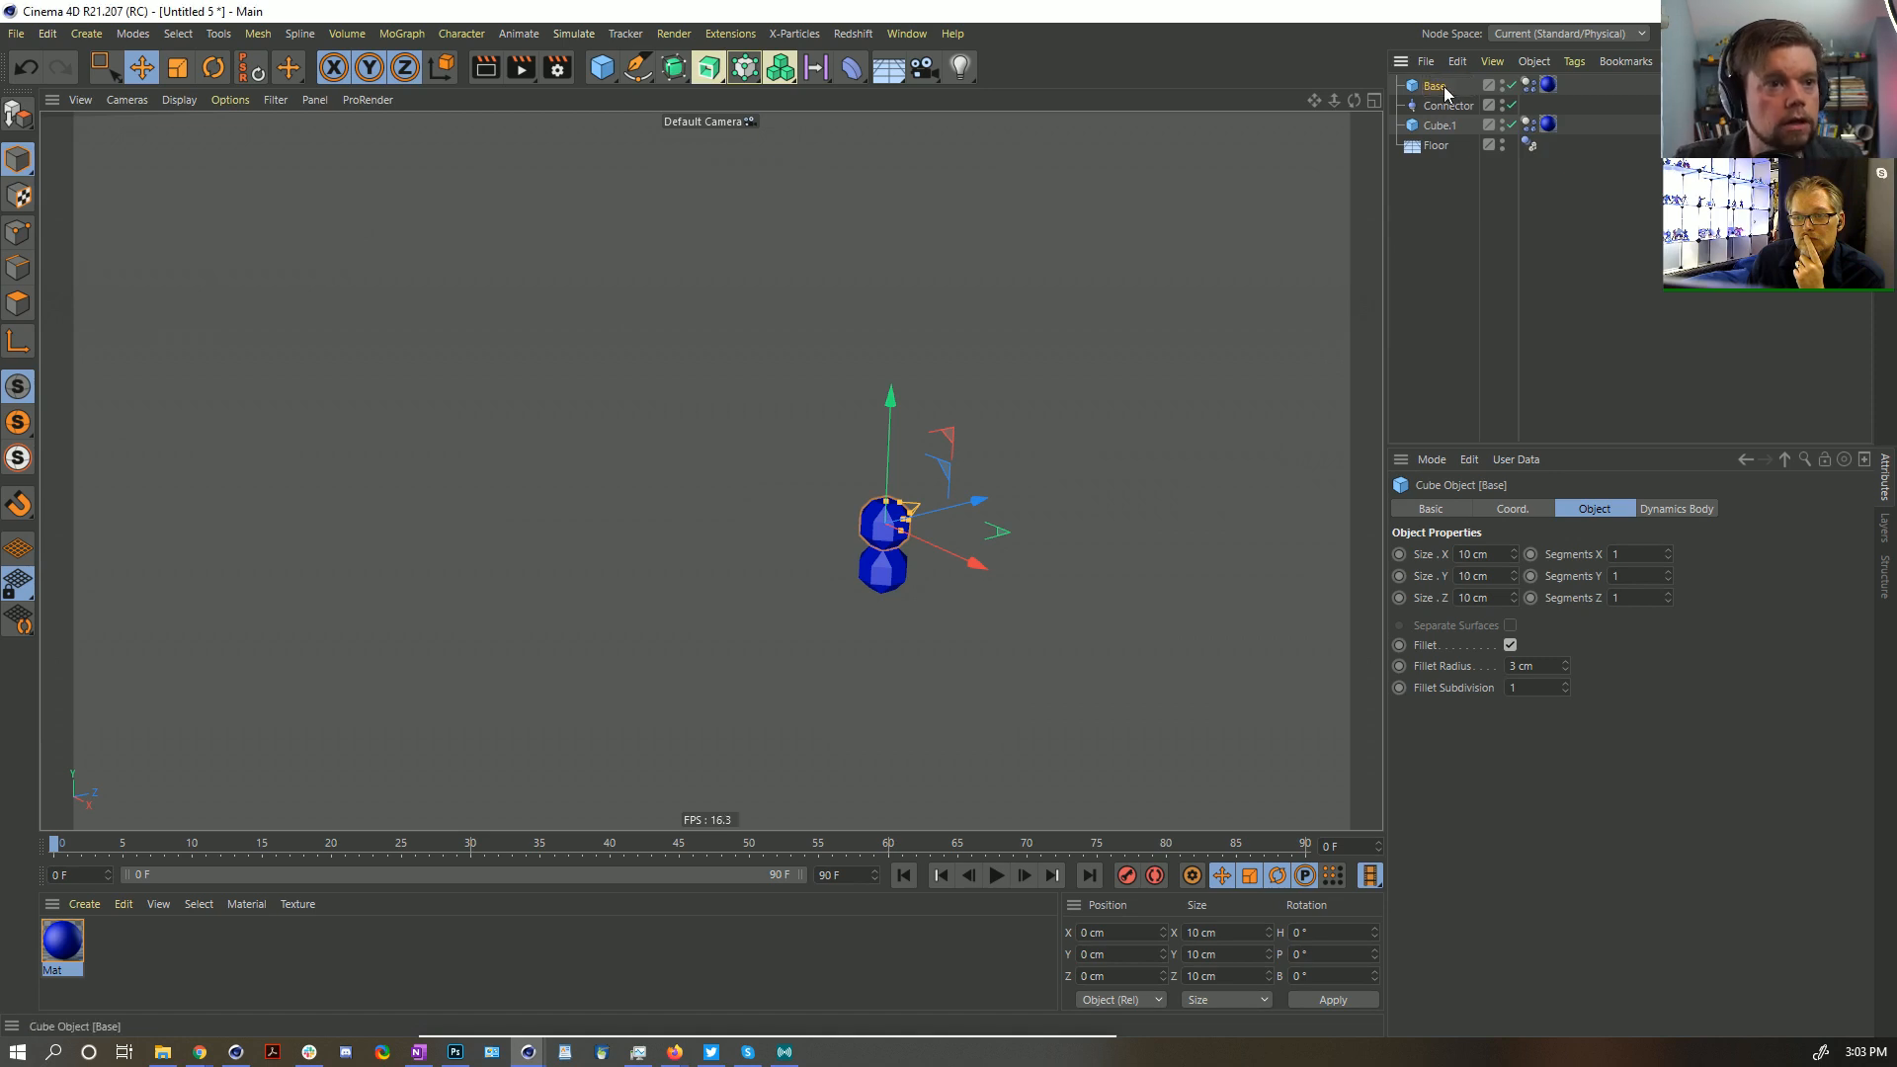
Show the Dynamics settings of the Dynamics Body tag on Base
click(1528, 85)
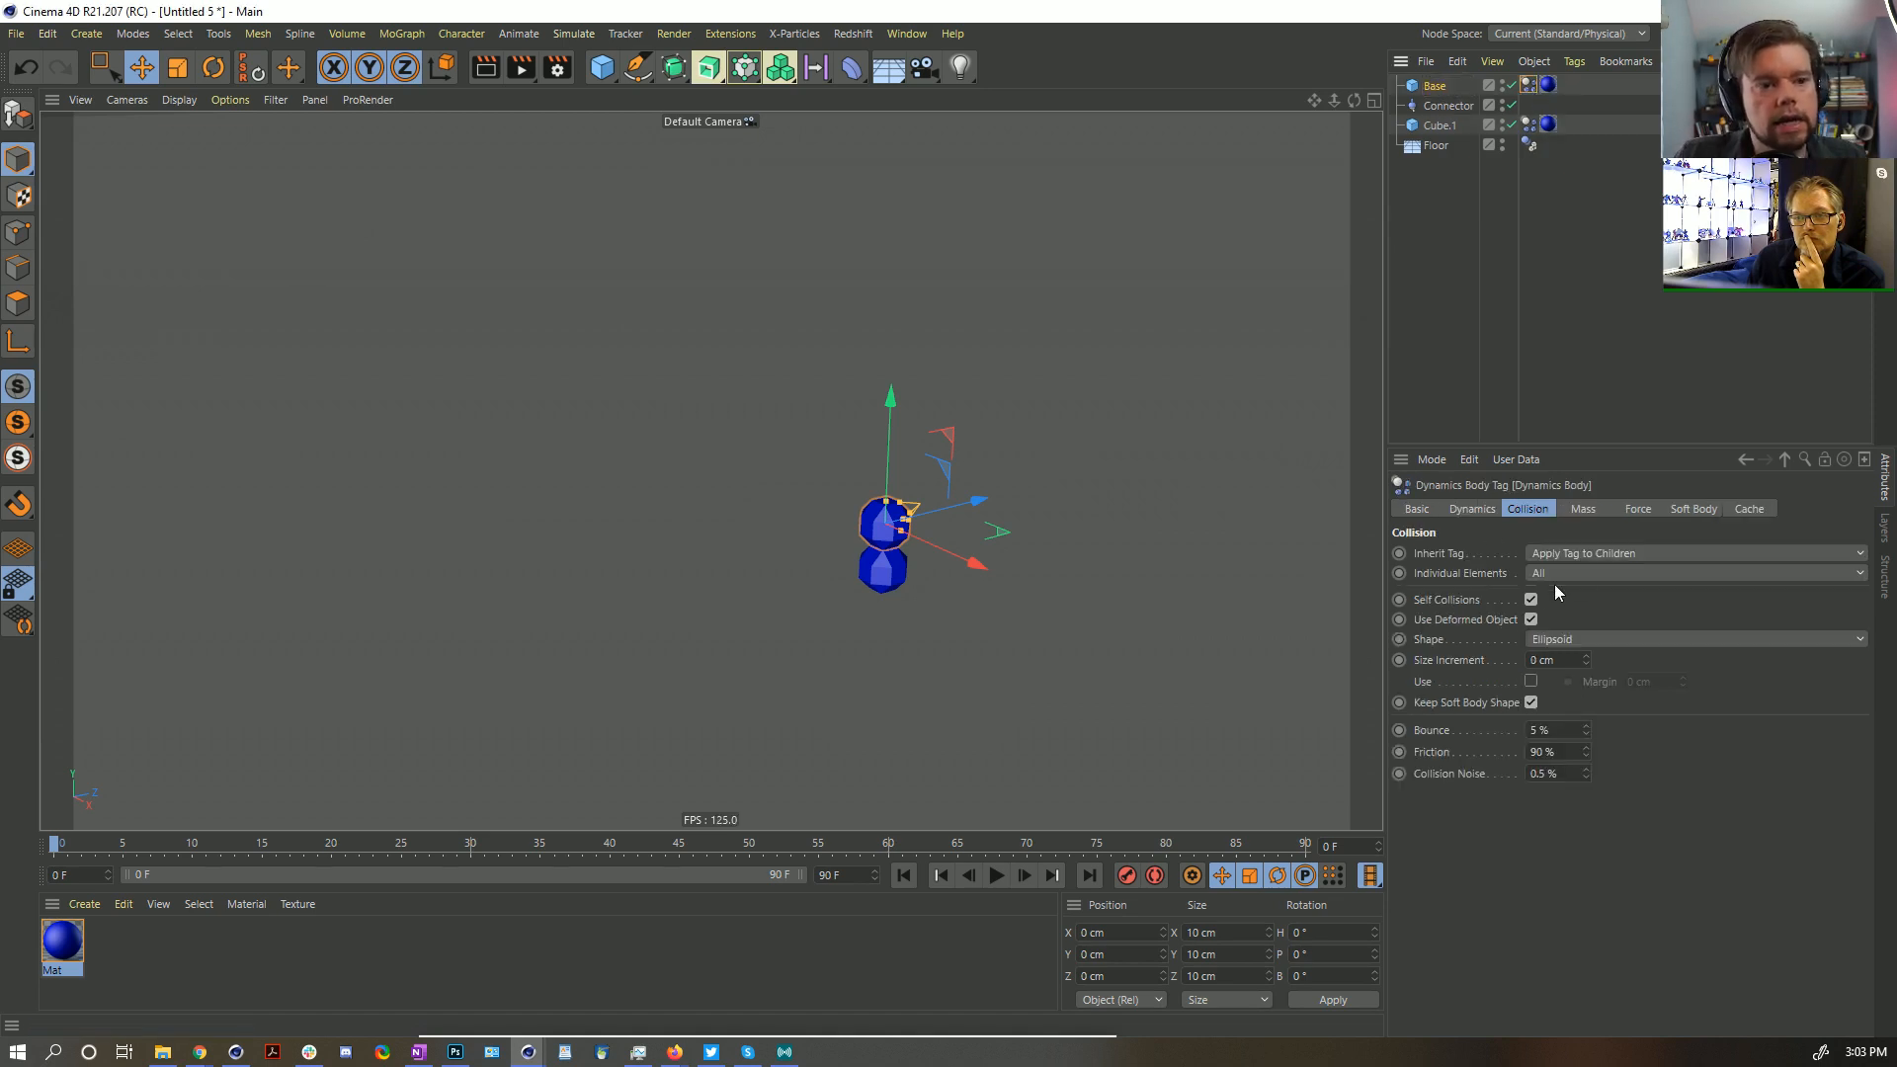
click(1470, 509)
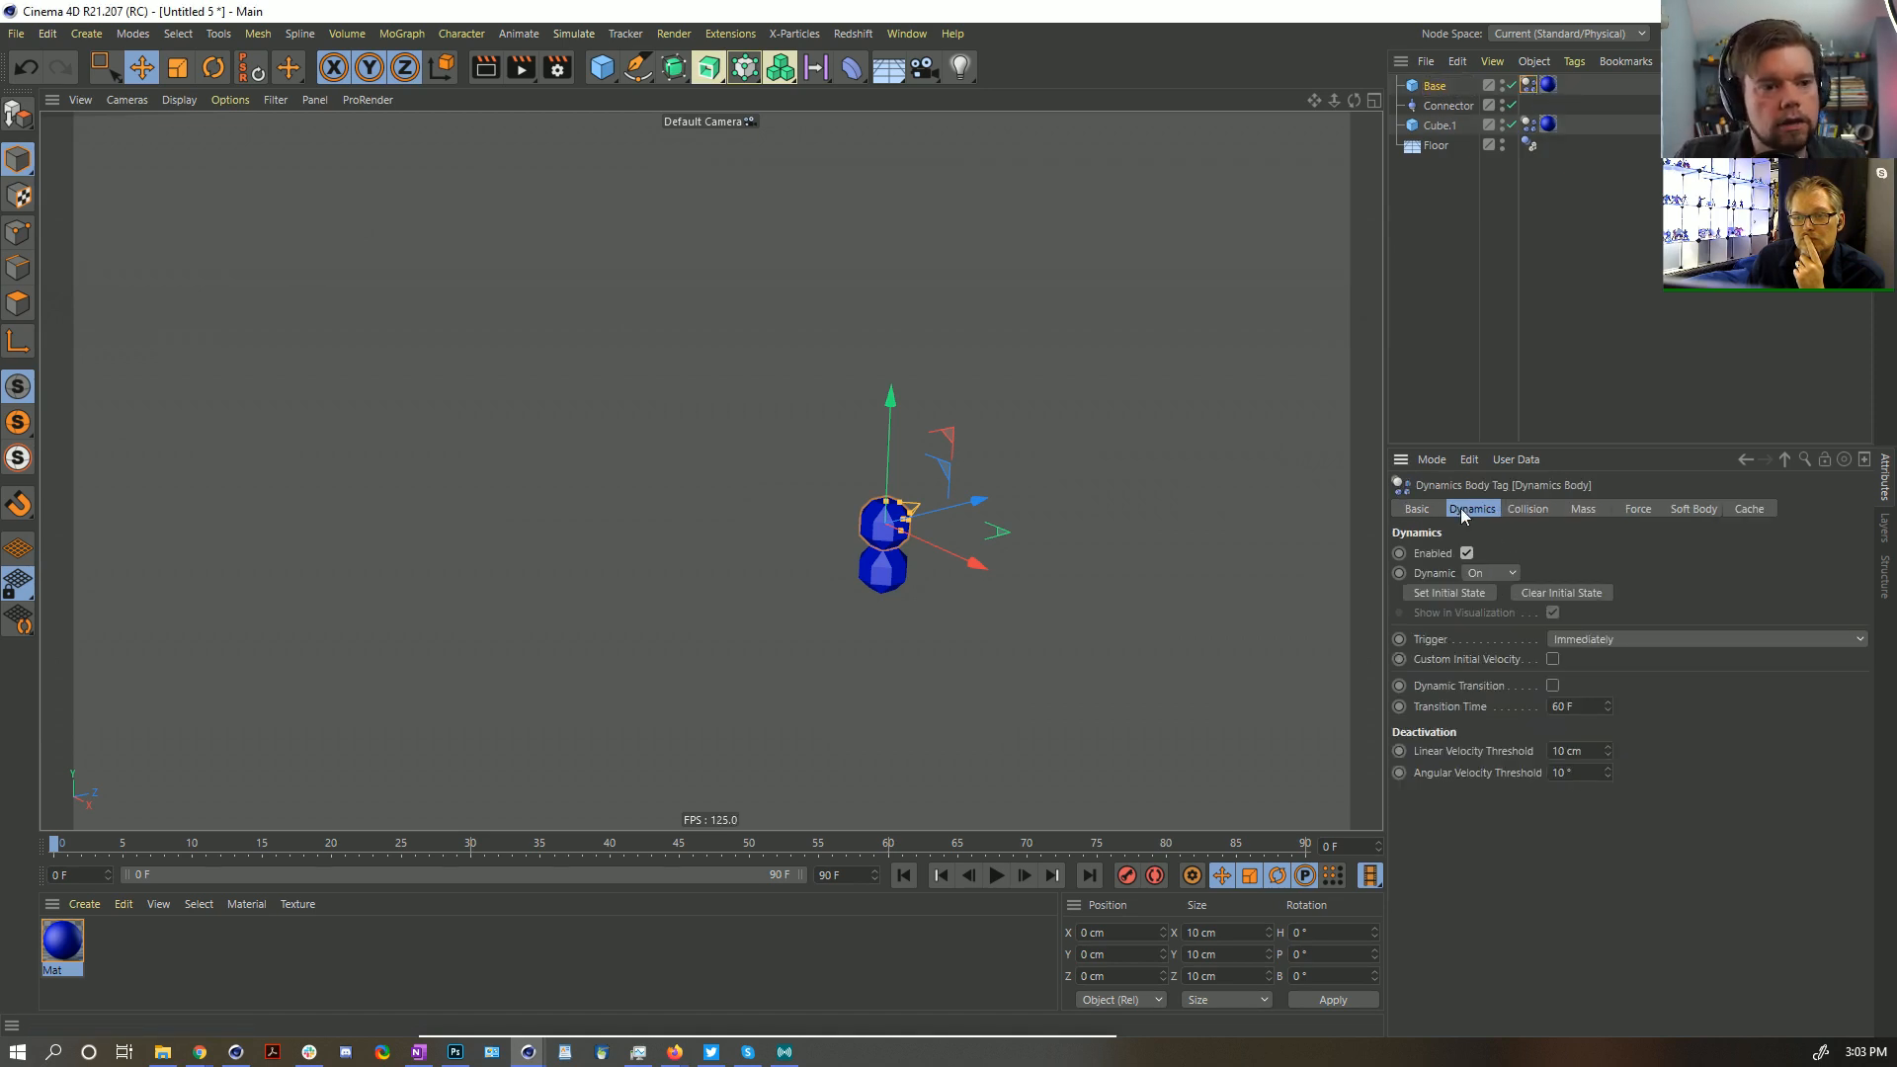
Turn Dynamic to Off in the Base cube's dynamics body tag and play the simulation
click(1482, 594)
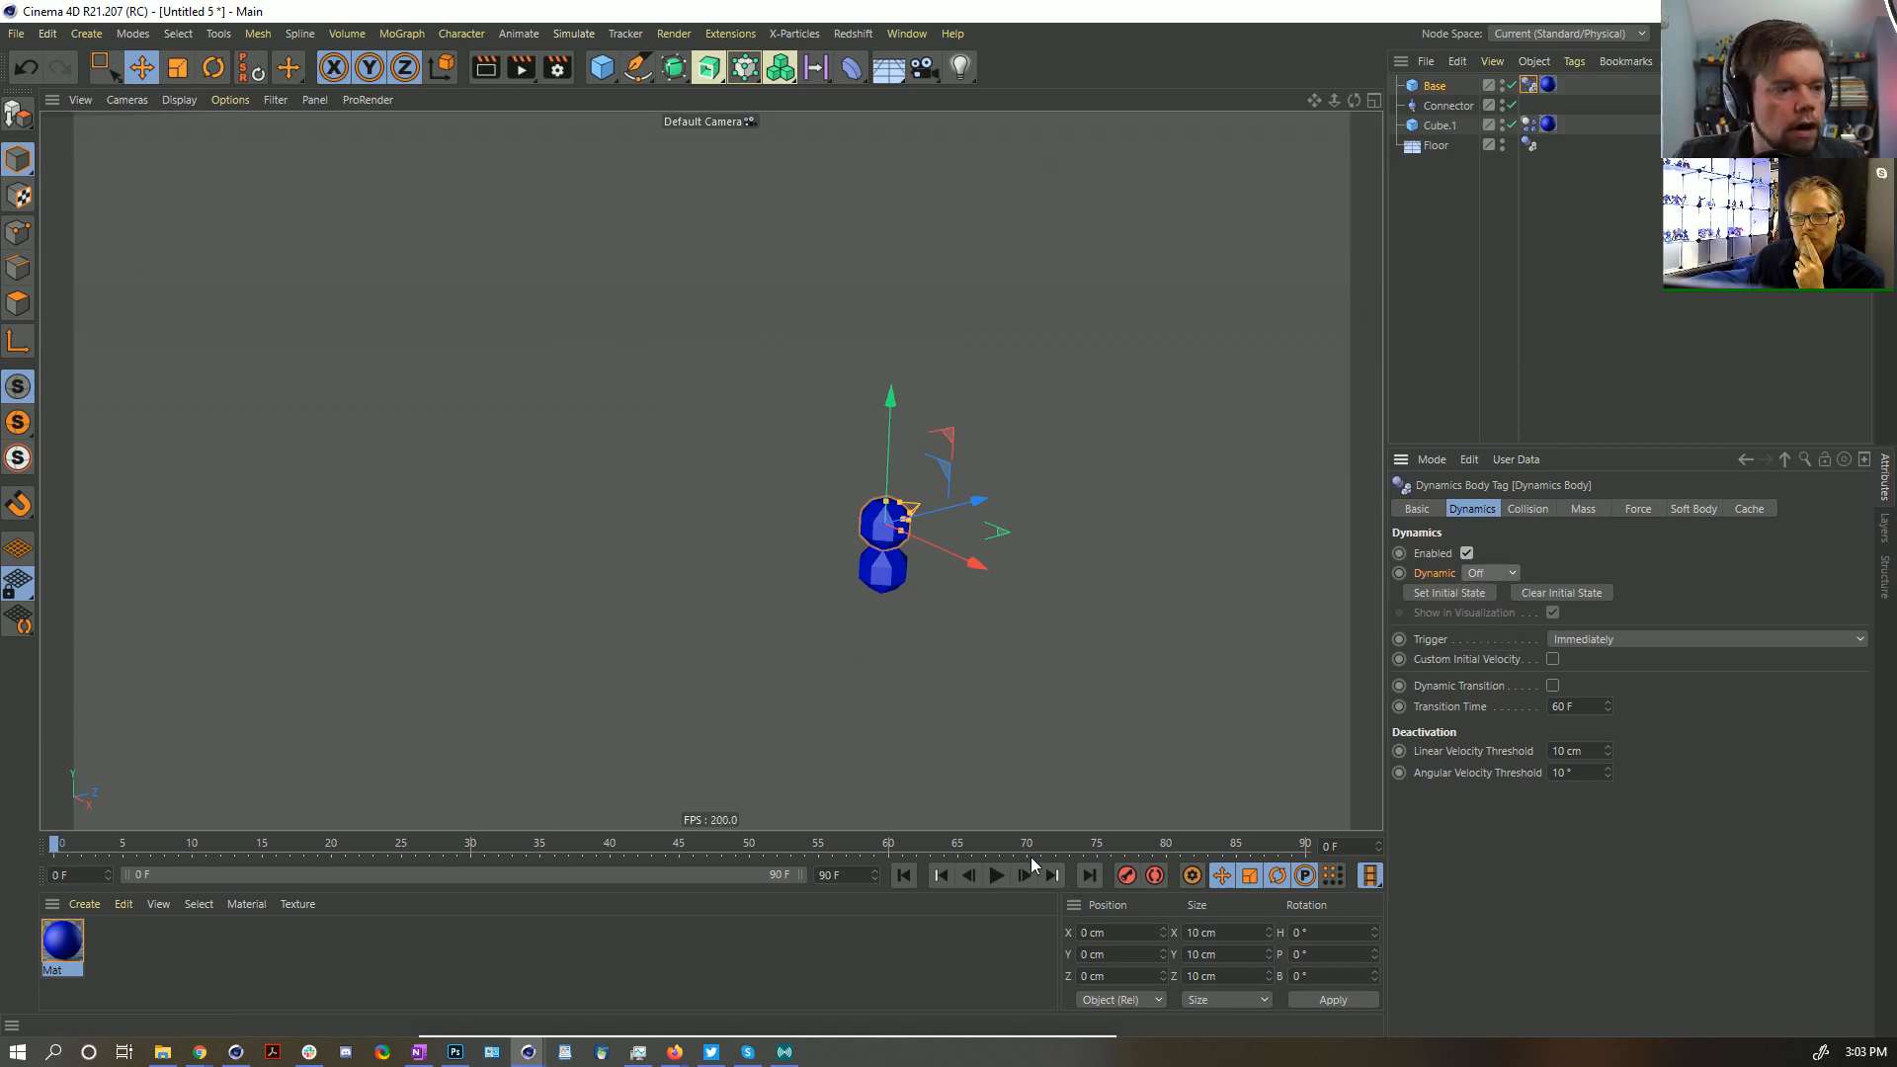
click(996, 875)
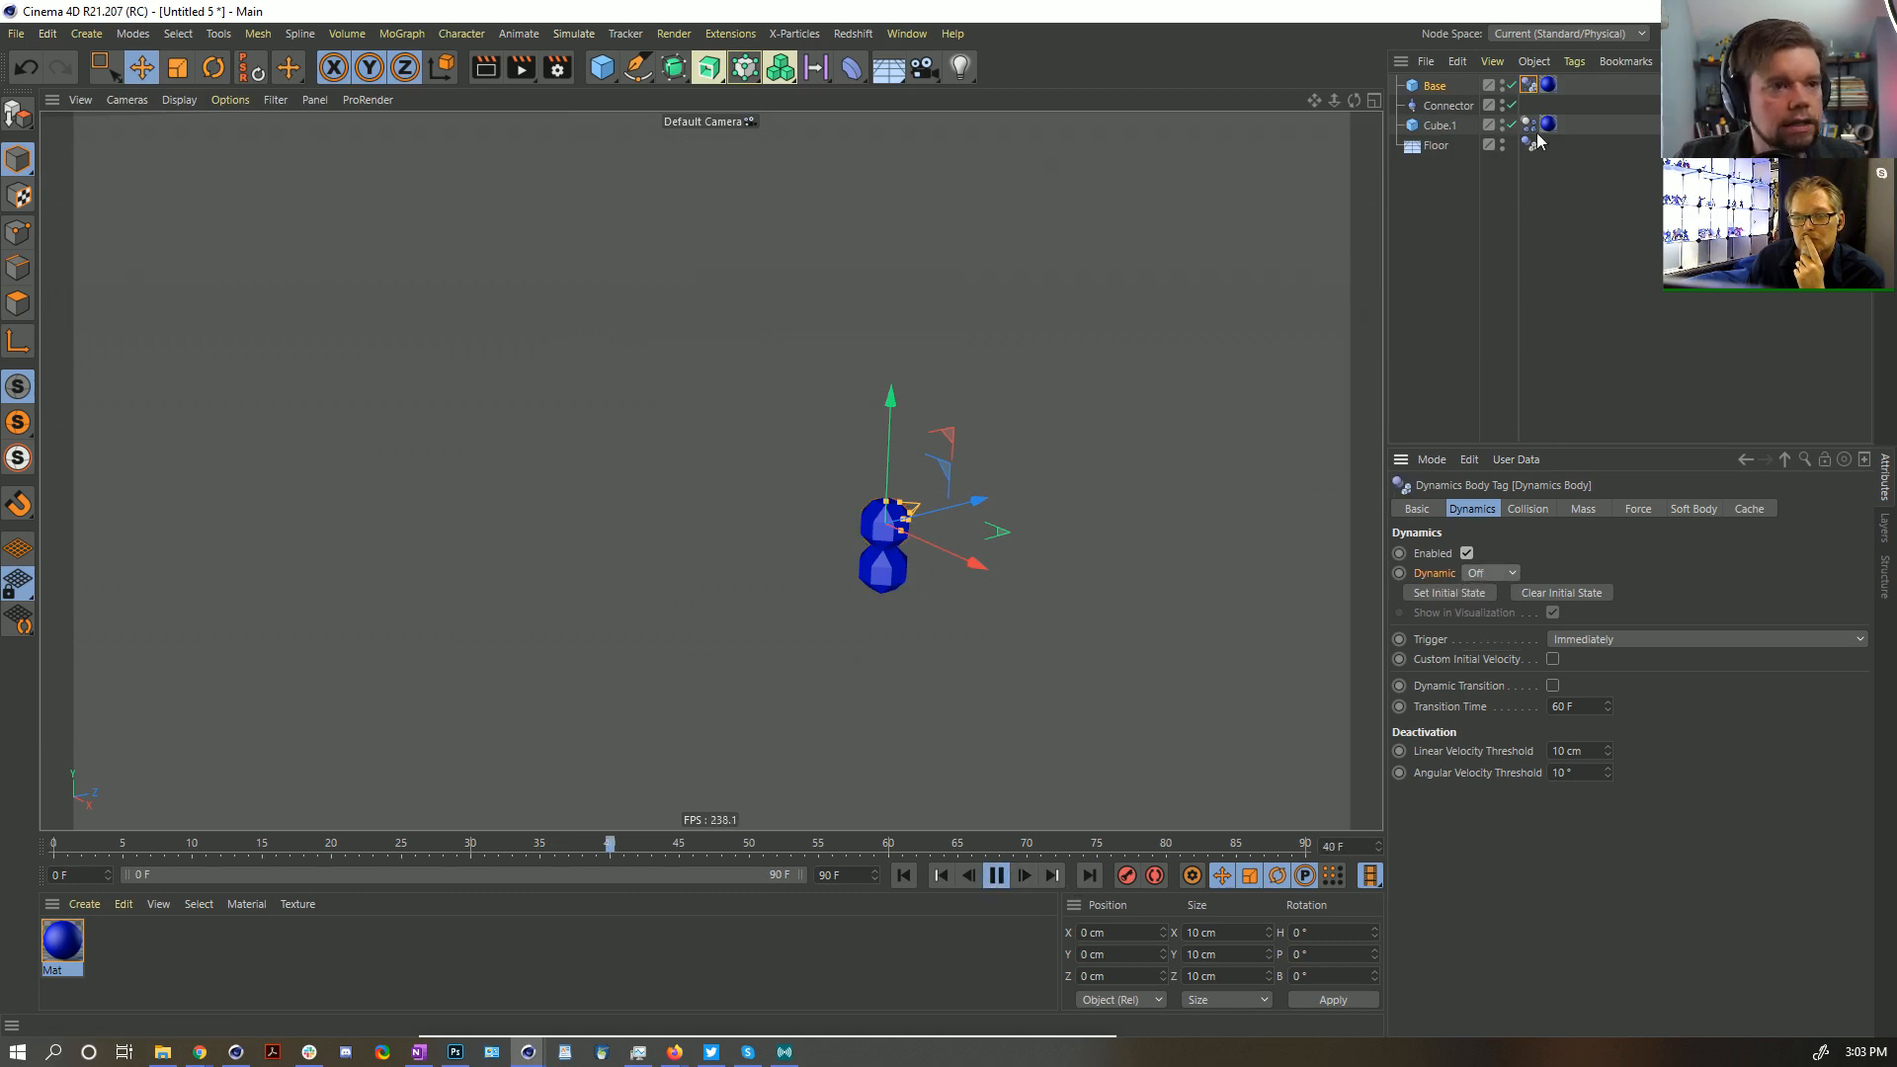
mouse_move(948, 525)
alt+mouse_down()
mouse_move(928, 515)
mouse_move(951, 546)
alt+mouse_up()
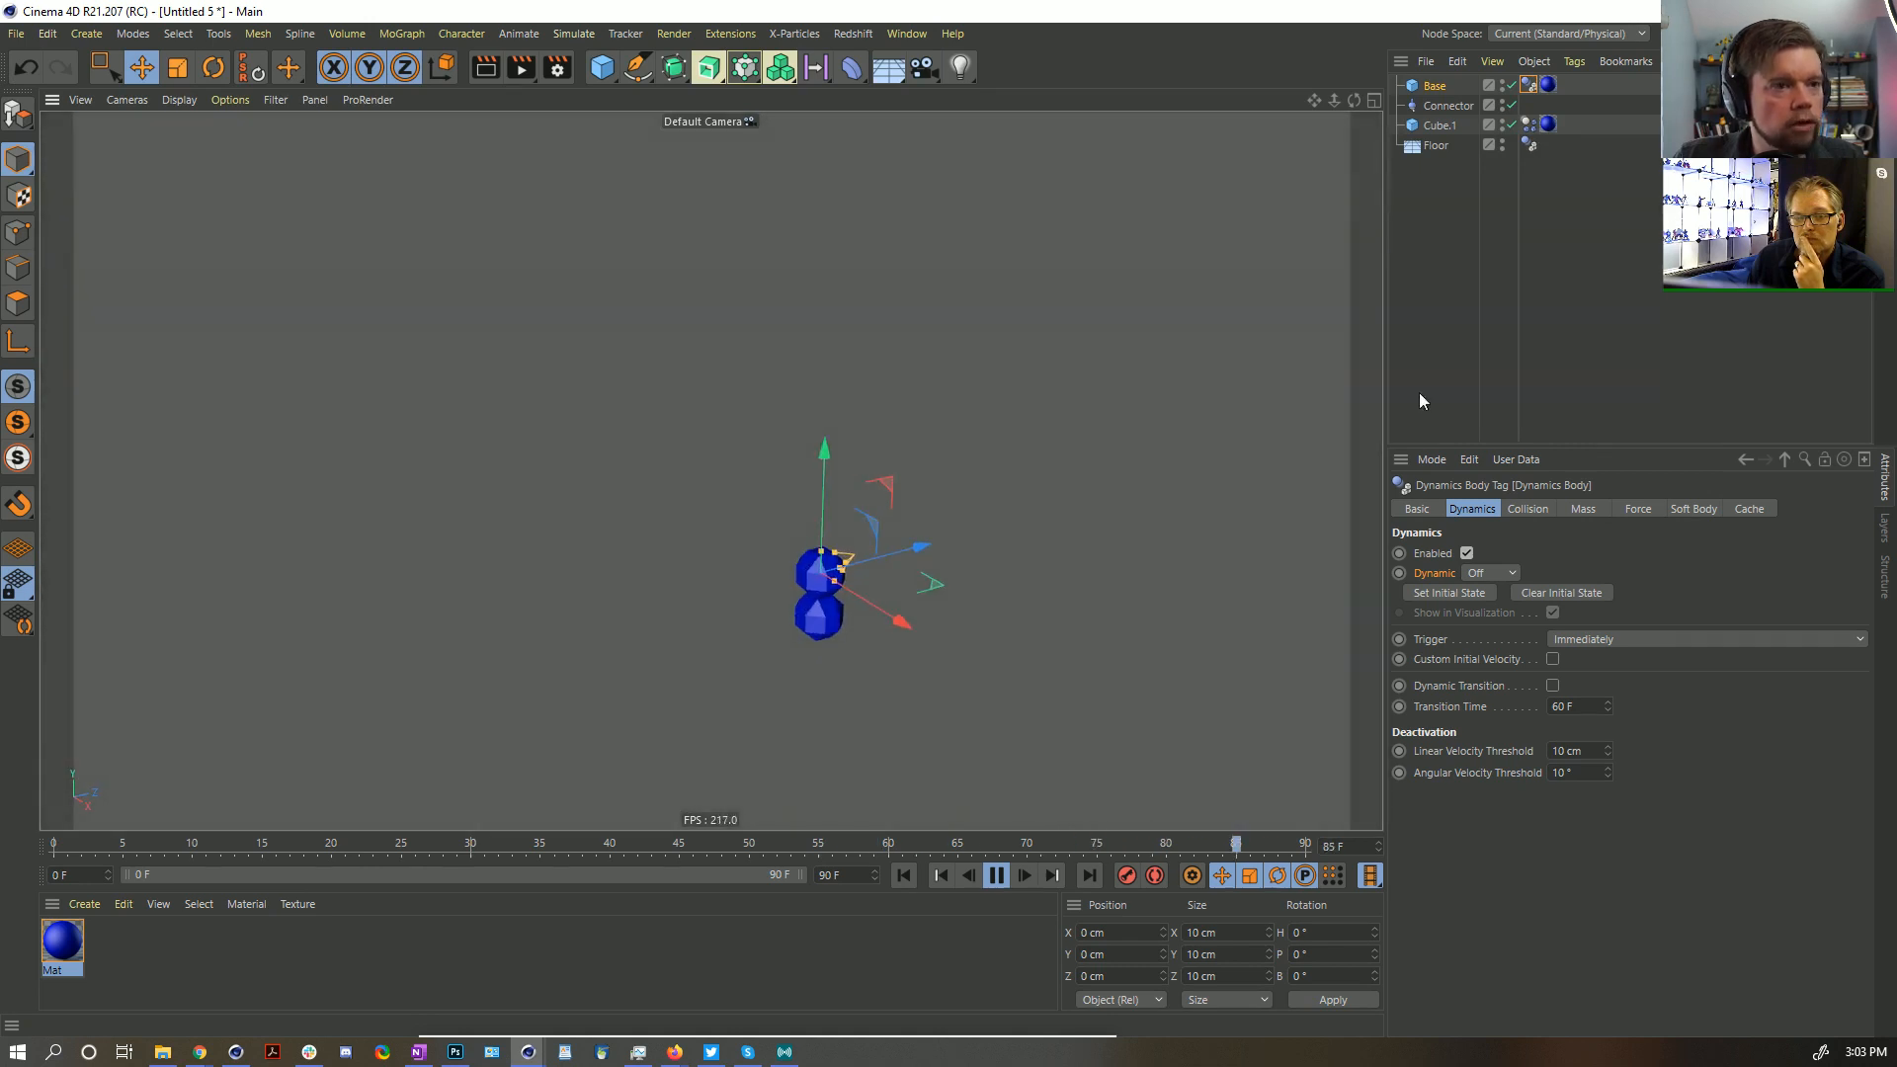
Rewind the simulation and set the linear and angular velocity thresholds to 0 for the Base and Cube.1 dynamics tags
shift+click(1529, 126)
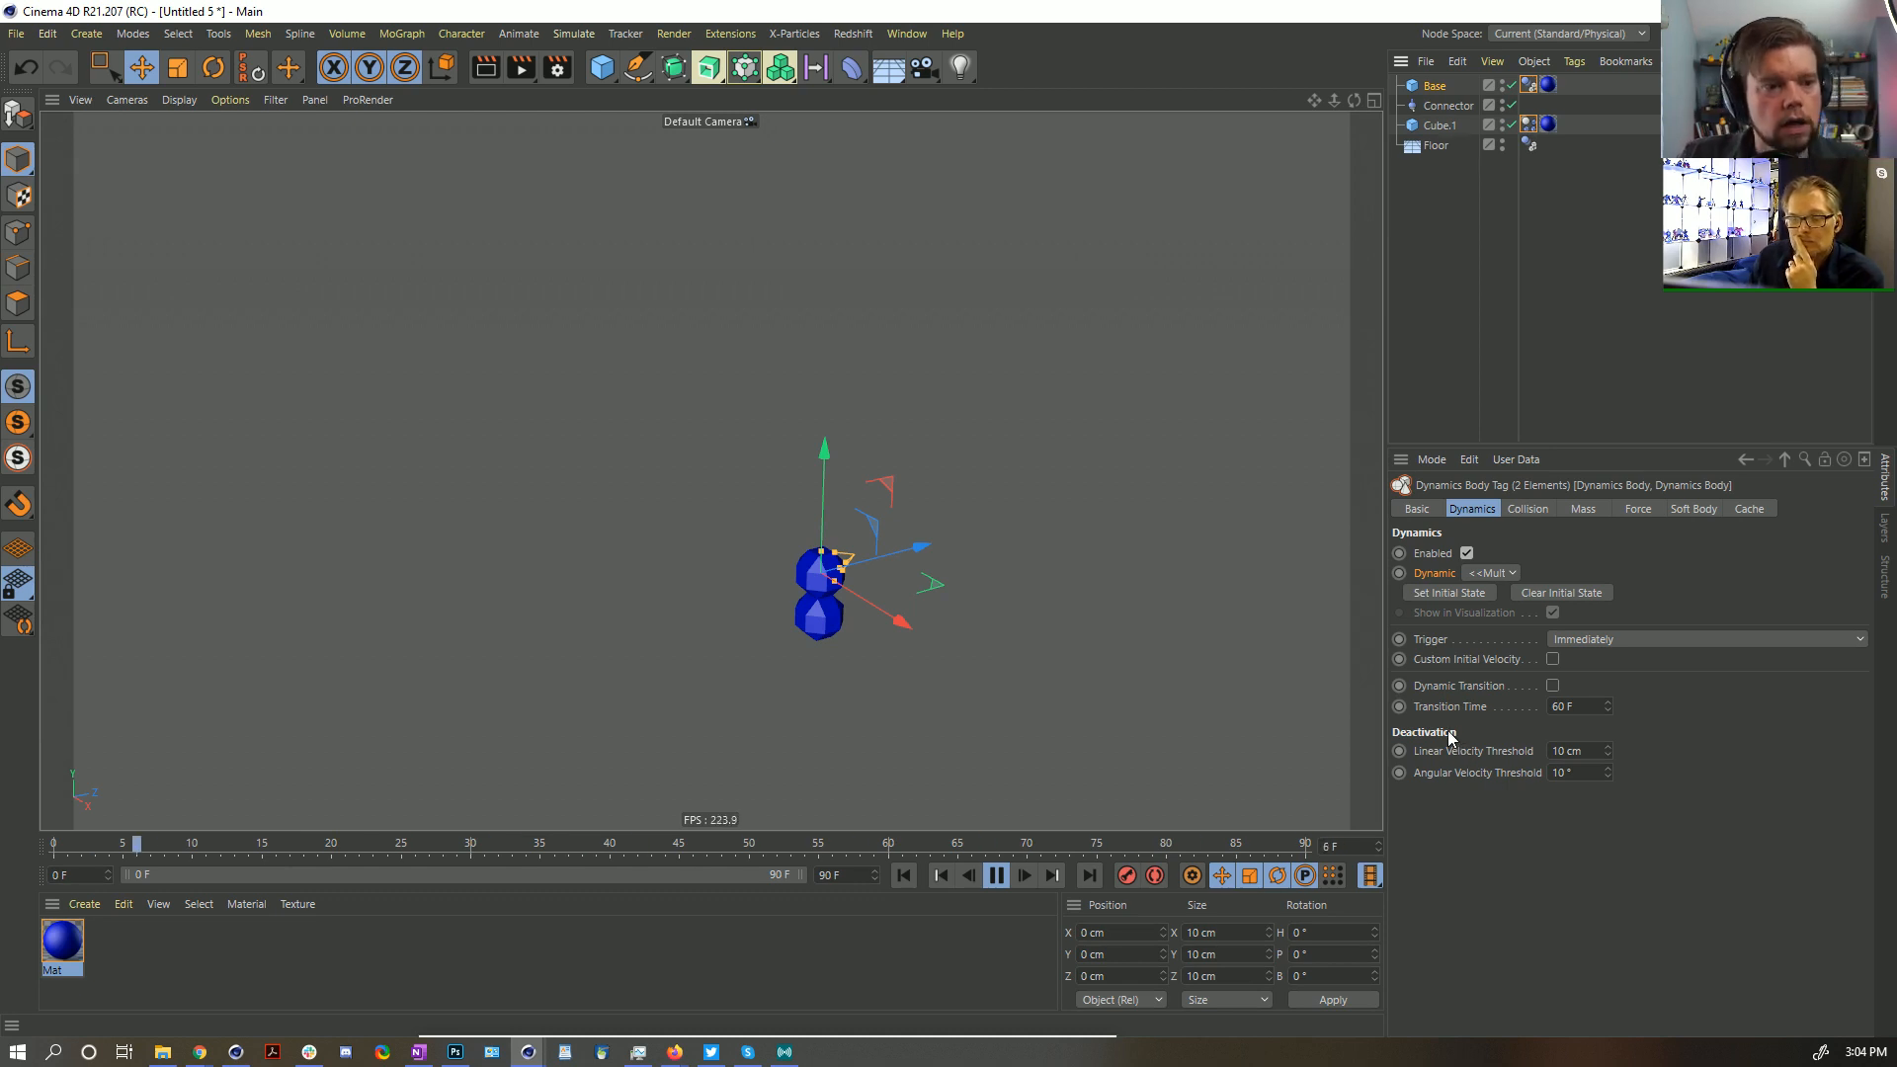
click(996, 874)
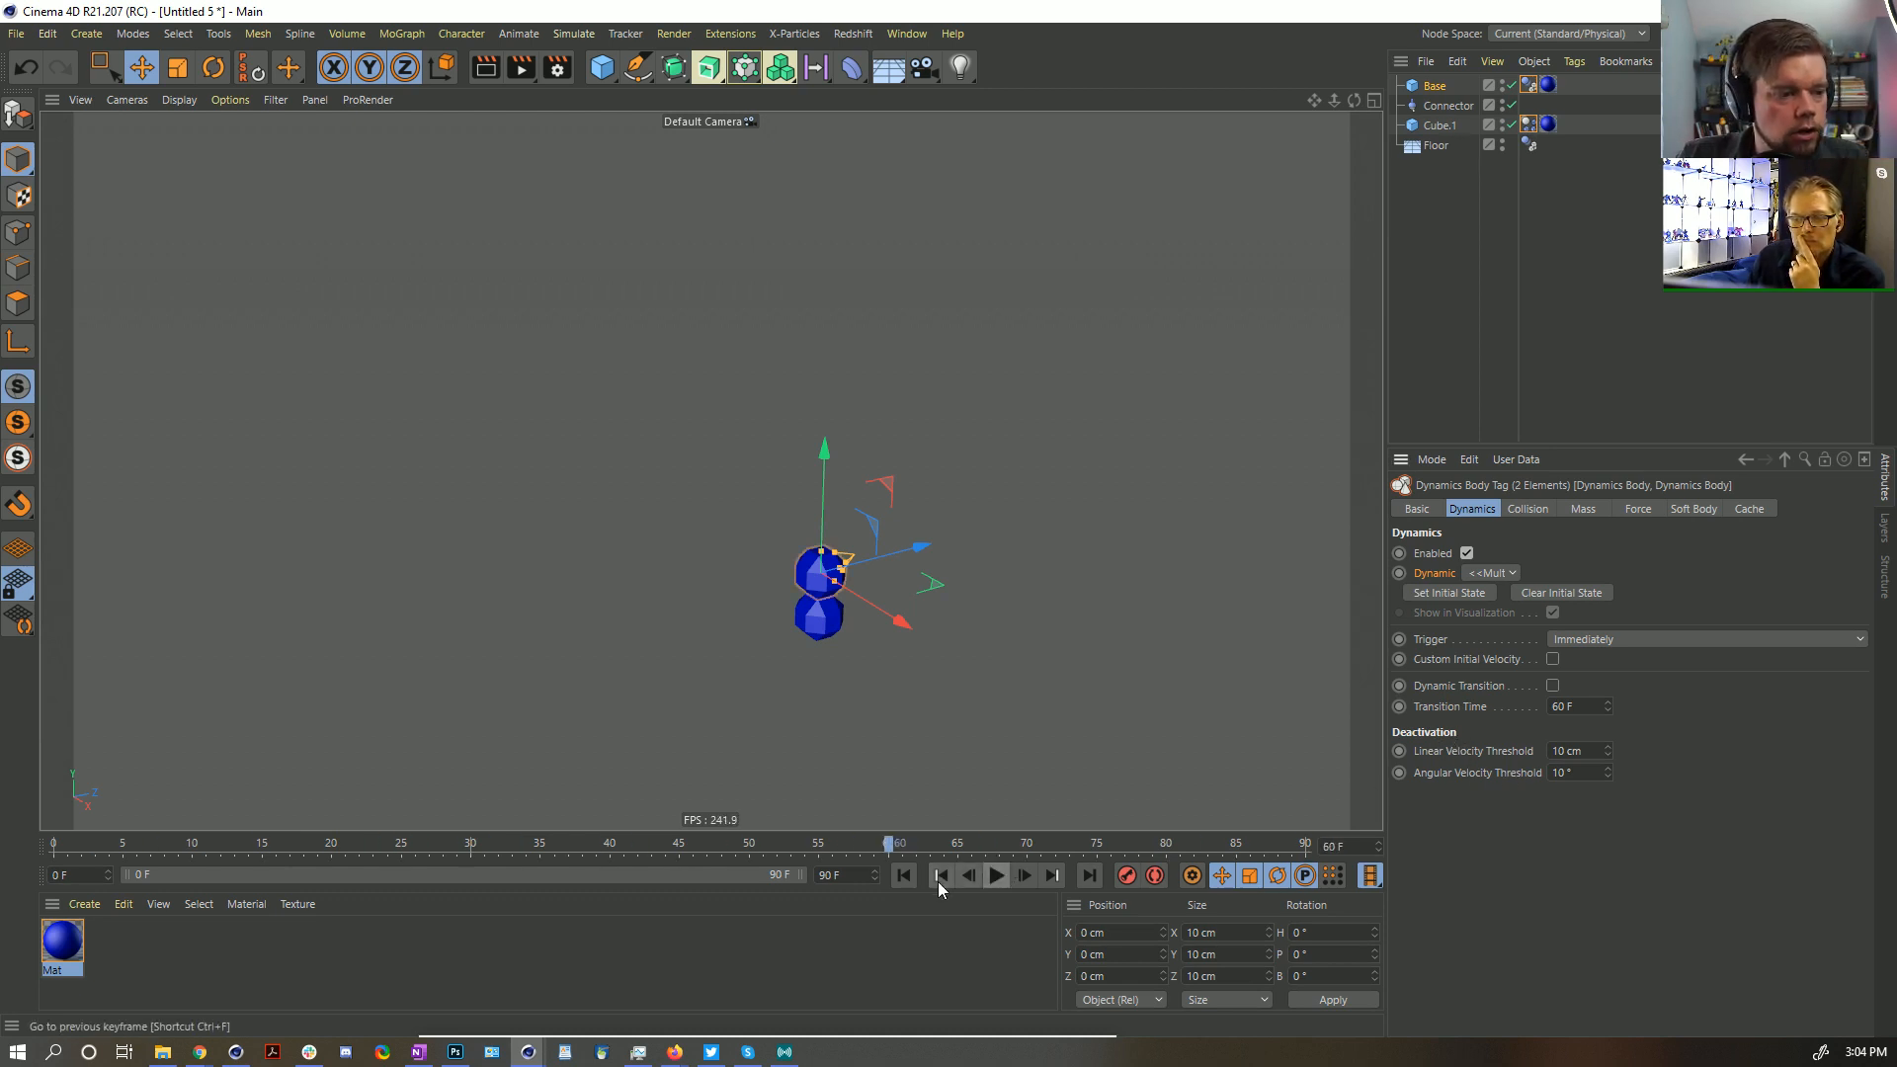
click(903, 875)
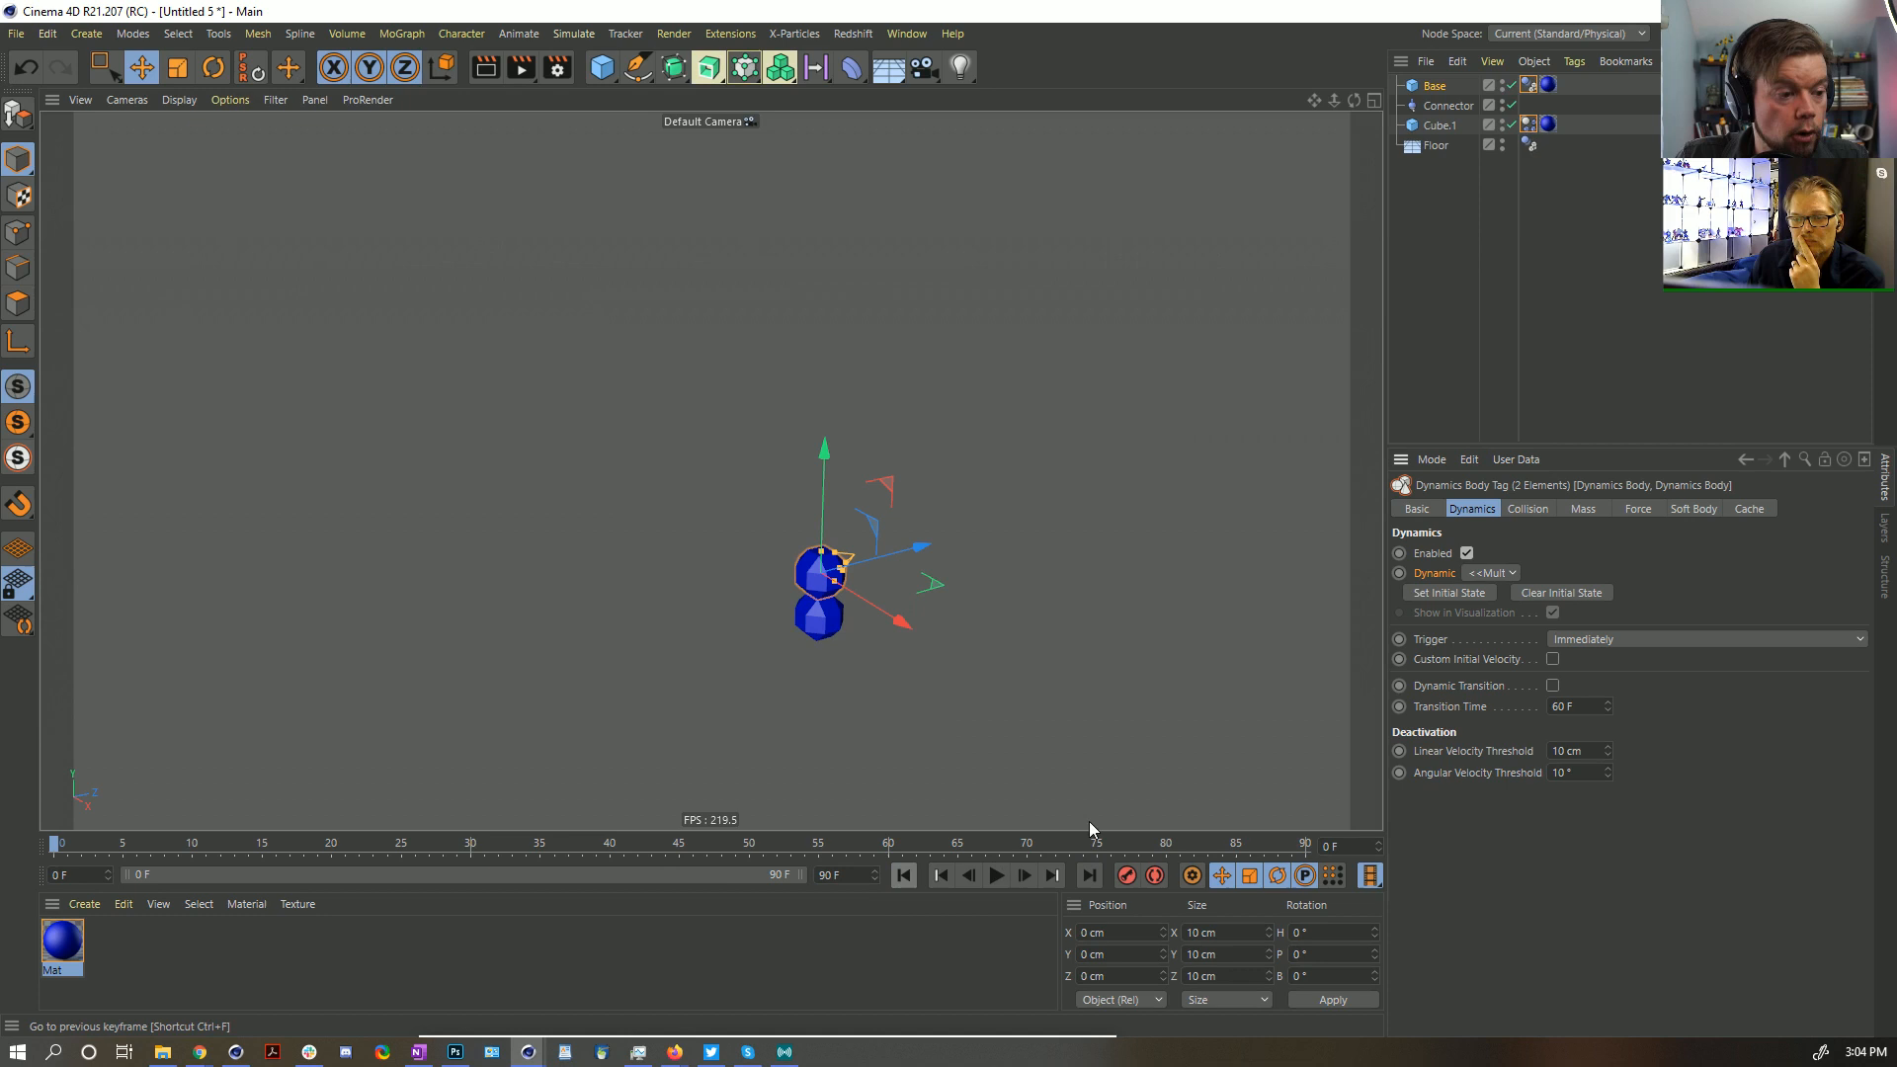
double_click(1585, 750)
text(0)
key(Return)
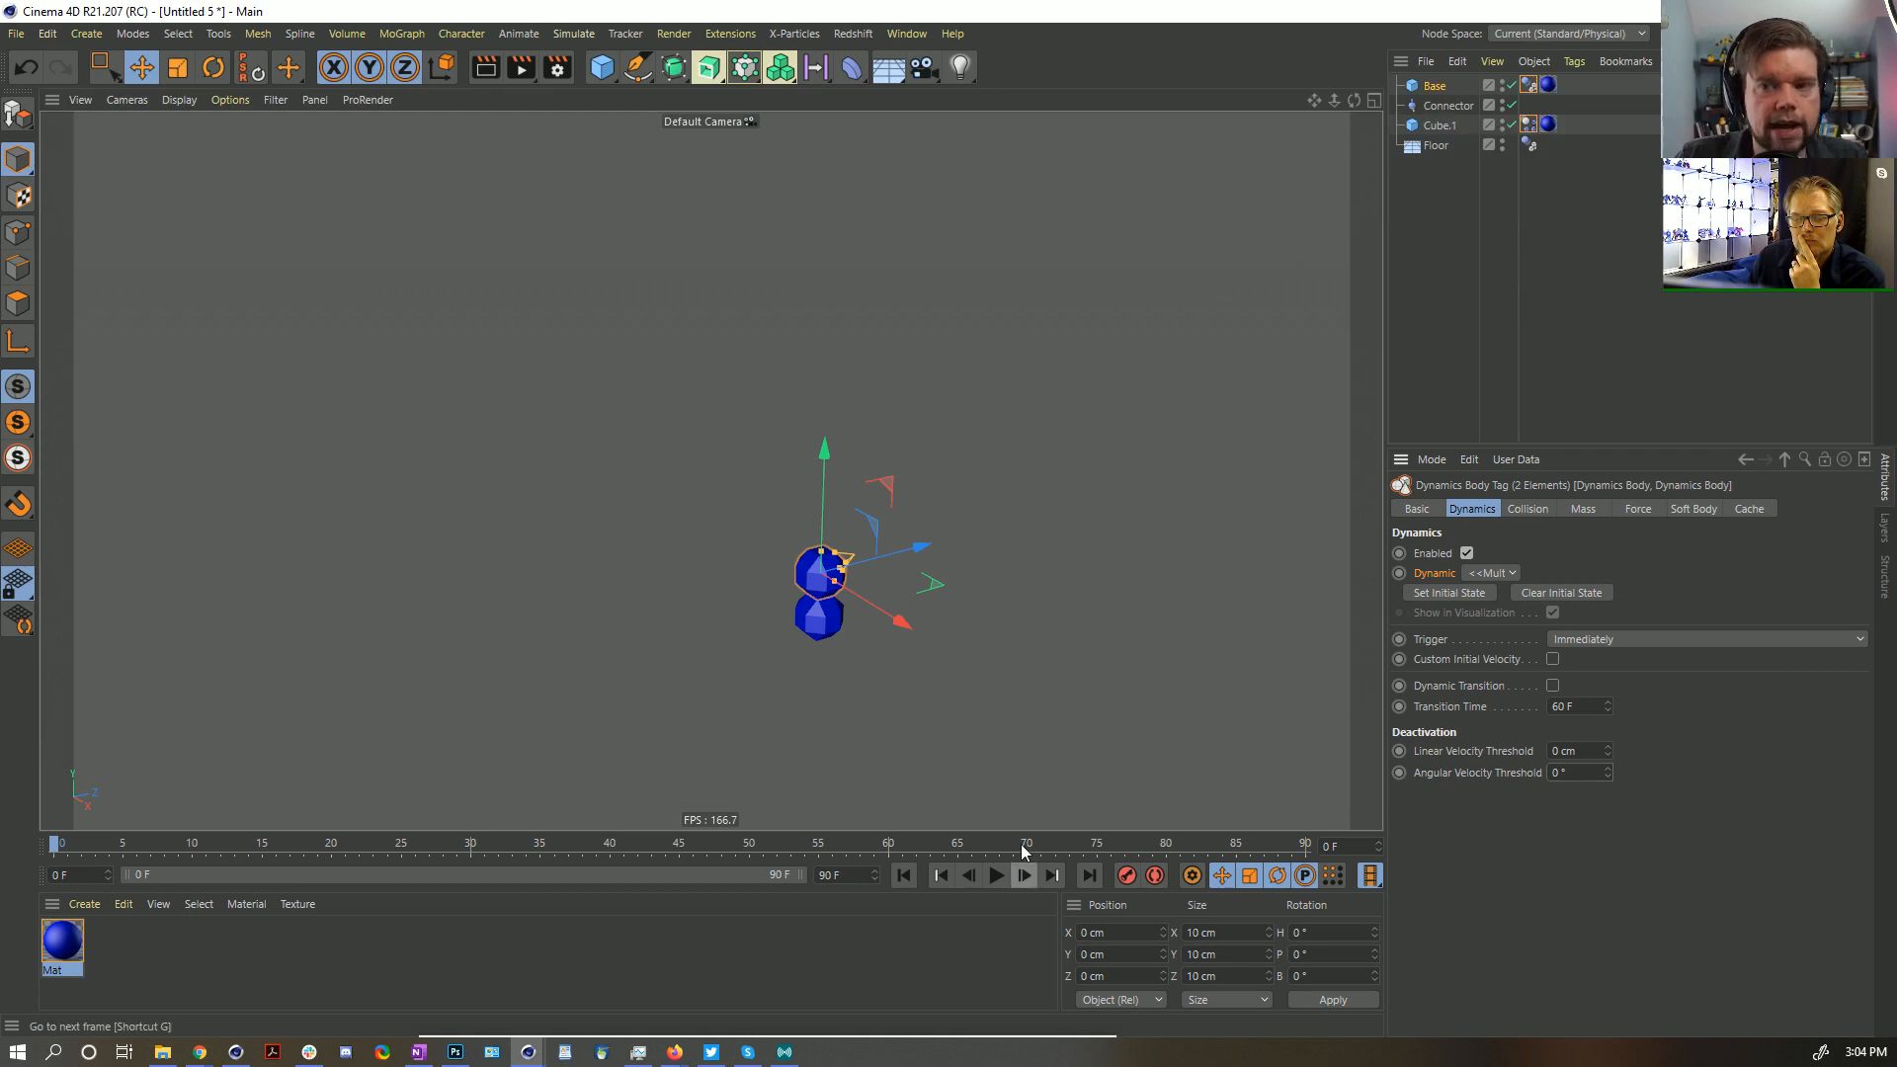
Test the joint by moving the Base cube during playback, and return it and the animation to the start
click(996, 875)
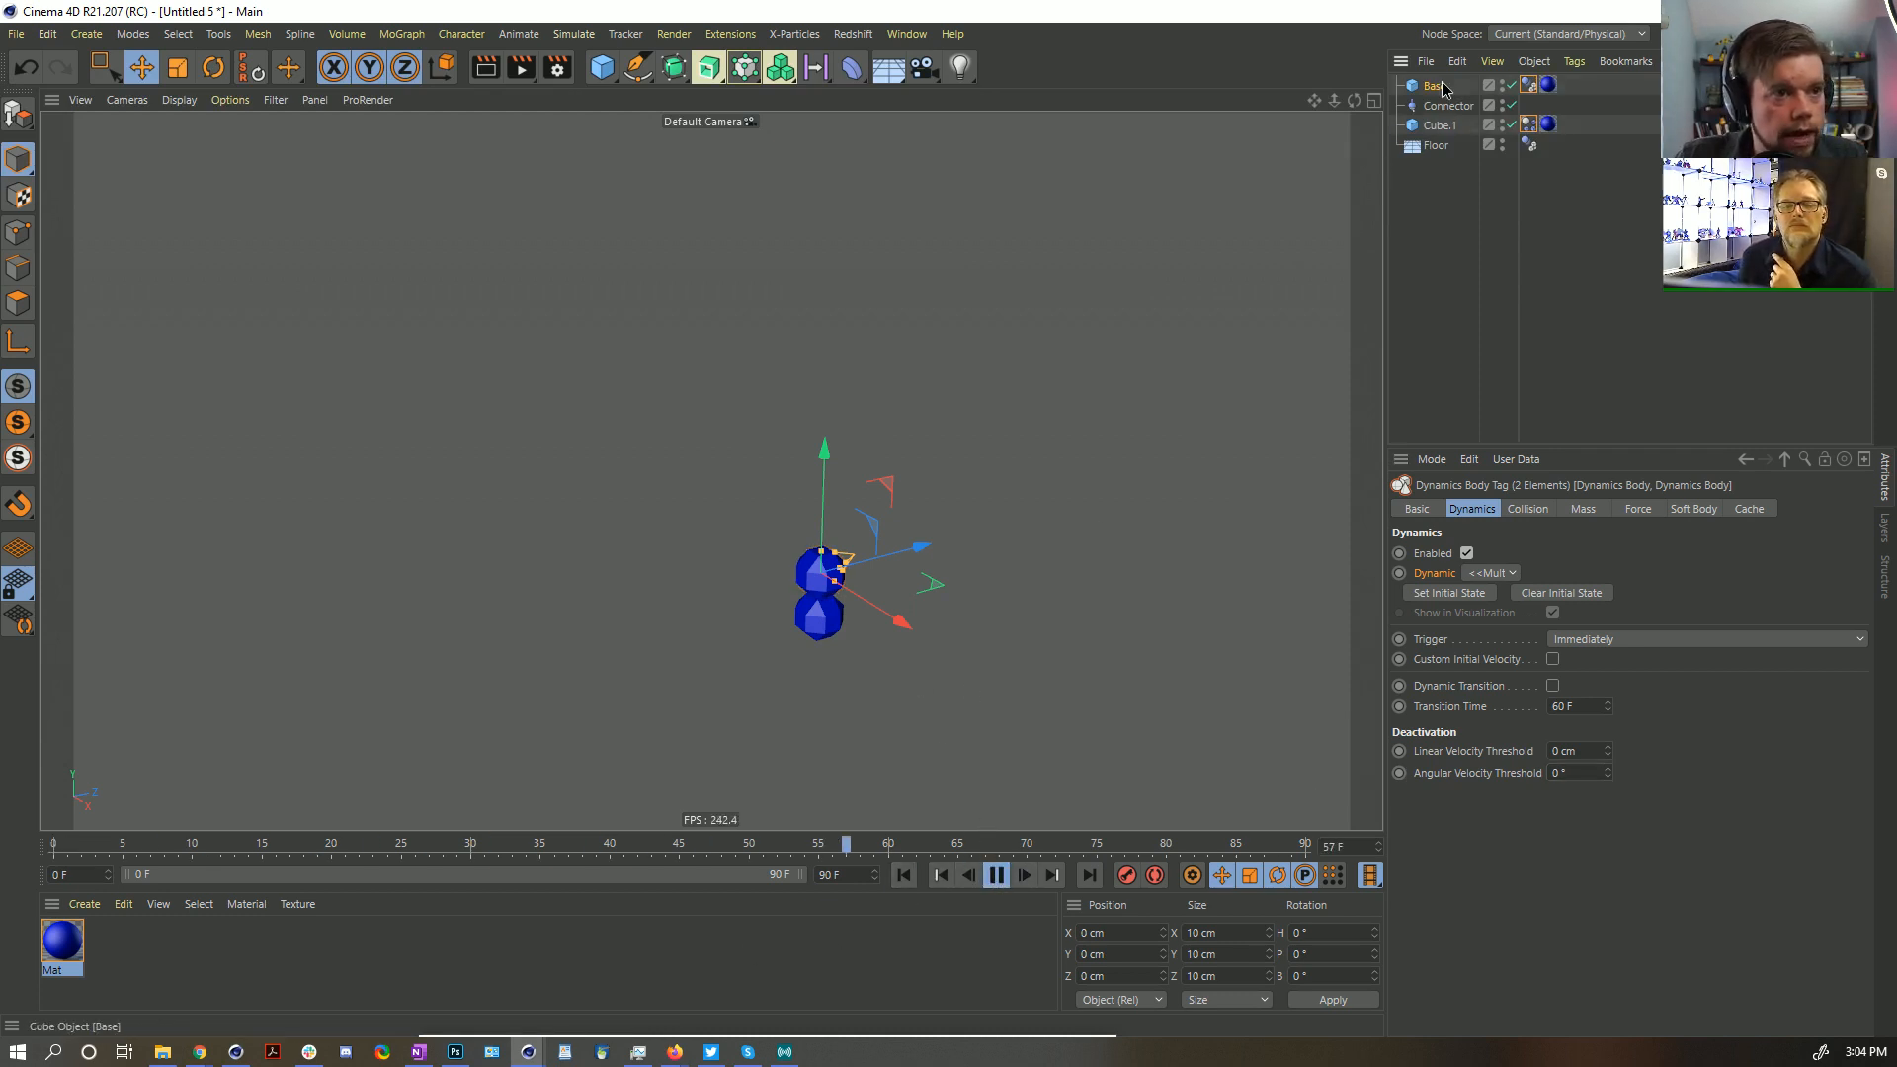
drag(825, 569, 911, 553)
click(995, 875)
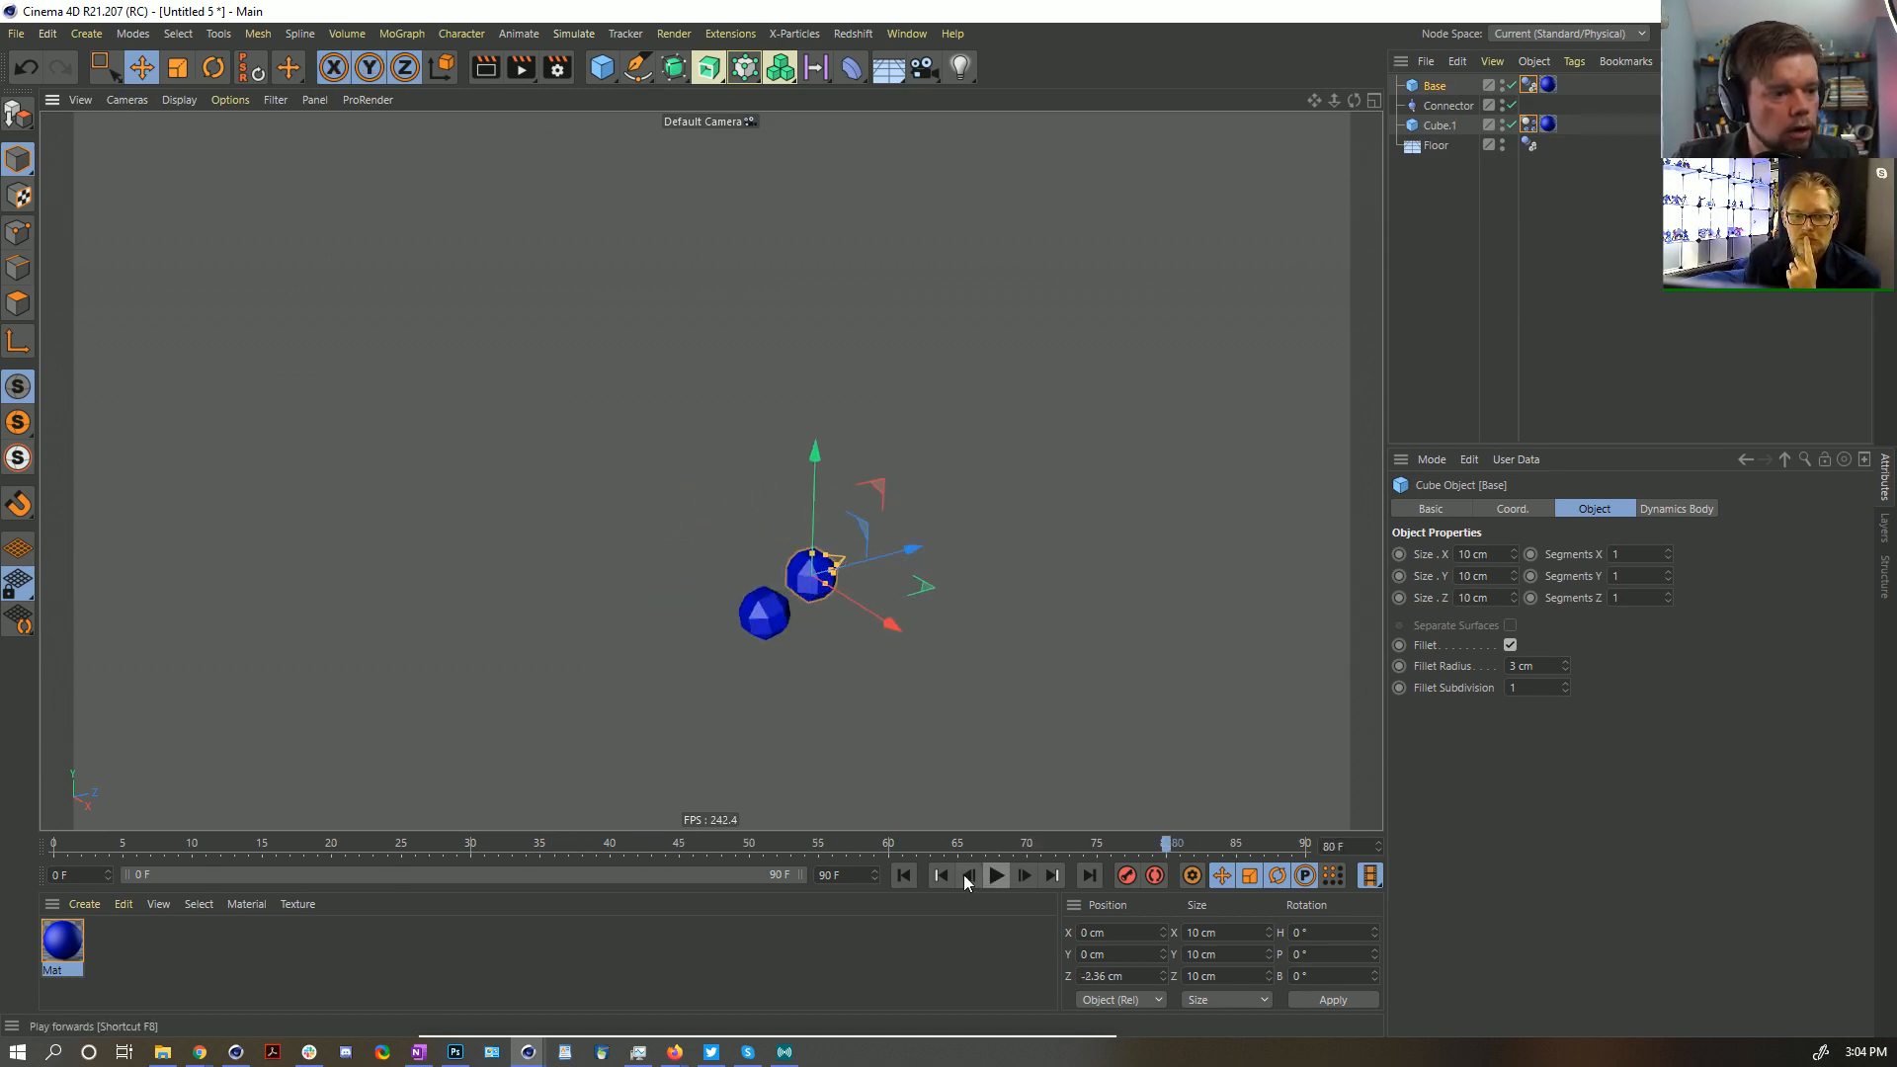
click(903, 873)
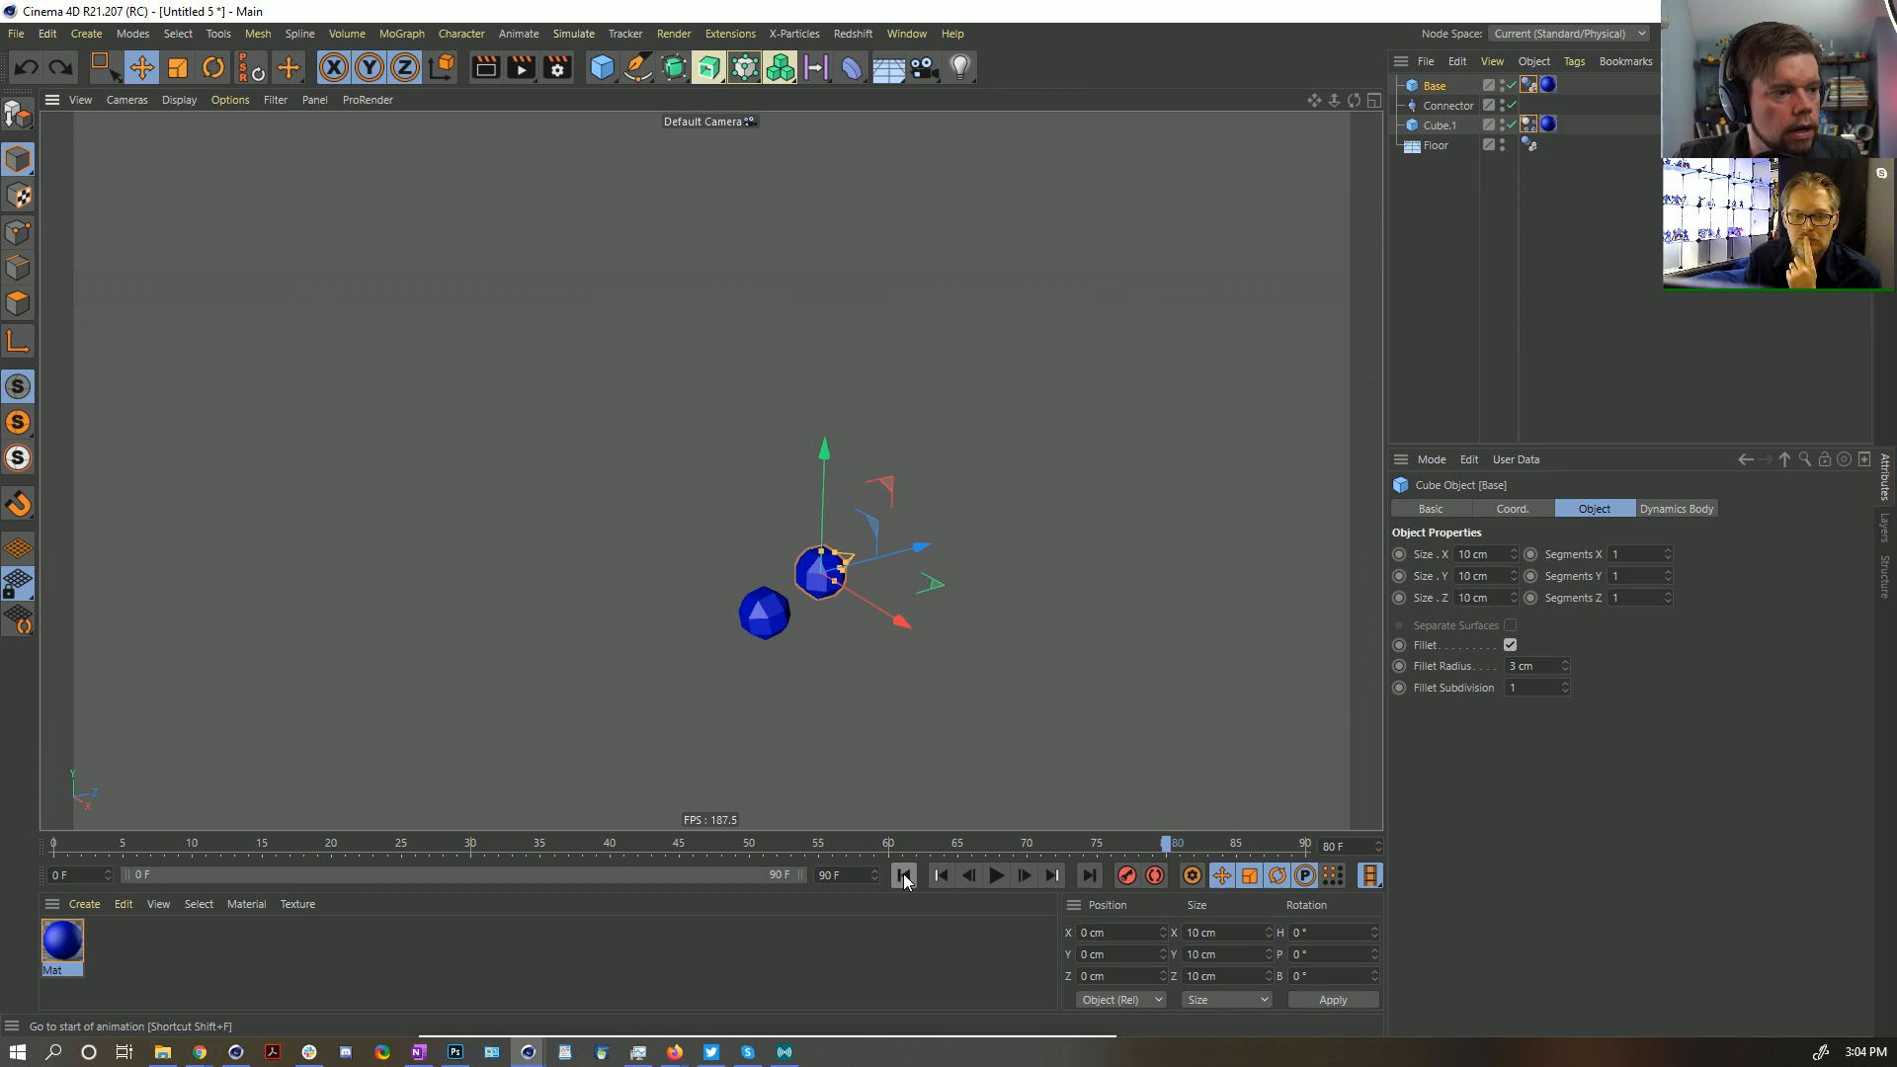
Nest the Connector under Cube.1, and duplicate the pair 10 cm lower as the next link
click(1442, 107)
mouse_move(1442, 107)
mouse_down()
mouse_move(1458, 129)
mouse_move(1435, 141)
mouse_up()
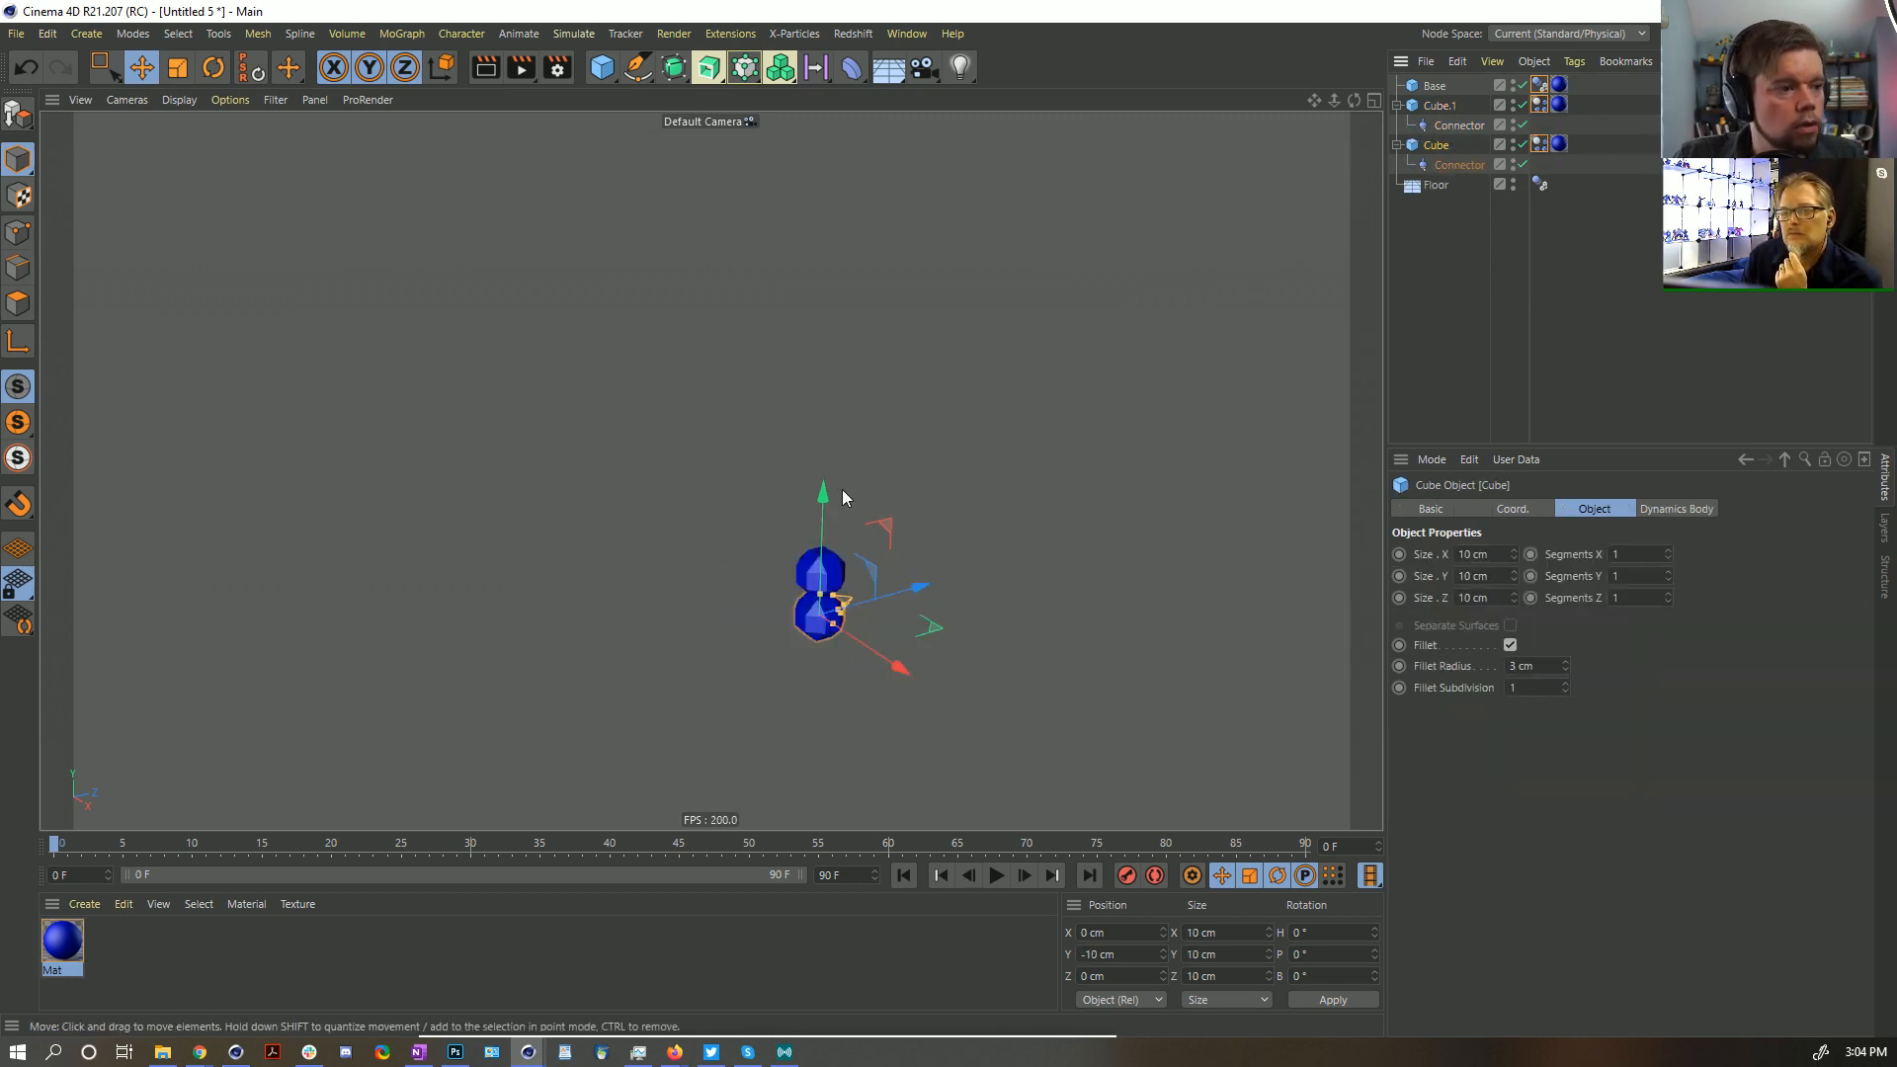
drag(824, 494, 822, 540)
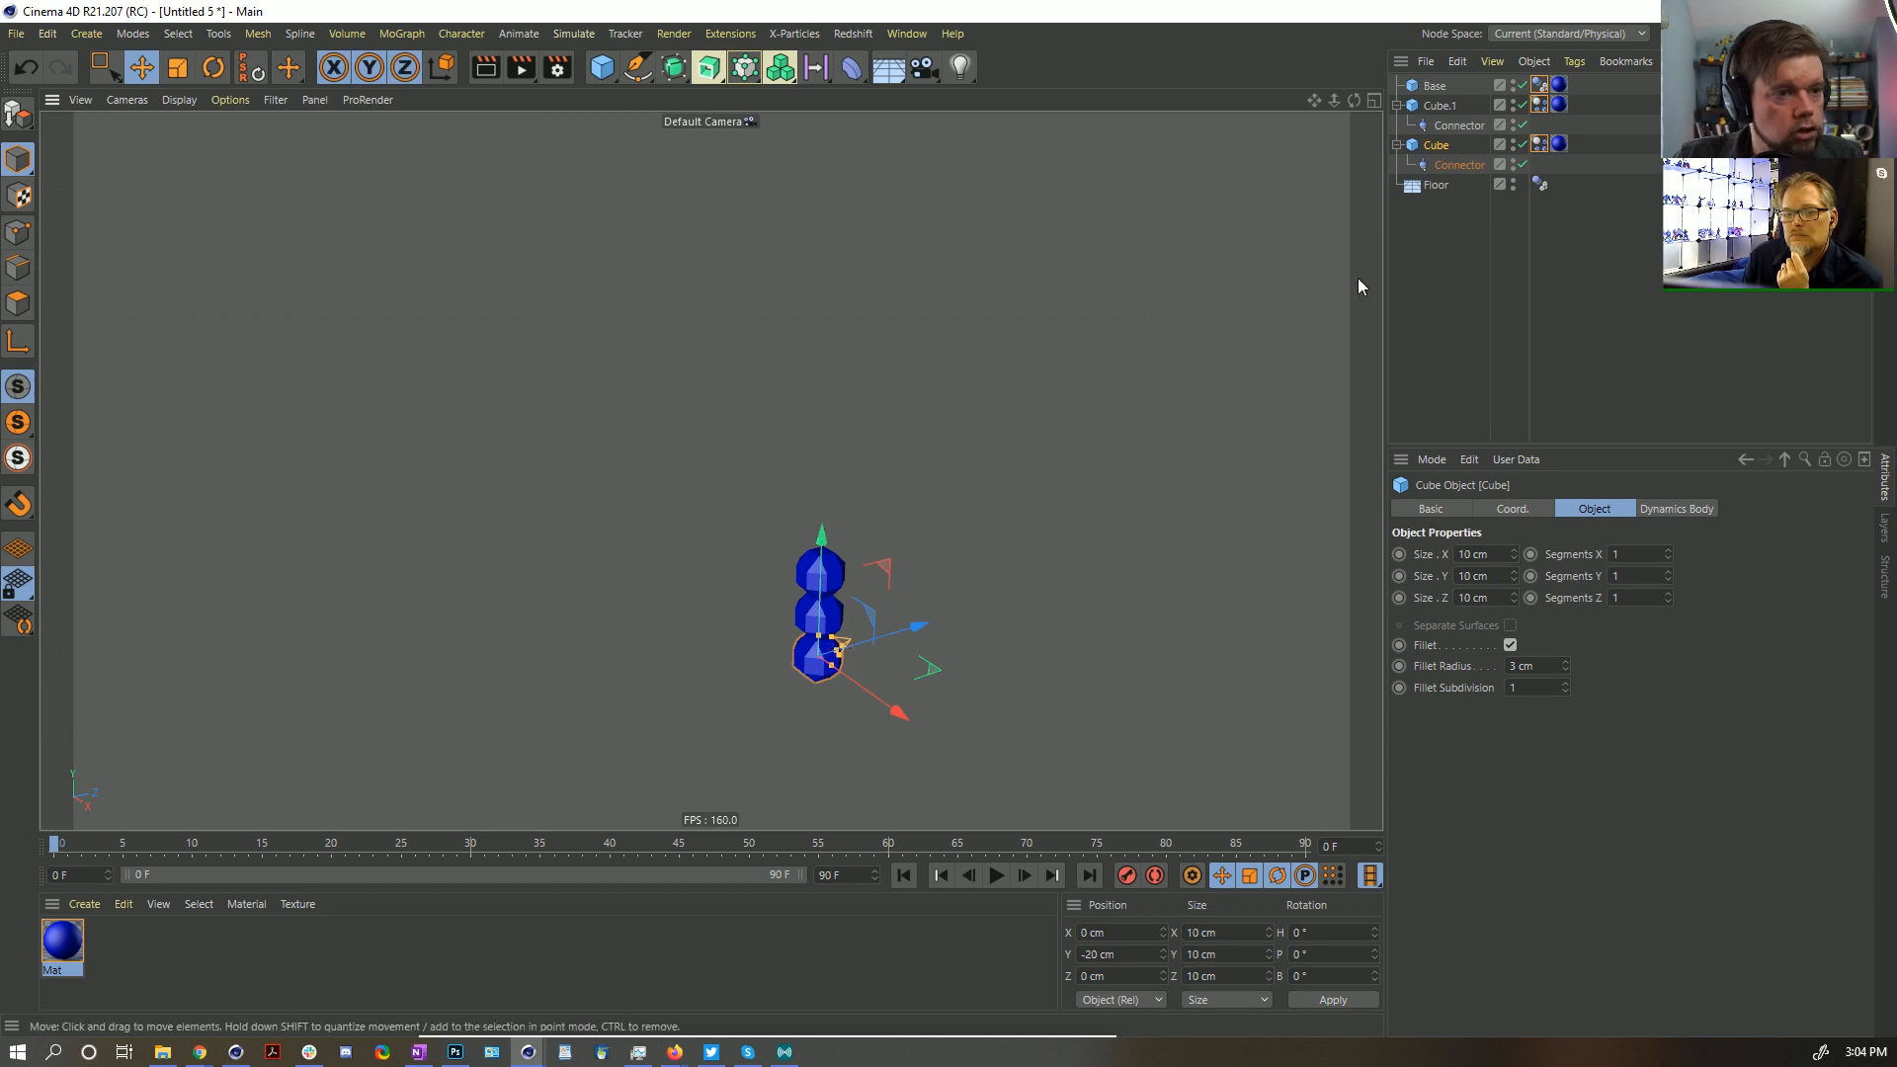
Link the duplicated connector with Cube.1 as Object A and Cube as Object B
click(1448, 166)
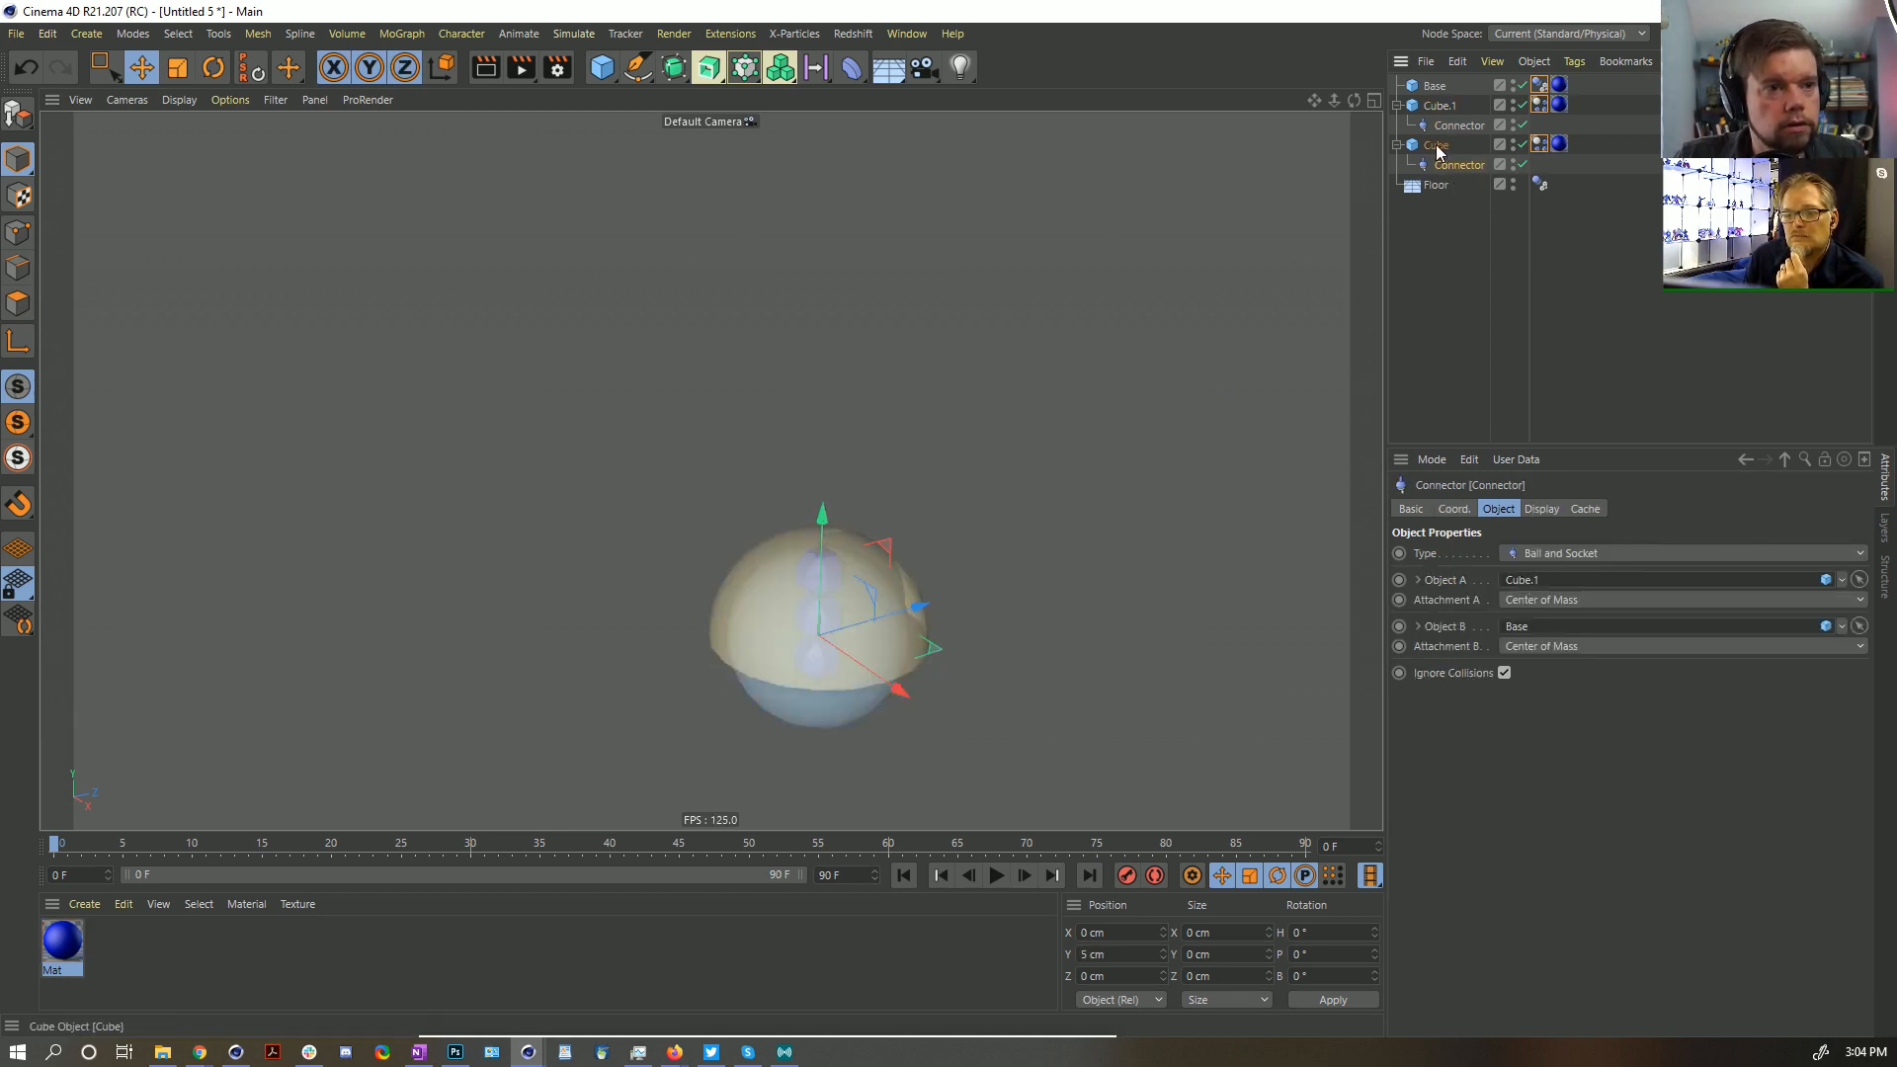
drag(1529, 615, 1527, 626)
Duplicate Cube.1 and Cube with their connectors and move the copies 20 cm down to extend the chain
click(1441, 106)
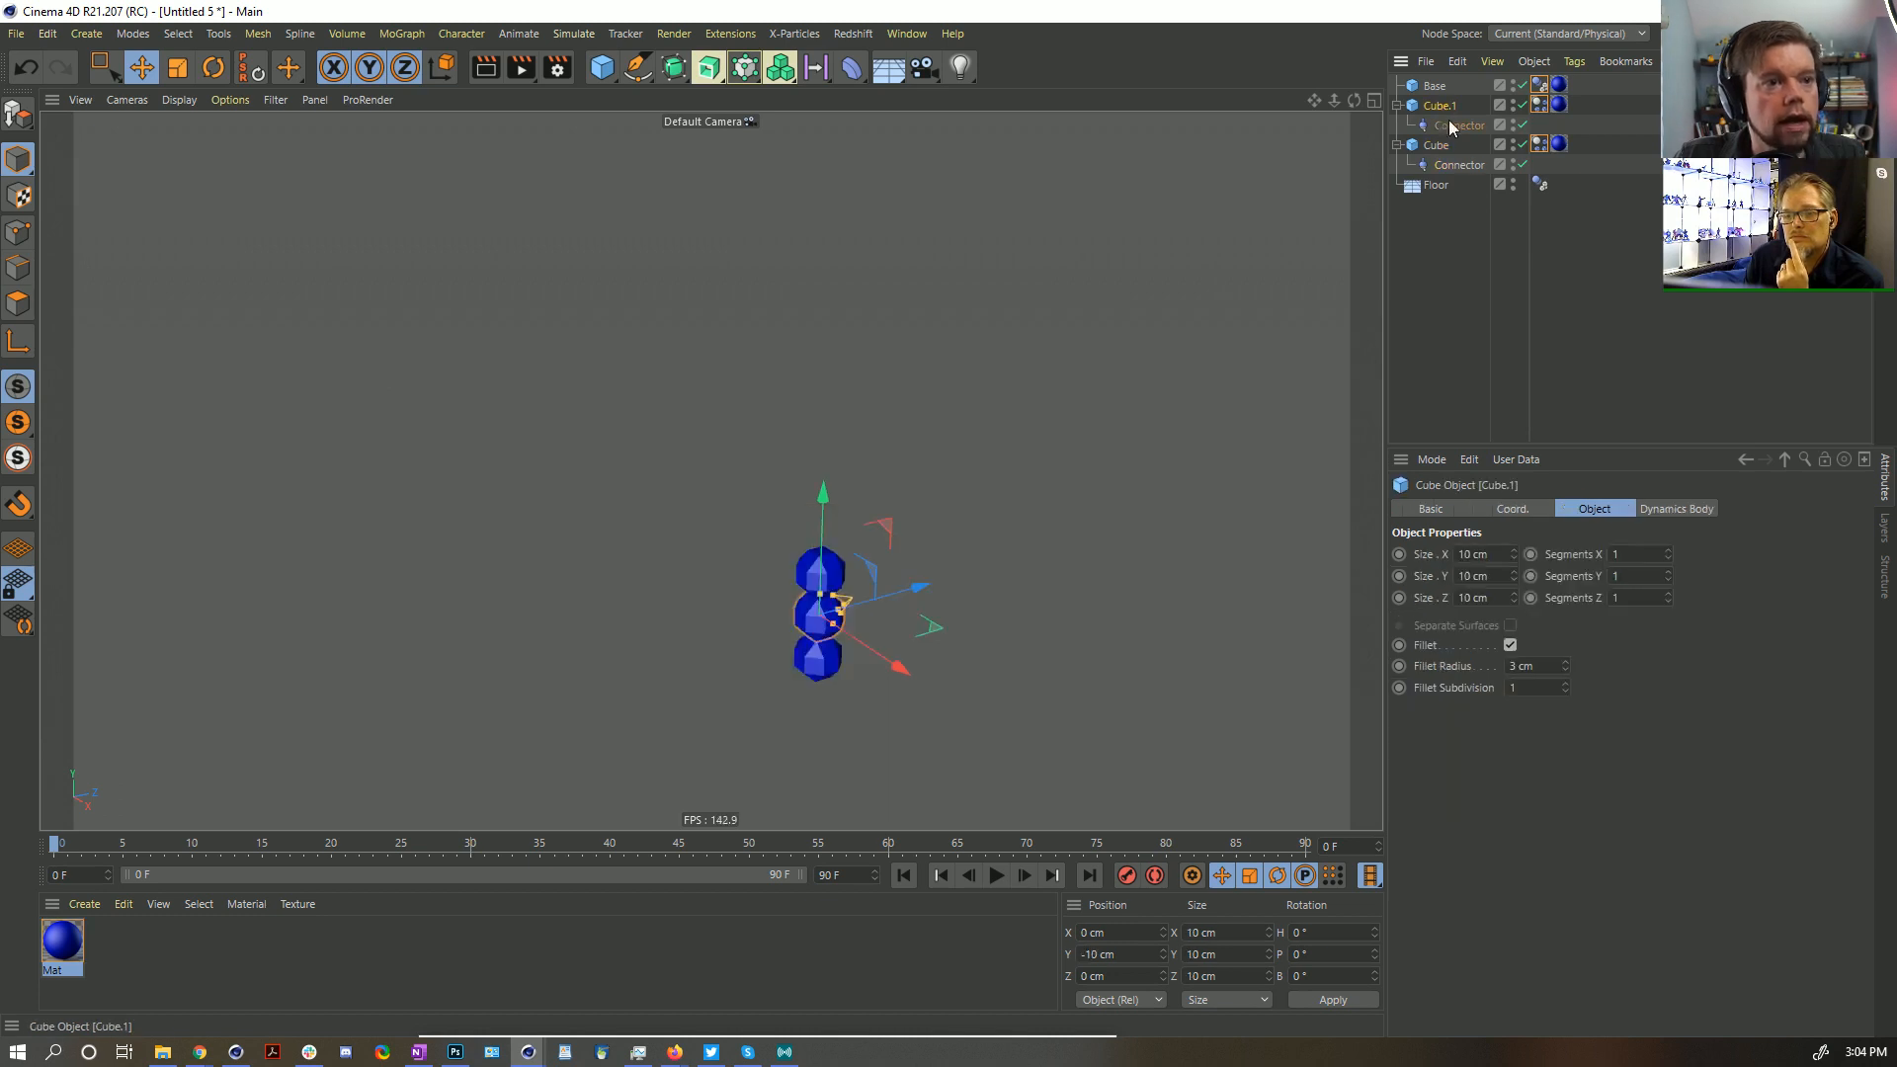
ctrl+click(1434, 145)
ctrl+drag(1434, 188, 1427, 188)
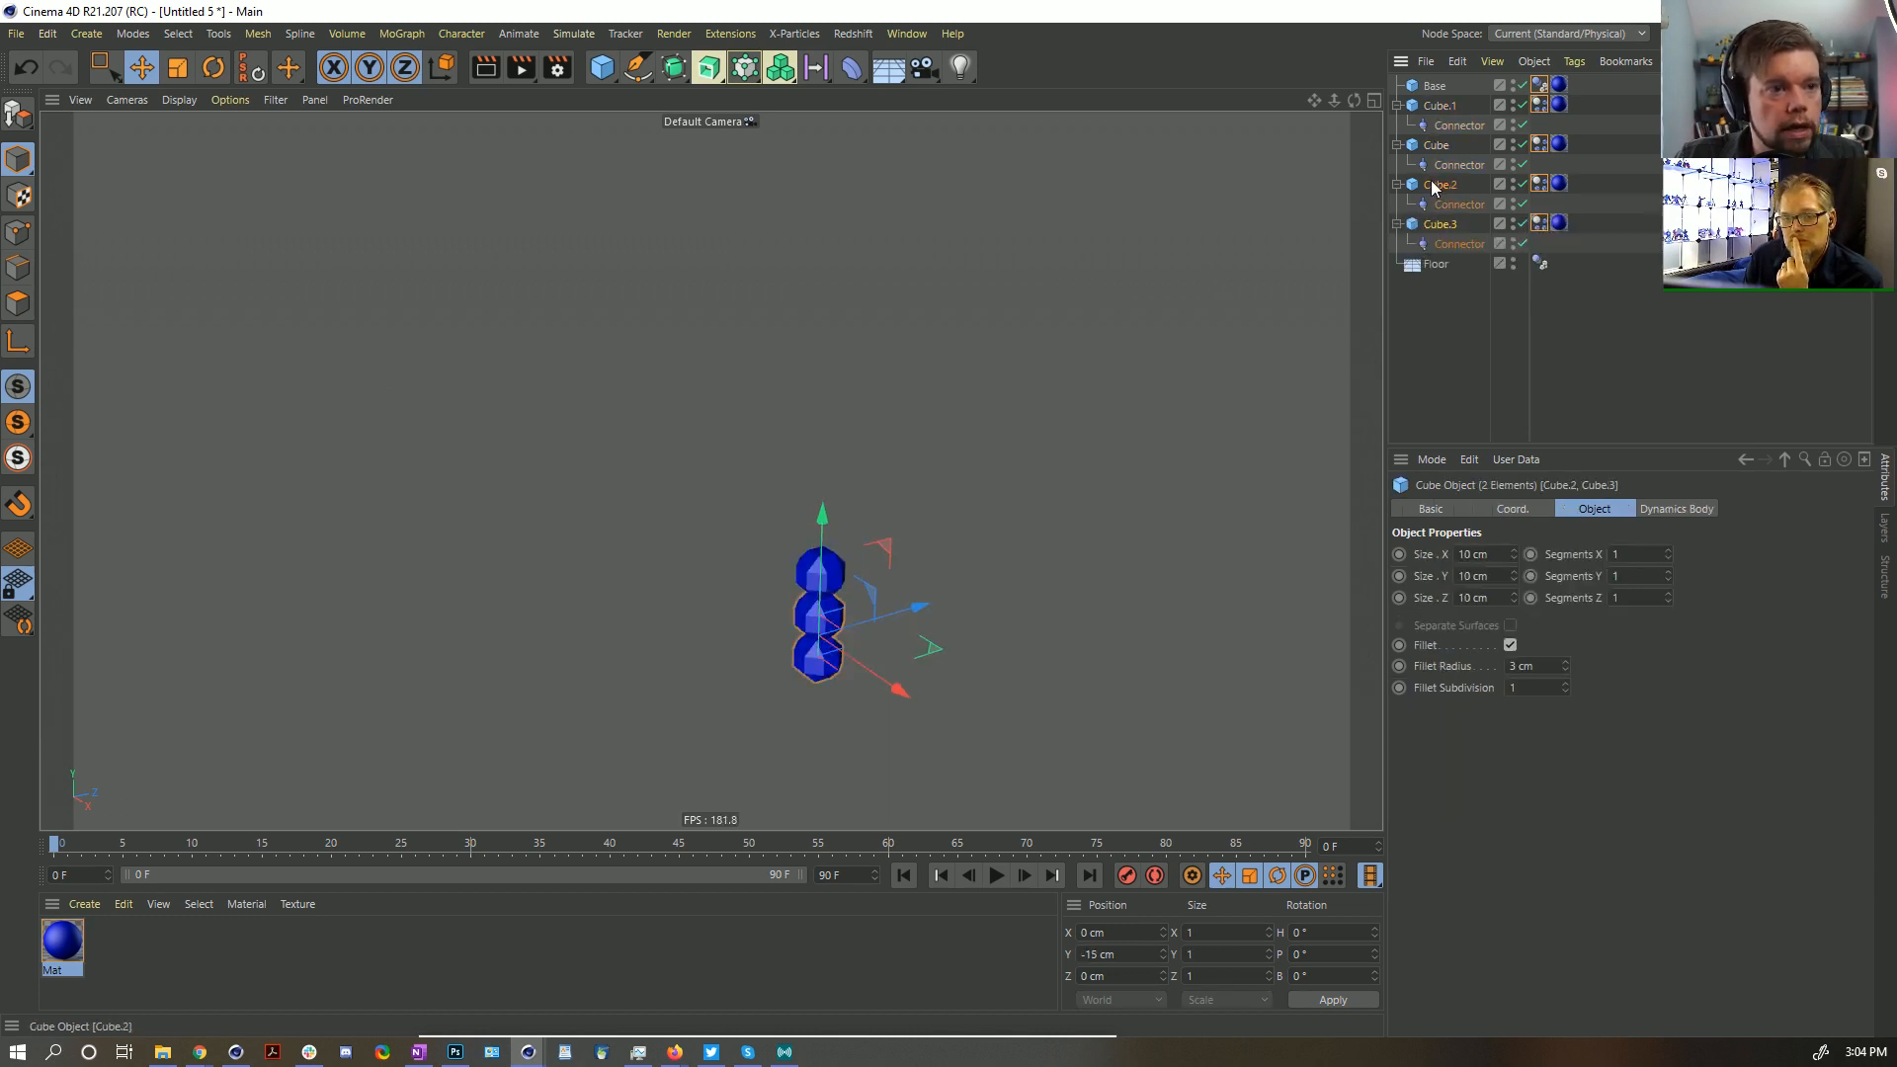
drag(823, 531, 821, 615)
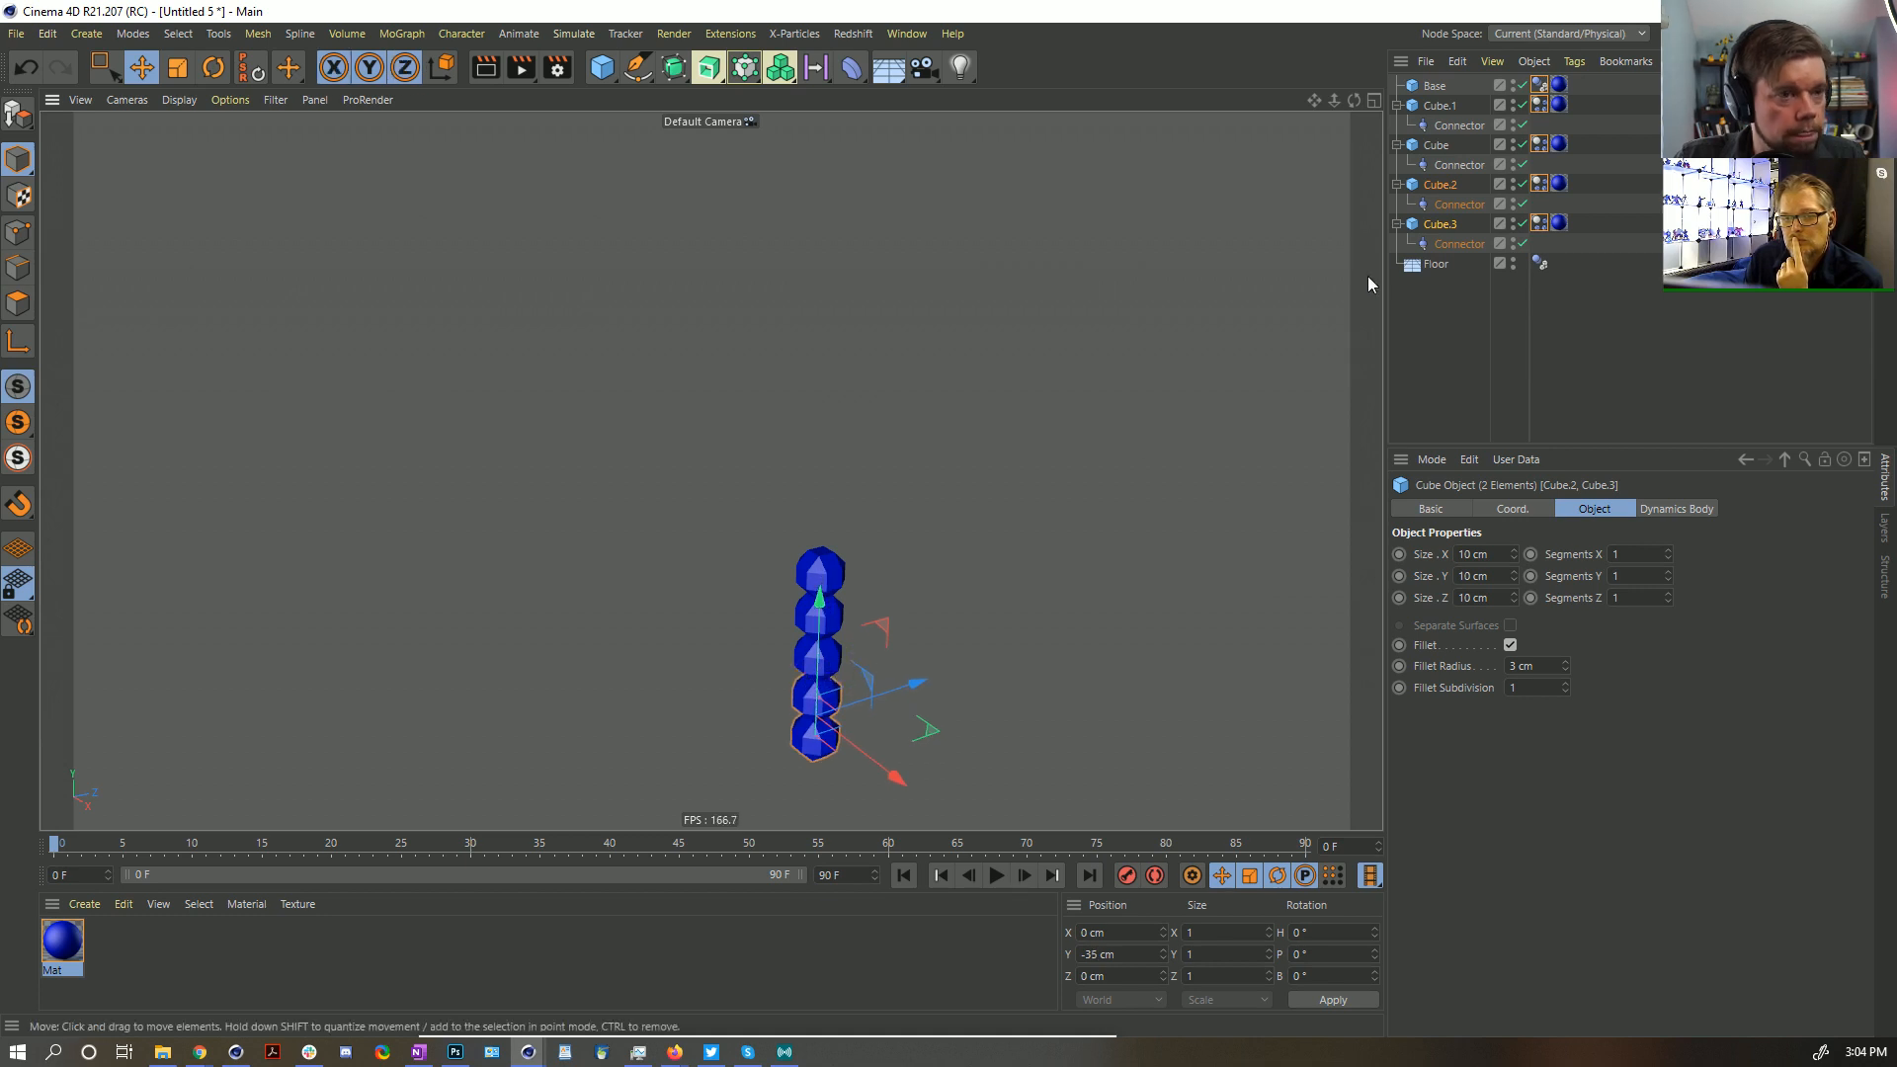
Set Cube.2's connector to join Cube as Object A with Cube.2 as Object B
click(1449, 201)
drag(1437, 146, 1529, 587)
drag(1437, 194, 1538, 626)
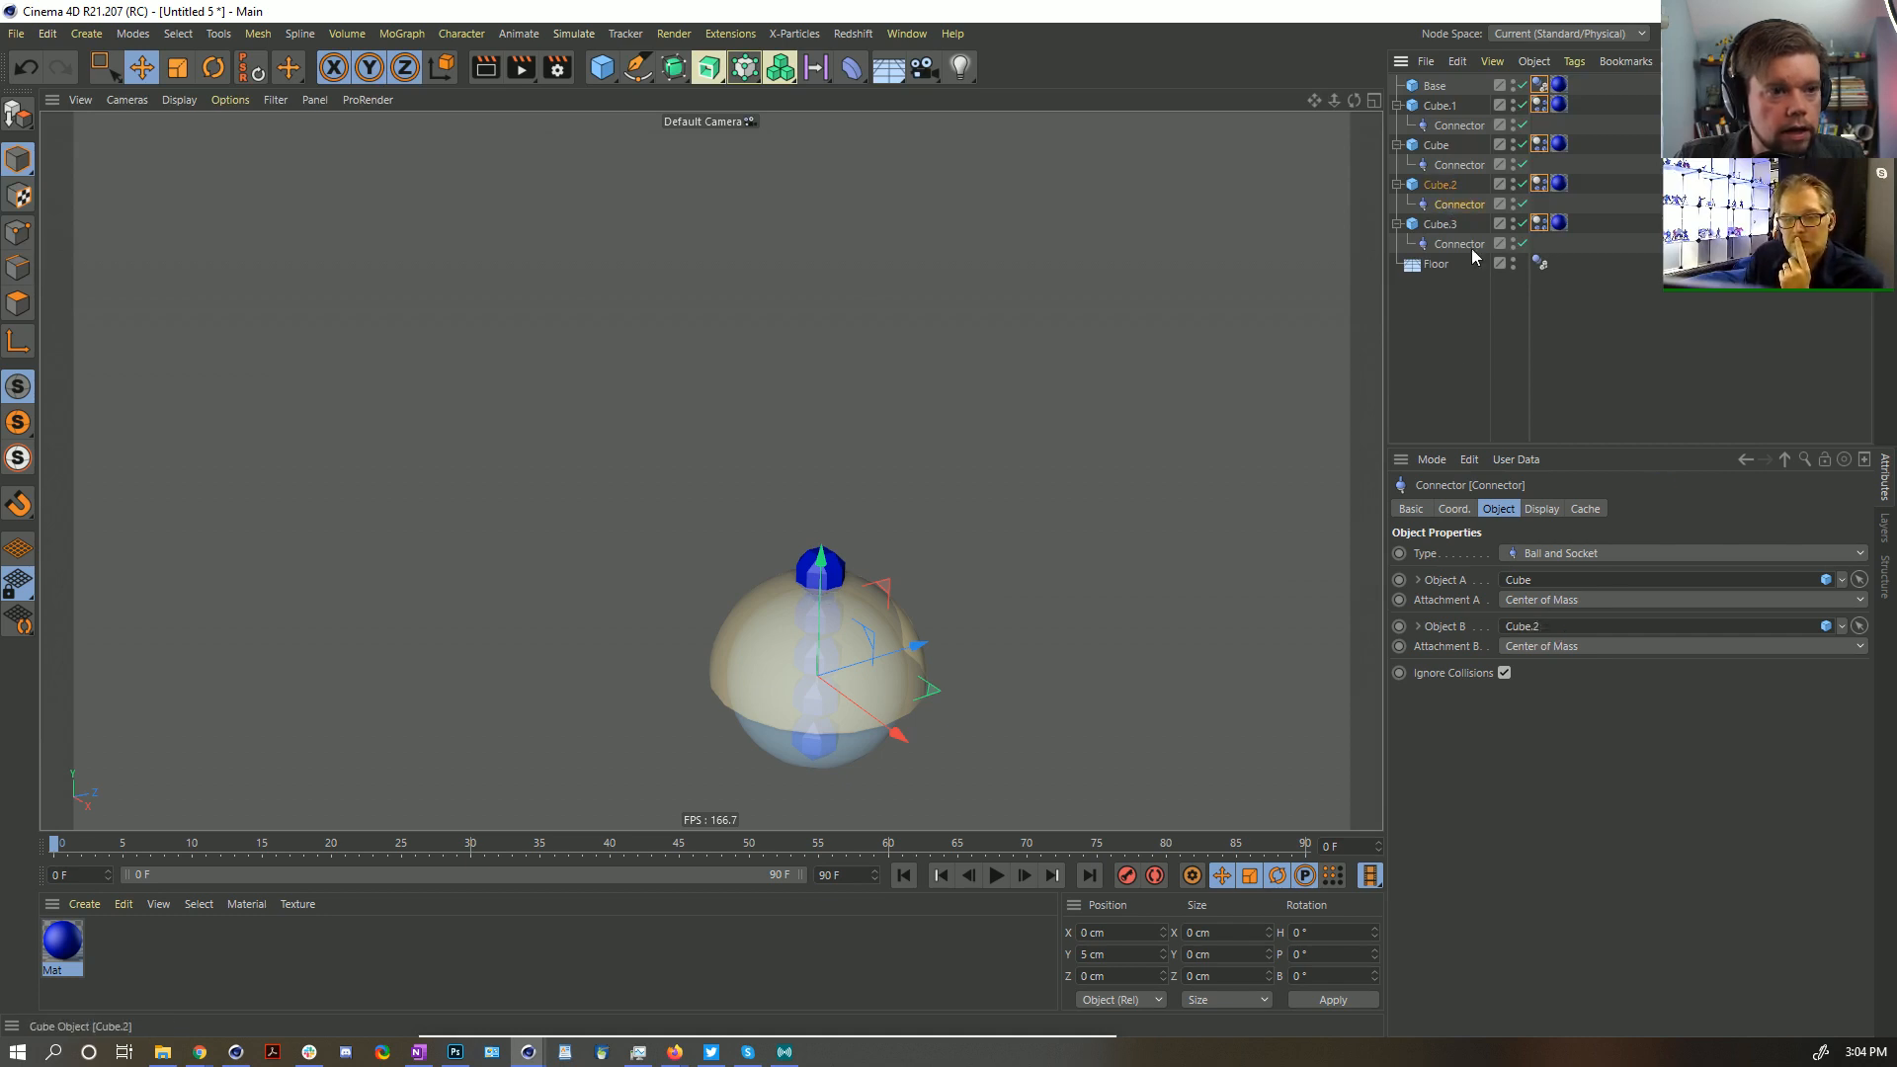
Play the simulation of the five-link chain with Base selected, and rewind to the start
click(1003, 876)
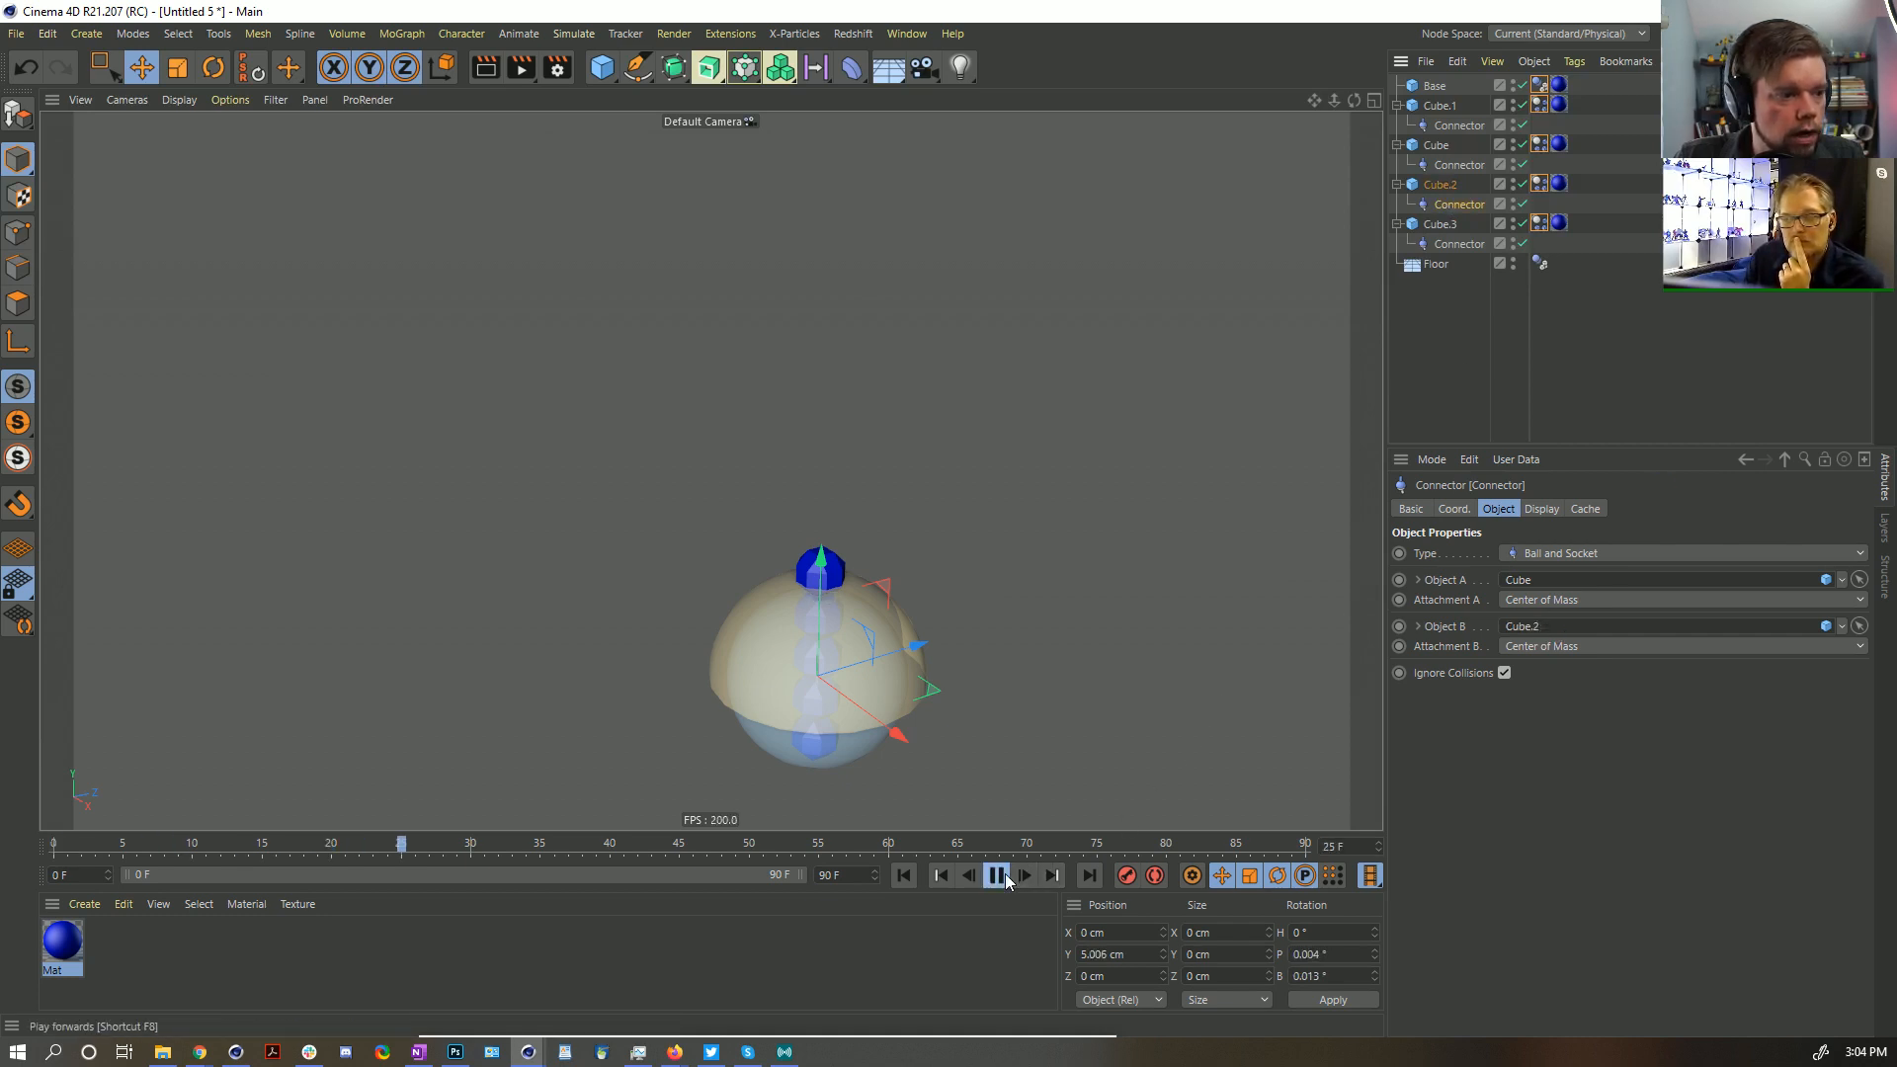
click(1440, 86)
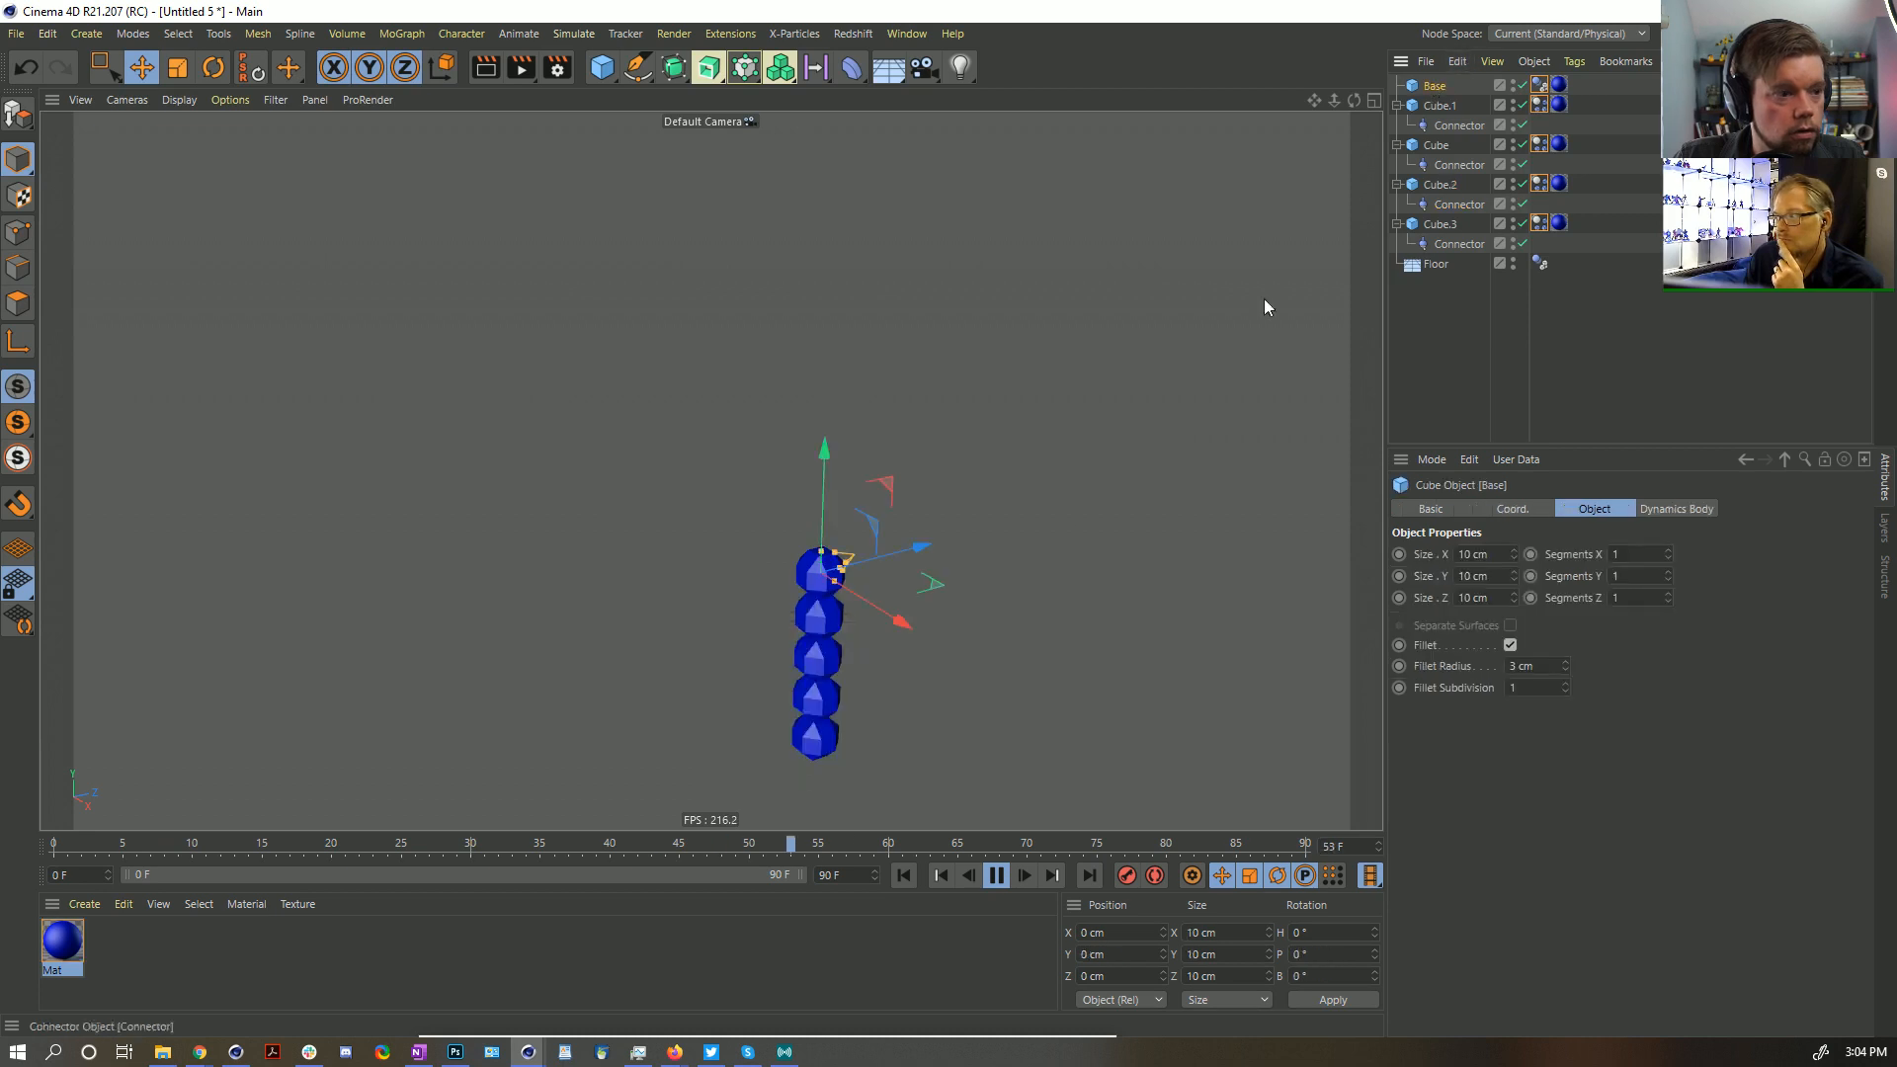
click(996, 876)
click(903, 875)
Add a Turbulence force with a strength of 55 cm, play the chain's simulation and rewind it
click(346, 34)
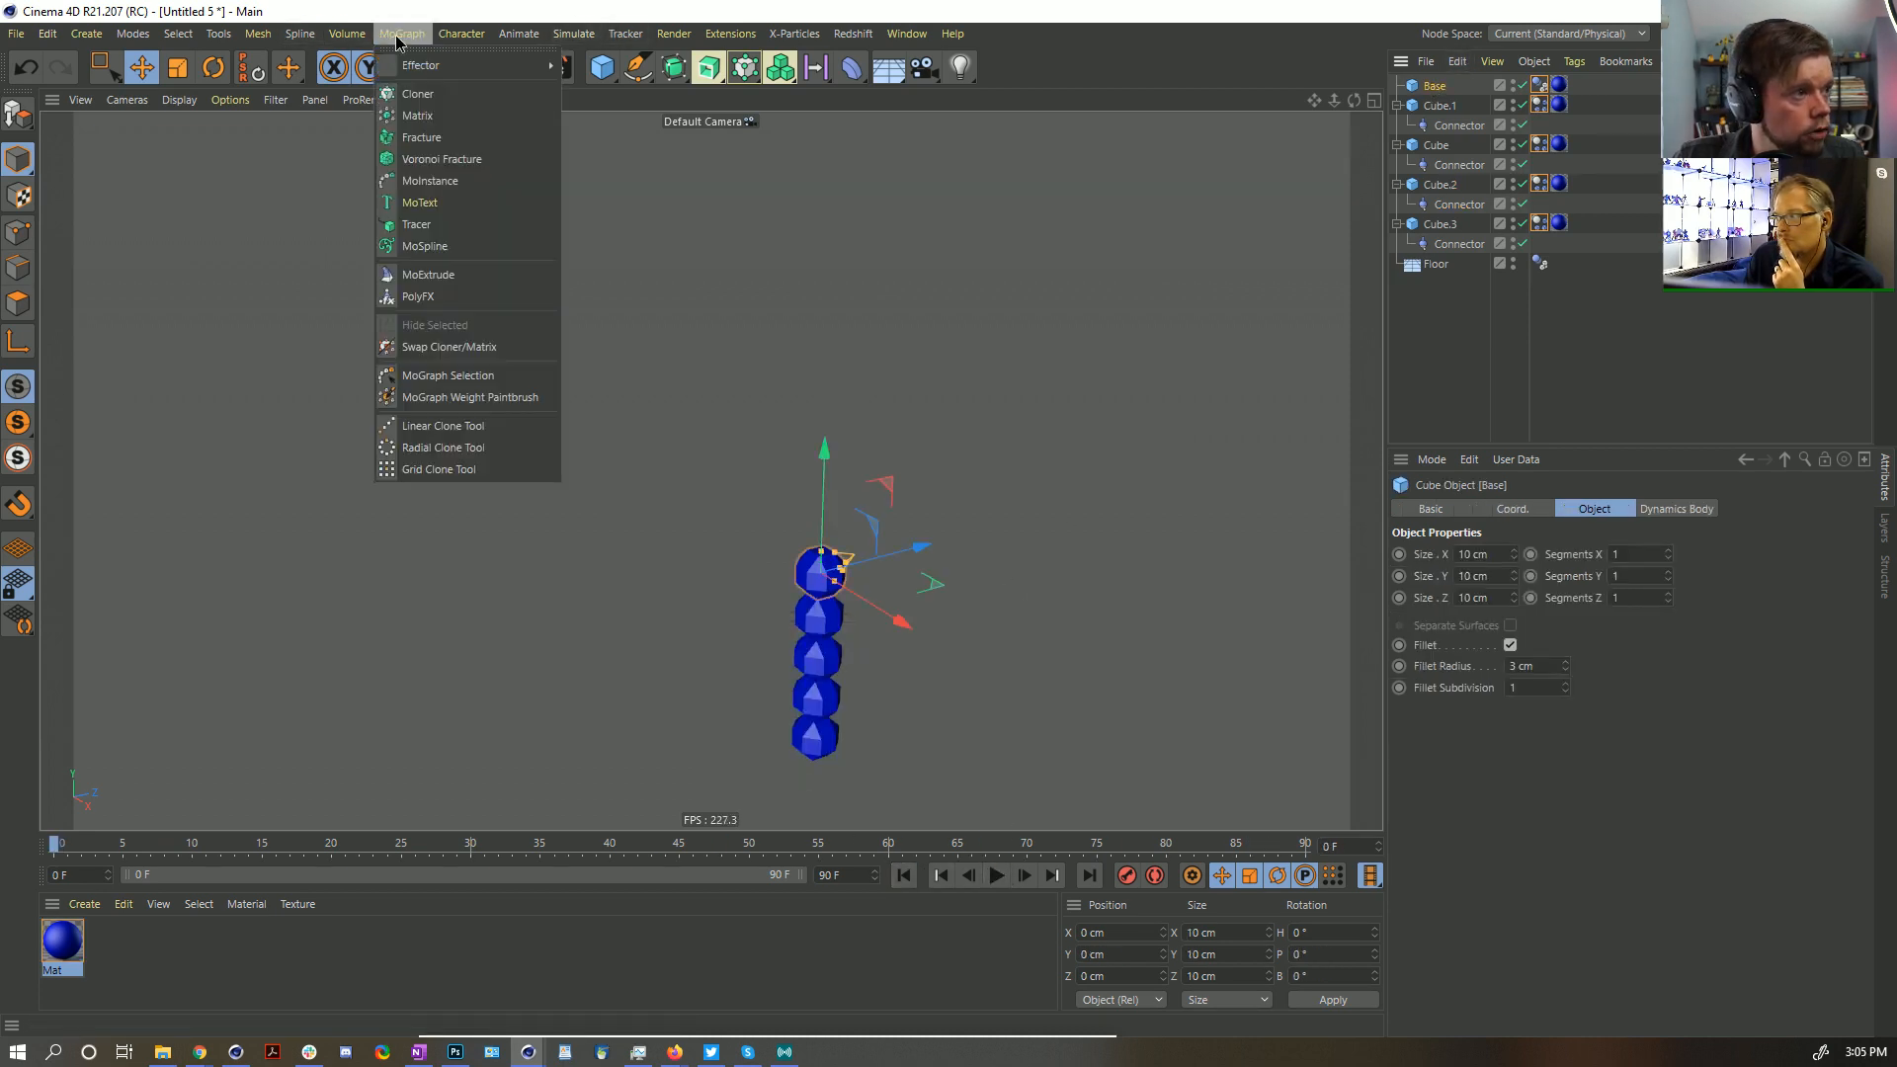
mouse_move(615, 166)
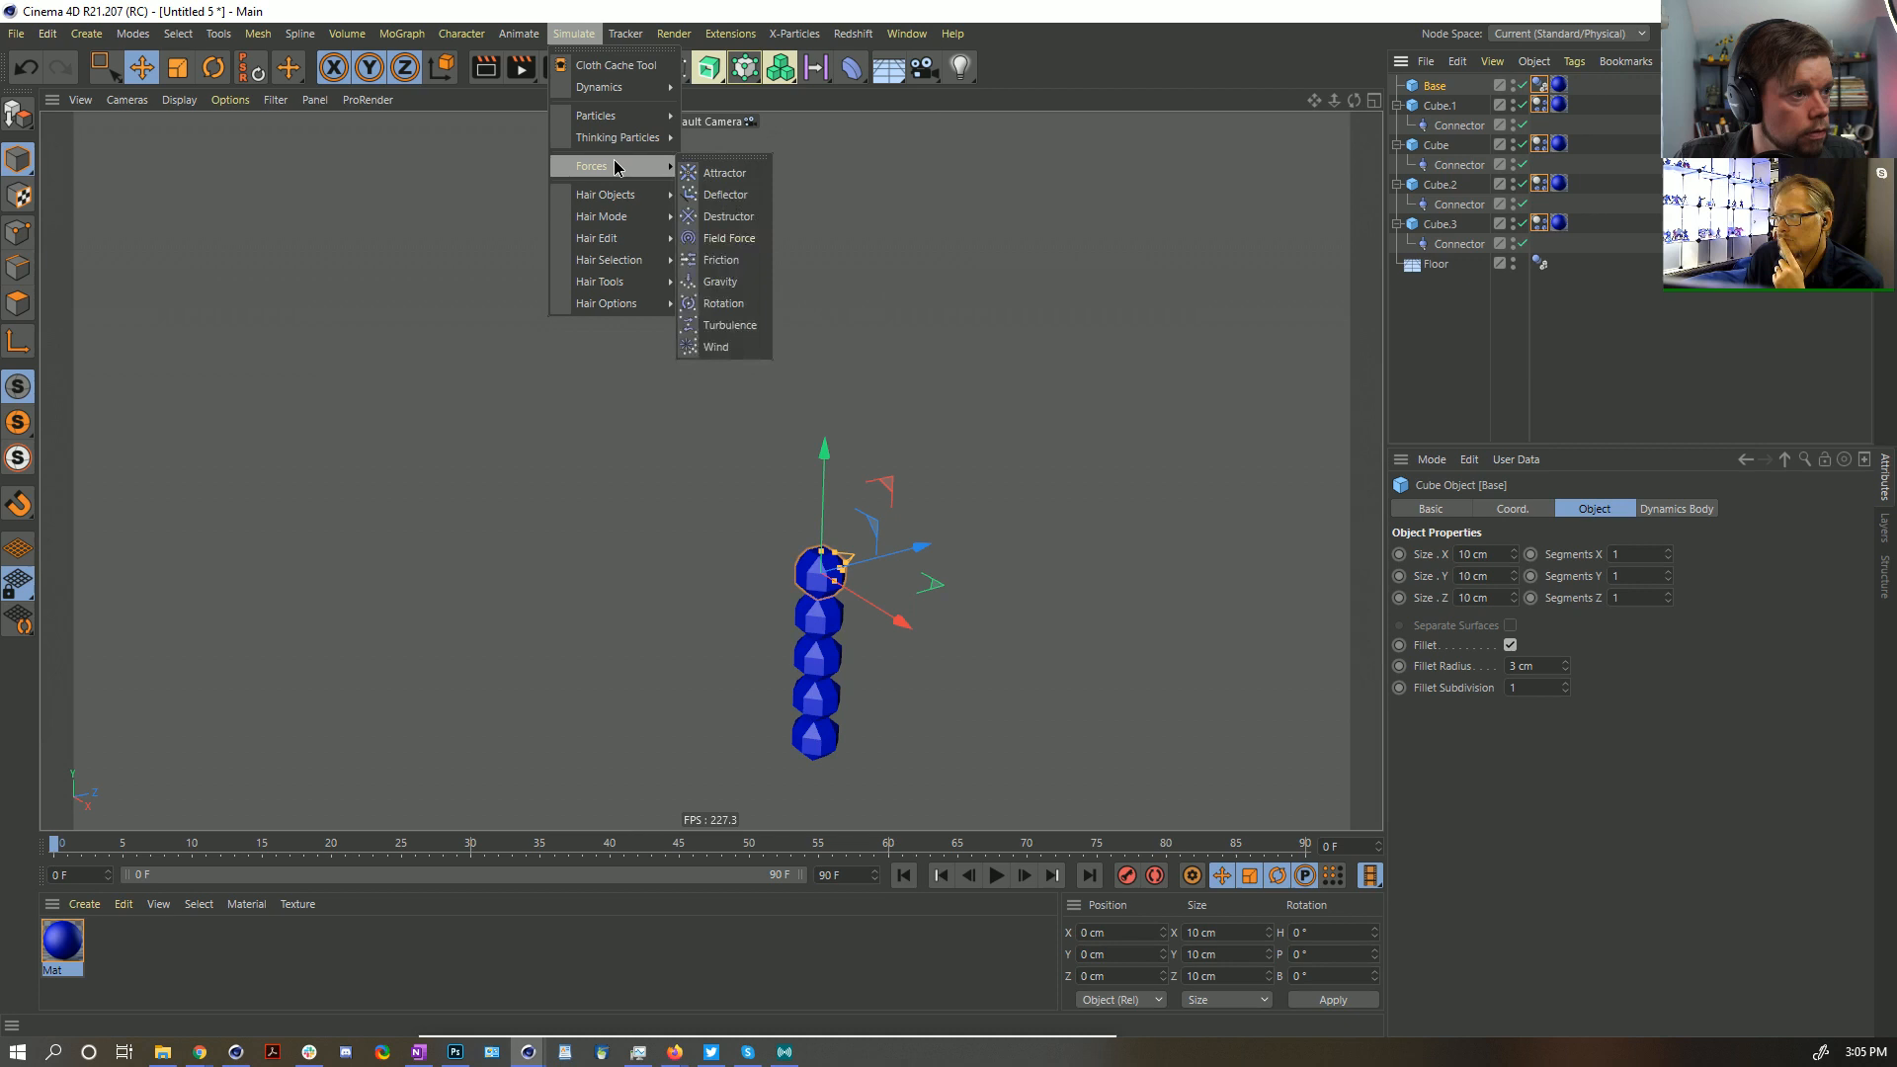
click(730, 325)
click(1492, 555)
text(55)
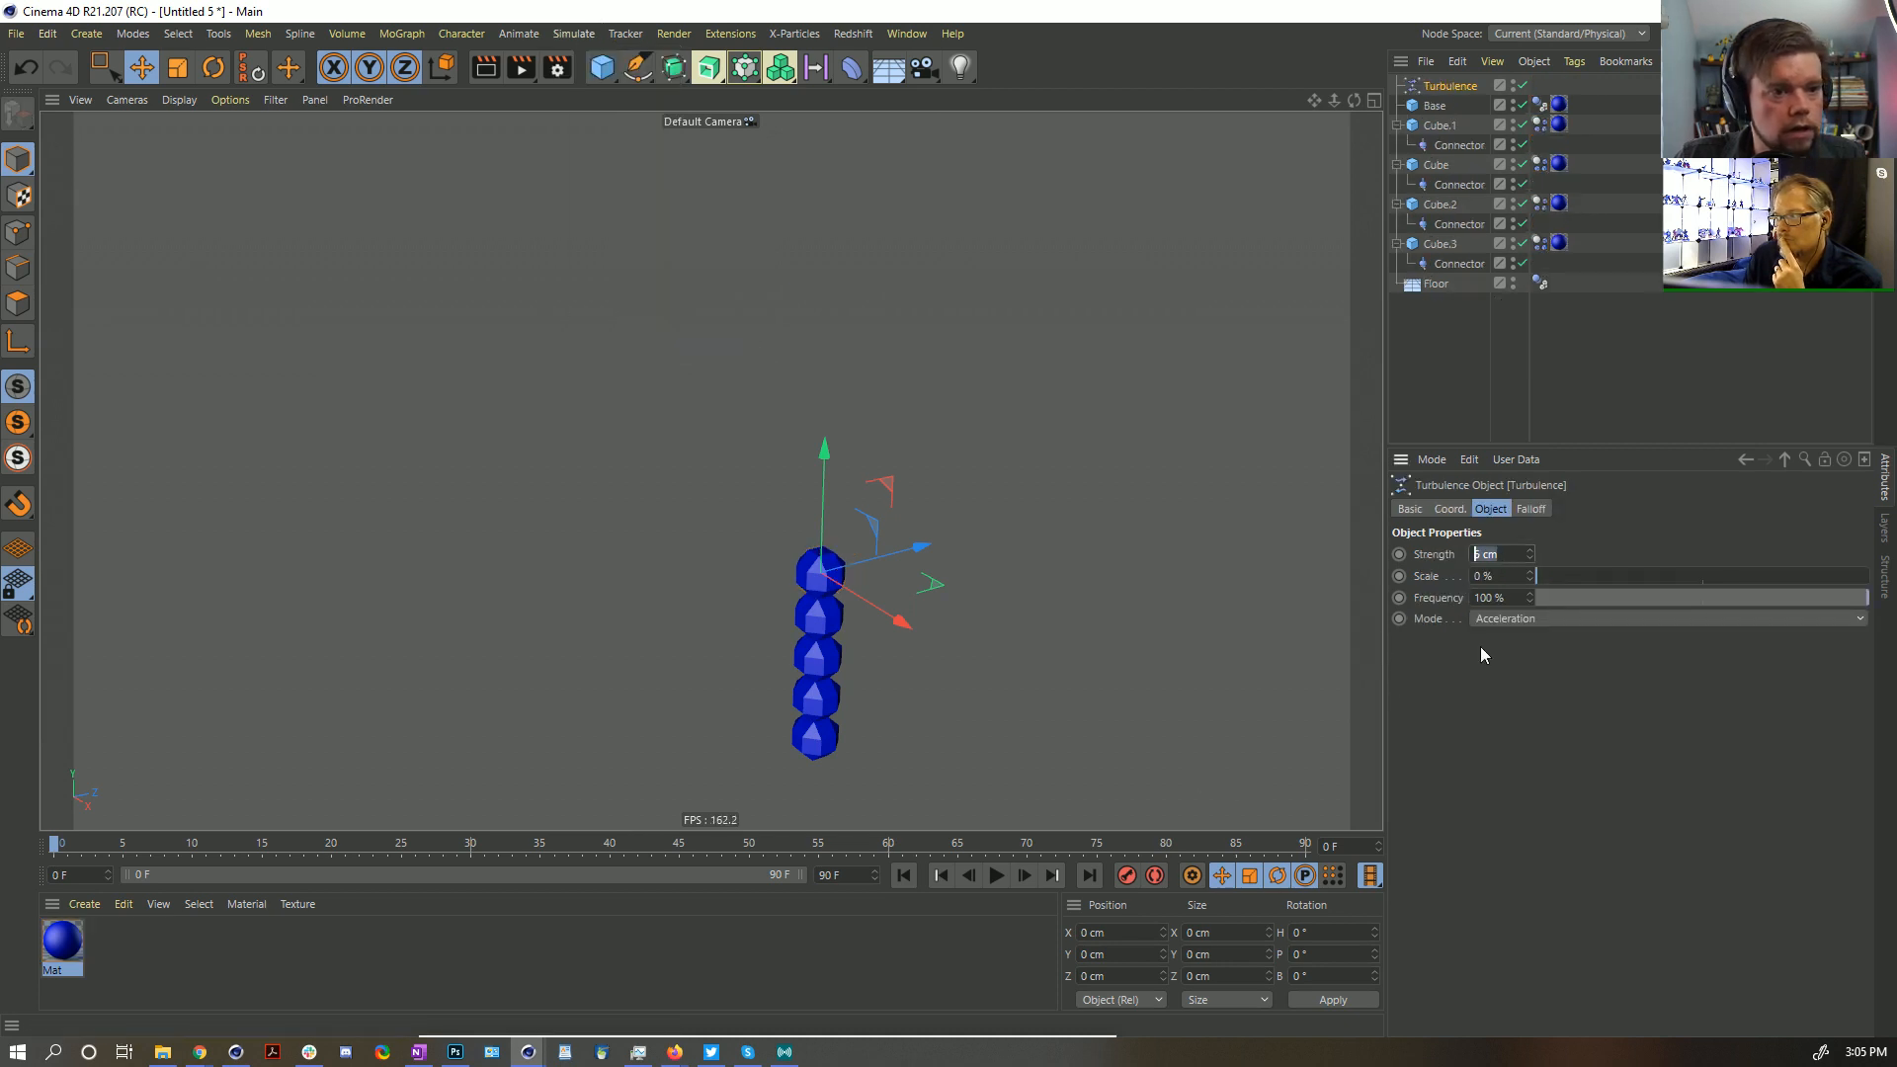
key(Return)
click(995, 875)
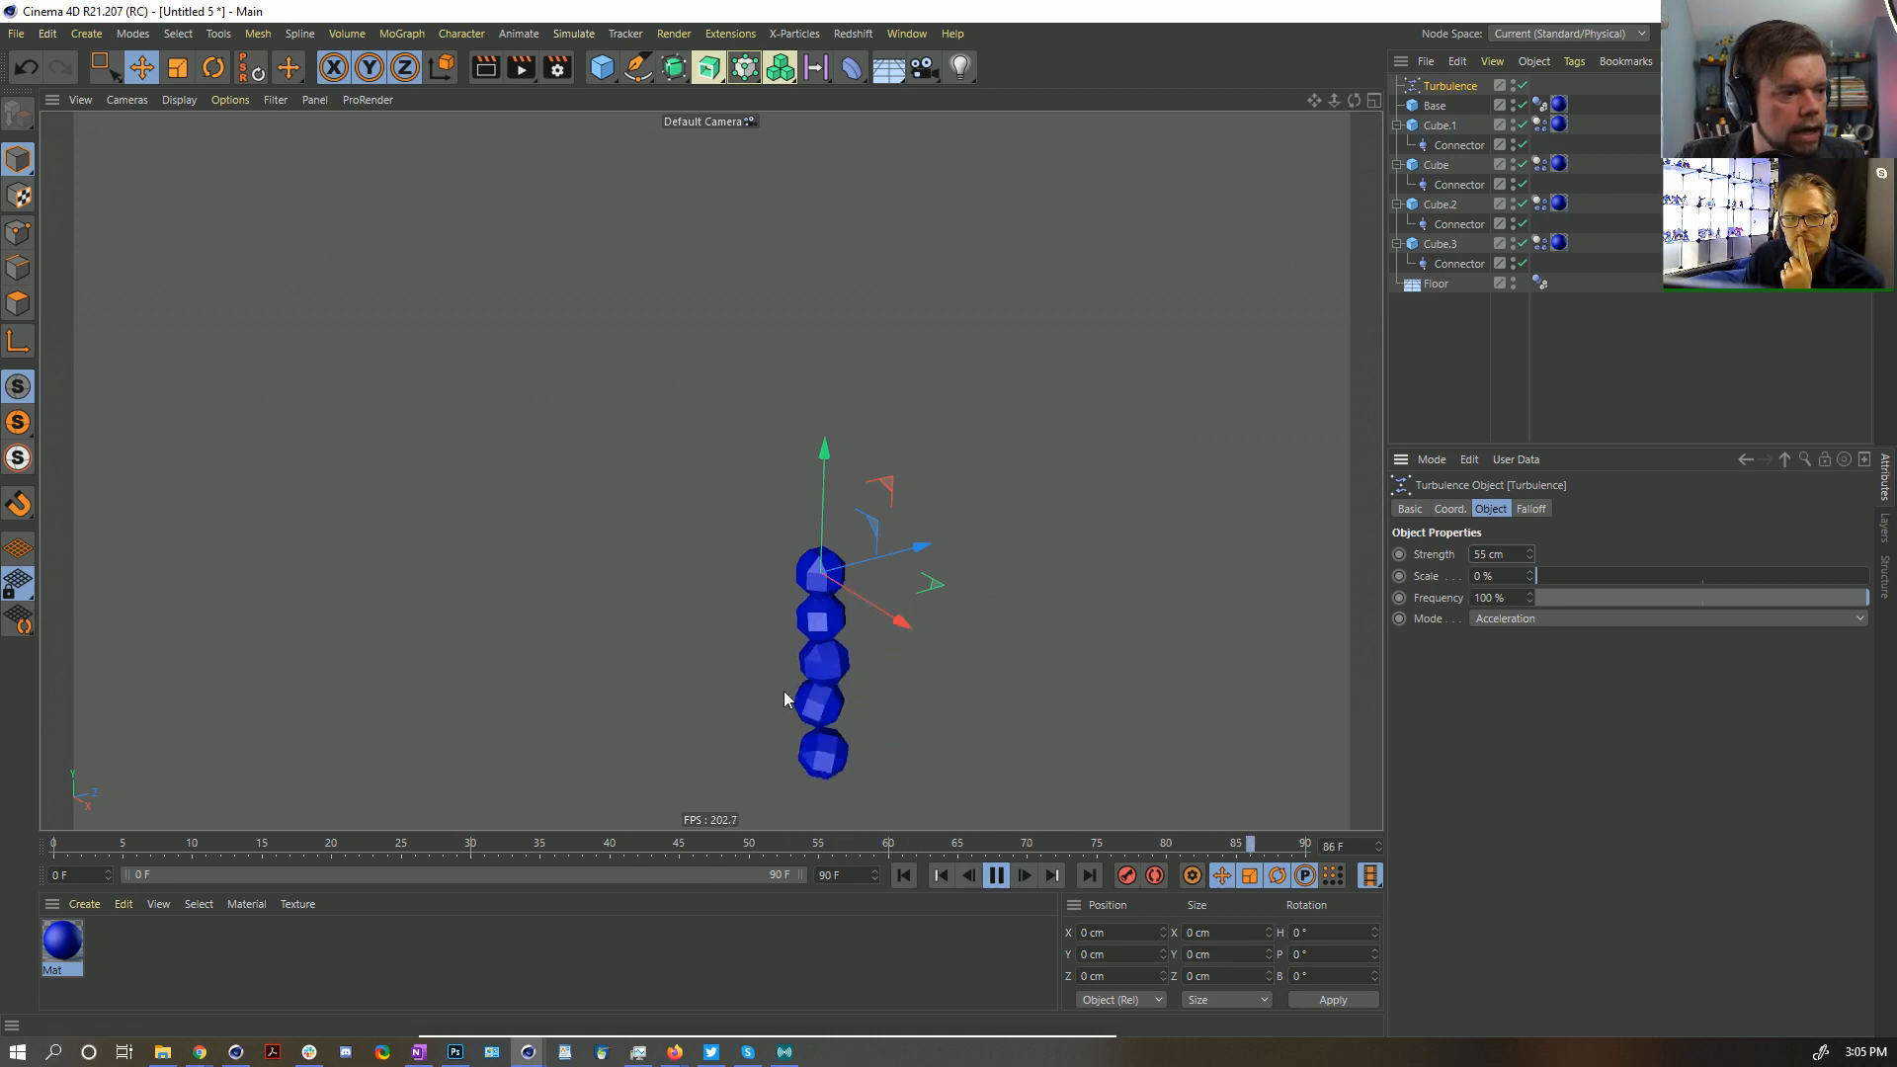
click(903, 875)
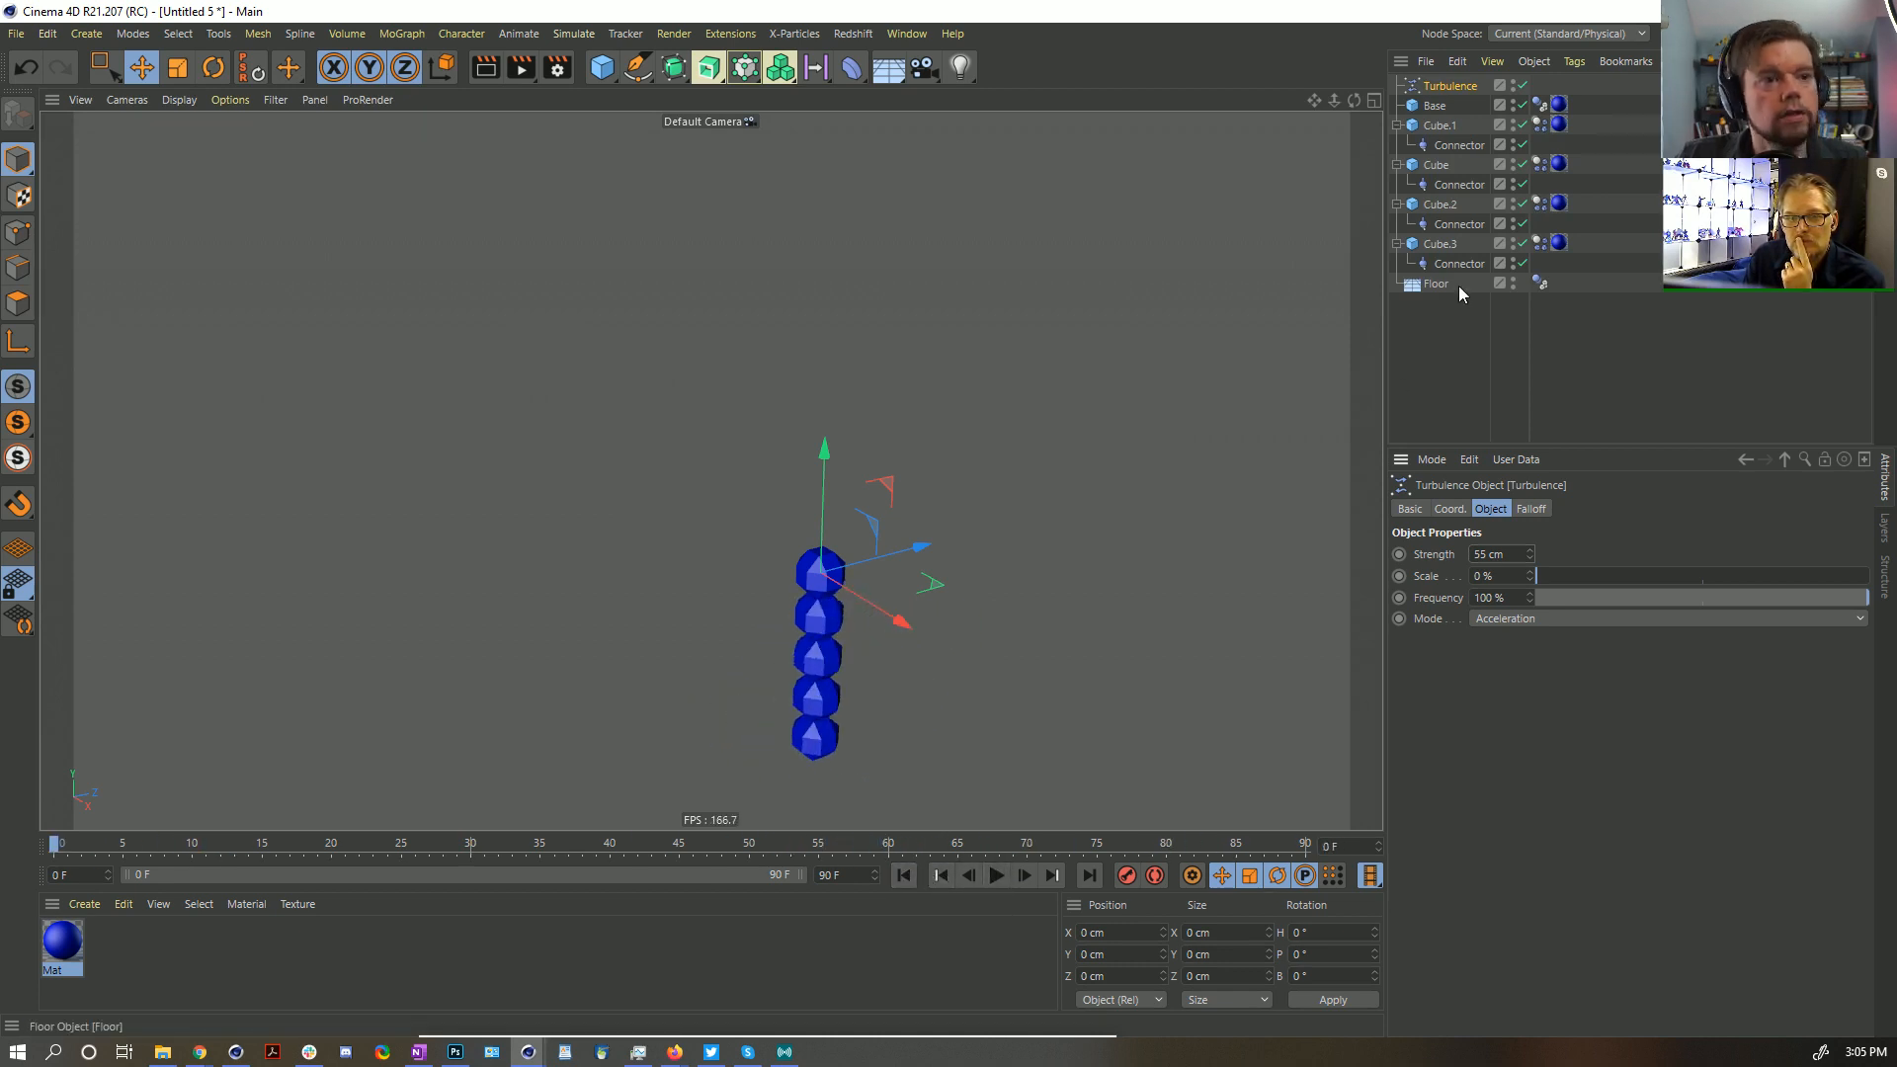
Delete Cube.2 and Cube.3 together with their connectors
click(1432, 206)
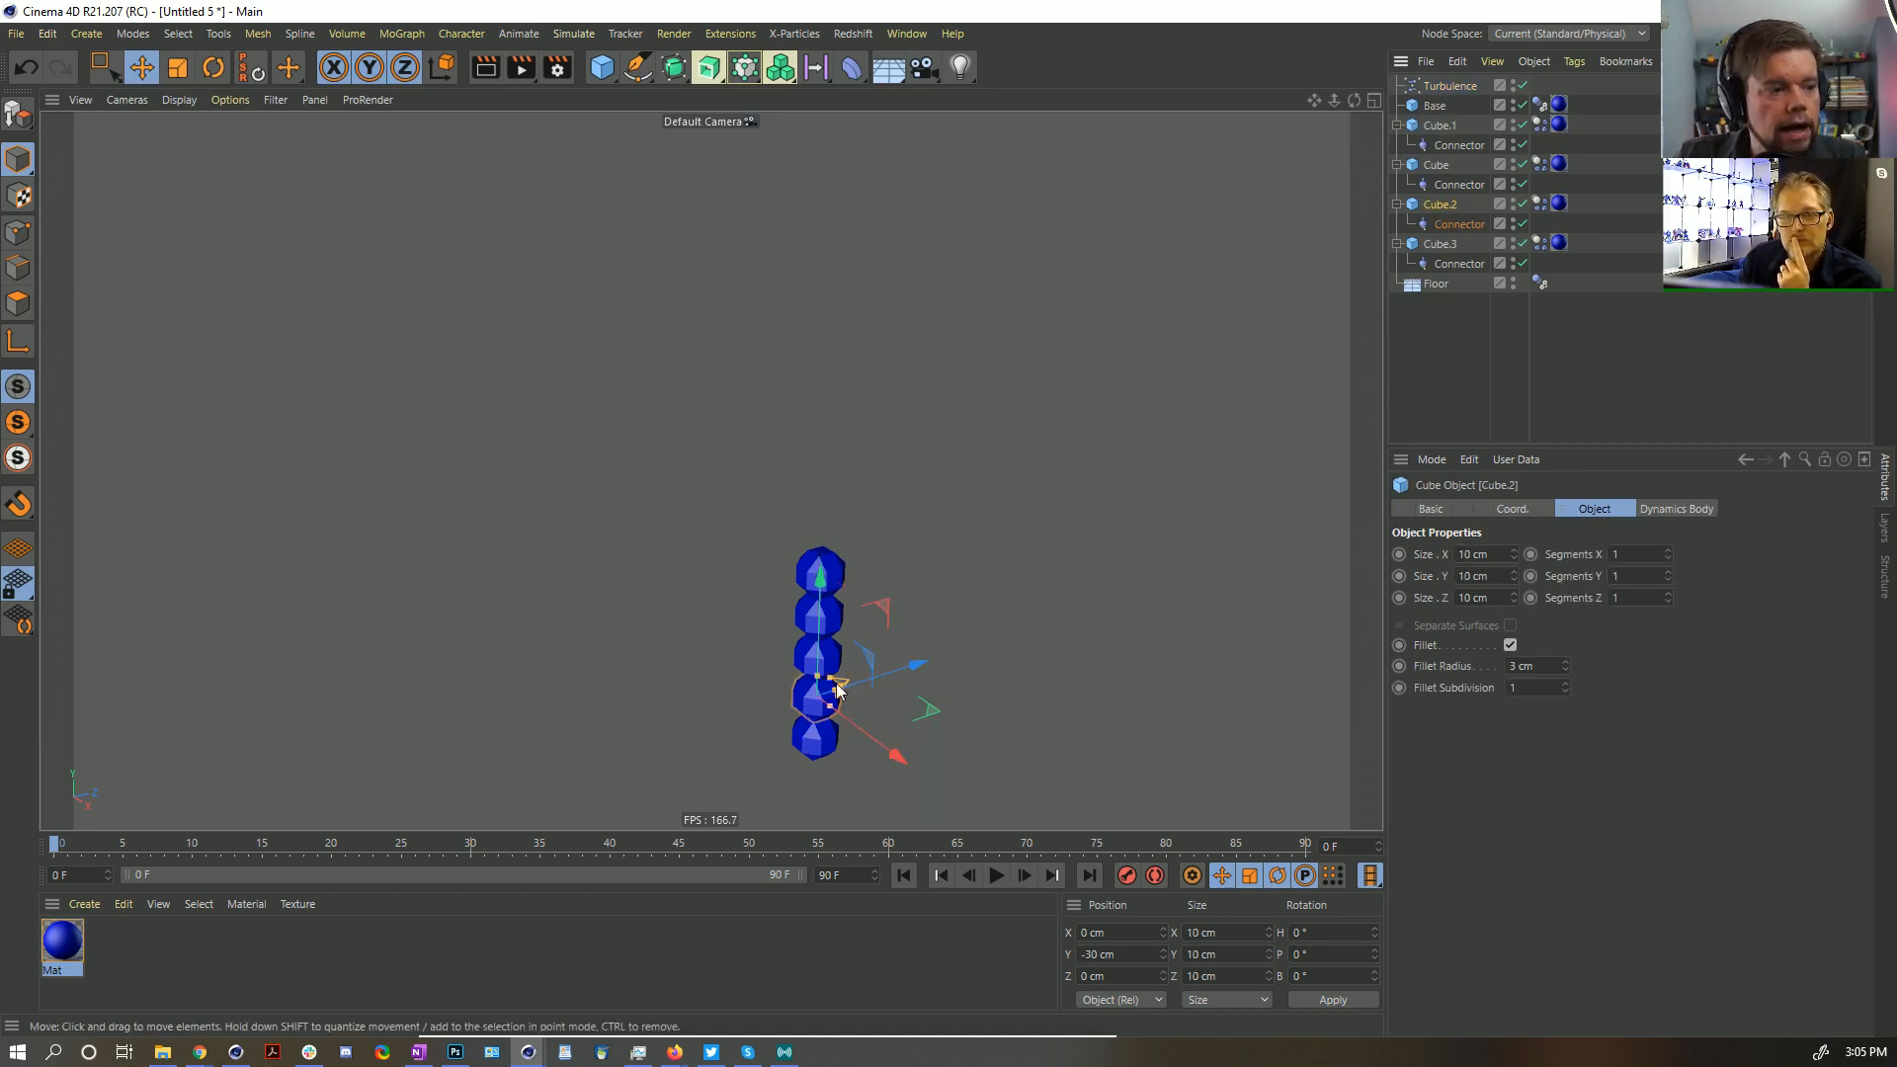
key(Delete)
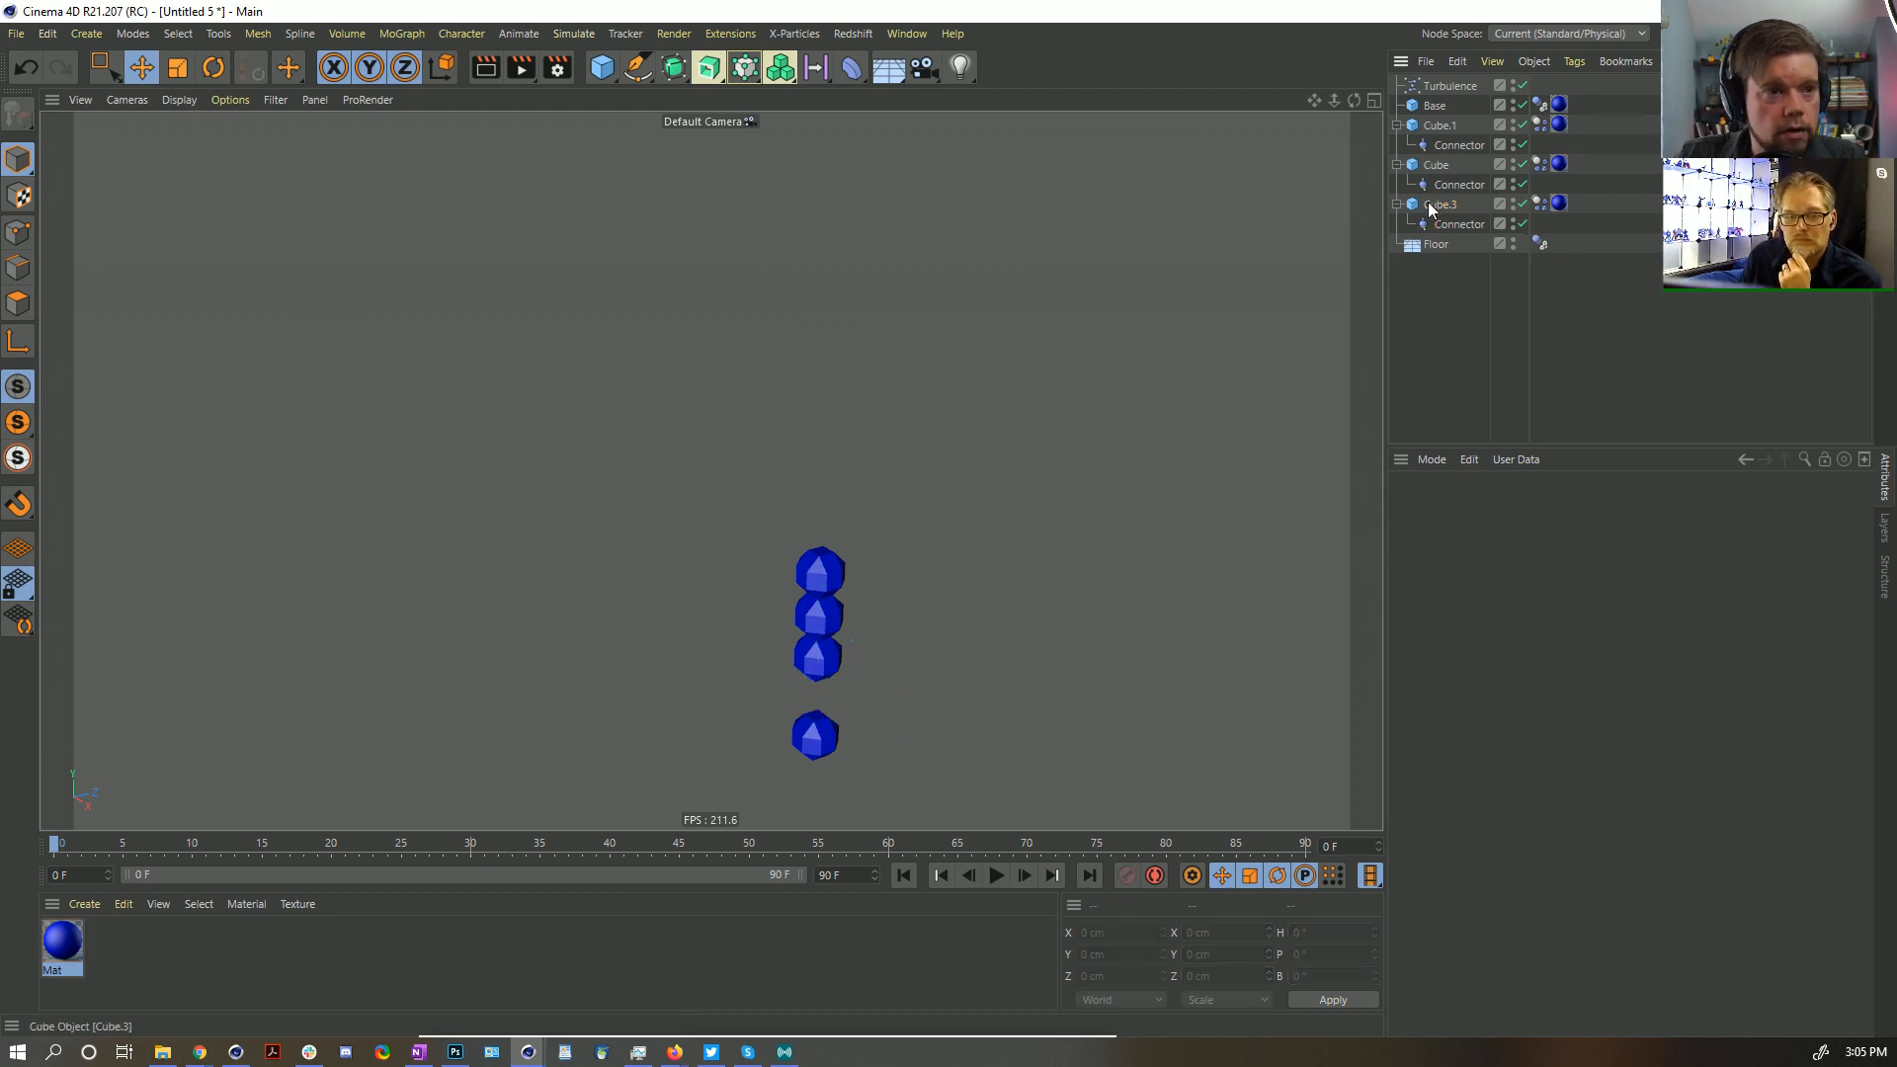
click(1429, 204)
key(Delete)
Duplicate Cube.1 and Cube with their connectors in place, undoing and redoing the copy
click(1432, 128)
ctrl+click(1432, 167)
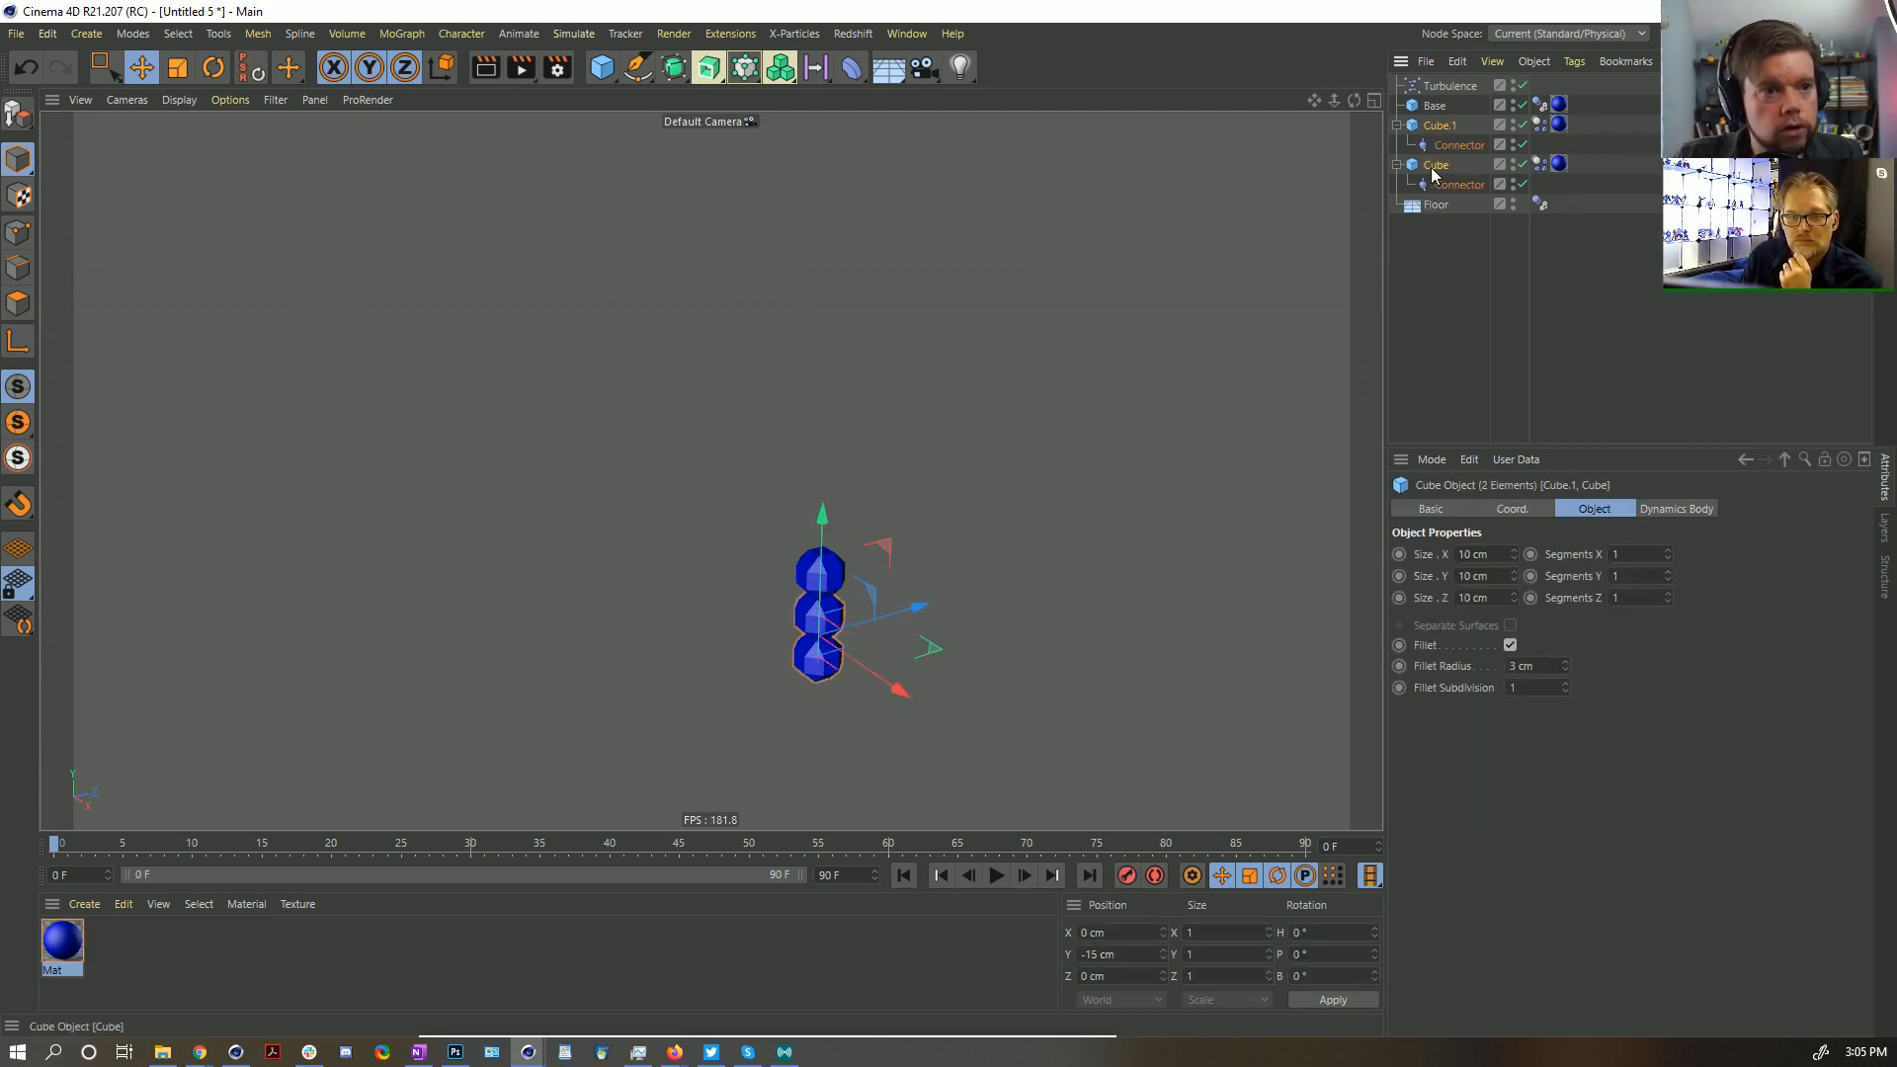
ctrl+drag(1431, 168, 1433, 202)
key(ctrl+z)
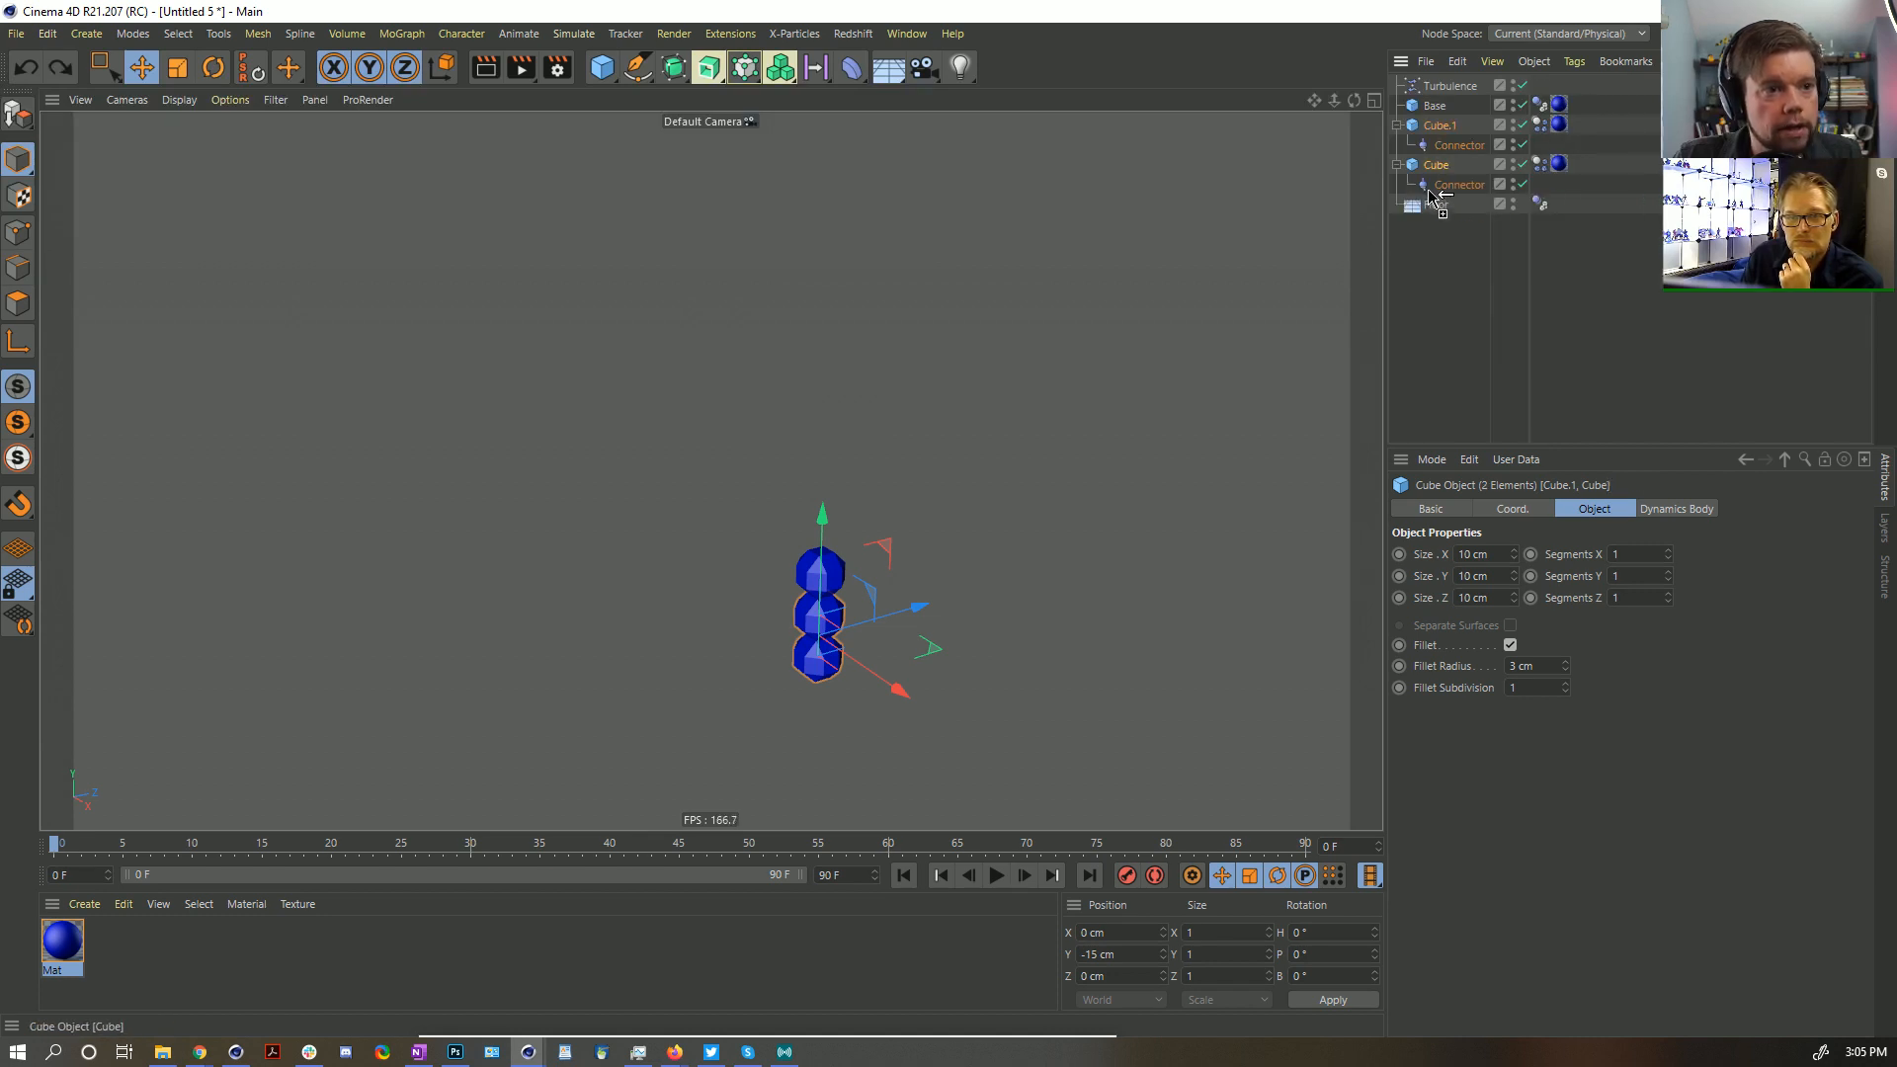
key(ctrl+y)
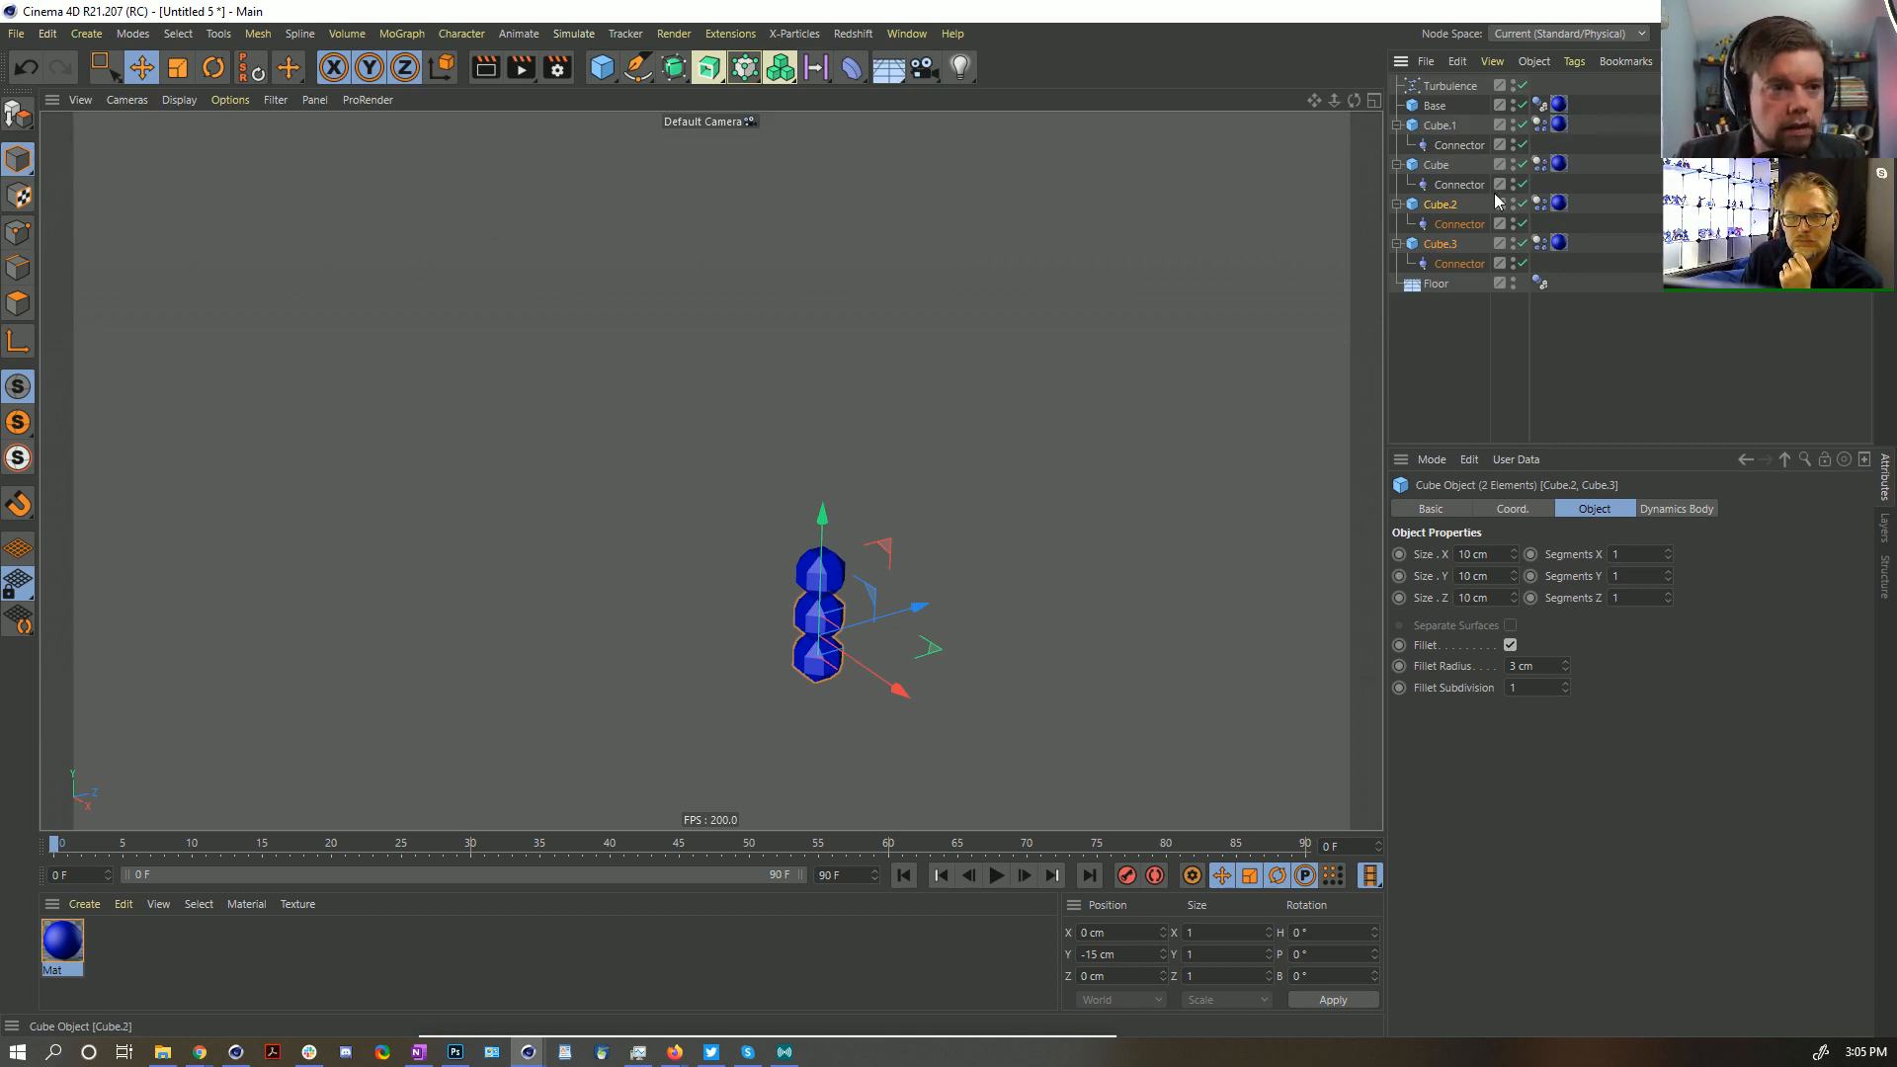
Check the objects linked by Cube.3's connector, and remove the two newest cube copies
click(1454, 264)
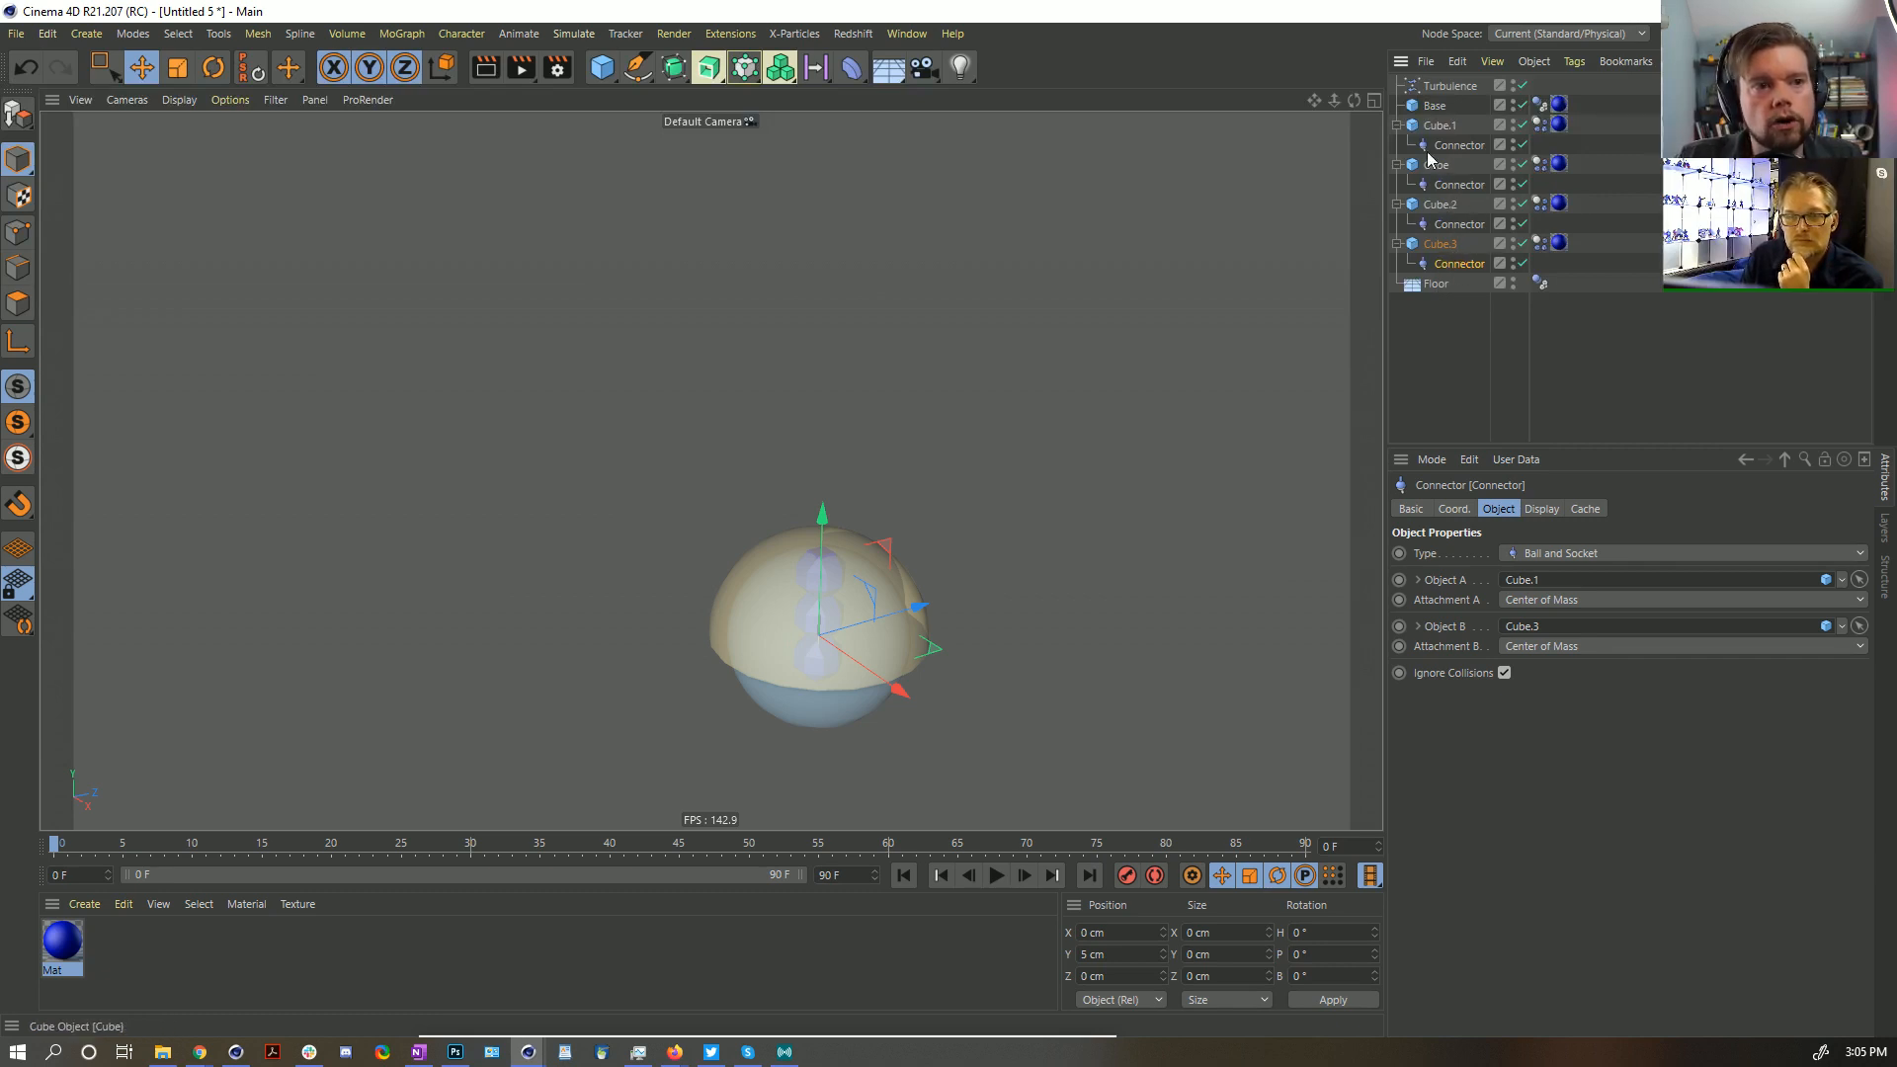
click(1440, 205)
shift+click(1447, 245)
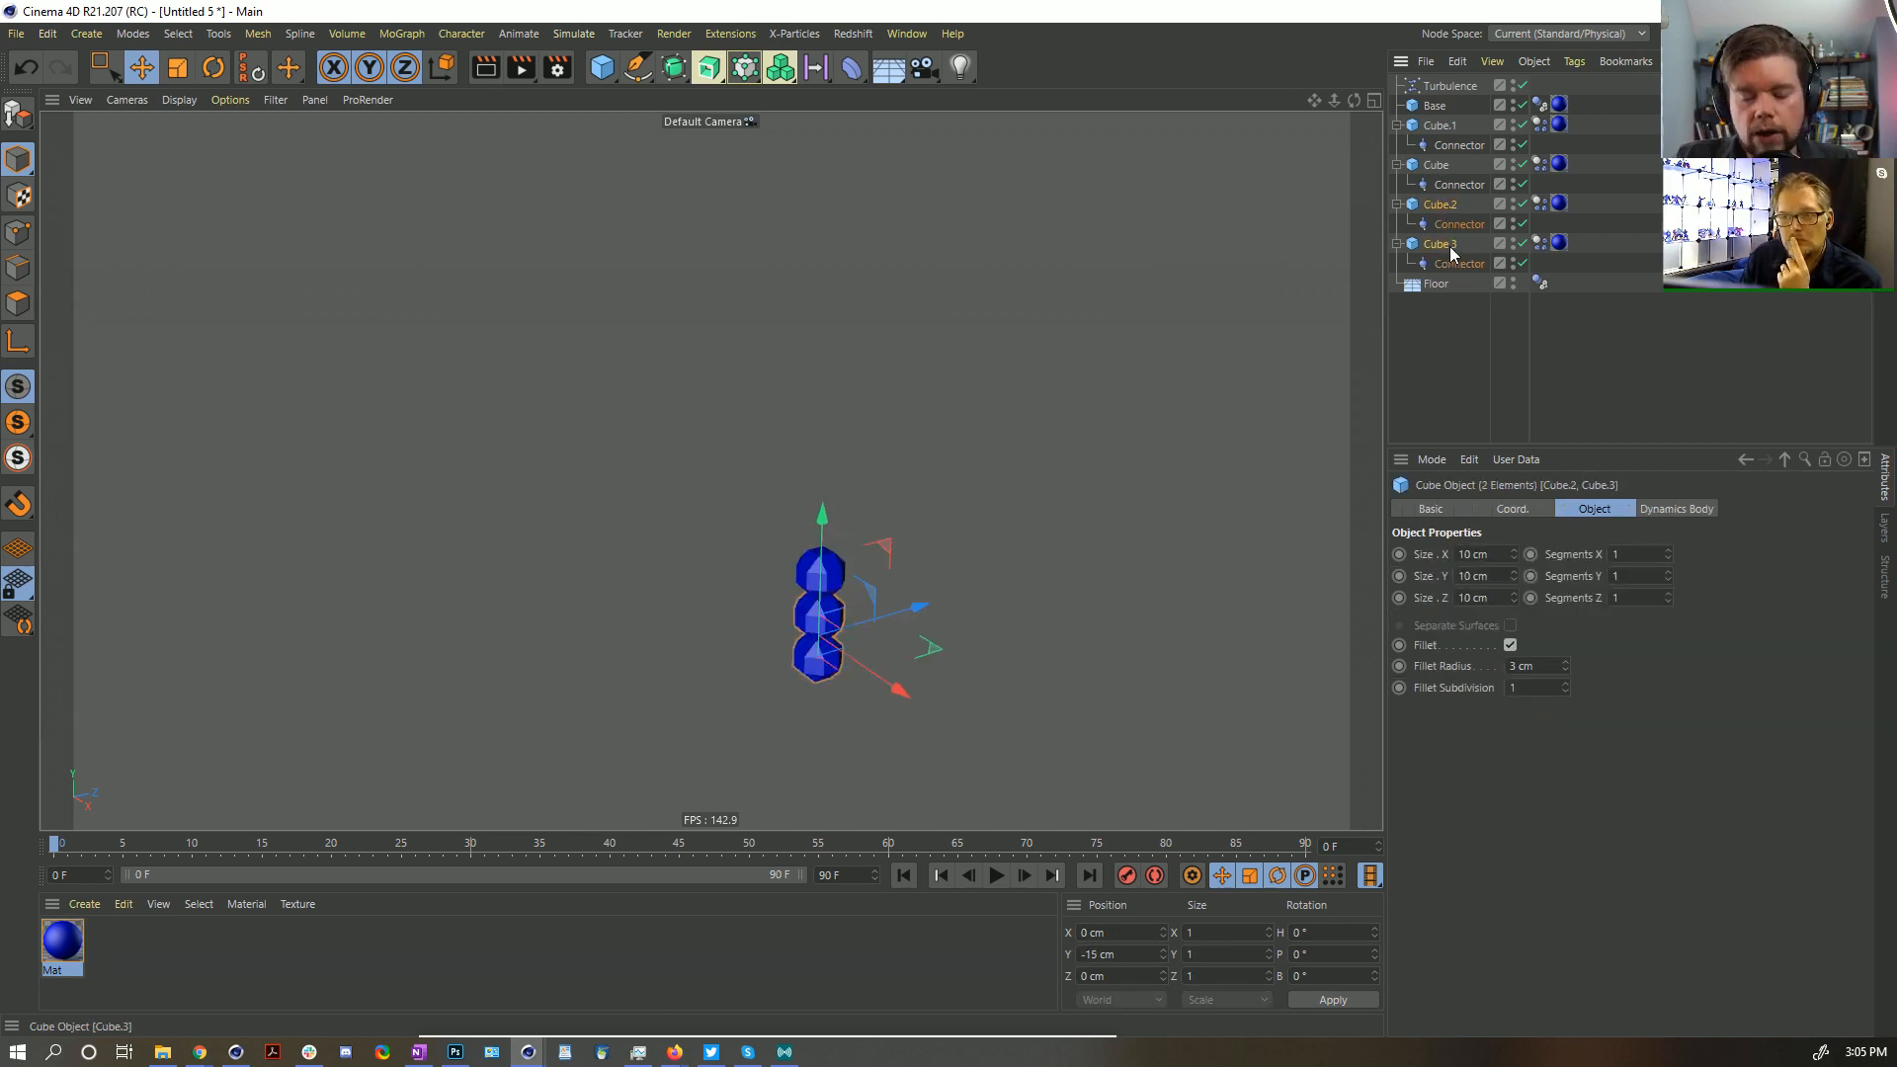
key(Delete)
Collapse the Cube.1 and Cube hierarchies, paste copies of both, and move the copies 20 cm down
click(1435, 107)
click(1396, 125)
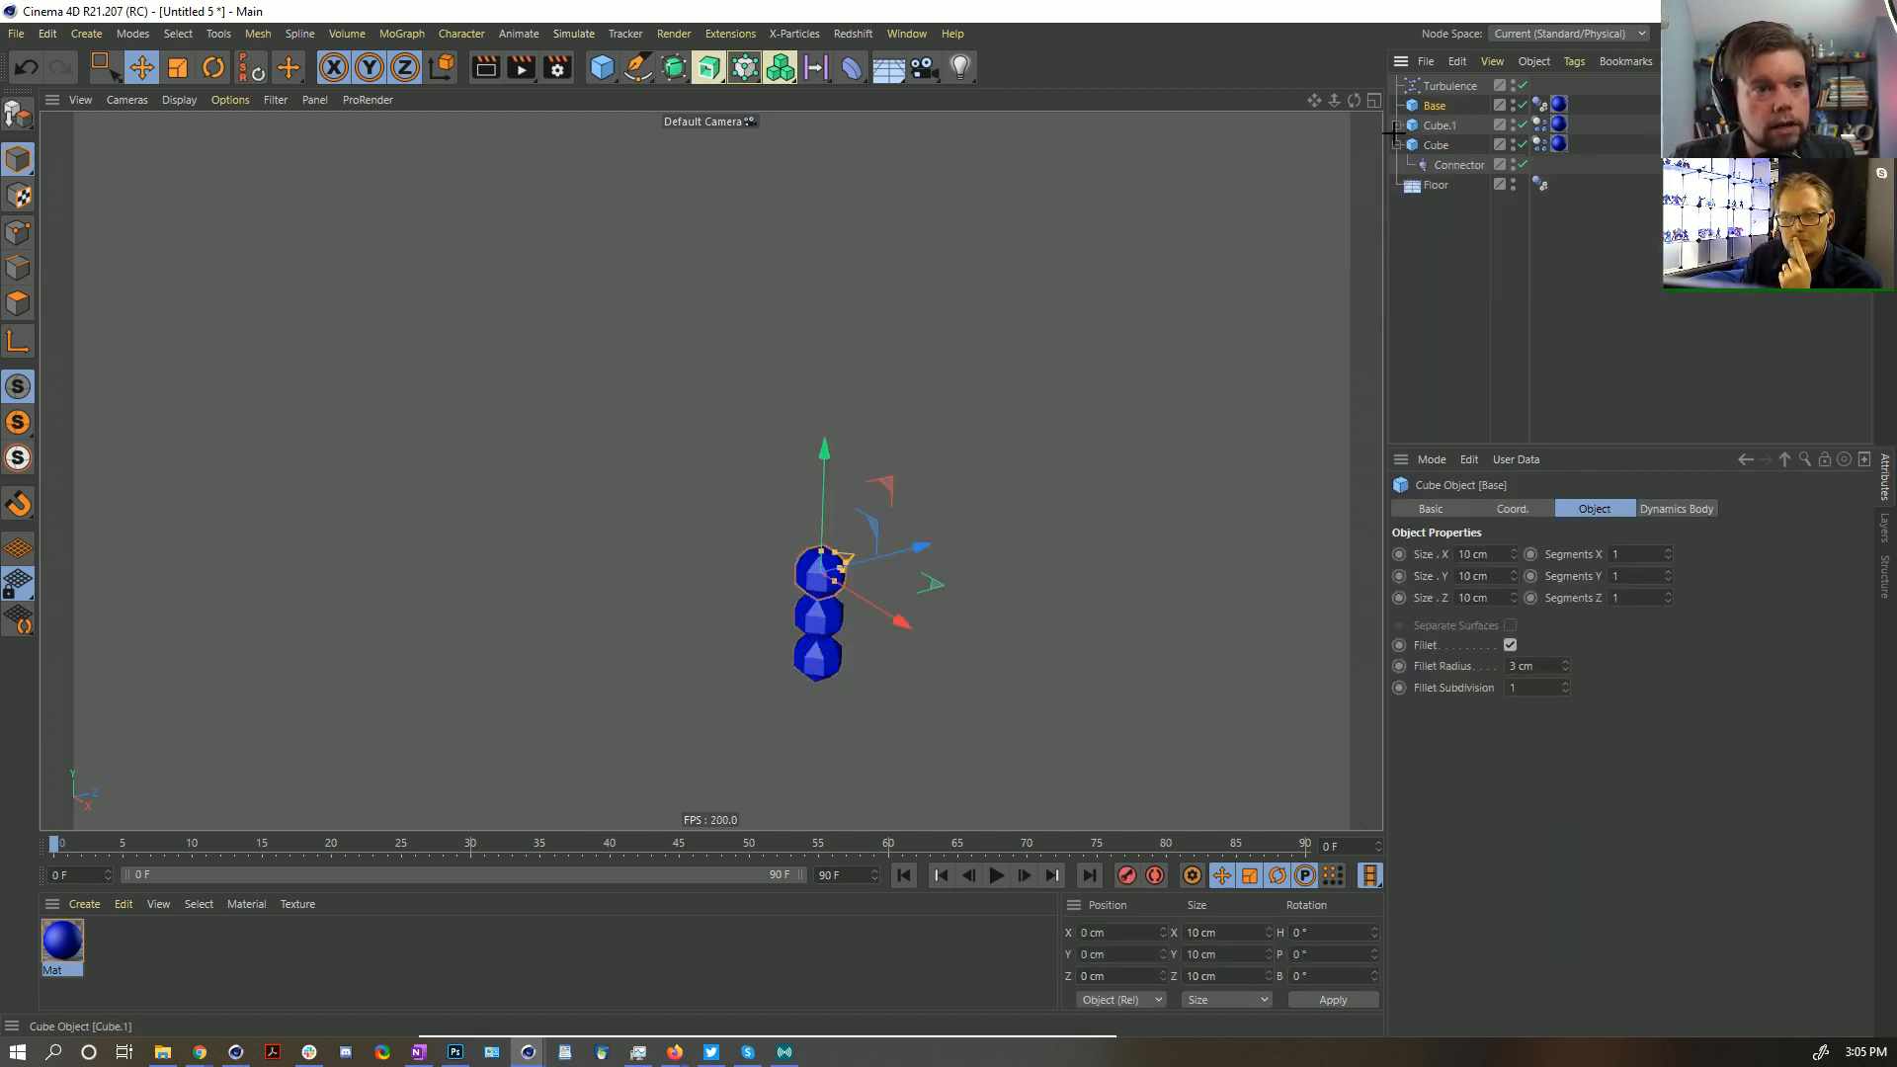
click(1394, 134)
click(1397, 146)
click(1437, 126)
shift+click(1437, 144)
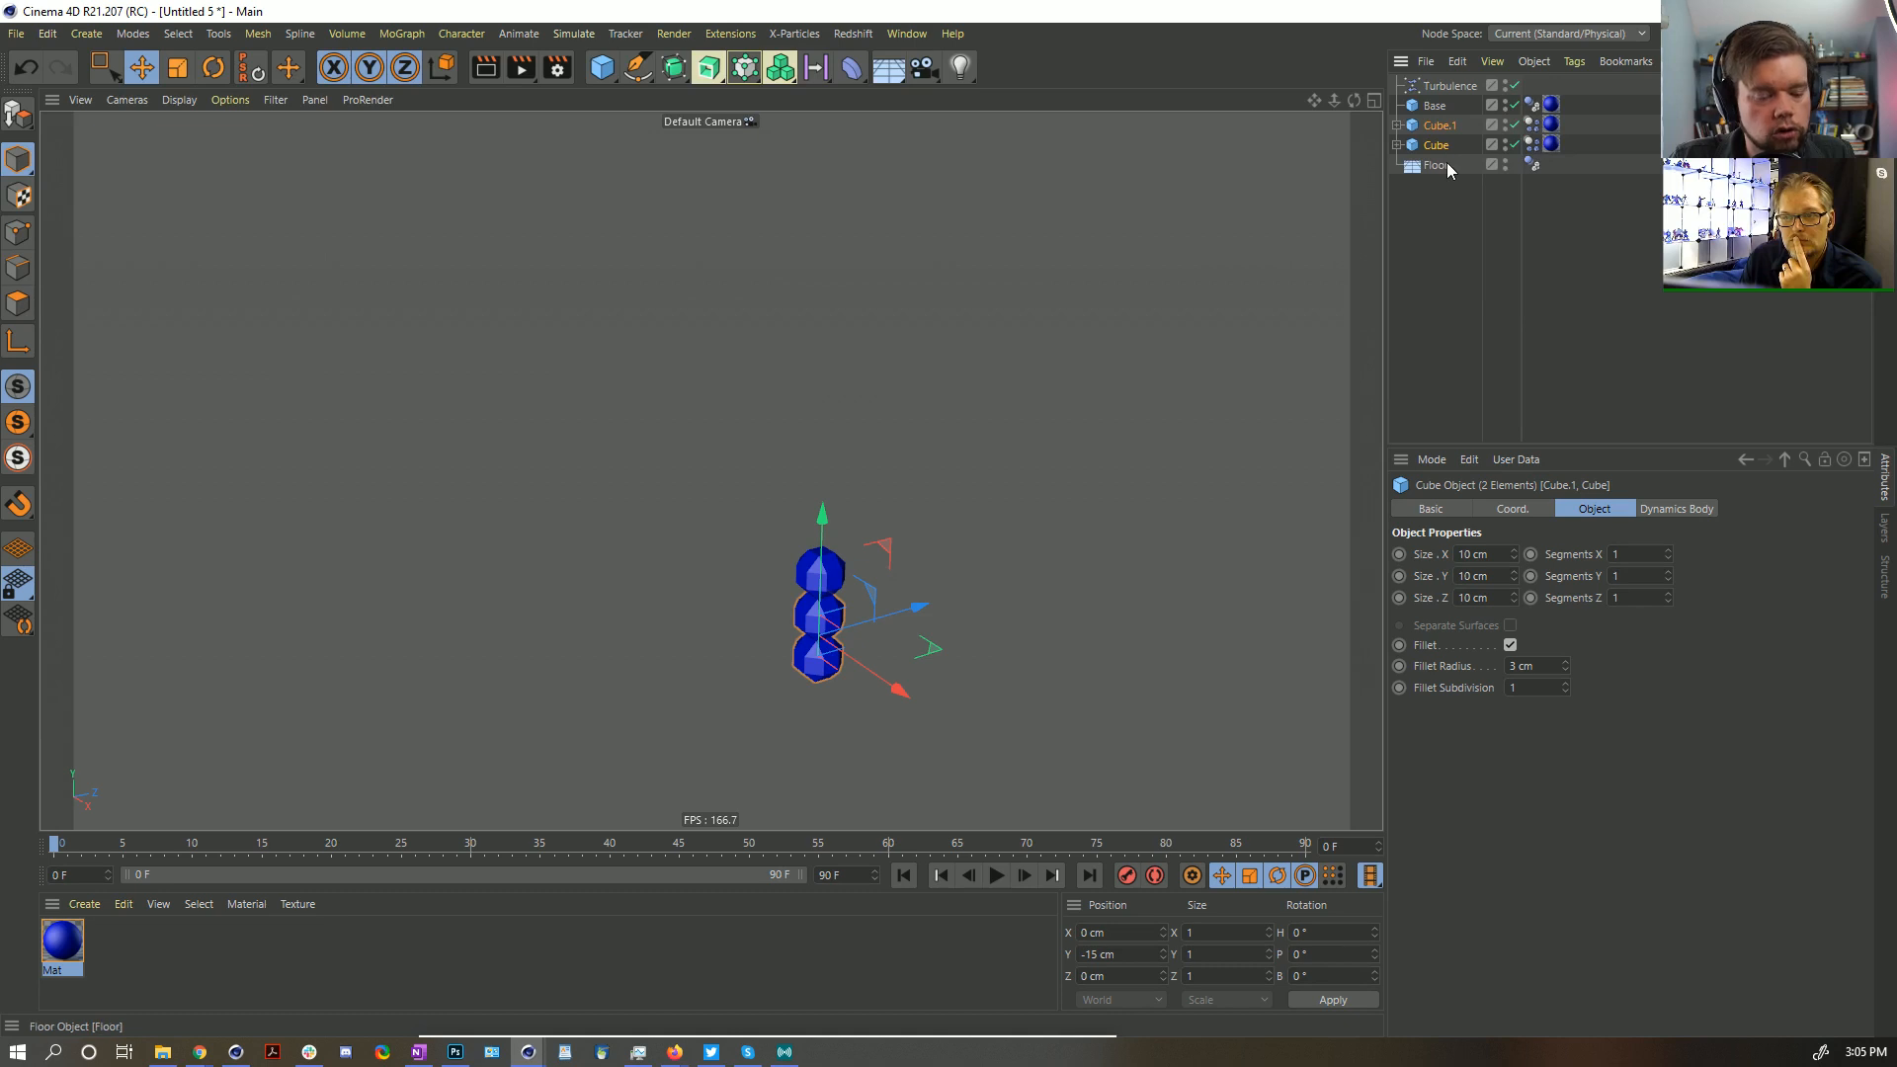
key(ctrl+v)
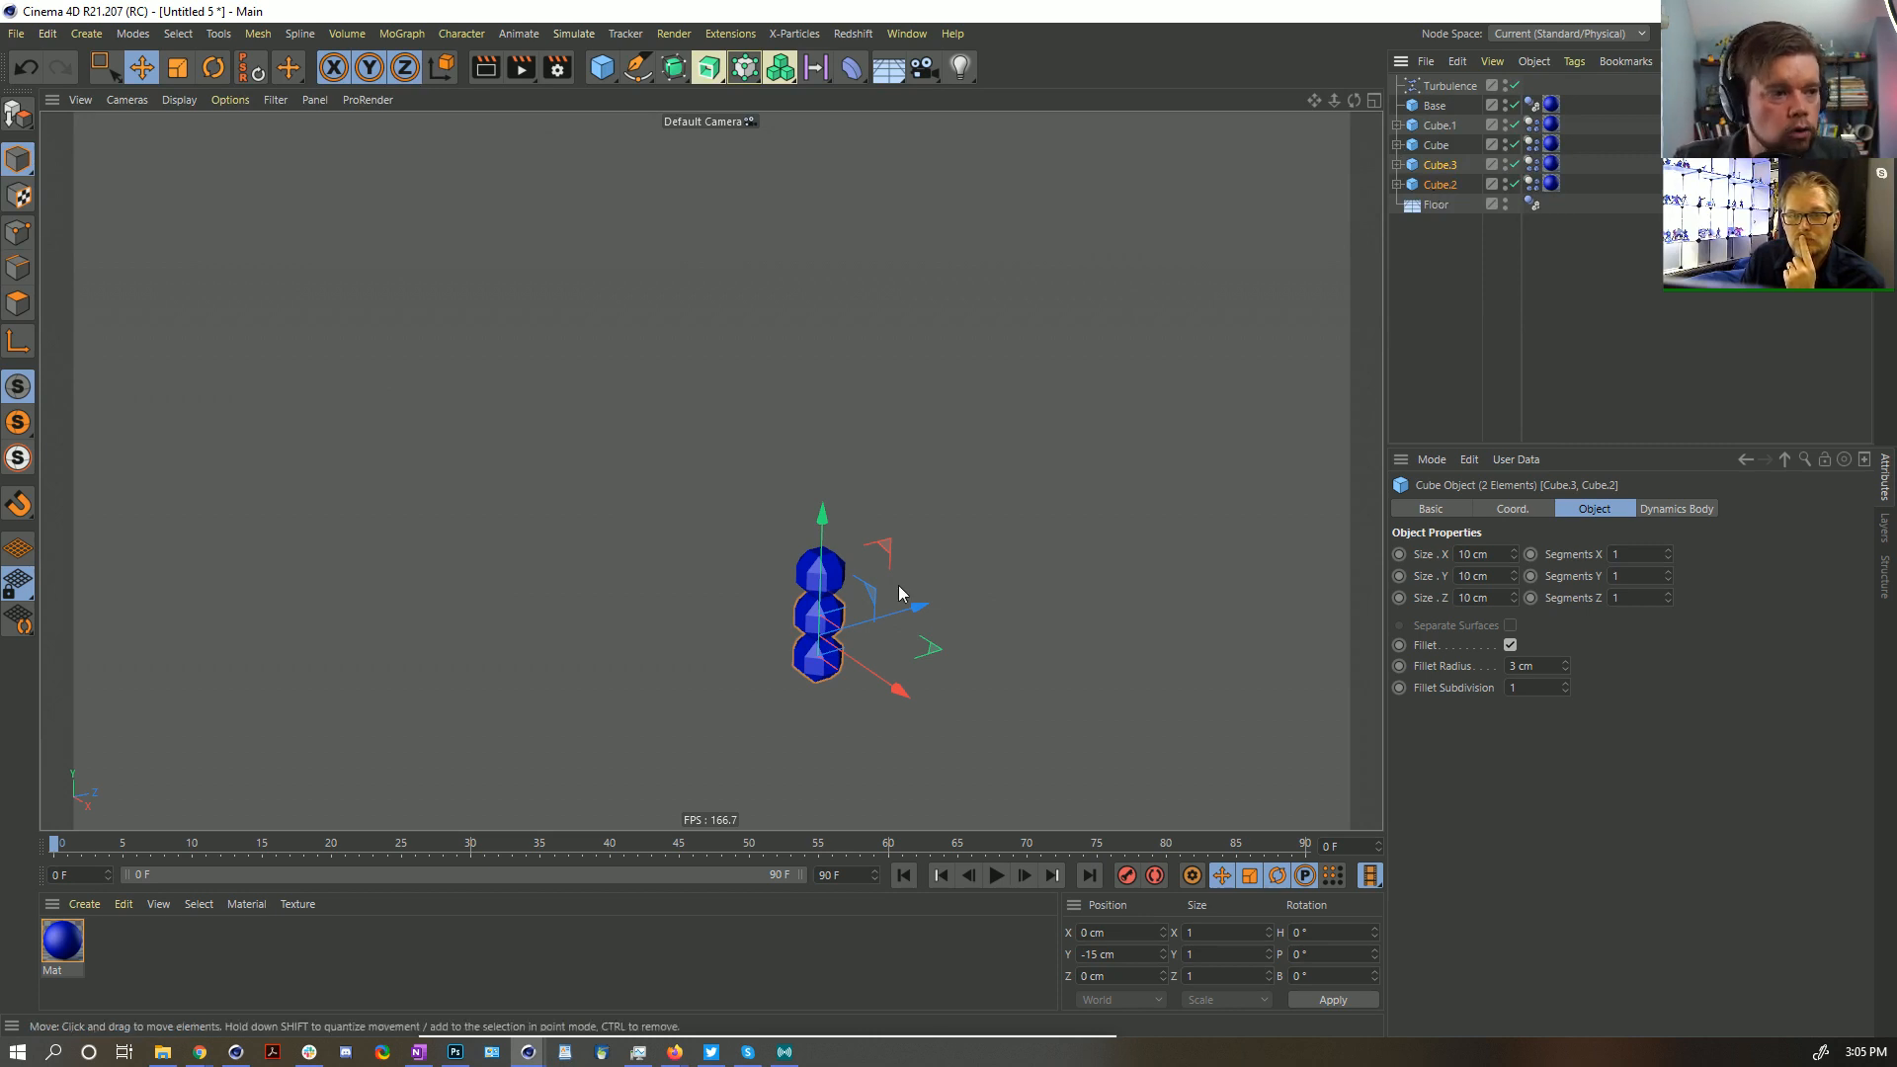
drag(822, 518, 816, 618)
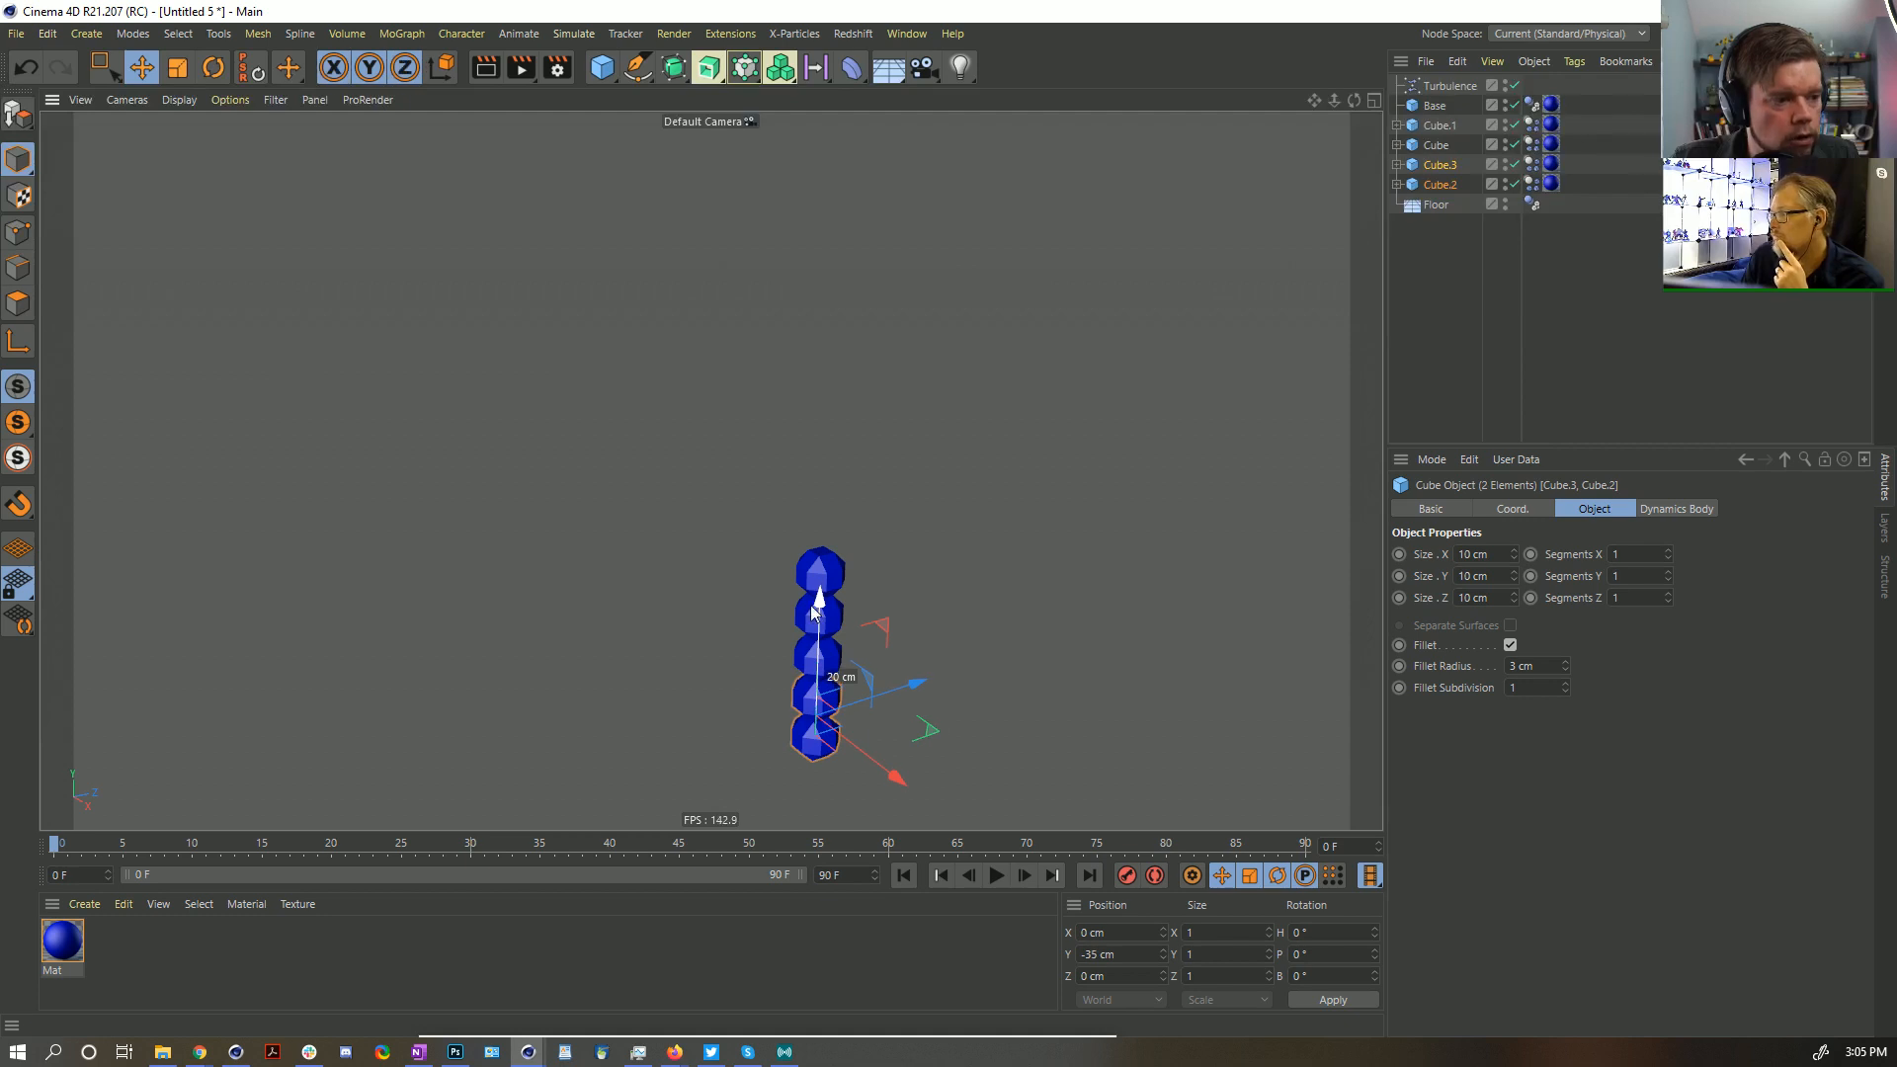
Check the connectors under Cube.3 and Cube.2, and relink Cube.3's connector with Cube as Object A and Cube.3 as Object B
click(1396, 164)
click(1396, 203)
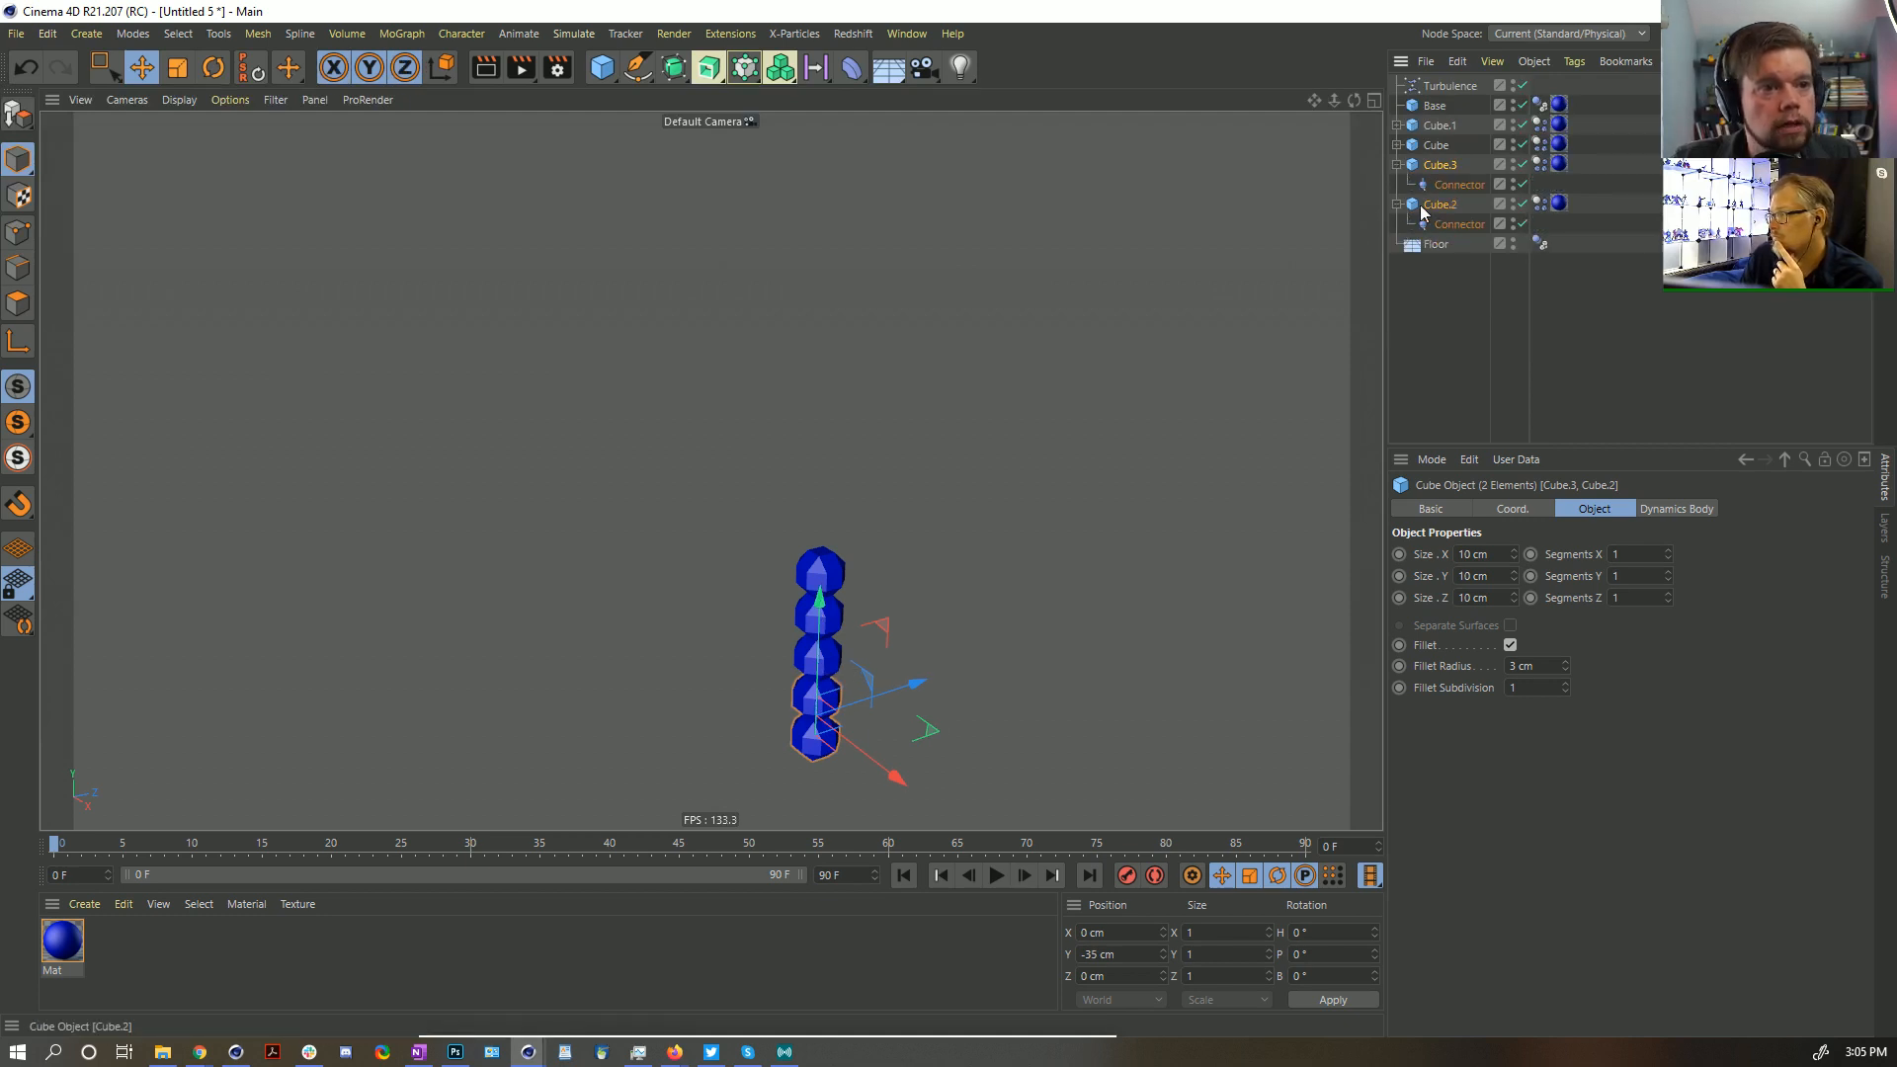
click(1452, 186)
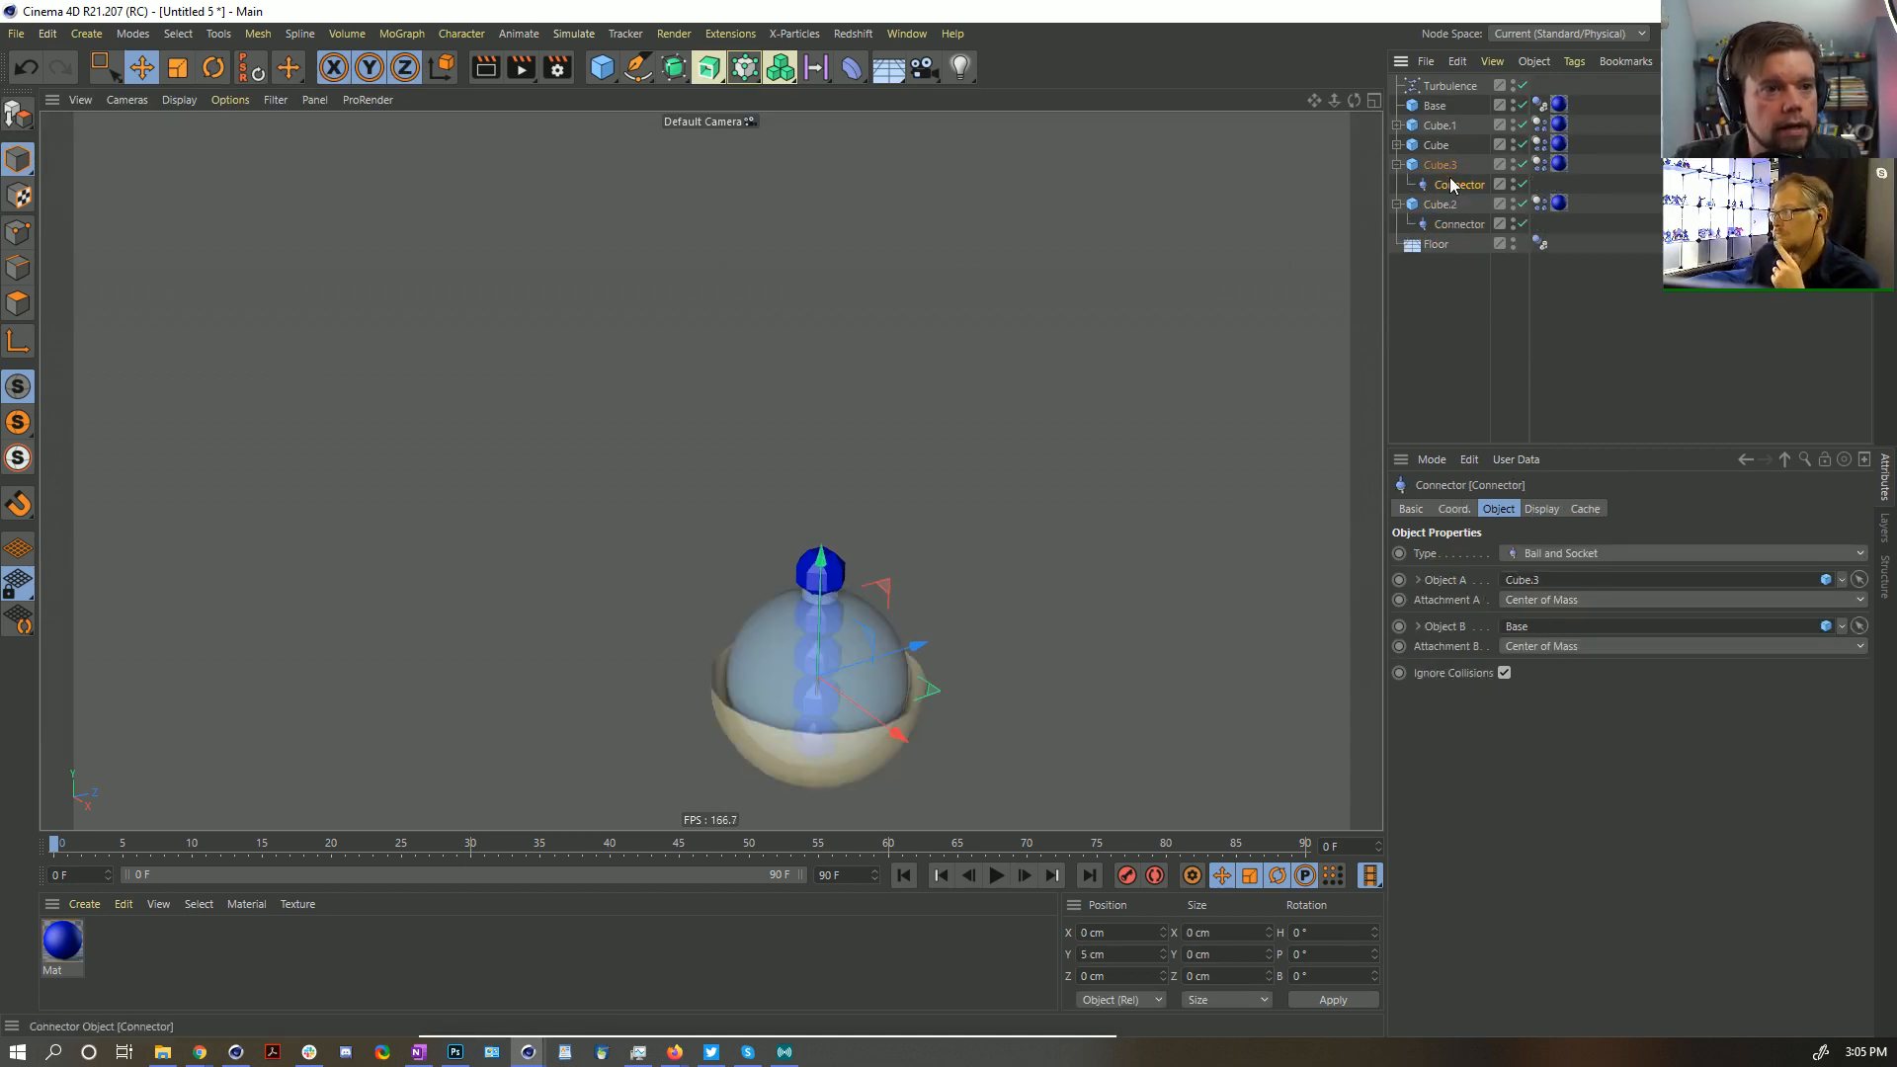
click(1458, 223)
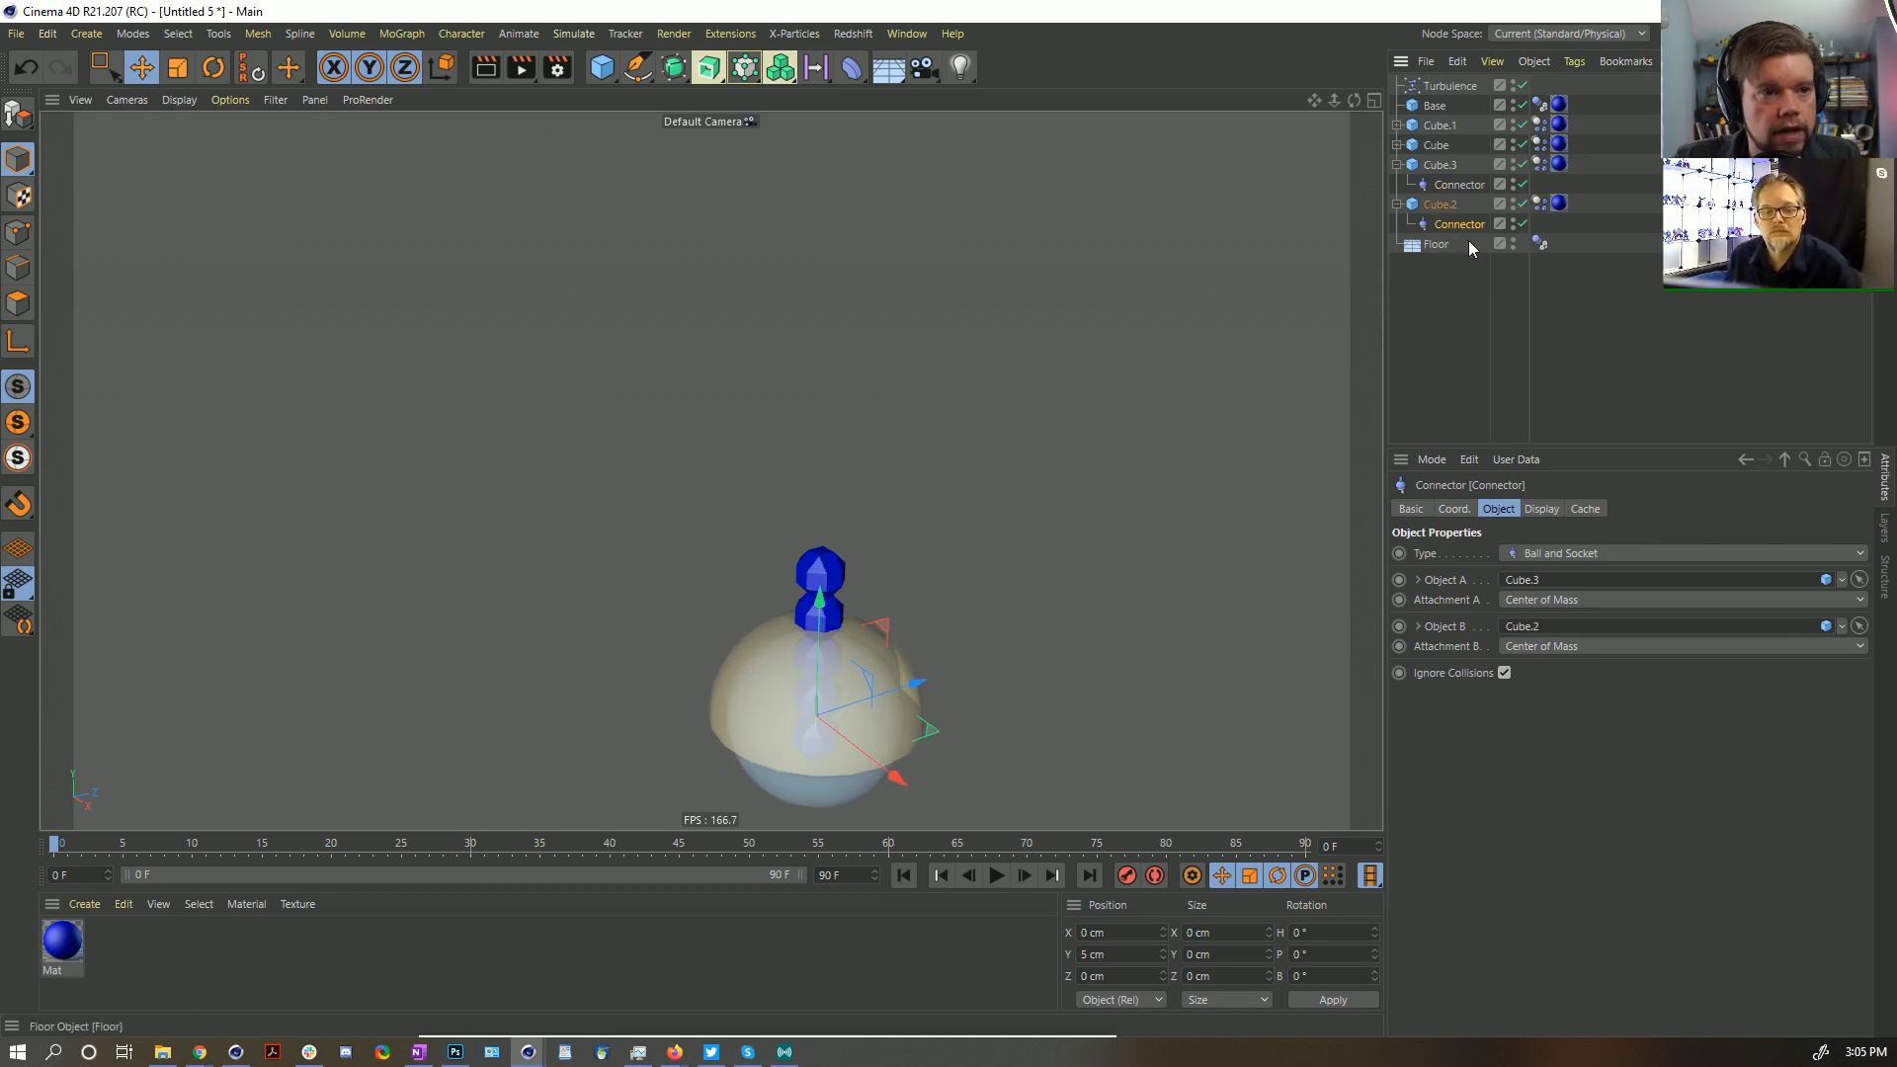
click(1460, 186)
drag(1436, 144, 1643, 582)
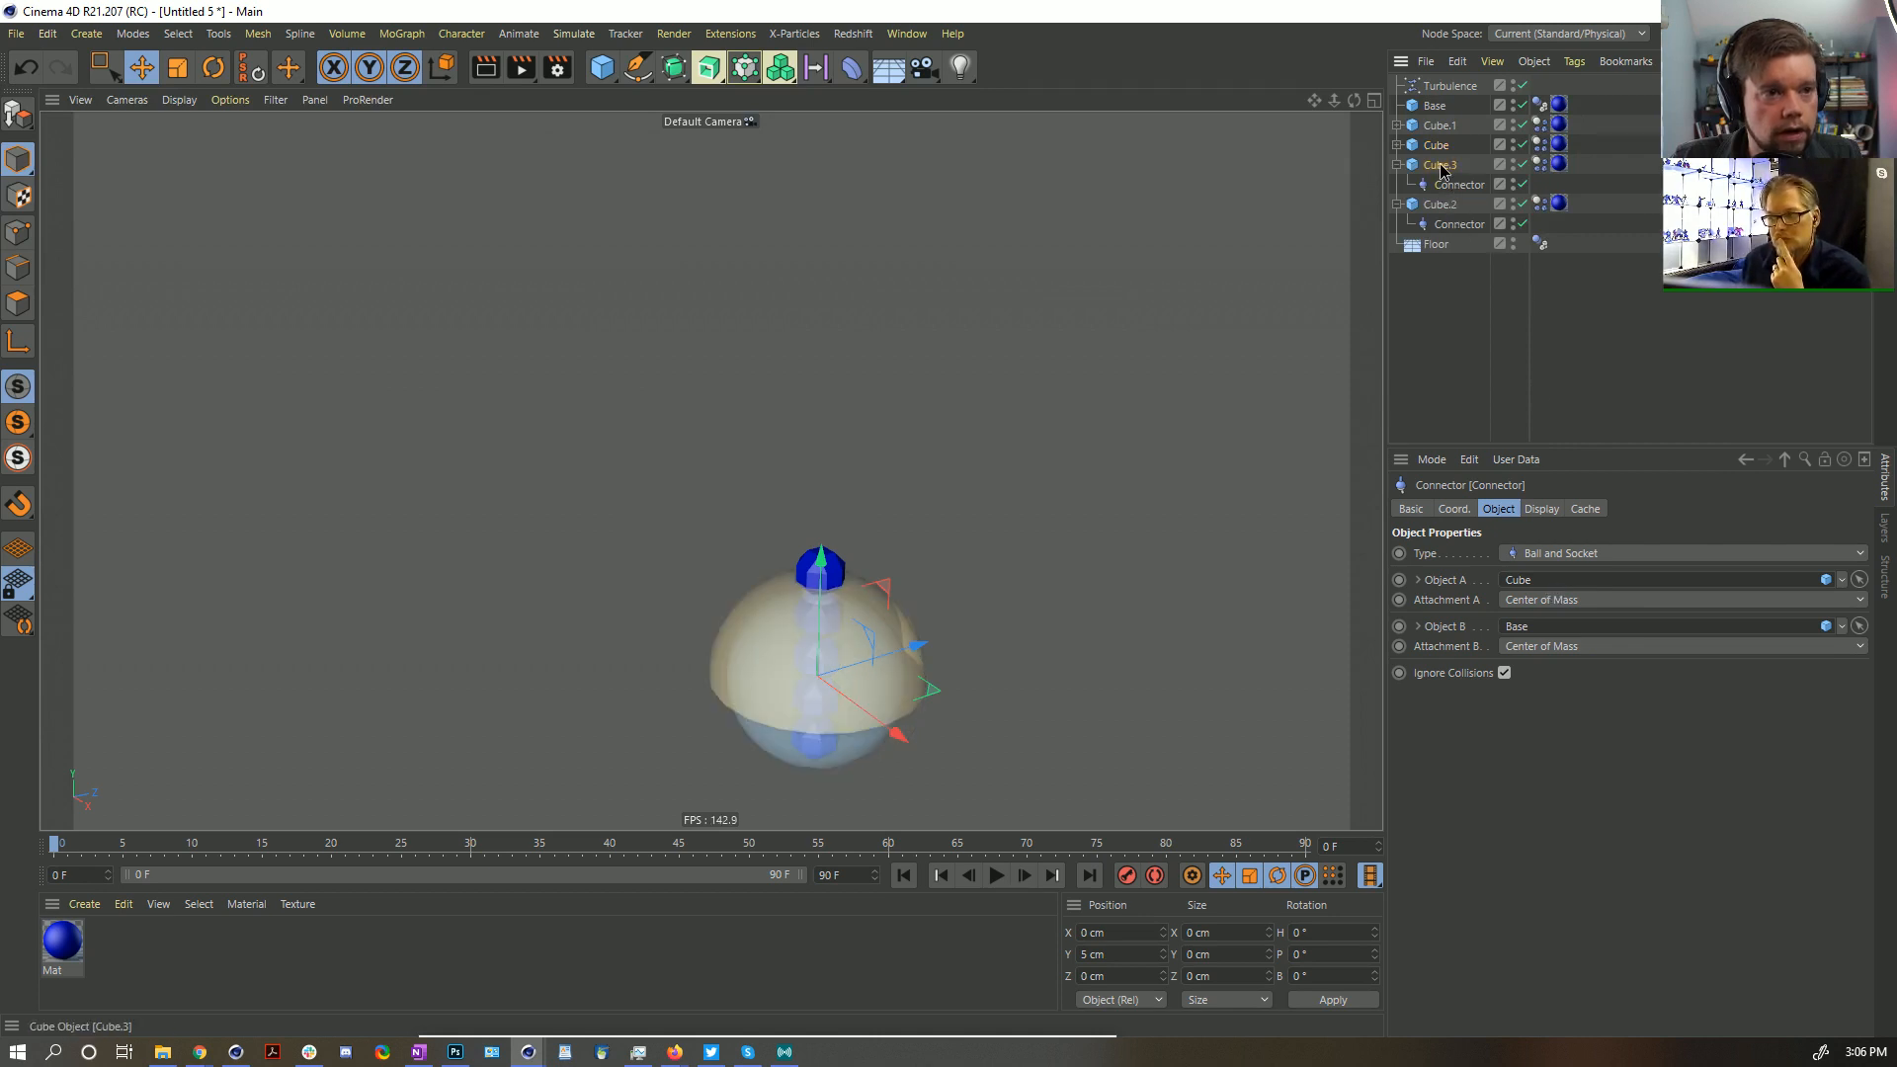
drag(1439, 165, 1567, 636)
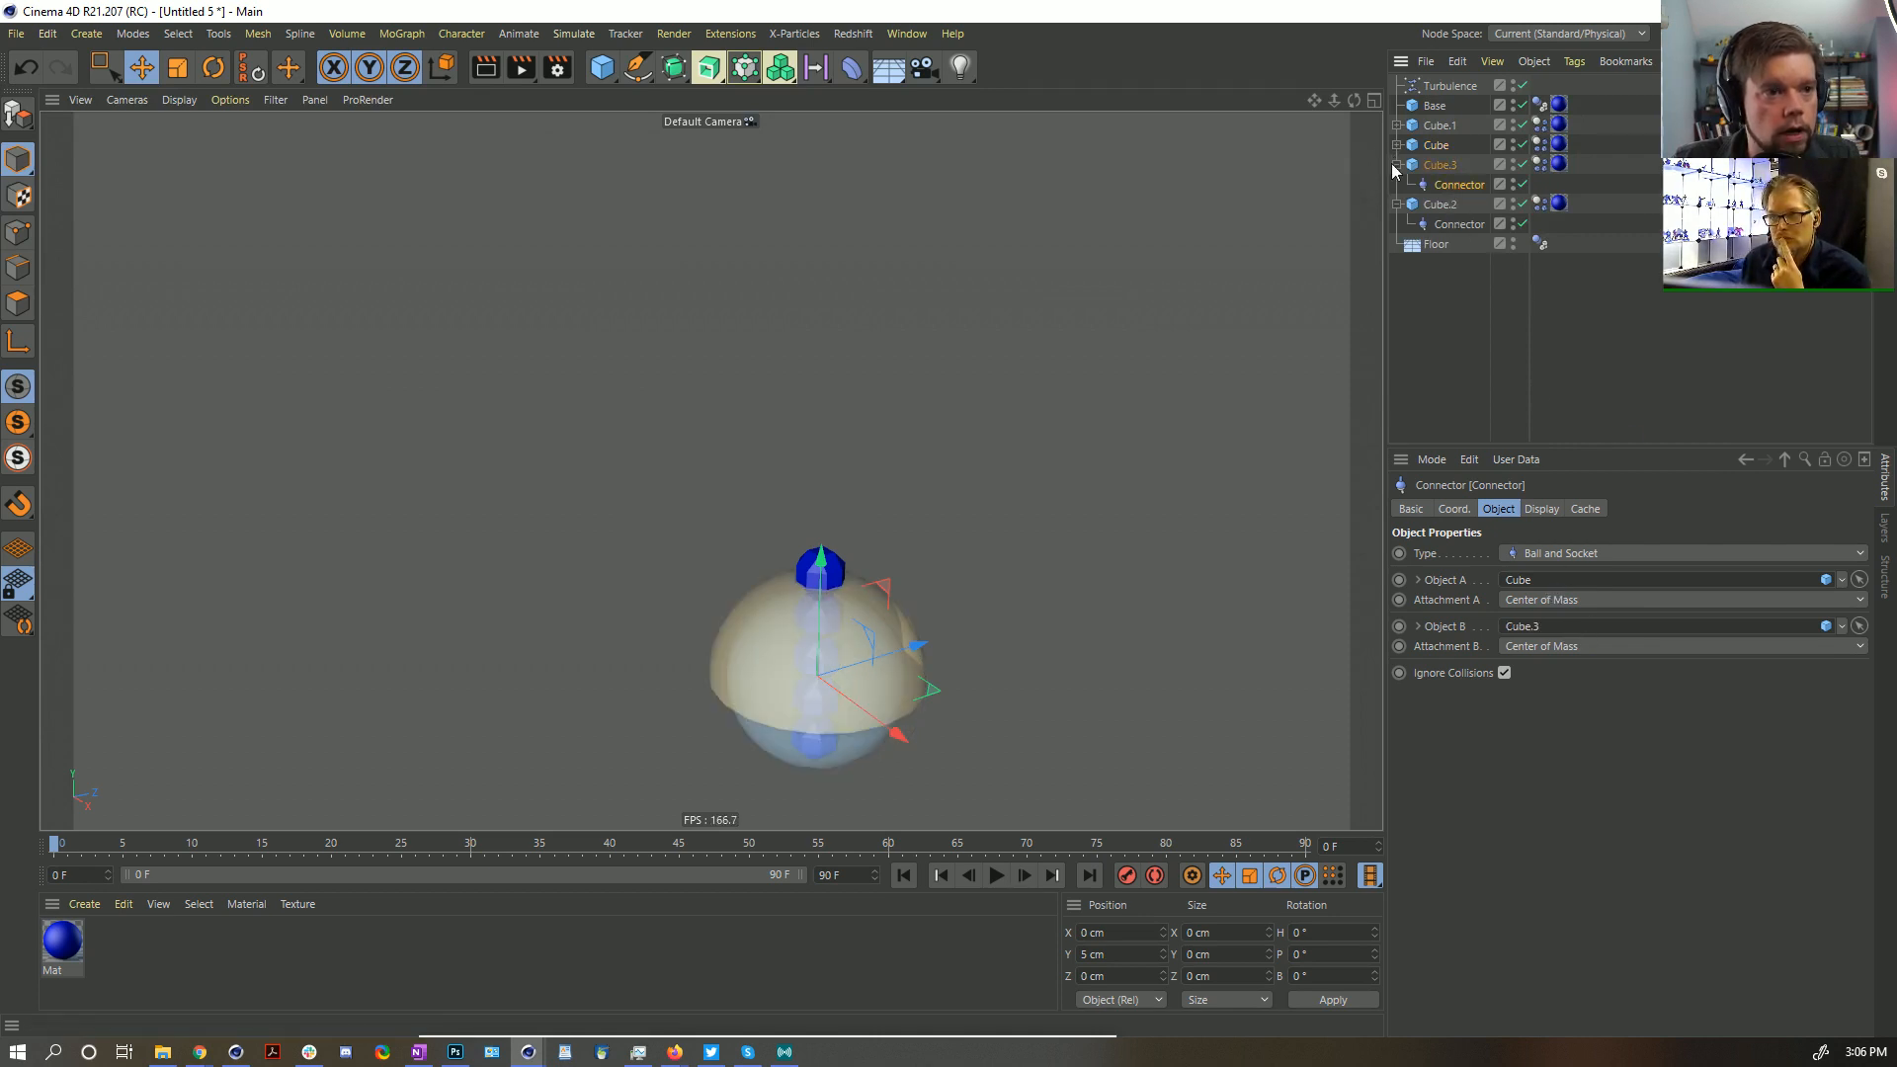
Collapse the Cube.3 and Cube.2 hierarchies, play the chain's dynamics simulation briefly, and return to frame 0
click(1396, 165)
click(1396, 184)
click(1431, 309)
click(999, 882)
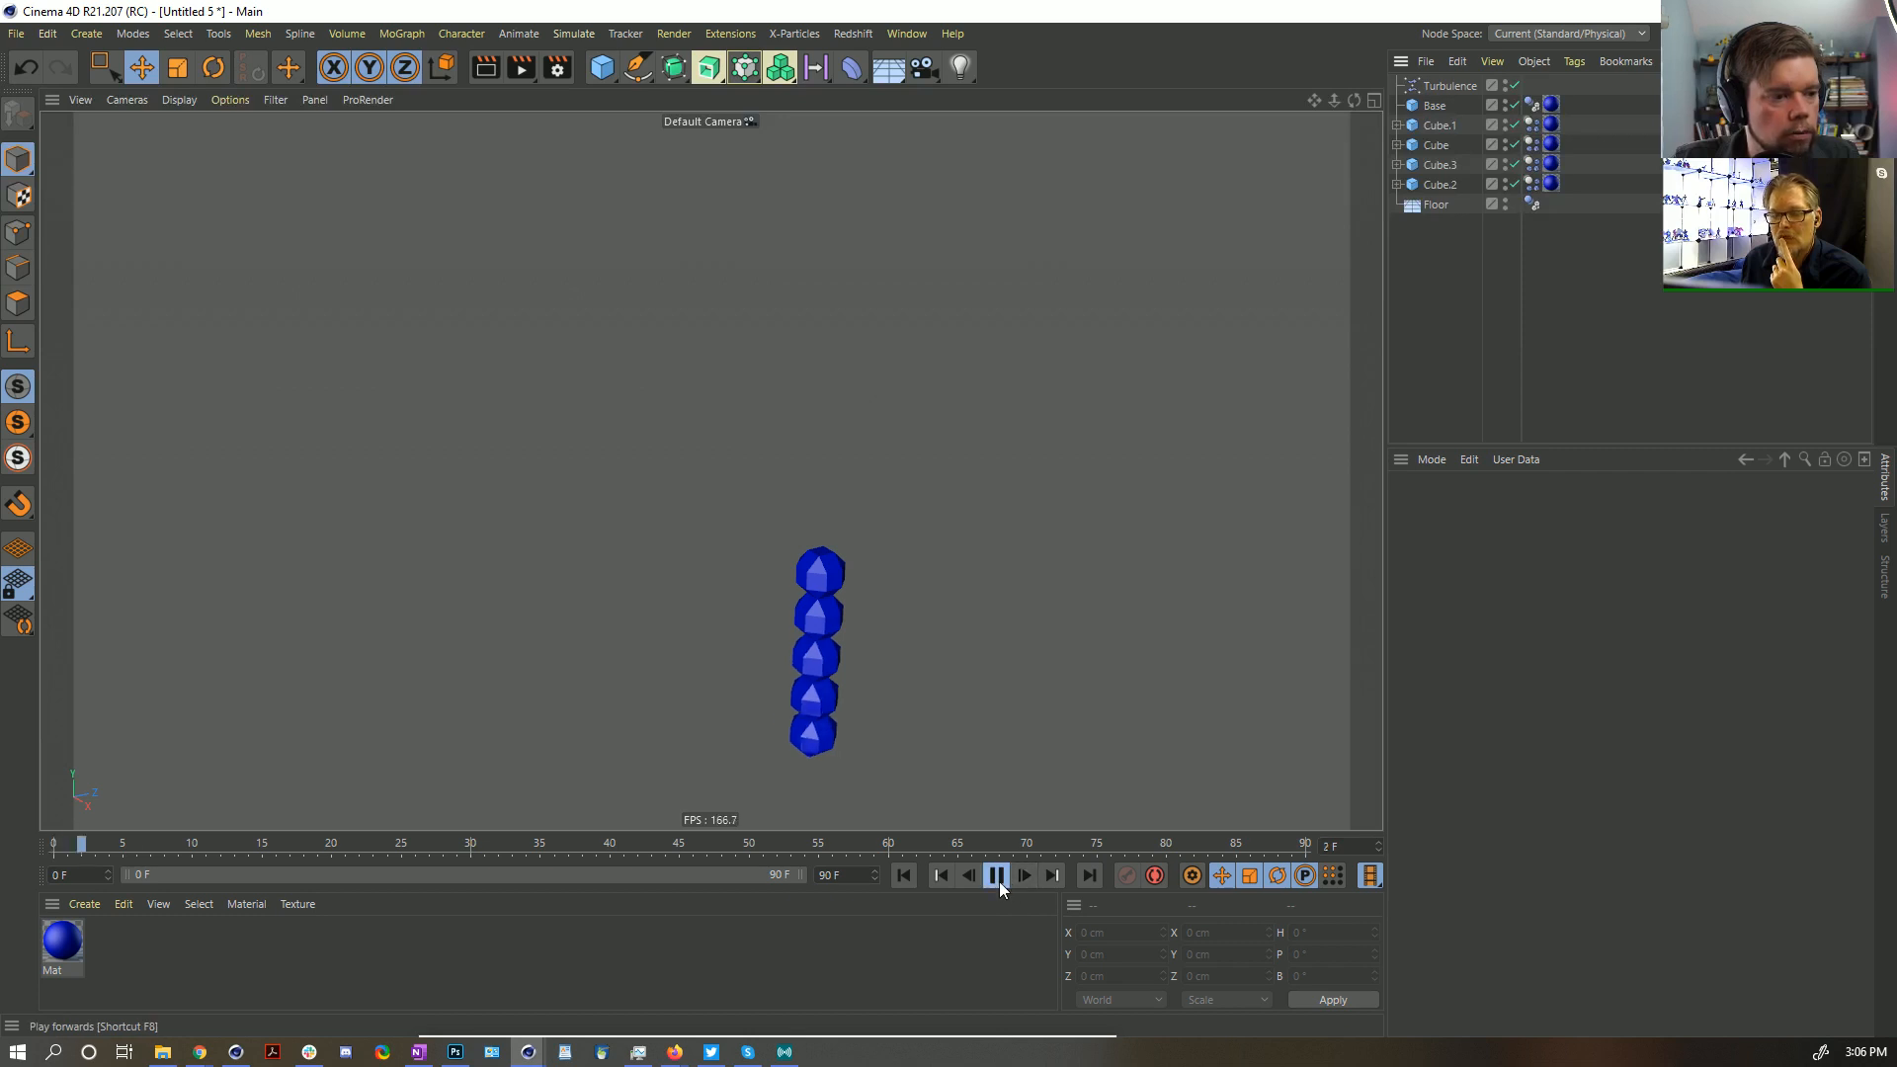
click(998, 877)
click(905, 877)
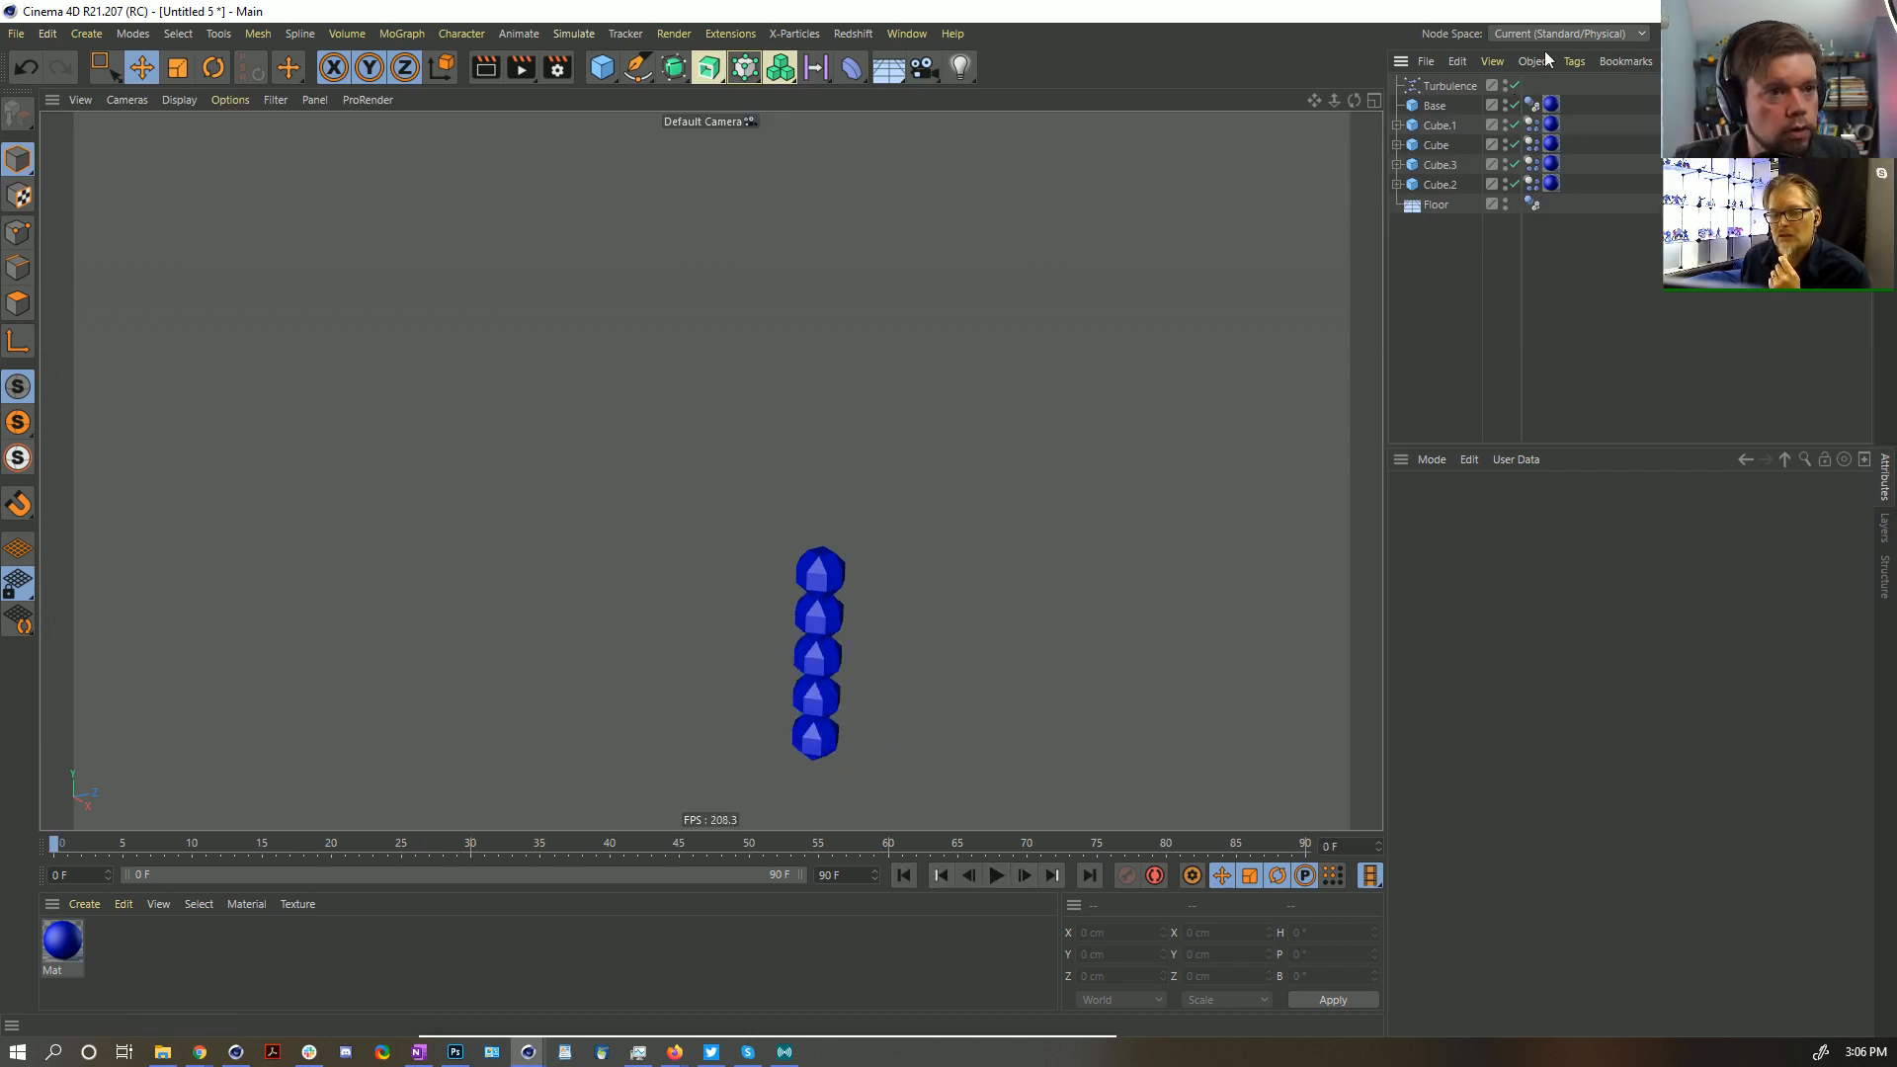
Duplicate Cube.1, Cube, Cube.3 and Cube.2 in place with their connectors, undoing and redoing the copy
click(1439, 126)
shift+click(1439, 184)
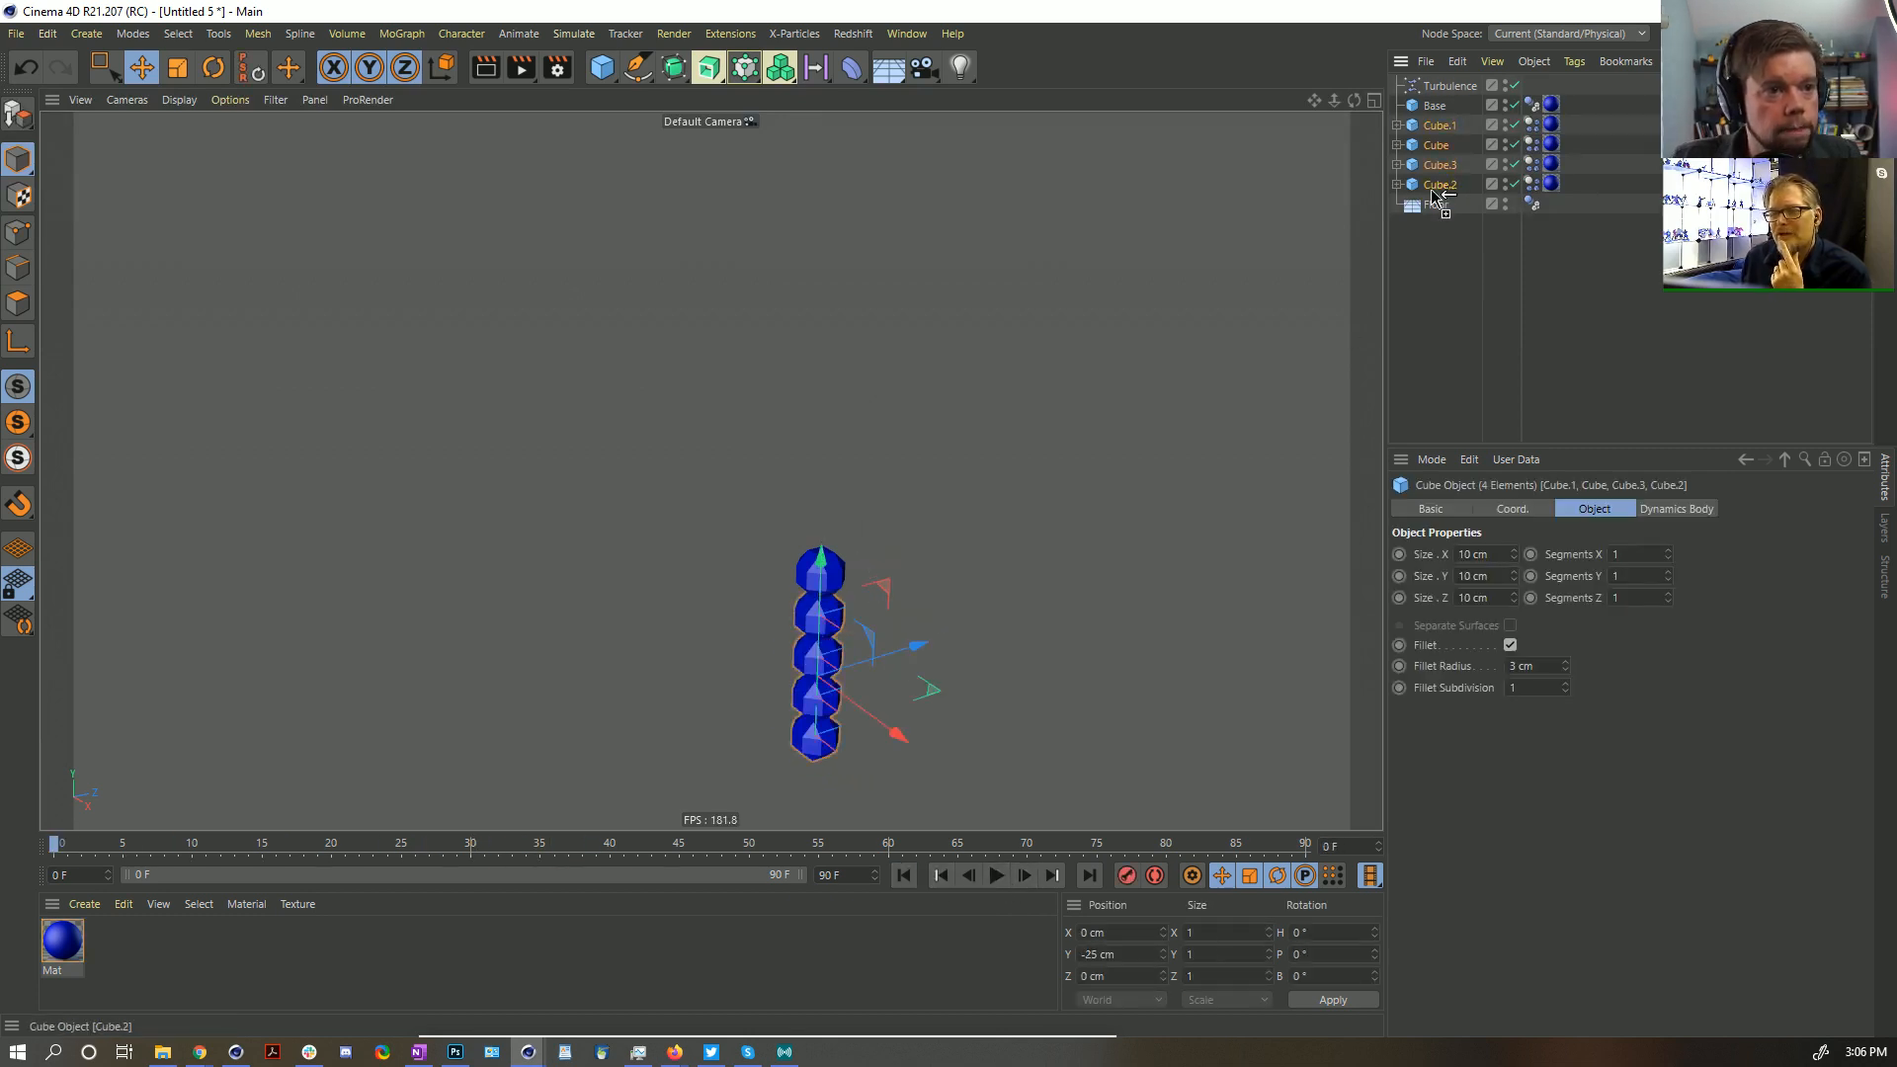
ctrl+drag(1432, 196, 1435, 211)
key(ctrl+z)
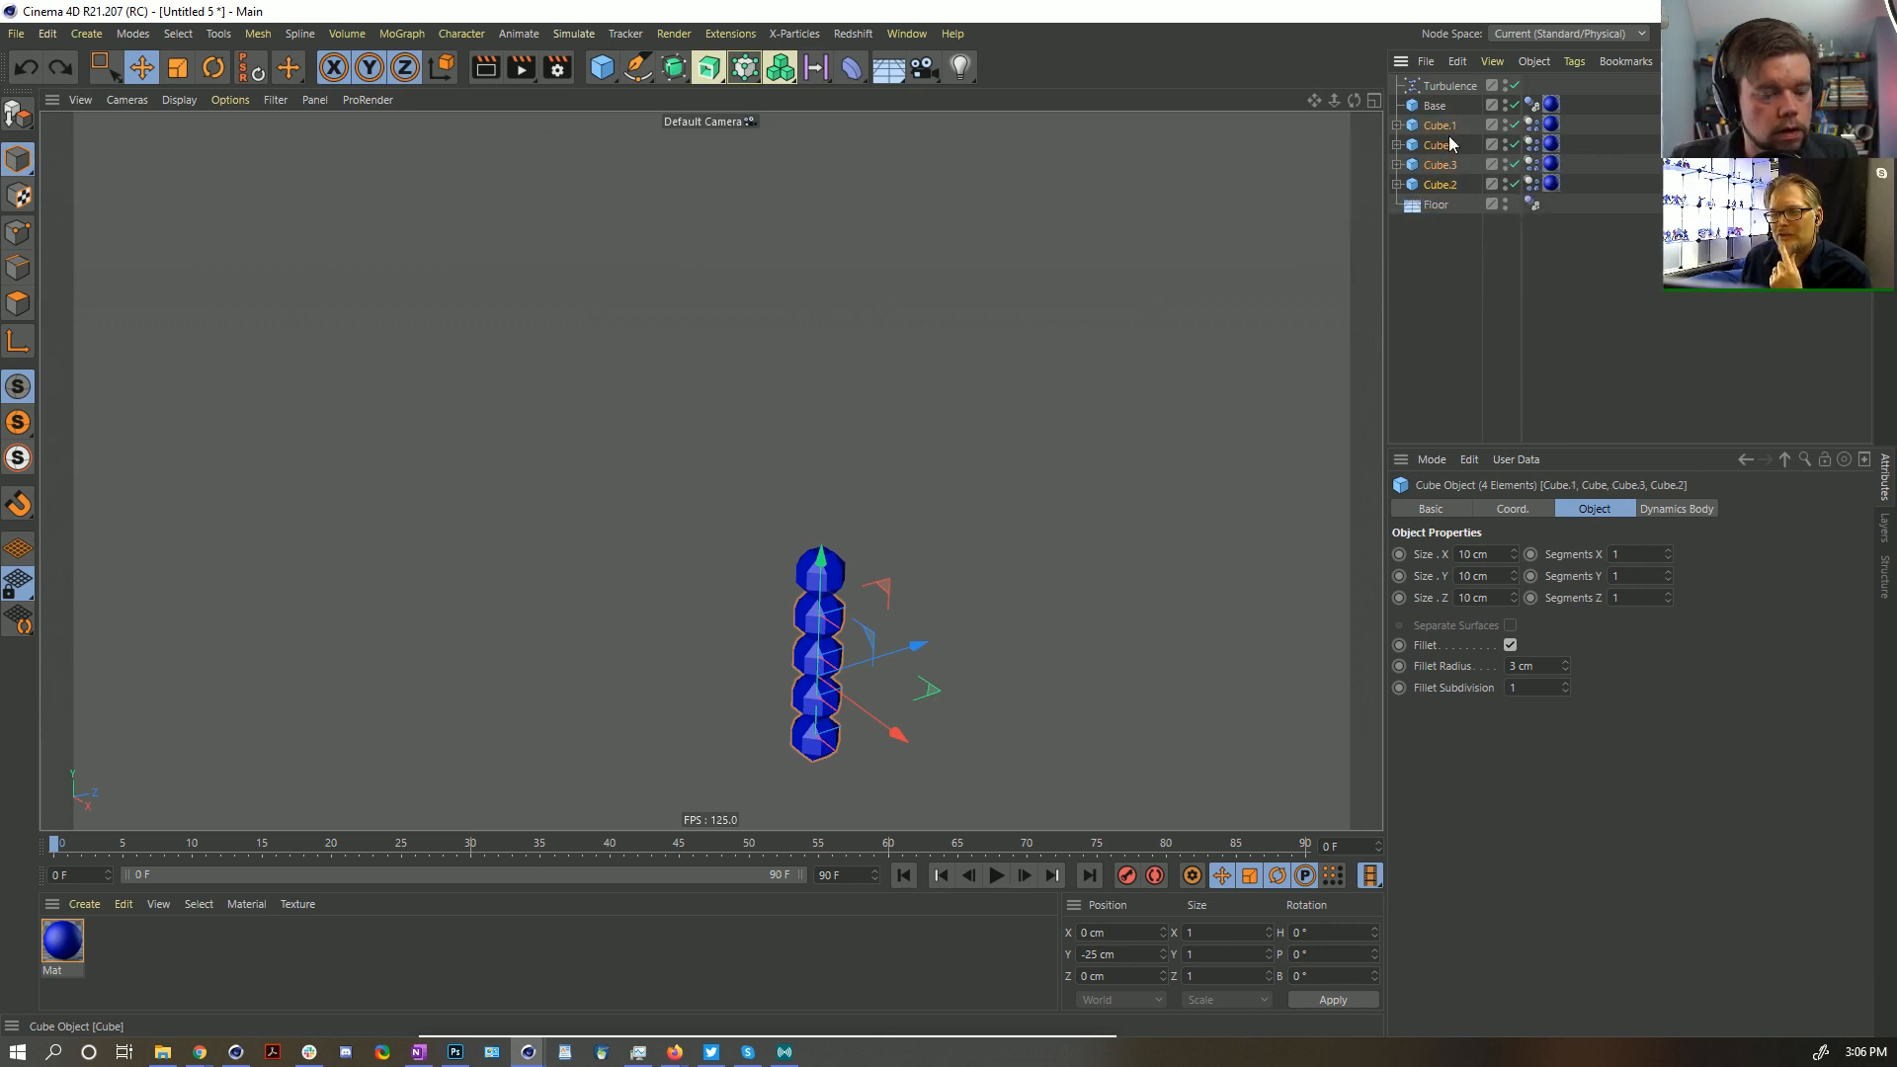
key(ctrl+y)
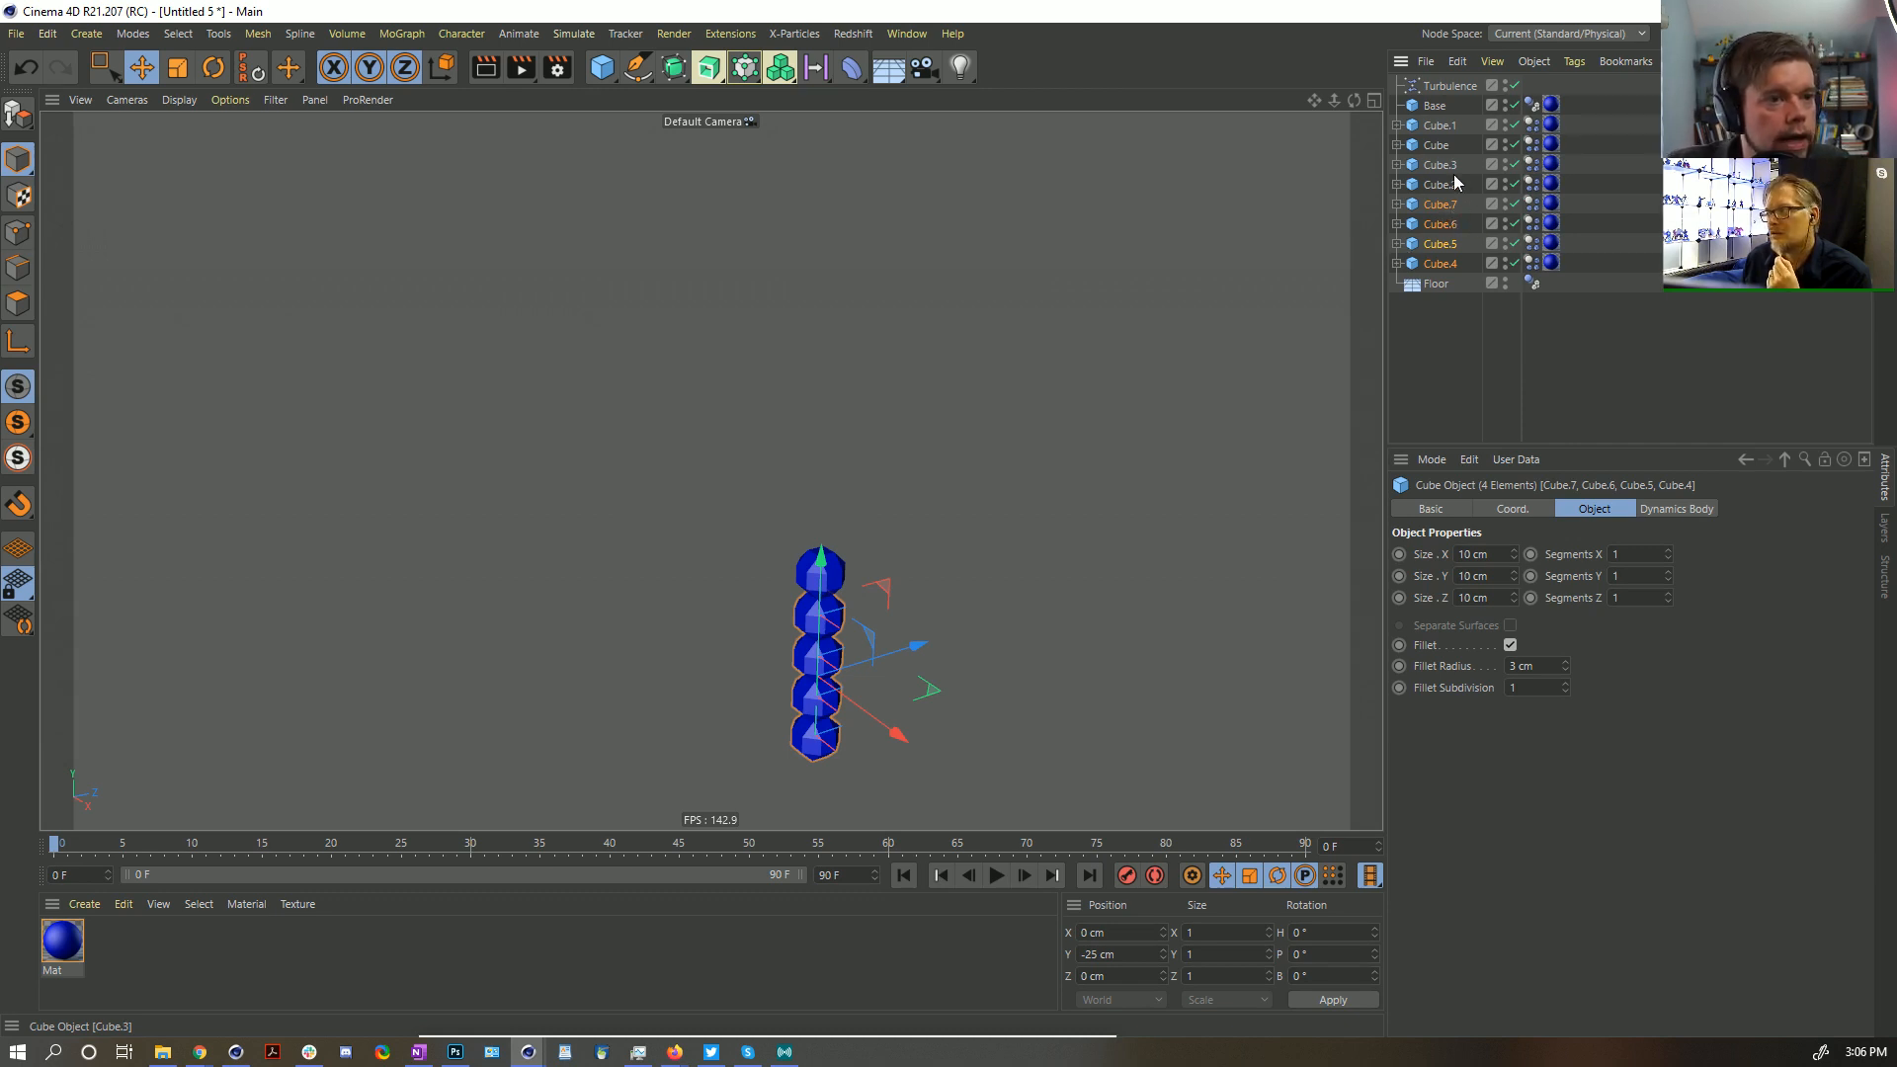
Delete Cube.2 through Cube.7 together with their connectors, keeping only Base, Cube.1 and Cube in the chain
click(1440, 163)
shift+click(1445, 265)
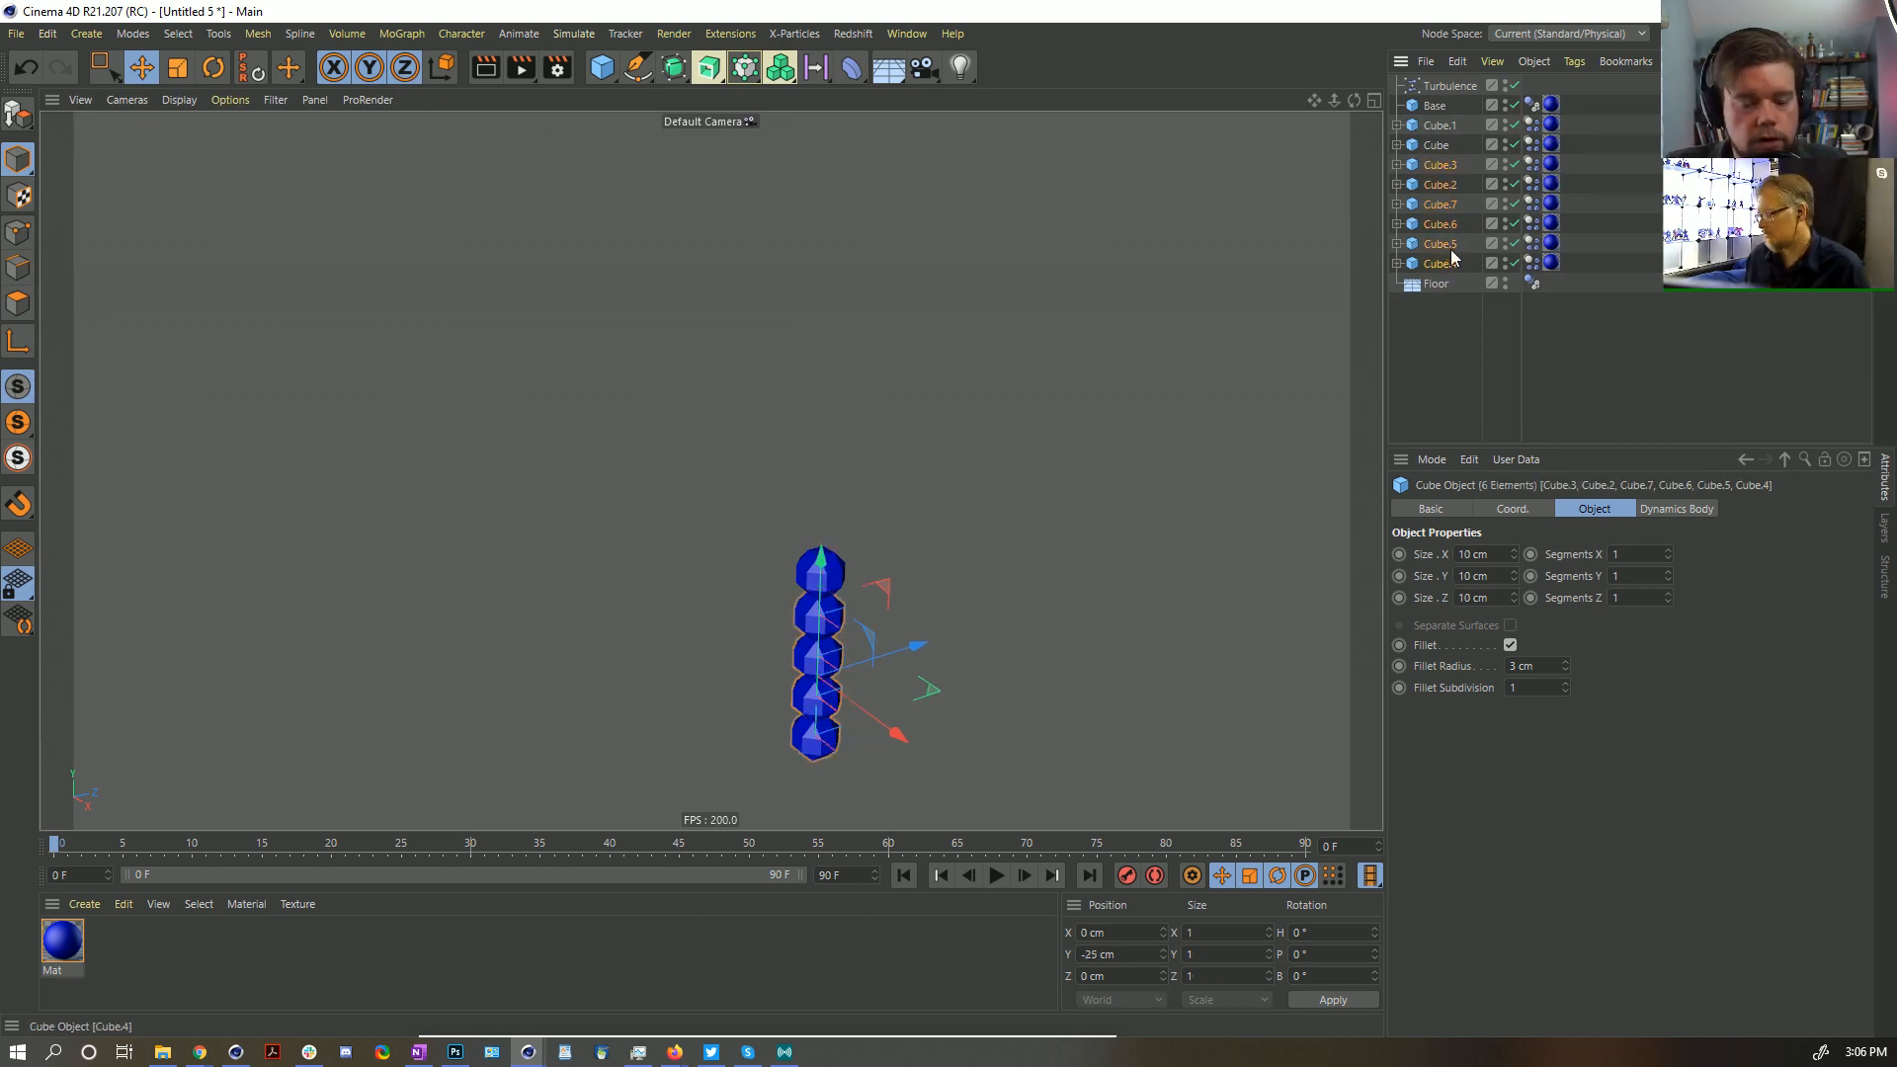
key(Delete)
Delete the connectors nested under Cube.1 and Cube
click(1397, 124)
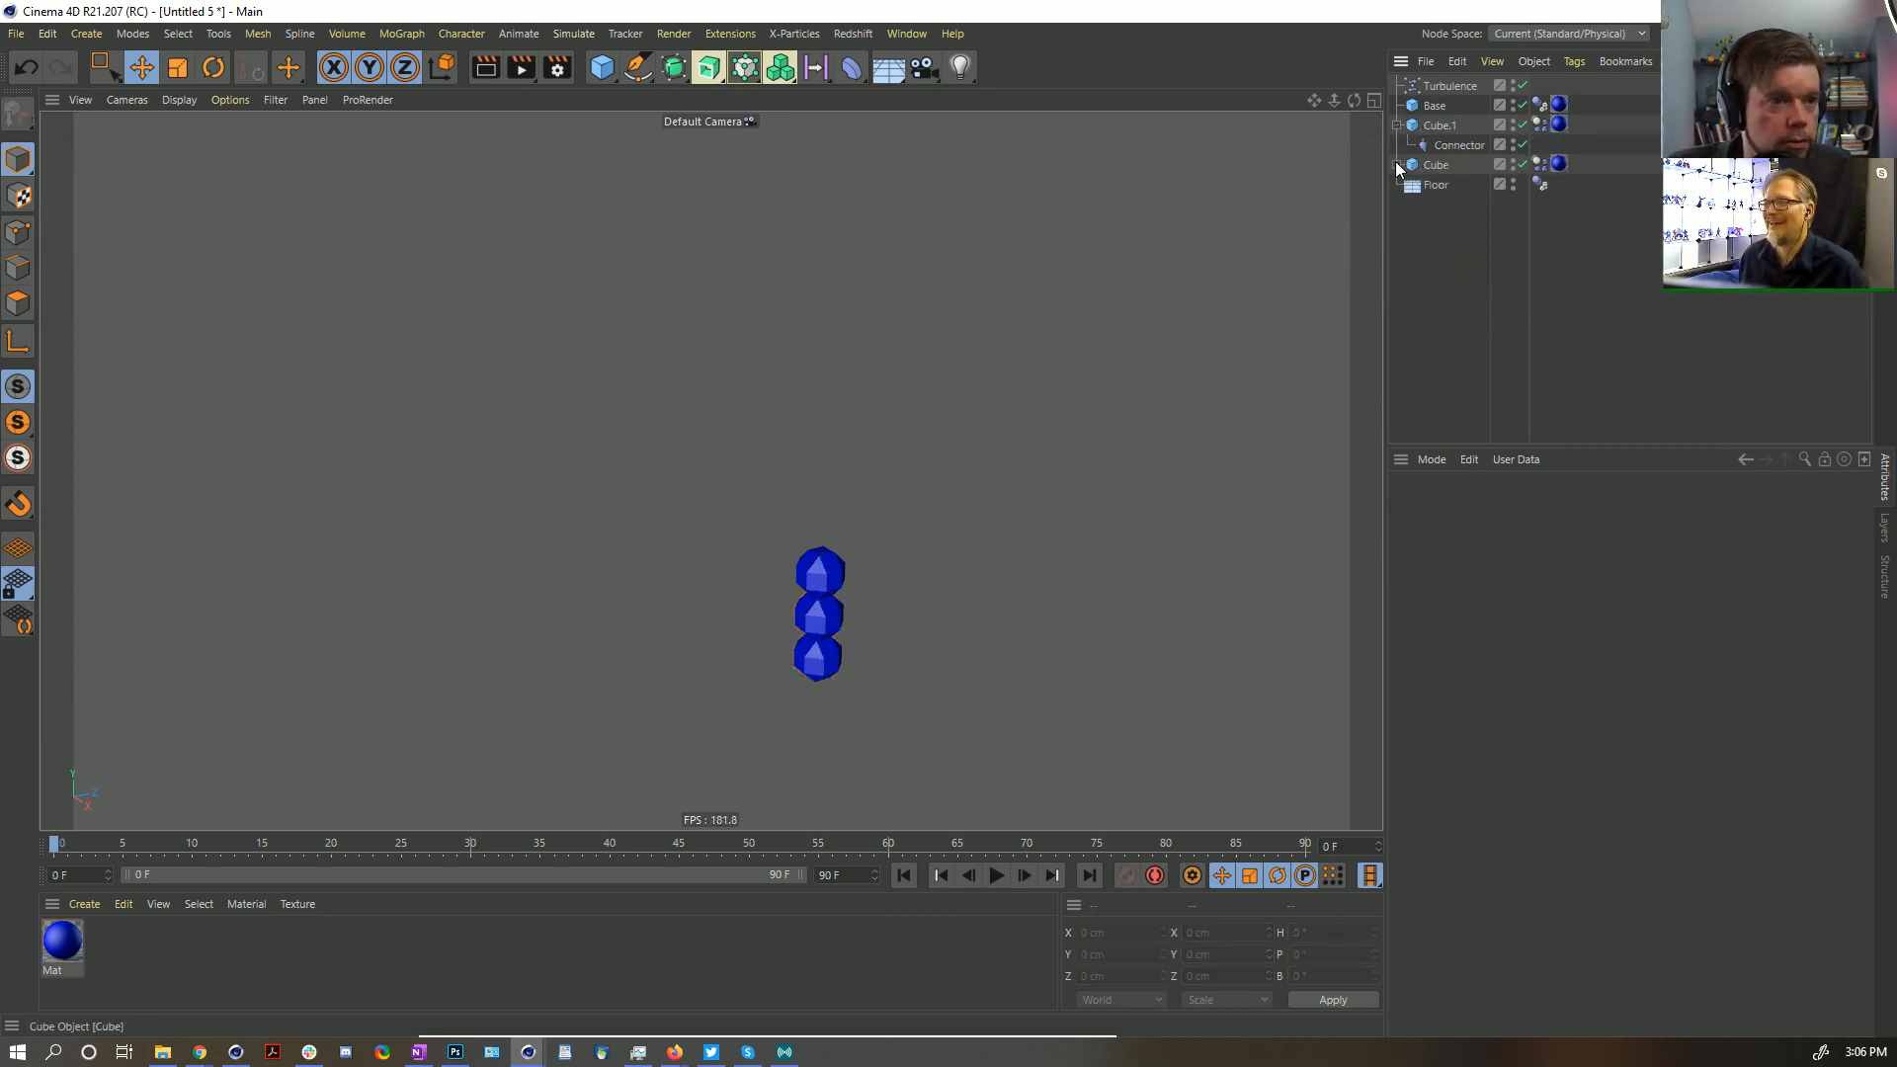
click(1397, 164)
click(1458, 146)
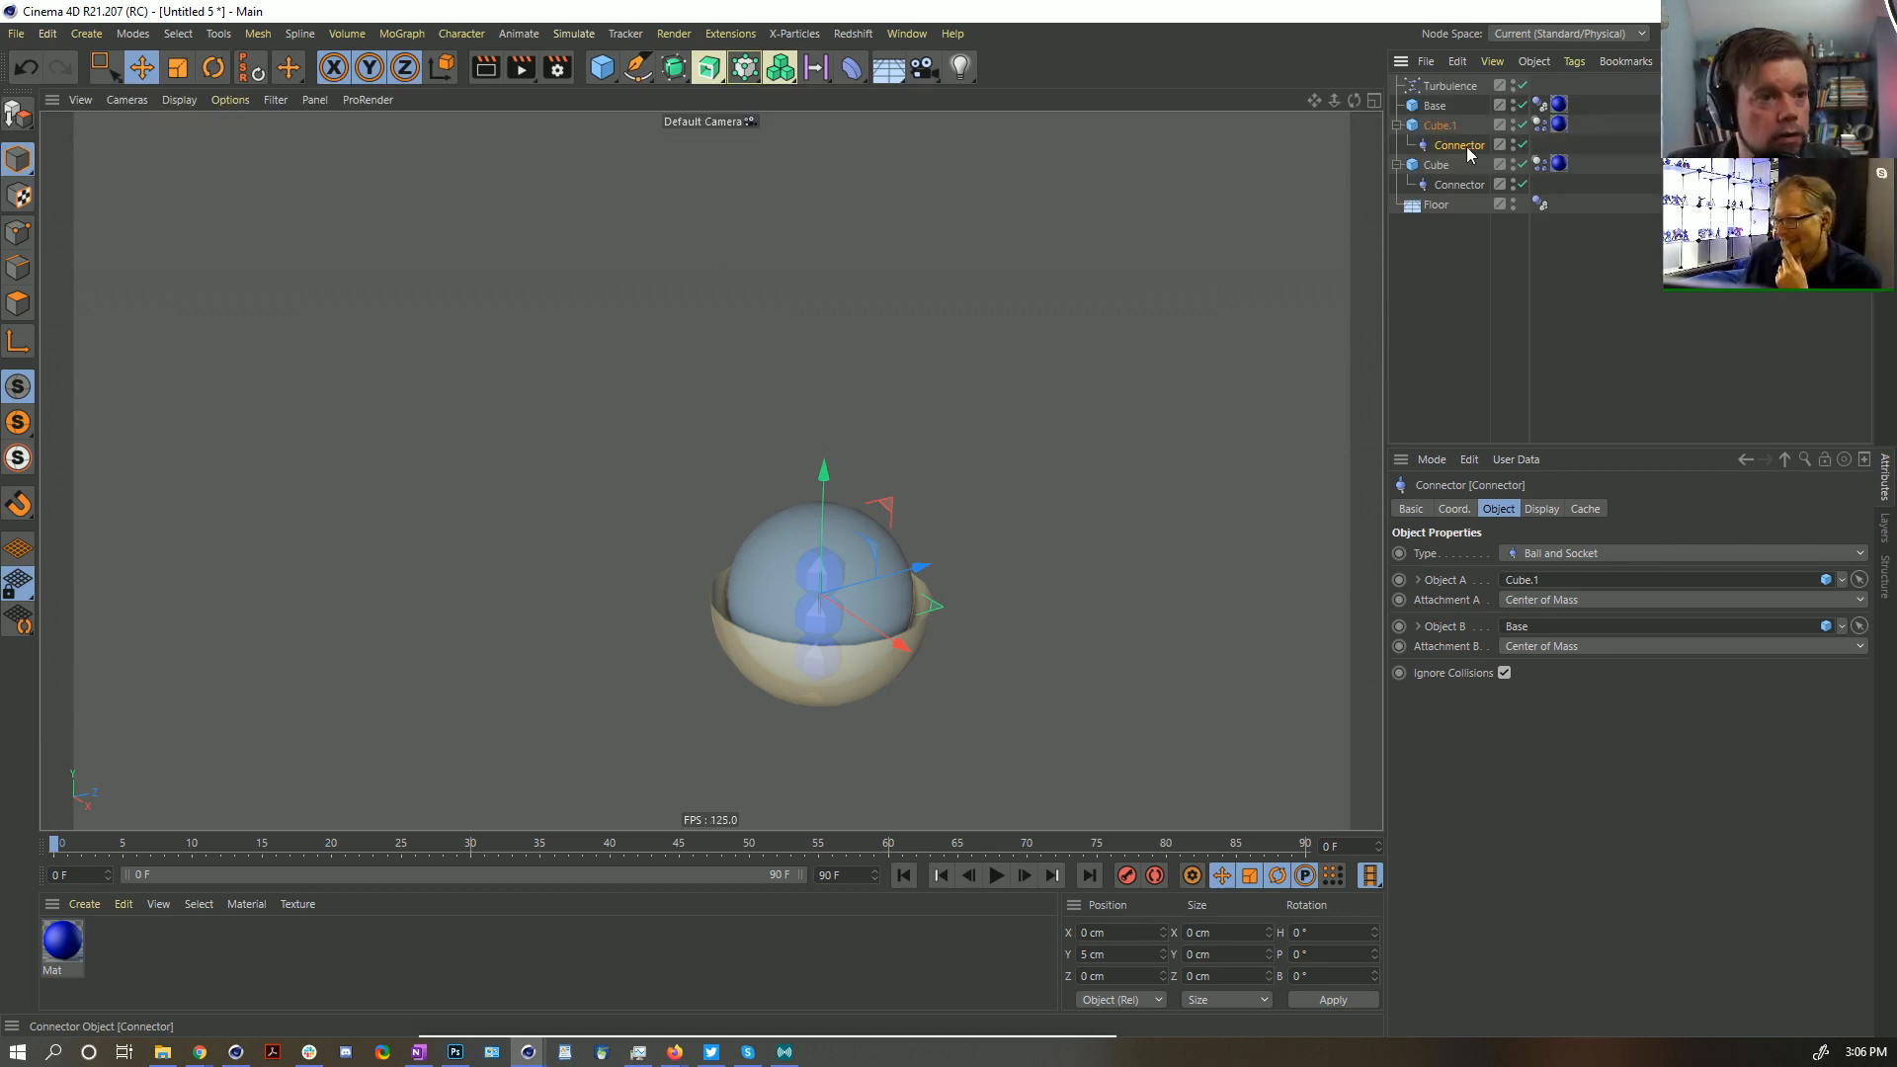
key(Delete)
click(1454, 170)
key(Delete)
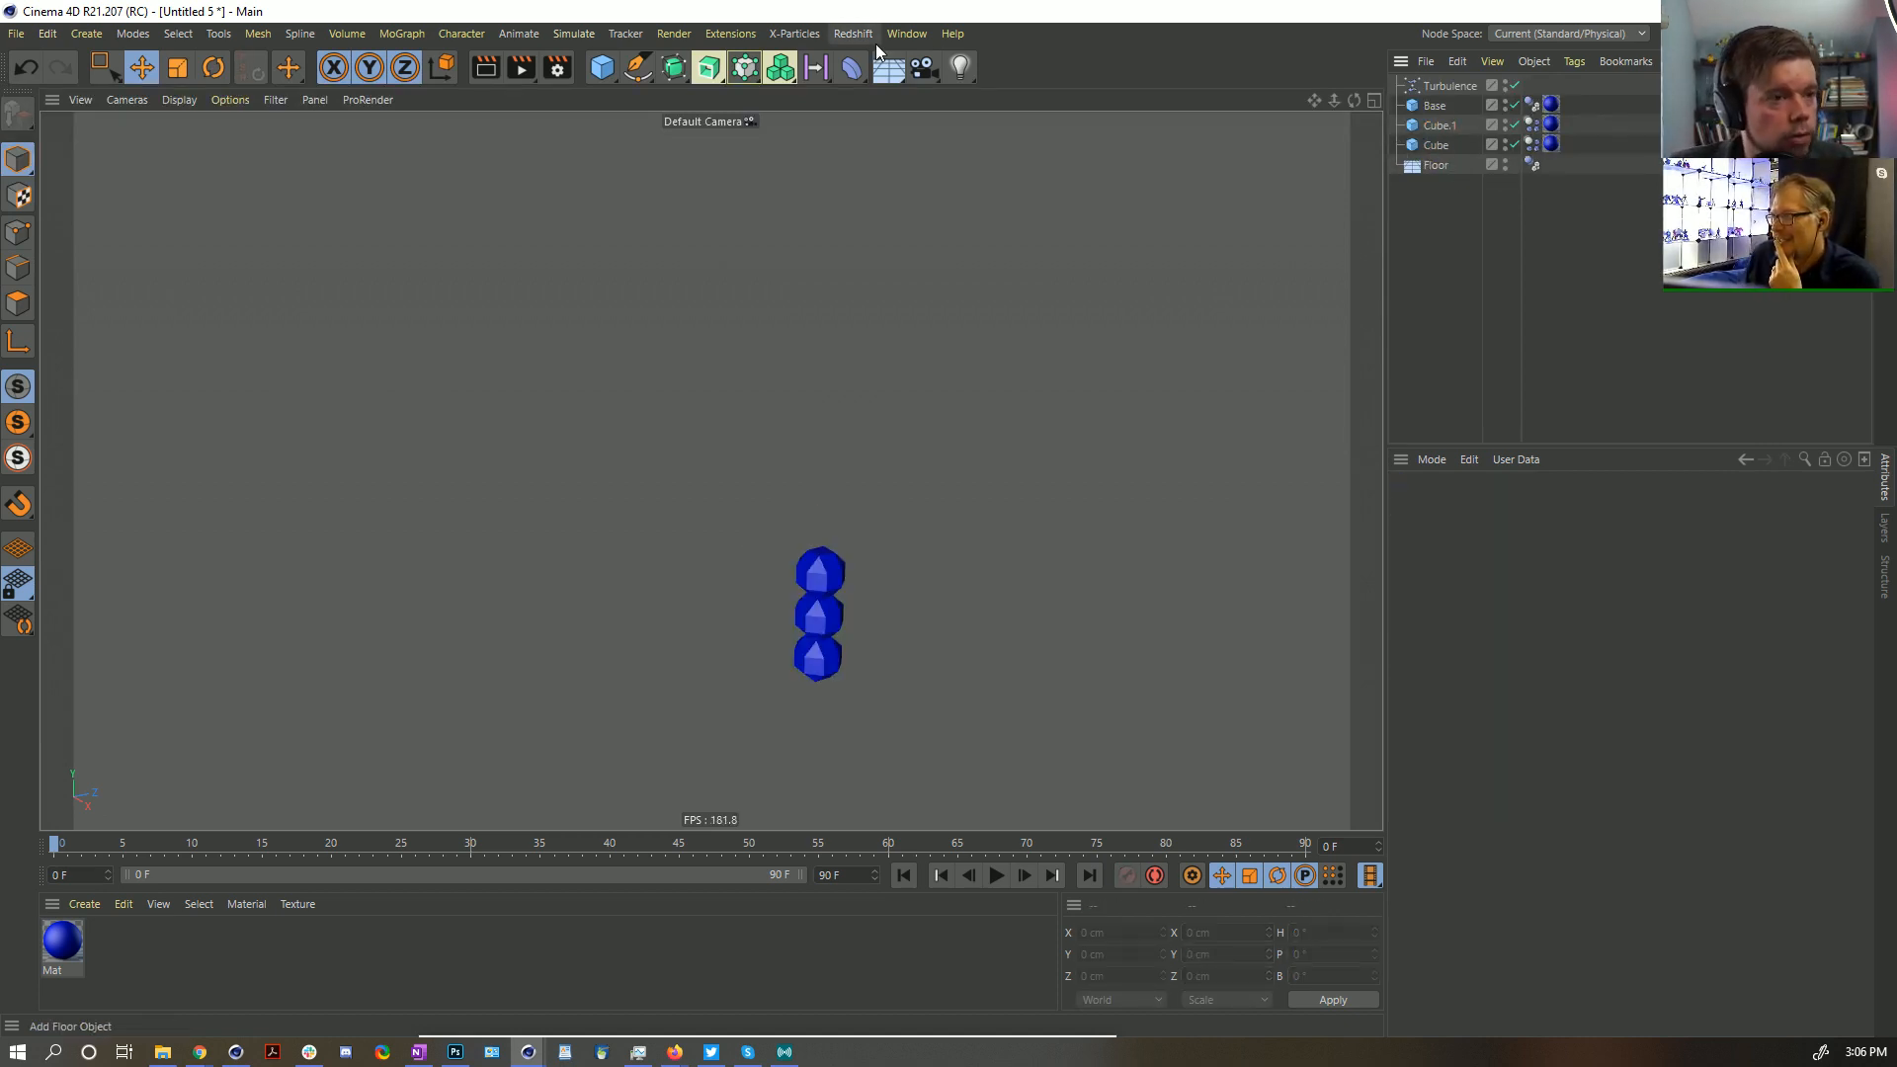
Add a Spring dynamics object to the scene
click(401, 34)
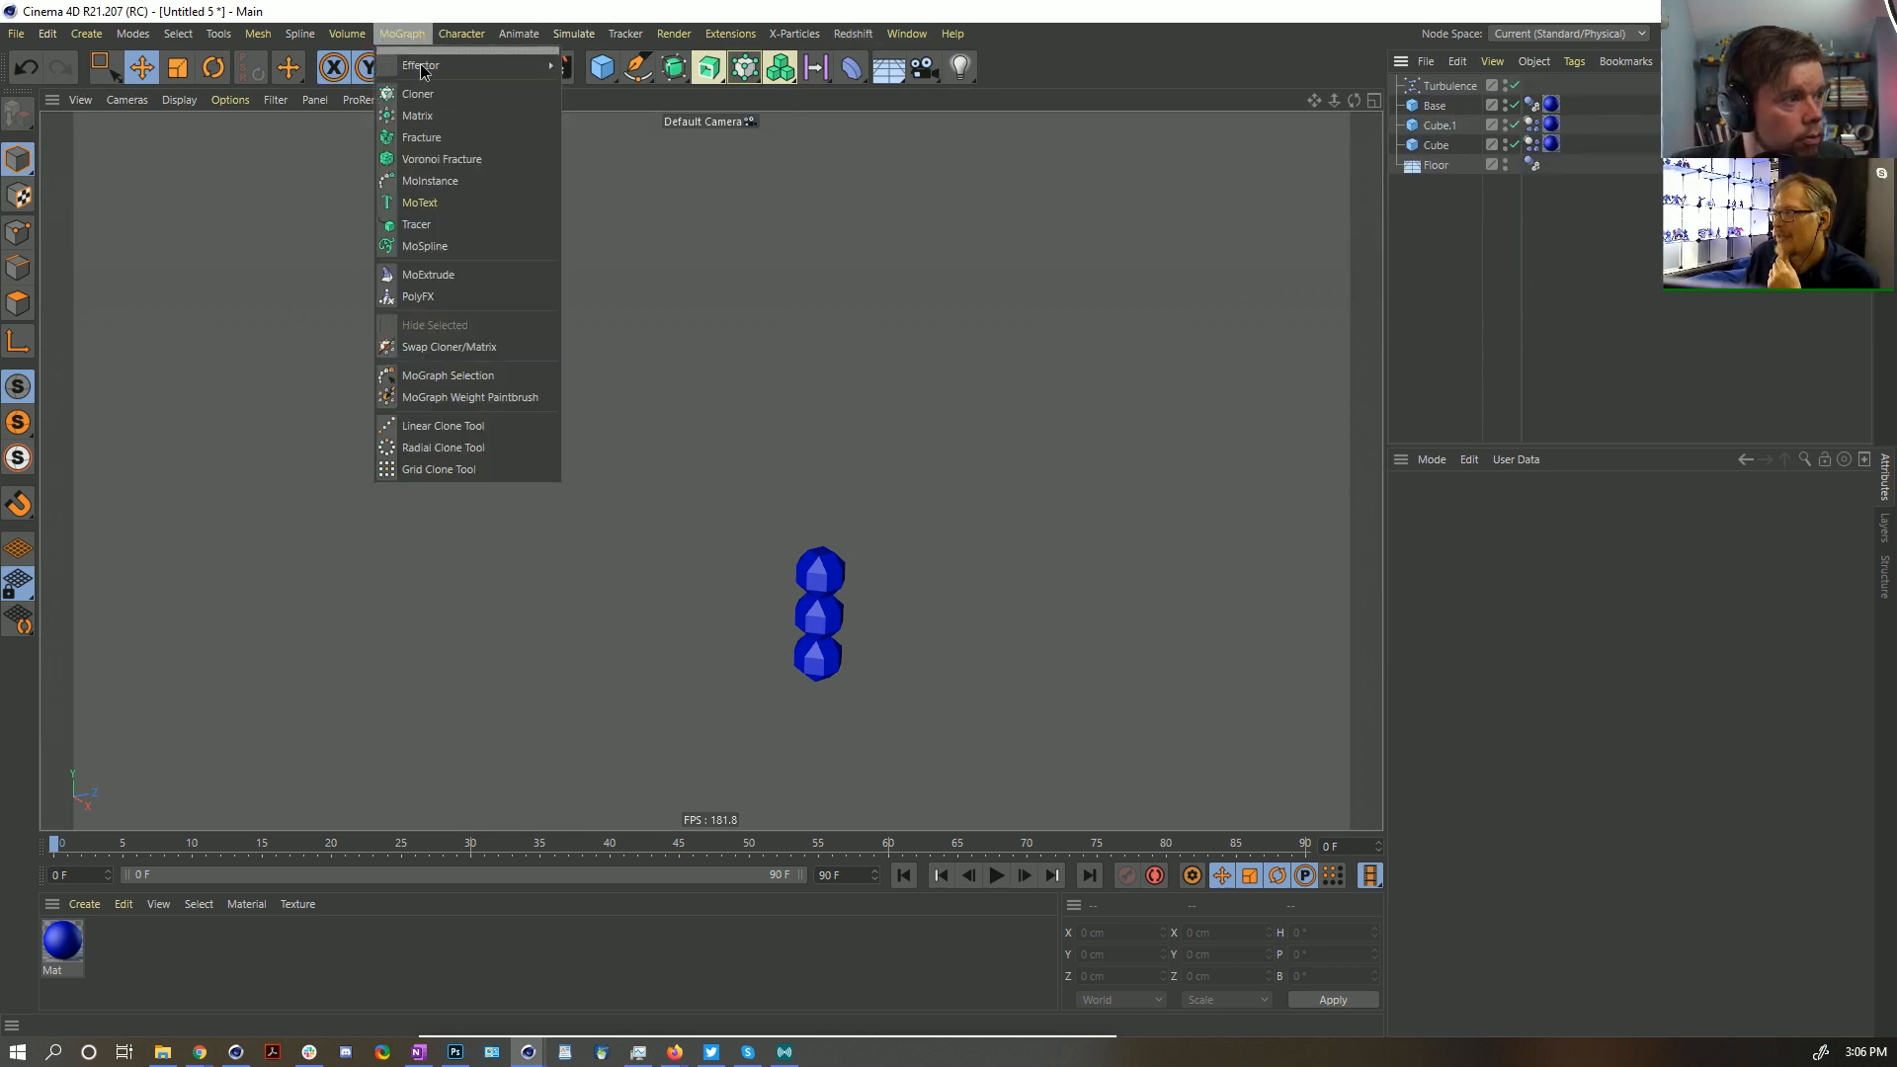
mouse_move(566, 38)
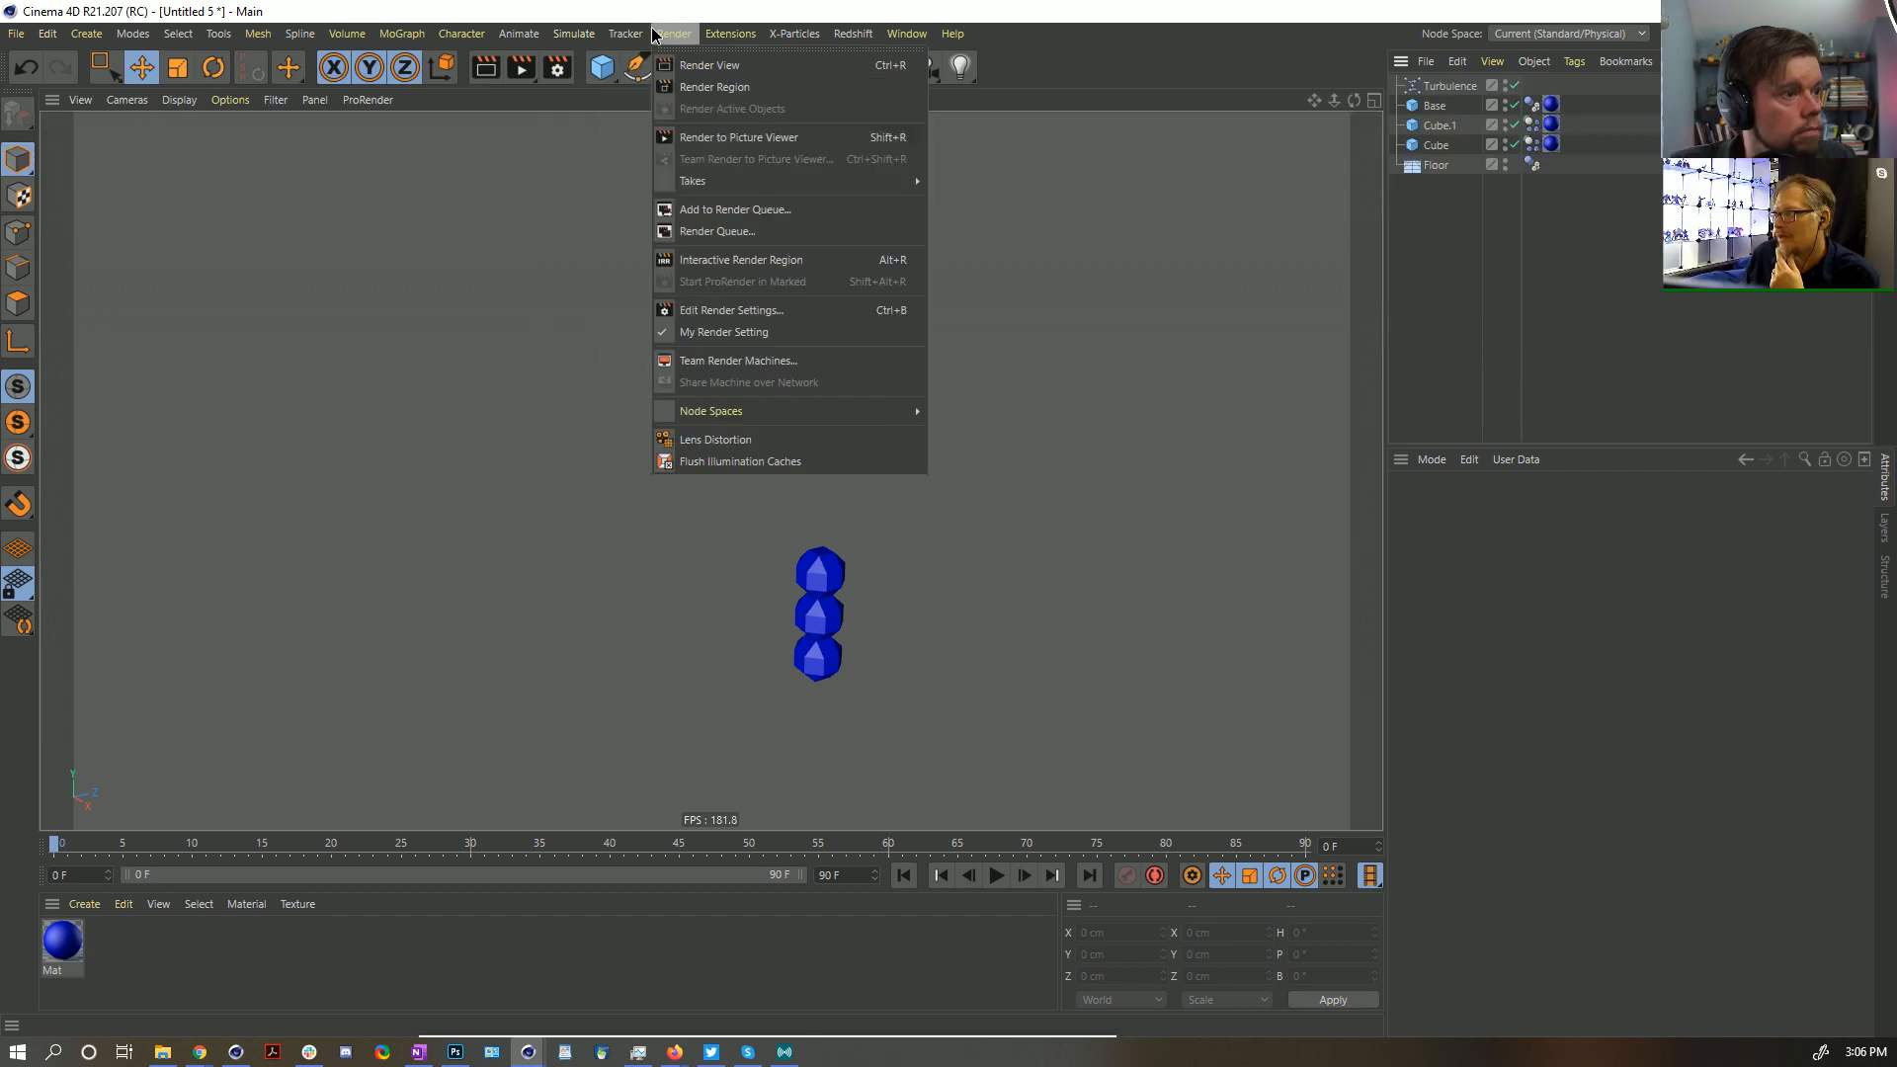
click(581, 34)
mouse_move(632, 87)
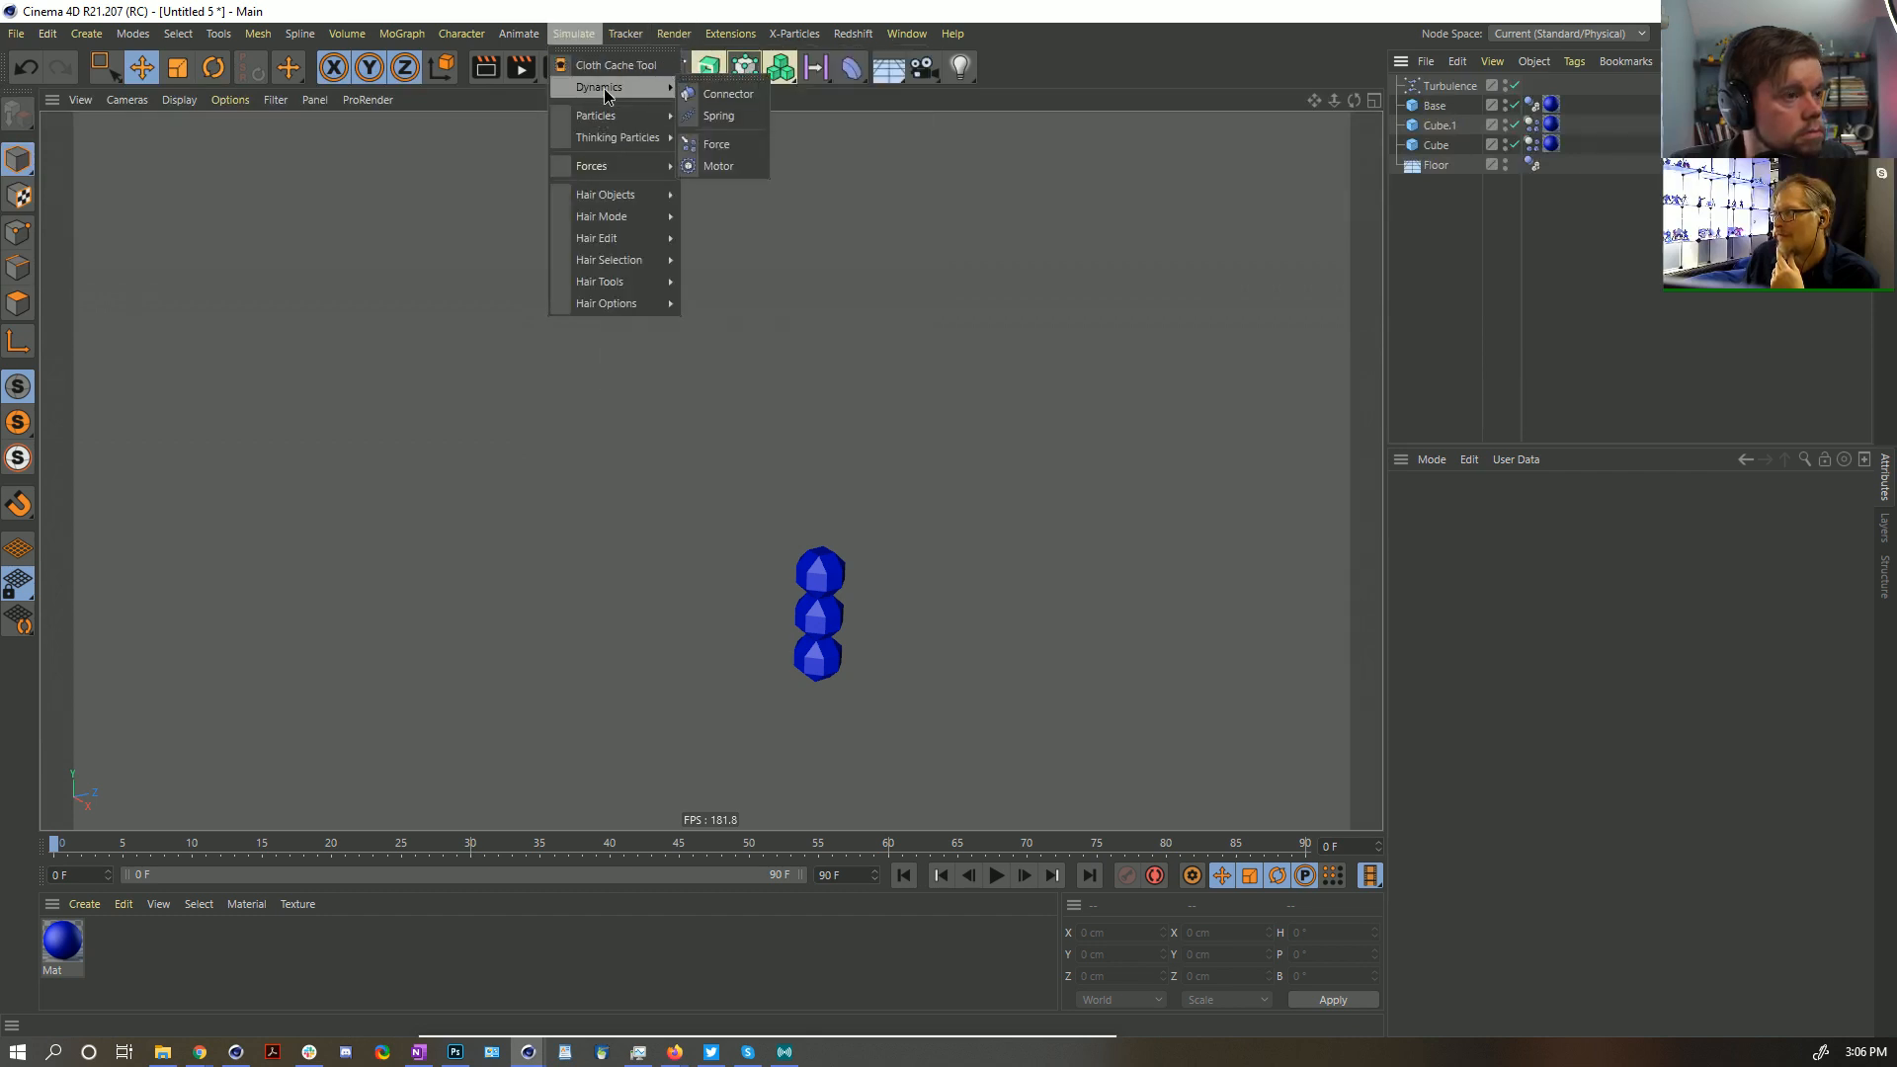
click(727, 122)
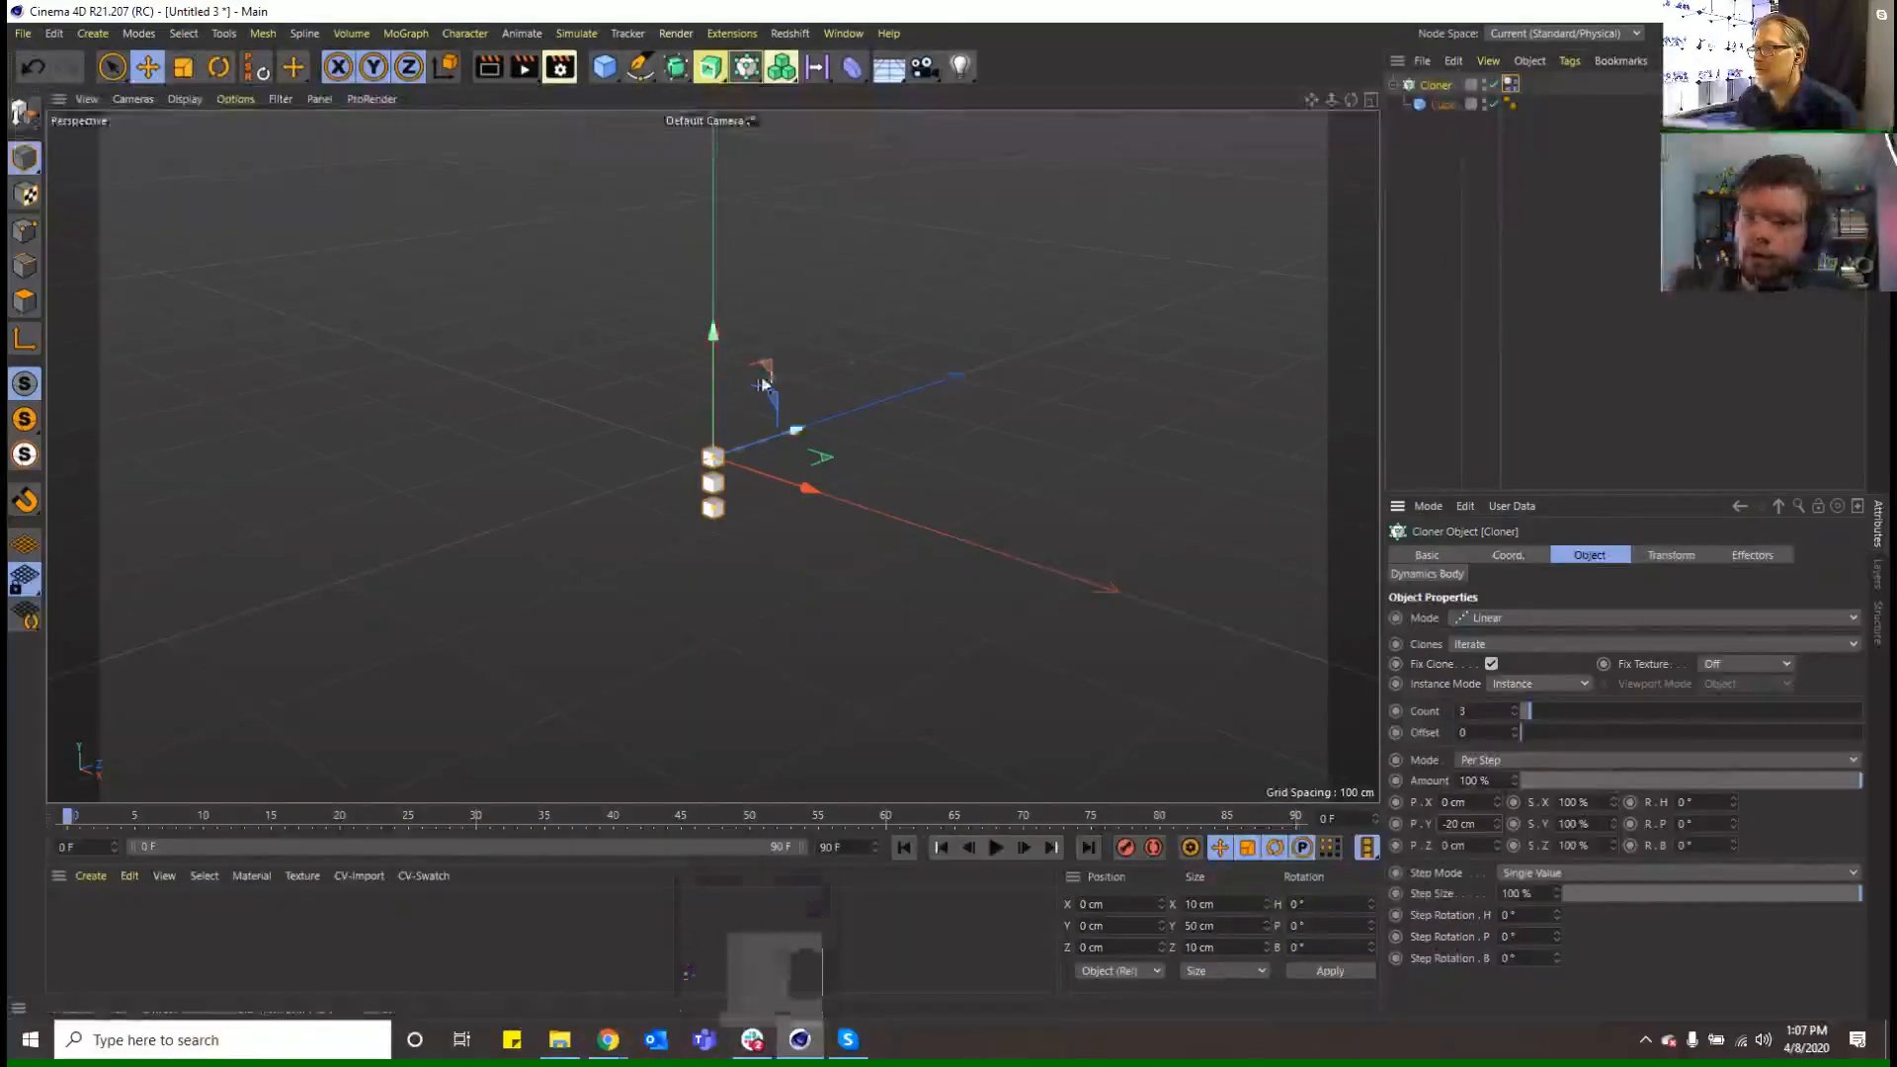
Raise the Cloner to a height of about 55 cm on Y and delete its Dynamics Body tag
drag(713, 370, 731, 295)
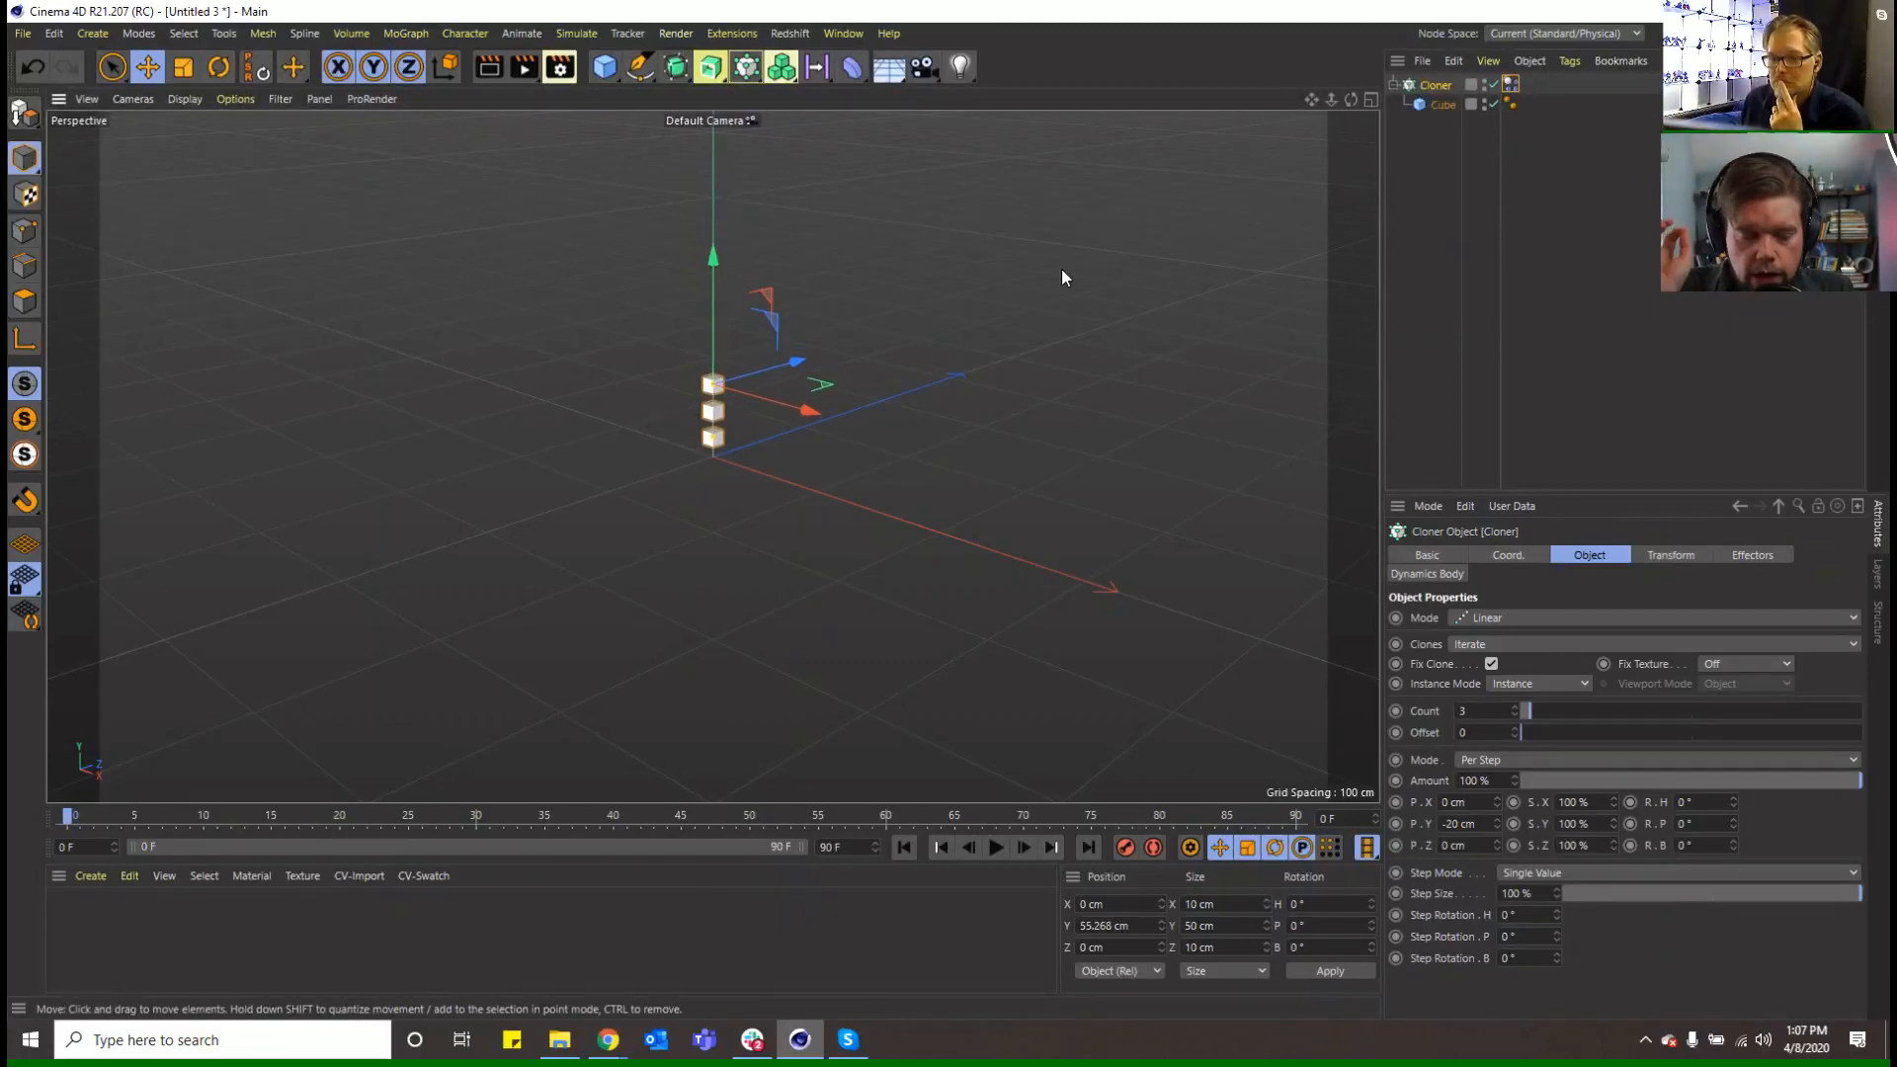
click(1510, 85)
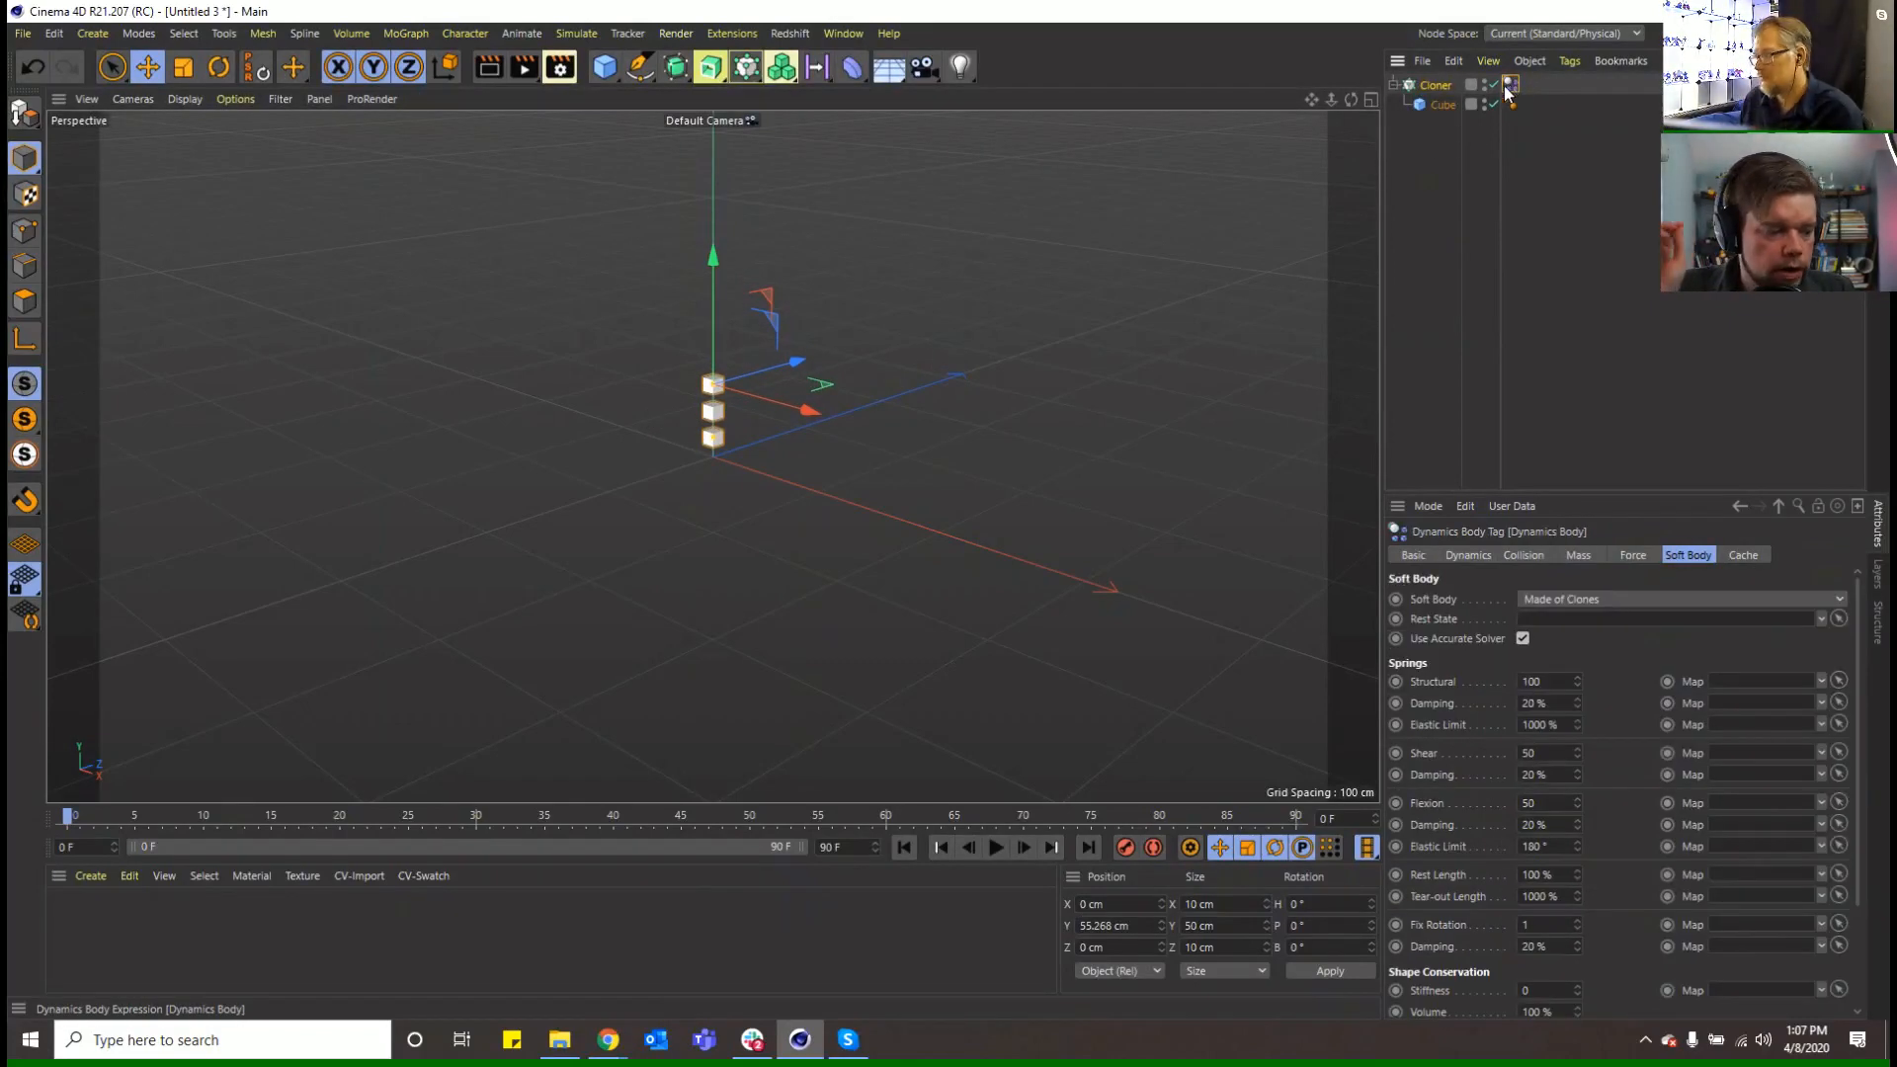
key(Delete)
Set the Cloner's count to 4
click(1435, 85)
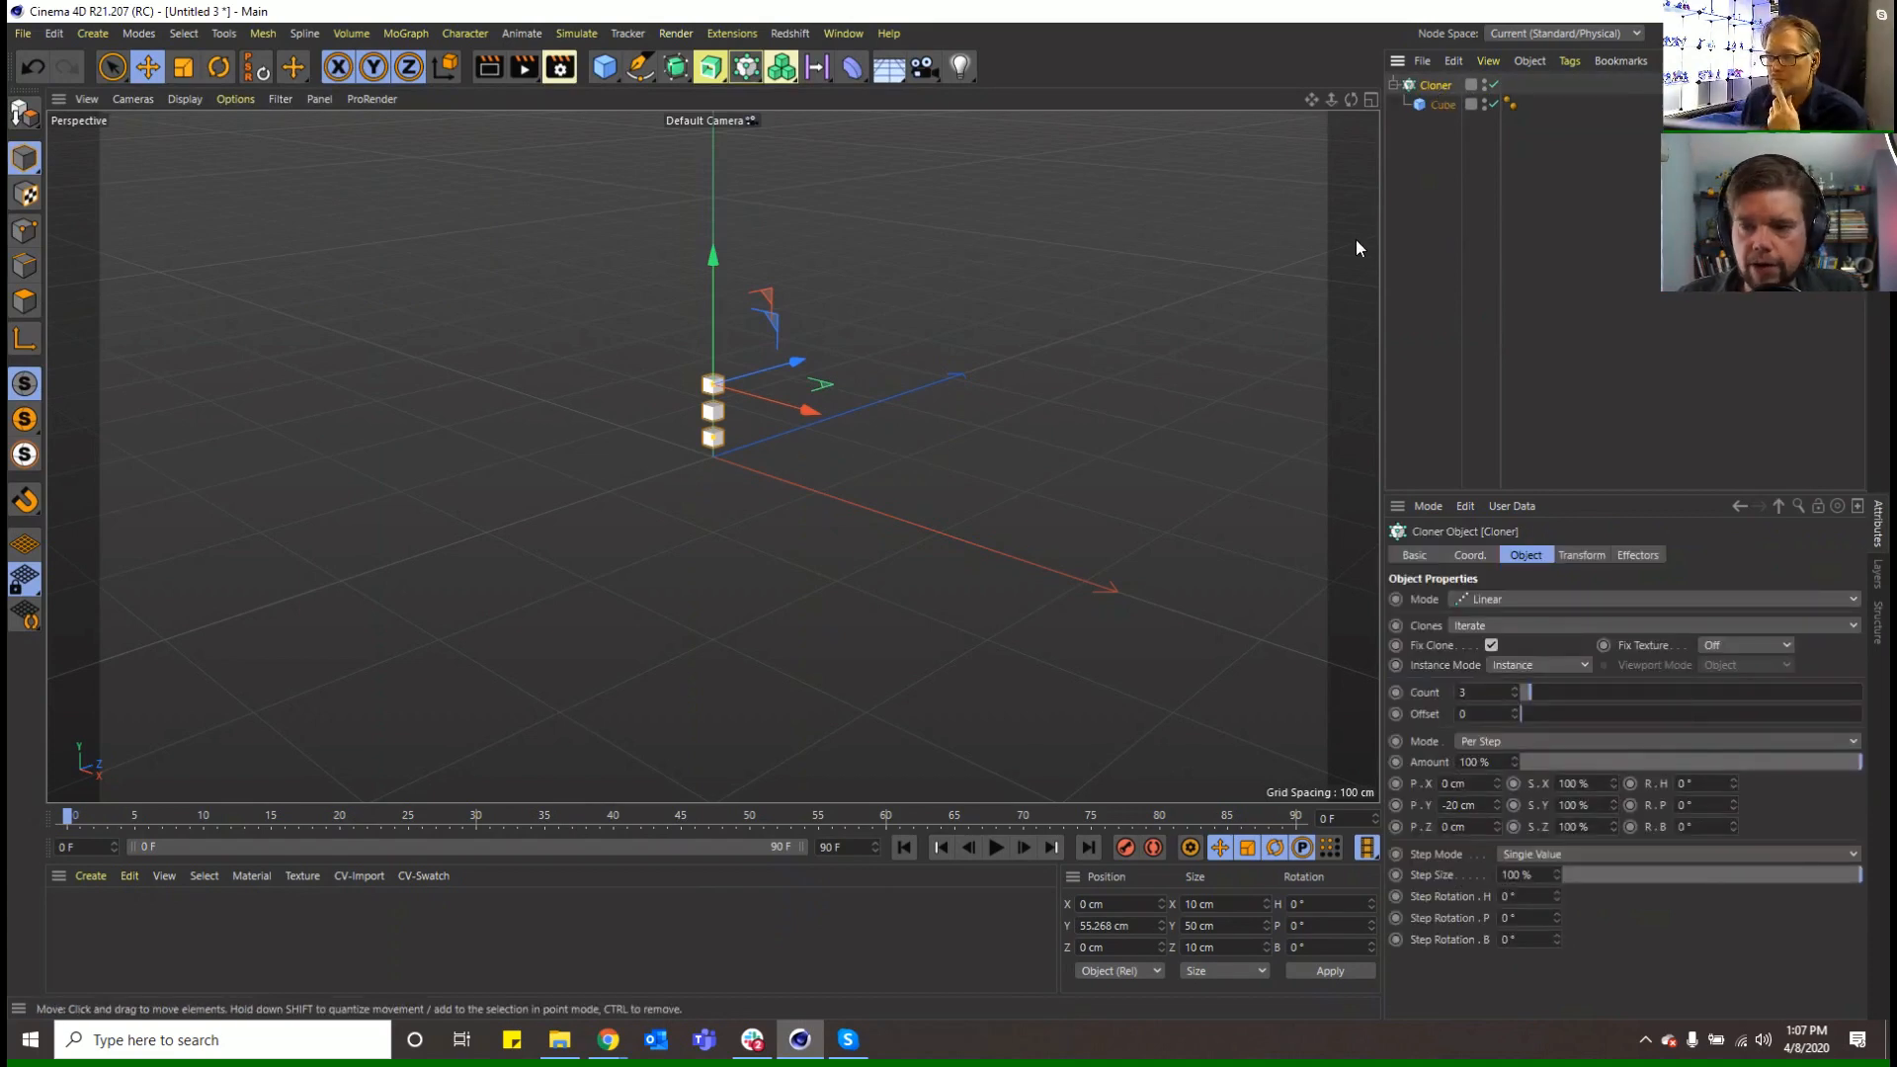
click(1513, 689)
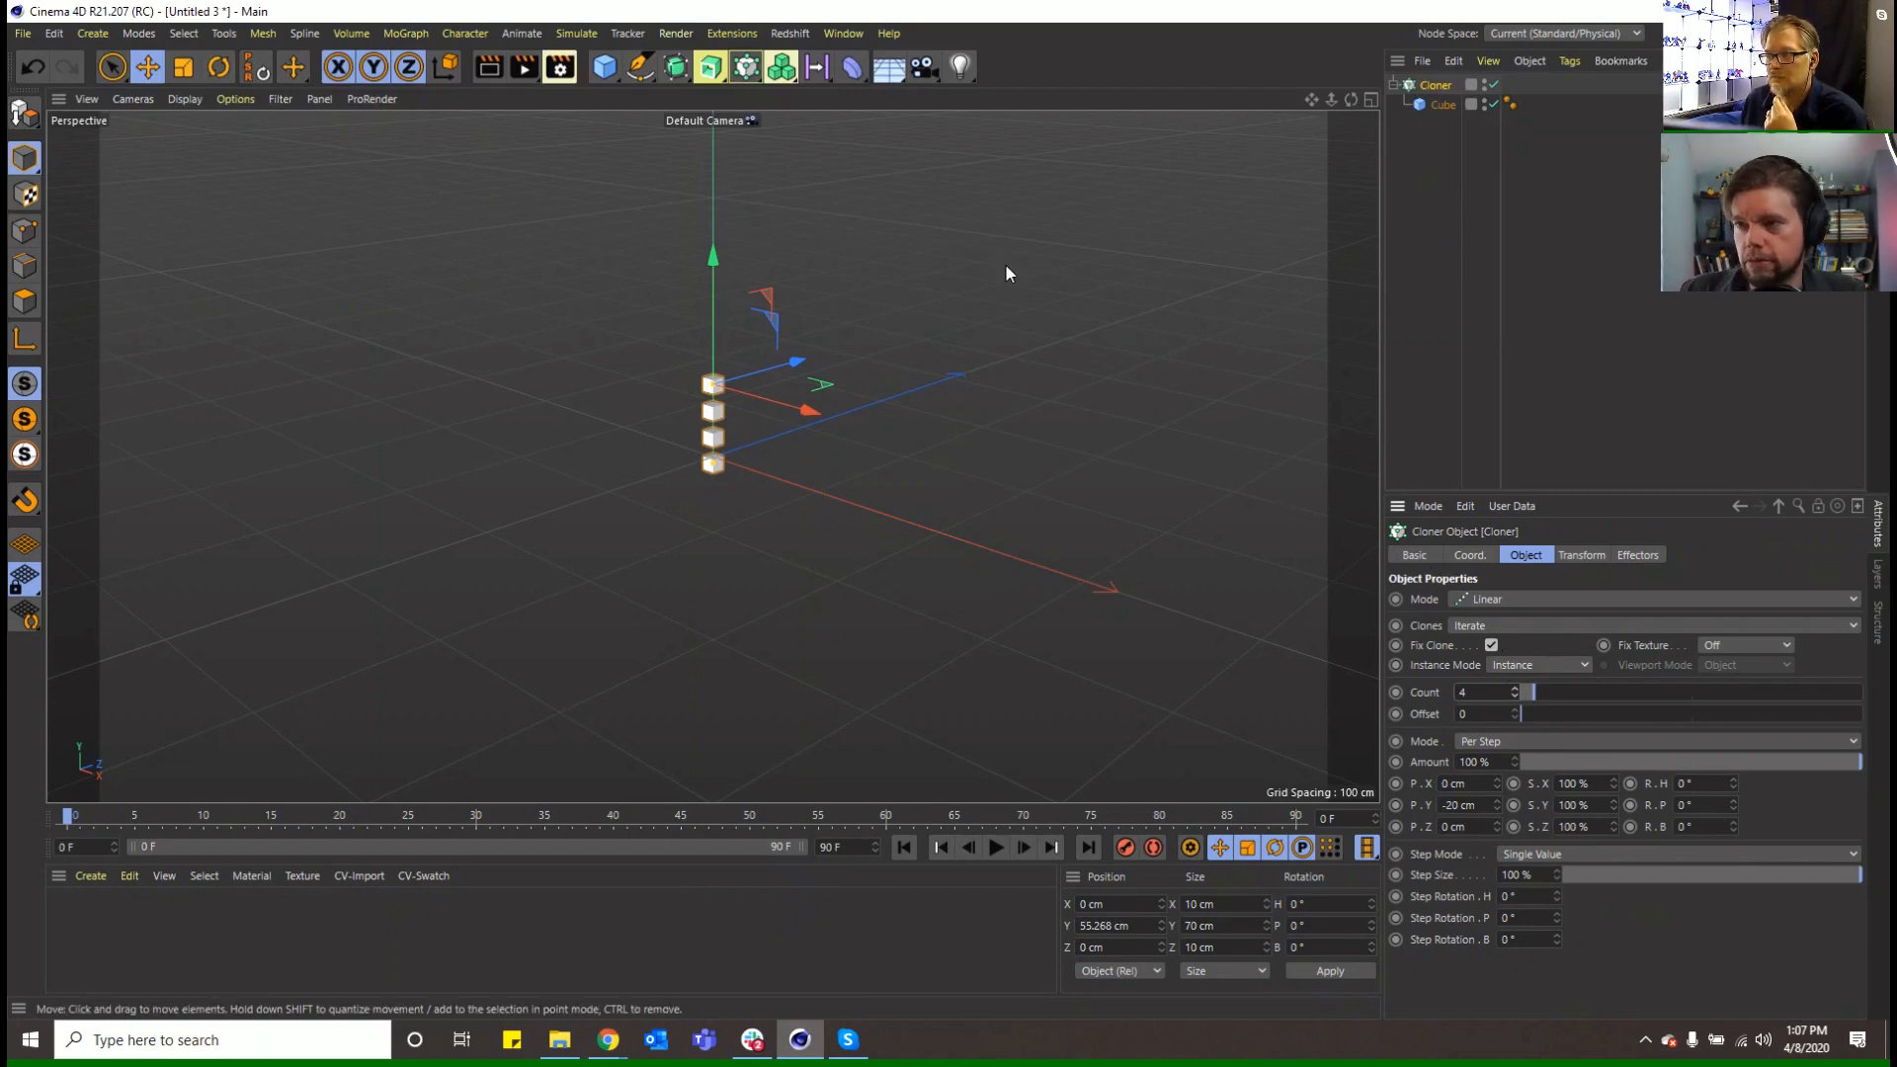
click(450, 32)
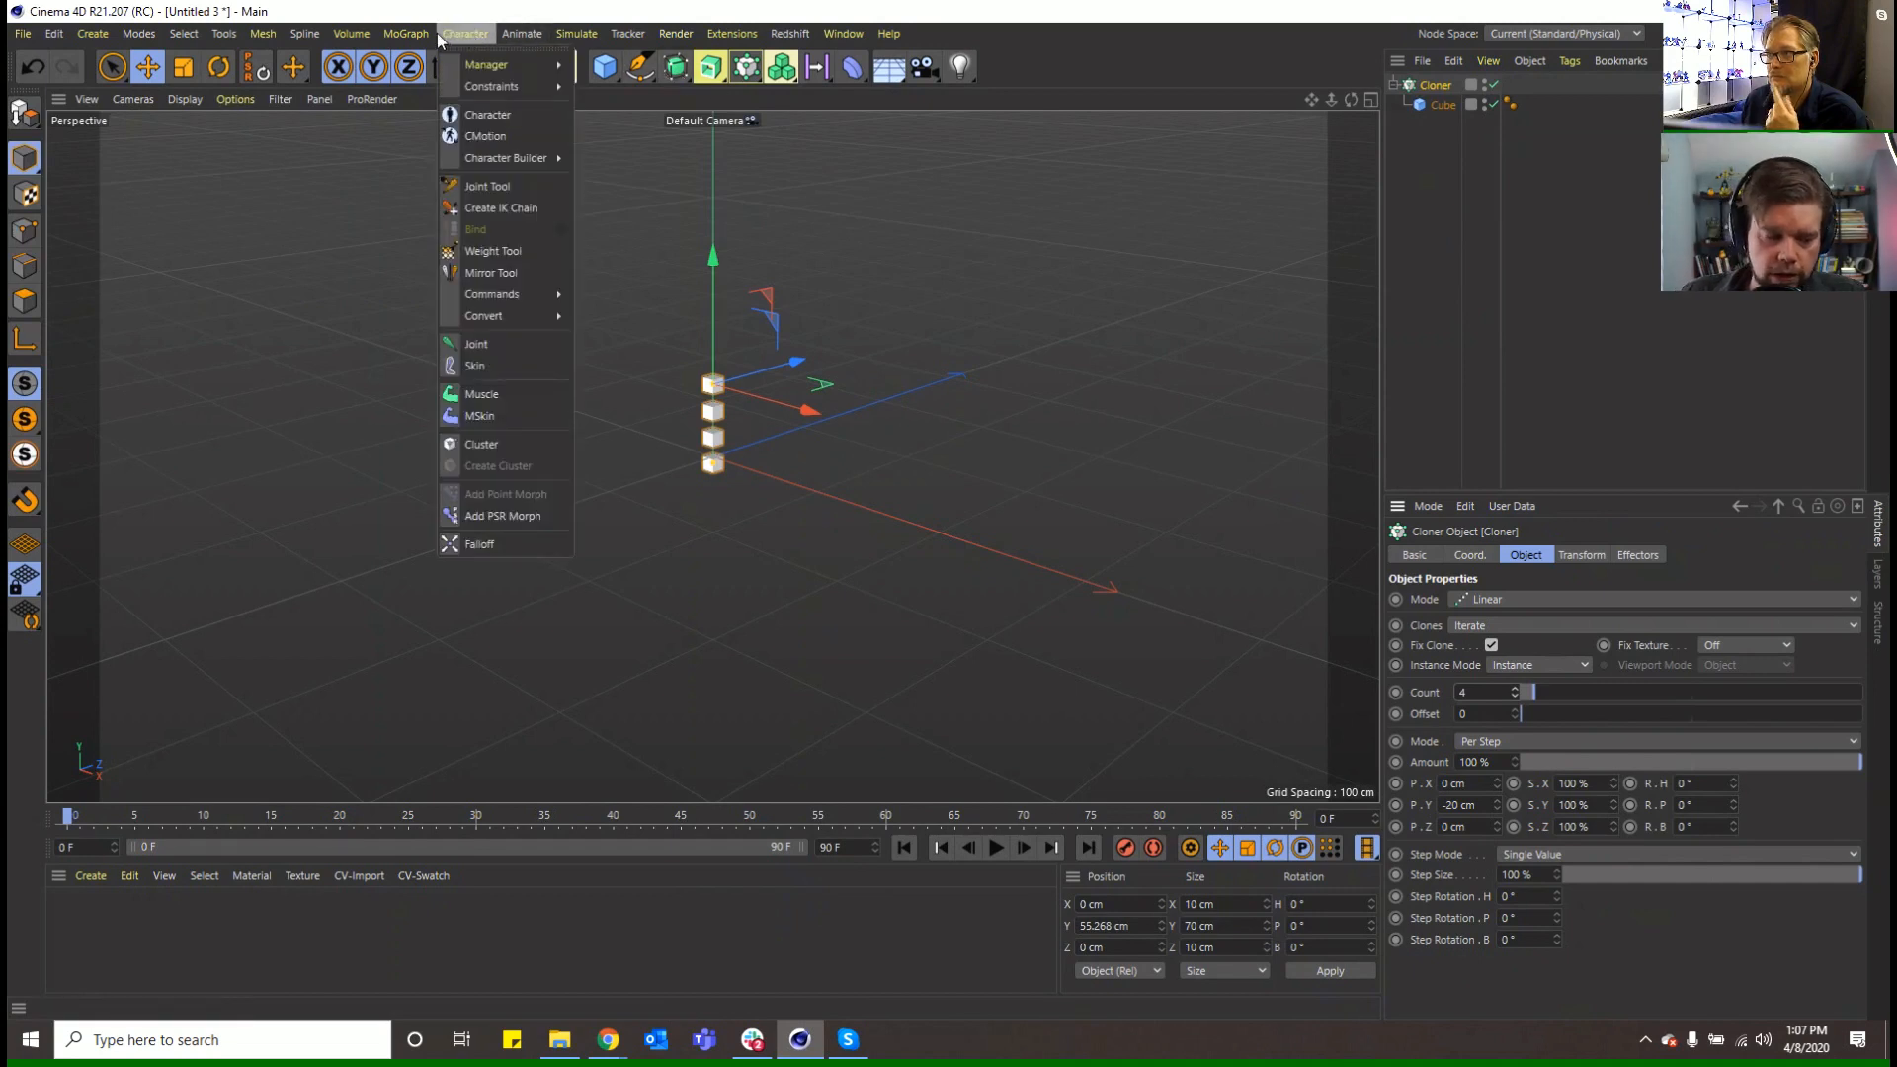
mouse_move(436, 64)
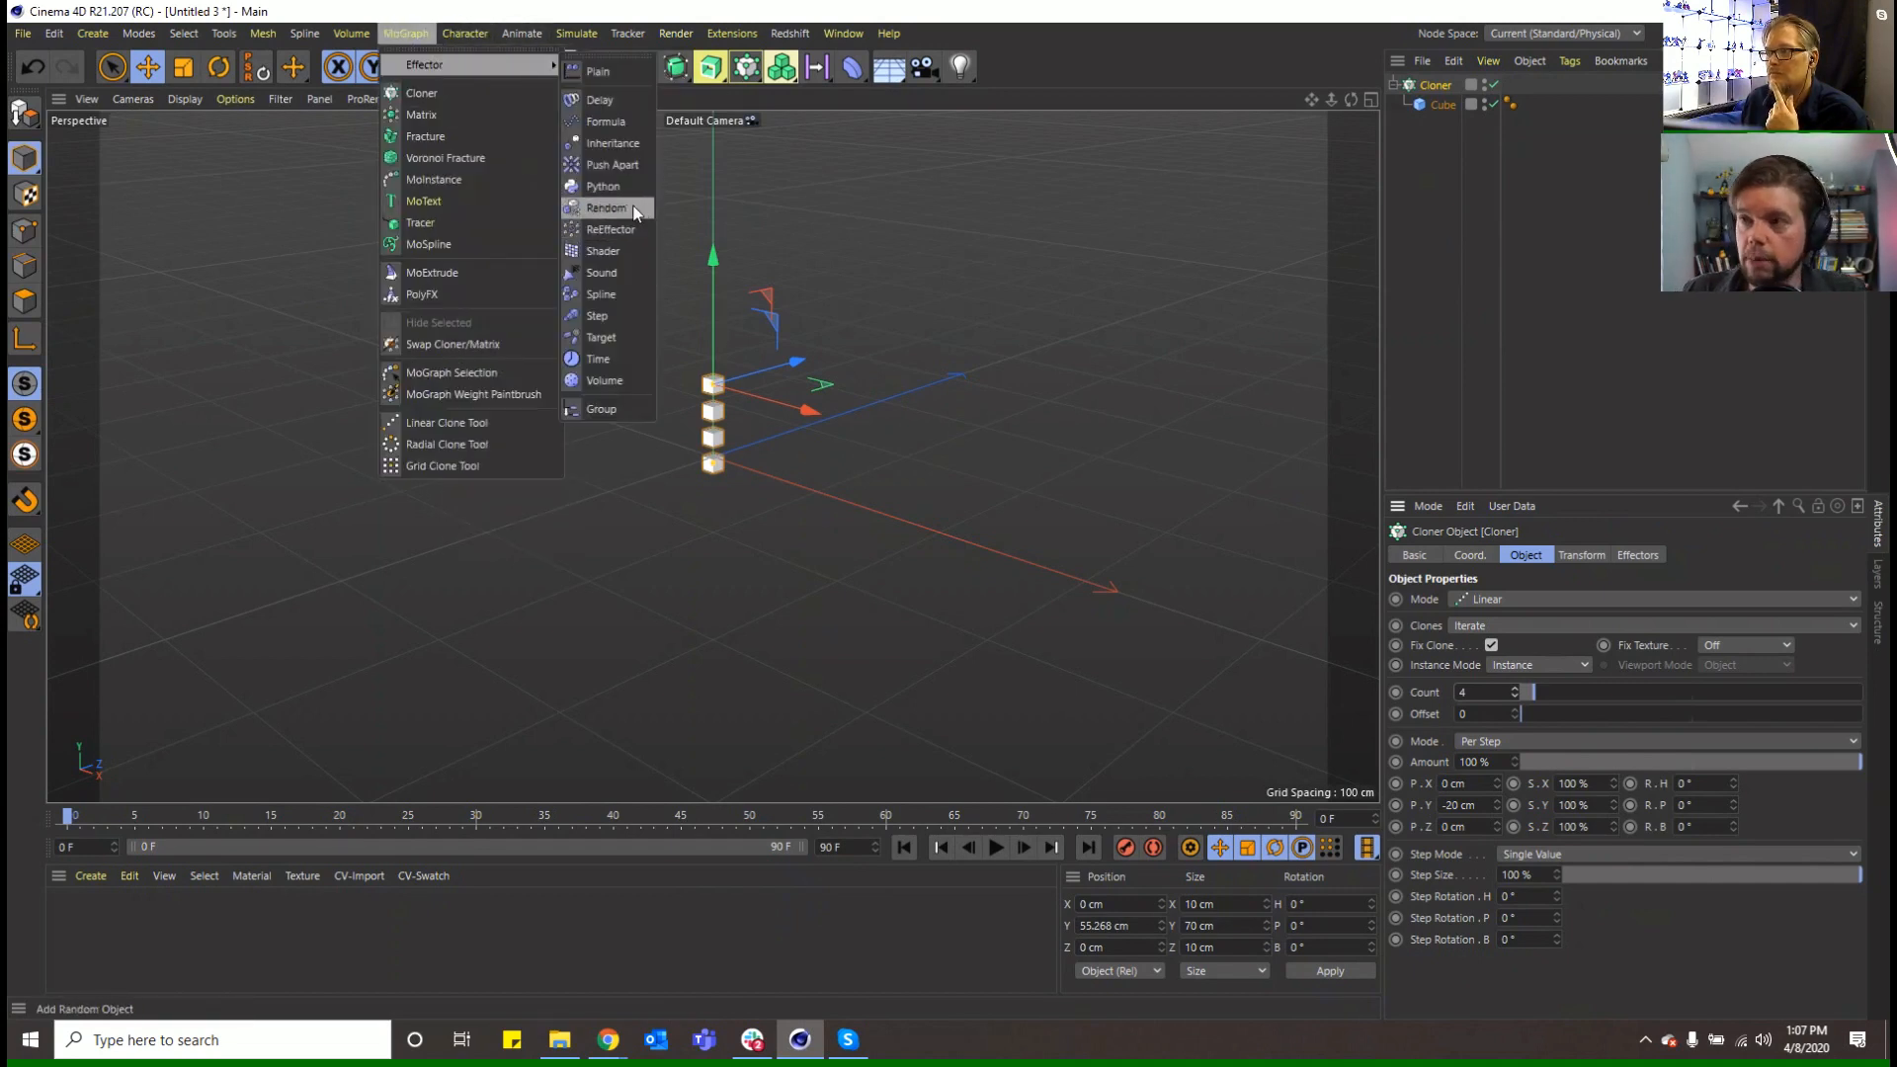
click(876, 179)
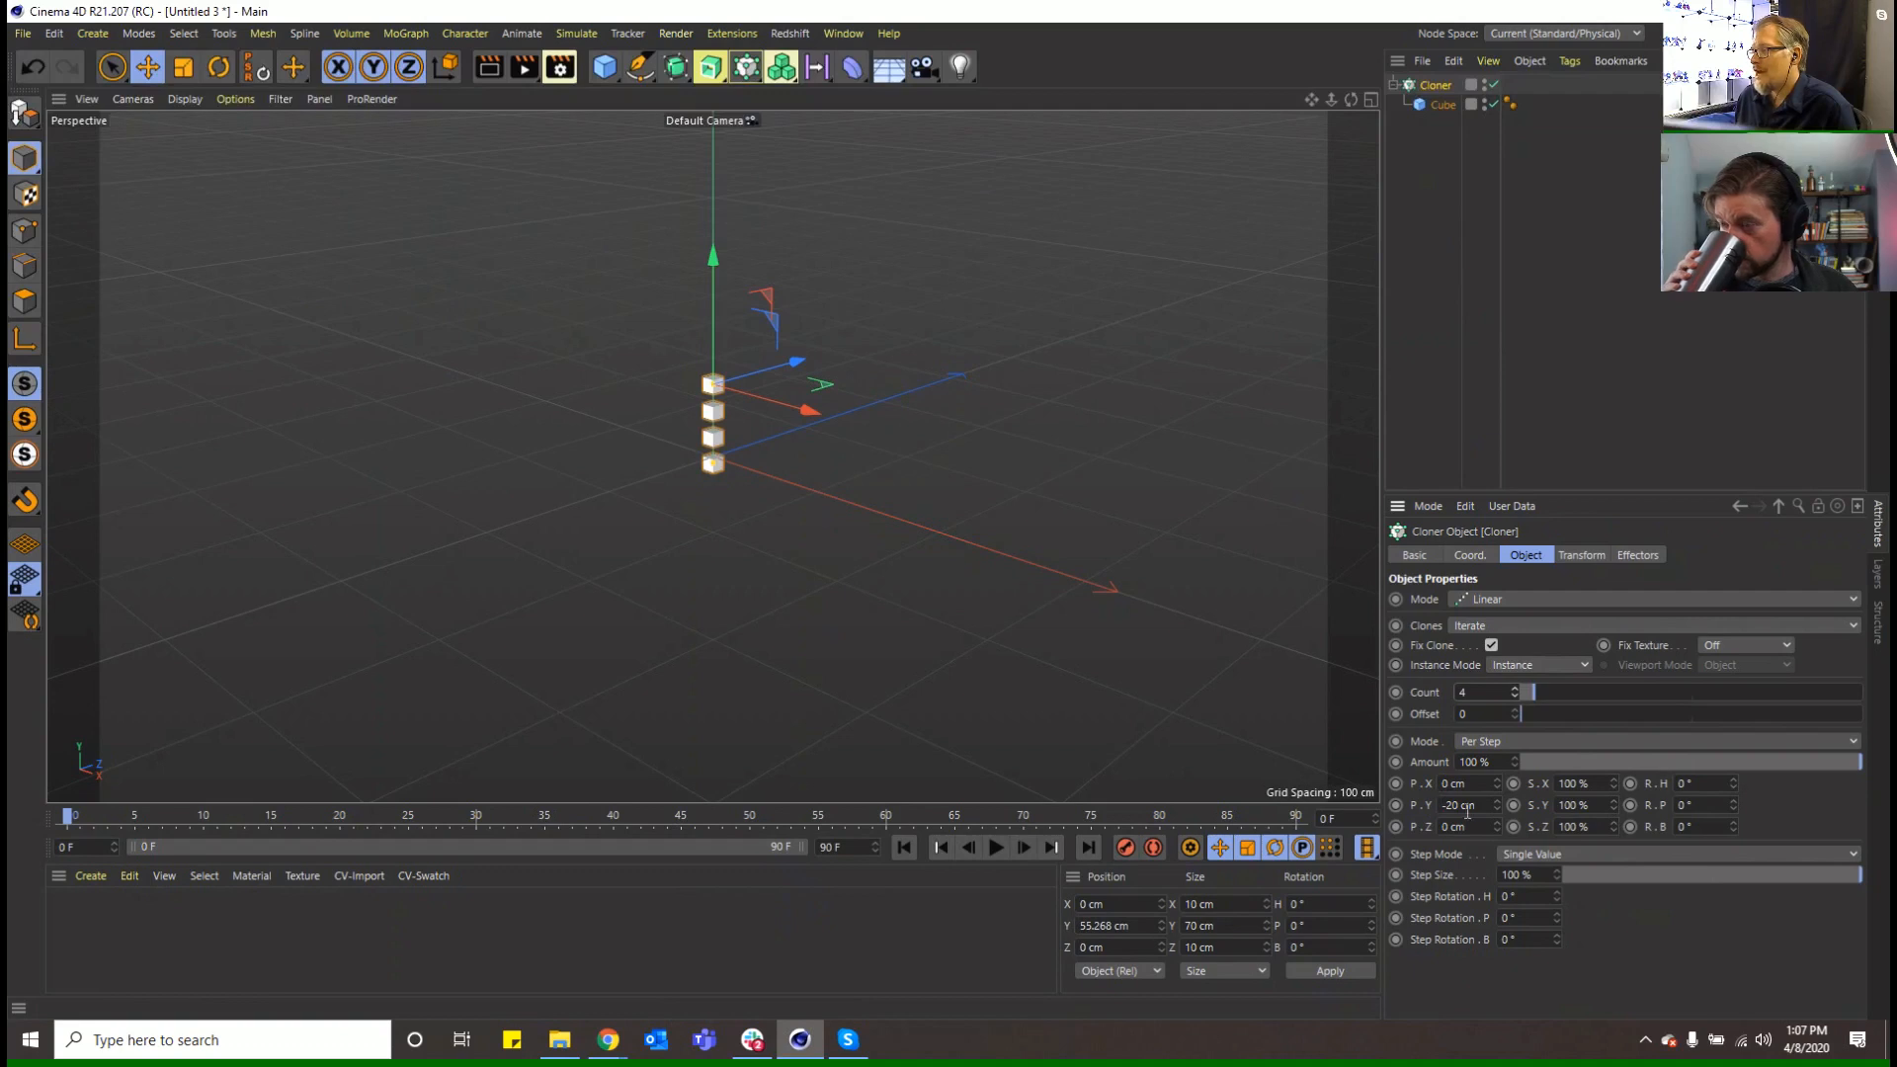
Add a Step effector to the Cloner
click(400, 33)
mouse_move(423, 65)
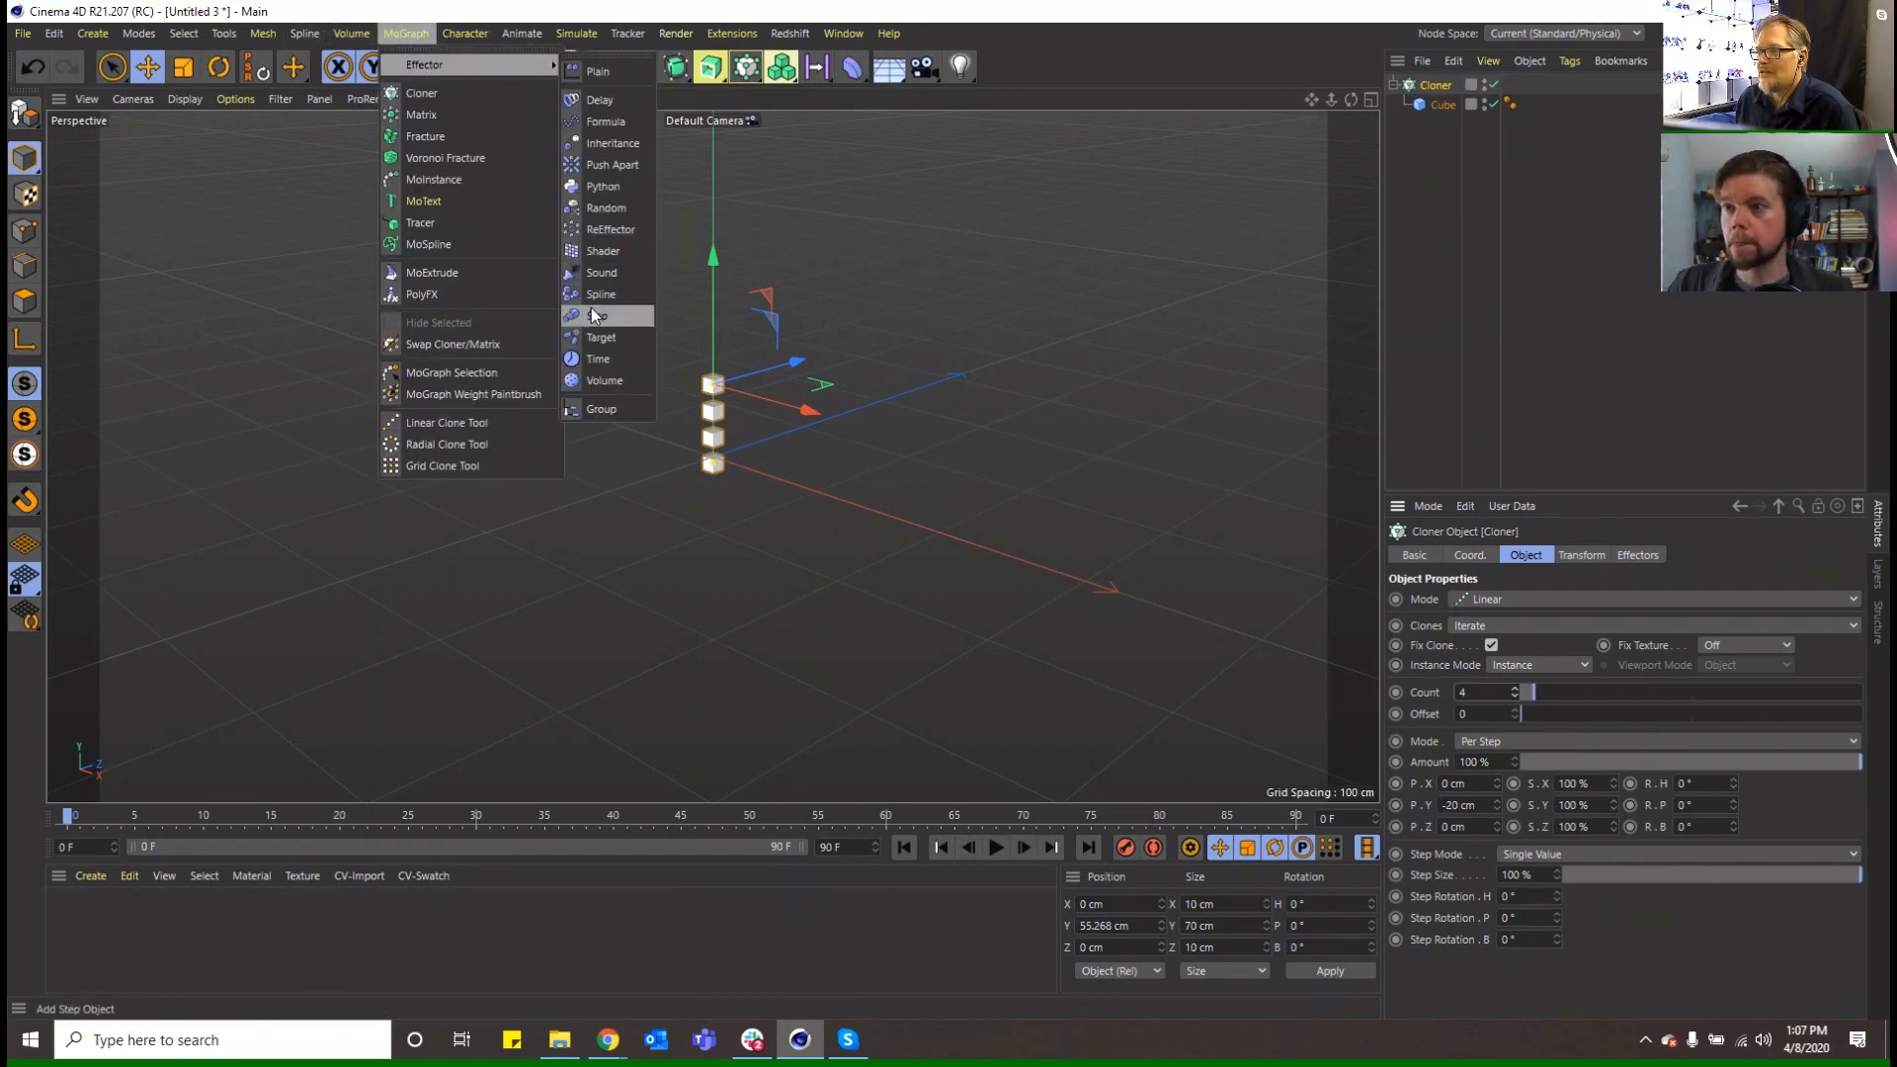
click(596, 315)
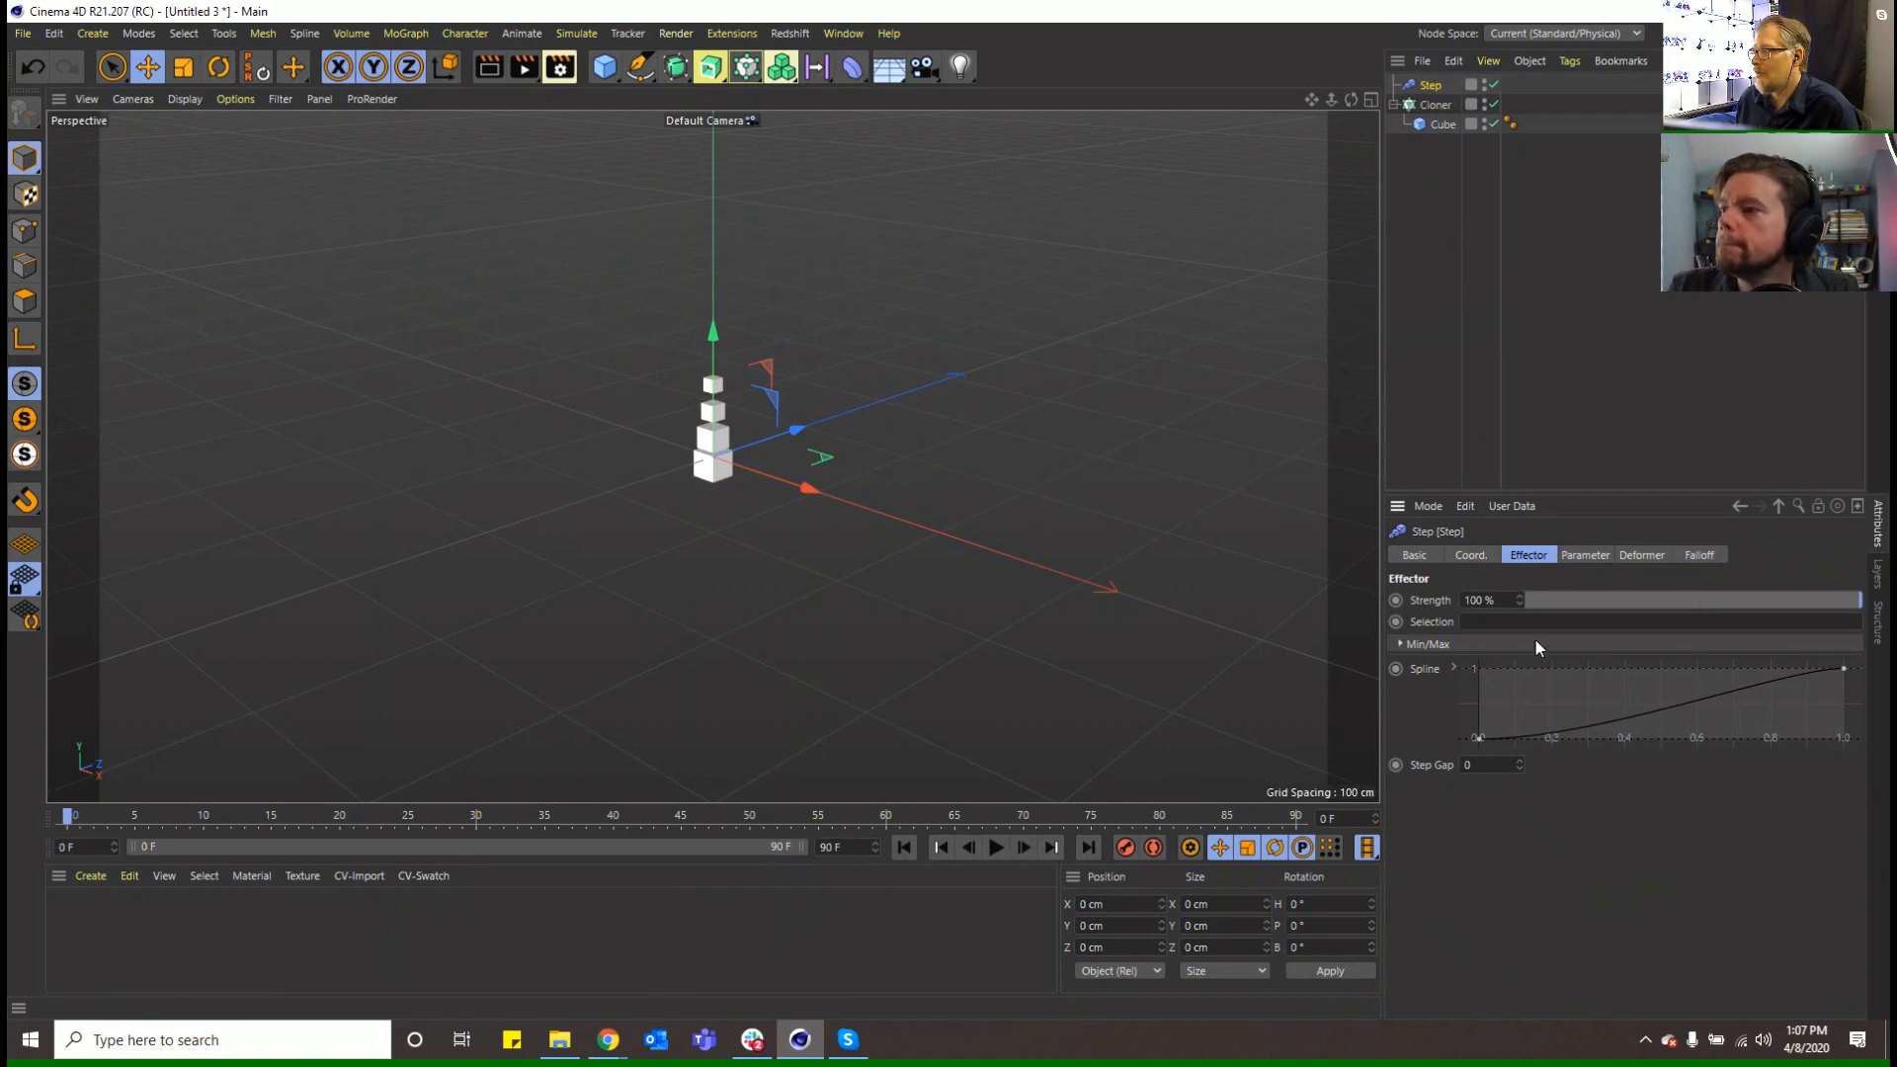
Apply the Linear preset to the Step effector's spline and reduce its uniform scale until the largest clone is about 15 cm wide
right_click(1521, 704)
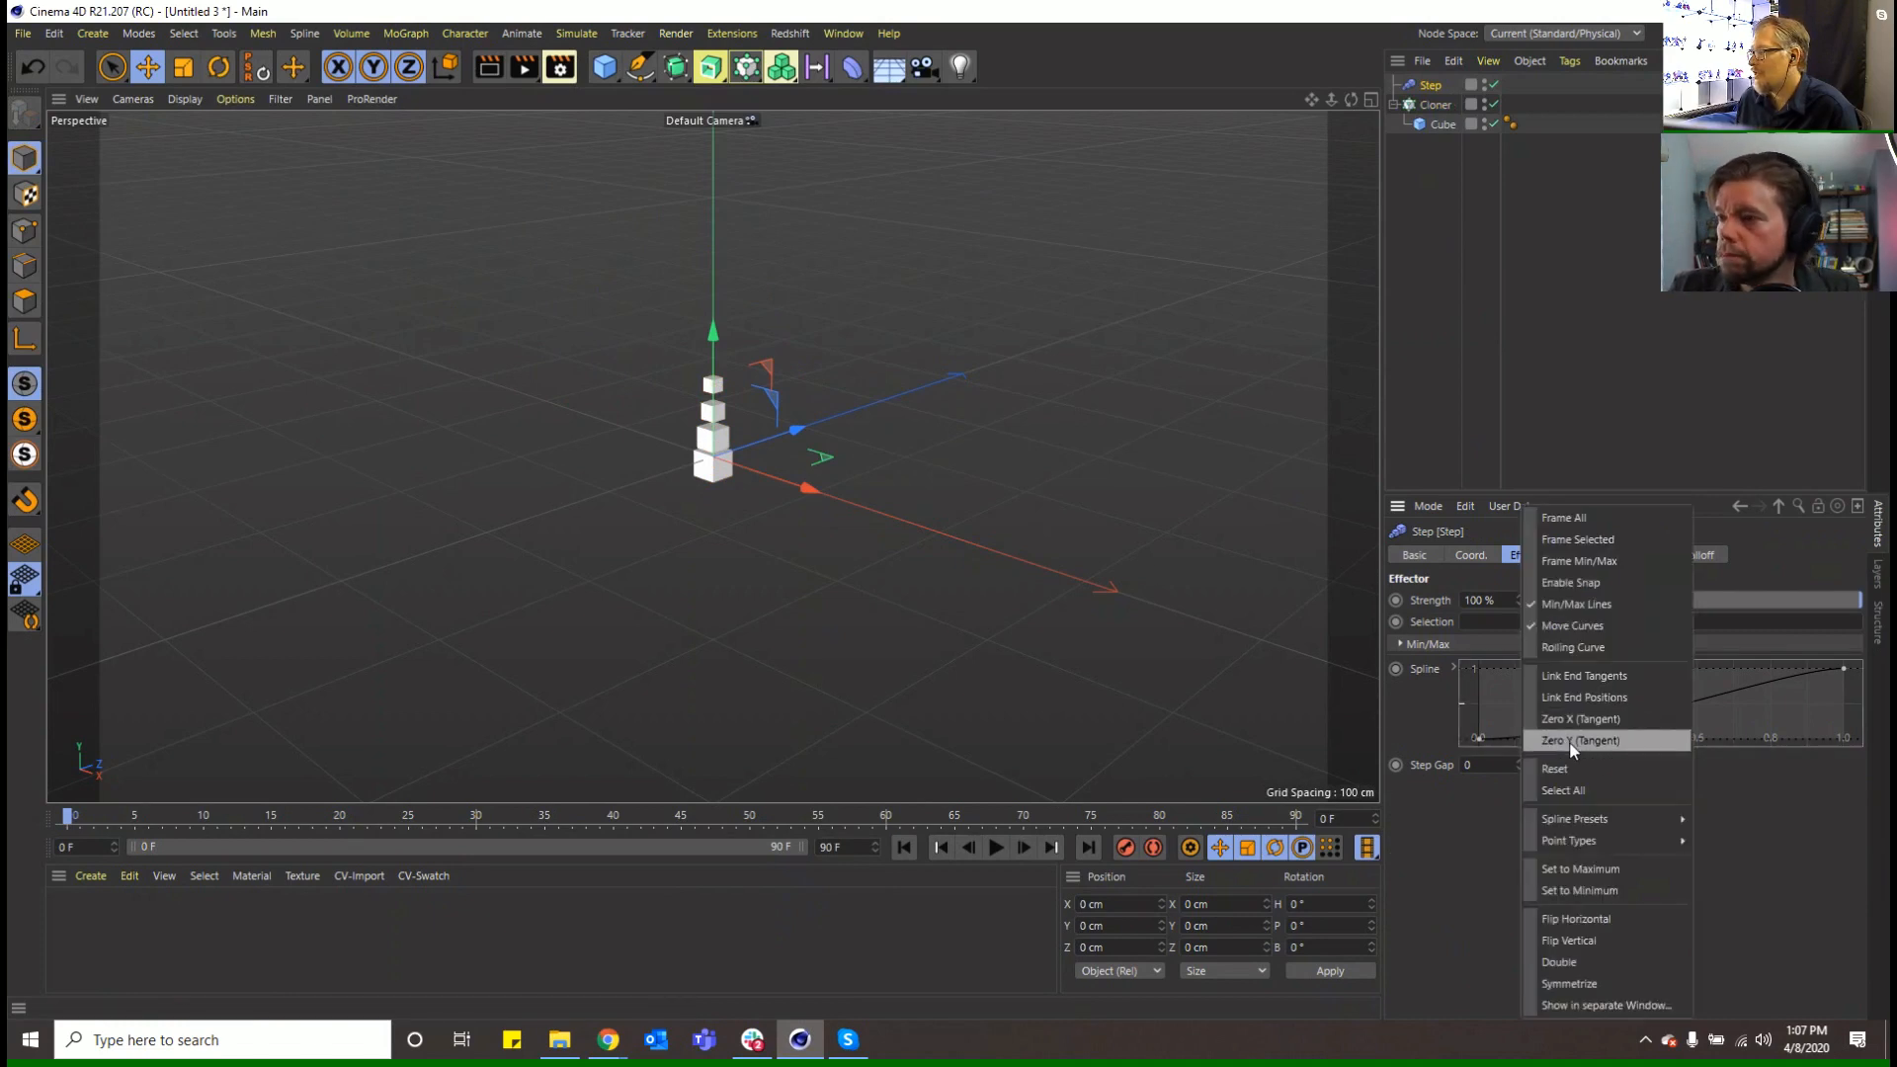
mouse_move(1605, 820)
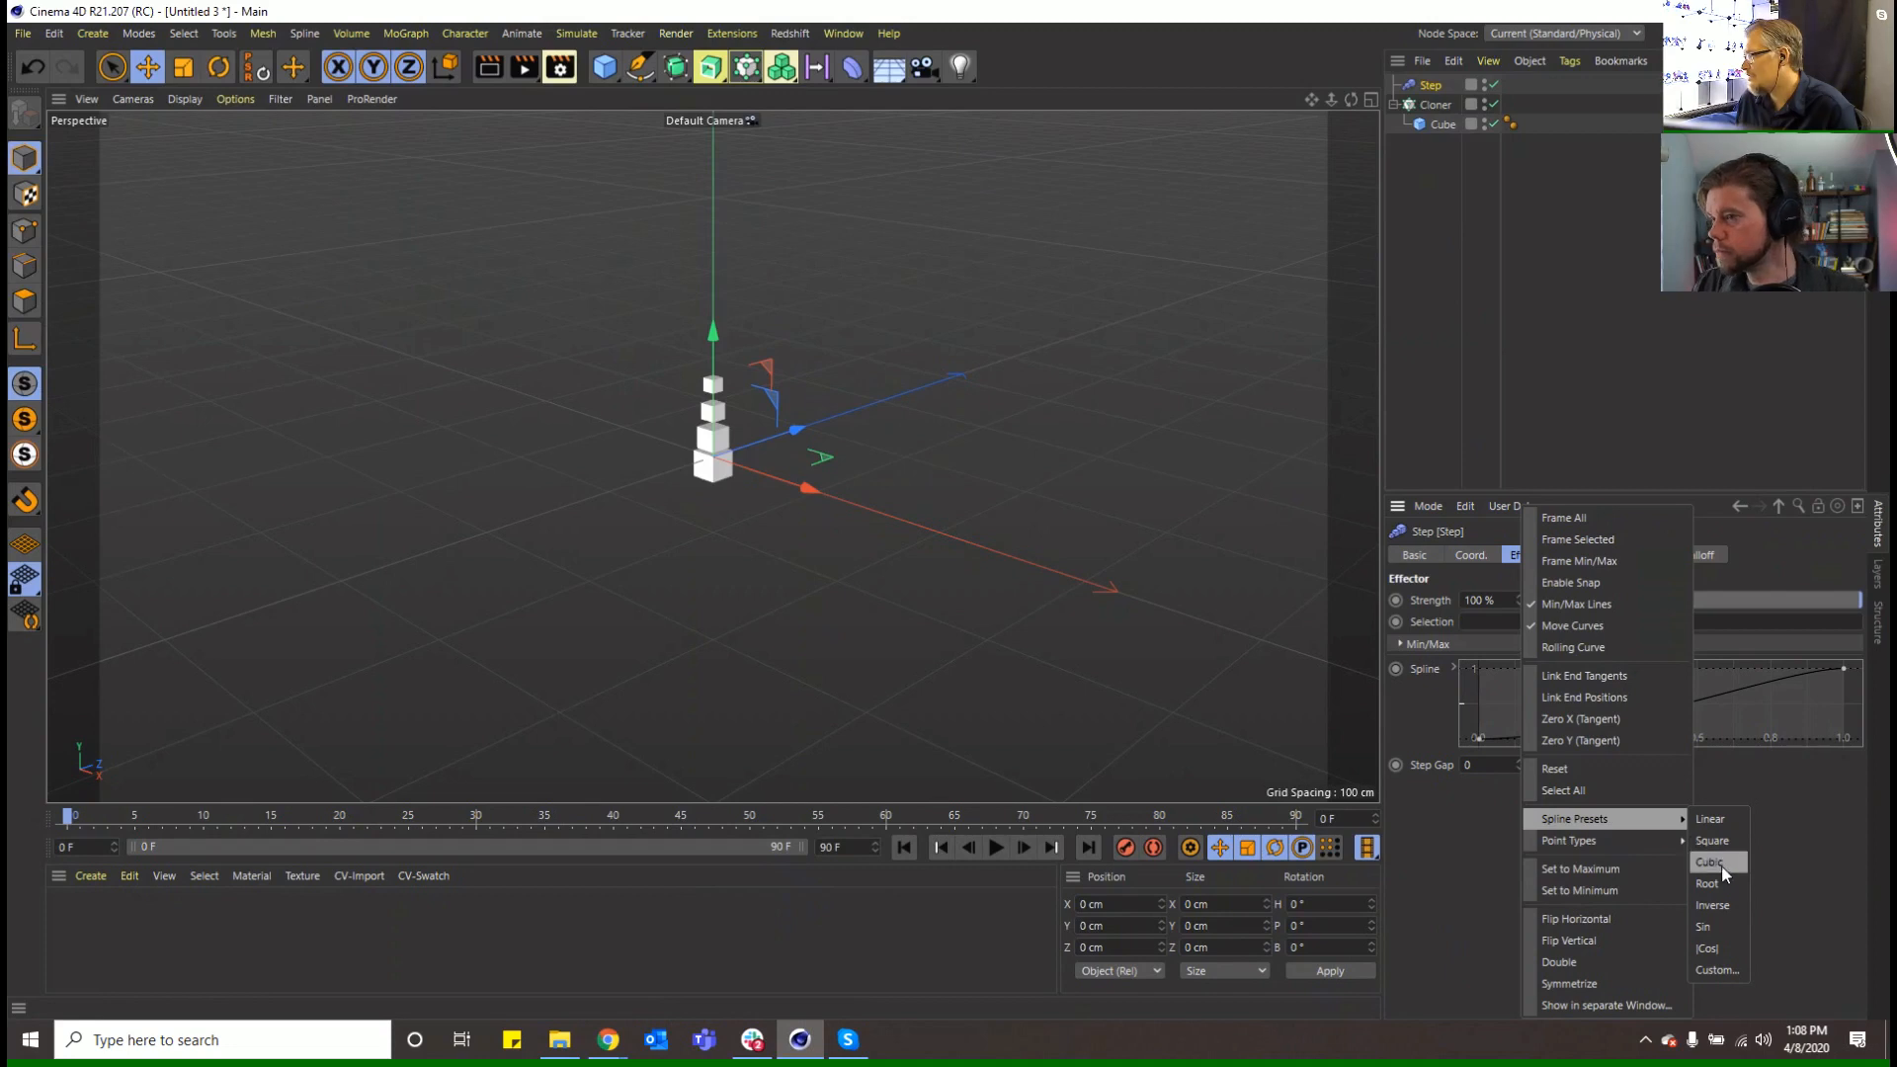
click(1710, 819)
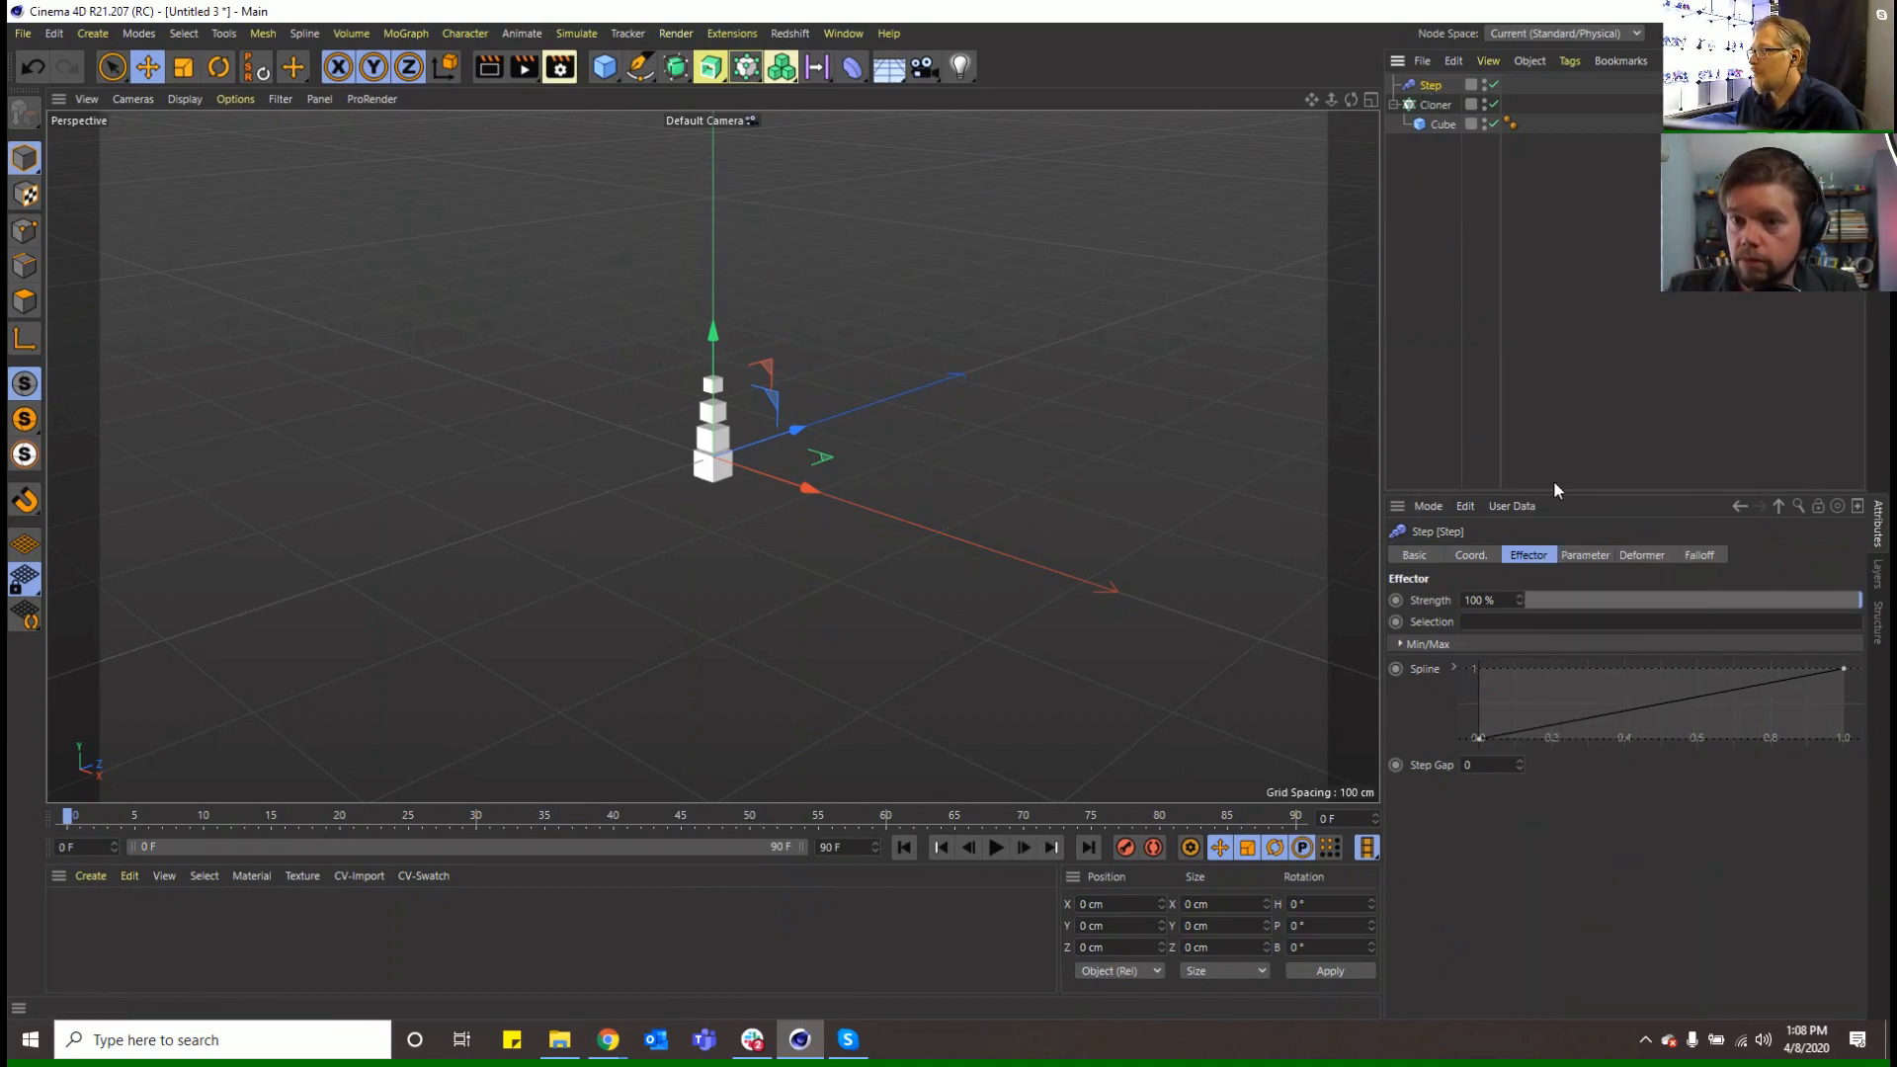
click(1585, 554)
drag(1651, 661, 1651, 718)
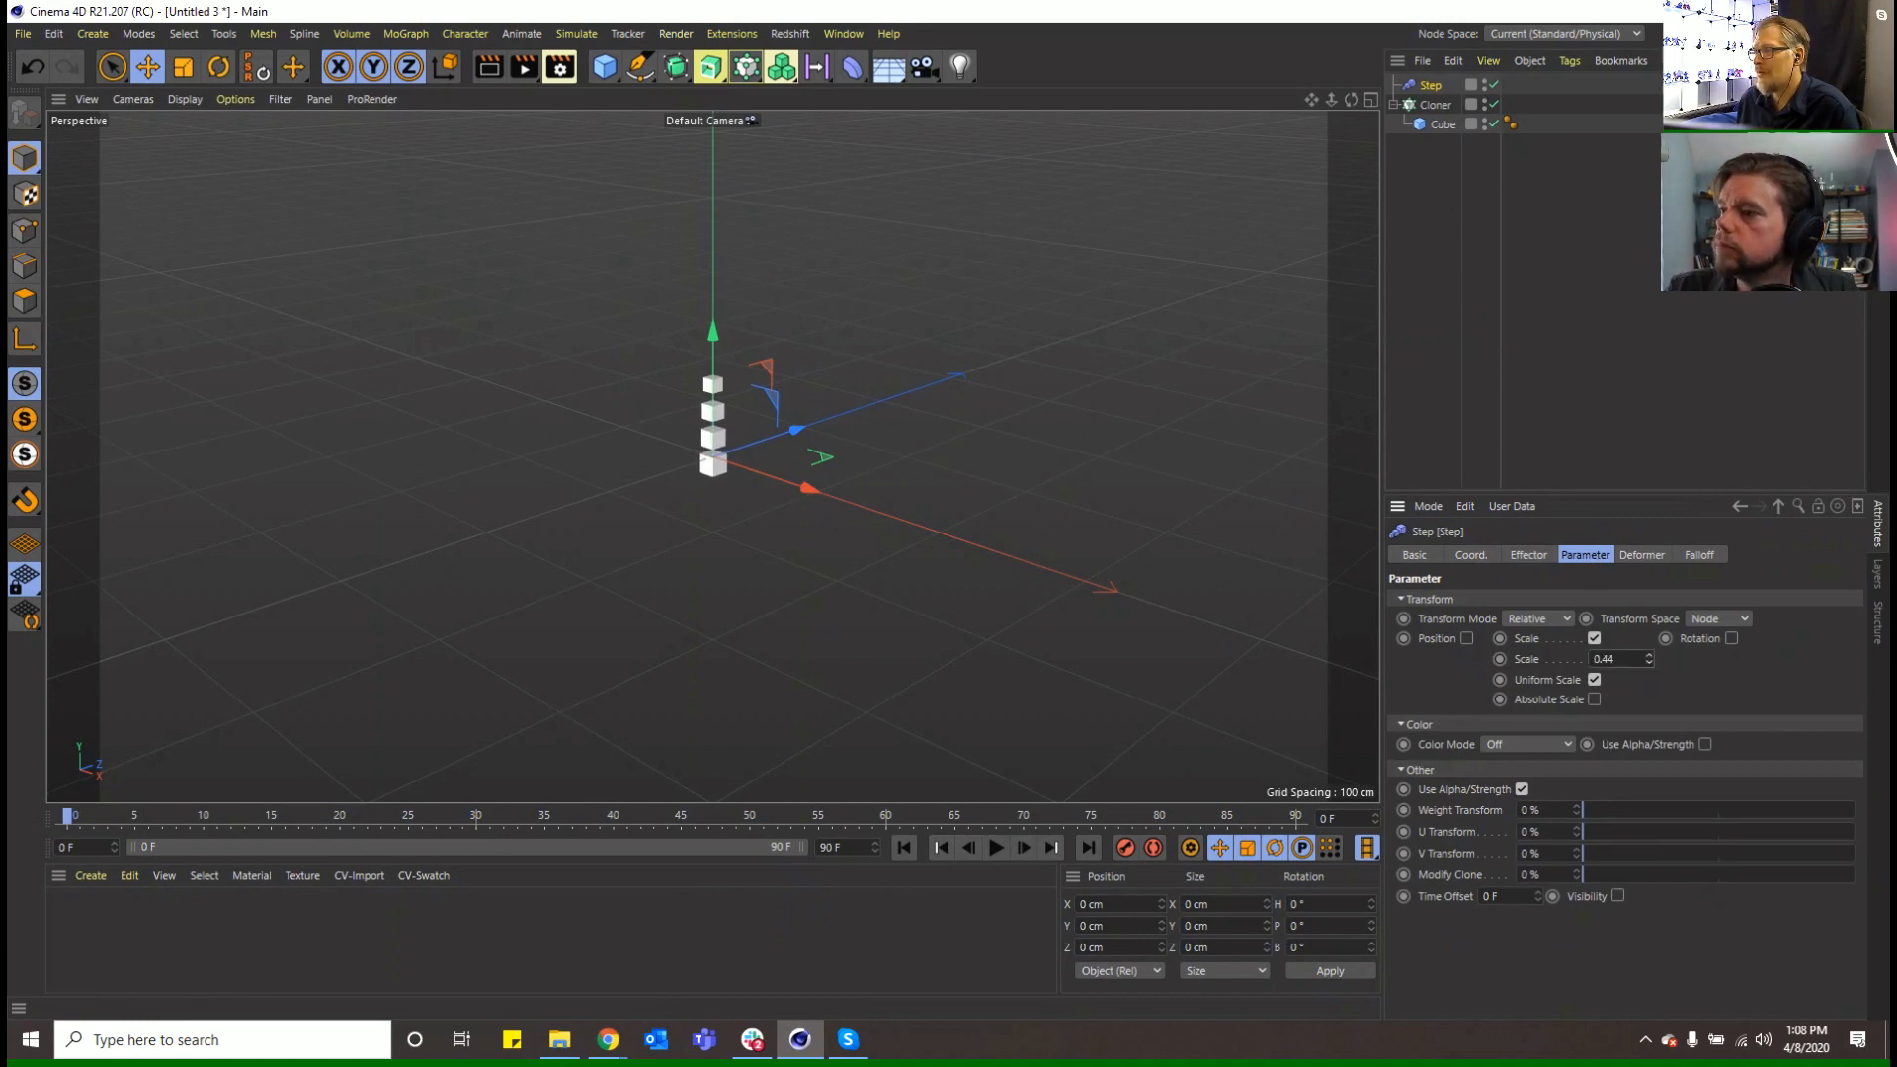
Review the Cloner's effector and object properties, and add a Soft Body simulation tag to the Cloner
click(1435, 104)
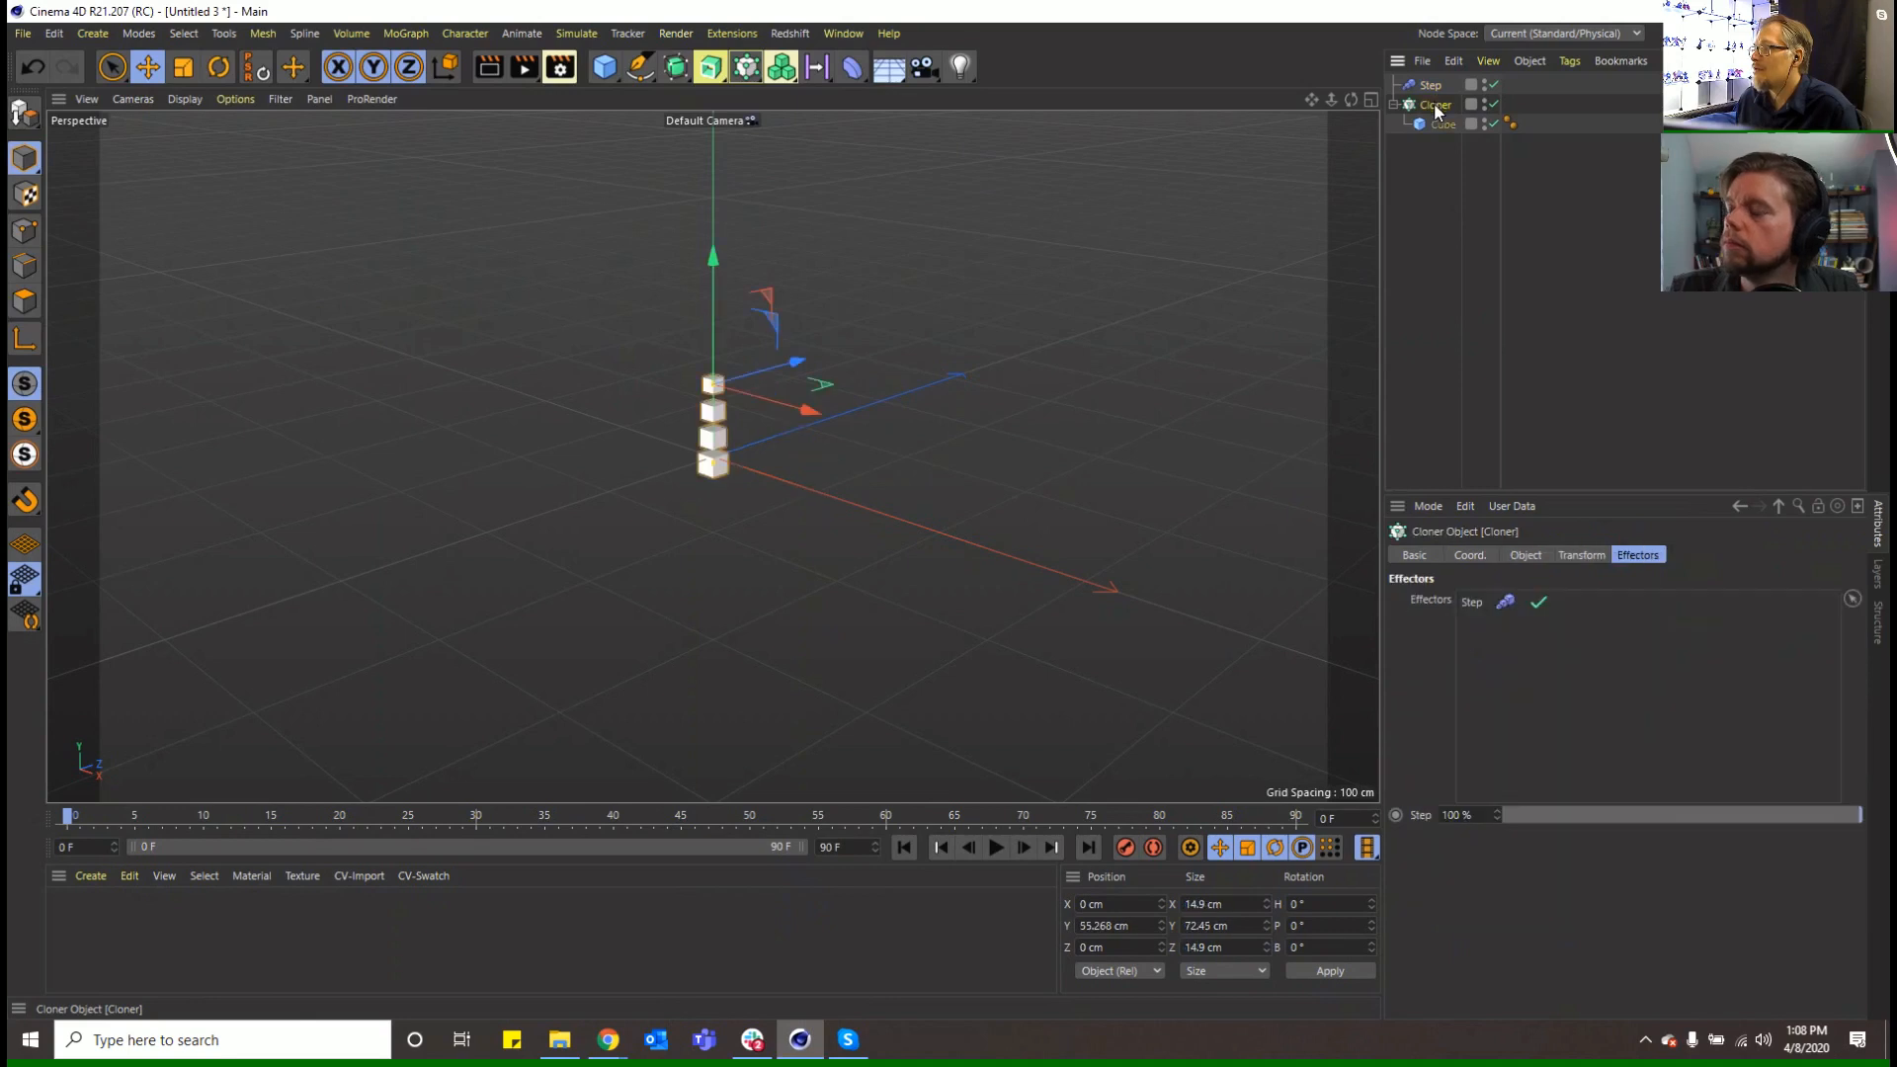
click(1581, 554)
click(1525, 554)
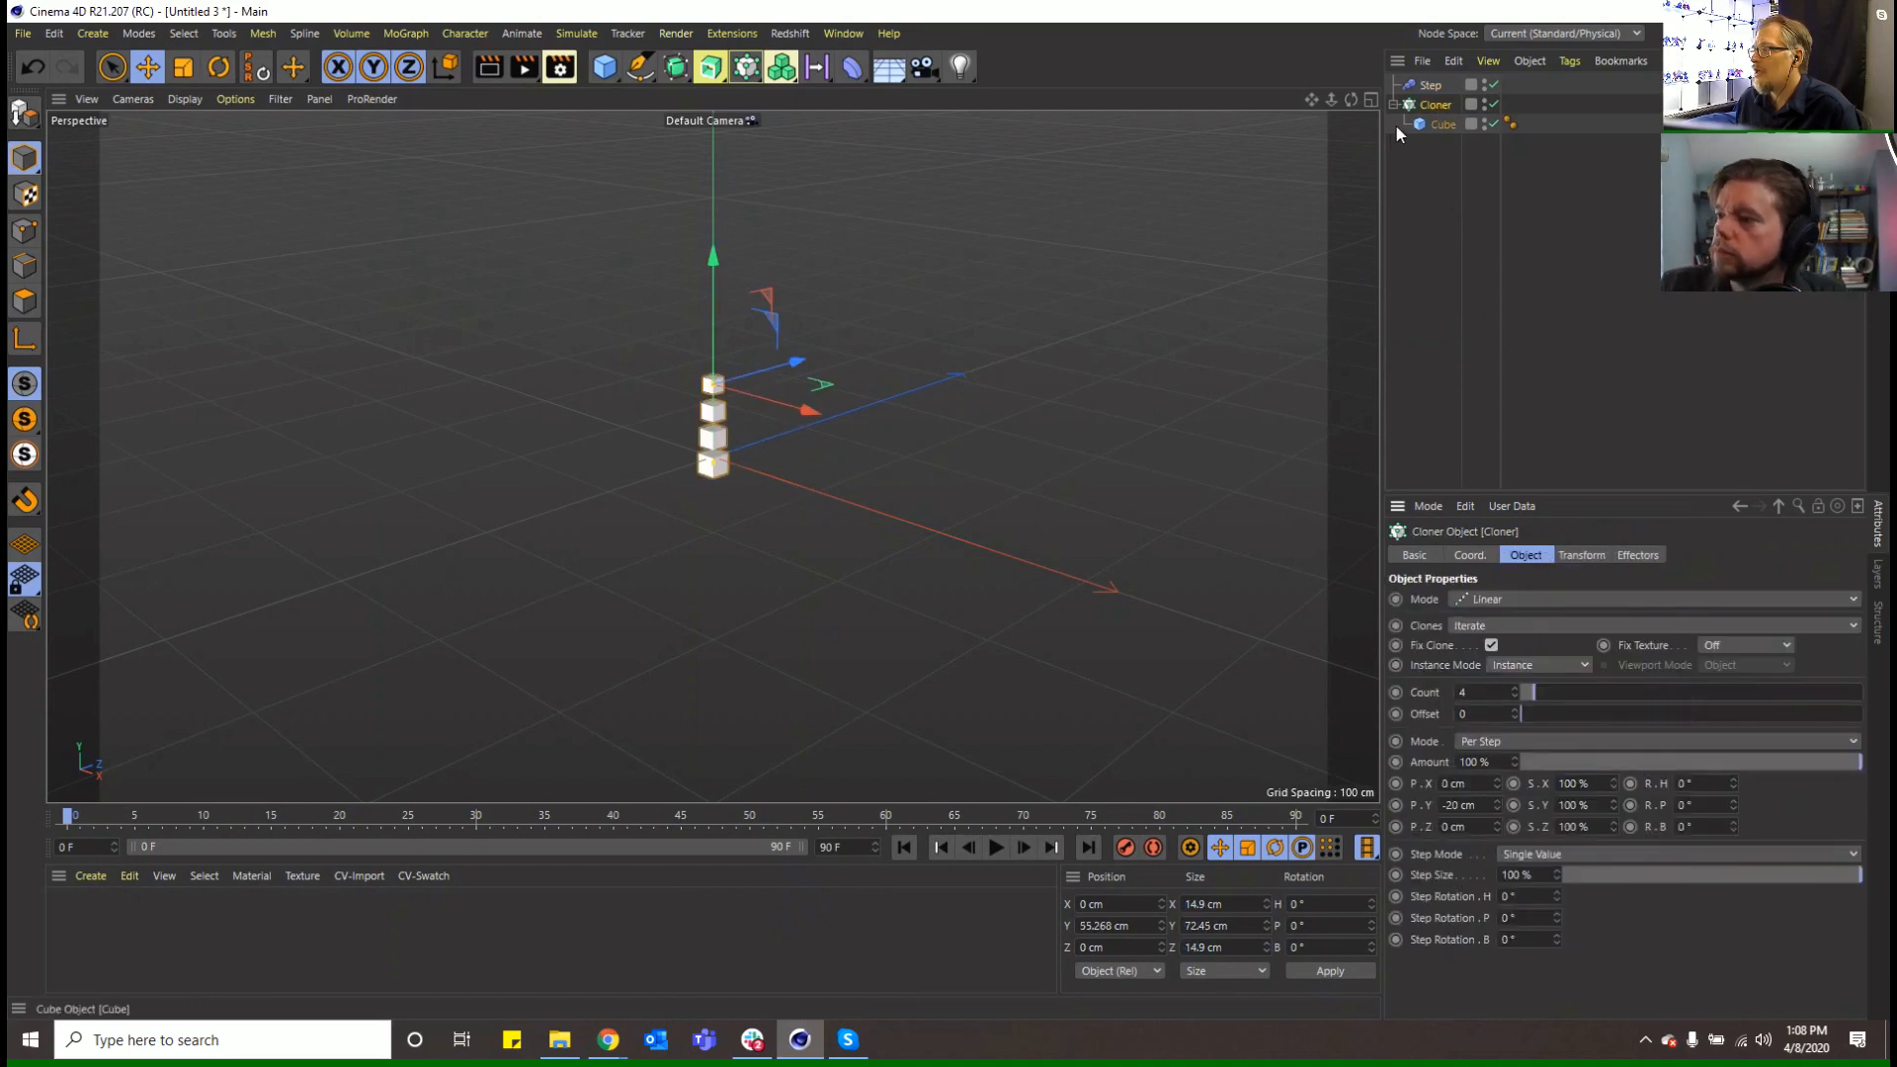
right_click(1432, 108)
mouse_move(1542, 292)
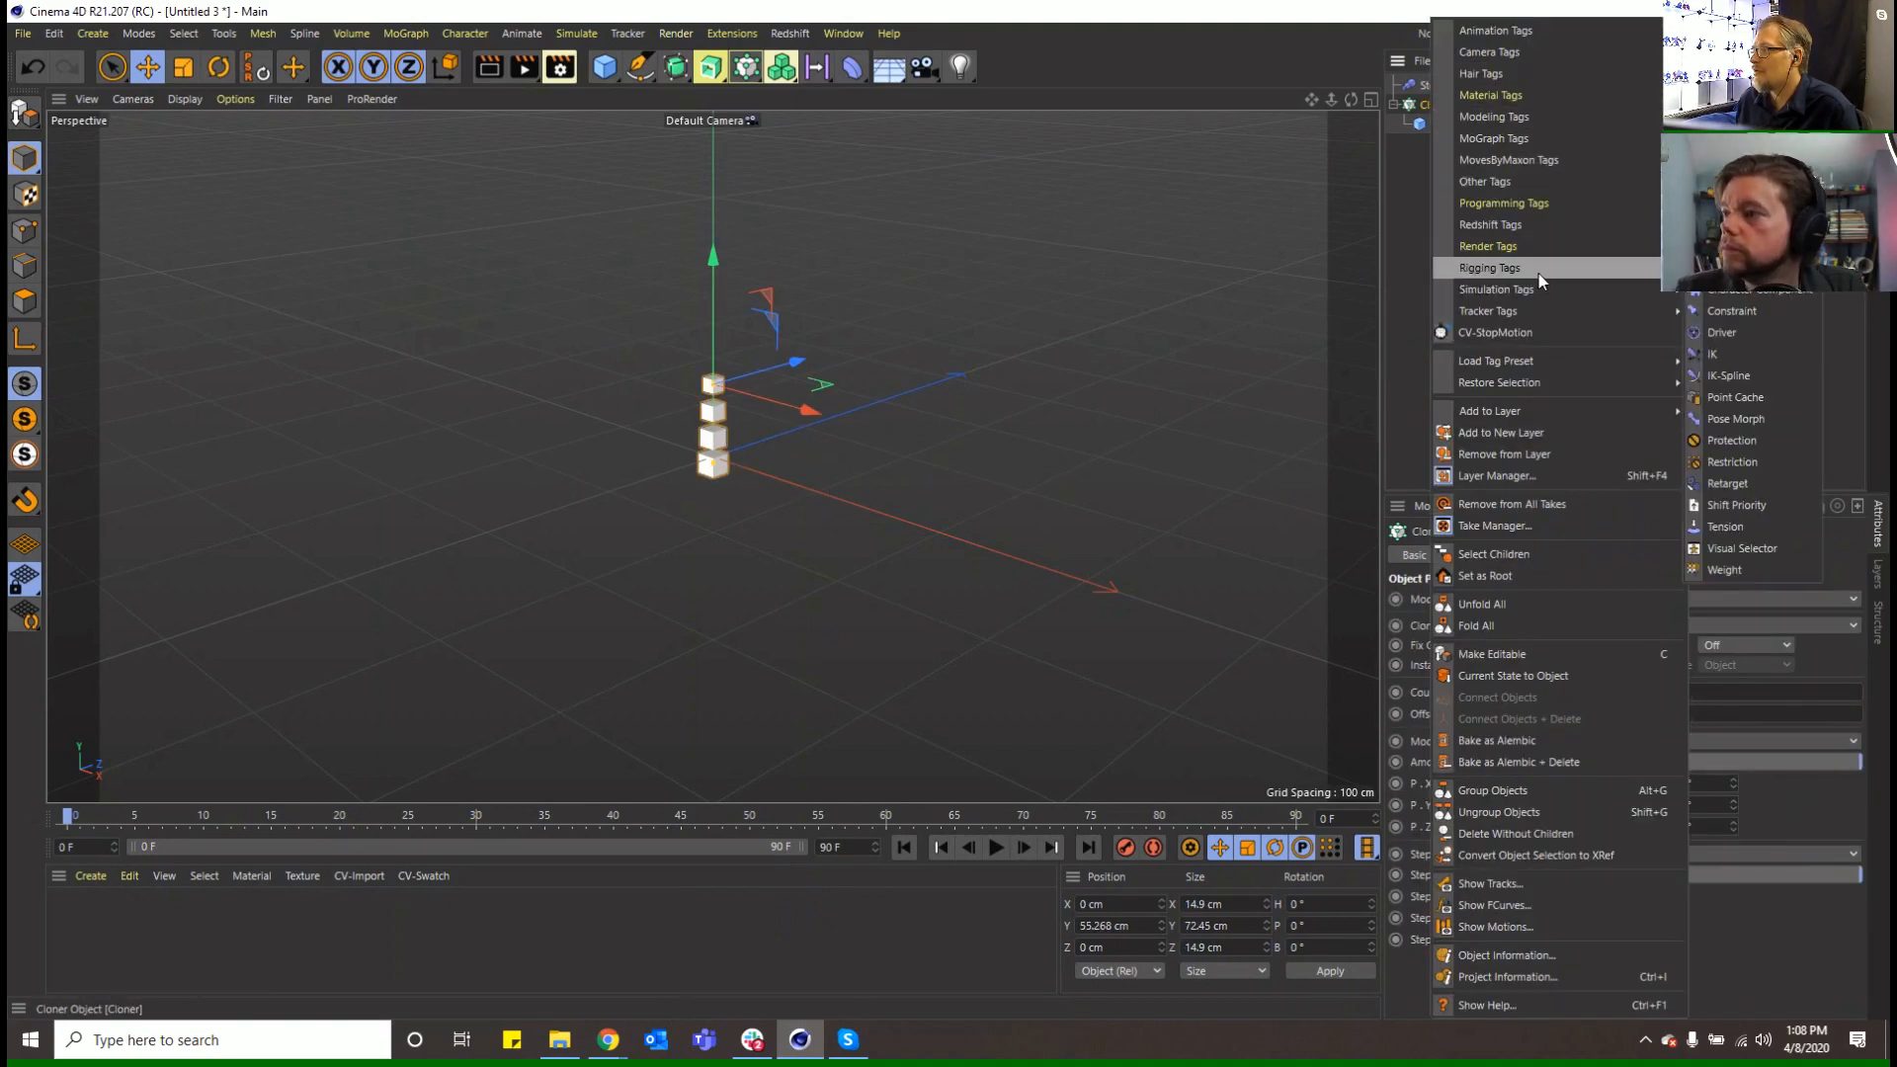
click(1739, 311)
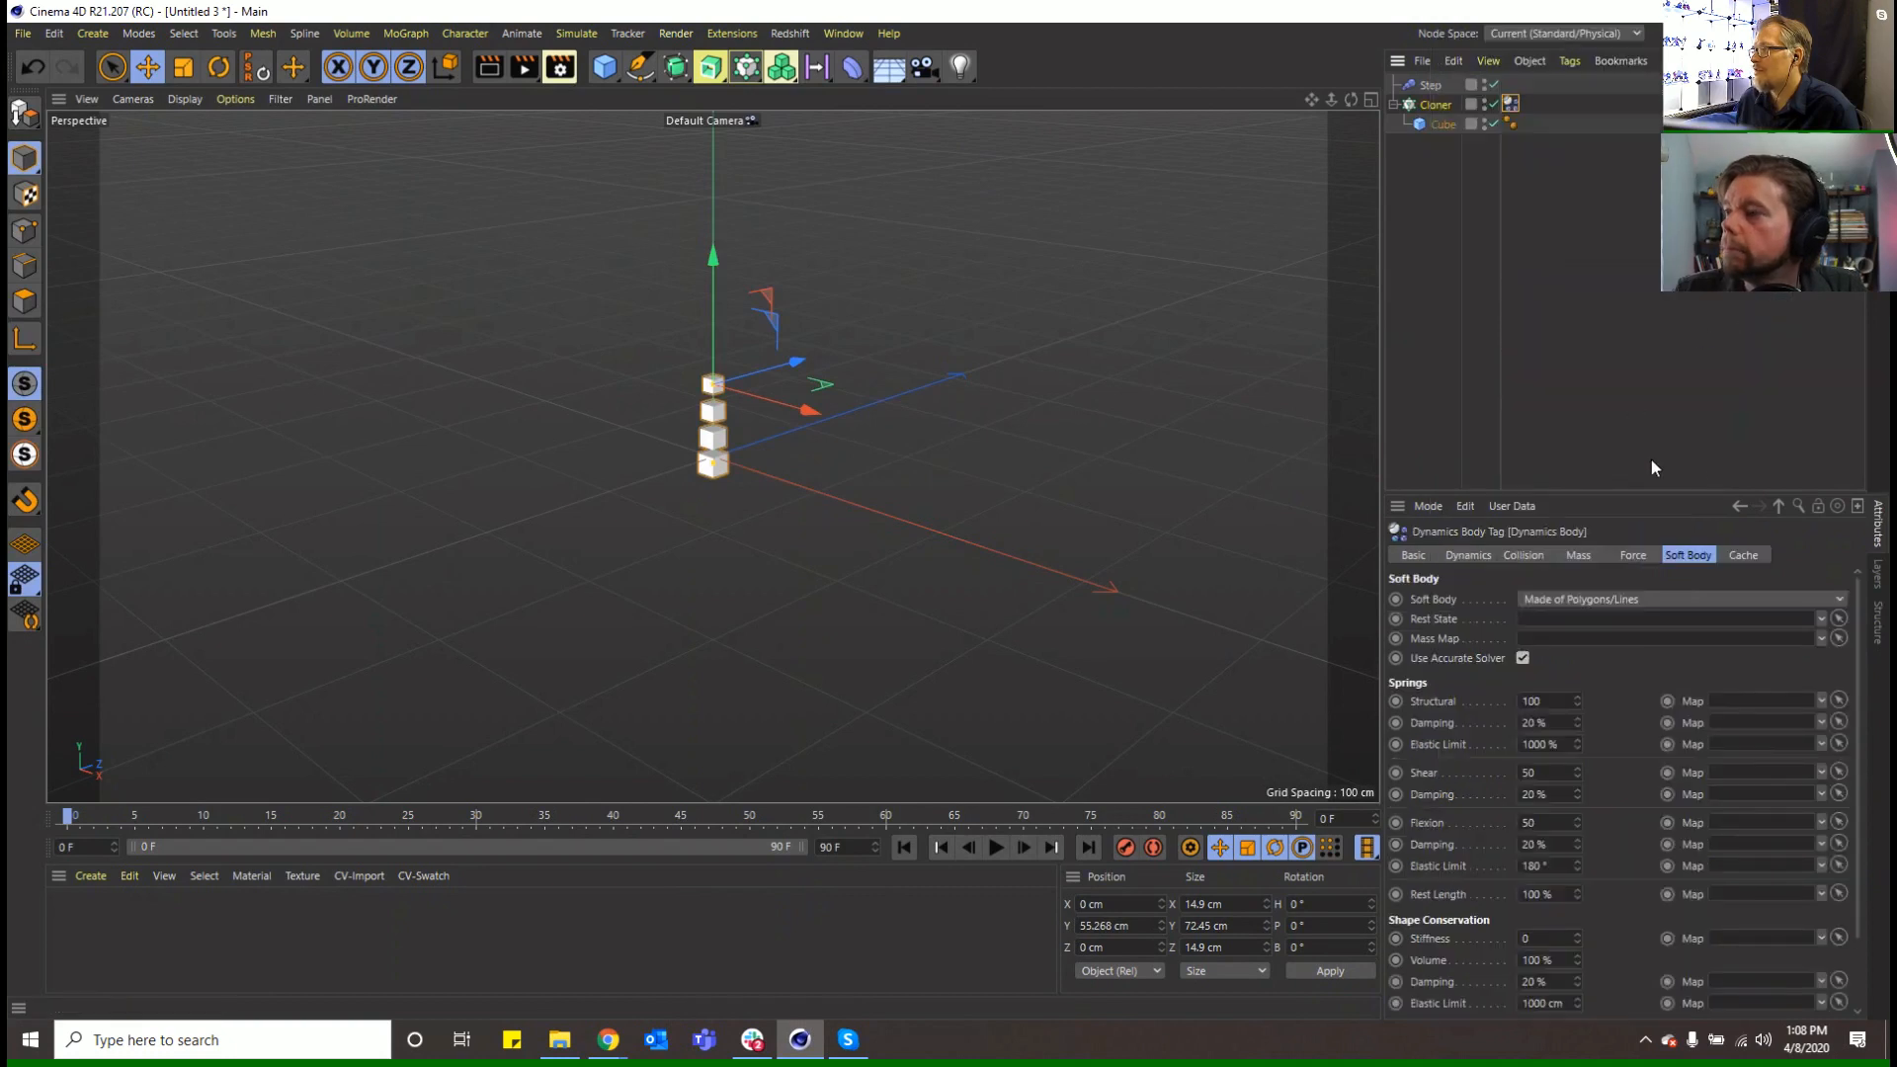
Set the Cloner's soft body to Made of Clones and its collision shape to Ellipsoid
click(1543, 595)
click(1547, 660)
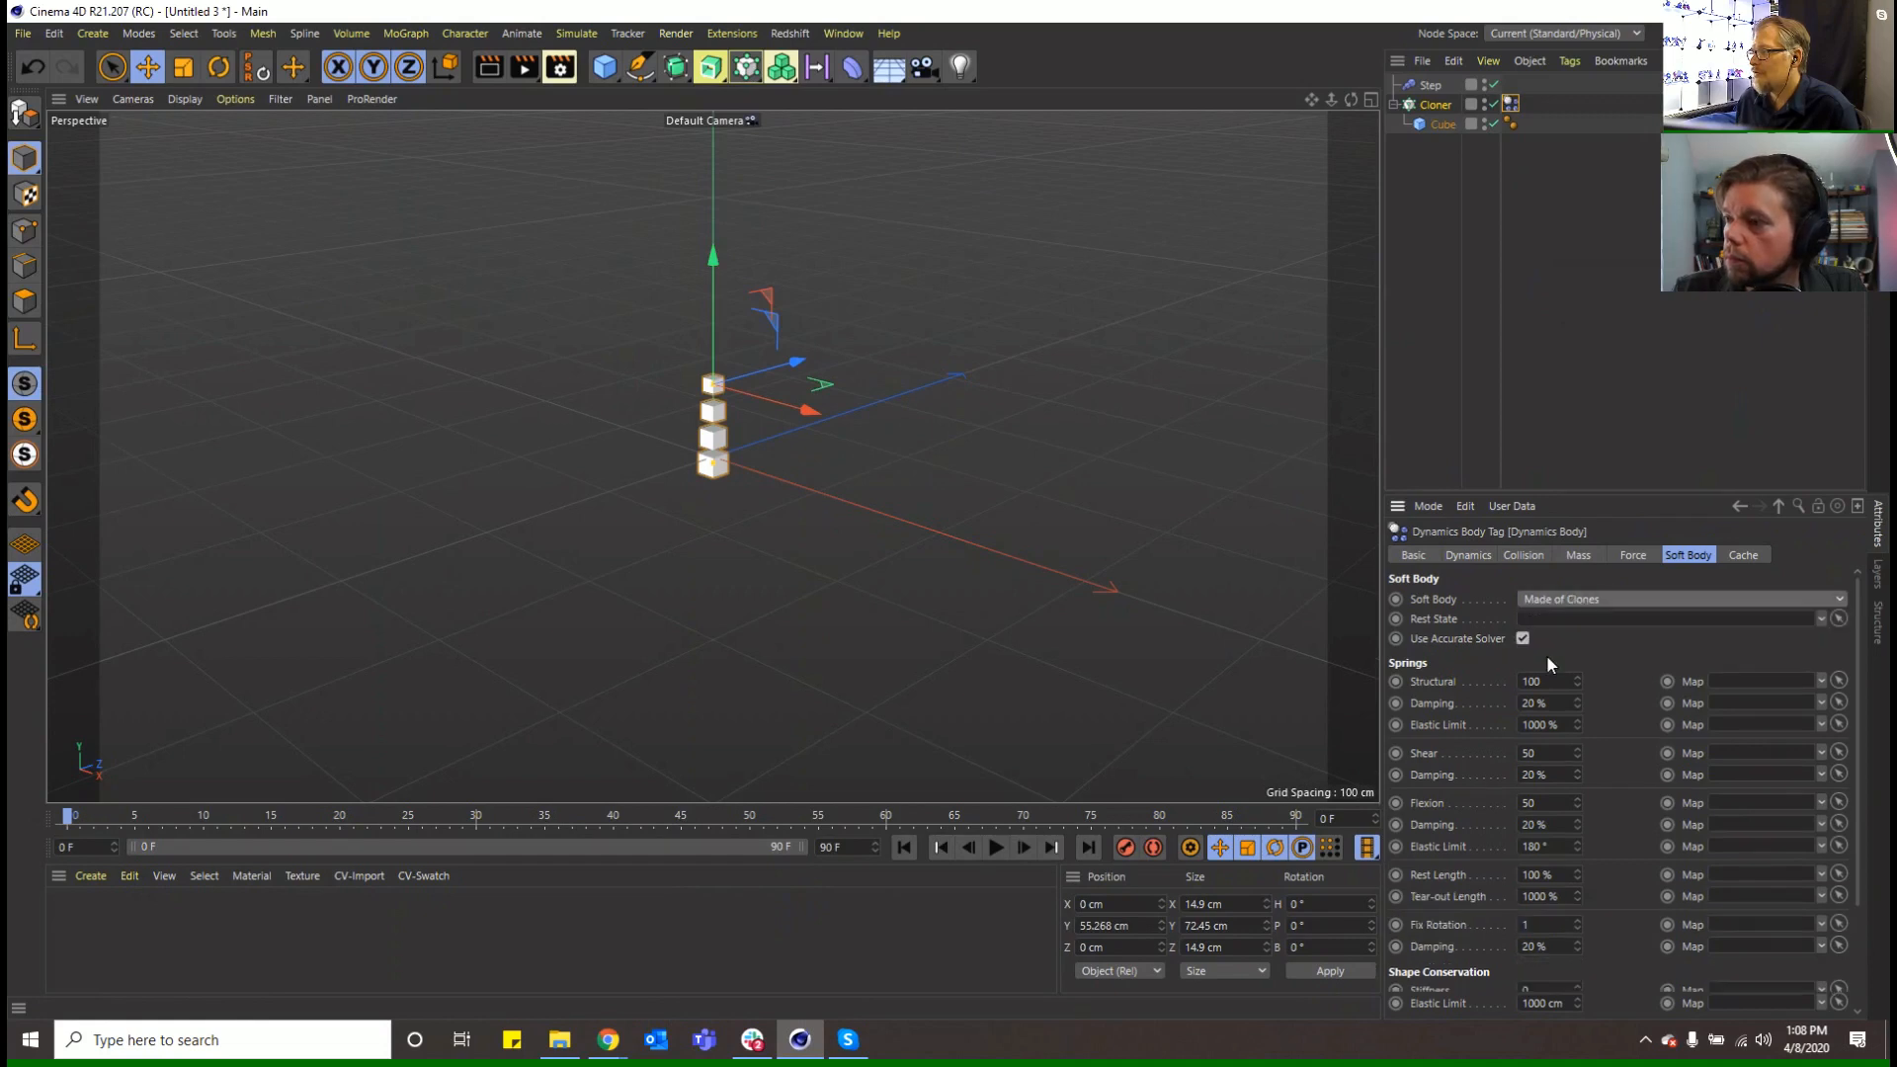
click(1545, 556)
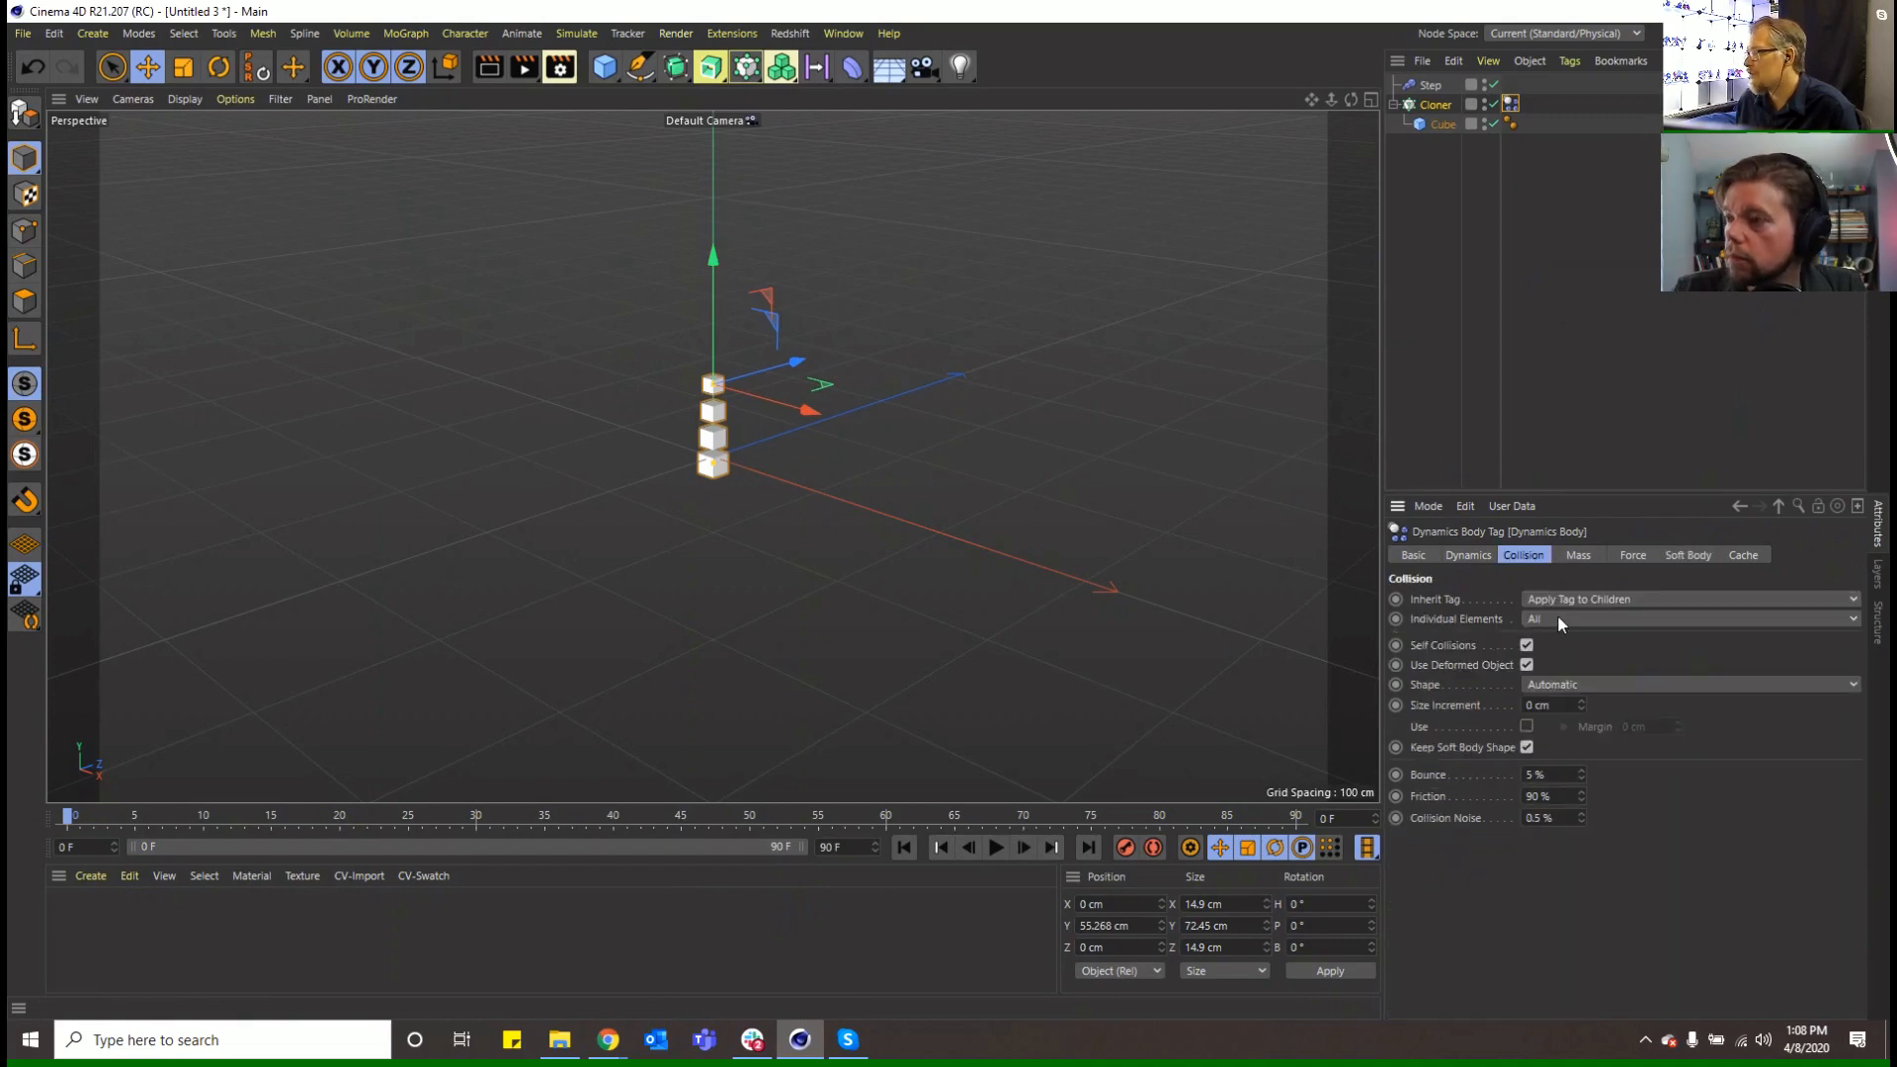
click(1563, 683)
click(1604, 775)
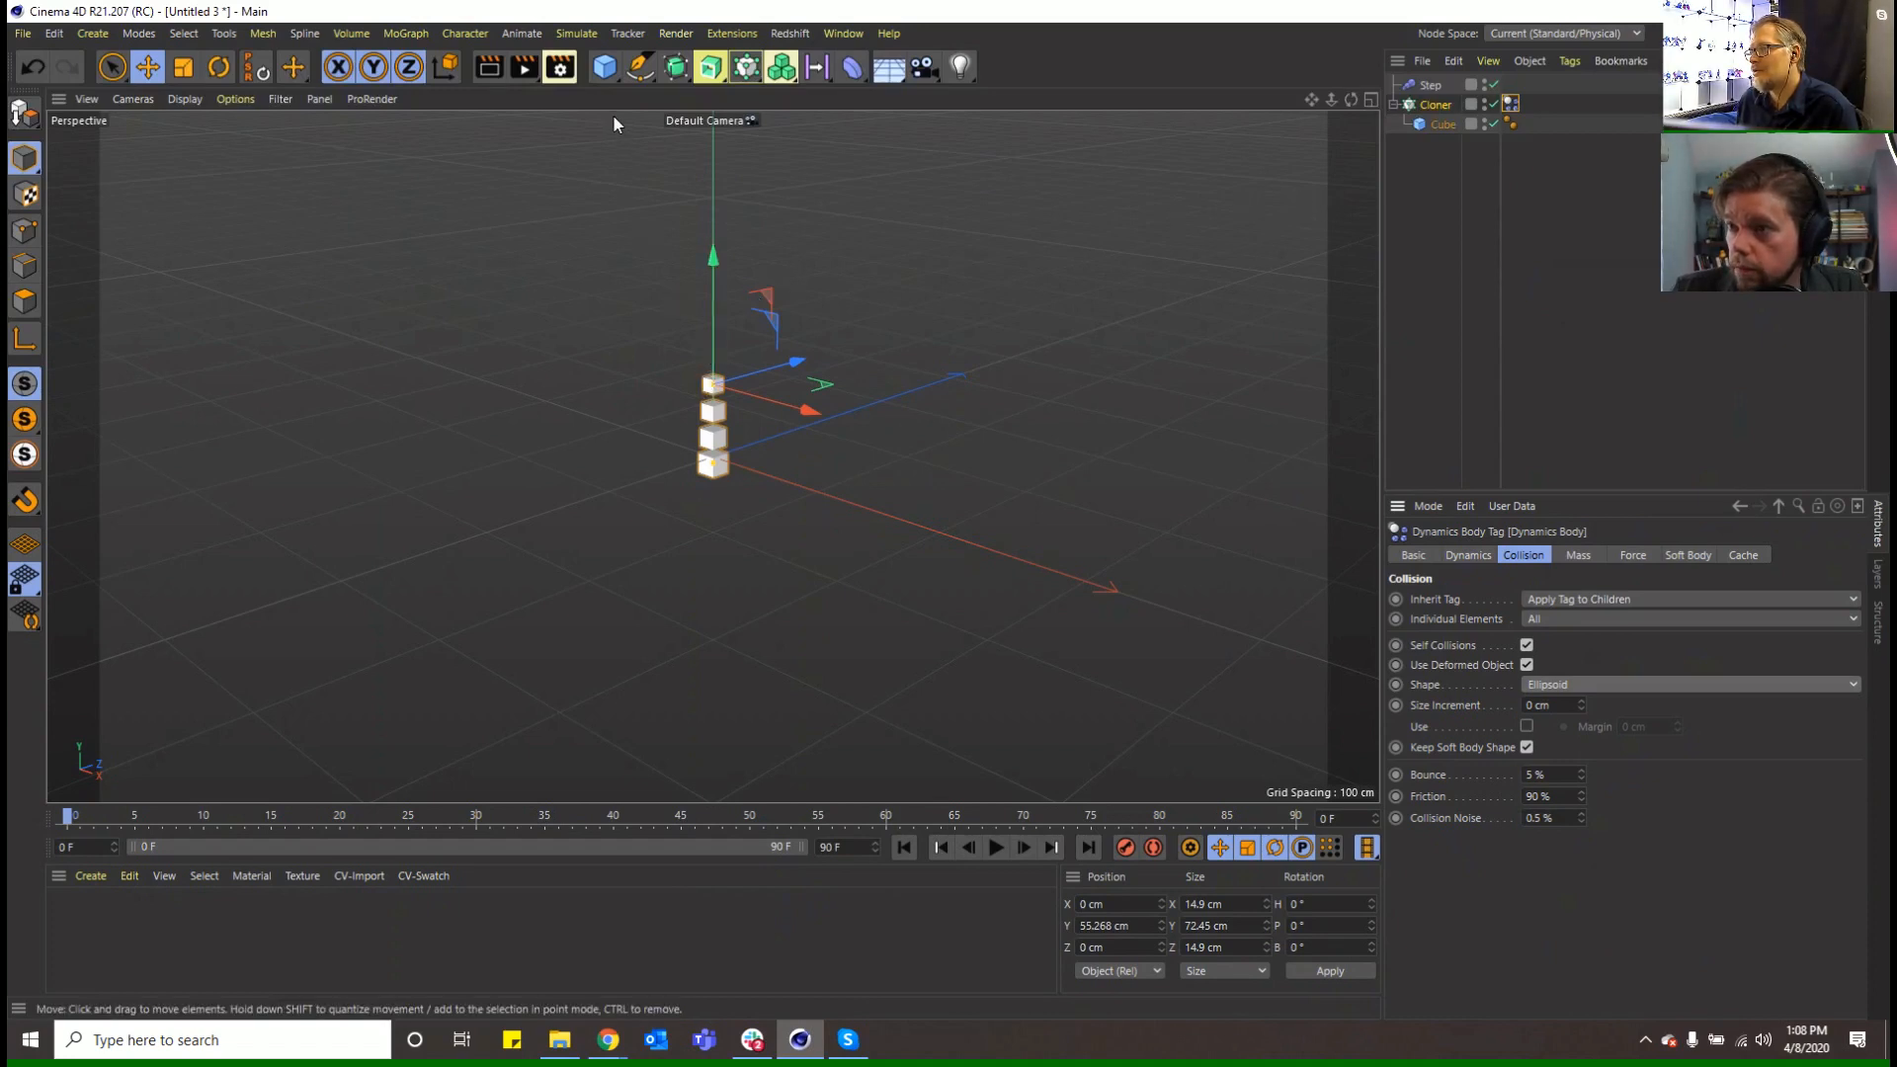
click(607, 71)
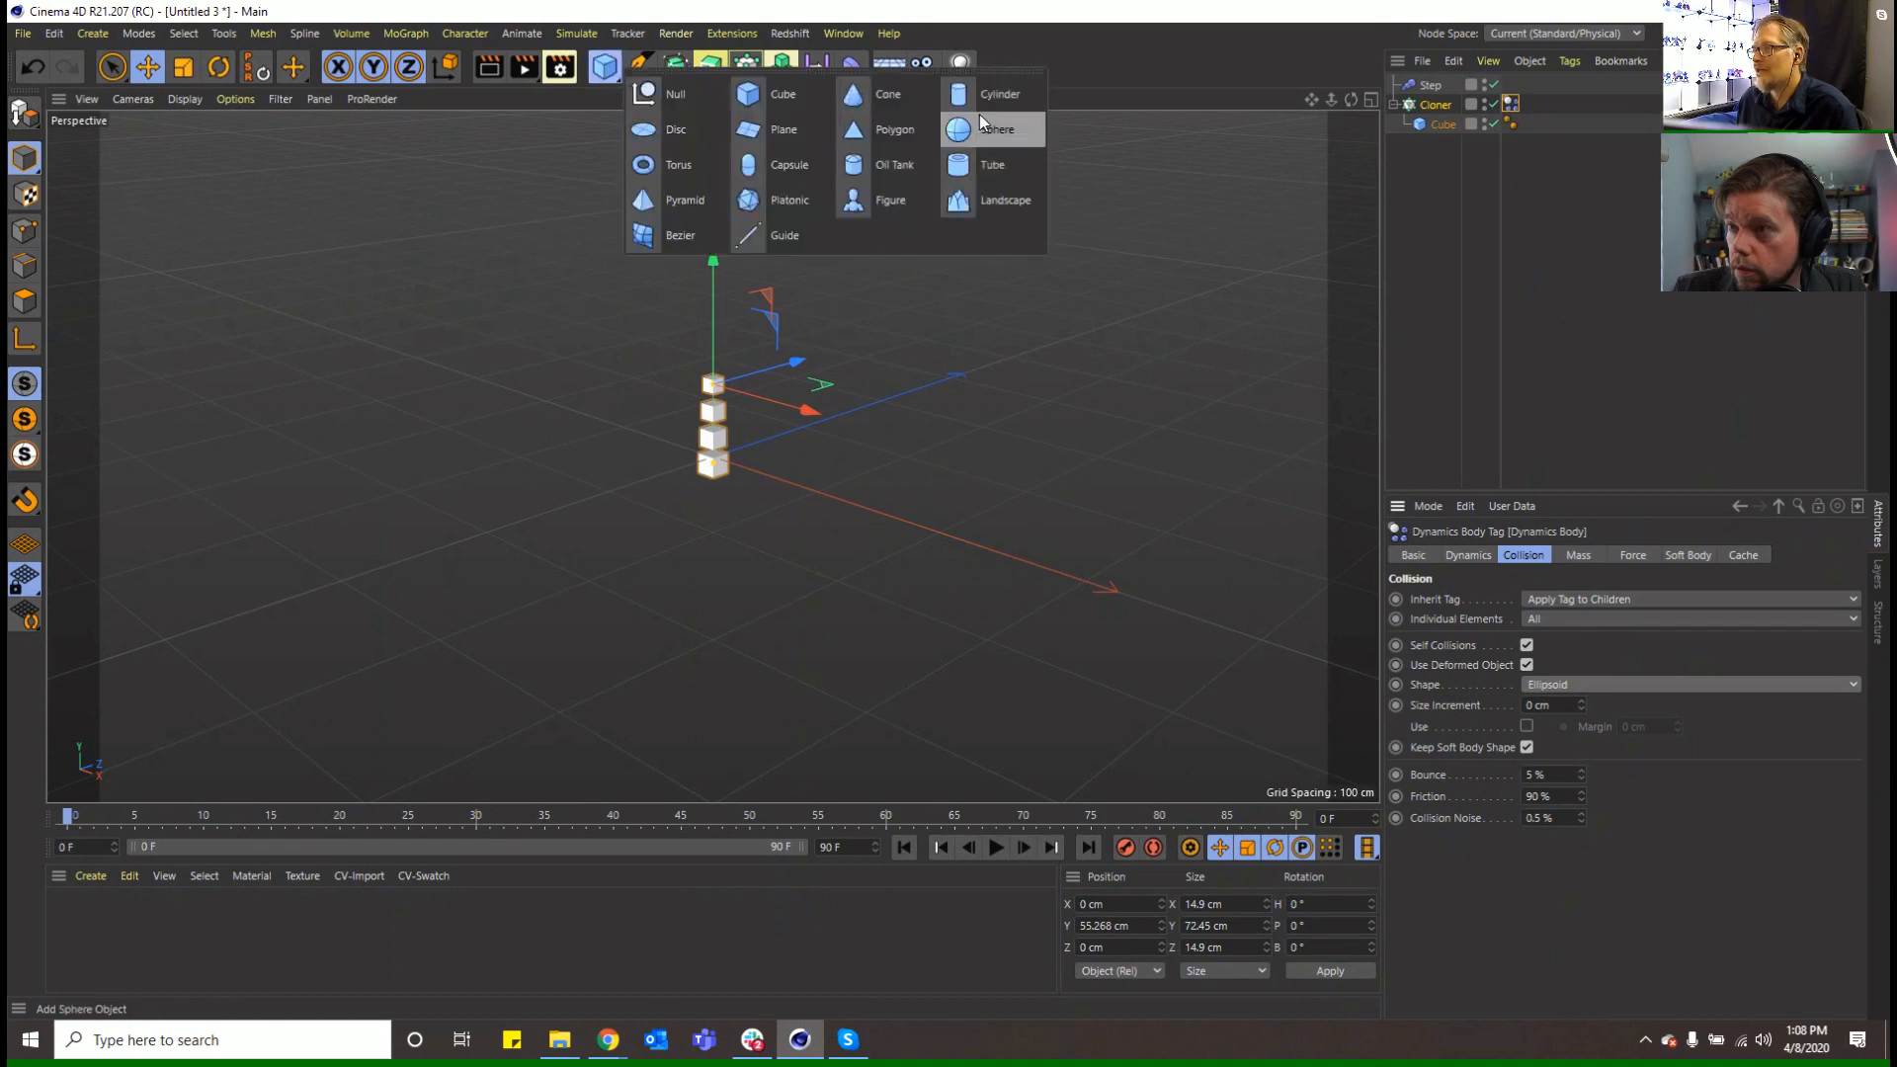
click(1598, 201)
click(1511, 106)
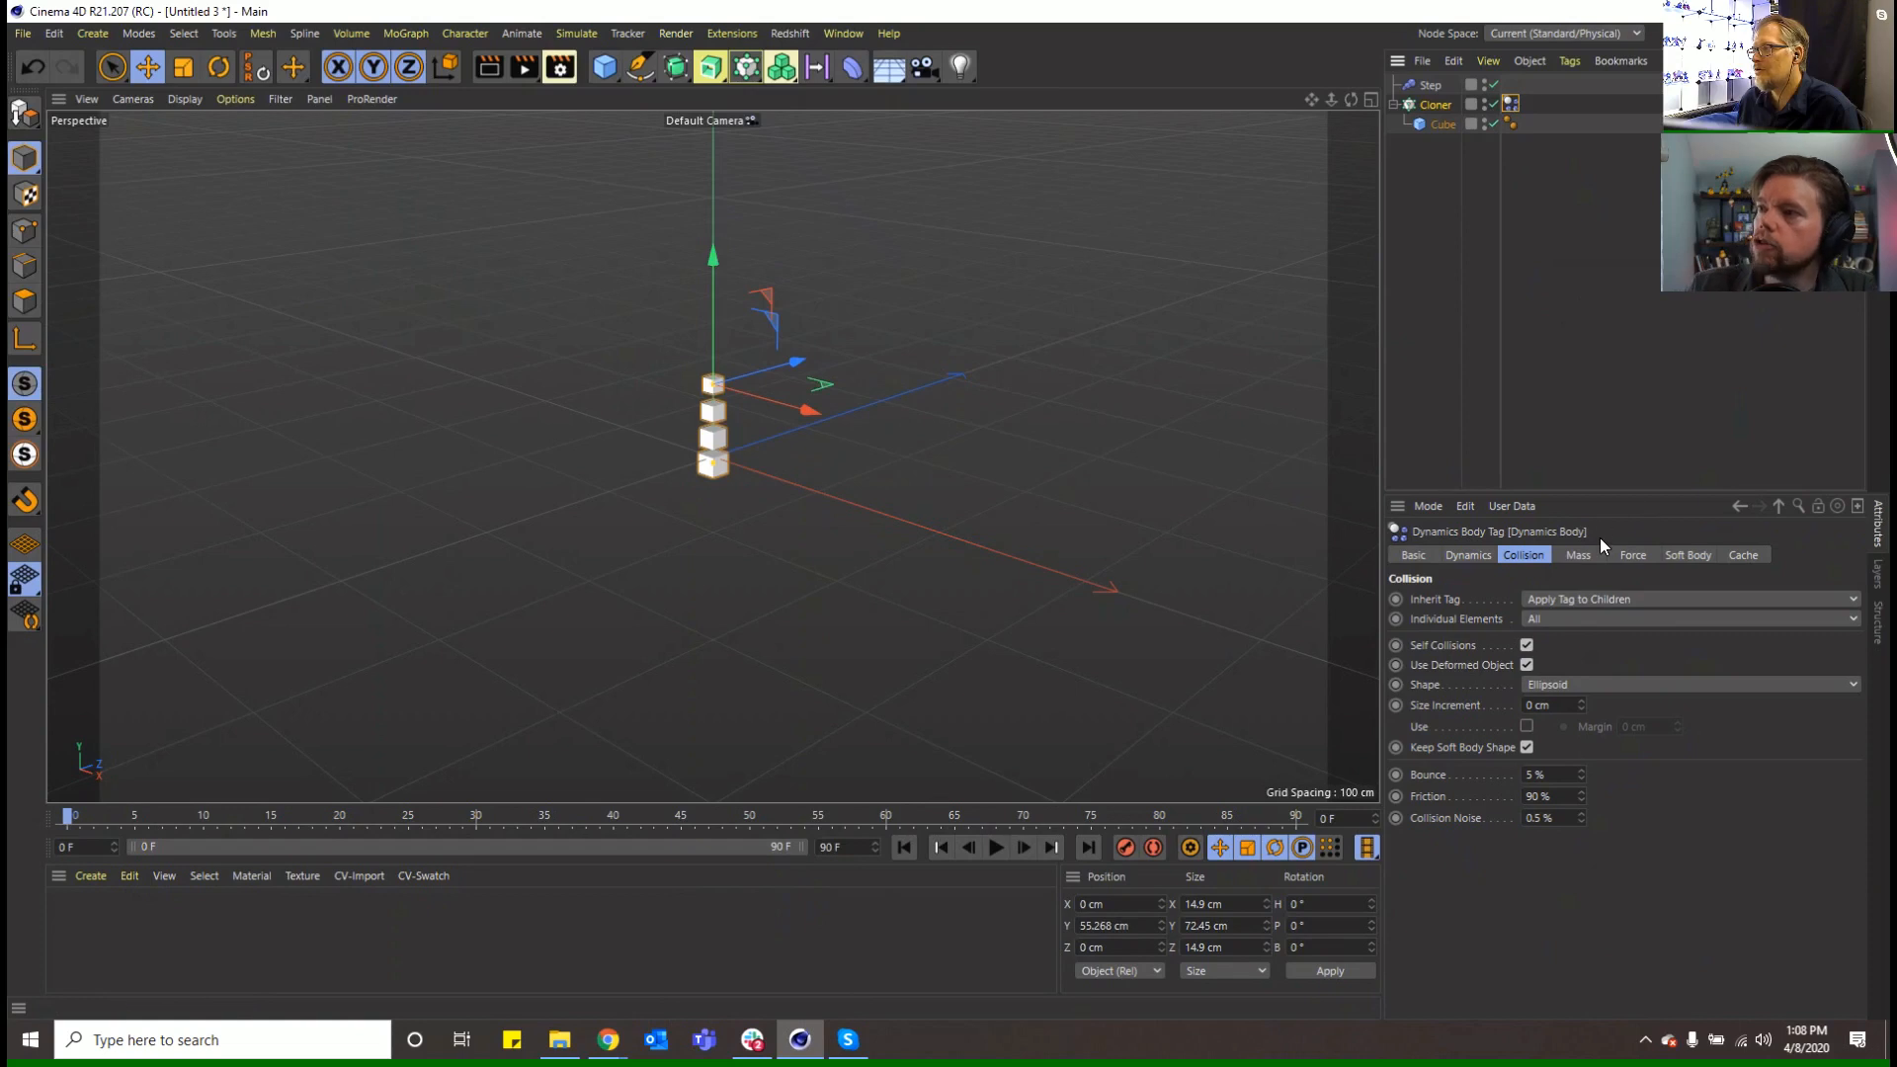
click(1638, 557)
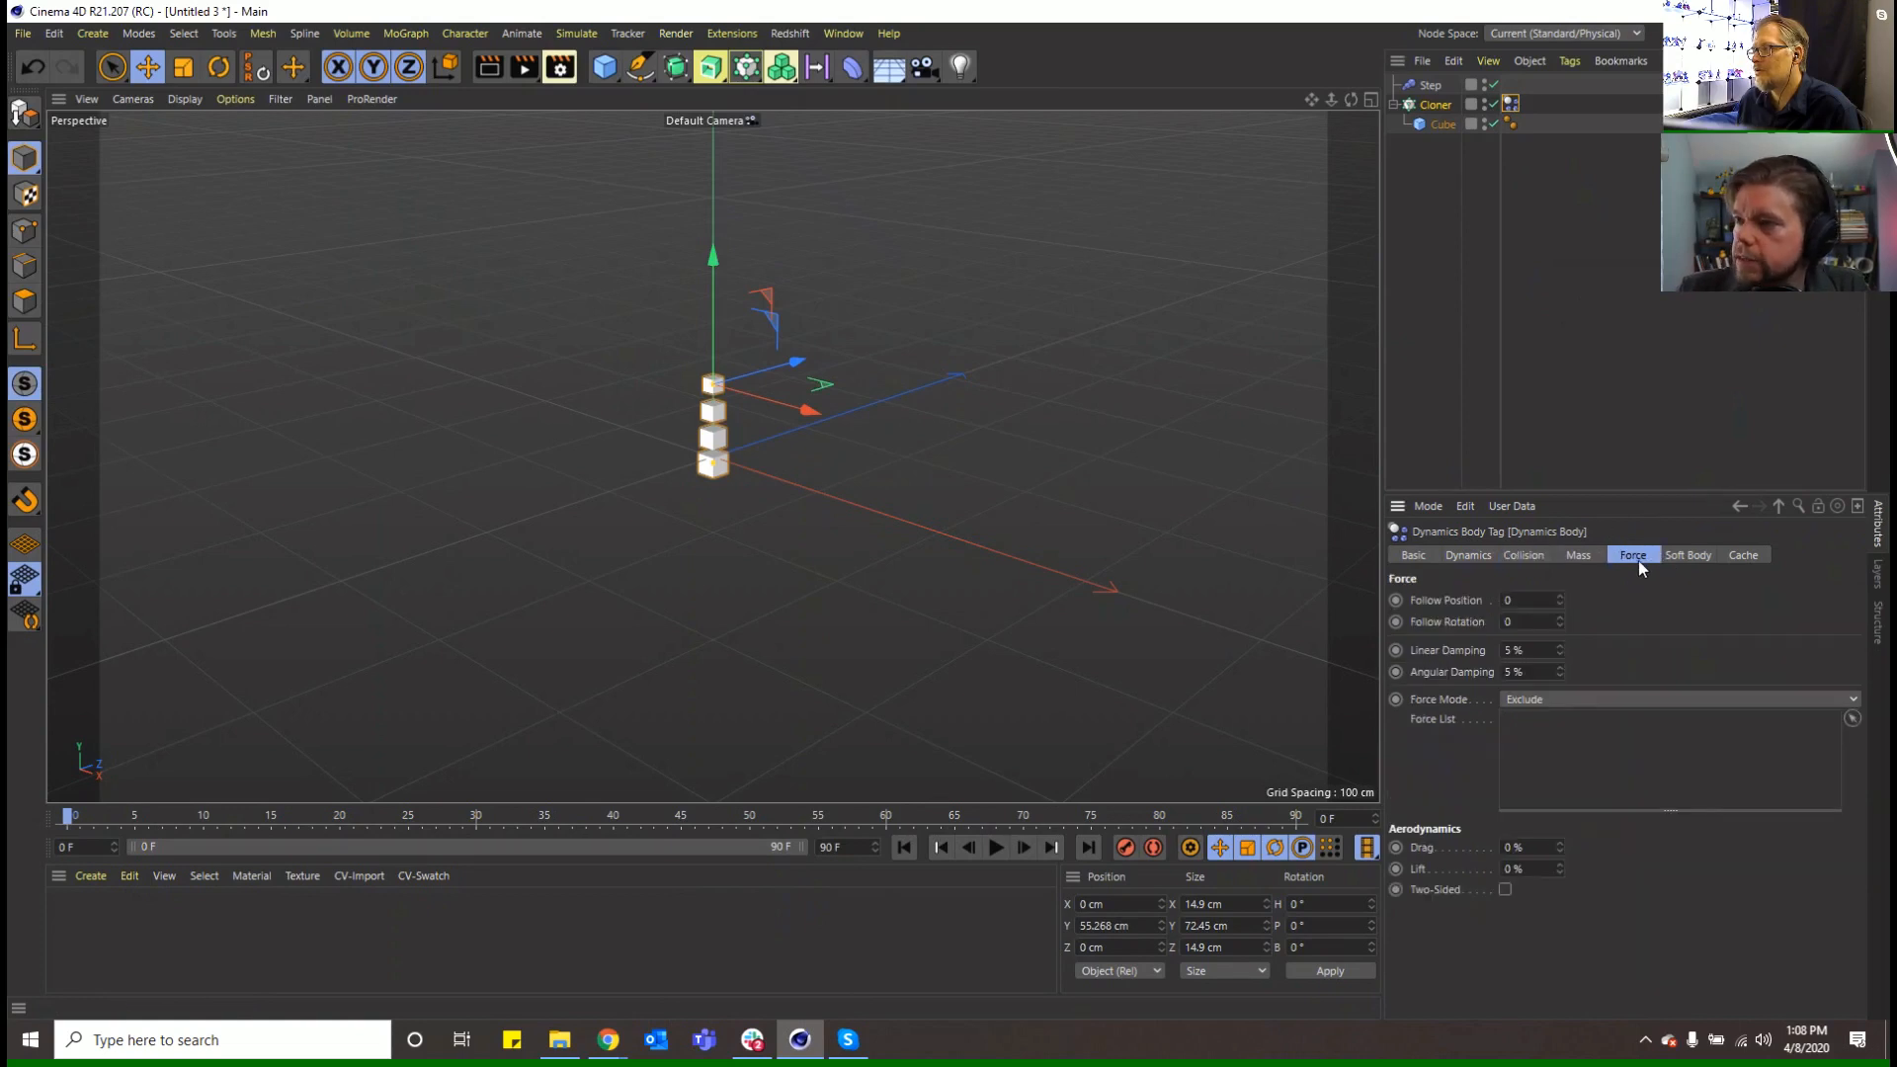
click(1523, 556)
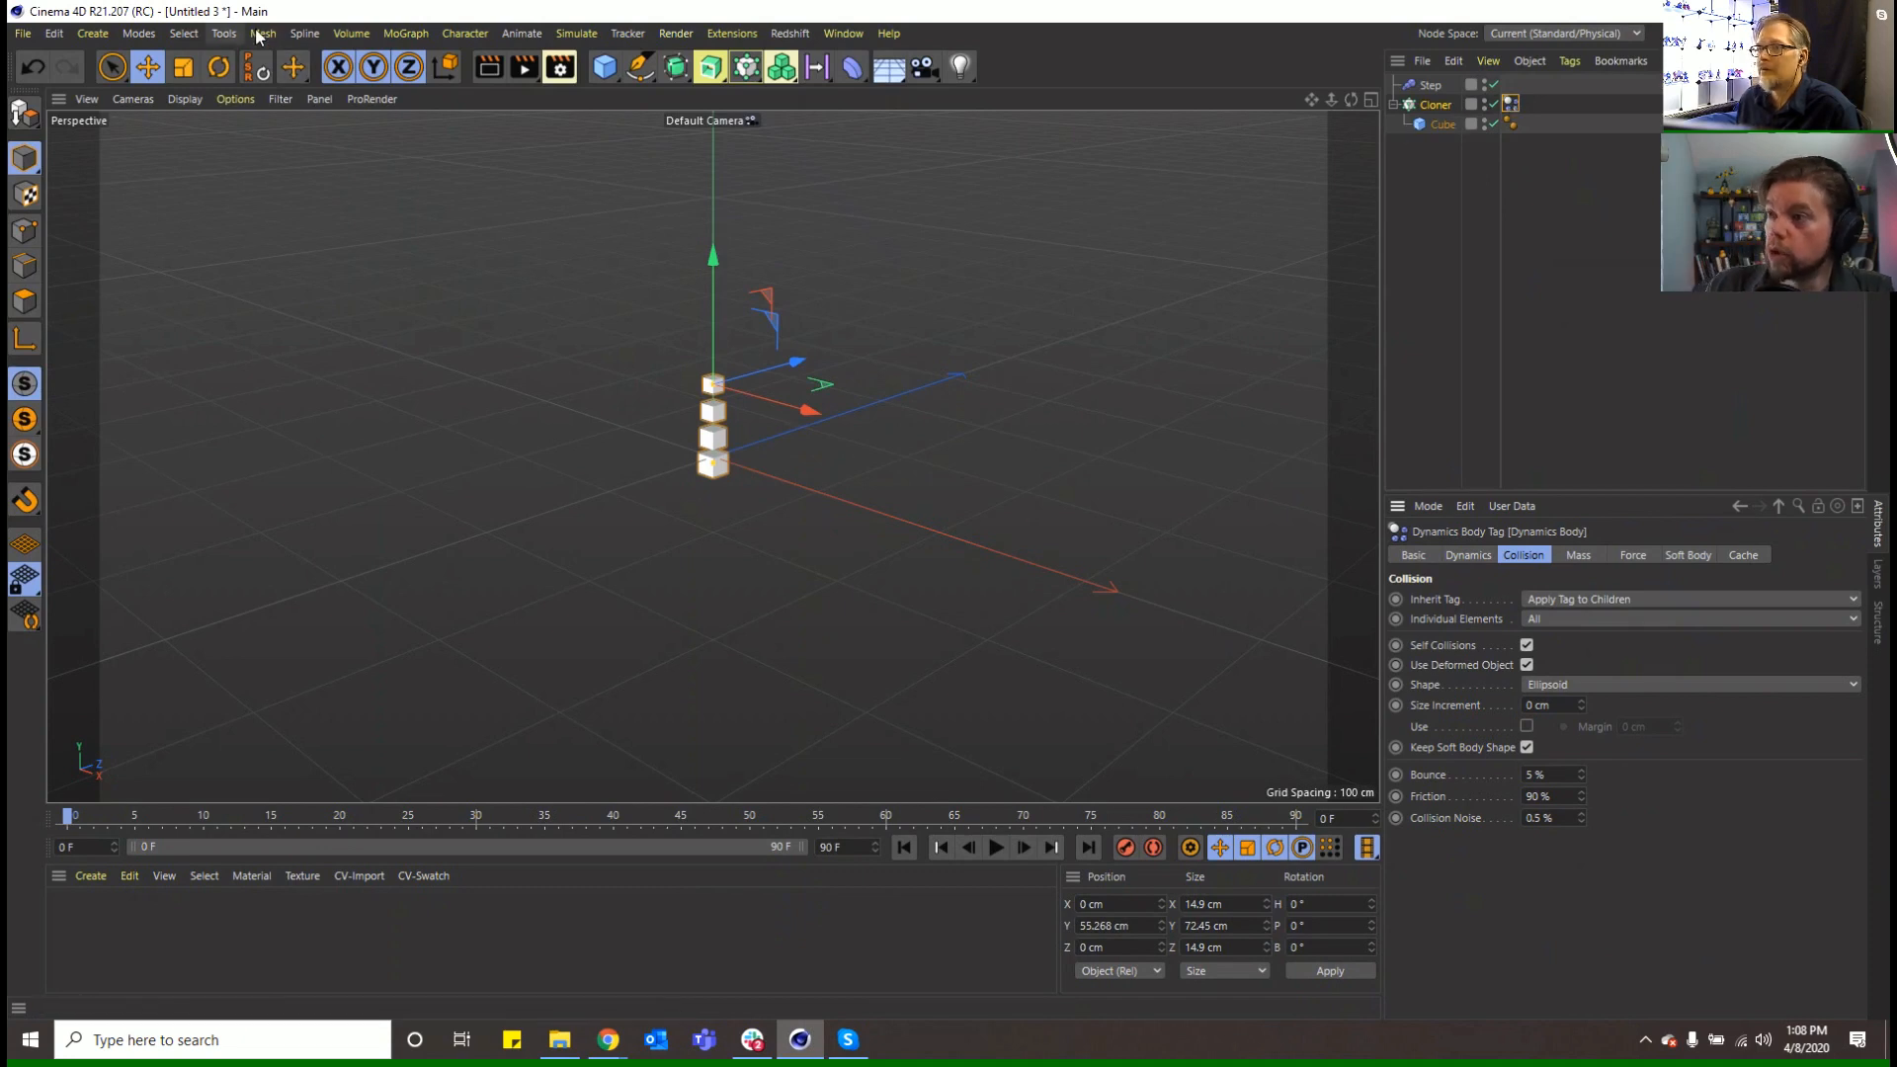
Paint a MoGraph Selection over the lower three clones of the Cloner, leaving out the top one
click(350, 33)
mouse_move(407, 38)
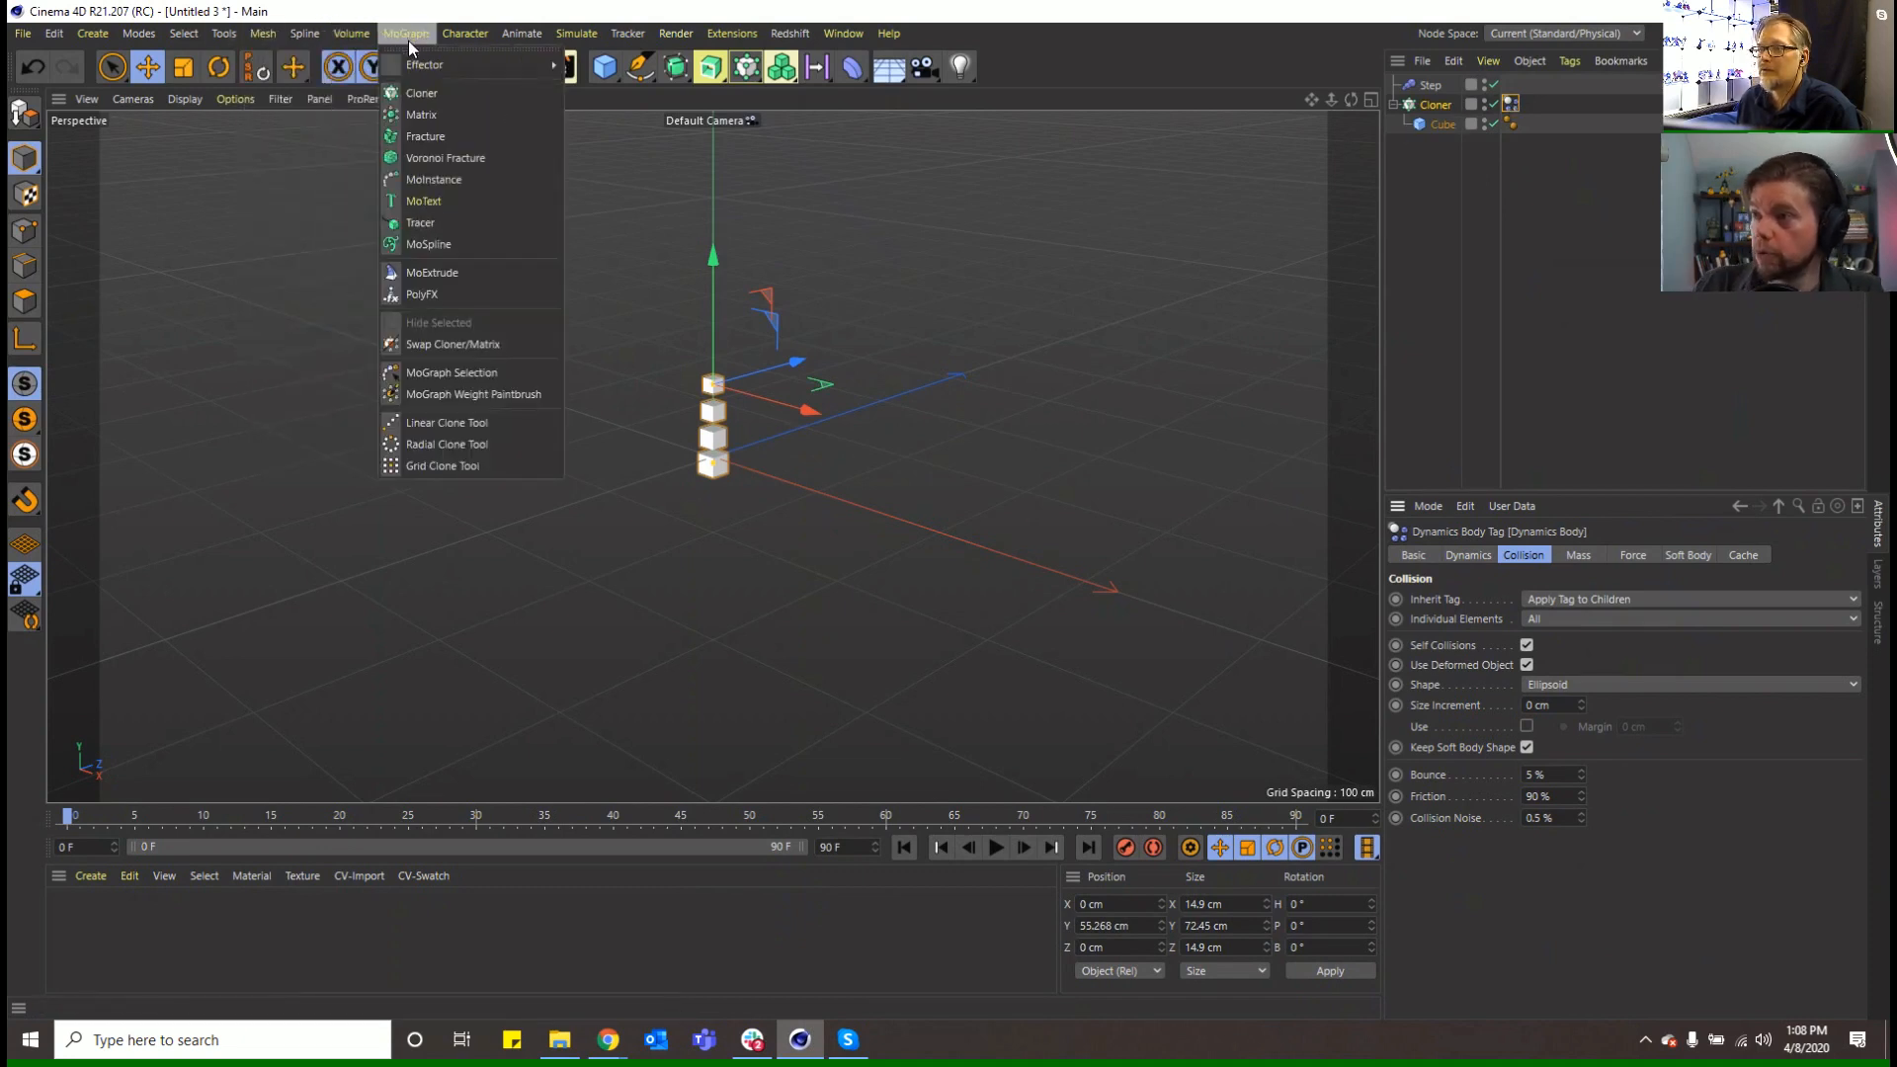
click(461, 374)
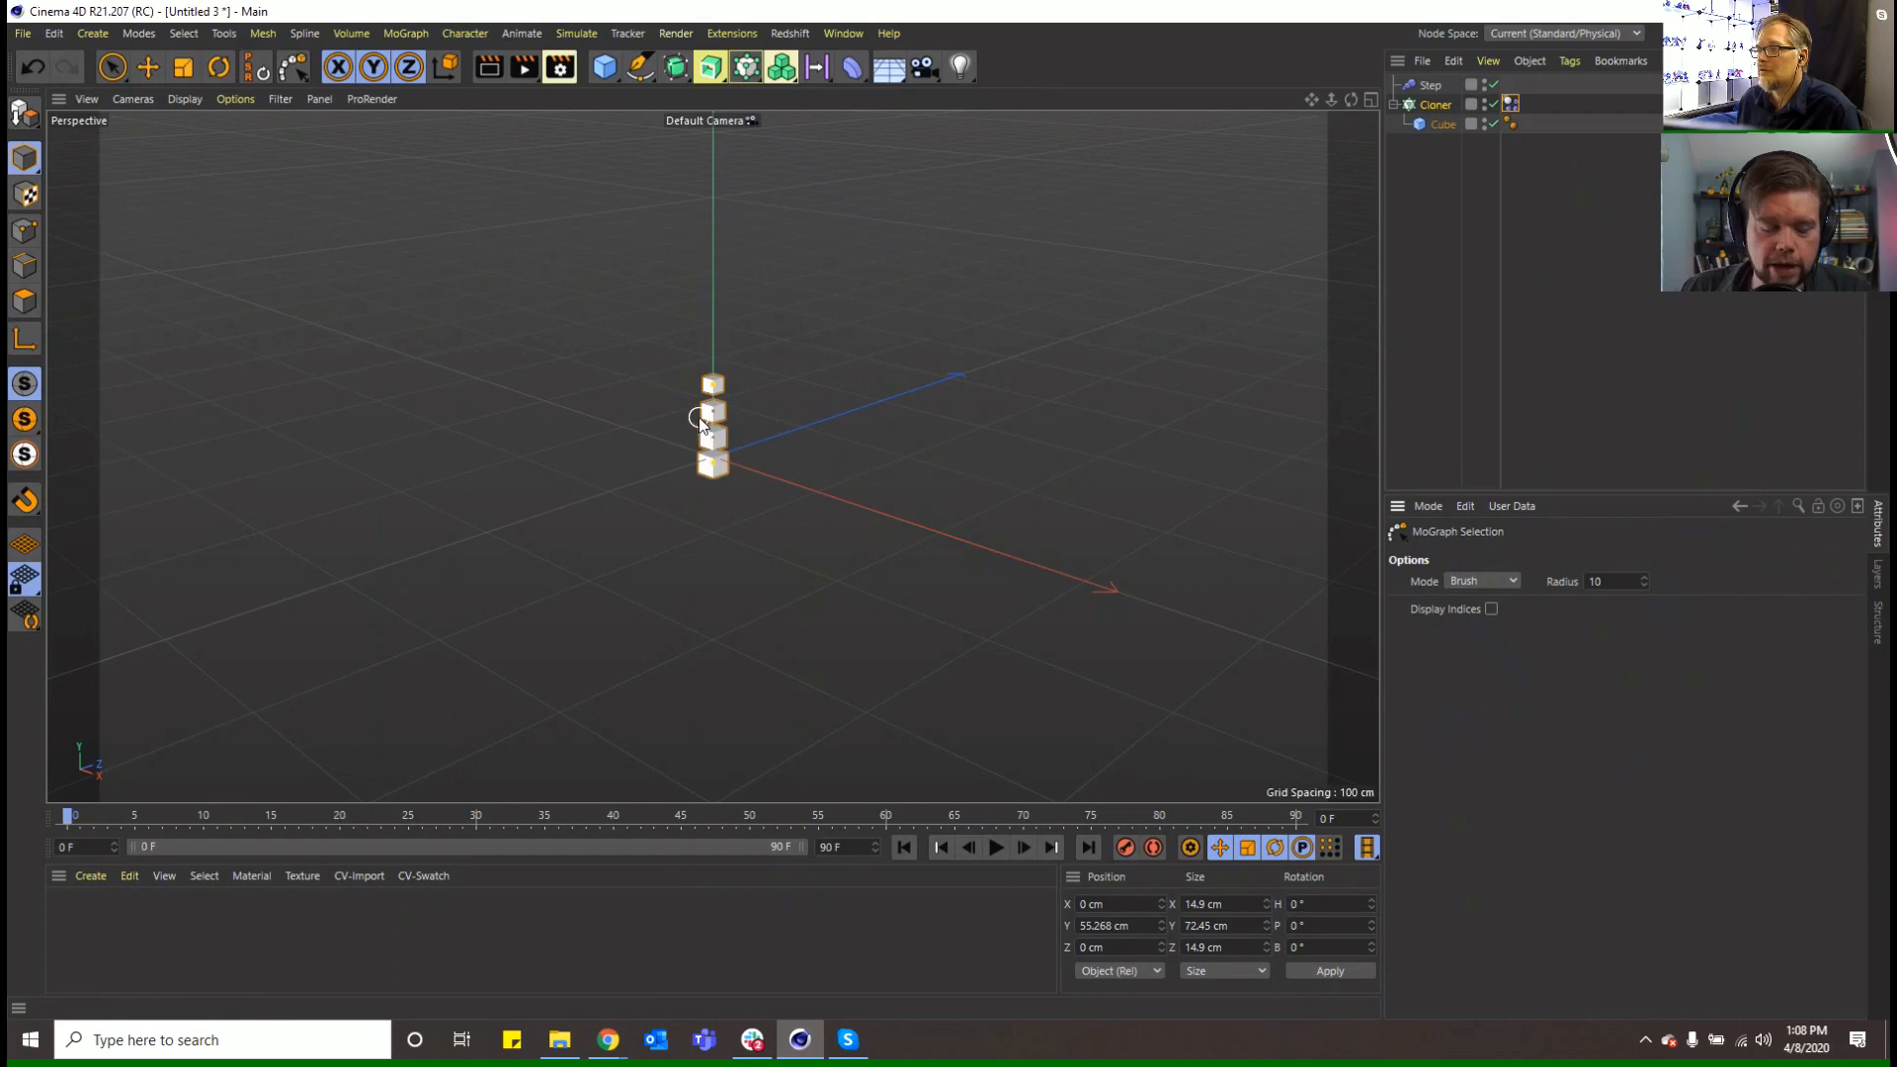
drag(717, 418, 715, 461)
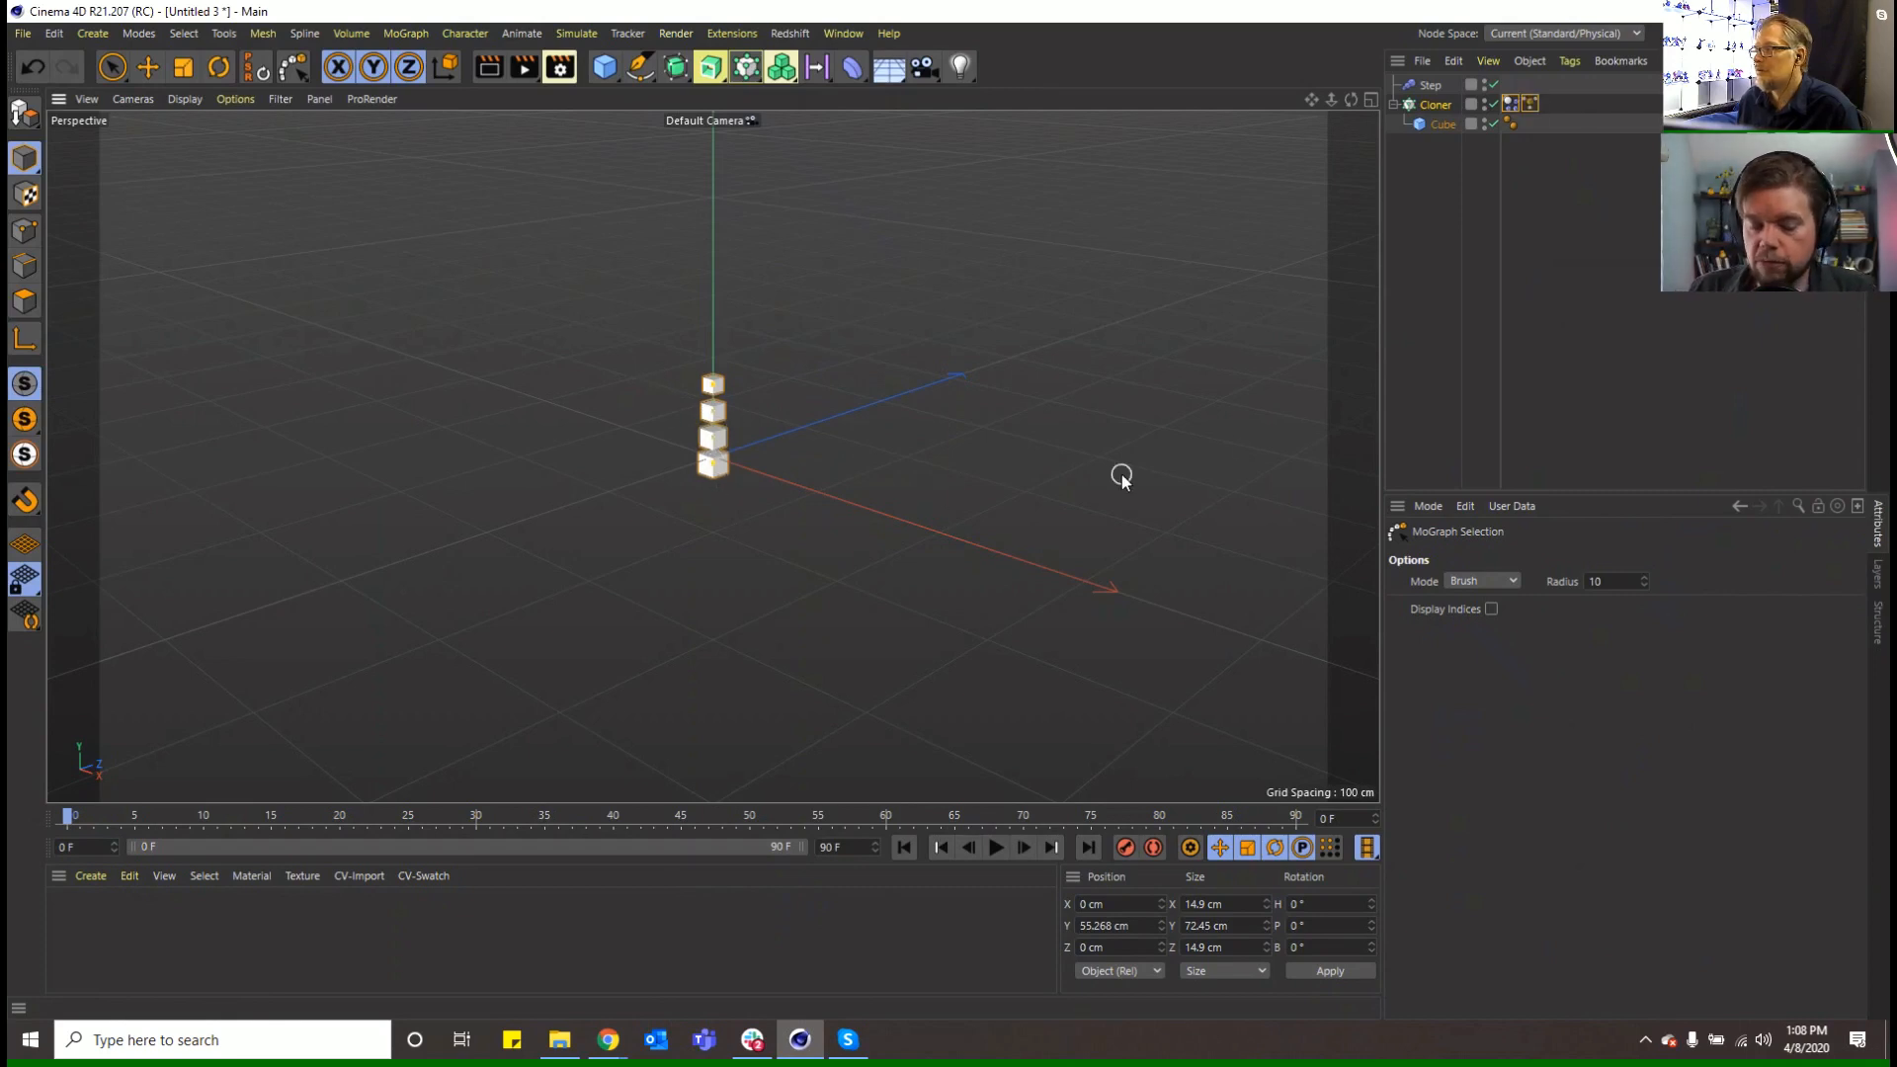
Assign the Cloner's MoGraph Selection tag as the selection for the Dynamic setting of its Dynamics Body tag
click(1530, 104)
click(1509, 104)
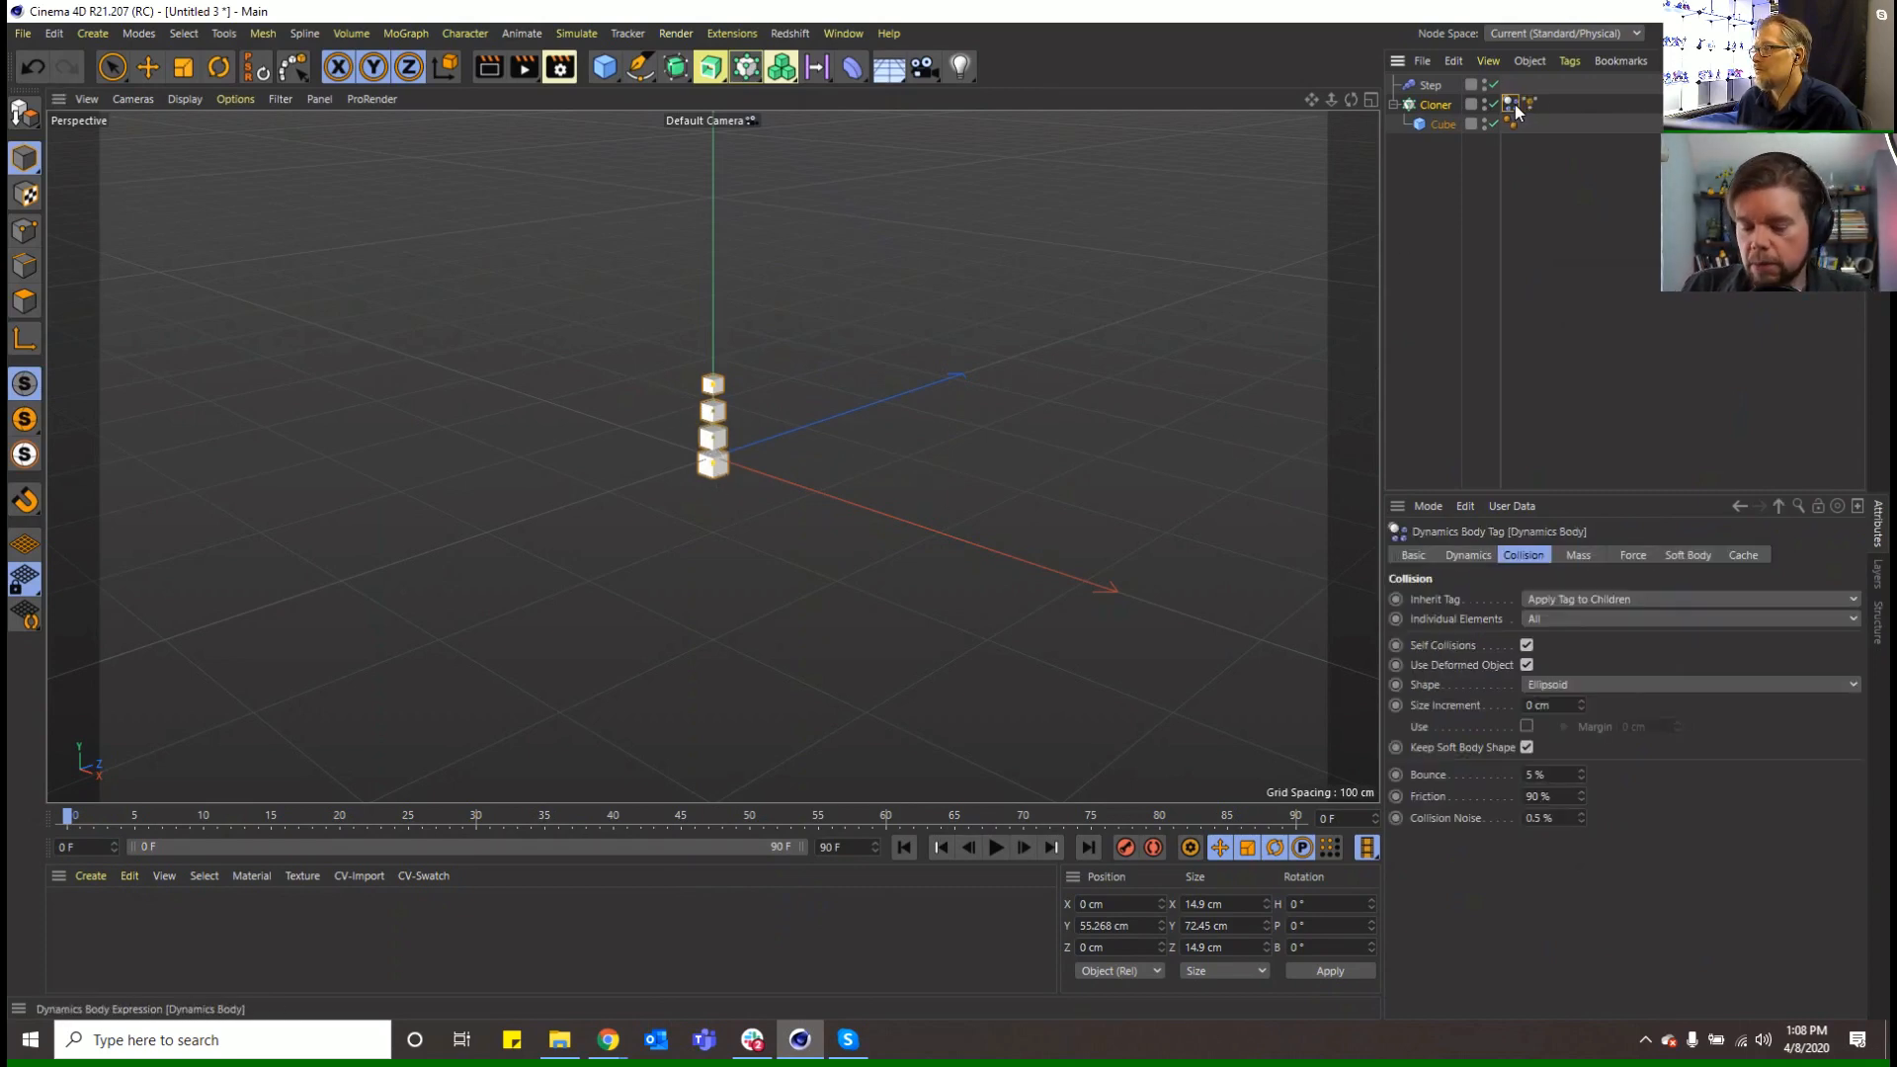
click(1530, 105)
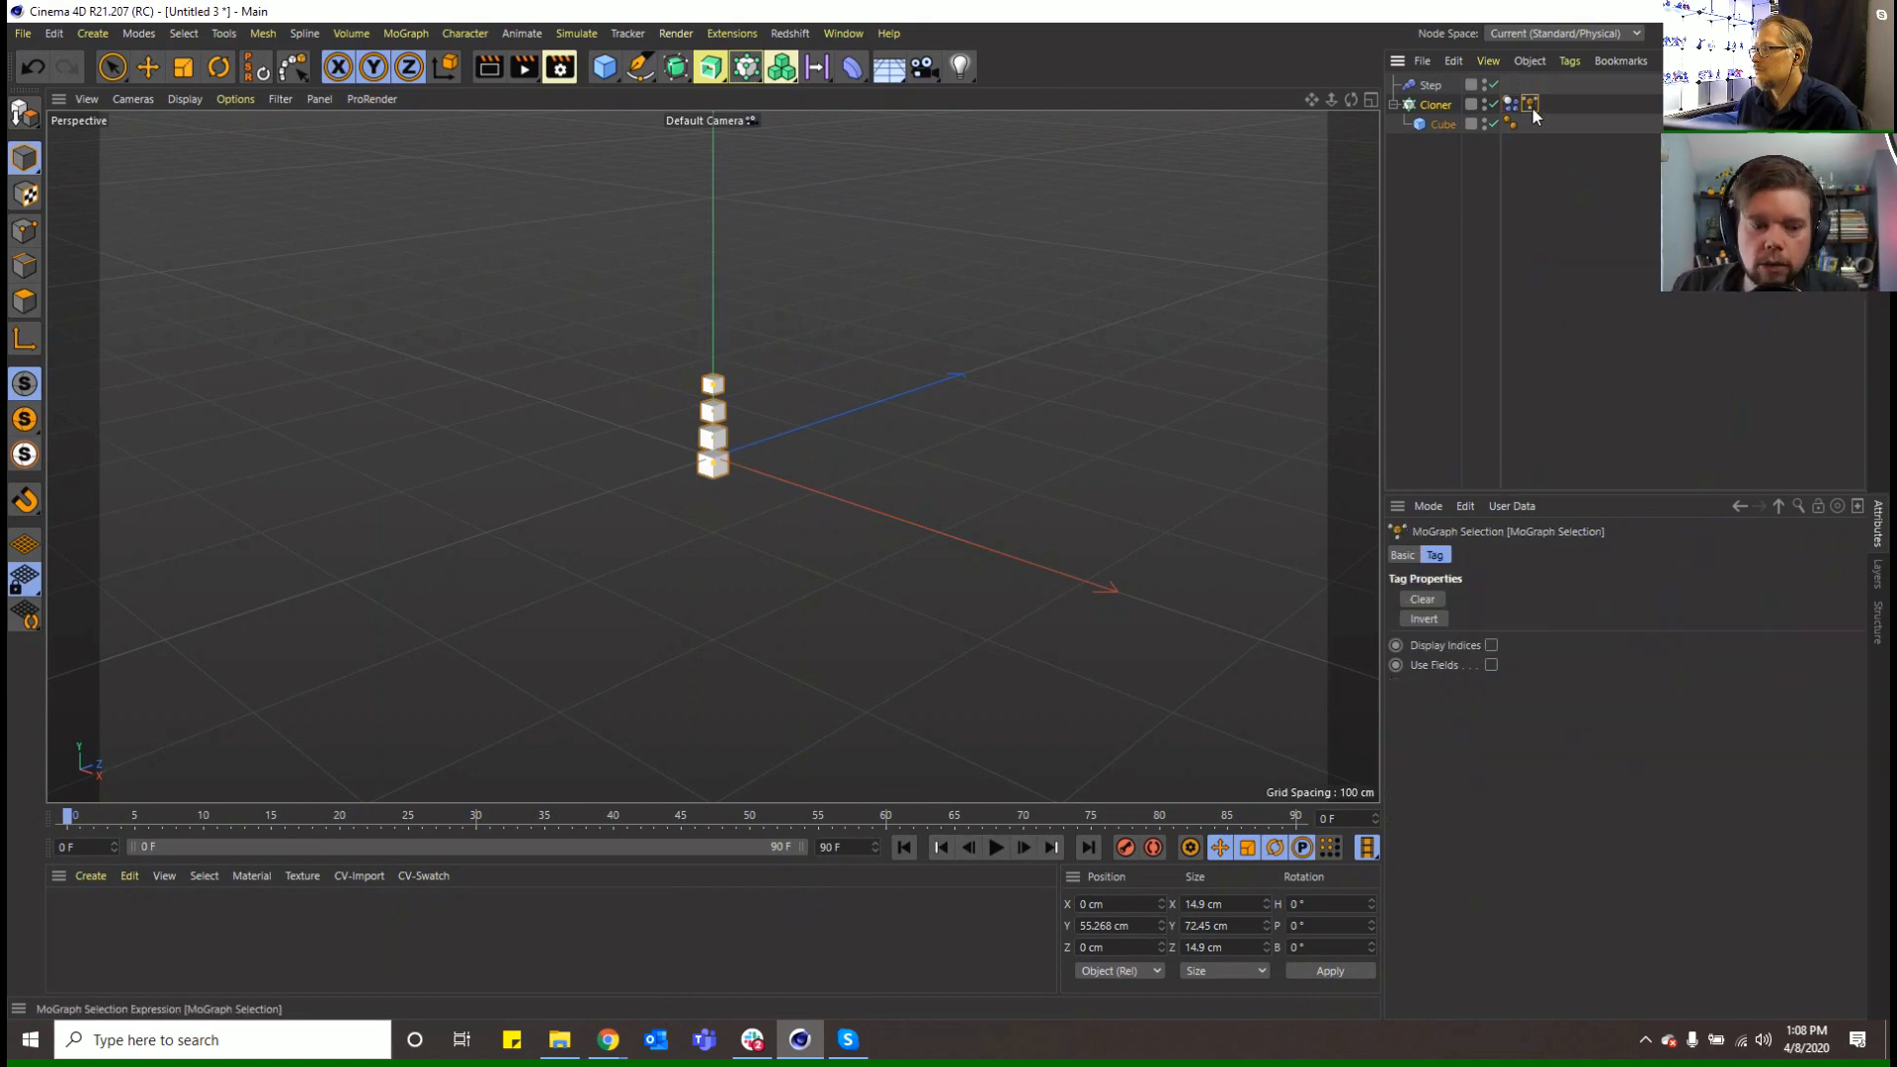
click(1510, 105)
click(1479, 557)
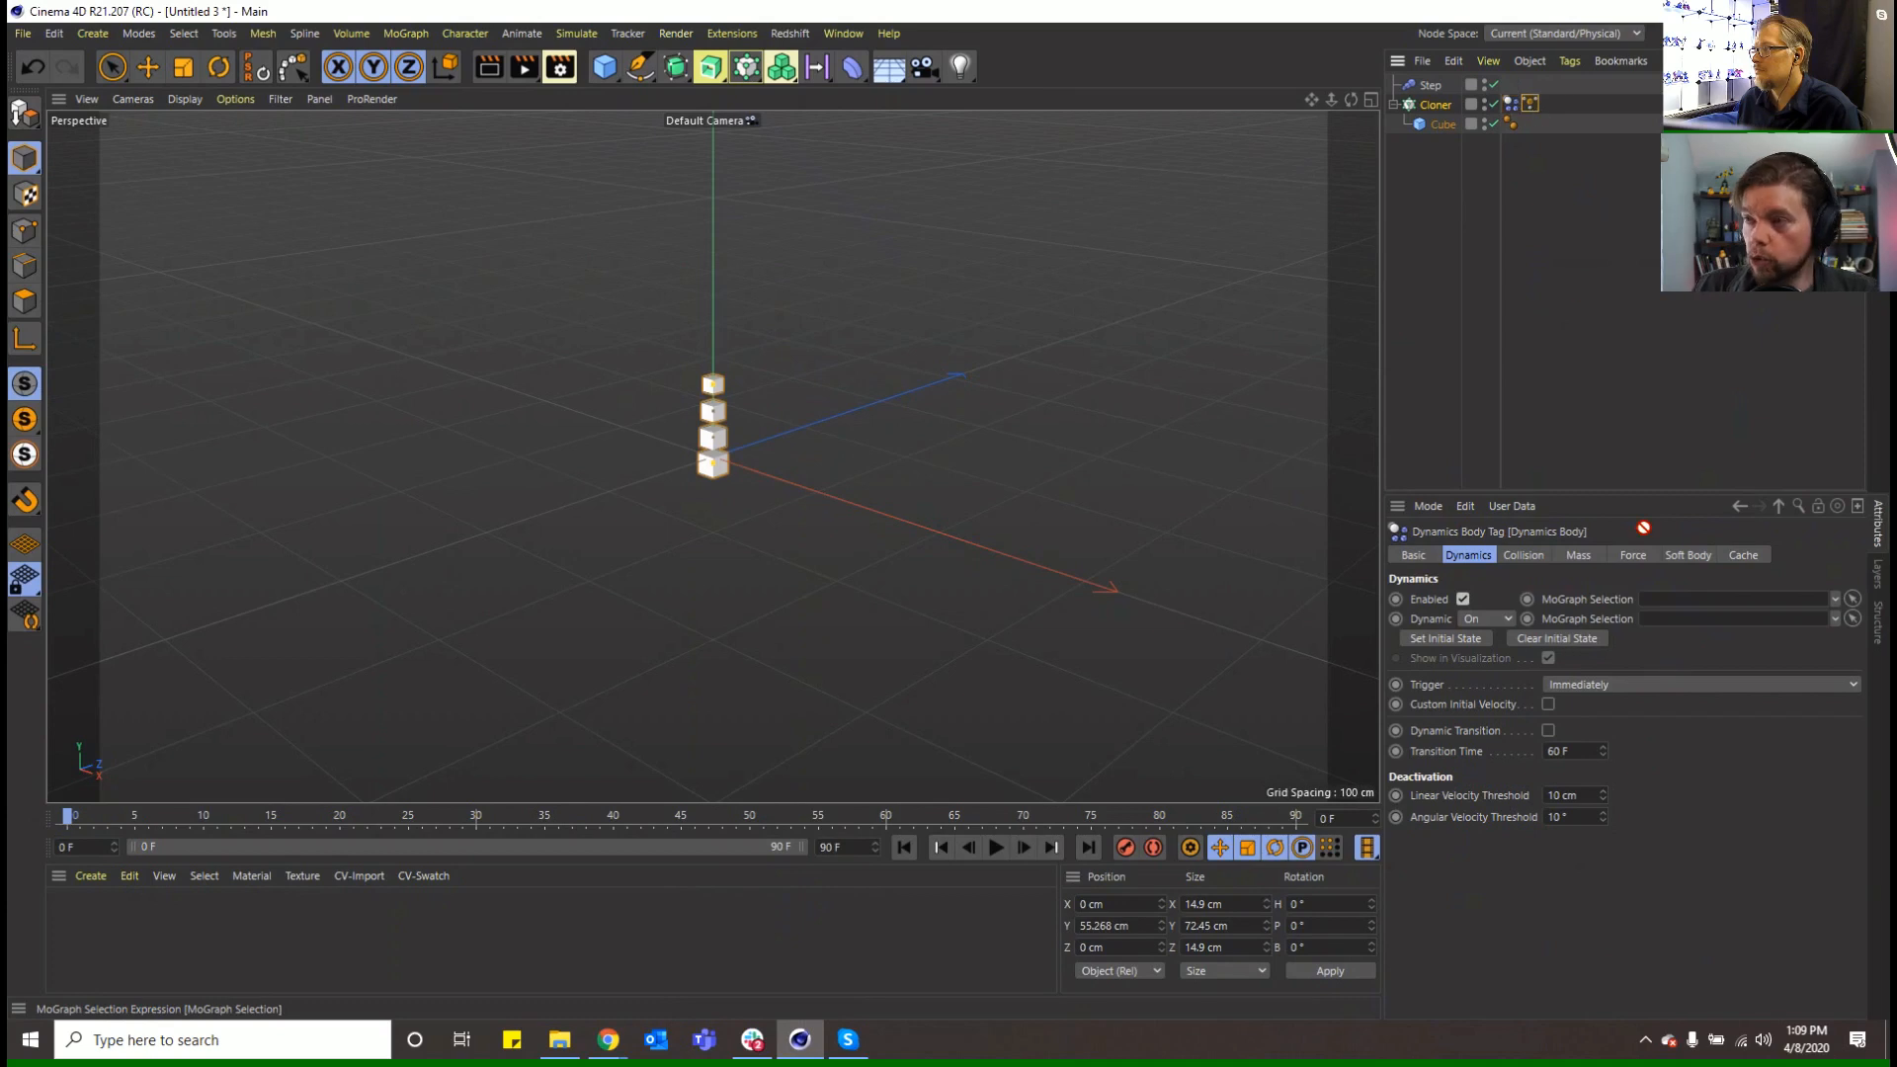
drag(1643, 528, 1690, 618)
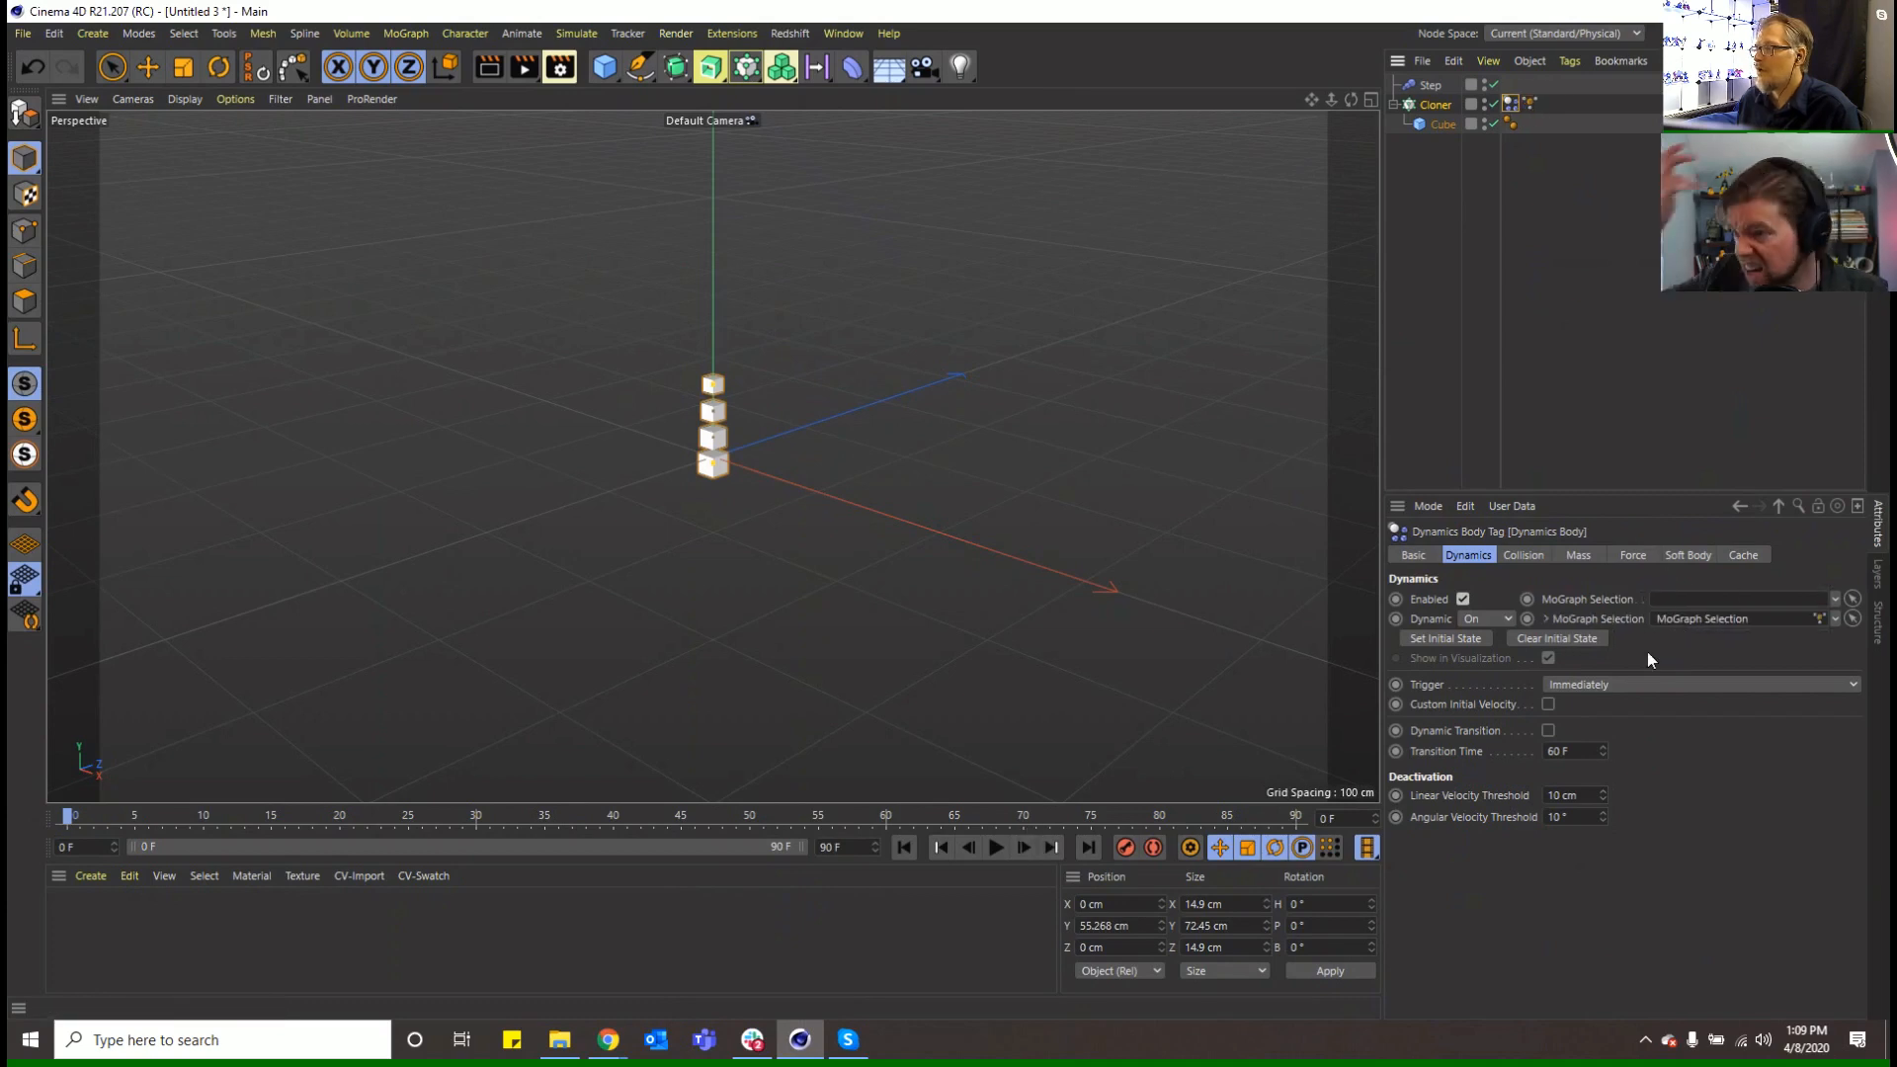
Play the simulation to check how the clones hang, and return to the first frame
click(1531, 103)
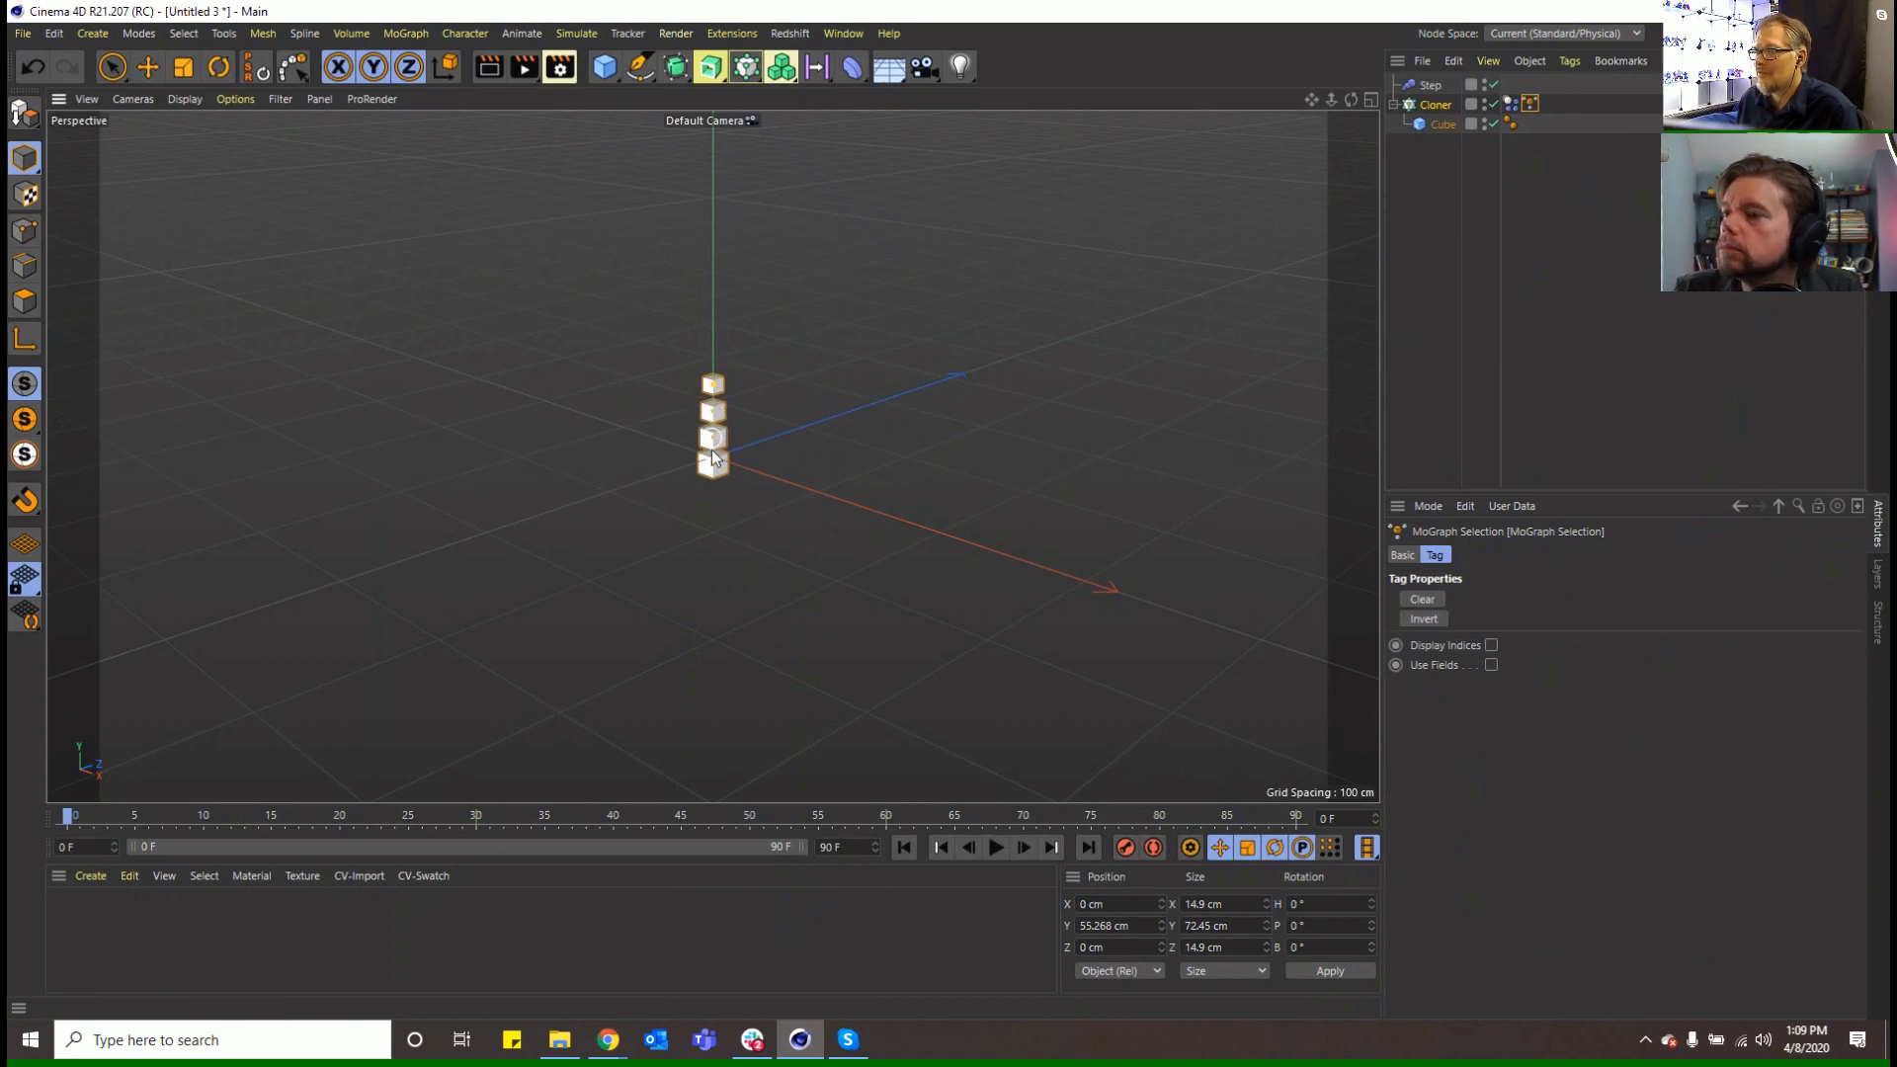
click(995, 848)
click(994, 848)
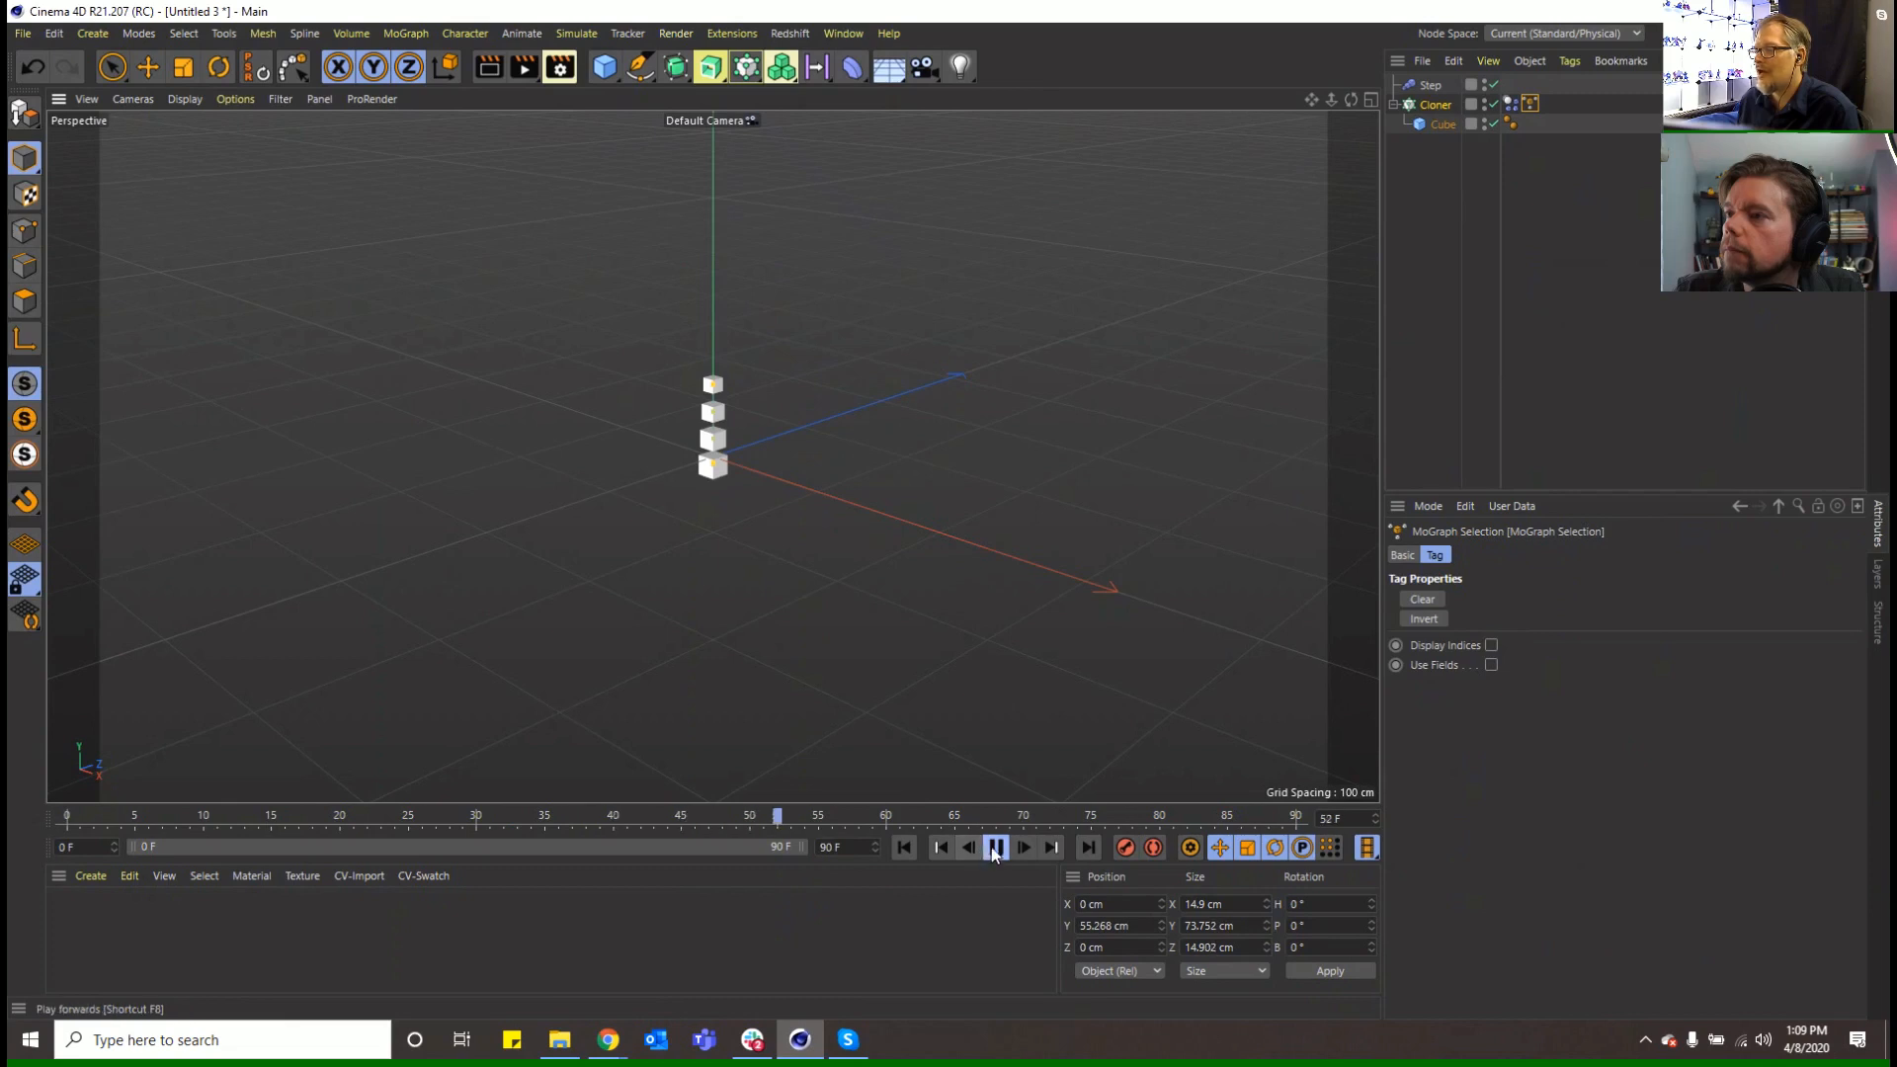
click(904, 848)
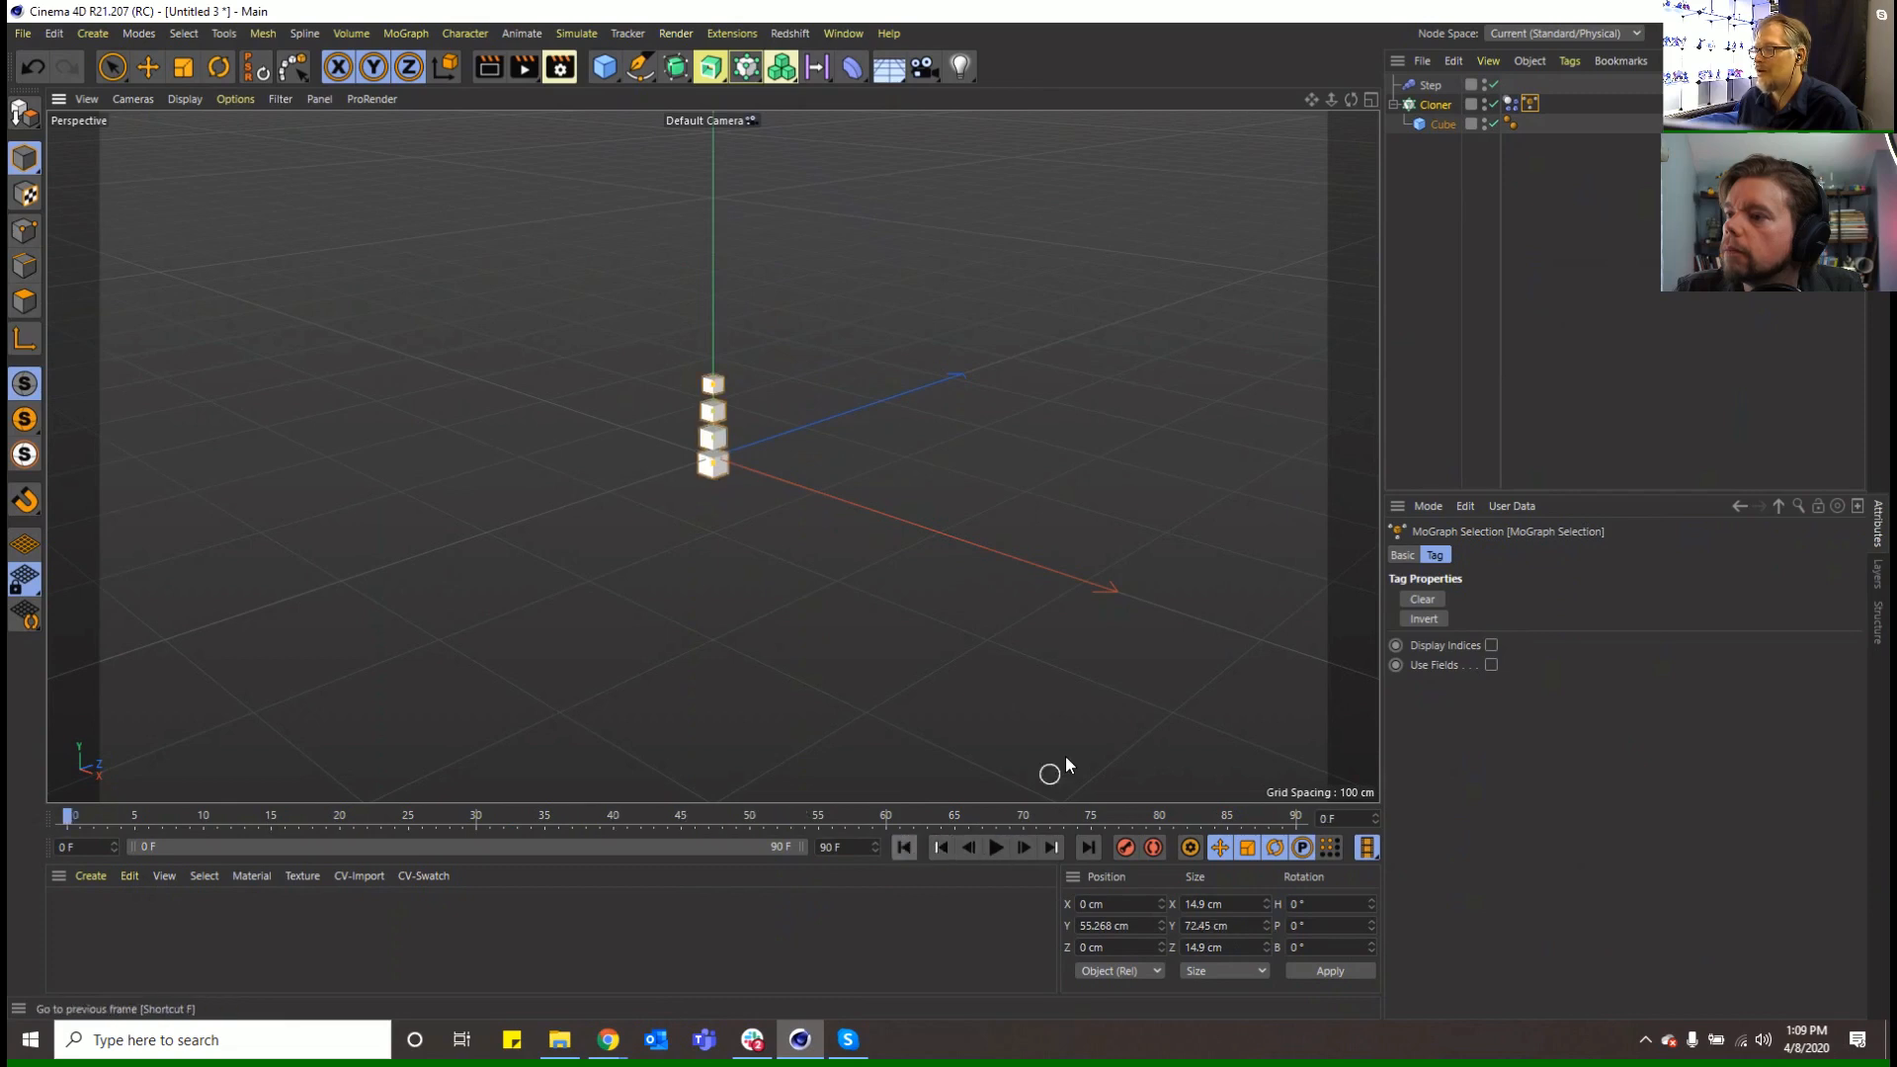
Keyframe the Cloner's position from about Z -214.5 cm at frame 0 to about 117.8 cm at frame 90 and play the animation
click(1435, 105)
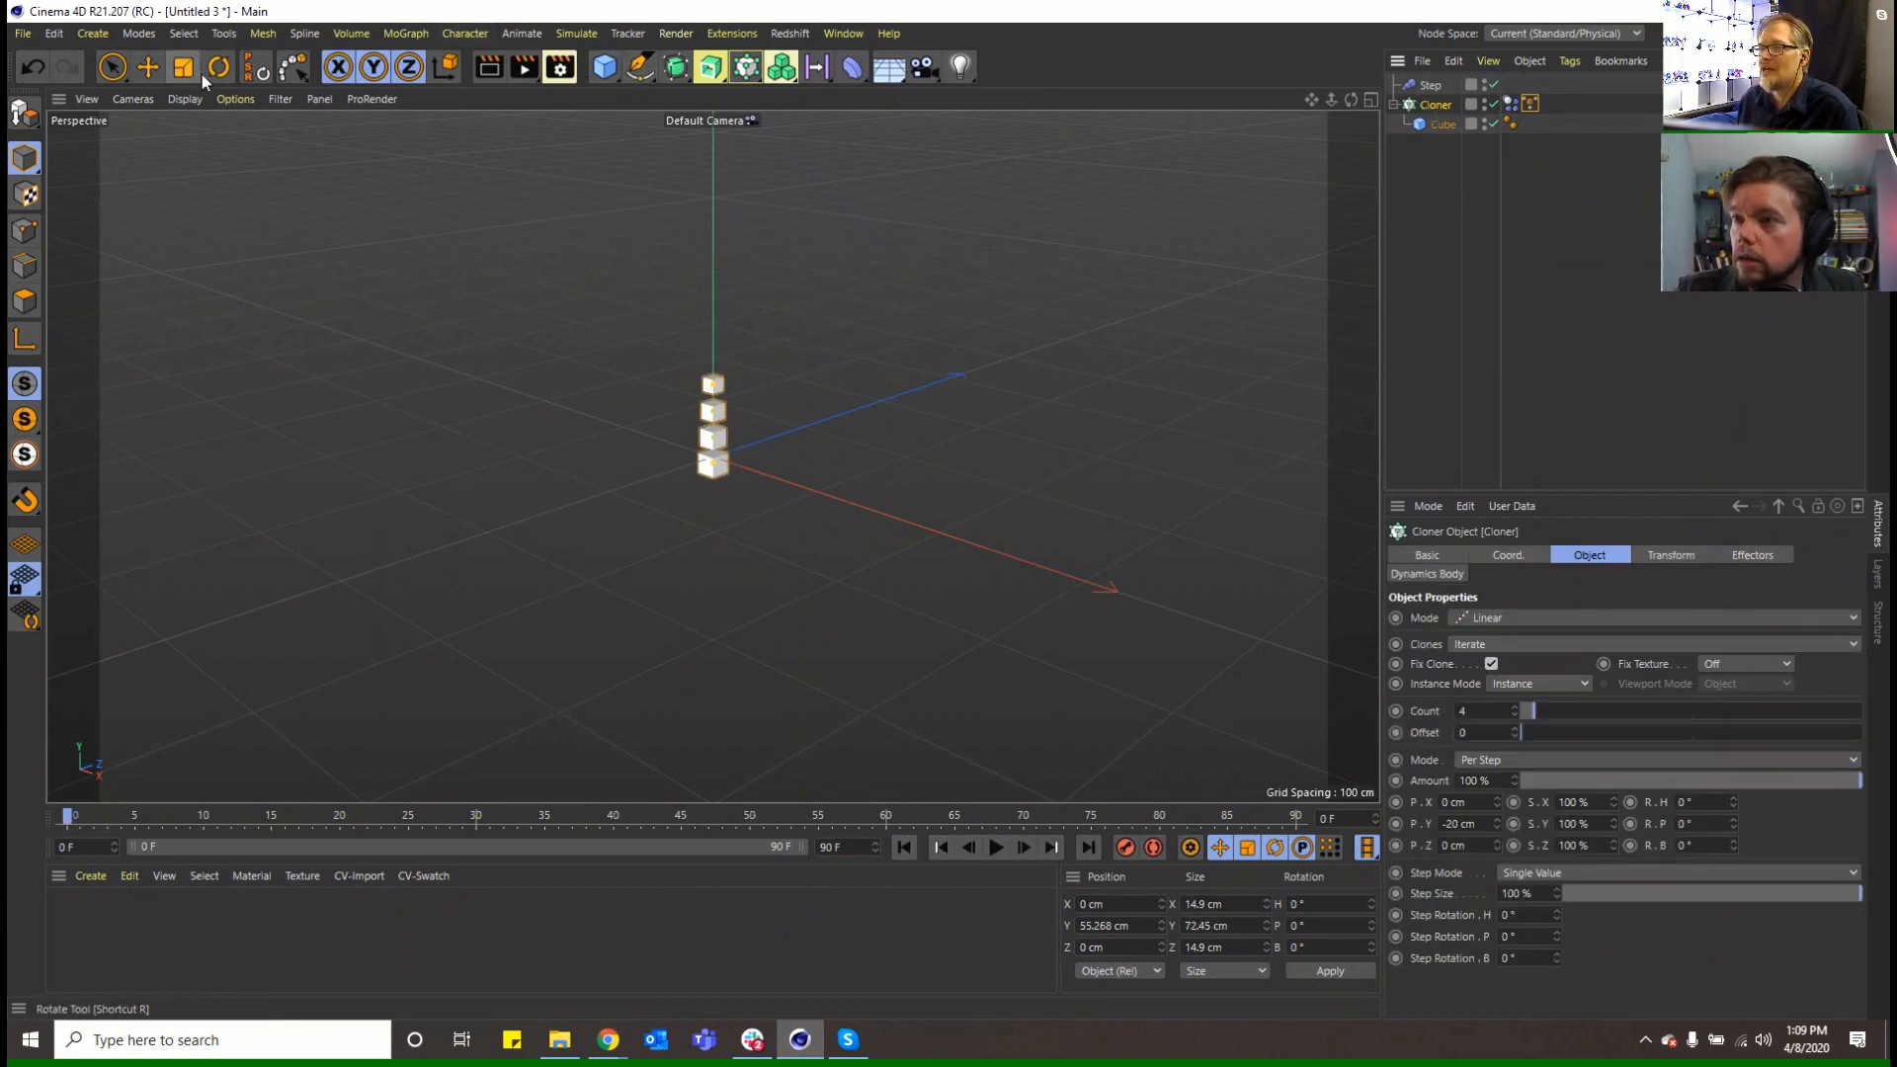
click(147, 67)
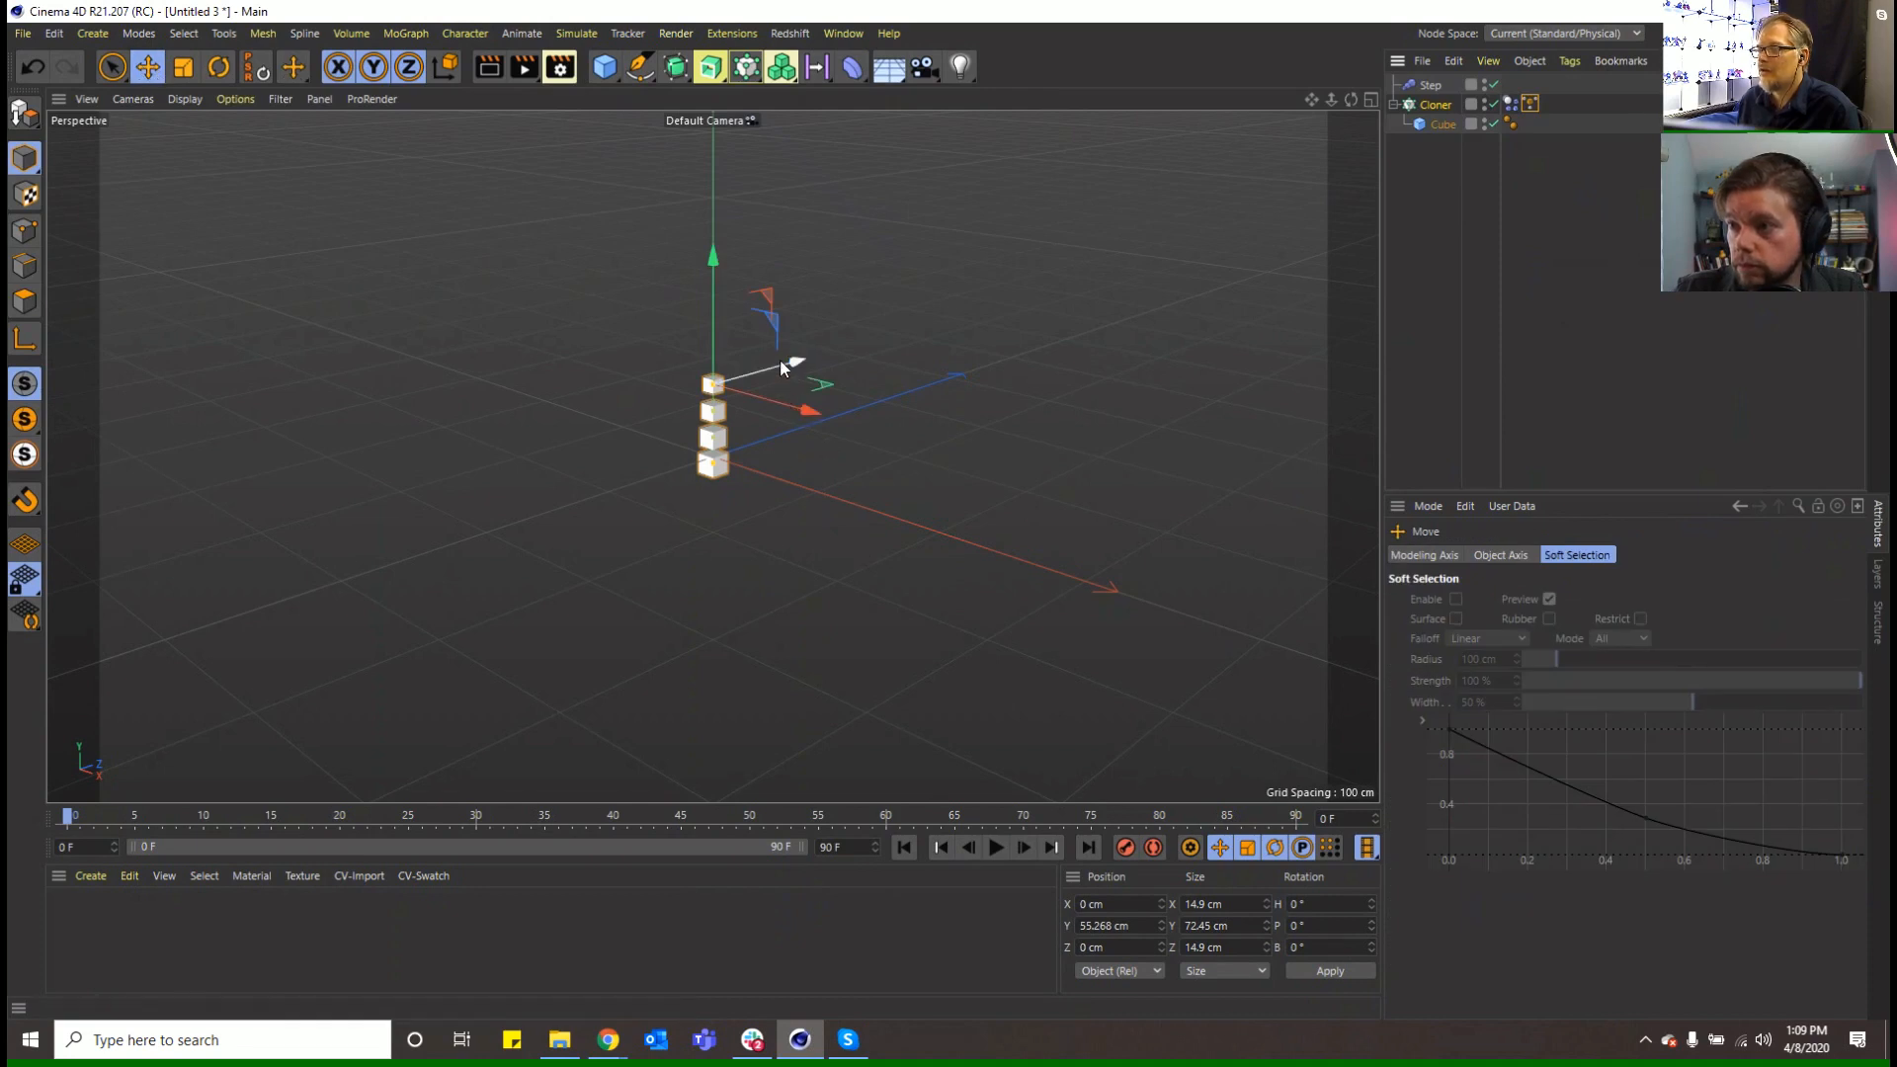
drag(779, 358, 537, 412)
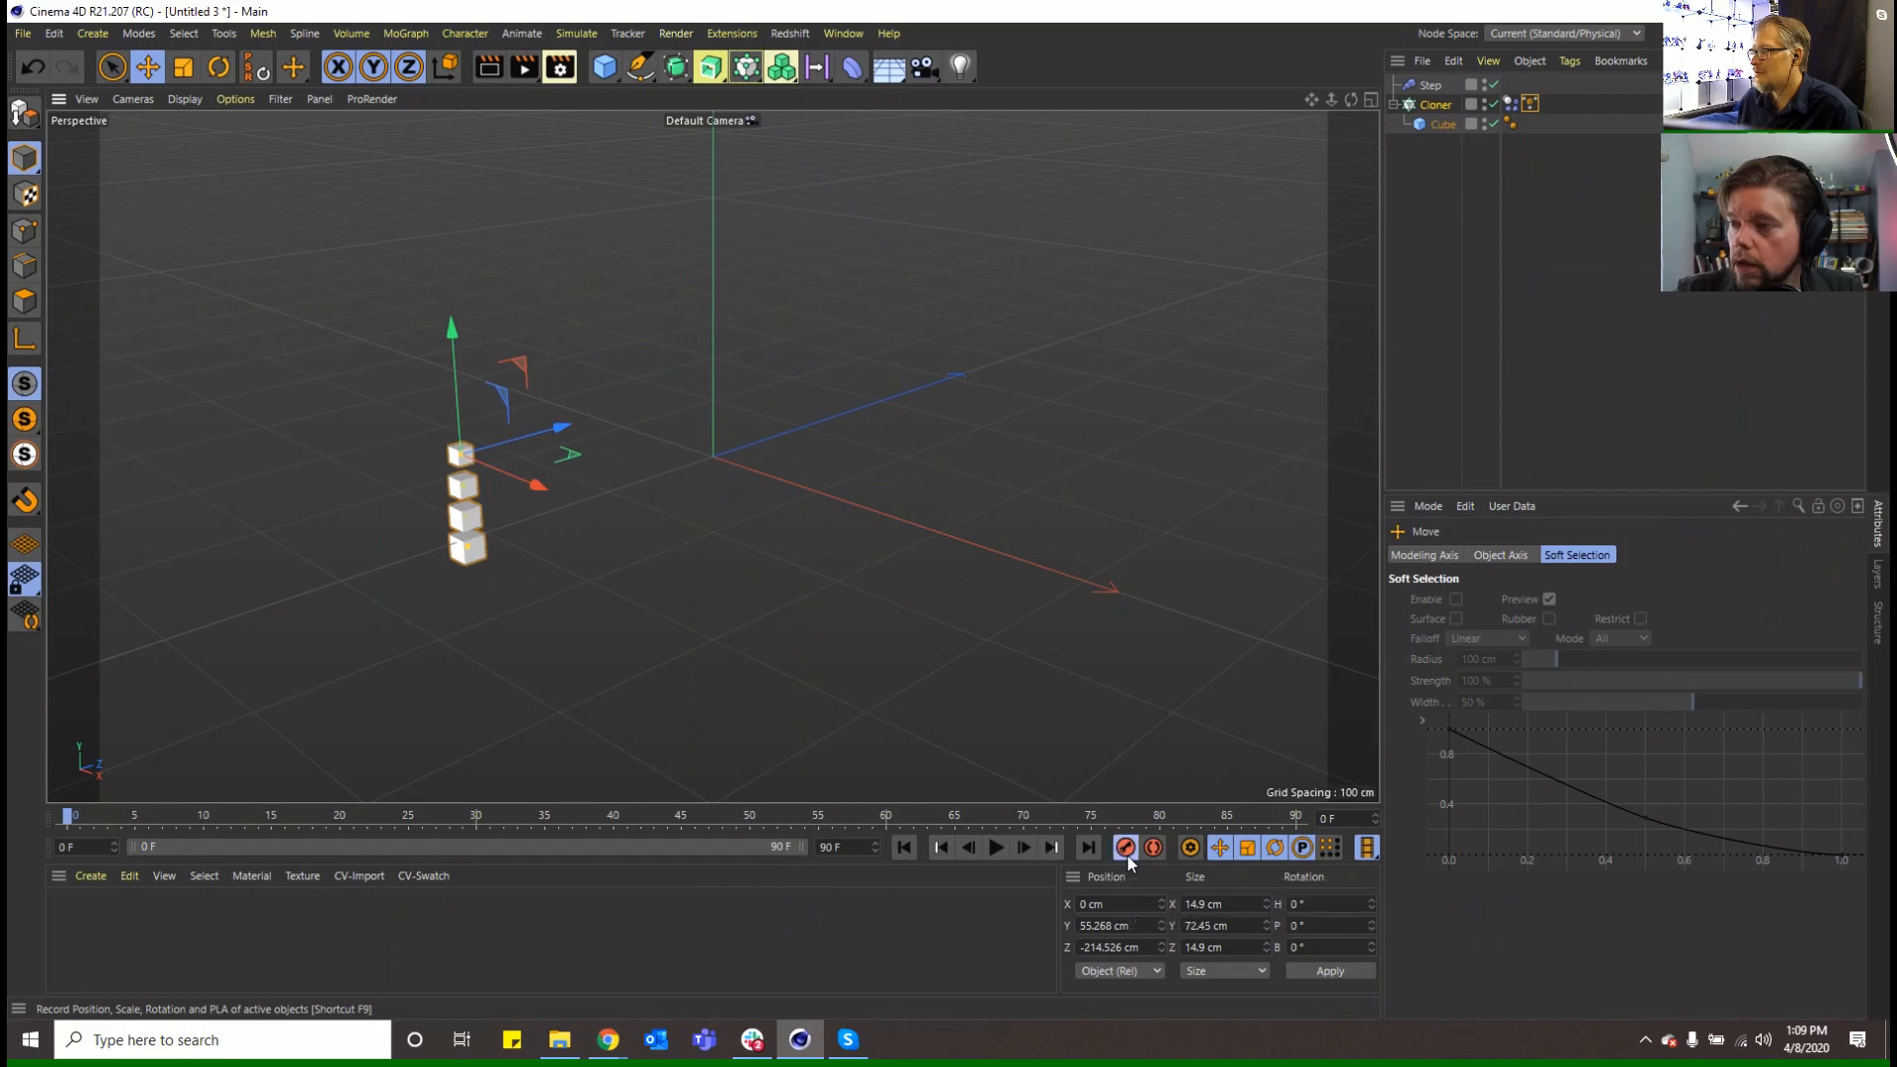
drag(559, 429, 897, 395)
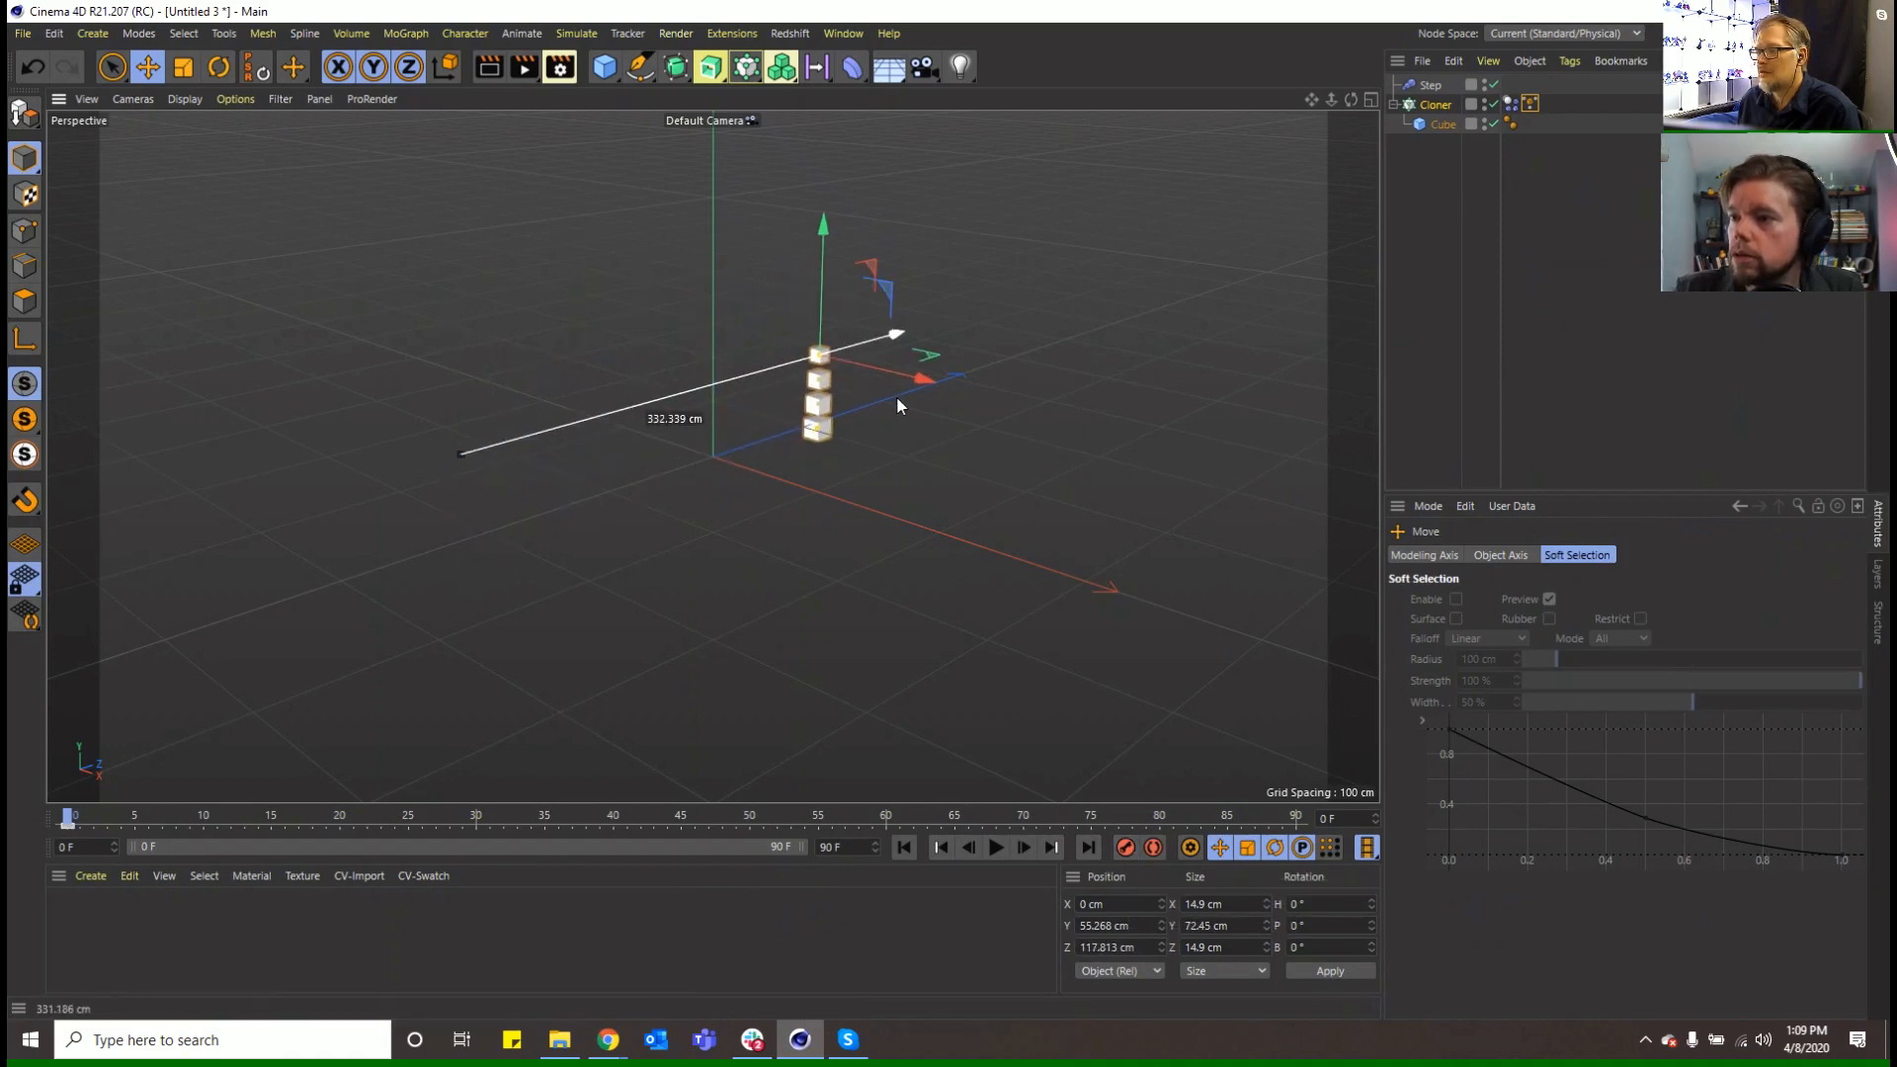
drag(488, 822, 1338, 815)
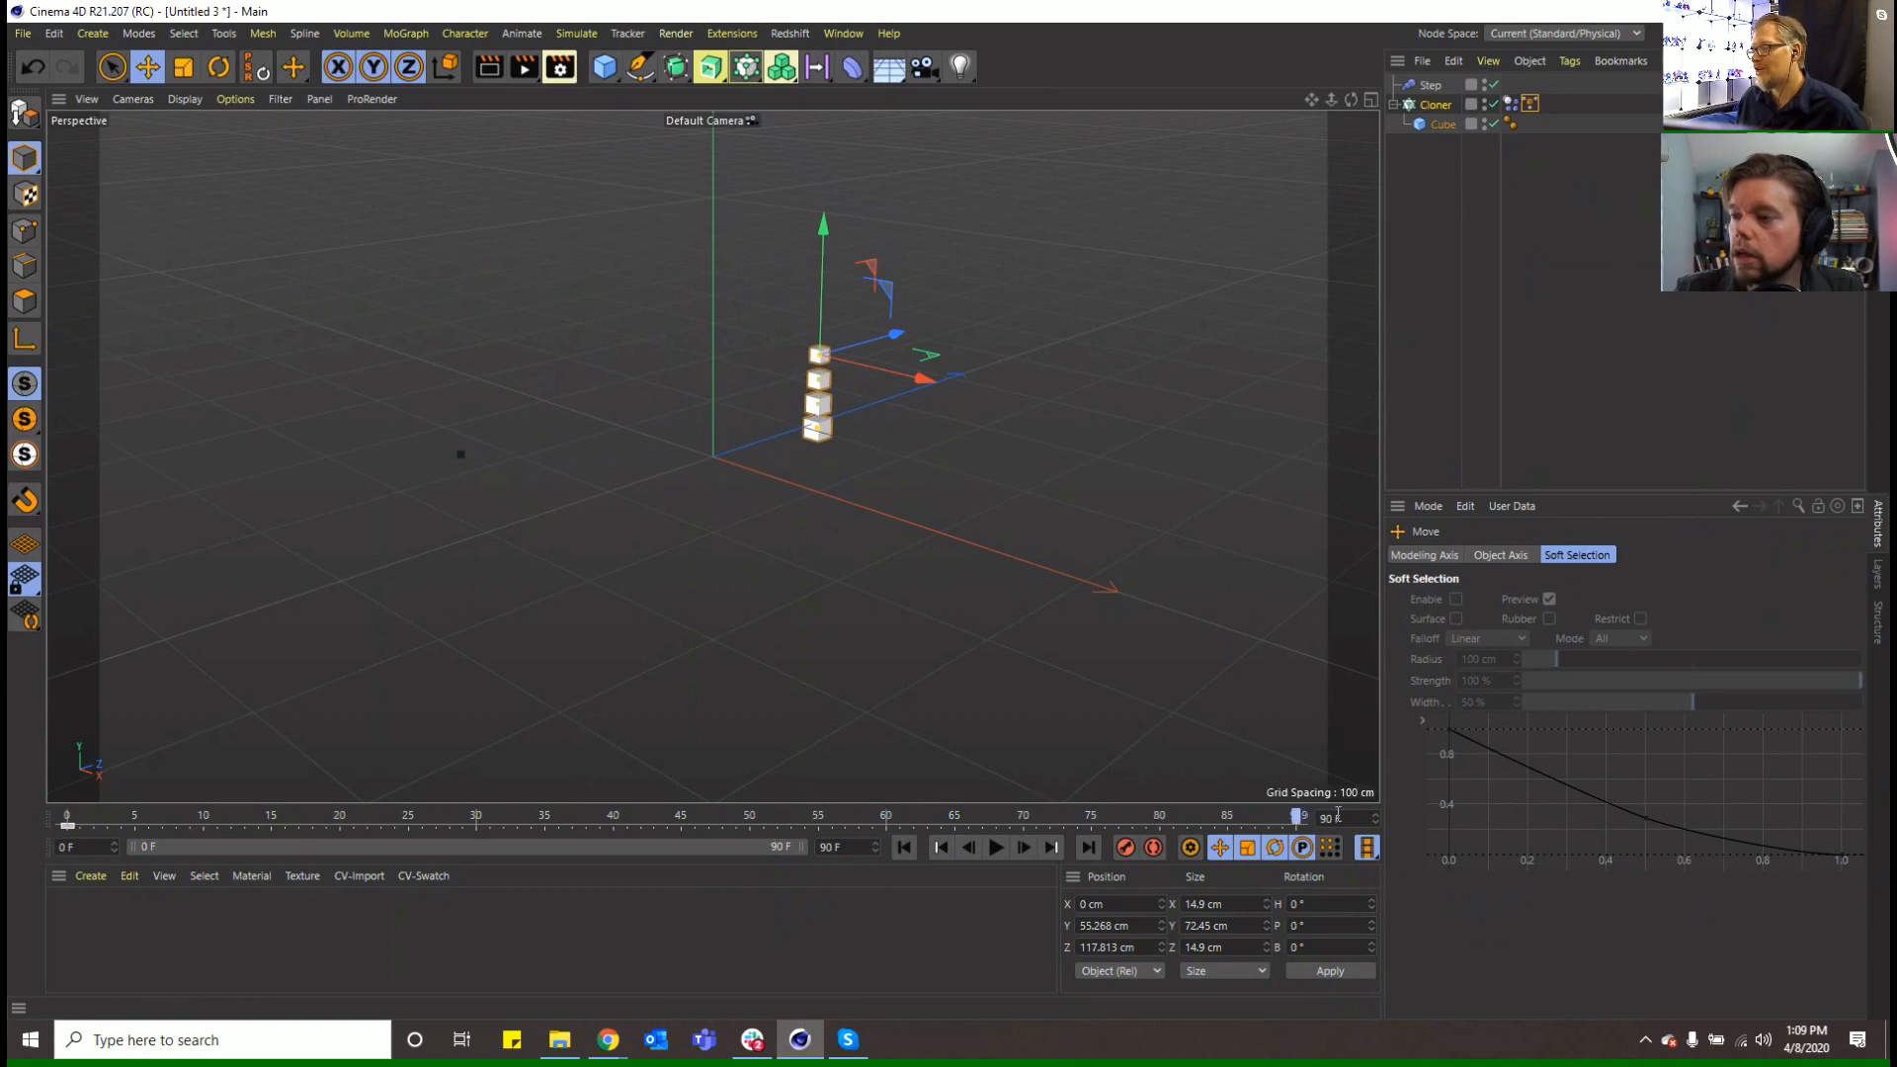
click(1125, 847)
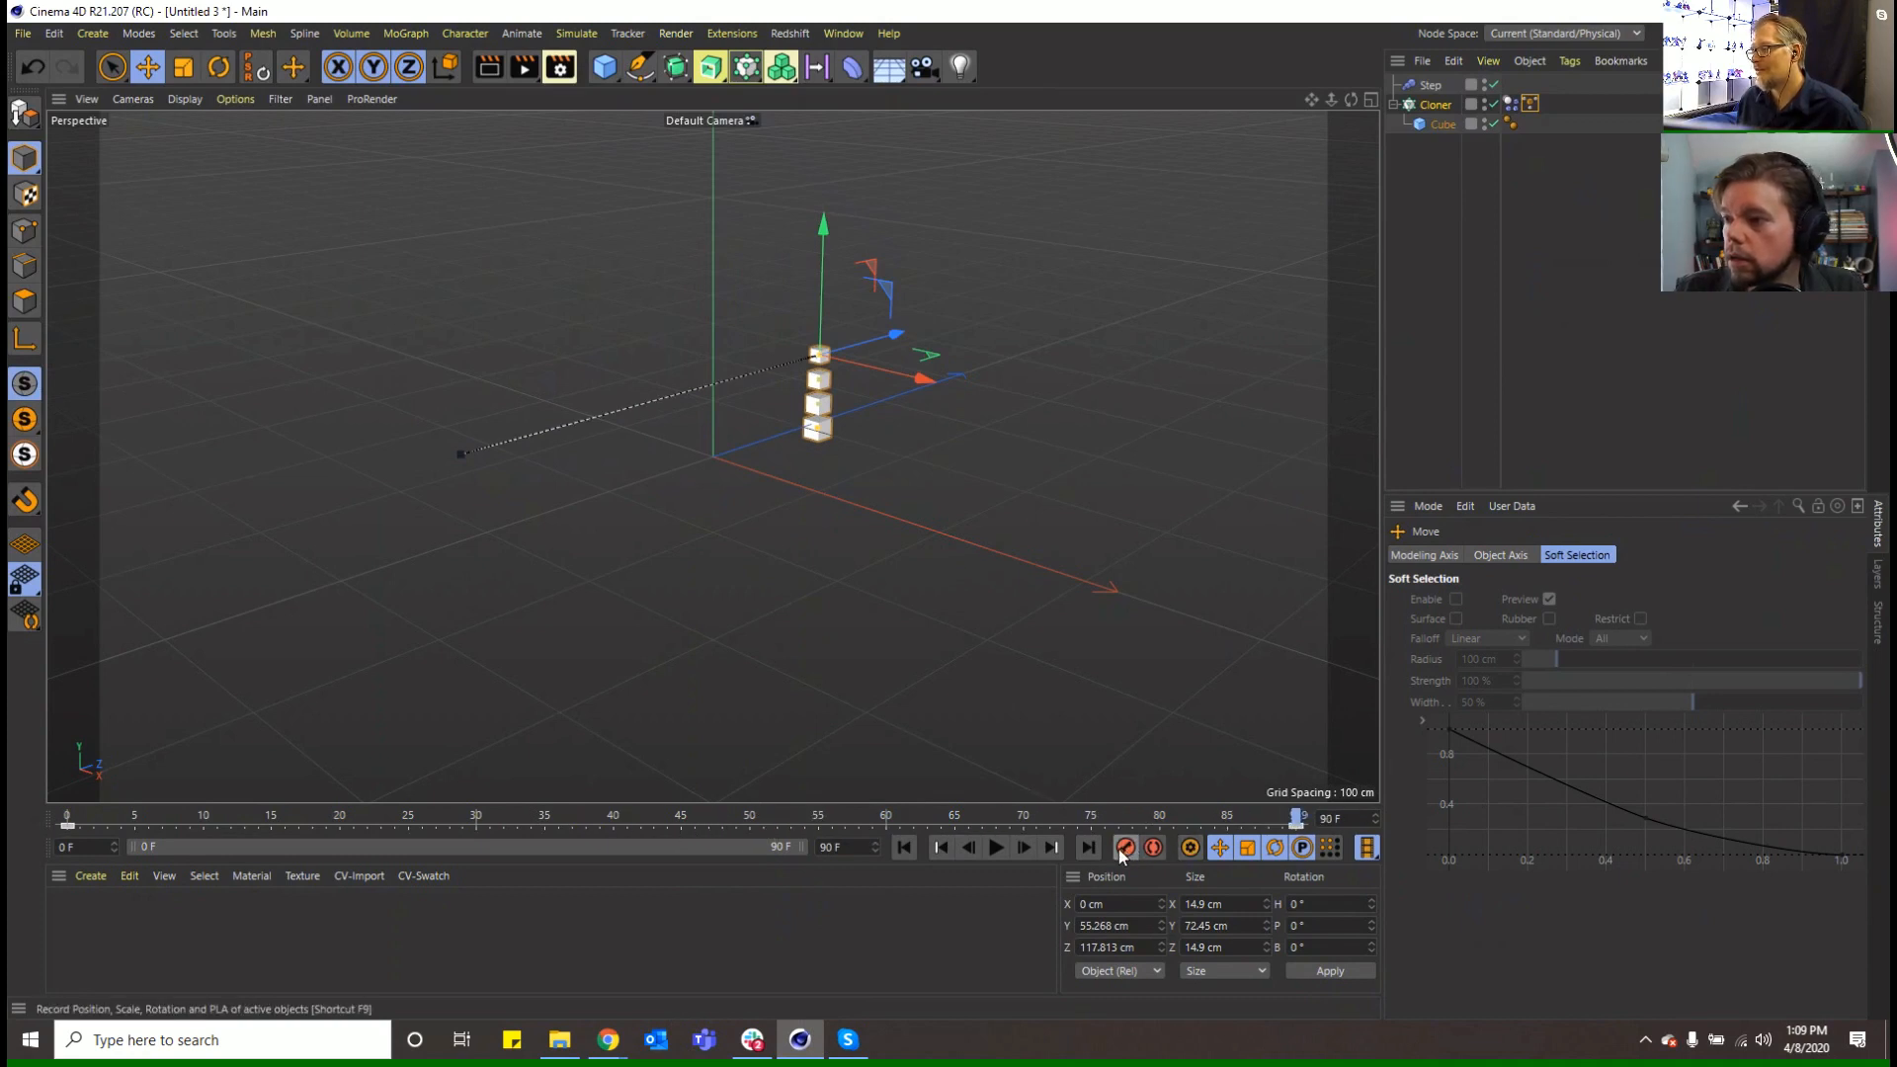
click(903, 847)
click(996, 847)
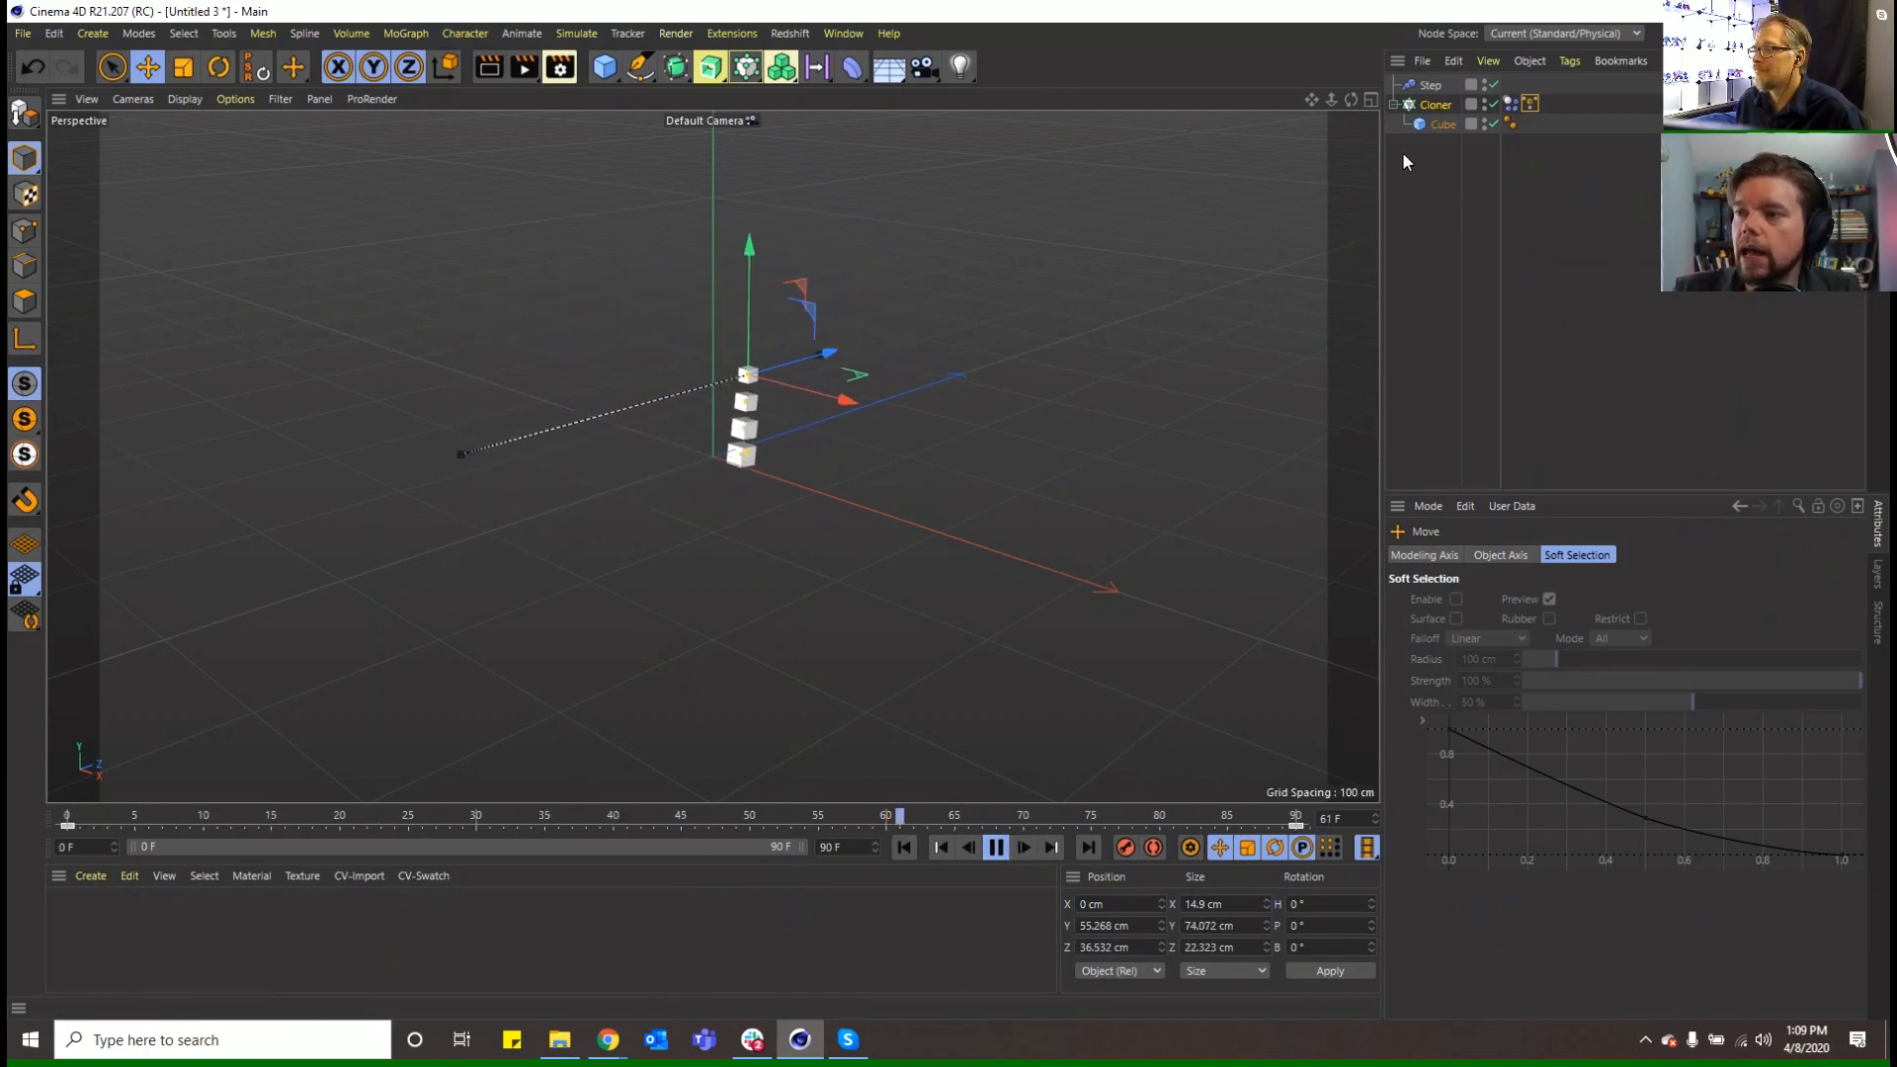
Set the soft body's flexion elastic limit to 179° and its Fix Rotation damping to 21% while the animation plays
click(1510, 104)
click(1687, 555)
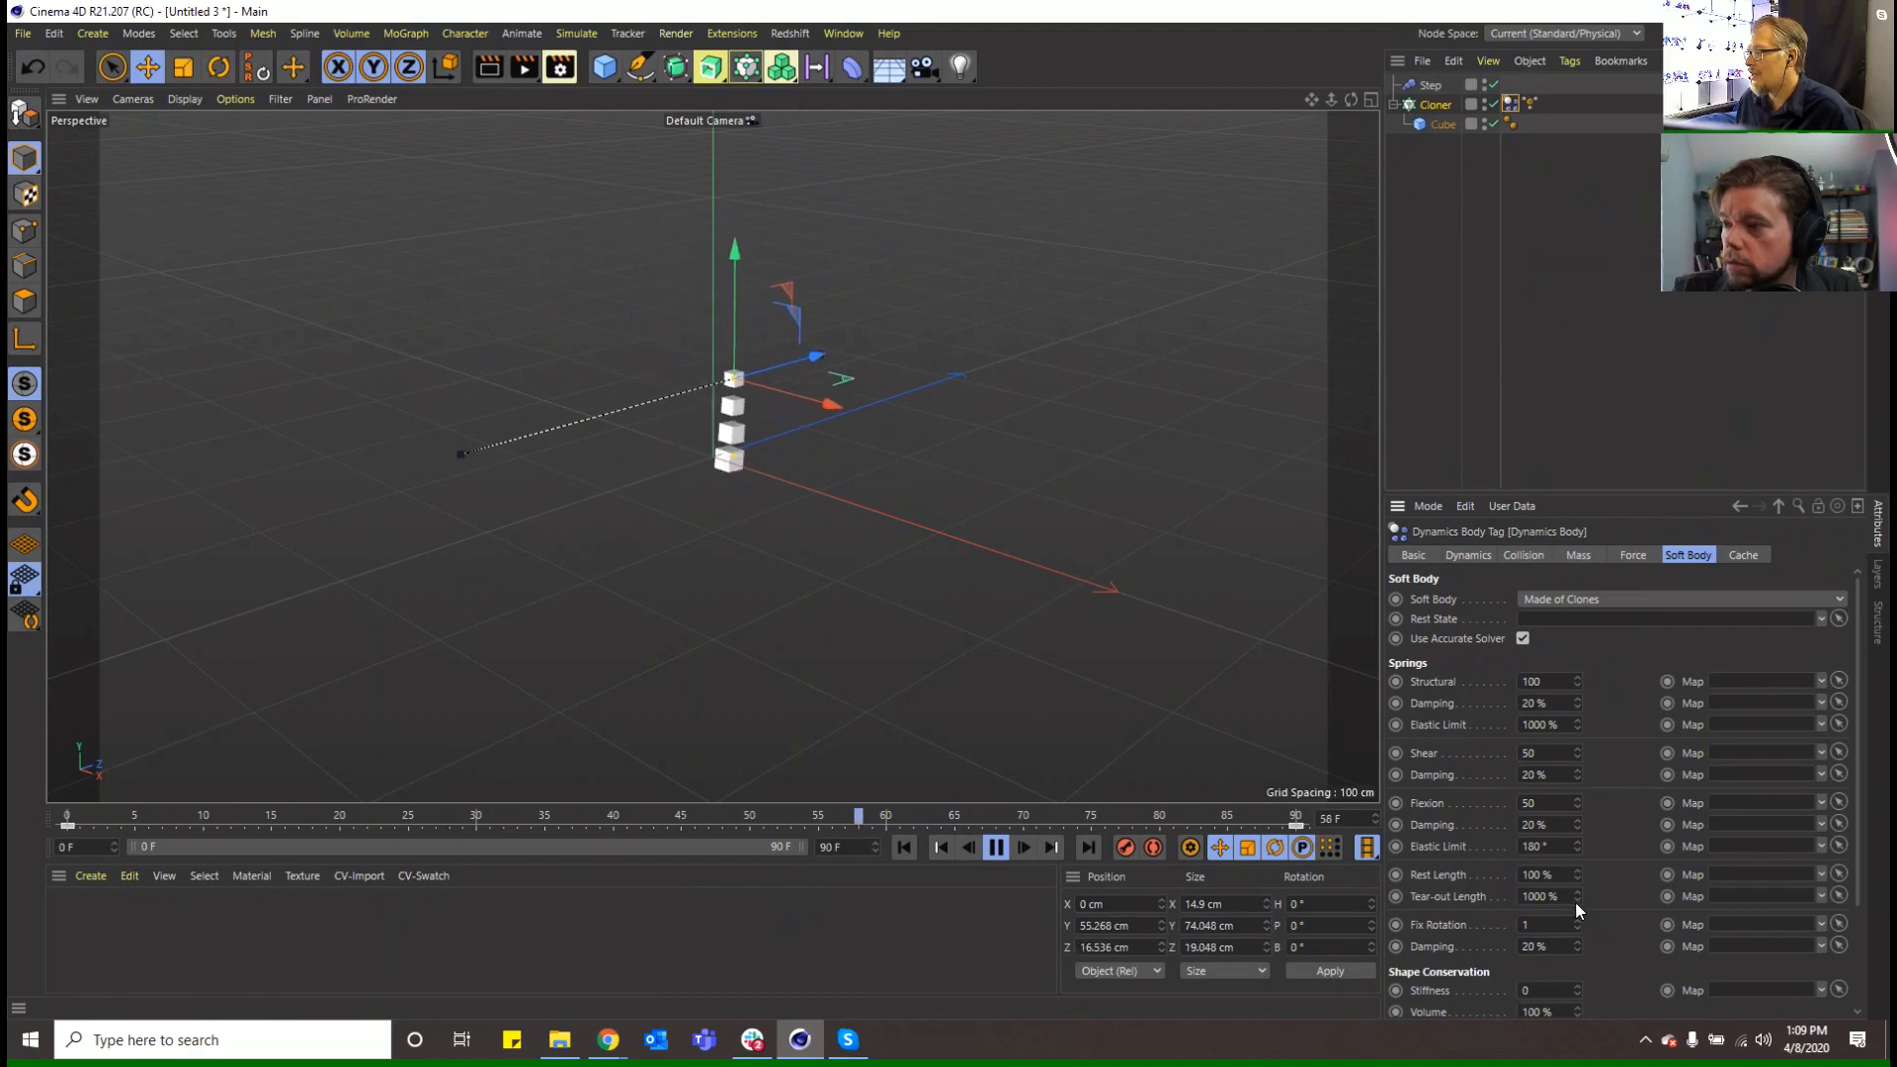
click(1577, 849)
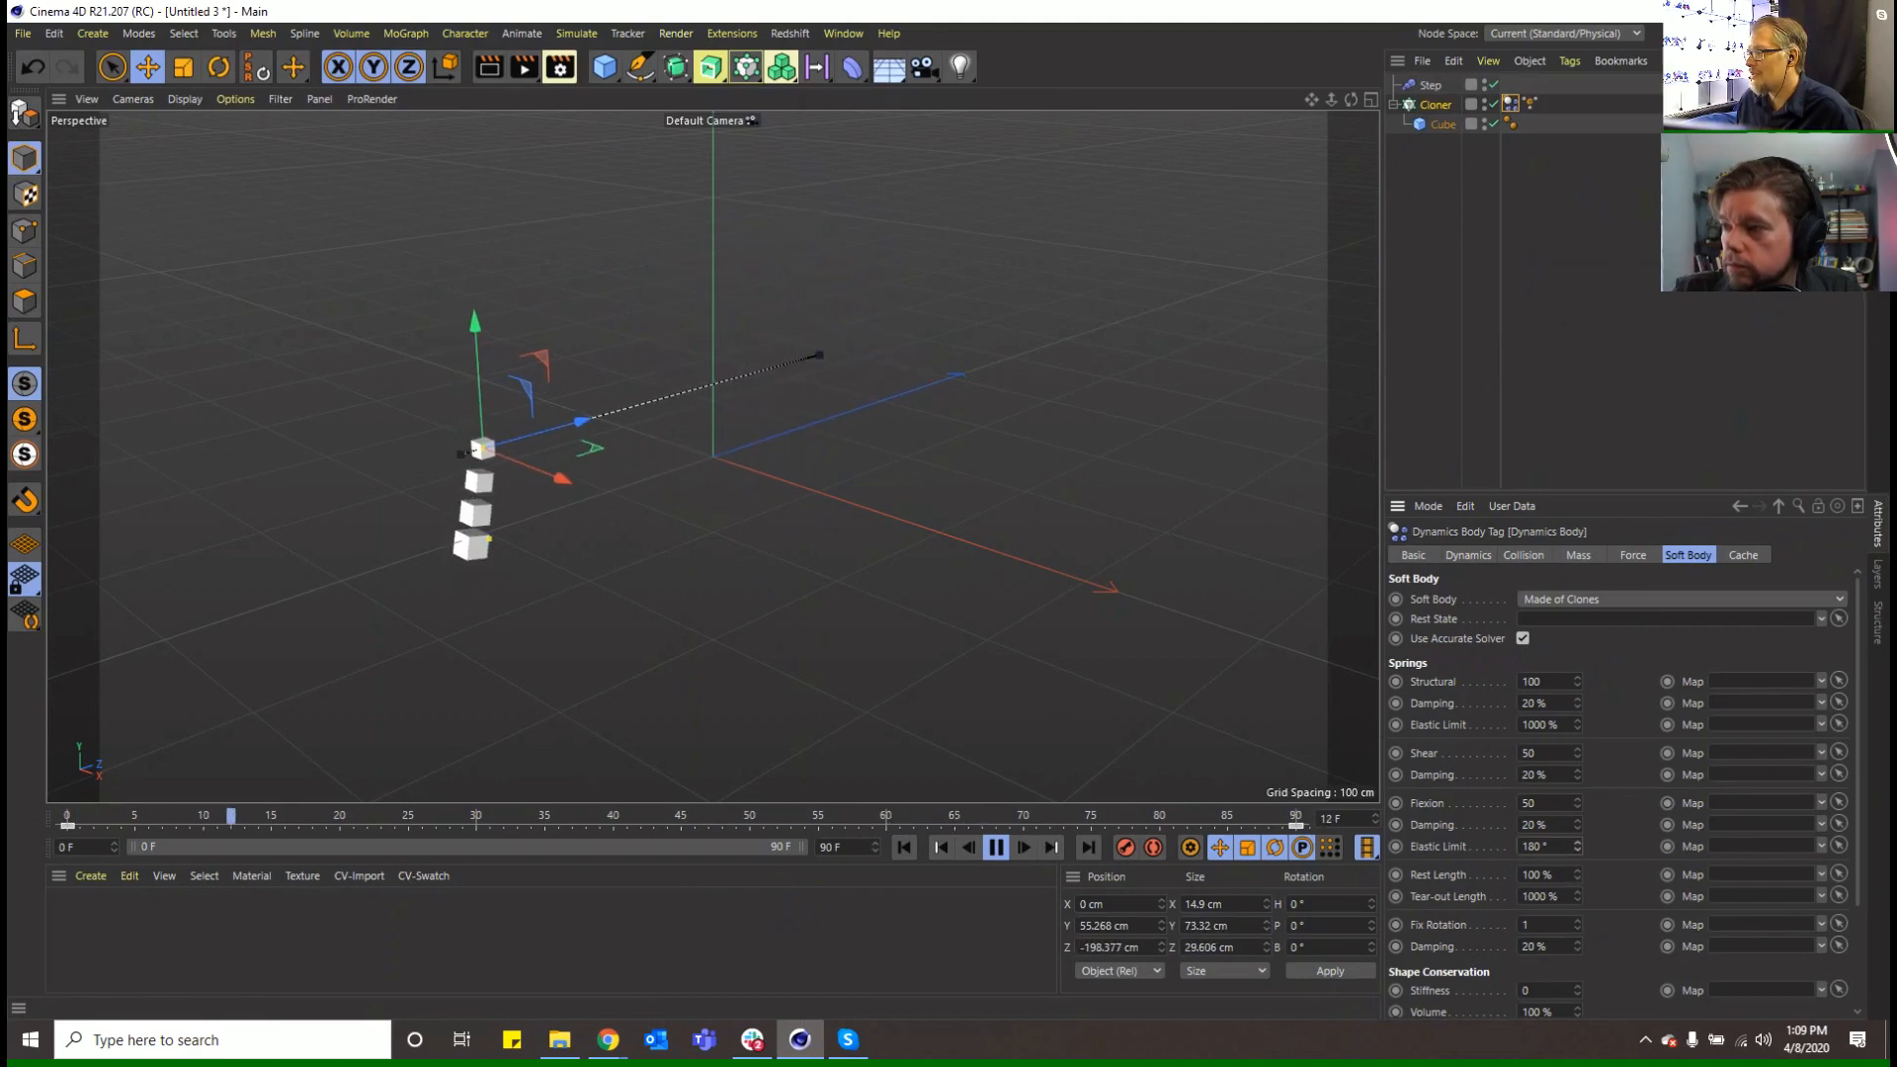
scroll(1616, 856, down, 3)
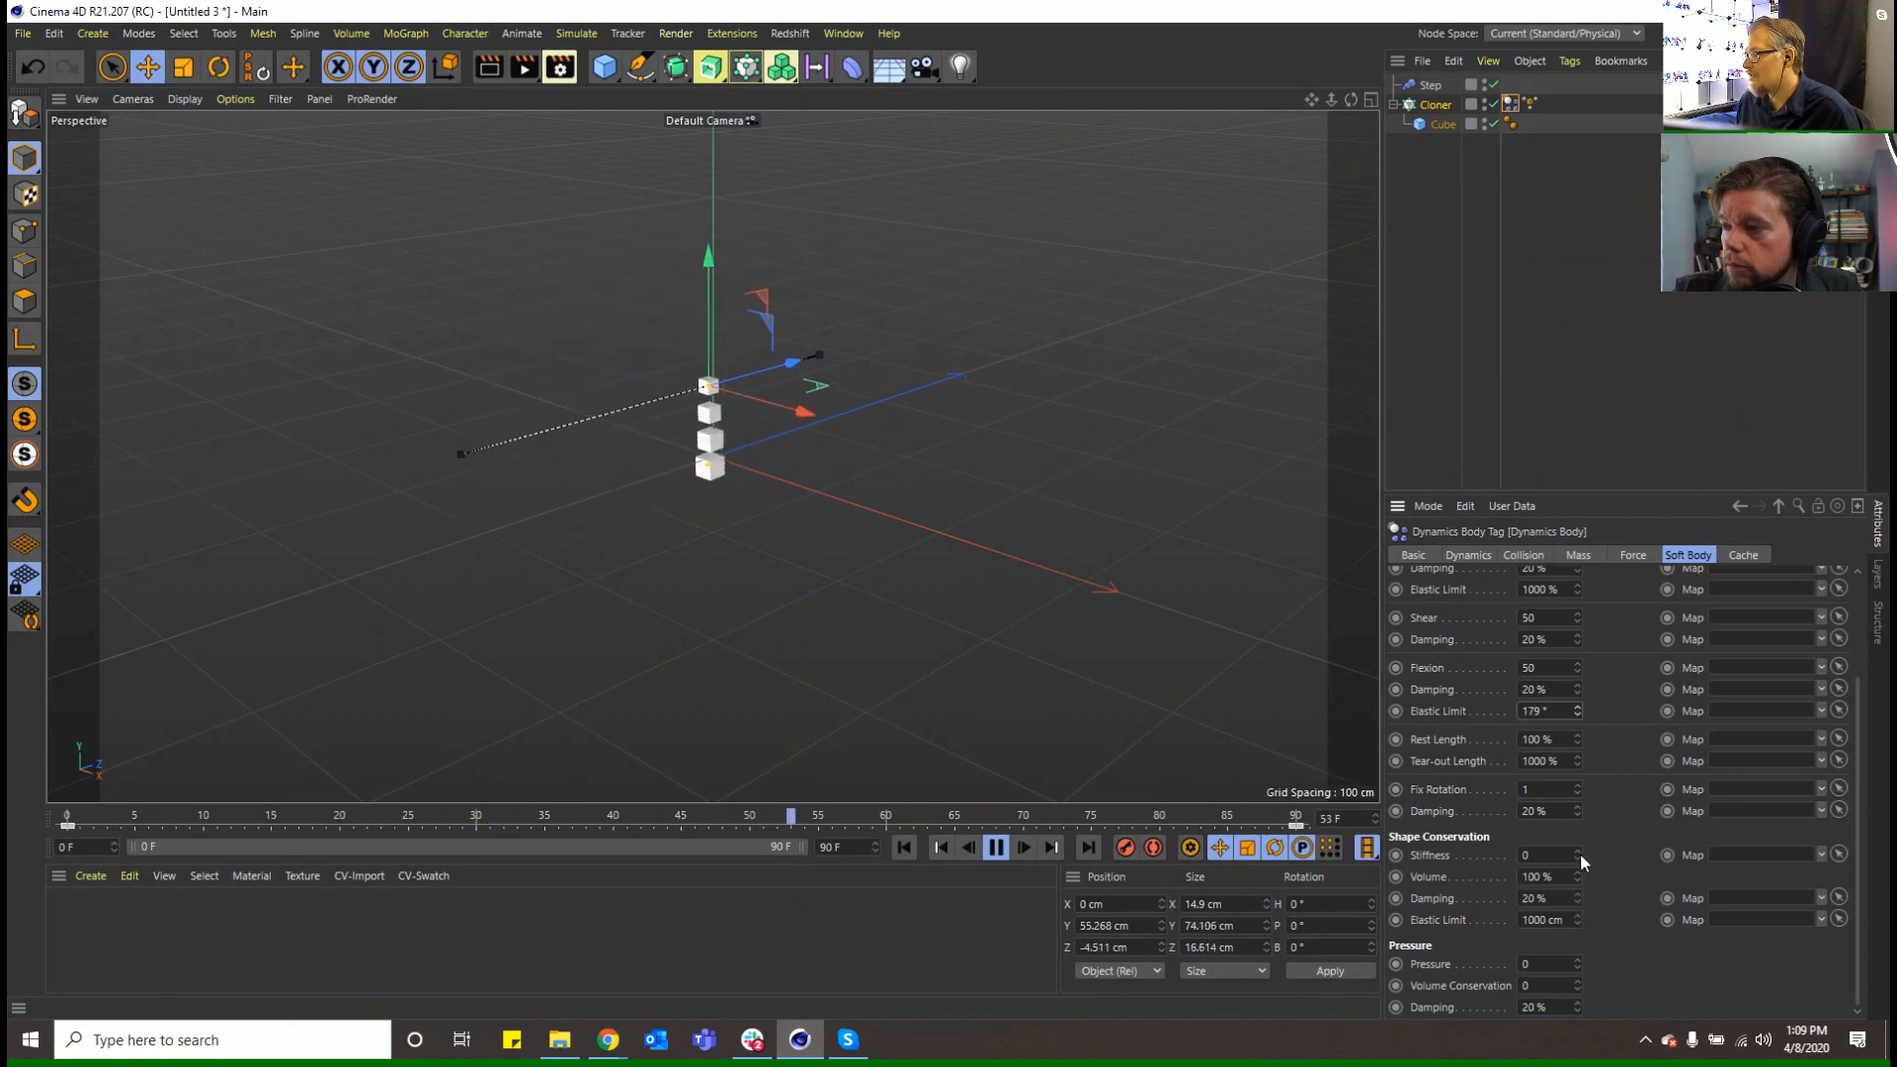
click(1578, 806)
scroll(1585, 805, up, 3)
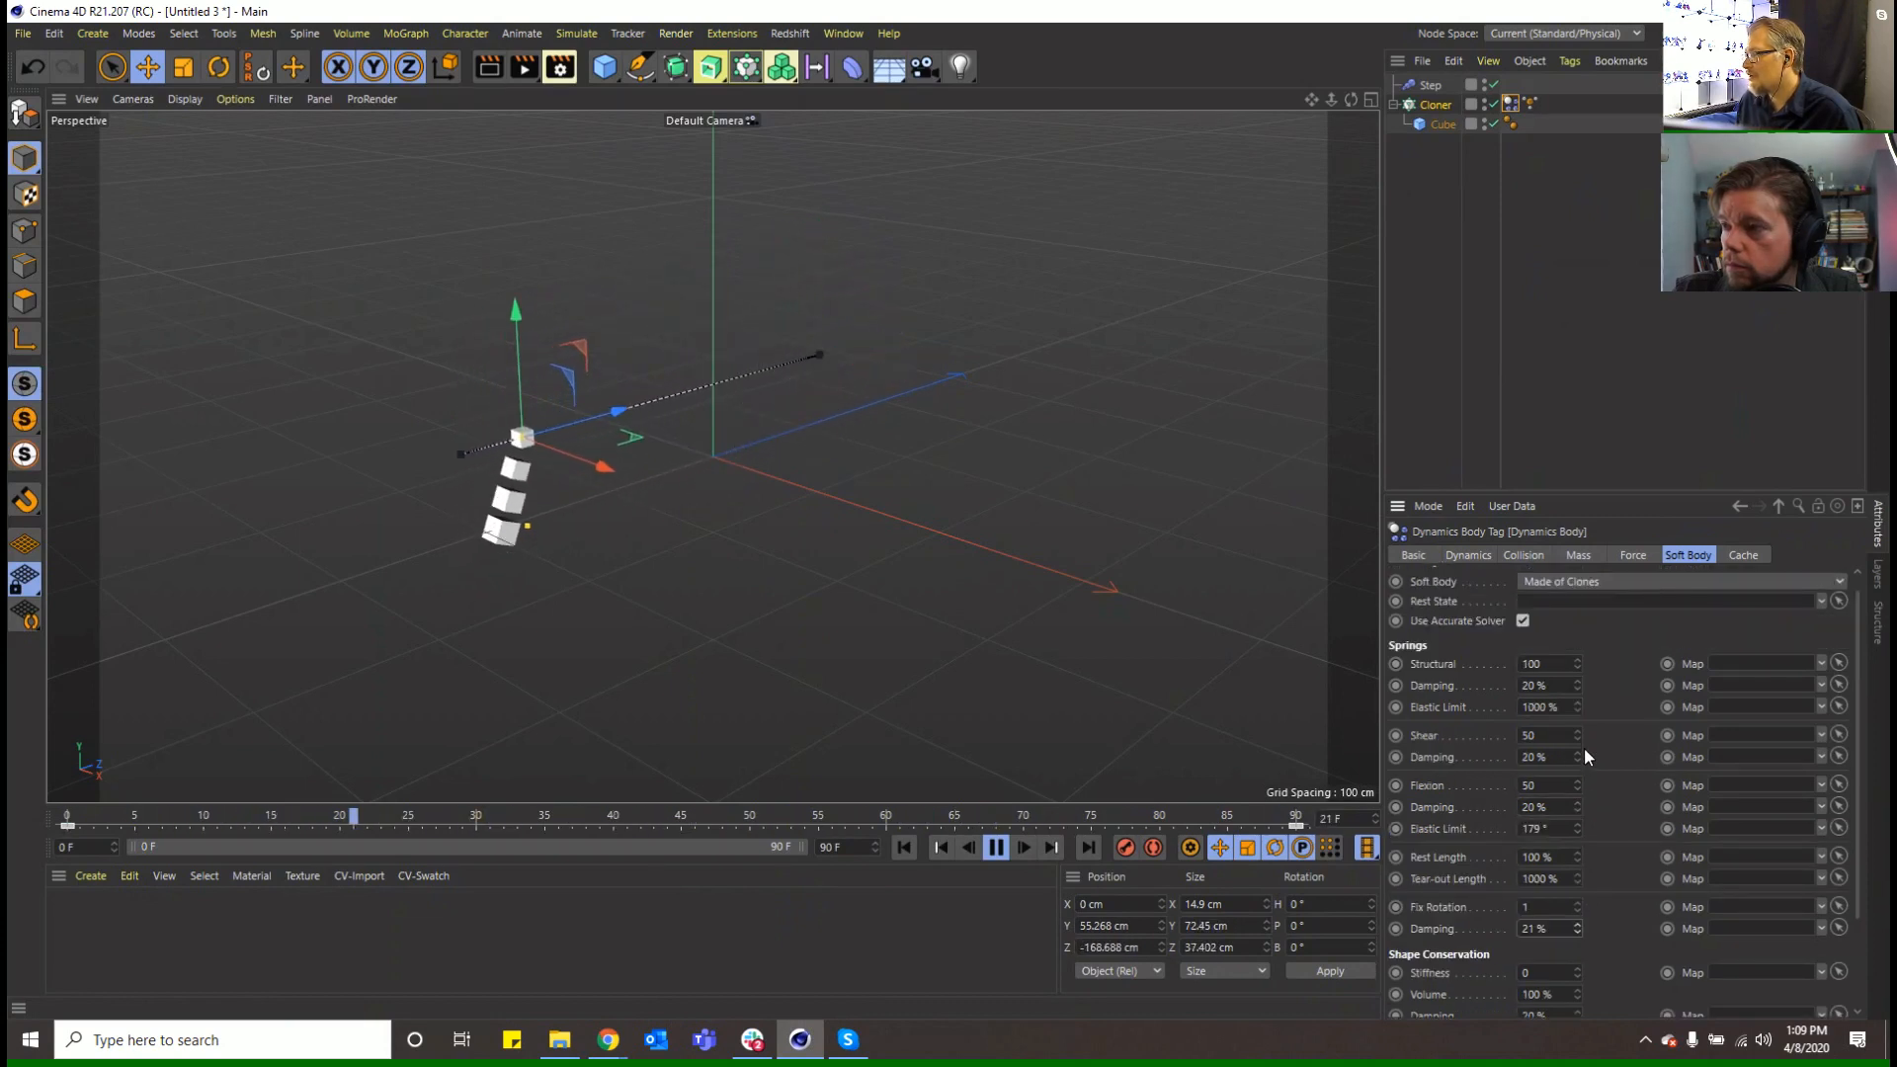
Reduce the soft body's structural elastic limit to 37% and its structural spring strength to 10
click(1578, 702)
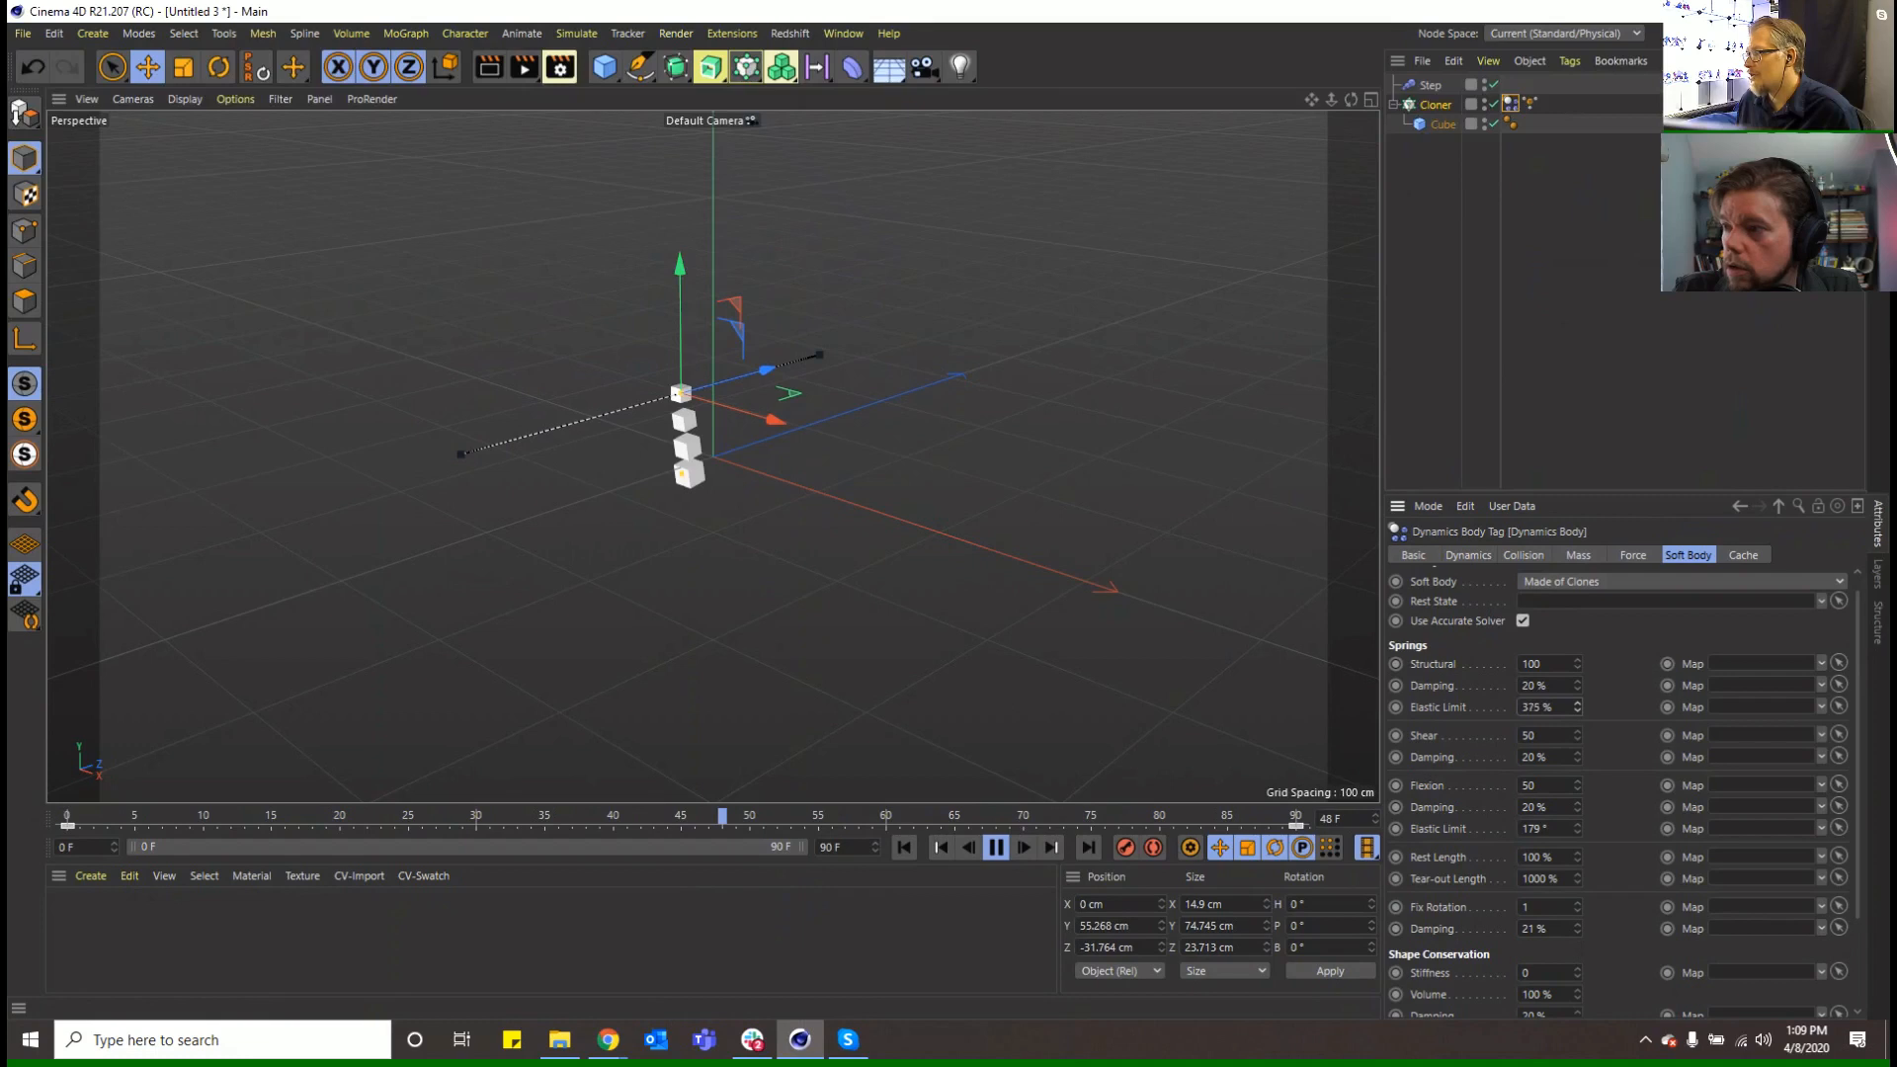
drag(1579, 707, 1578, 713)
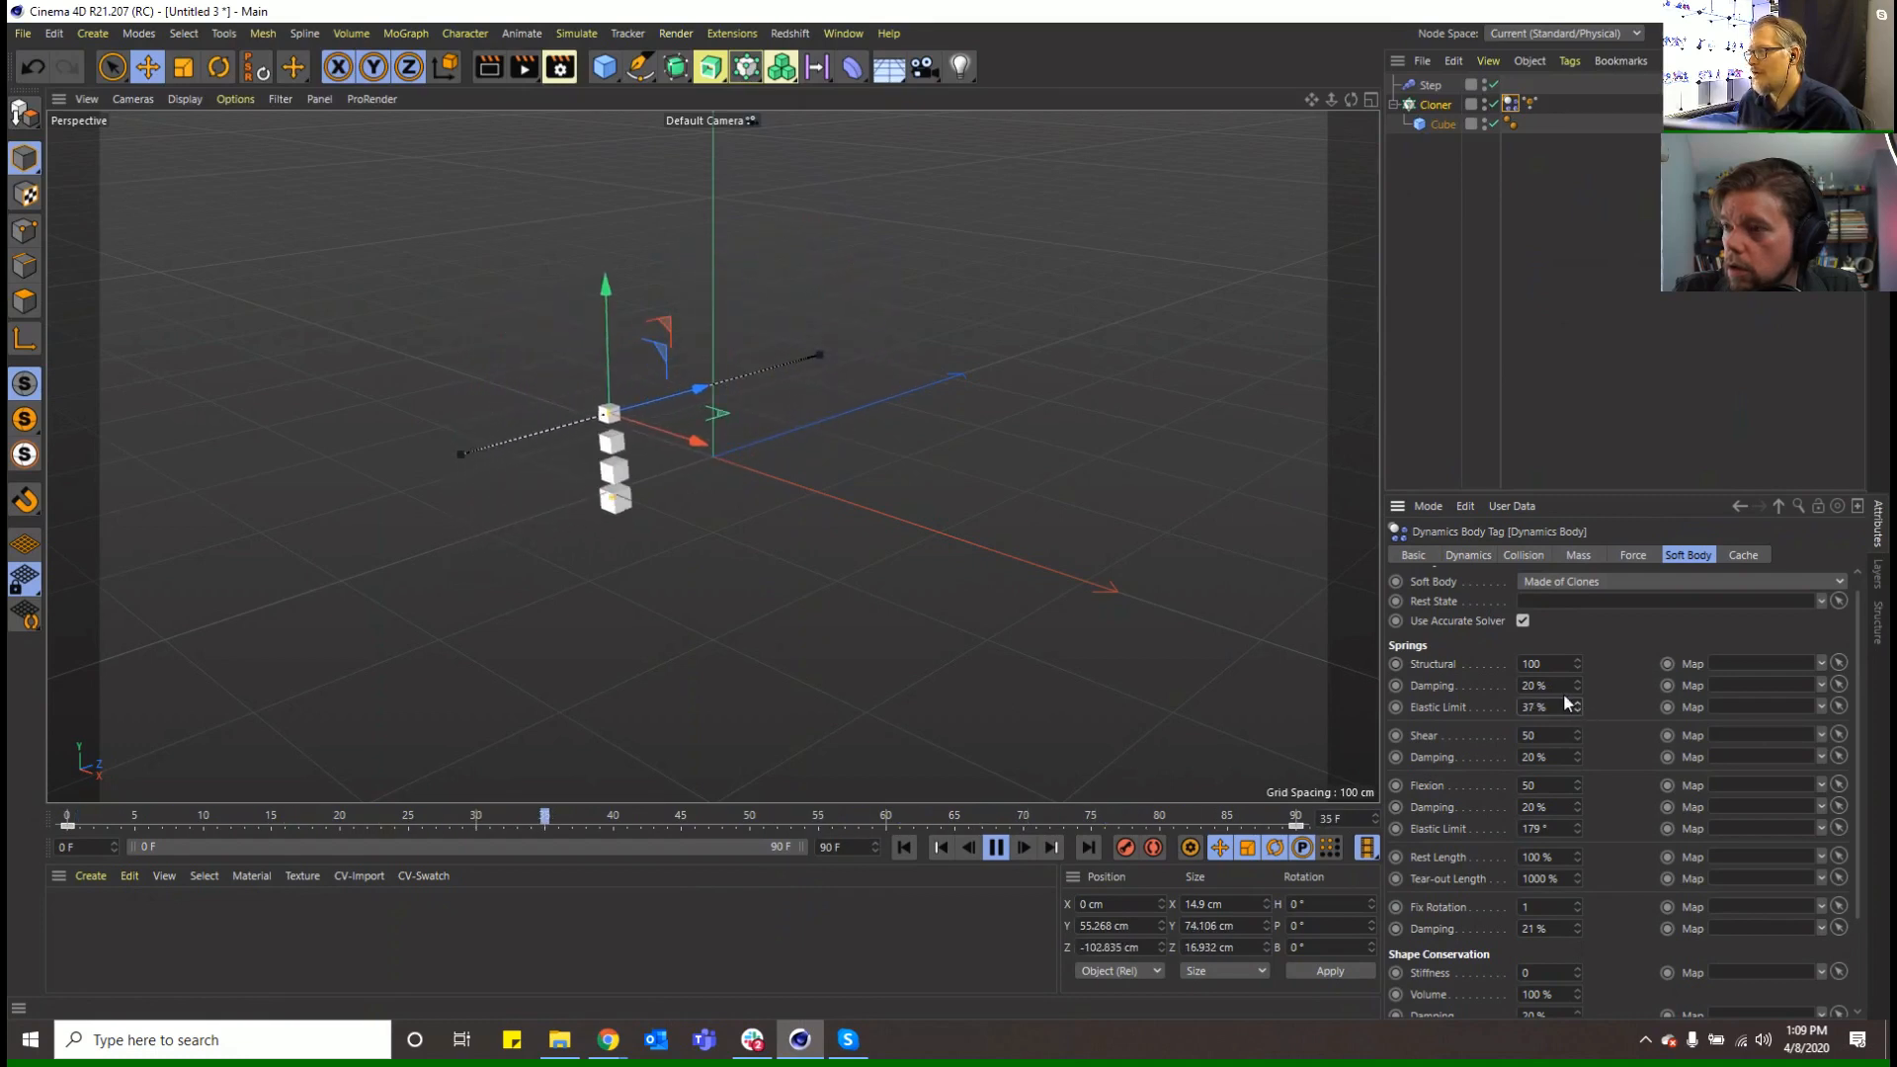
mouse_move(1578, 665)
mouse_down()
mouse_move(1579, 756)
mouse_move(1578, 648)
mouse_move(1585, 675)
mouse_up()
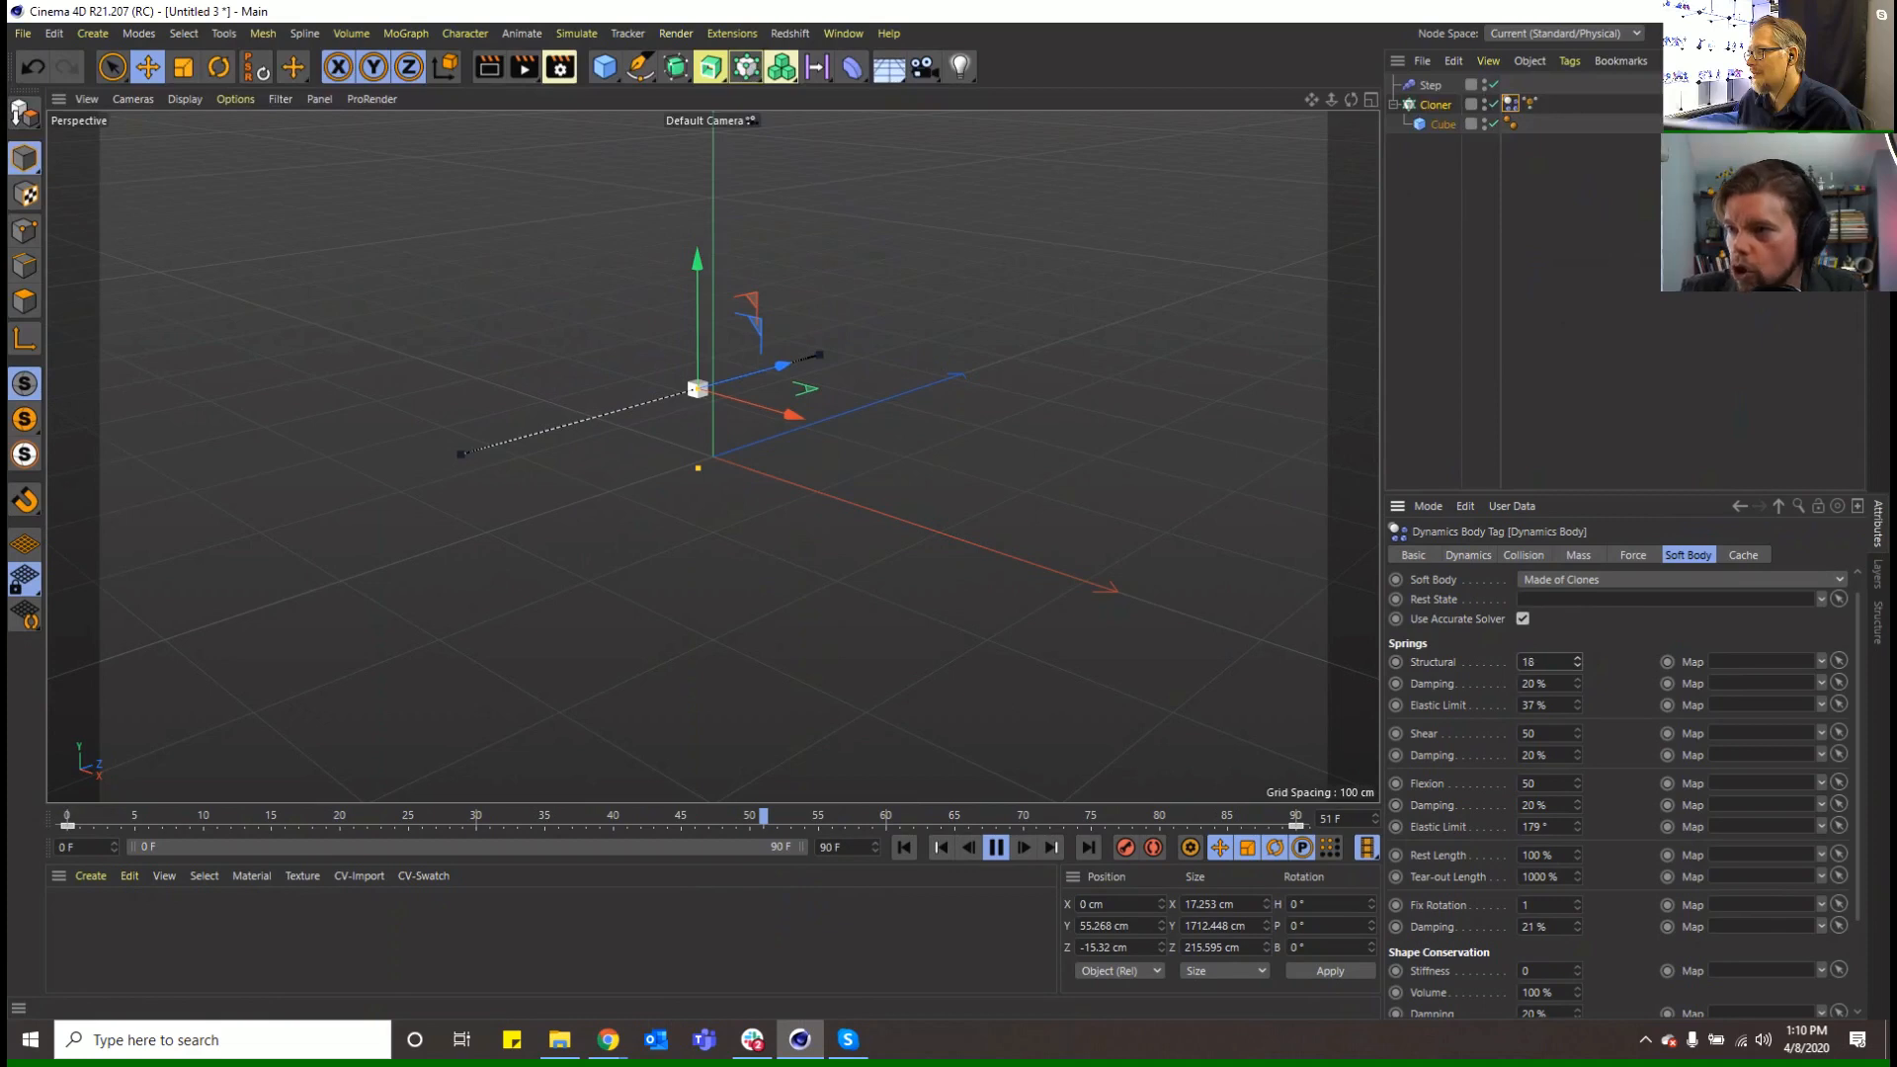
click(1577, 659)
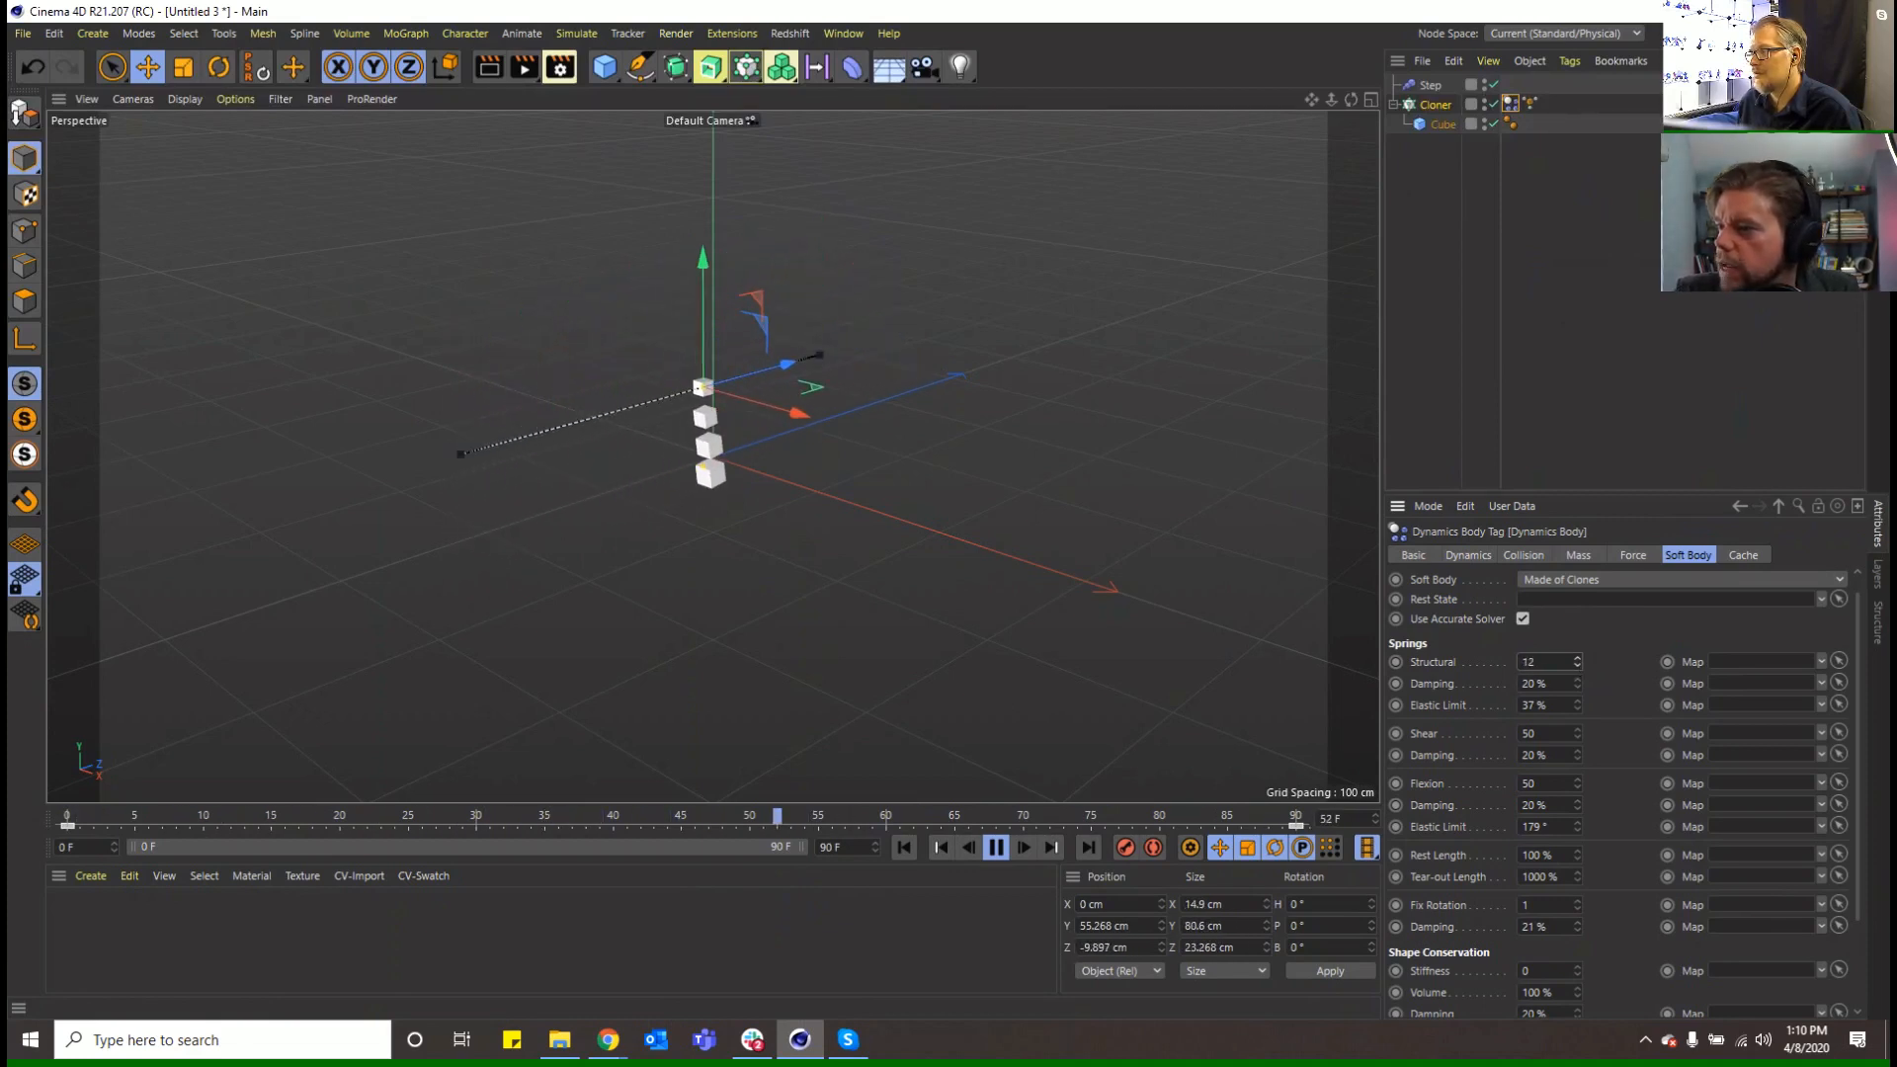
drag(1578, 661, 1578, 664)
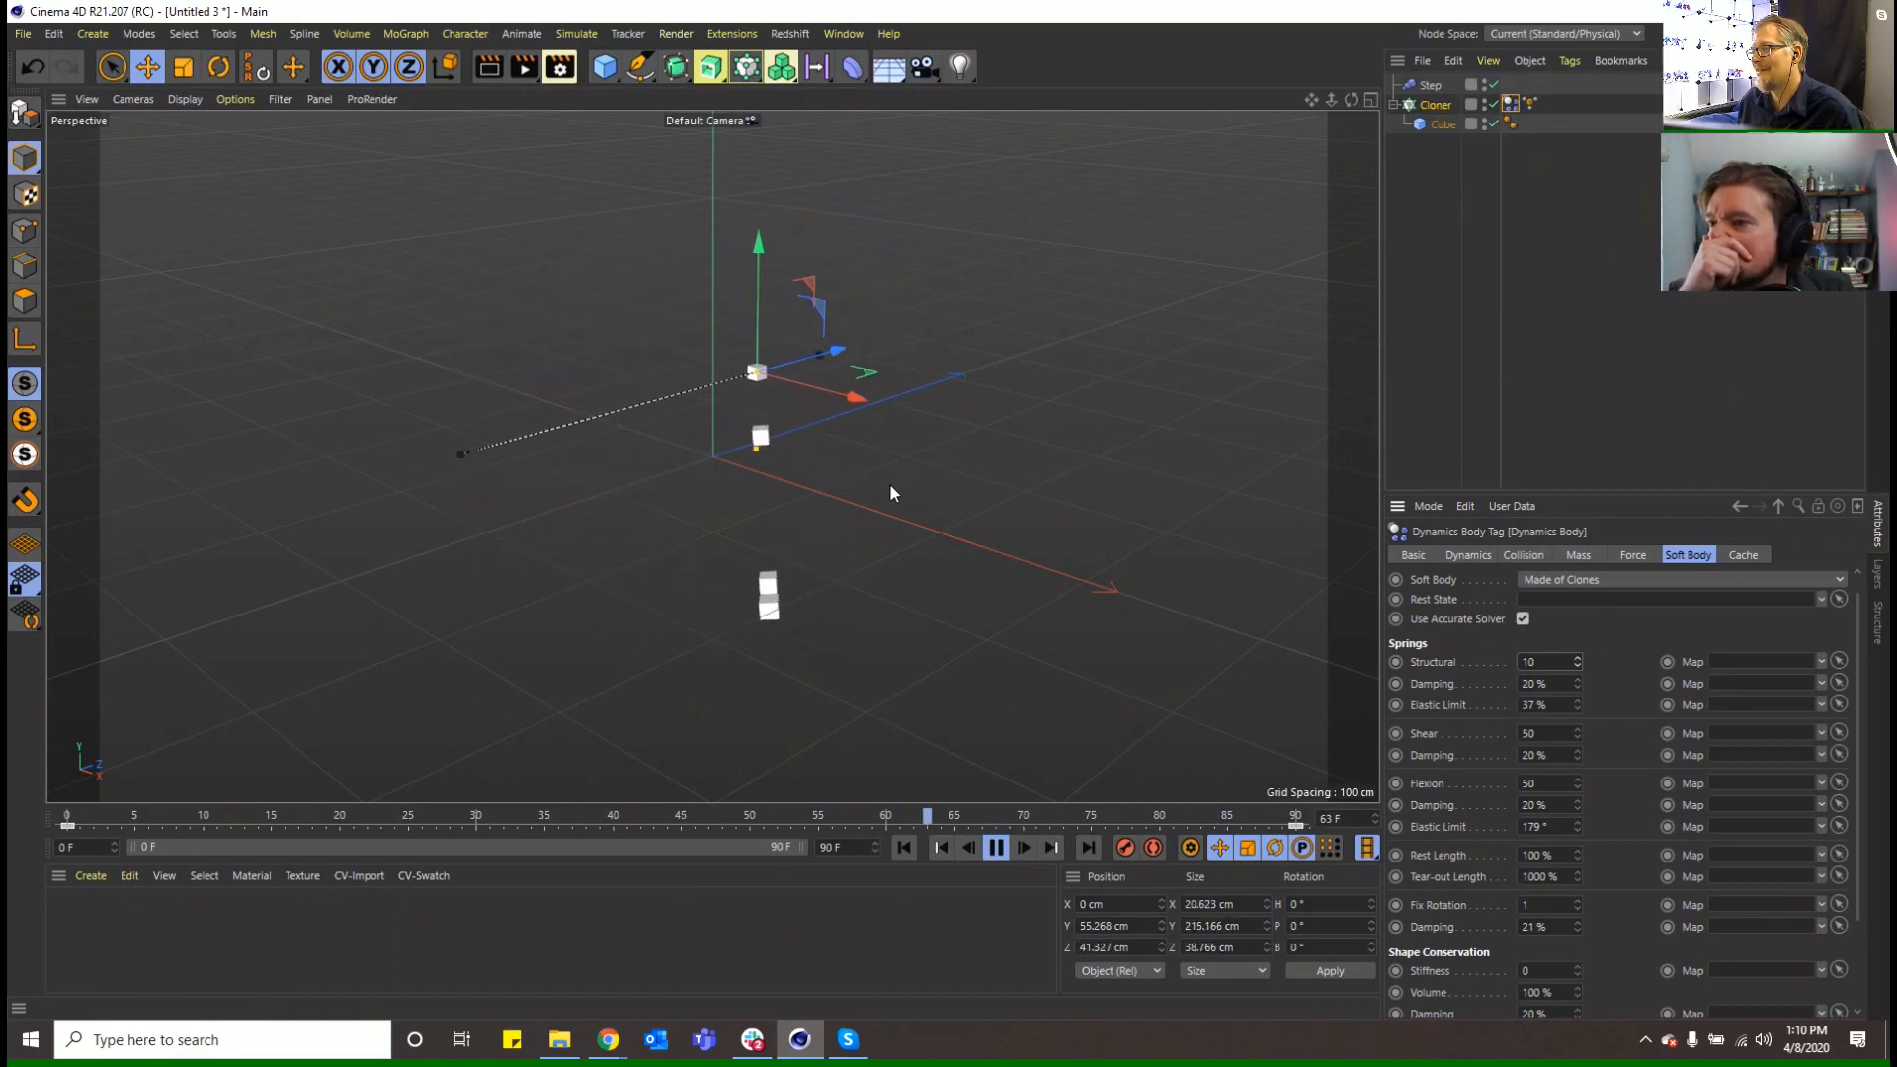
Set the Cloner dynamics body's angular damping force to 50% while the animation plays
click(1625, 556)
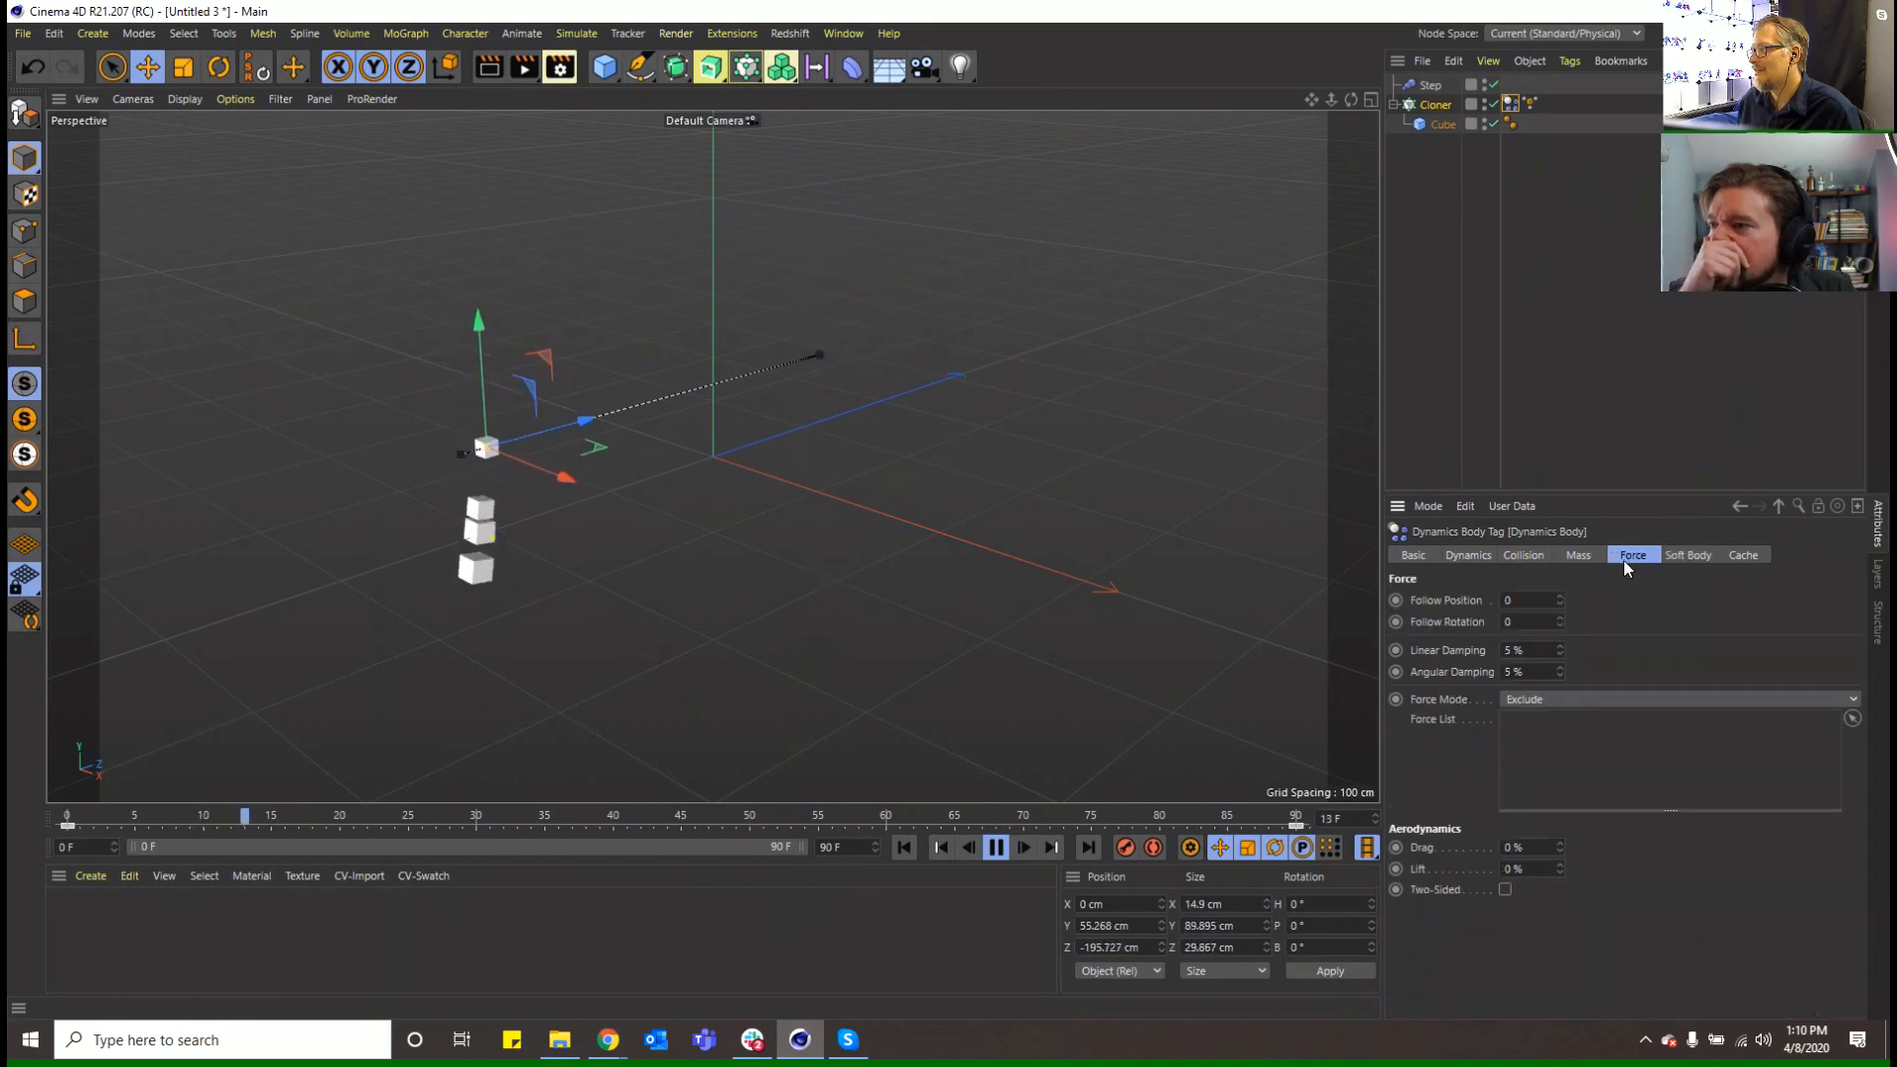
click(1535, 650)
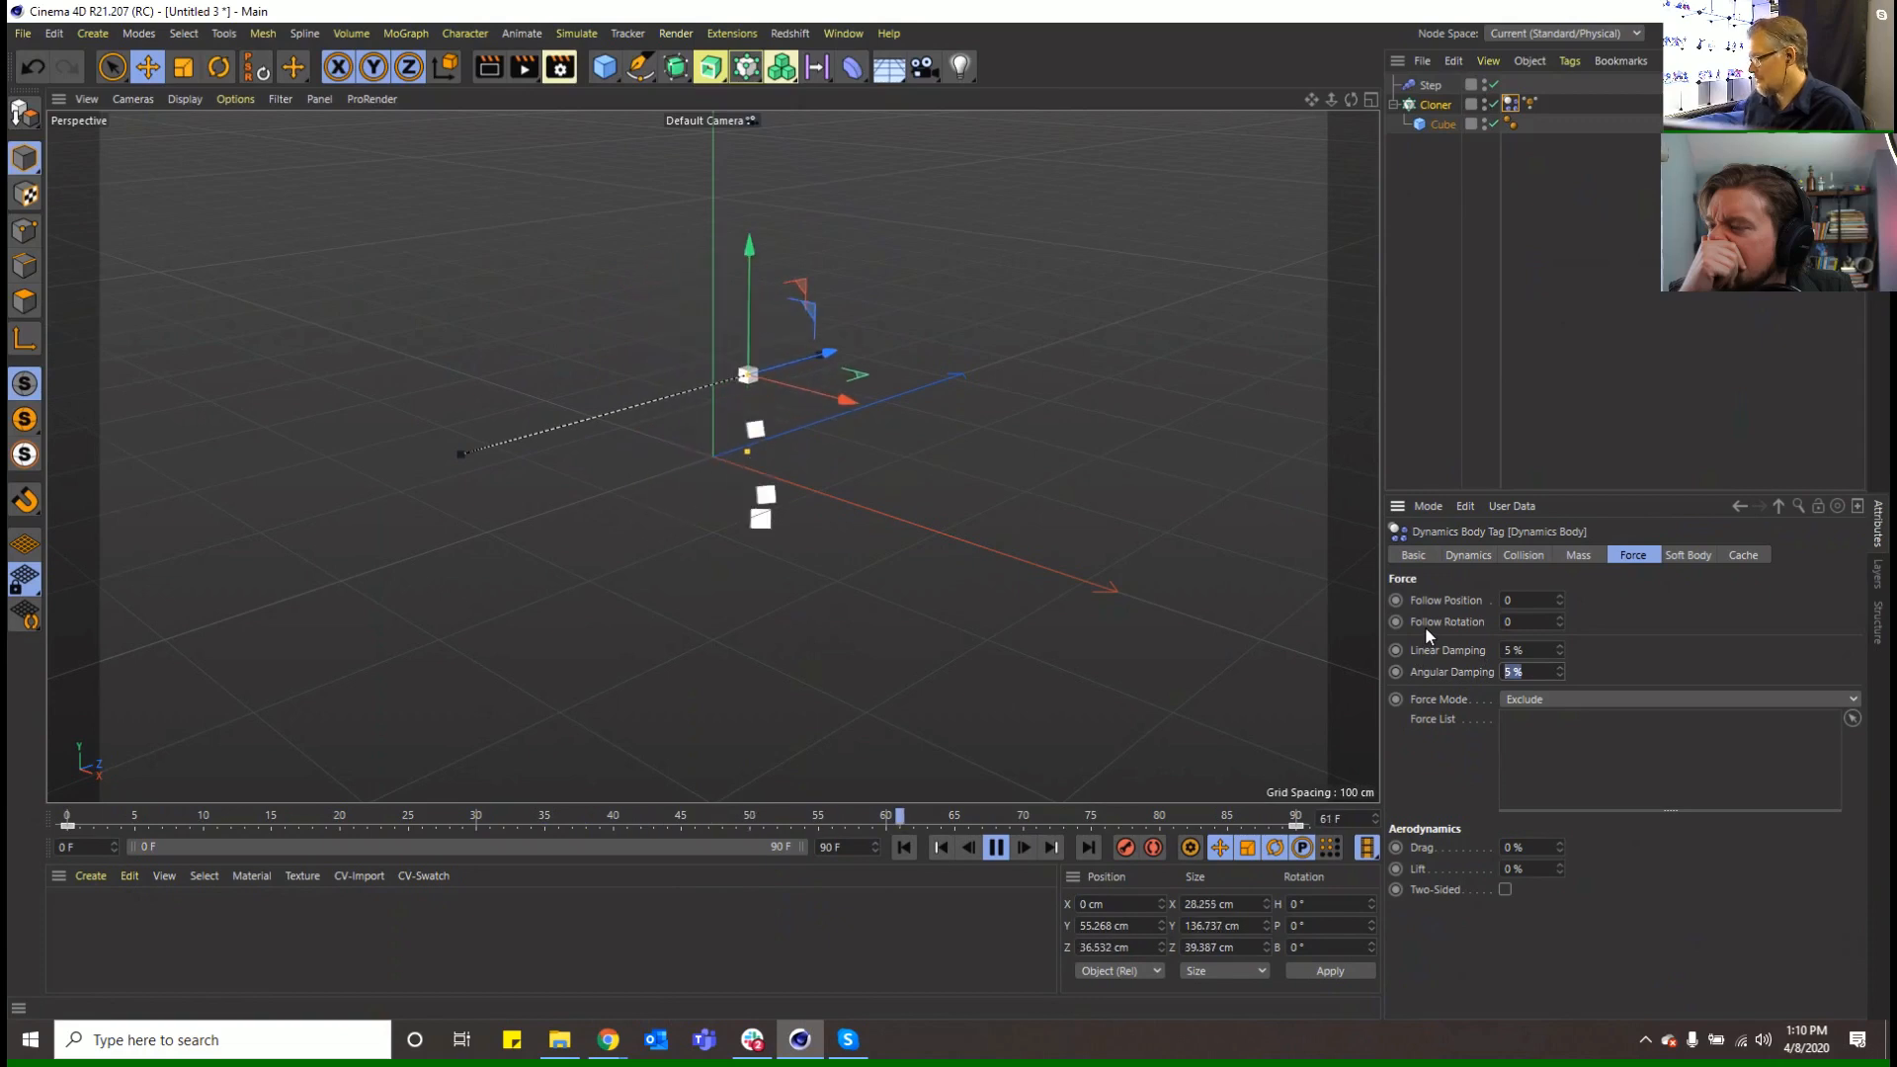
key(Tab)
text(50)
key(Return)
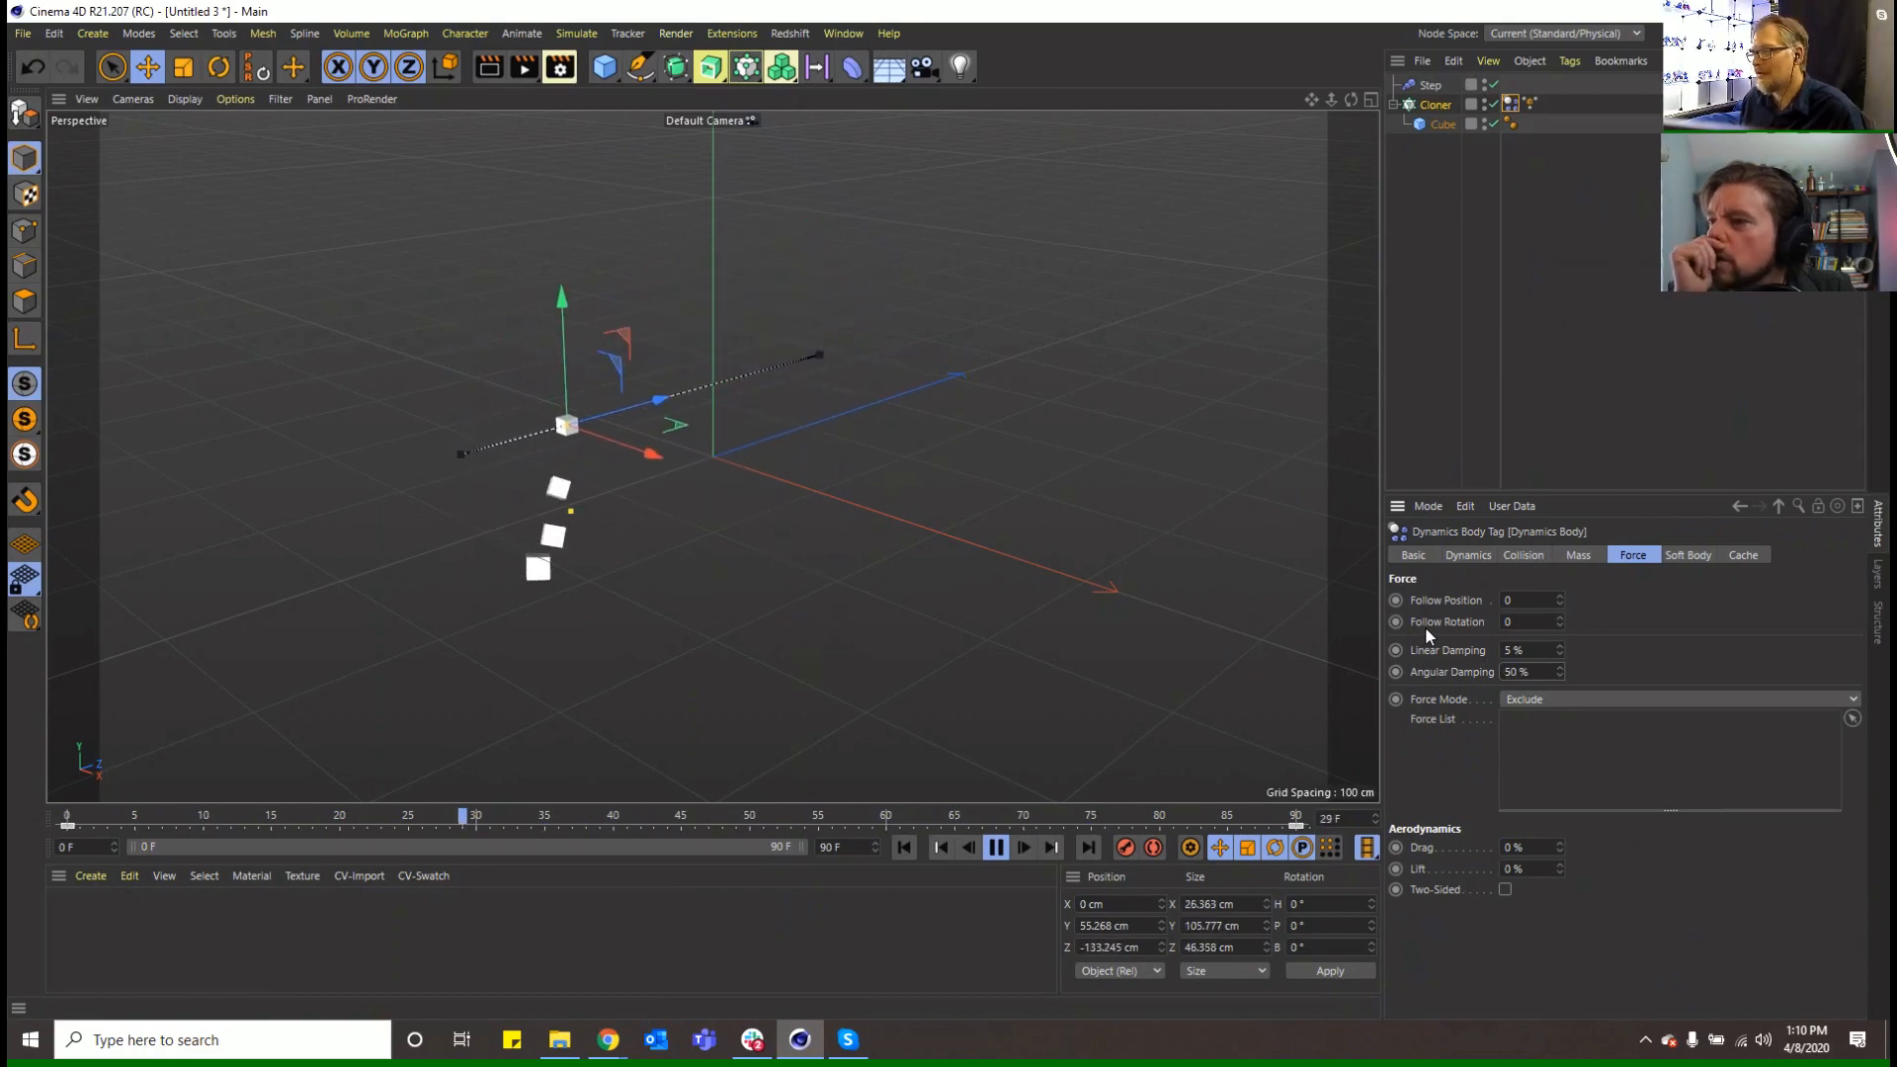
Lower the soft body's structural elastic limit to 28% while the animation plays
click(1687, 554)
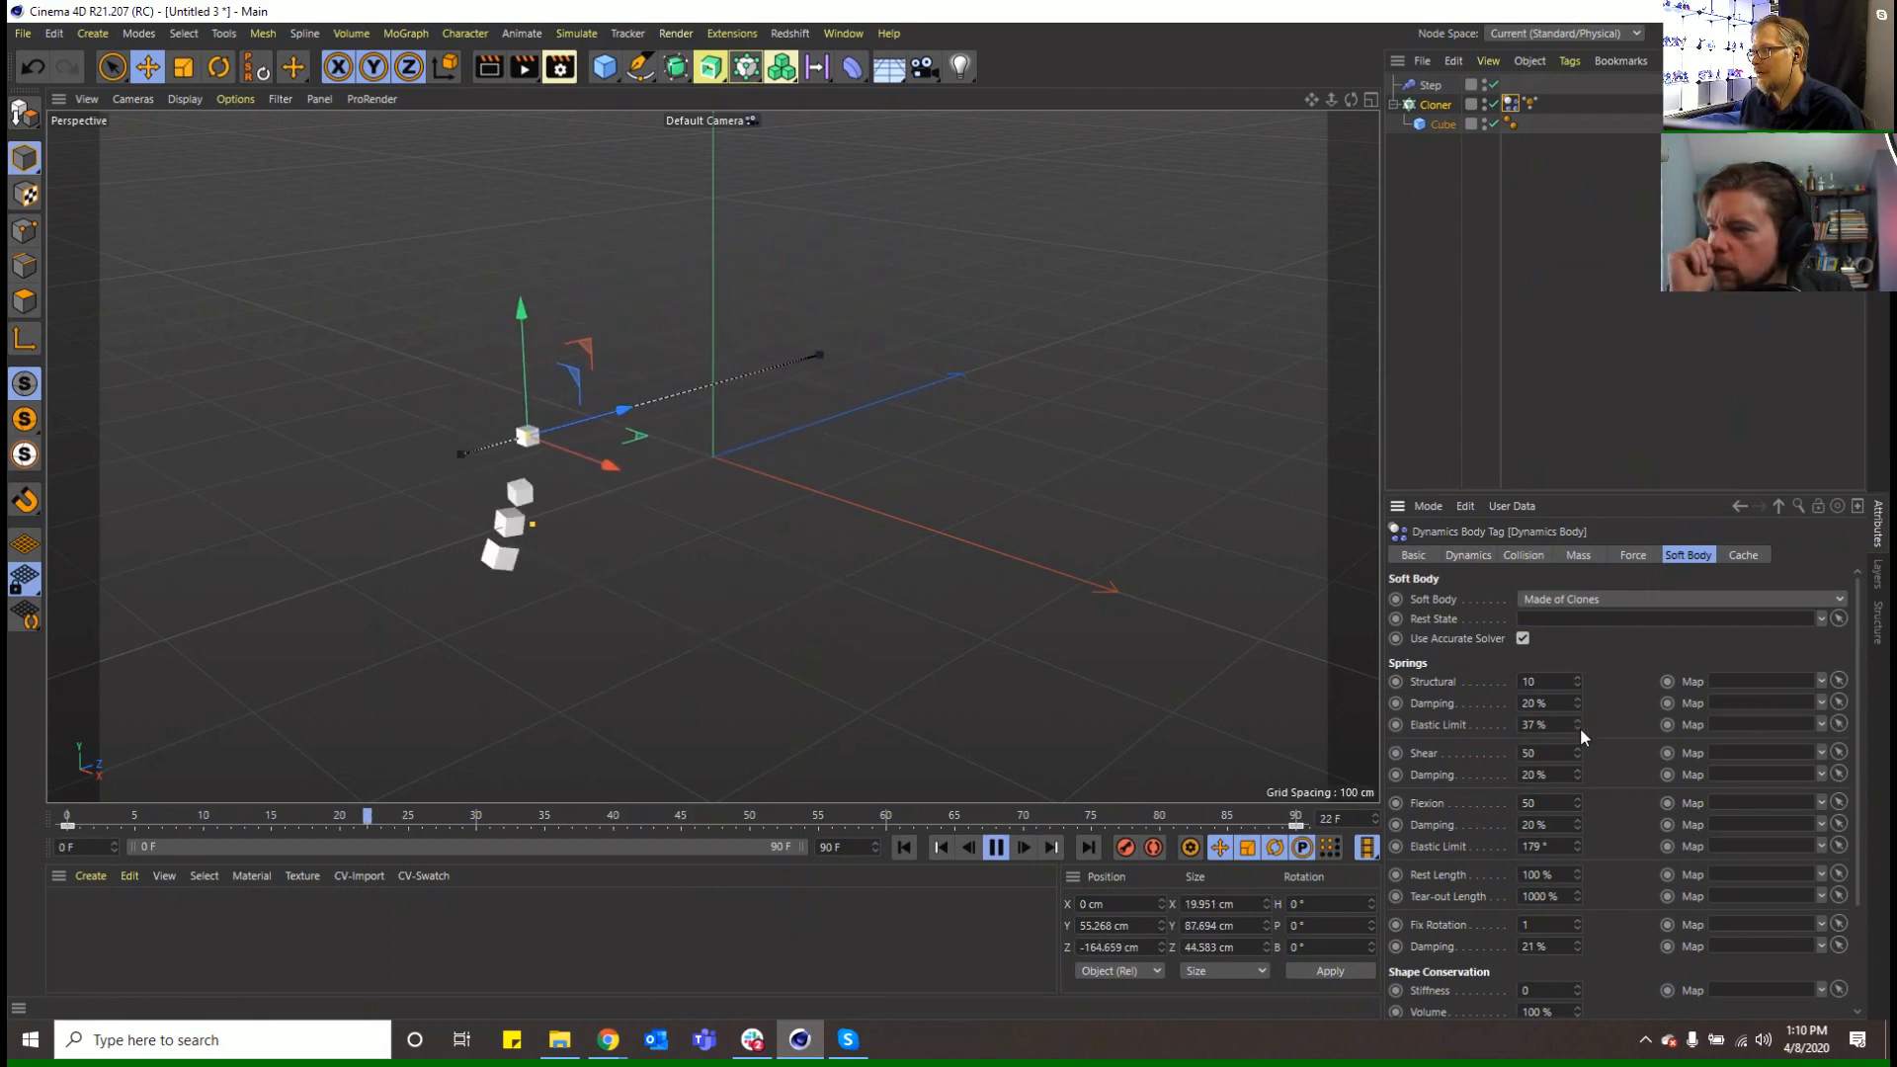
click(1580, 728)
click(1580, 728)
click(1580, 729)
click(1579, 728)
click(1581, 727)
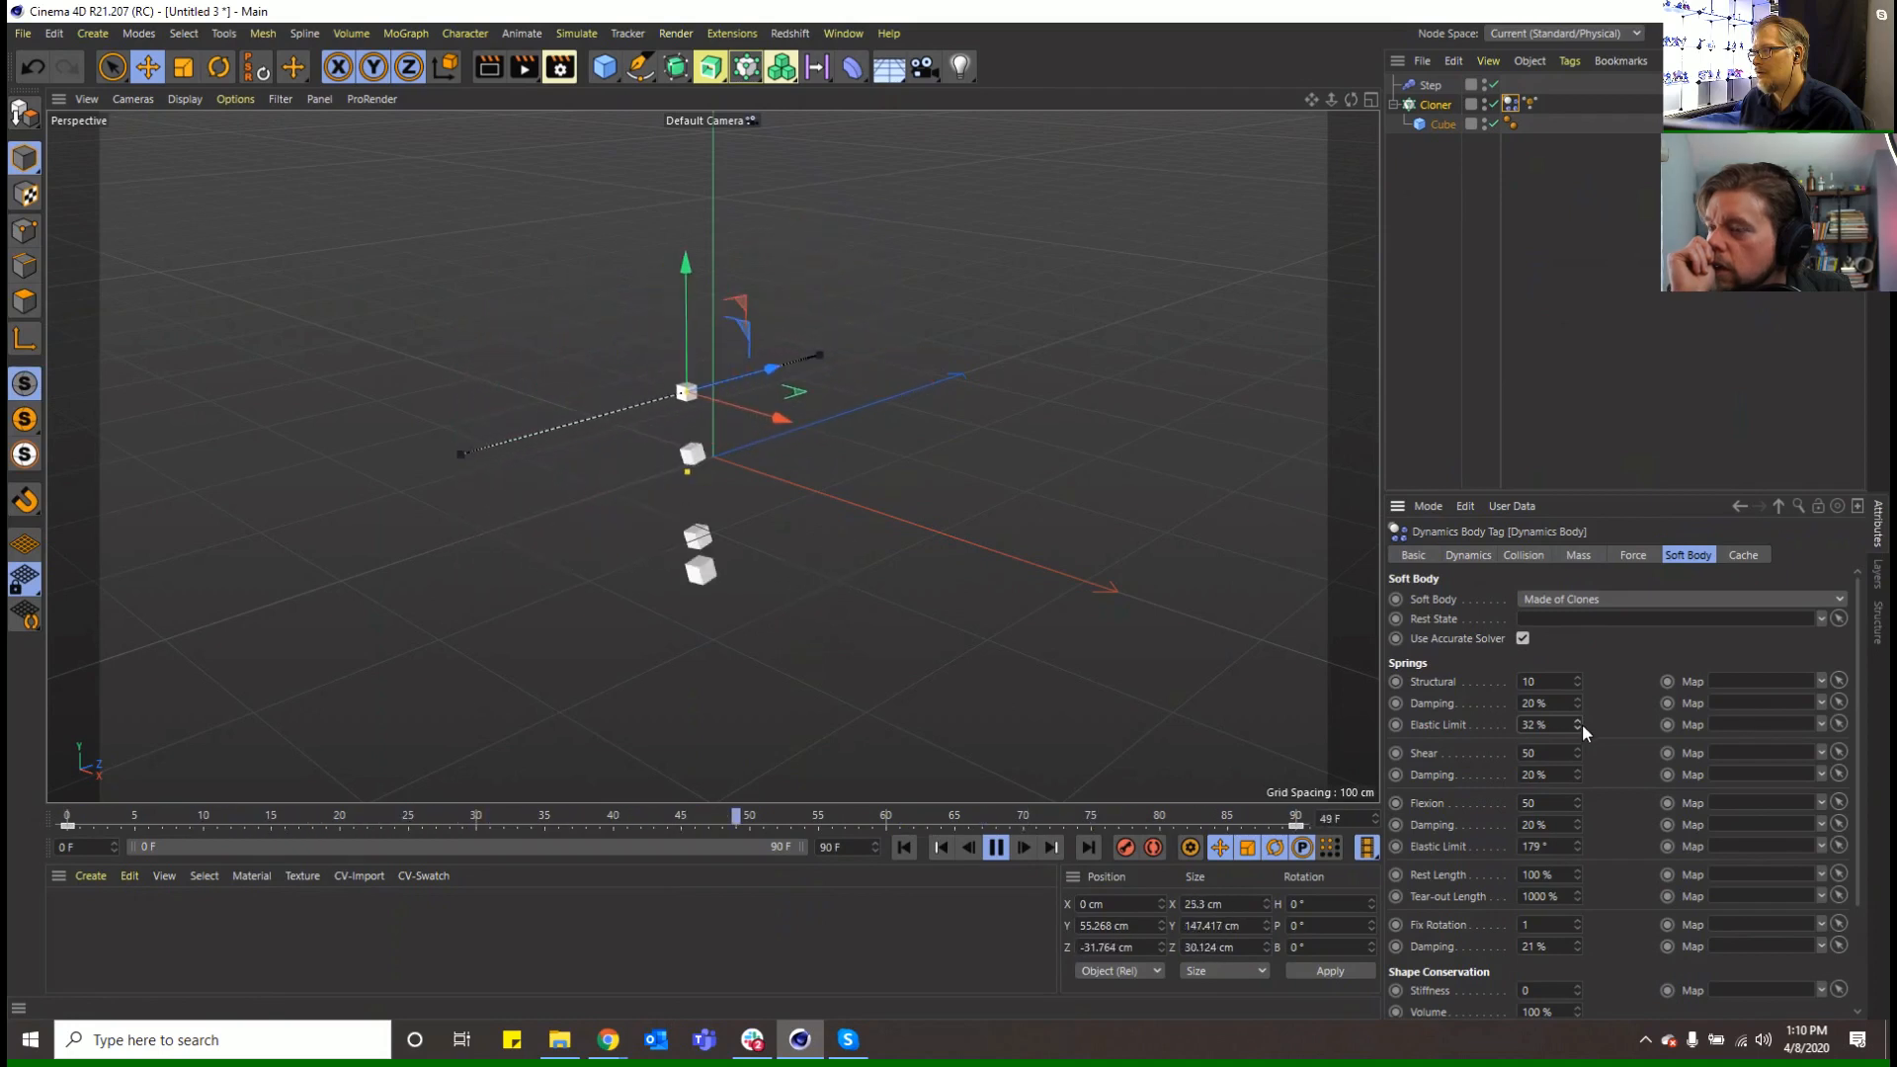
click(1579, 727)
click(1580, 727)
drag(1581, 727, 1581, 748)
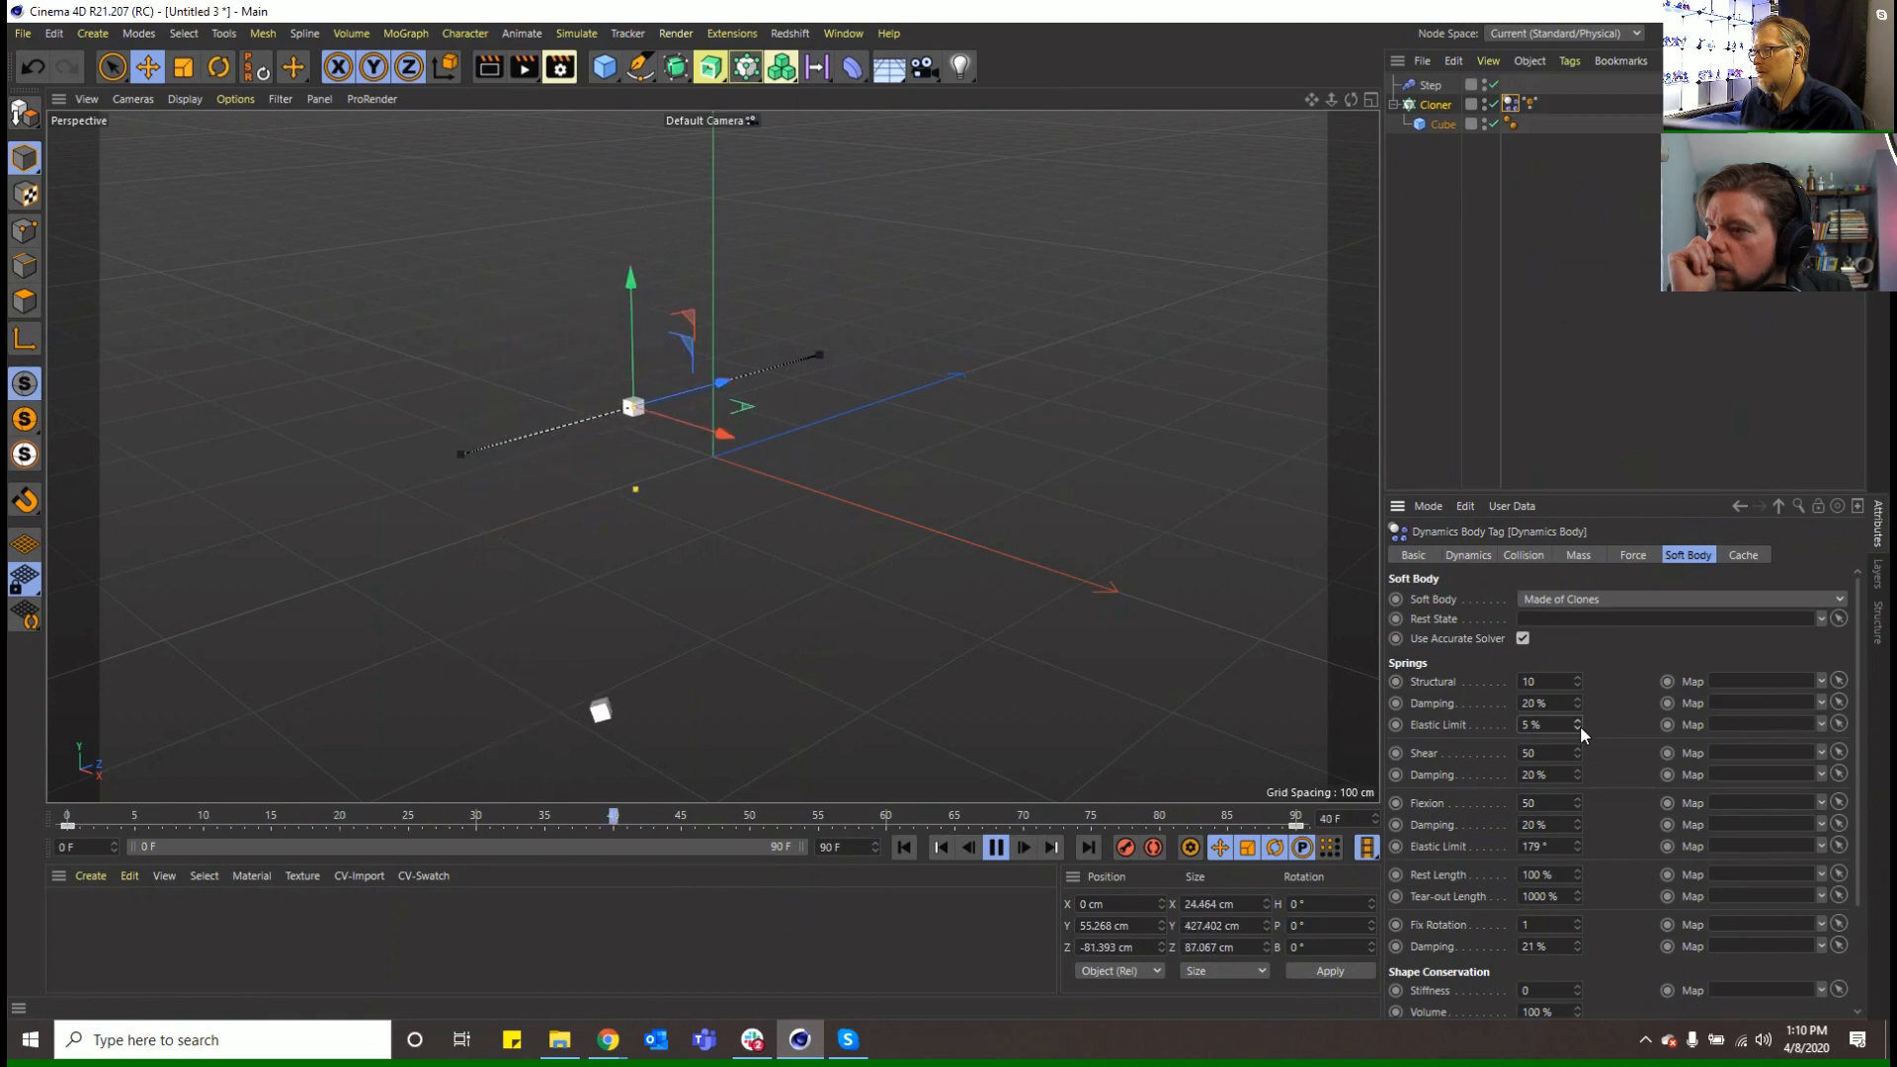
drag(1578, 723, 1579, 704)
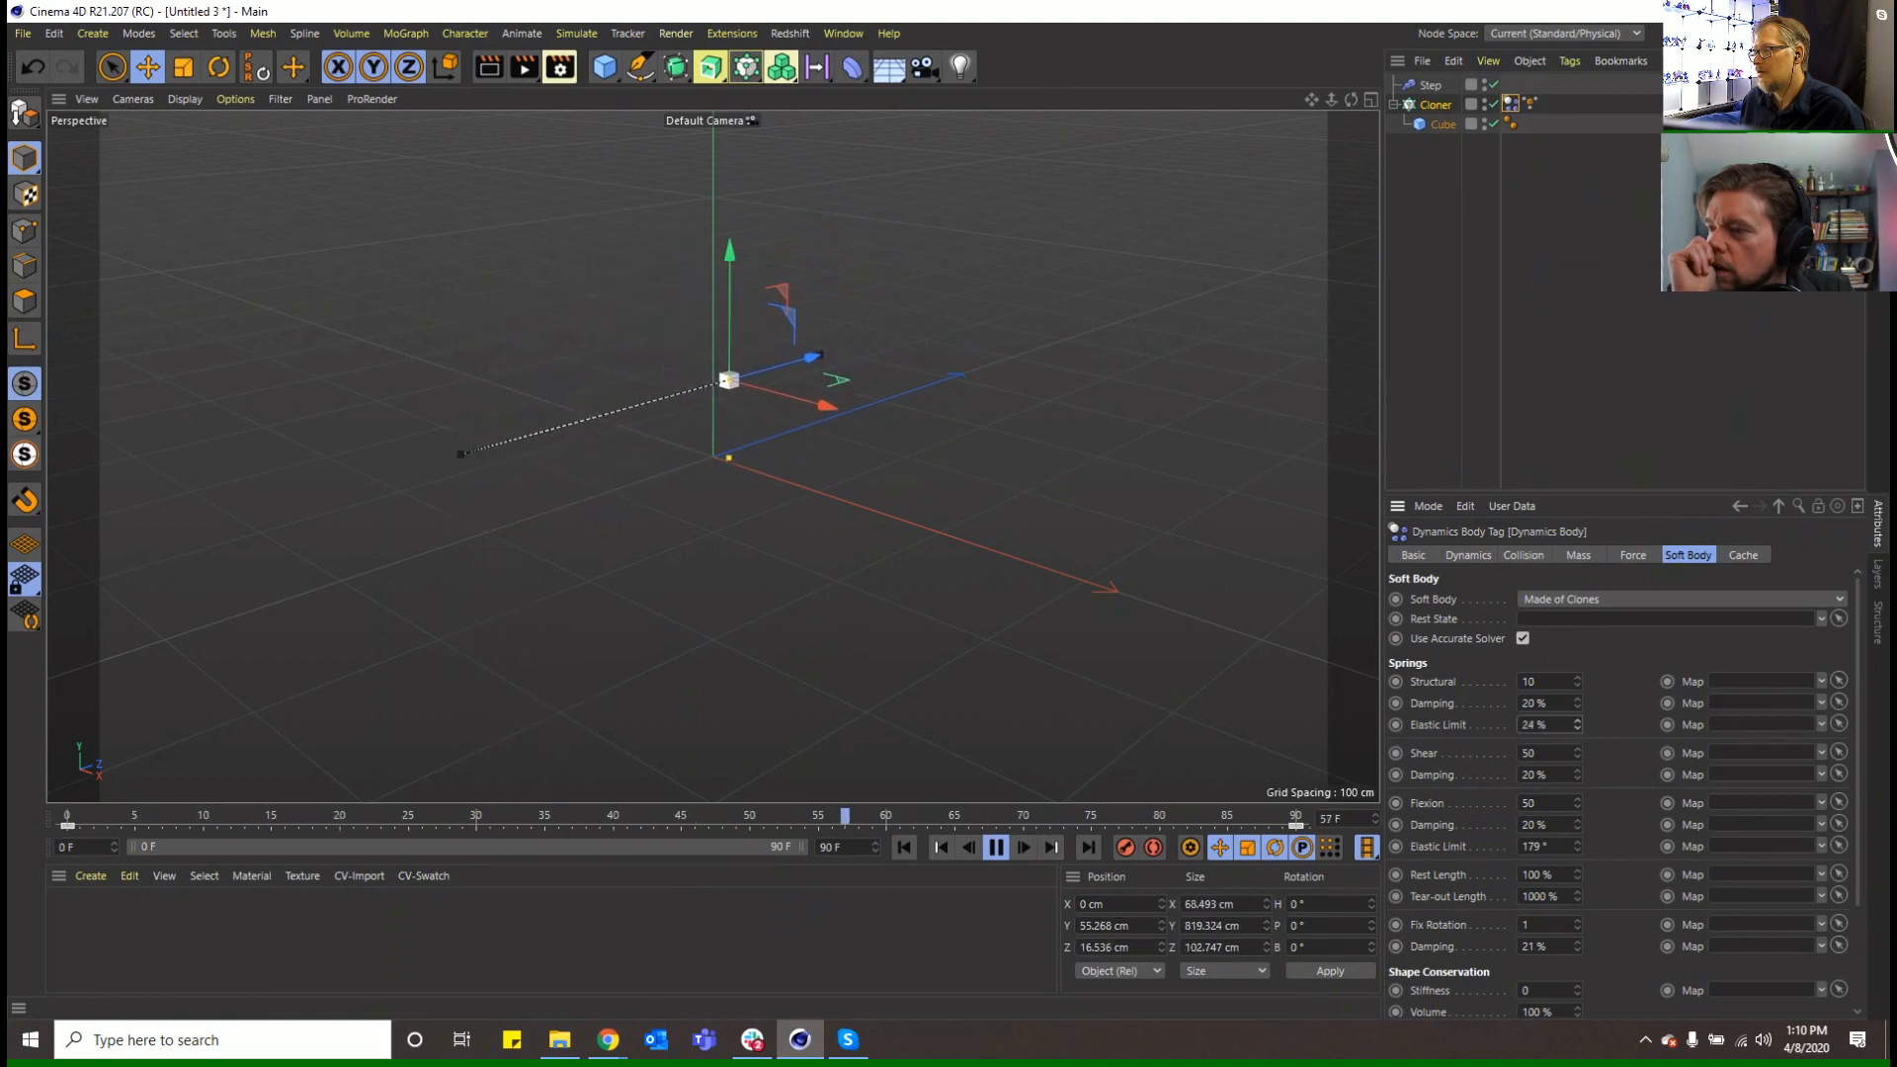
click(1571, 723)
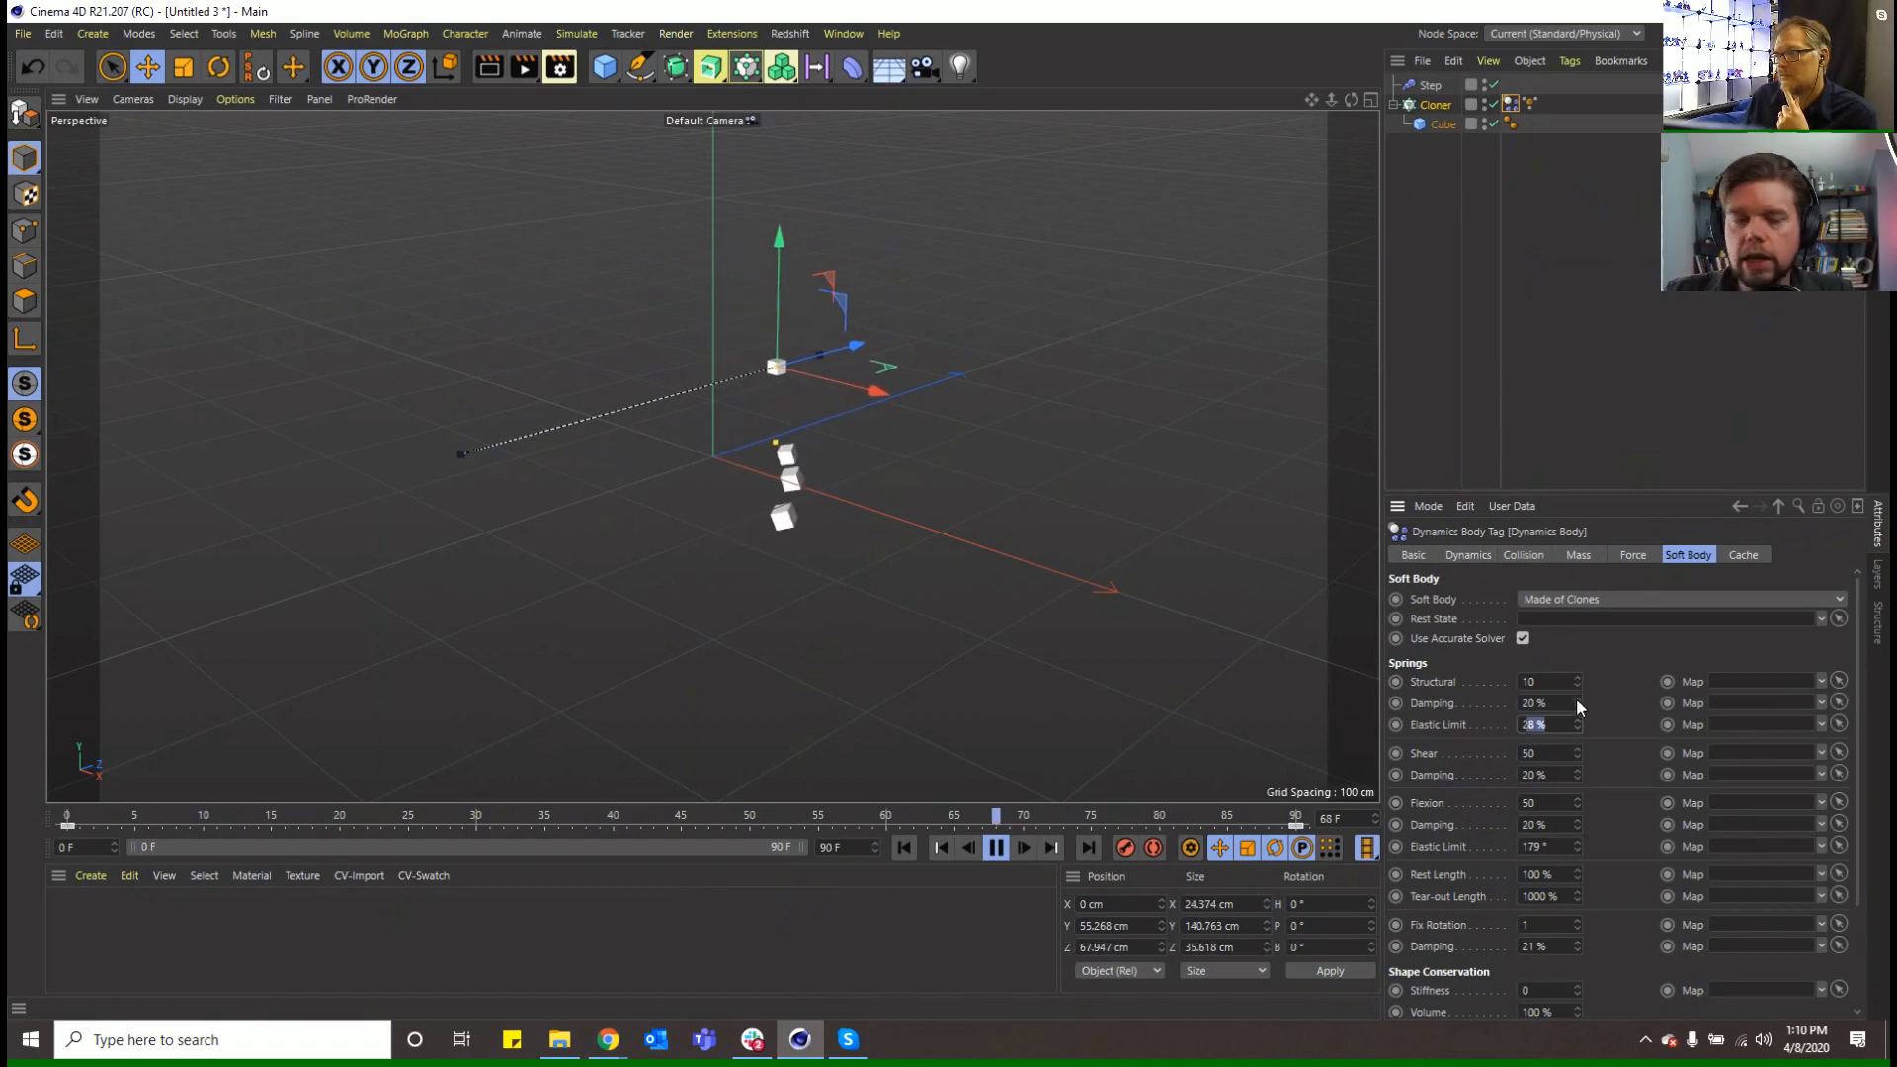
Resize the source cube to 5 cm in X, Y and Z, and clear the selection
click(1431, 124)
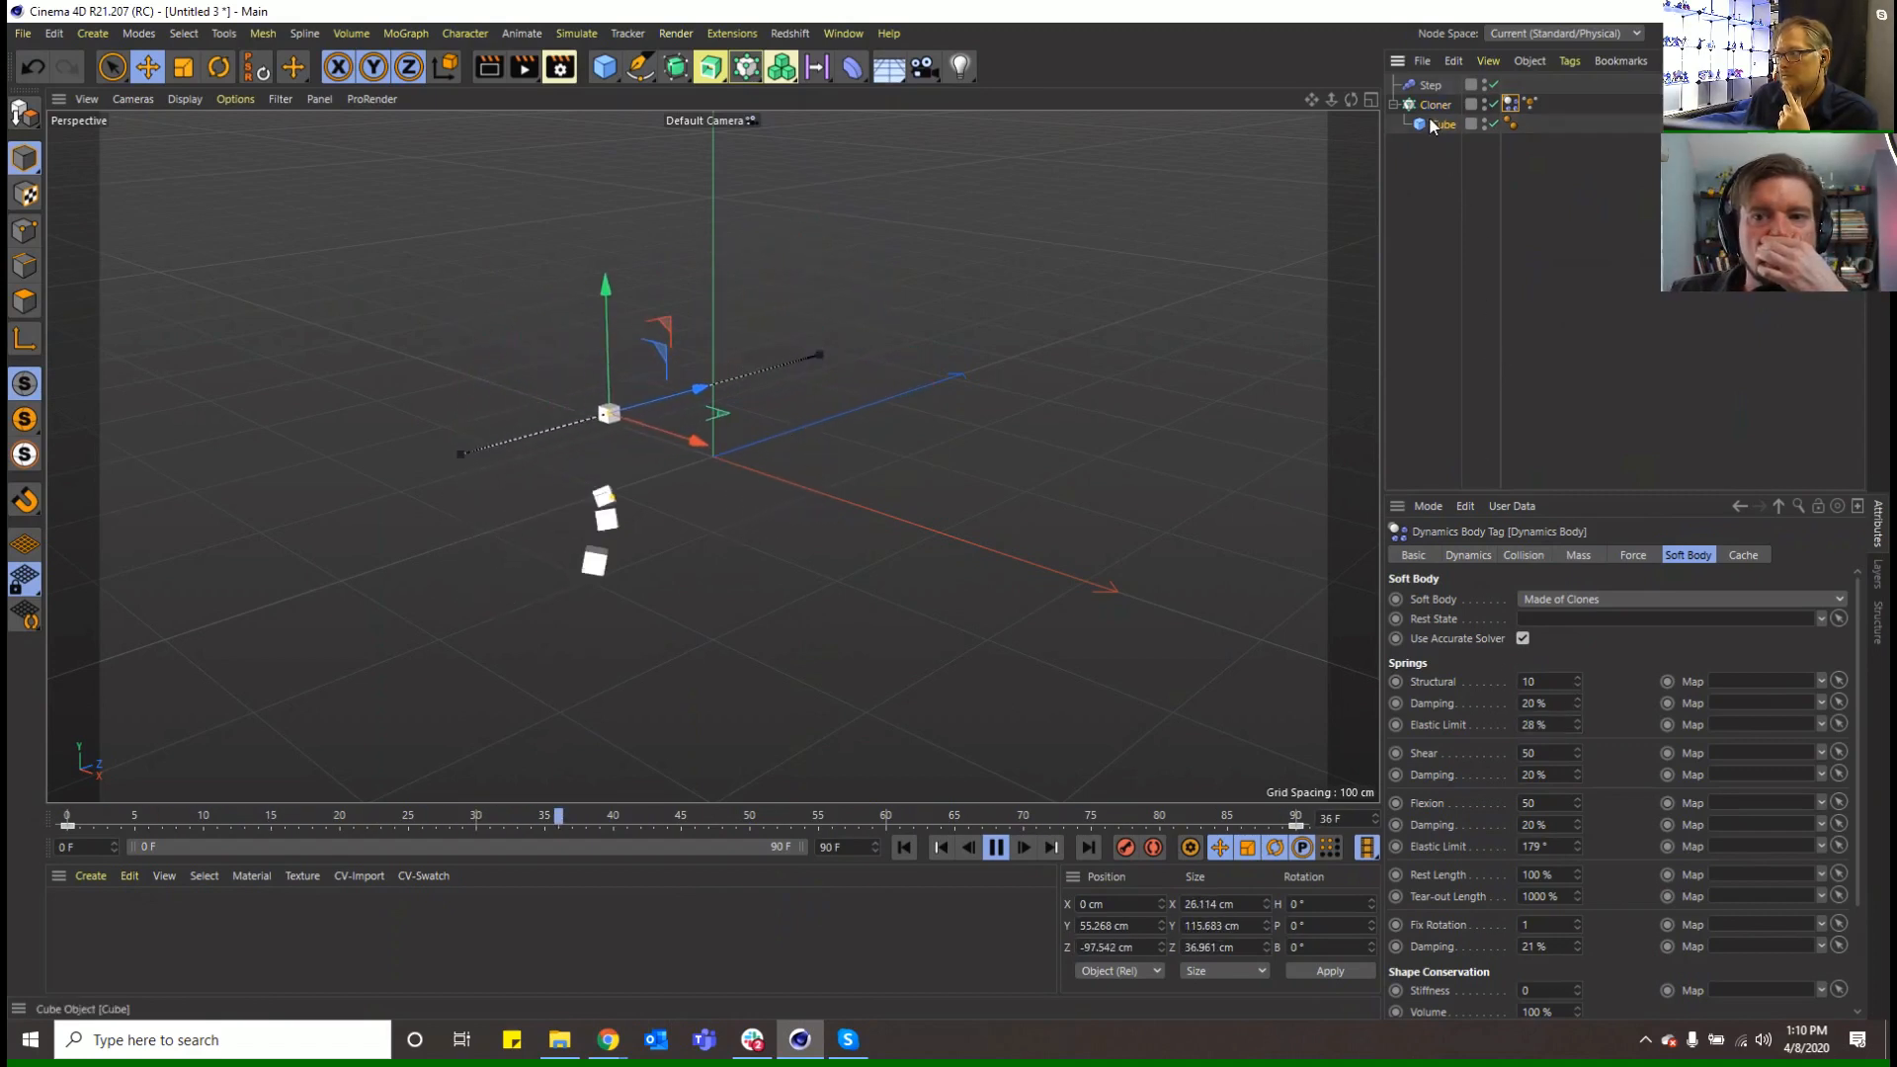
click(1492, 600)
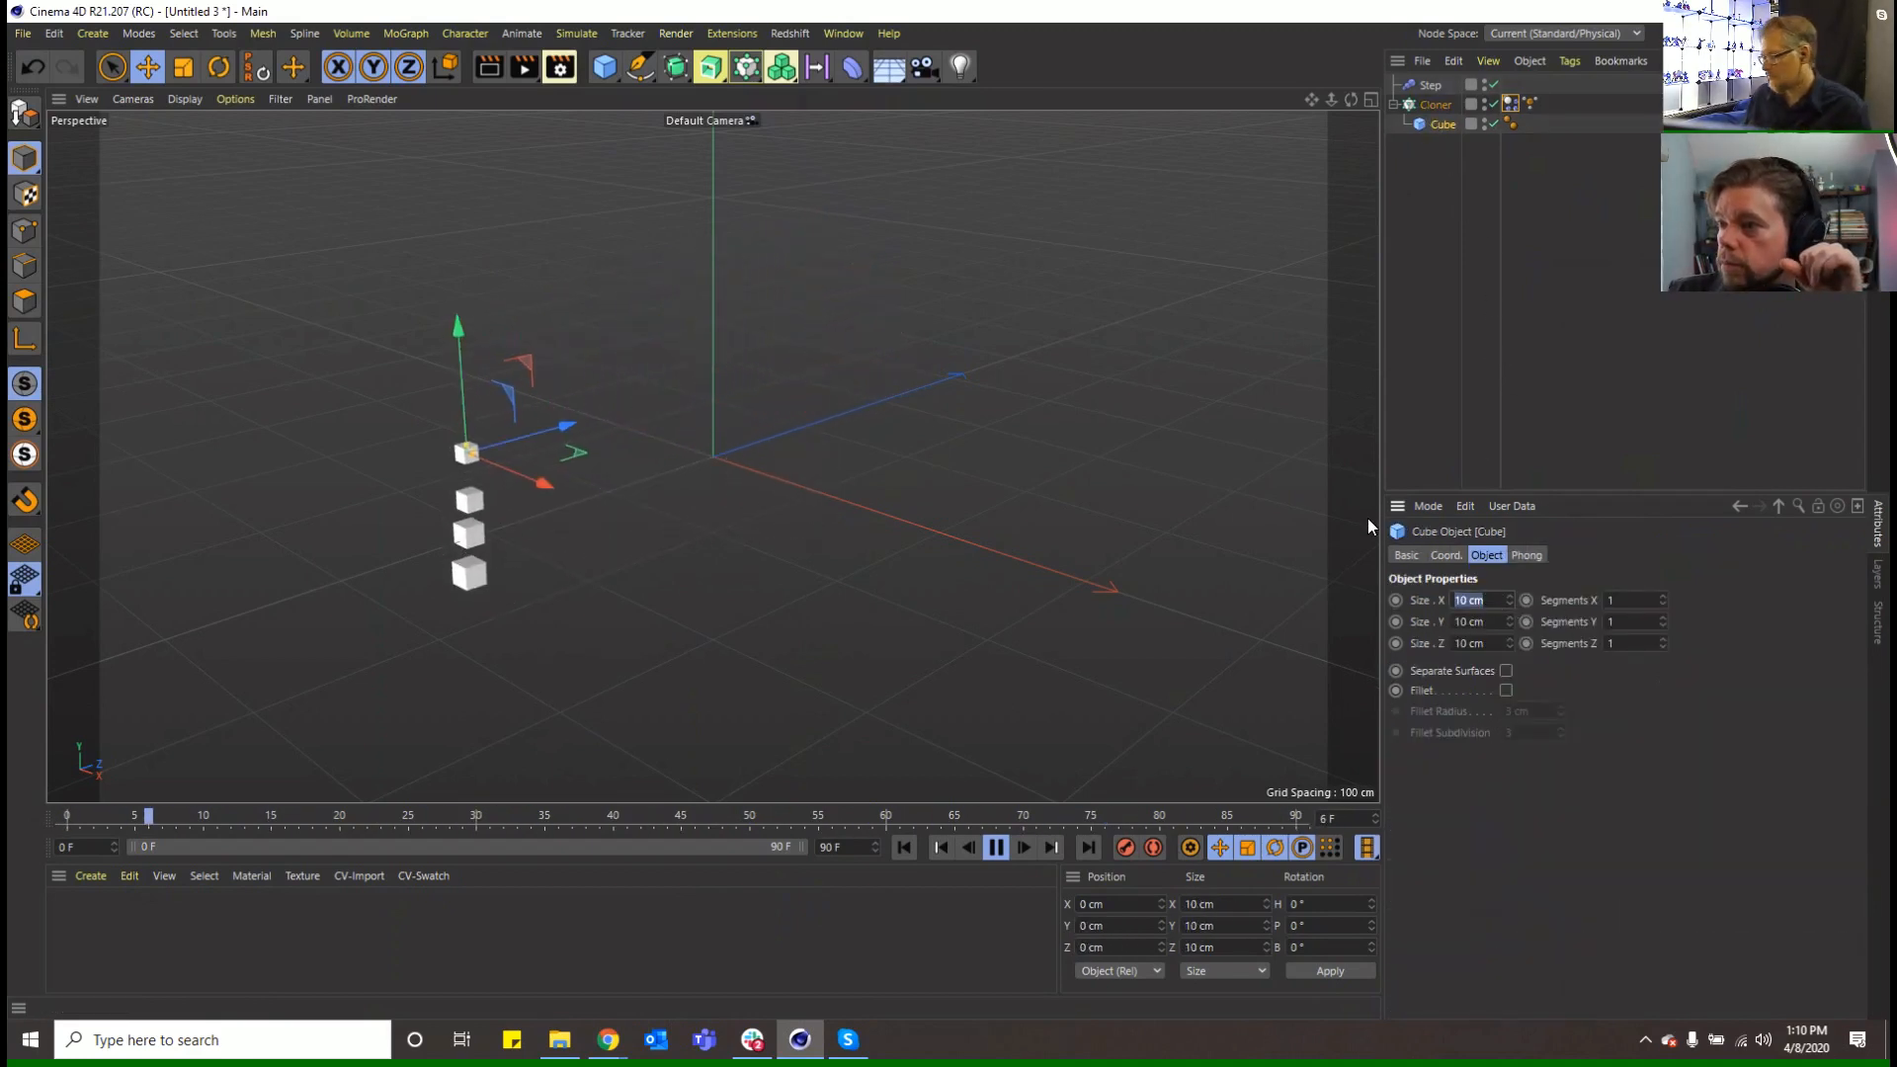
text(5)
key(Tab)
text(5)
key(Tab)
text(5)
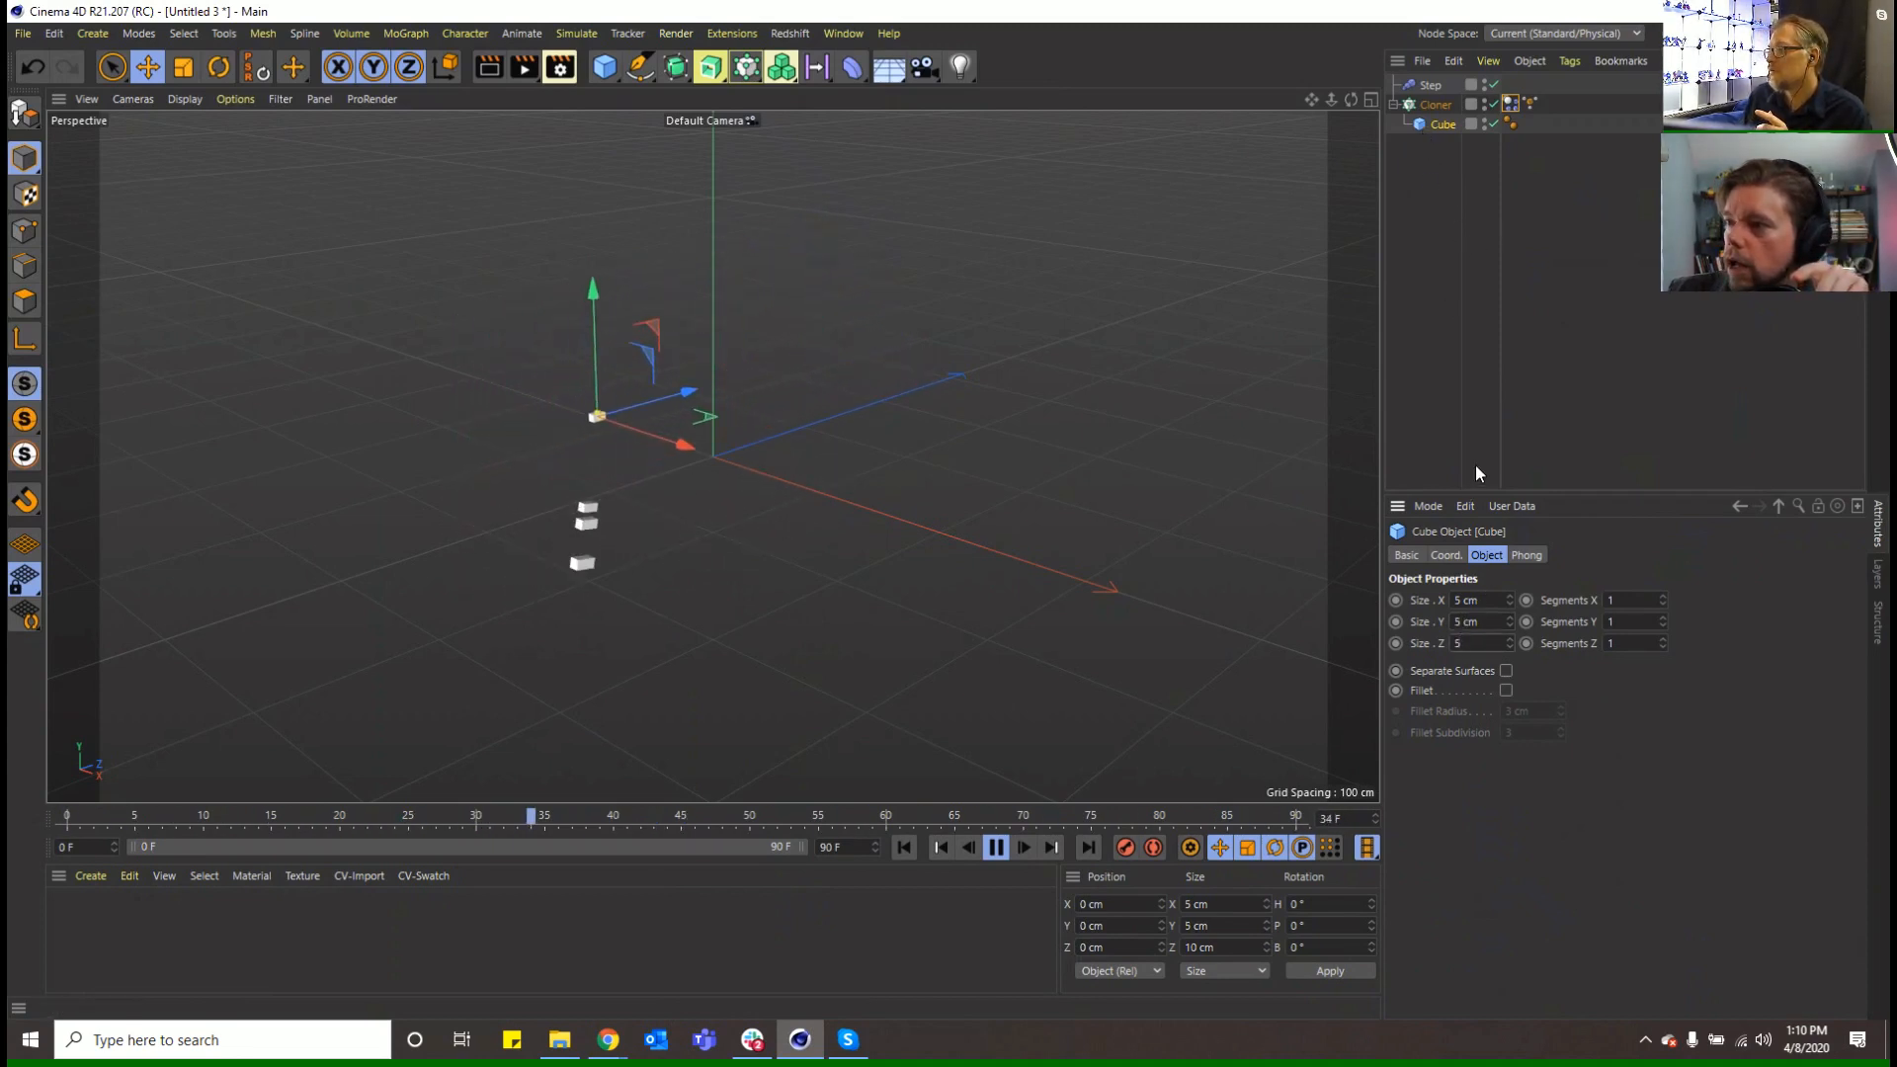
click(1508, 342)
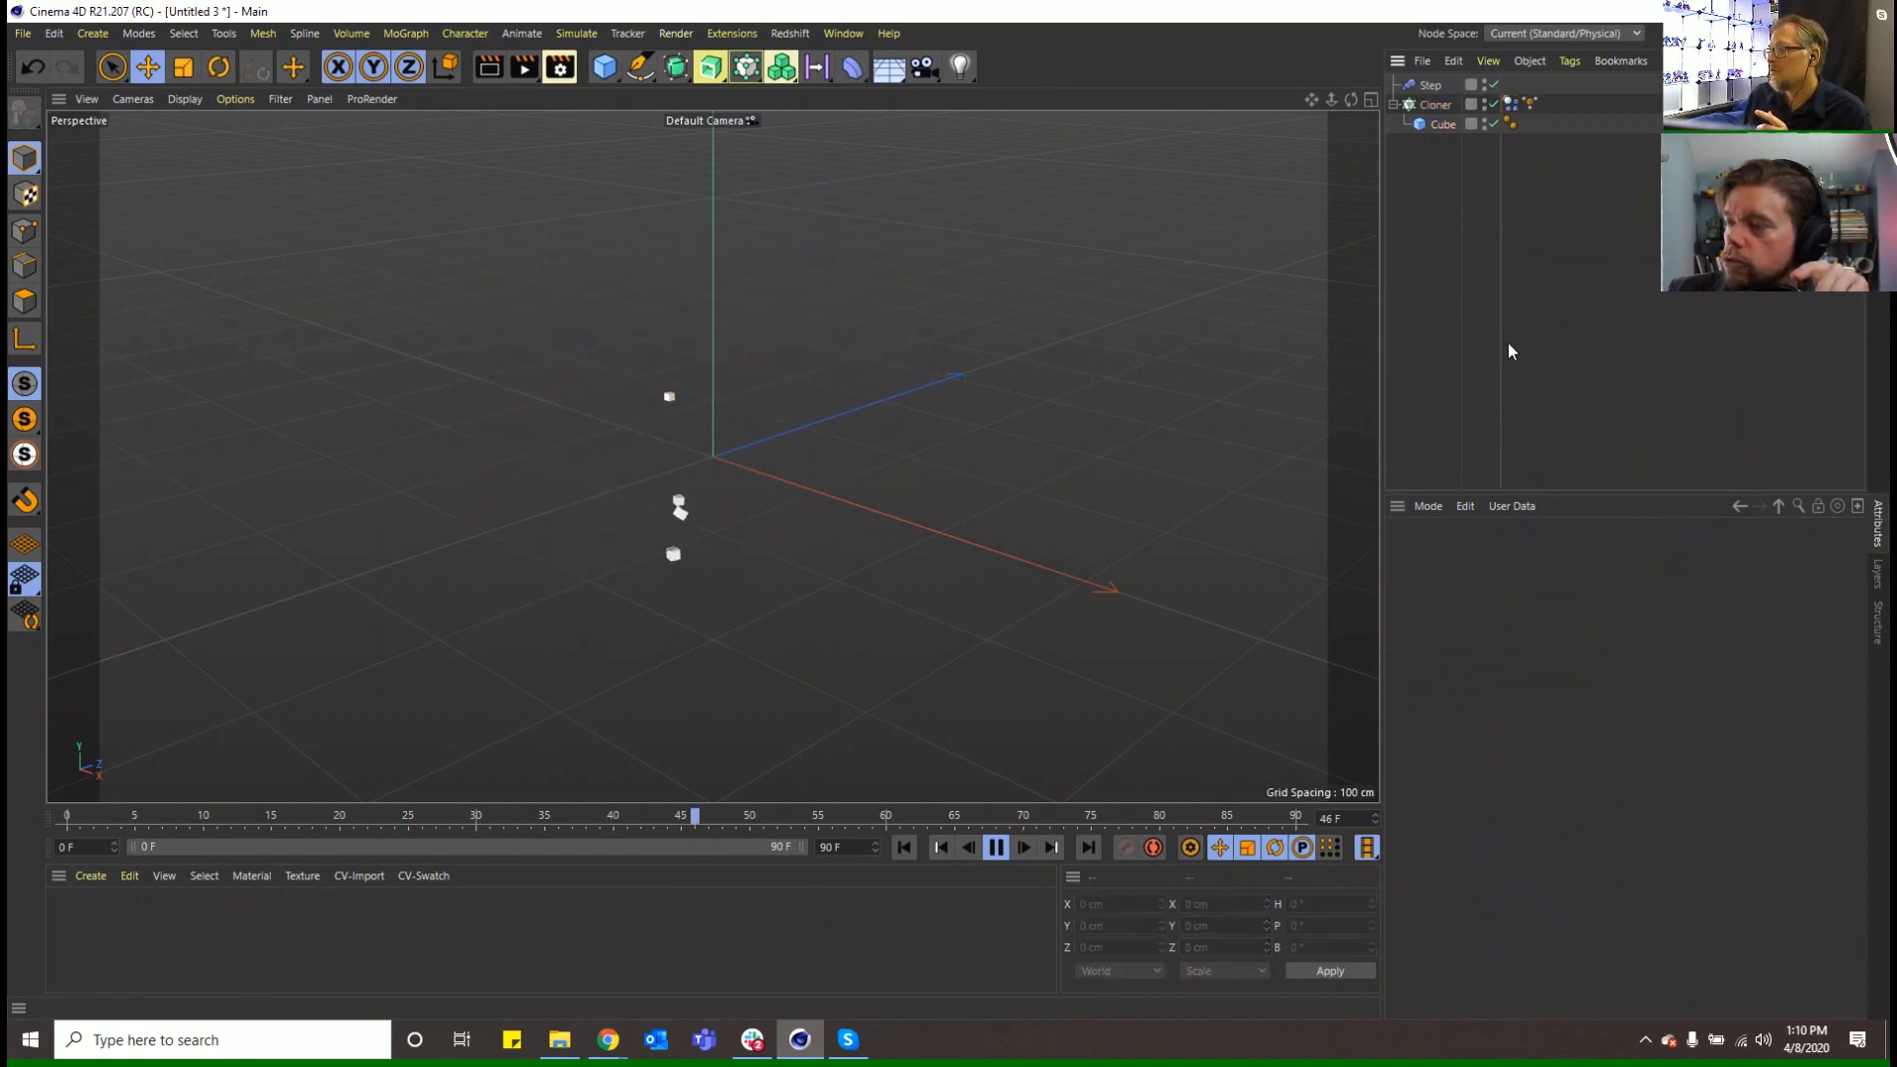
Check the Step effector's parameters, raise the Cloner's count to 11, and restart the simulation from the first frame
click(1432, 87)
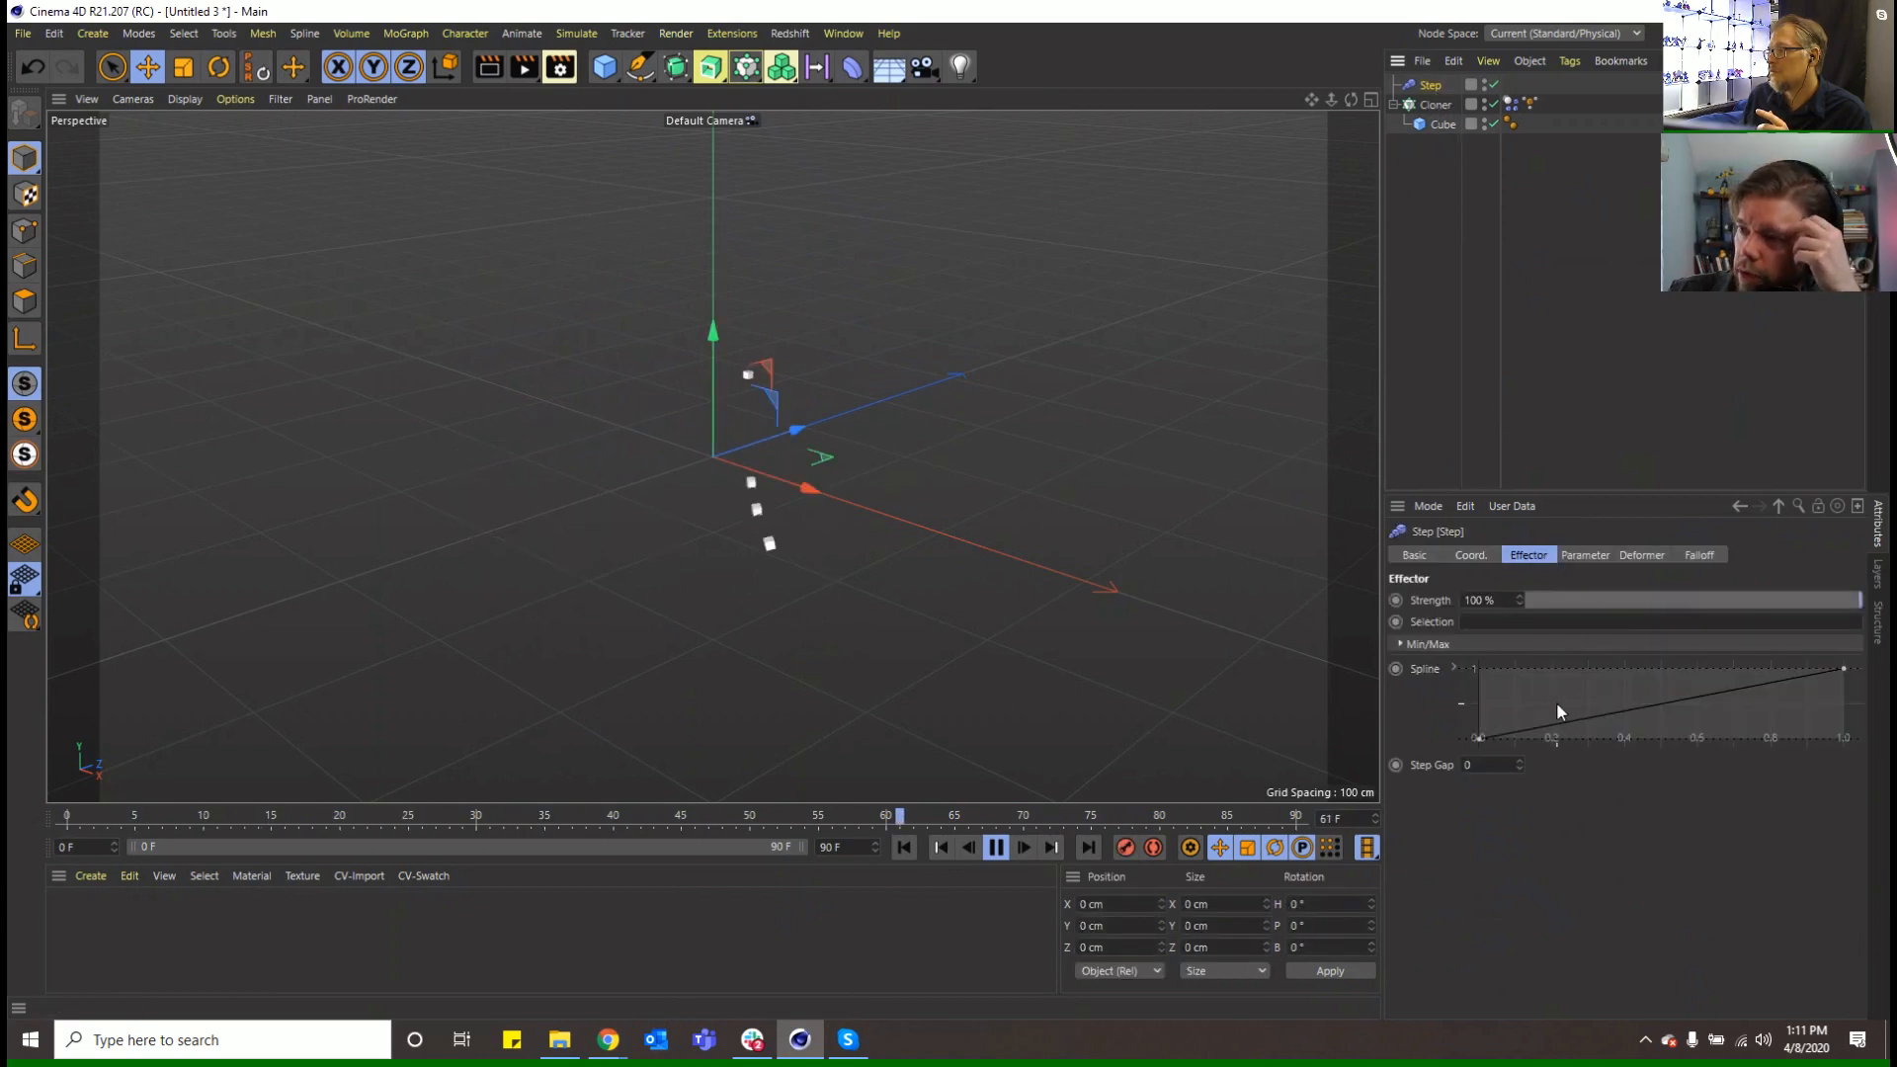
click(1581, 557)
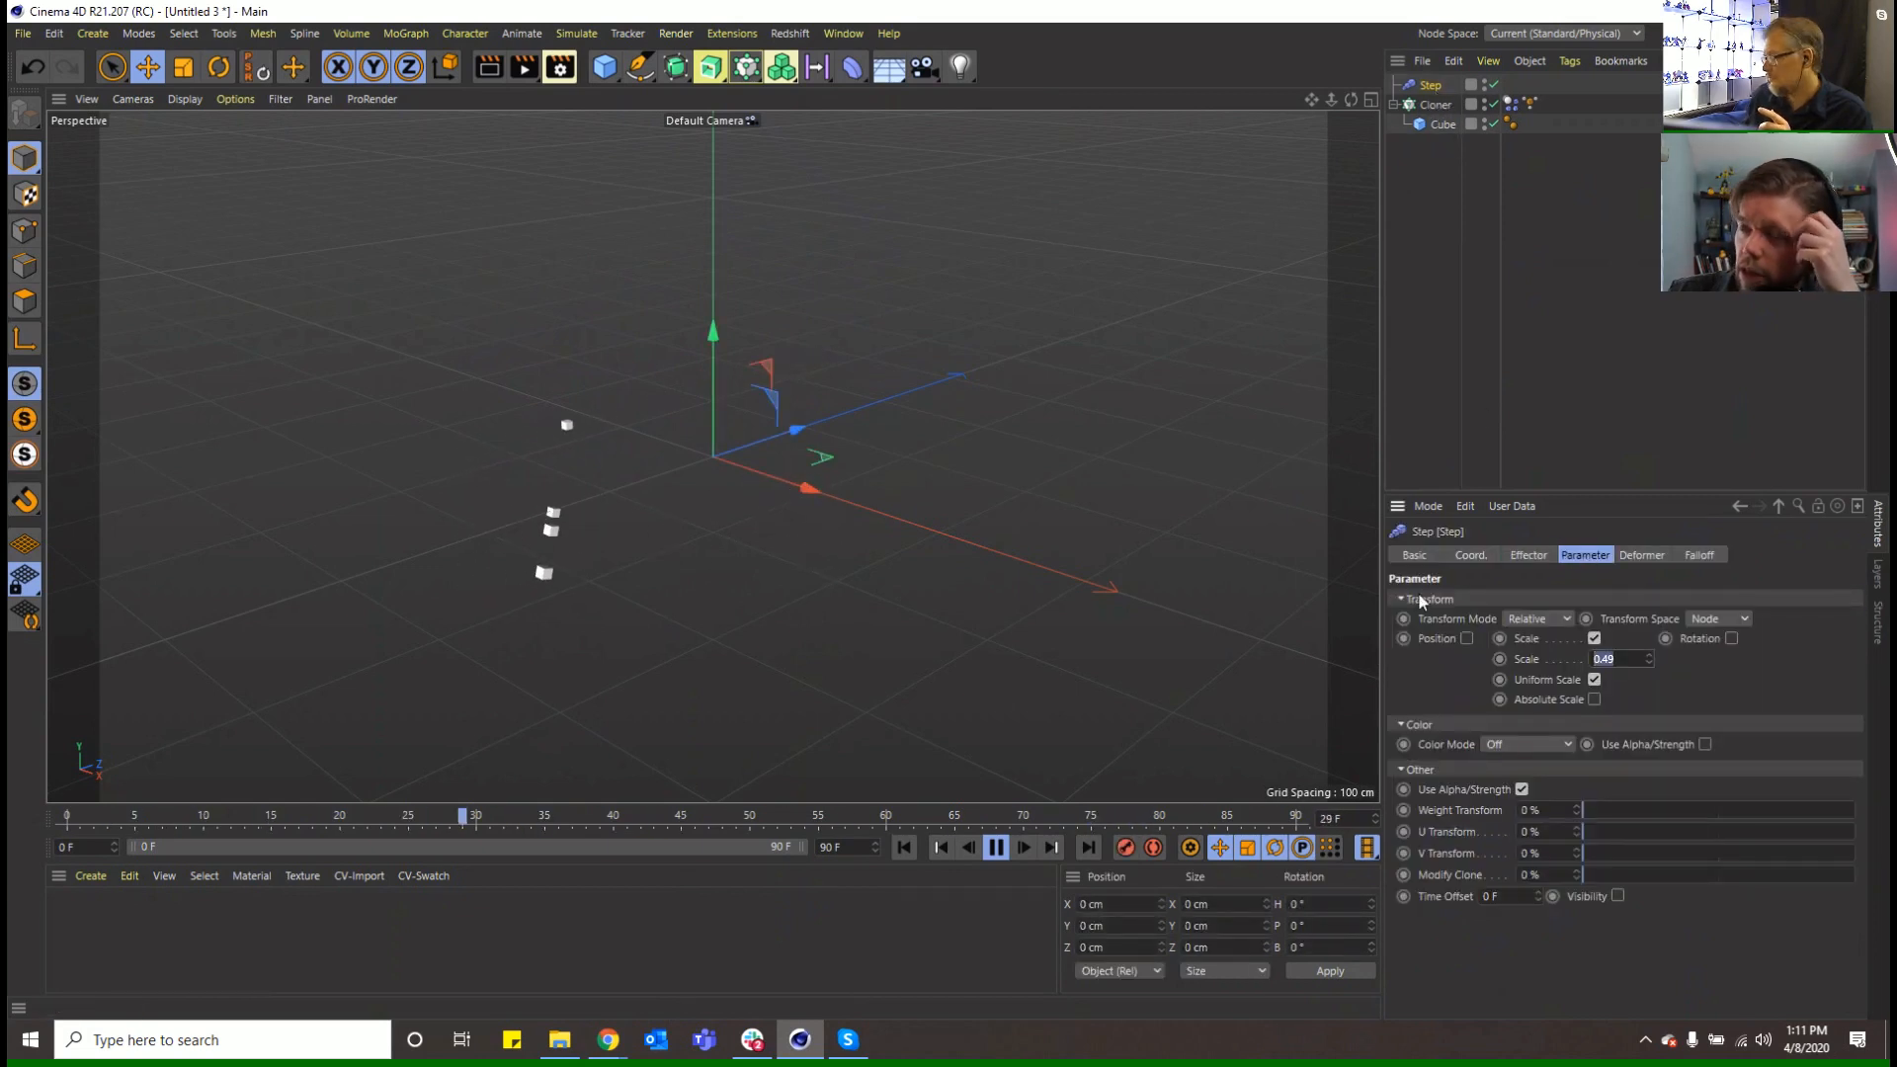
click(1447, 105)
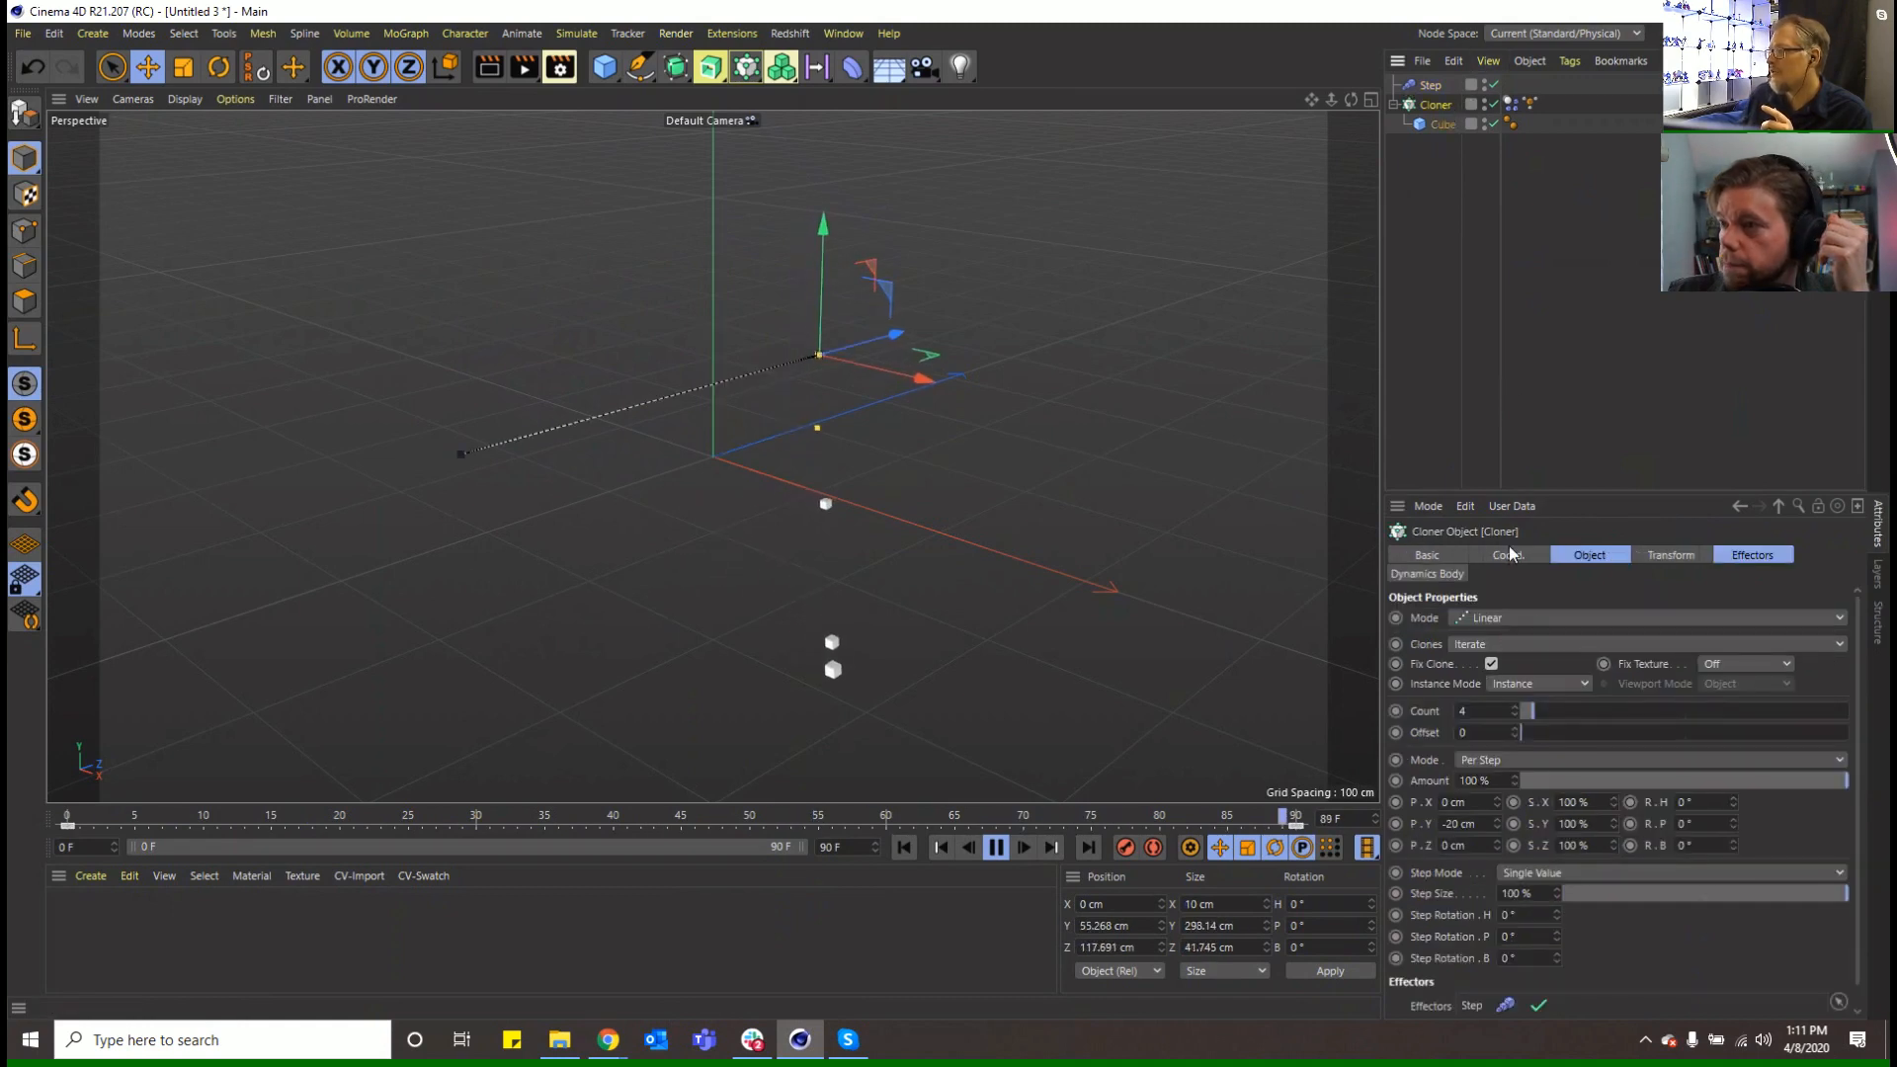
drag(1525, 711, 1563, 717)
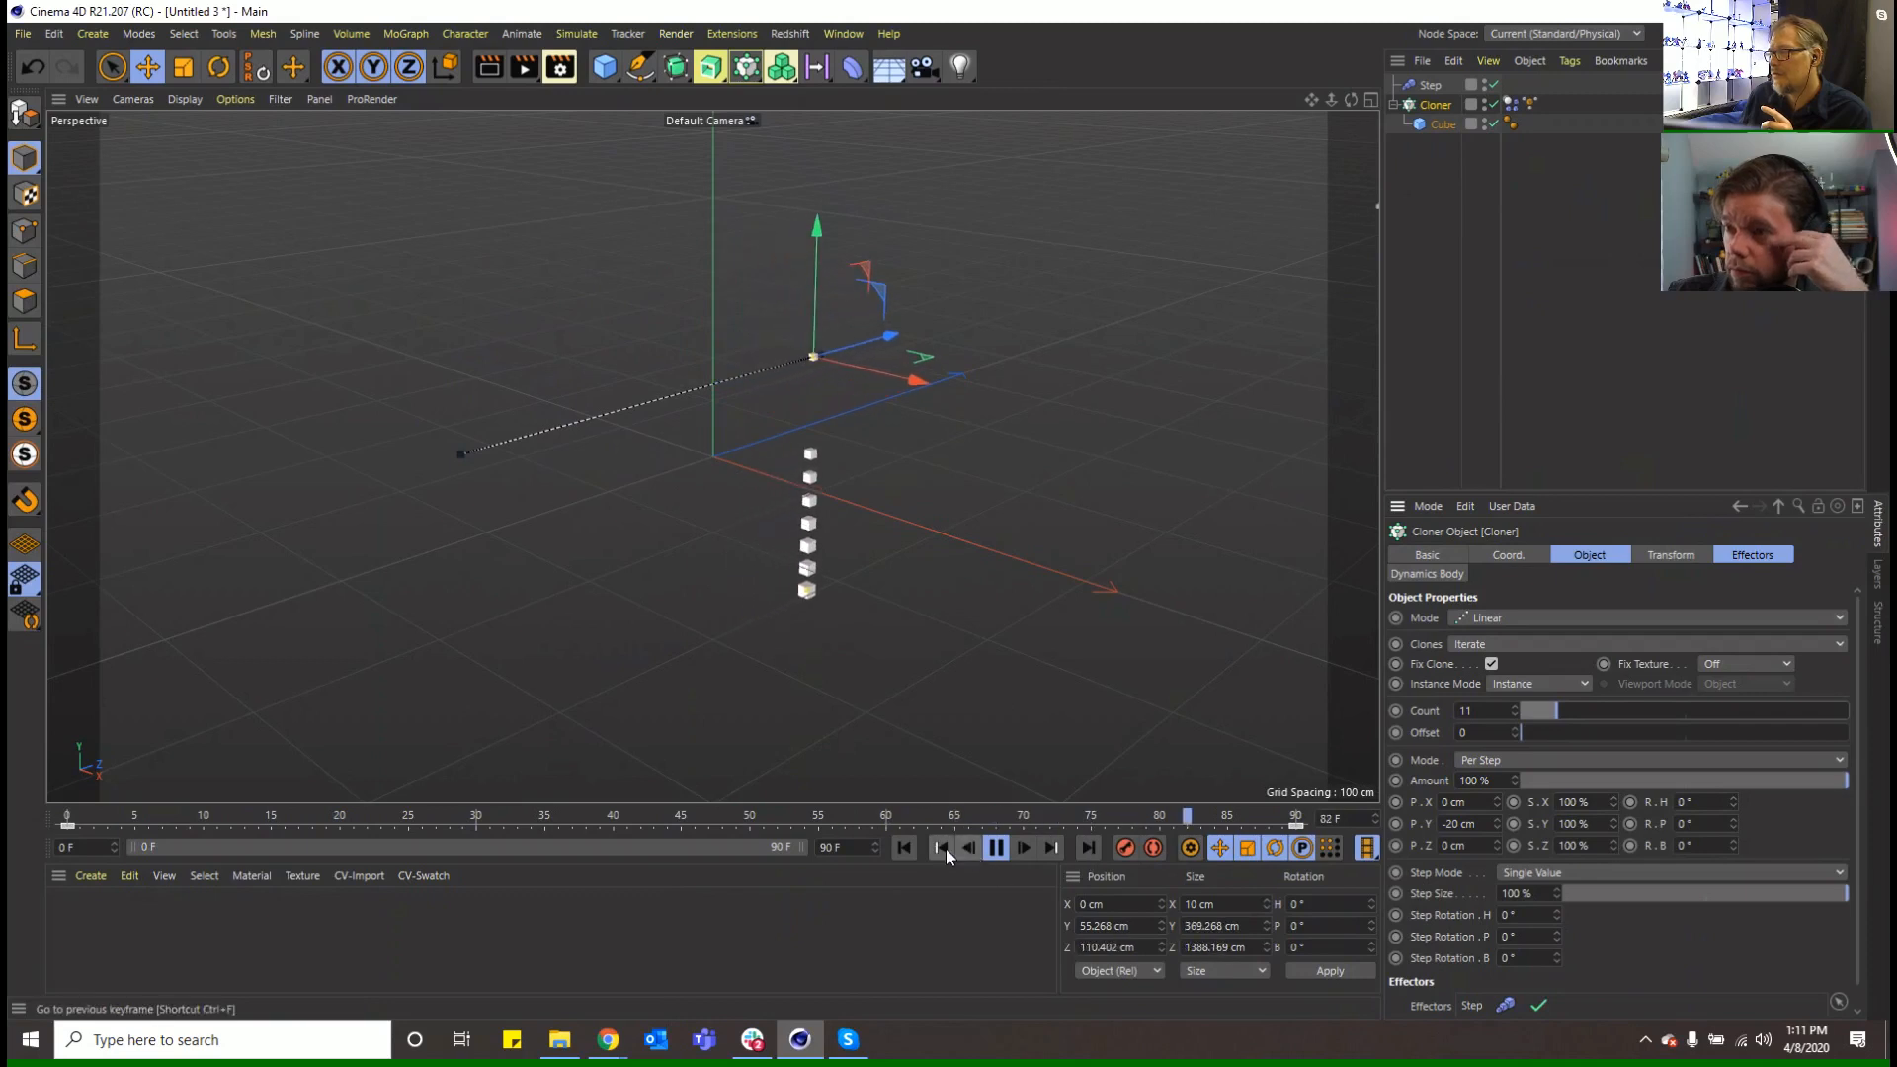
click(904, 847)
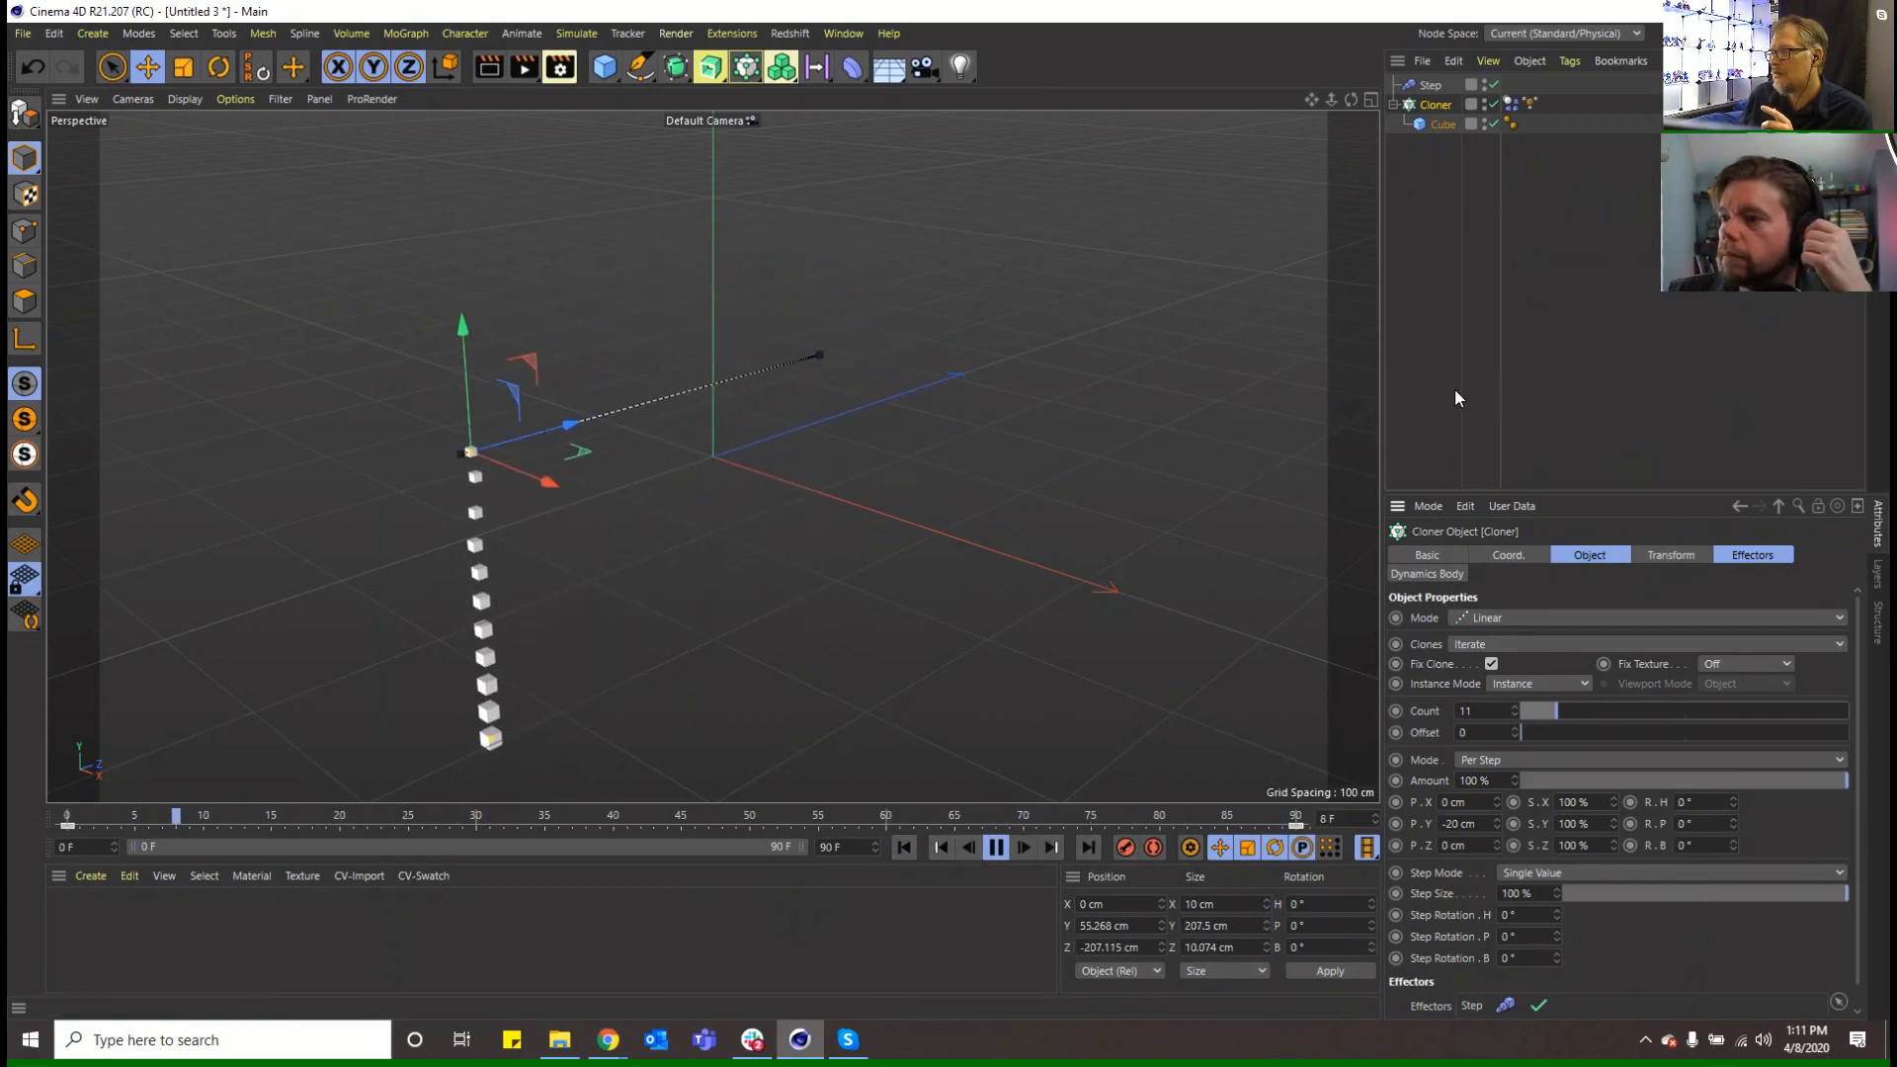
Add a Wind force to the scene and raise its wind speed to 13.91 cm
click(535, 33)
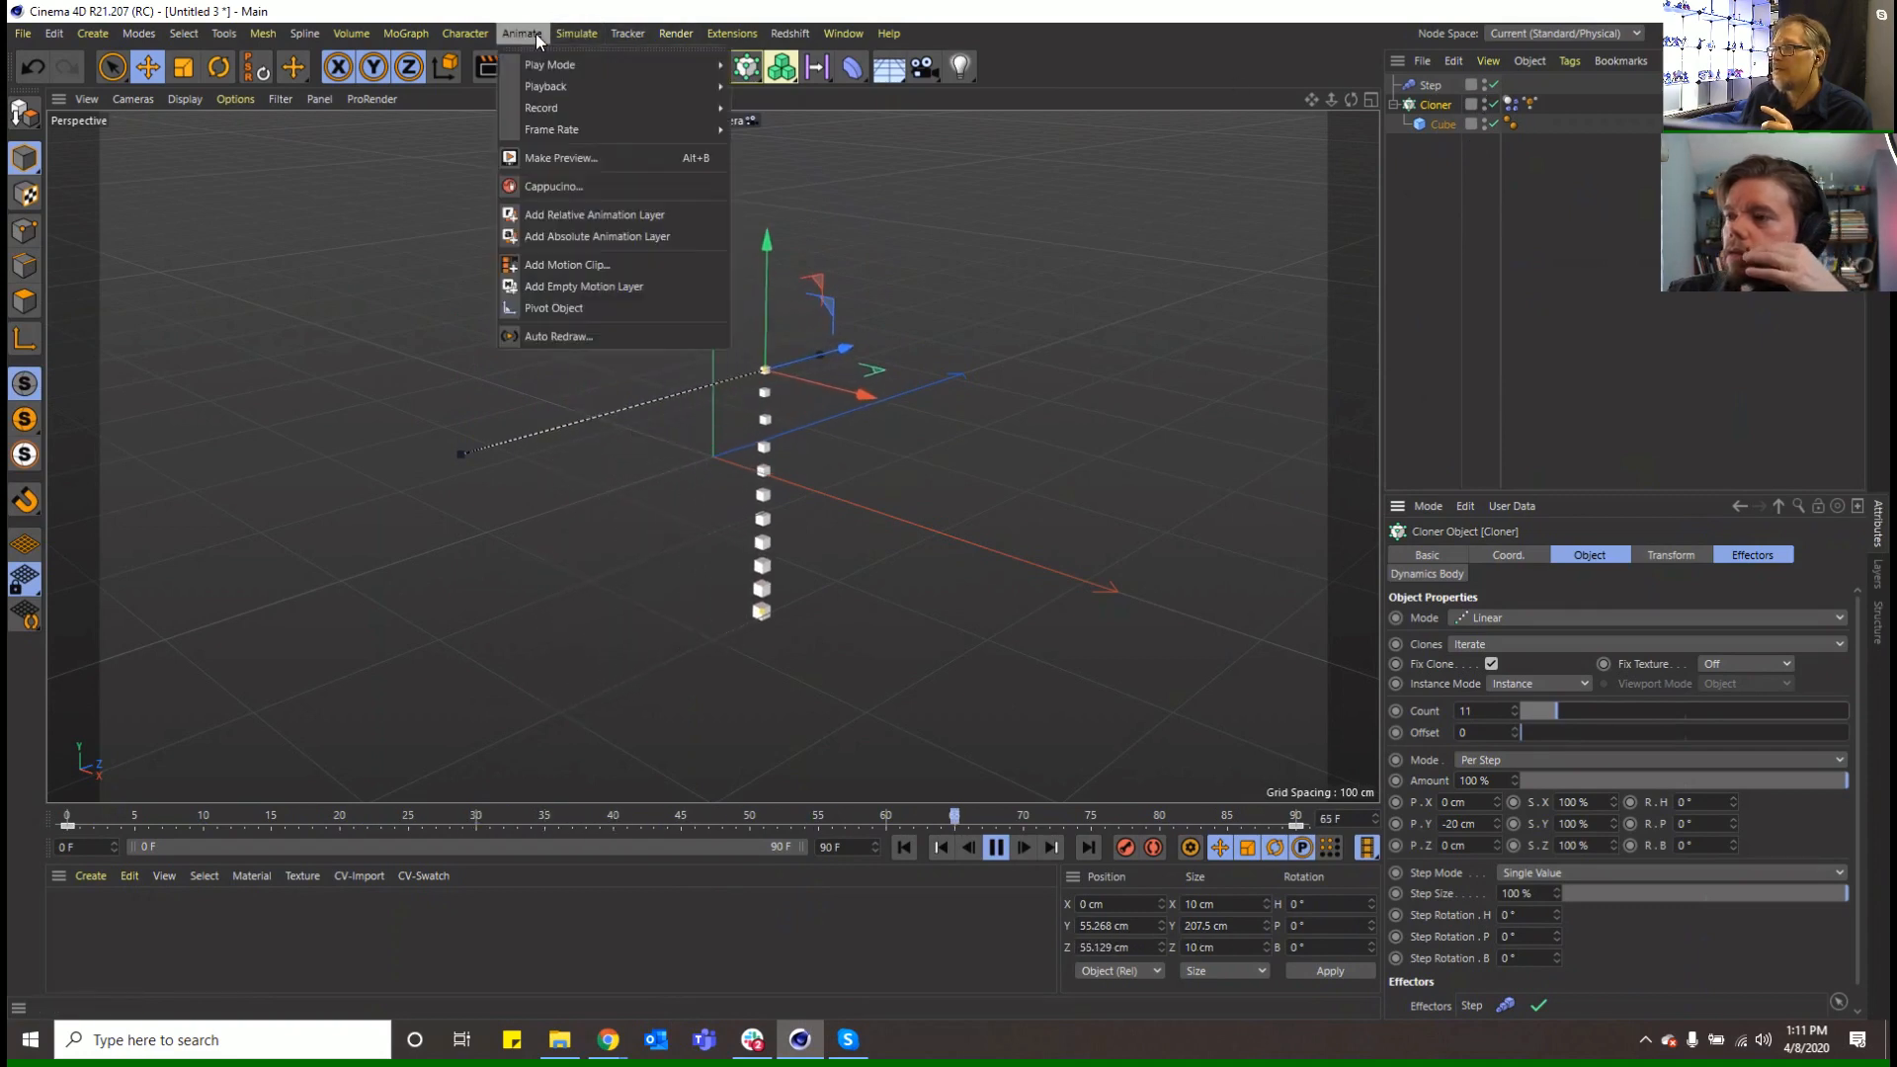
mouse_move(583, 35)
mouse_move(606, 164)
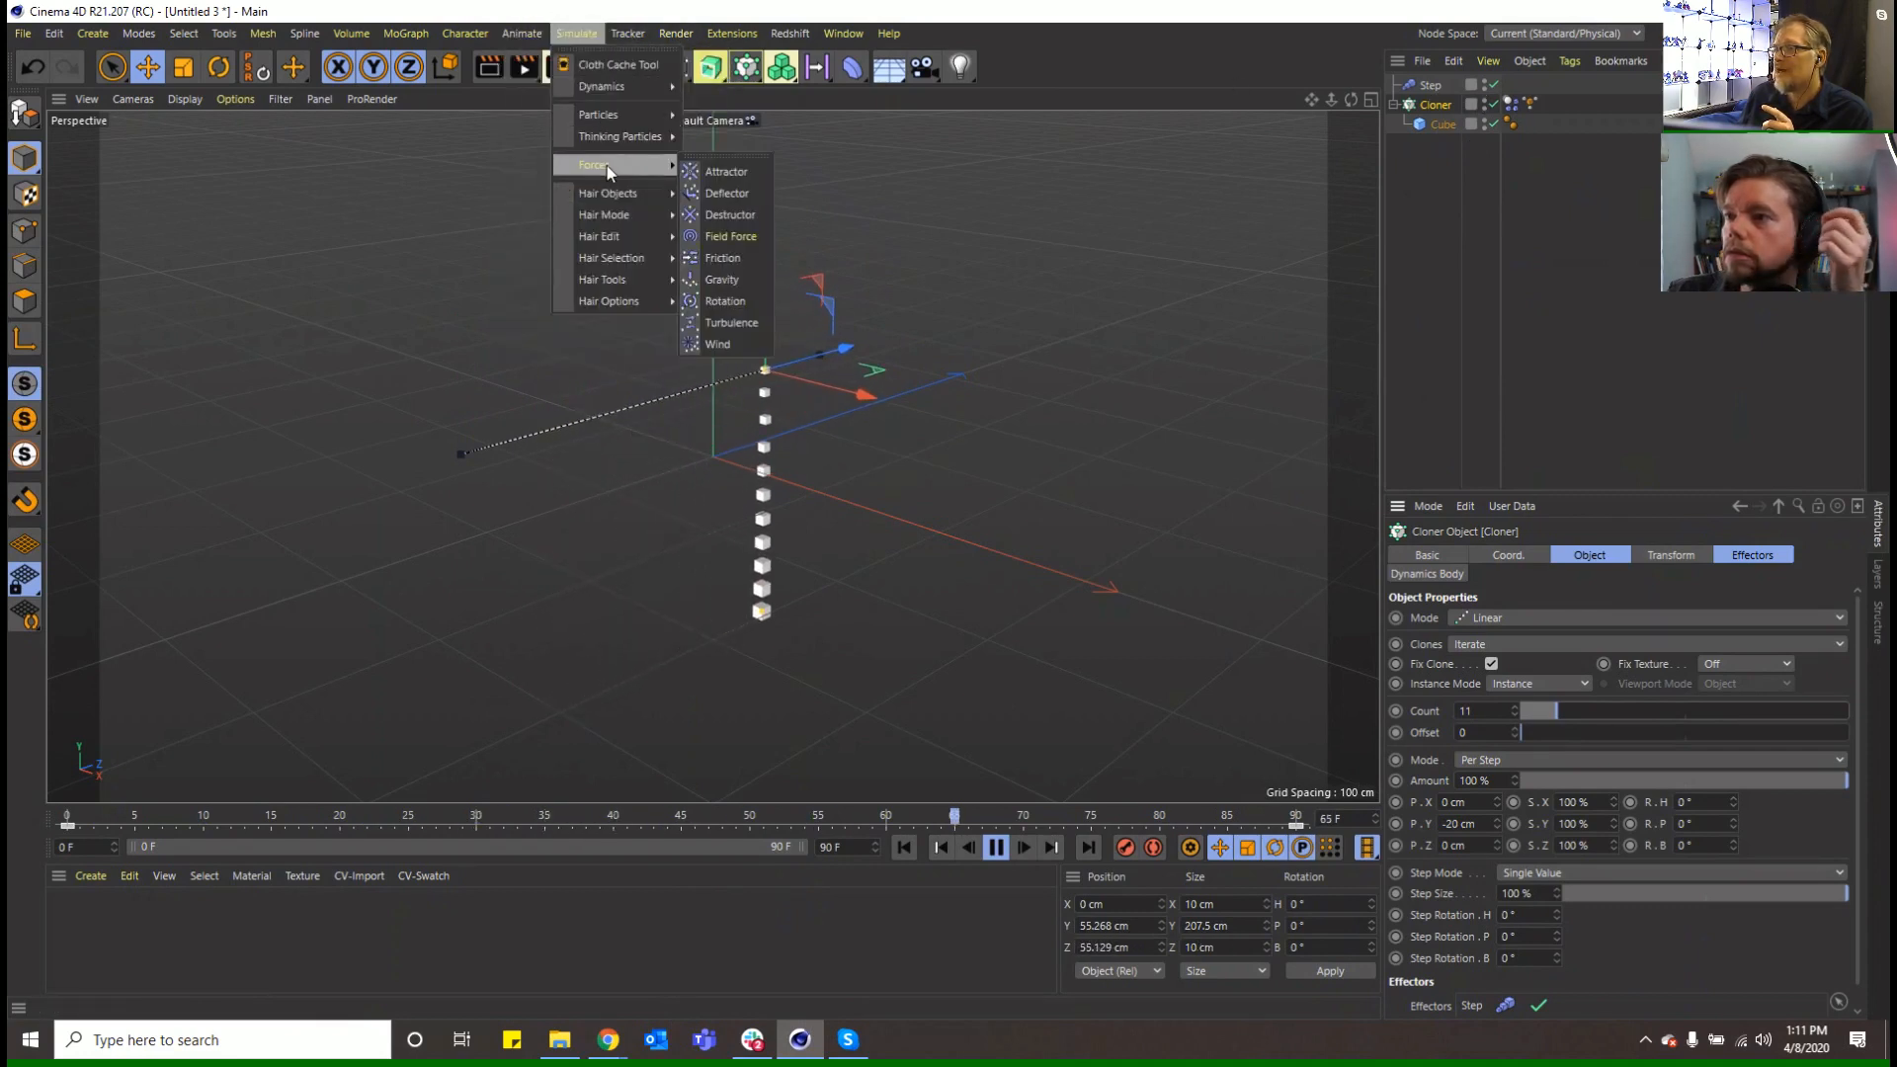
click(741, 342)
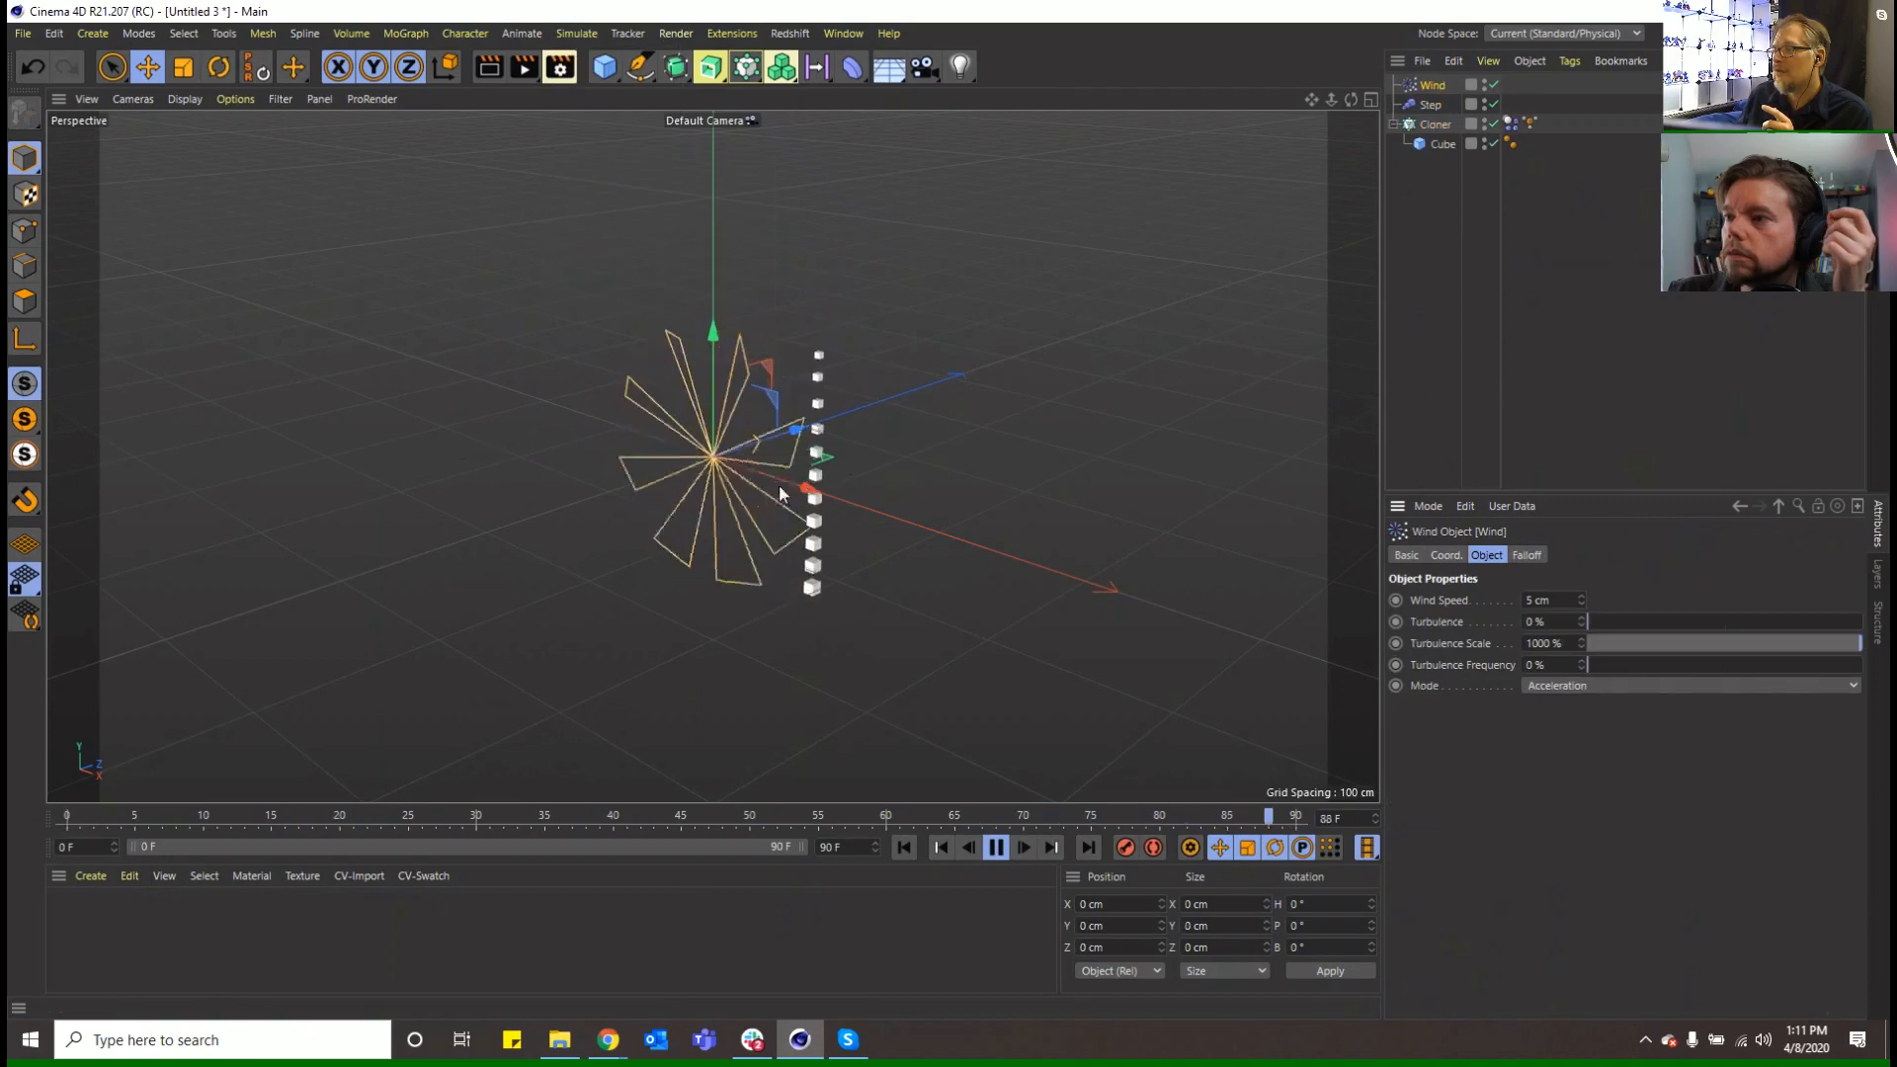
click(1581, 600)
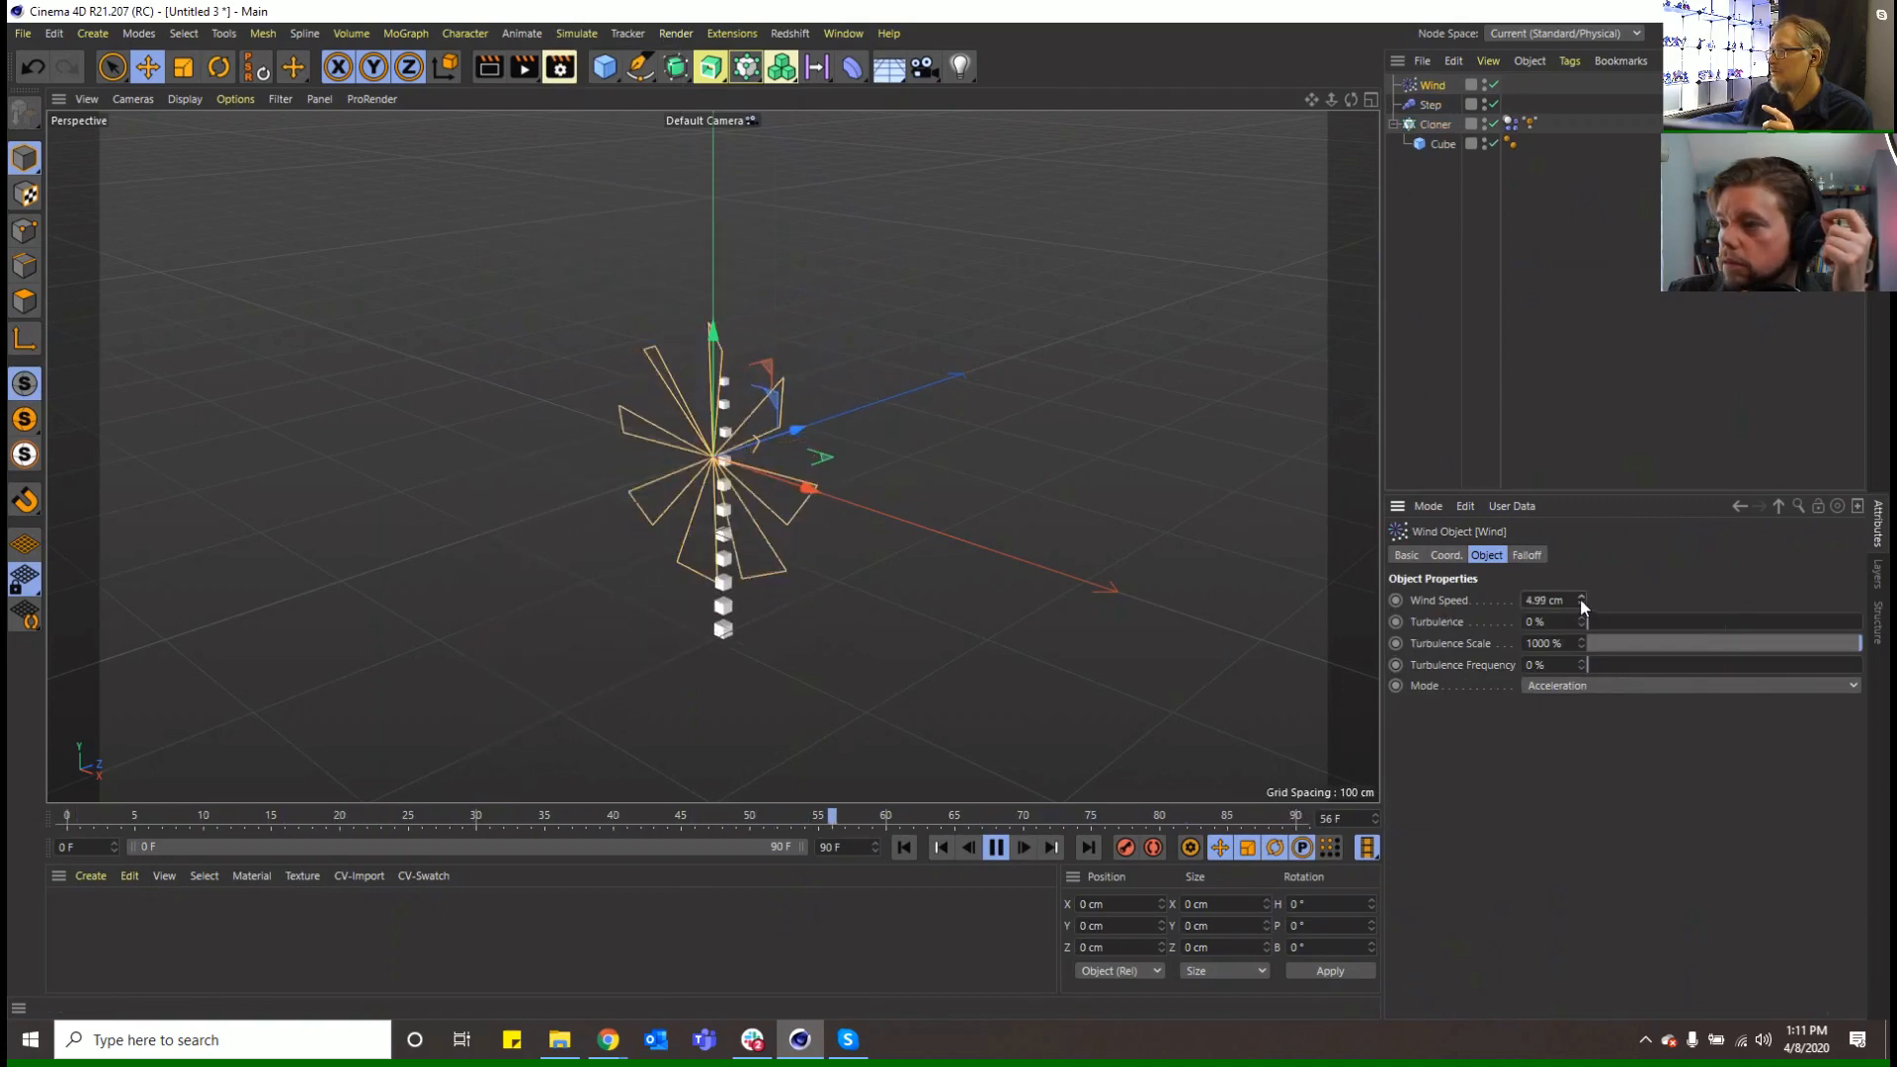
drag(1581, 601, 1581, 593)
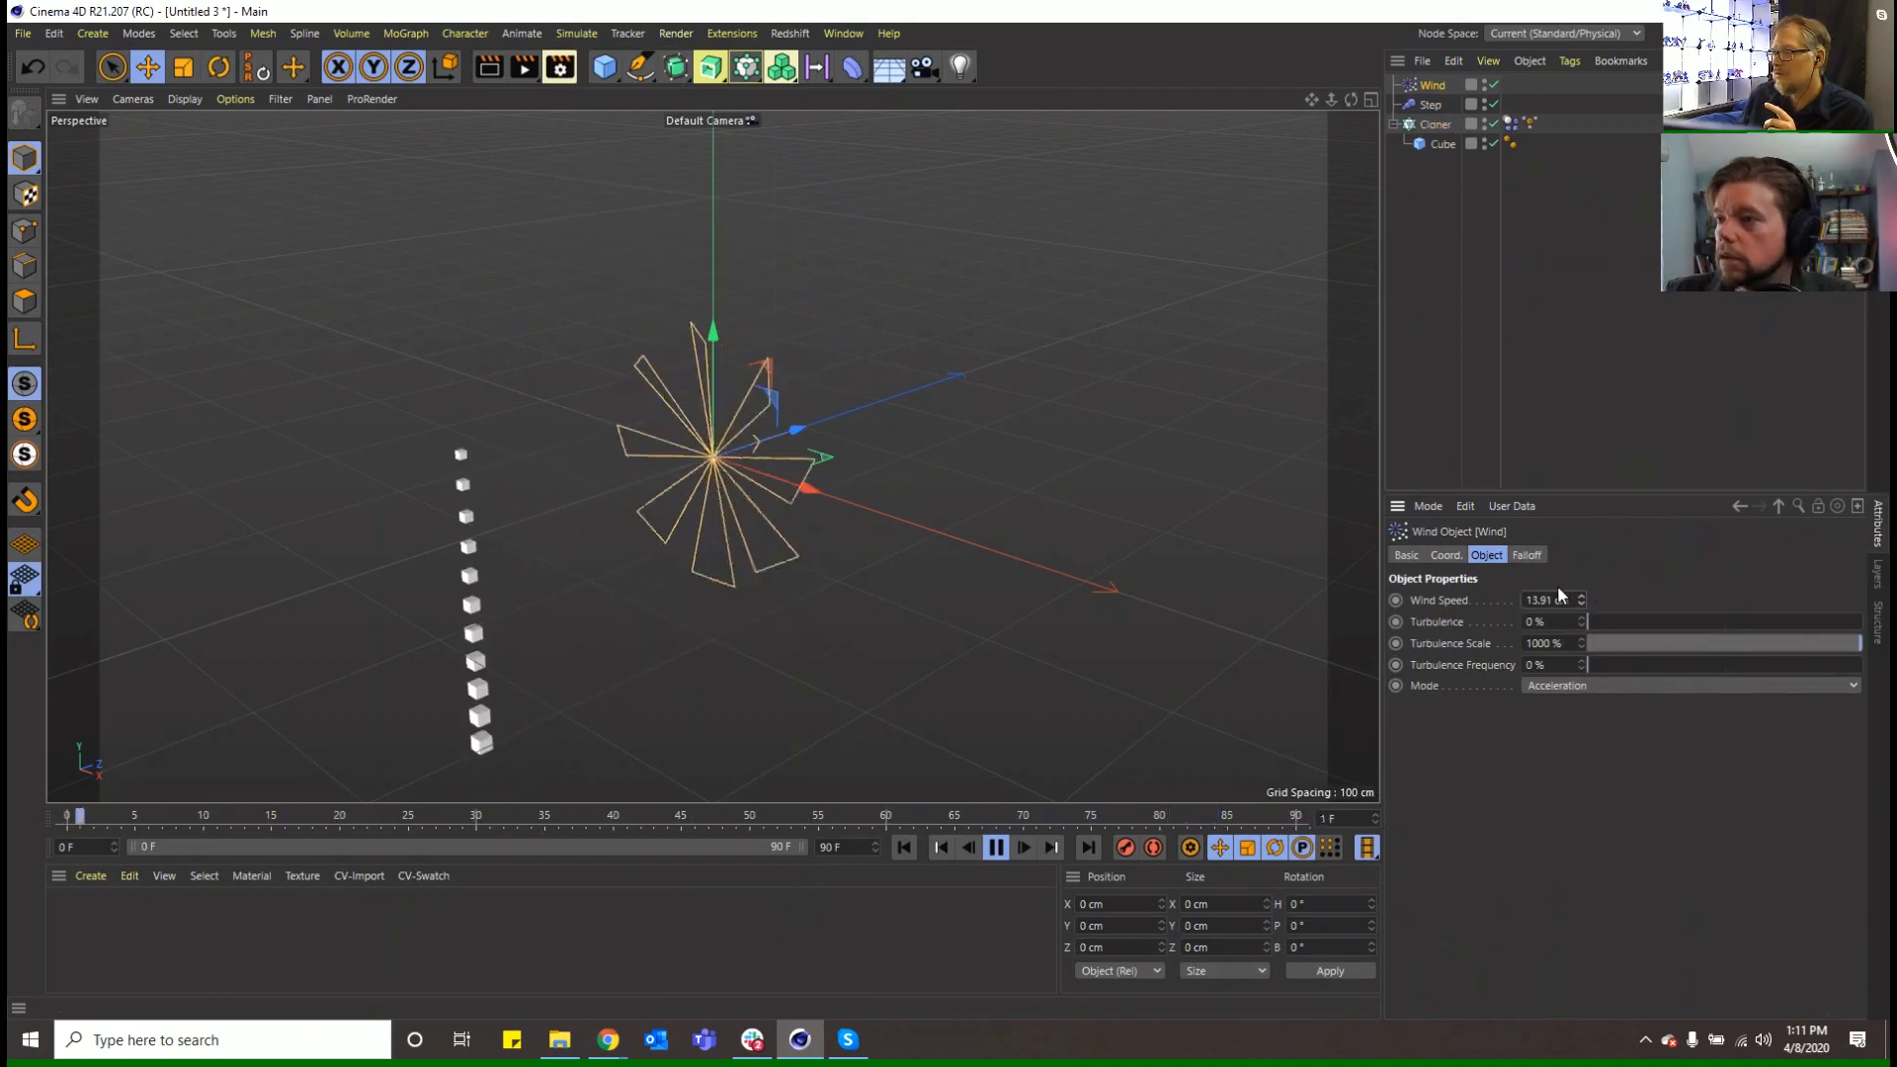
Lower the Wind object to Y -165.96 cm and add a Box Field to its falloff
drag(726, 347, 725, 549)
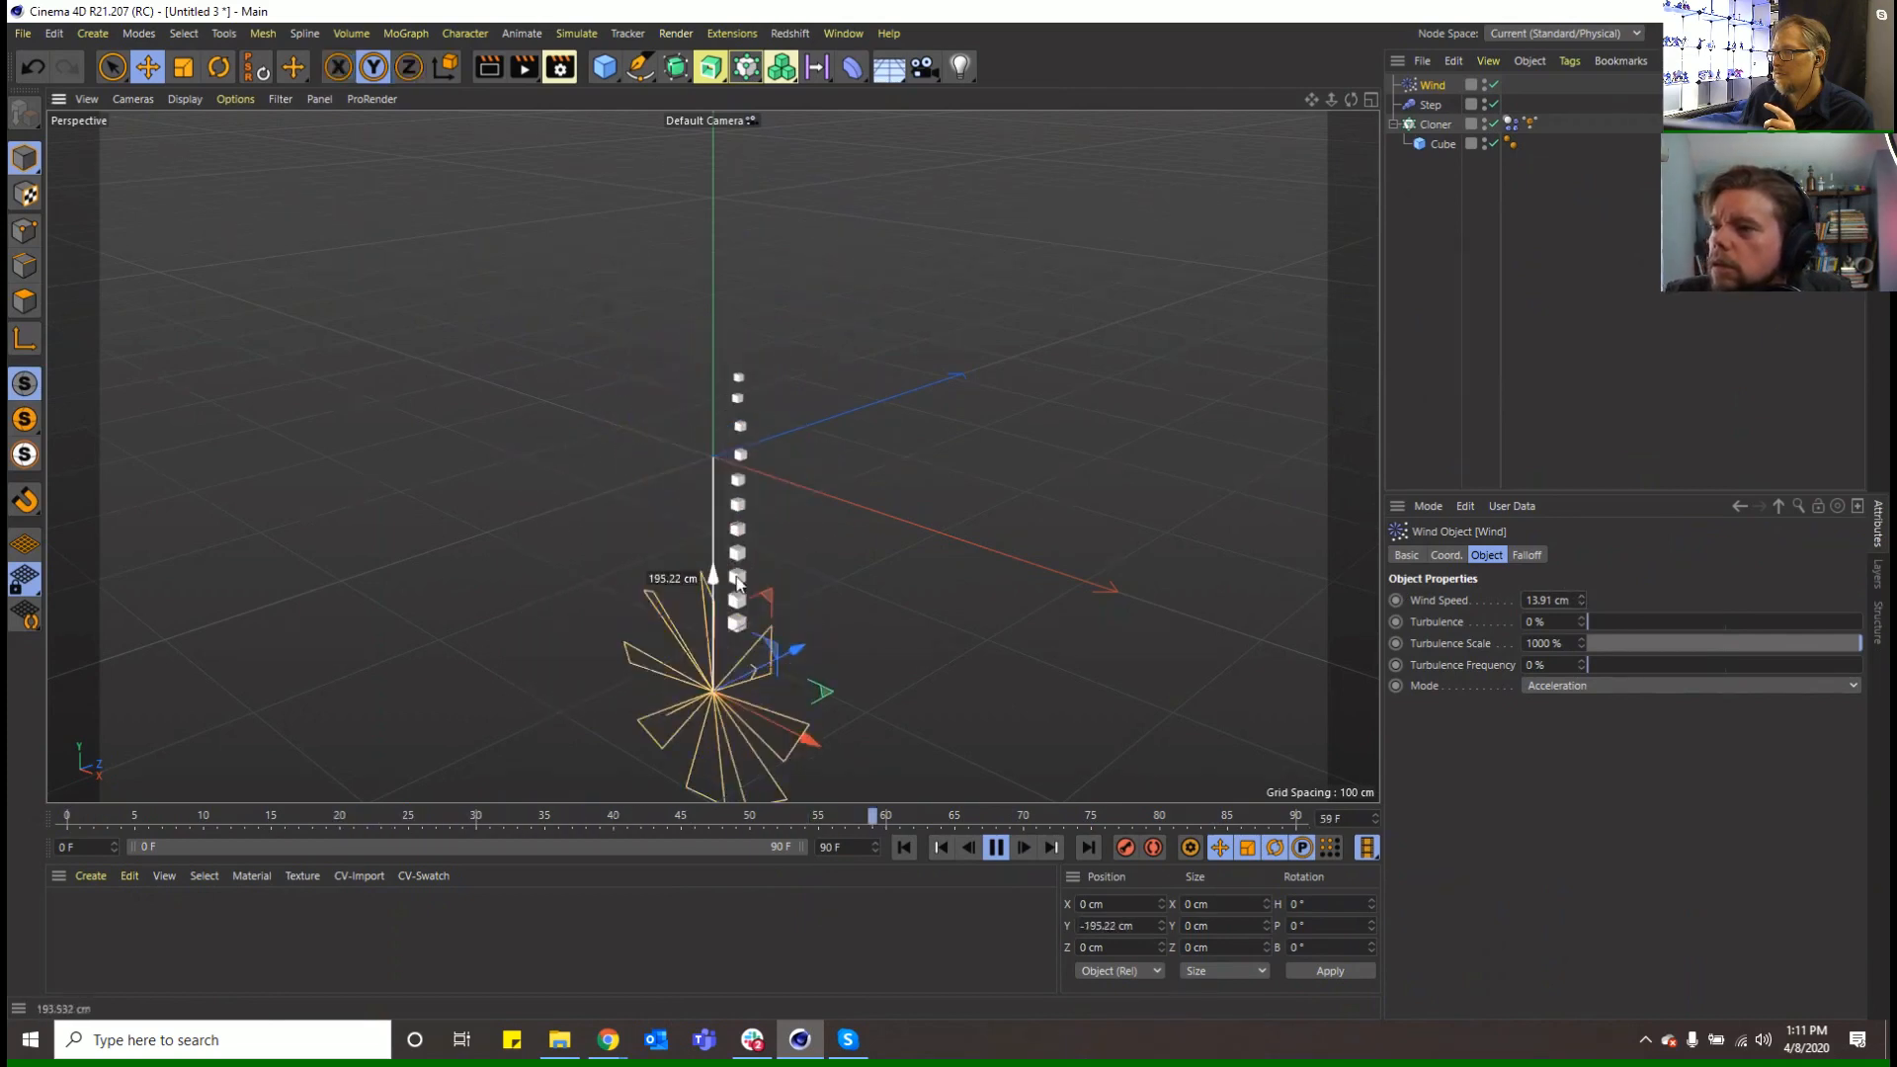
click(1525, 556)
drag(1462, 749, 1485, 766)
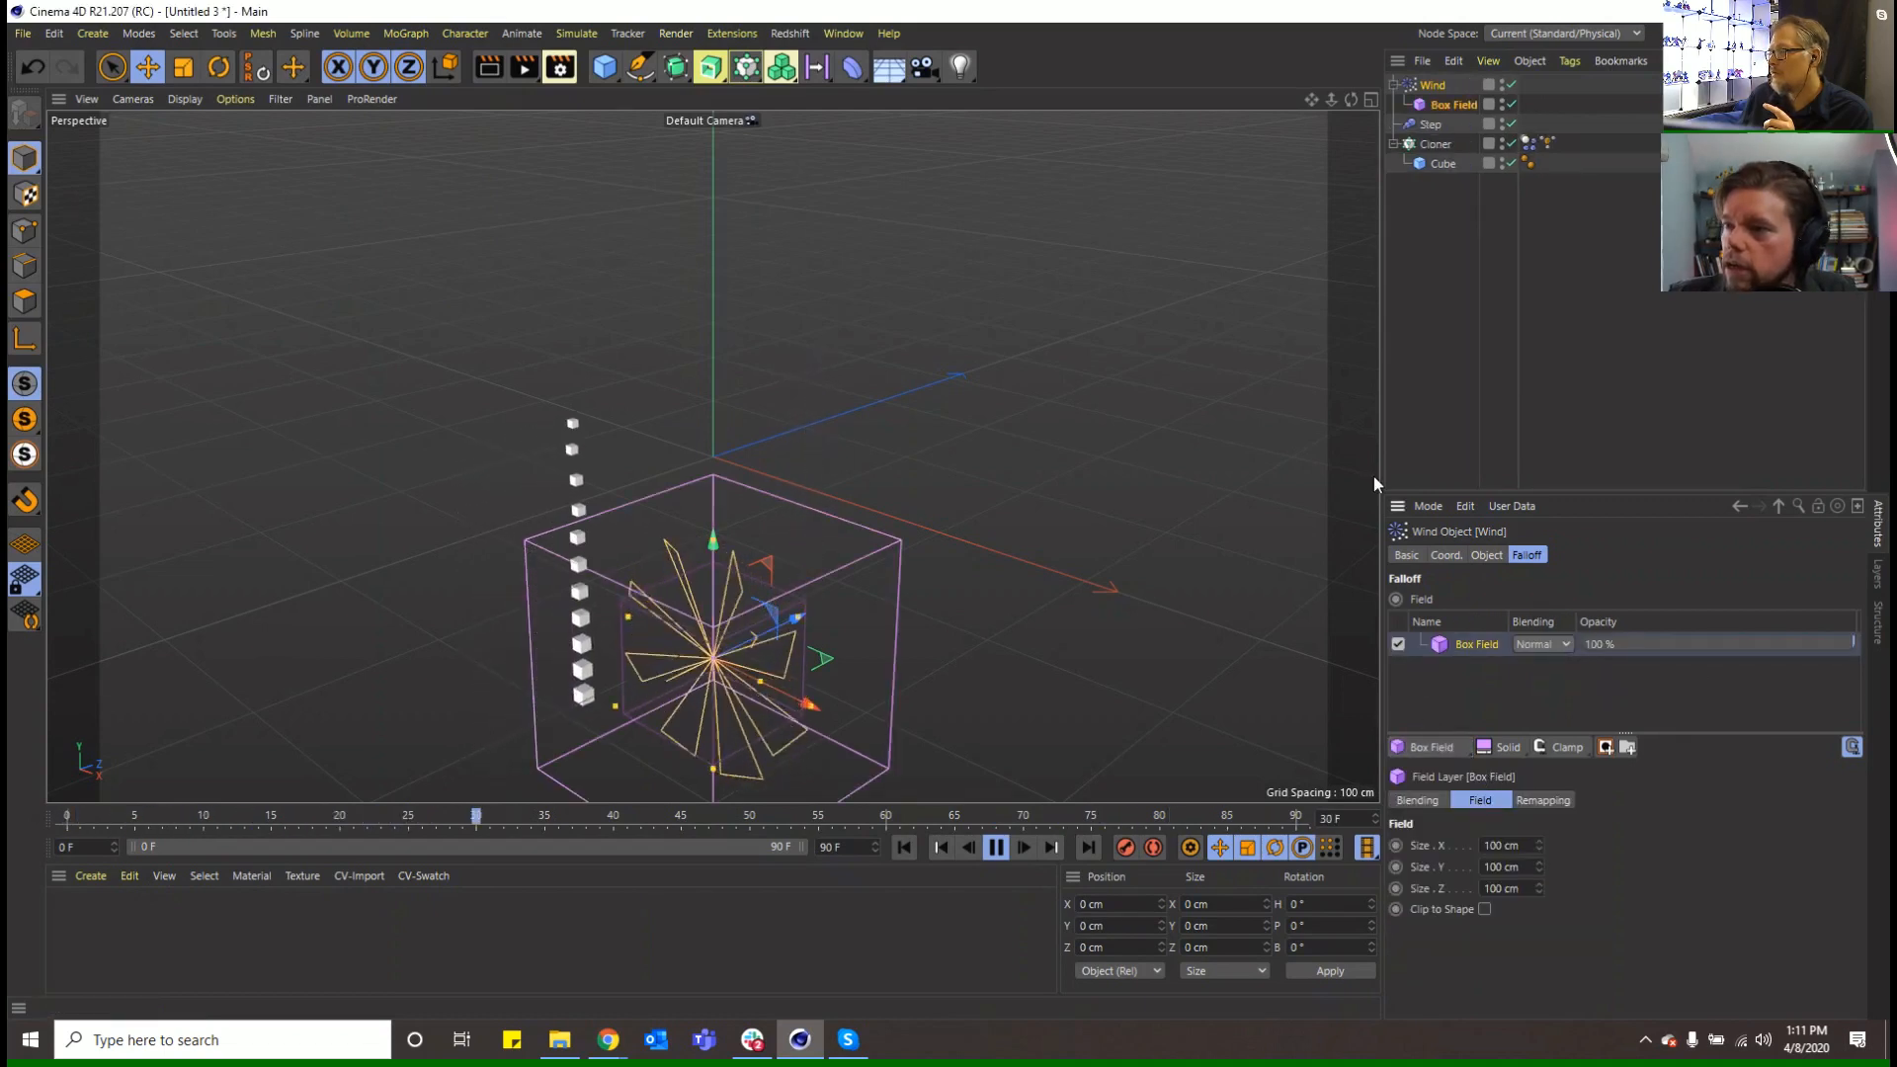
Select the Cloner's MoGraph Selection tag, stop the playback, and activate the MoGraph Selection tool
click(1547, 144)
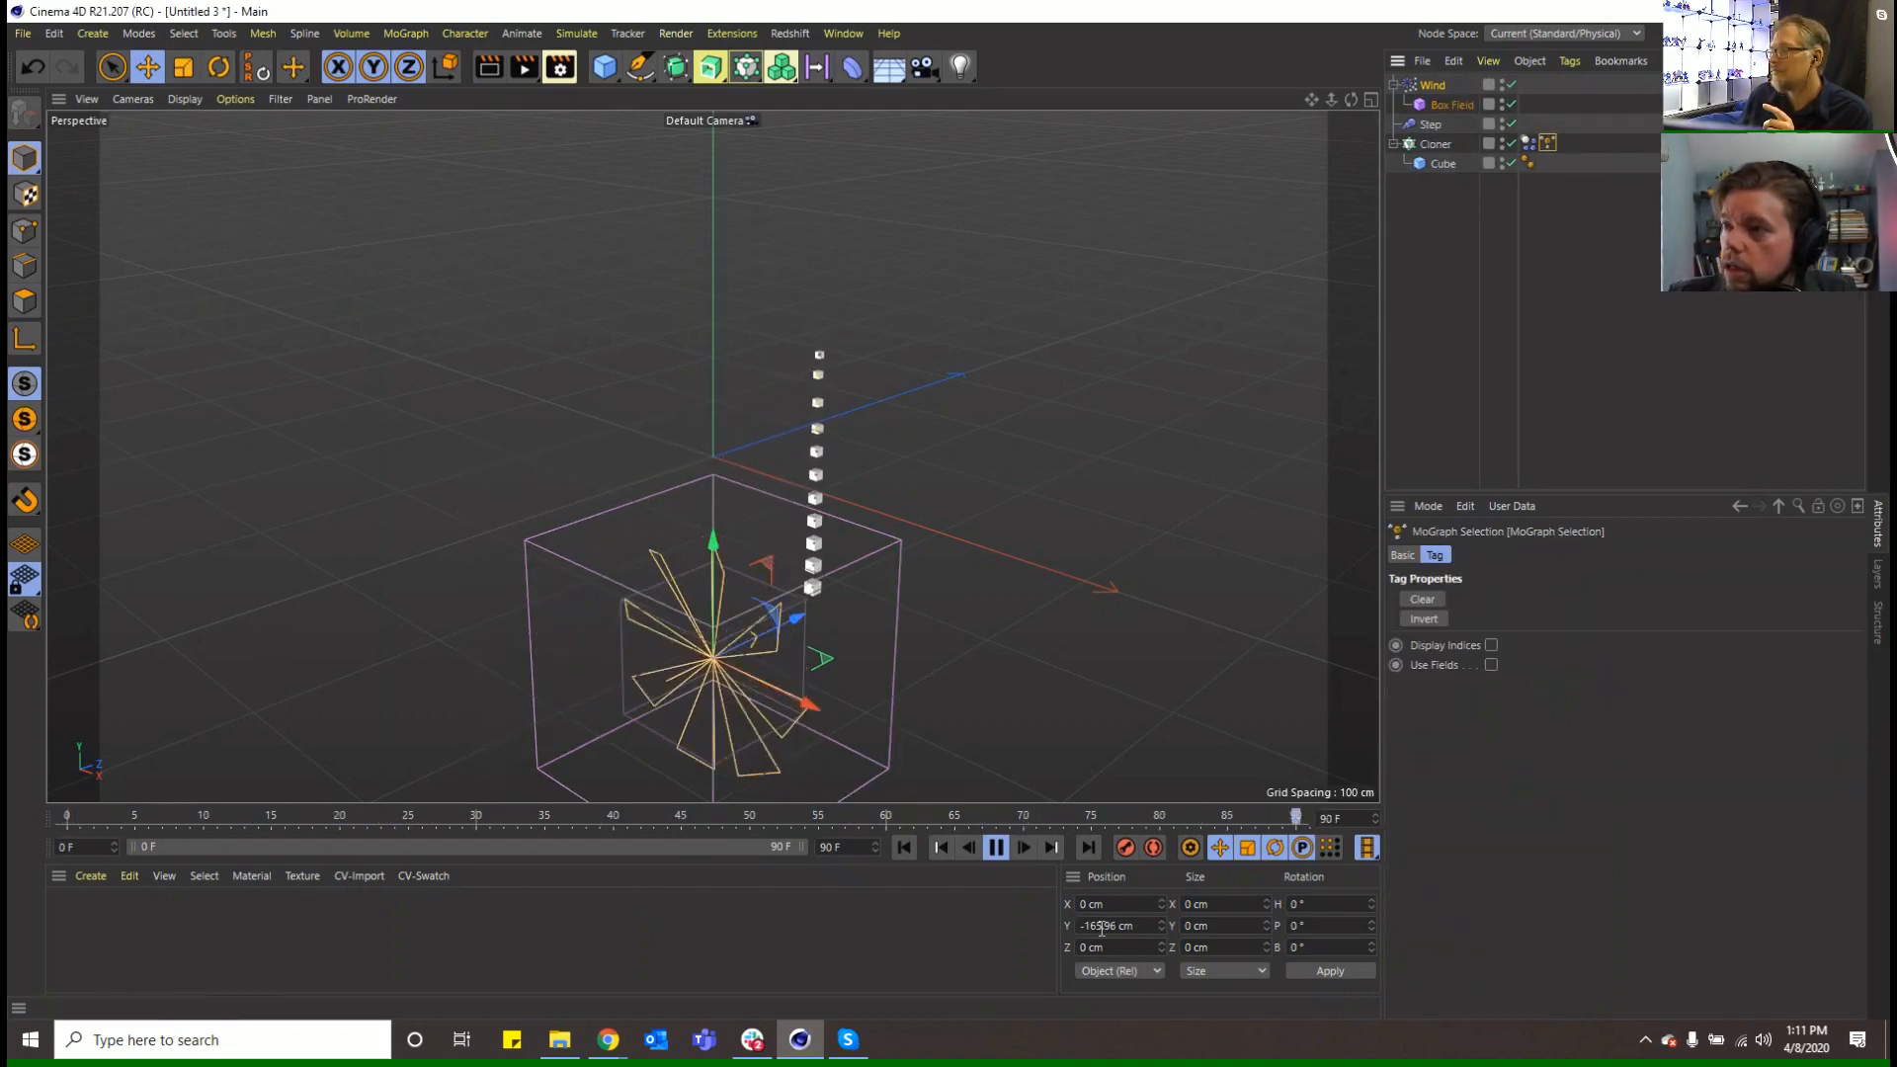
click(998, 848)
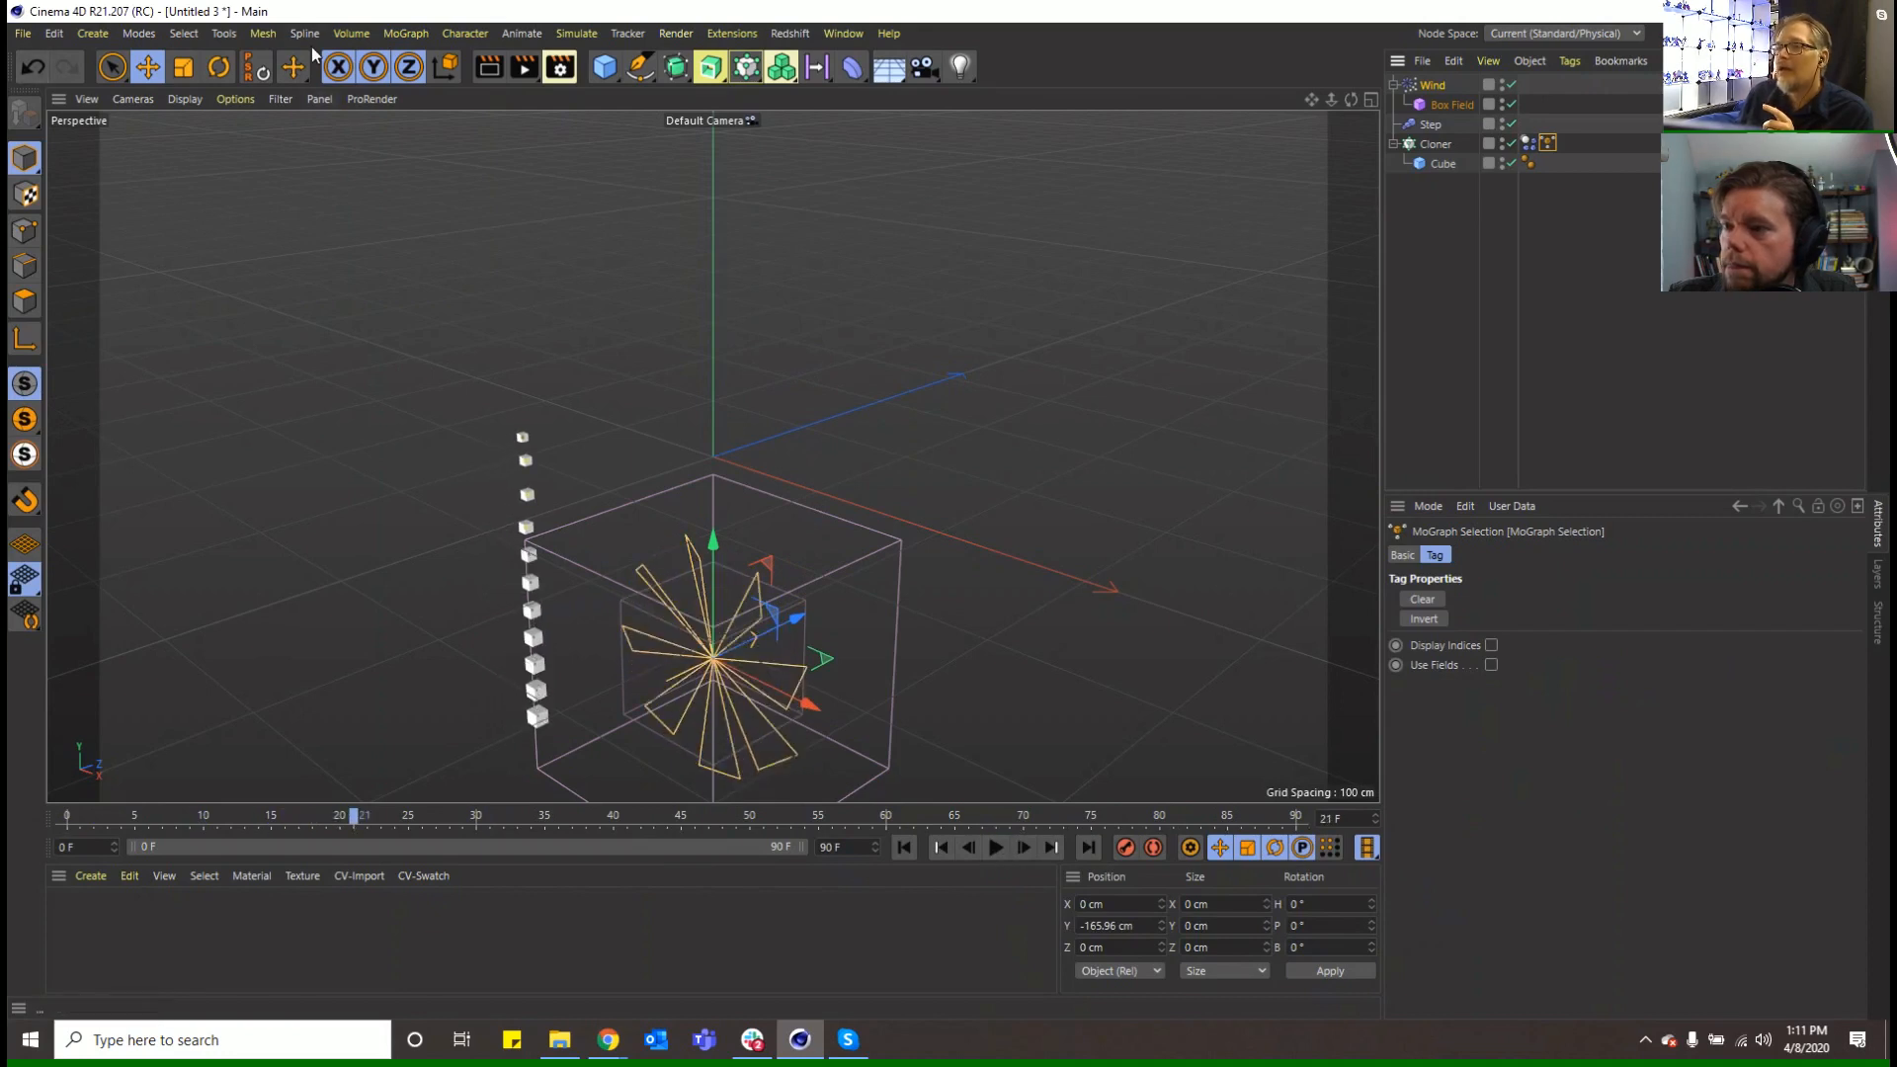
click(351, 34)
mouse_move(405, 34)
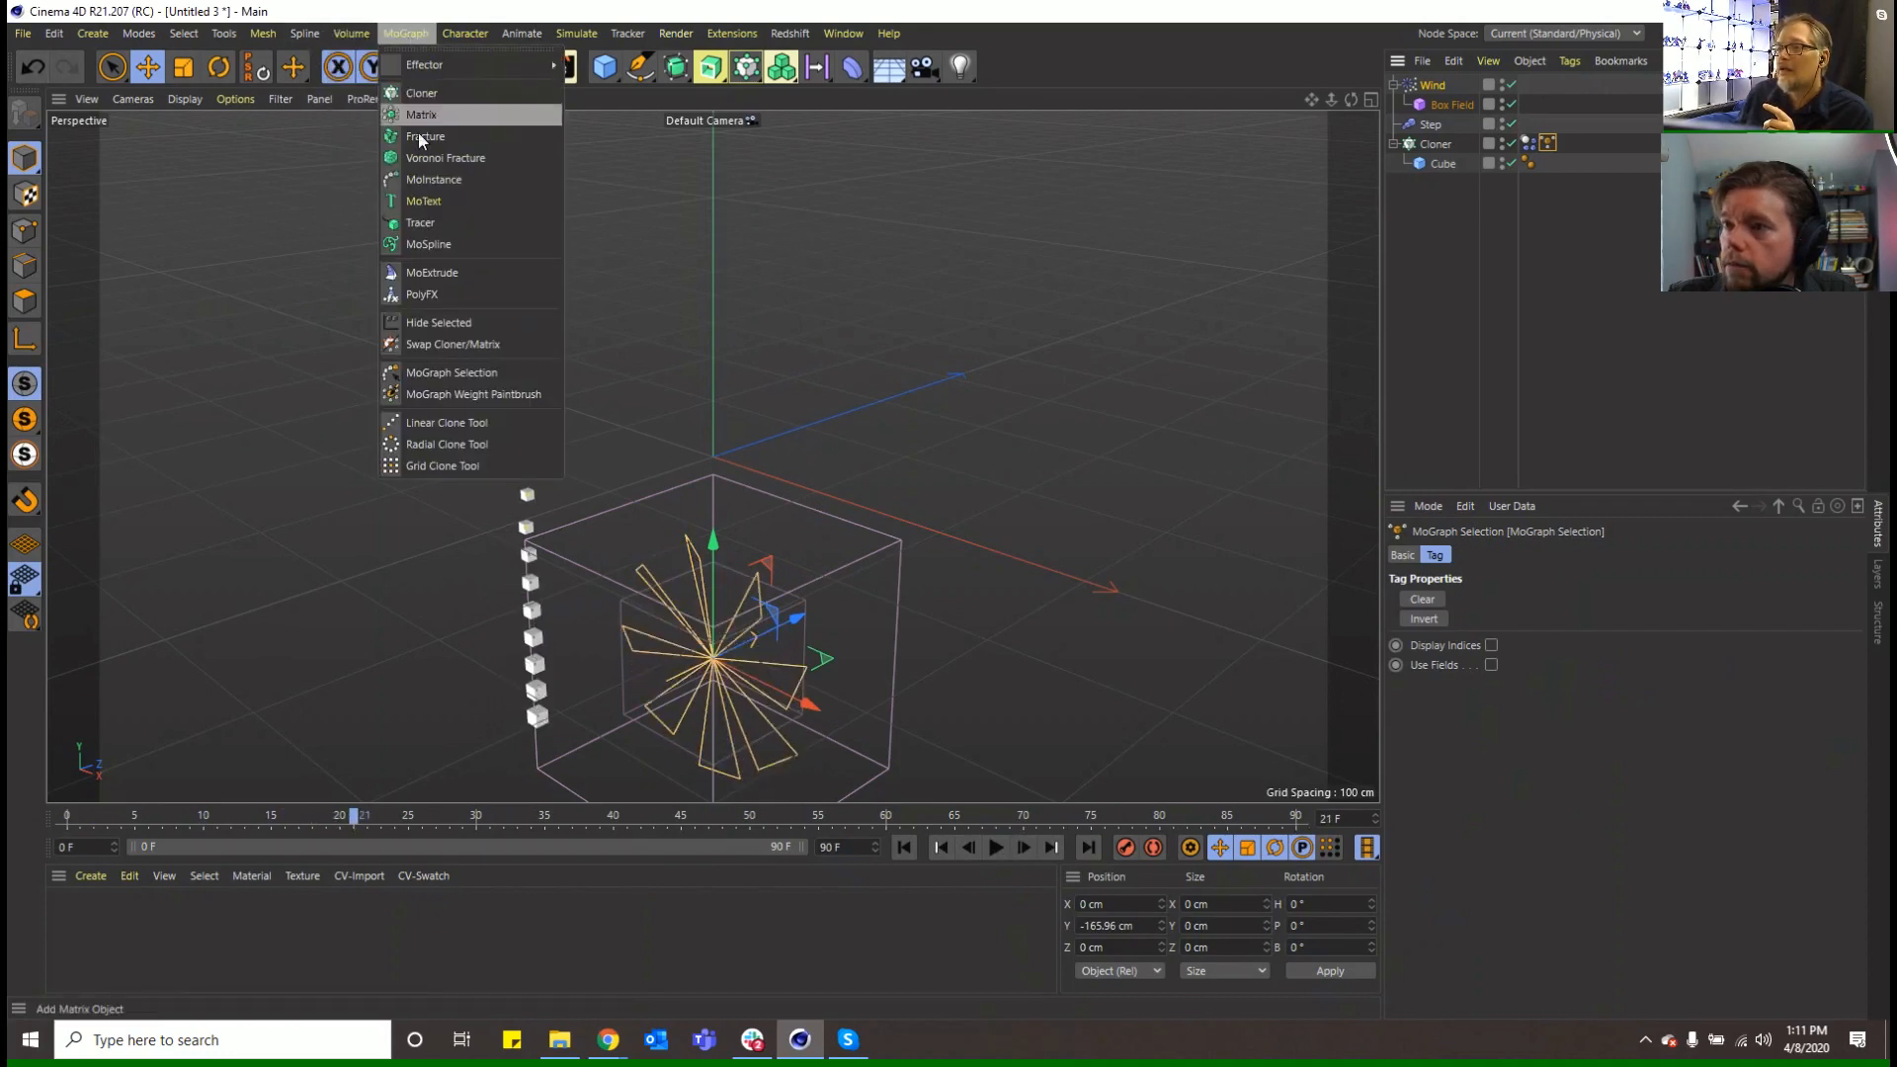
click(448, 375)
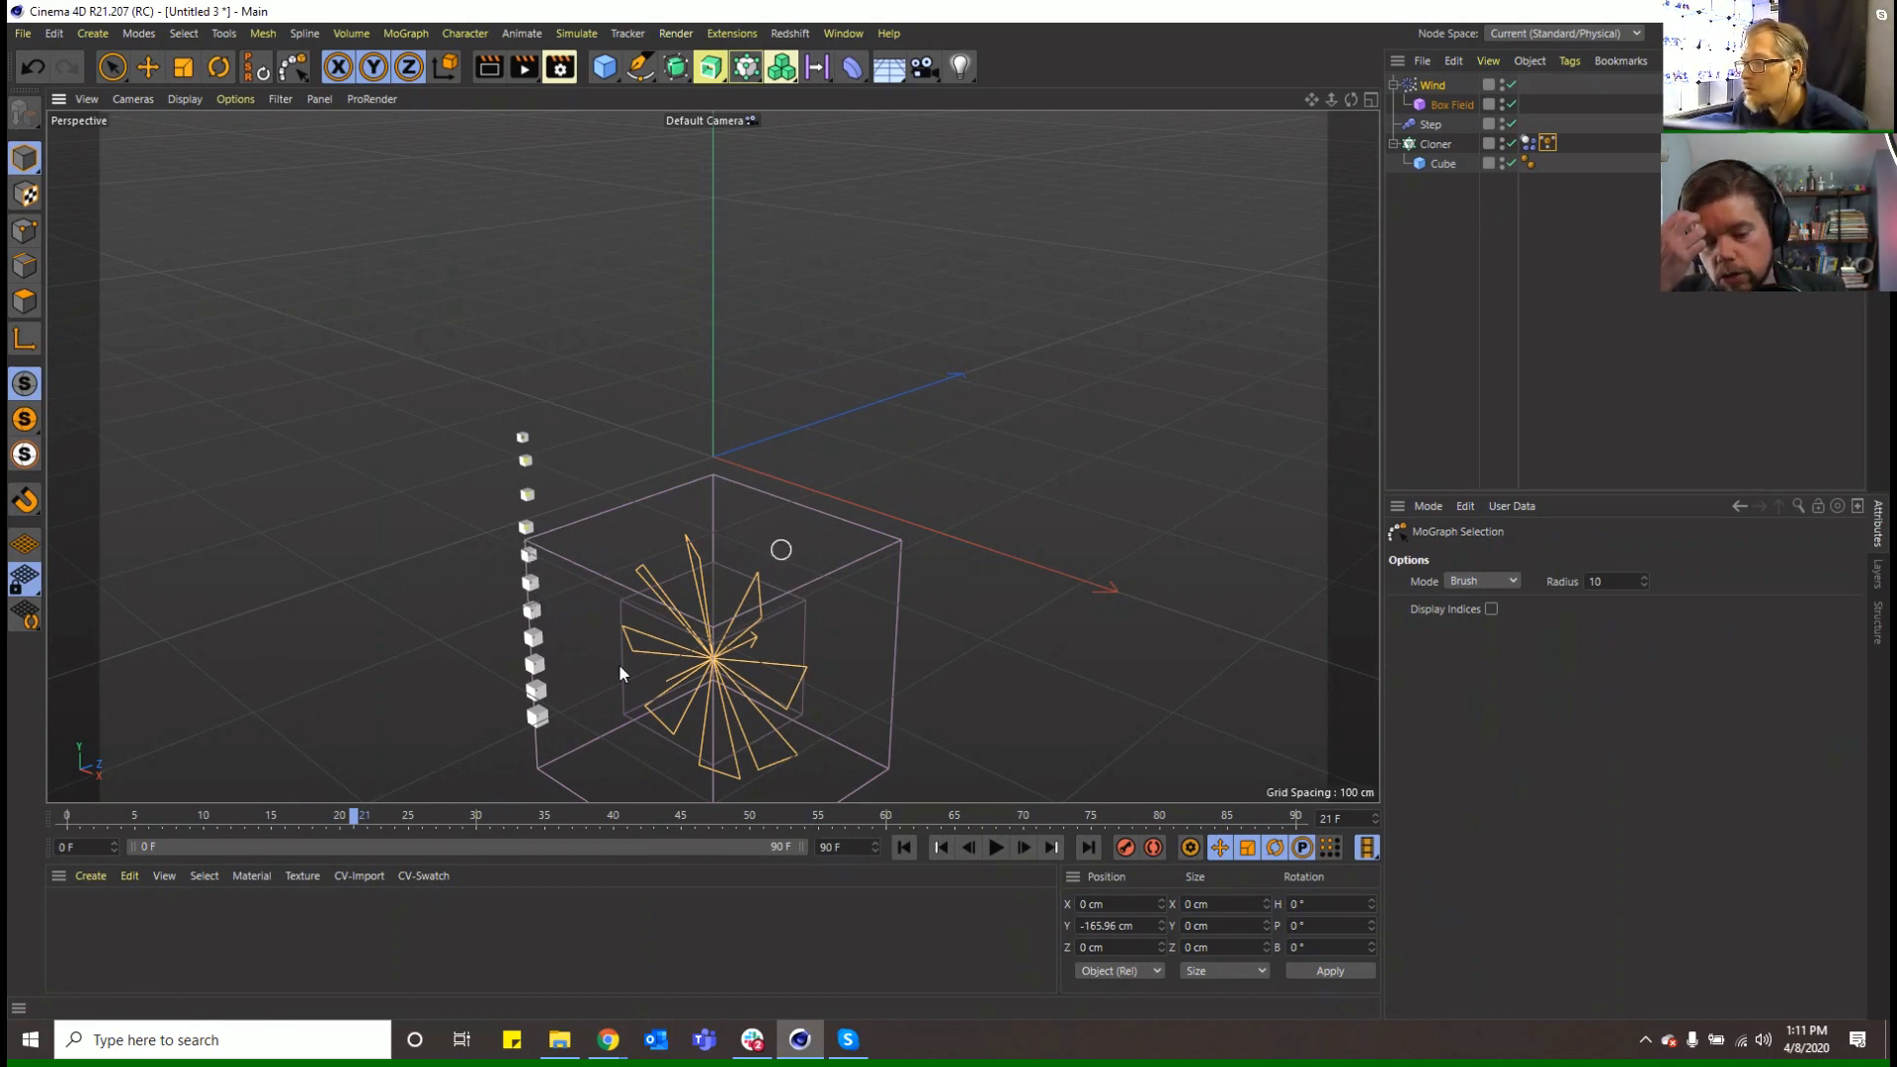
Replay the simulation briefly, stop it, and delete the Wind object together with its Box Field
click(994, 846)
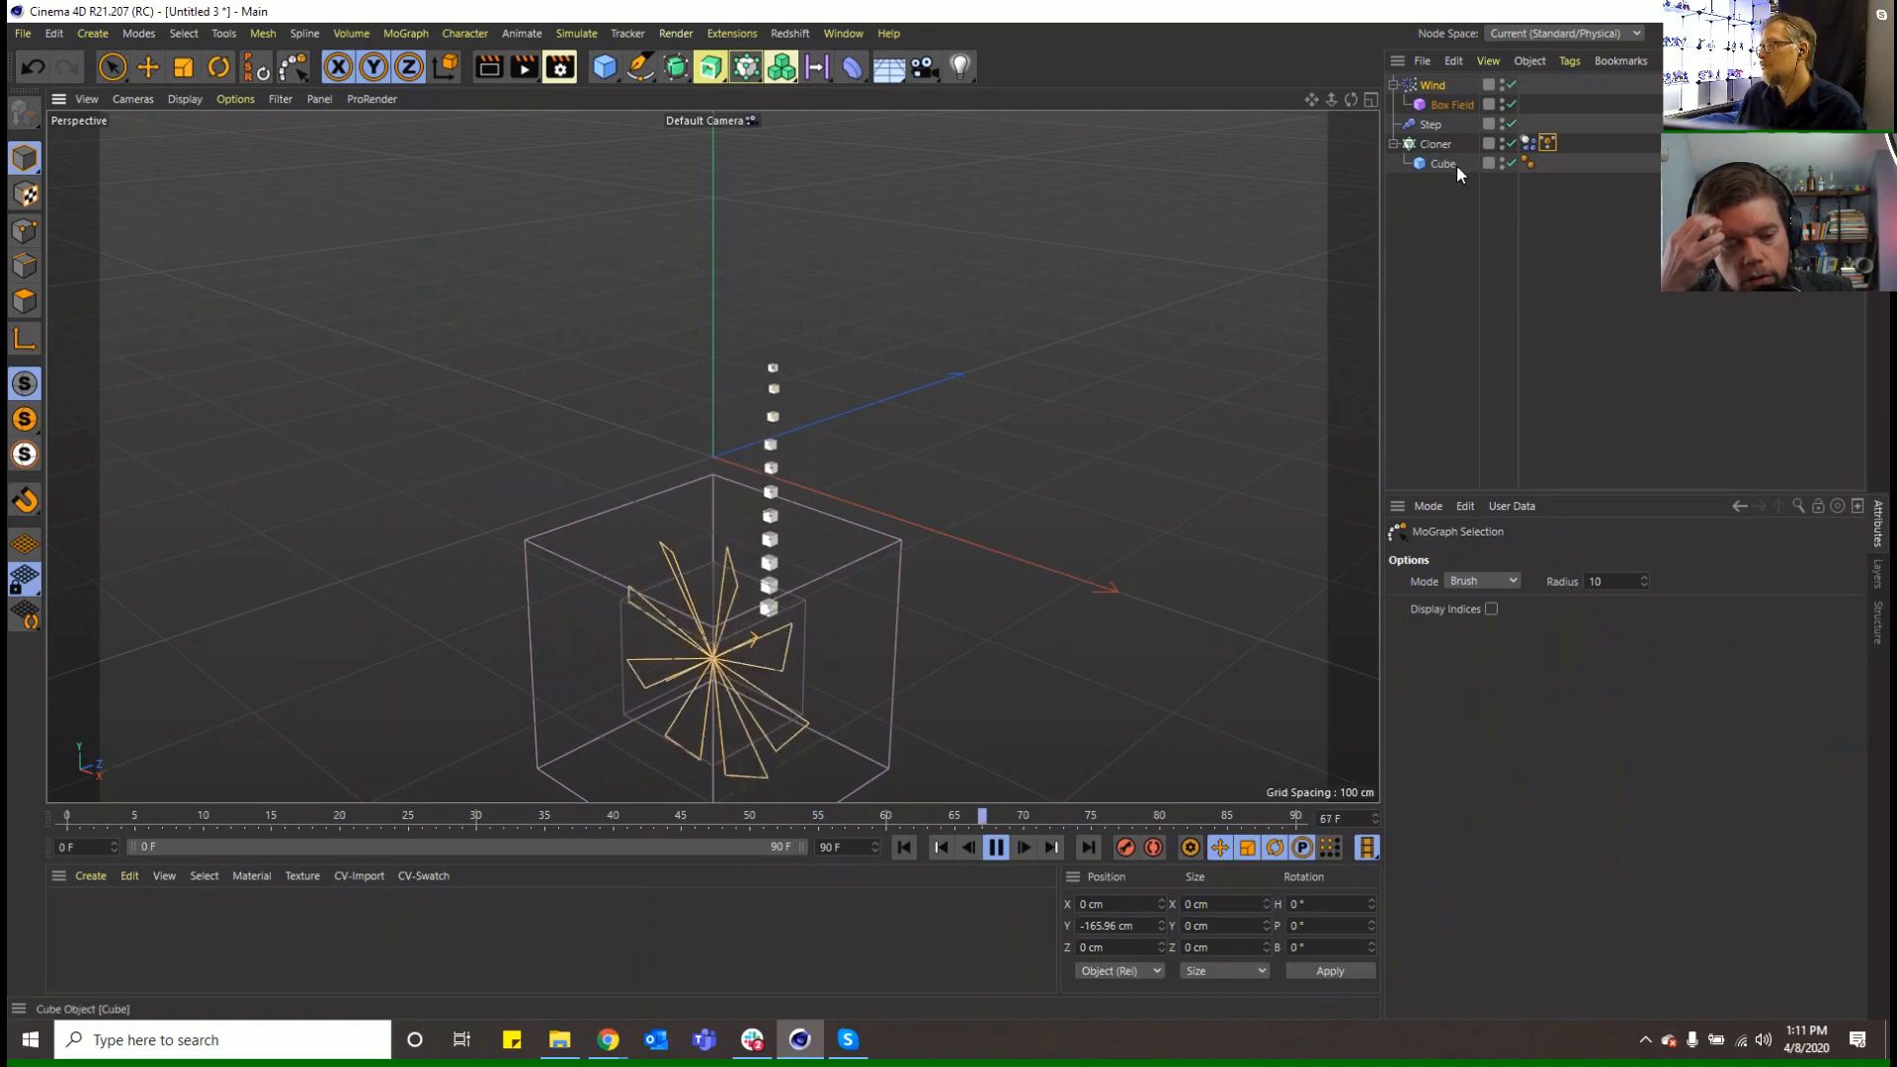
click(994, 846)
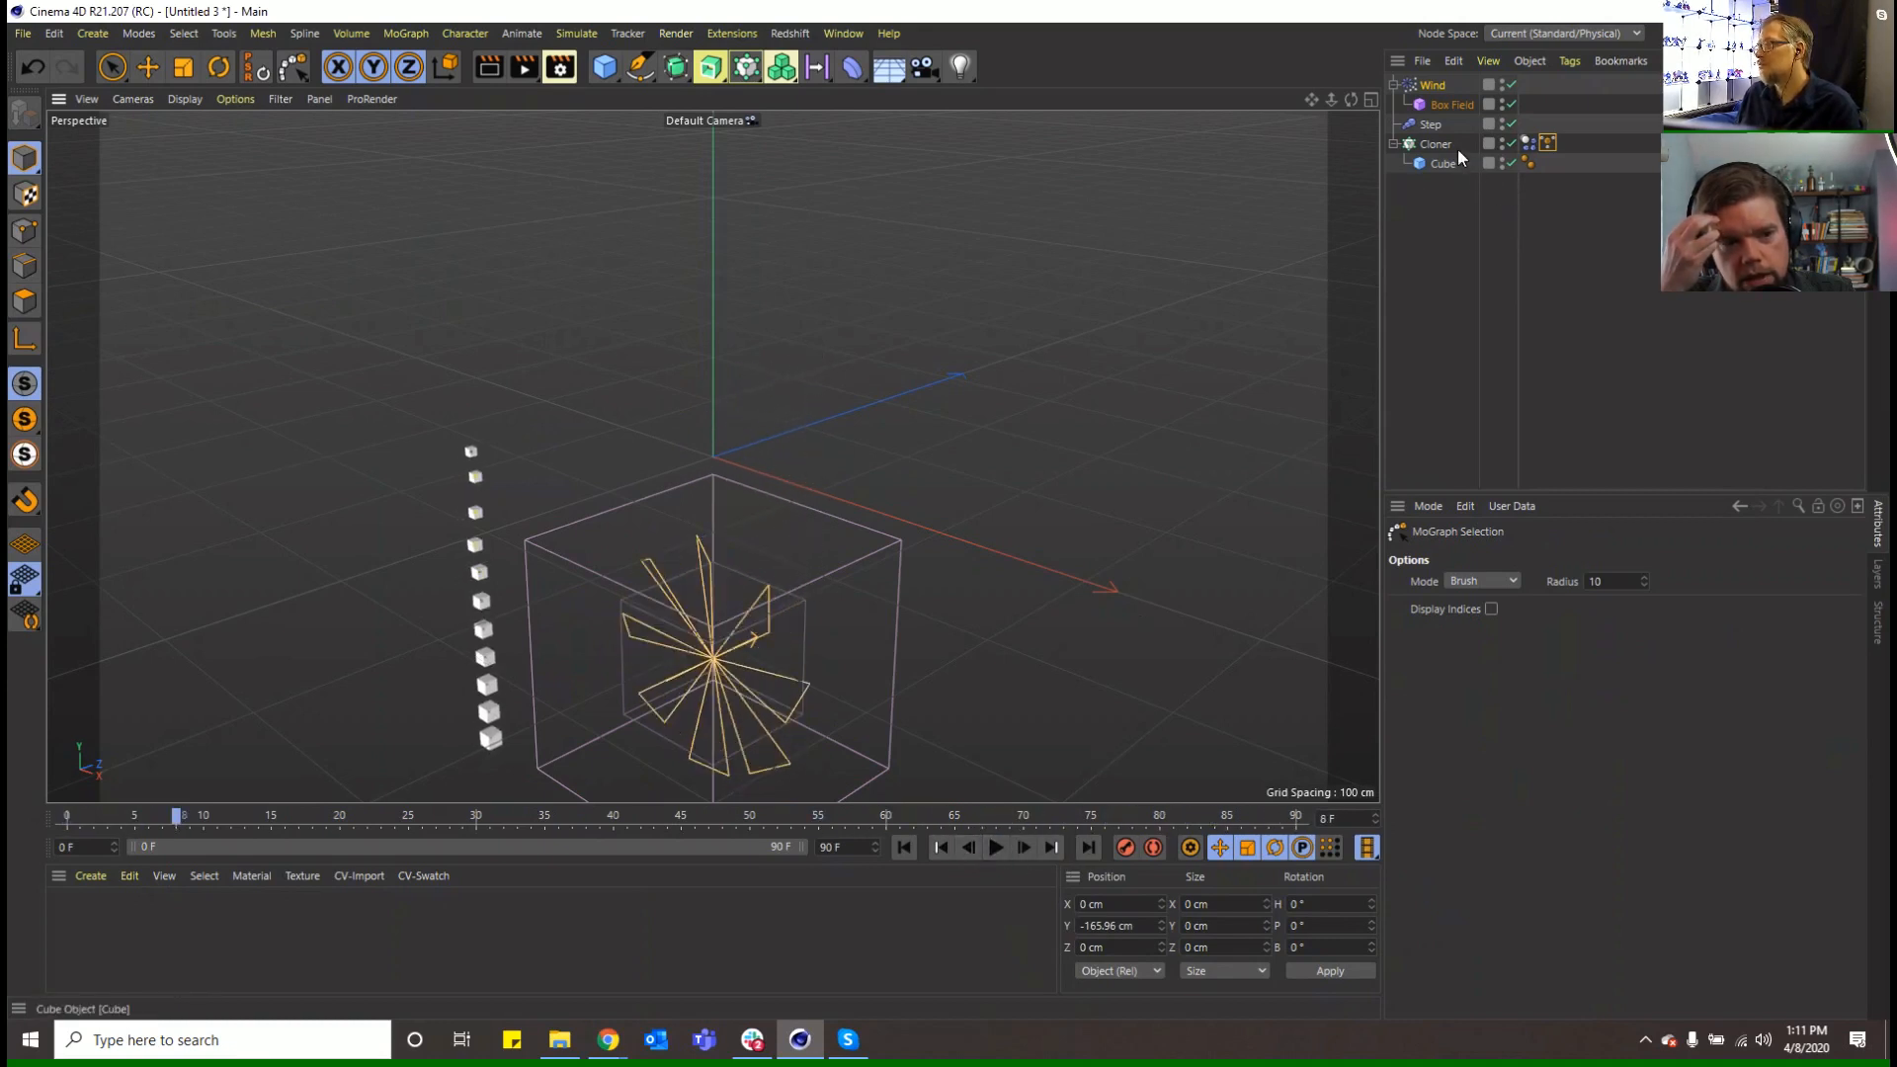
click(1434, 87)
key(Delete)
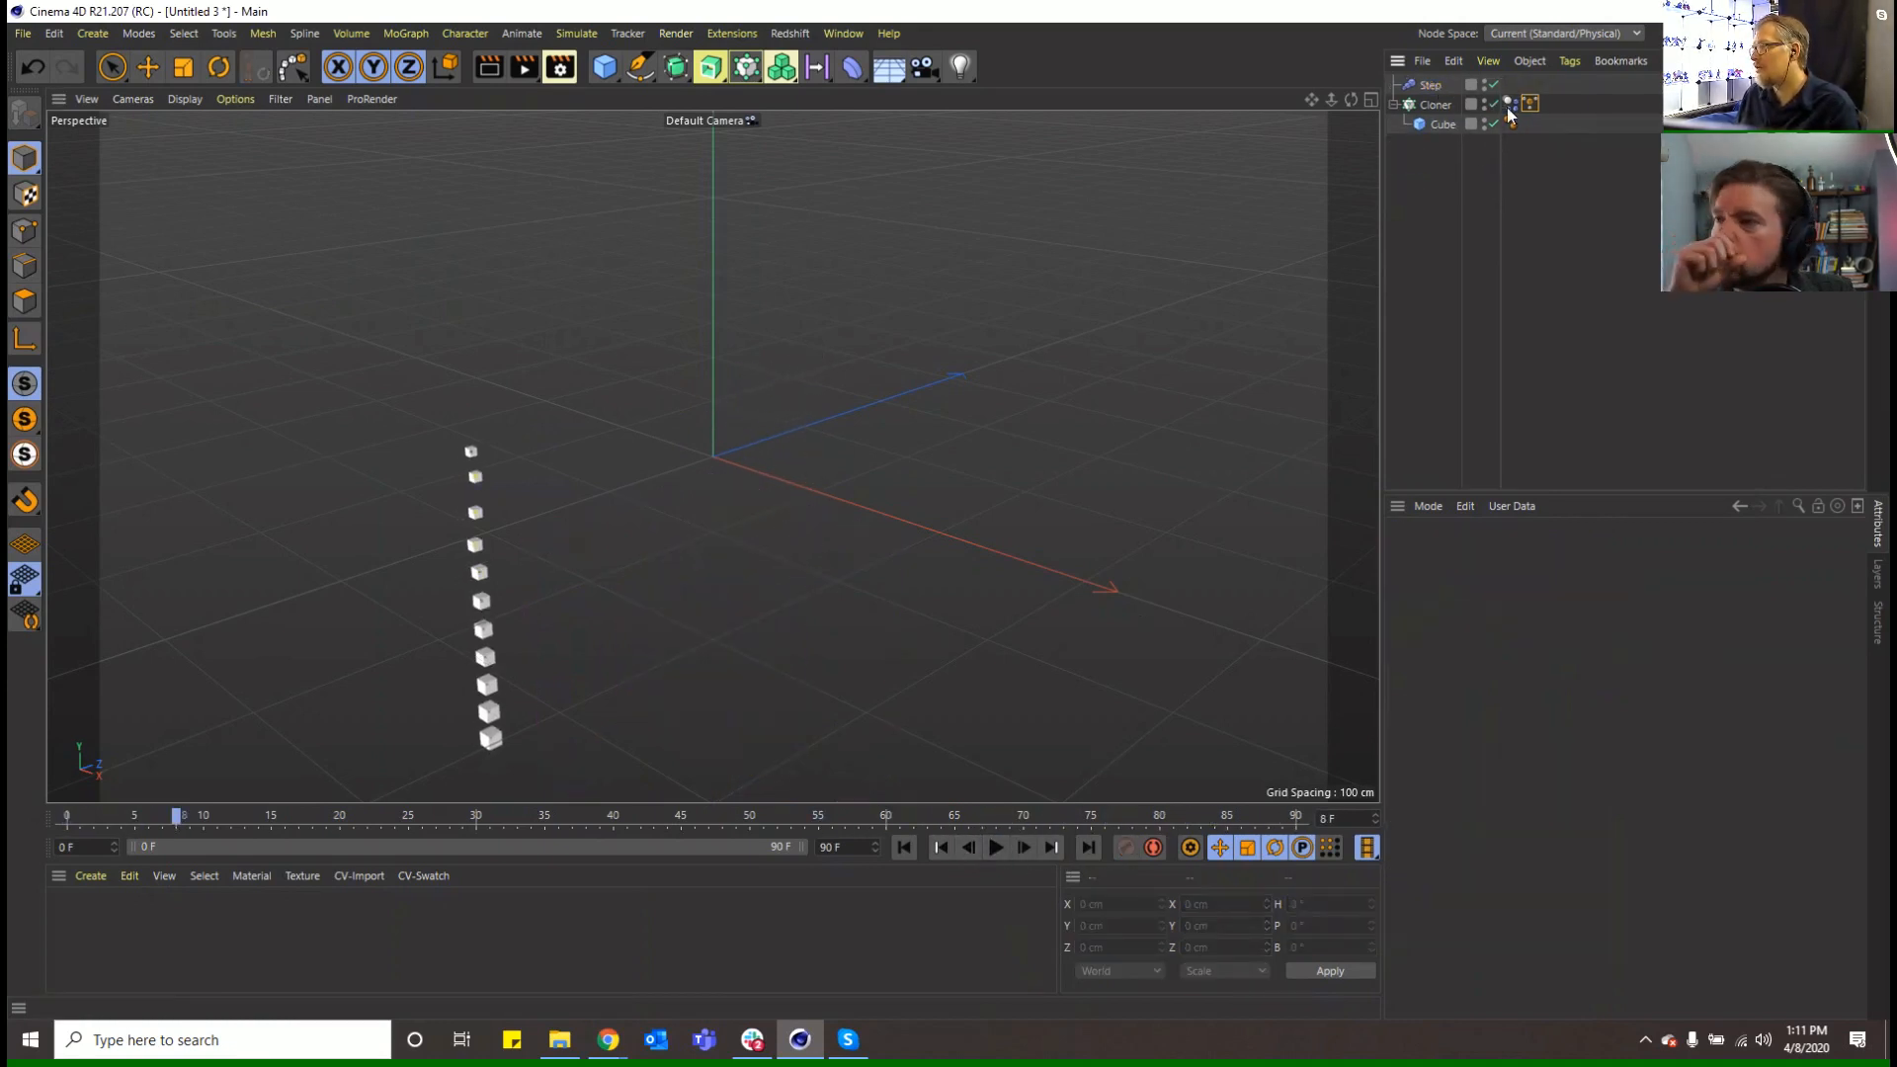
Enable Use Fields on the Cloner's MoGraph Selection tag and add a Formula Field to its field list
click(1530, 102)
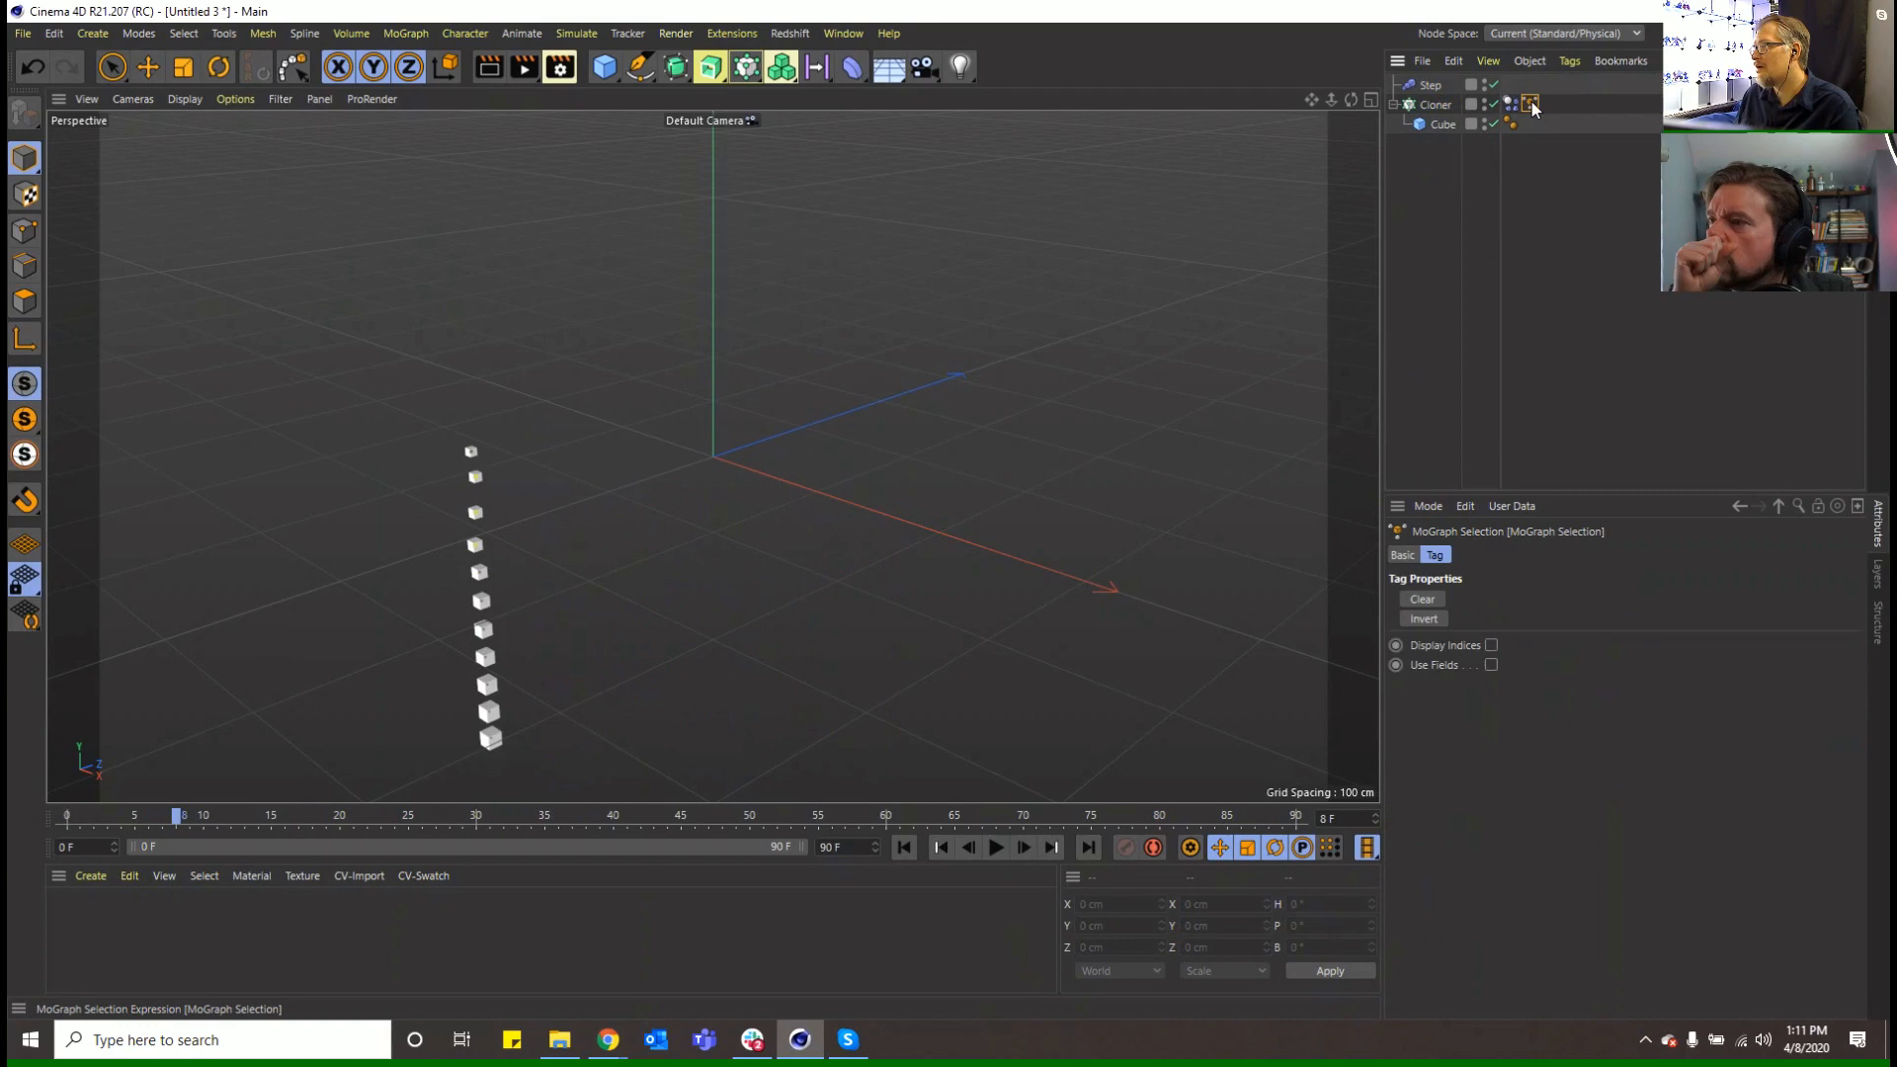
click(1491, 665)
click(1472, 796)
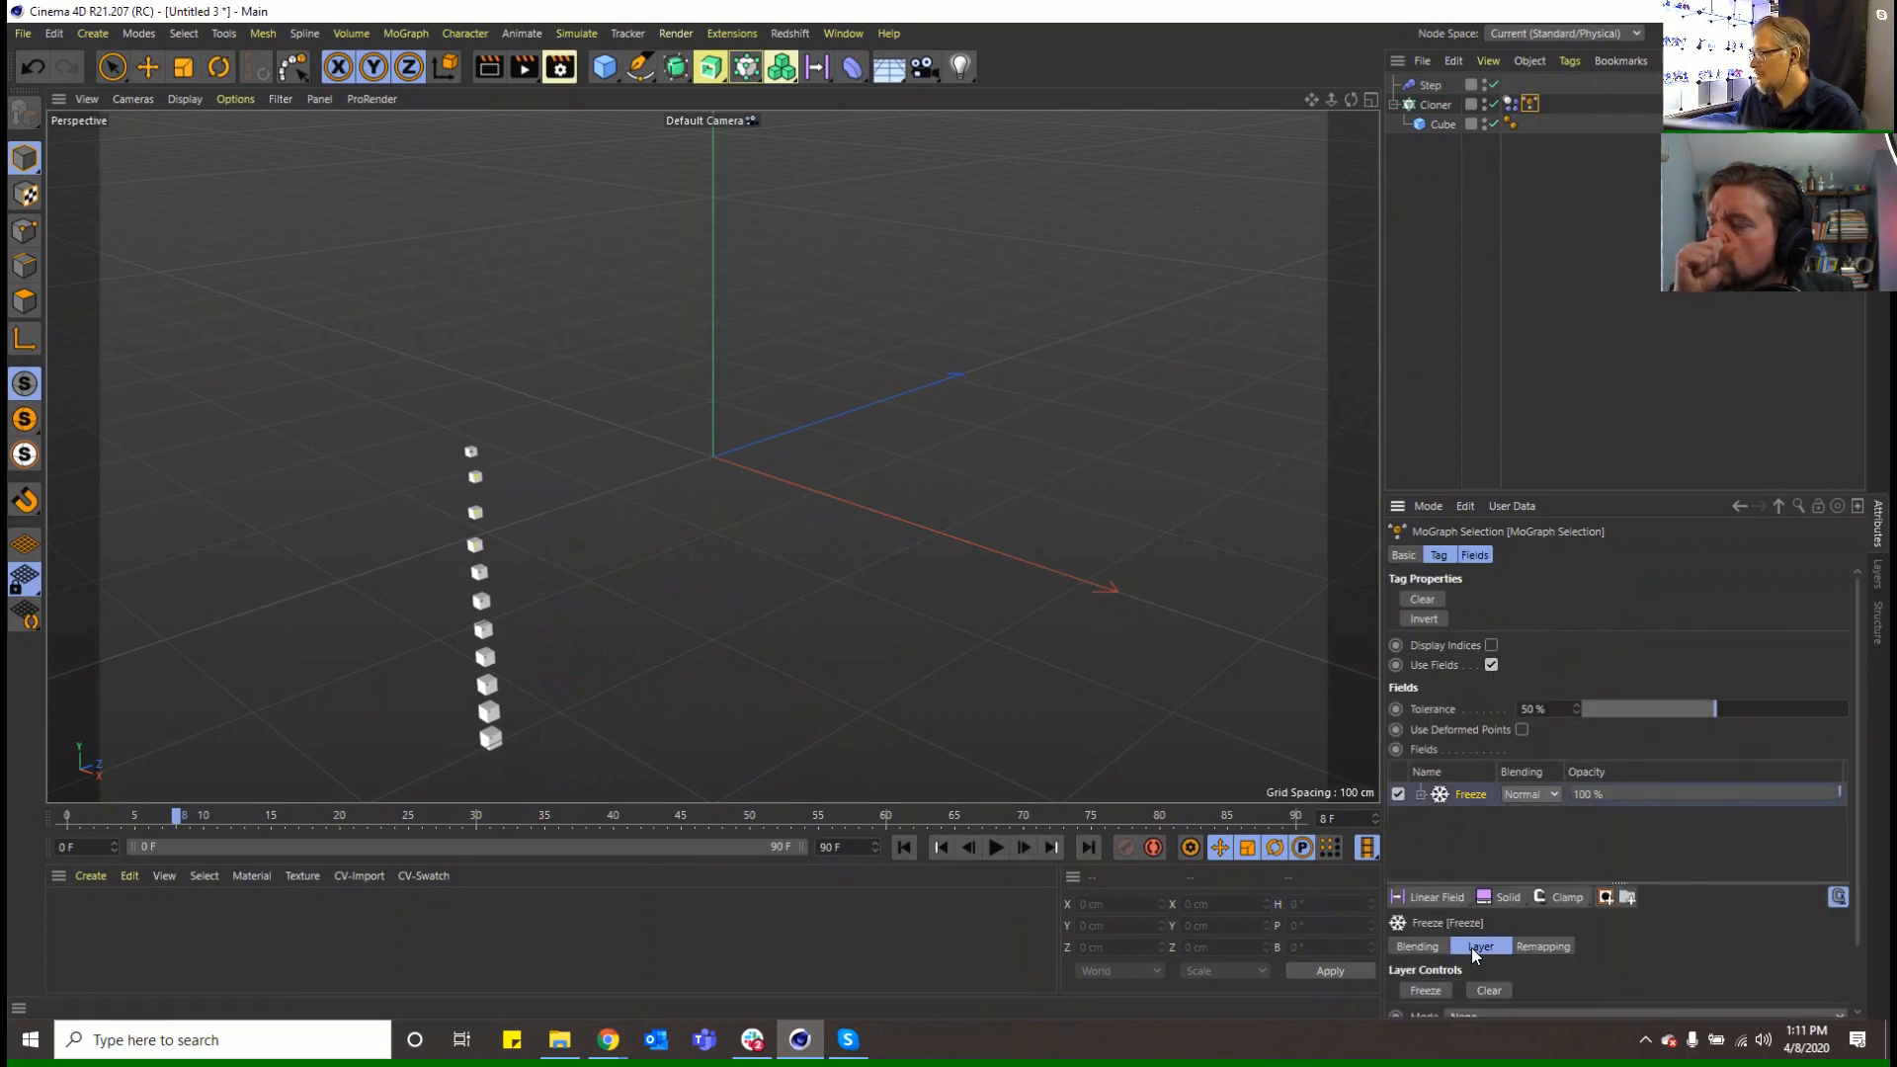
click(1423, 897)
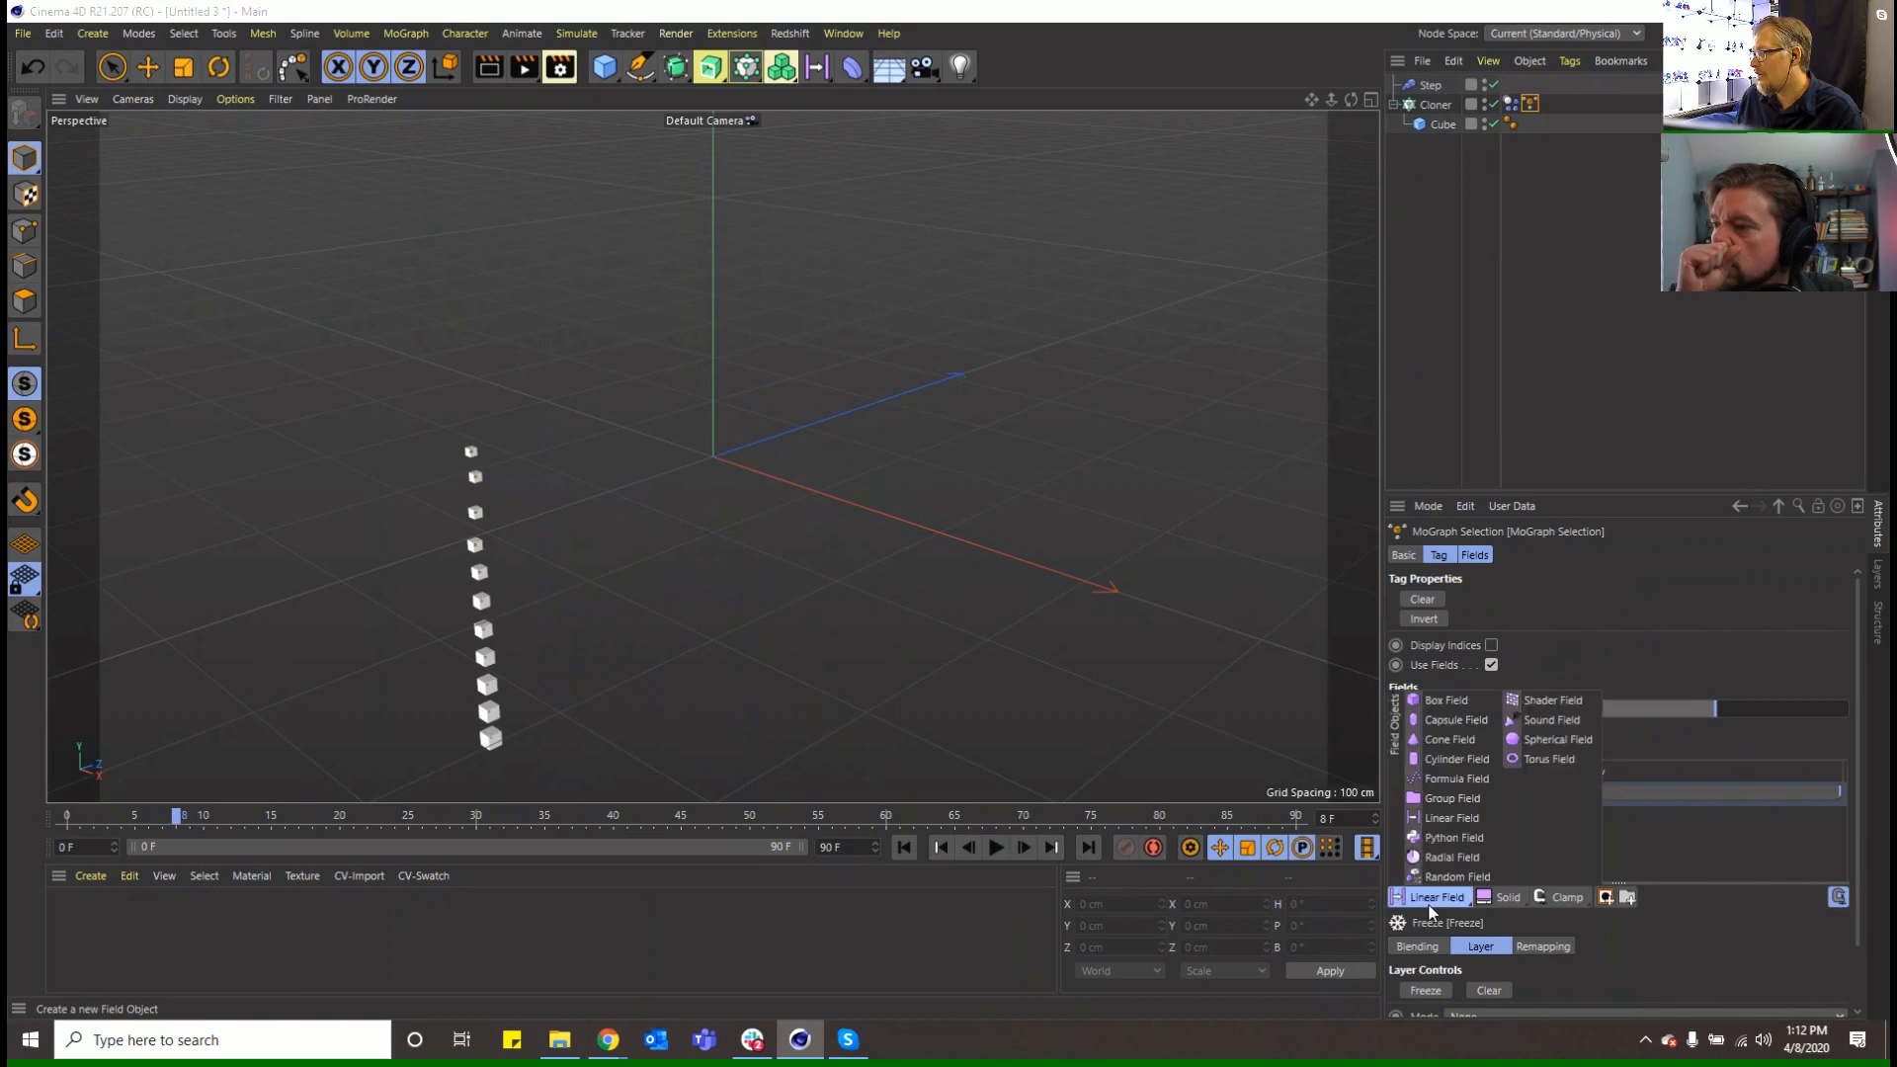
click(1490, 897)
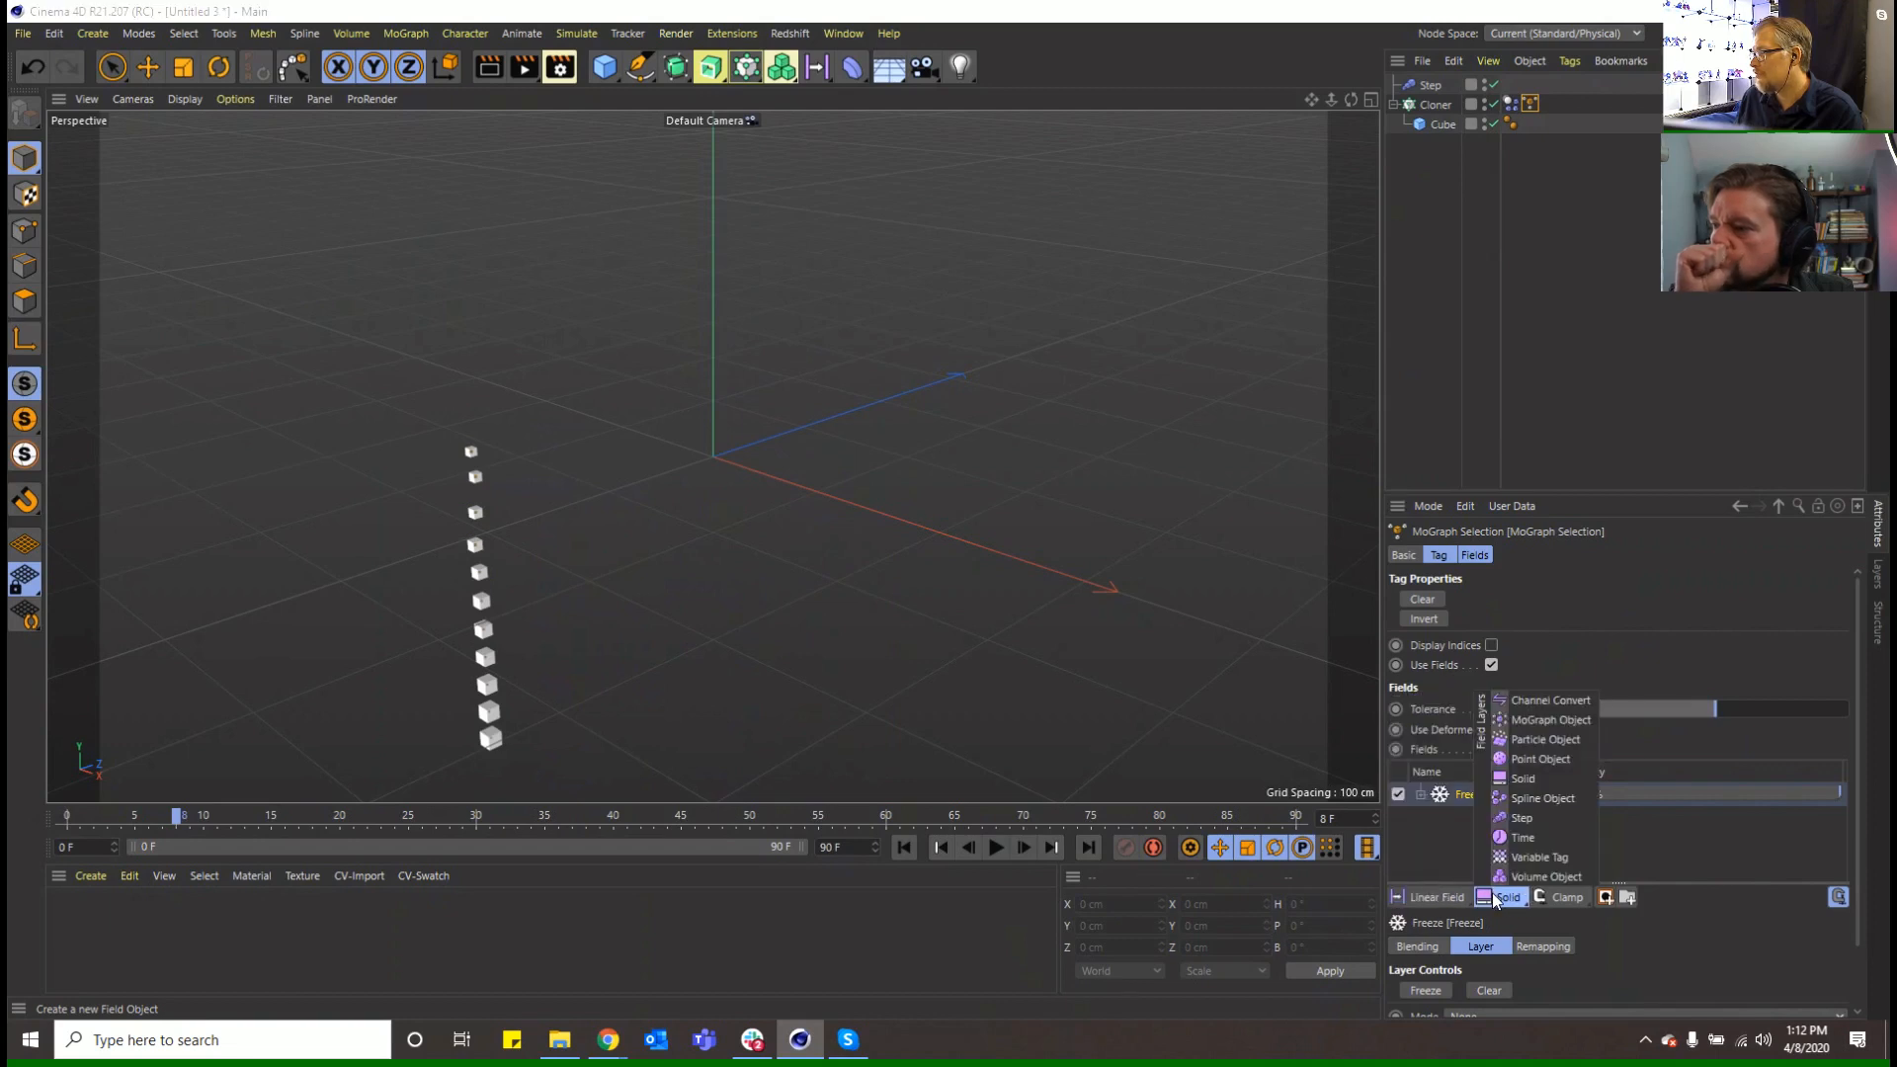
click(1452, 897)
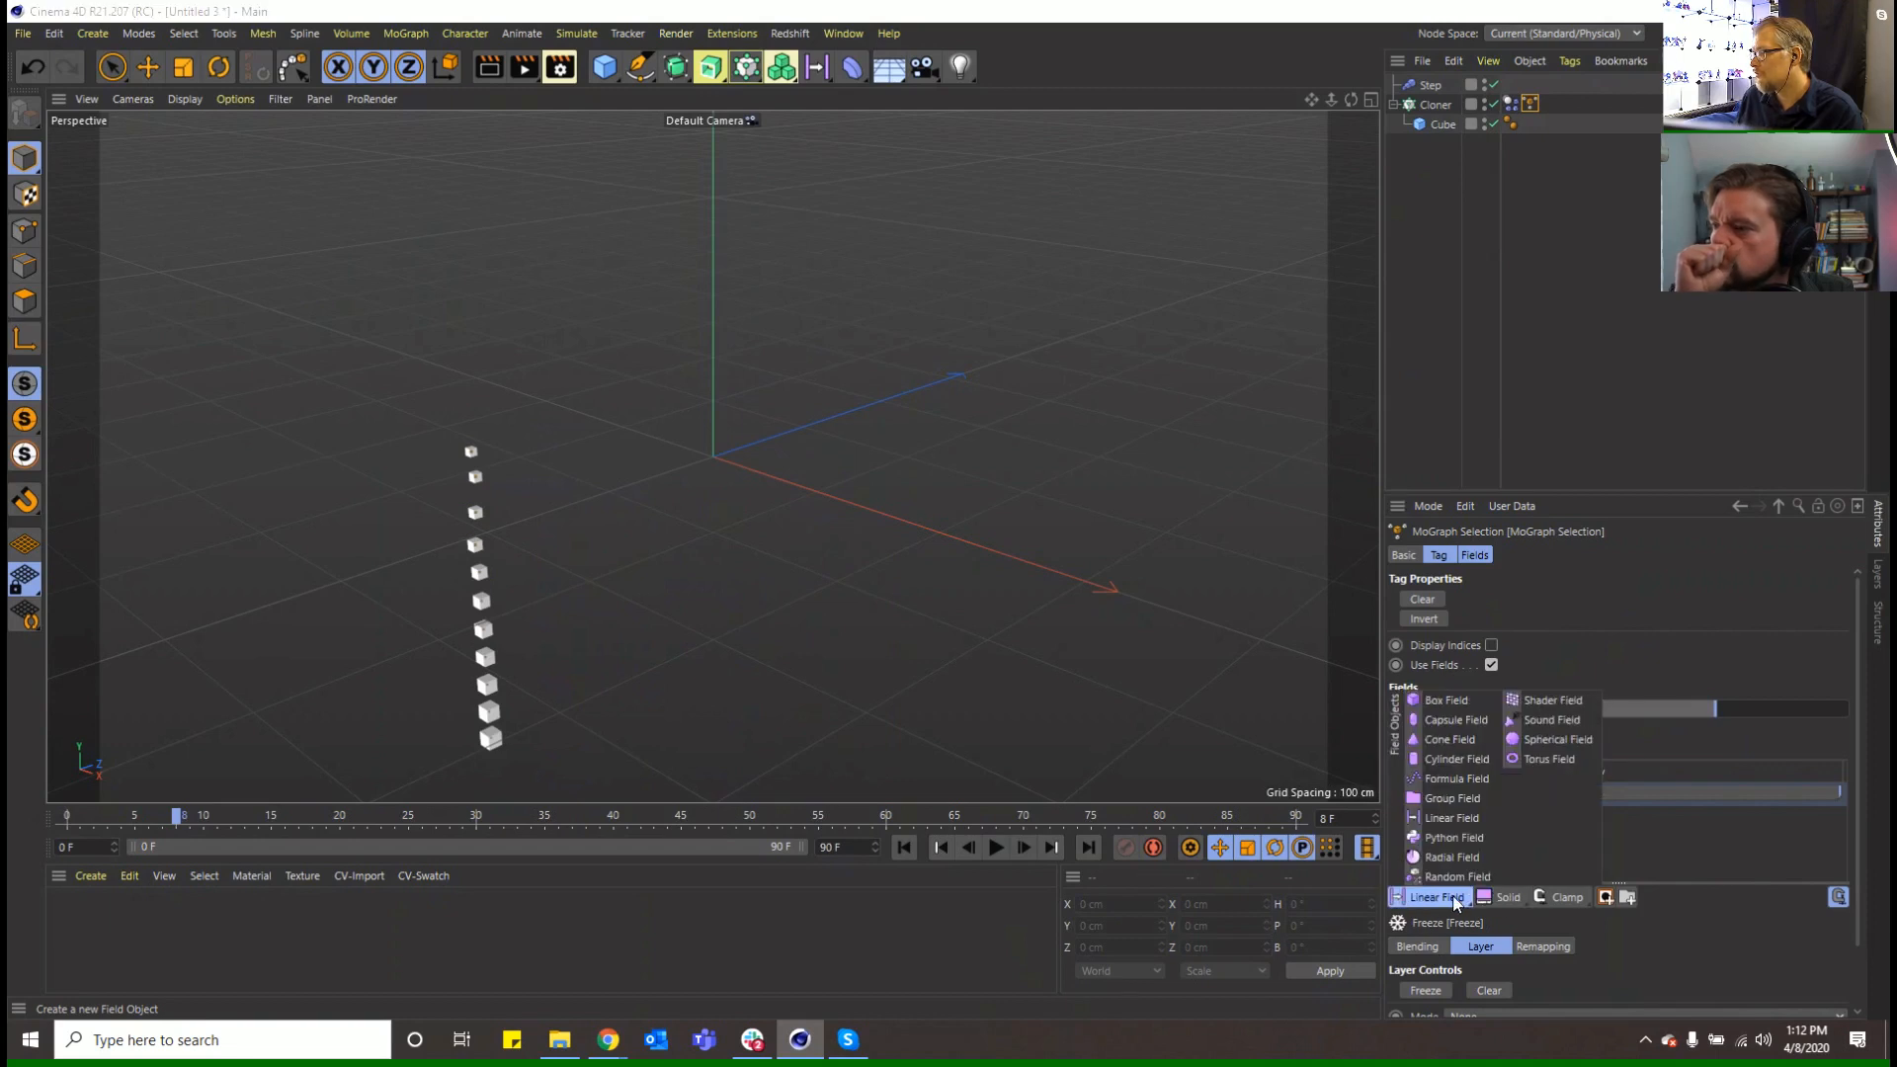
click(1470, 783)
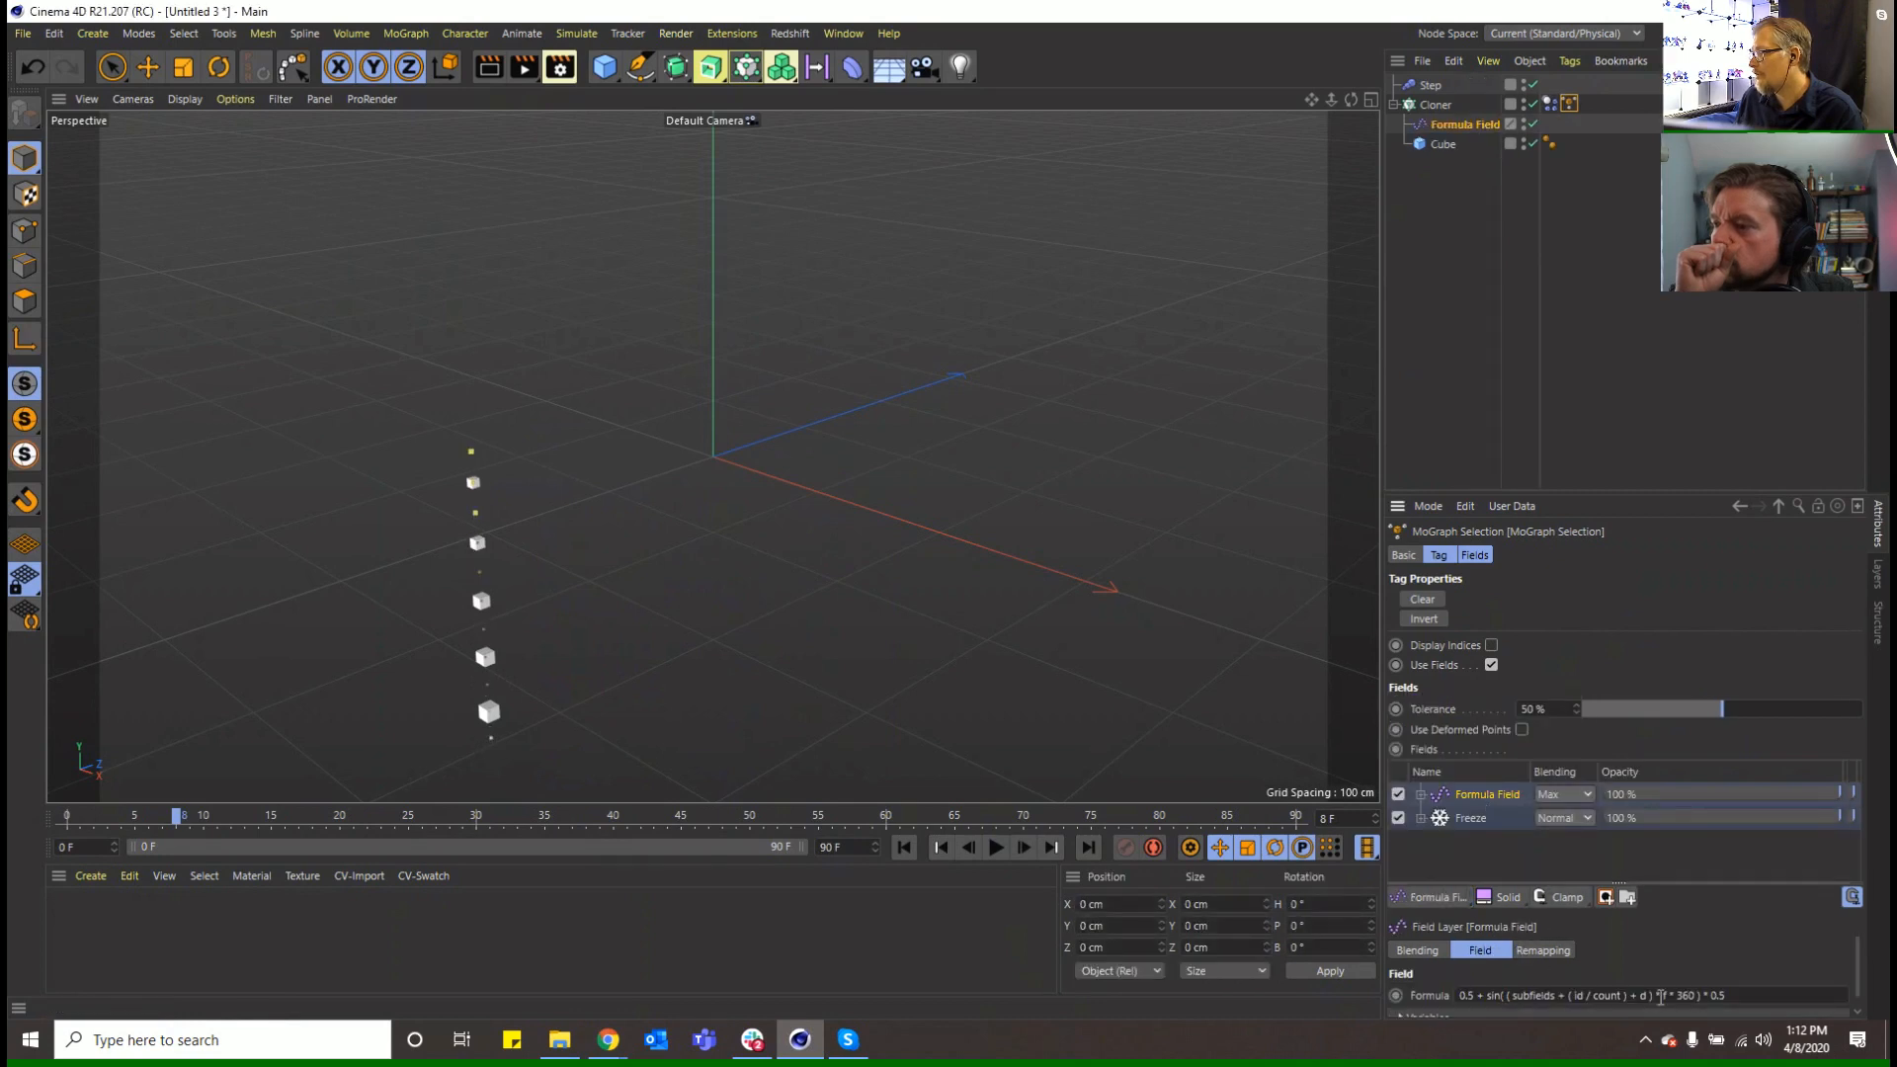
Replace the Formula Field's expression with id <1 and move the field out of the Cloner in the hierarchy
drag(1726, 988, 1369, 996)
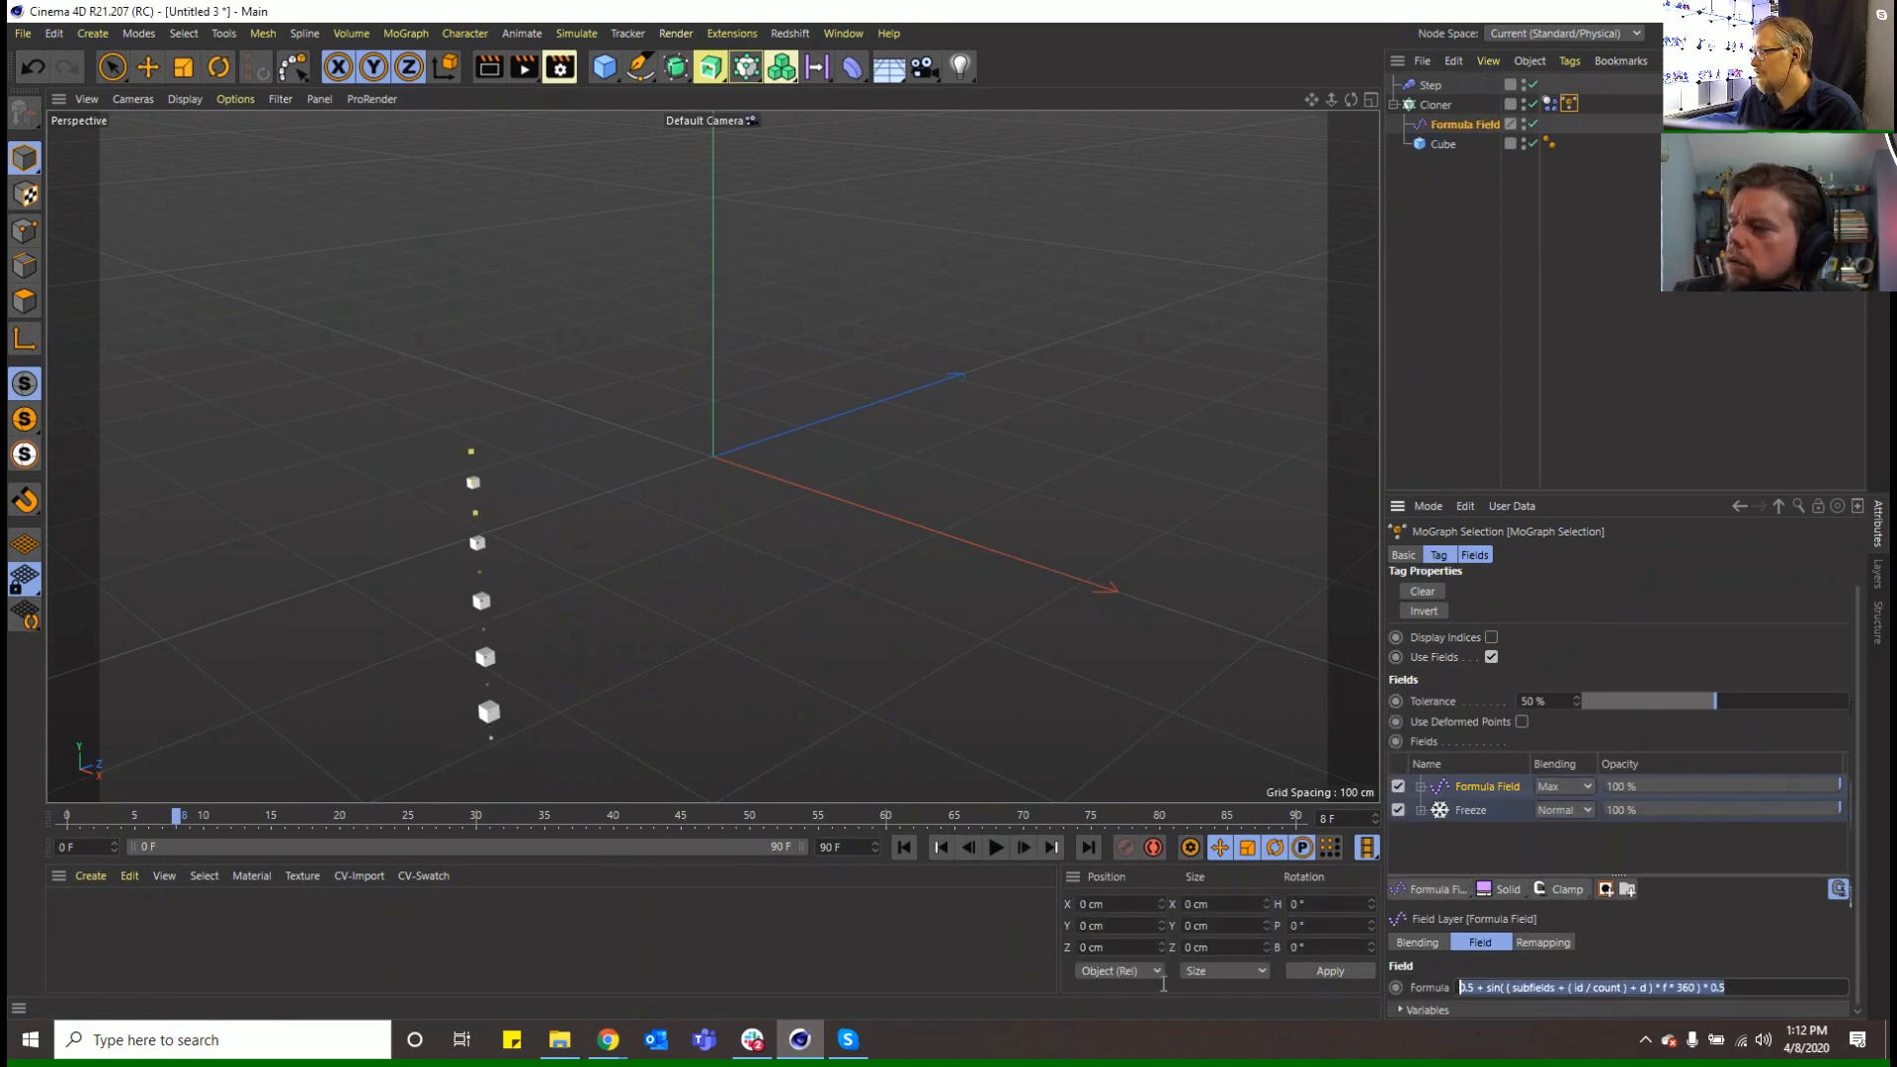
click(1489, 1010)
scroll(1479, 999, down, 5)
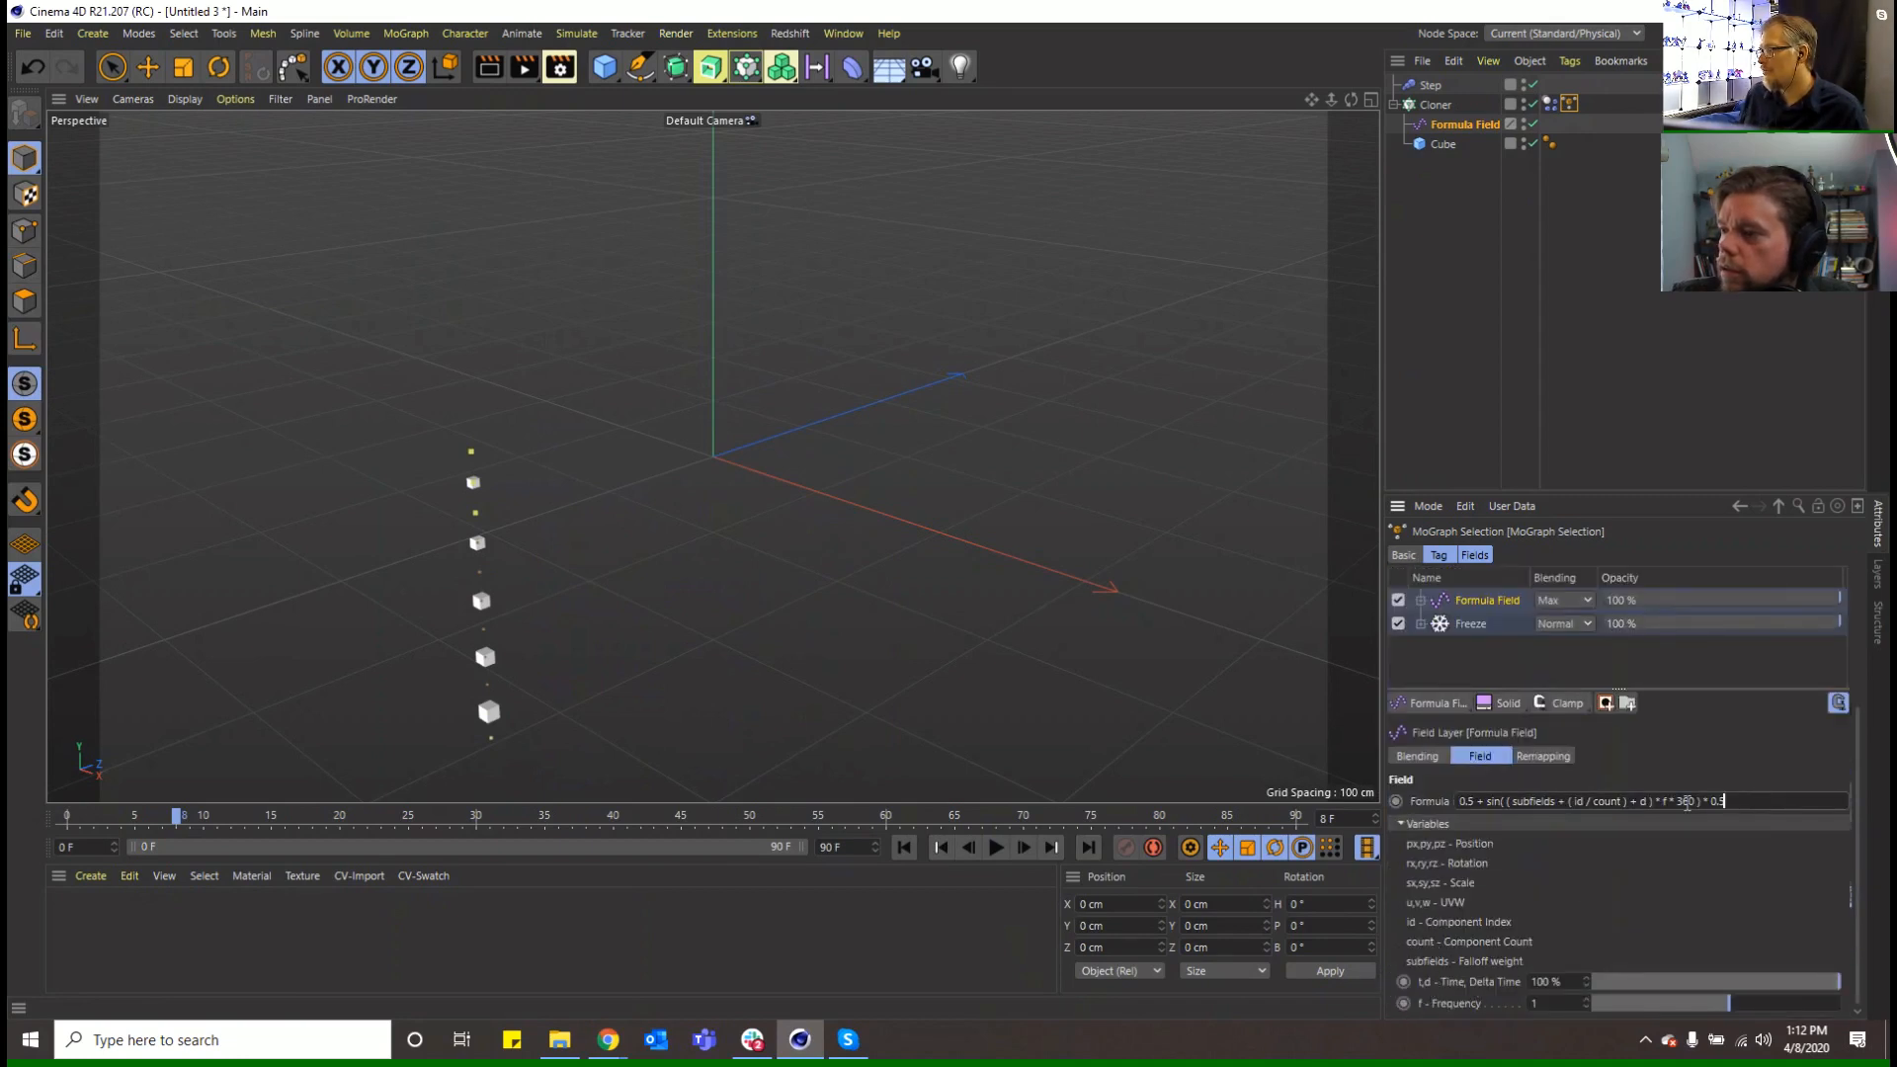
text(id)
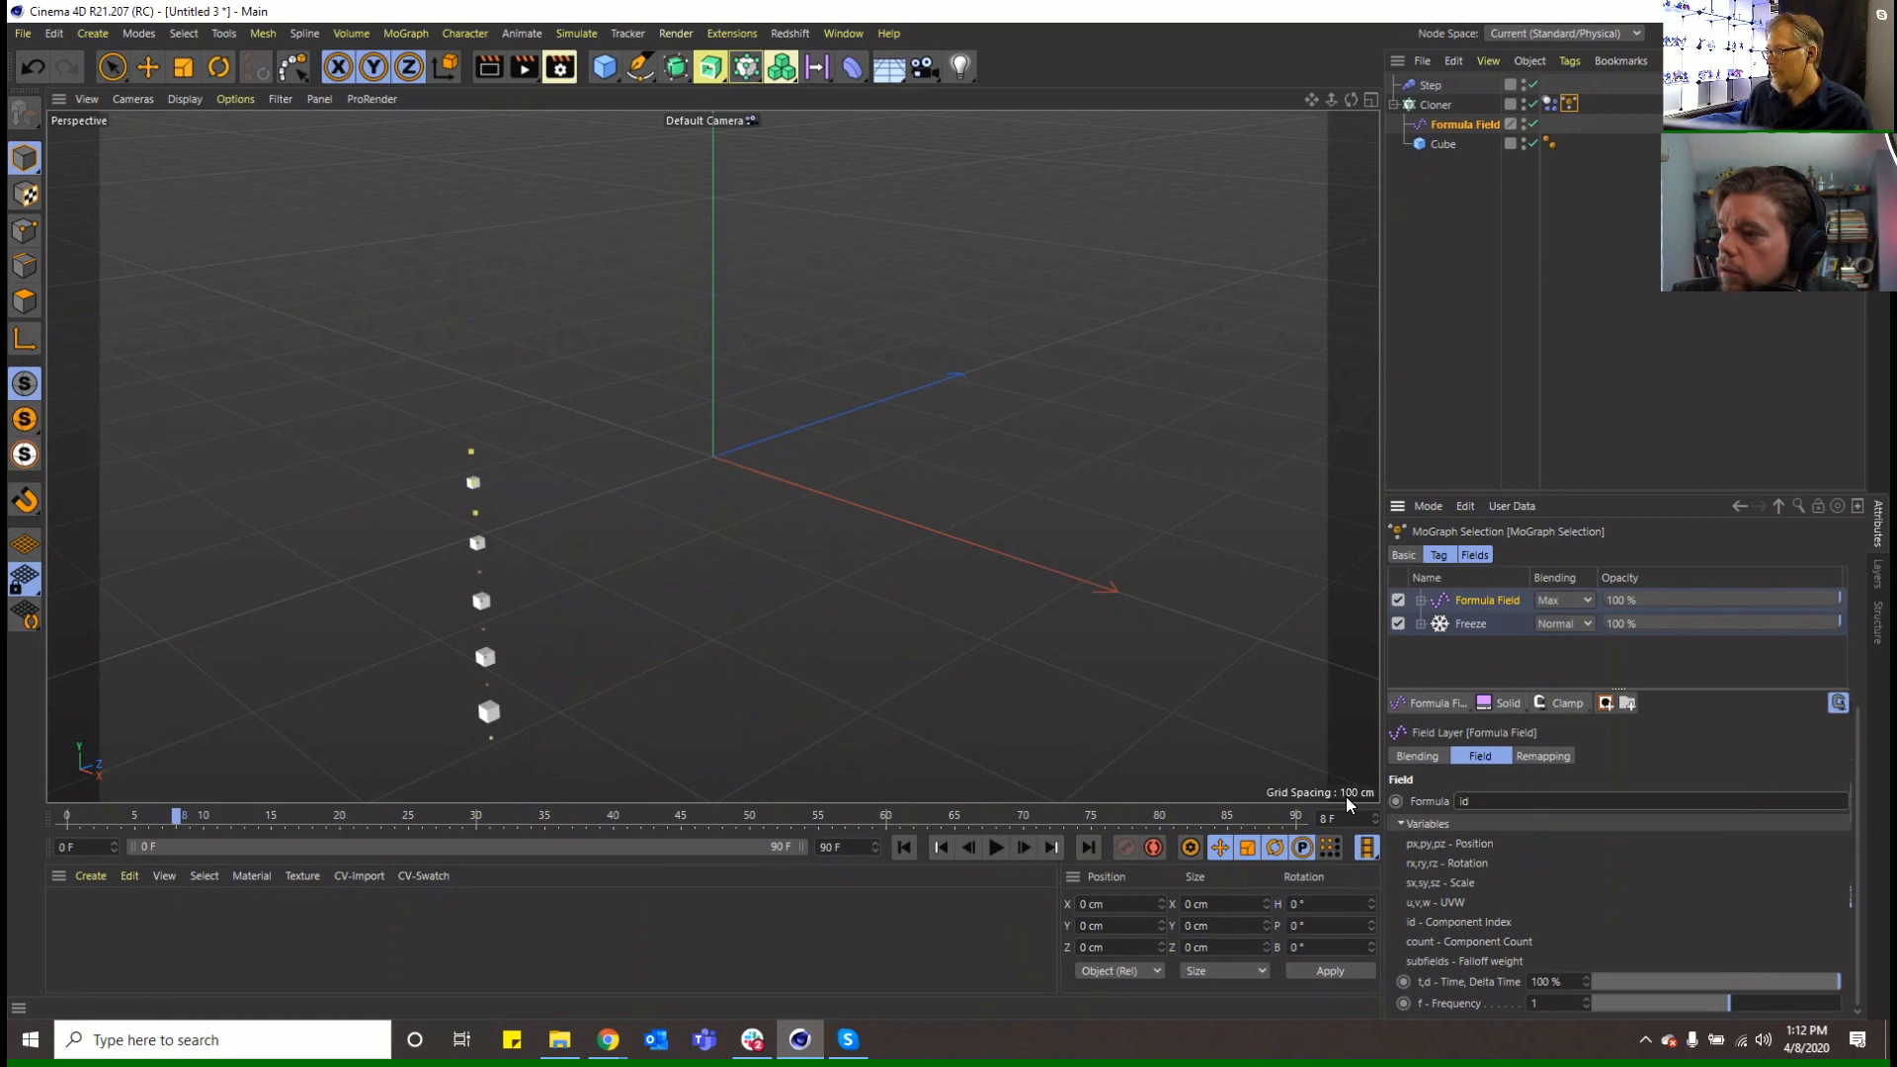
text( <)
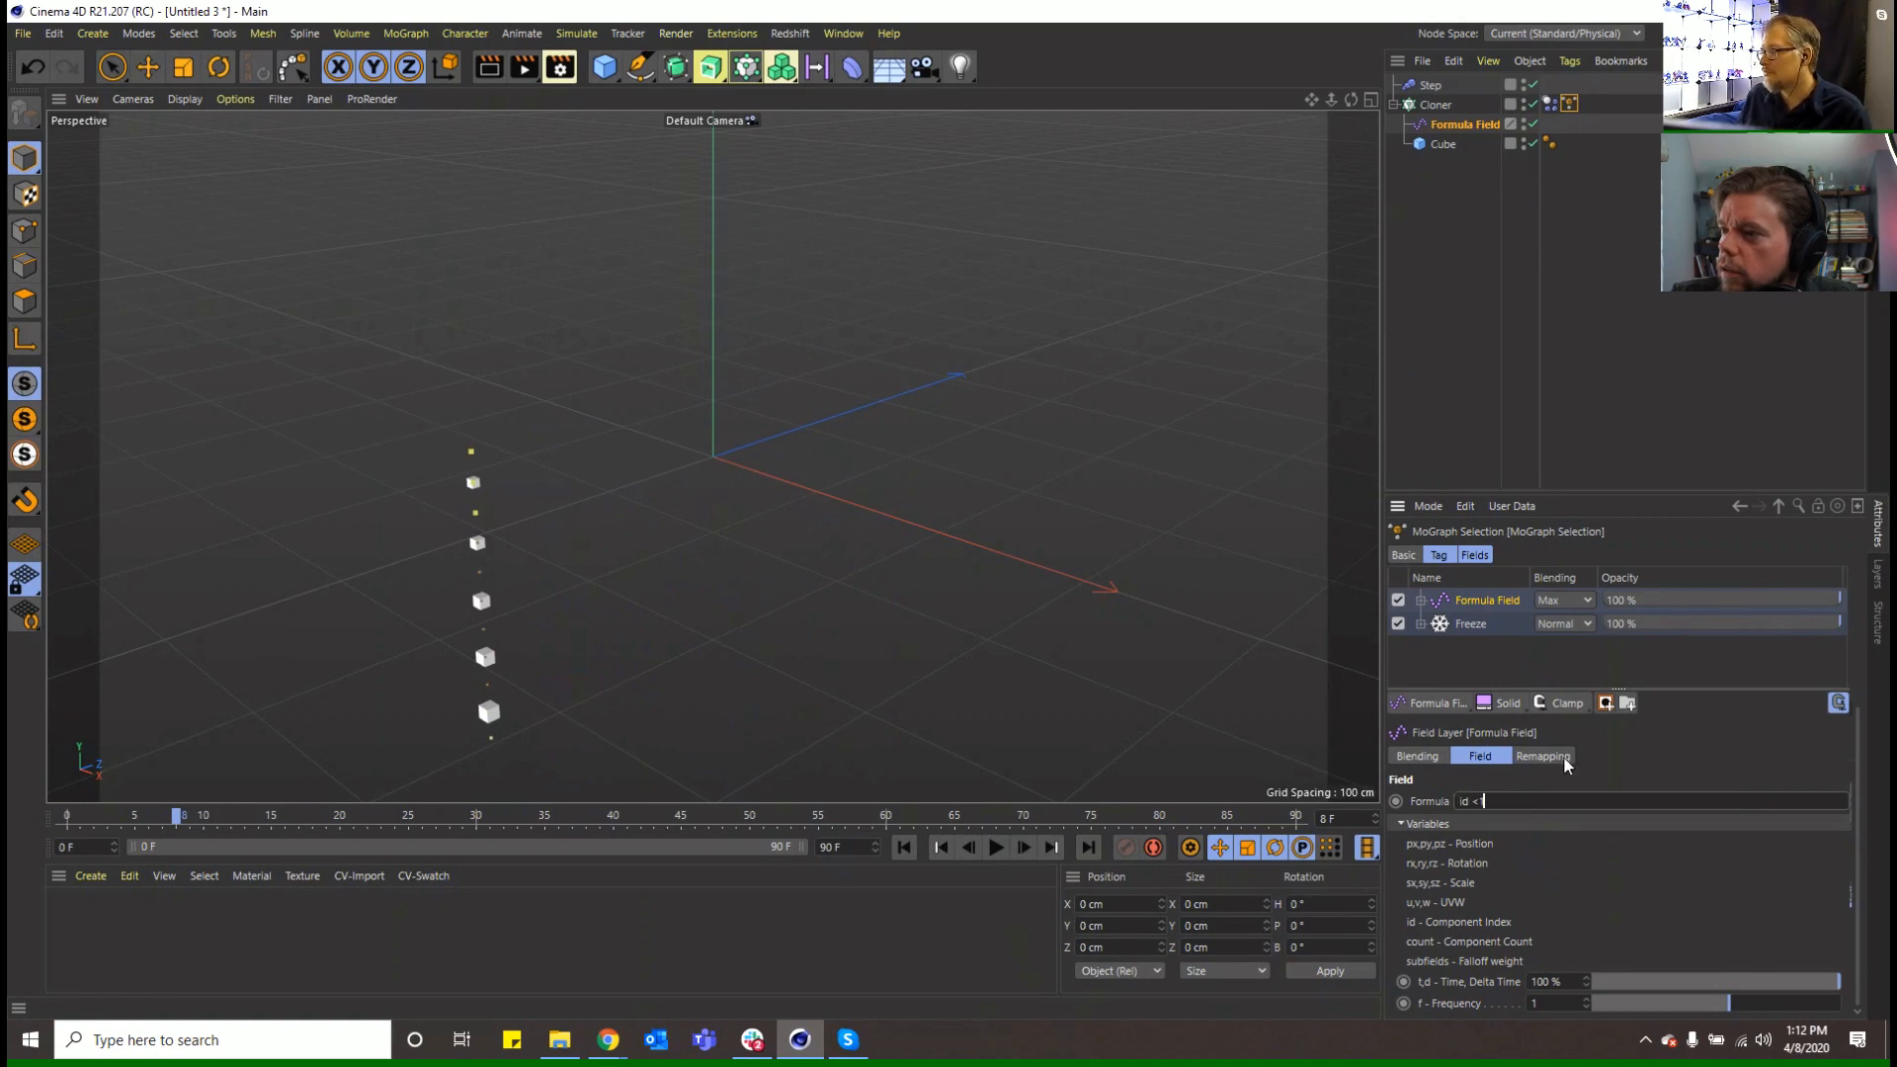
text(1)
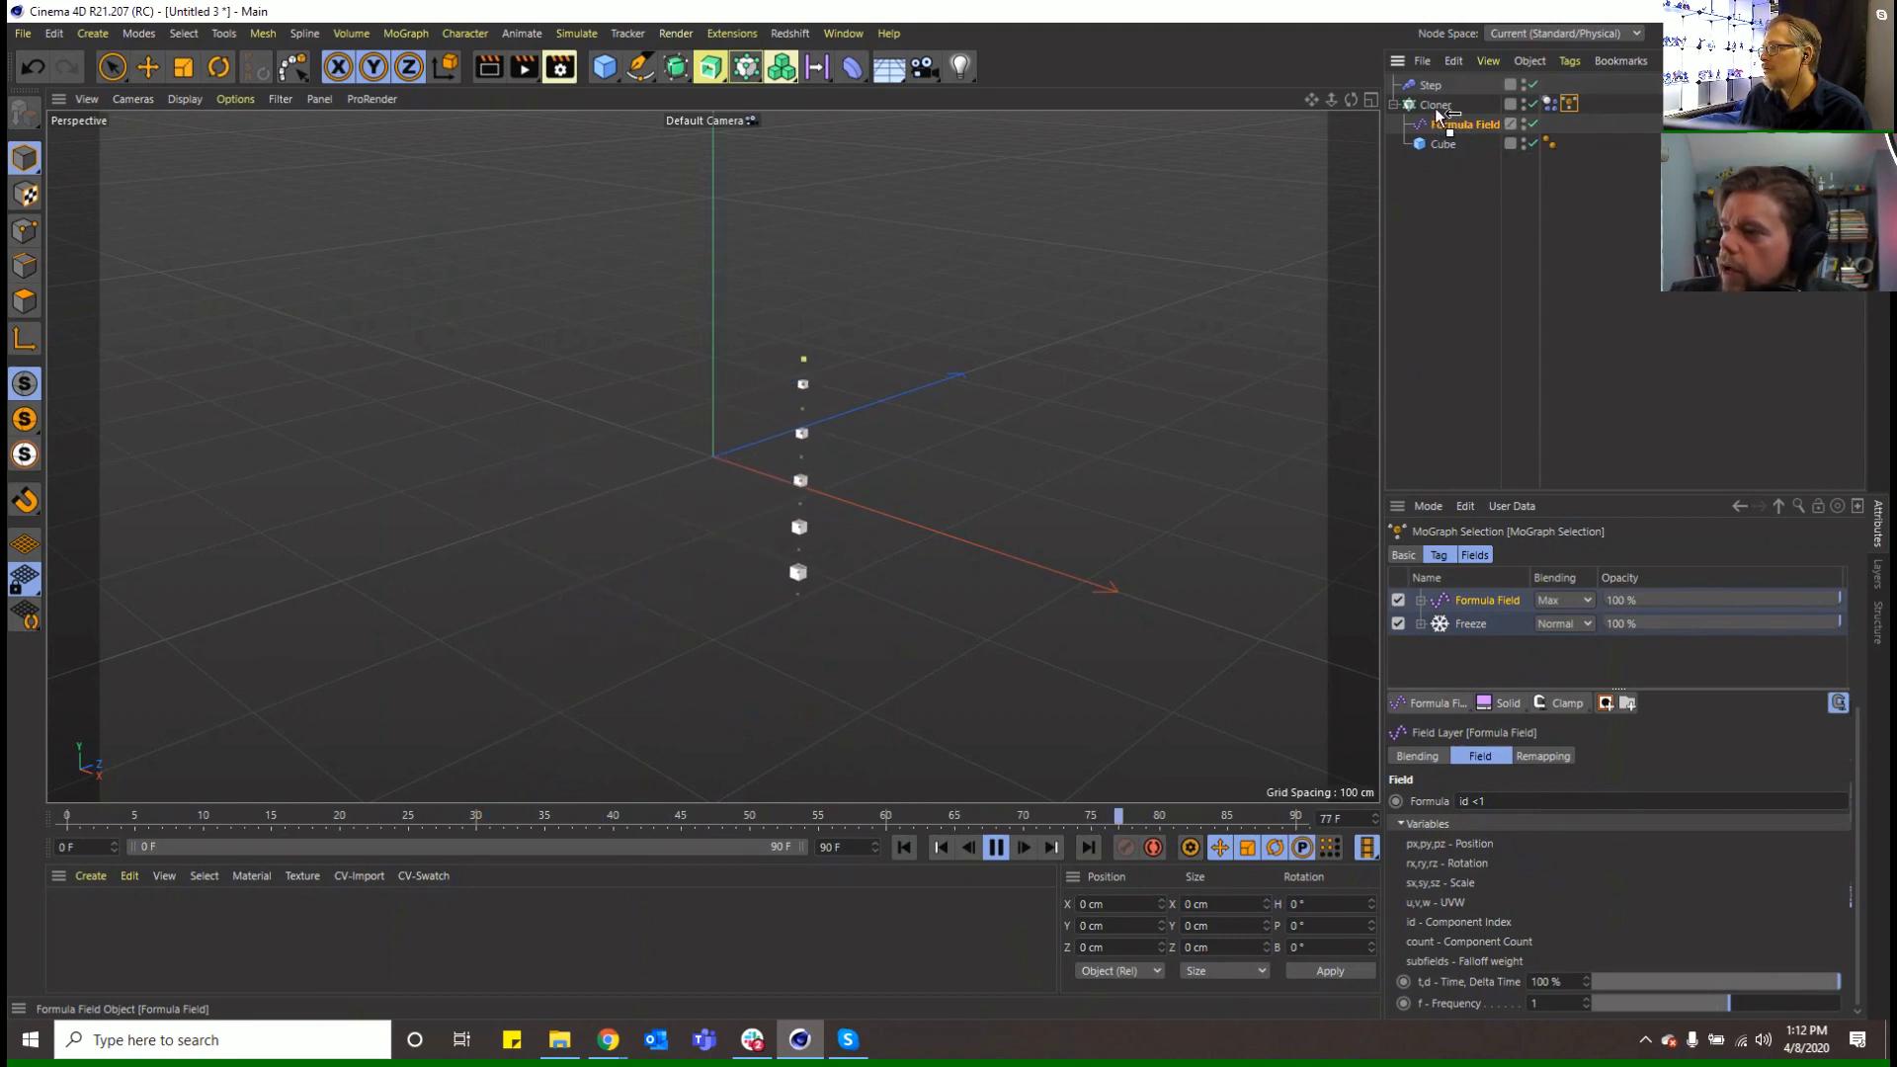
drag(1435, 109, 1432, 103)
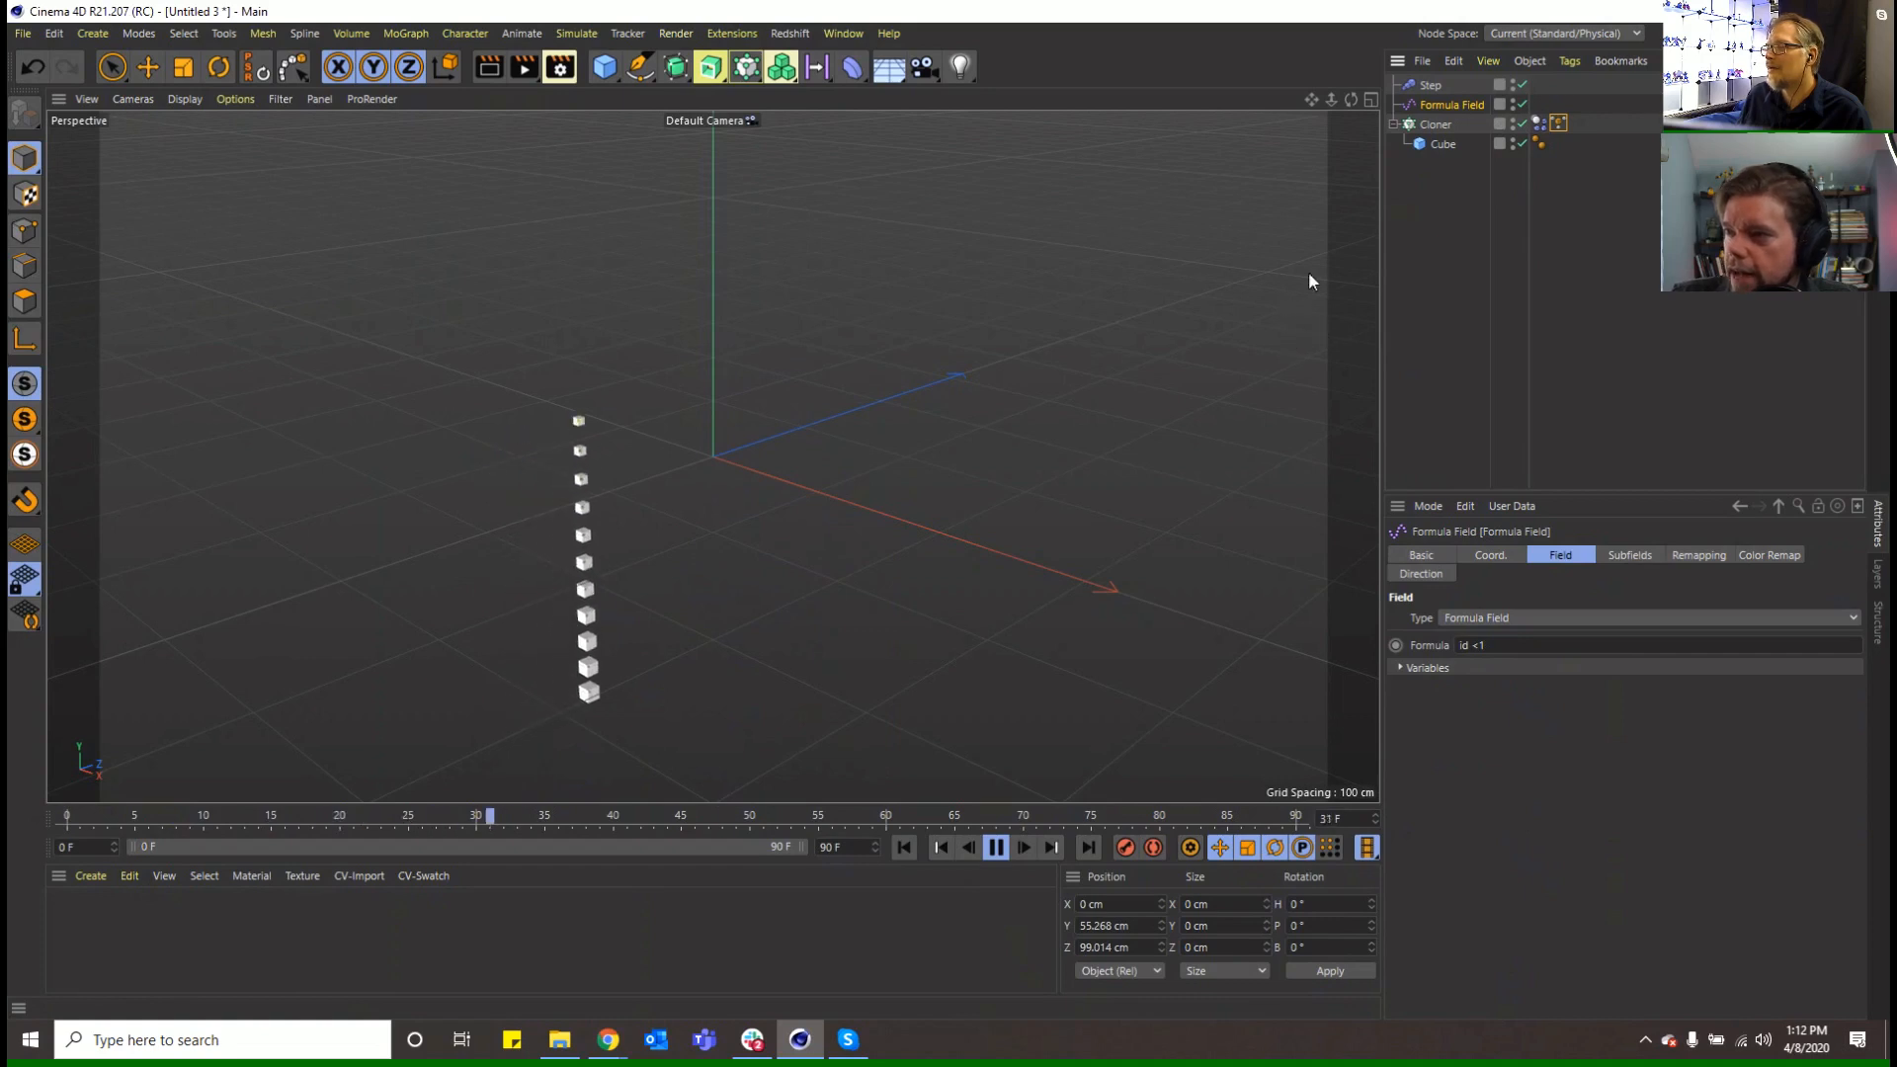
Change the formula in the MoGraph Selection tag's Formula Field to id > 1
click(1557, 123)
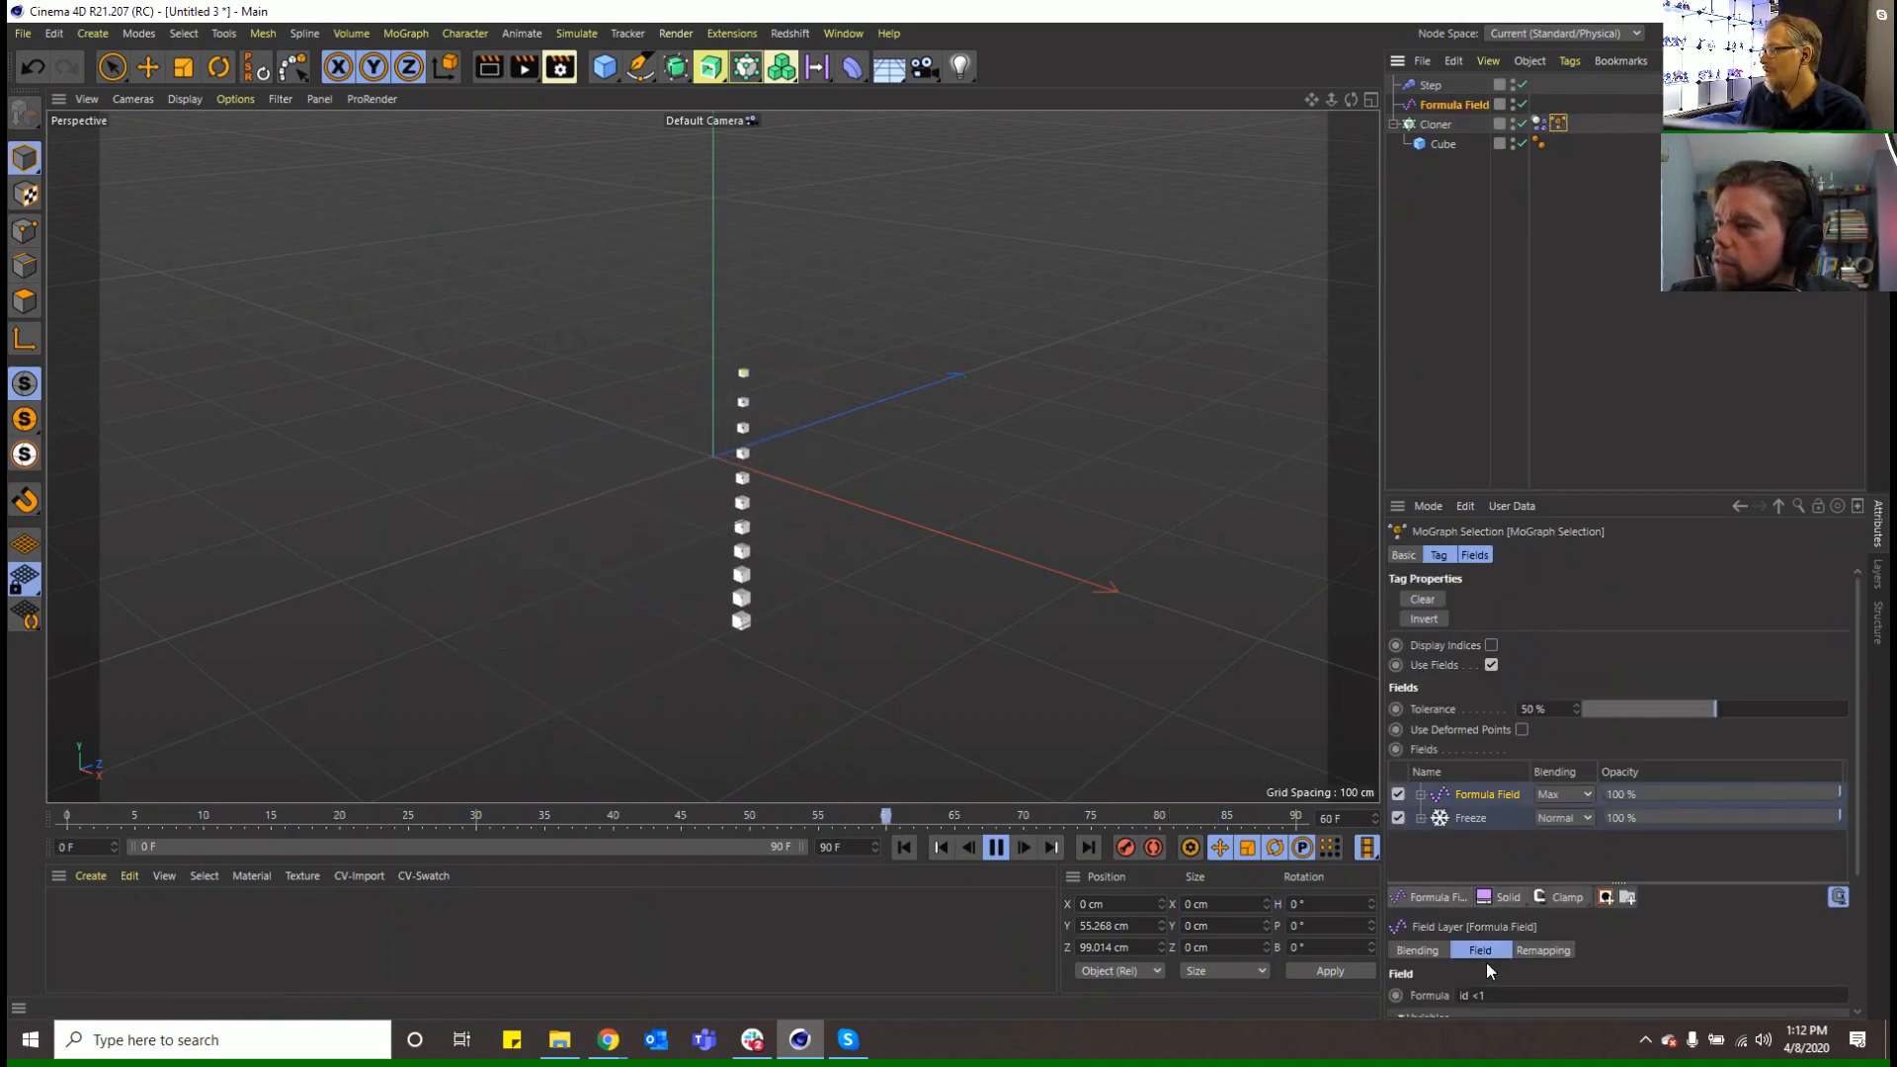
click(1498, 994)
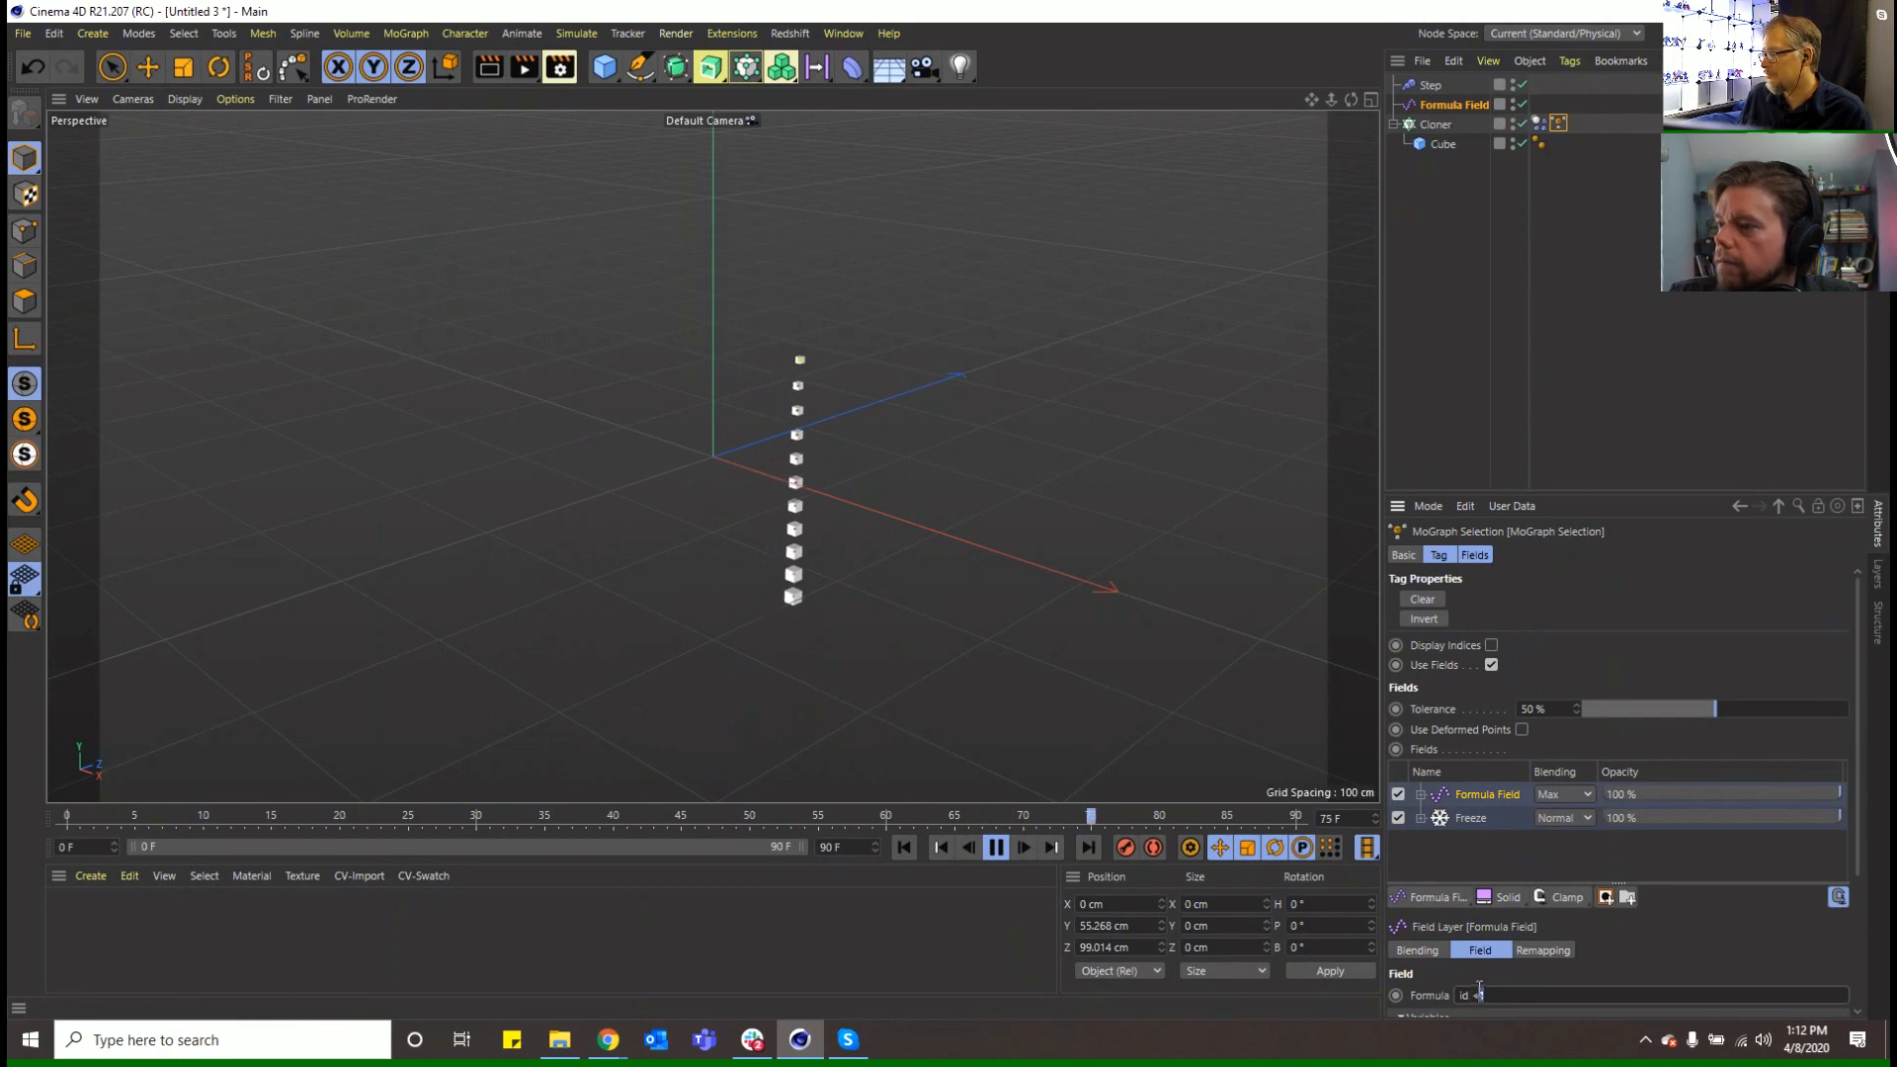
drag(1479, 990, 1472, 991)
text(> 1)
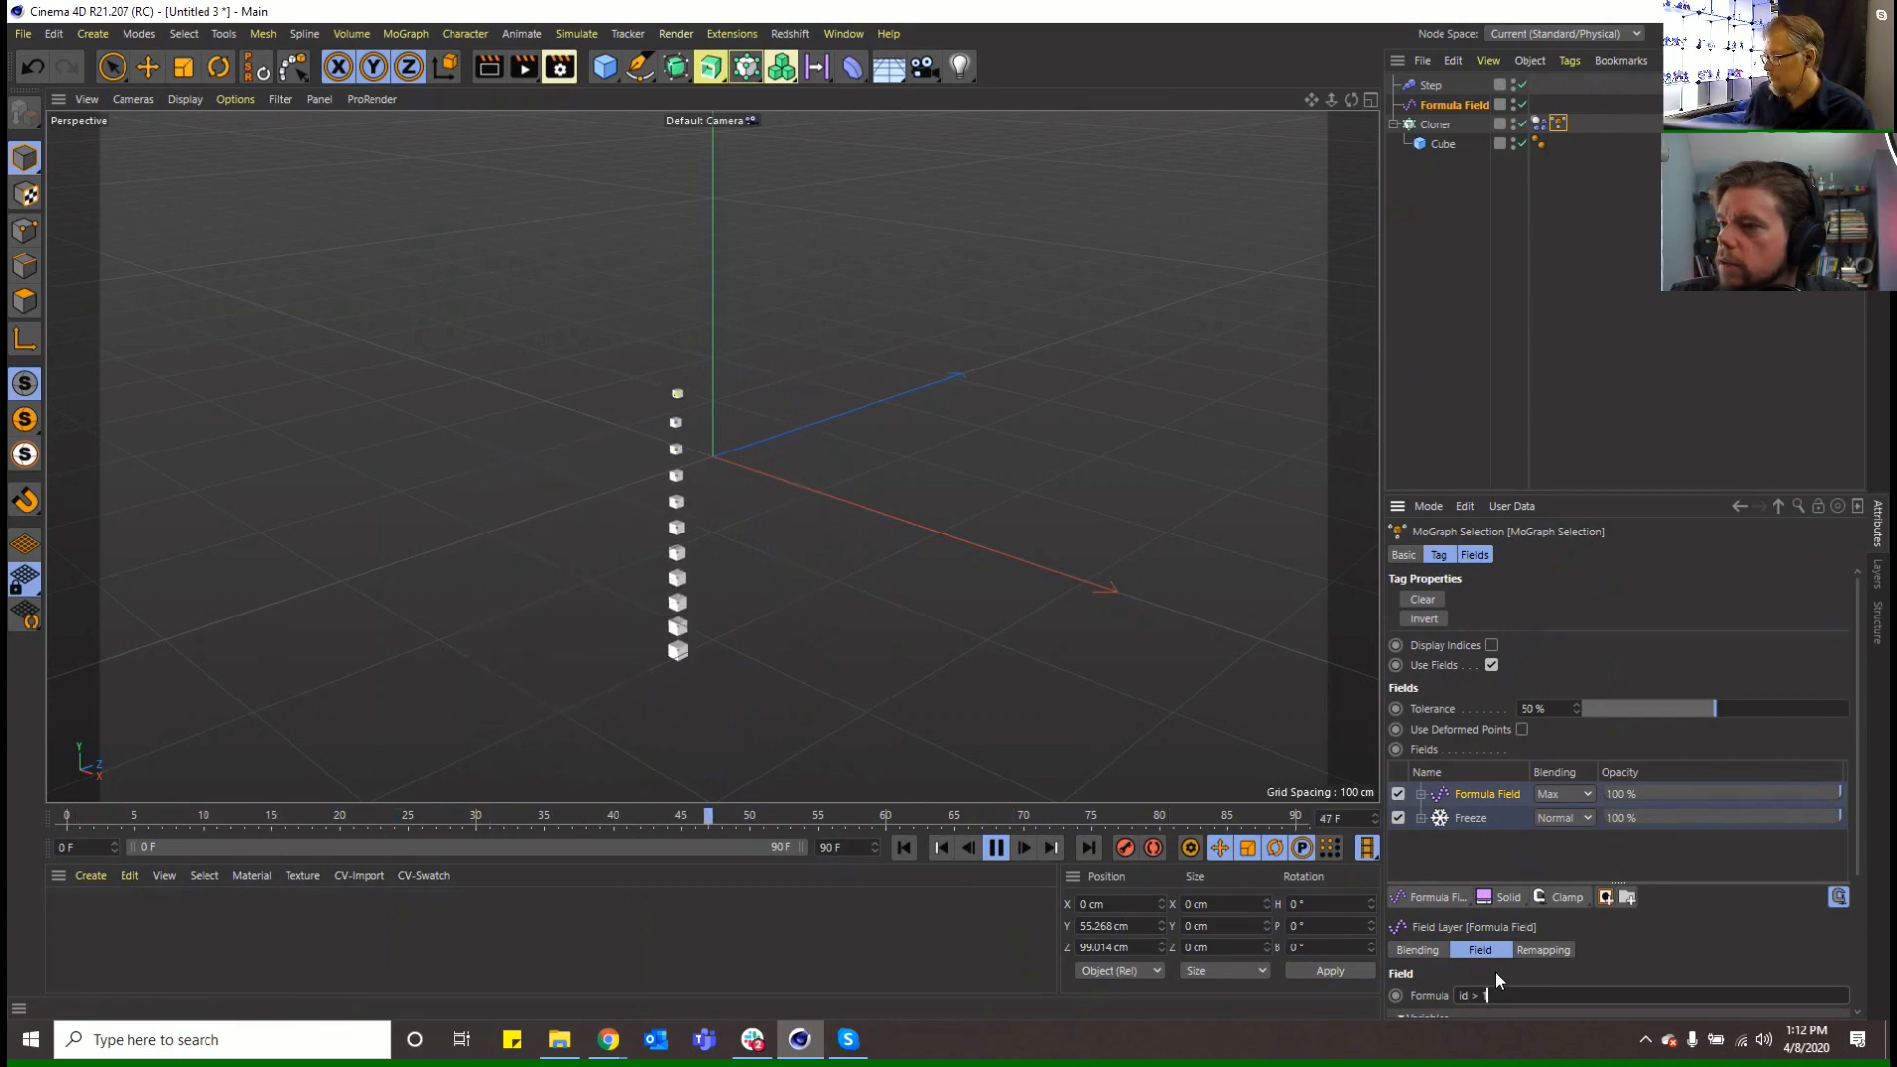
key(Return)
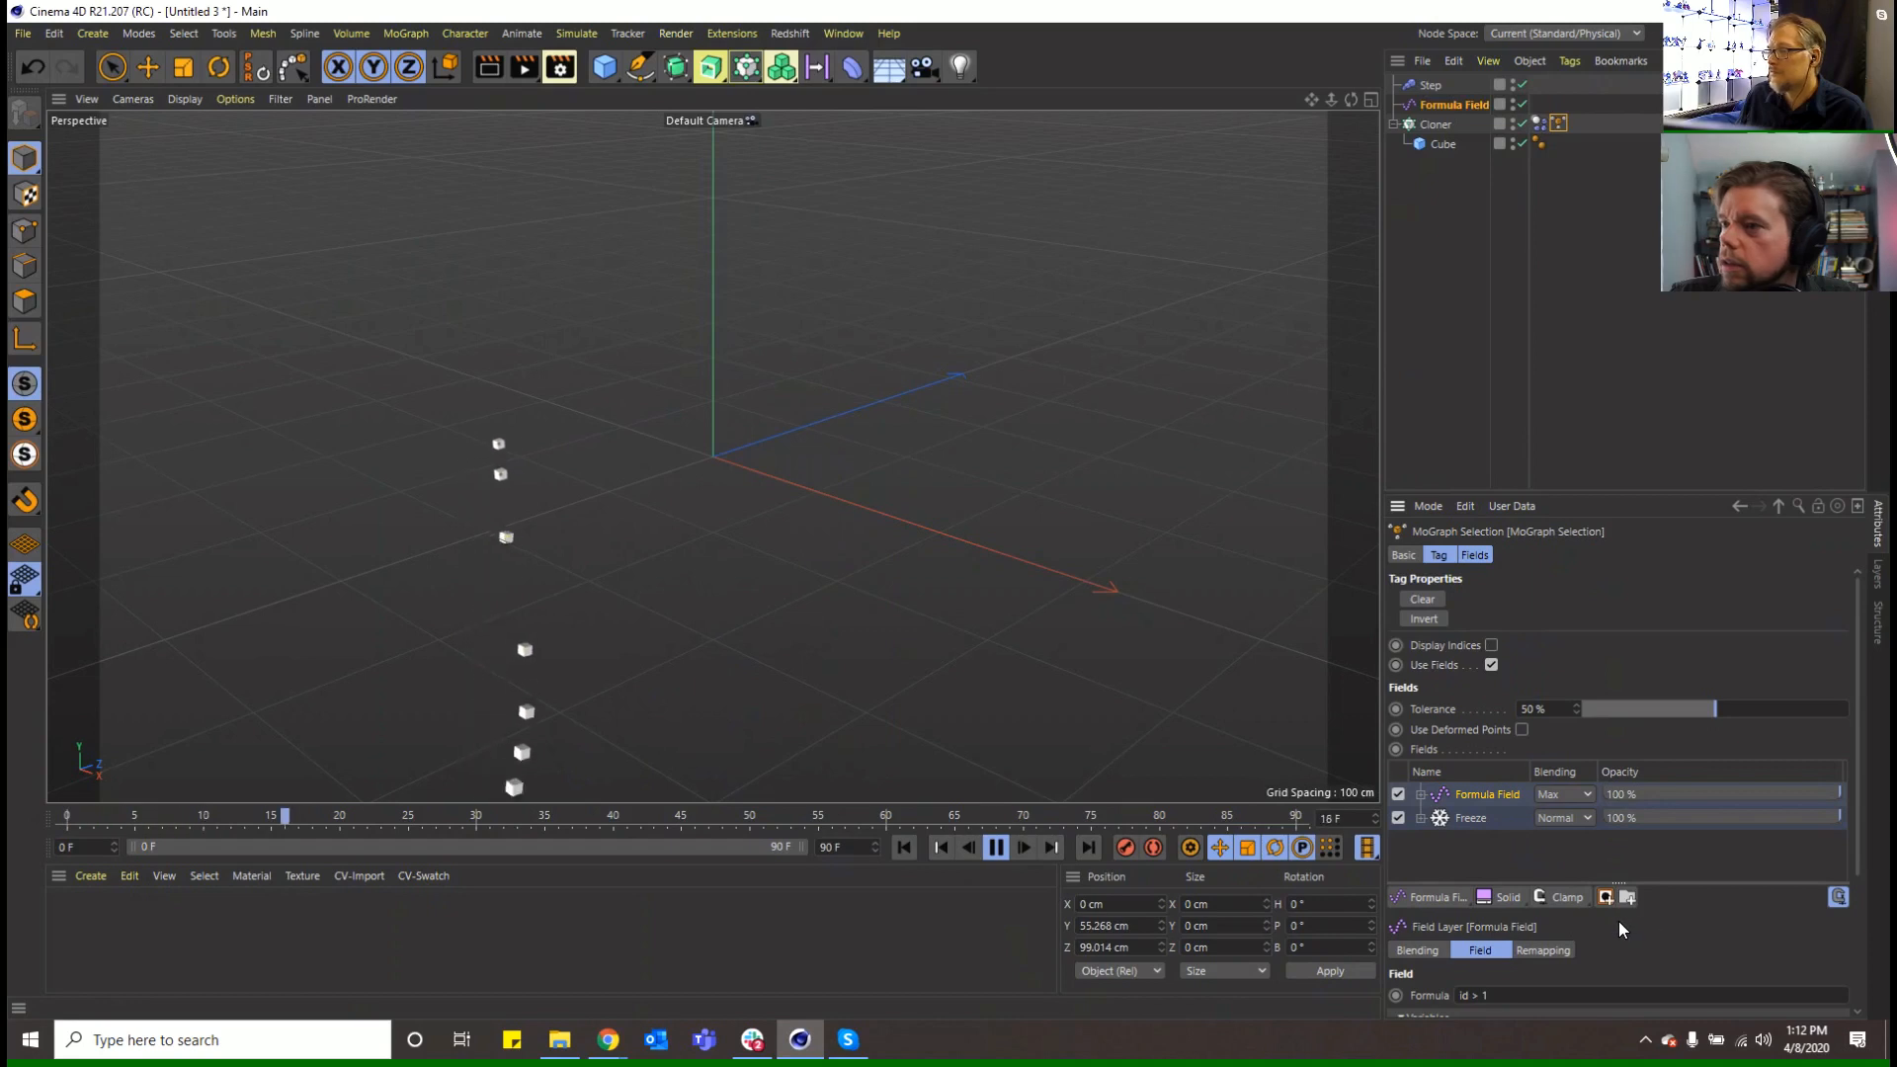
Stiffen the Cloner's soft body by raising Structural to 50 and its Elastic Limit to 80 %, trying 30 and 50 % first
click(1538, 123)
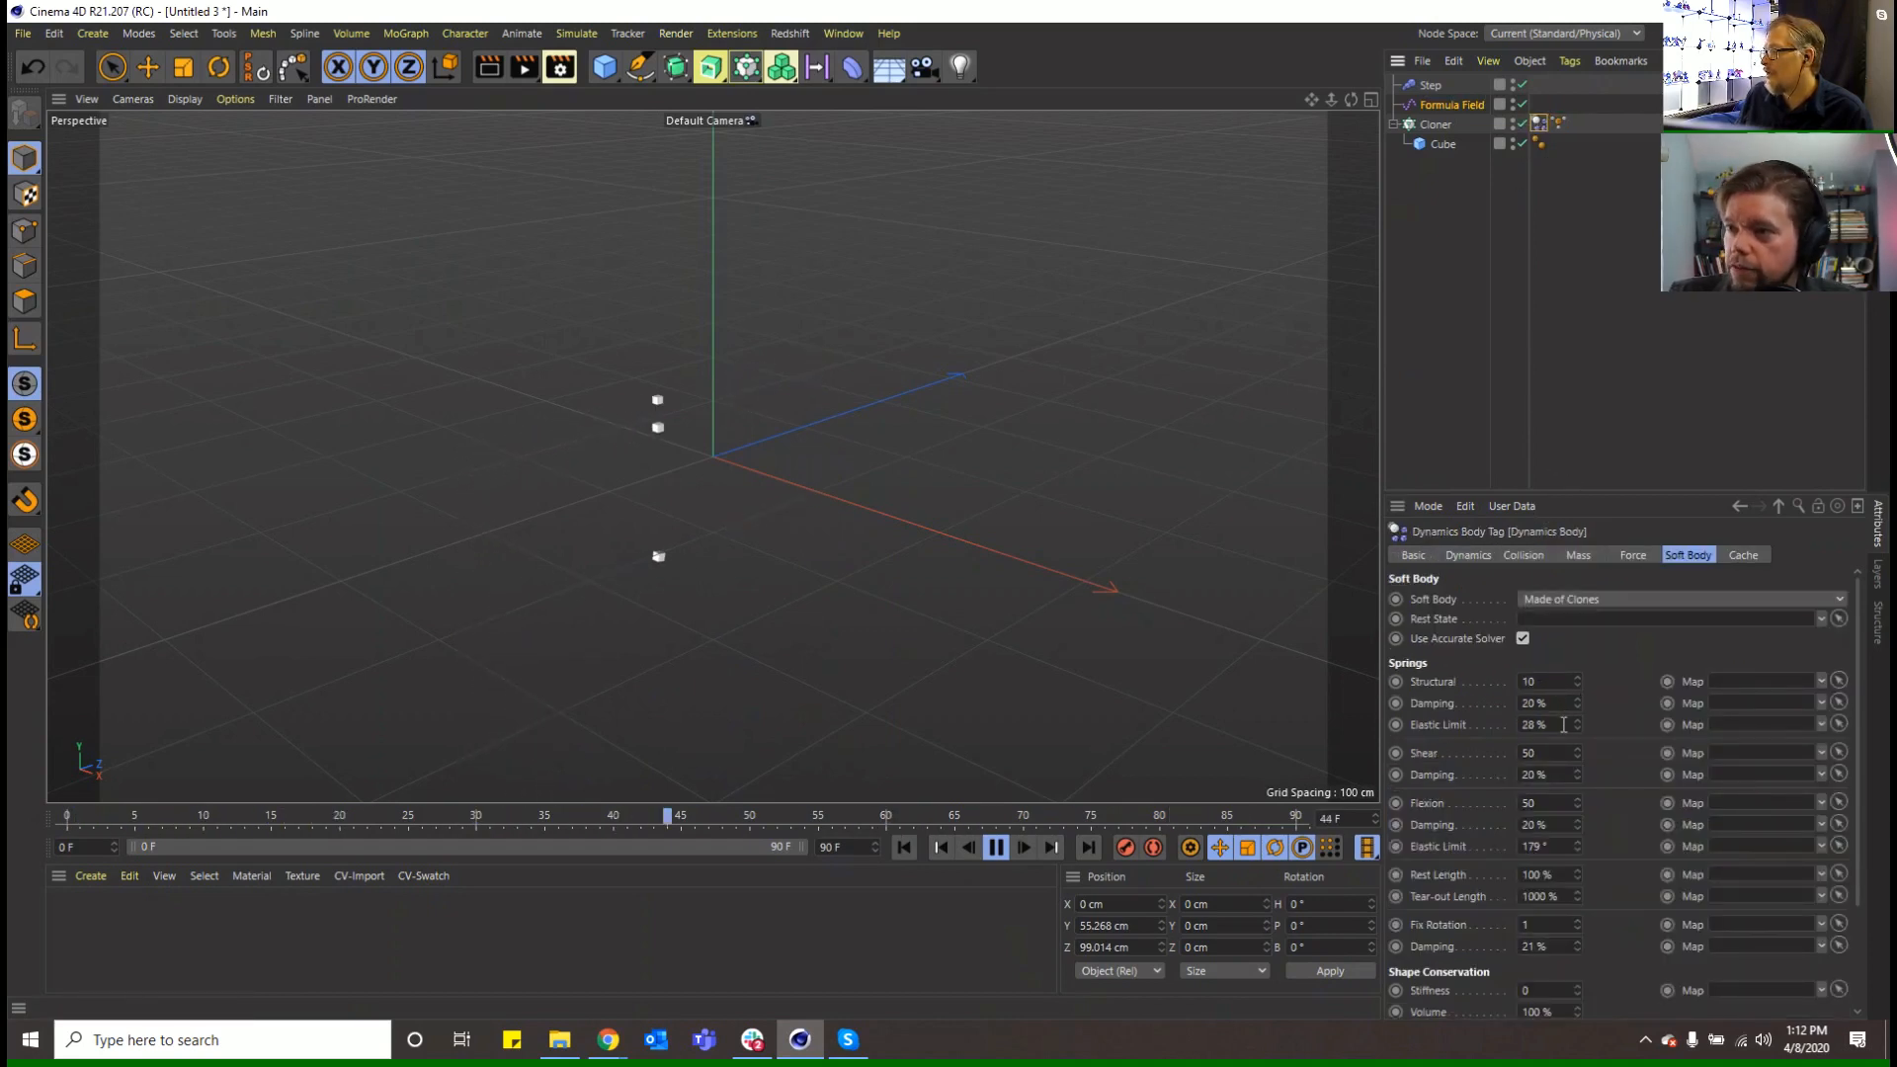
text(50)
key(Return)
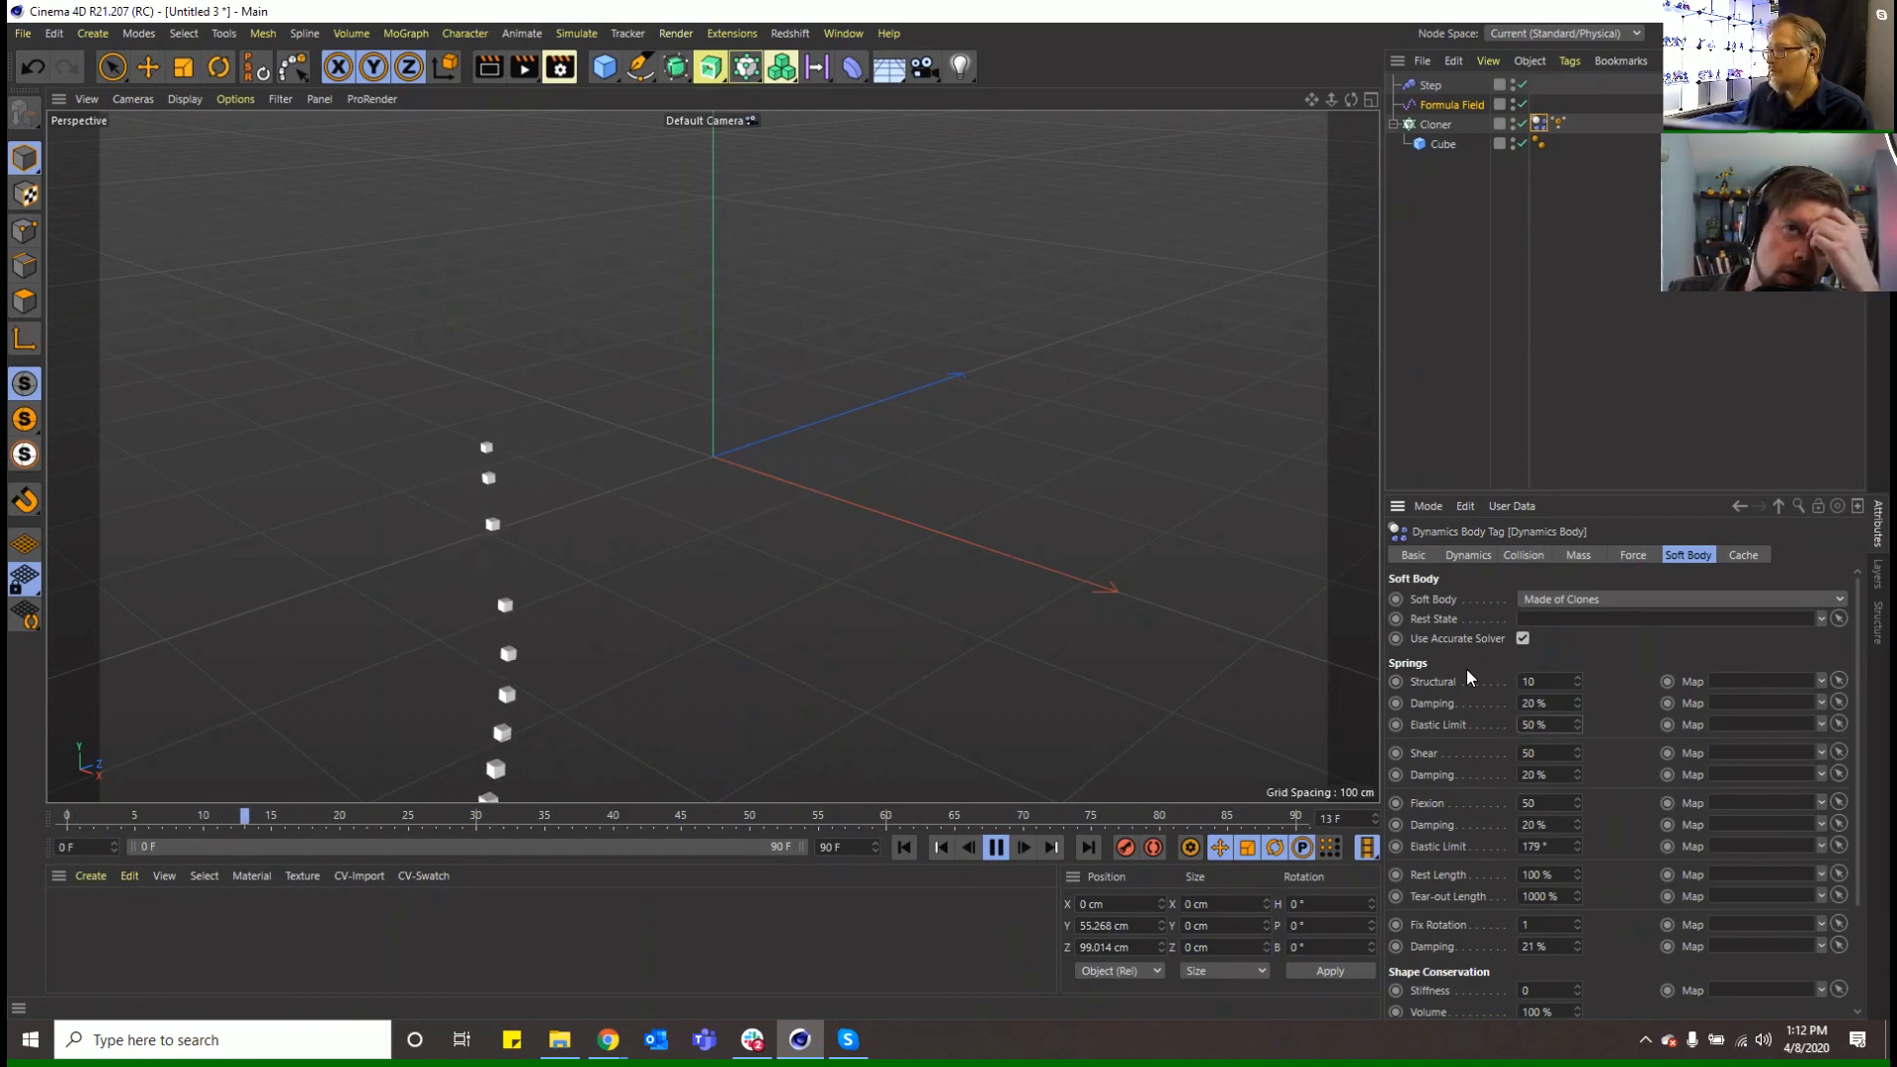
drag(1558, 681, 1463, 675)
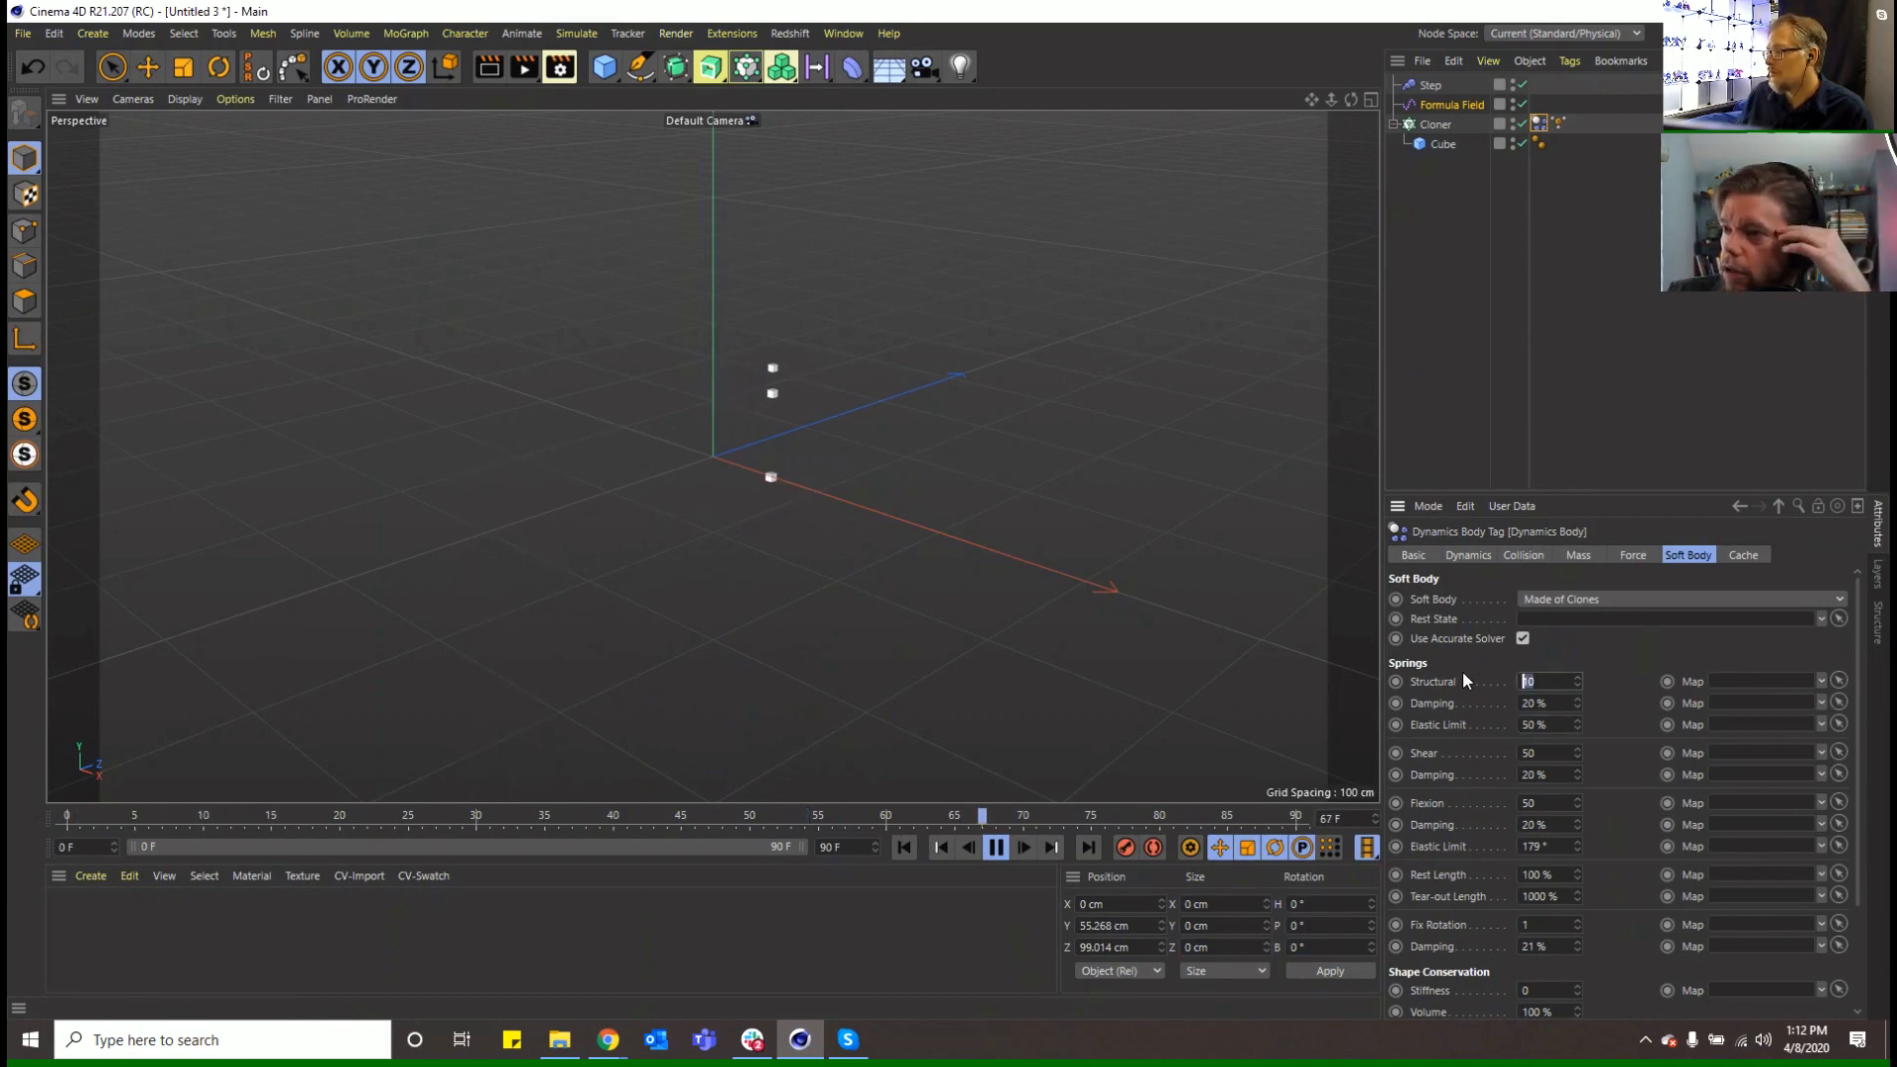
text(30)
key(Return)
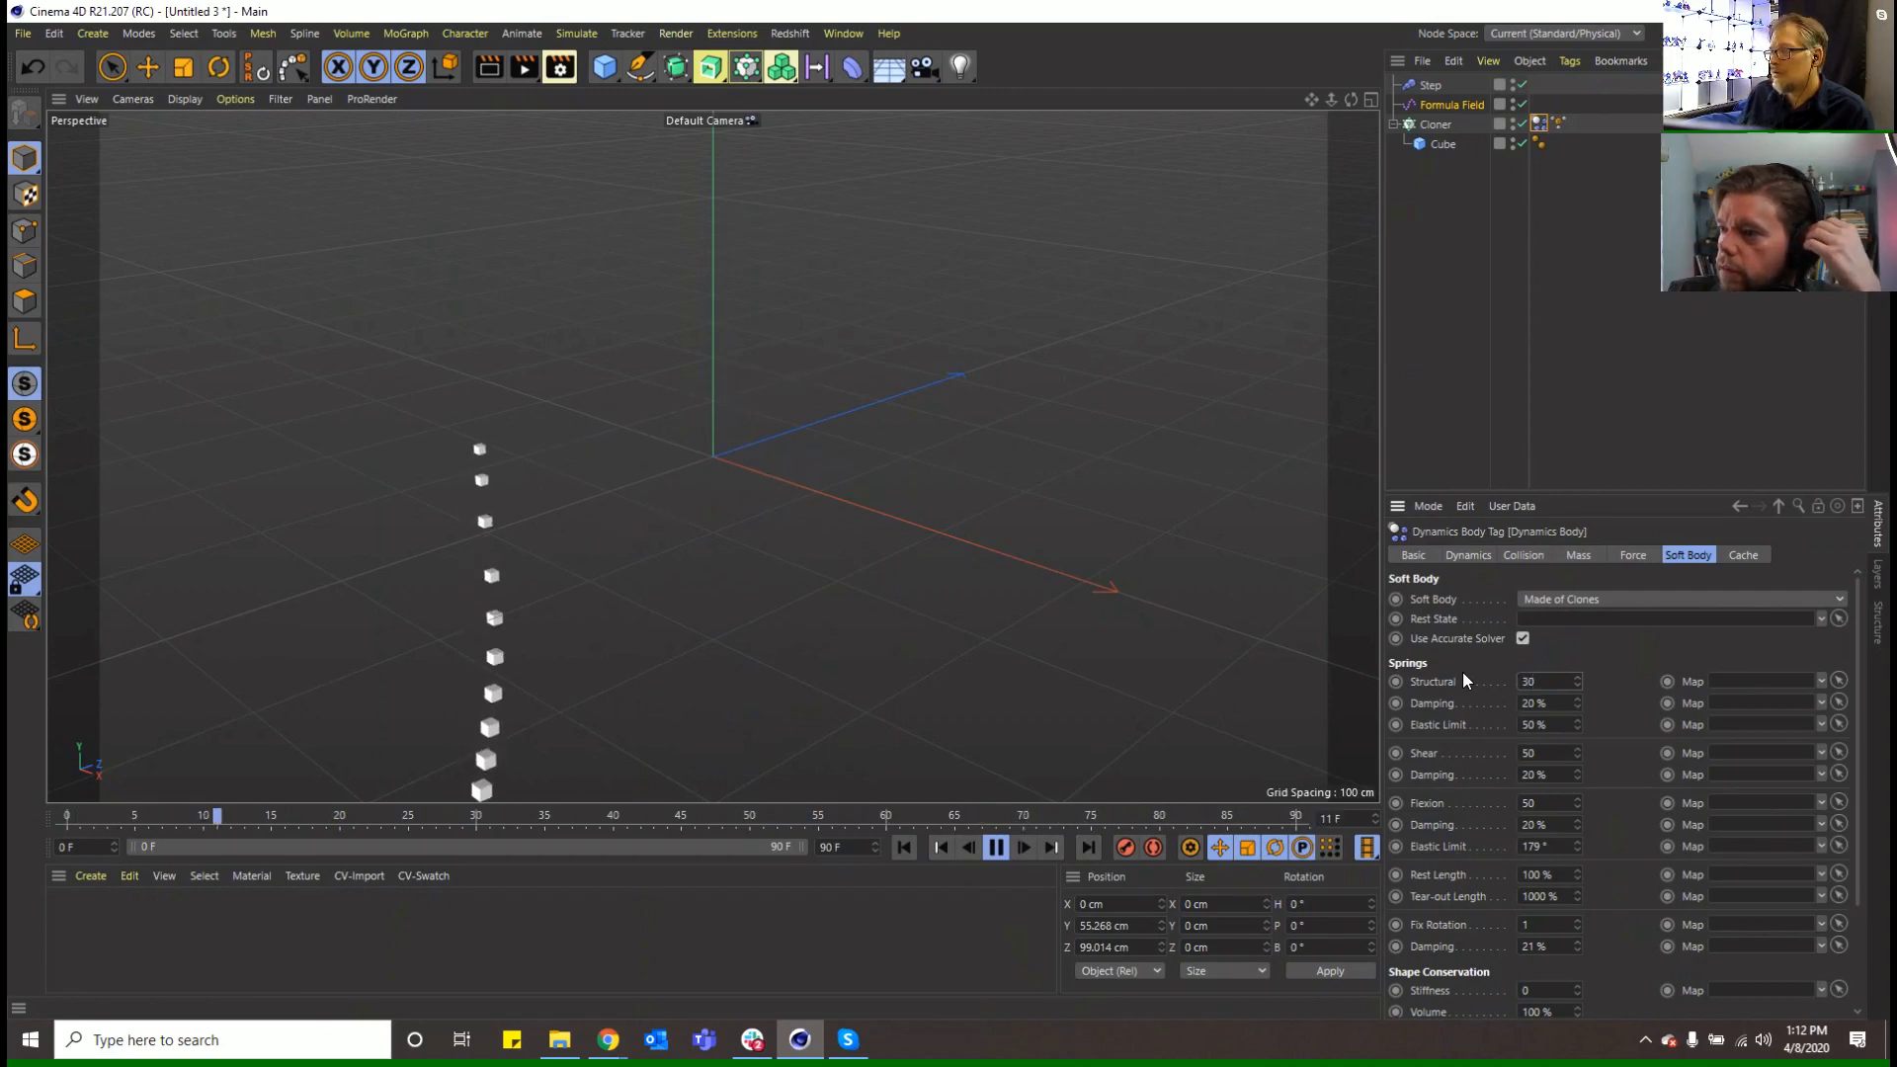
text(80)
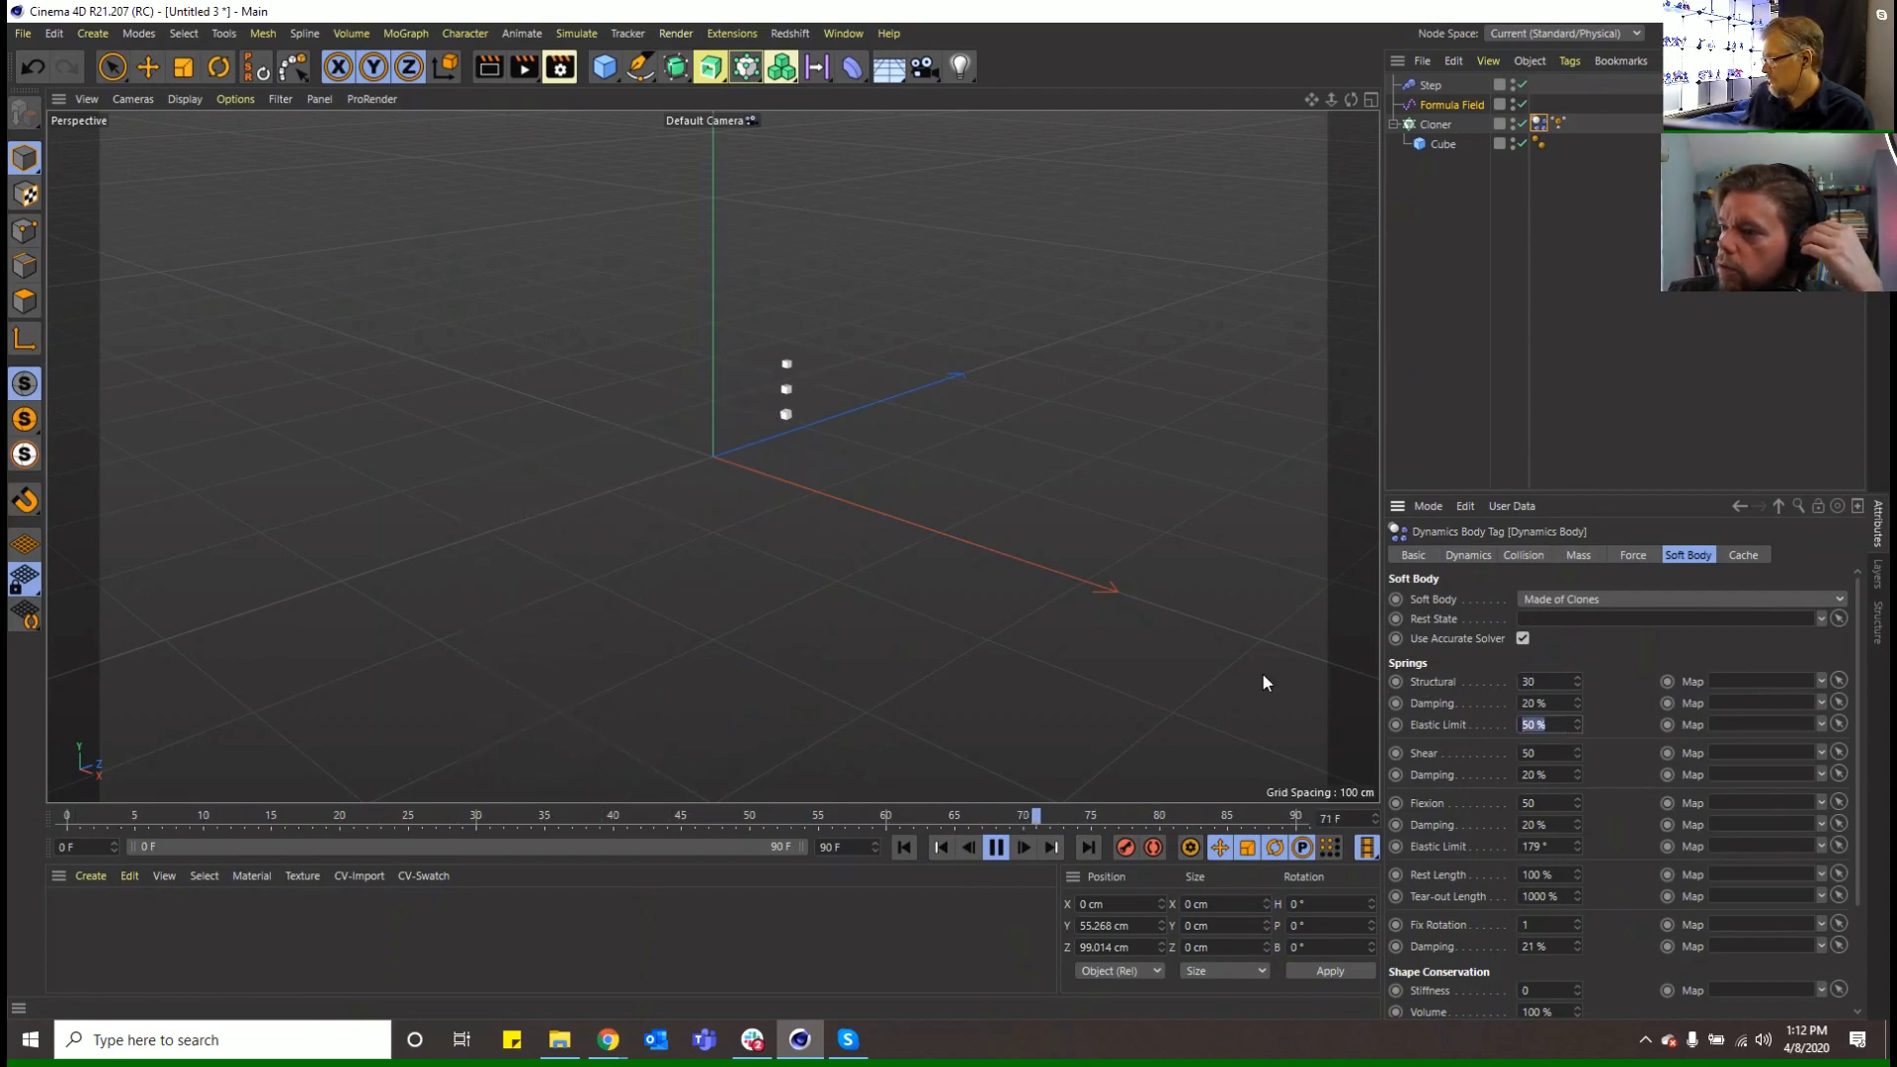
key(Return)
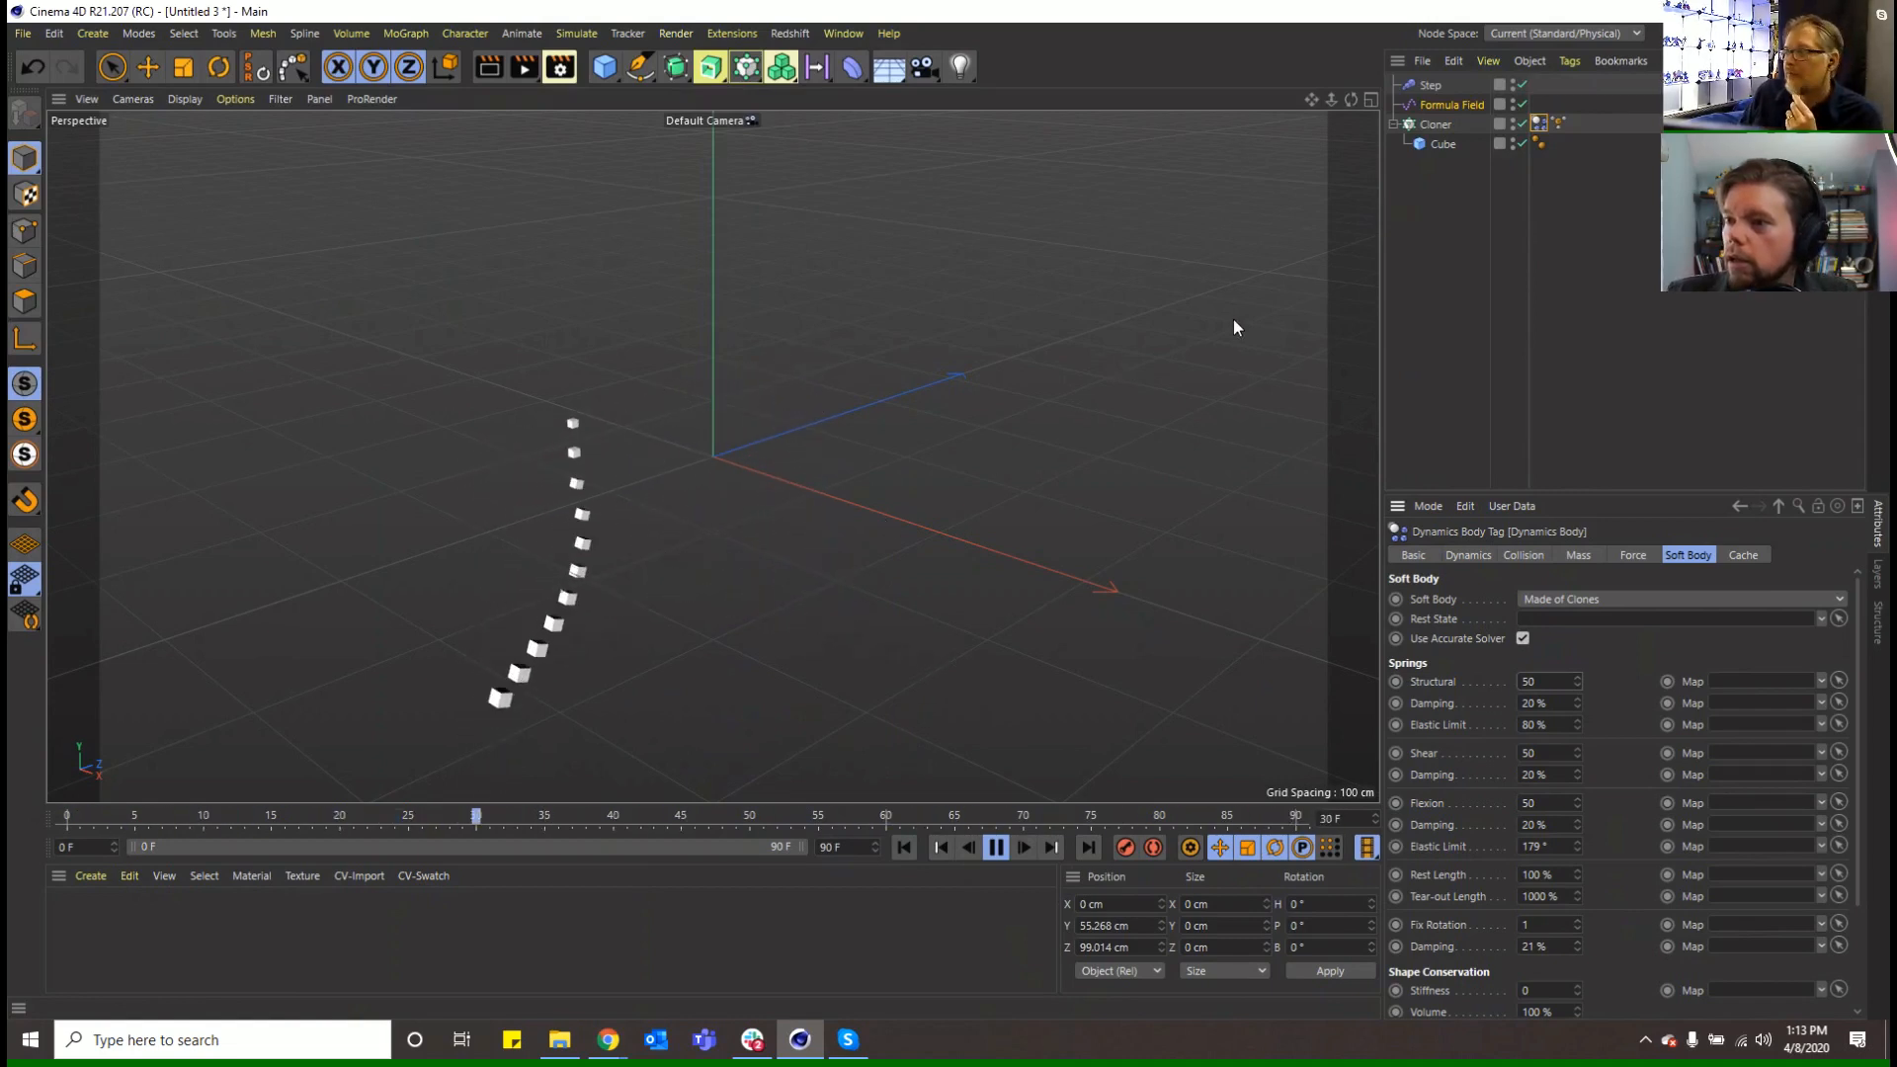
Reduce the Cloner's clone count to 8
click(1443, 118)
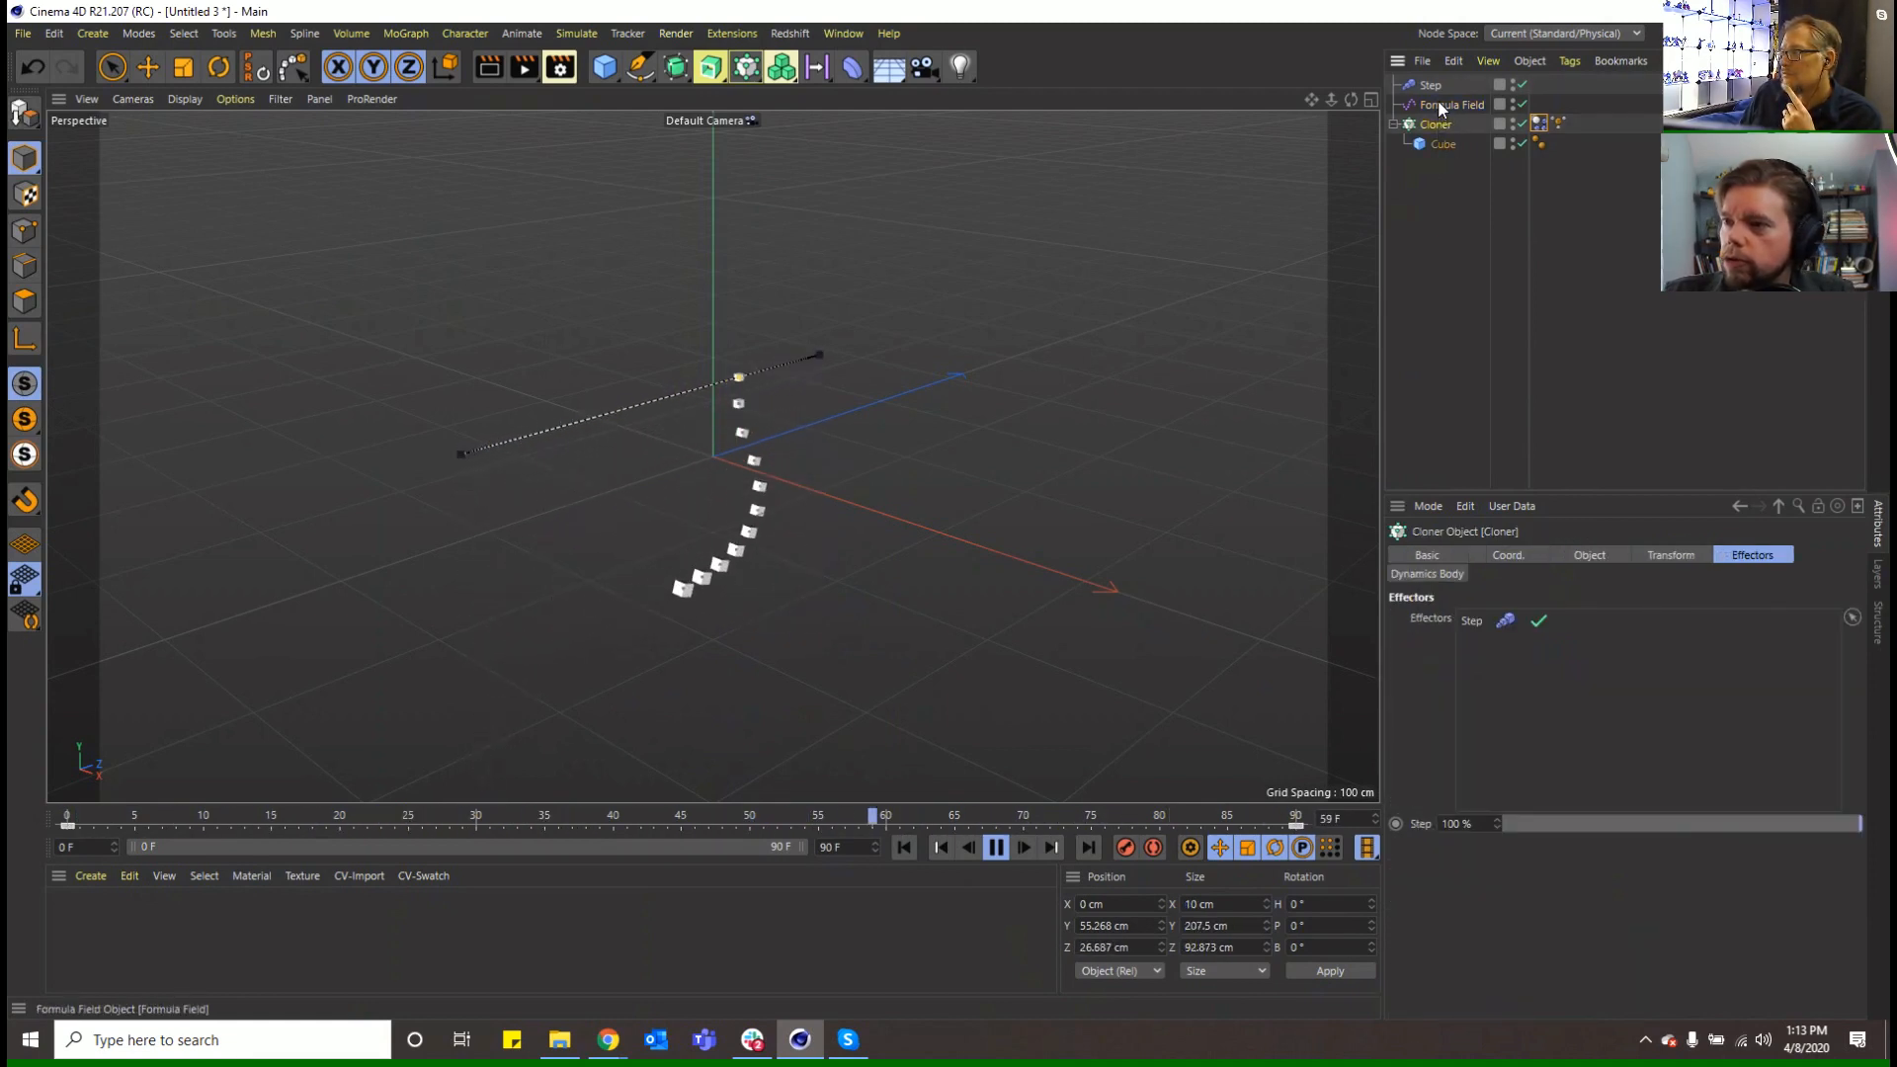
click(1617, 553)
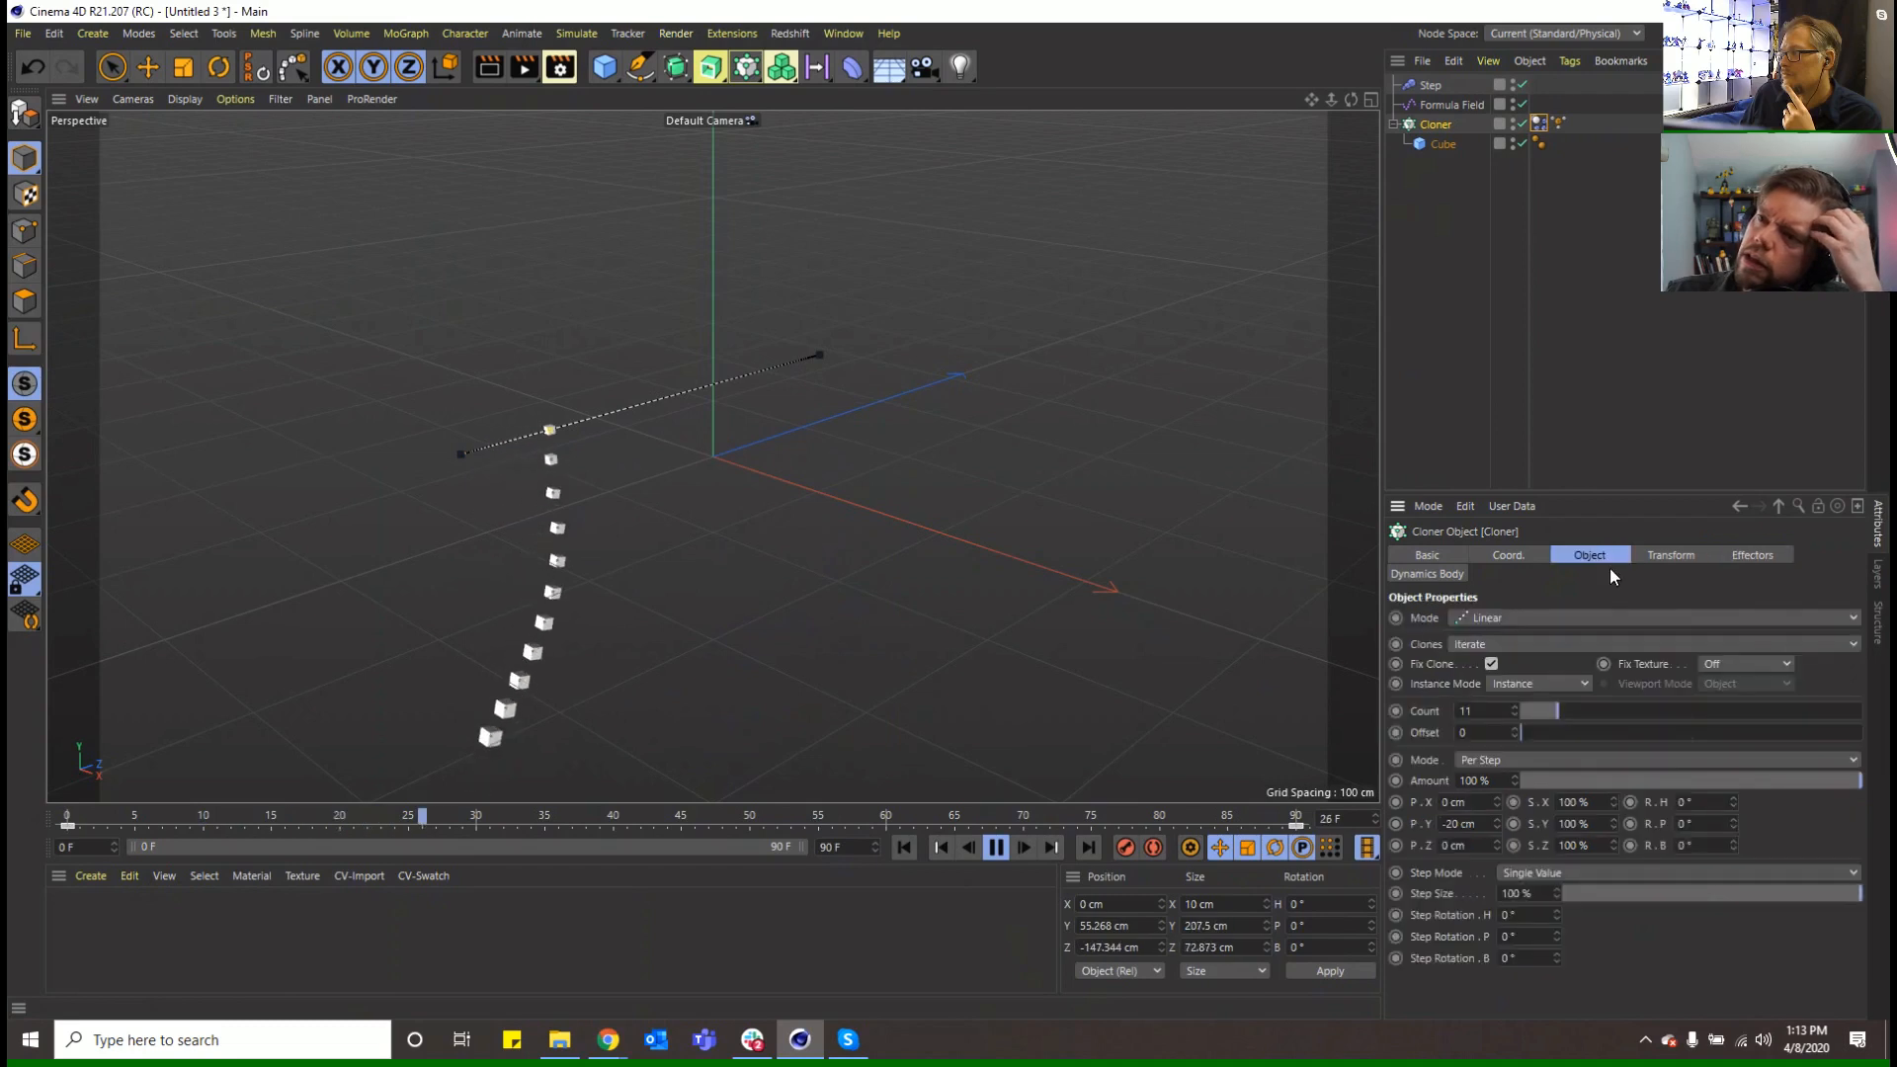
drag(1565, 721, 1538, 720)
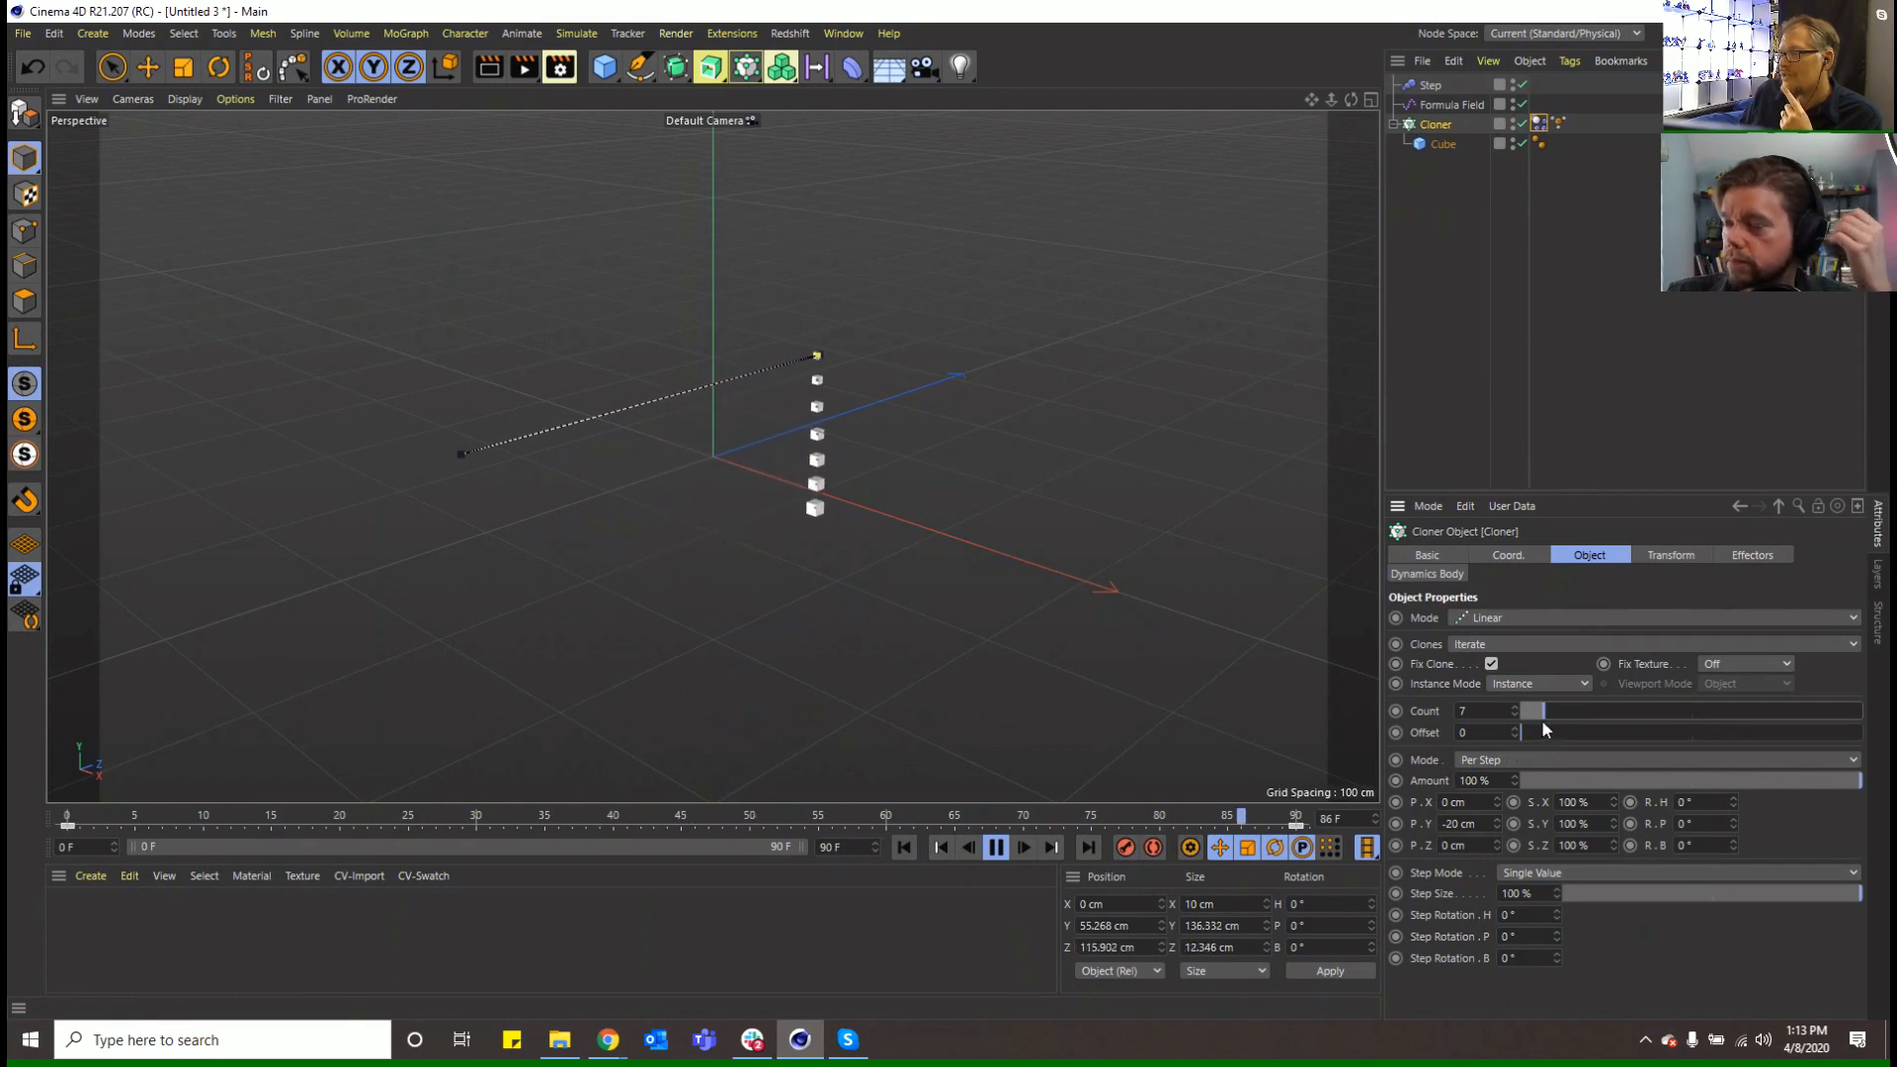
click(1514, 707)
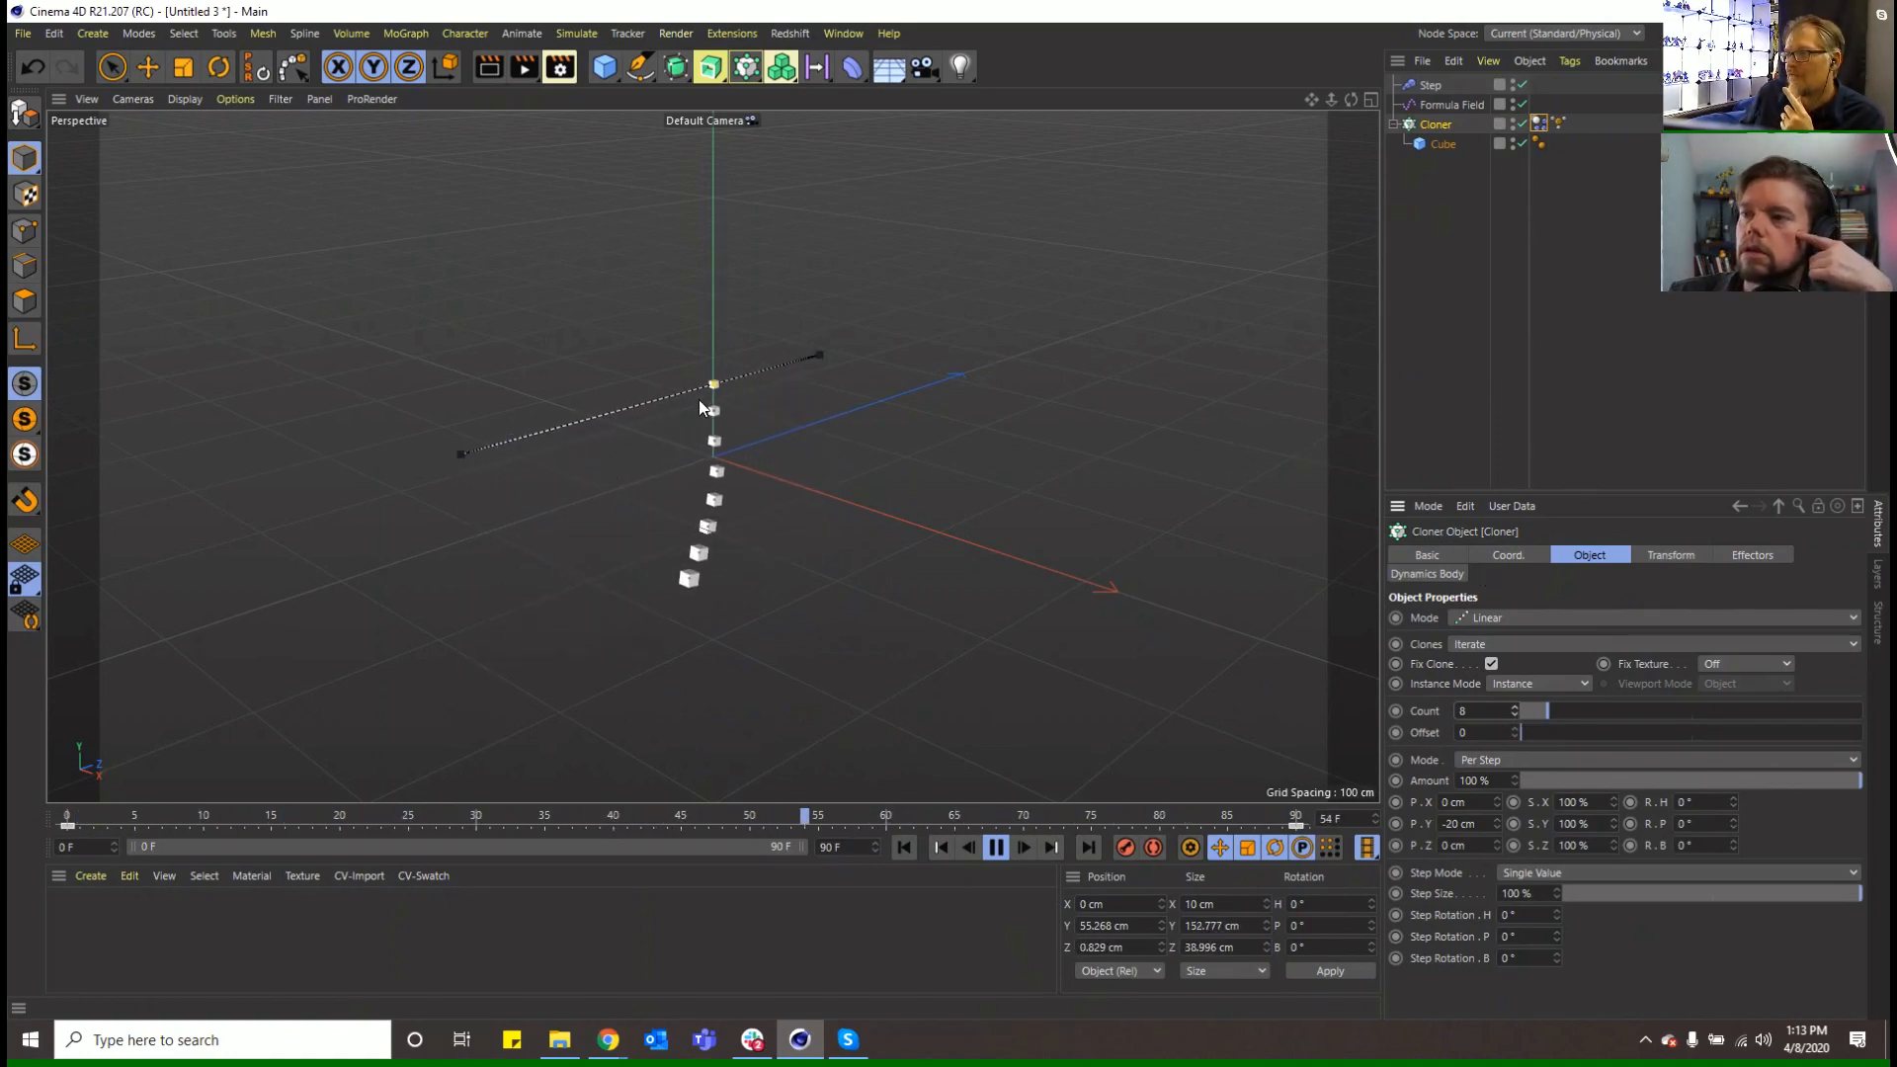
Set the selection tag's Formula Field expression to id > 0 and deselect everything
click(1559, 124)
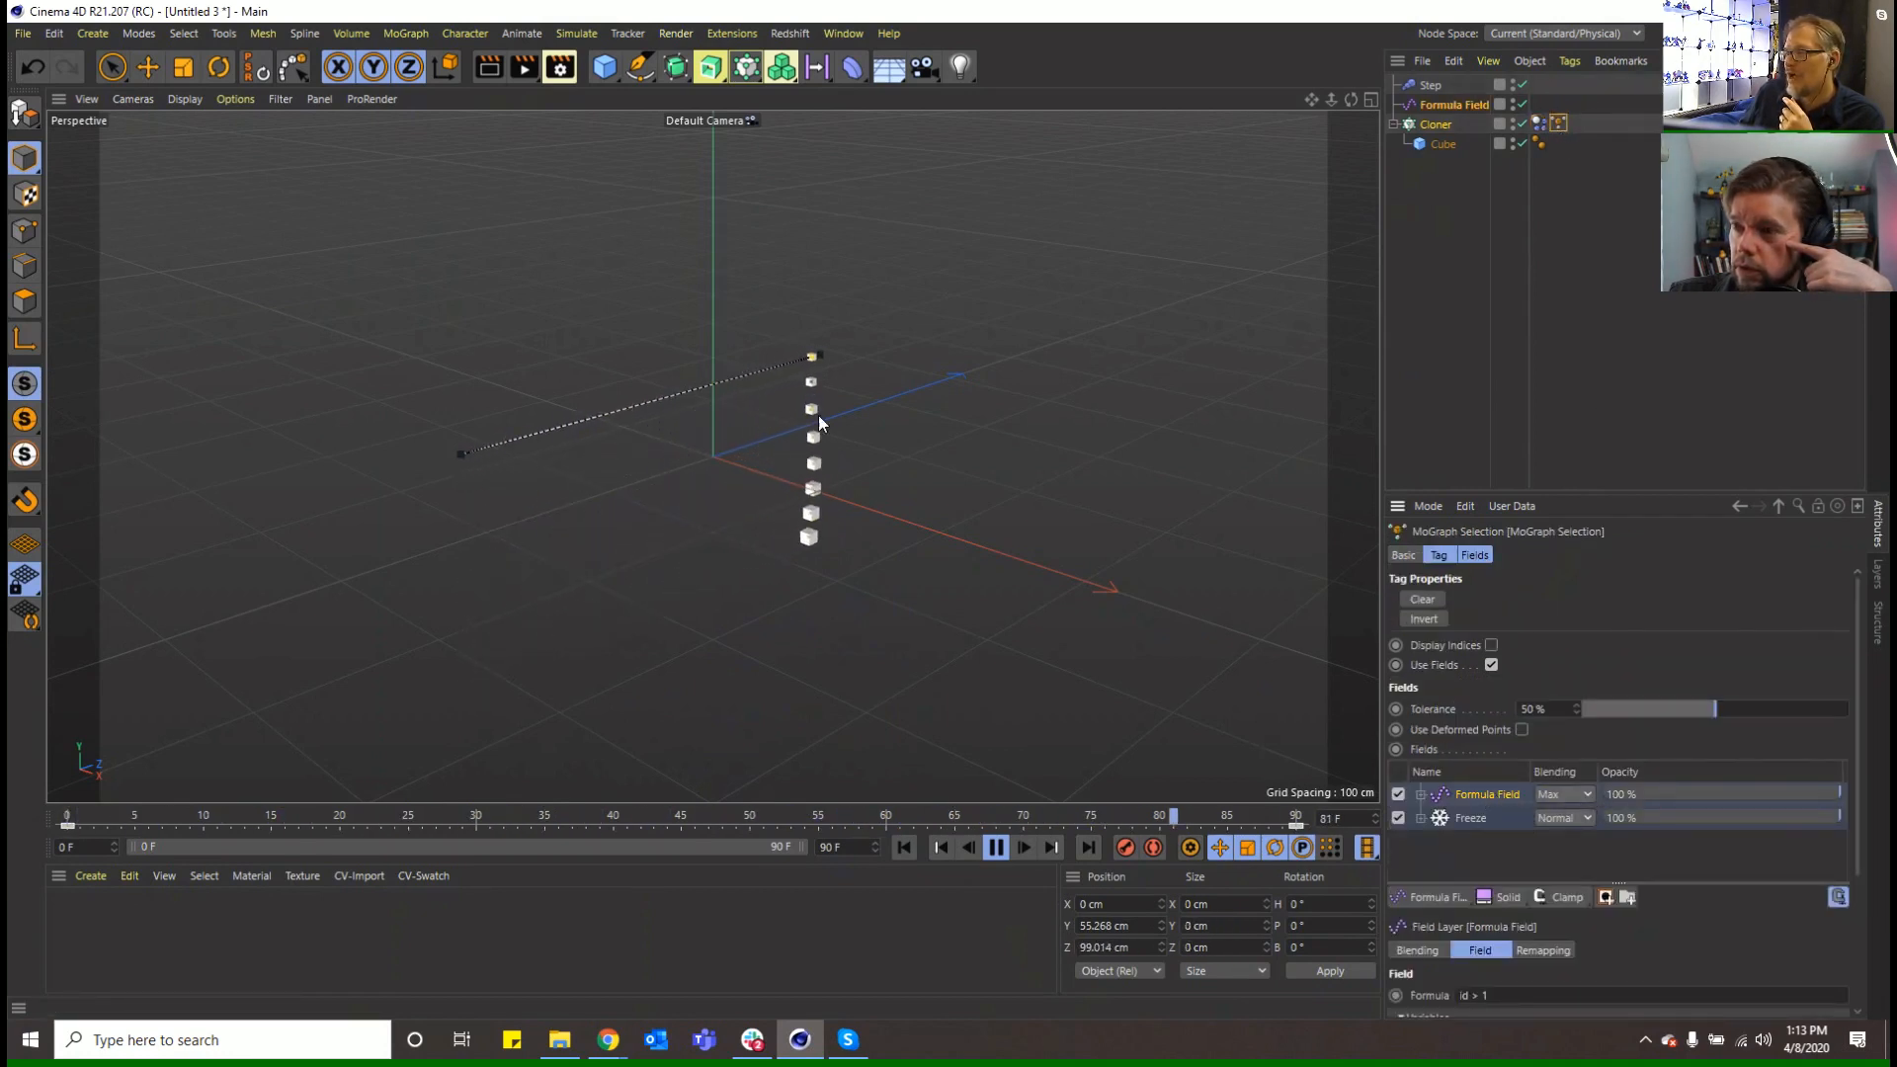
double_click(1483, 995)
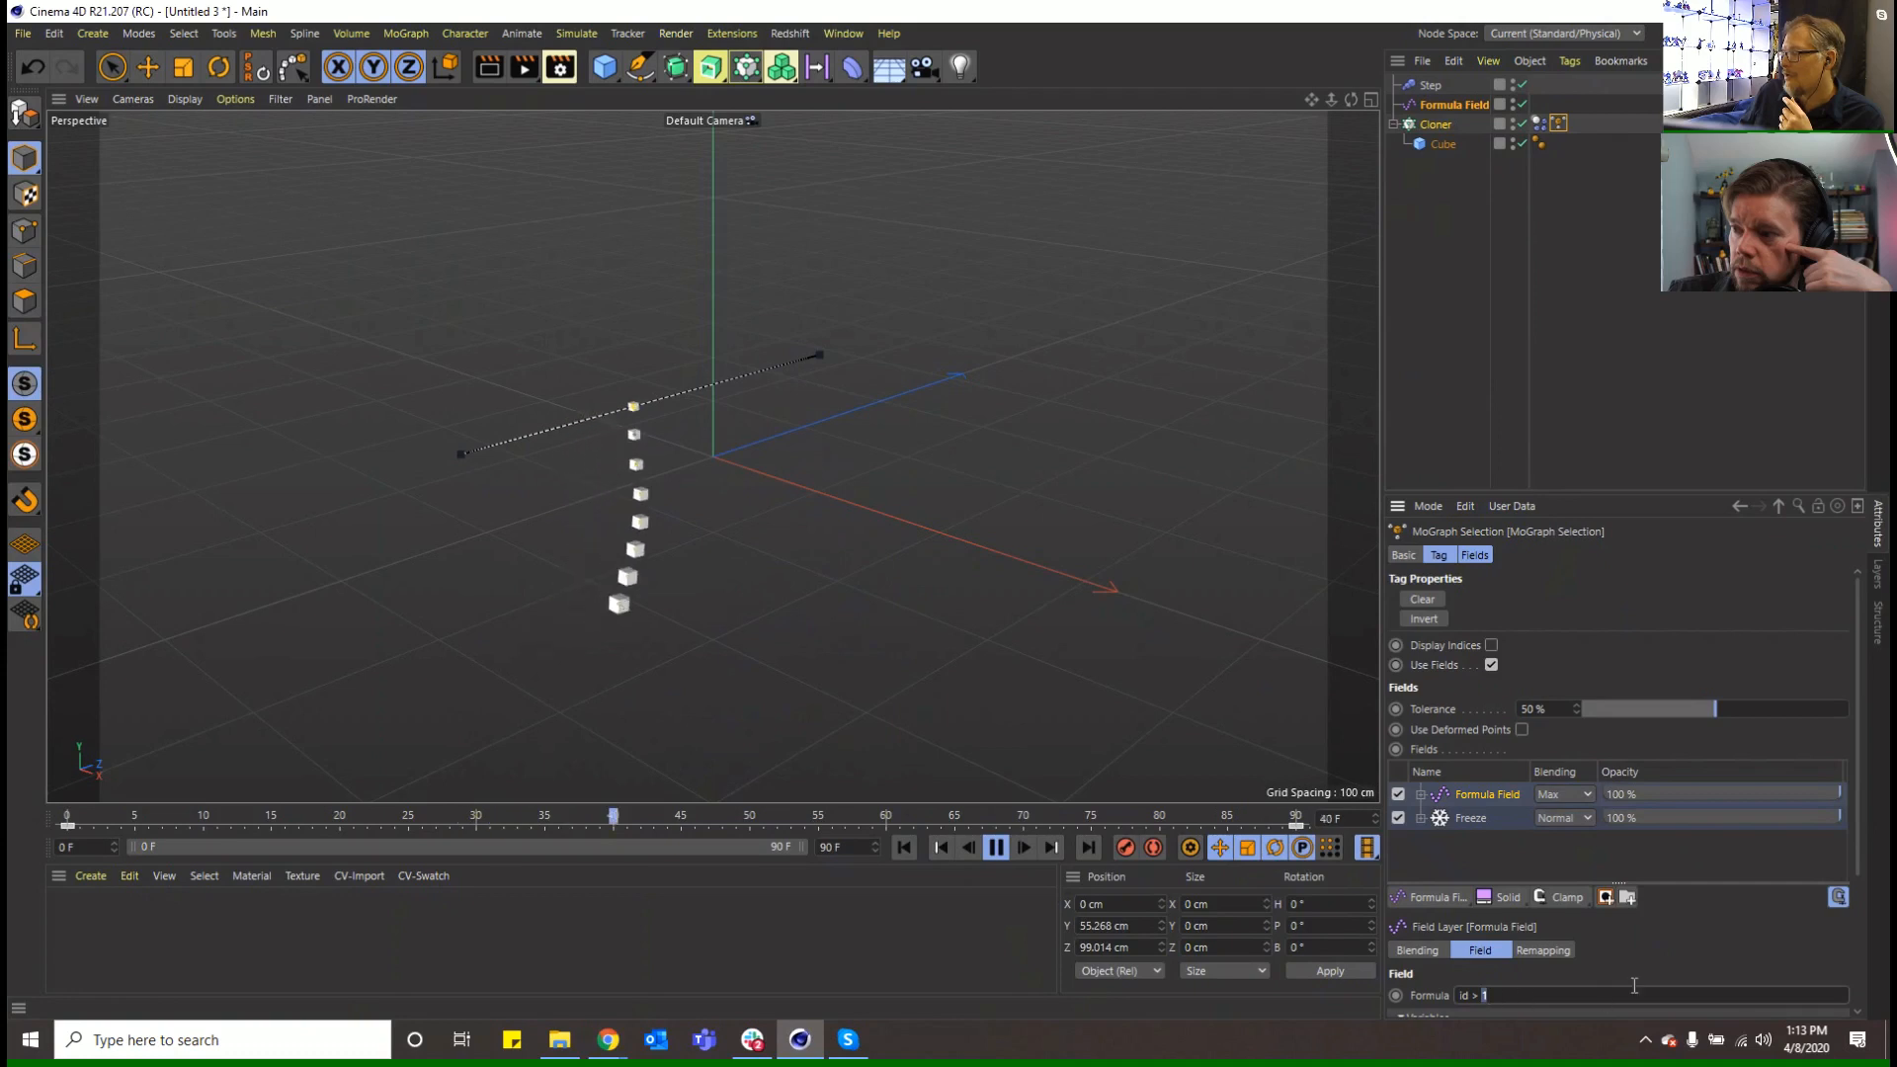
text(0)
key(Return)
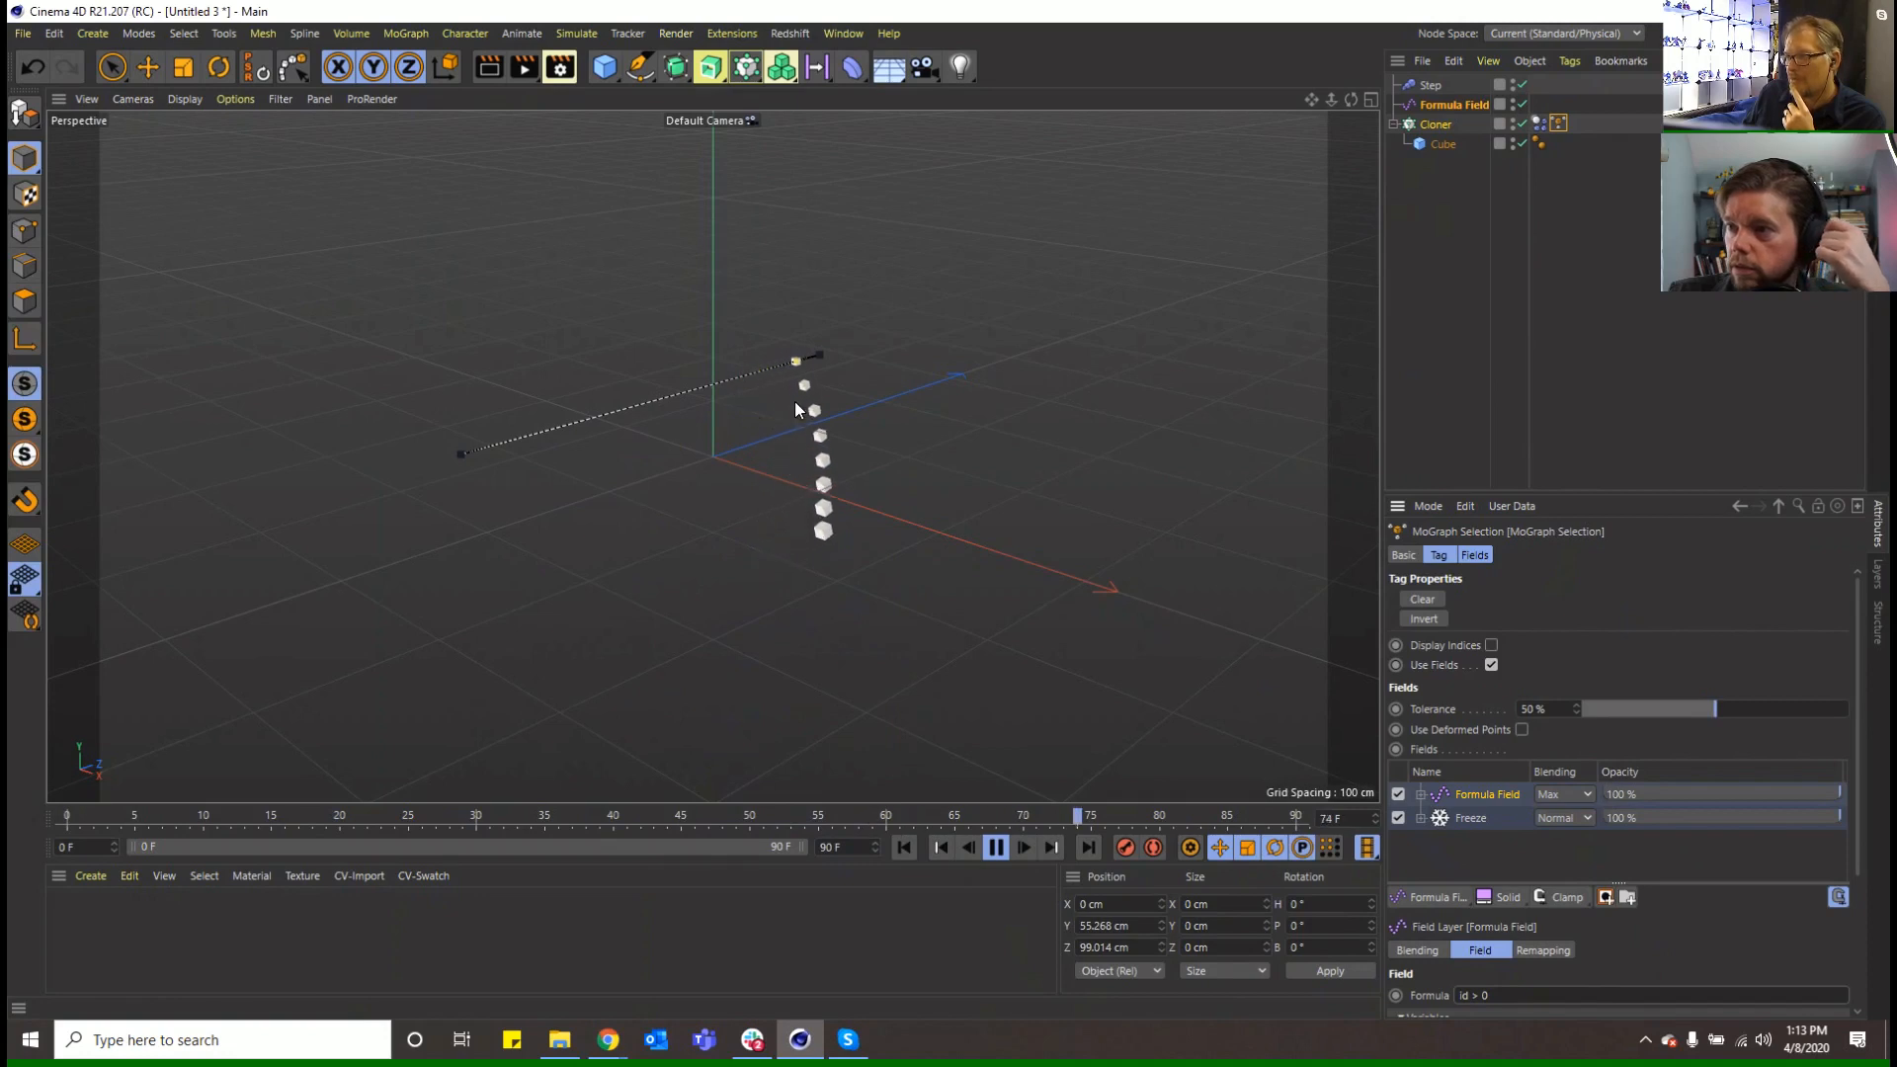
click(1491, 302)
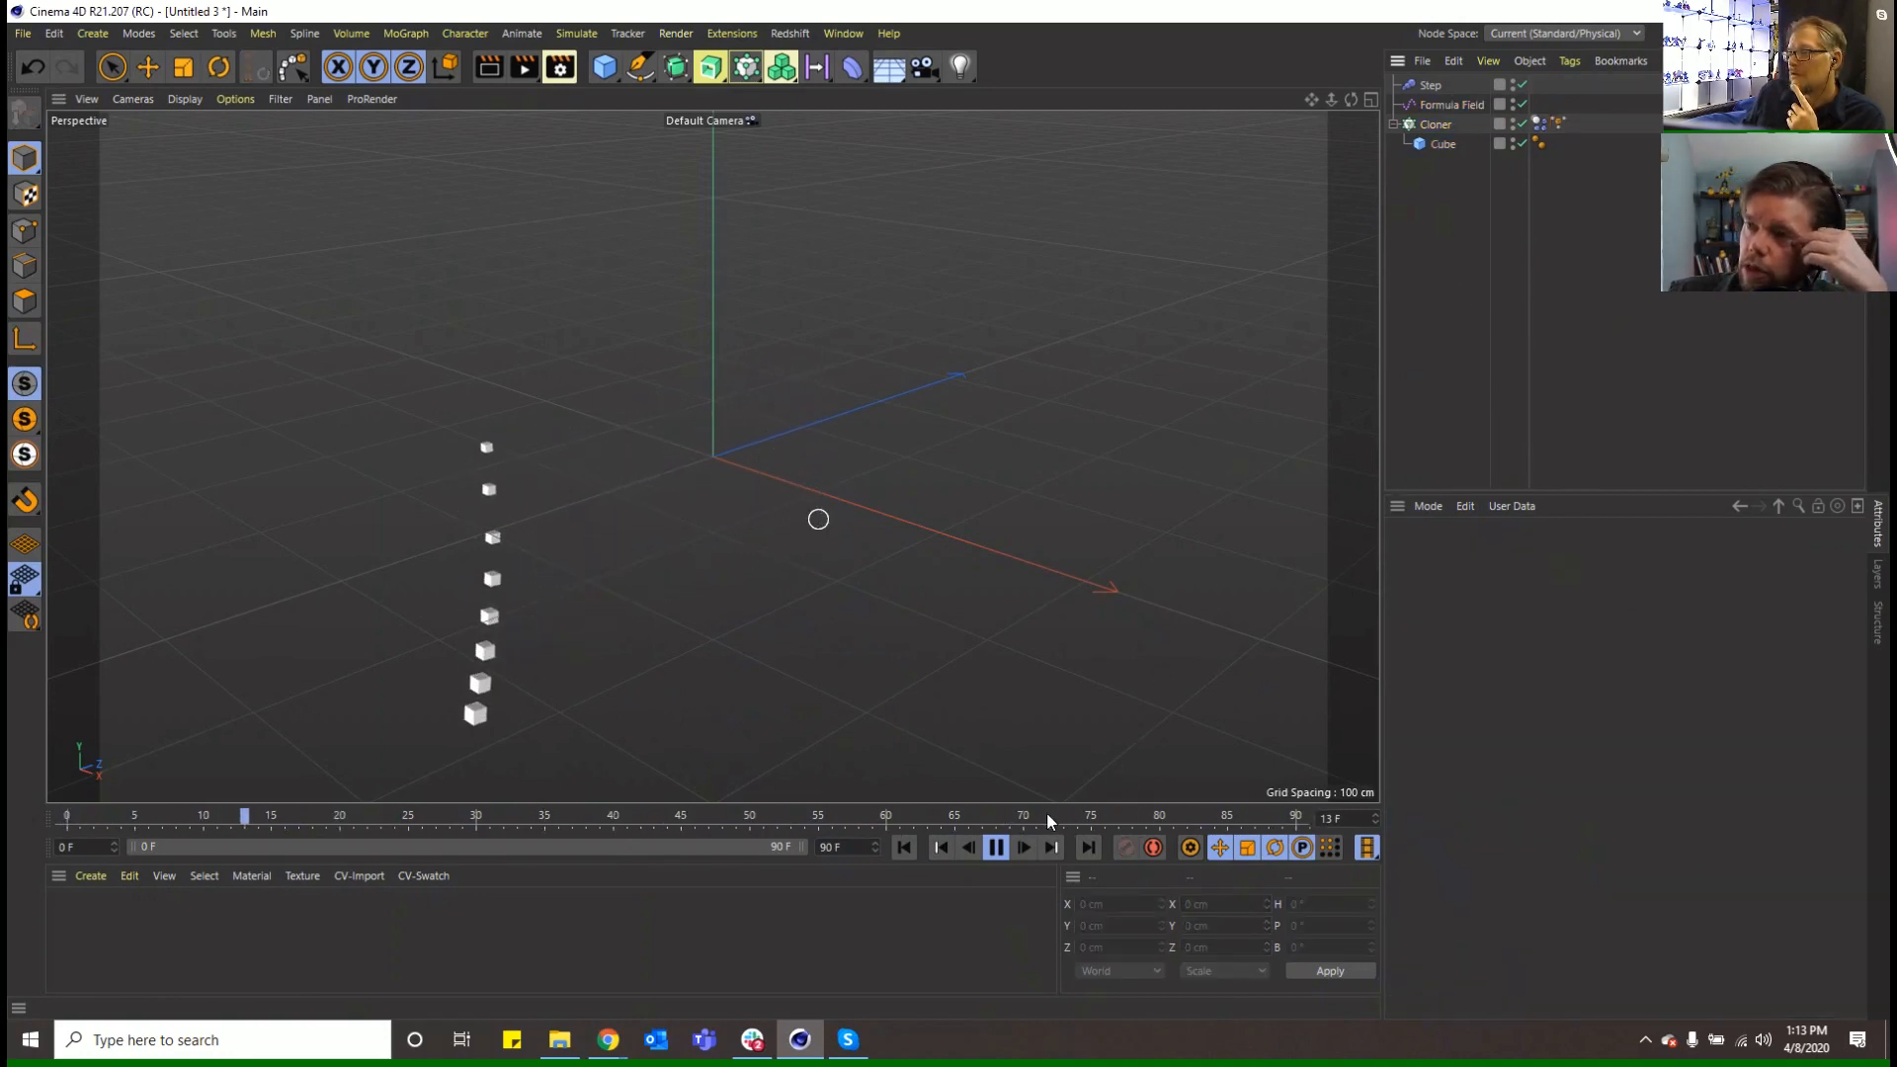
Set the project end to 300 F and extend the preview range to the full 300 frames
drag(858, 848, 640, 816)
text(300)
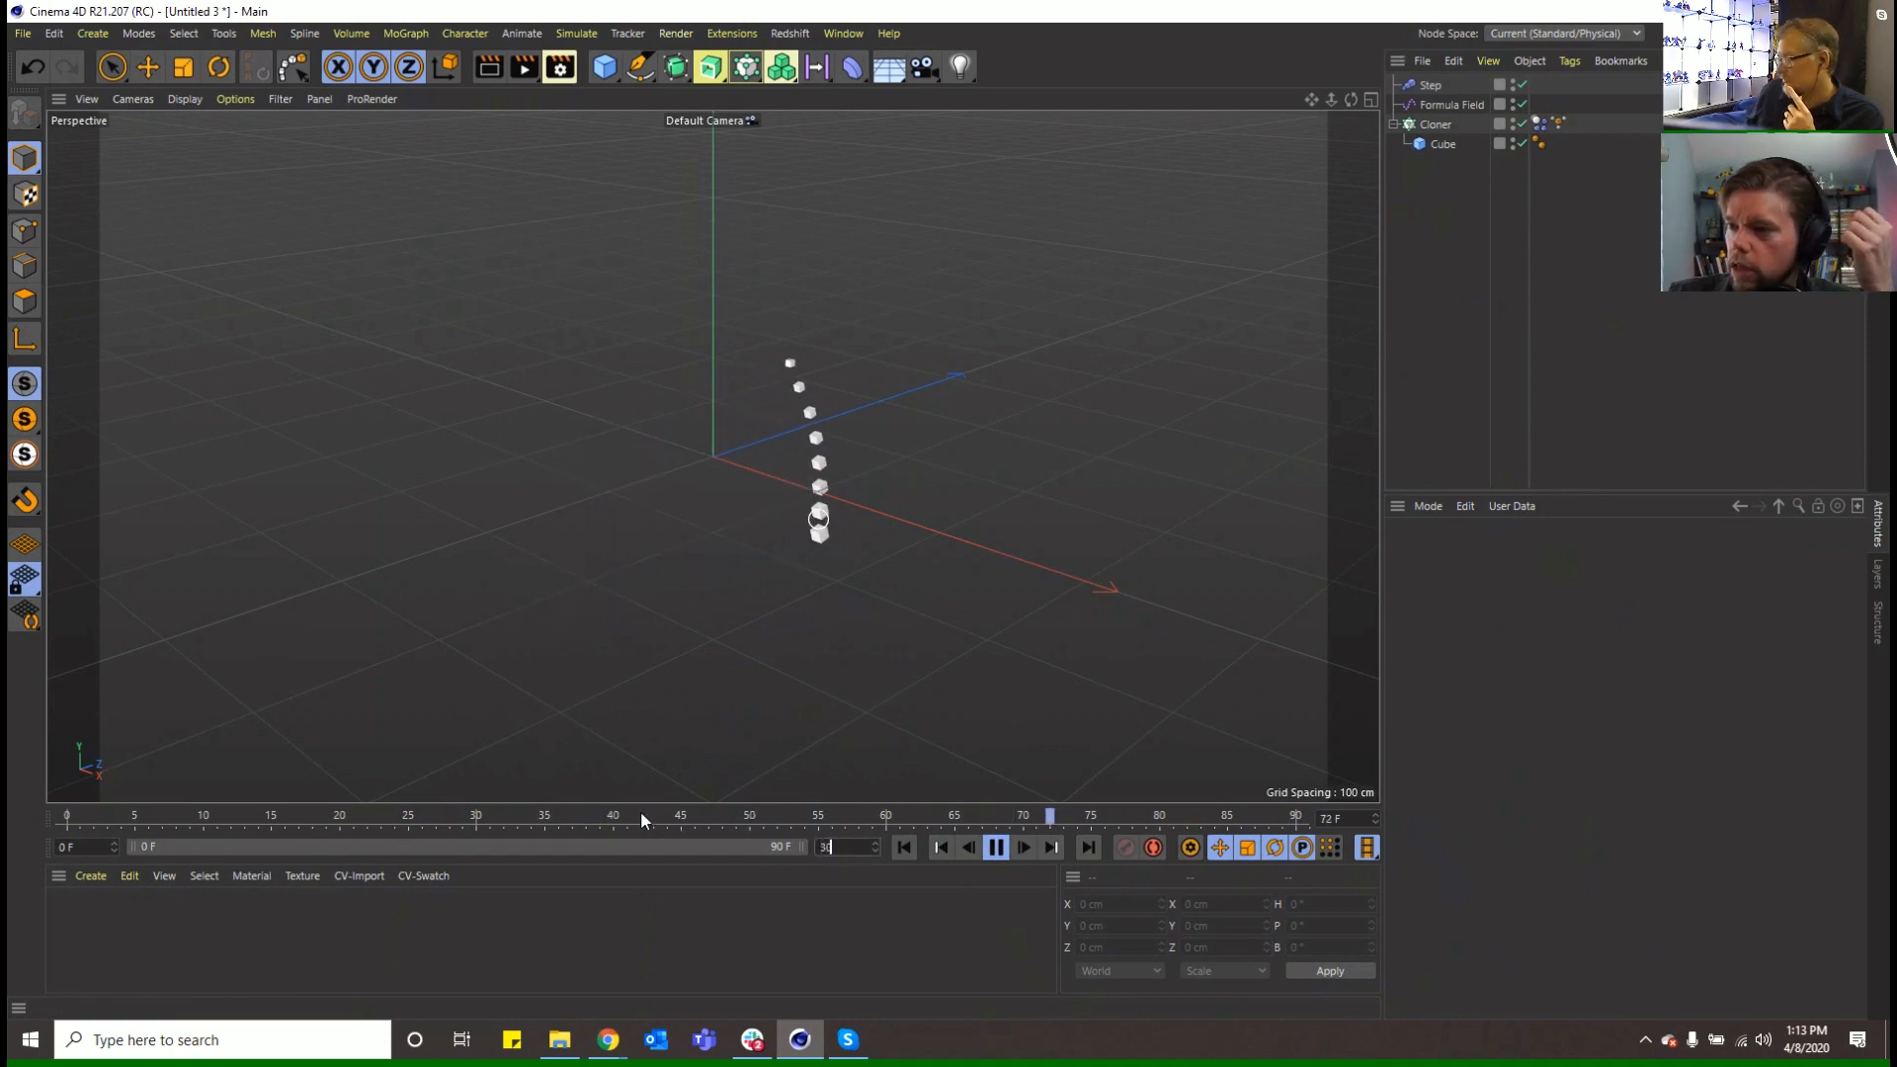
key(Return)
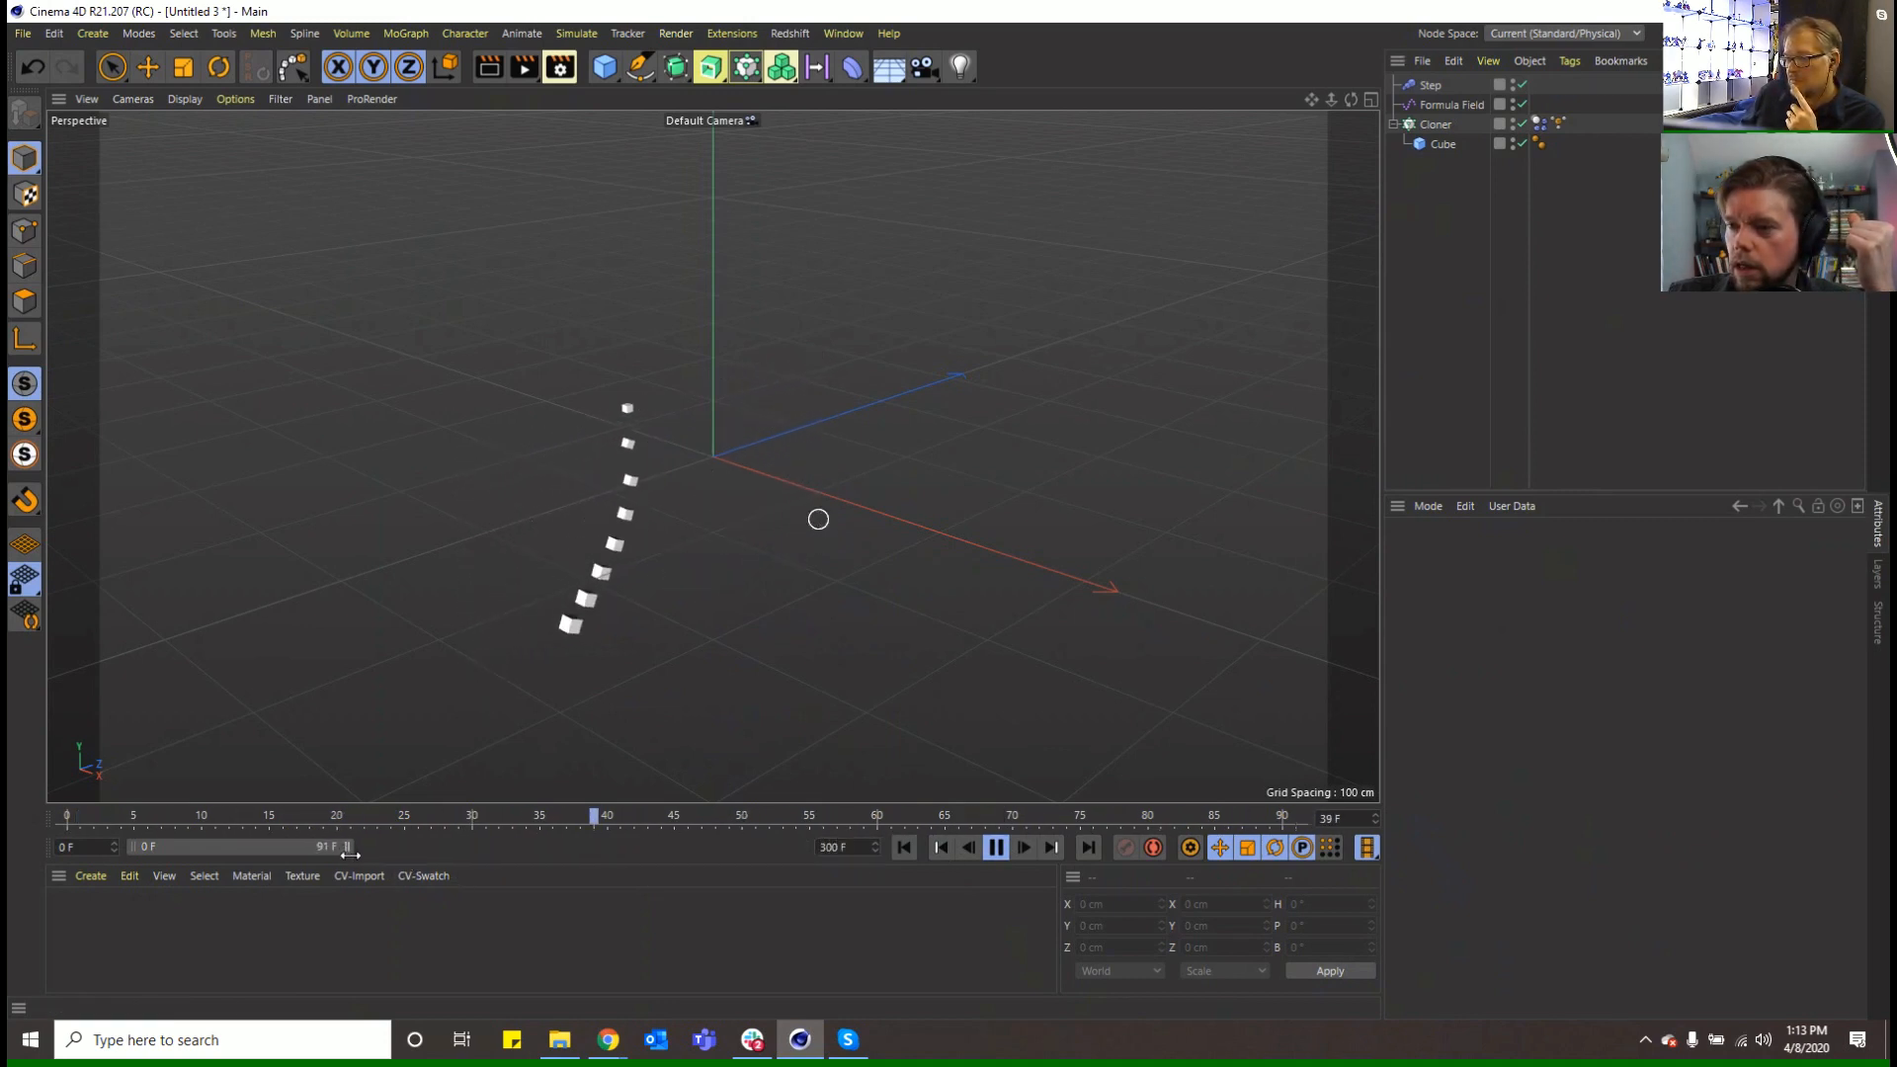
drag(346, 846, 810, 862)
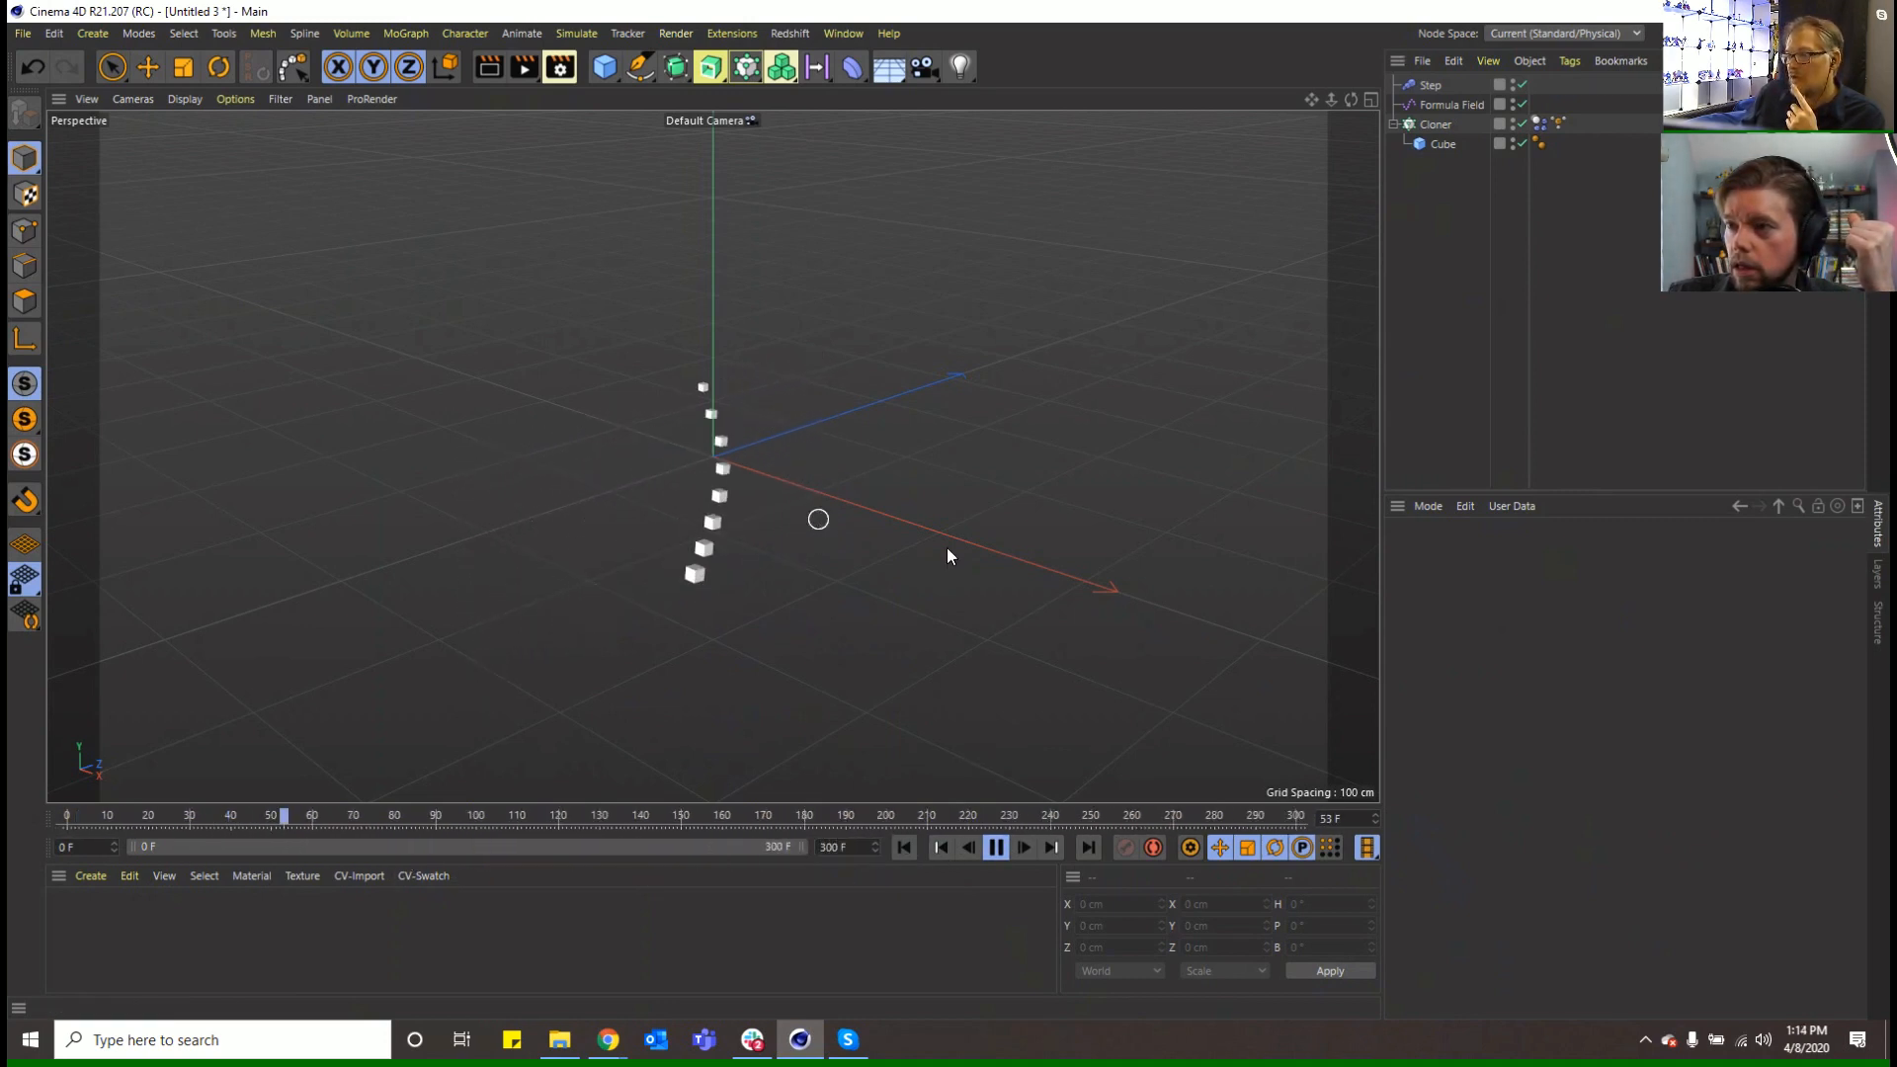
Add a Sphere primitive to the scene and activate the Move tool
click(606, 77)
click(973, 129)
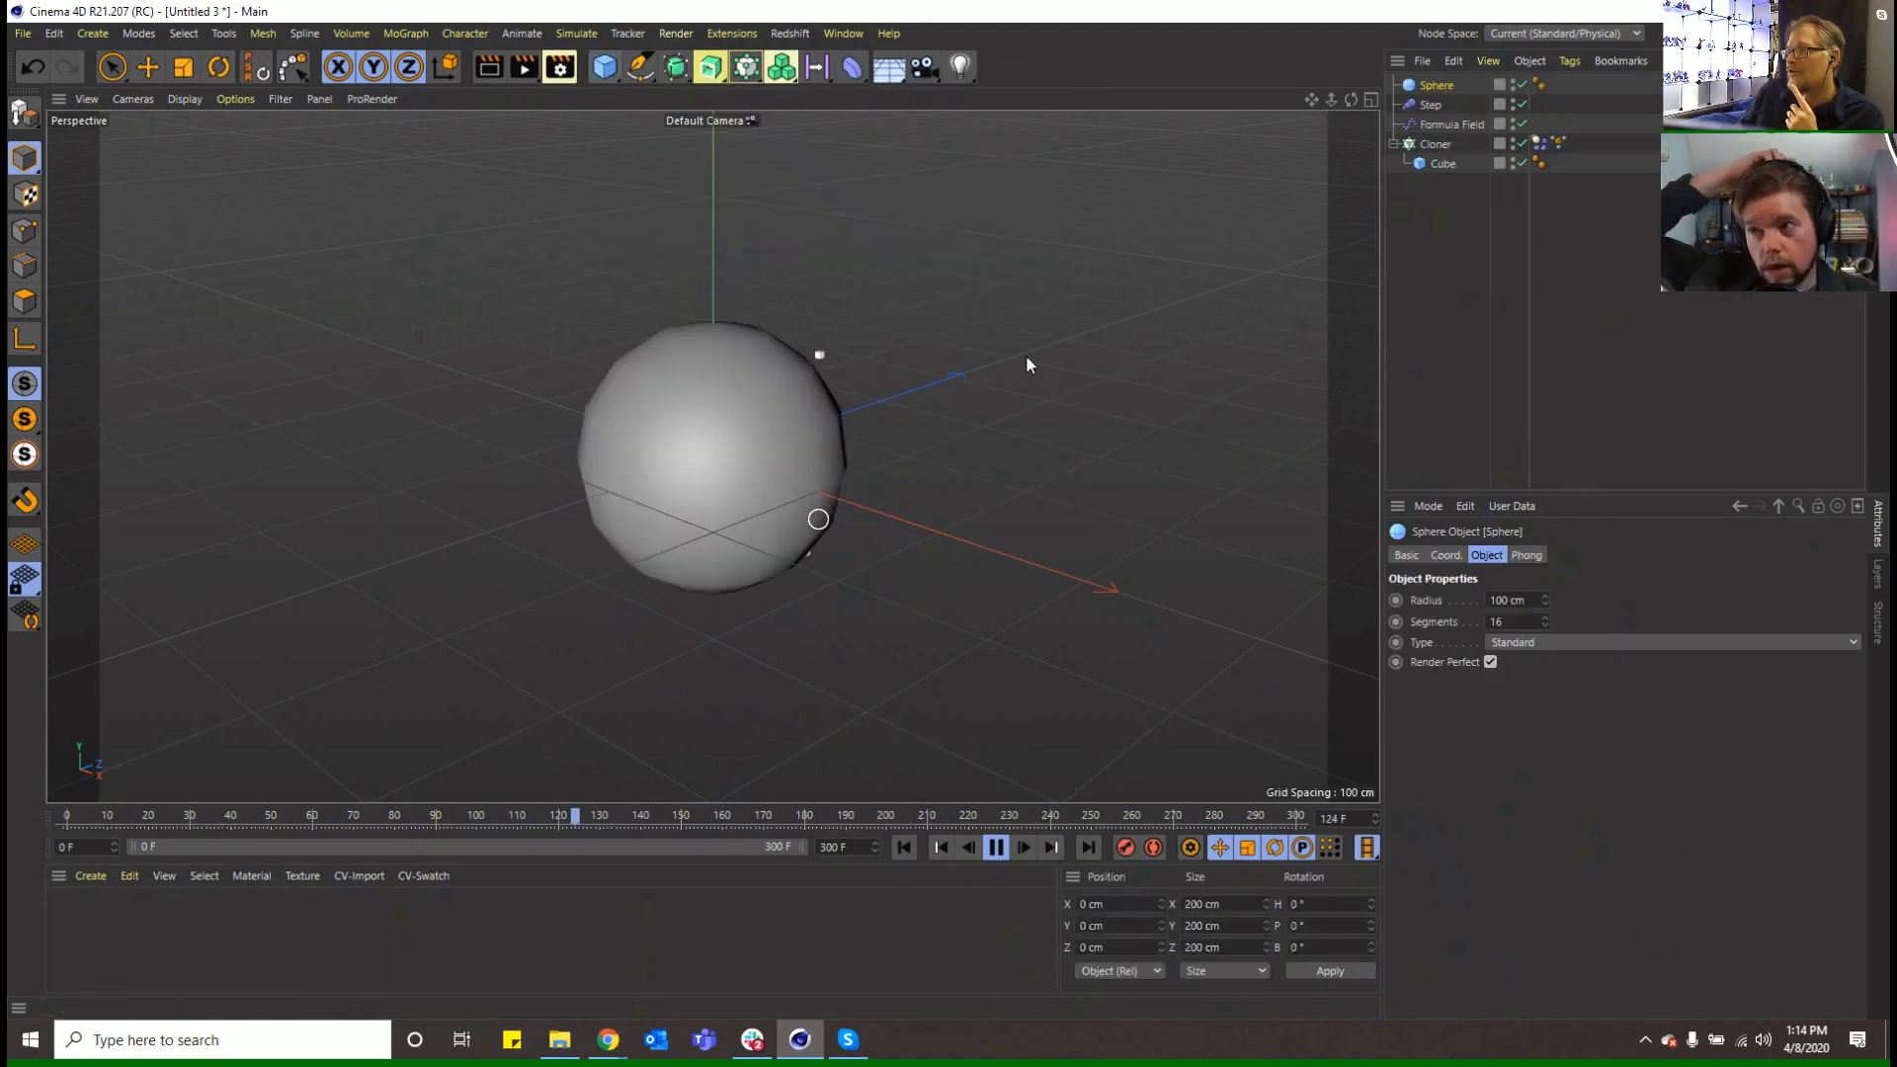
key(e)
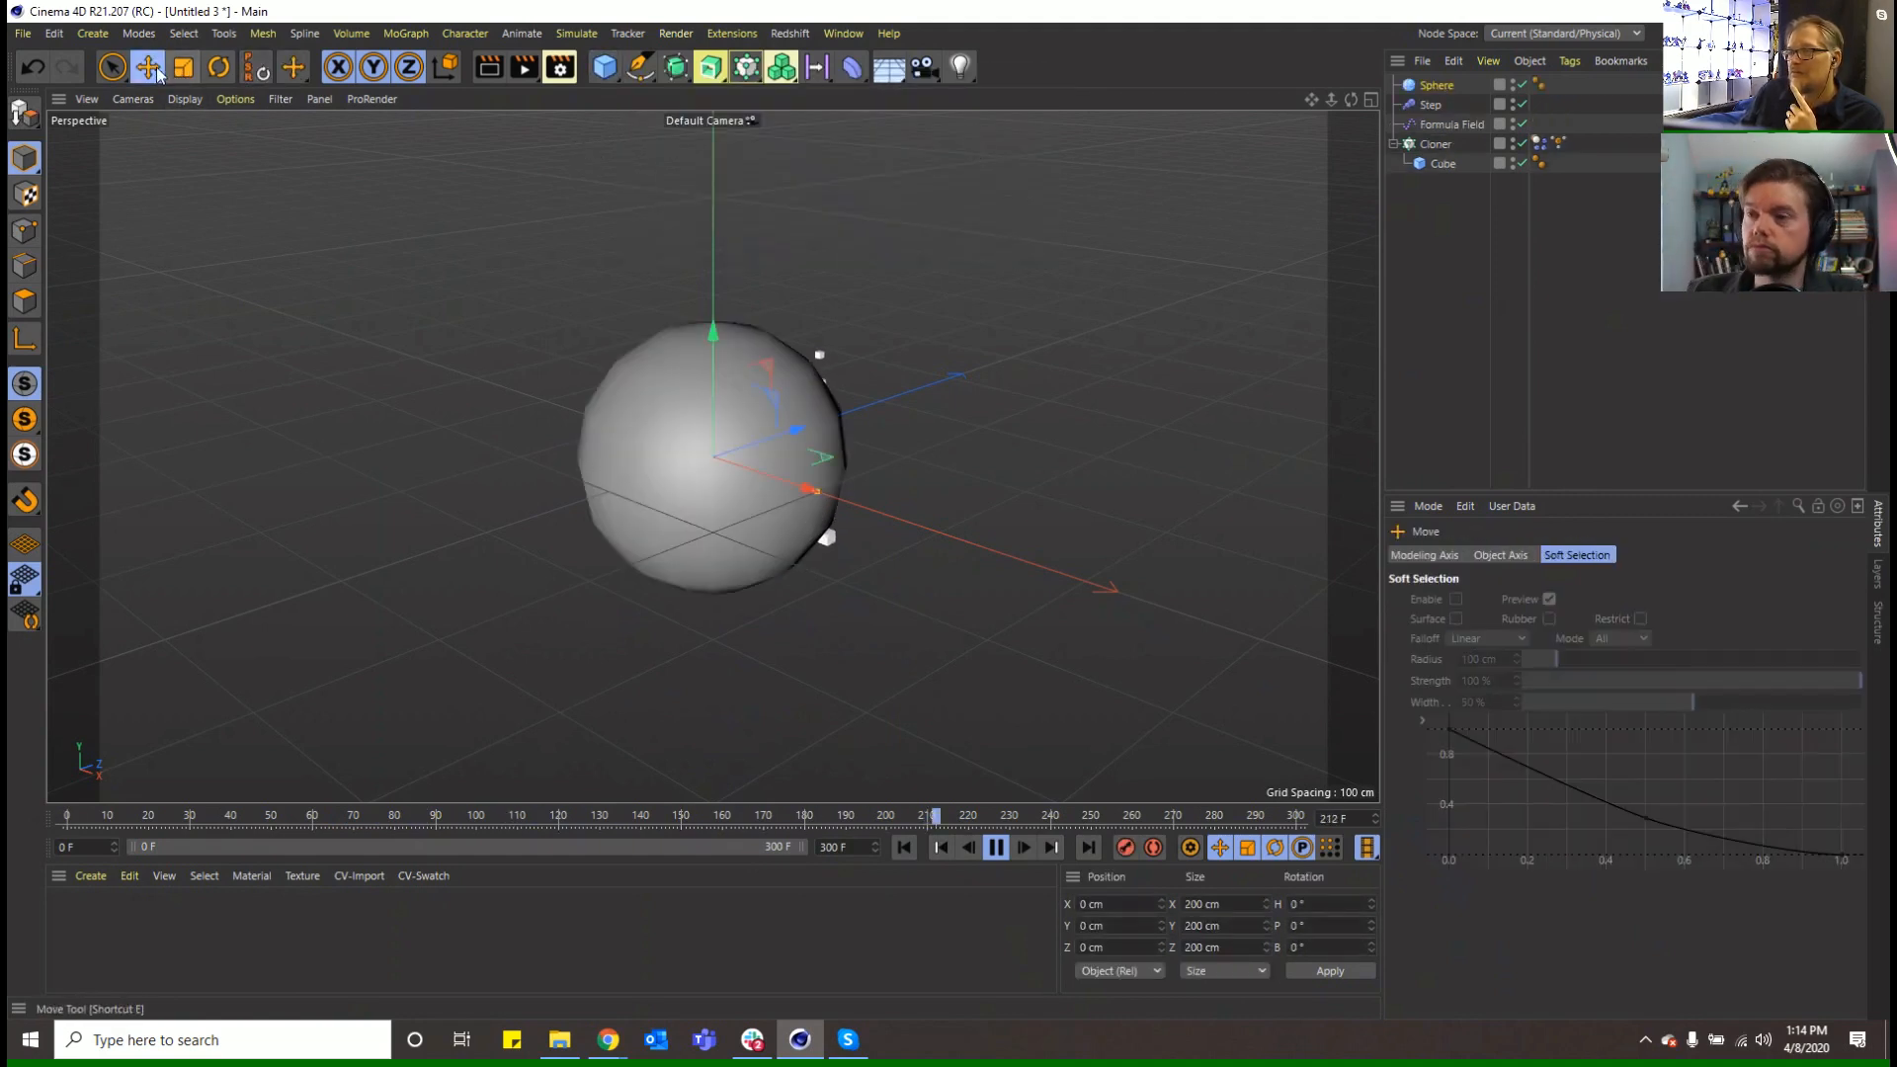
Move the sphere to about Y -109 cm and Z 257 cm and give it a rigid-body dynamics tag
drag(714, 342, 714, 480)
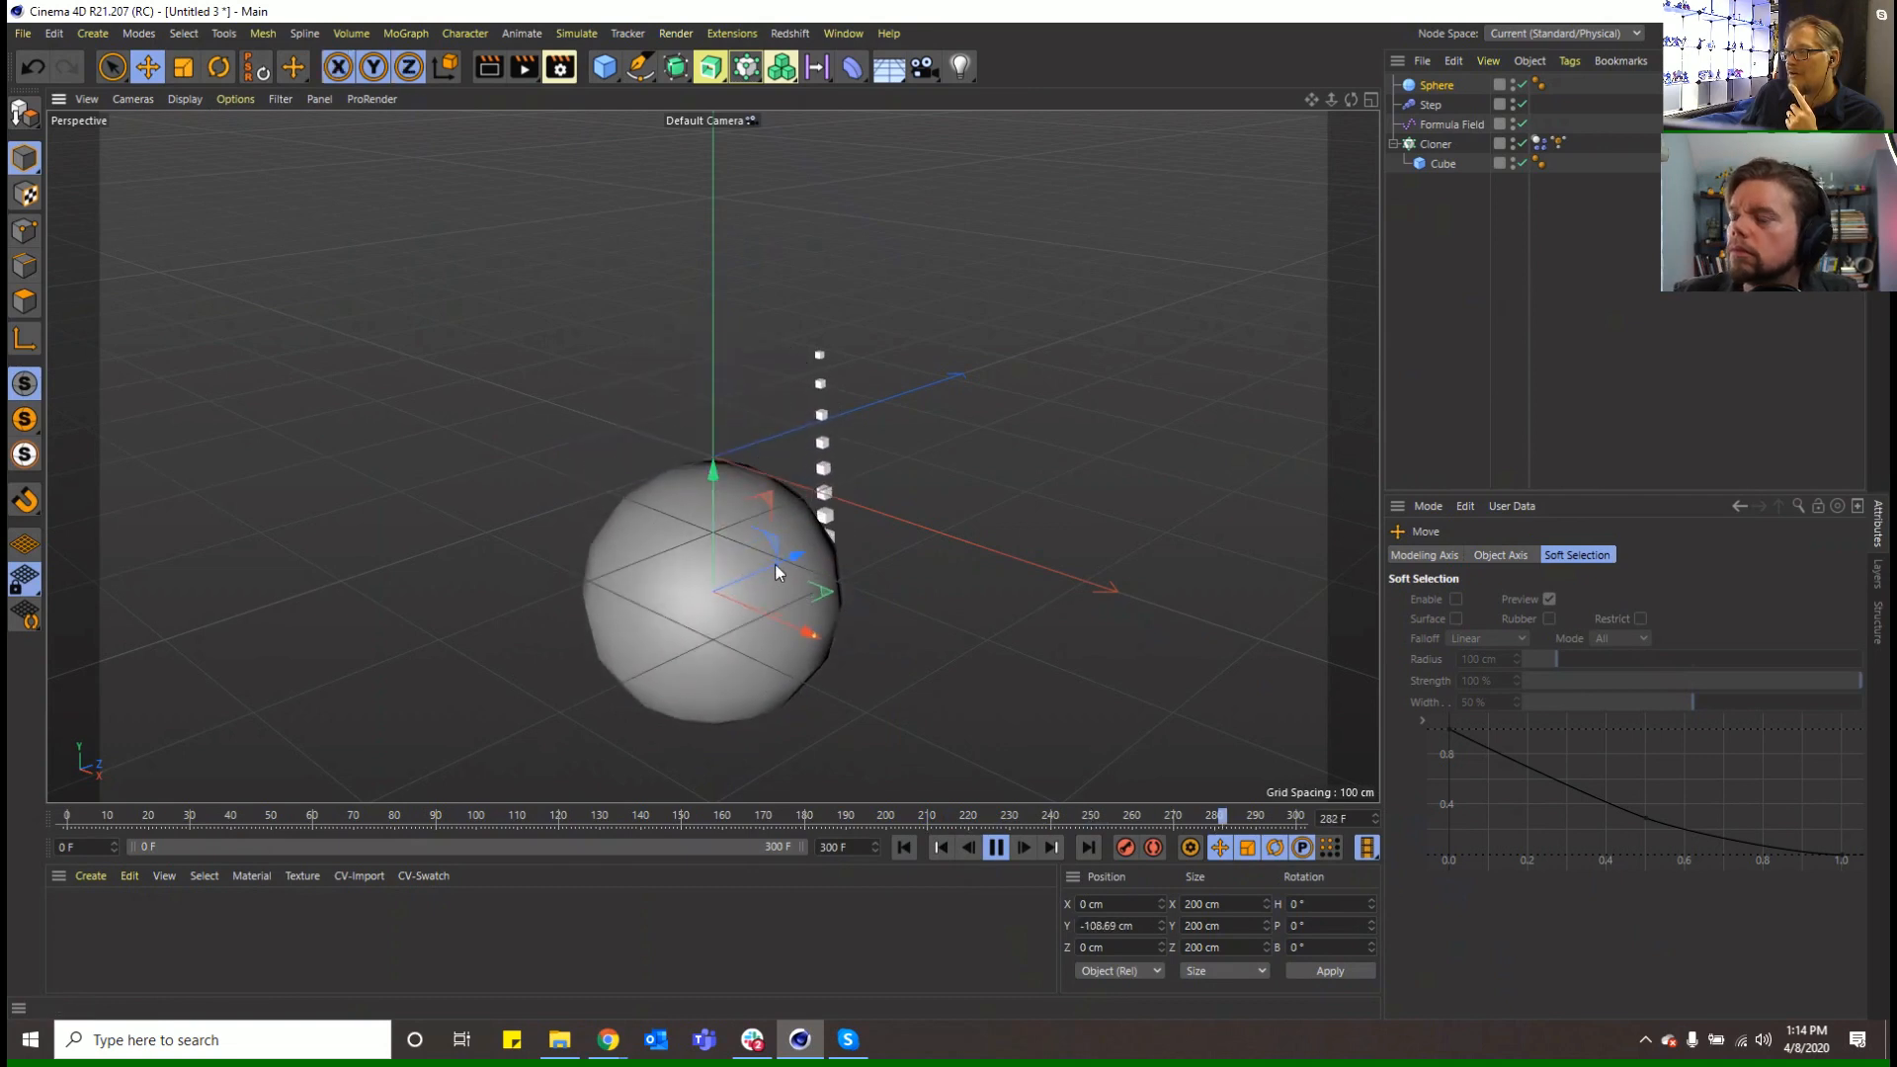
drag(781, 565, 978, 492)
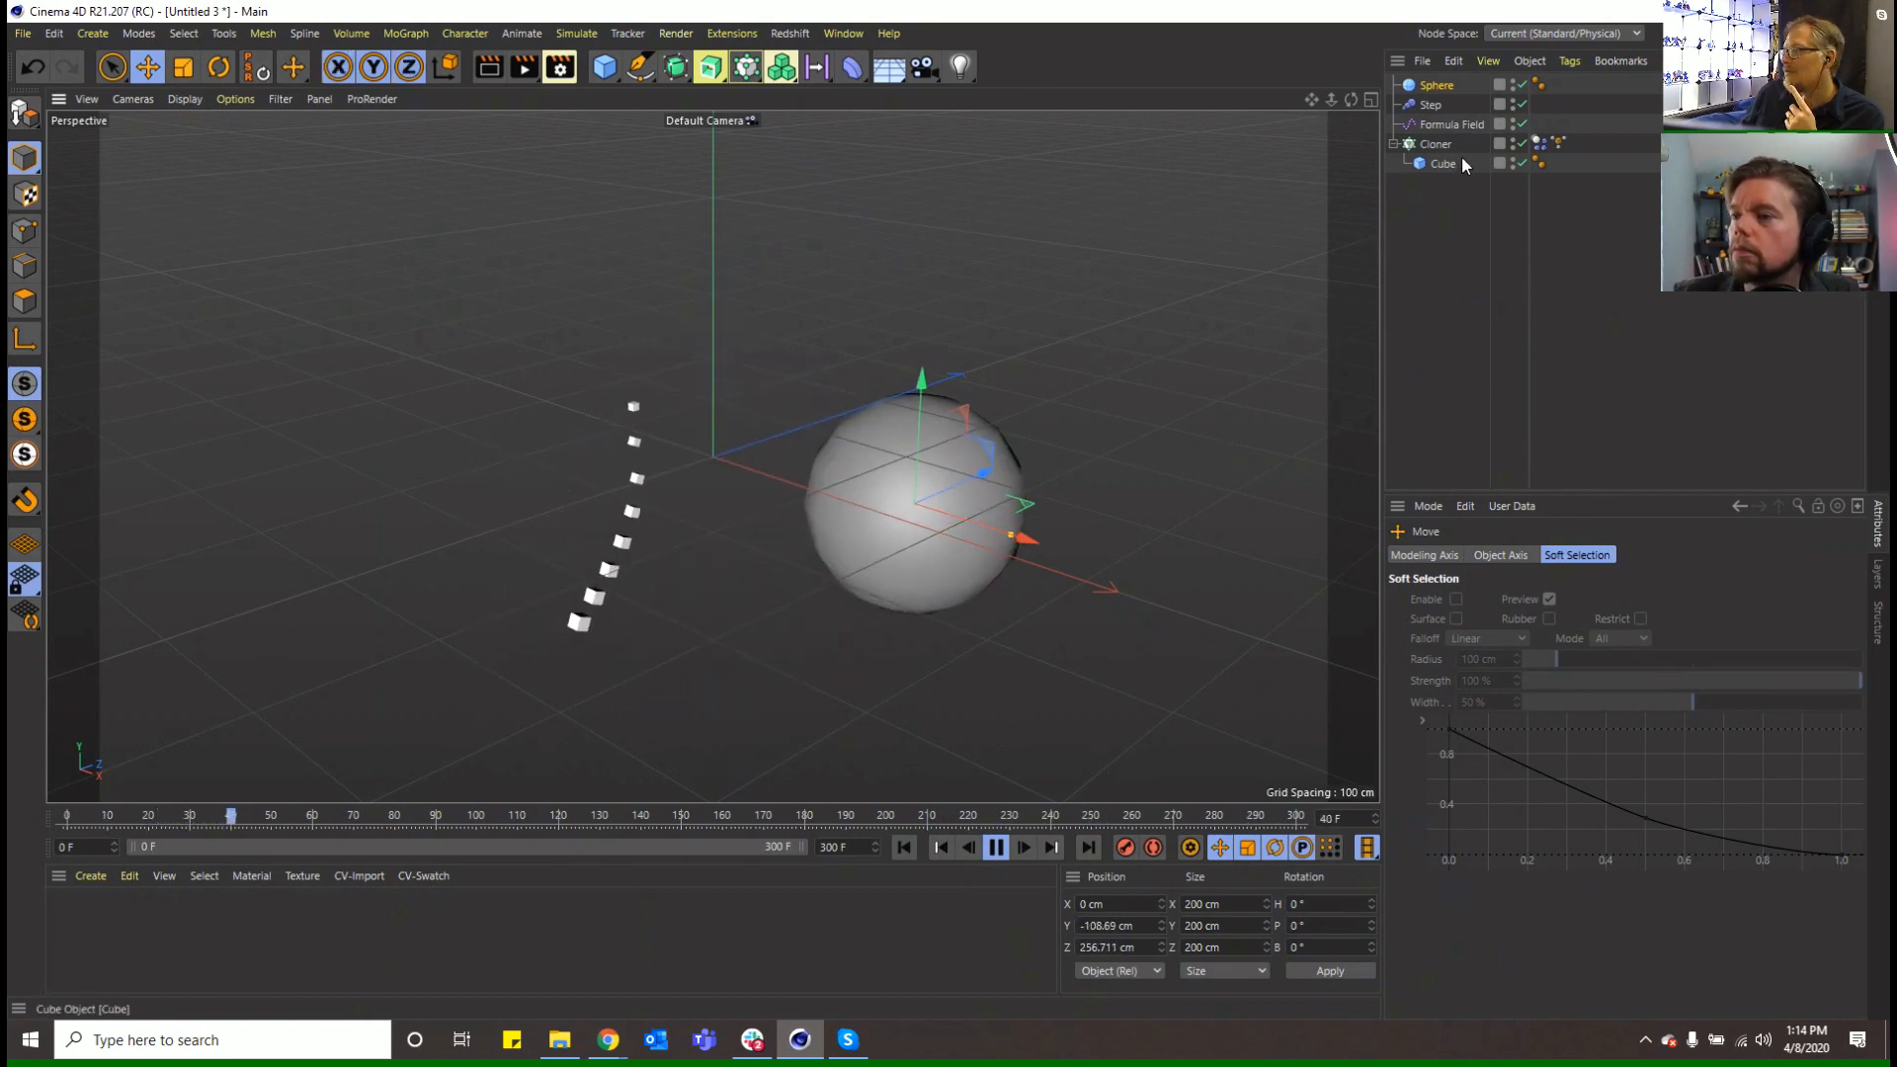
right_click(1444, 83)
mouse_move(1527, 255)
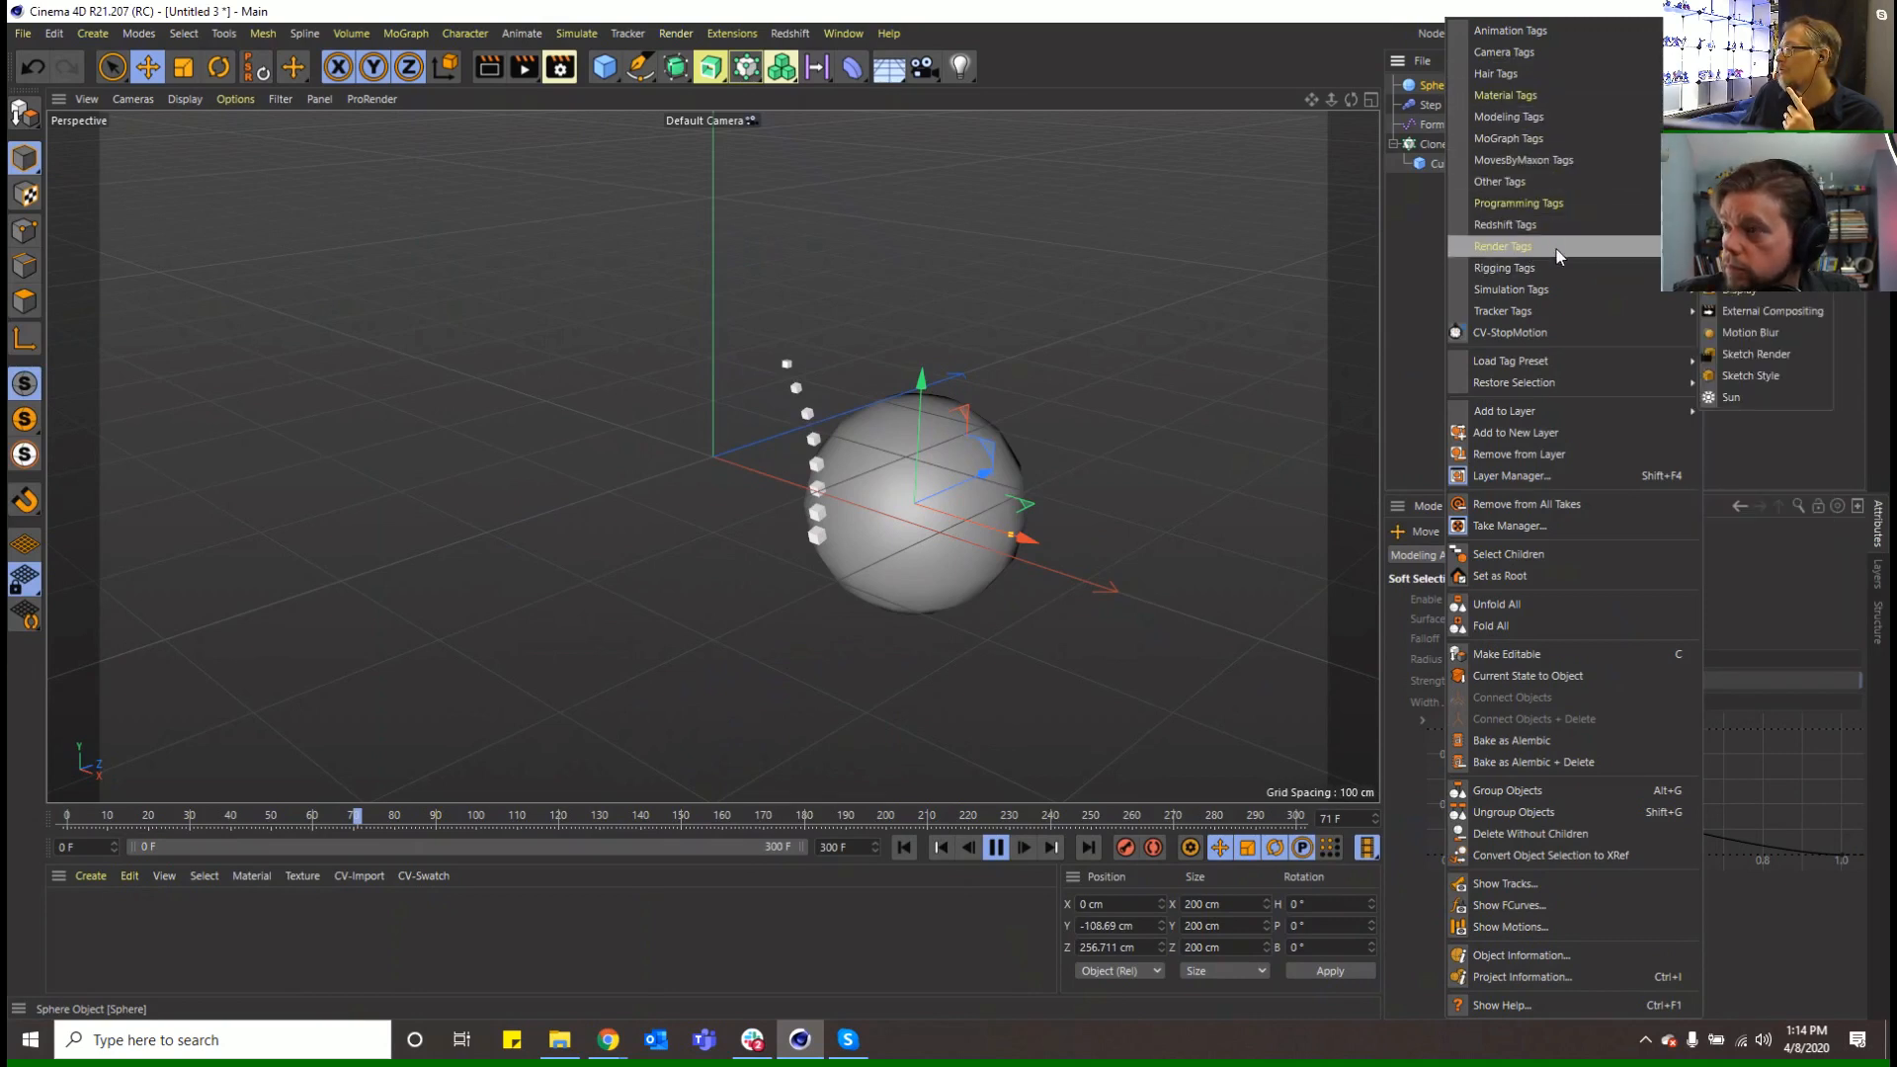
mouse_move(1558, 292)
click(1763, 307)
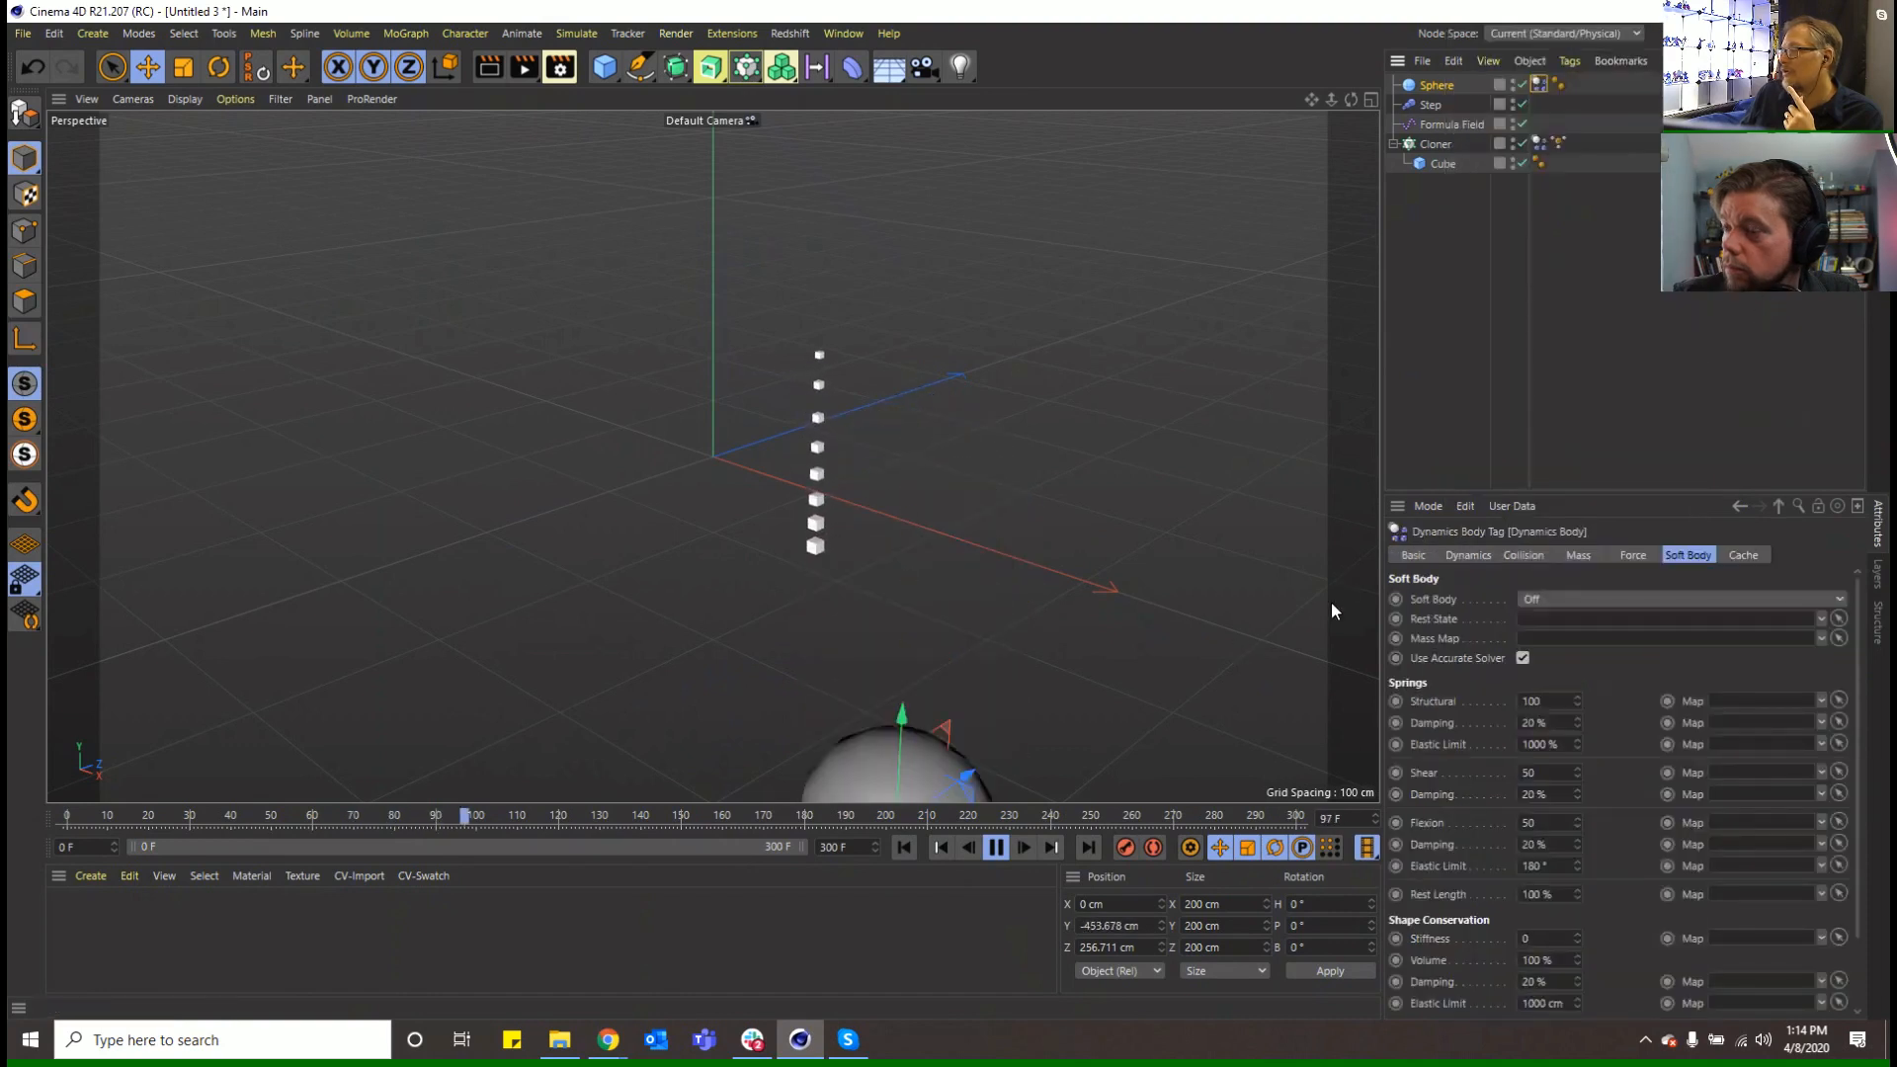
Return to frame 0 and set Dynamic to Off in the sphere's Dynamics Body tag
click(903, 846)
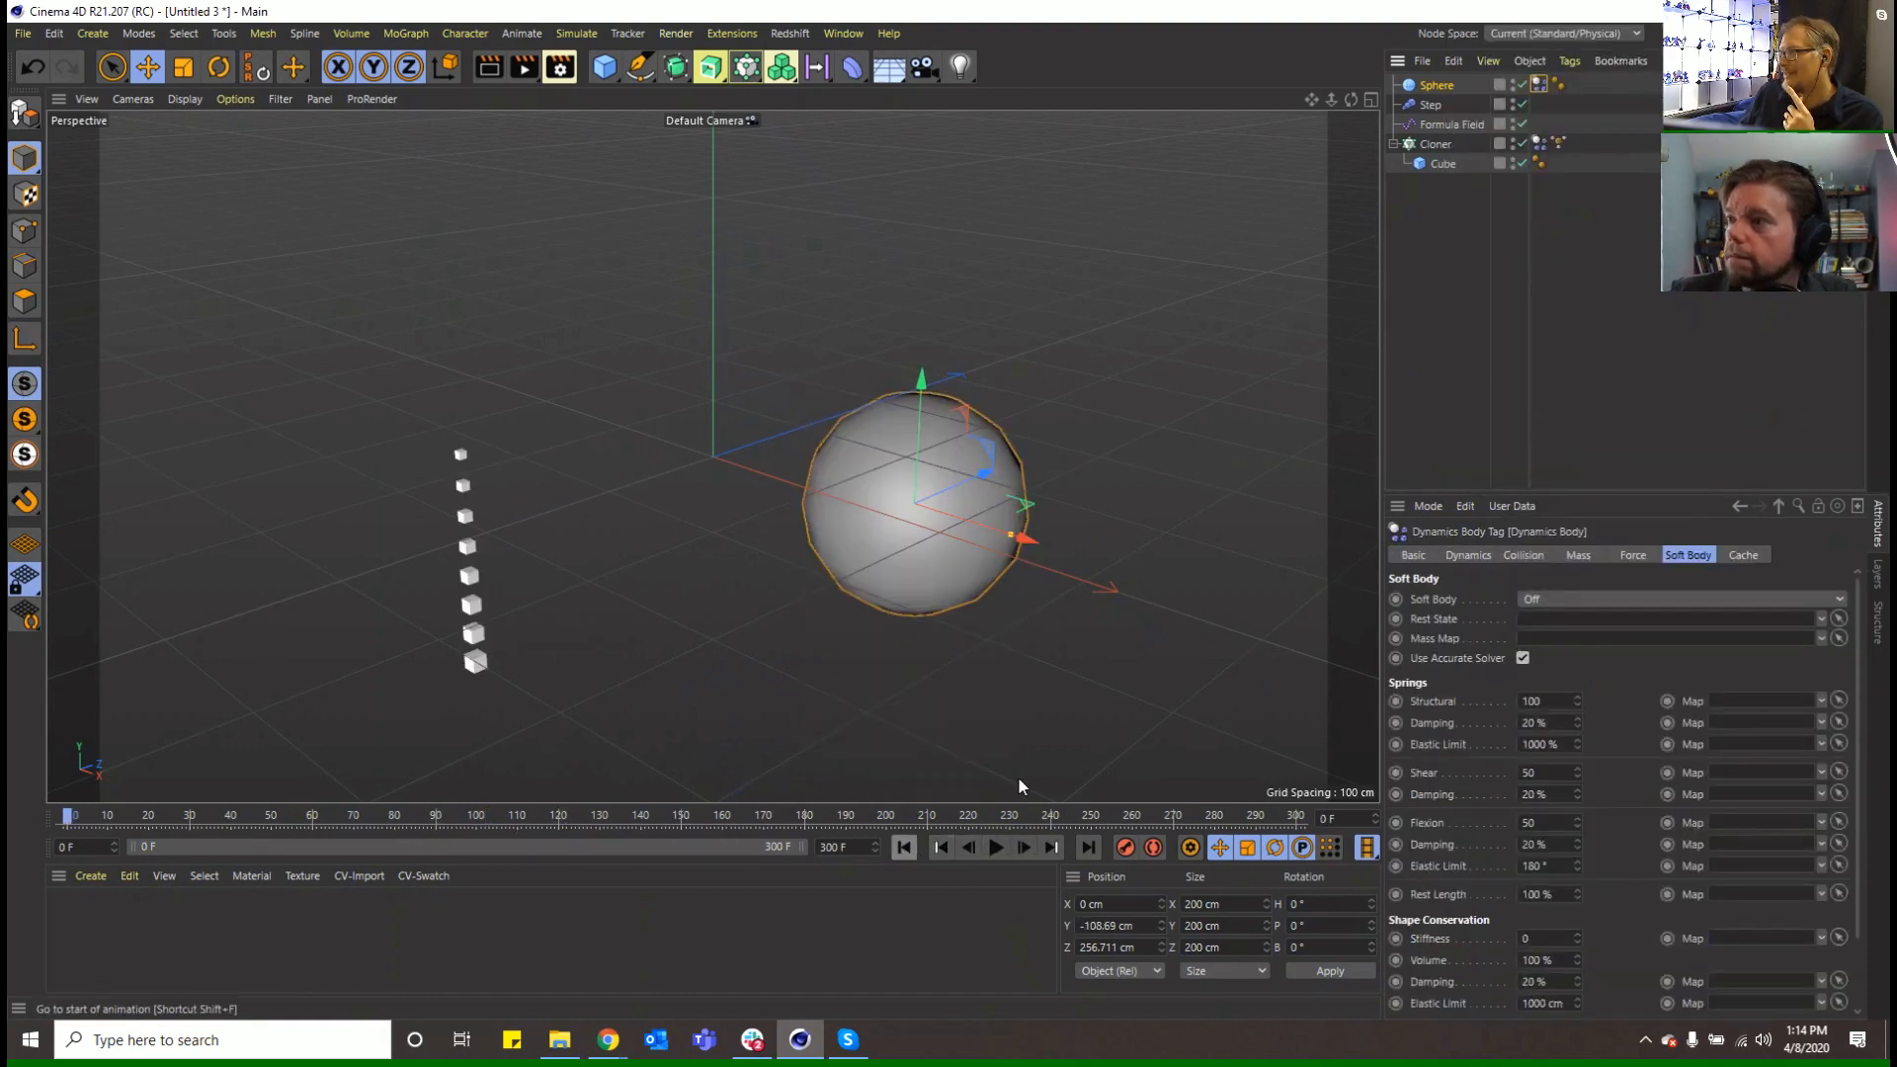
click(1513, 556)
click(1481, 557)
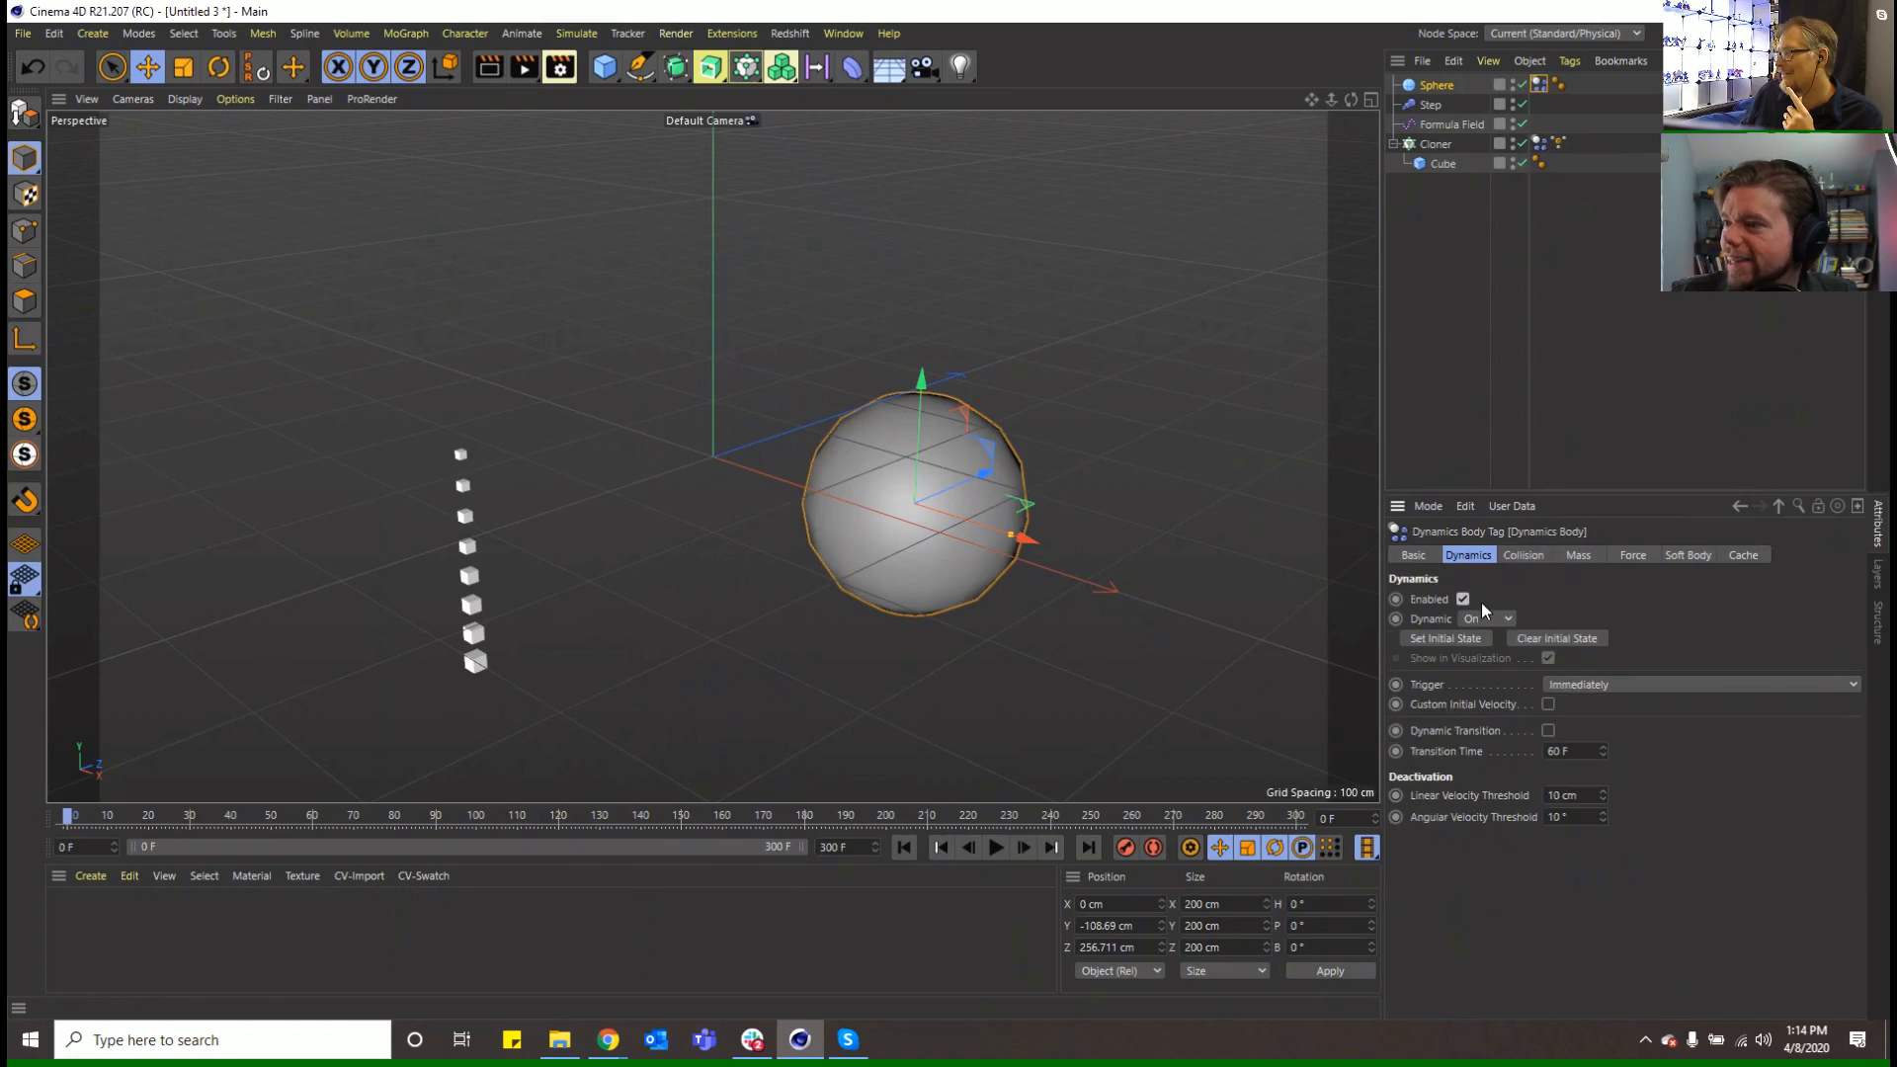
click(1480, 619)
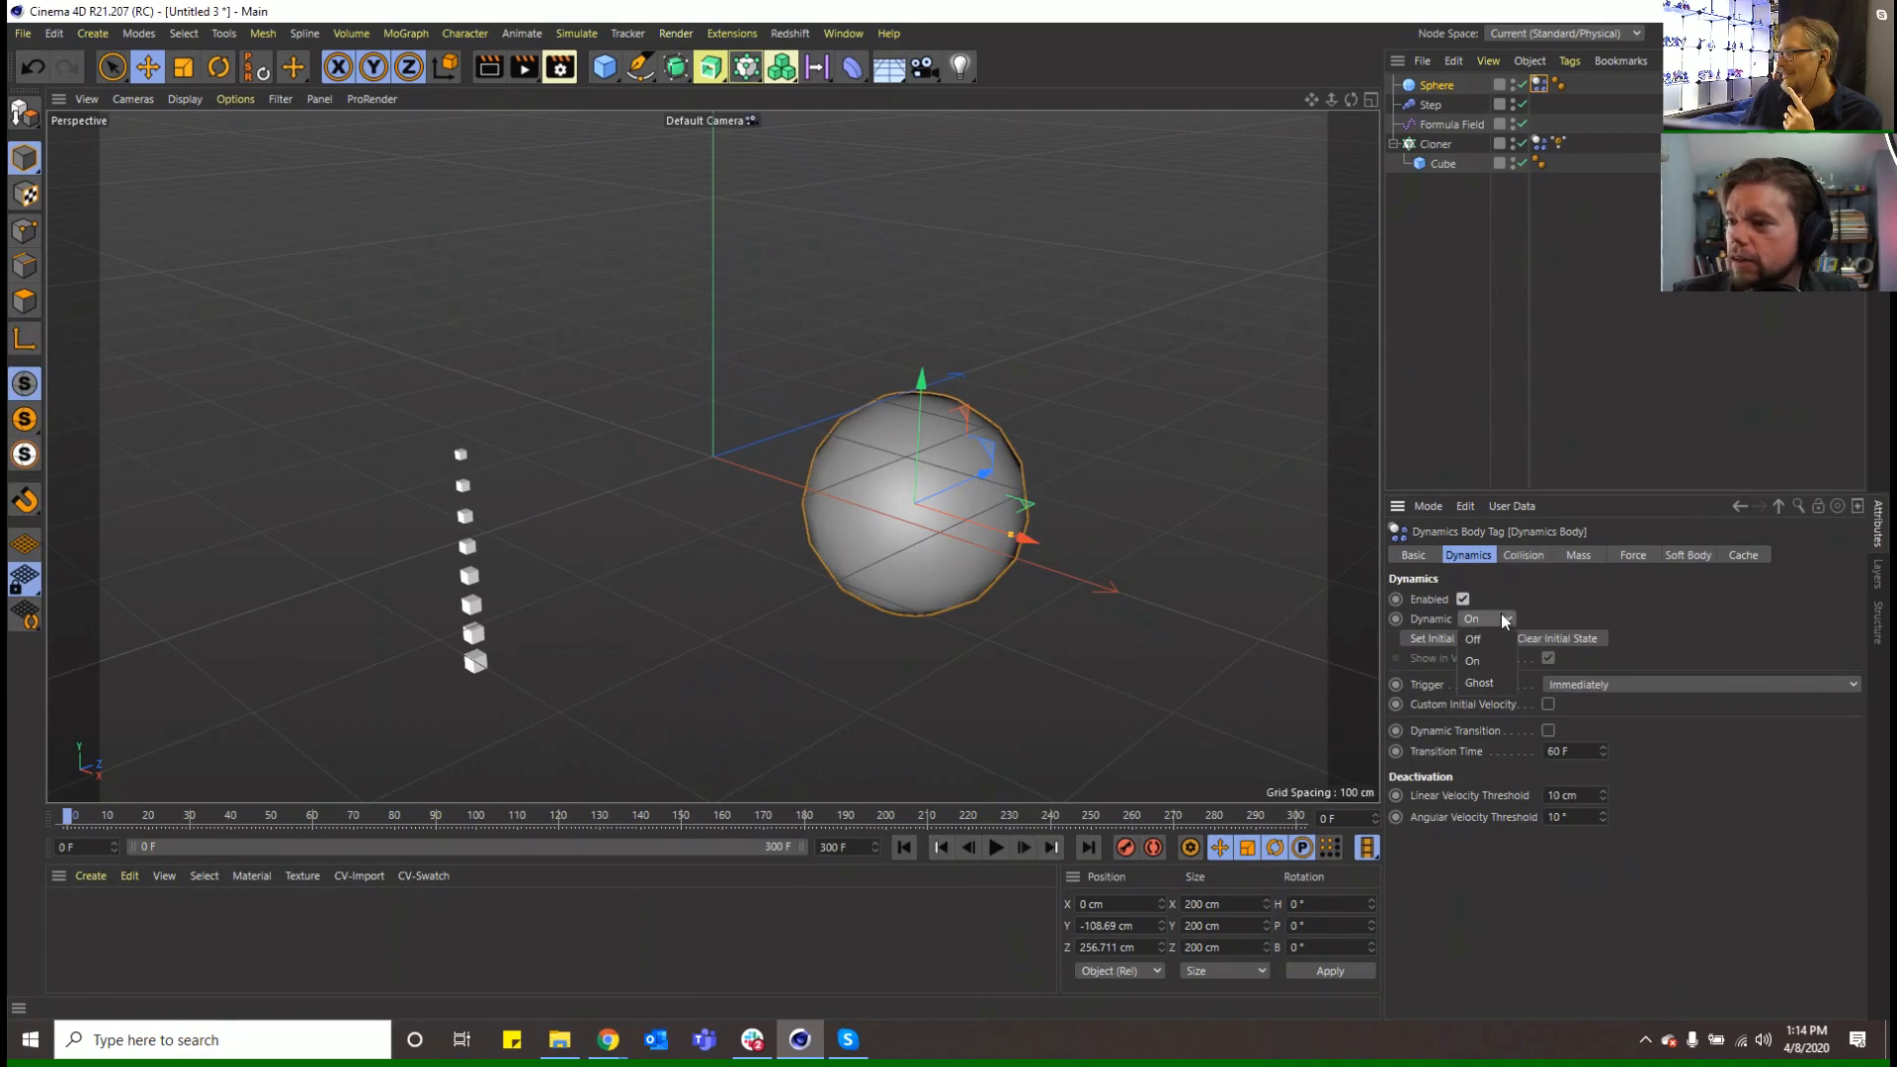
click(1500, 616)
click(1498, 636)
Run the simulation while shifting the sphere into the chain's swing path at about Z 139 cm, then select the Cloner and stop playback
click(997, 846)
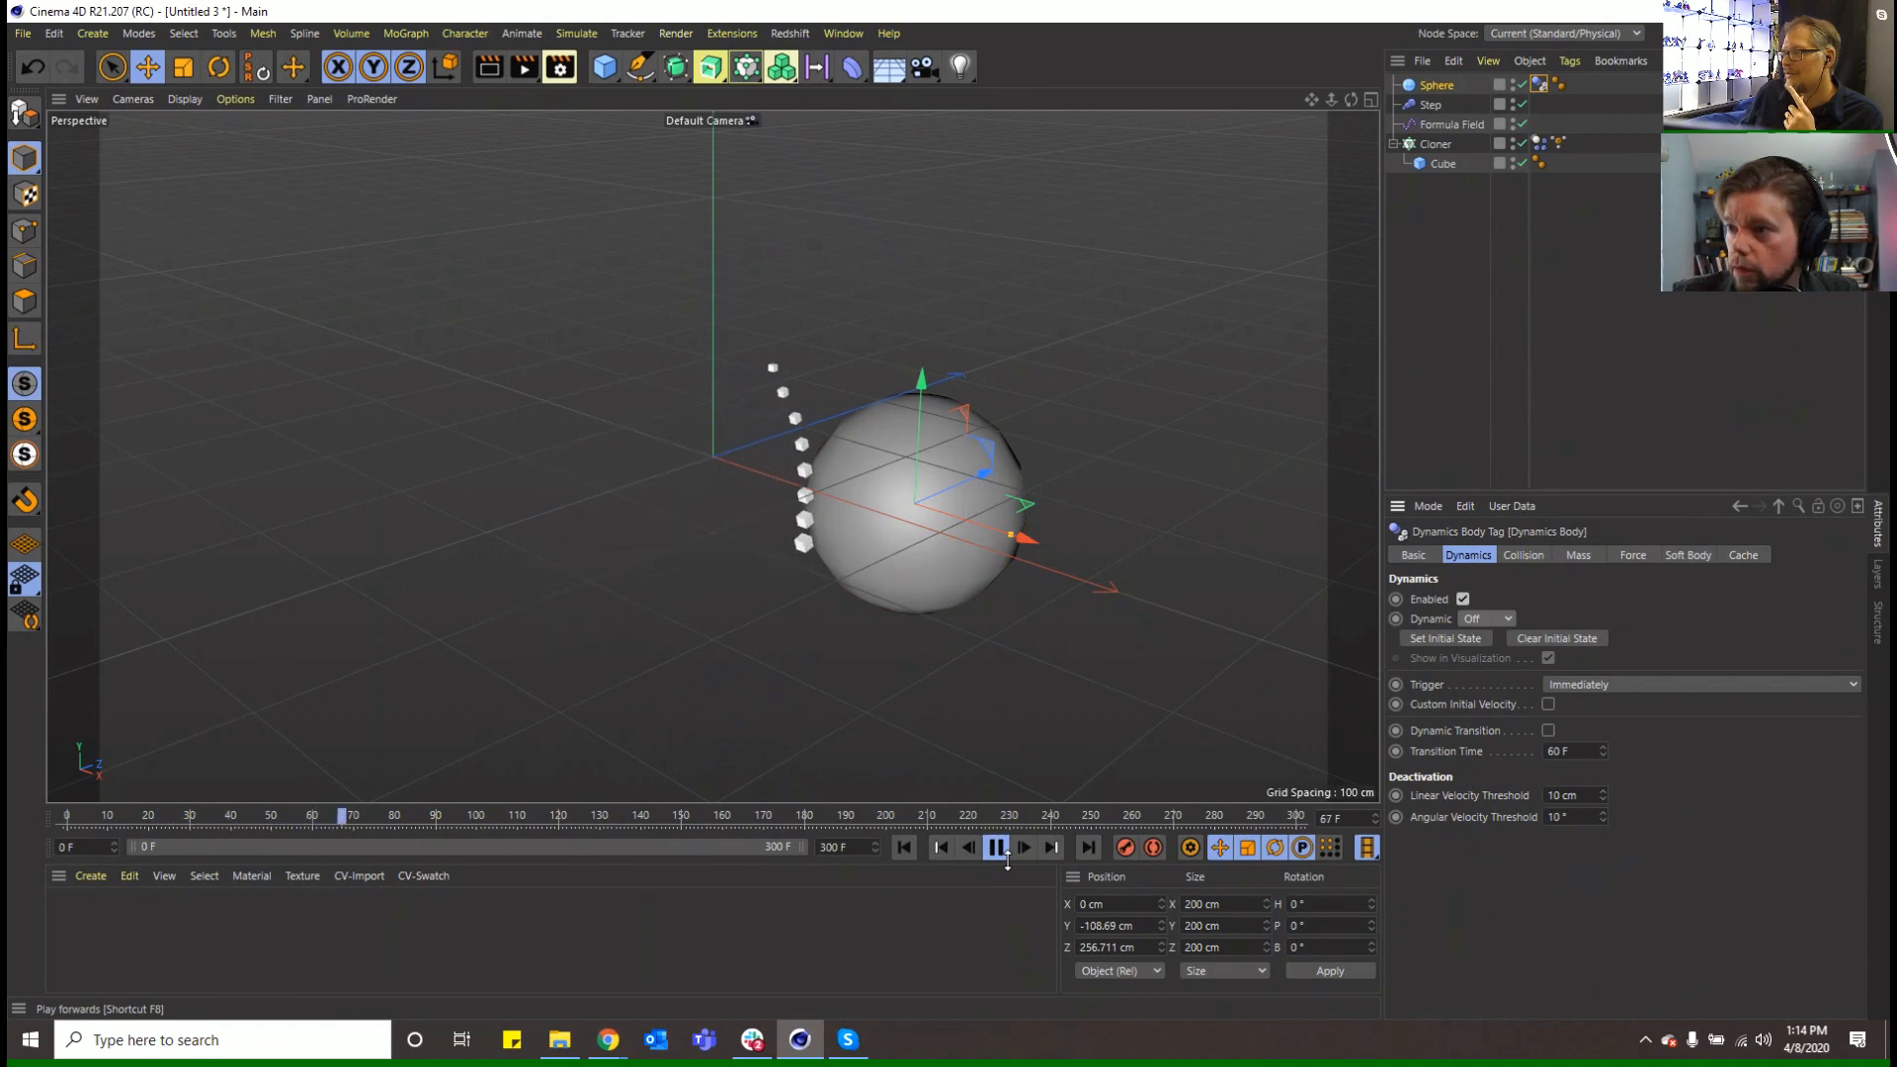
drag(988, 472, 916, 549)
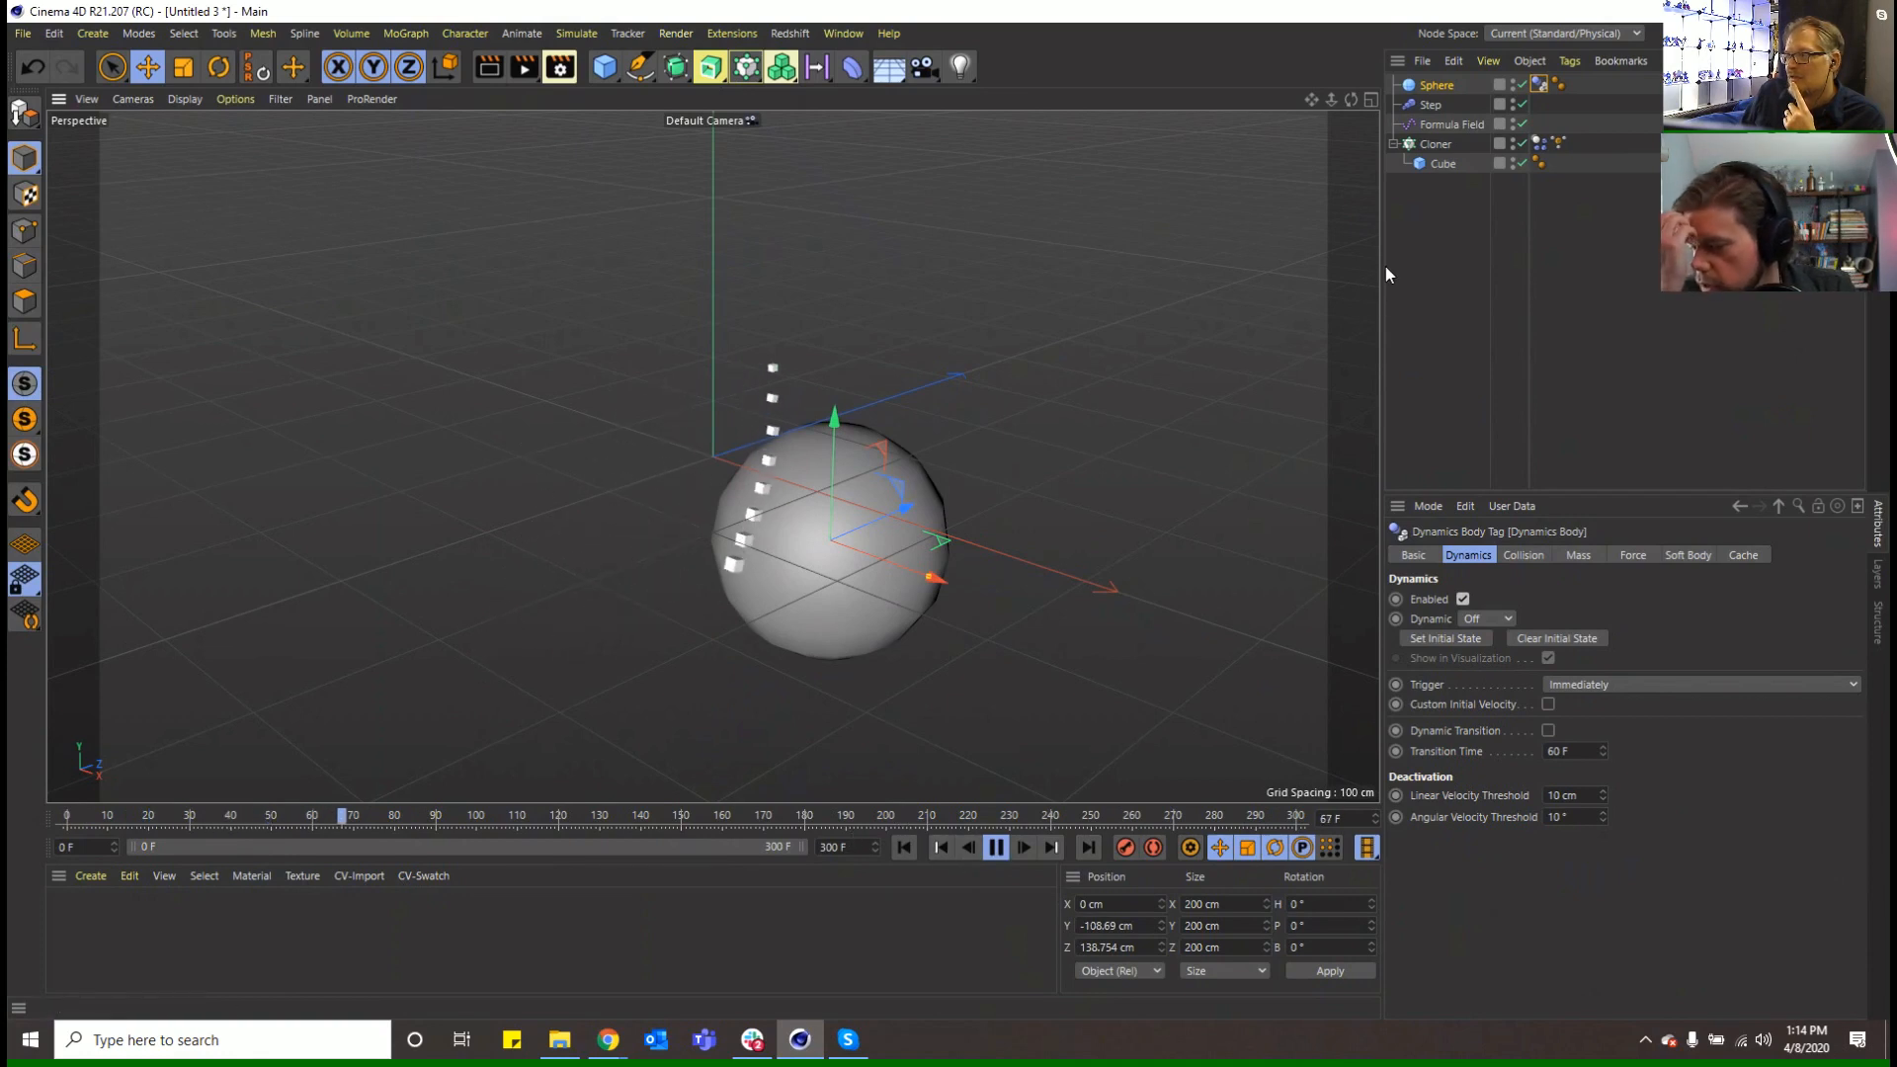
click(1437, 145)
key(F8)
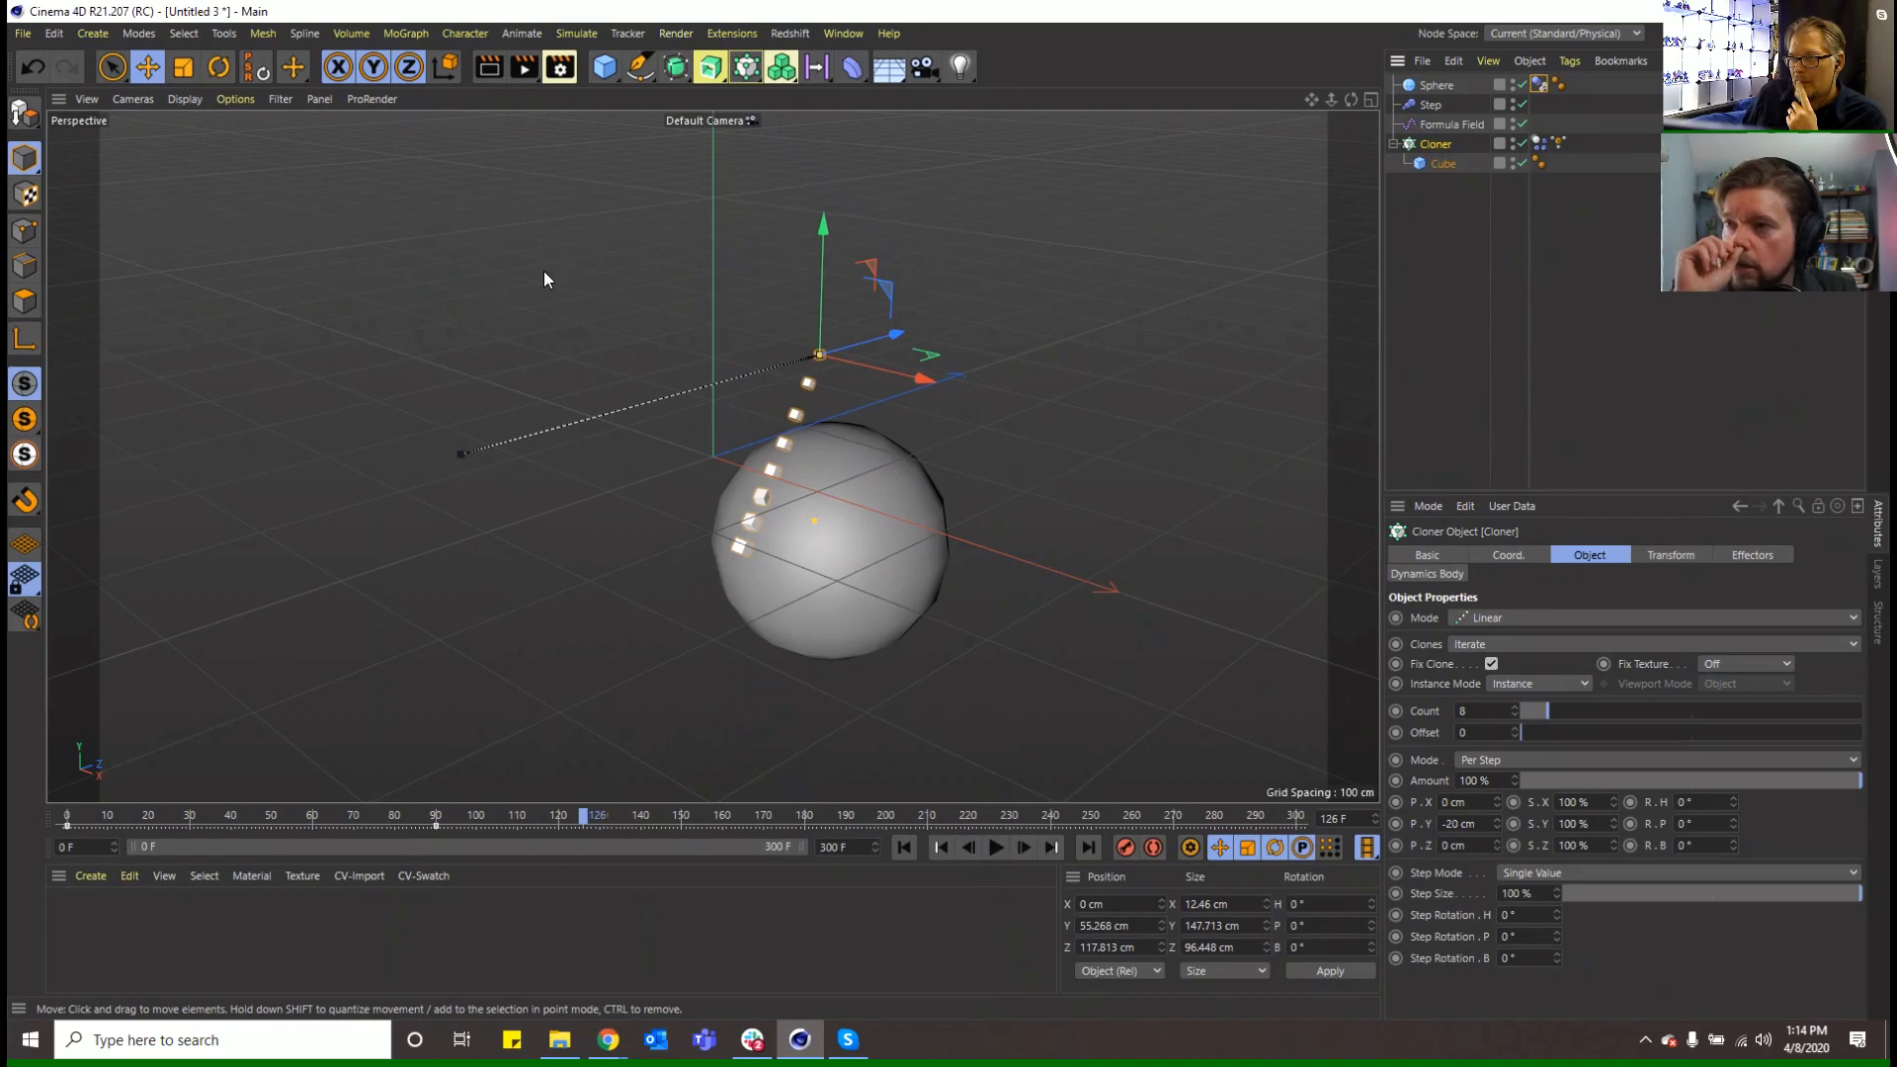
Save the scene in the SceneFiles folder with a file name made of [2a]Slobber_ and the presenter's first name
key(ctrl+s)
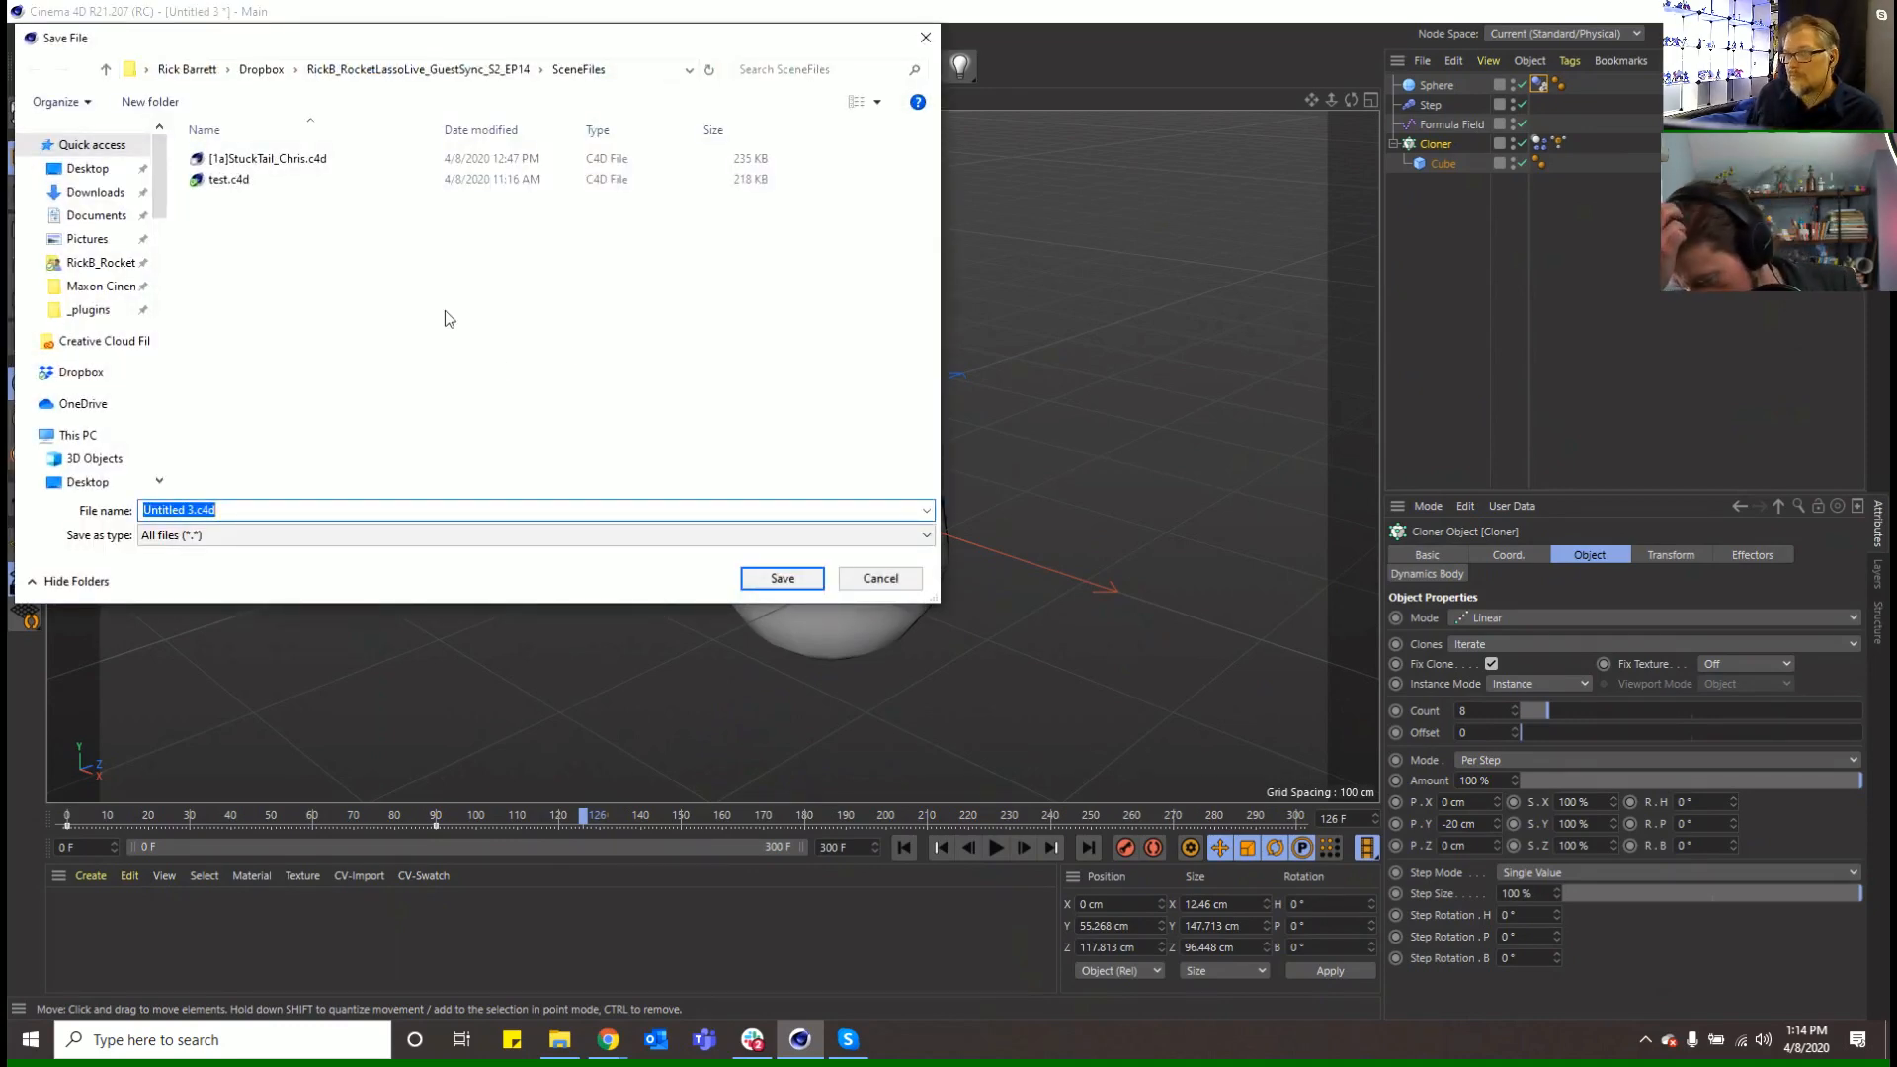
text([2a]Slobber)
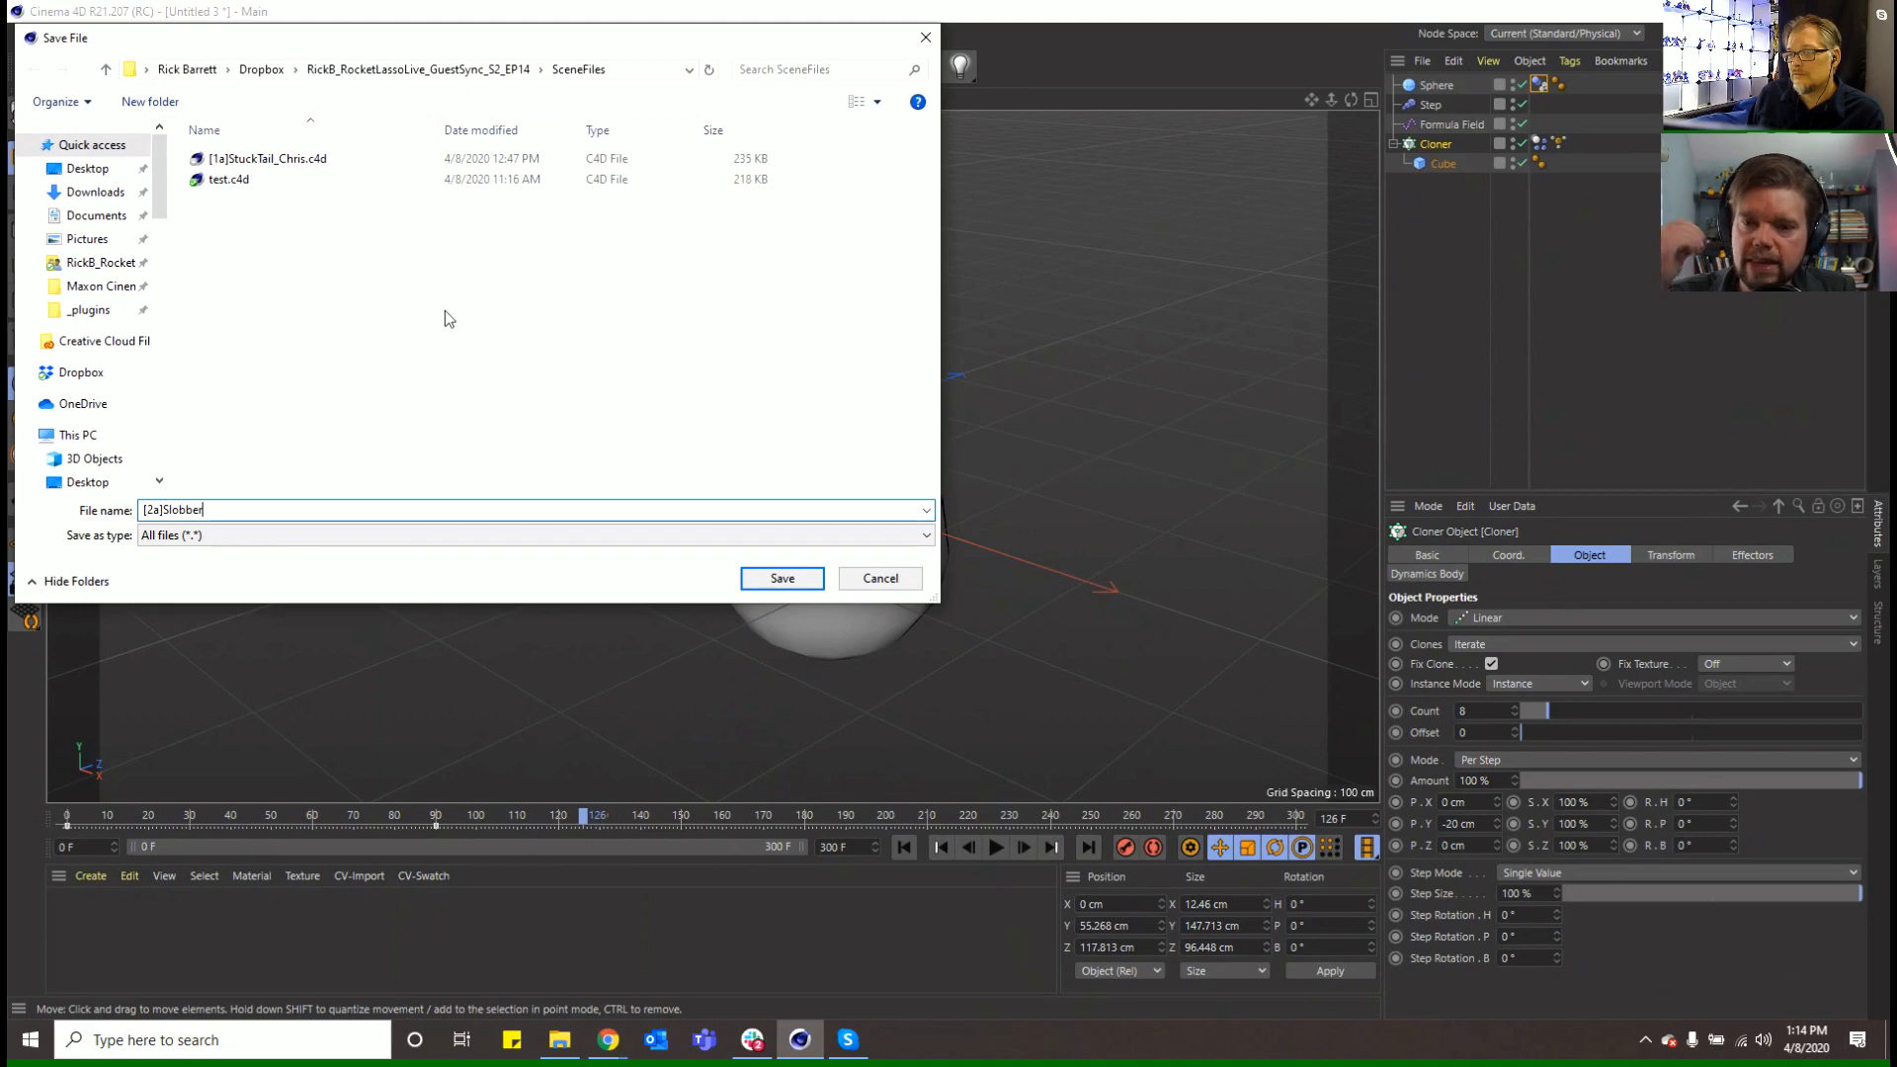
text(_Rick)
key(Return)
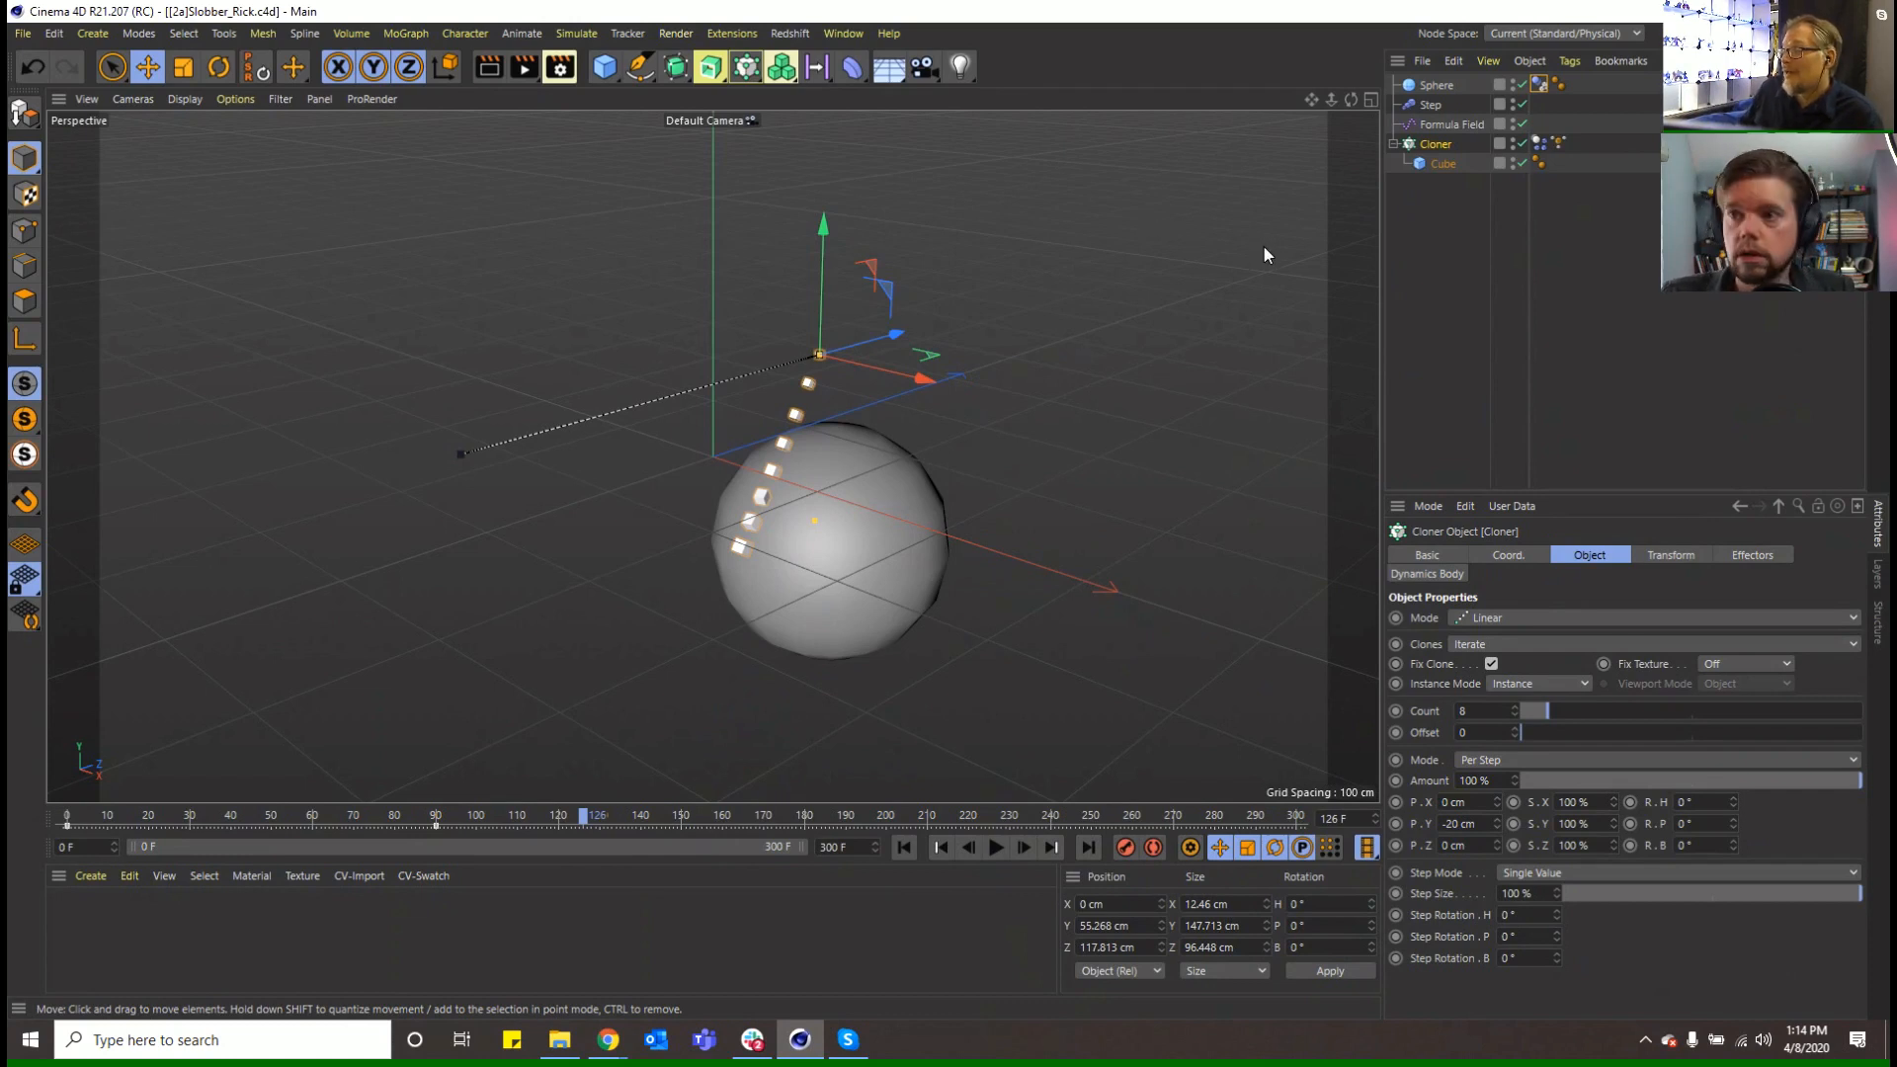
Look up the Soft Body parameter of the Cloner's Dynamics Body tag in the help and read its modes and Rest State
click(1539, 144)
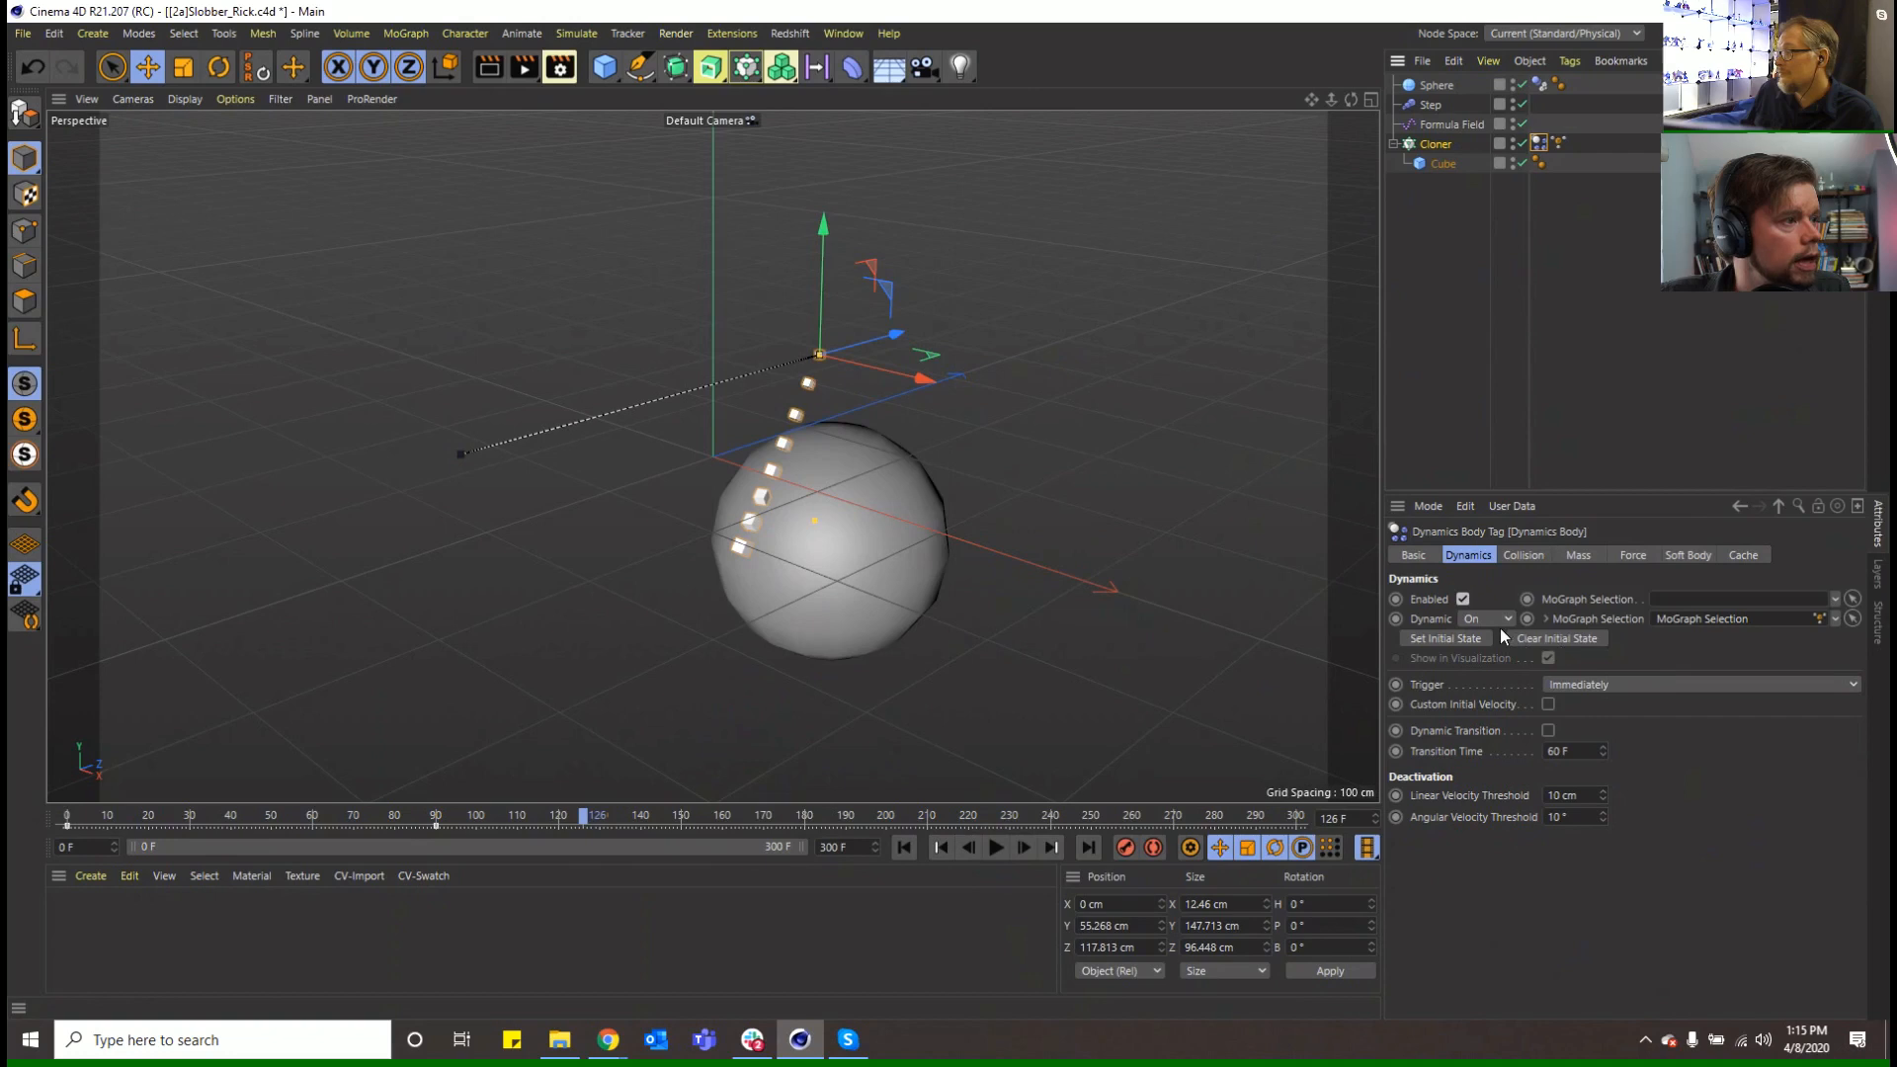
click(1688, 555)
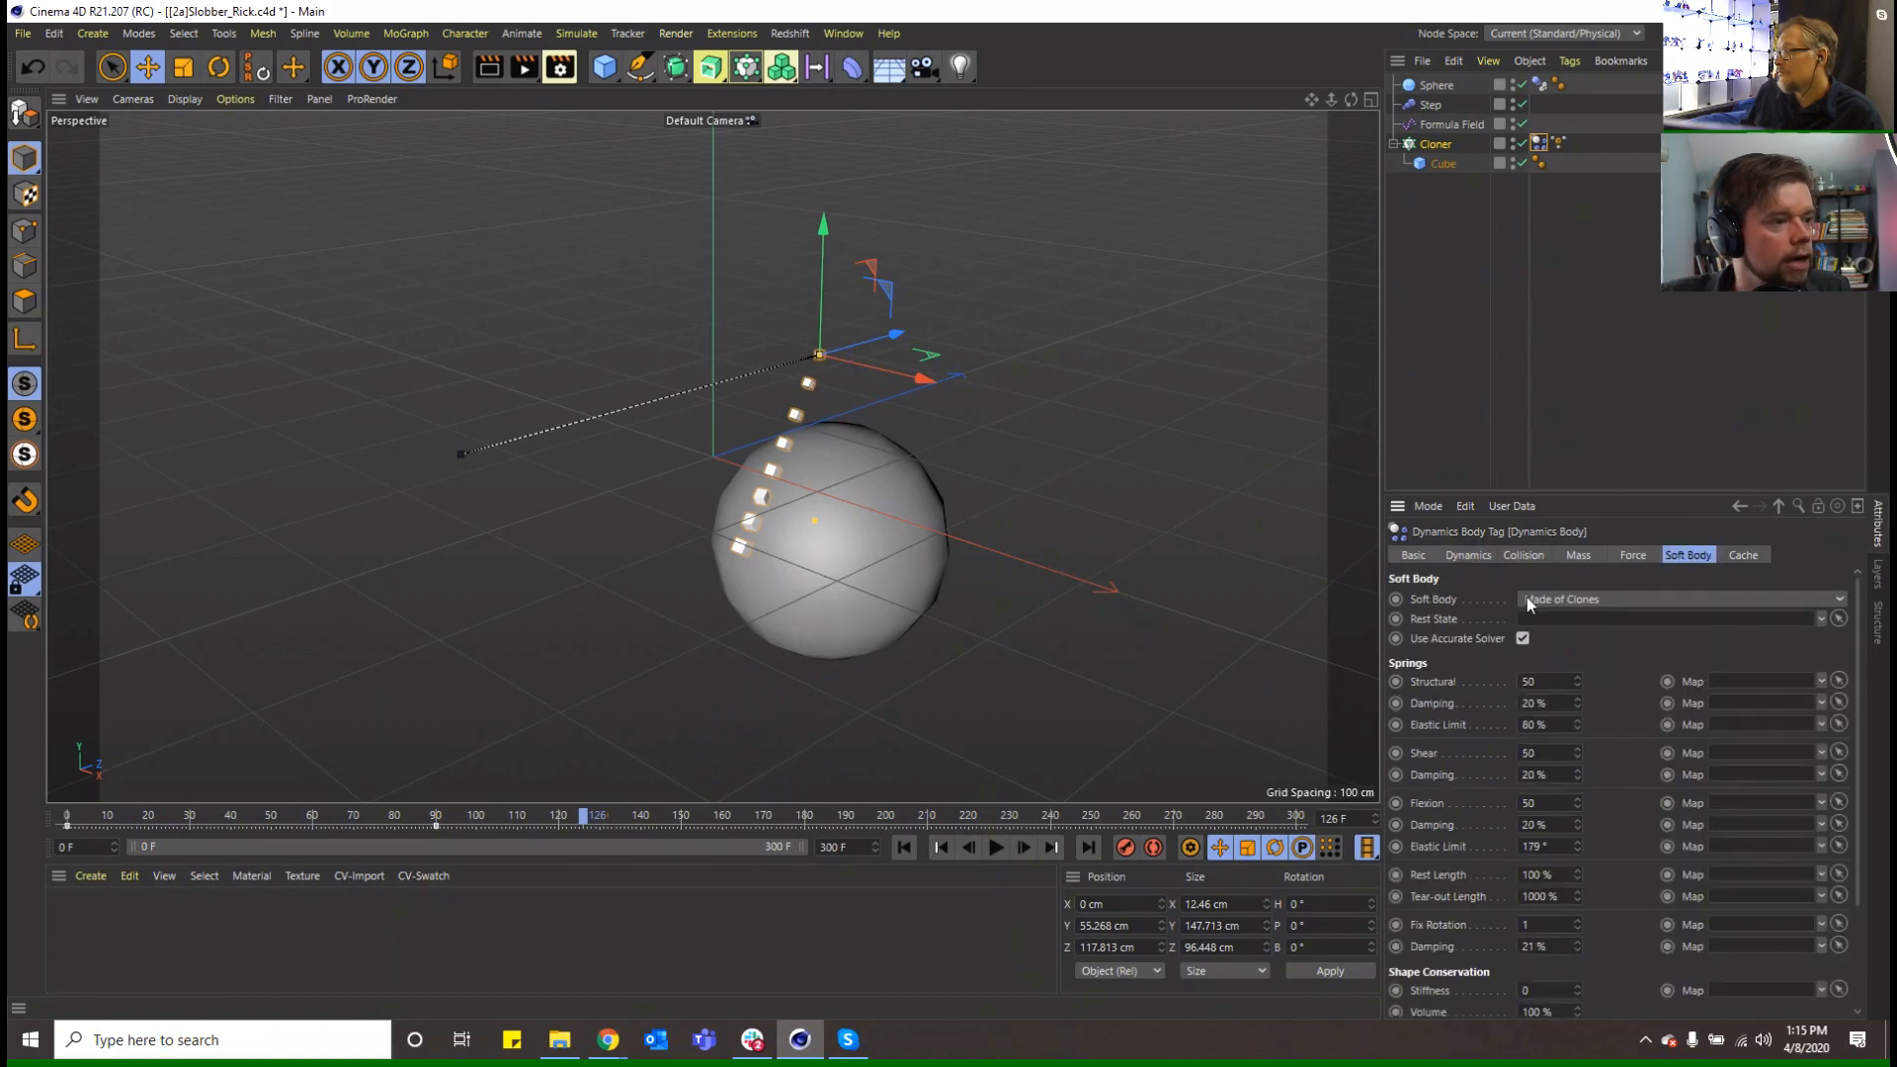
right_click(1477, 600)
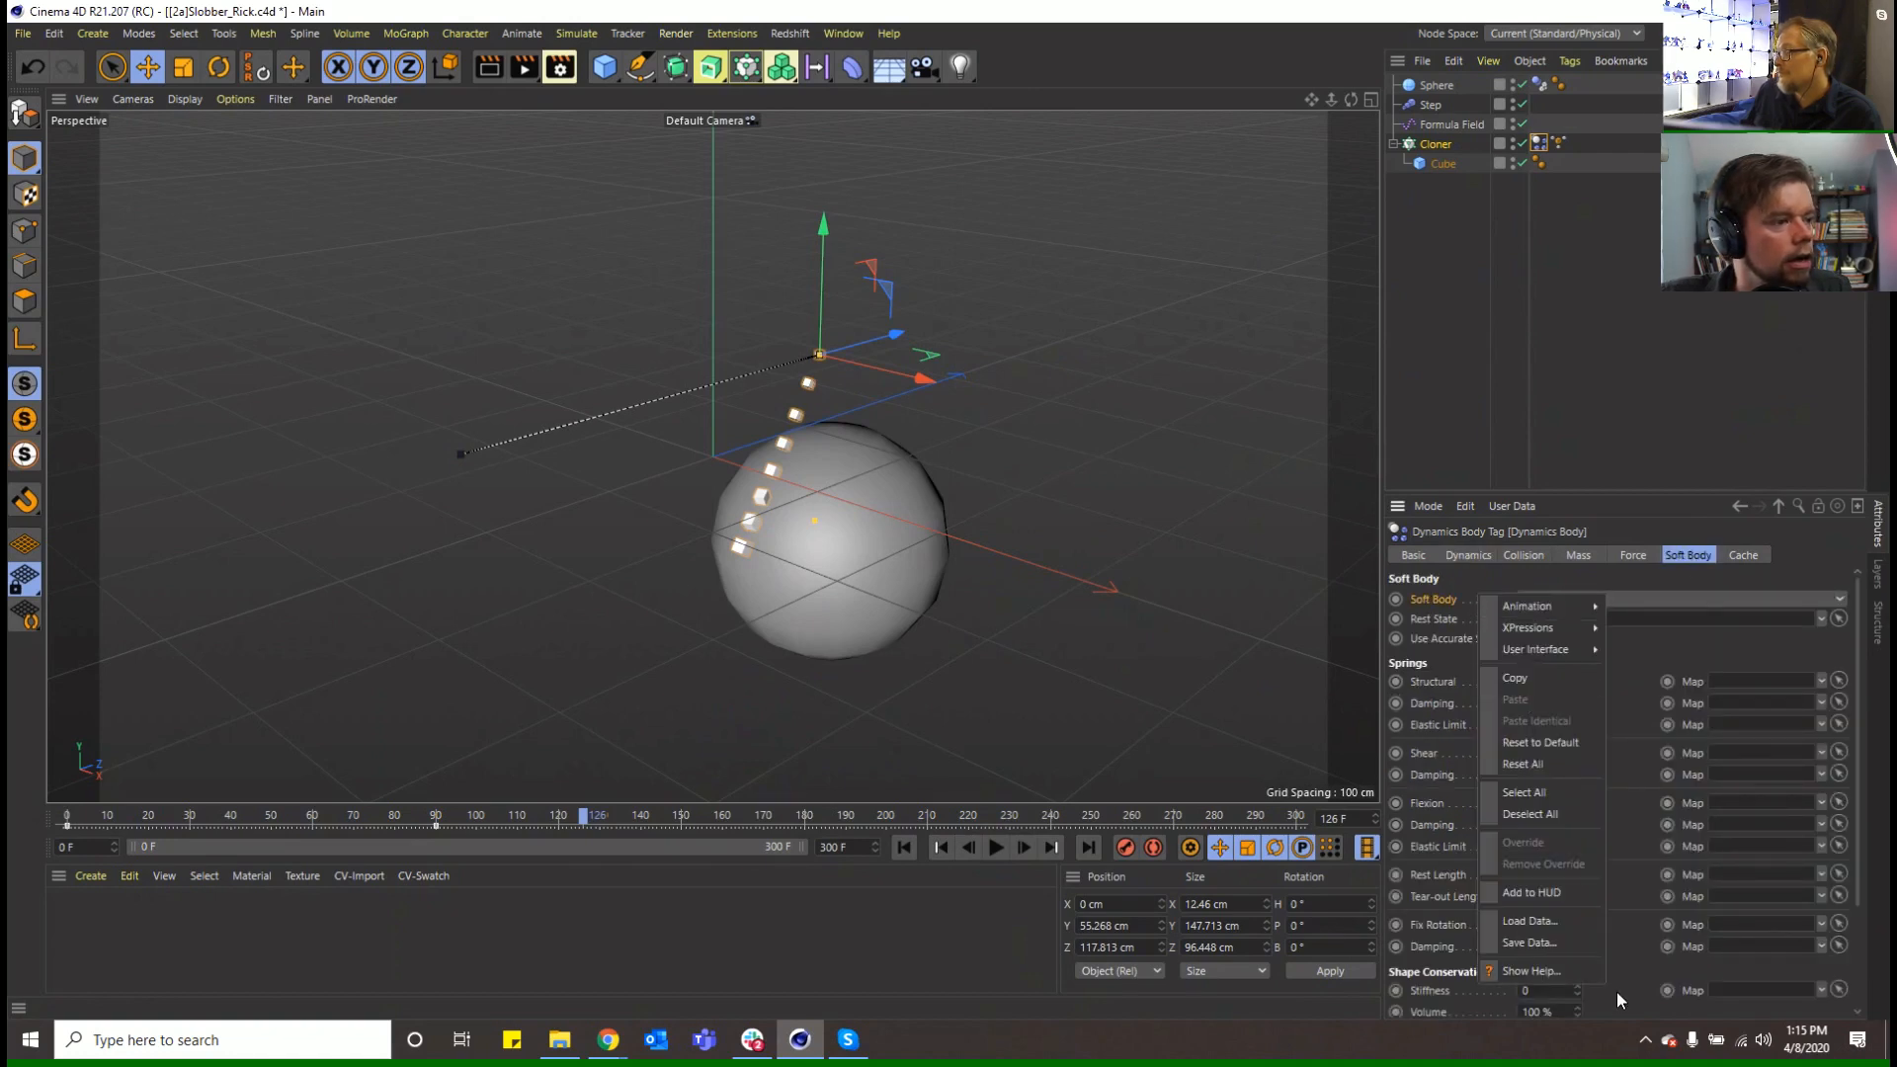
click(1574, 973)
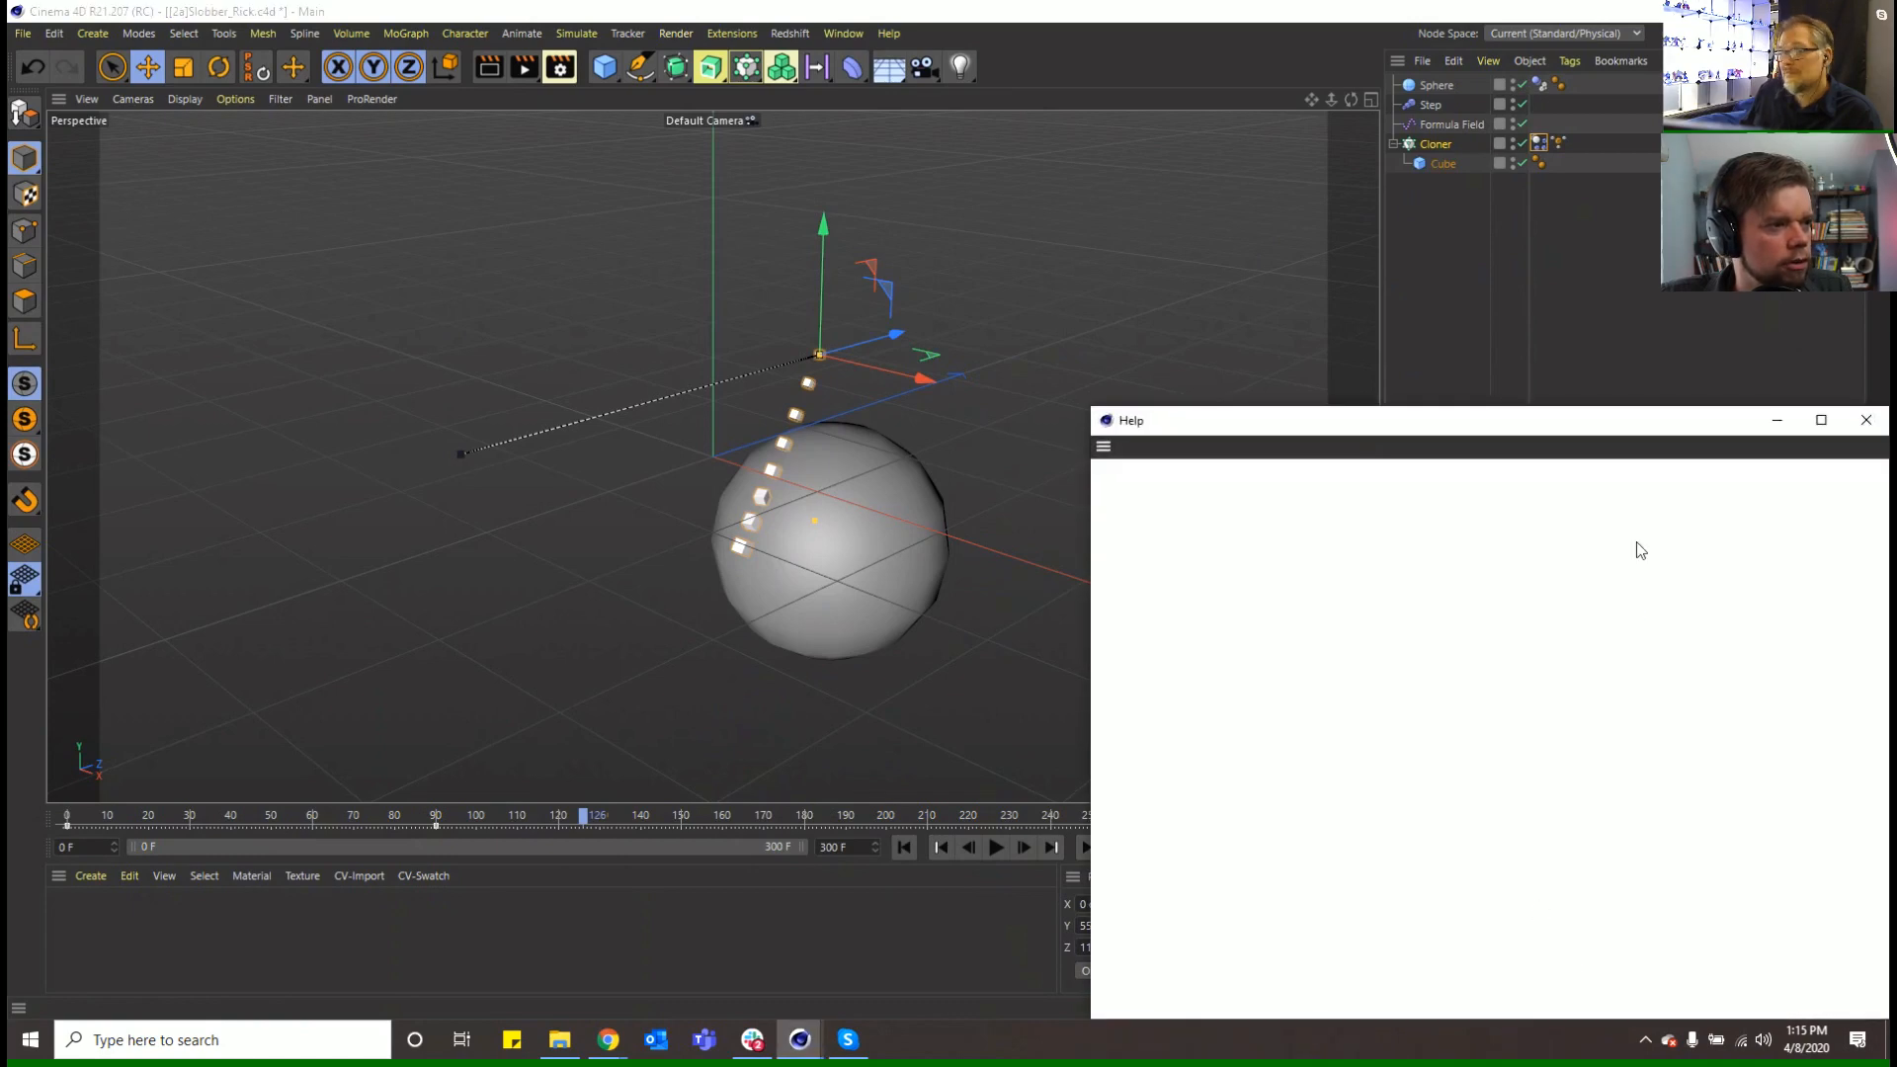
drag(1578, 422, 936, 286)
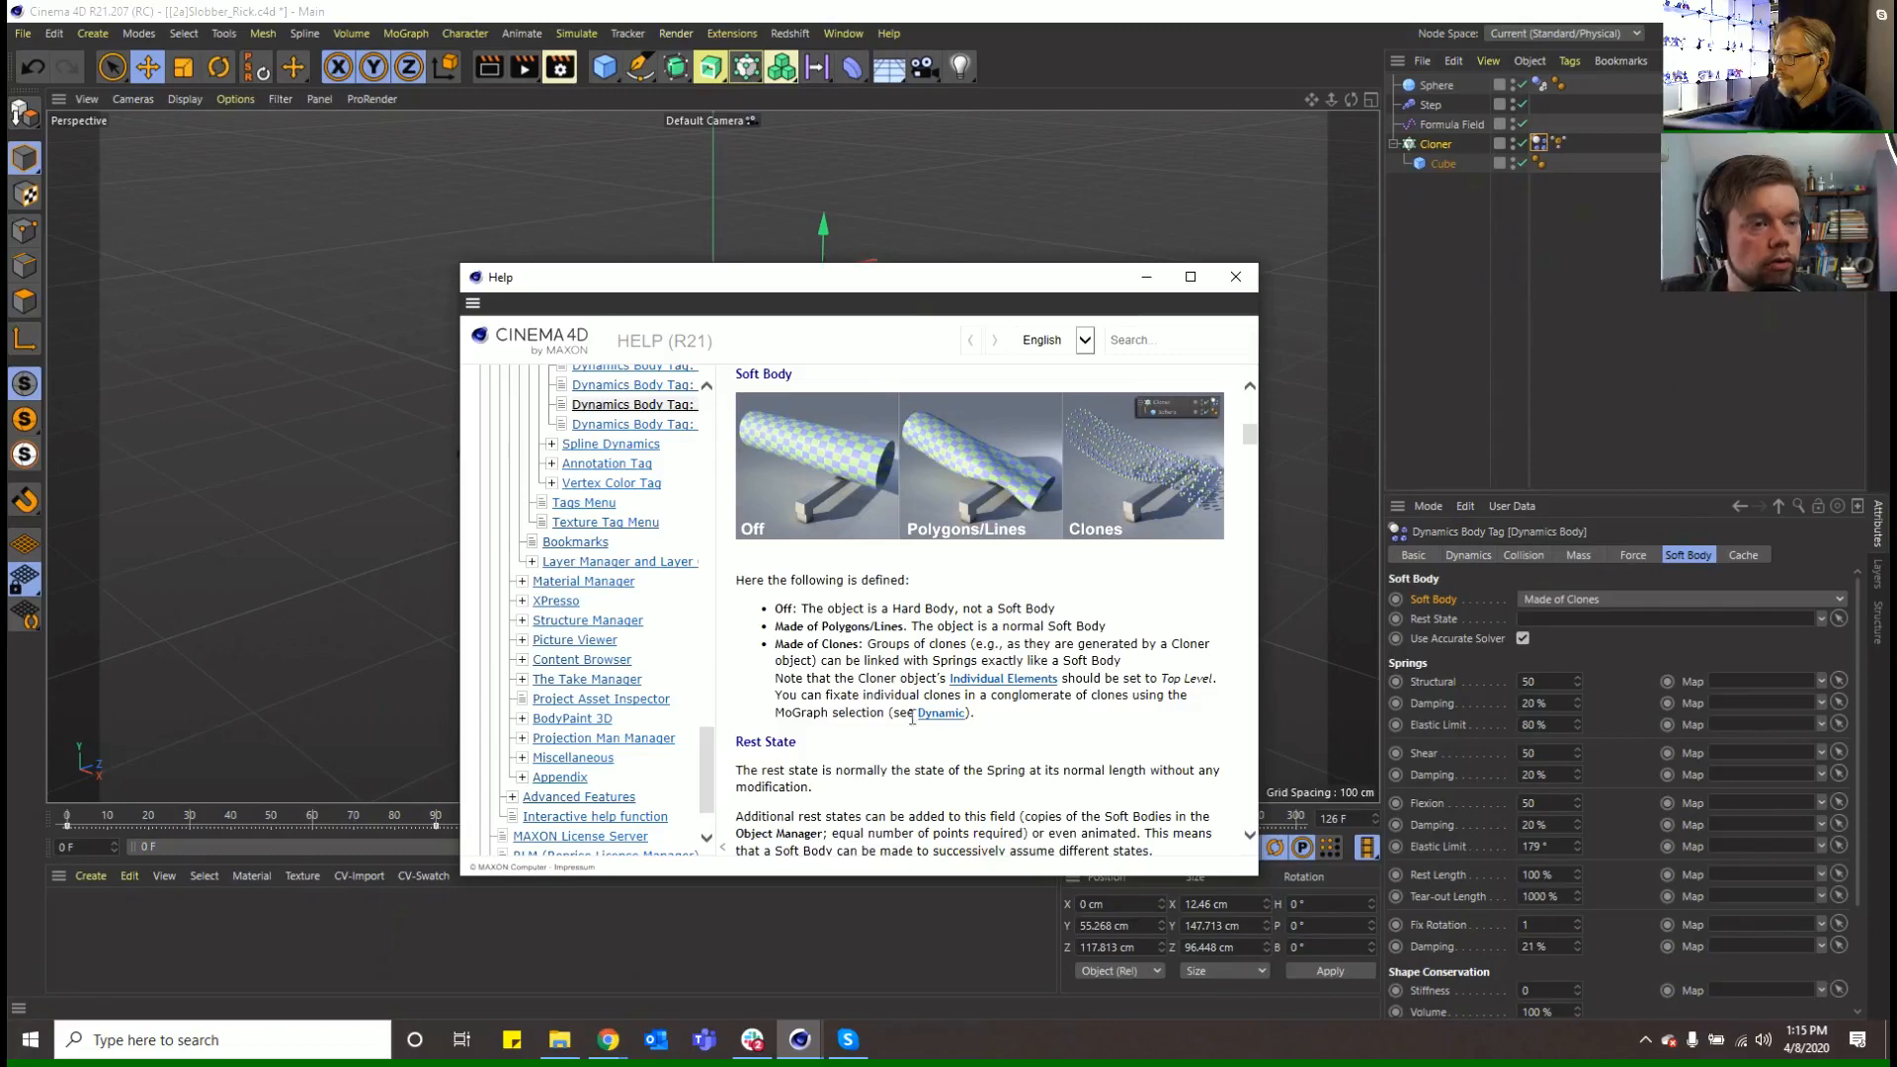
scroll(914, 694, down, 5)
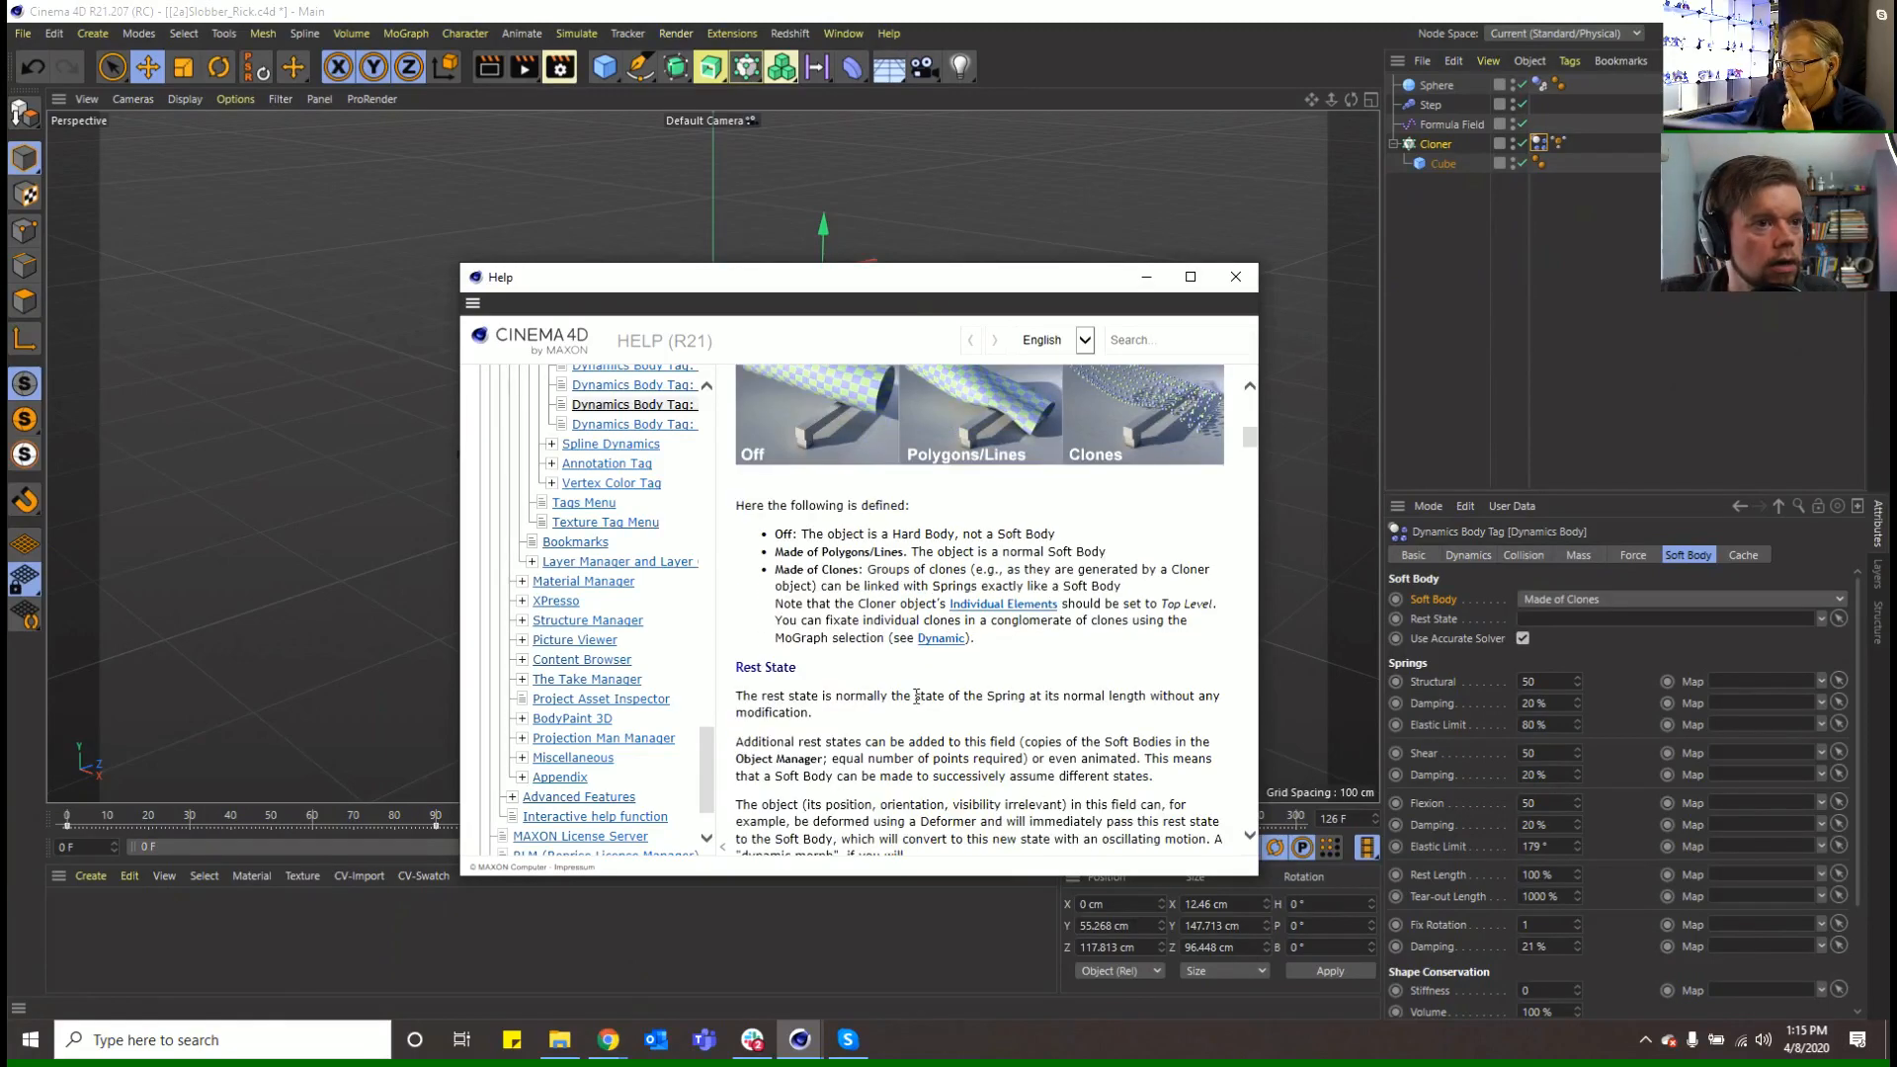
scroll(917, 699, up, 3)
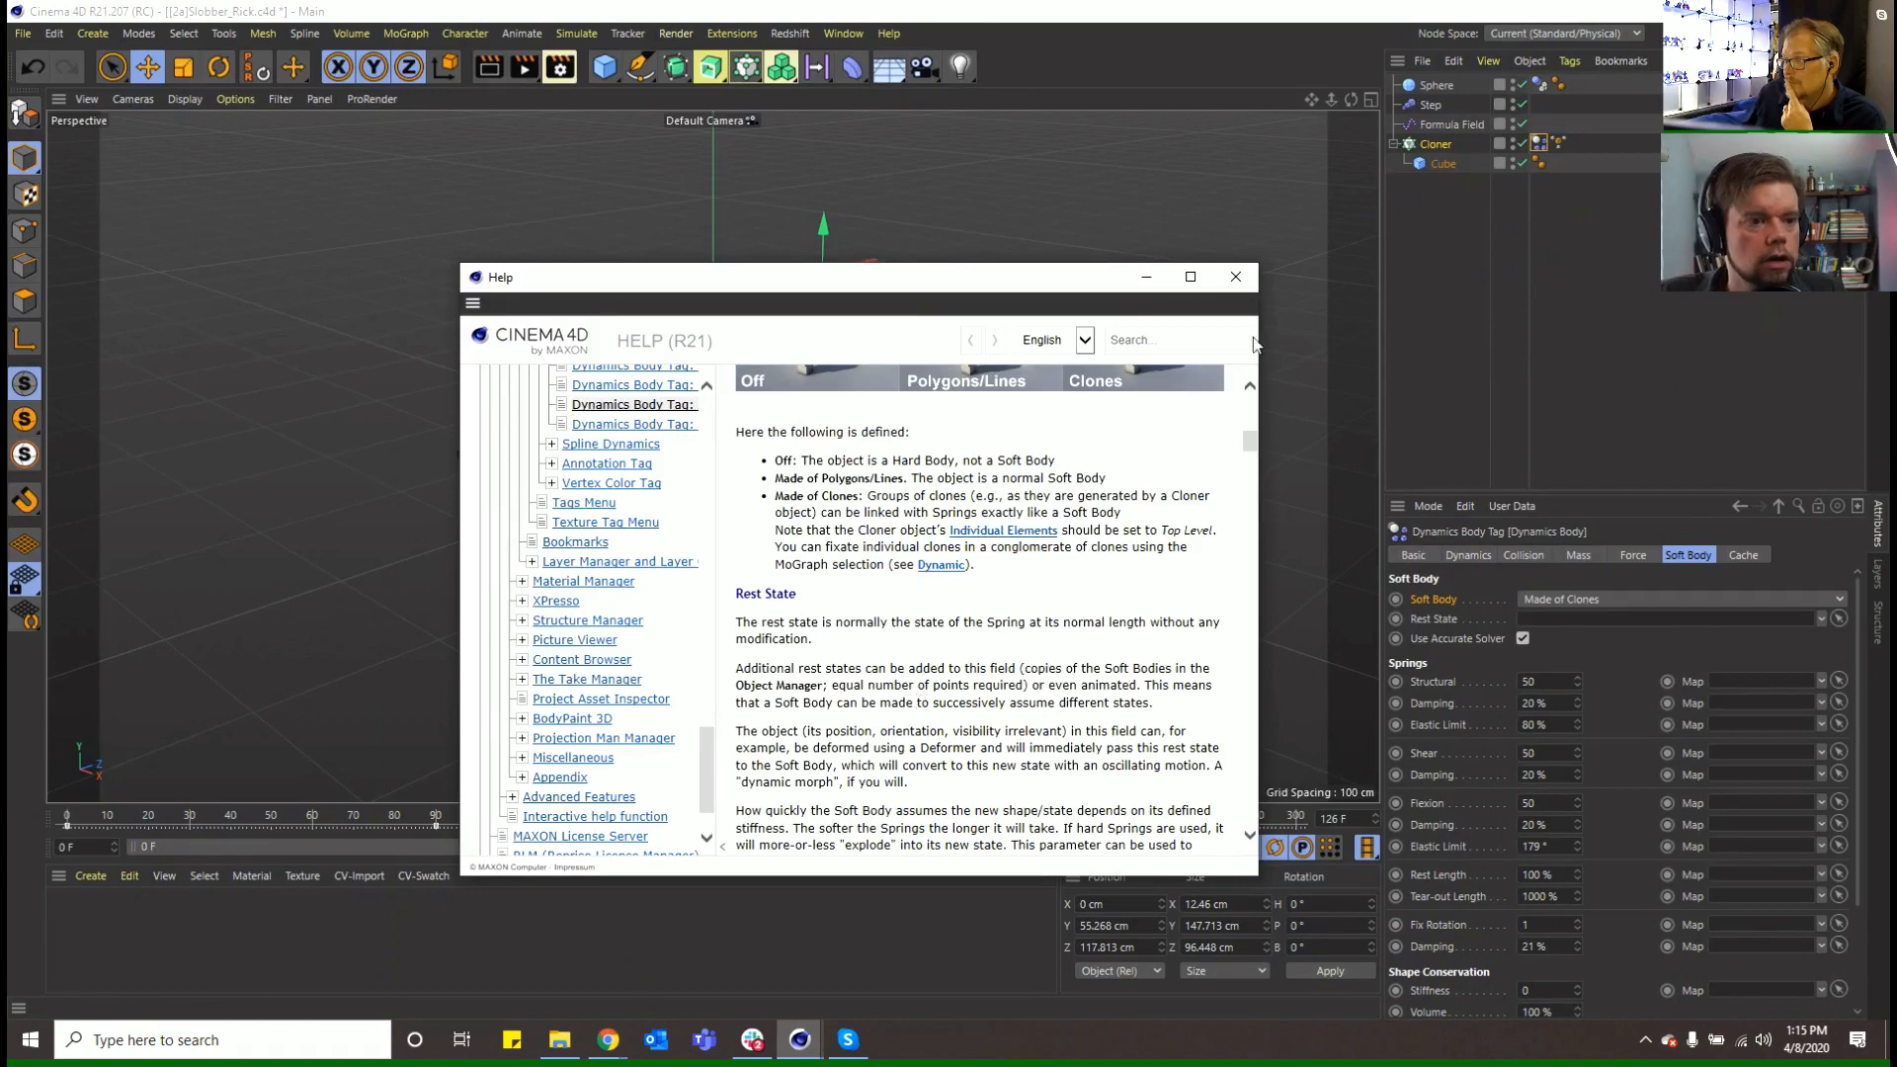
click(1235, 277)
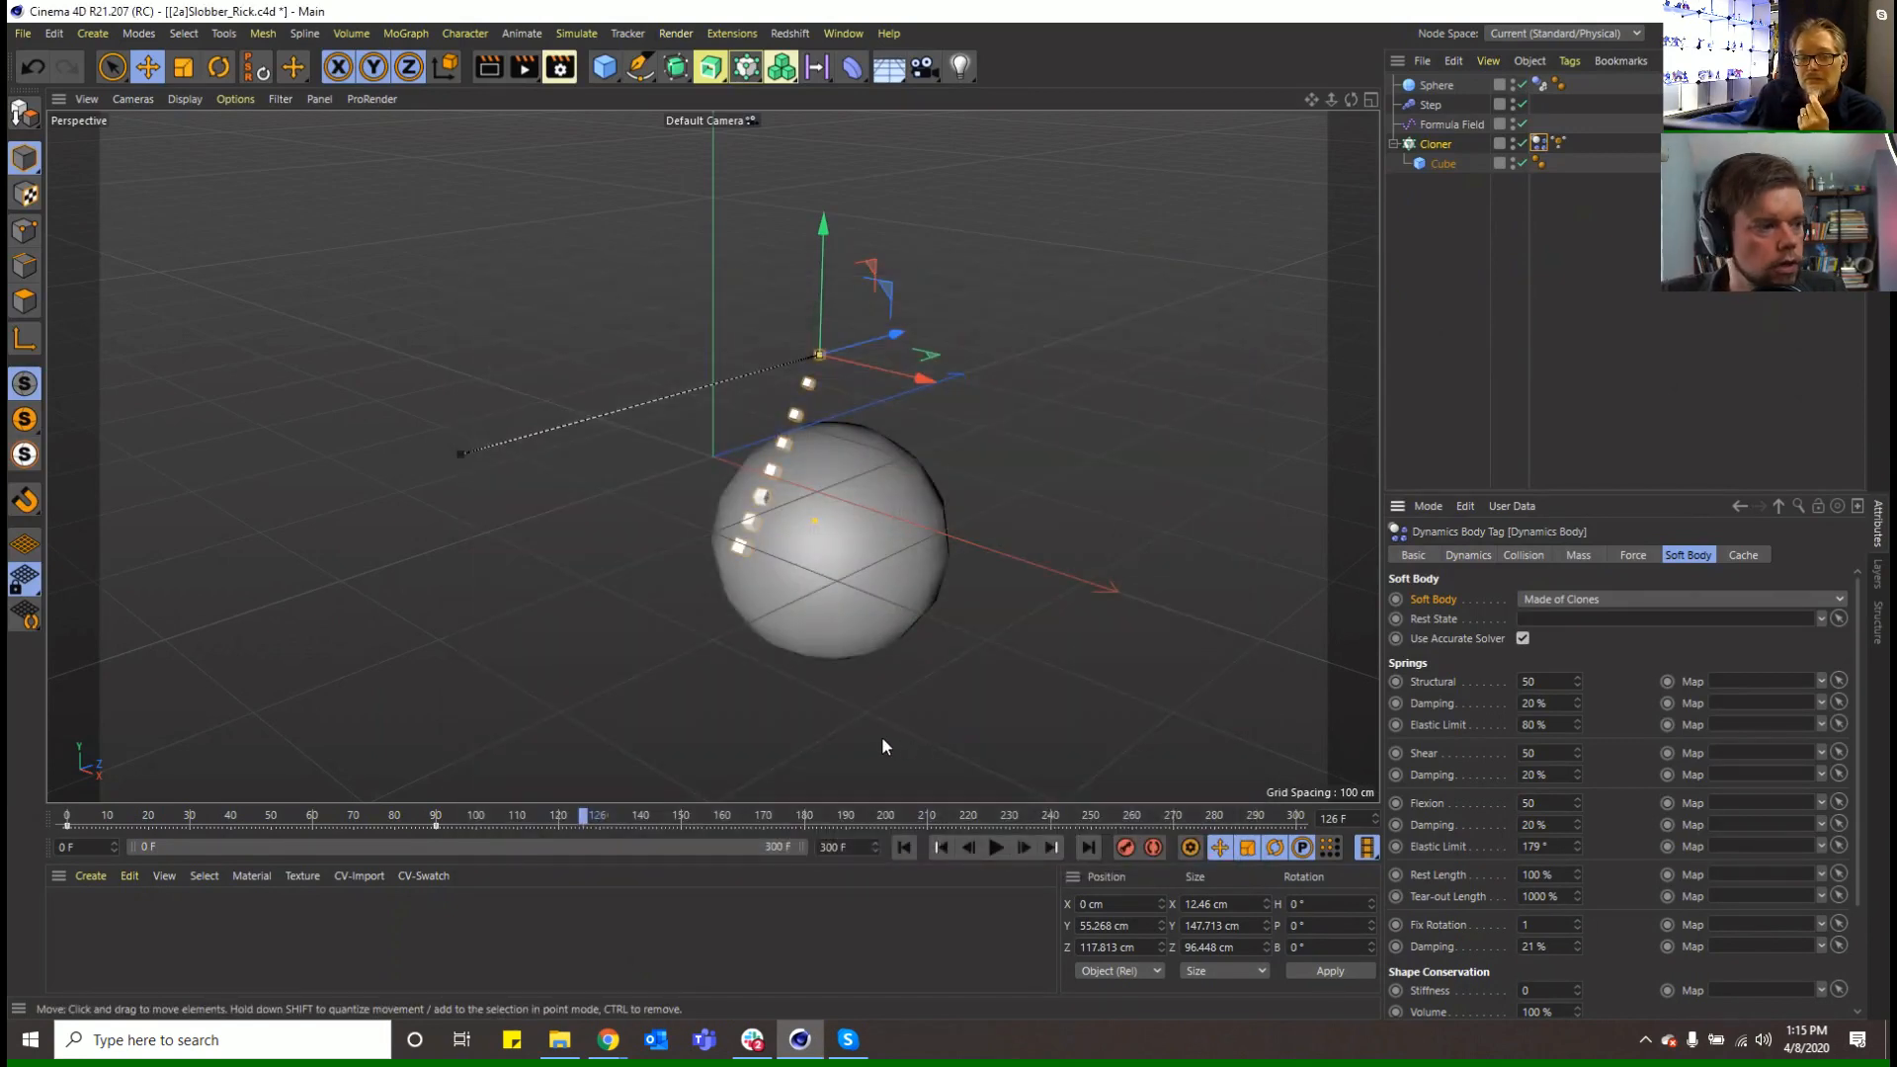
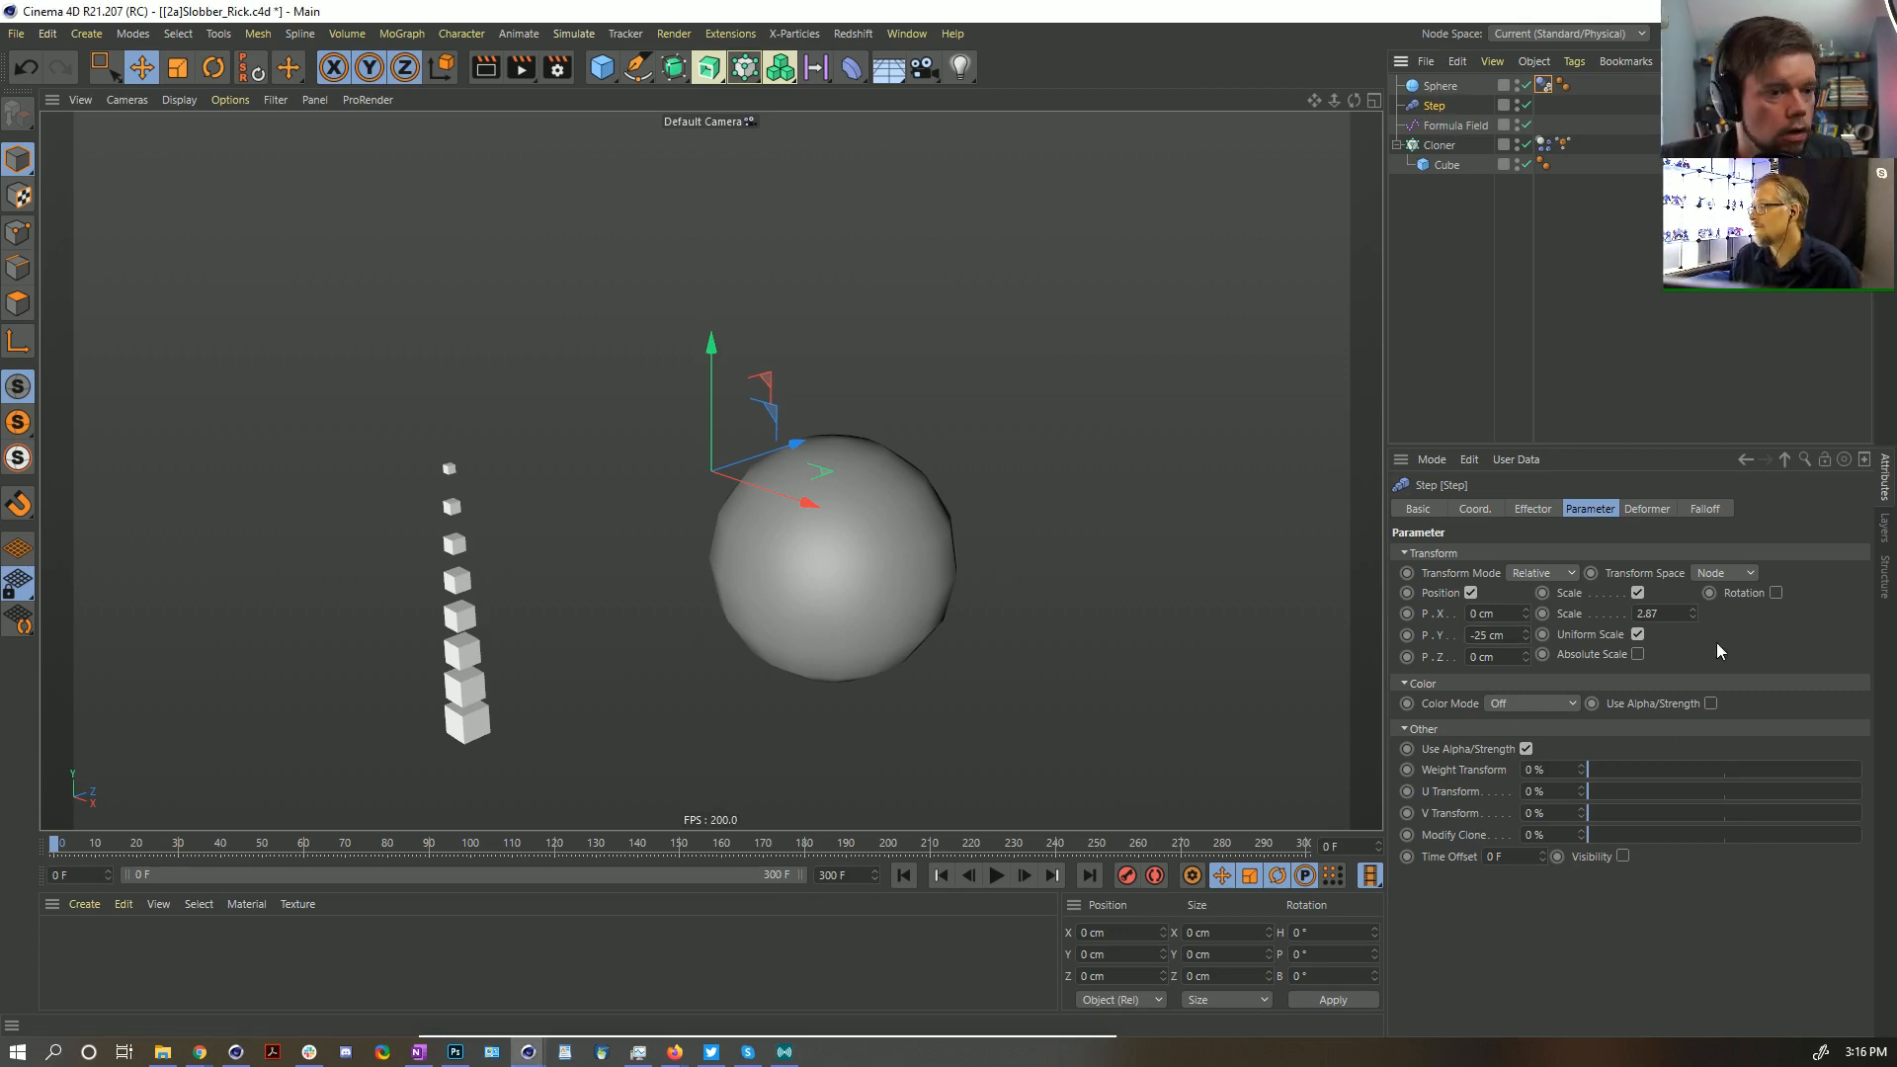
Set the Step effector's P.Y to 8 cm, with Position disabled, and duplicate the effector as Step.Pos
mouse_move(1525, 628)
mouse_down()
mouse_move(1526, 612)
mouse_move(1525, 640)
mouse_up()
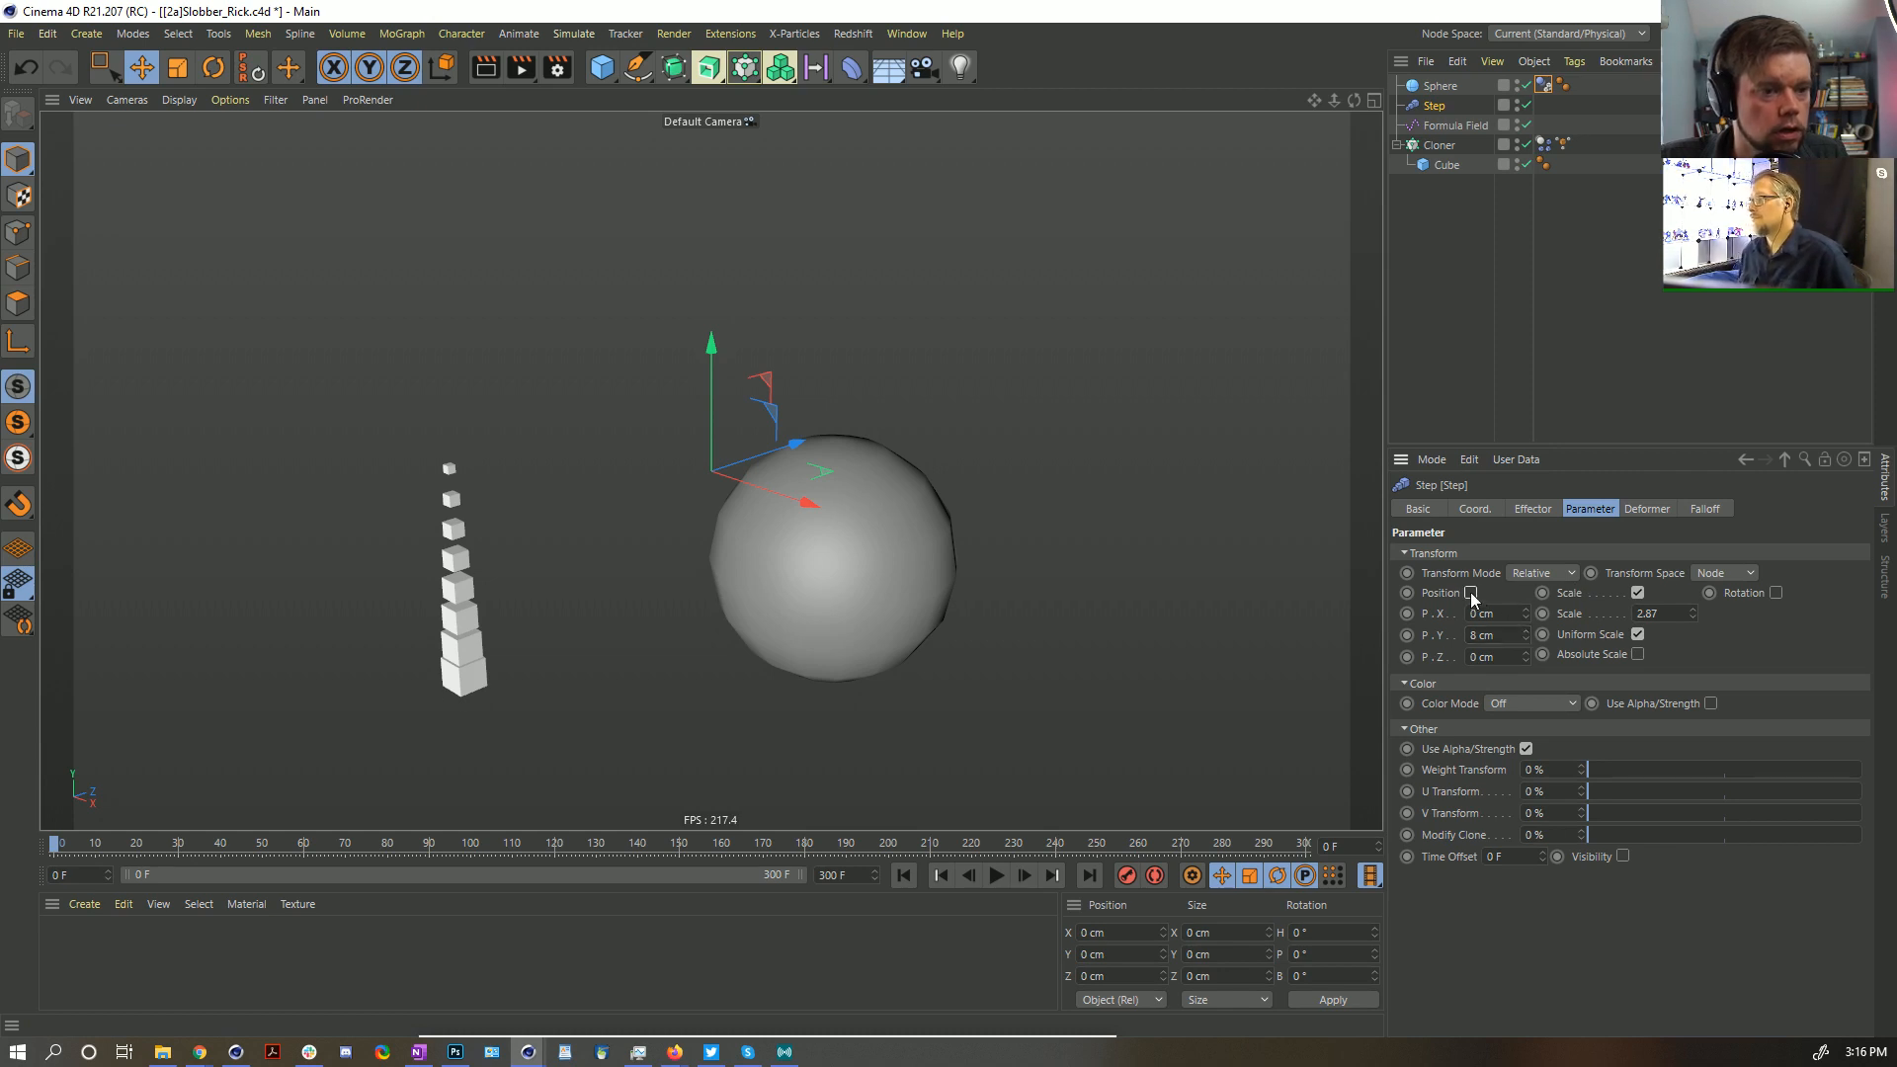
ctrl+drag(1433, 104, 1439, 122)
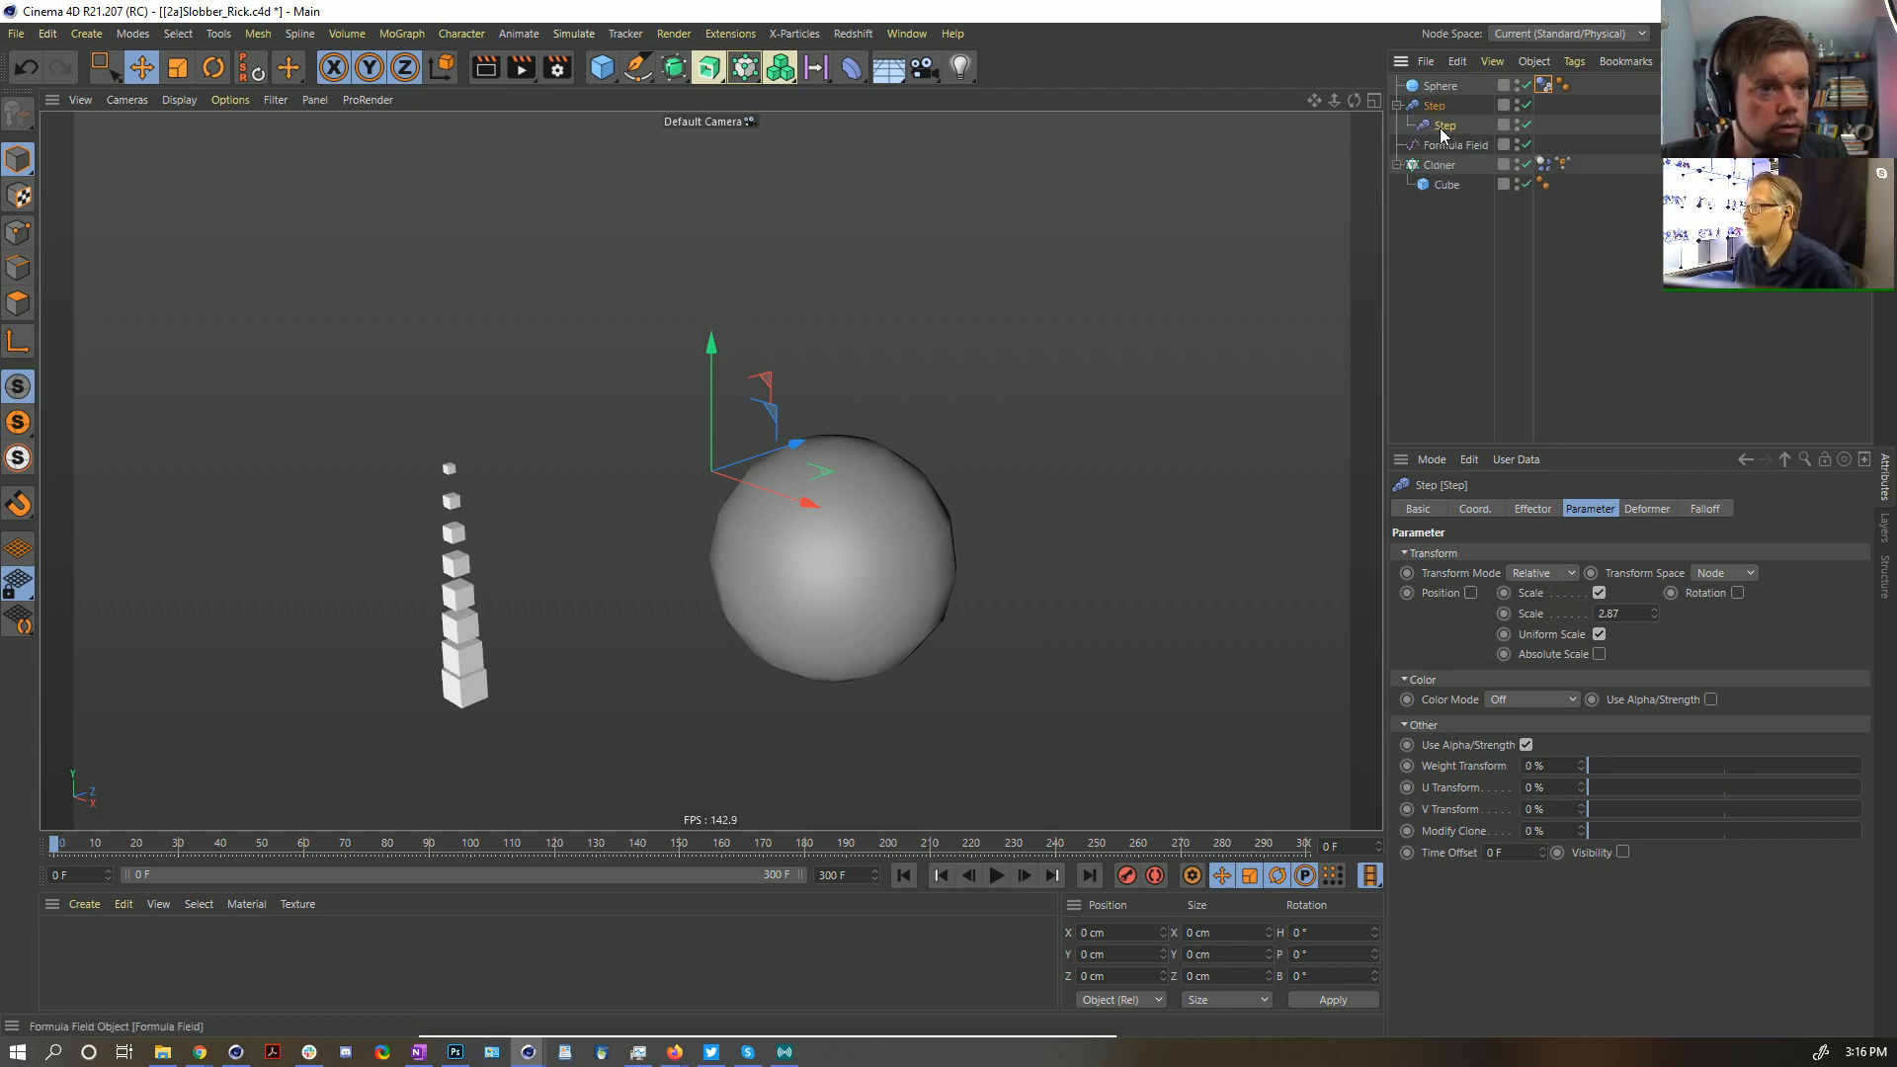
double_click(1433, 125)
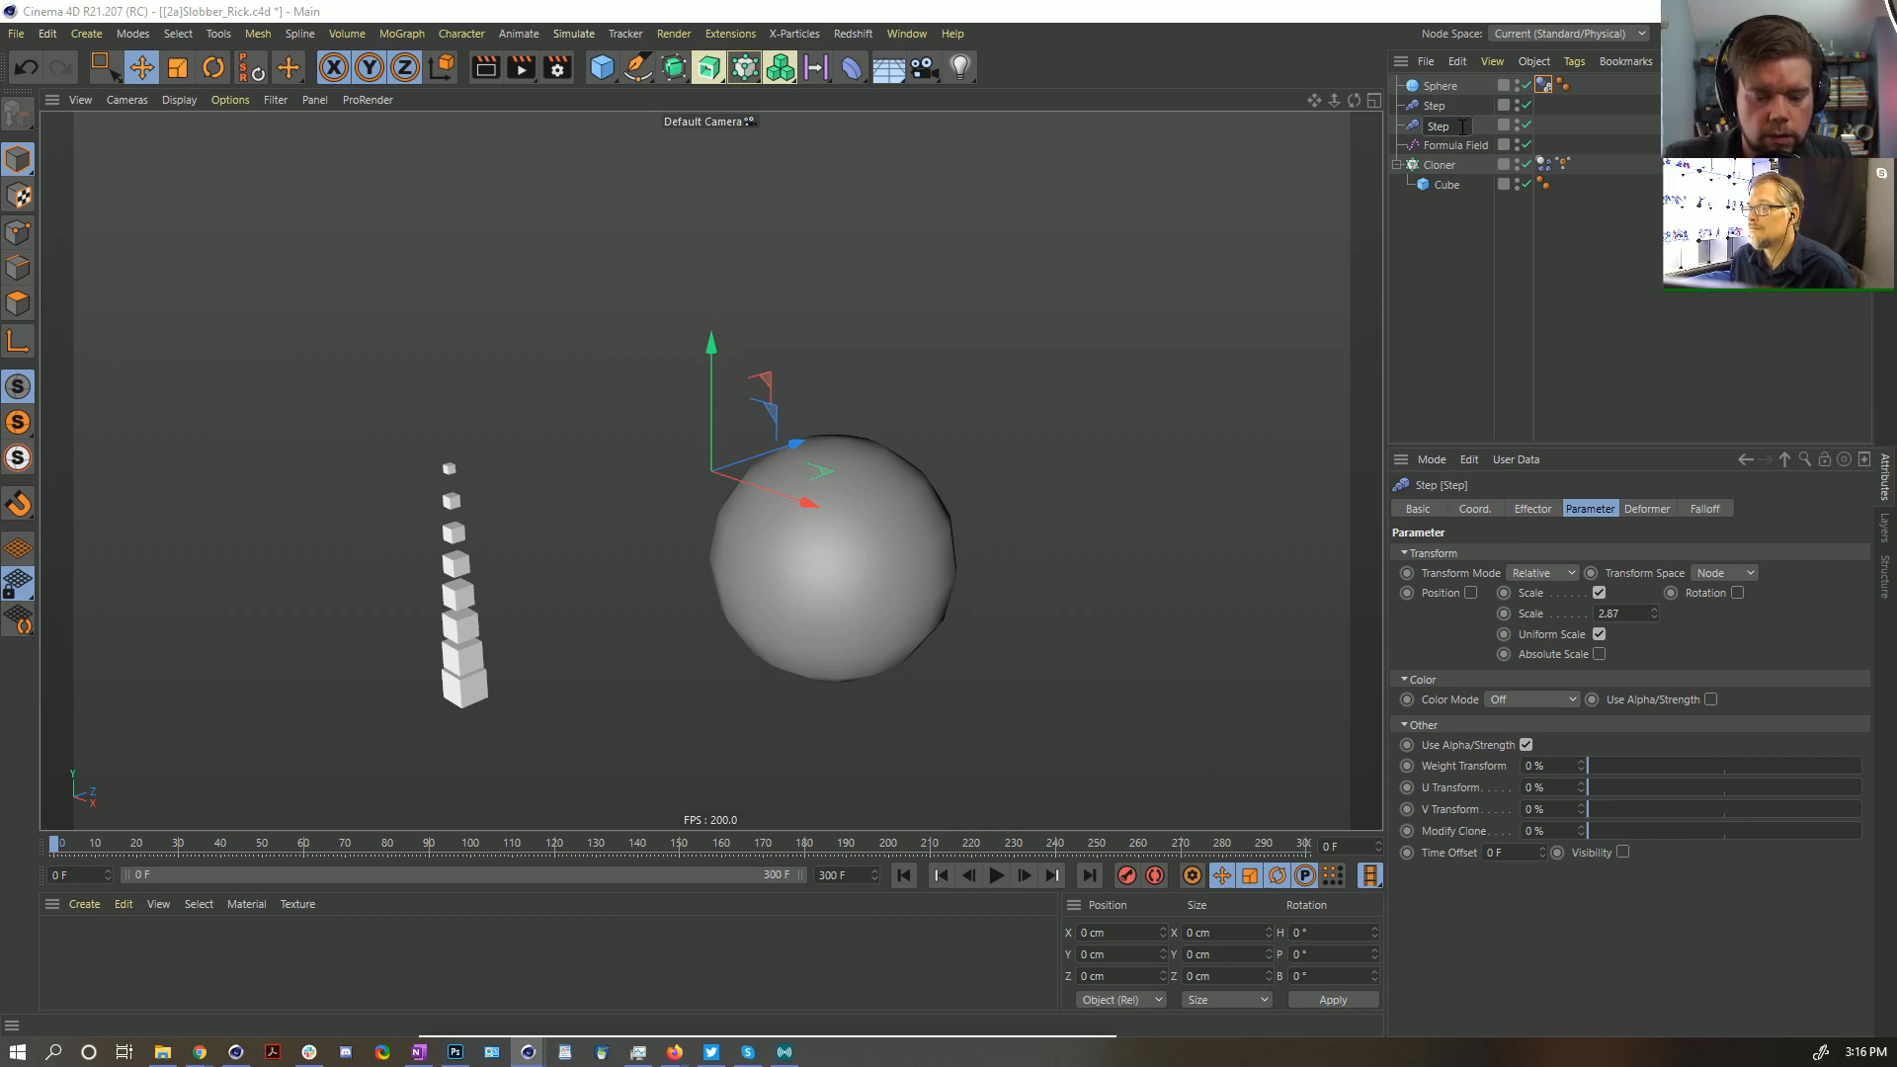
text(.Pos)
key(Return)
Add the Step.Pos effector to the Cloner's list of effectors
click(1464, 166)
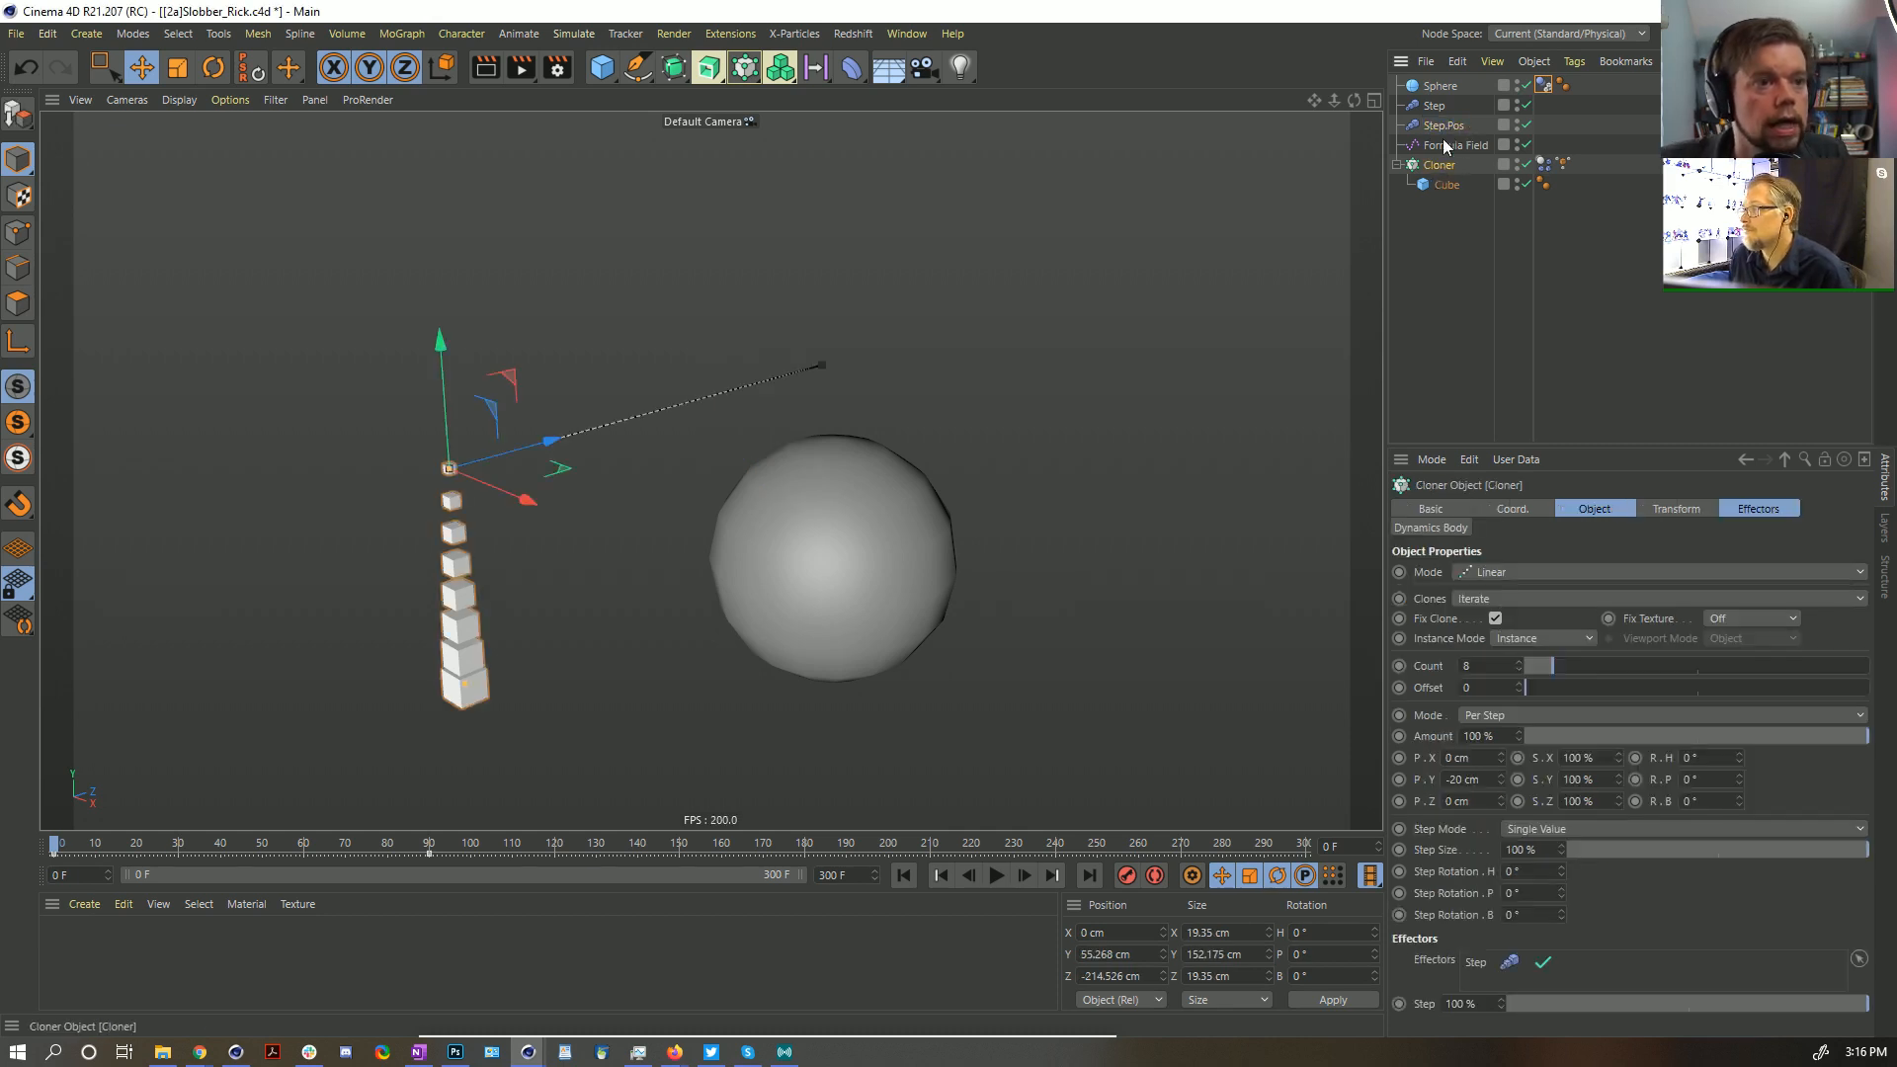
click(1758, 509)
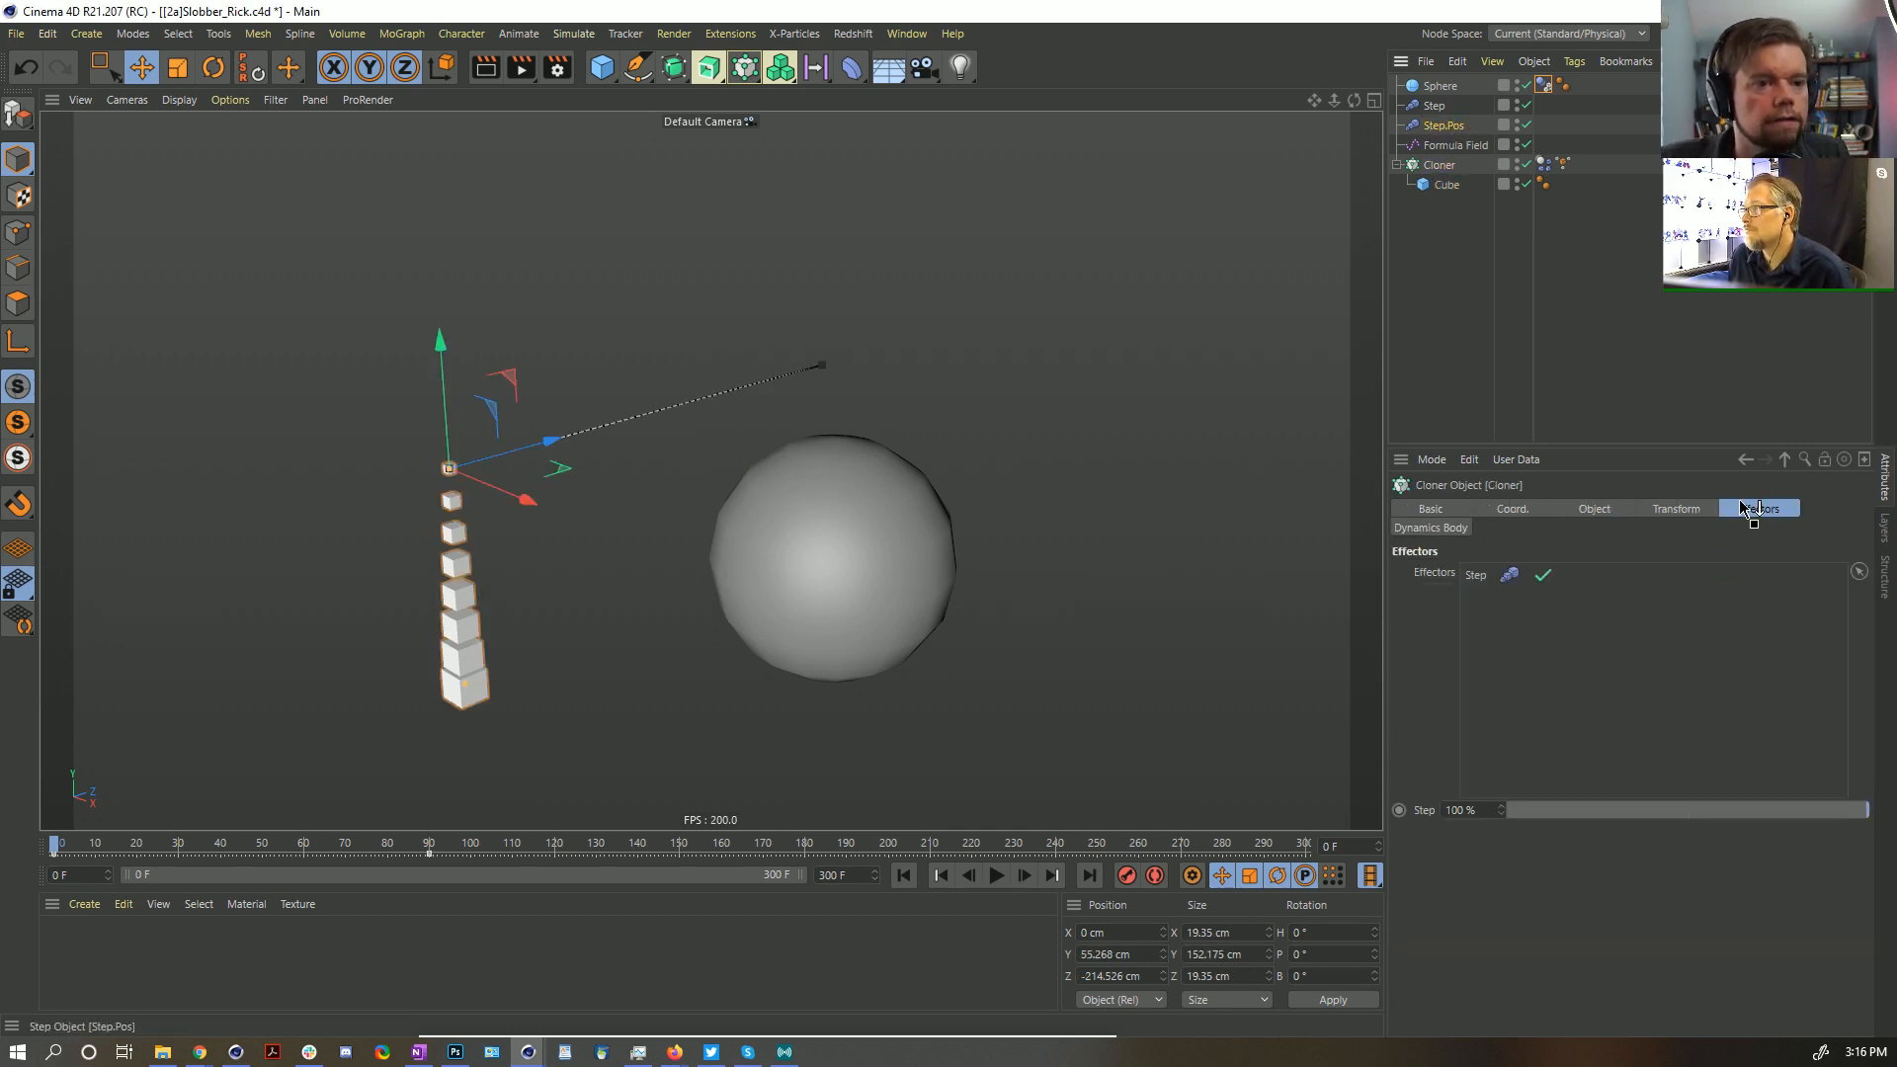
drag(1443, 126, 1551, 614)
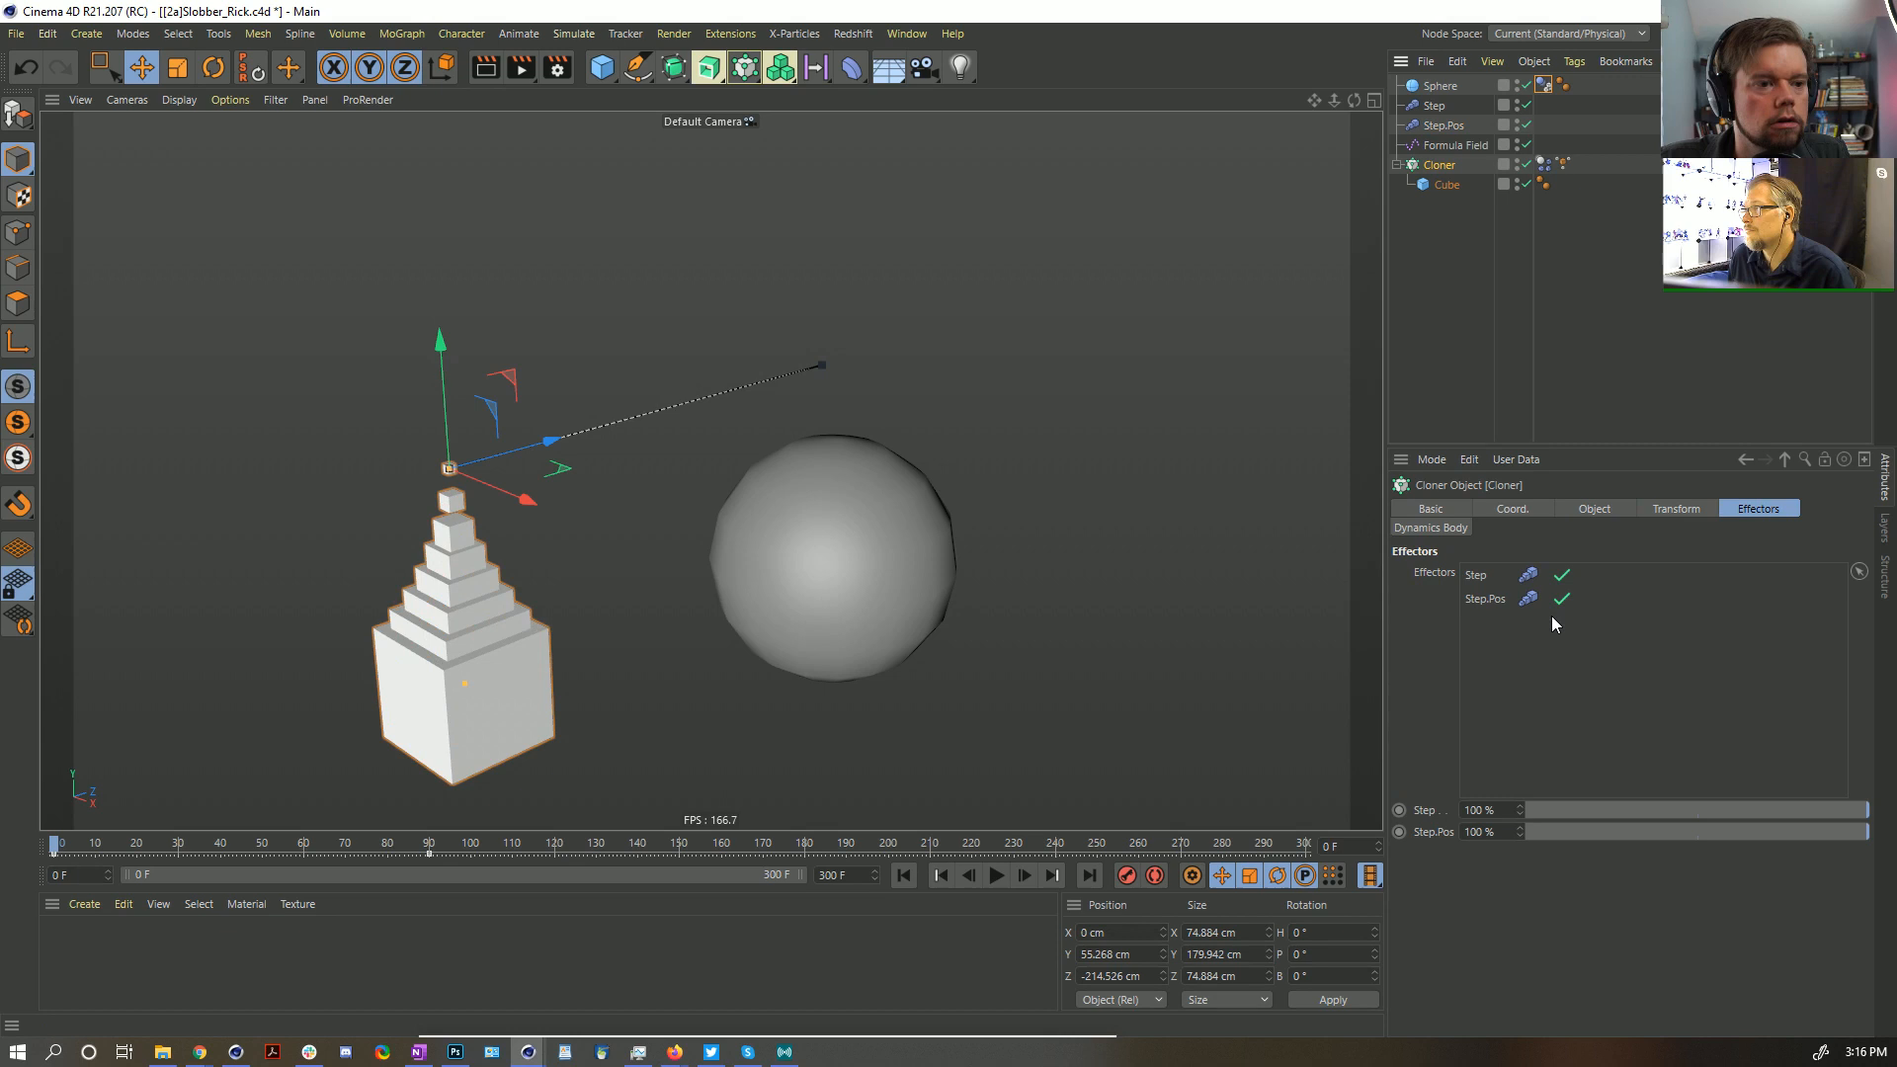
Make Step.Pos affect only Position, with Scale disabled, and set its P.Y to -86 cm
click(1449, 127)
click(1599, 593)
click(1470, 593)
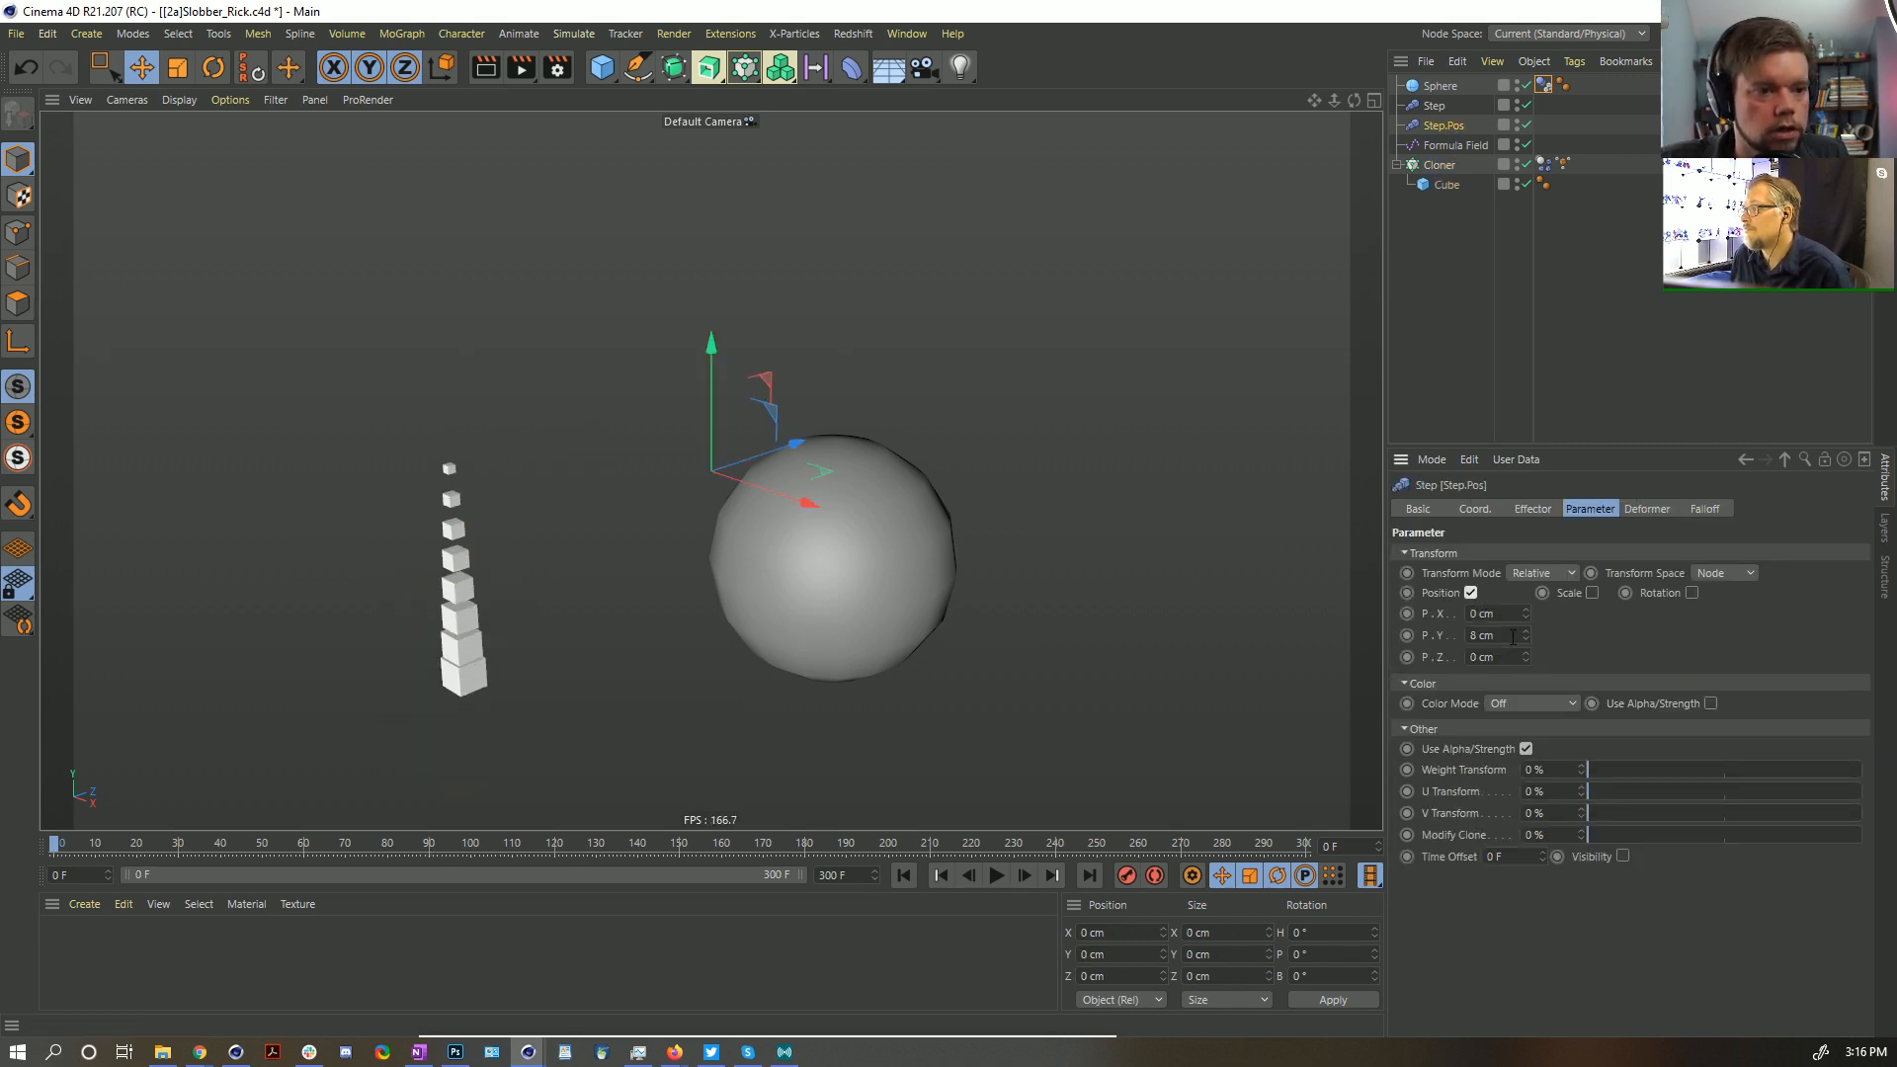
drag(1523, 637, 1523, 682)
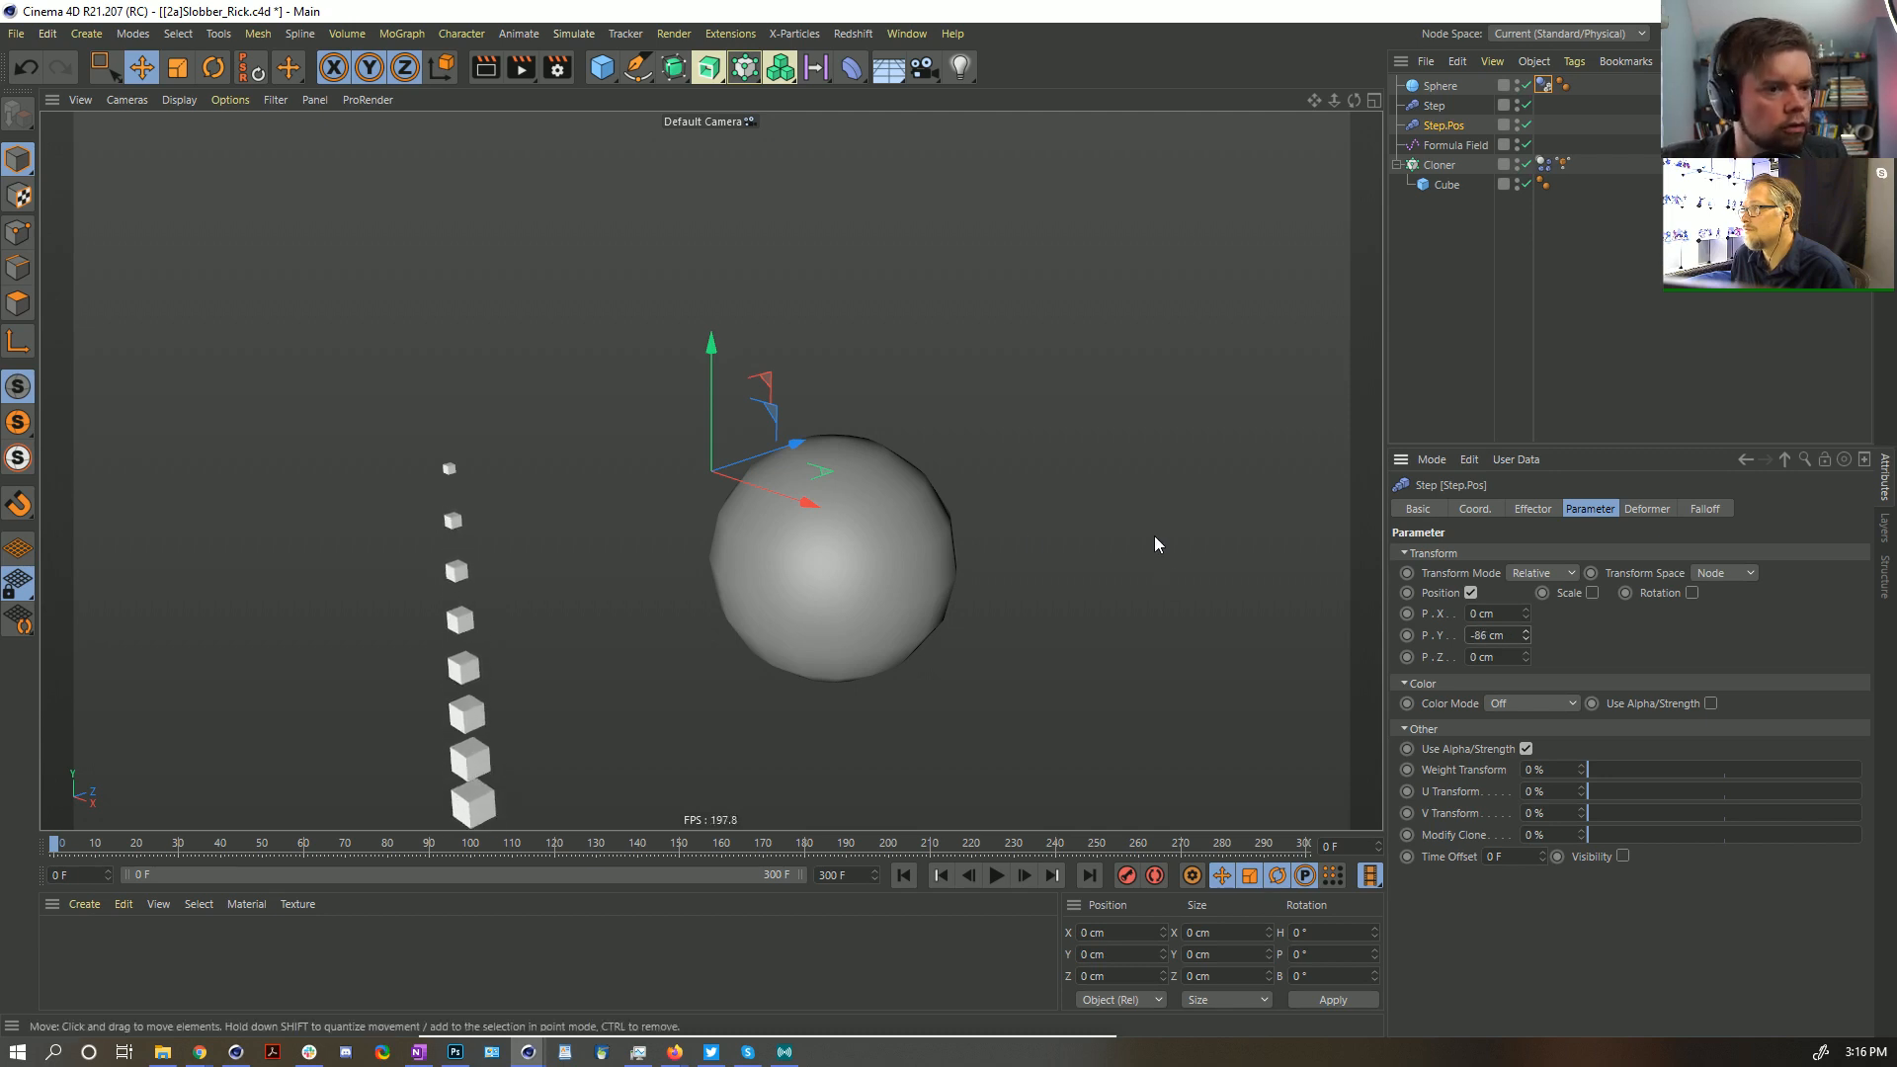
Invert the Step.Pos effector's range by setting its Maximum to 0% and Minimum to 100%
click(1545, 508)
alt+middle_drag(792, 599, 816, 437)
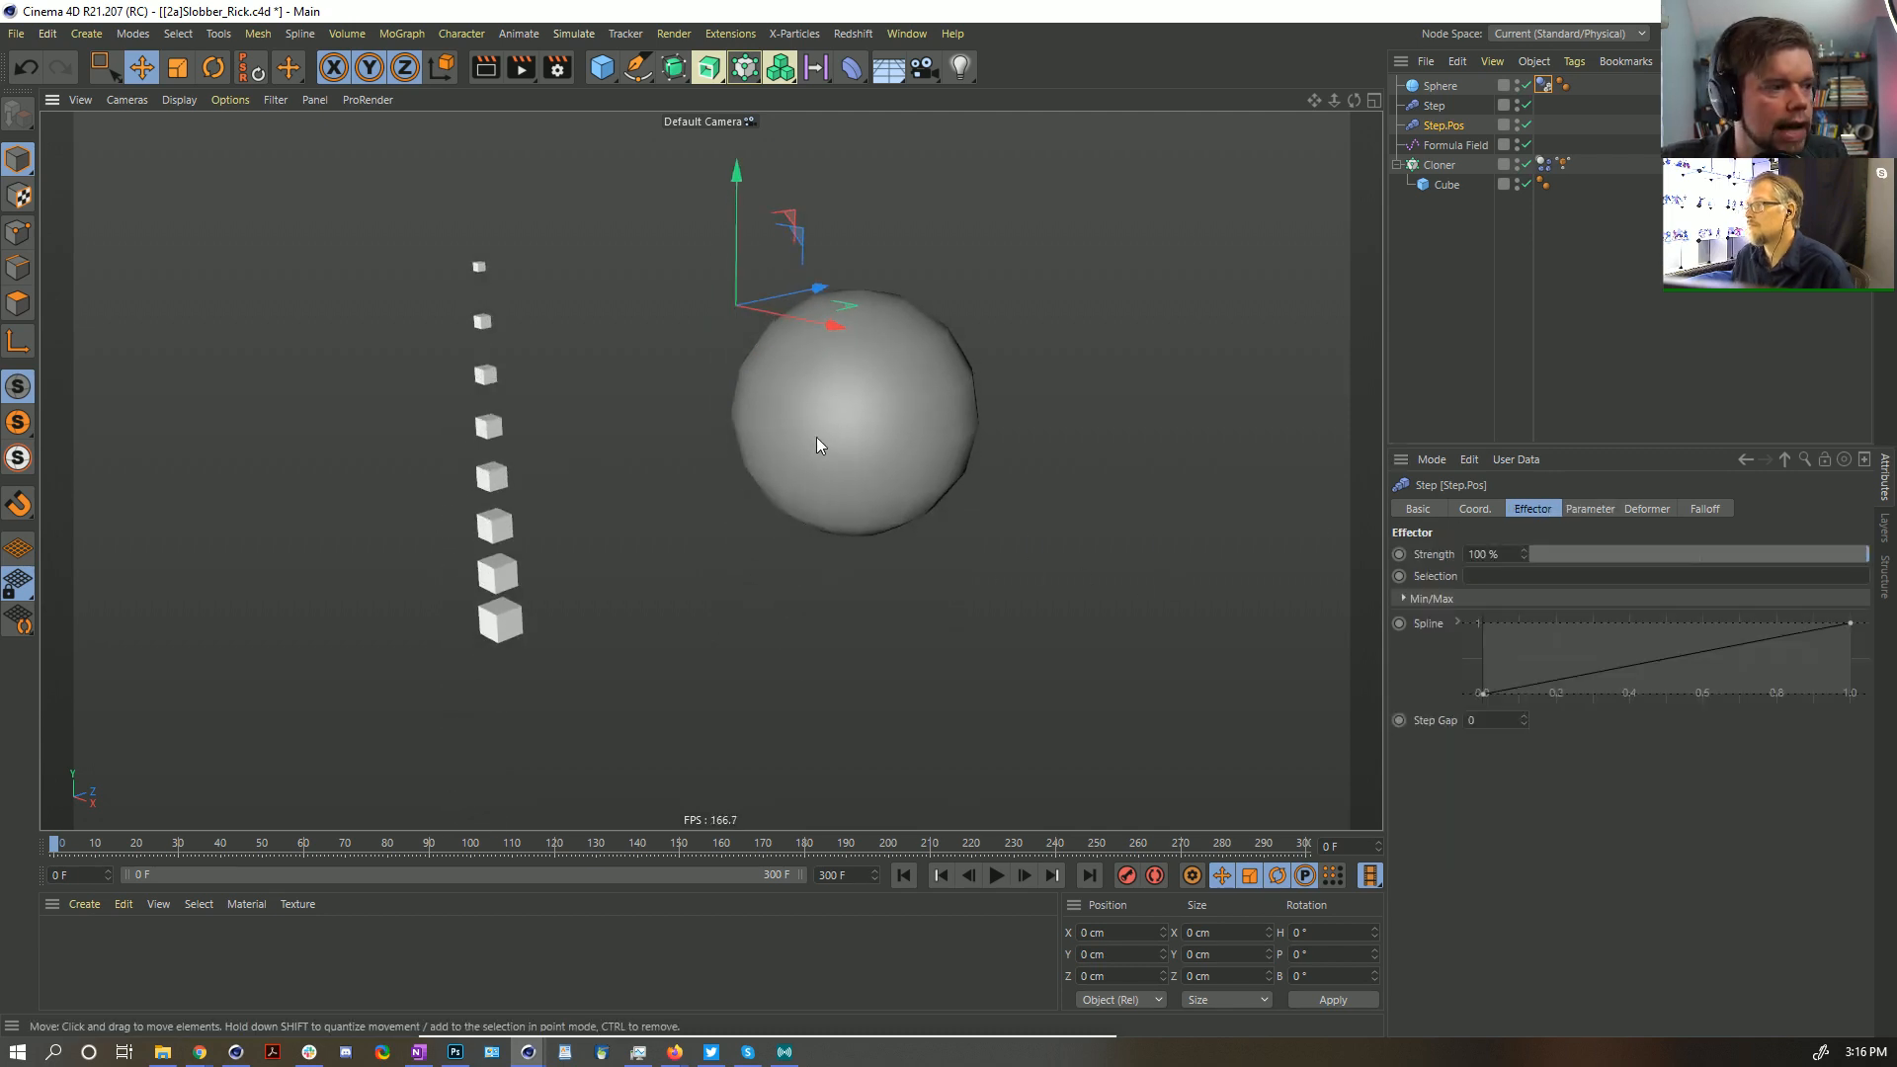
alt+right_drag(816, 436, 780, 492)
click(1707, 508)
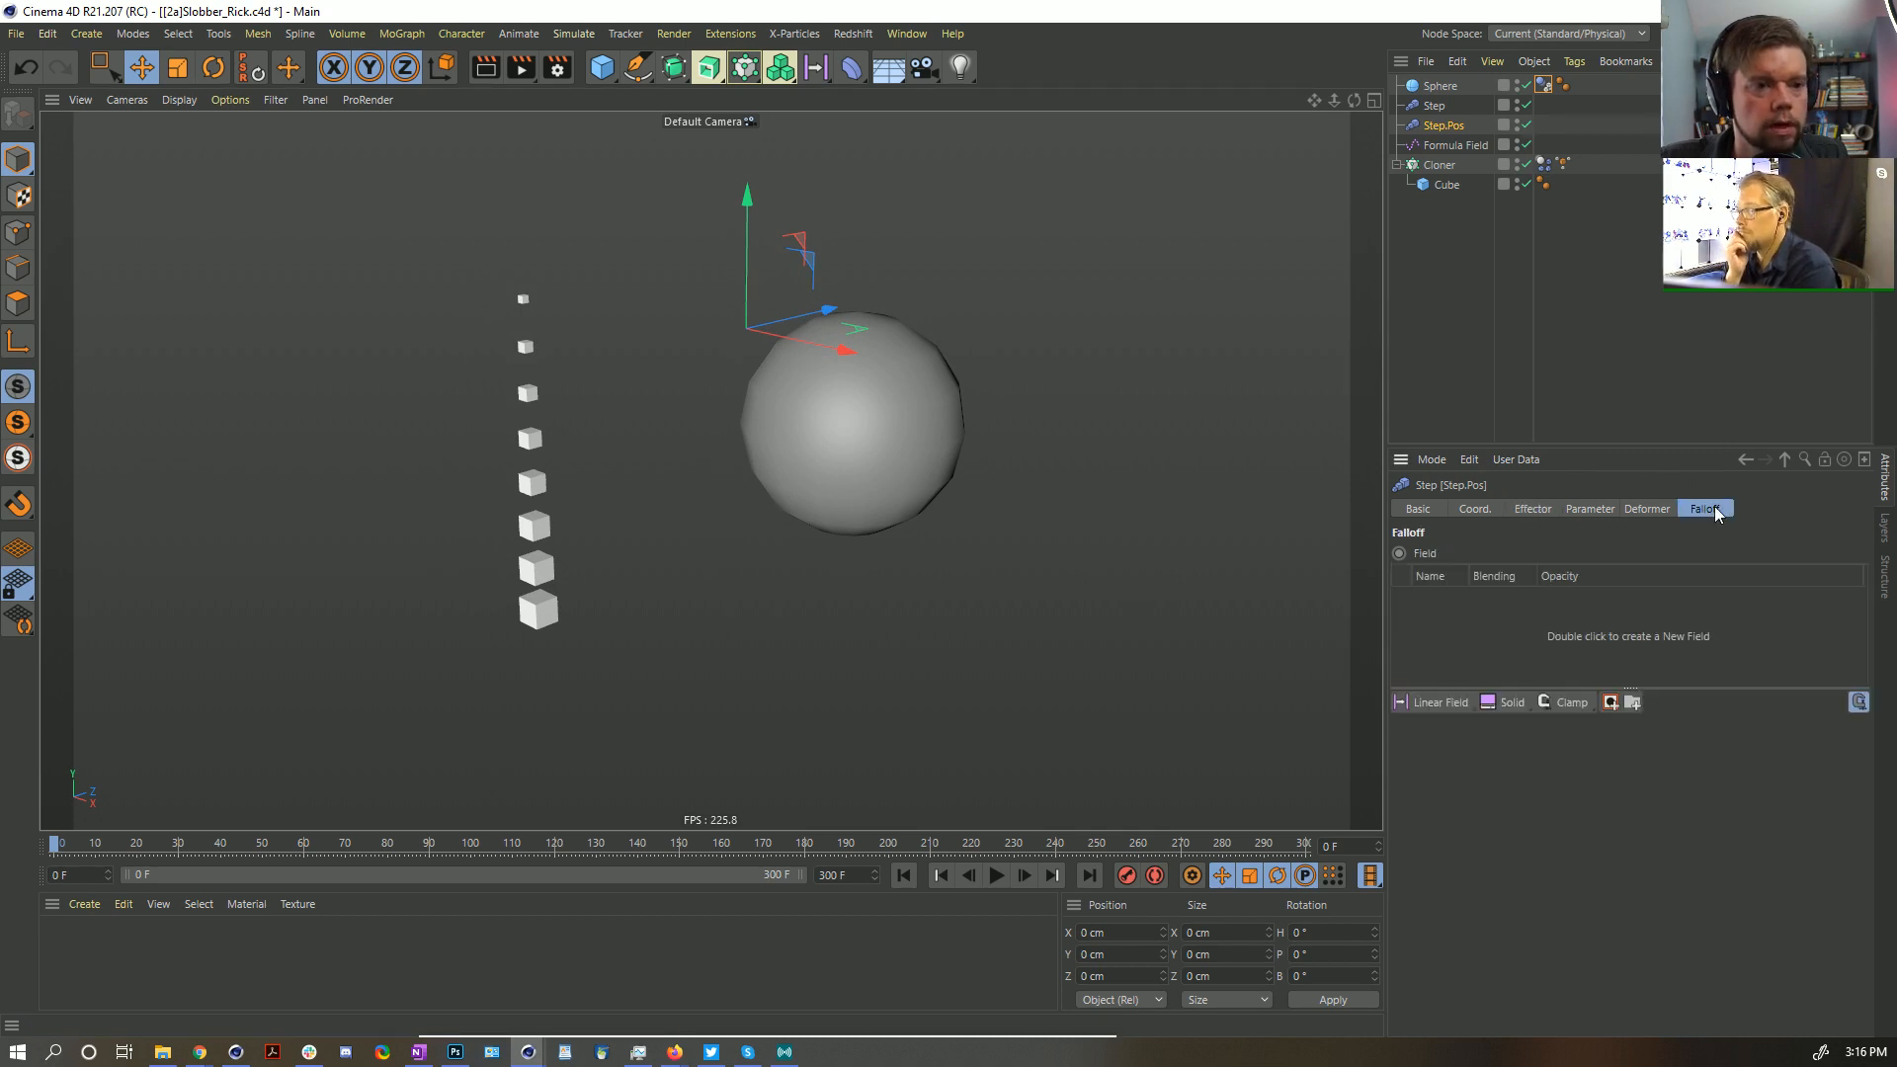
click(1585, 507)
click(1533, 509)
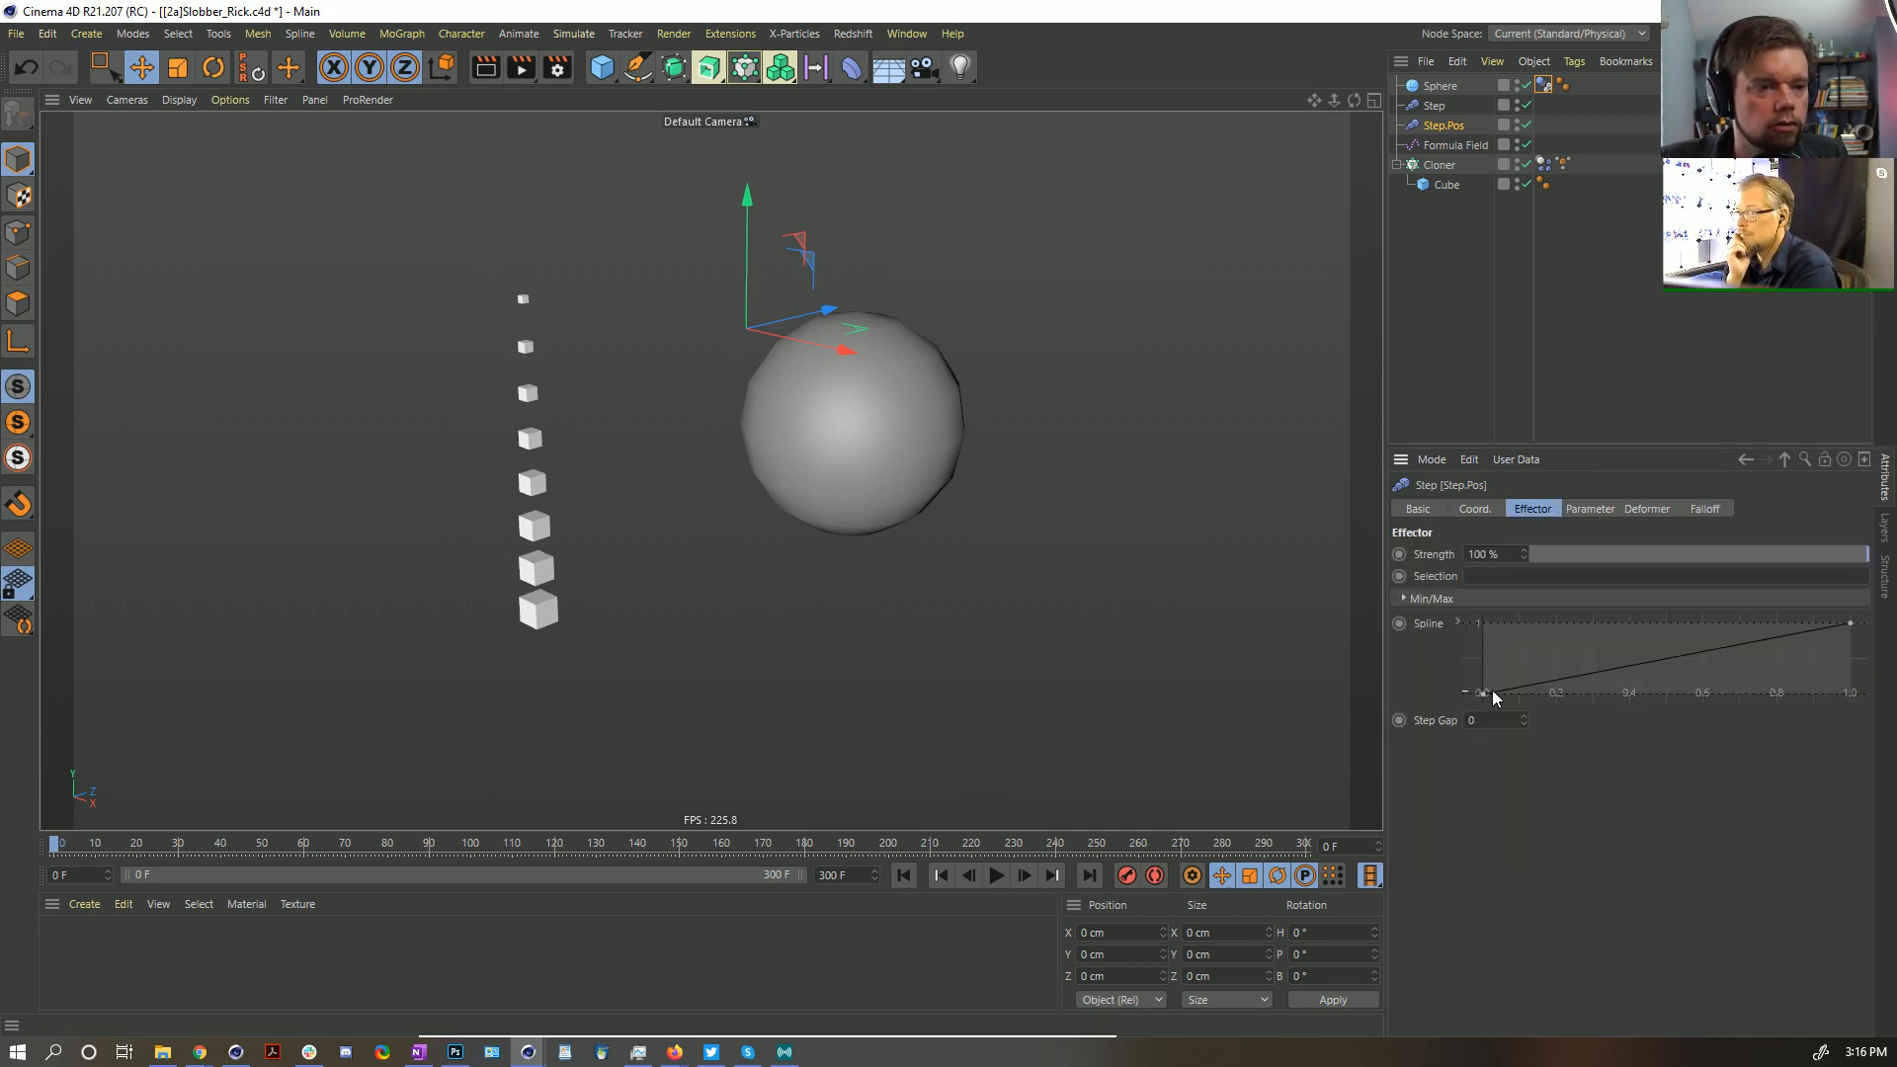
click(1427, 599)
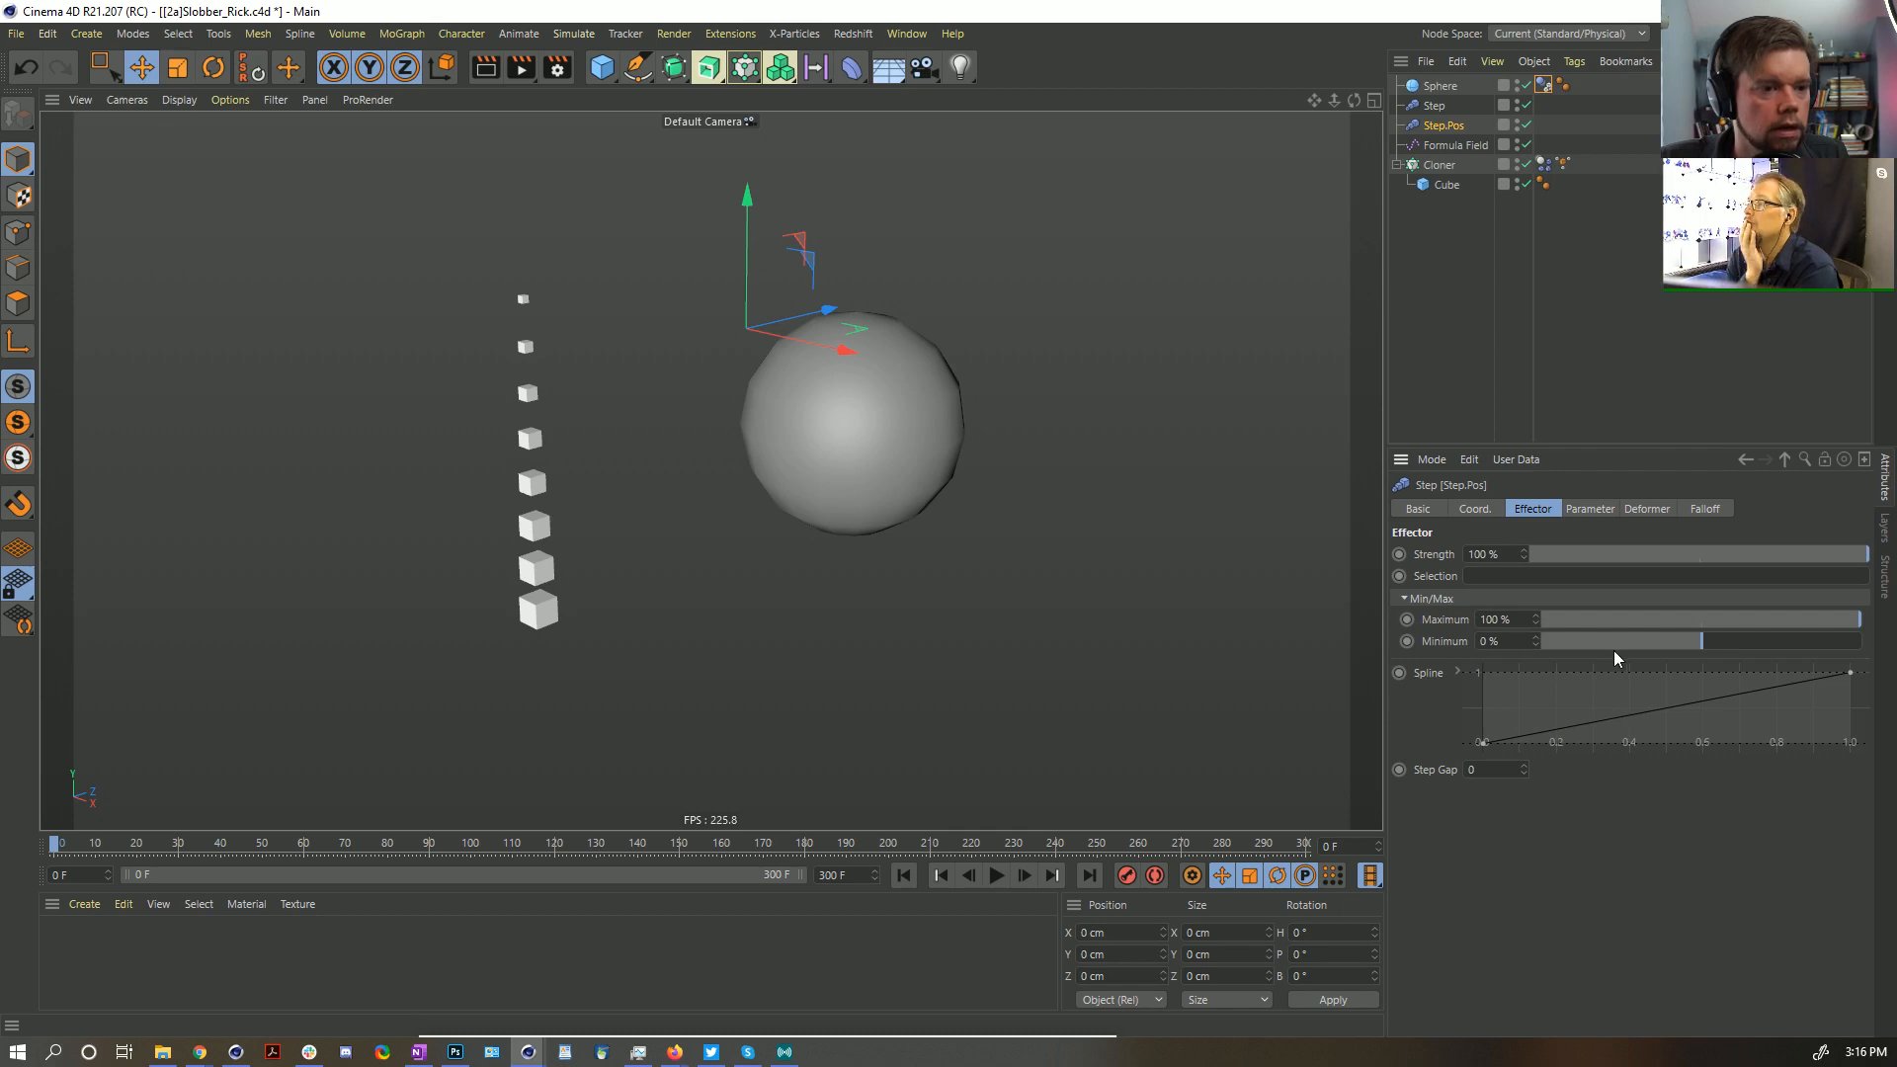
mouse_move(1697, 640)
mouse_down()
mouse_move(1859, 641)
mouse_move(1681, 642)
mouse_up()
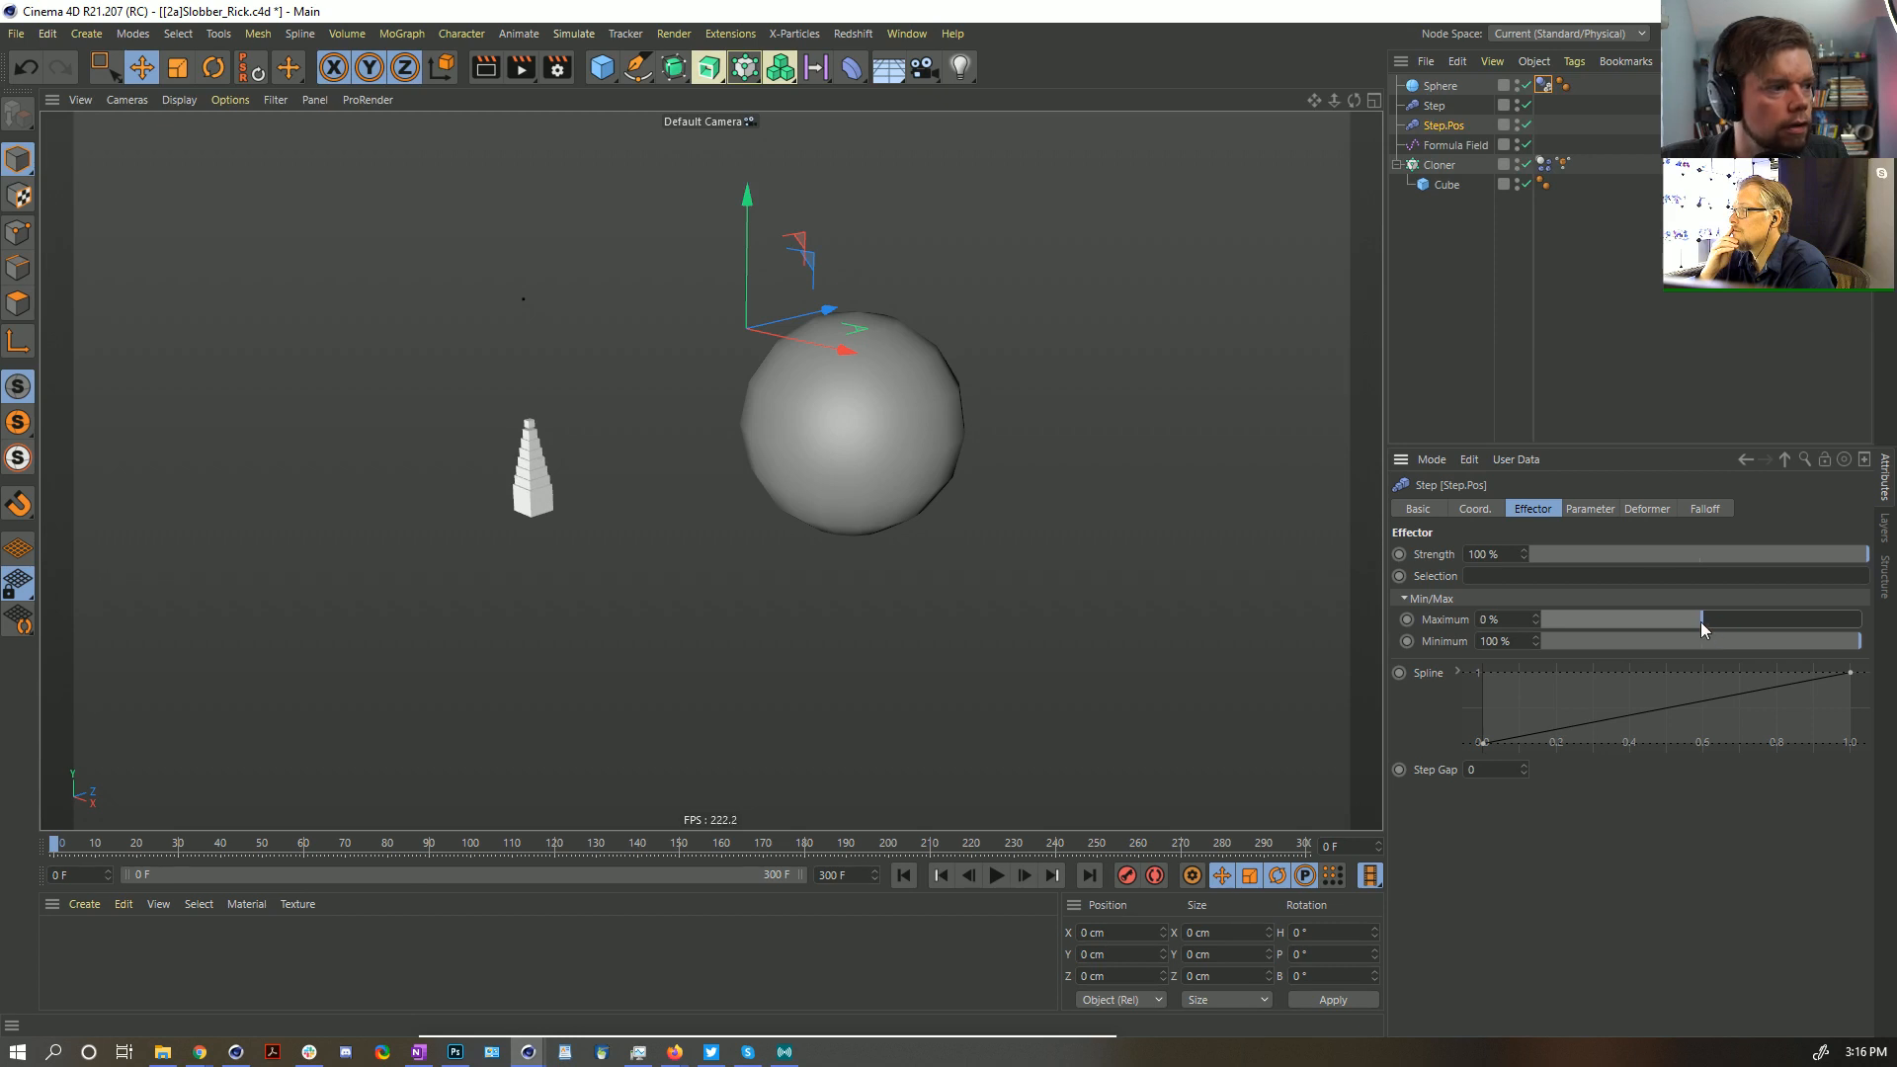
Try a P.Y of -2 cm on the Step.Pos effector, and undo it together with the inverted Min/Max range
click(1579, 509)
mouse_move(1525, 635)
mouse_down()
mouse_move(1525, 553)
mouse_move(1525, 627)
mouse_up()
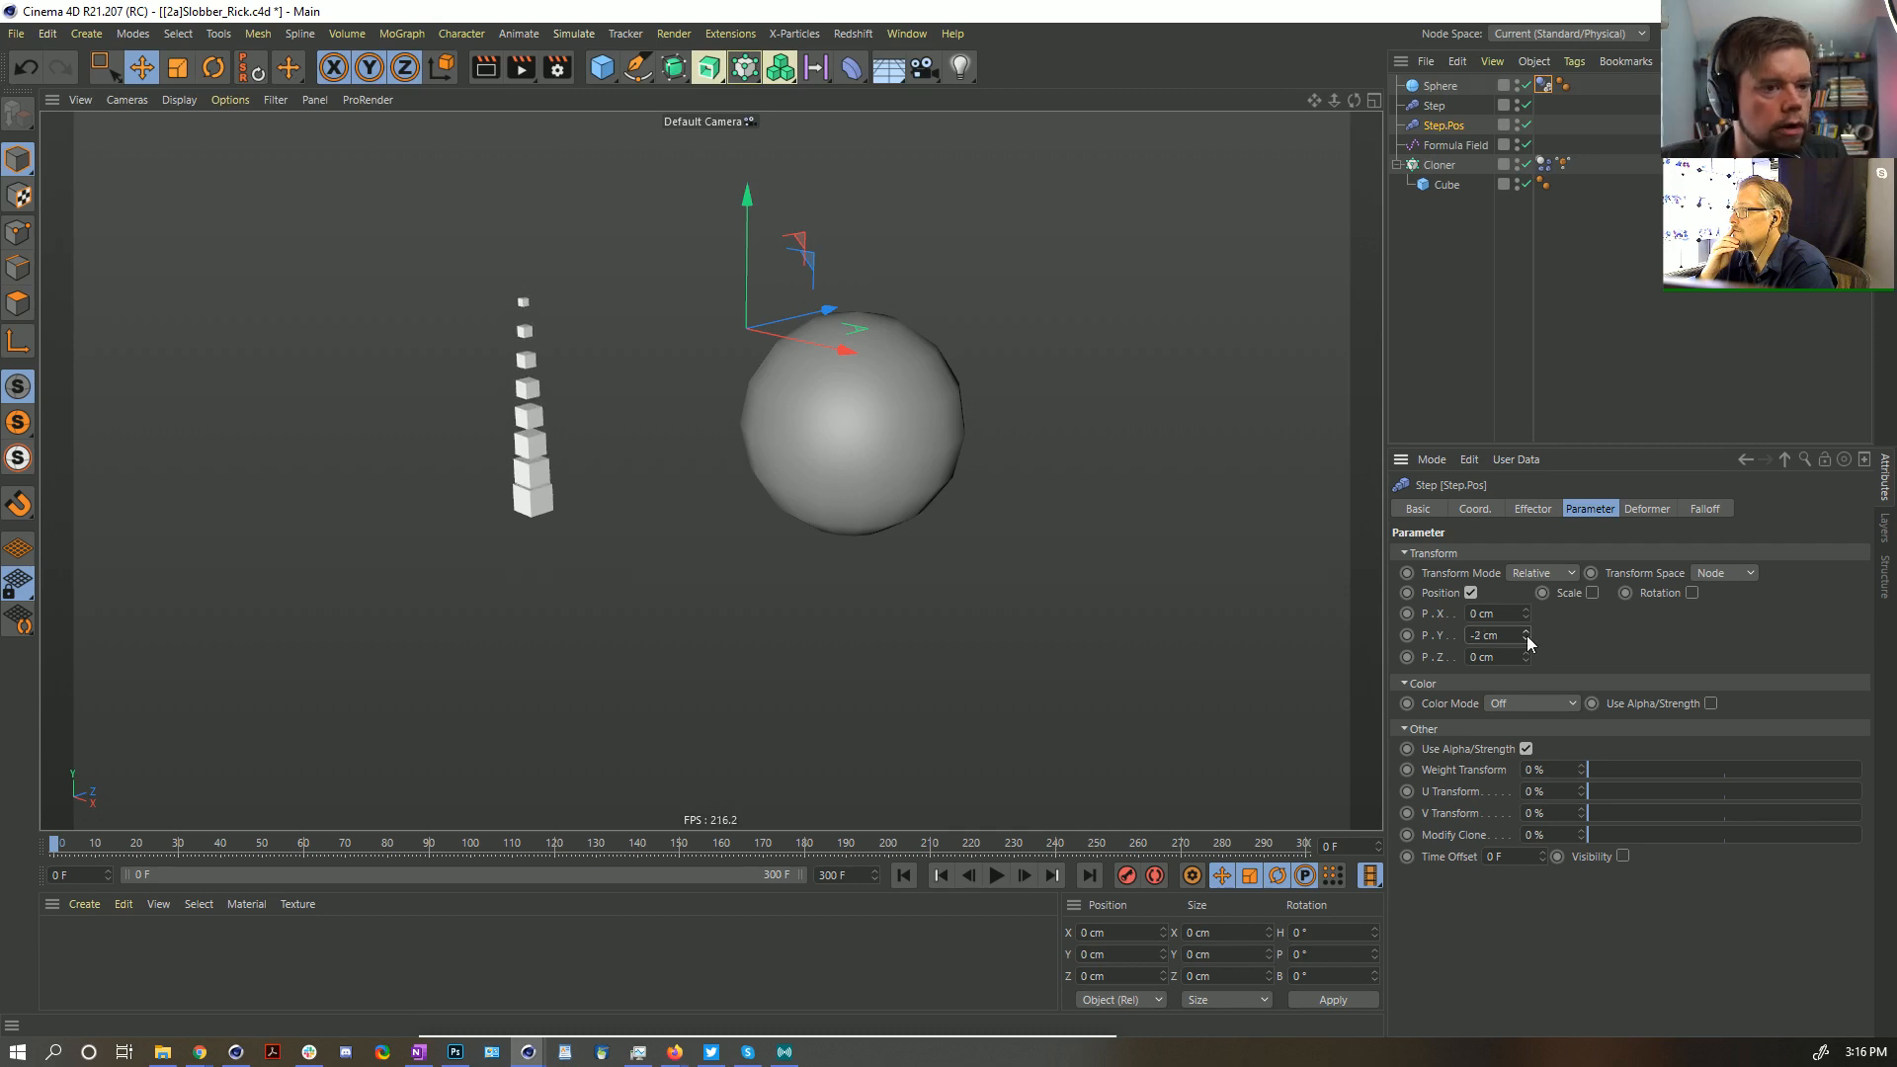
click(1541, 510)
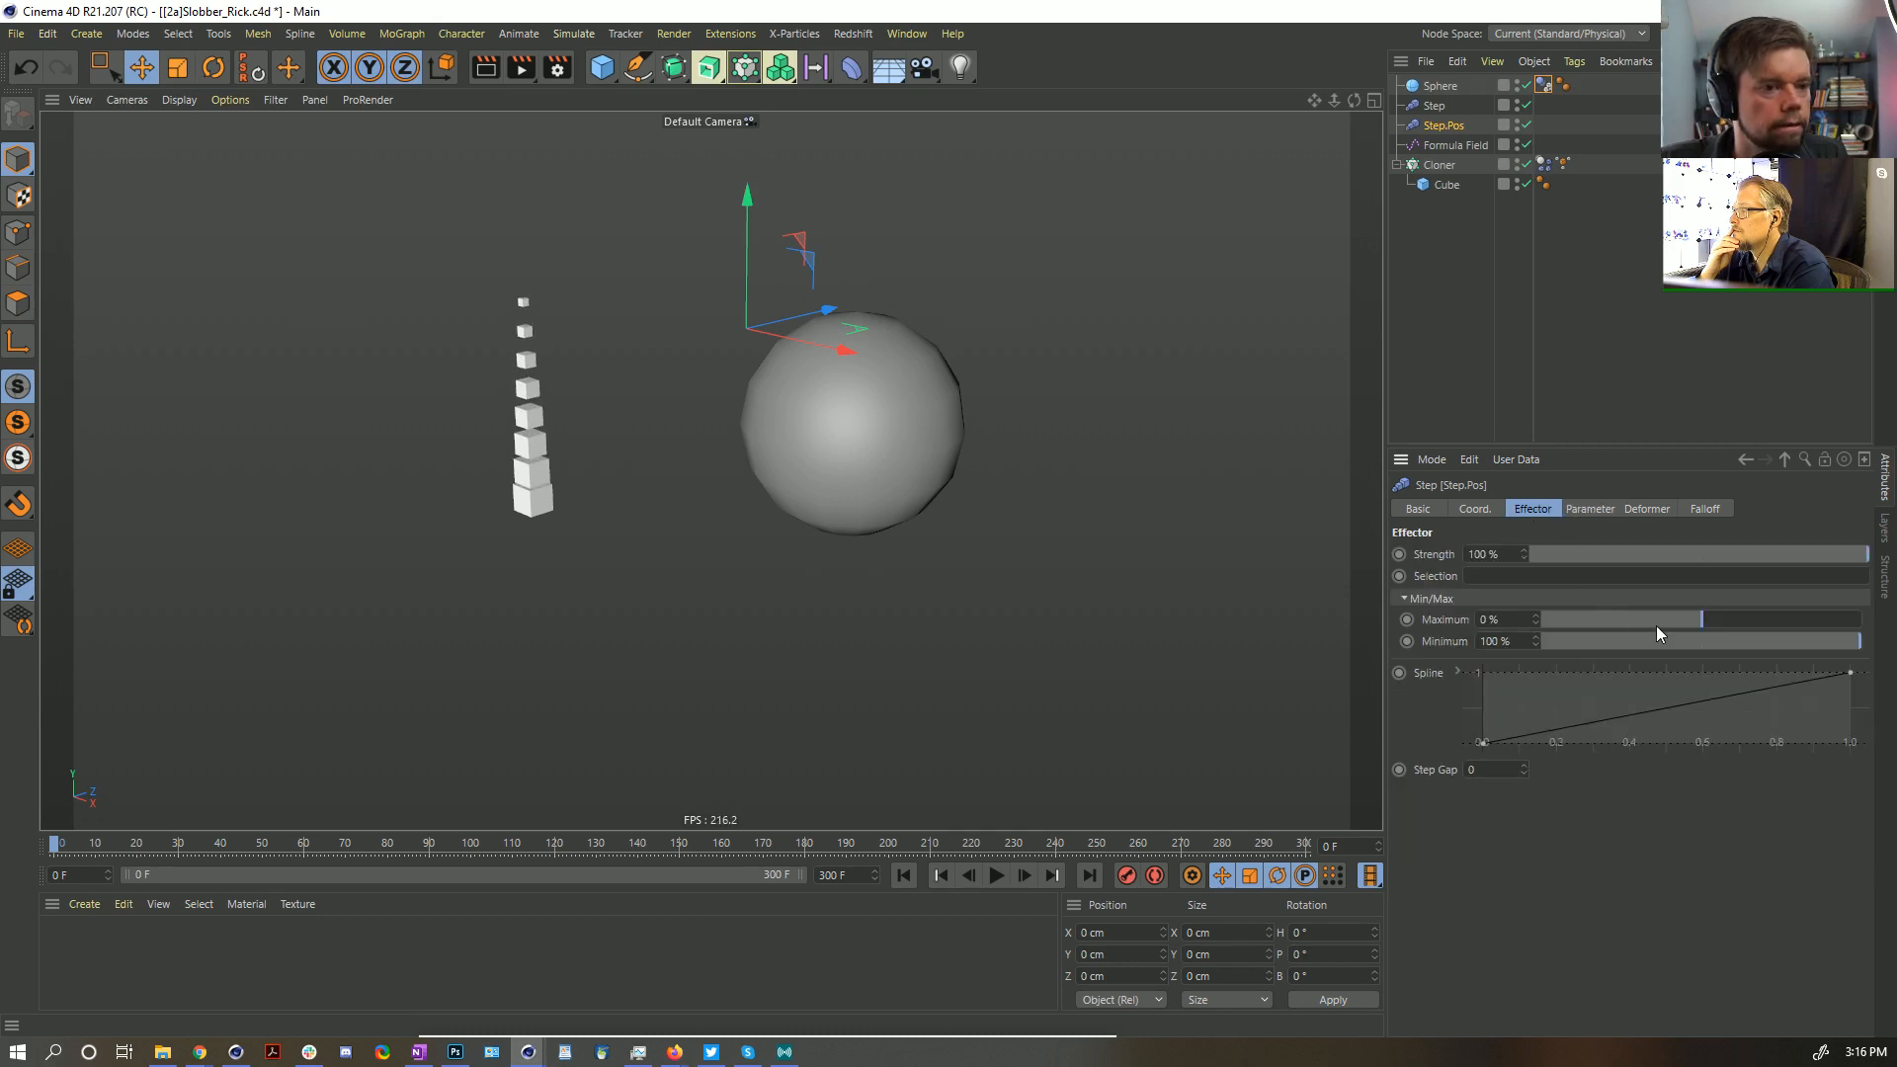
key(ctrl+z)
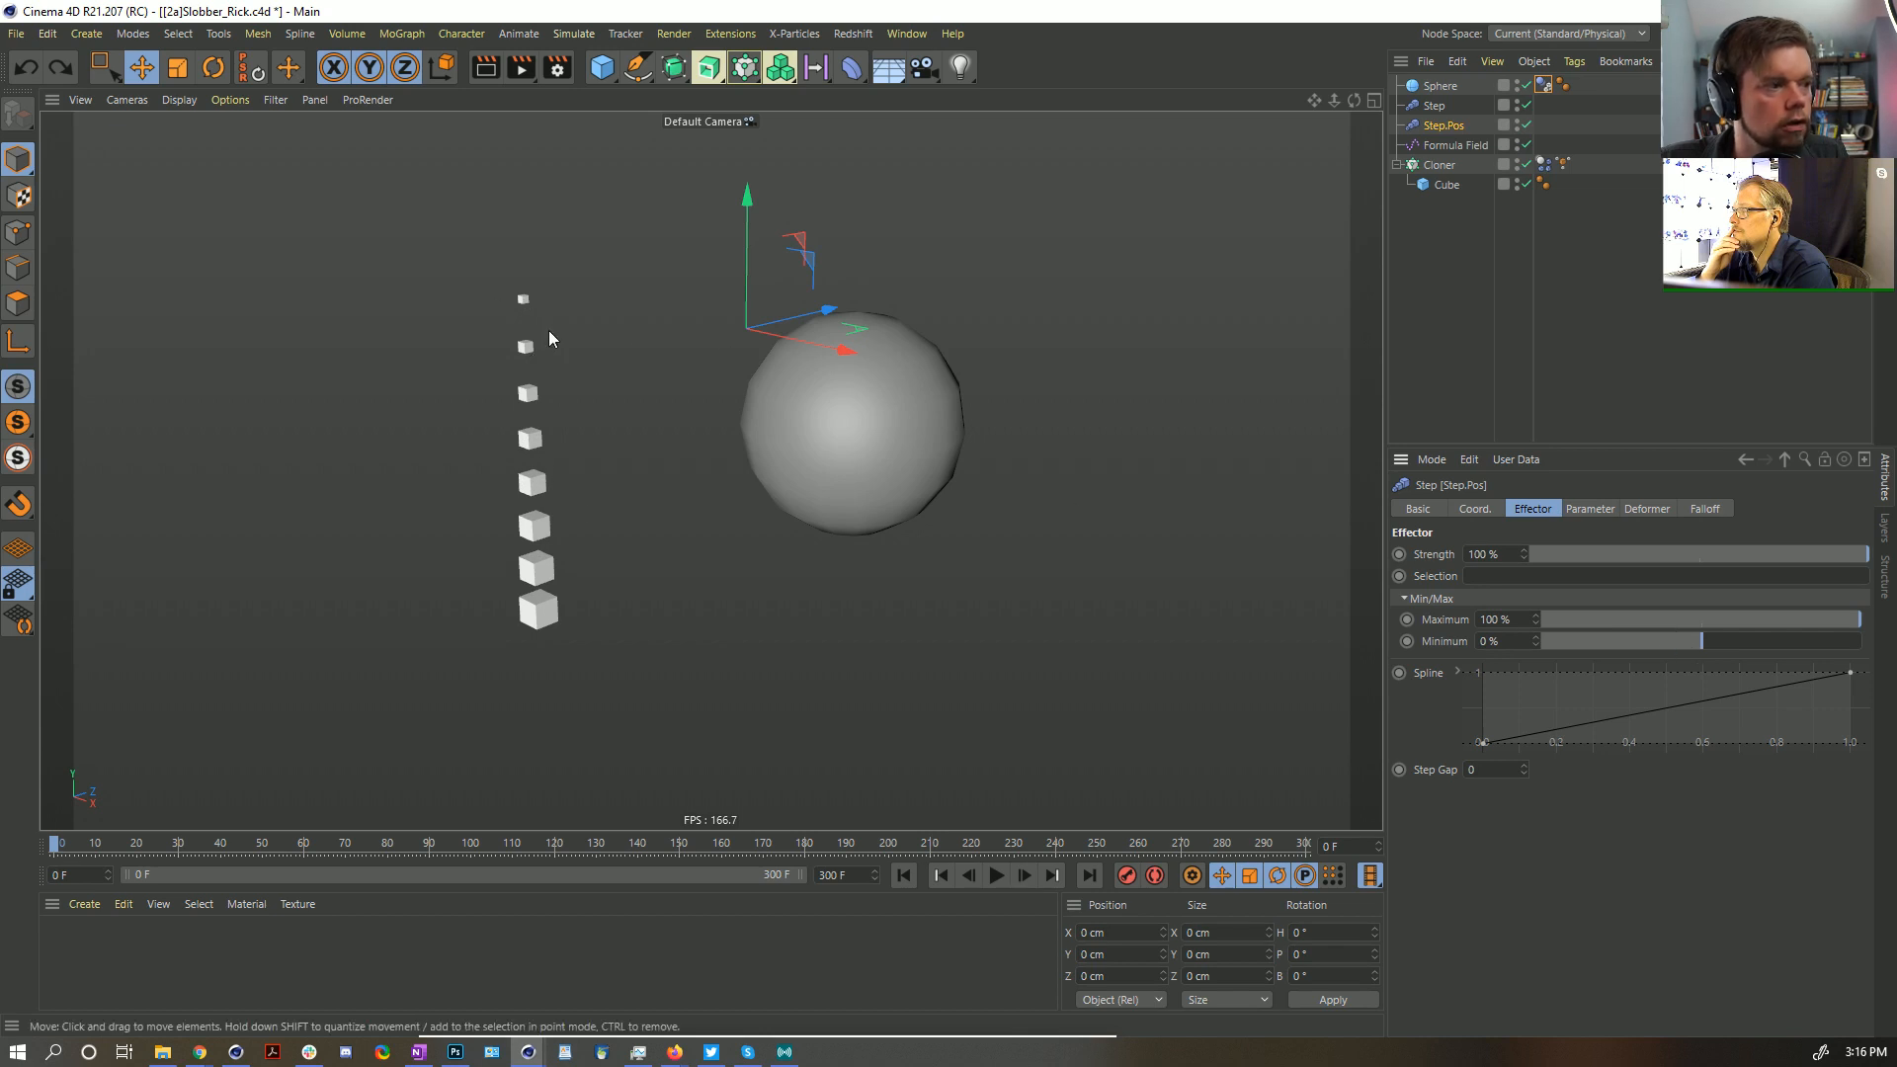
click(1604, 508)
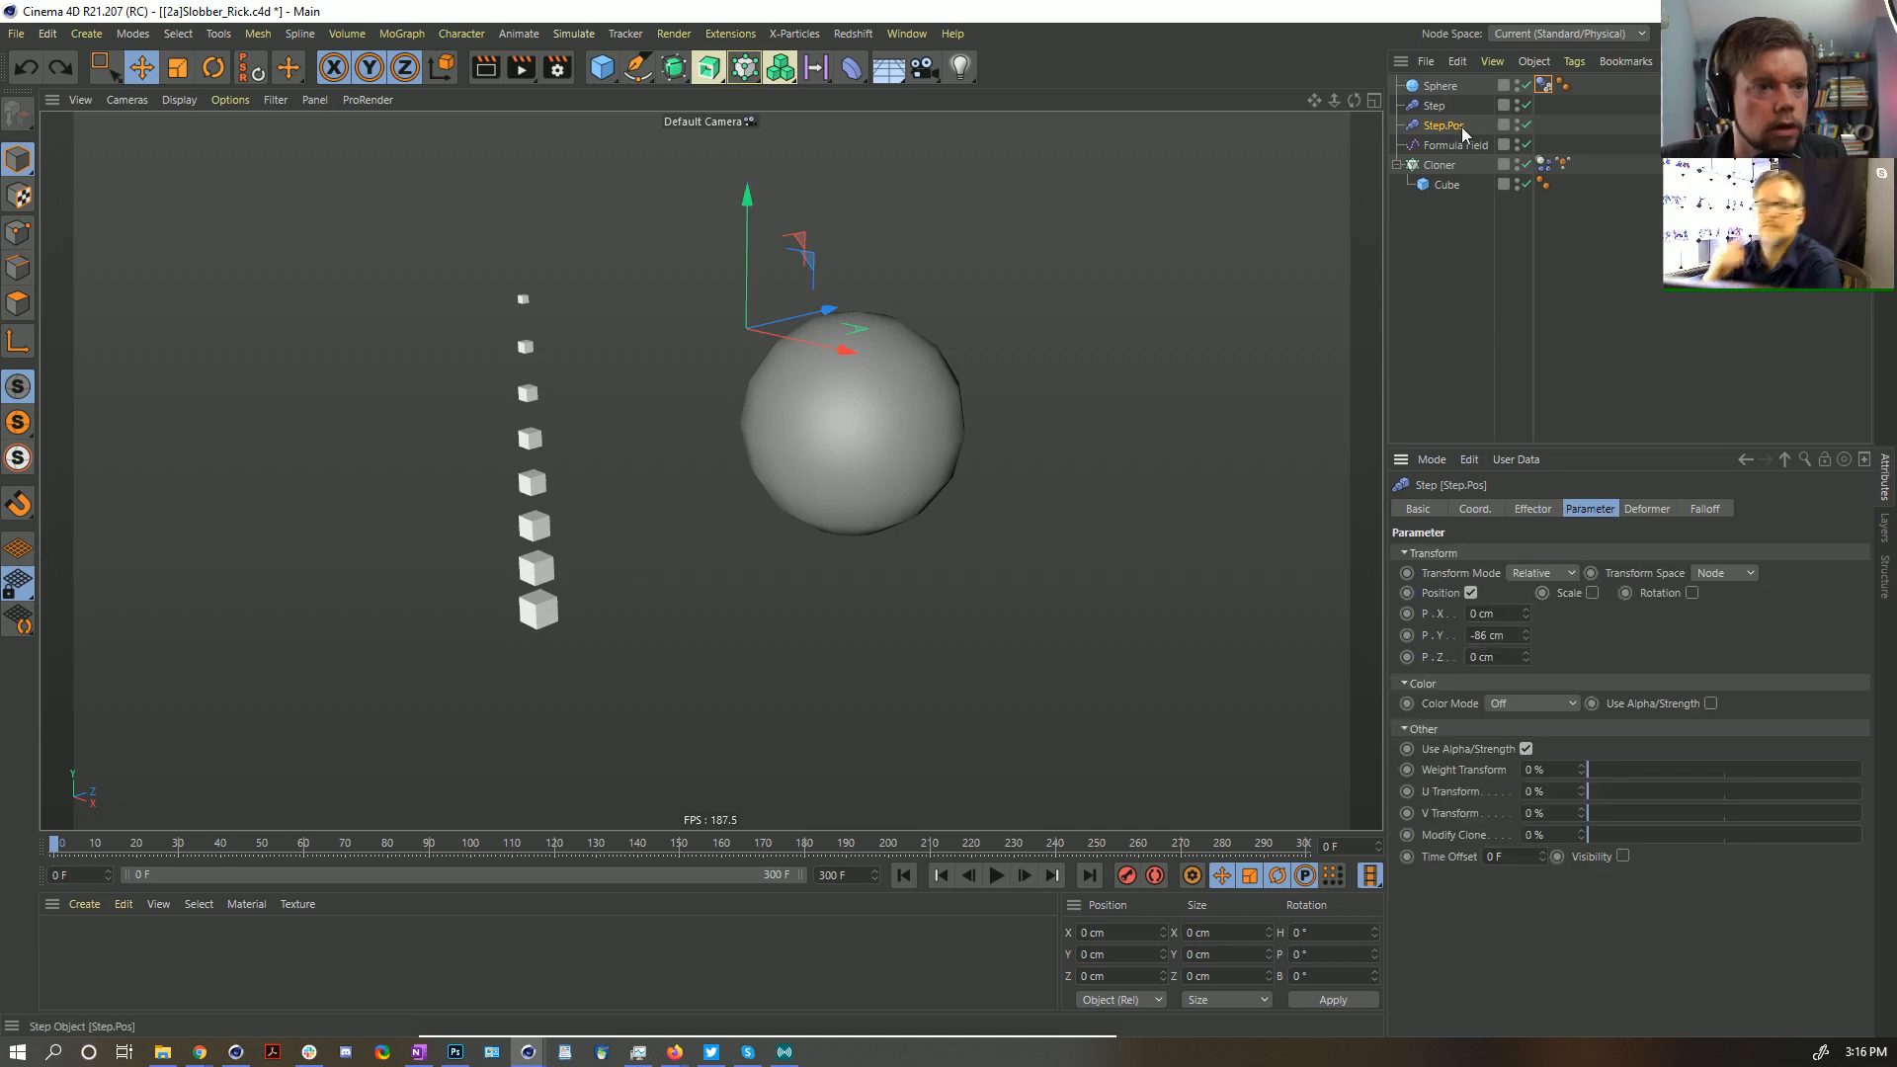
Disable the Step.Pos effector, and give the Step effector a Scale of 3.37 and an enabled Position with P.Y at -215 cm
click(1526, 125)
click(1440, 106)
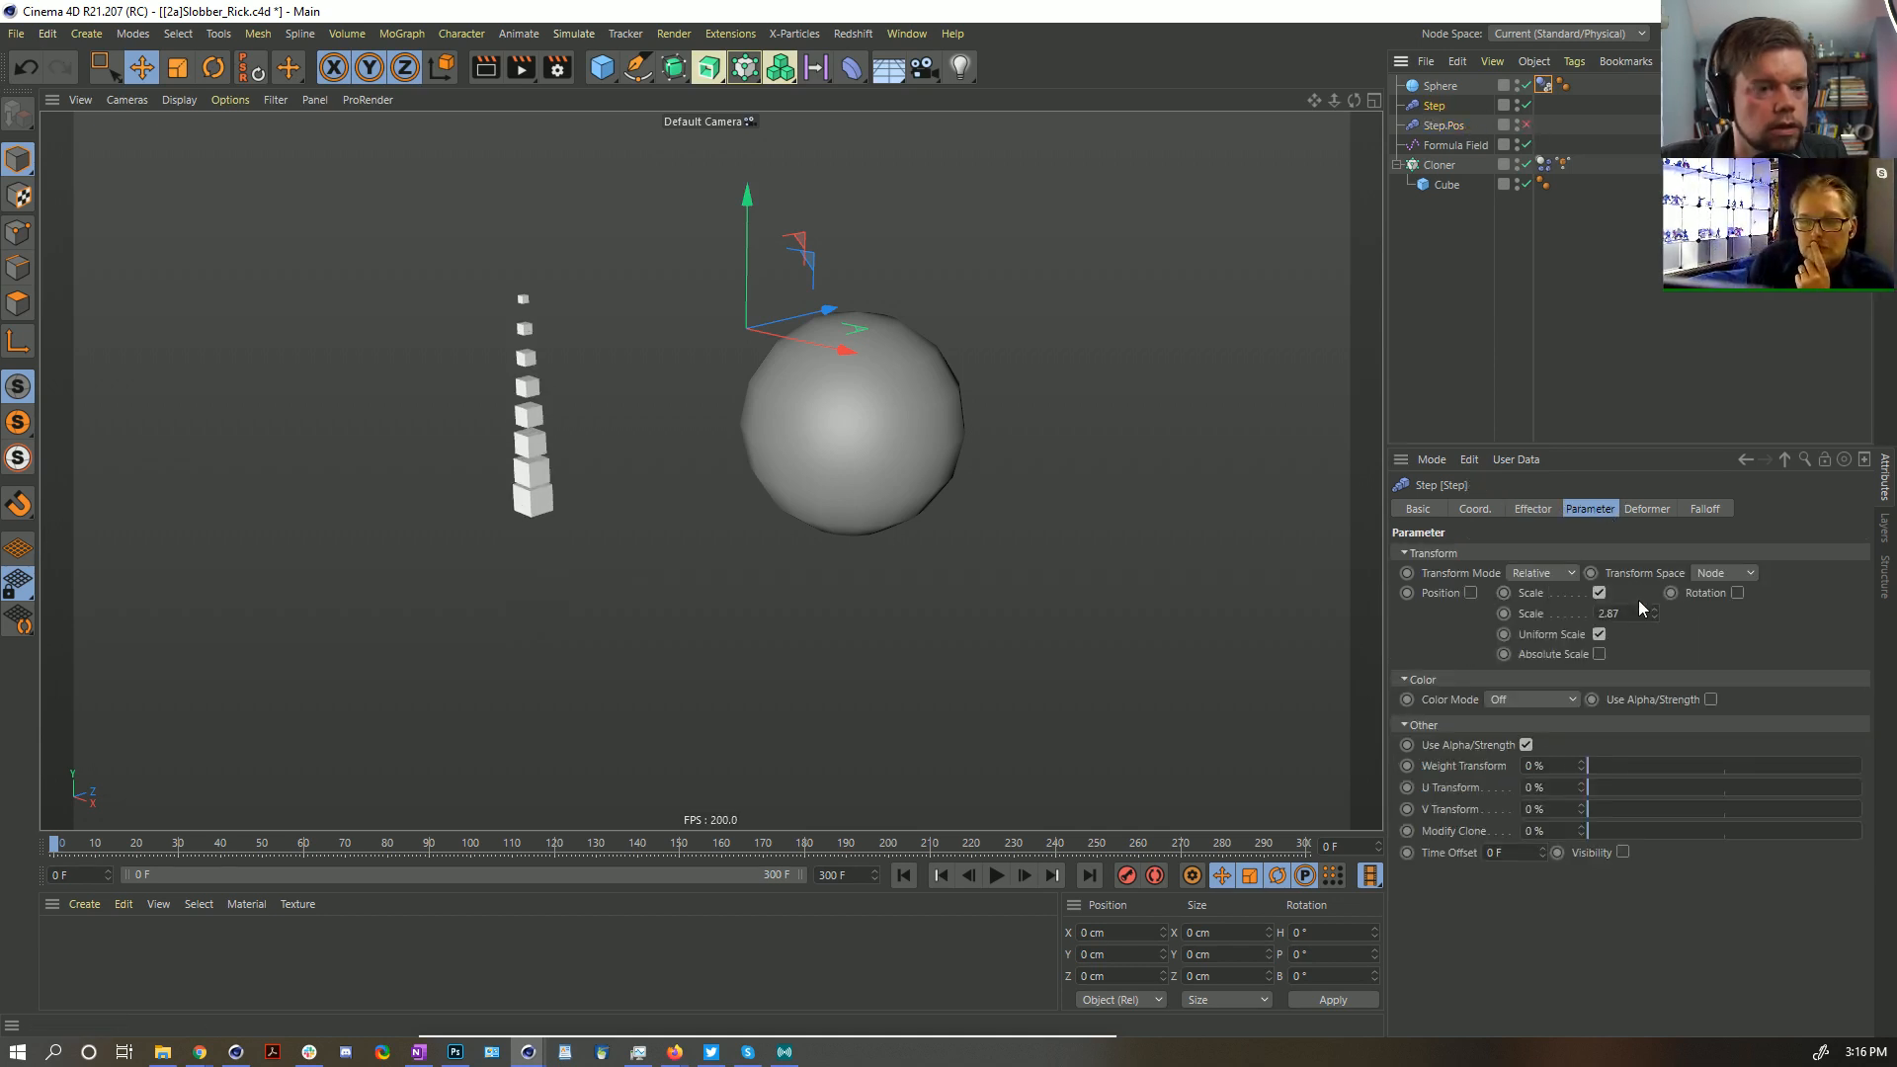
drag(1656, 614, 1669, 614)
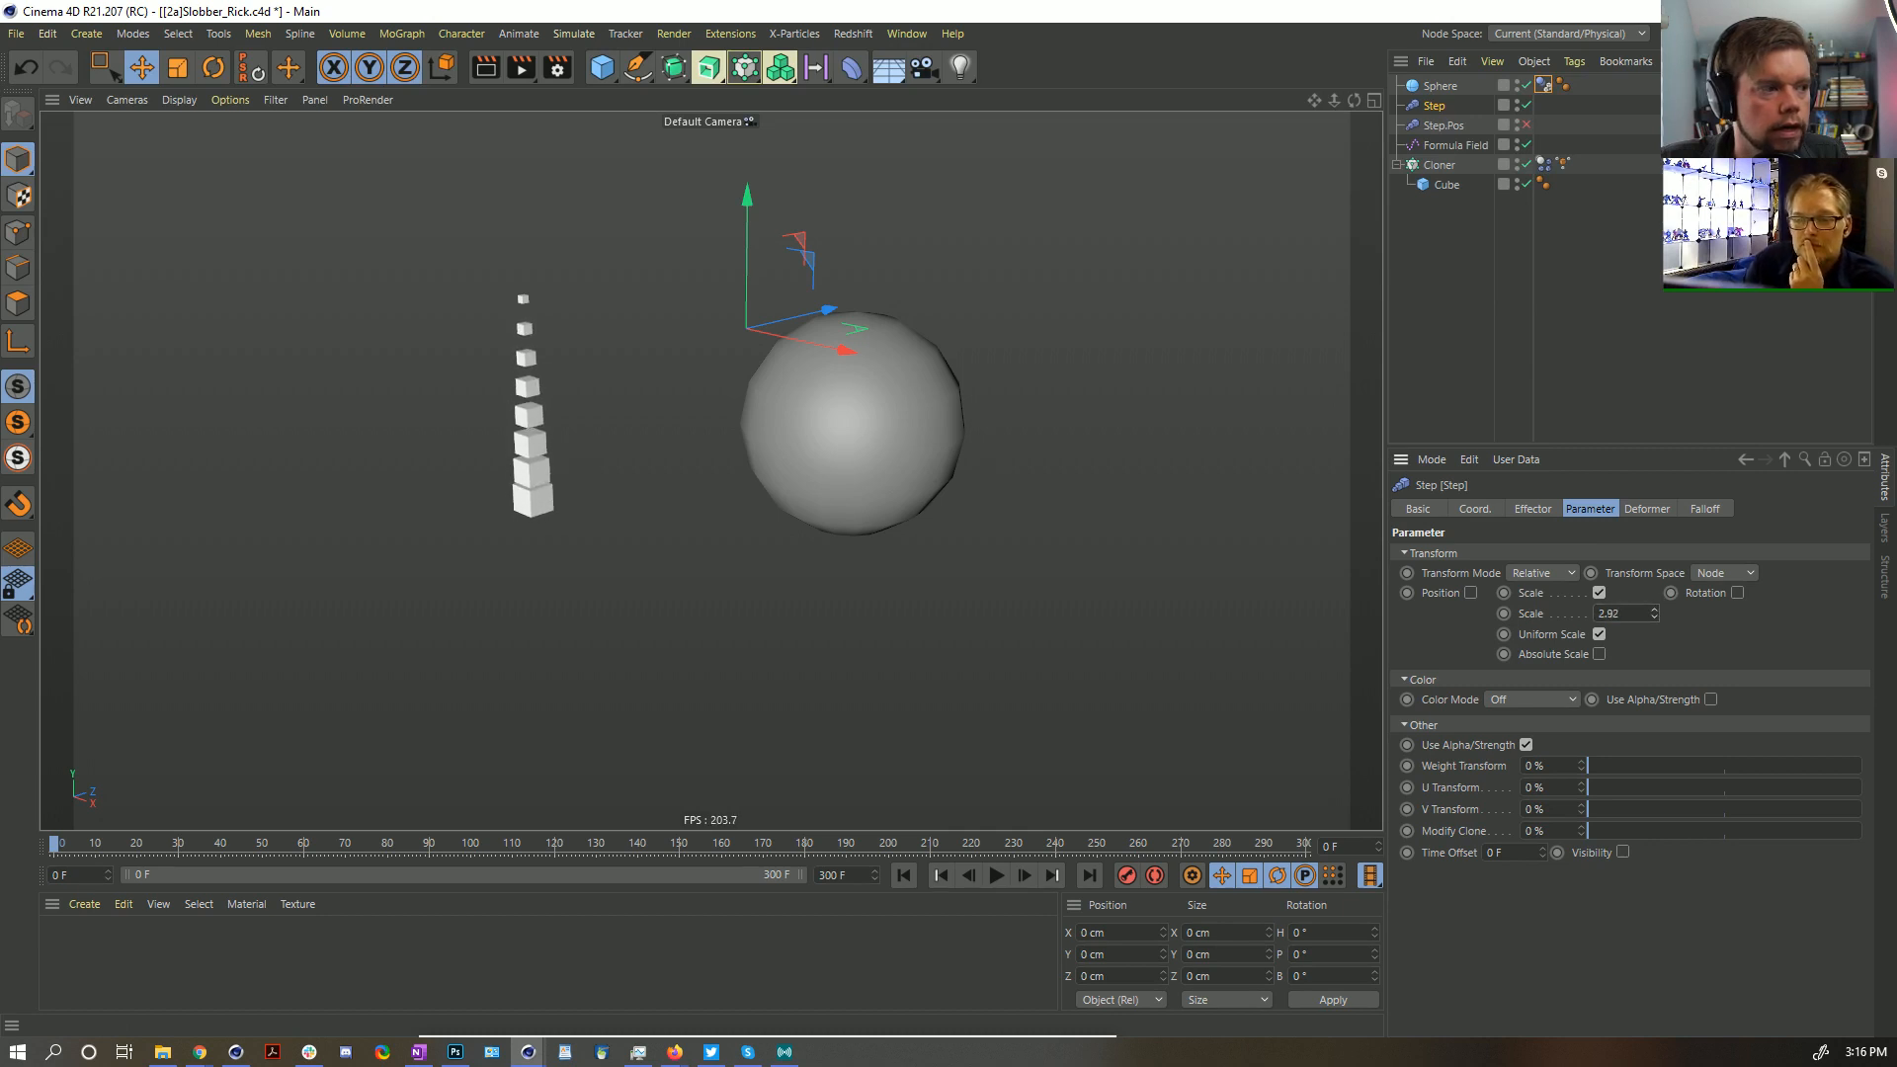
click(1470, 593)
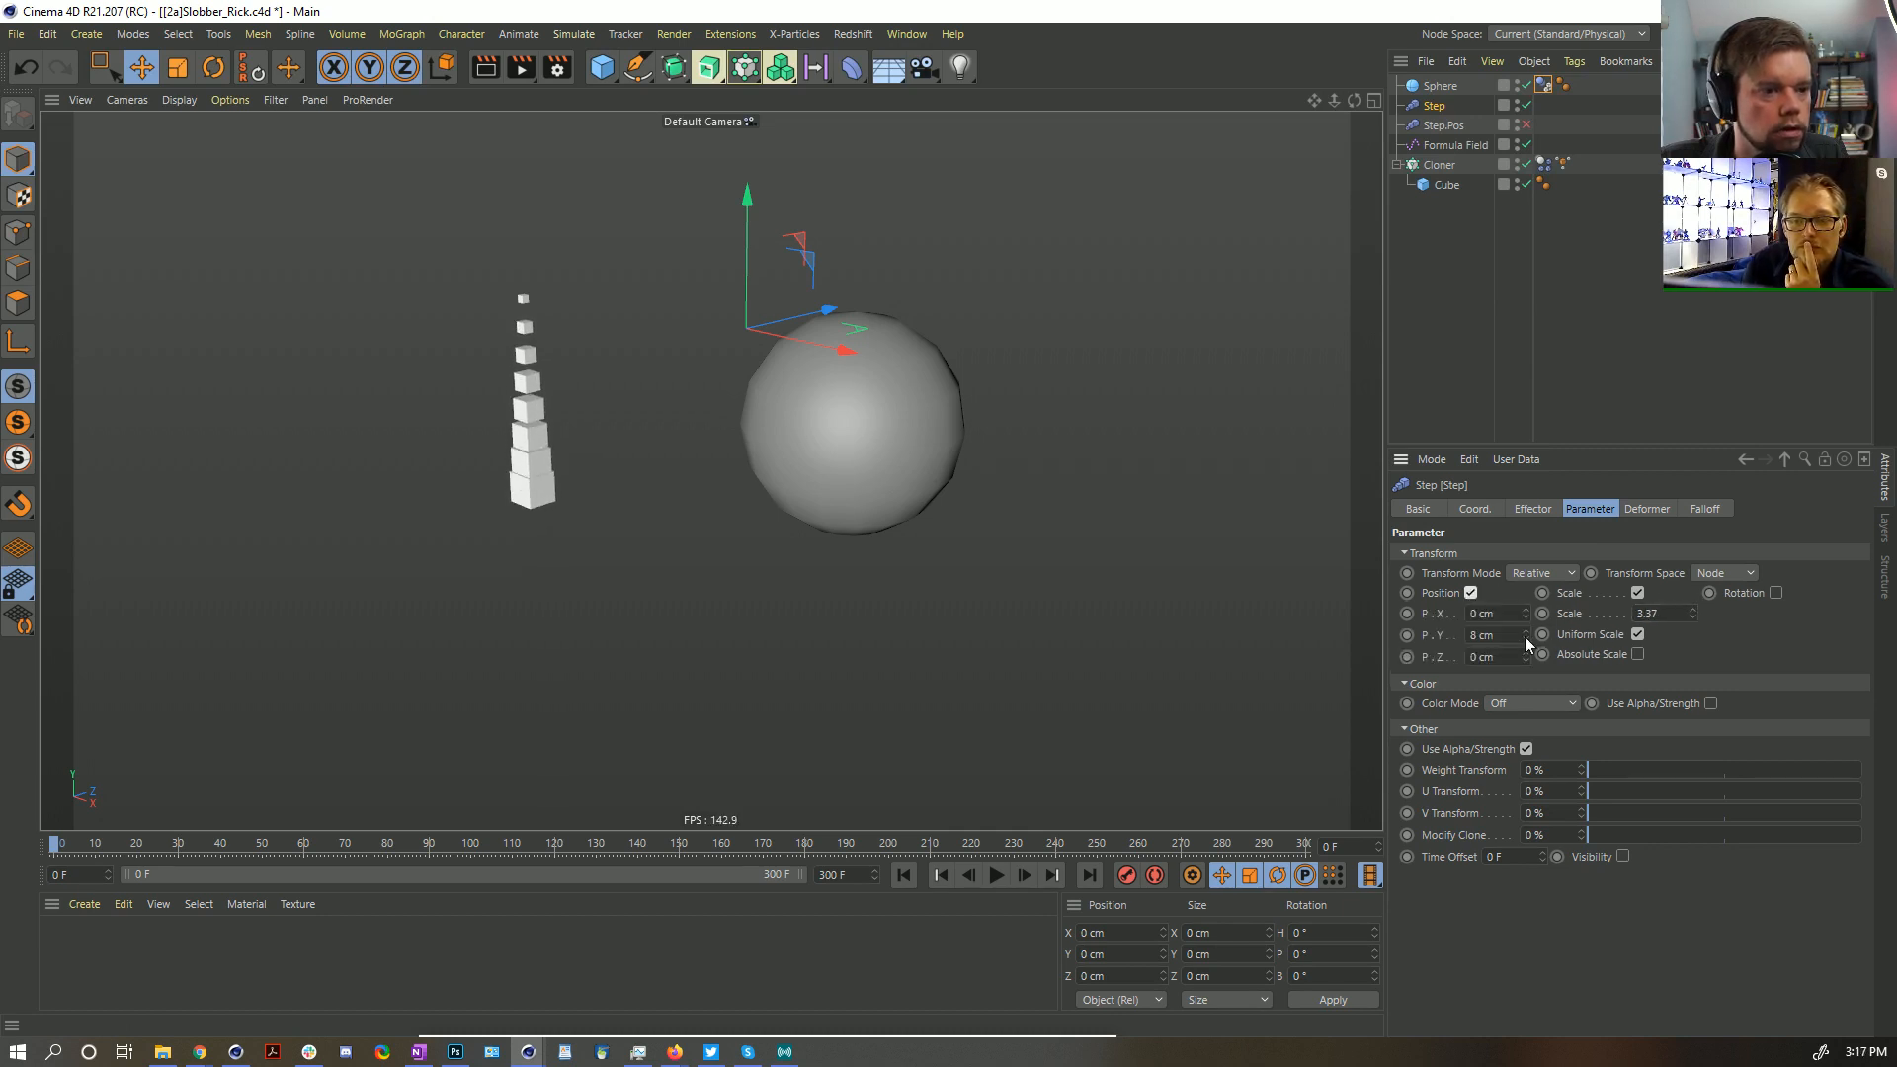
drag(1526, 635, 1524, 645)
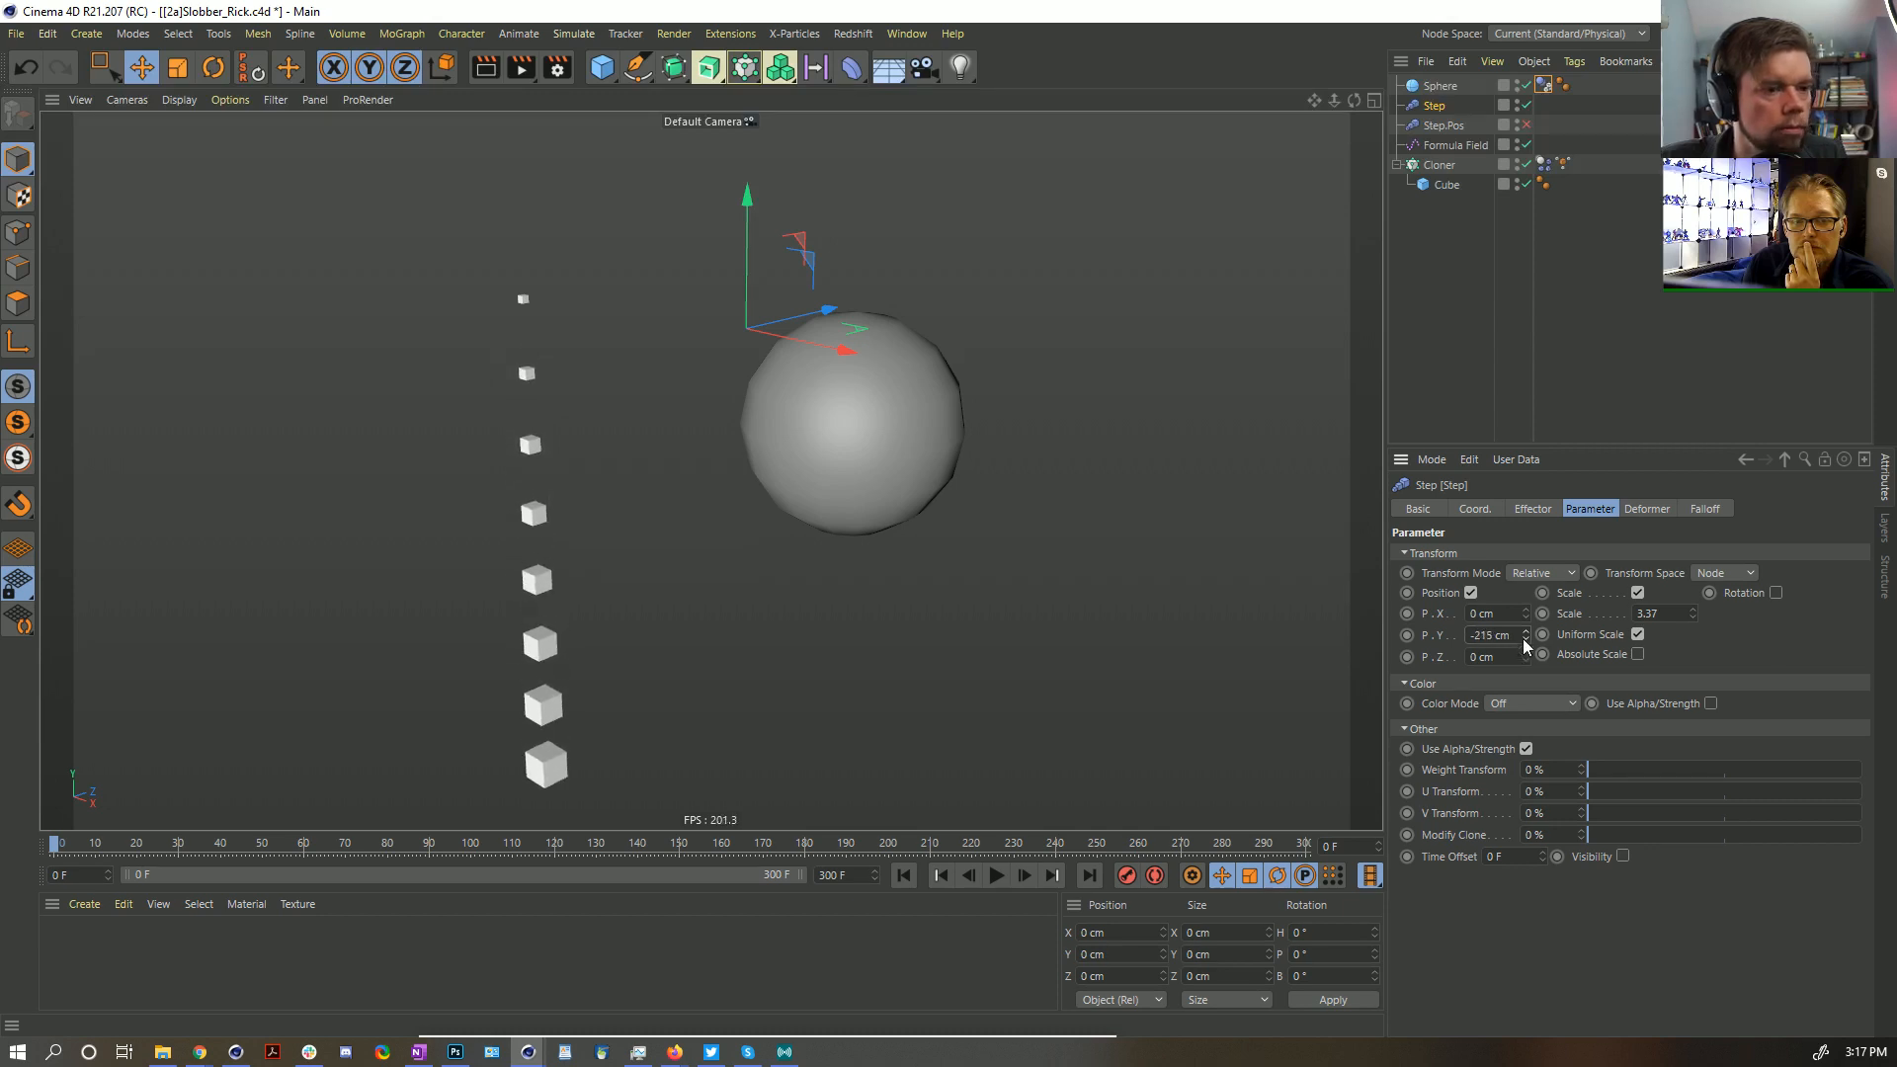
Try moving the end point of the Step effector's spline inward to about 0.65, and undo it
click(1532, 511)
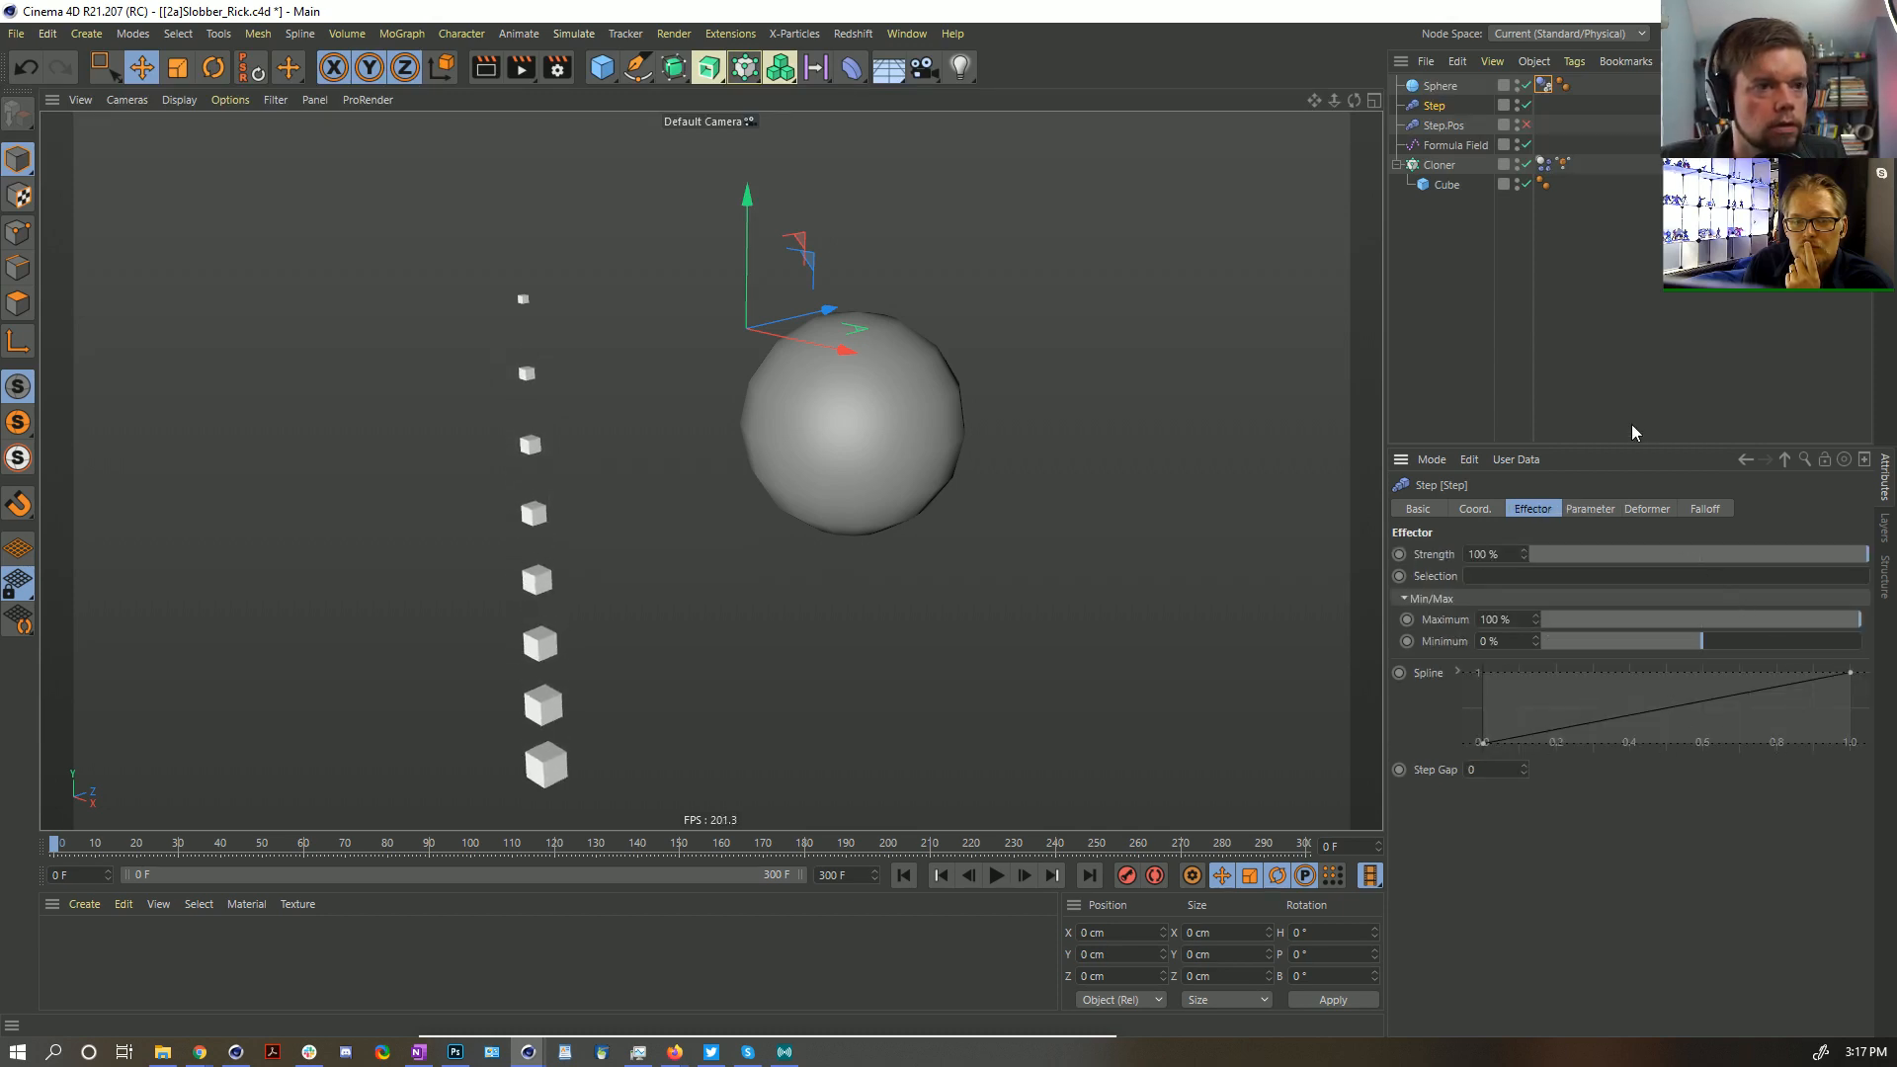
drag(1850, 680, 1735, 678)
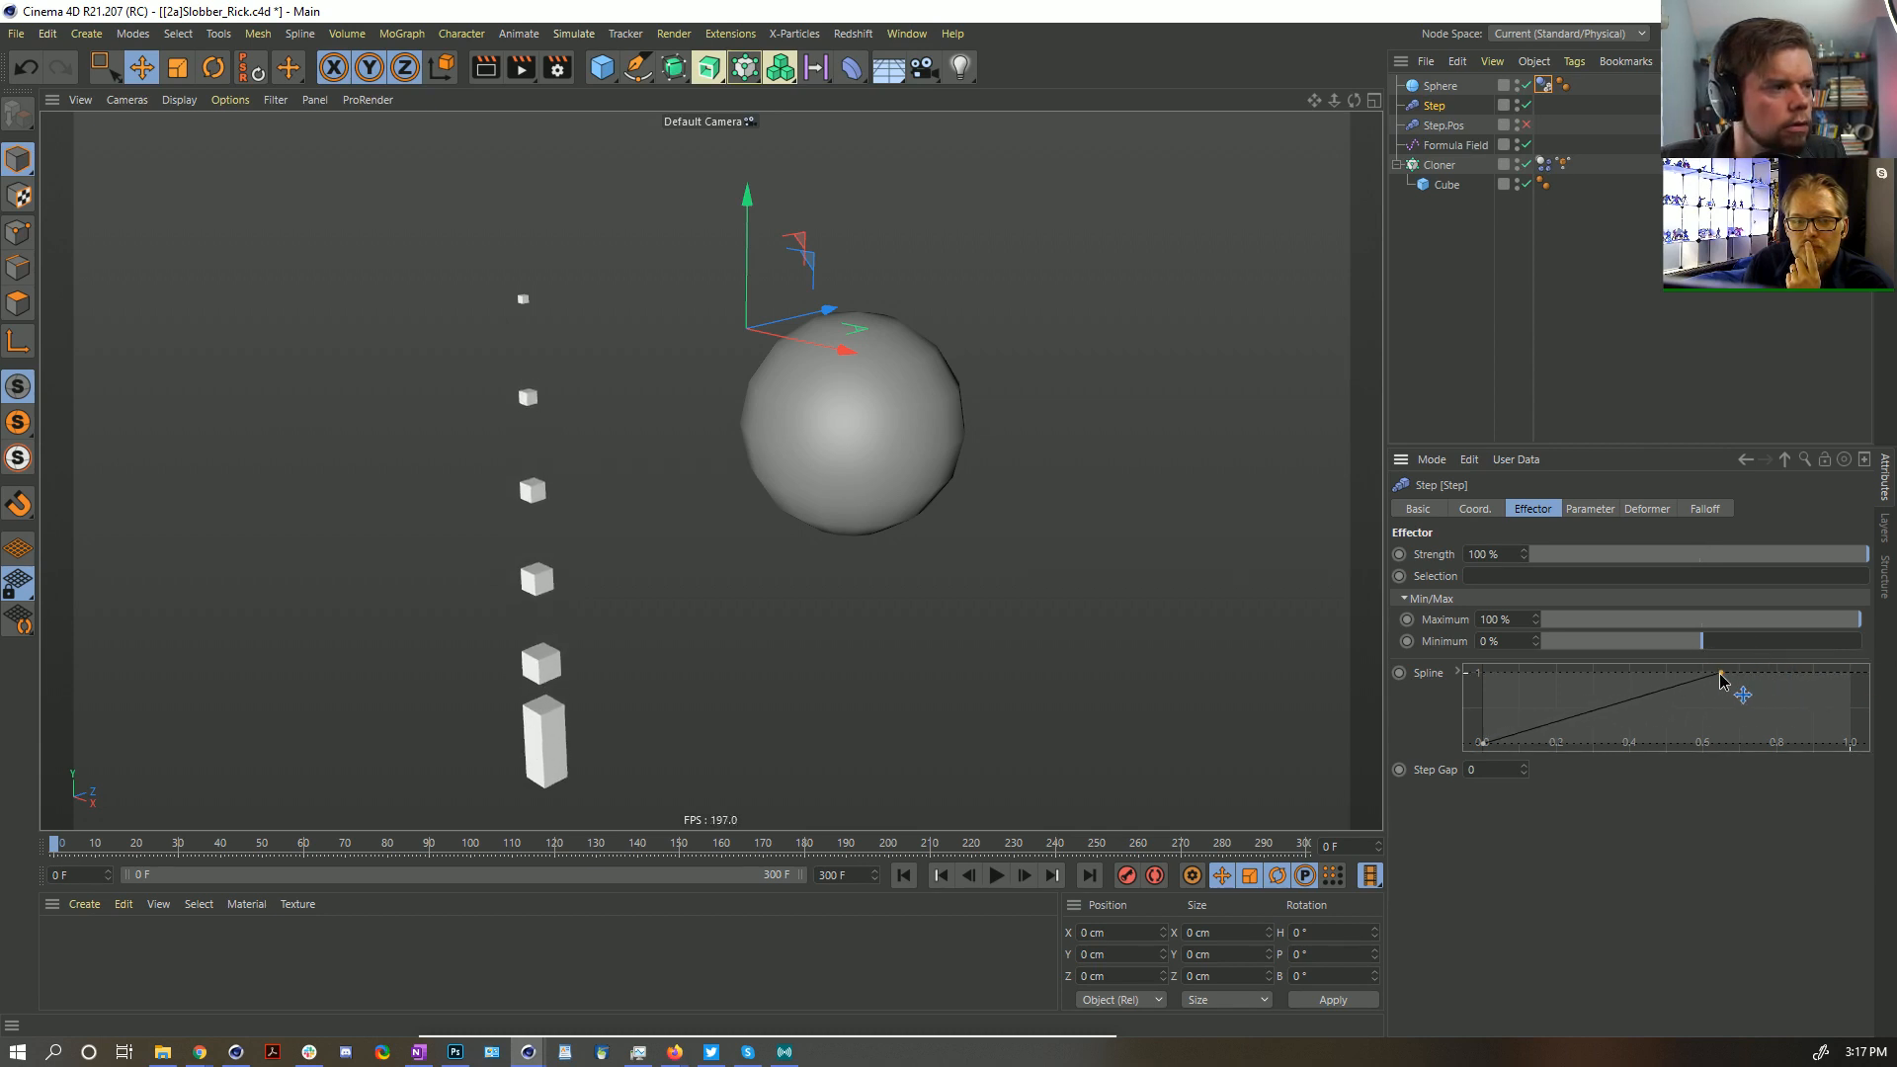
key(ctrl+z)
Set the Cloner's P.Y to 7 cm per step and raise its Count to 32
click(1461, 165)
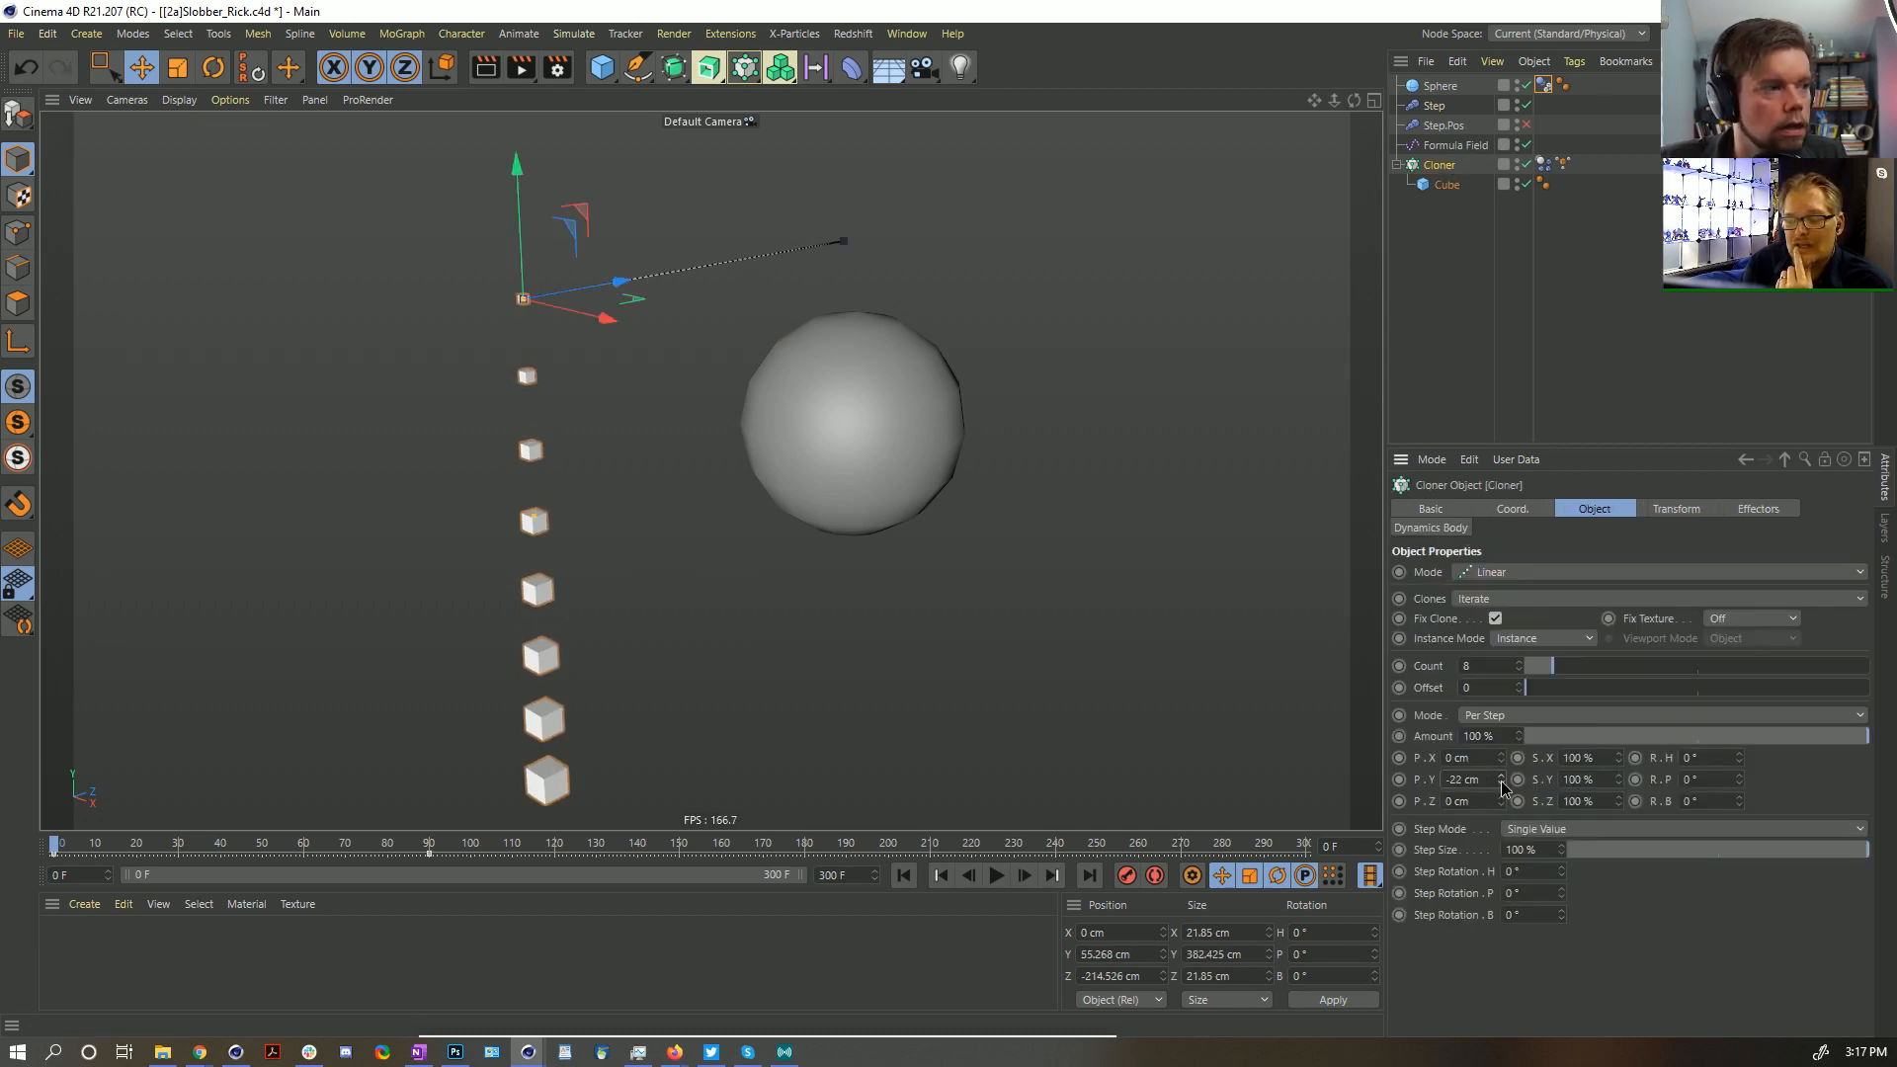
mouse_move(1502, 780)
mouse_down()
mouse_move(1502, 746)
mouse_move(1501, 771)
mouse_up()
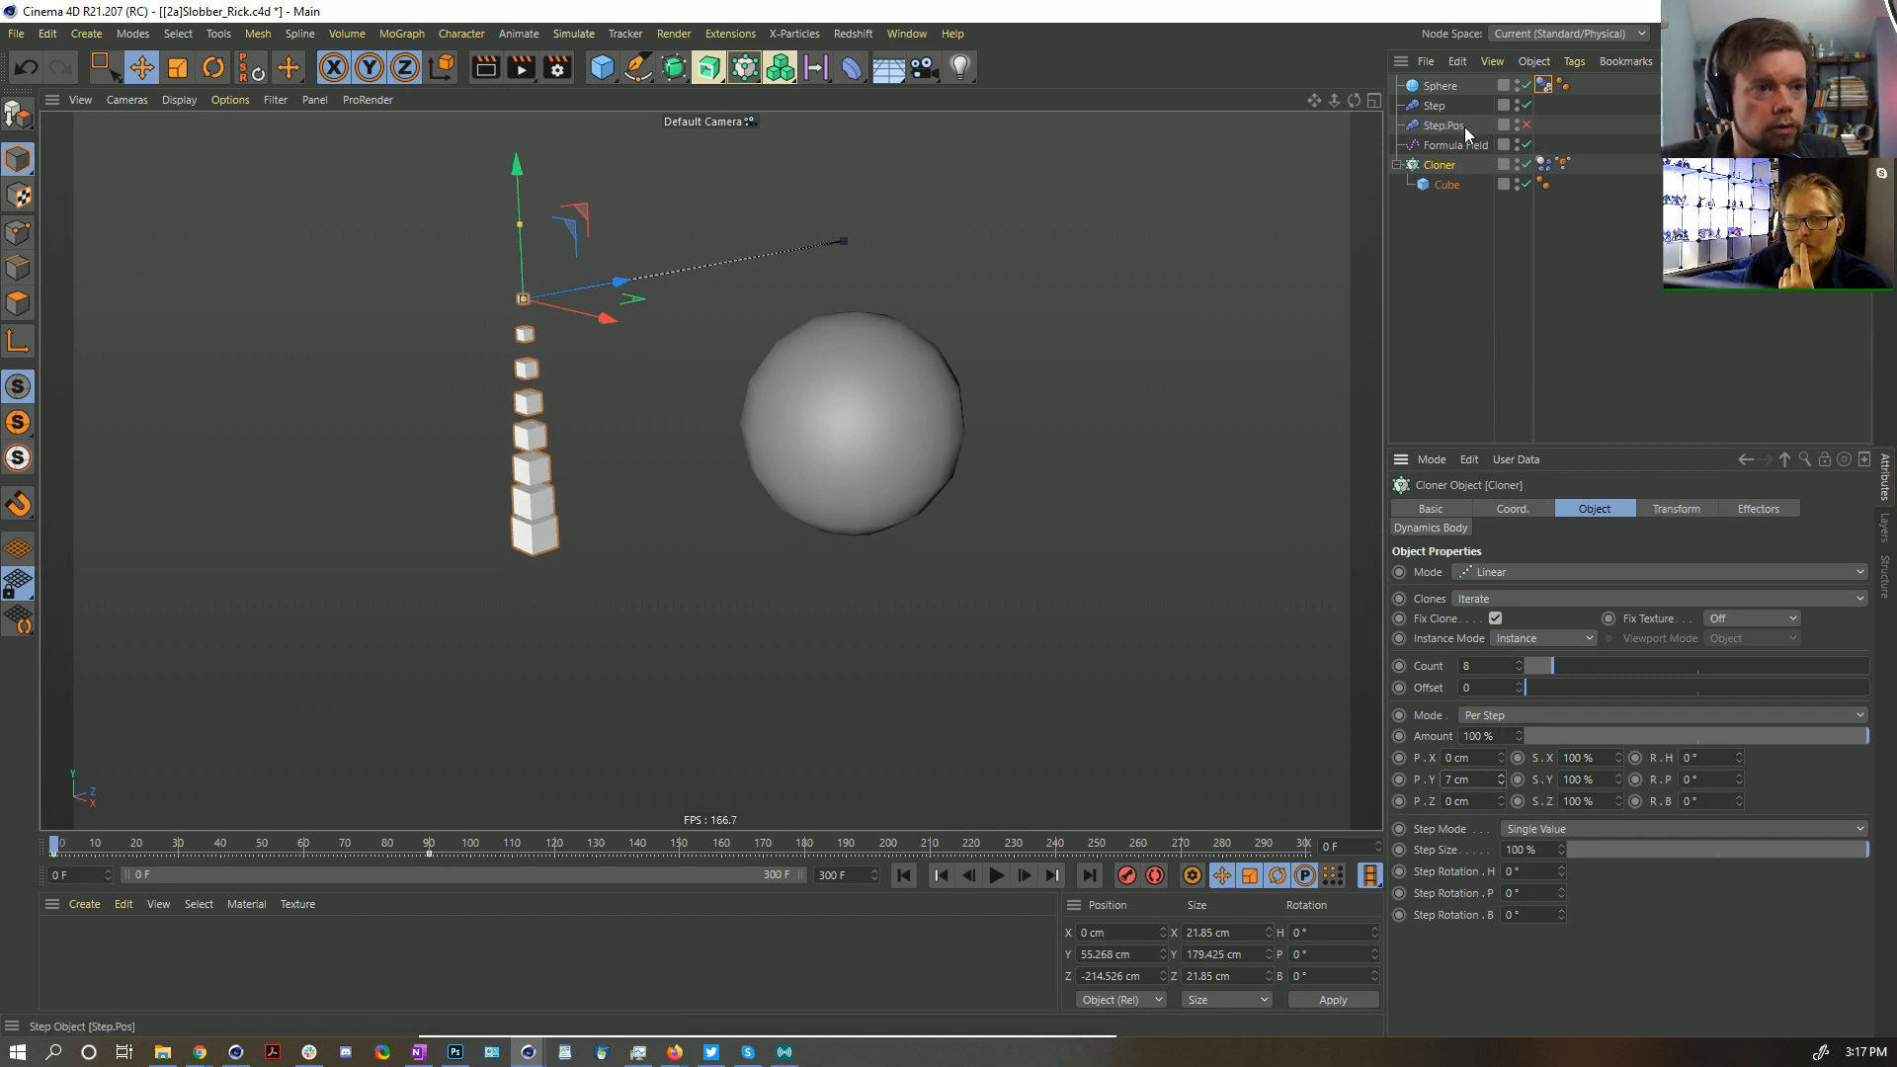
mouse_move(1553, 667)
mouse_down()
mouse_move(1576, 669)
mouse_move(1546, 682)
mouse_move(1592, 669)
mouse_up()
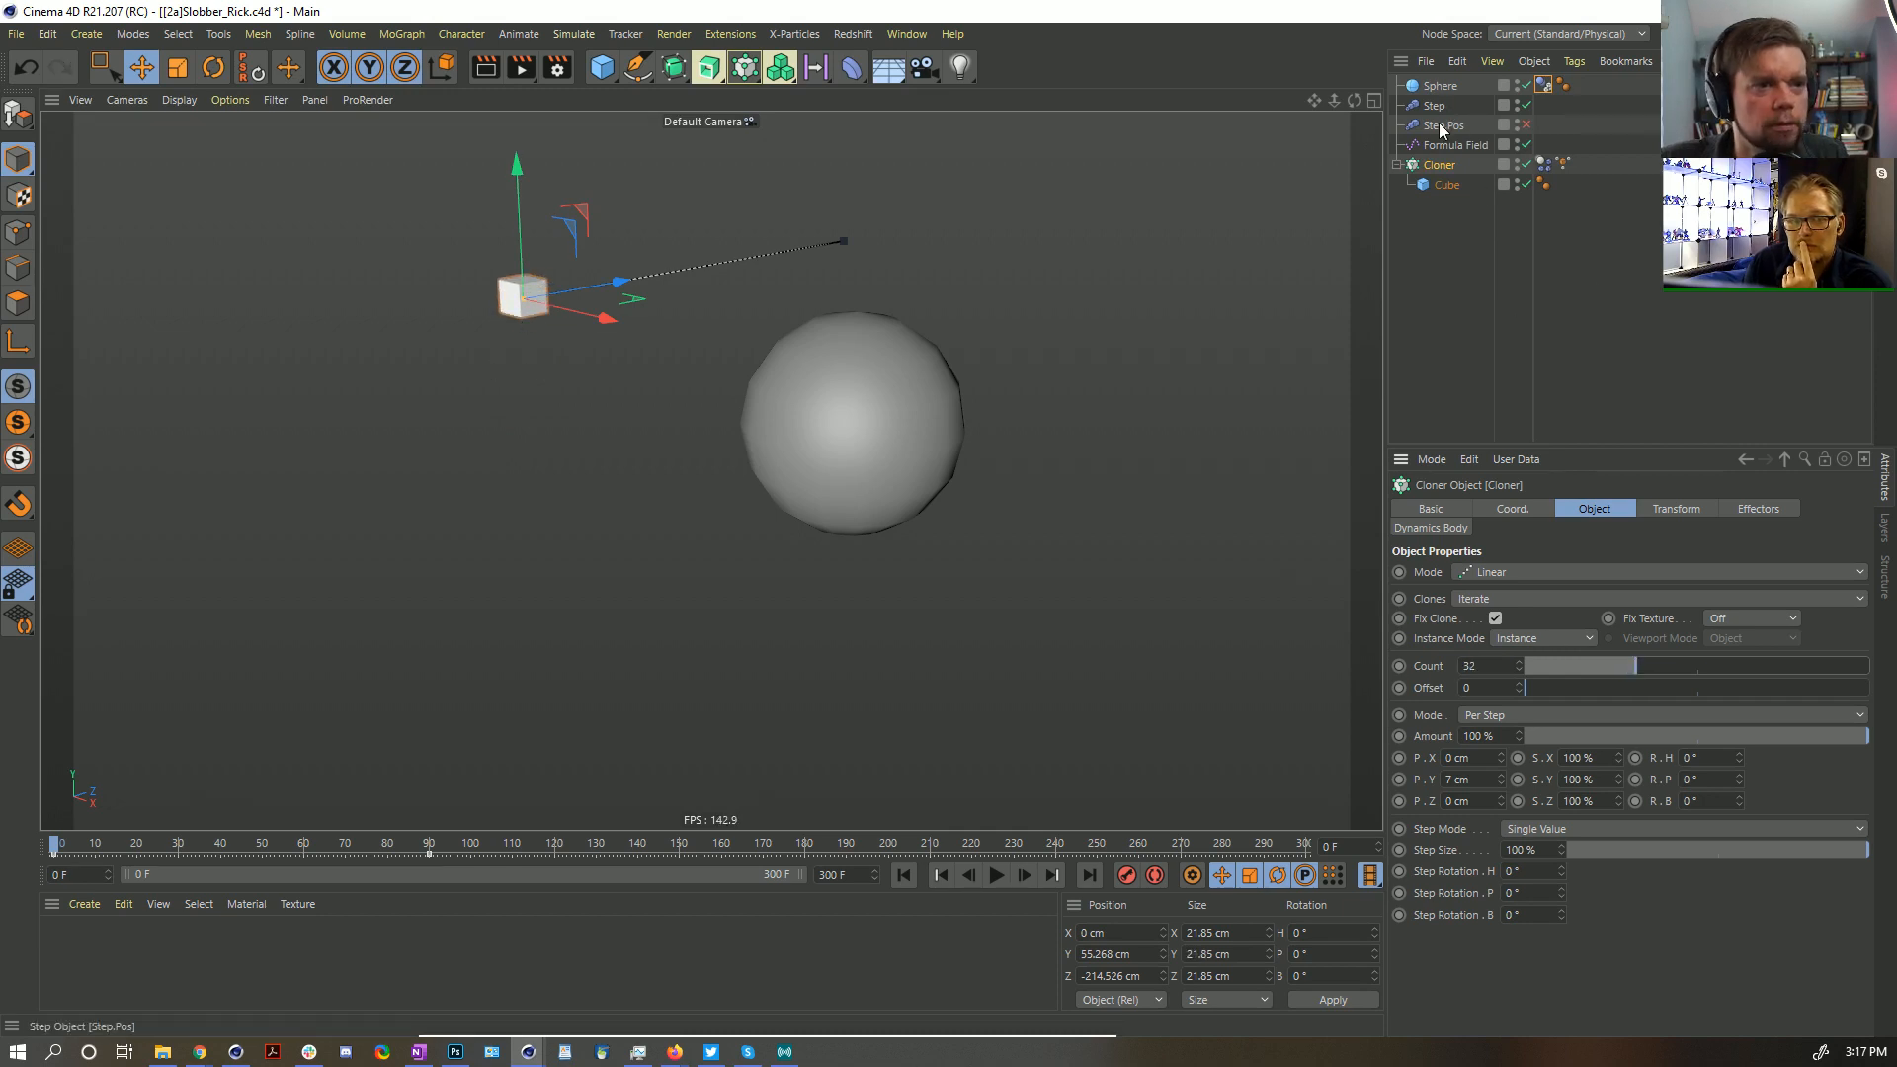
Set the Step effector's P.Y to -560 cm
click(1434, 105)
click(1579, 508)
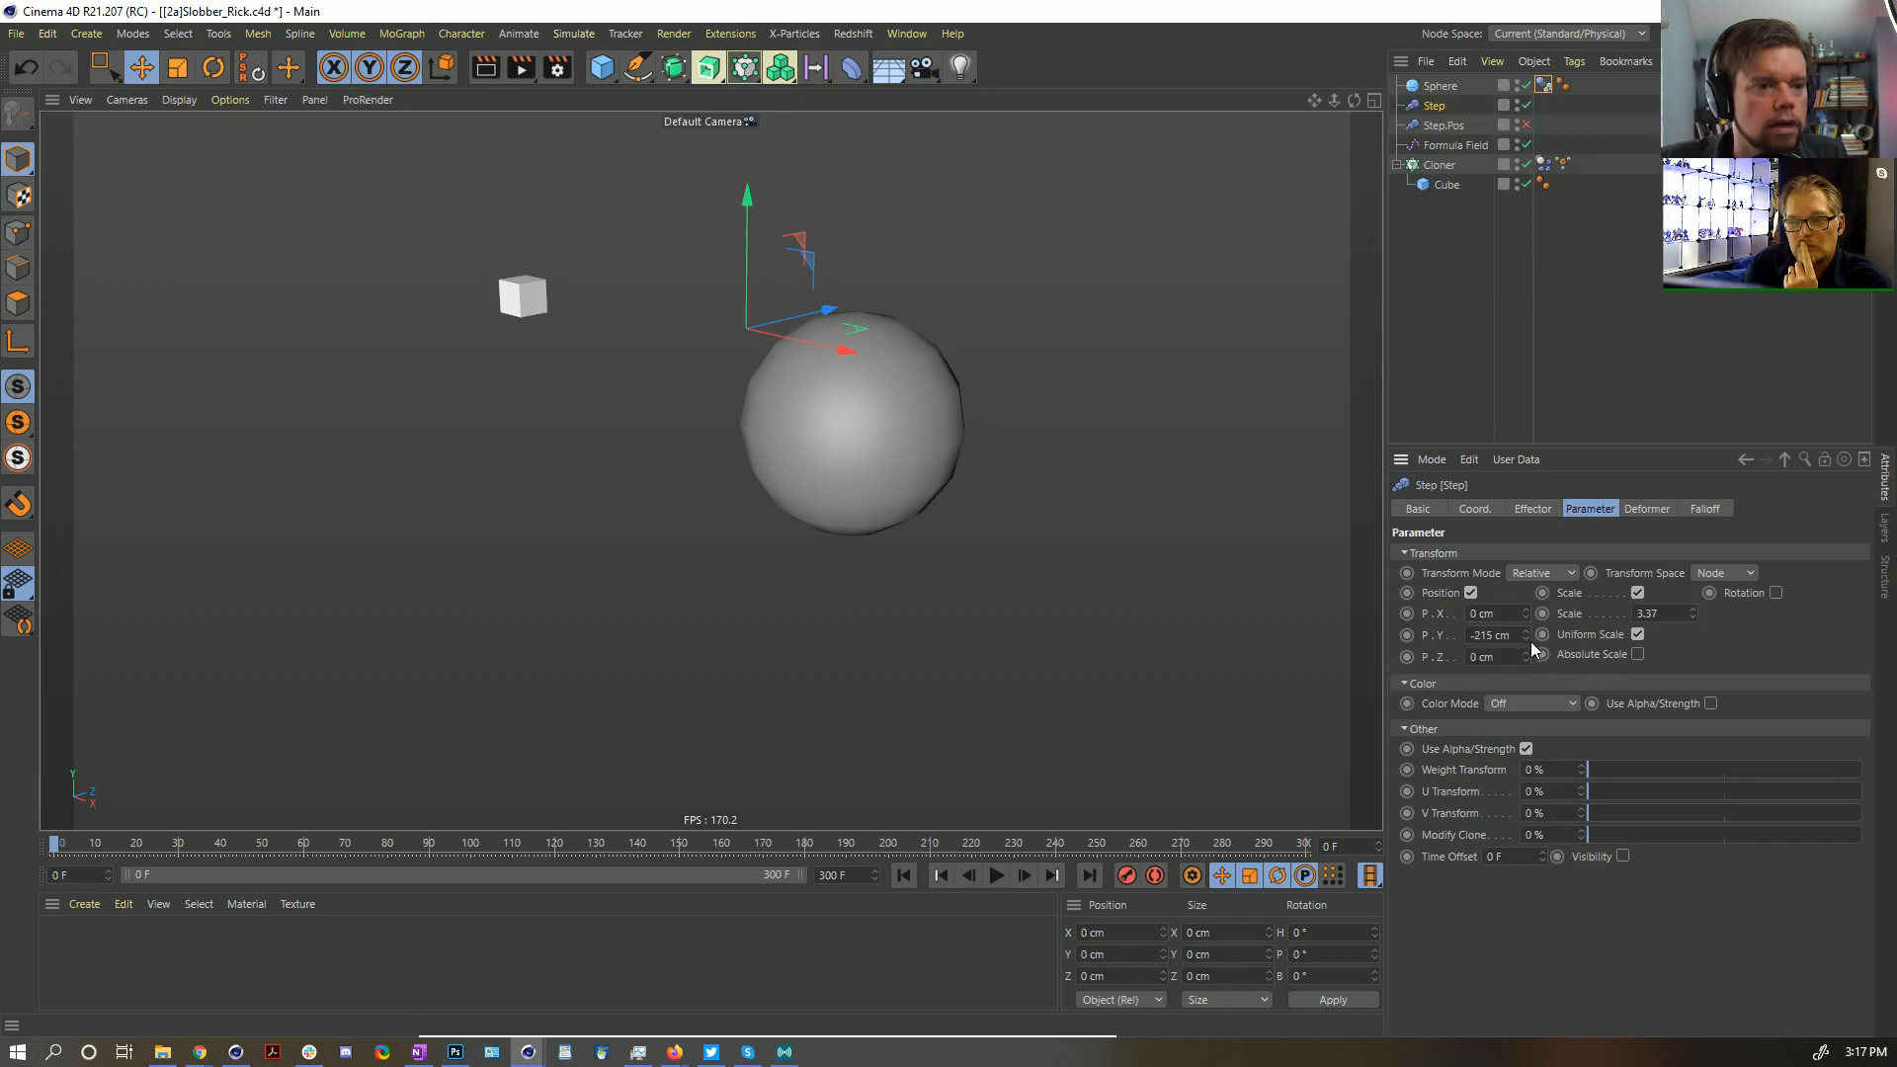
mouse_move(1528, 633)
mouse_down()
mouse_move(1528, 743)
mouse_move(1529, 721)
mouse_up()
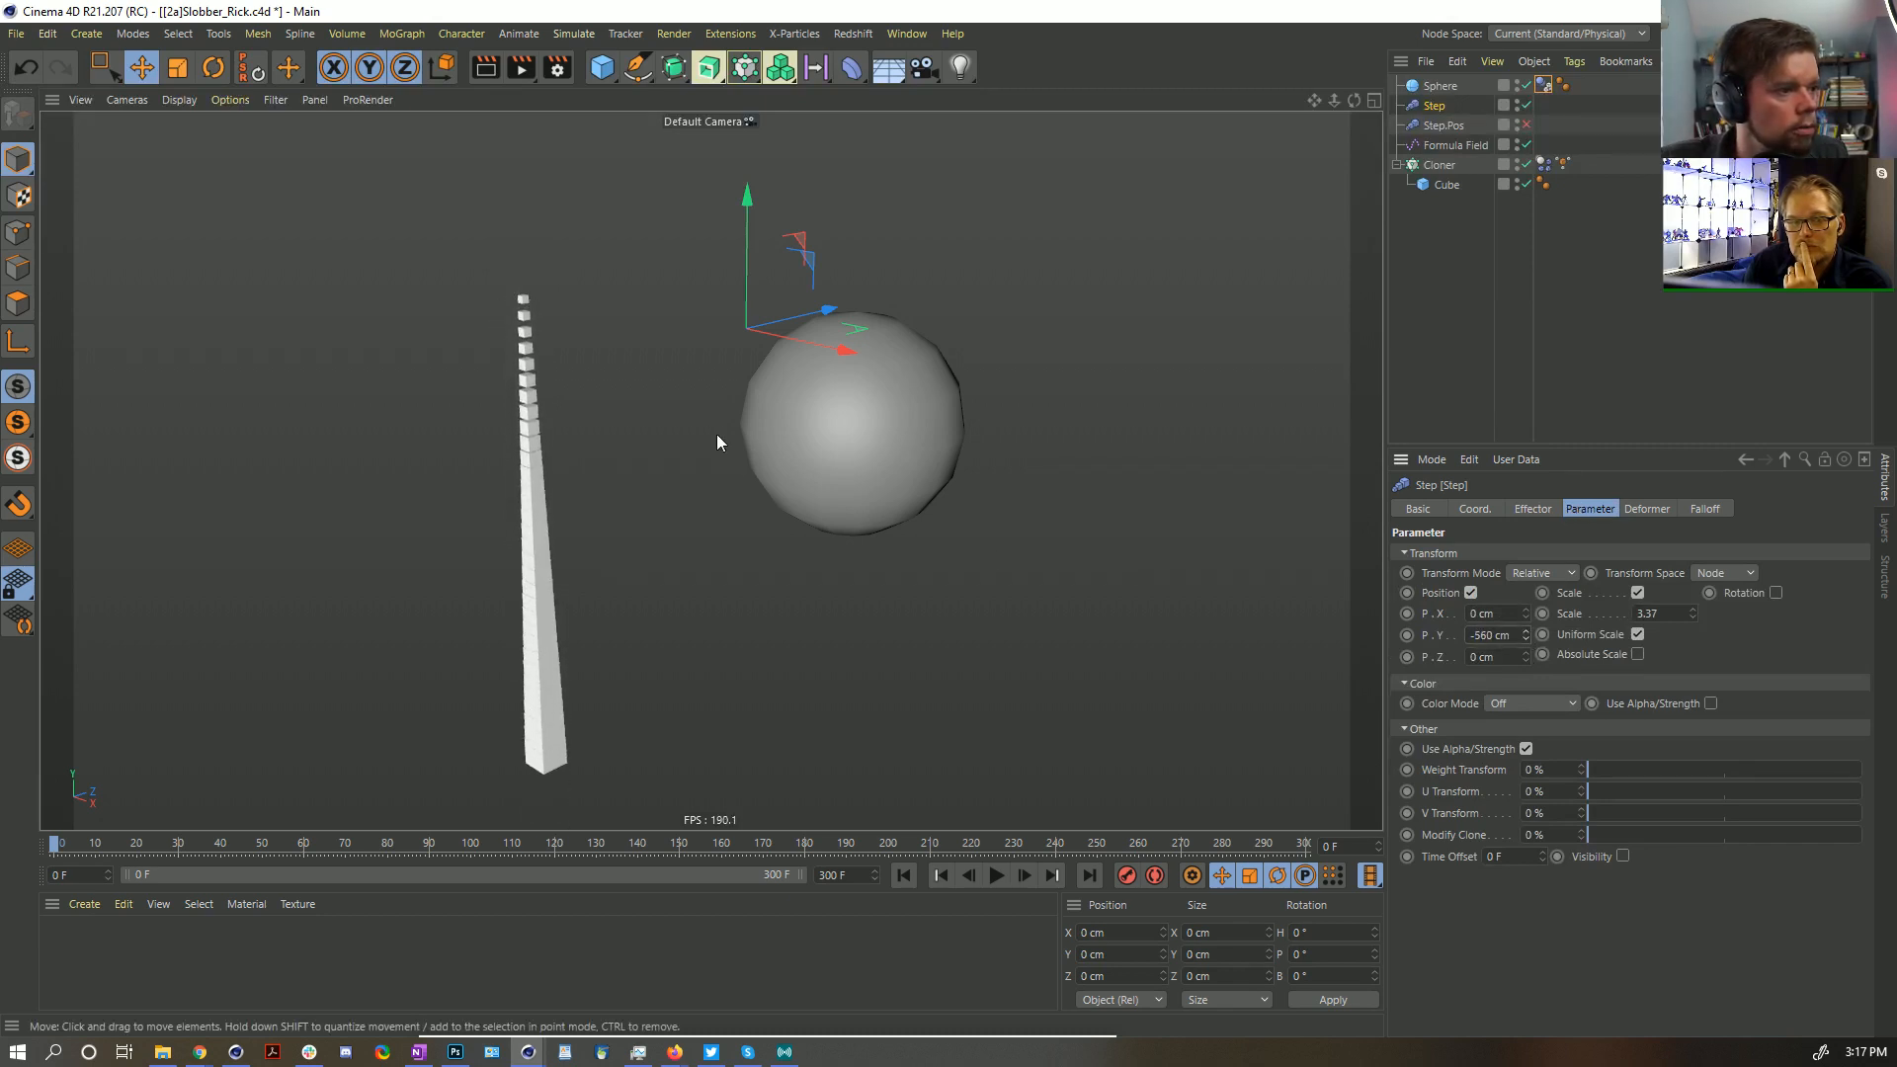
Play the simulation from the first frame to check how the longer chain hangs, and rewind it
alt+middle_drag(505, 482, 524, 382)
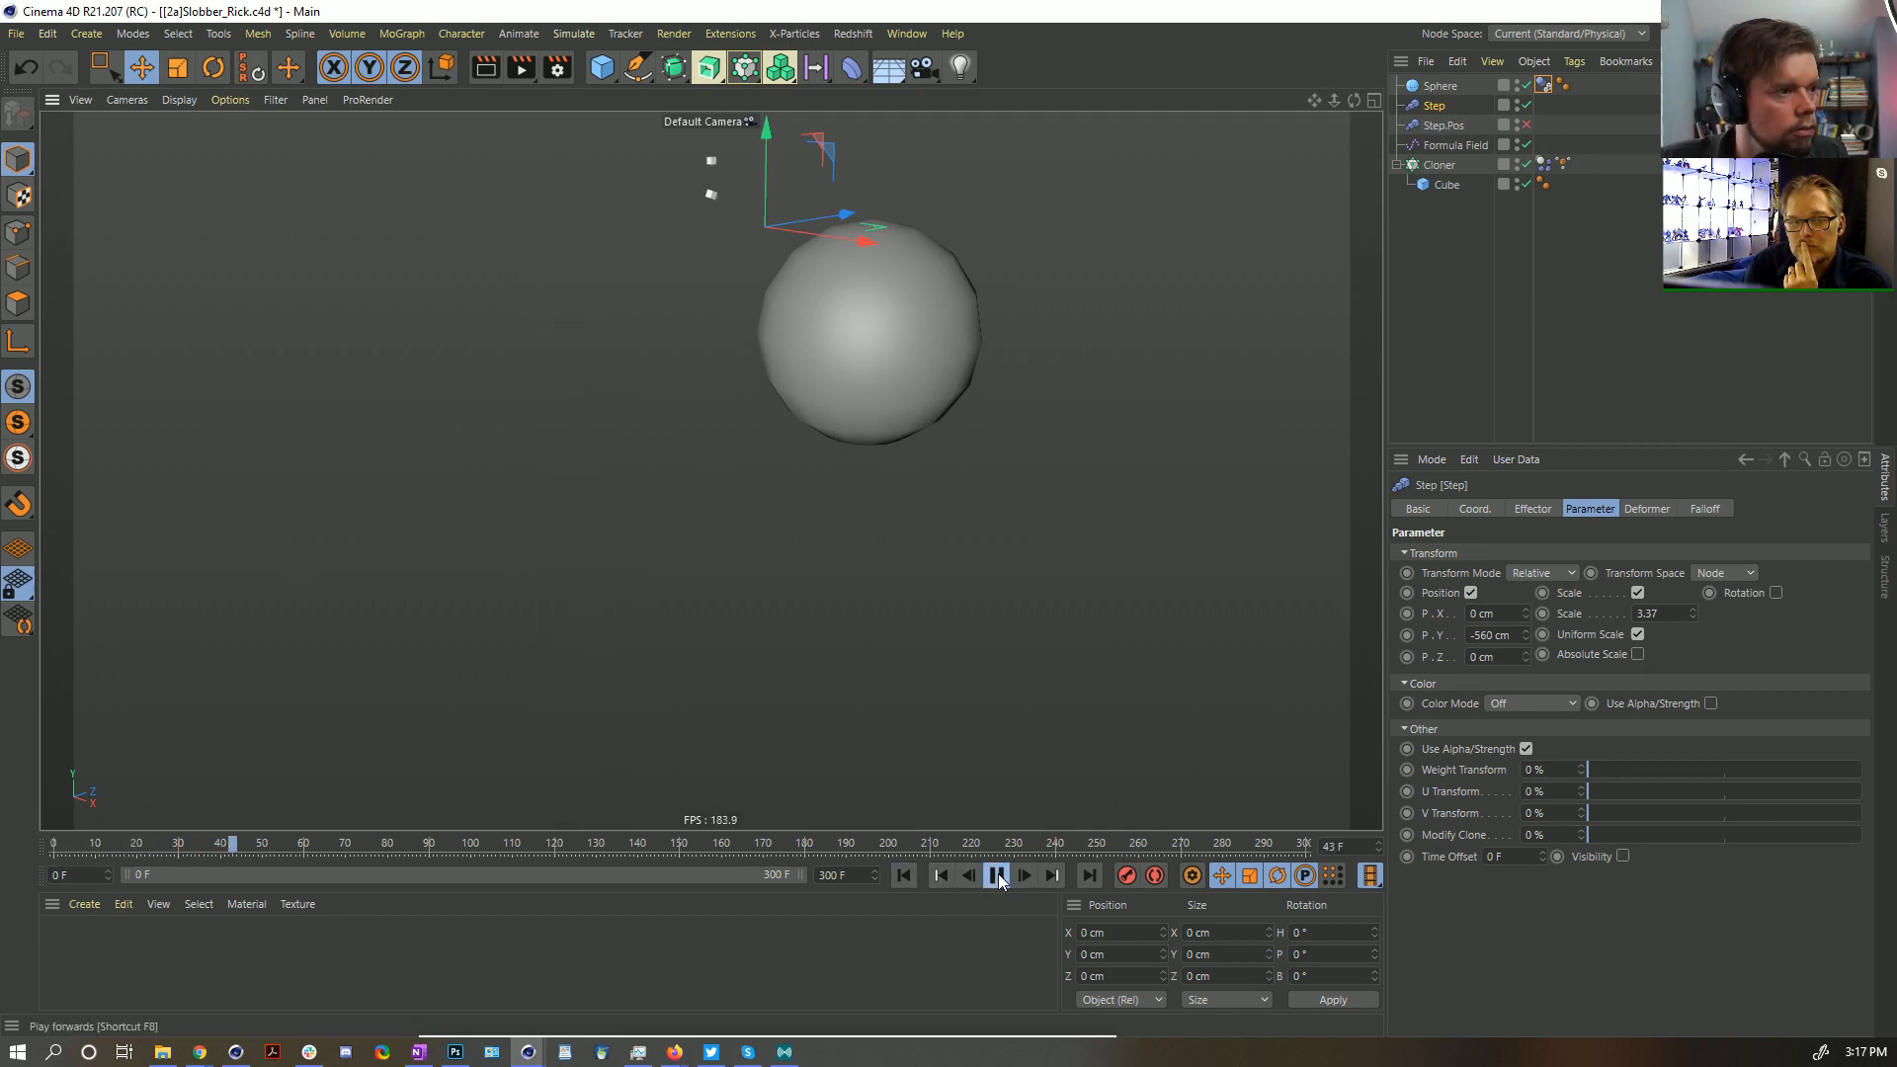
click(902, 875)
click(995, 876)
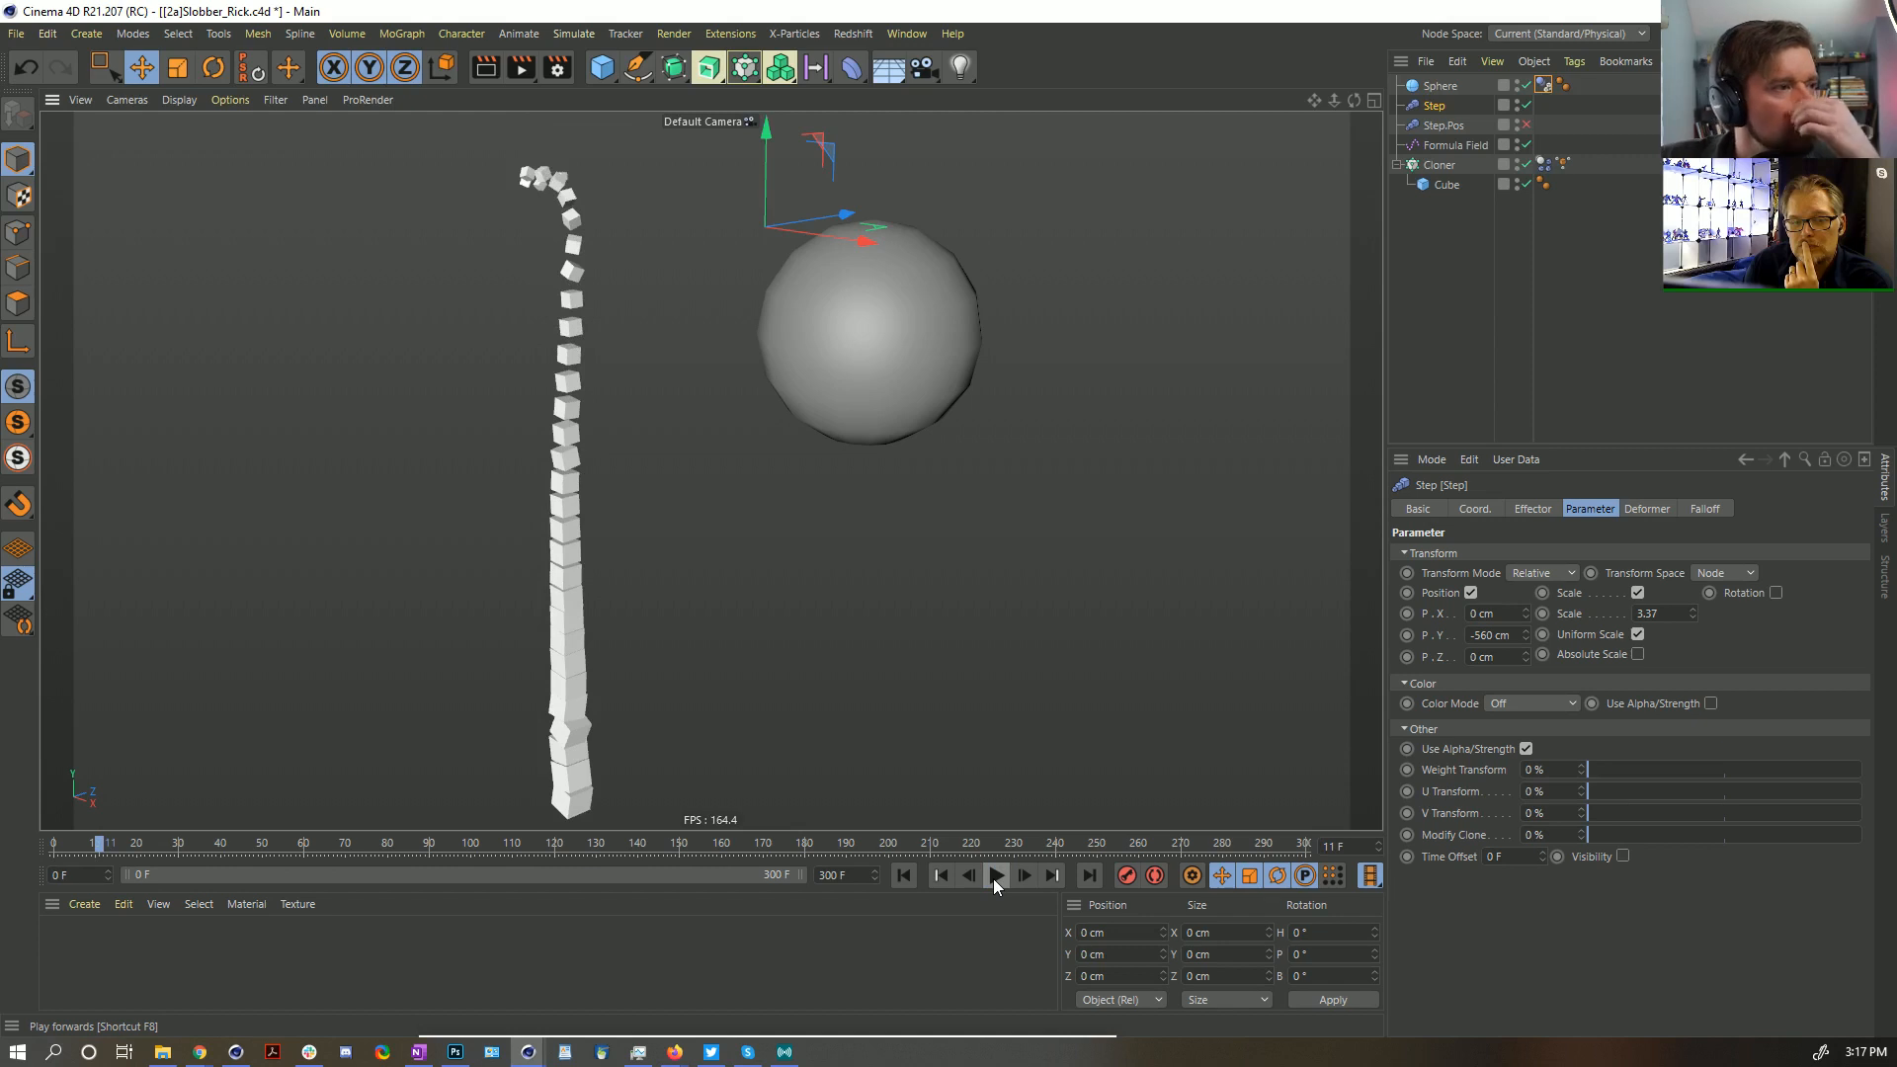
click(902, 875)
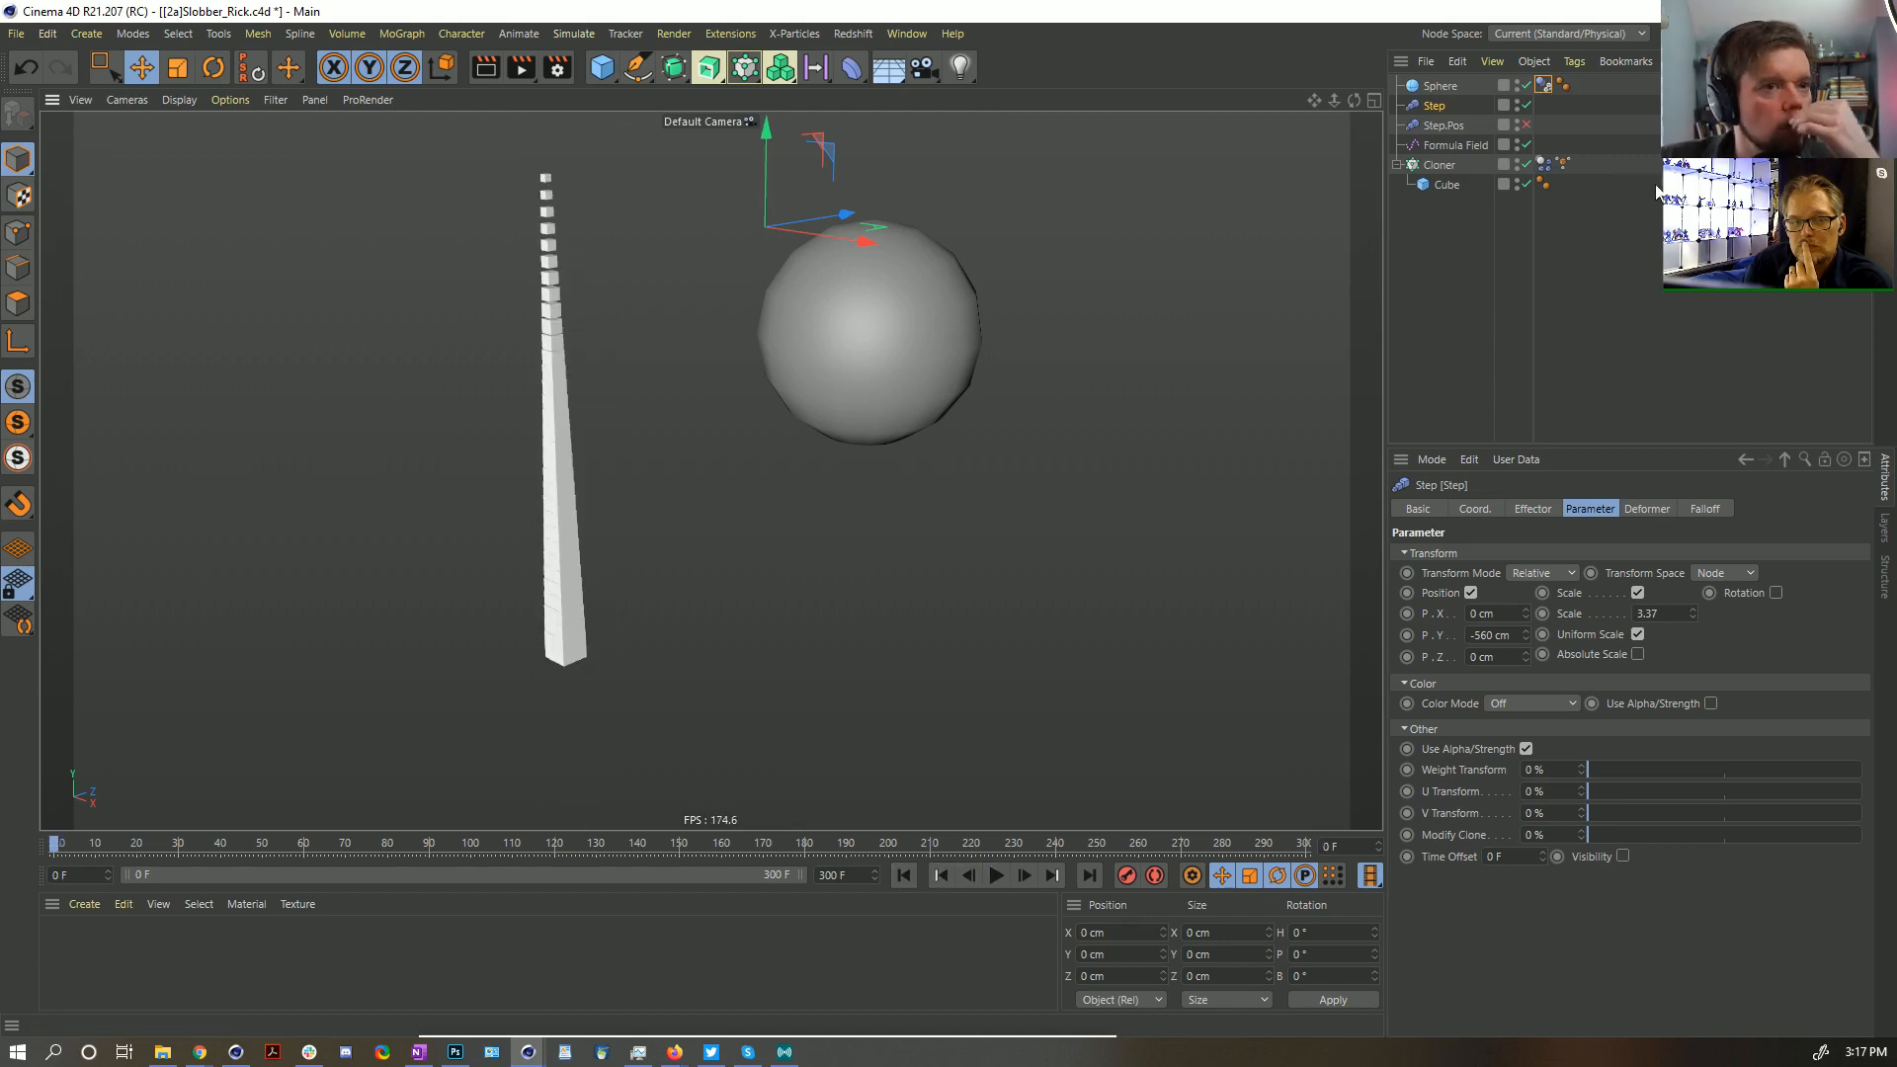
Switch the Cloner's Dynamics Body tag to Custom Mass with Mass 0 and Rotational Mass 1%, and replay the simulation
click(1543, 164)
click(1591, 511)
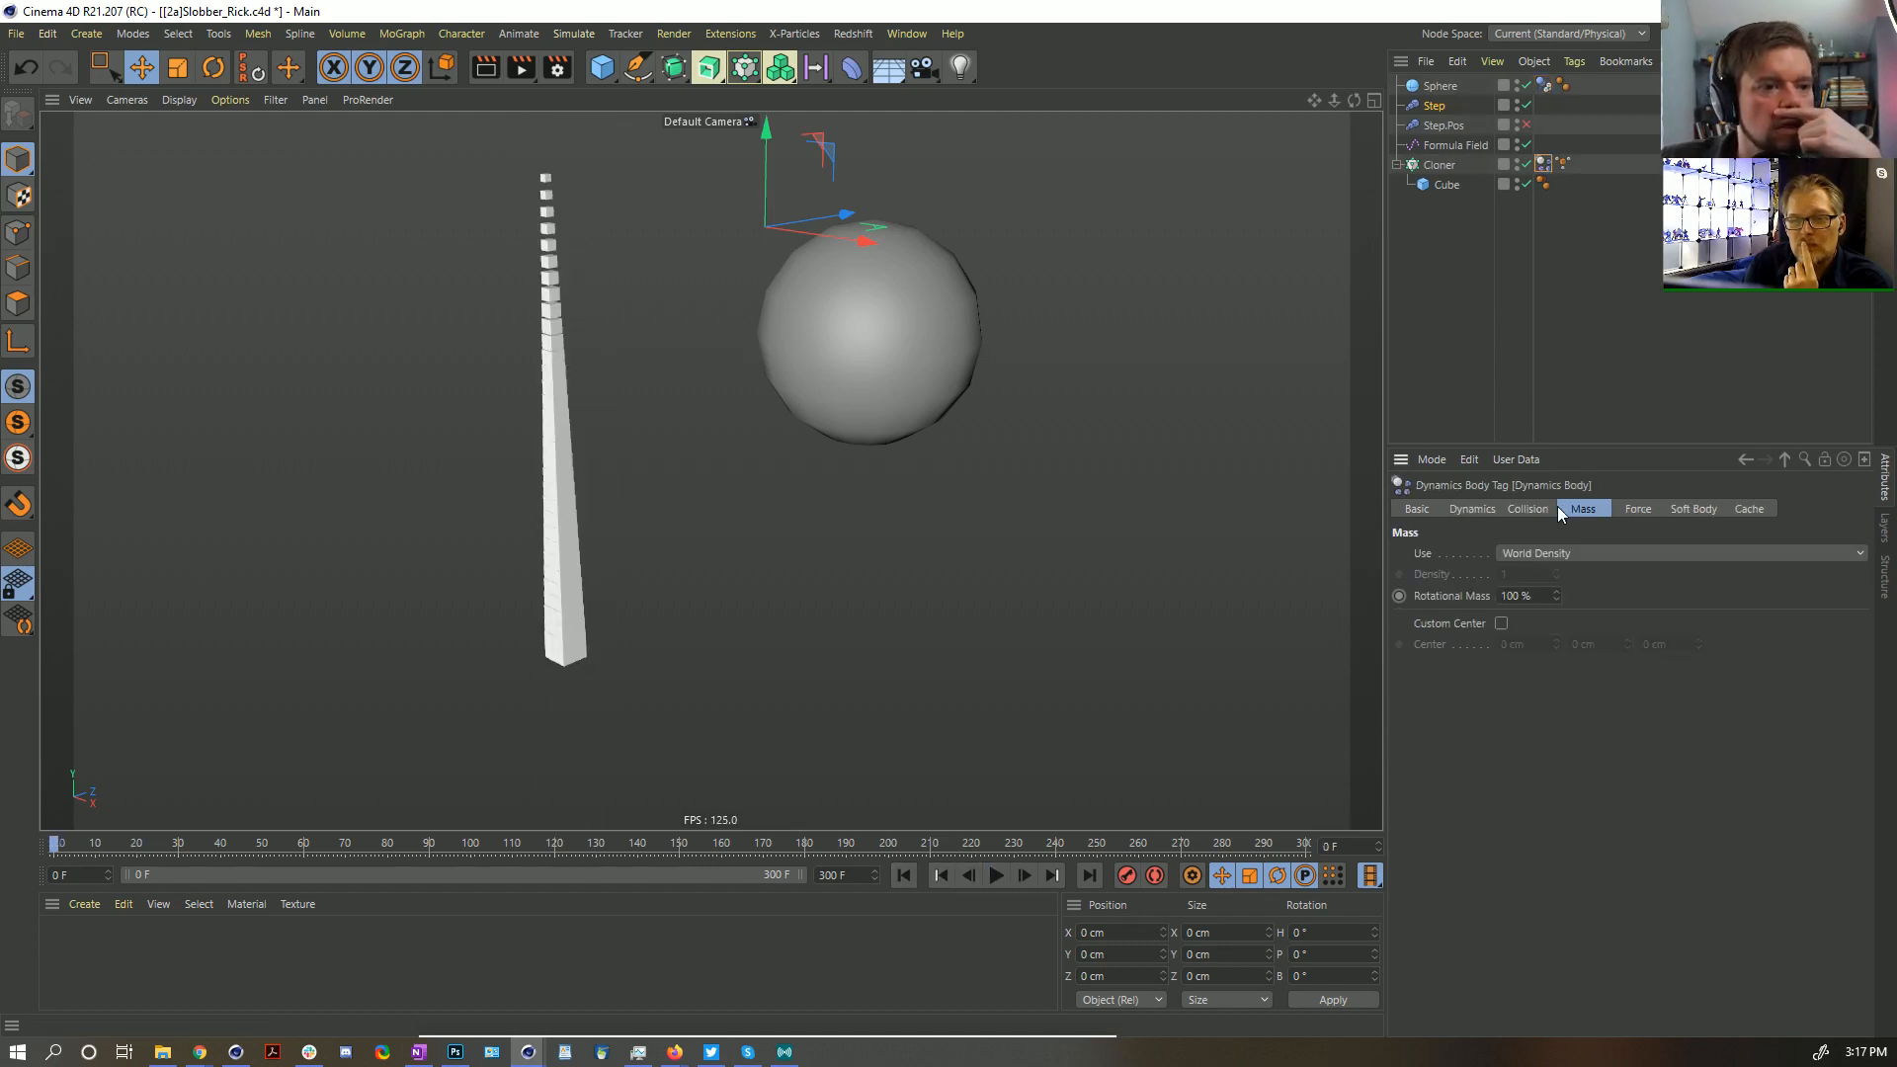
click(1539, 510)
click(1594, 511)
click(1563, 556)
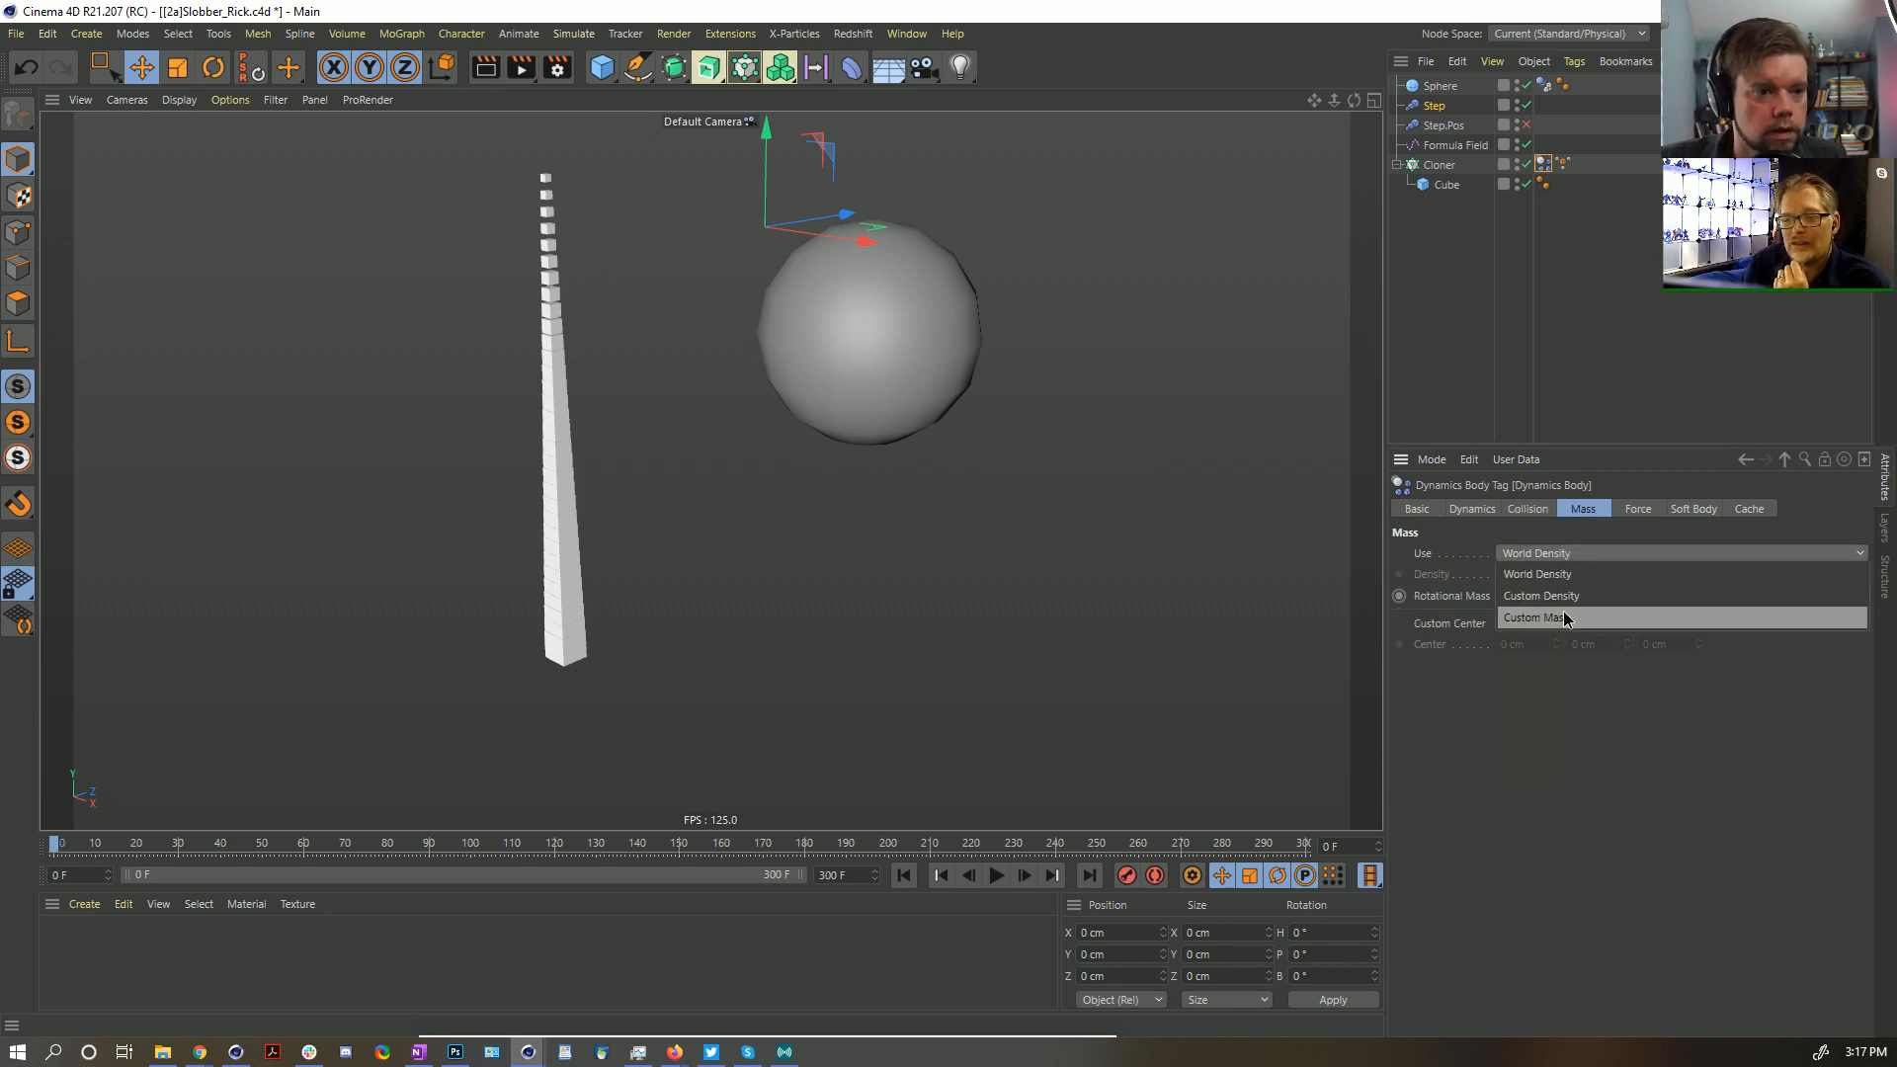
click(1563, 610)
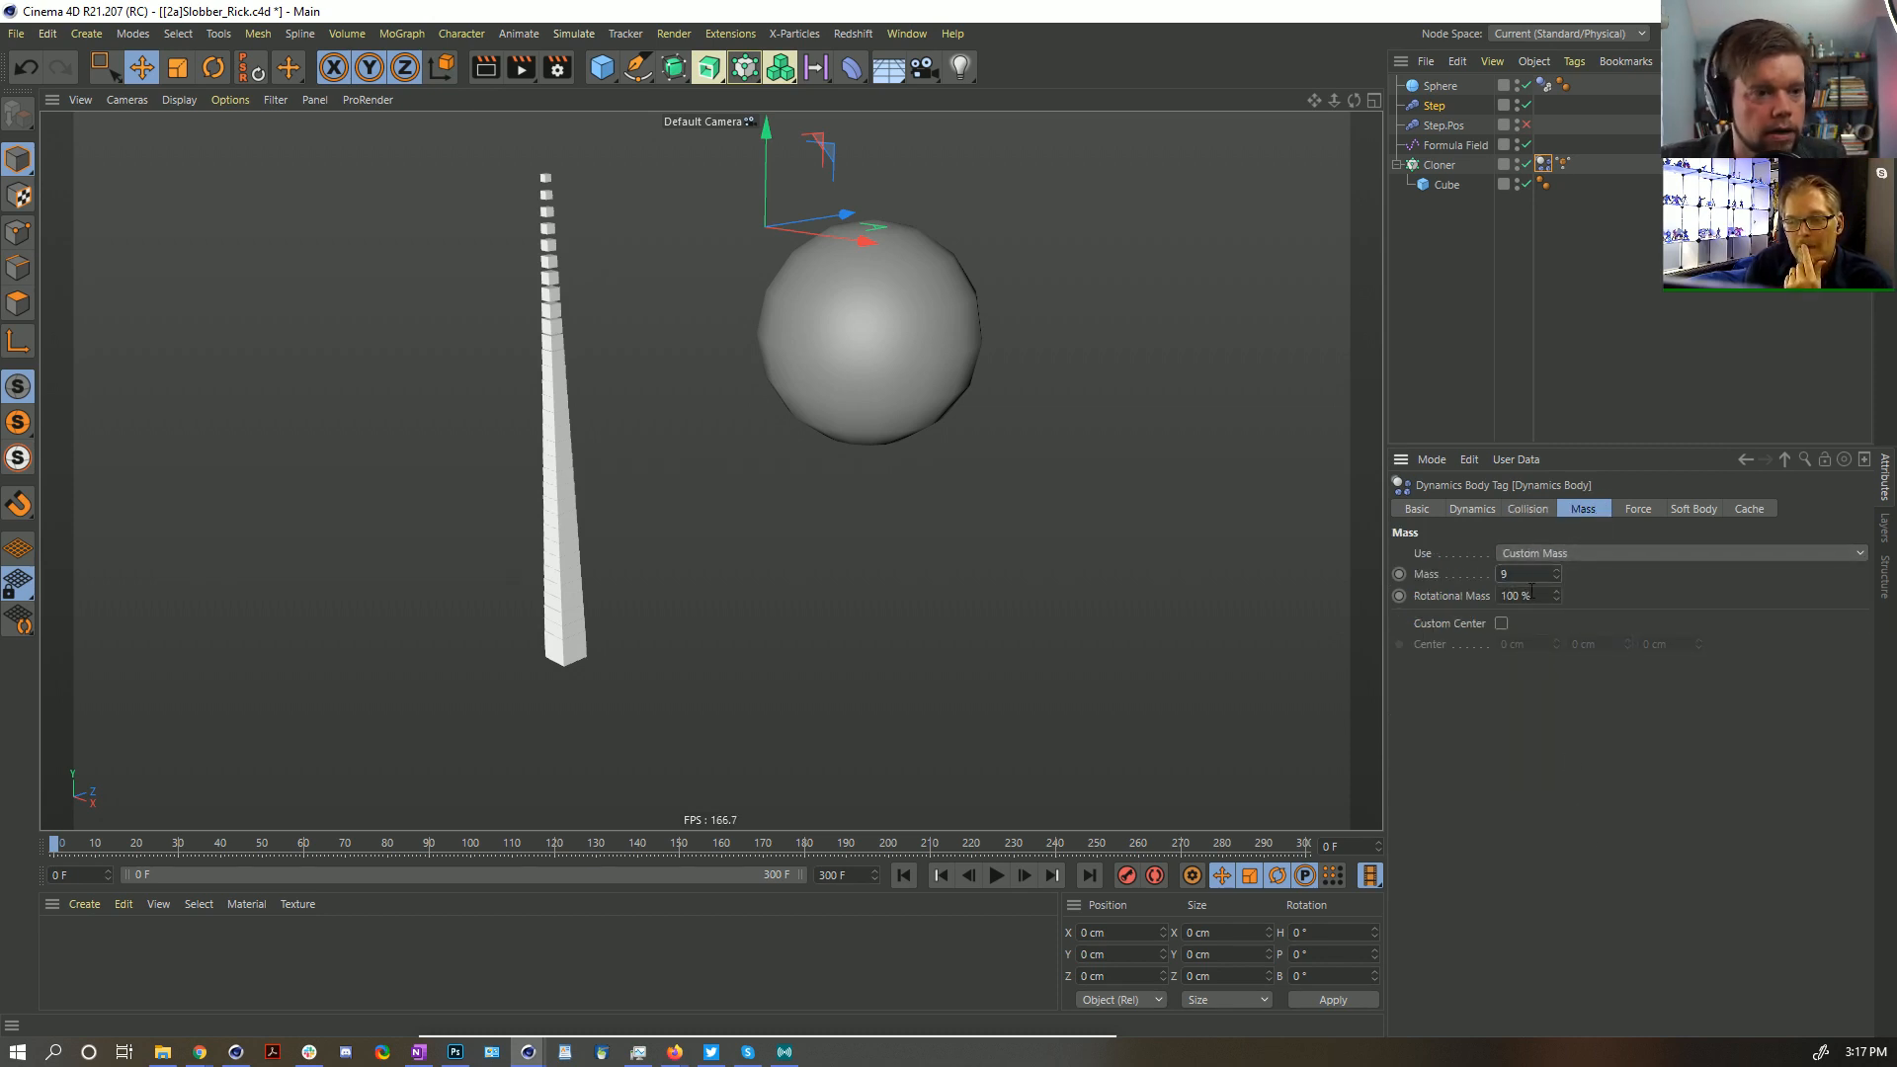
click(998, 875)
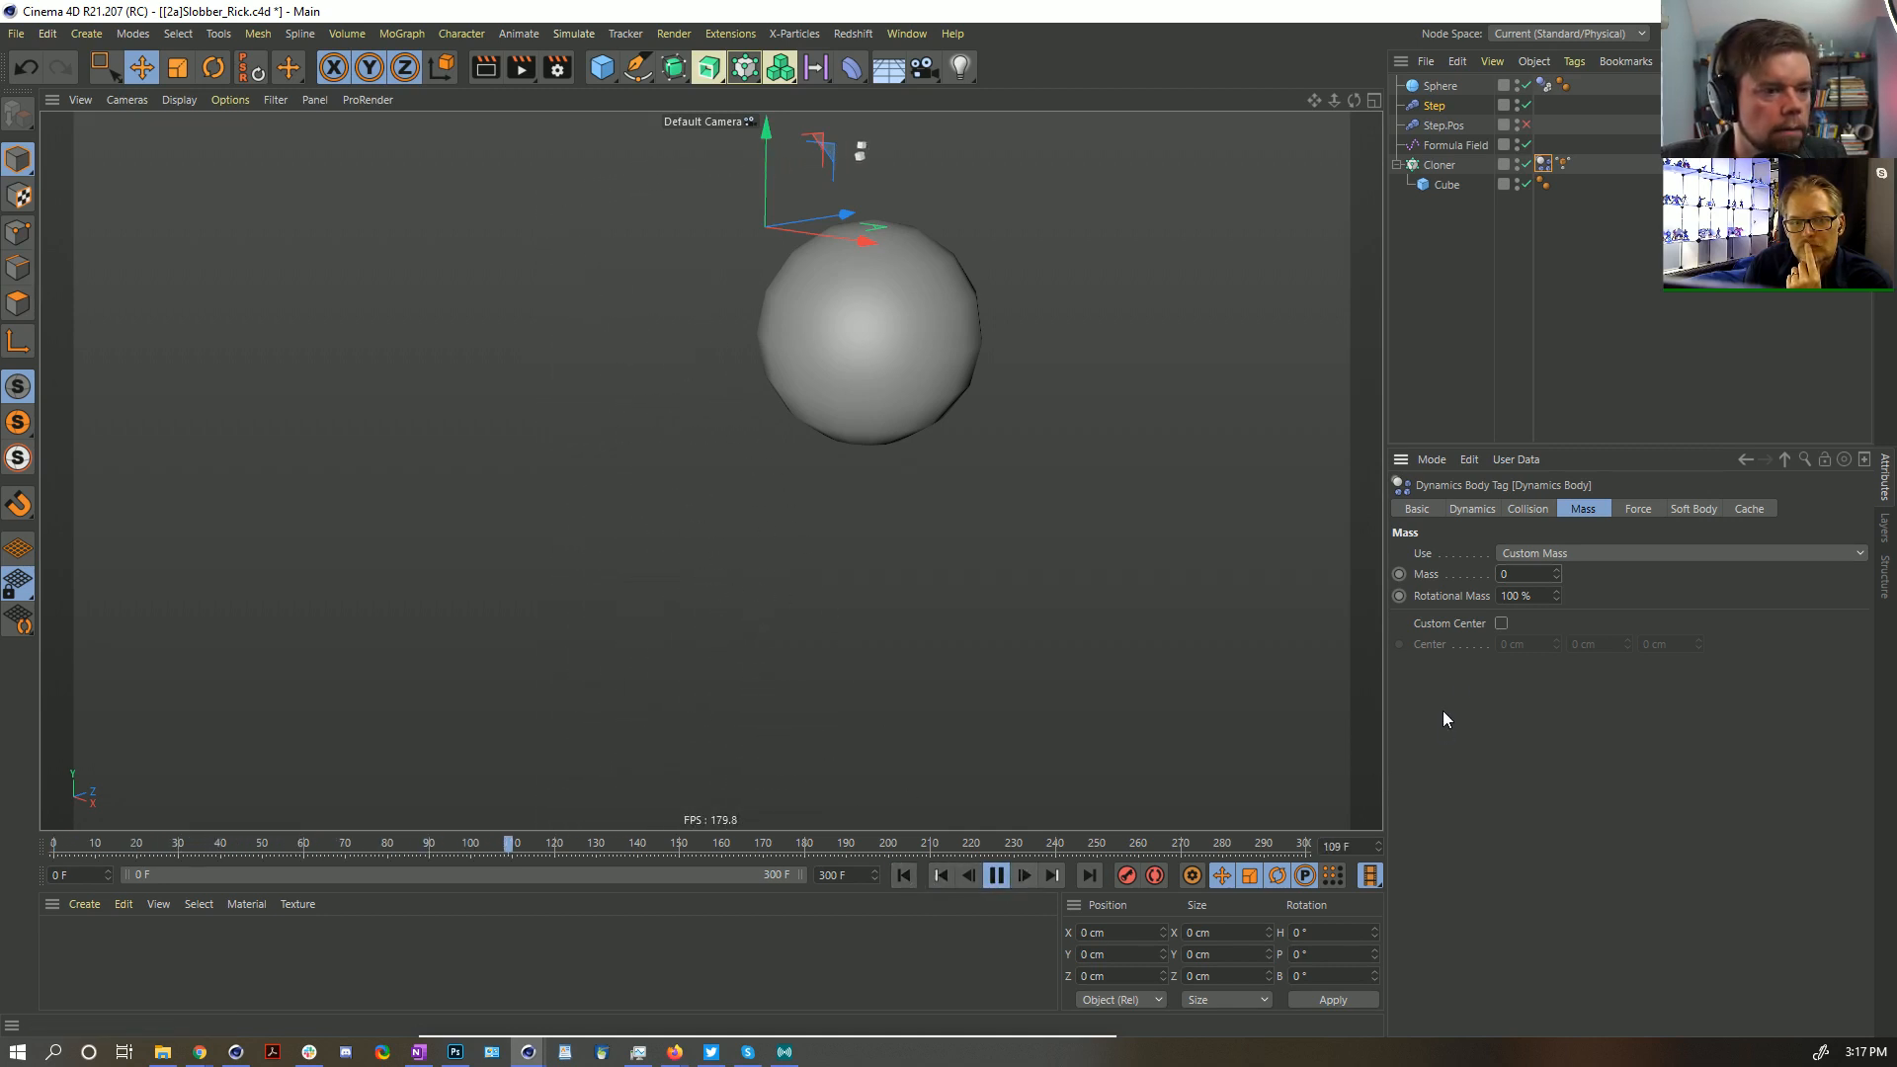
click(902, 876)
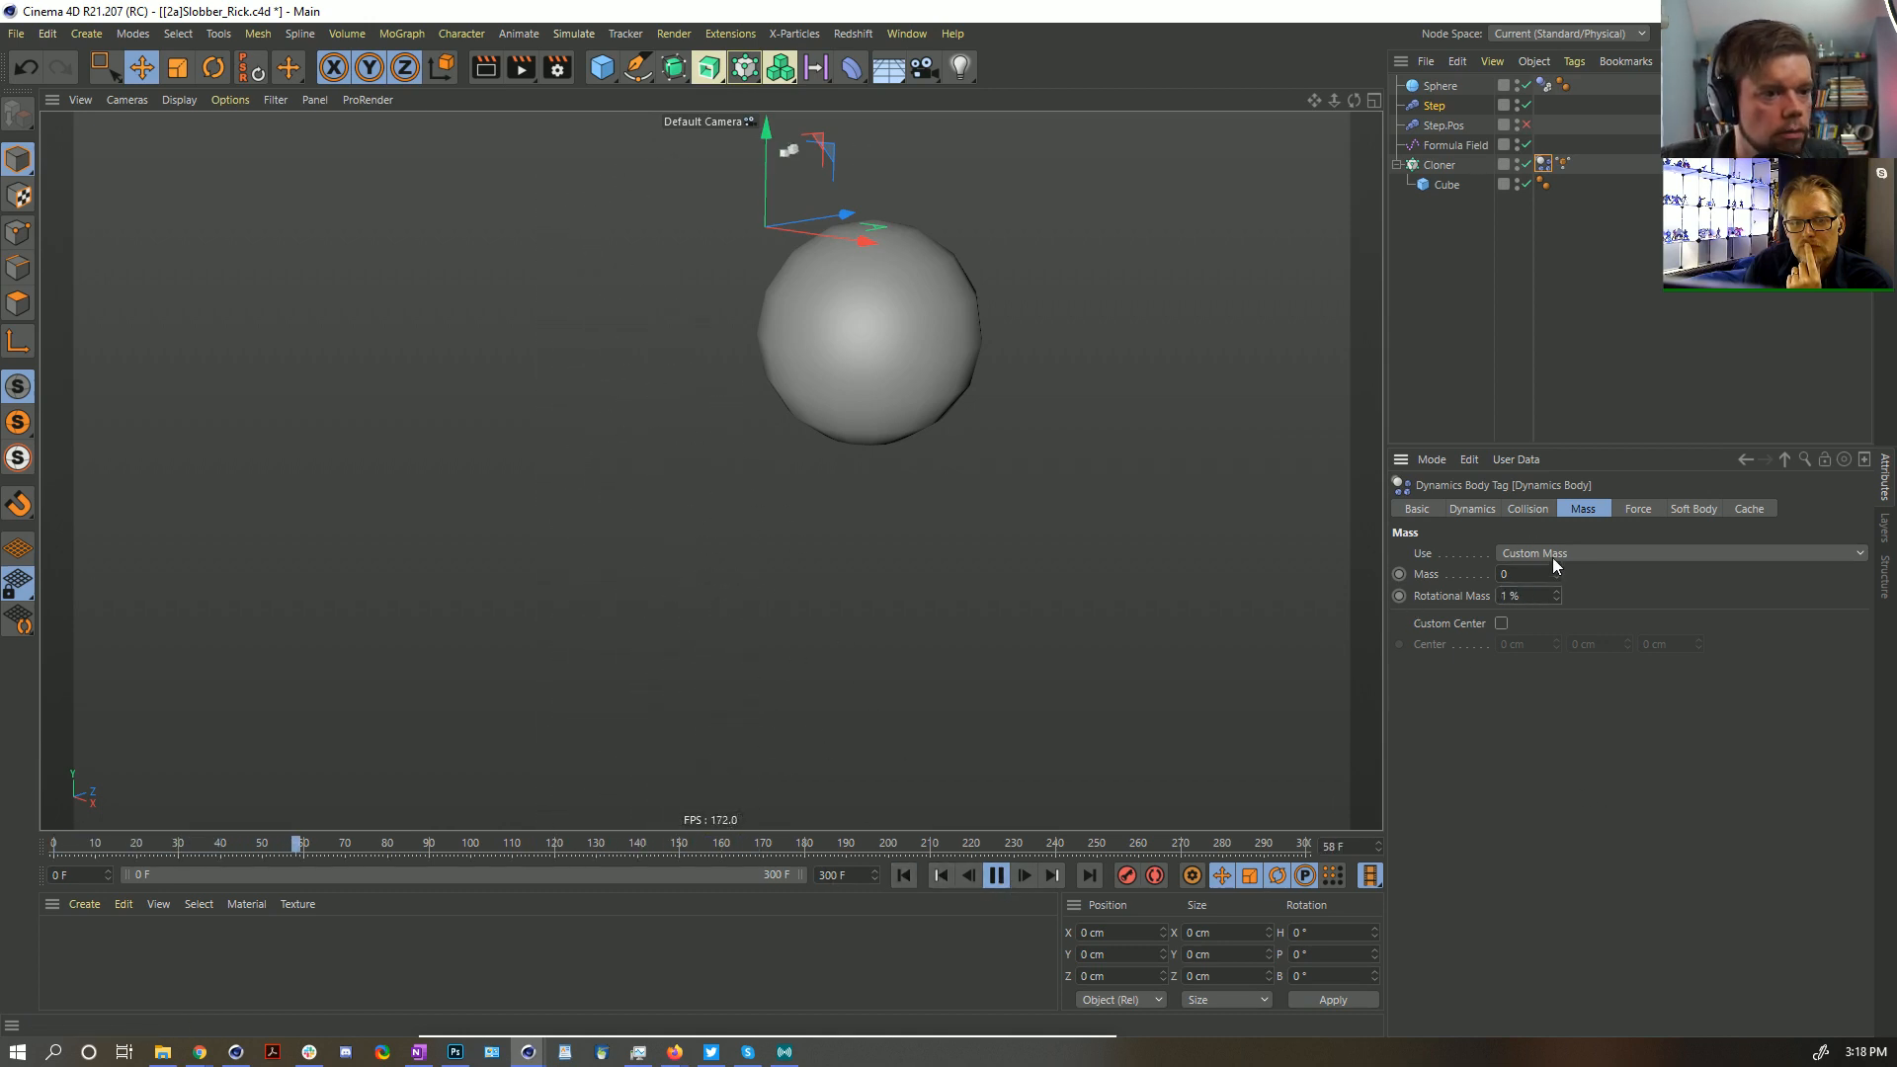
Set the structural springs' Elastic Limit to 1000% in the Cloner's Soft Body settings, and replay from the first frame
click(1637, 509)
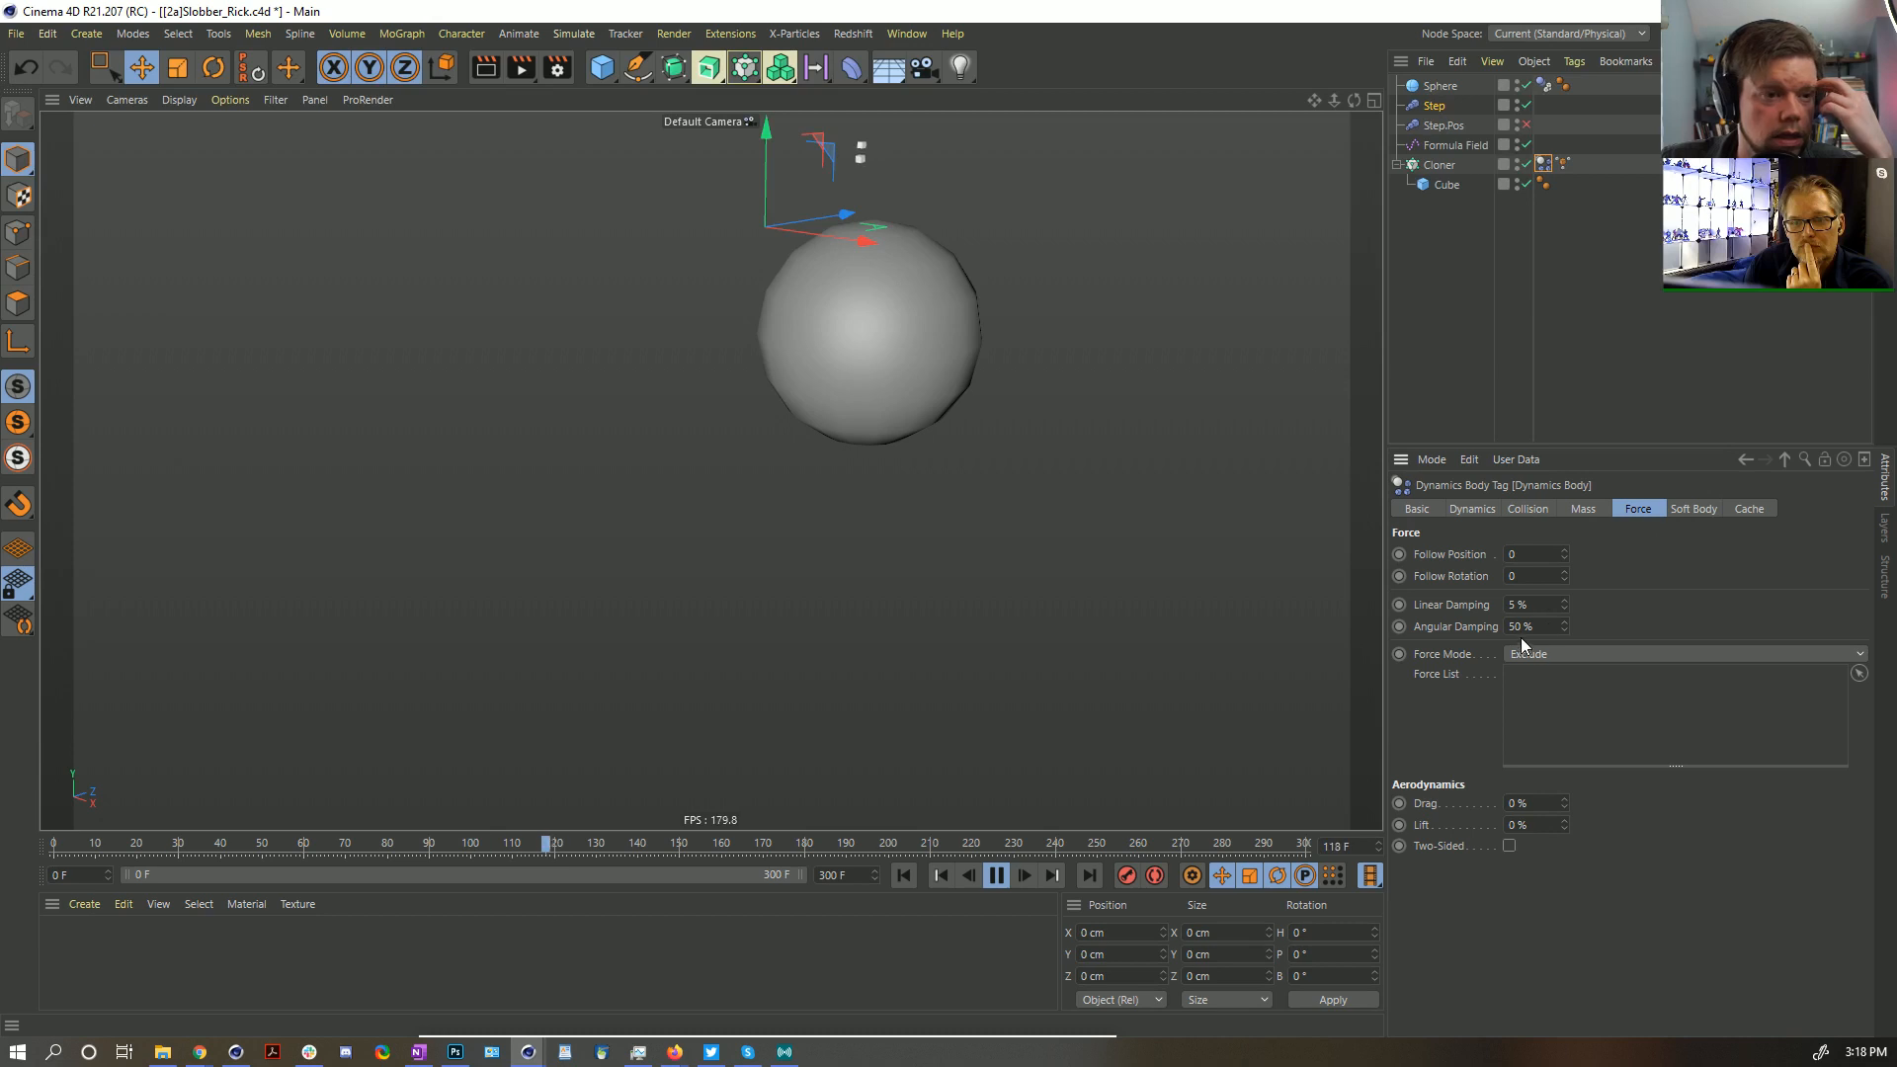
right_click(1566, 628)
click(1693, 509)
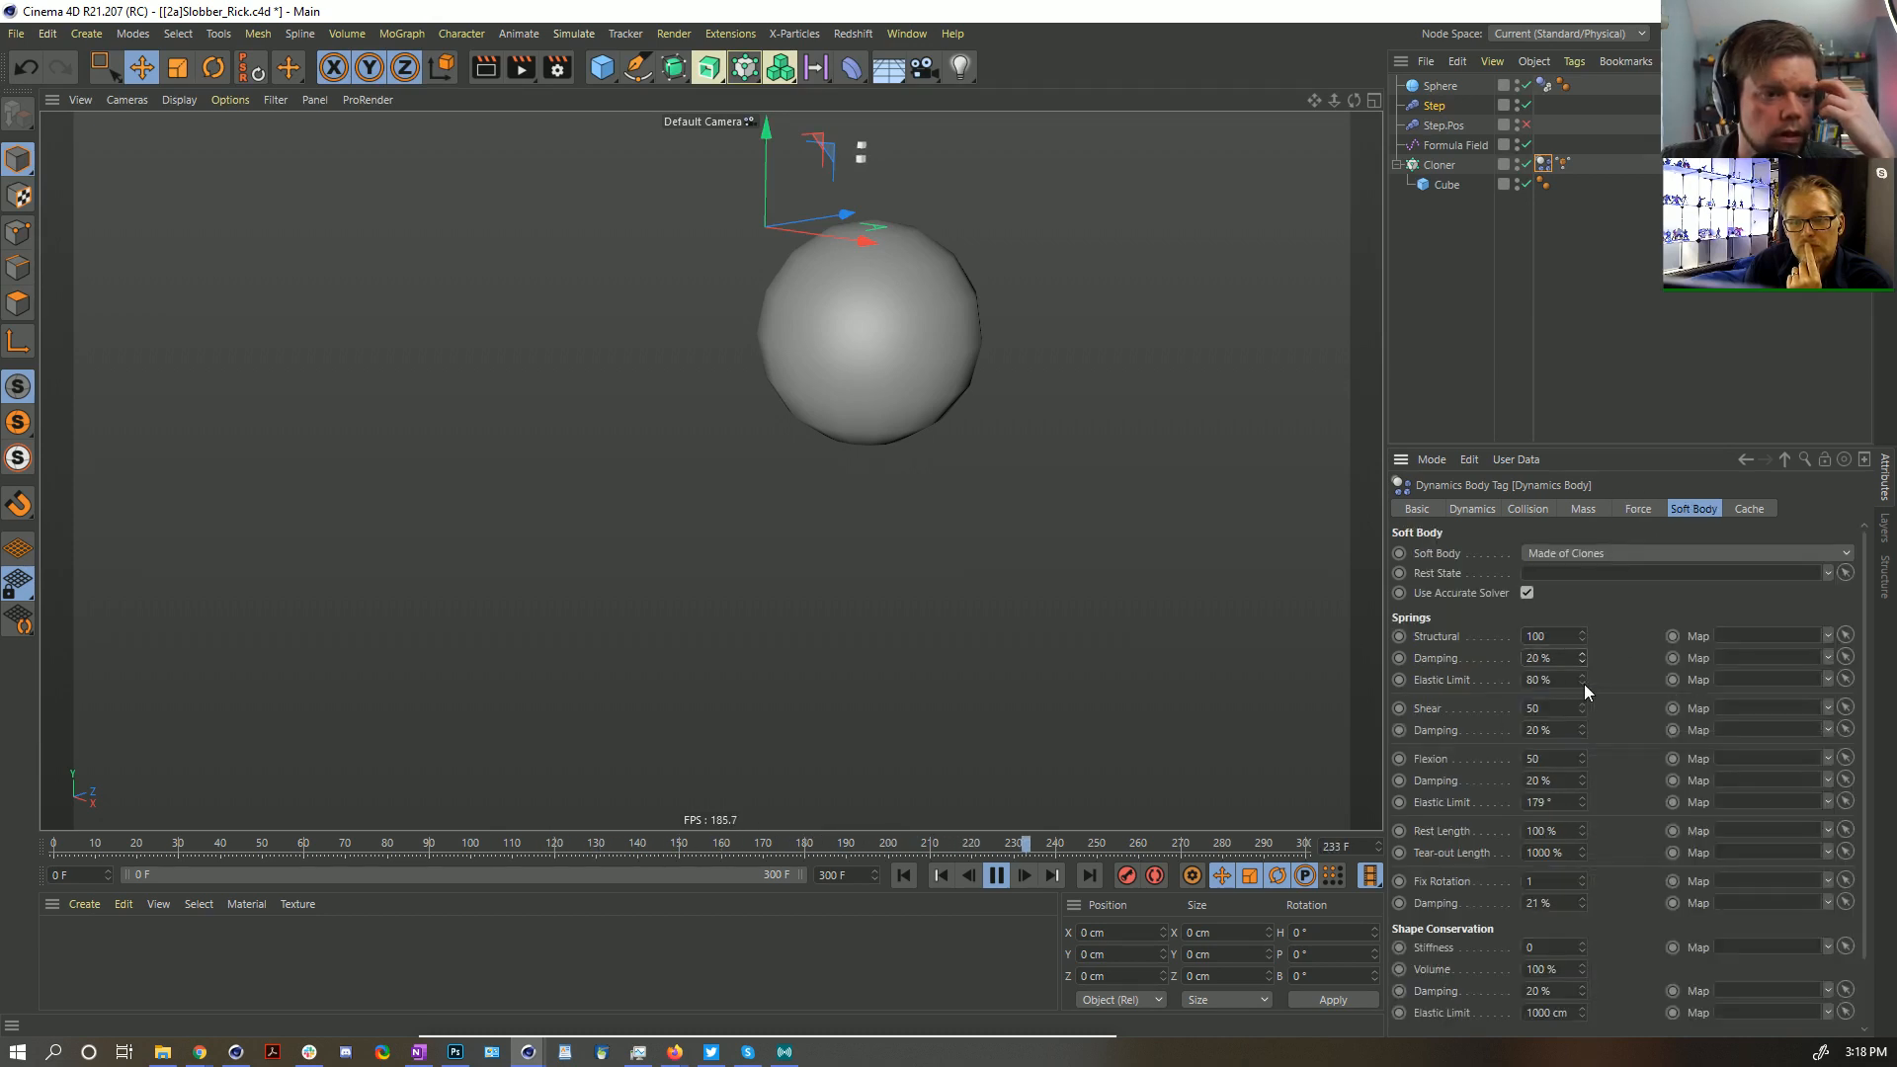
click(902, 876)
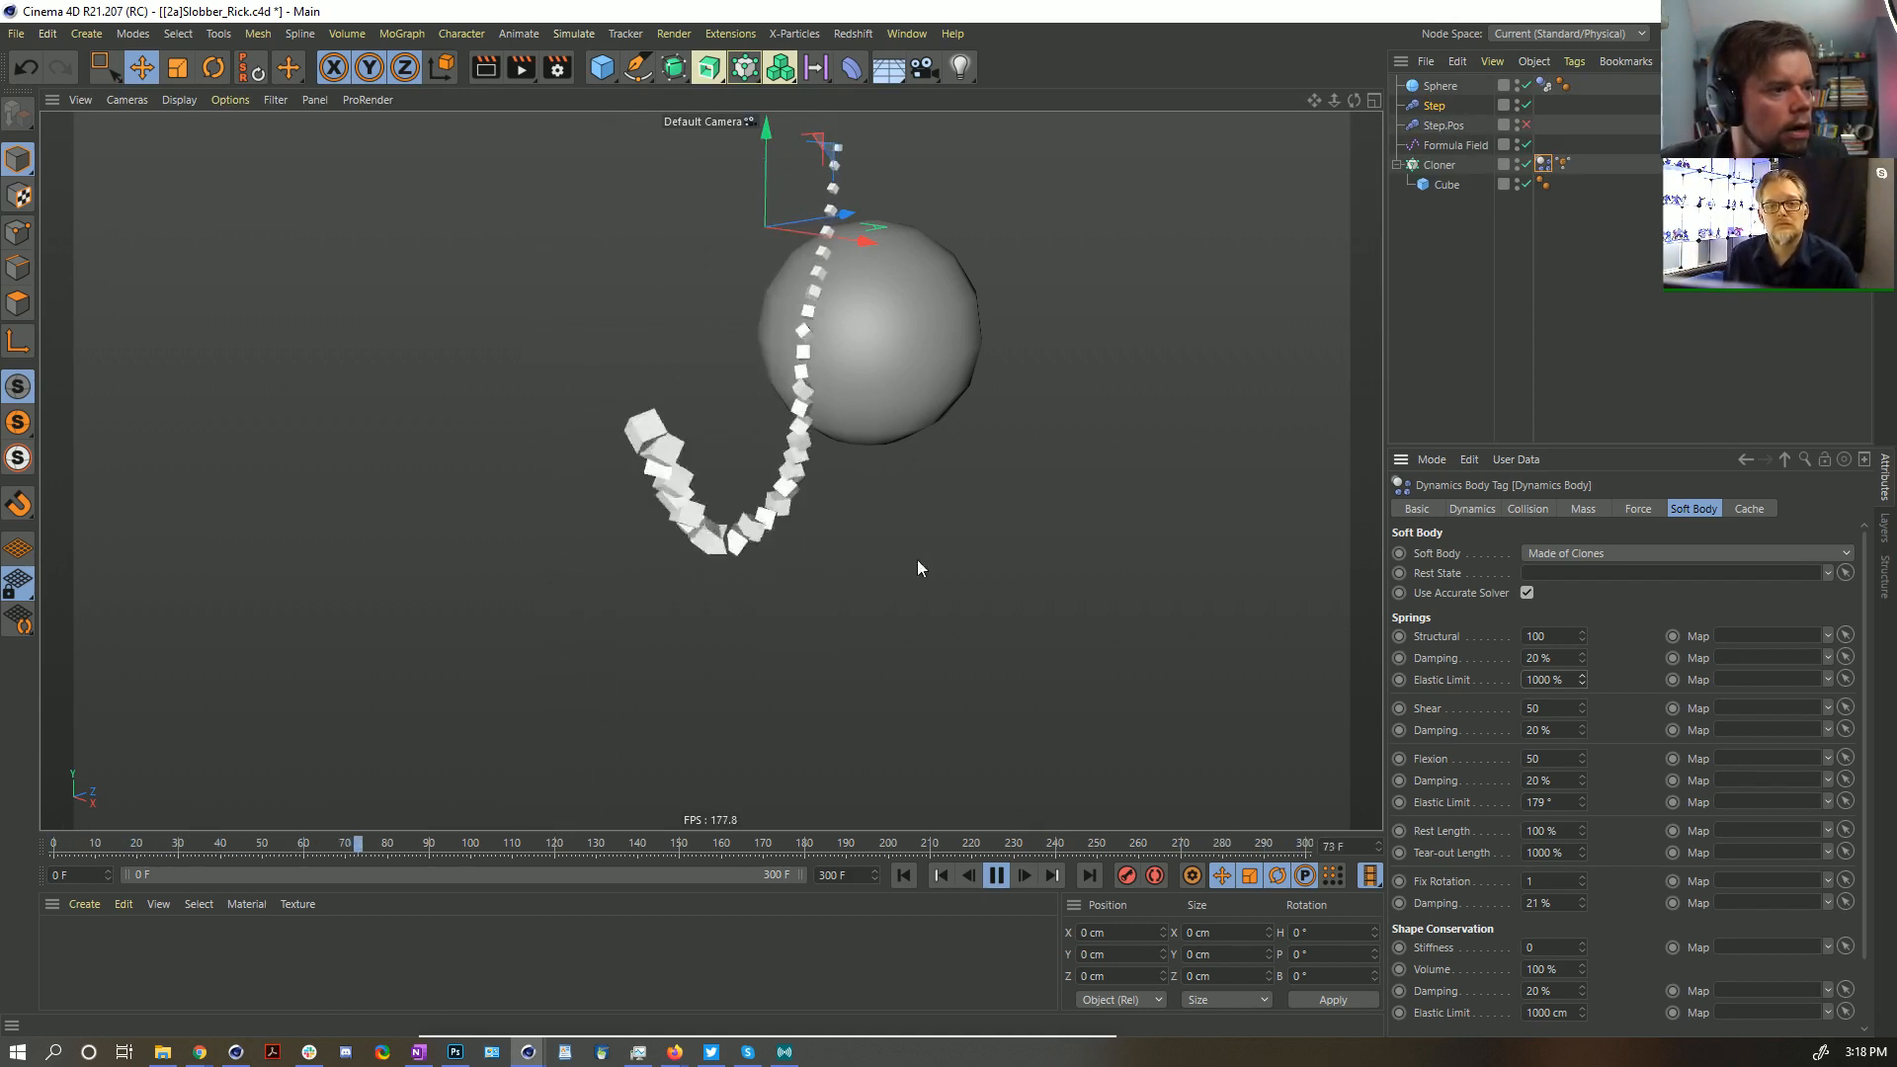
Delete the Step.Pos effector and reshape the Step effector's spline to rise slowly, peak near 0.9 and drop to zero at the end
click(1442, 125)
key(Delete)
click(1433, 106)
click(1531, 506)
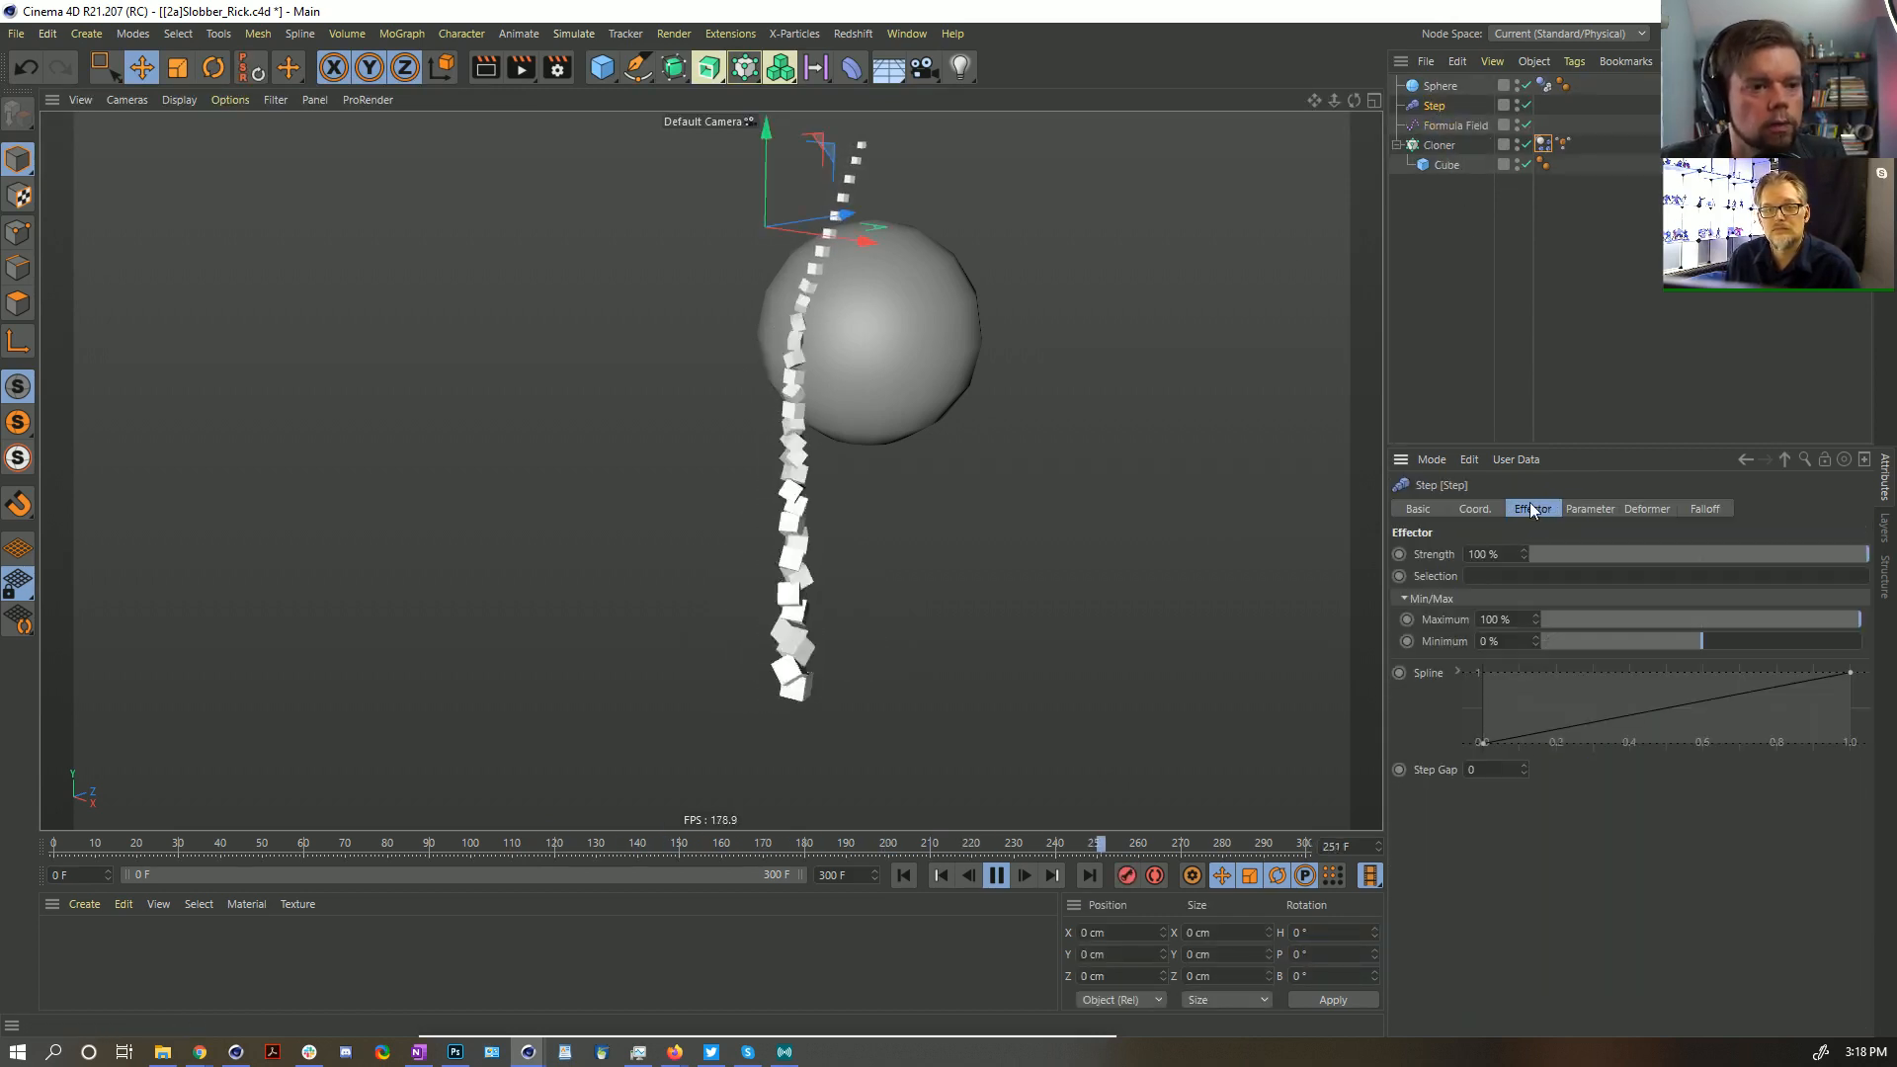
ctrl+drag(1728, 691, 1750, 670)
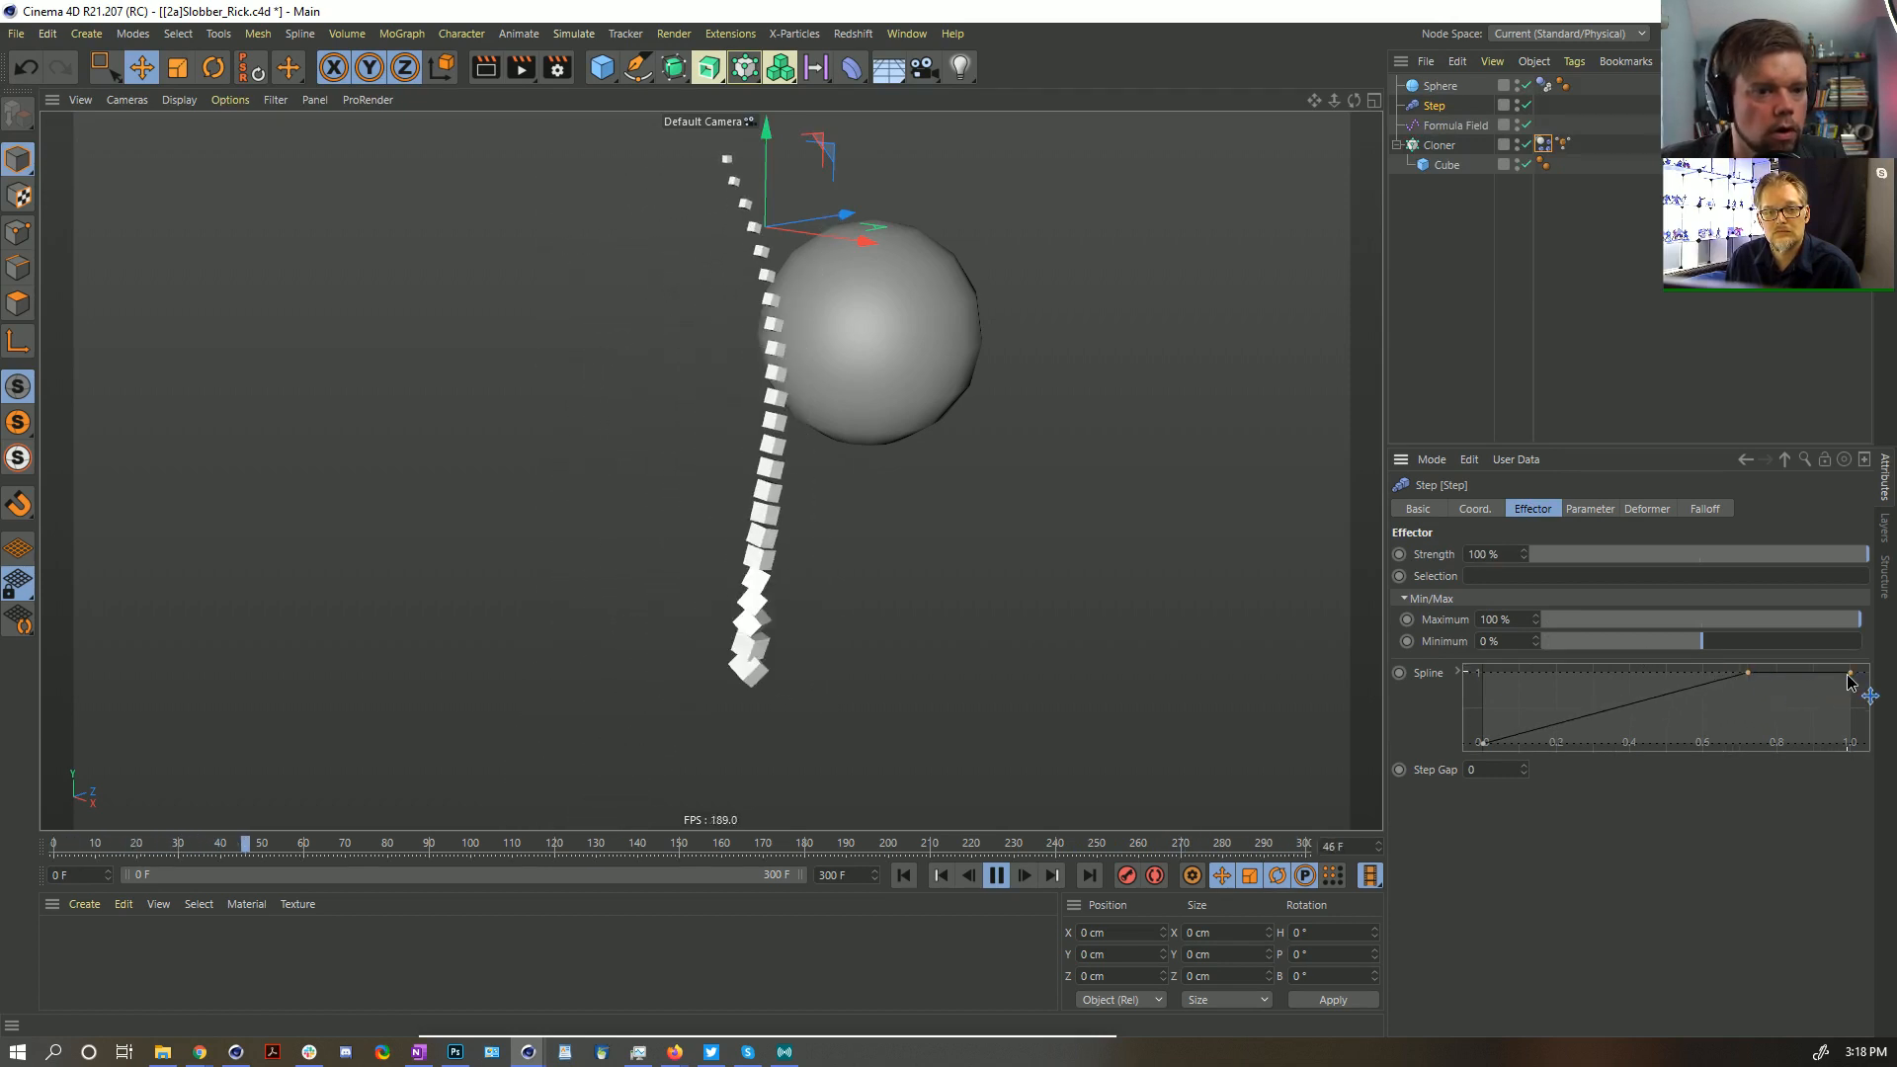
drag(1749, 673, 1722, 703)
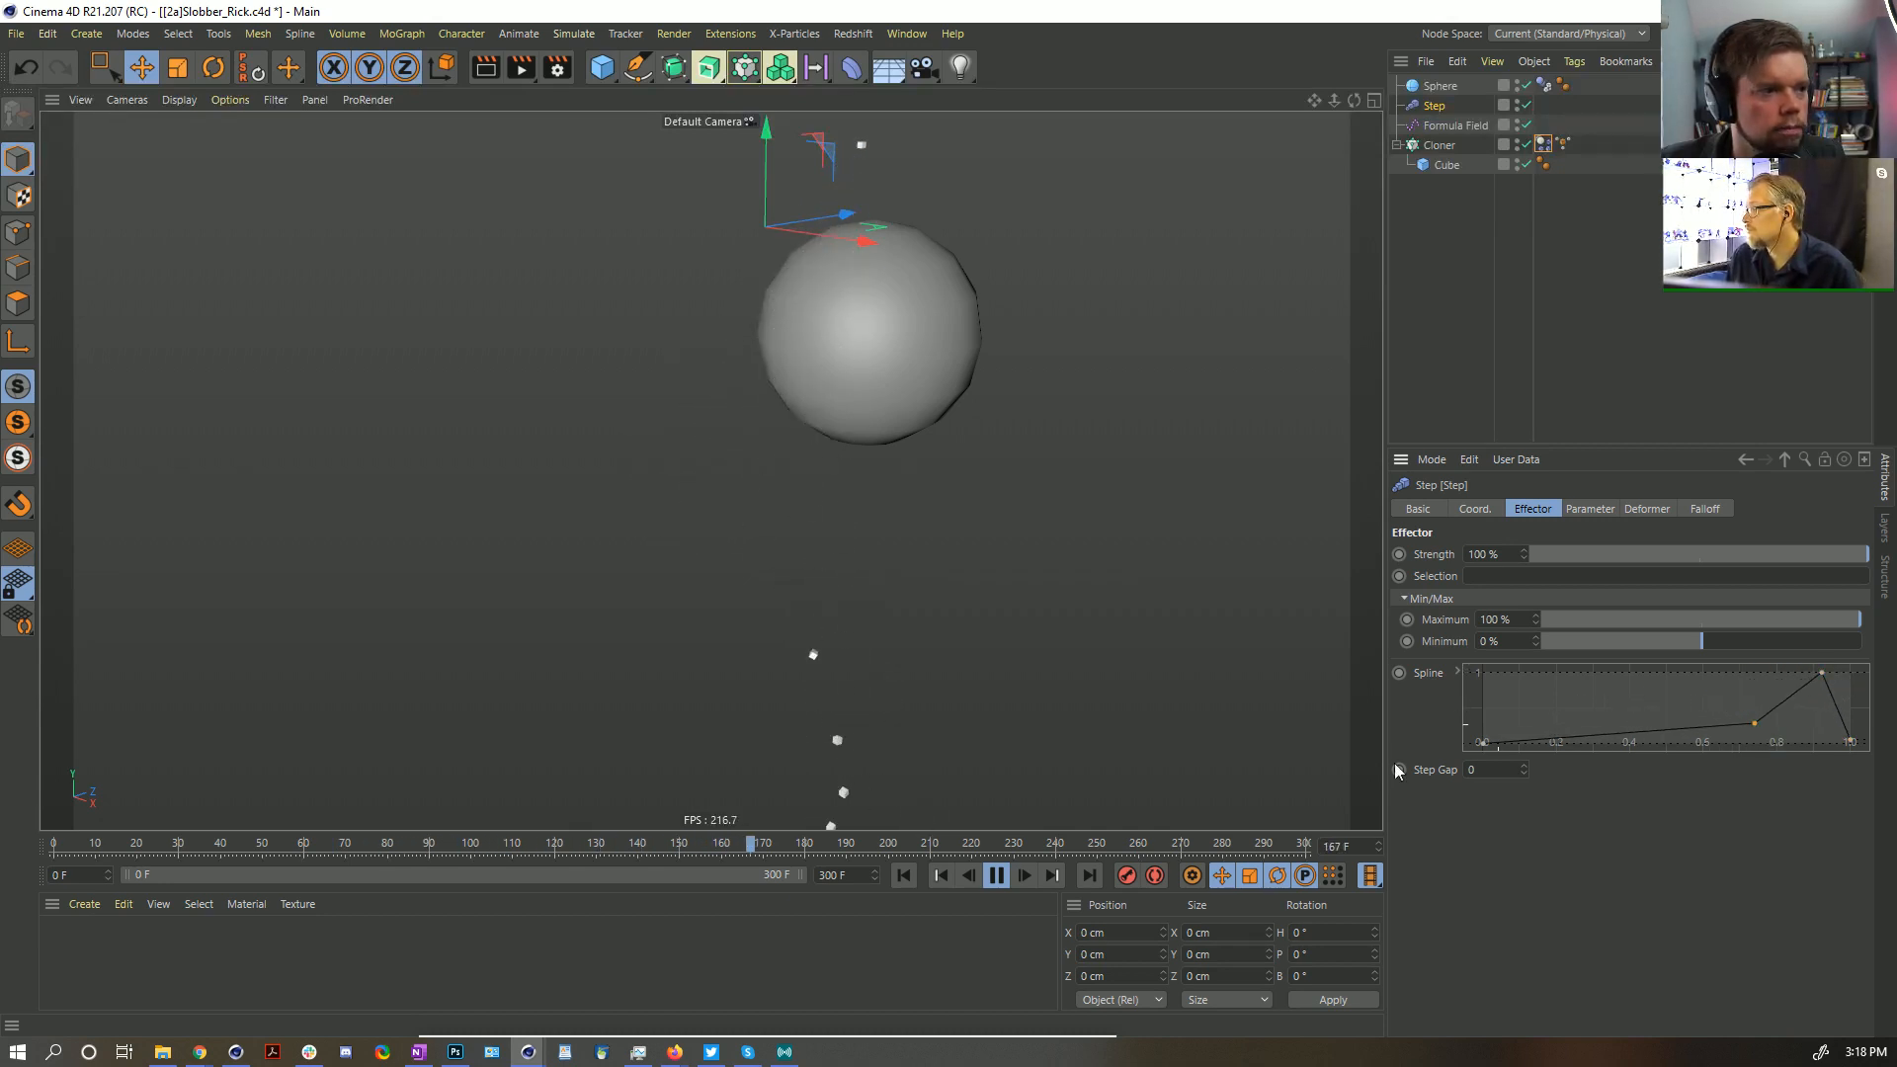
Return to the first frame and disable Position on the Step effector
click(904, 878)
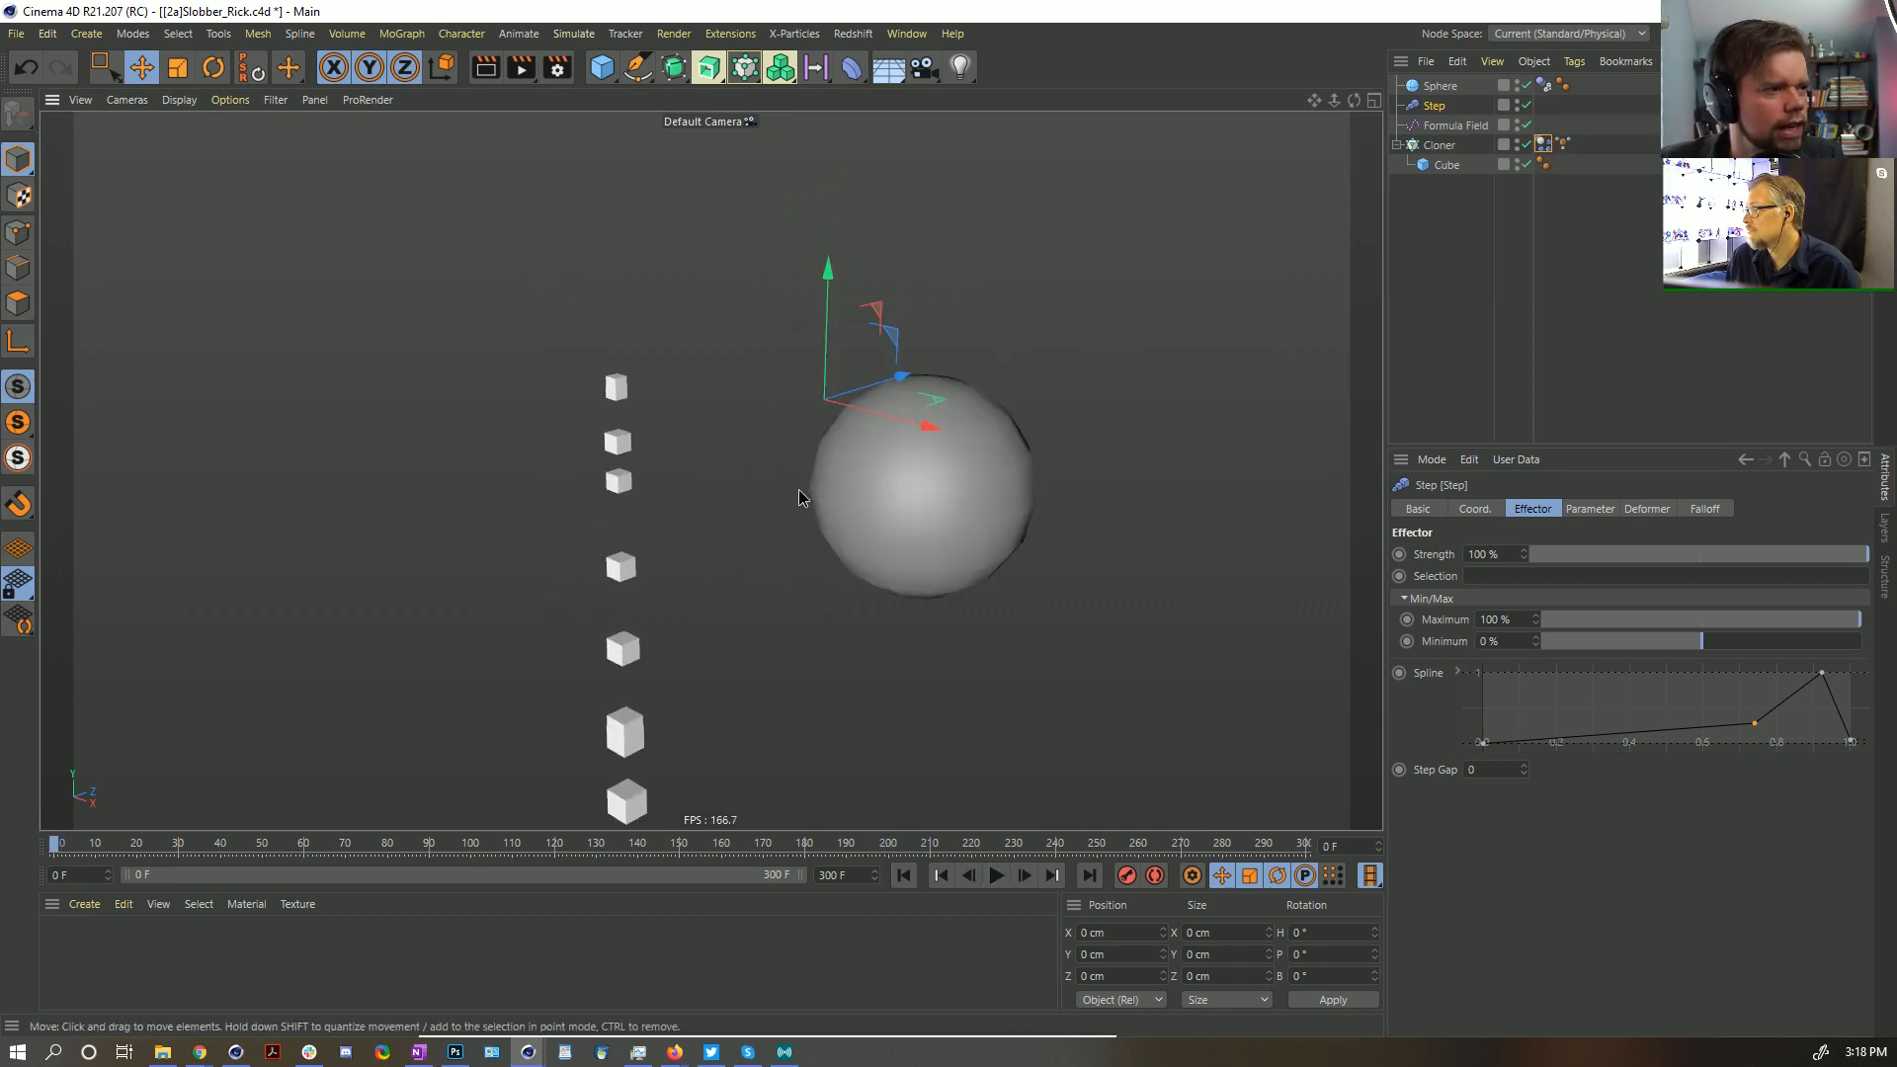
click(1590, 509)
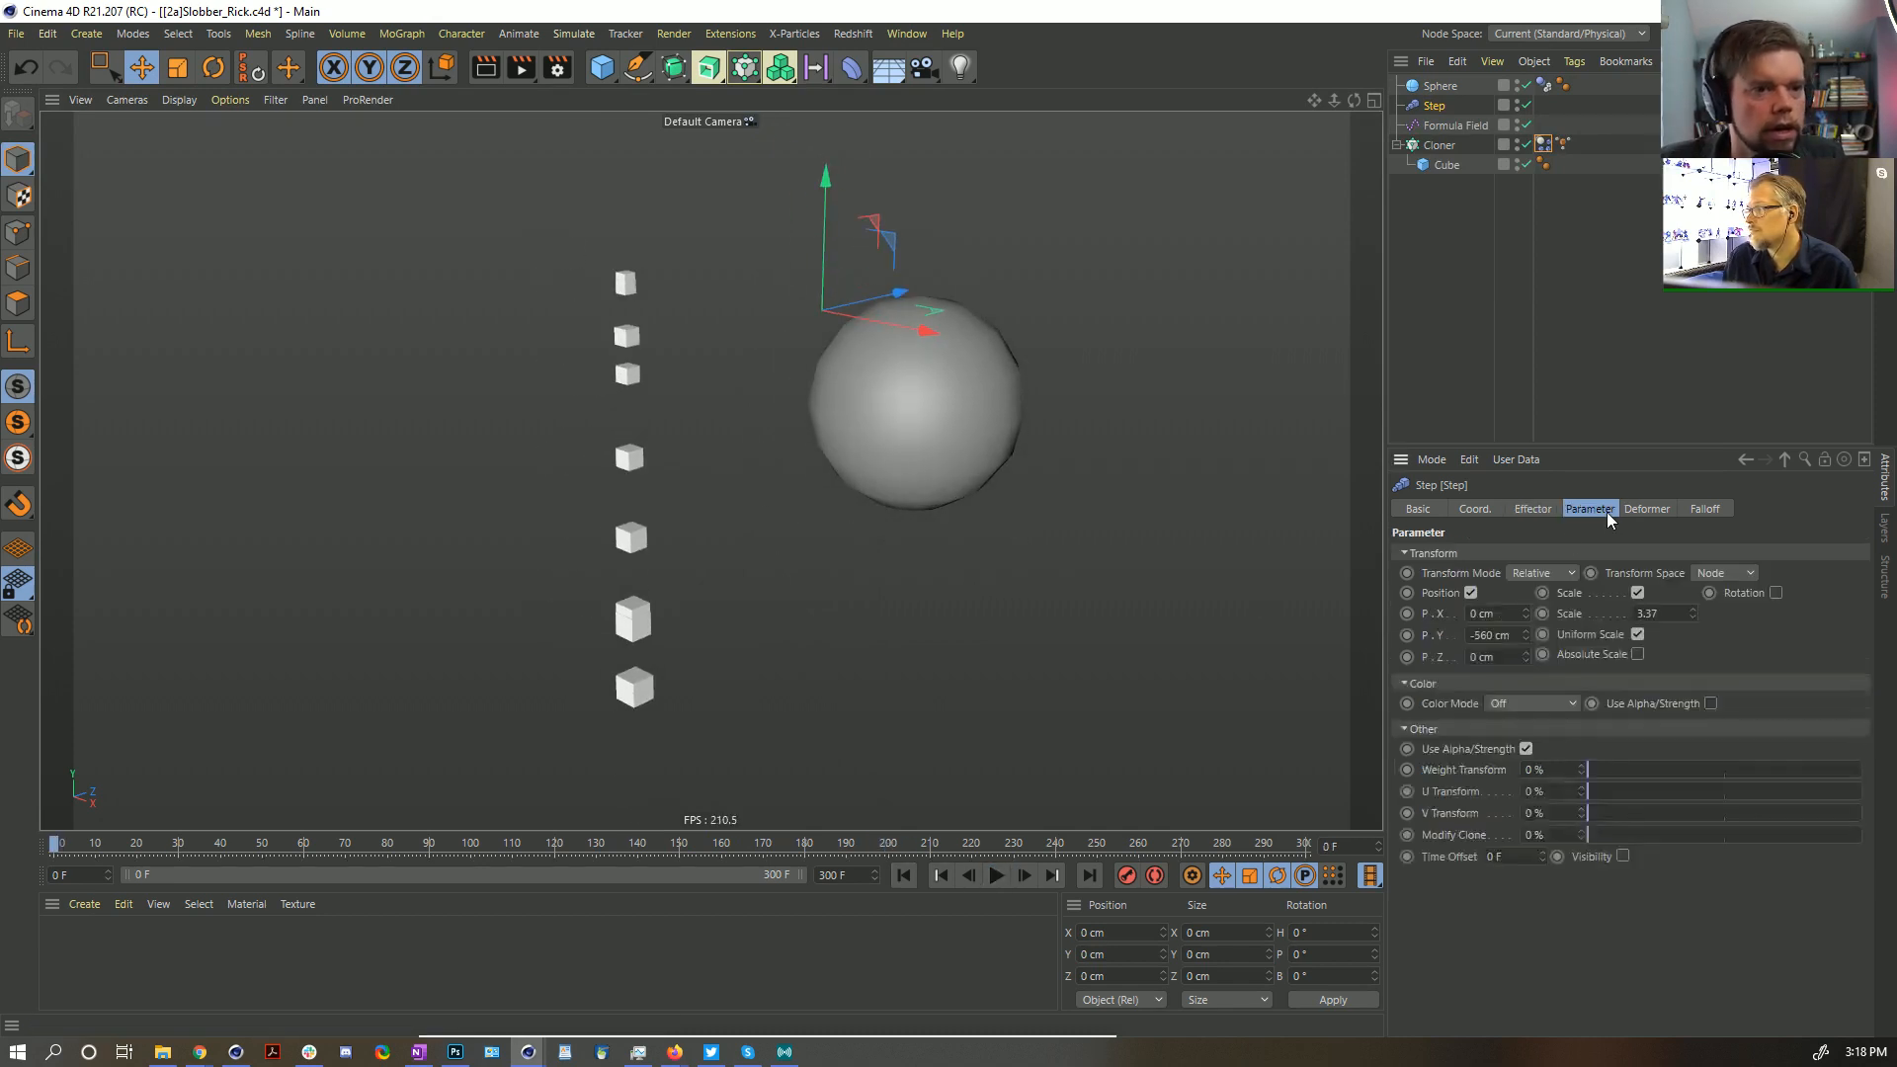
click(1470, 594)
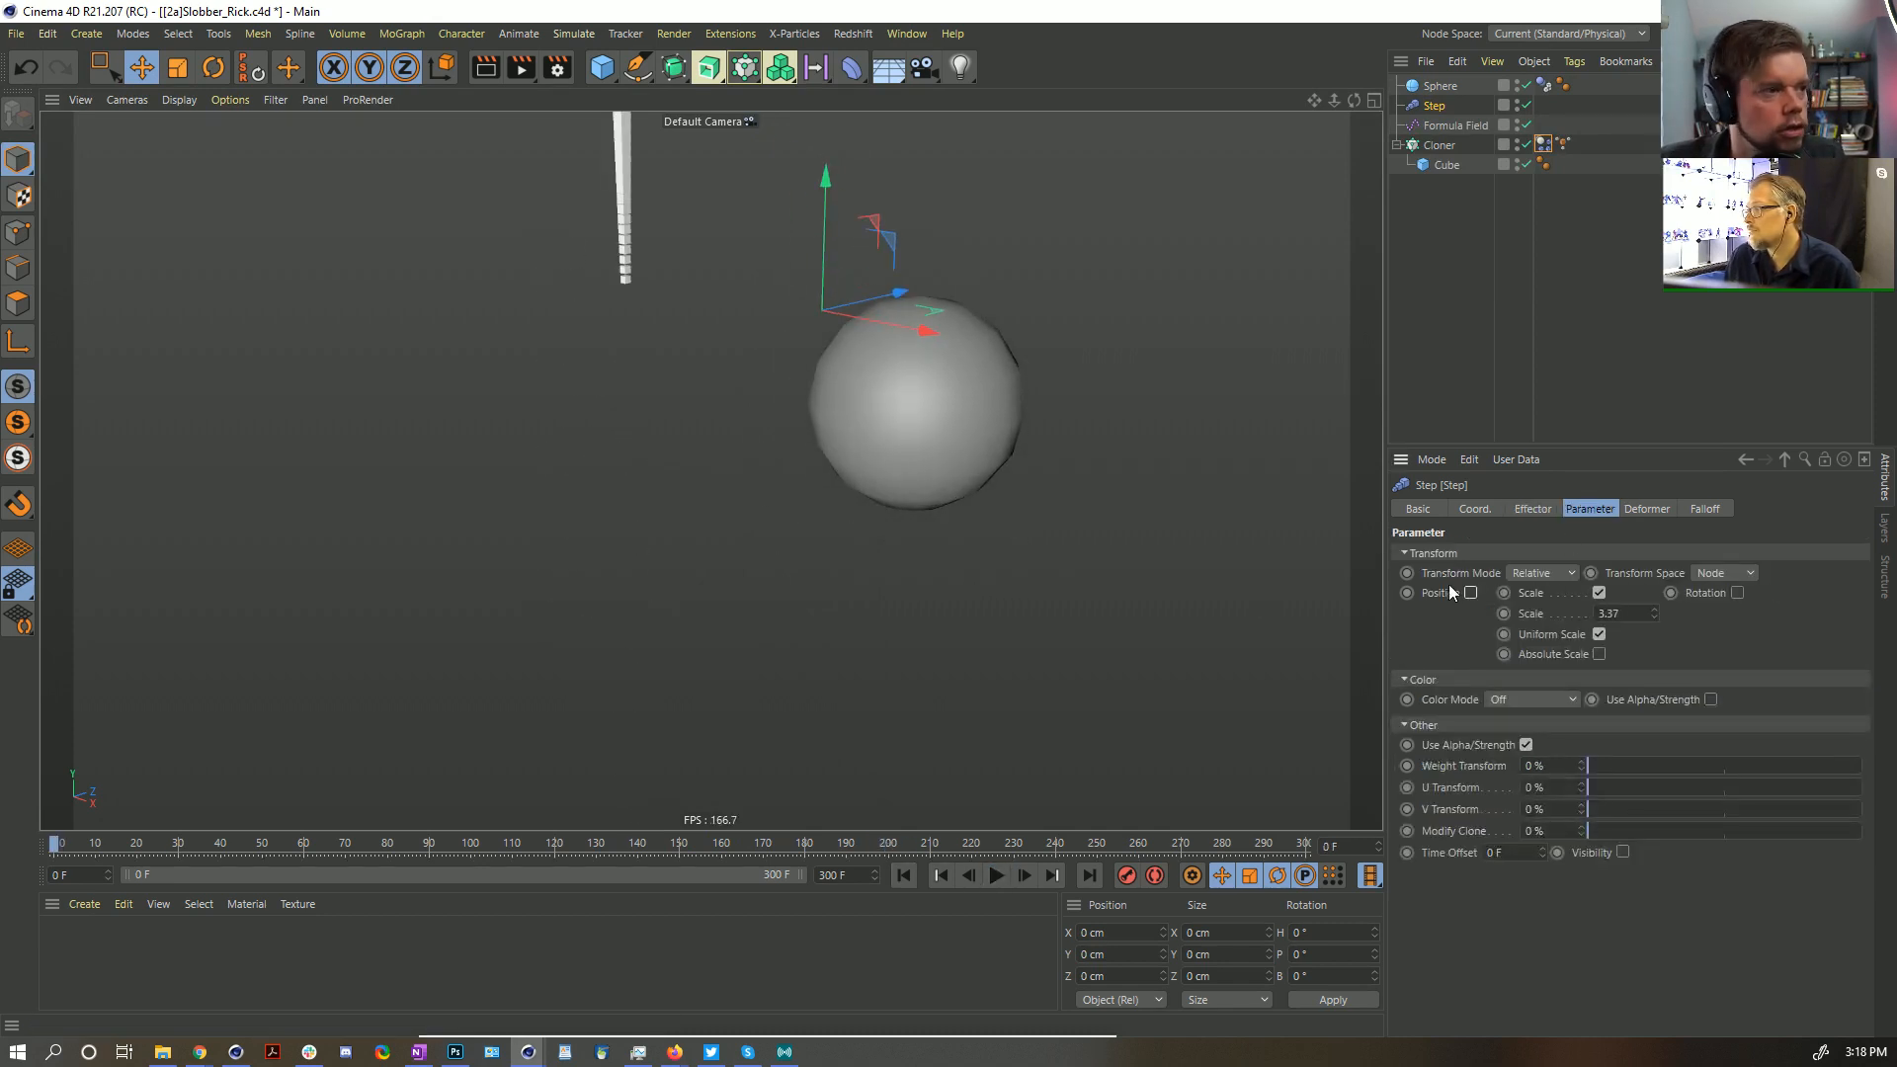
Set the Cloner's P.Y to -10 cm per step and play the simulation
click(1441, 145)
click(1581, 512)
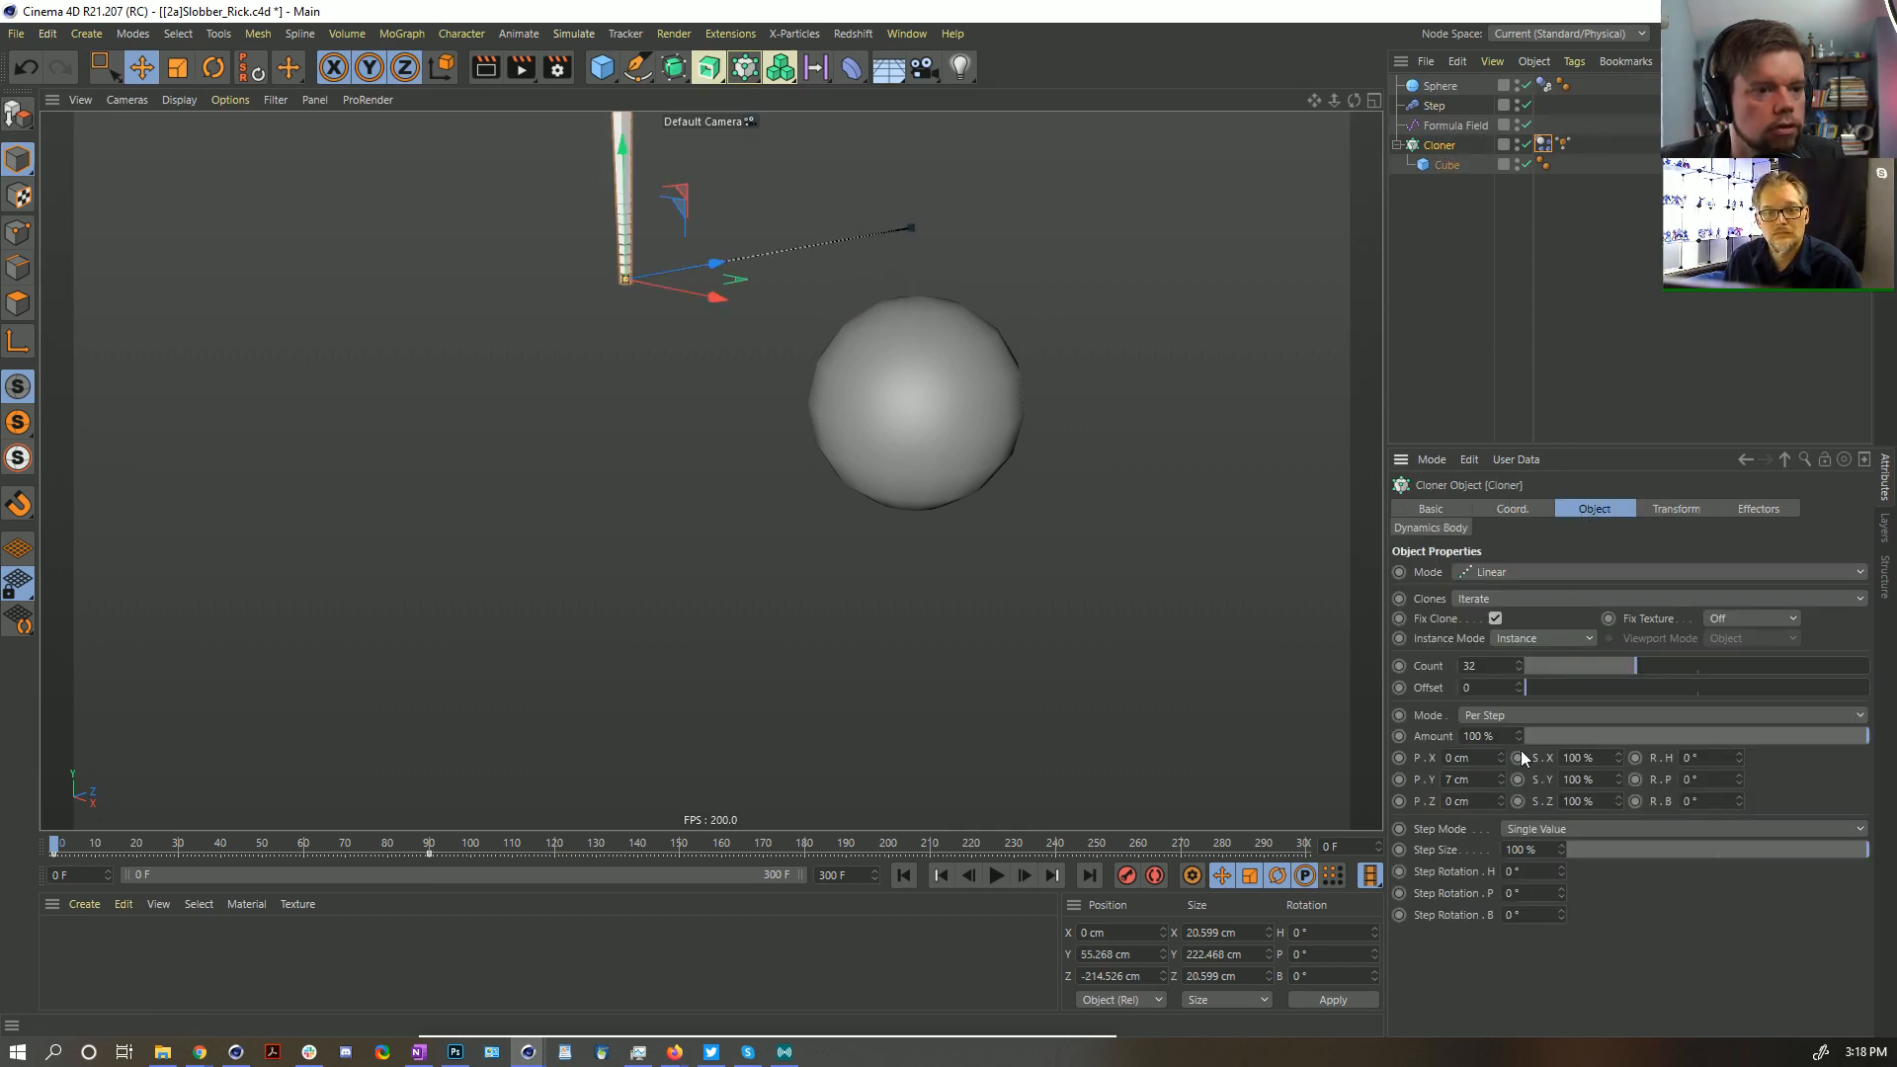
drag(1500, 776, 1501, 801)
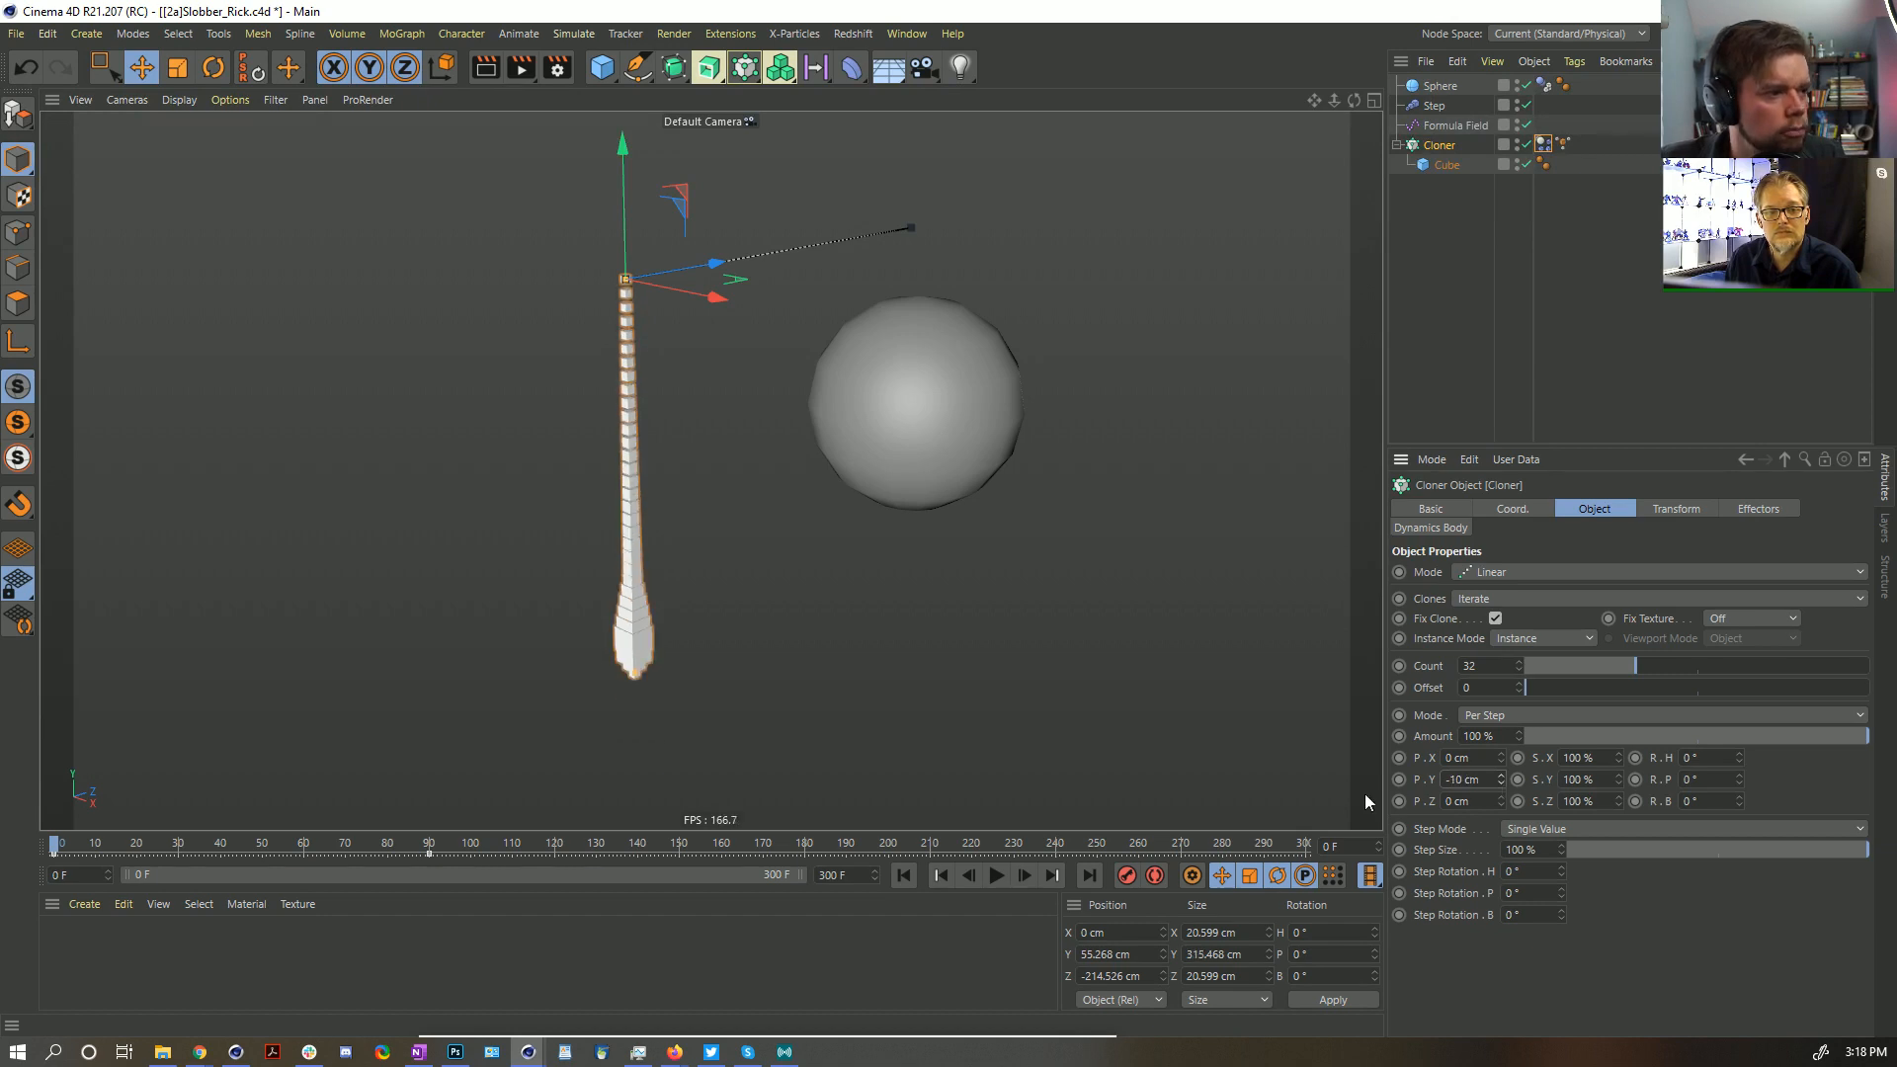
click(1004, 875)
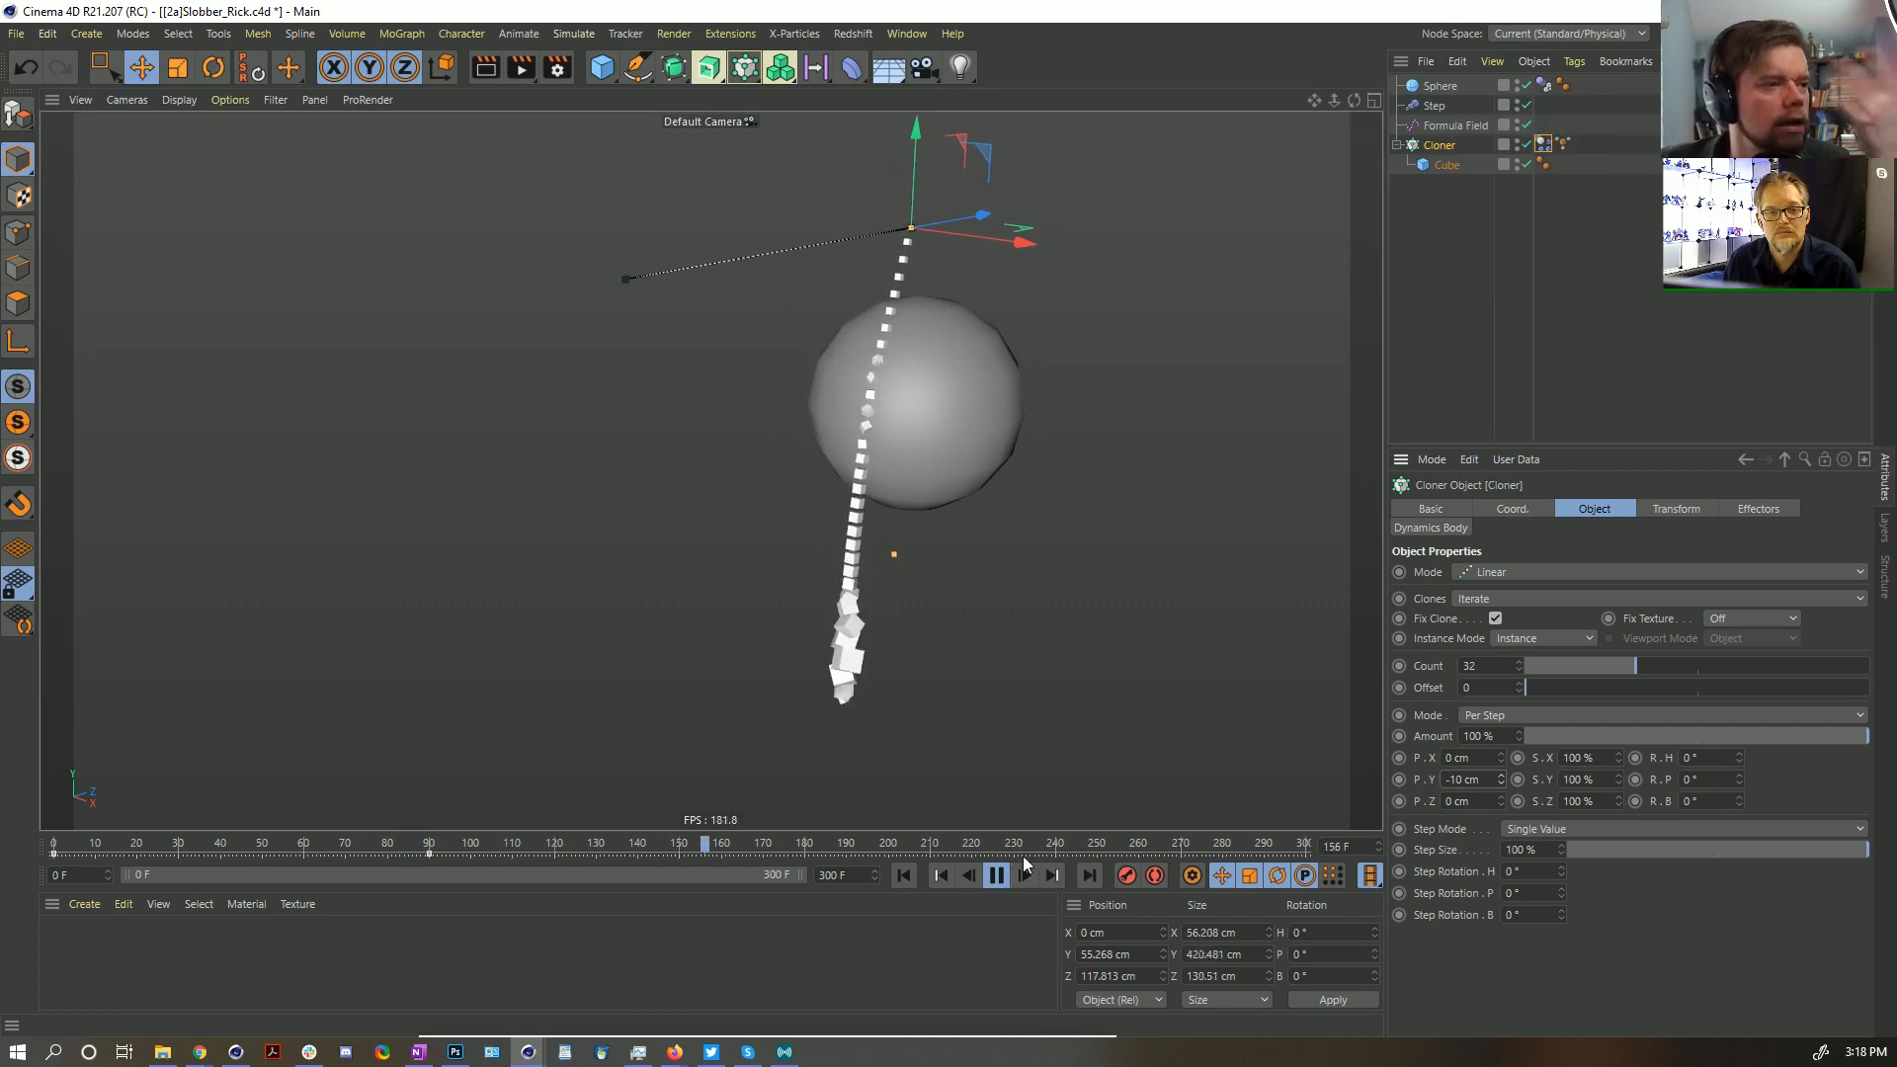
Replay the simulation from the first frame and set the structural and shear spring Damping to 0% in the Cloner's Soft Body settings
click(904, 874)
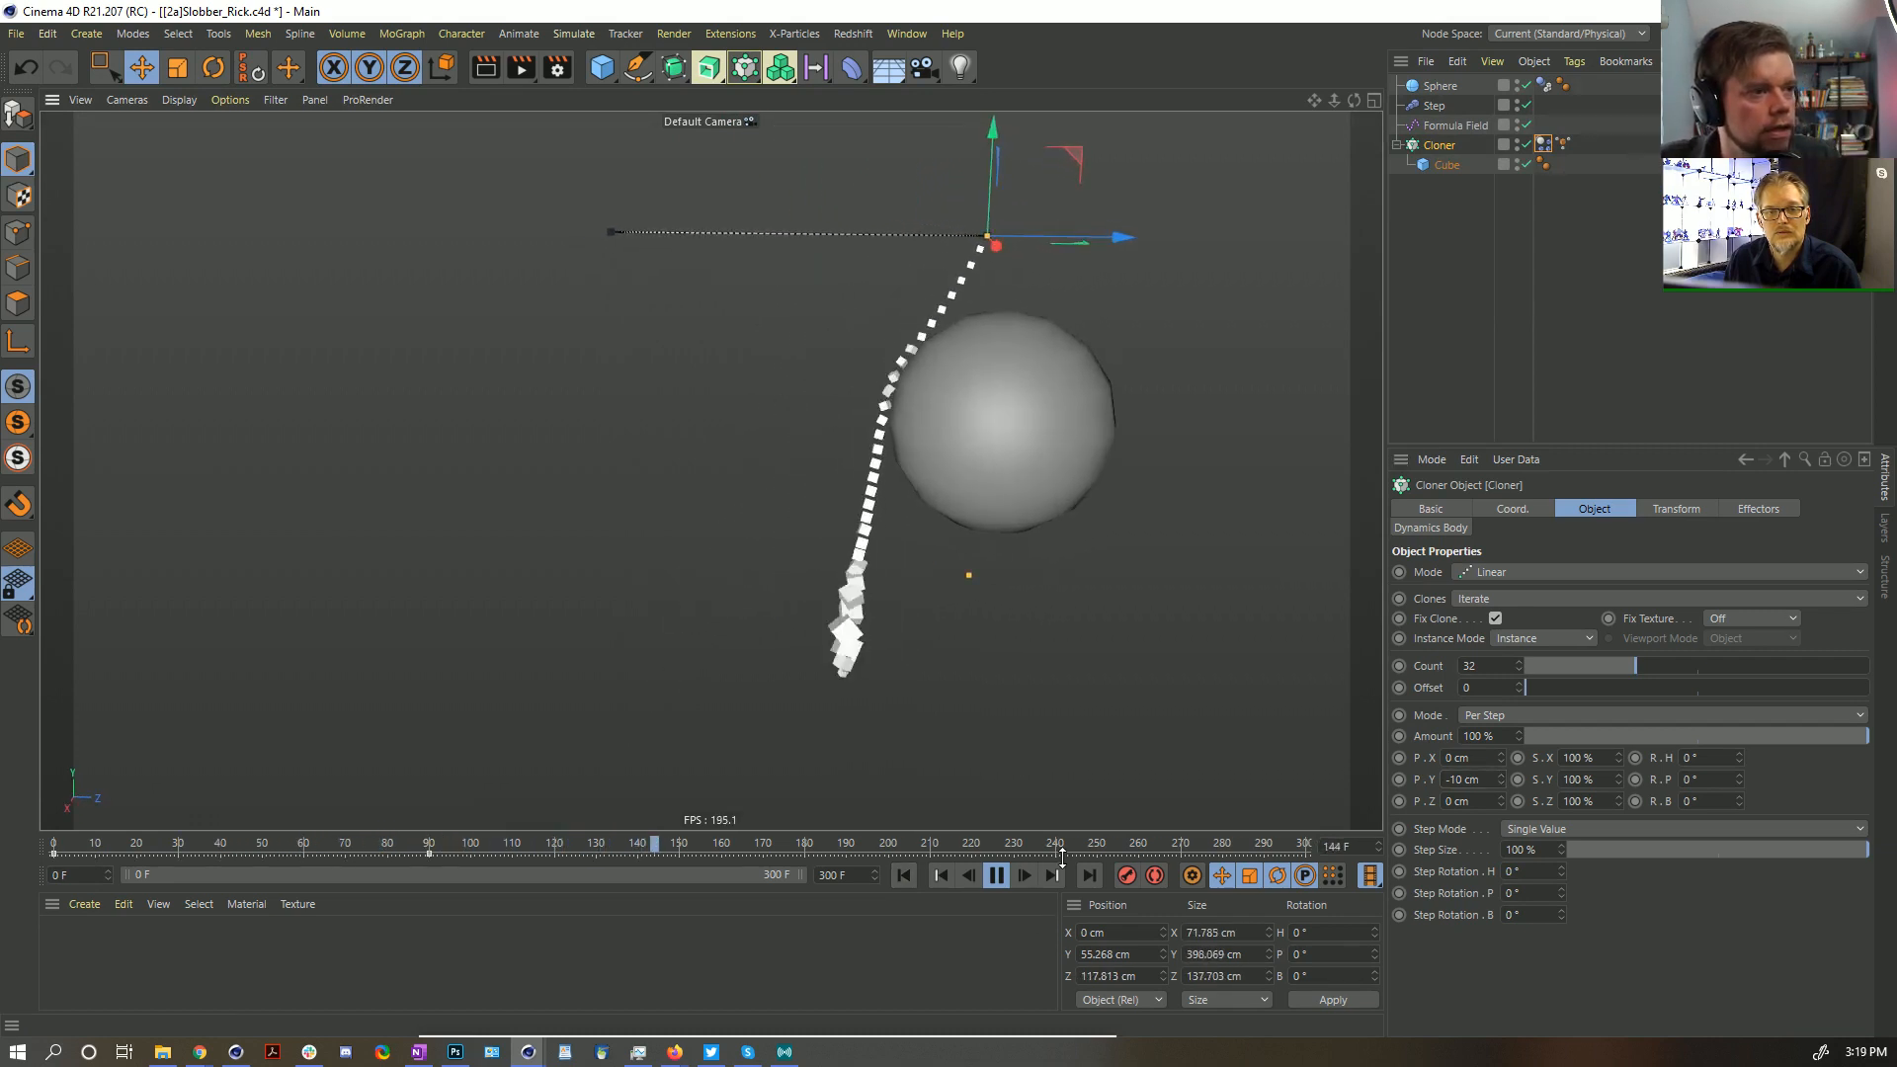
click(904, 875)
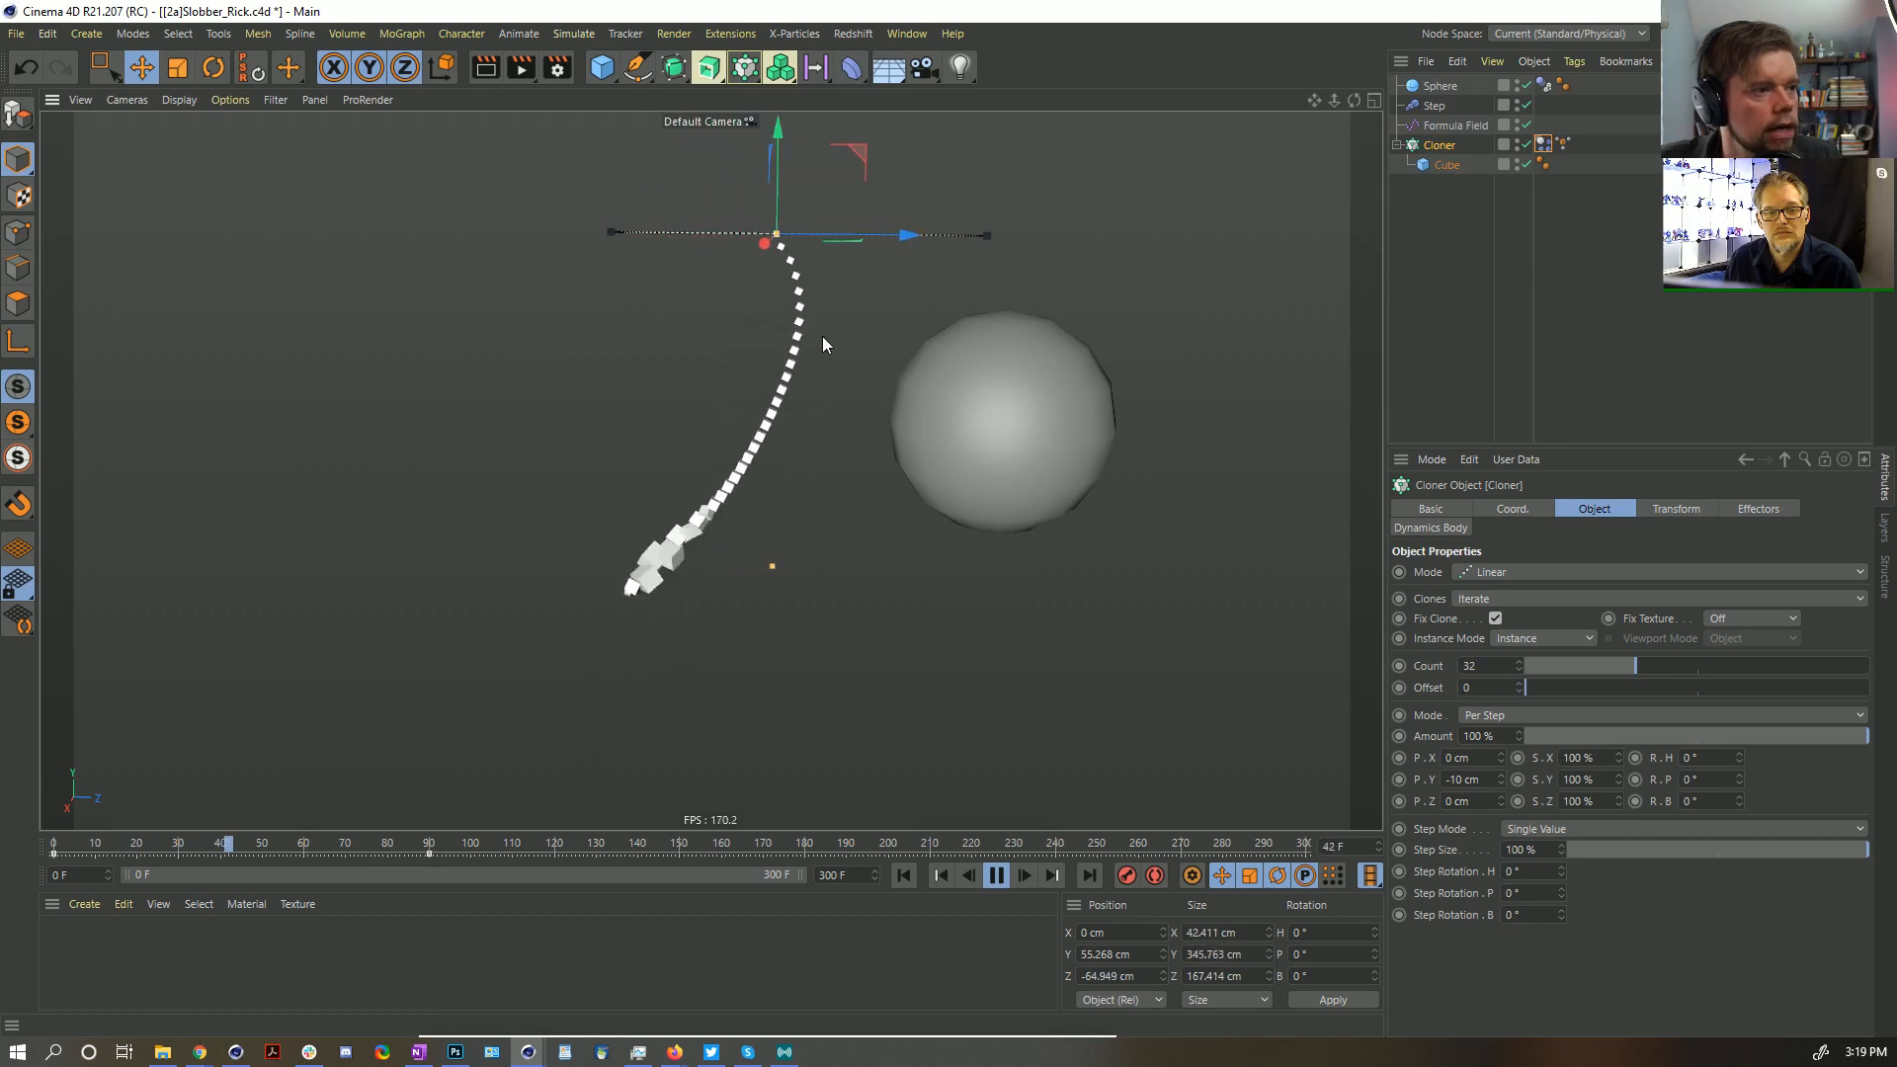
click(1544, 145)
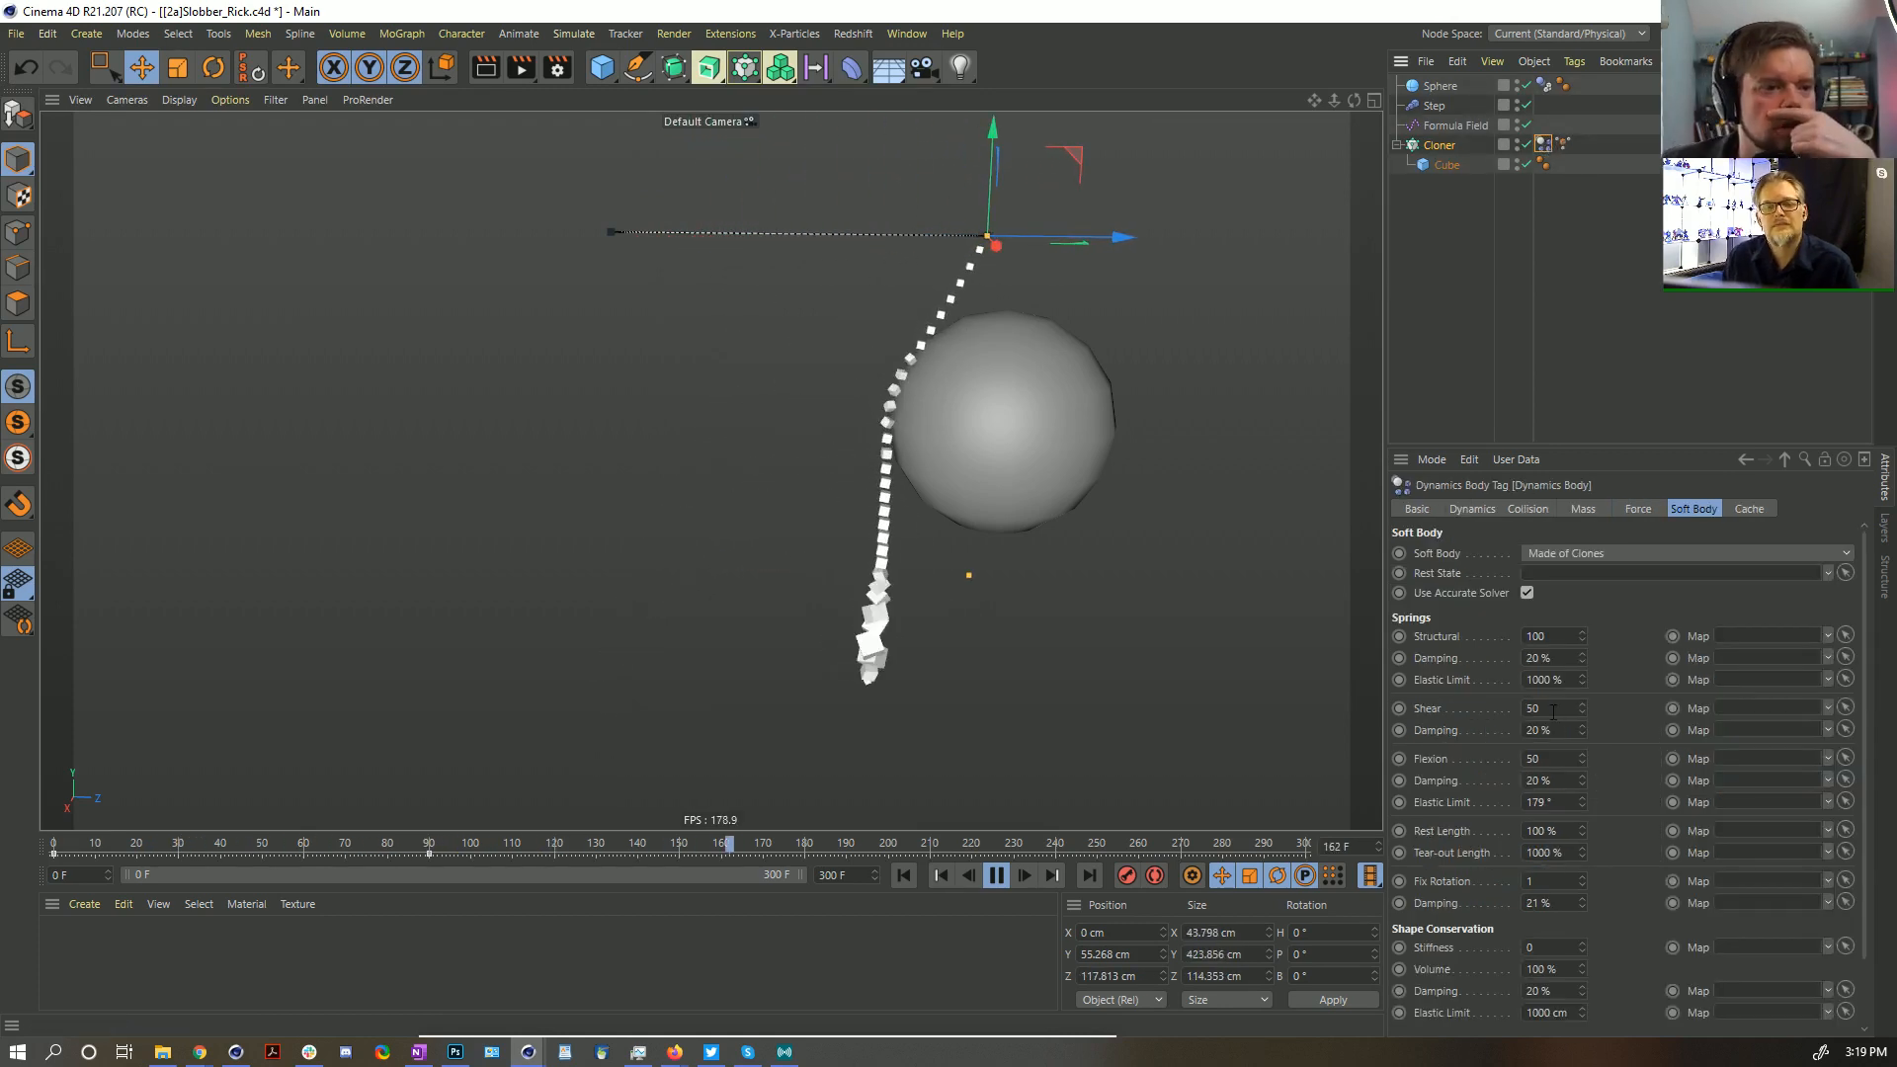
double_click(1537, 658)
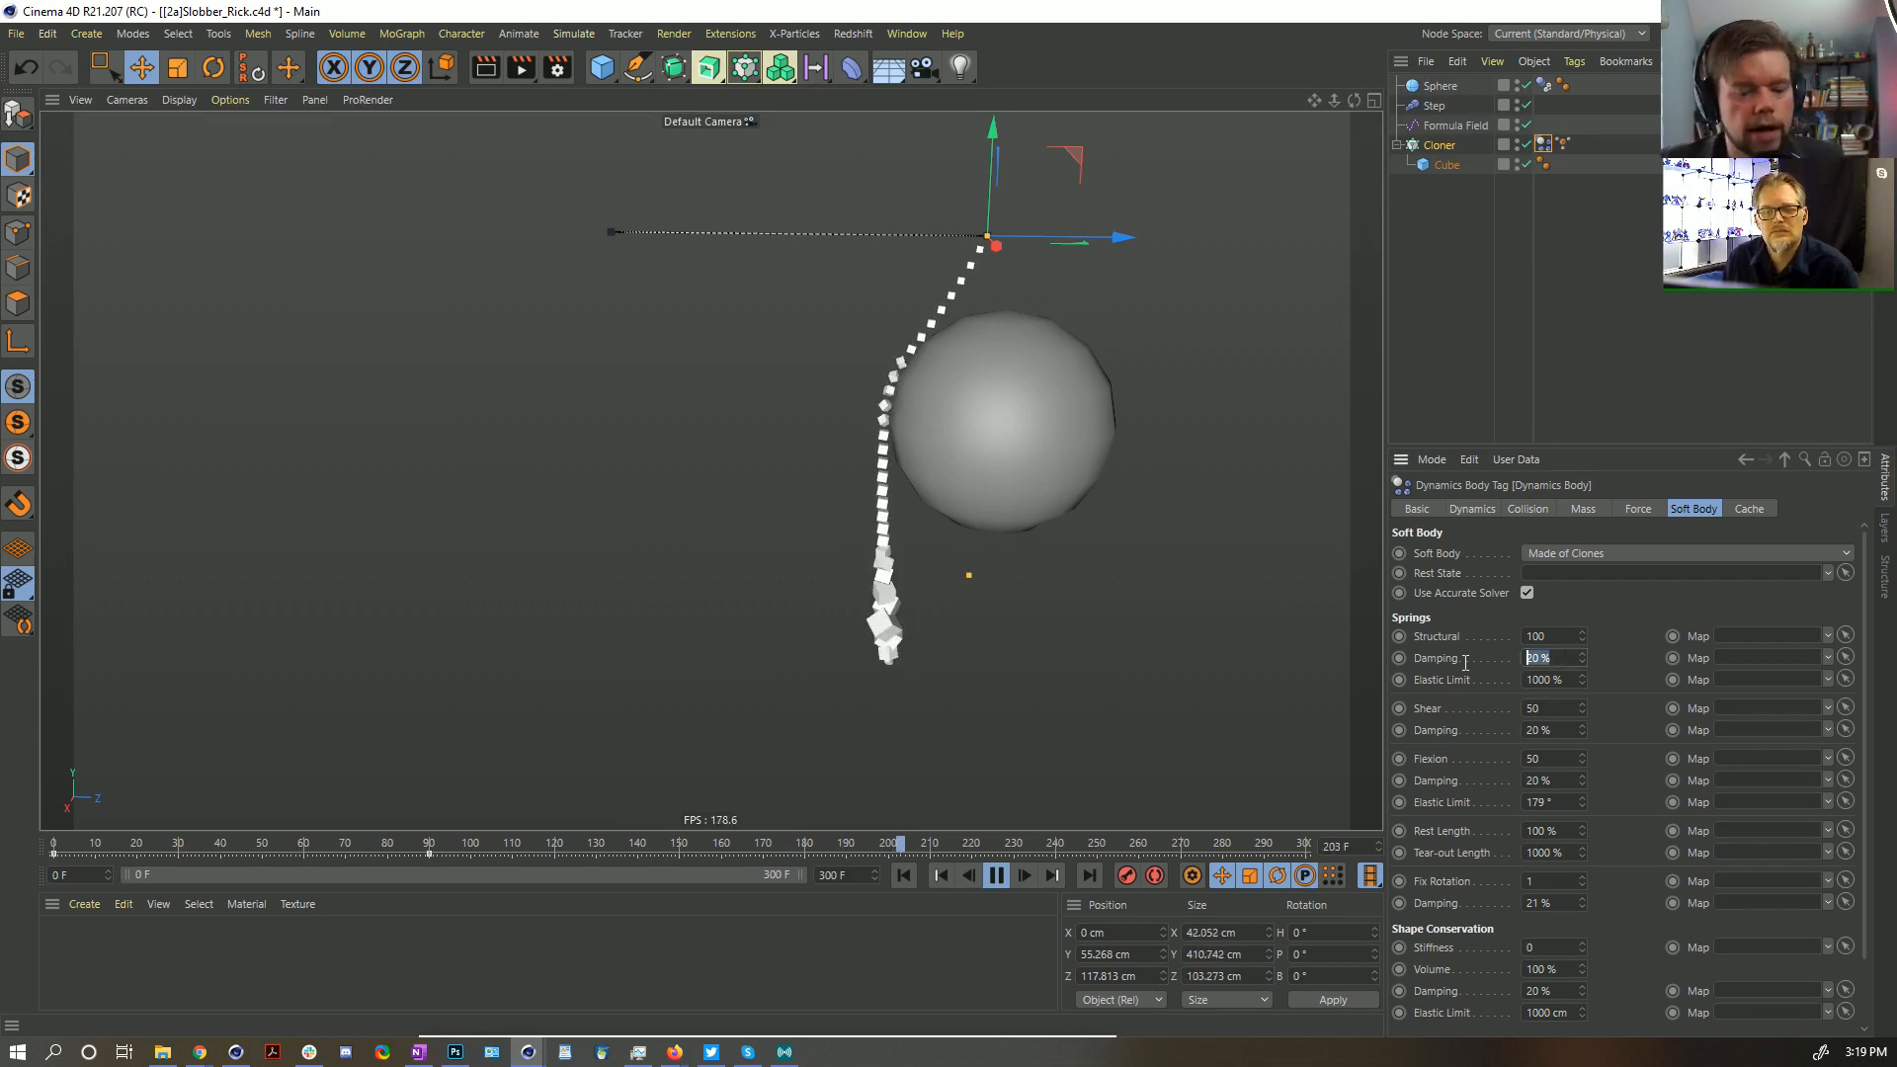
text(0)
click(1543, 730)
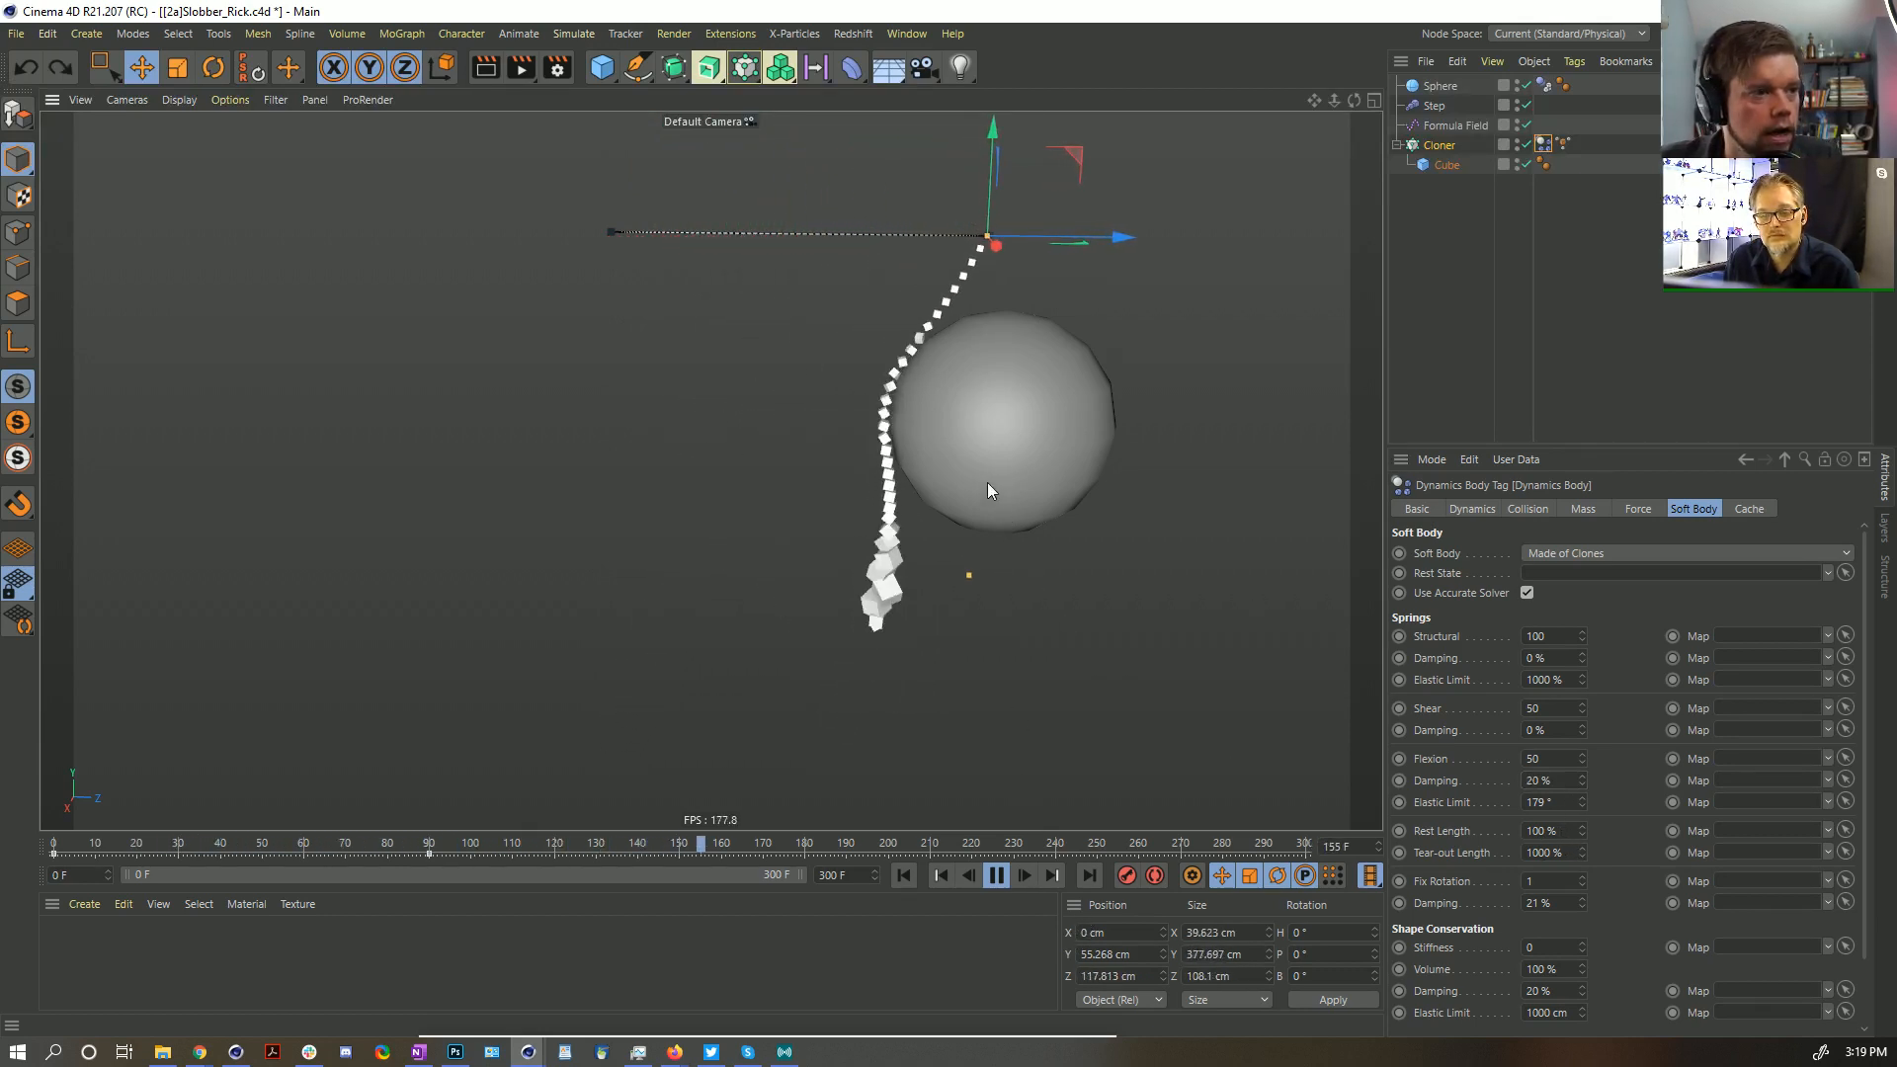
Undo the structural and shear Damping changes, stop playback and return to the first frame
key(ctrl+z)
key(ctrl+z)
click(998, 876)
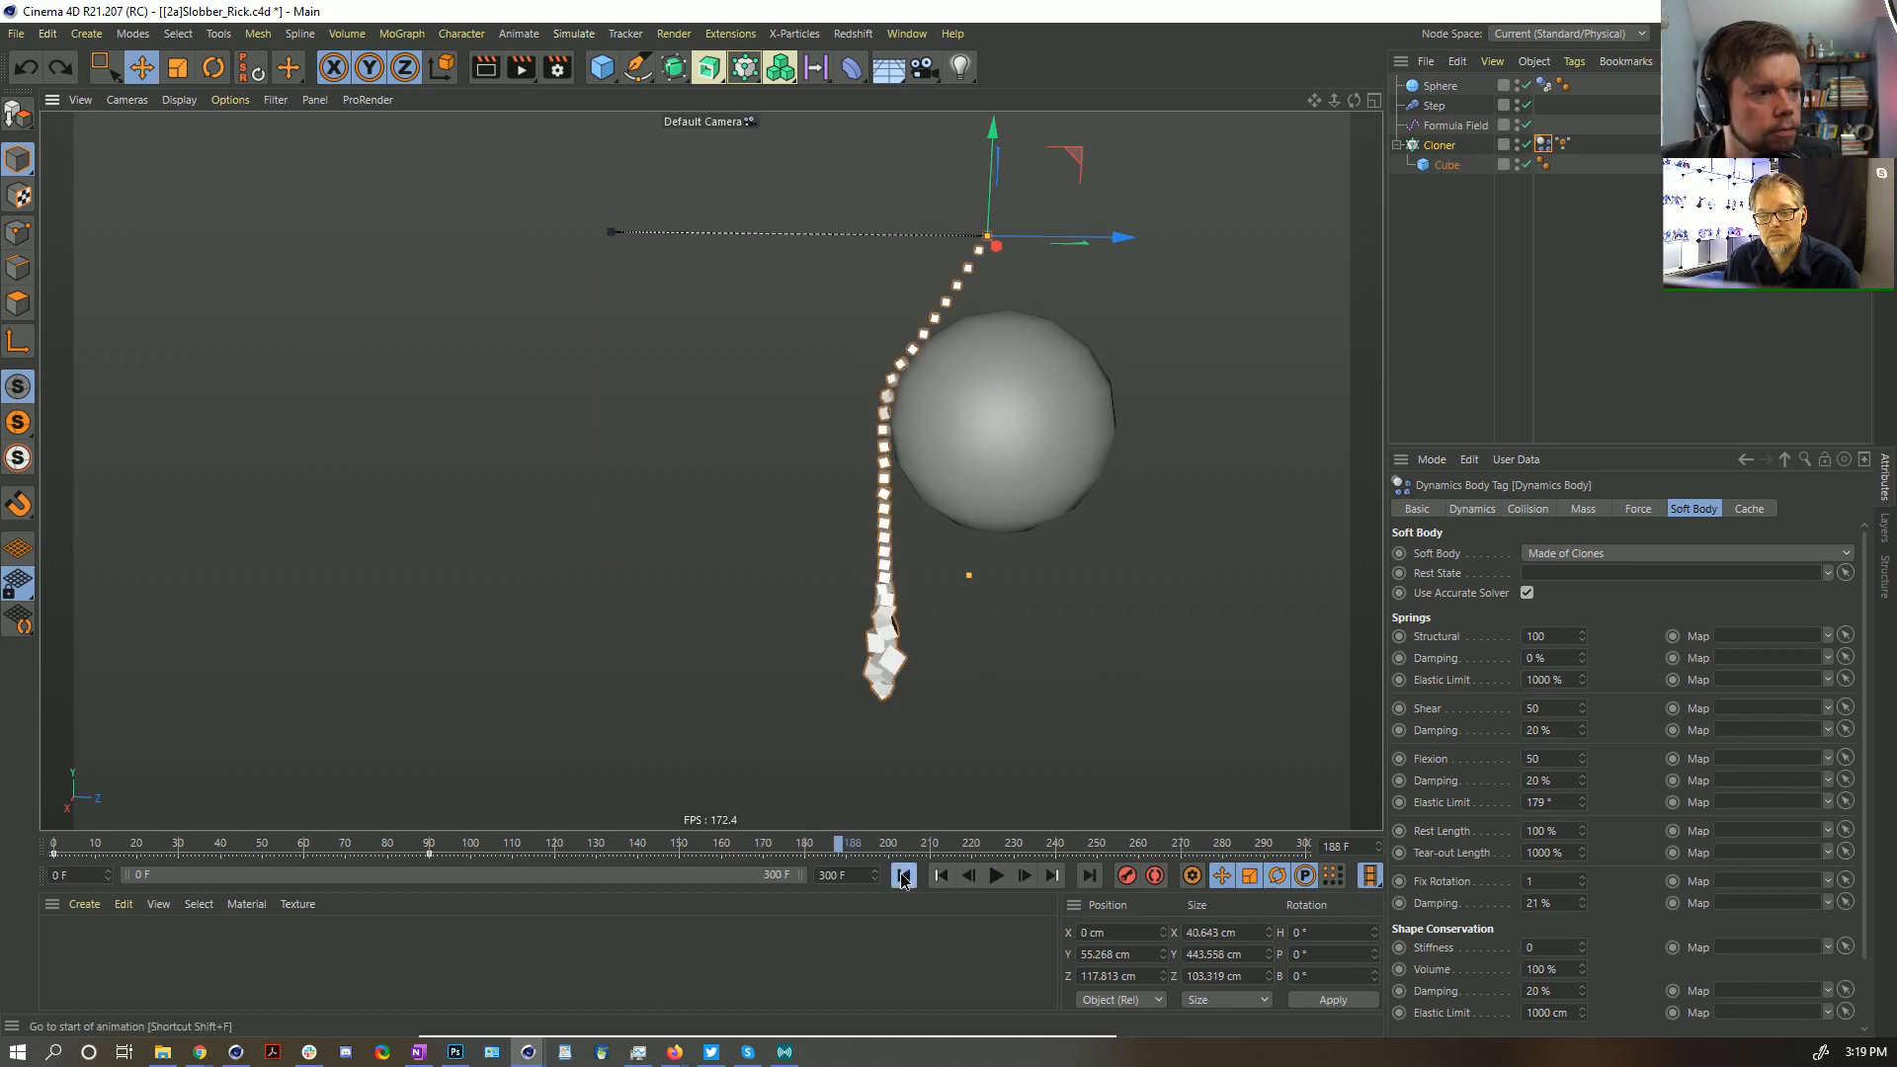
click(905, 875)
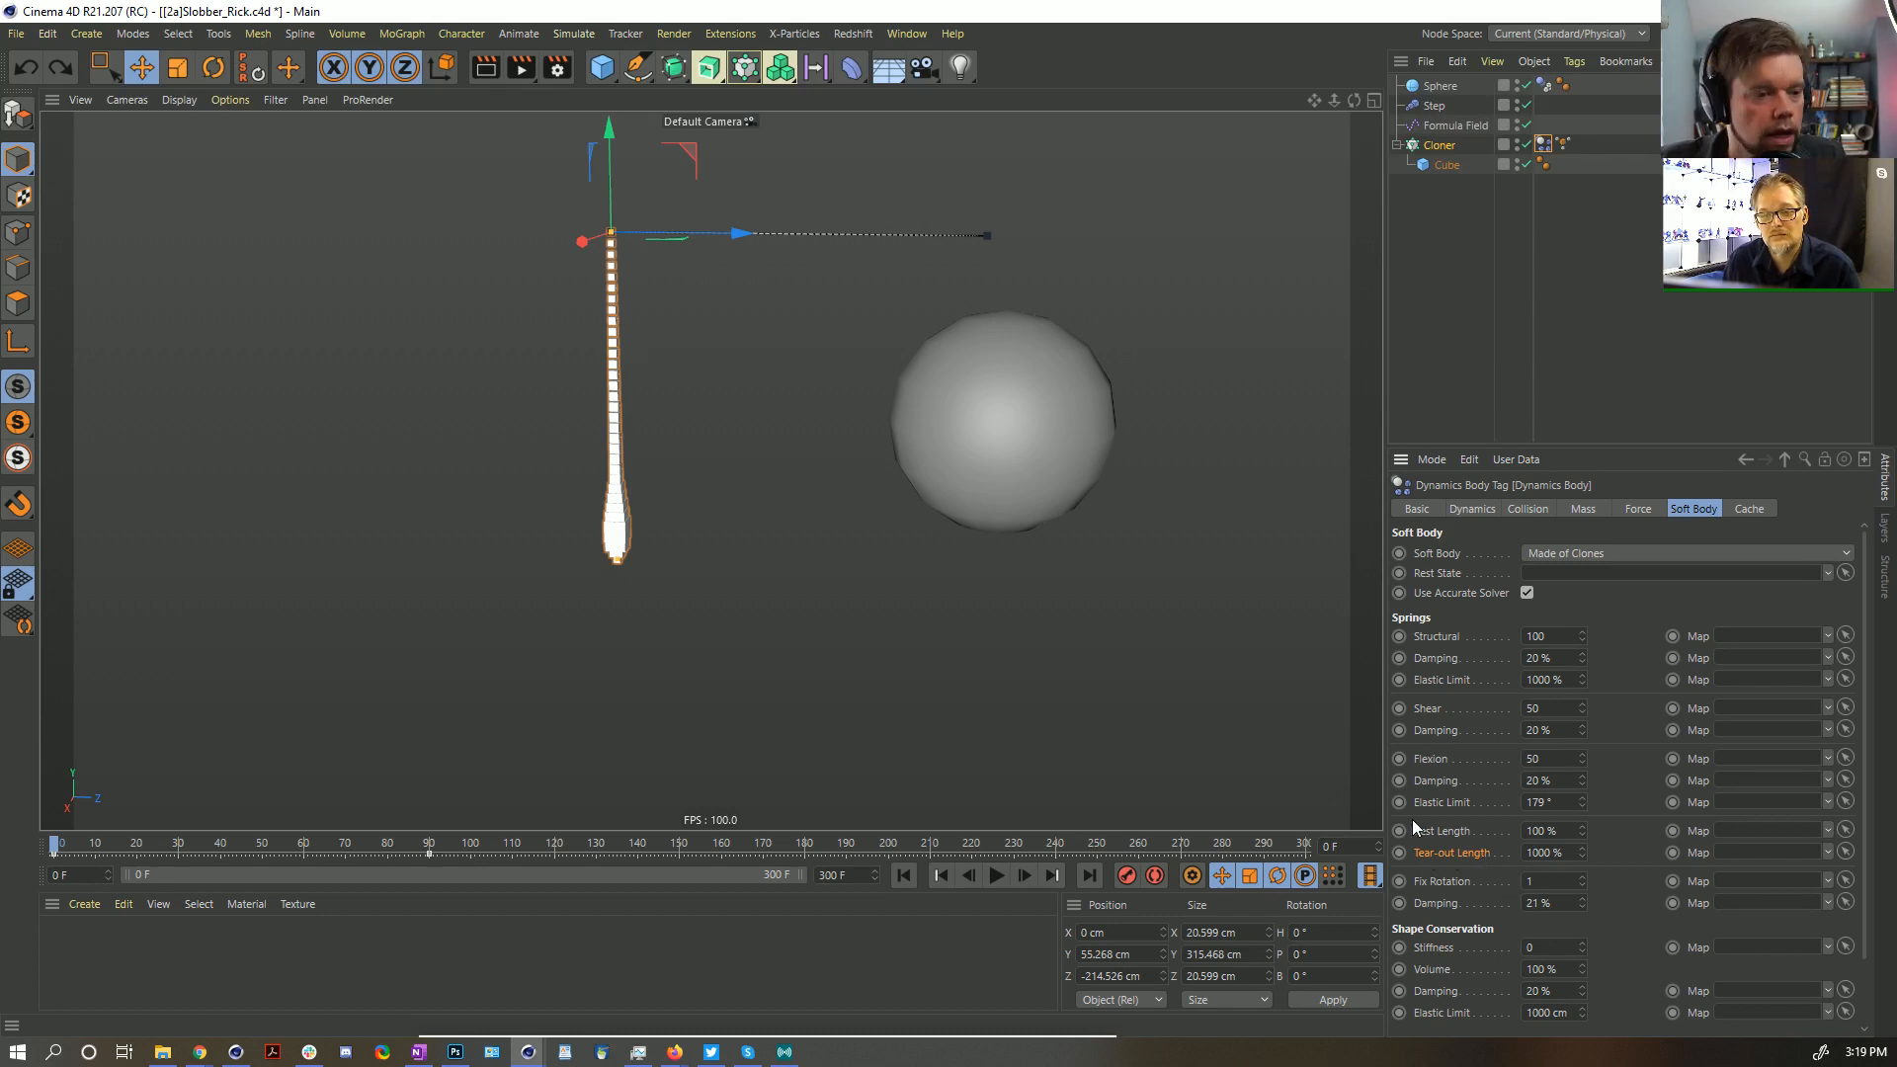
Set the structural, shear, flexion and Shape Conservation Damping to 0% in the Cloner's Soft Body settings while the simulation plays
click(1632, 507)
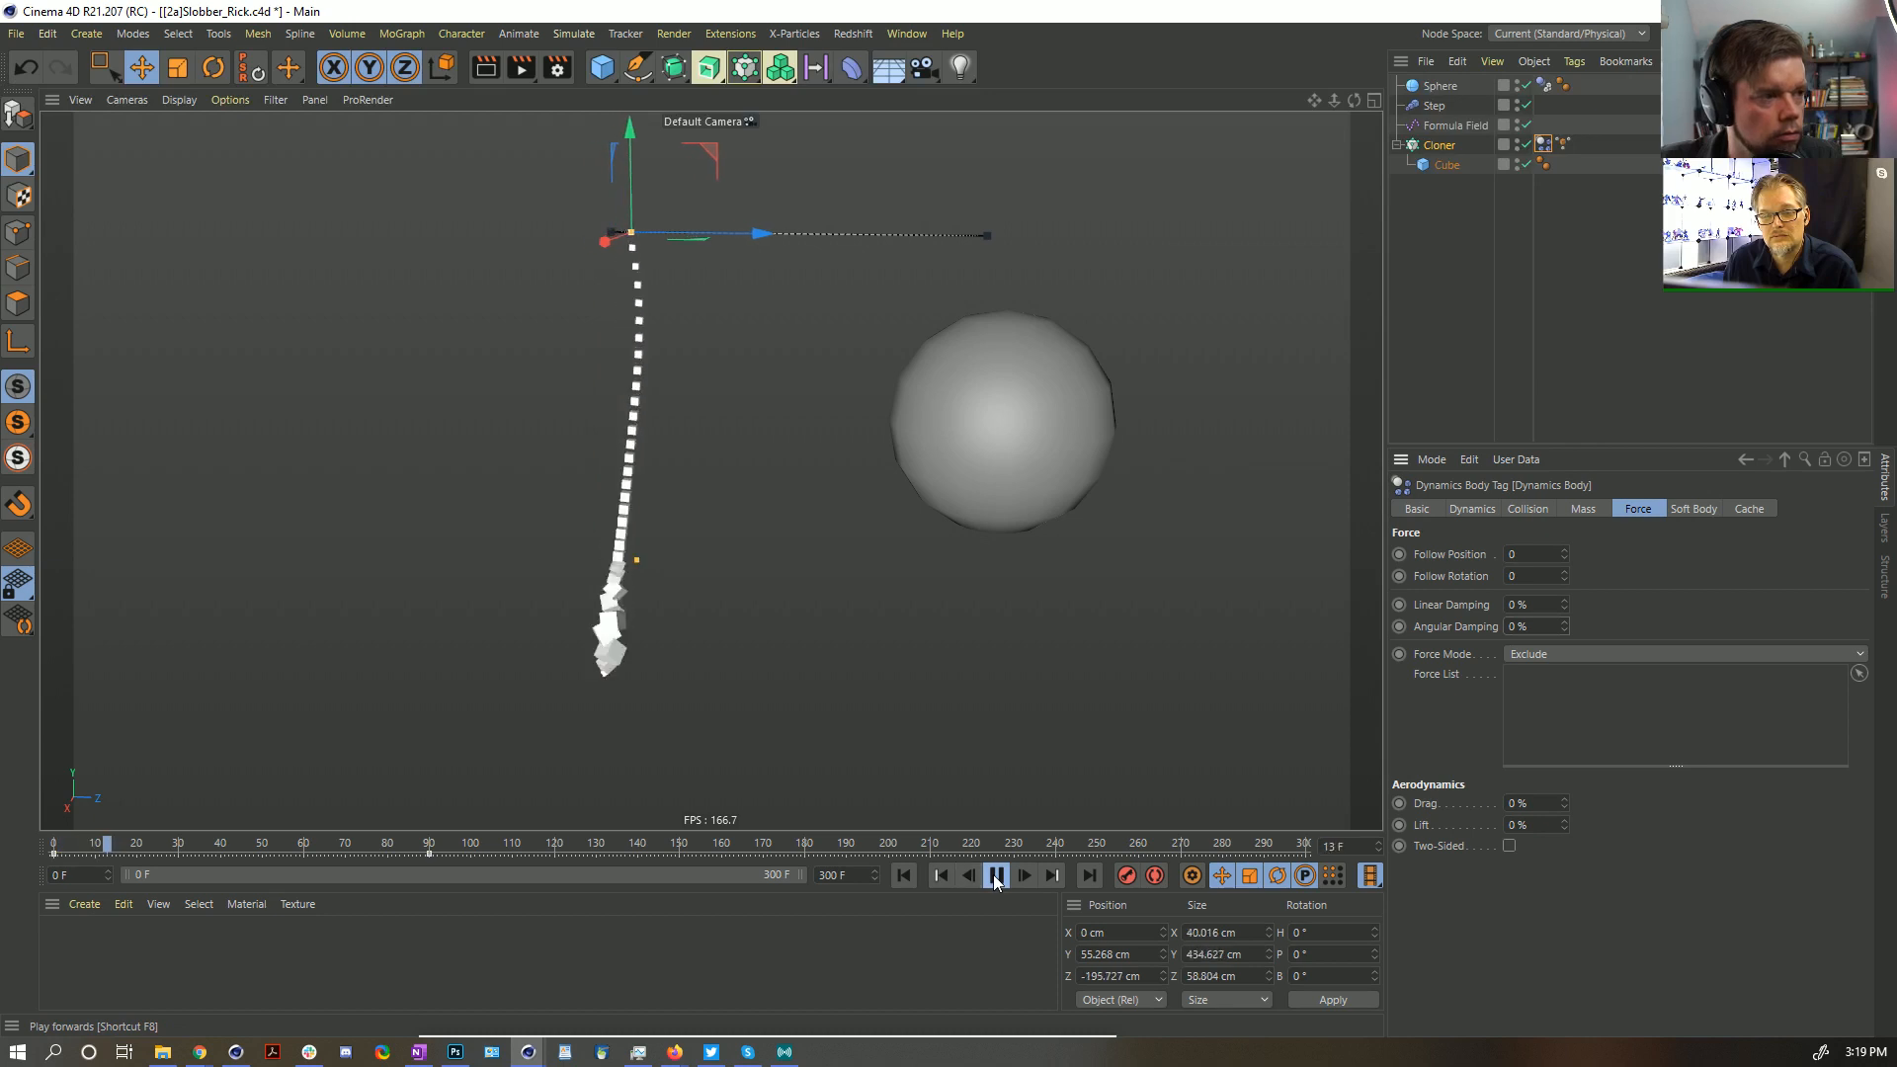
click(1691, 509)
double_click(1561, 658)
text(0)
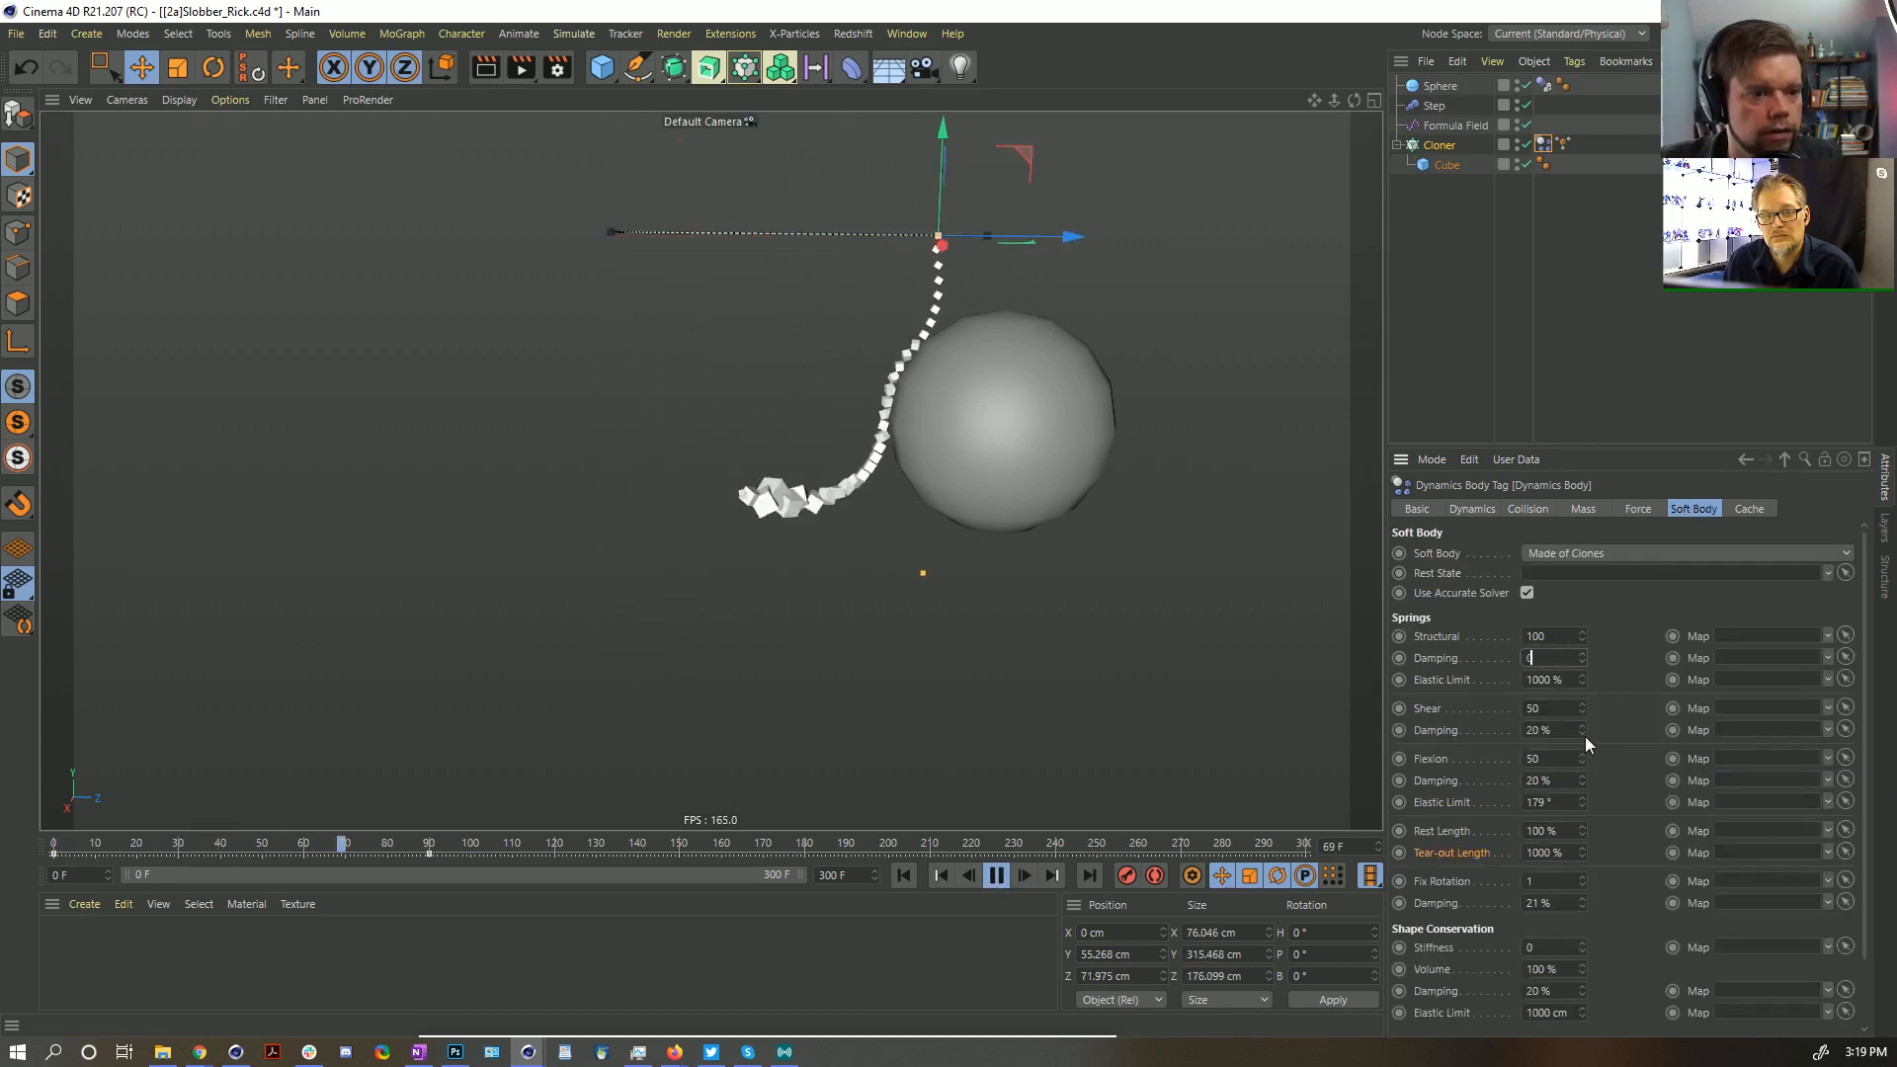
double_click(1563, 731)
text(0)
double_click(1563, 782)
text(0)
key(Return)
double_click(1556, 990)
text(0)
key(Return)
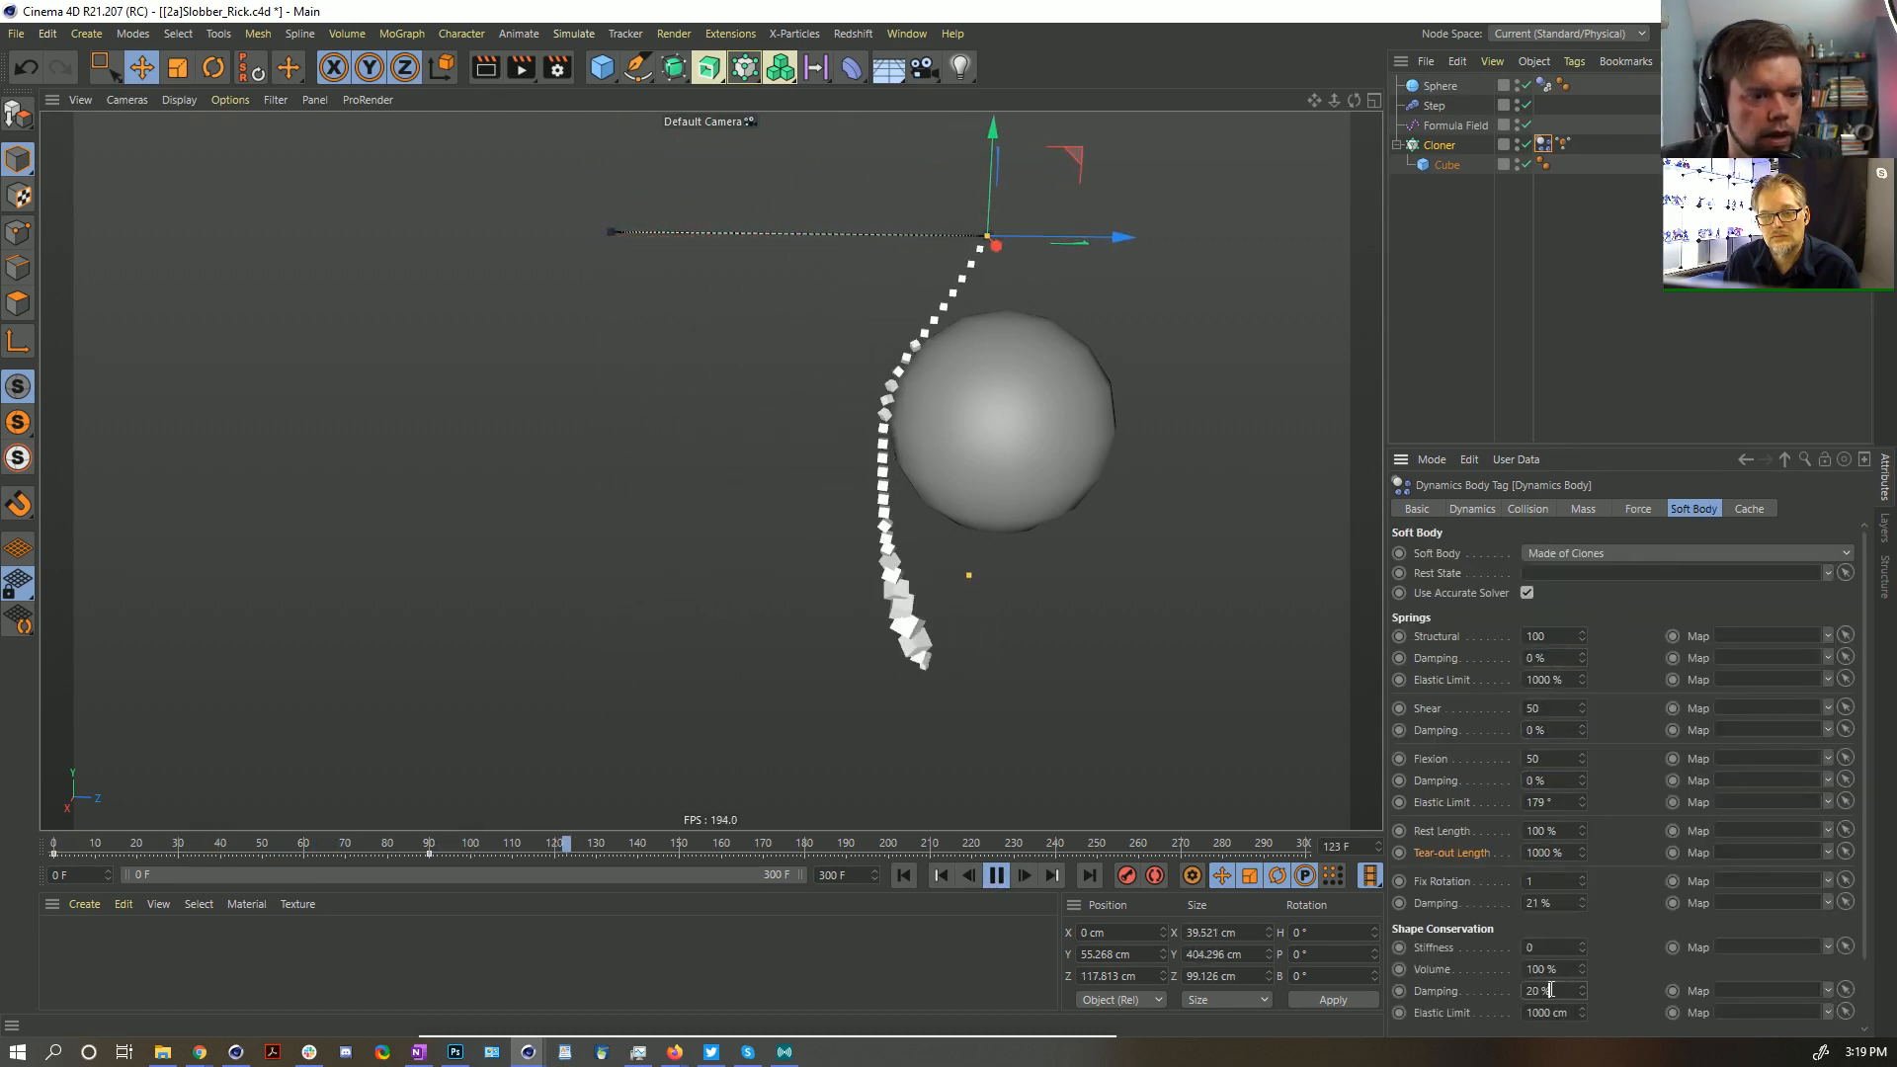
Return to the first frame and replay the simulation to examine how the undamped chain swings against the sphere
click(900, 875)
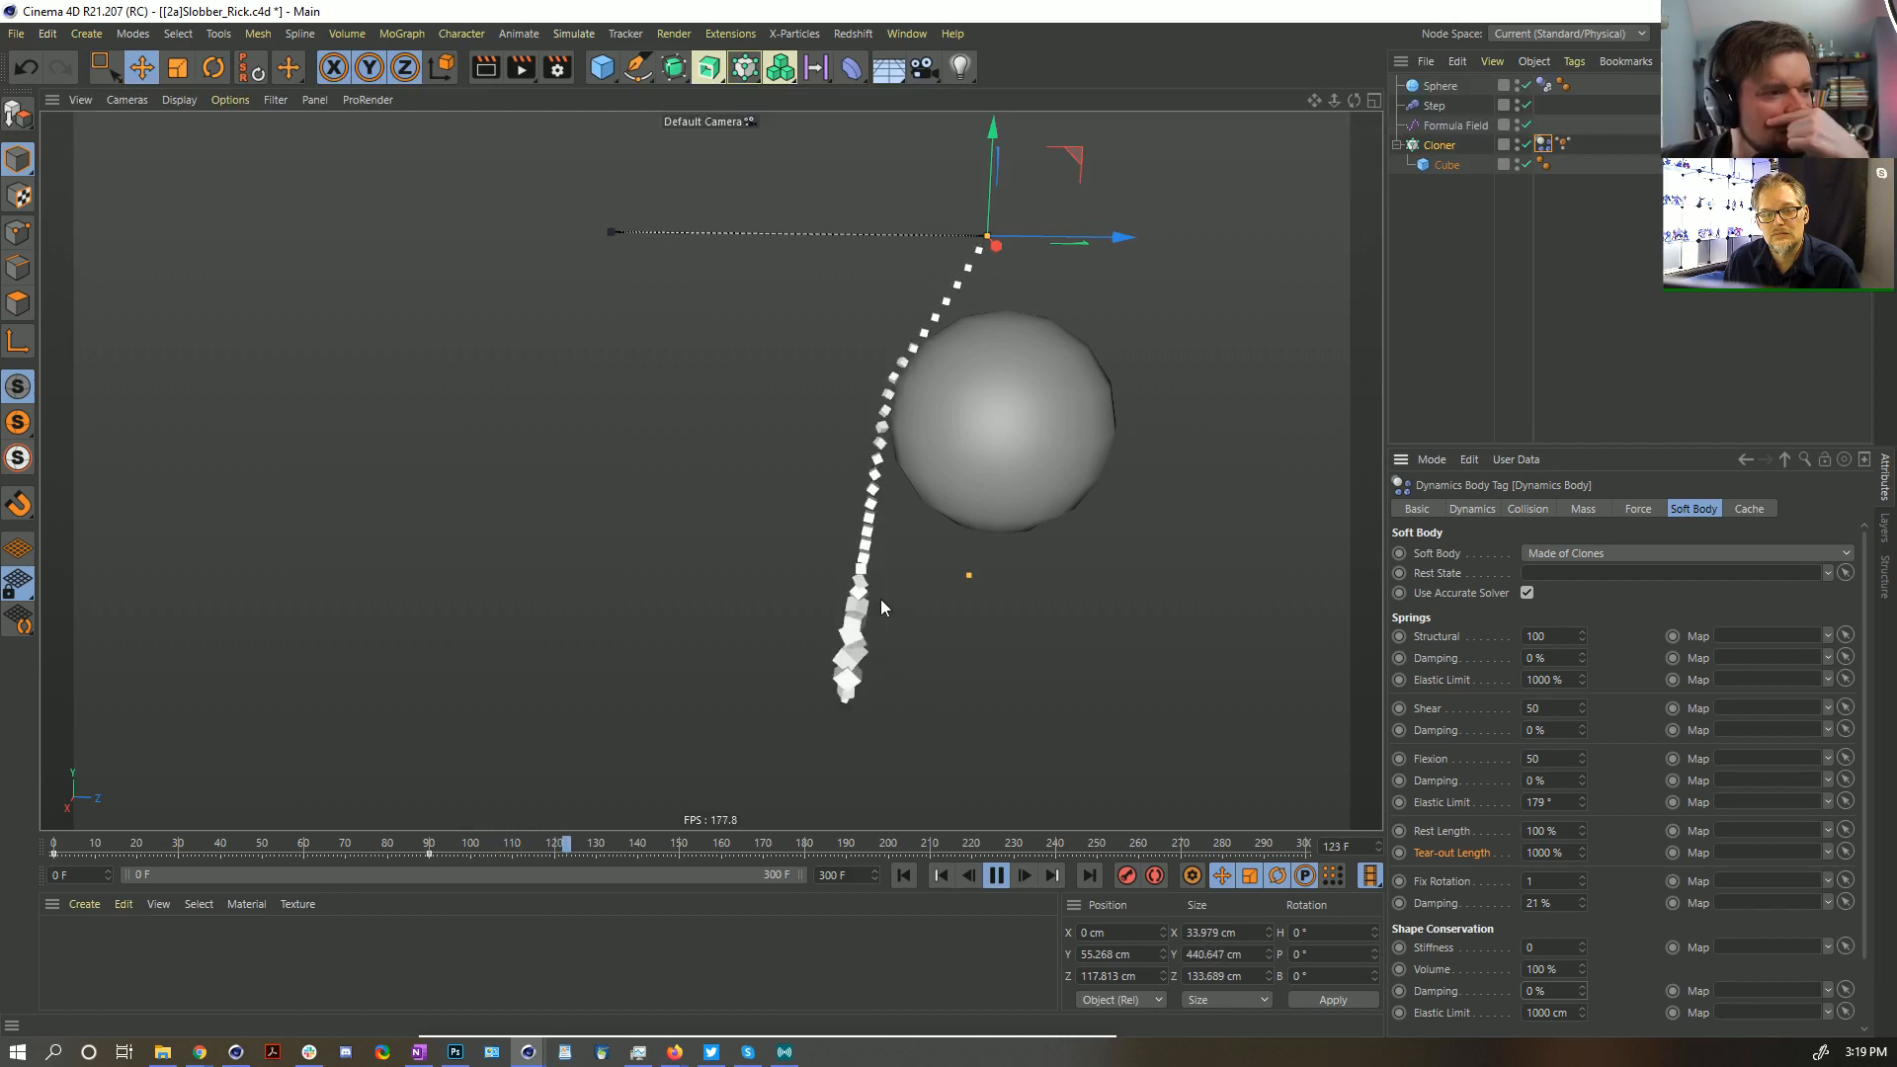
click(996, 876)
click(917, 869)
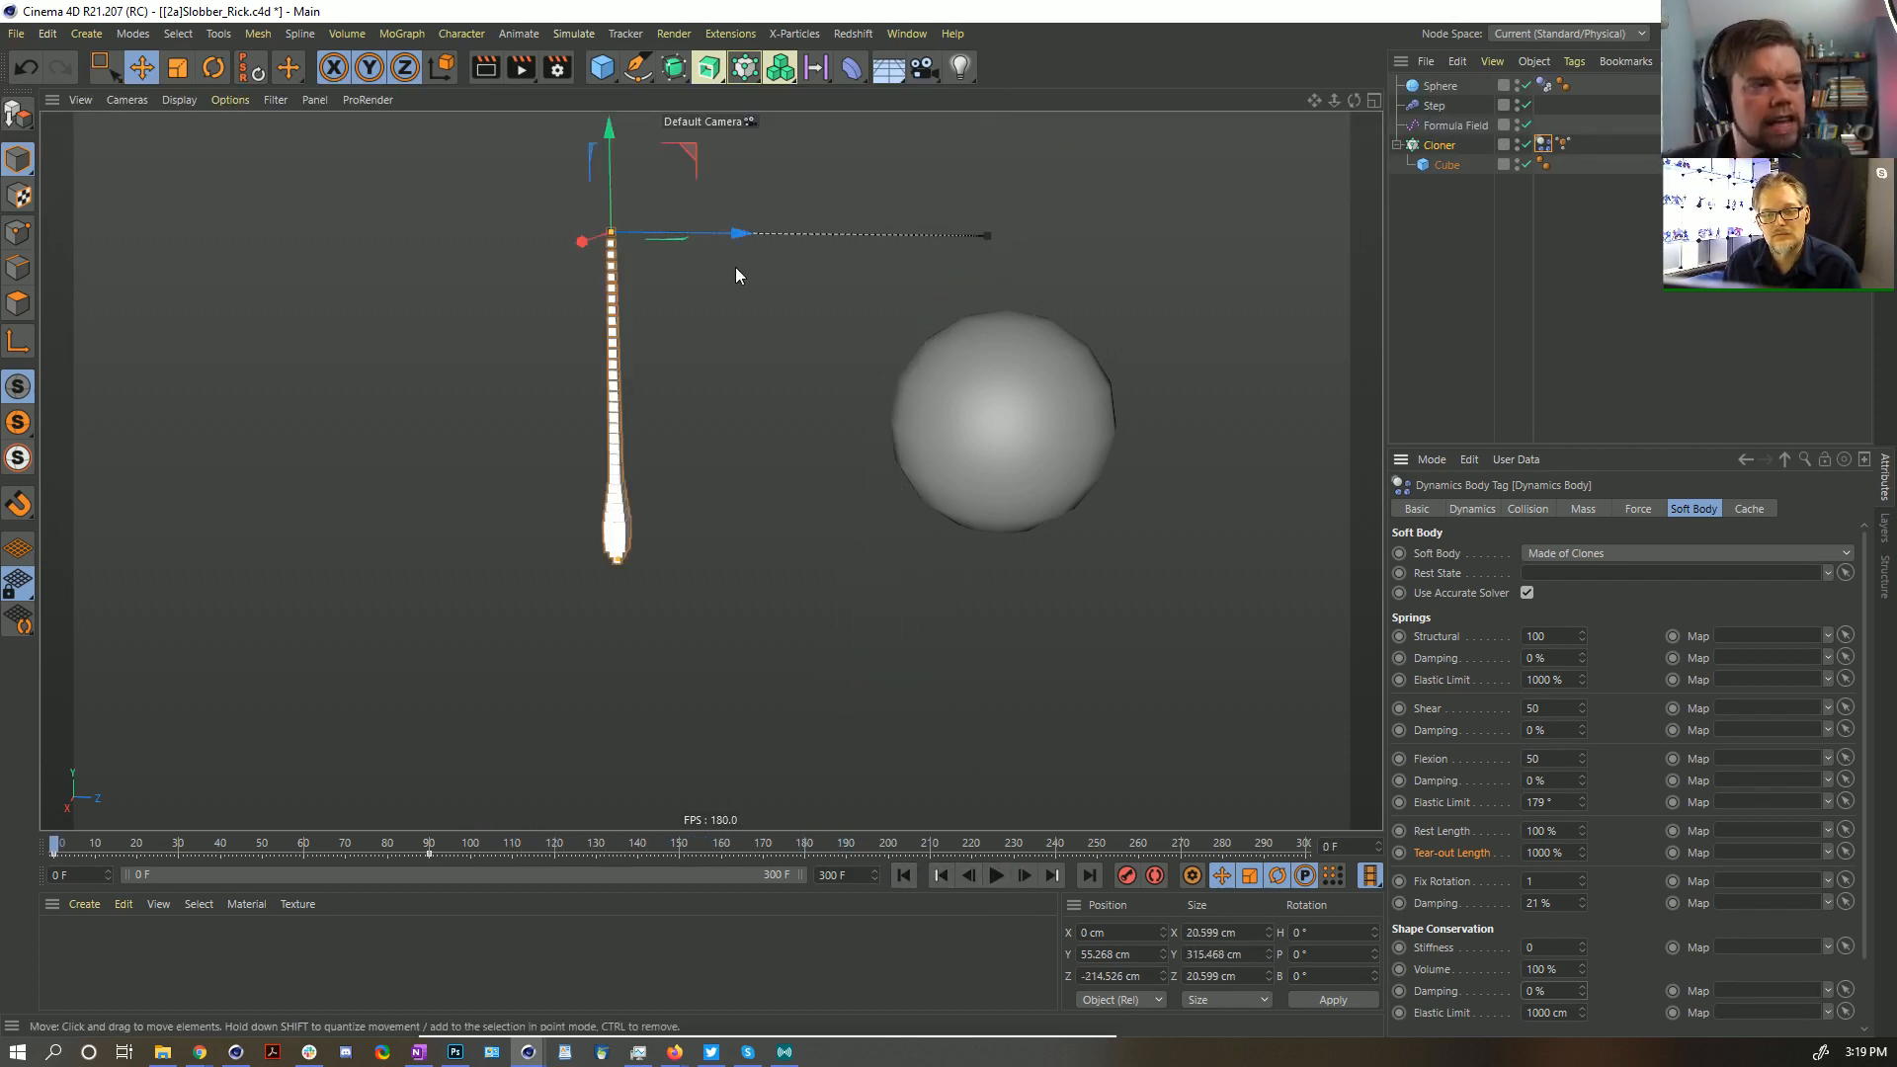
click(993, 876)
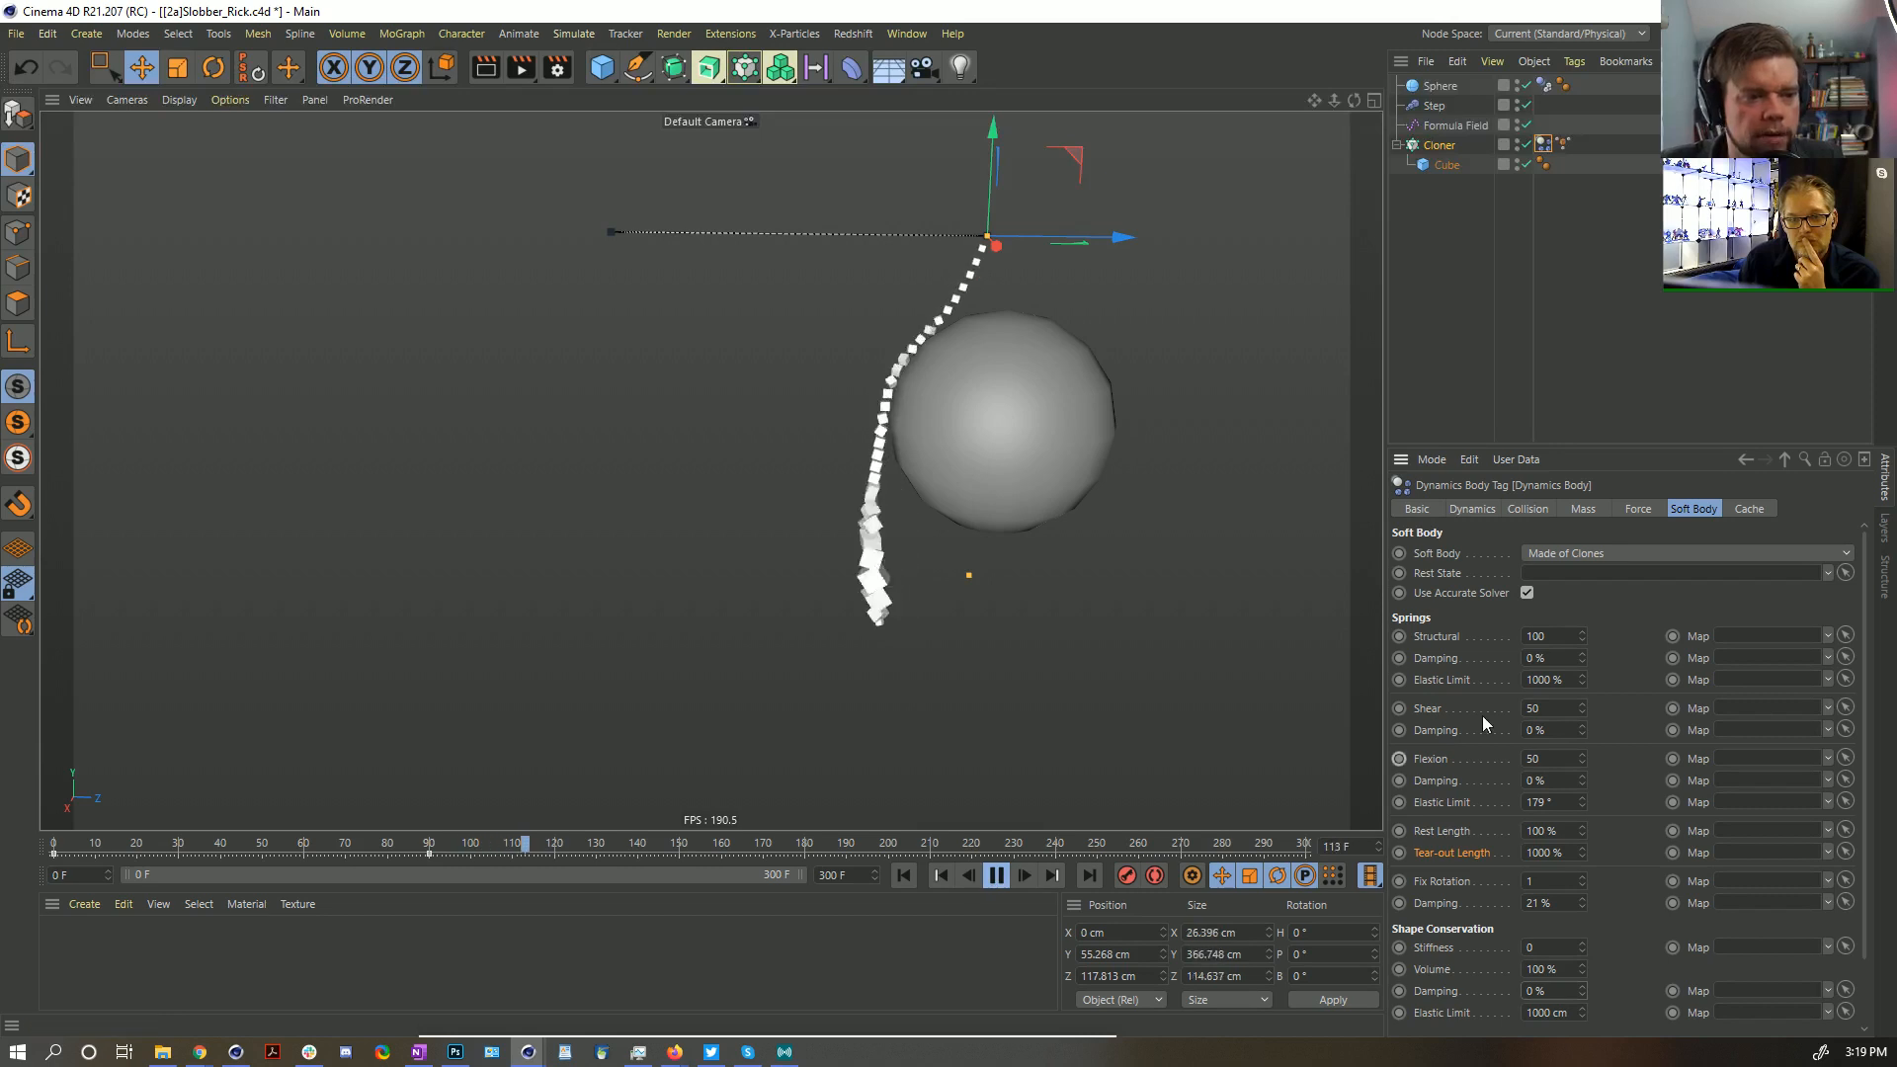
Set the flexion springs' Elastic Limit to 180° and the Tear-out Length to 200%
click(1583, 800)
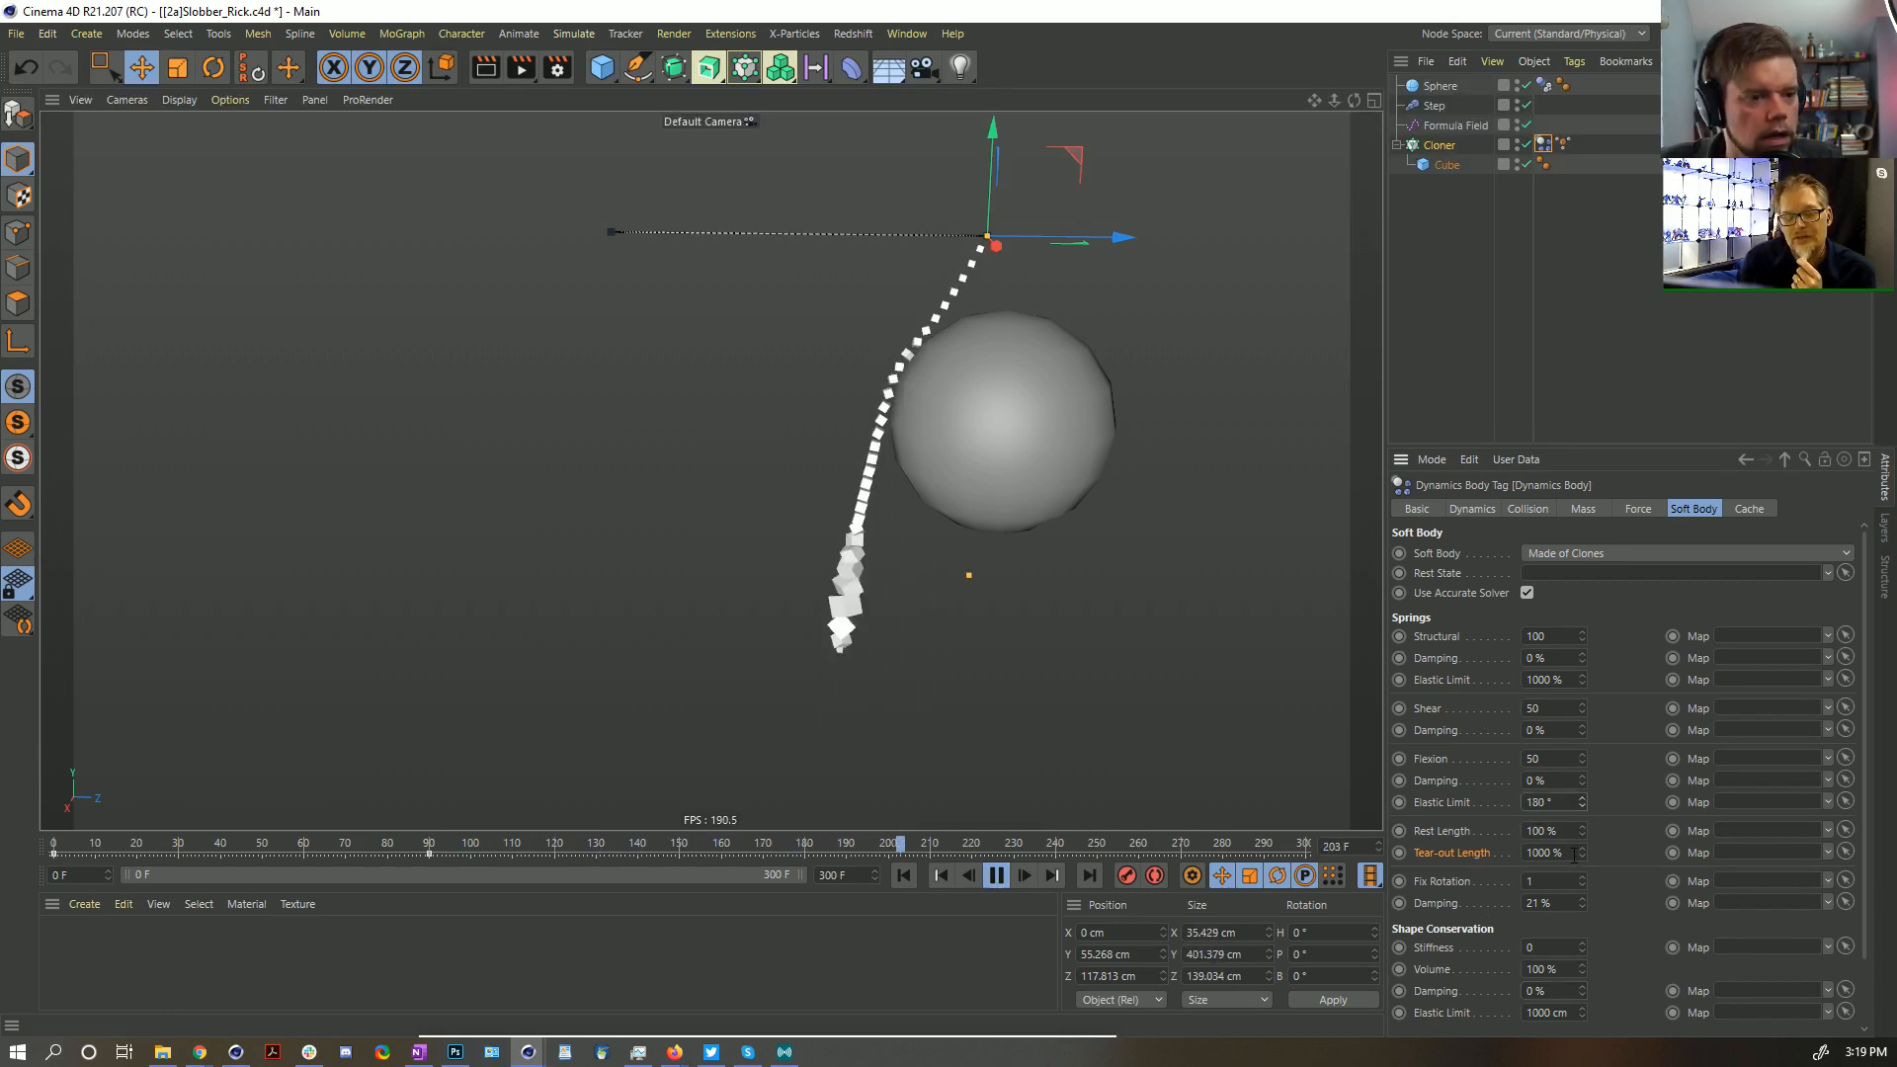
click(1538, 852)
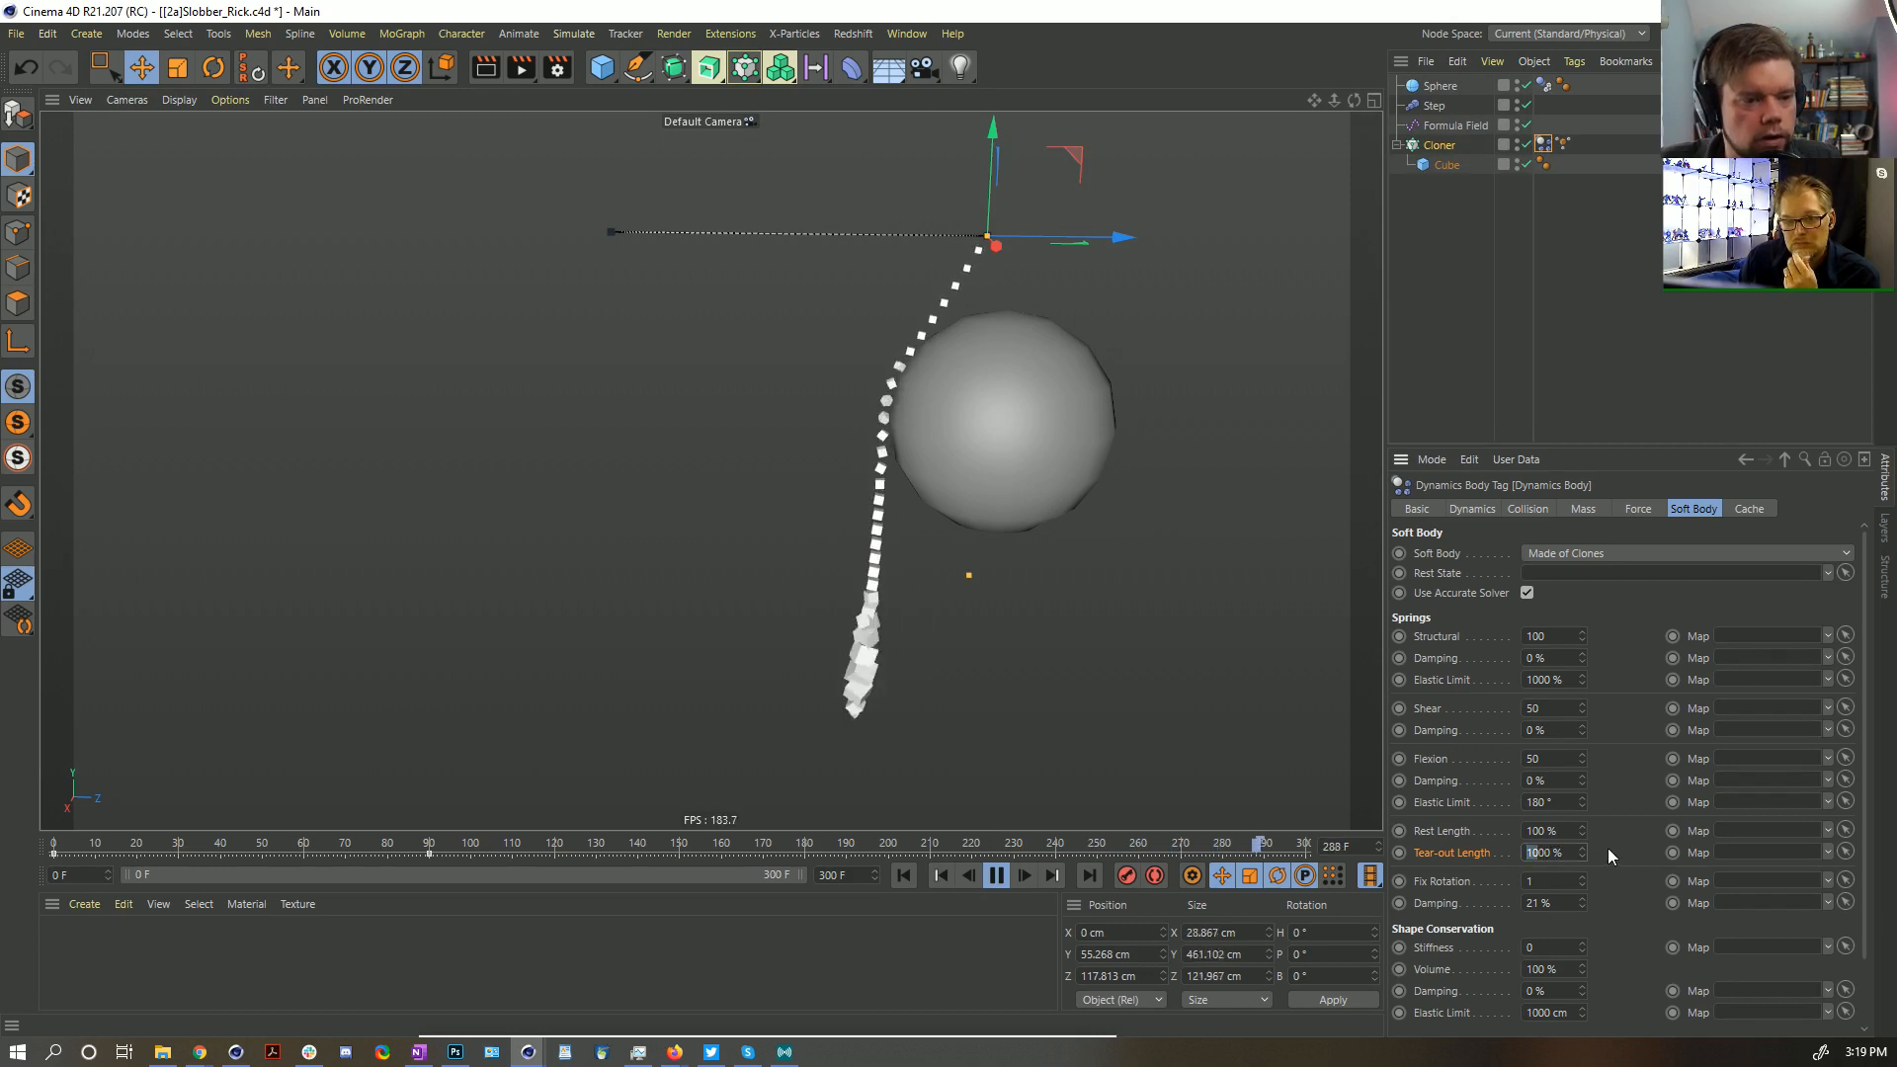
text(200)
key(Return)
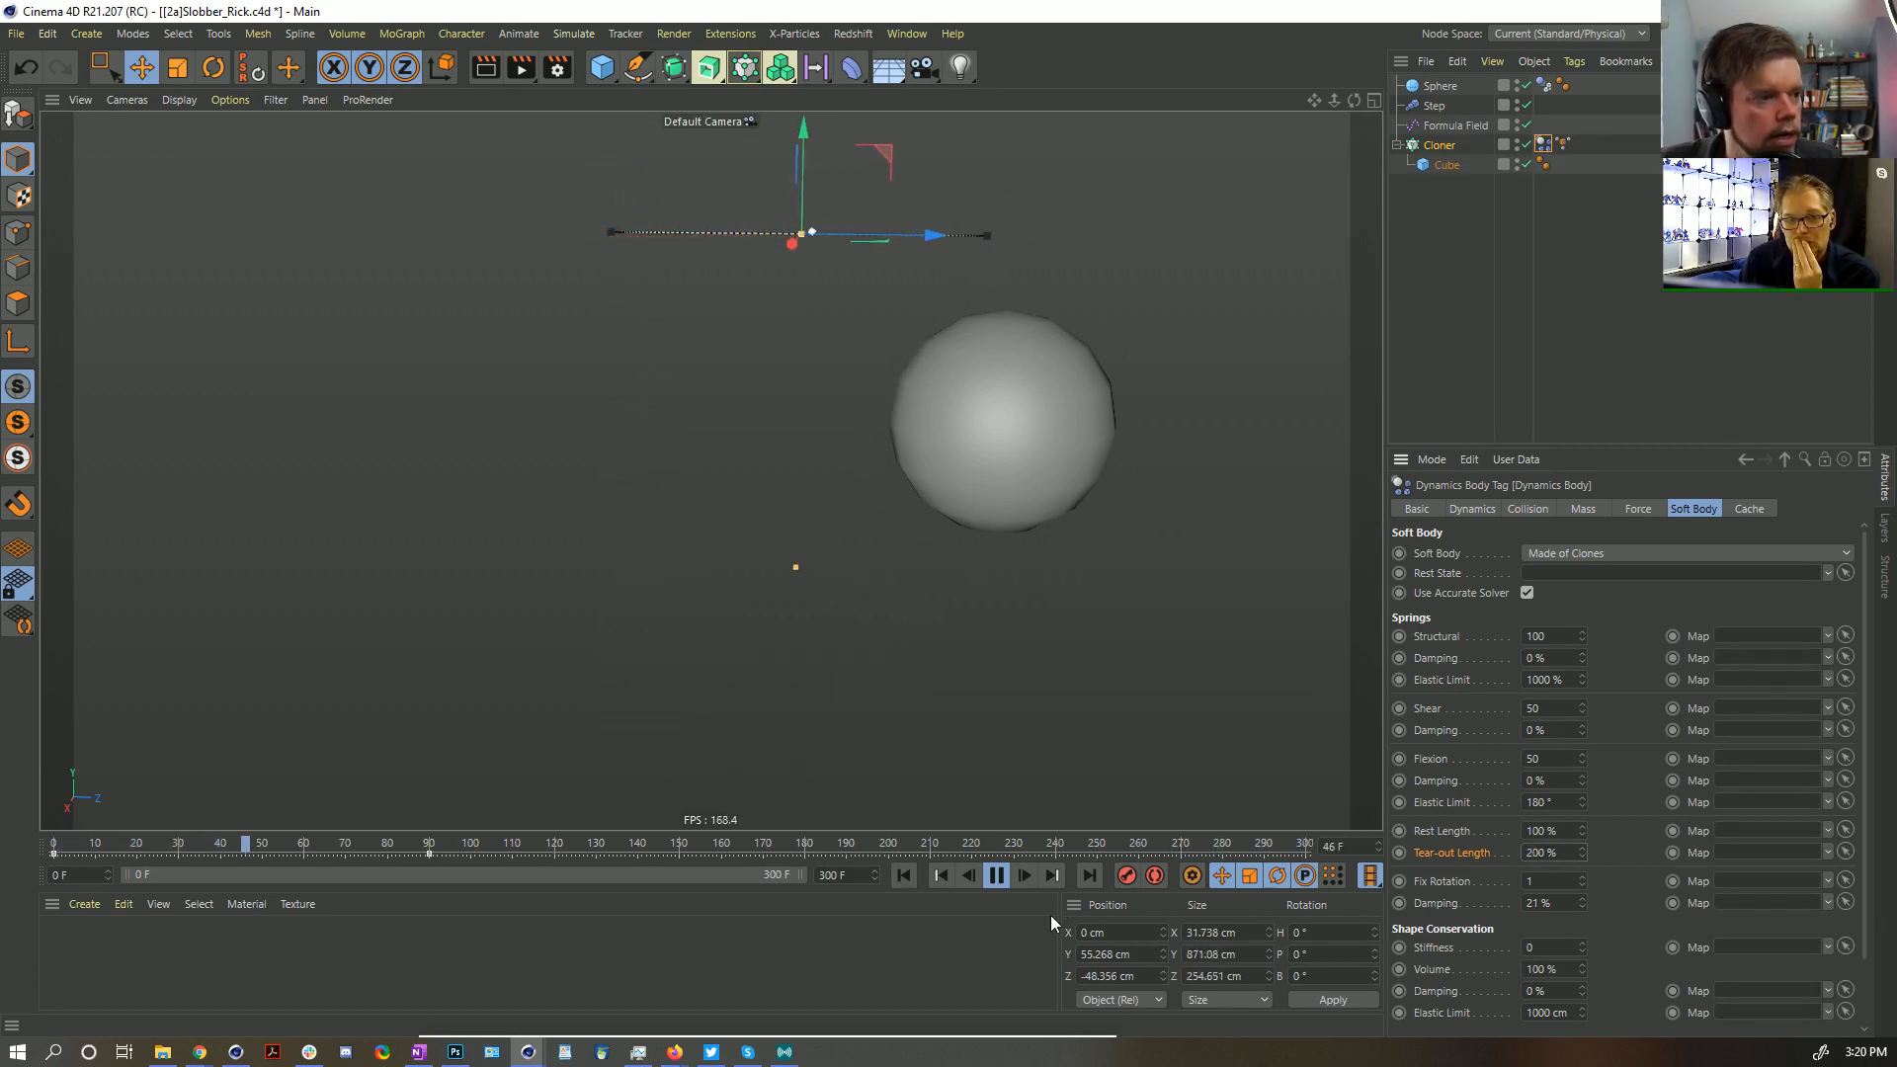
Return to the first frame, set the Tear-out Length to 500% and replay the simulation
click(907, 878)
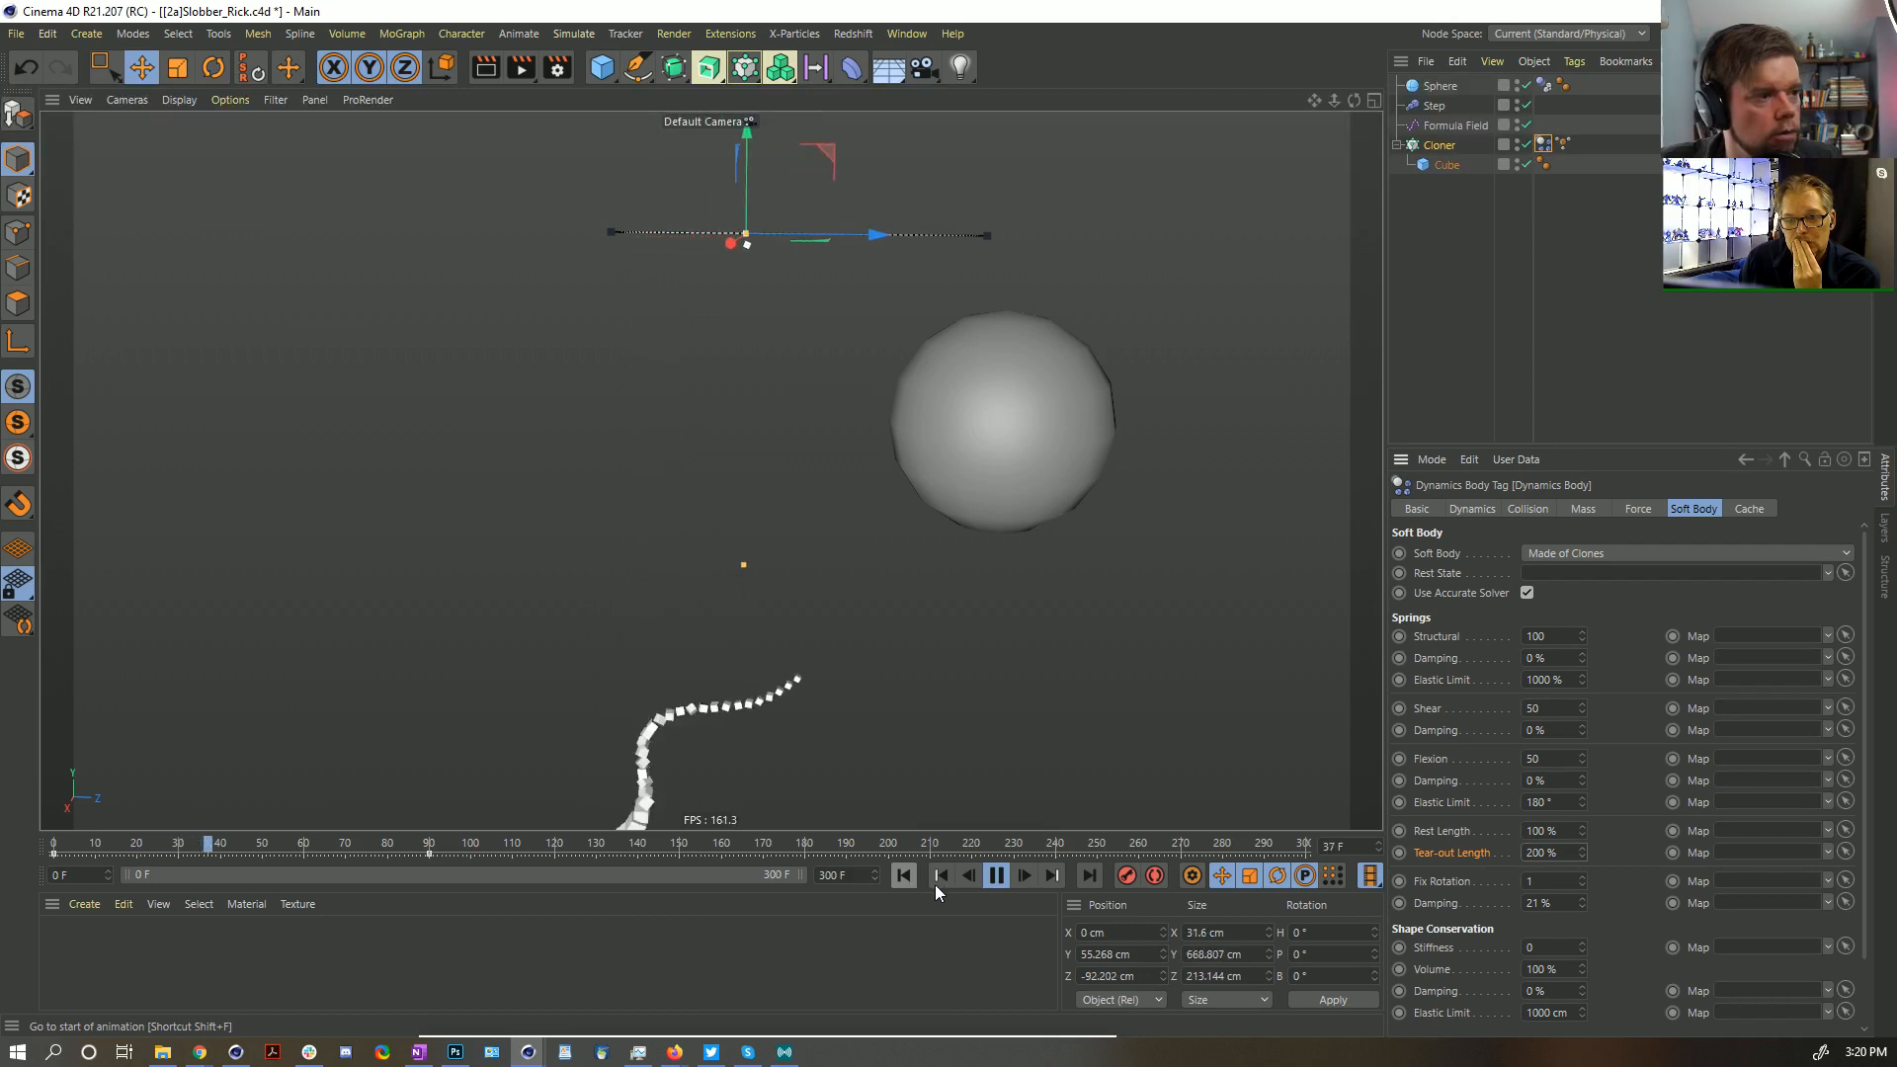
click(996, 876)
key(shift+f)
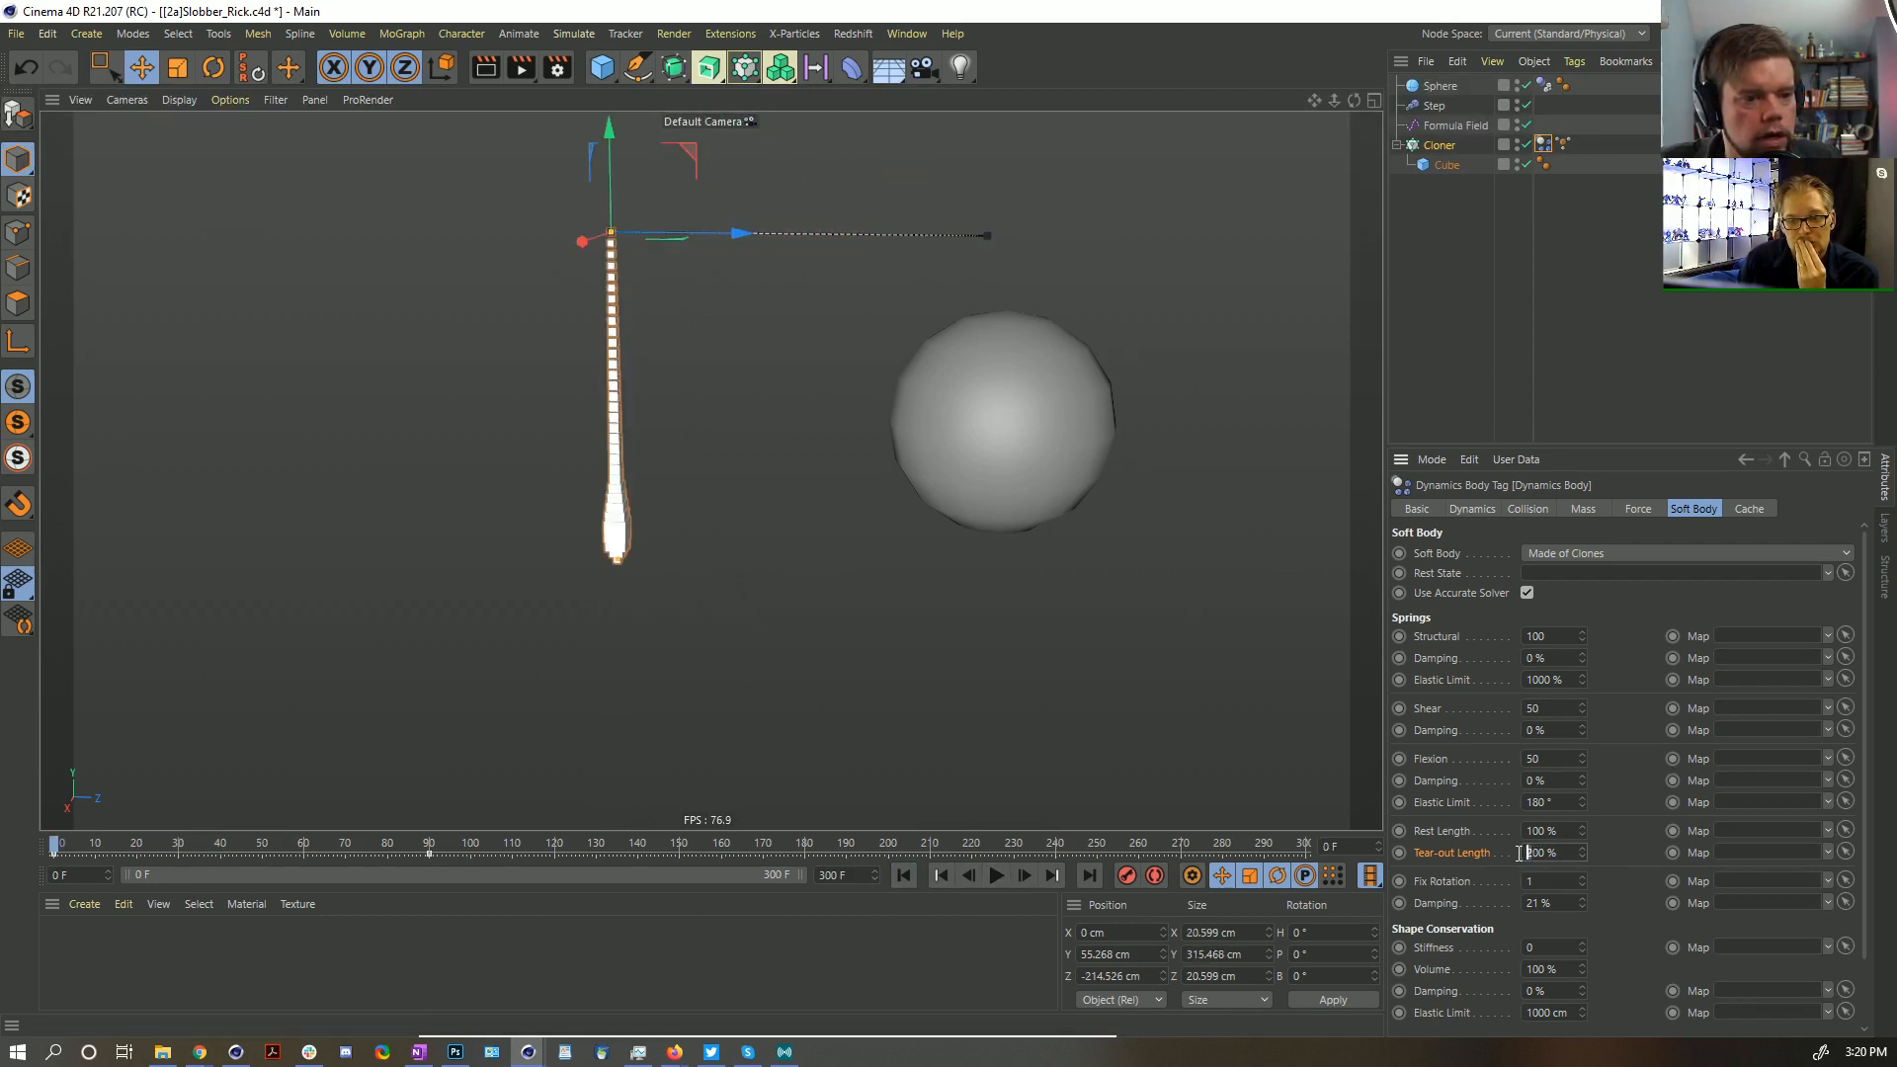
click(996, 876)
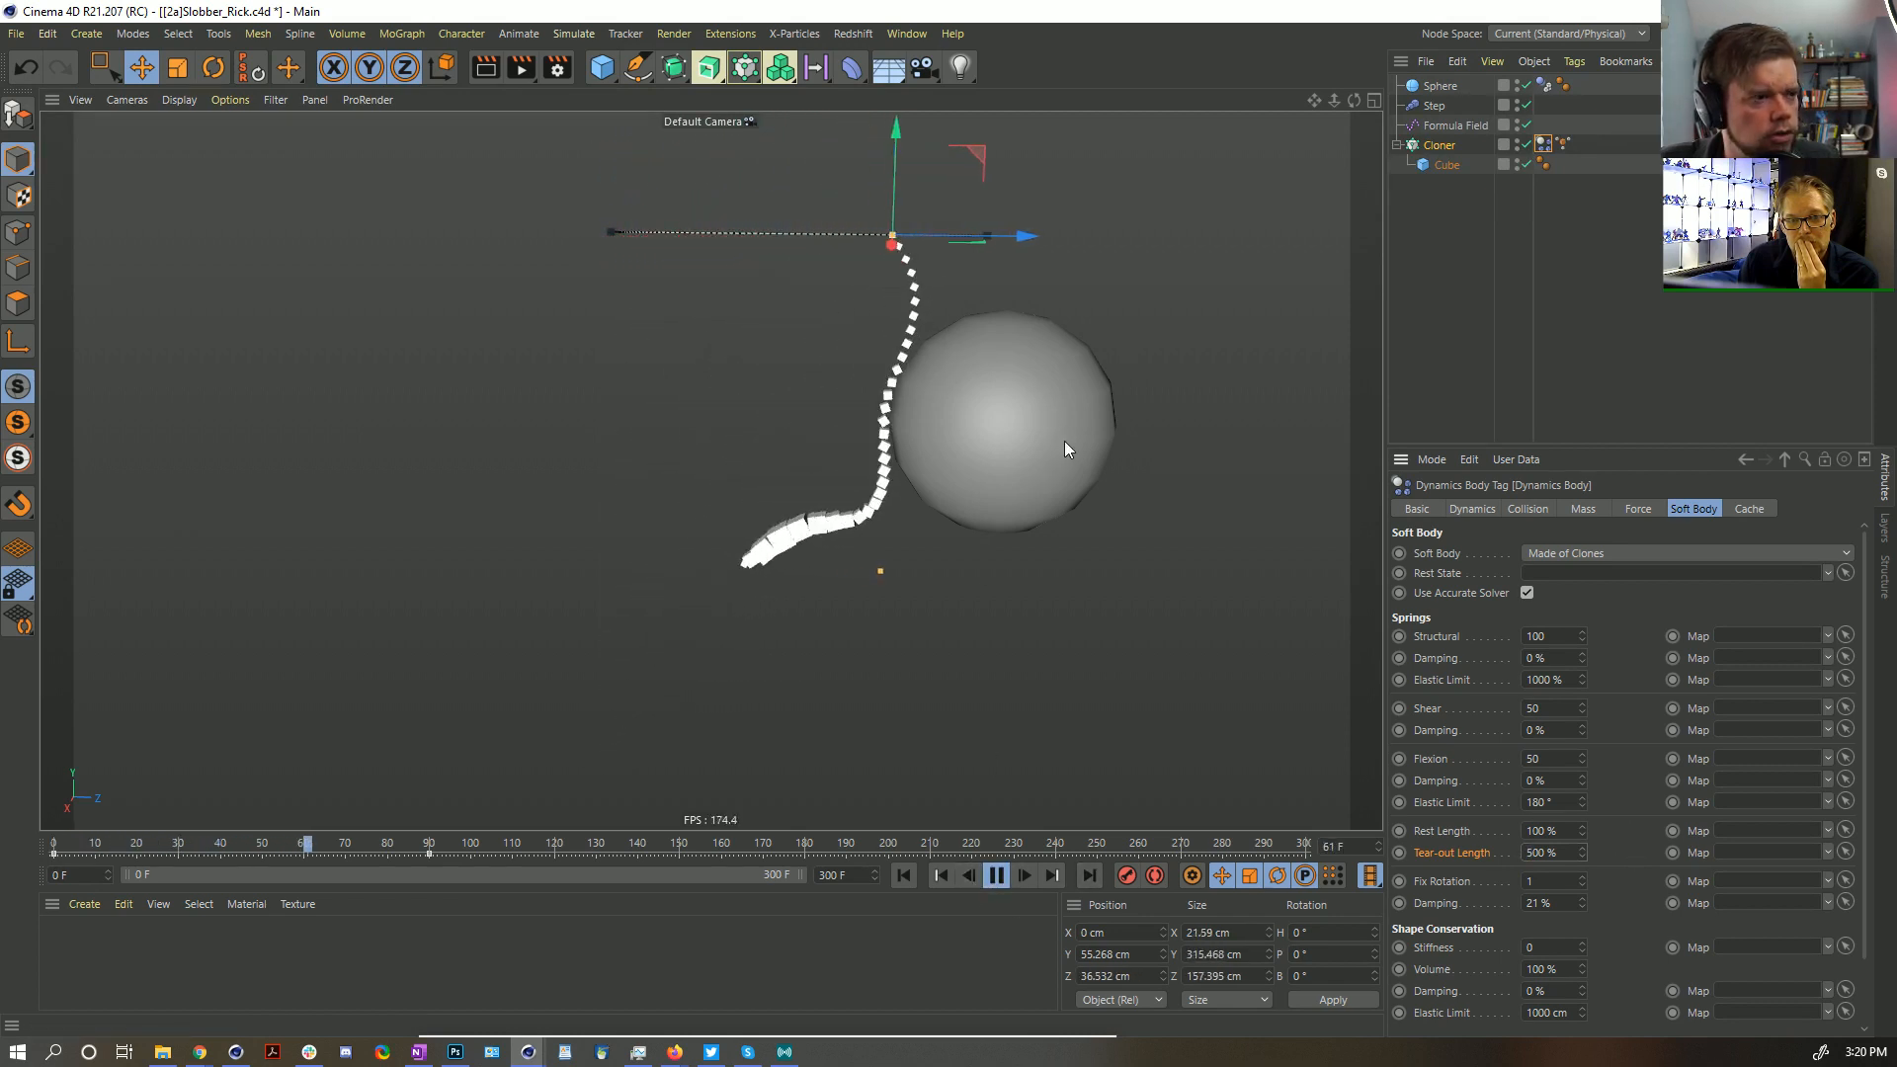
Add a plane, lower it to about -251 cm on Y, and copy the sphere's Dynamics Body tag onto it
click(610, 75)
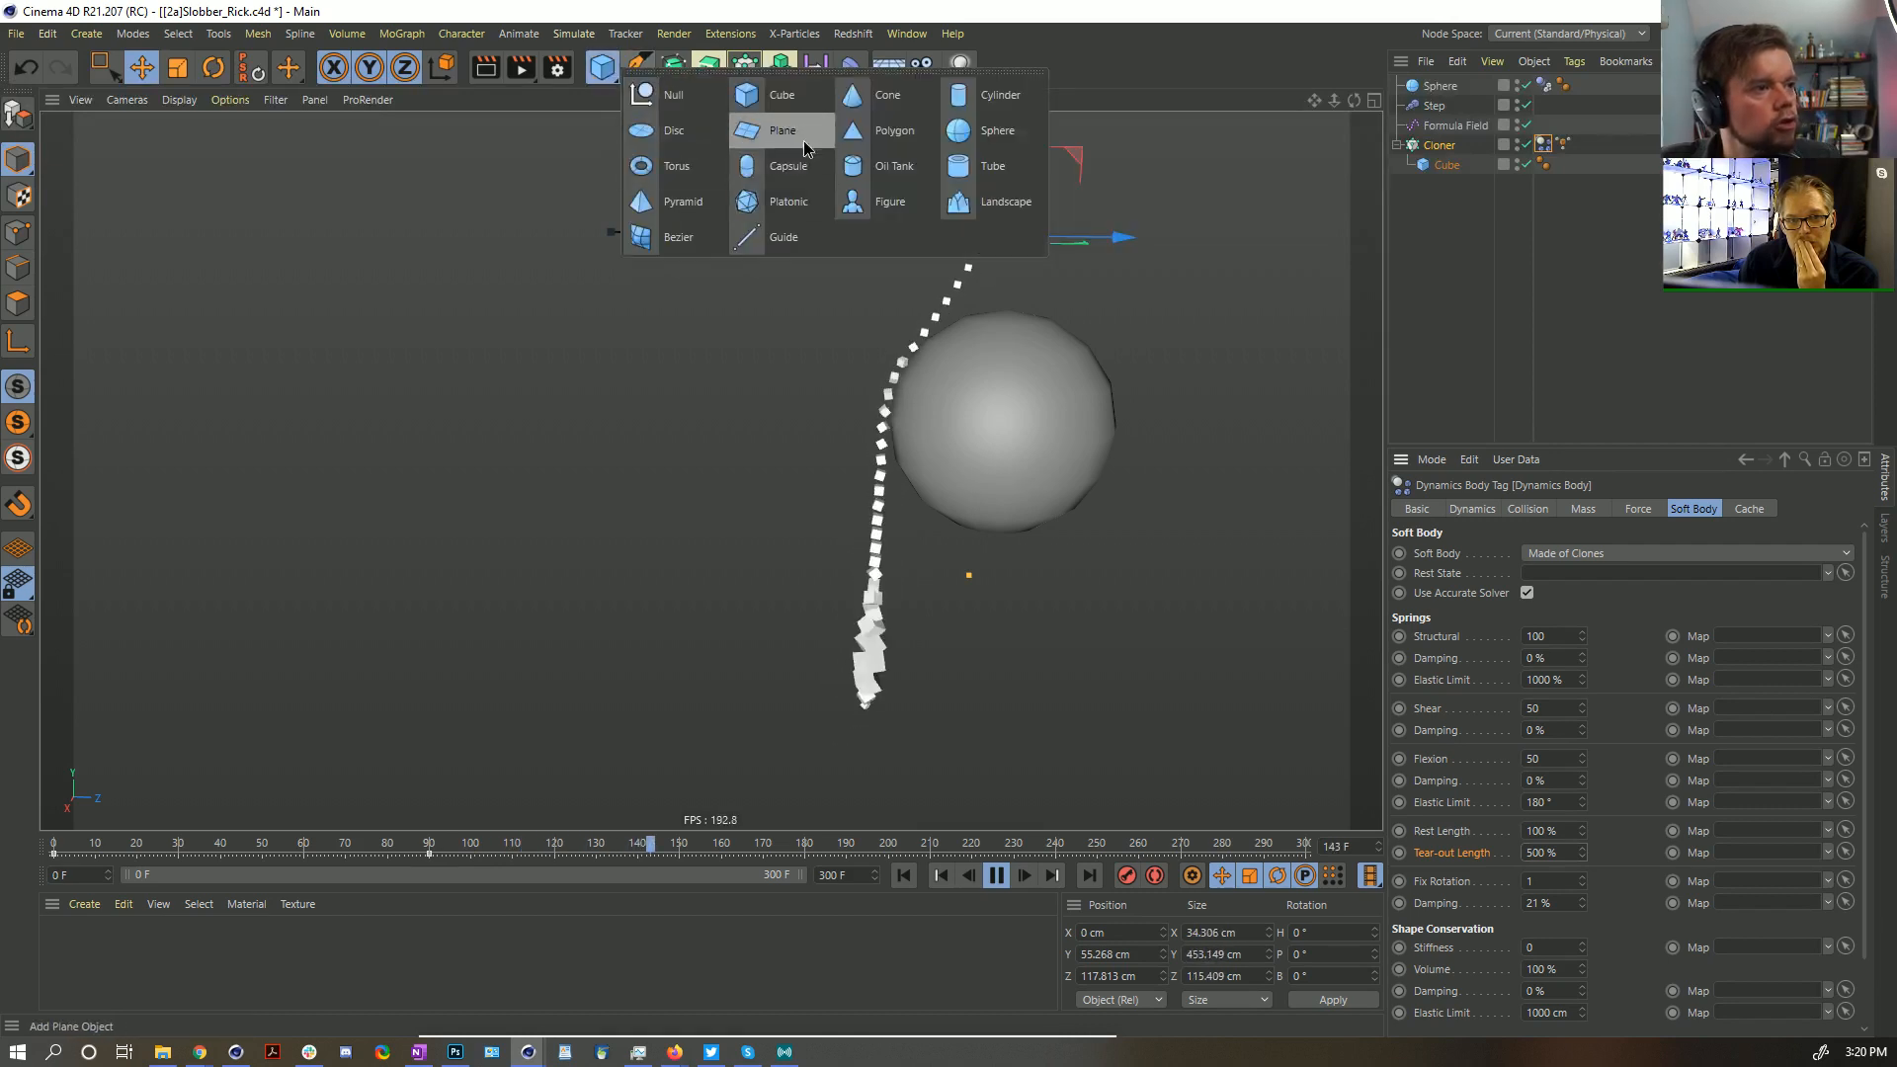
click(805, 148)
drag(847, 247, 840, 499)
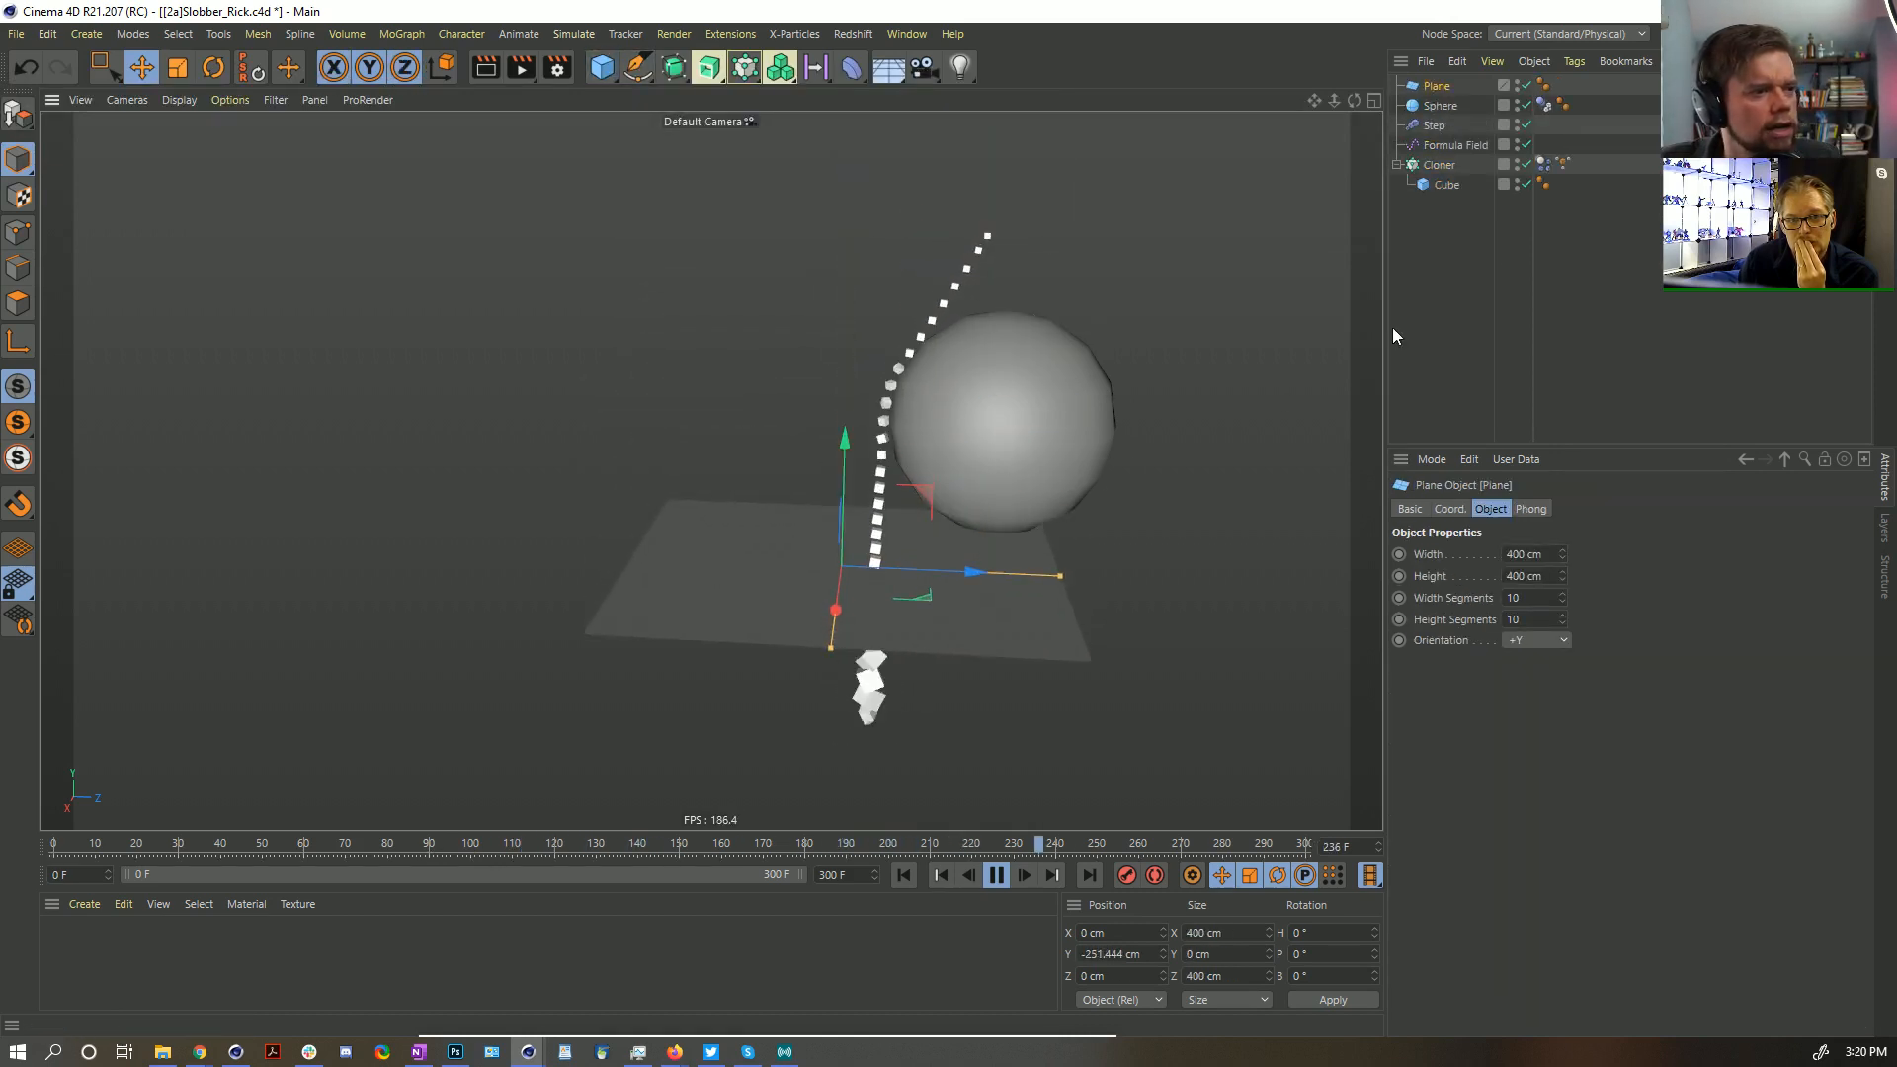
ctrl+drag(1556, 105, 1425, 90)
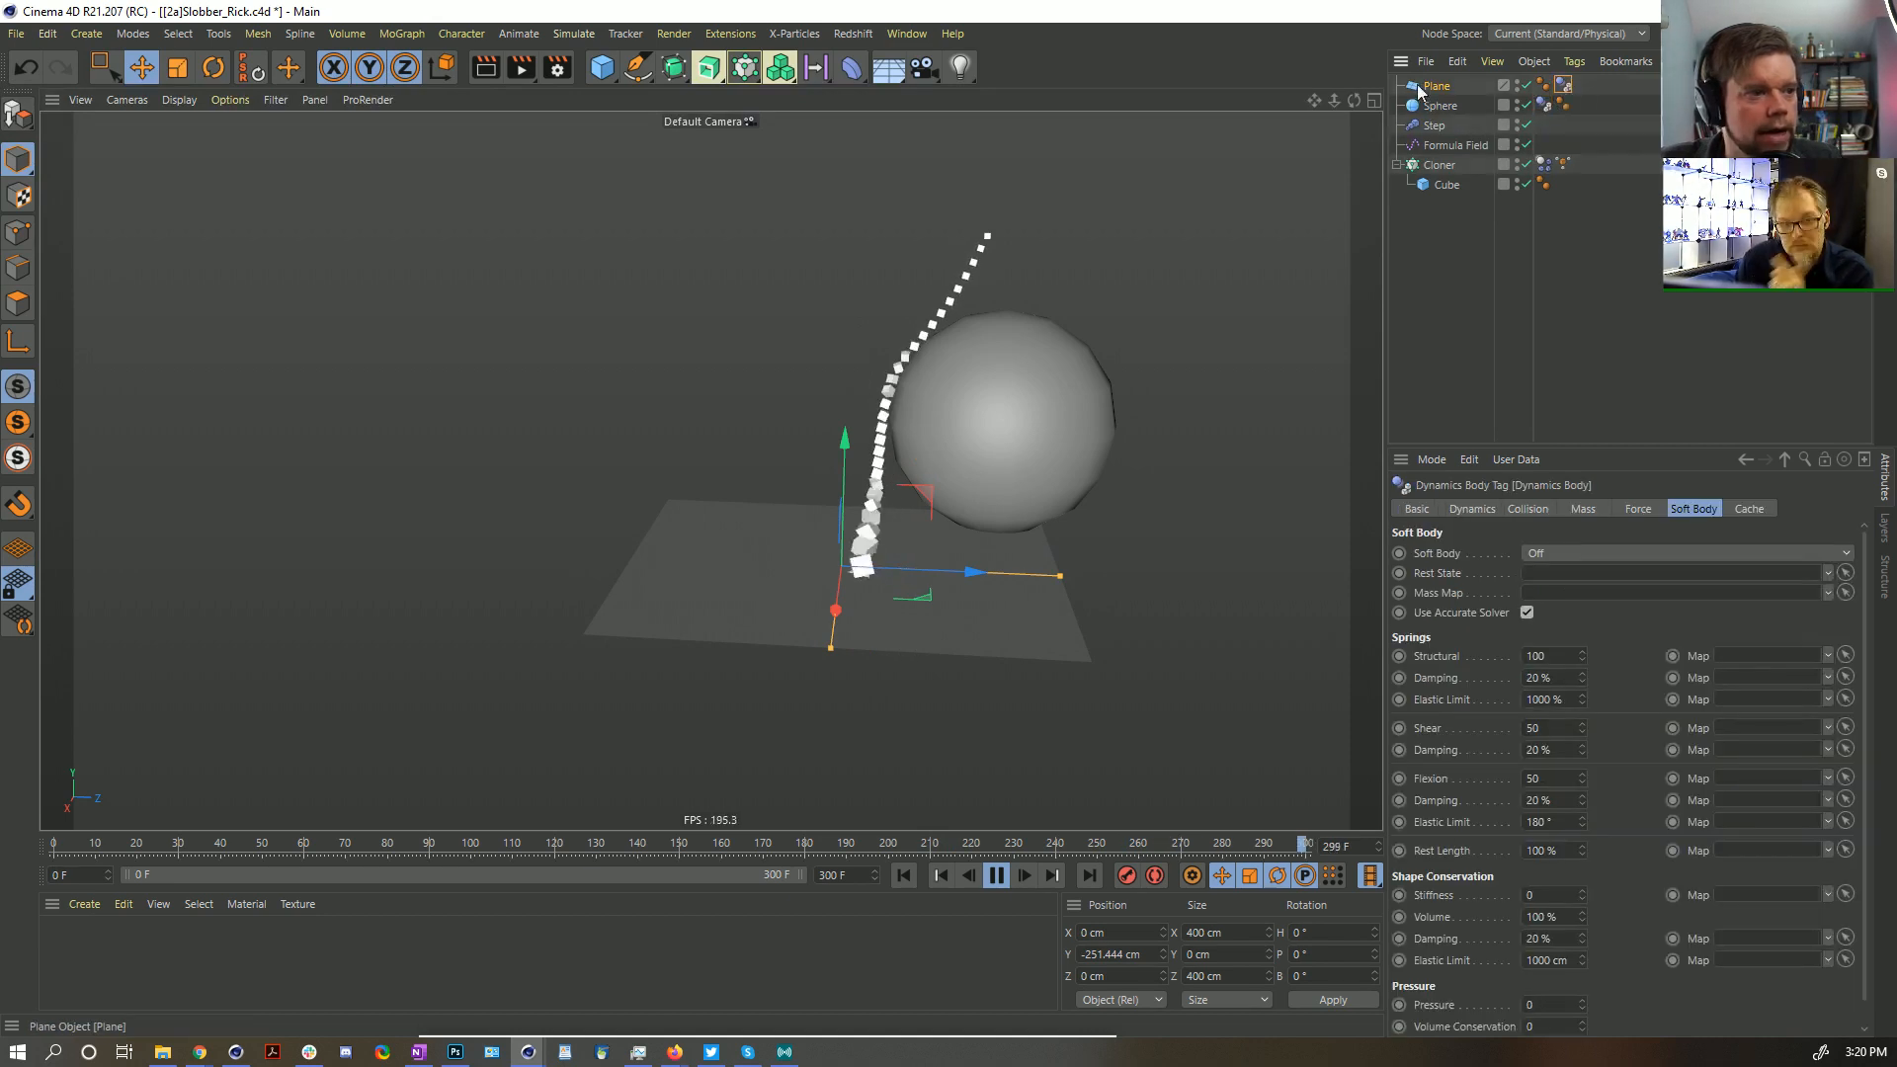
Shift the plane to about -312 cm on Y and 53 cm on Z beneath the swinging chain while the simulation plays
click(1436, 86)
mouse_move(970, 571)
mouse_down()
mouse_move(1378, 590)
mouse_move(681, 553)
mouse_move(949, 573)
mouse_up()
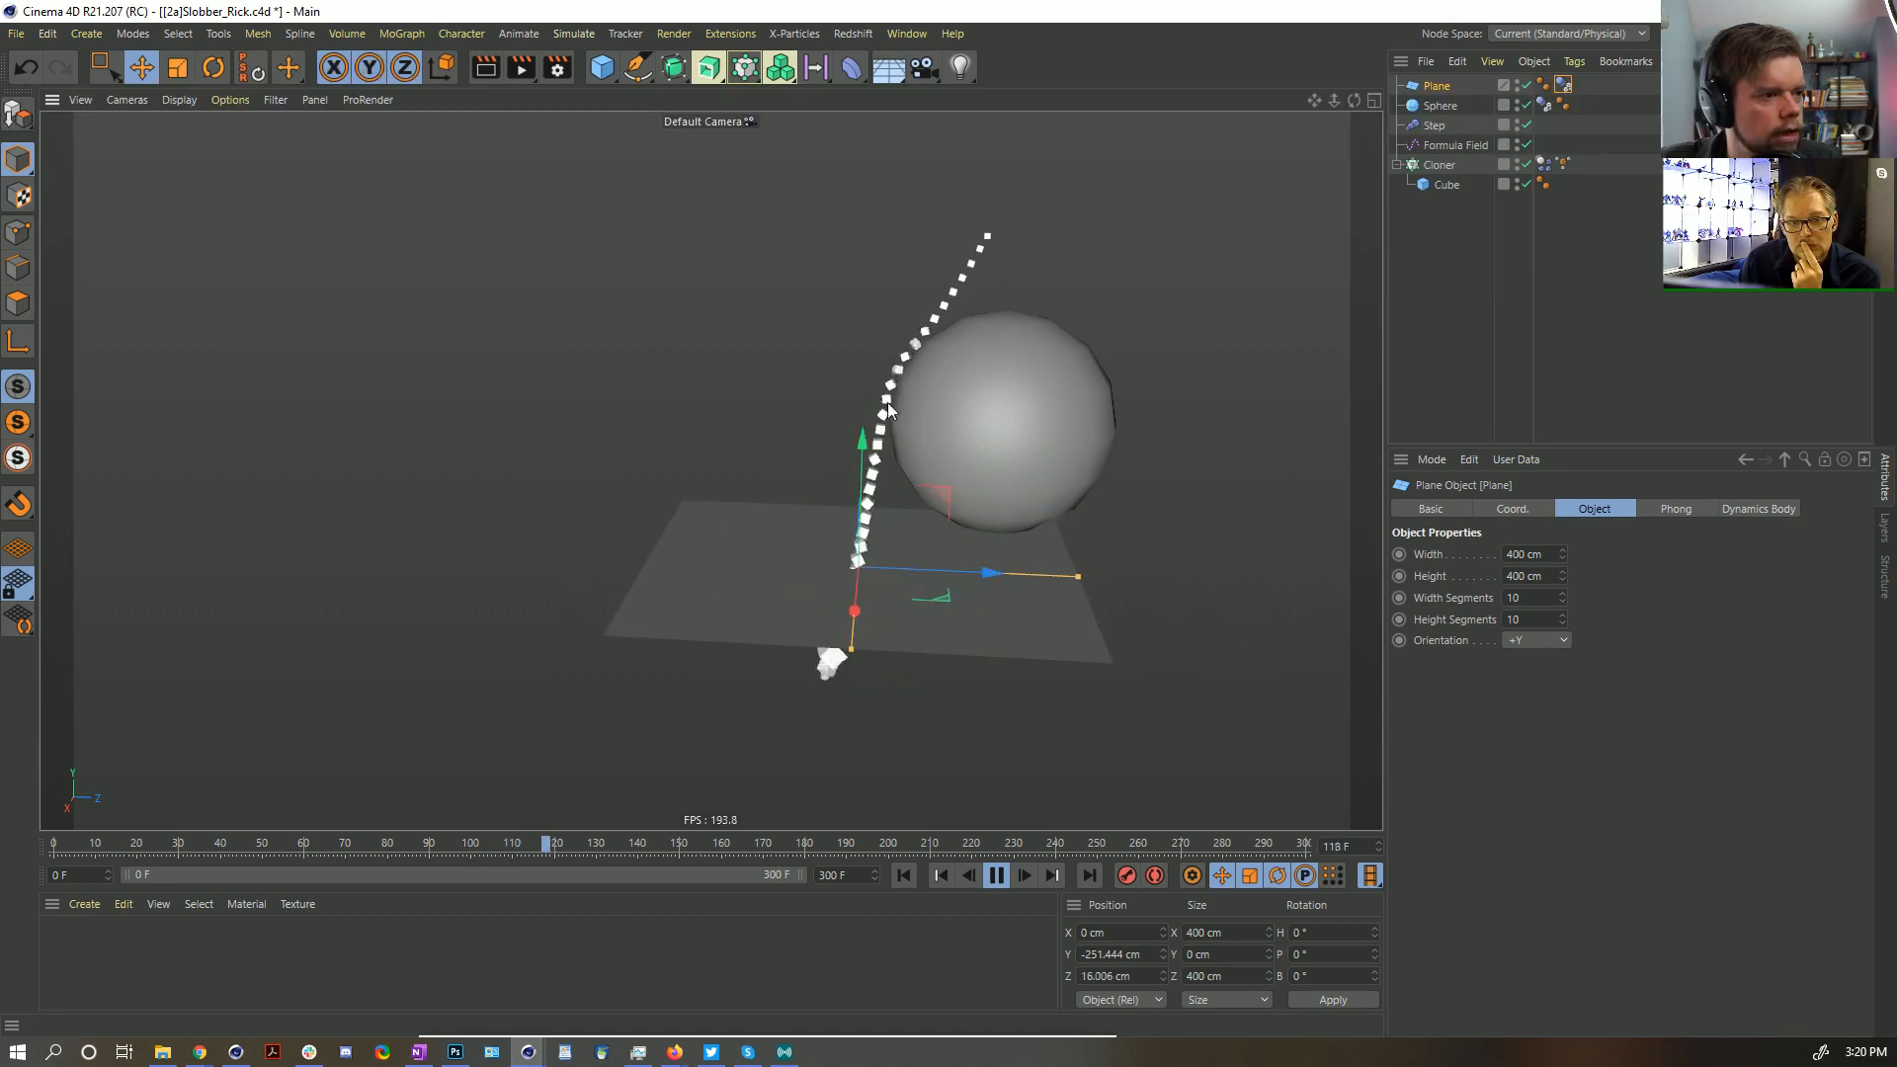
drag(857, 450, 889, 476)
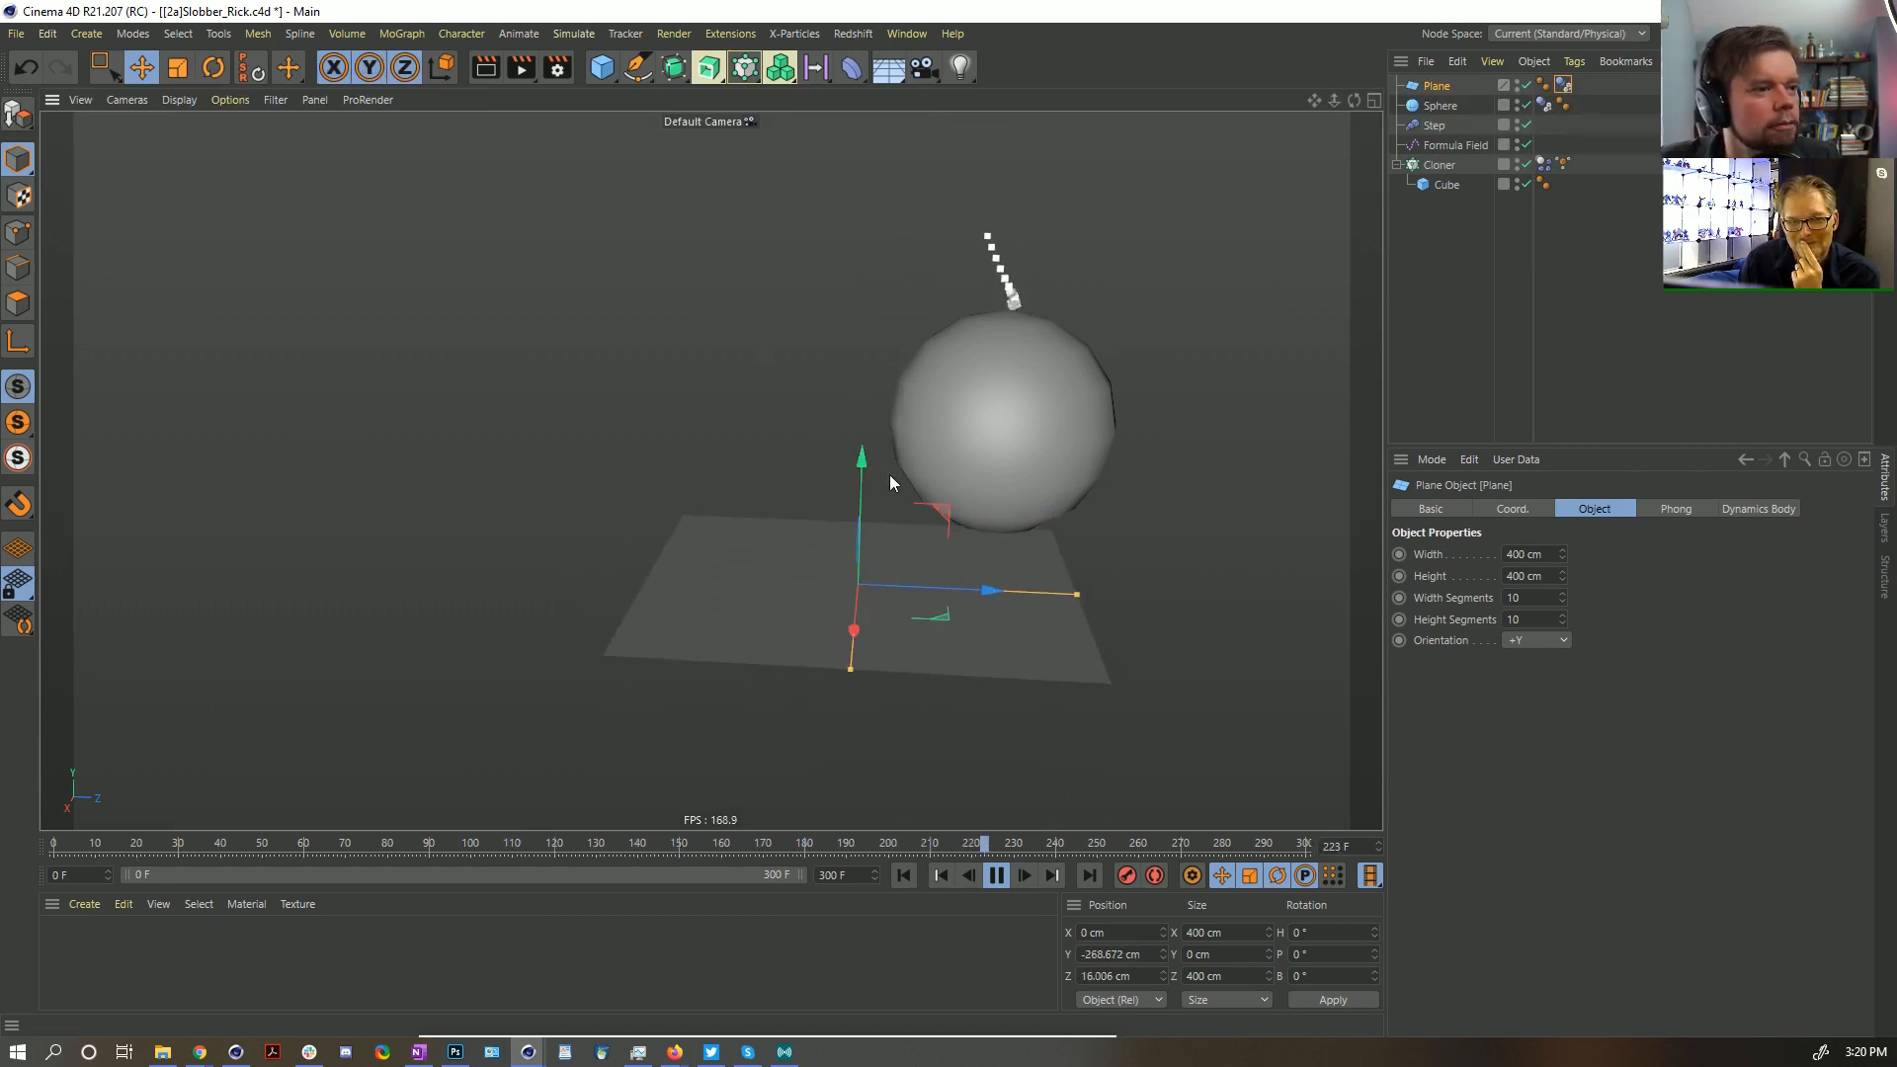
click(904, 874)
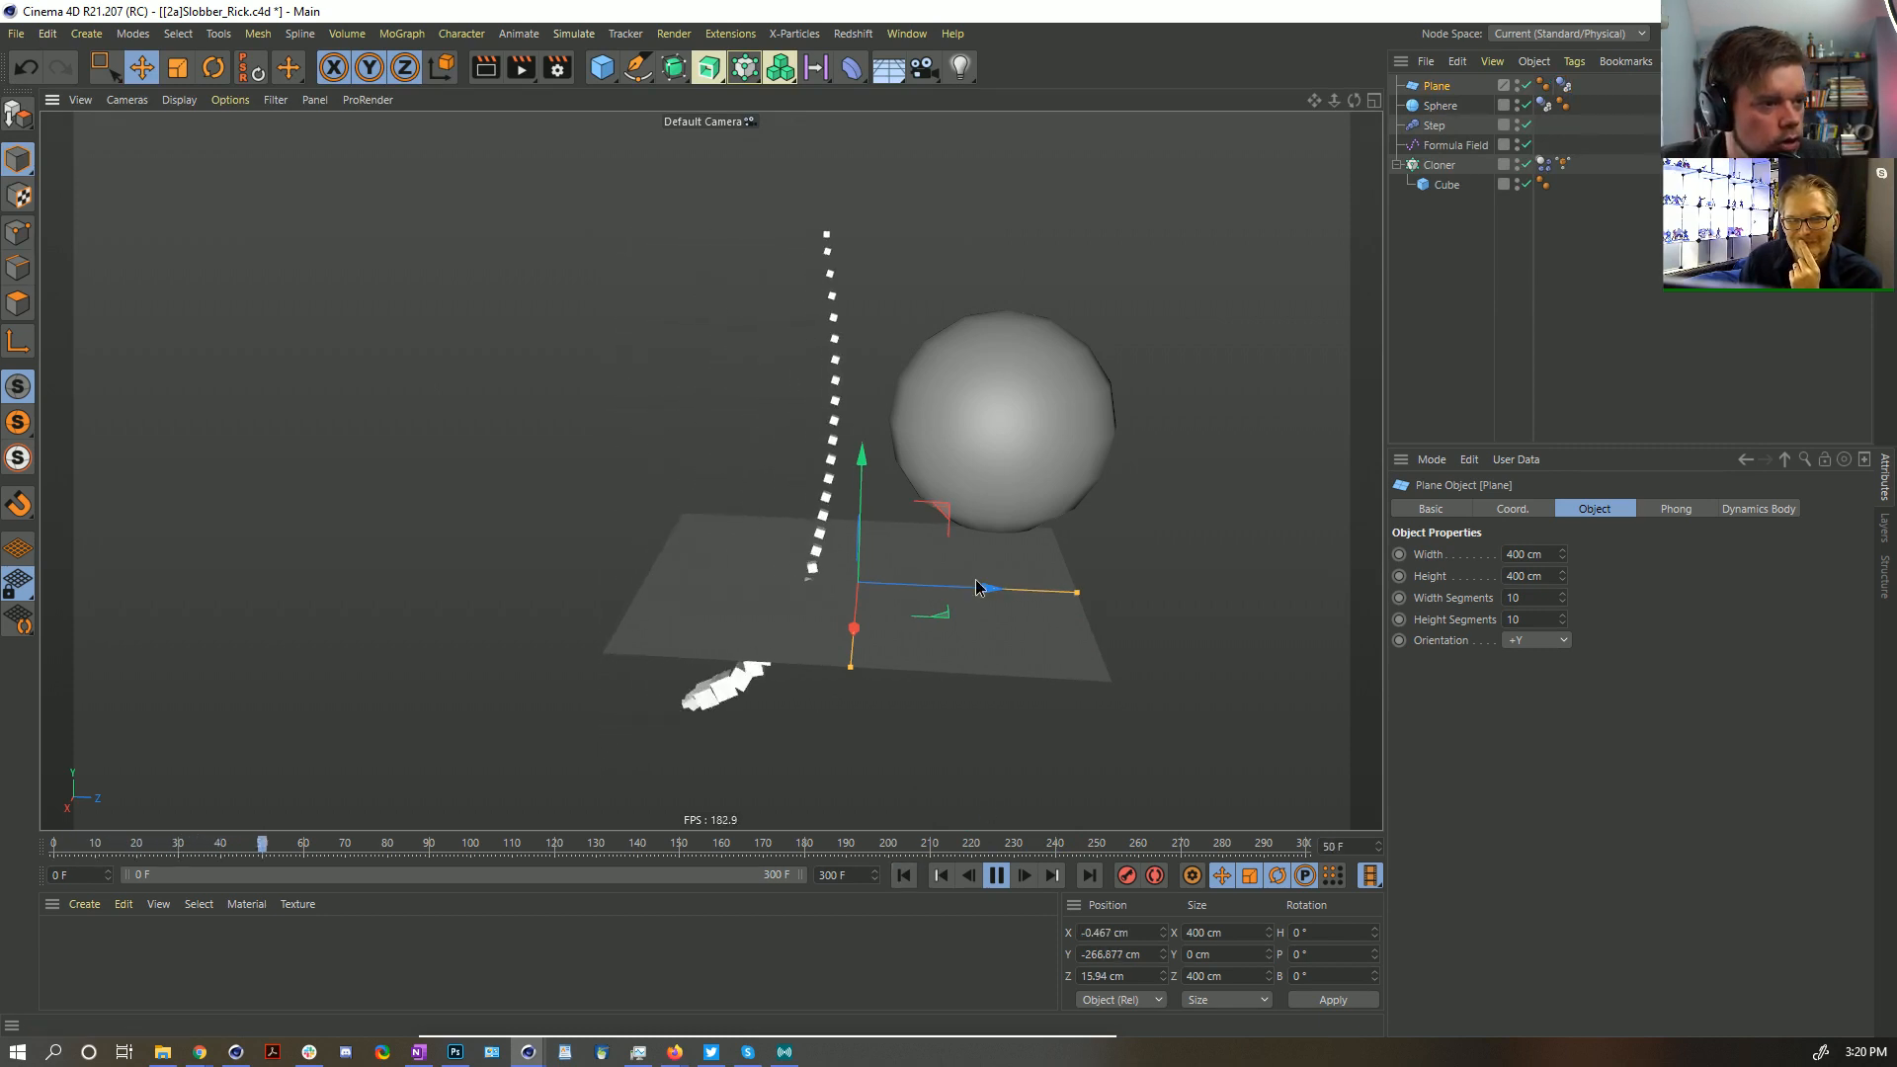
drag(976, 587, 900, 570)
Stop playback, return to the first frame and delete the plane
click(1000, 877)
click(903, 876)
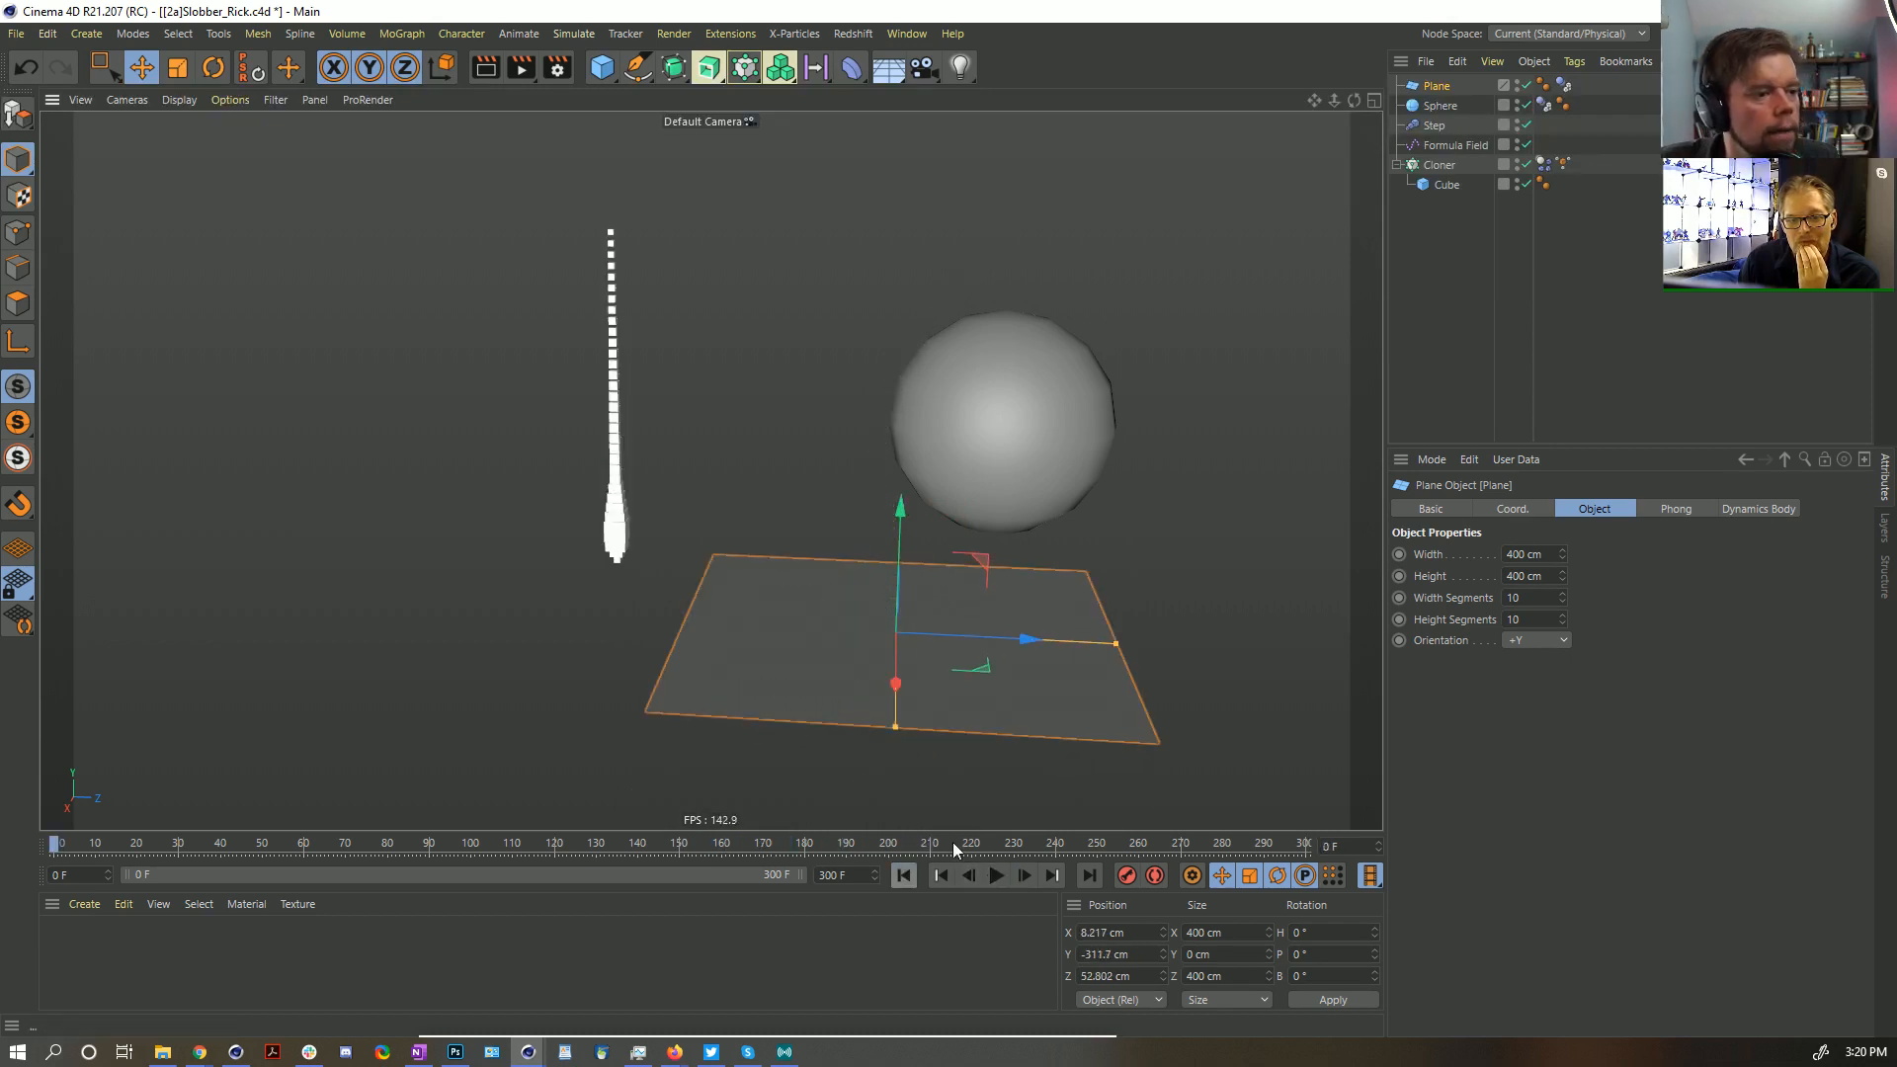
key(Delete)
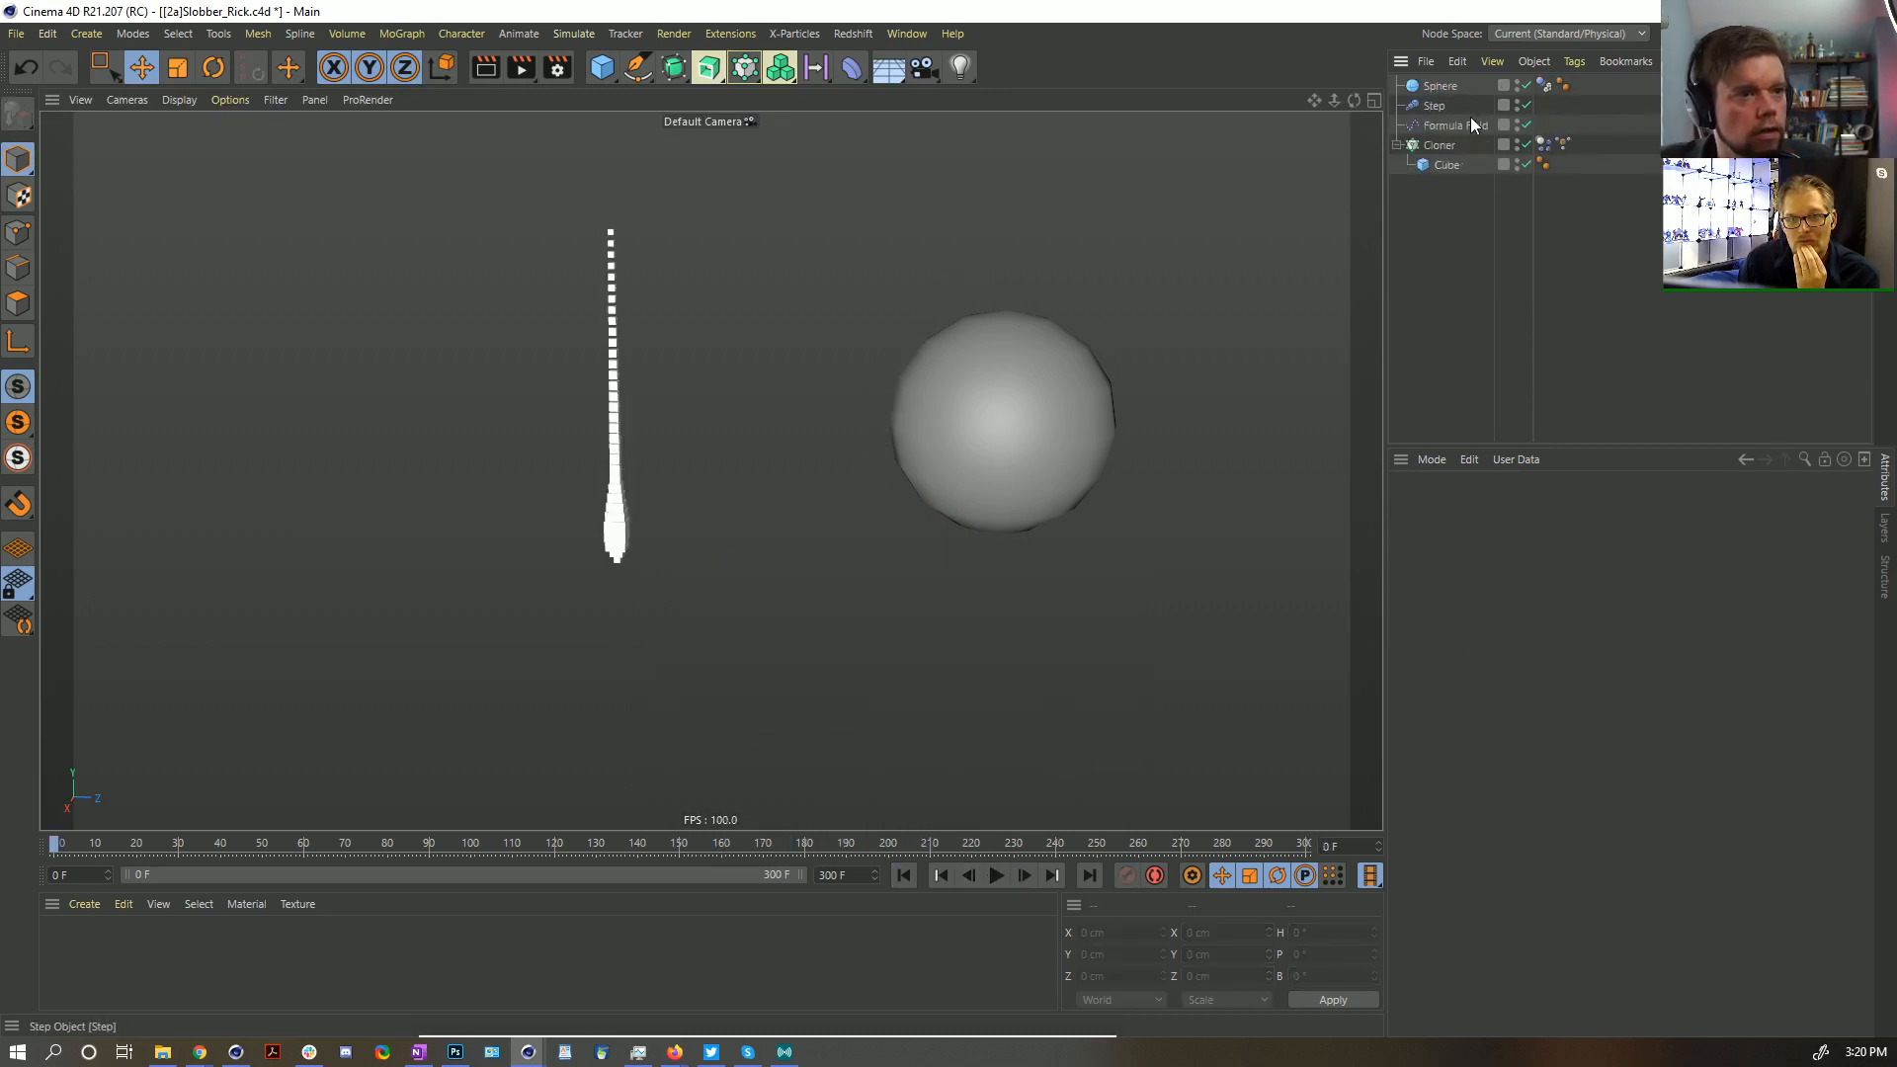
Check the Formula Field and the Cloner's MoGraph Selection tag, and set the Cloner's soft-body Tear-out Length to 1000%
click(1450, 123)
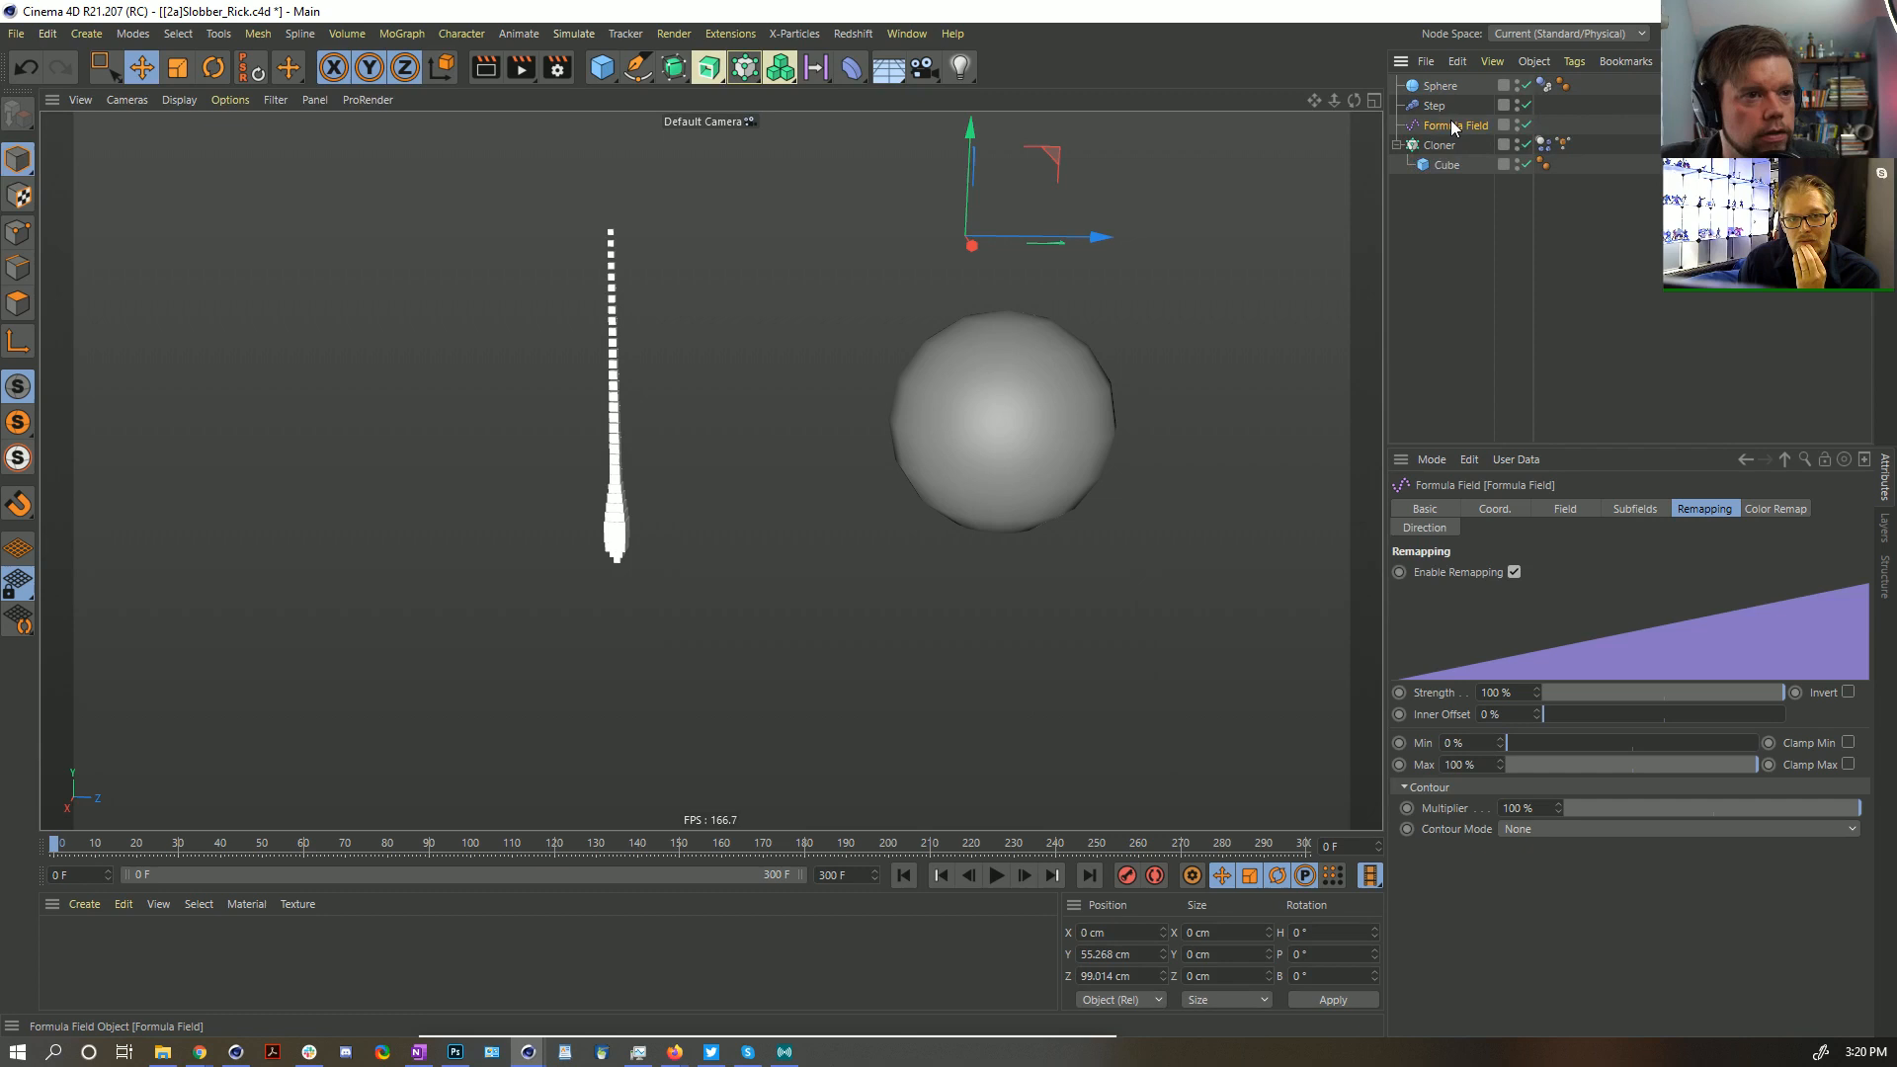
click(1562, 142)
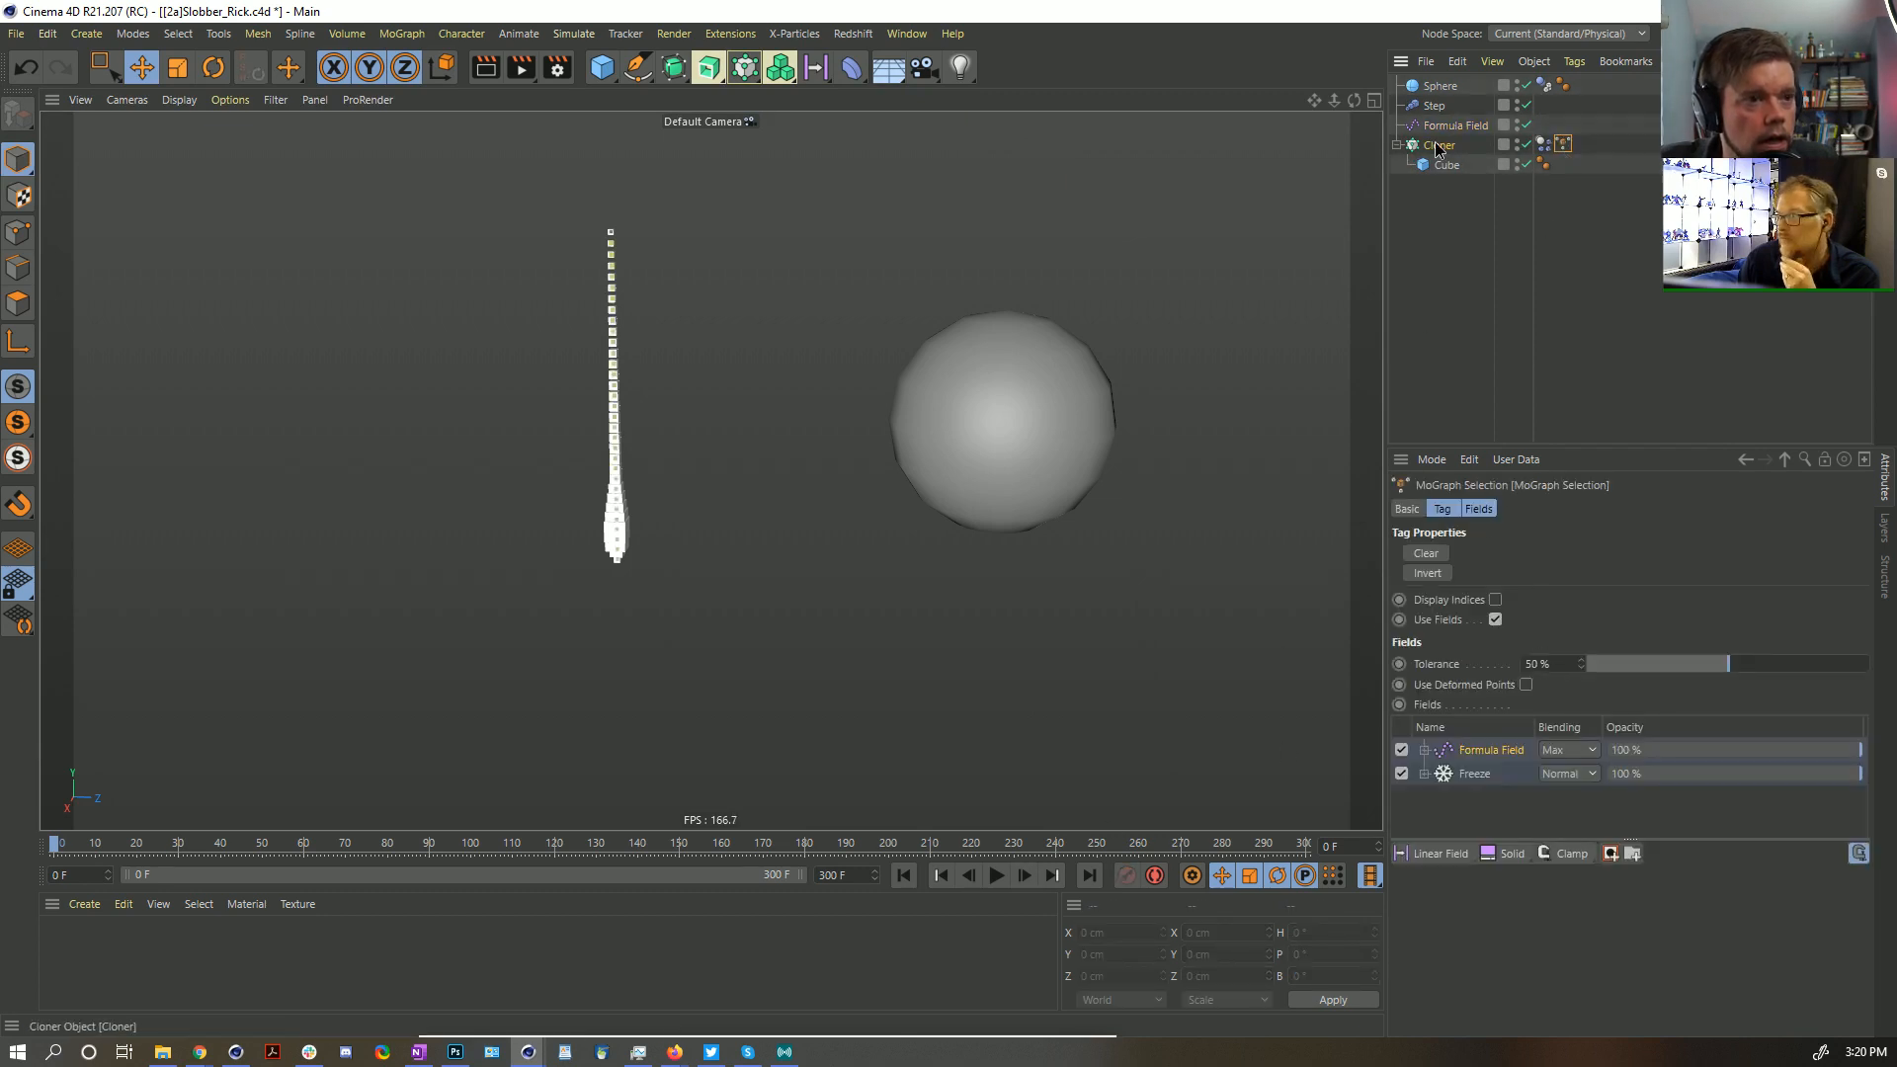
click(1437, 145)
click(1544, 145)
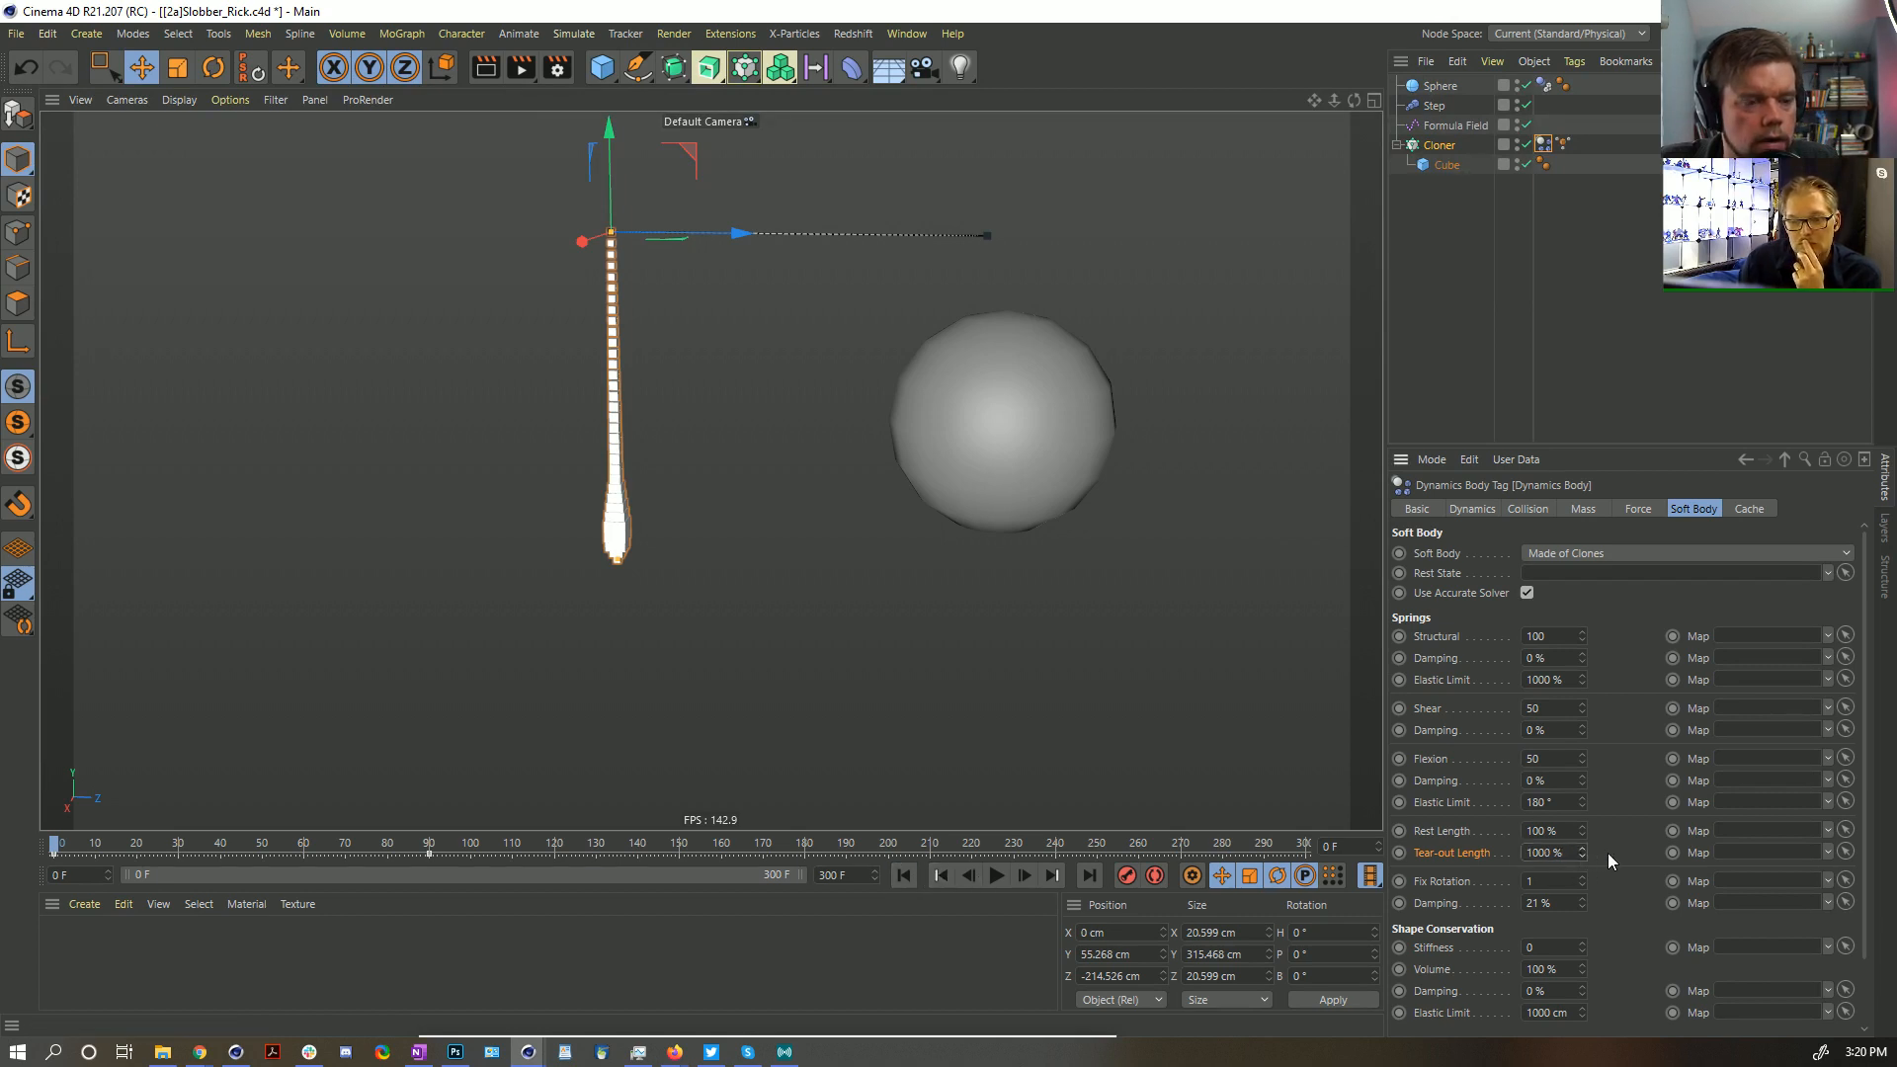
Add a MoGraph Weightmap tag to the Cloner
click(1431, 147)
right_click(1431, 148)
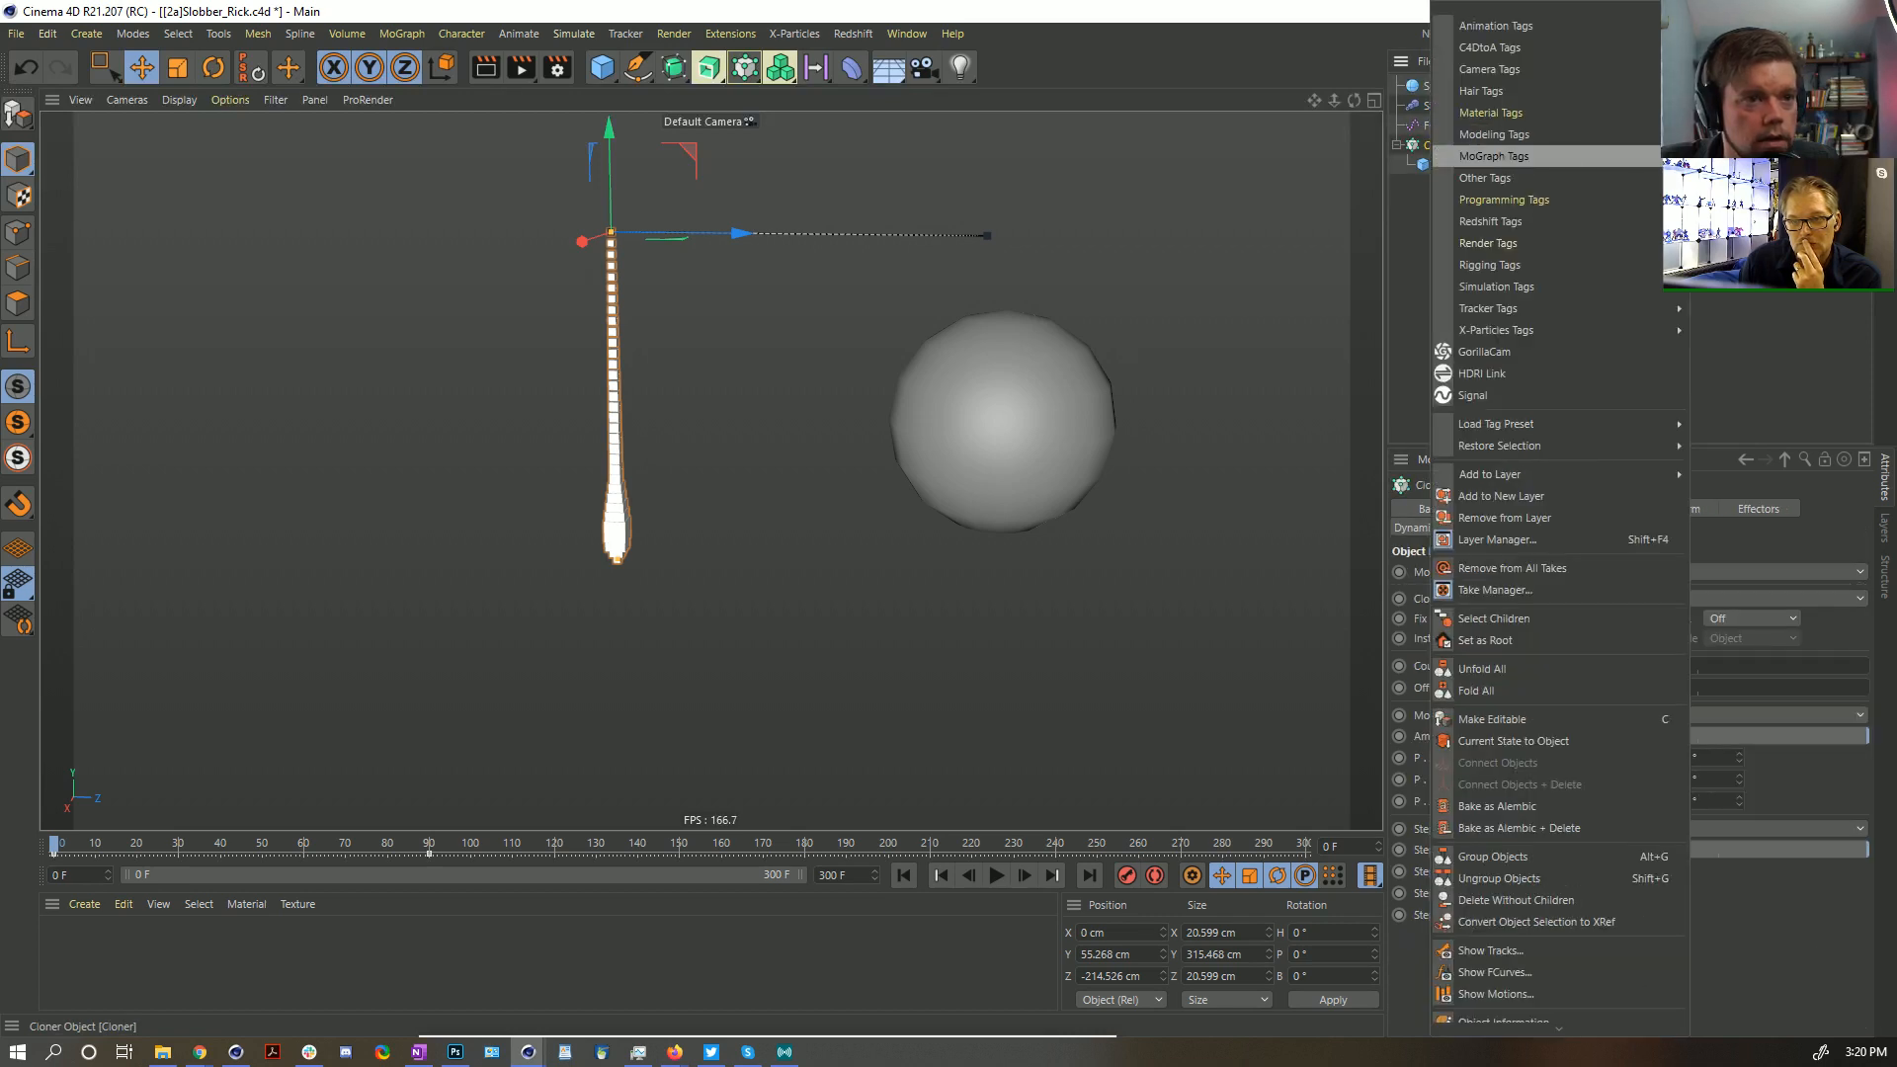
click(1759, 199)
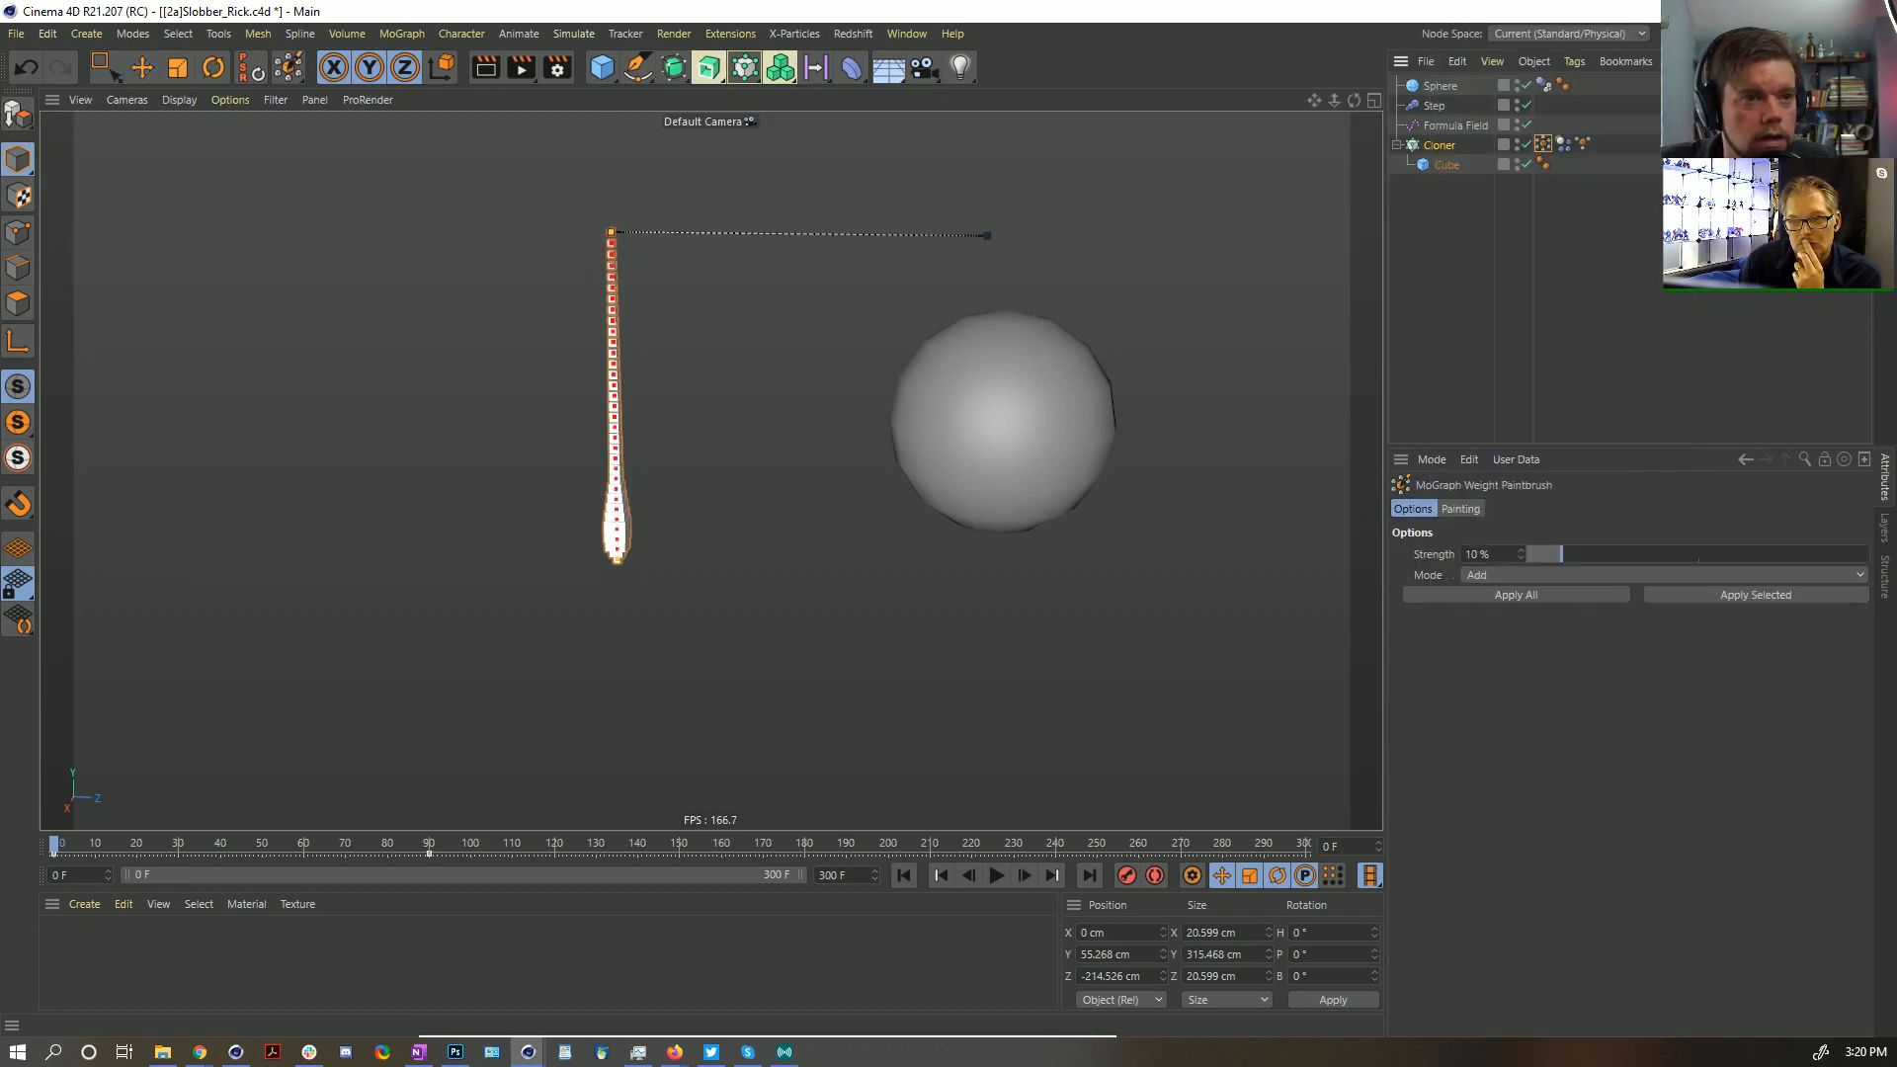
Try to assign the MoGraph Weightmap tag to a spring Map in the Cloner's Soft Body settings, and open the weightmap's settings
click(1437, 147)
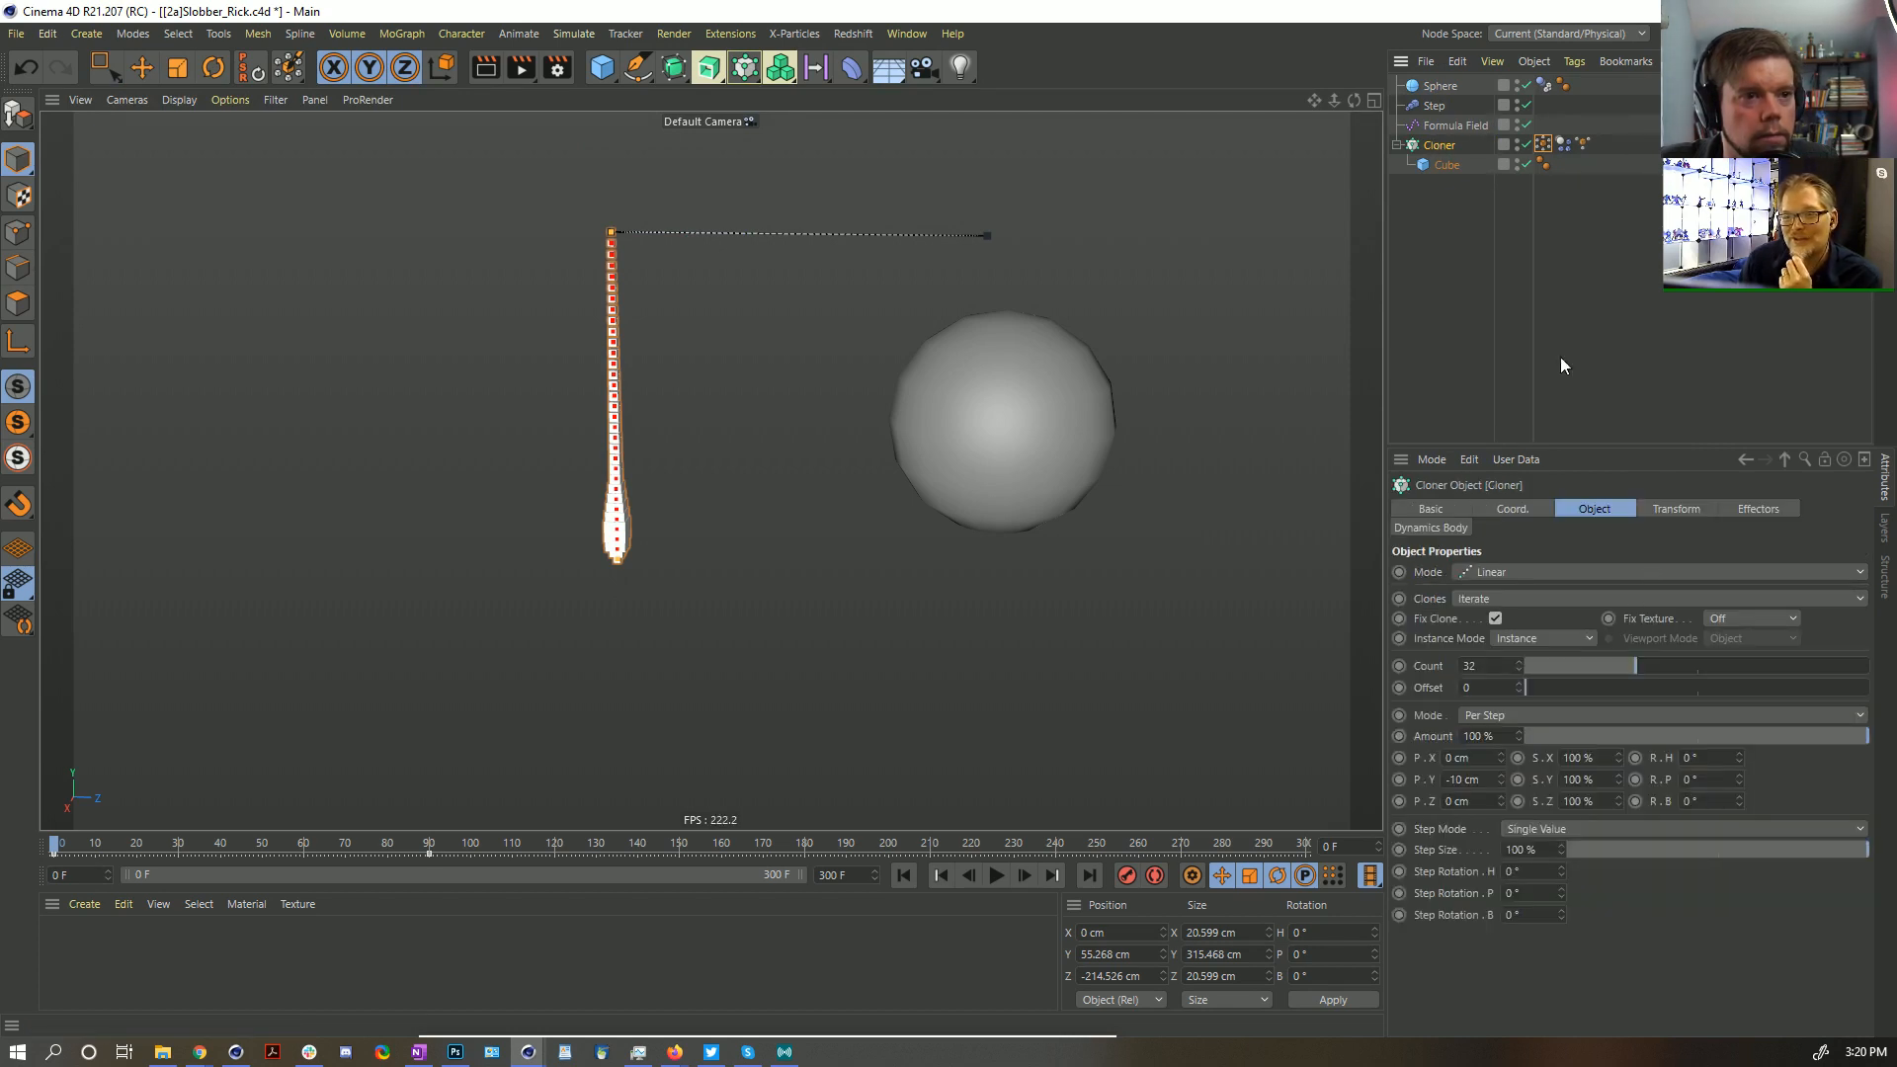
click(1563, 144)
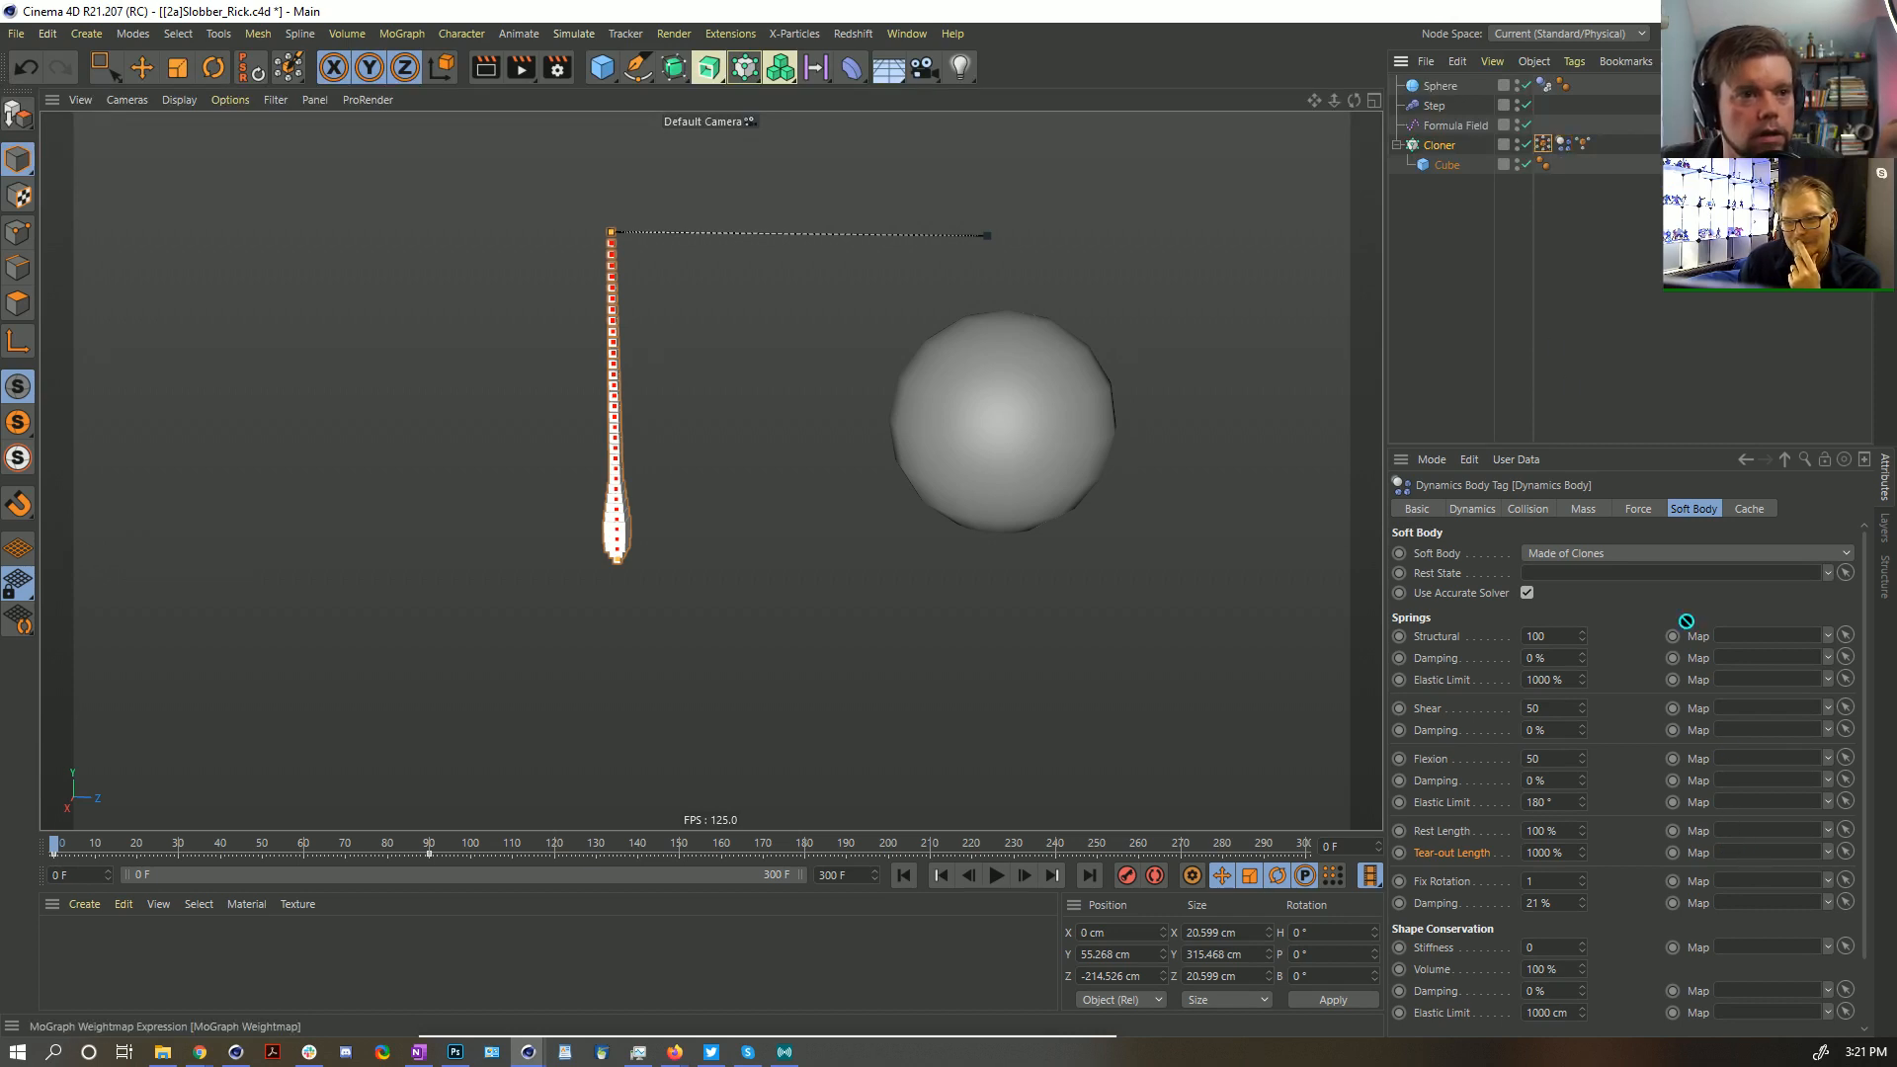
click(1543, 144)
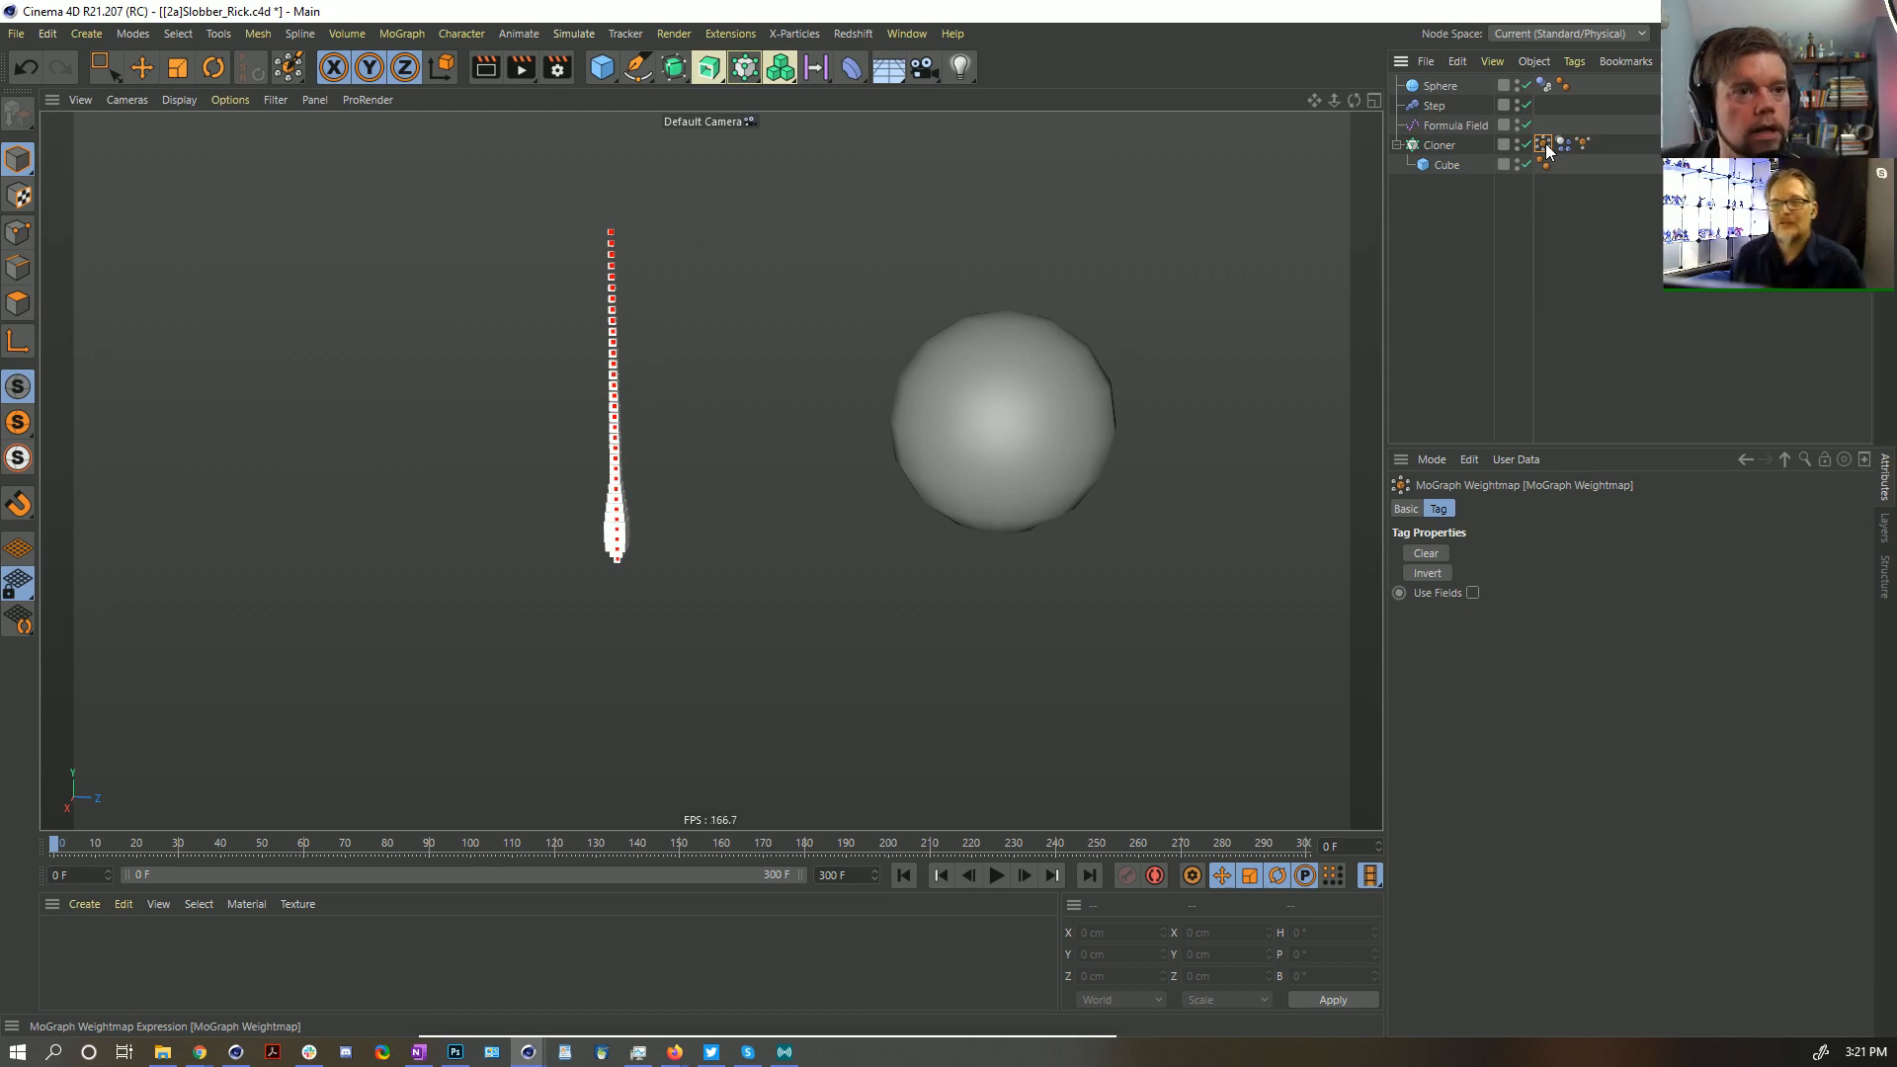
Show the soft-body settings of the Cloner's Dynamics Body tag and play the chain simulation repeatedly from the first frame
click(1468, 145)
click(1543, 144)
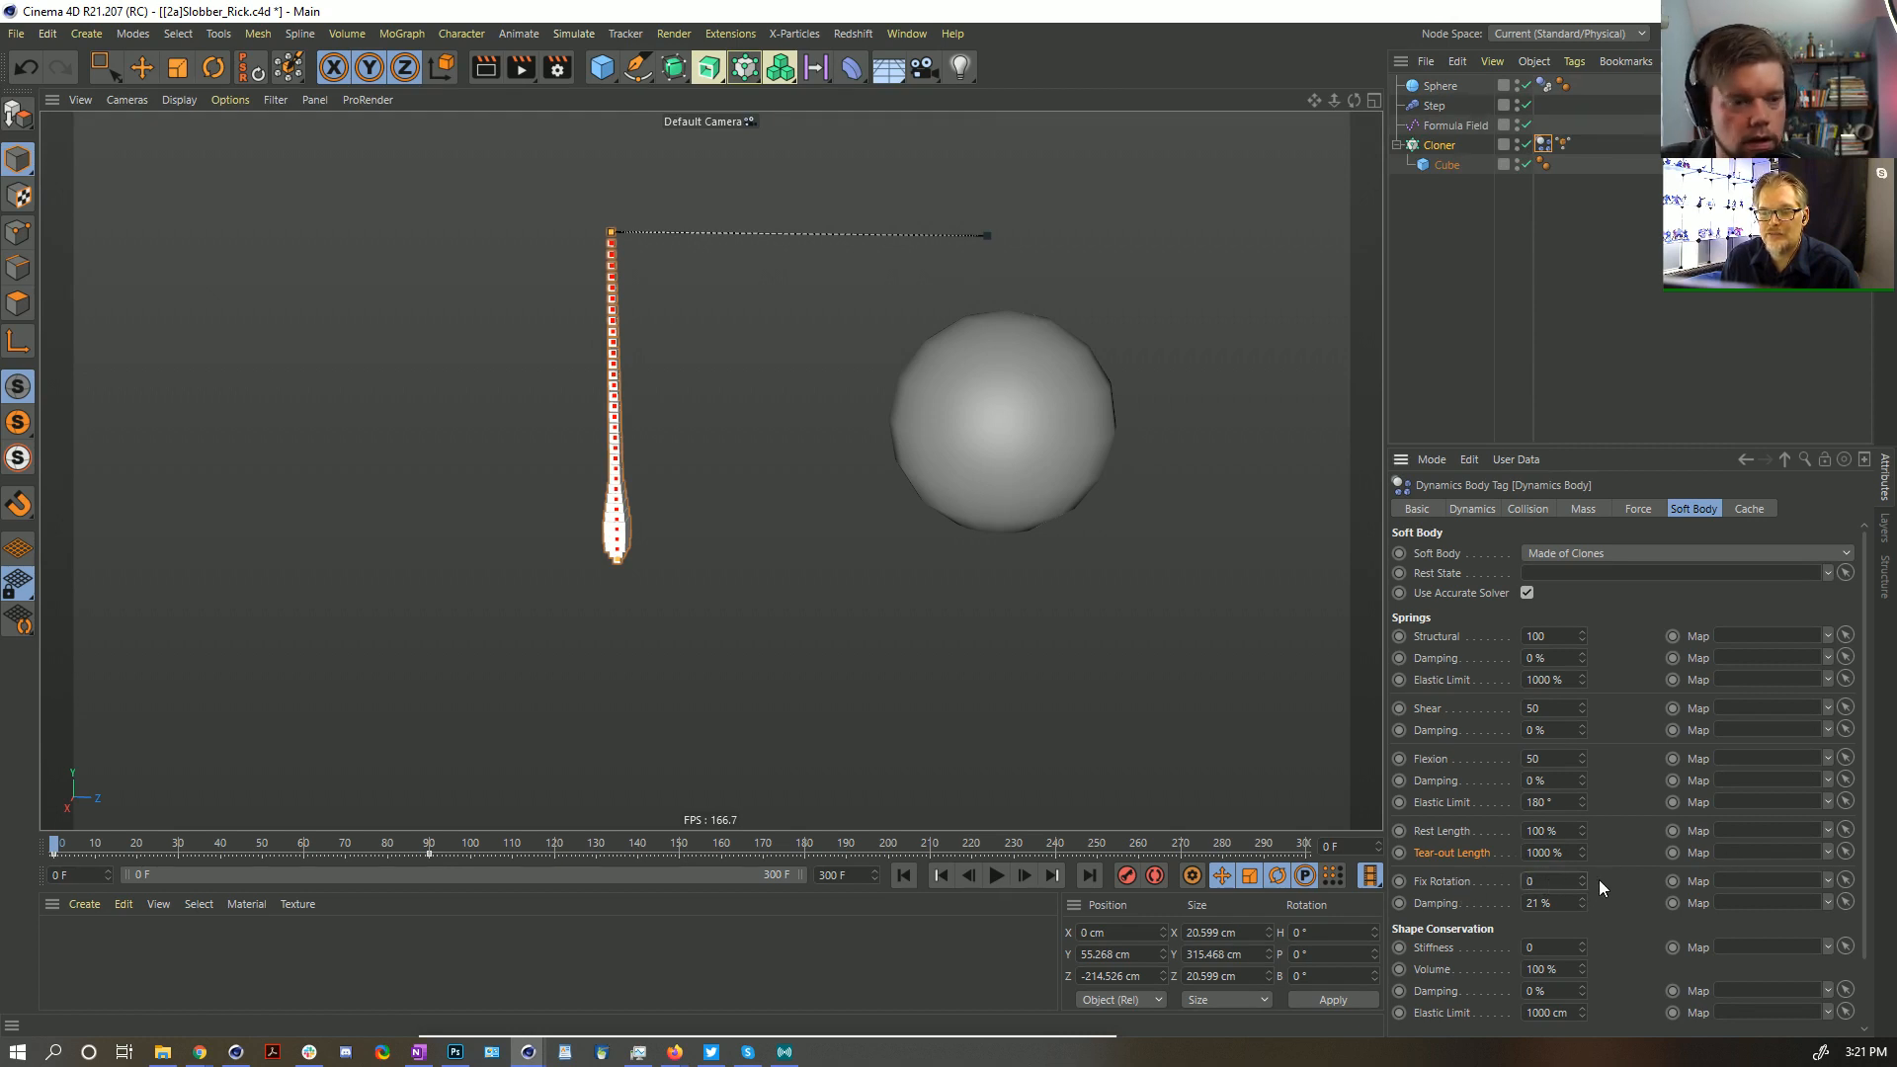
click(994, 875)
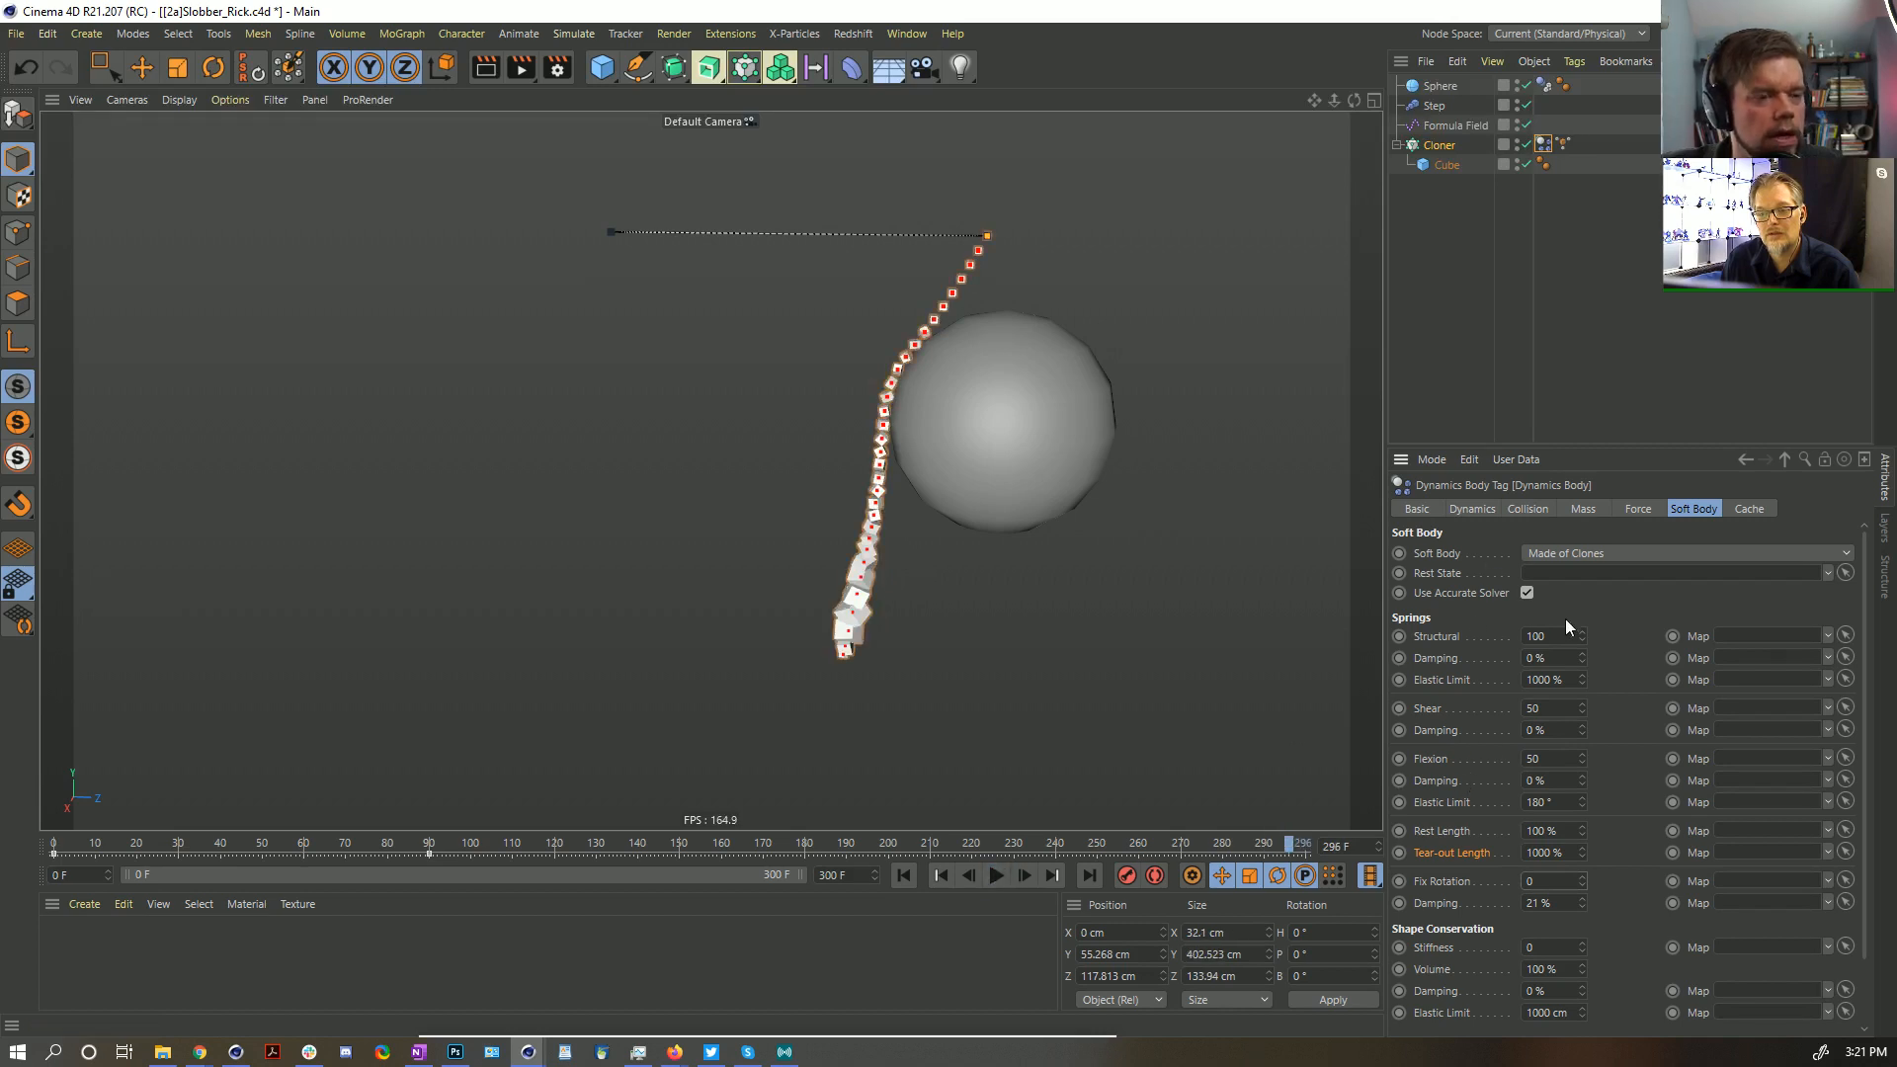
click(900, 875)
click(995, 876)
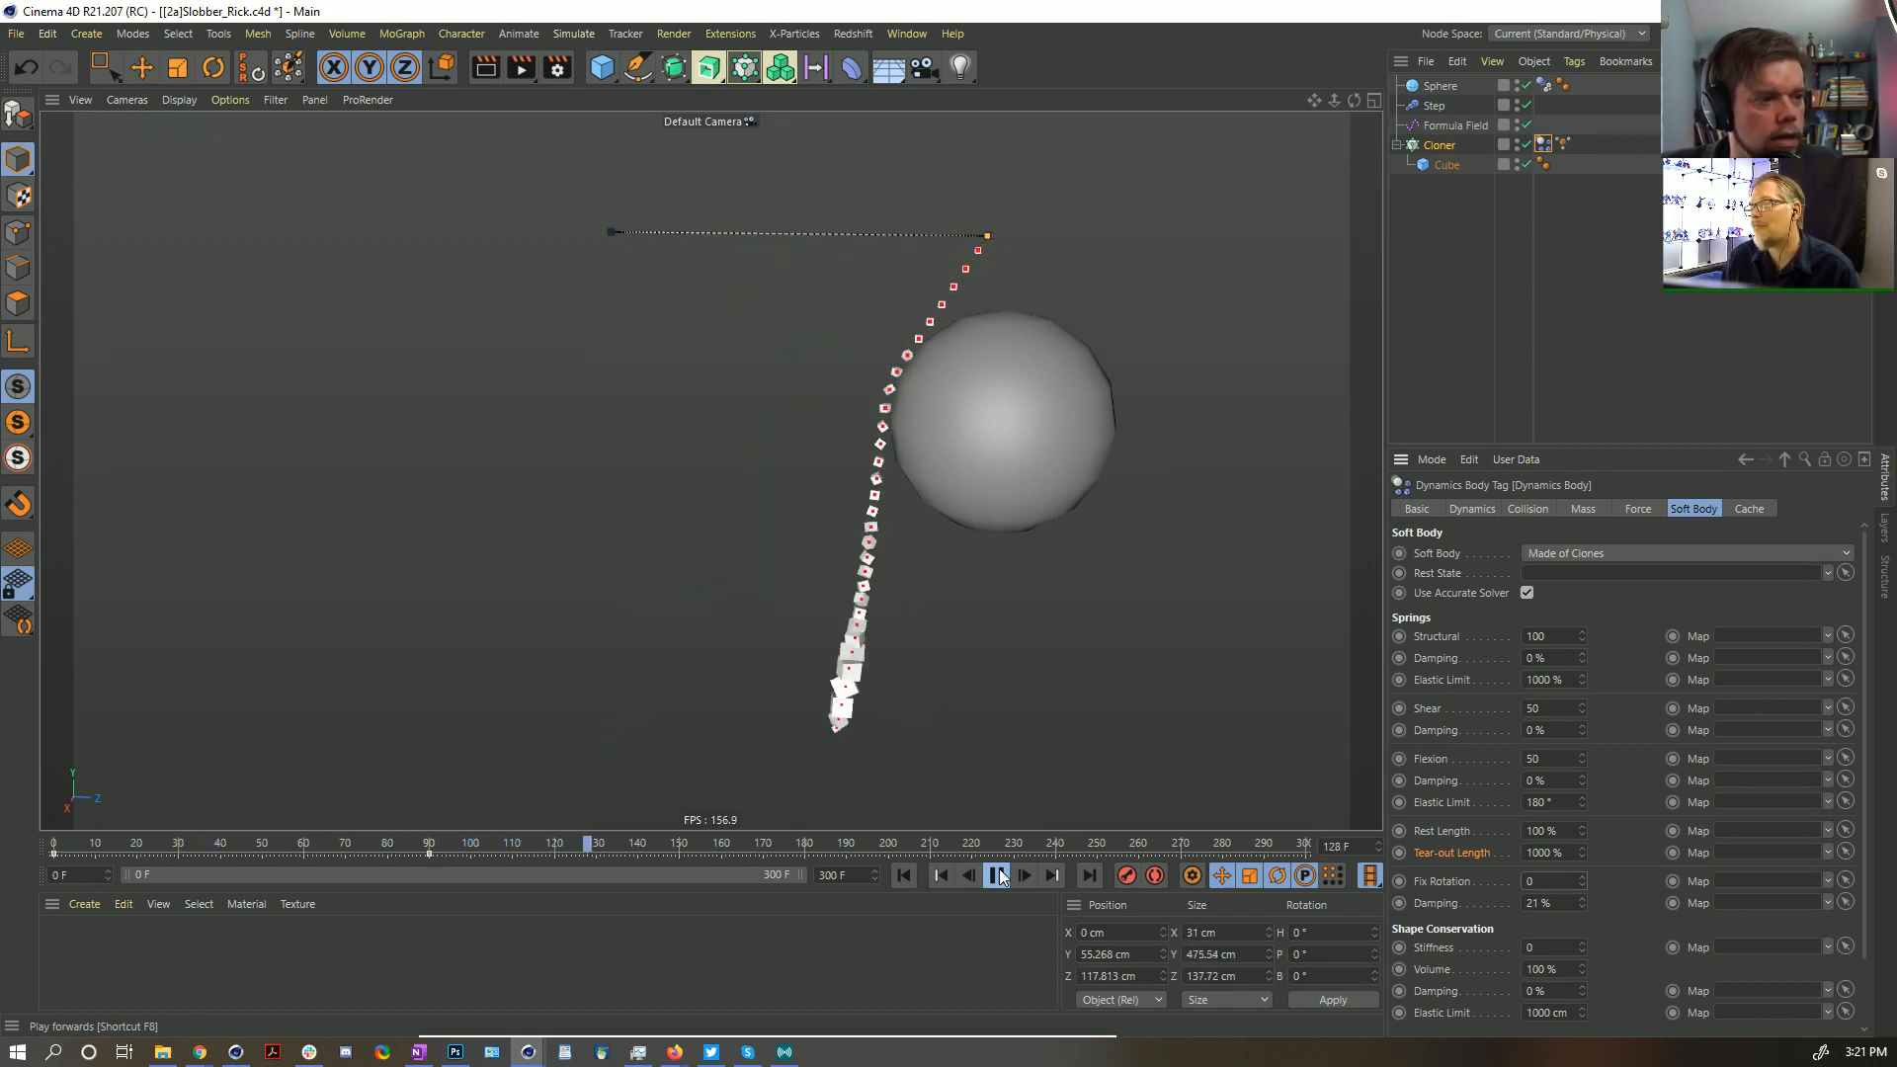
click(907, 878)
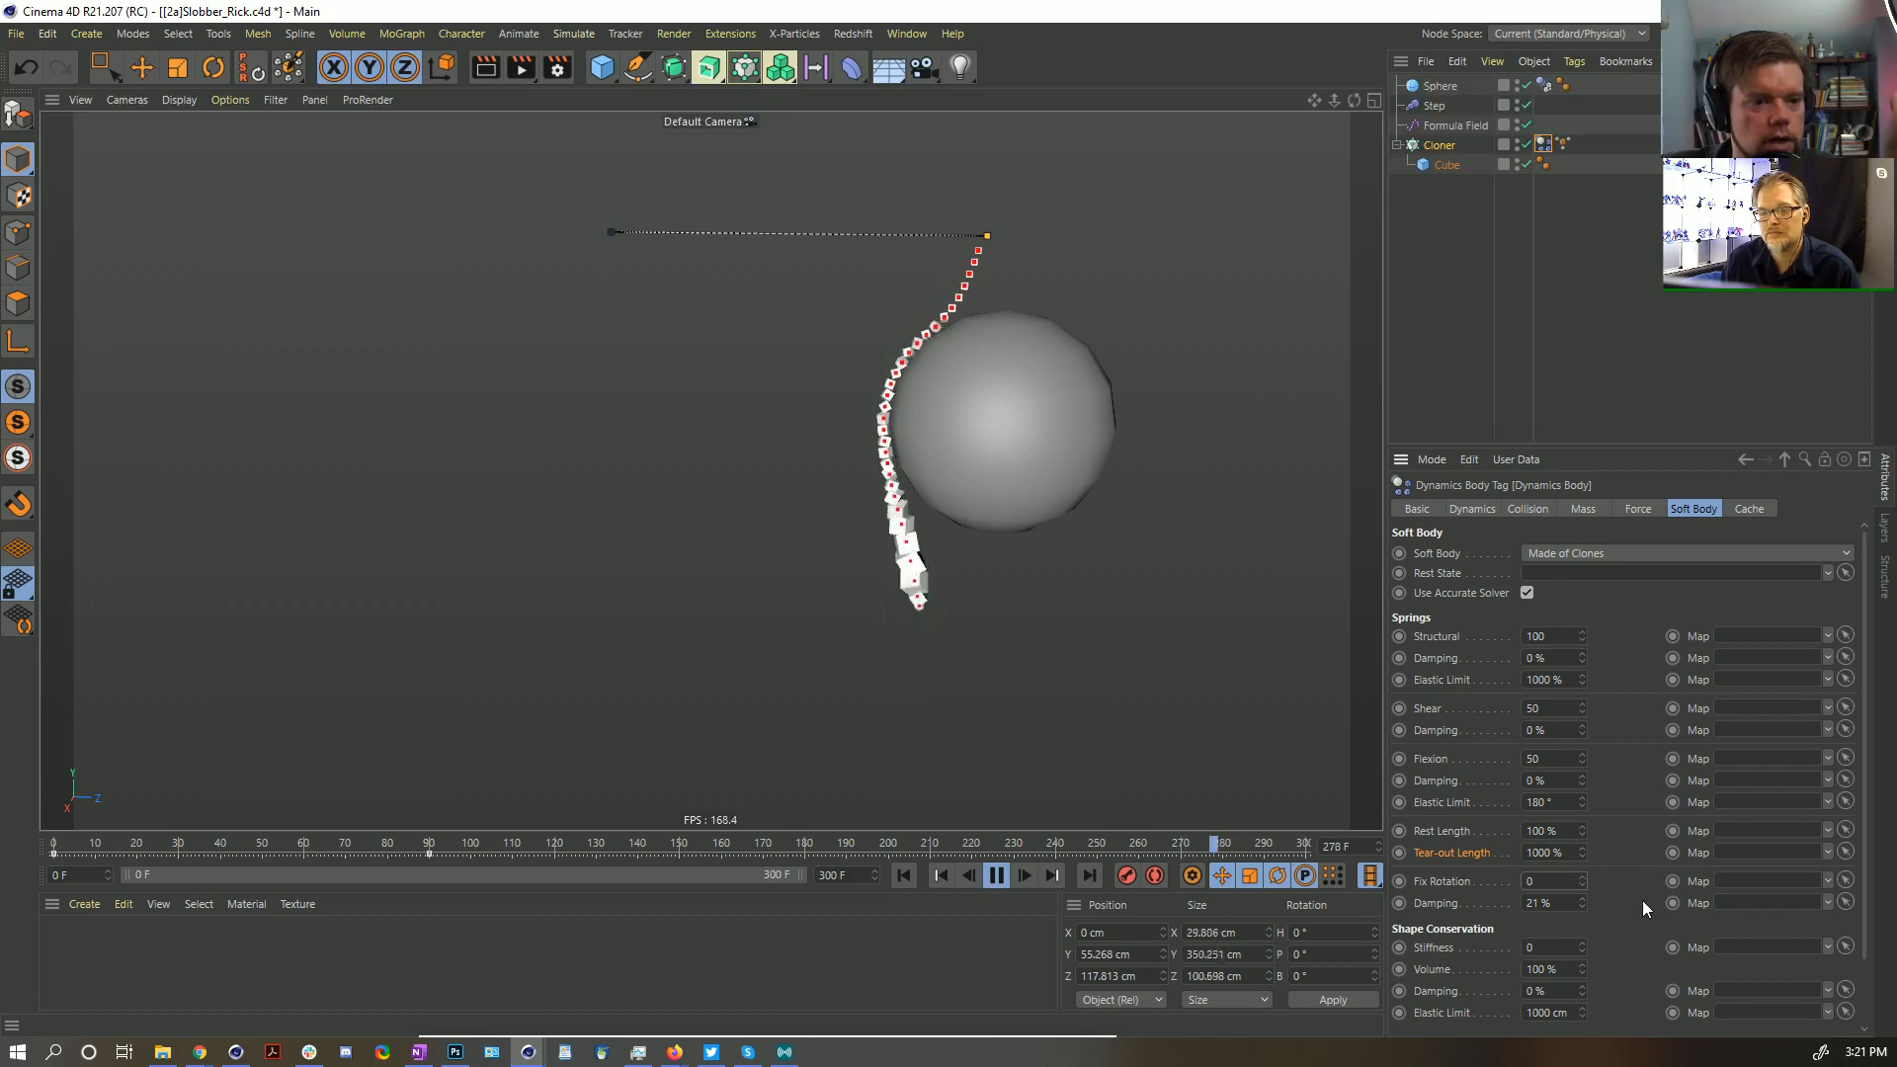
Check the Dynamics, Force and Soft Body settings of the Cloner's Dynamics Body tag and replay the simulation from the start
click(1472, 508)
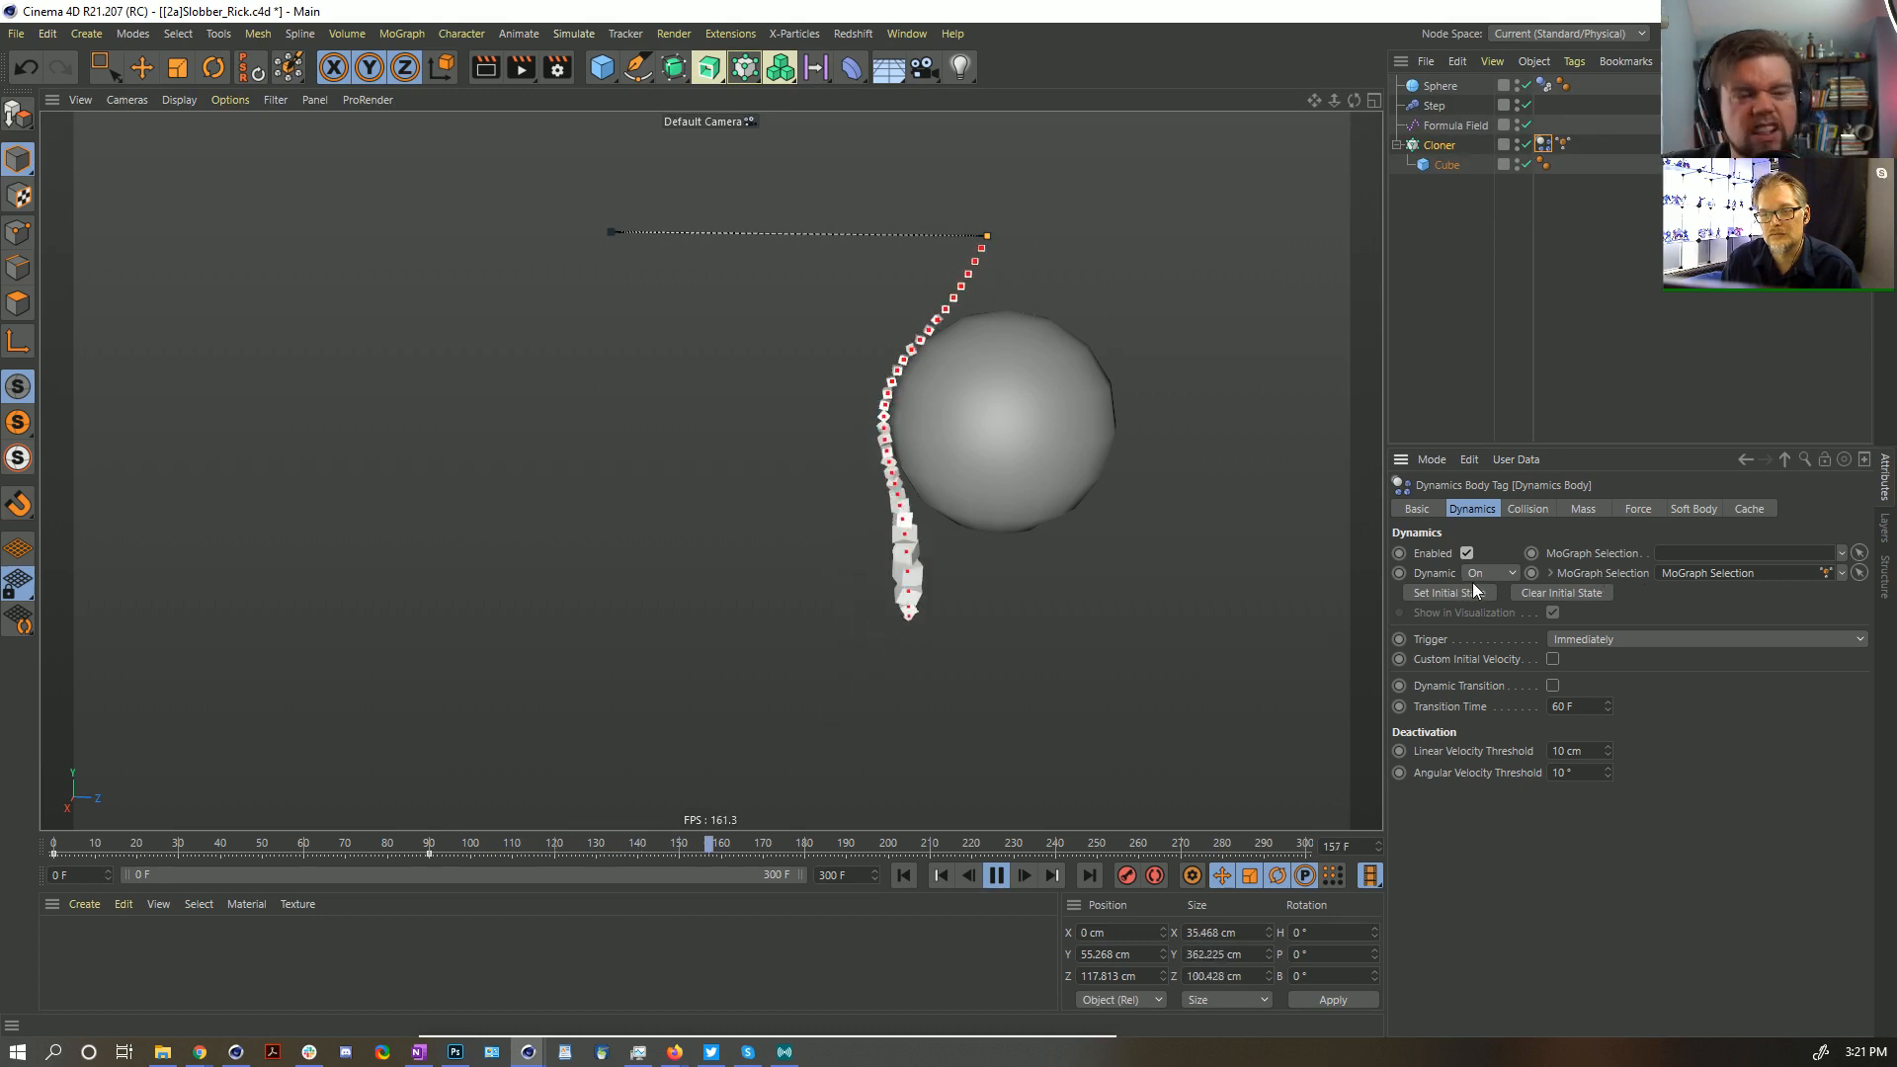
click(1648, 510)
click(1693, 509)
scroll(1479, 737, down, 2)
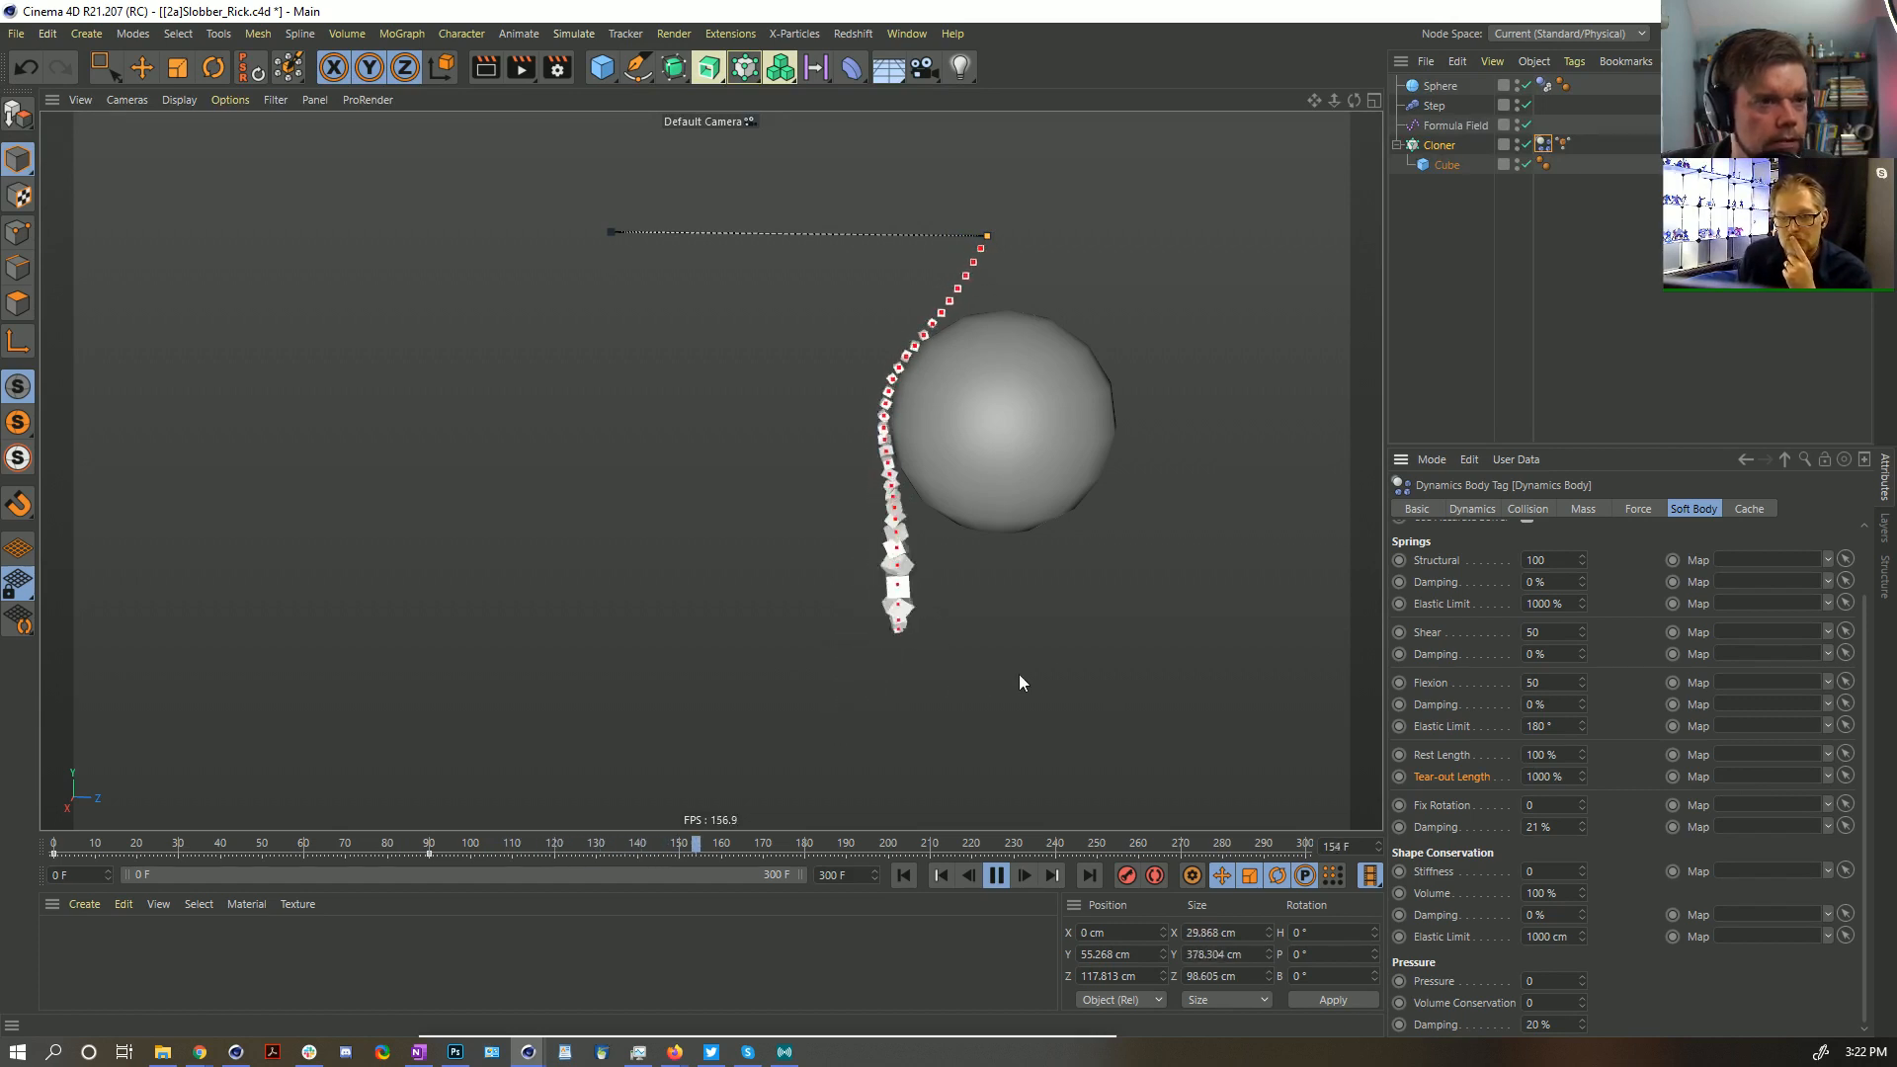
click(998, 876)
click(915, 875)
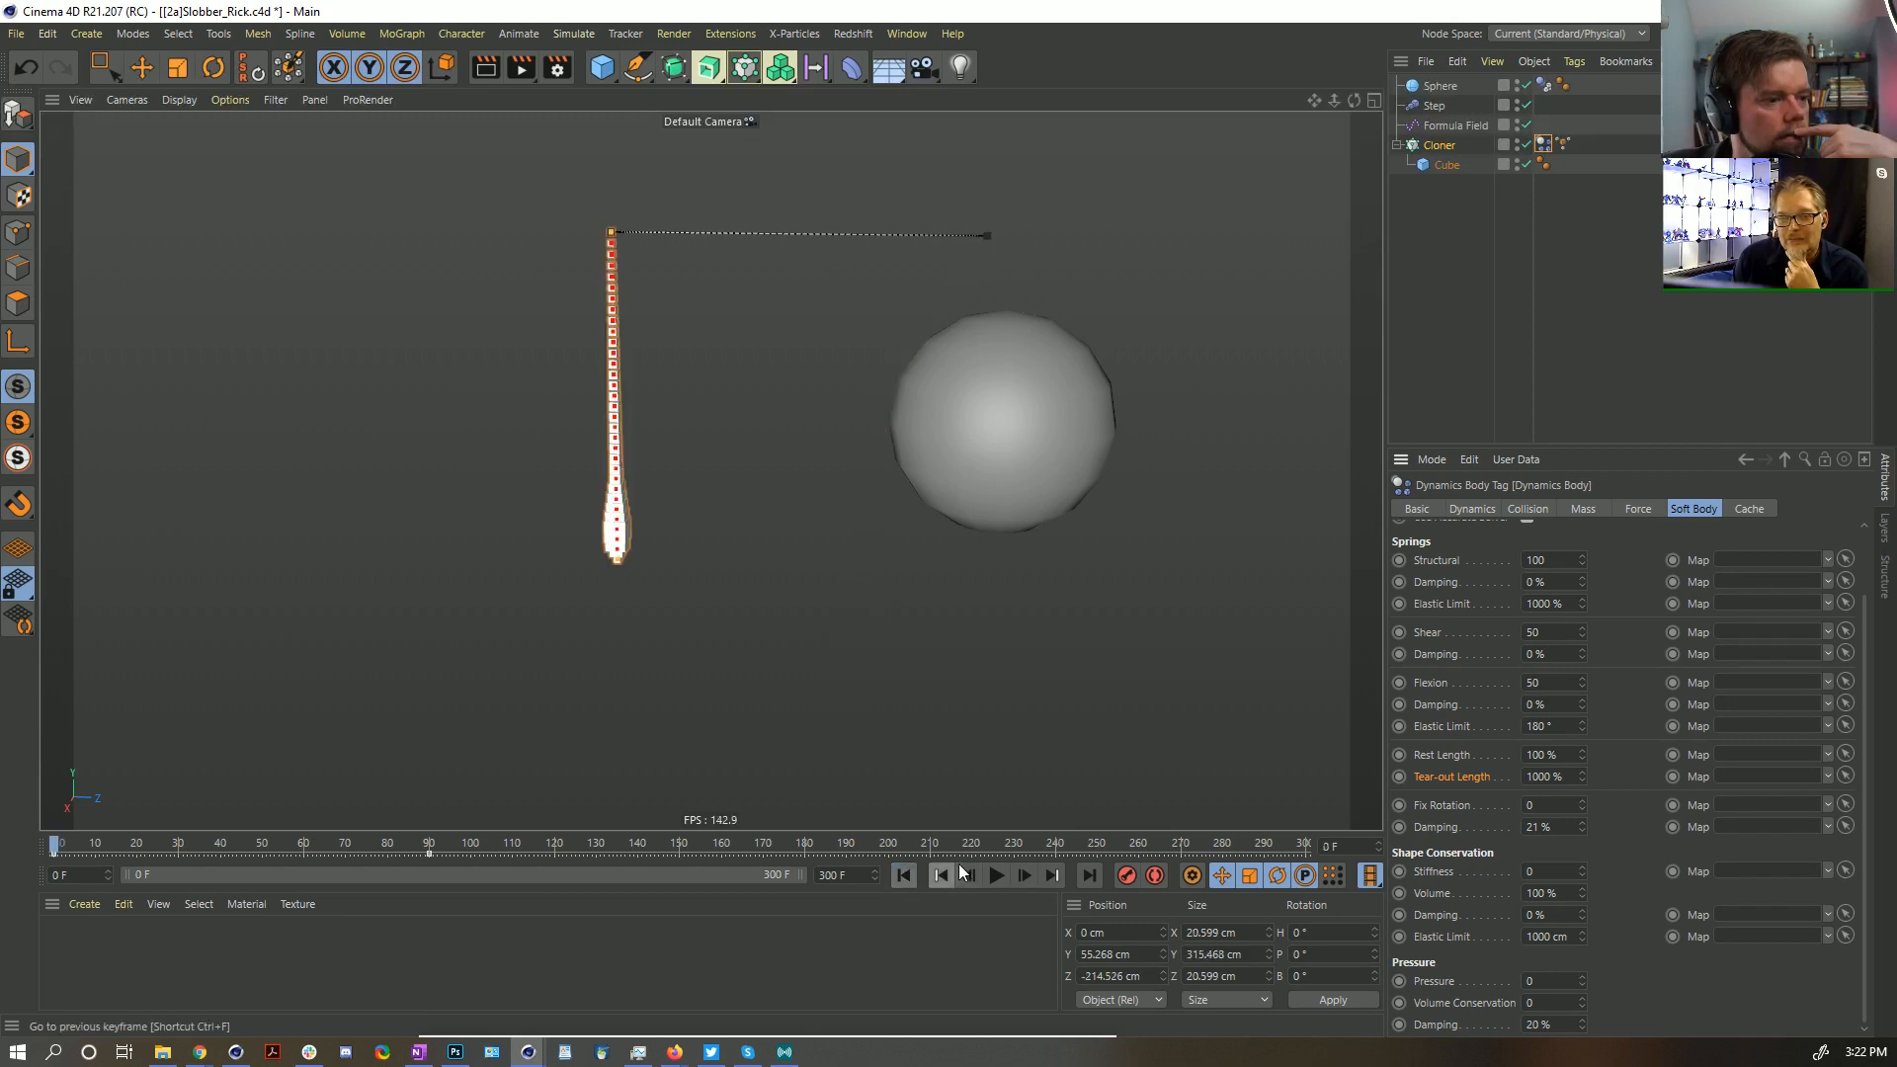
click(996, 876)
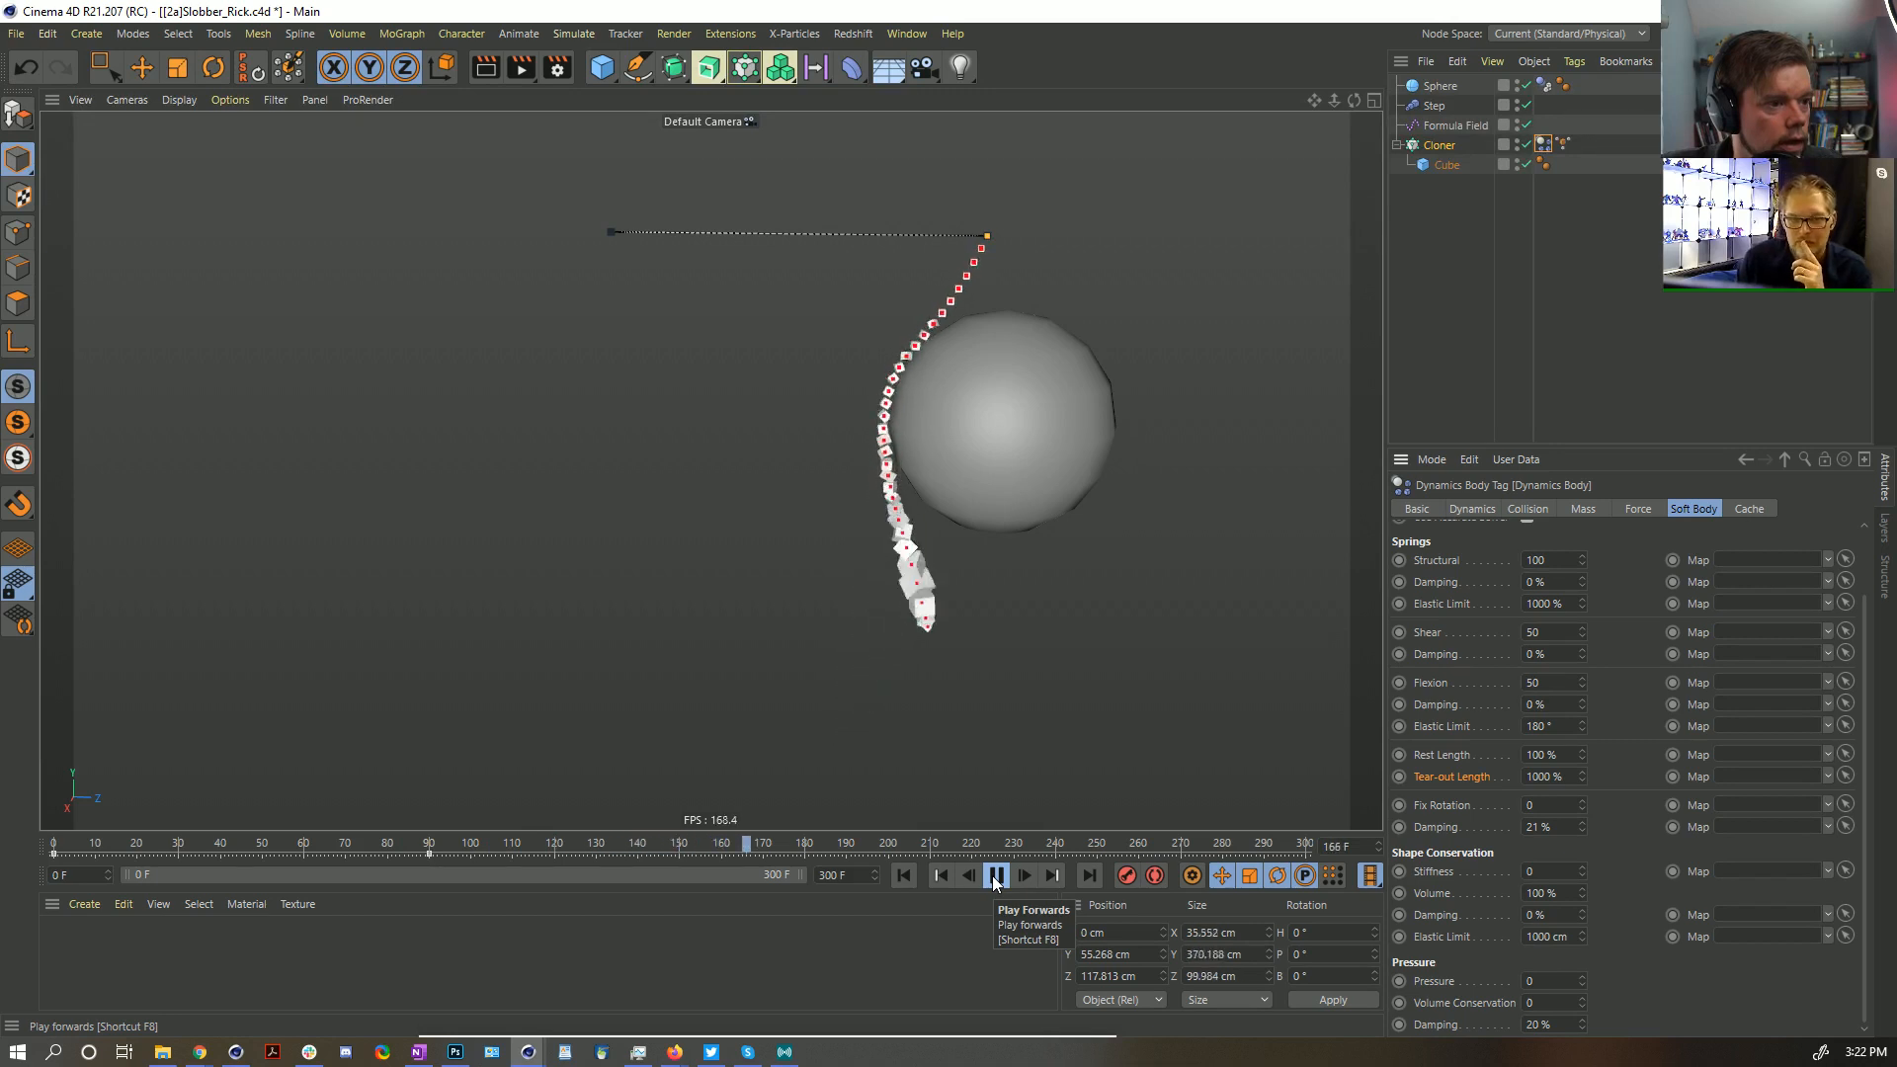
click(938, 877)
click(996, 875)
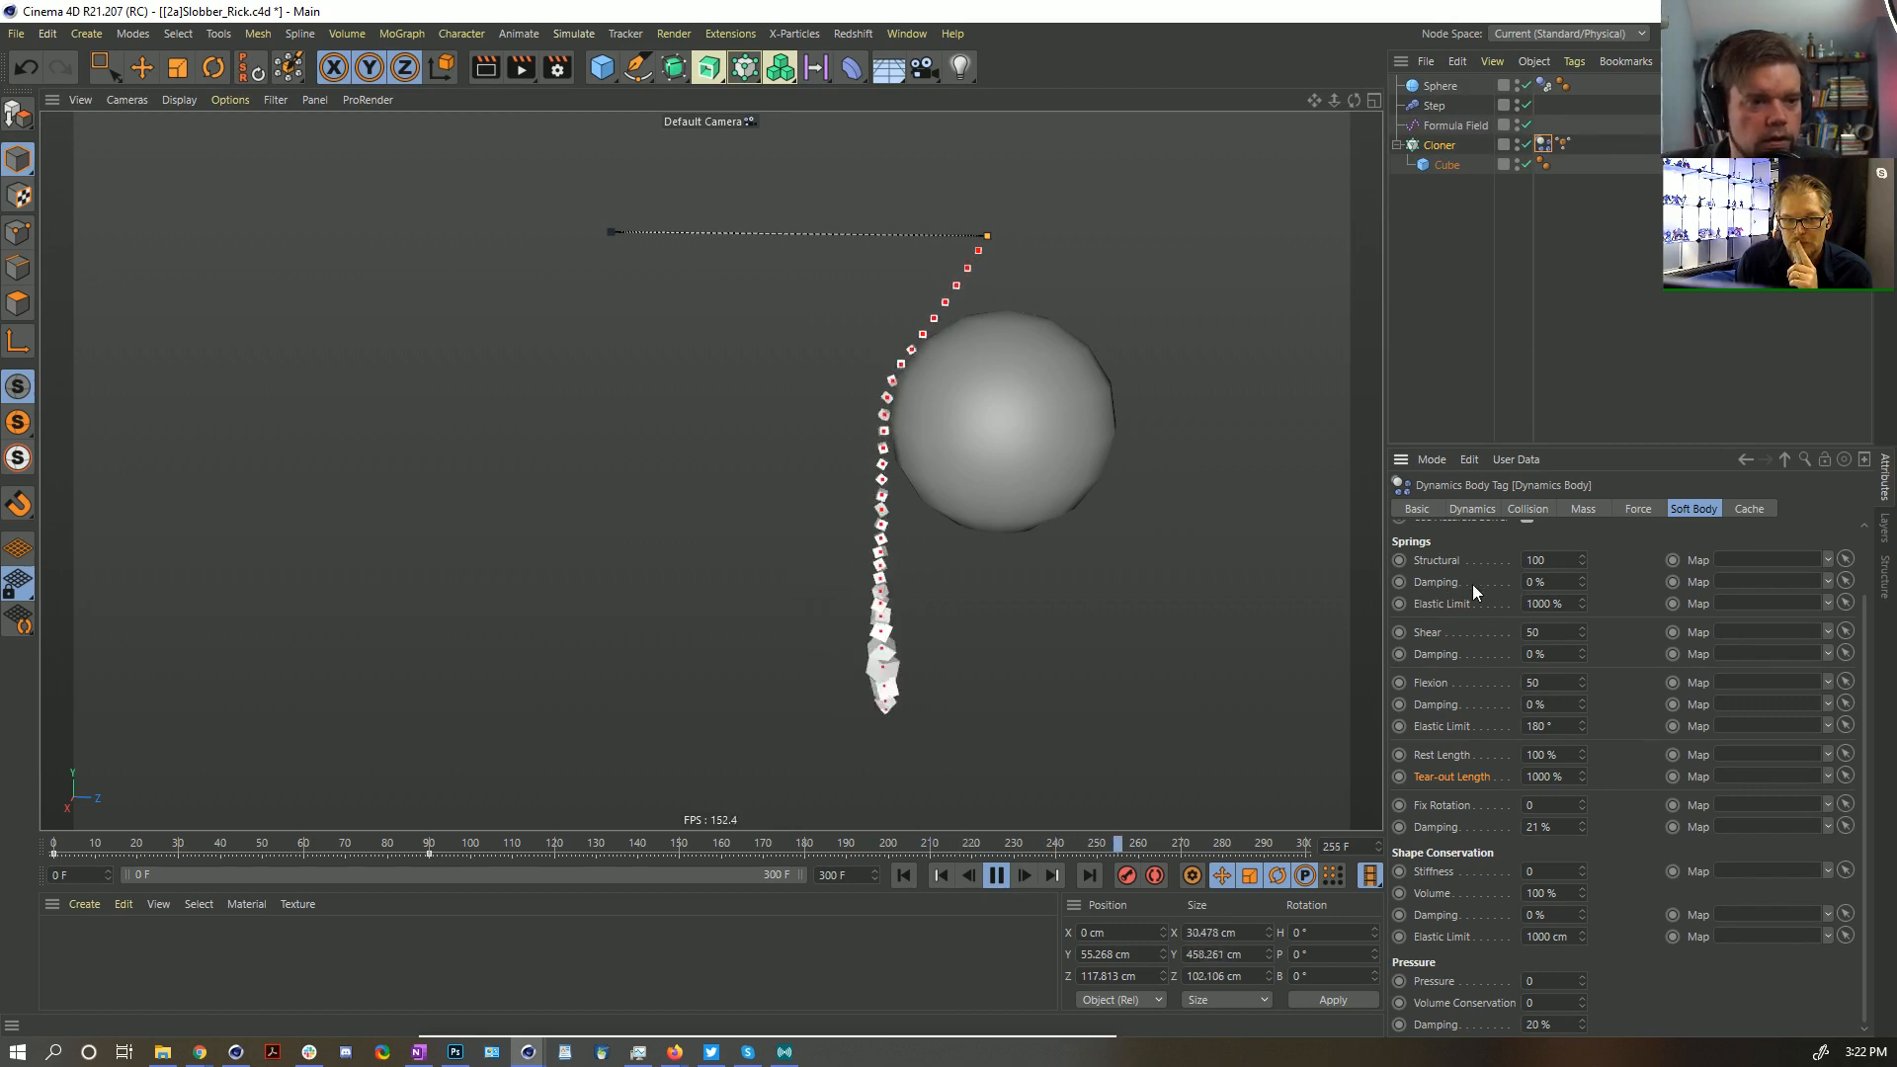
Try a Structural spring value of 200 for the Cloner's soft body, and set it to 50
drag(1533, 560, 1519, 561)
text(2)
key(Return)
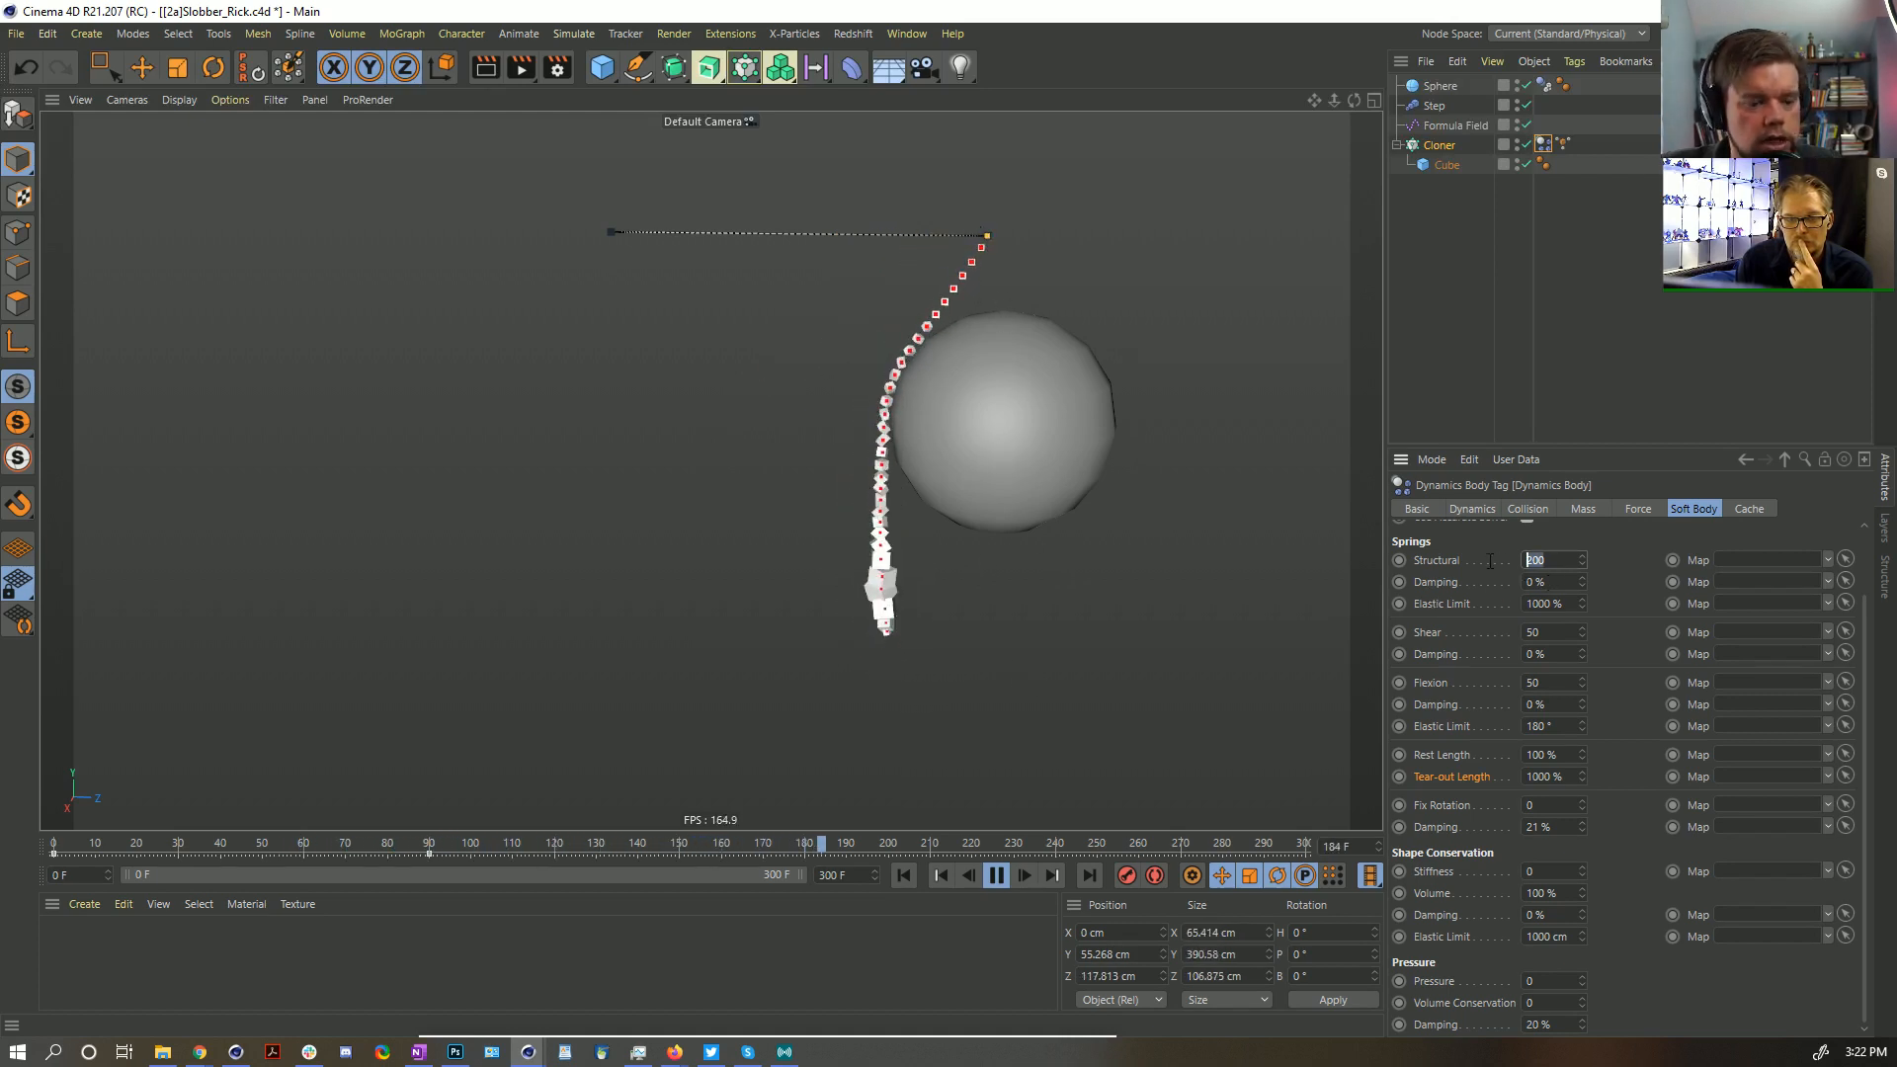
key(Return)
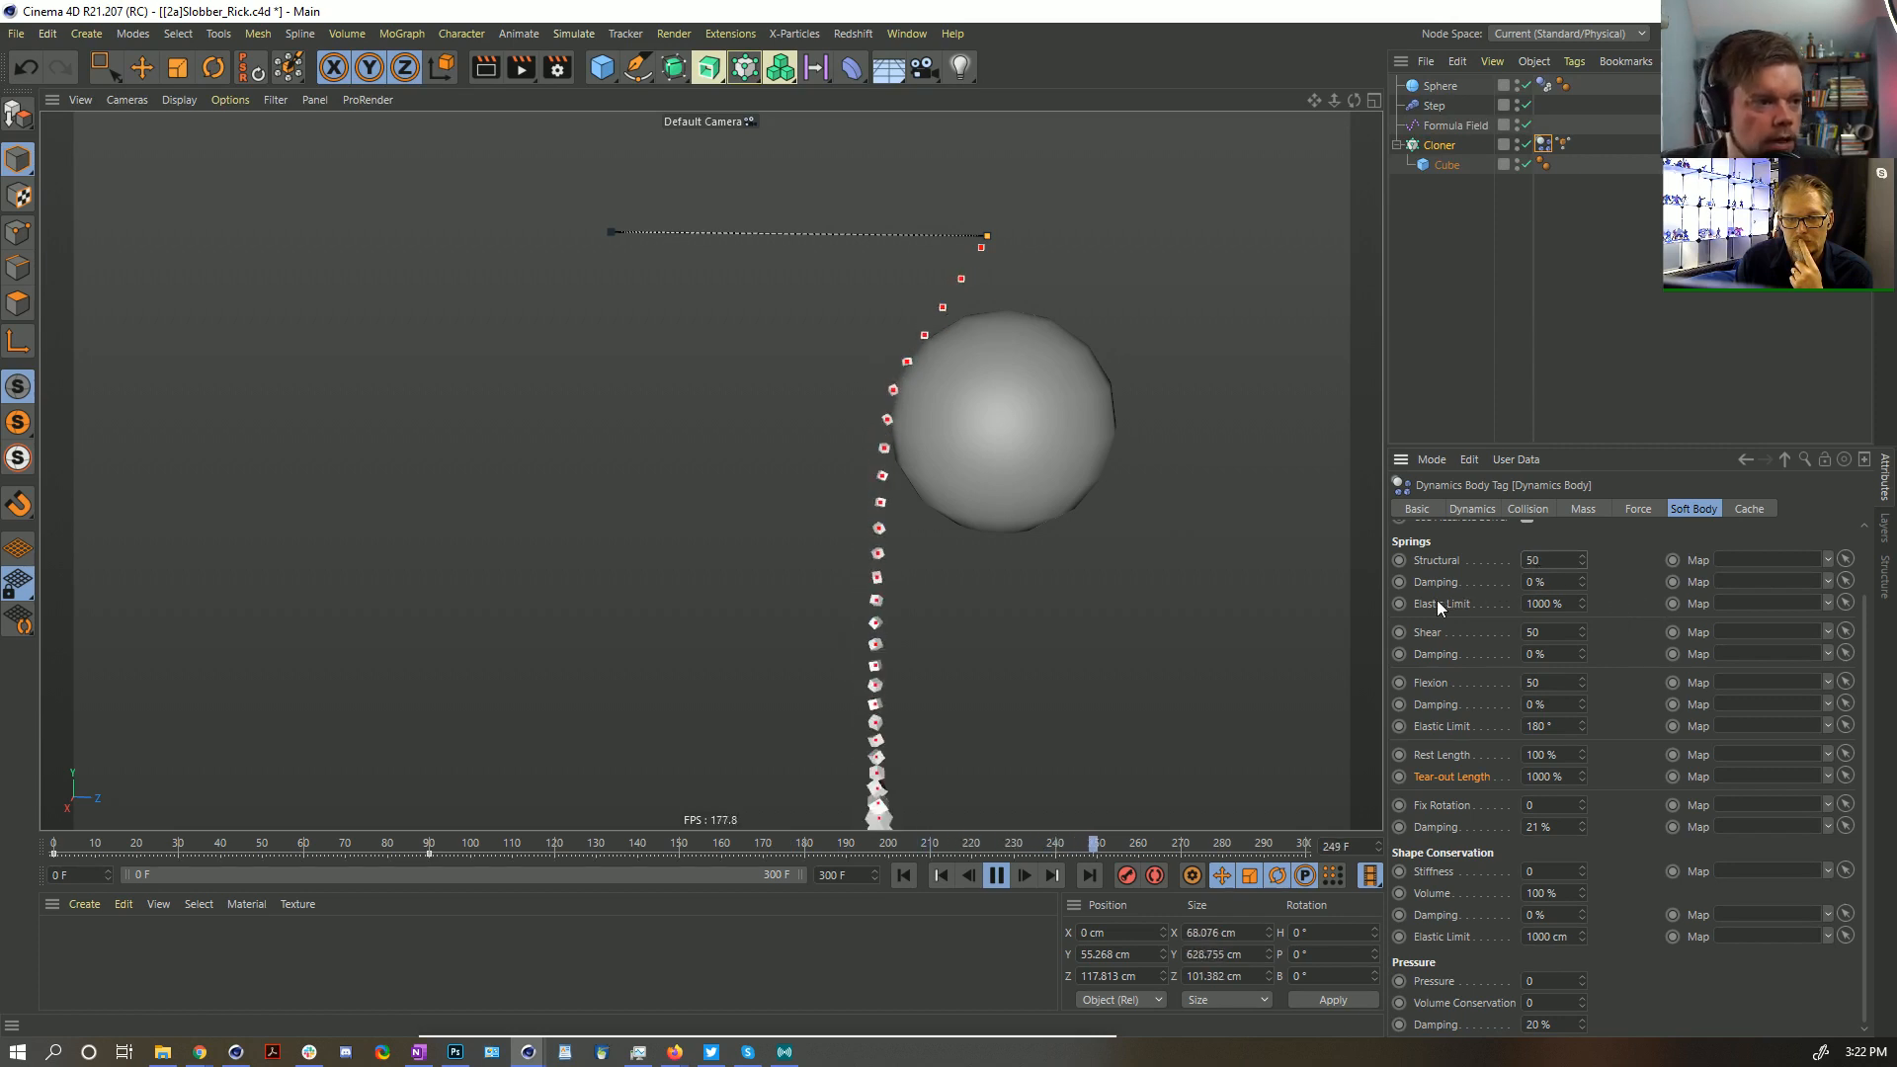
Try 99% Damping on the Structural springs of the Cloner's soft body, and set it to 20%
double_click(1535, 583)
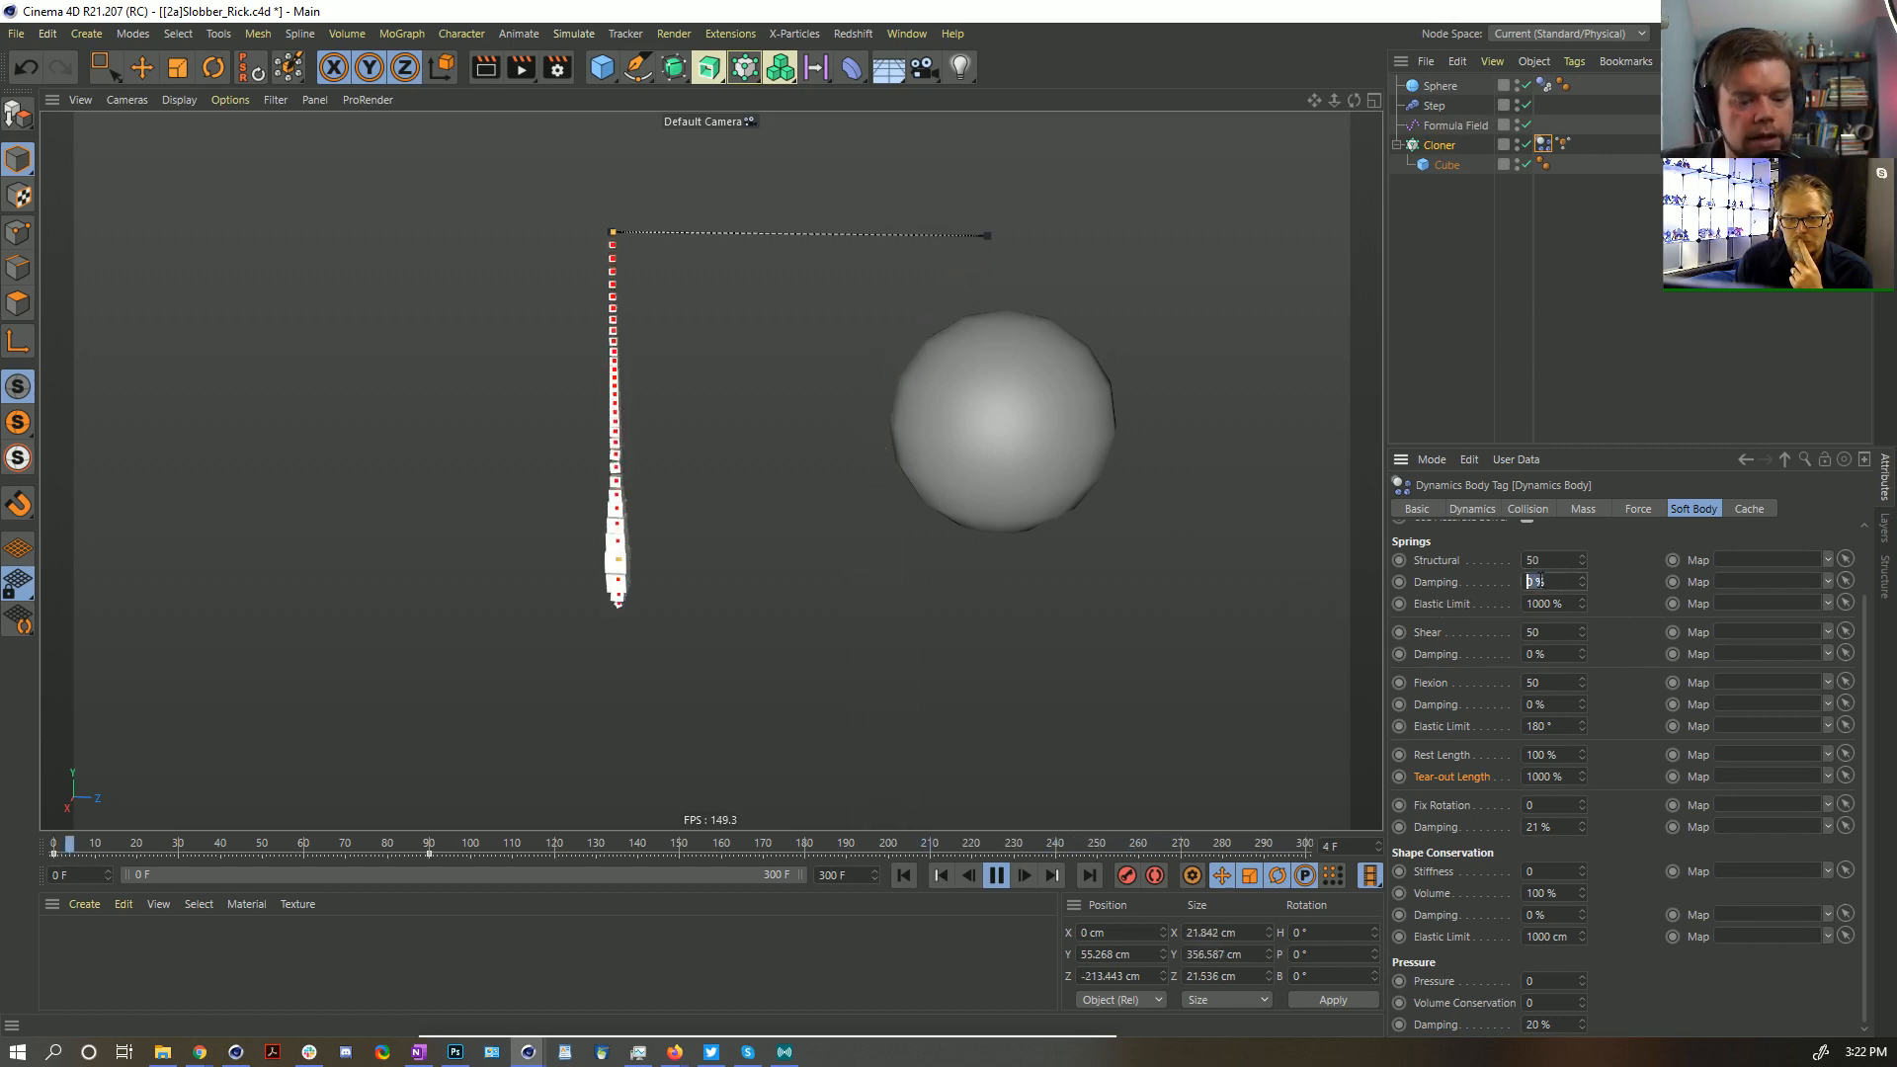
text(99)
key(Return)
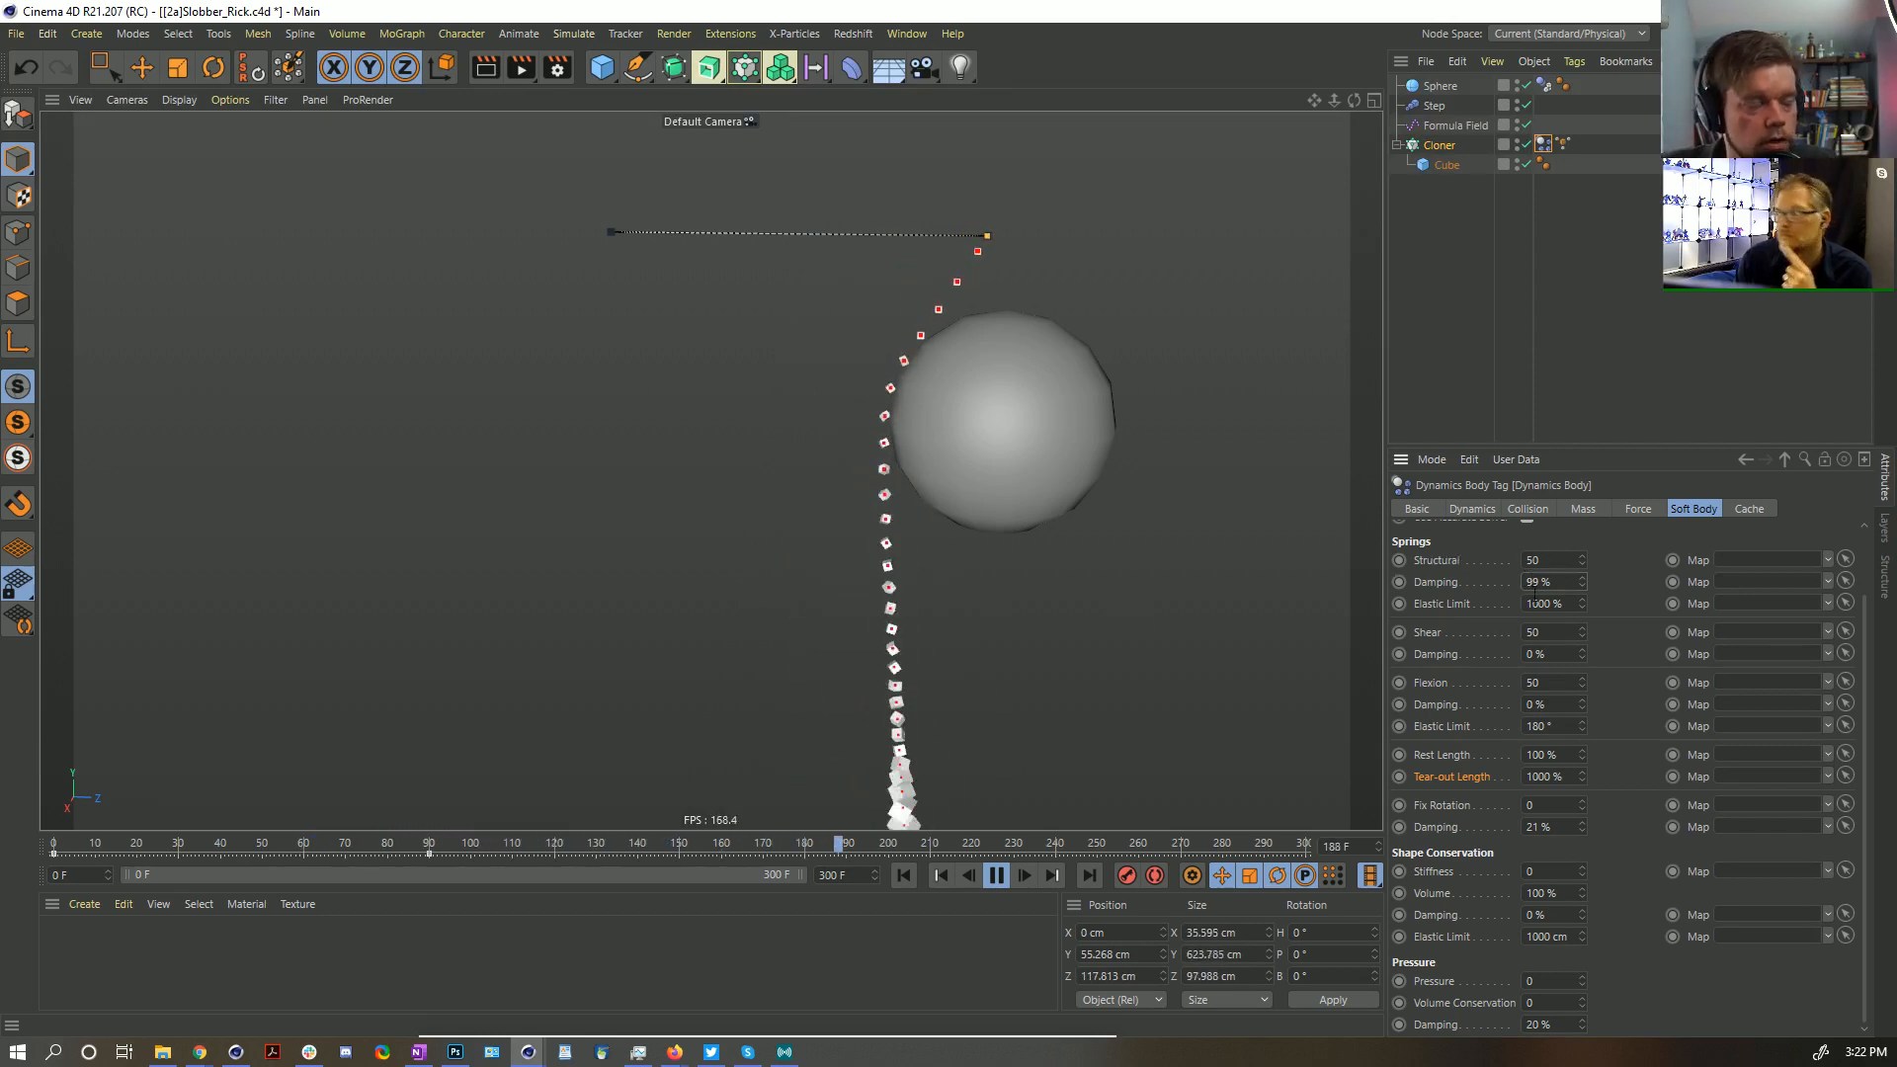
drag(1555, 581, 1474, 577)
text(20)
key(Return)
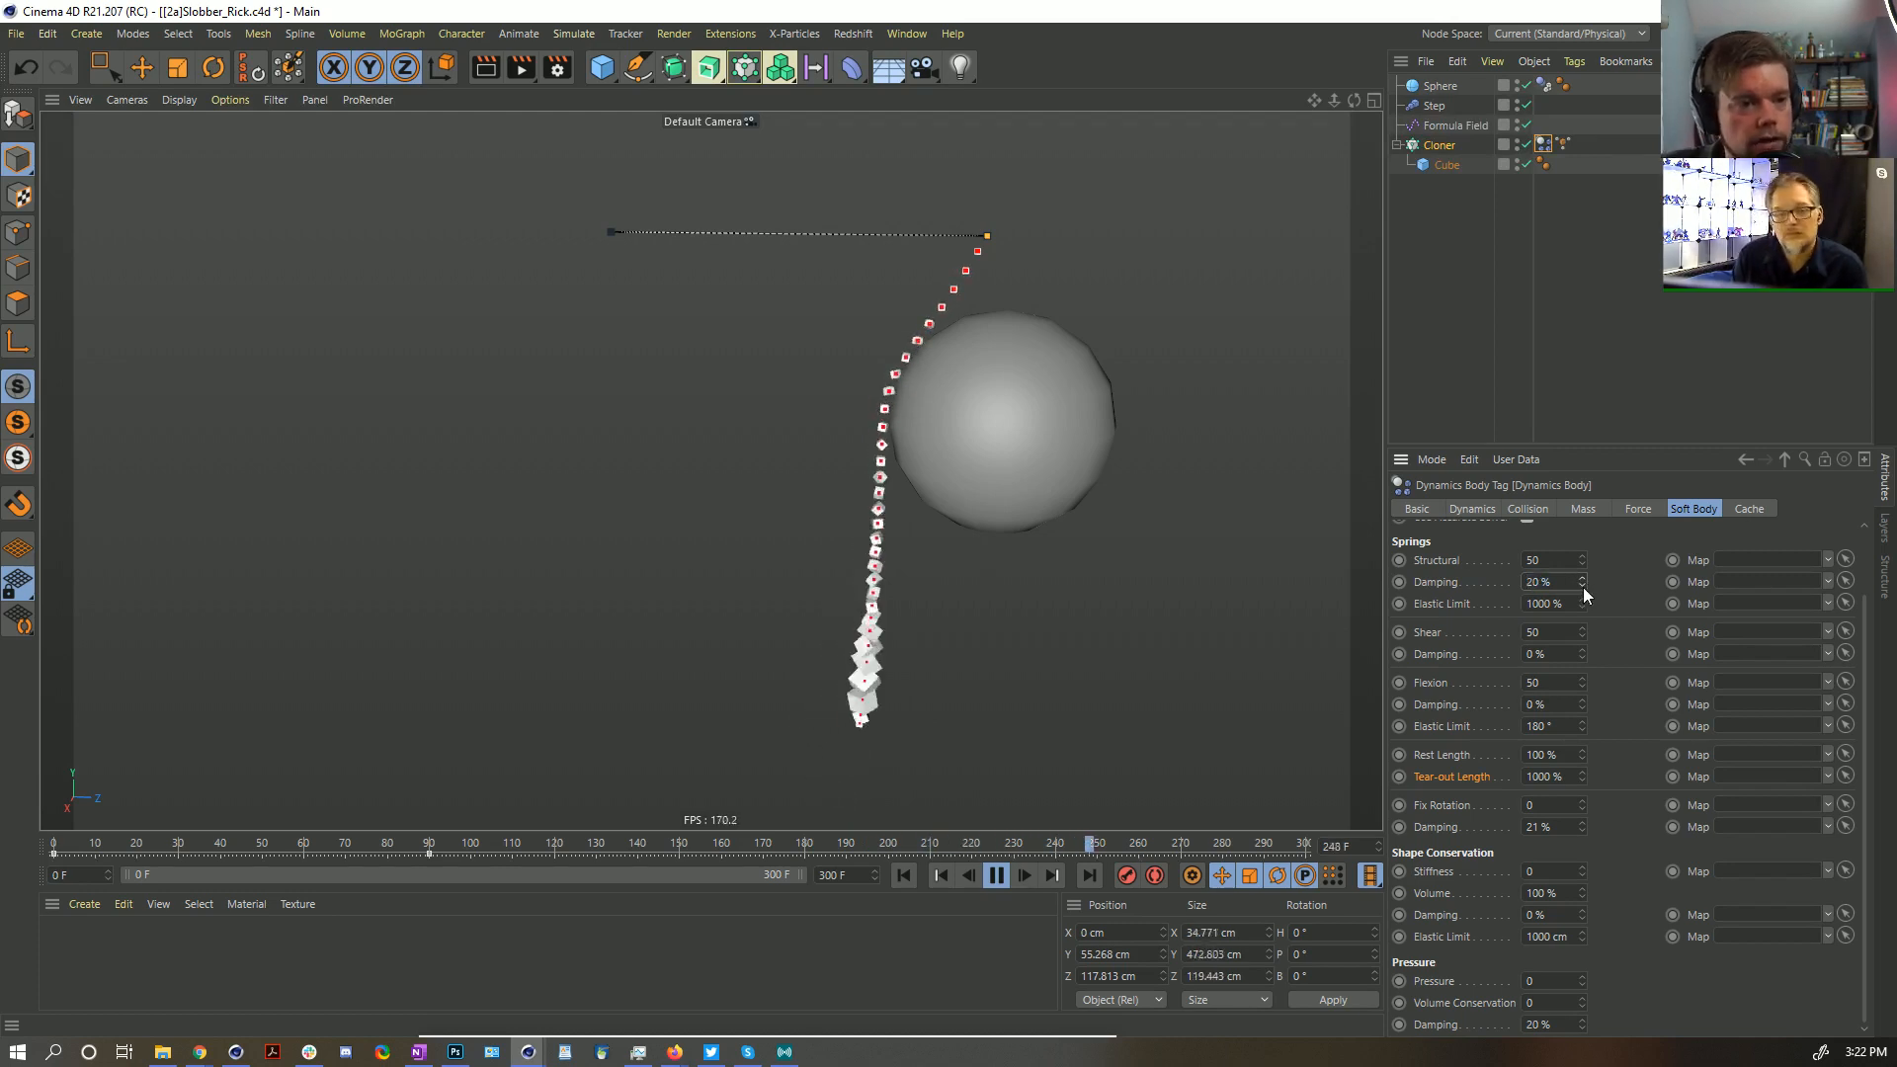
Replay the simulation from the first frame to judge how the softer, damped chain swings against the sphere
click(998, 881)
click(910, 876)
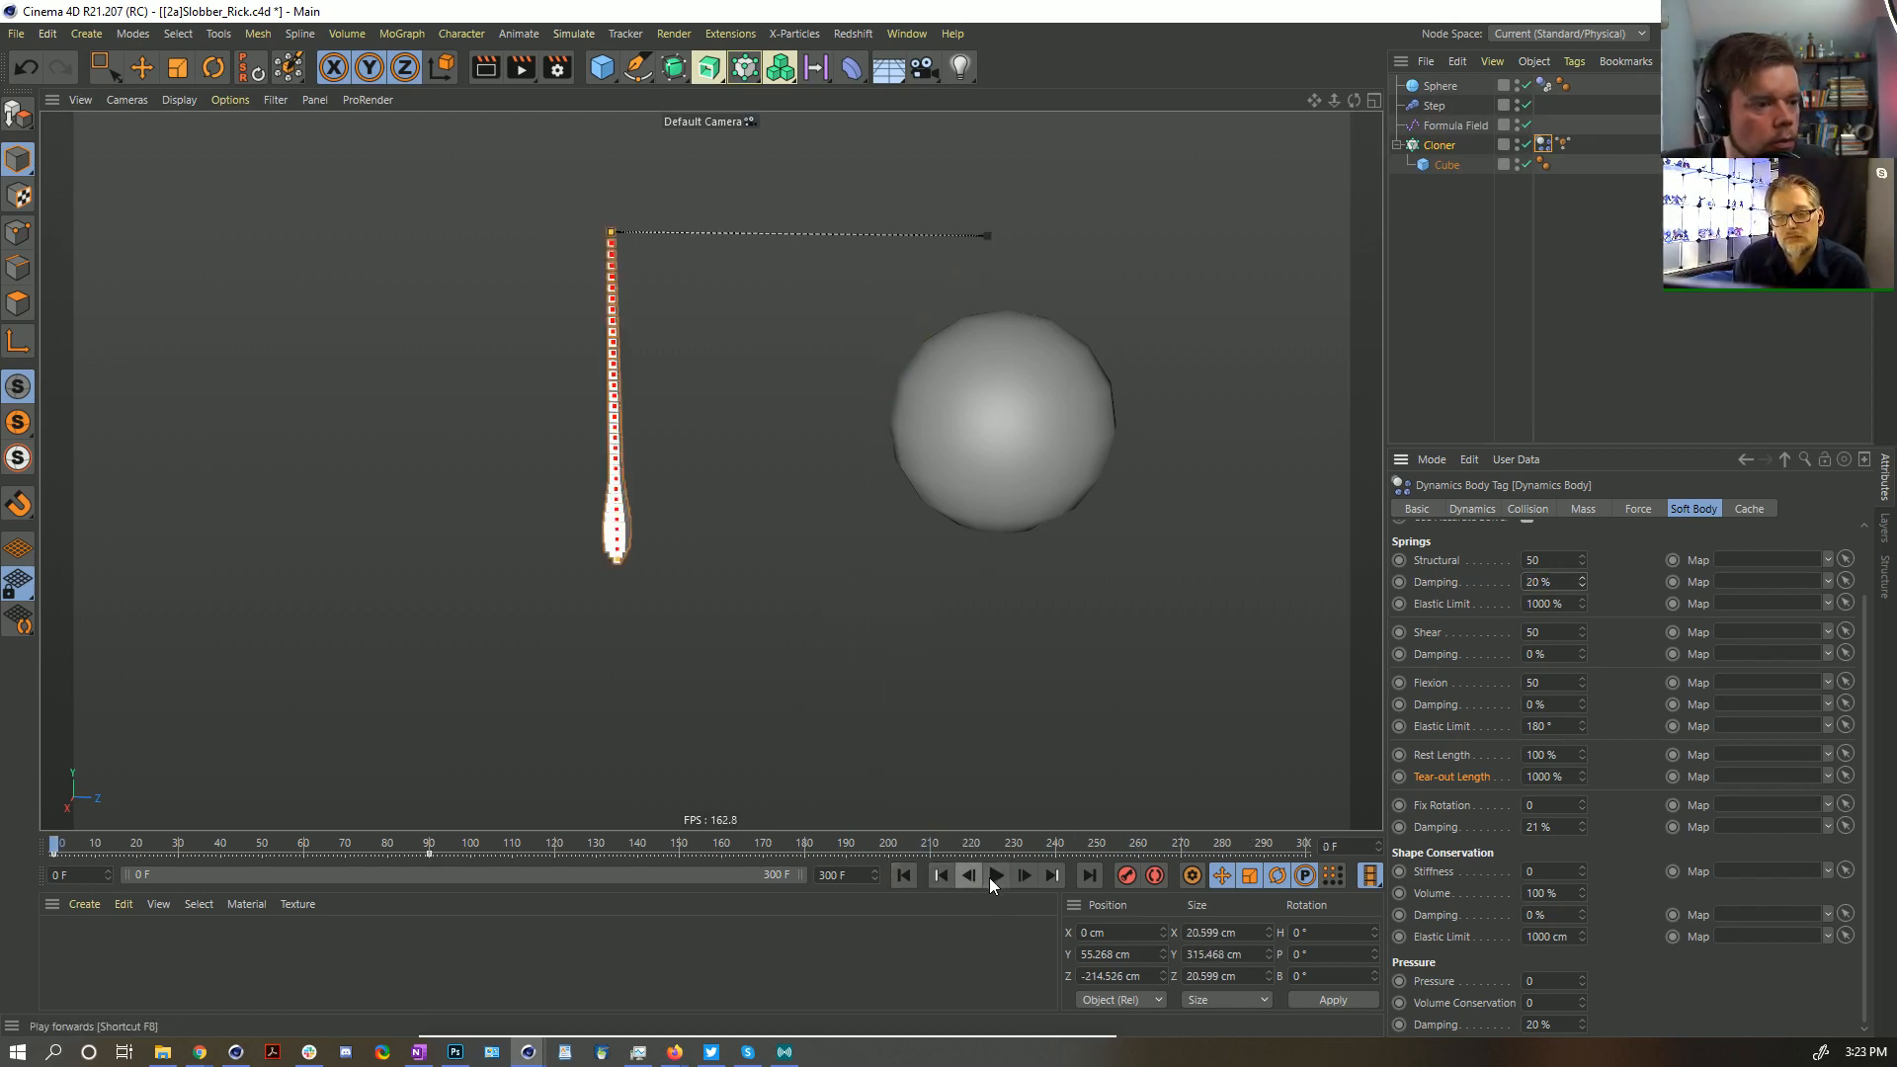
click(997, 880)
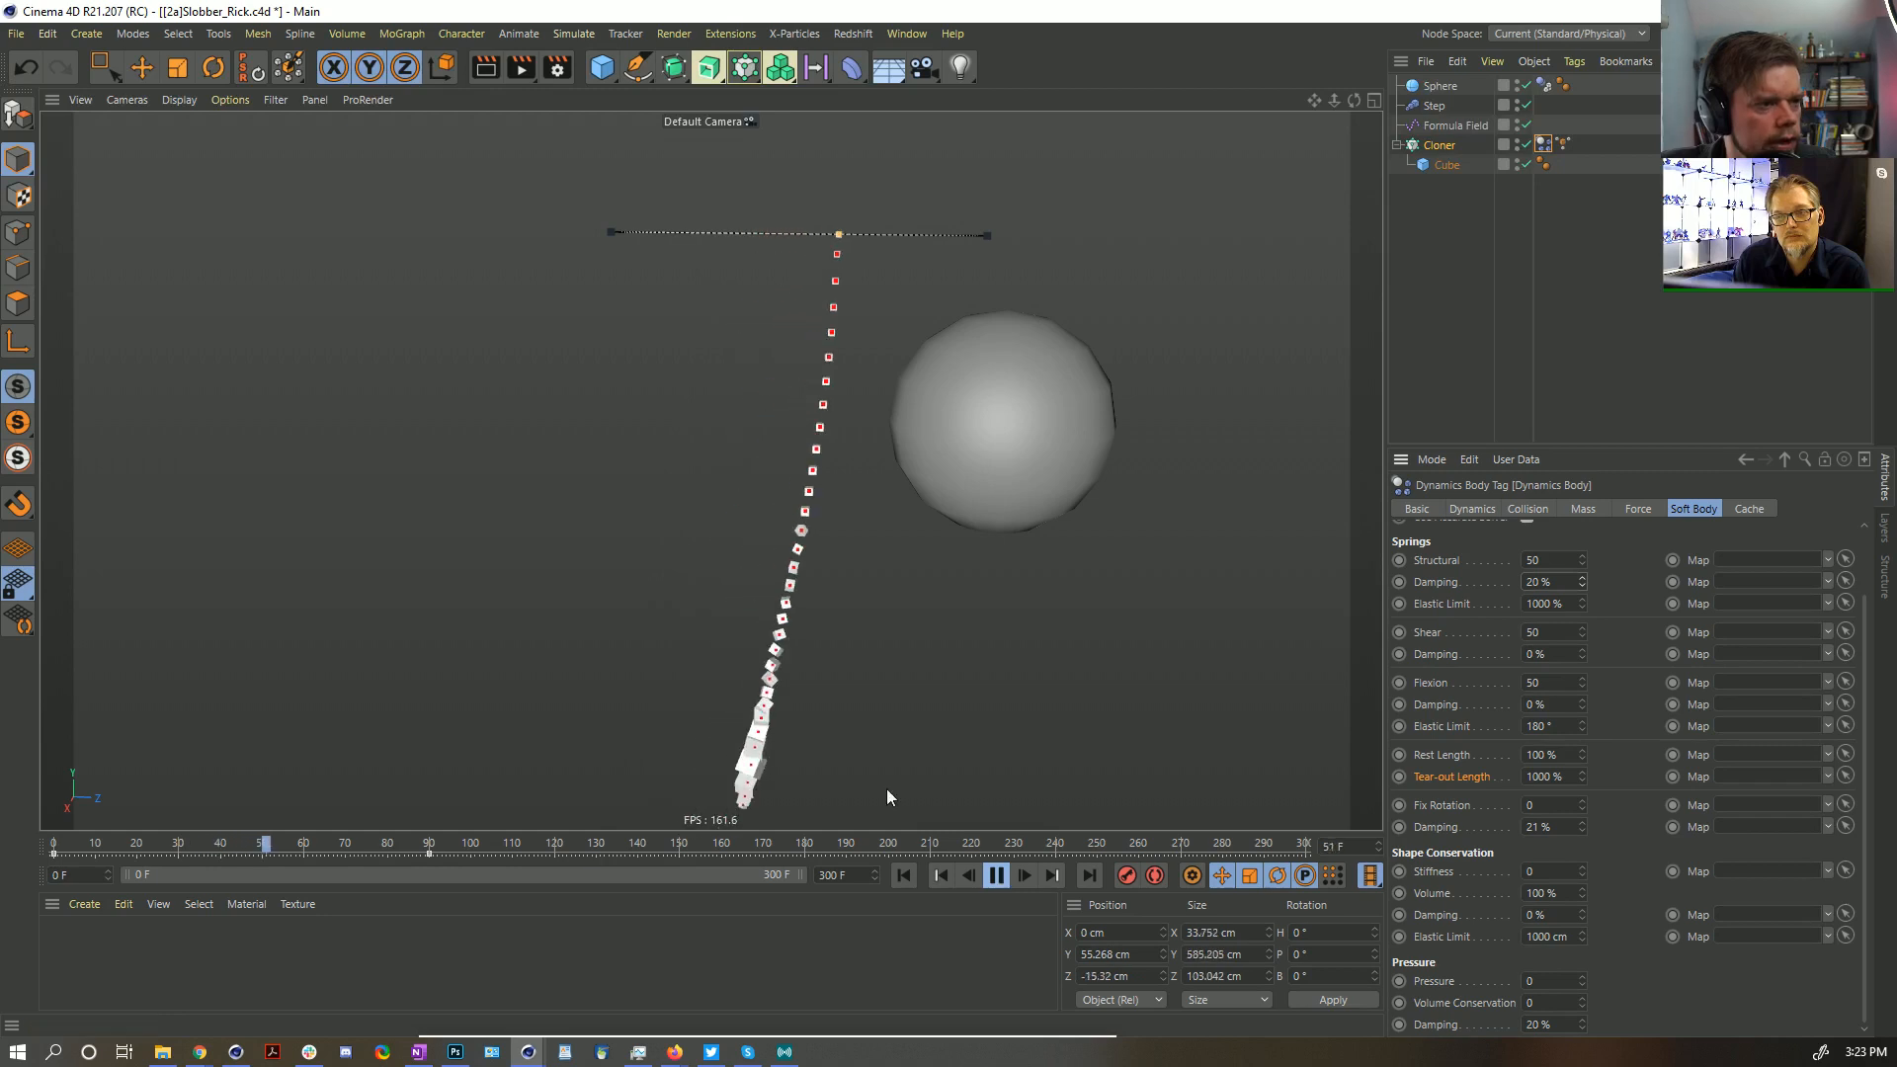
click(1004, 873)
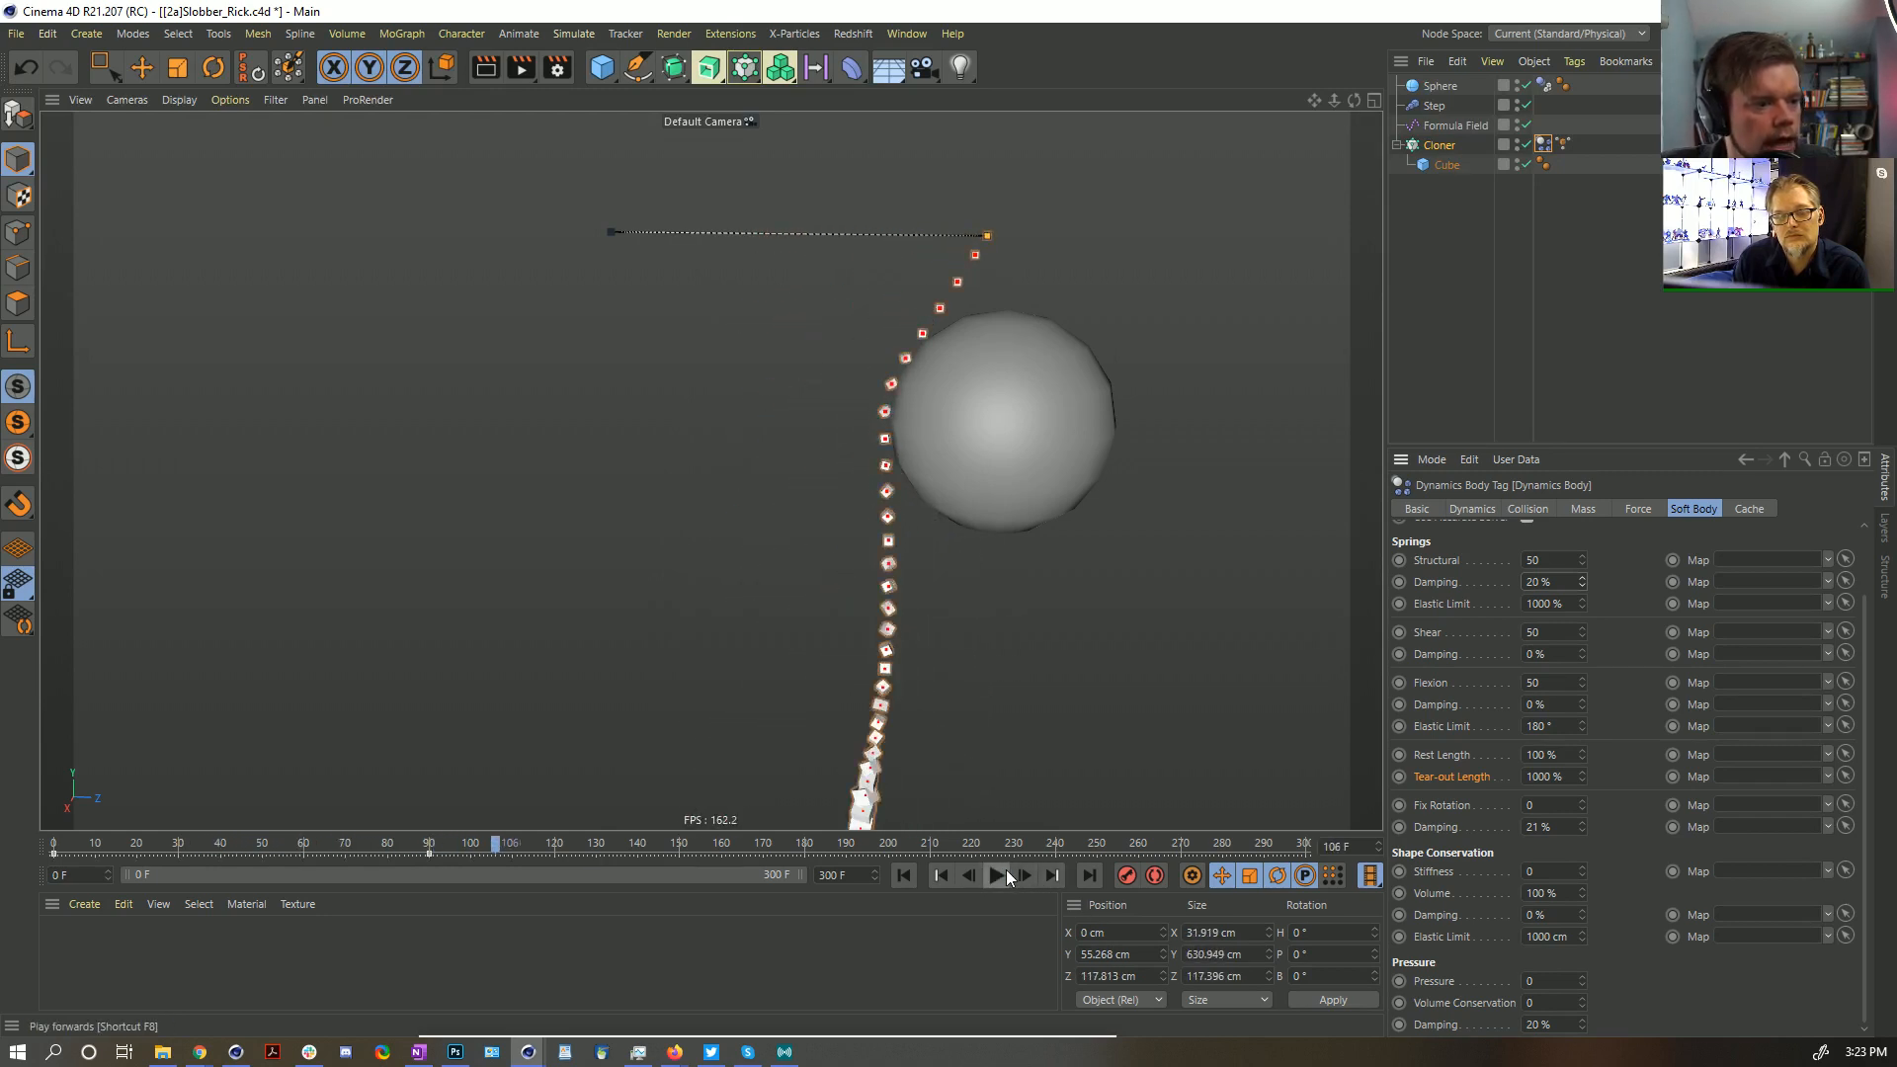
click(1000, 874)
Extend the timeline to 845 frames and move the sphere to about Y -174.5 cm, Z 218 cm
key(e)
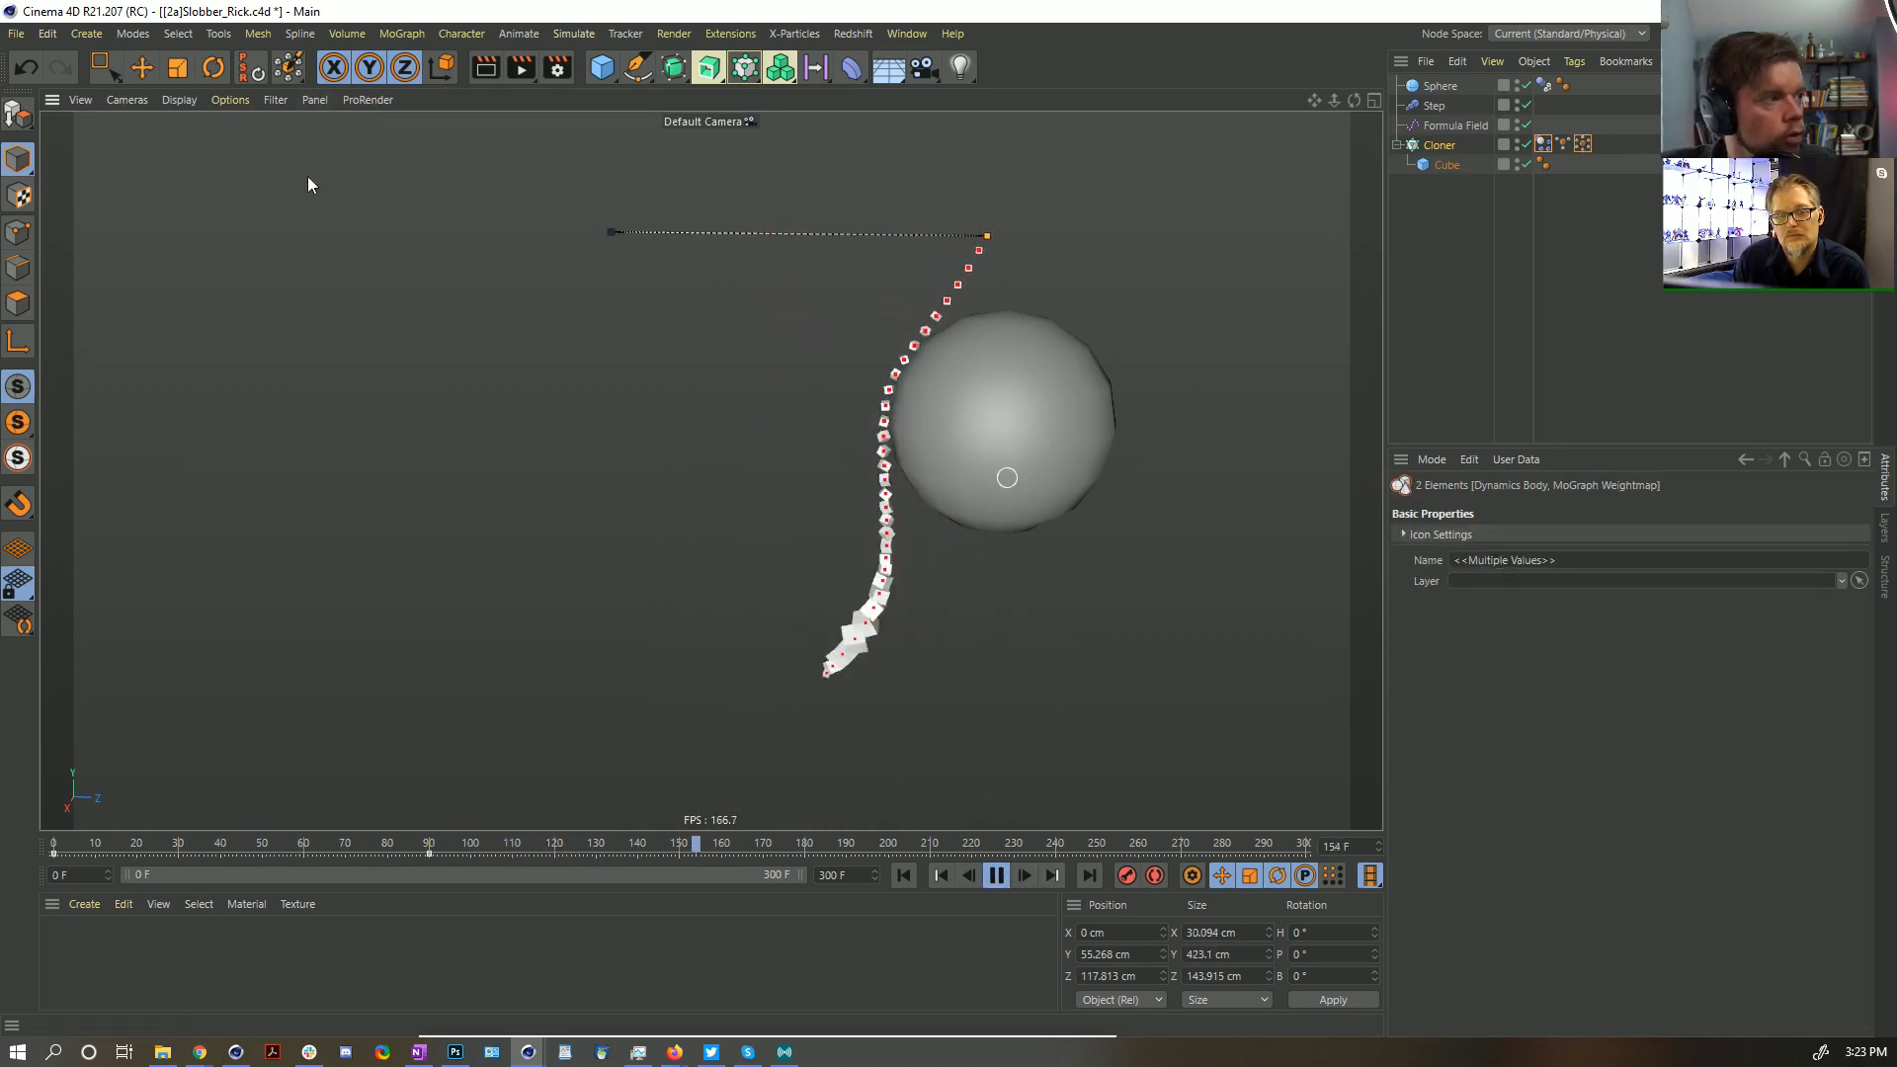
click(998, 875)
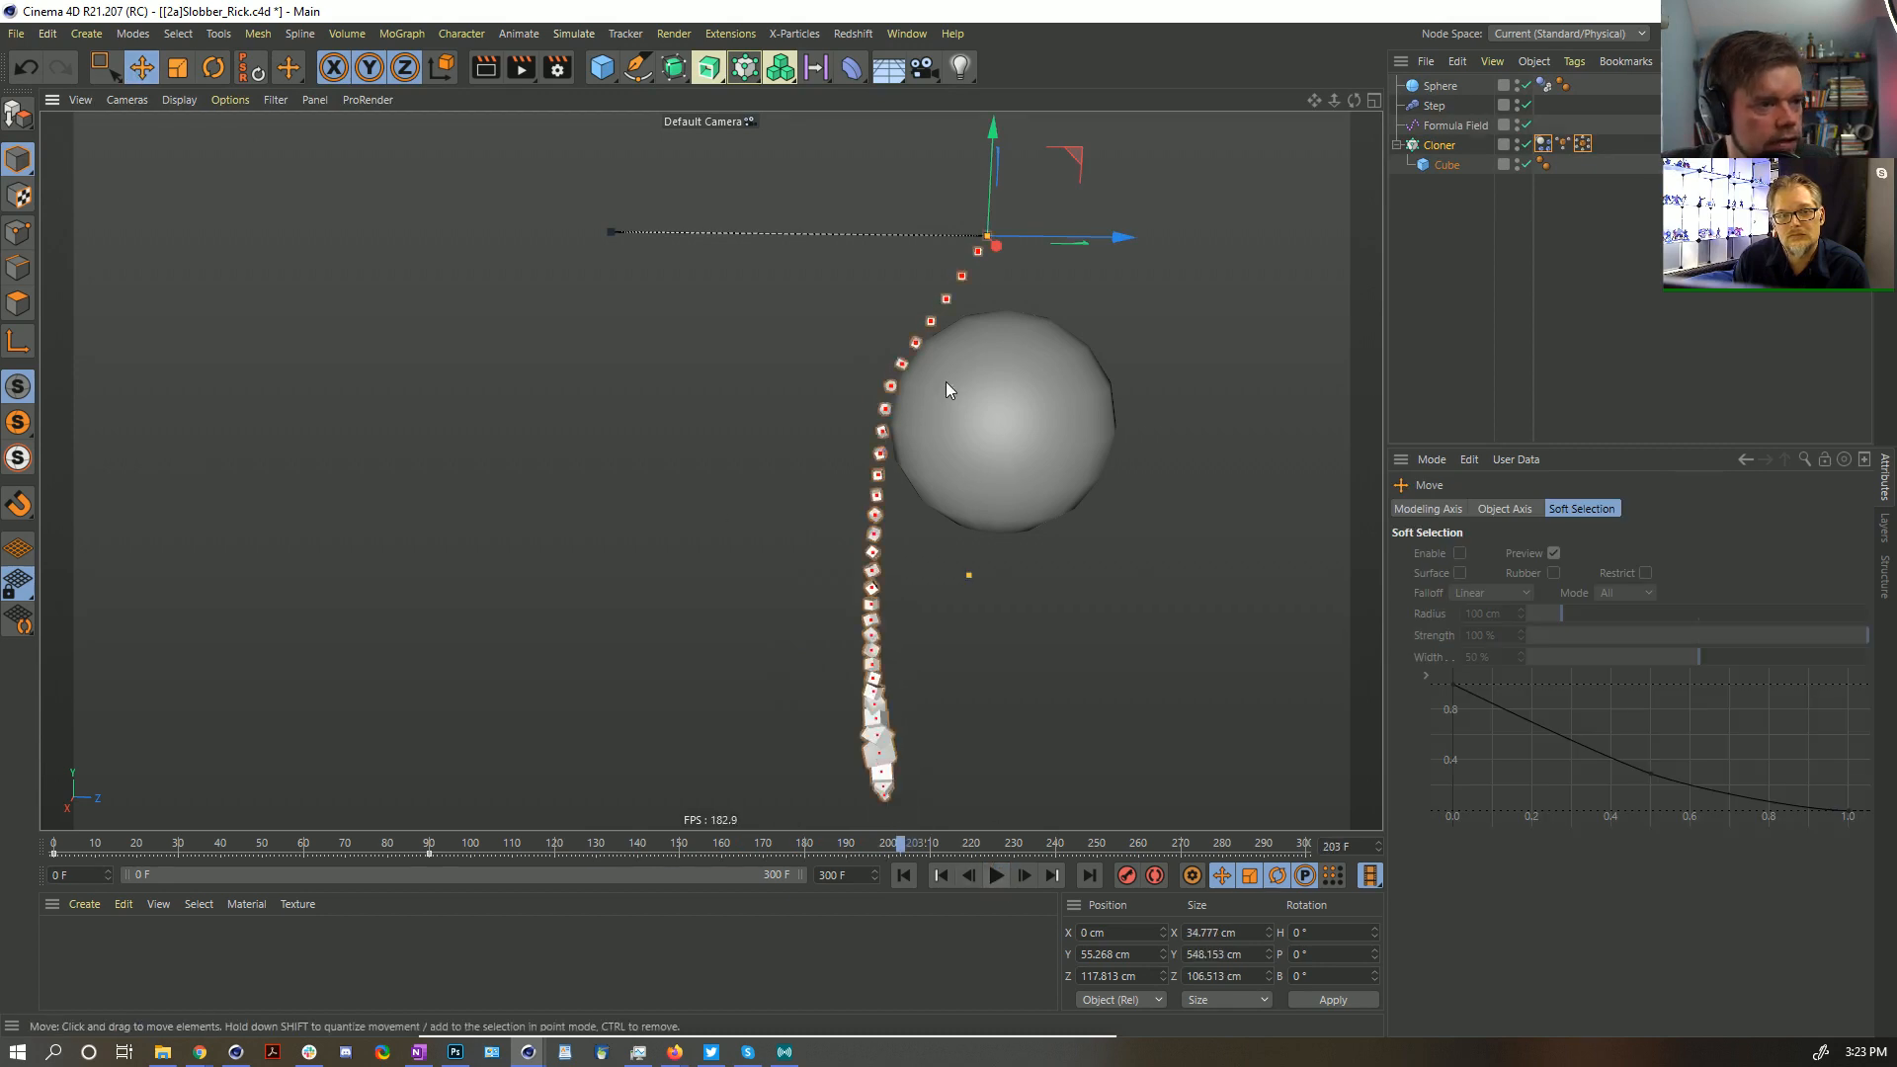
click(948, 384)
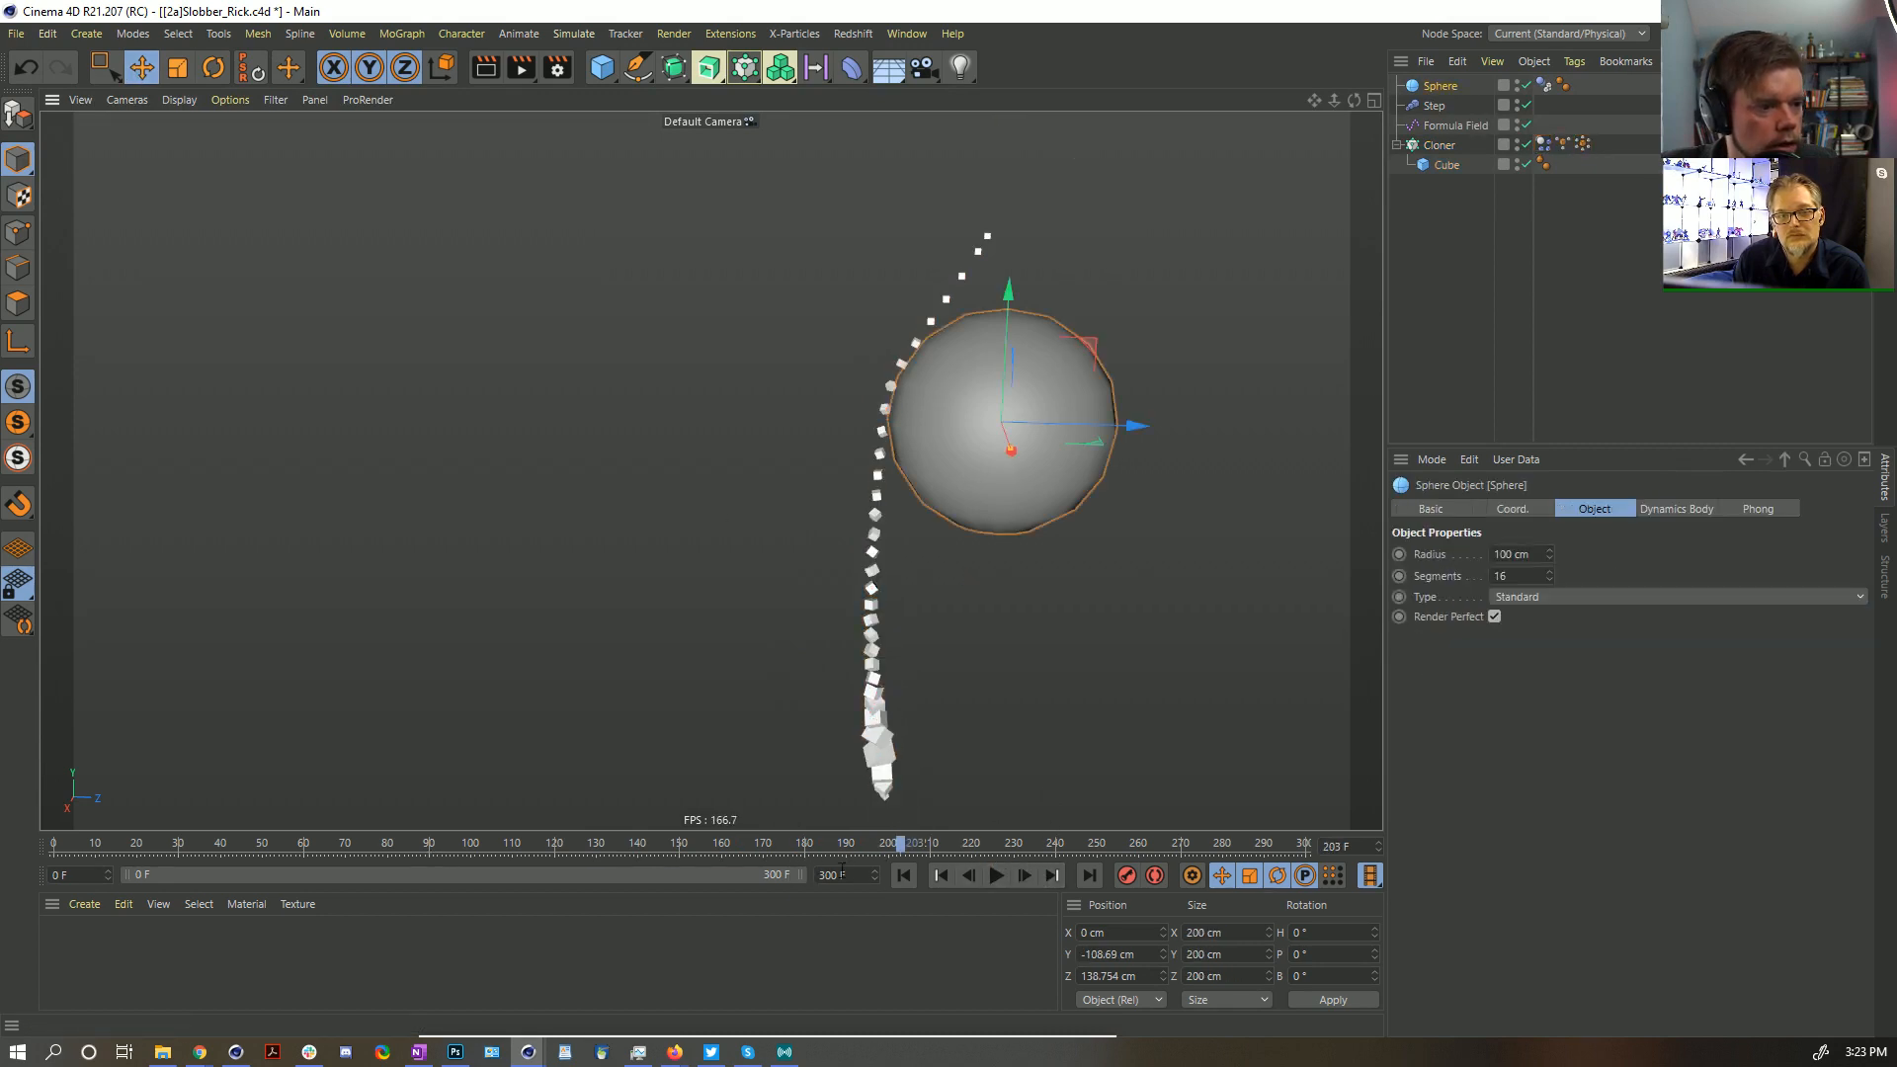
drag(393, 875, 1057, 829)
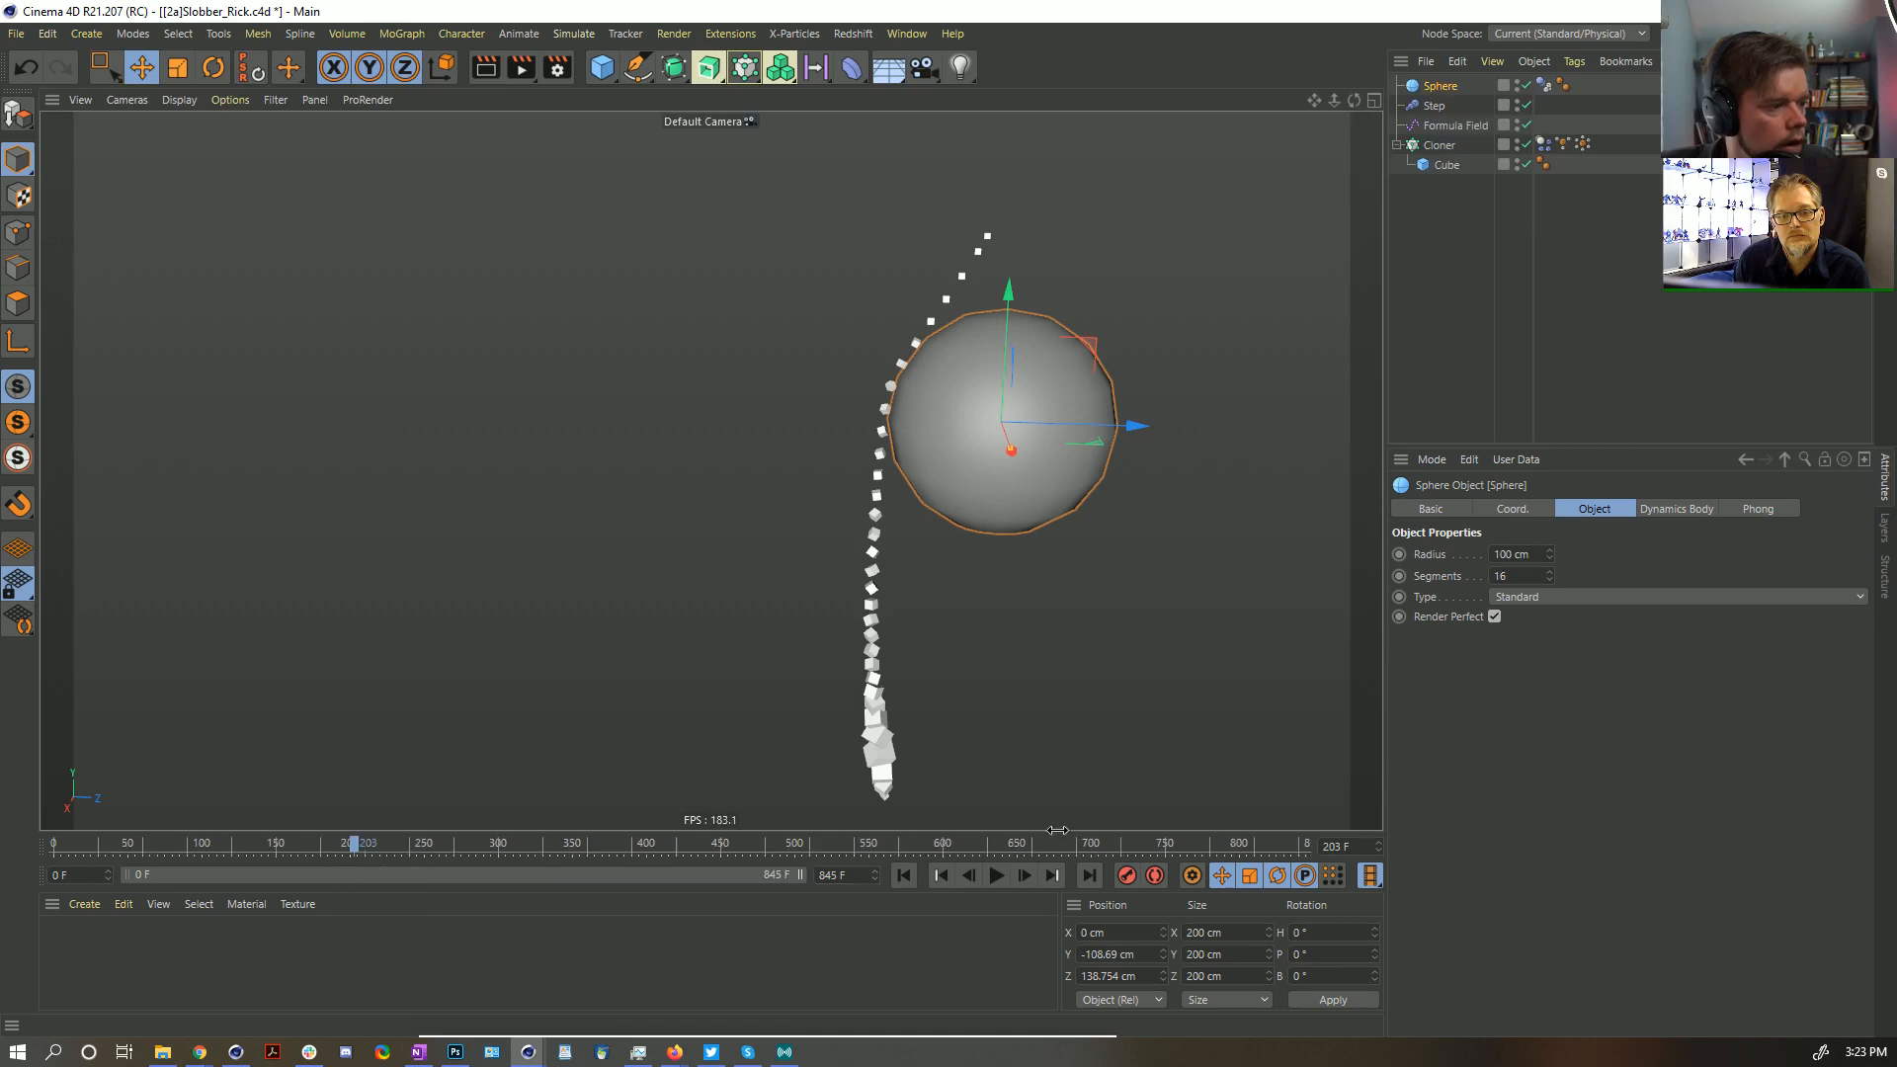
drag(1094, 352, 1167, 423)
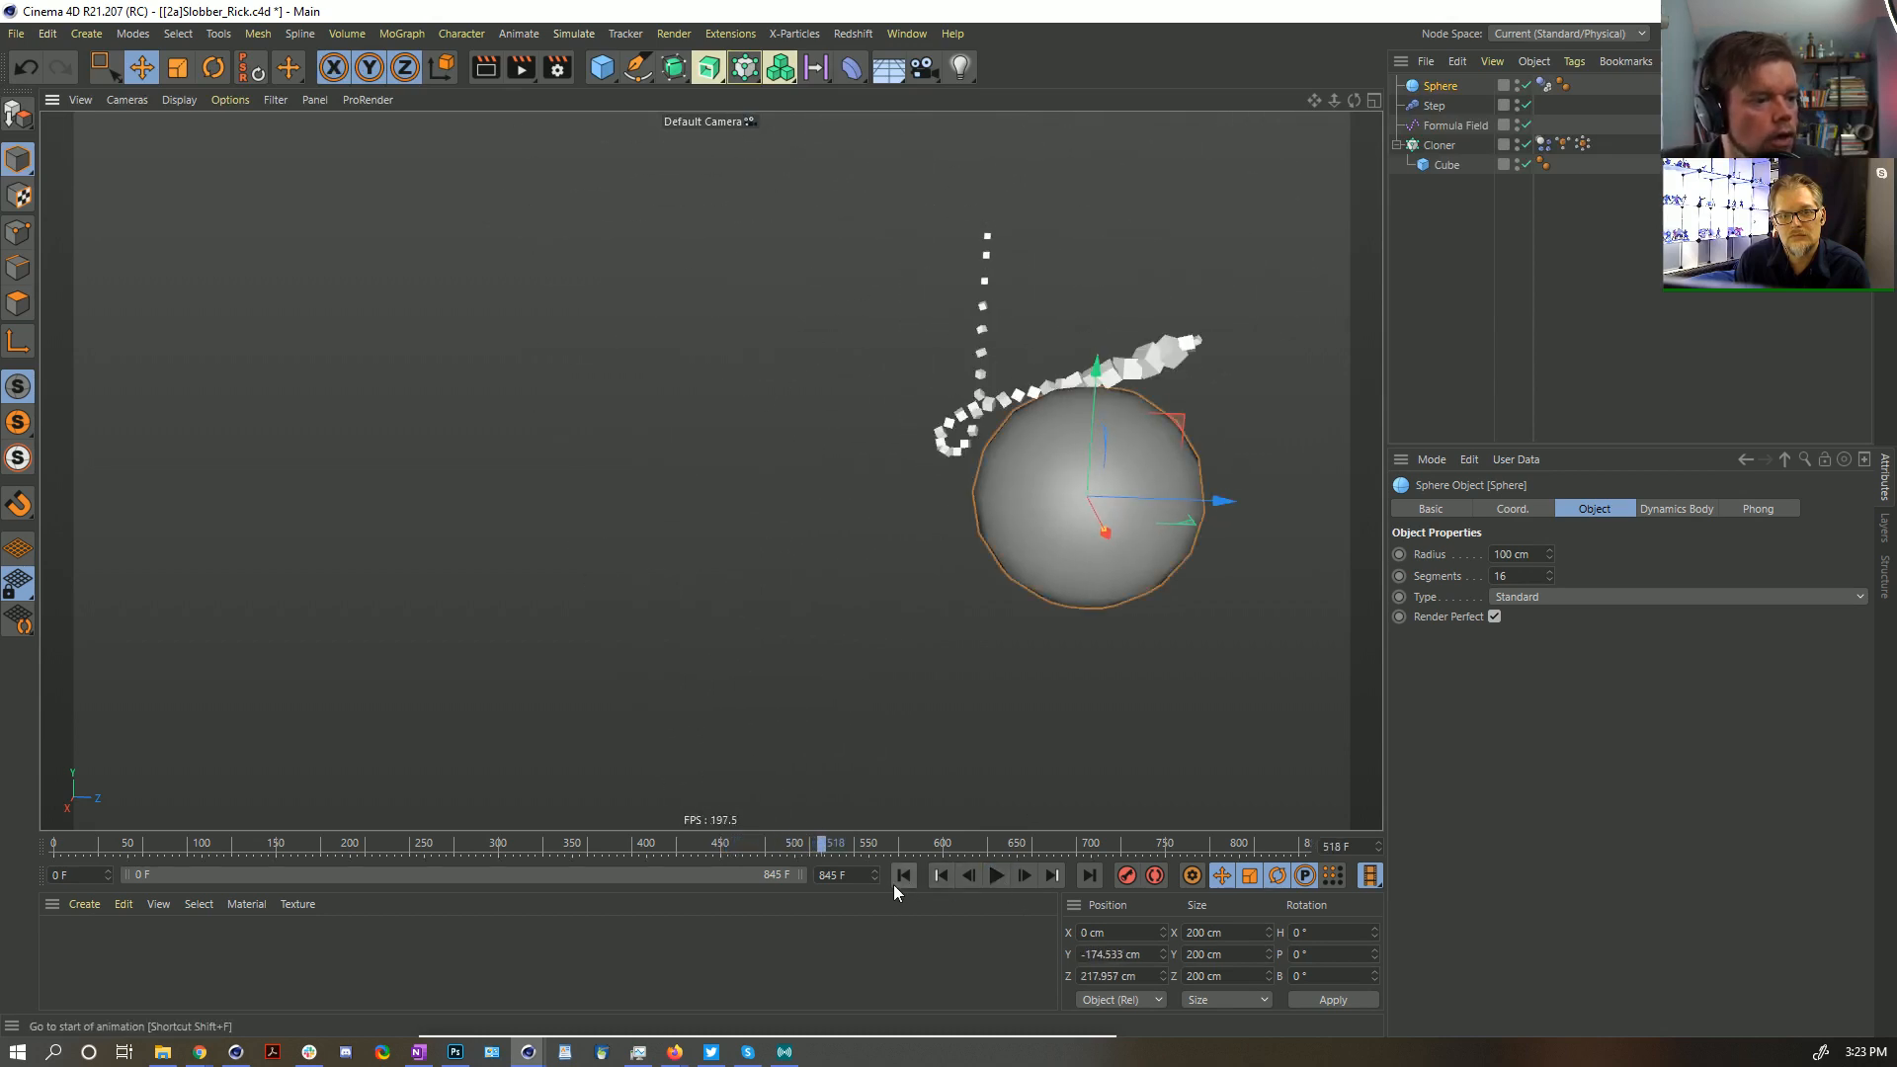
Play the simulation from the first frame with the repositioned sphere and stop it at frame 102
click(905, 876)
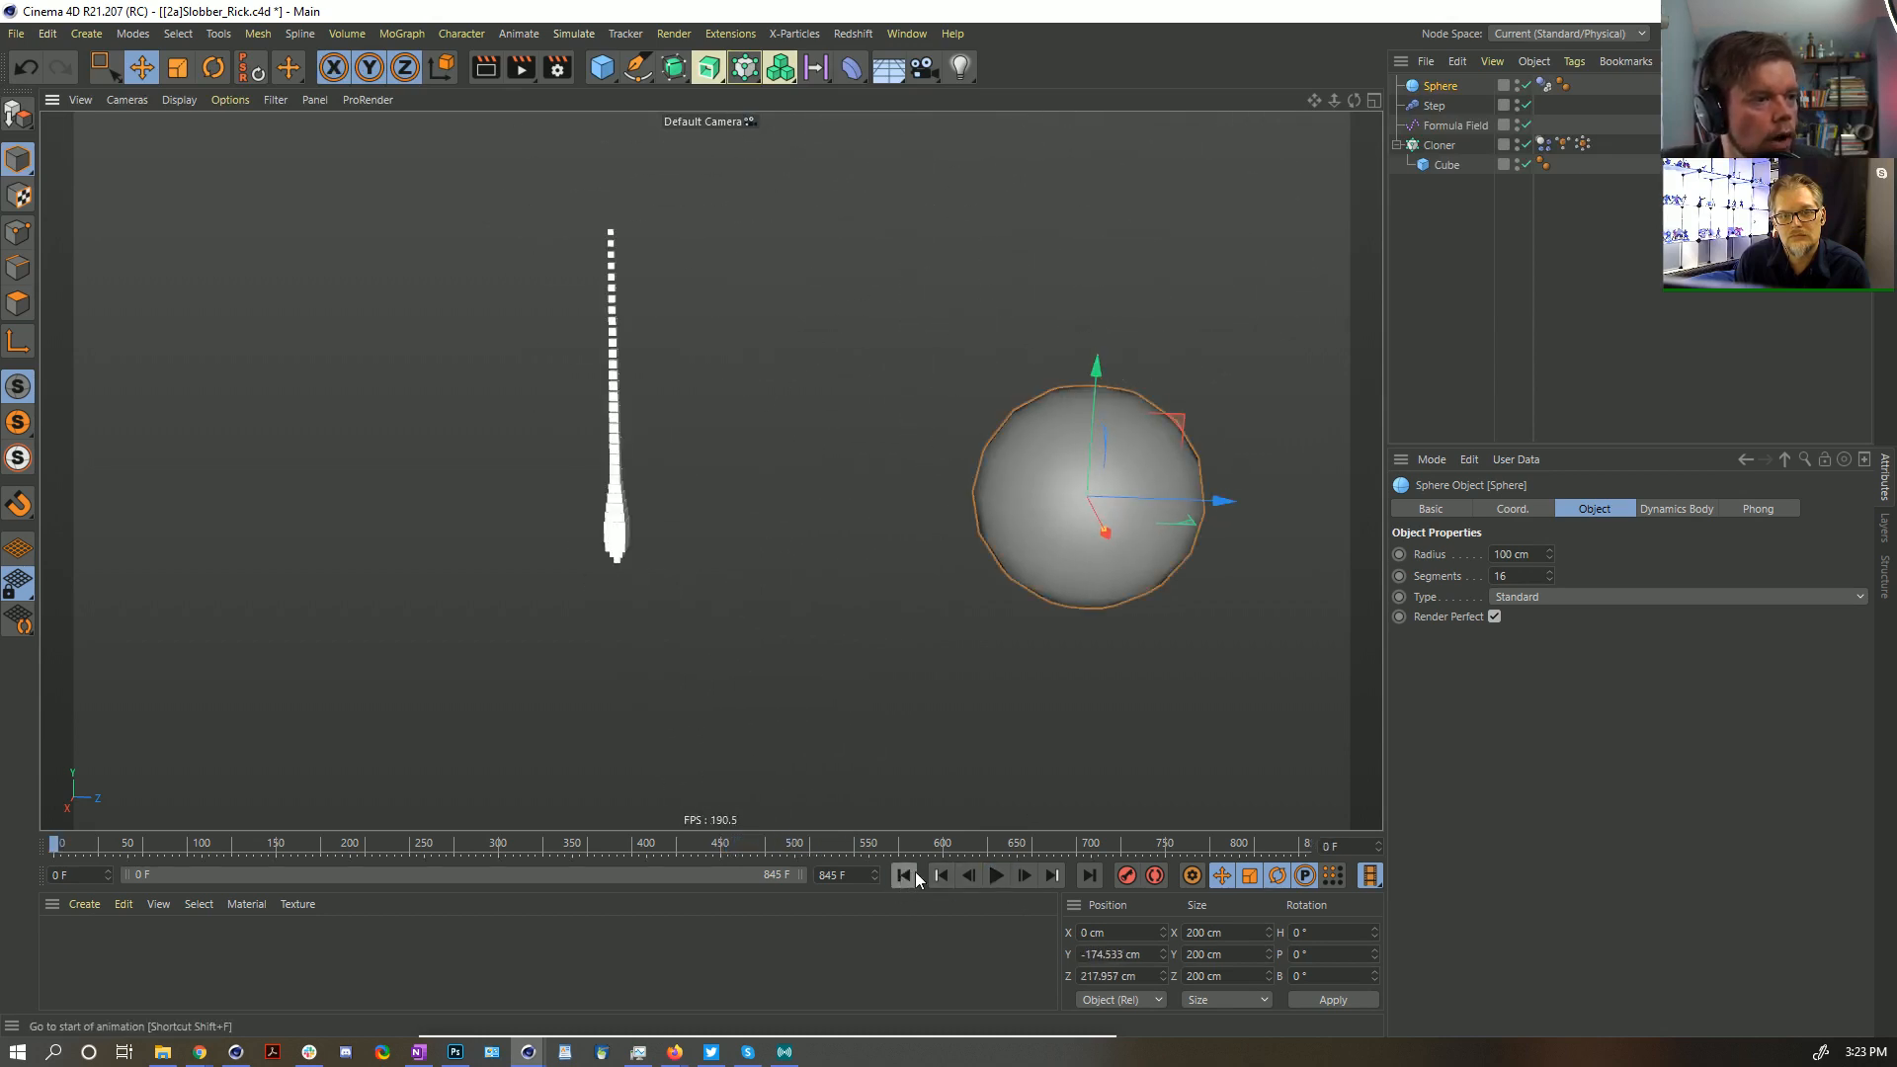
click(996, 876)
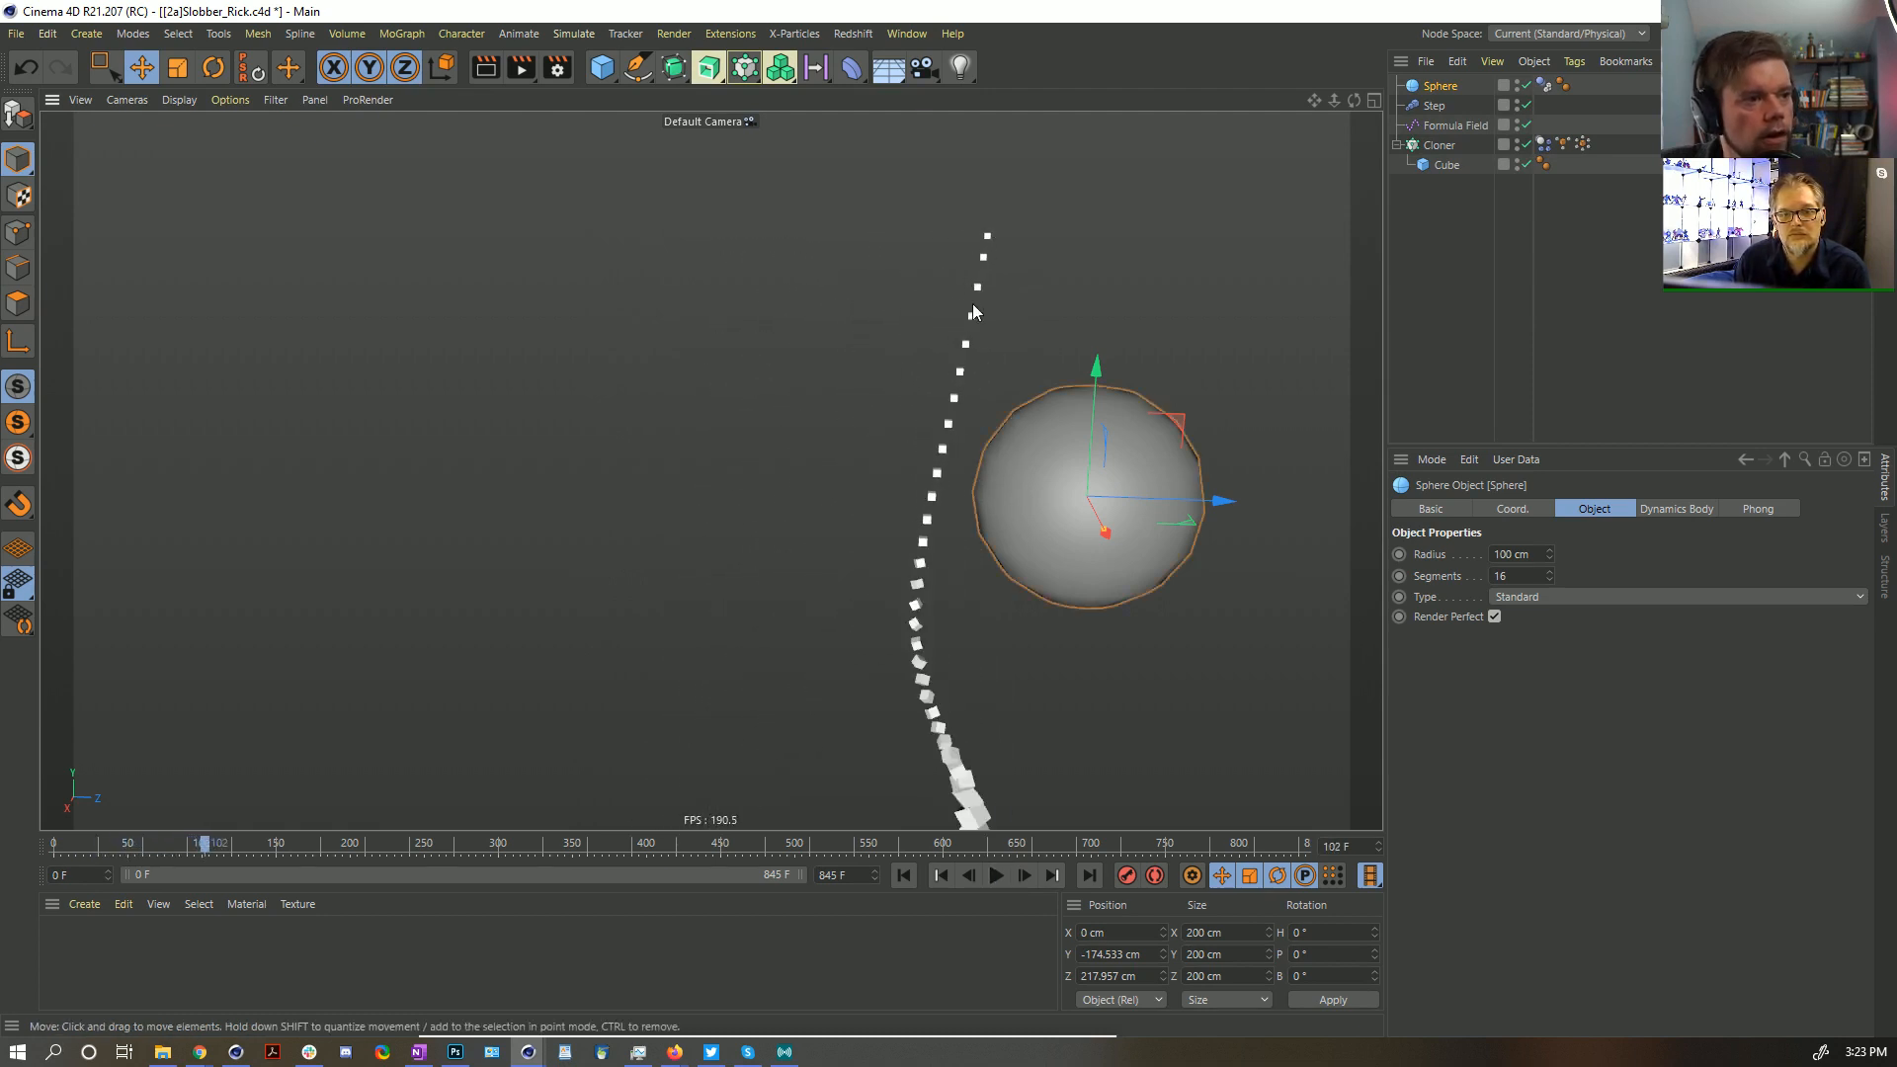
scroll(901, 580, down, 1)
alt+middle_drag(970, 721, 883, 632)
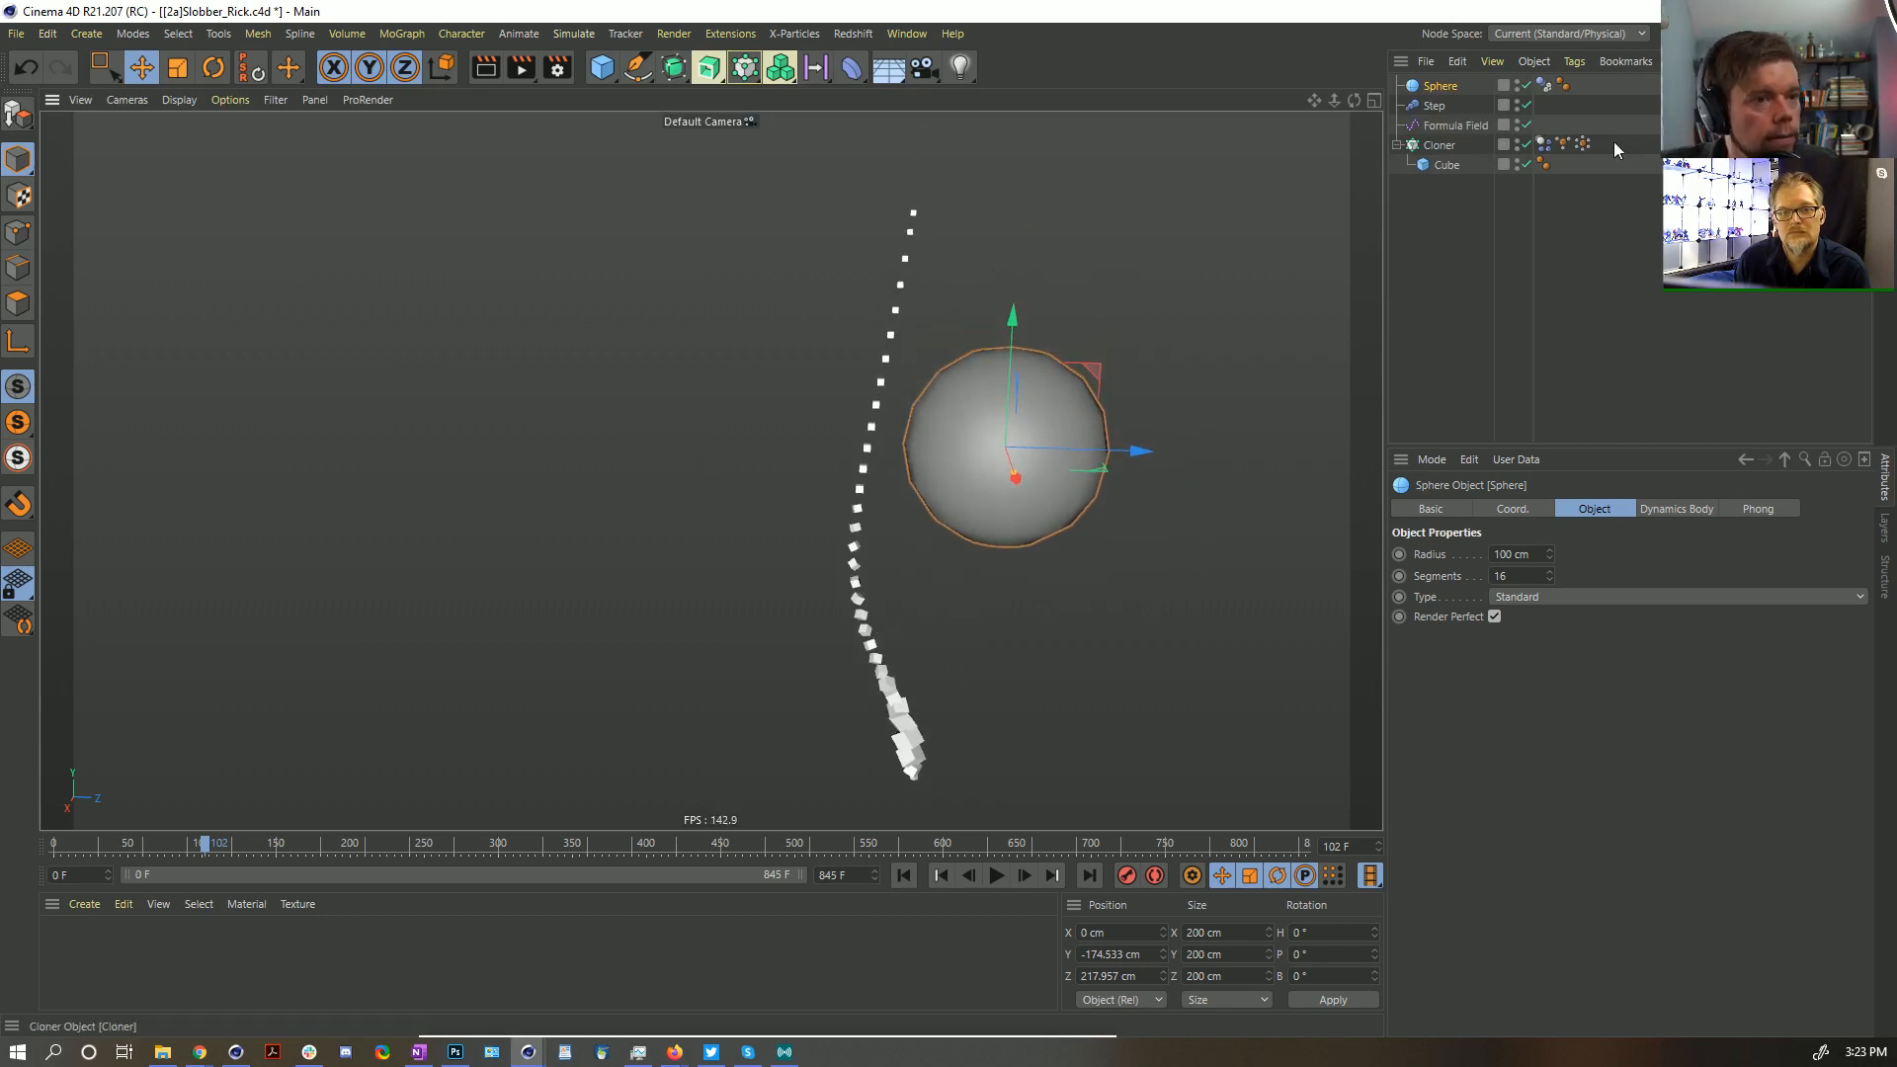
Add a Tracer linked to the Cloner and set its Tracing Mode to Connect All Objects
click(1452, 144)
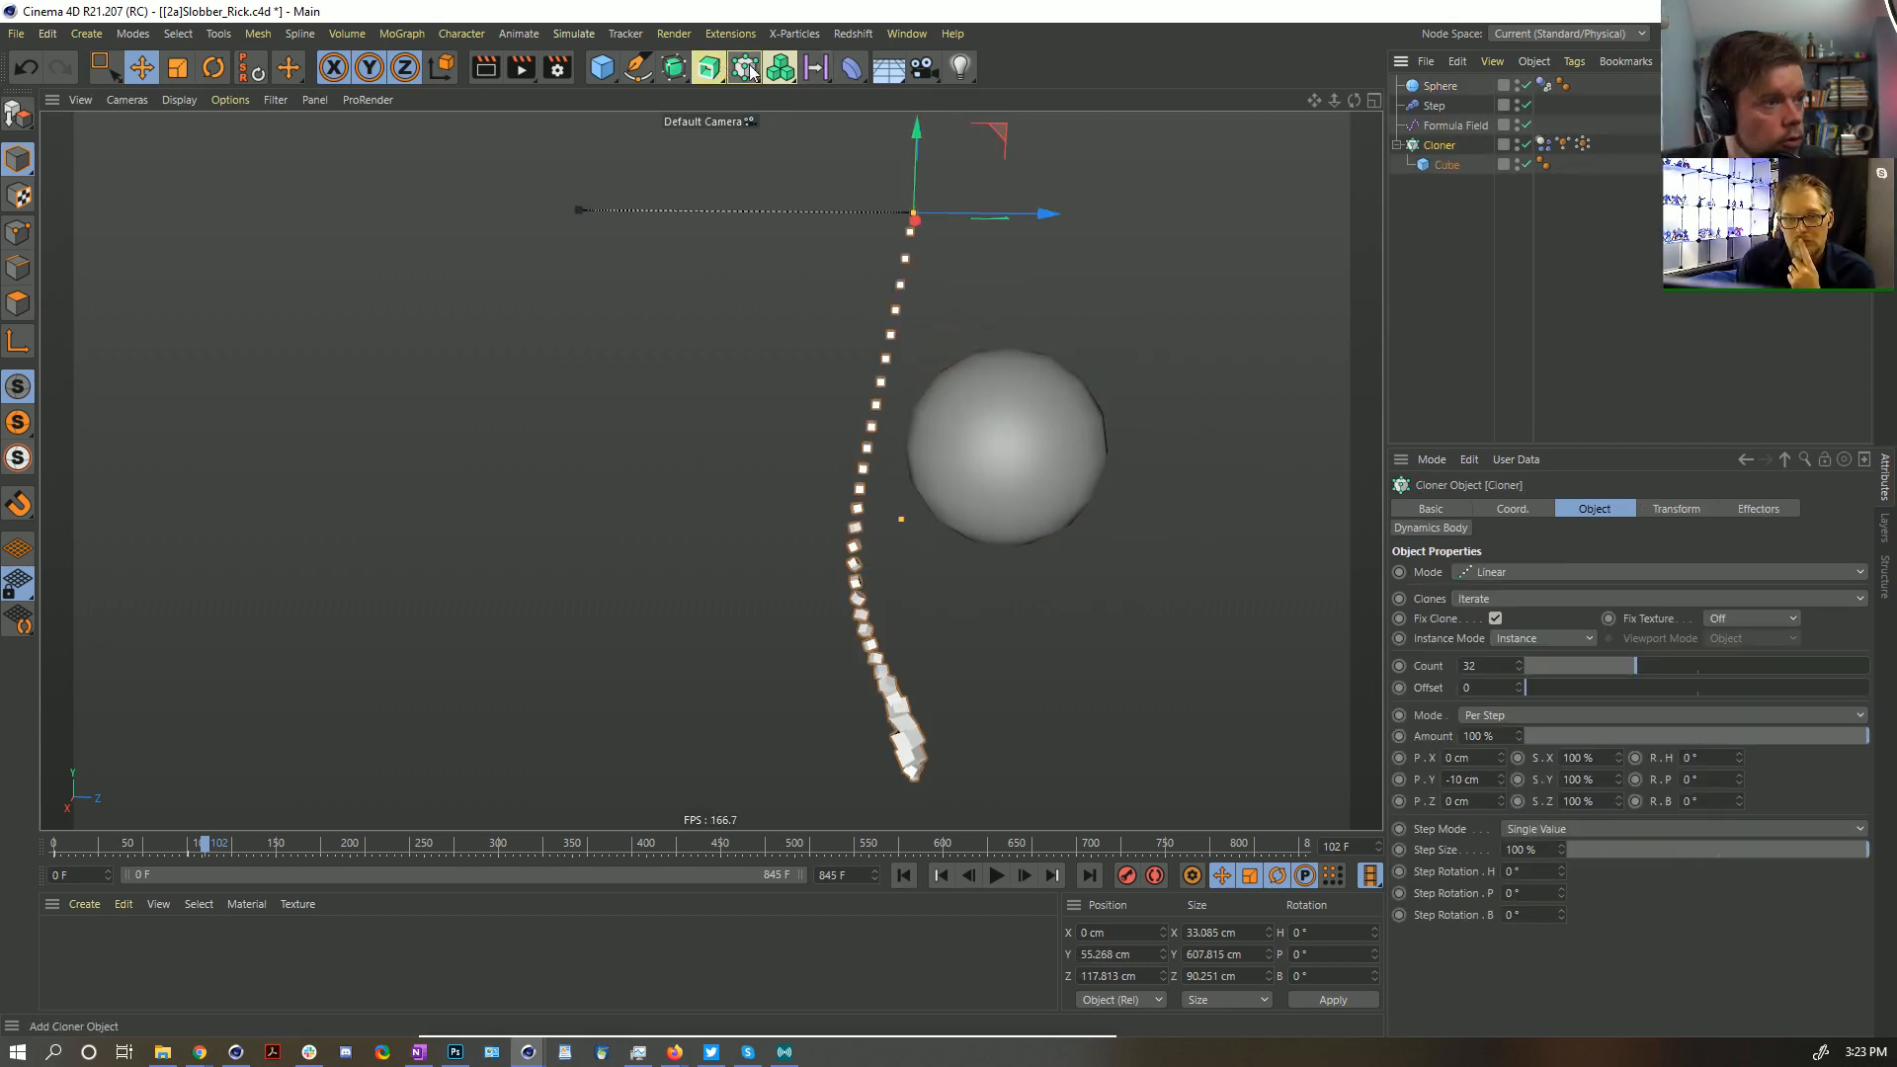
click(781, 67)
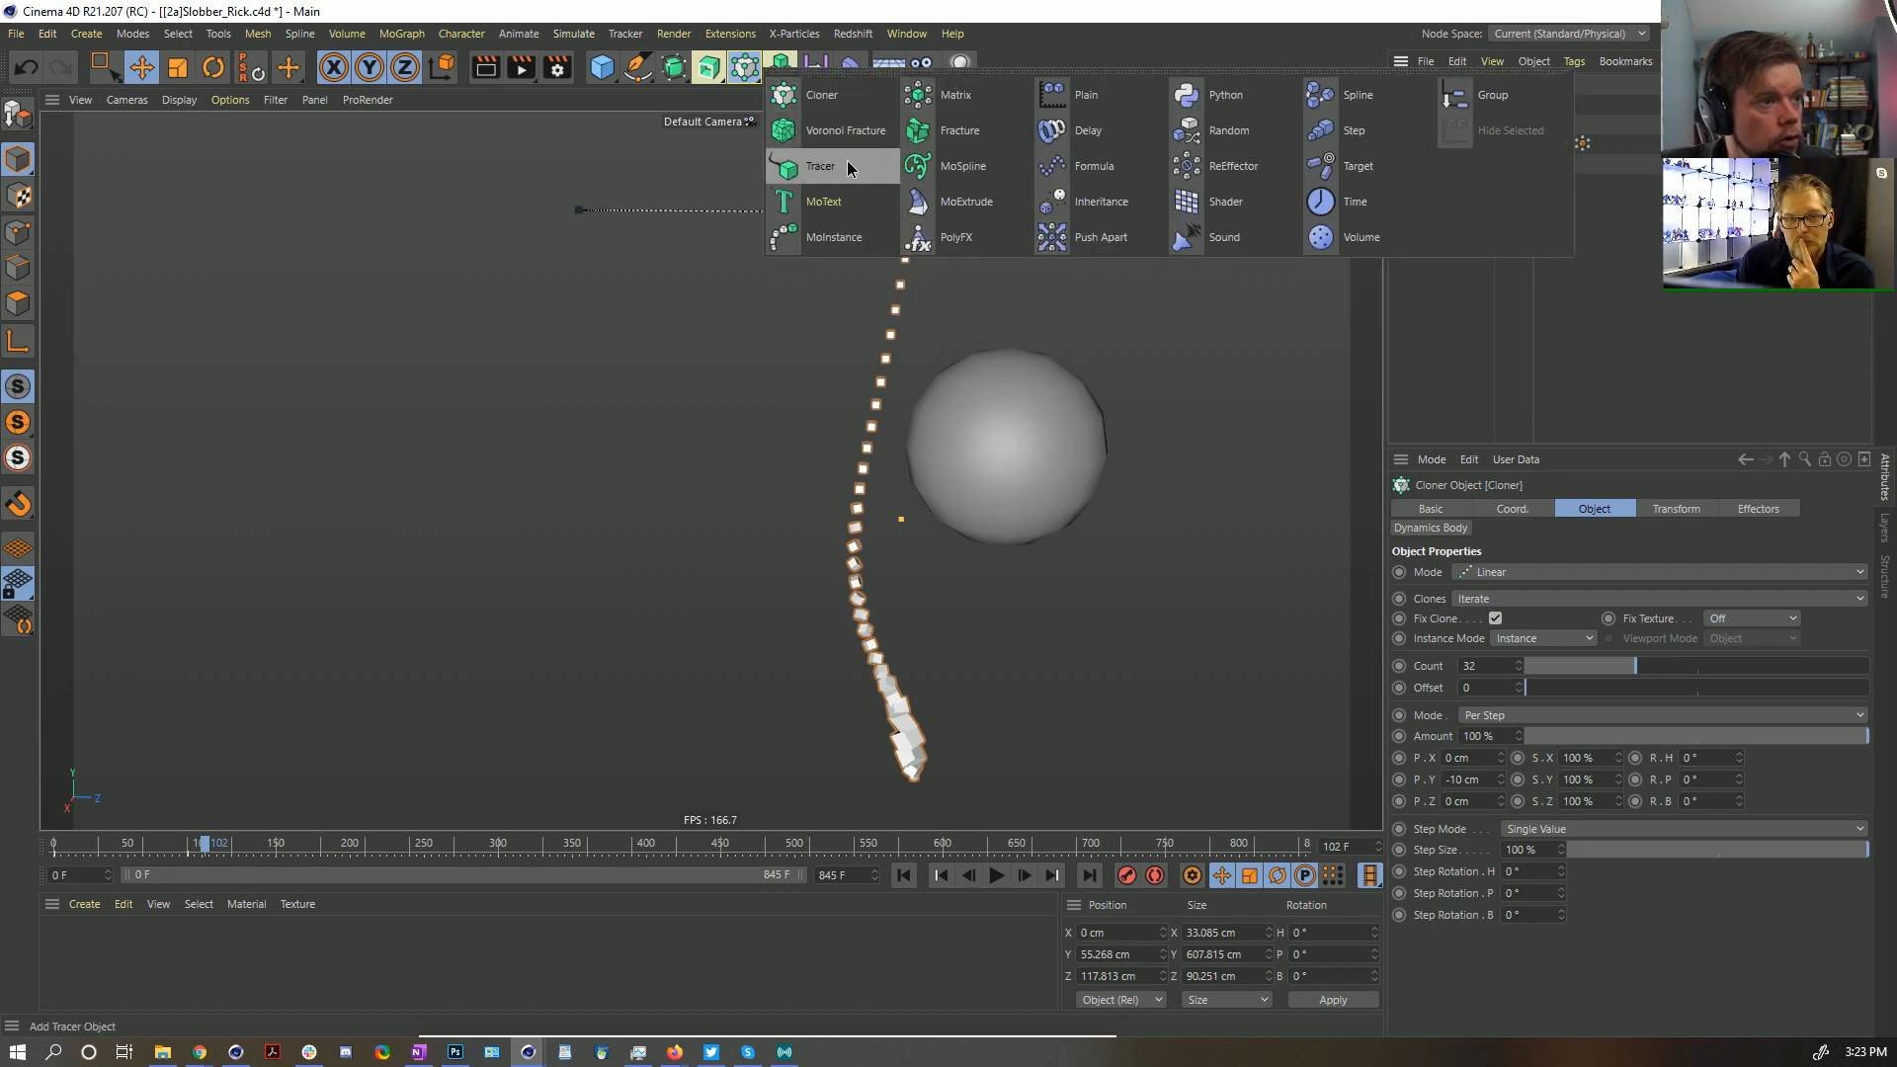
click(822, 166)
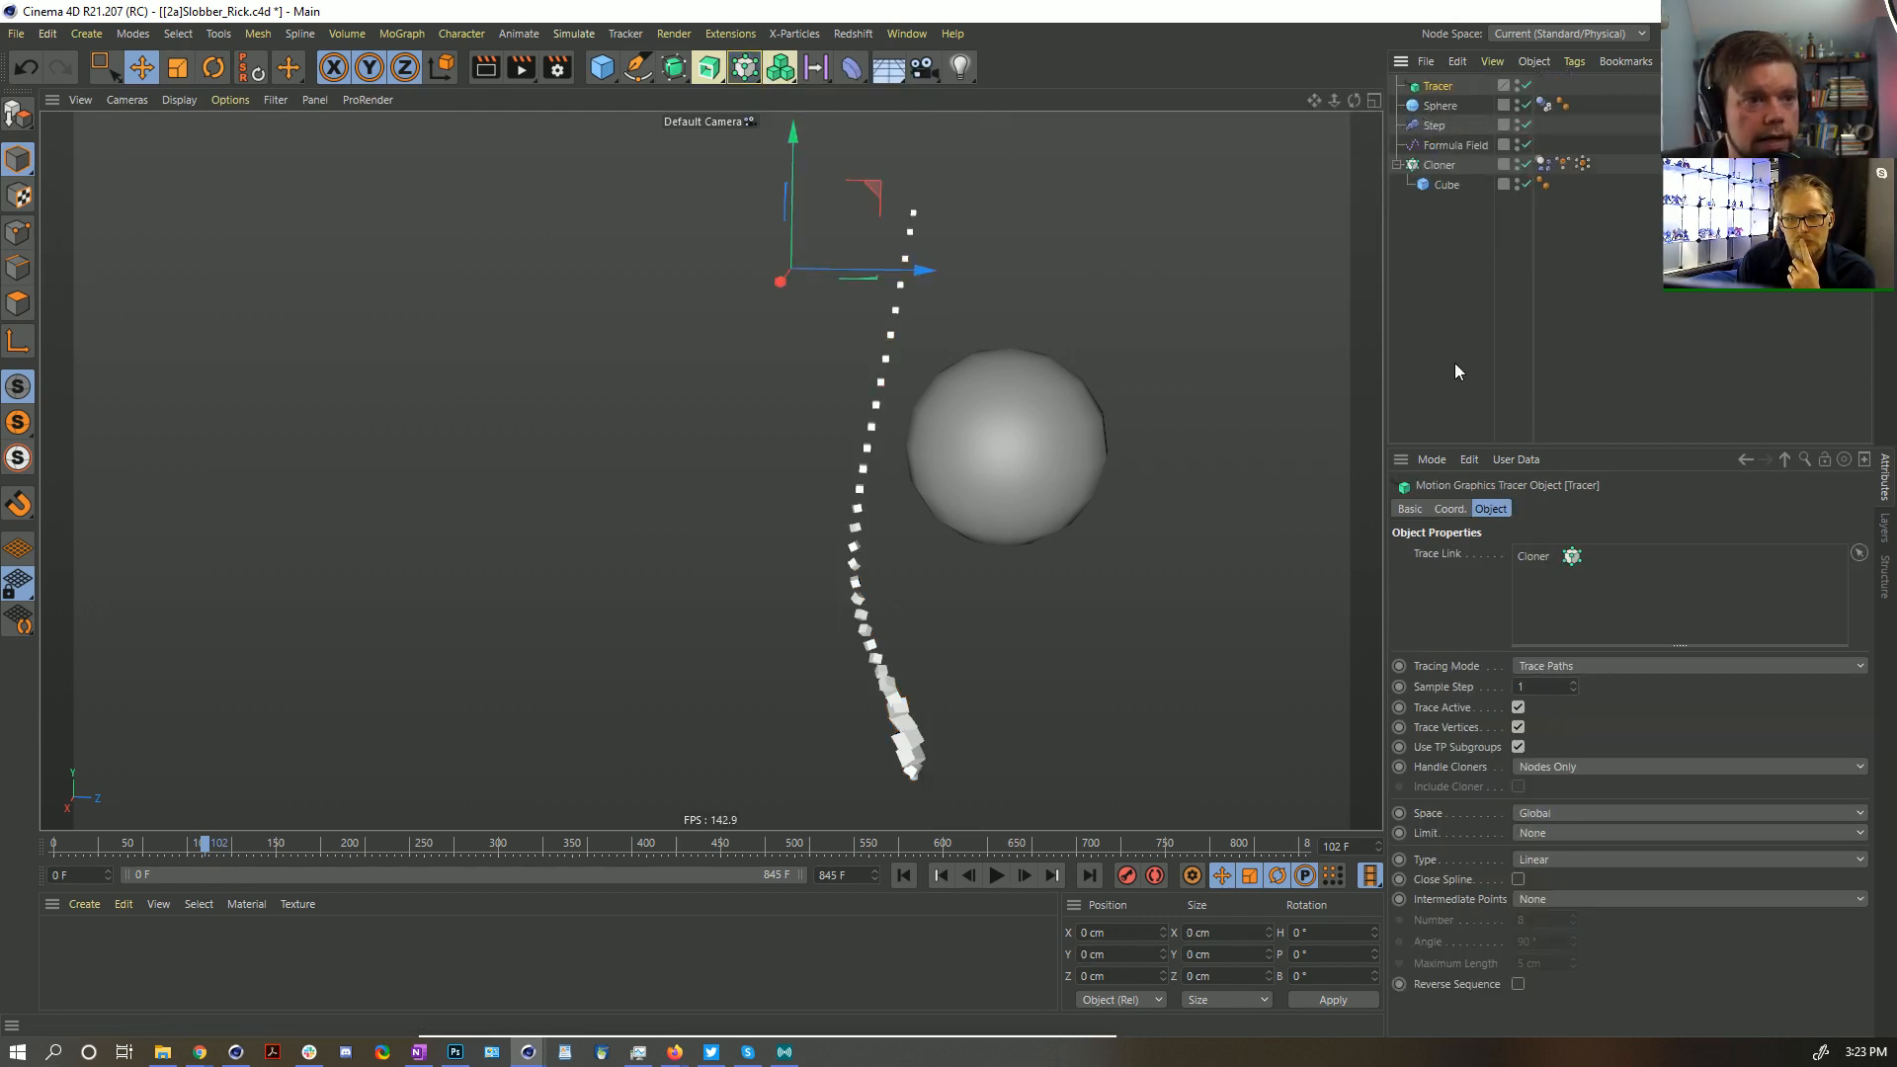
click(1561, 666)
click(1566, 731)
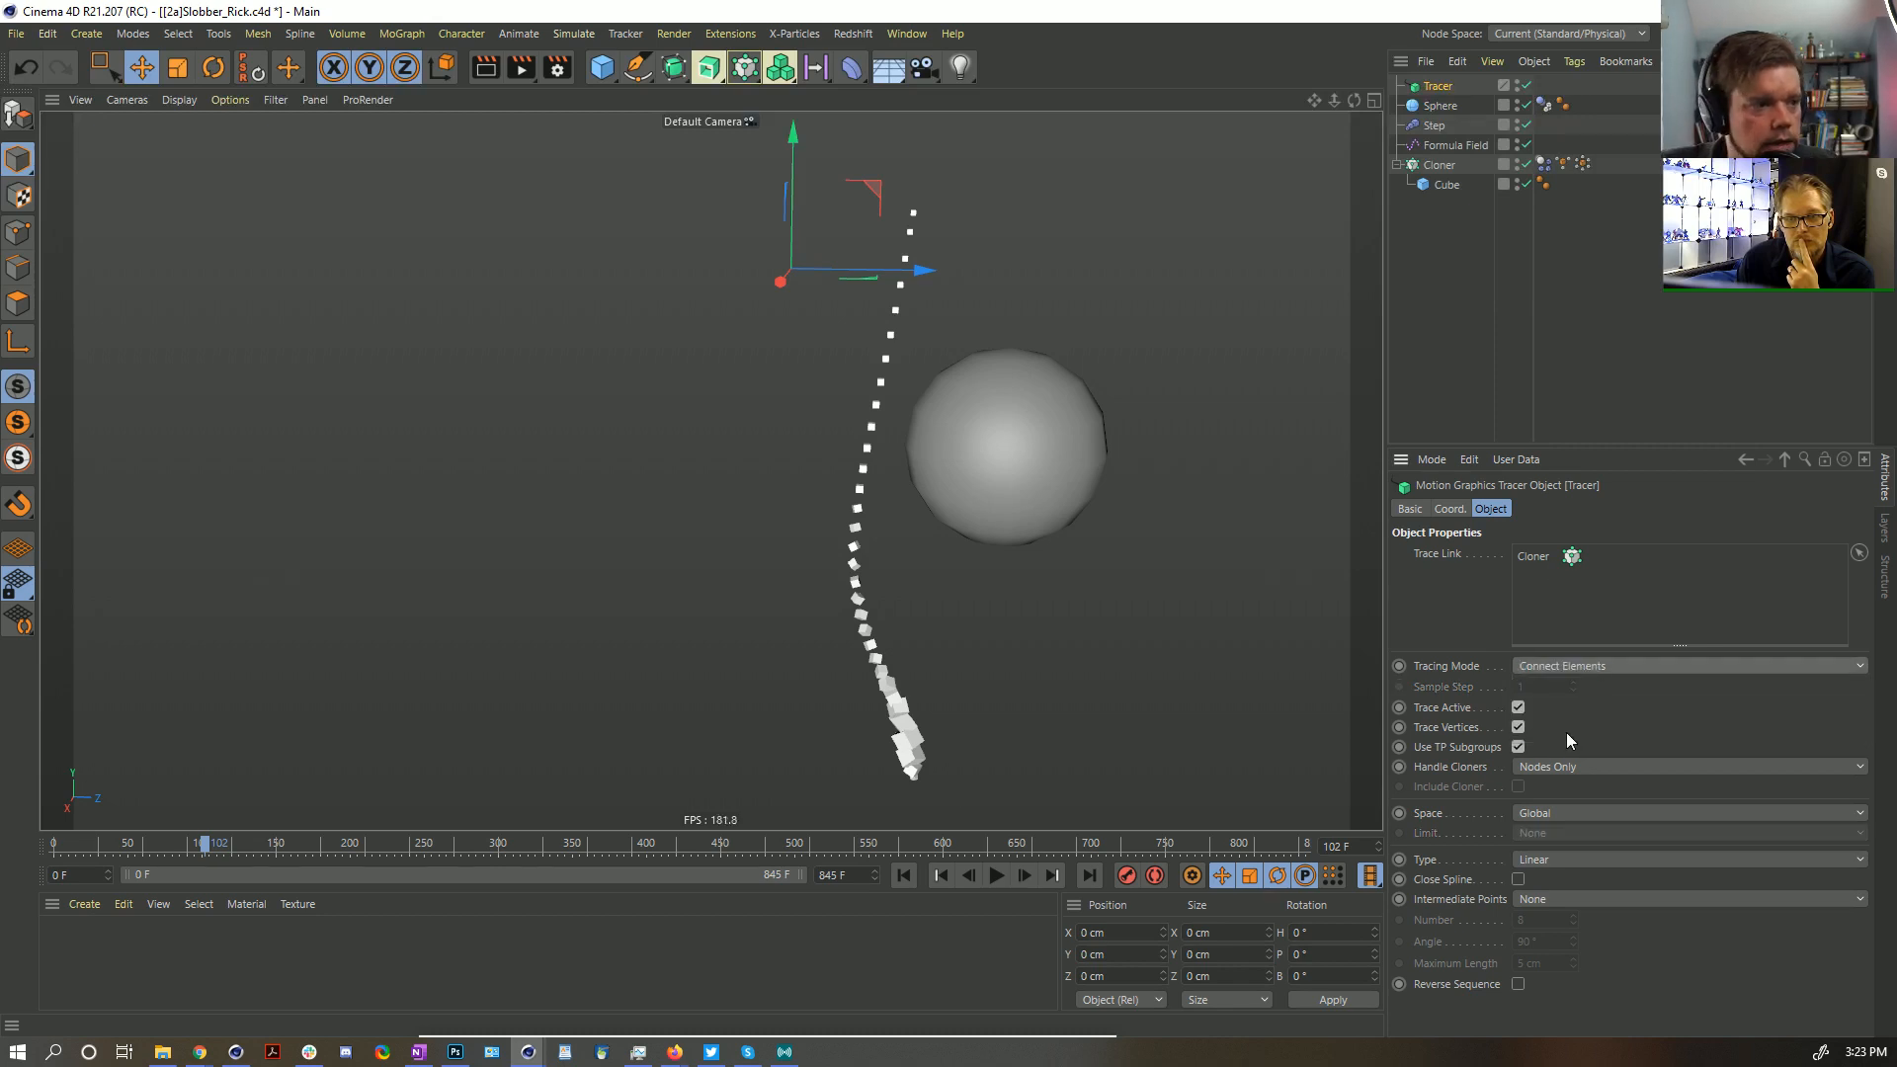
click(1567, 668)
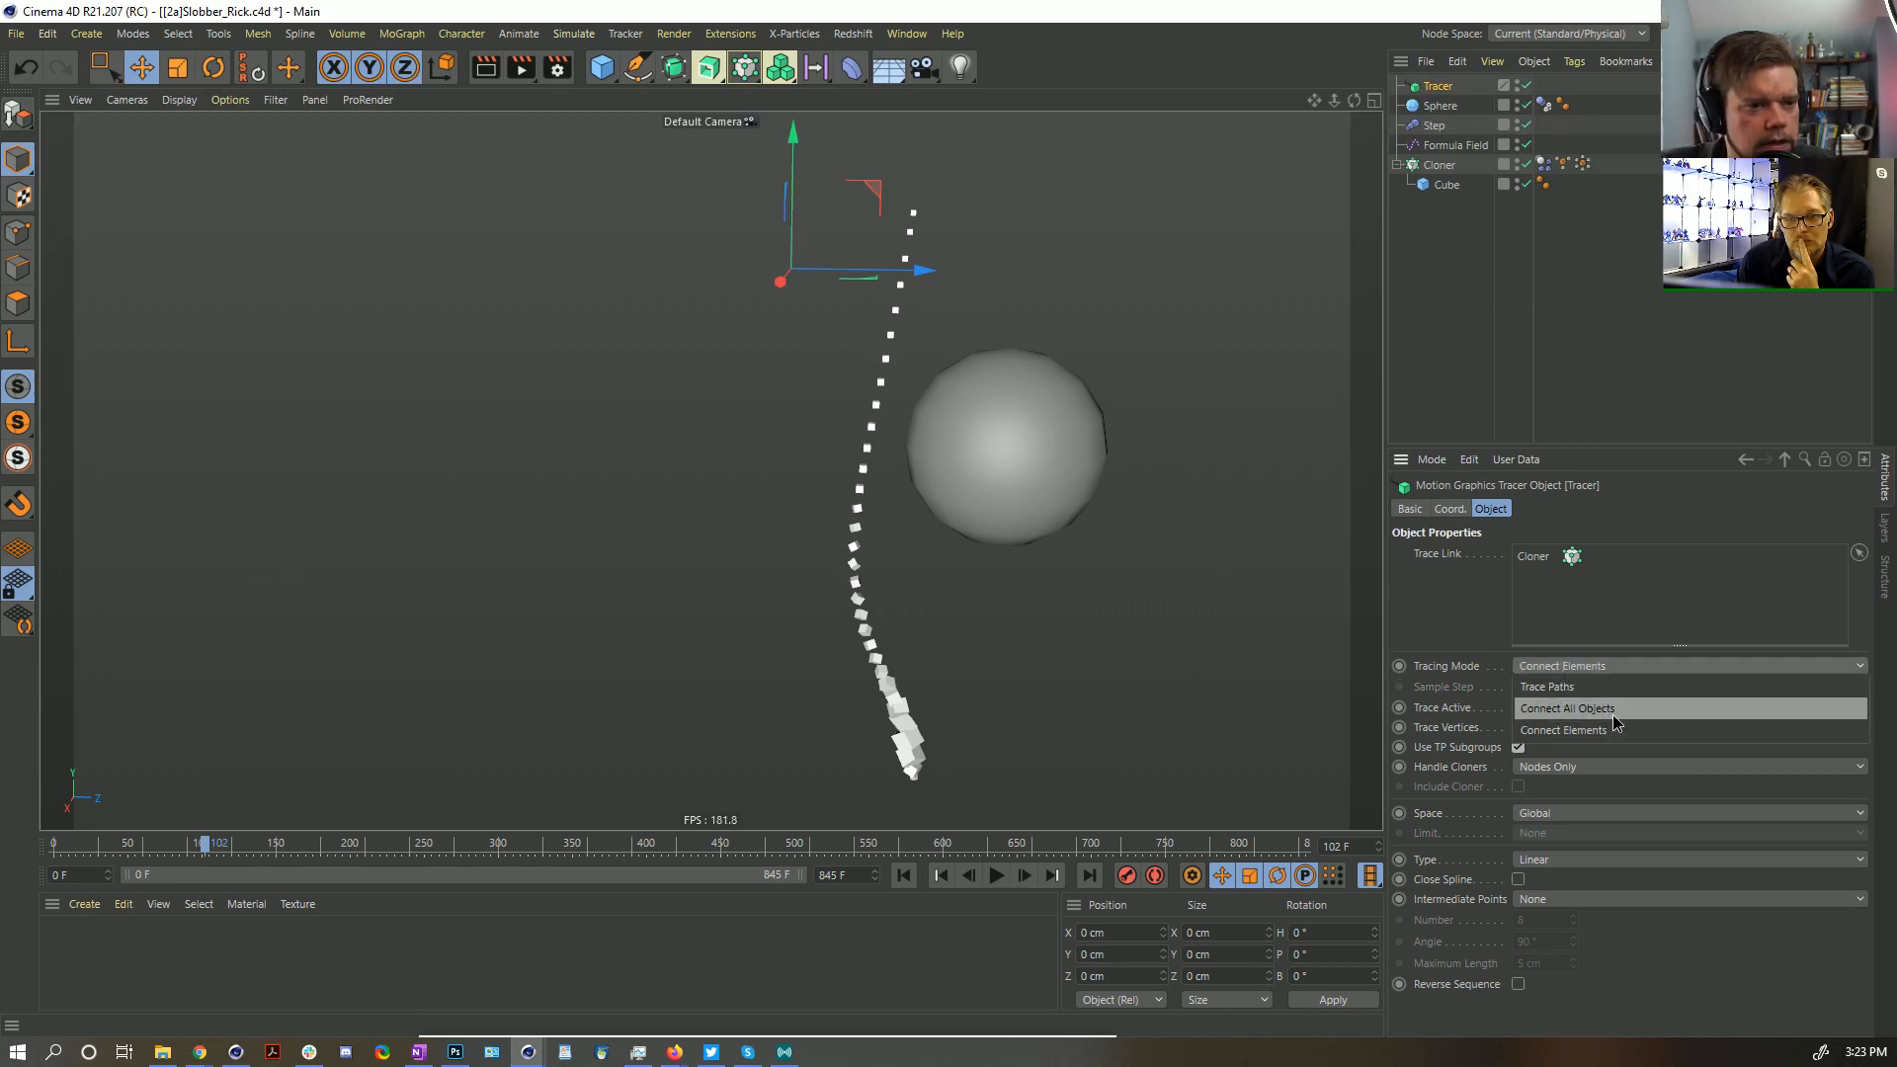
click(1610, 710)
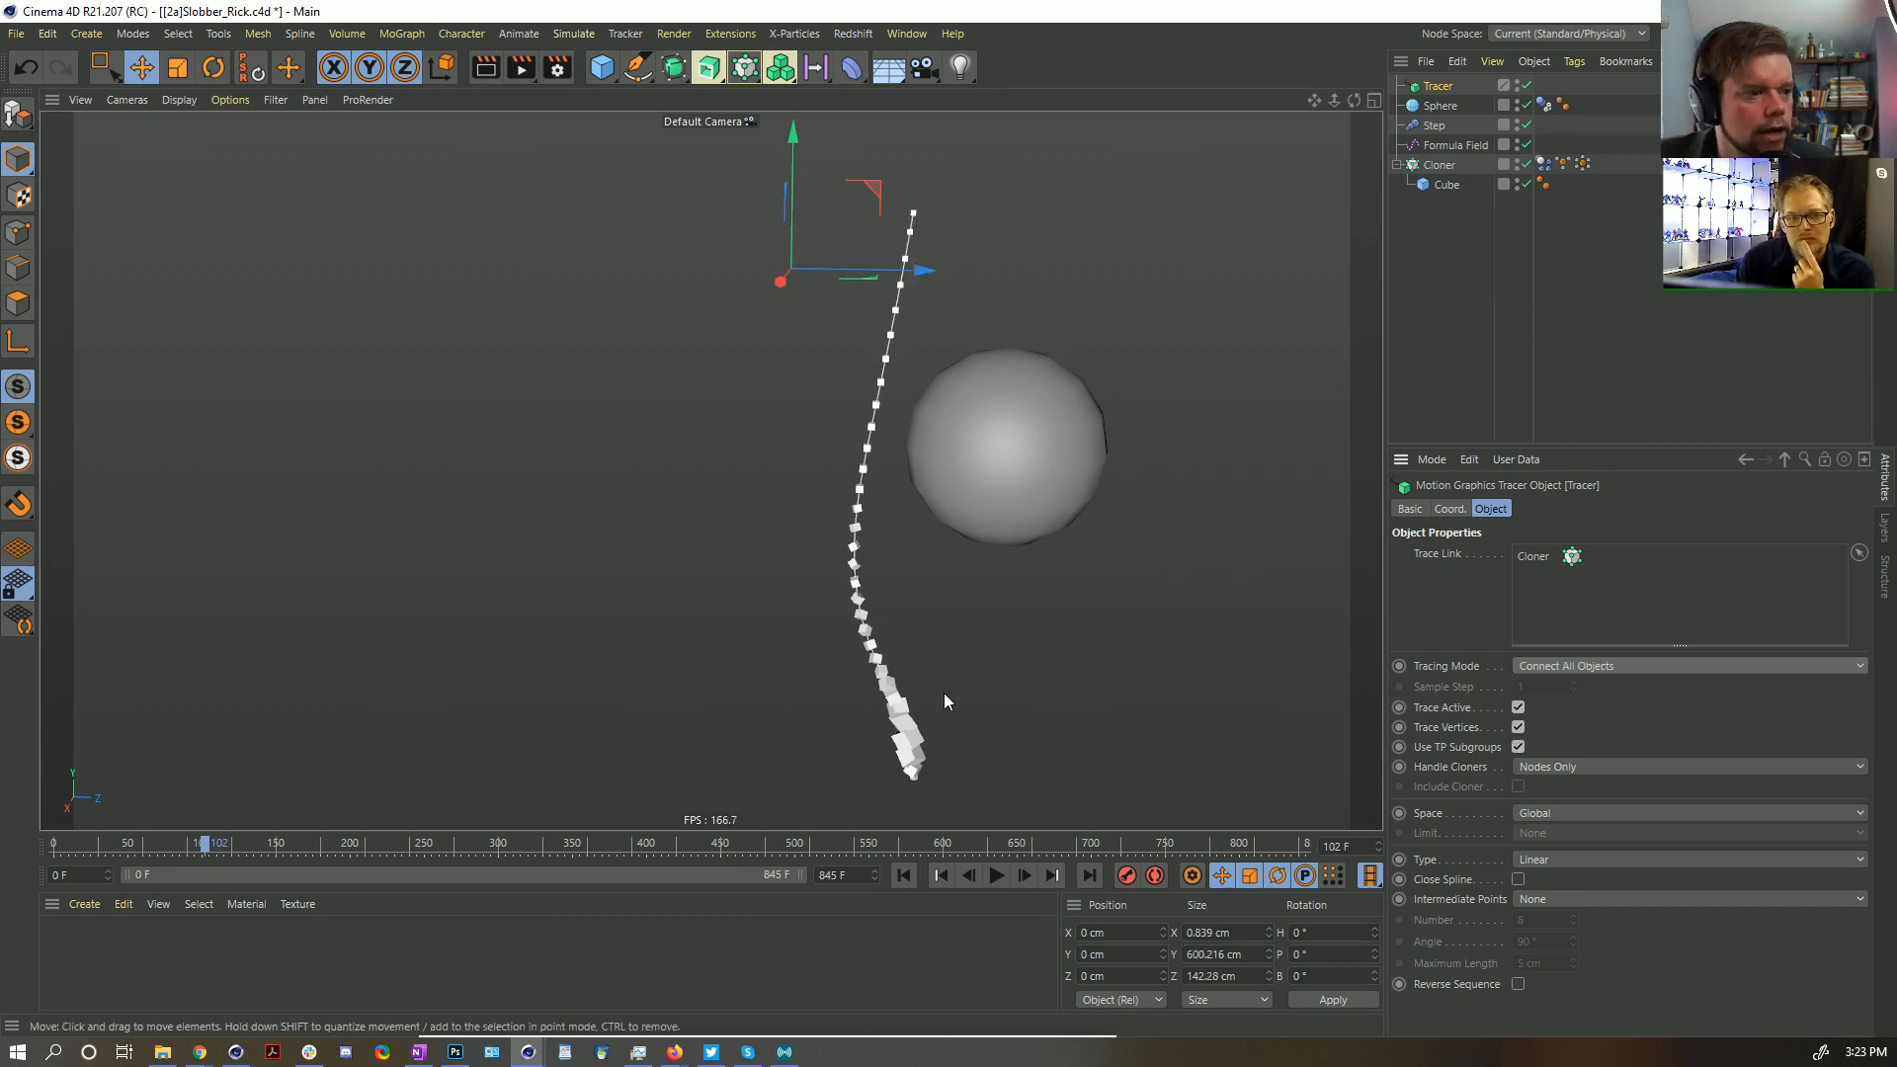
Replay the simulation with the traced spline and move the Tracer below the Cloner in the object hierarchy
click(903, 875)
click(996, 876)
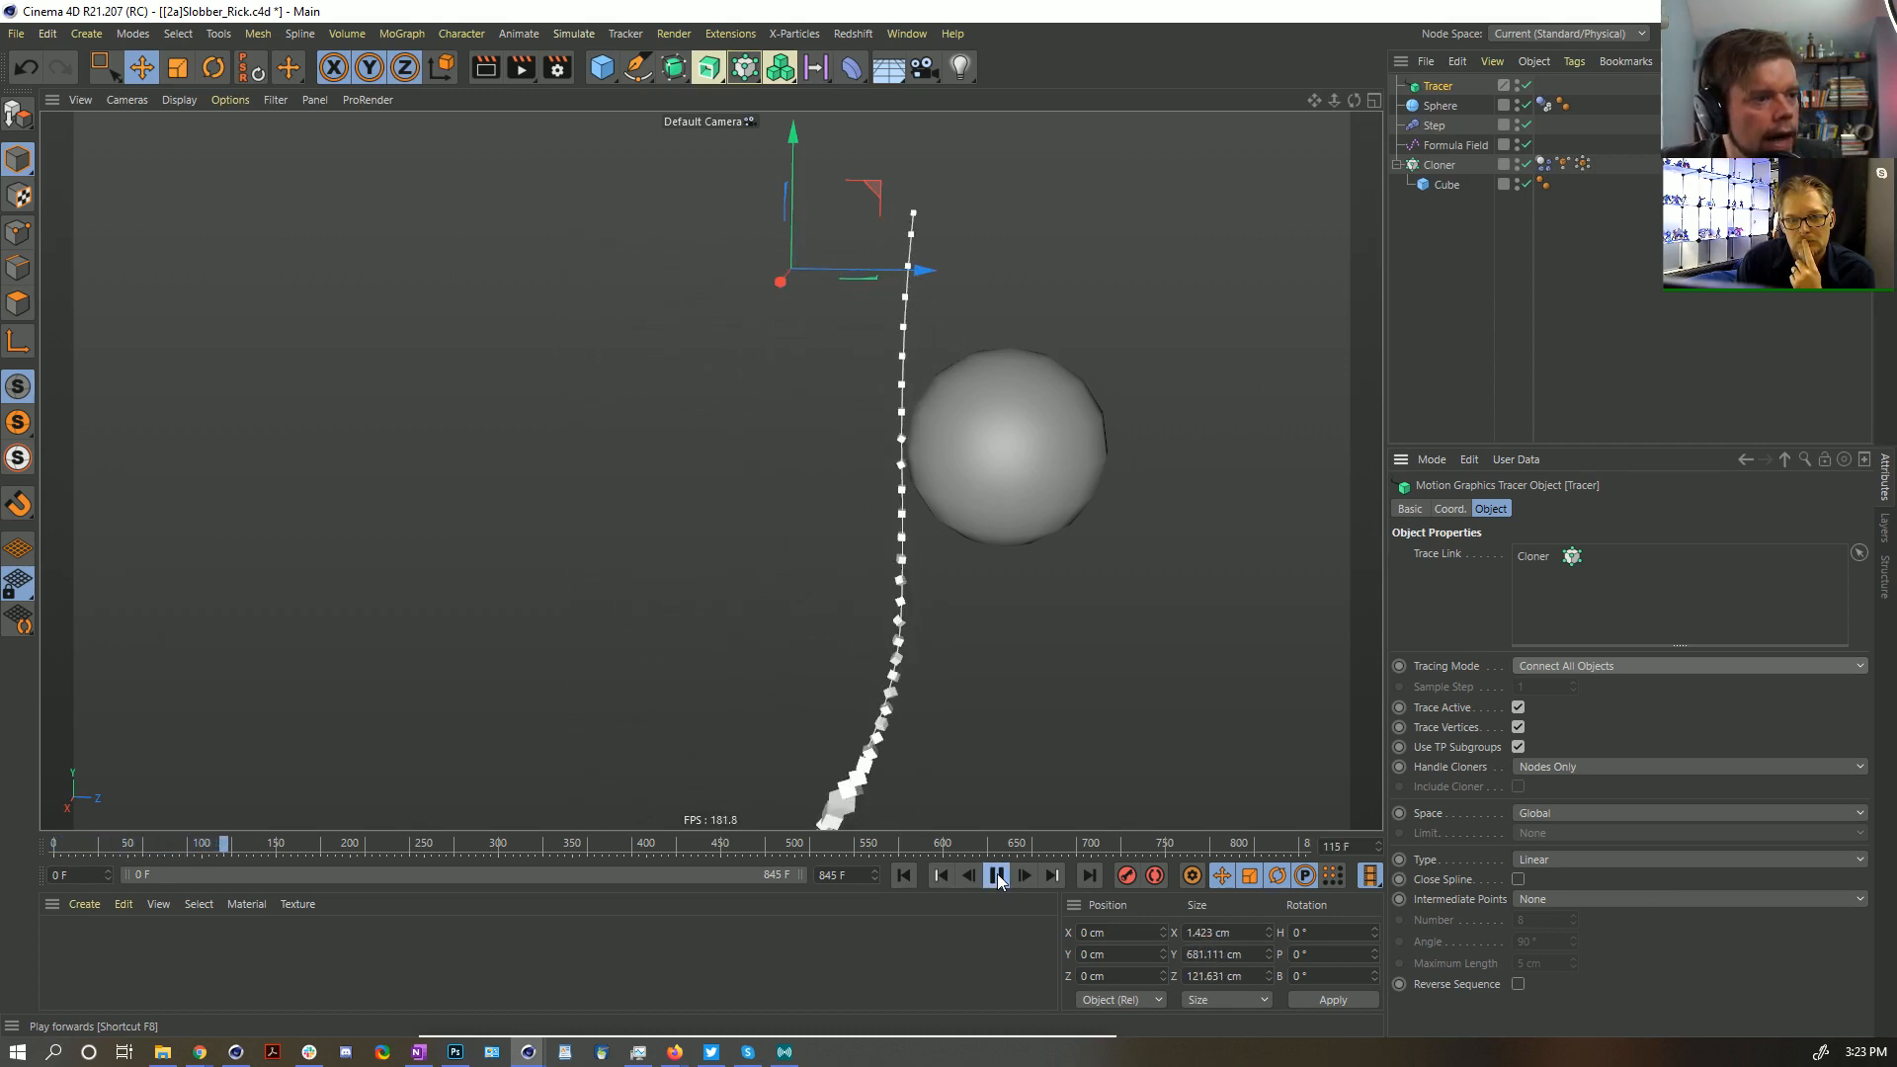
drag(1438, 86, 1441, 193)
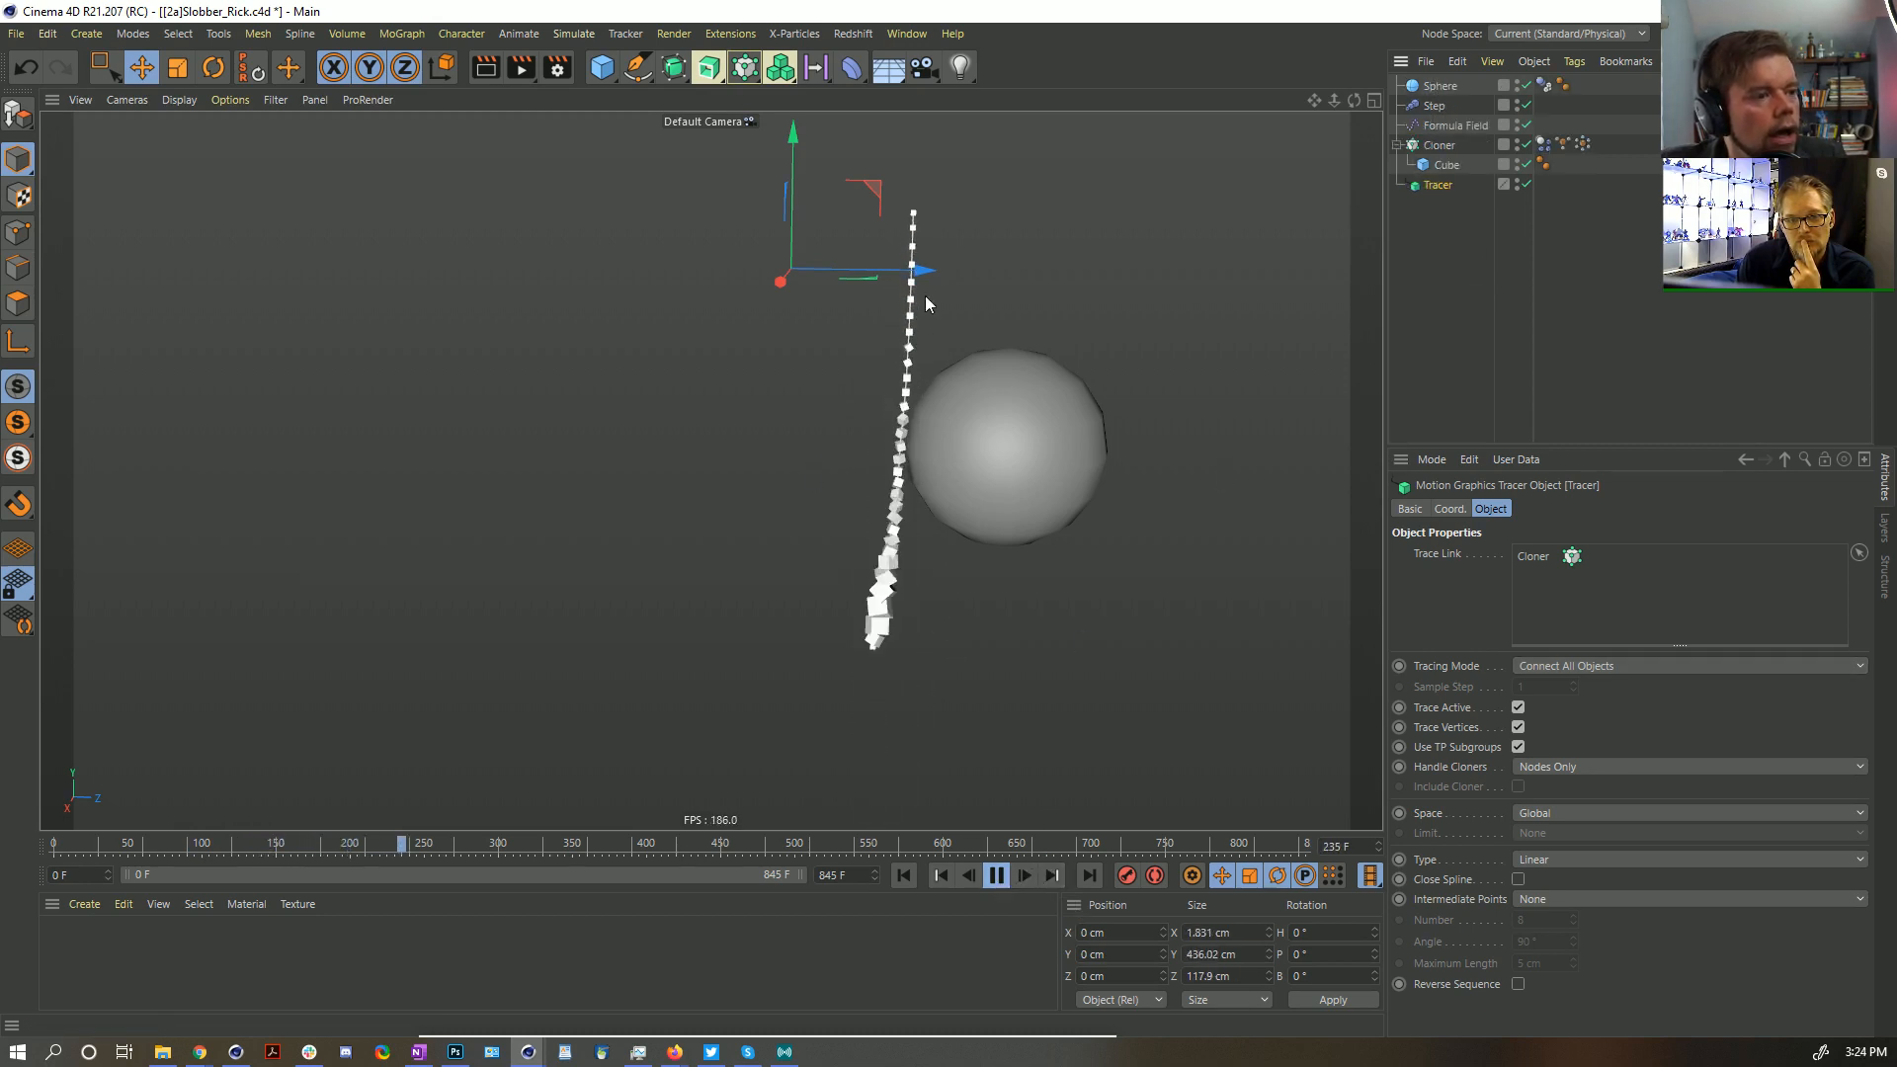
click(991, 874)
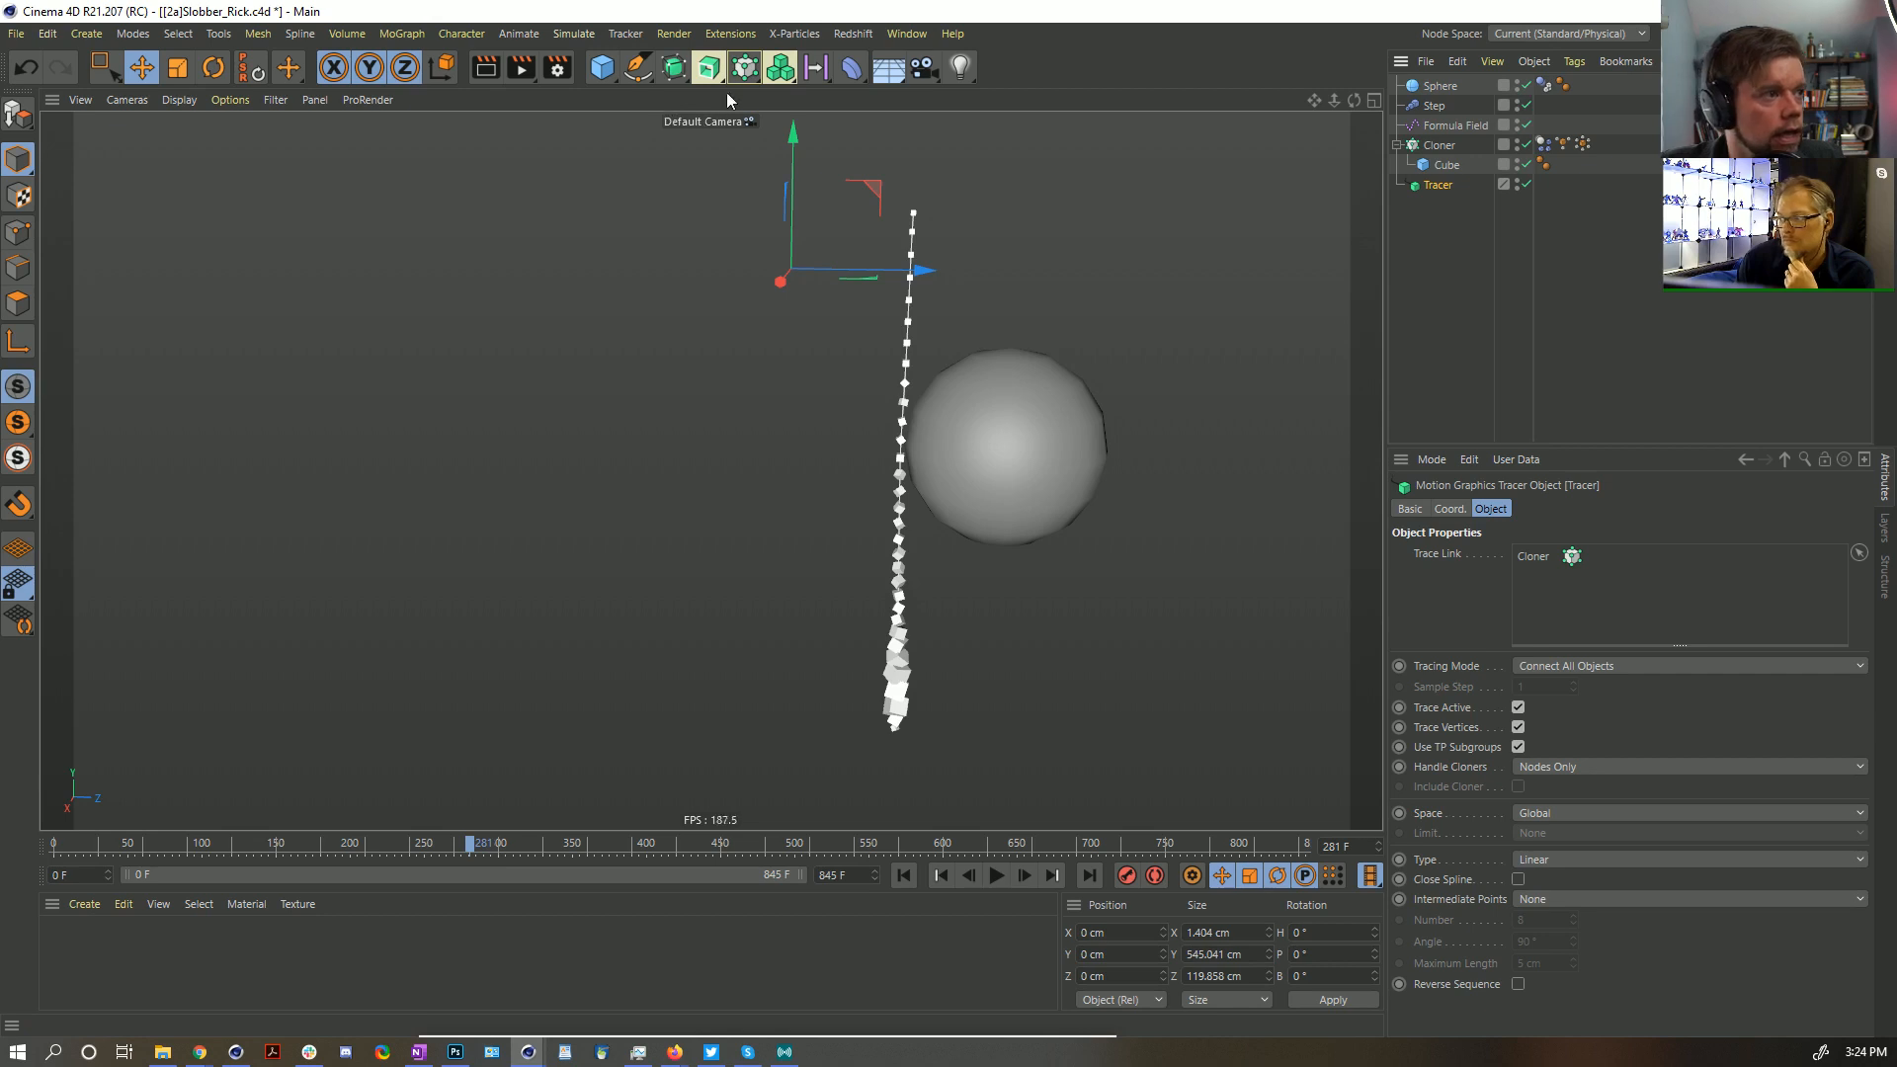
Add a Sweep containing an n-Side spline and the Tracer, and scale the n-Side profile down to about 35 cm wide
click(672, 67)
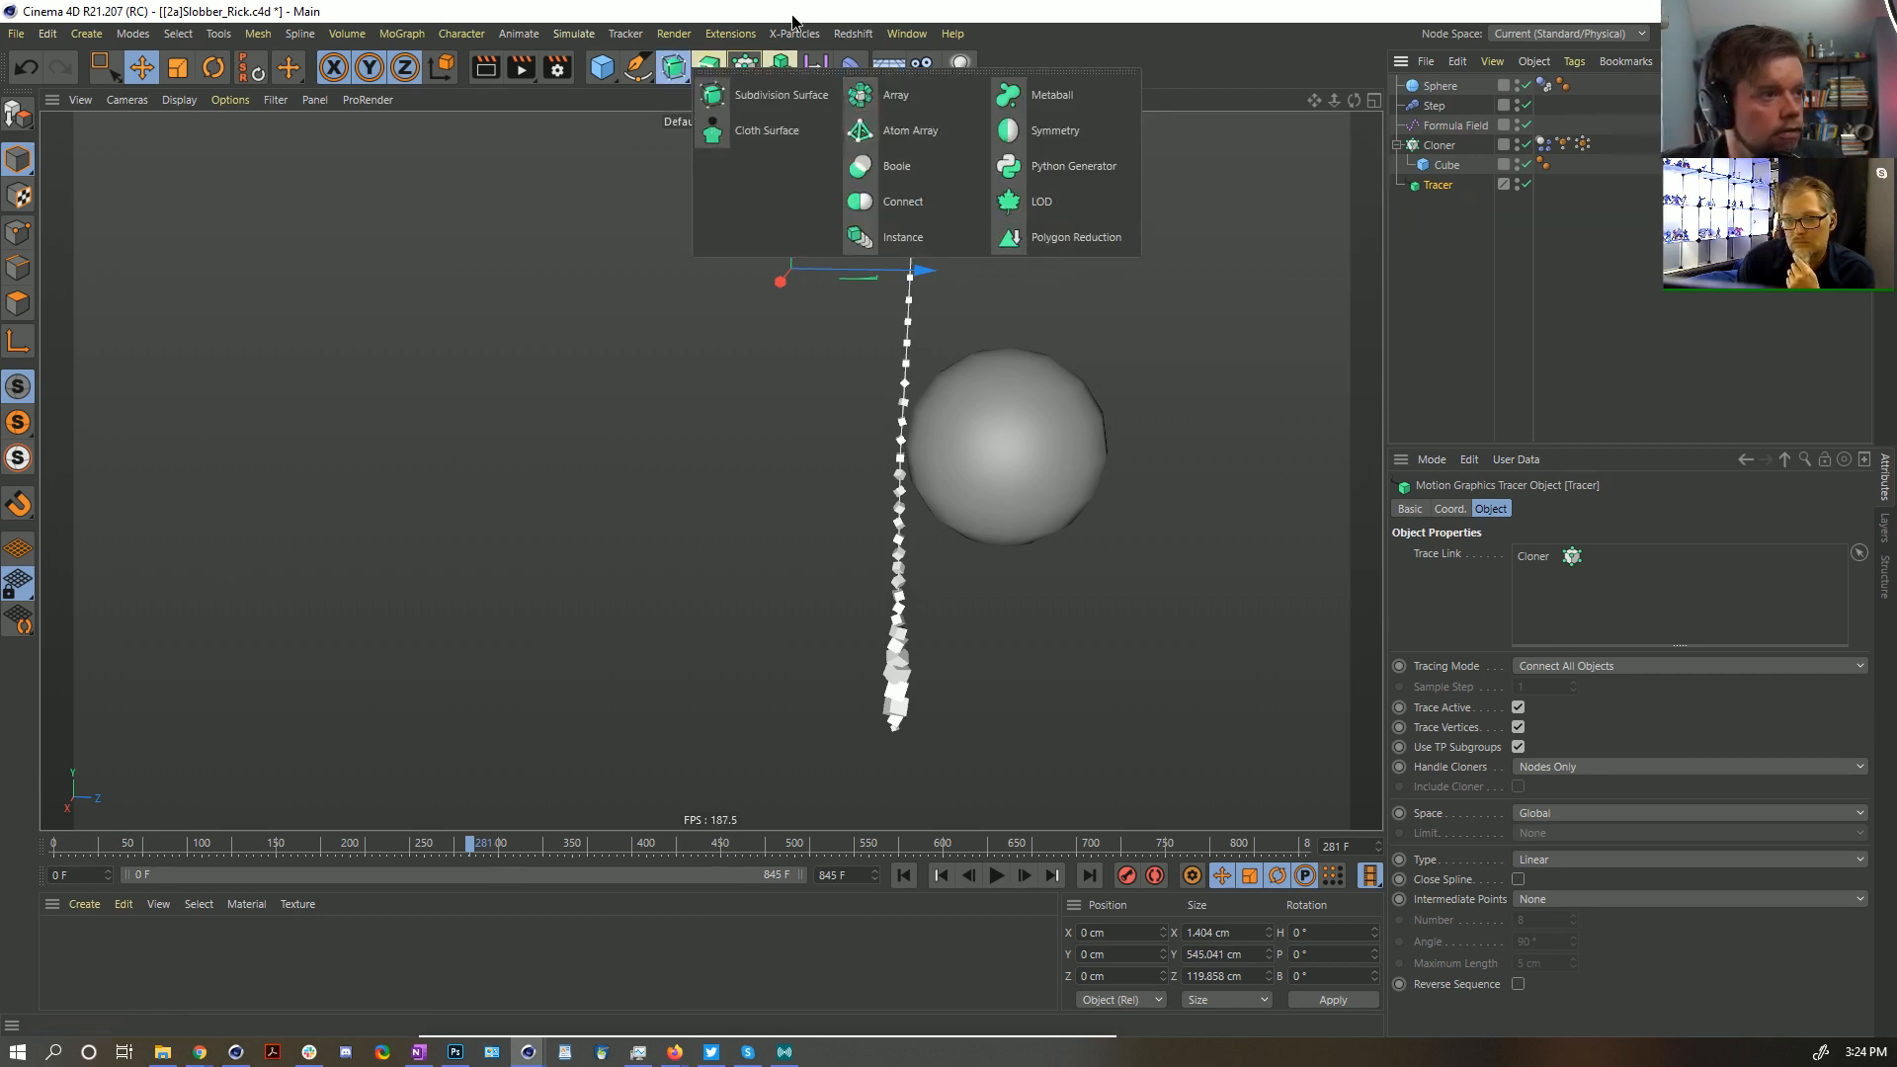
click(673, 69)
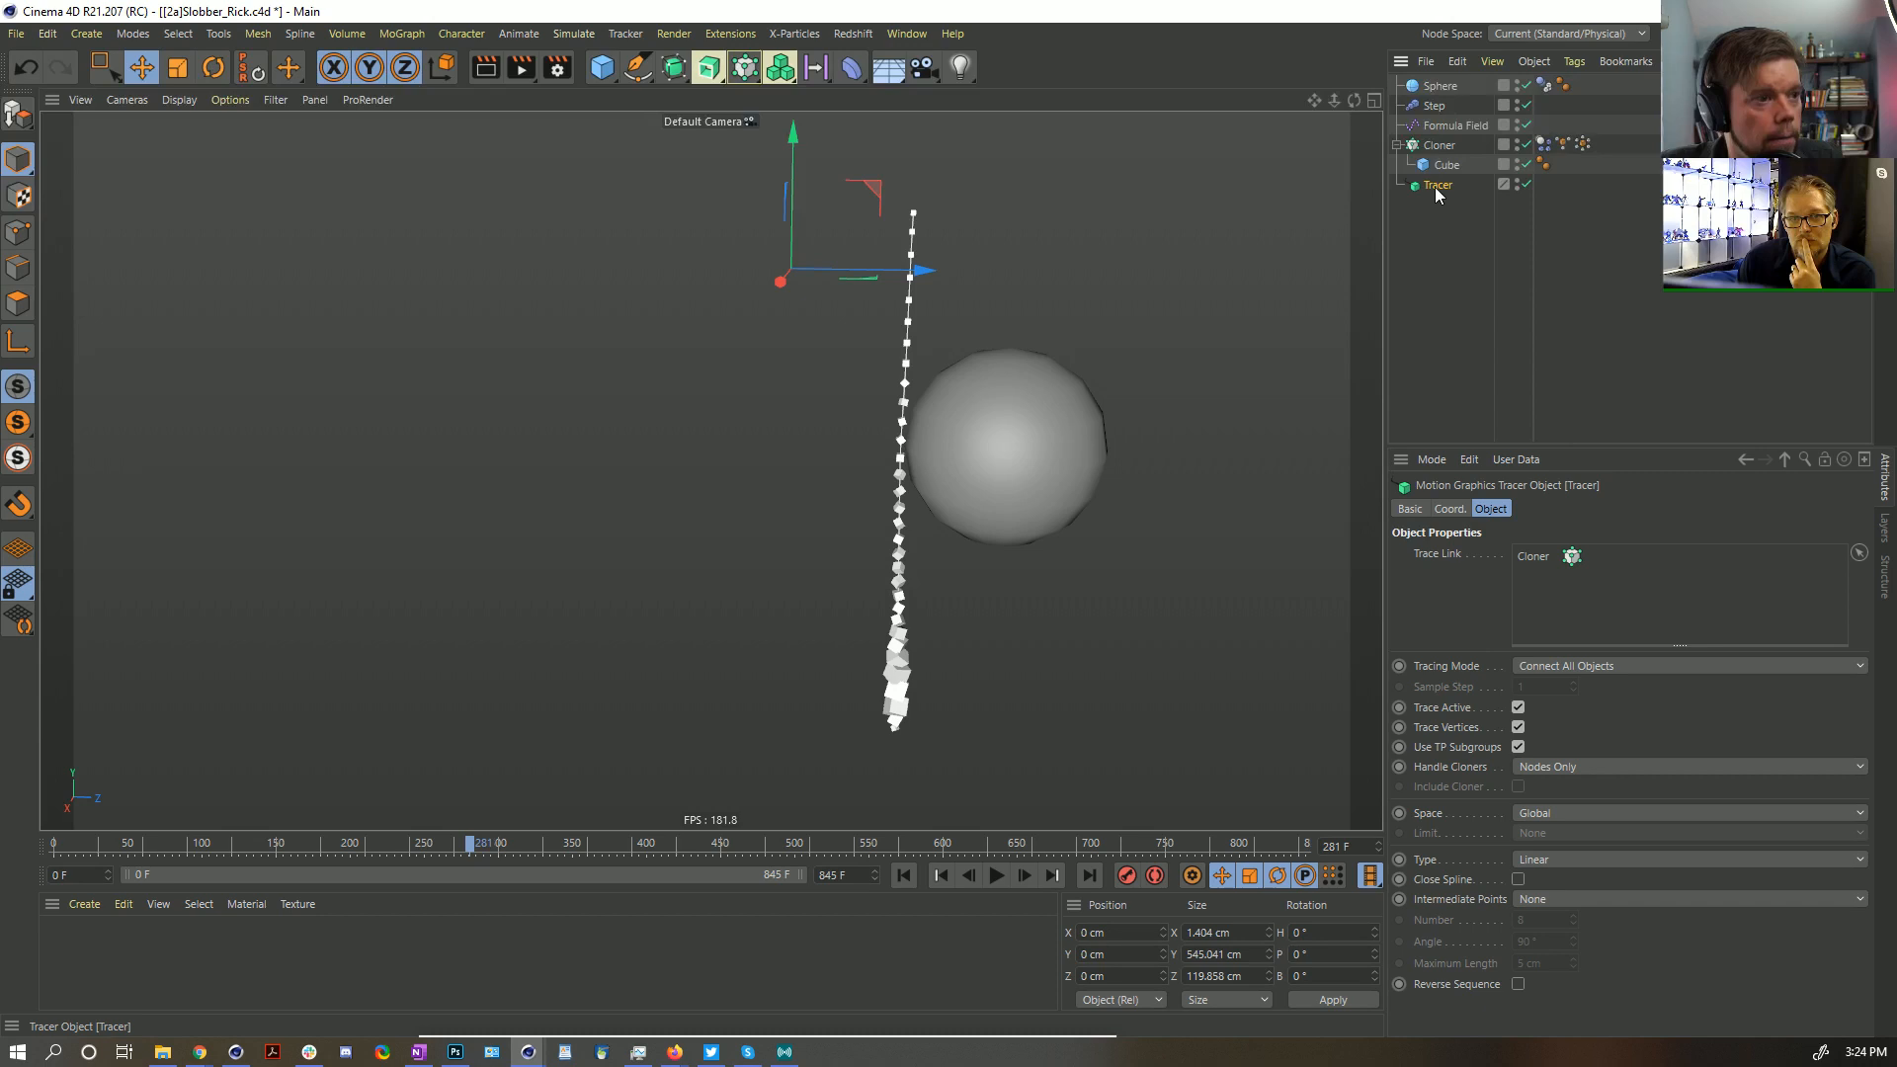
click(669, 79)
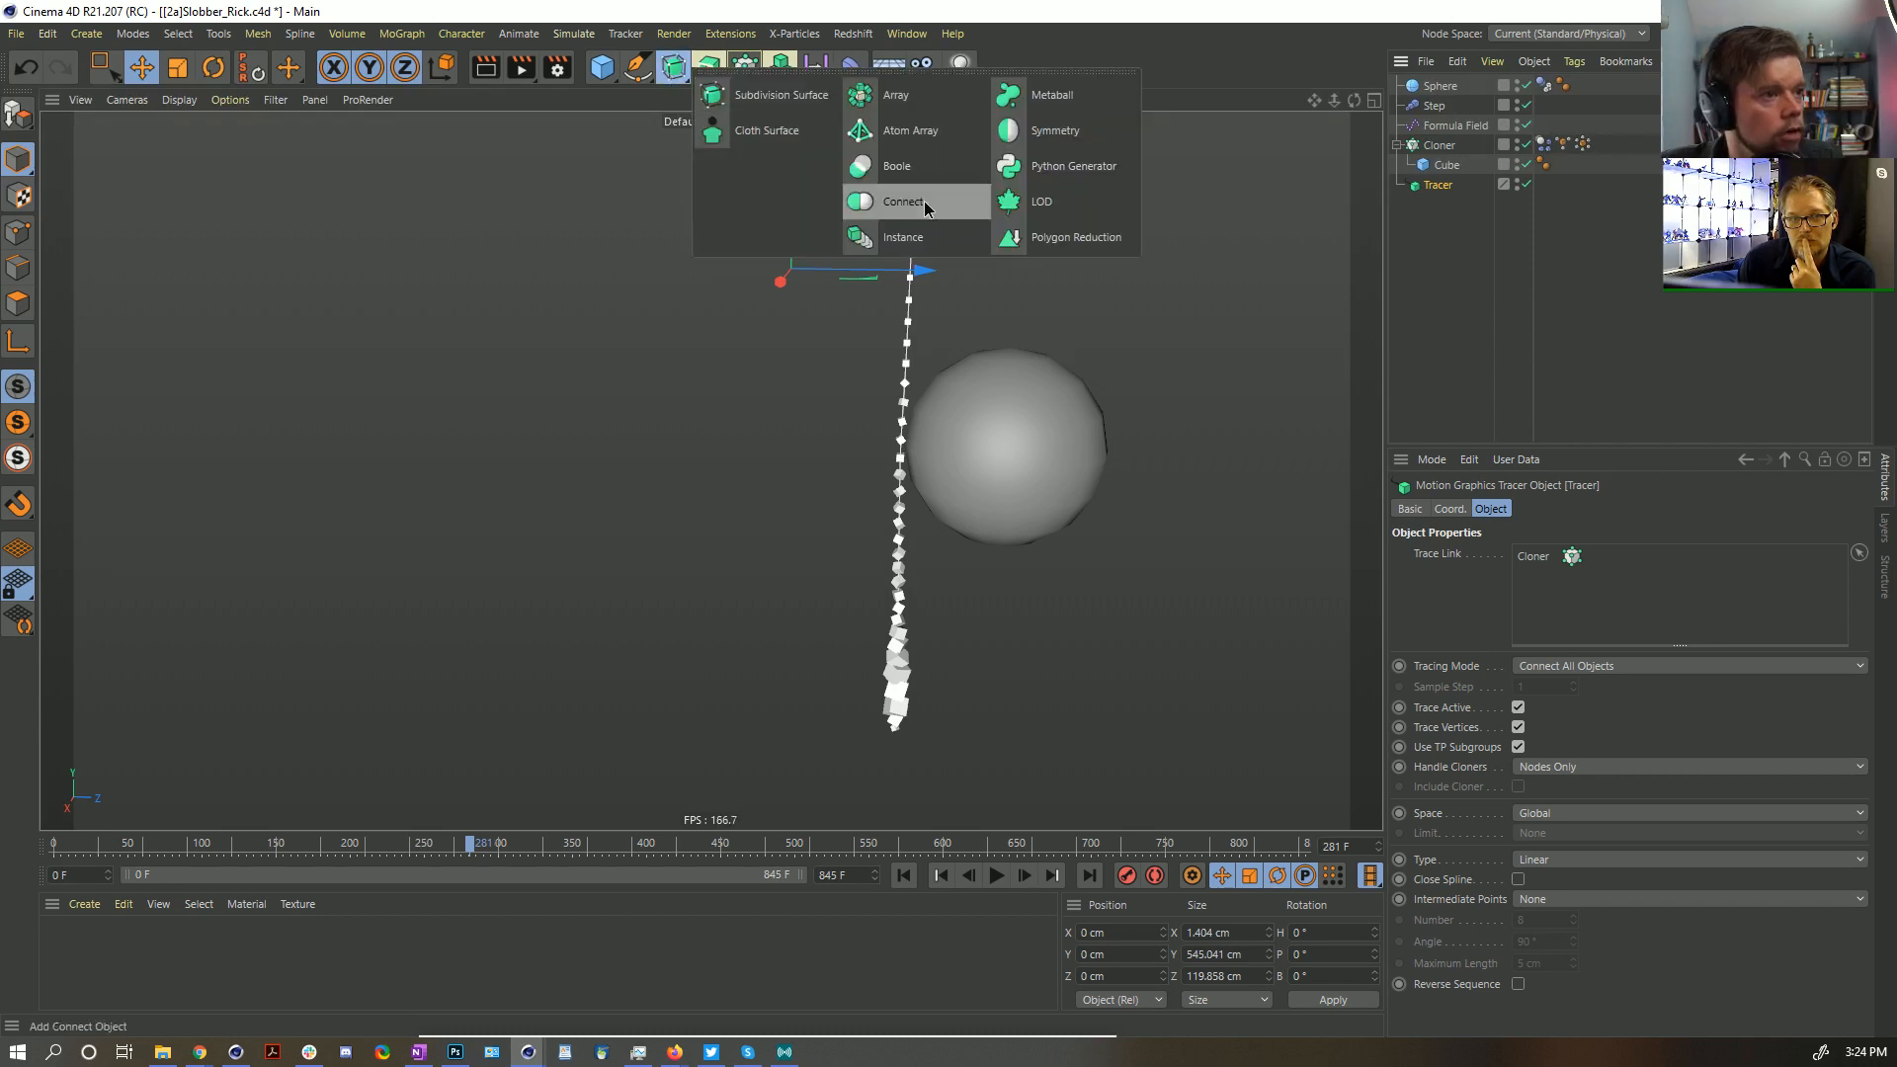
click(639, 69)
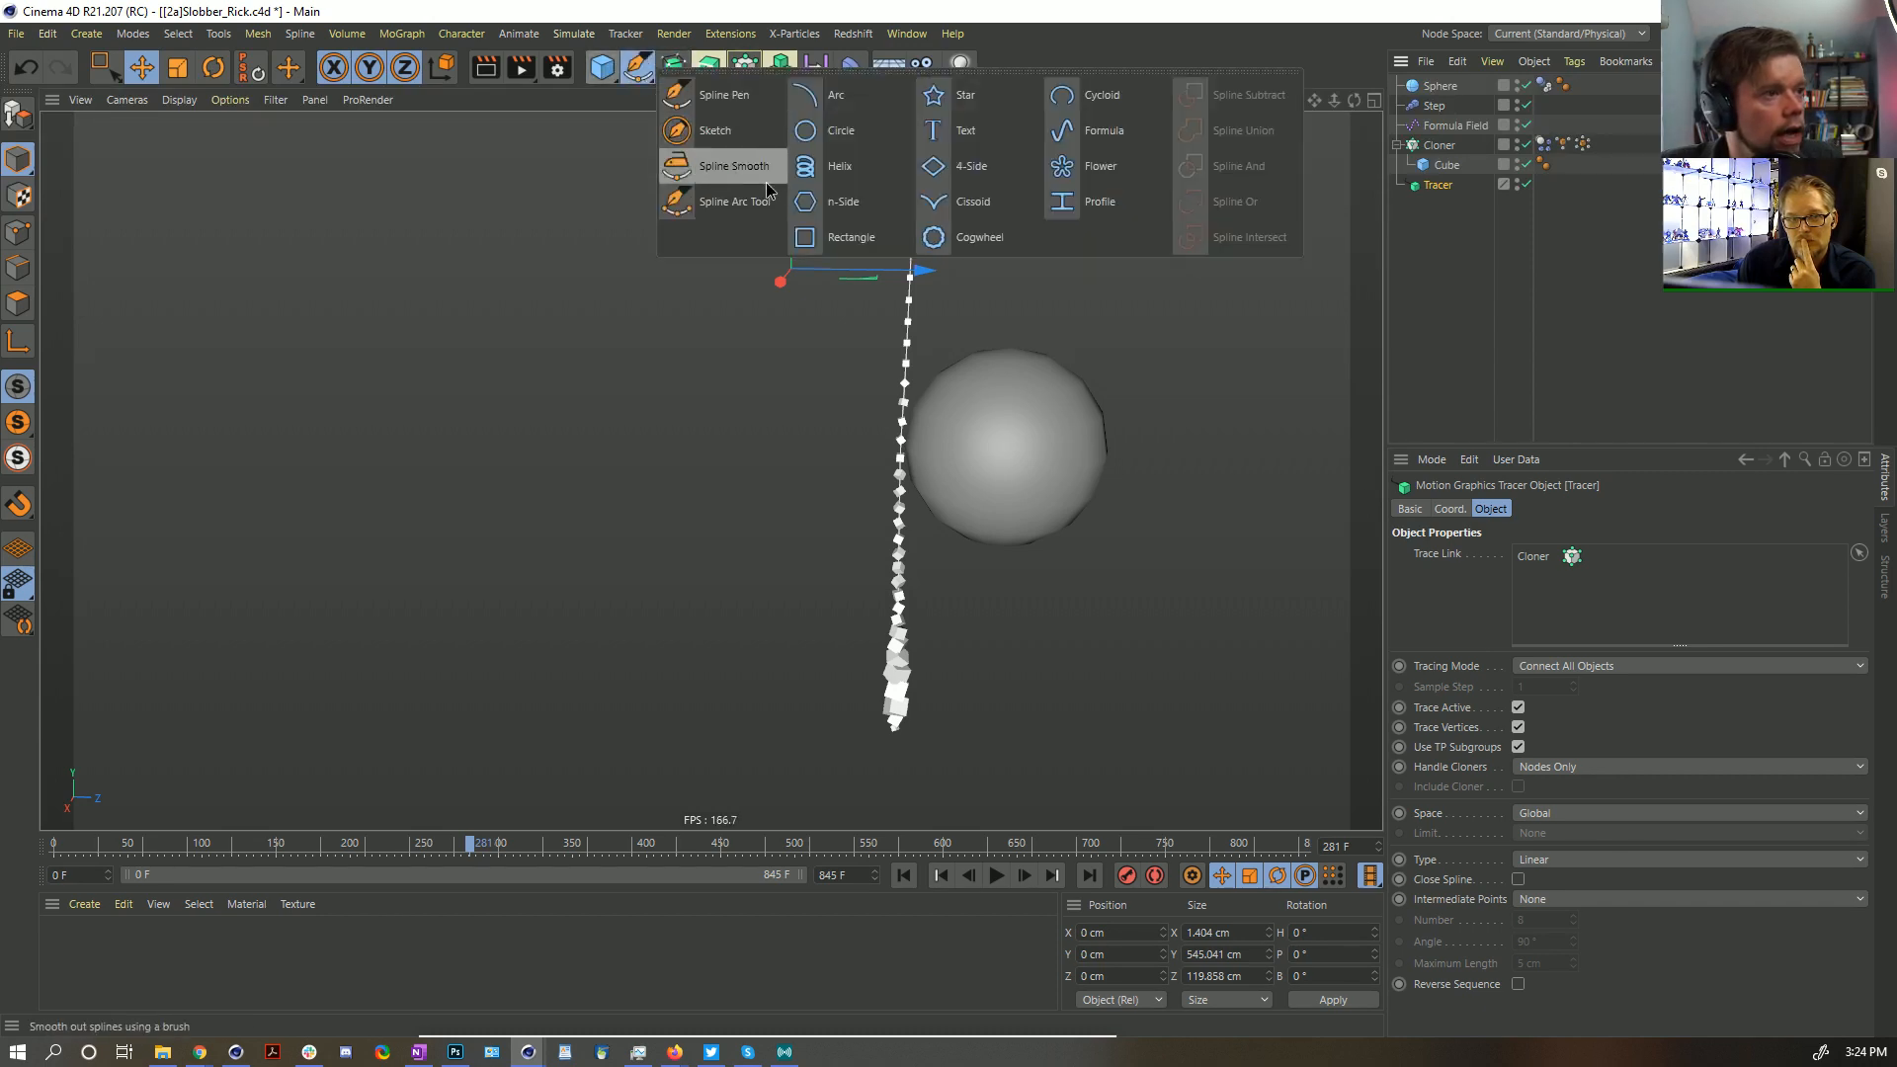
click(849, 202)
click(708, 69)
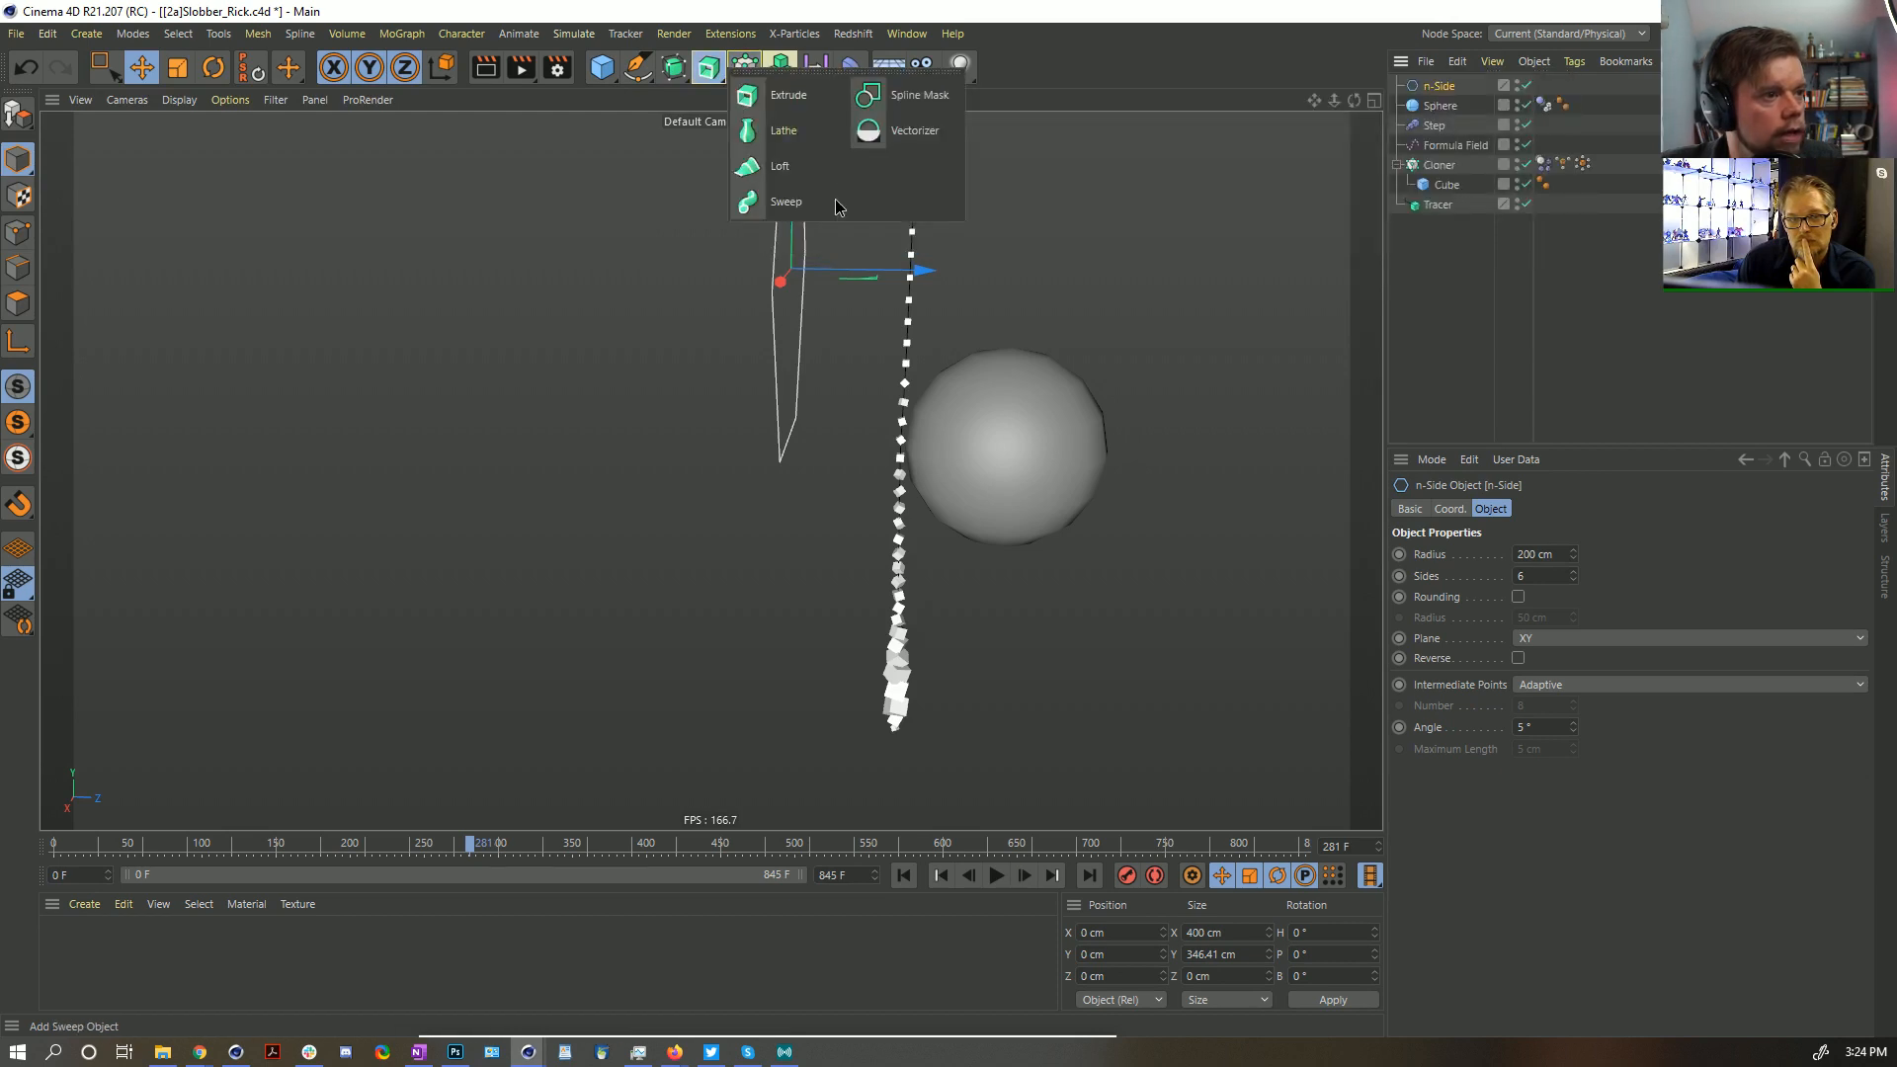
click(776, 195)
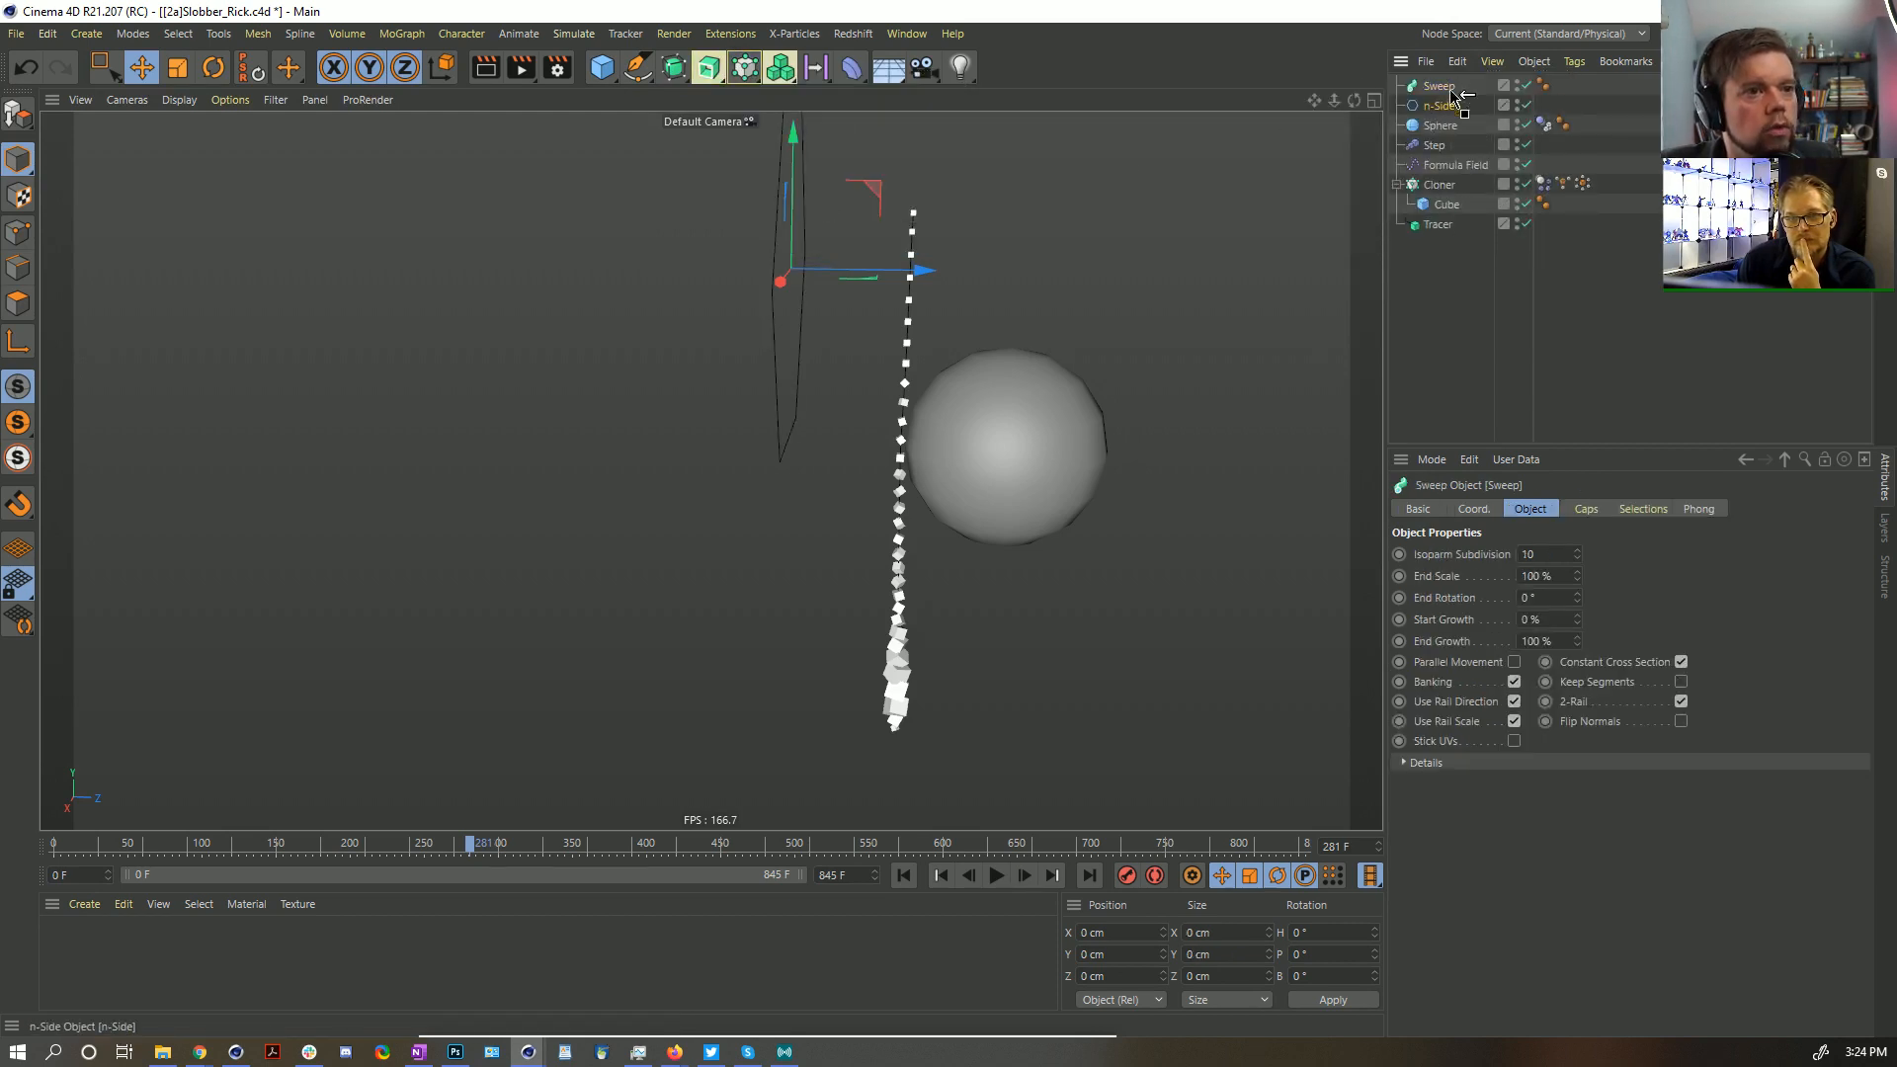
drag(1452, 92, 1454, 304)
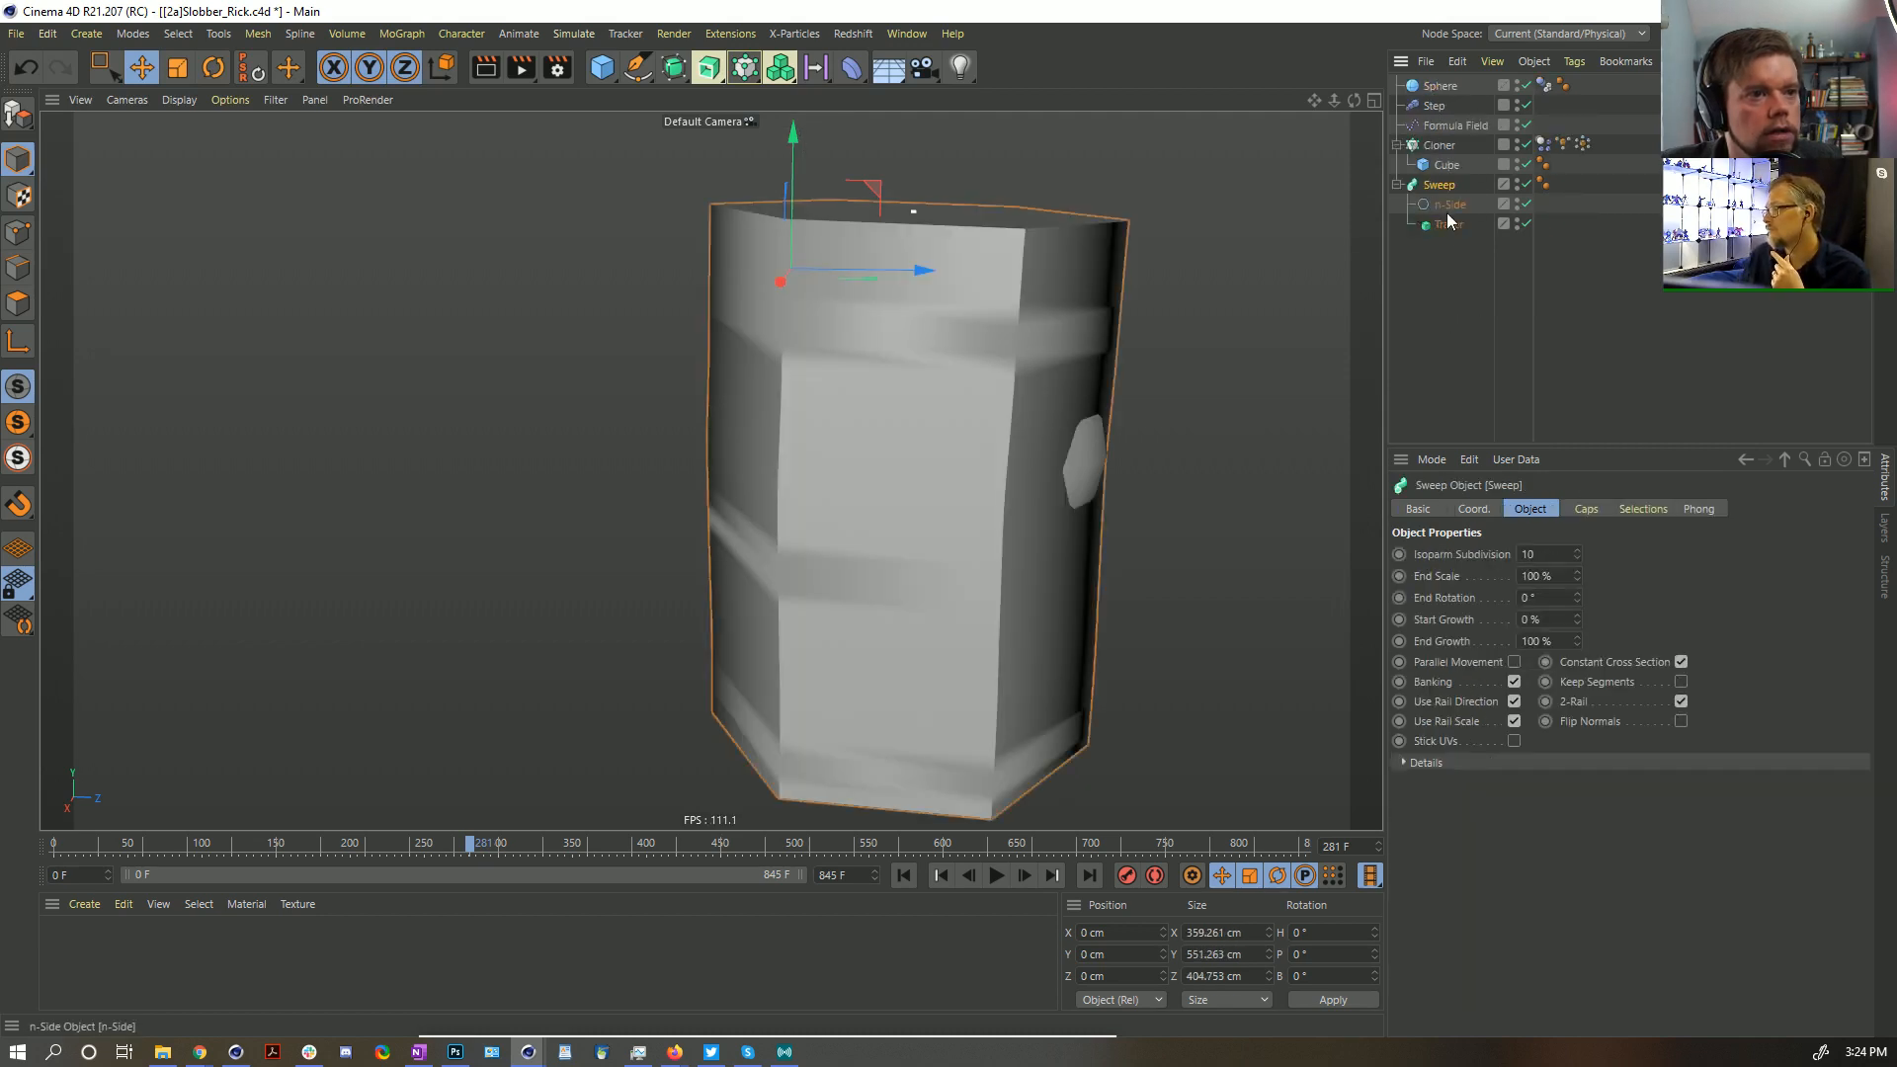
key(t)
drag(1182, 330, 510, 549)
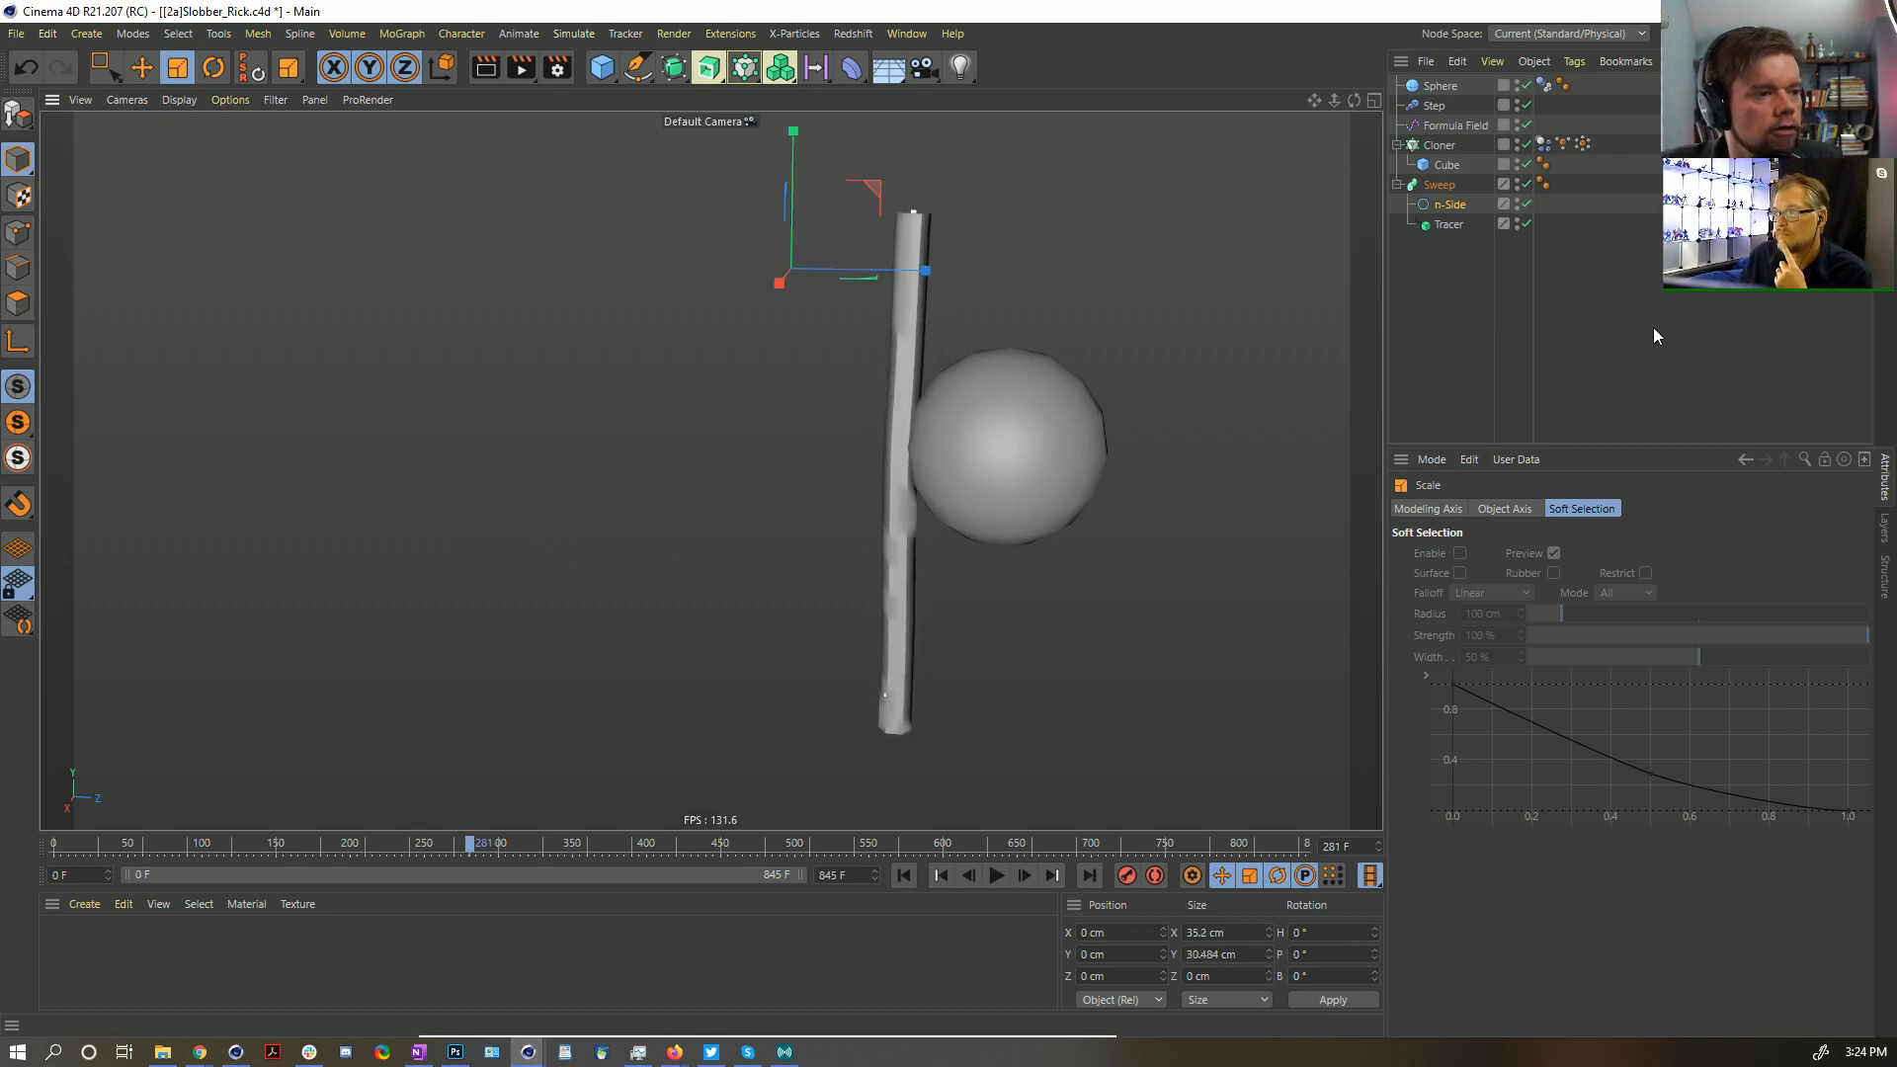
Taper the Sweep by lowering the start point of its Details Scale curve to about 0.1
click(1438, 186)
click(1423, 763)
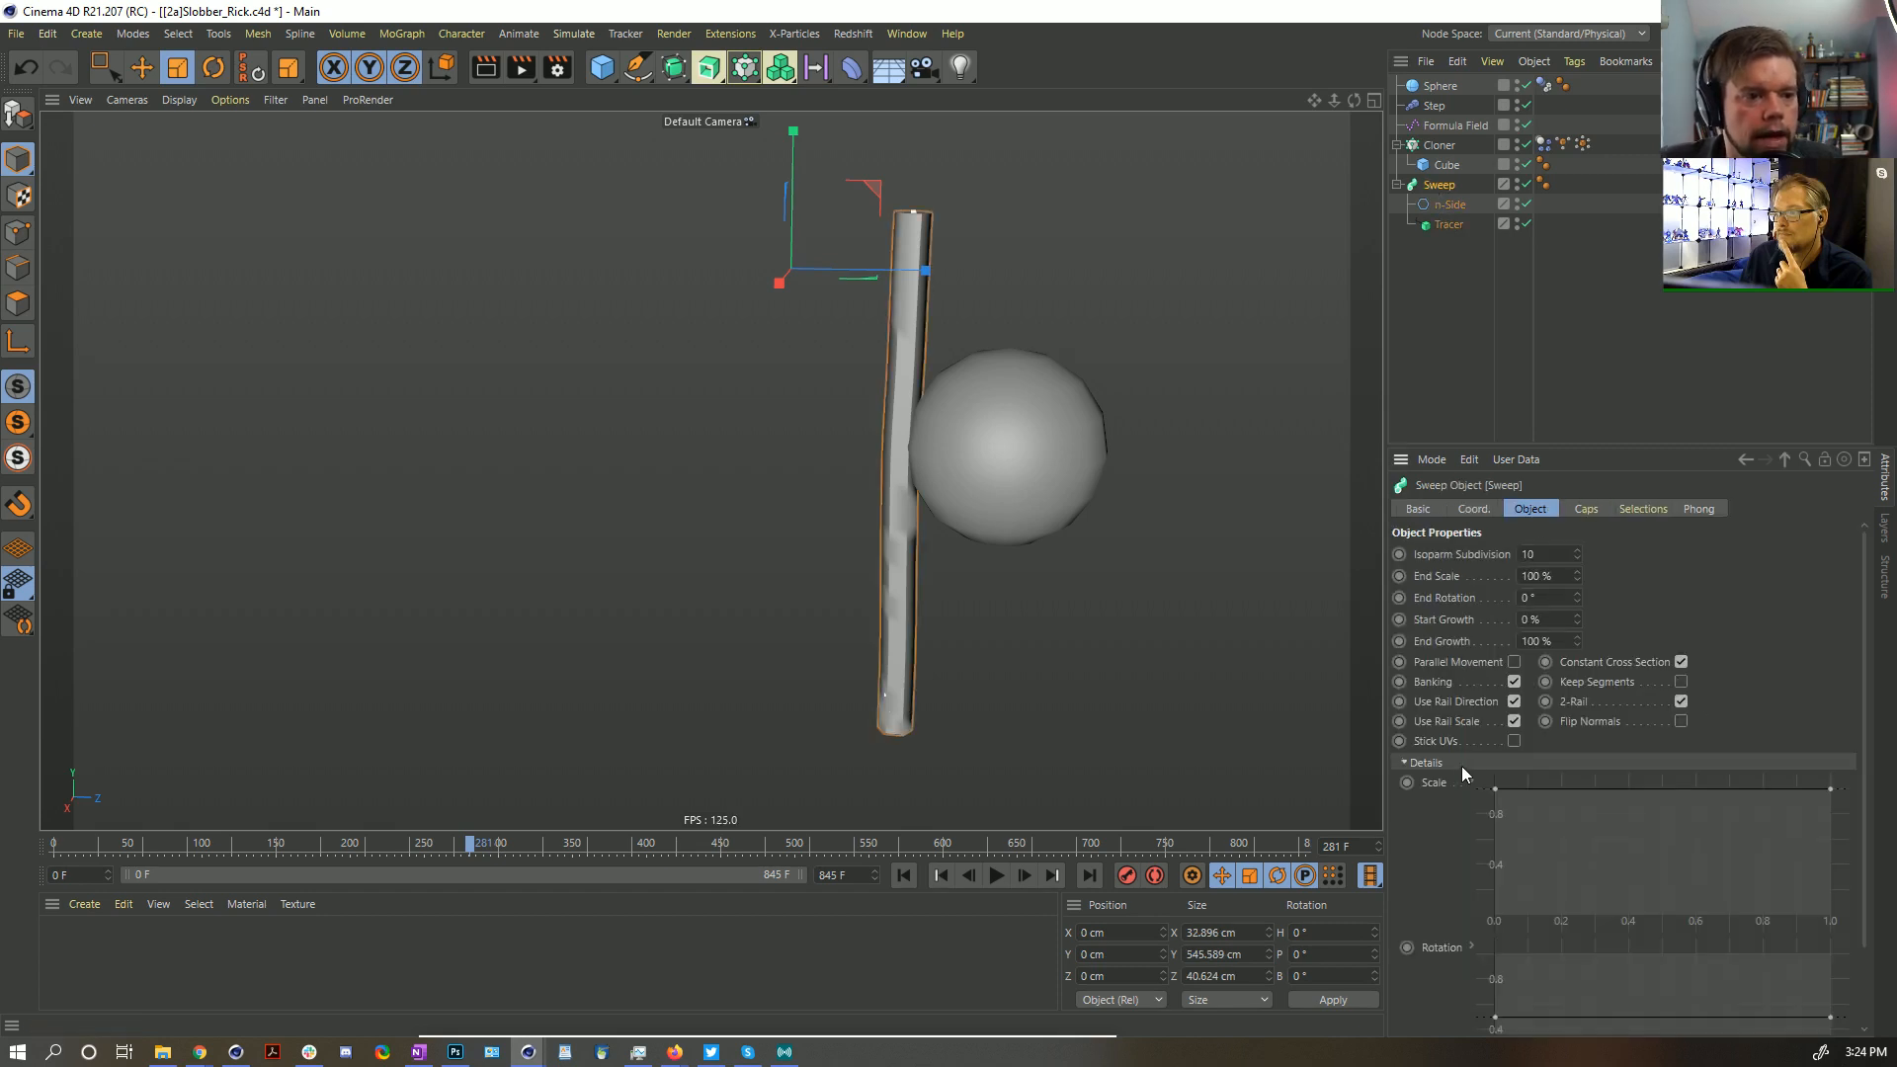
drag(1498, 790, 1463, 904)
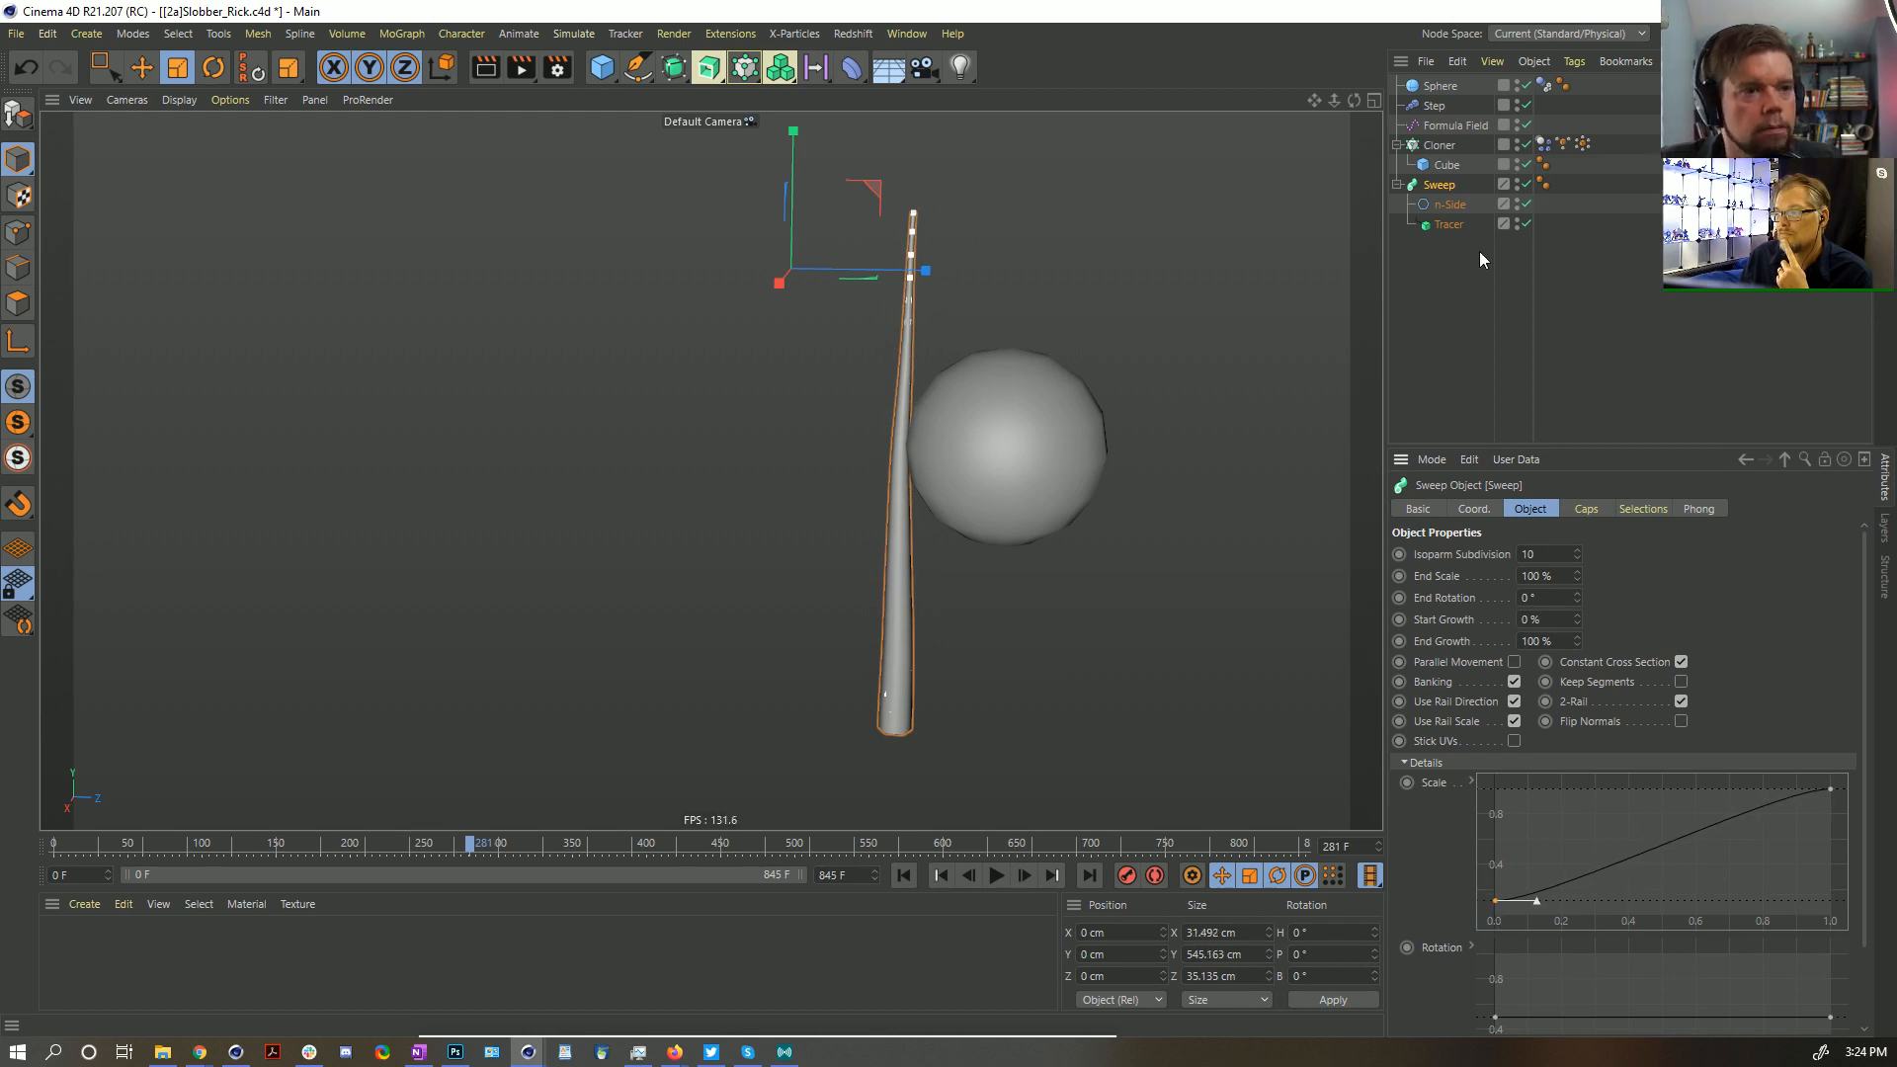
Compare the Step effector's curve, and in the Sweep's Scale curve drop the end to zero with a peak near 0.95
click(1444, 127)
click(1447, 107)
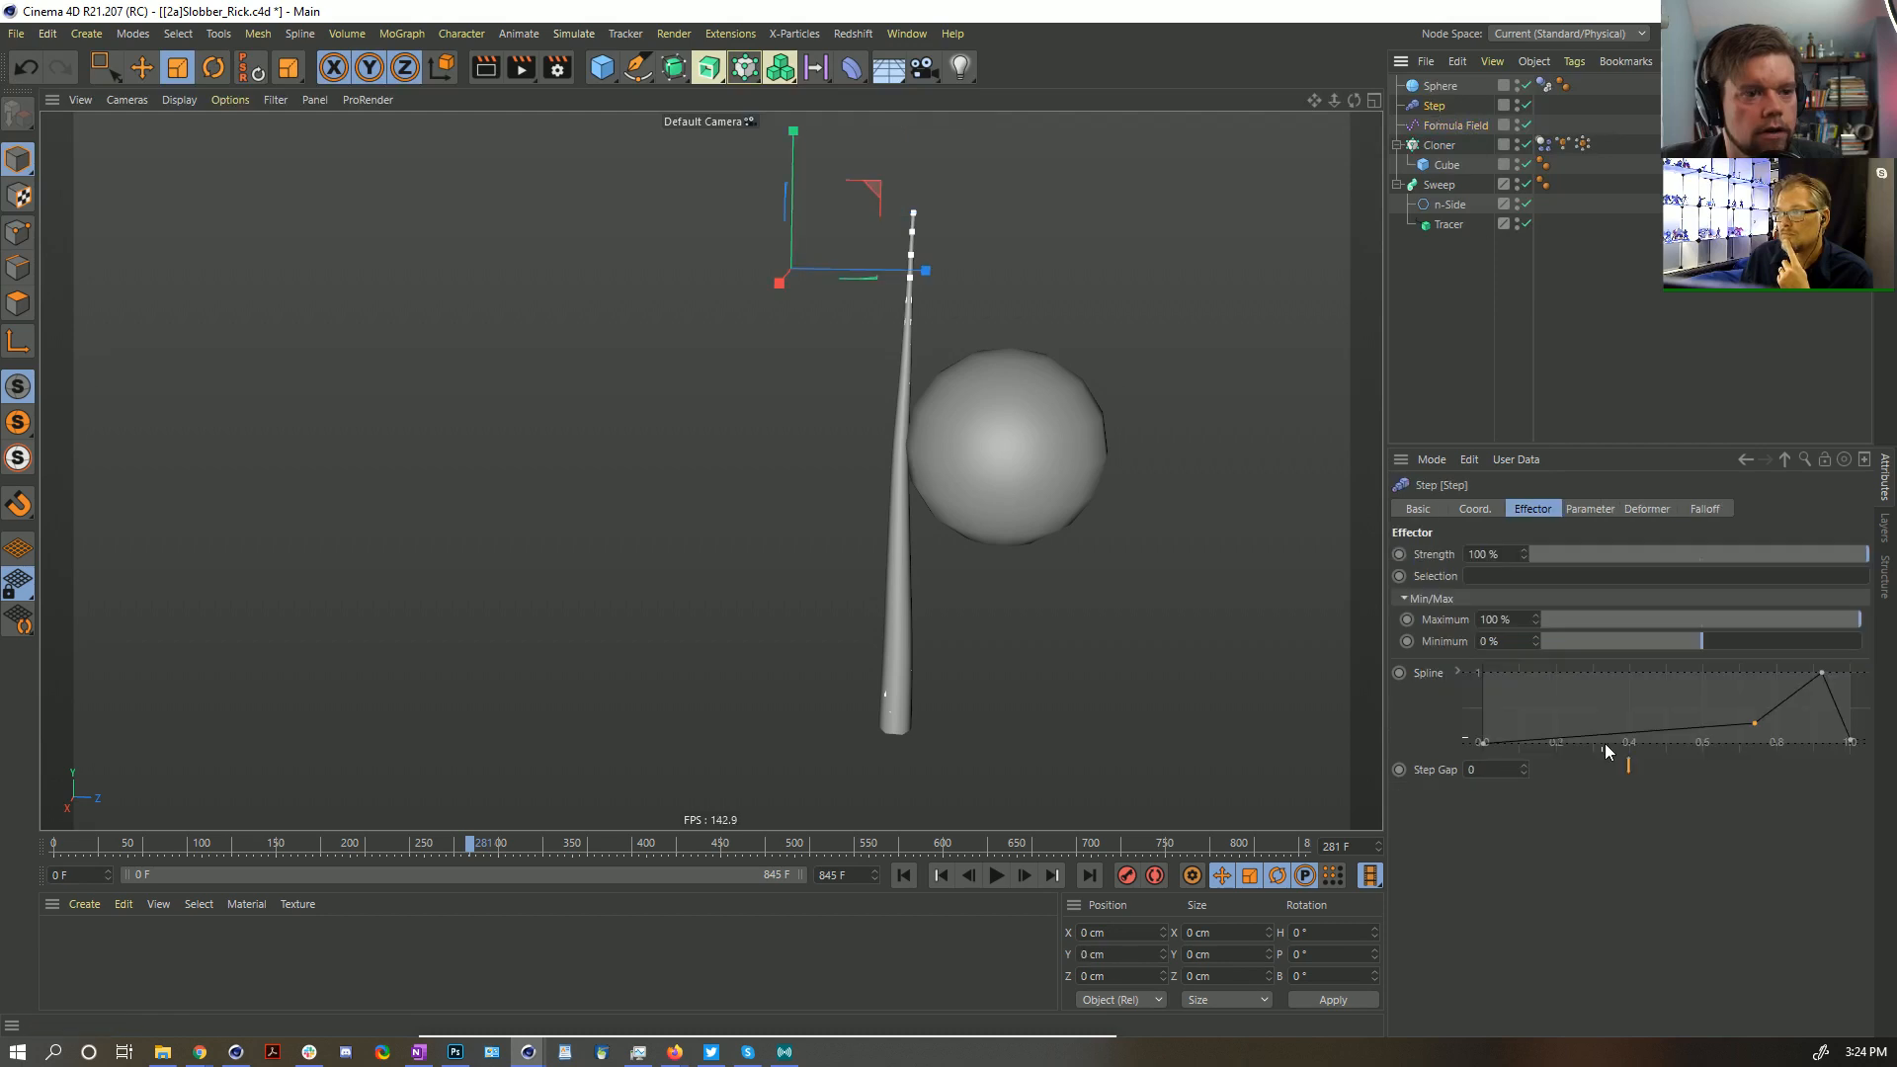
click(1440, 185)
ctrl+drag(1751, 806, 1889, 905)
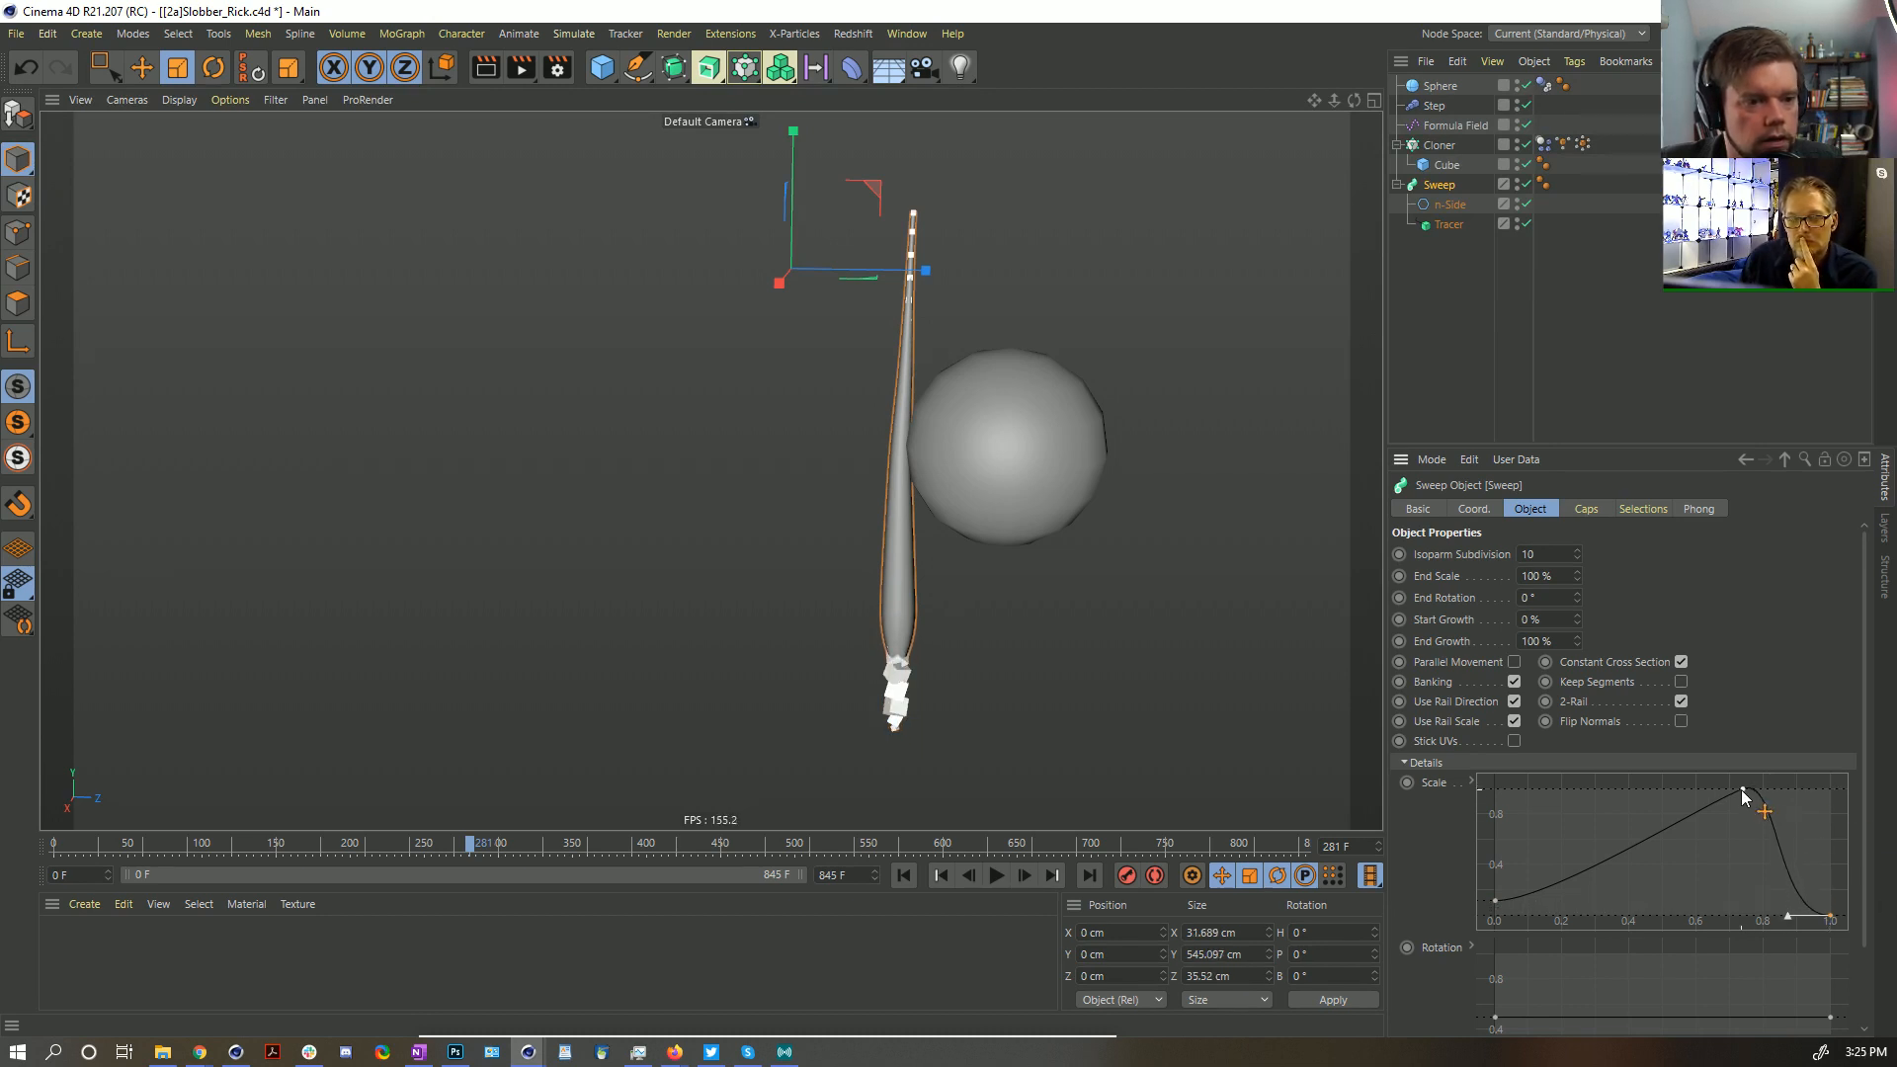
drag(1742, 791, 1810, 785)
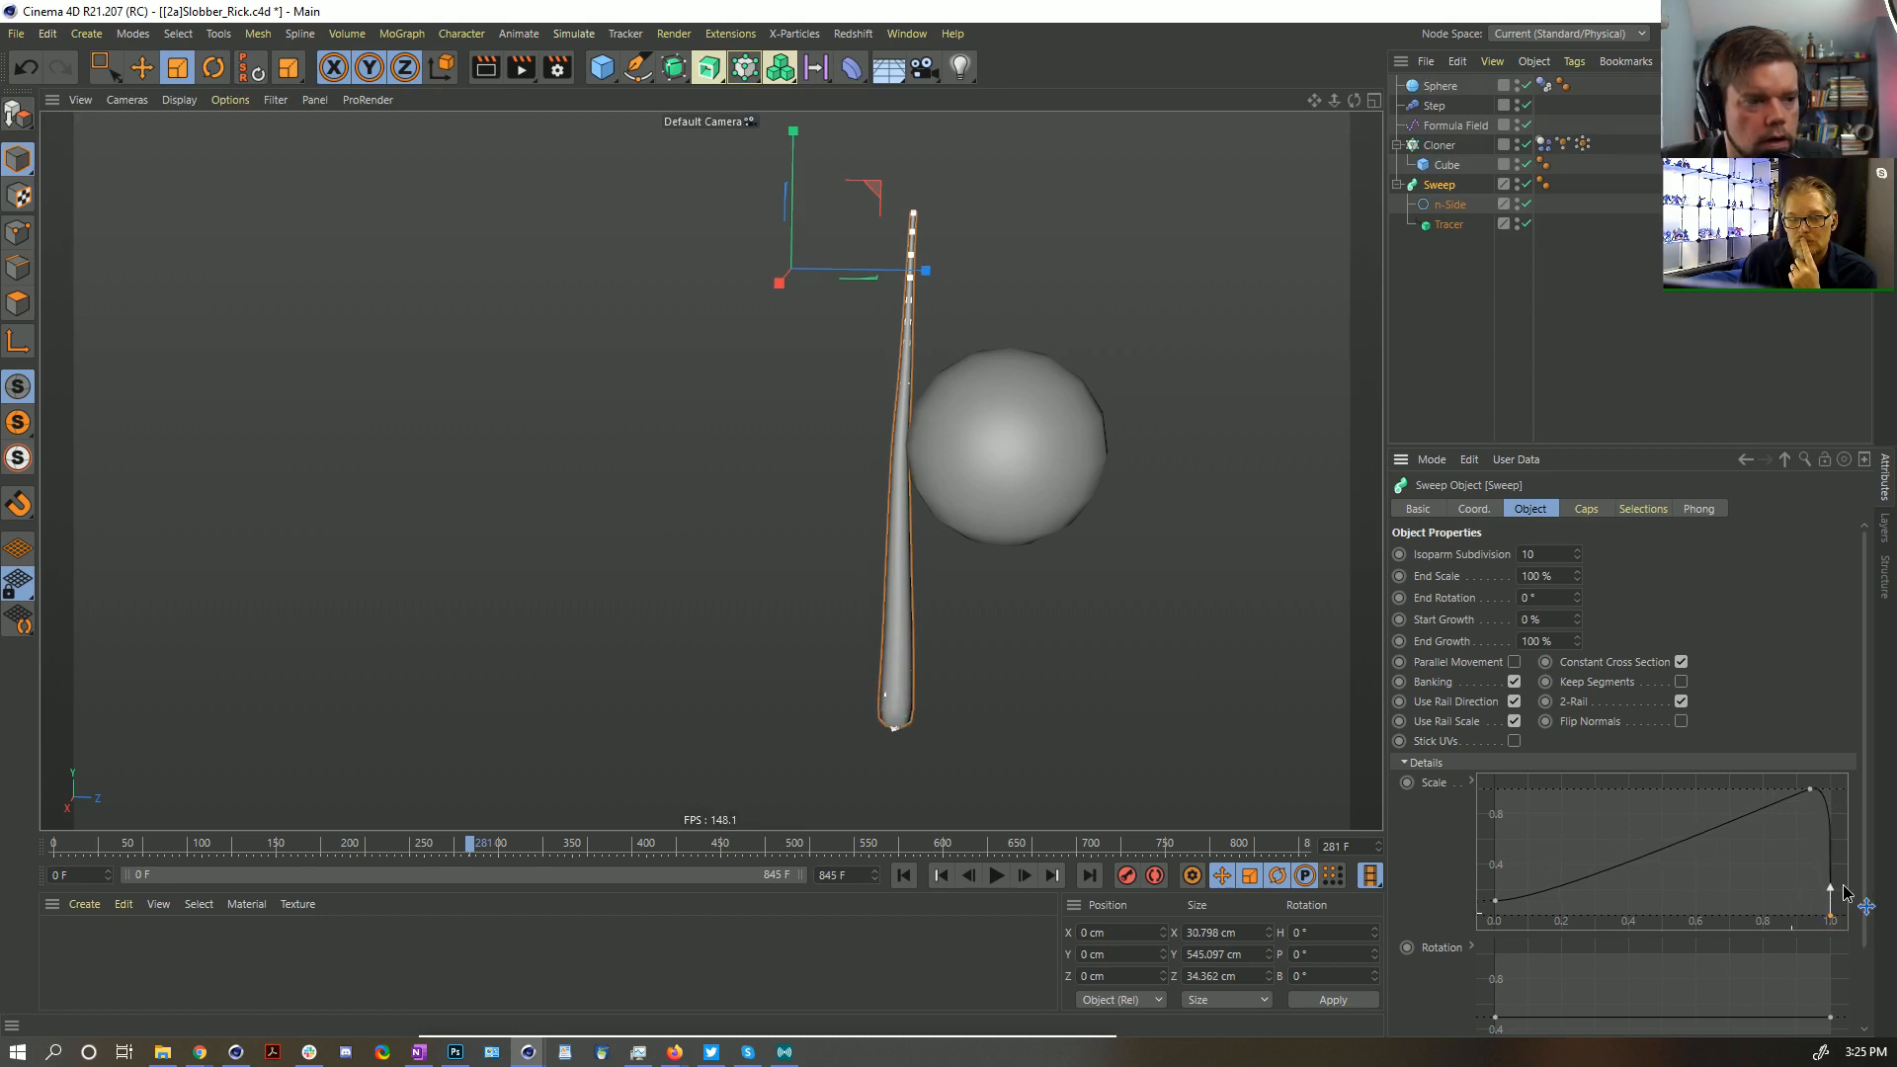
Add a point to the Sweep's Scale curve at about 0.74 with a value near 0.3, forming a thin strand ending in a drop
mouse_move(944, 669)
alt+mouse_down()
mouse_move(929, 618)
mouse_move(984, 710)
alt+mouse_up()
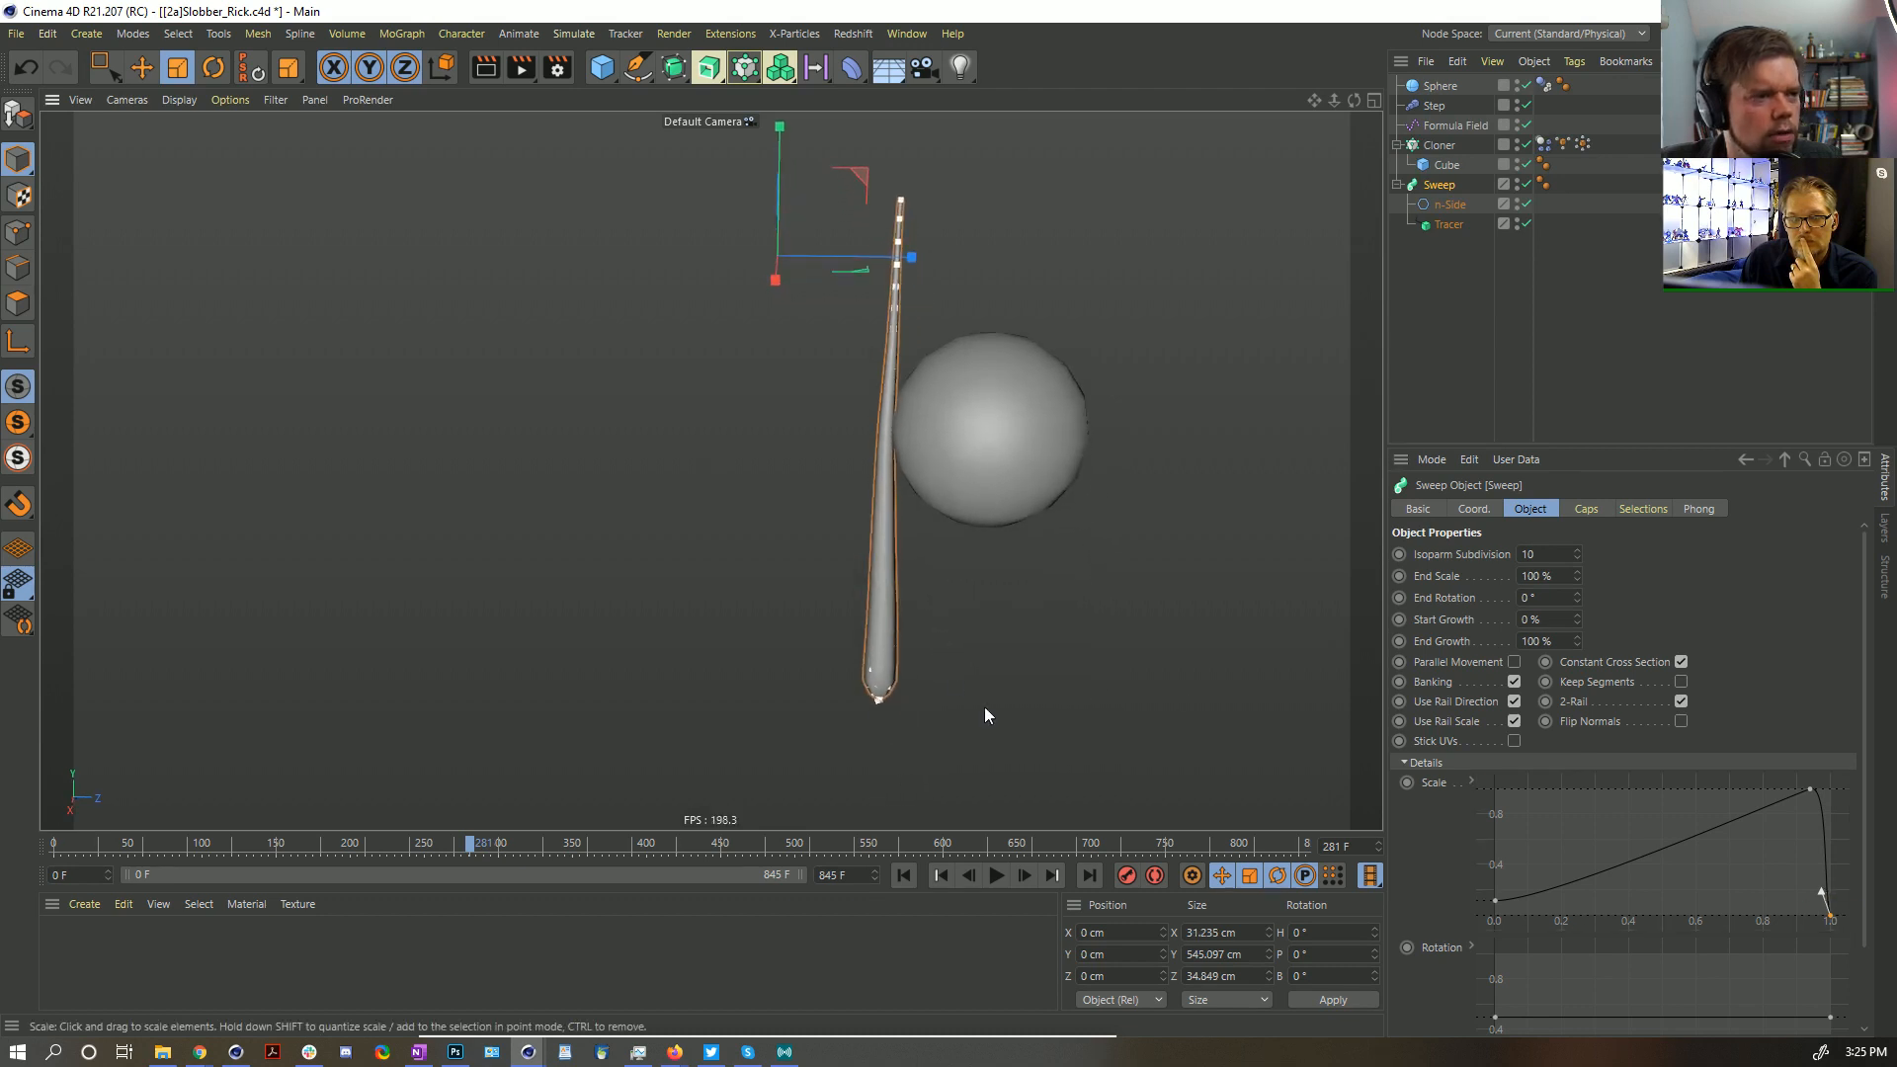
ctrl+drag(1714, 838, 1744, 875)
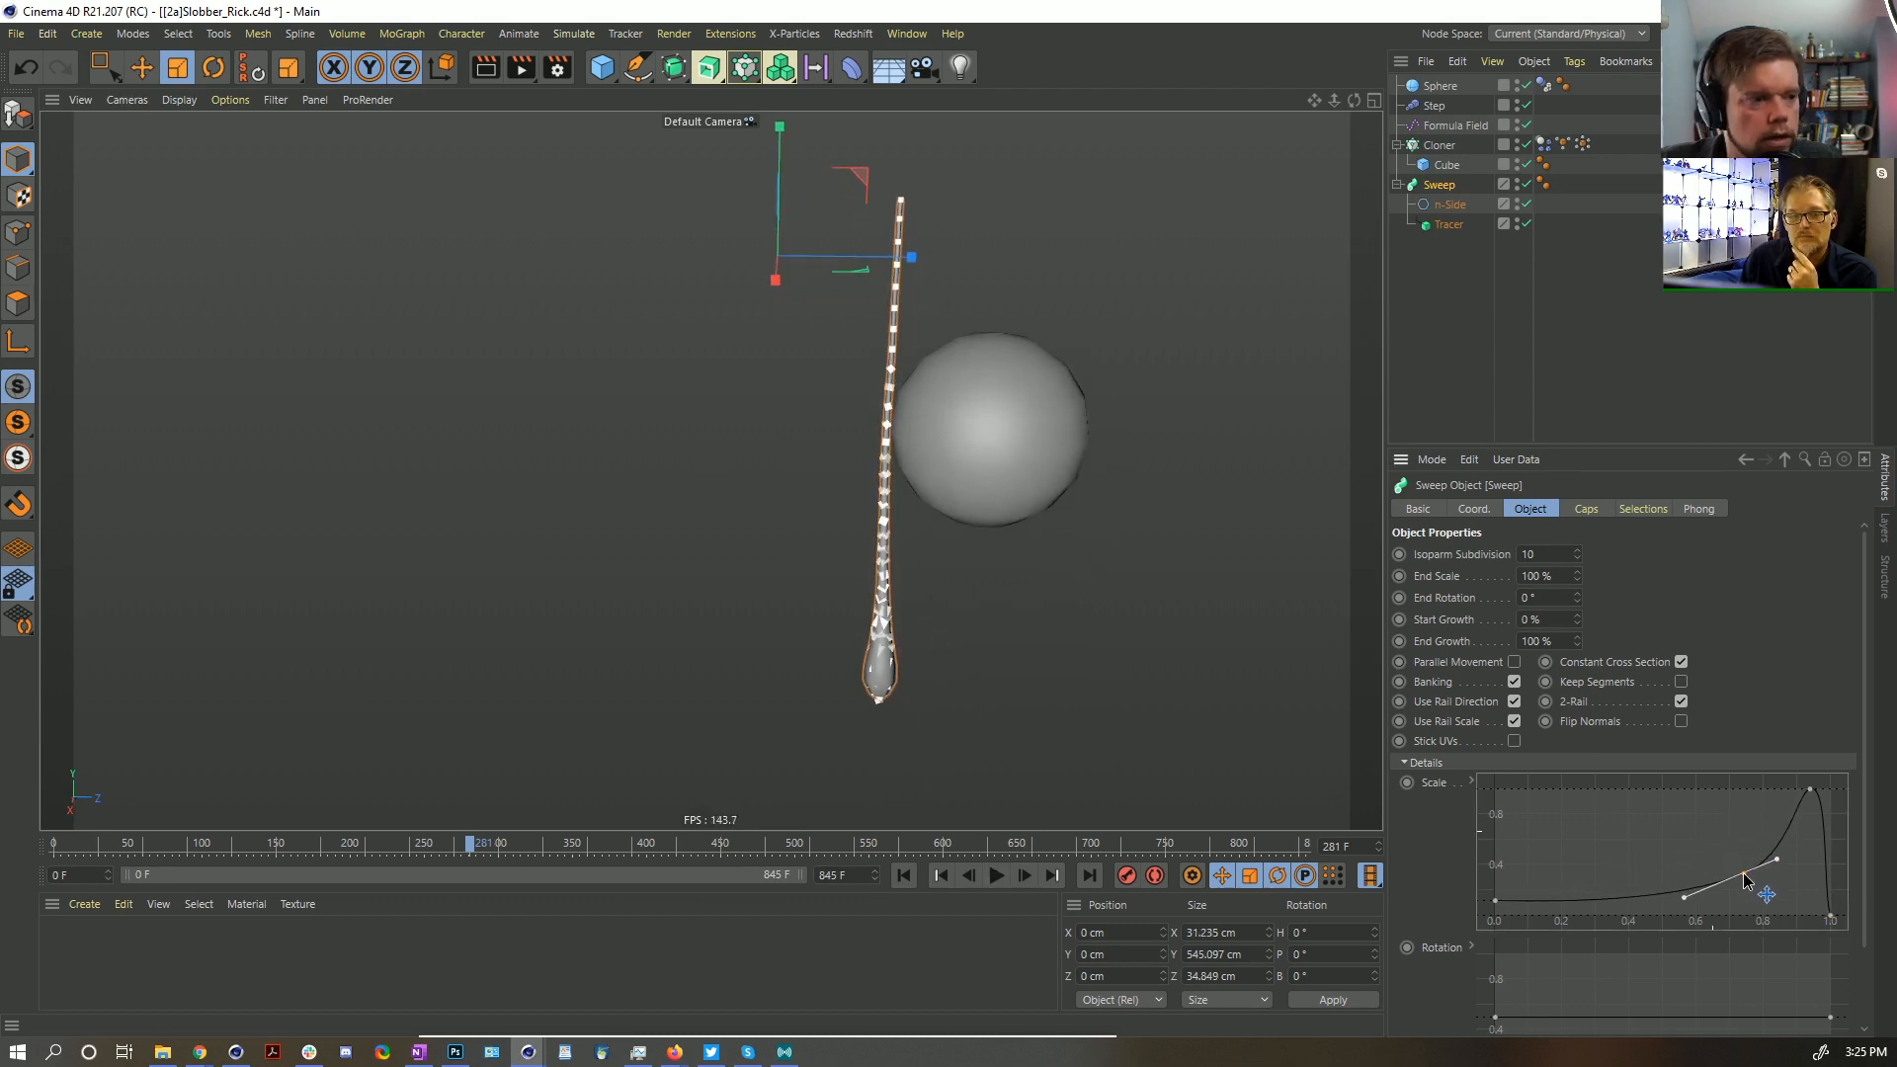
click(1455, 348)
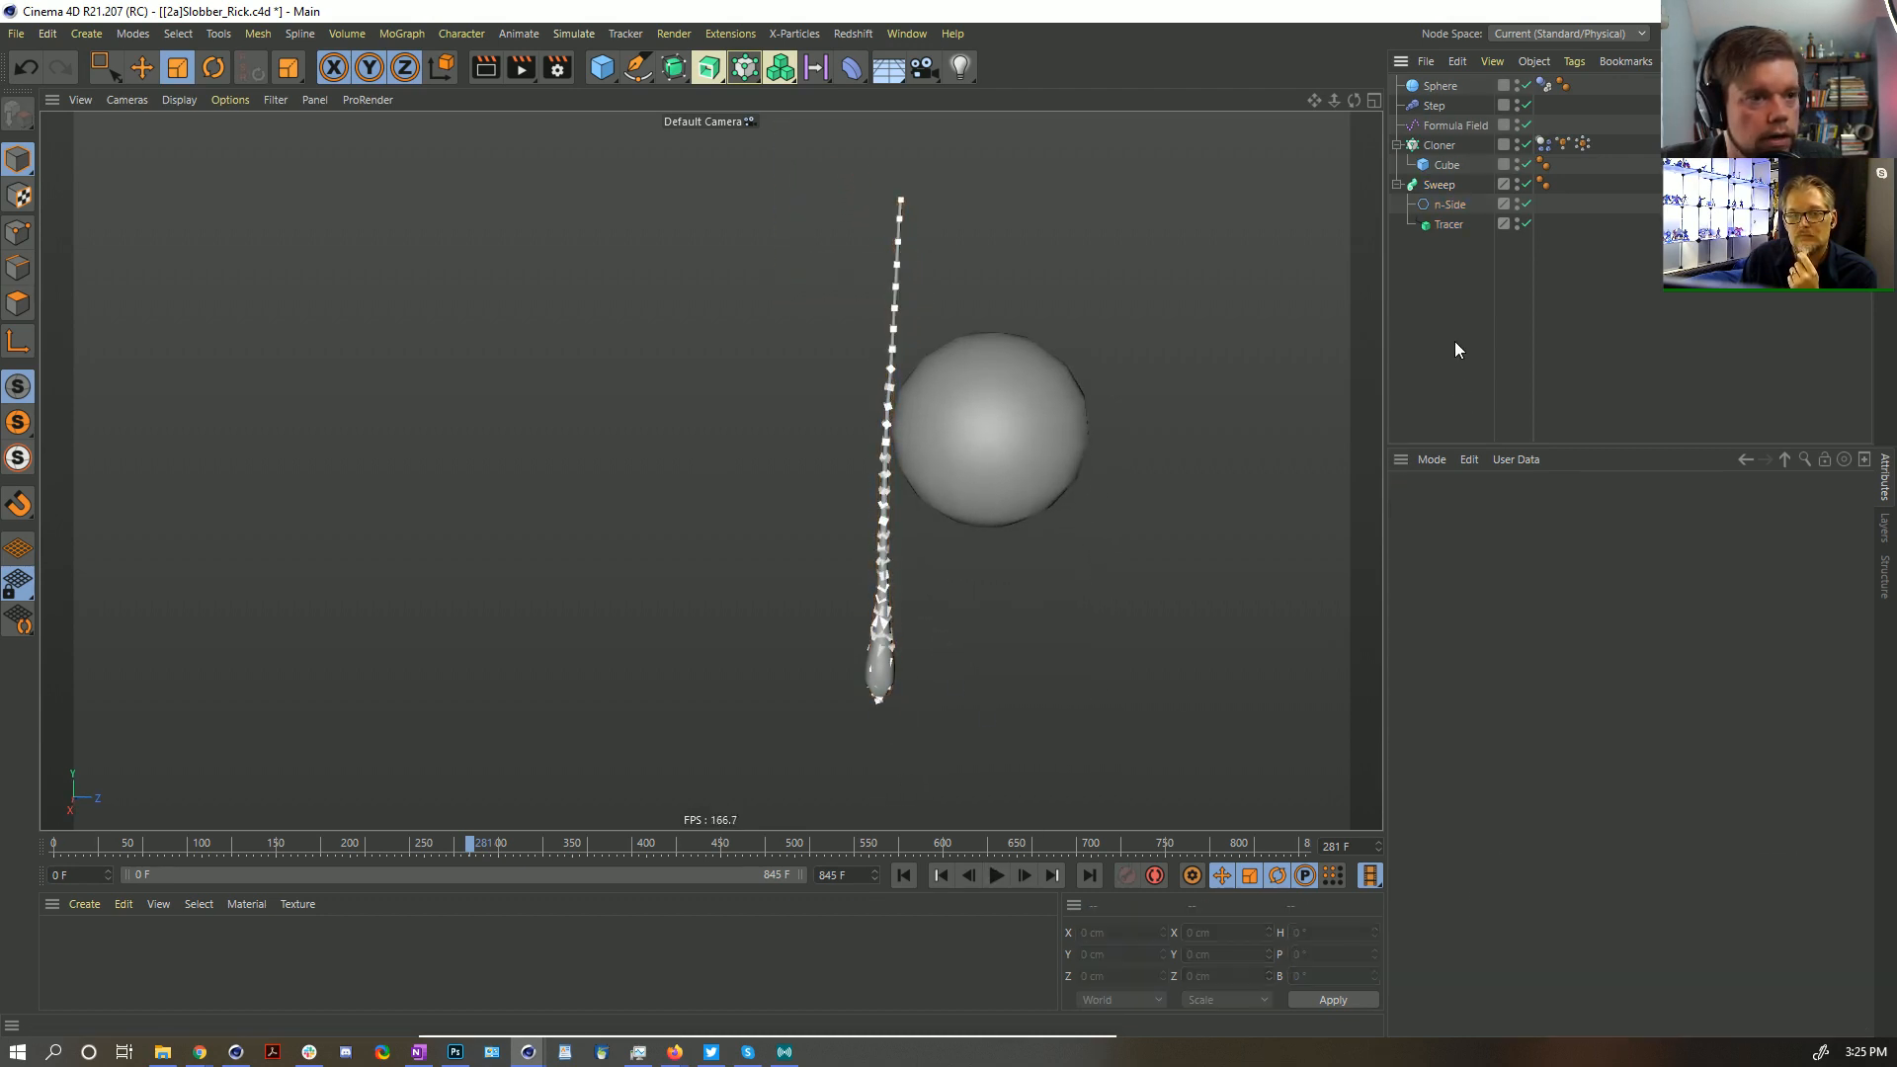
Hide the Cloner in the viewport, play the simulation from the first frame and select the Tracer
double_click(1516, 142)
click(907, 877)
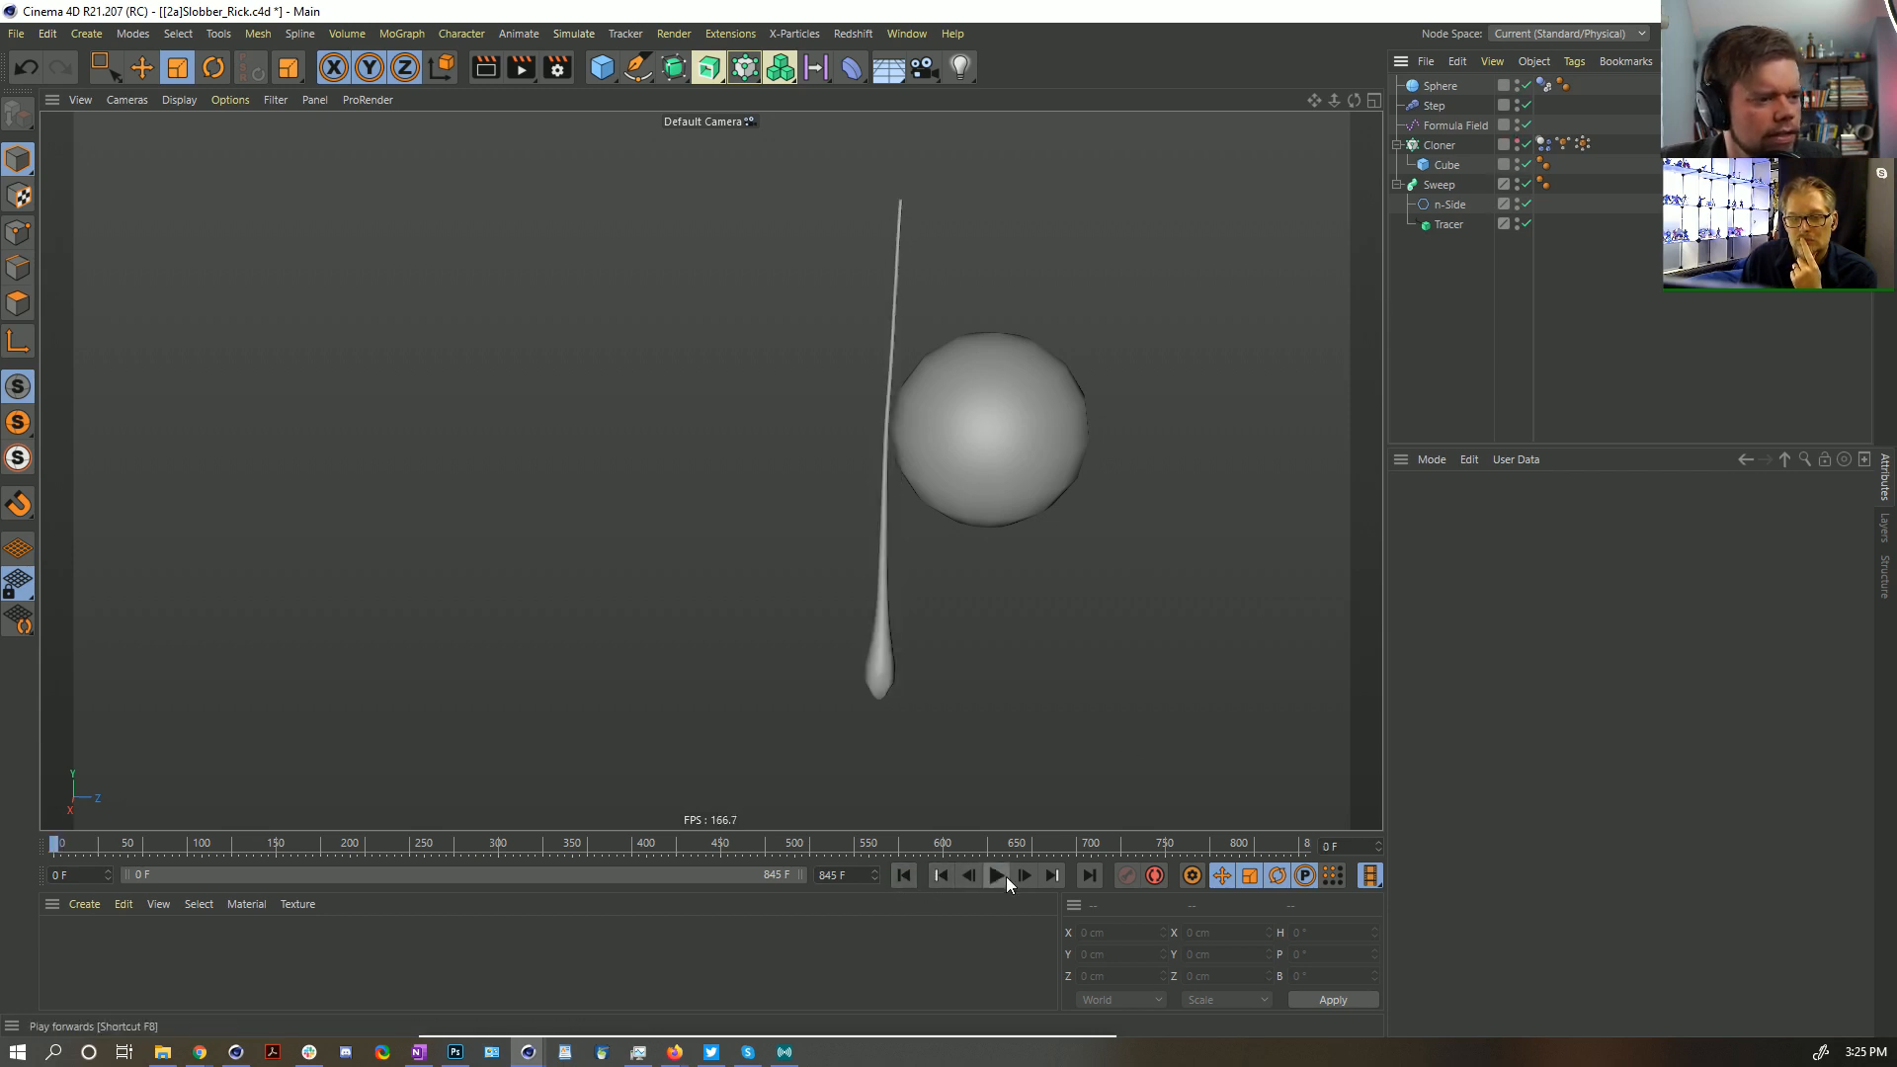
click(999, 875)
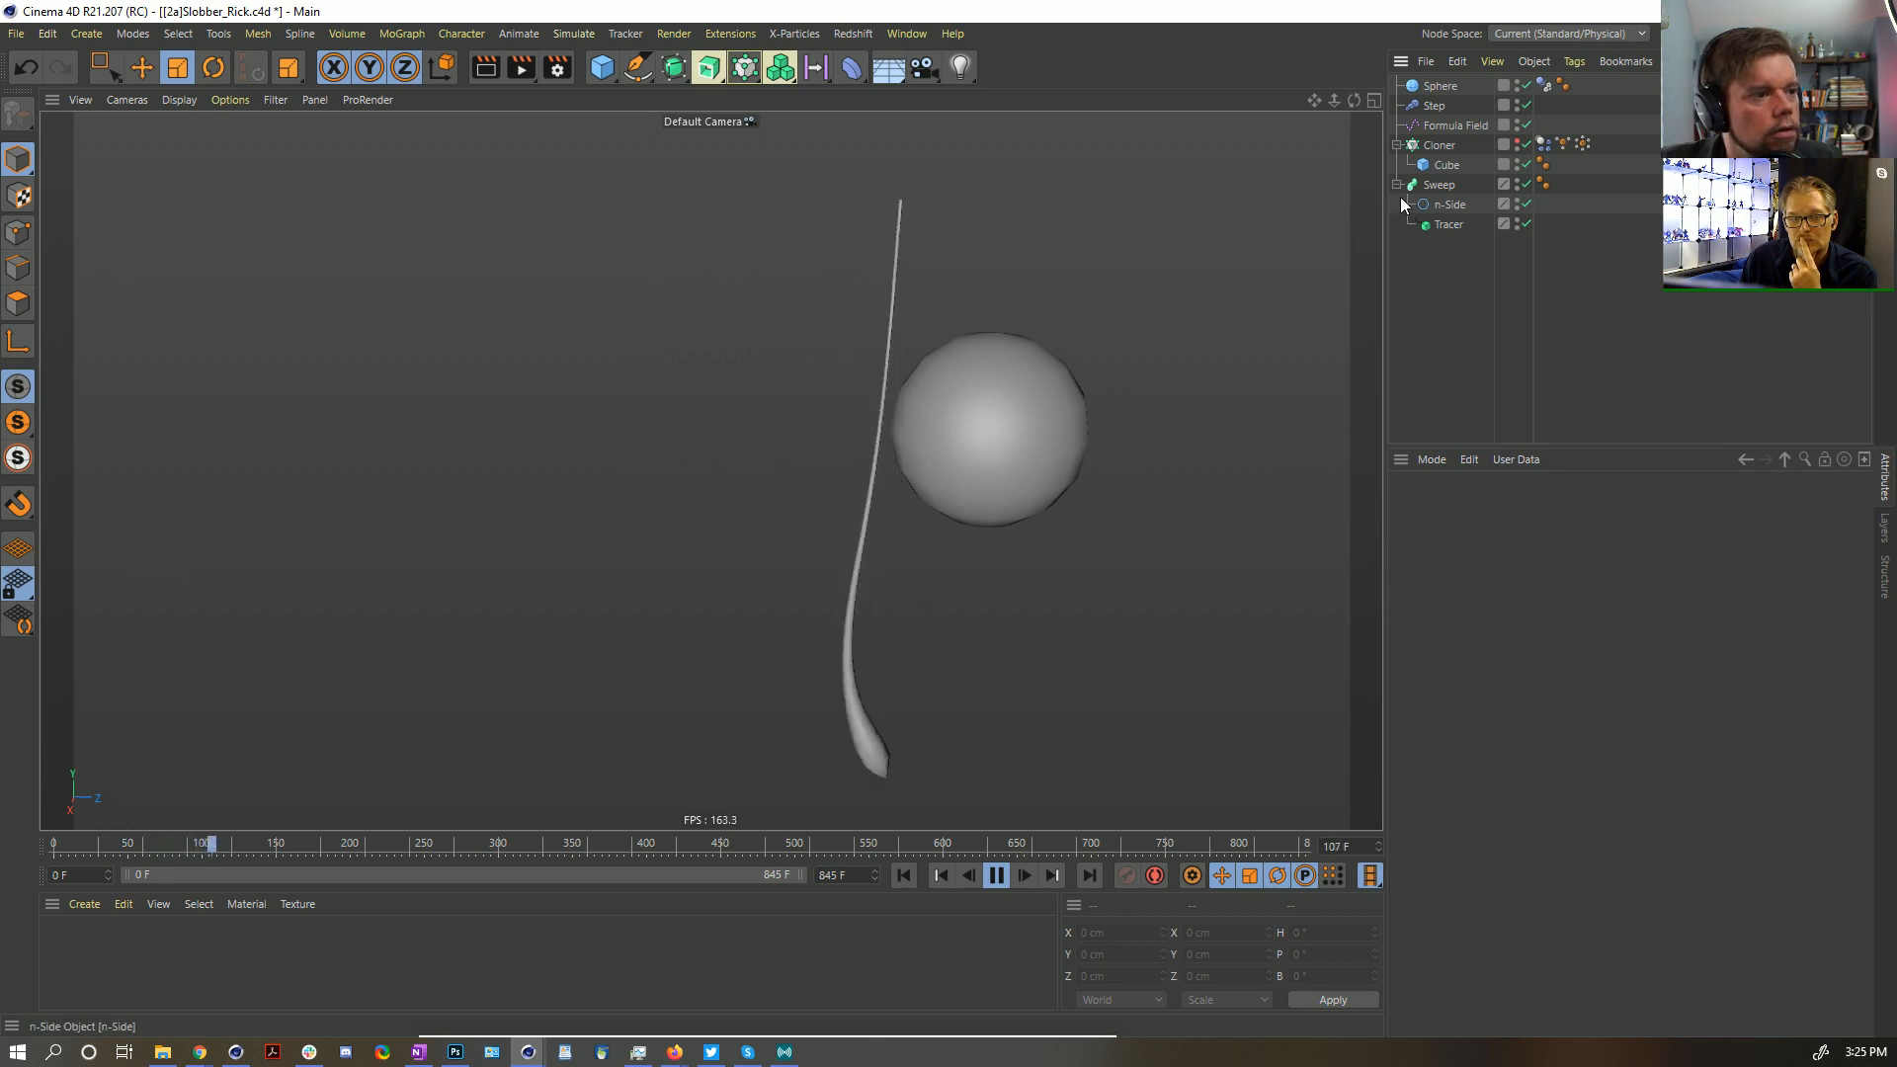
click(1448, 224)
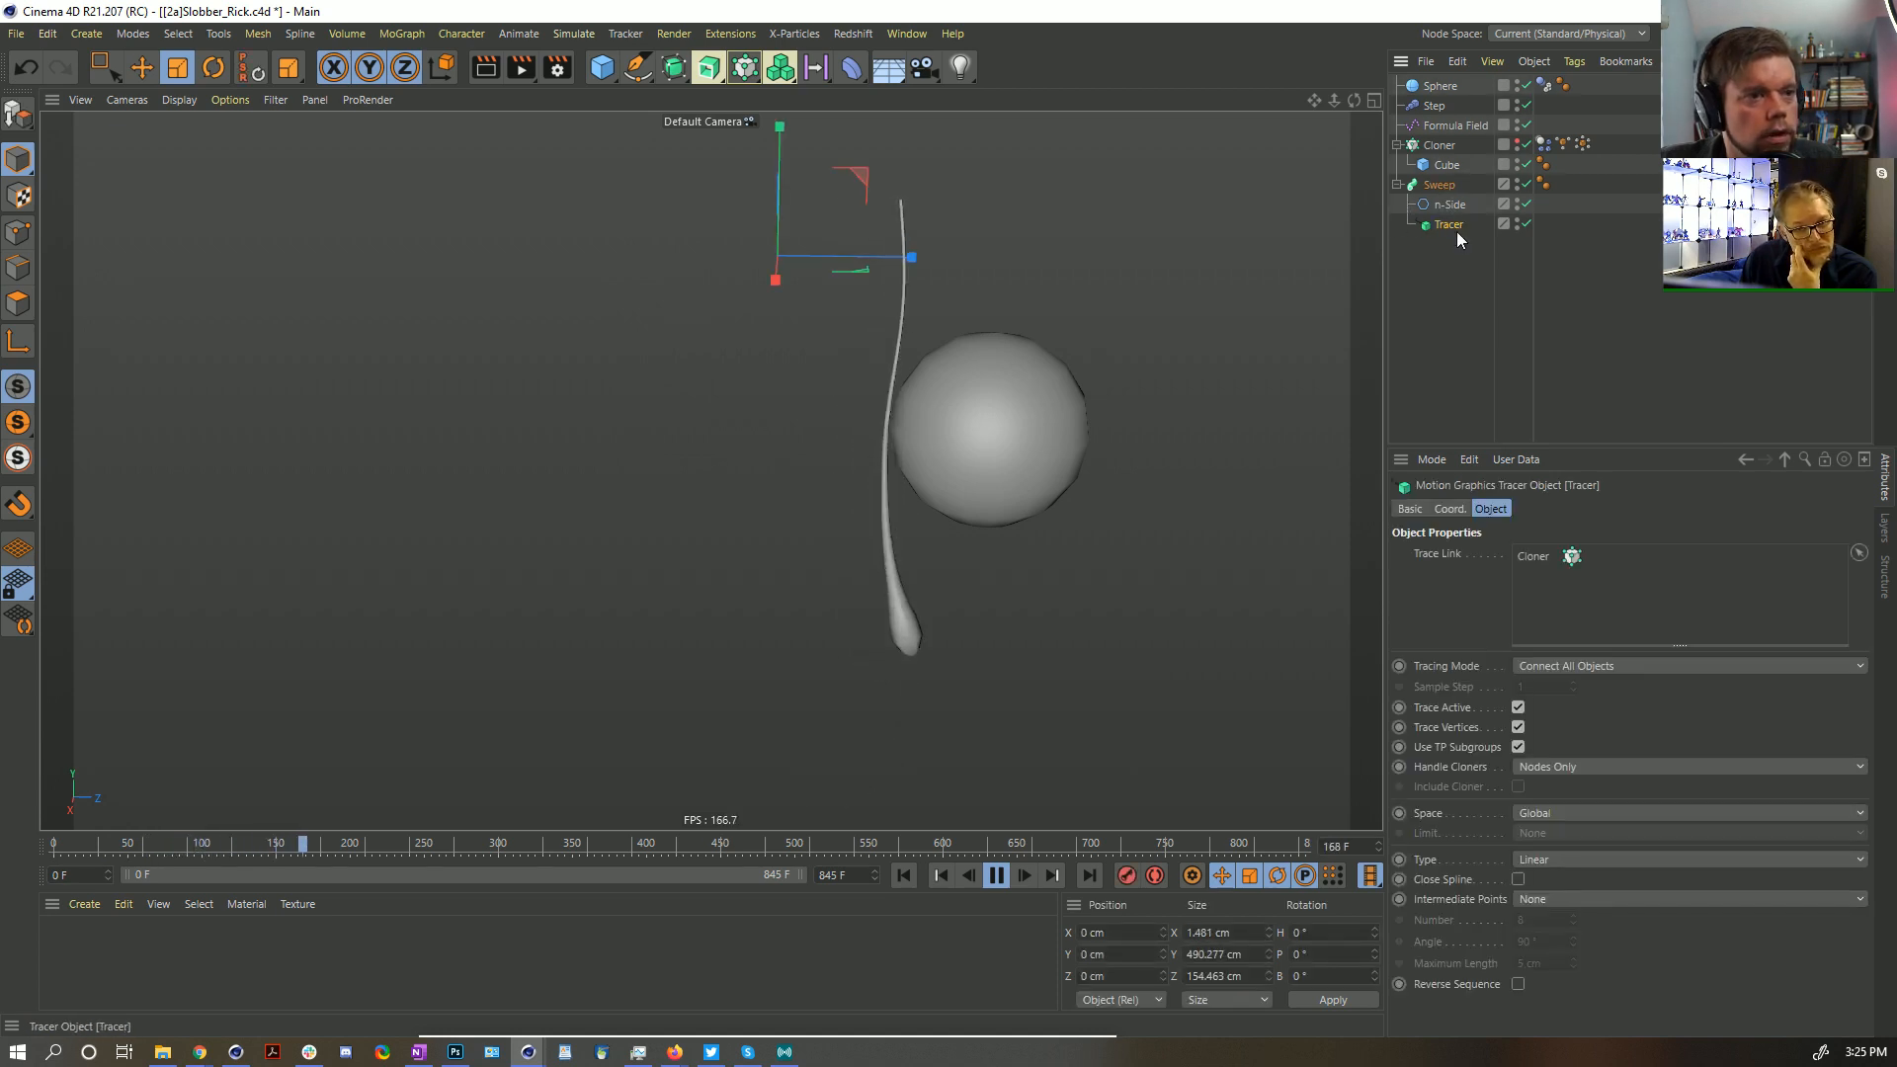
Replay the simulation with the Cloner's cubes shown again beside the swept drop, and return to the first frame
click(903, 876)
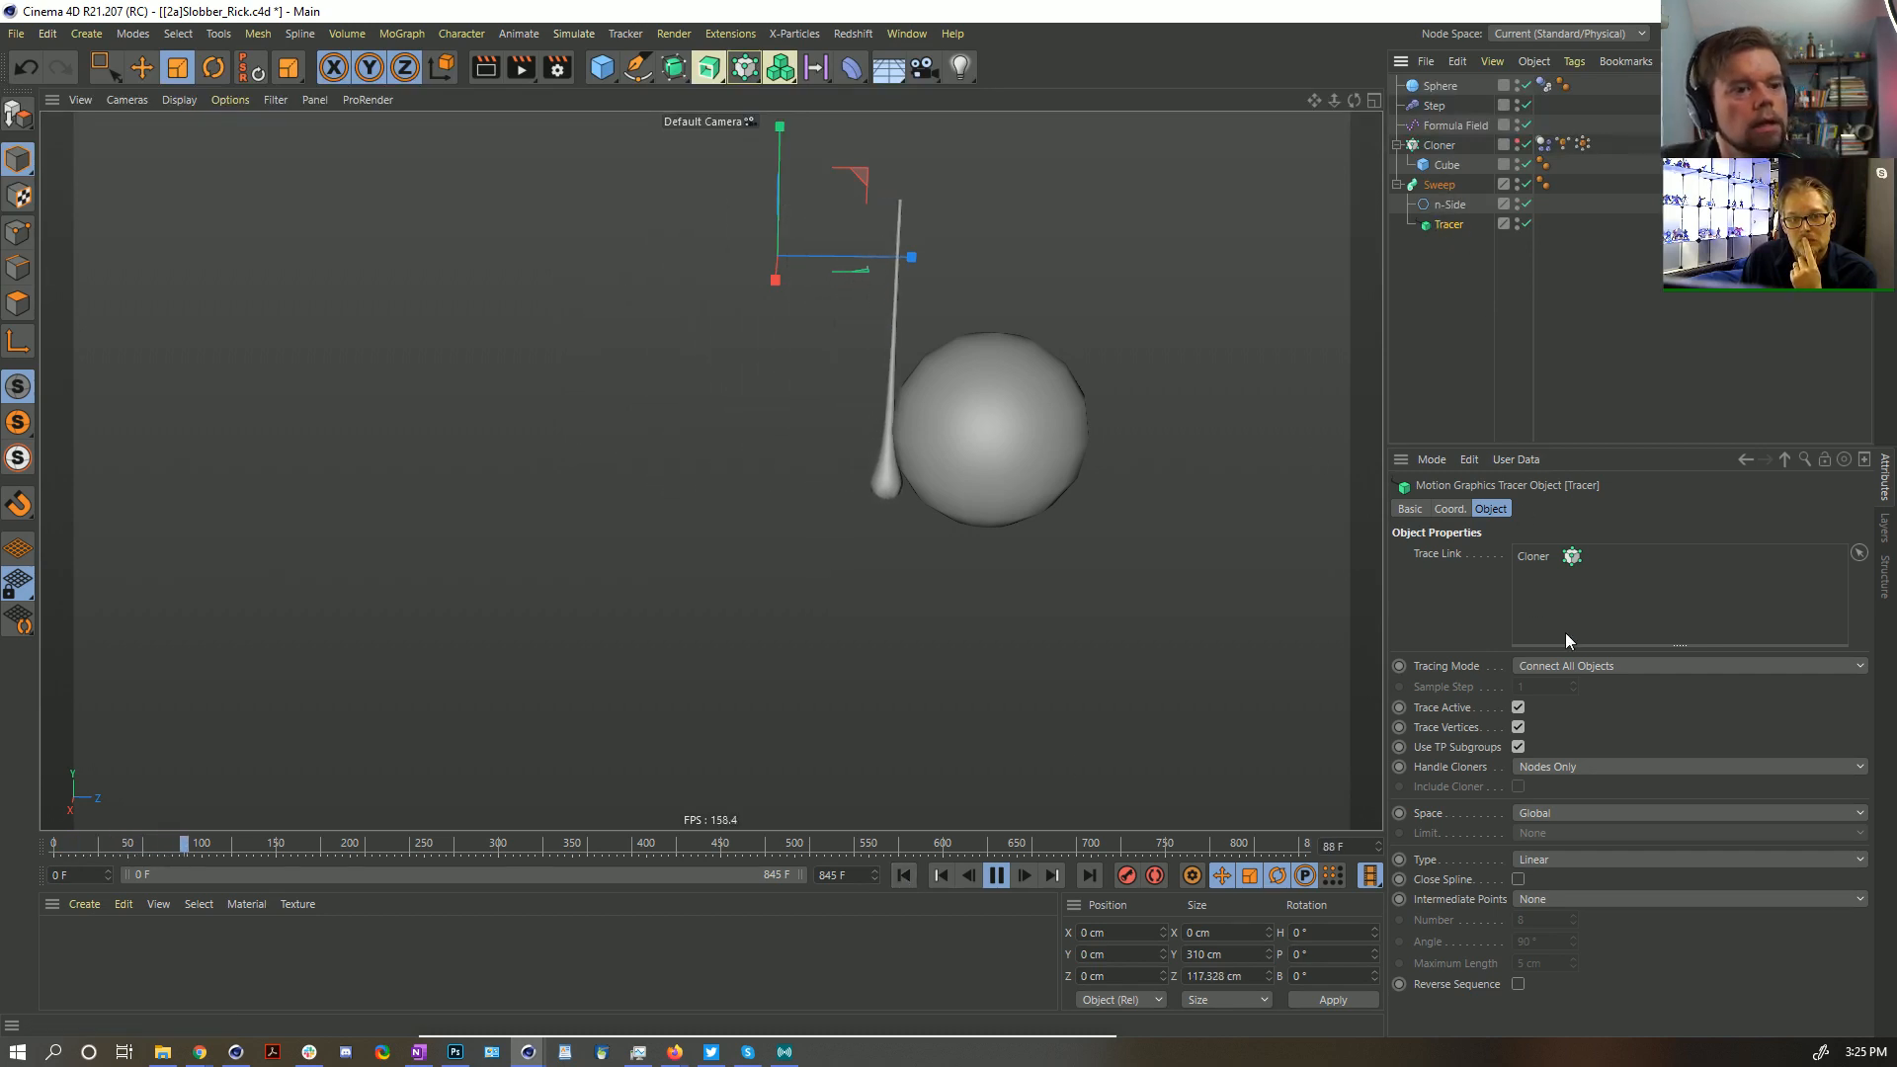
click(915, 879)
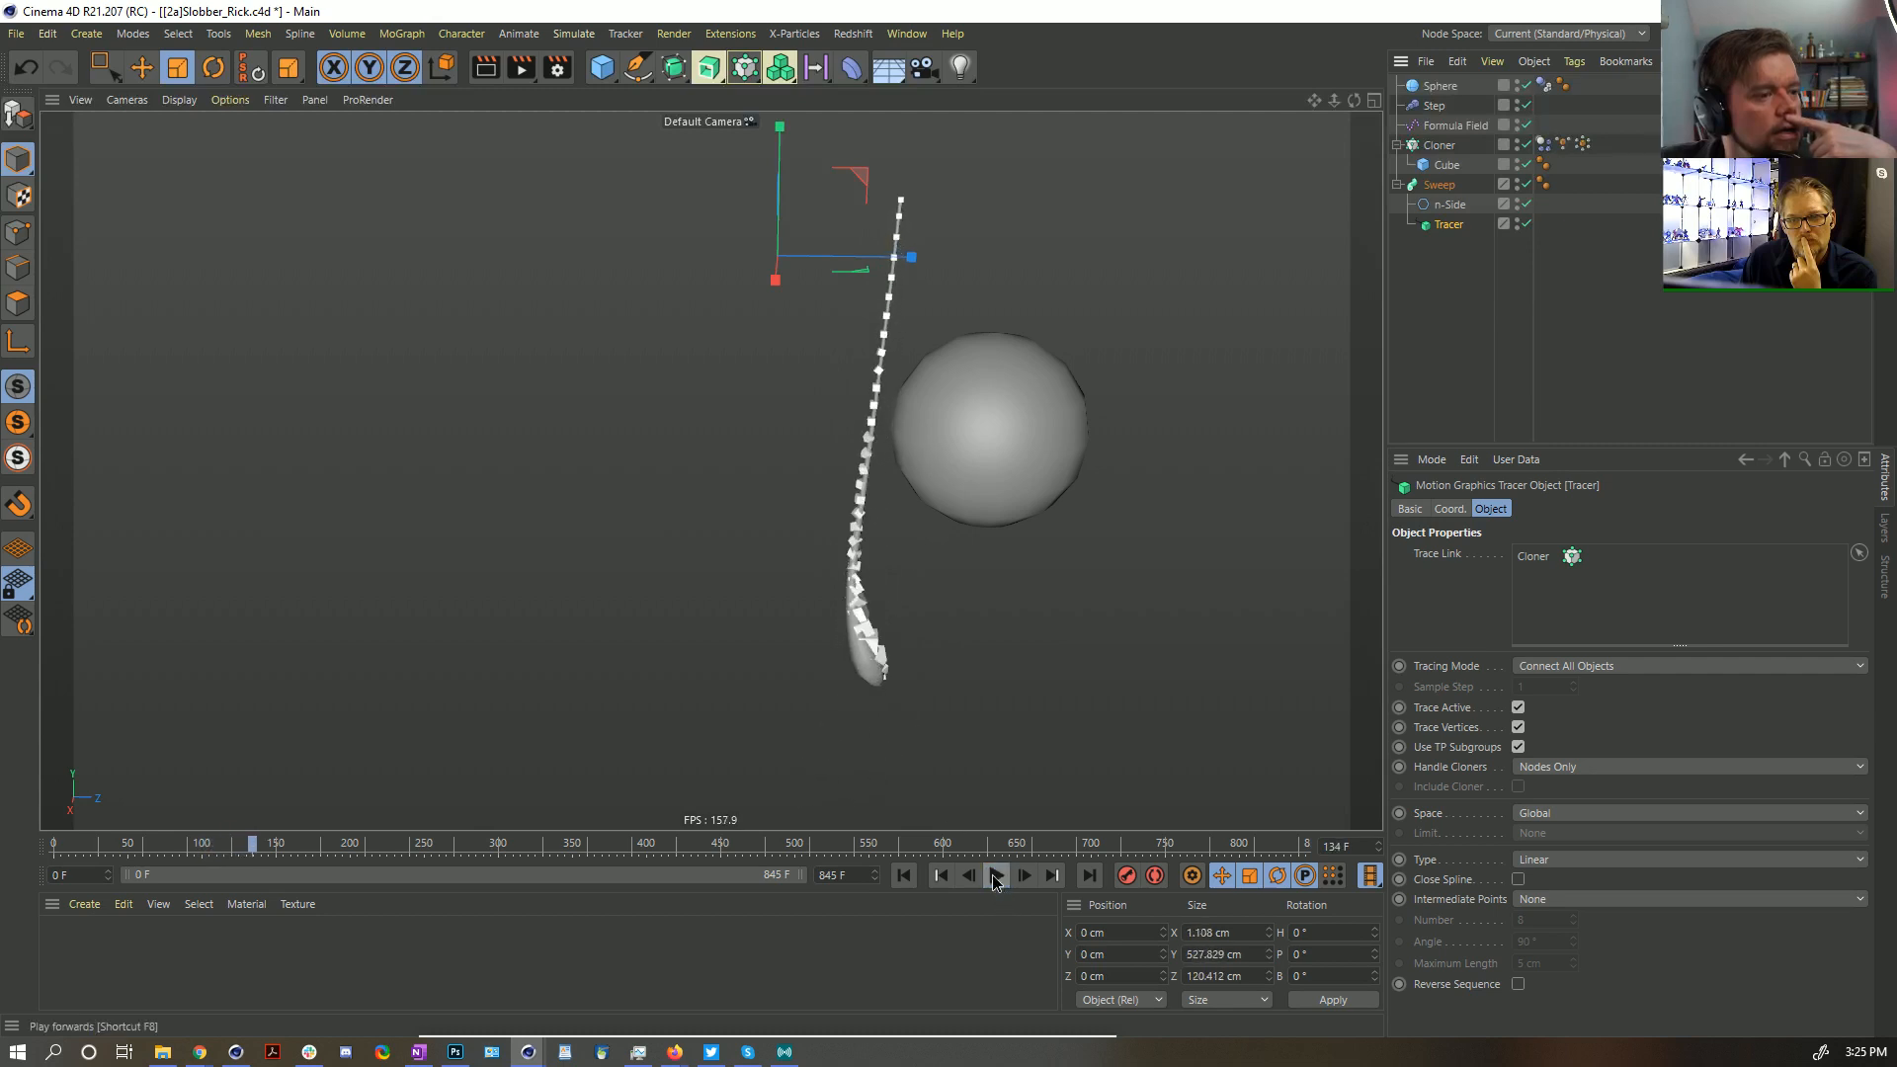
click(996, 875)
click(903, 876)
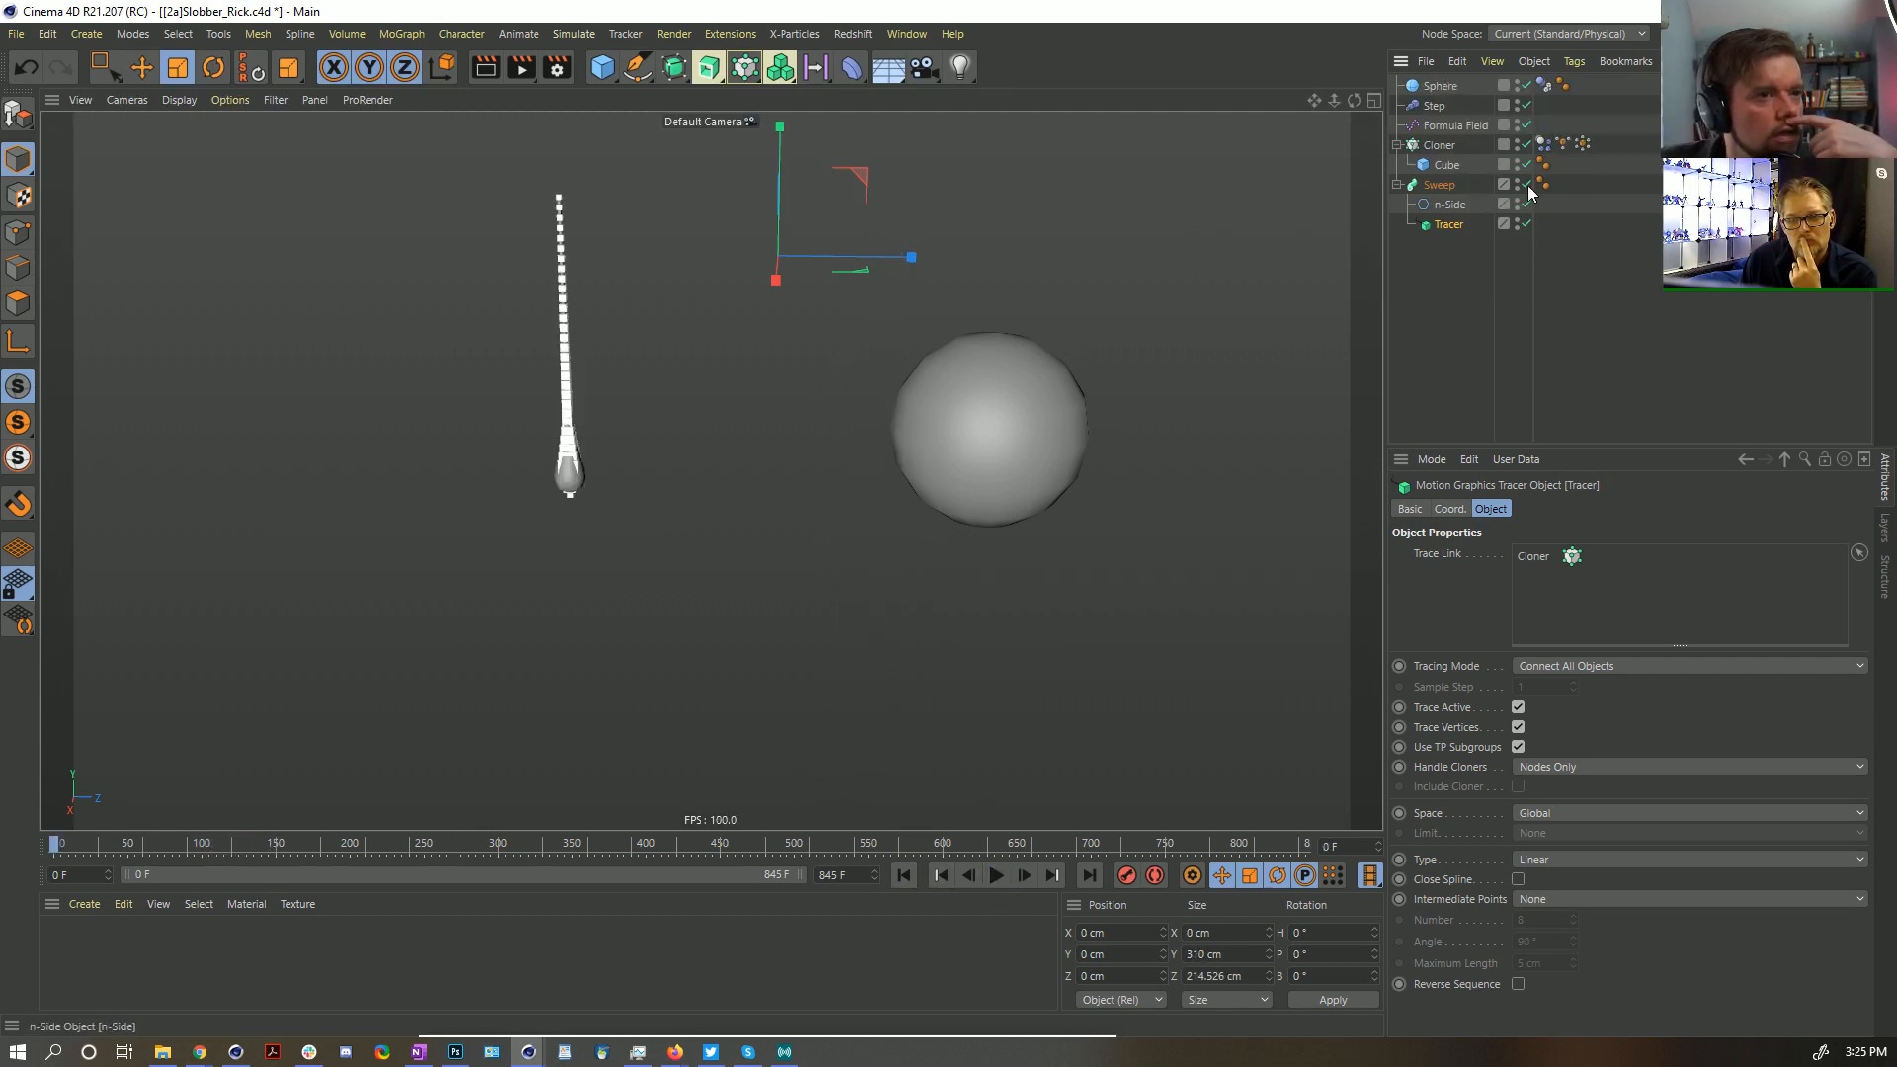
Review the Collision and Dynamics settings of the Cloner's Dynamics Body tag and play the simulation from the first frame
click(1542, 145)
click(1528, 509)
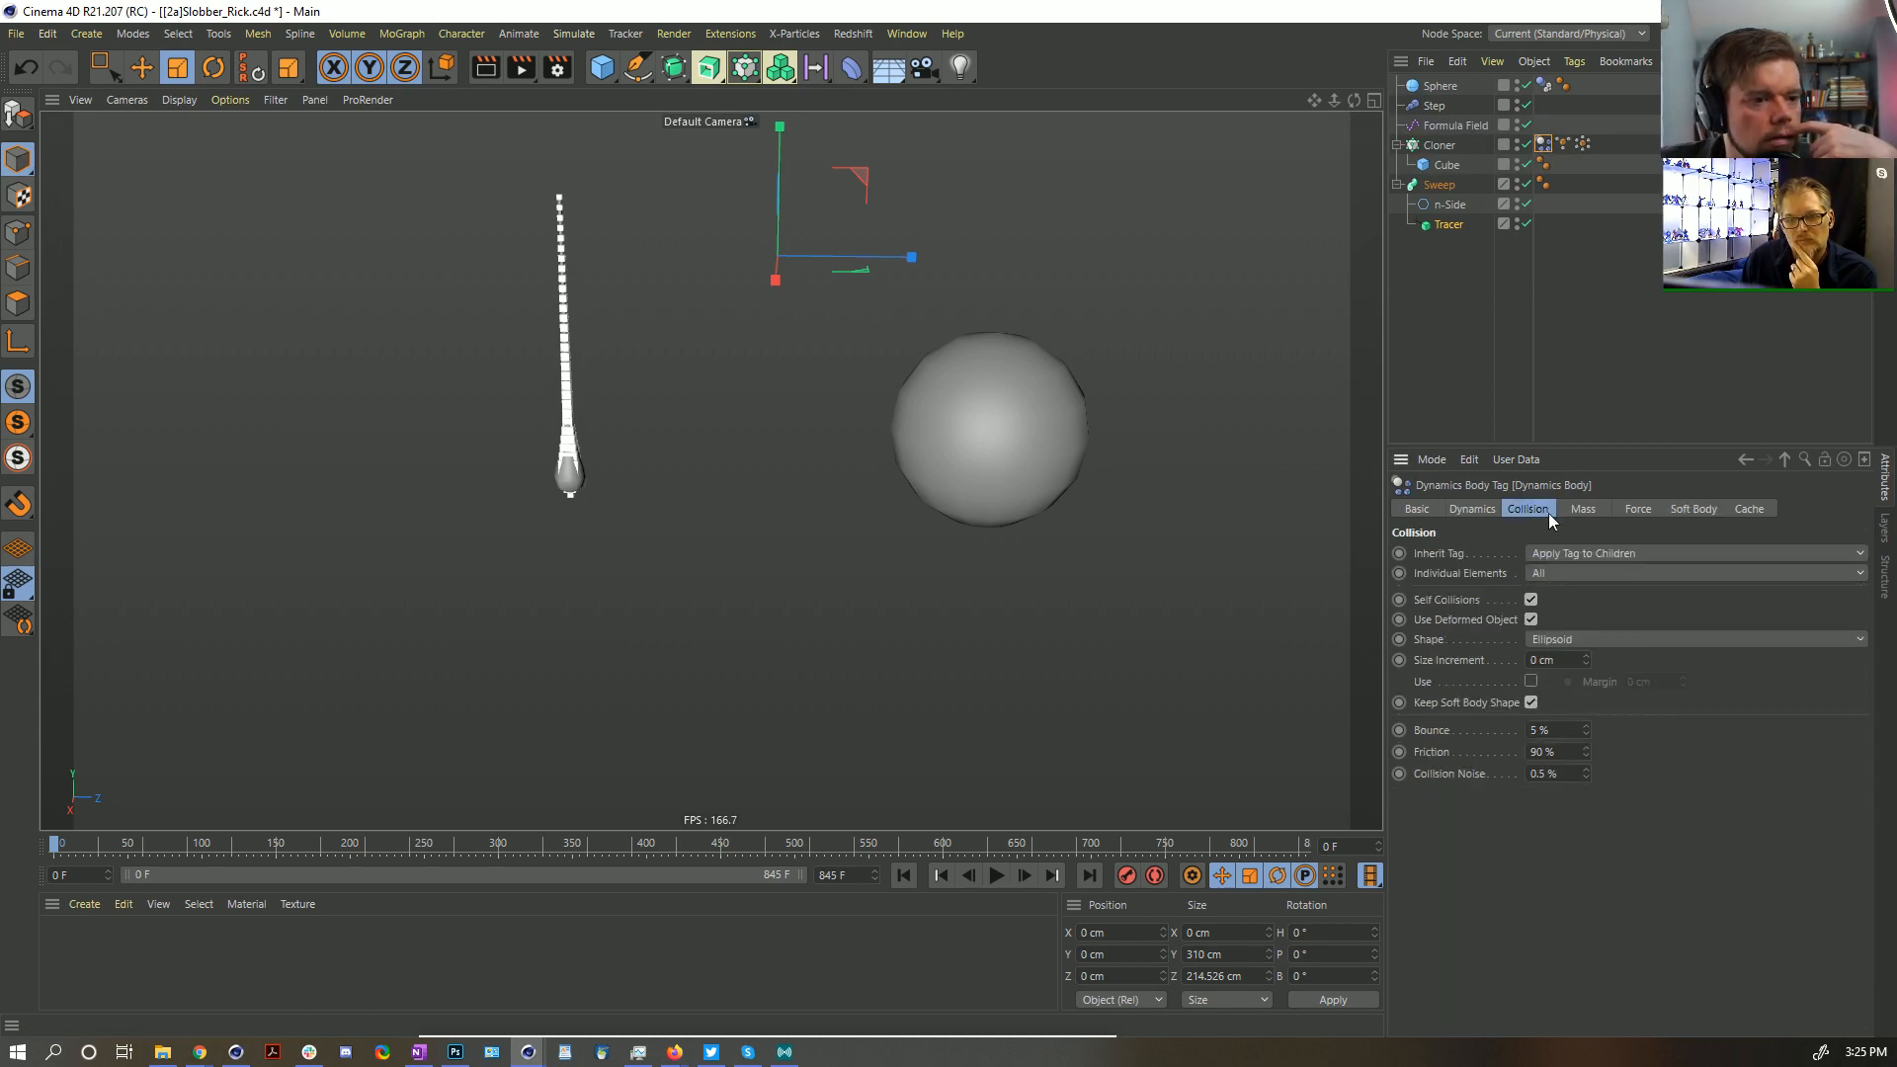
click(1481, 510)
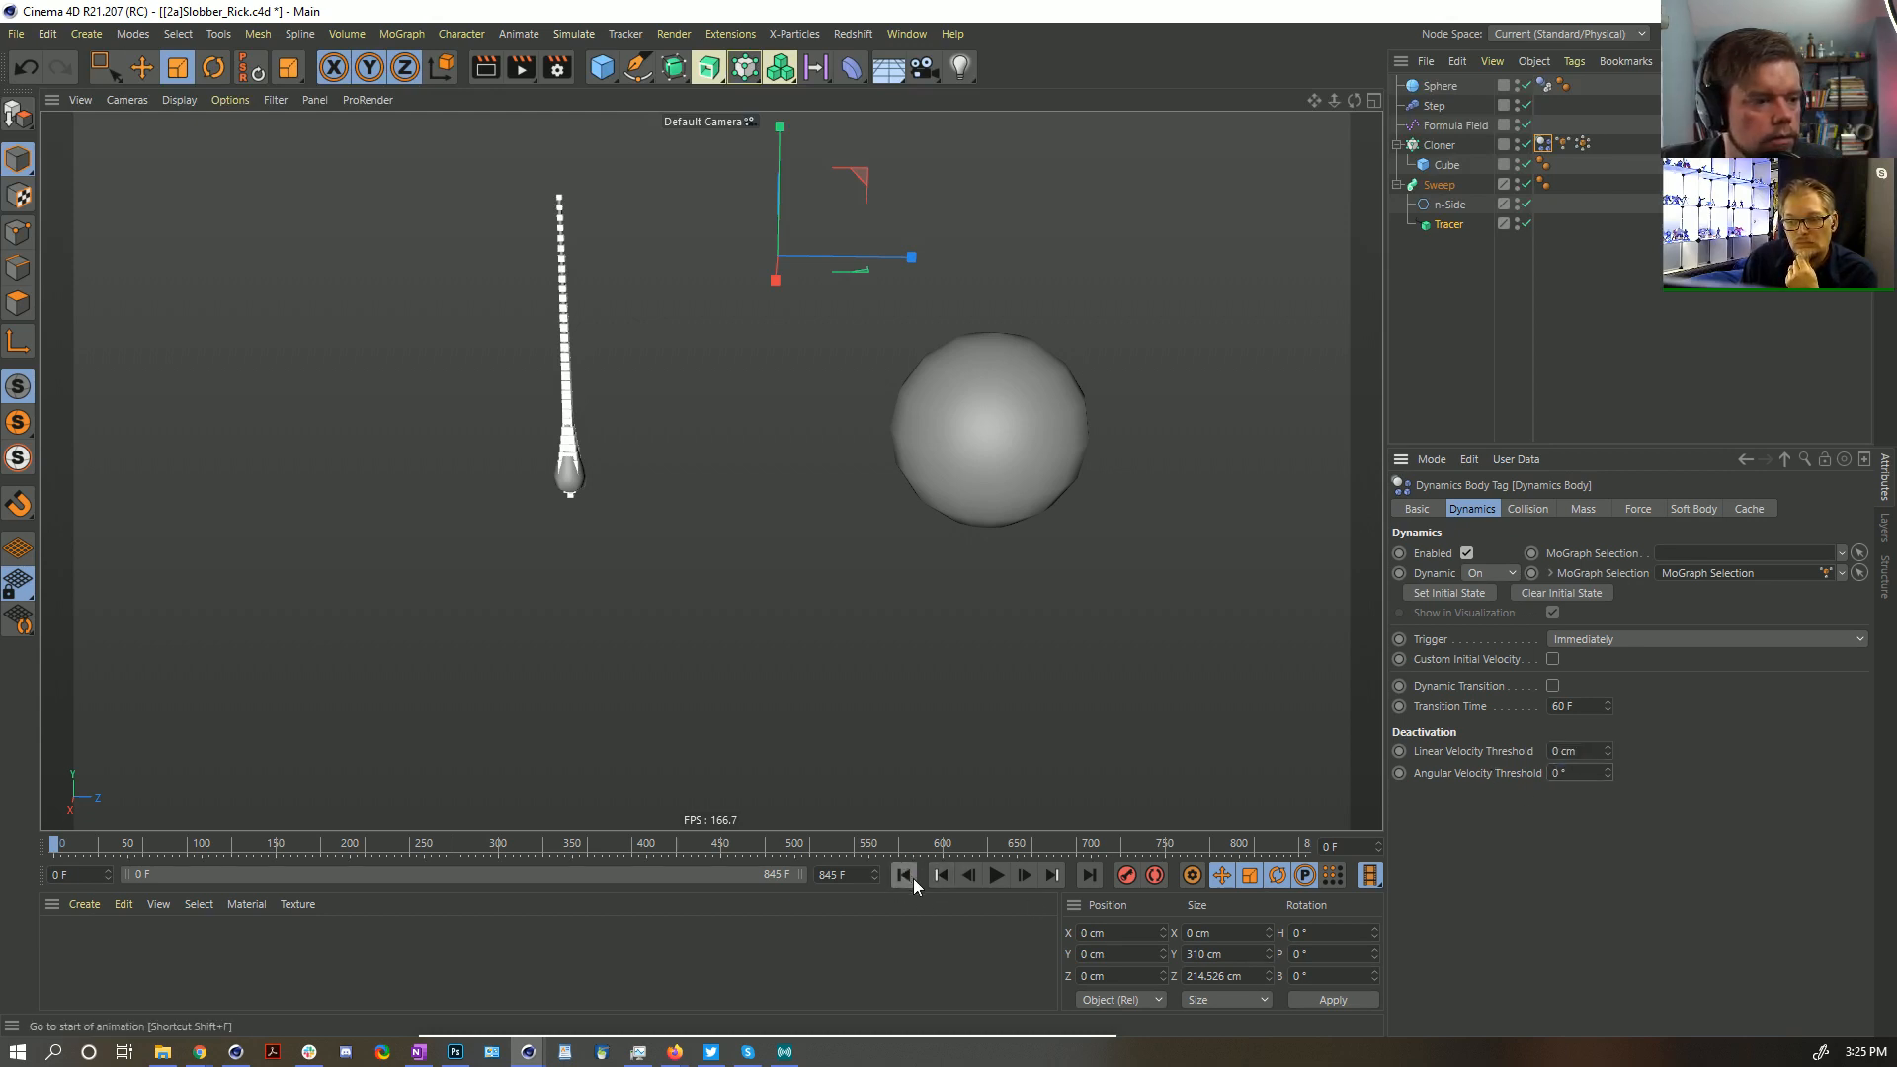
click(996, 875)
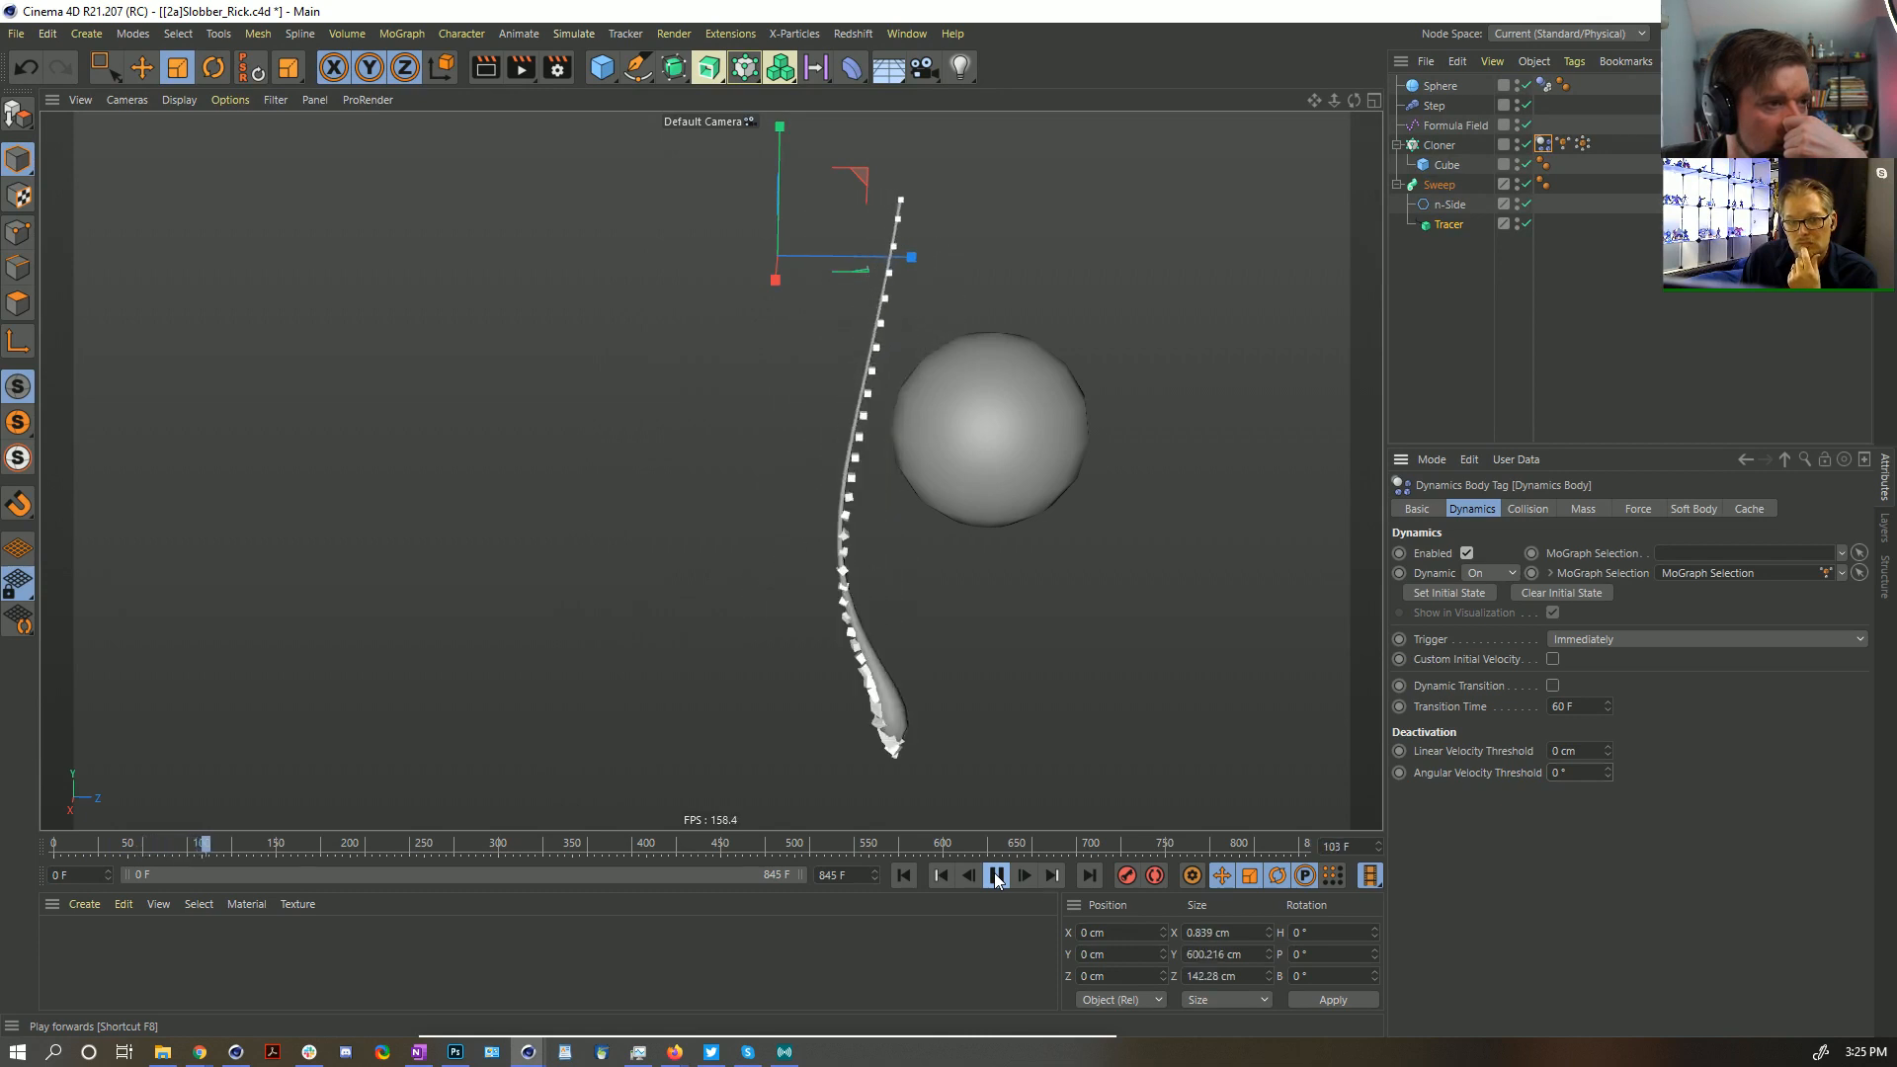
Rewind the simulation and move the sphere along the Z axis to about -25 cm
click(996, 875)
click(903, 876)
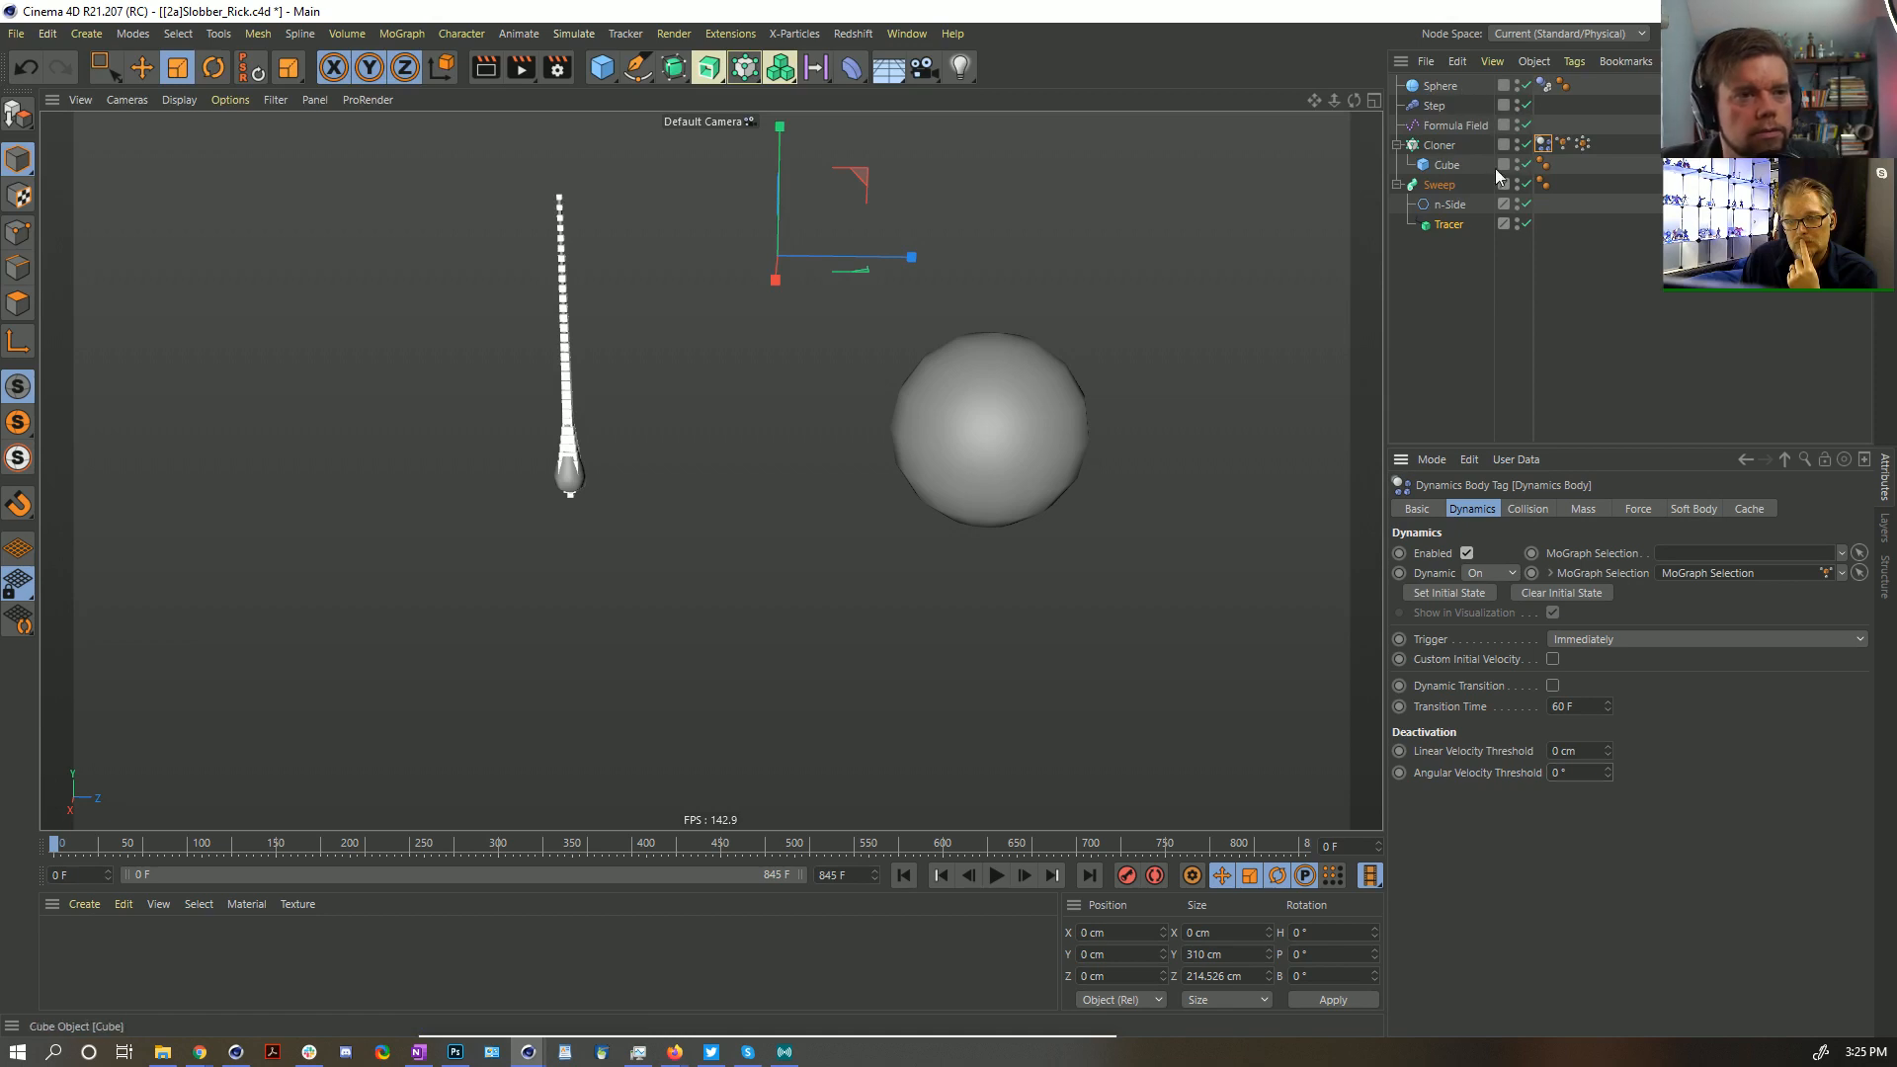
click(1437, 86)
key(e)
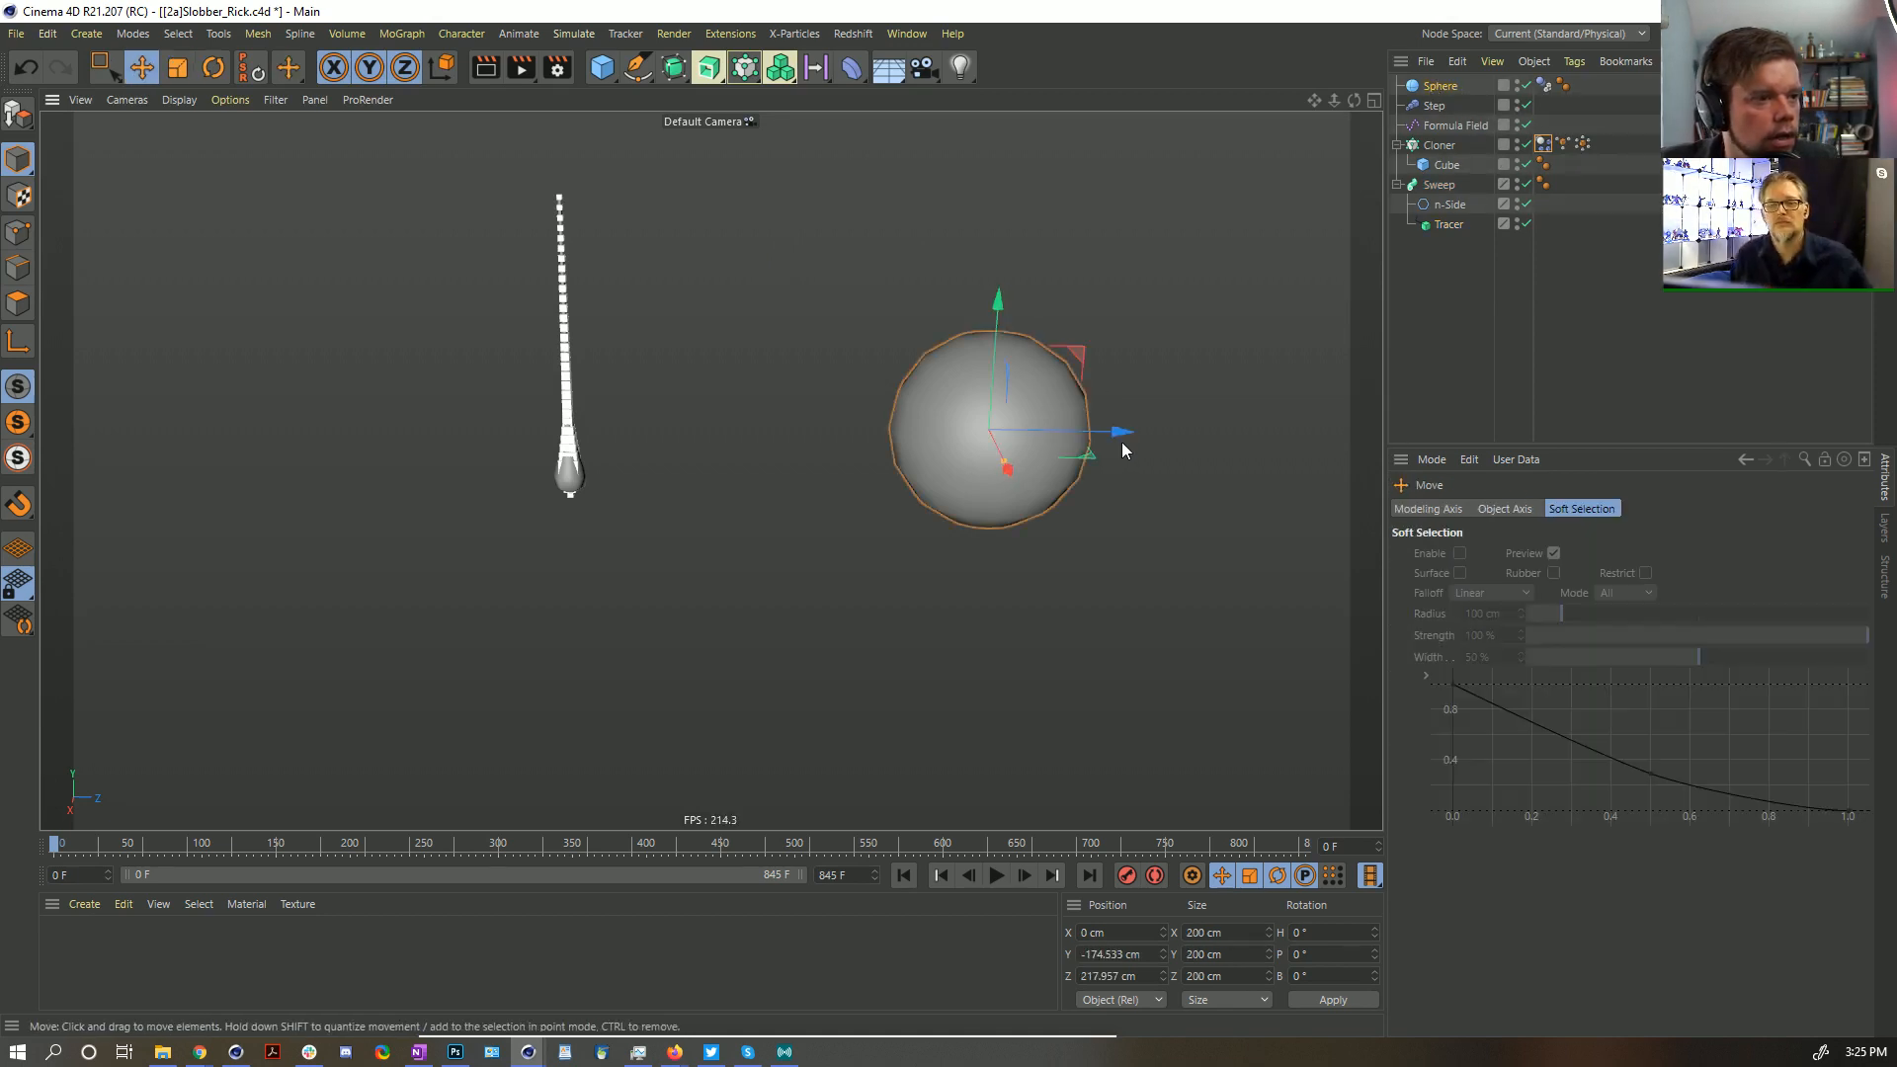
drag(1115, 434, 889, 427)
Play the simulation to check how the strand collides with the repositioned sphere, and return to the first frame
click(996, 875)
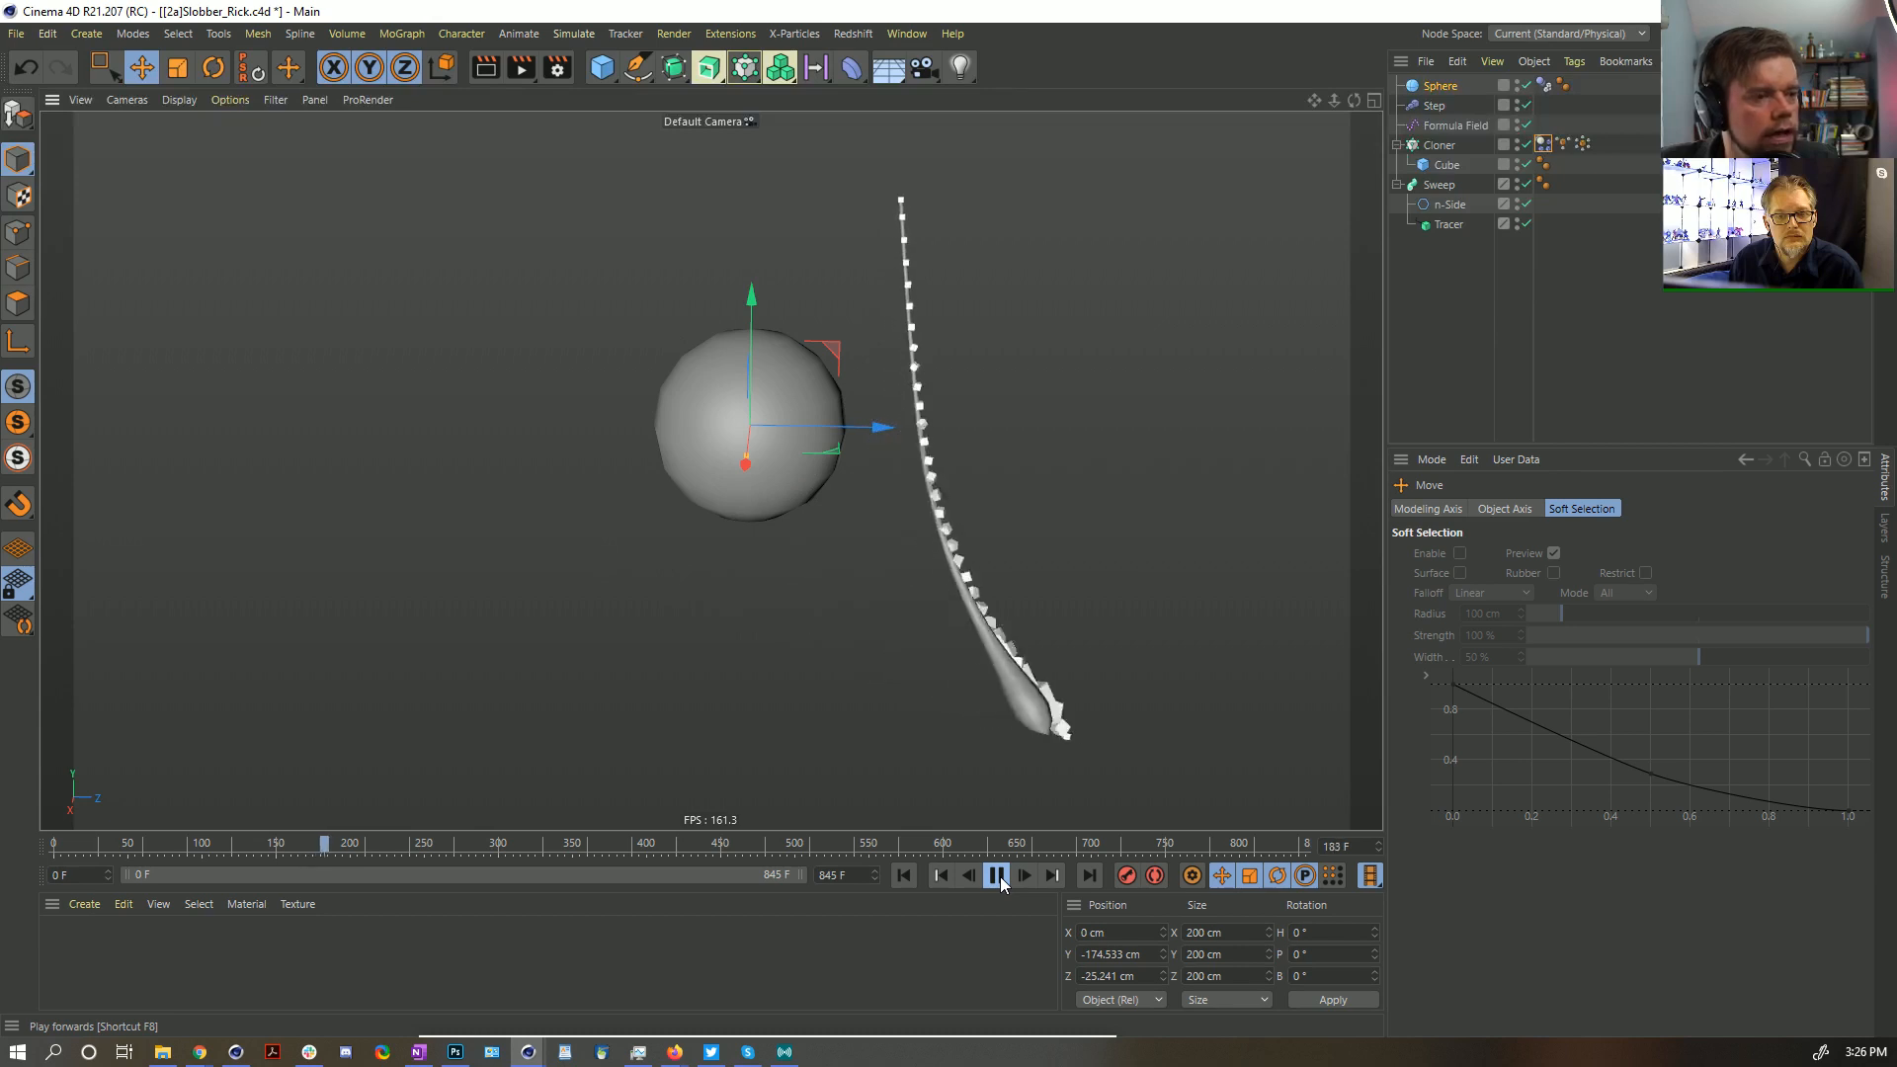
click(995, 875)
click(903, 875)
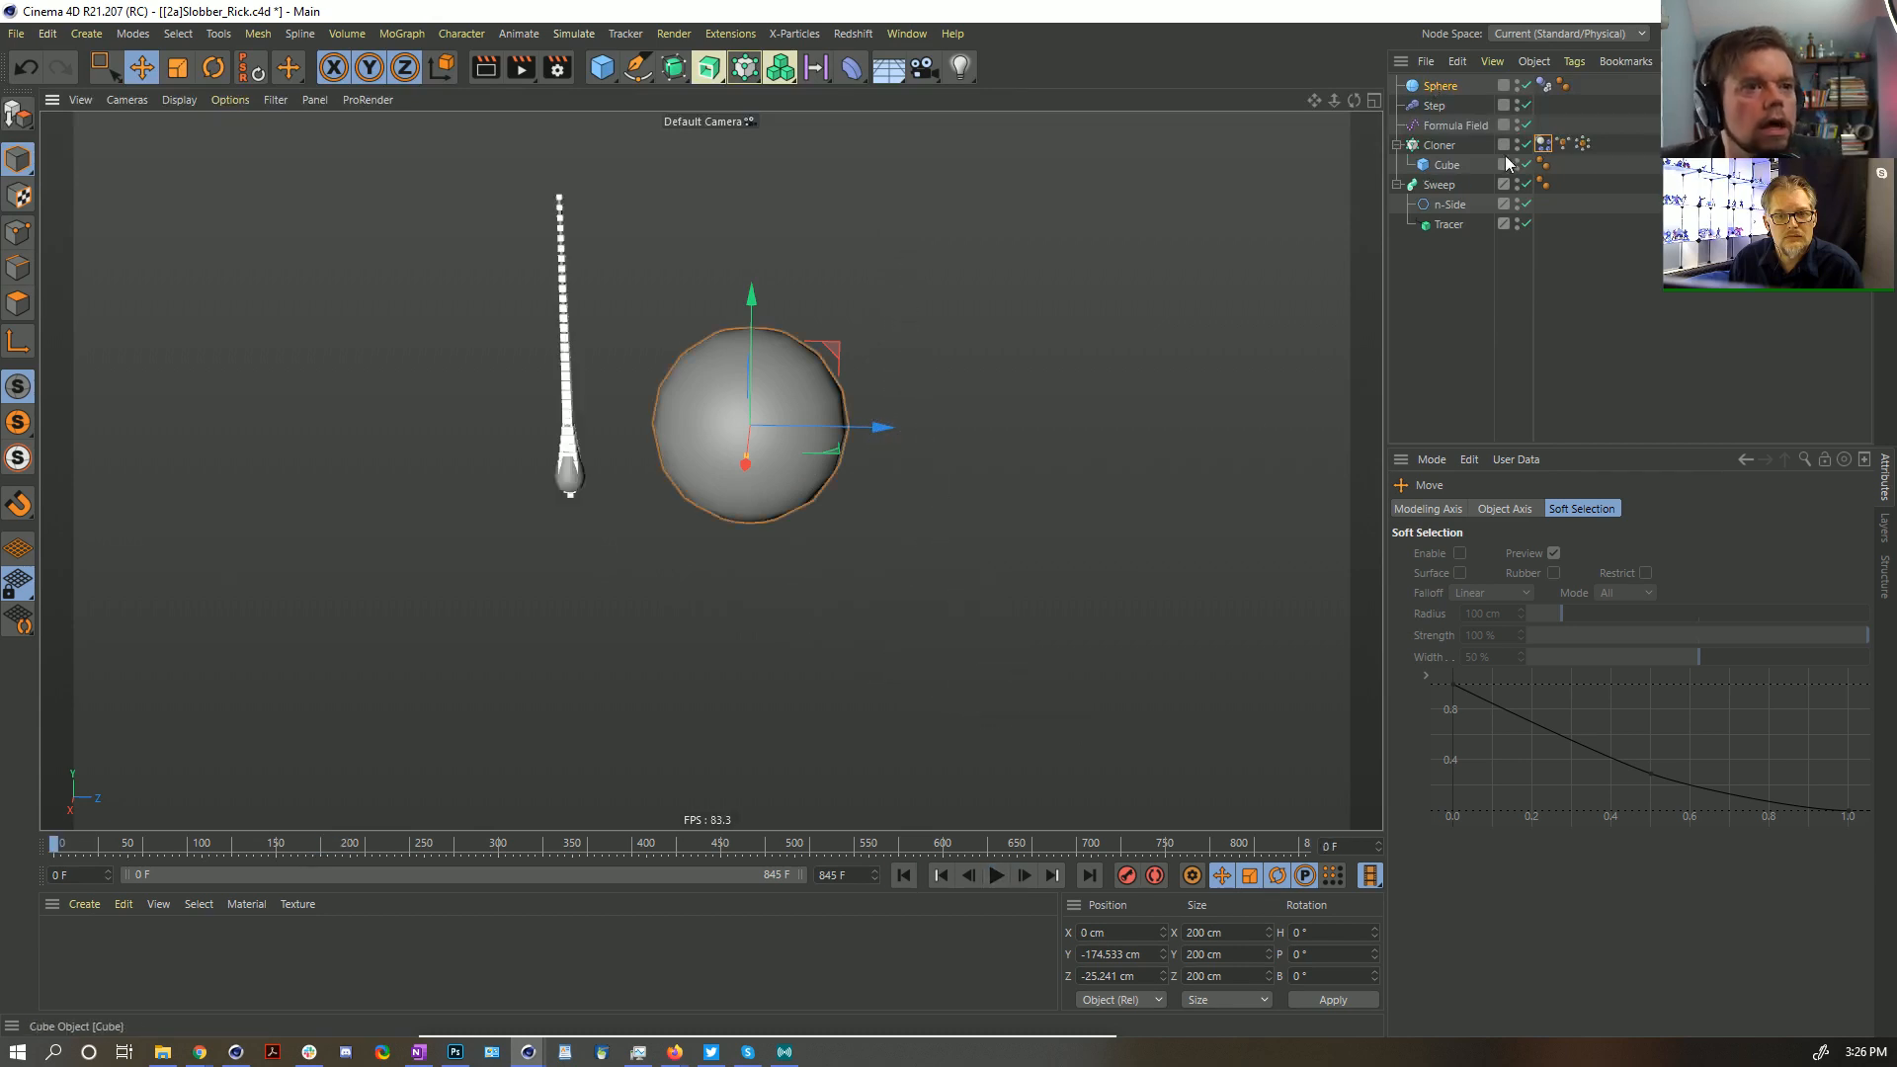
Review the Tracer's object, coordinate and basic settings, and hide the Cloner's cubes in the viewport
click(1459, 226)
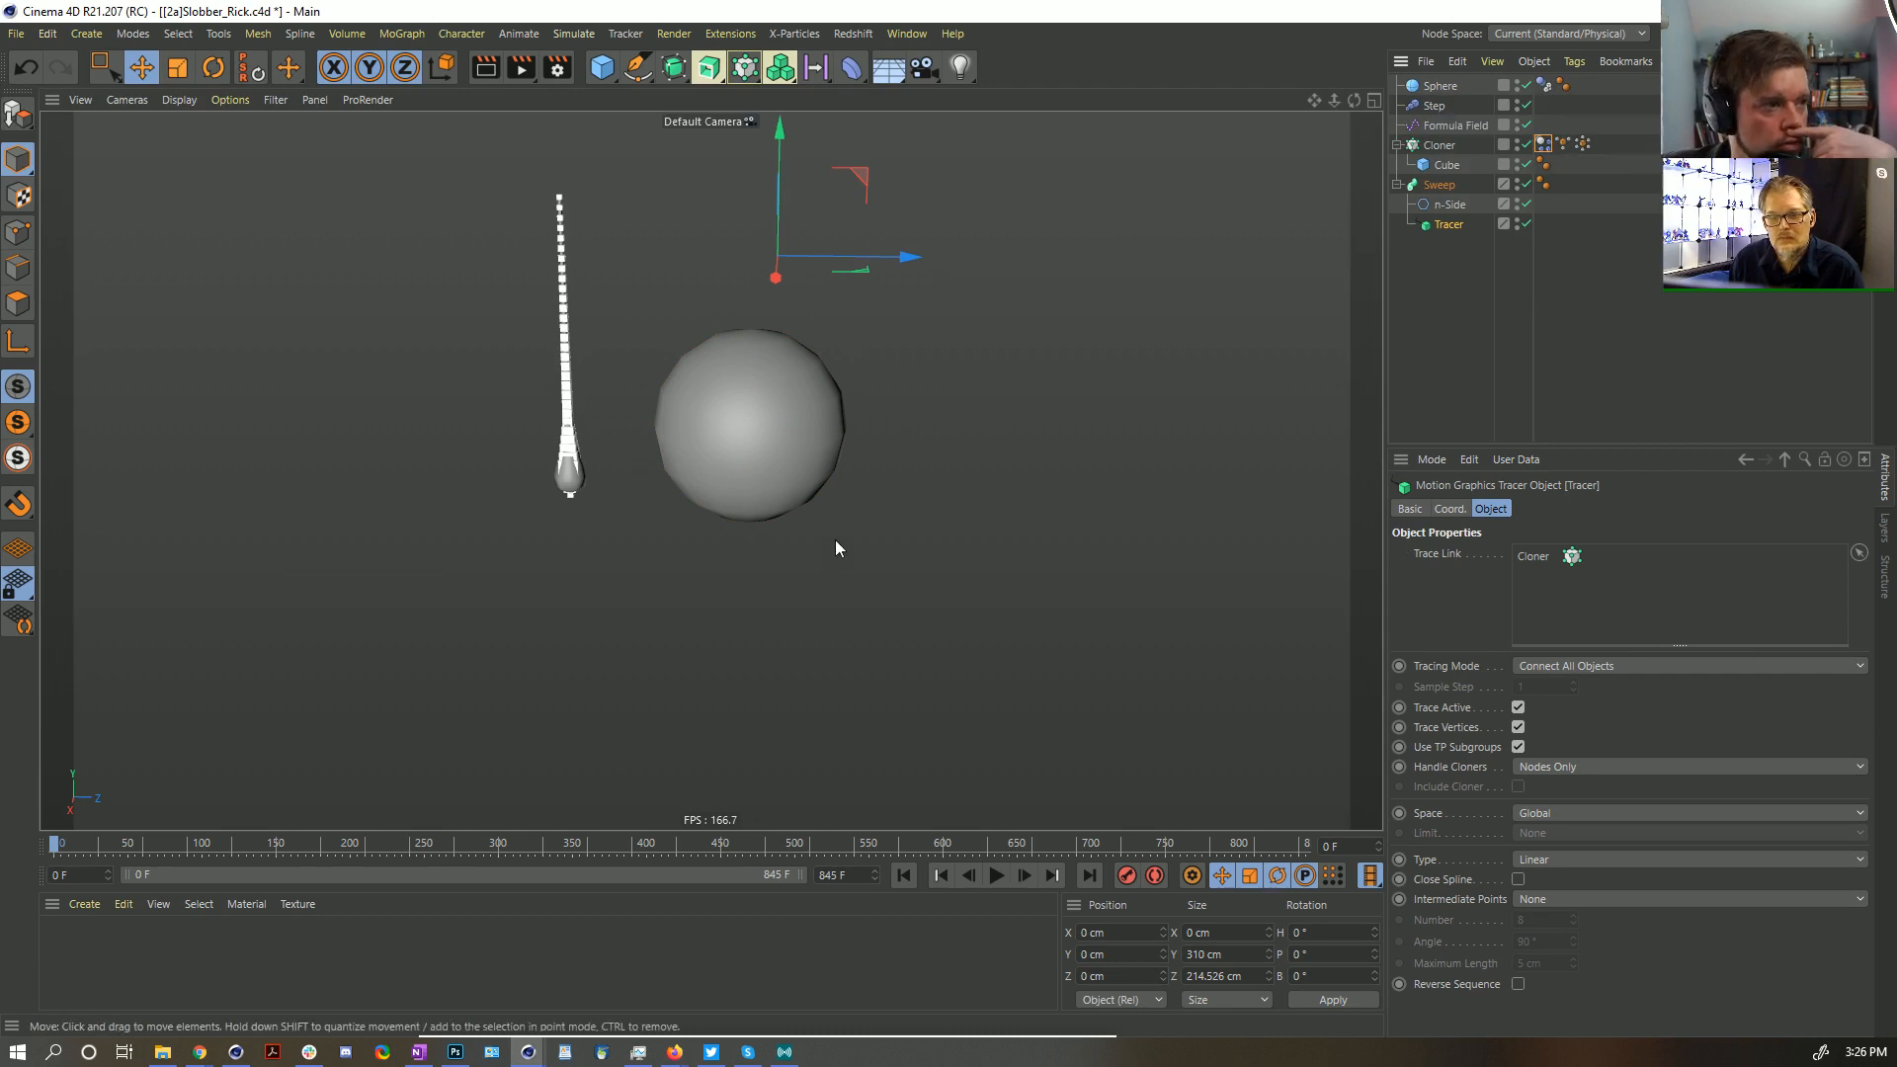
click(1450, 508)
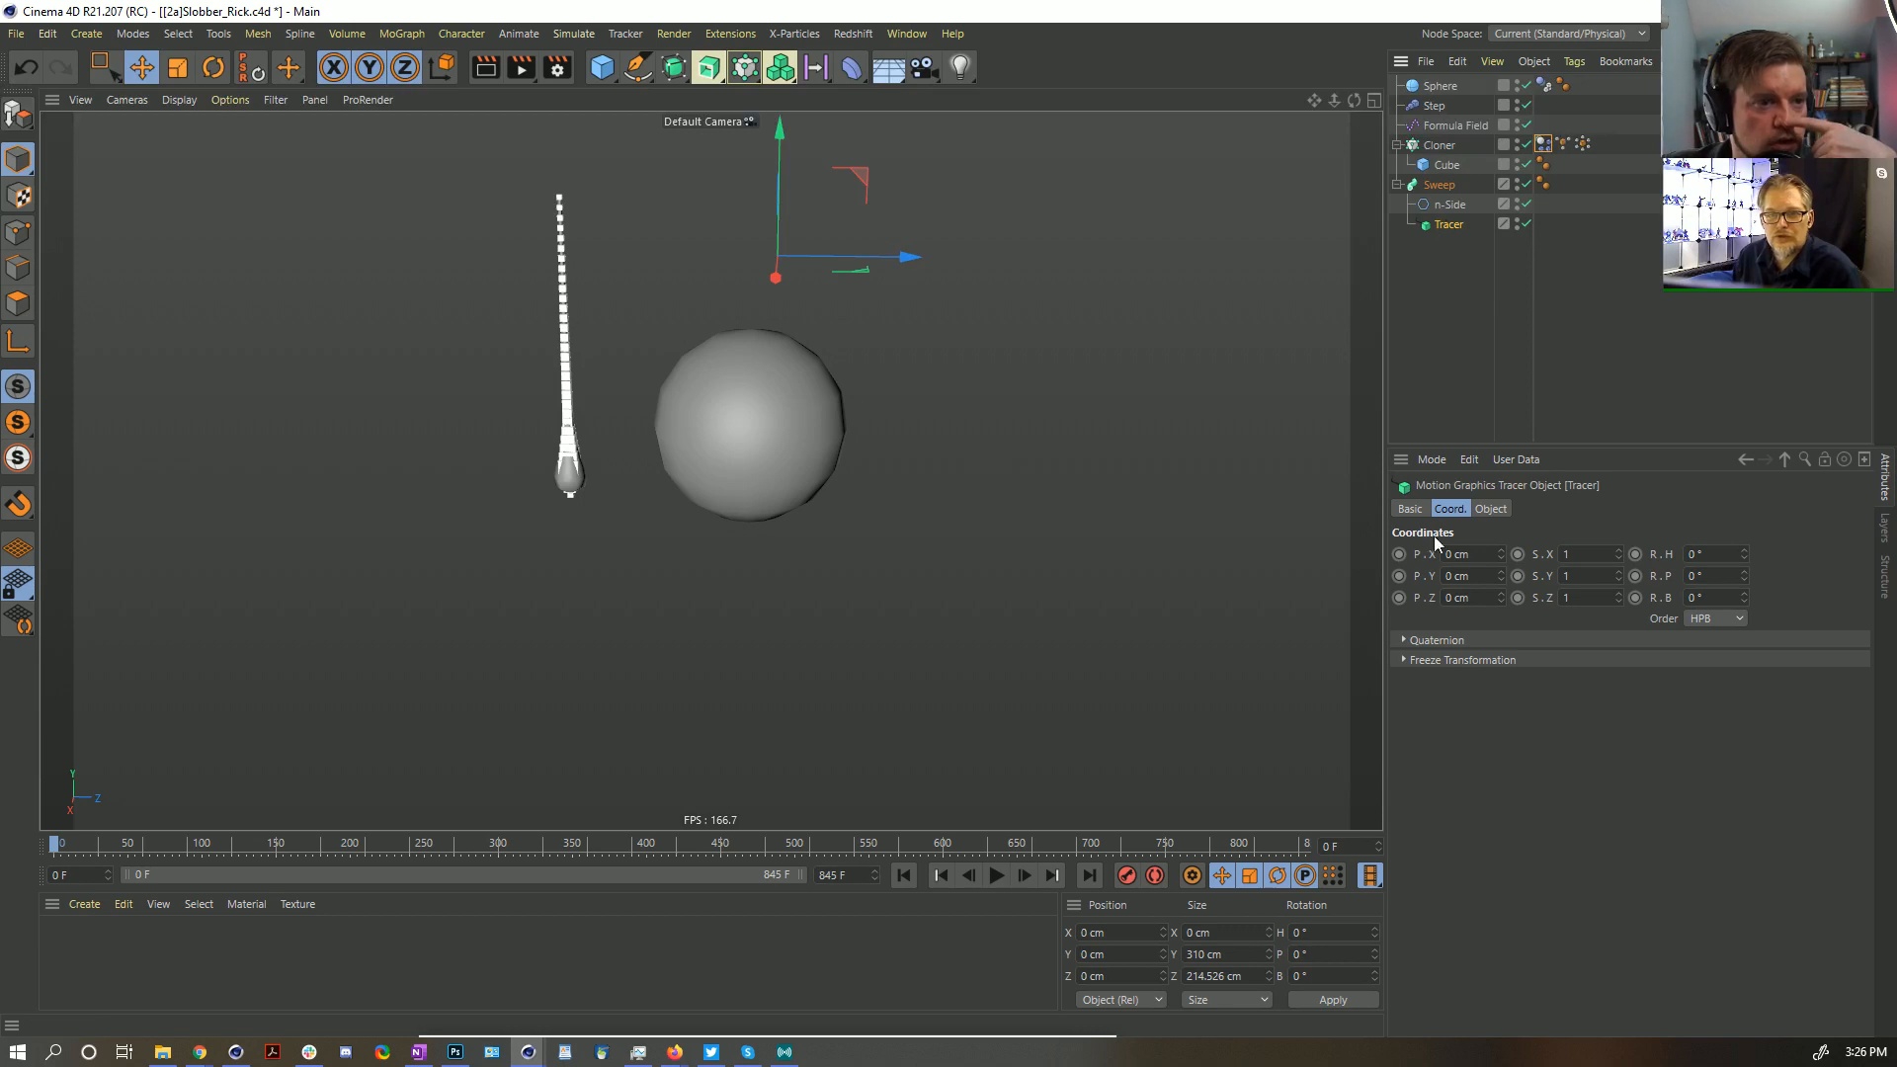
click(1411, 509)
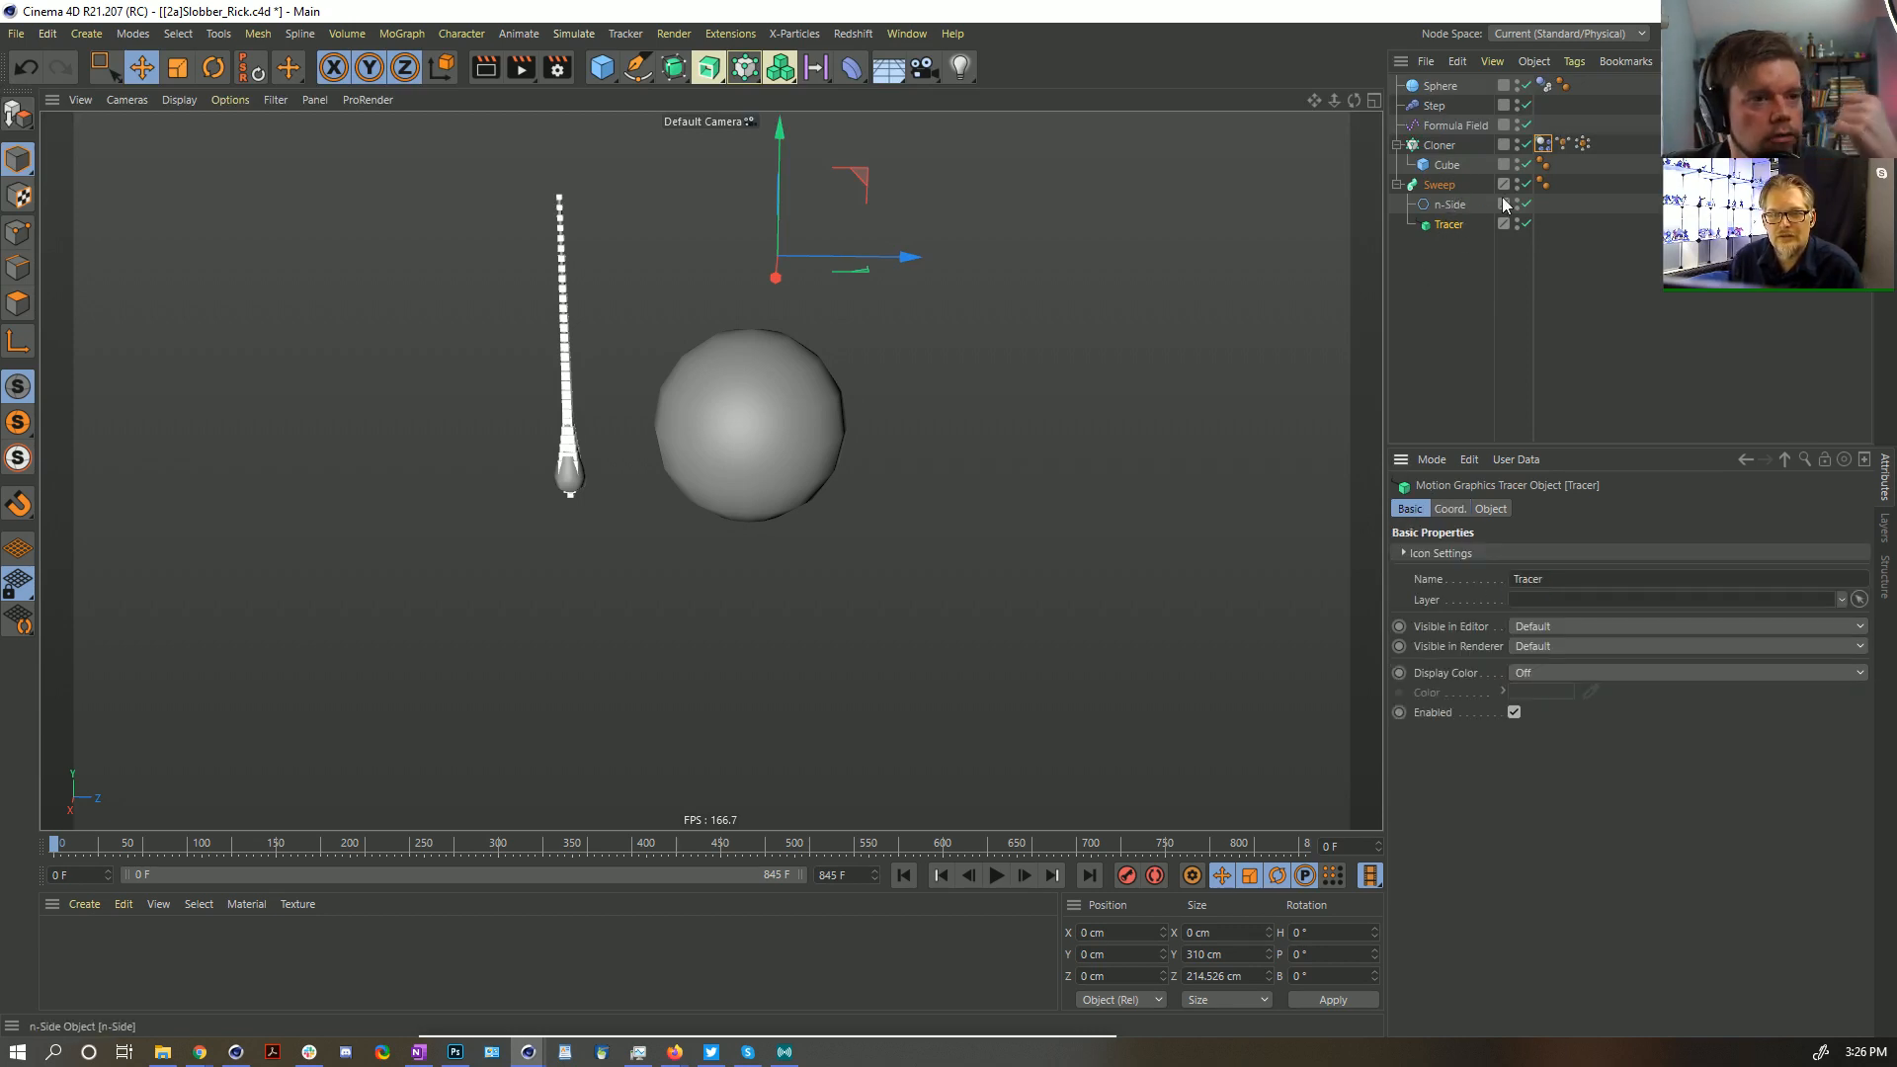
click(1517, 142)
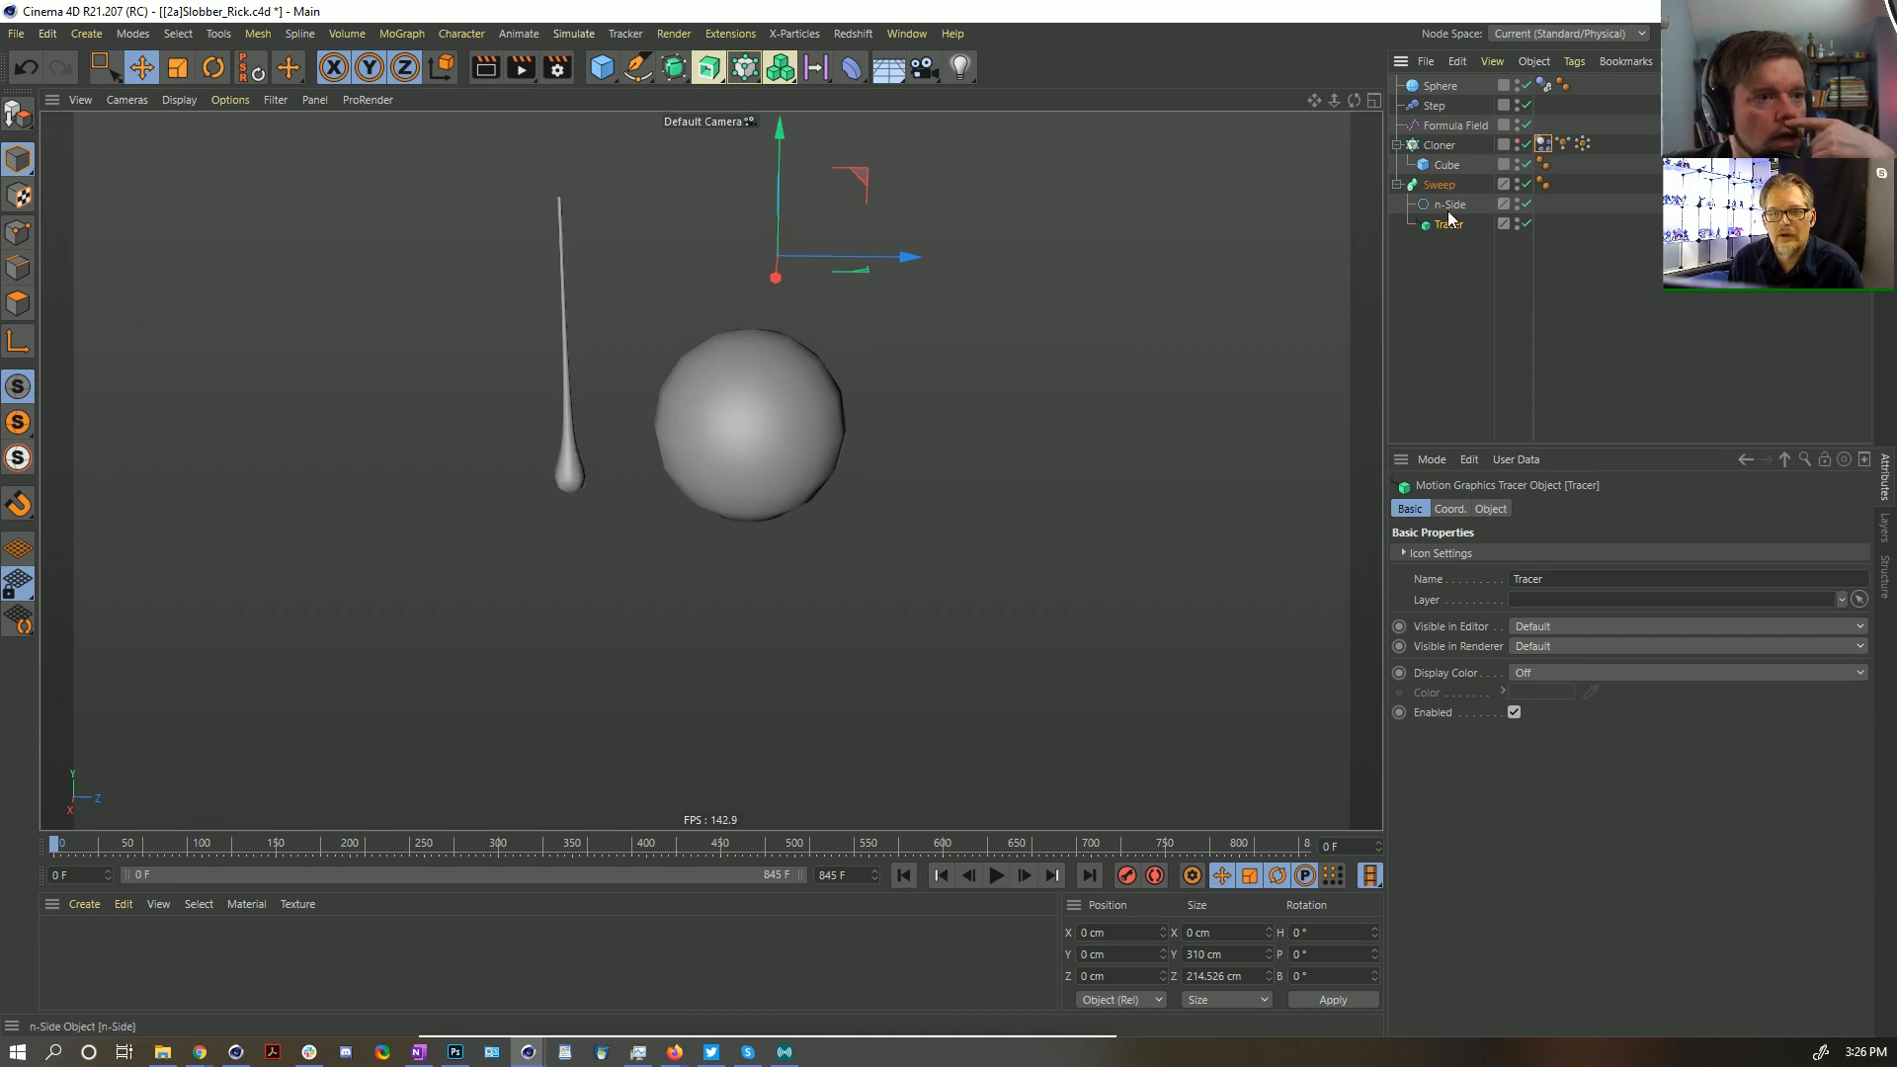
Test the Tracer's Connect Elements tracing mode during playback, restore Connect All Objects, and rewind the animation
click(1488, 510)
click(1581, 665)
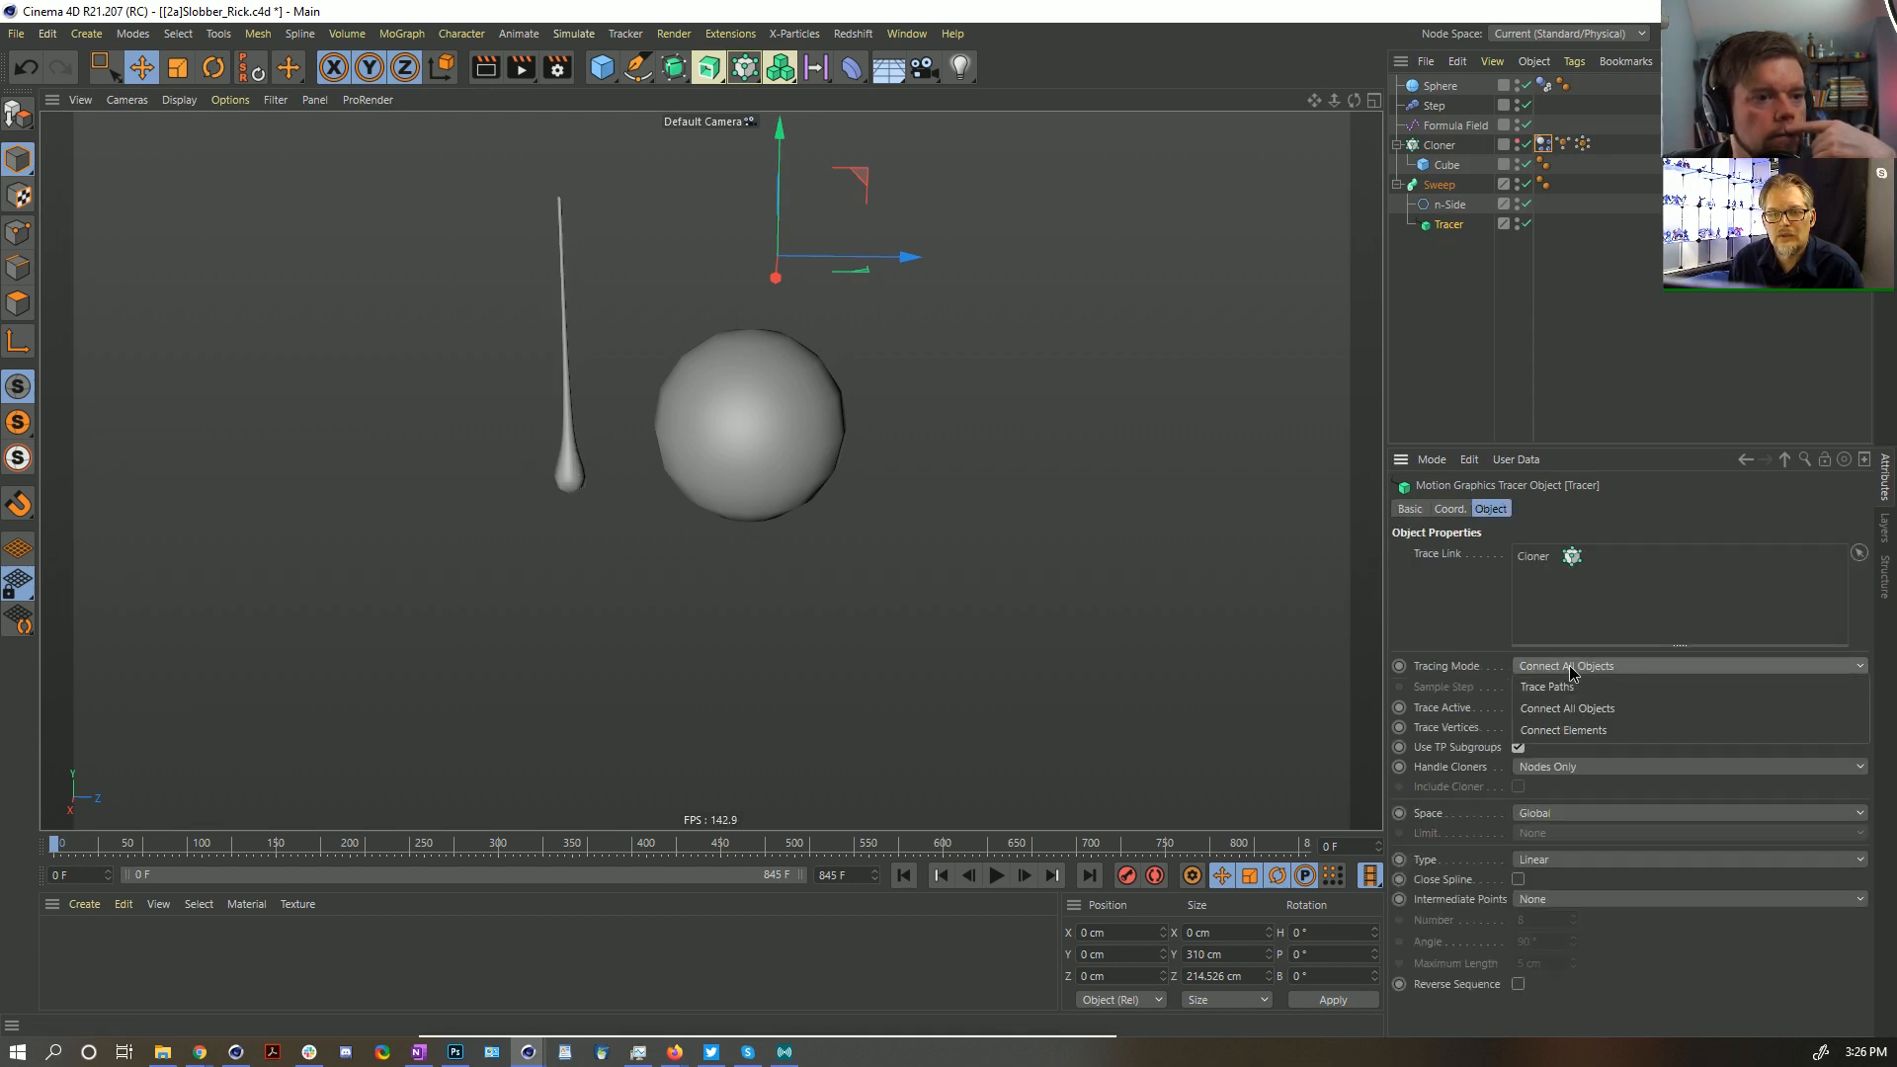
click(1600, 730)
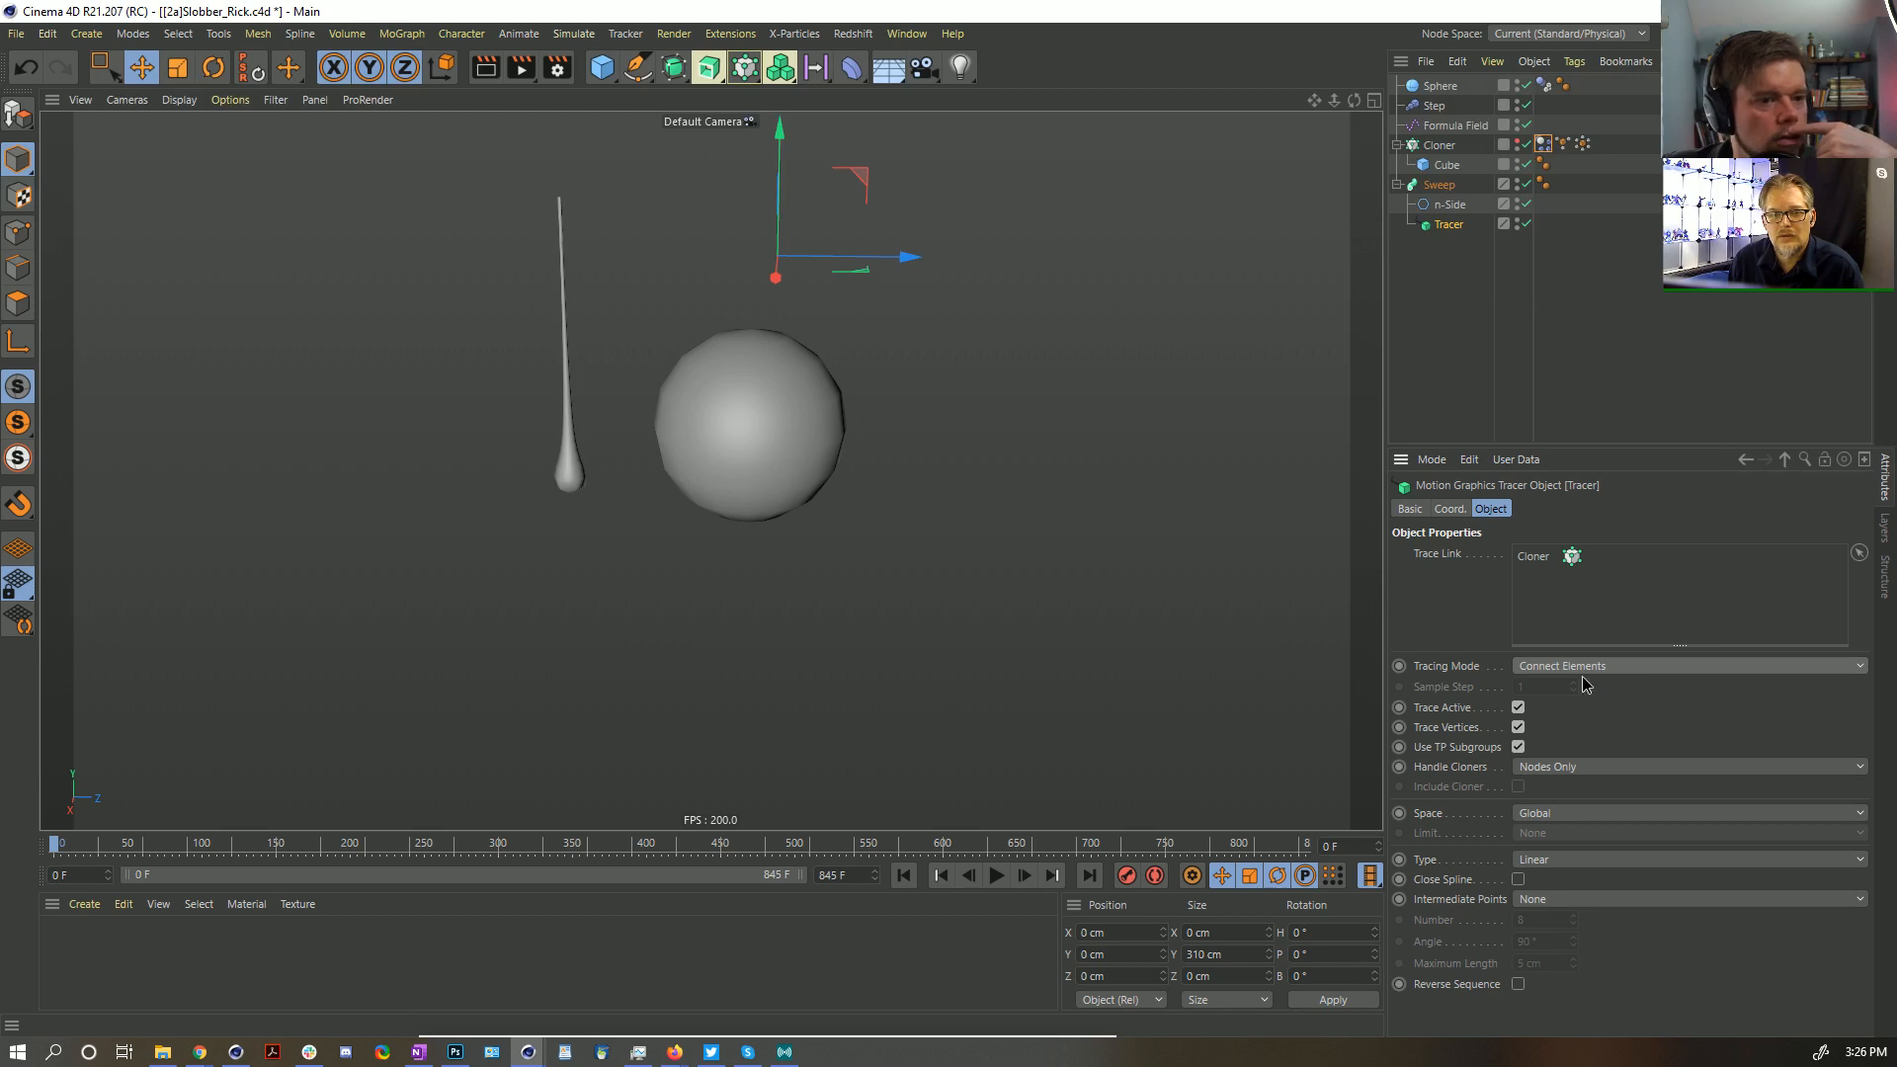
click(995, 877)
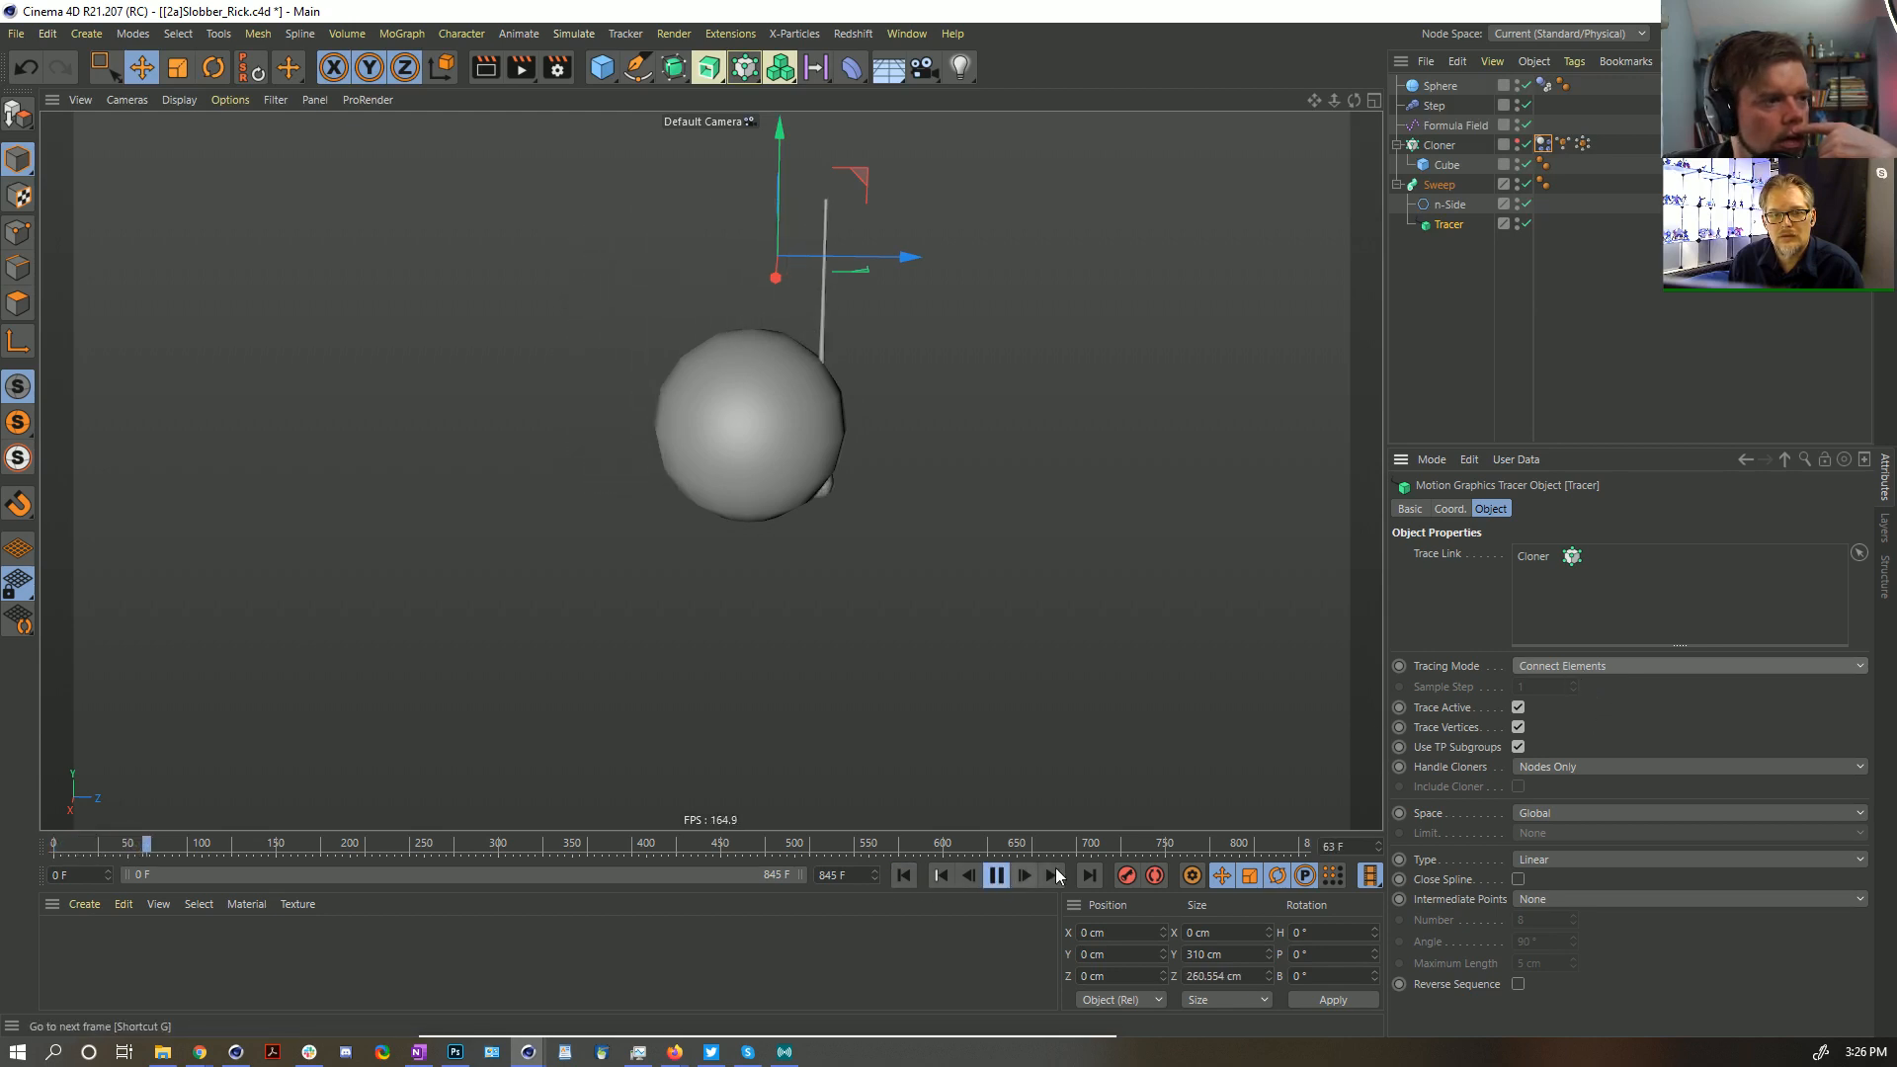
click(1562, 668)
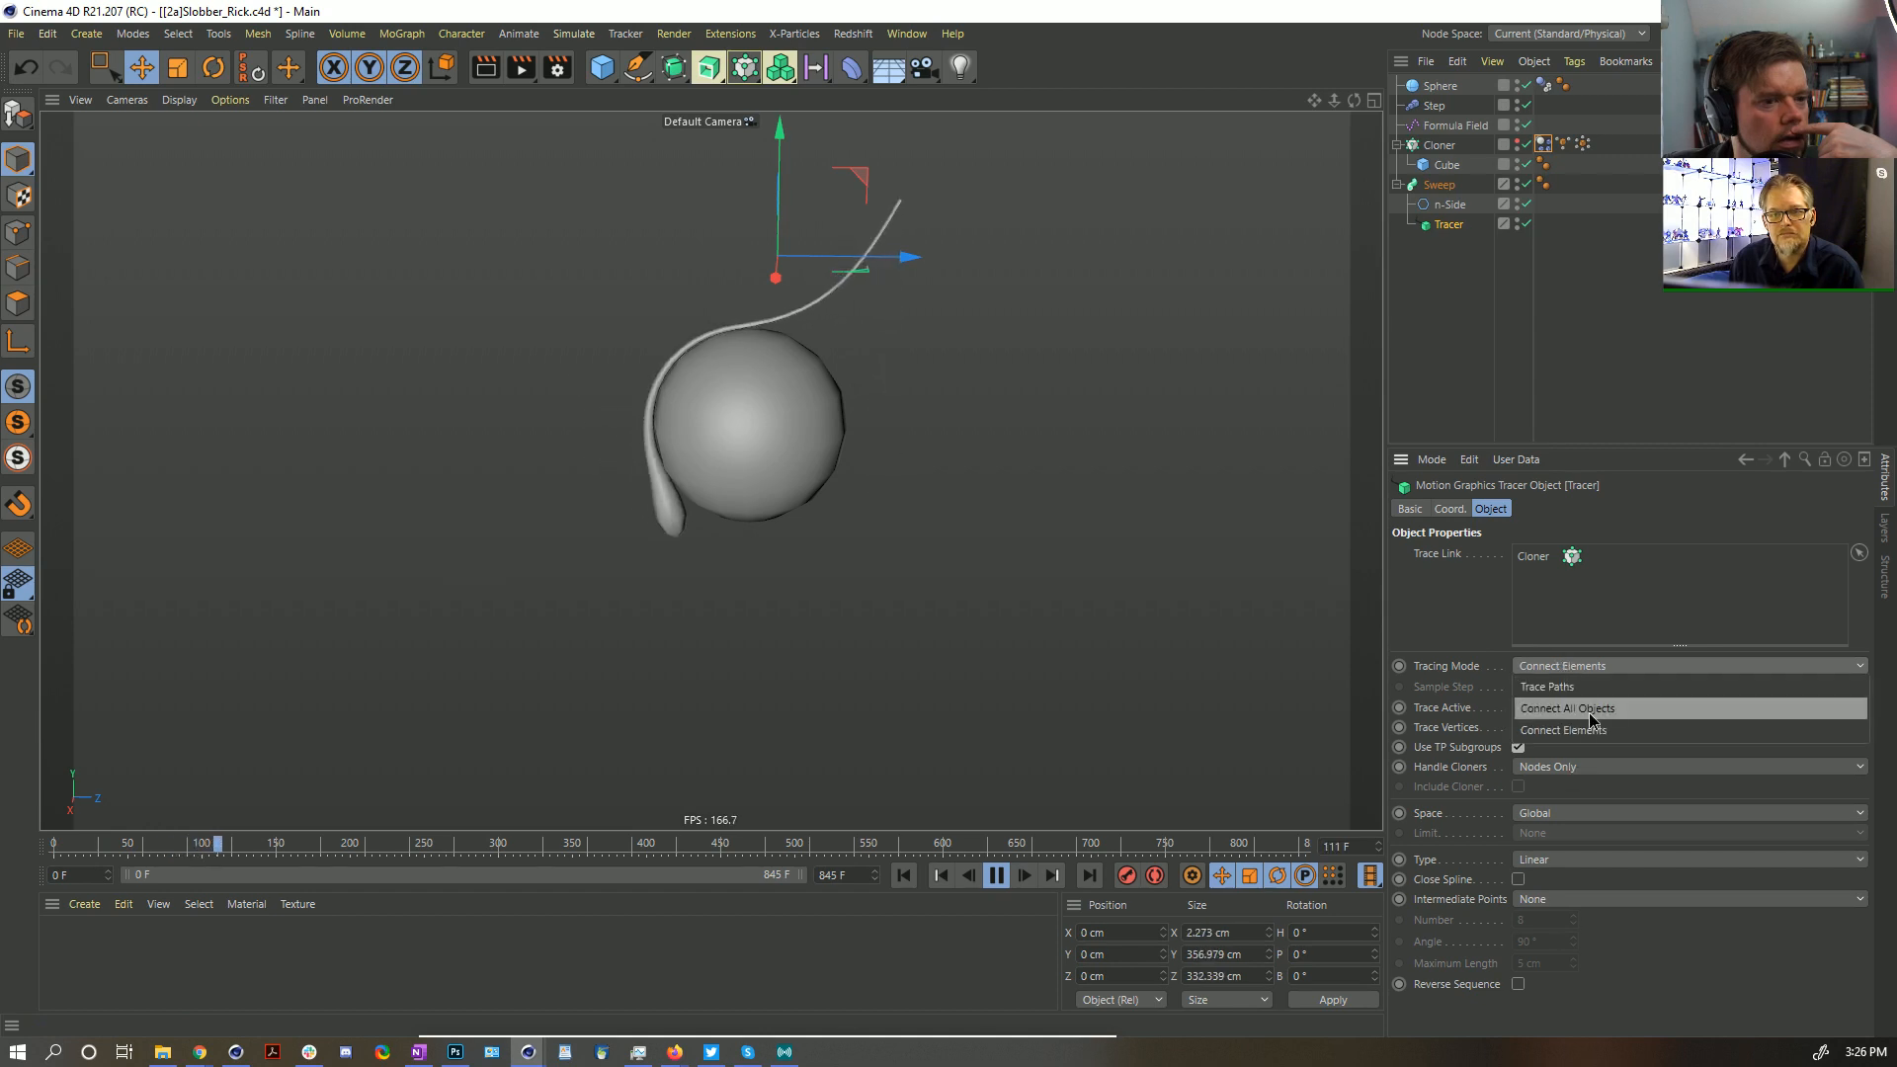
click(1591, 715)
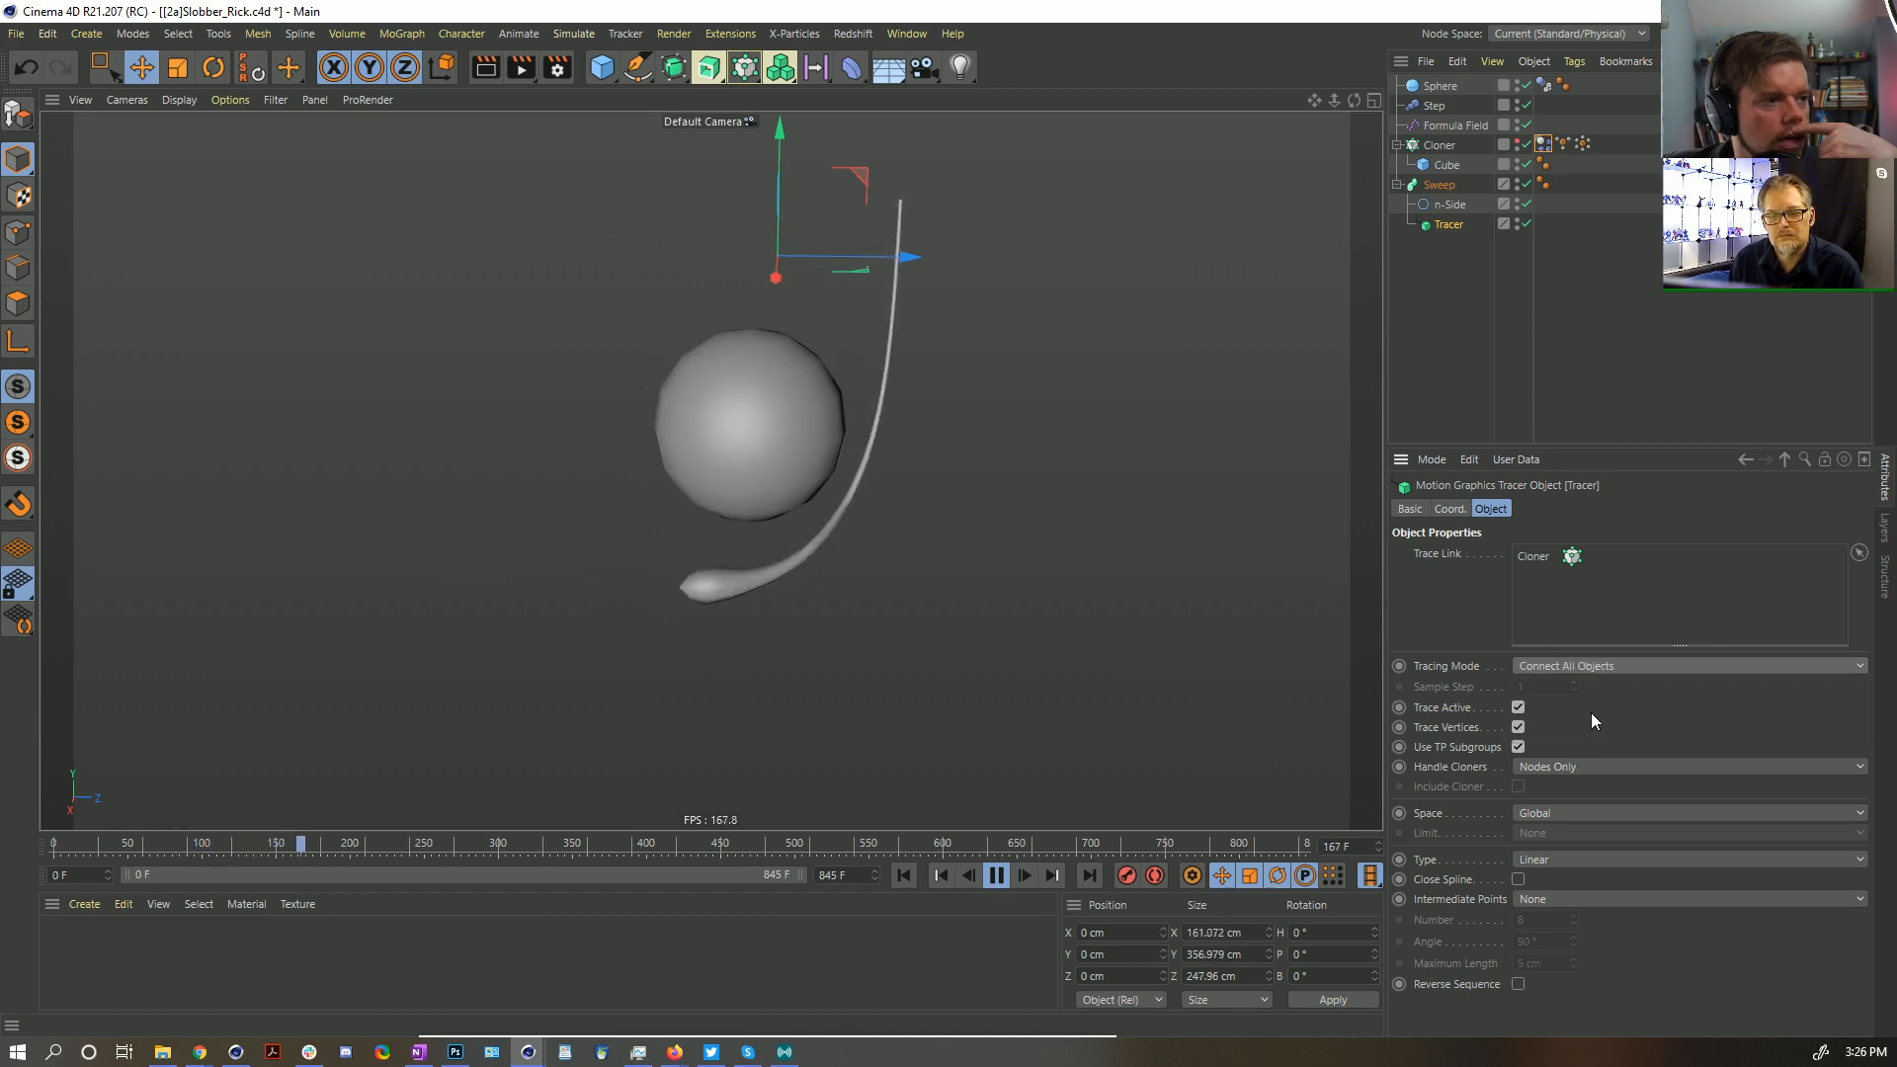
click(998, 877)
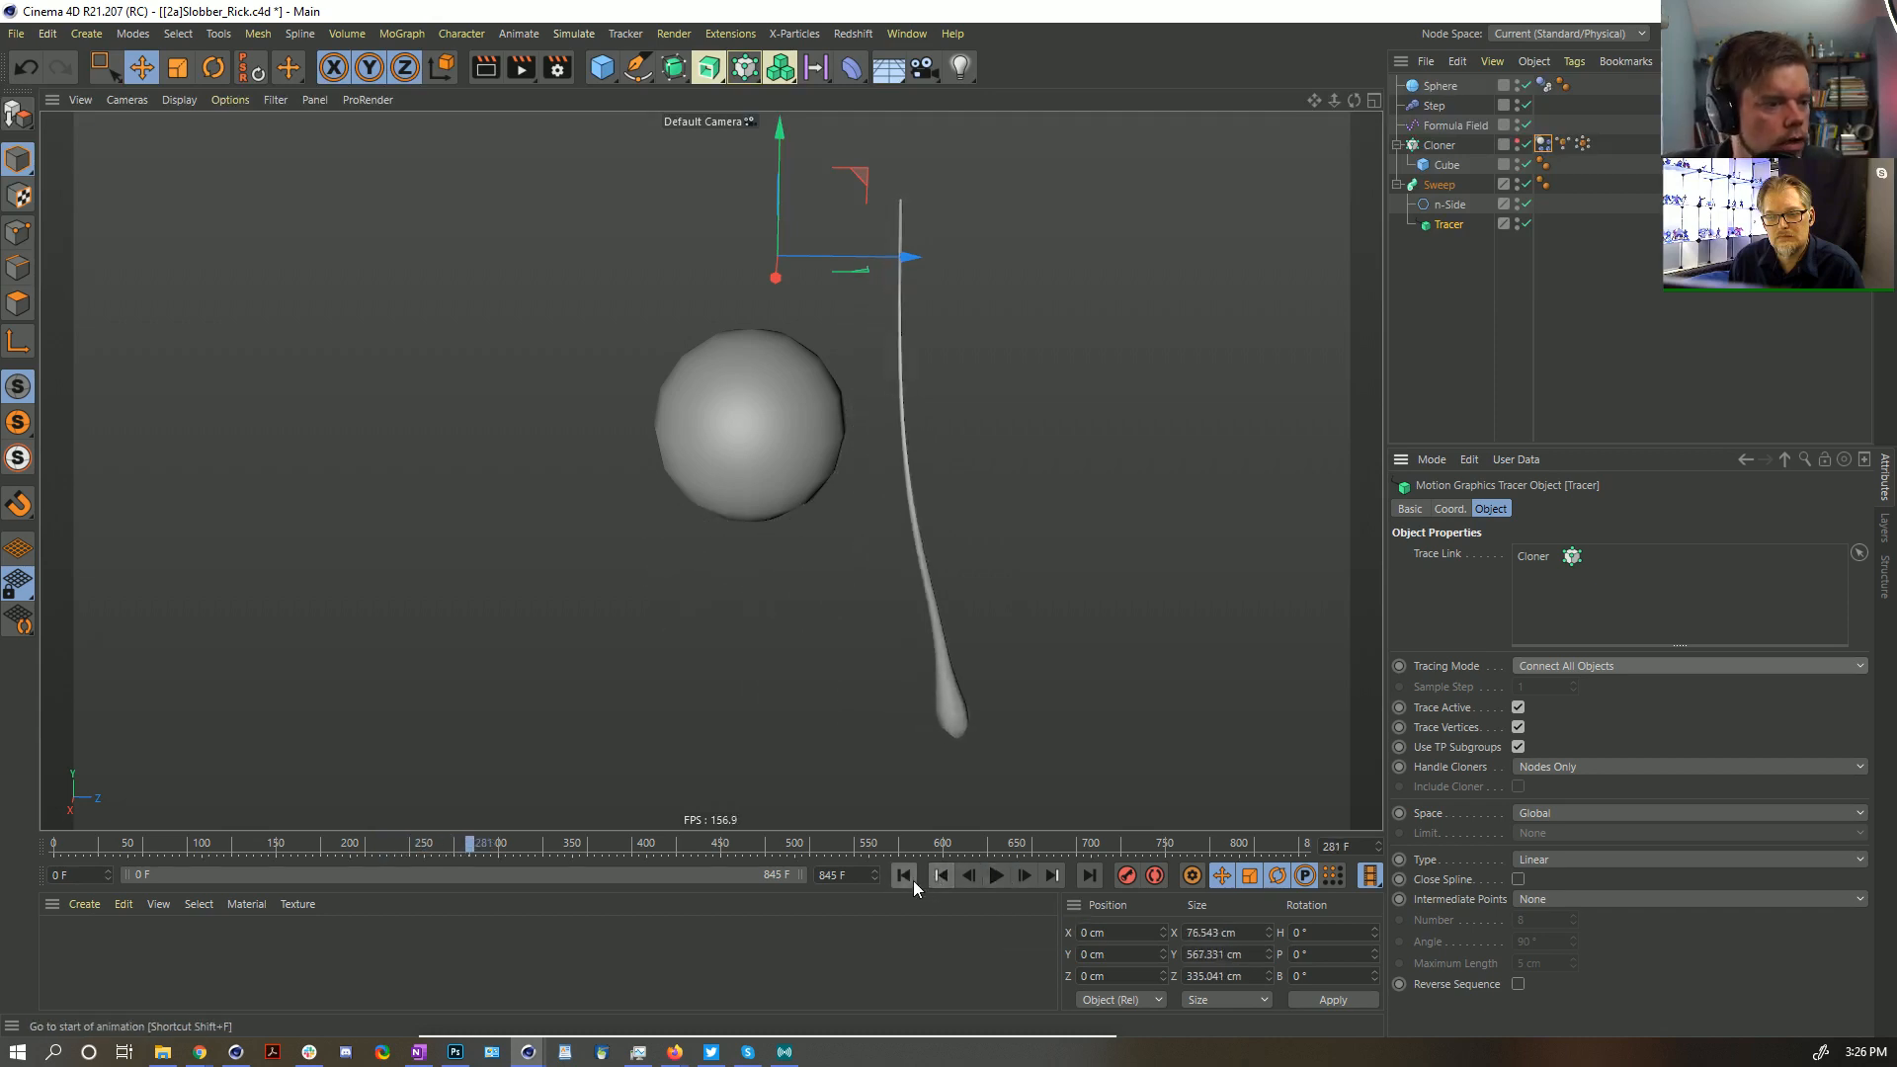
click(904, 875)
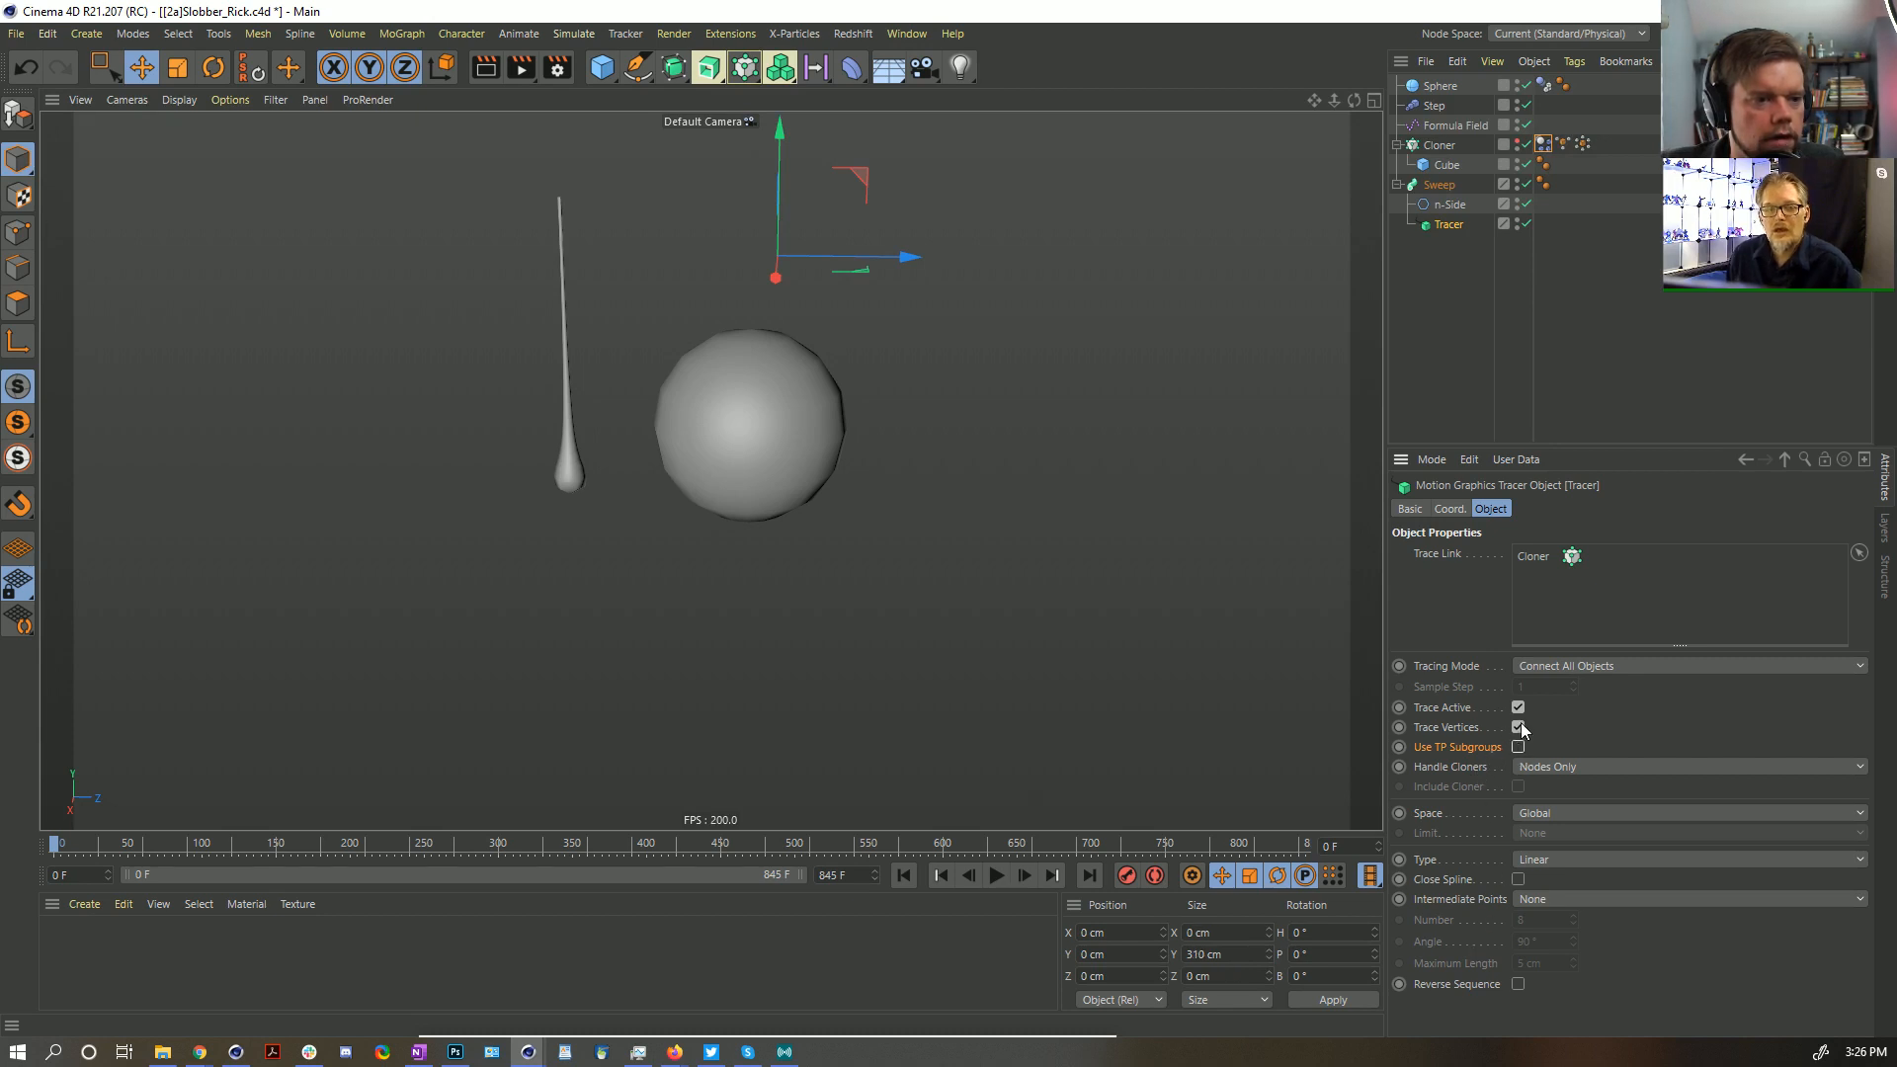
Turn off Use TP Subgroups on the Tracer, toggle Trace Active off and on, replay the simulation and rewind
click(1518, 709)
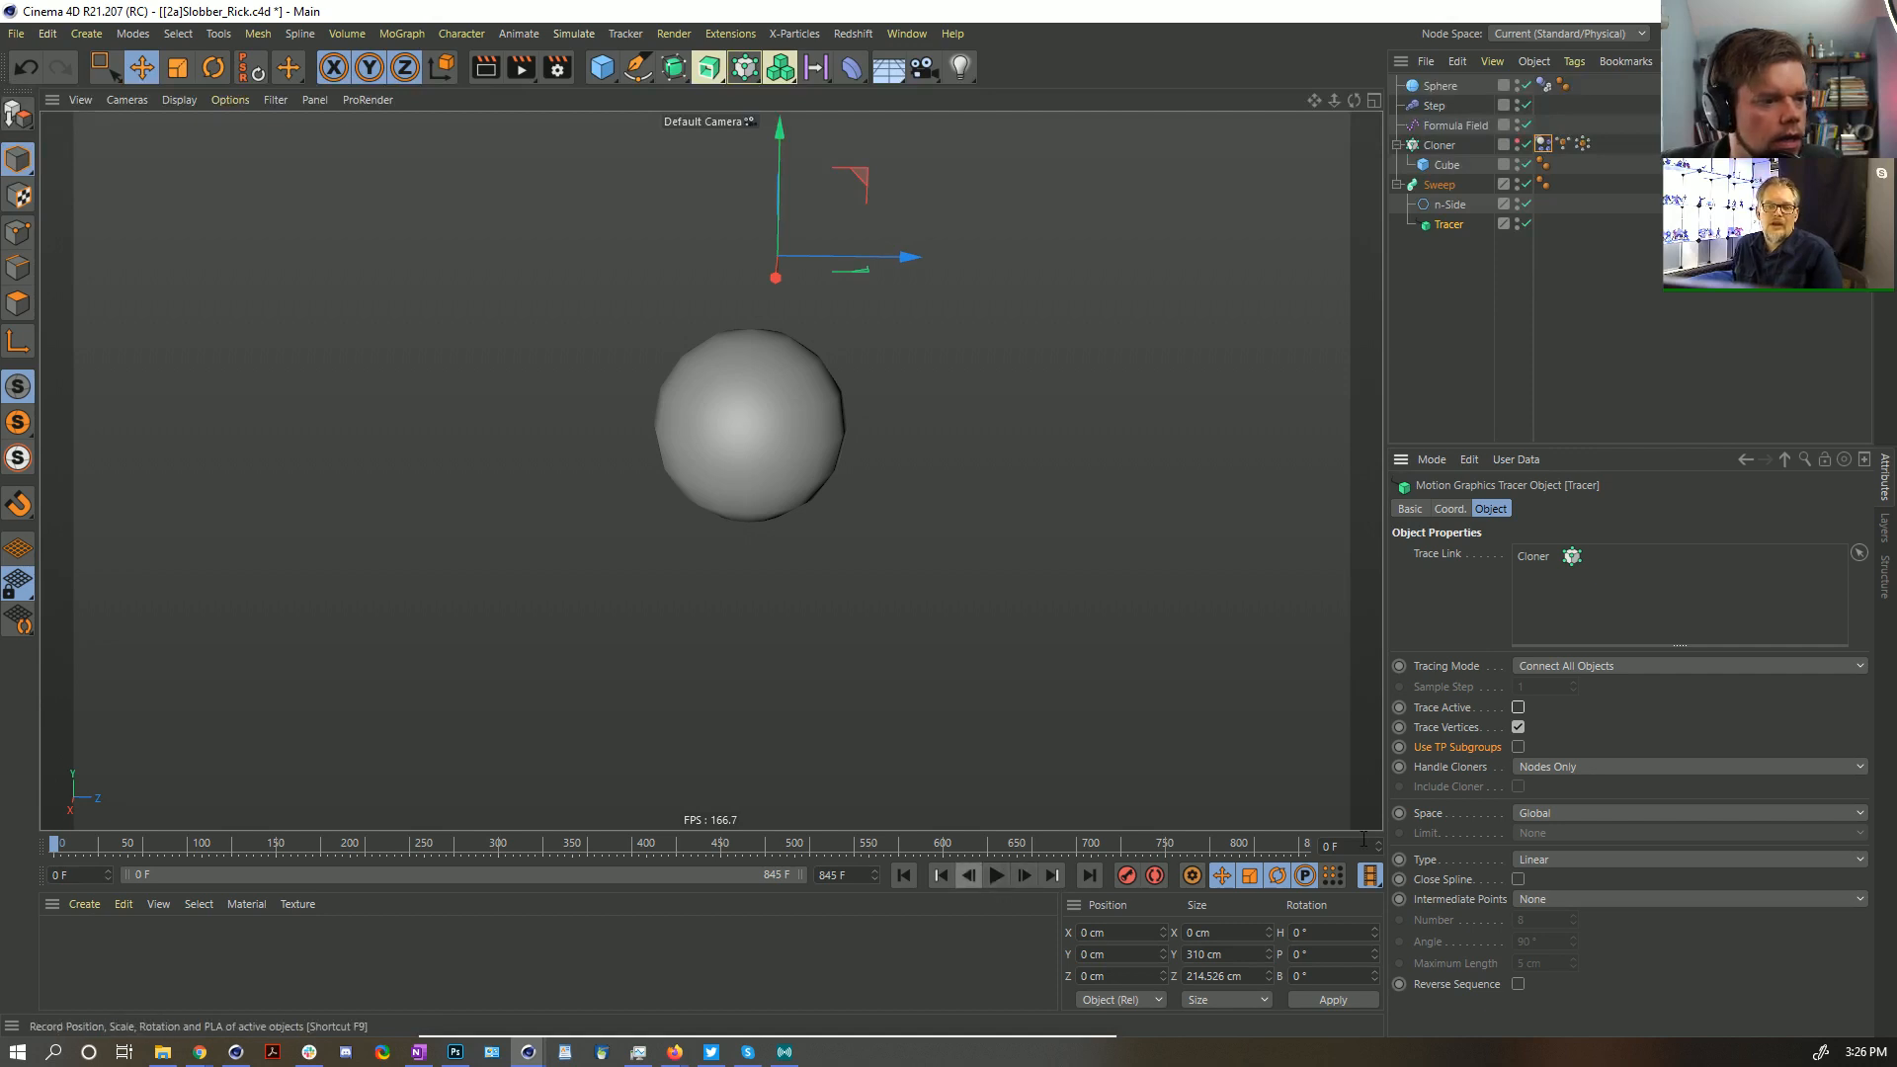
click(1518, 707)
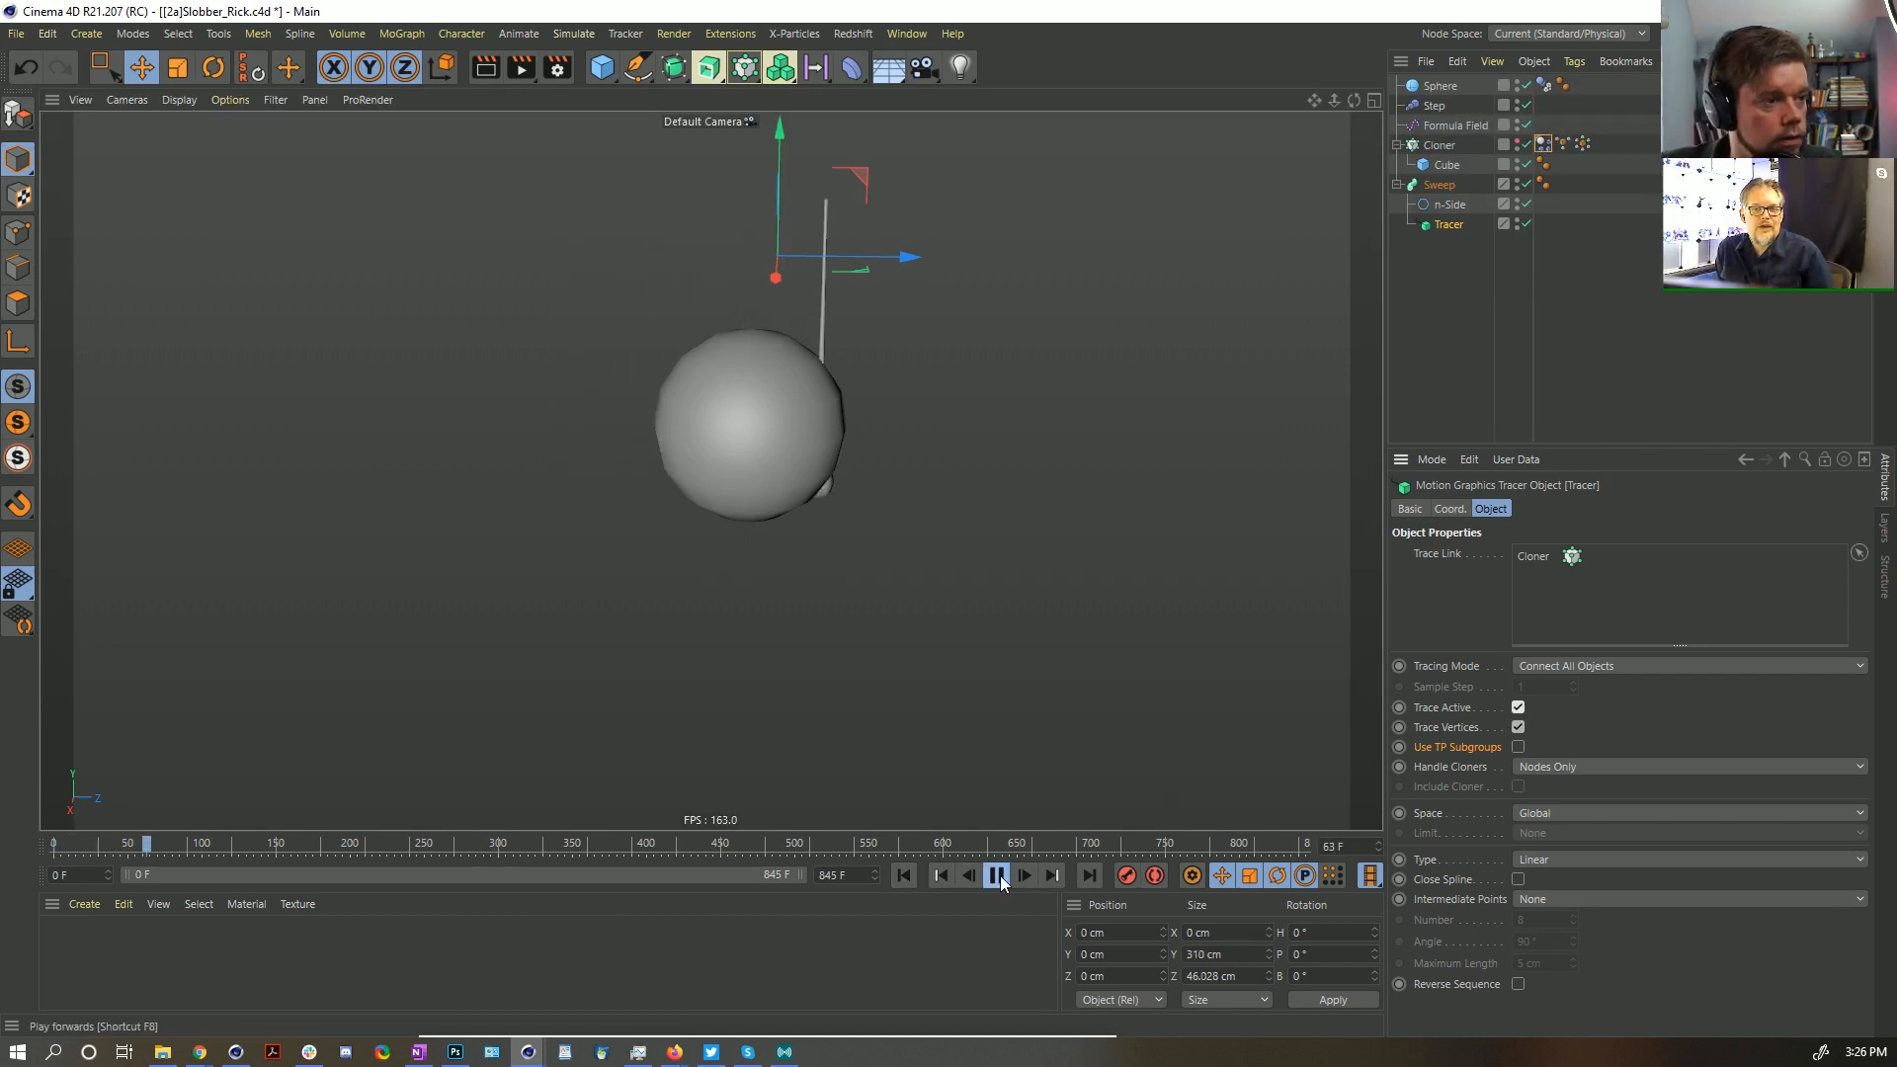
click(902, 875)
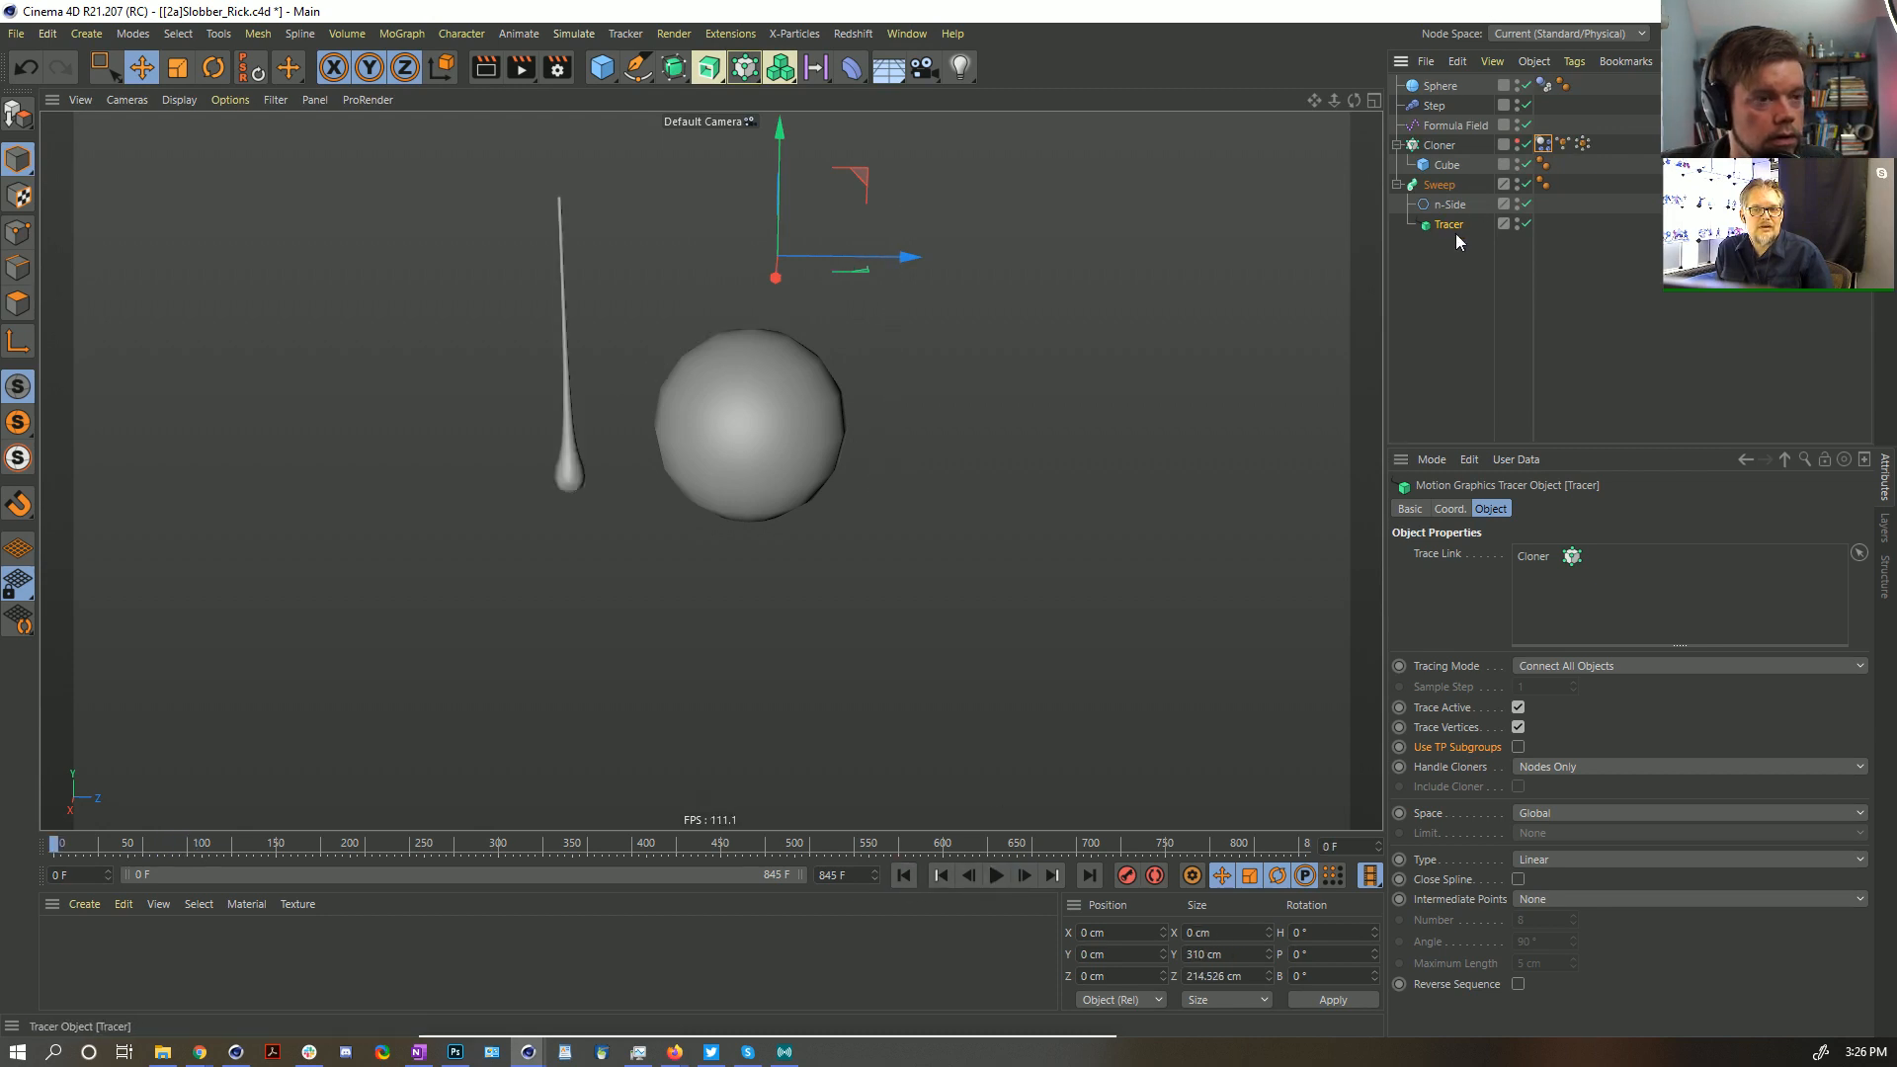
Move the Tracer out of the Sweep, delete the Sweep with its n-Side profile, and select the Tracer
drag(1455, 233, 1435, 211)
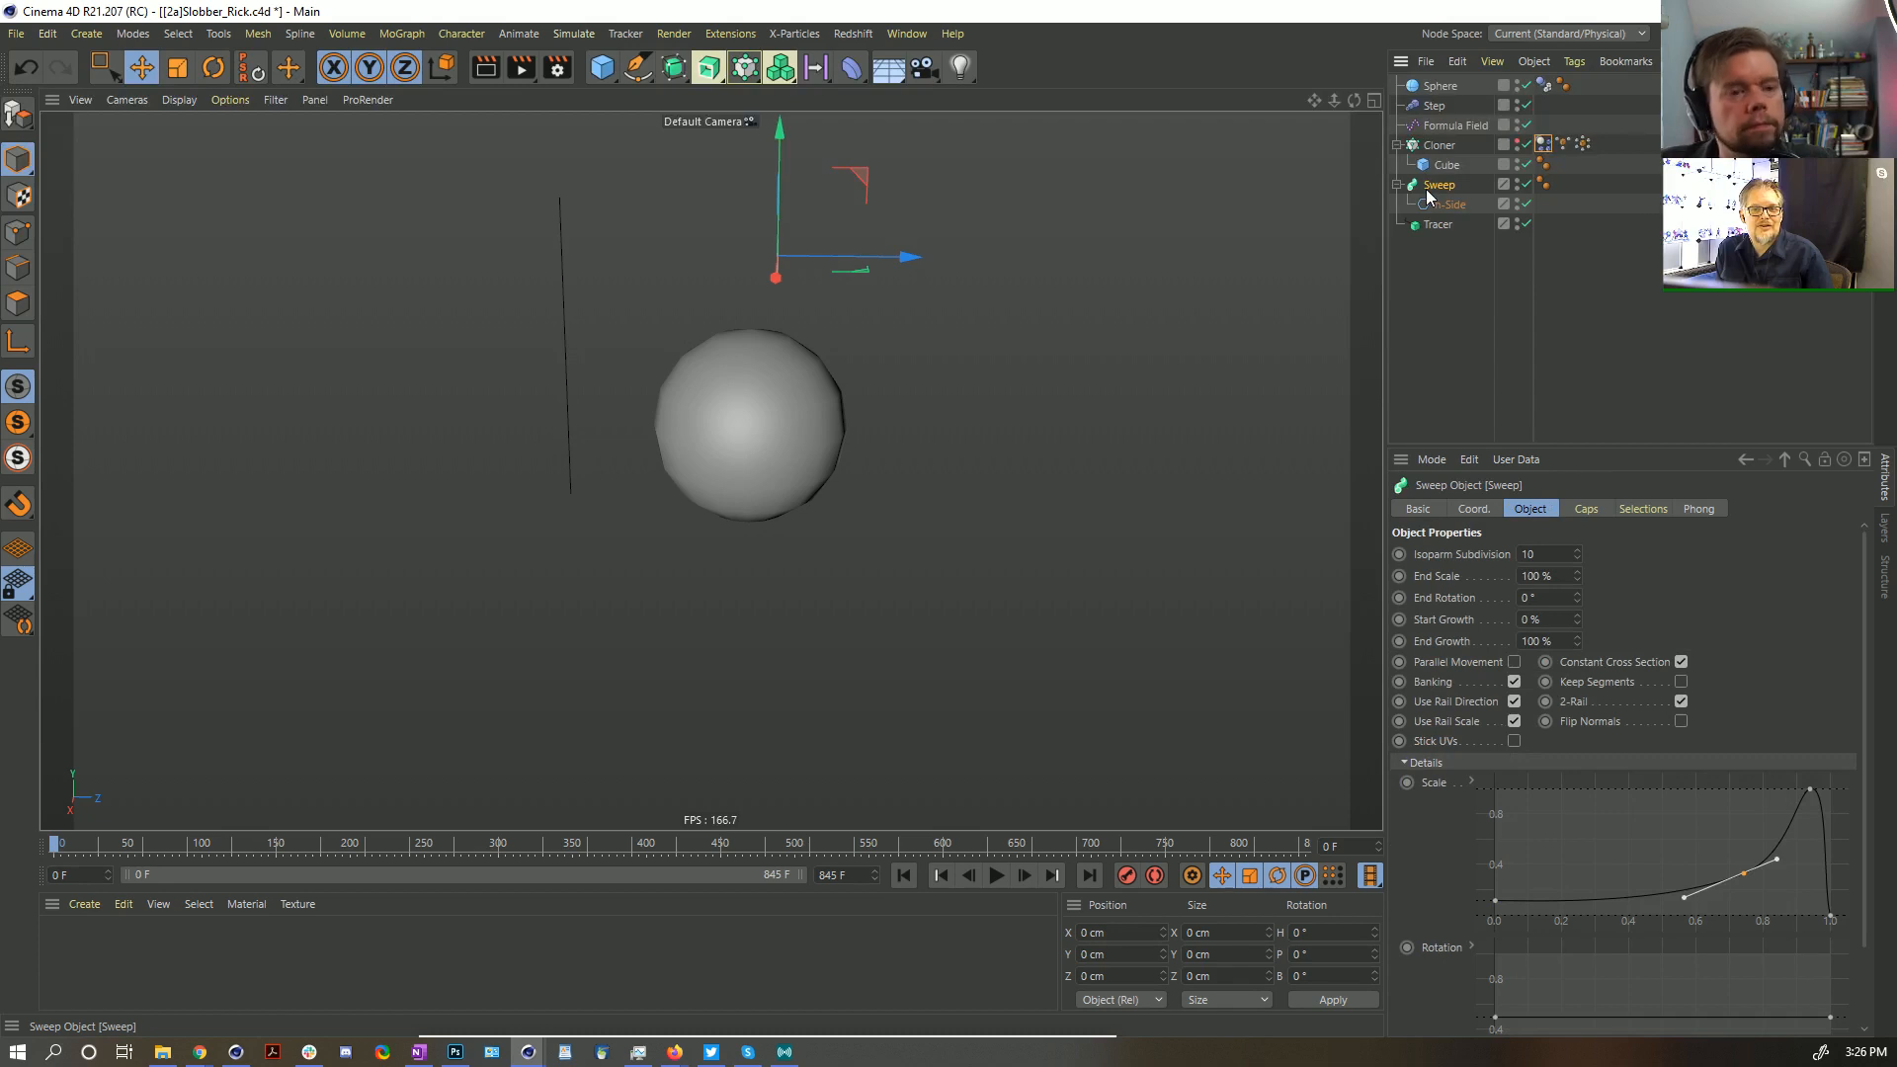
key(Delete)
click(1426, 187)
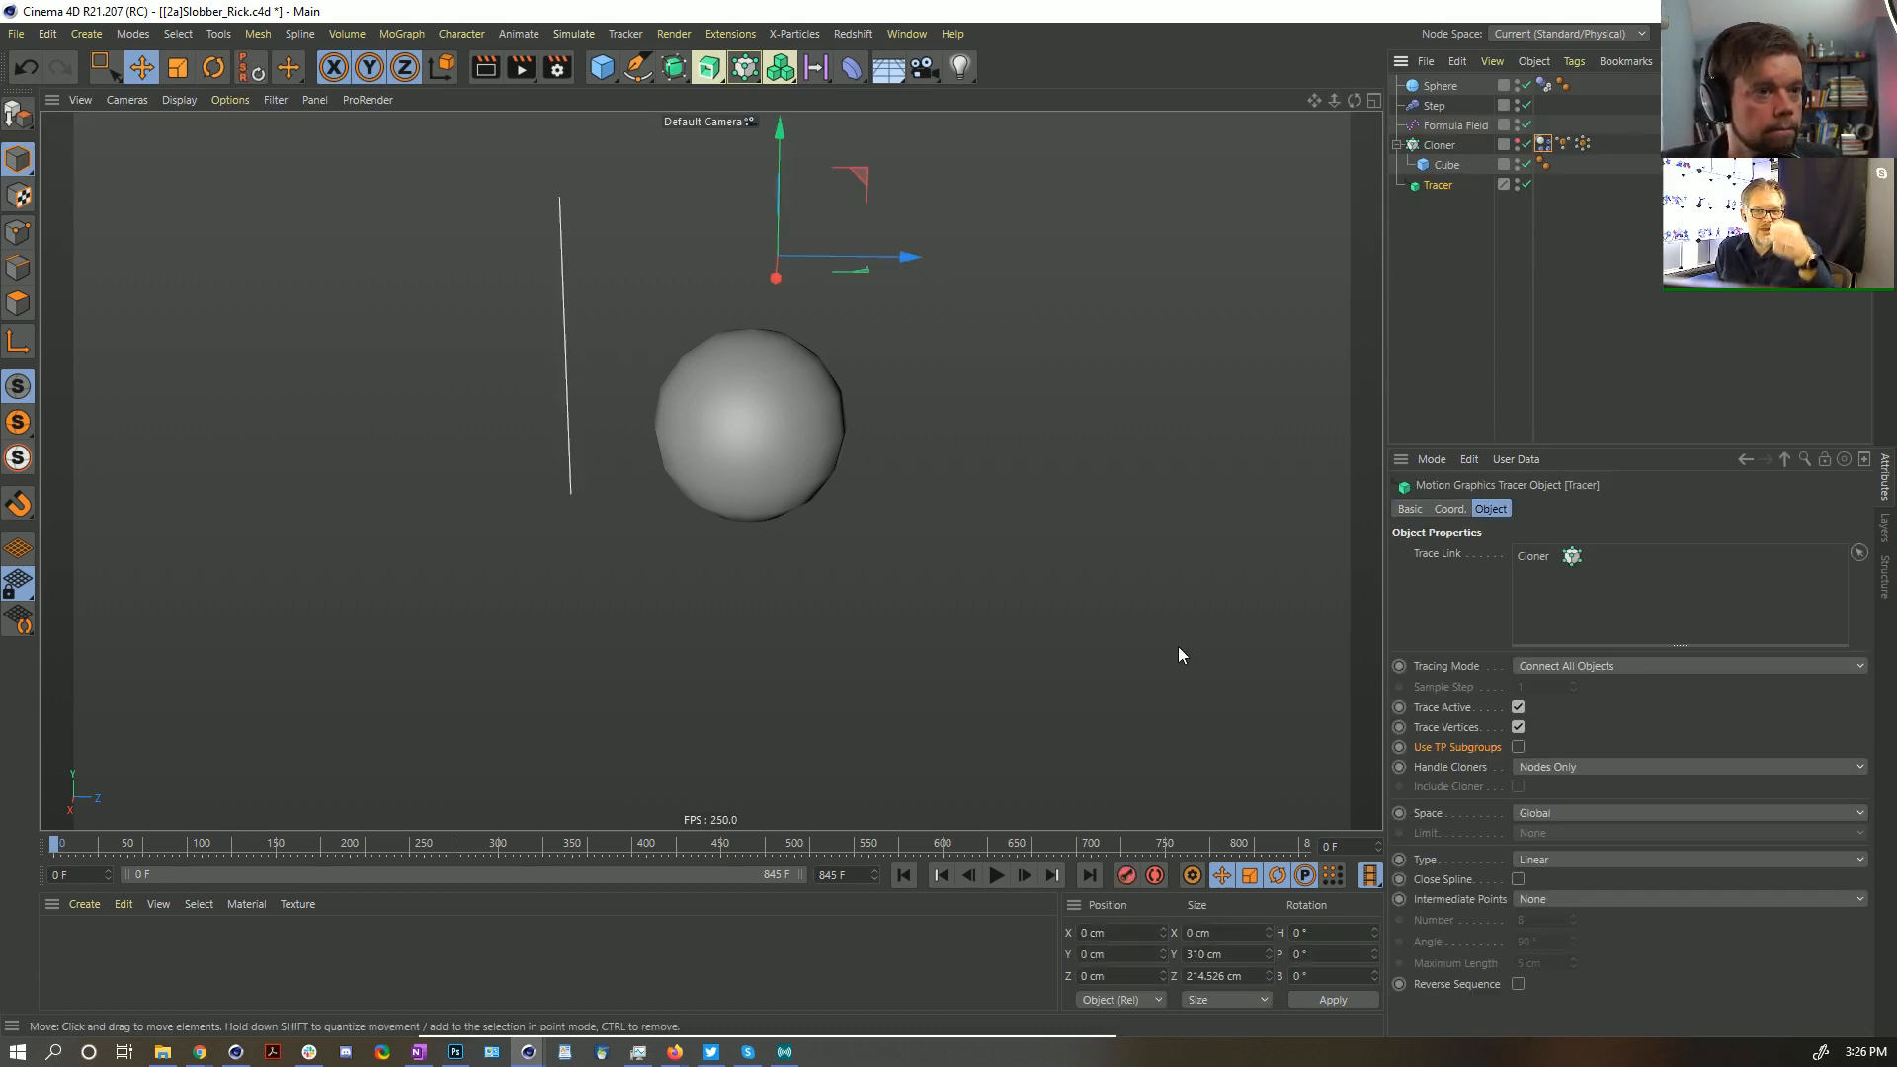
Play the simulation twice from the start to examine the bare traced spline against the sphere
click(996, 875)
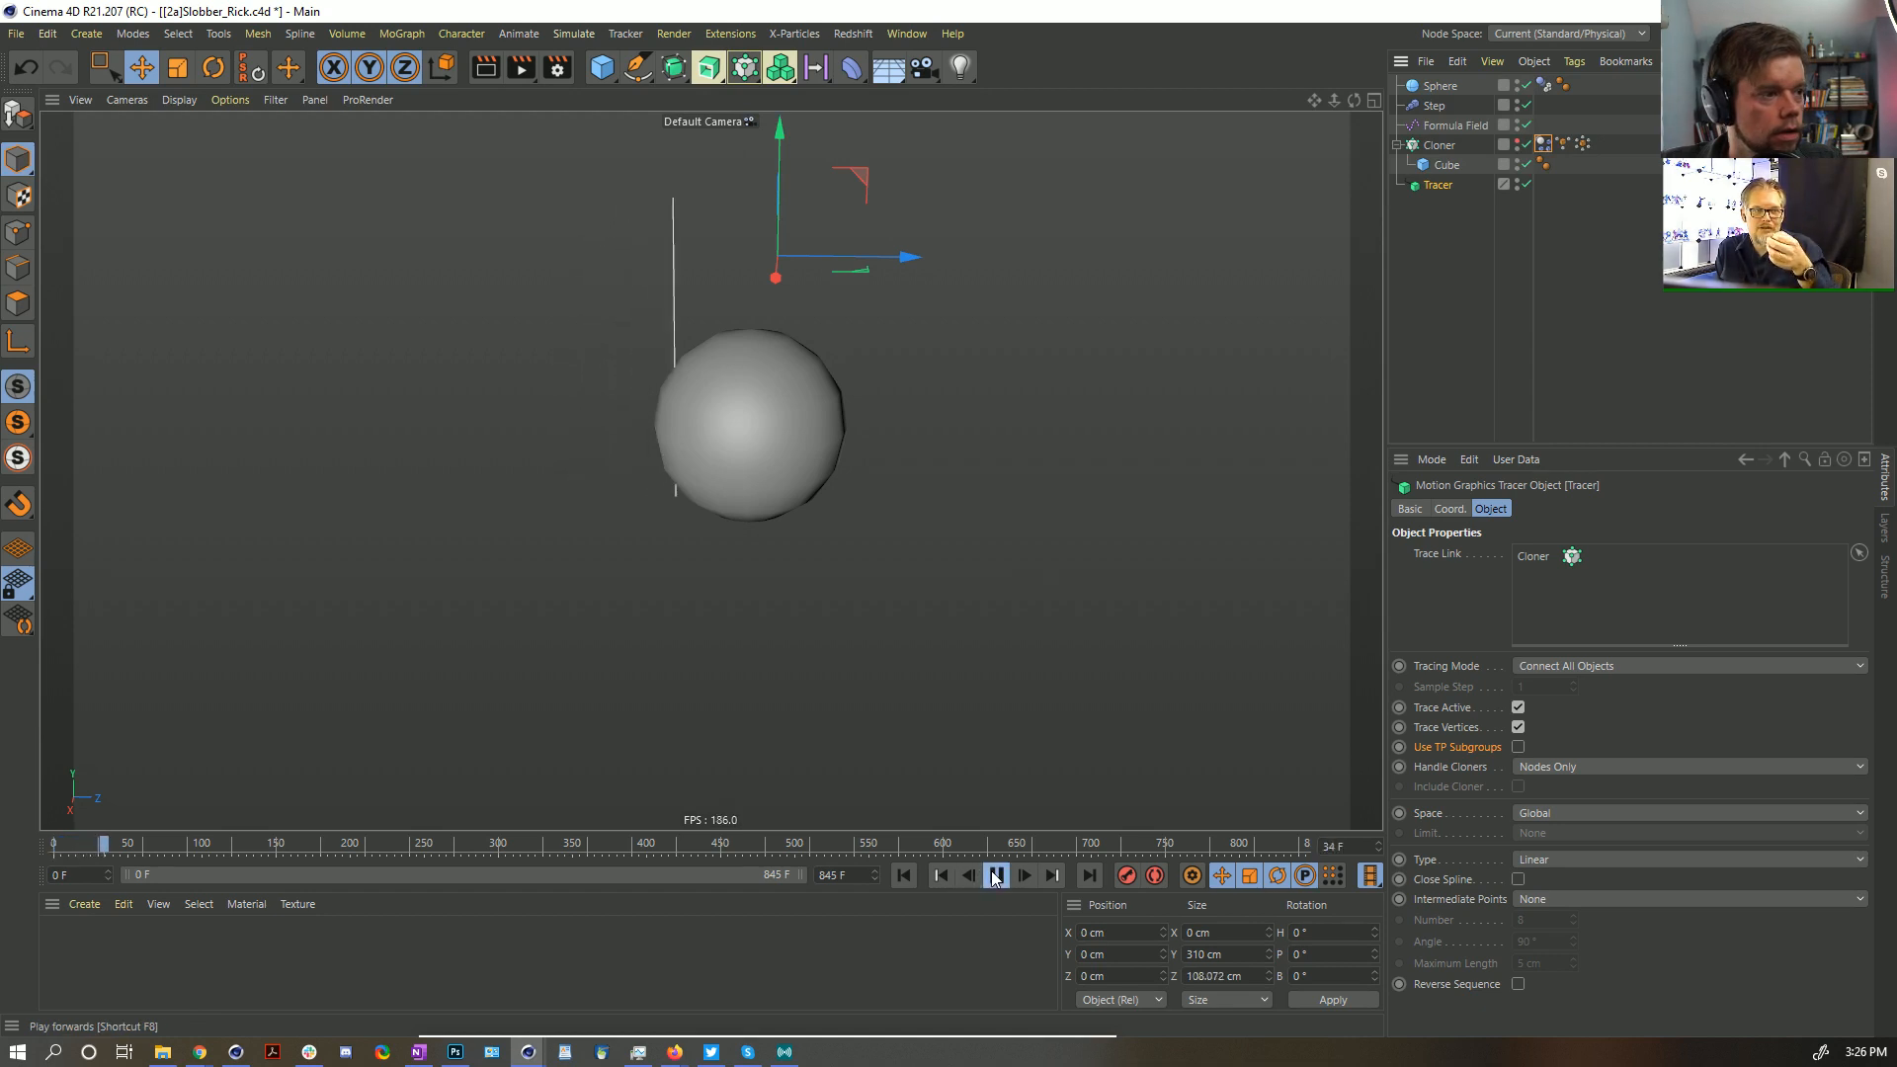
click(903, 875)
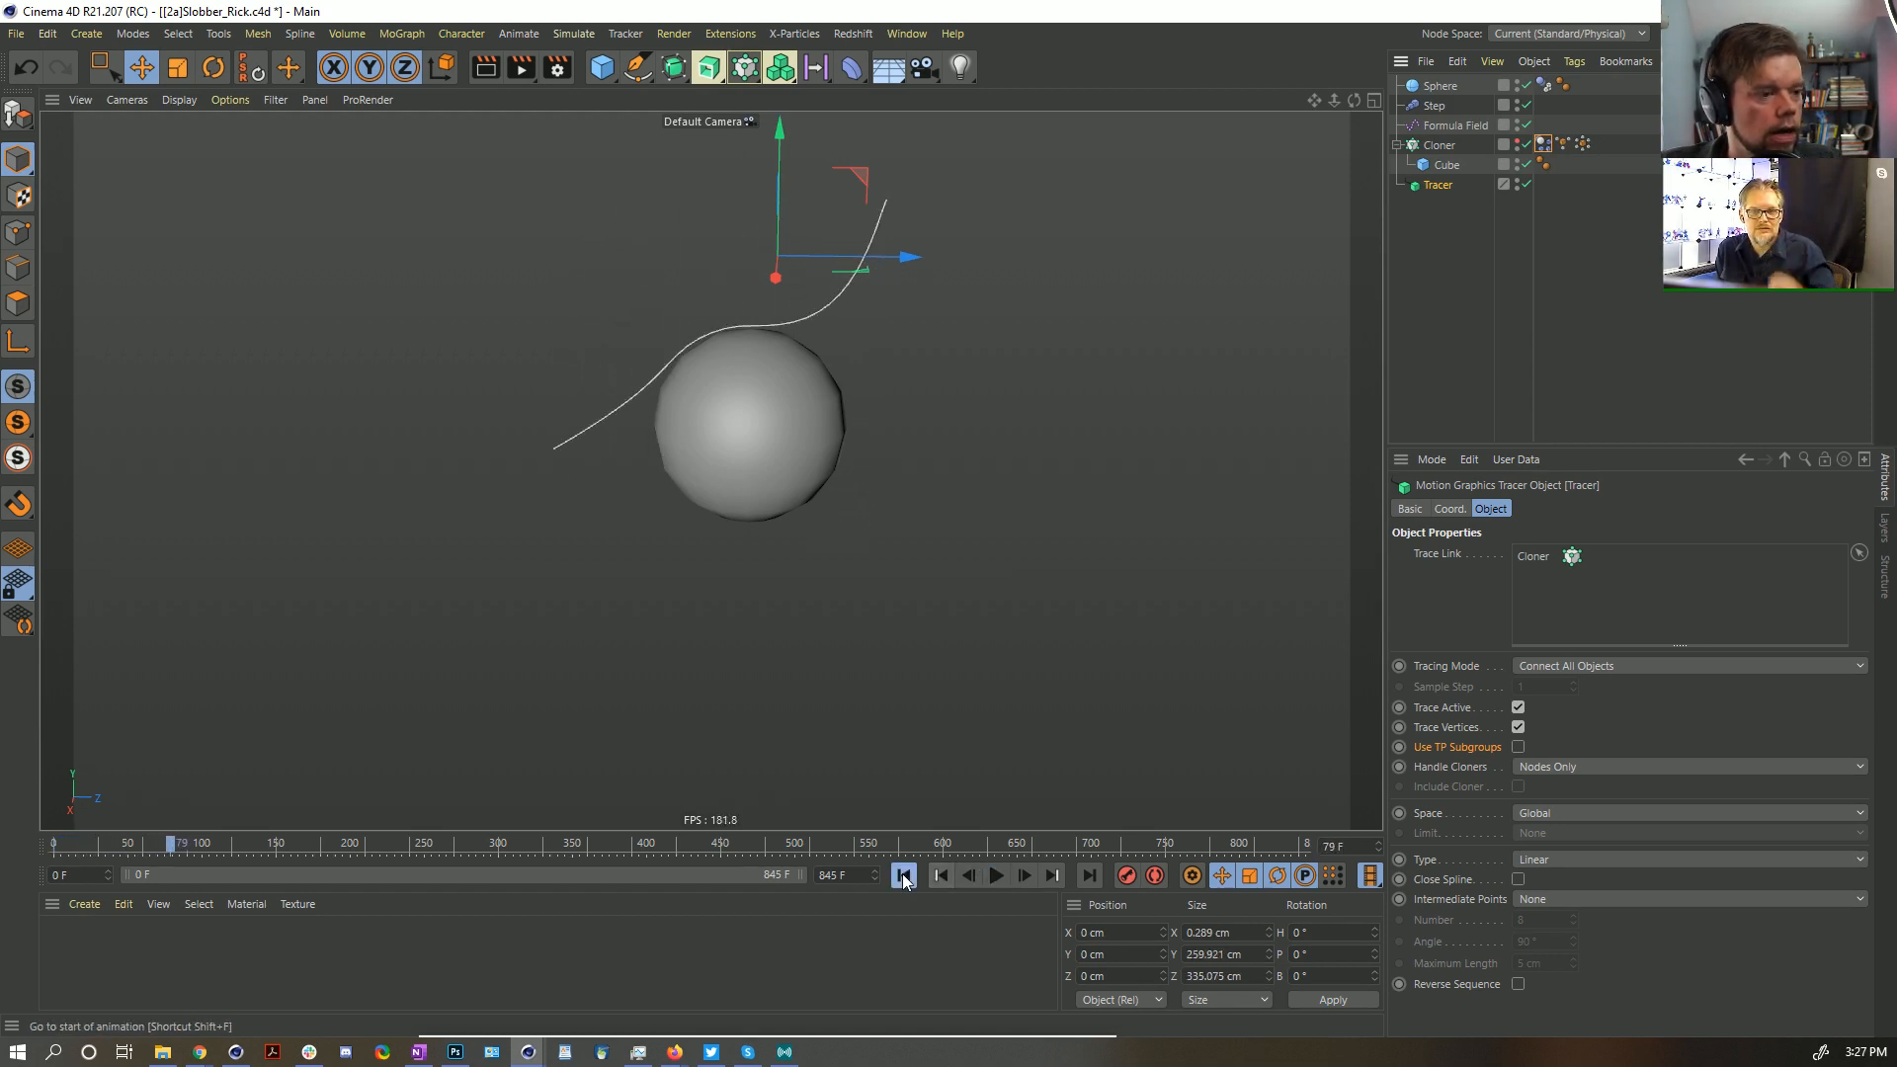
click(993, 874)
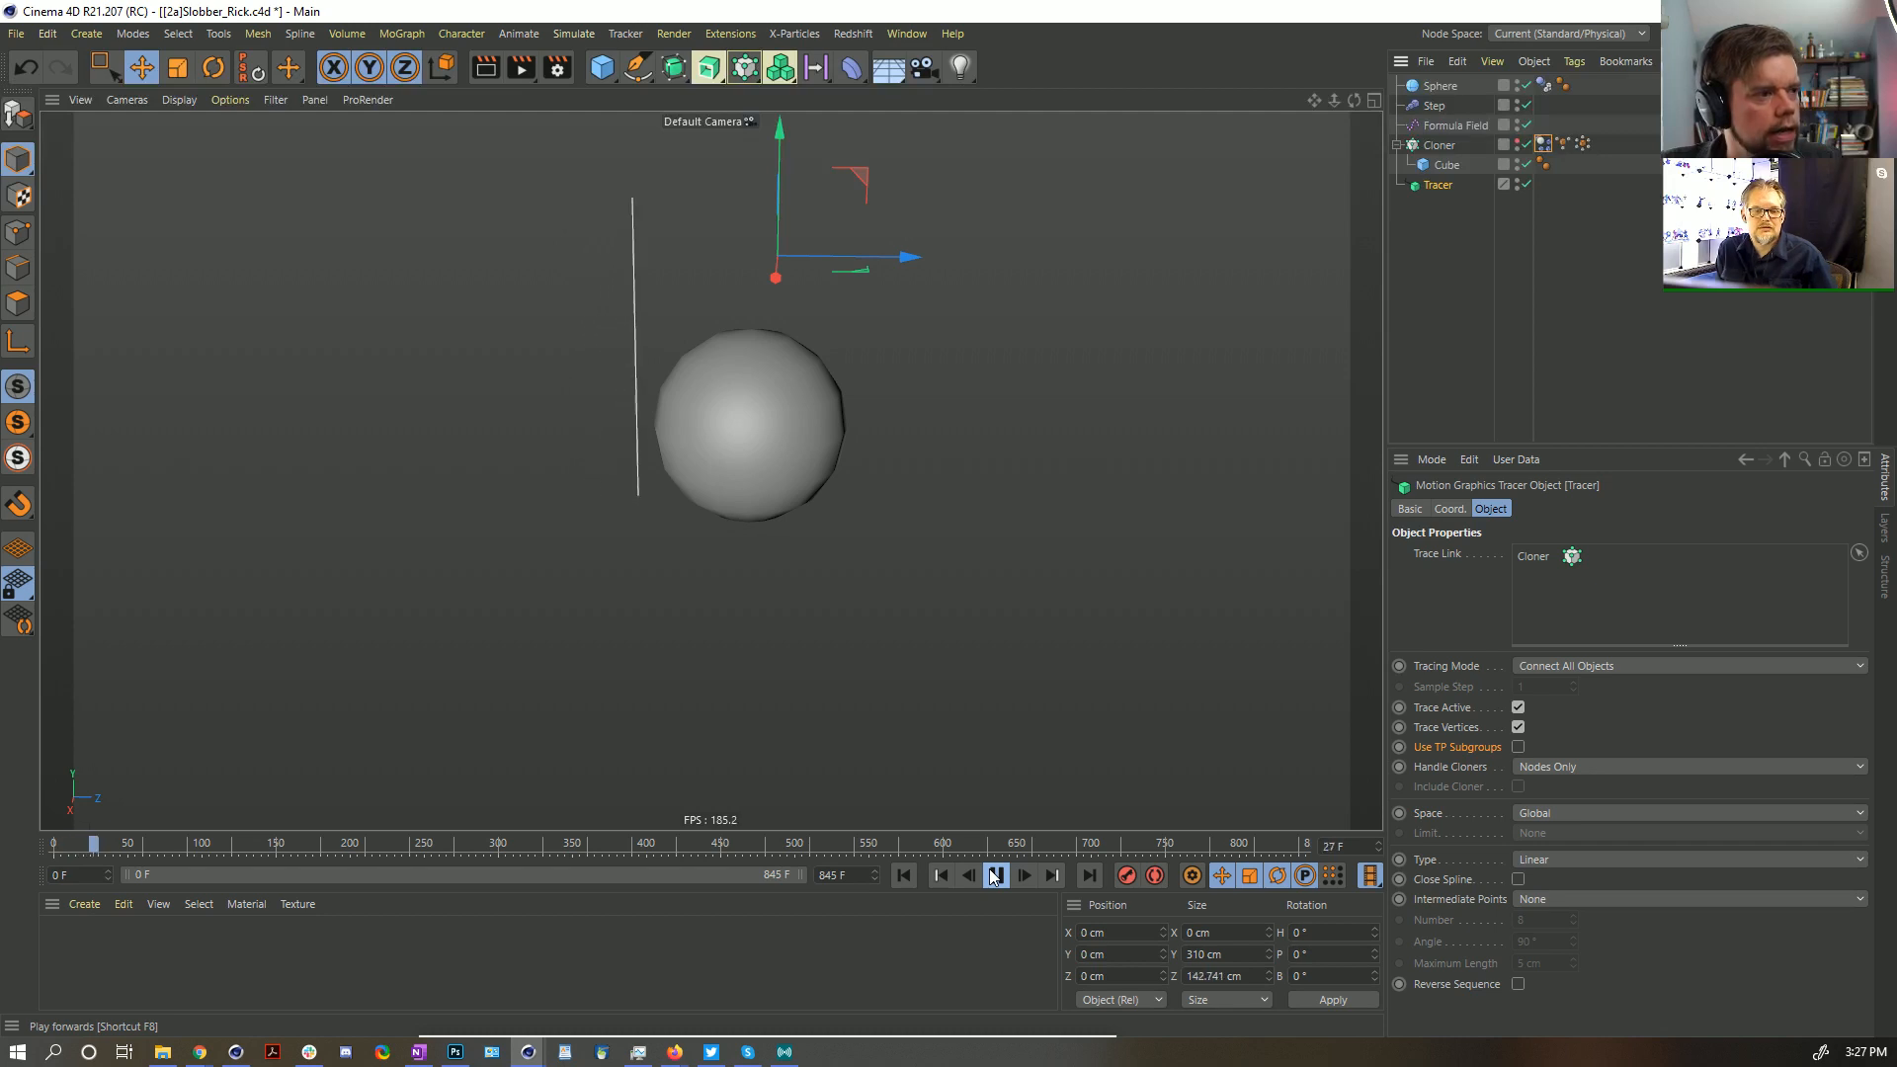
click(993, 876)
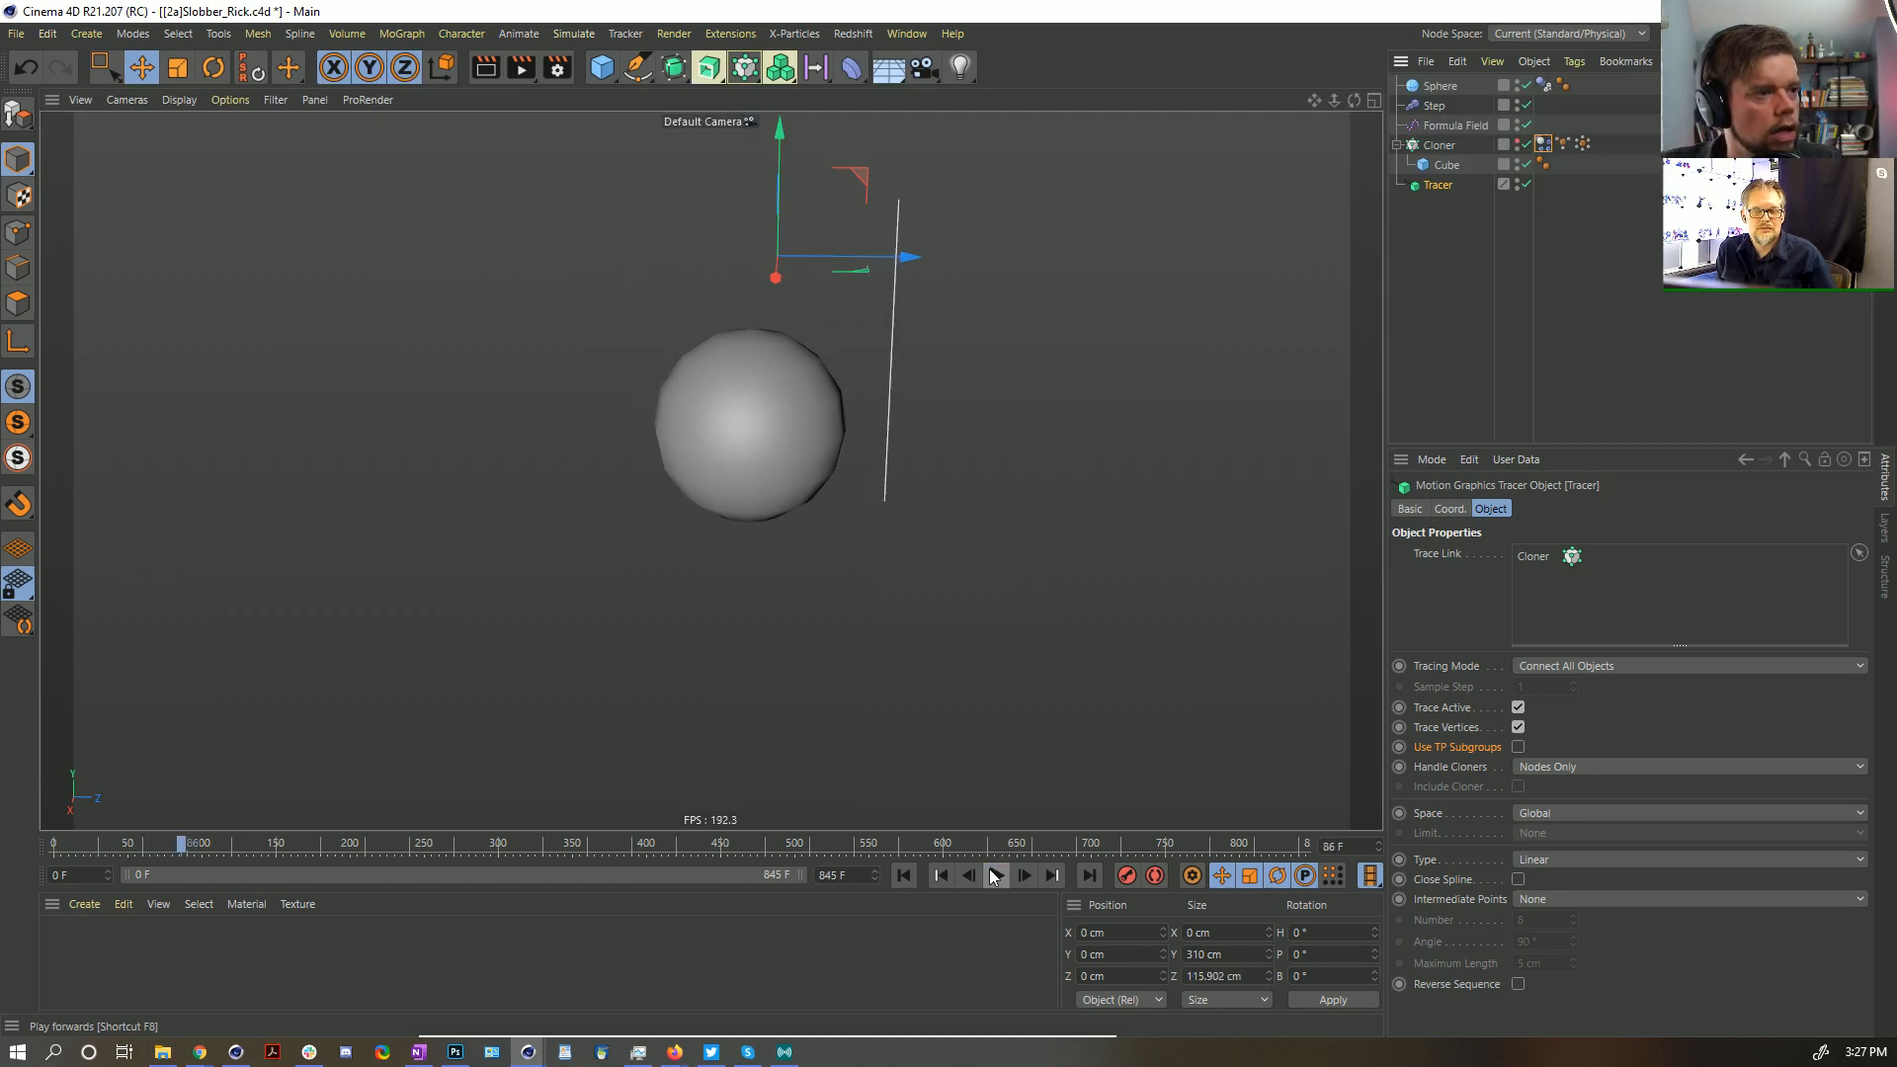
click(903, 875)
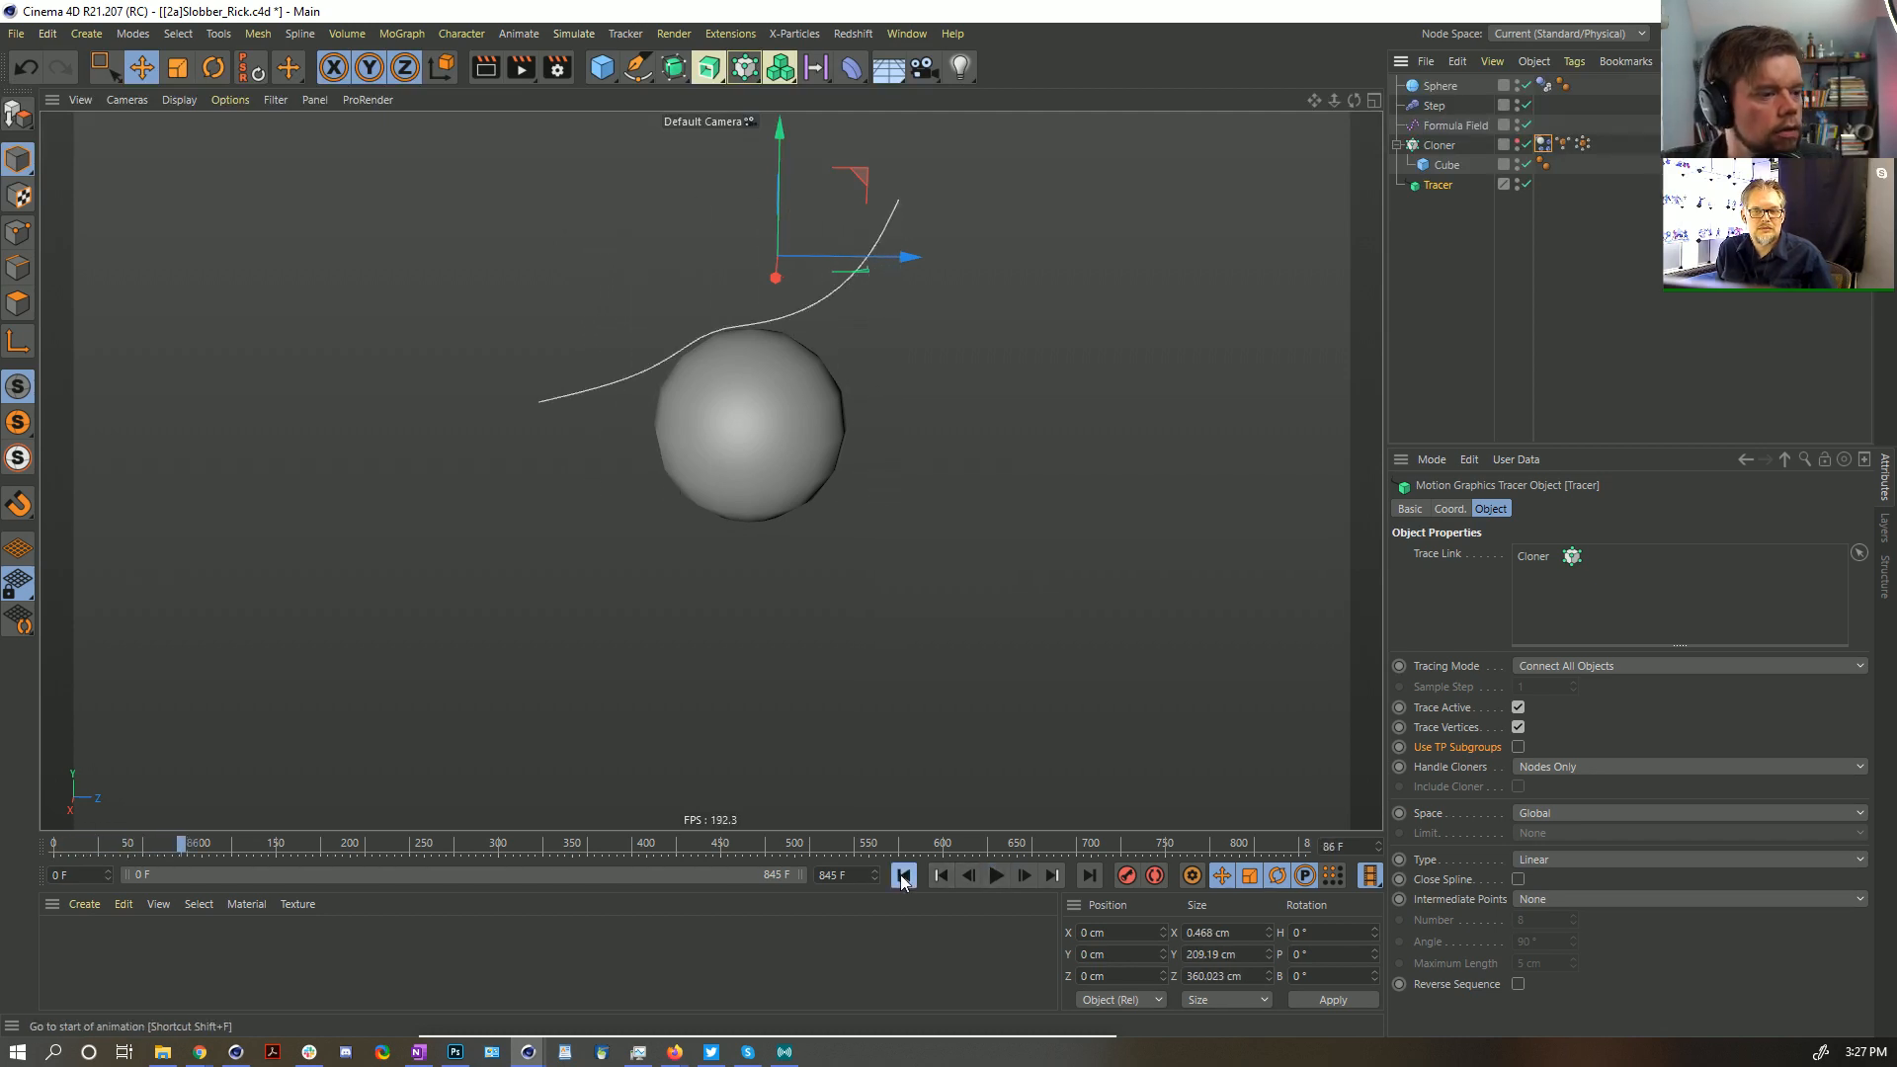
Disable the Tracer, show the Cloner's cubes in the viewport, and play the simulation
click(1526, 184)
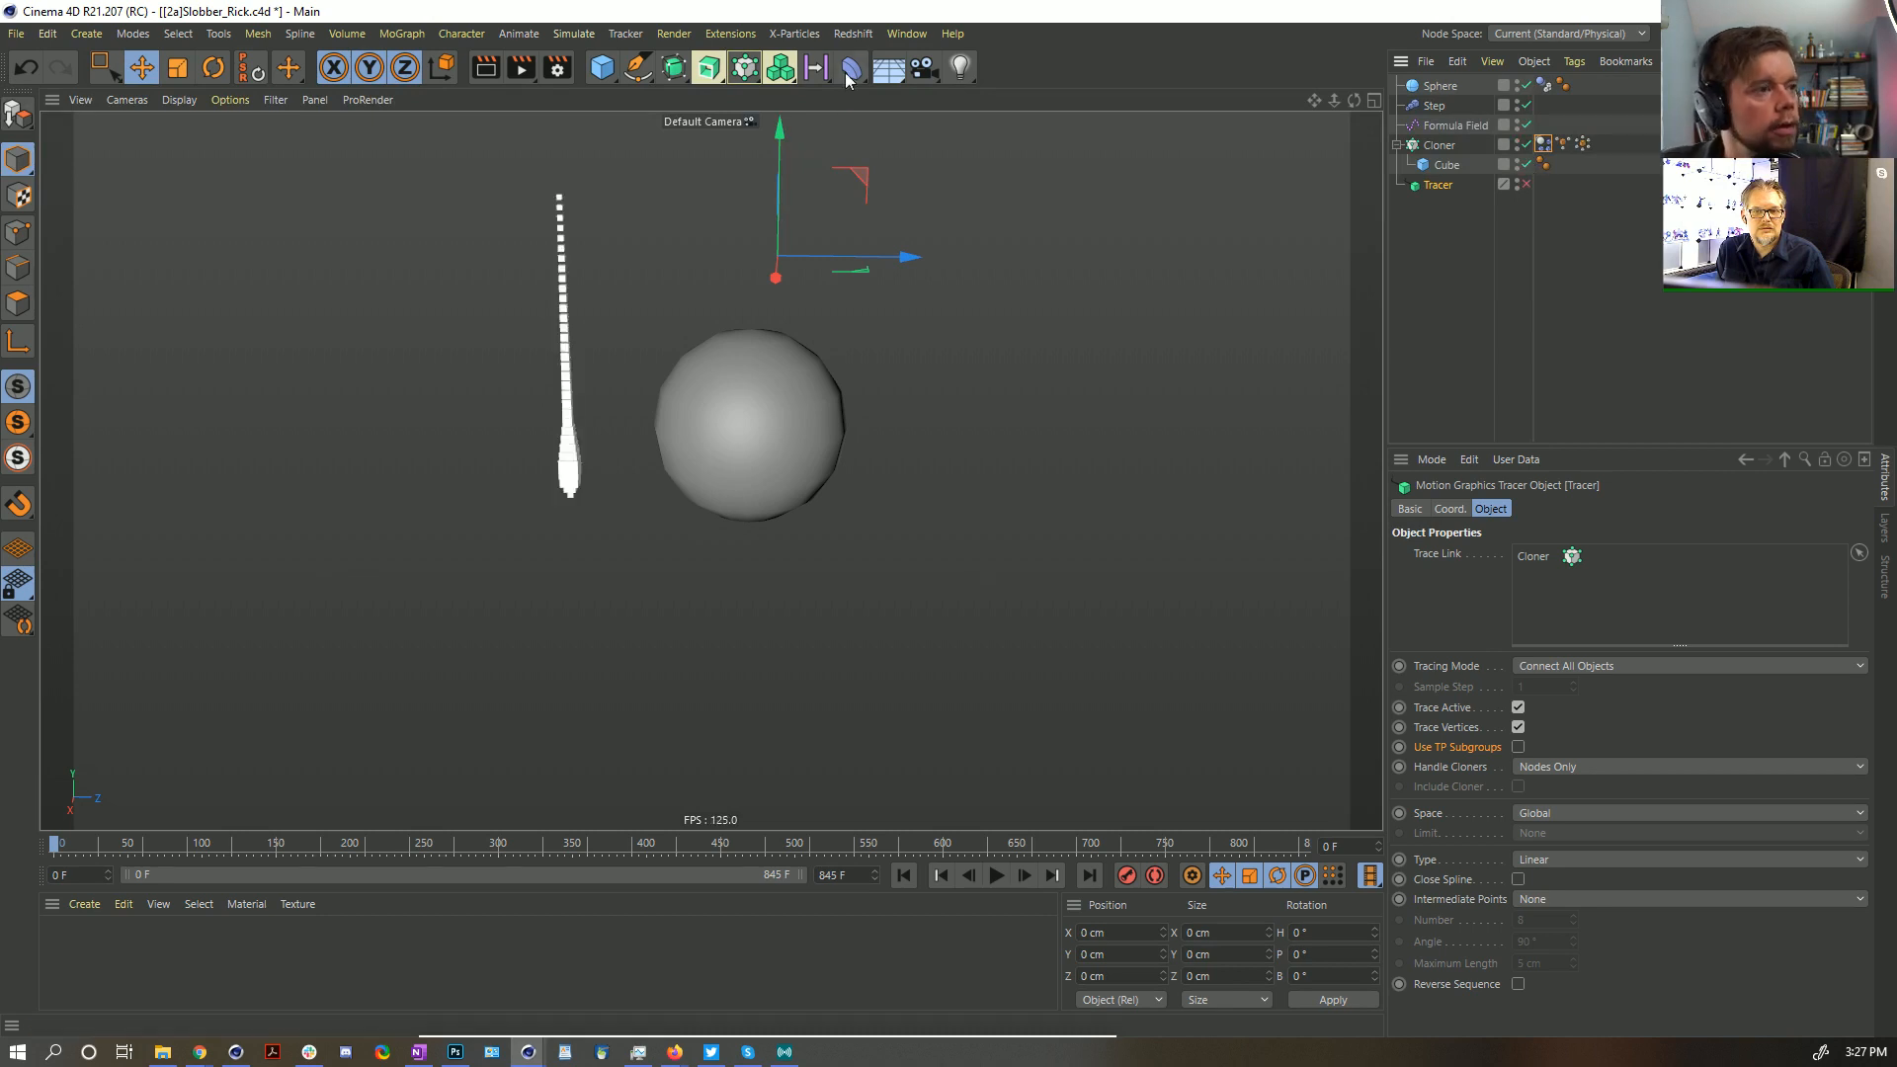
click(996, 876)
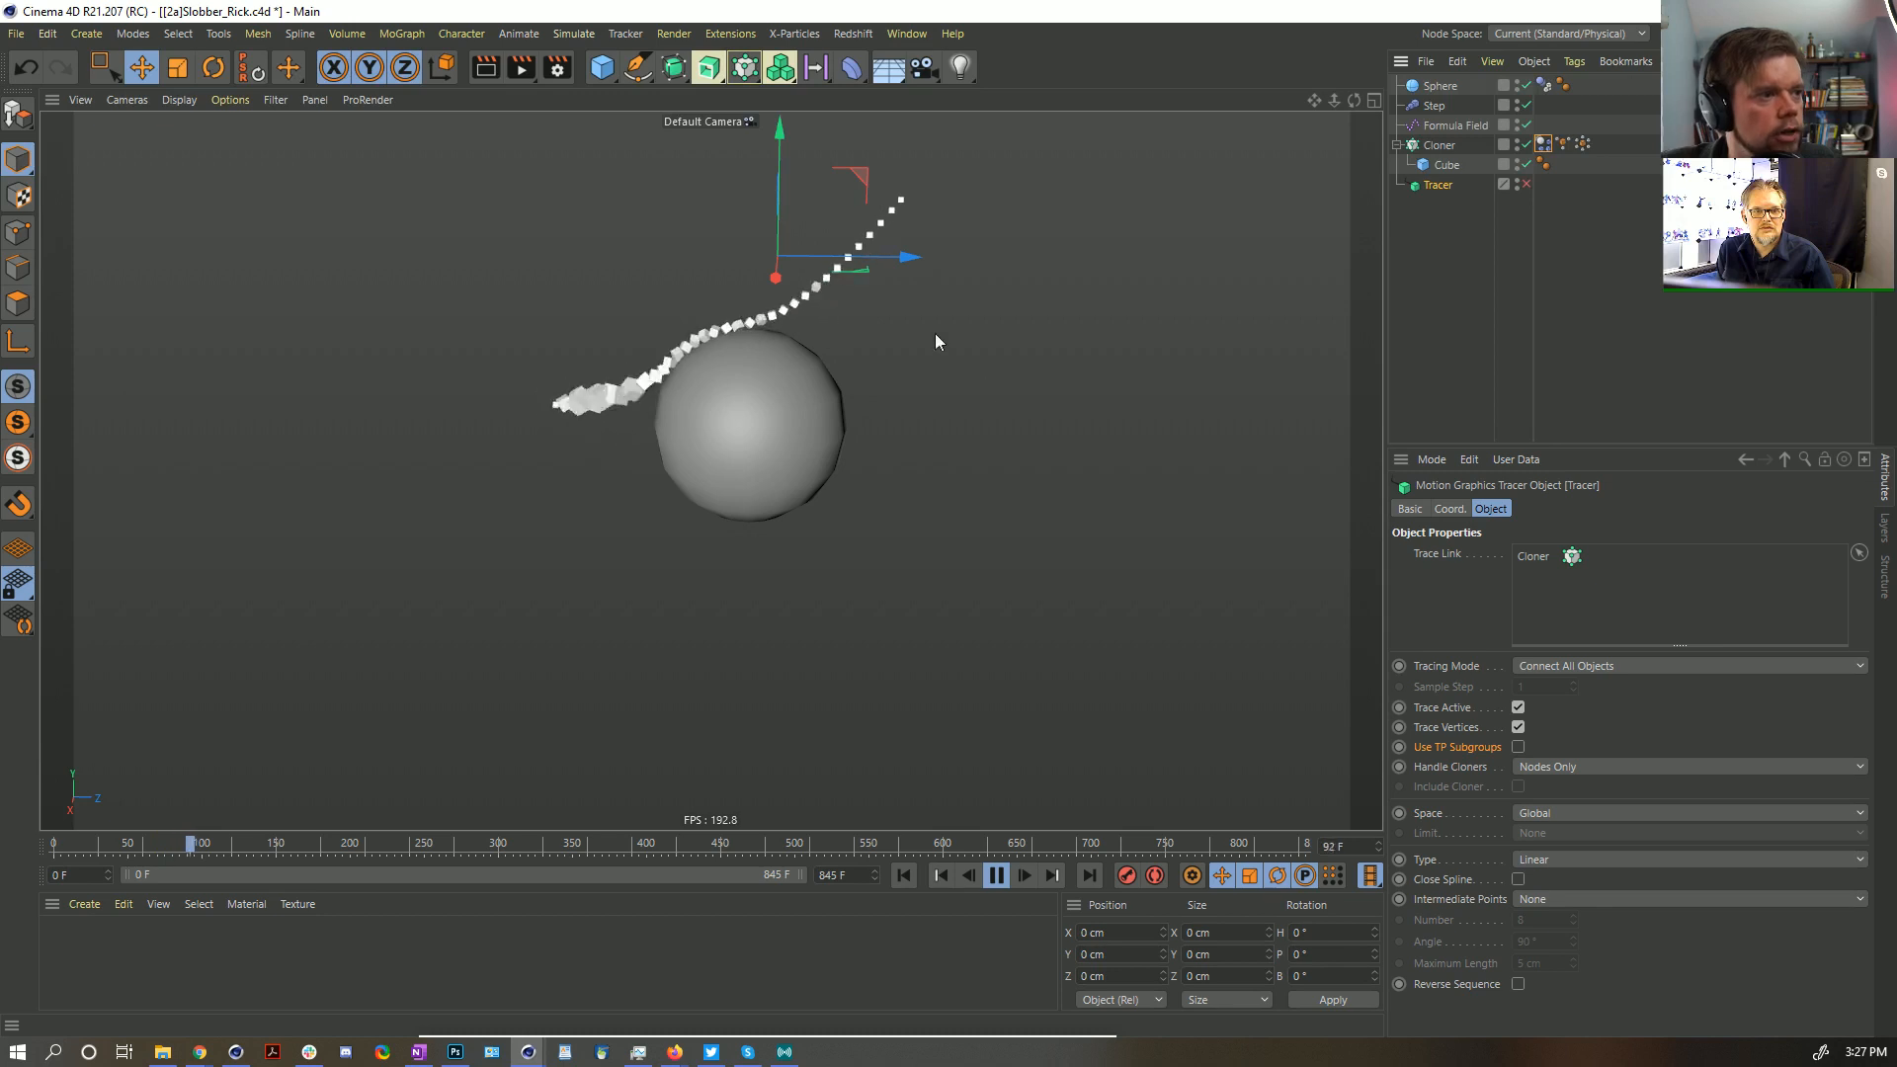
Set the structural spring strength to 555 in the Cloner's soft body dynamics and restart the playback
click(1442, 147)
click(1543, 146)
click(1644, 509)
click(1683, 510)
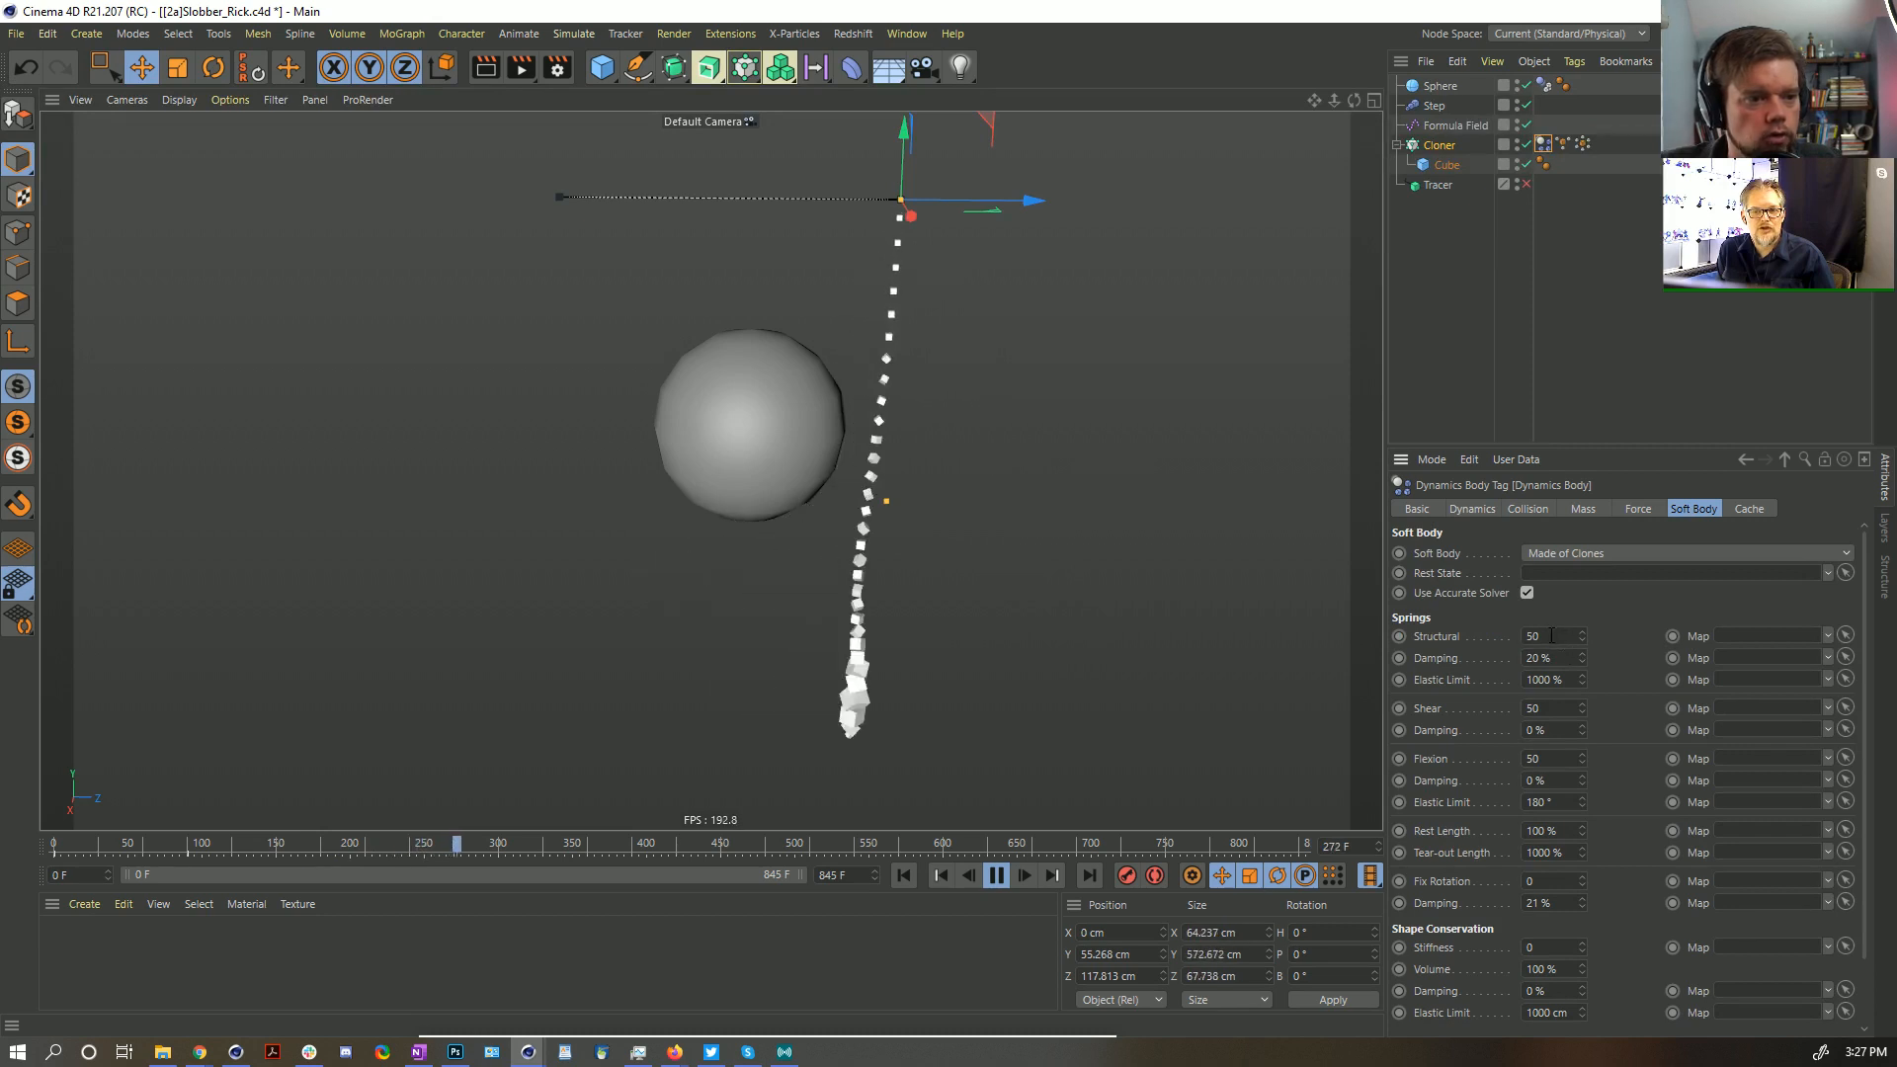
drag(1551, 637, 1524, 638)
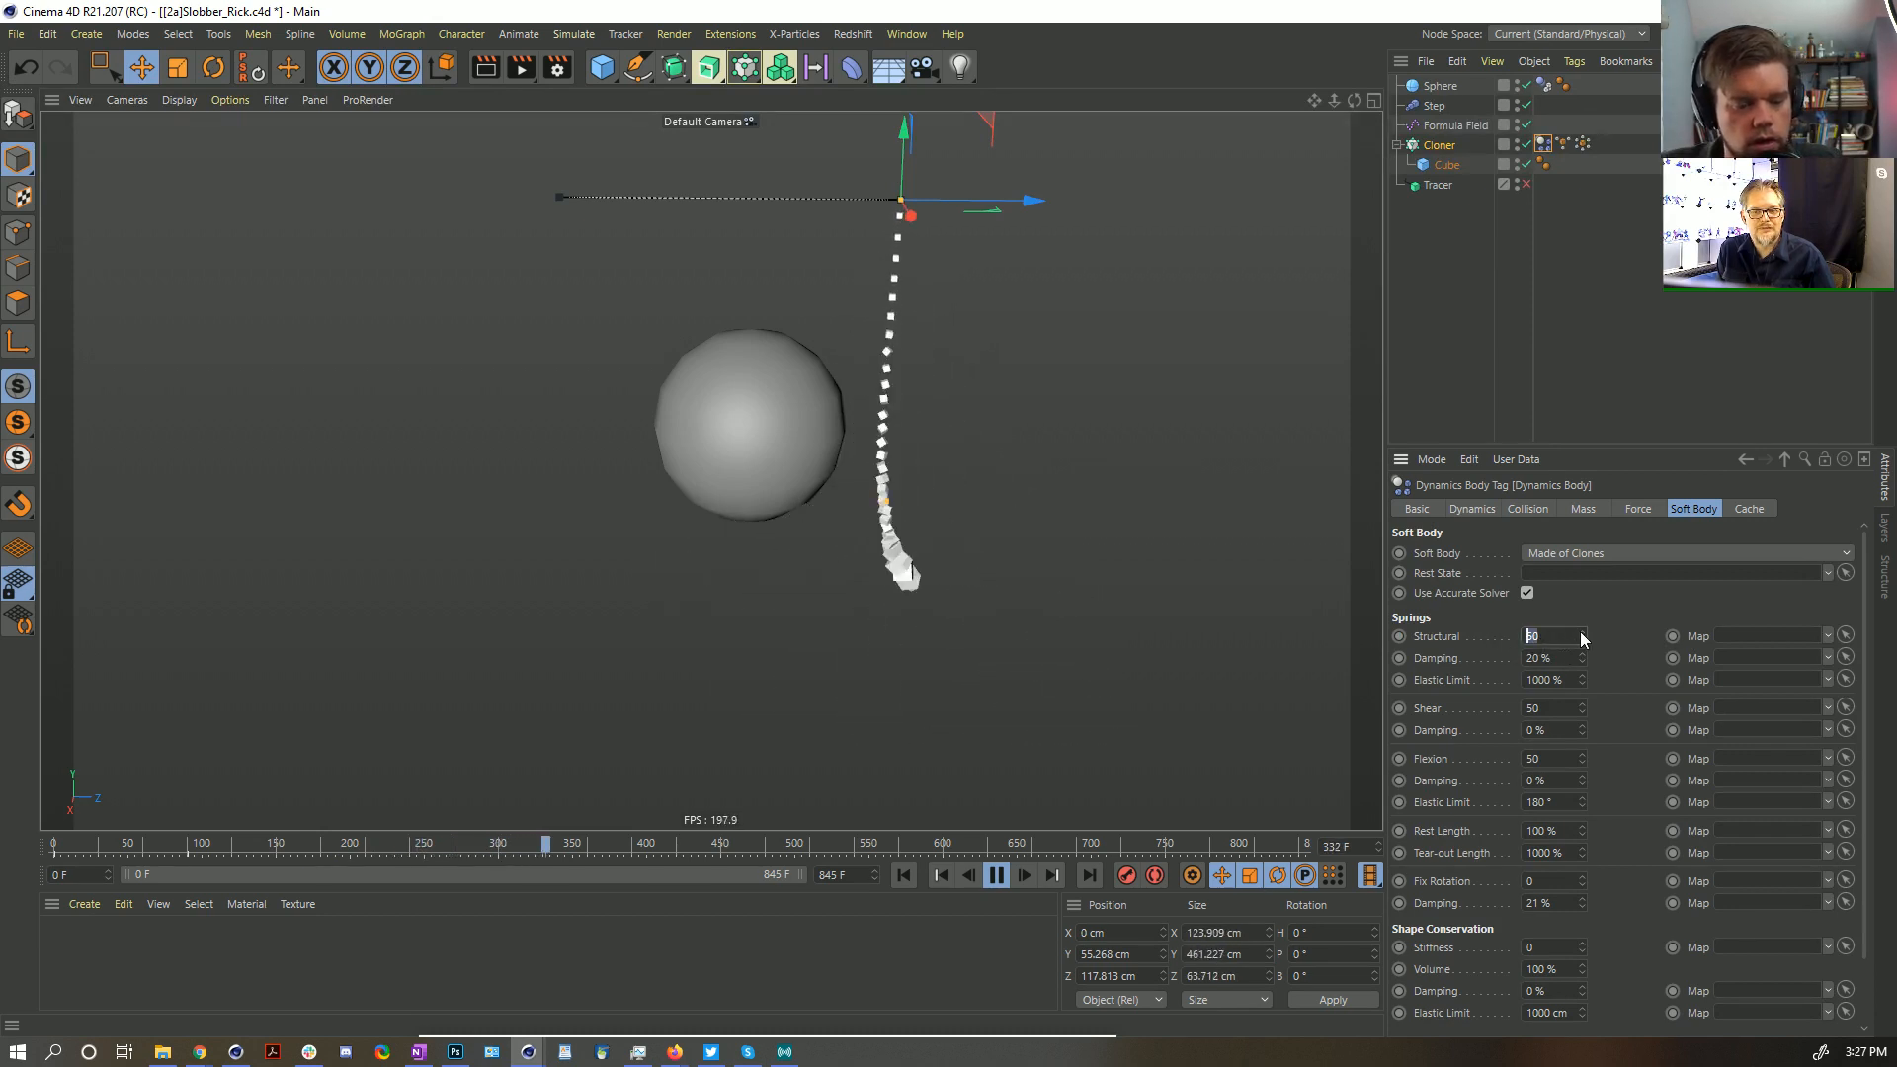
text(555)
key(Return)
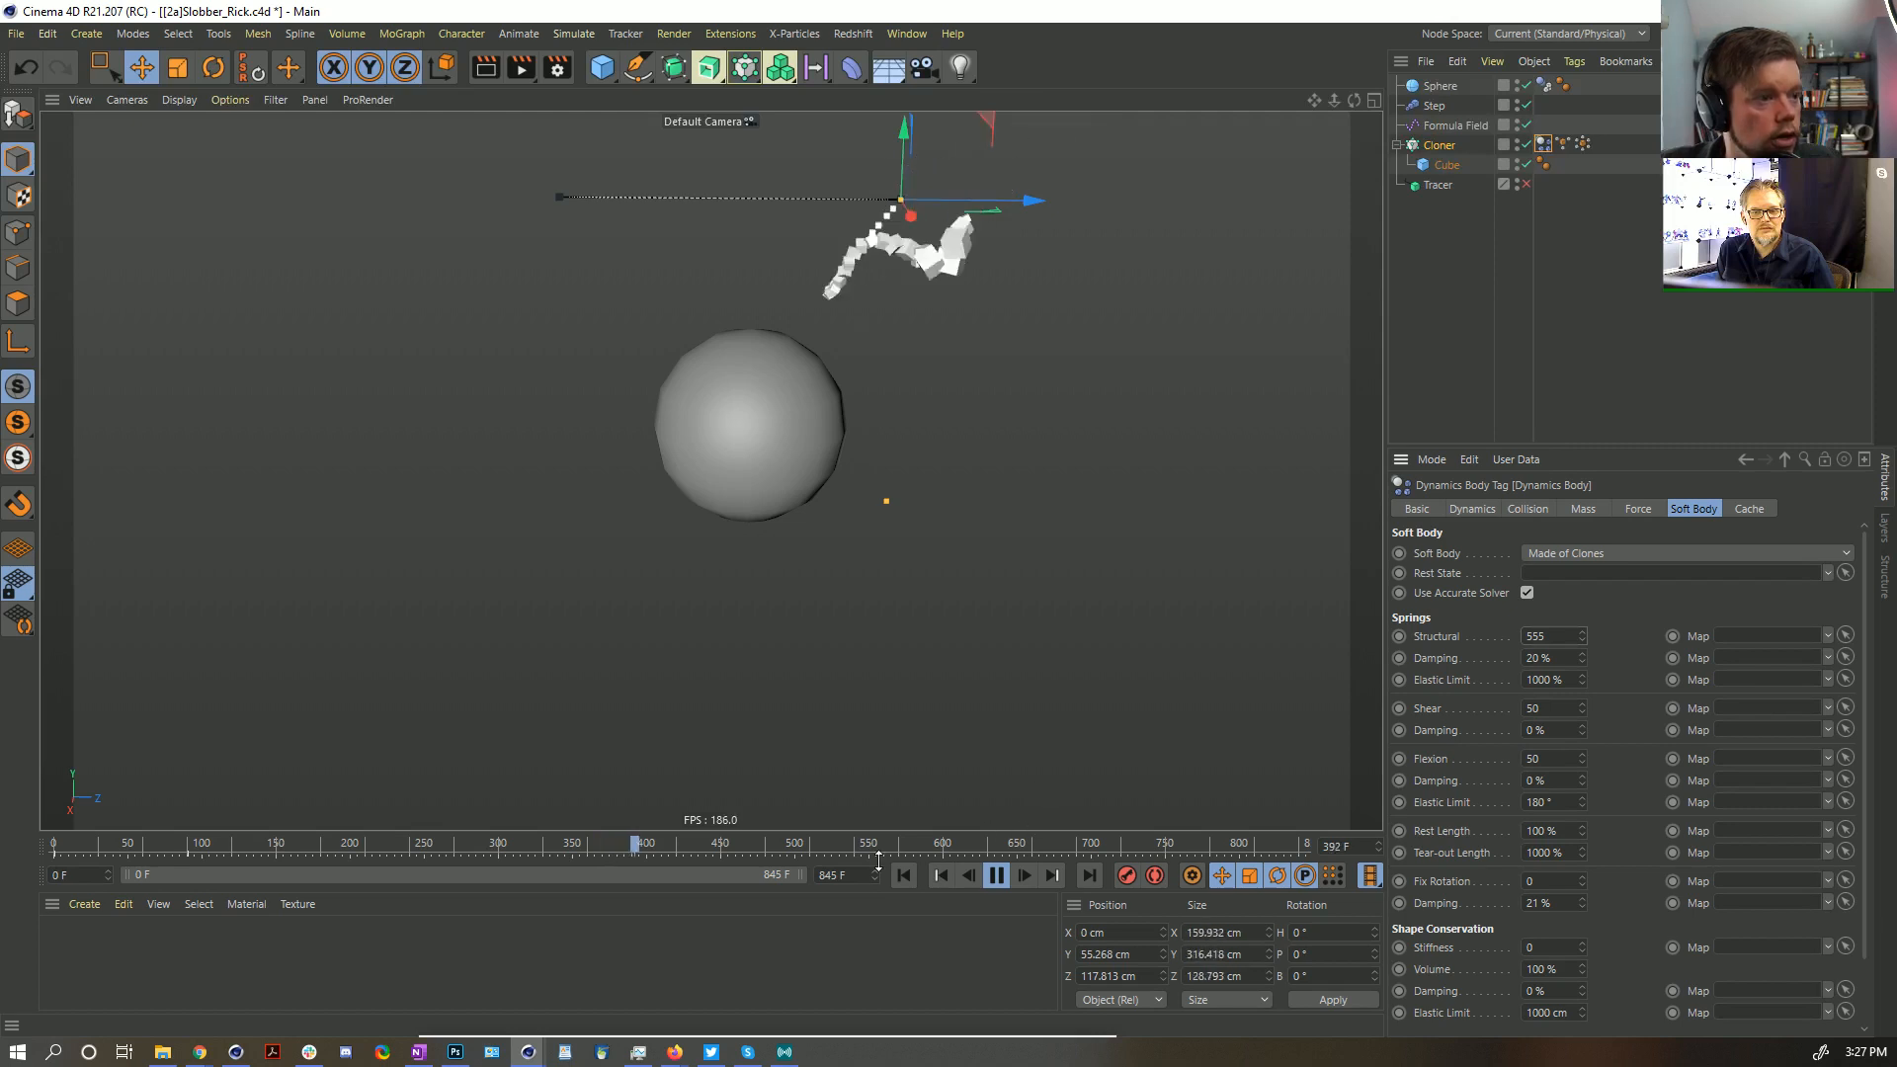
click(904, 875)
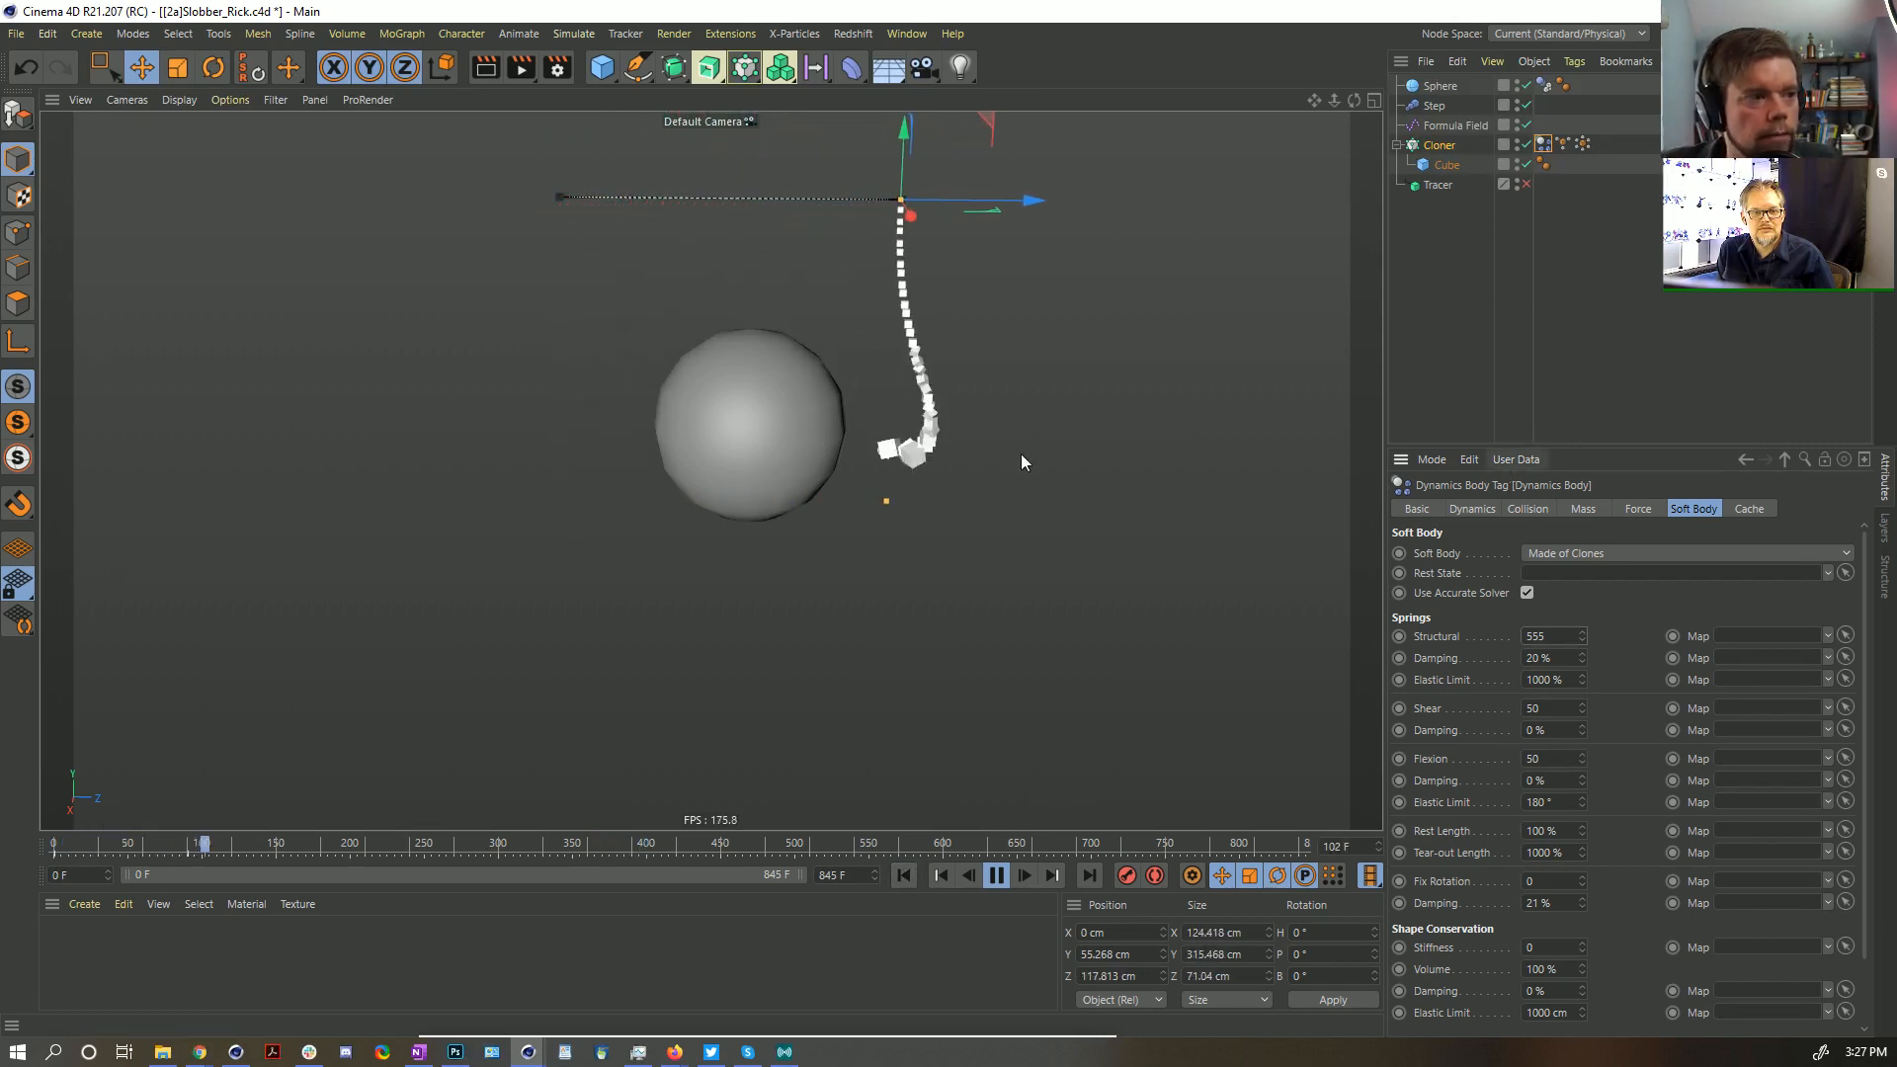
Check the Cloner's collision settings, raise its clone count to 53, and stop the playback
click(1512, 508)
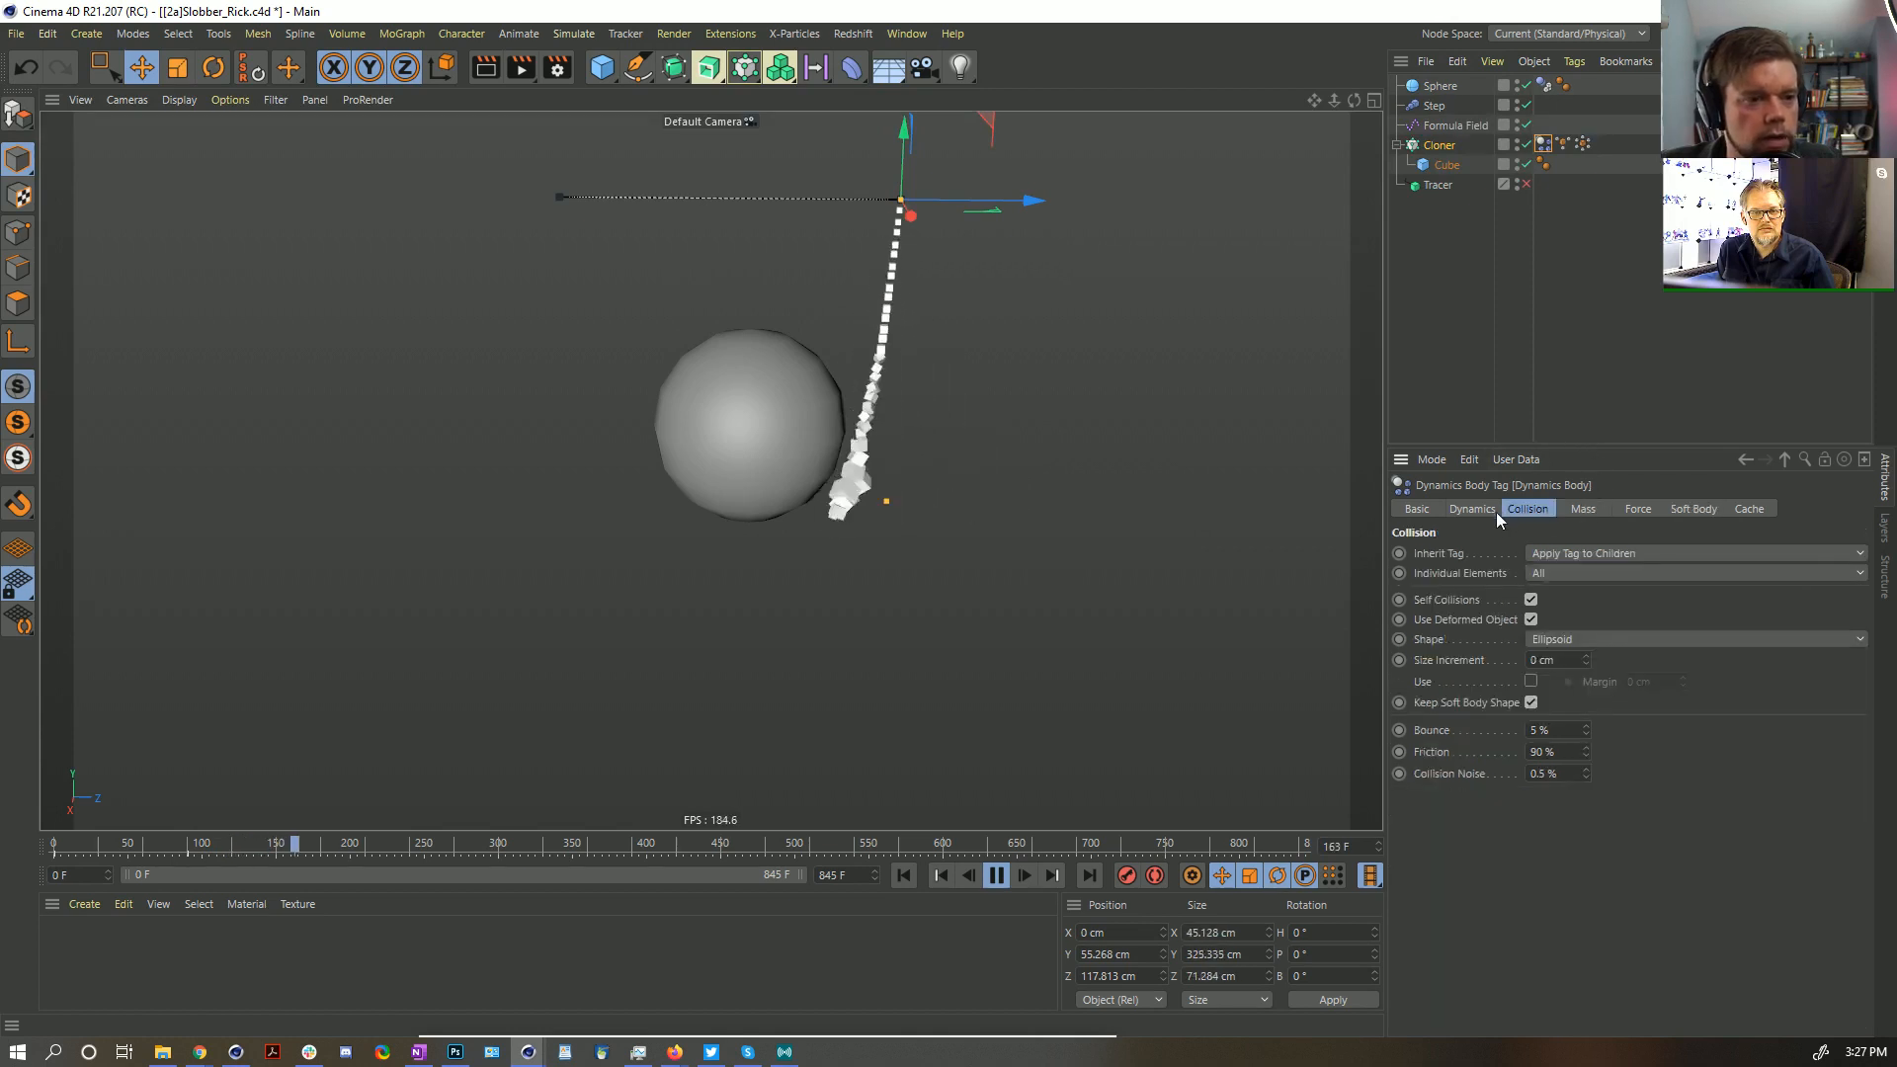
click(1427, 142)
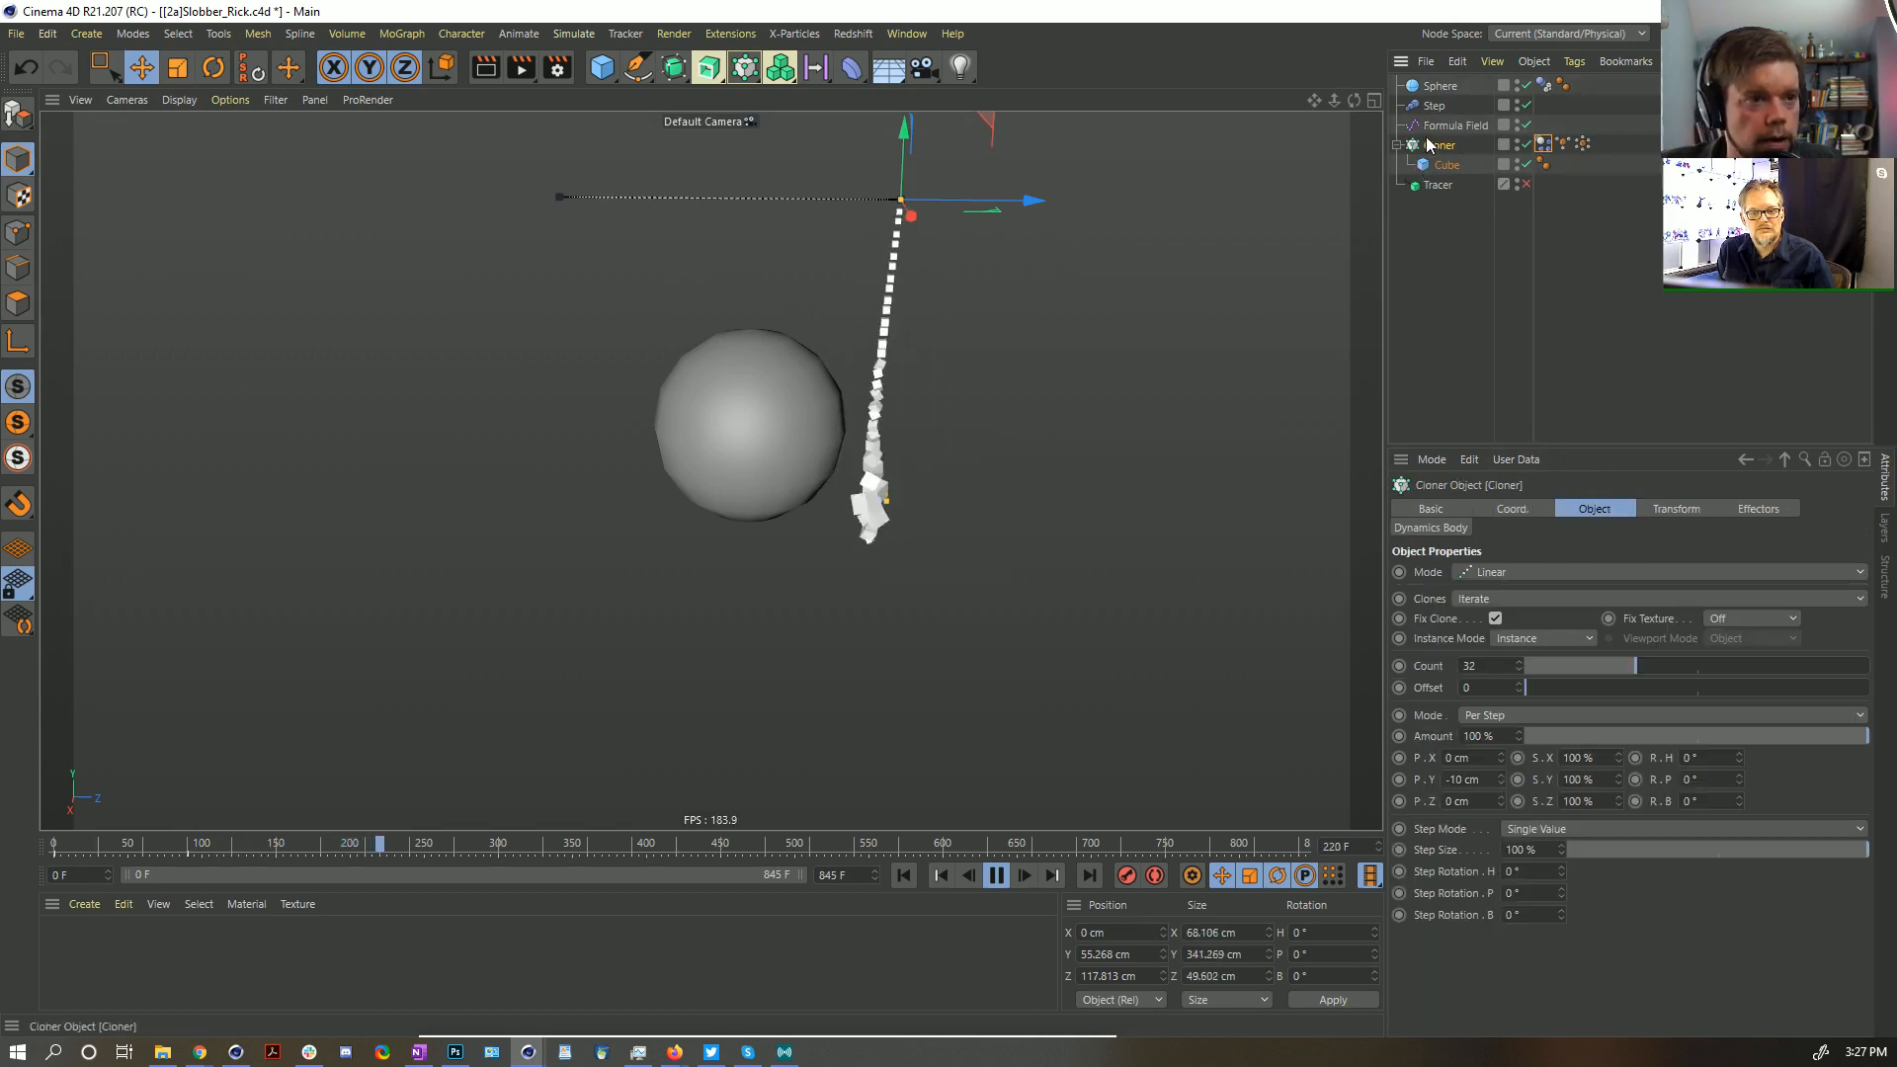
drag(1635, 666, 1707, 666)
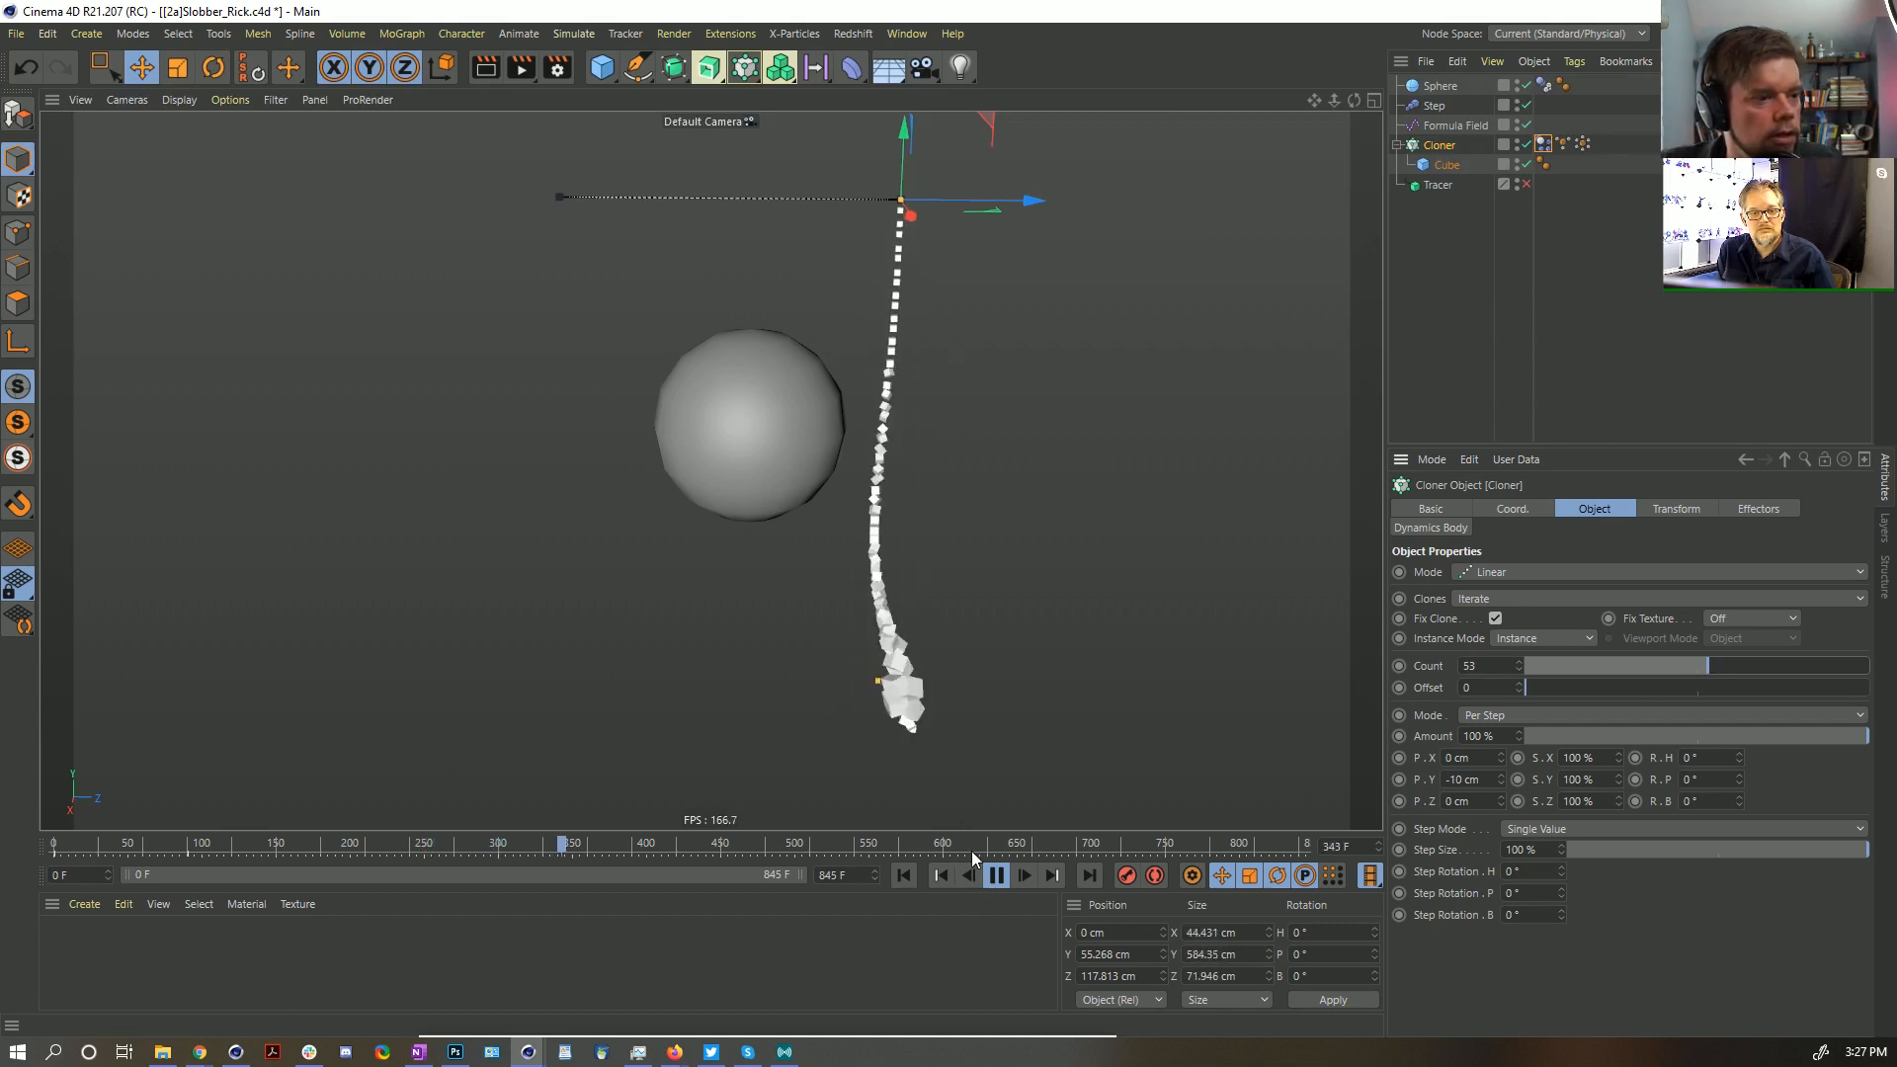
click(998, 876)
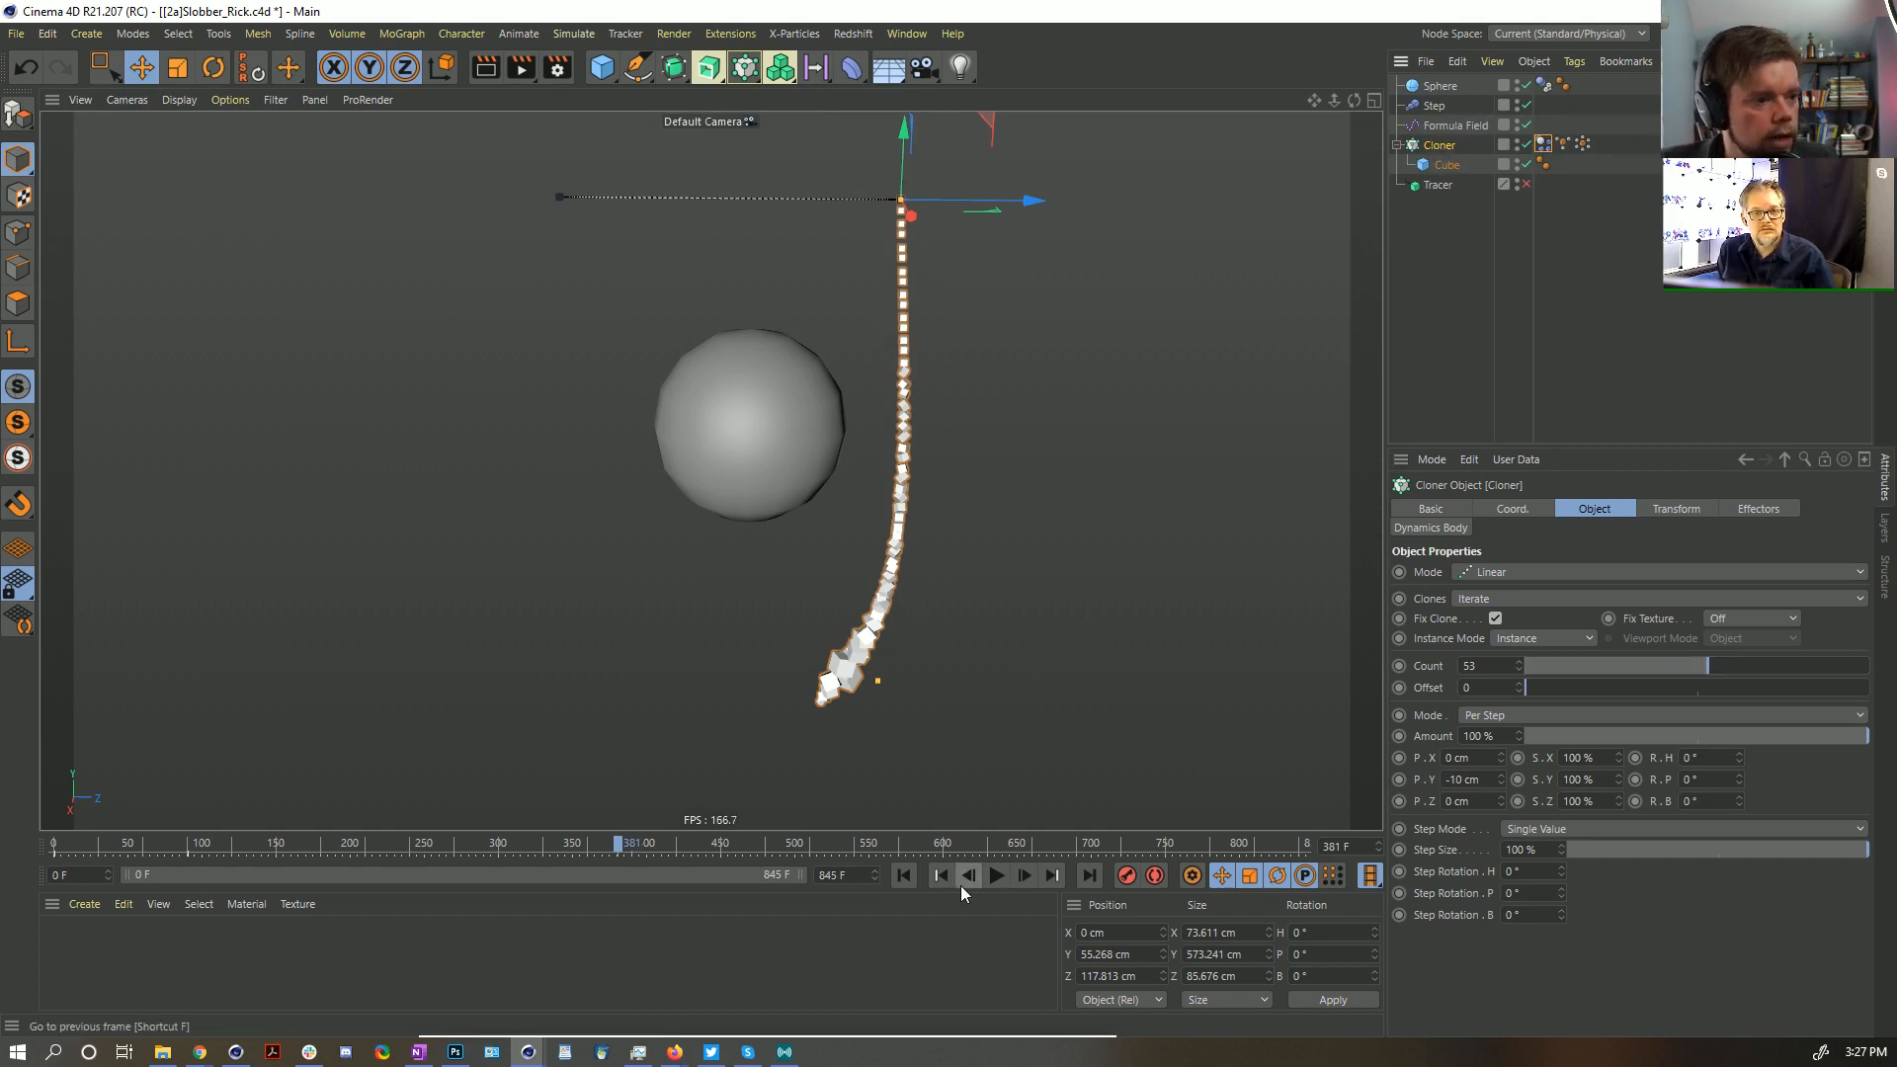
Return the animation to the first frame and save the scene as a new file named [2b]Slobber_Chris.c4d
click(901, 875)
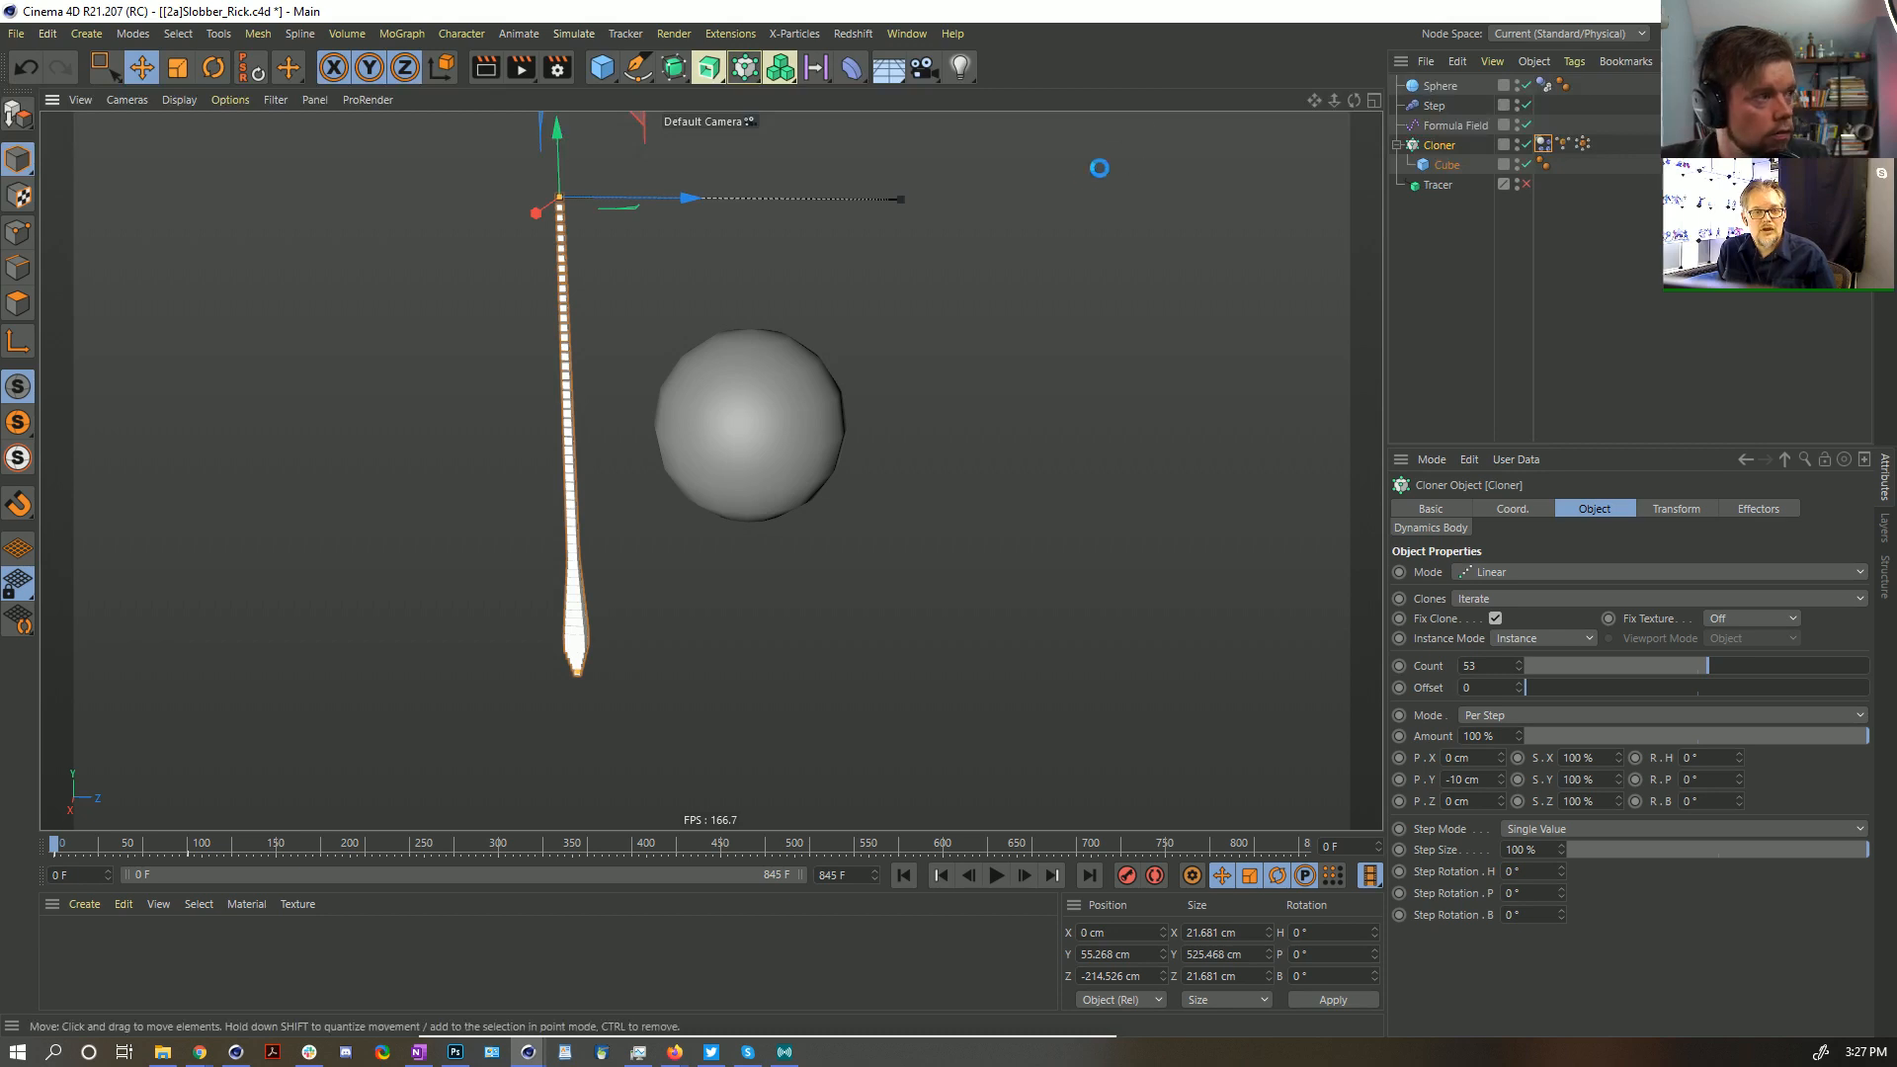
key(ctrl+shift+s)
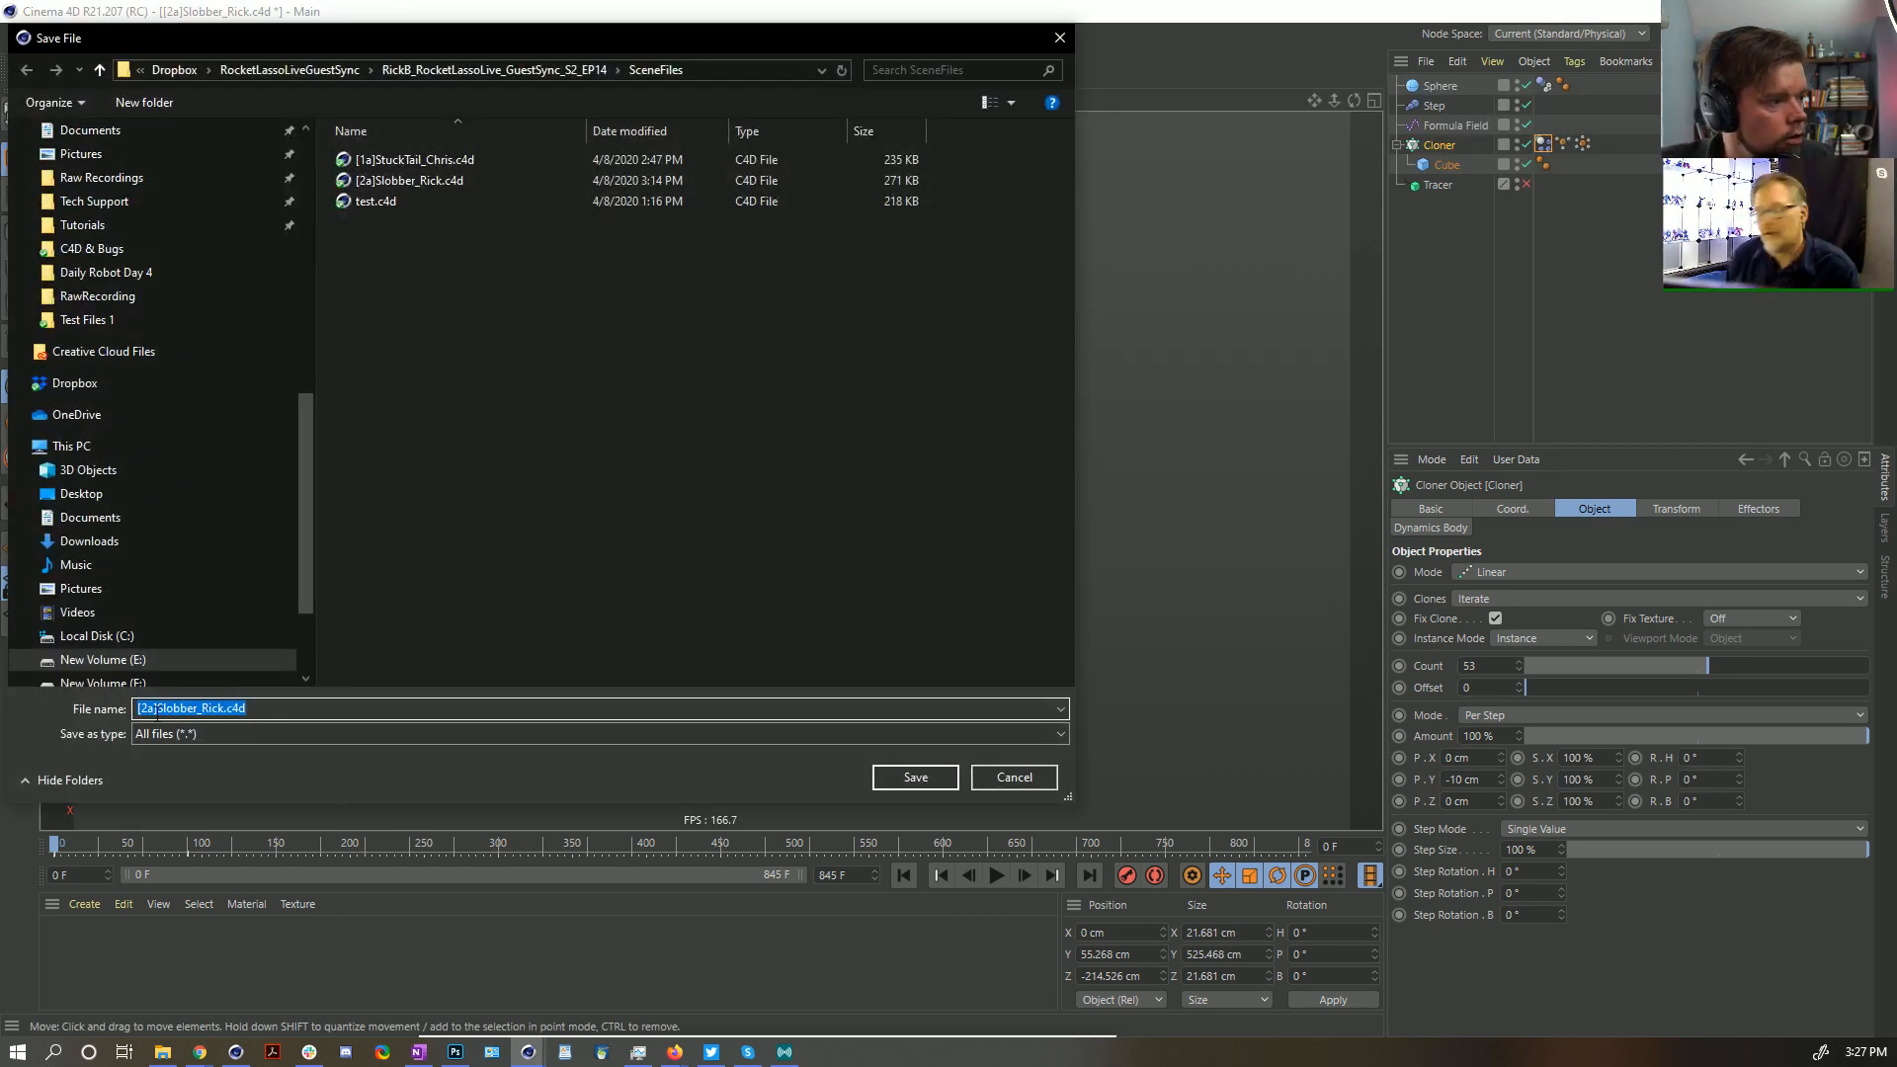
click(158, 708)
key(BackSpace)
text(b)
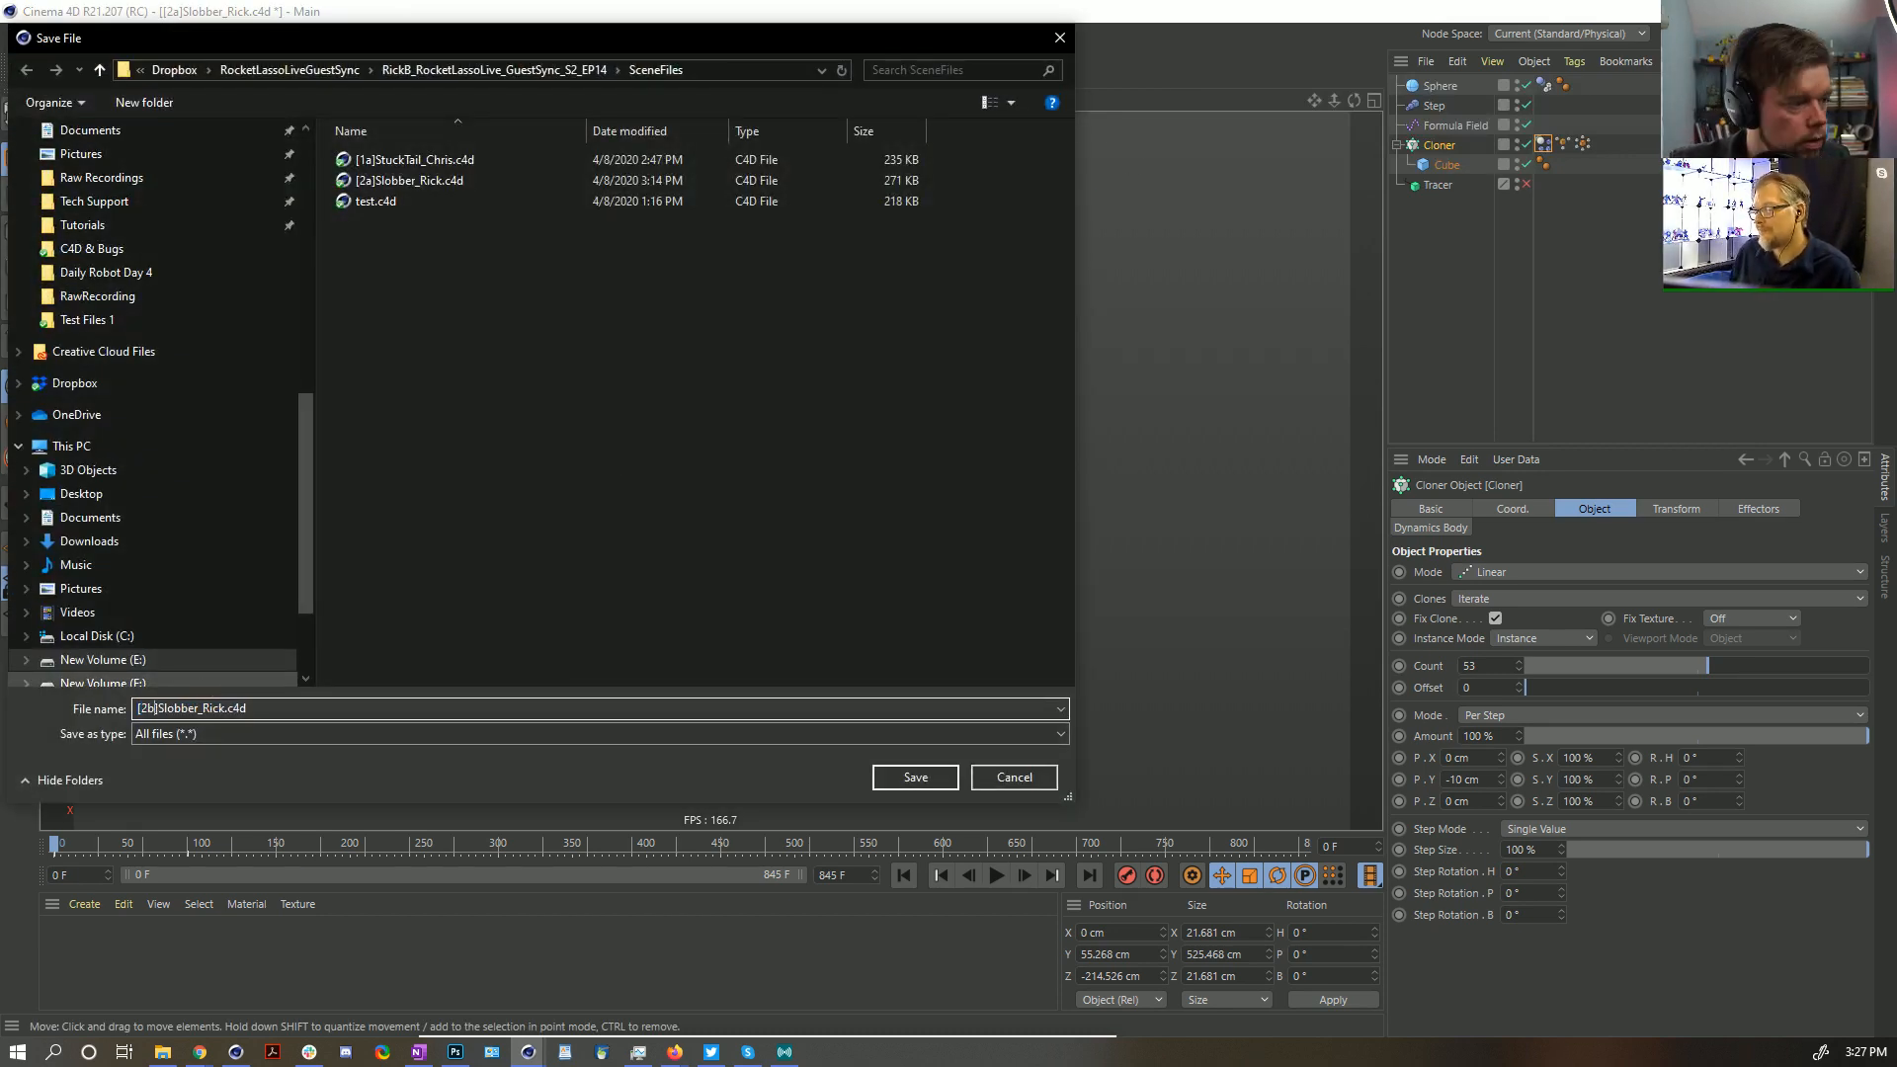
key(shift+Right)
key(shift+Right)
key(shift+Right)
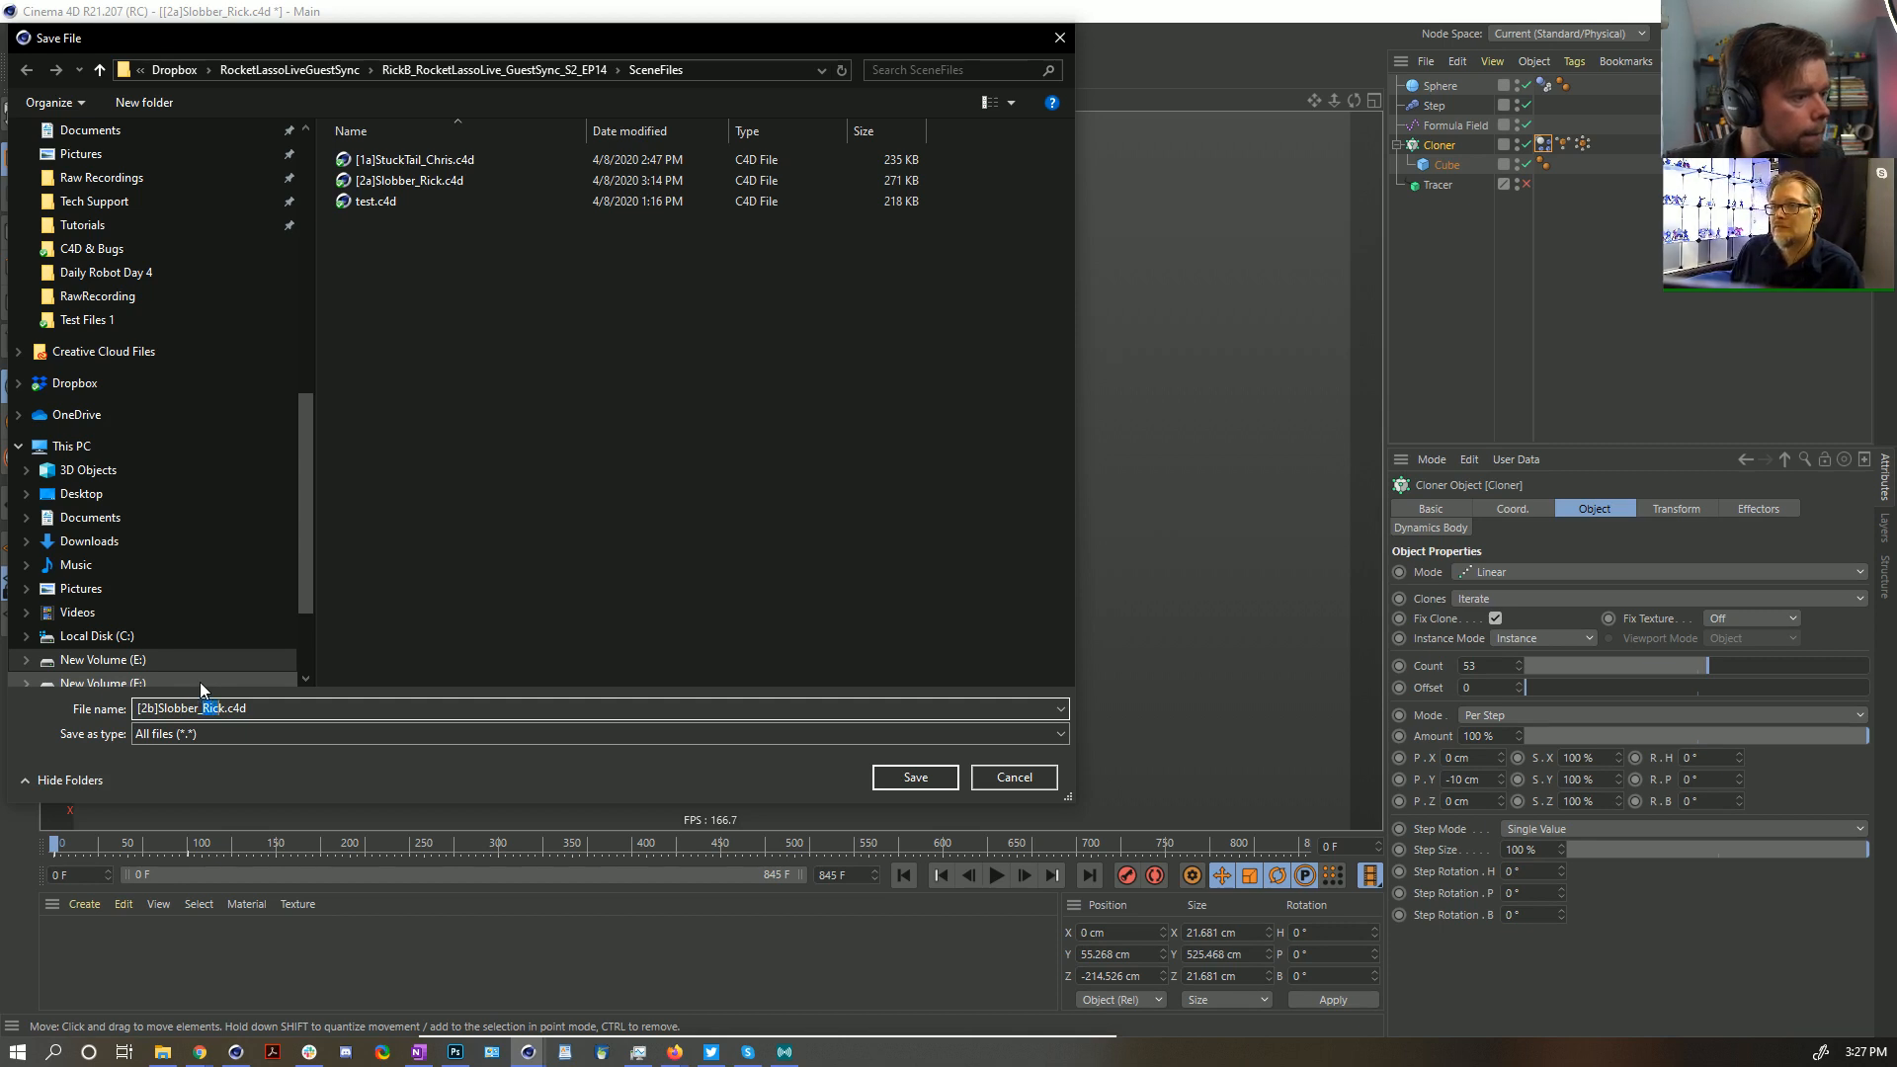
text(Chris)
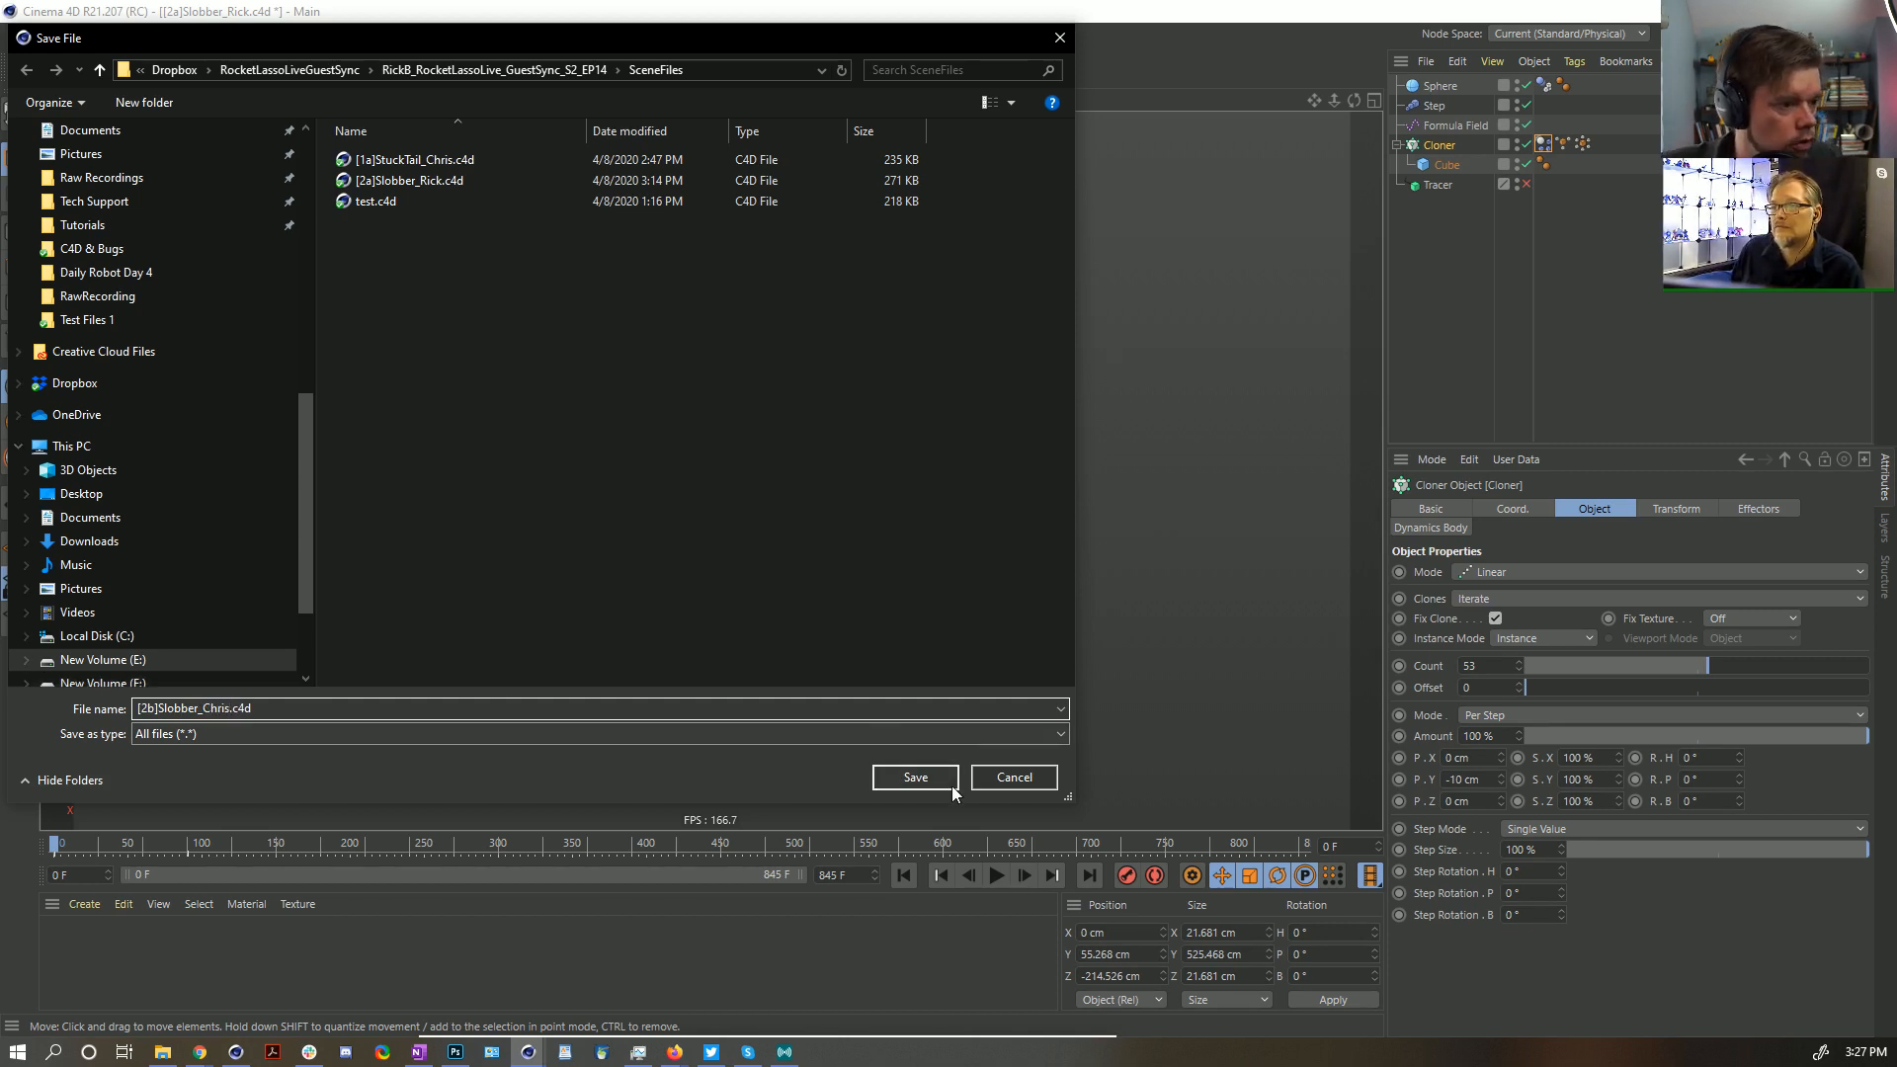
click(916, 777)
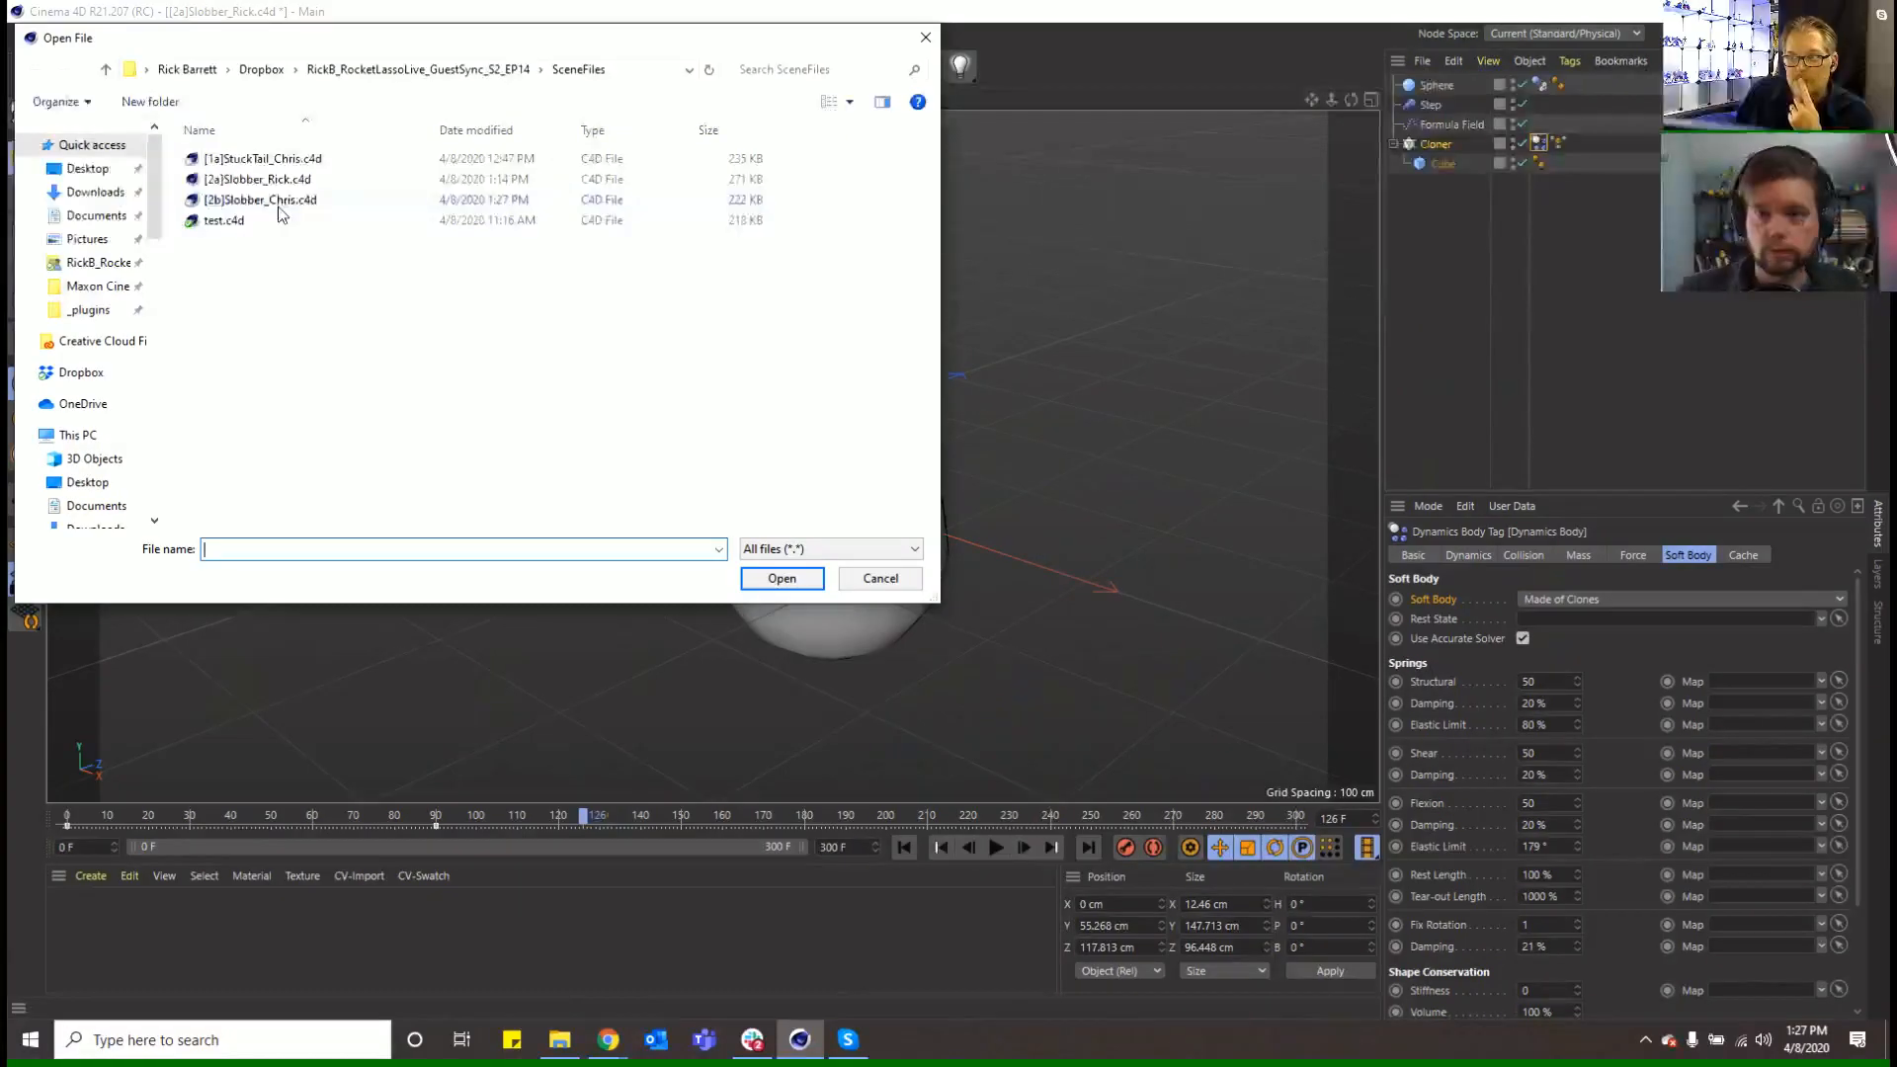
Open the [2b]Slobber_Chris.c4d scene from the shared SceneFiles folder on the other computer
click(283, 200)
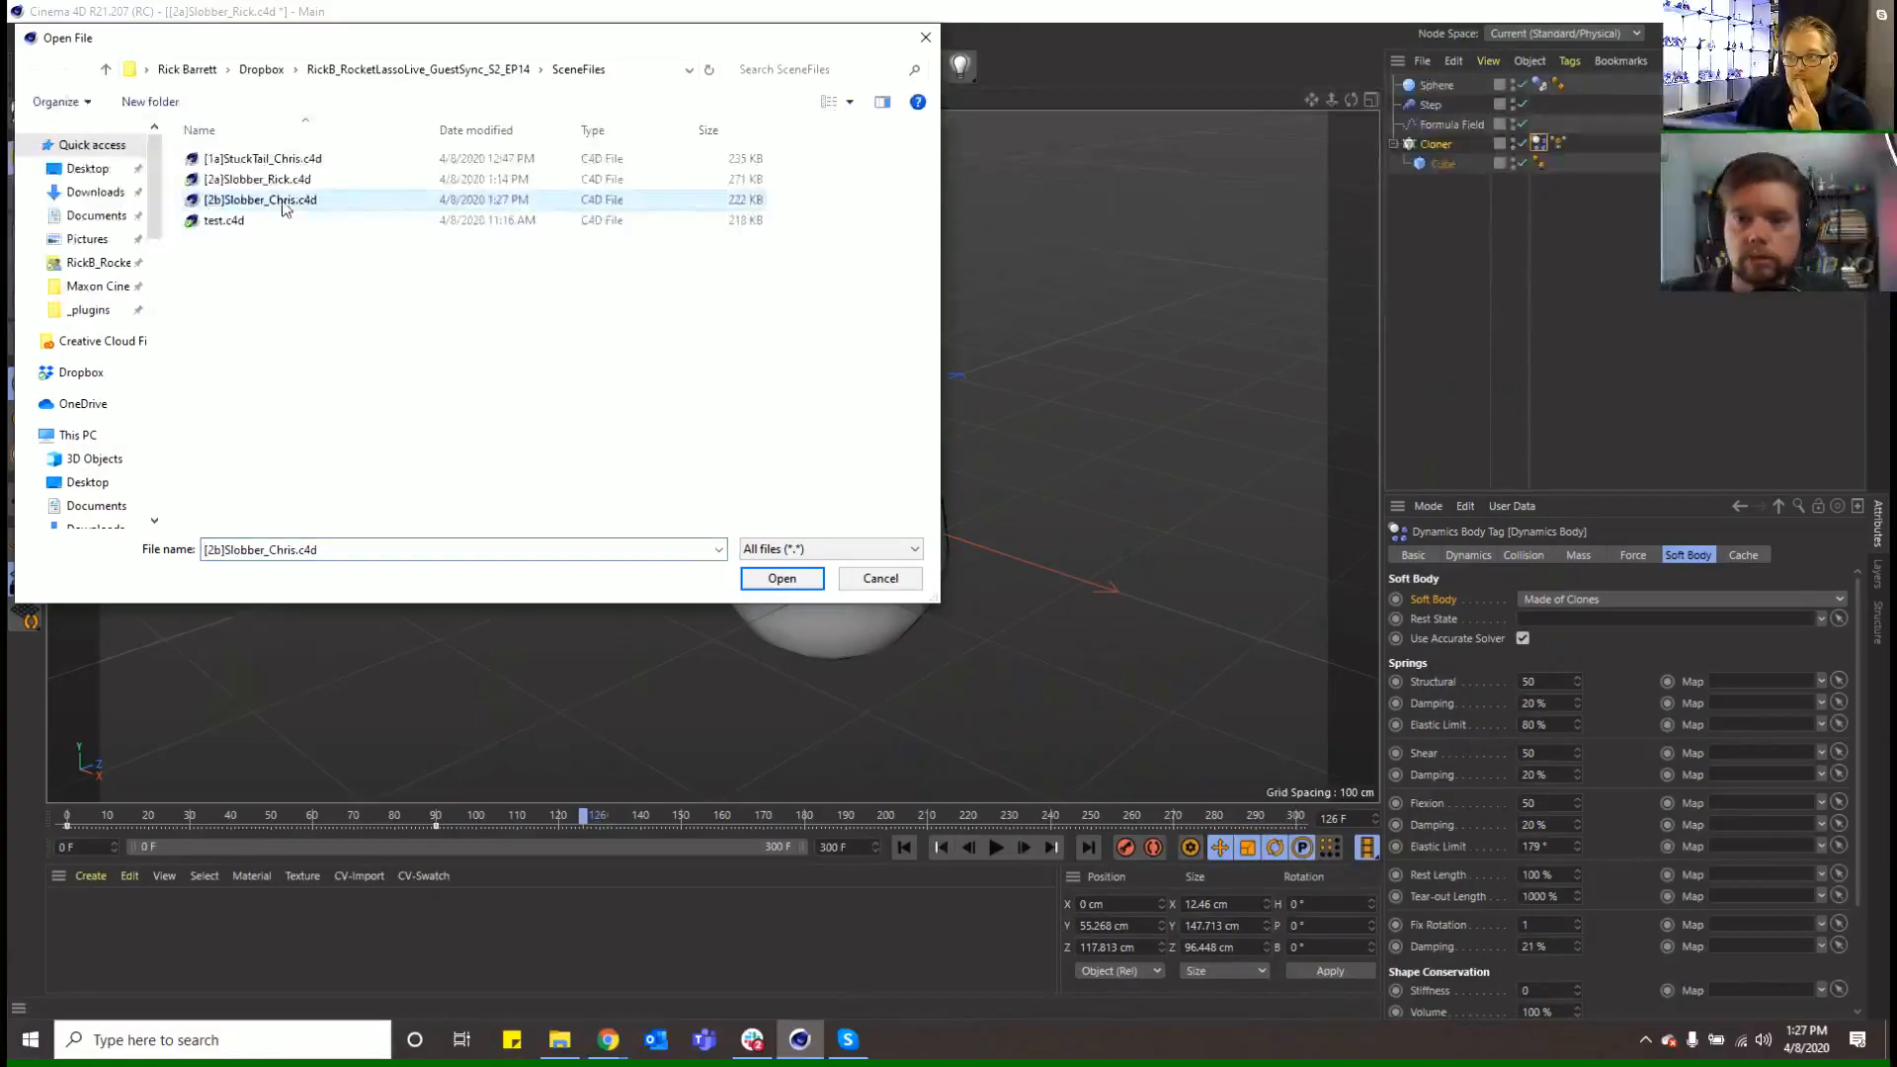
double_click(284, 202)
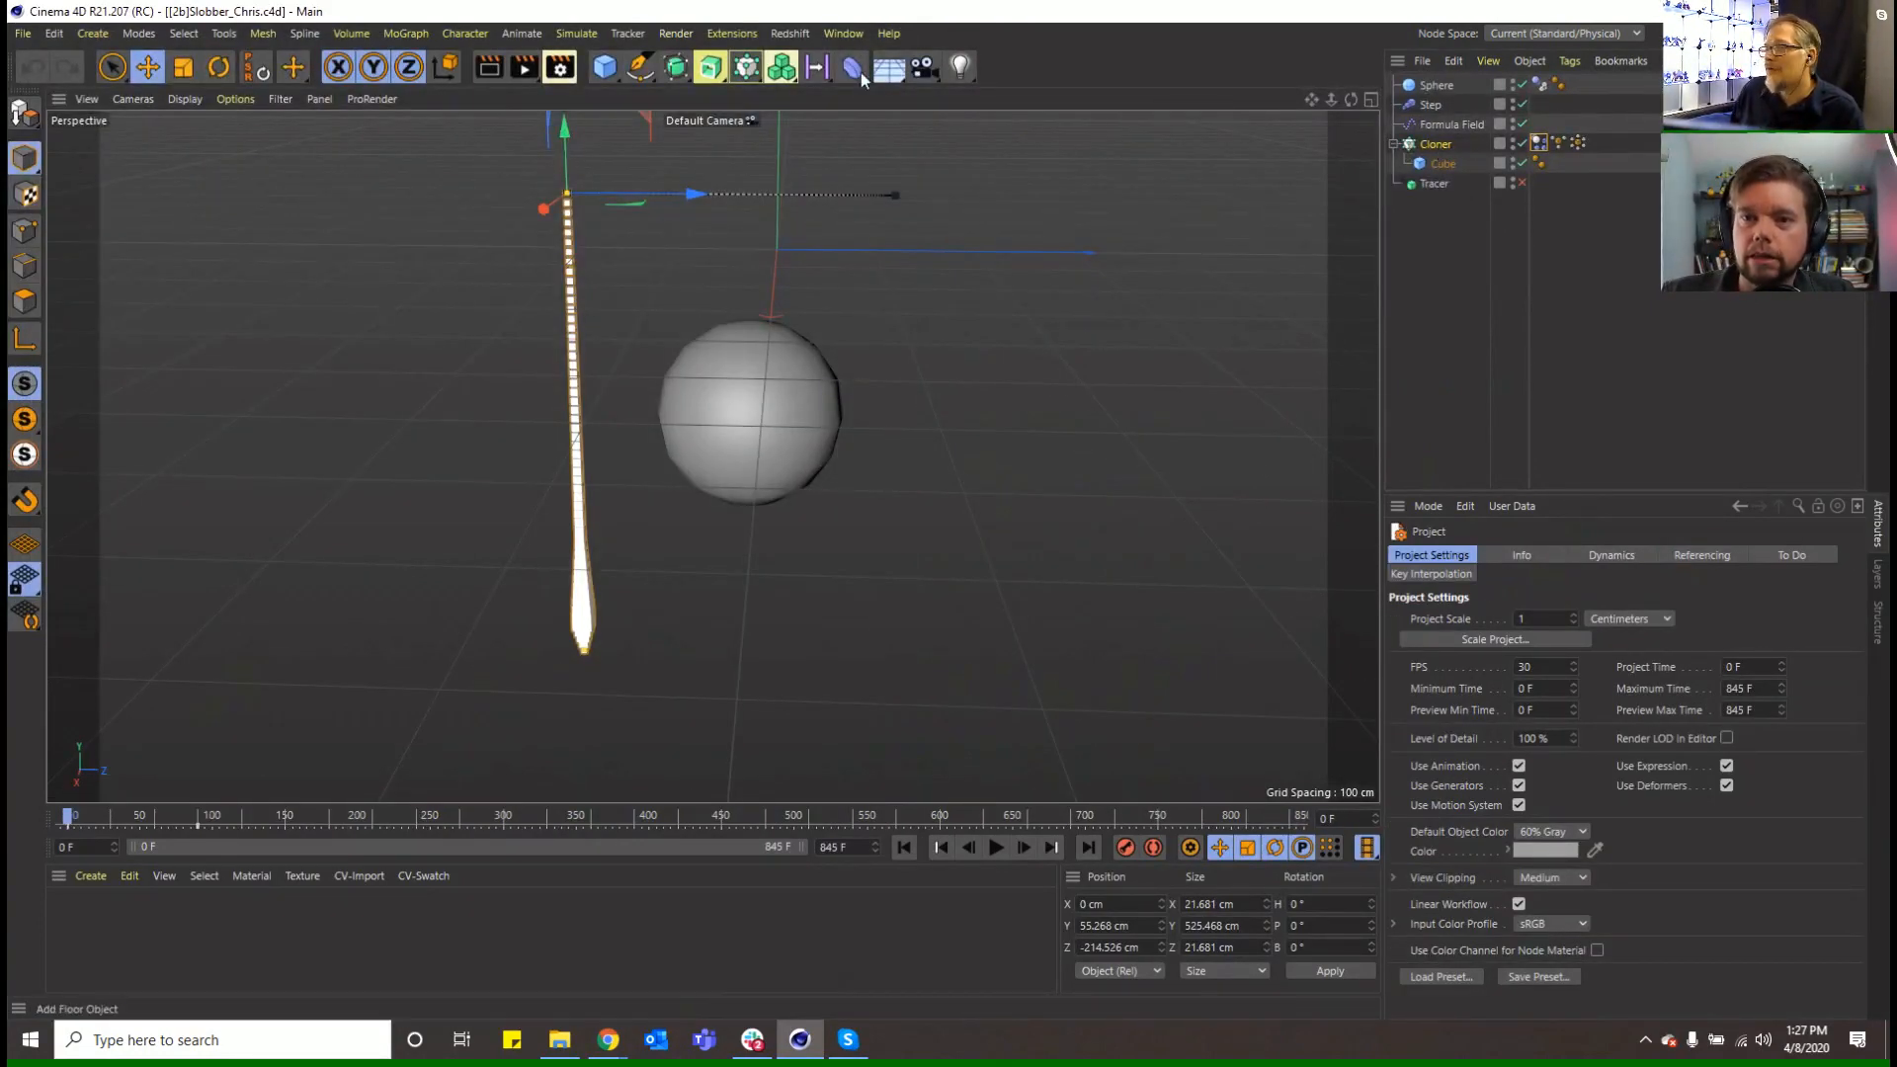
Try adding a Random effector to the Cloner, affecting scale by 1 on X, Y and Z instead of position
click(405, 33)
mouse_move(430, 67)
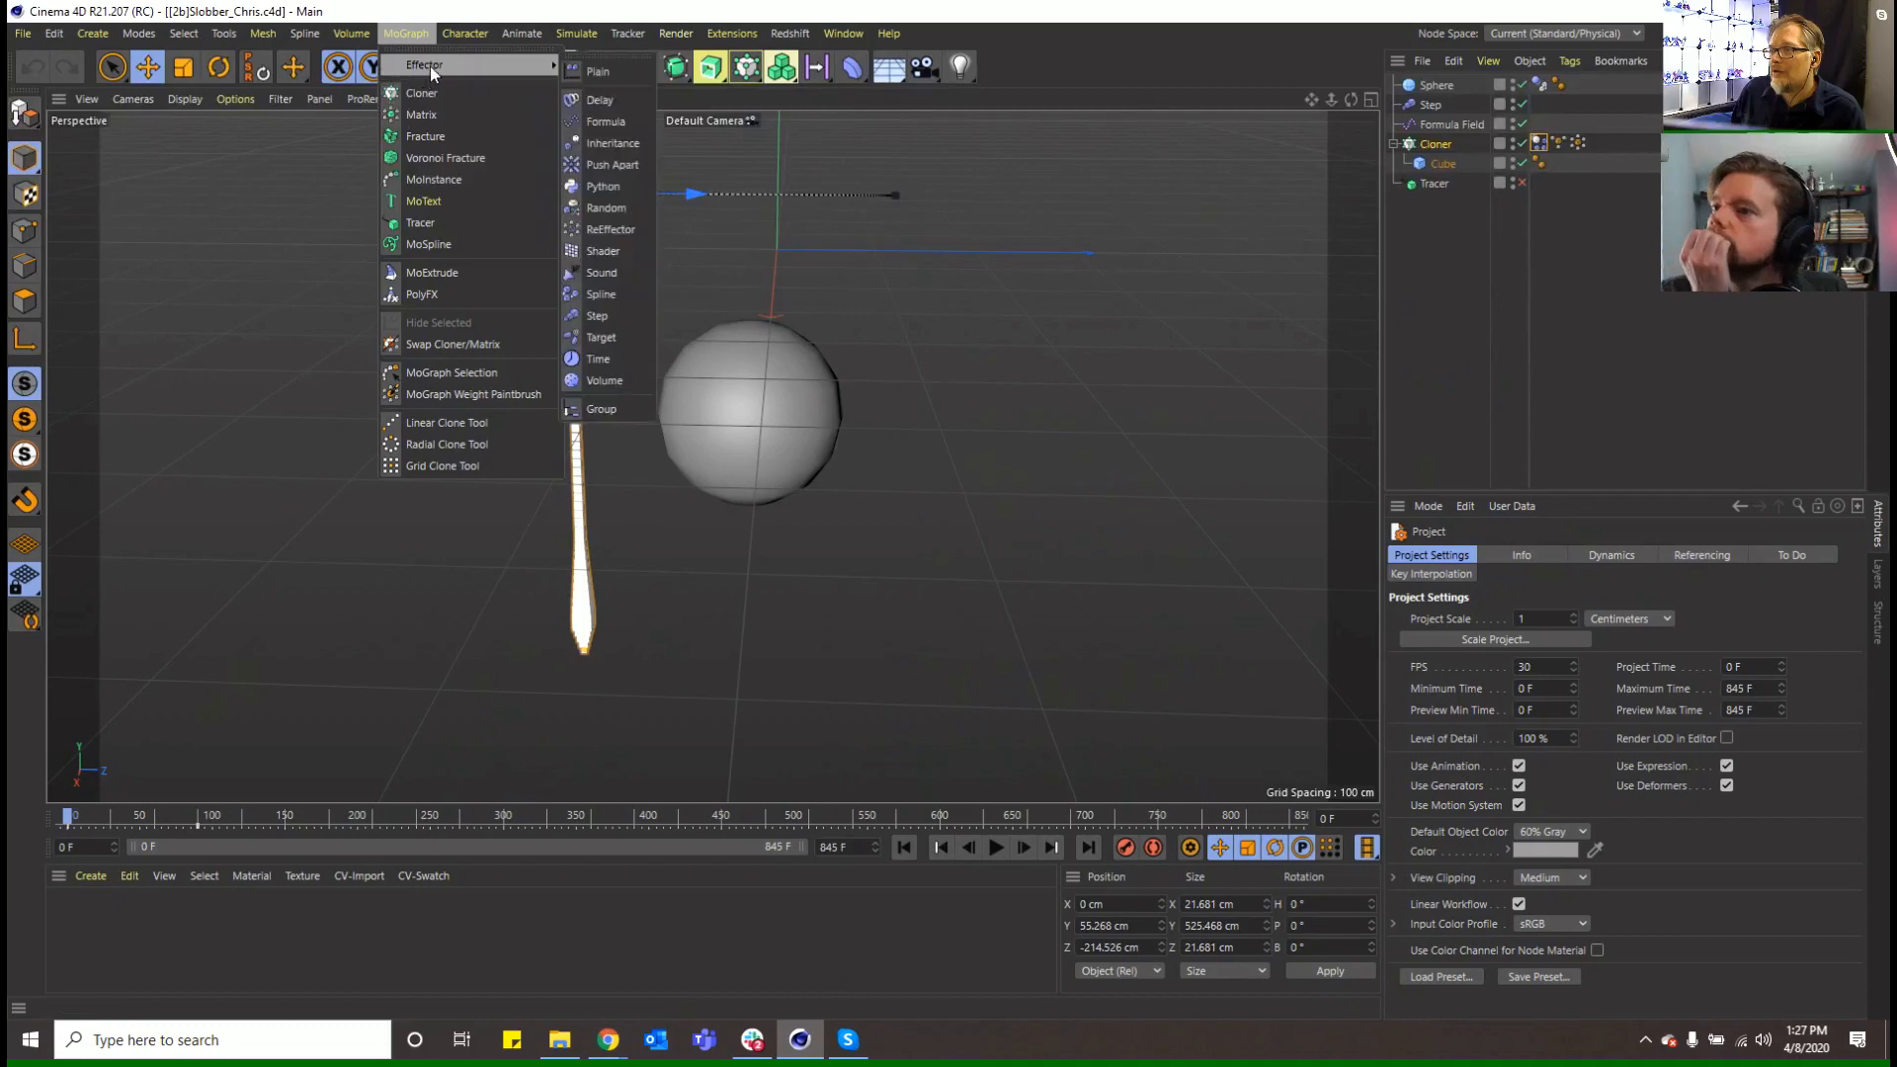
click(611, 208)
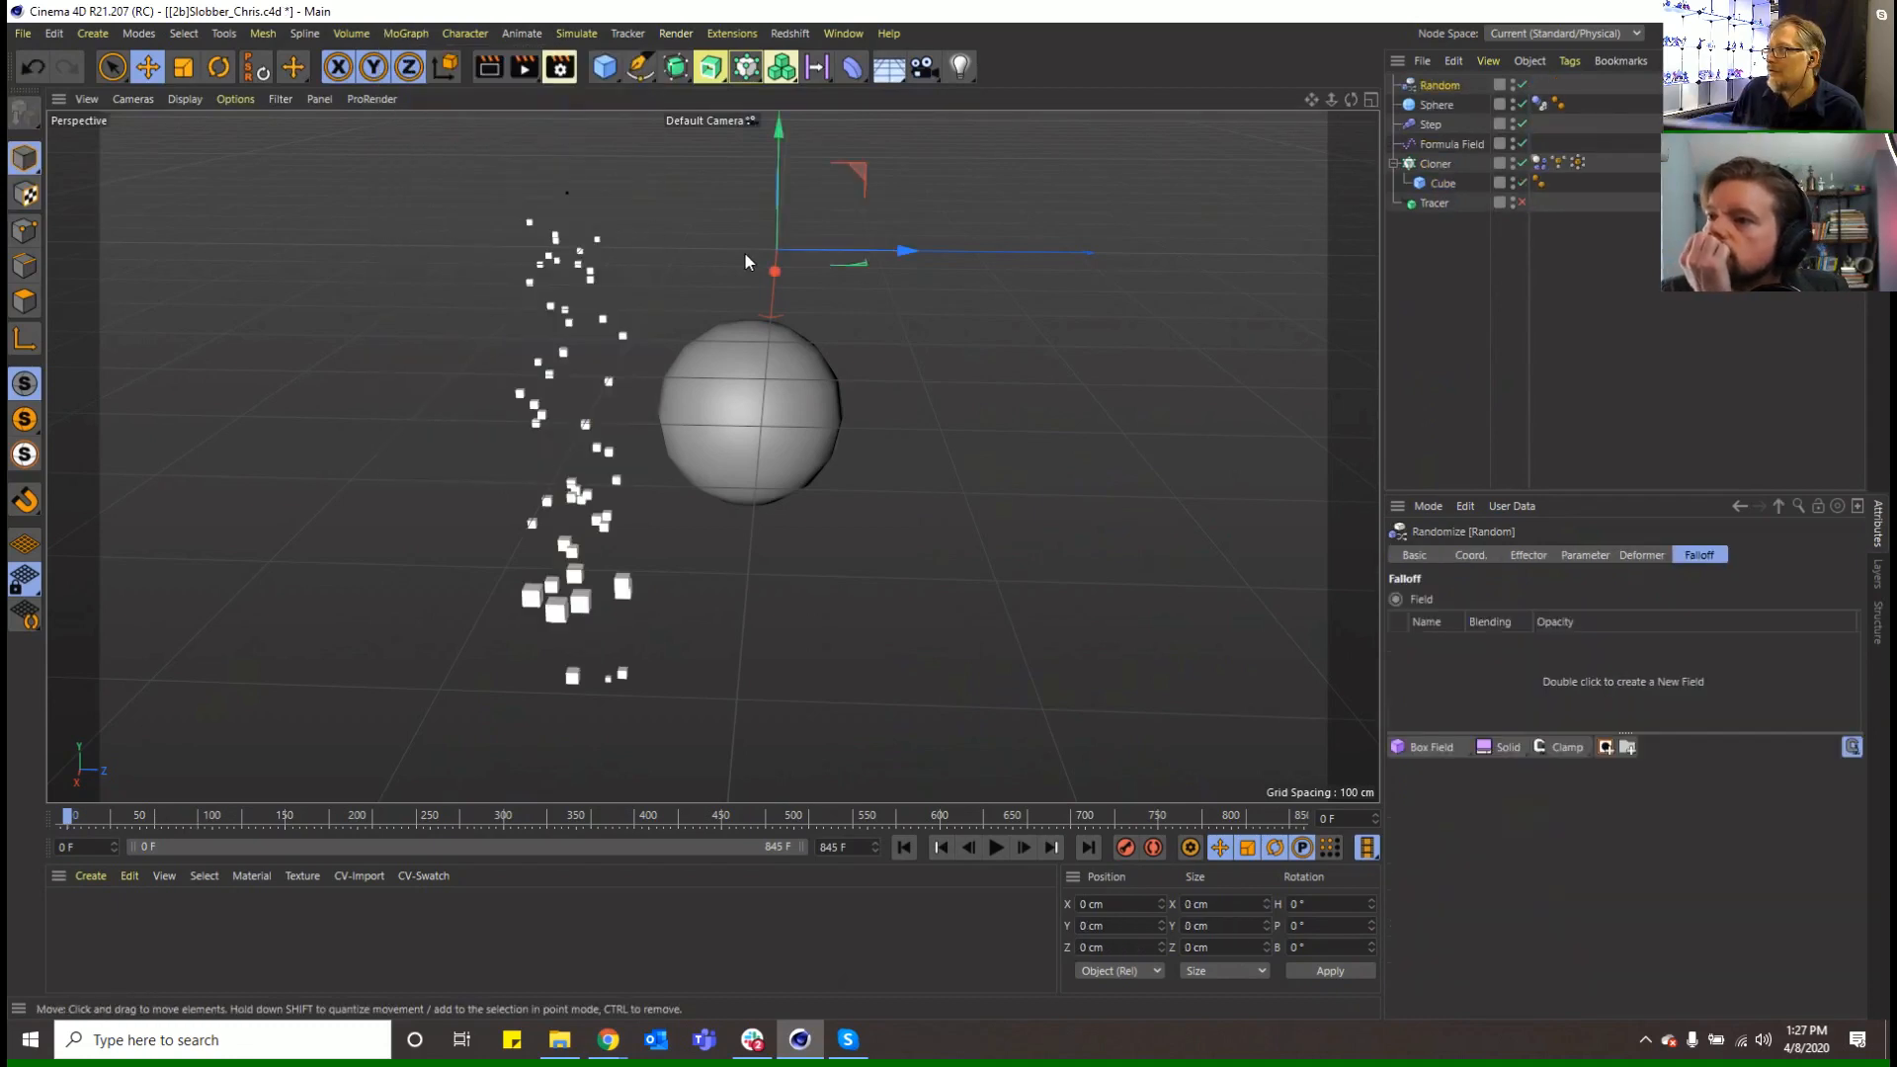
click(1582, 556)
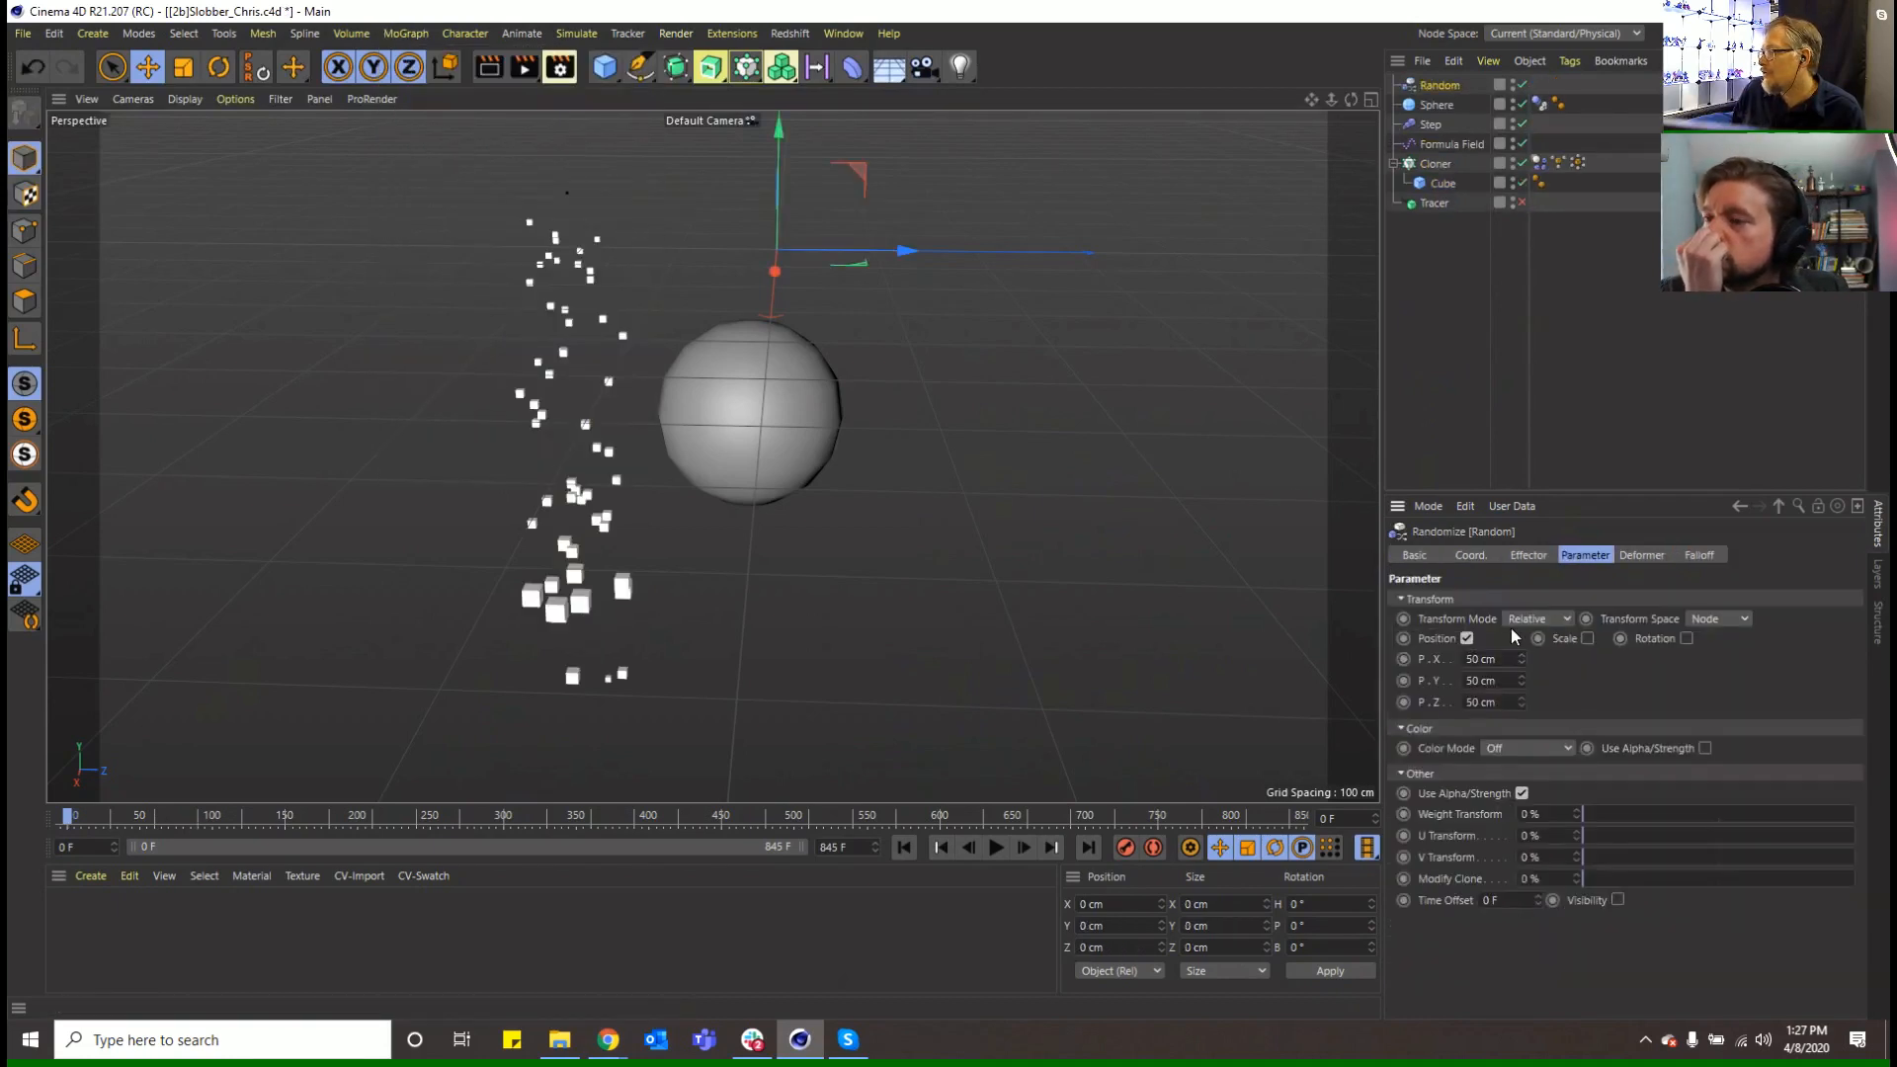
click(1466, 638)
click(1587, 638)
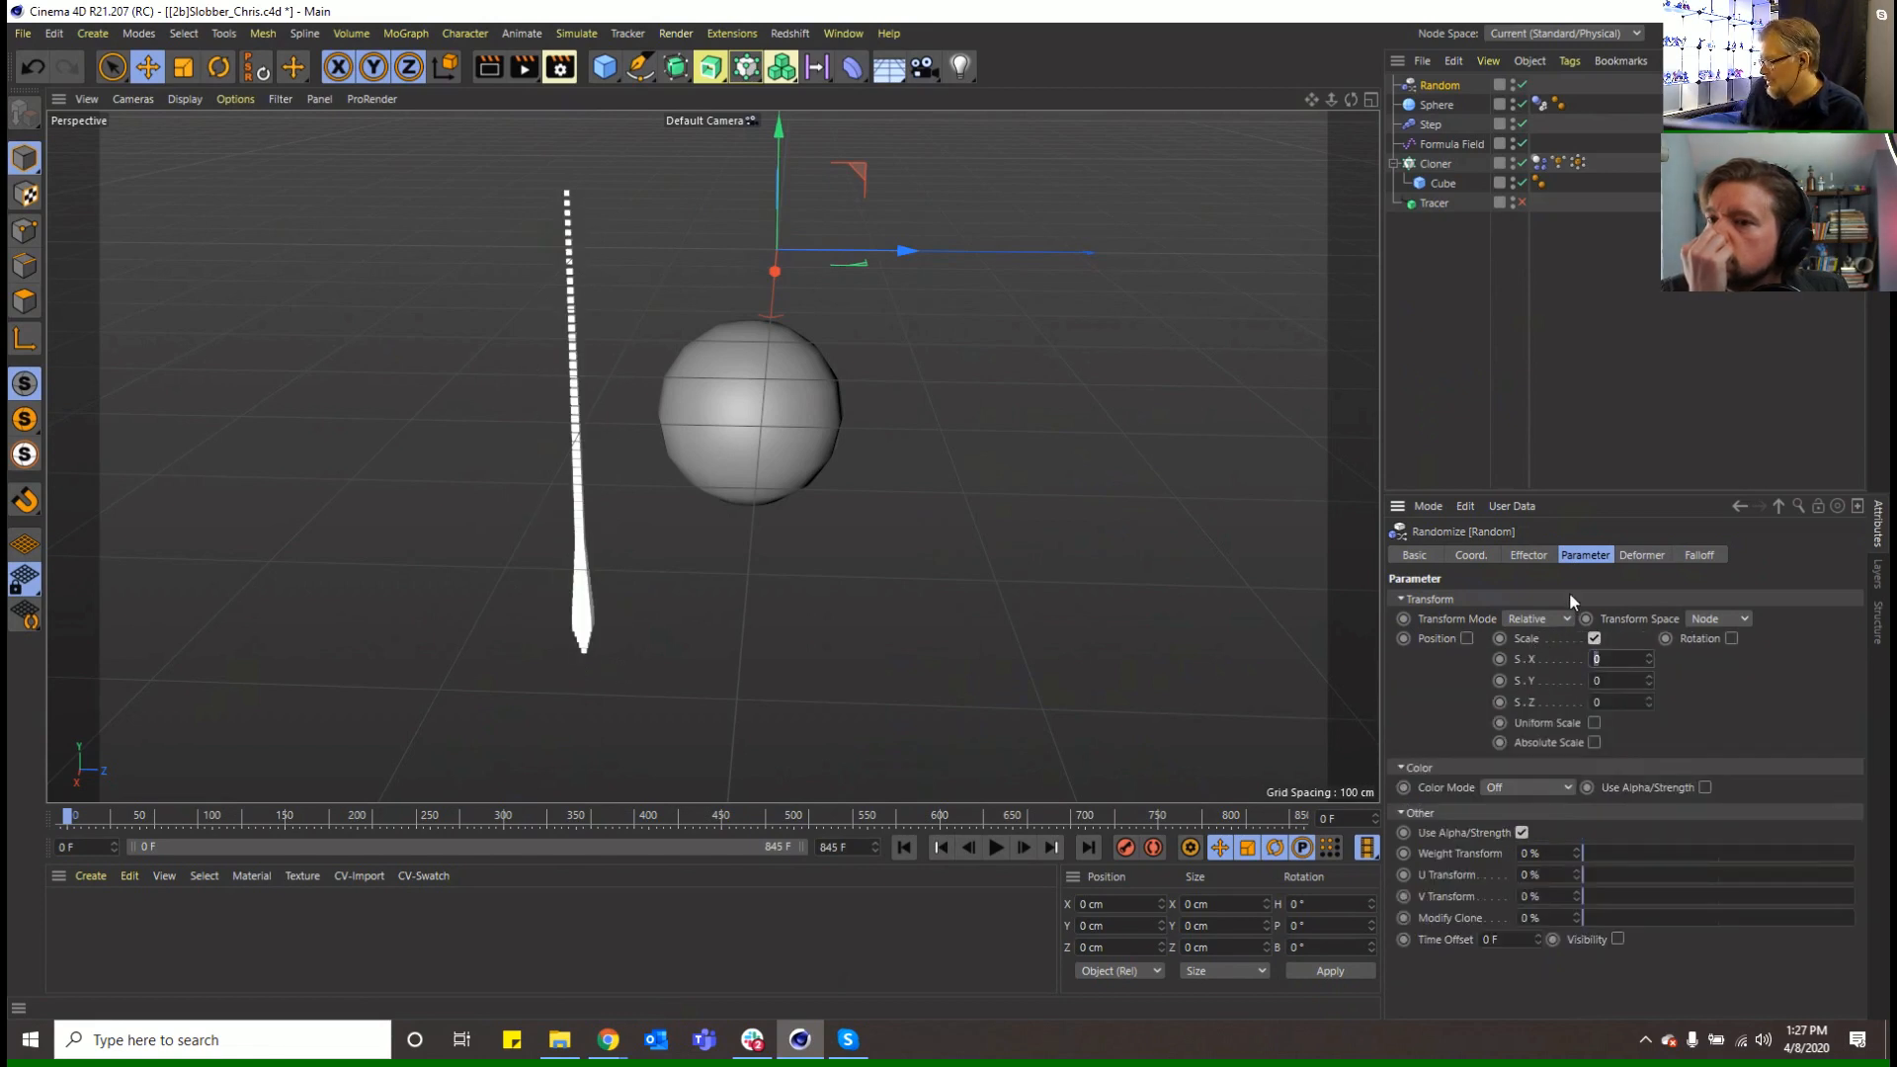
text(1)
key(Tab)
text(1)
key(Tab)
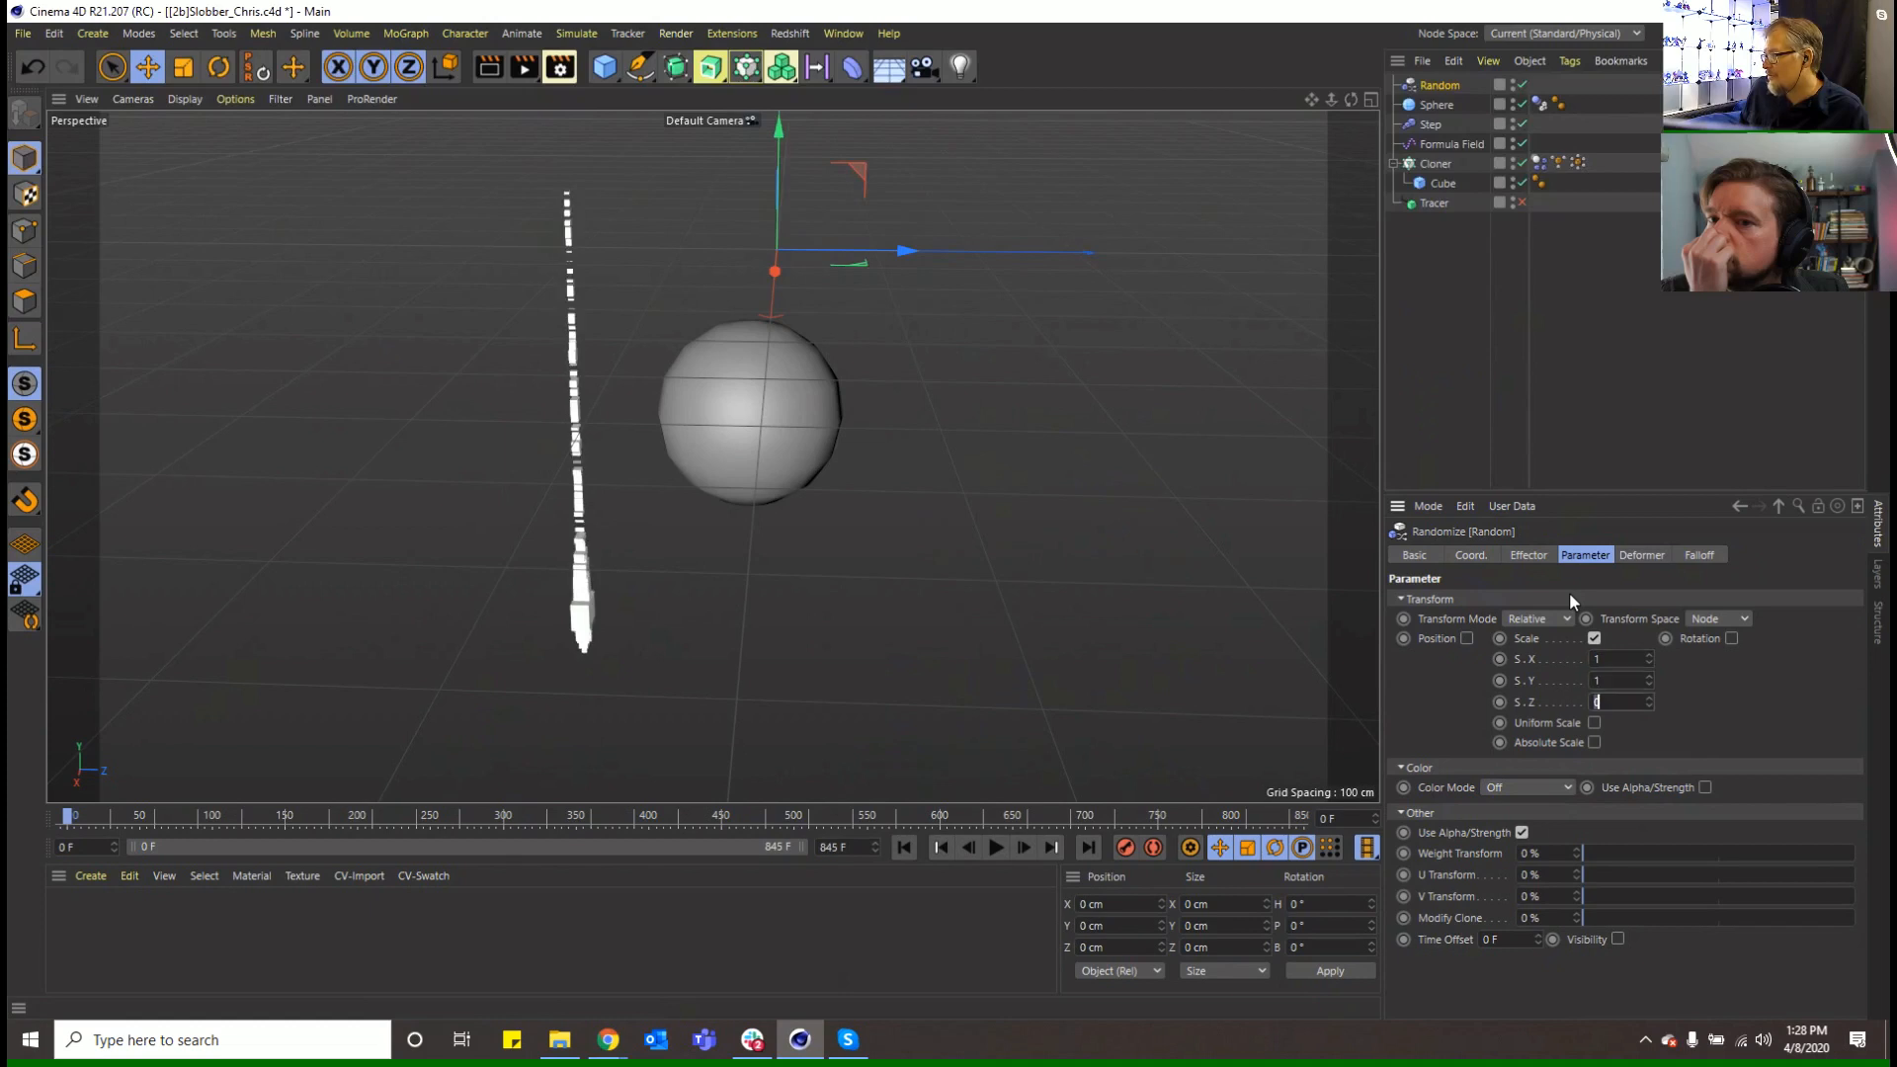
text(1)
key(Return)
Try Random effector strengths between 48% and 69%, and delete the effector
click(1528, 554)
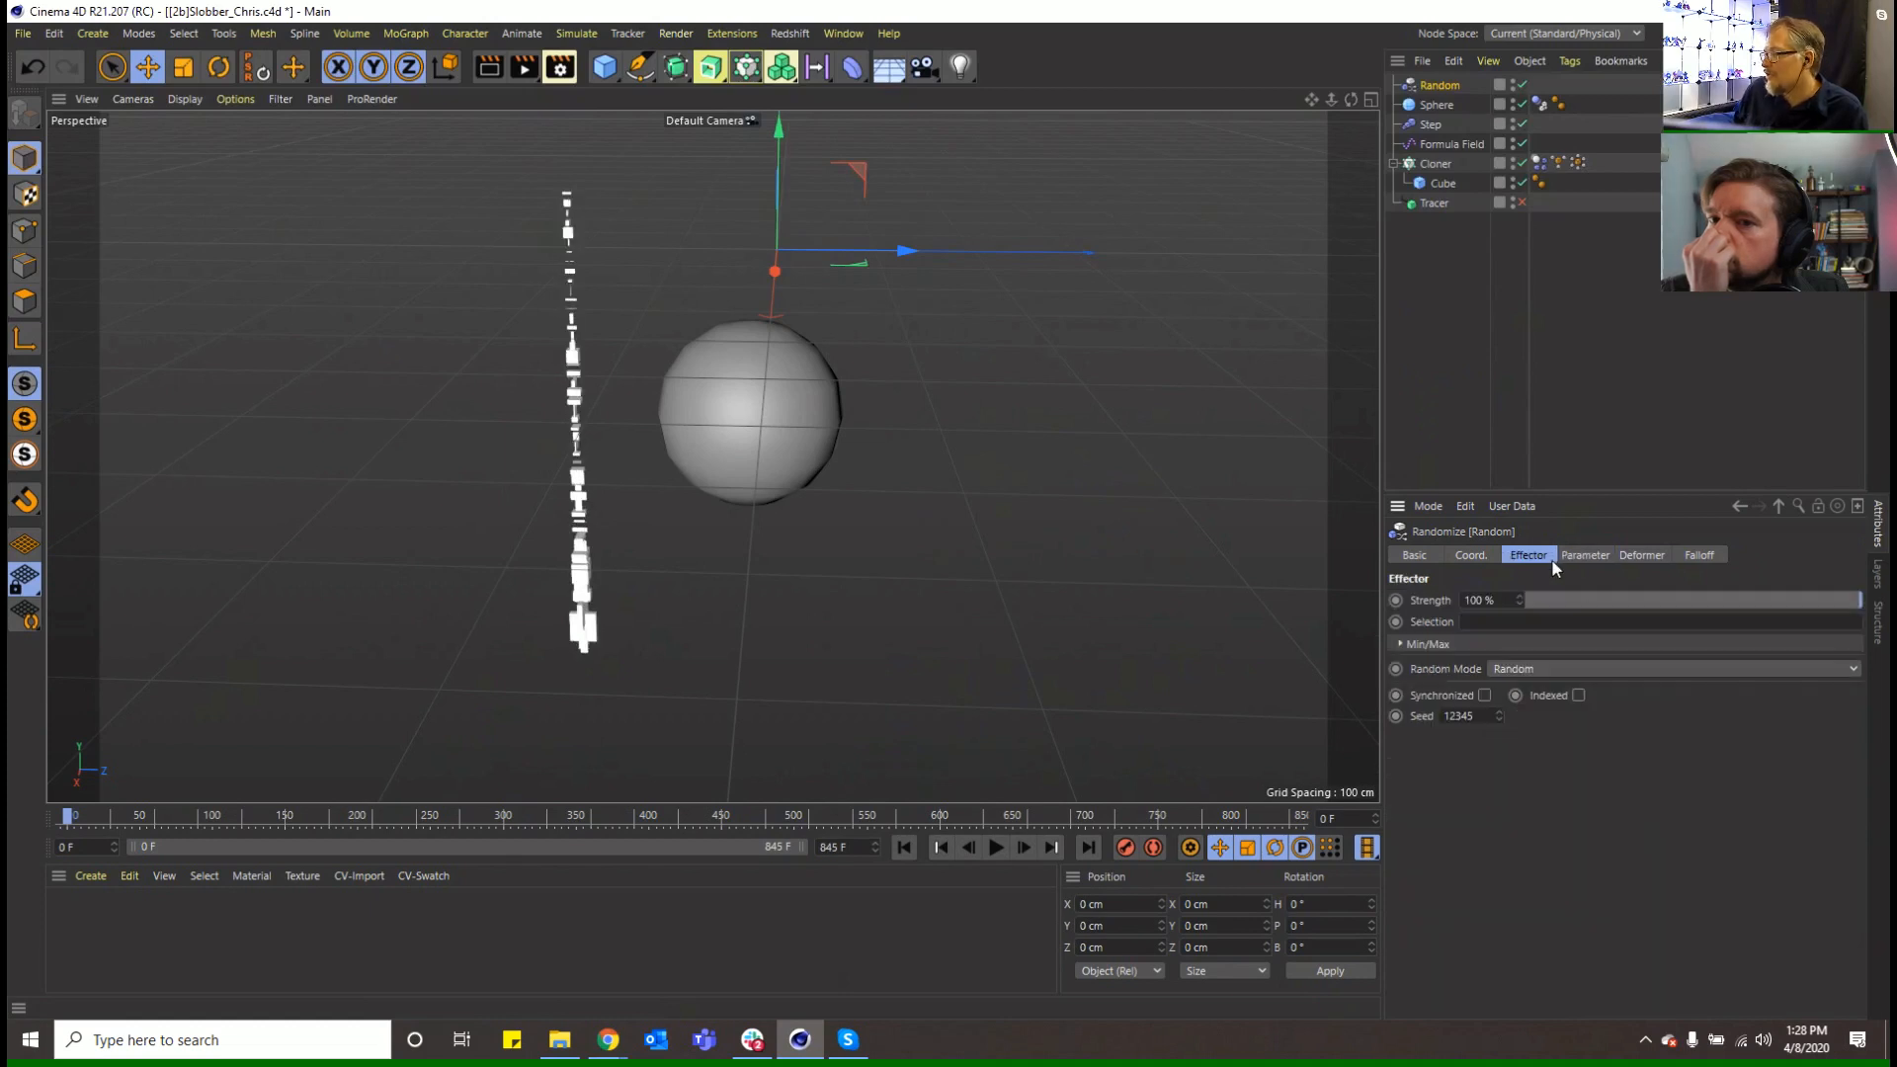
click(1724, 601)
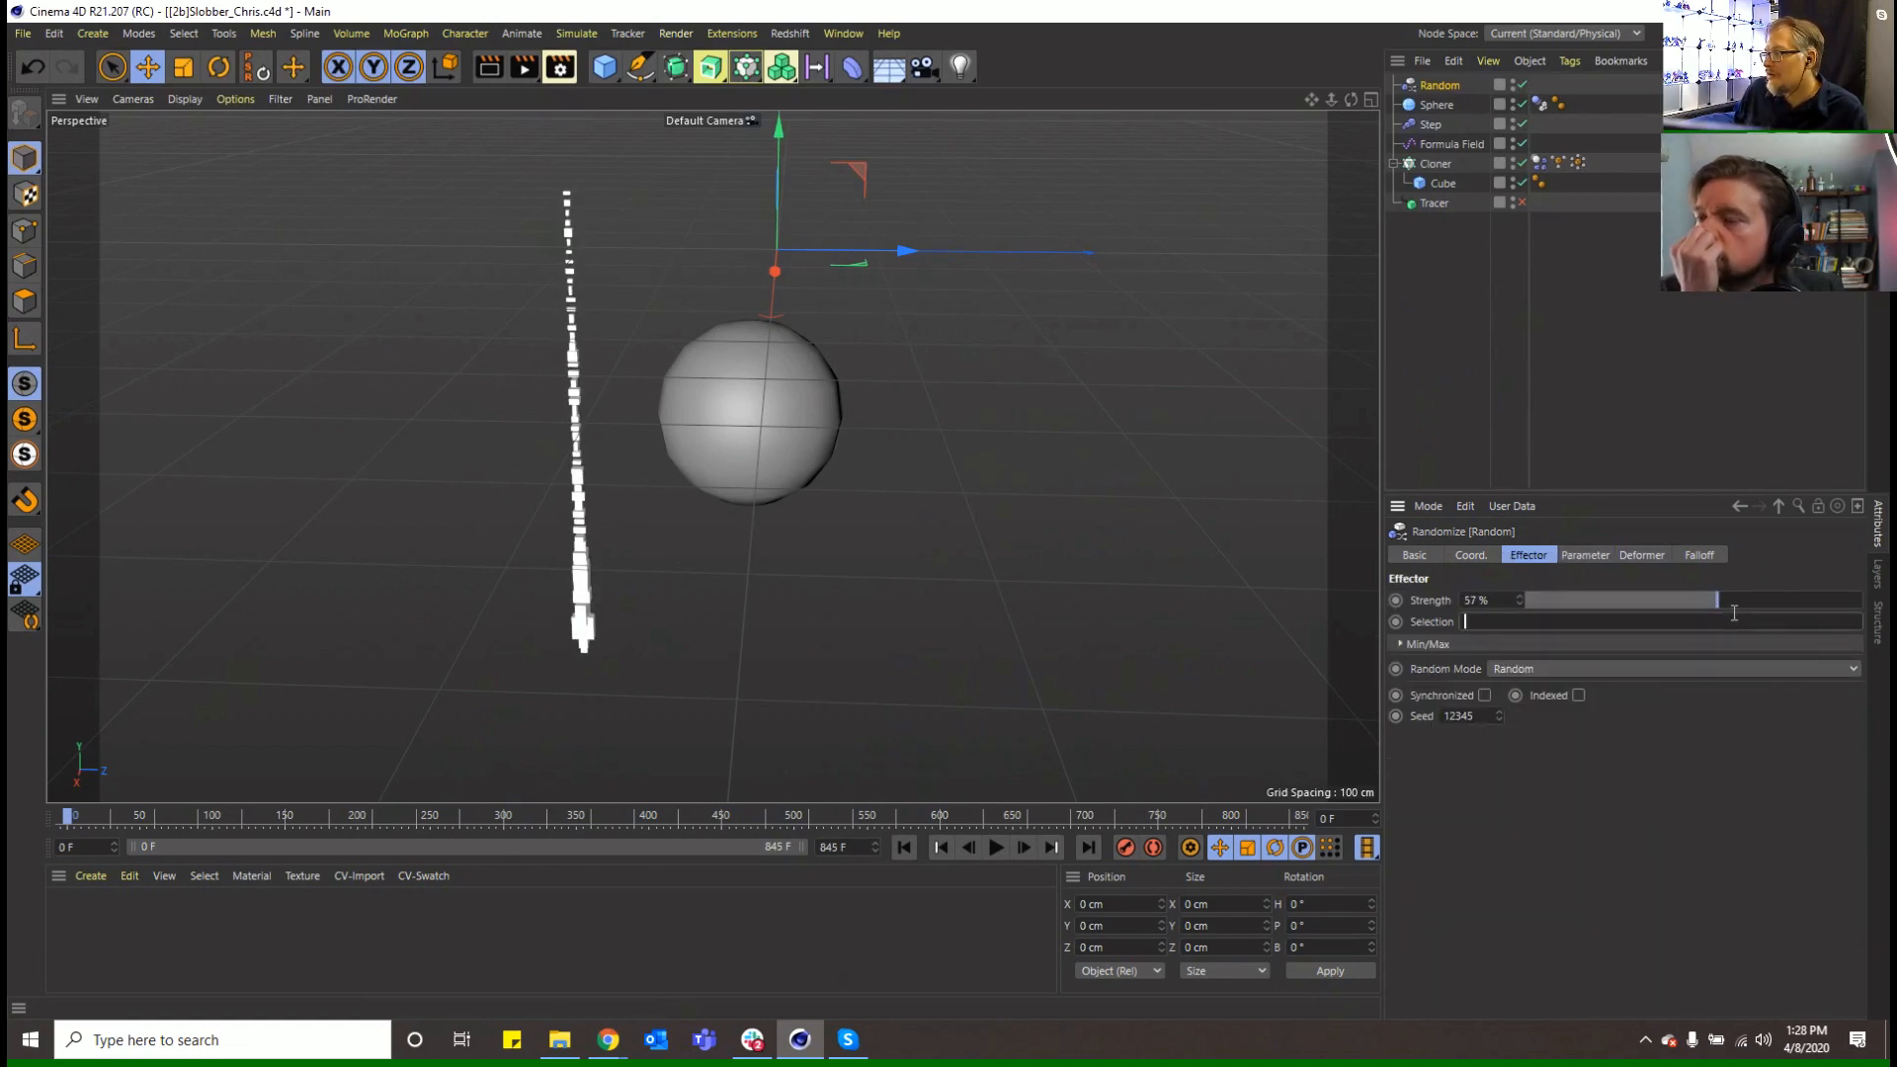
drag(1732, 602, 1701, 608)
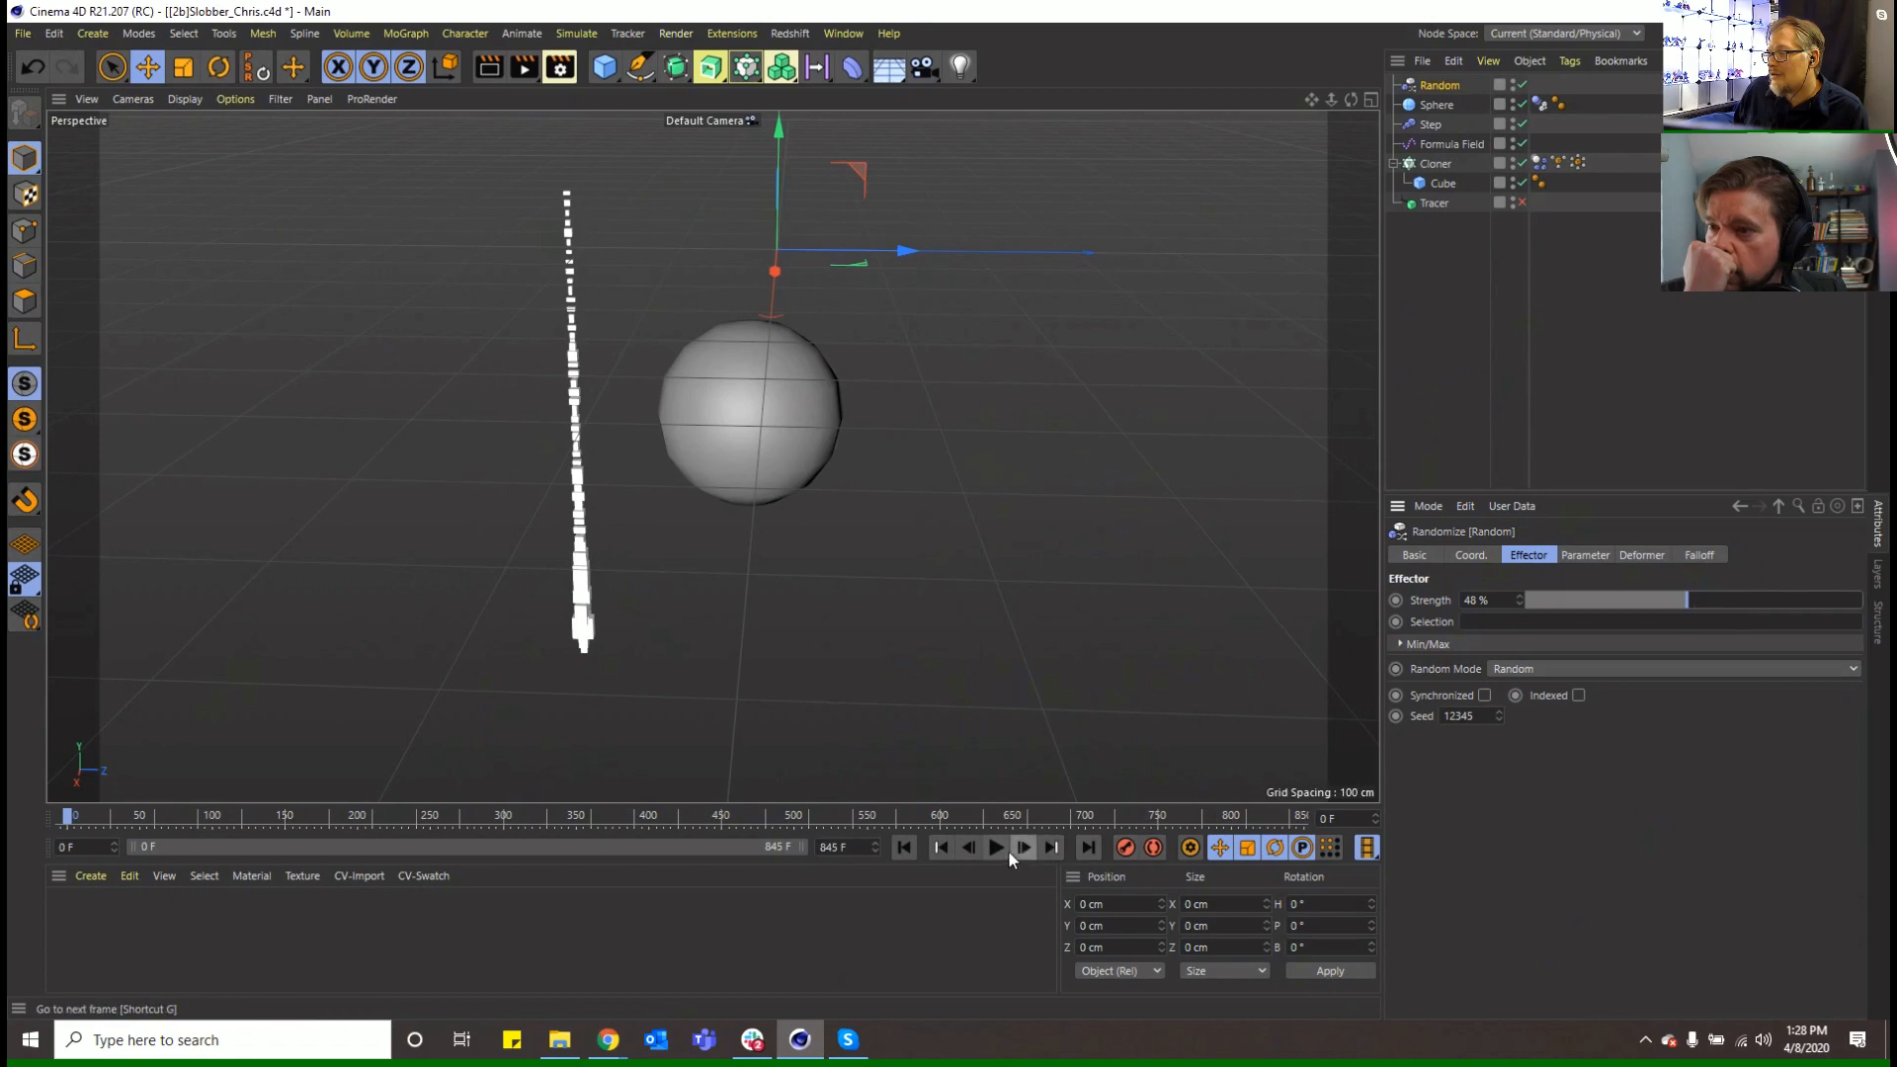
drag(1732, 606, 1770, 606)
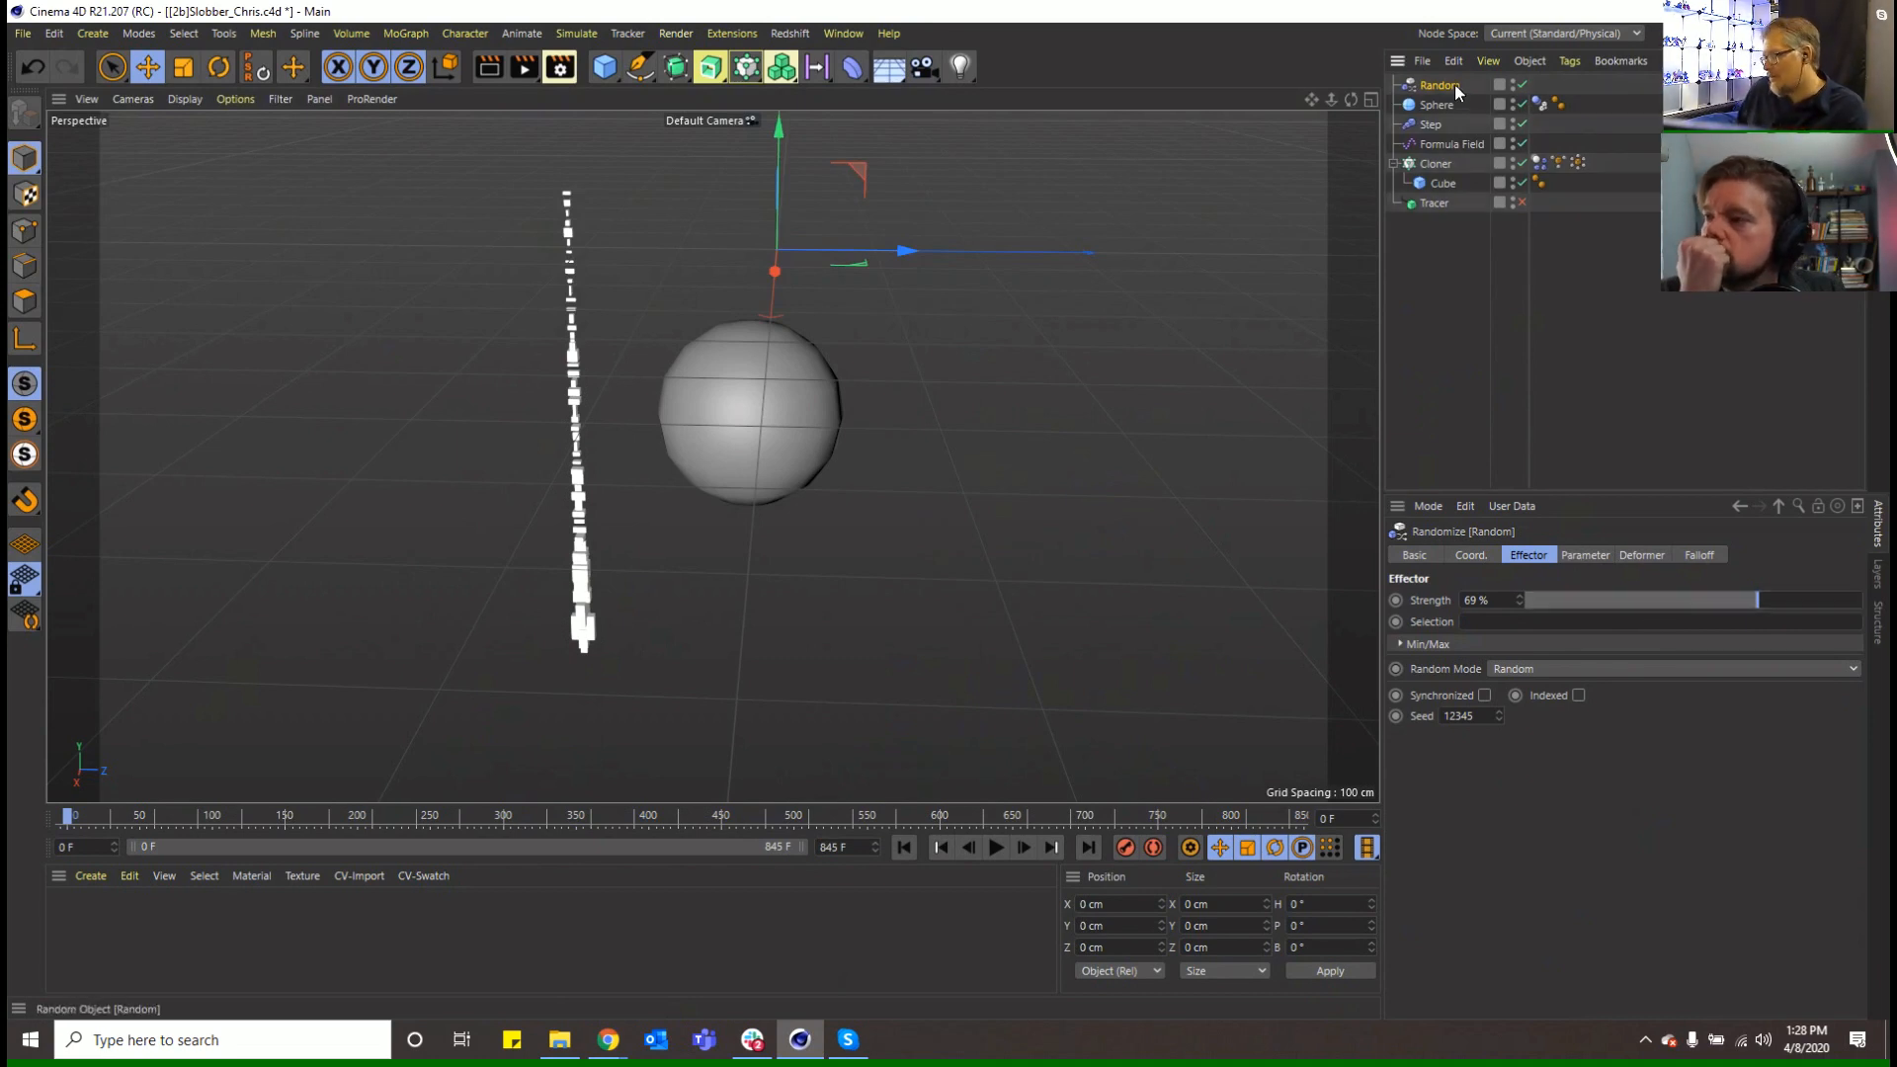
key(Delete)
Add a Plain effector to the Cloner and give its falloff a Random Field
click(1435, 143)
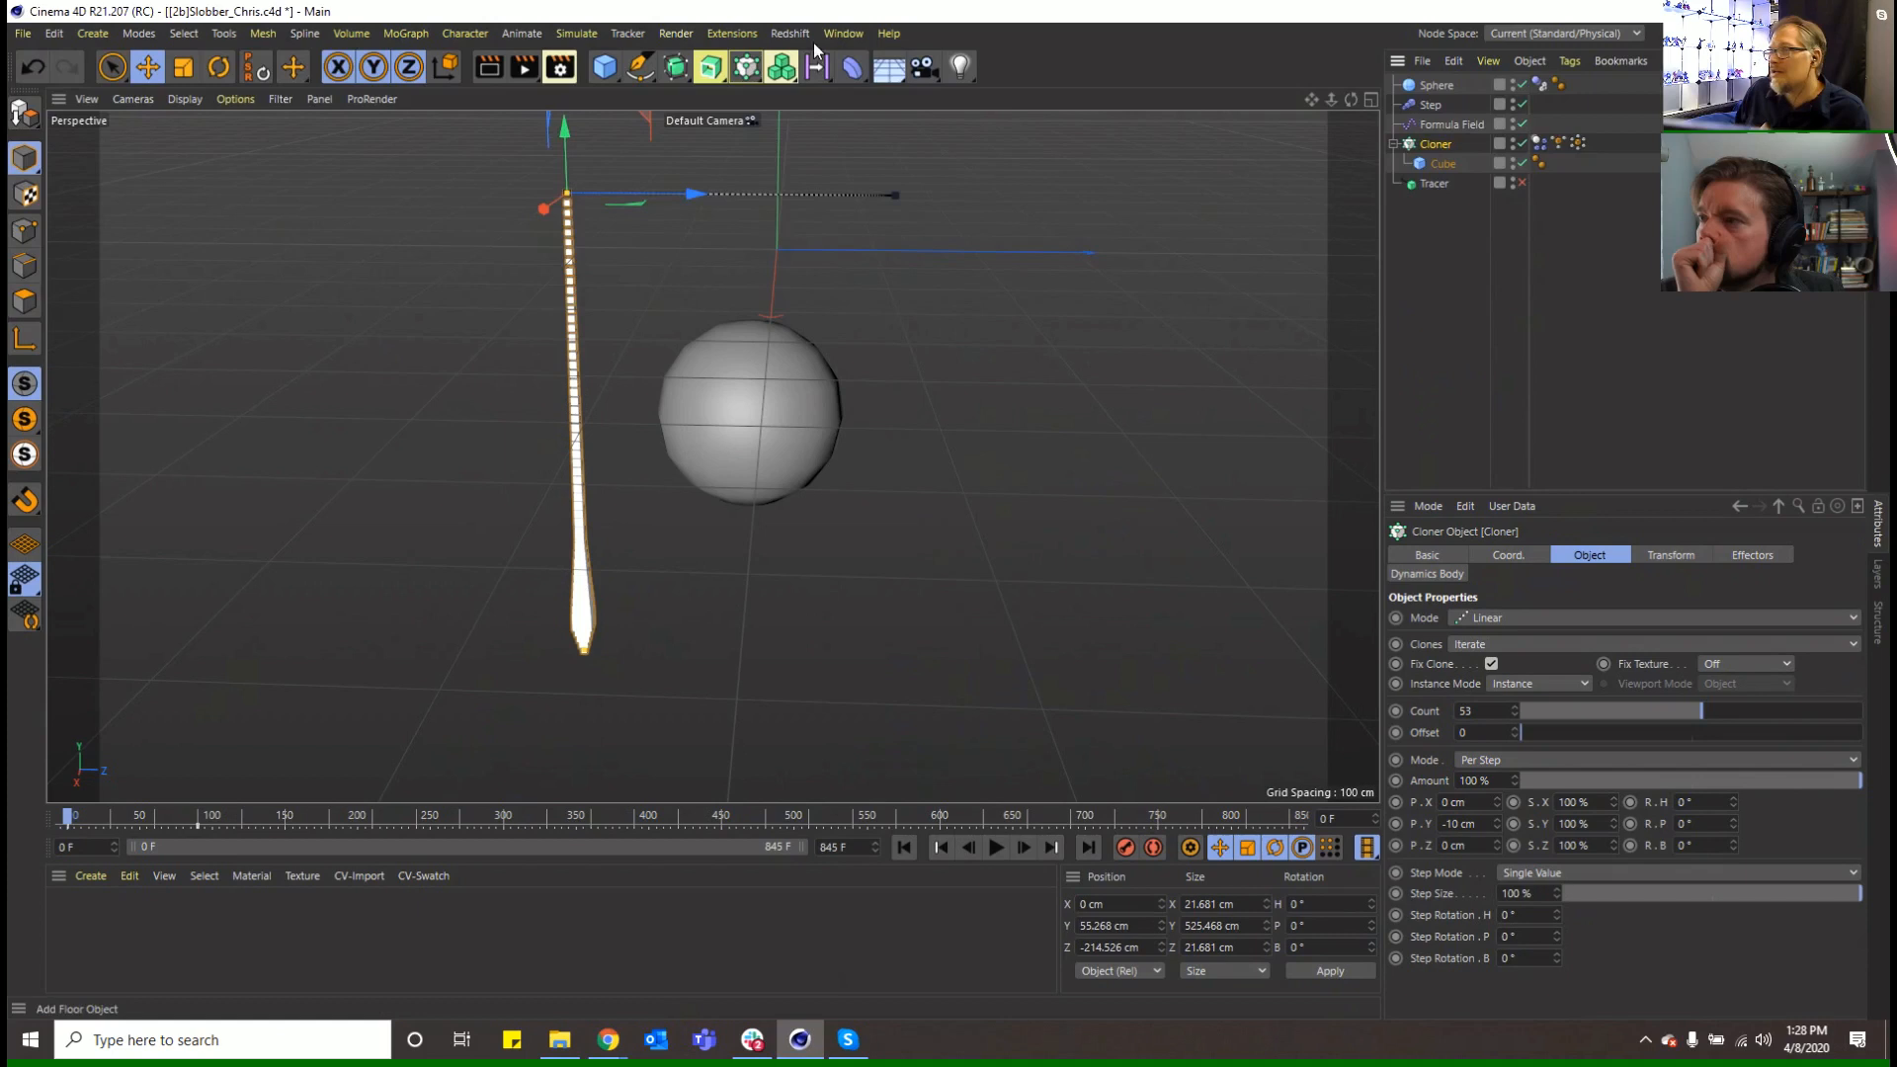
click(521, 33)
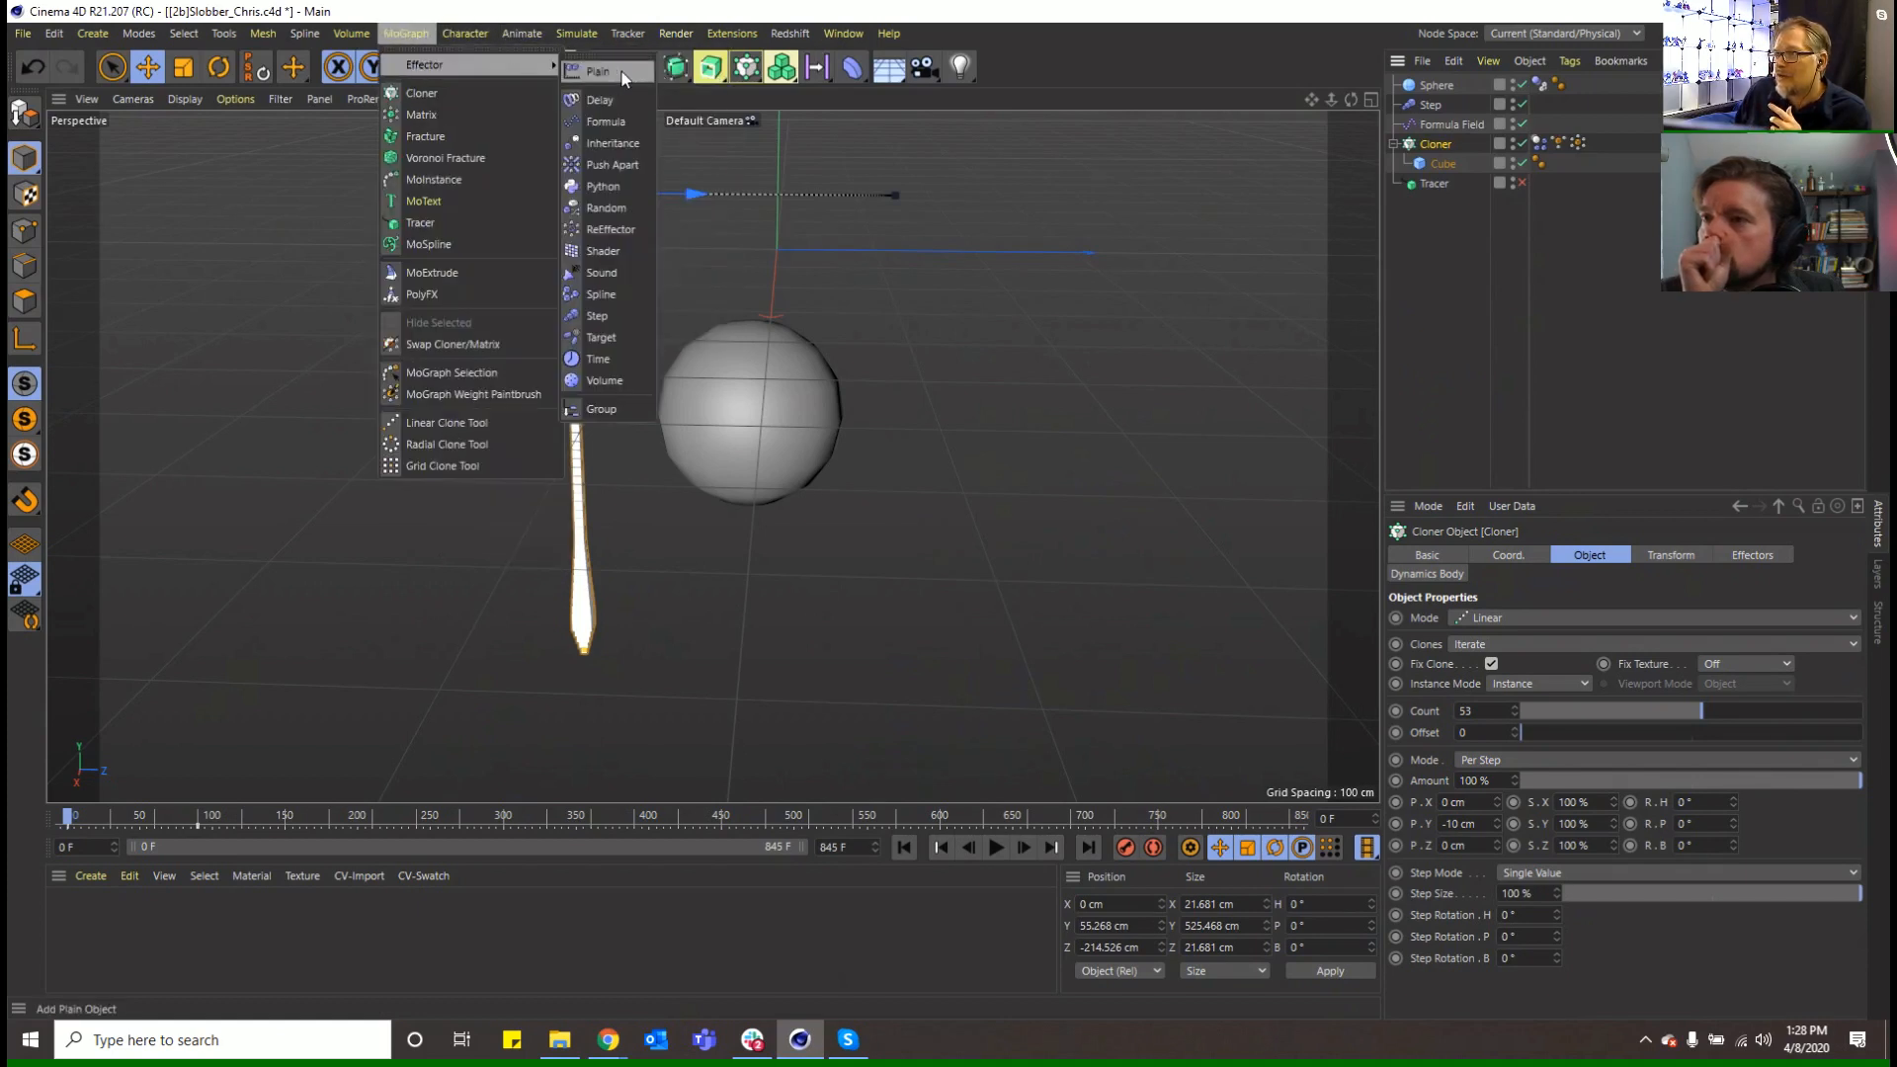
click(602, 150)
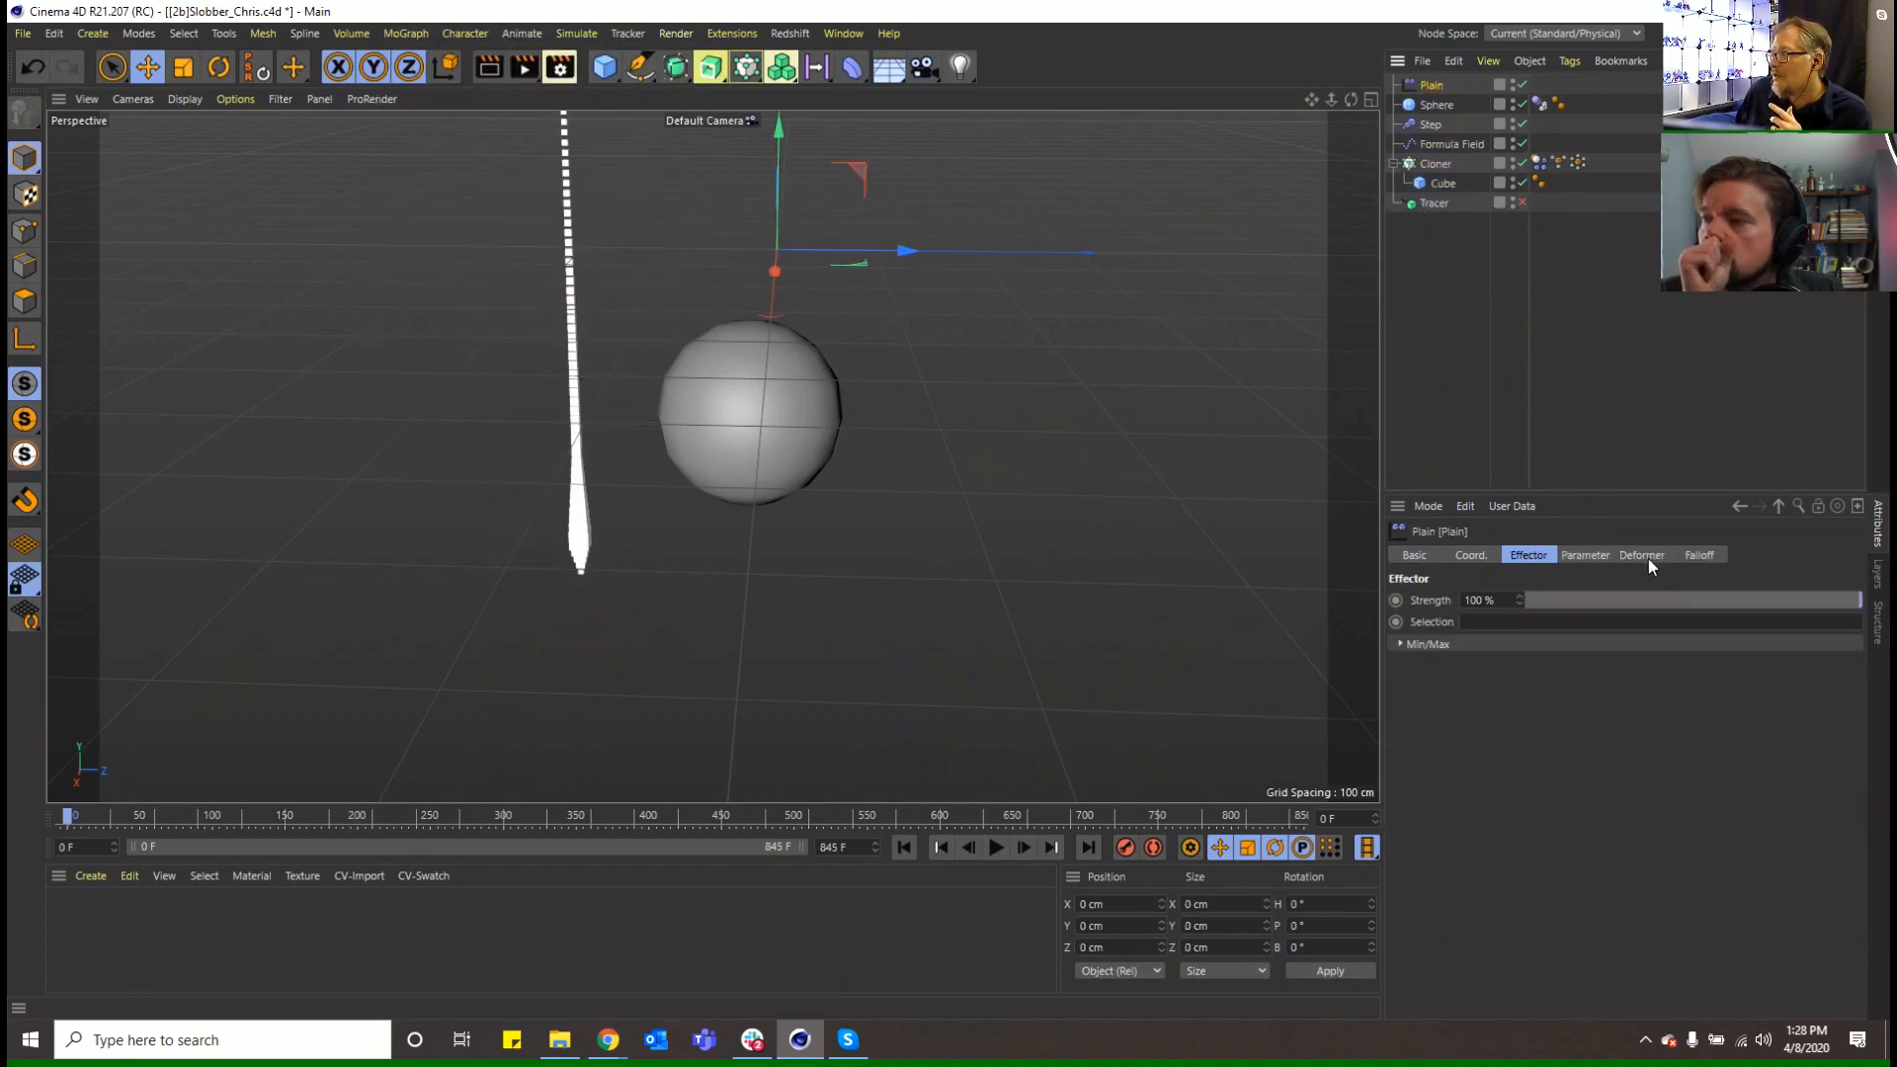
click(1691, 555)
drag(1429, 748, 1459, 943)
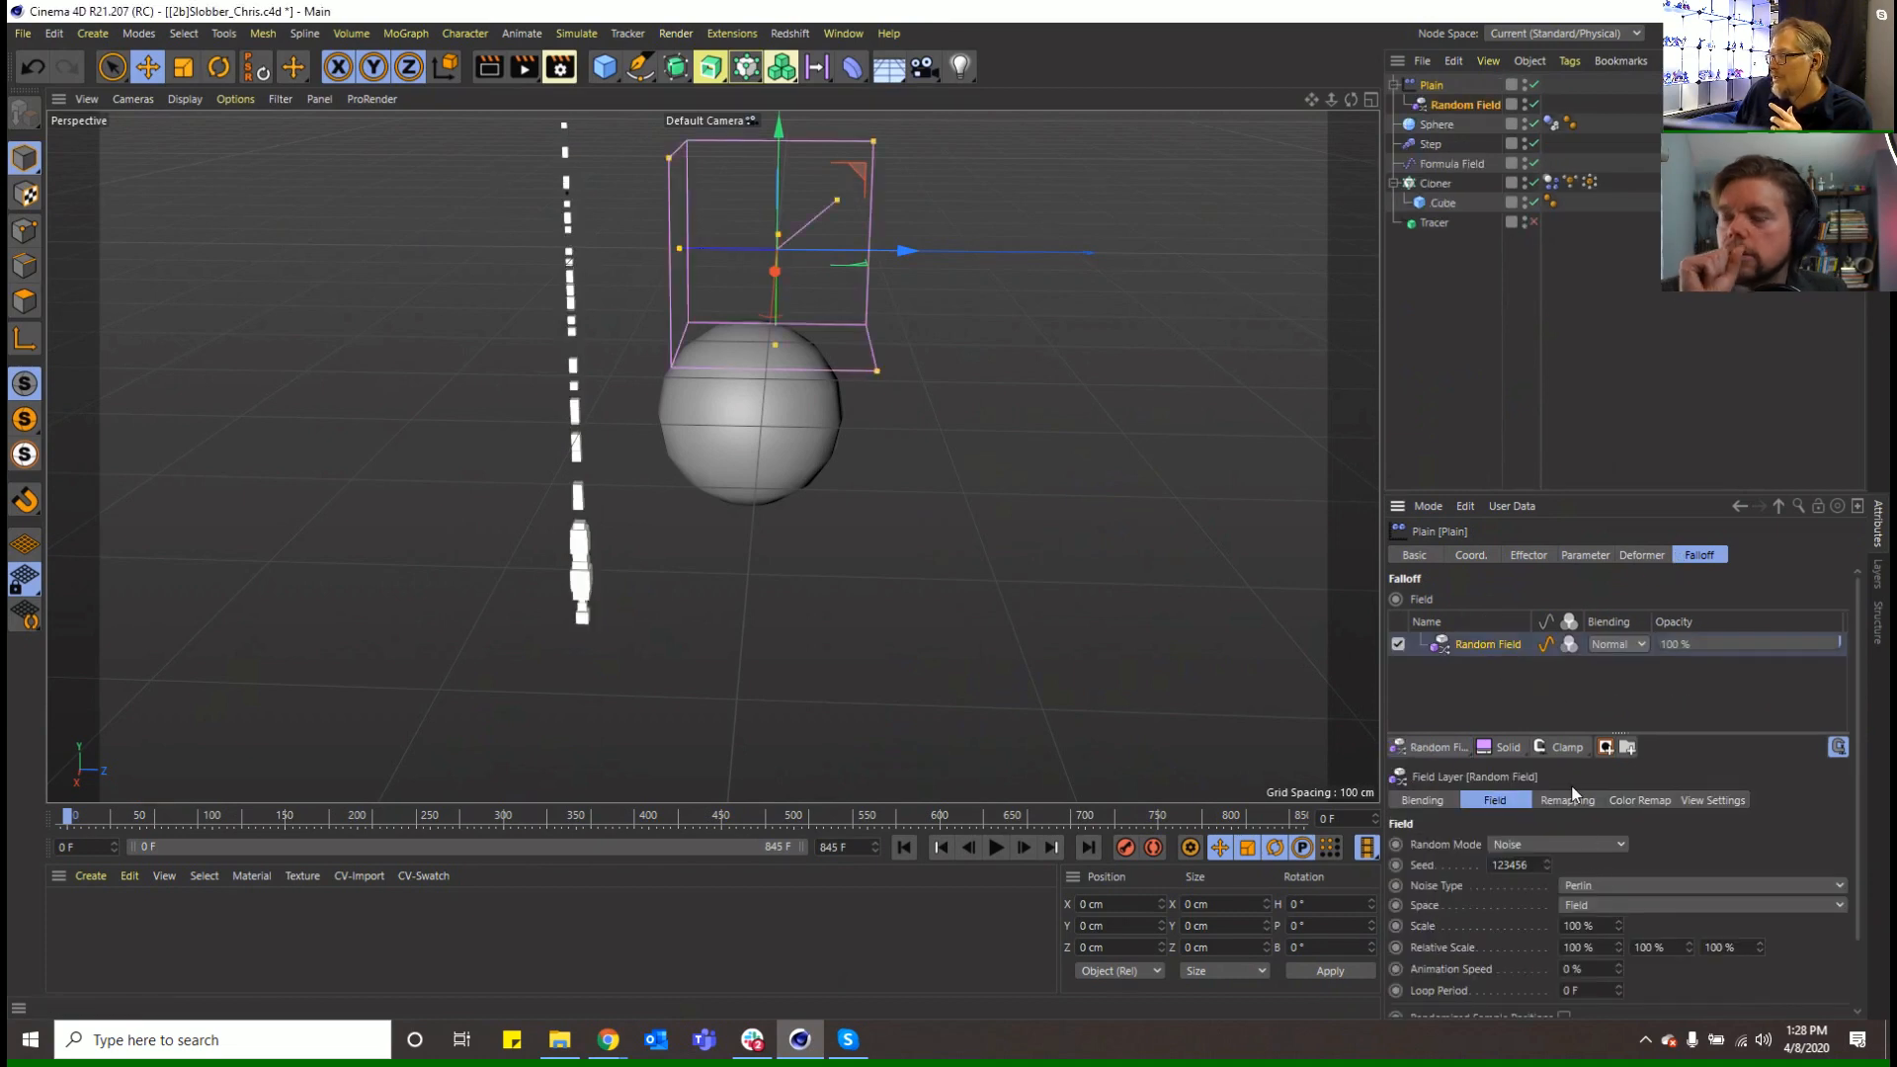
Turn off position in the Plain effector and enable scale with 1 on X, Y and Z
click(1430, 86)
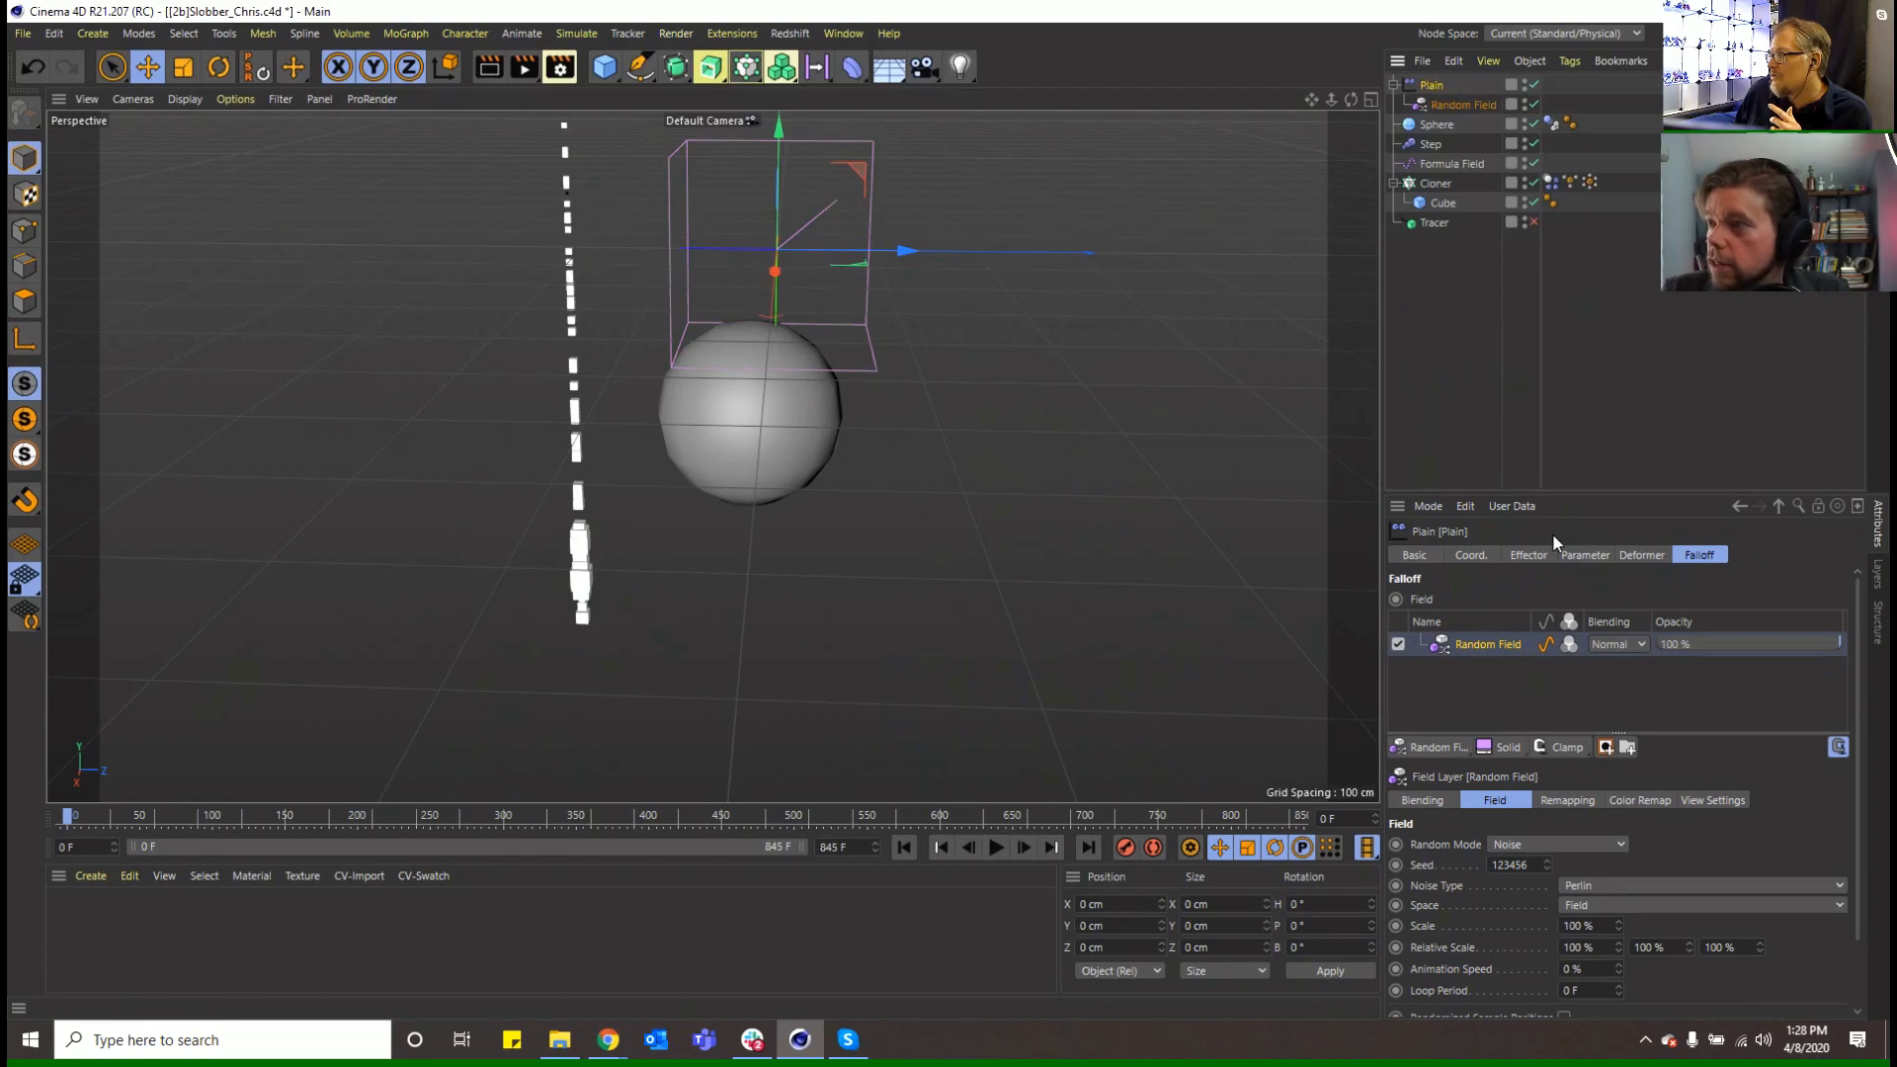
click(1584, 556)
click(1466, 639)
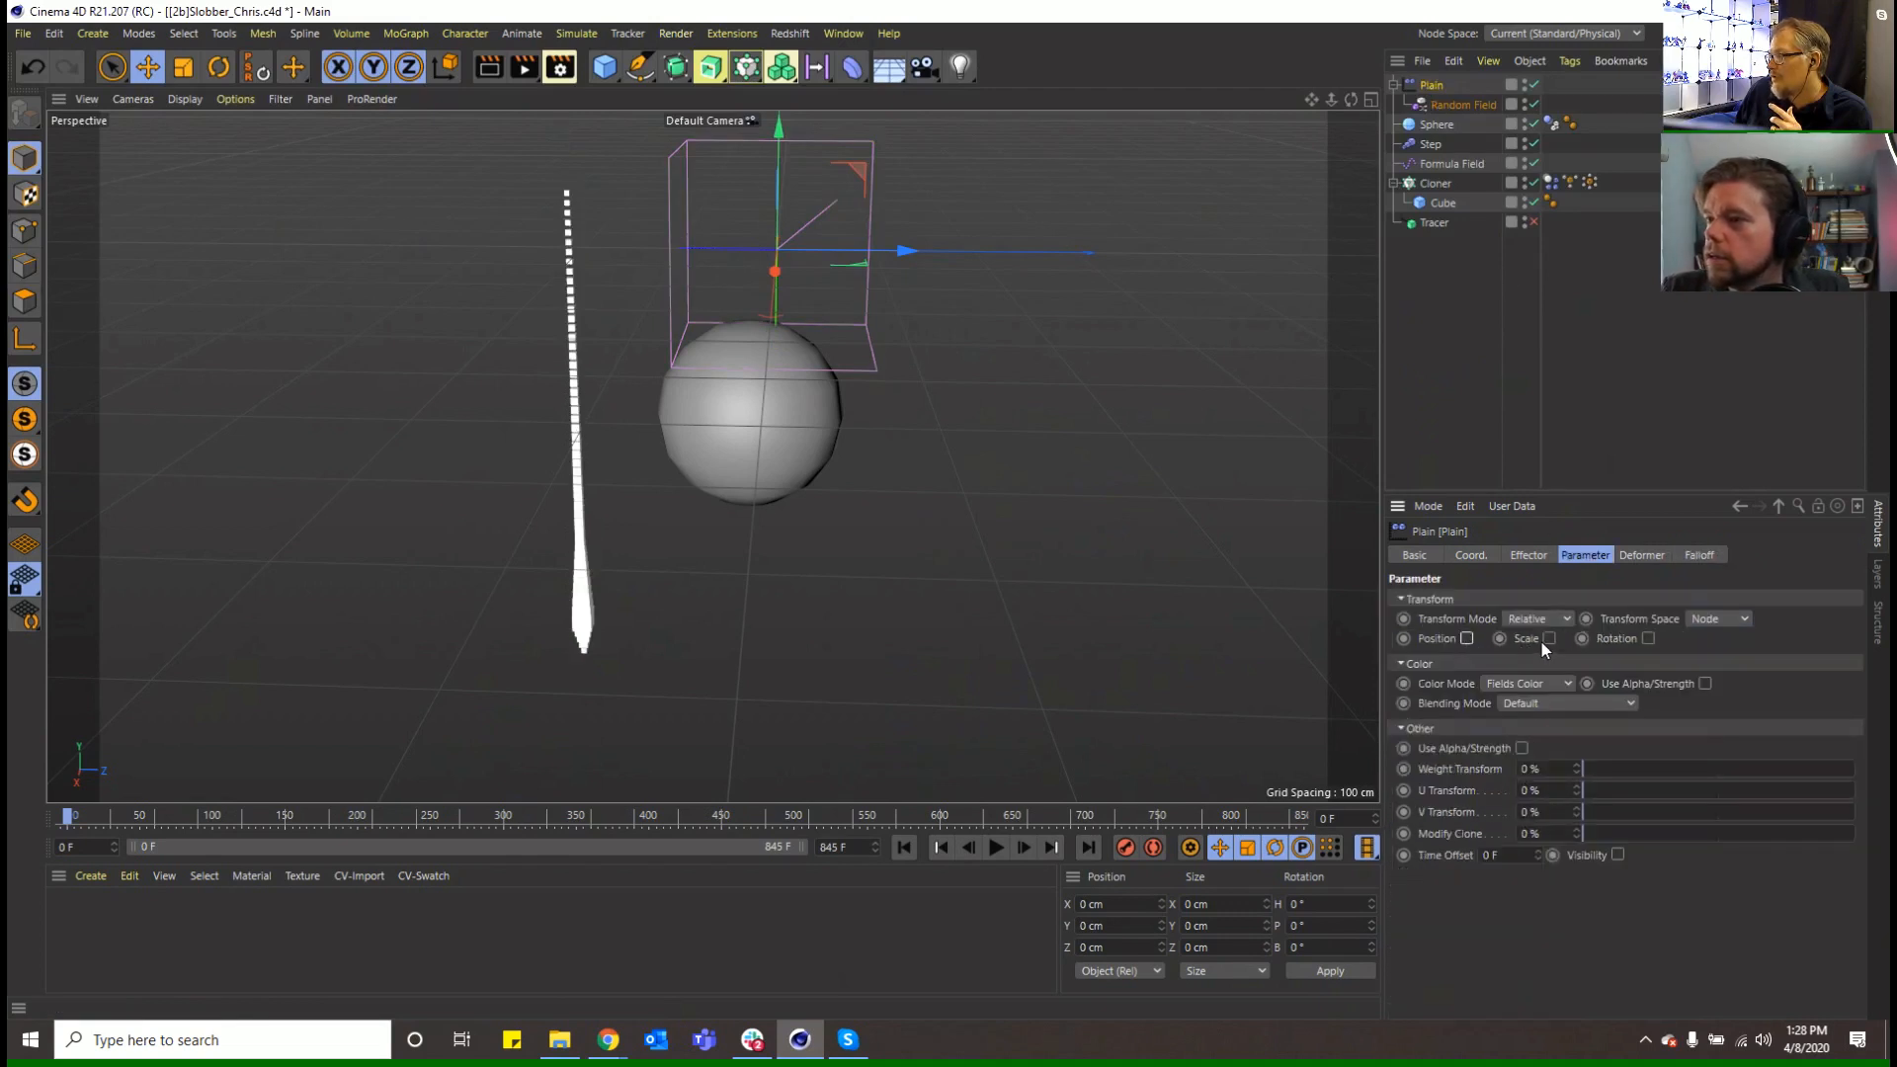
click(1591, 638)
drag(1603, 660, 1465, 638)
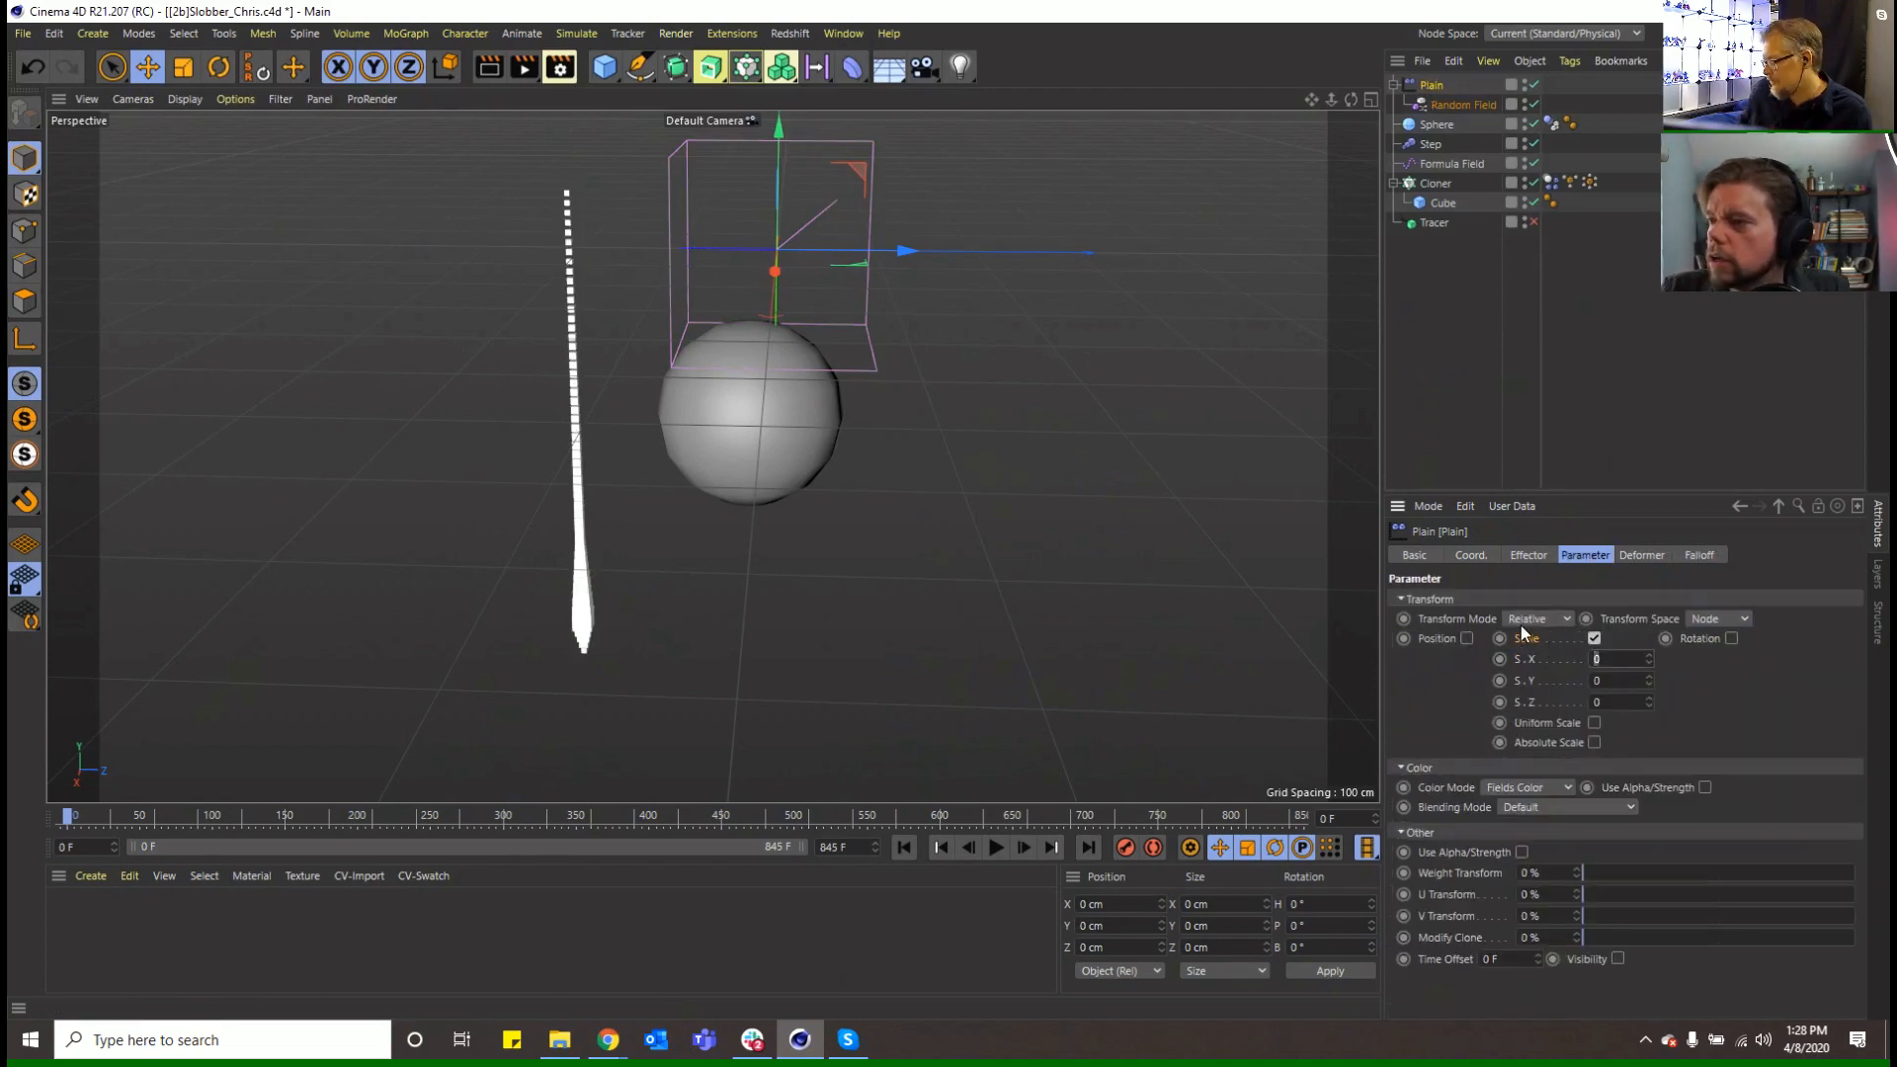
text(1)
key(Return)
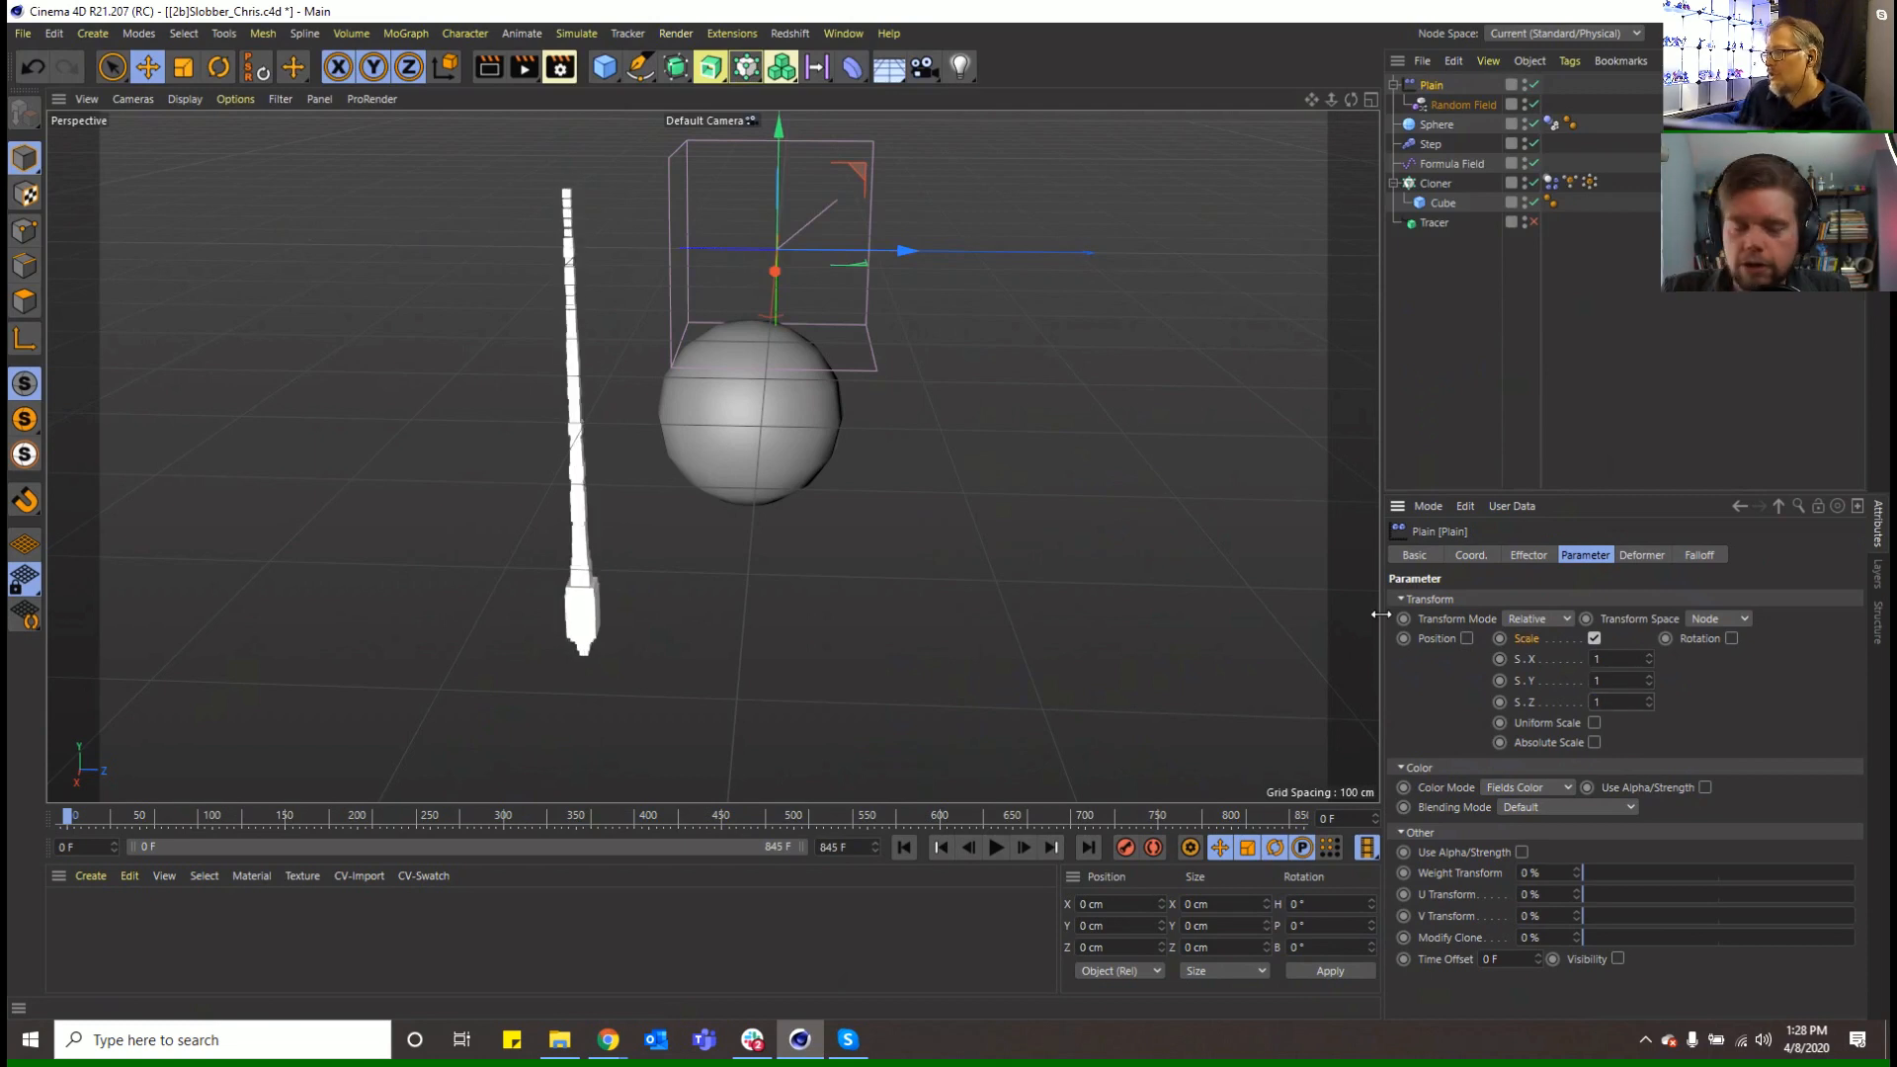
Raise the noise scale of the Plain effector's Random Field to 188%
click(1527, 557)
click(1585, 555)
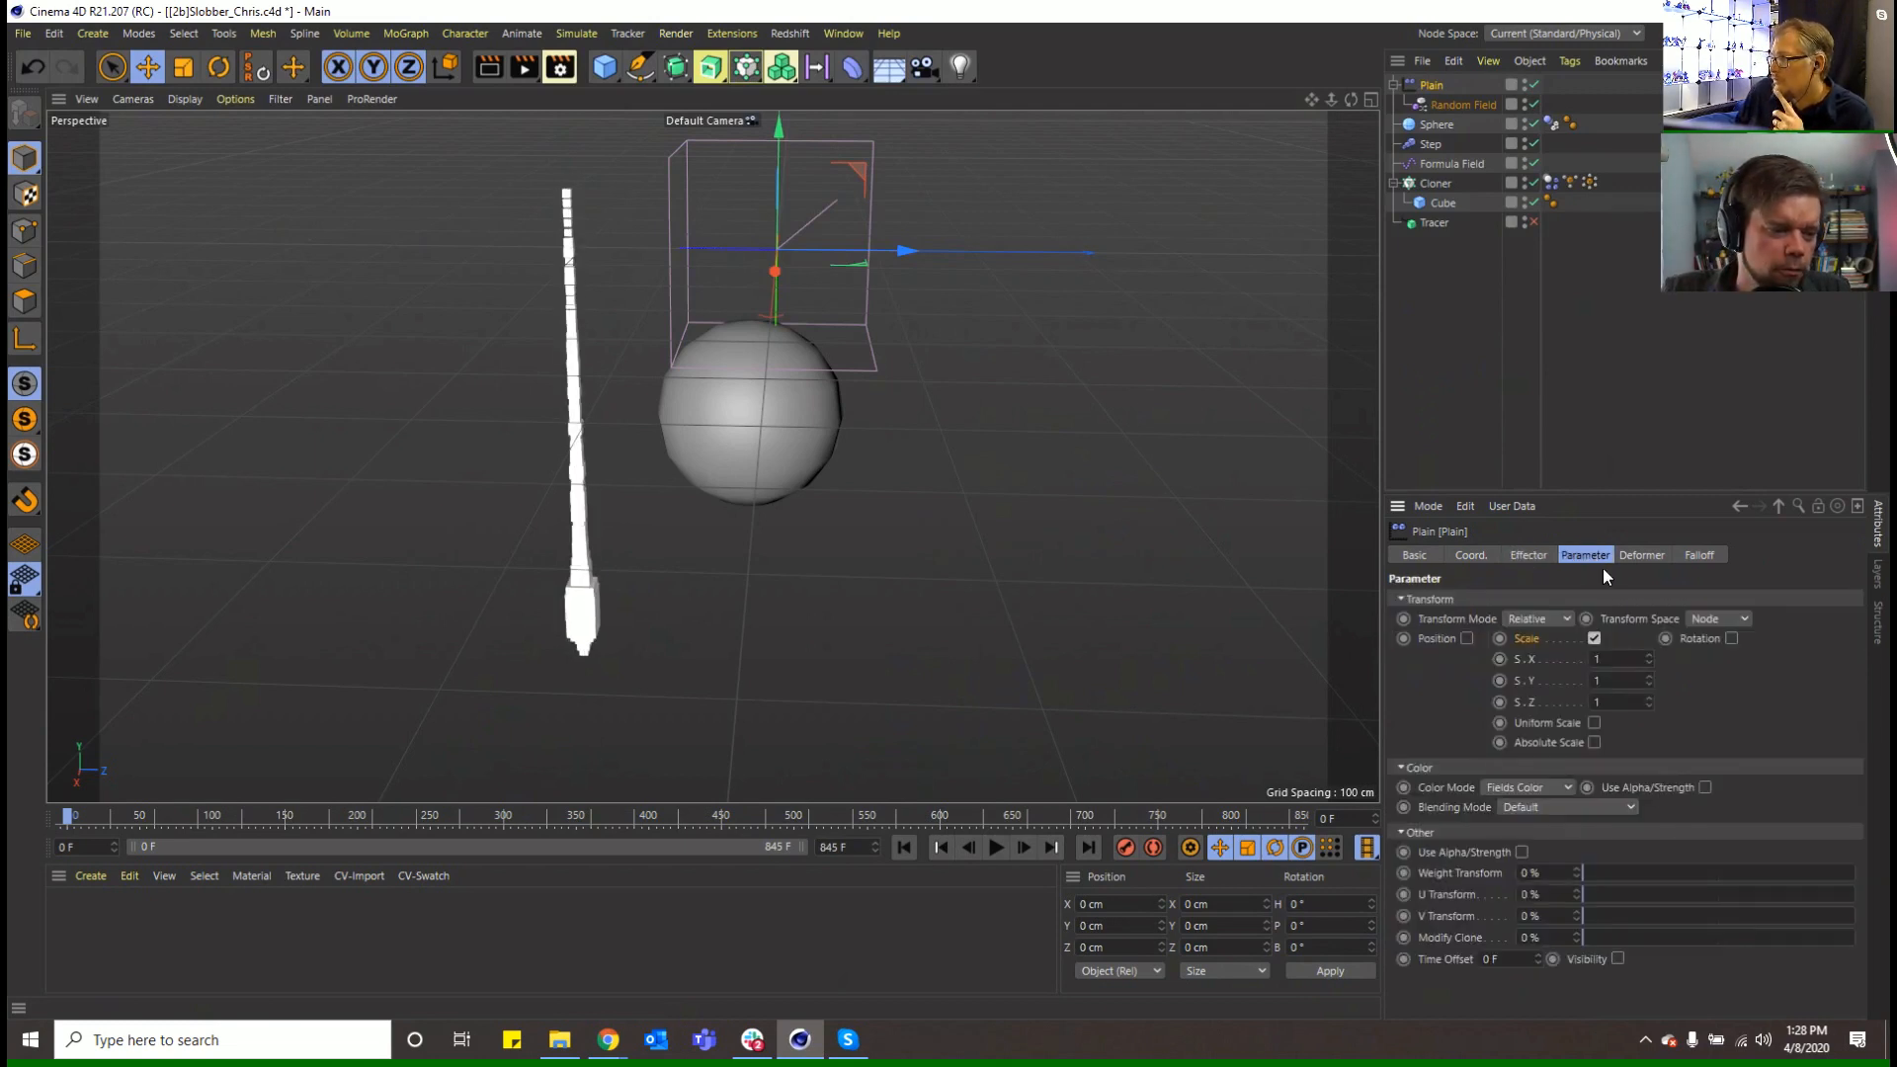
click(1636, 555)
click(1581, 555)
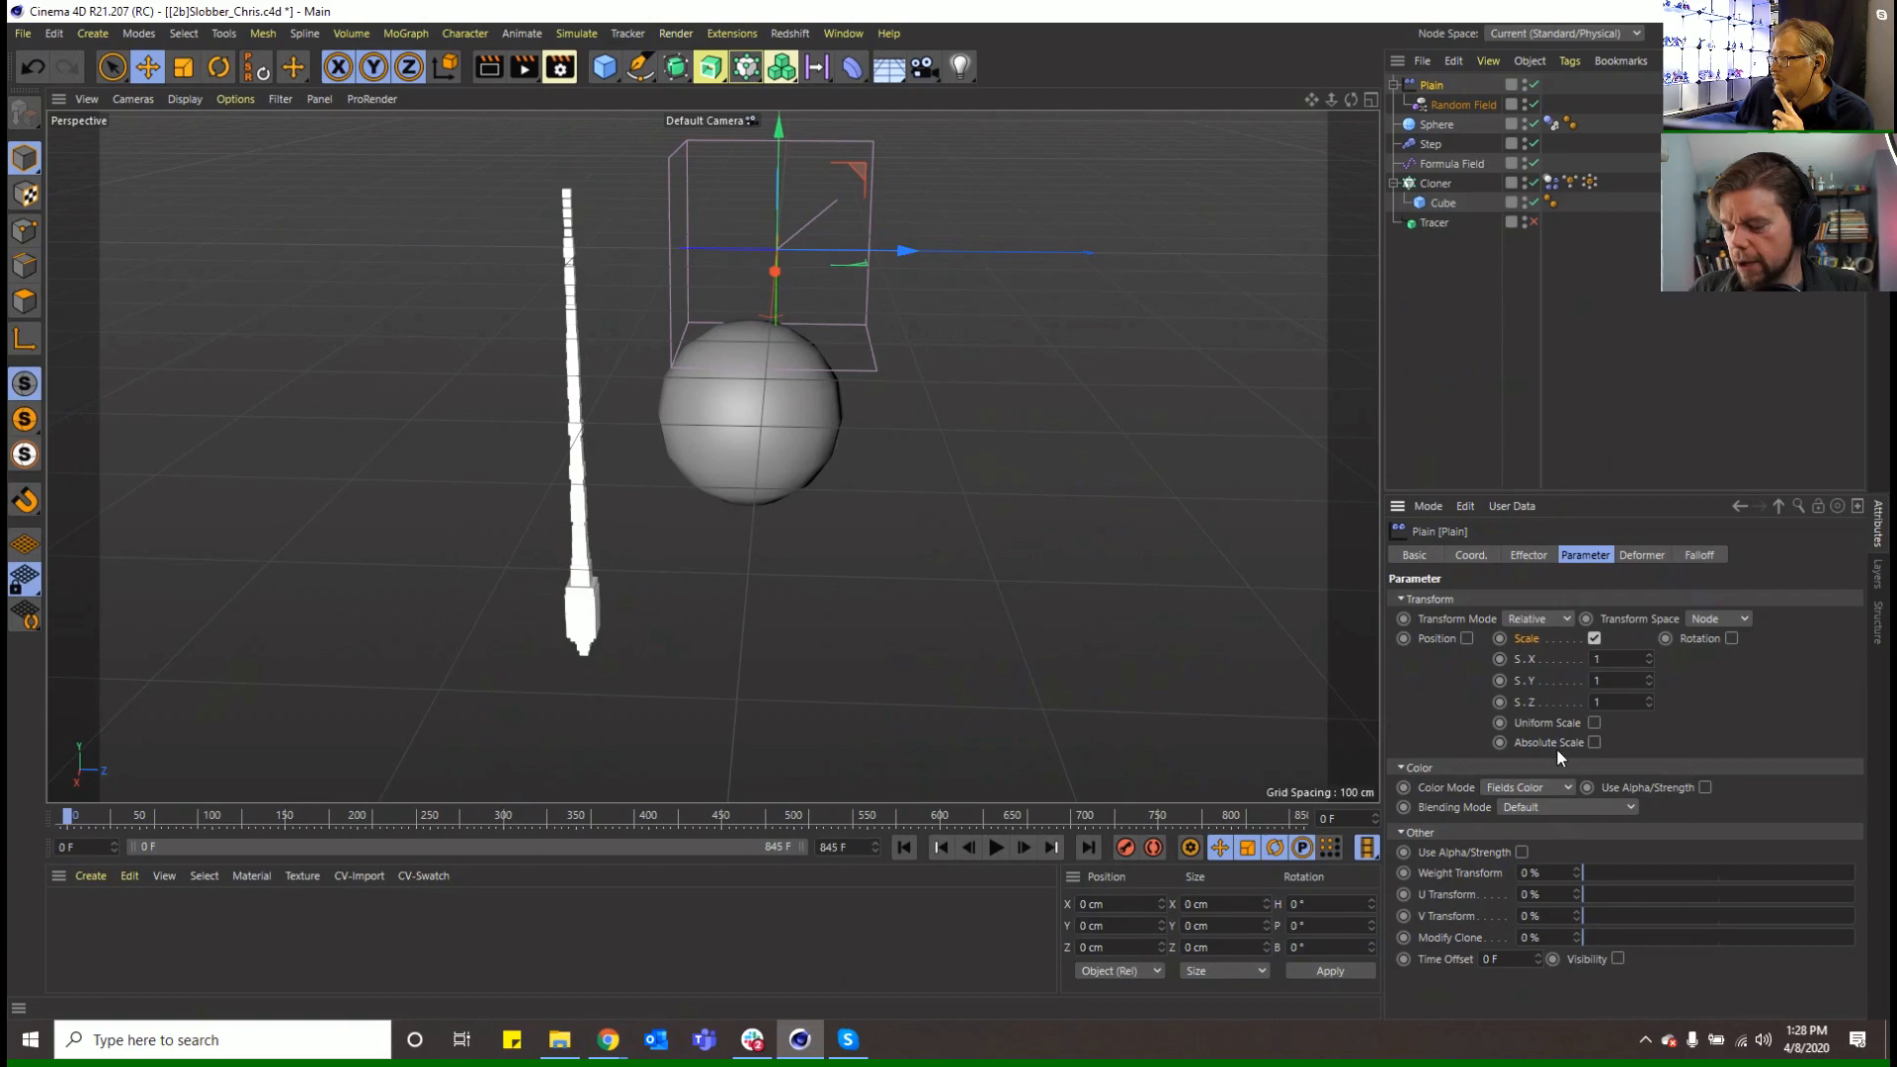
click(1698, 558)
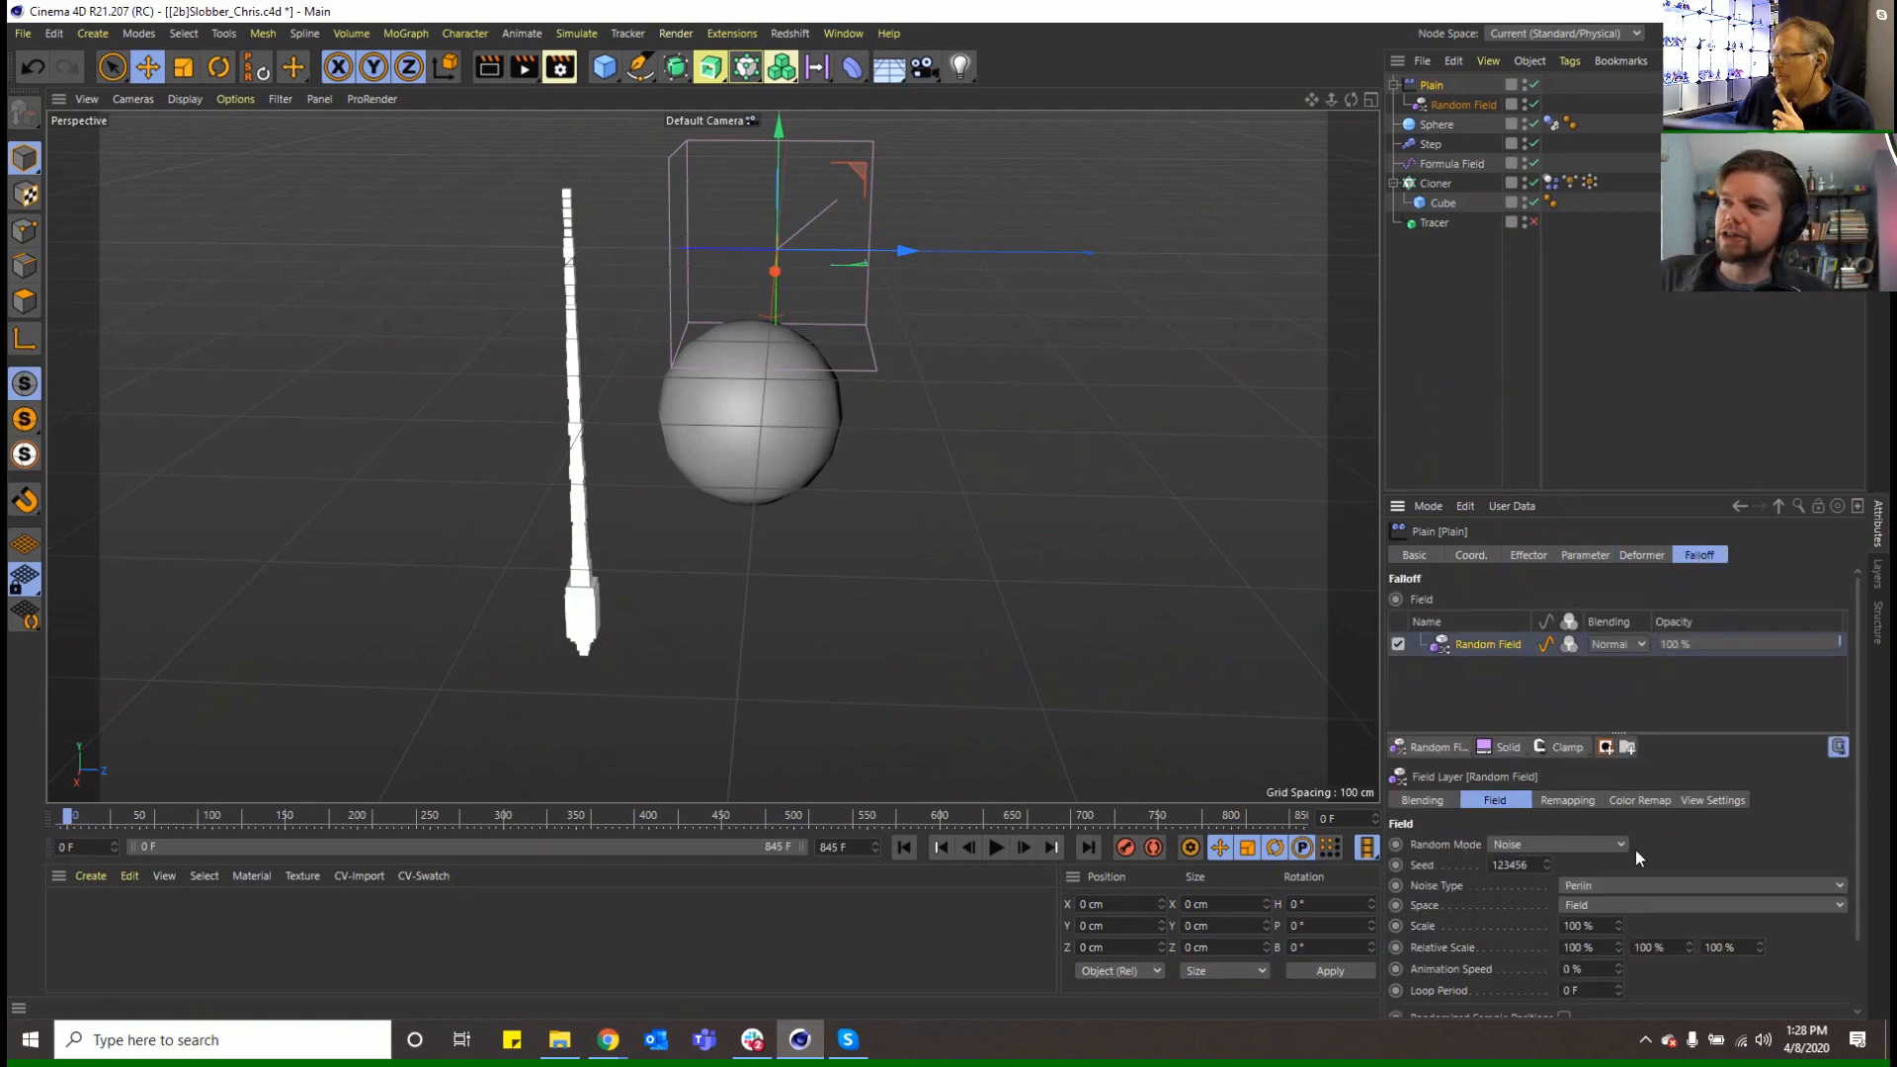
scroll(1799, 838, down, 2)
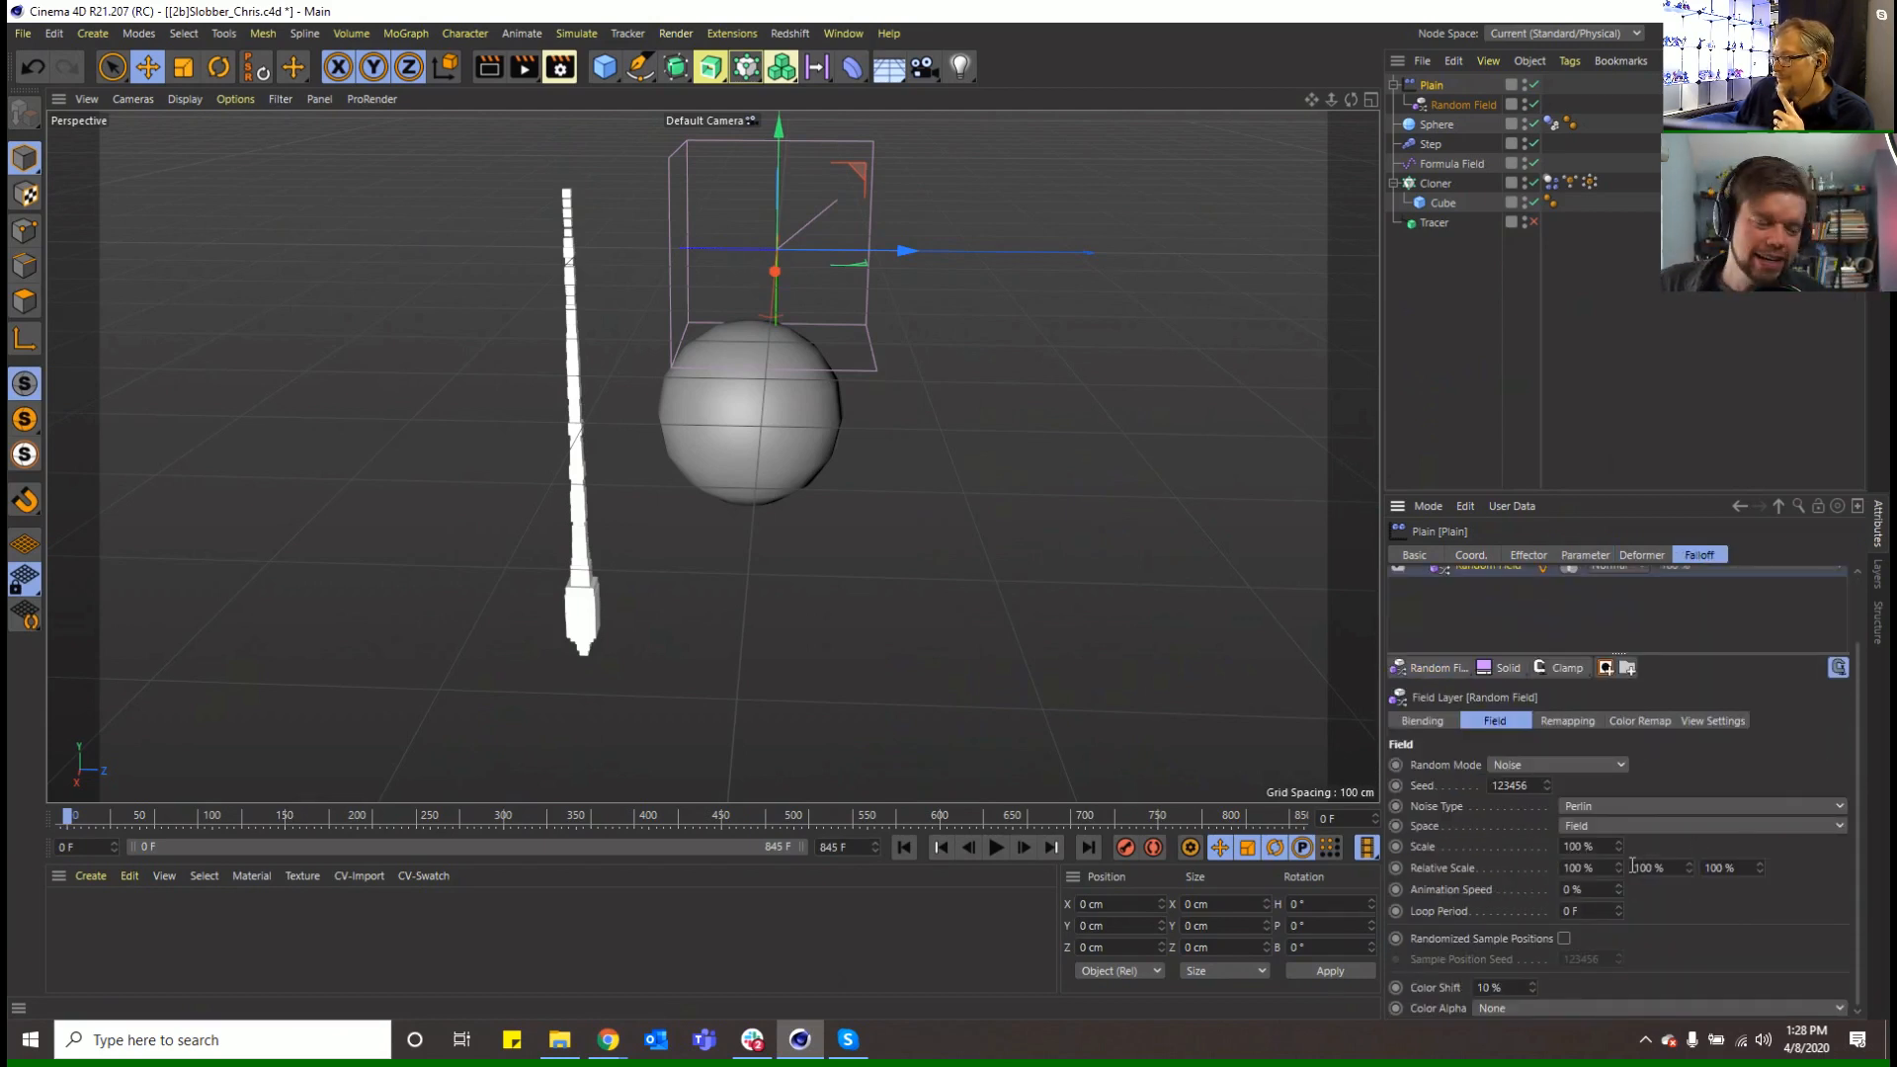
drag(1619, 848, 1619, 760)
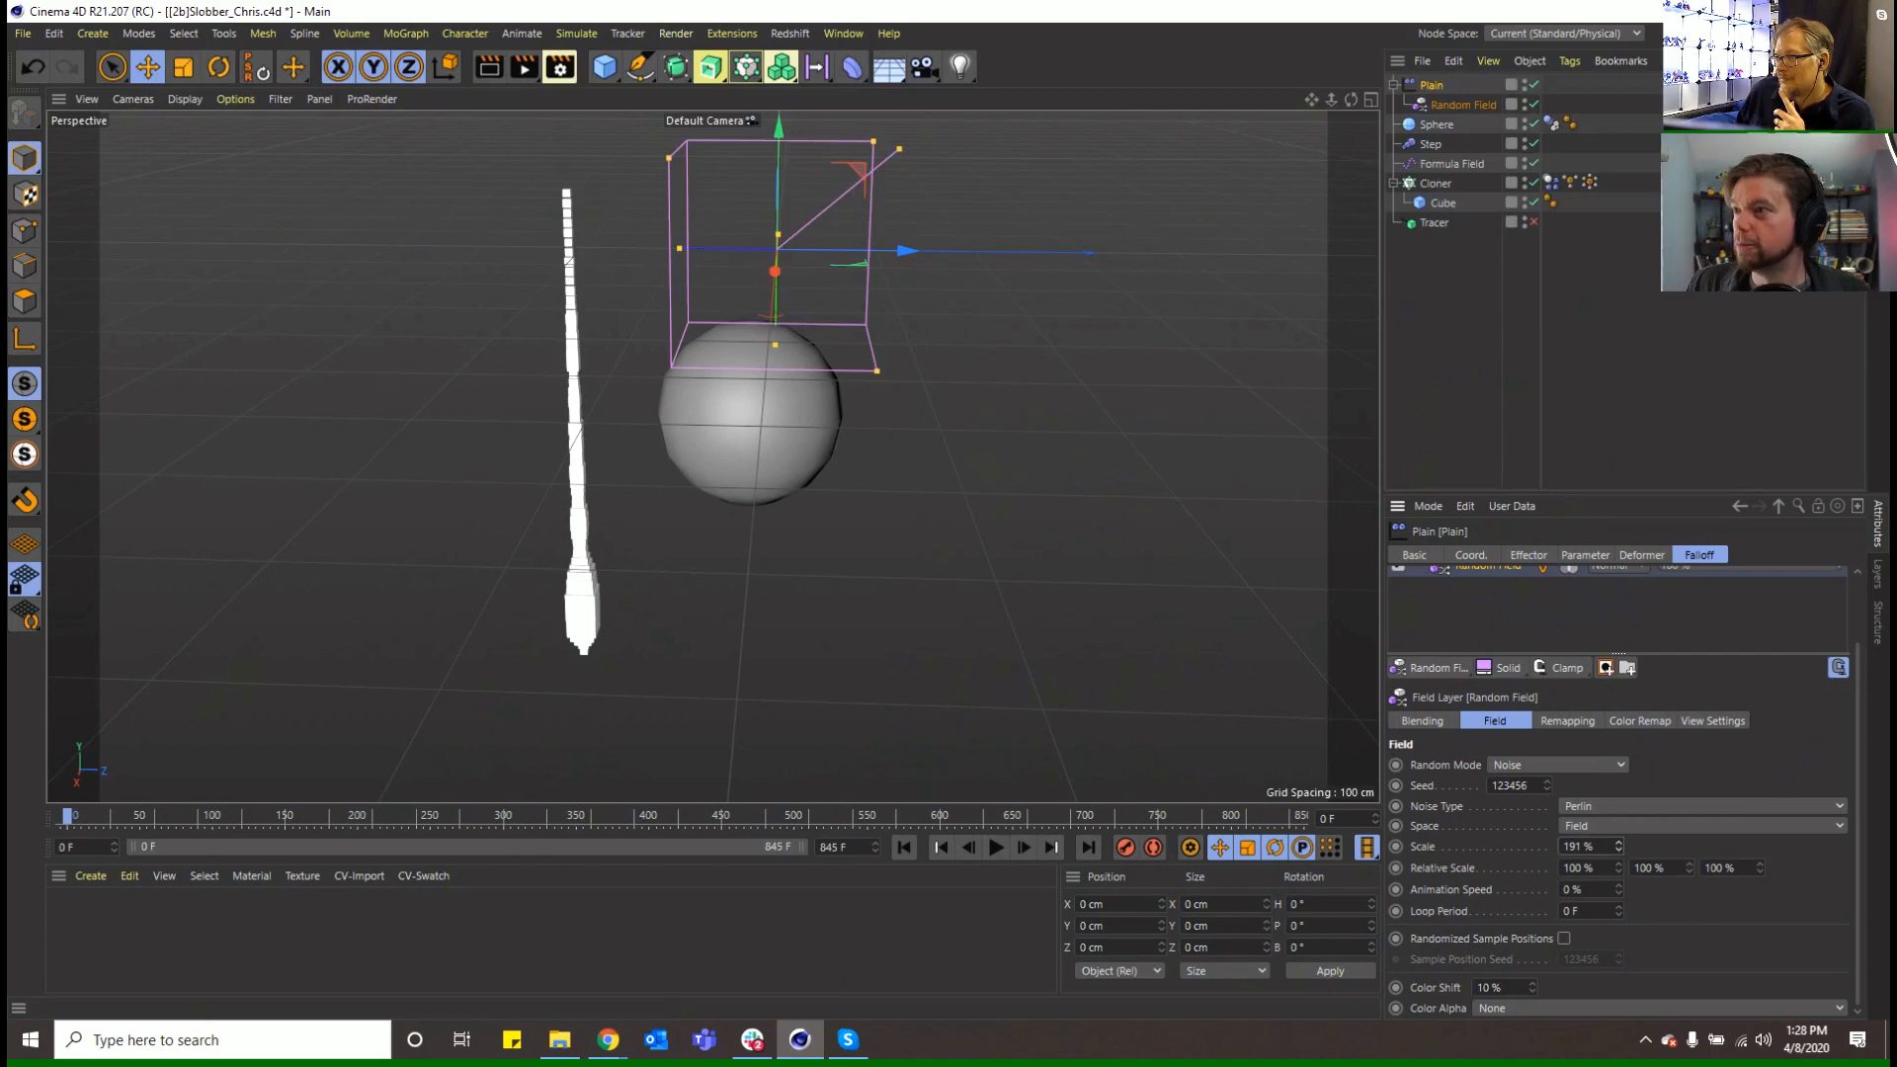
drag(1620, 760, 1602, 804)
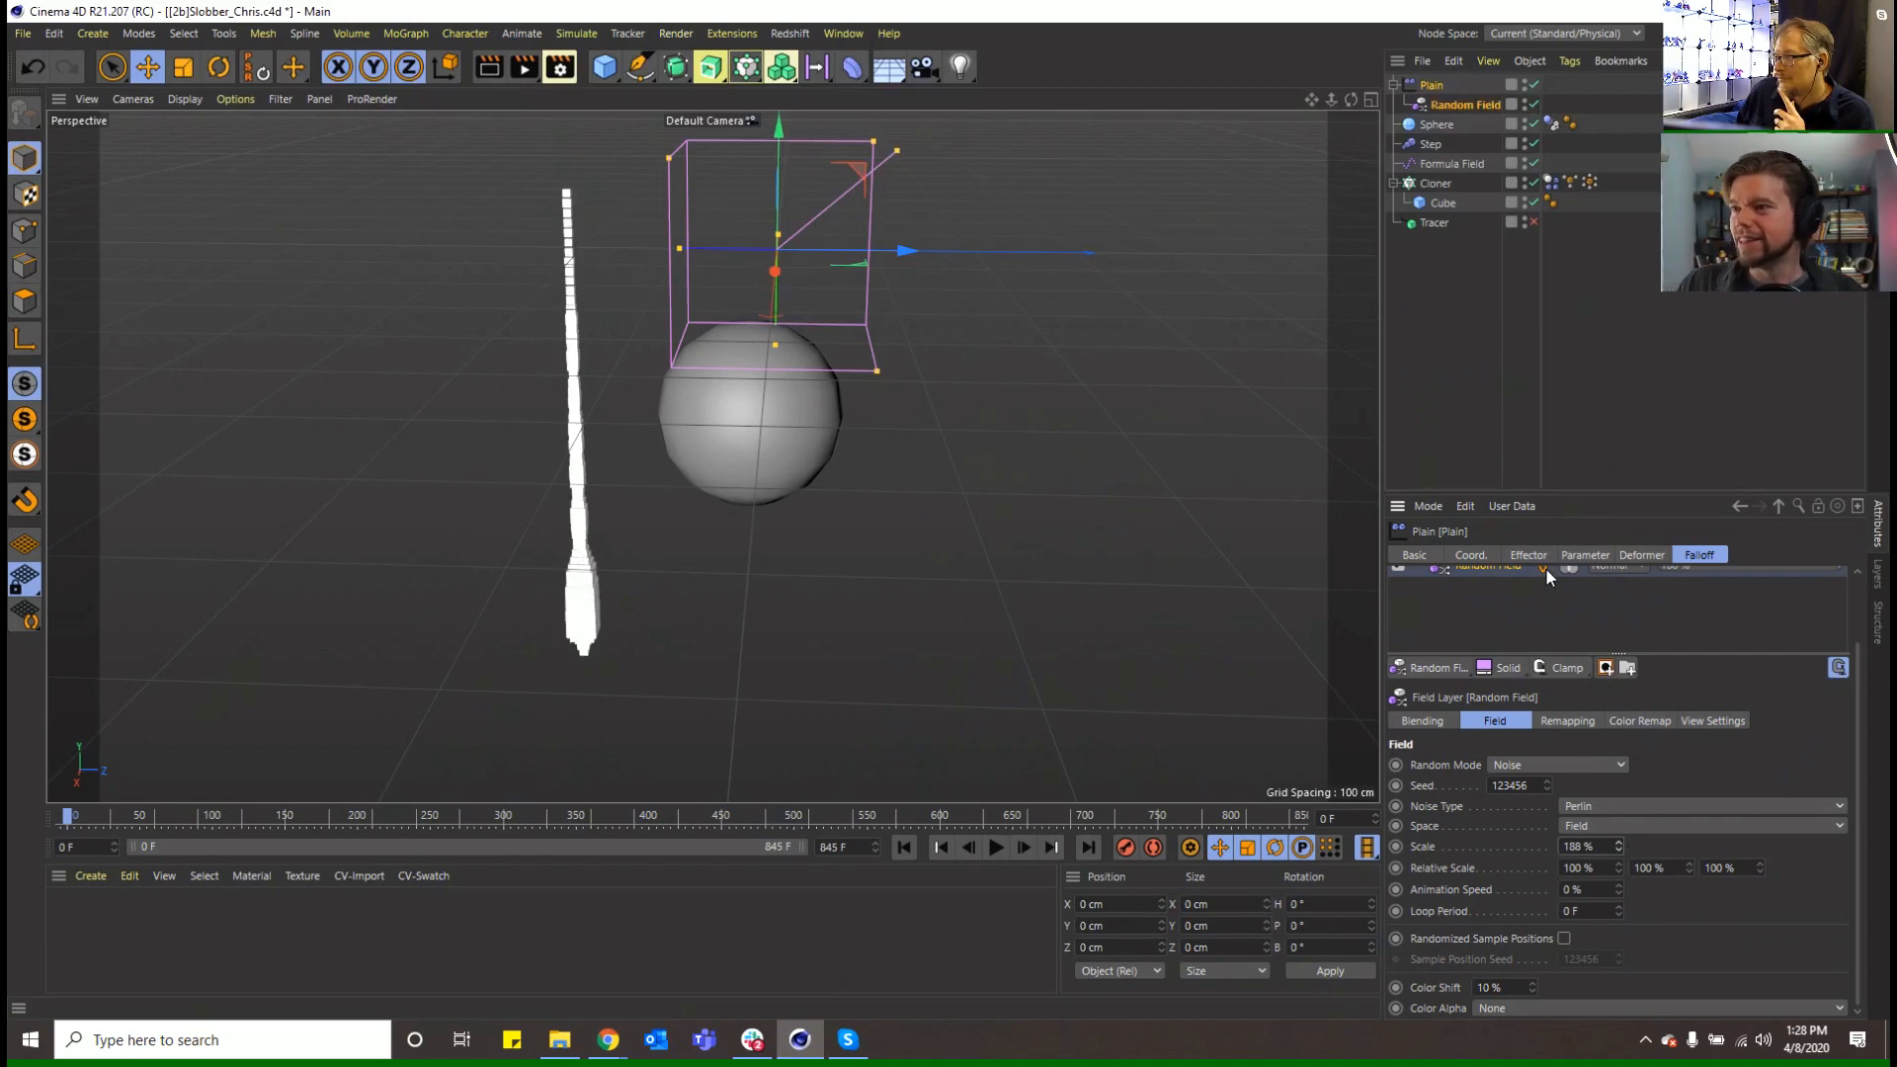
Set the Plain effector's scale to 2 on X, Y and Z and return to its Random Field falloff settings
click(1581, 556)
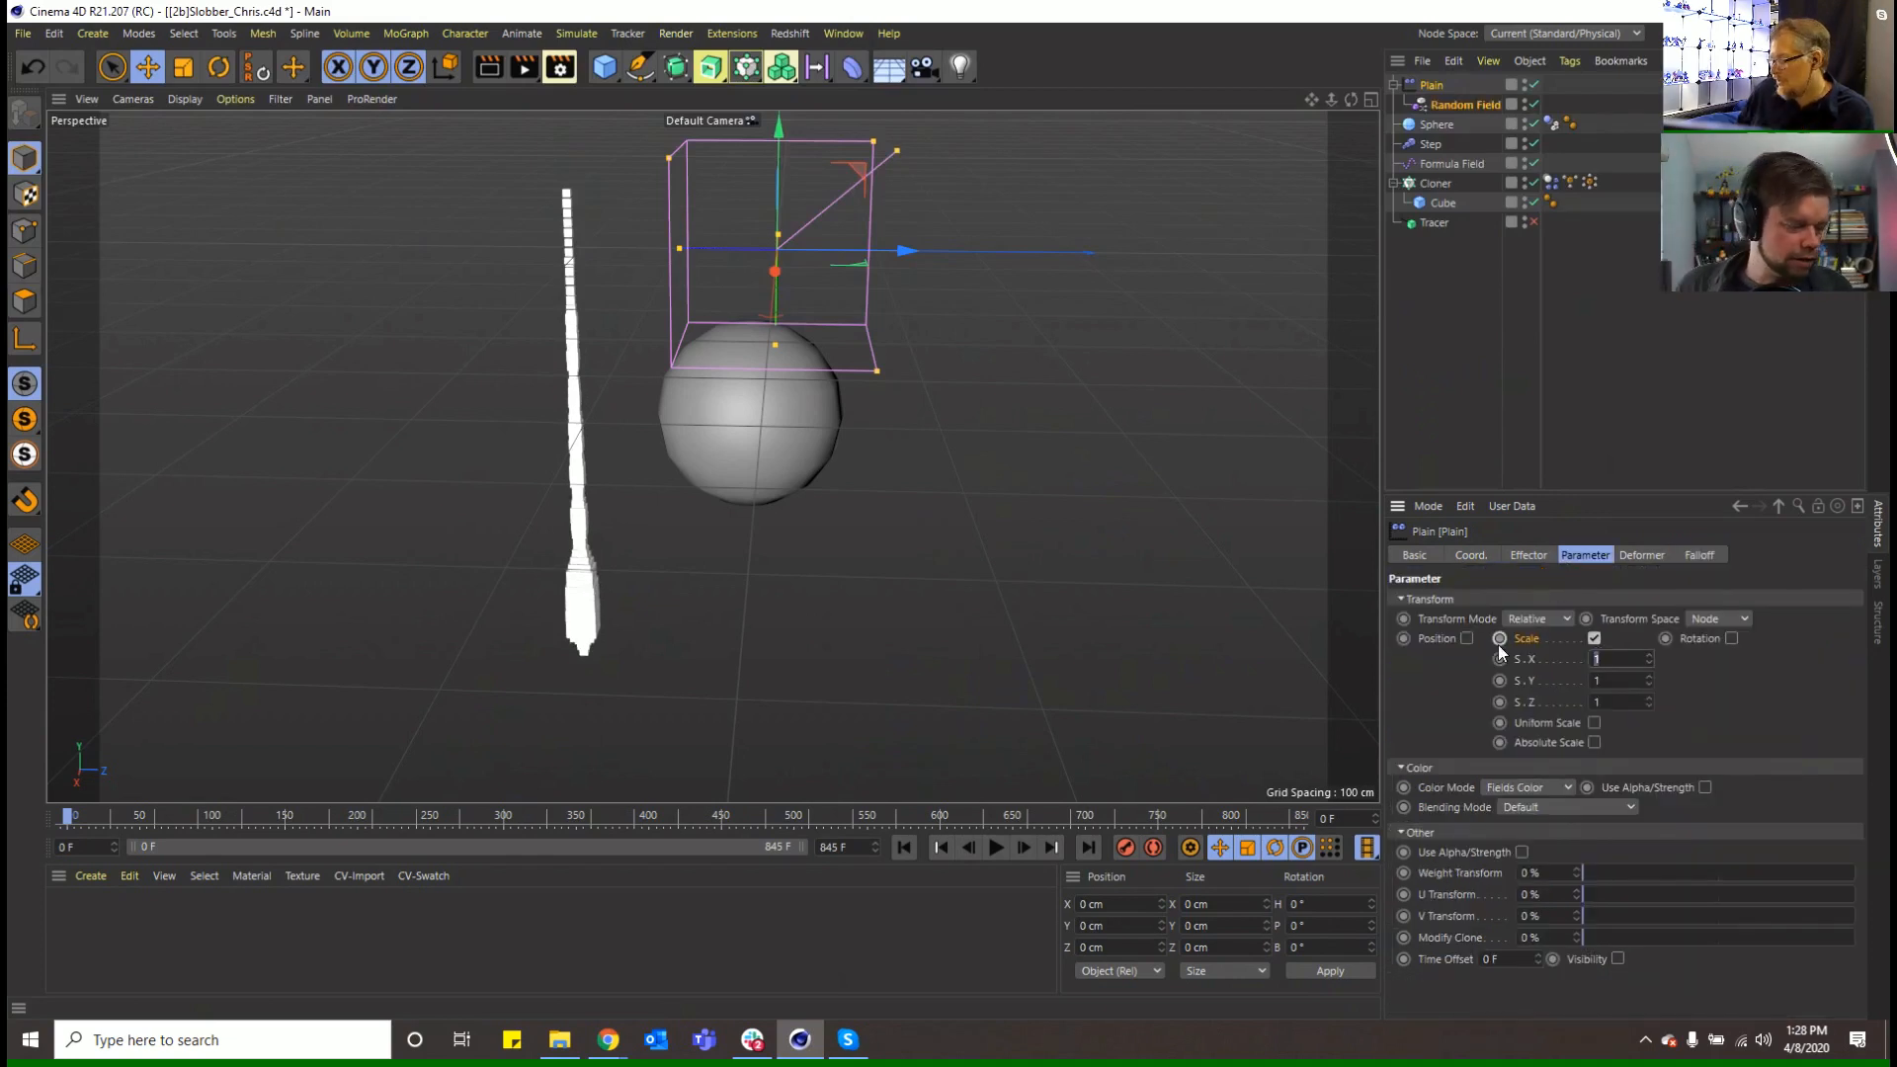
text(2)
key(Tab)
text(2)
key(Tab)
text(2)
key(Return)
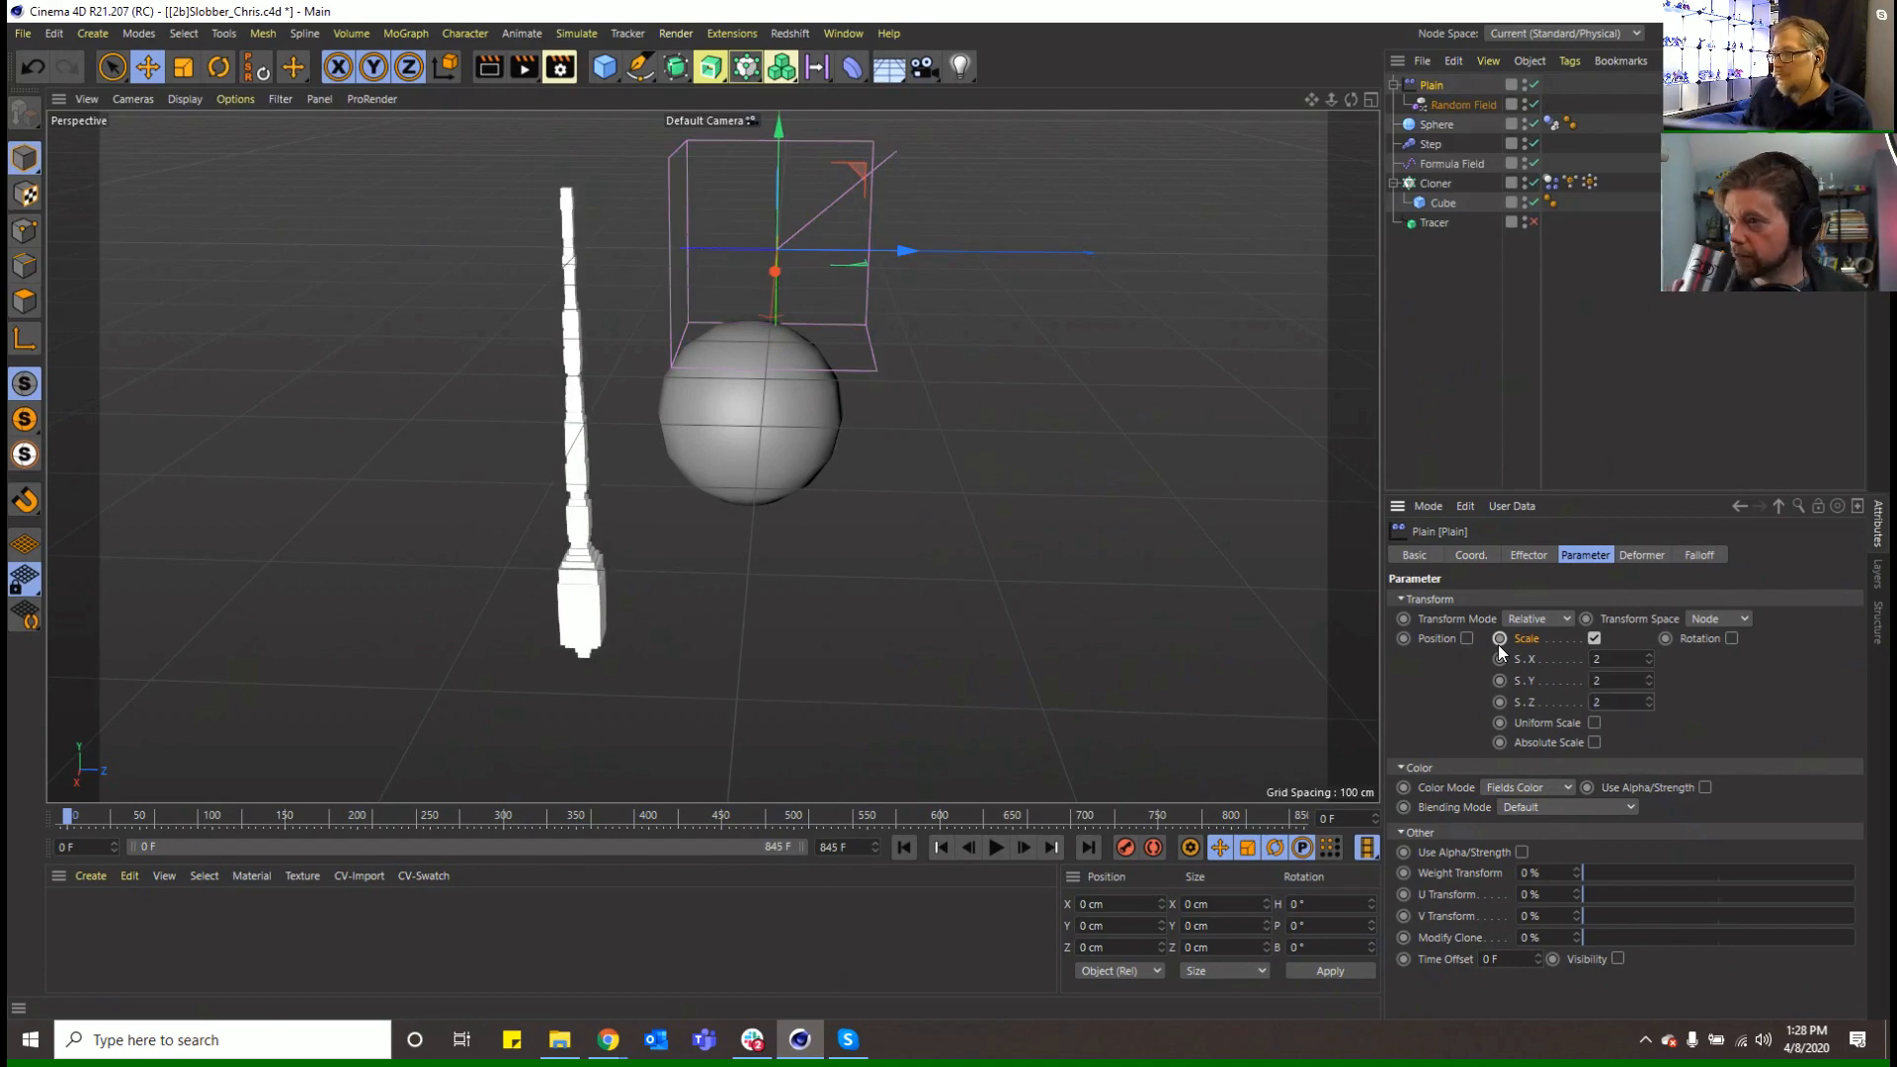
click(1638, 556)
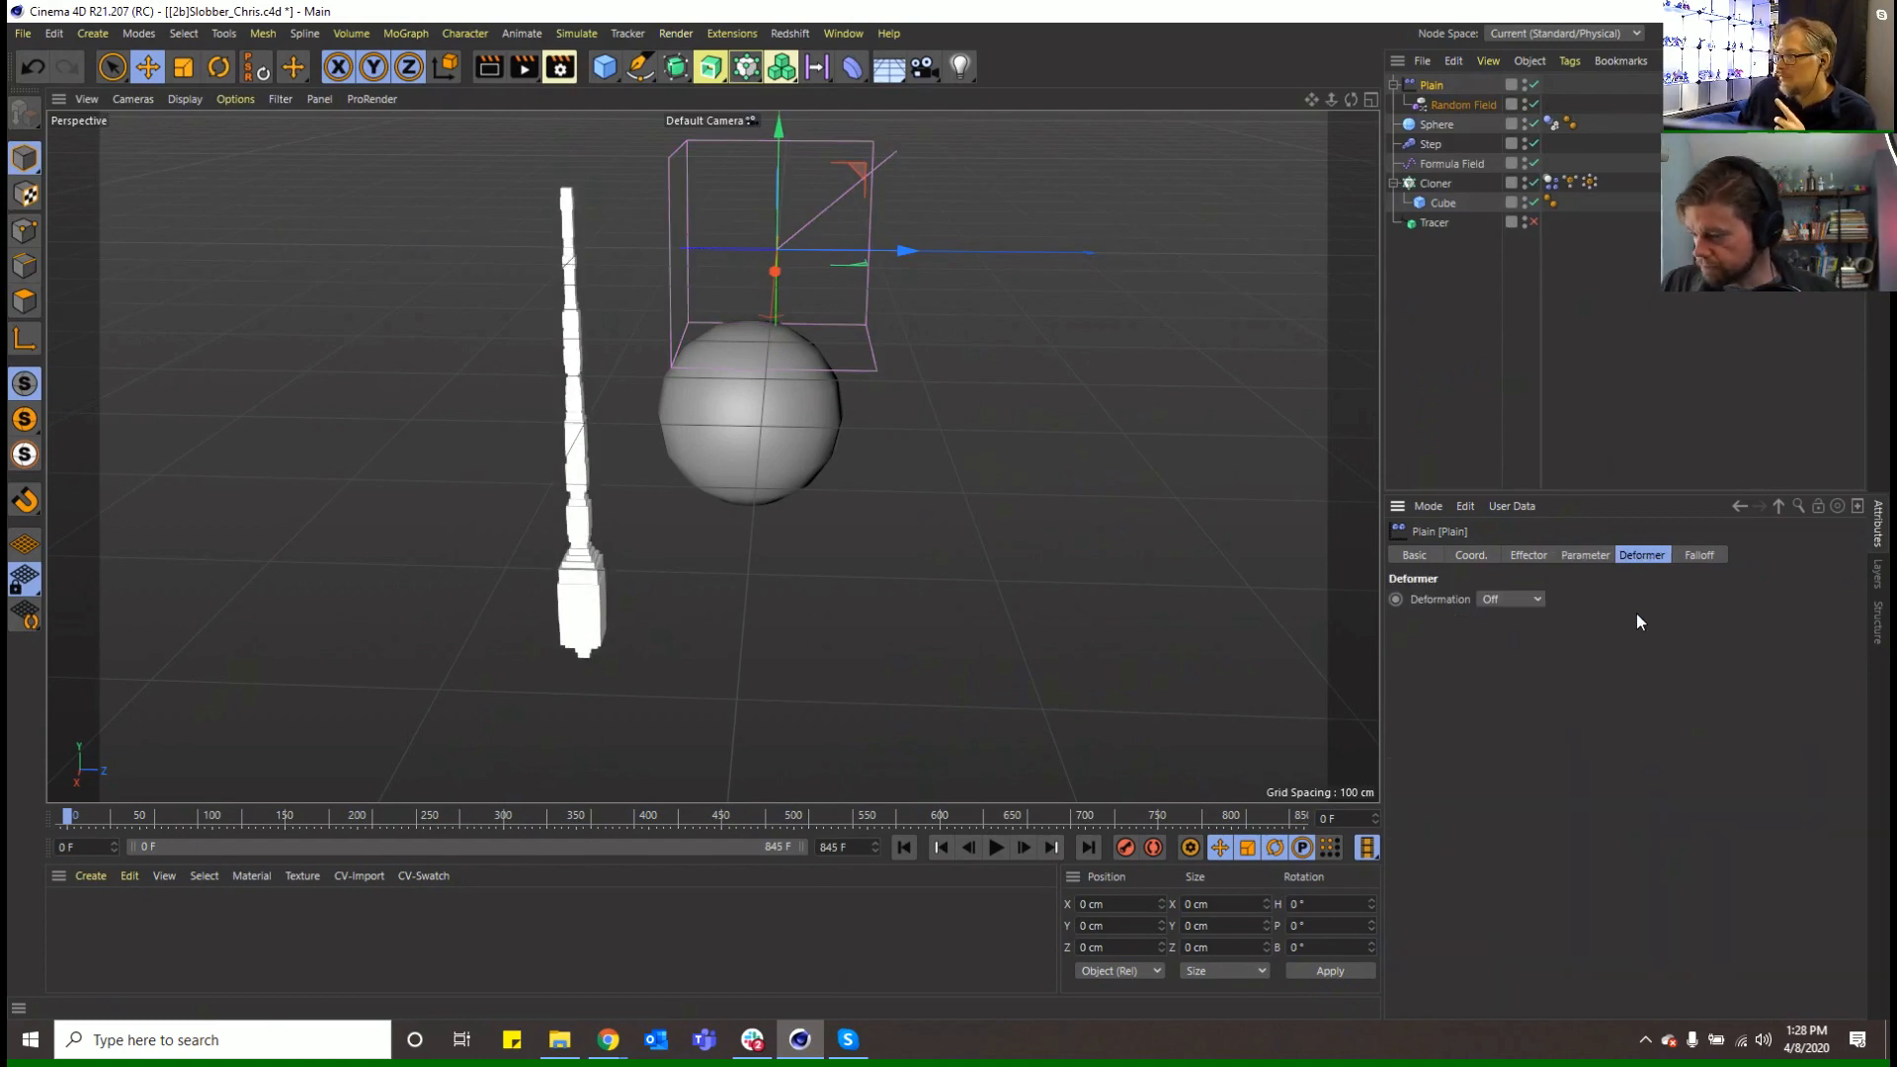
click(1695, 556)
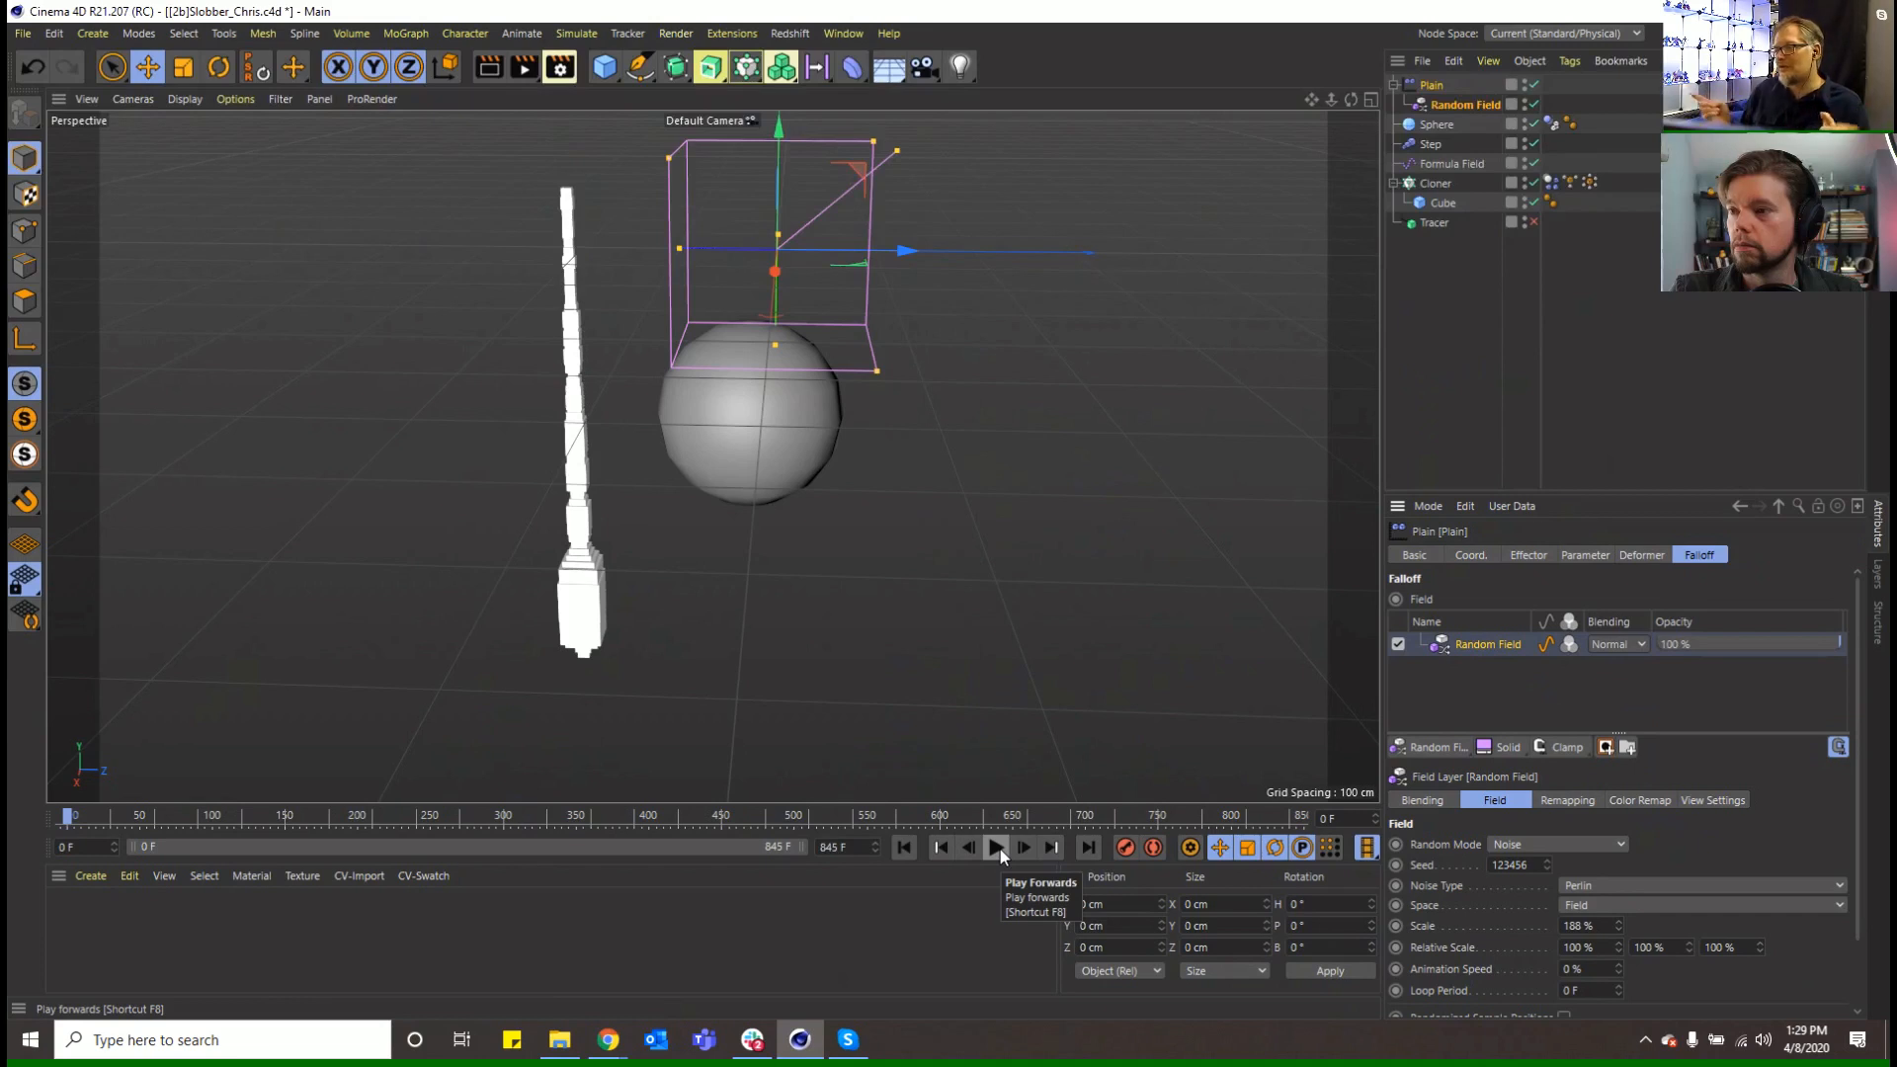
Play back the randomly scaled cube strand simulation and return to the first frame
click(997, 848)
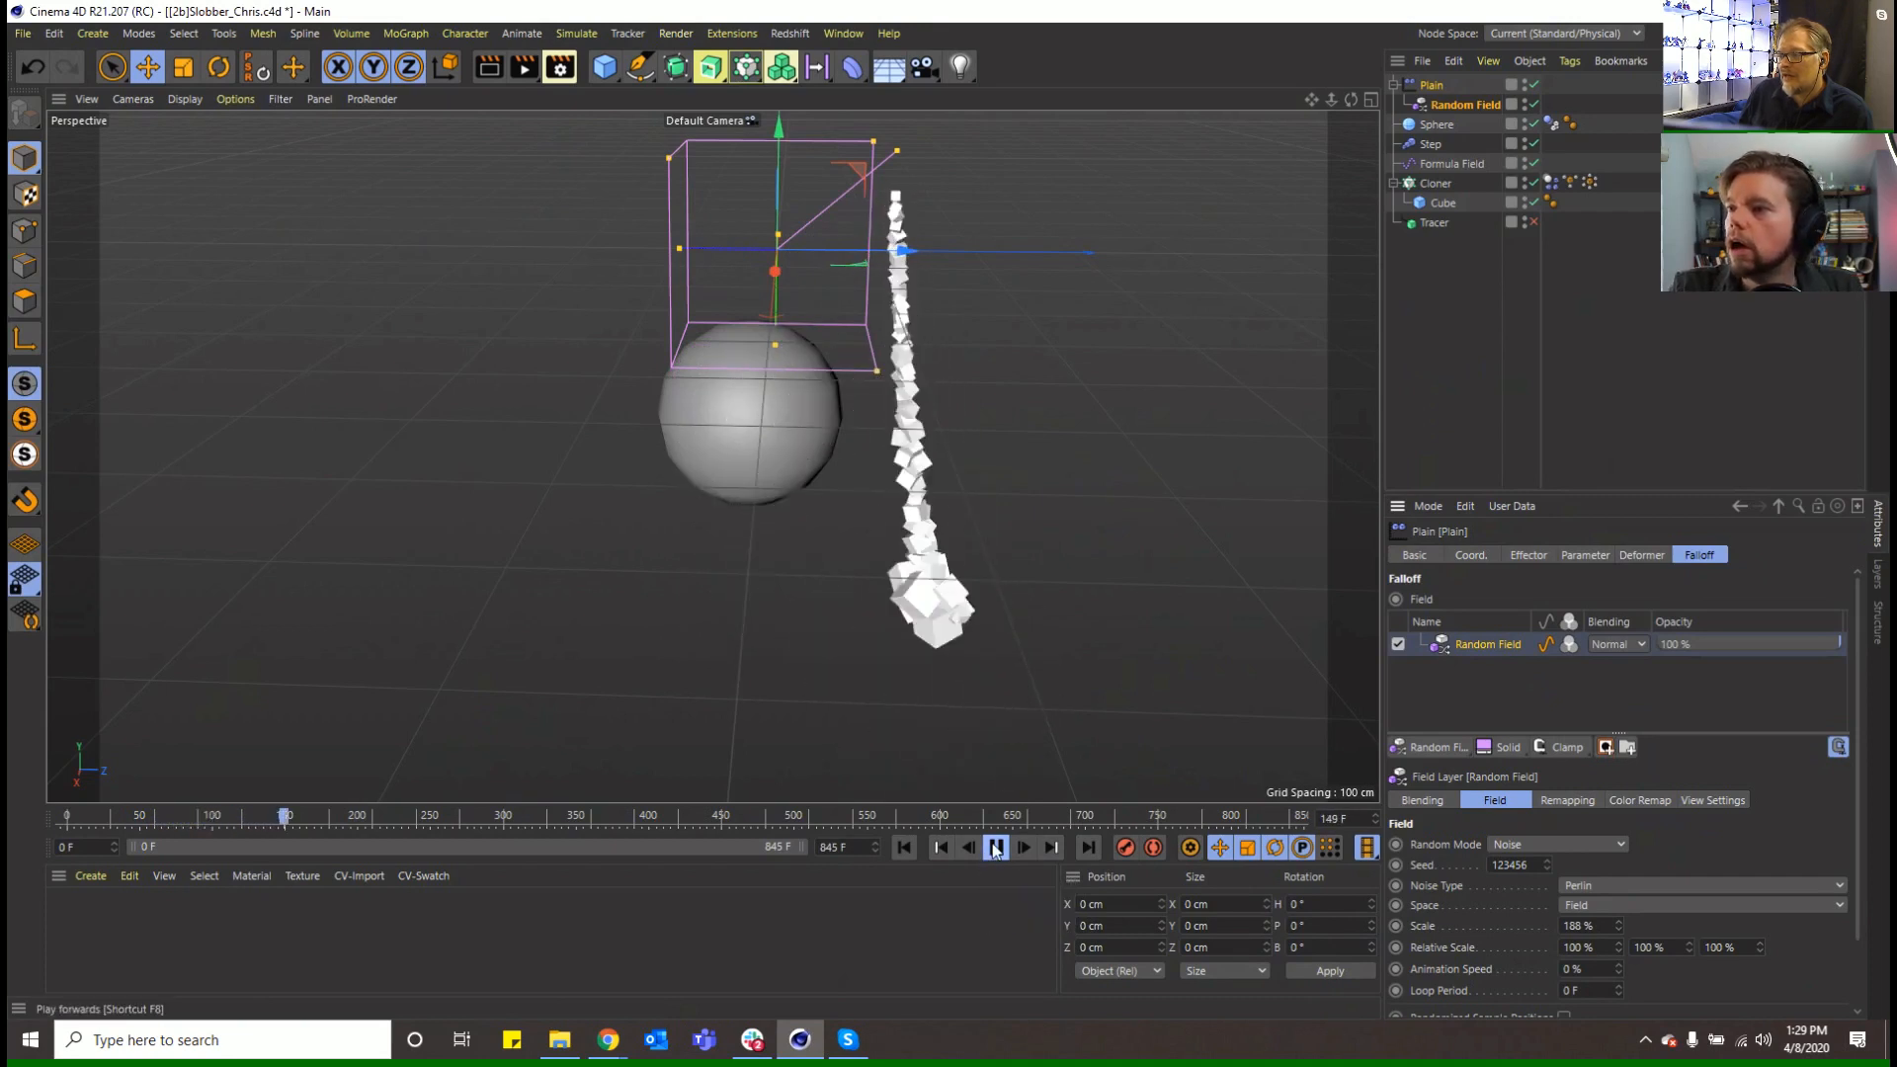
click(996, 848)
click(904, 848)
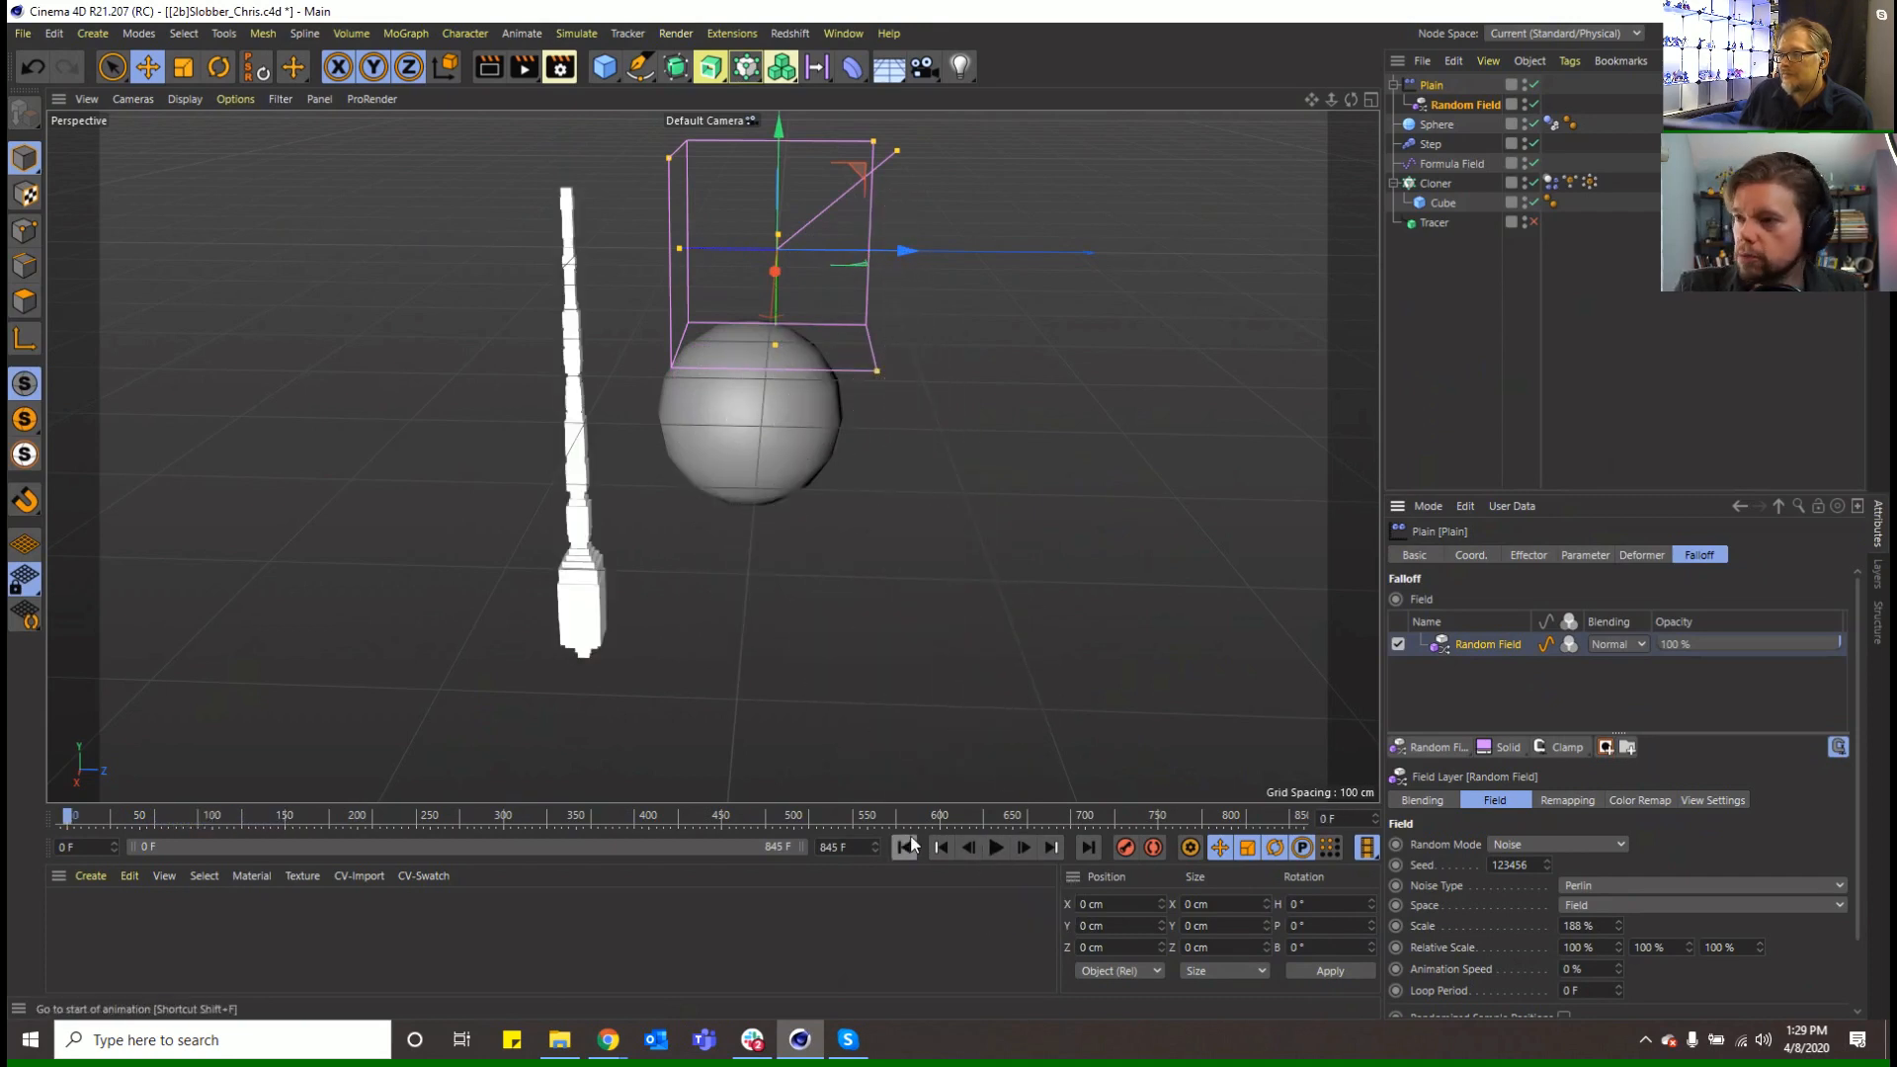
Add a Volume Builder containing the Cloner and nest the builder under a new Volume Mesher
click(781, 66)
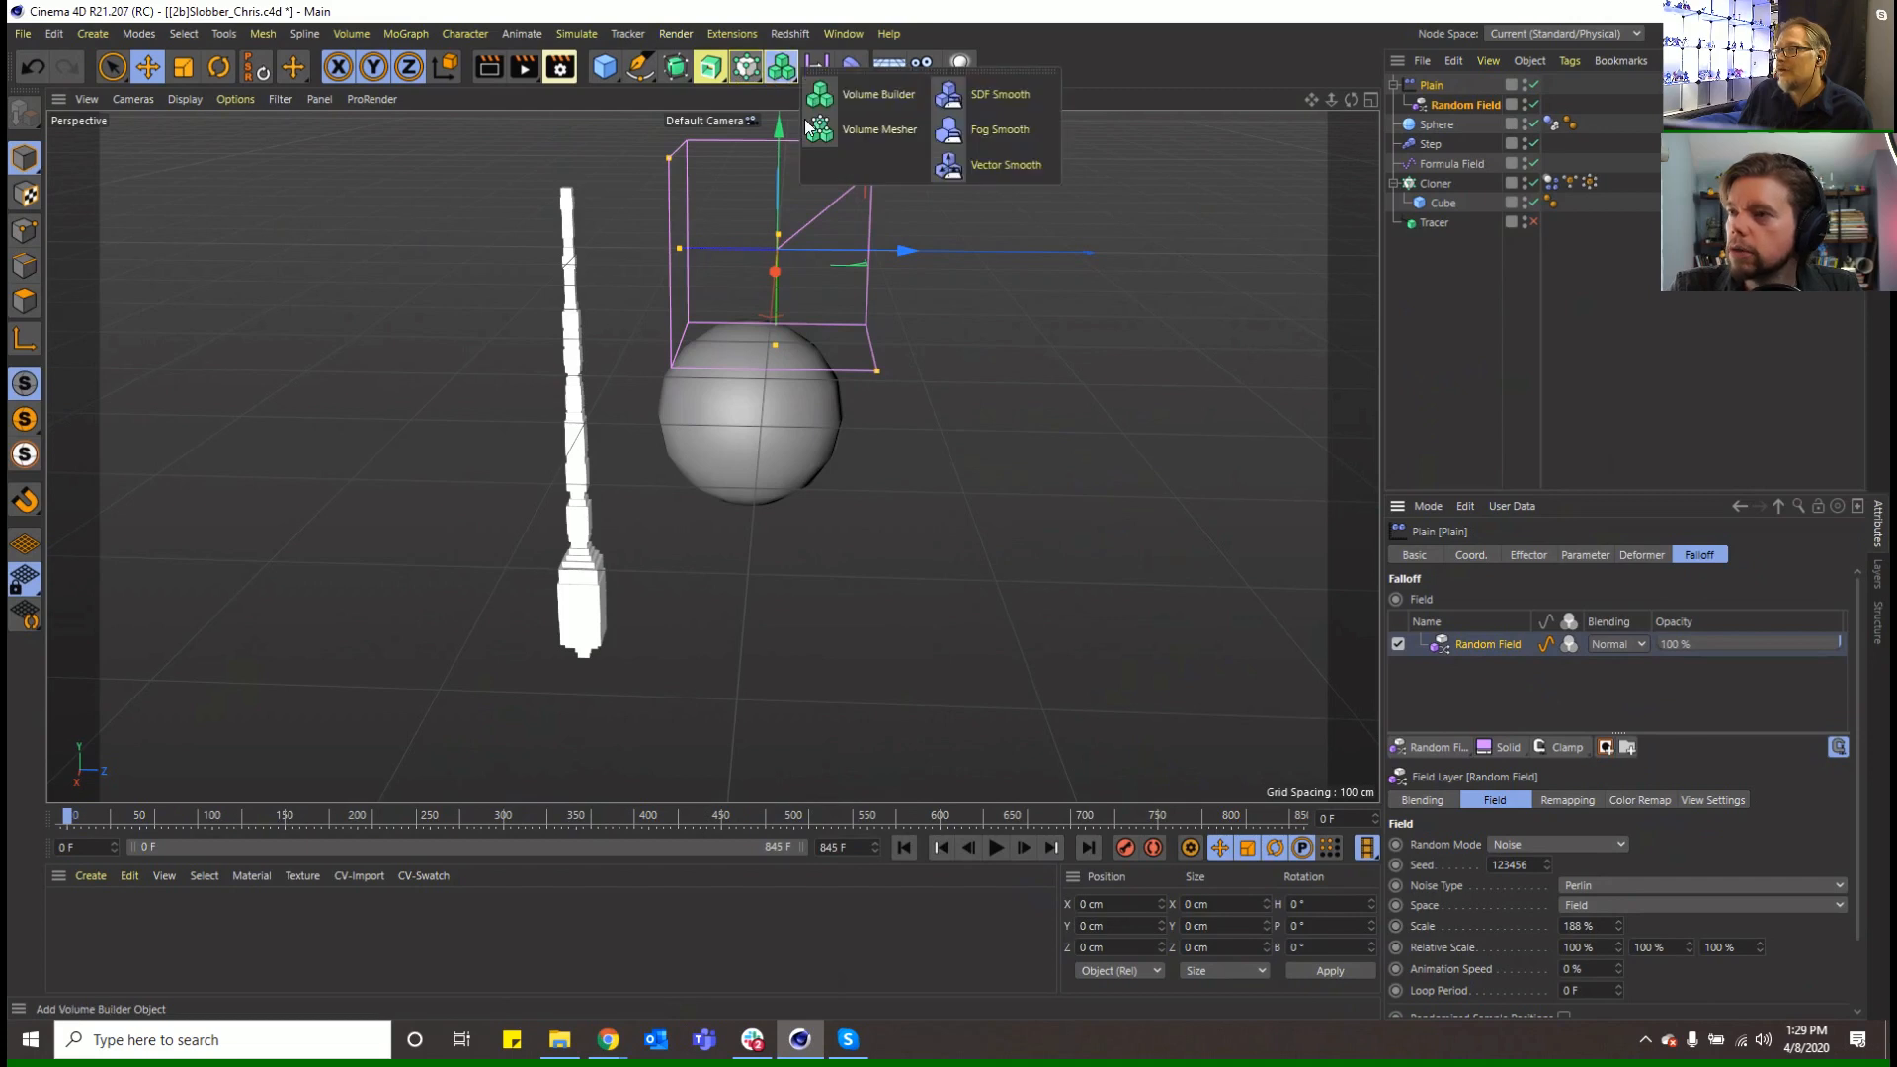
click(874, 114)
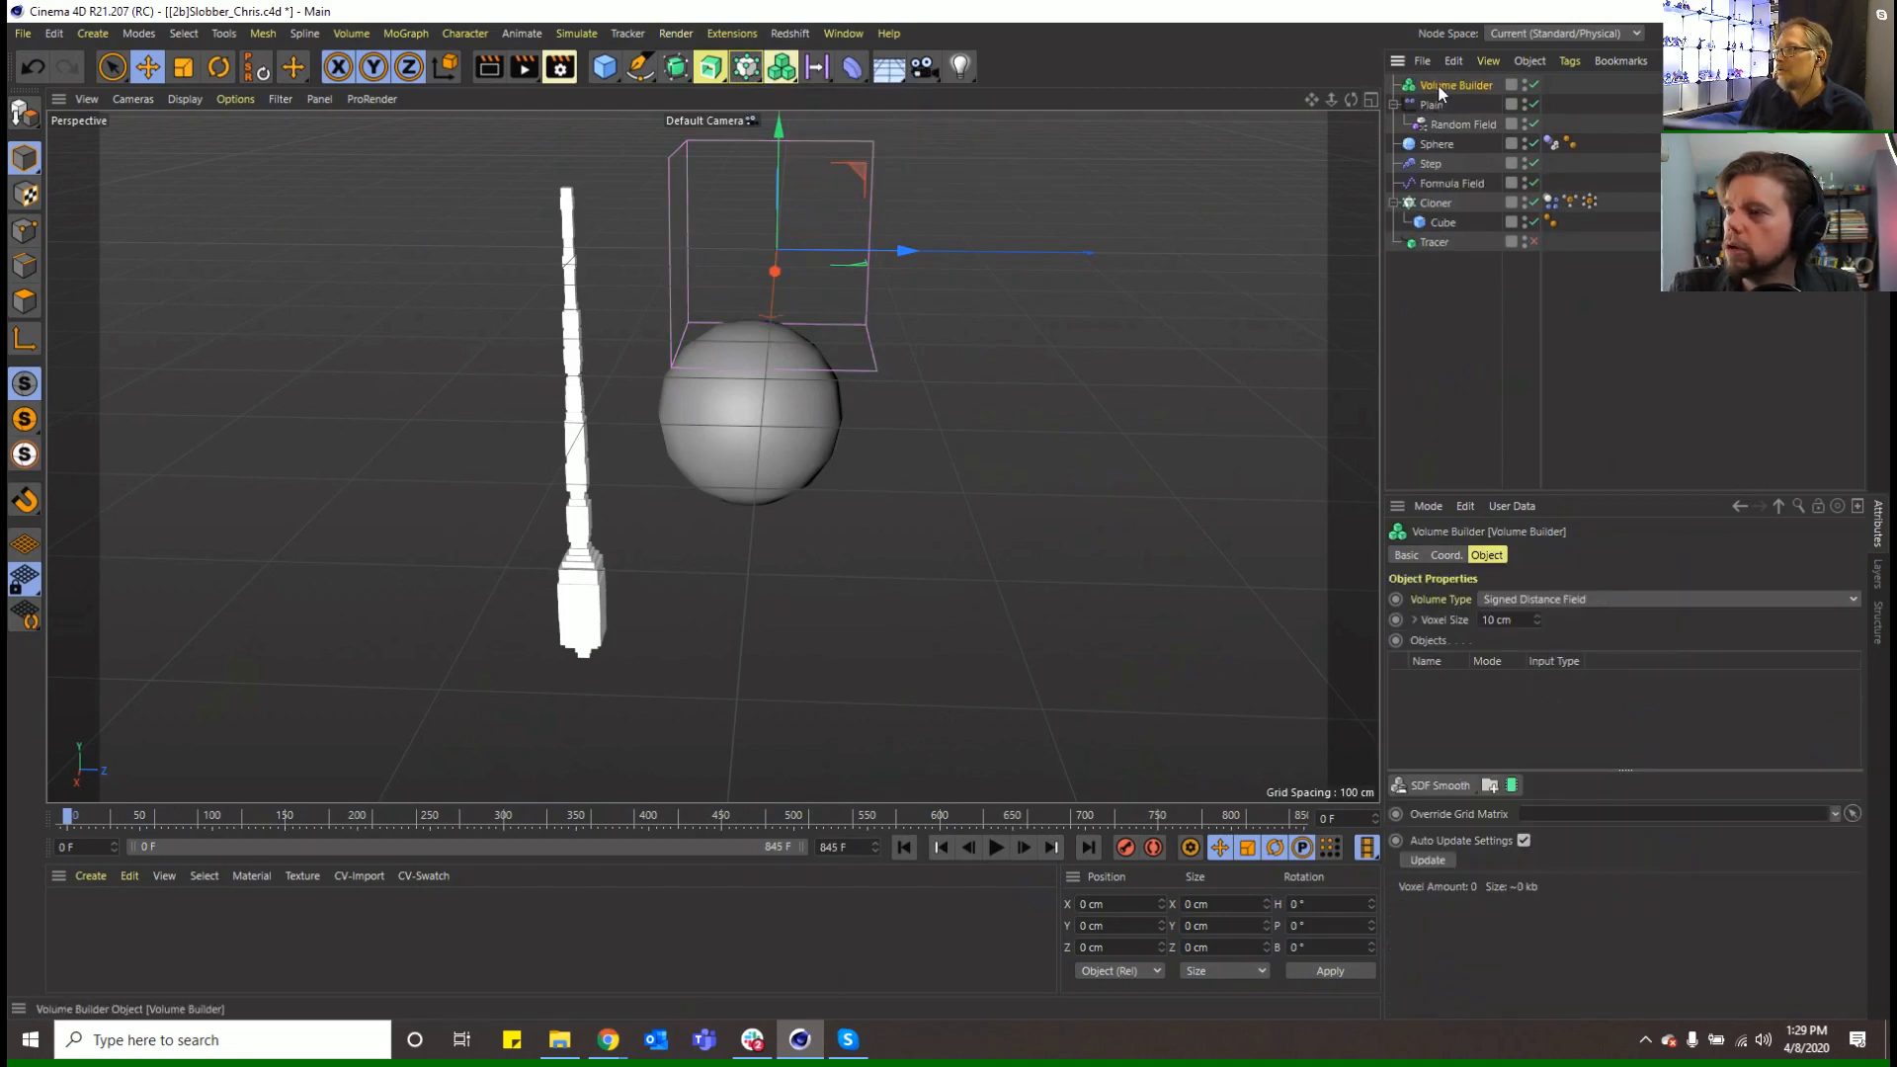
drag(1452, 91, 1444, 186)
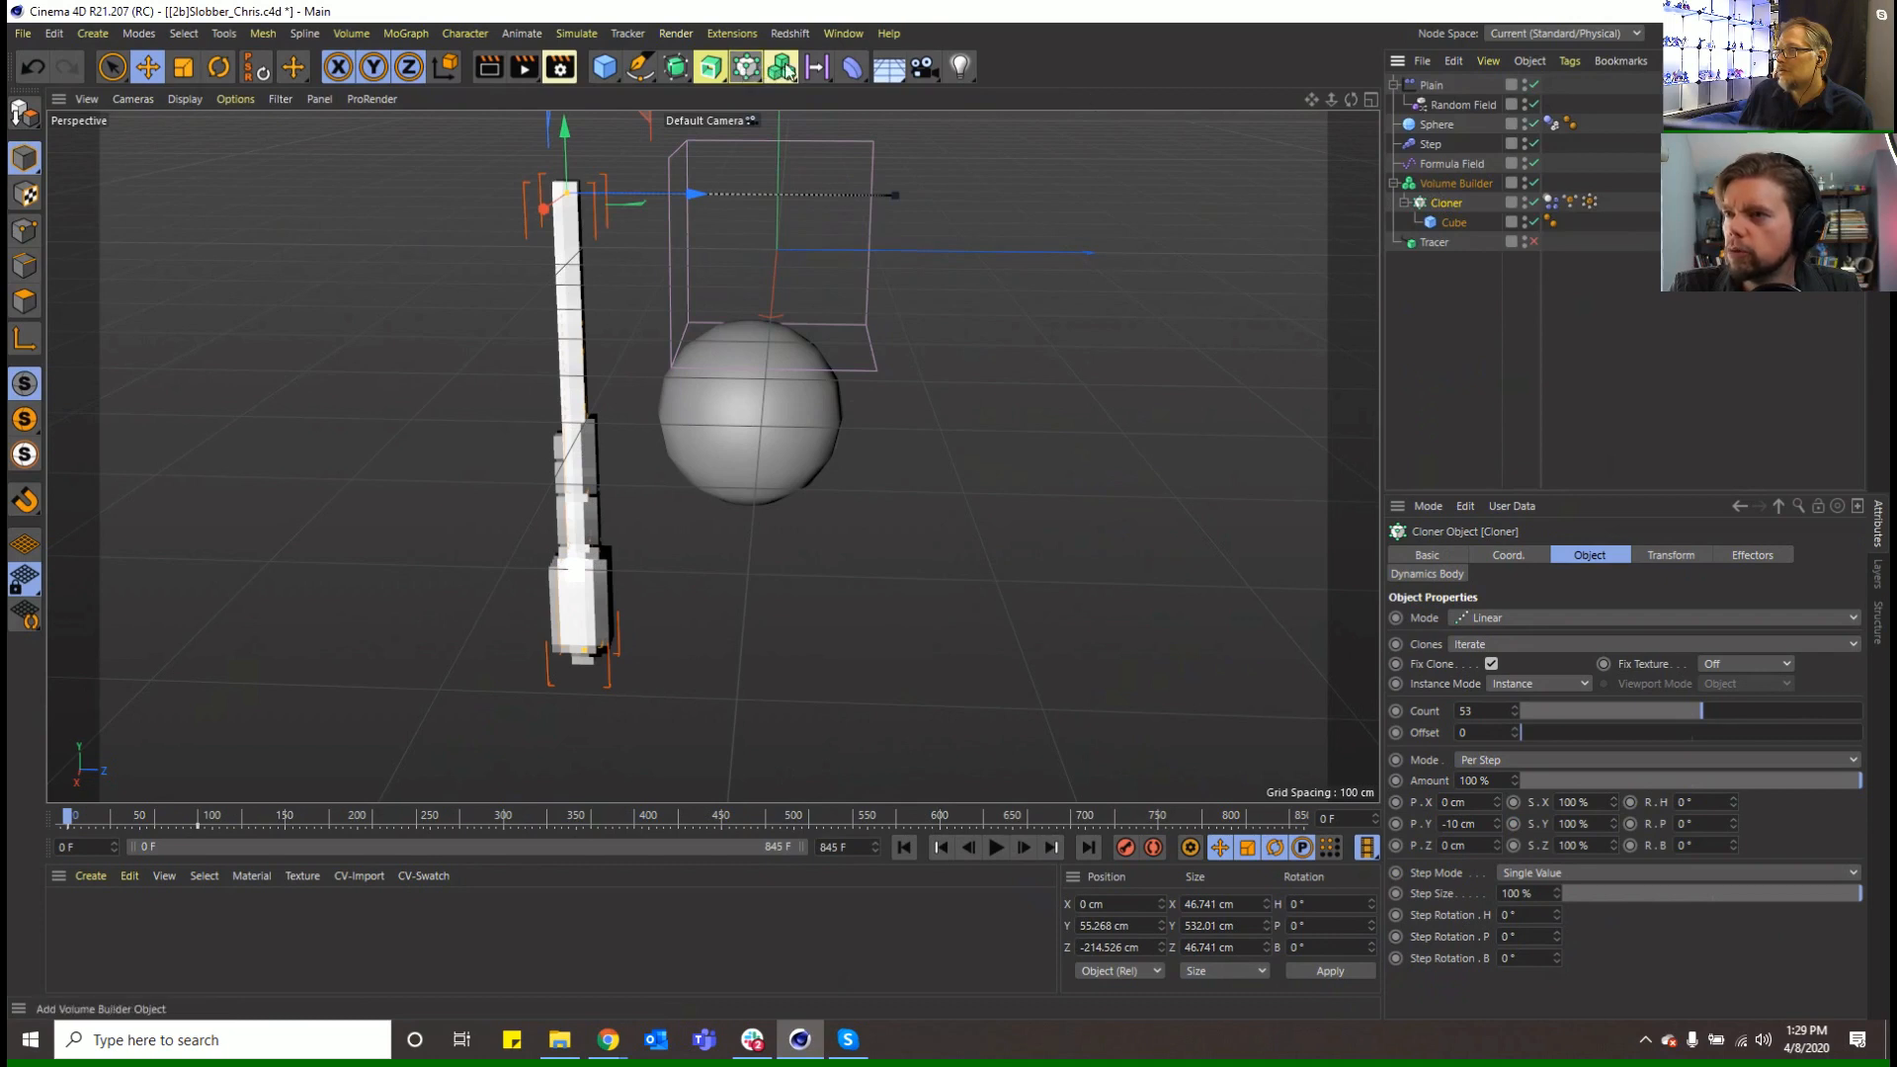
drag(787, 72, 885, 128)
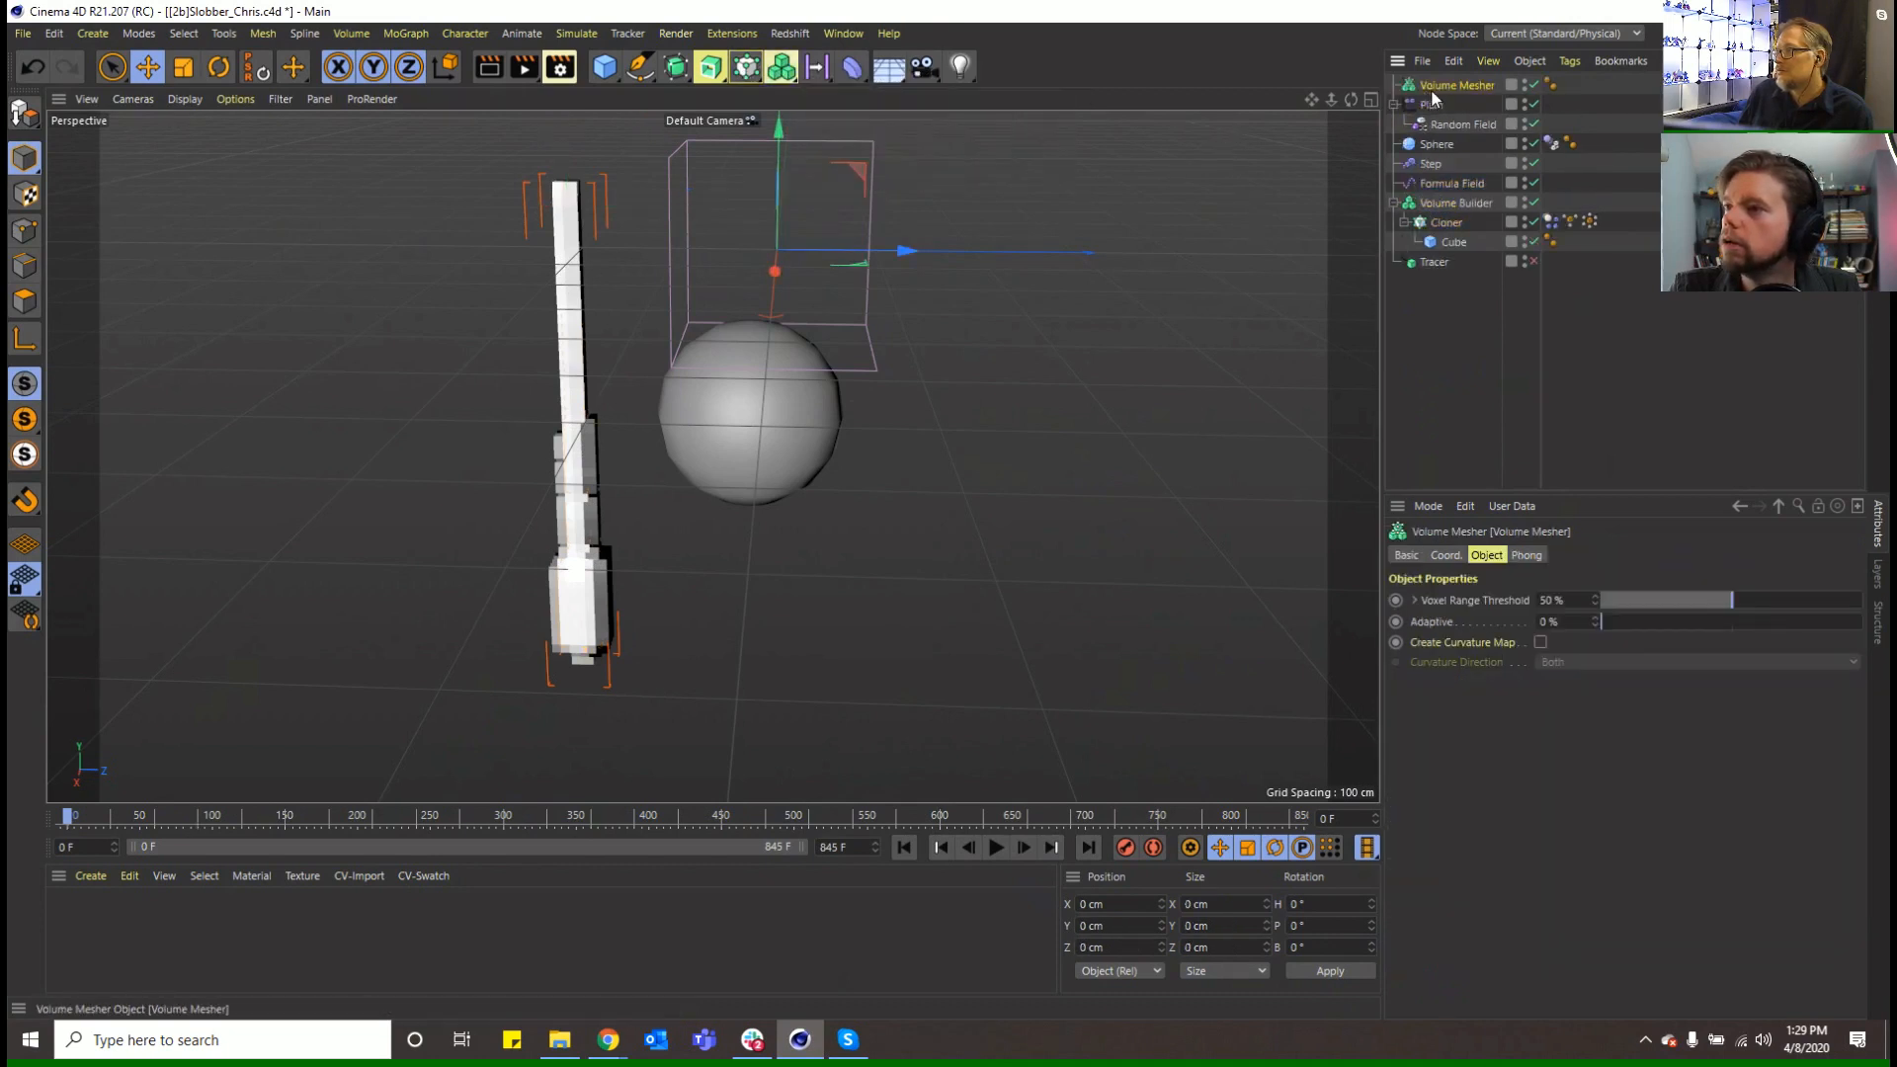
drag(1432, 90, 1438, 185)
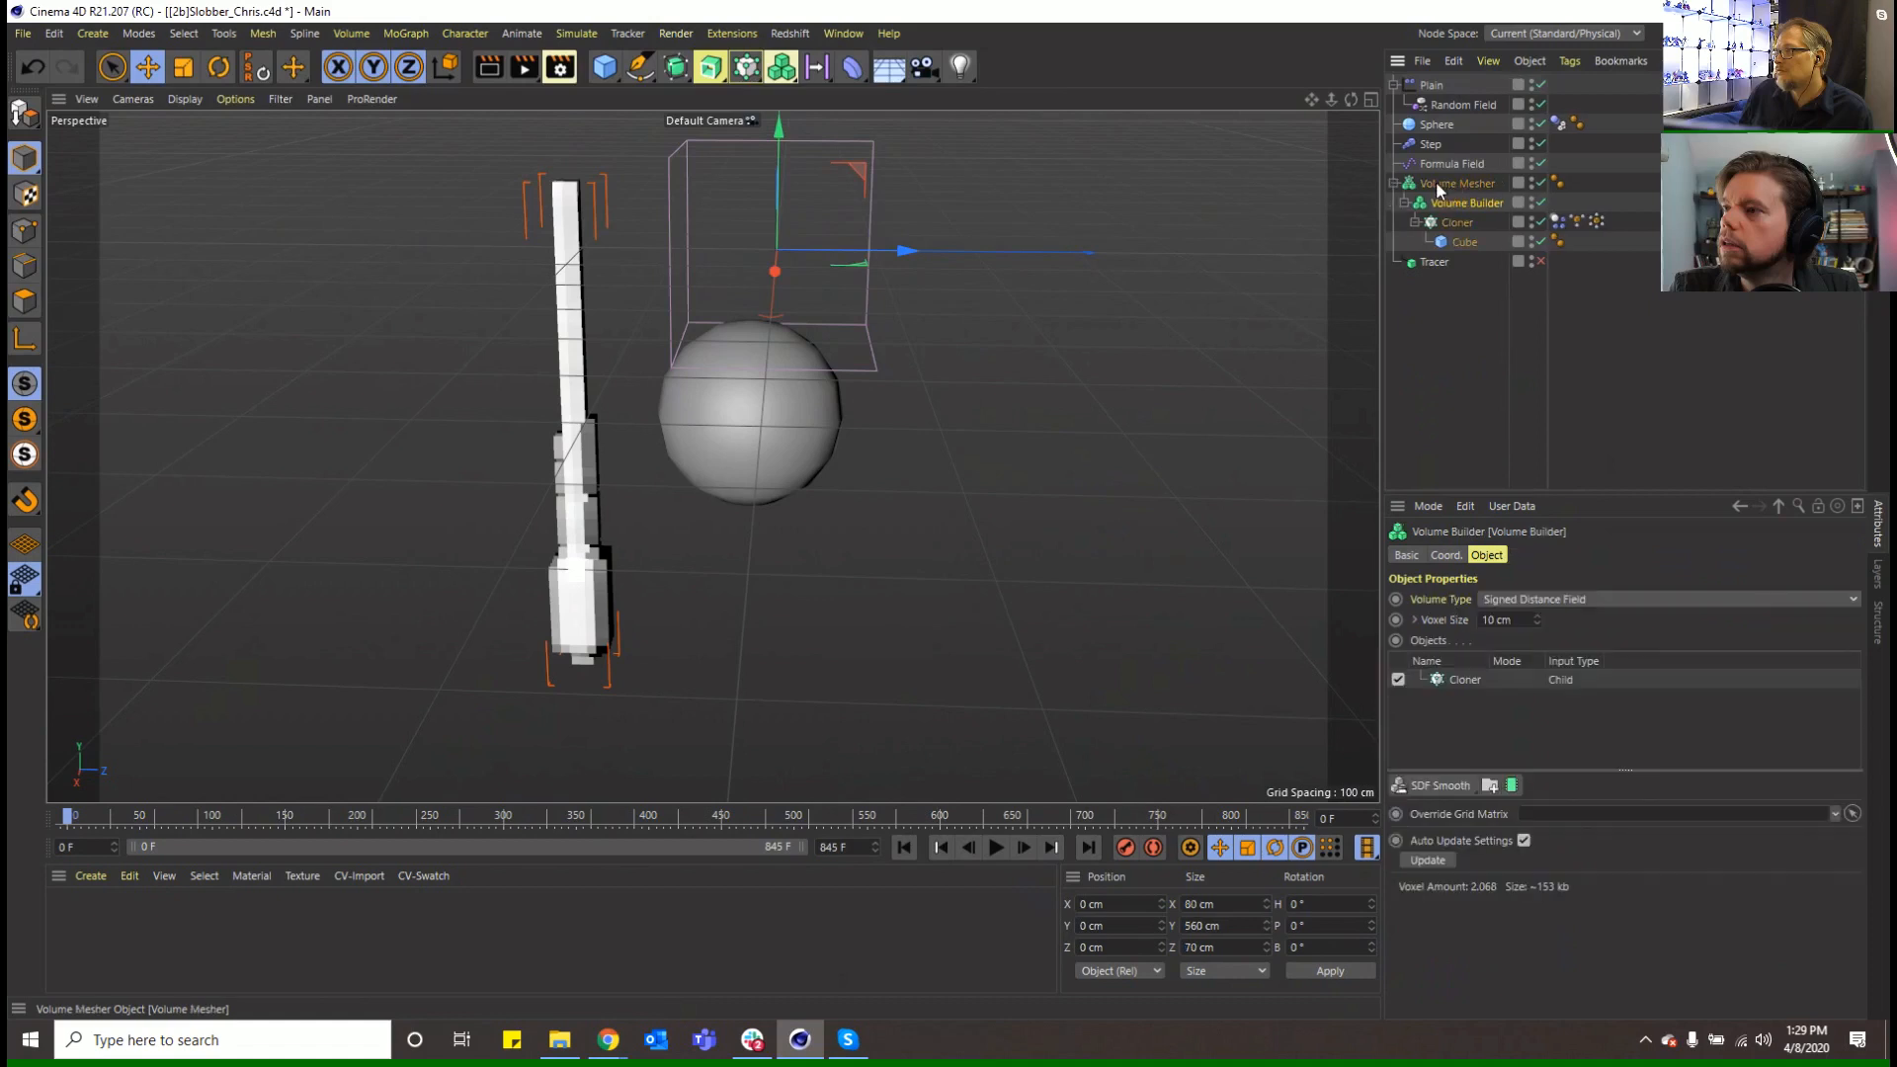
Set the Volume Builder's voxel size to 6 cm
click(1504, 619)
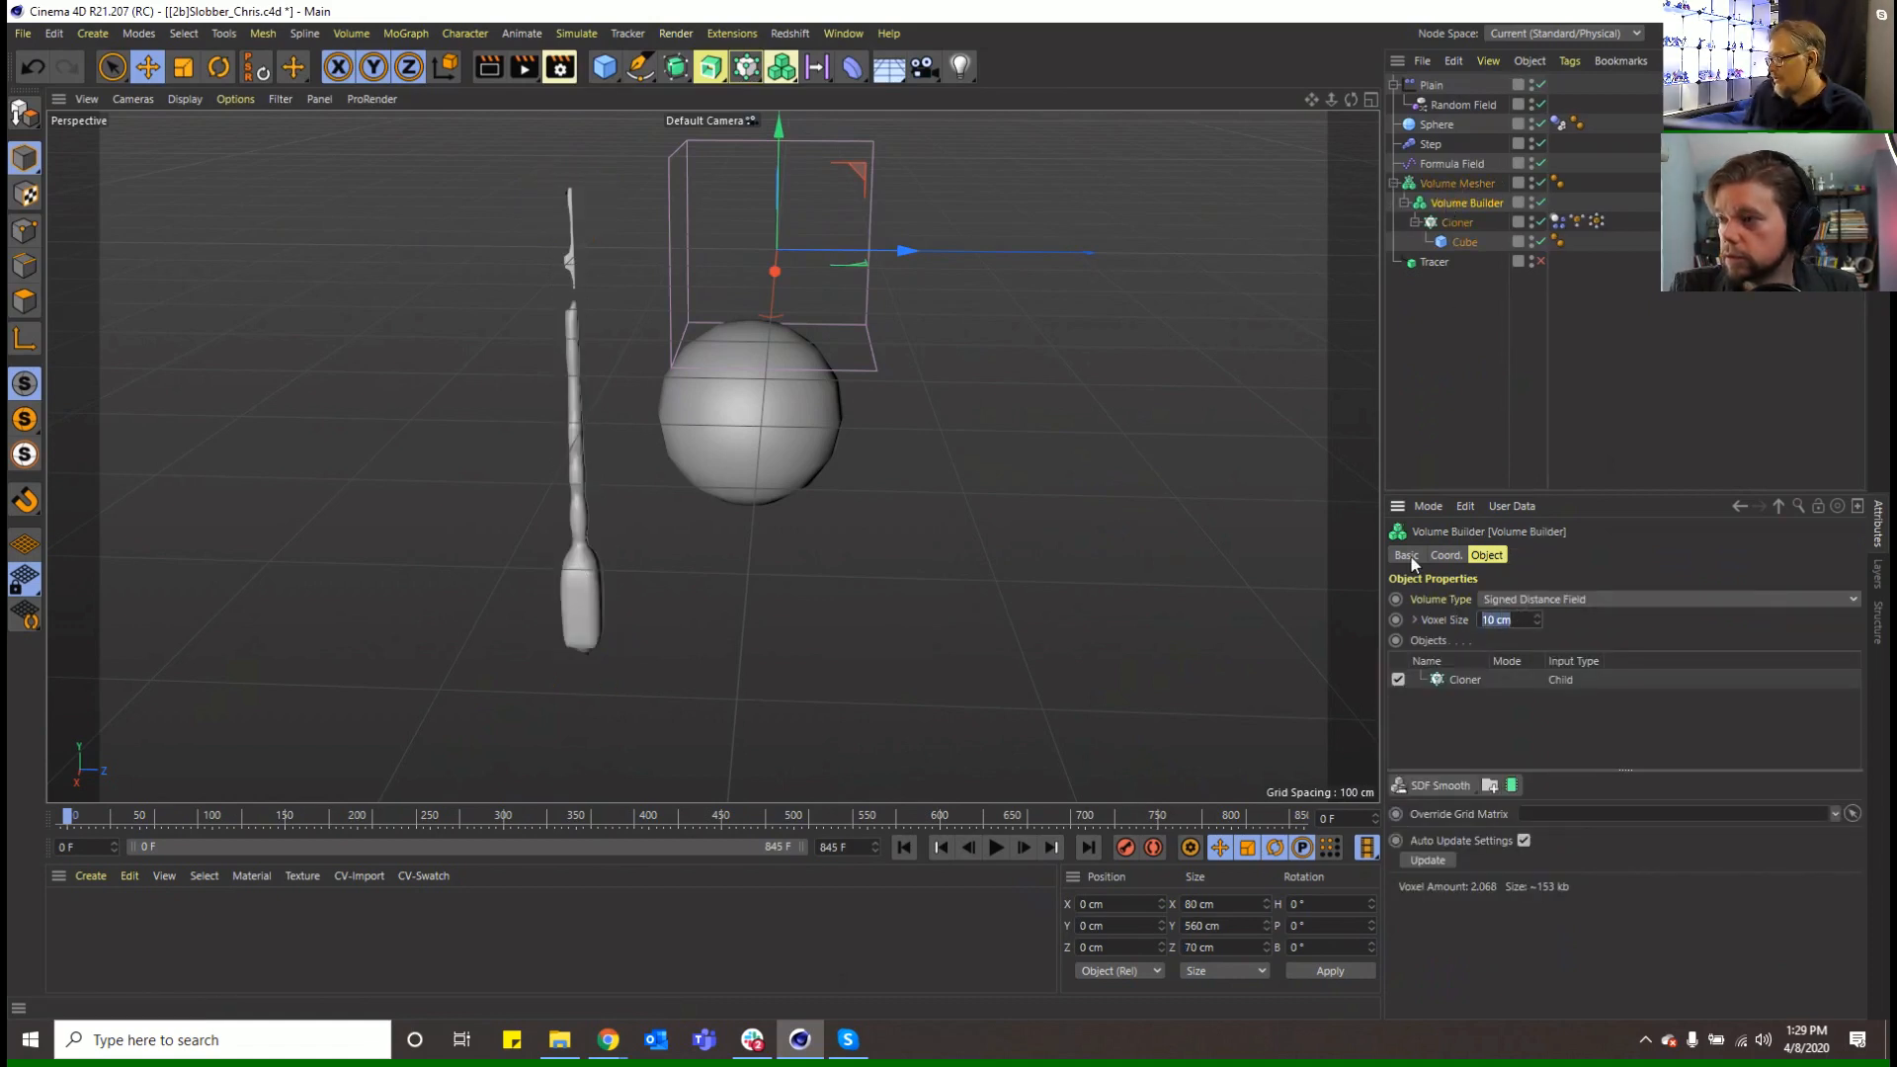
text(6)
key(Return)
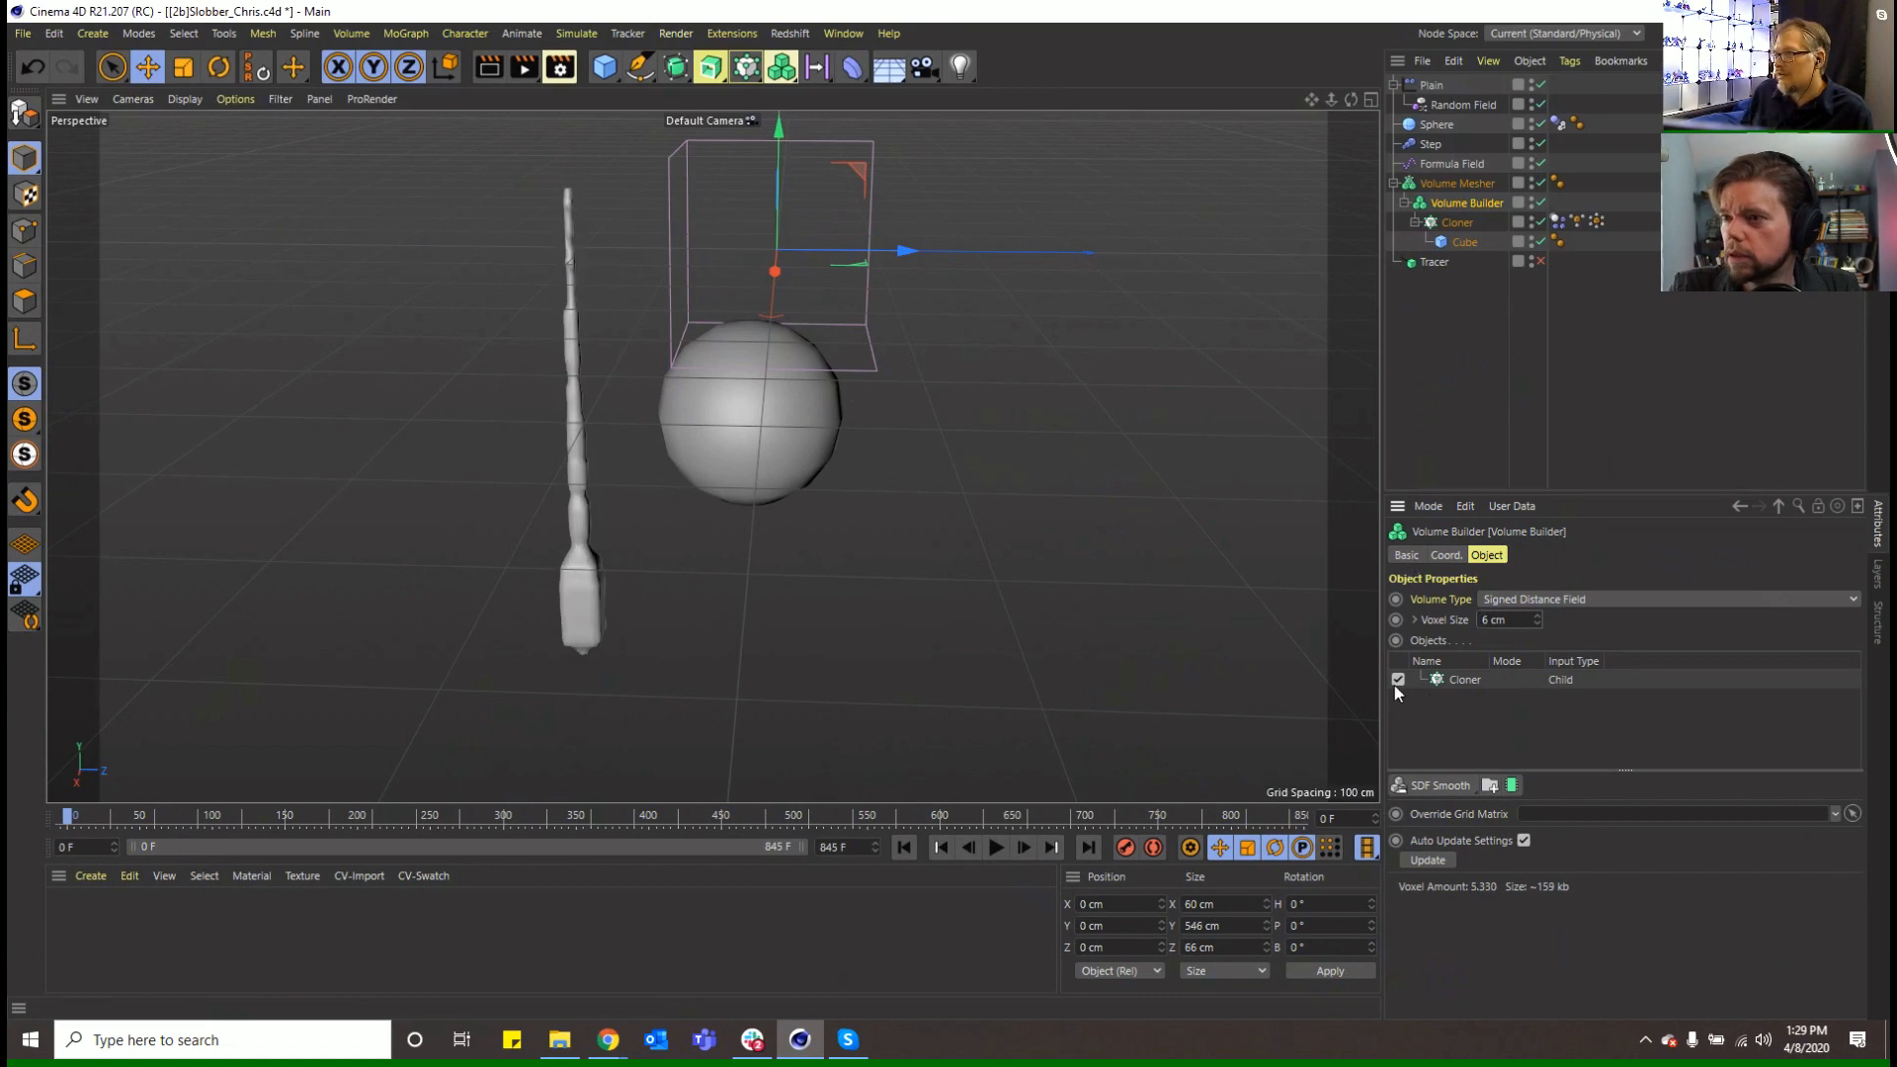
Add an SDF Smooth layer with voxel distance 1, 18% strength and the Mean Curvature operator, and disable the layer
click(1450, 786)
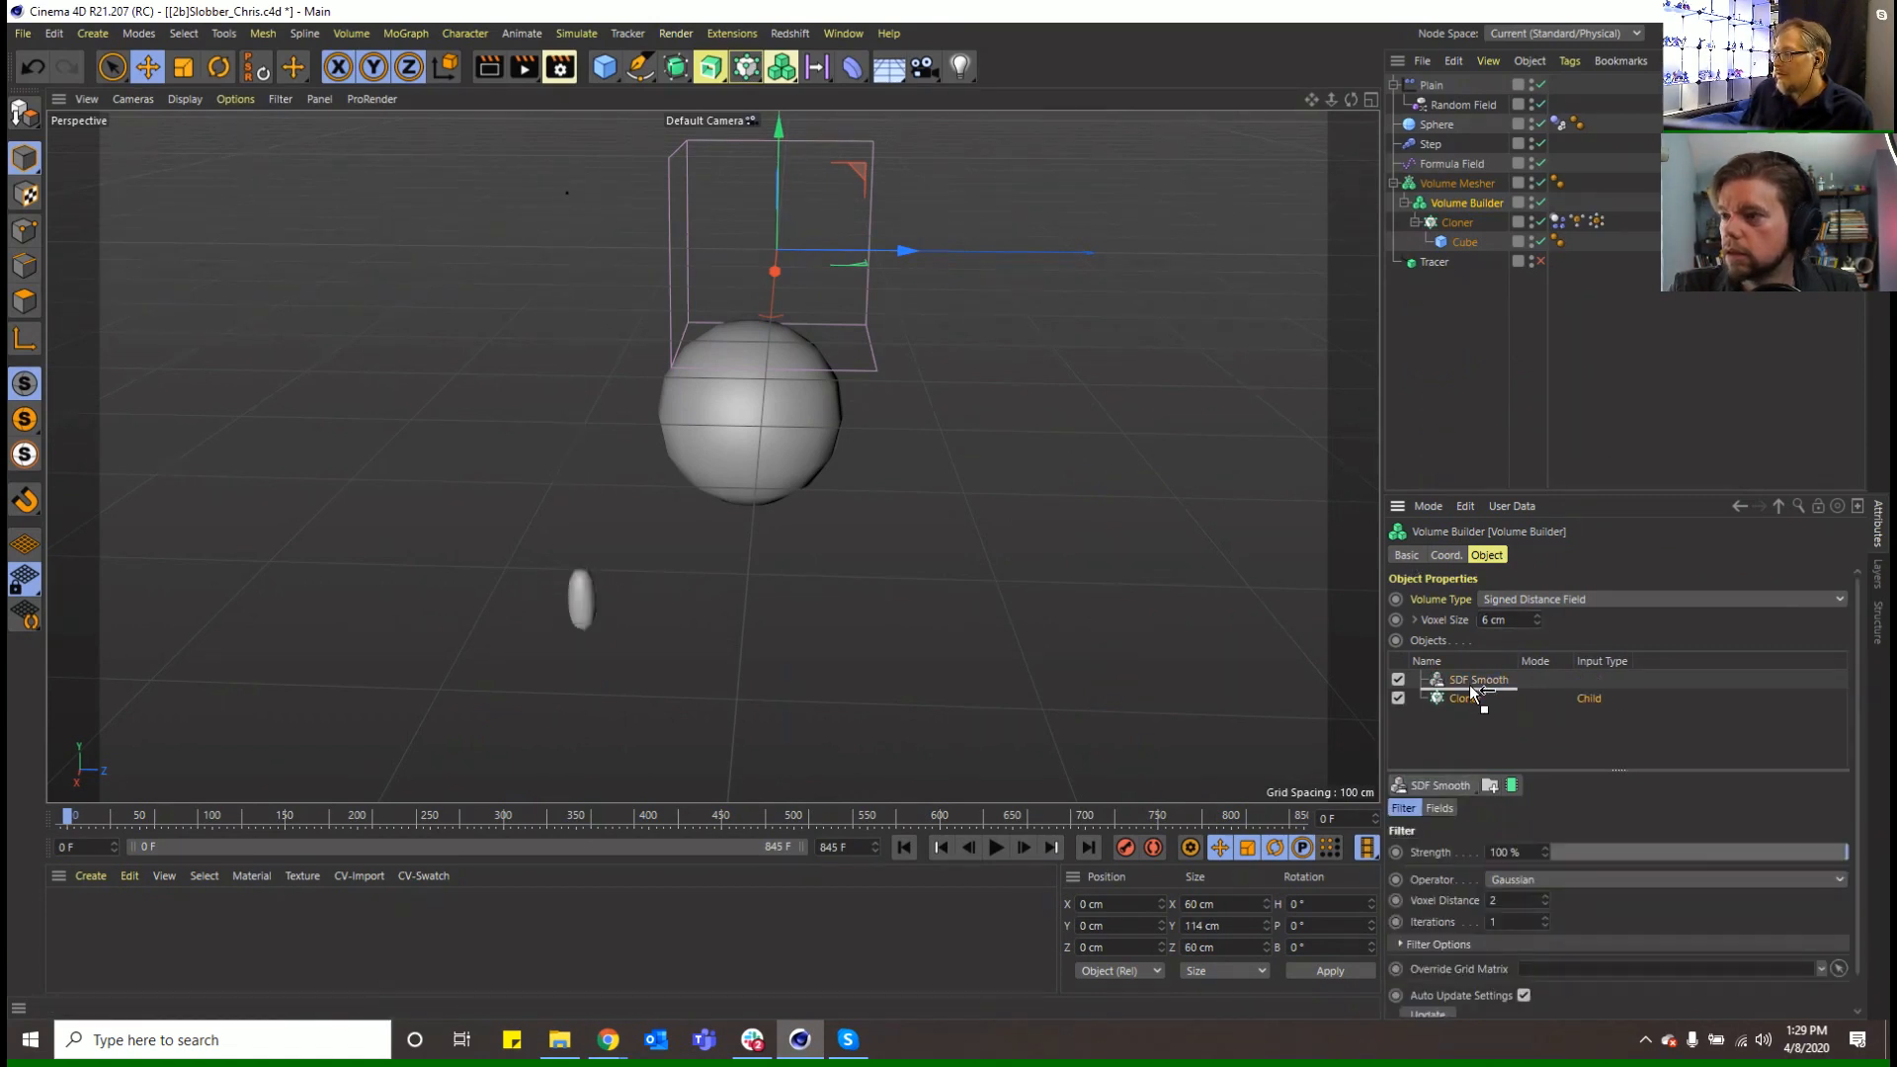
click(1473, 703)
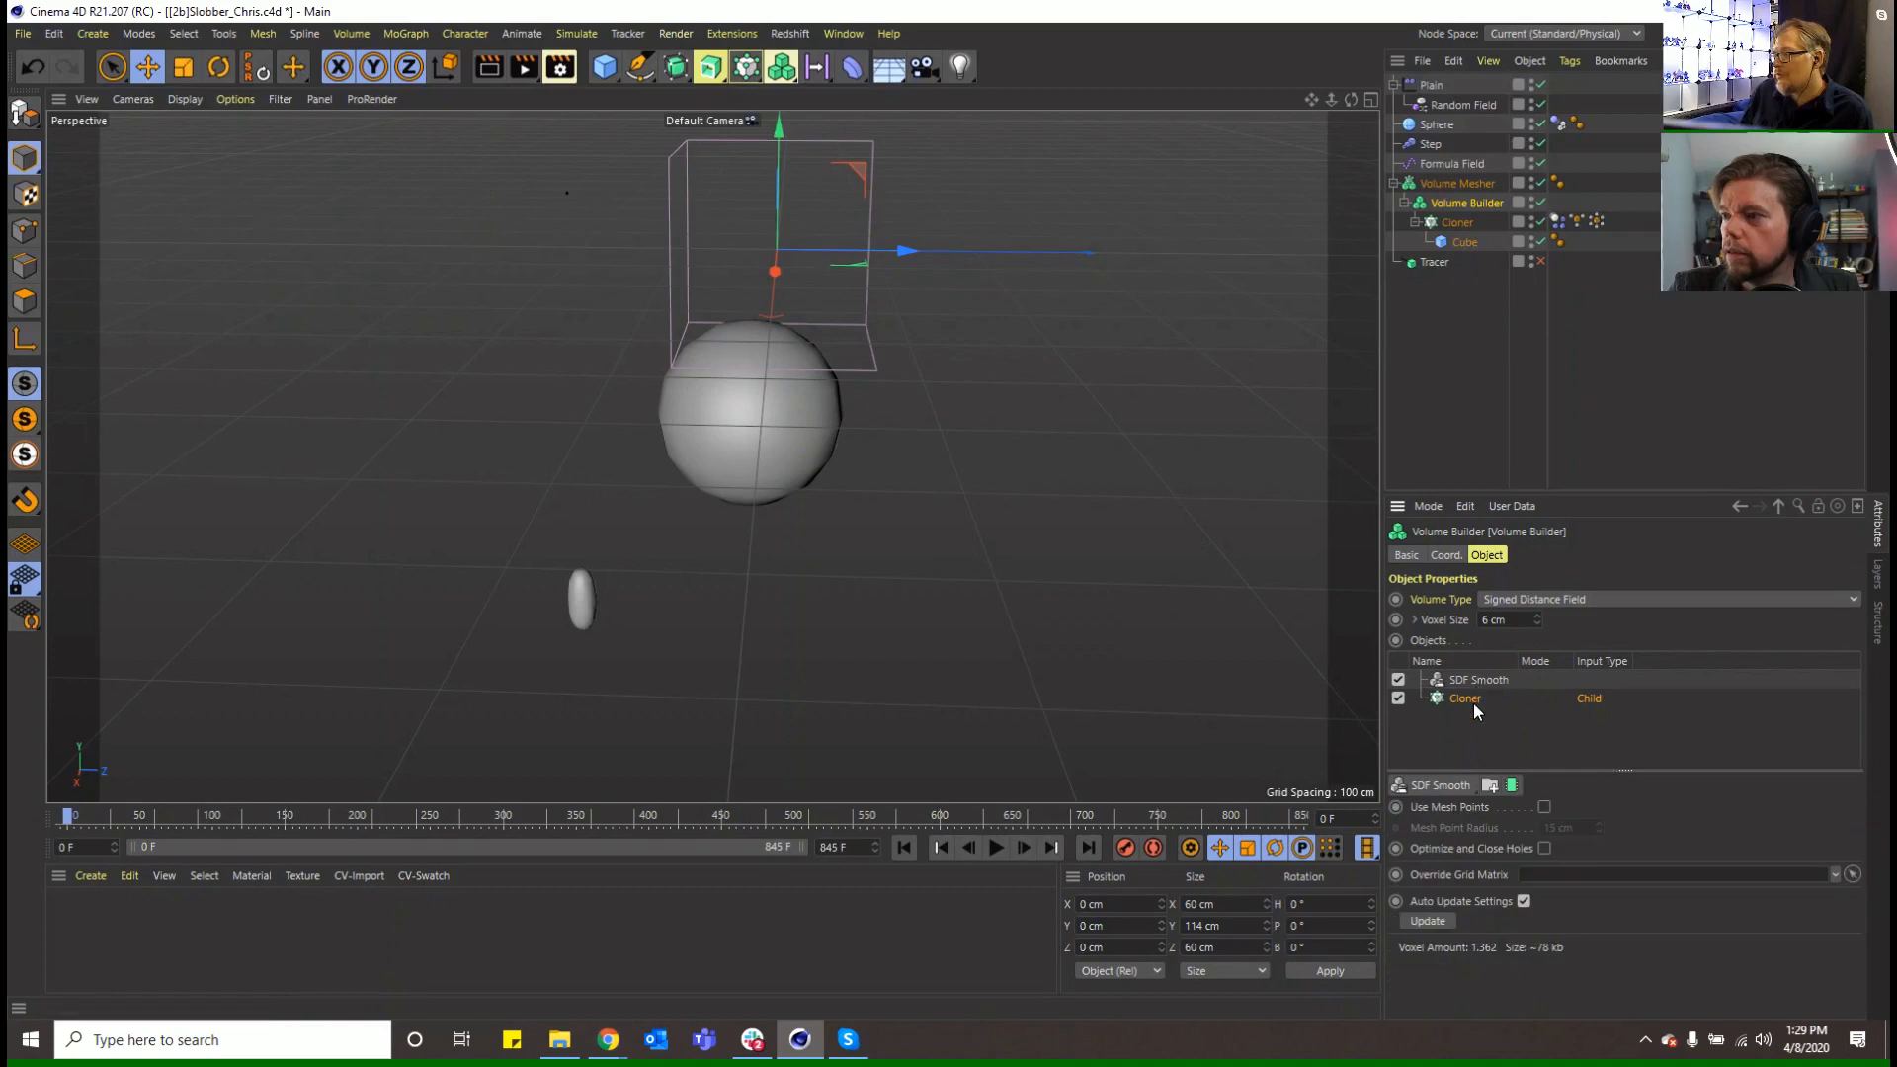
click(1484, 680)
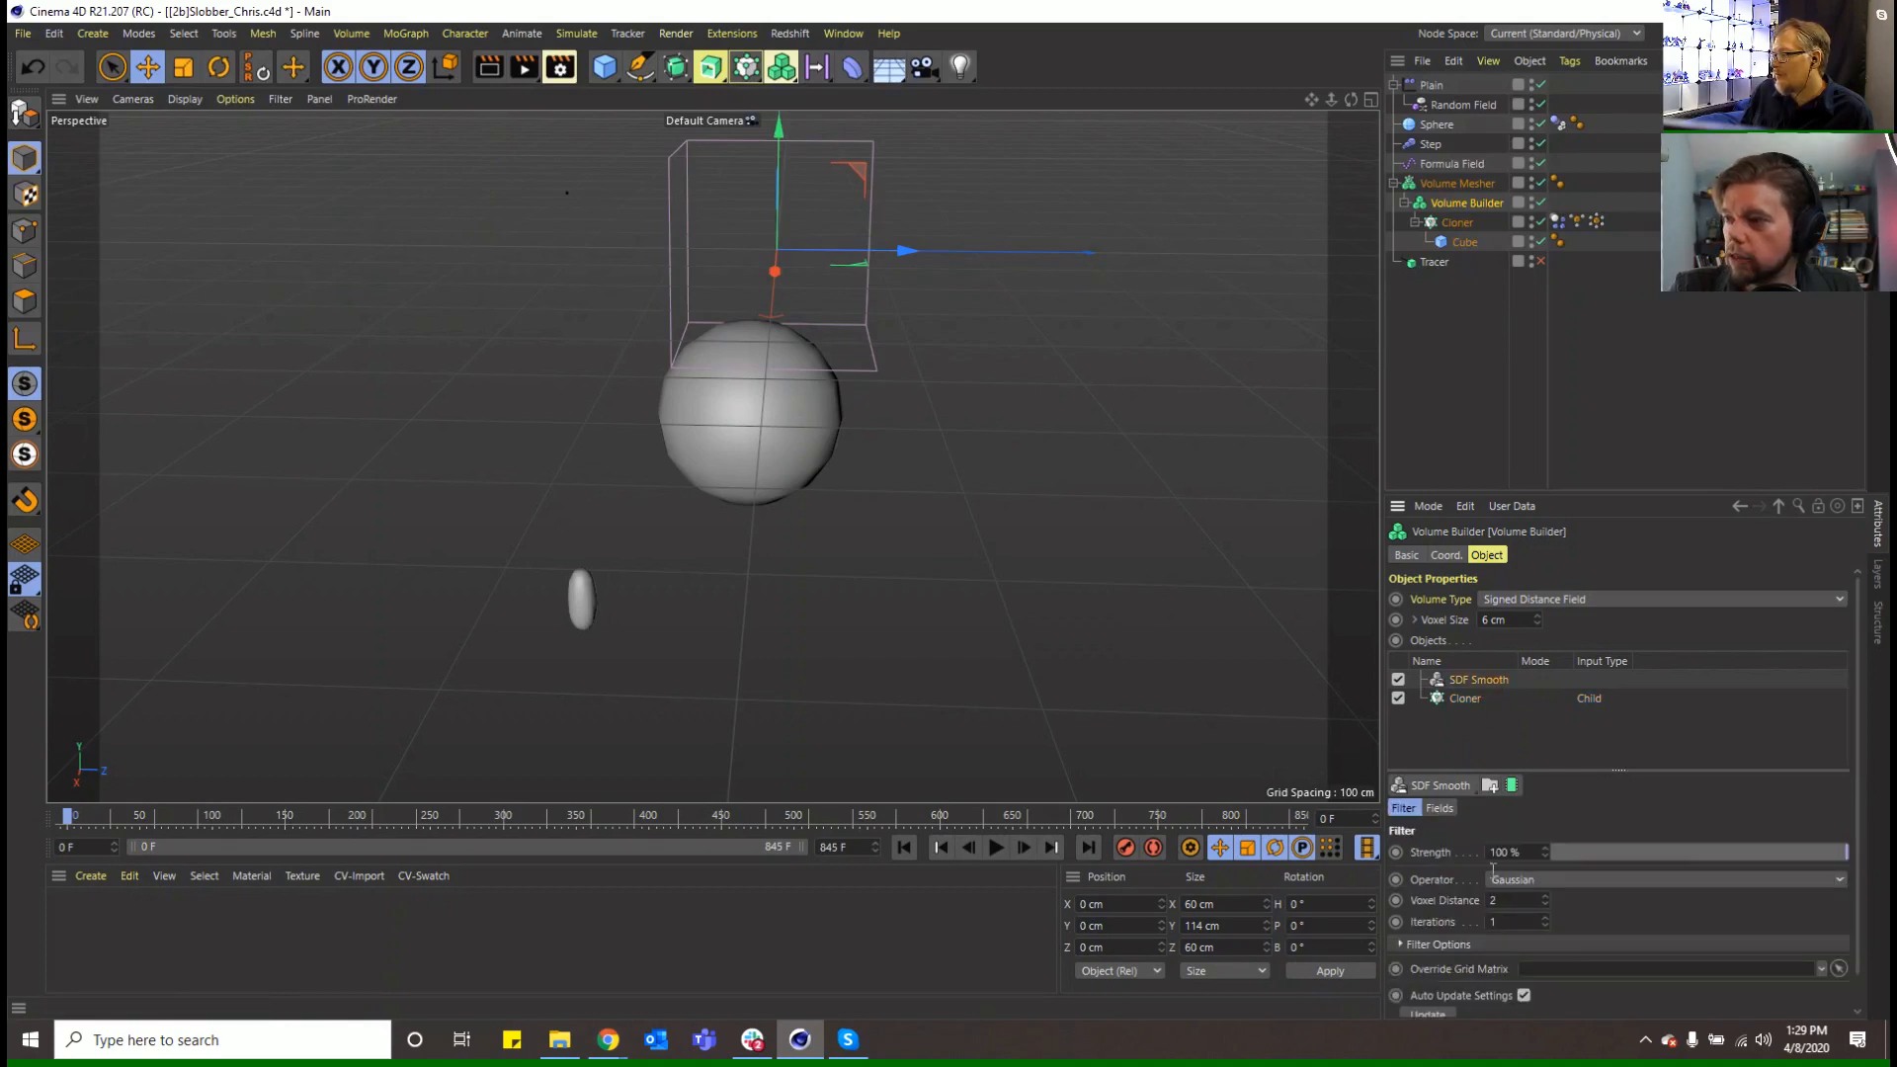
click(1545, 904)
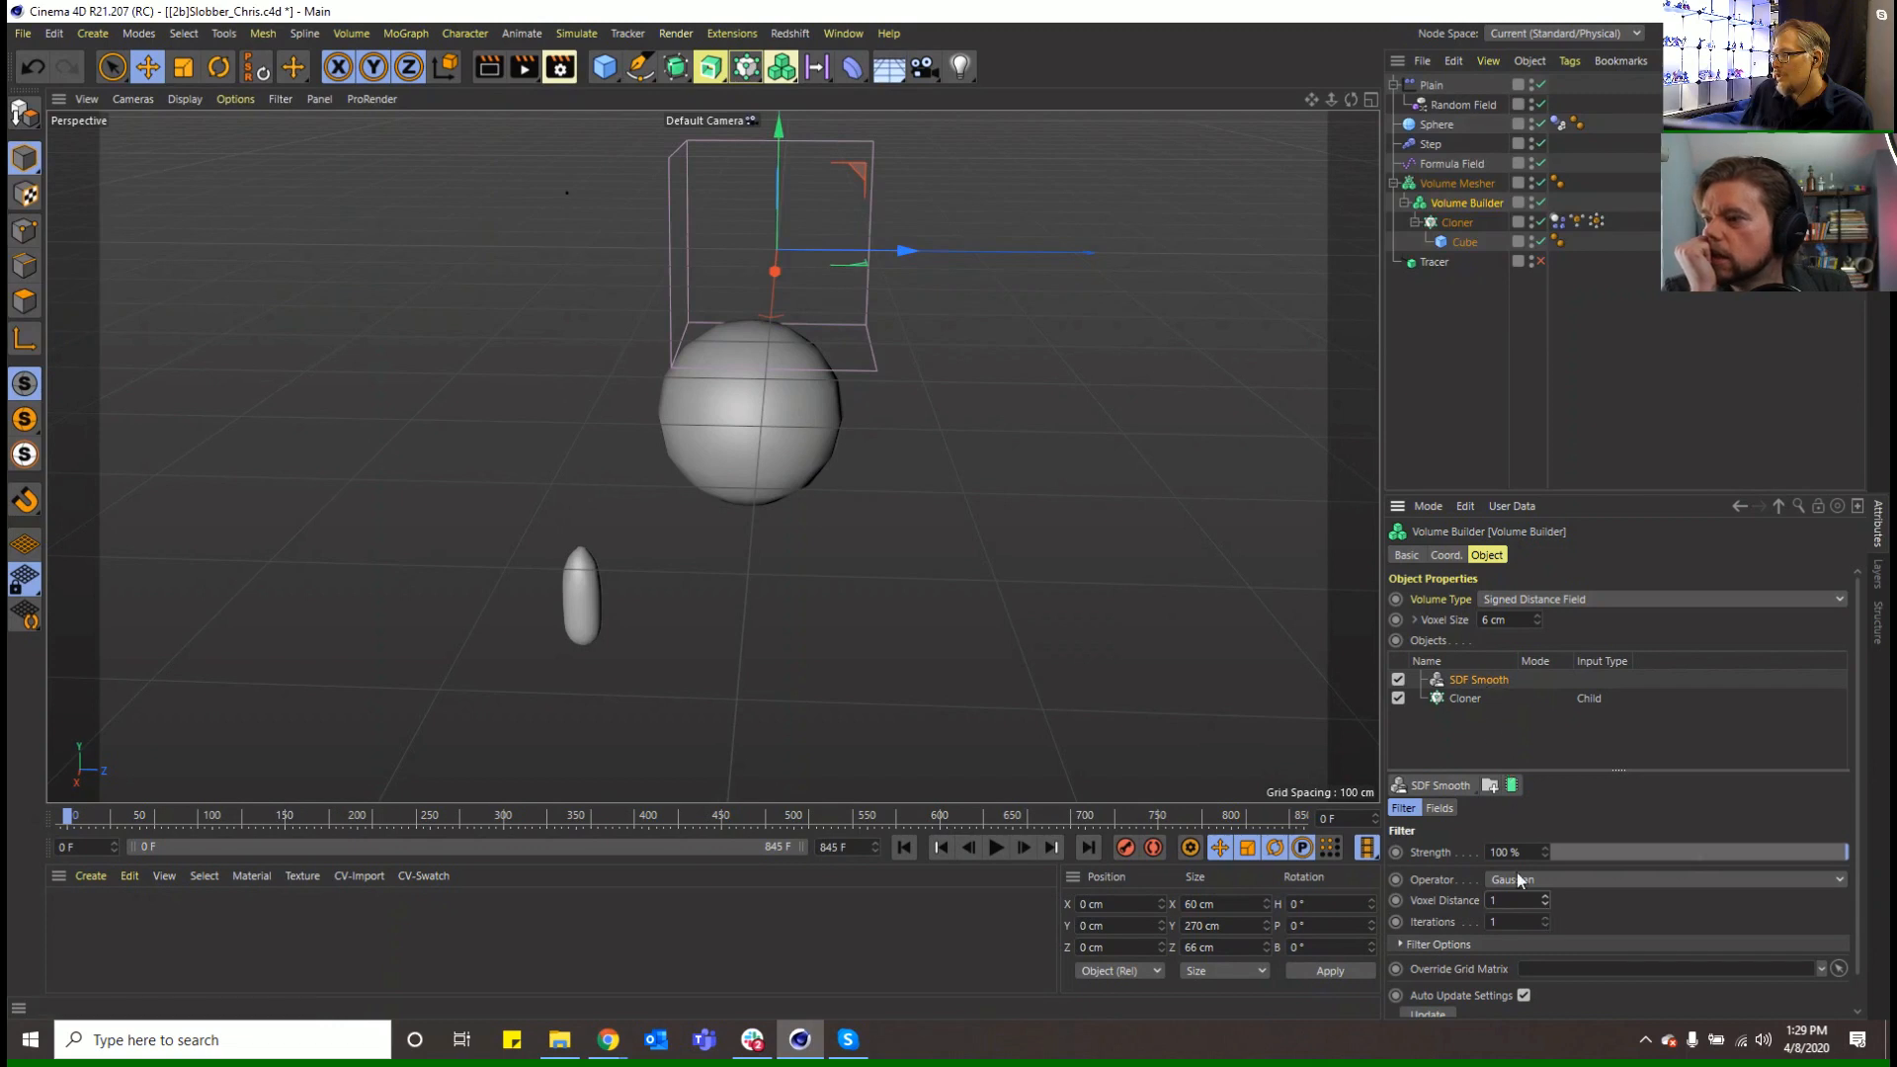
mouse_move(1616, 854)
mouse_down()
mouse_move(1728, 851)
mouse_move(1609, 862)
mouse_up()
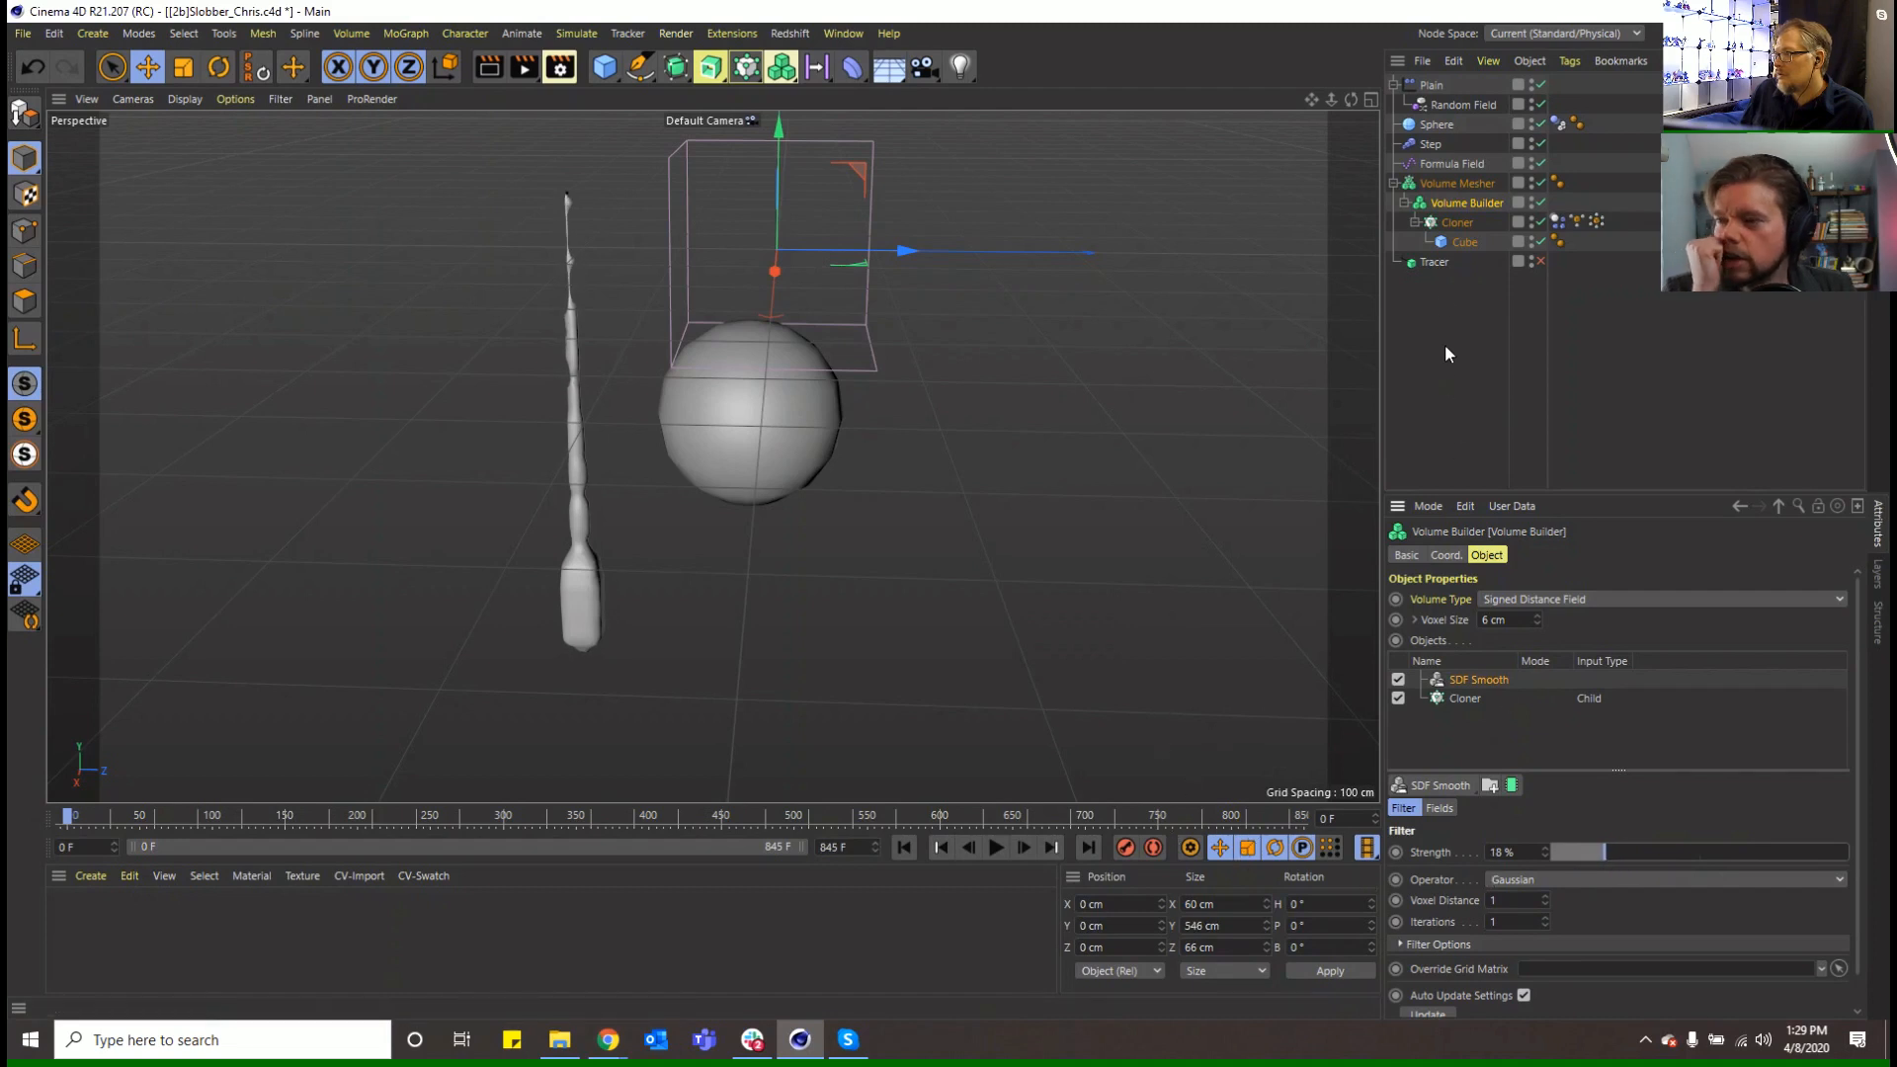
click(1574, 879)
click(1580, 965)
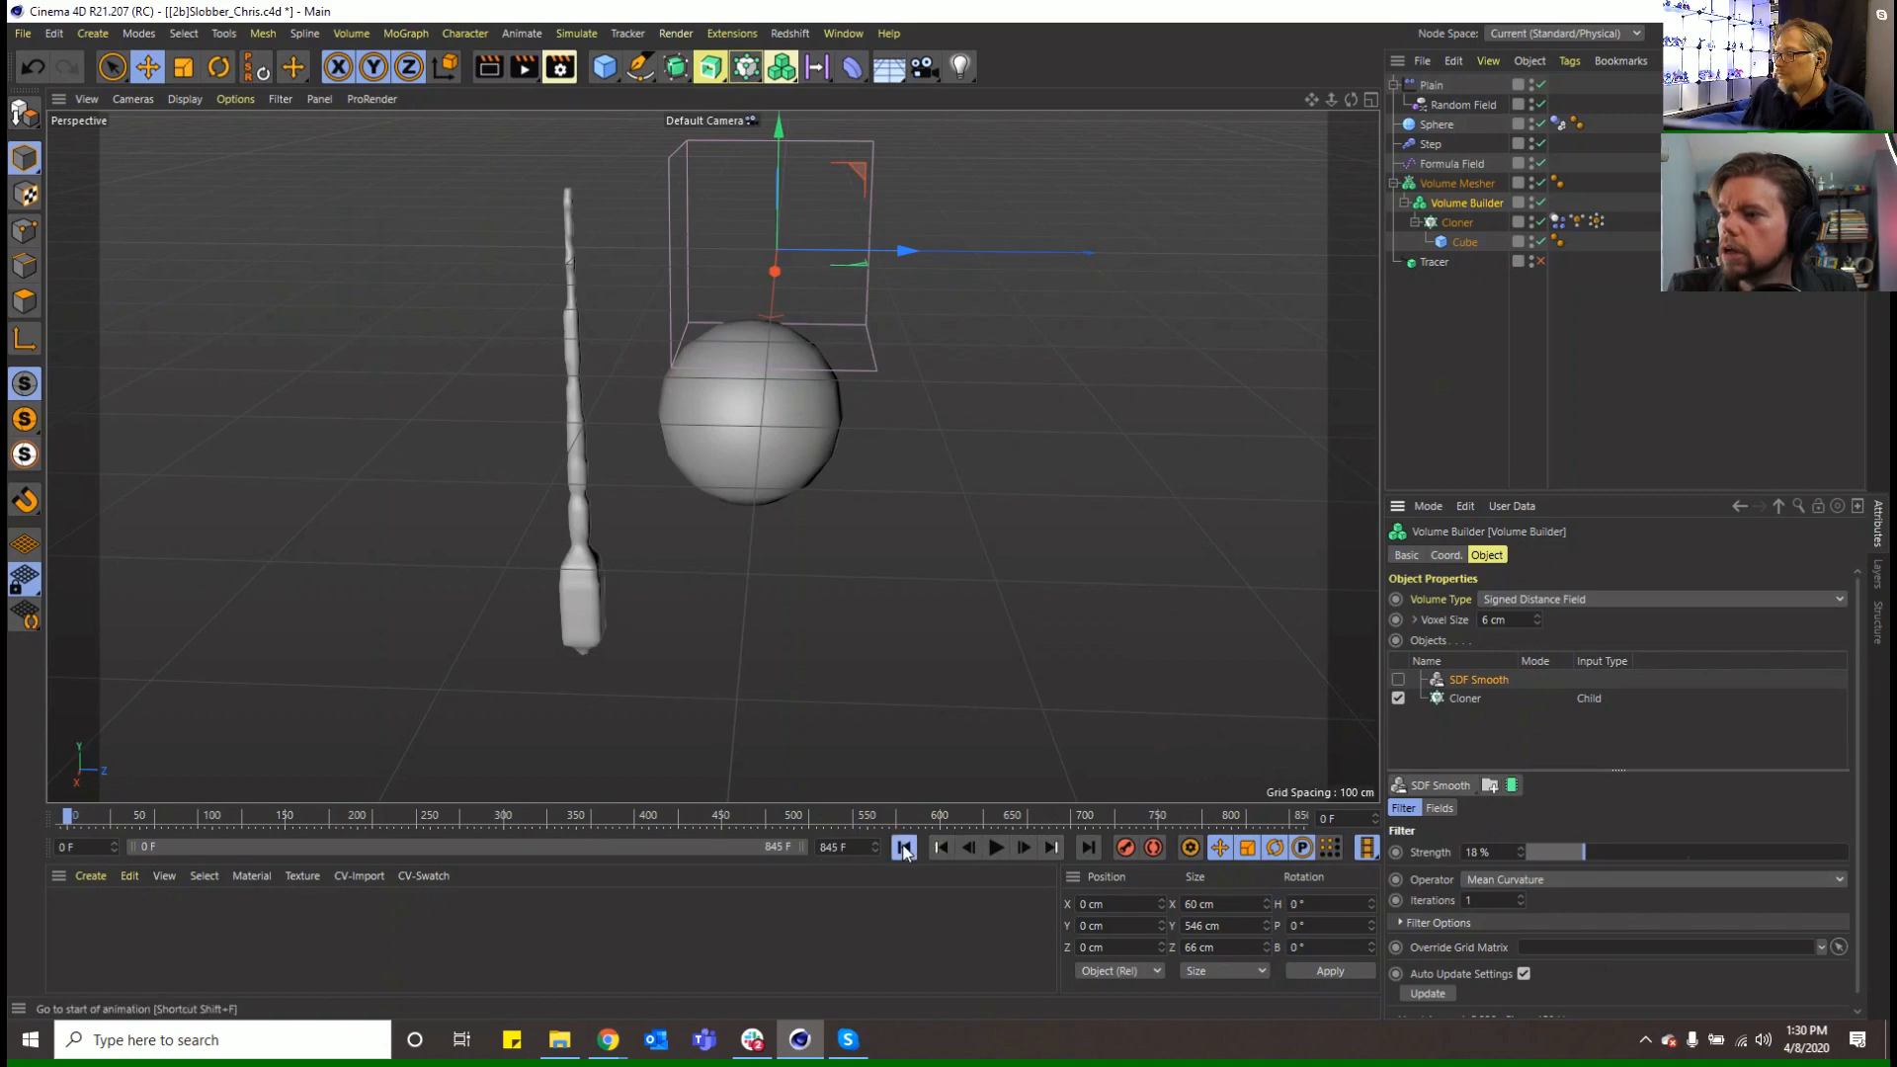
Play the meshed strand simulation and review the soft body and force settings of the Cloner's Dynamics Body tag
click(998, 847)
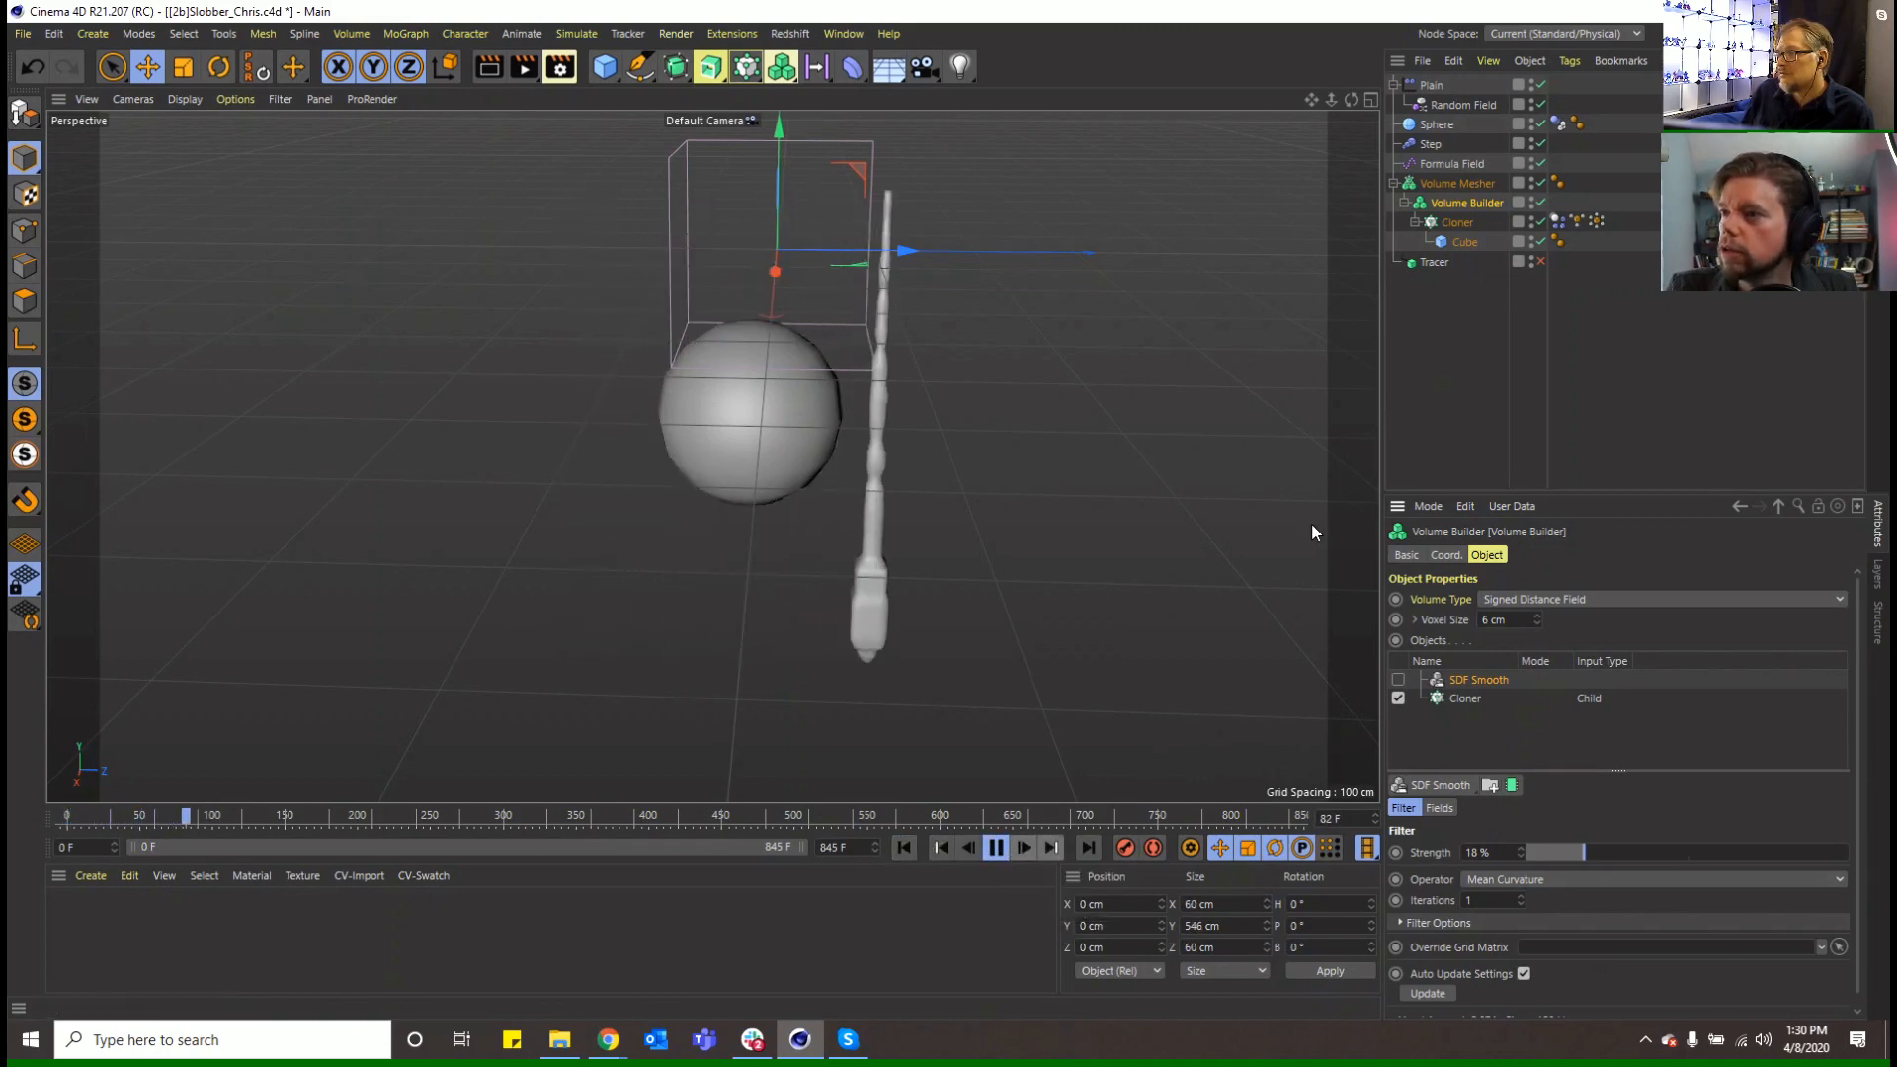
click(1456, 333)
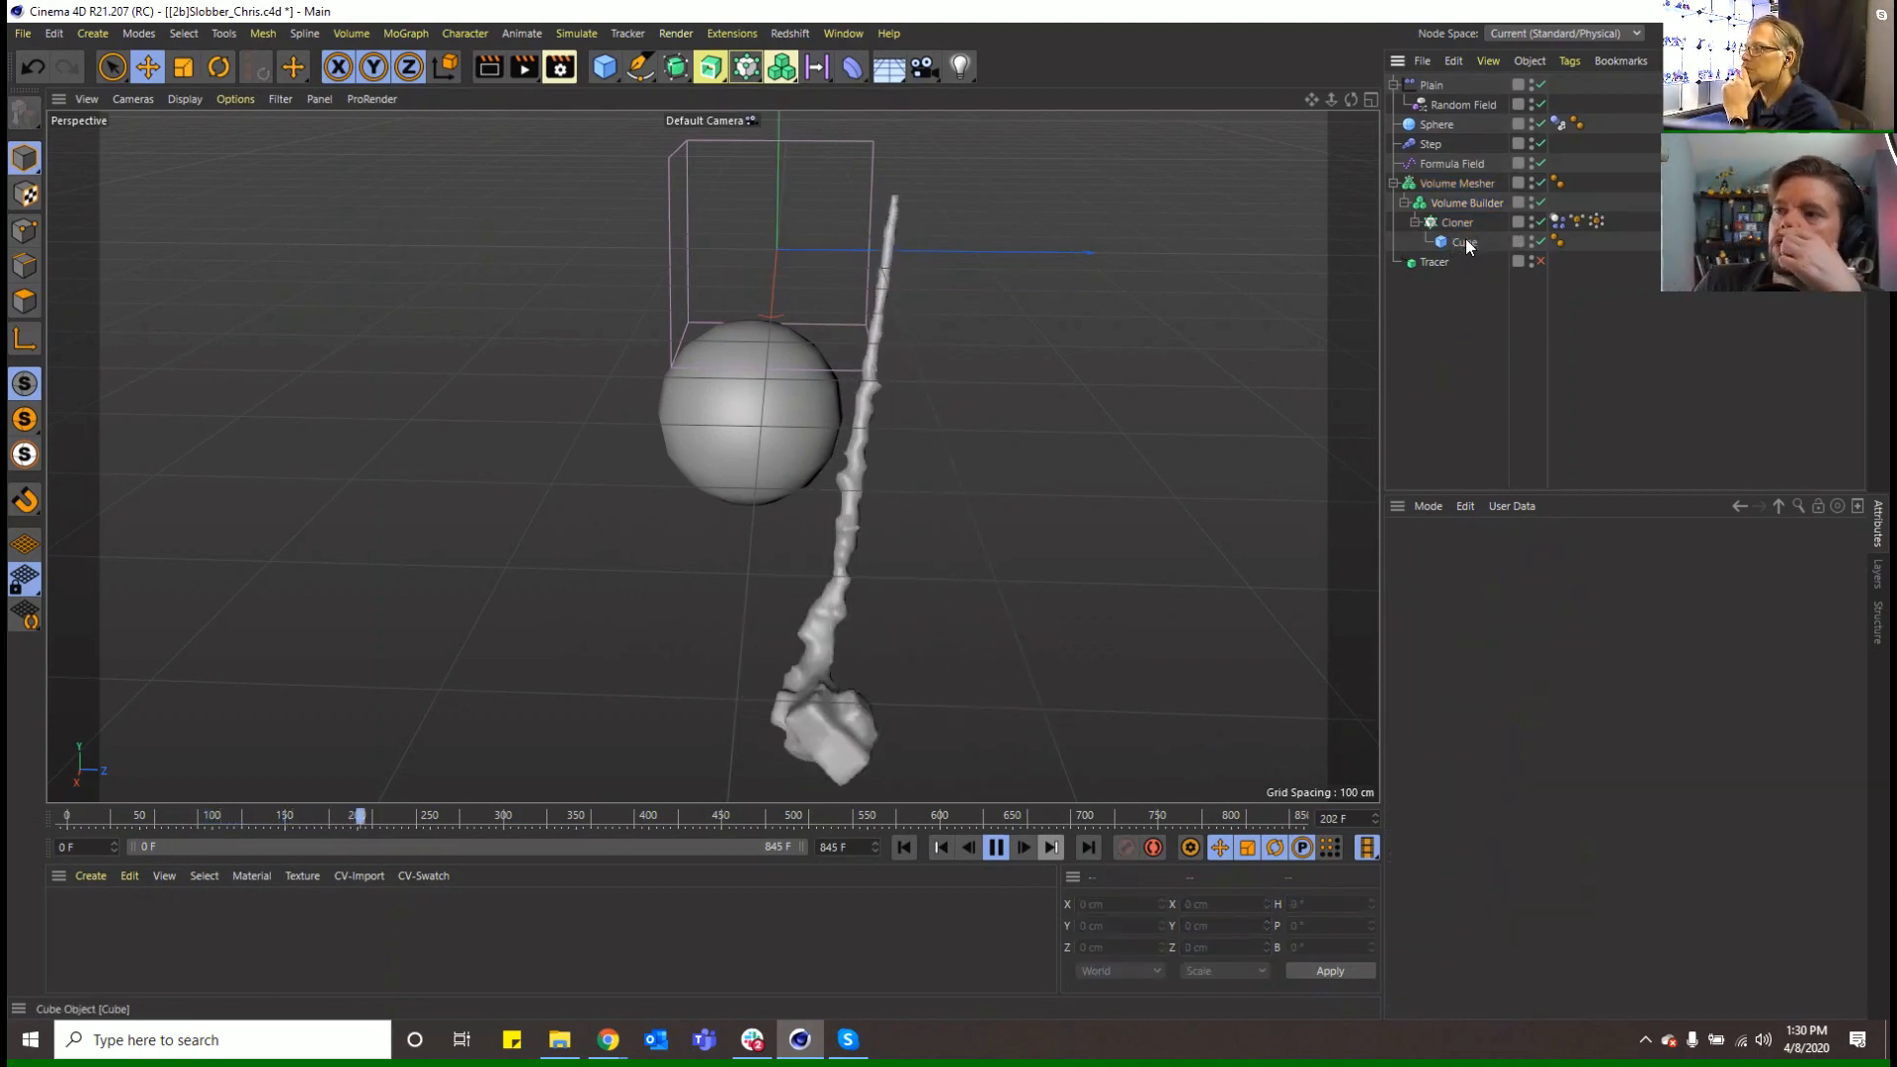
click(1562, 223)
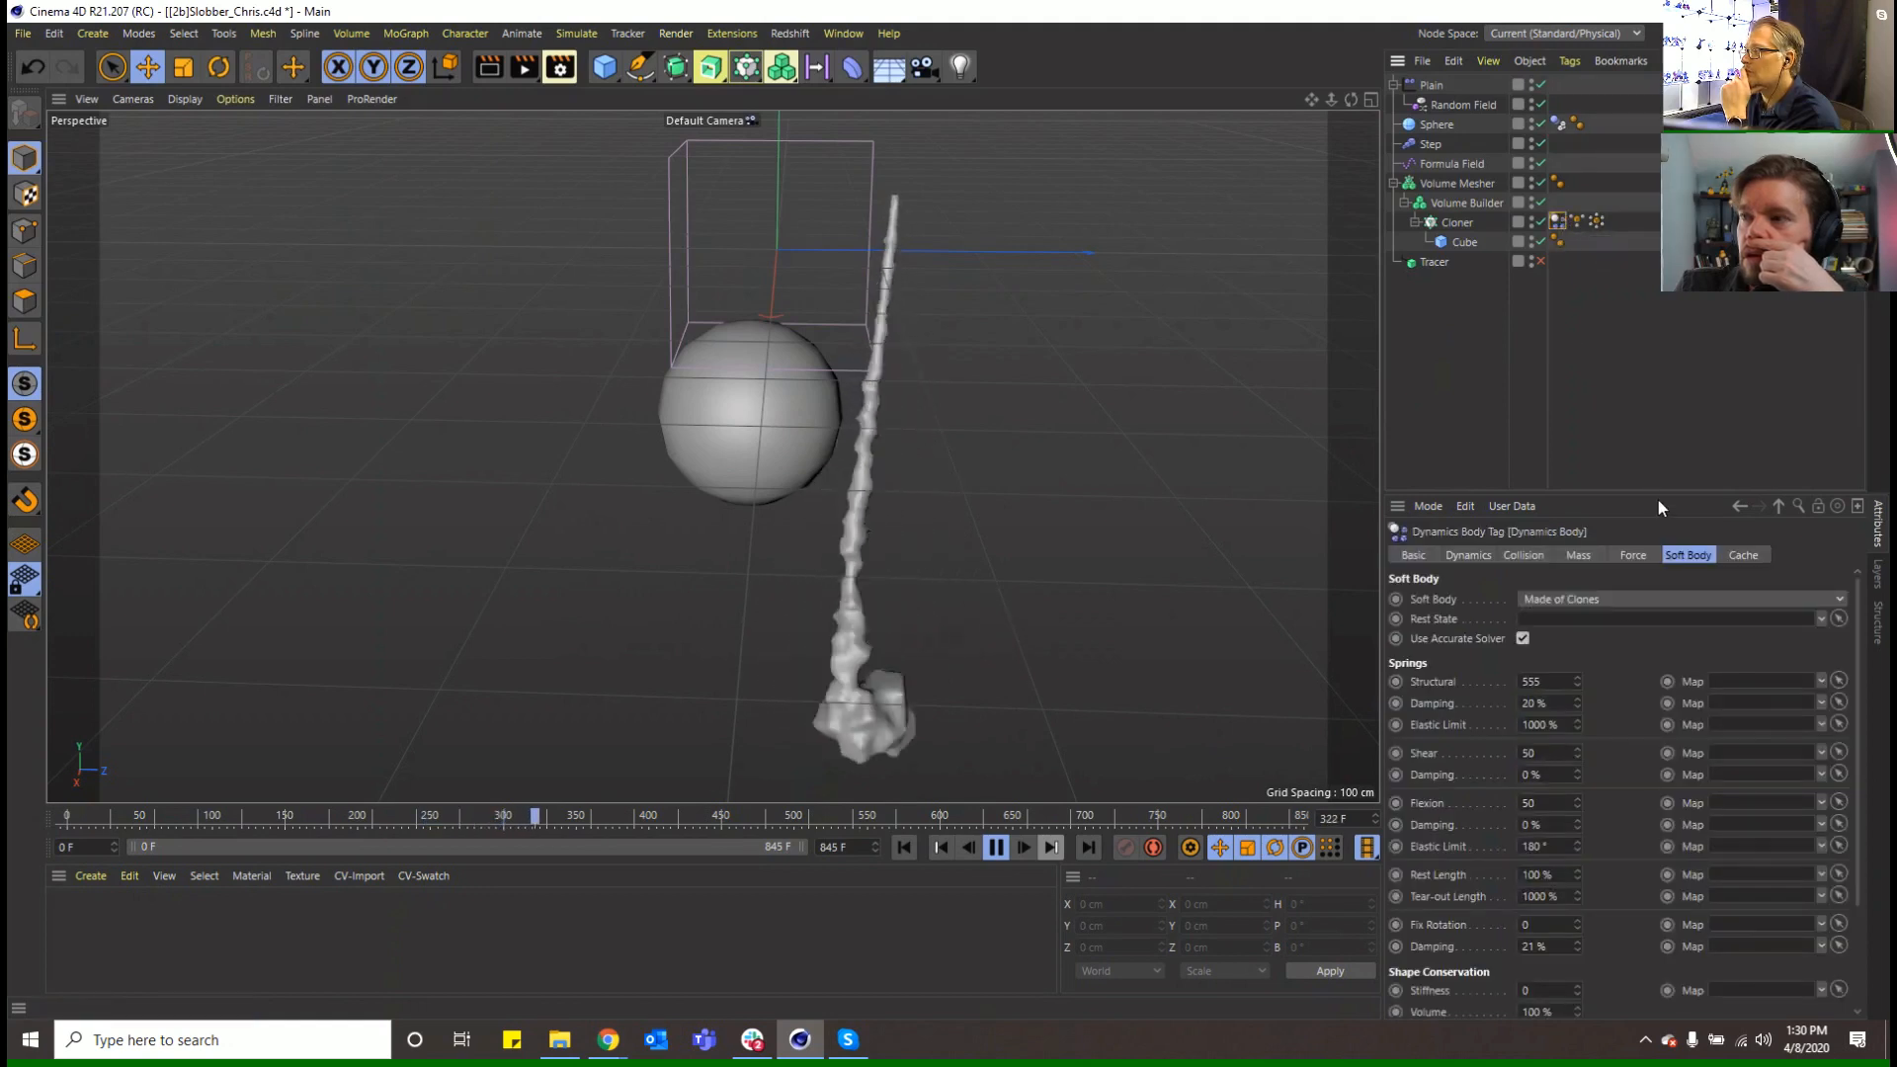
click(1636, 555)
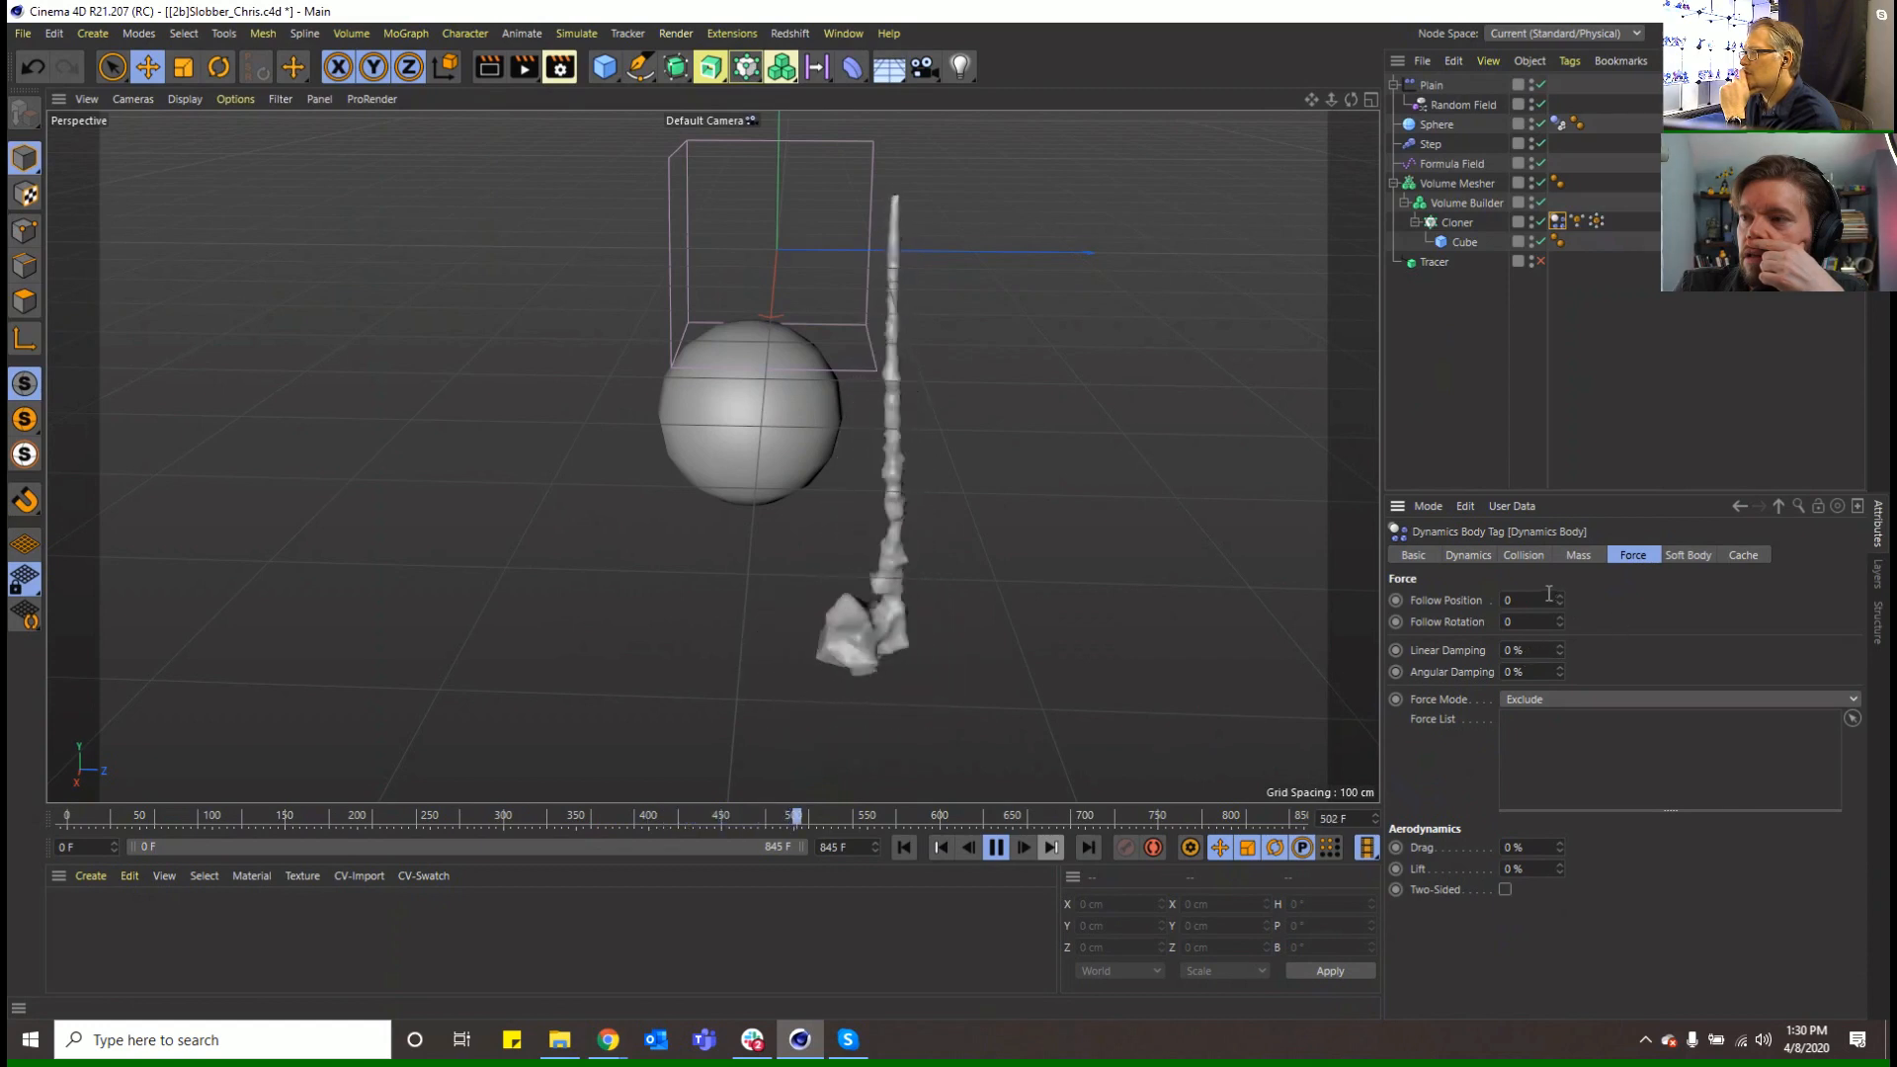
Move the Cloner out of the Volume Builder and link it in the builder's object list above SDF Smooth
click(1440, 226)
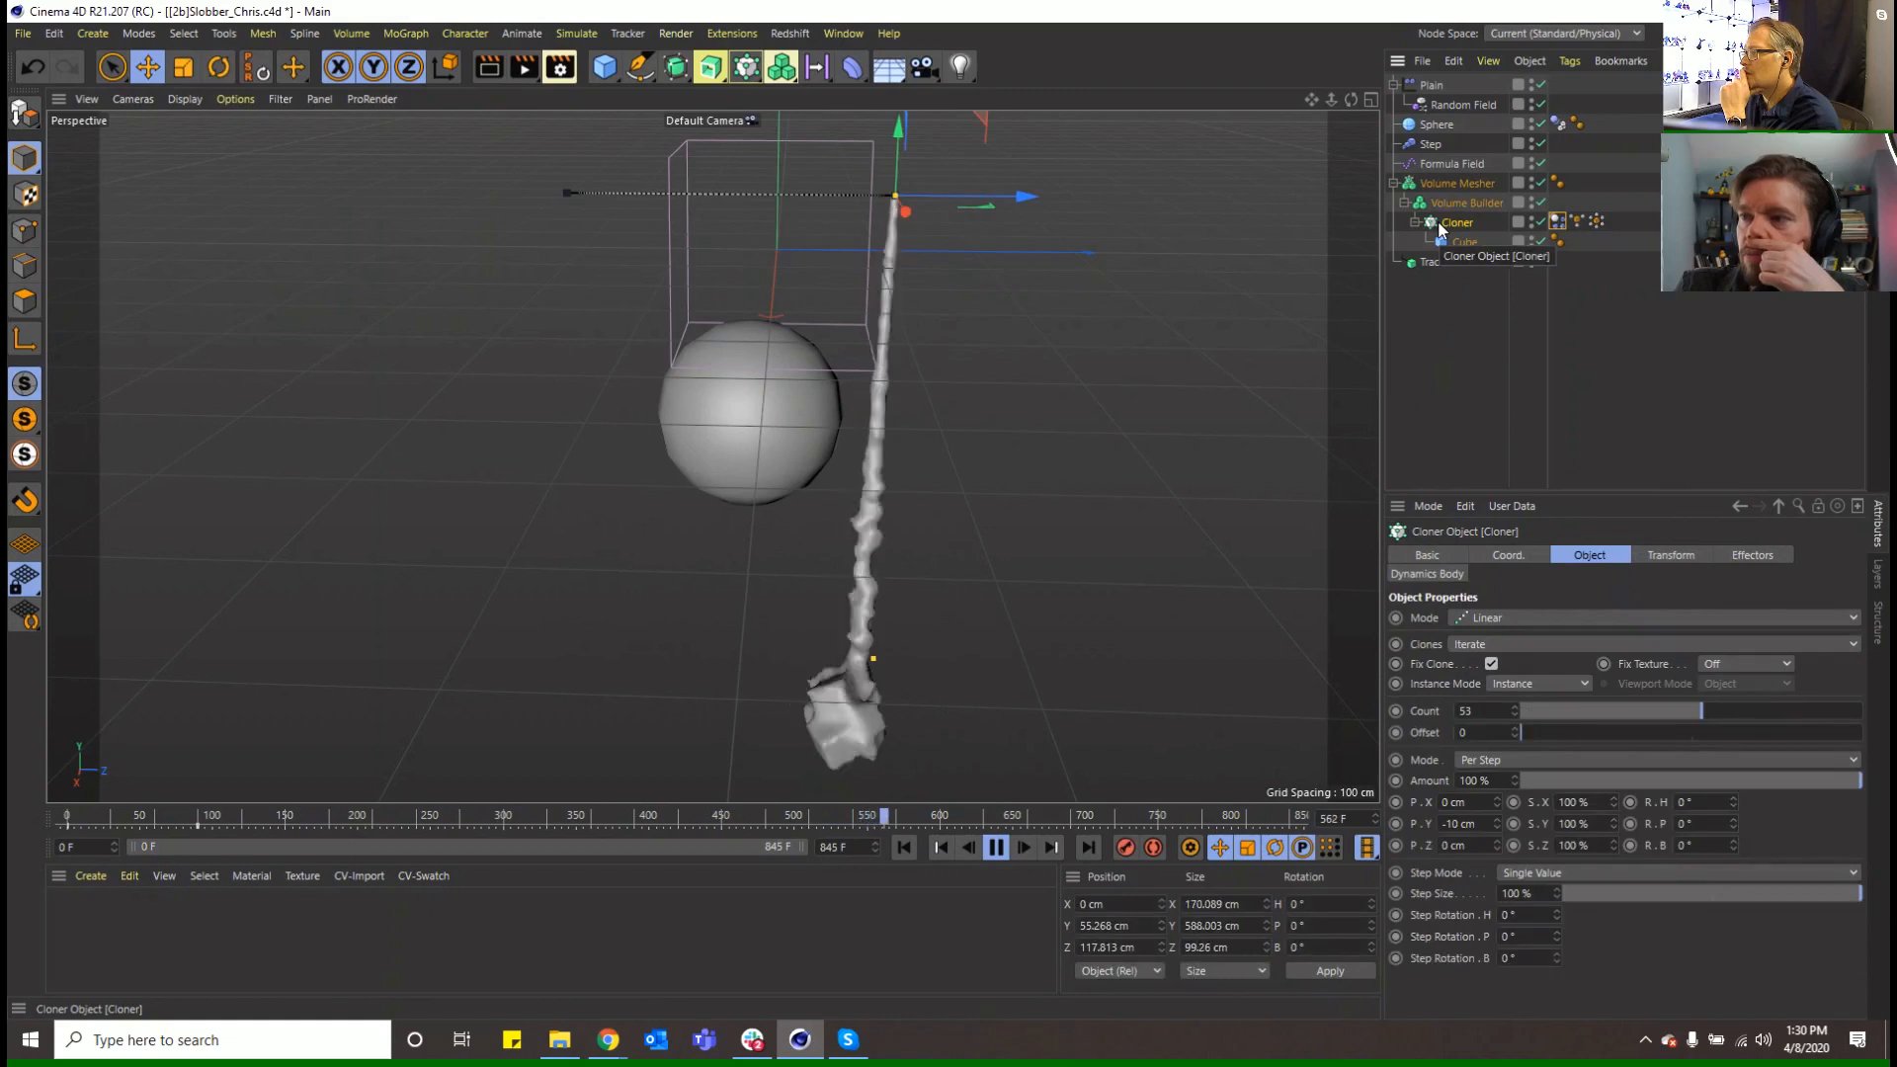
drag(1441, 228, 1443, 178)
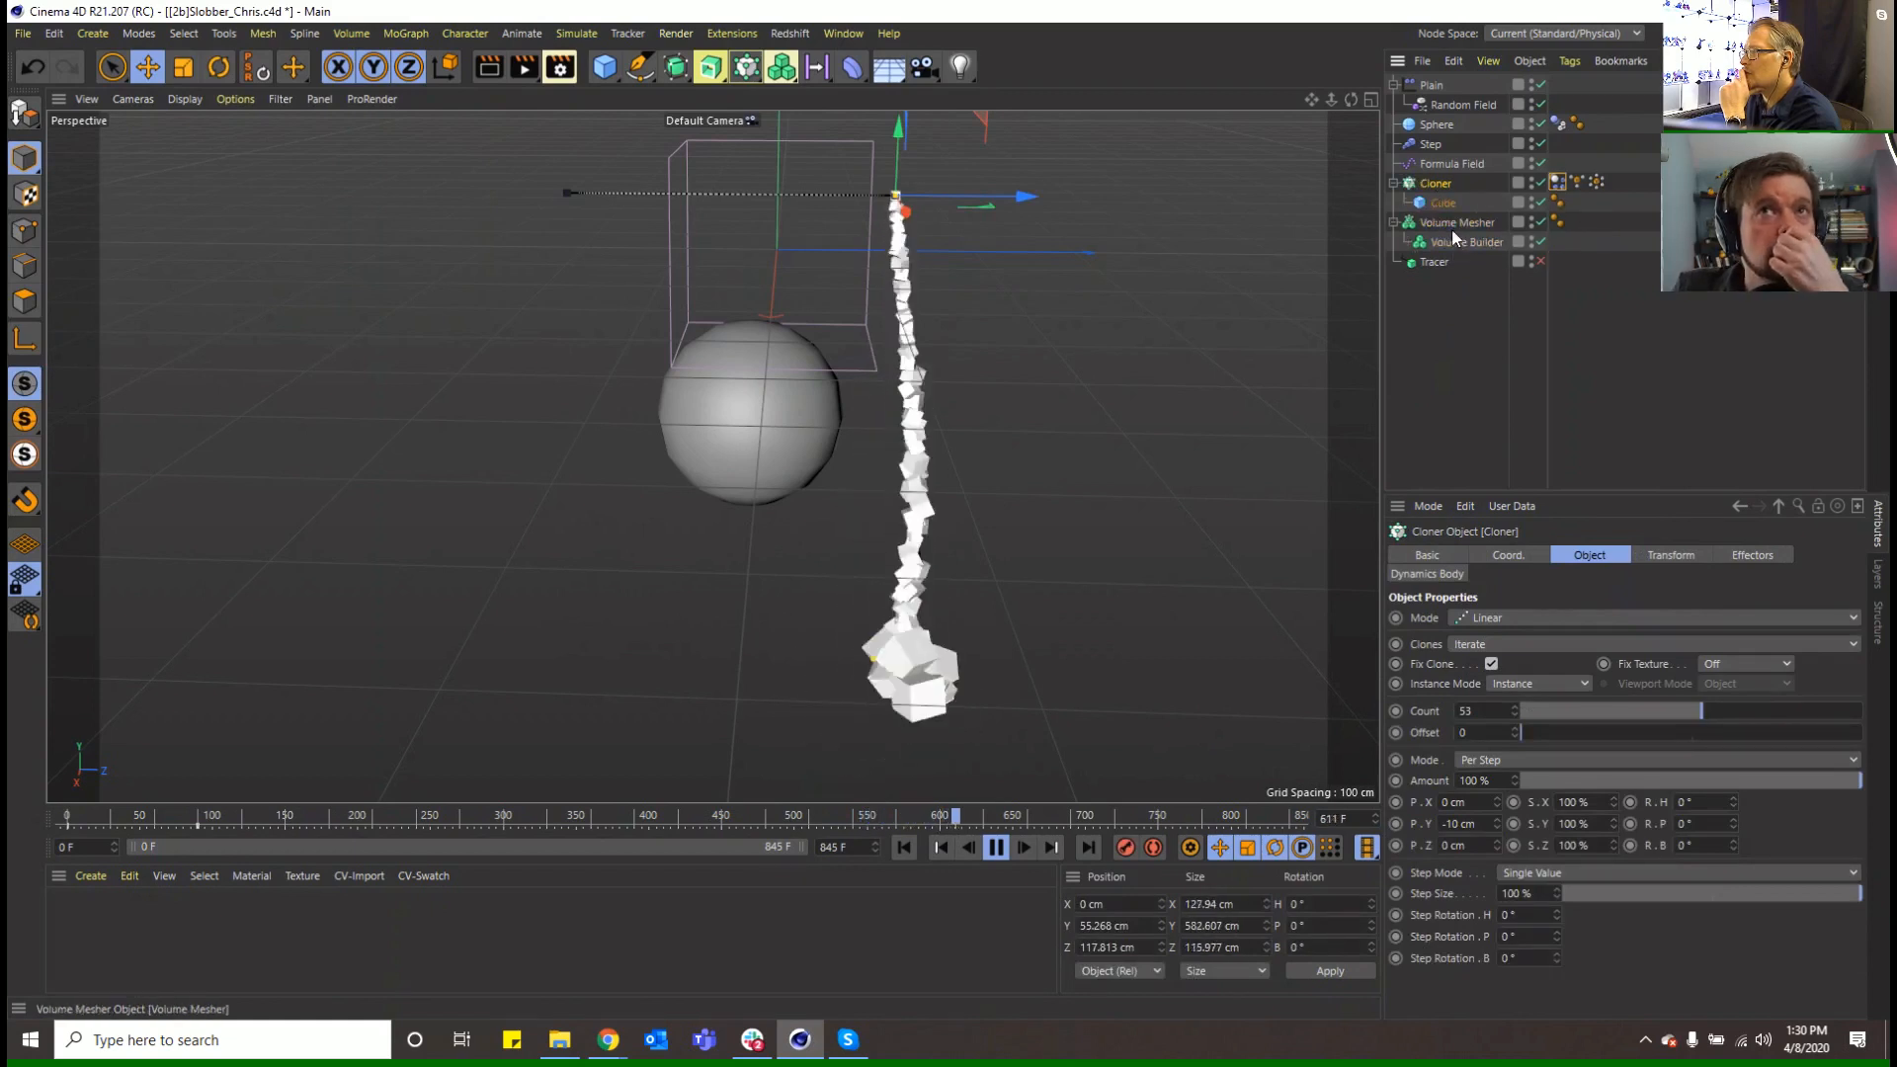
click(1452, 242)
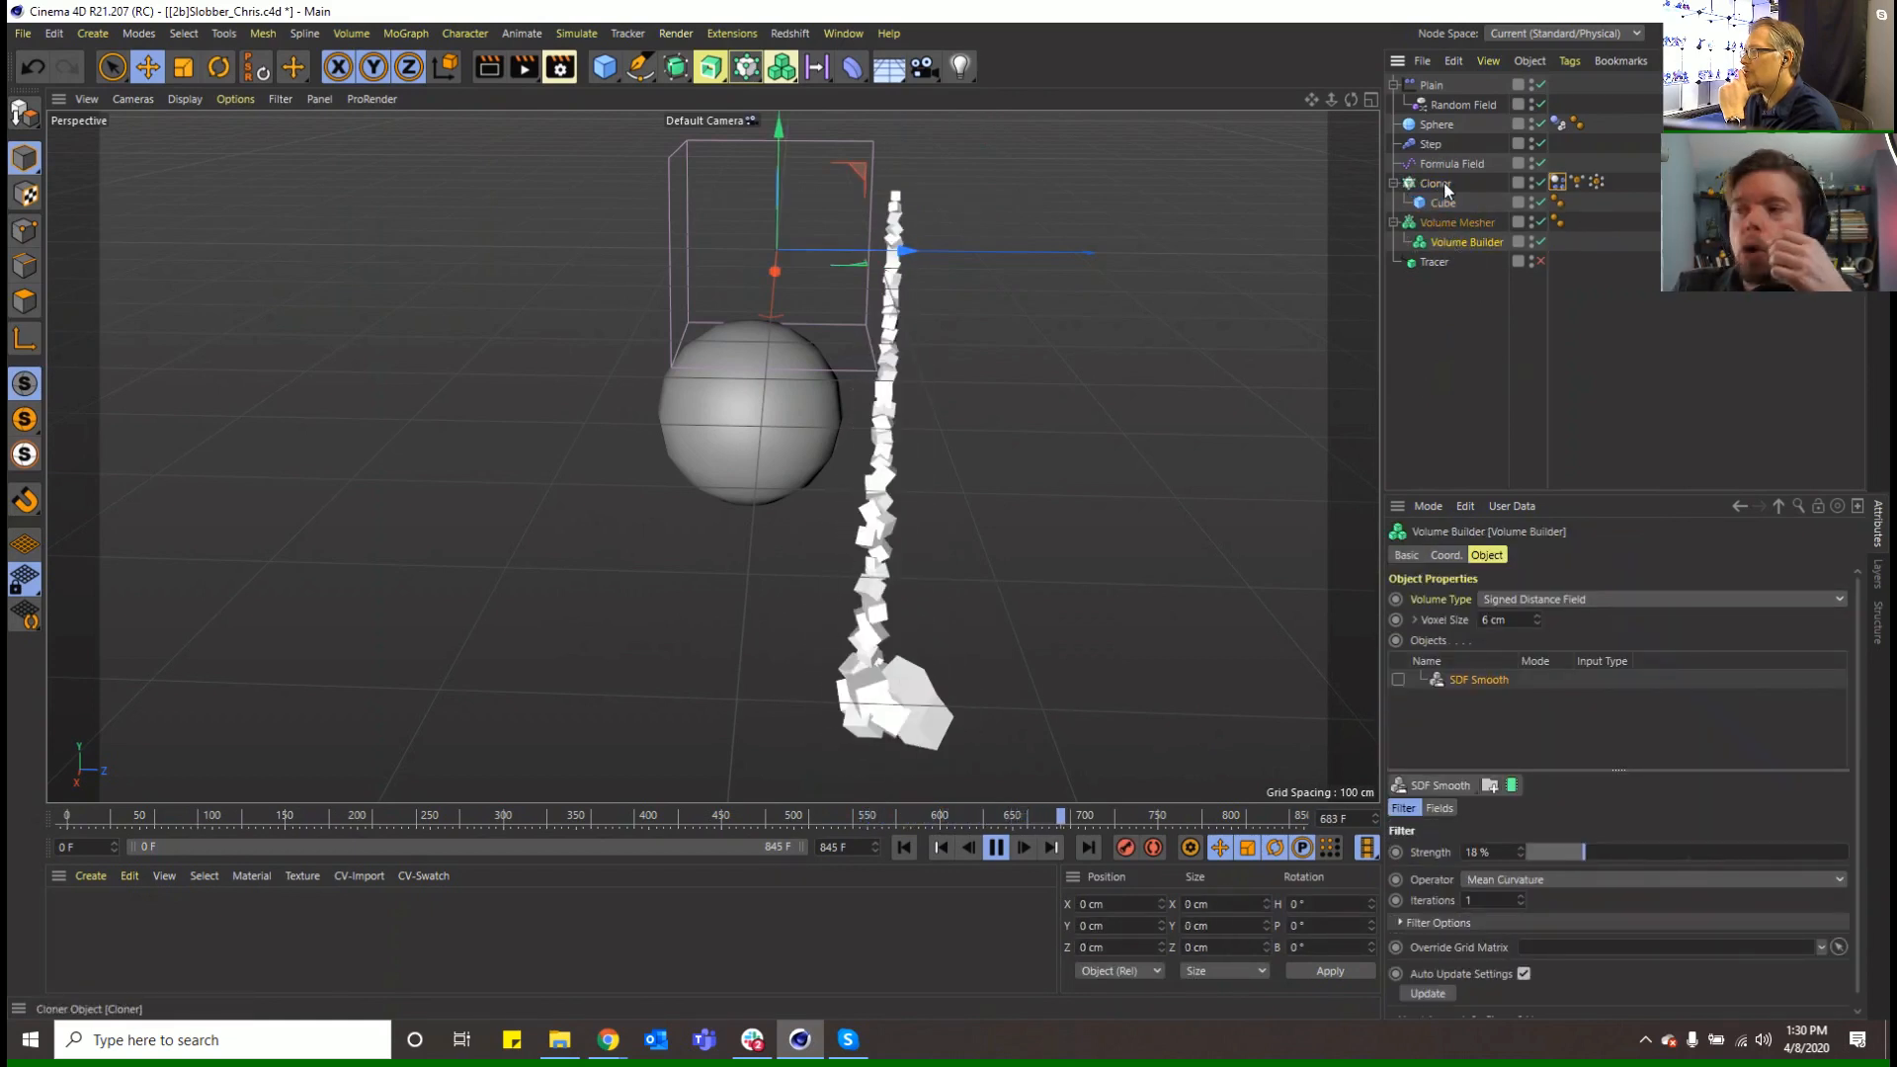
drag(1492, 632, 1482, 709)
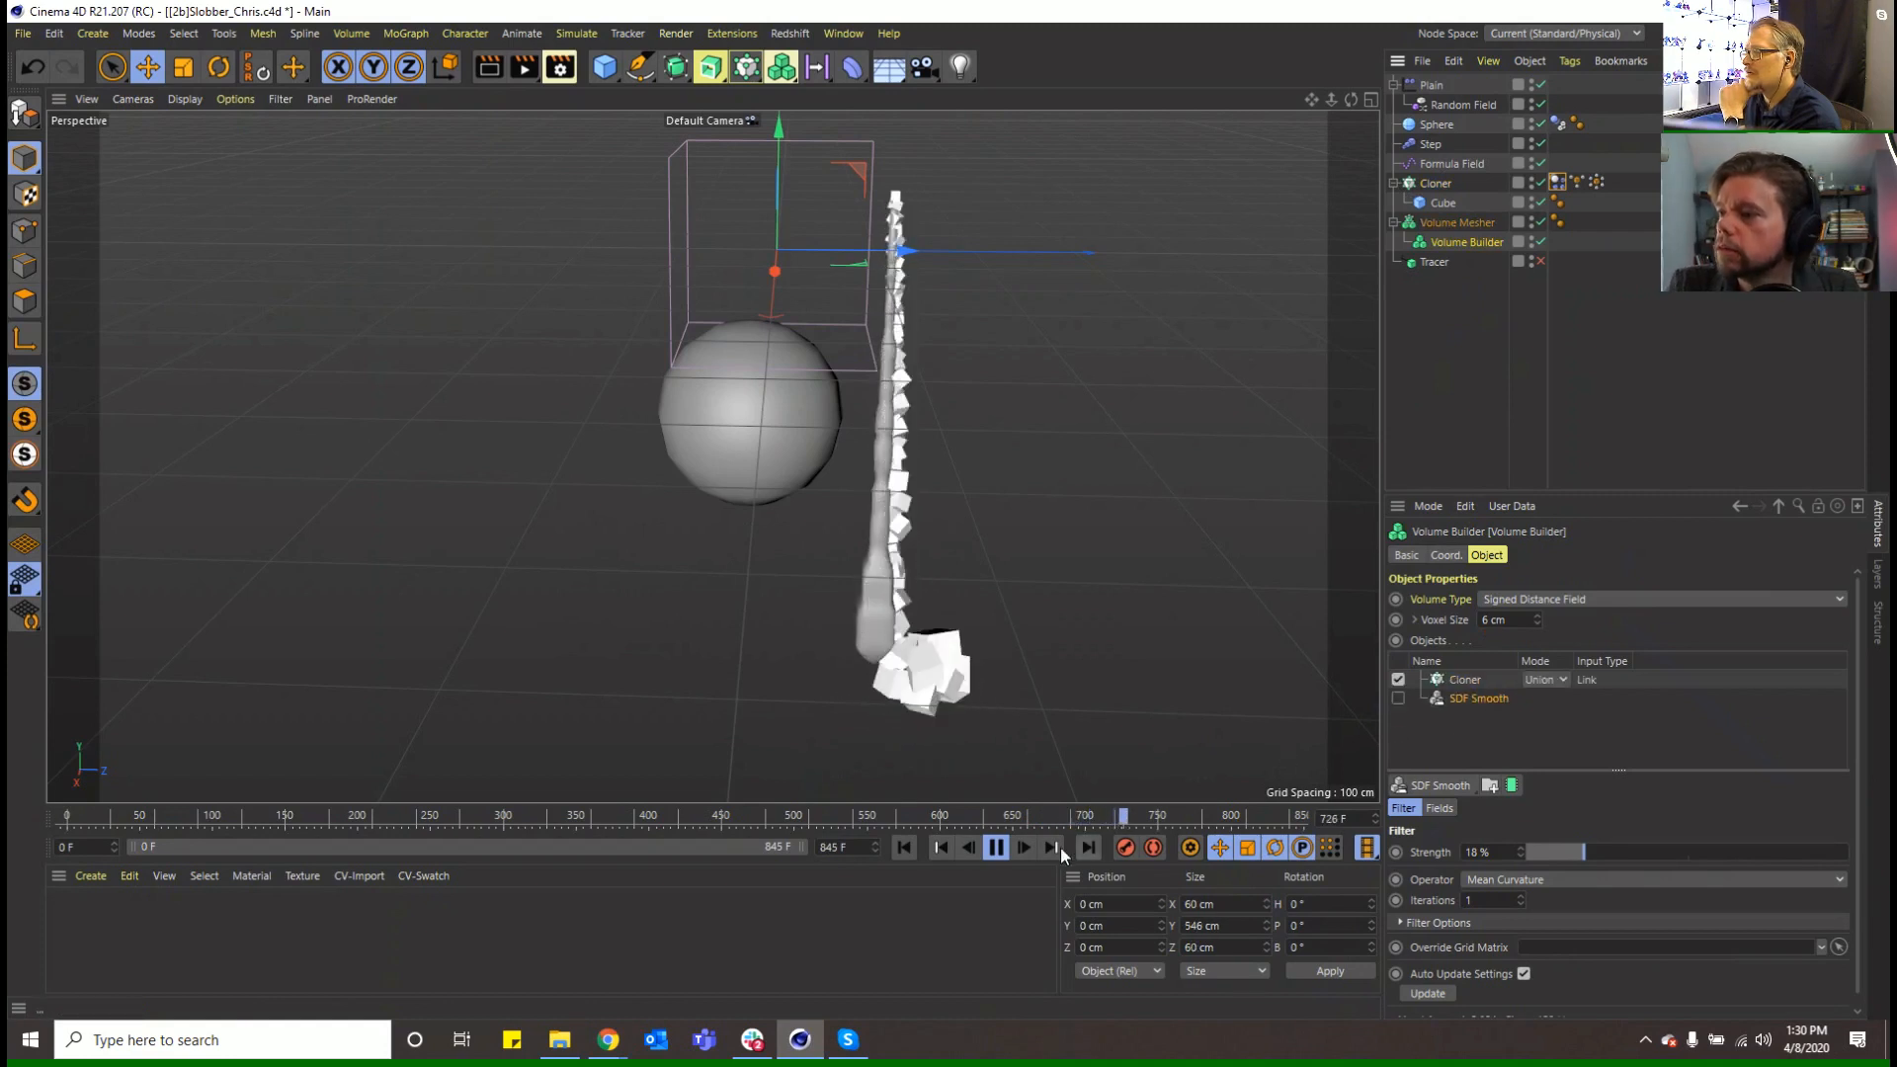
Replay the simulation with the linked Cloner and rewind to frame 0
click(910, 848)
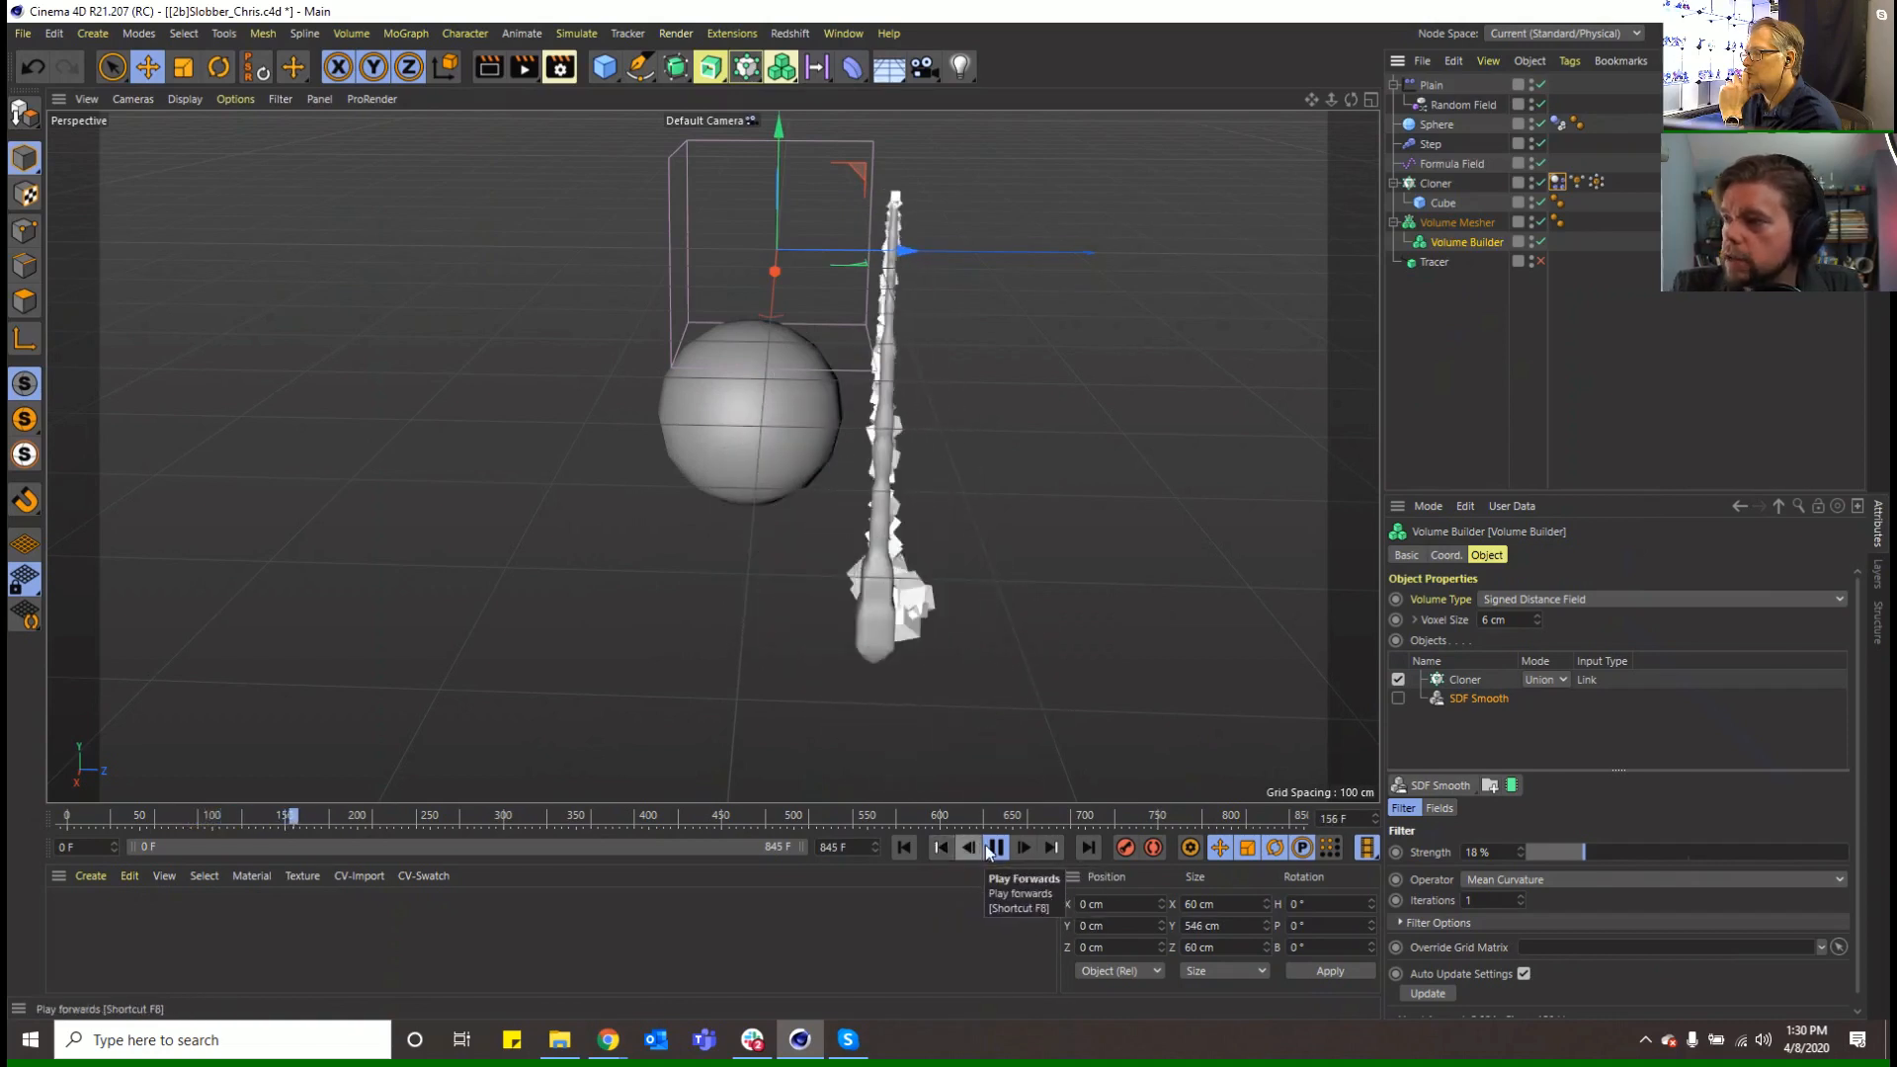
click(996, 848)
click(904, 848)
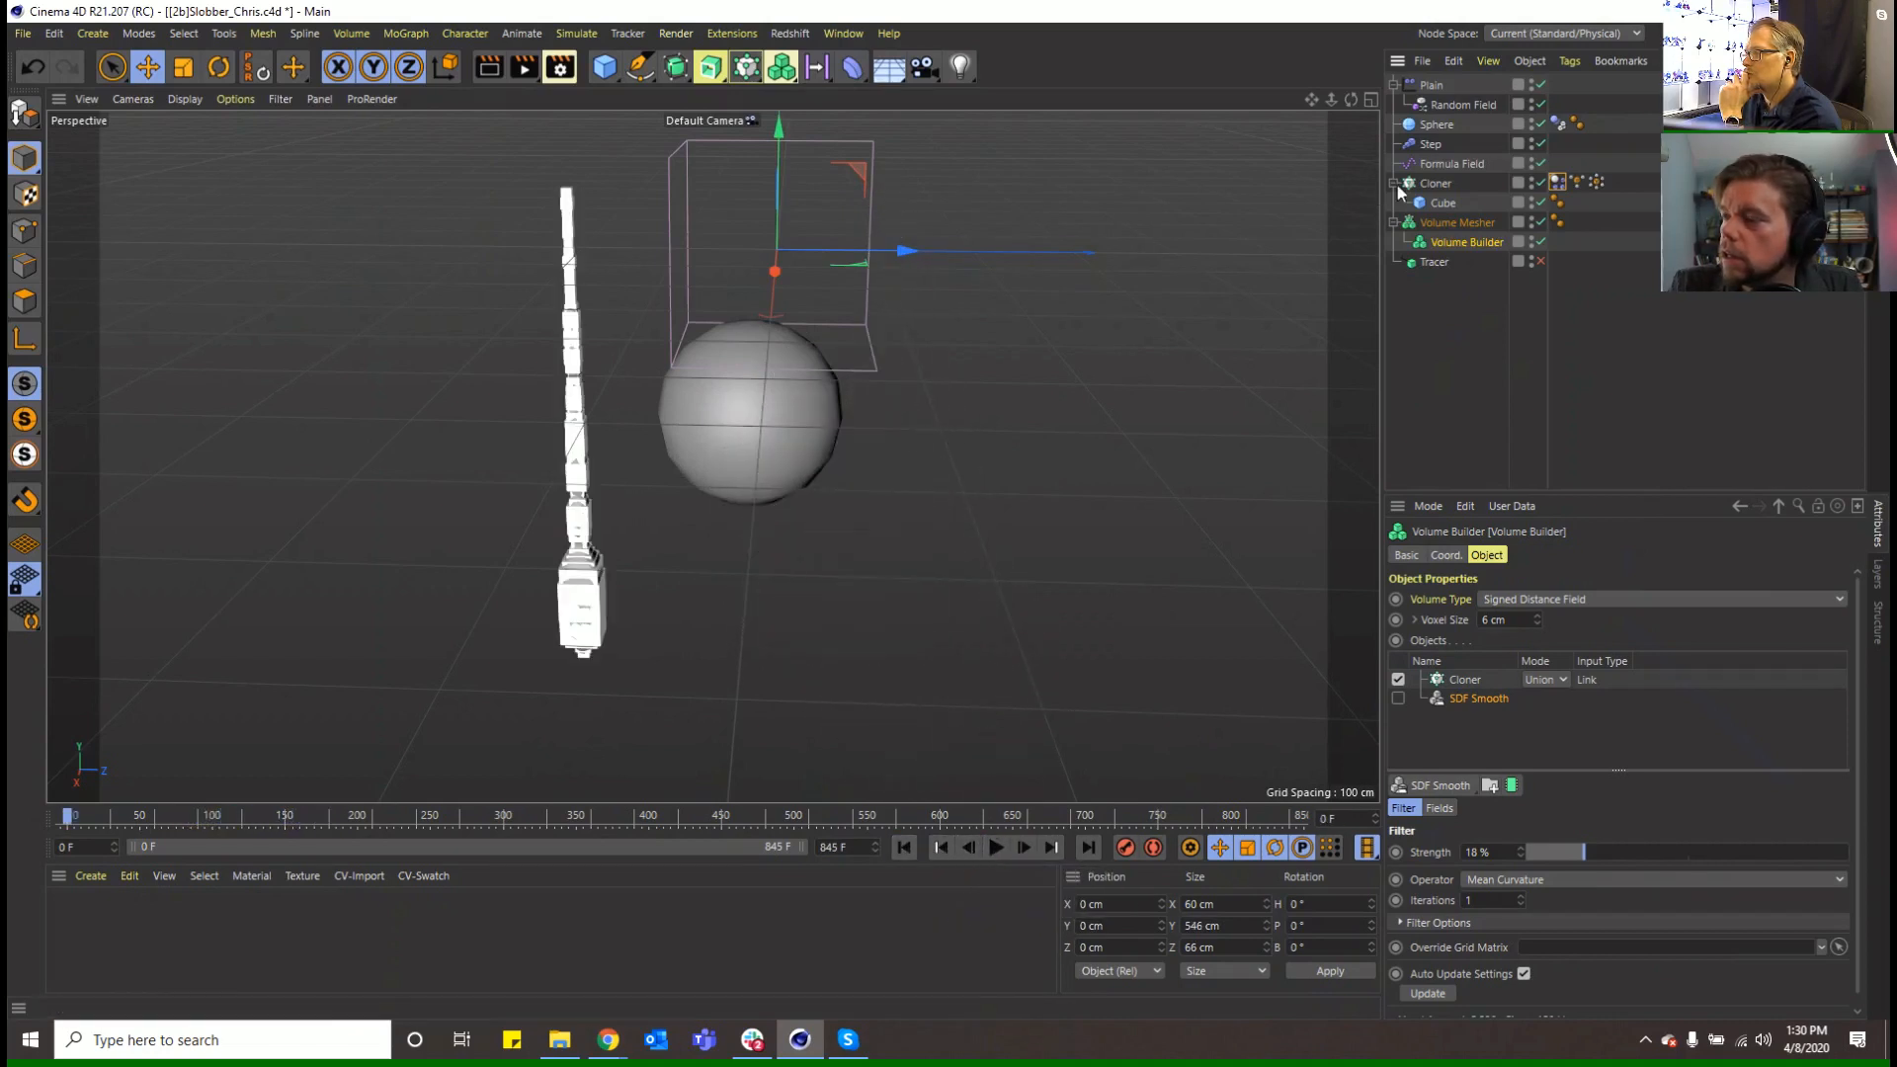
Group the Cloner under a Null and expand the group
click(1430, 183)
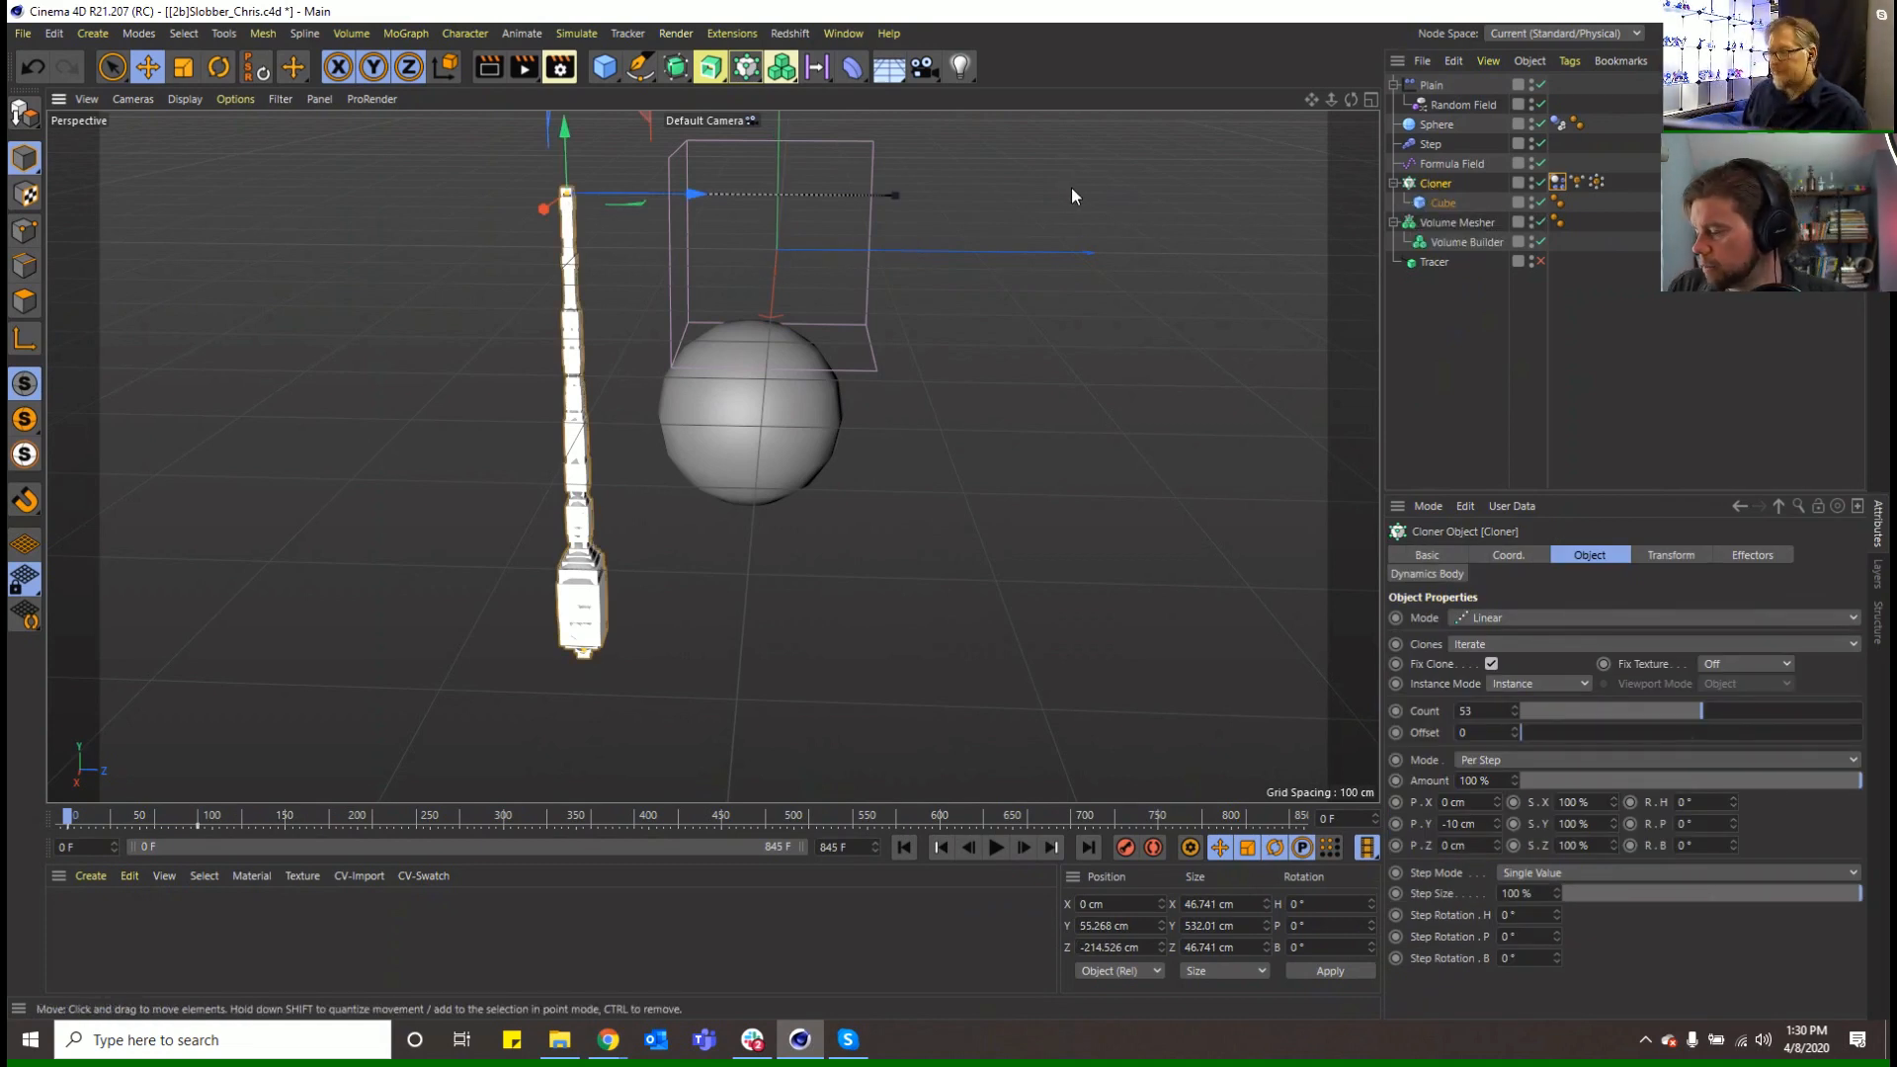
key(c)
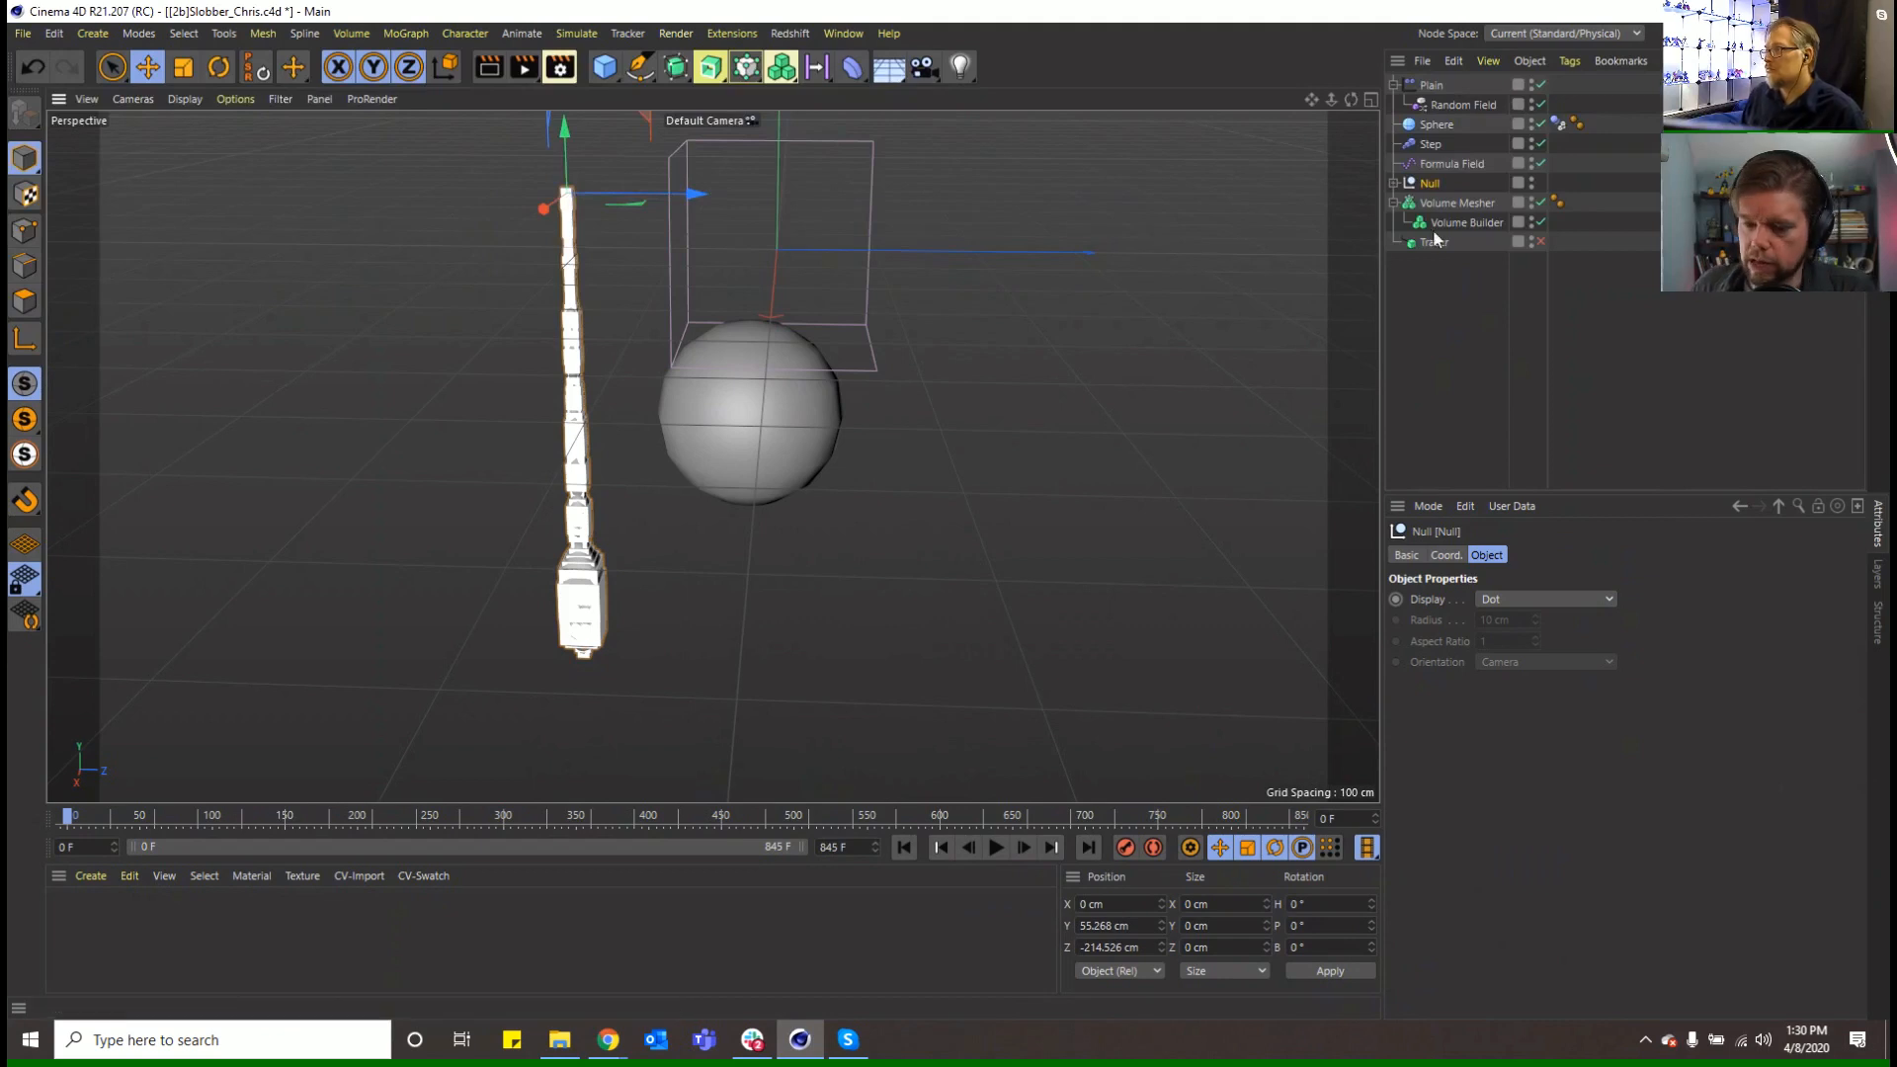
click(1394, 182)
Remove the position, scale and rotation animation from the Cloner inside the Null
click(1437, 203)
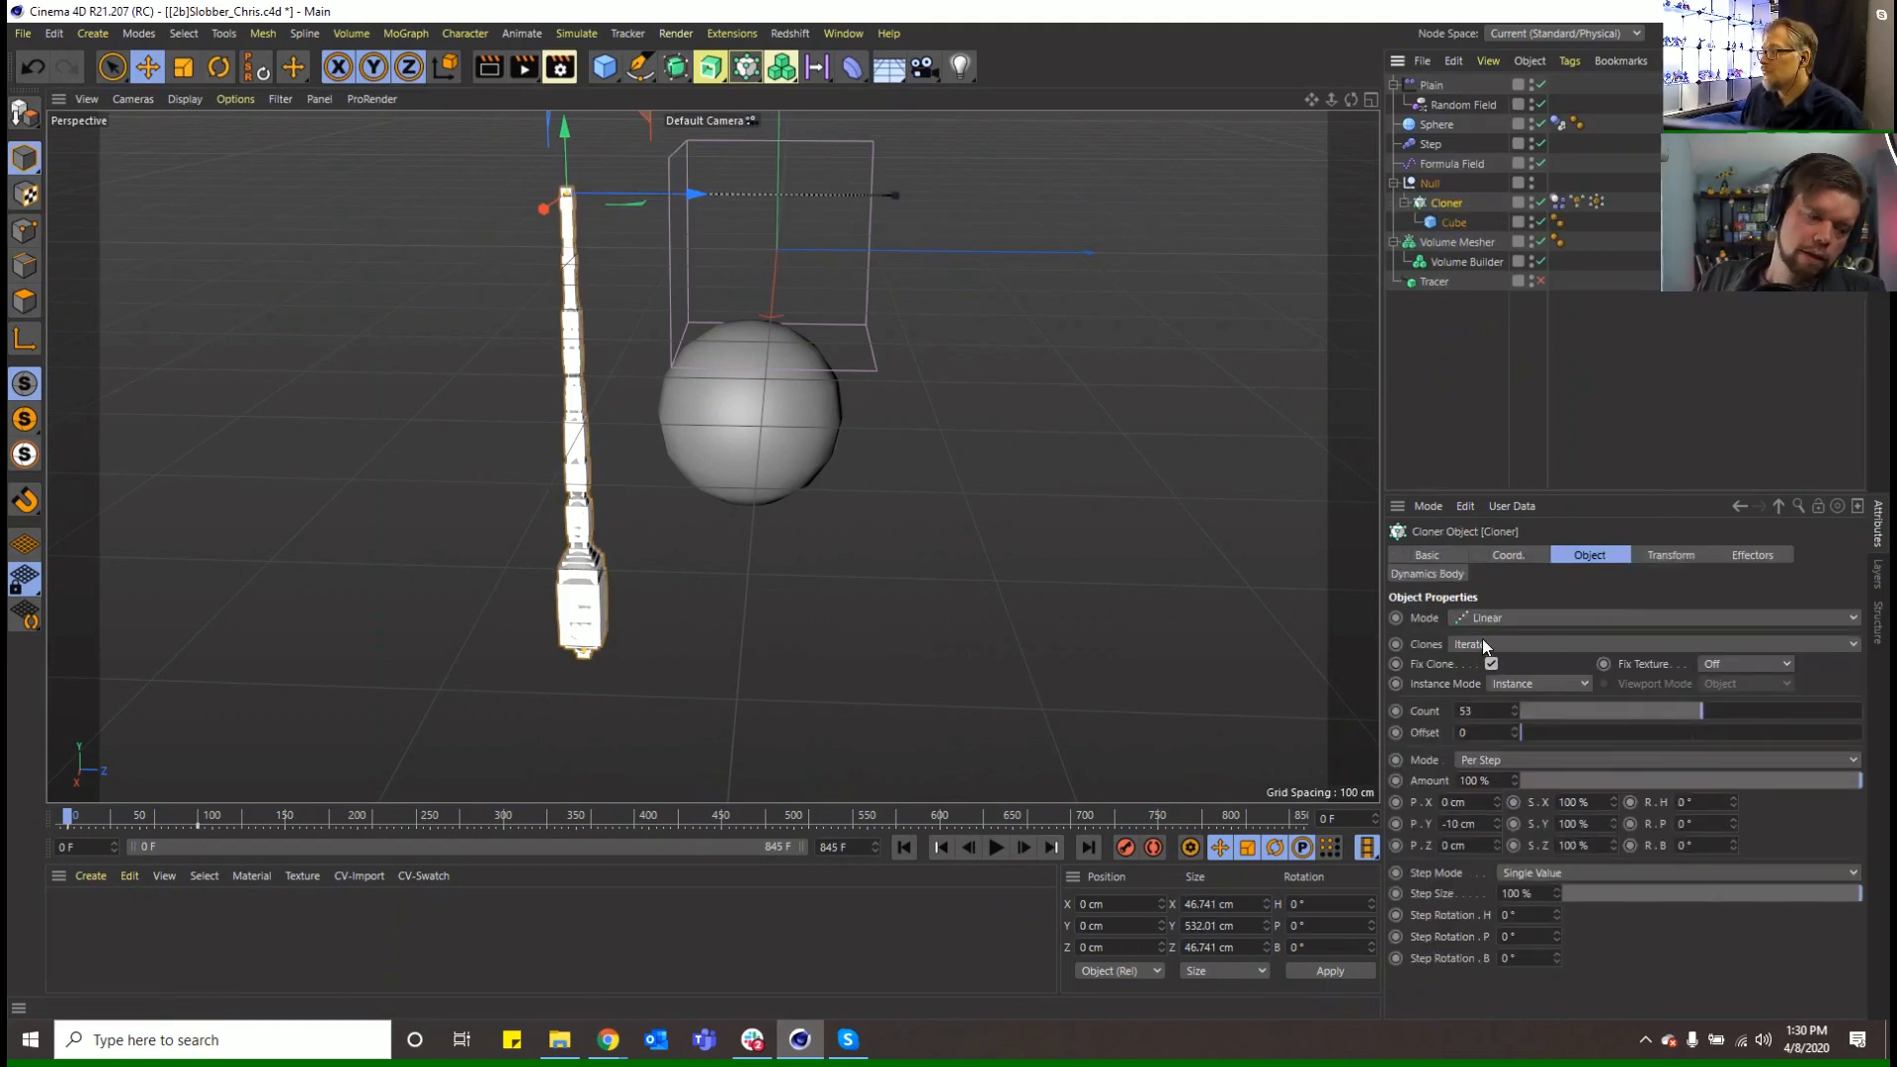
click(1503, 557)
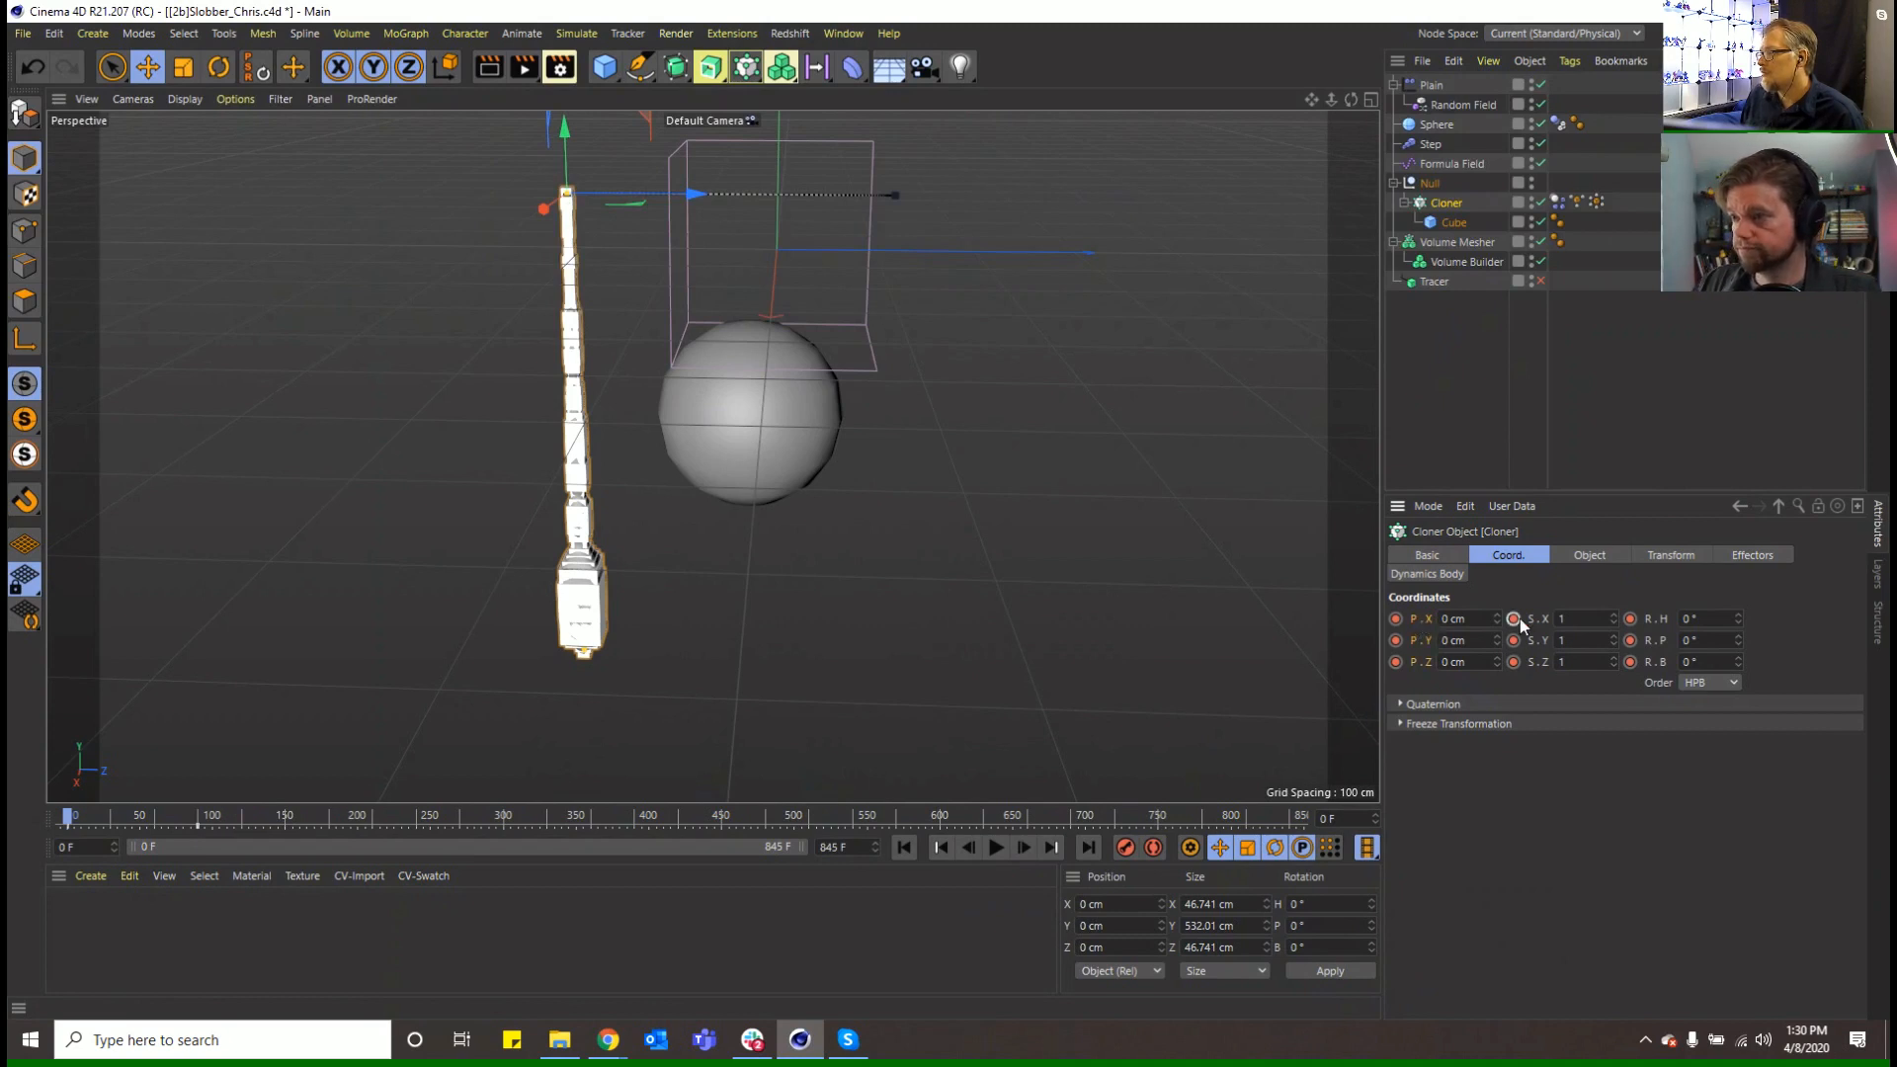
right_click(1651, 615)
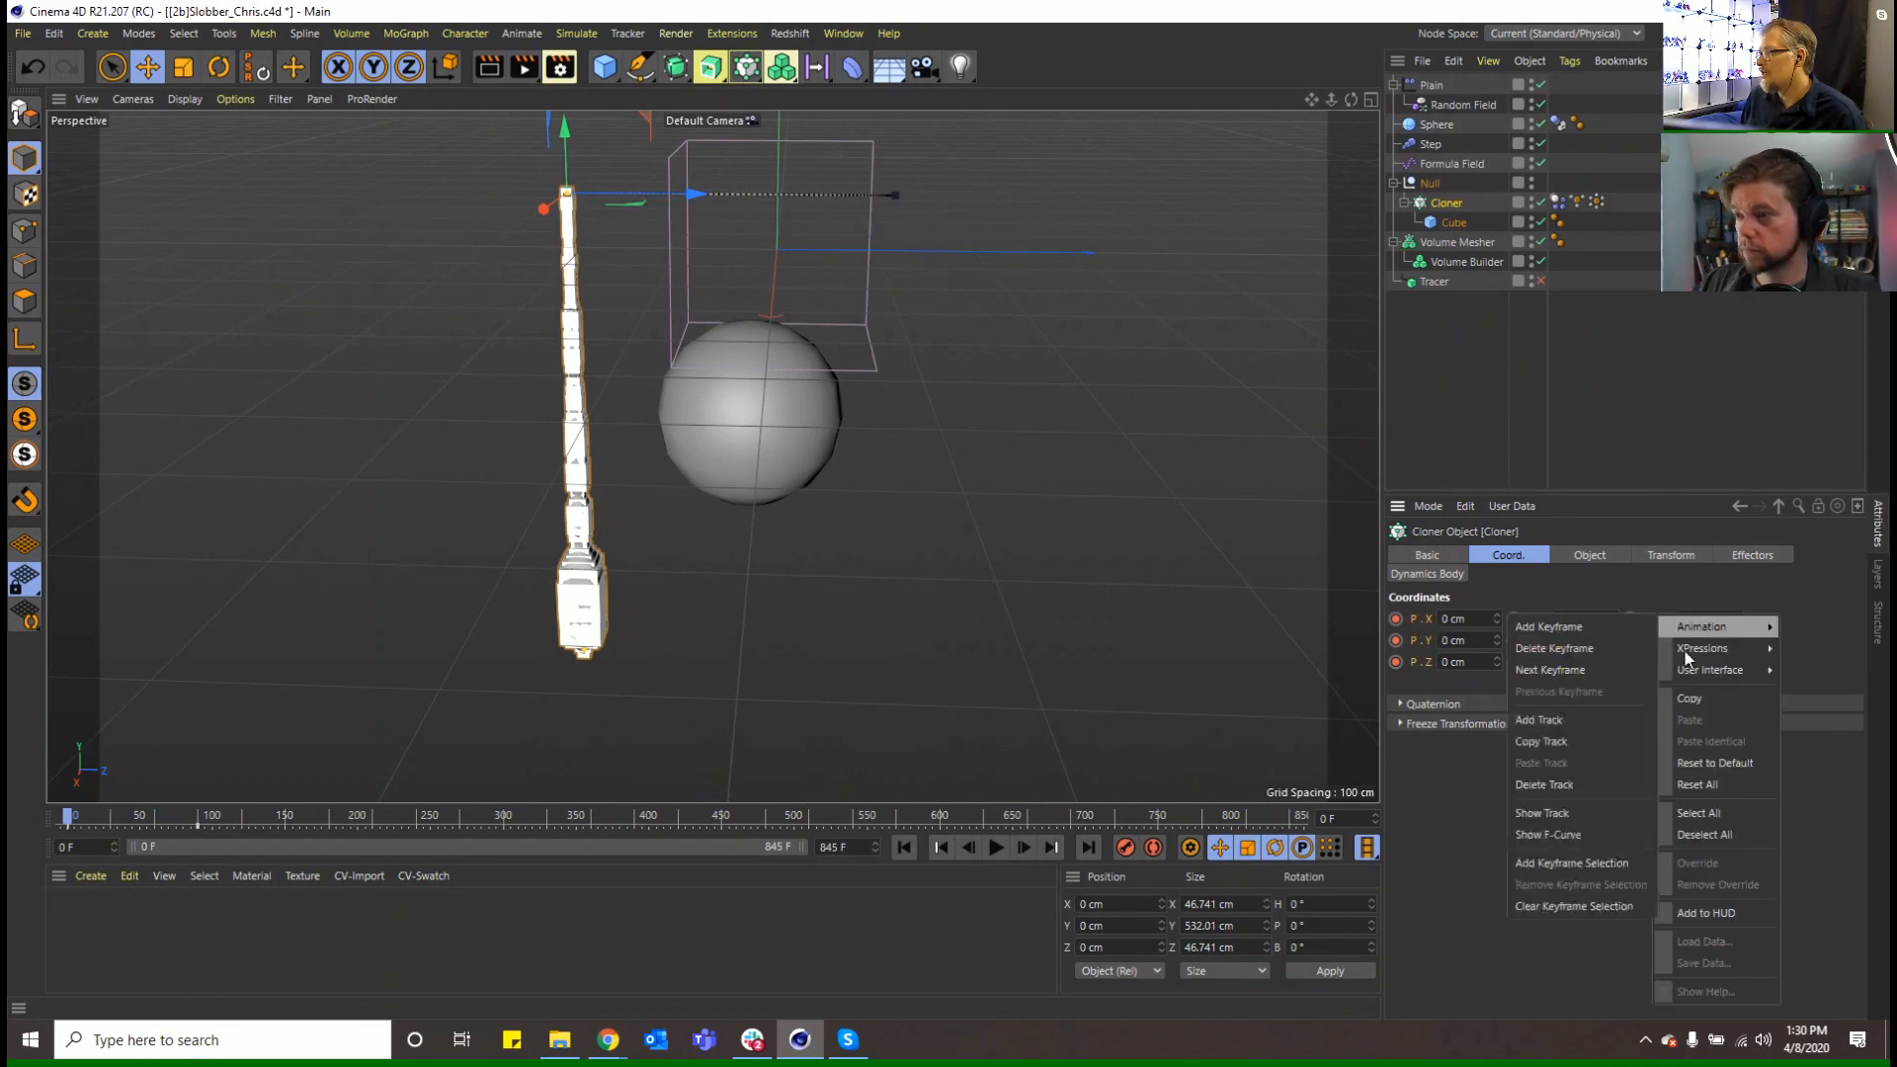
mouse_move(1731, 631)
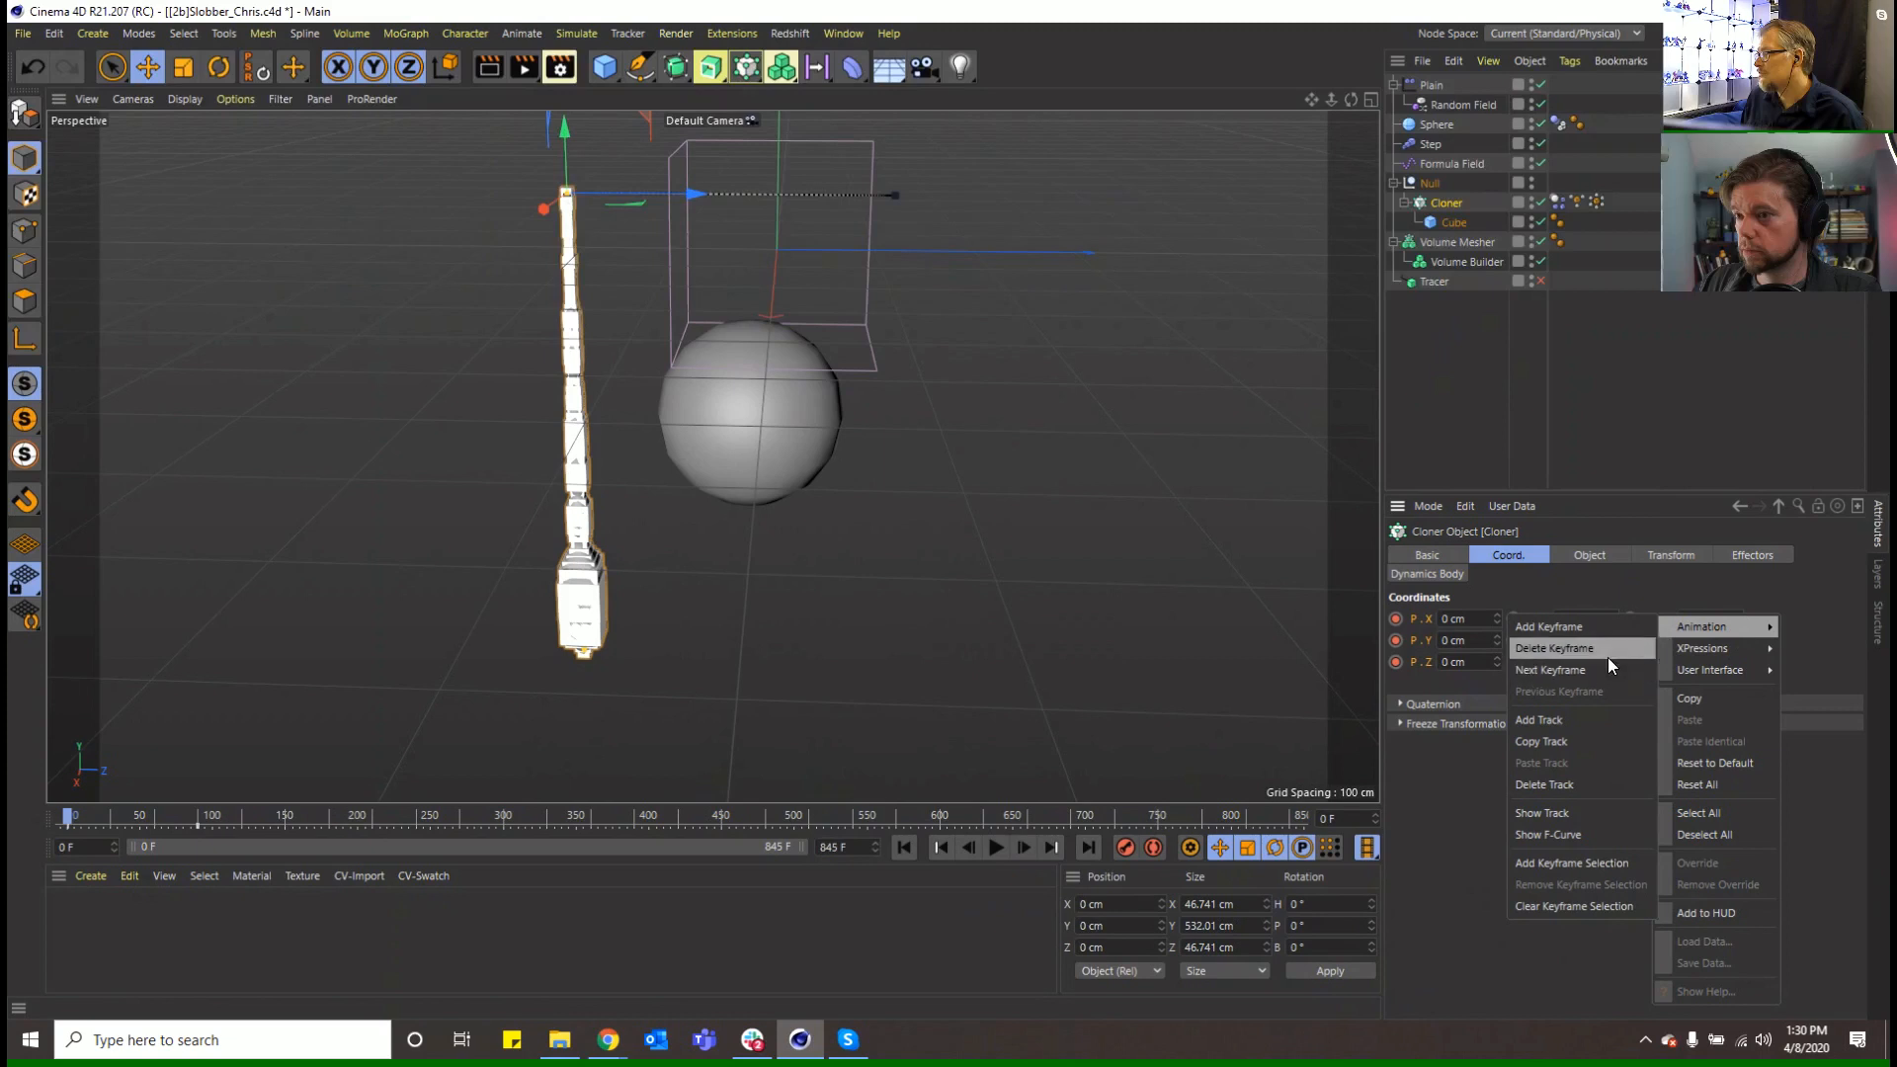
click(1608, 654)
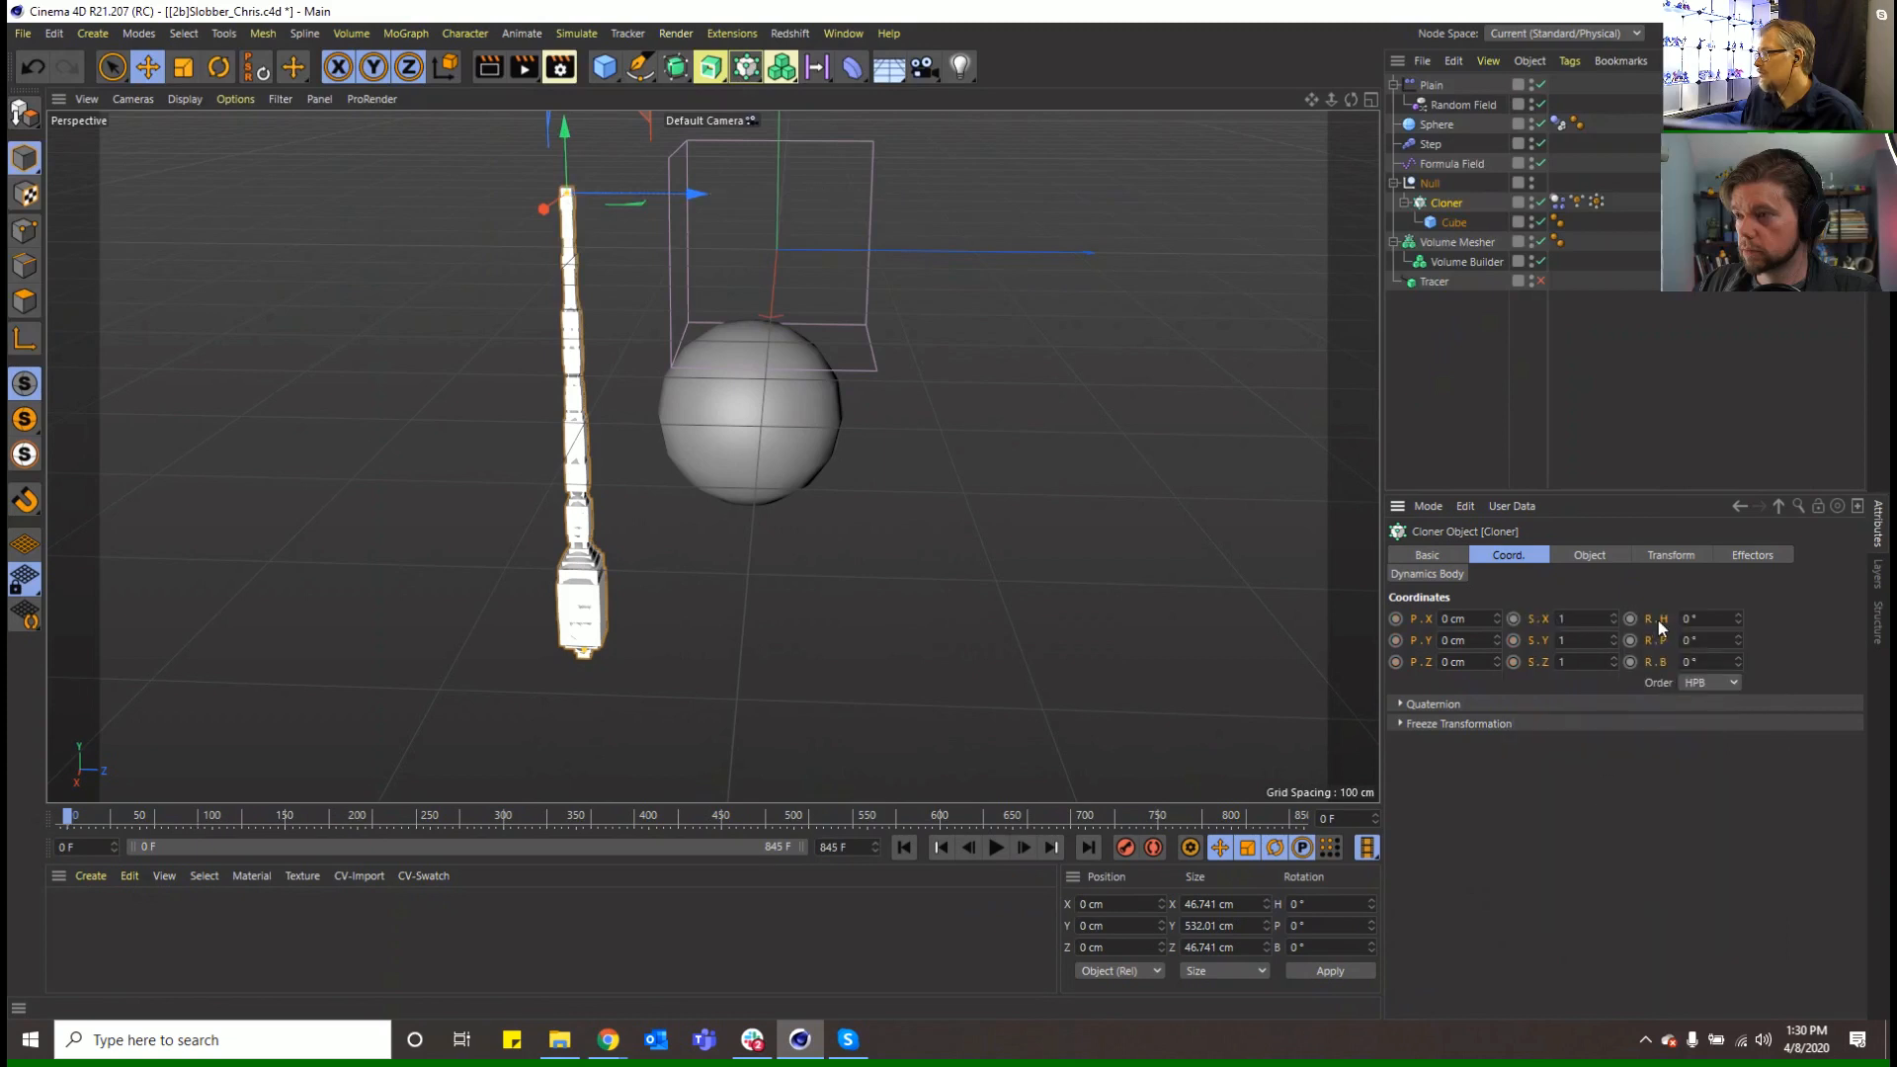
Animate the Null's Z position past the sphere, from a key at frame 0 to about 273.889 cm at frame 174
click(1430, 183)
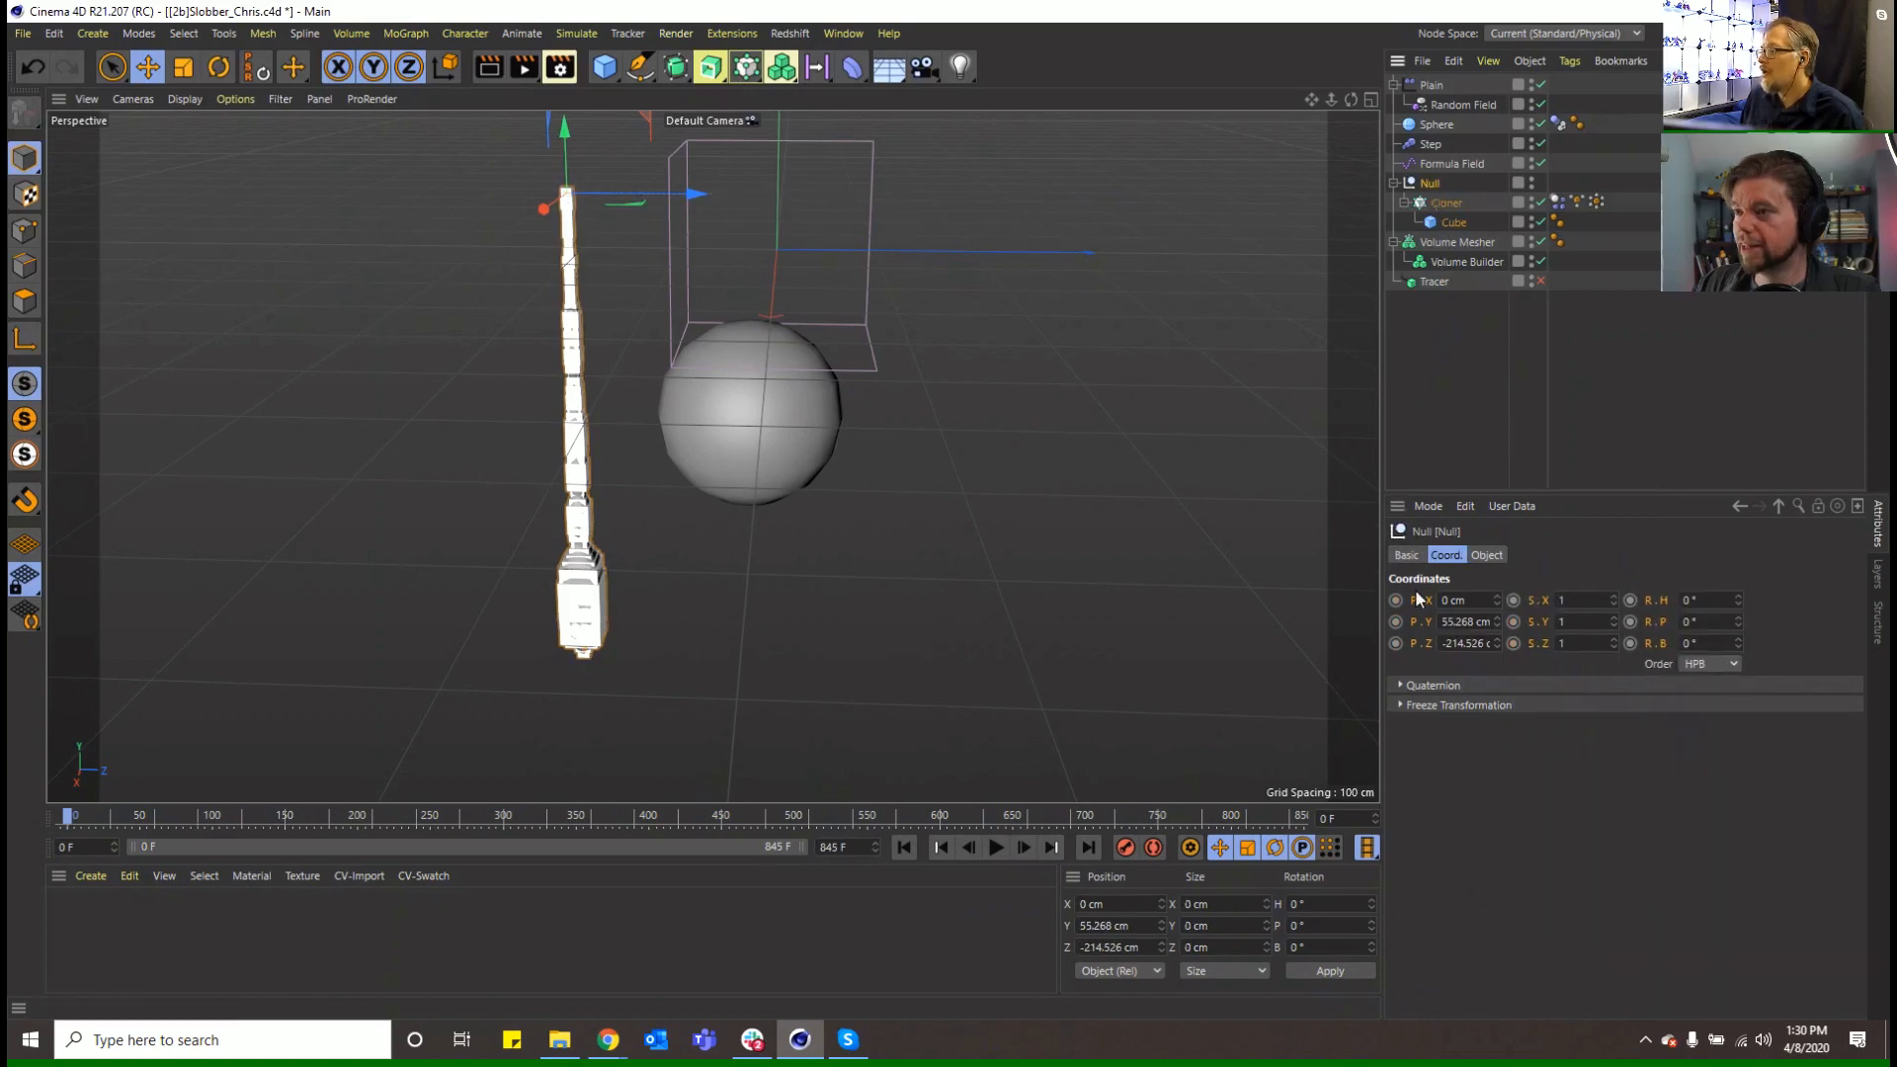
click(1395, 643)
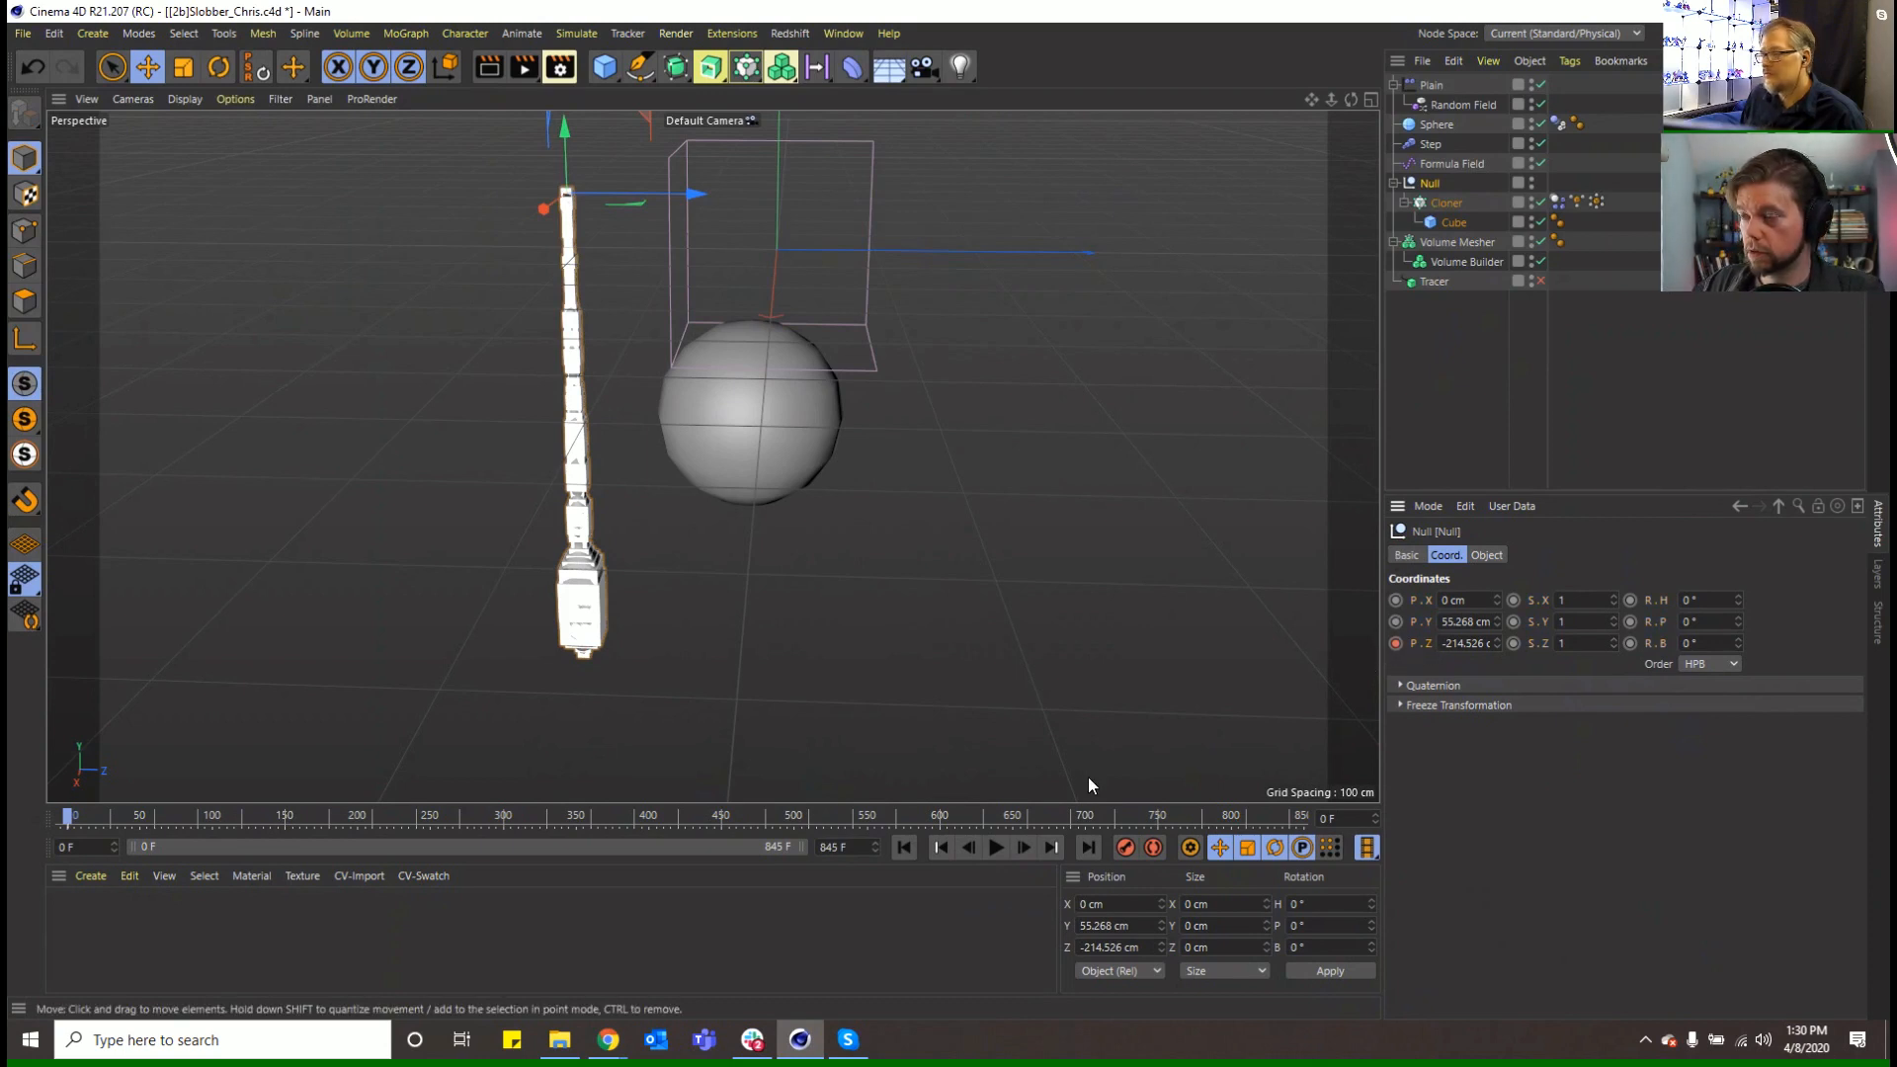
drag(356, 816, 319, 817)
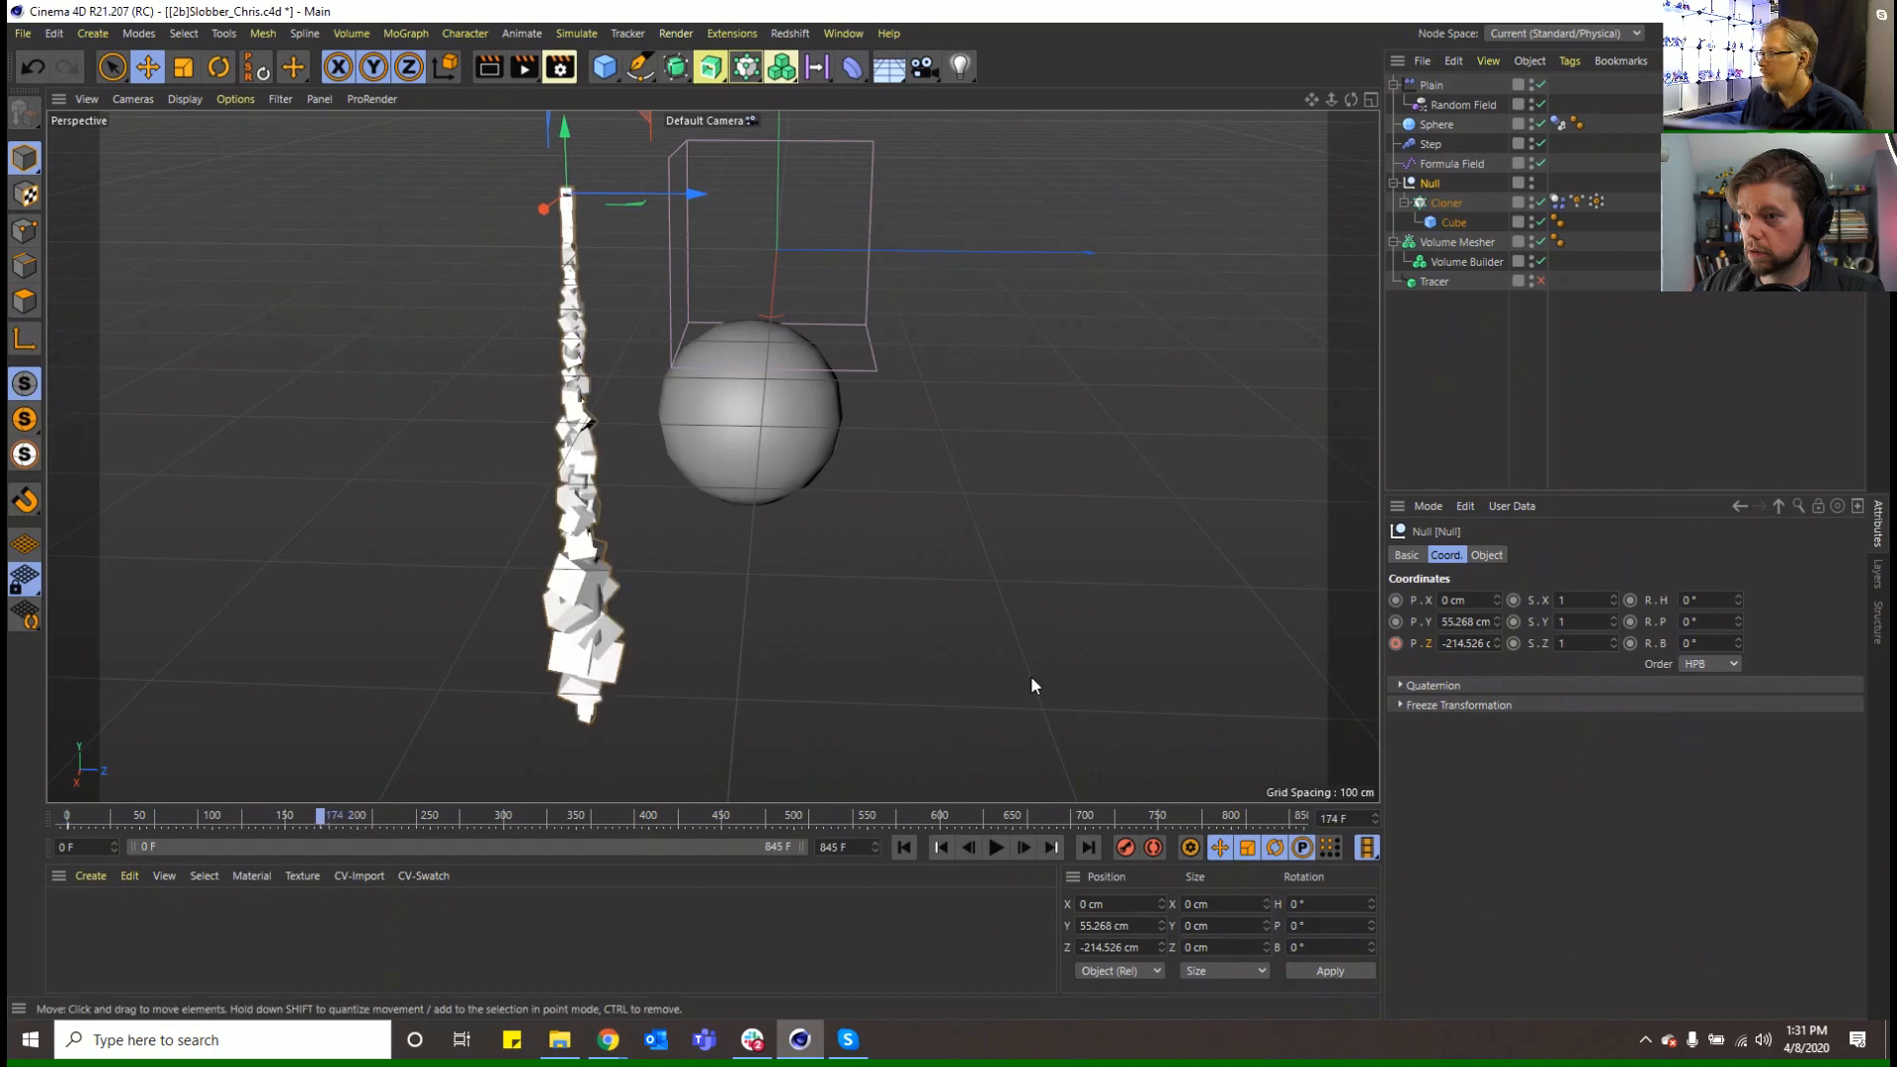
drag(691, 195, 1179, 198)
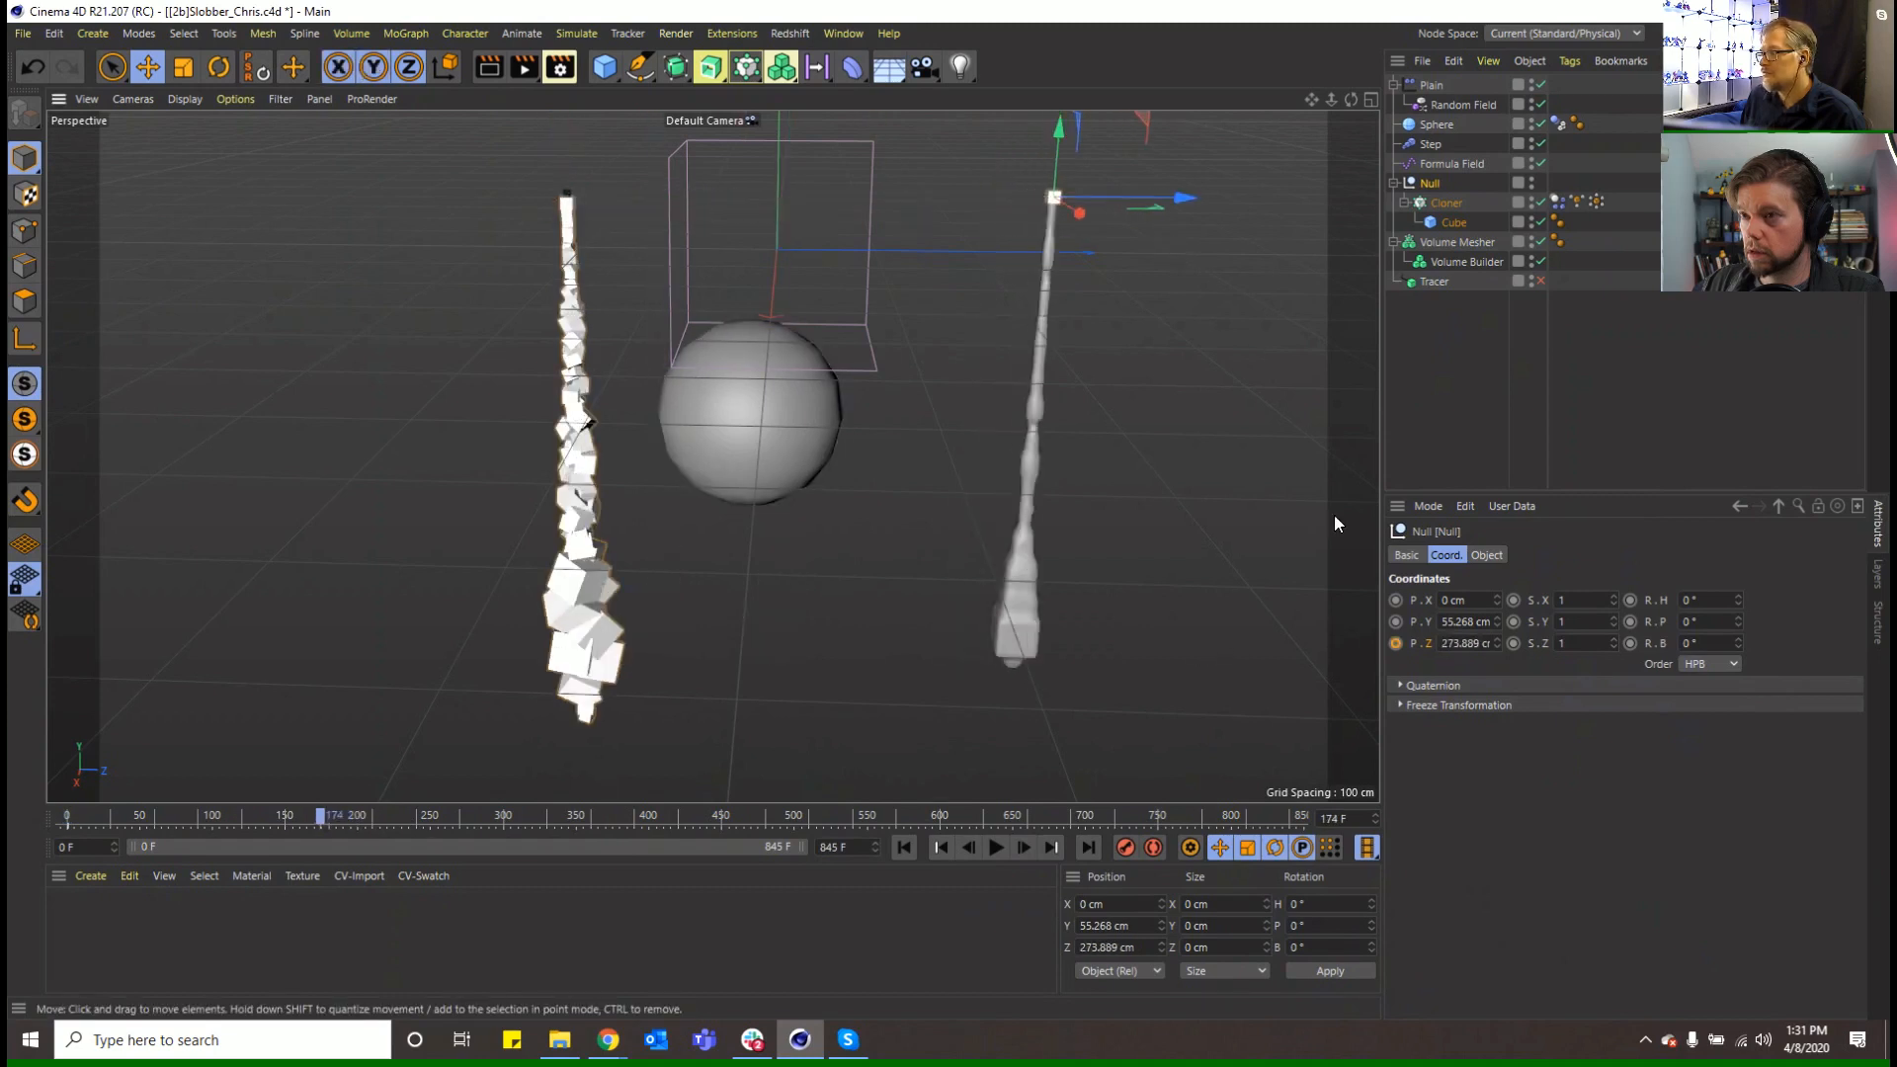
Play the strand simulation with the Null's animation from frame 0, stop it and rewind to the start
click(902, 848)
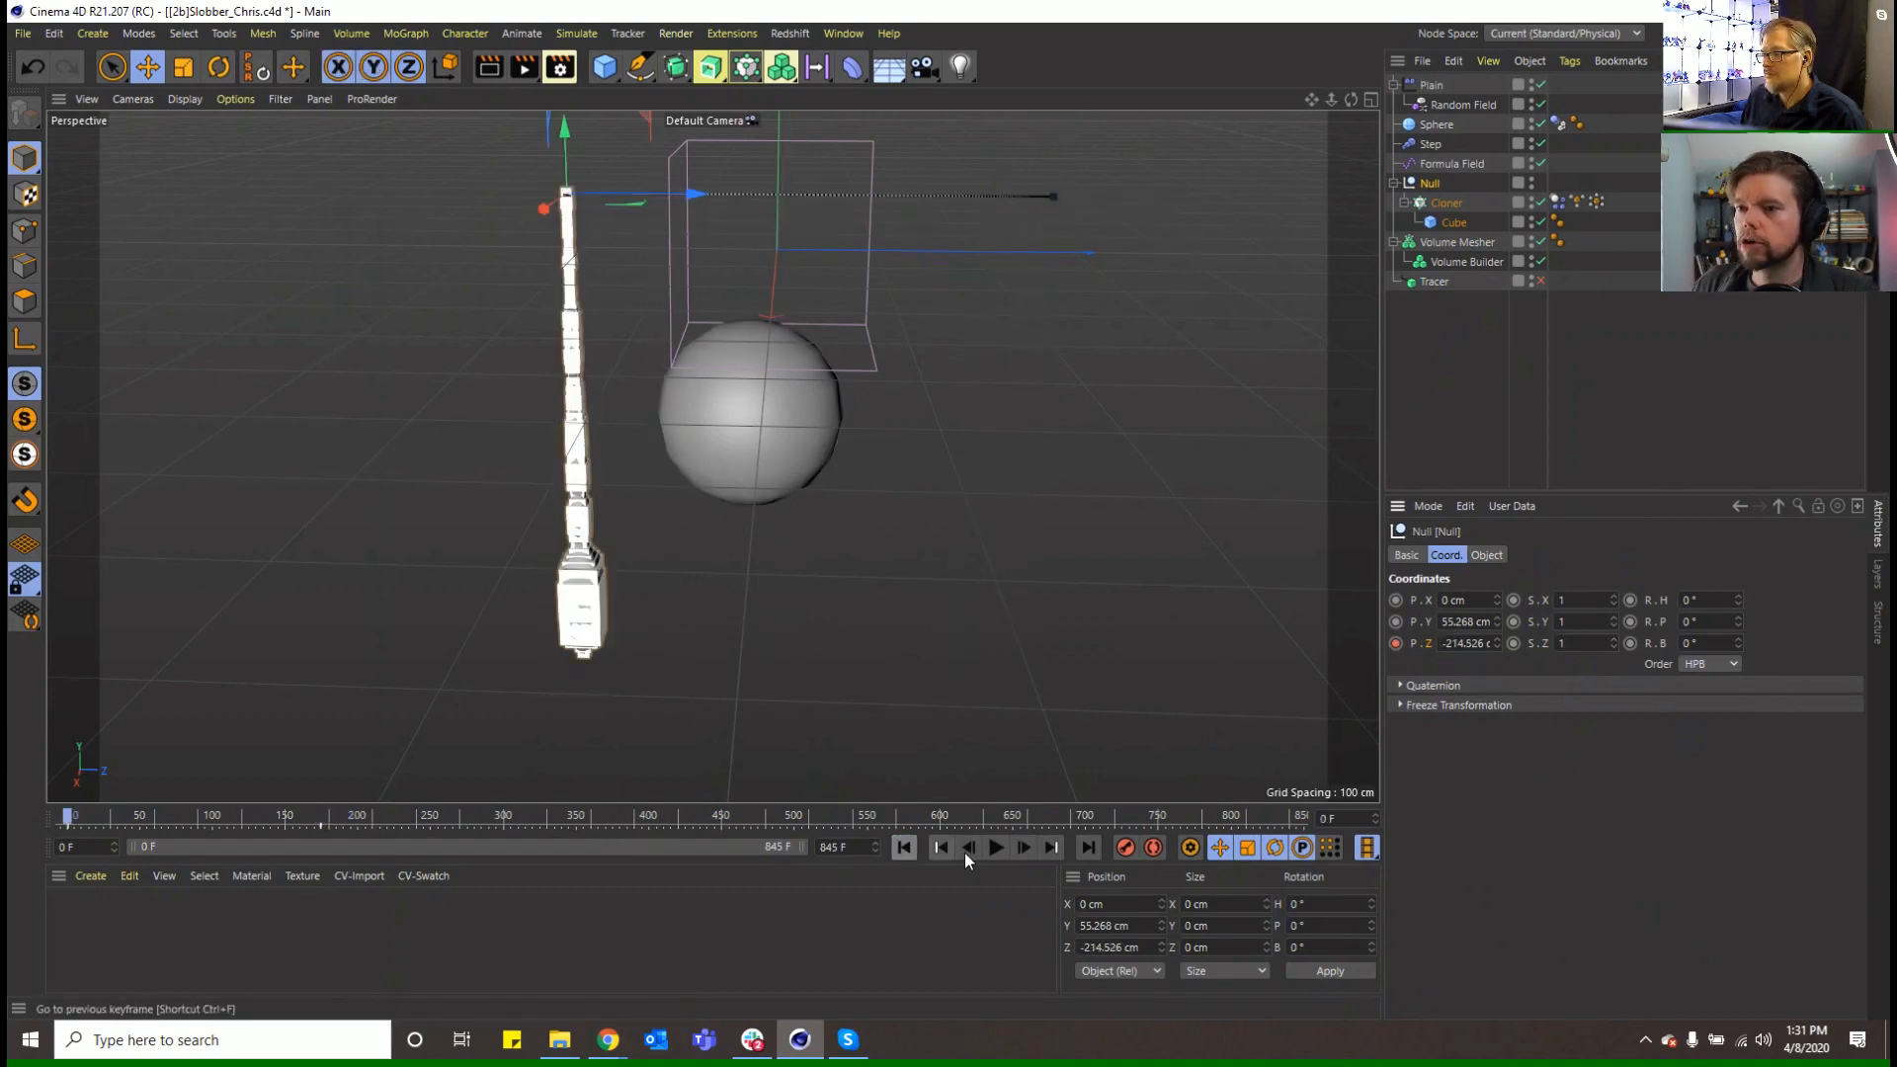
click(994, 846)
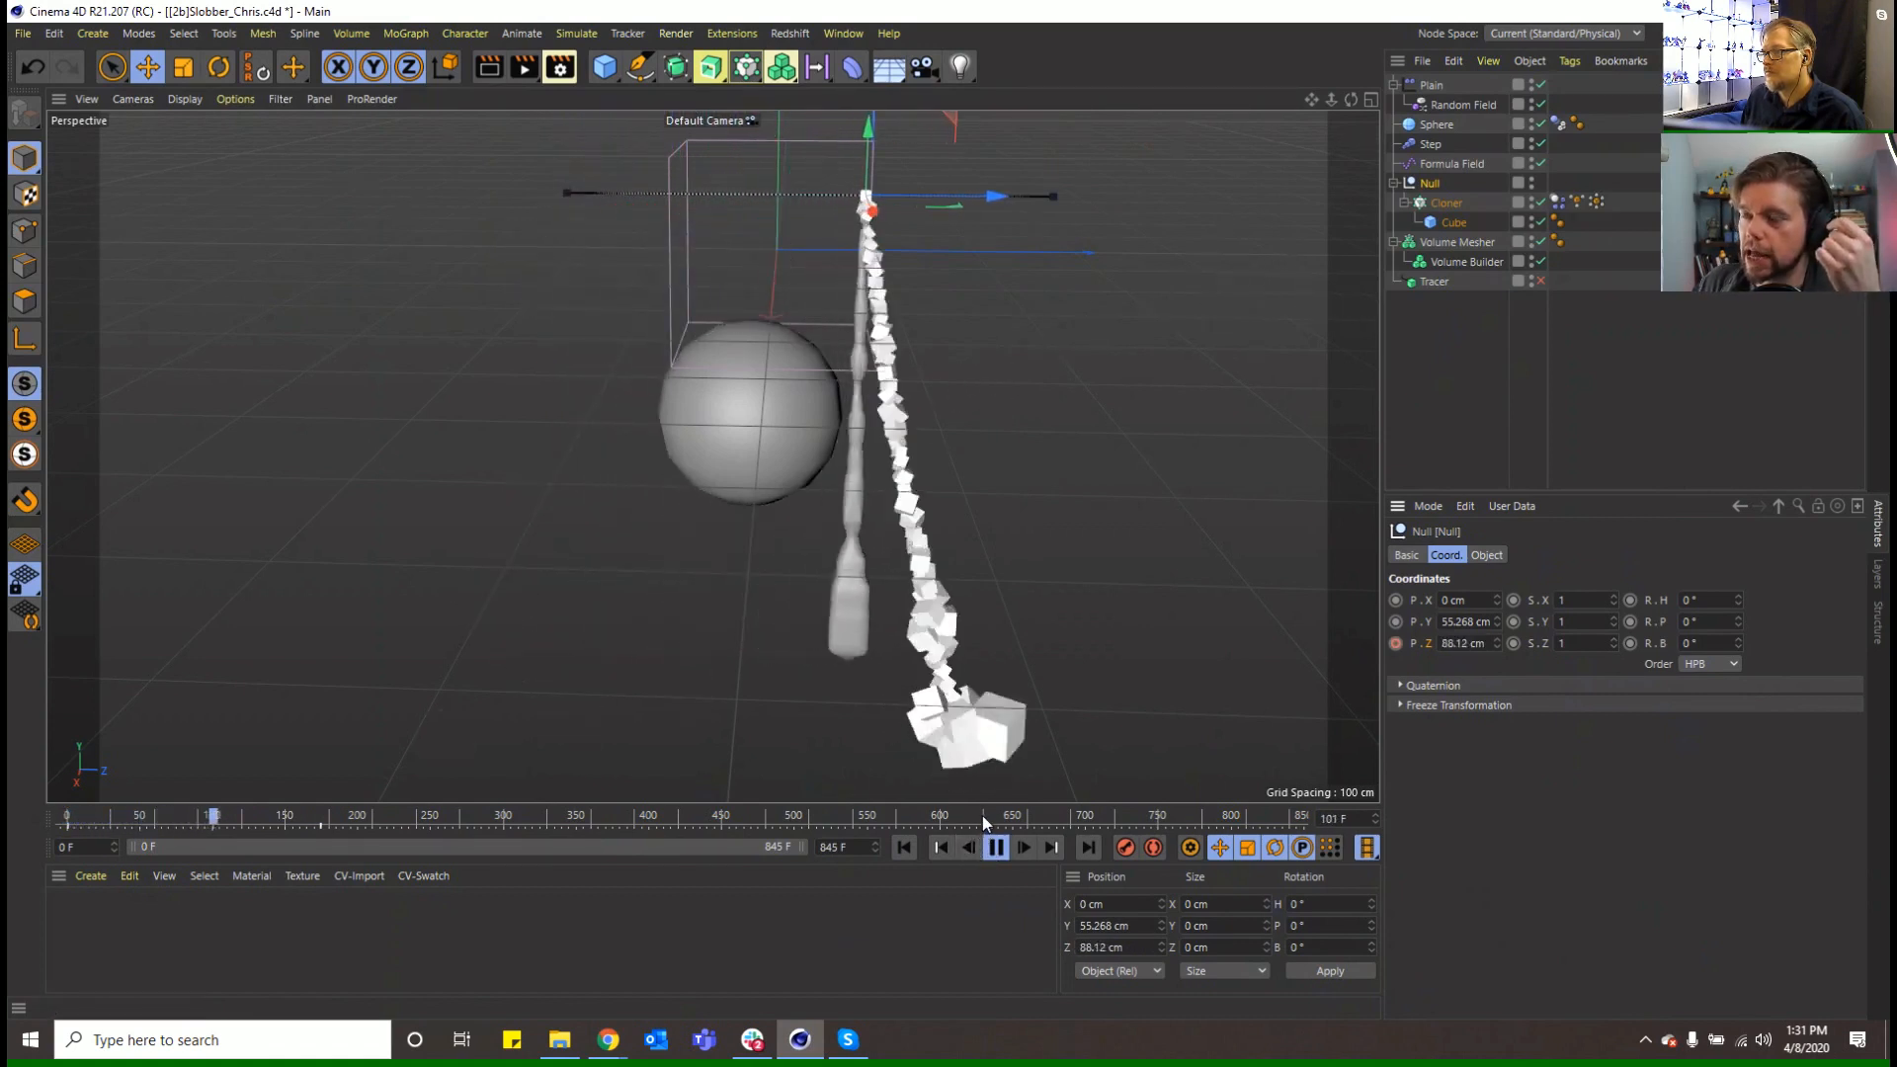
click(995, 847)
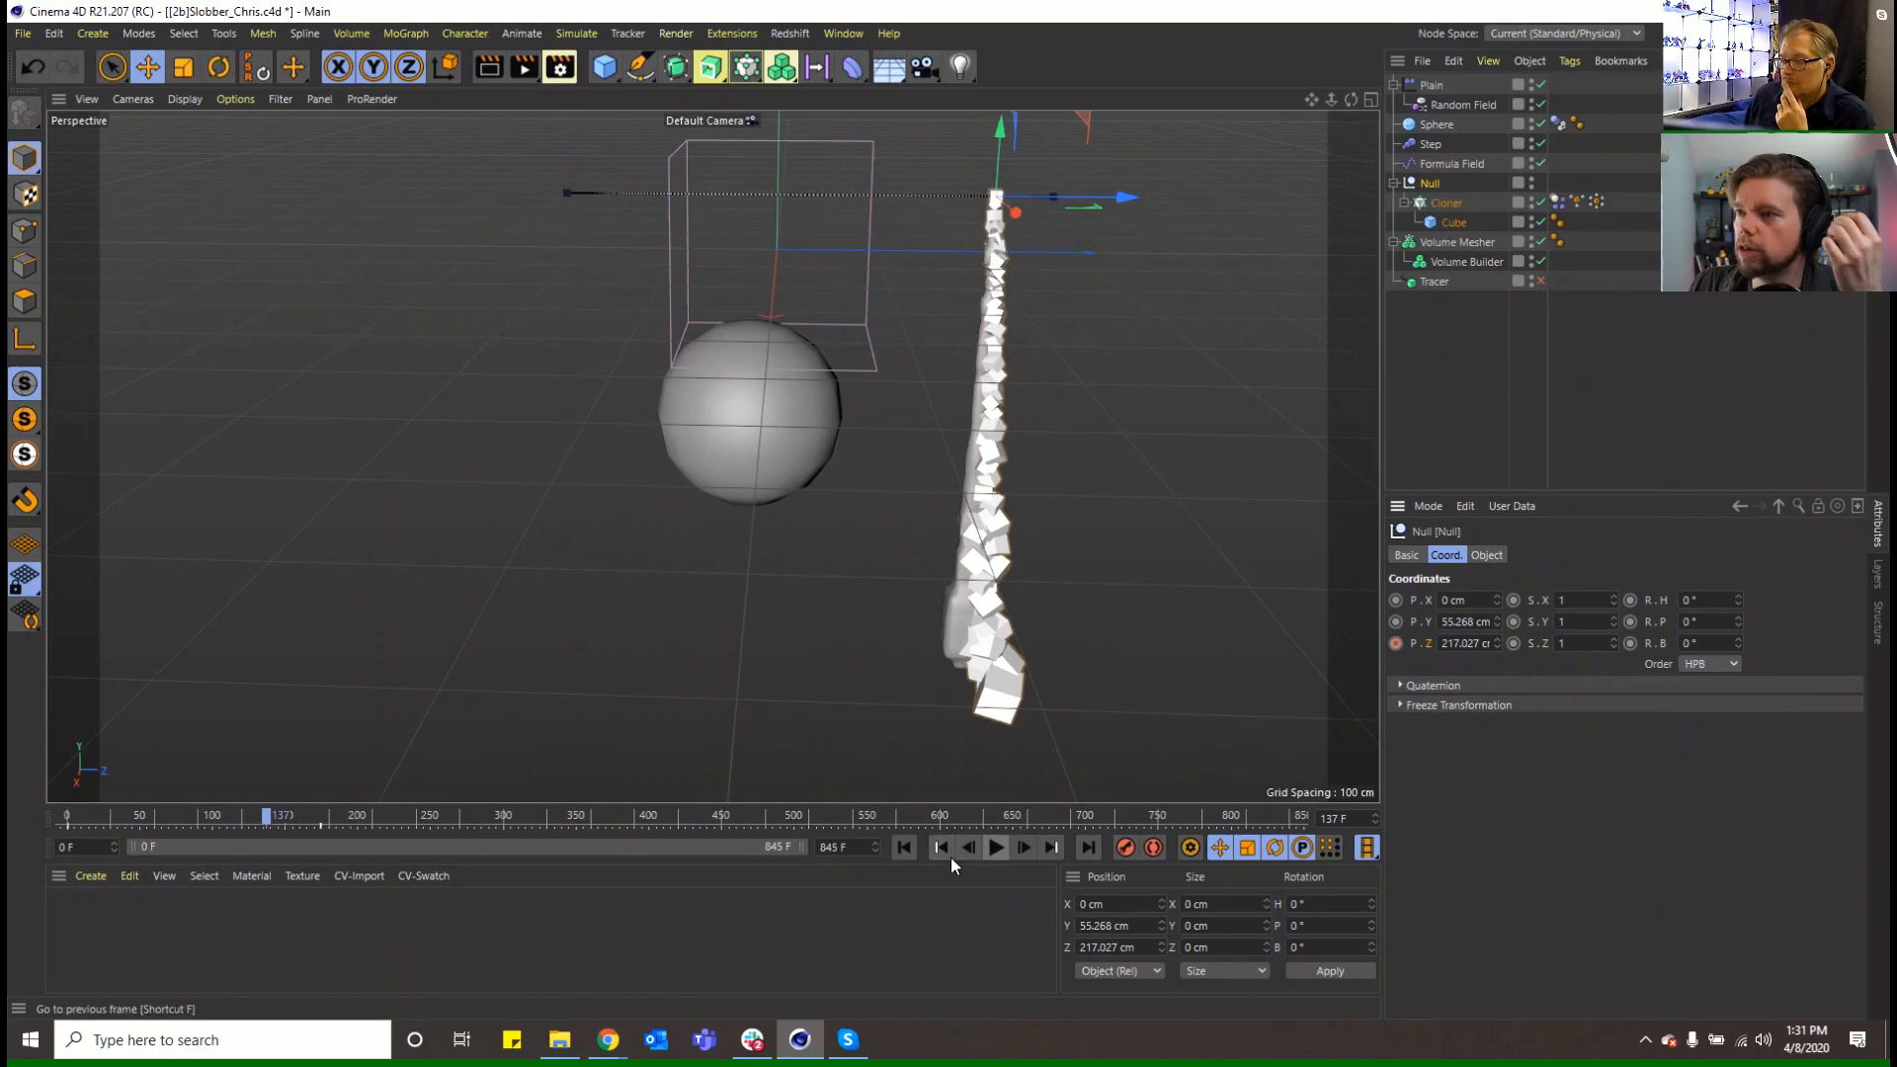
click(902, 847)
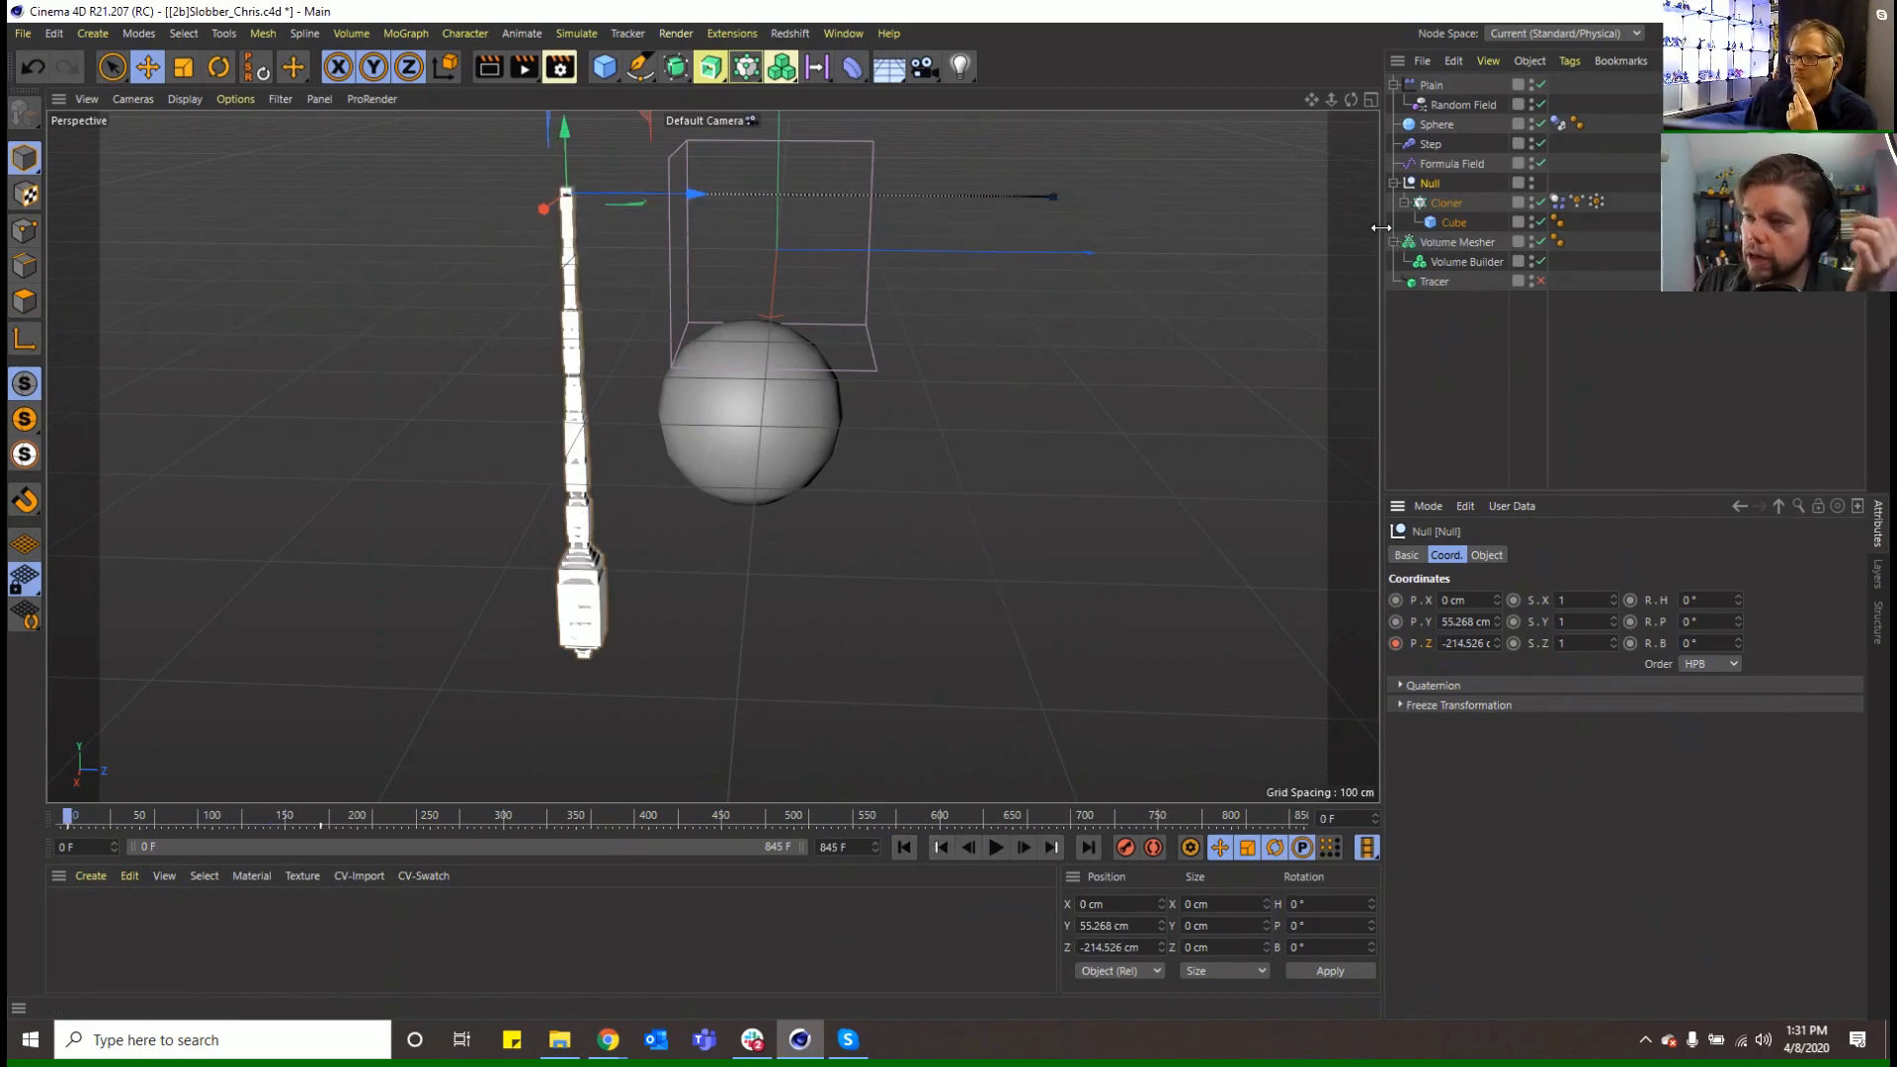
Inspect the Volume Builder's object list and the coordinates of the Null, the Cloner and the Formula Field
click(1444, 264)
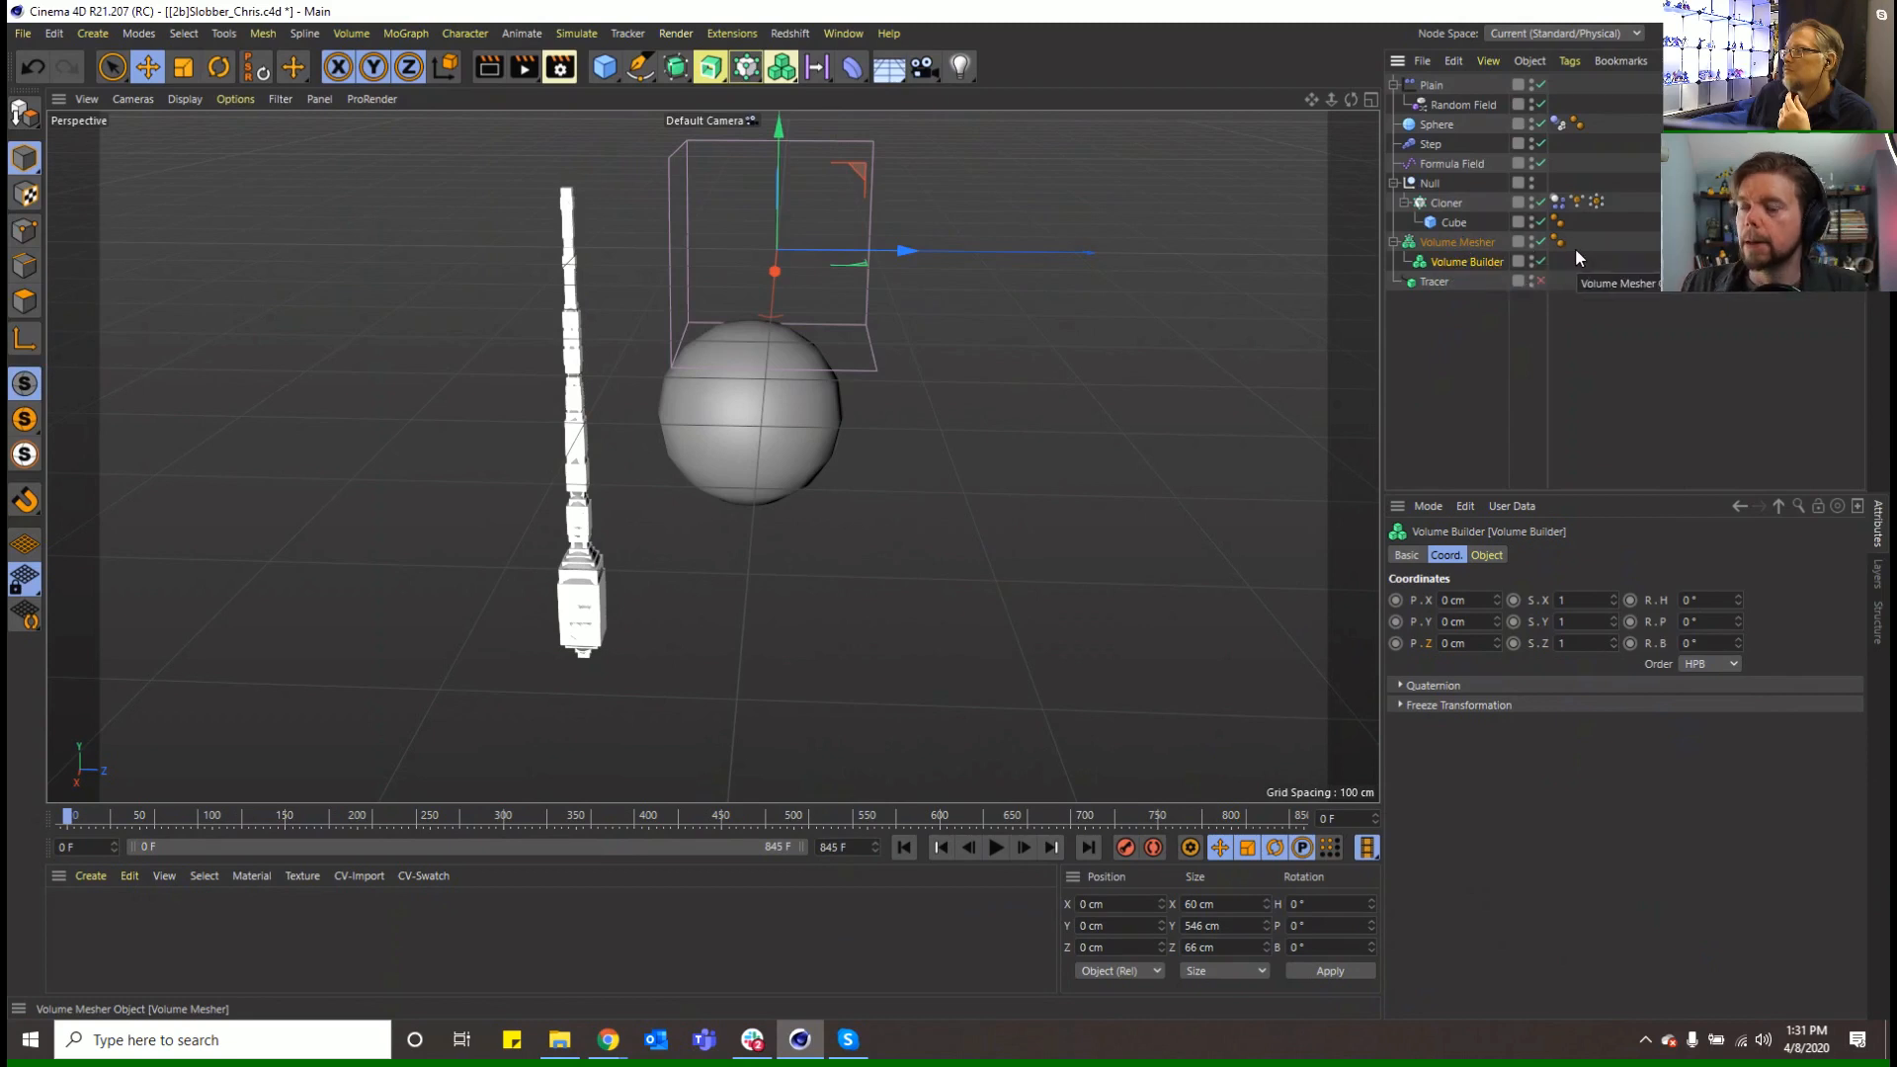
click(1487, 555)
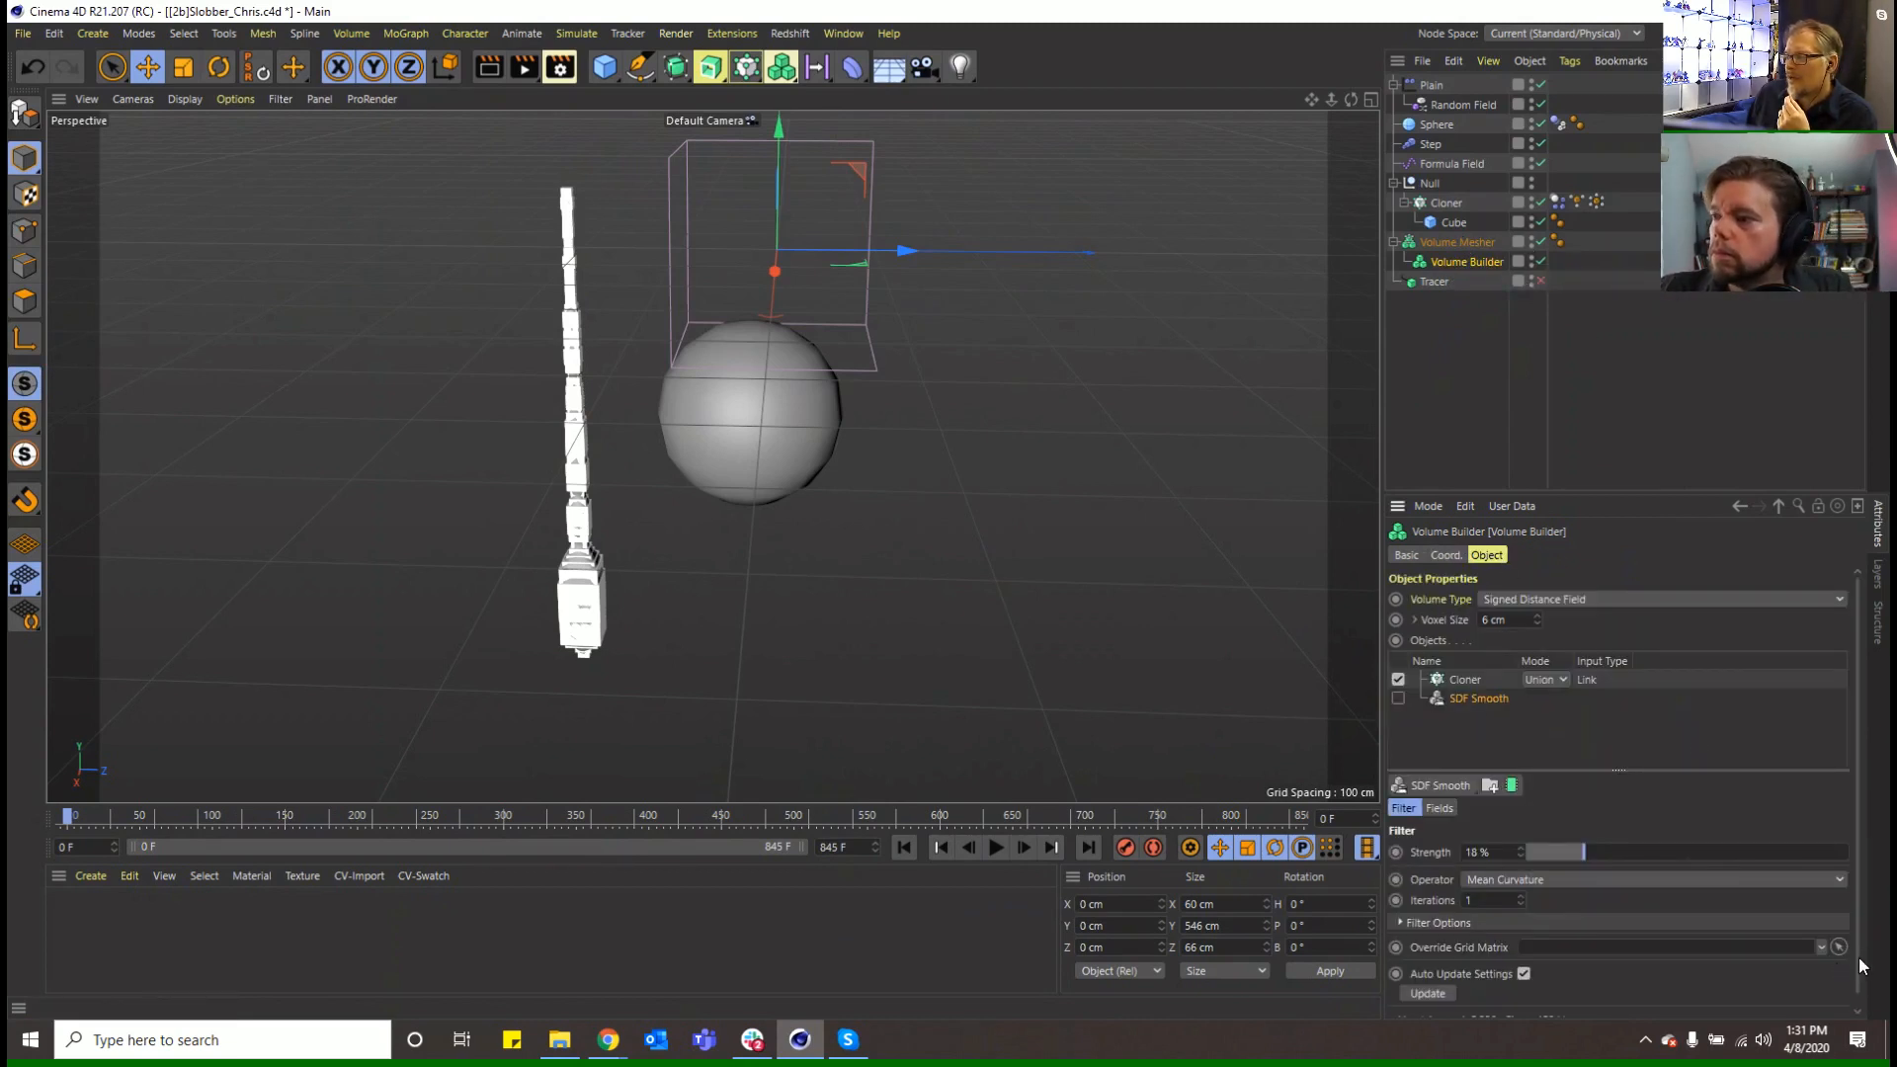
scroll(1858, 956, down, 1)
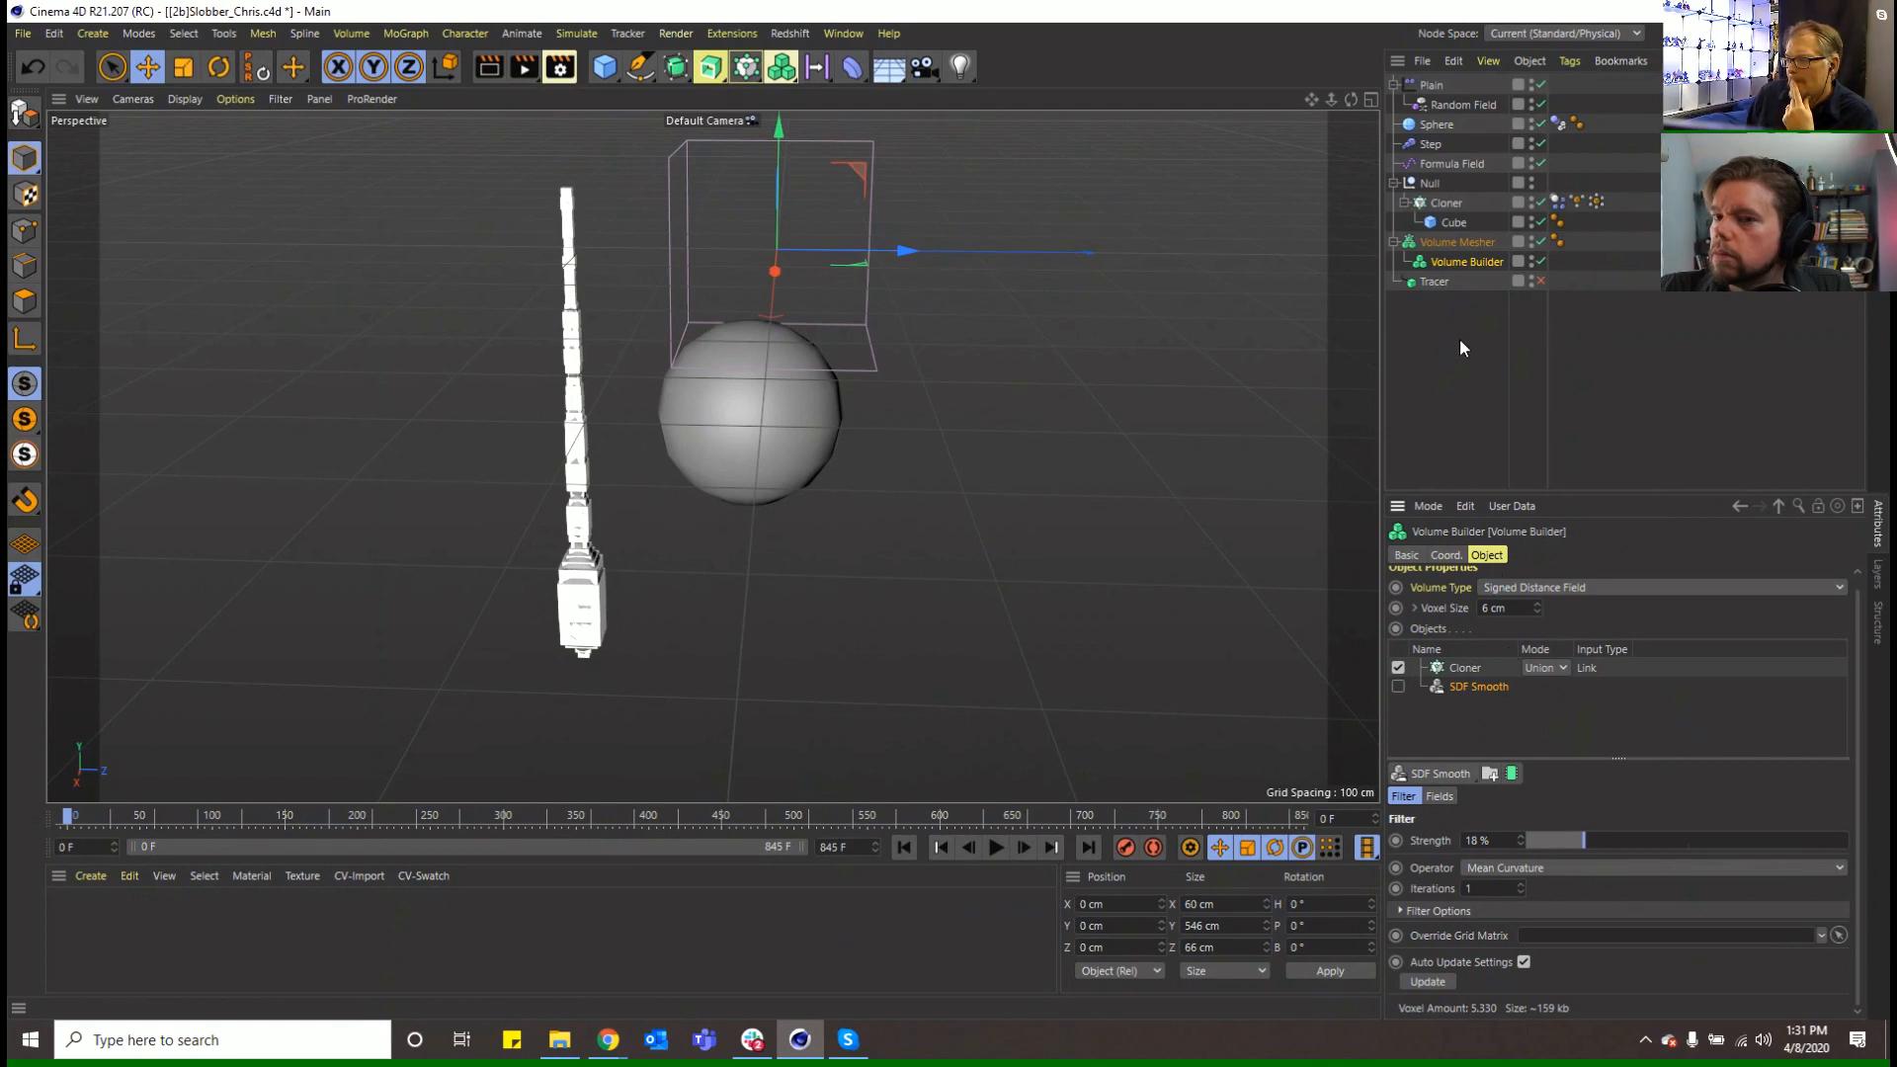
click(1458, 555)
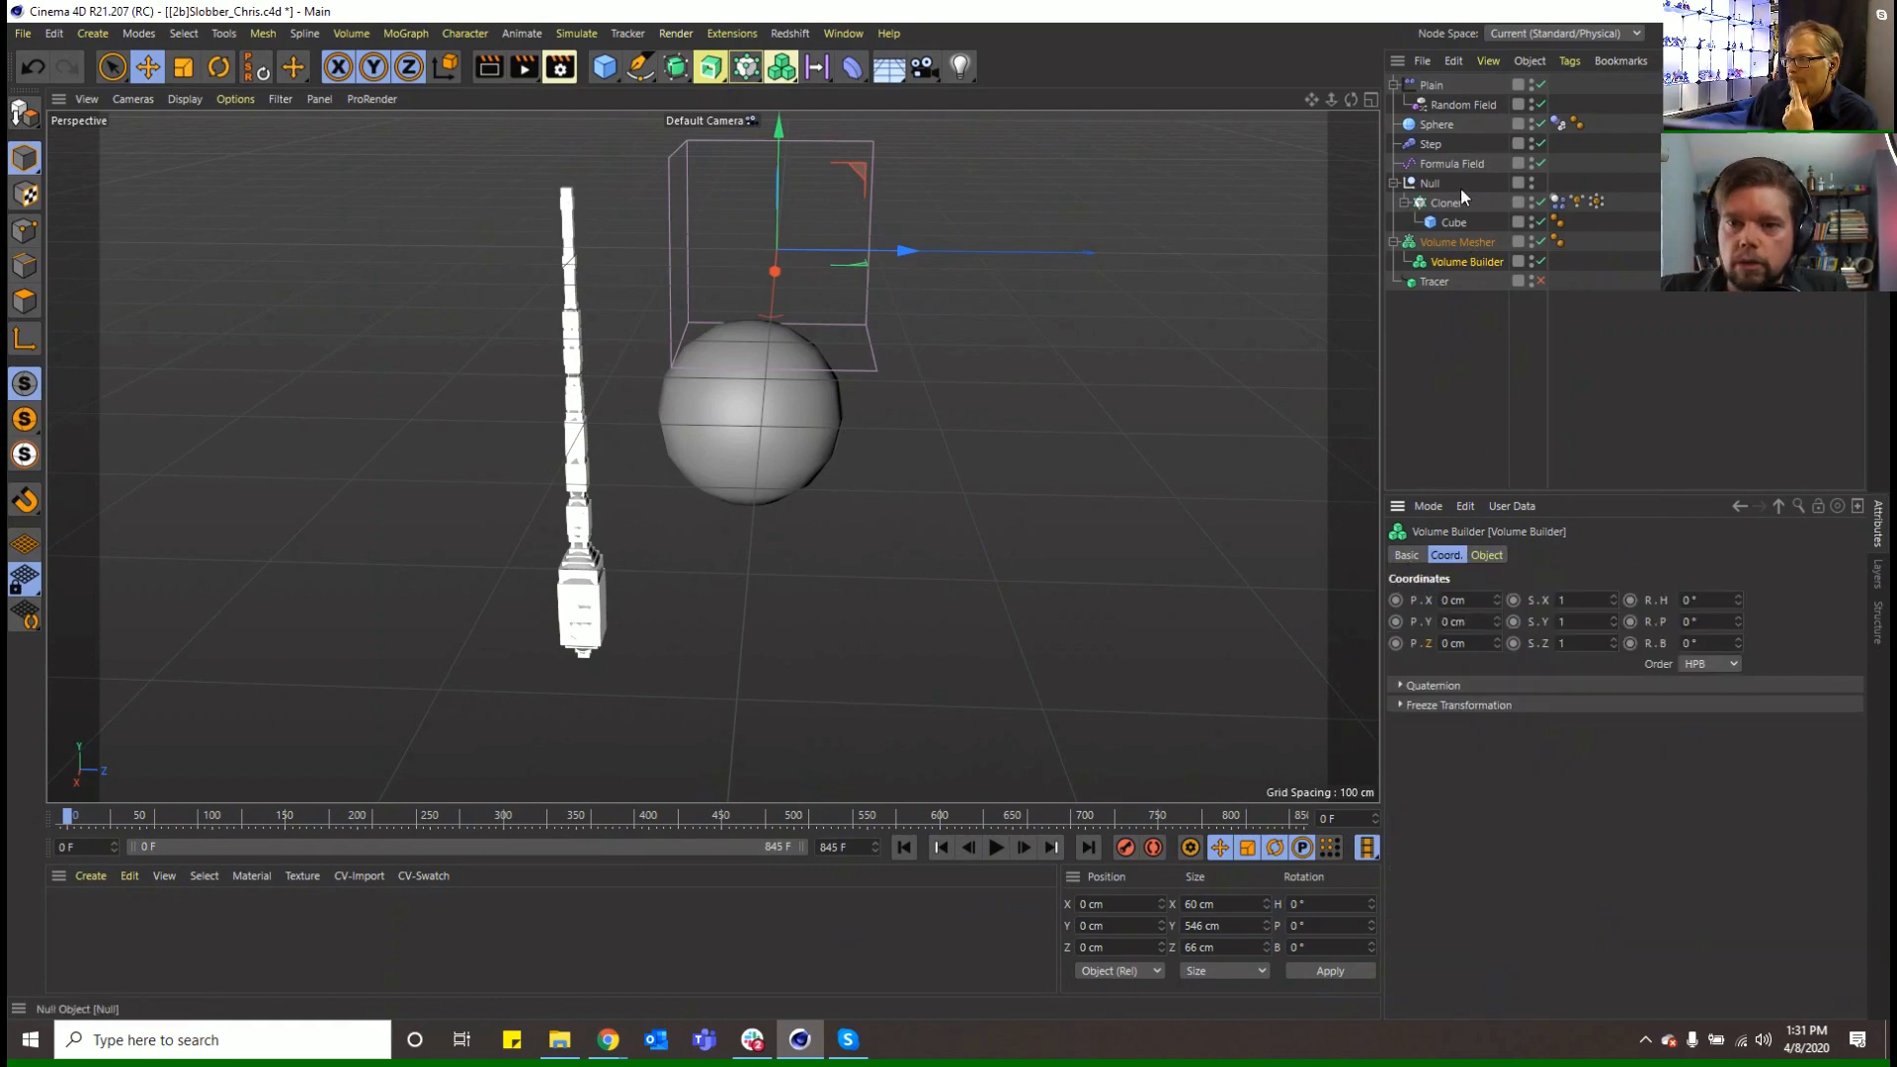
click(1430, 182)
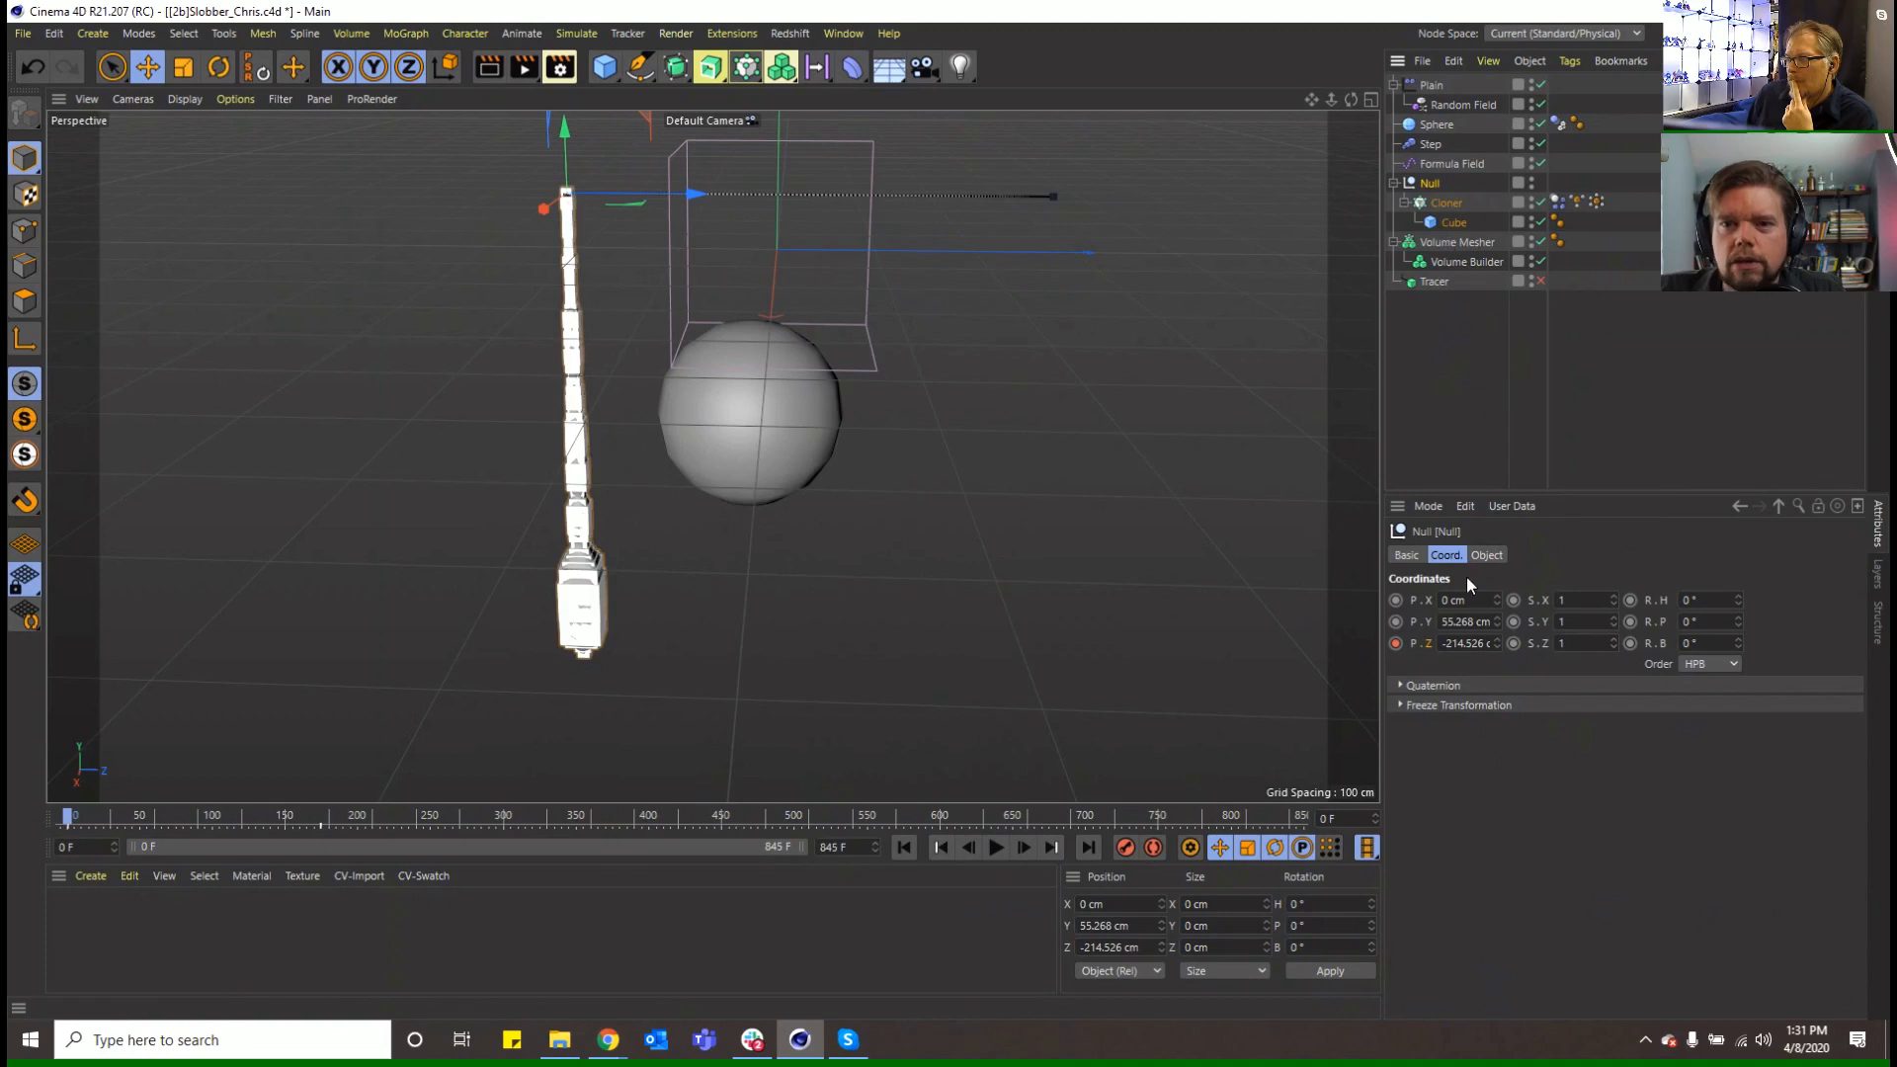
click(1432, 204)
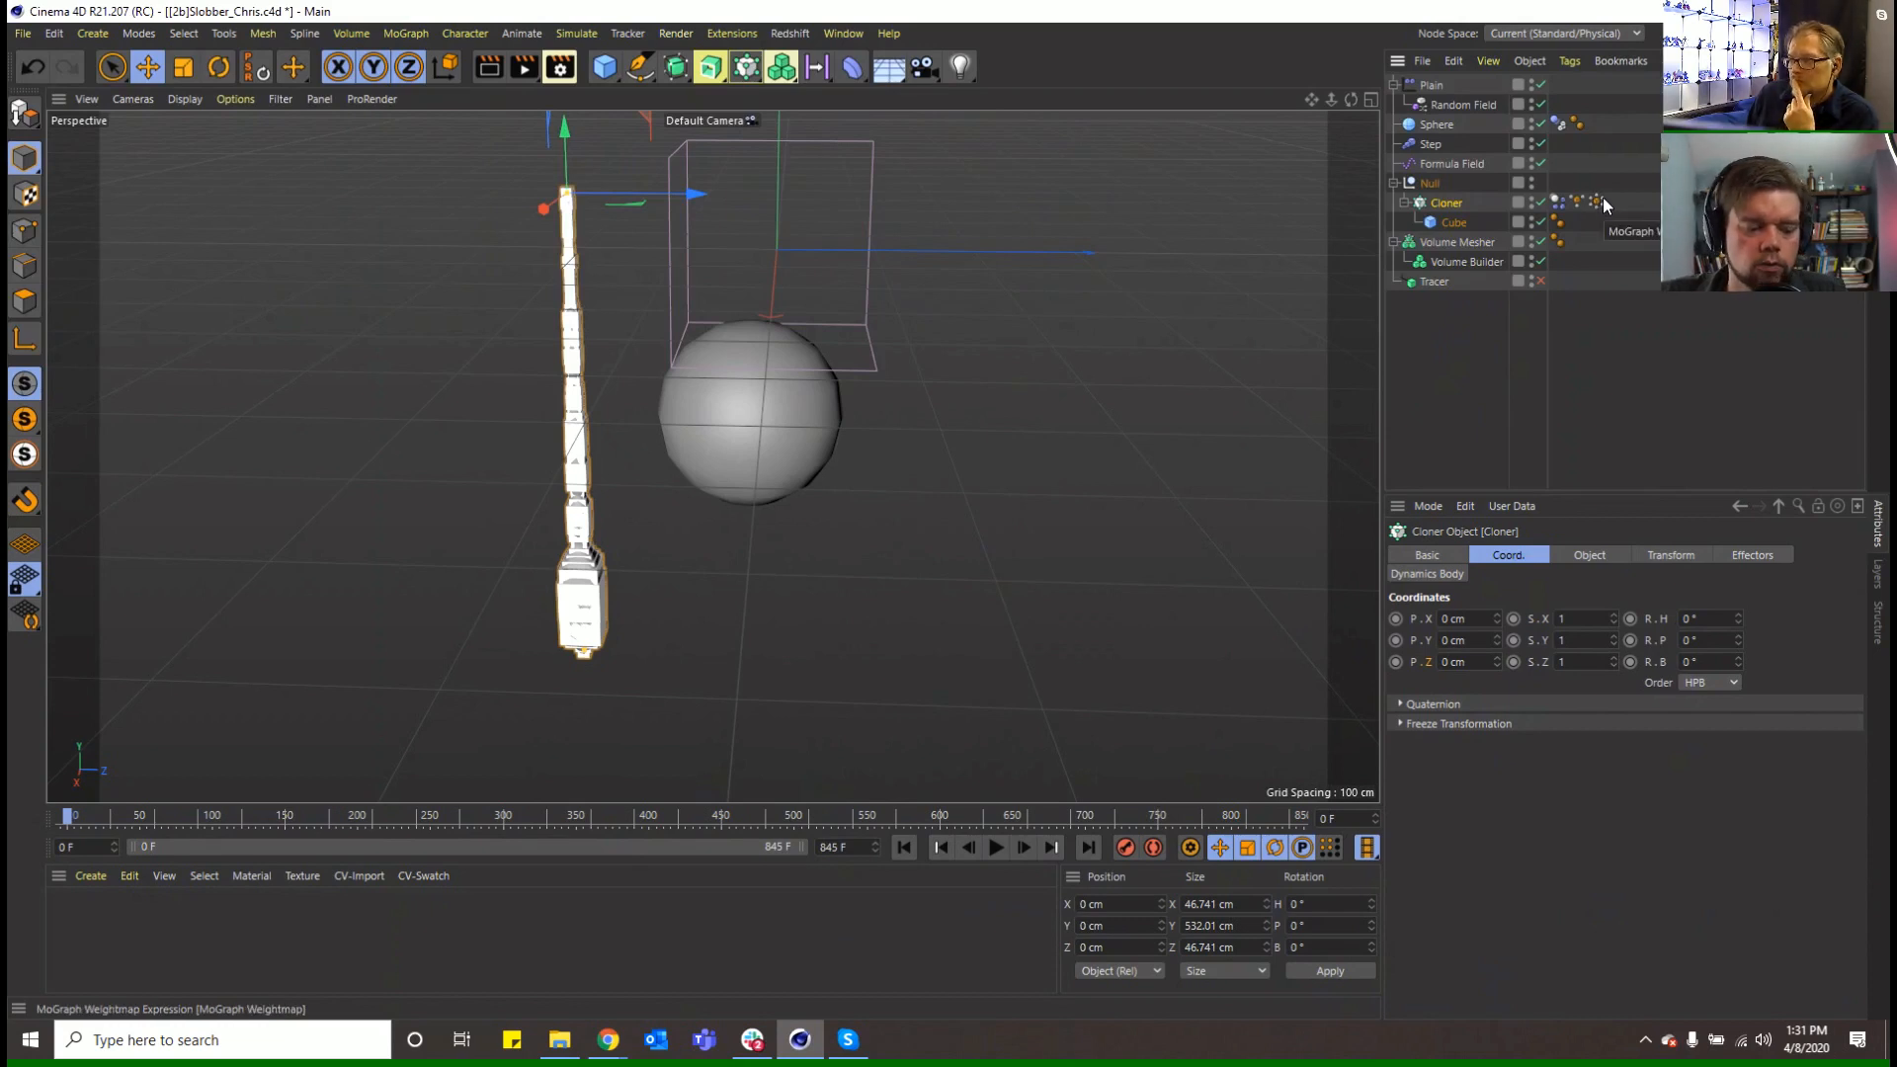
click(1466, 162)
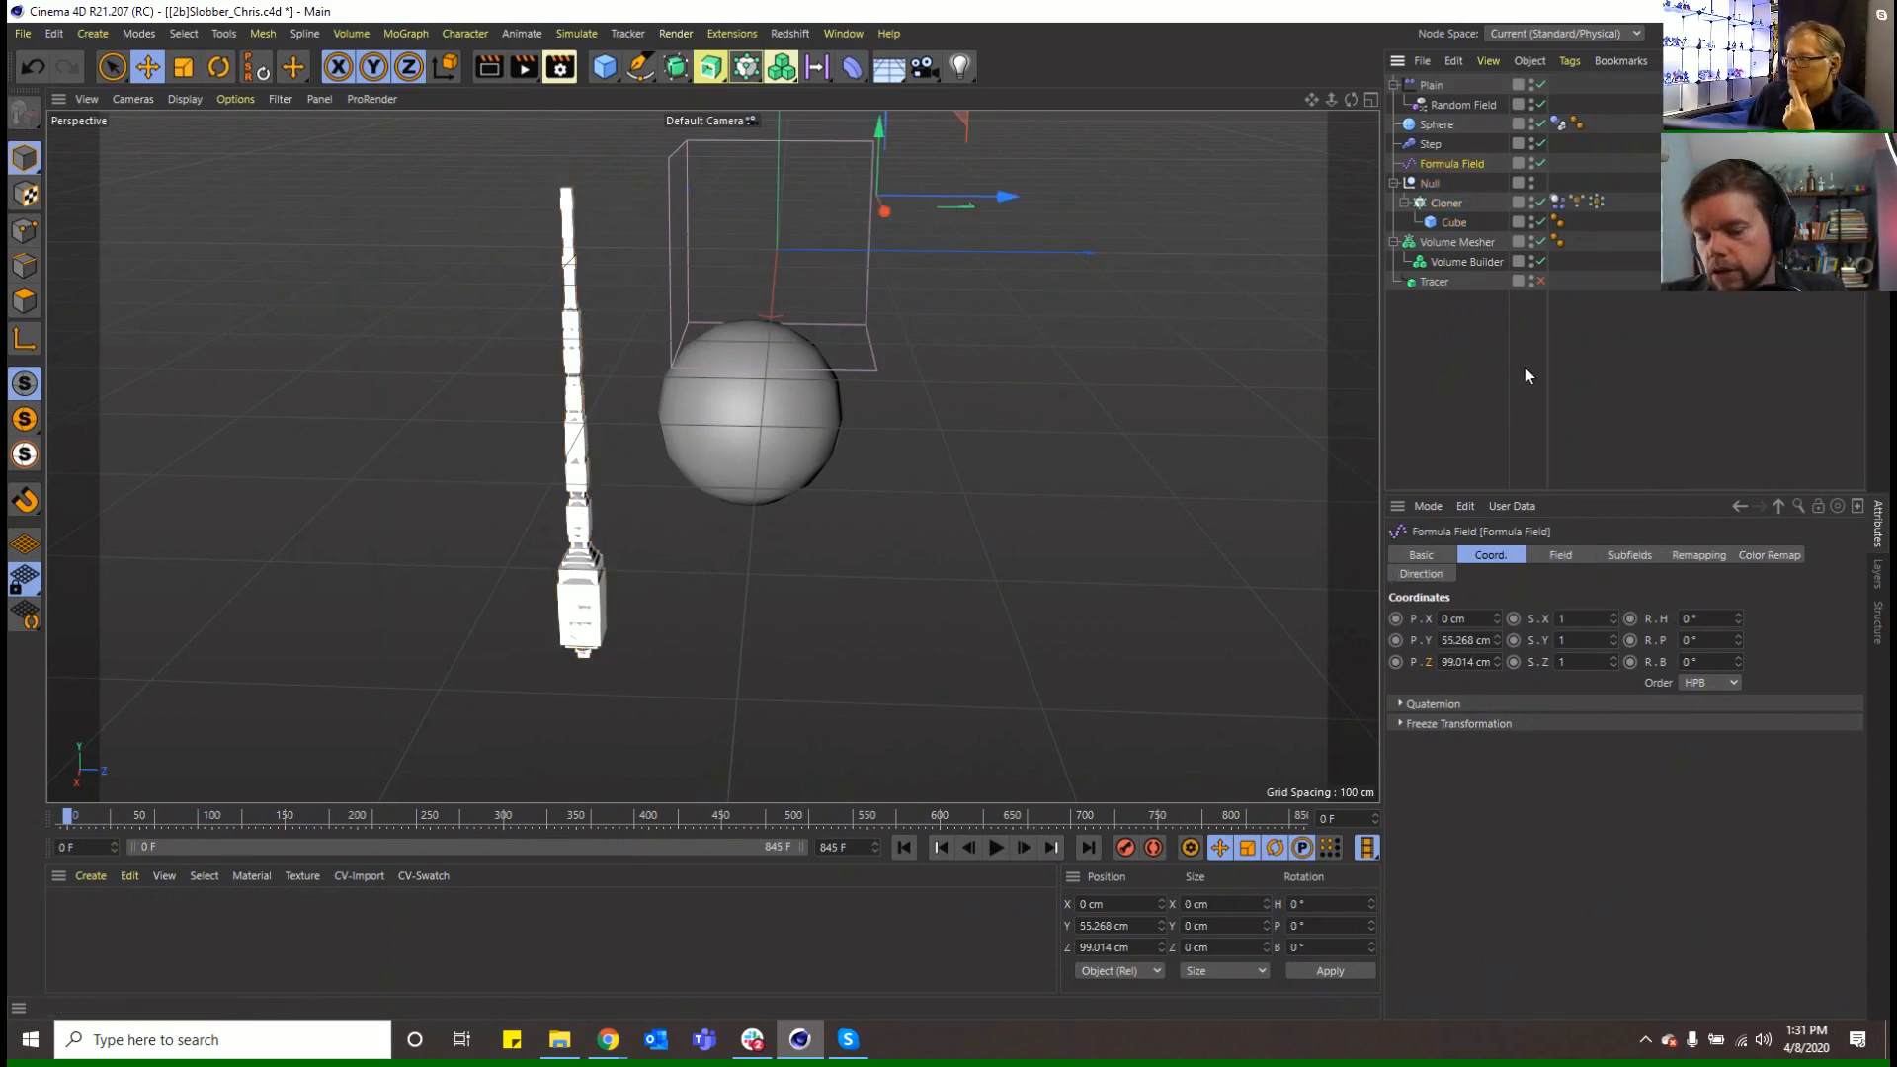
Examine the Null's Position Z track in the Timeline dope sheet, toggling Automatic Mode, and close the Timeline
click(843, 33)
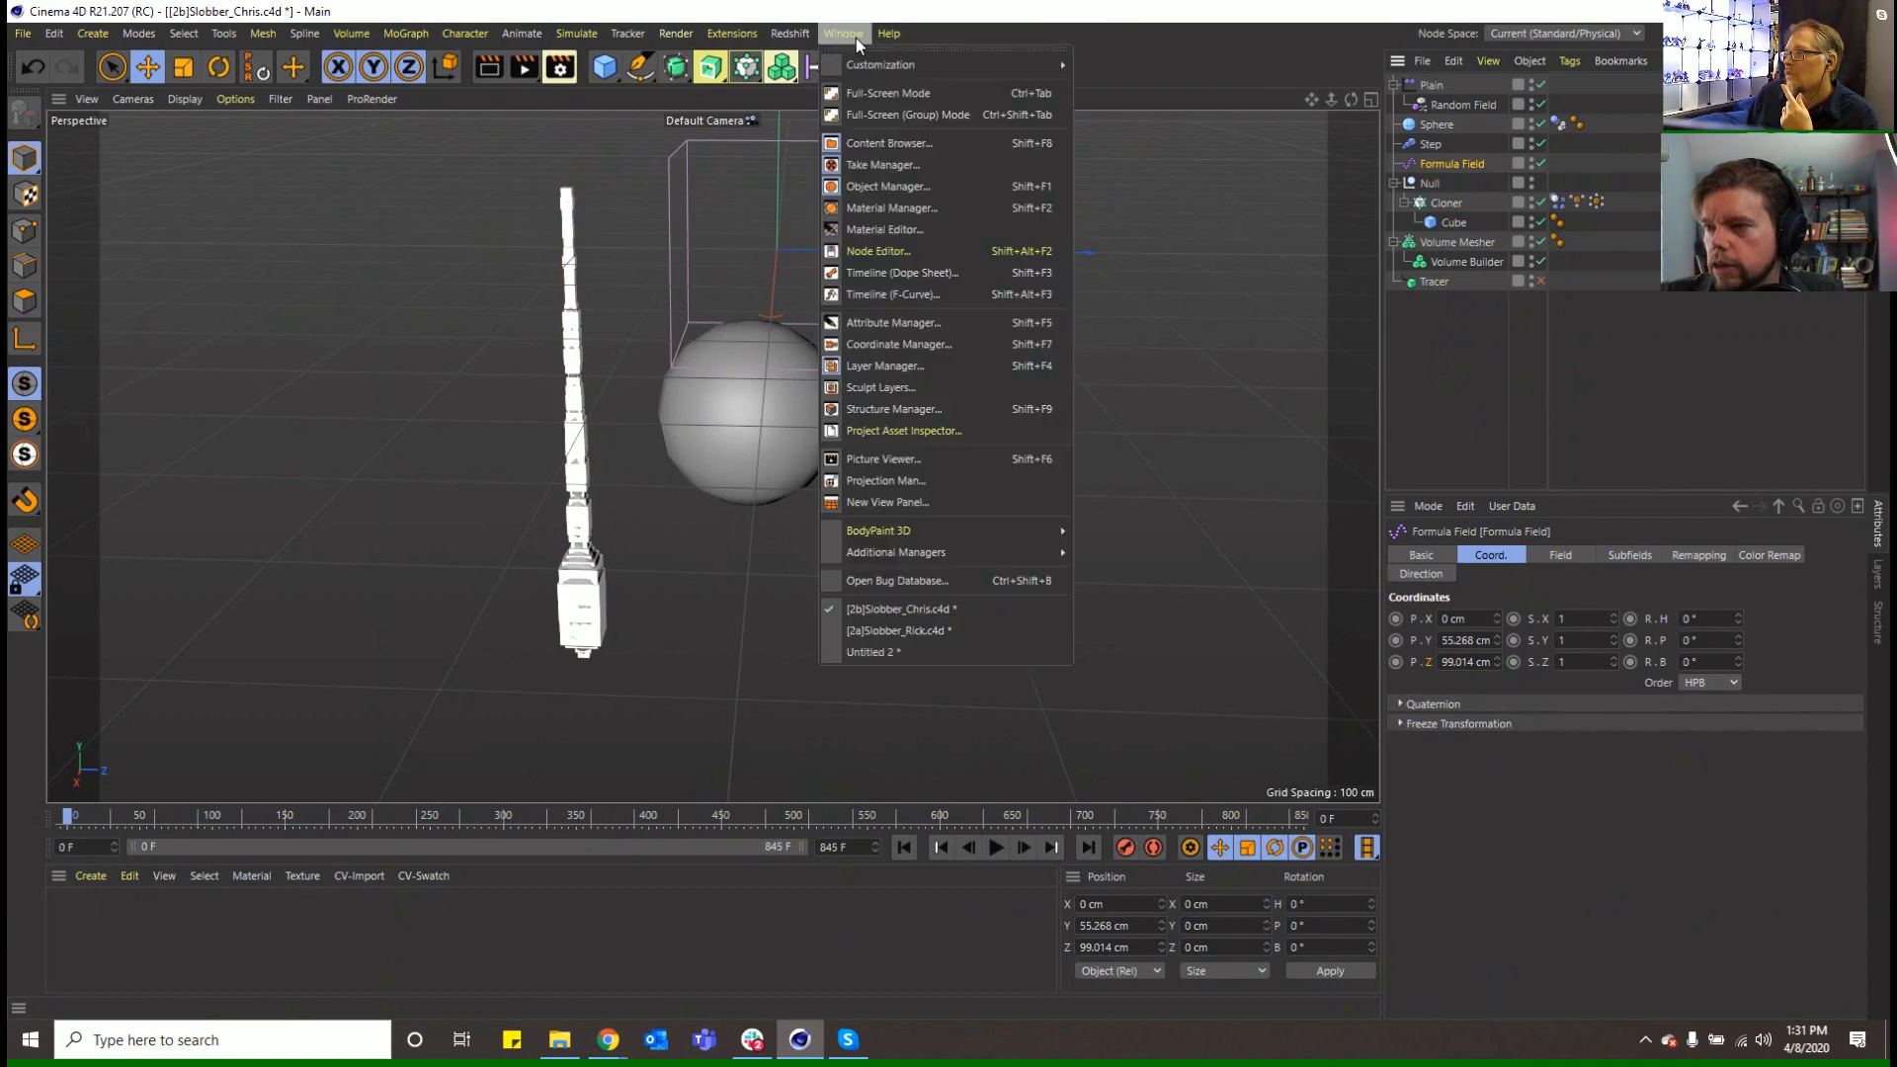
click(901, 272)
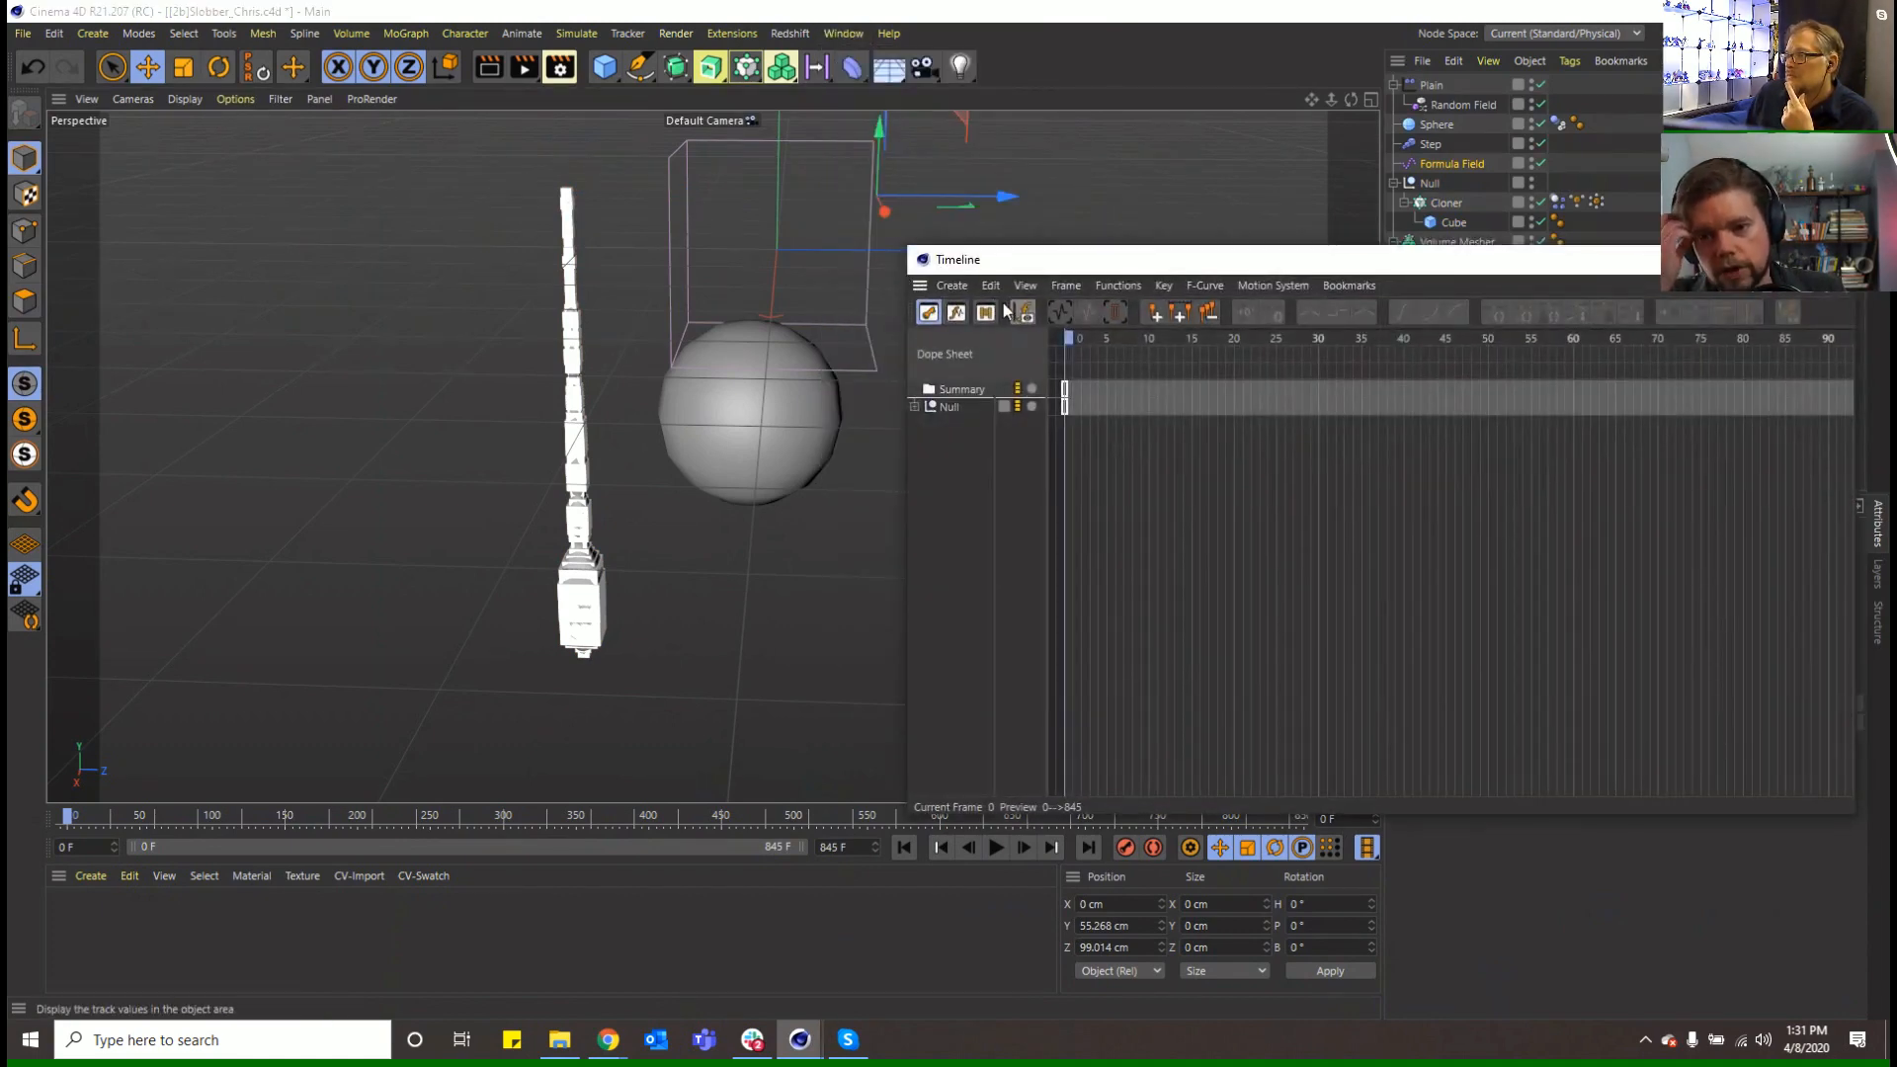
click(1061, 286)
mouse_move(1025, 285)
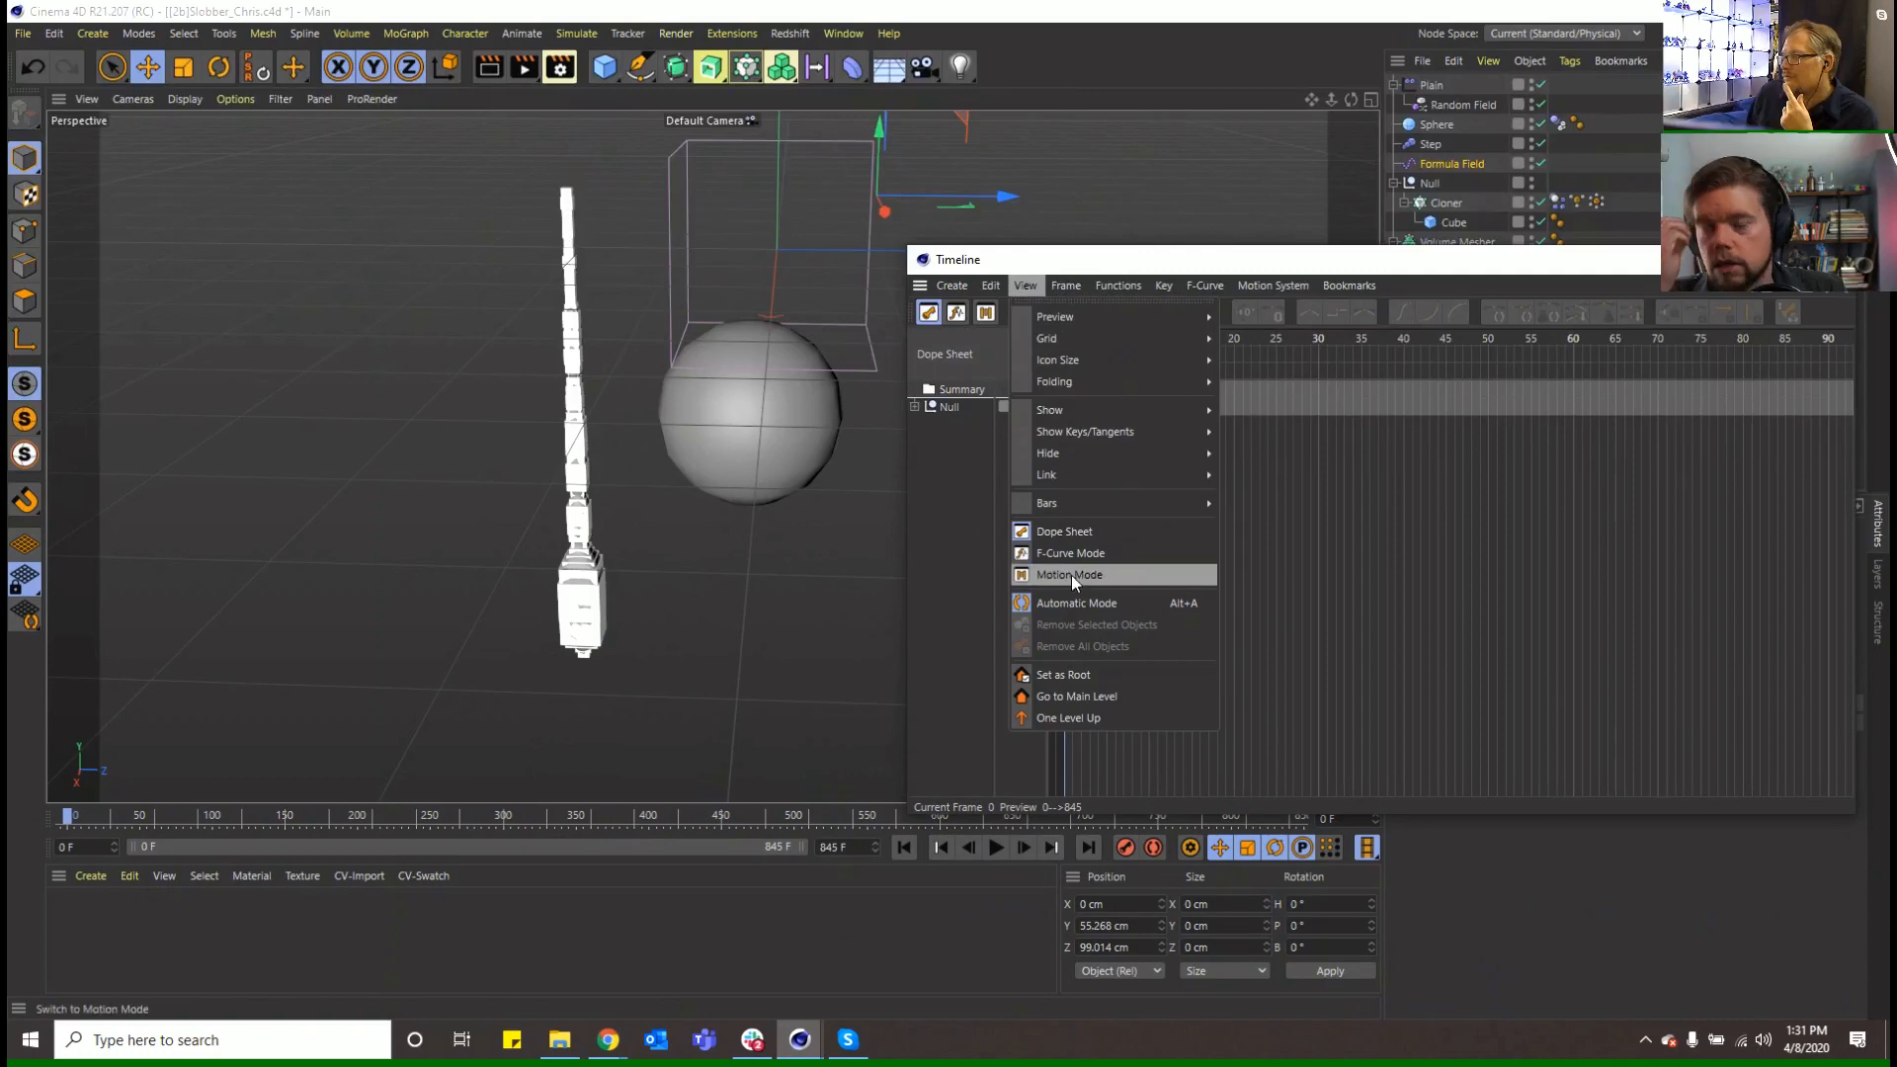
click(1075, 601)
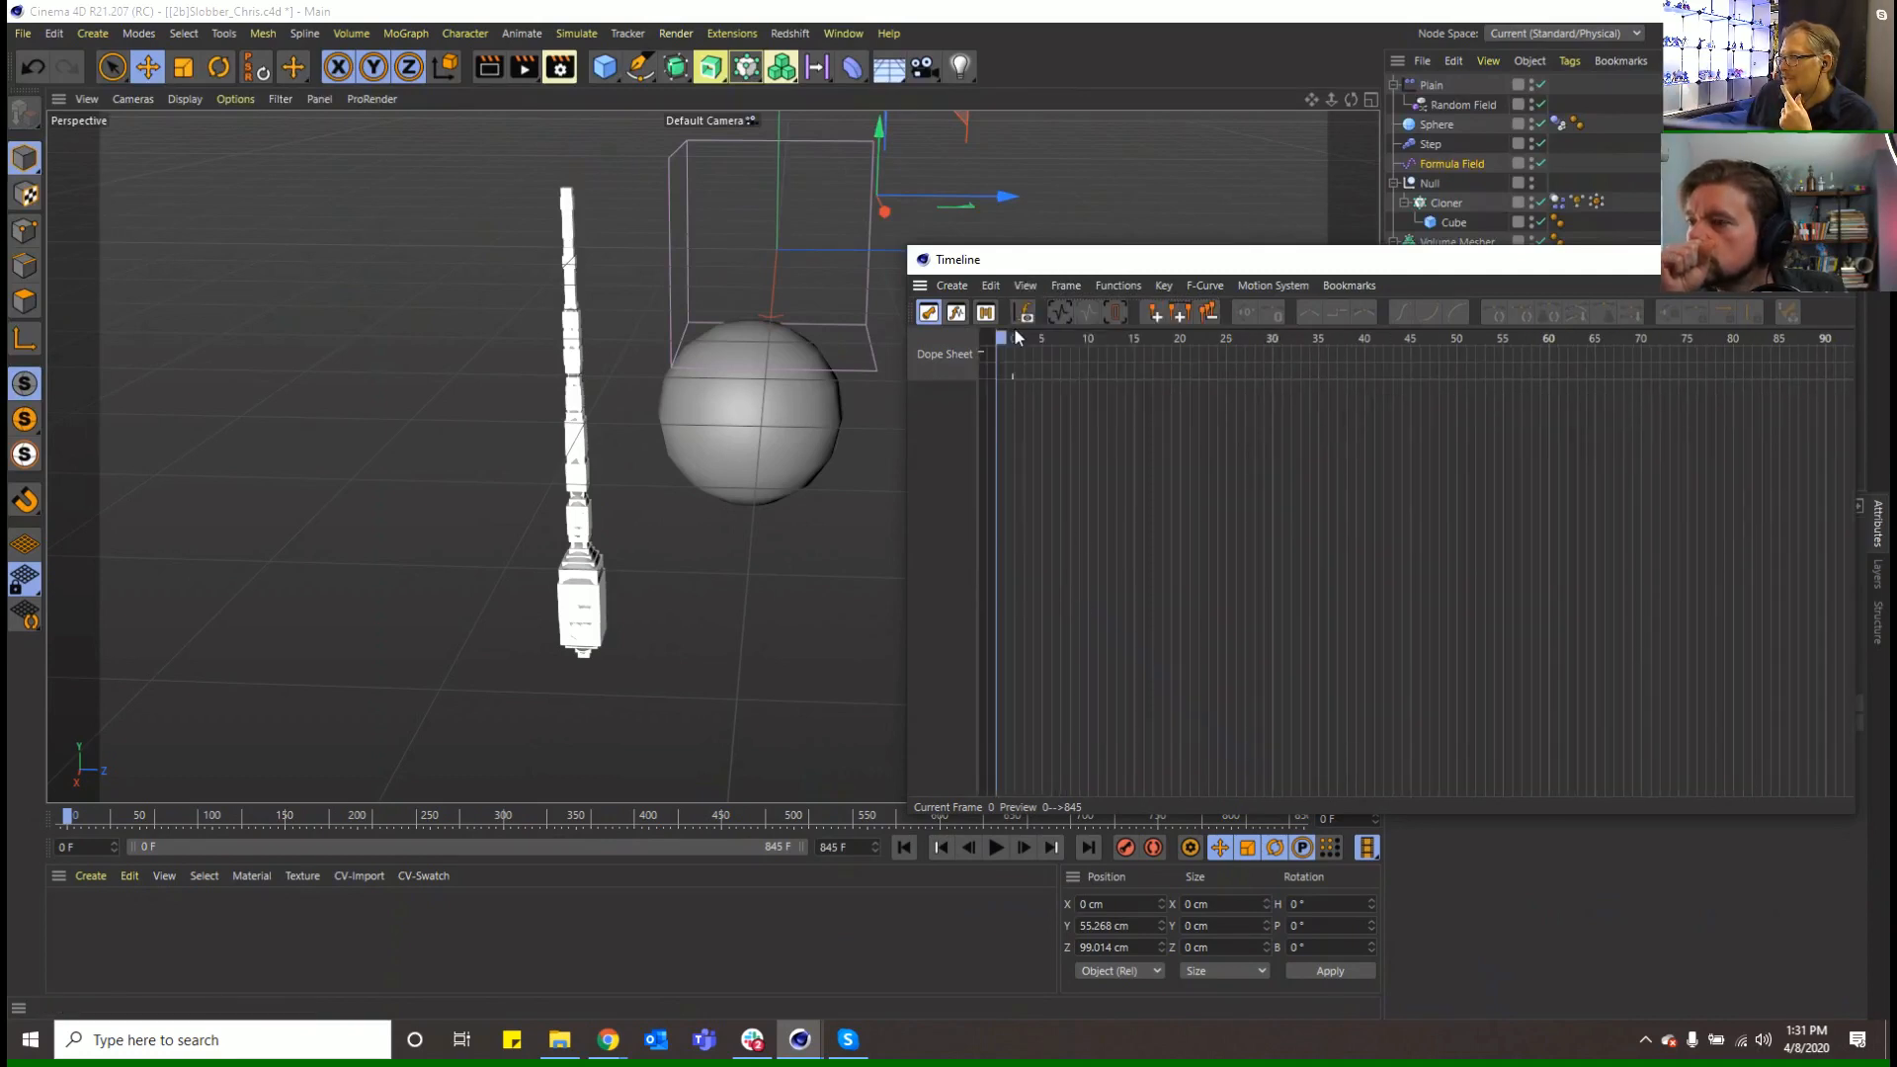
click(1025, 285)
click(1077, 599)
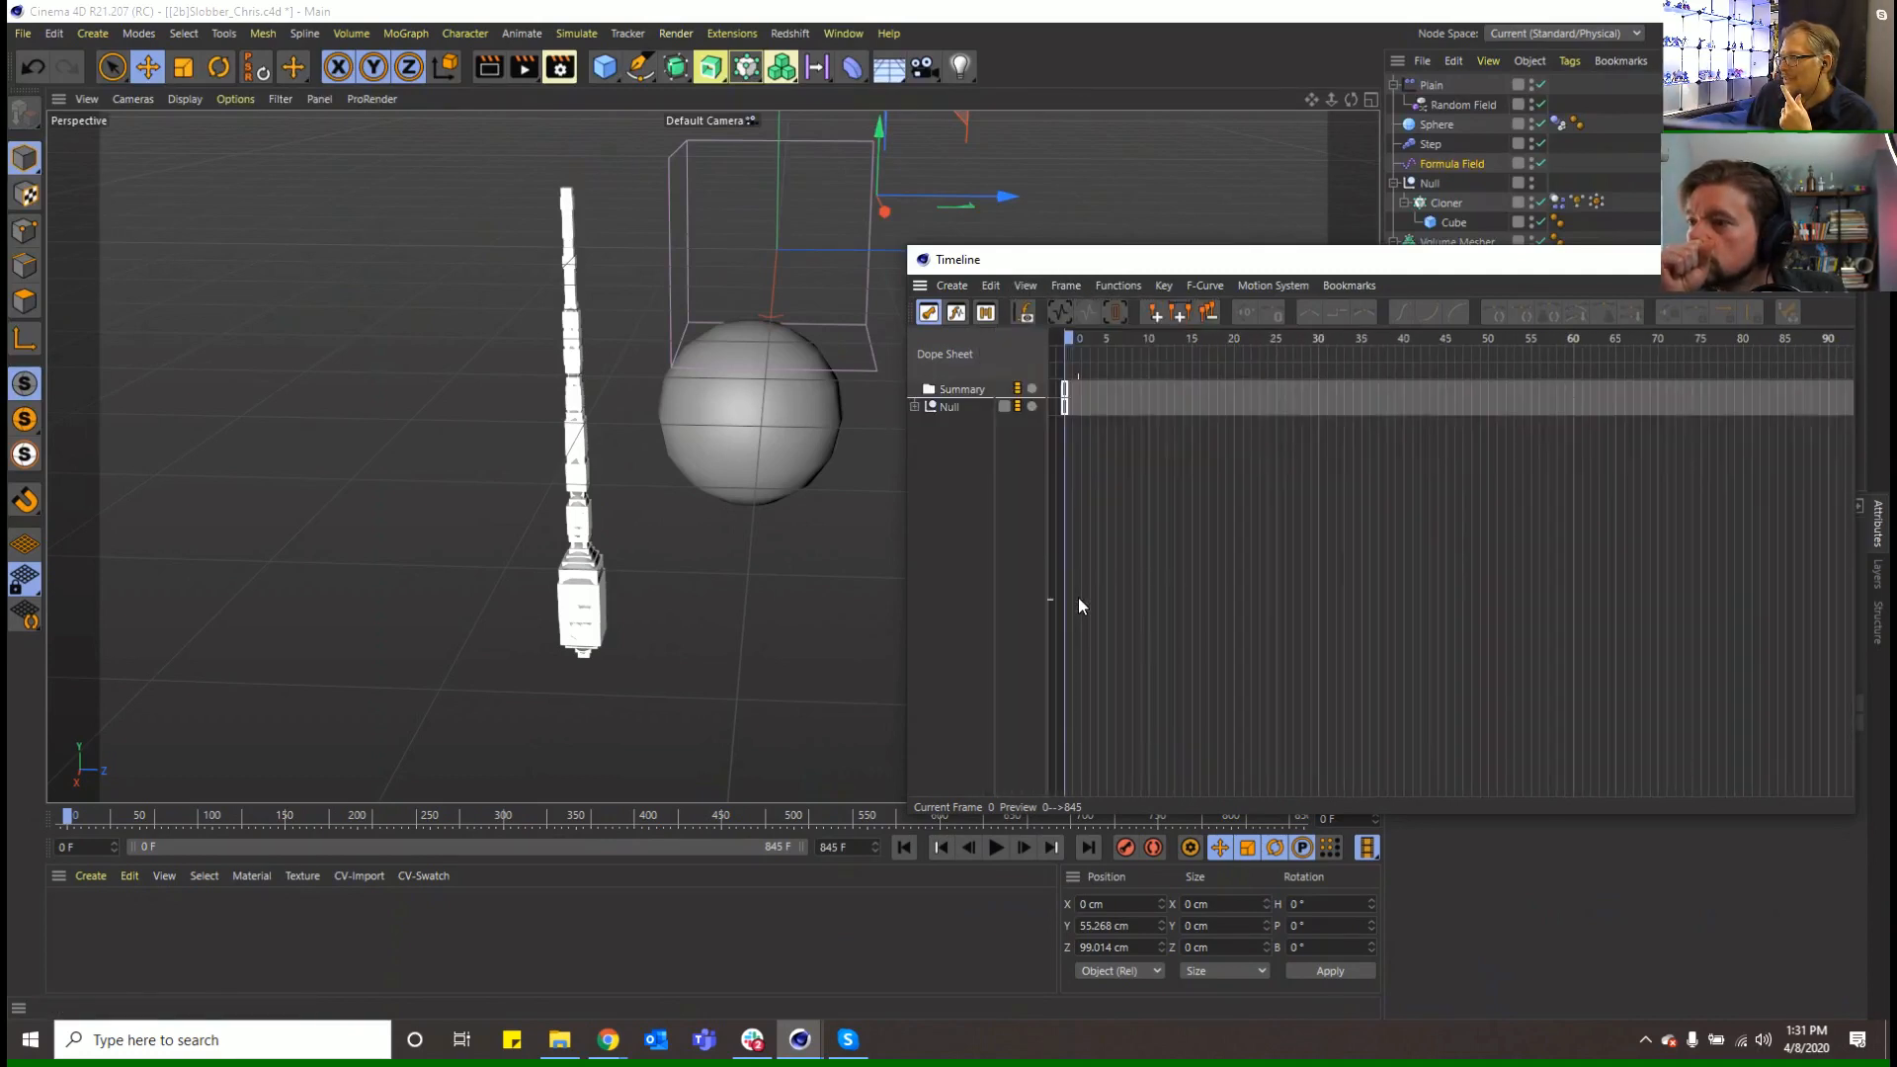
click(915, 407)
click(926, 424)
click(937, 443)
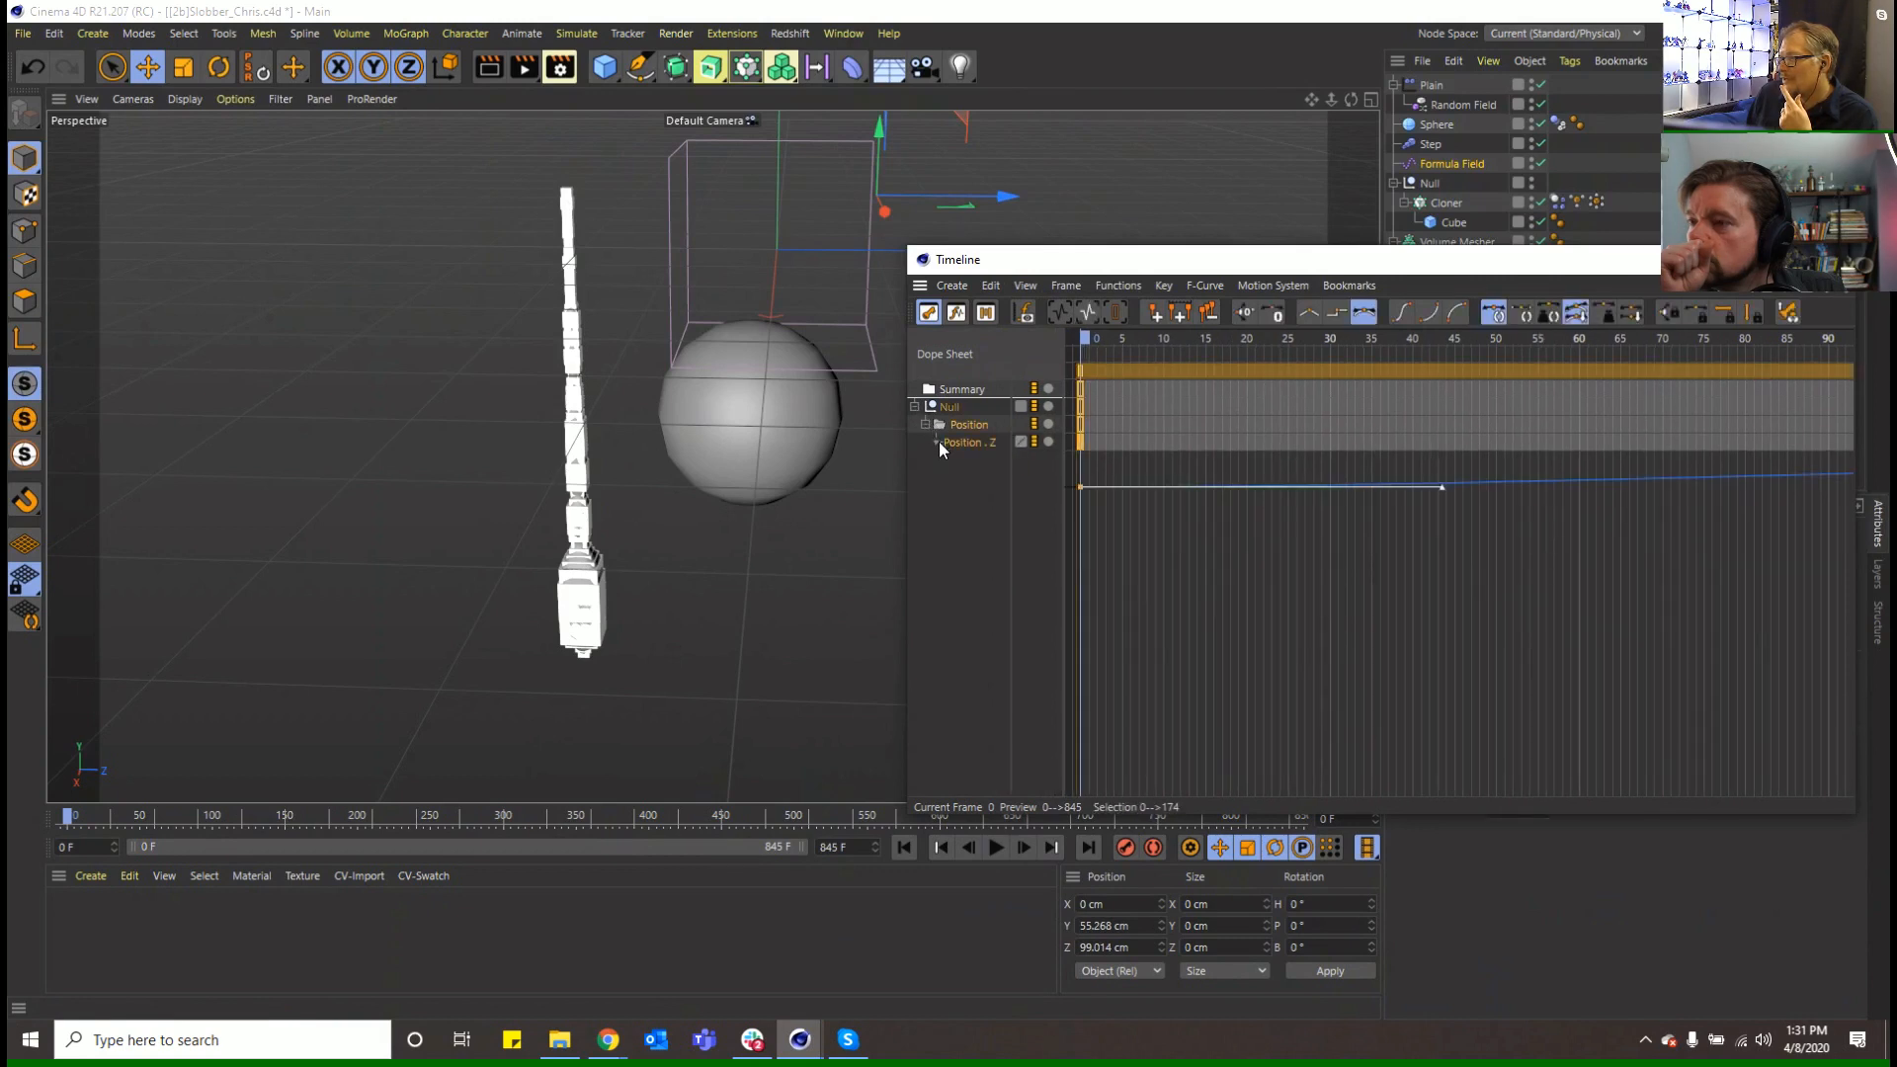
click(1833, 259)
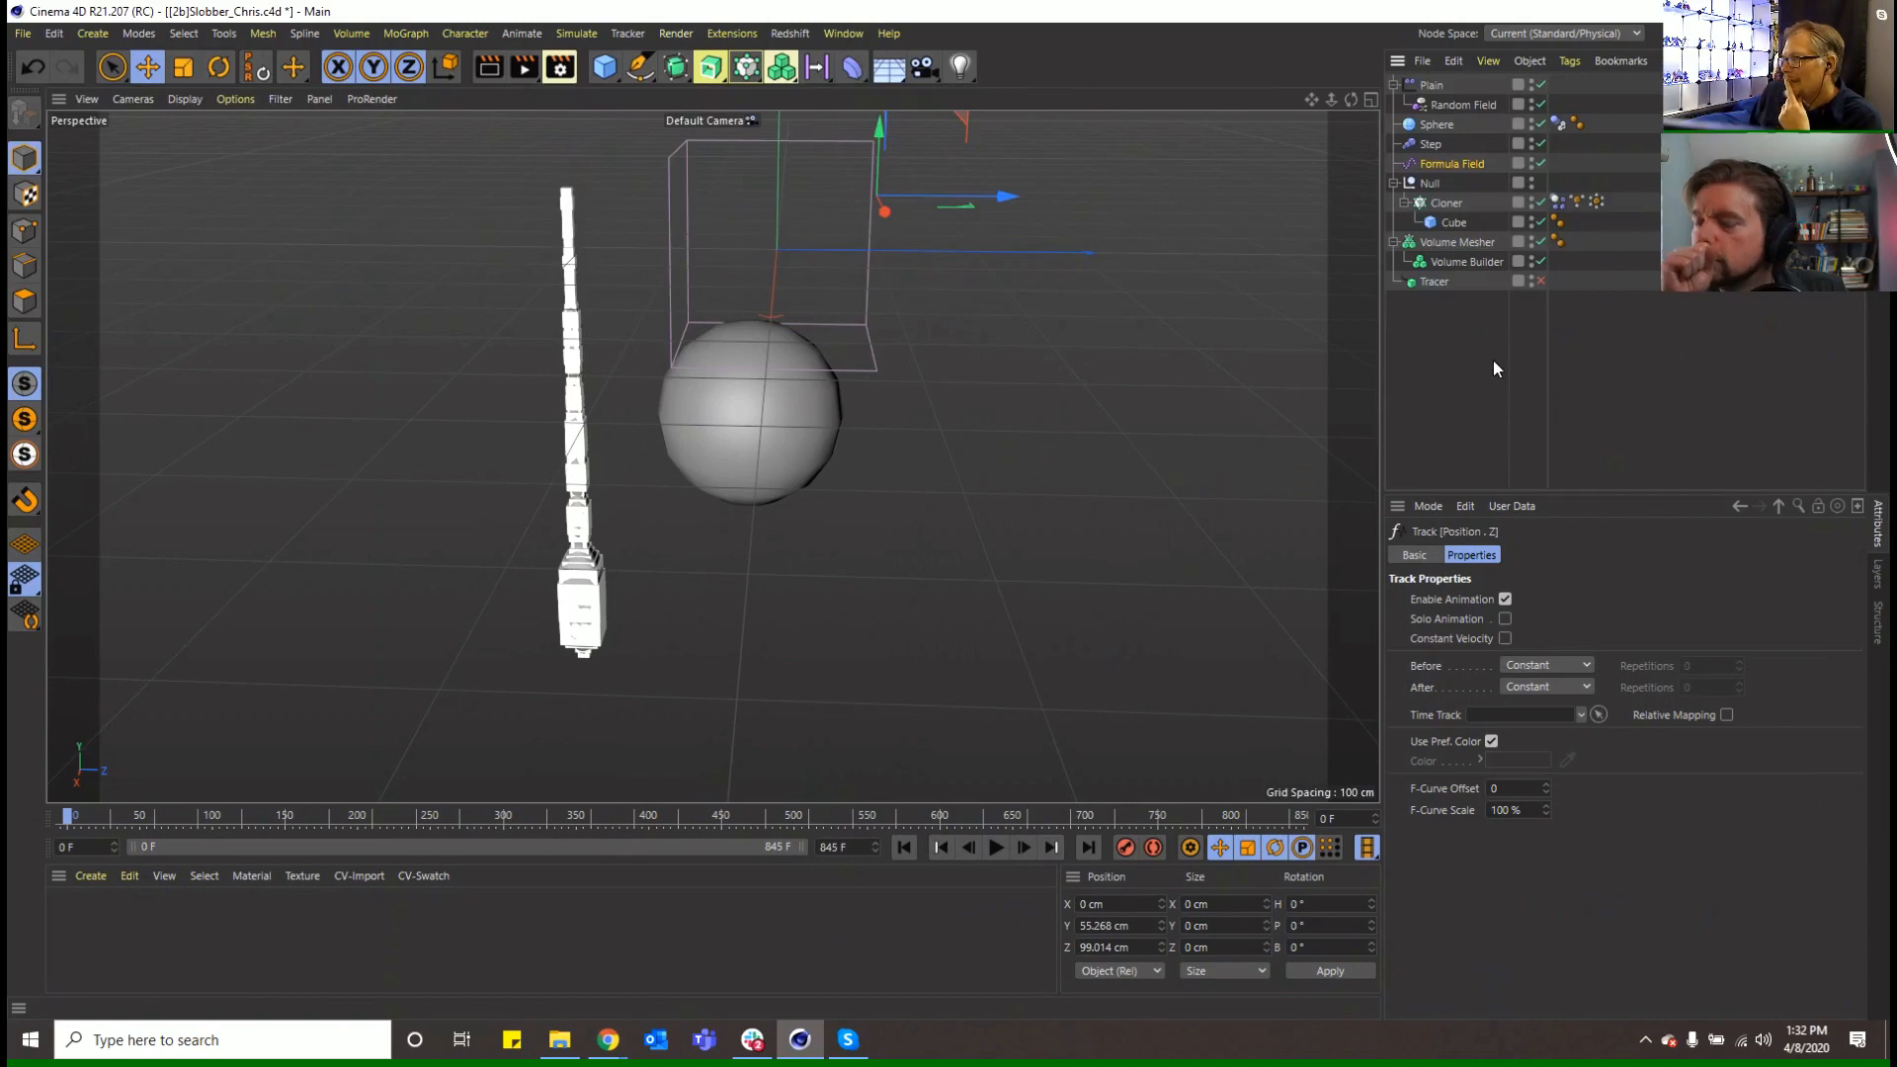
Delete the Freeze layer from the fields of the Cloner's MoGraph Selection tag
click(1461, 244)
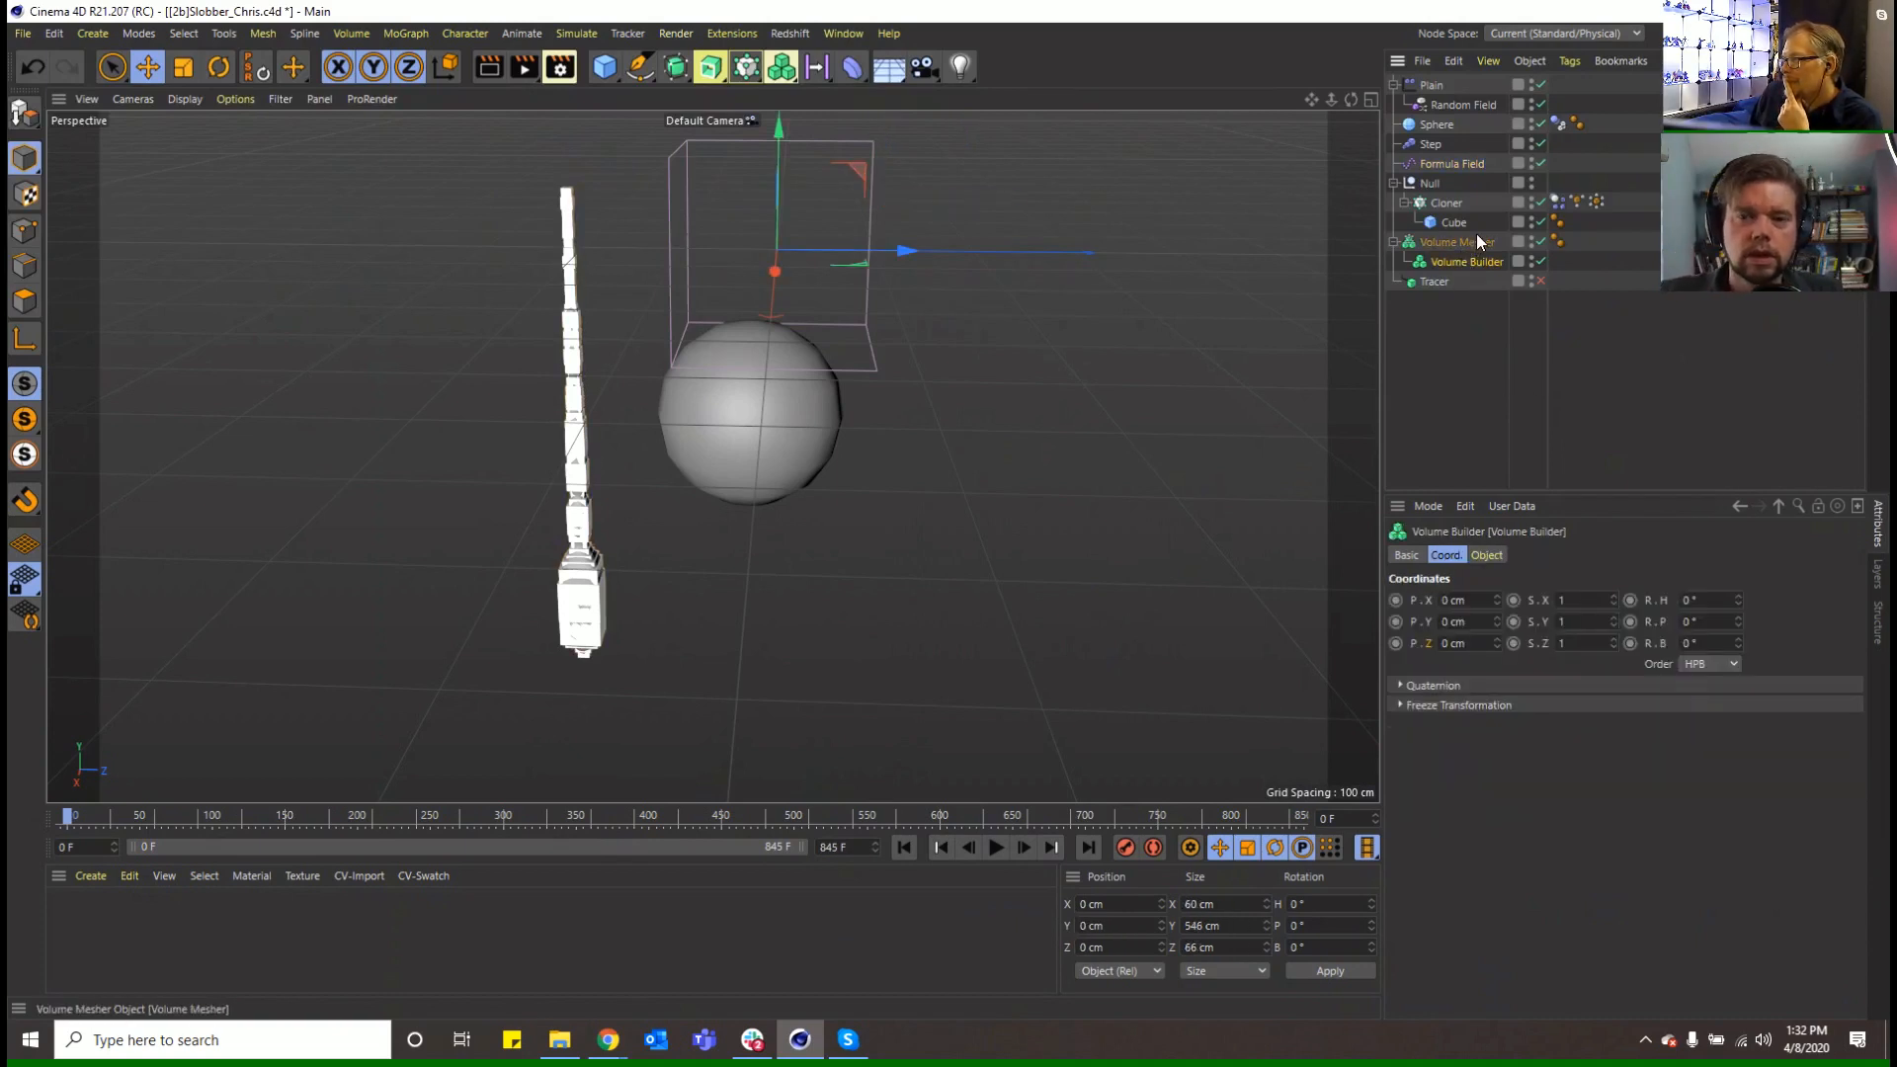
click(1577, 199)
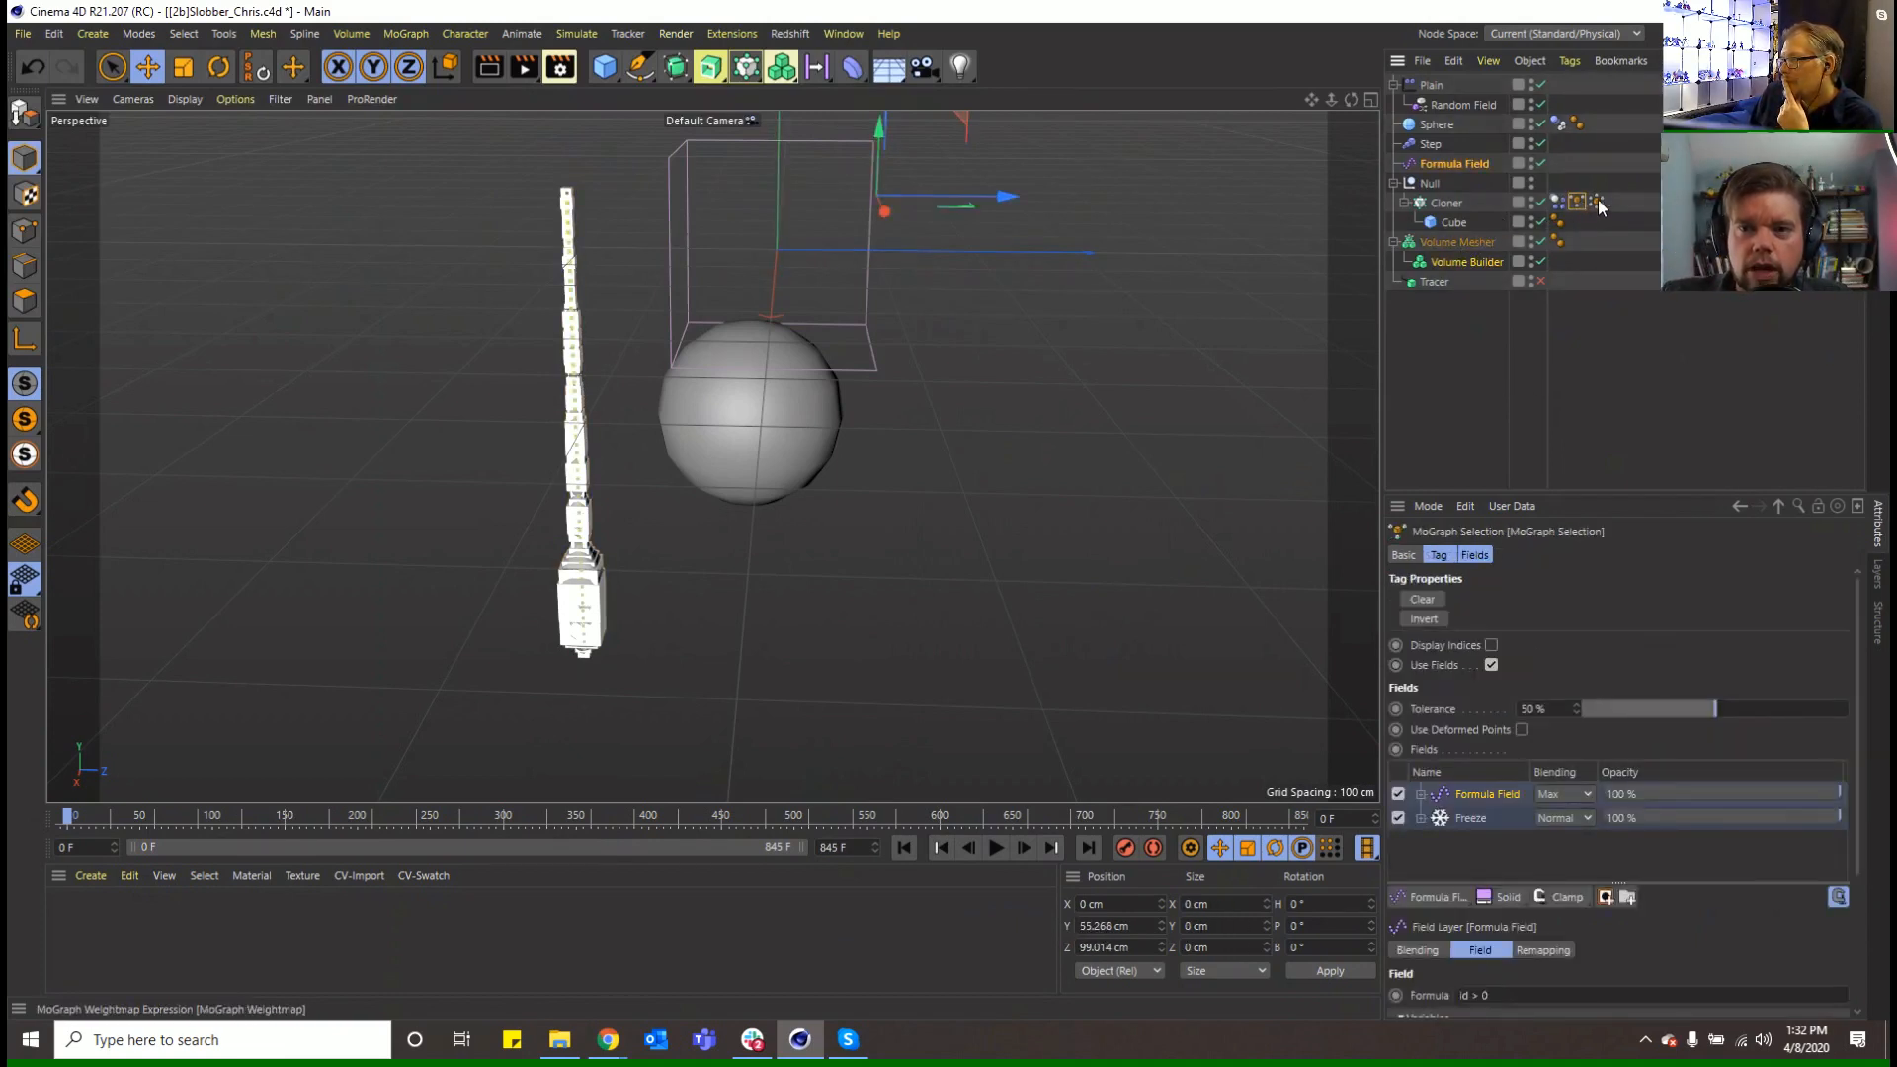
click(1480, 819)
key(Delete)
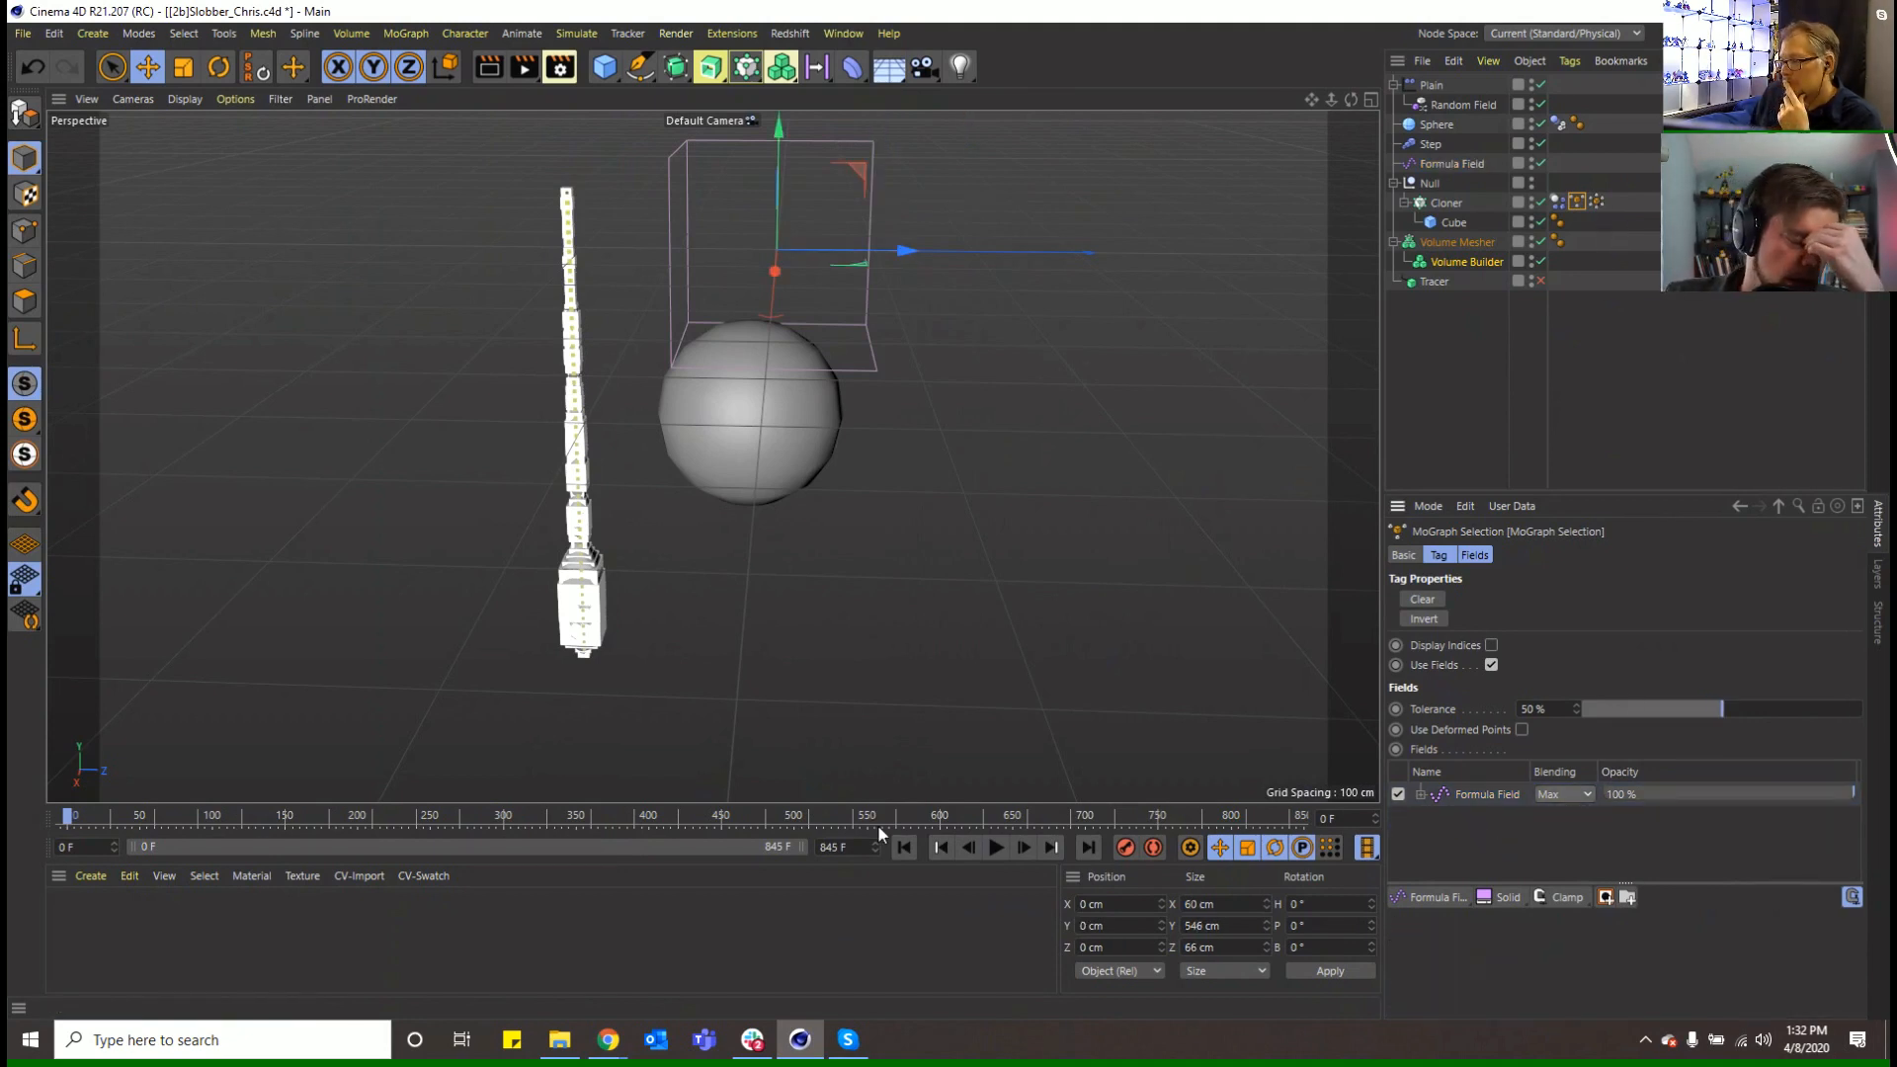
Replay the simulation with only the Formula Field driving the selection and rewind to frame 0
click(996, 846)
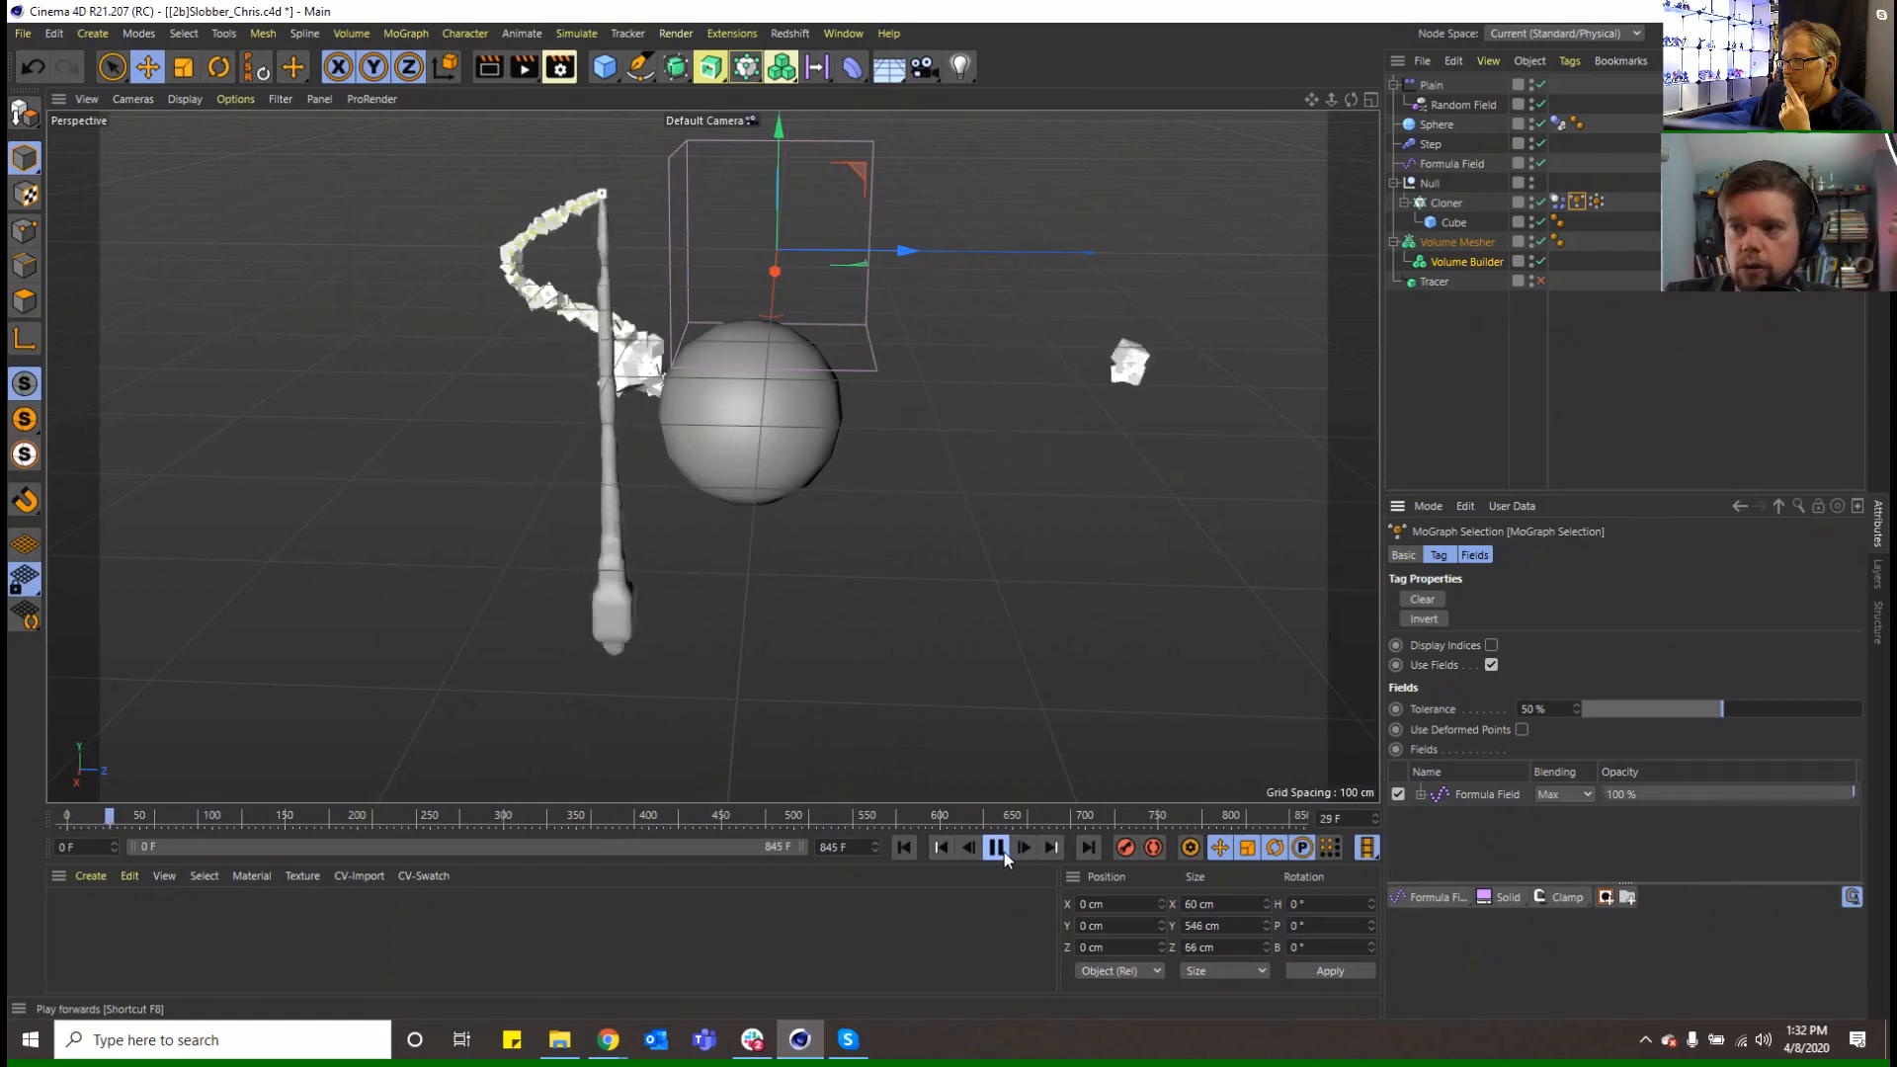
click(996, 847)
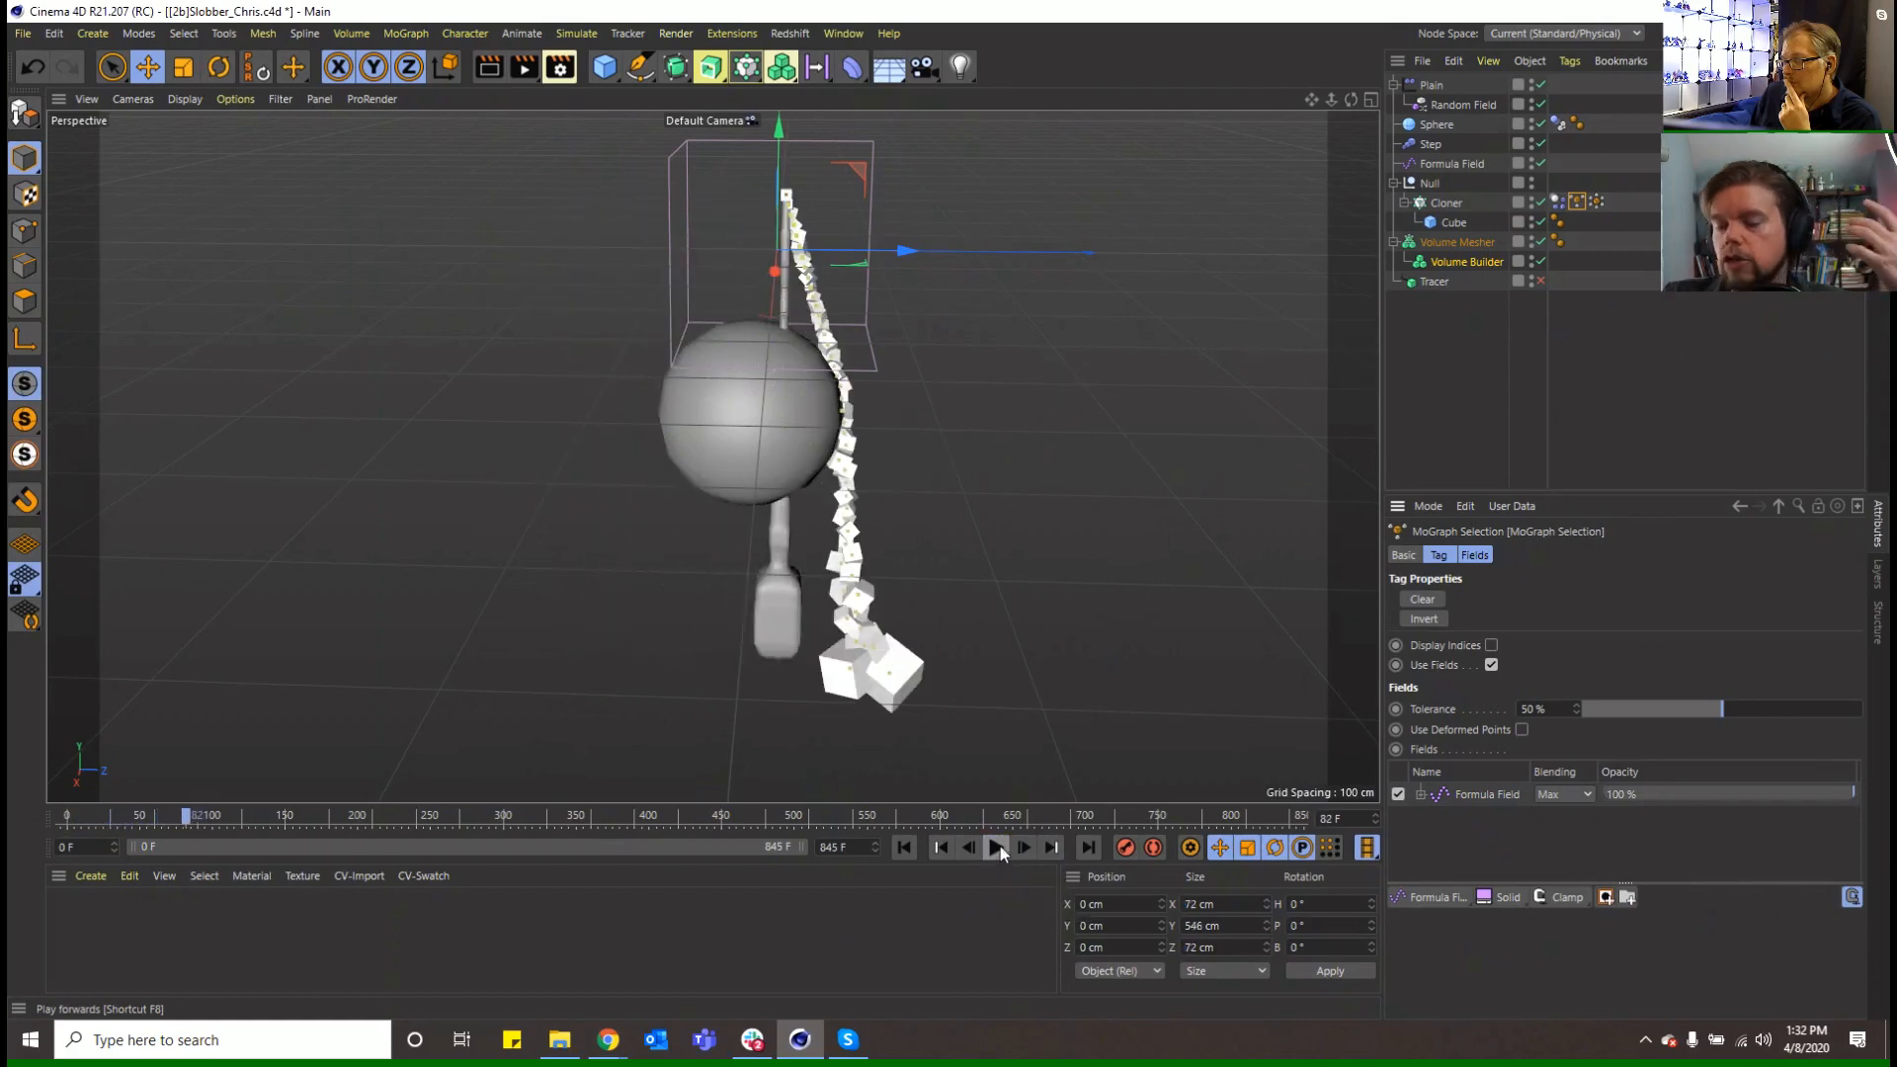
click(904, 847)
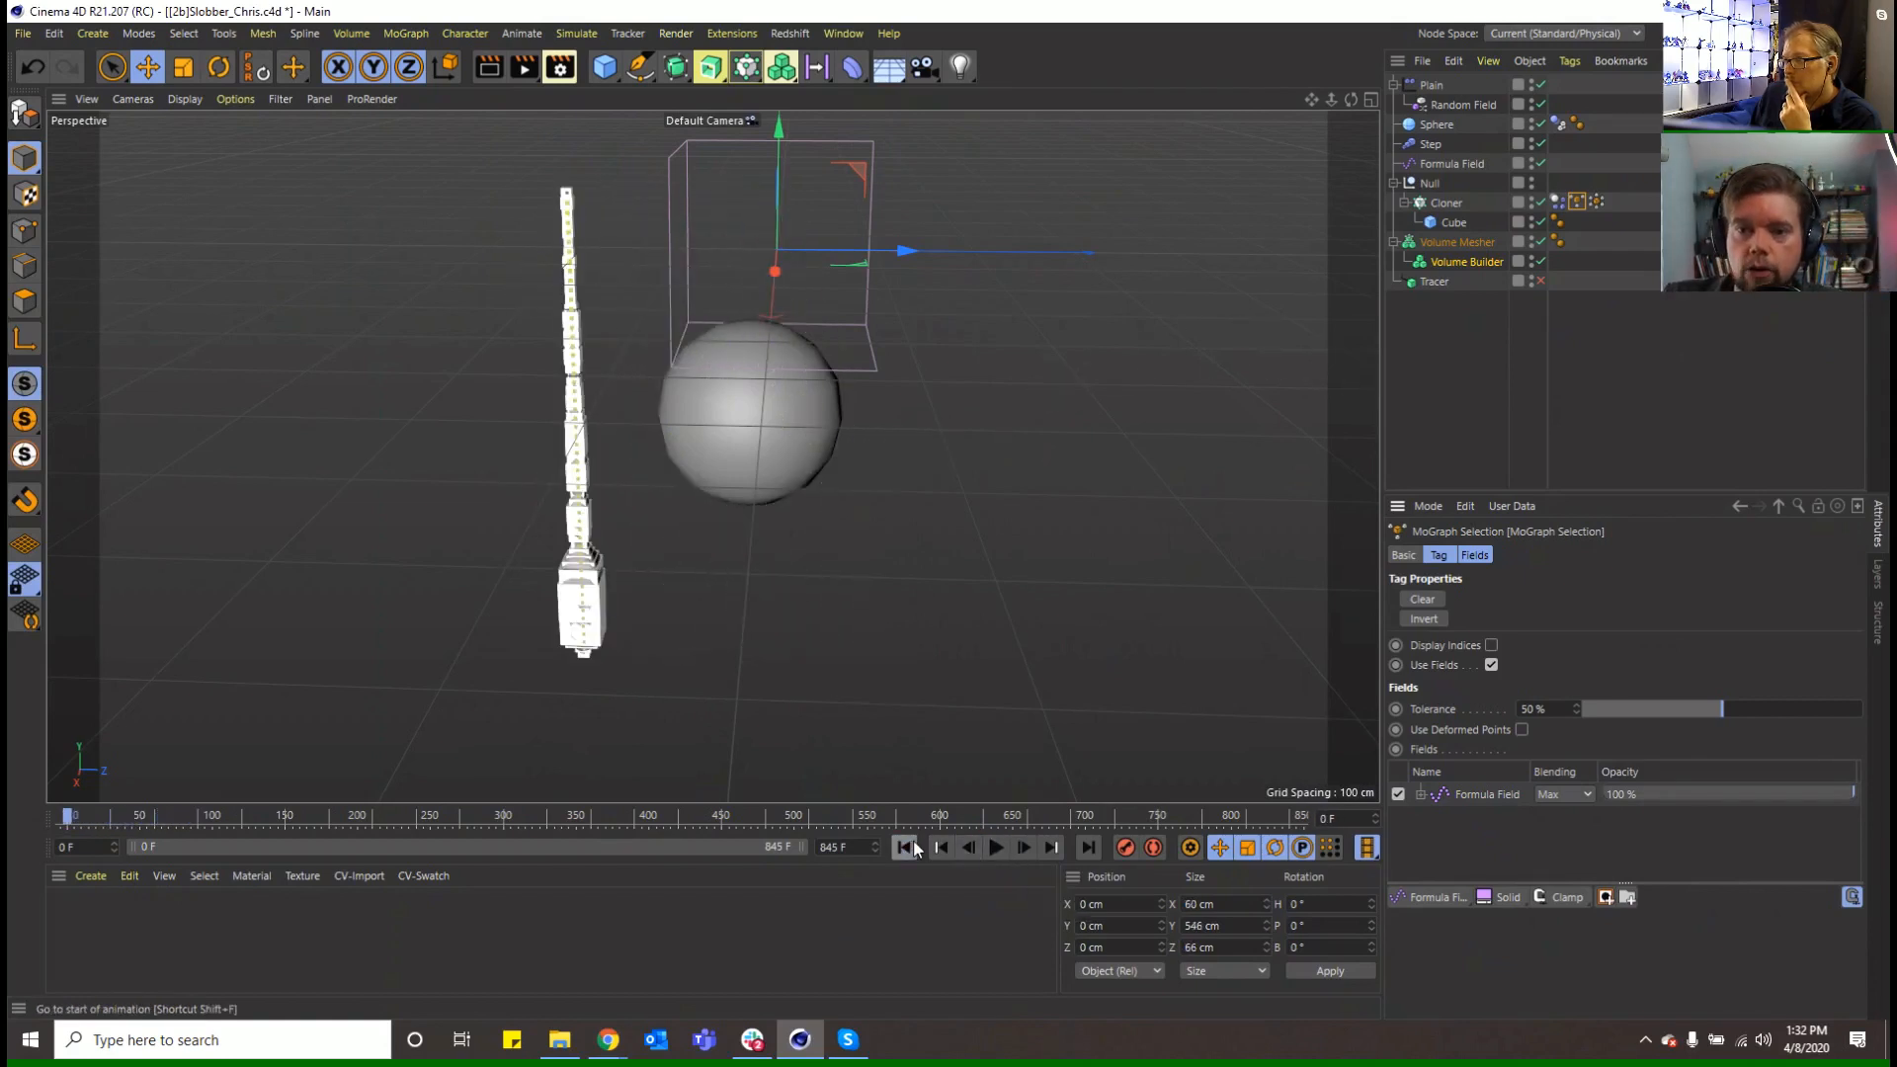
Review the soft body, force, mass and collision settings of the Cloner's Dynamics Body tag
click(1448, 205)
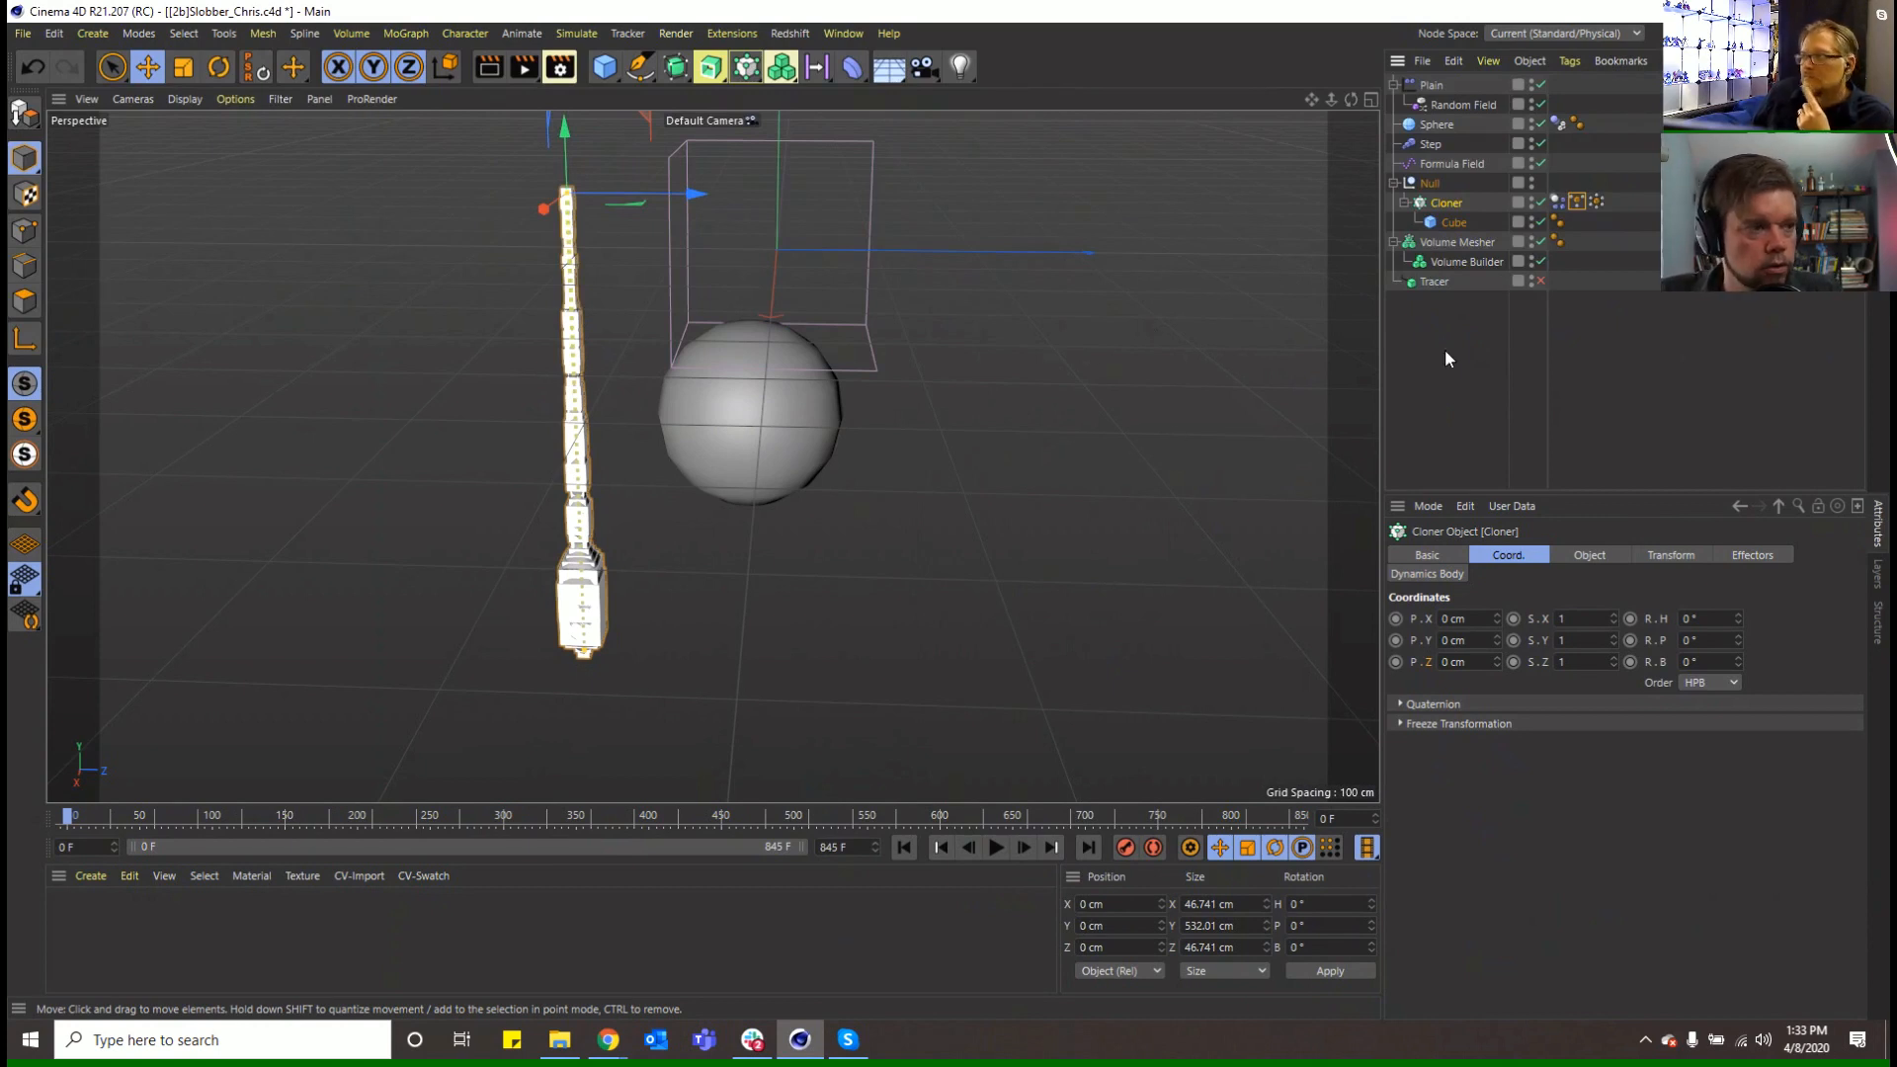
click(1558, 201)
click(1683, 555)
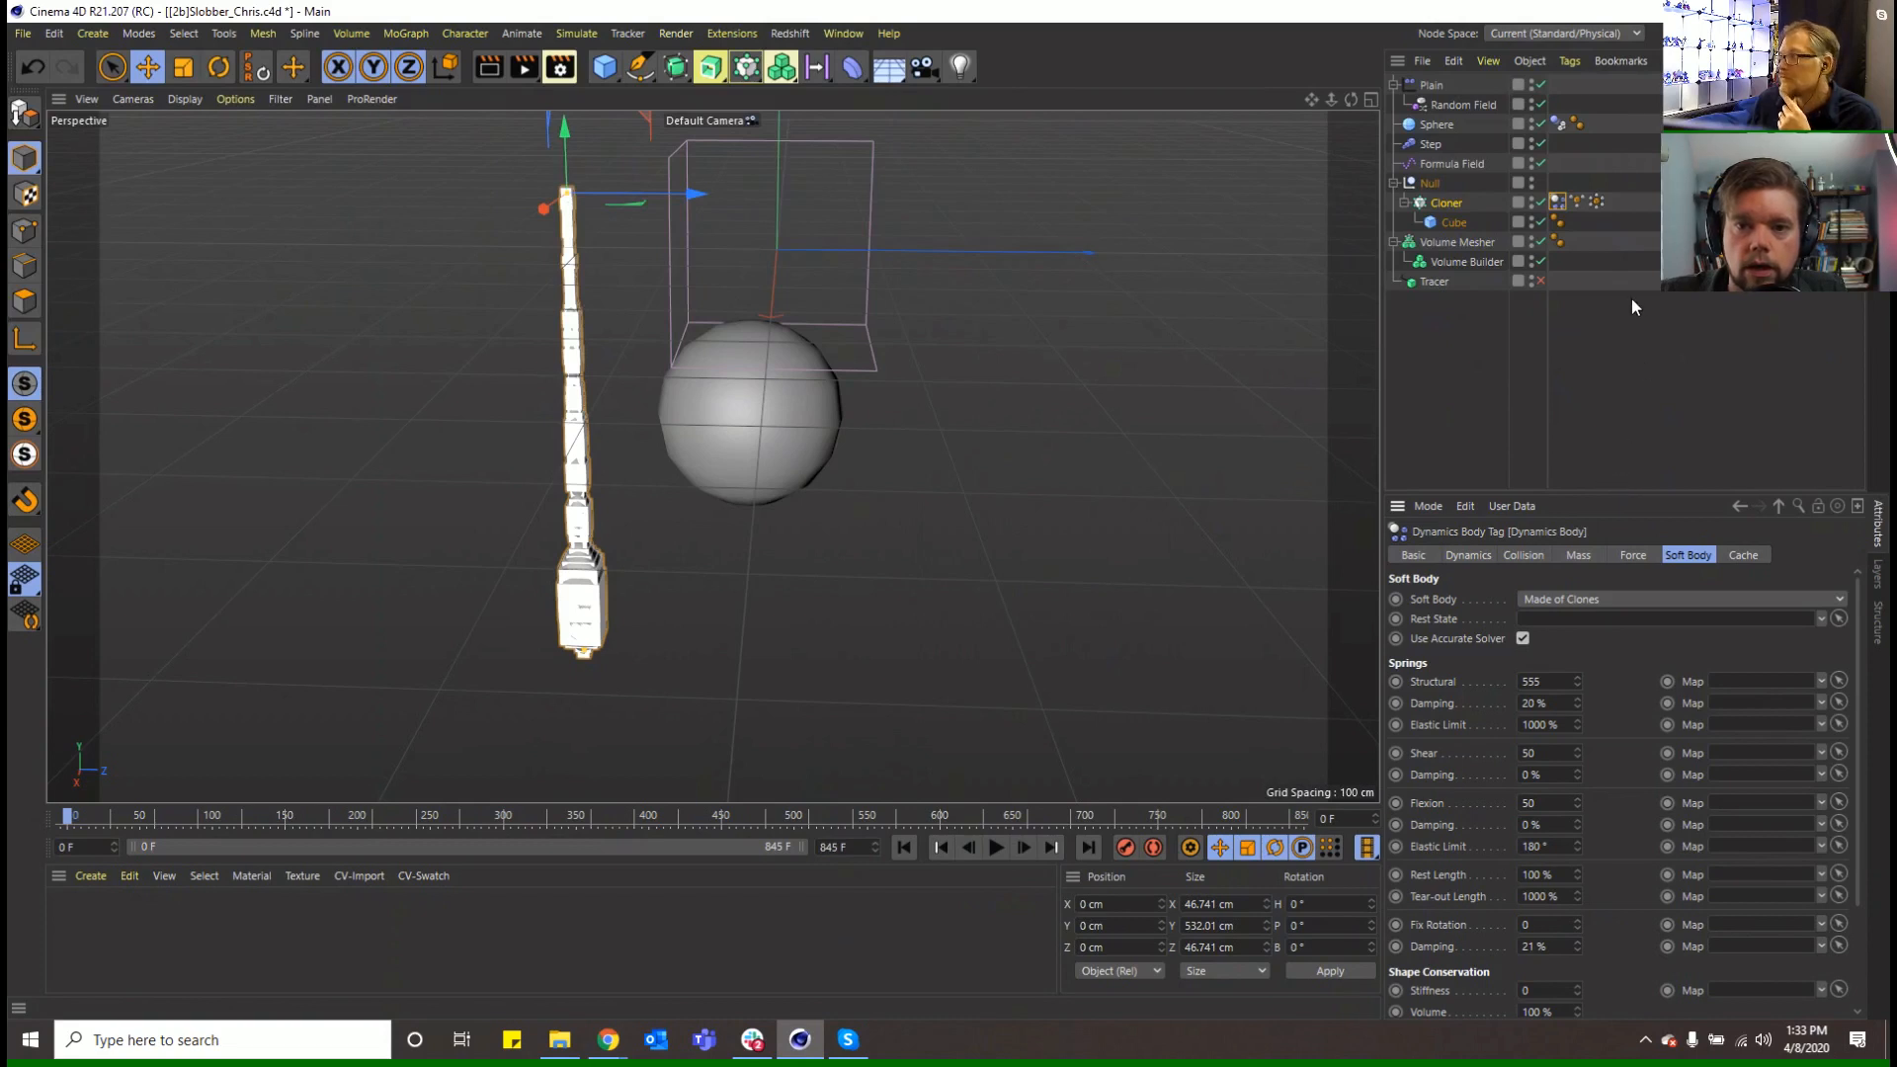
click(1626, 553)
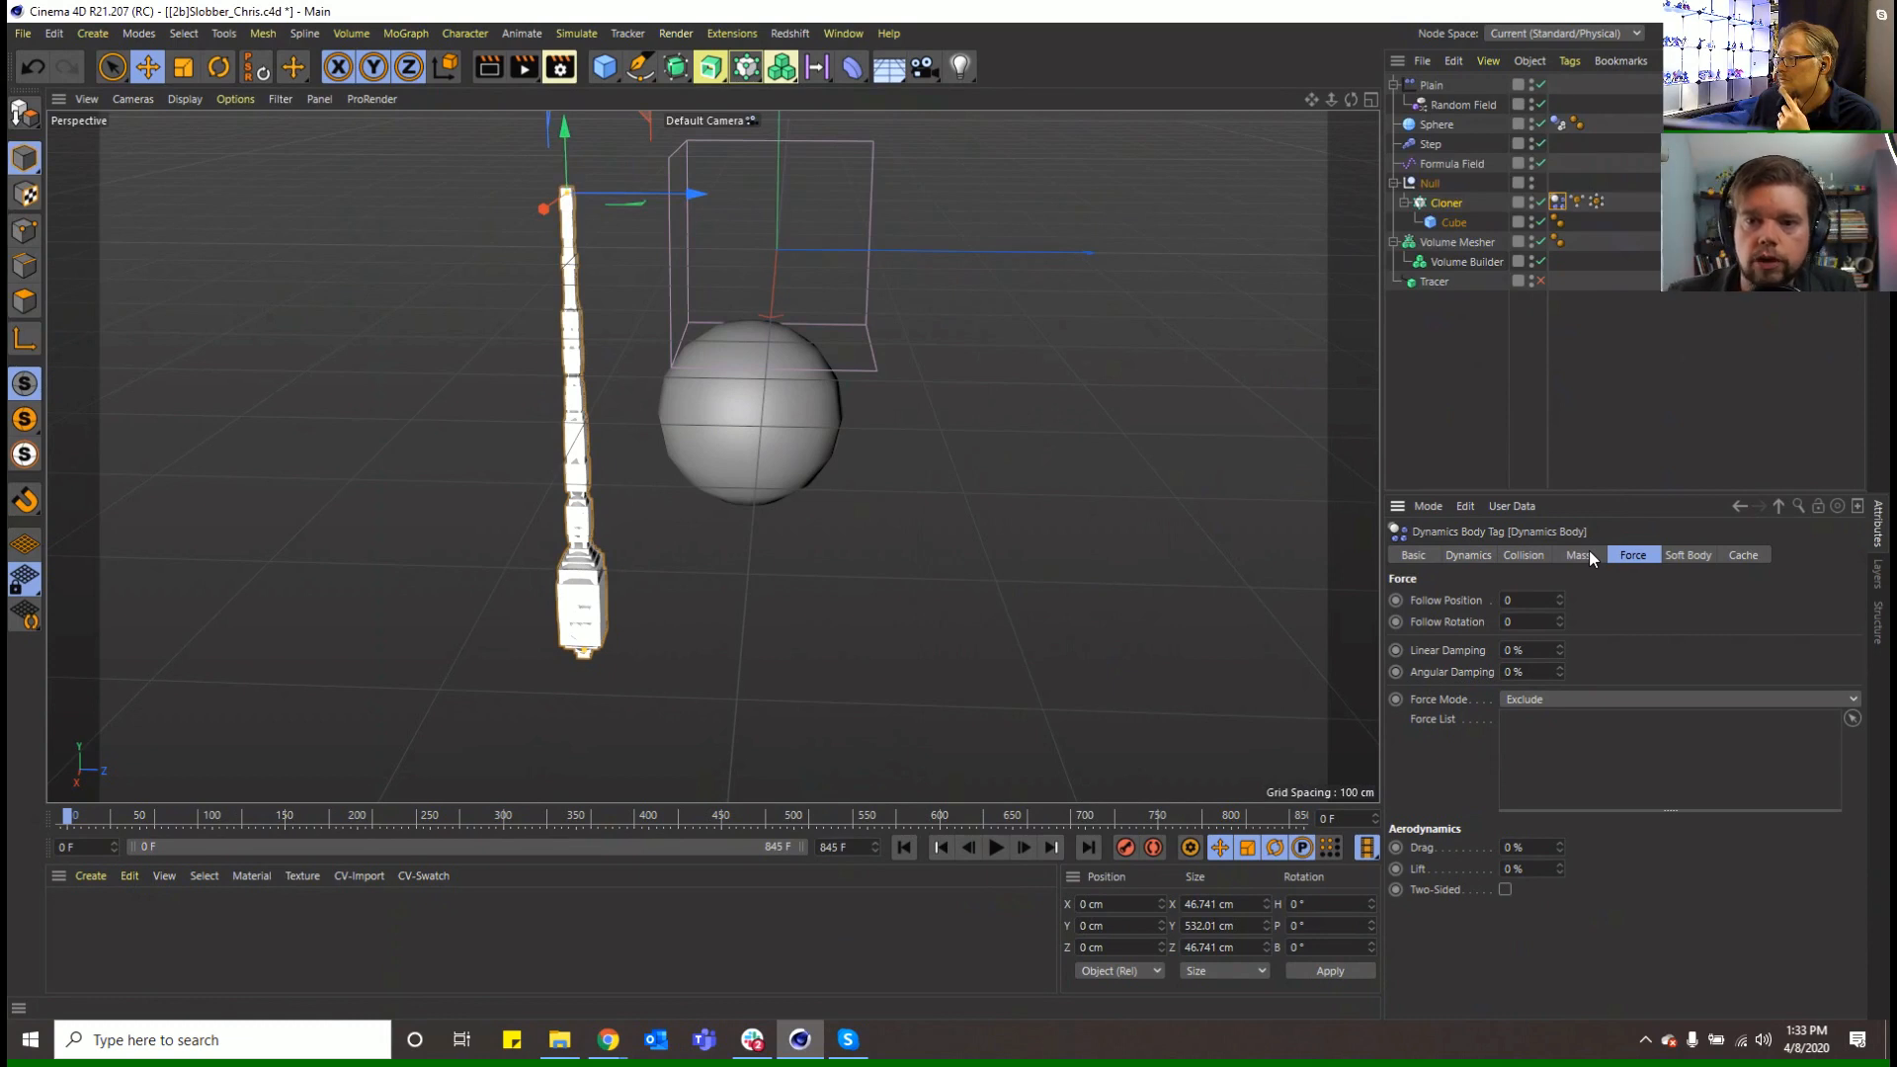
click(1590, 554)
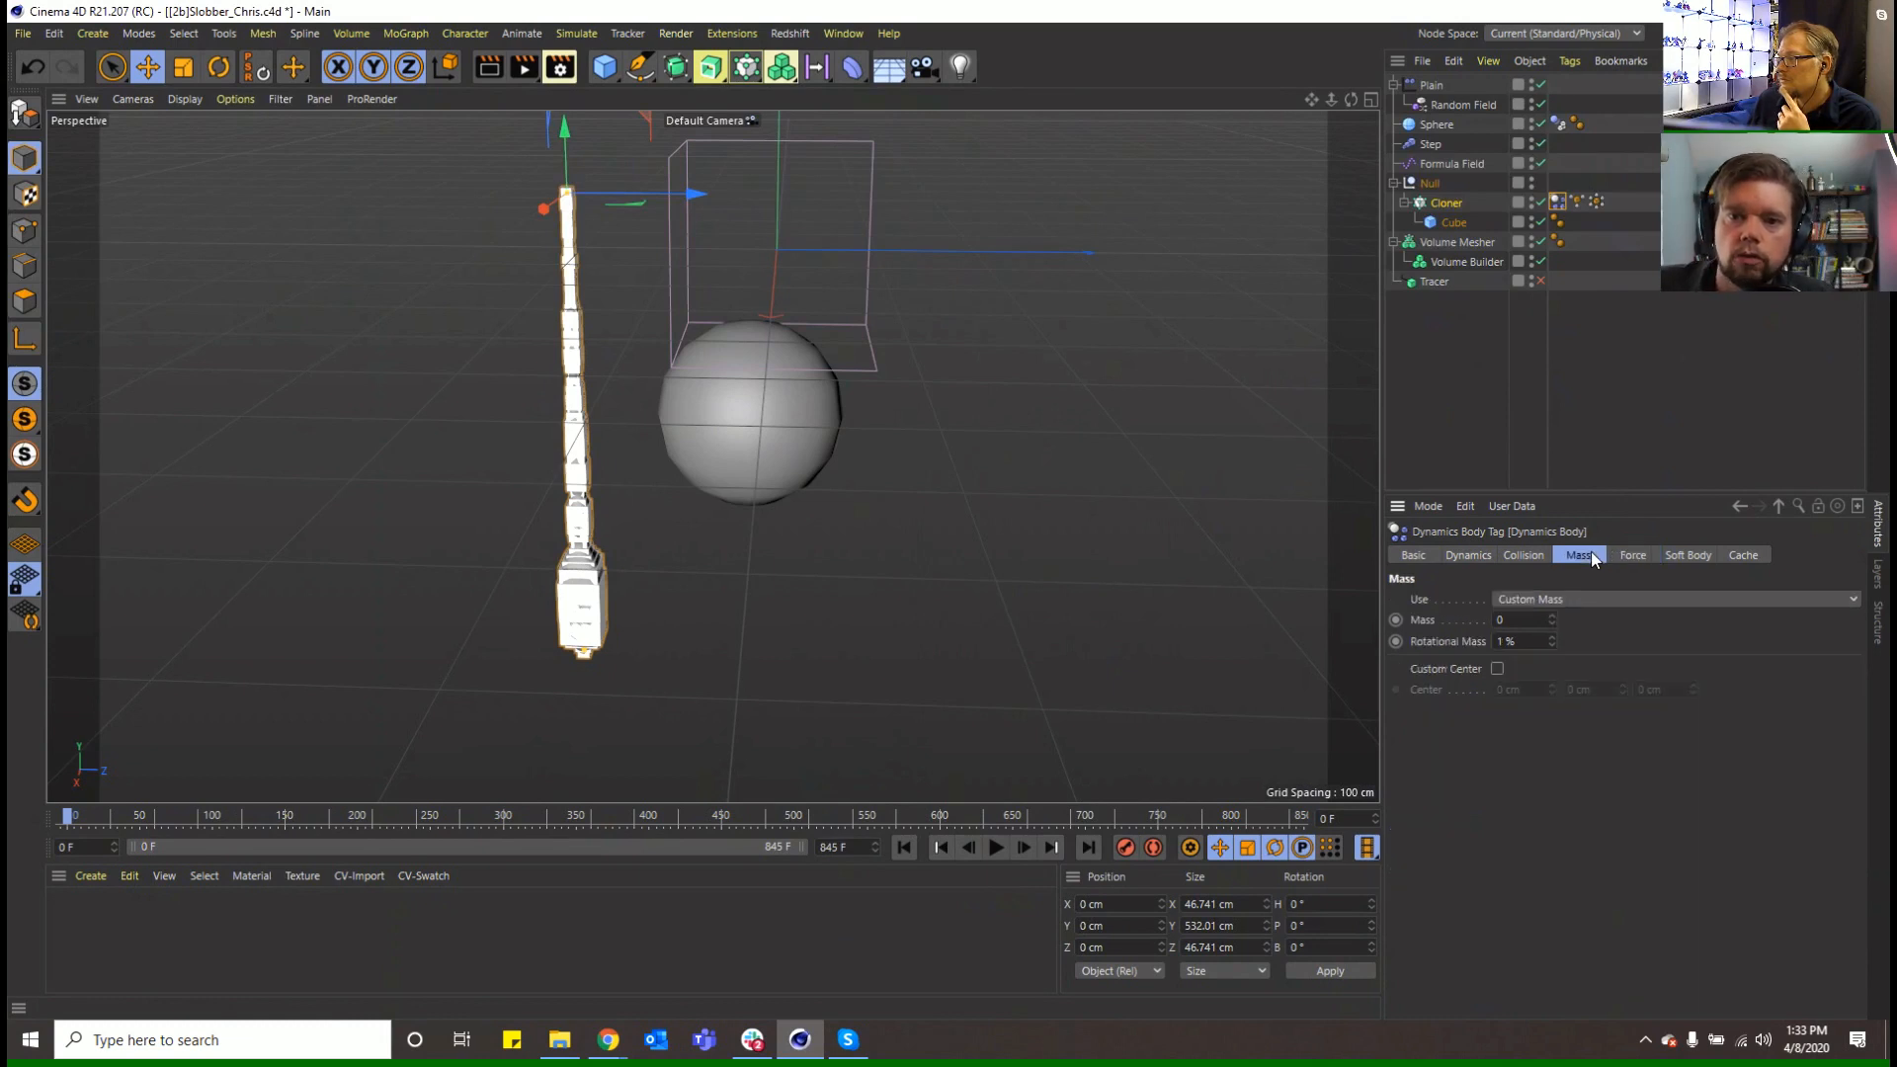
click(1526, 556)
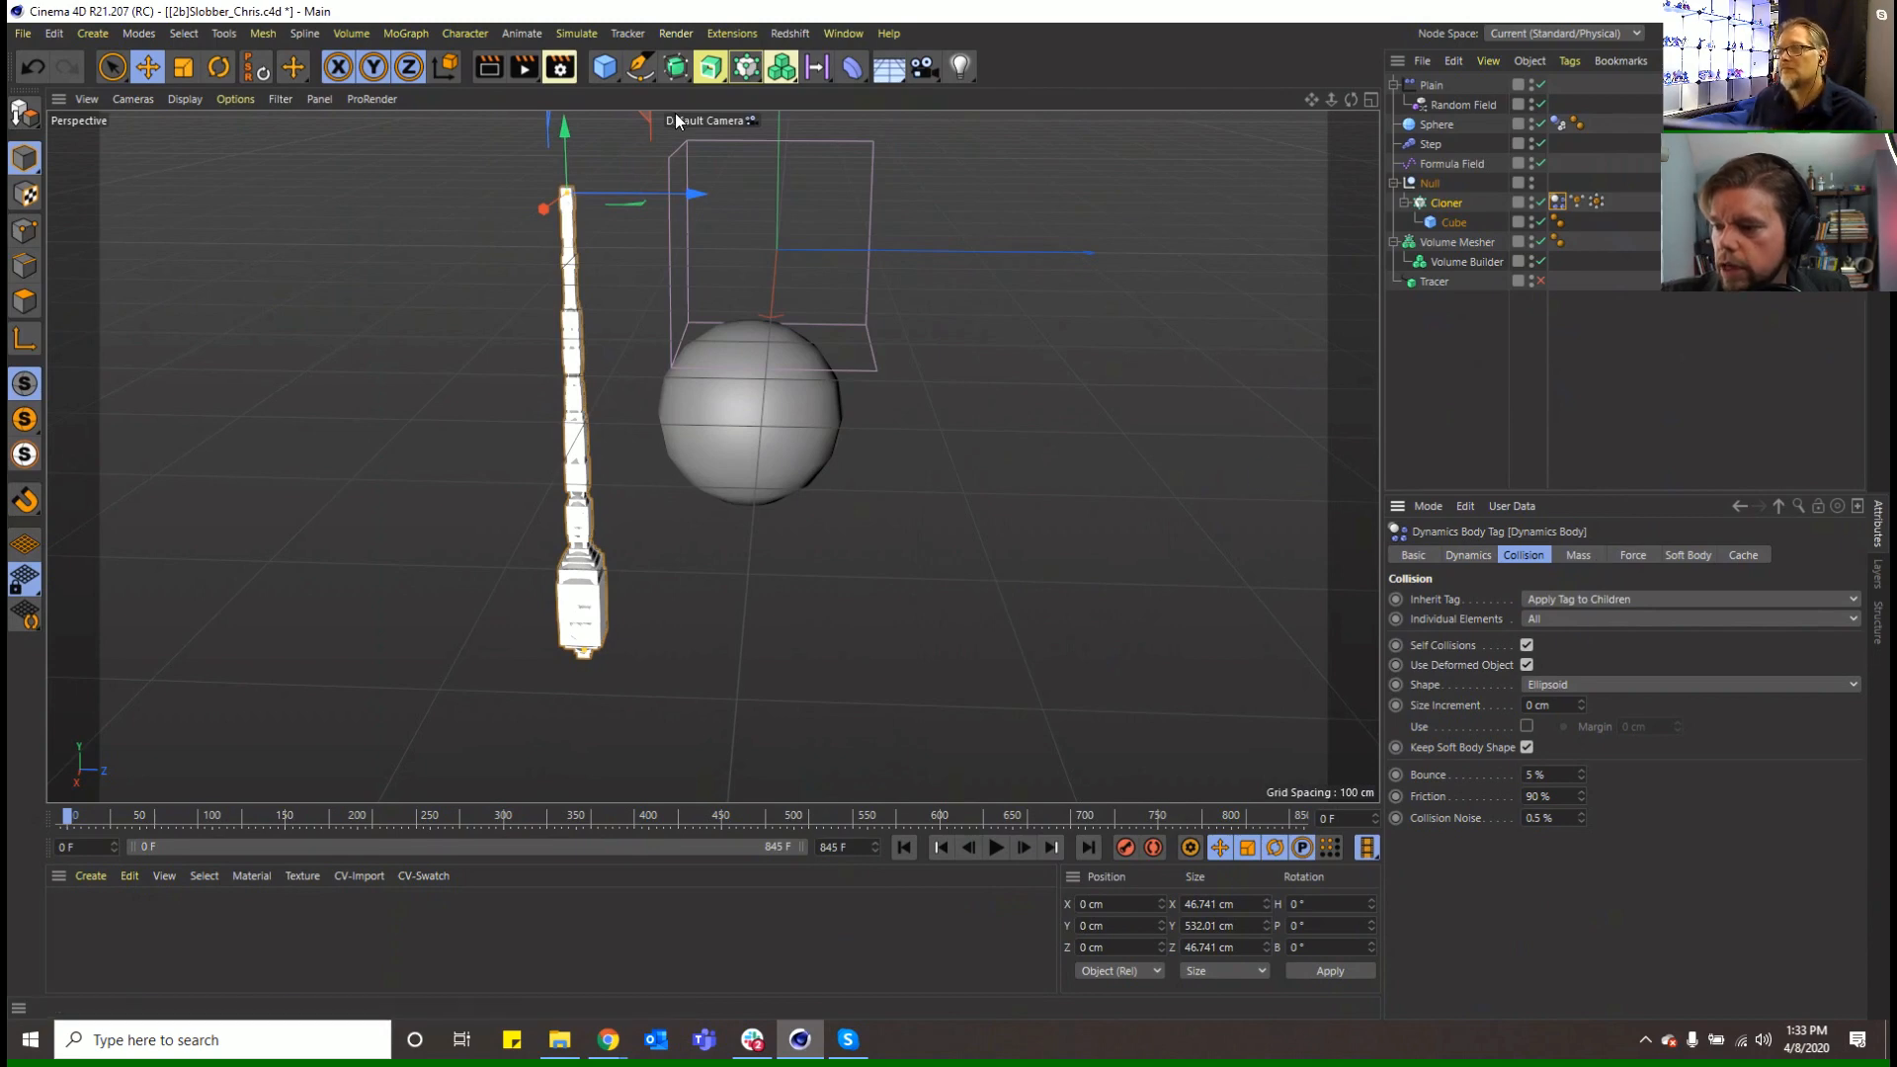
Save the project as a new file, changing the file name's prefix to [2c] and replacing the name after Slobber_ with the other presenter's first name
click(22, 33)
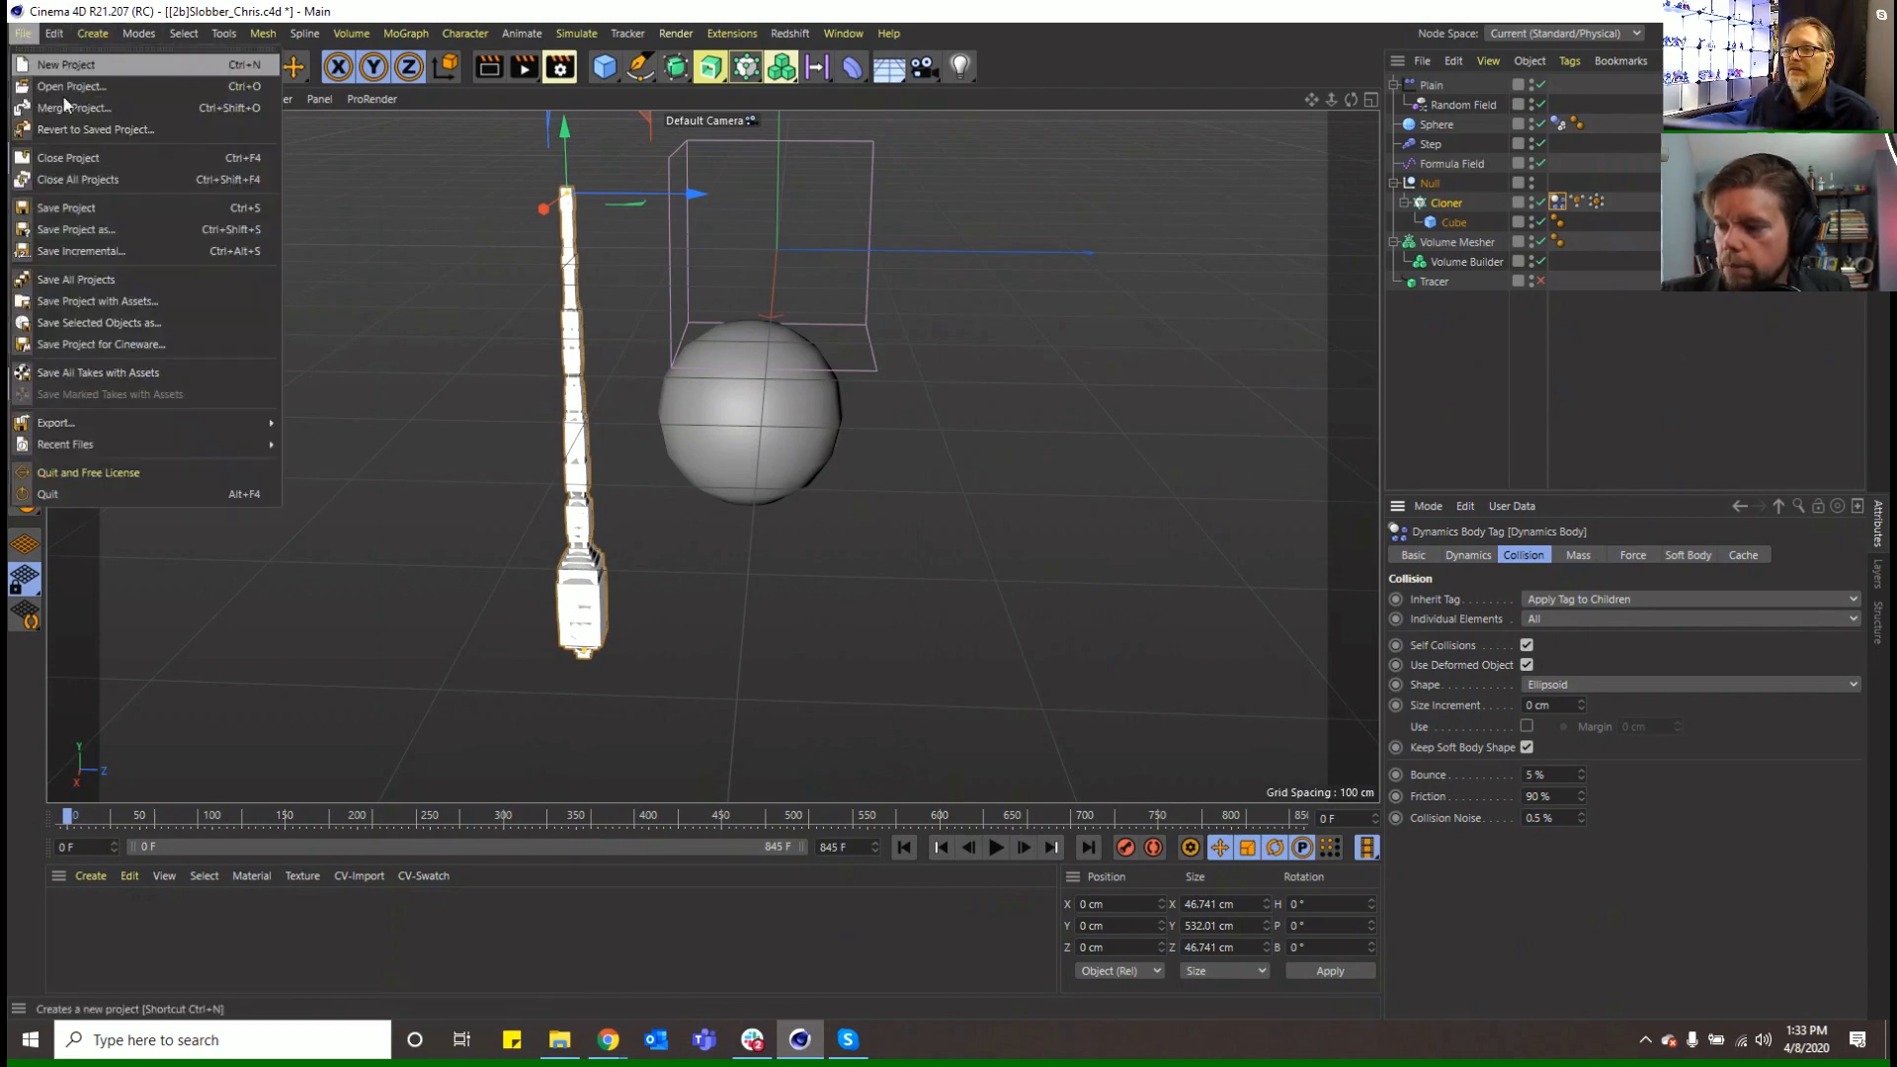
click(92, 228)
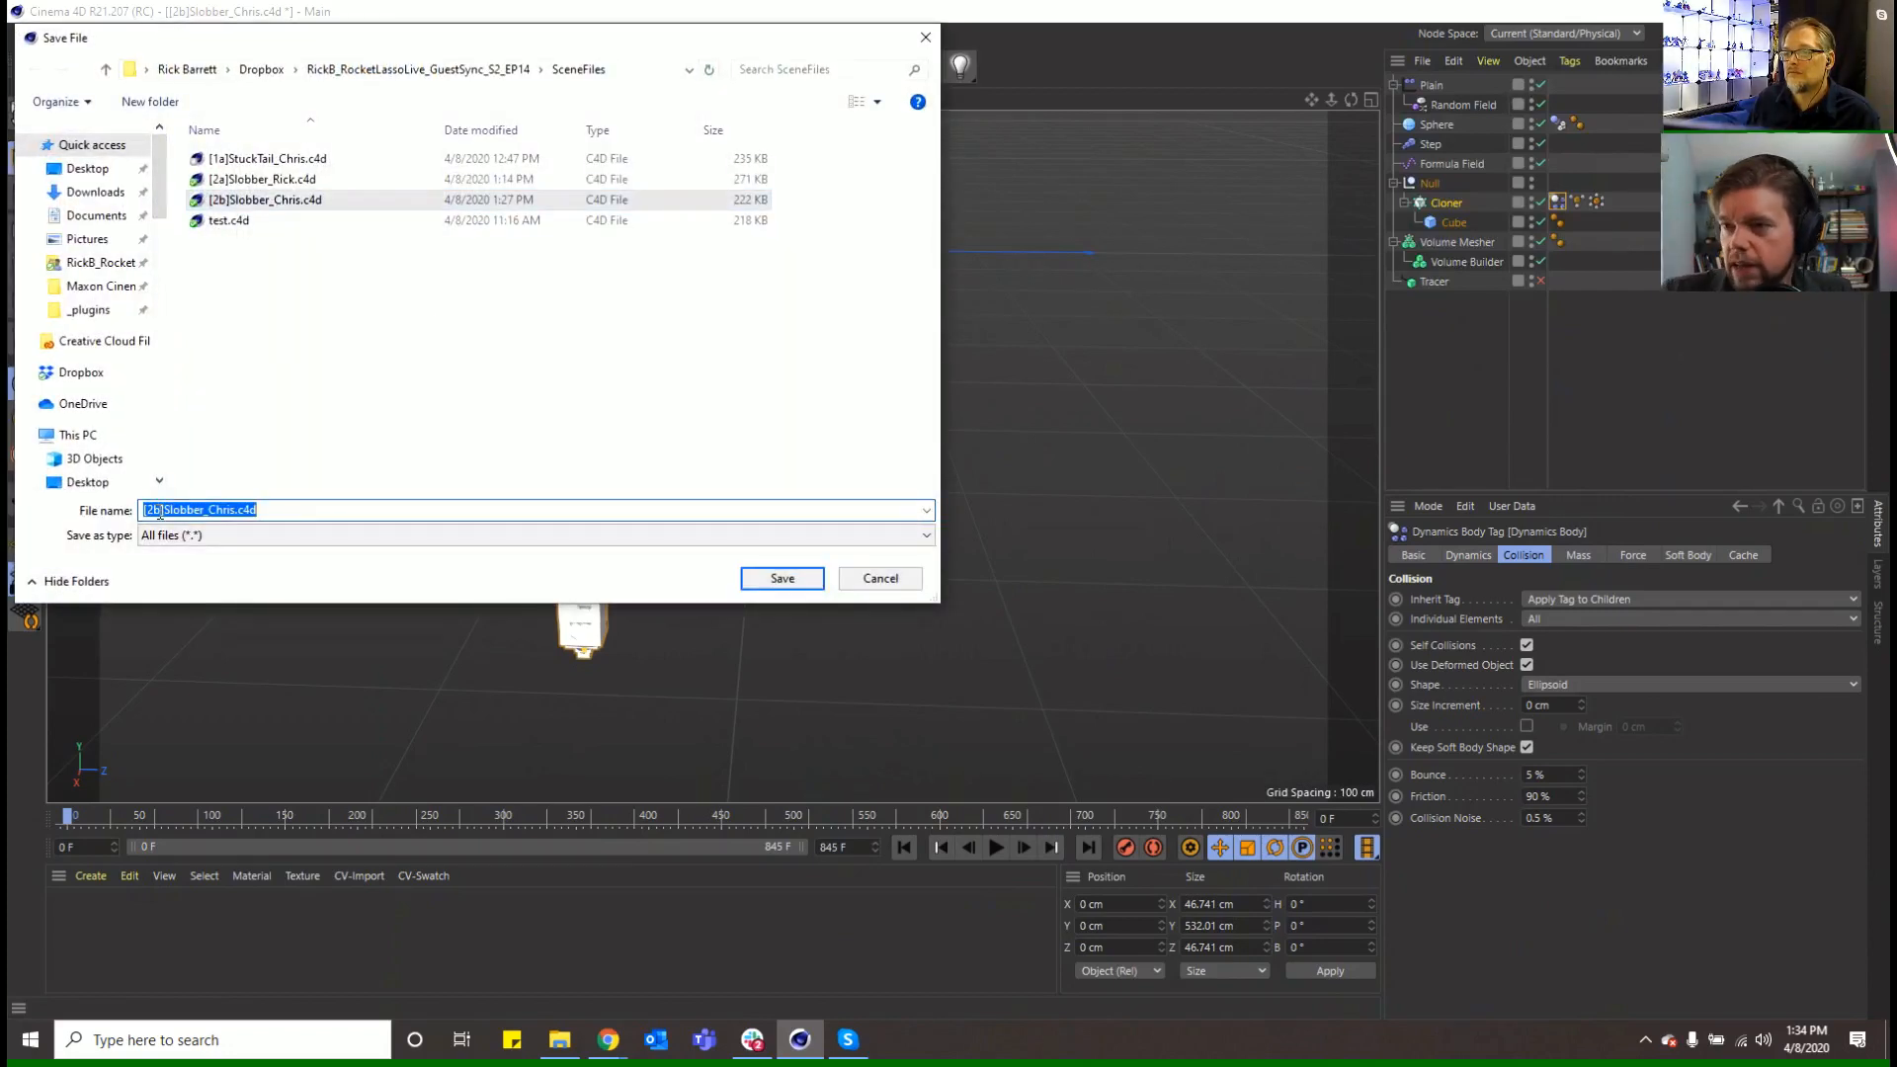
click(160, 510)
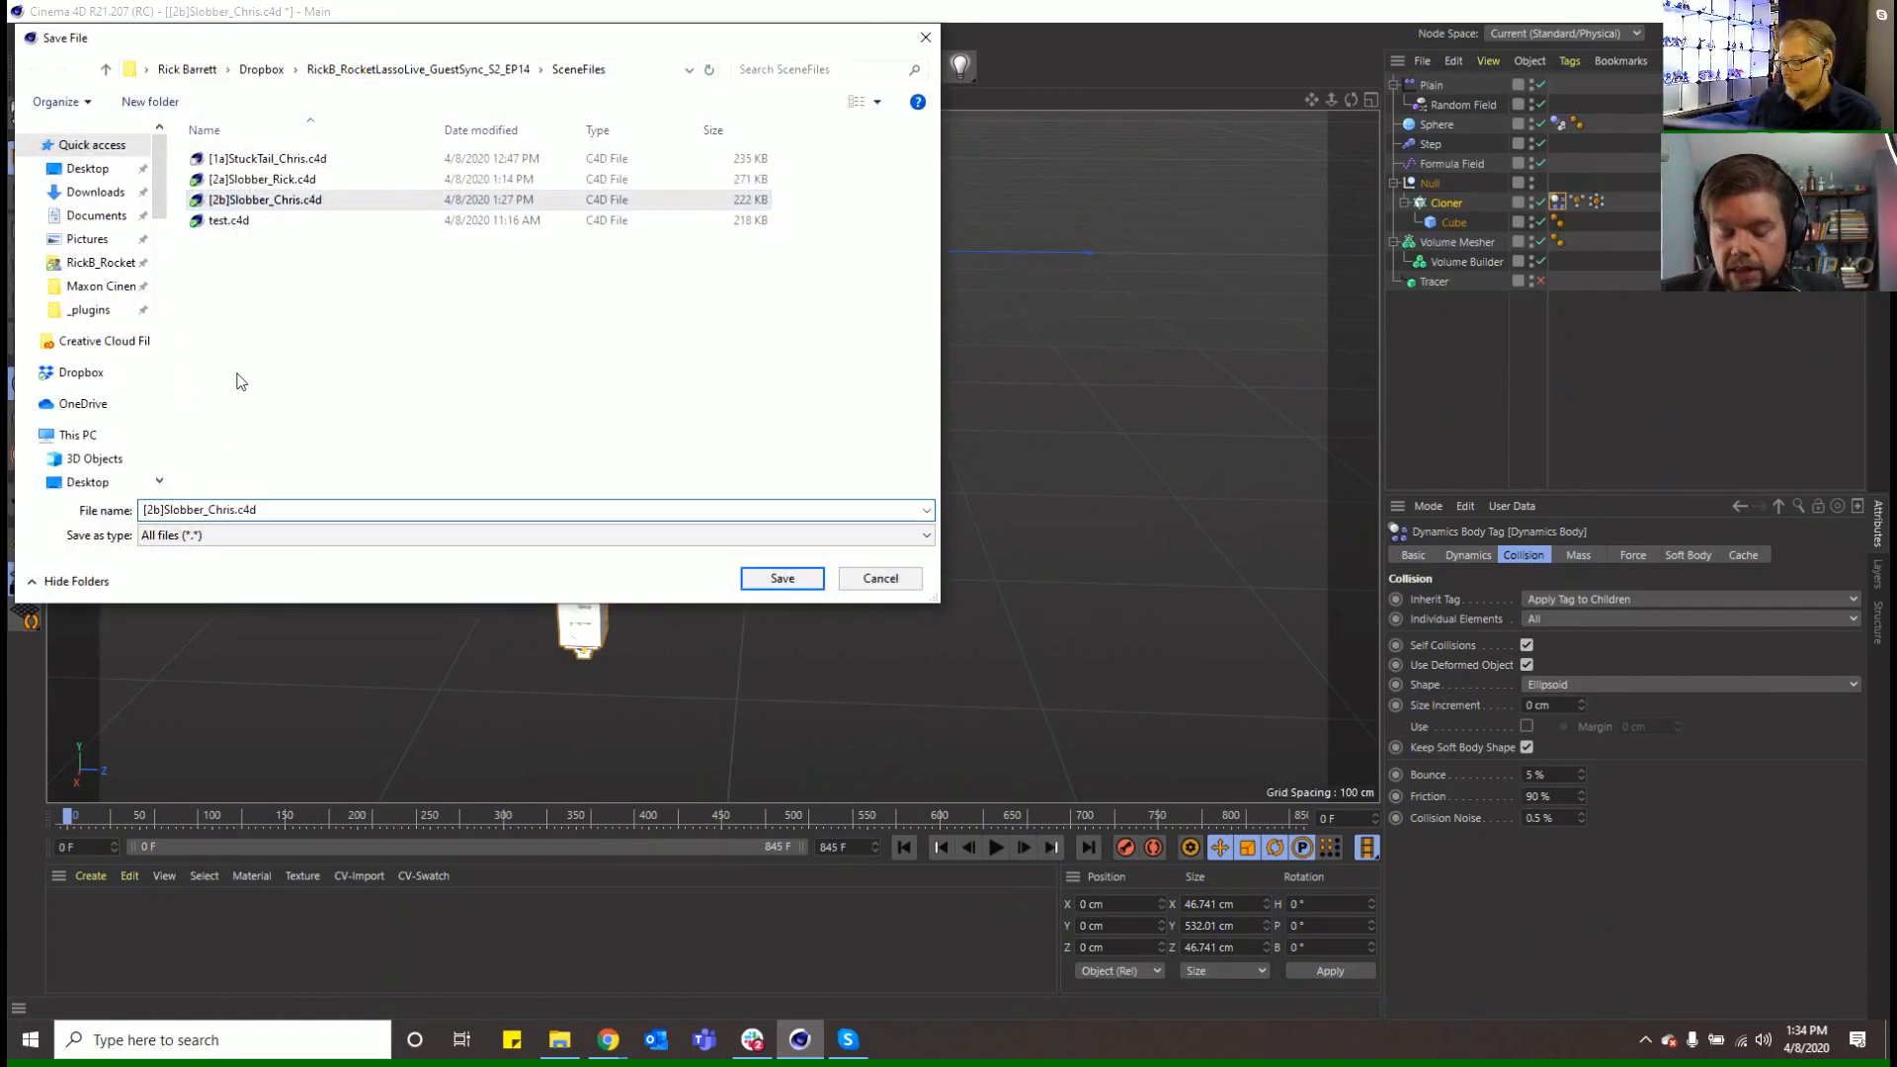
key(BackSpace)
text(c)
drag(207, 510, 234, 509)
text(Rick)
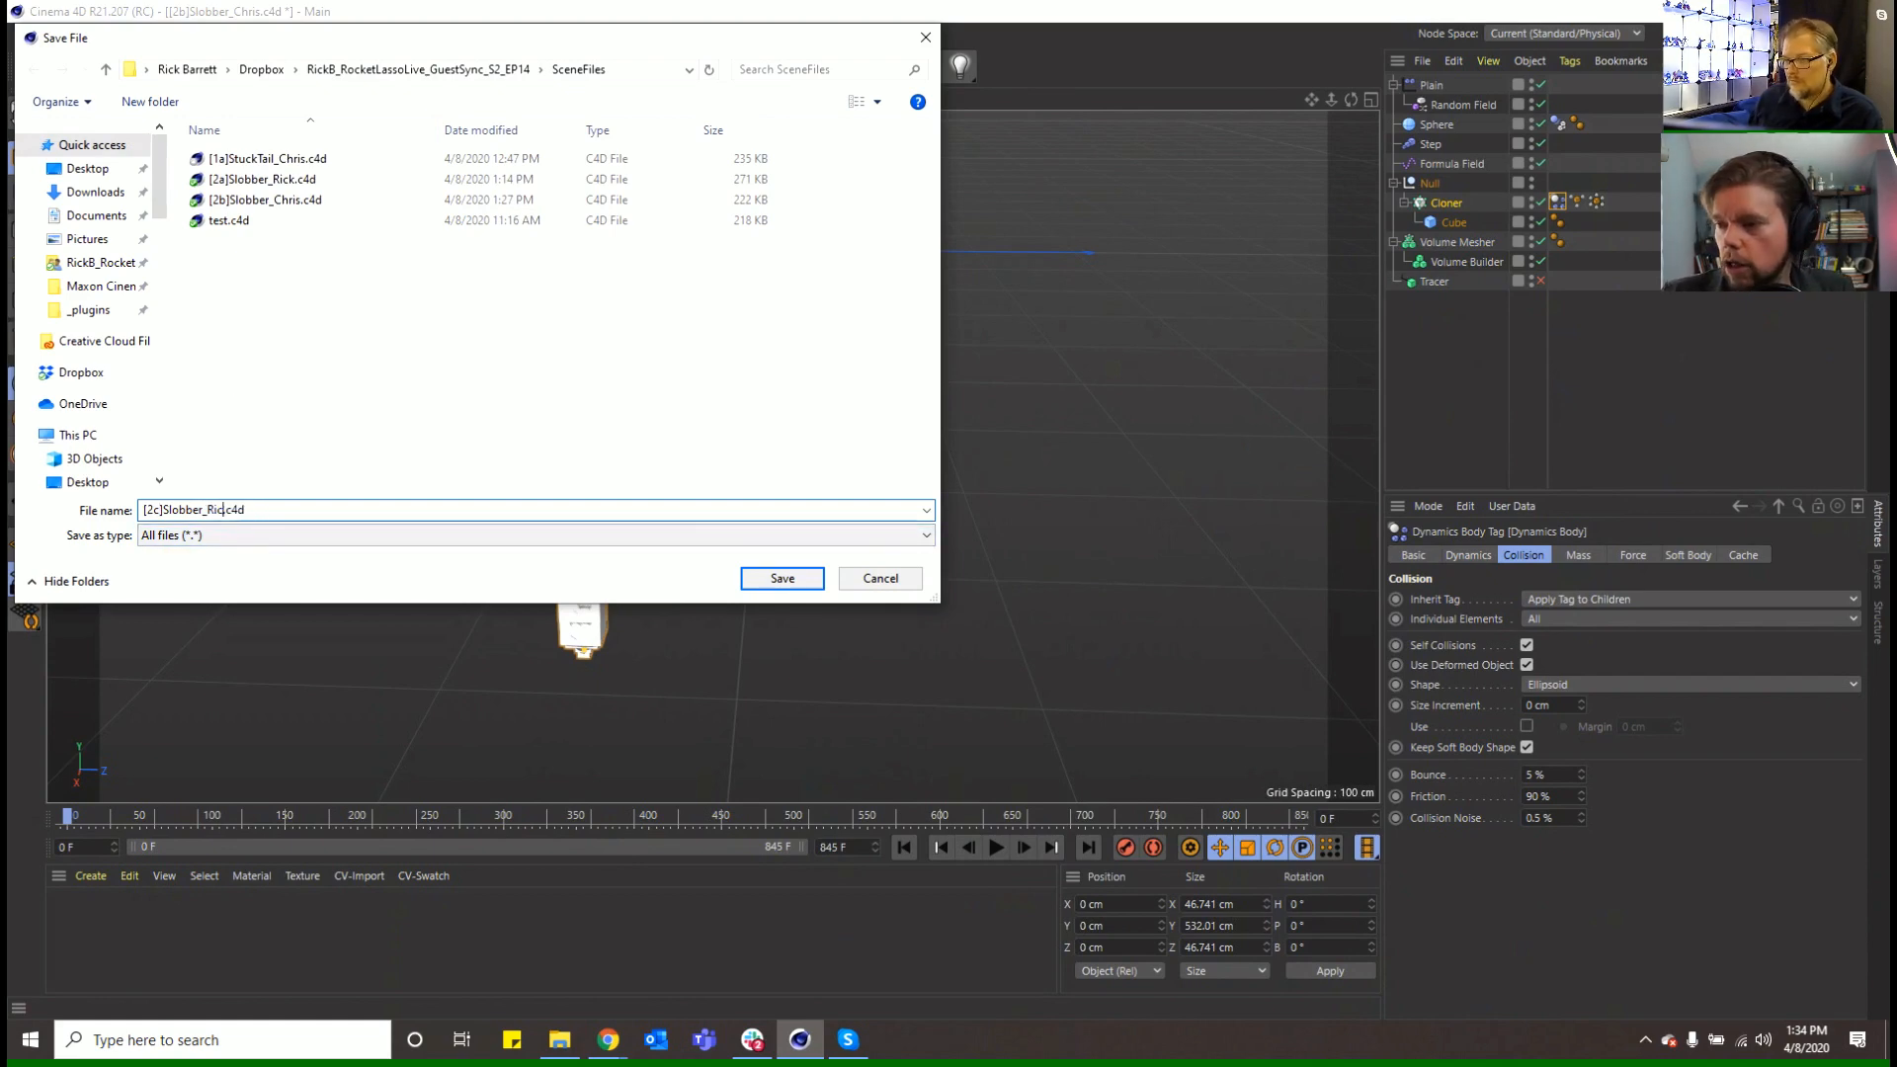
key(Return)
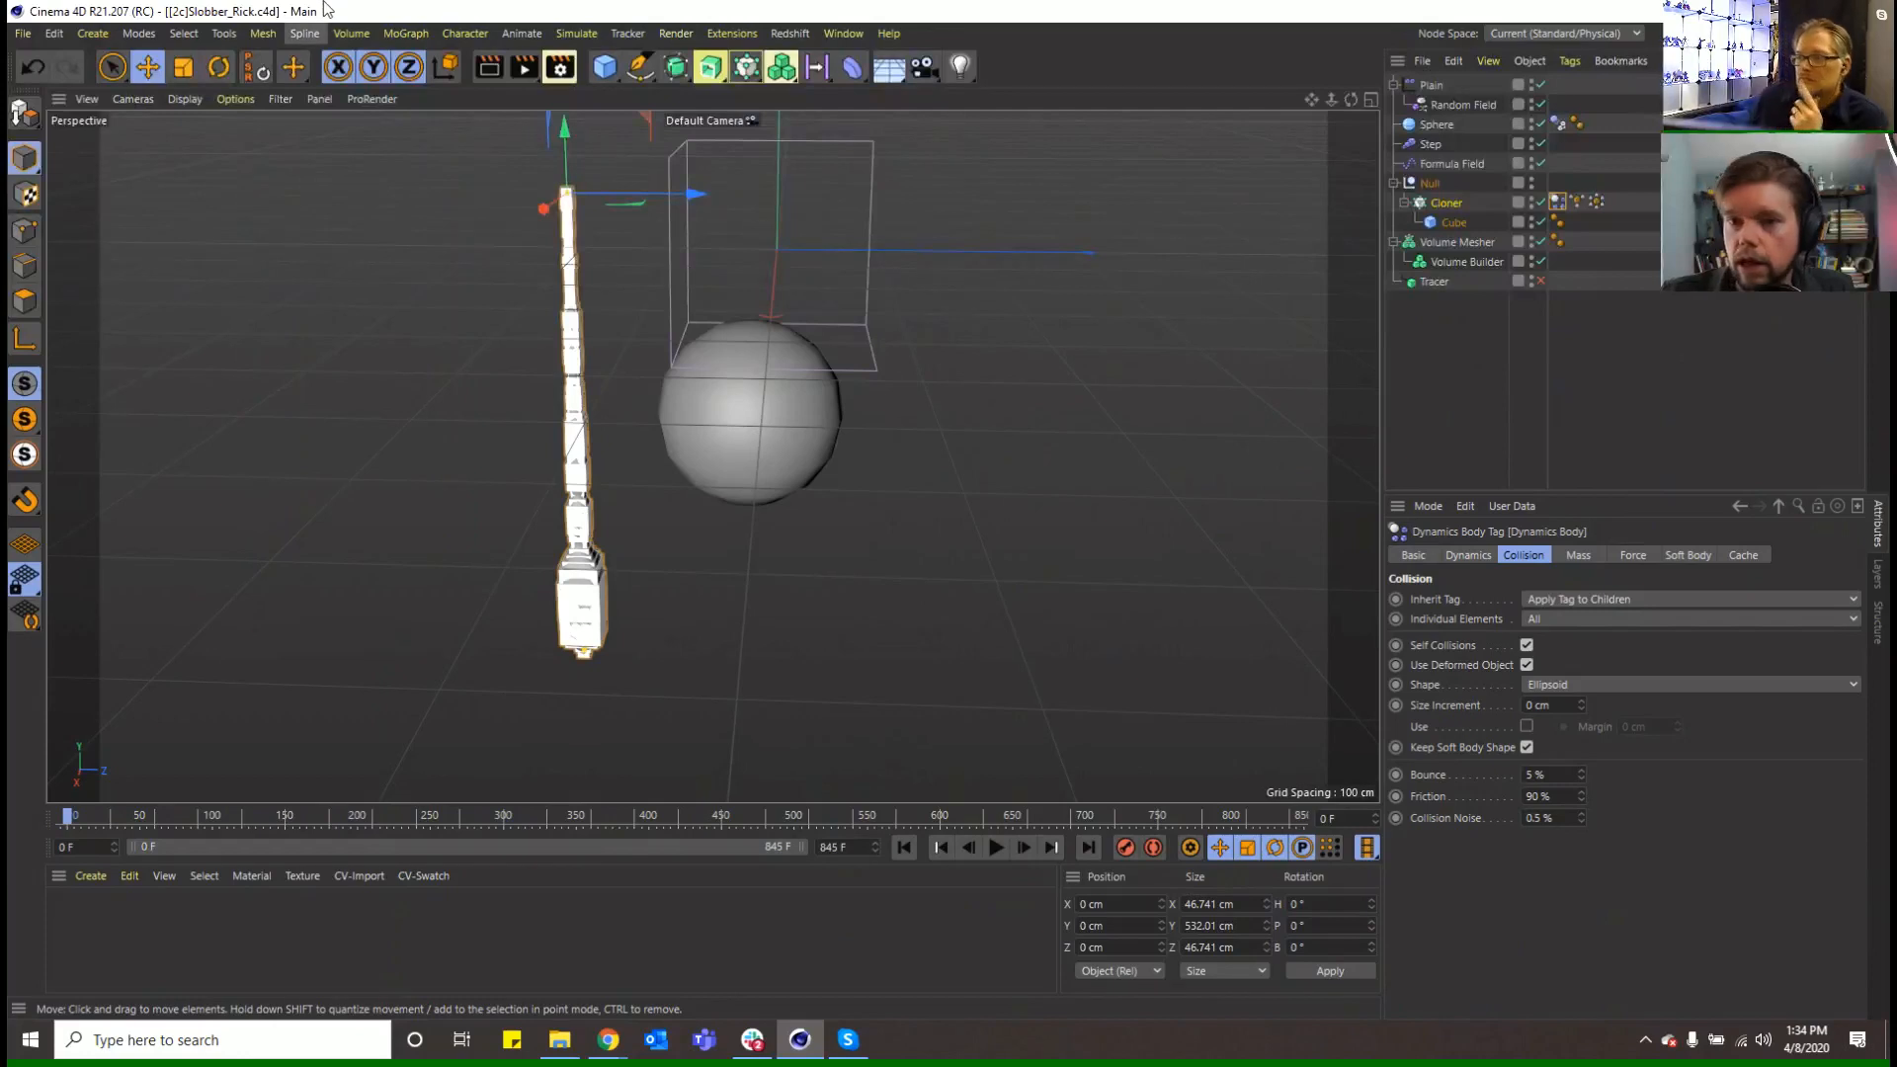
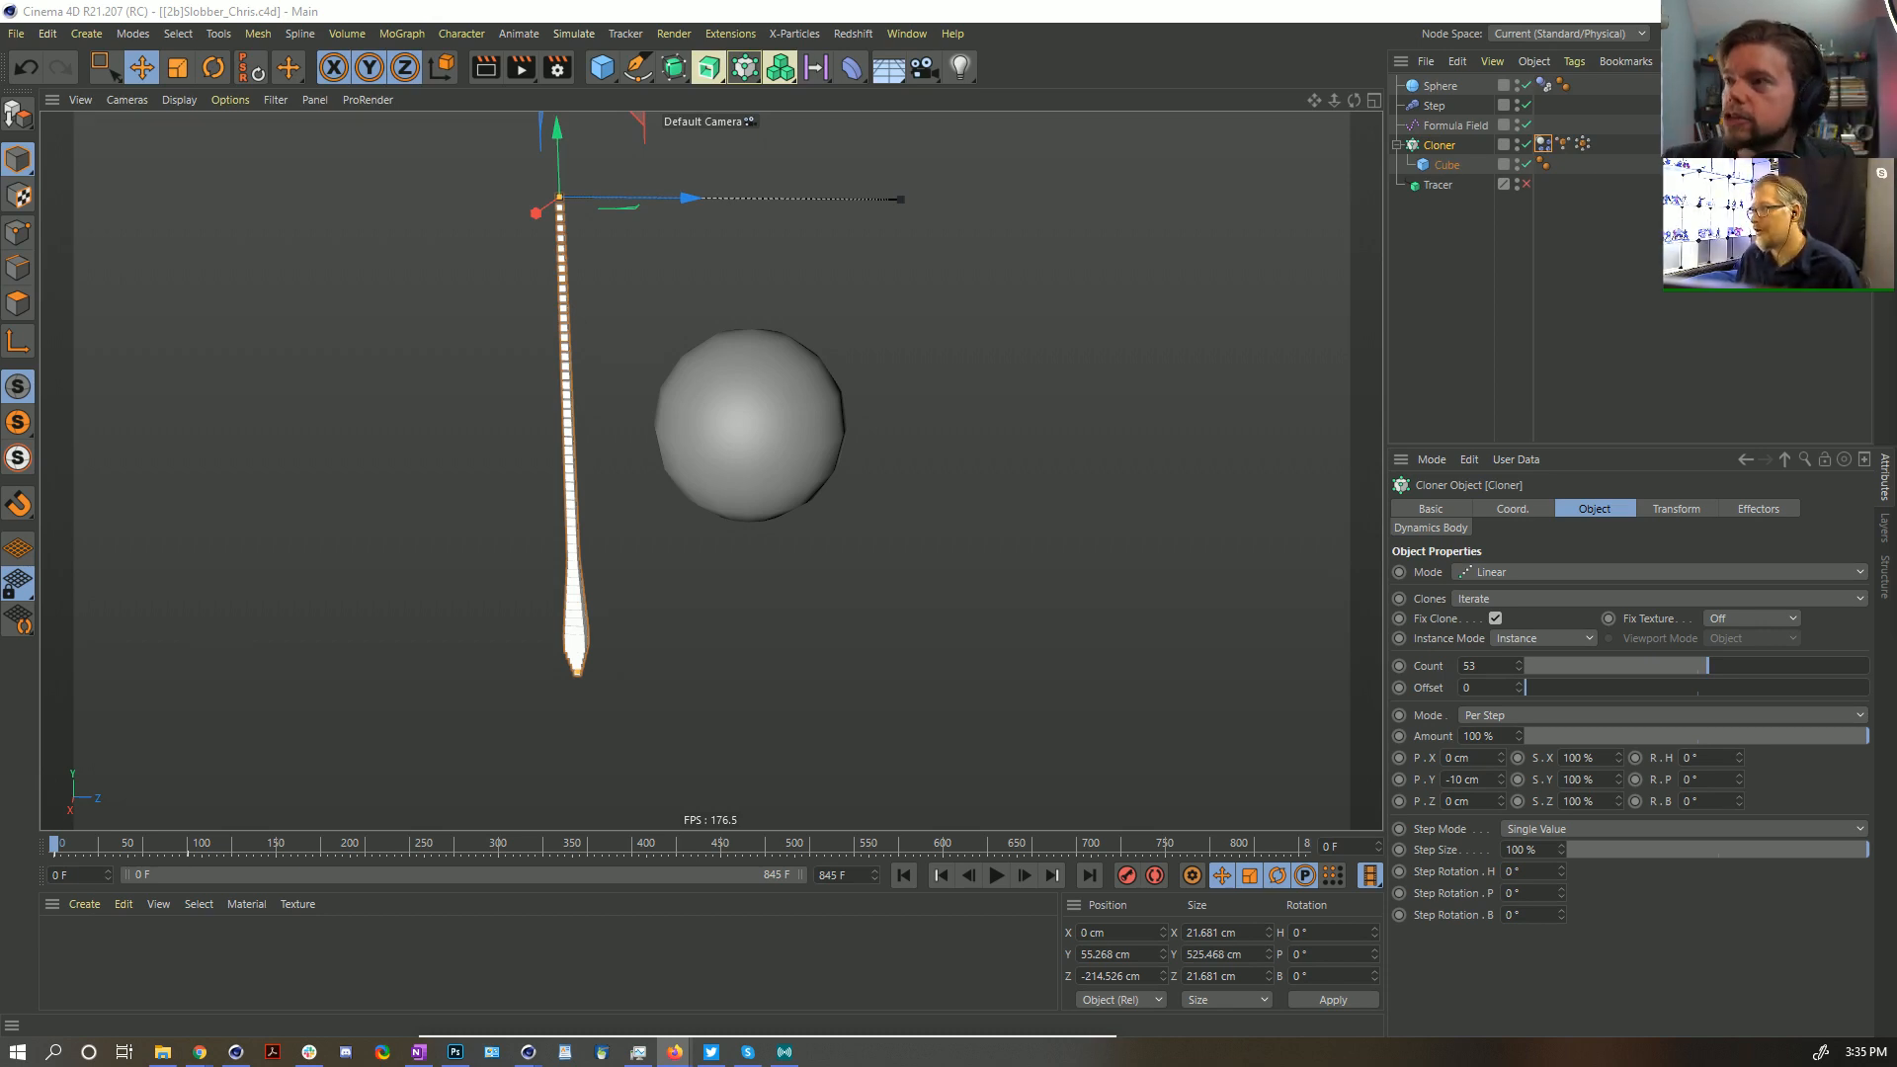
Create a new project with a Plane and make the Plane editable
key(ctrl+n)
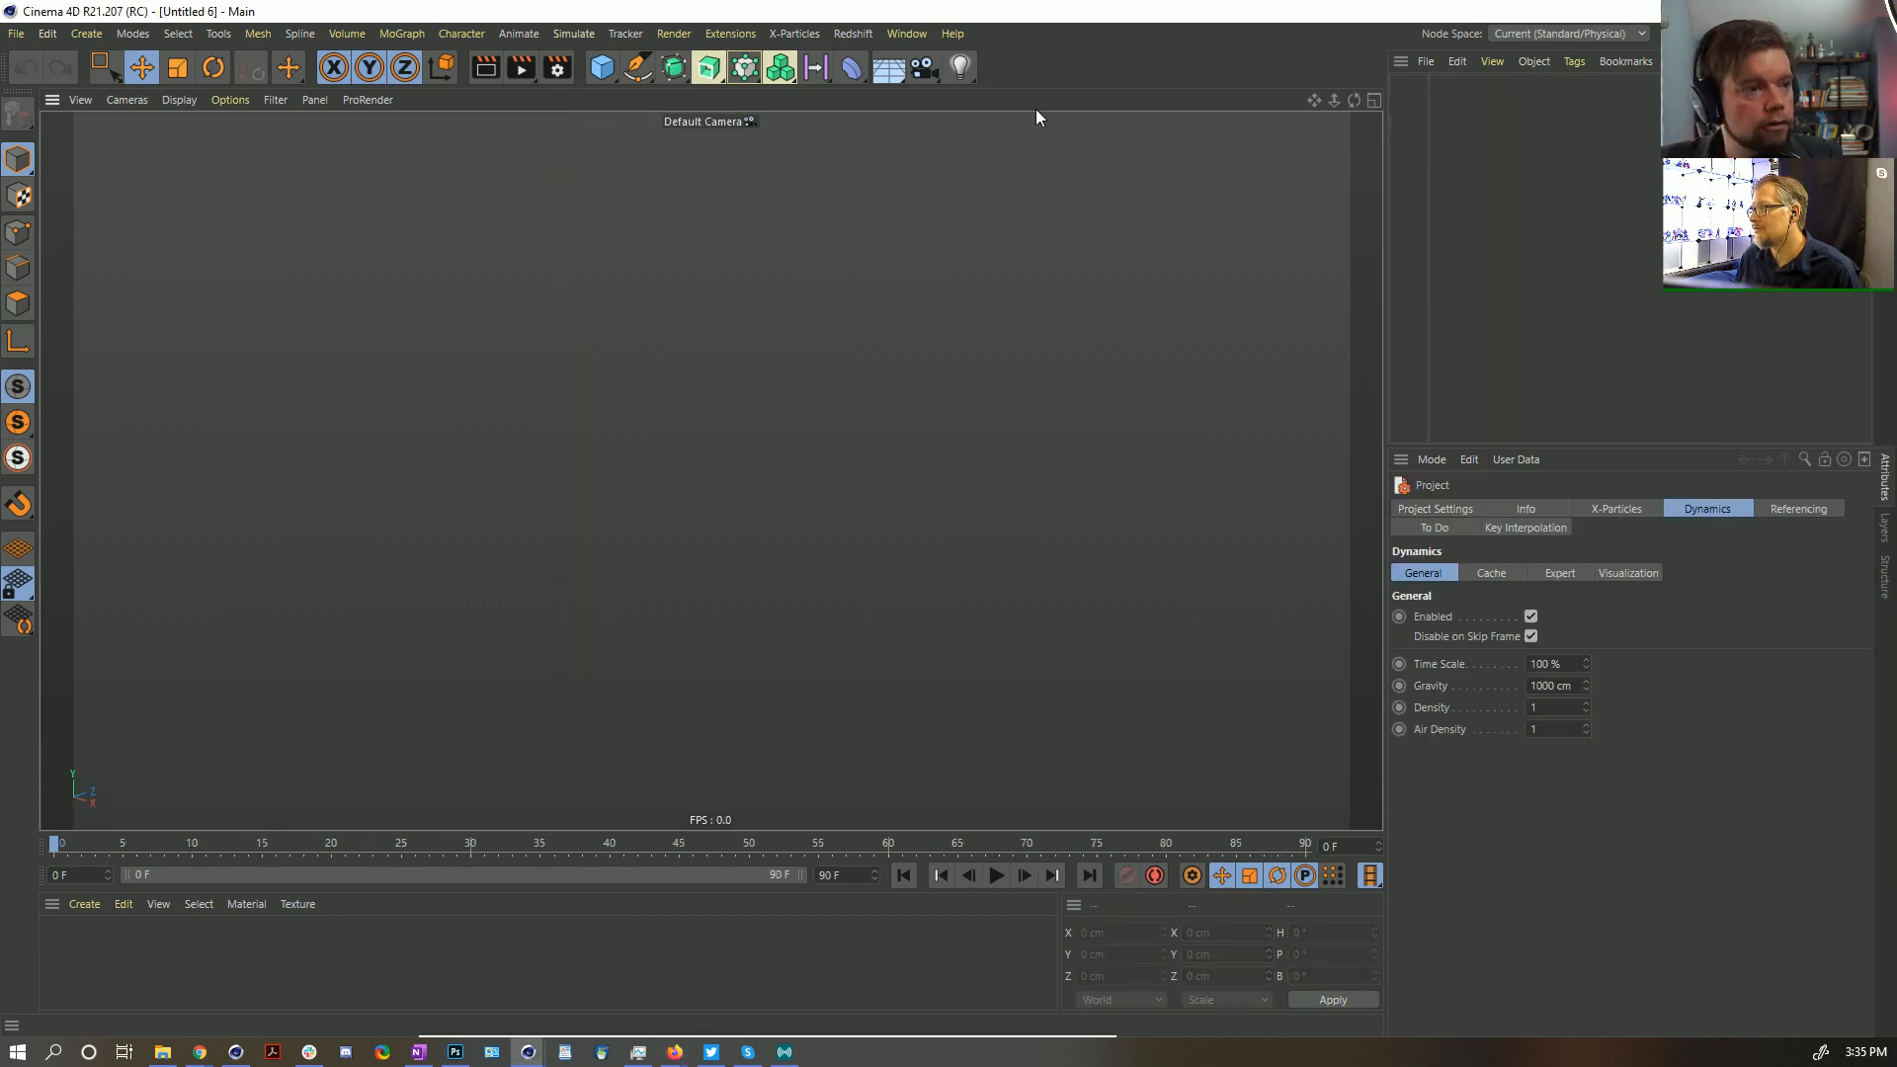
drag(602, 66, 788, 129)
key(c)
alt+drag(802, 453, 830, 424)
Store all of the Plane's polygons in a Polygon Selection tag using Set Selection in polygon mode
click(18, 304)
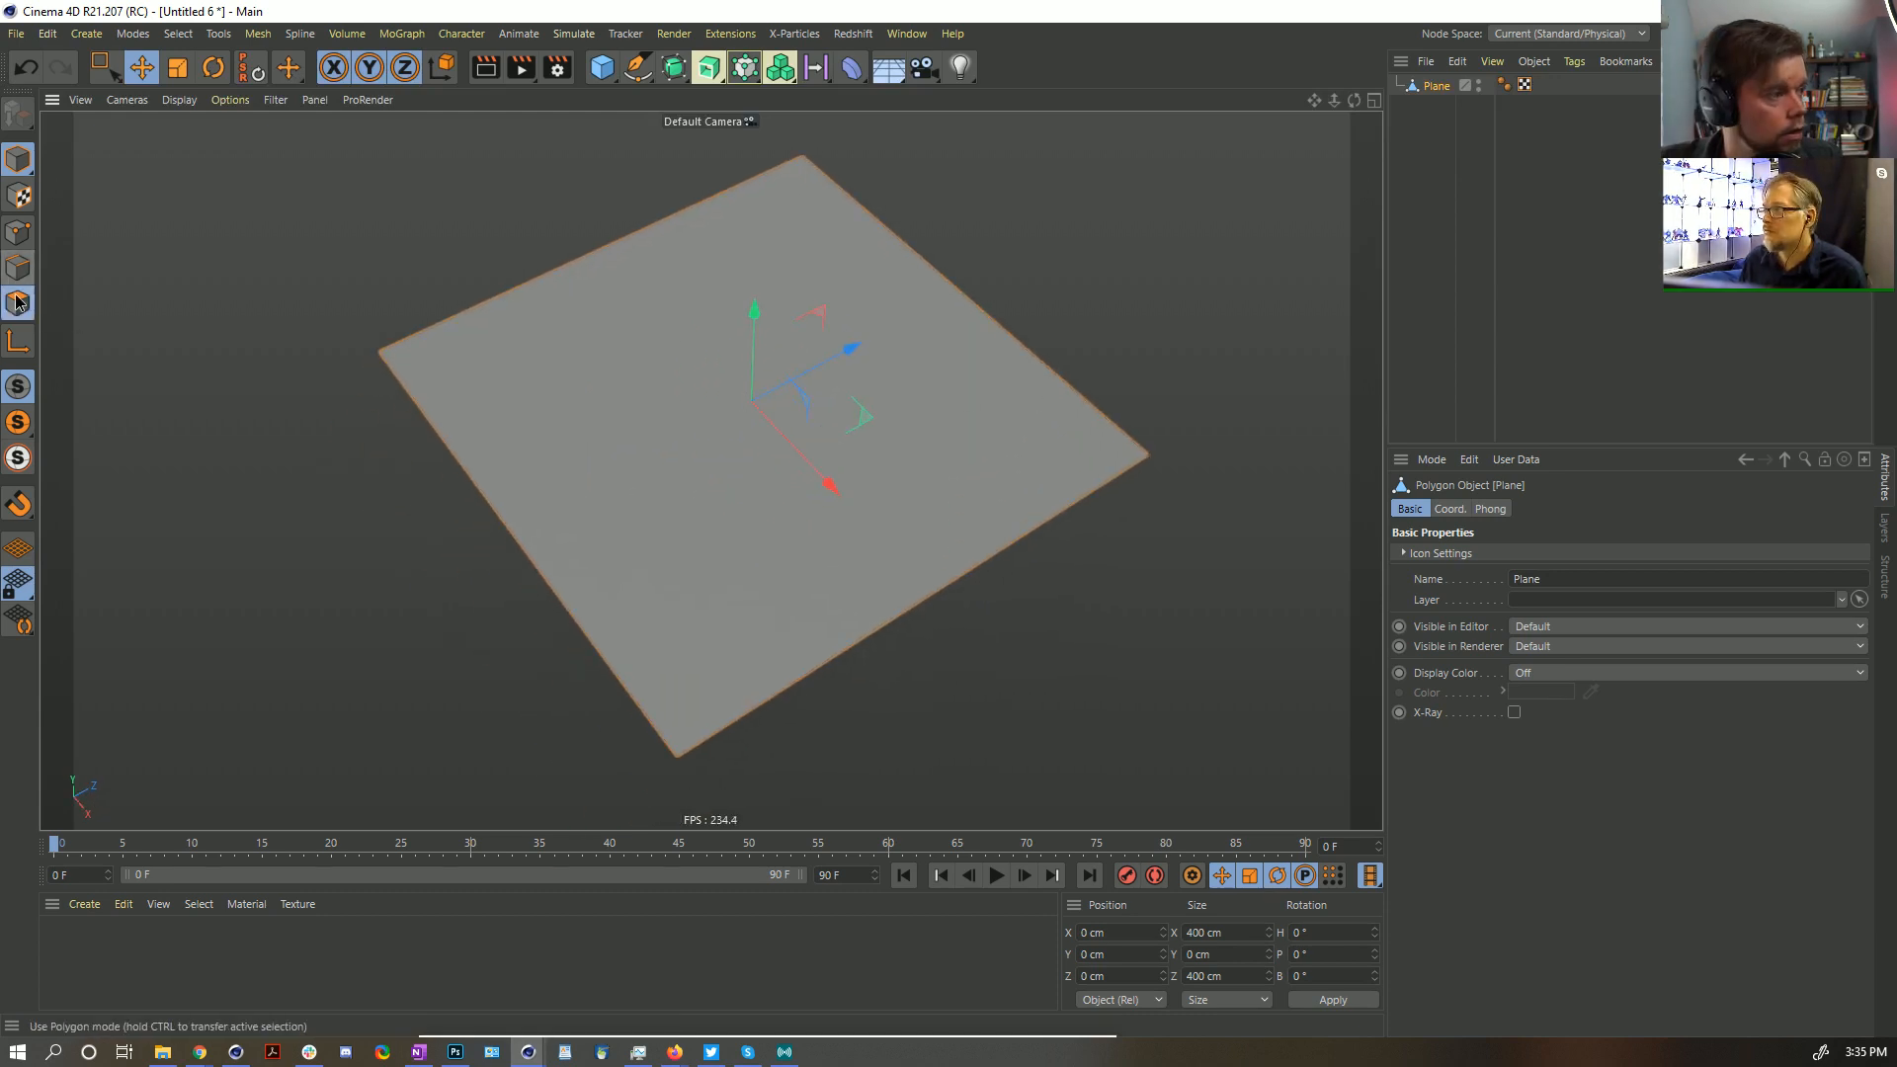
click(178, 34)
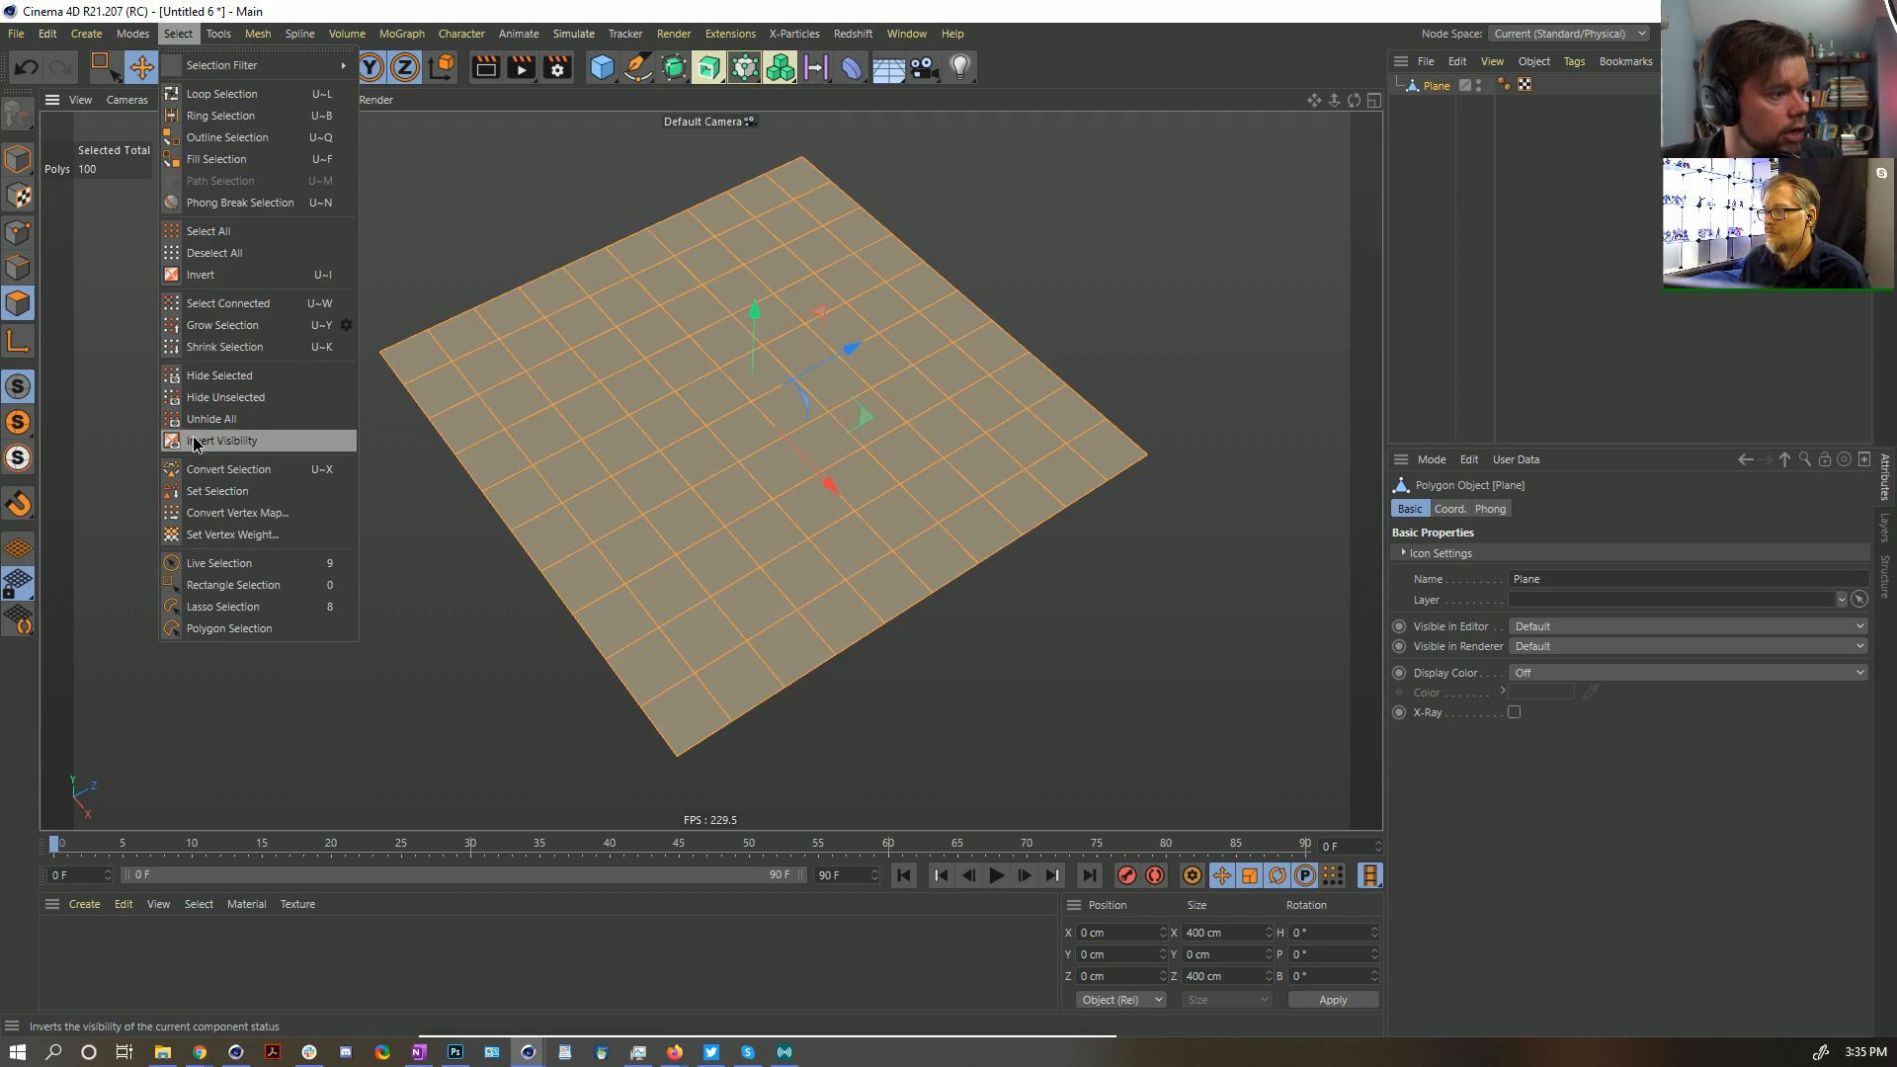
click(220, 491)
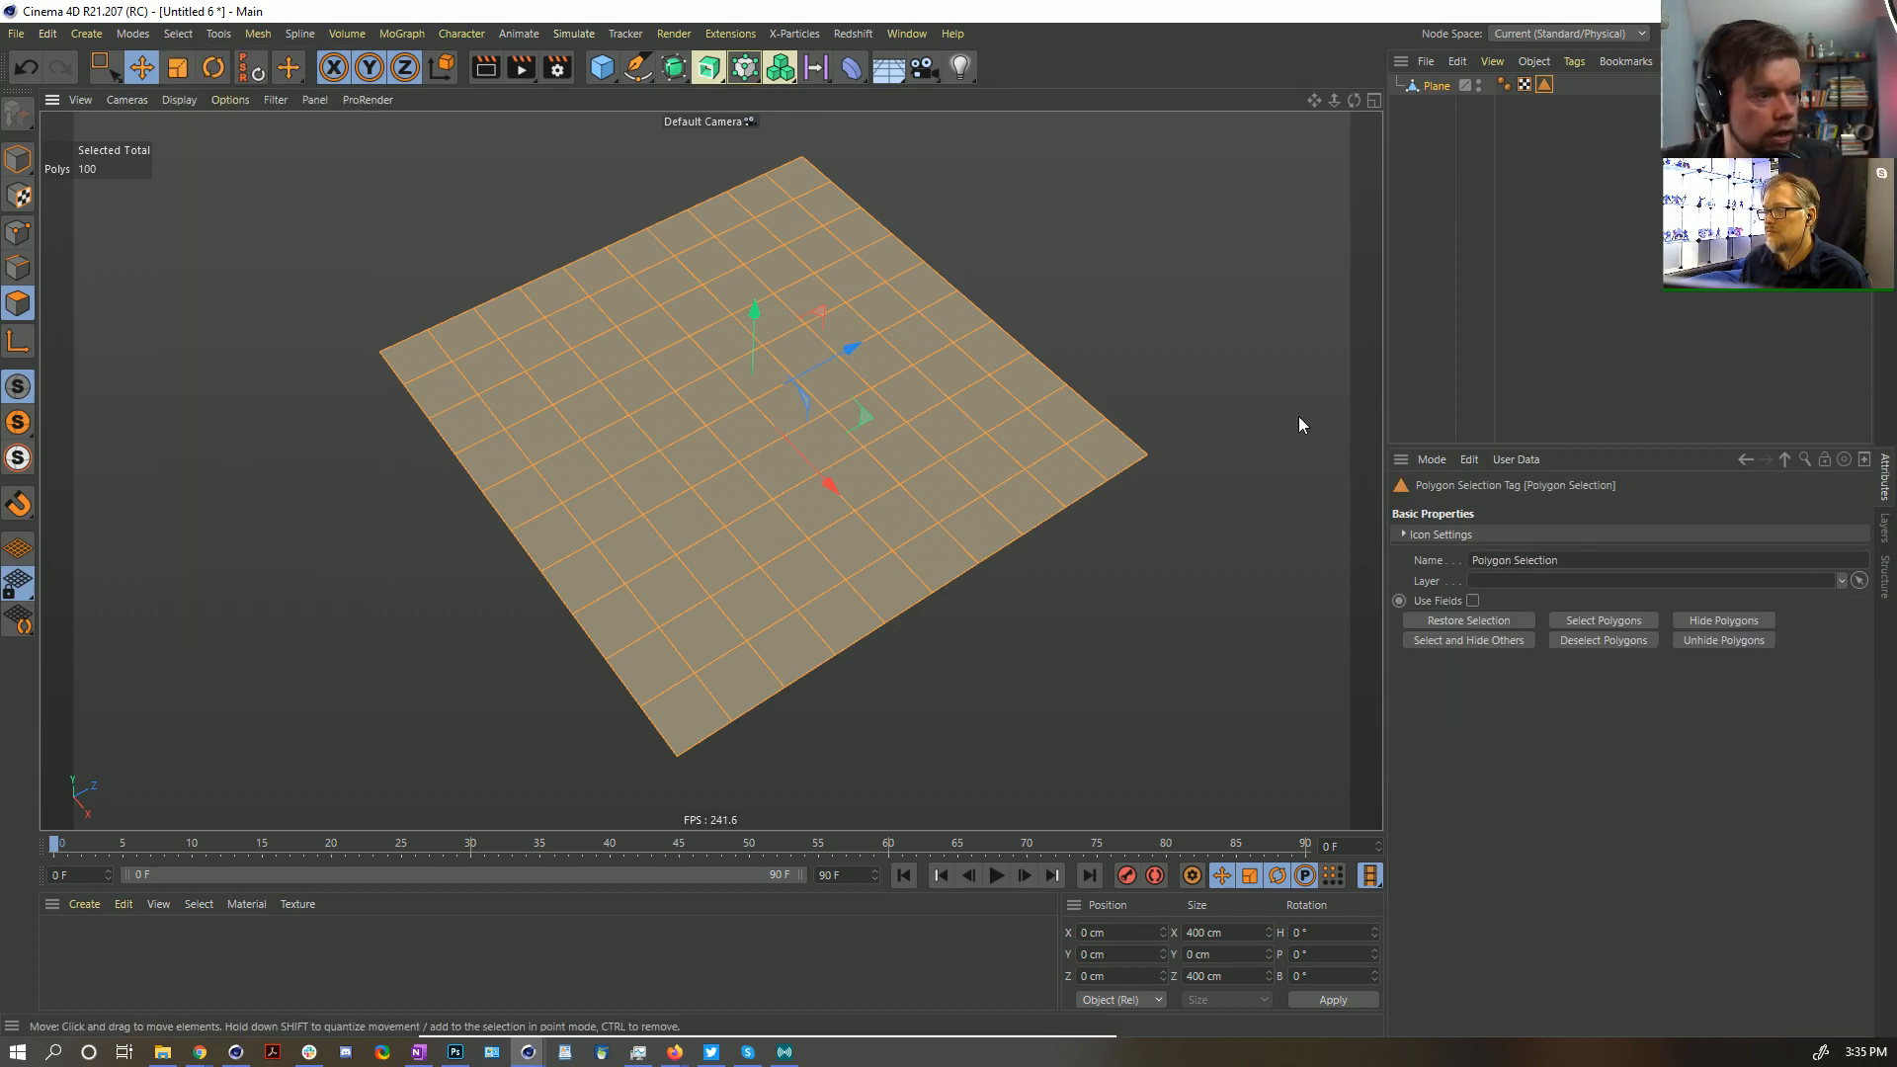
Add a Cloth Surface generator and make the Plane its child
click(708, 67)
click(796, 145)
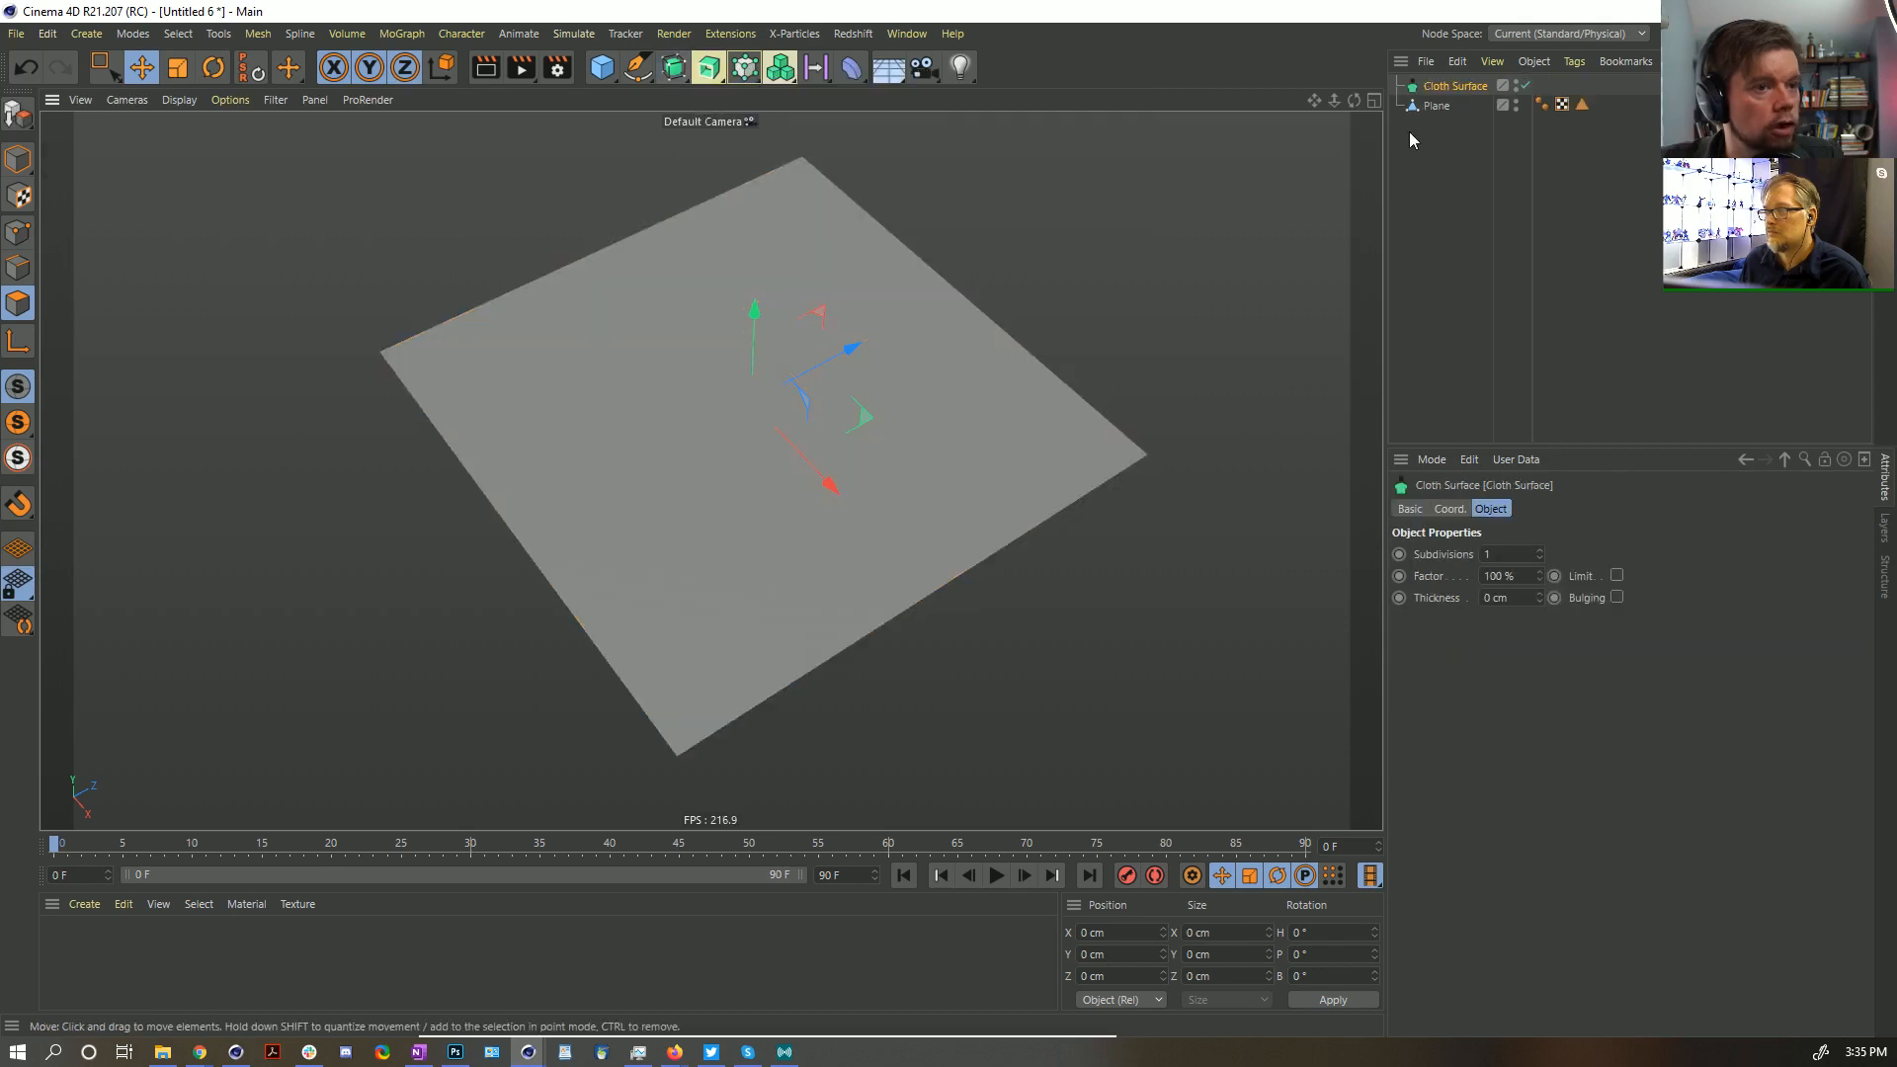
drag(1437, 106, 1460, 88)
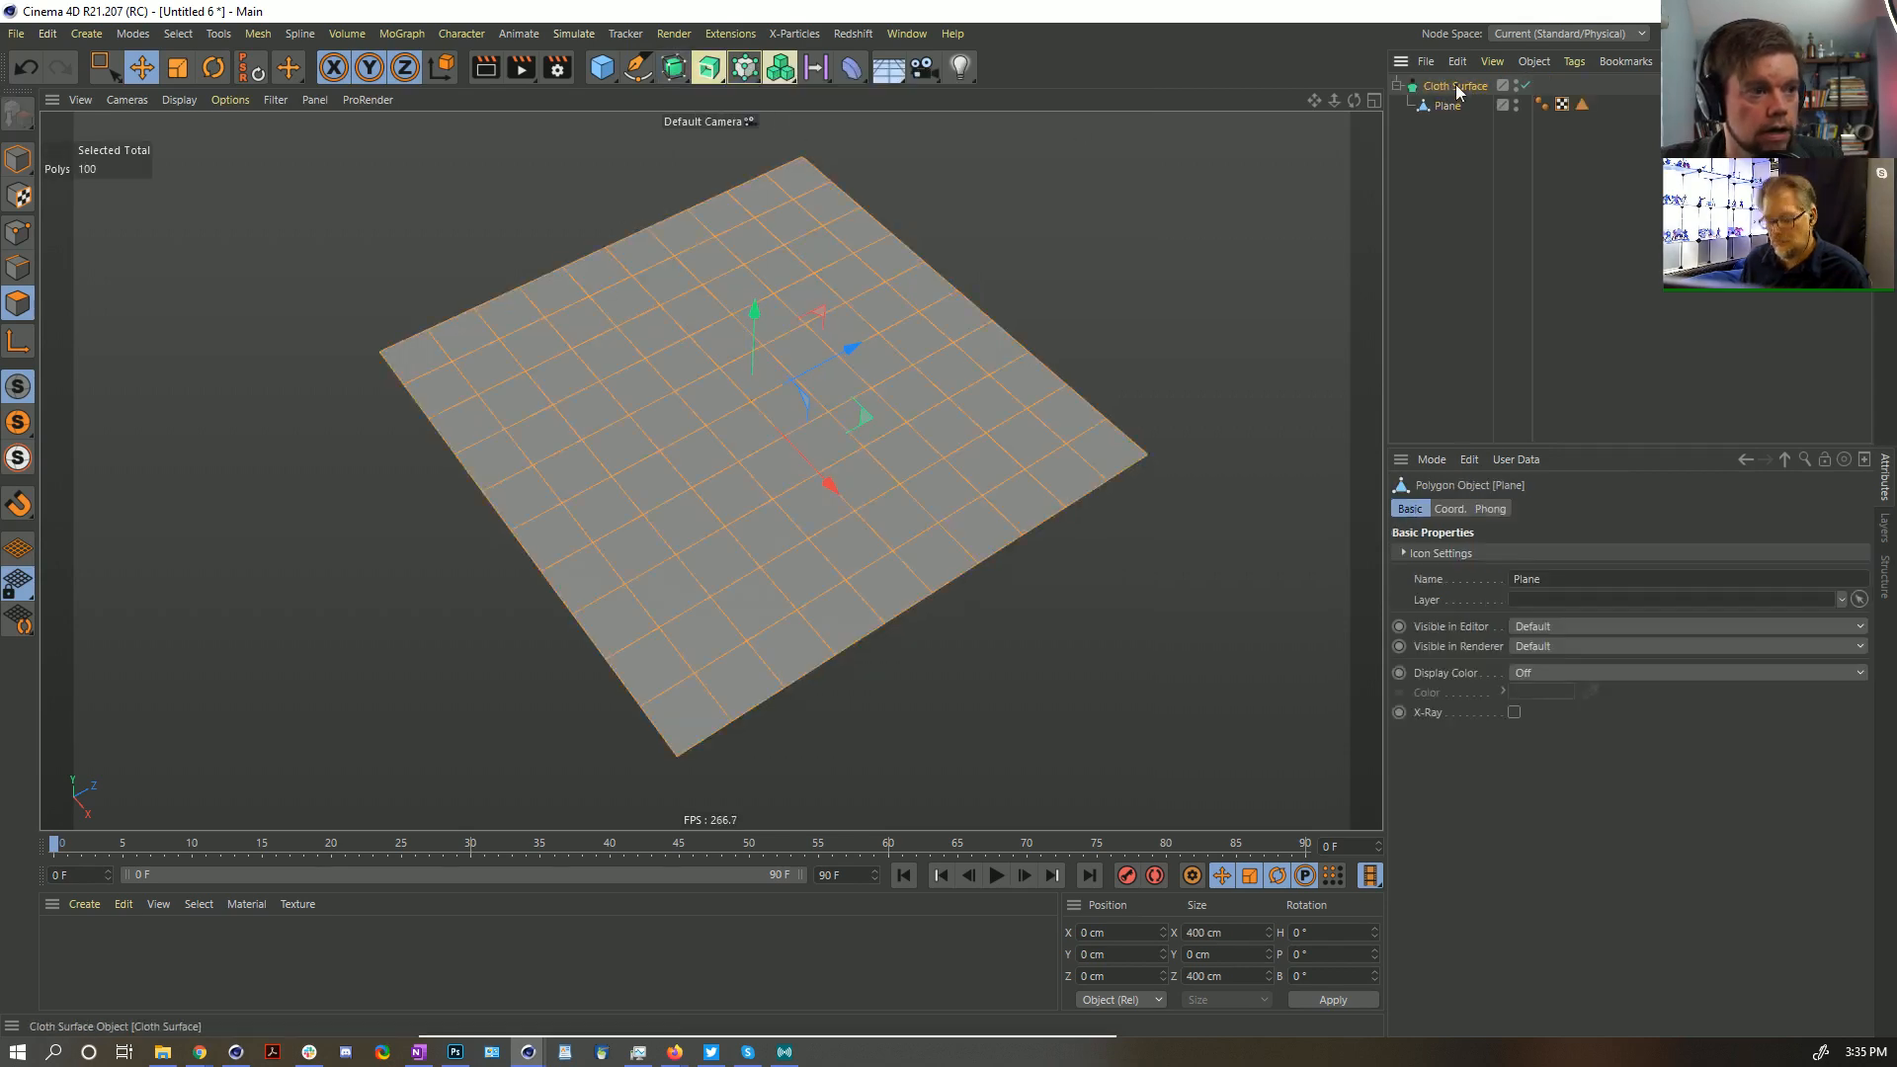
Set the Cloth Surface's subdivisions to 0 and its thickness to 18 cm
click(1452, 86)
click(1539, 558)
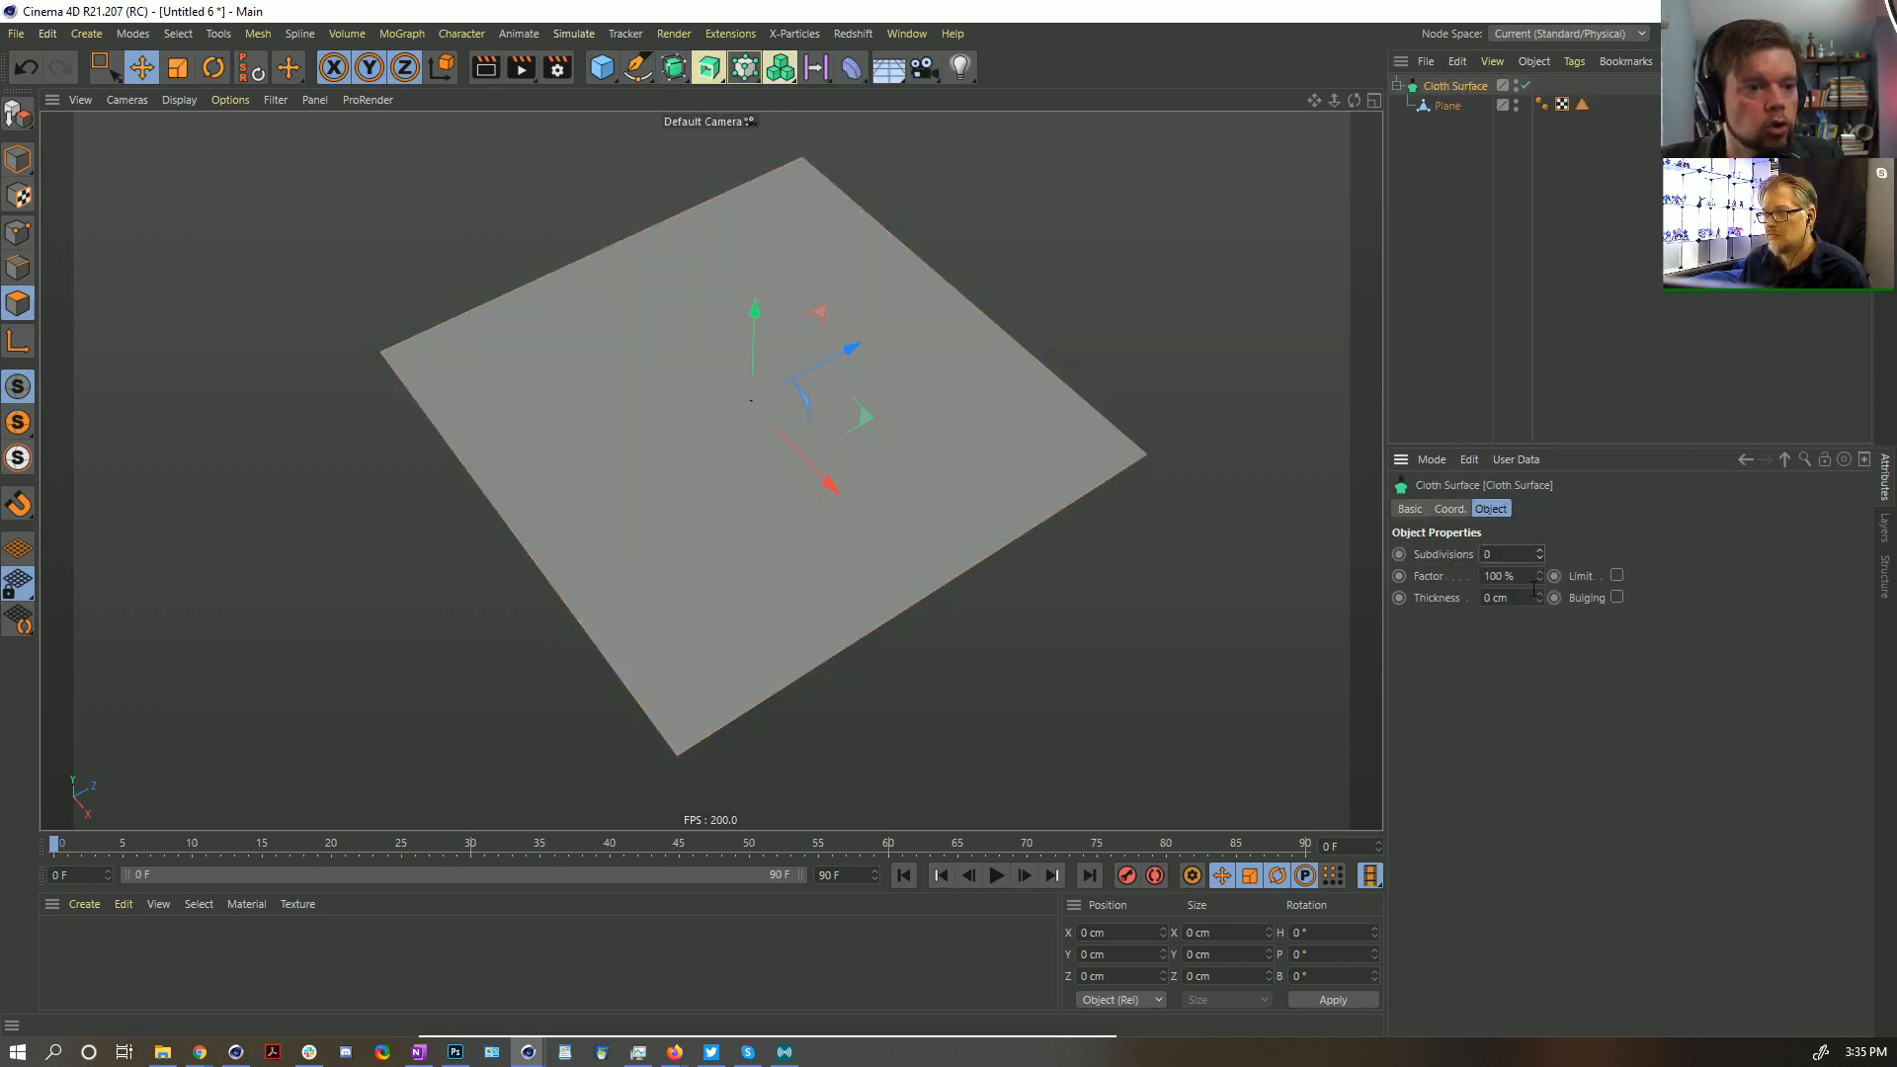
drag(1538, 597, 1539, 571)
alt+drag(975, 494, 983, 276)
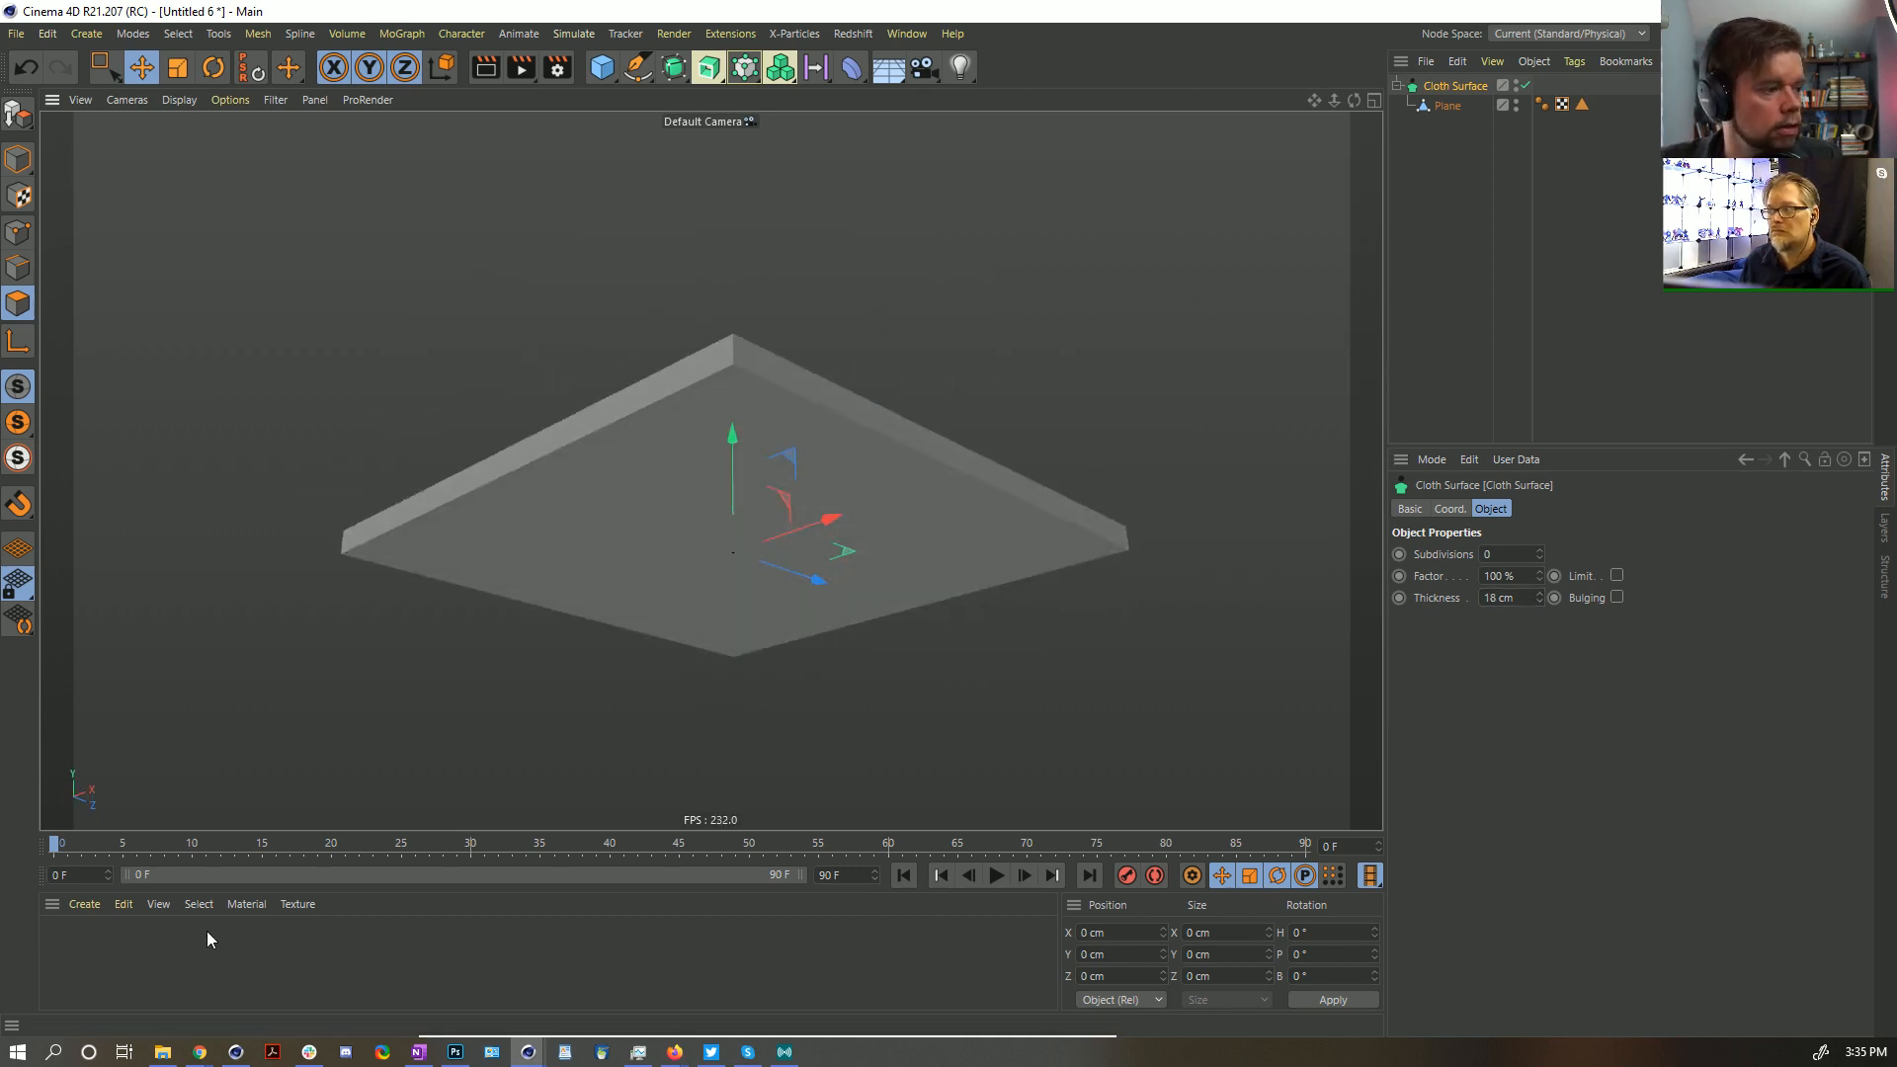
Create two new materials and color Mat.1 blue with 79% saturation
click(93, 943)
double_click(73, 943)
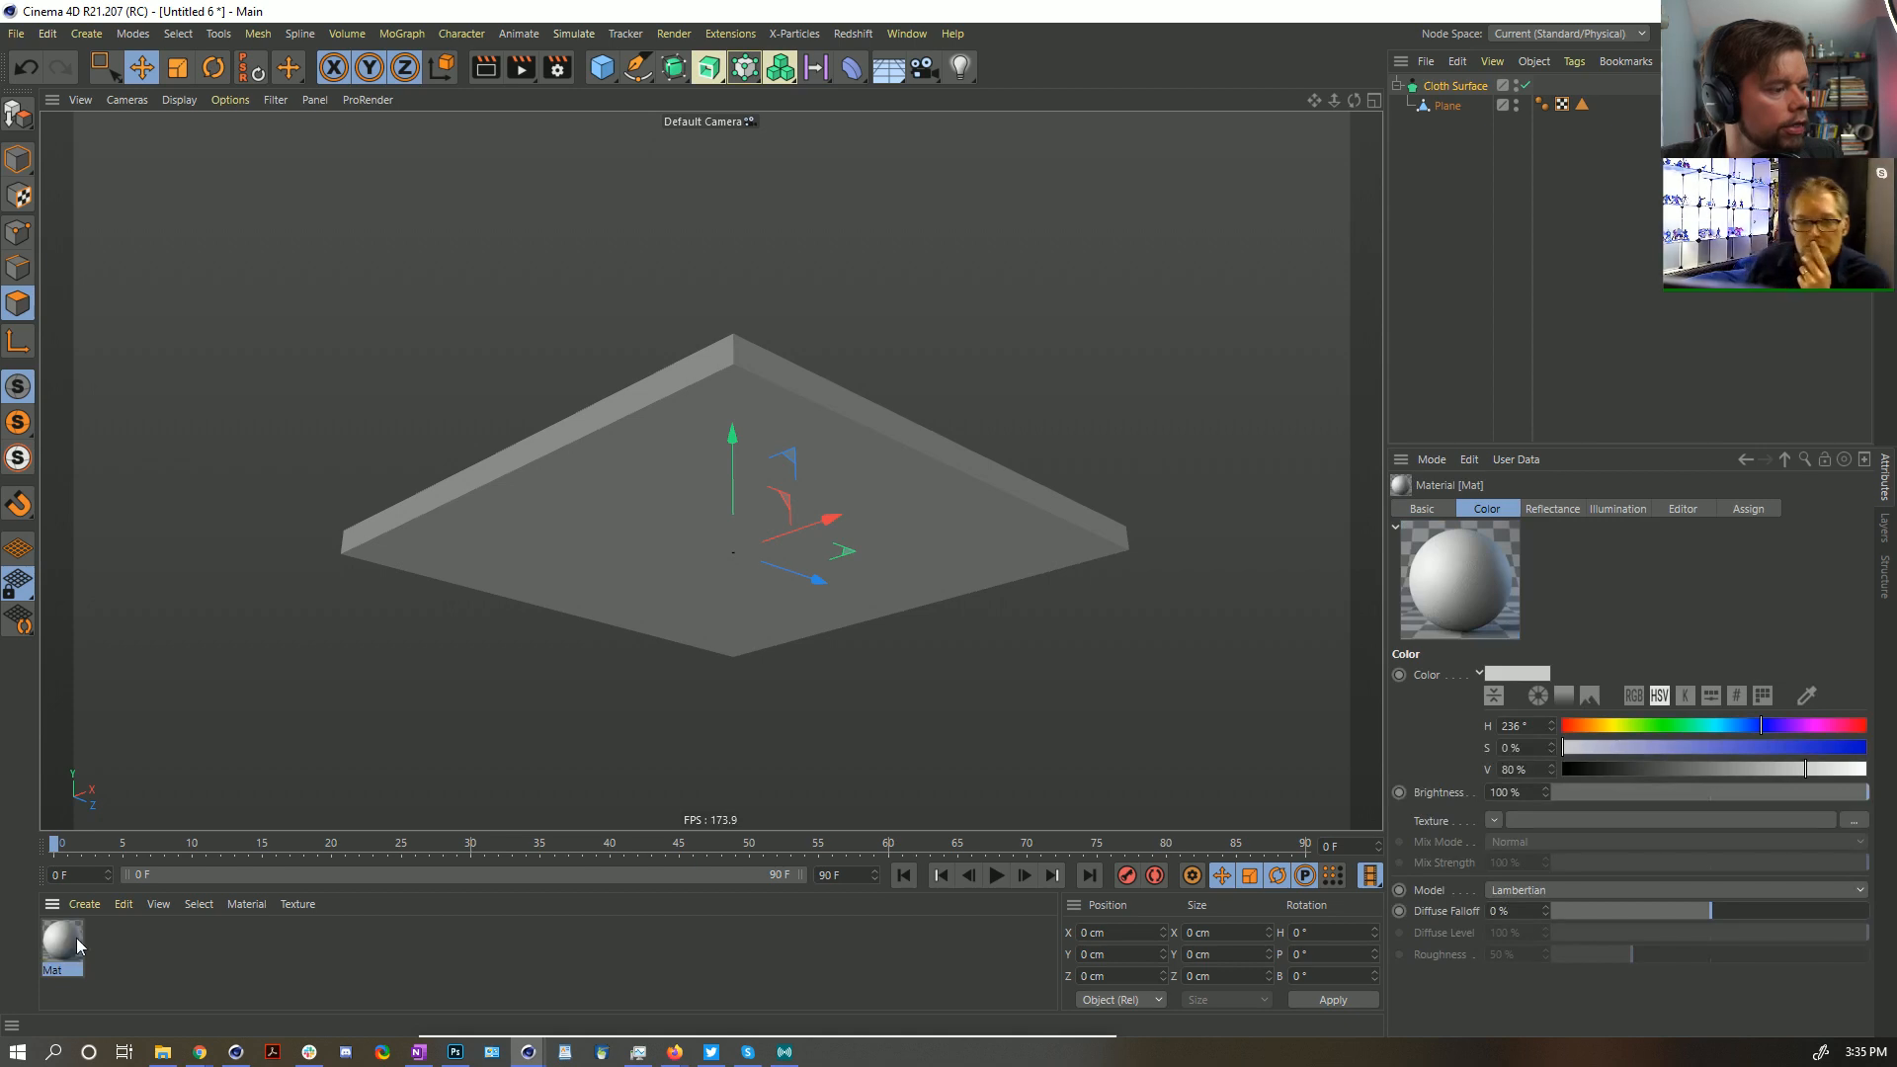
double_click(103, 945)
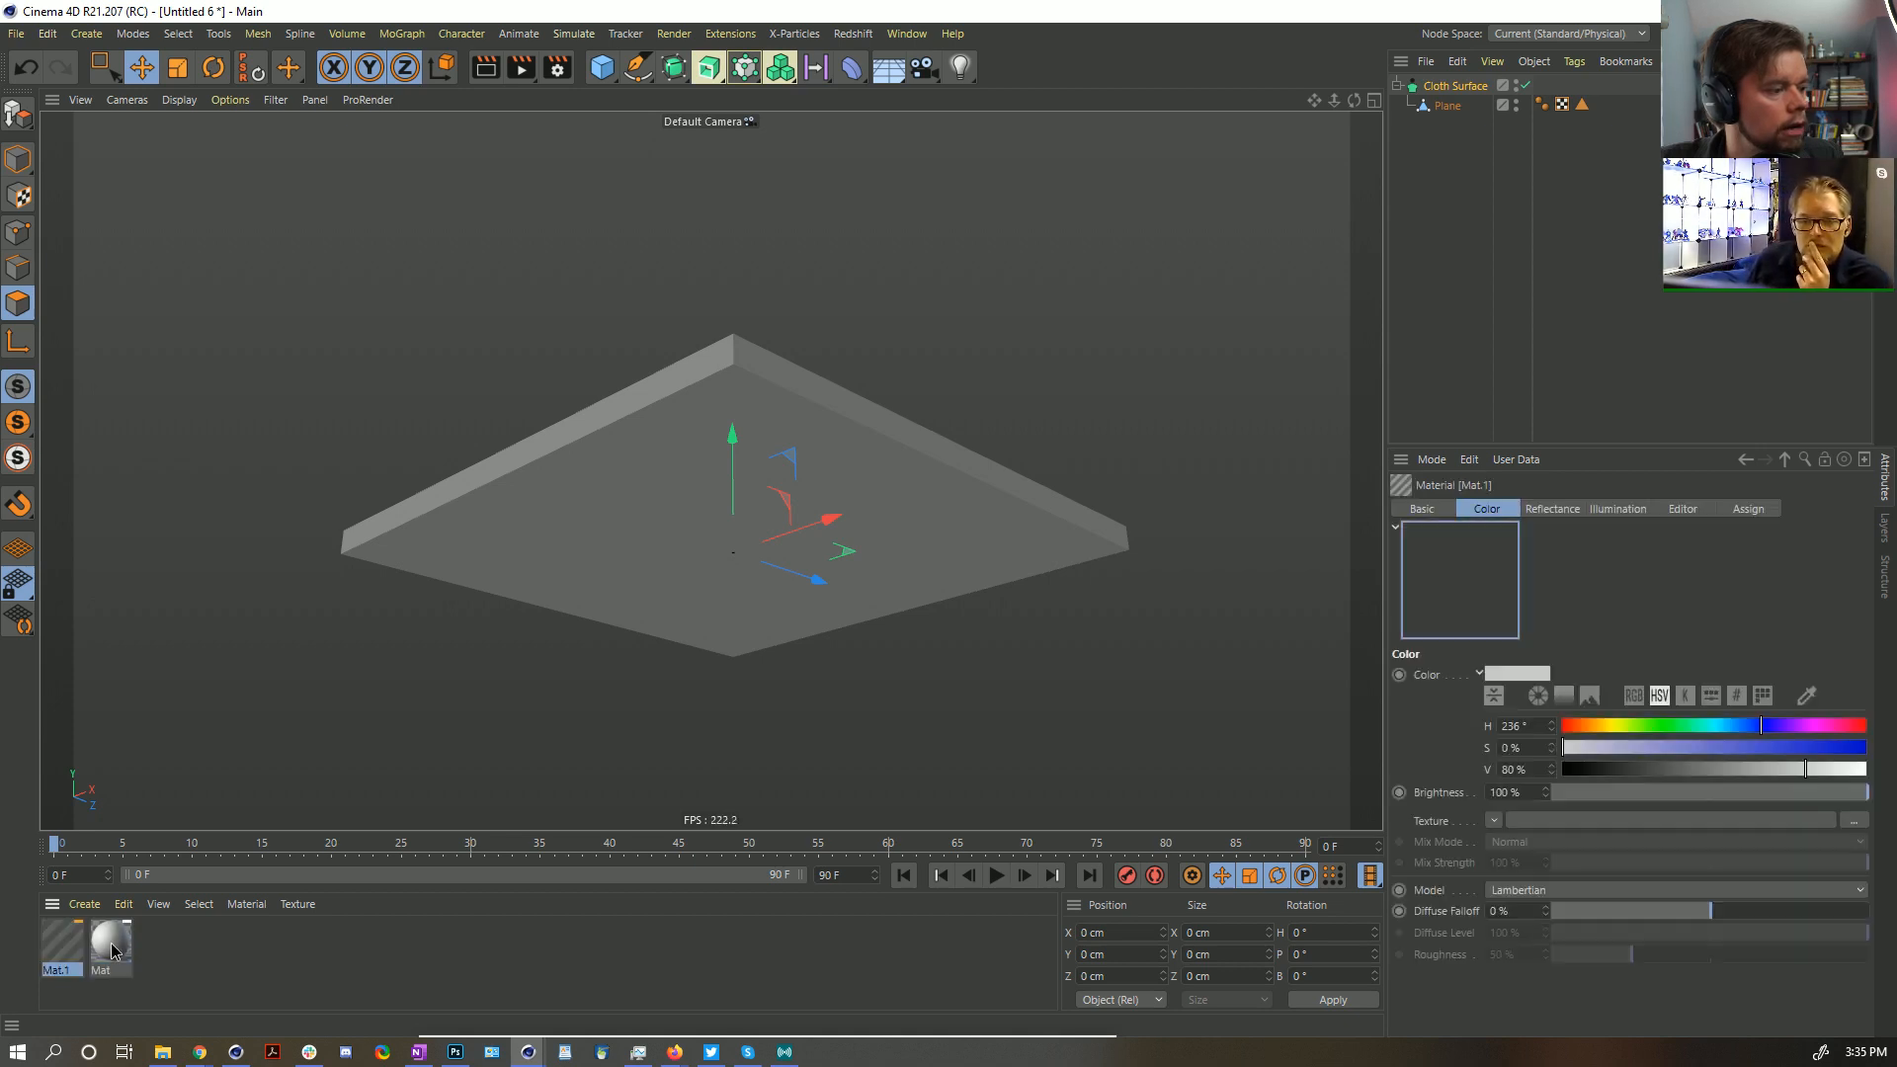
click(1800, 747)
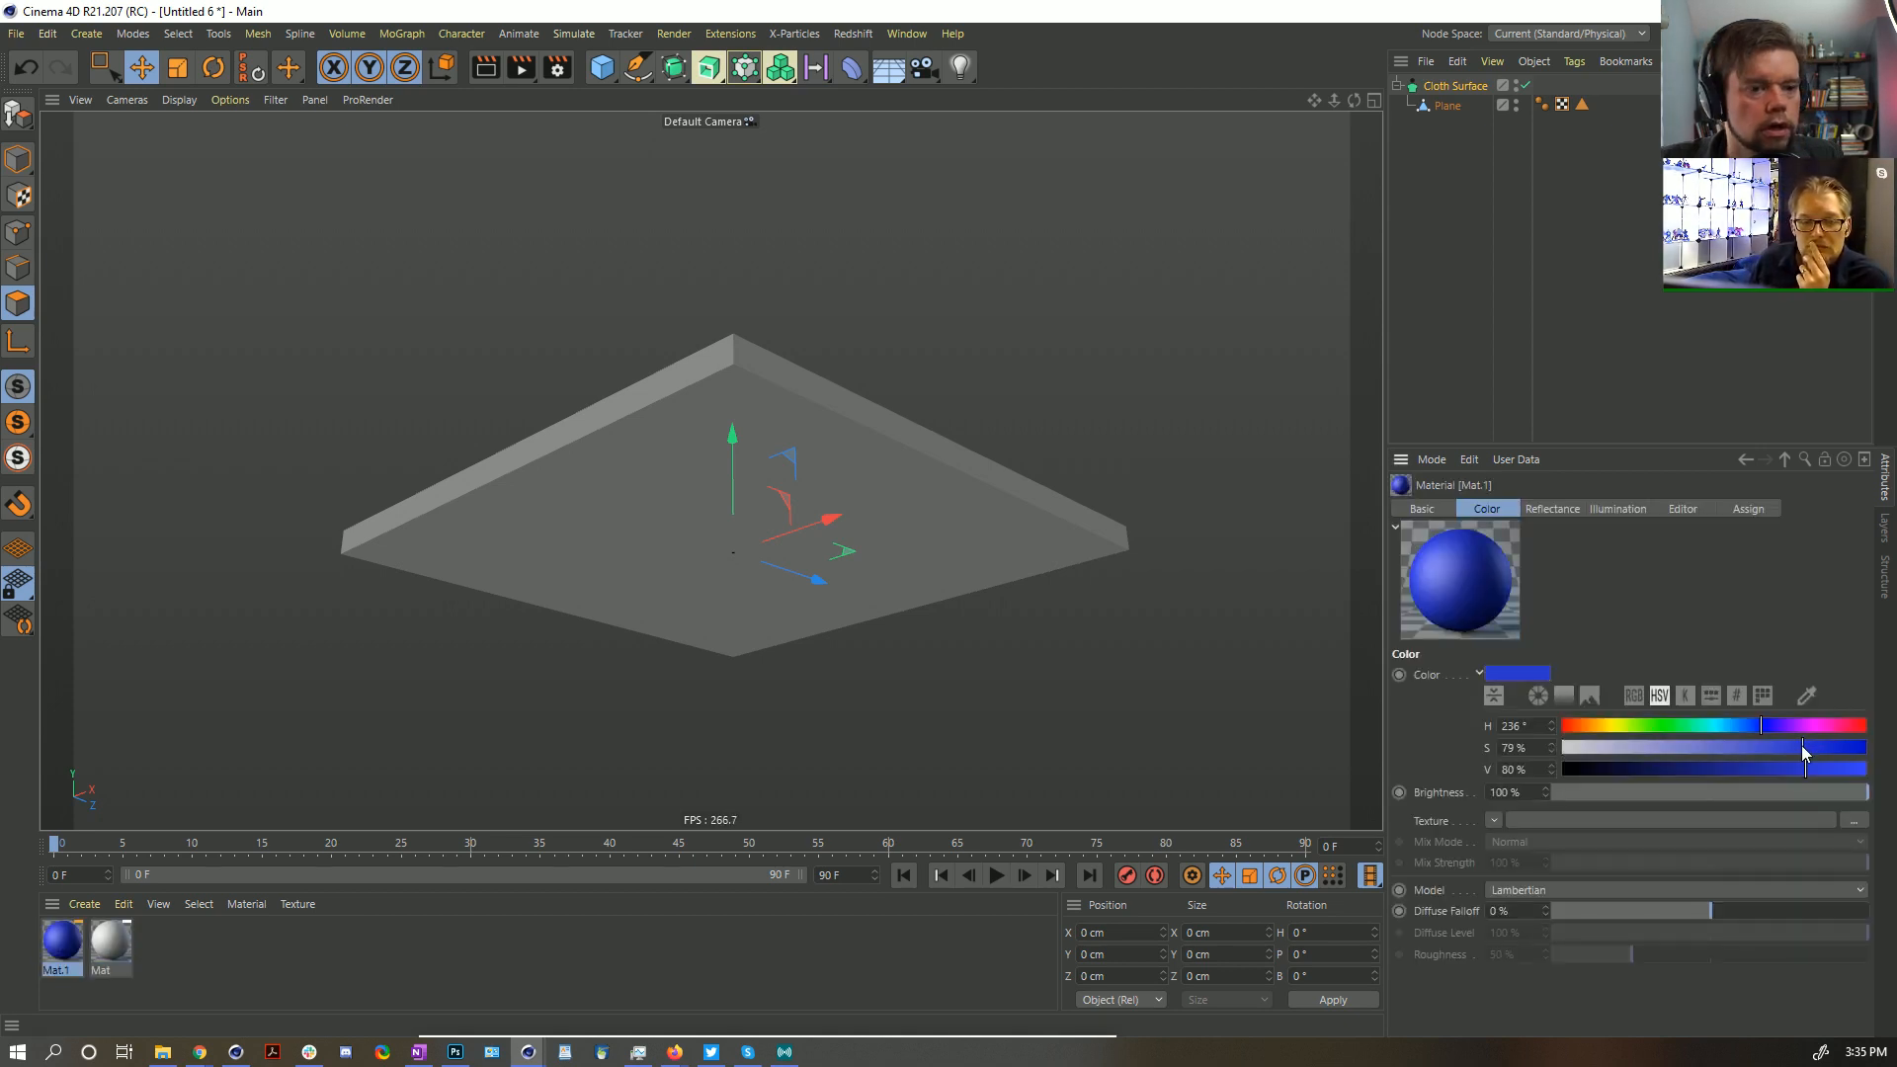
Assign both materials to the Cloth Surface and restrict Mat to the Plane's Polygon Selection
shift+click(111, 950)
drag(110, 950, 1458, 91)
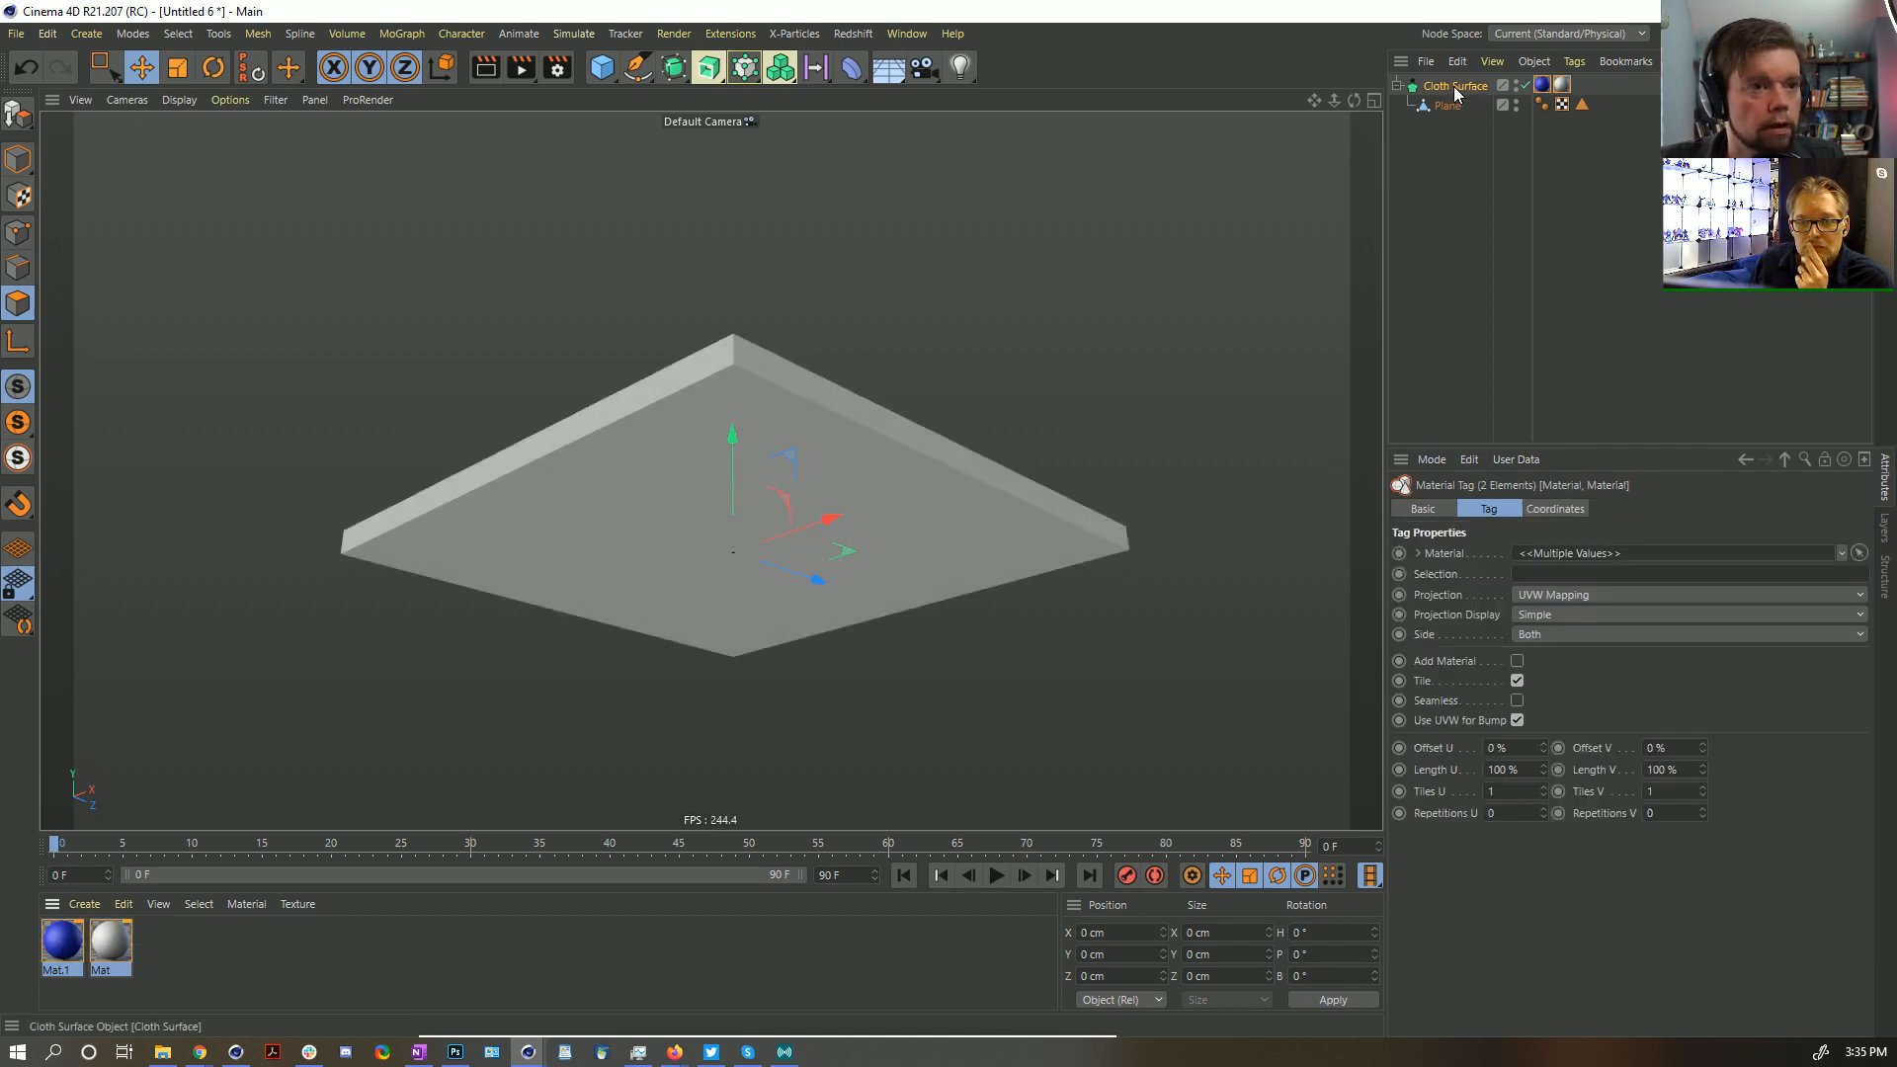
mouse_move(1579, 107)
mouse_down()
mouse_move(1588, 540)
mouse_move(1570, 575)
mouse_up()
alt+drag(986, 536, 1352, 645)
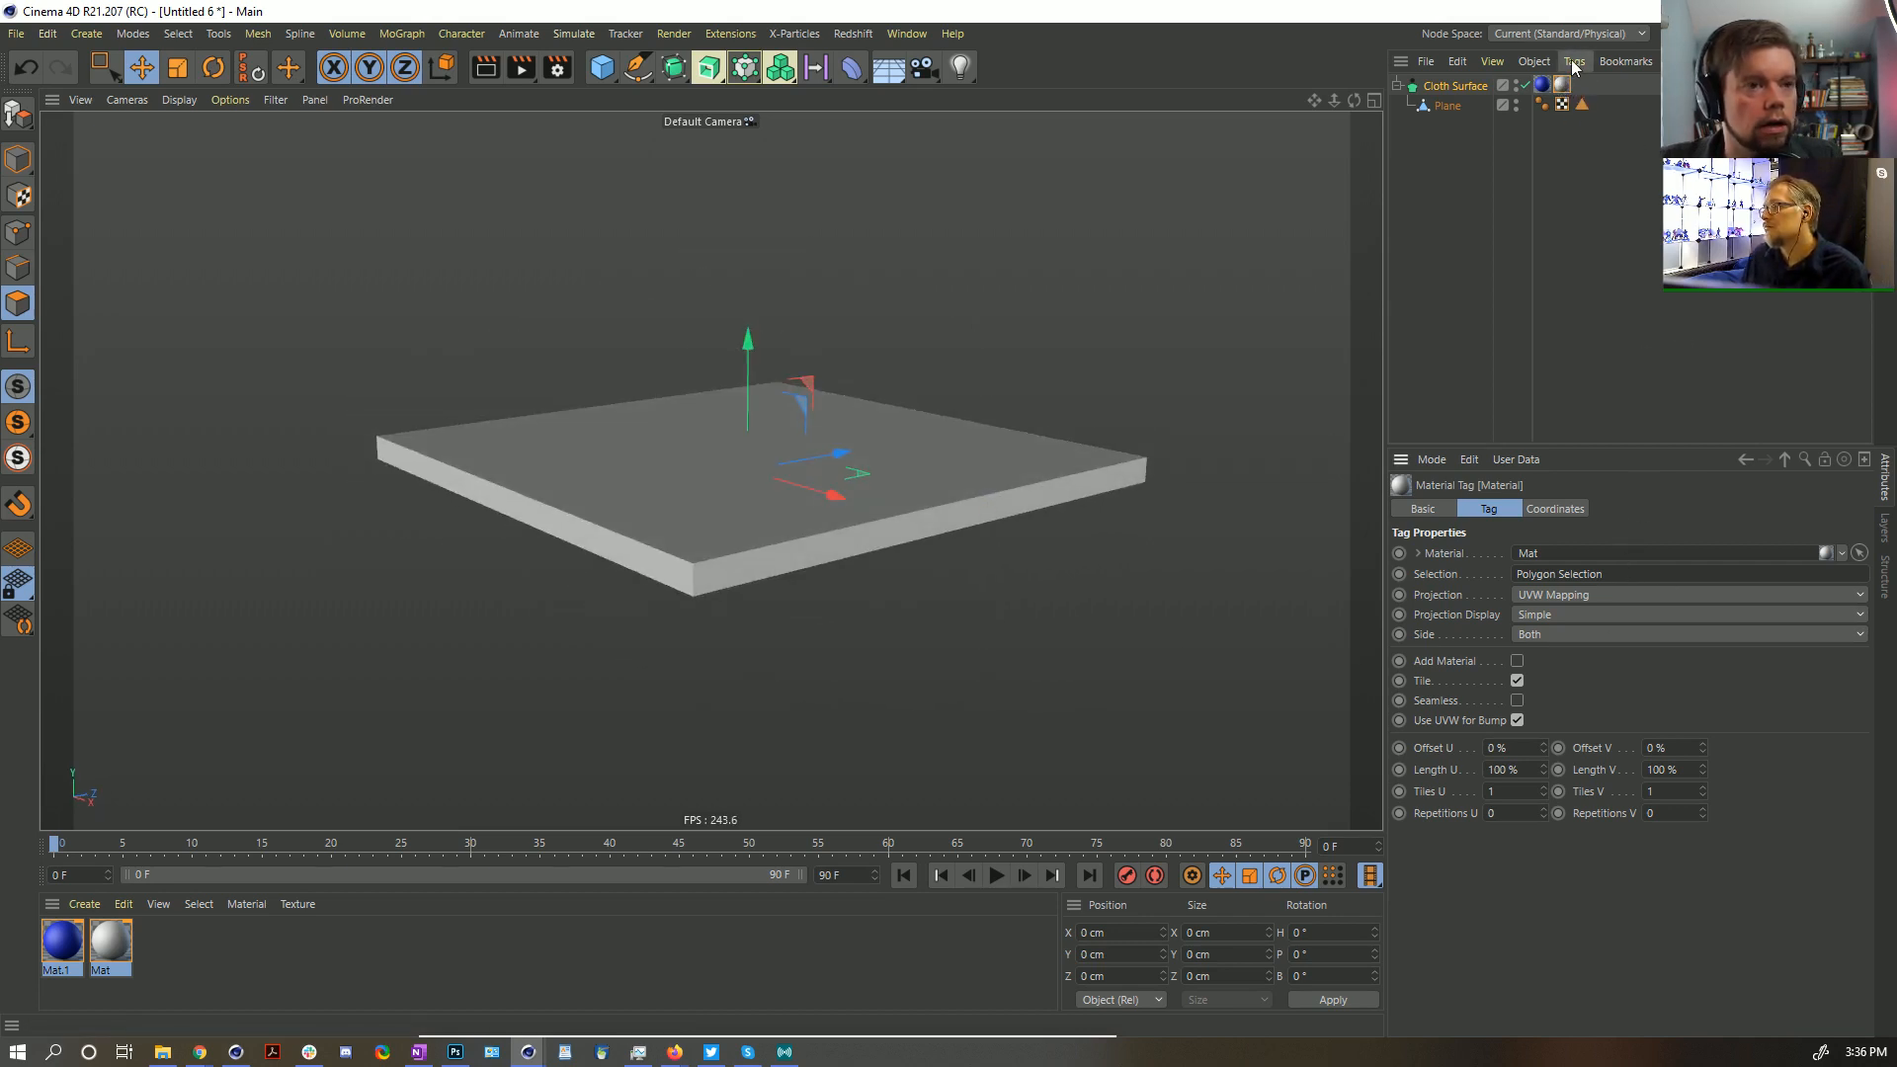
Delete both material tags from the Cloth Surface
click(1473, 89)
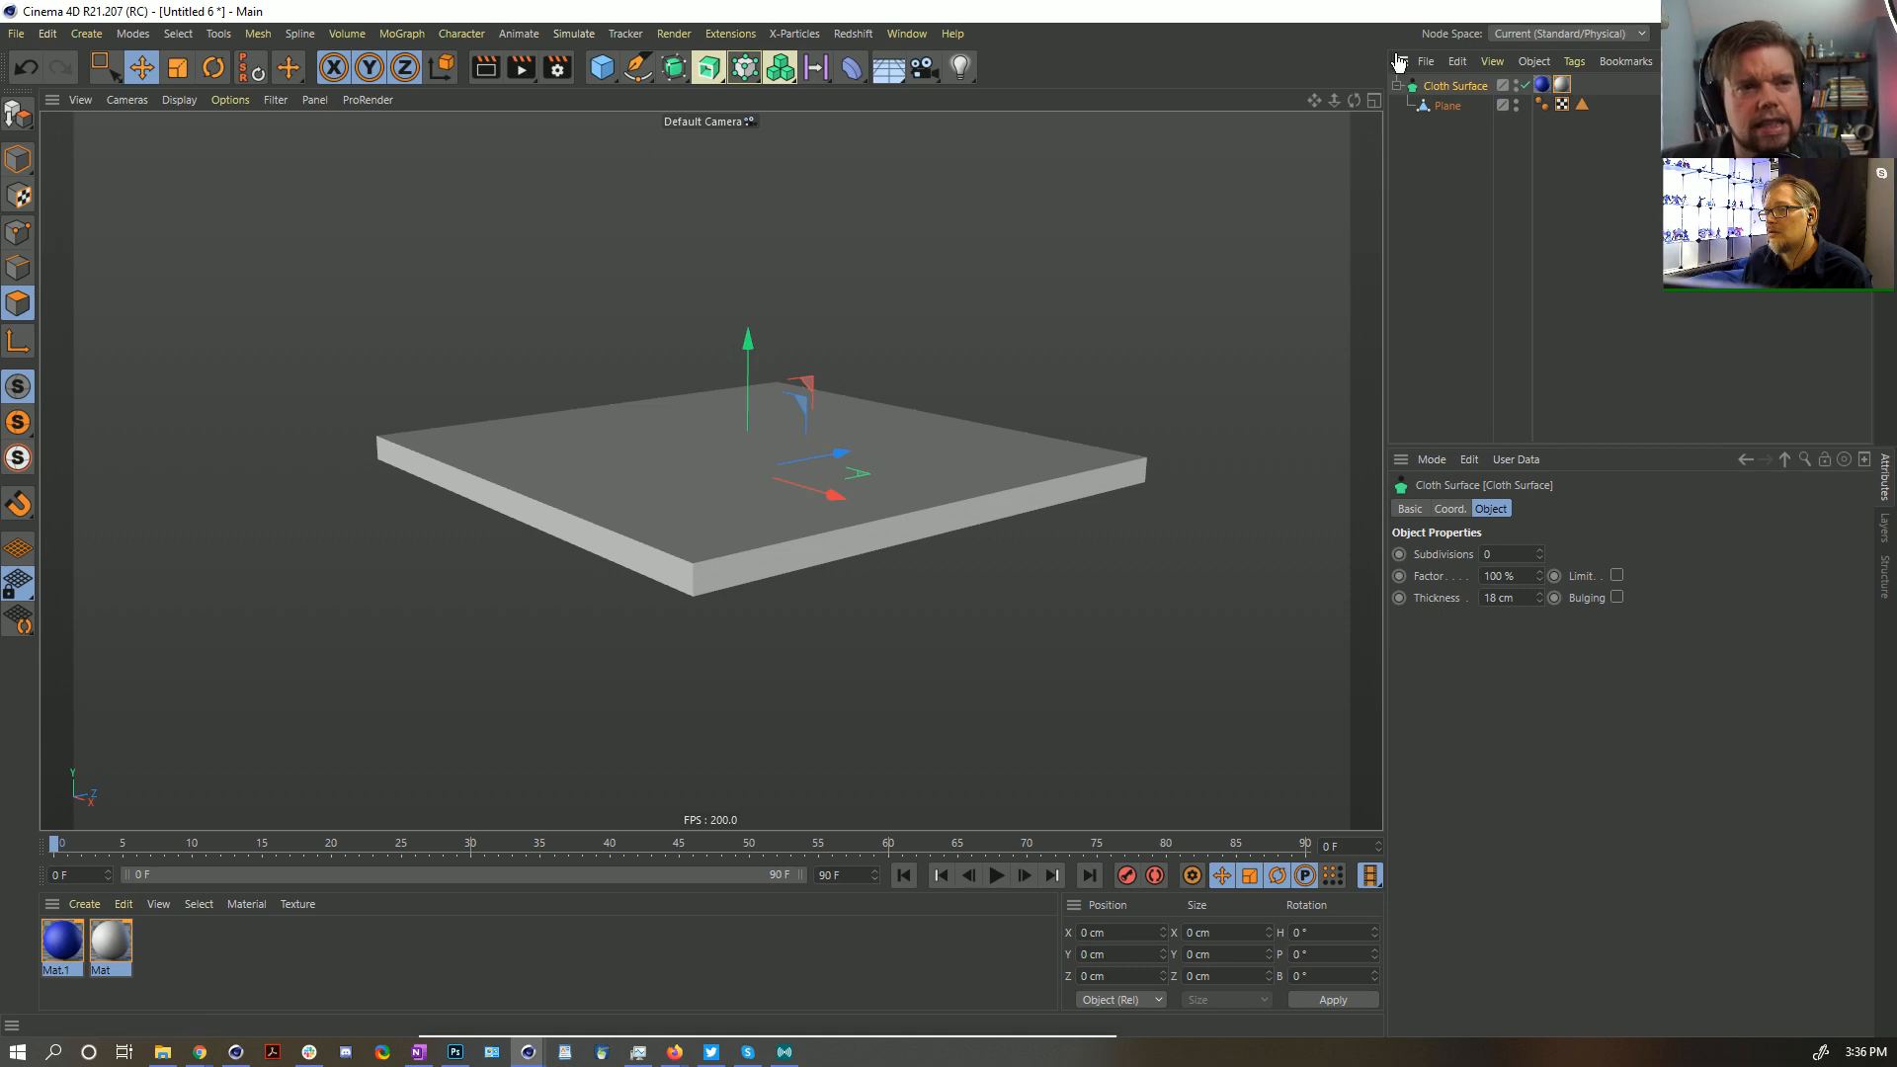
drag(1586, 78, 1545, 88)
key(Delete)
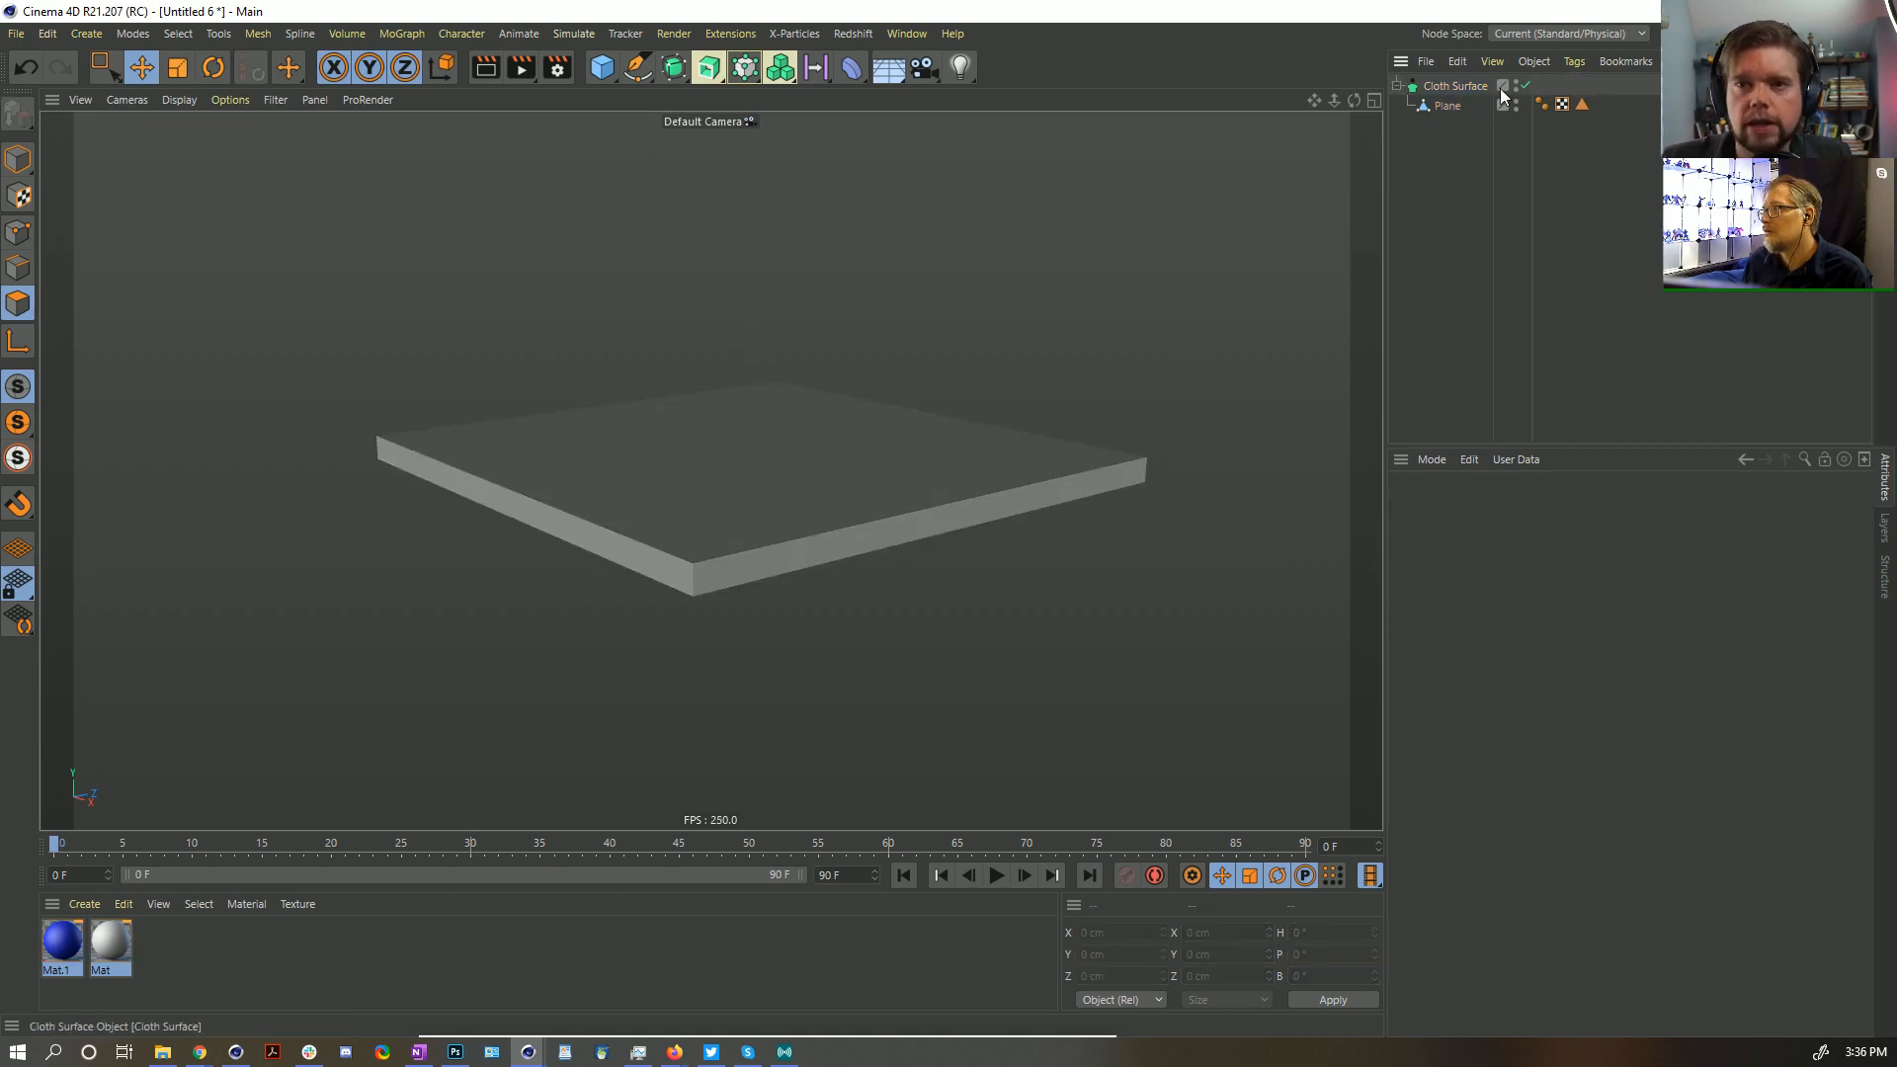
mouse_move(827, 455)
alt+mouse_down()
mouse_move(817, 512)
mouse_move(847, 458)
mouse_move(907, 416)
mouse_move(787, 475)
mouse_move(820, 281)
mouse_move(810, 463)
alt+mouse_up()
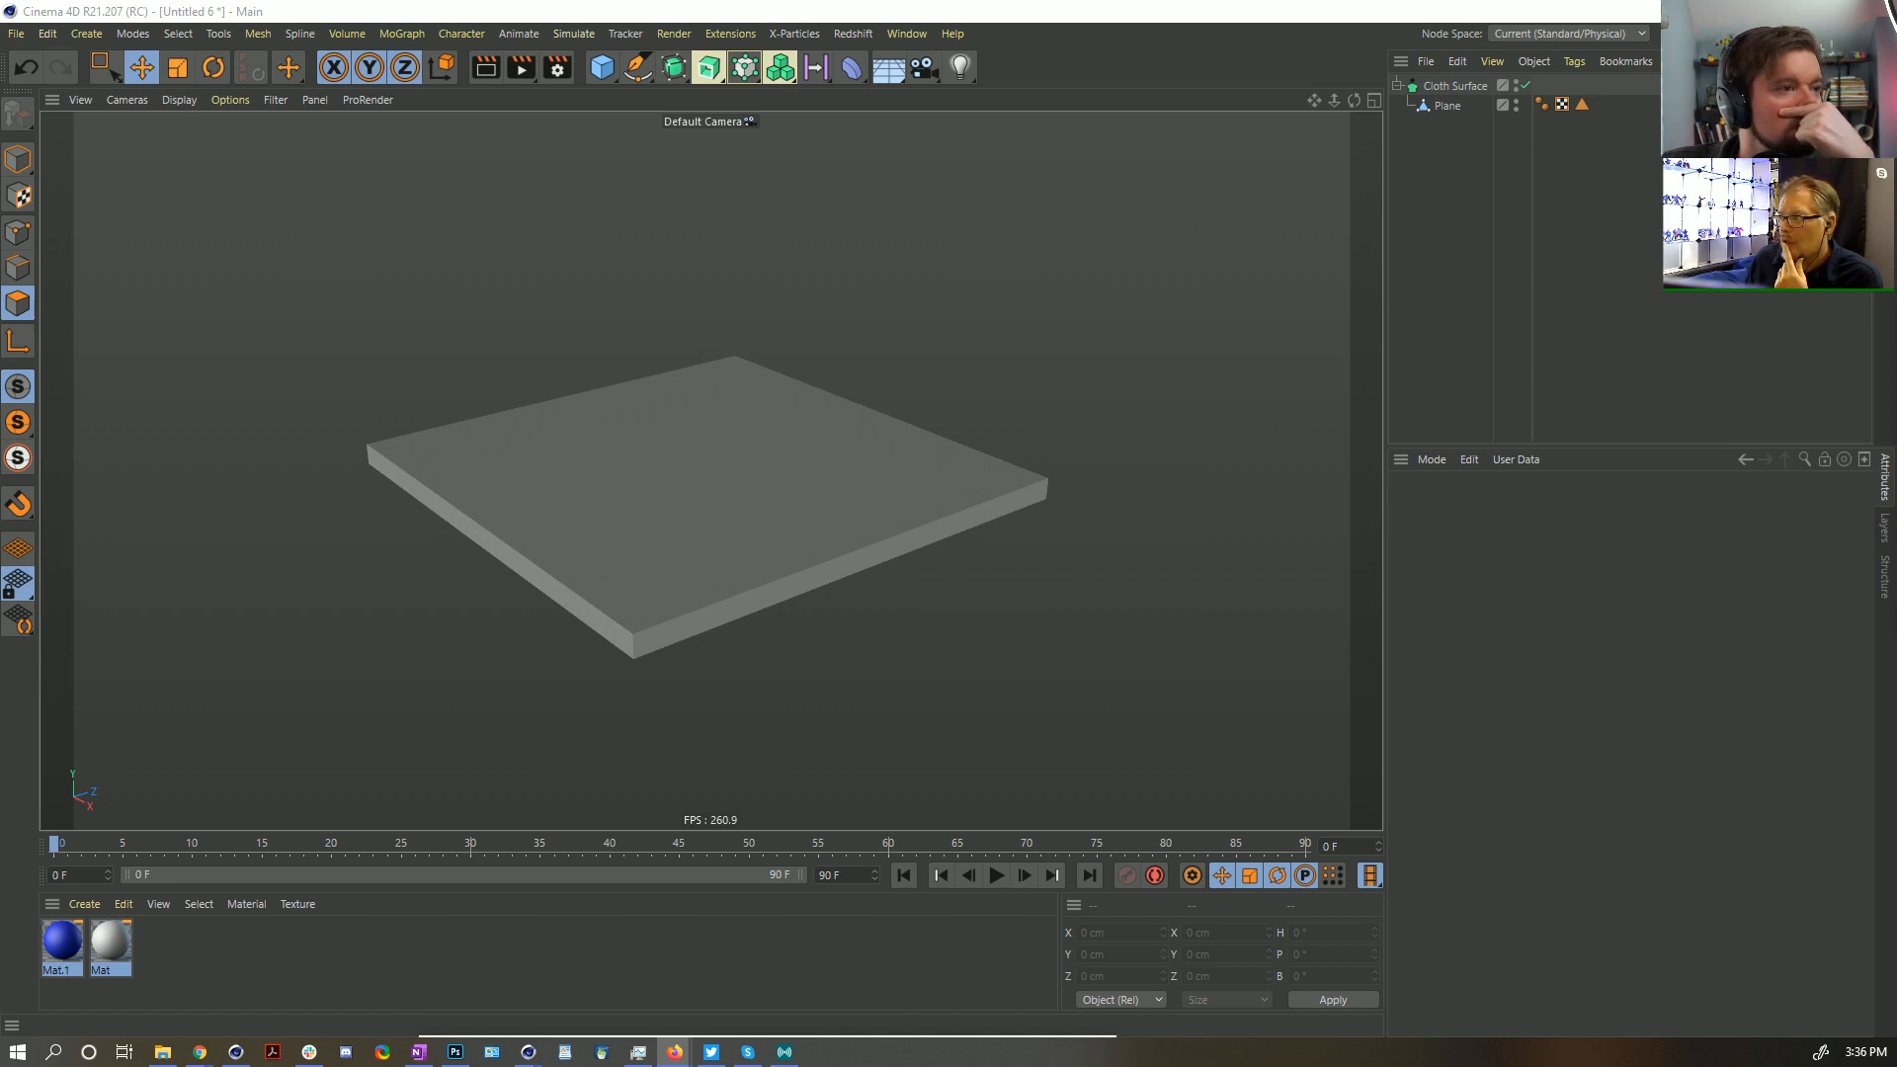
Add a Correction deformer as a child of the Cloth Surface and activate Live Selection for picking its polygons
click(849, 69)
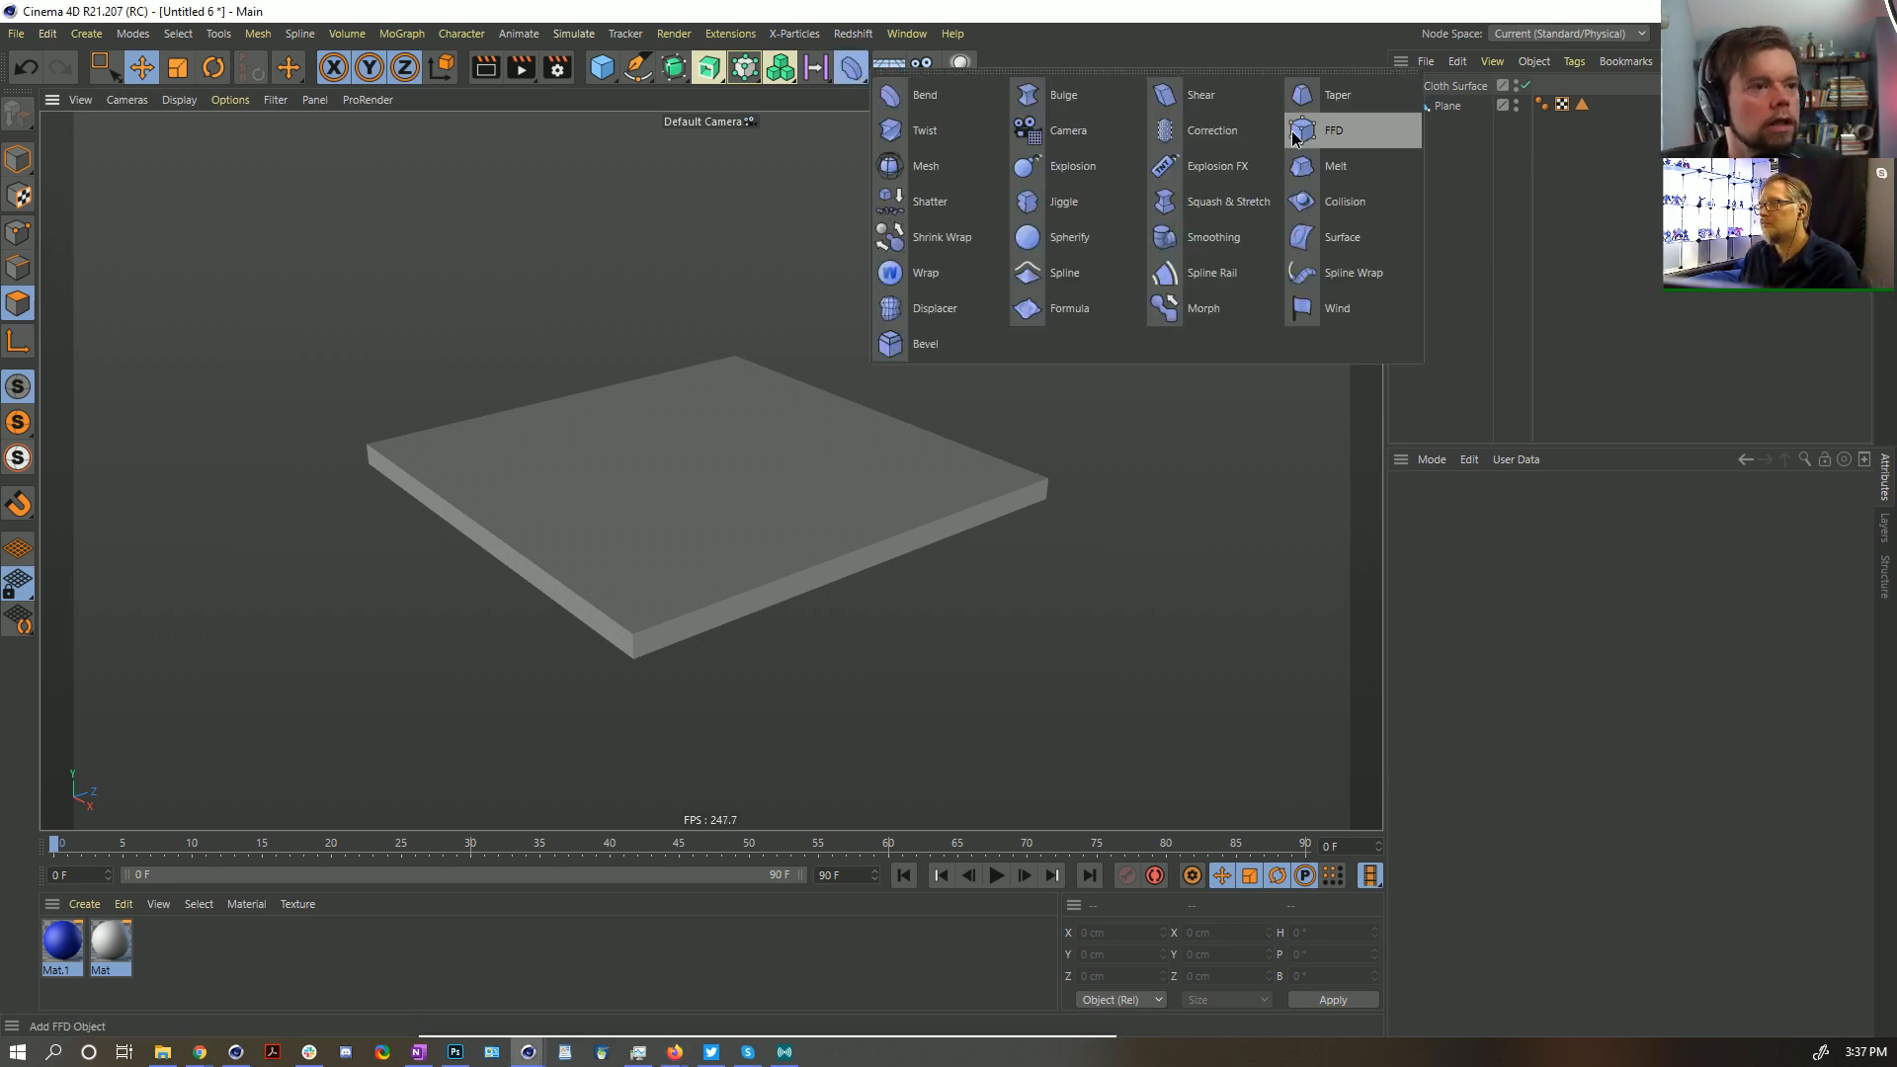
click(1195, 137)
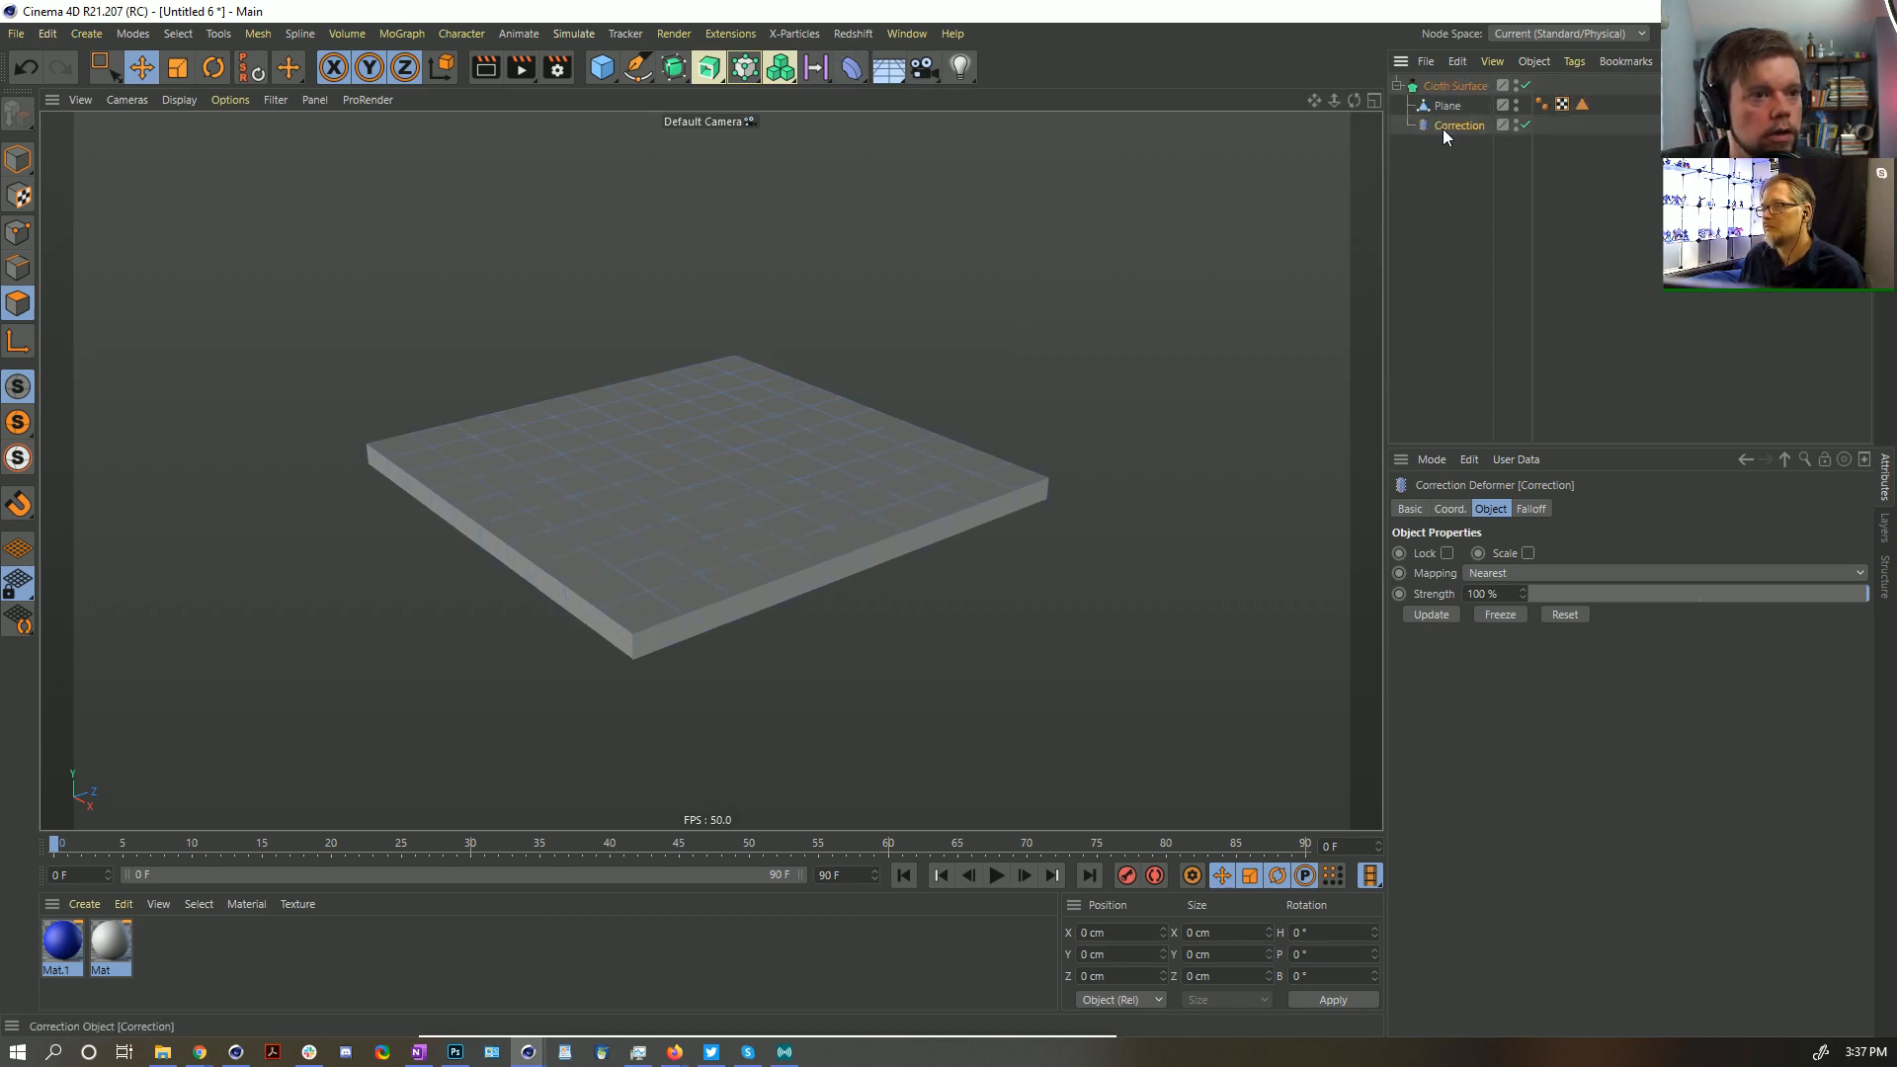
click(582, 484)
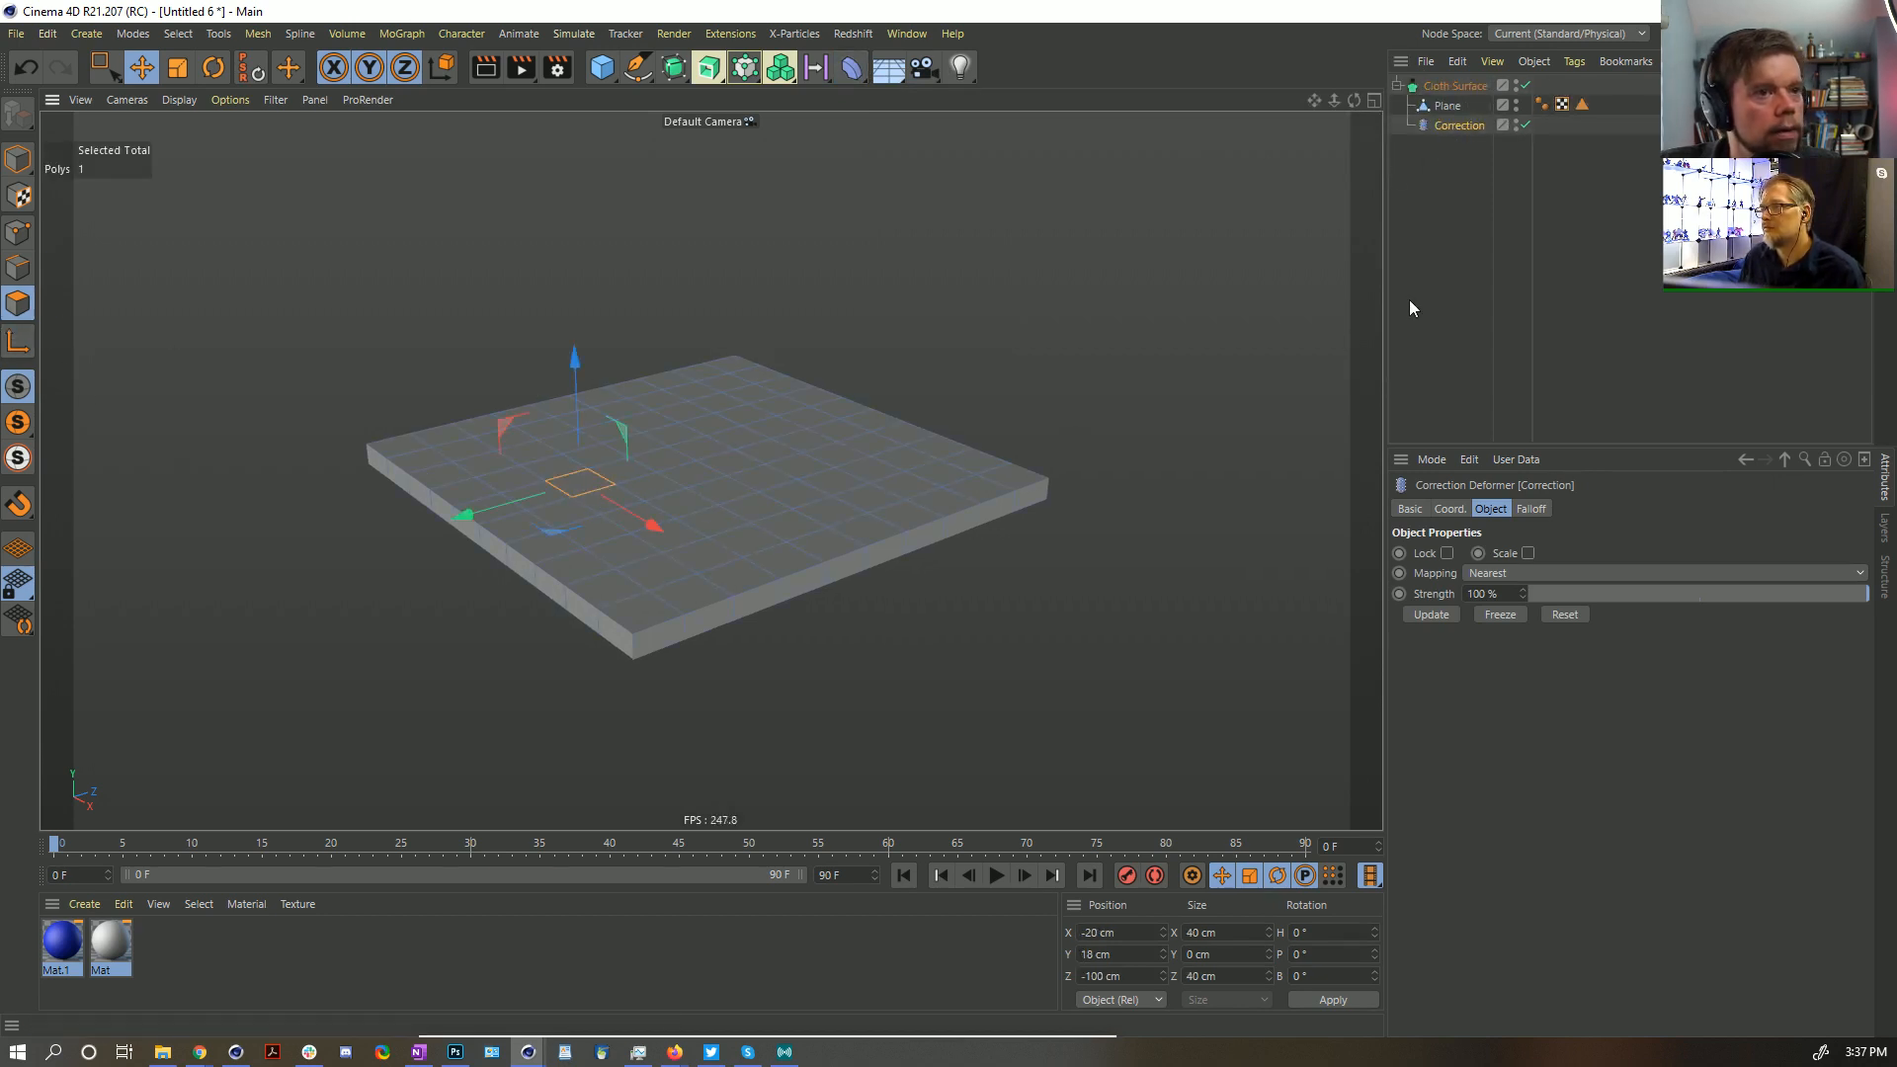
key(9)
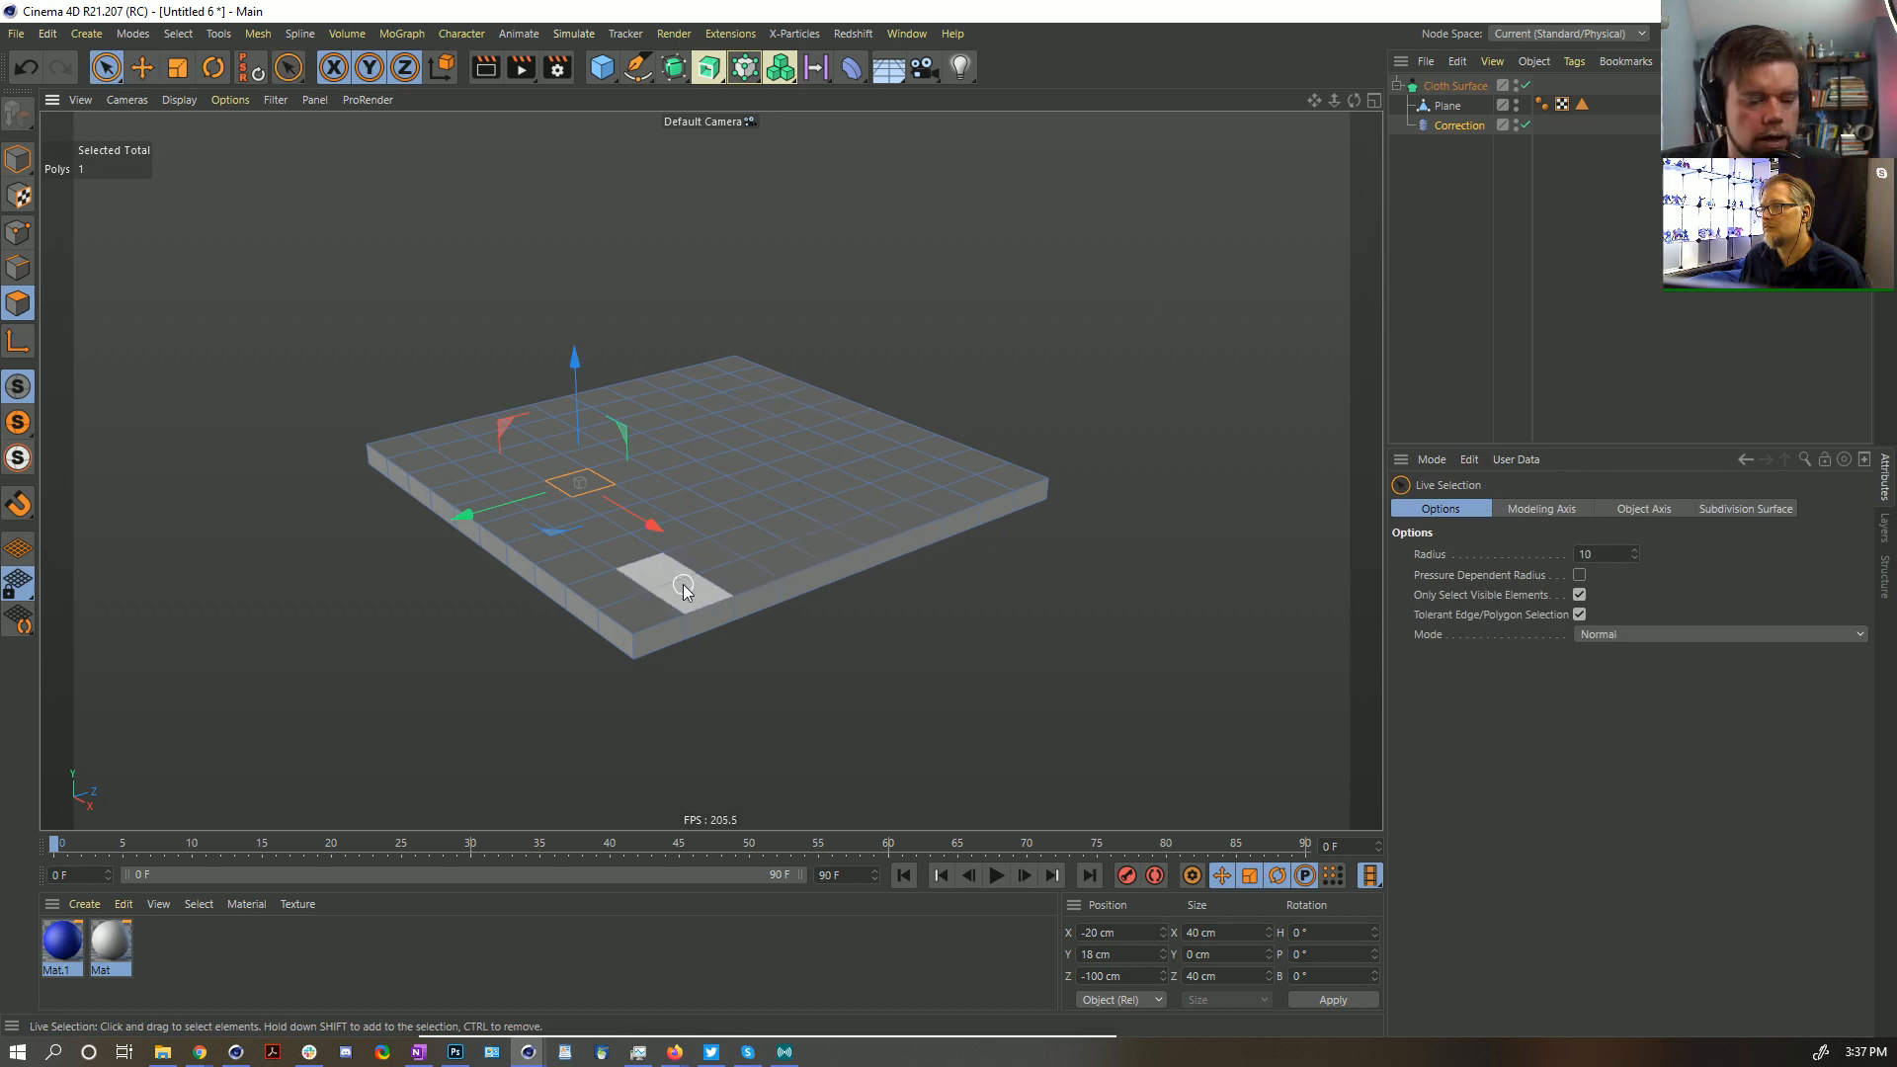
Select all polygons of the slab's top face on the Correction deformer, using Loop Selection around the side and Fill Selection on top
key(u)
key(l)
click(628, 634)
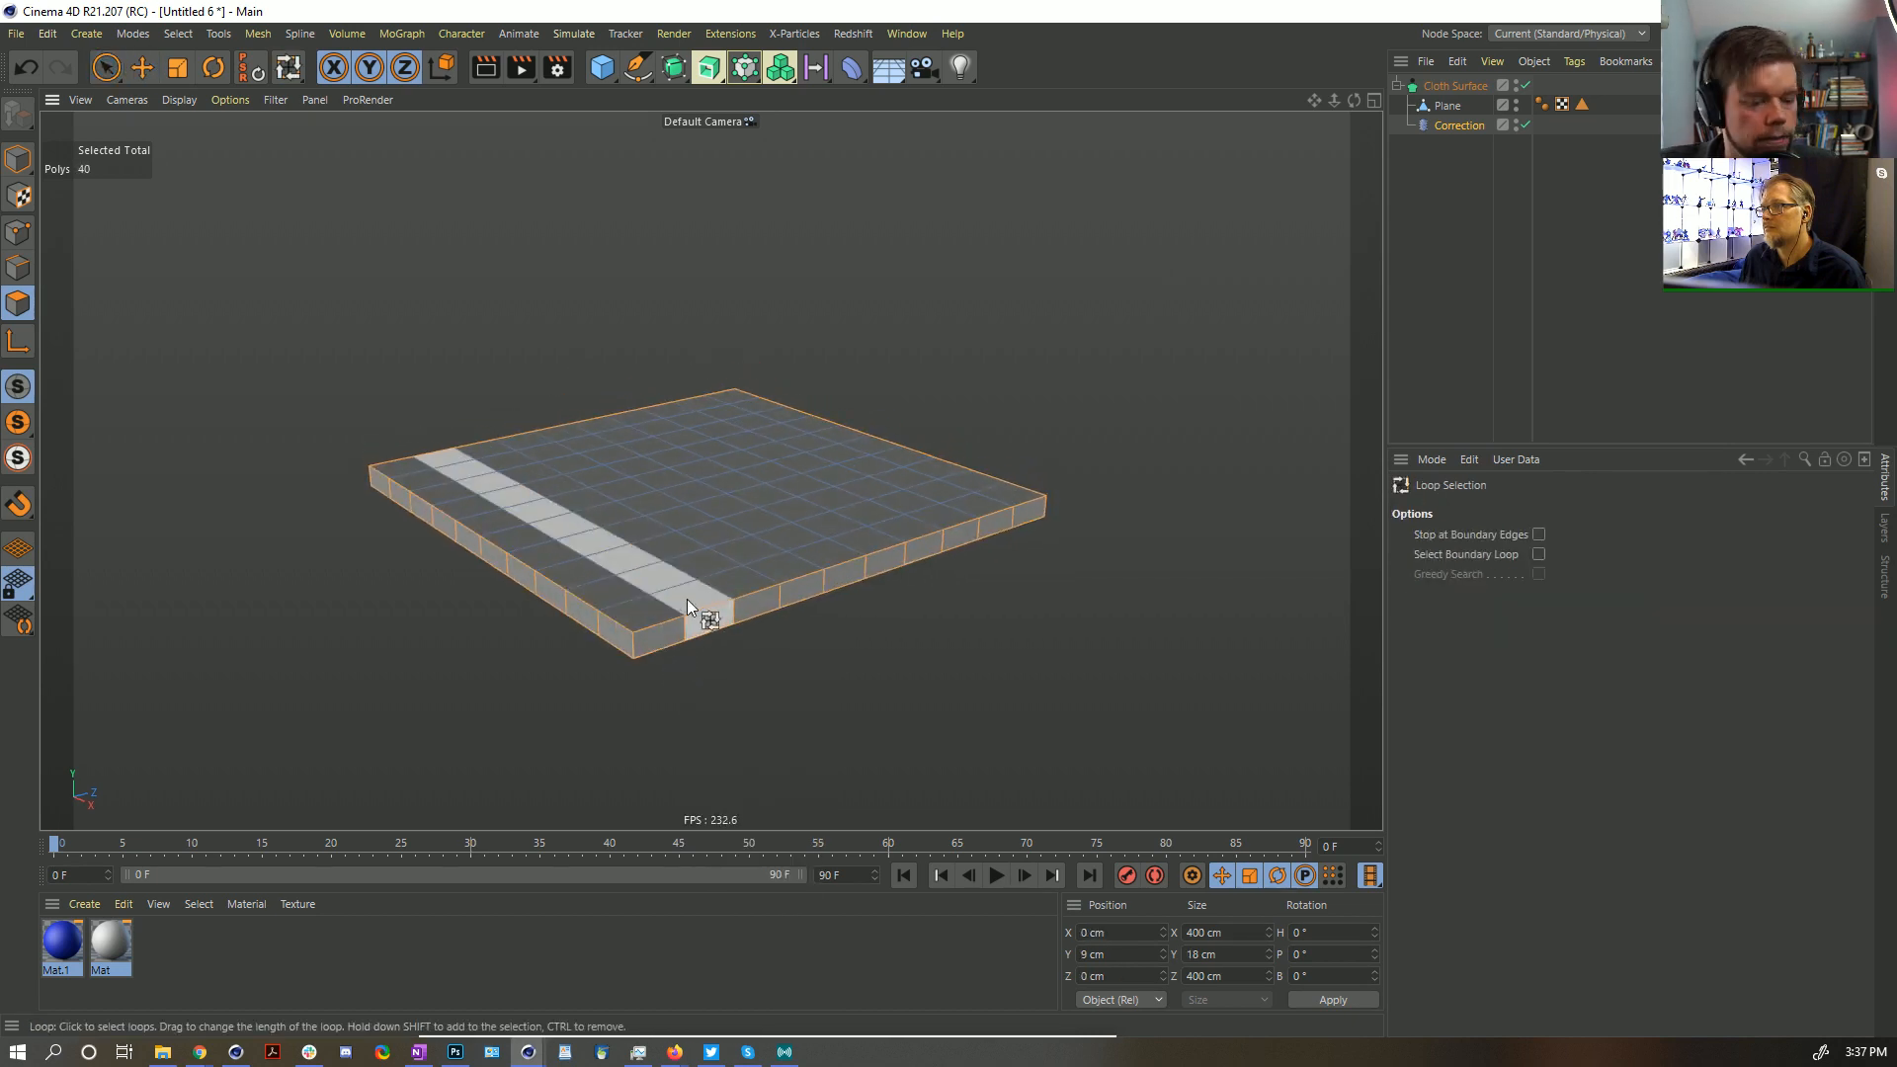
key(u)
key(f)
click(700, 573)
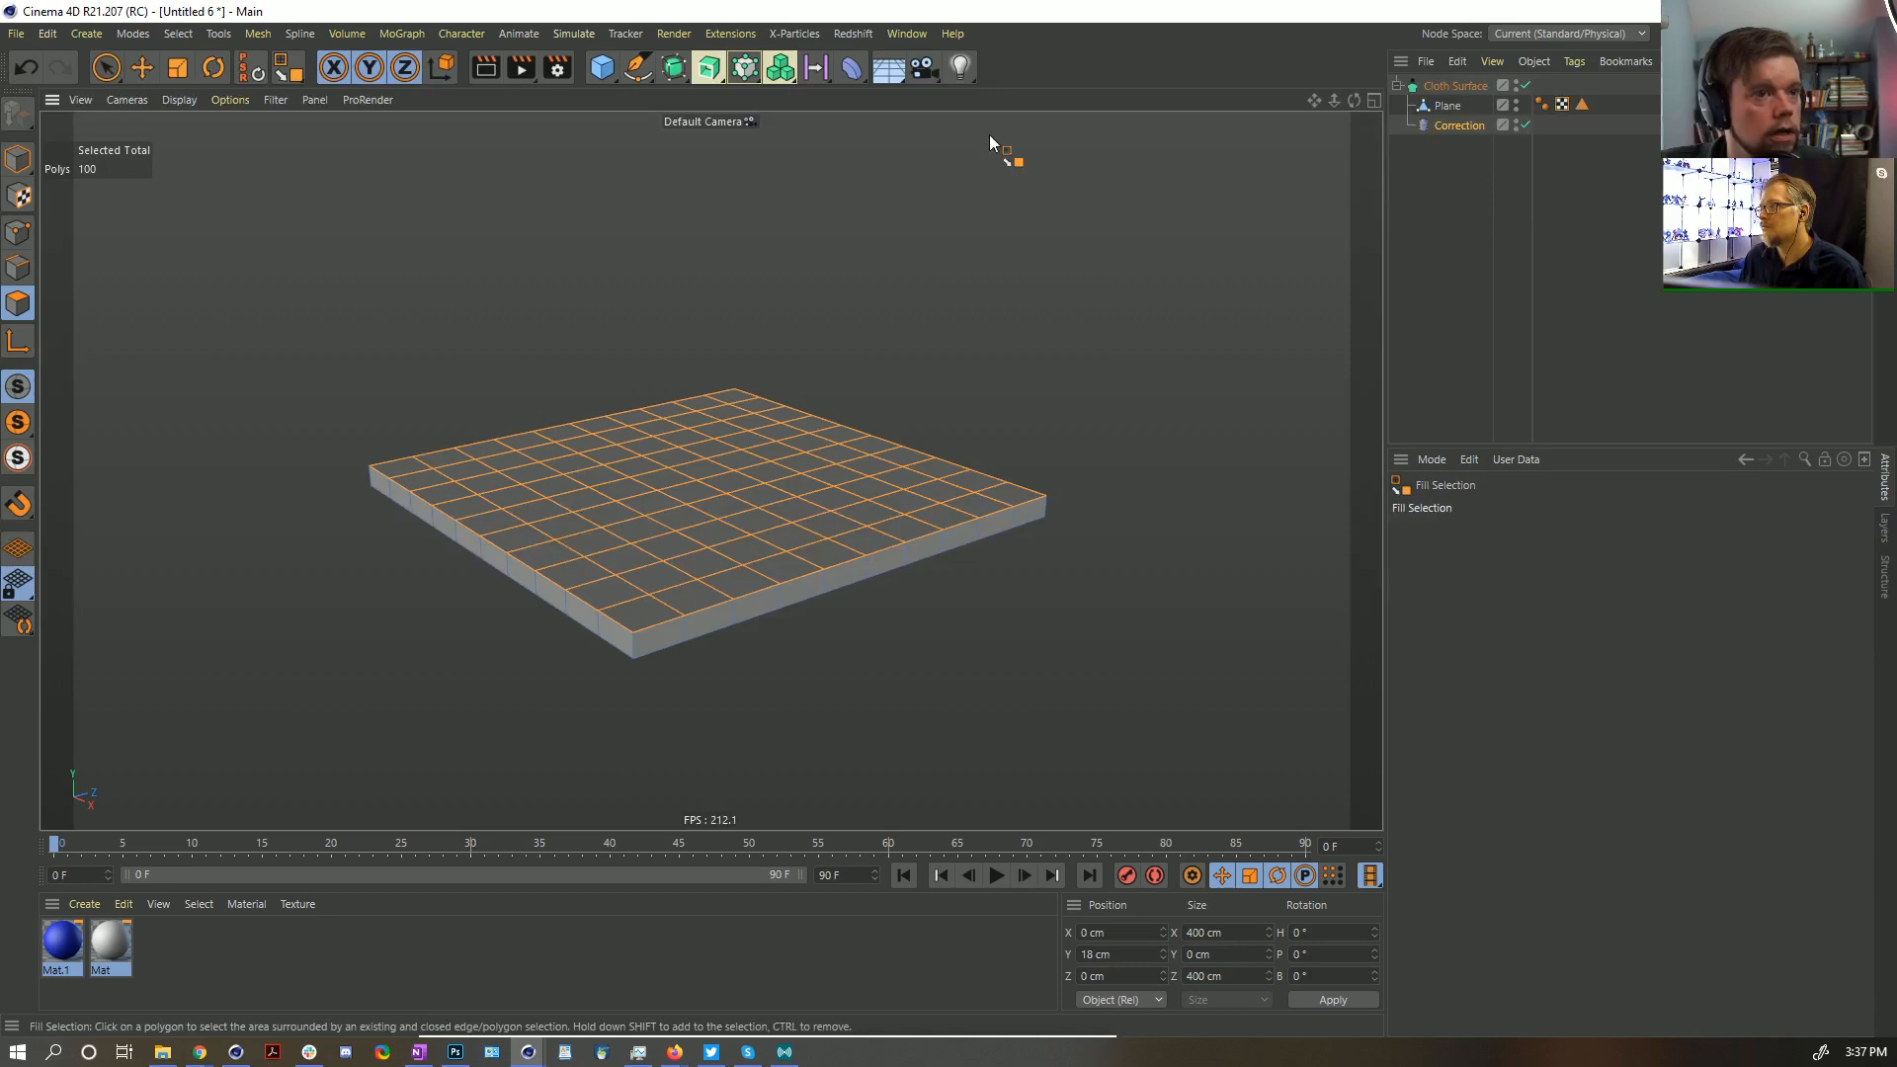
Store the selected top-face polygons in a Polygon Selection tag on the Correction deformer
click(178, 34)
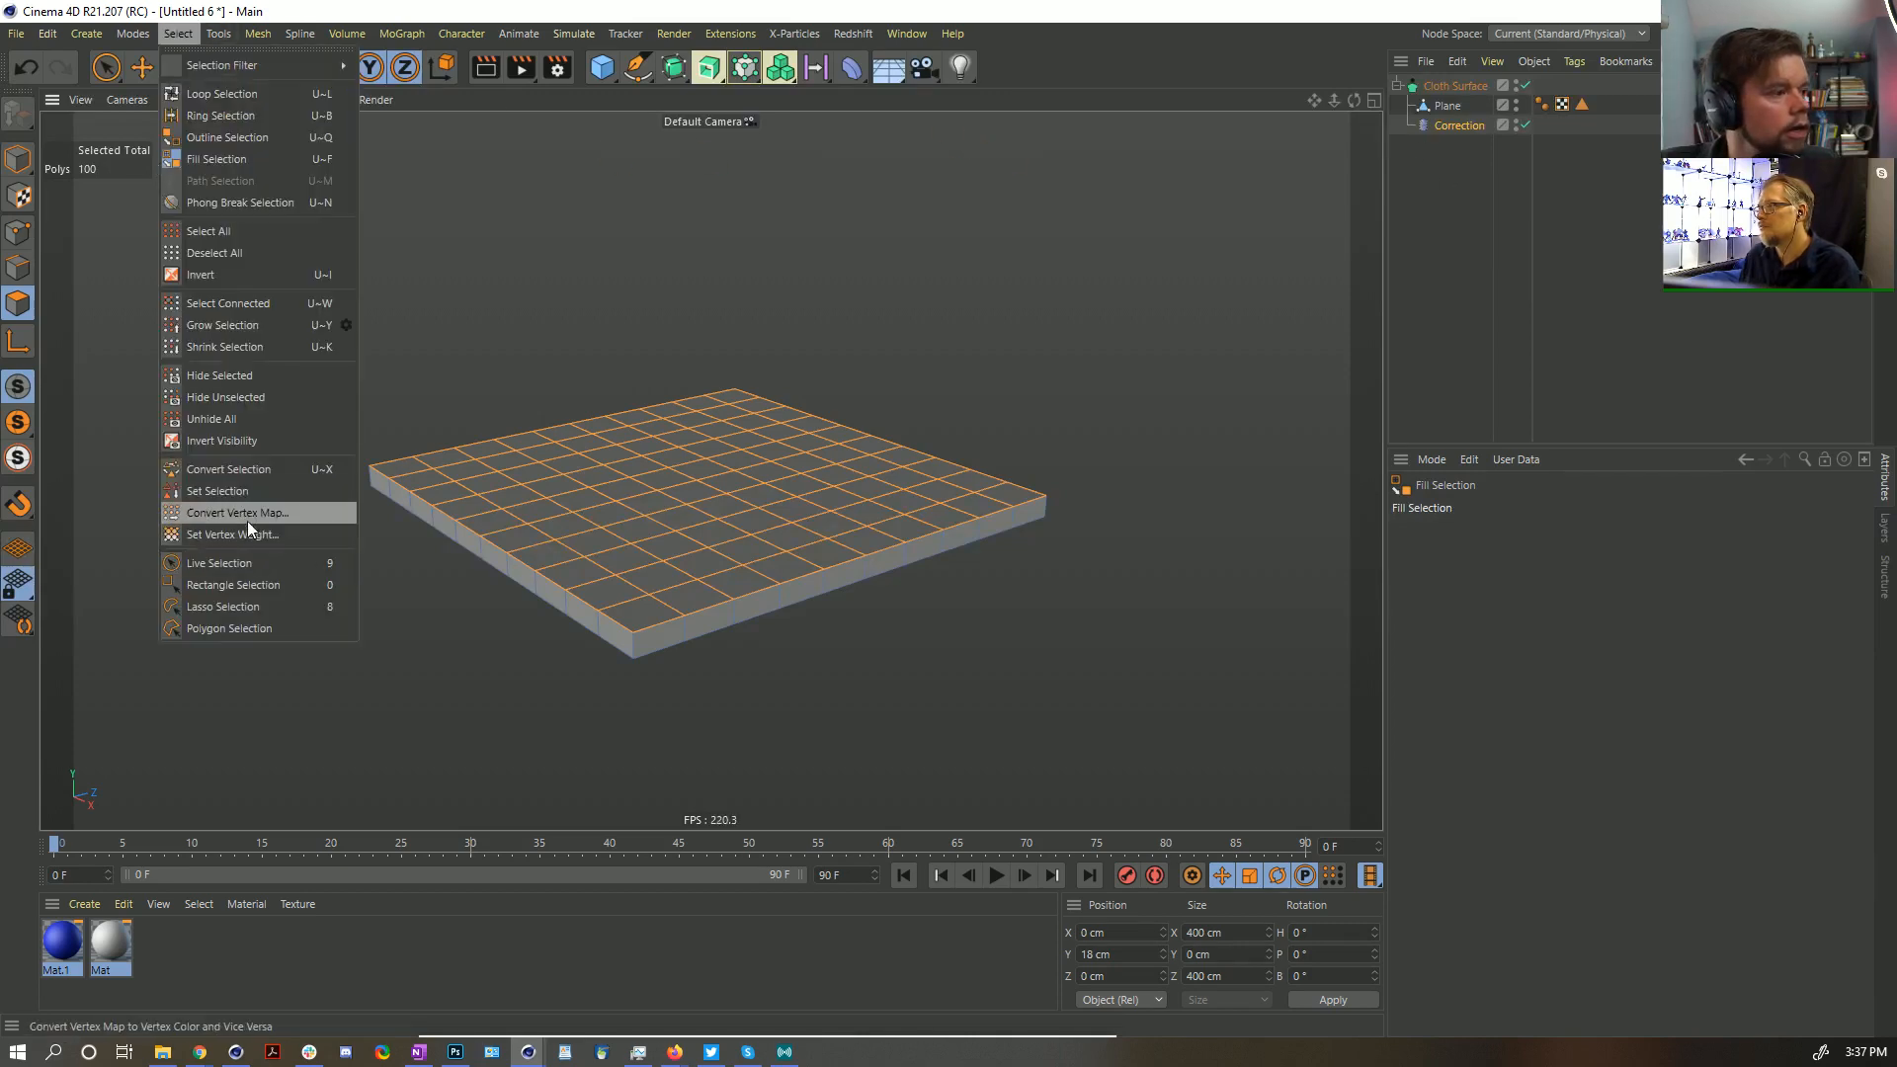
click(231, 499)
click(1567, 157)
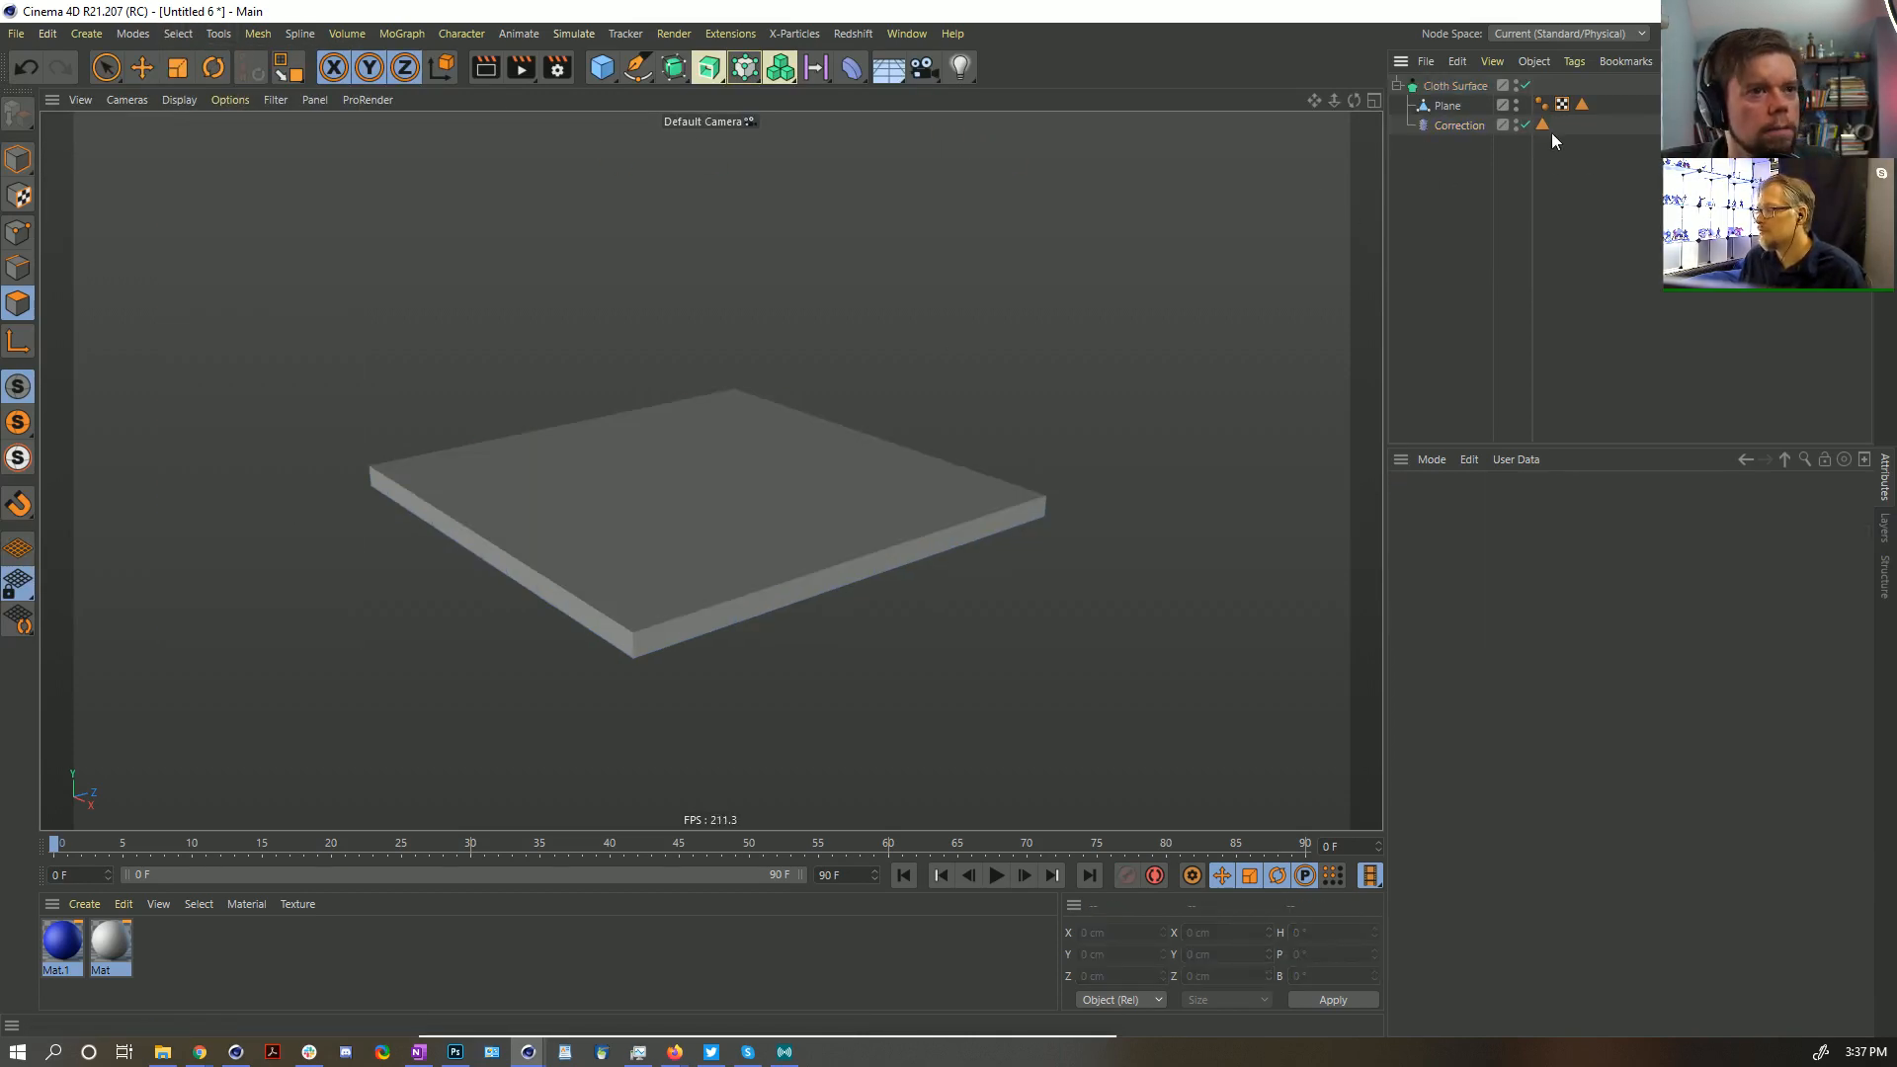
Assign both materials to the Cloth Surface and restrict Mat to the Correction deformer's Polygon Selection
drag(72, 950, 1514, 584)
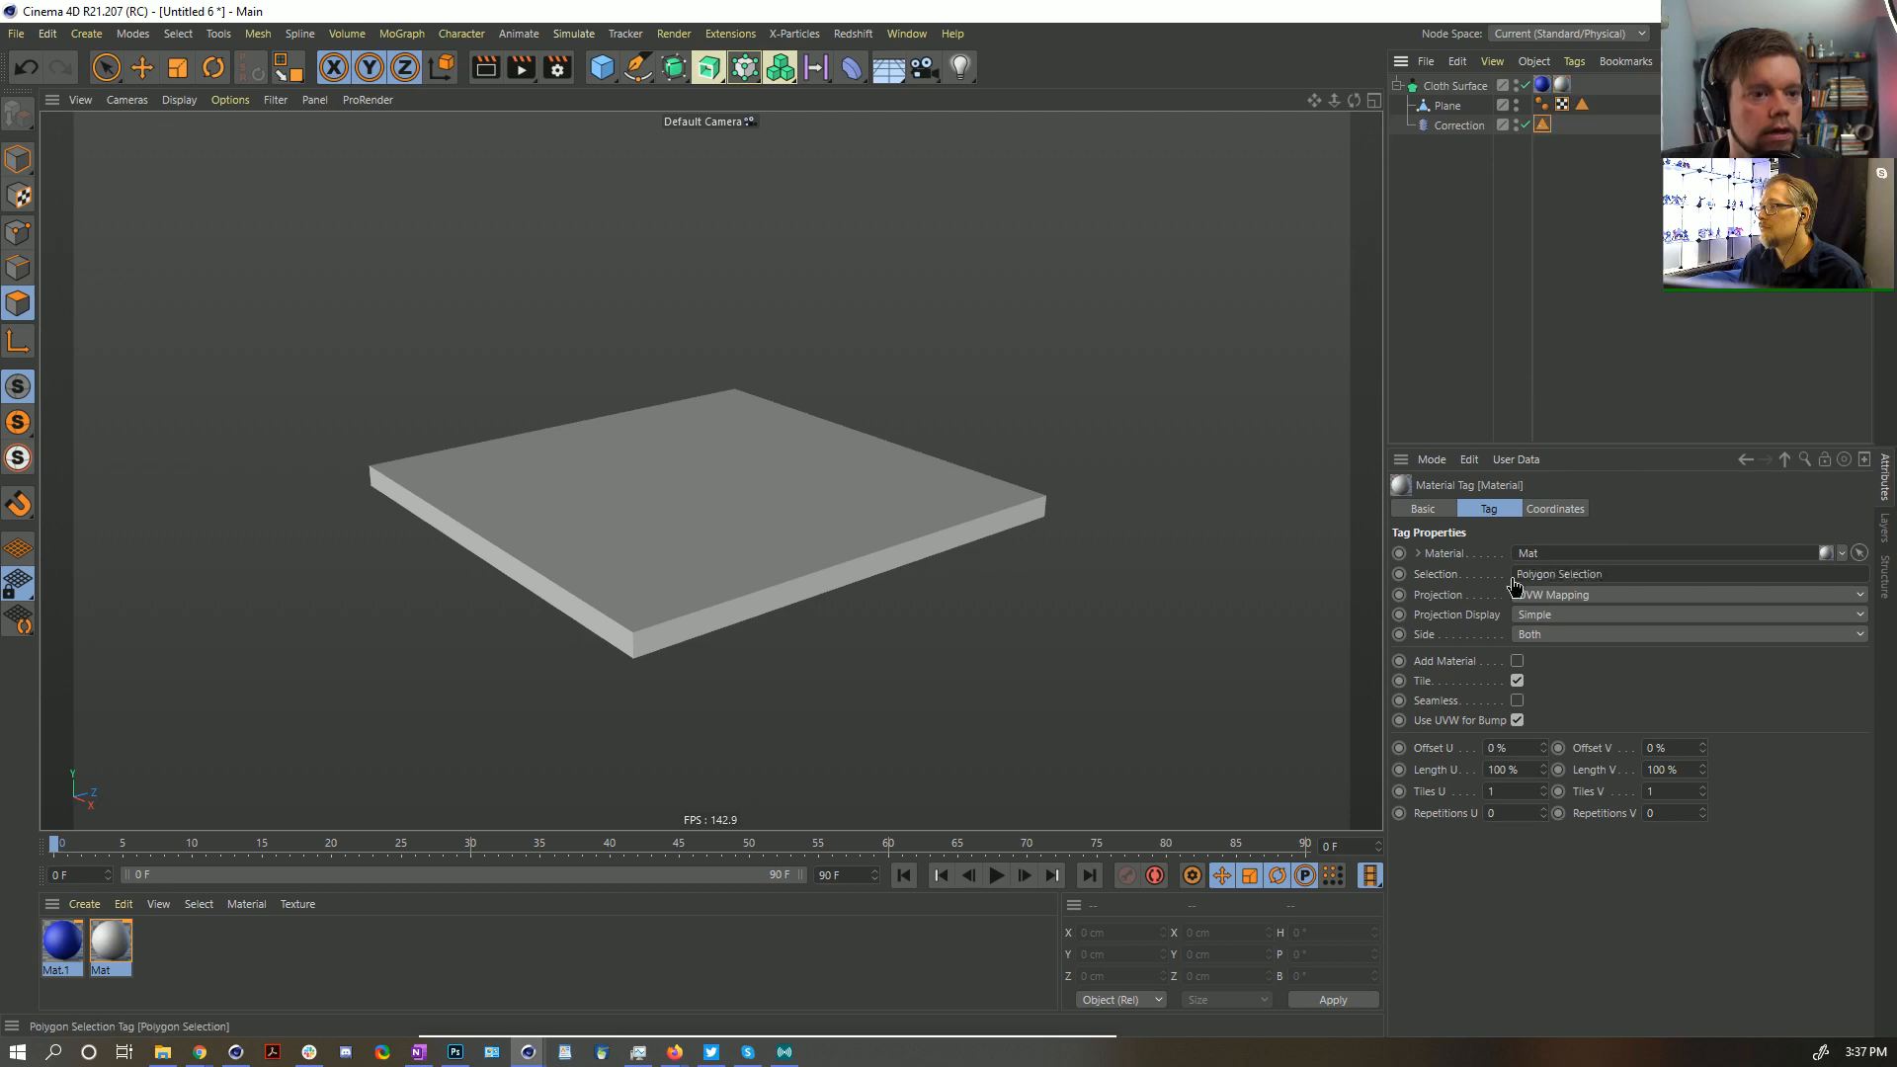
mouse_move(830, 519)
alt+mouse_down()
mouse_move(859, 339)
mouse_move(852, 531)
alt+mouse_up()
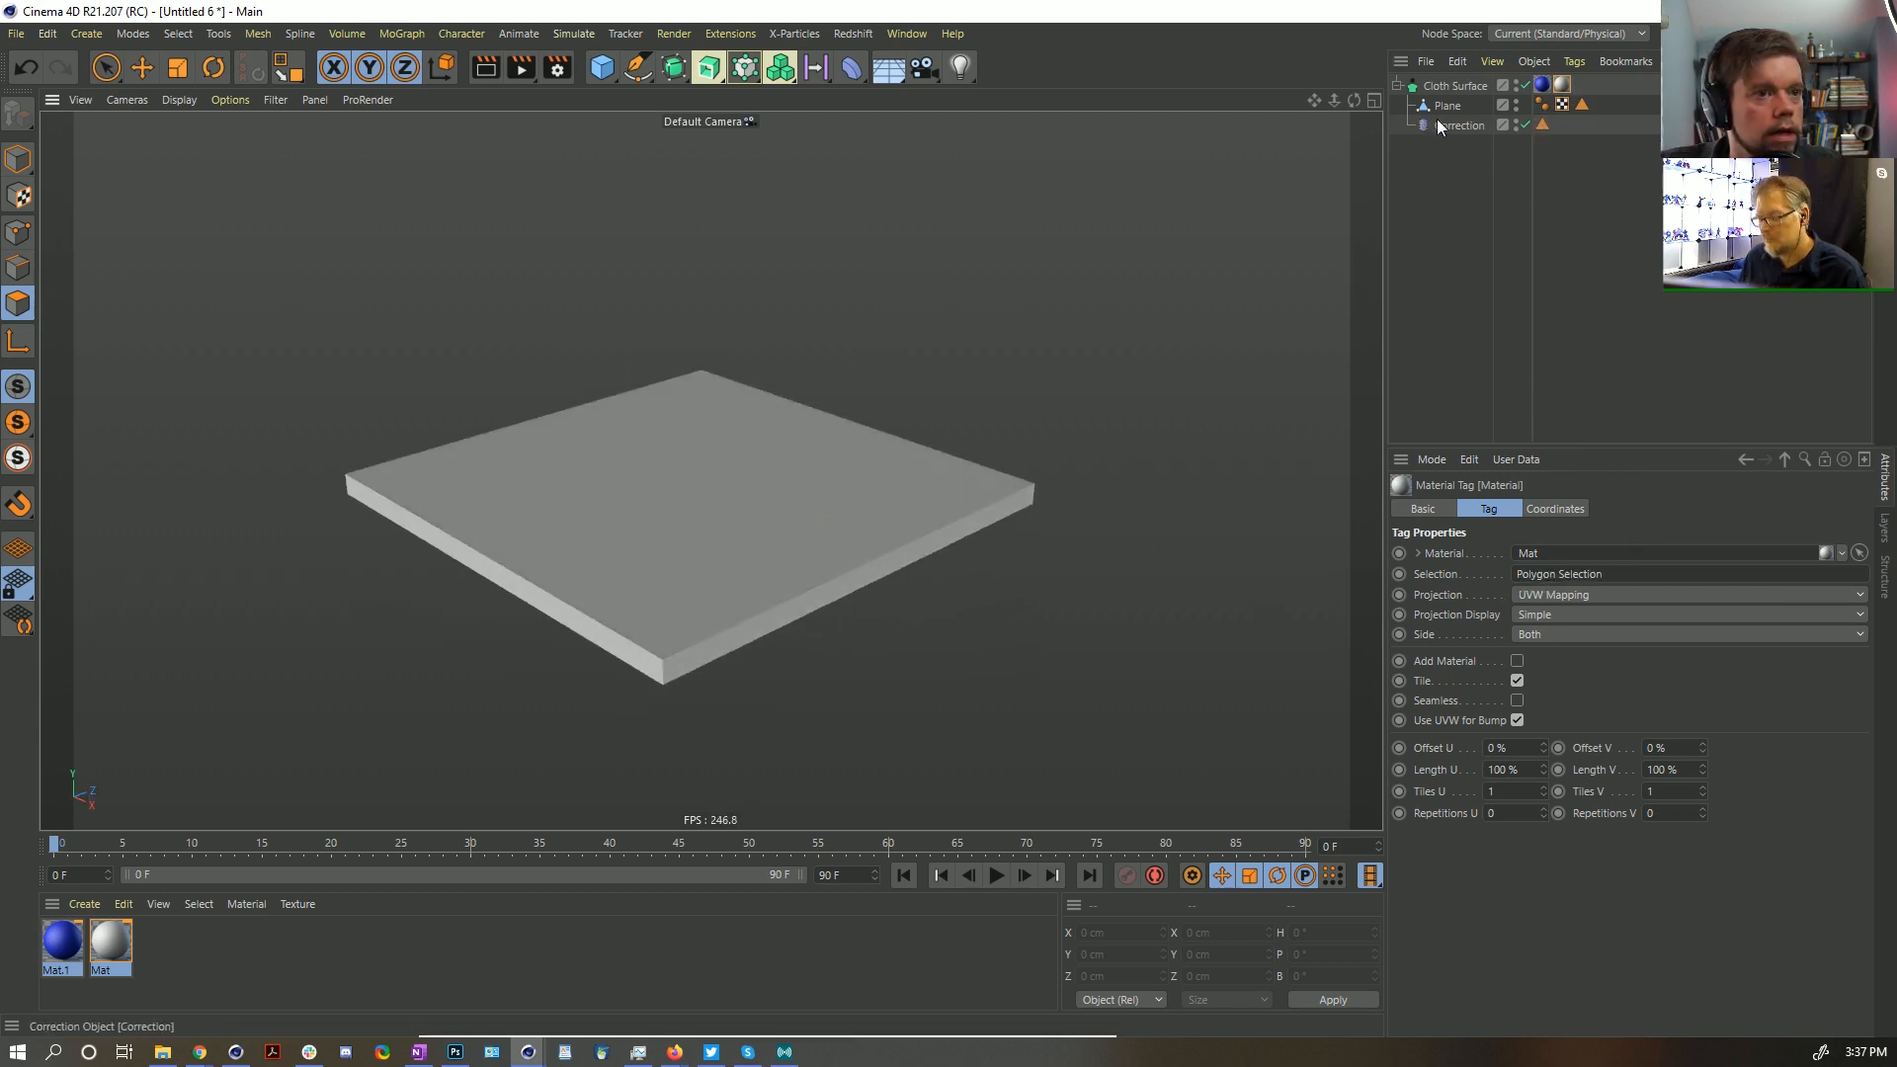
Move both material tags from the Cloth Surface to the Plane, and select the Correction deformer
drag(1561, 85, 1628, 107)
alt+drag(711, 464, 851, 623)
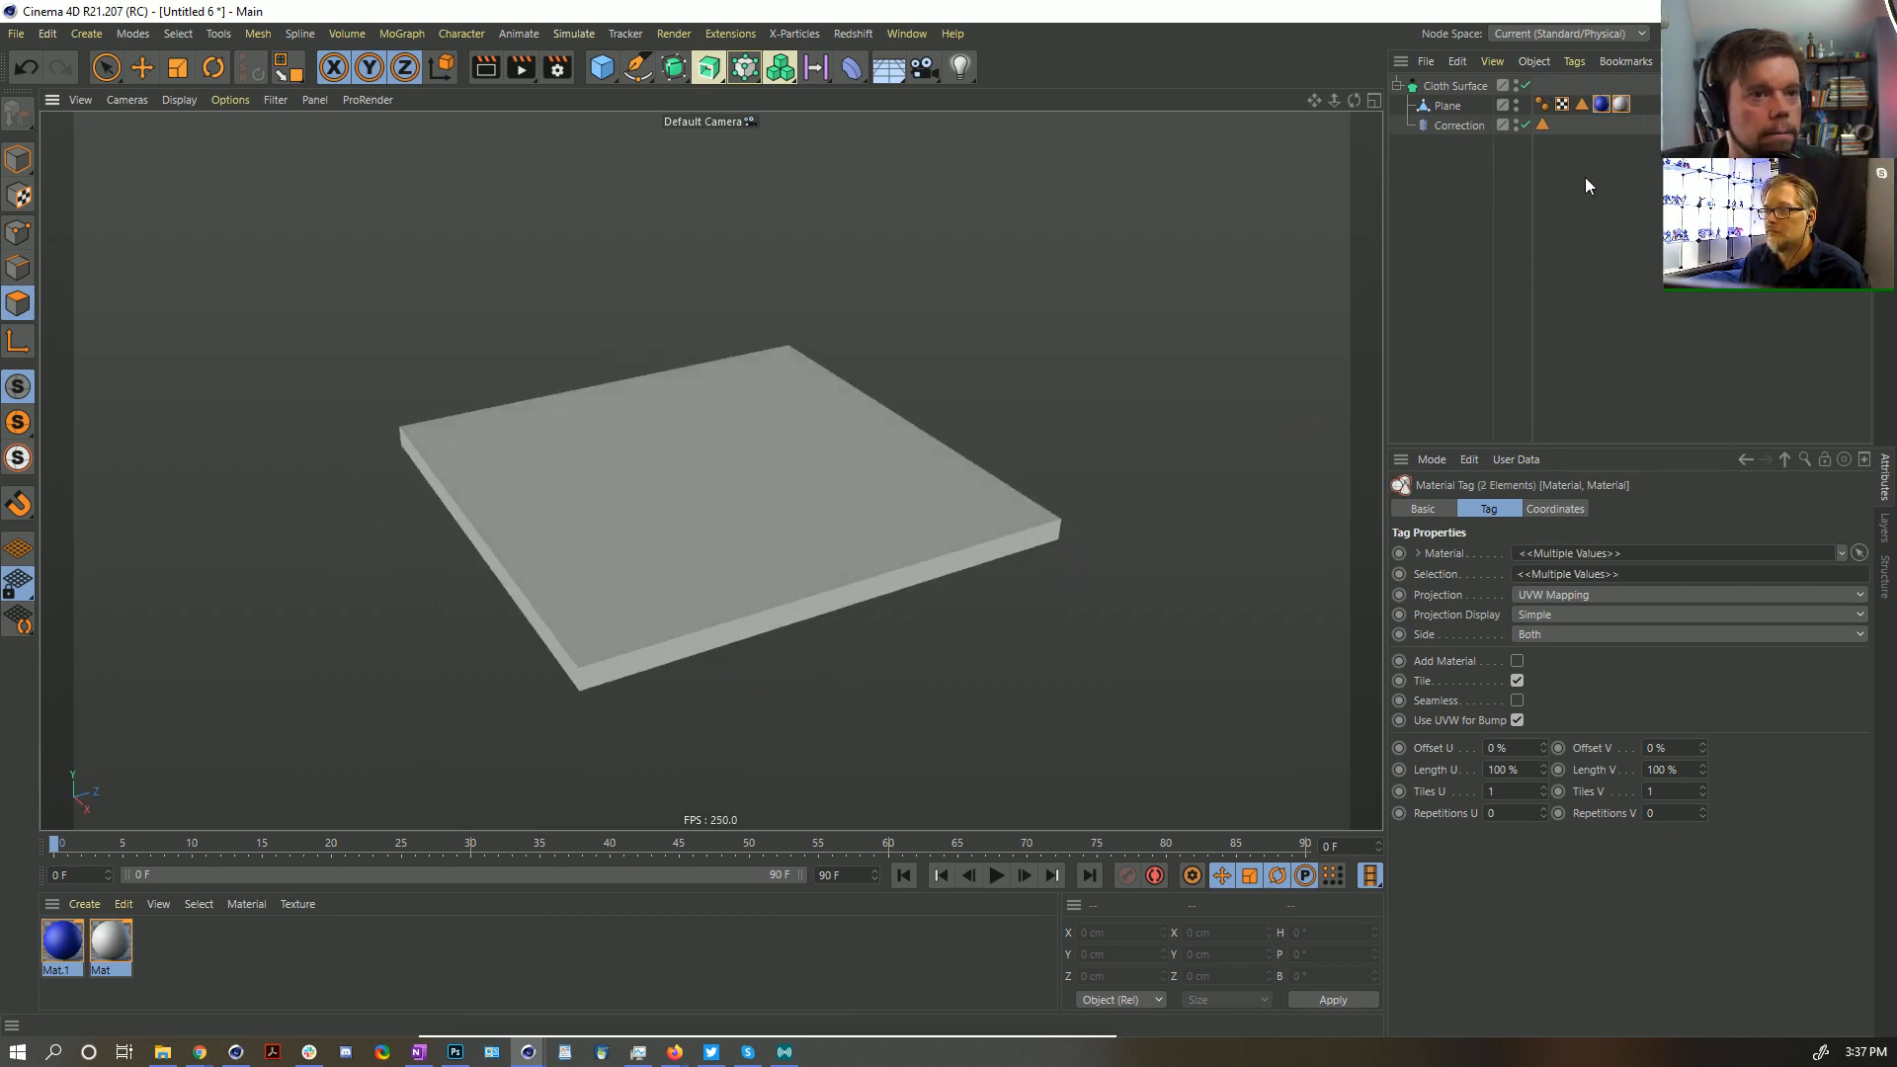
click(1620, 178)
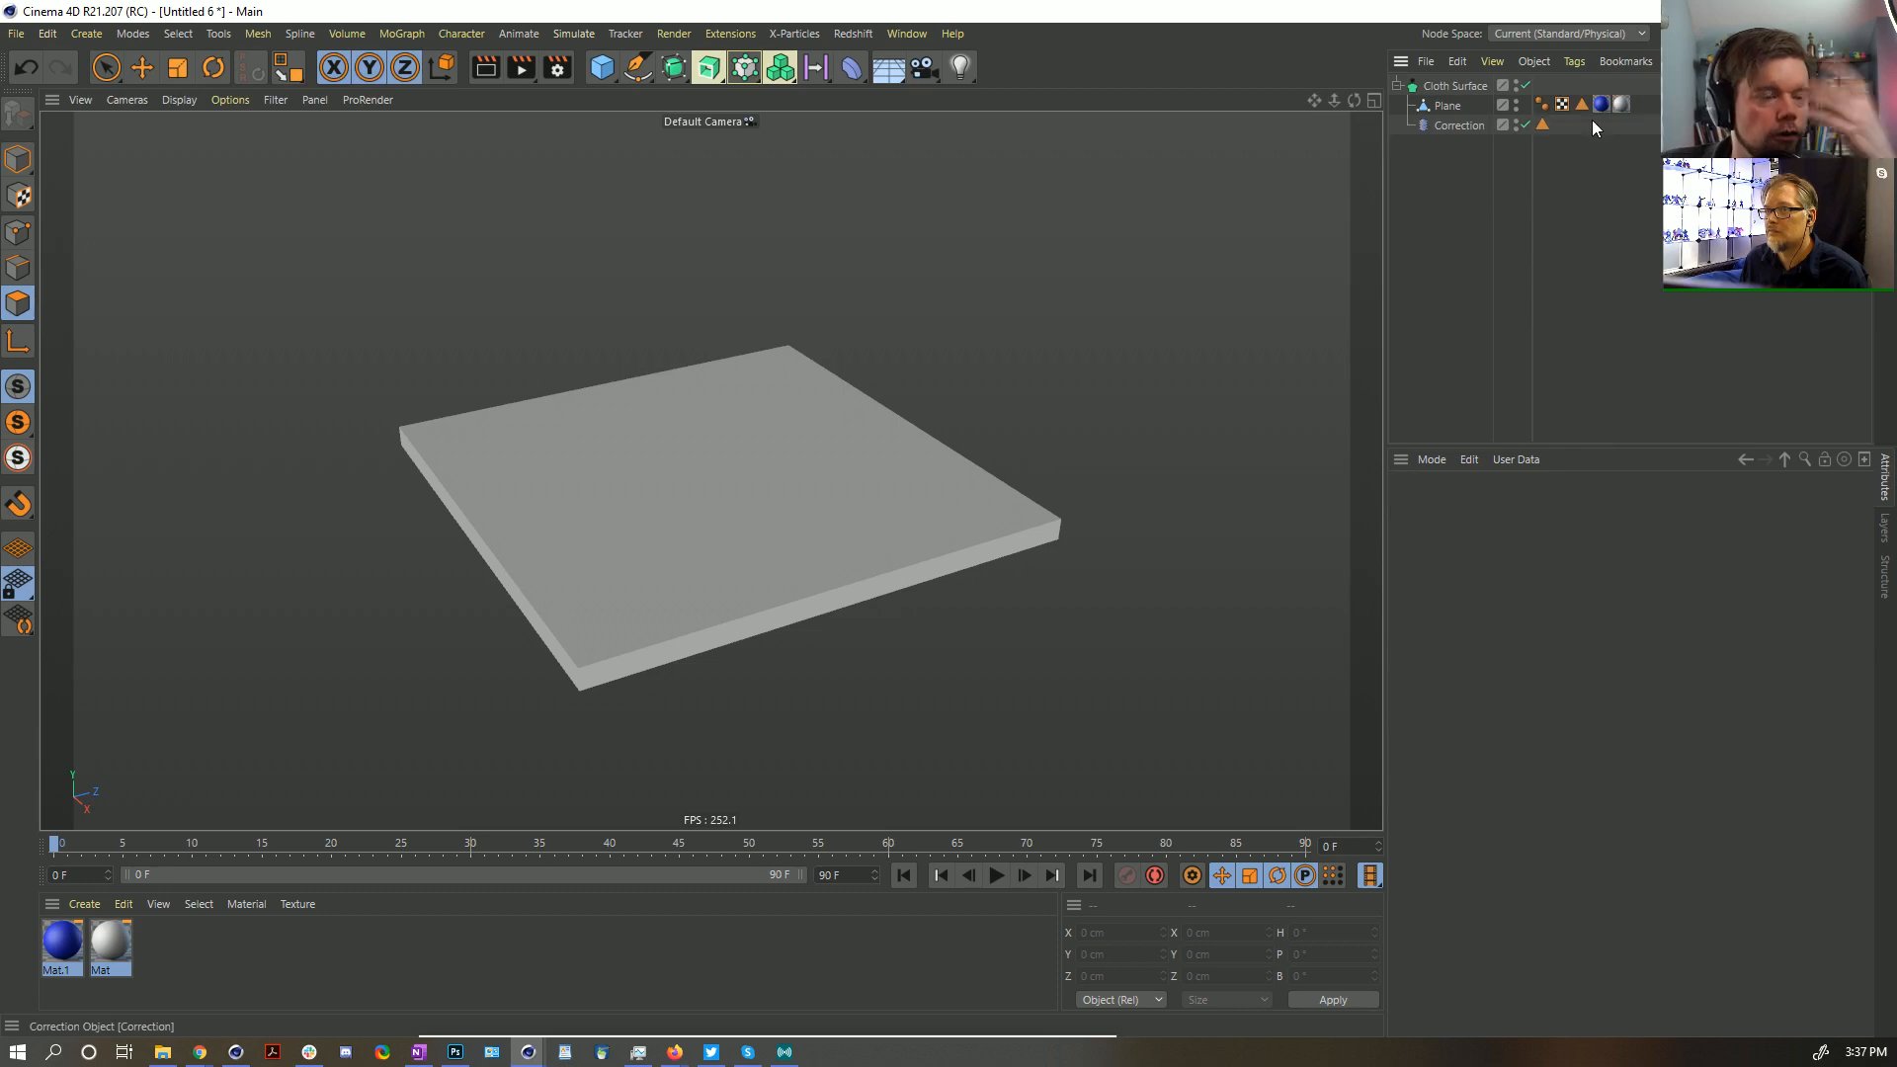
click(1462, 124)
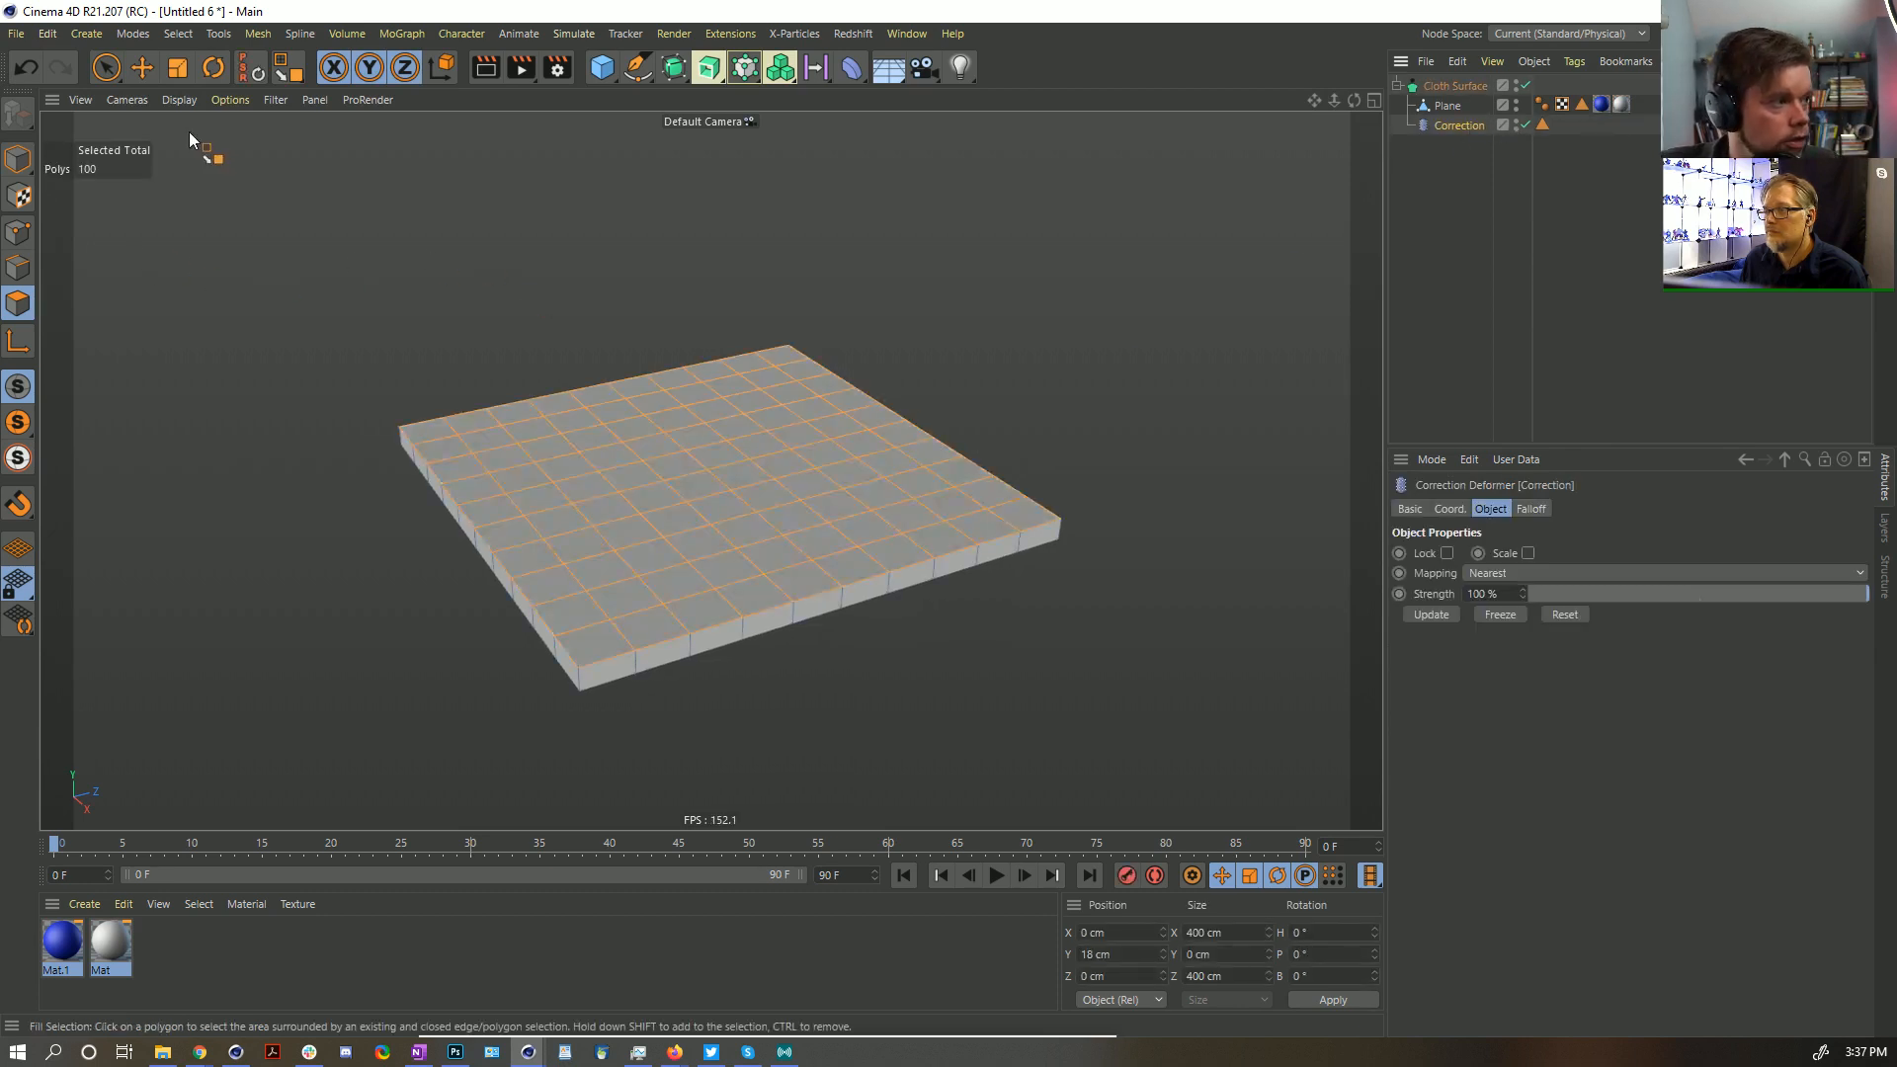
Try raising the slab's selected top-face polygons to about 94 cm on the Y axis, and undo the move
click(141, 67)
drag(702, 348, 713, 294)
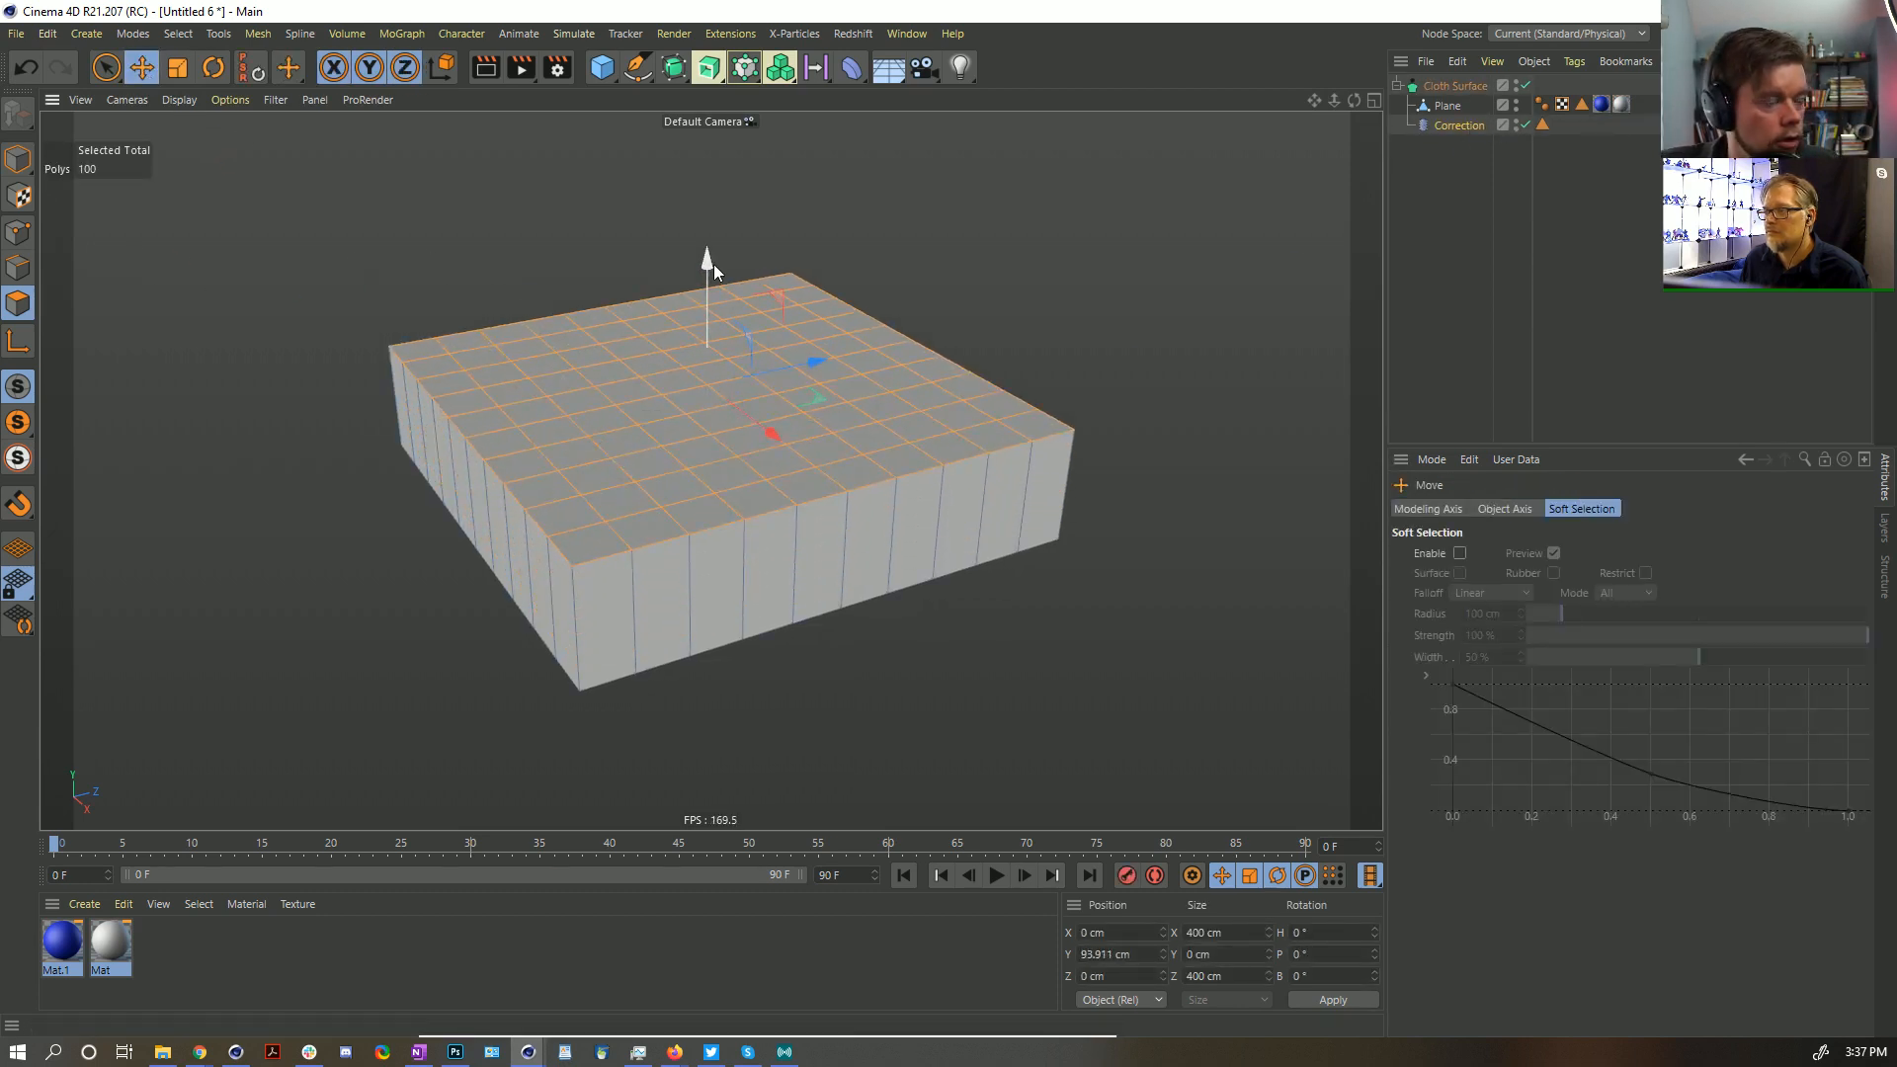
key(ctrl+z)
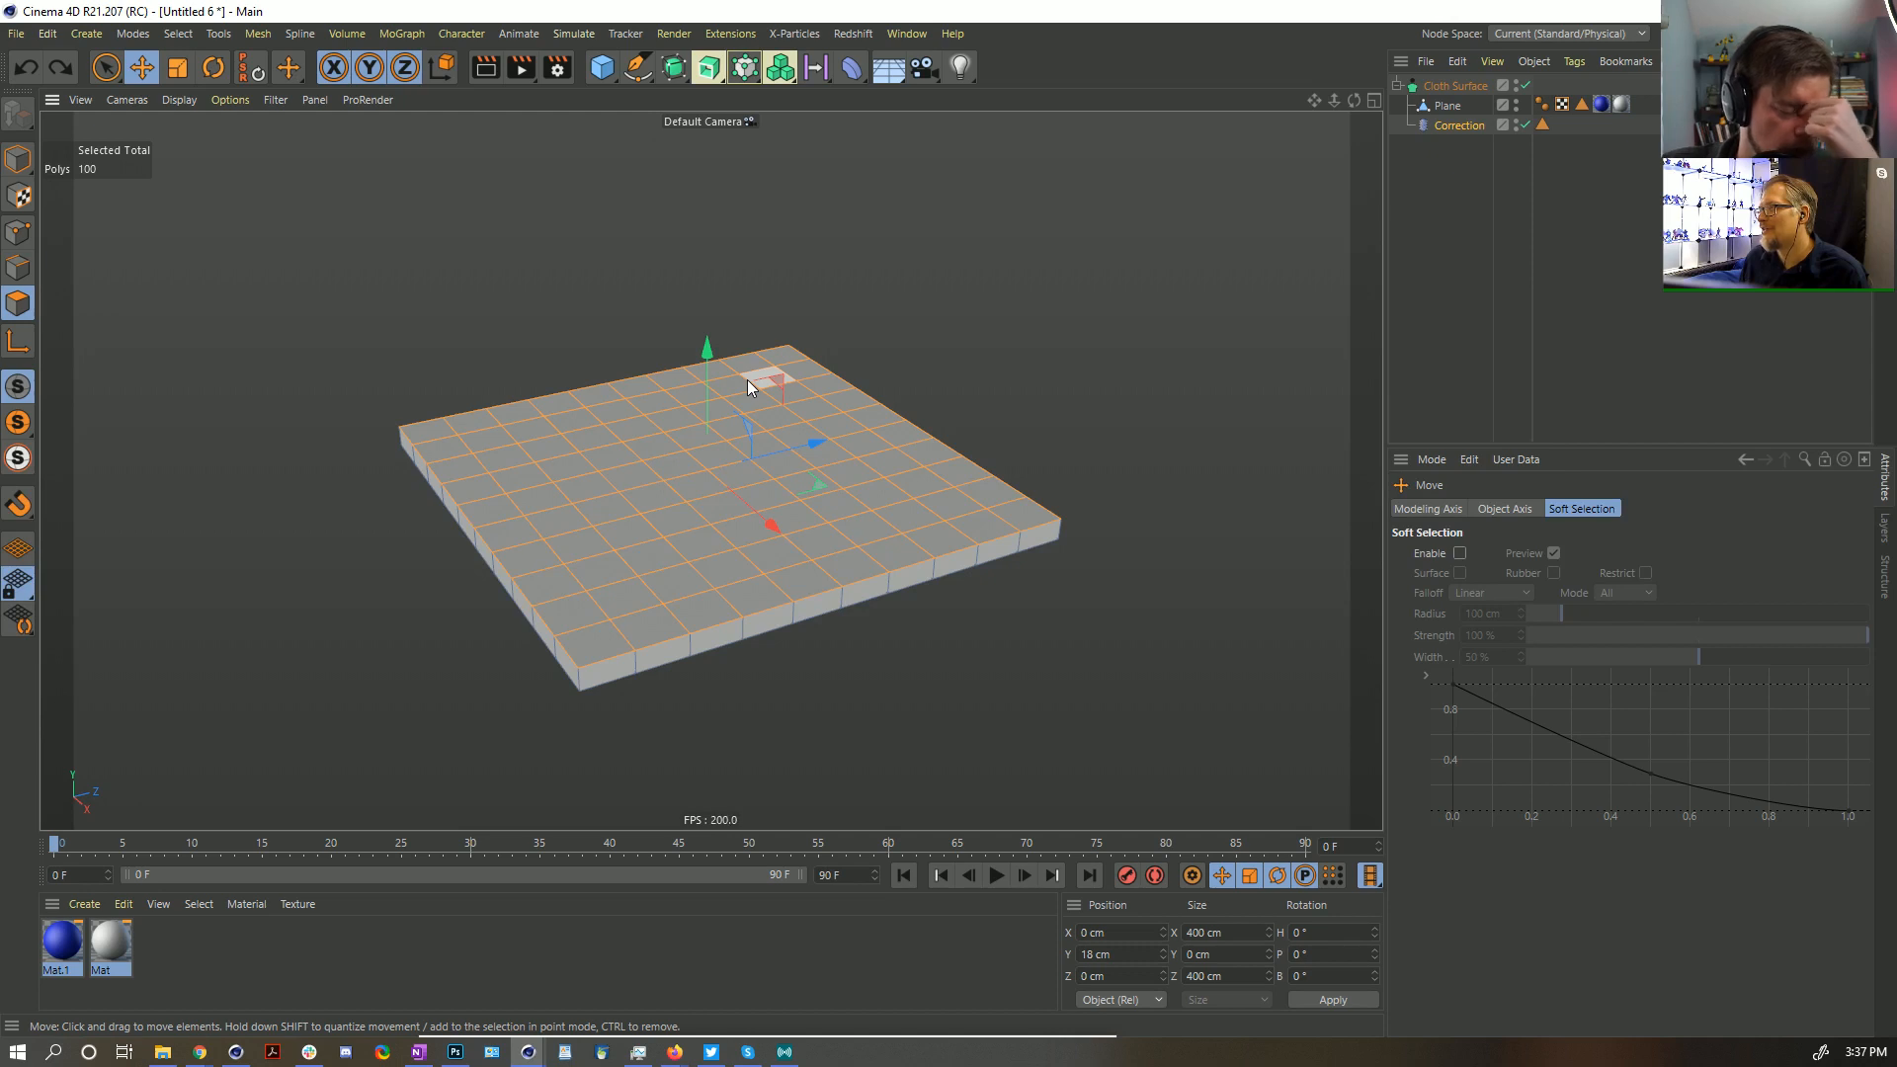
Select a single edge on the slab's top face, and return to Model mode with the Correction deformer selected
click(18, 268)
click(703, 498)
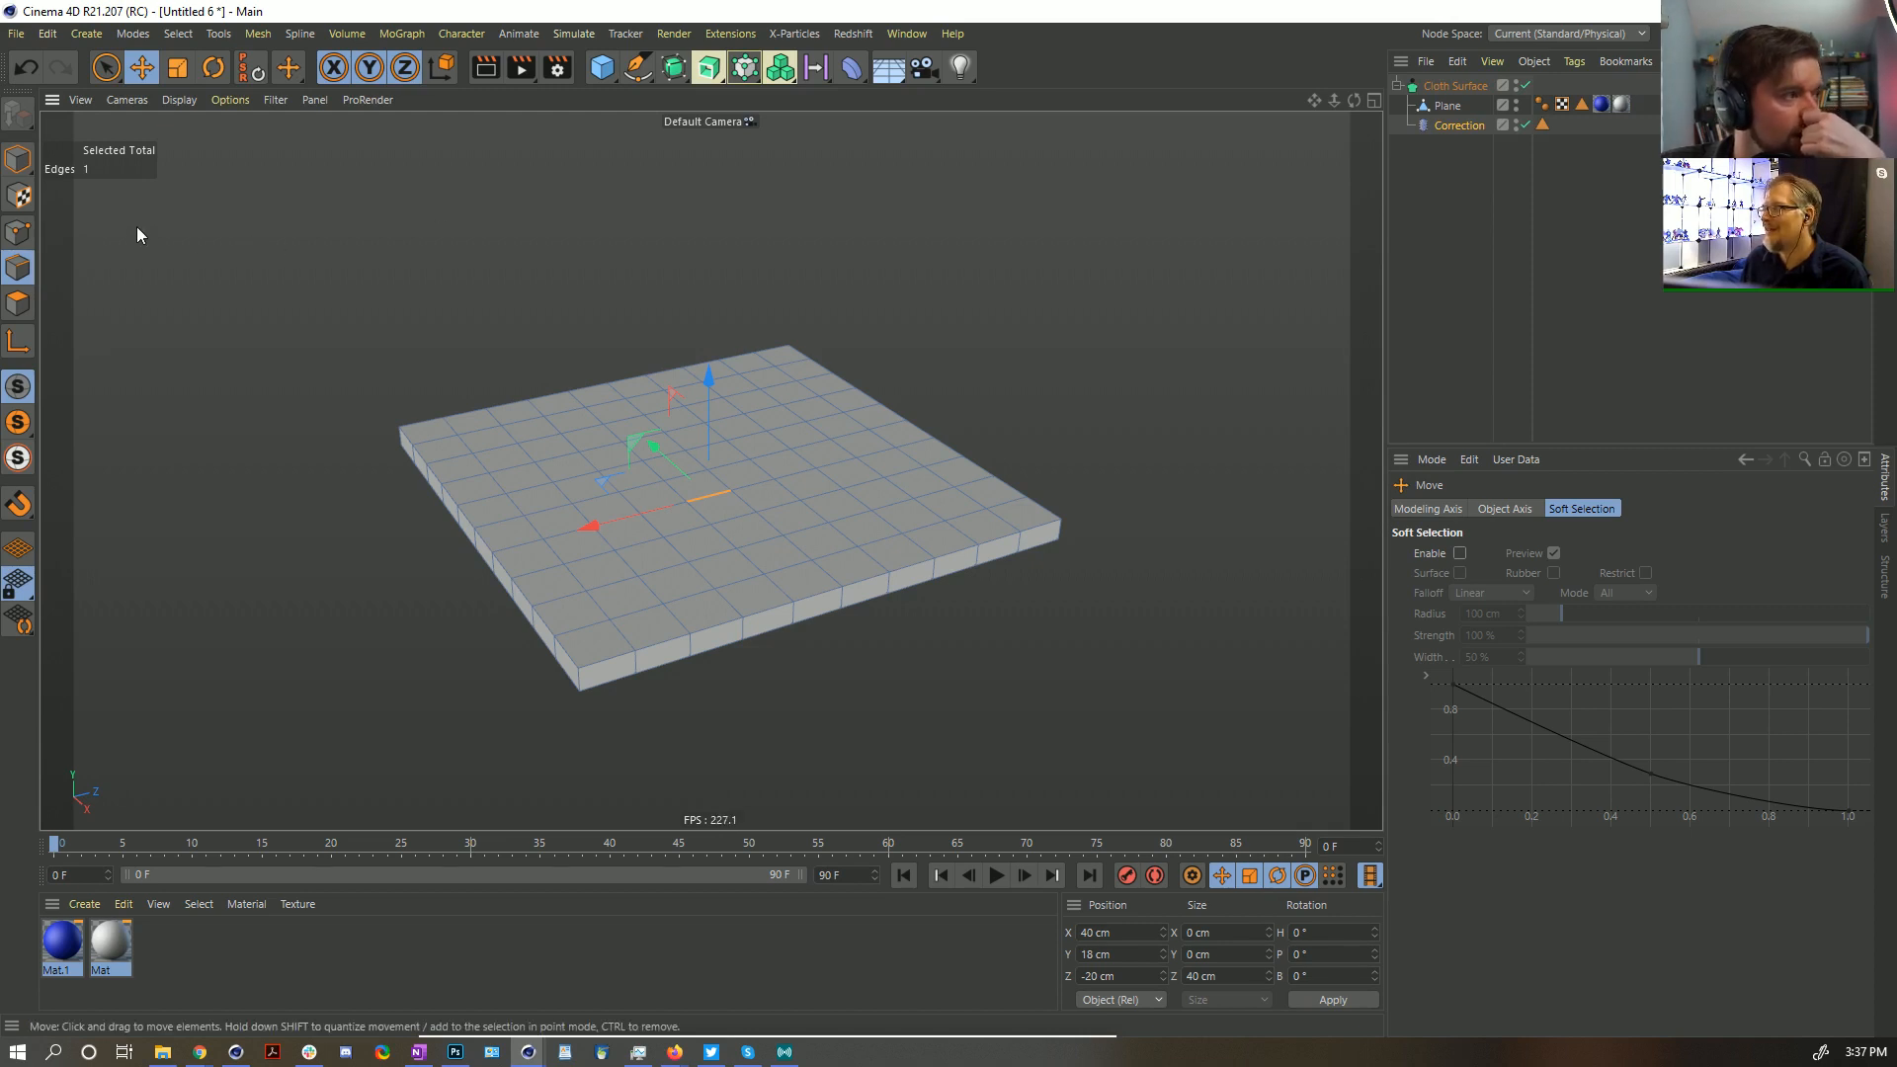
click(24, 303)
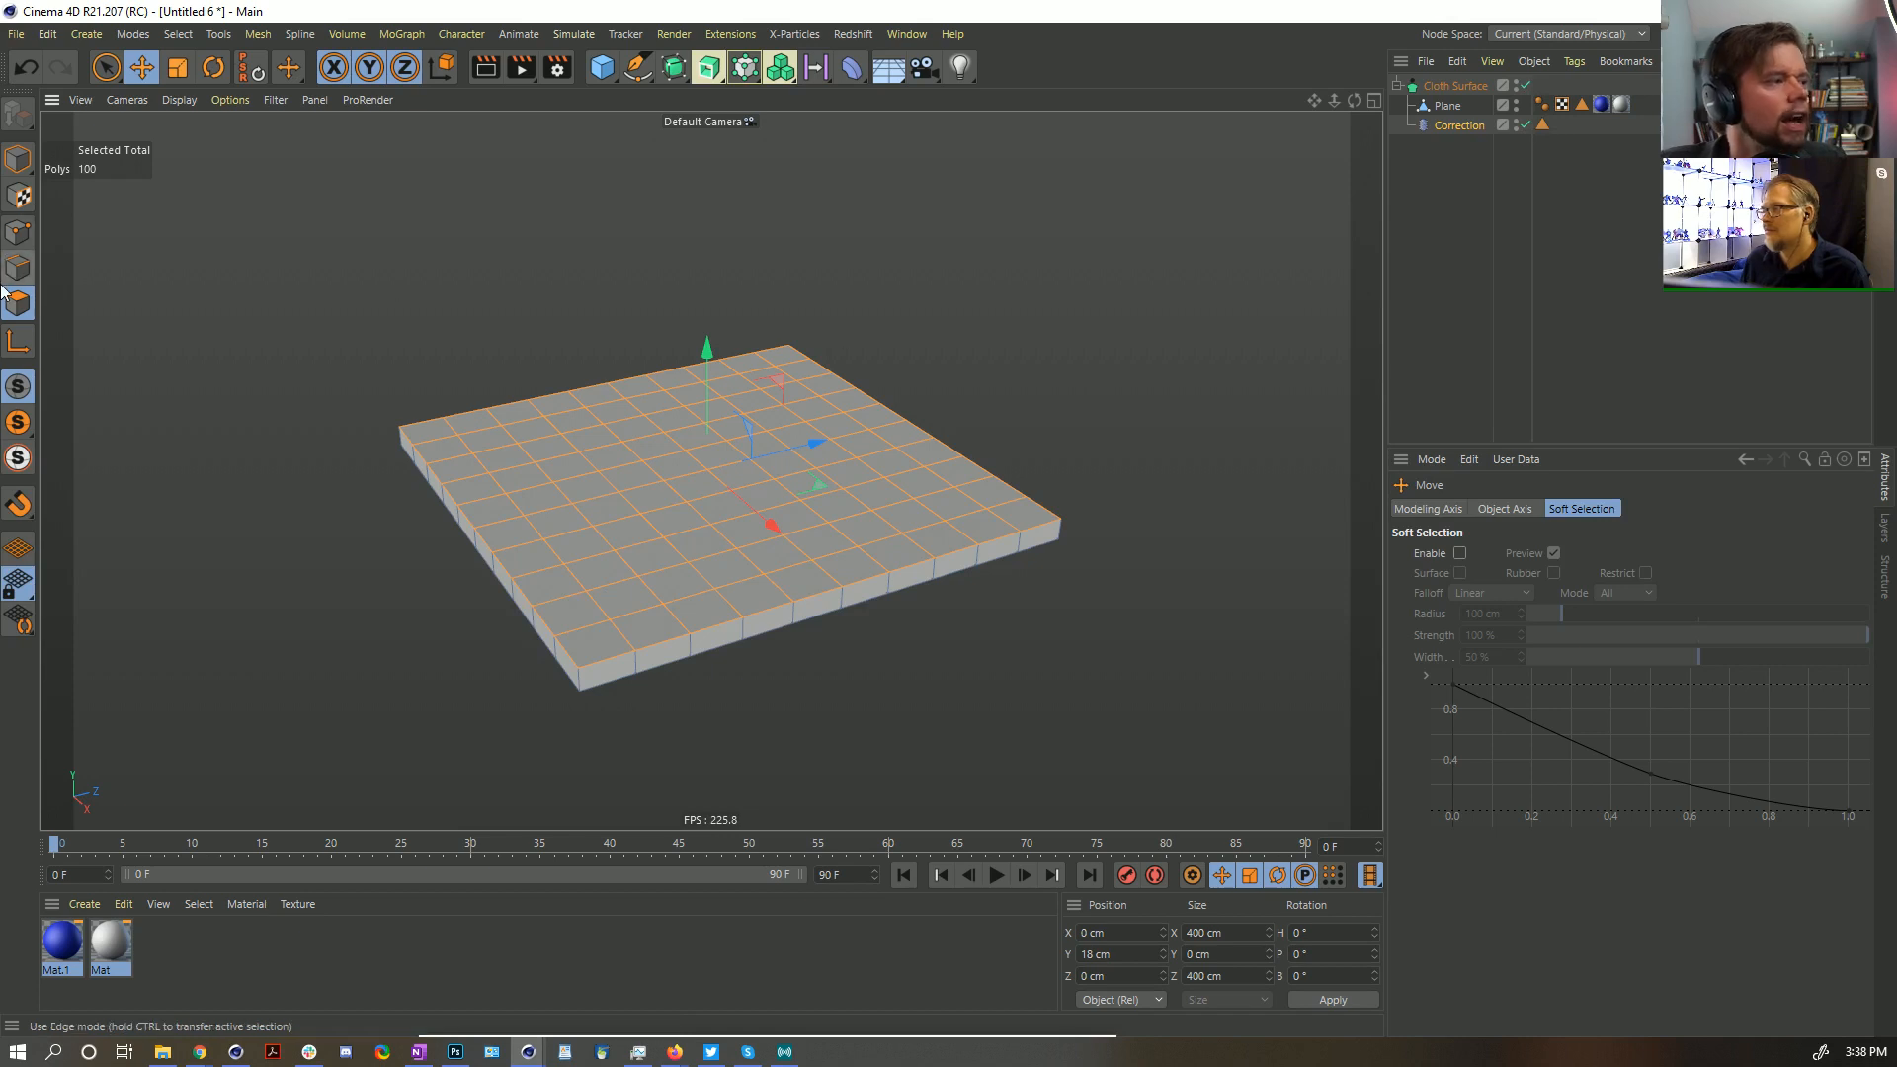
click(33, 170)
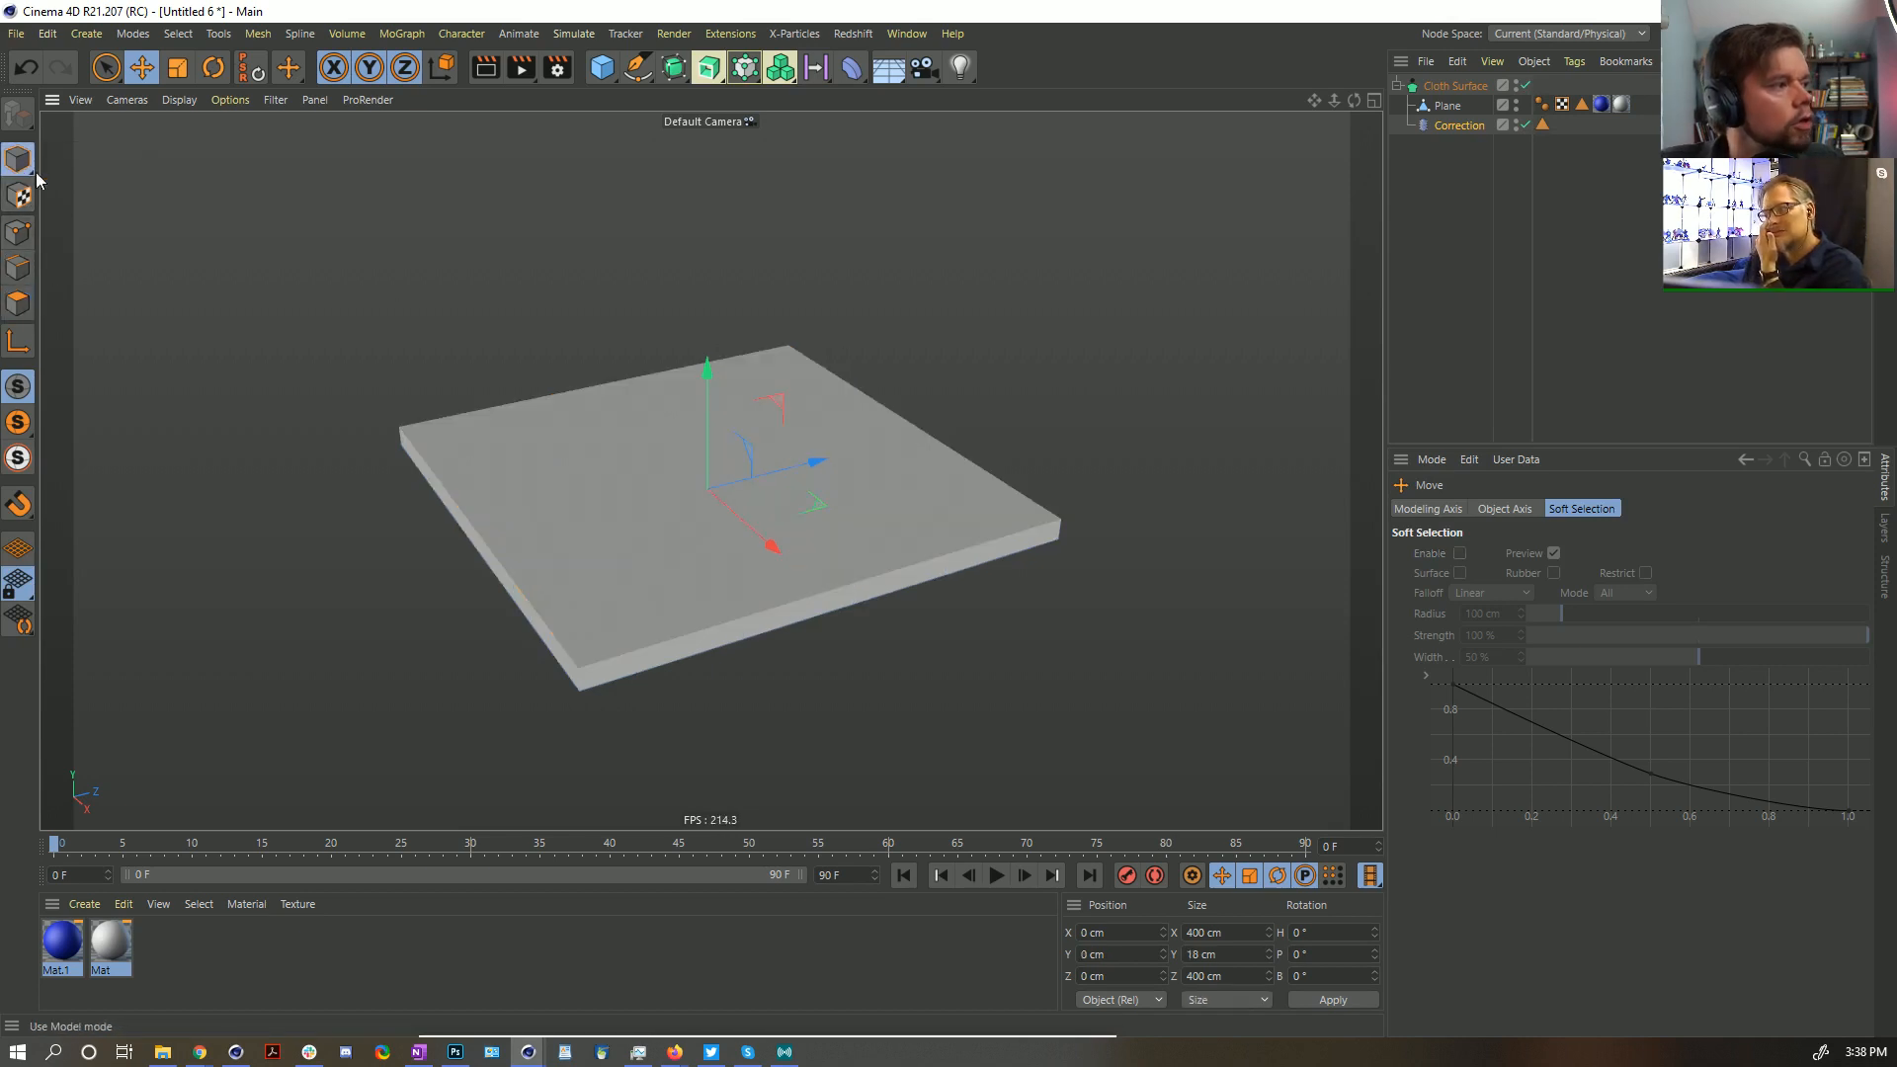
click(1437, 126)
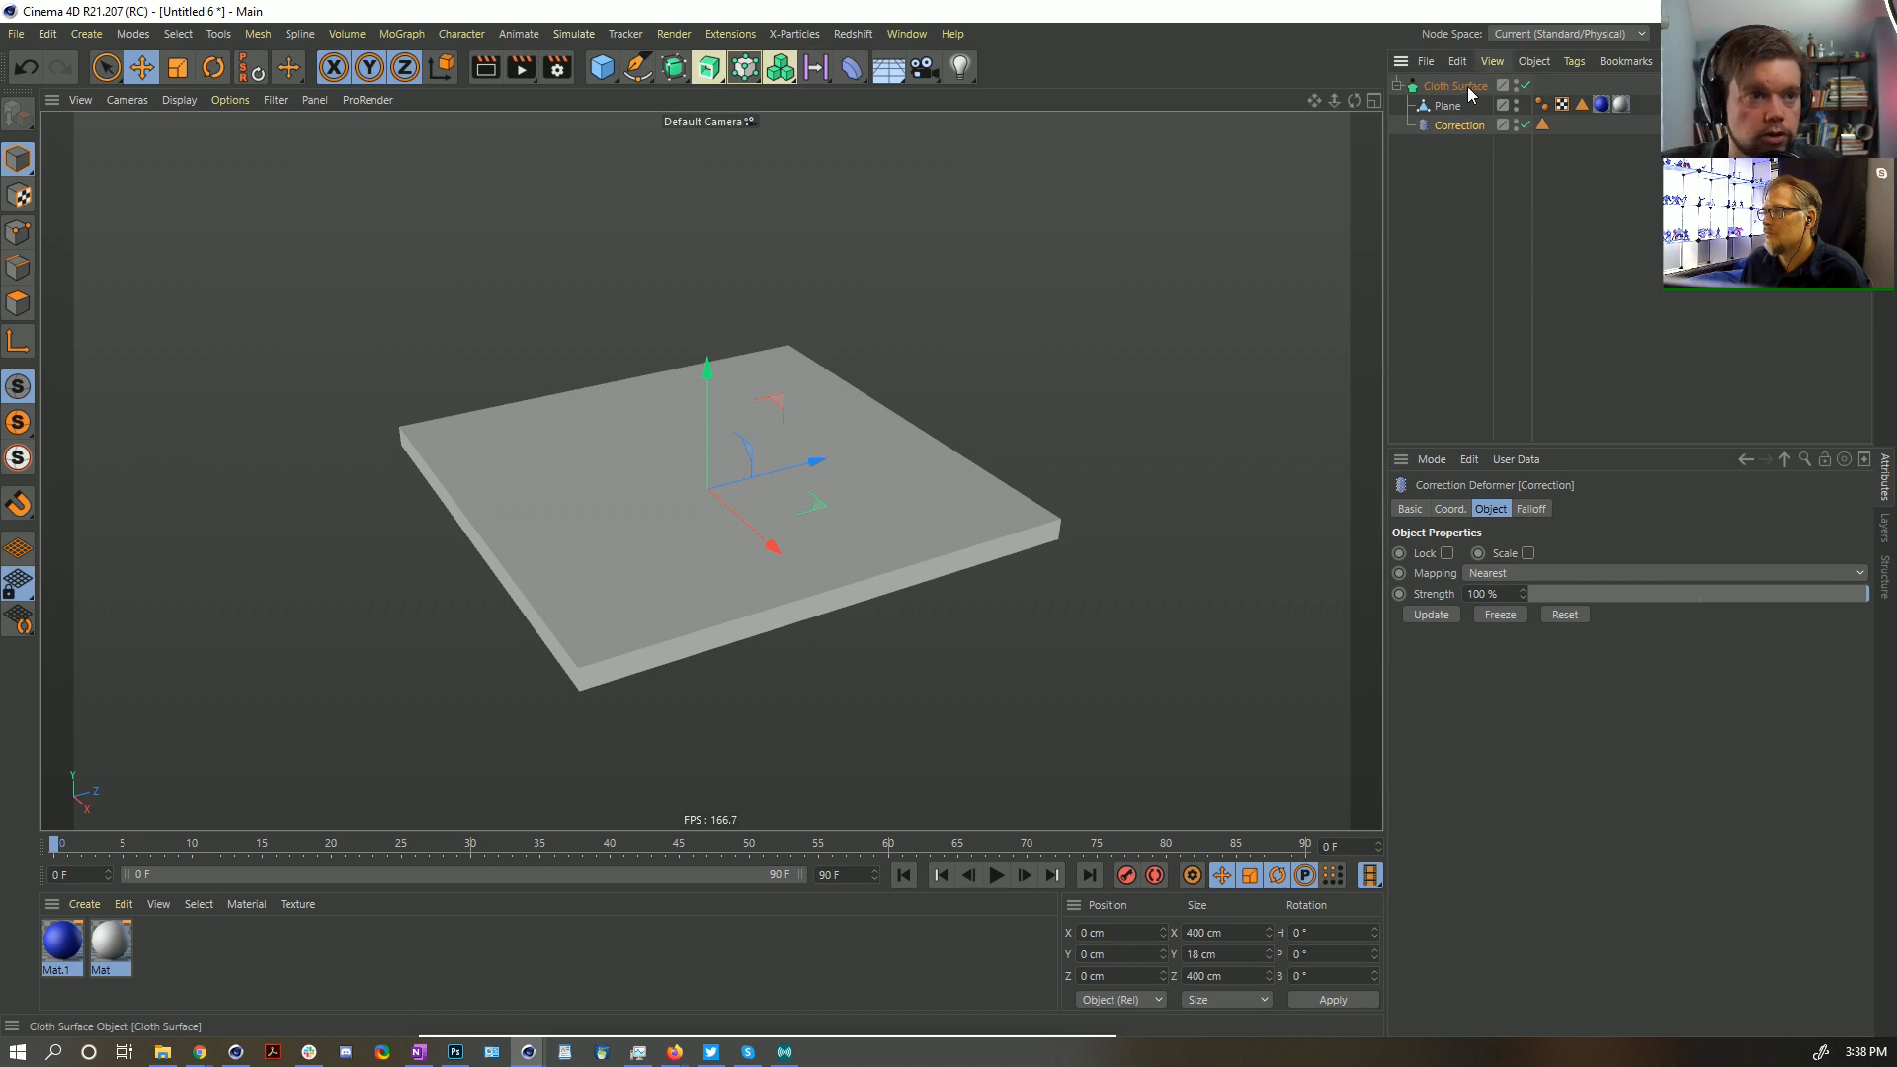
Move both material tags from the Plane to the Cloth Surface and copy the Correction deformer's Polygon Selection tag onto it
drag(1640, 115, 1603, 87)
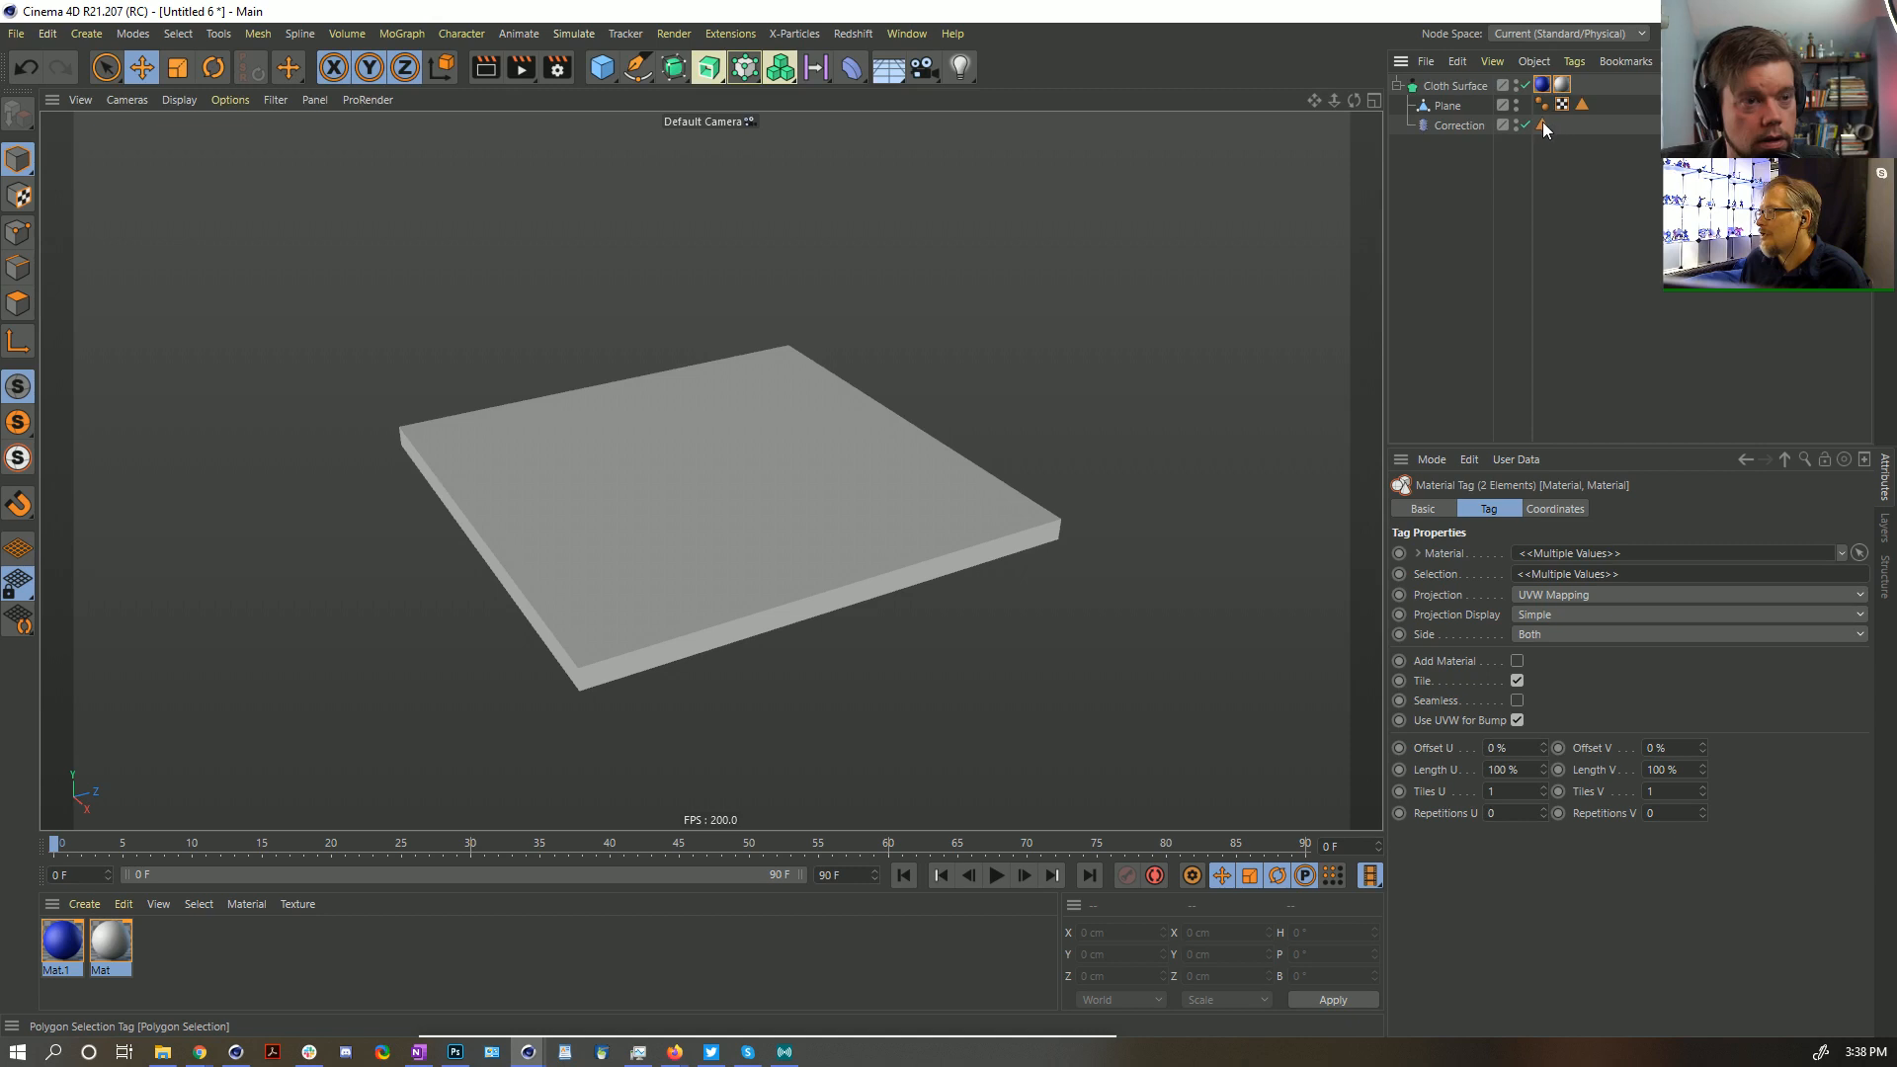
drag(1543, 121, 1583, 89)
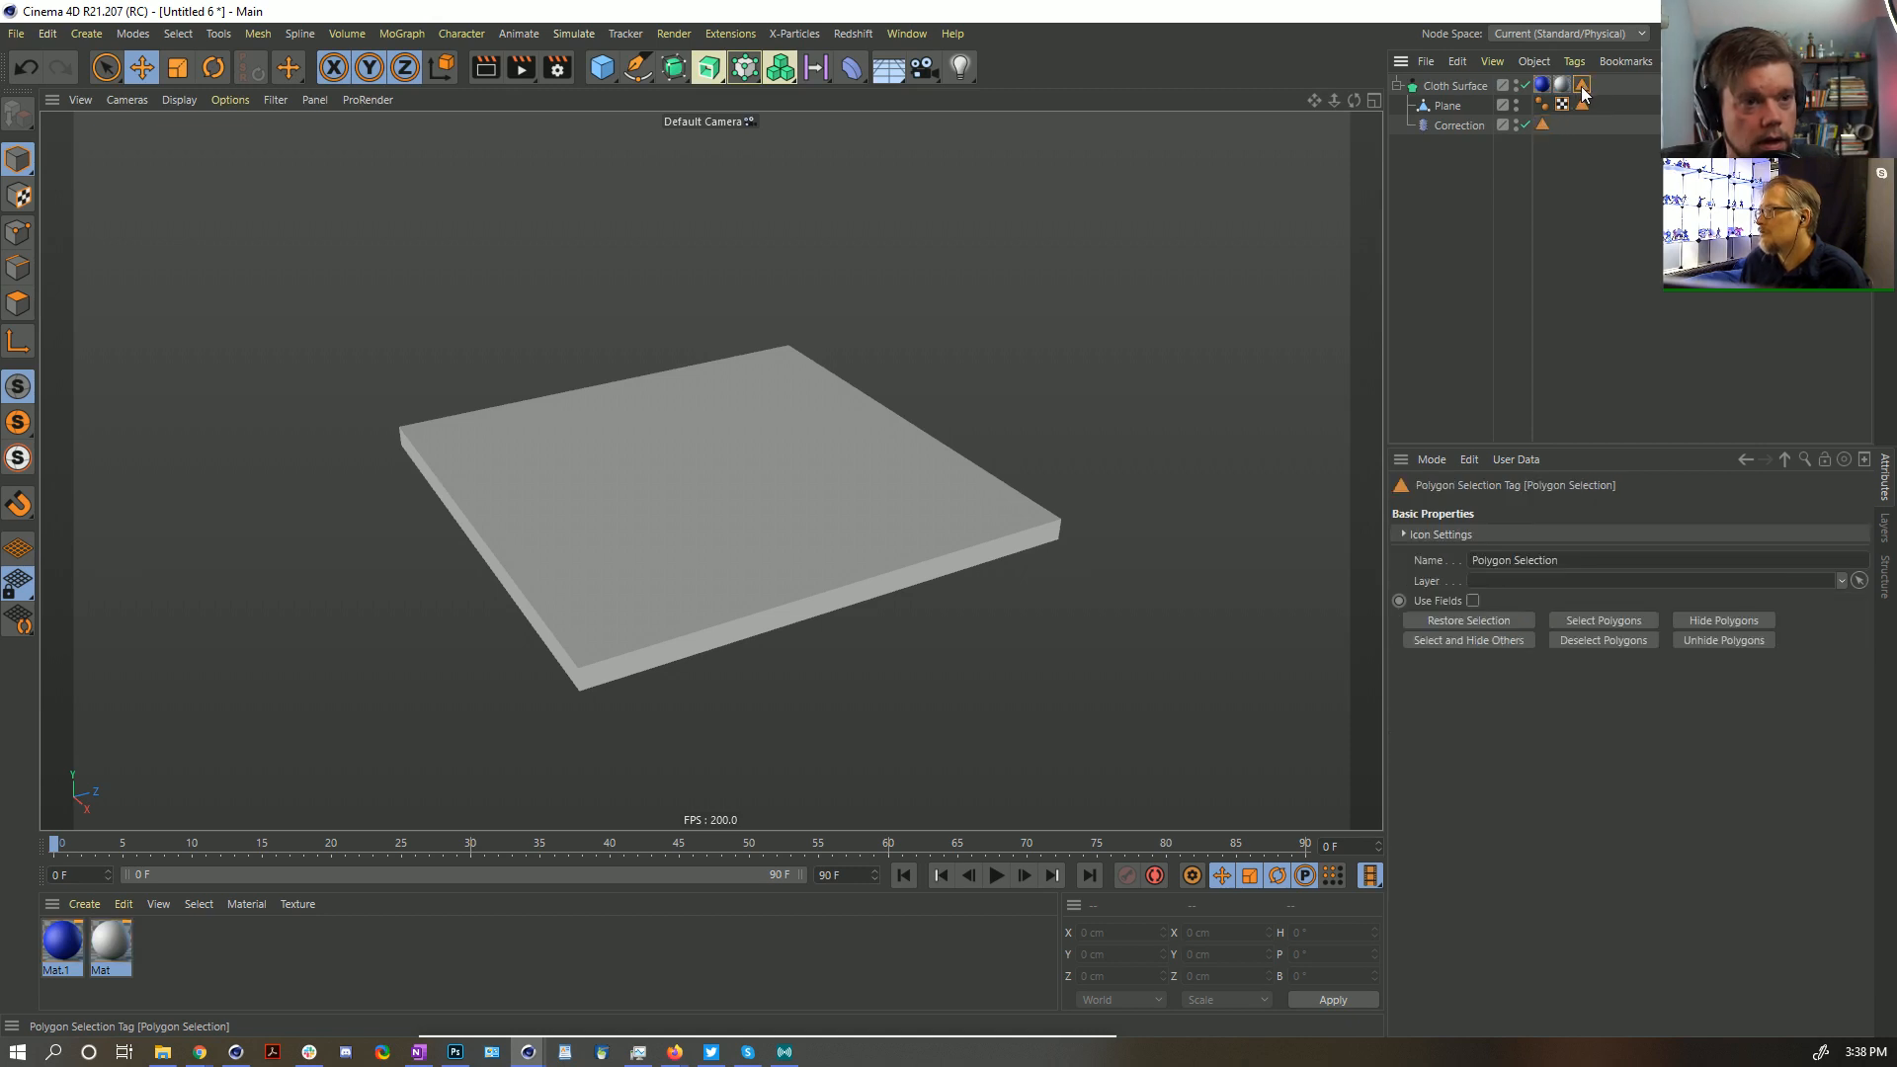
Enable Use Fields on the Cloth Surface's Polygon Selection tag and delete its default Freeze layer
click(1472, 599)
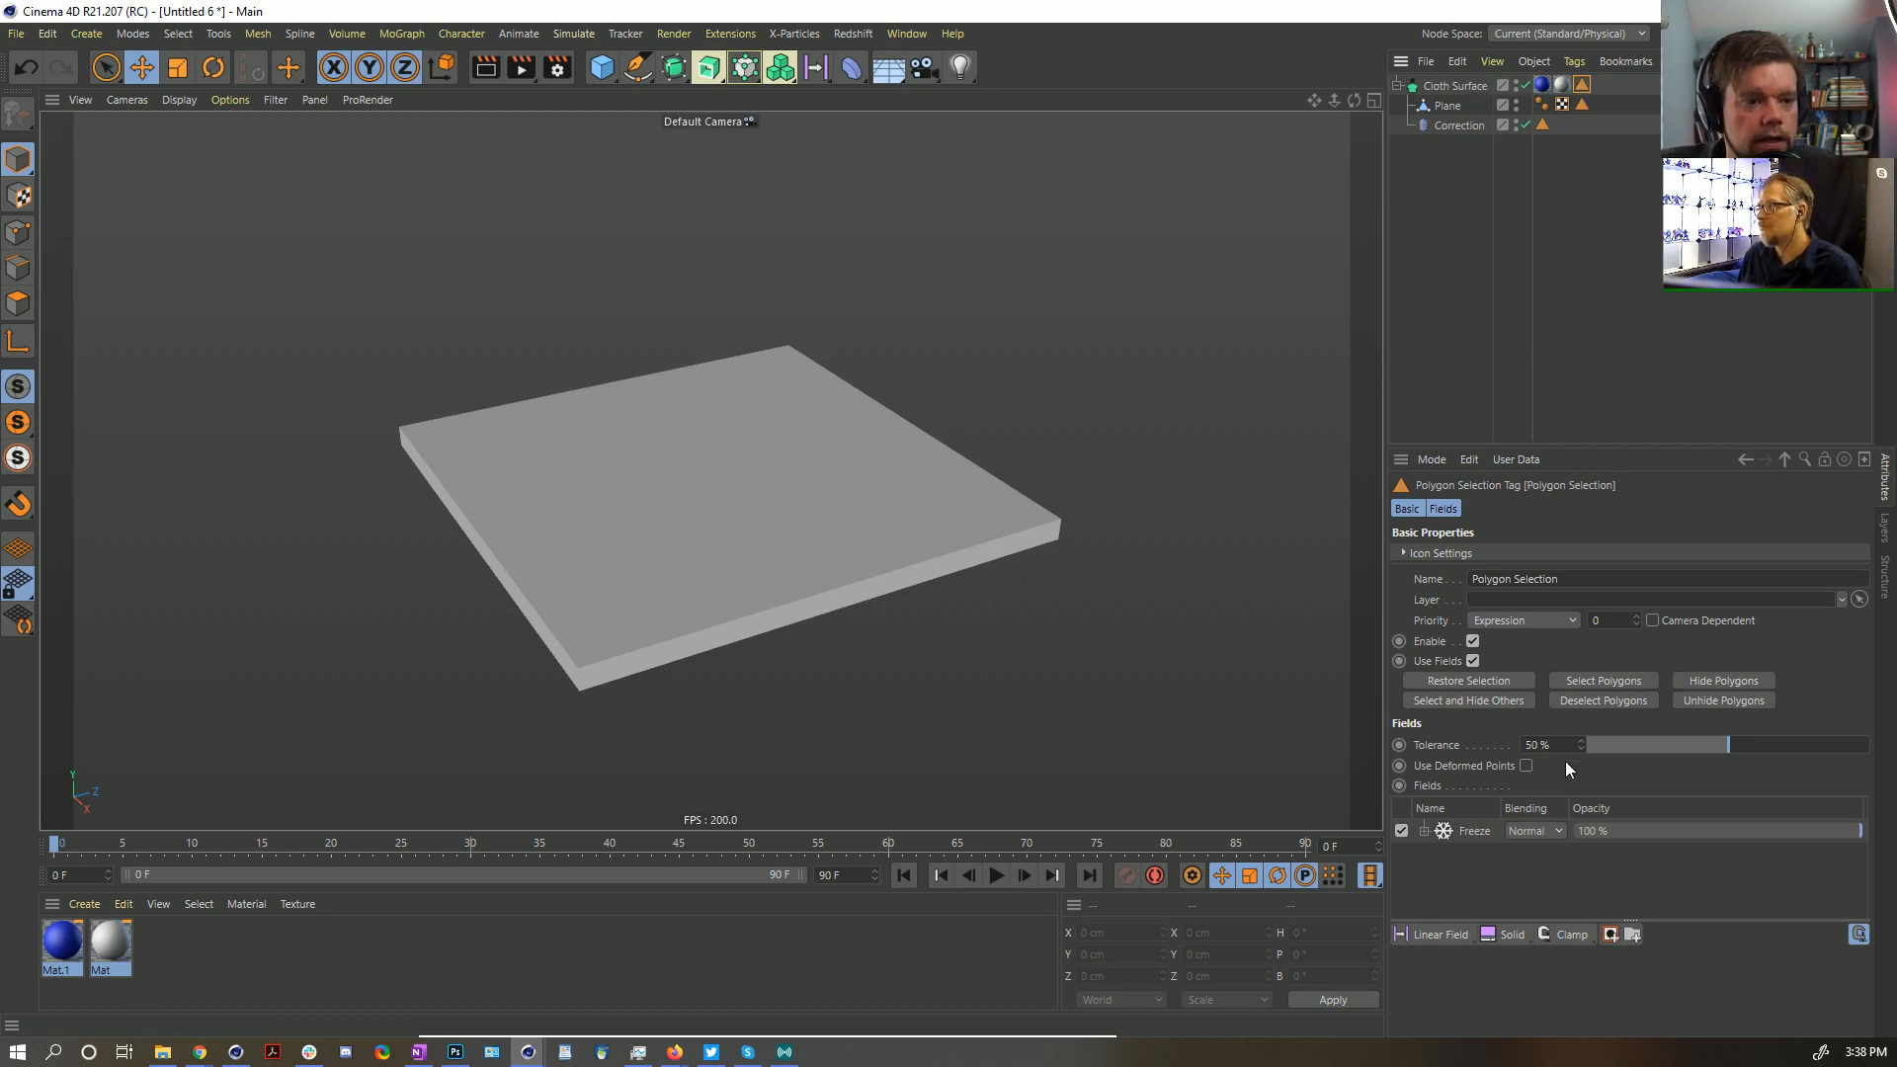
click(1476, 831)
key(Delete)
Add the Correction deformer's Polygon Selection as a field layer in the Cloth Surface's selection tag, and inspect the slab
click(1453, 86)
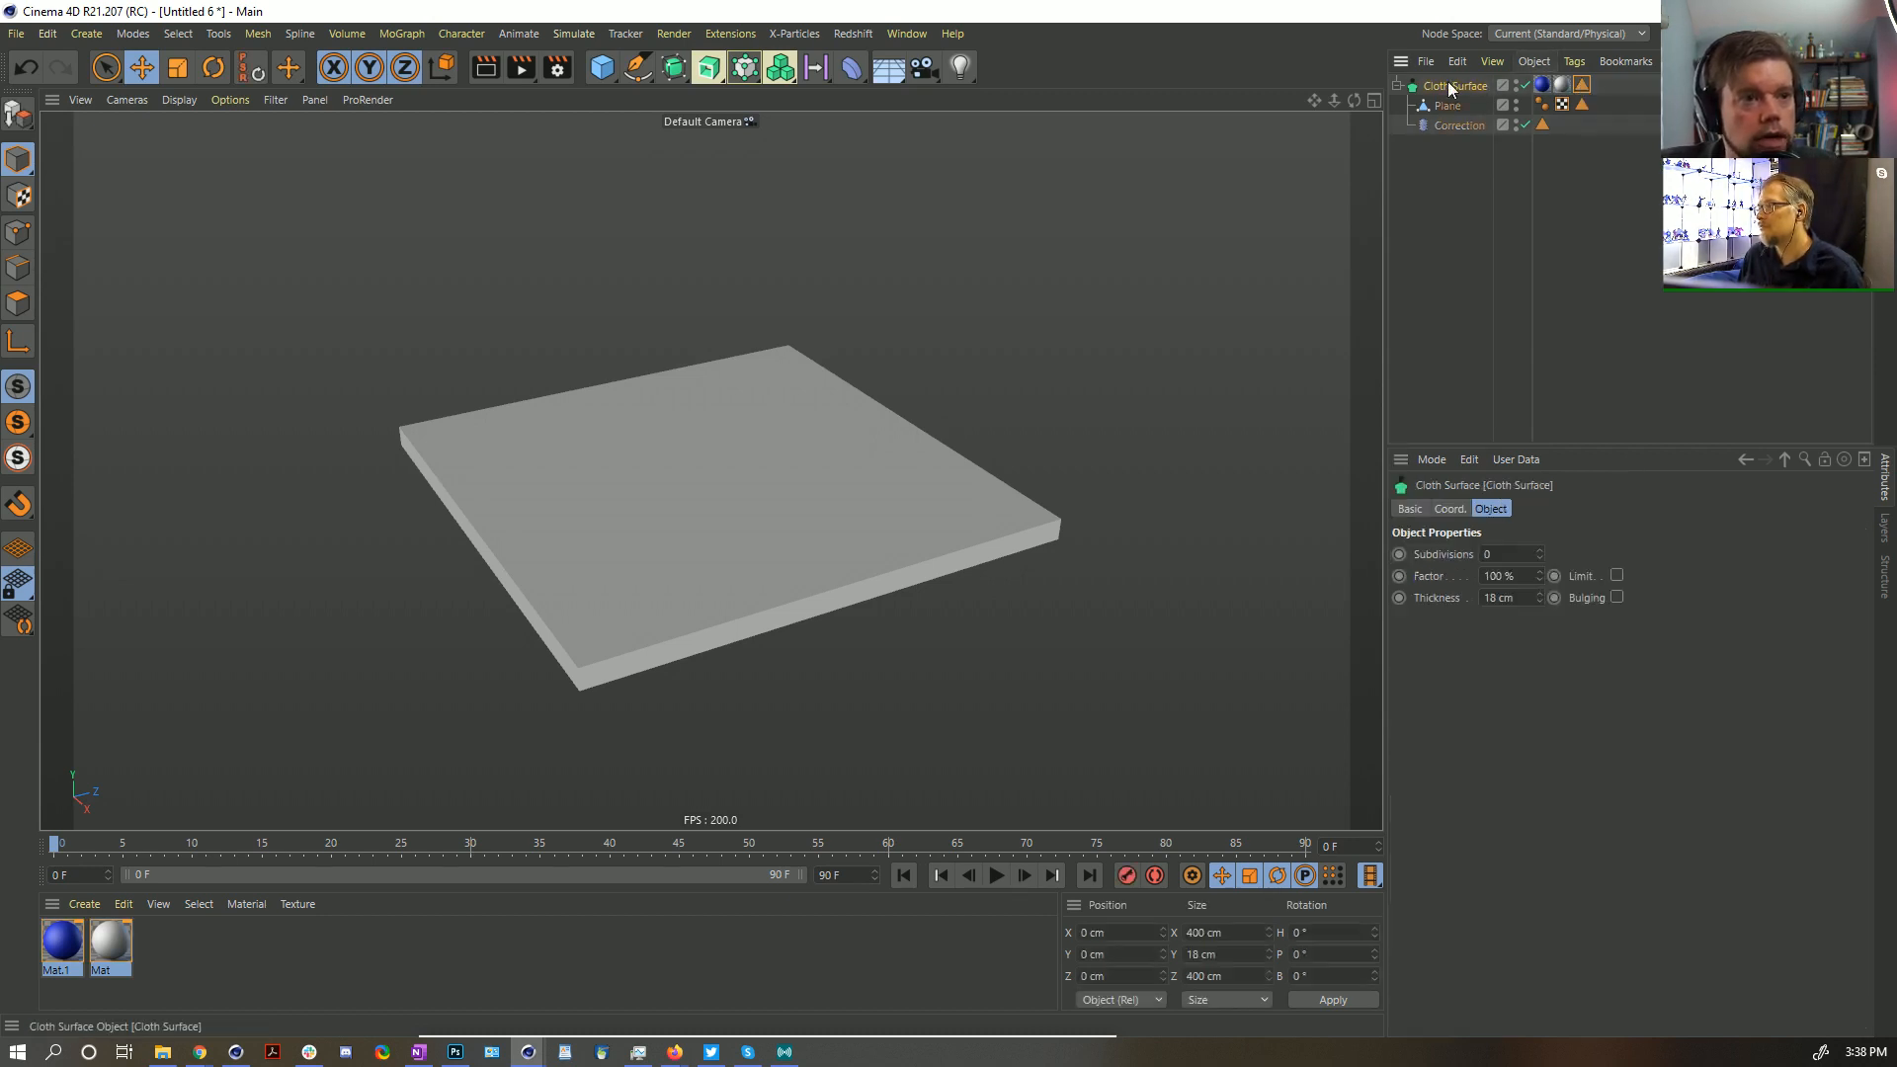
click(1582, 85)
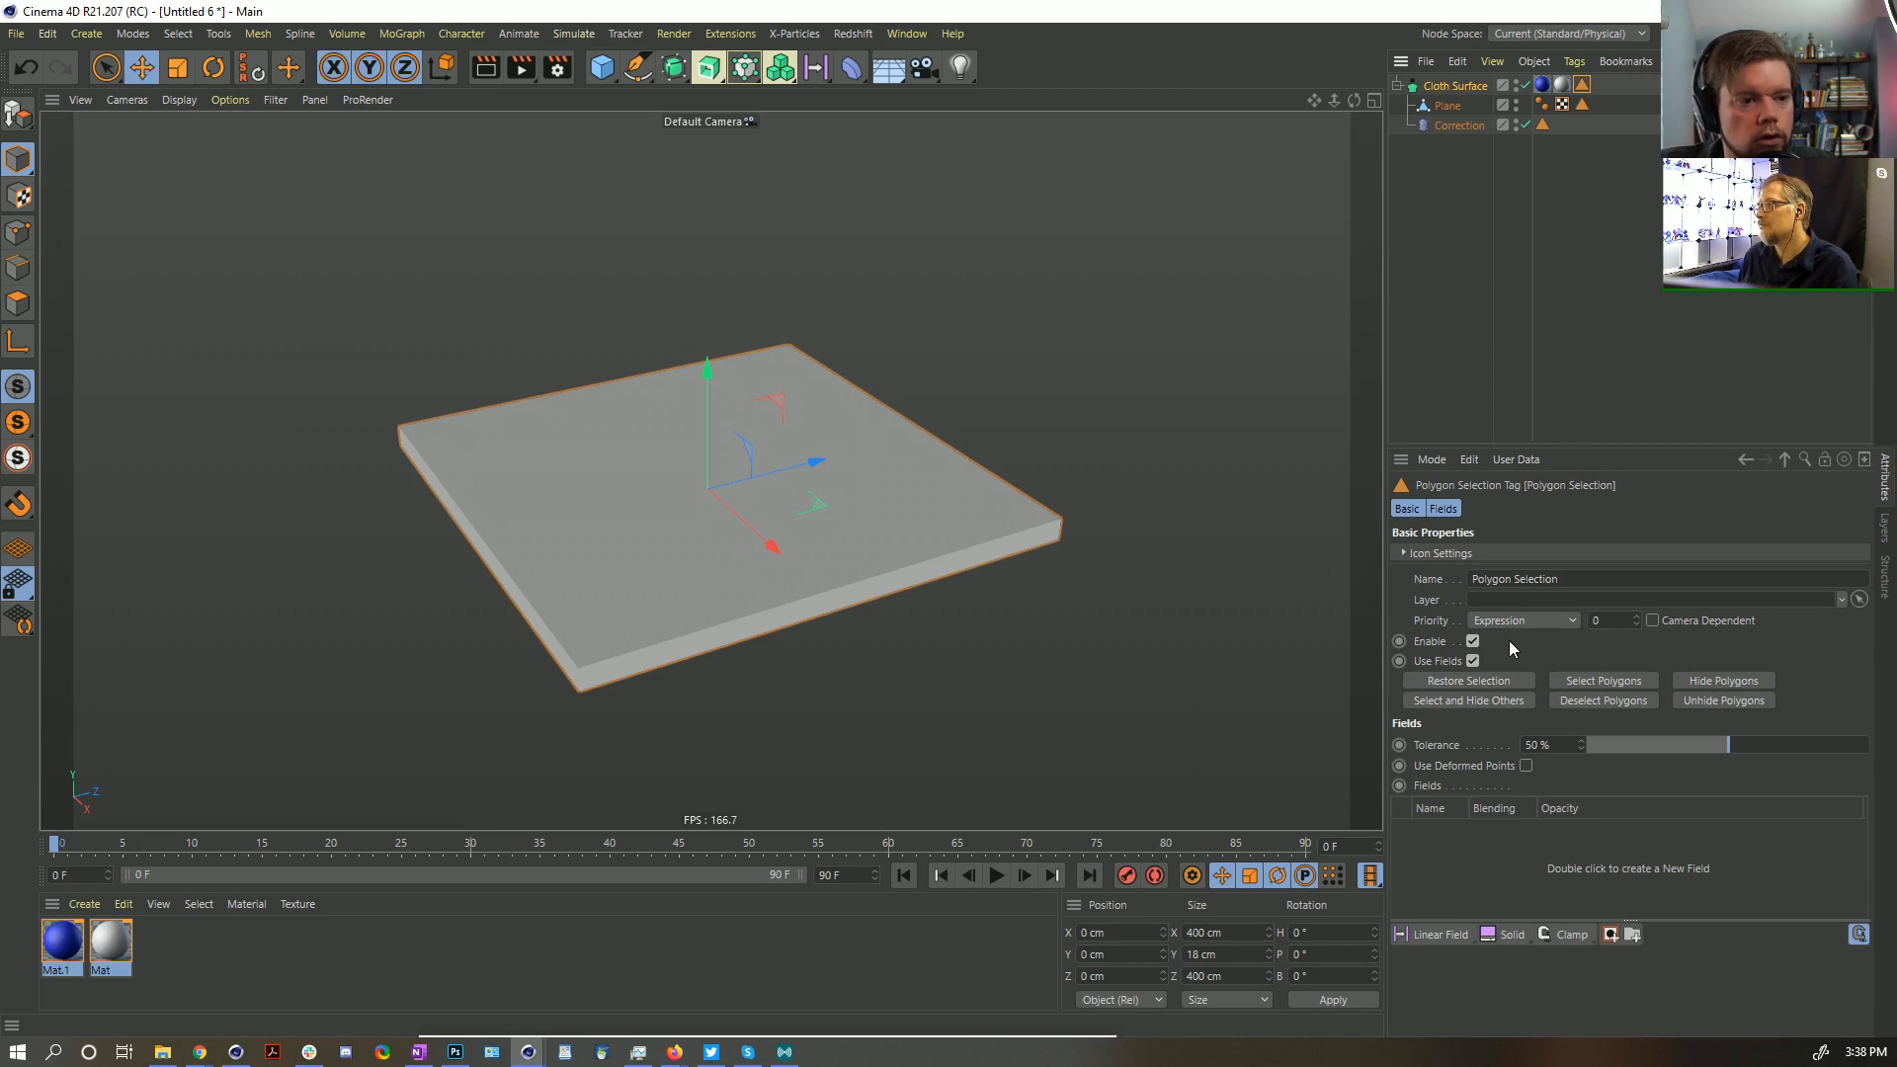
click(1442, 509)
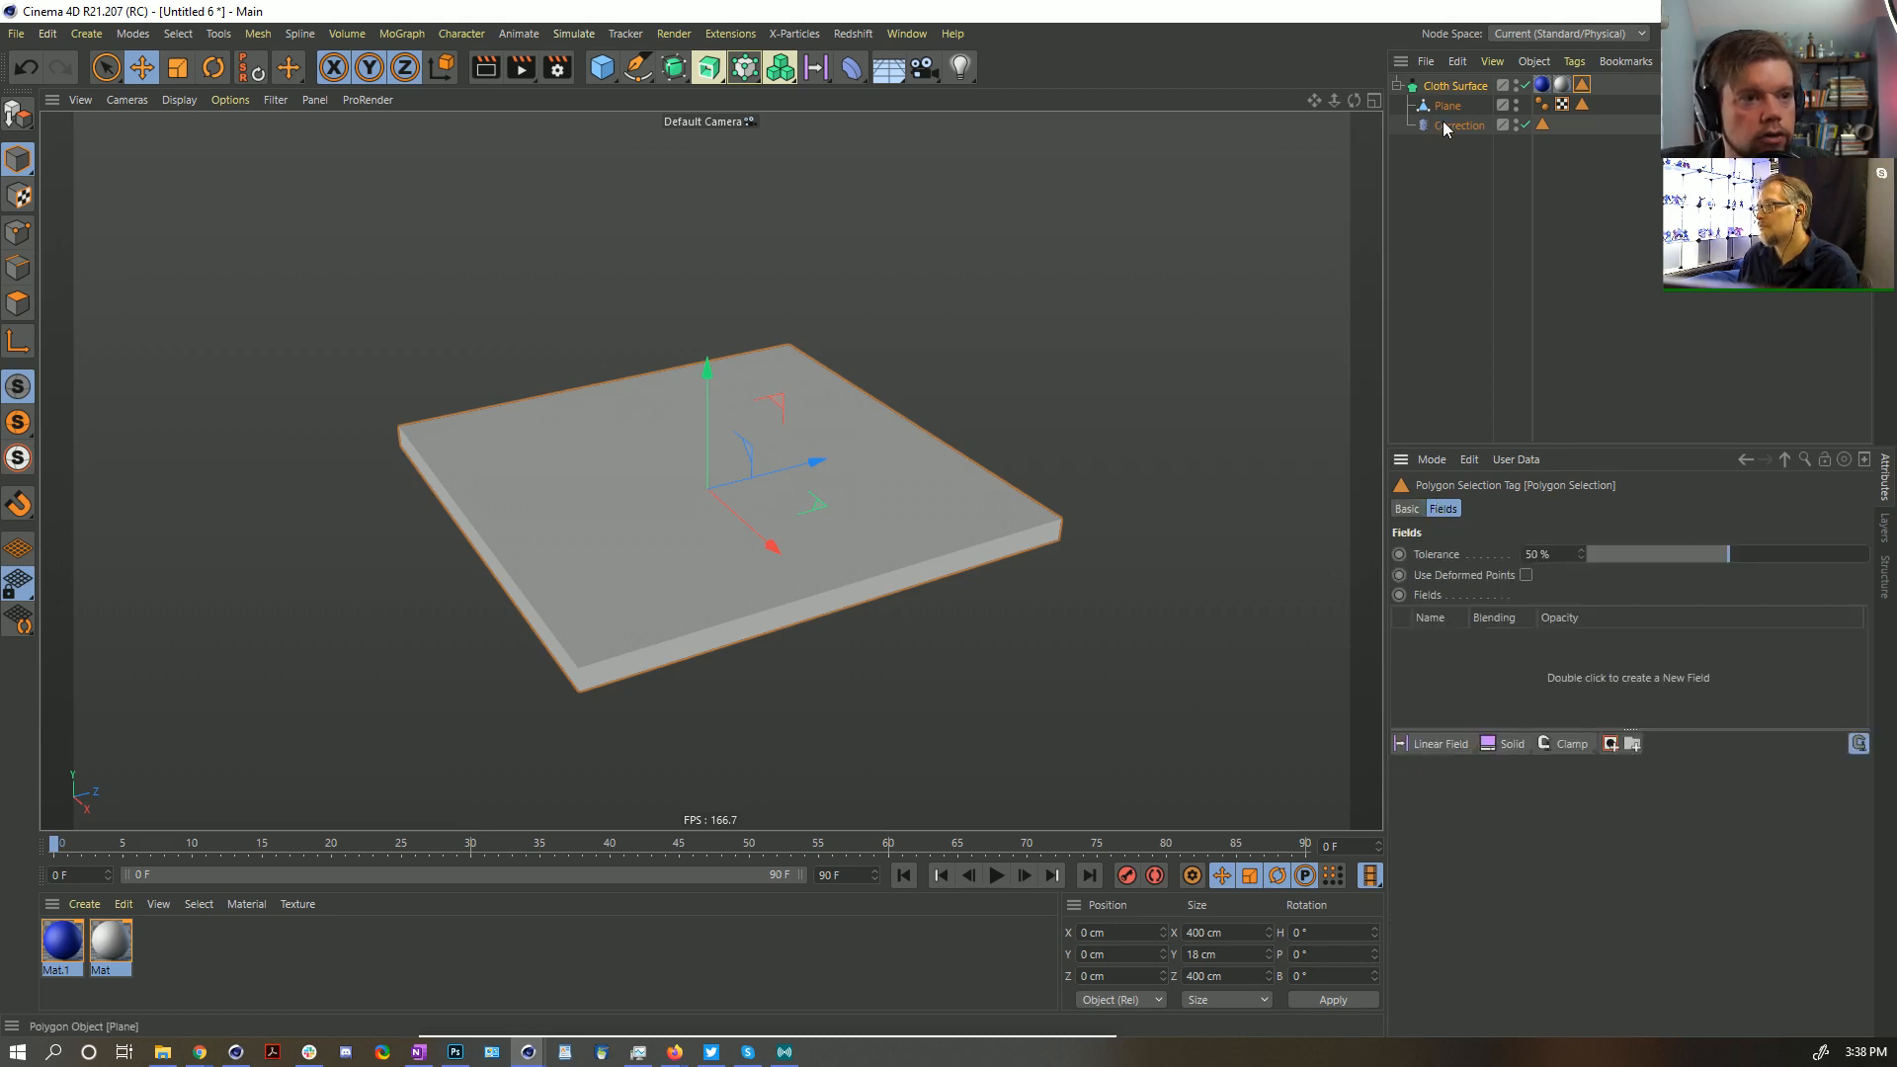
drag(1542, 124, 1611, 637)
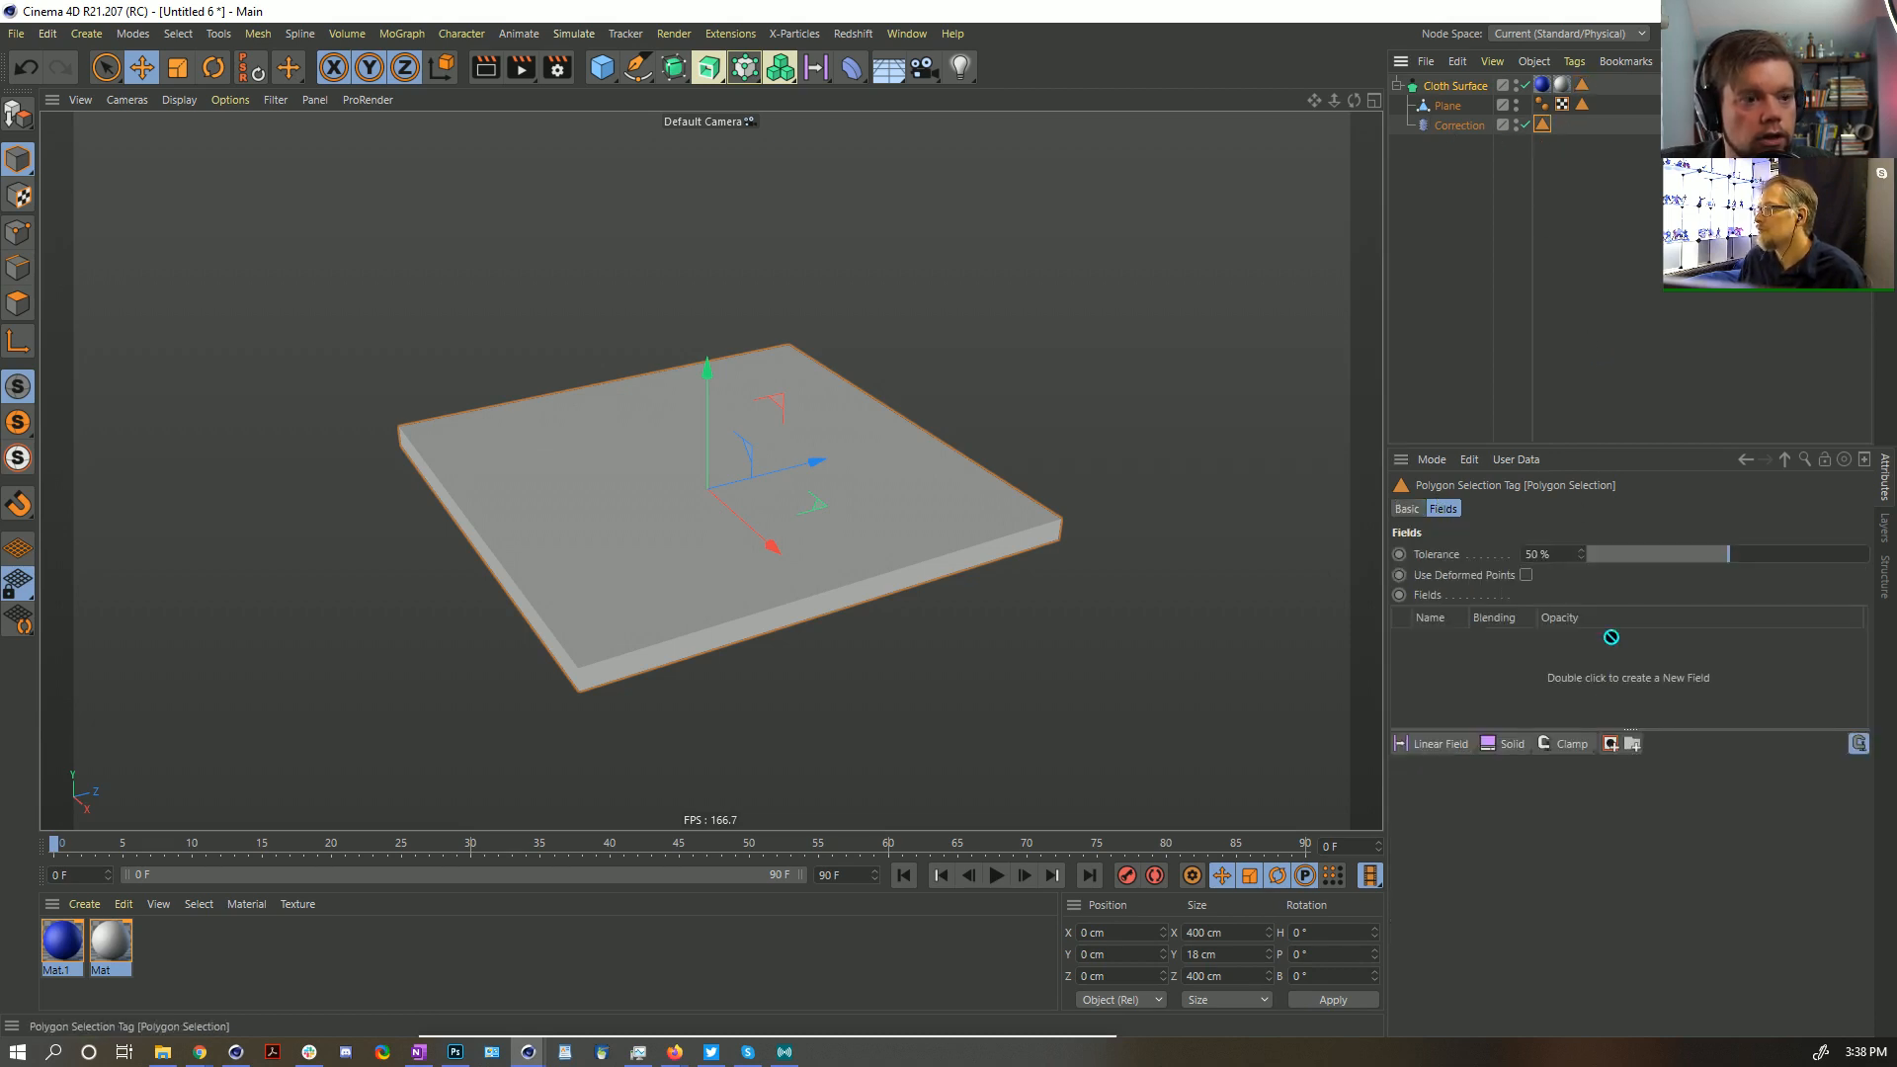
drag(1482, 701, 1486, 650)
click(1490, 643)
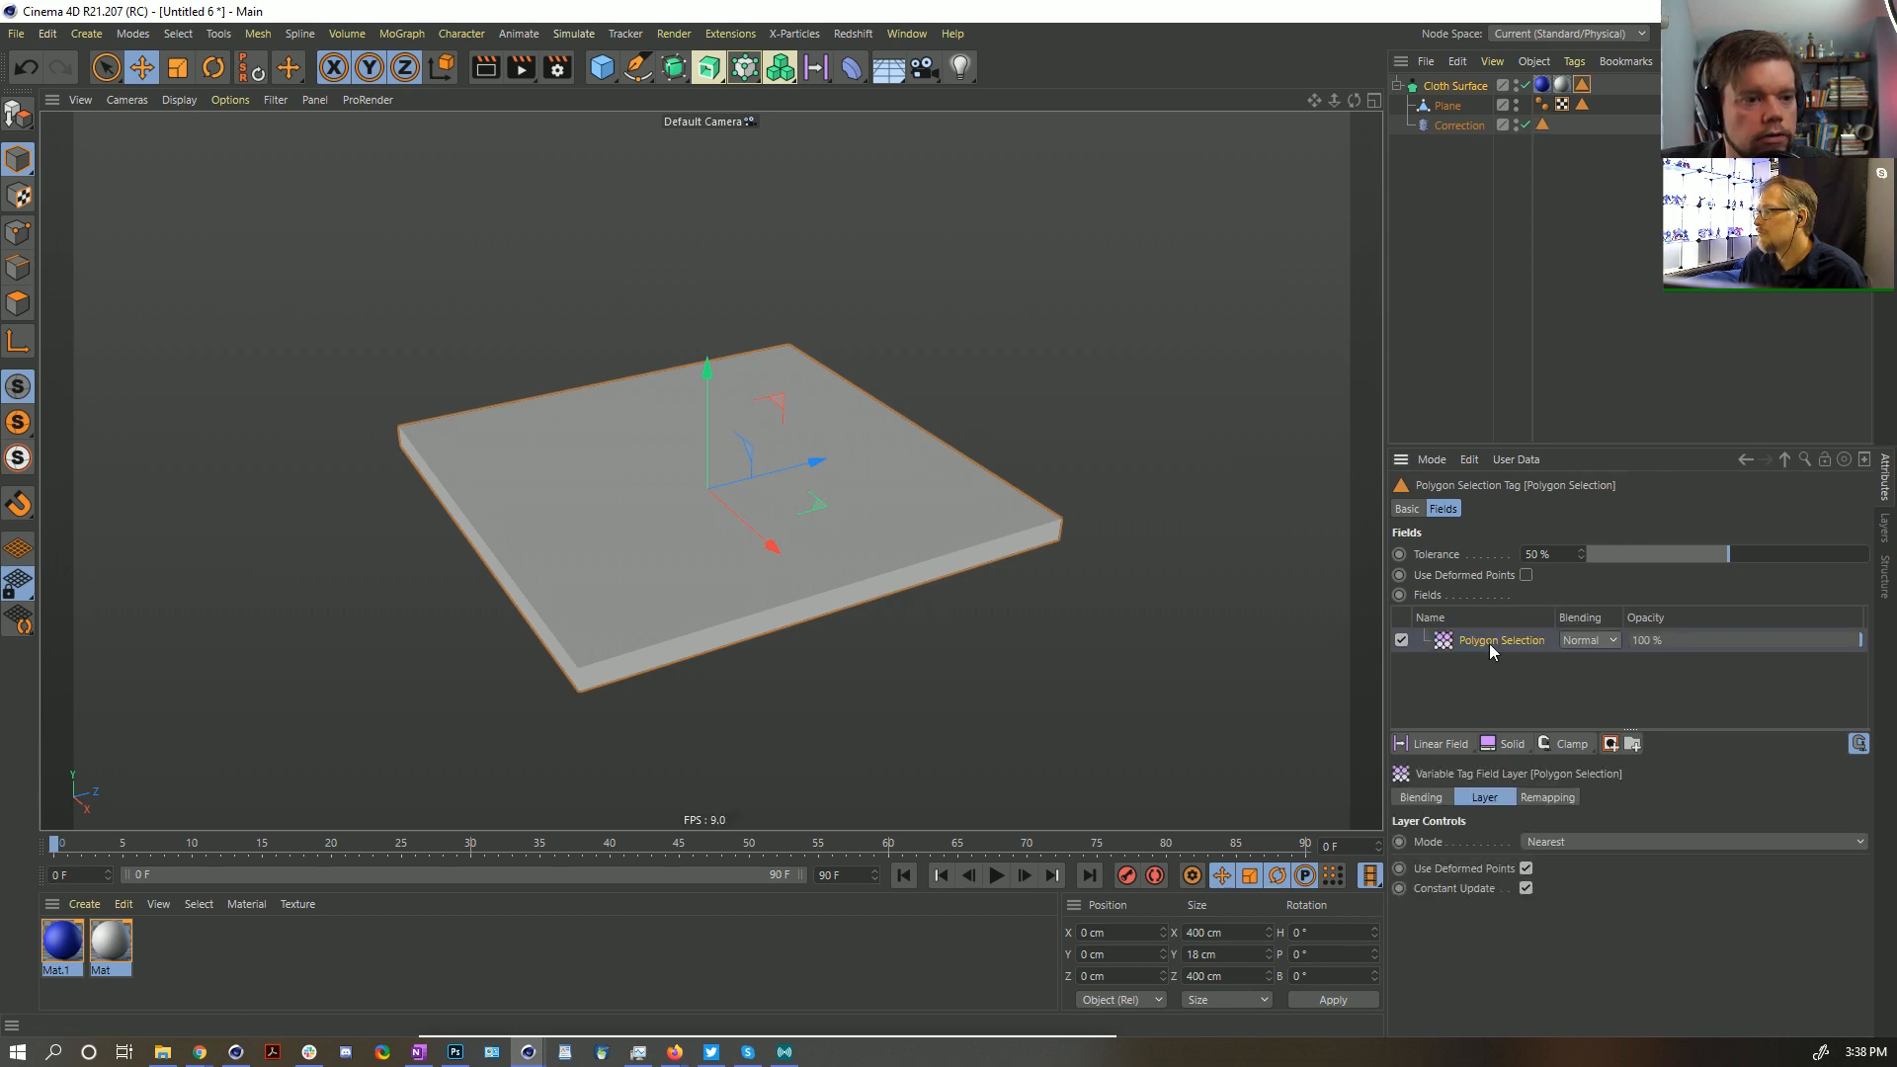
click(1457, 88)
alt+drag(1134, 420, 1003, 484)
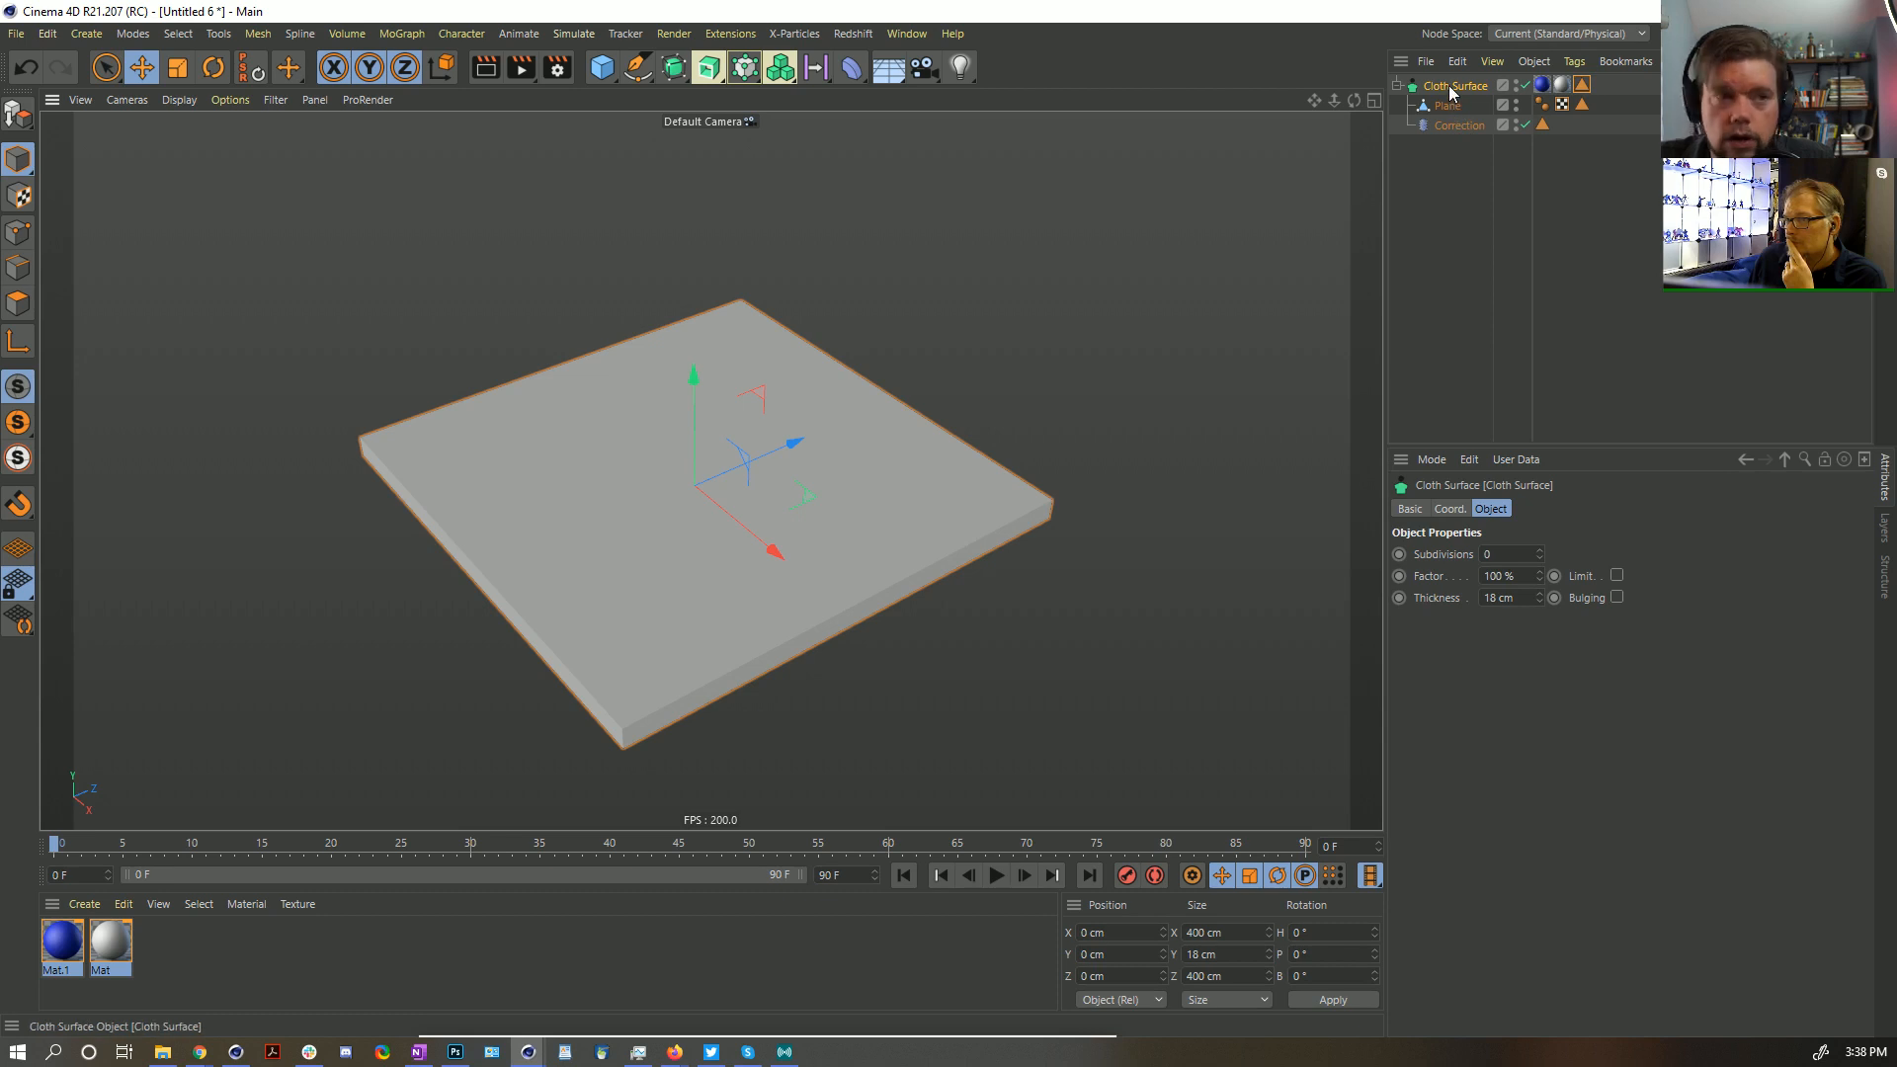
Delete the Correction deformer and the Cloth Surface, keeping the Plane as a standalone object without its Polygon Selection tag
click(1452, 126)
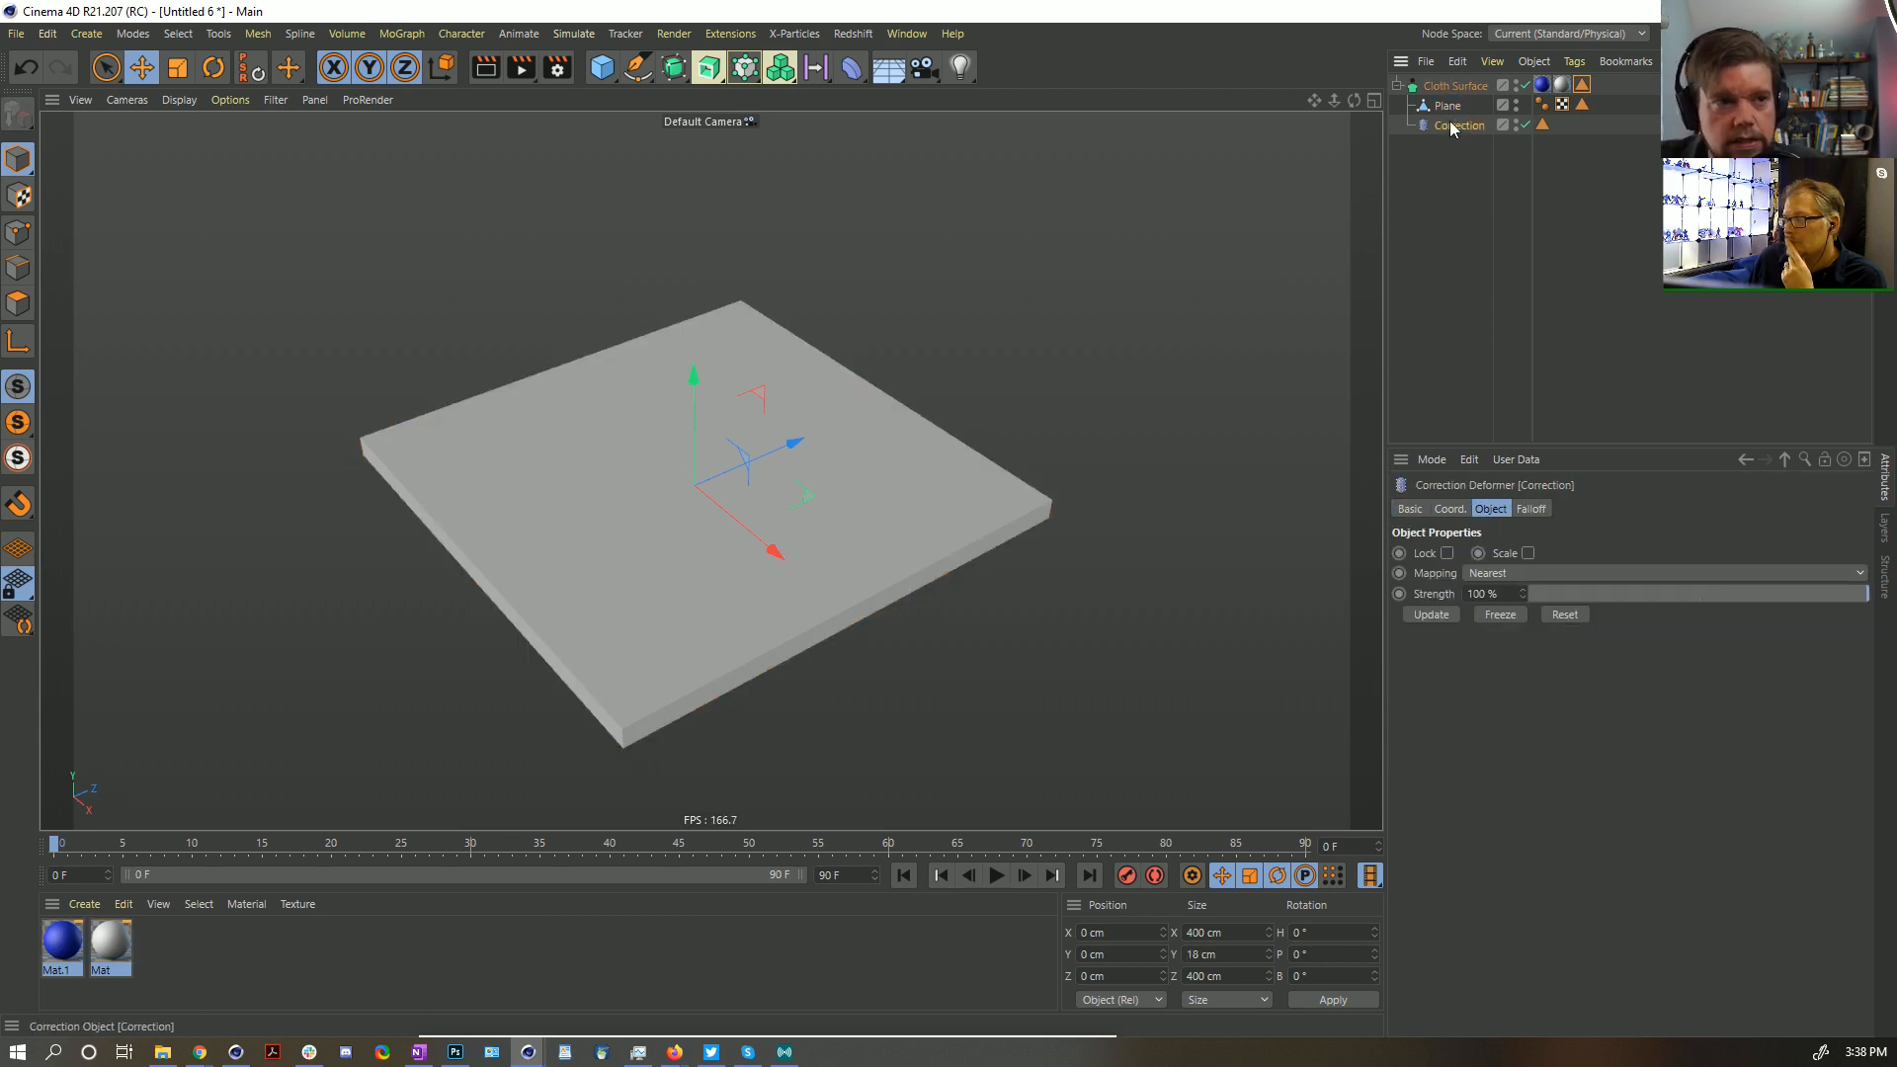
key(Delete)
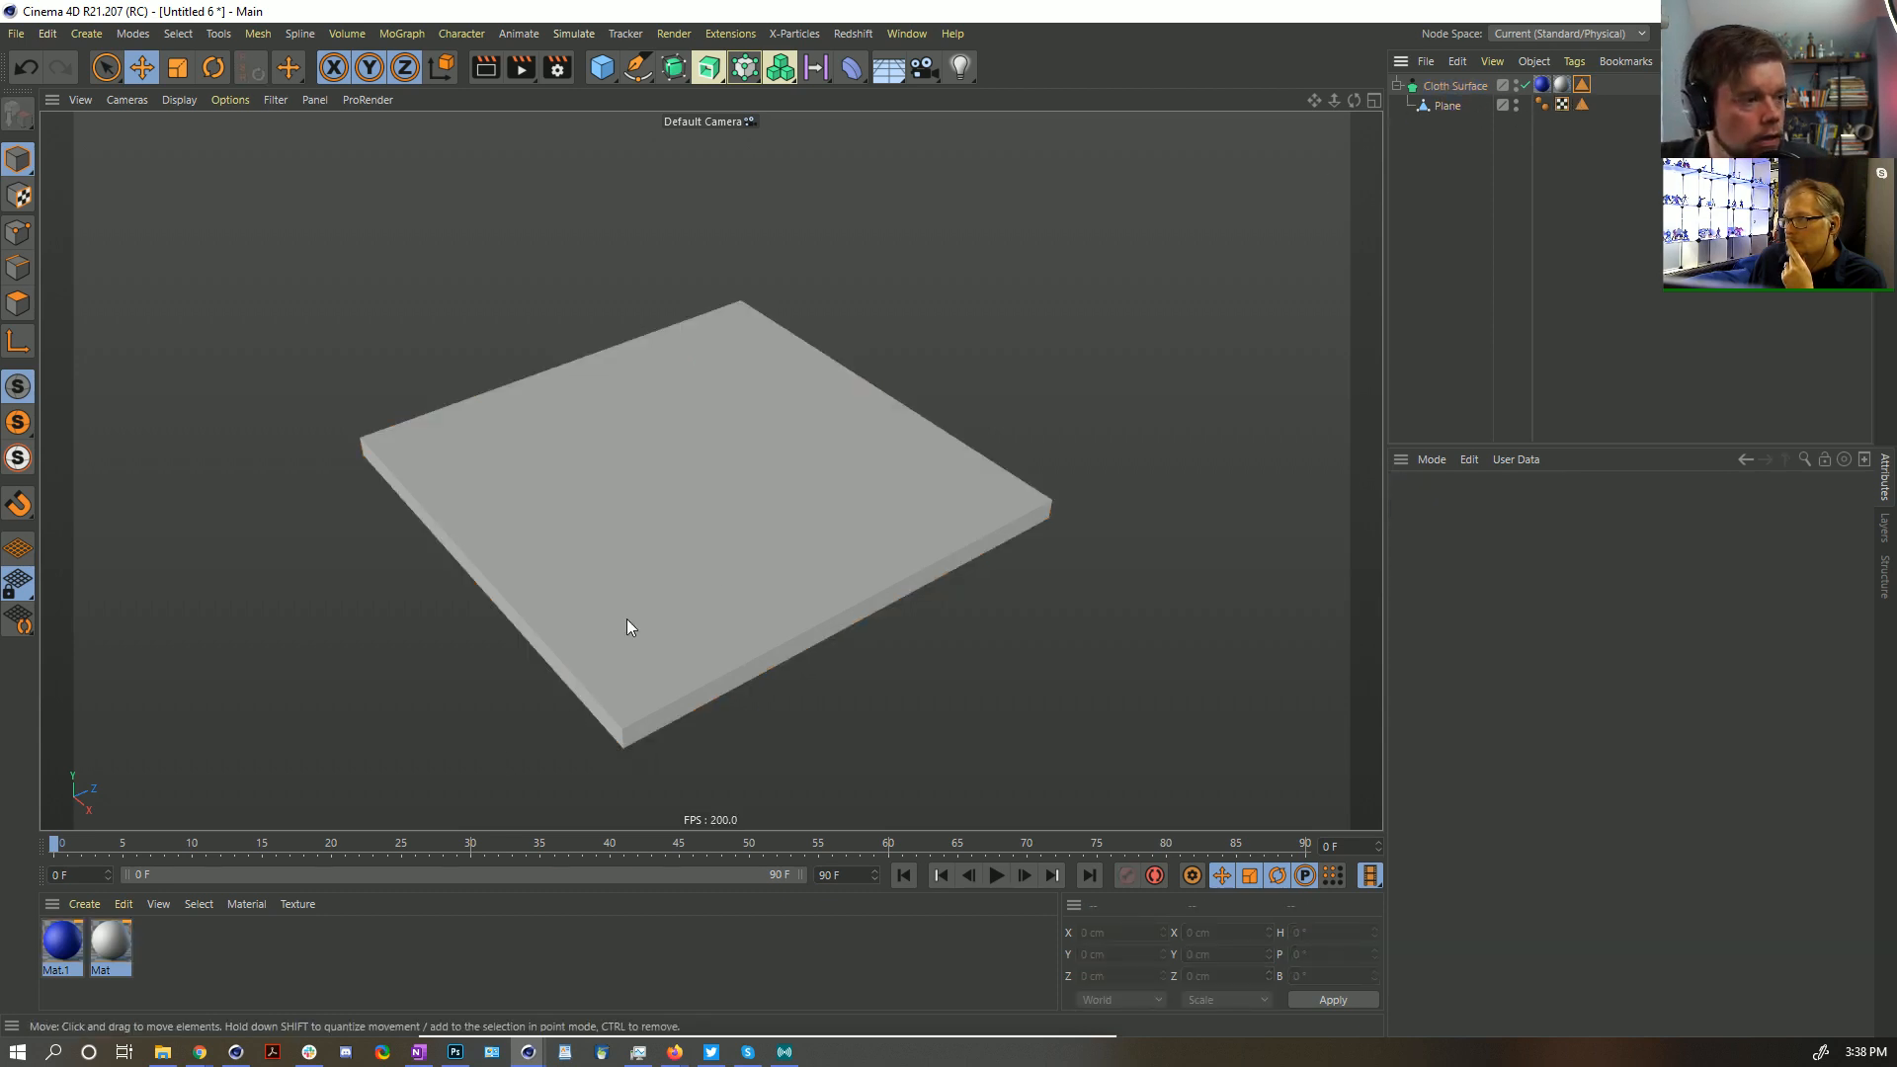
alt+drag(626, 619, 751, 549)
drag(1446, 105, 1484, 155)
click(1427, 89)
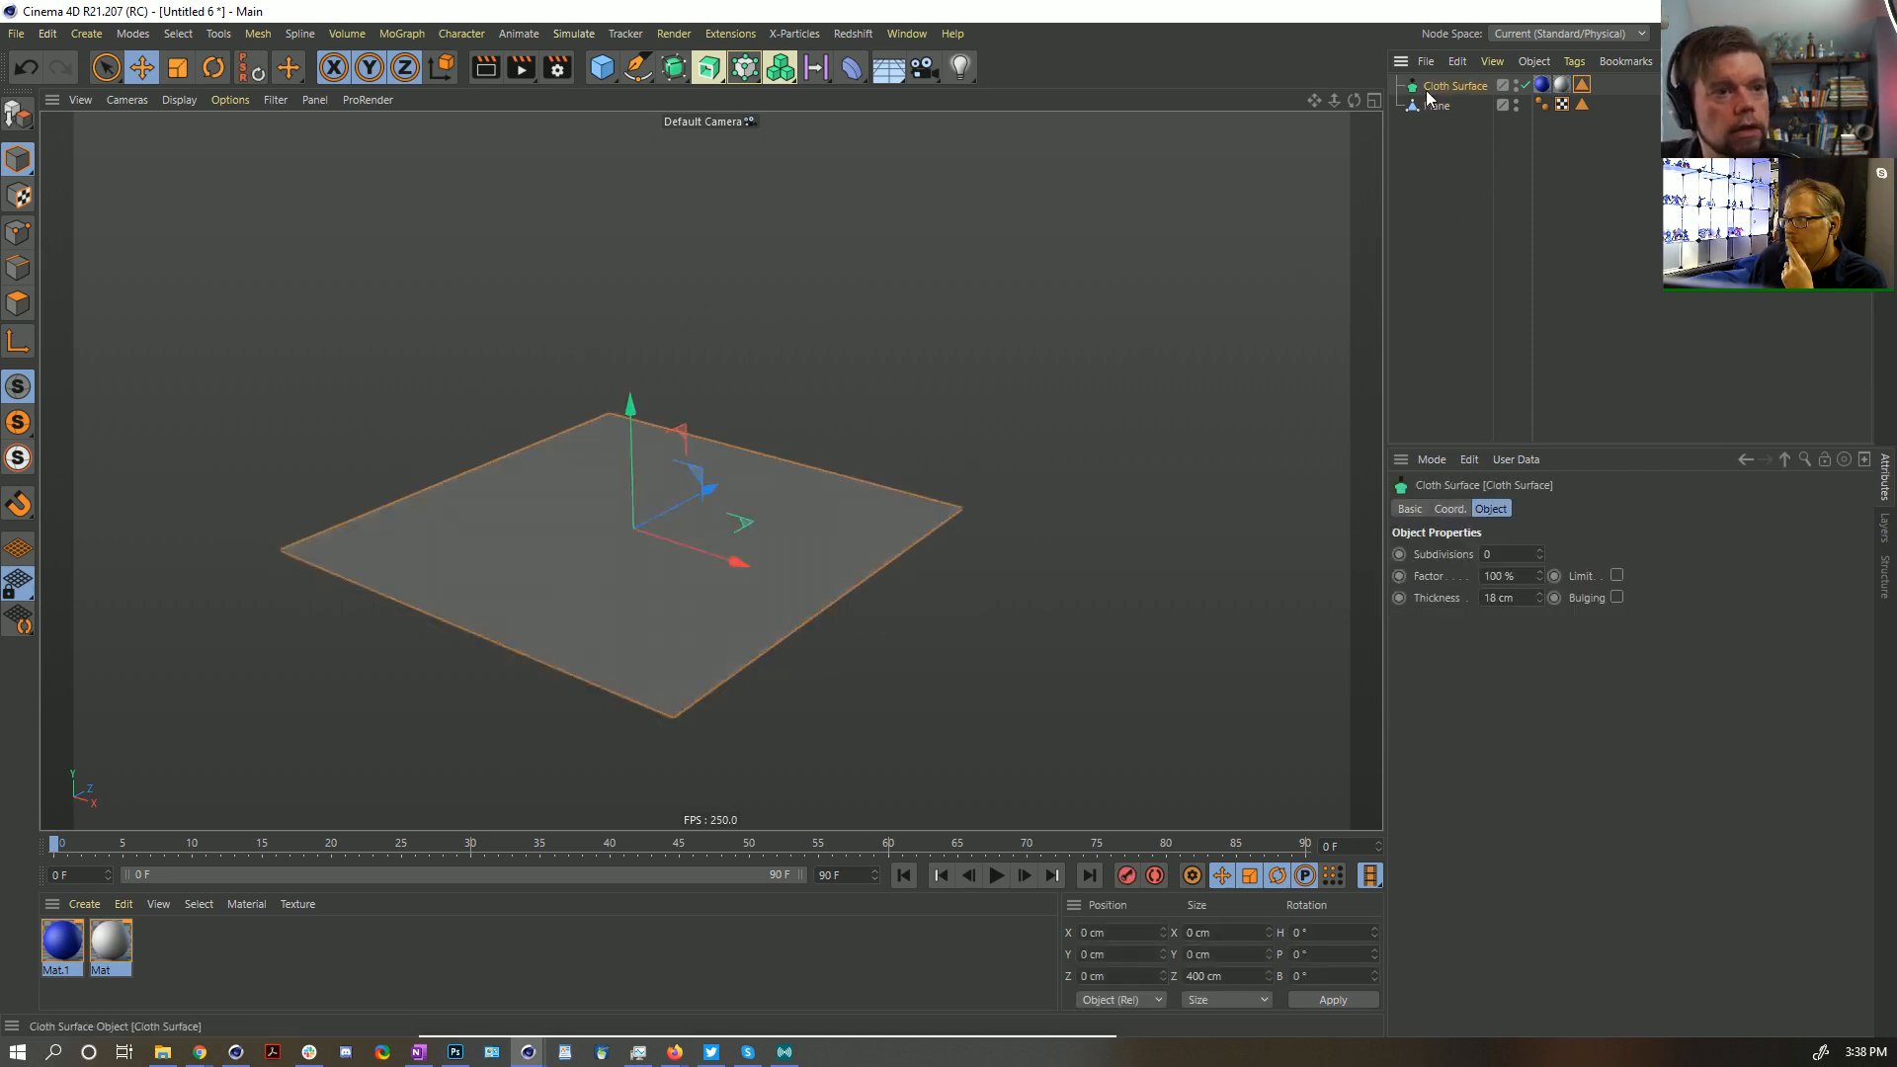
key(Delete)
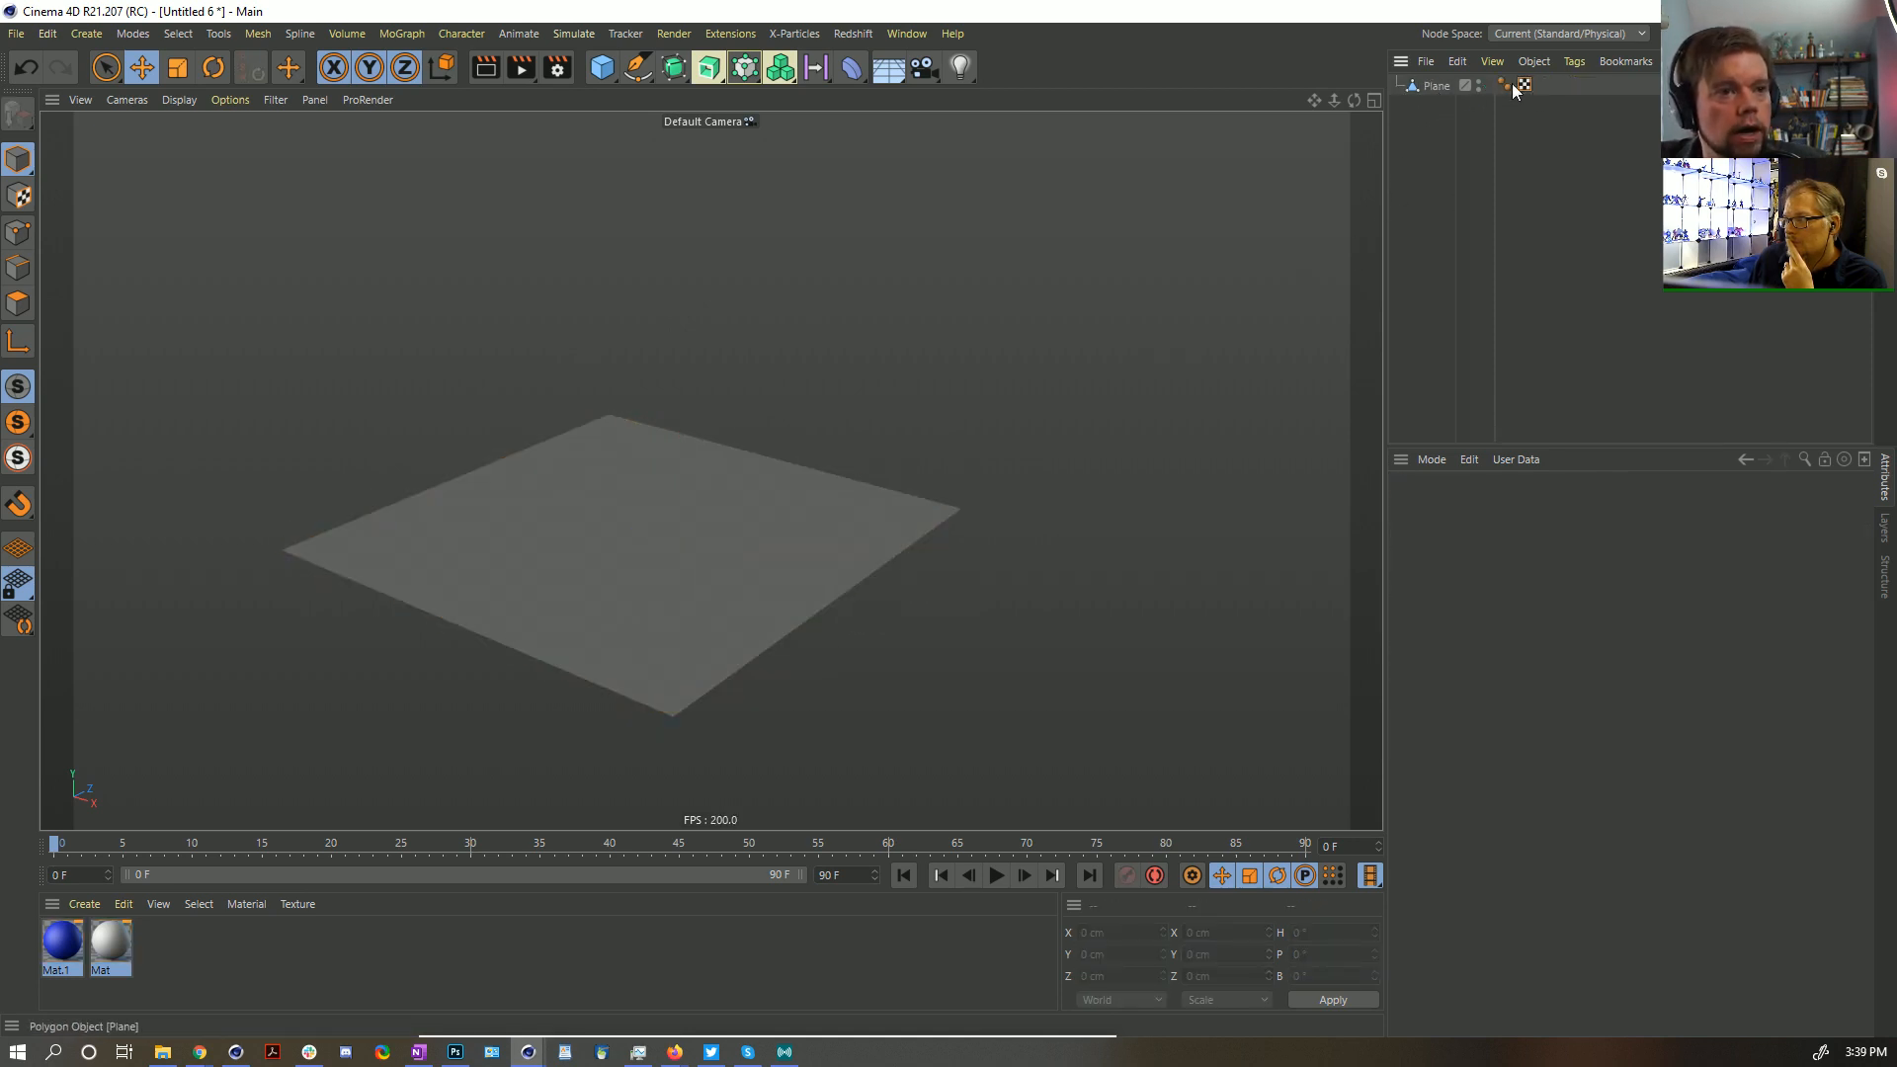
Add a Sphere and lower it beneath the Plane to about -192 cm on the Y axis
click(1430, 86)
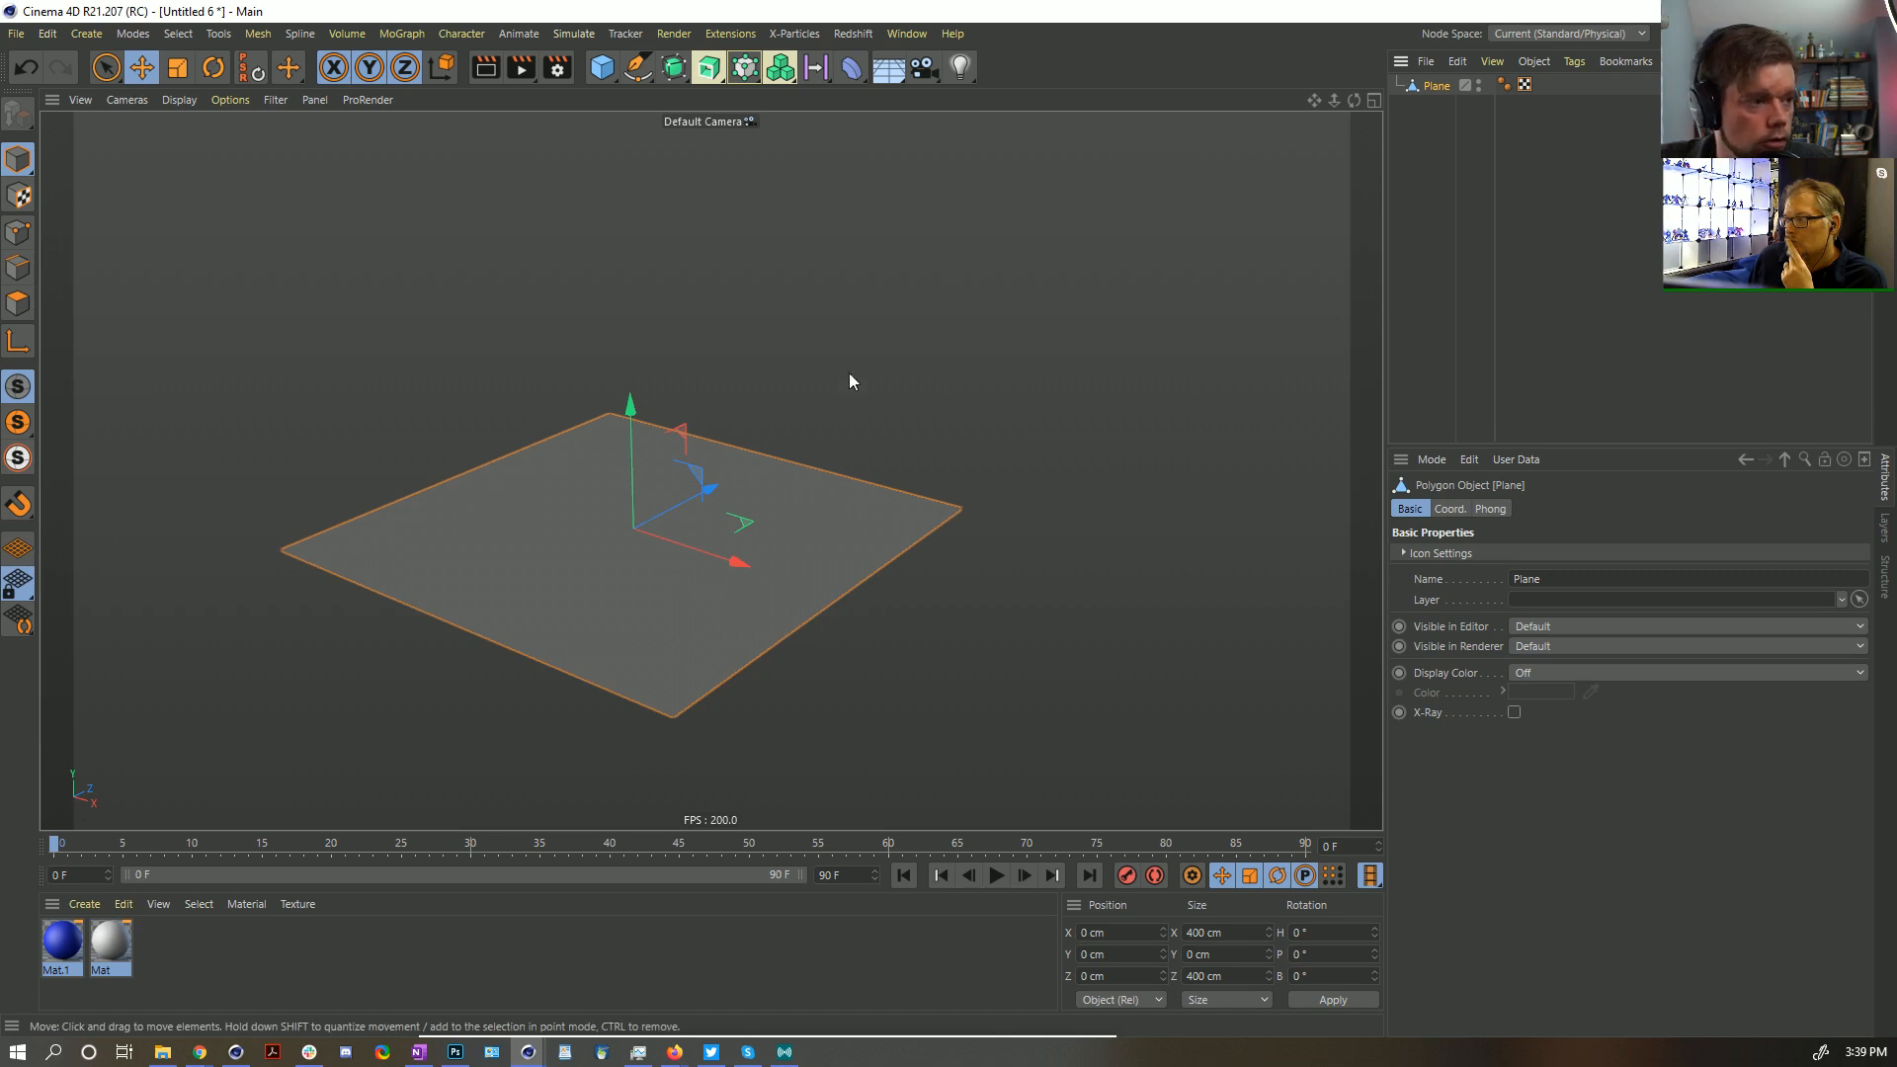
alt+drag(783, 500, 790, 445)
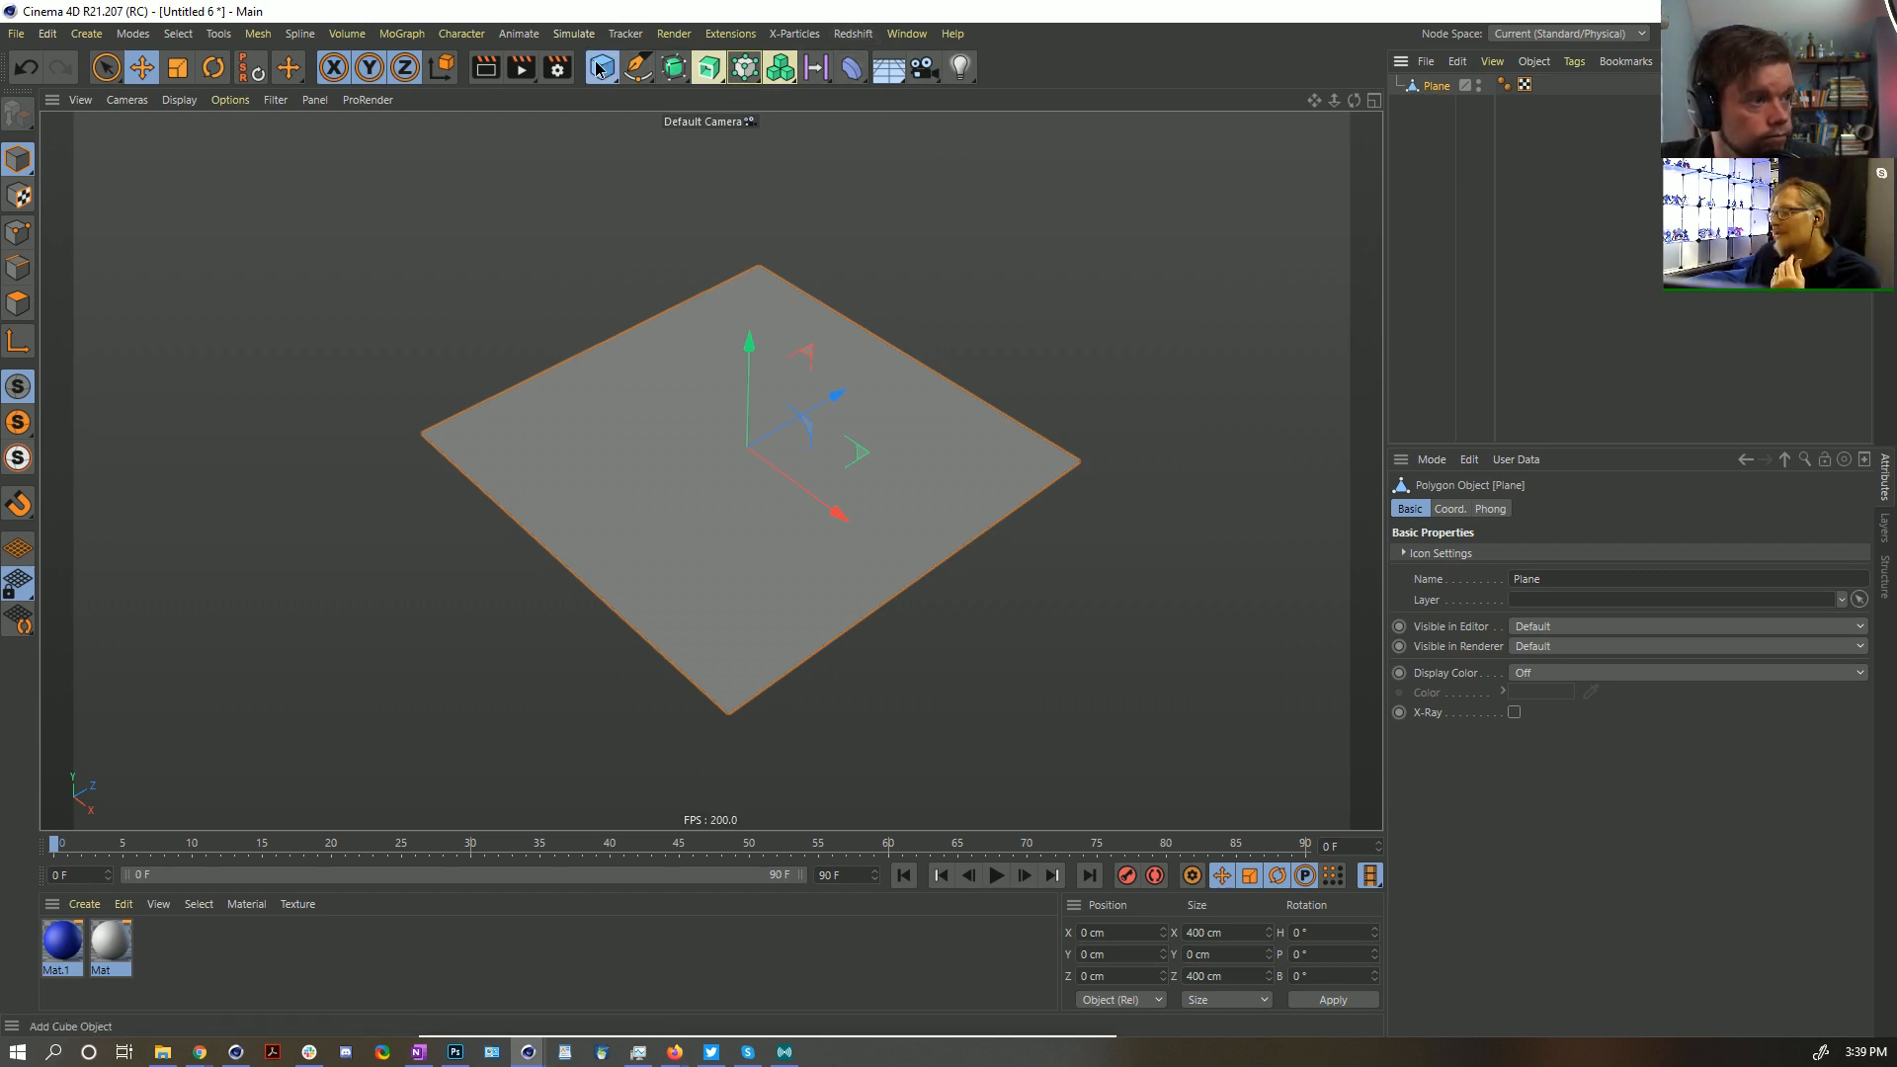
drag(598, 69, 978, 130)
drag(785, 381, 682, 756)
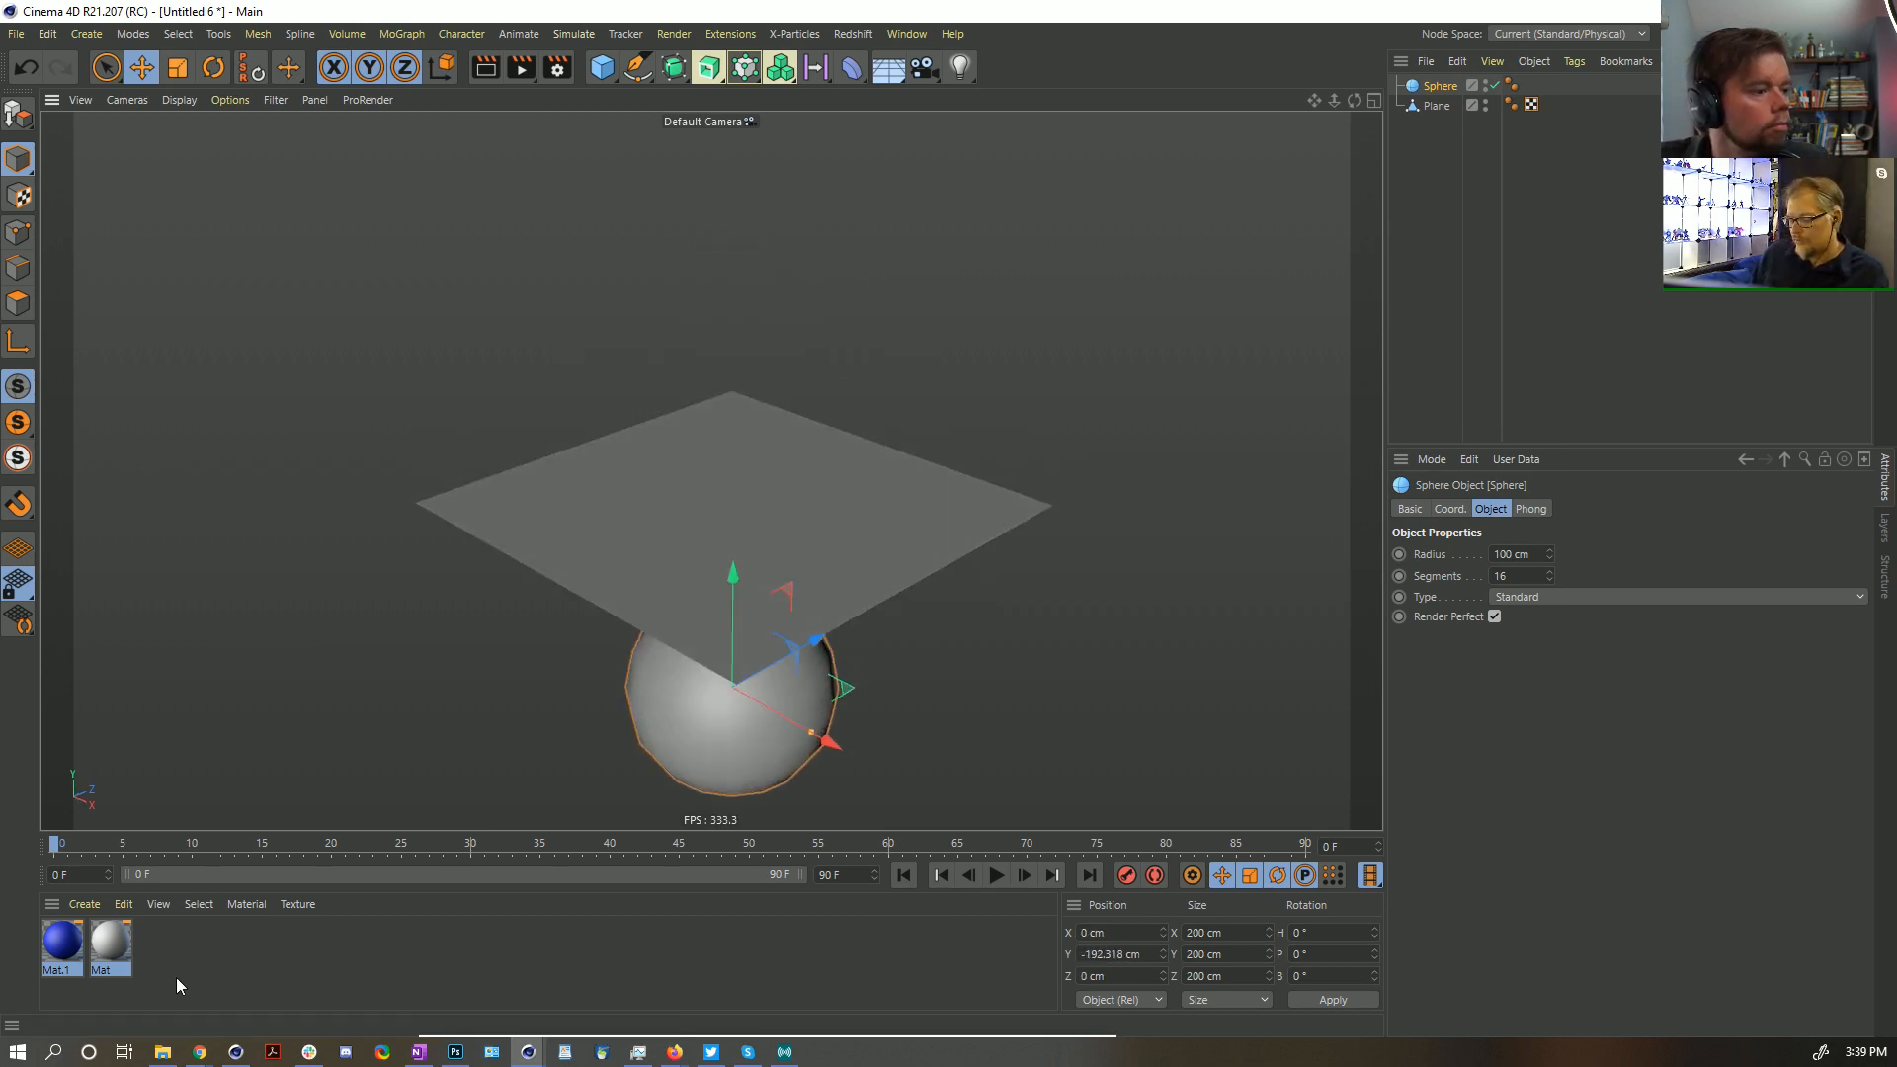
Assign both materials, Mat.1 and Mat, to the Sphere
drag(54, 941, 696, 731)
alt+drag(766, 572, 766, 542)
mouse_move(711, 470)
alt+mouse_down()
mouse_move(750, 546)
mouse_move(736, 405)
mouse_move(746, 466)
alt+mouse_up()
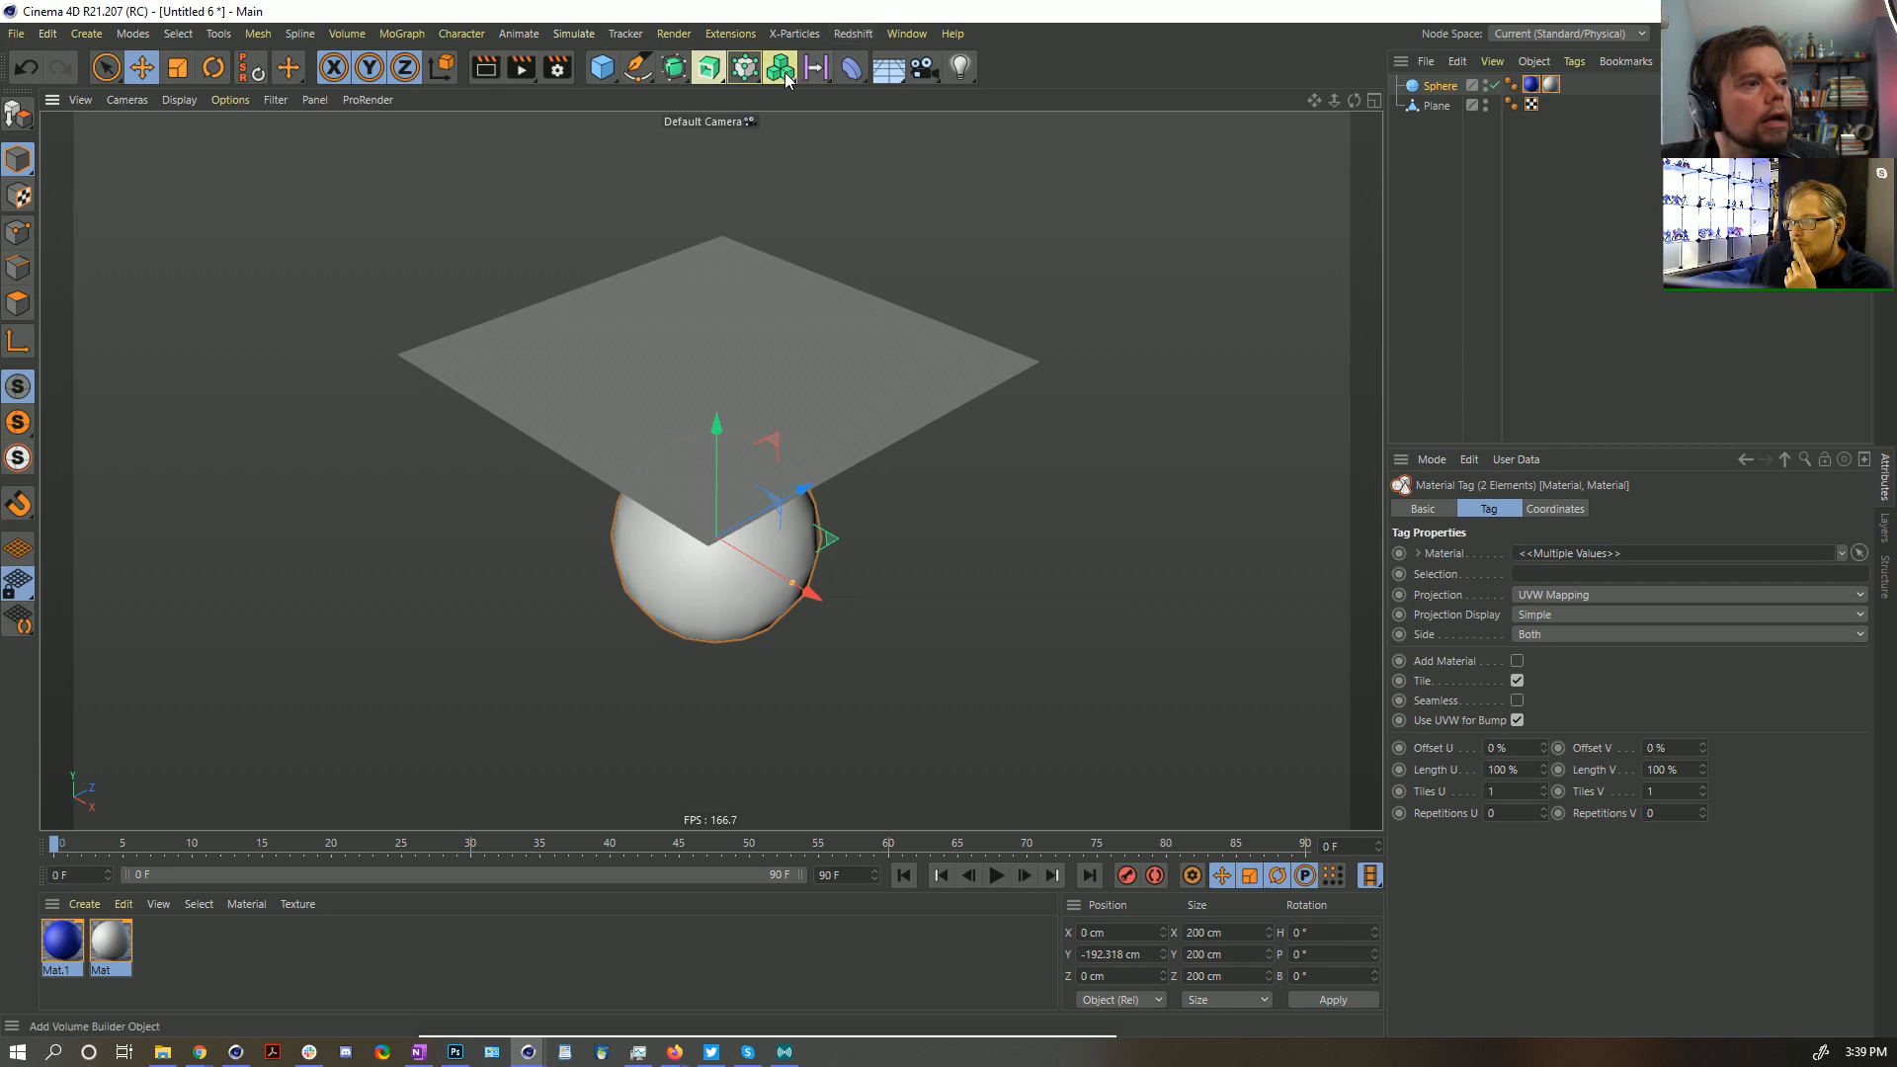
Add a Bevel deformer with default settings and make it a child of the Plane
click(851, 67)
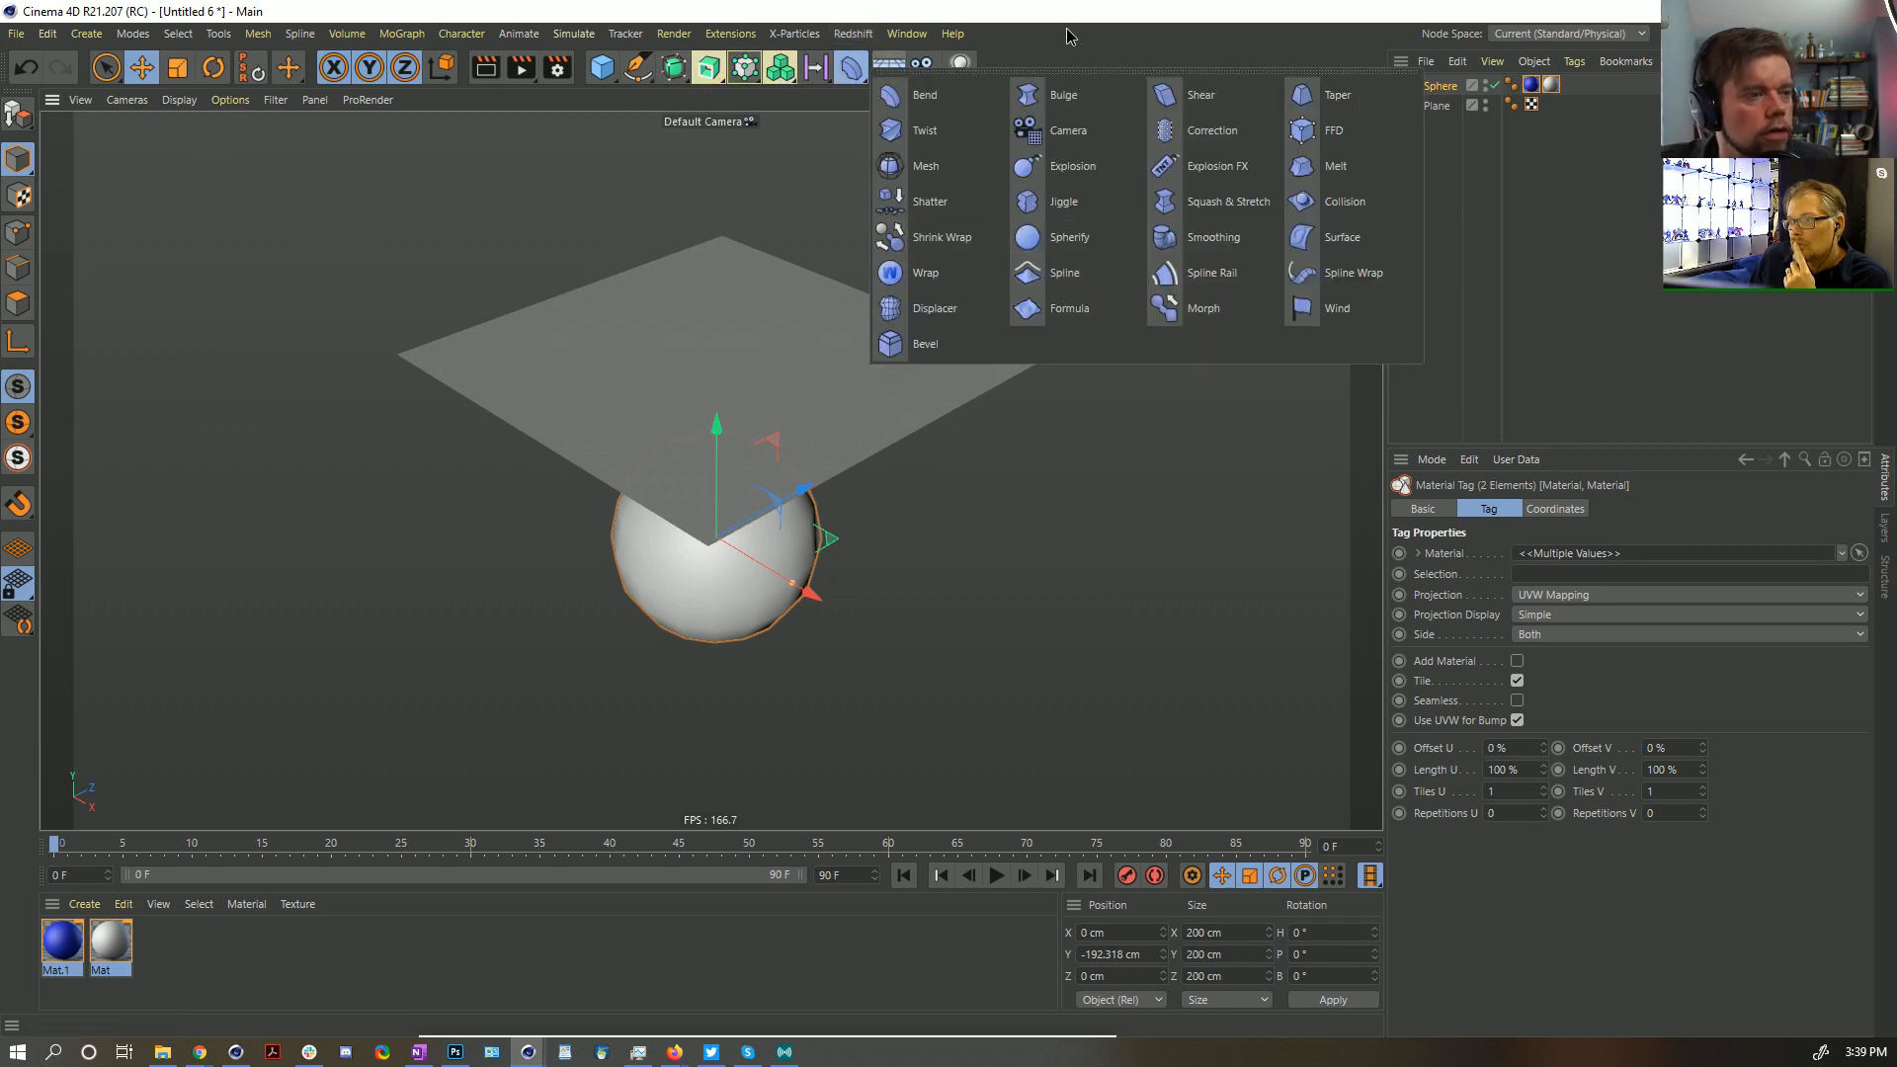
click(906, 350)
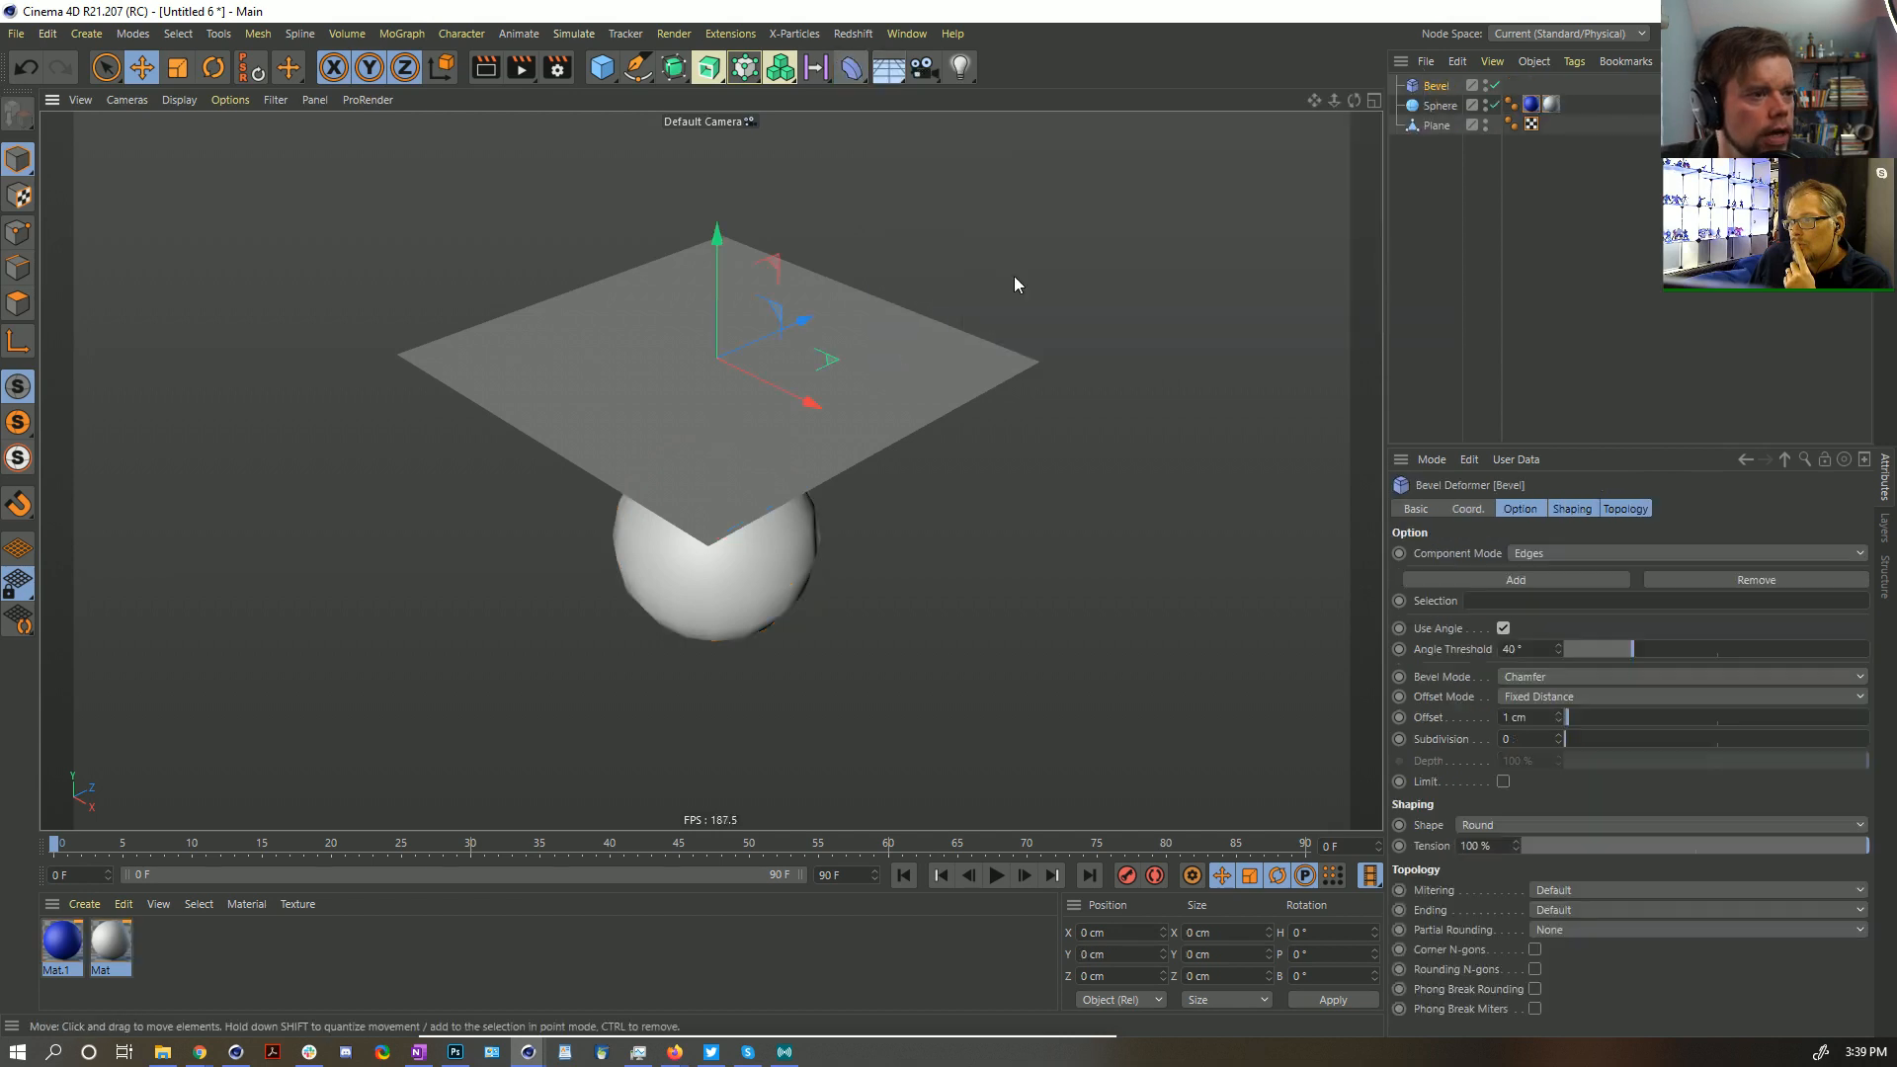
drag(1440, 128, 1442, 126)
click(1437, 105)
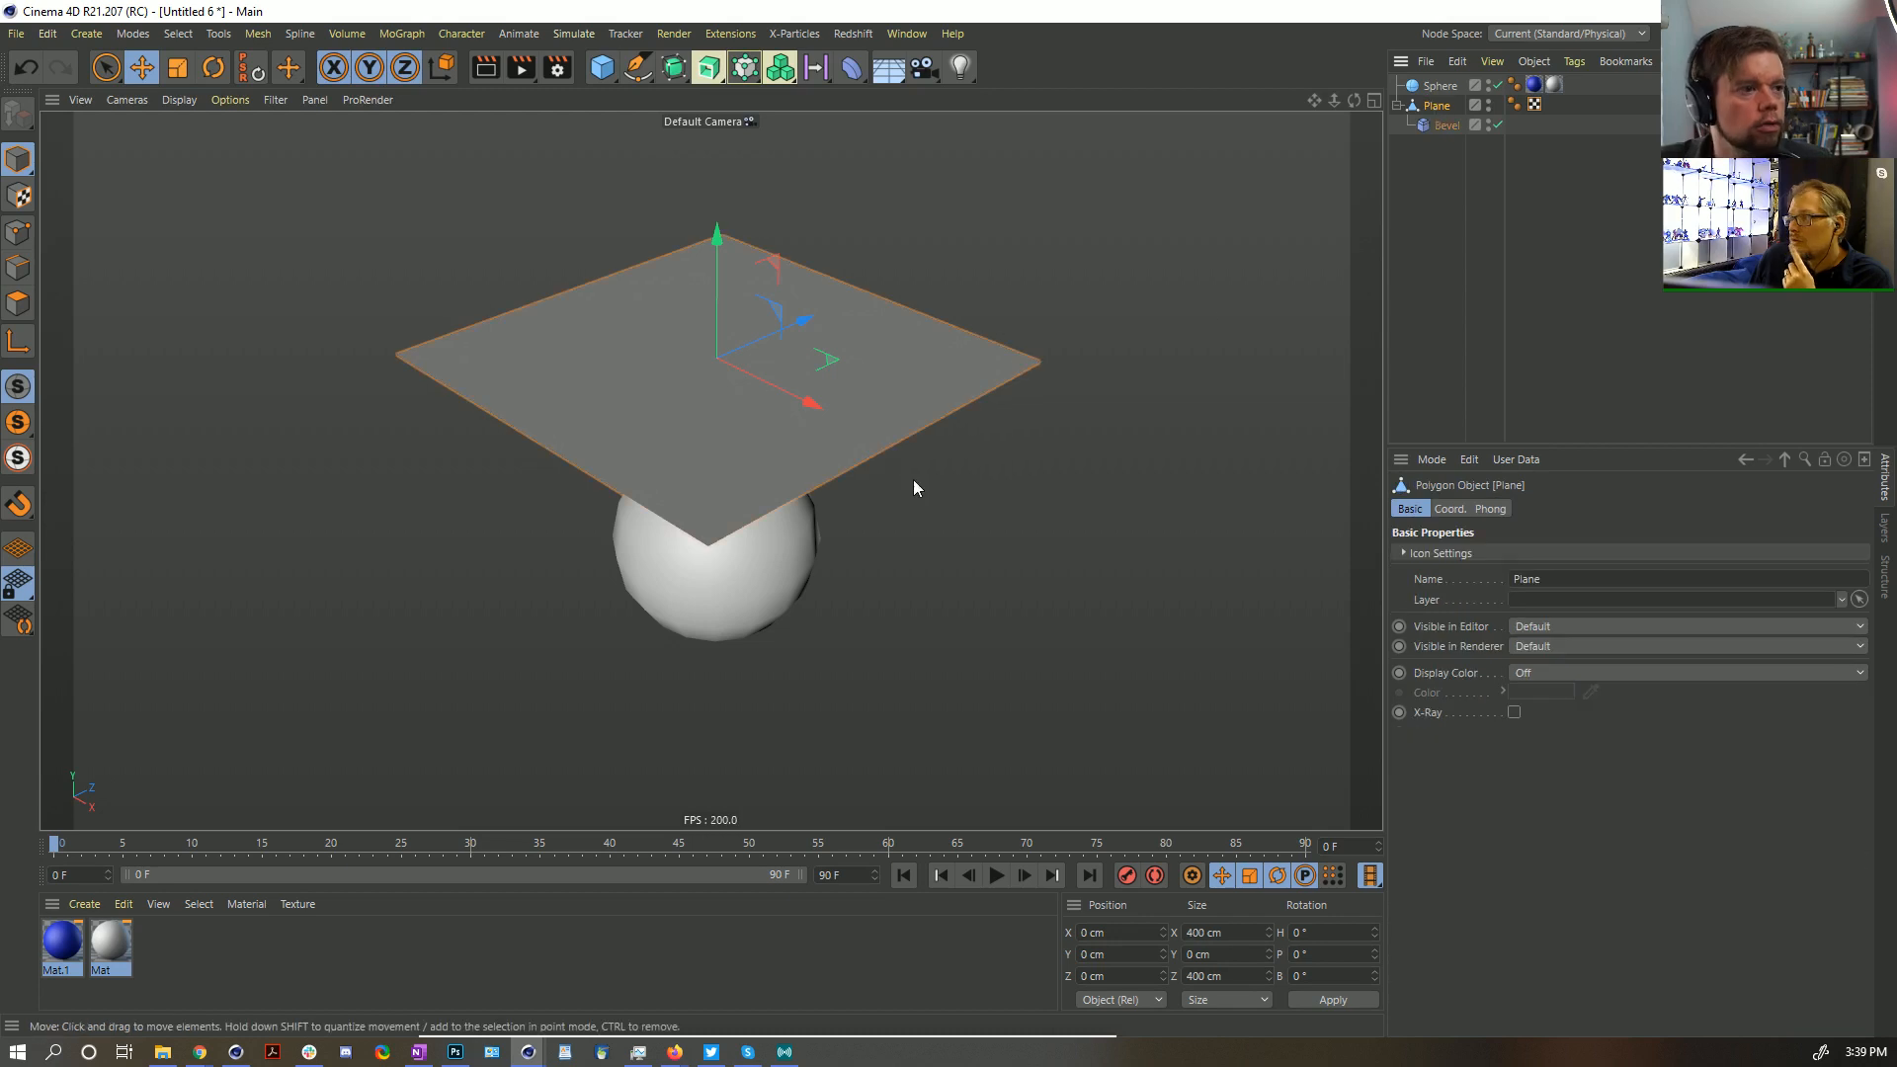
Display the objects with Gouraud Shading (Lines), and check the Plane and its Bevel deformer
key(n)
key(b)
scroll(844, 412, up, 2)
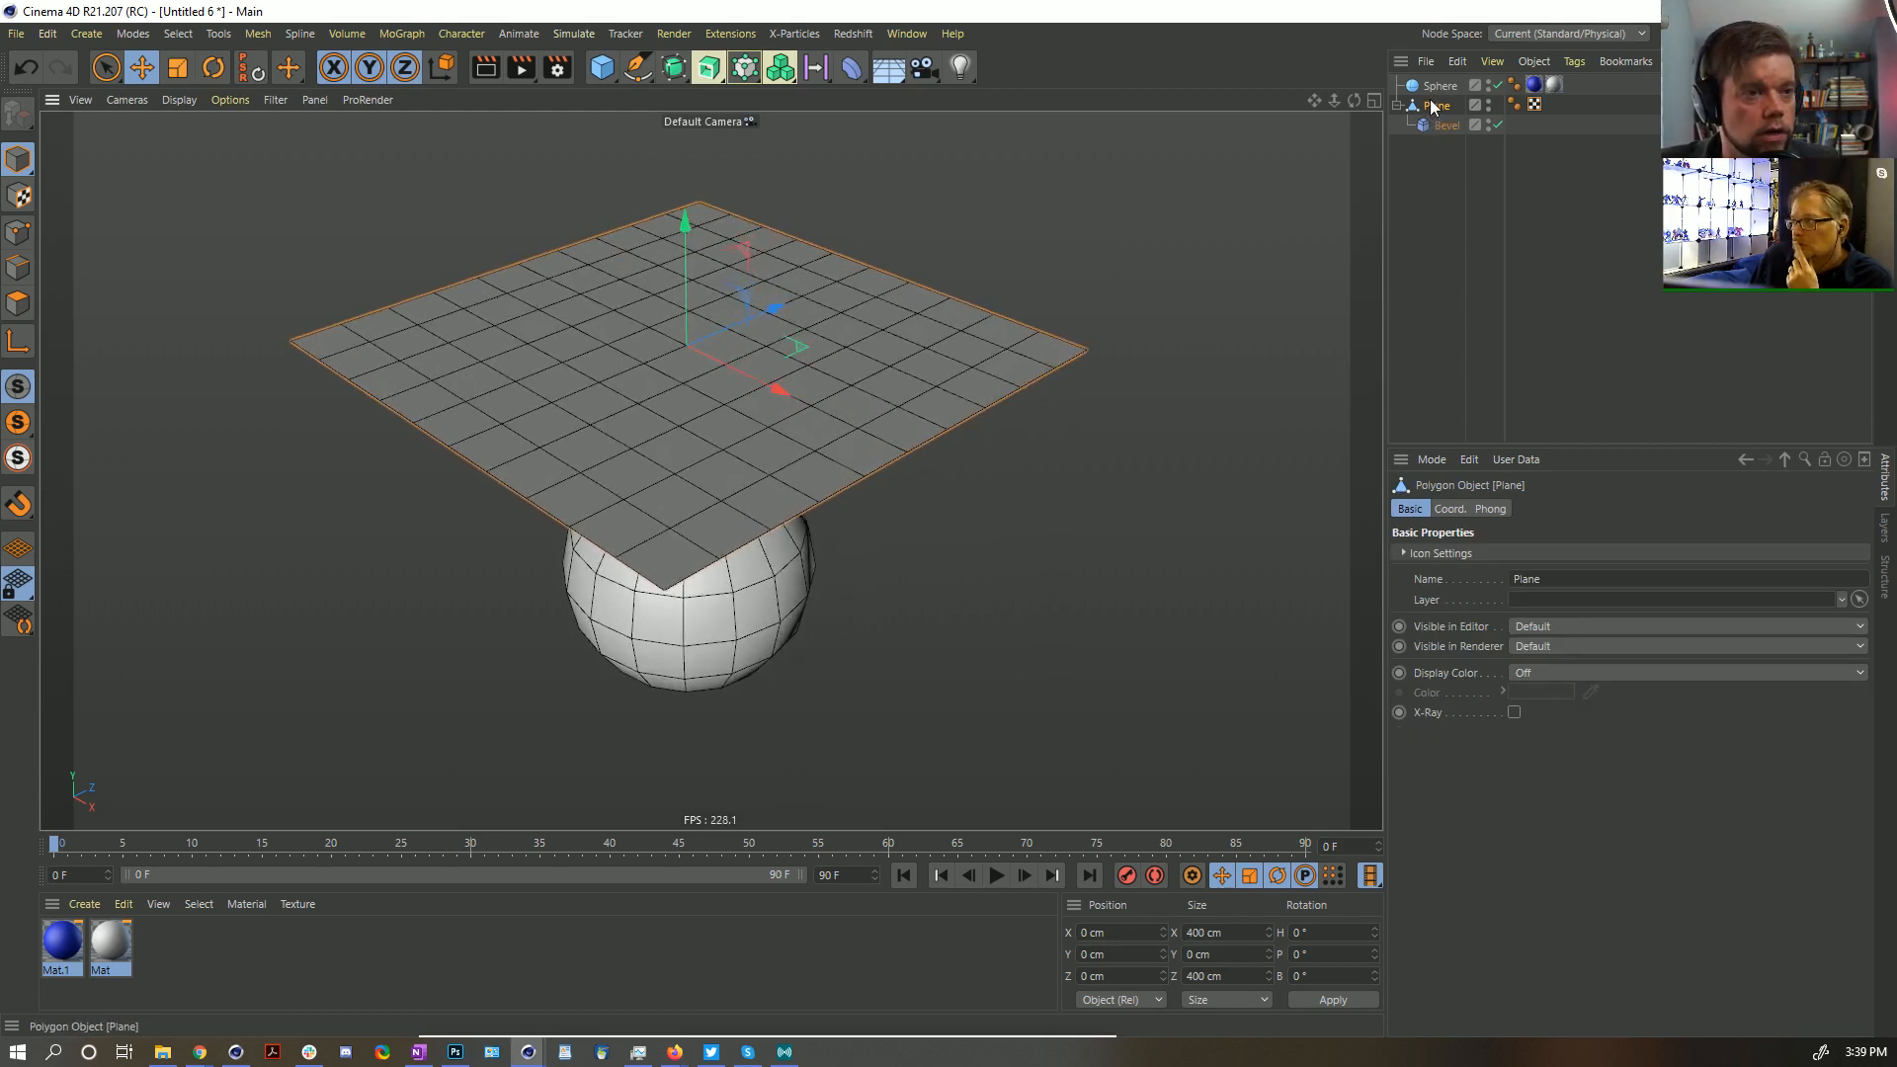
click(1451, 126)
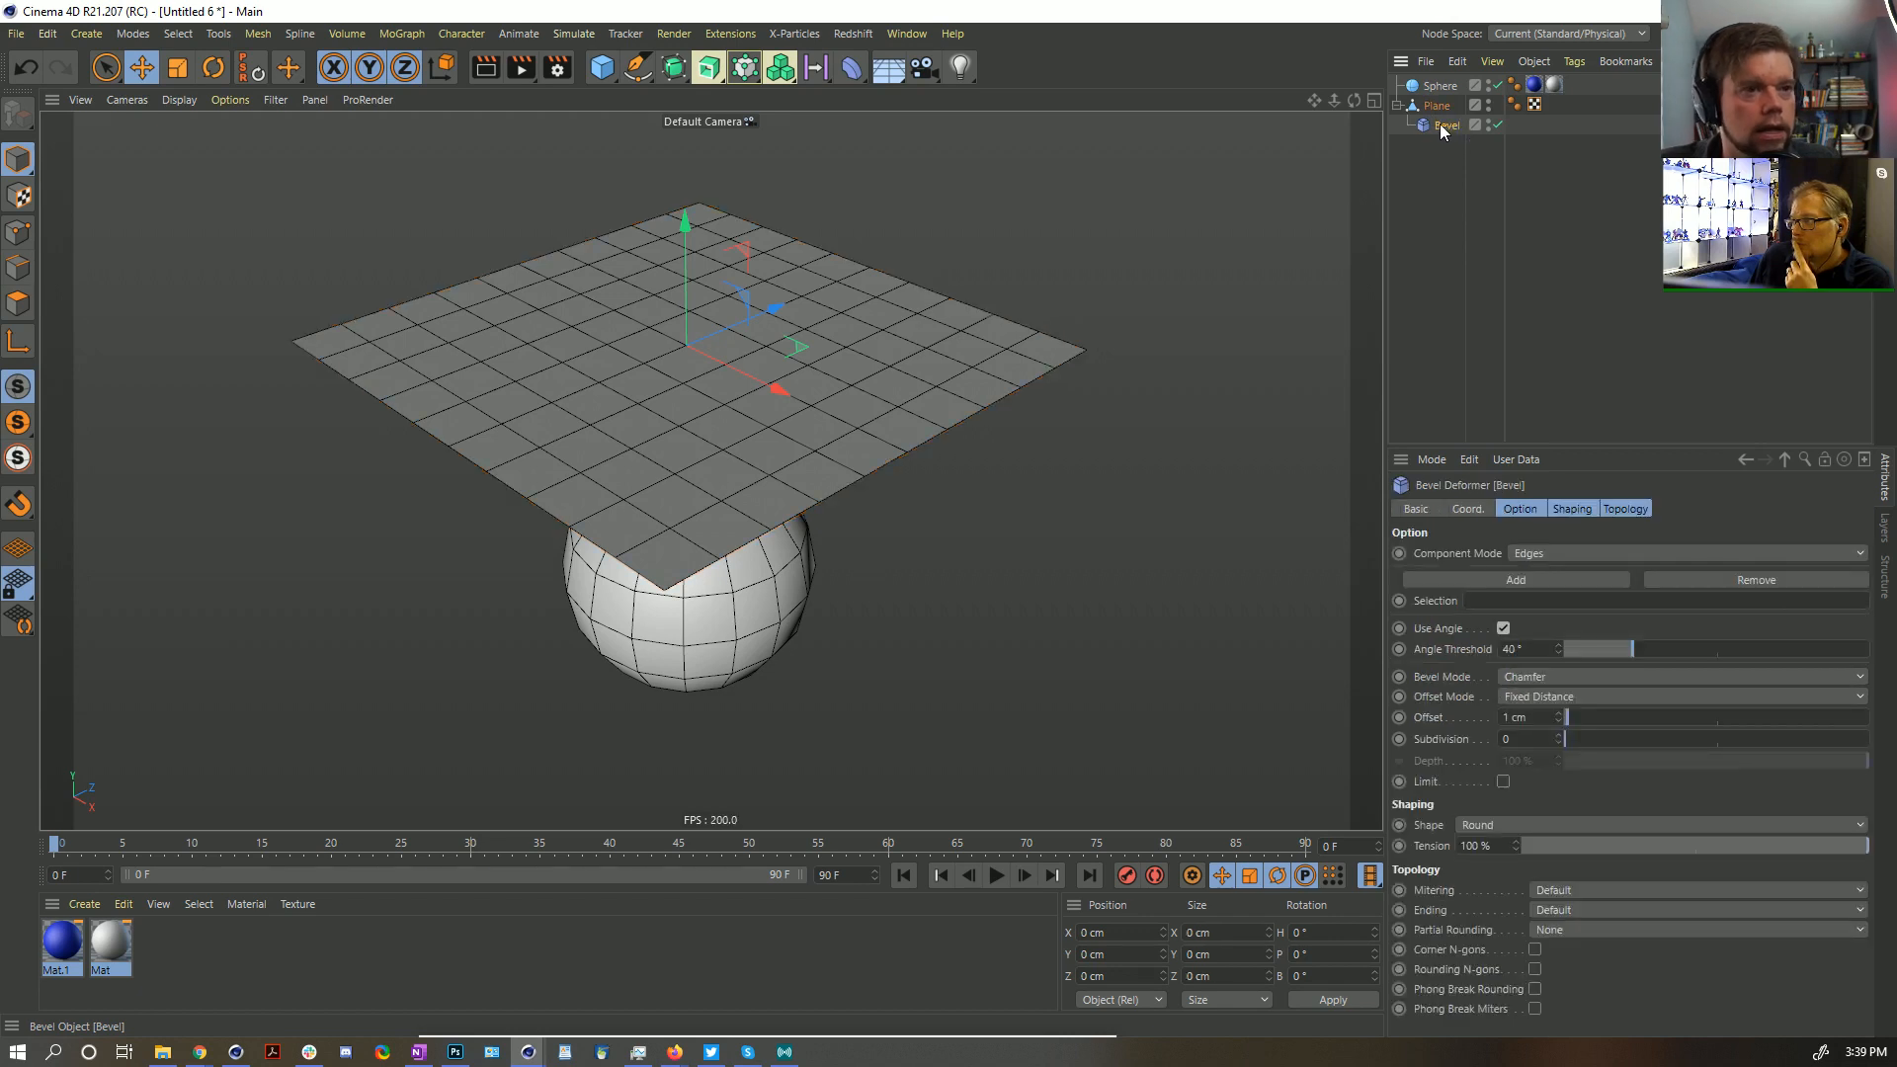
click(1438, 106)
Add a Collider Body simulation tag to the Sphere
click(1440, 89)
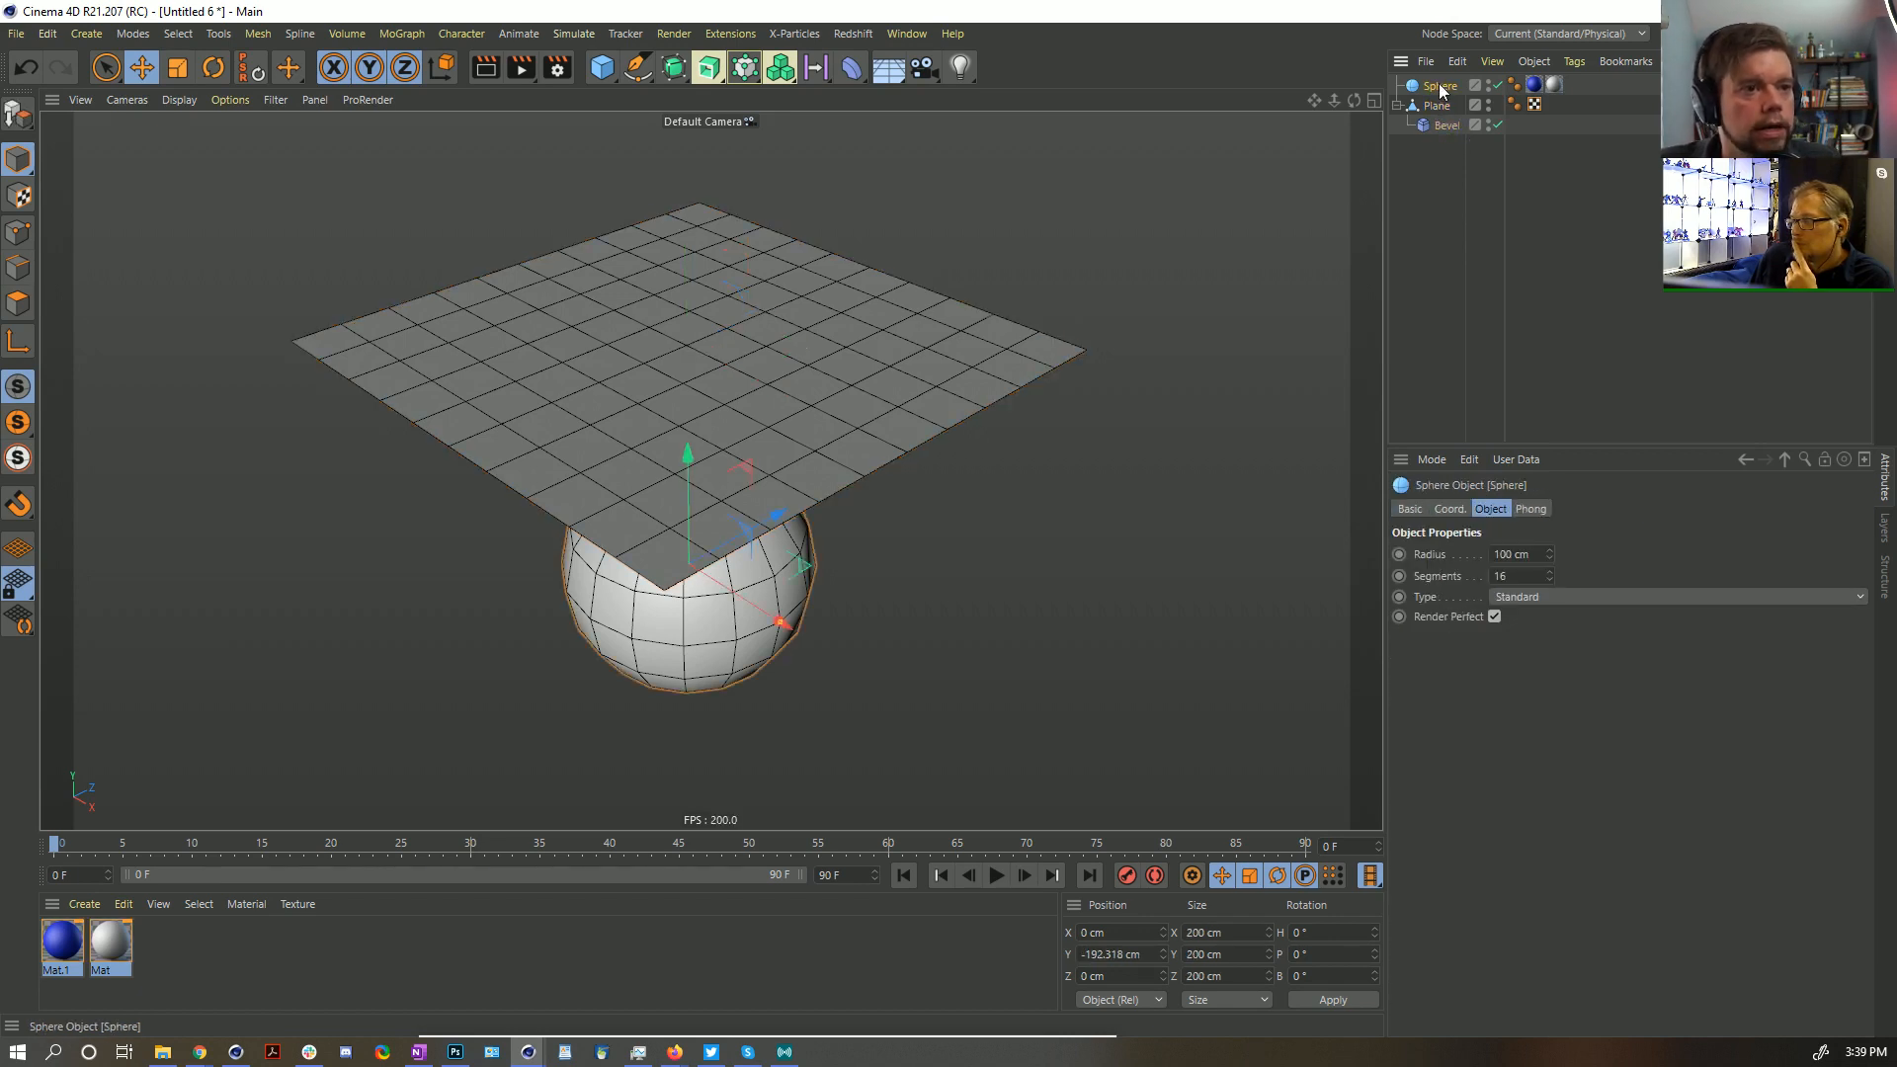
right_click(1440, 89)
mouse_move(1531, 352)
mouse_move(1515, 280)
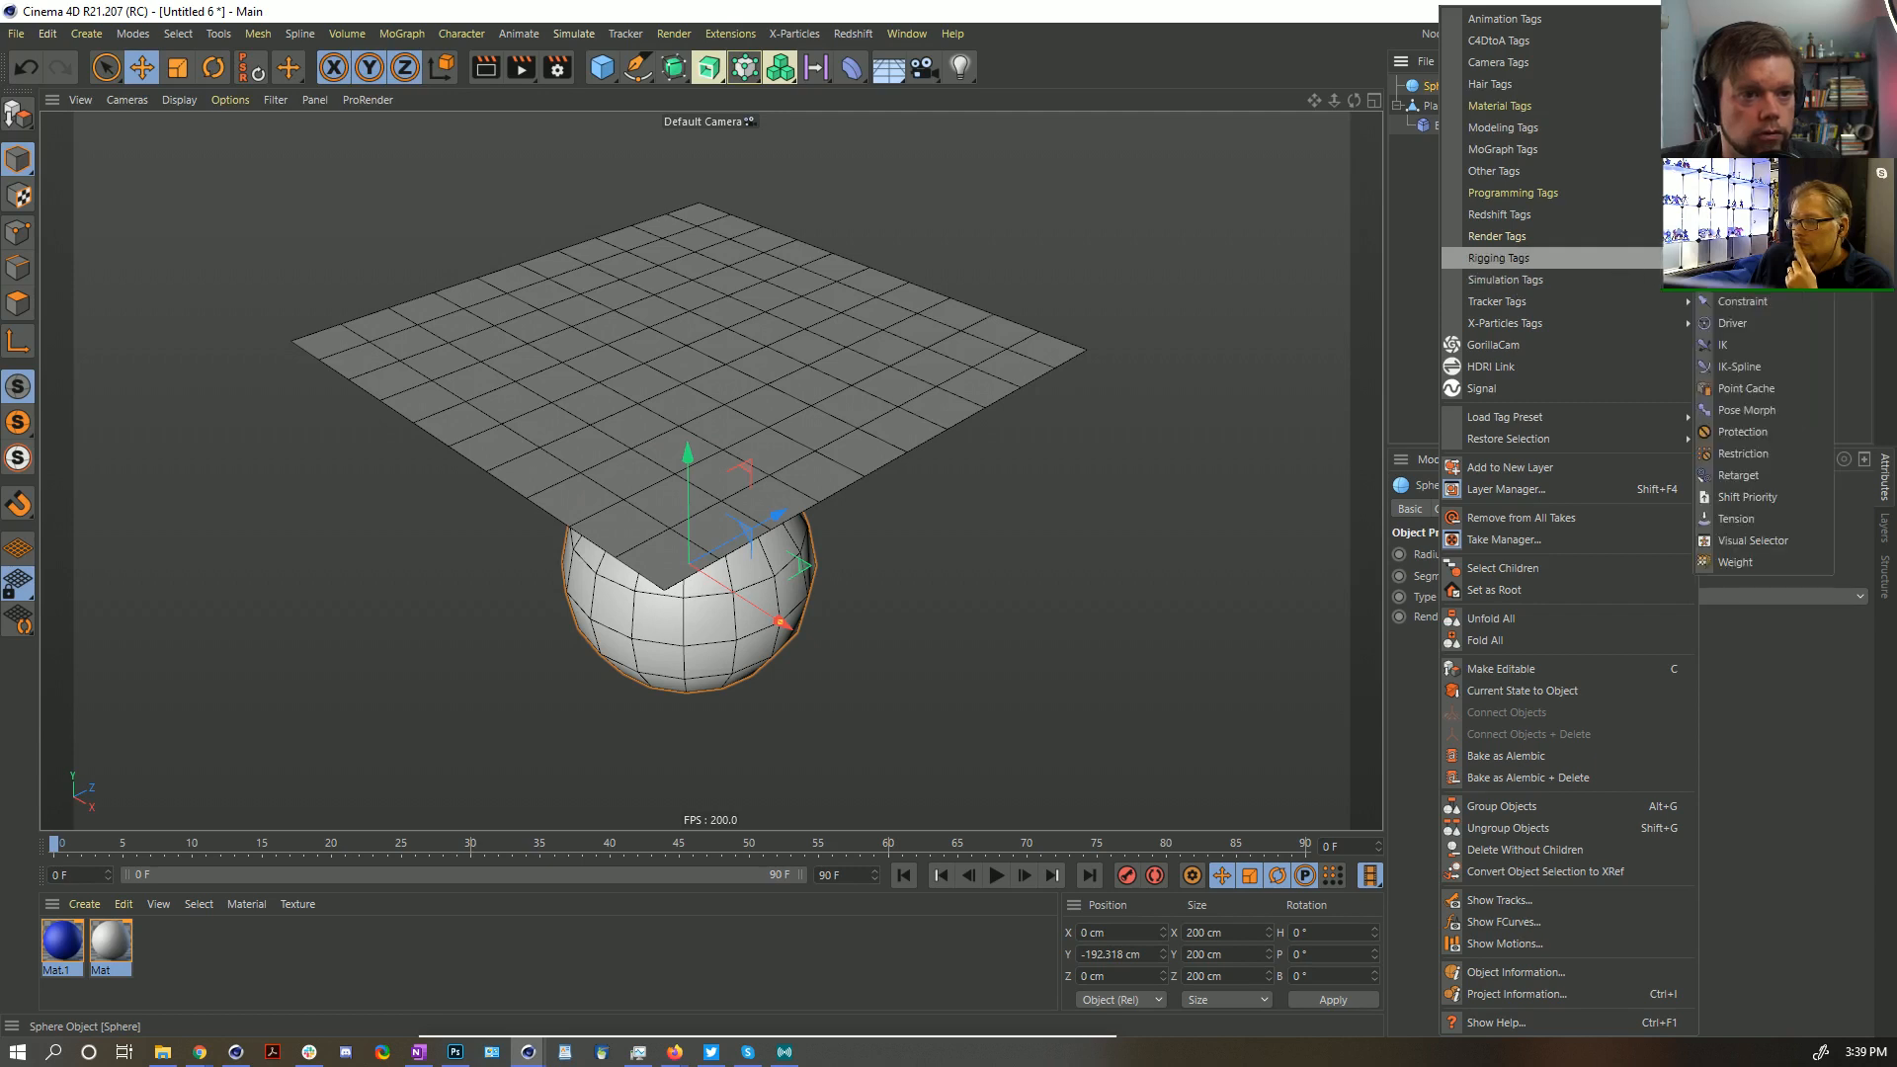
click(1421, 181)
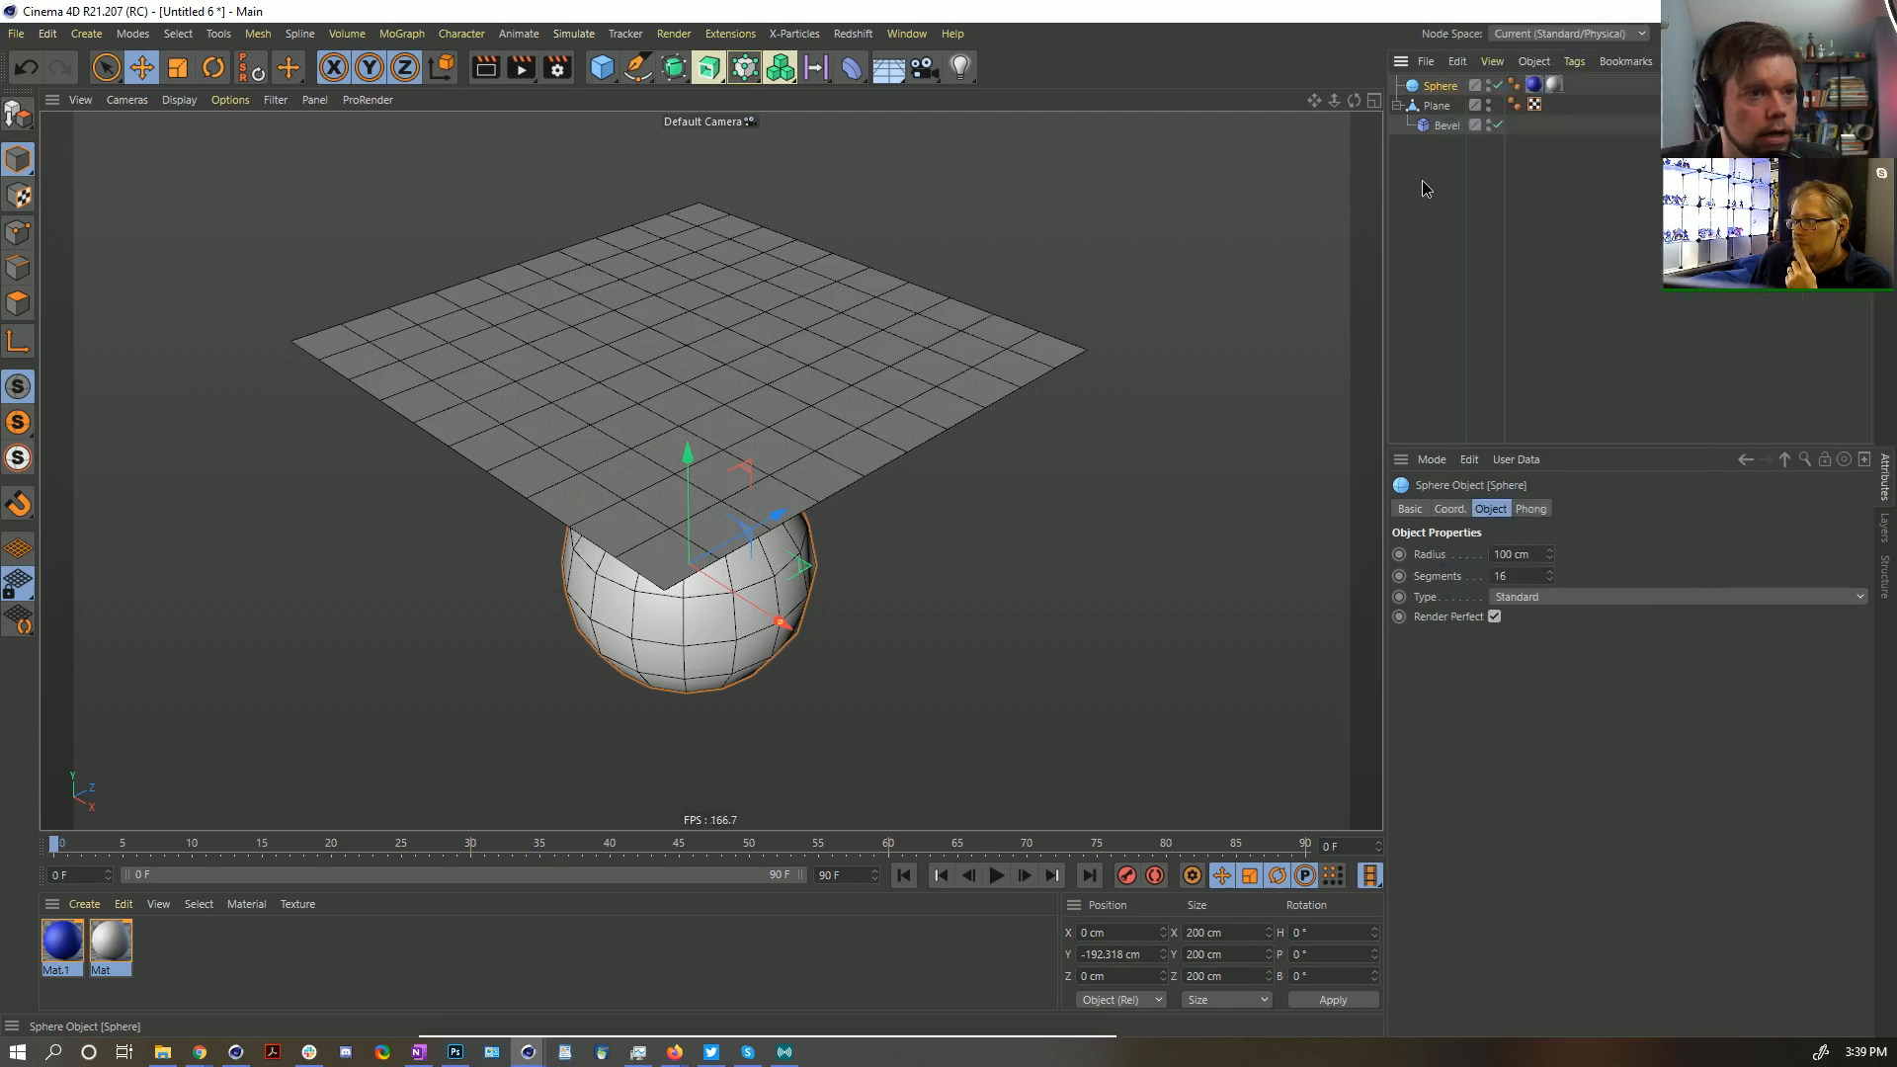
right_click(1435, 95)
mouse_move(1515, 279)
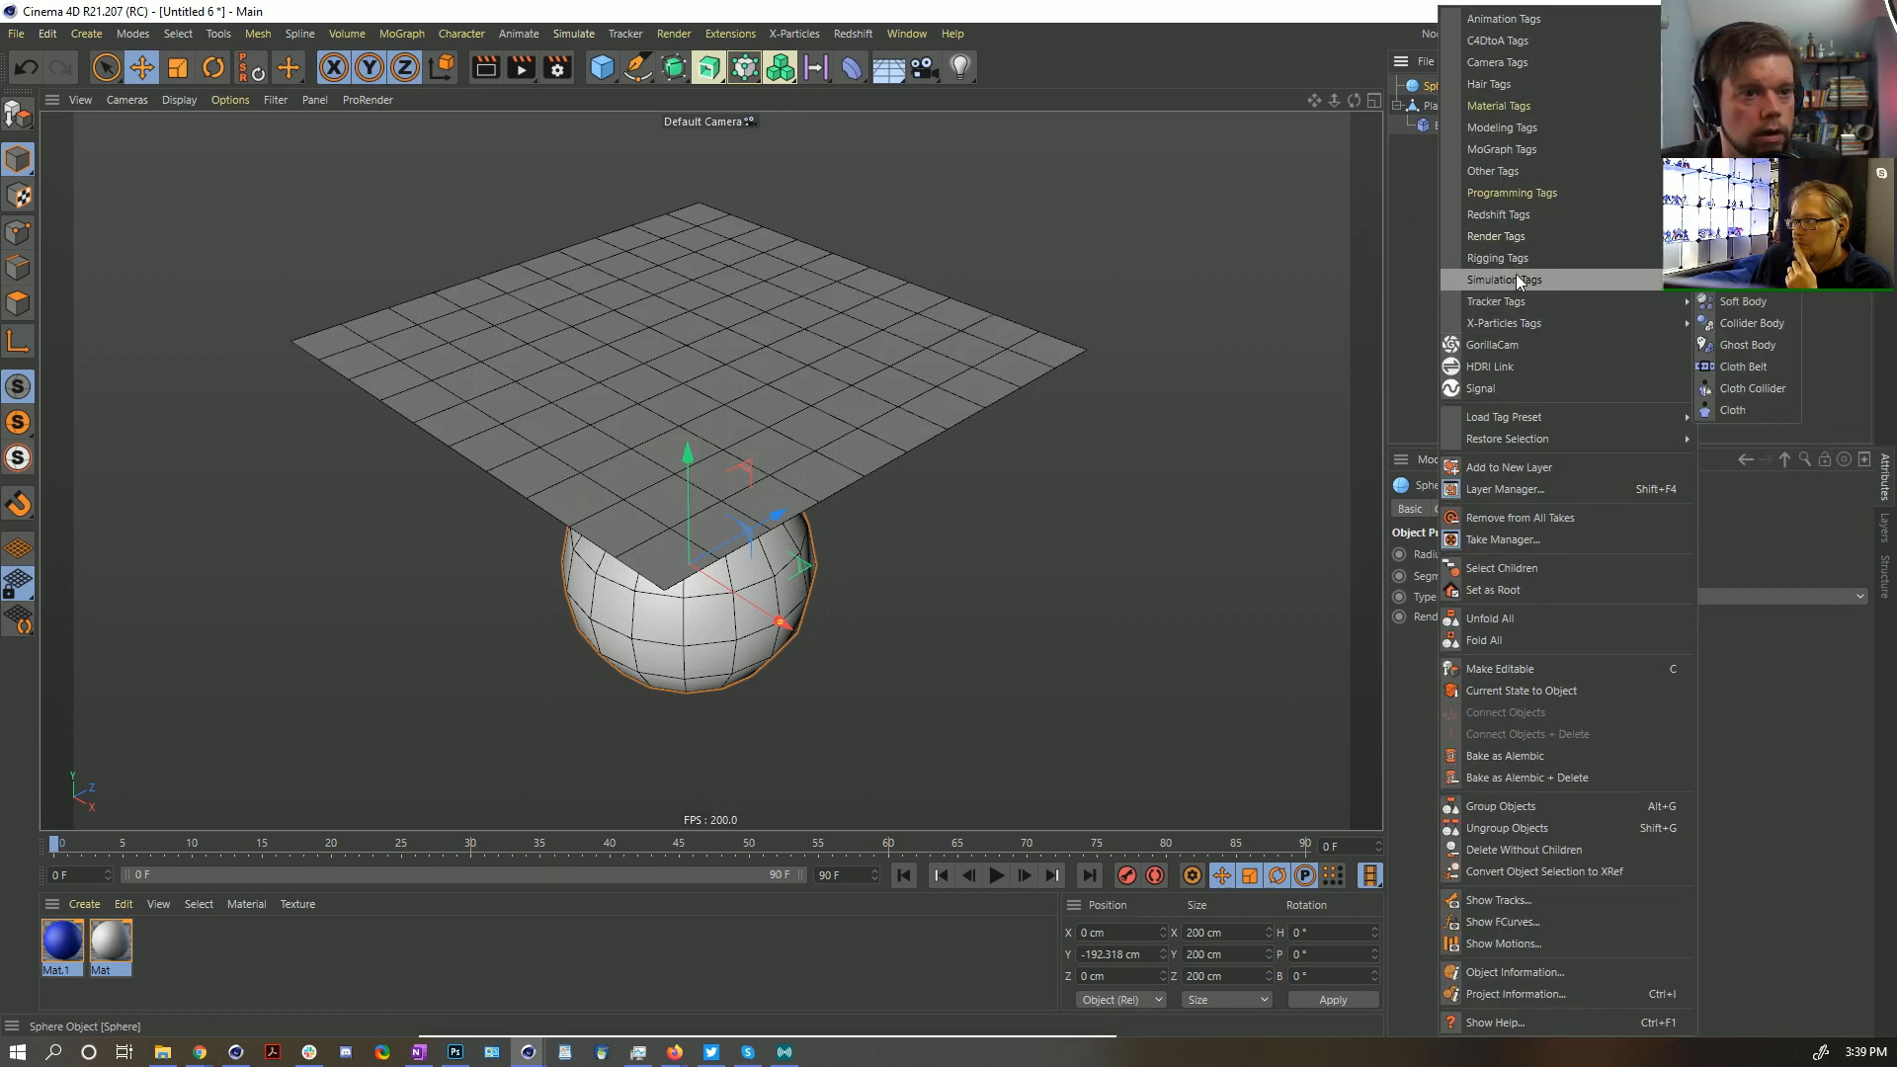
click(1736, 326)
Add a Cloth simulation tag to the Plane and move the Bevel deformer out of the Plane to the top level
click(1429, 105)
right_click(1430, 104)
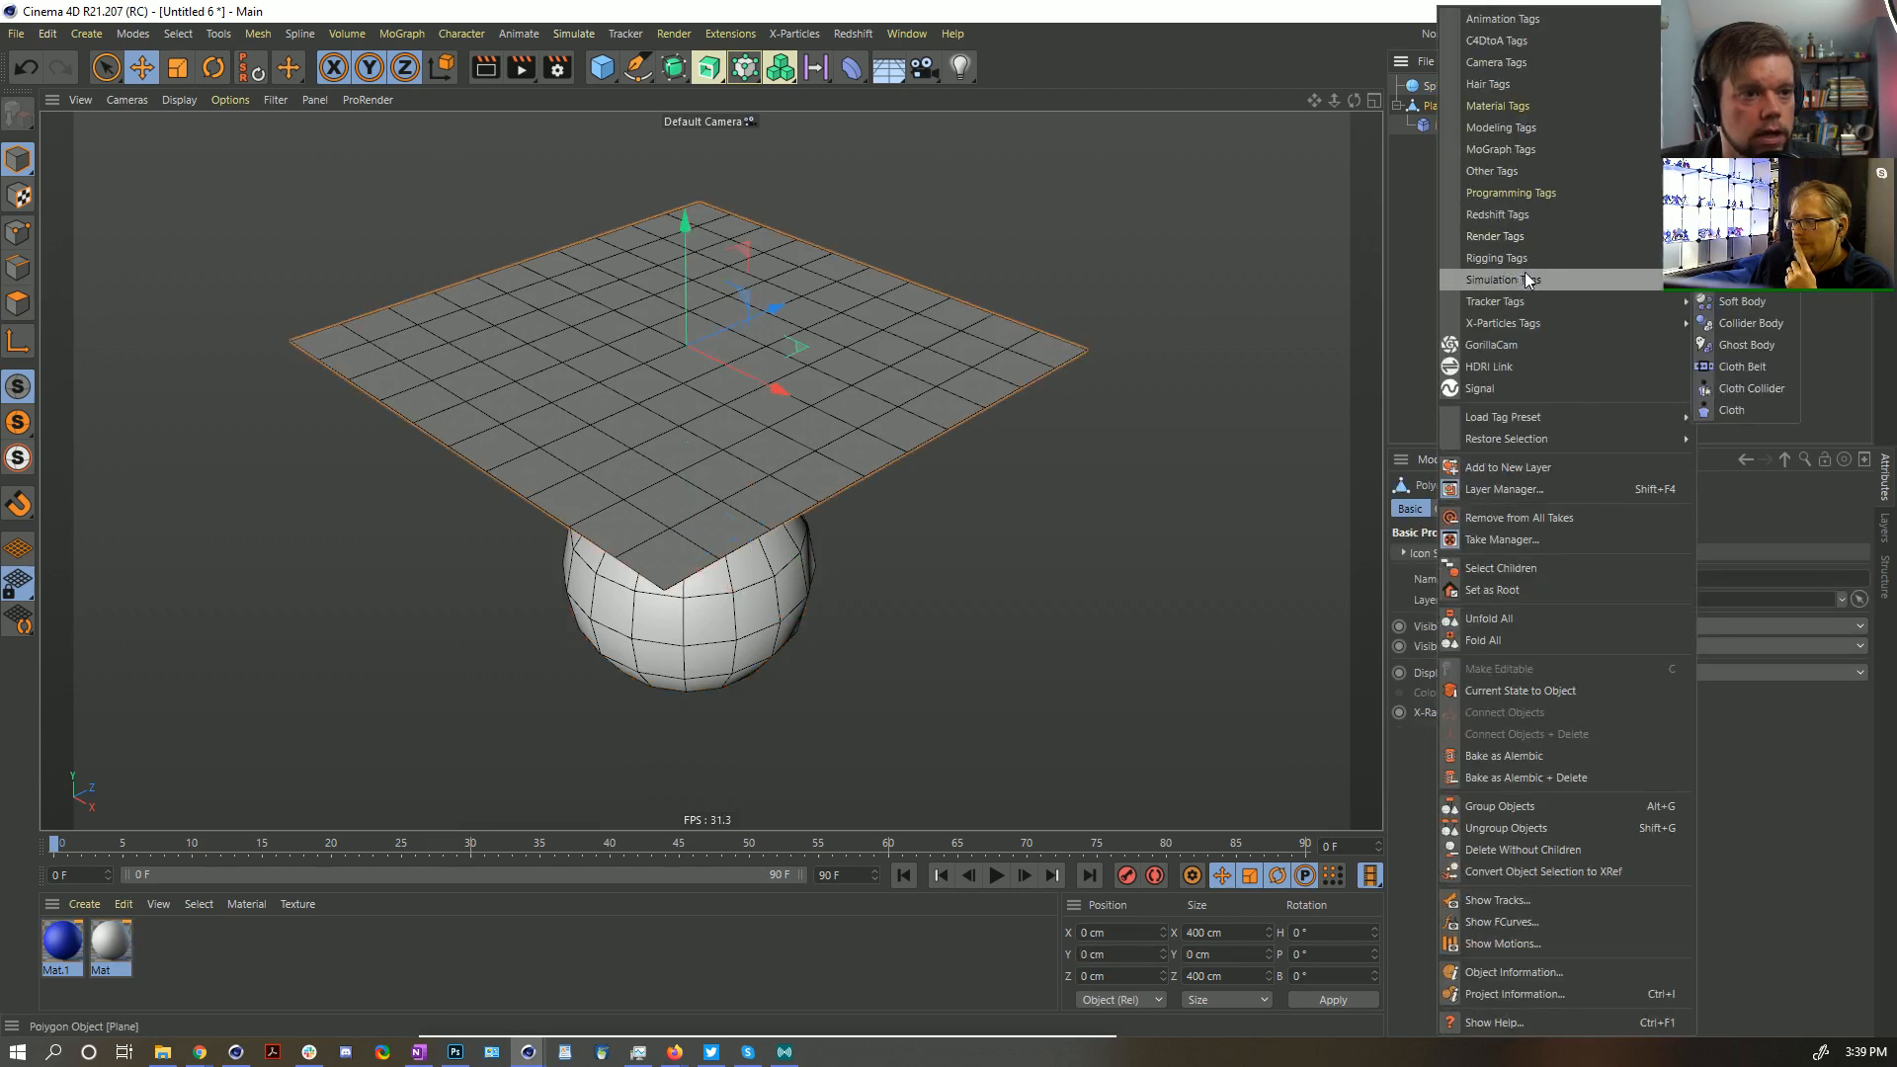
click(1731, 410)
click(1443, 125)
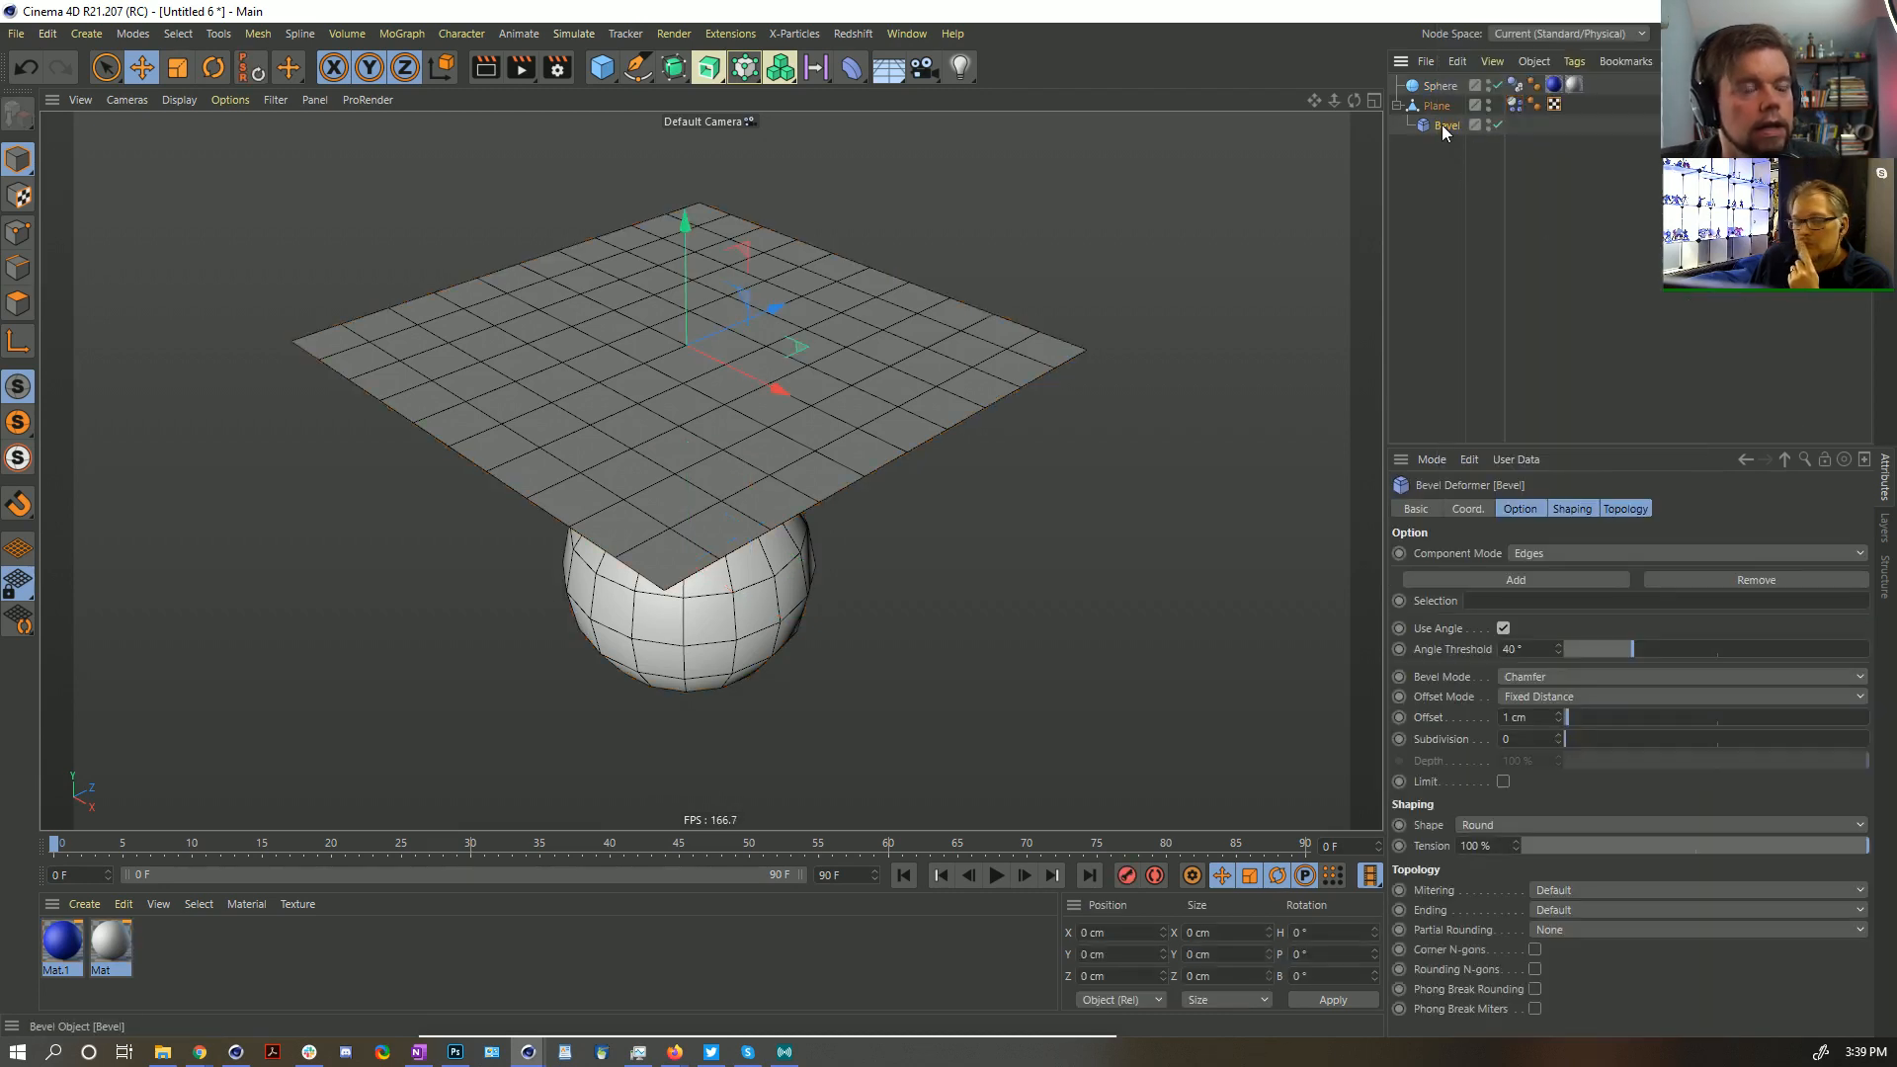
mouse_move(1442, 125)
mouse_down()
mouse_move(1472, 124)
mouse_move(1444, 117)
mouse_move(1444, 158)
mouse_up()
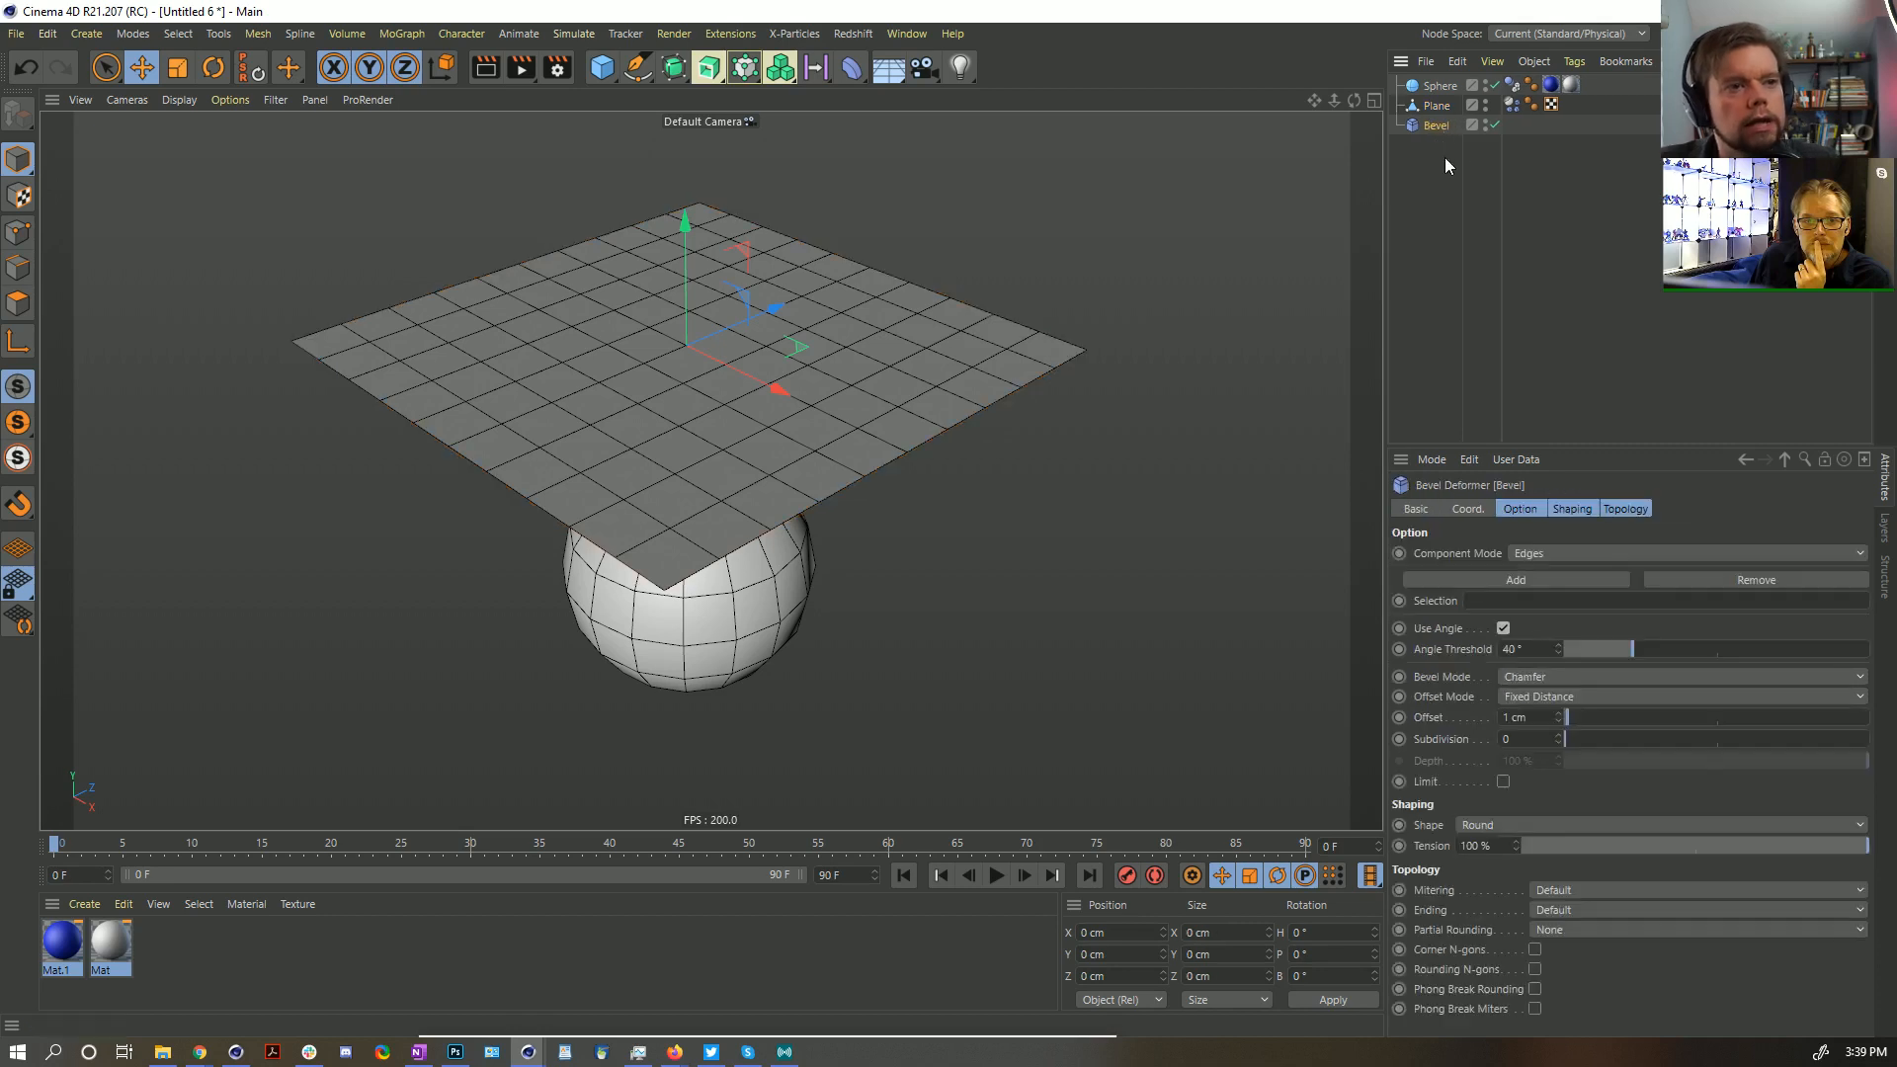
Create an Instance of the Plane and try hiding the original Plane
click(1436, 105)
drag(602, 66, 908, 238)
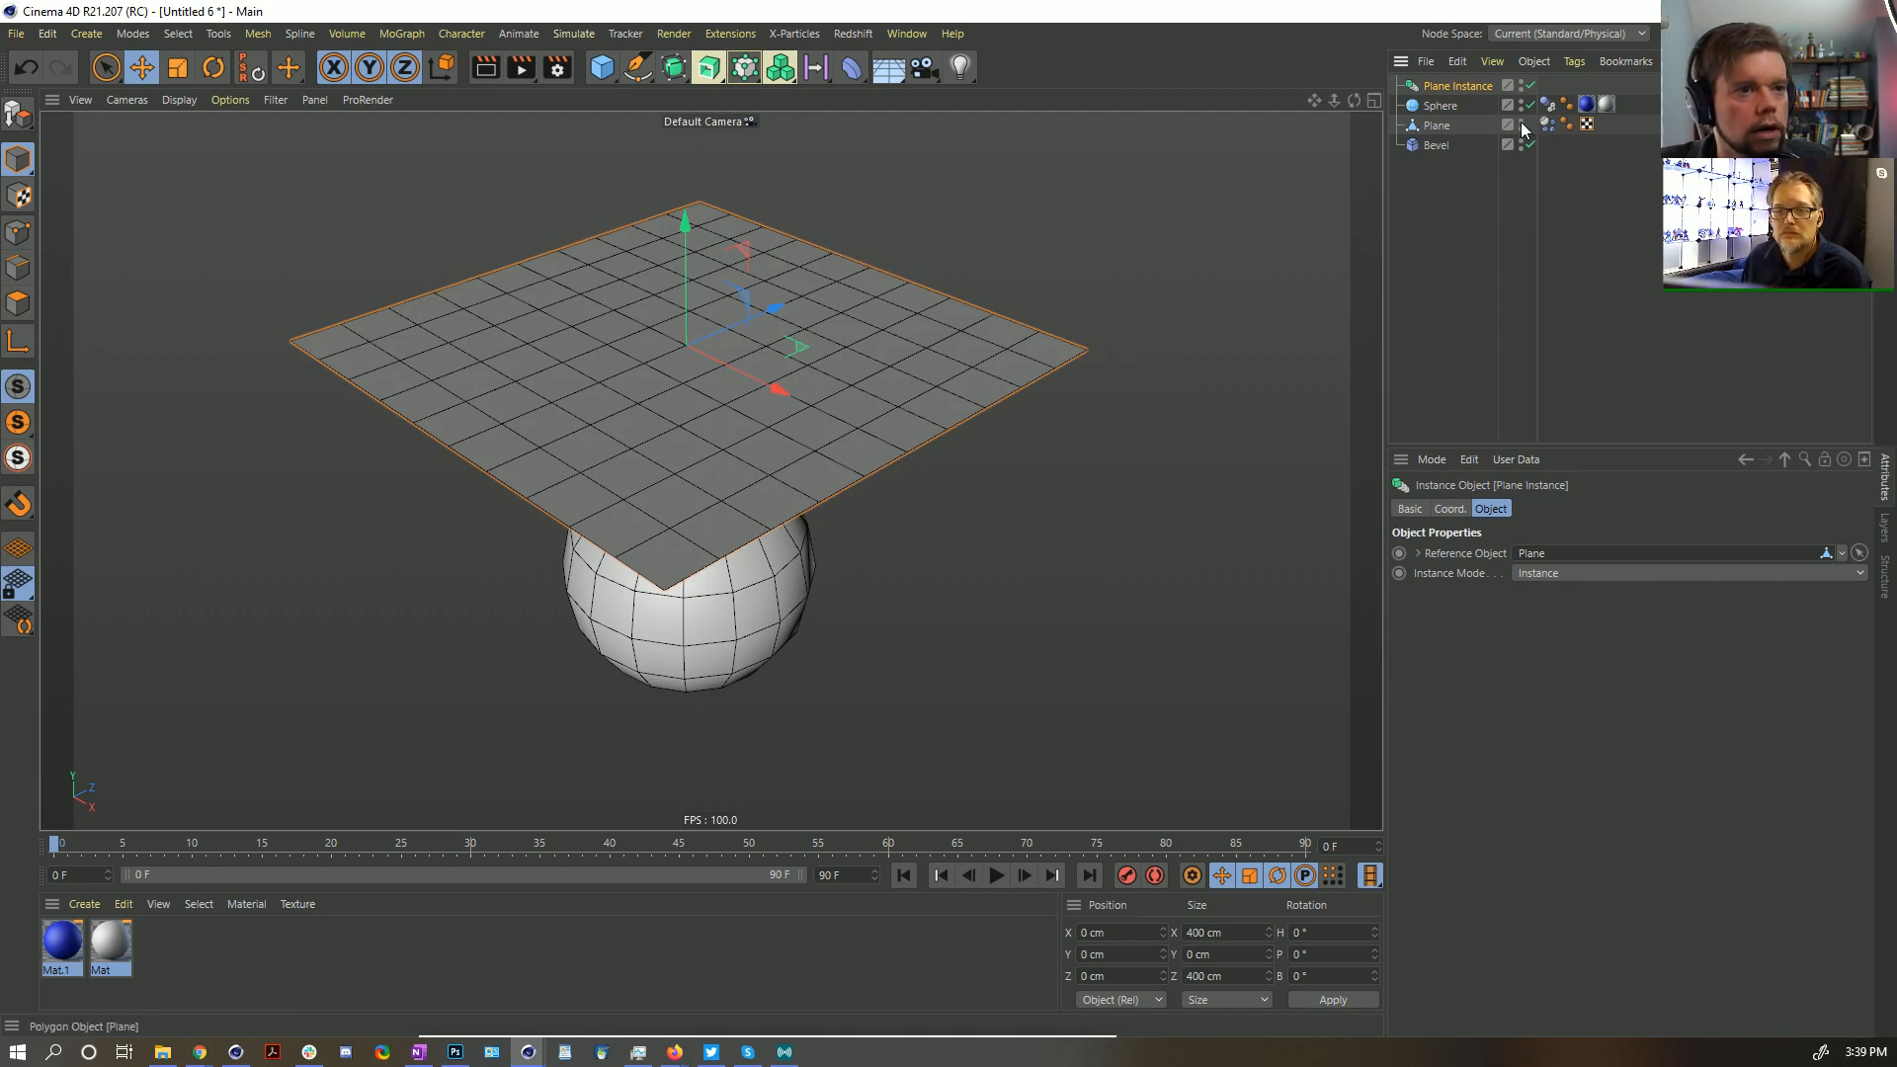
double_click(1522, 123)
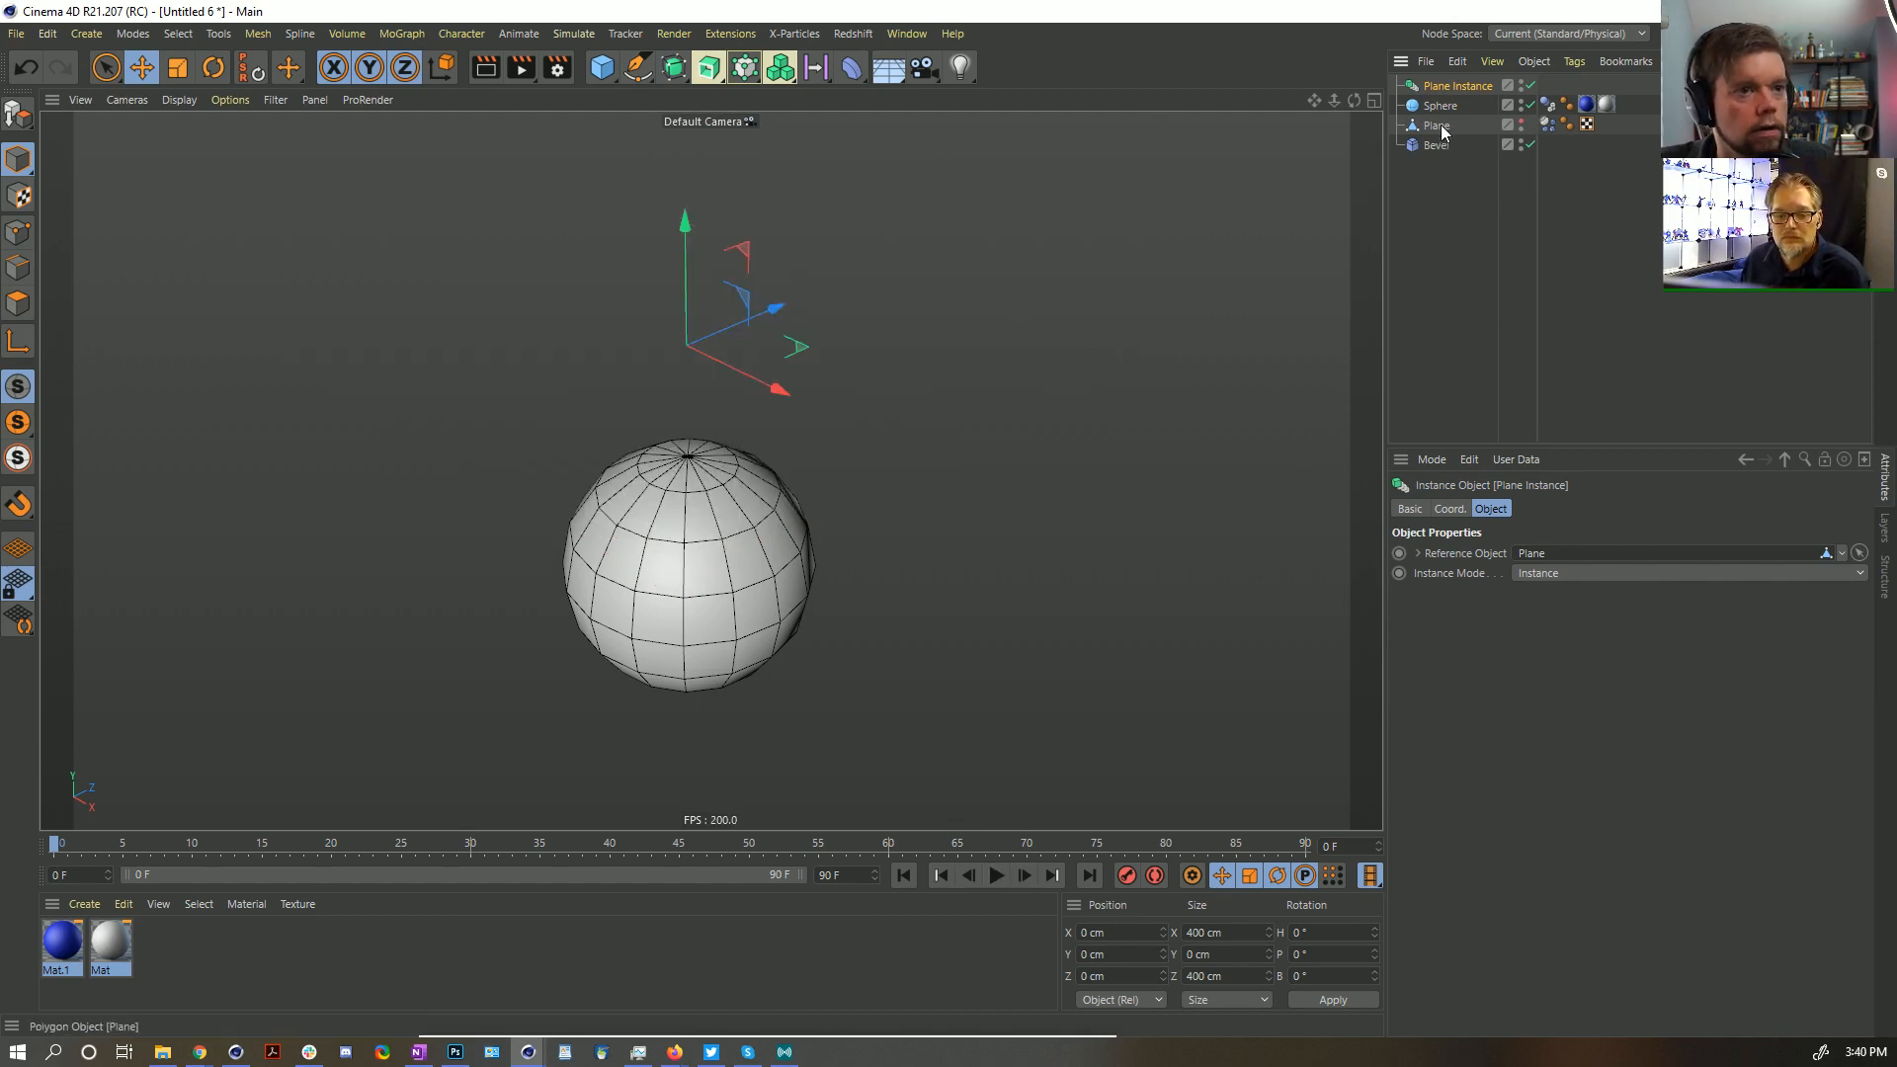
click(1521, 122)
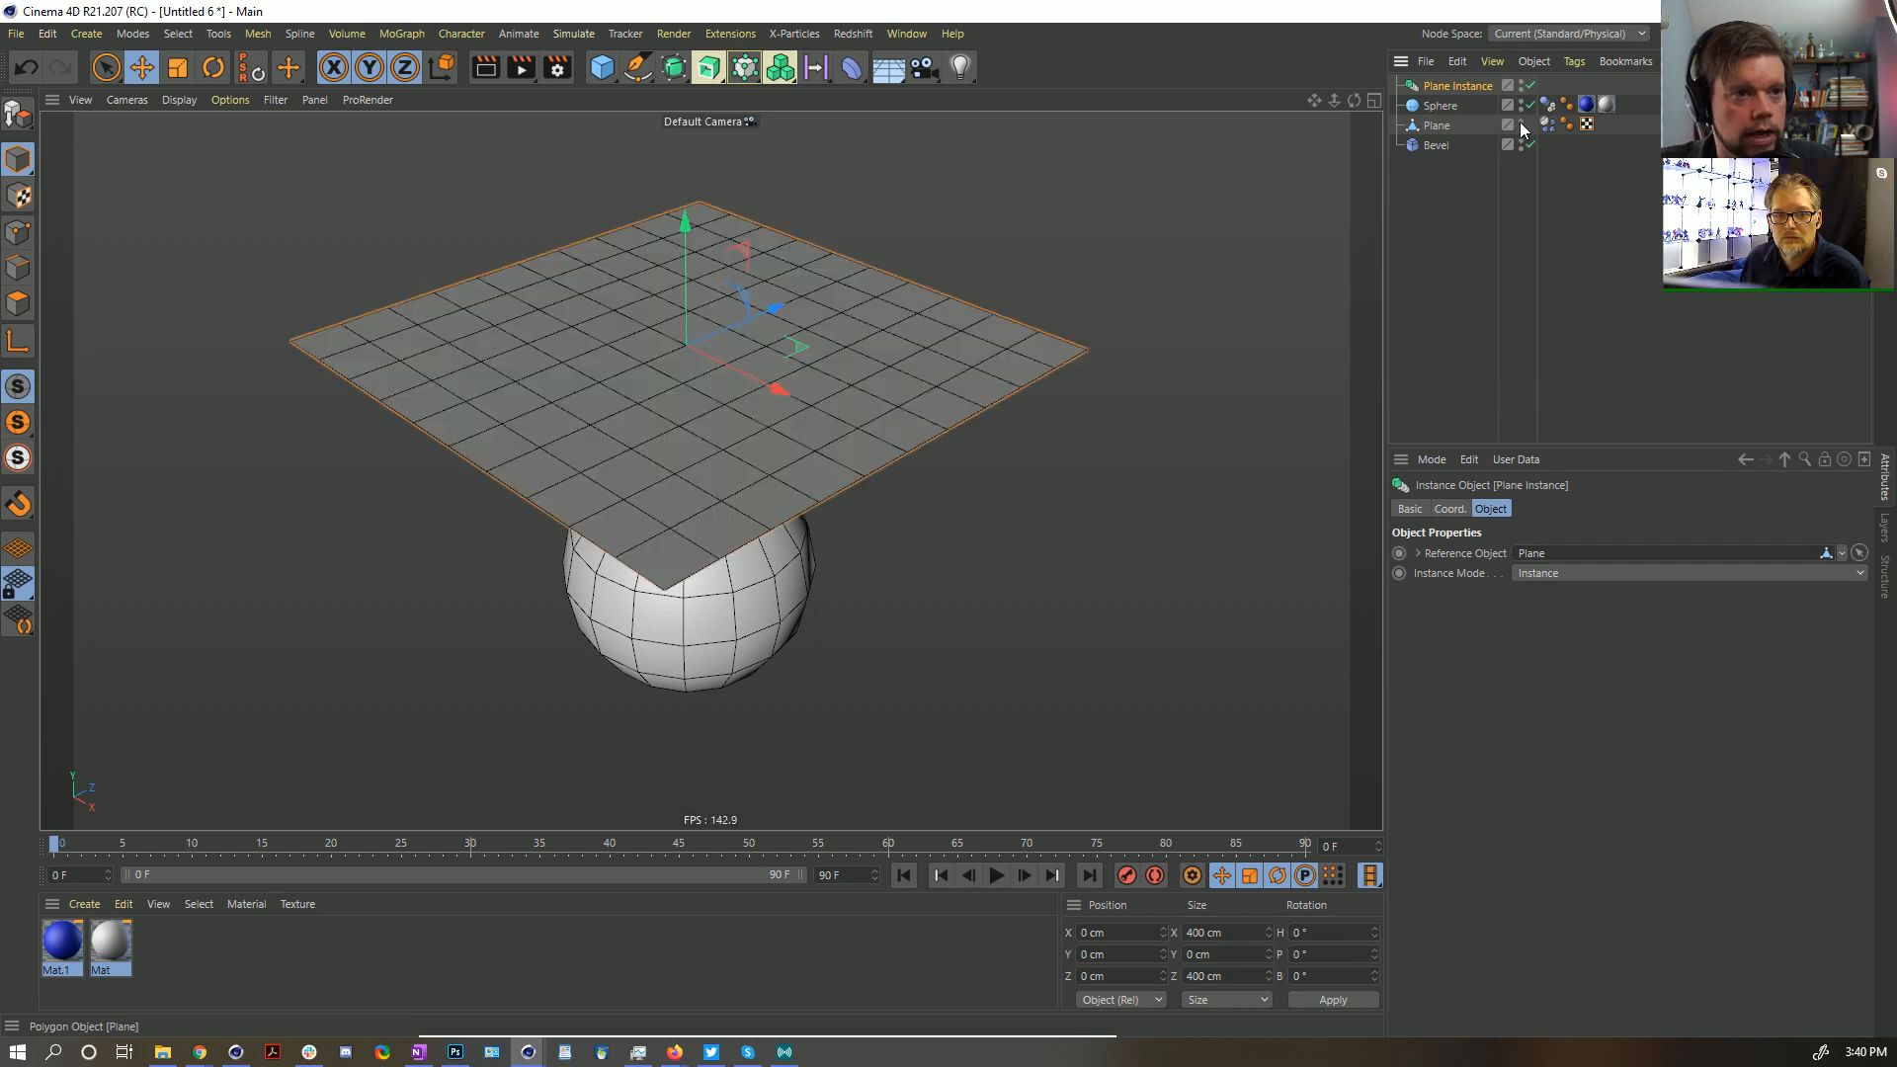
Group the Plane under a Null and hide the Null in the editor and renderer
click(1437, 125)
key(alt+g)
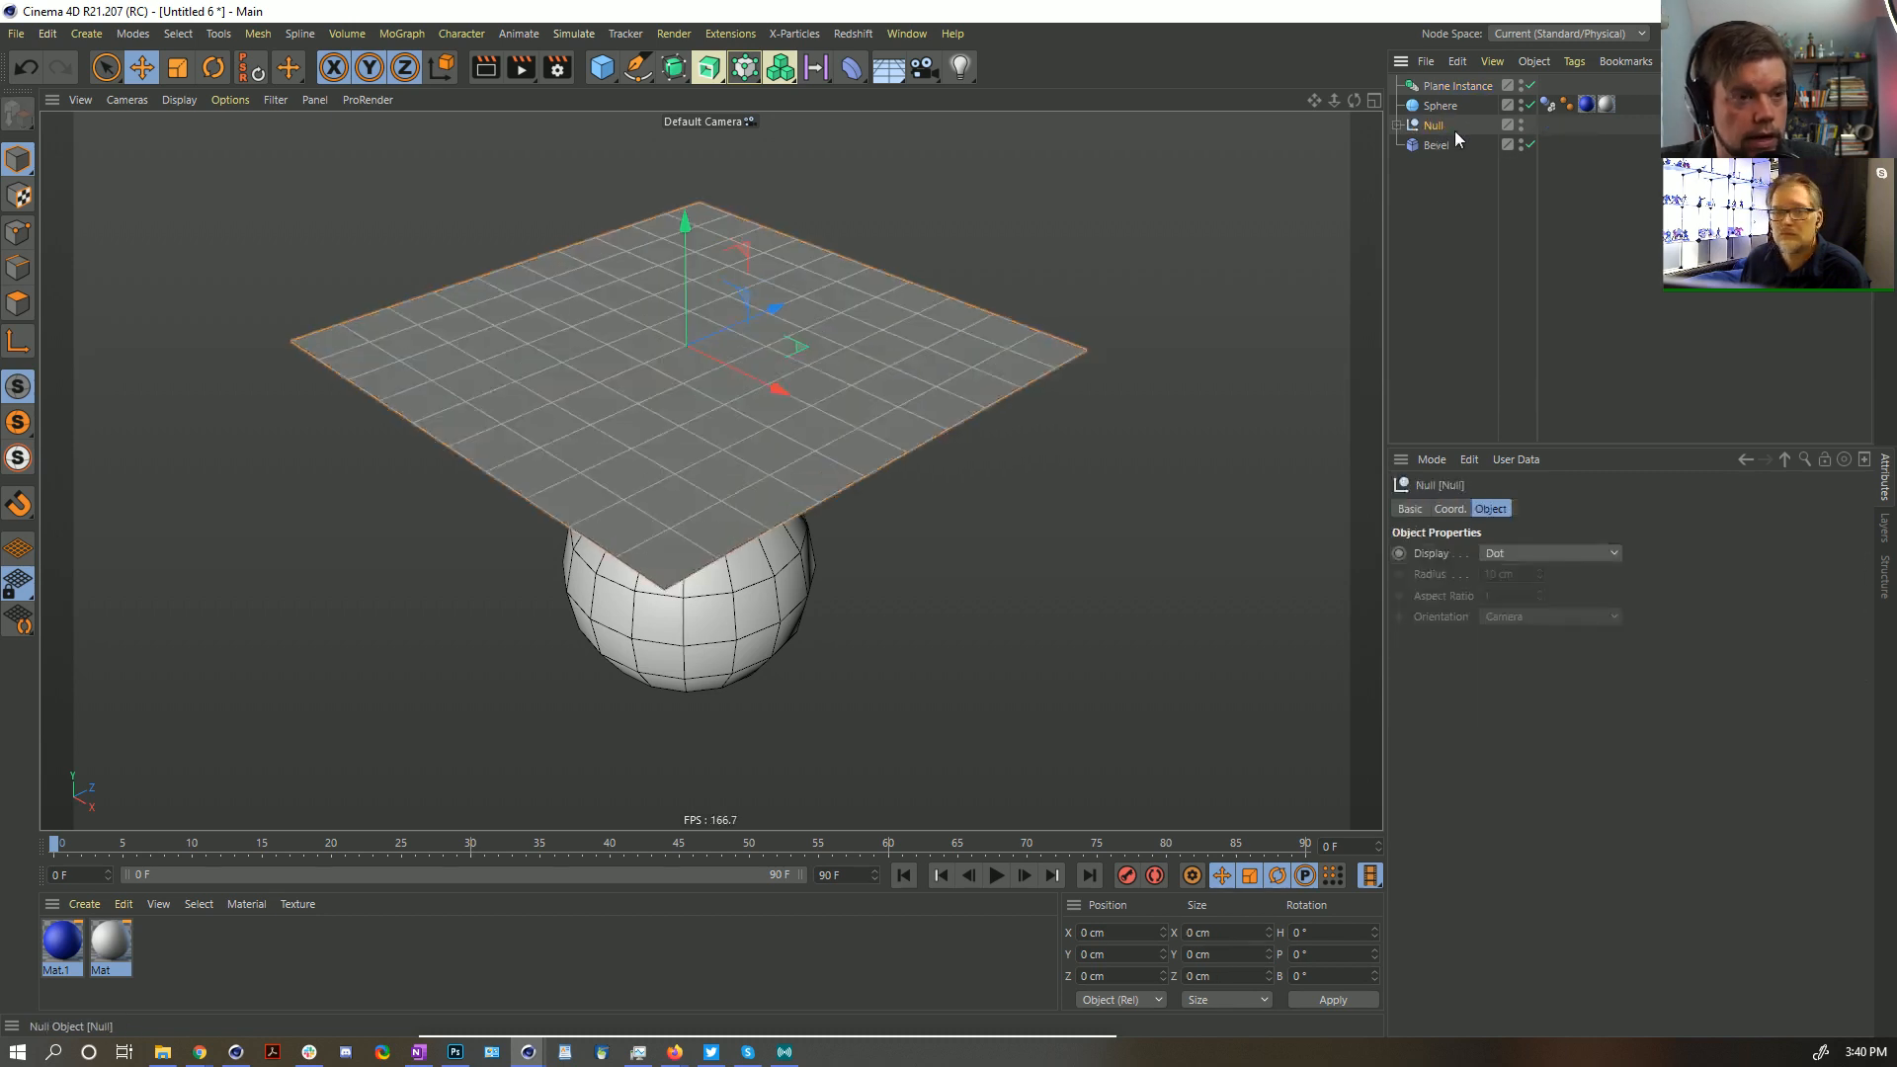
double_click(1521, 122)
Play the cloth simulation, compare how the Plane Instance and the grouped Plane move, and return to frame 0
click(996, 876)
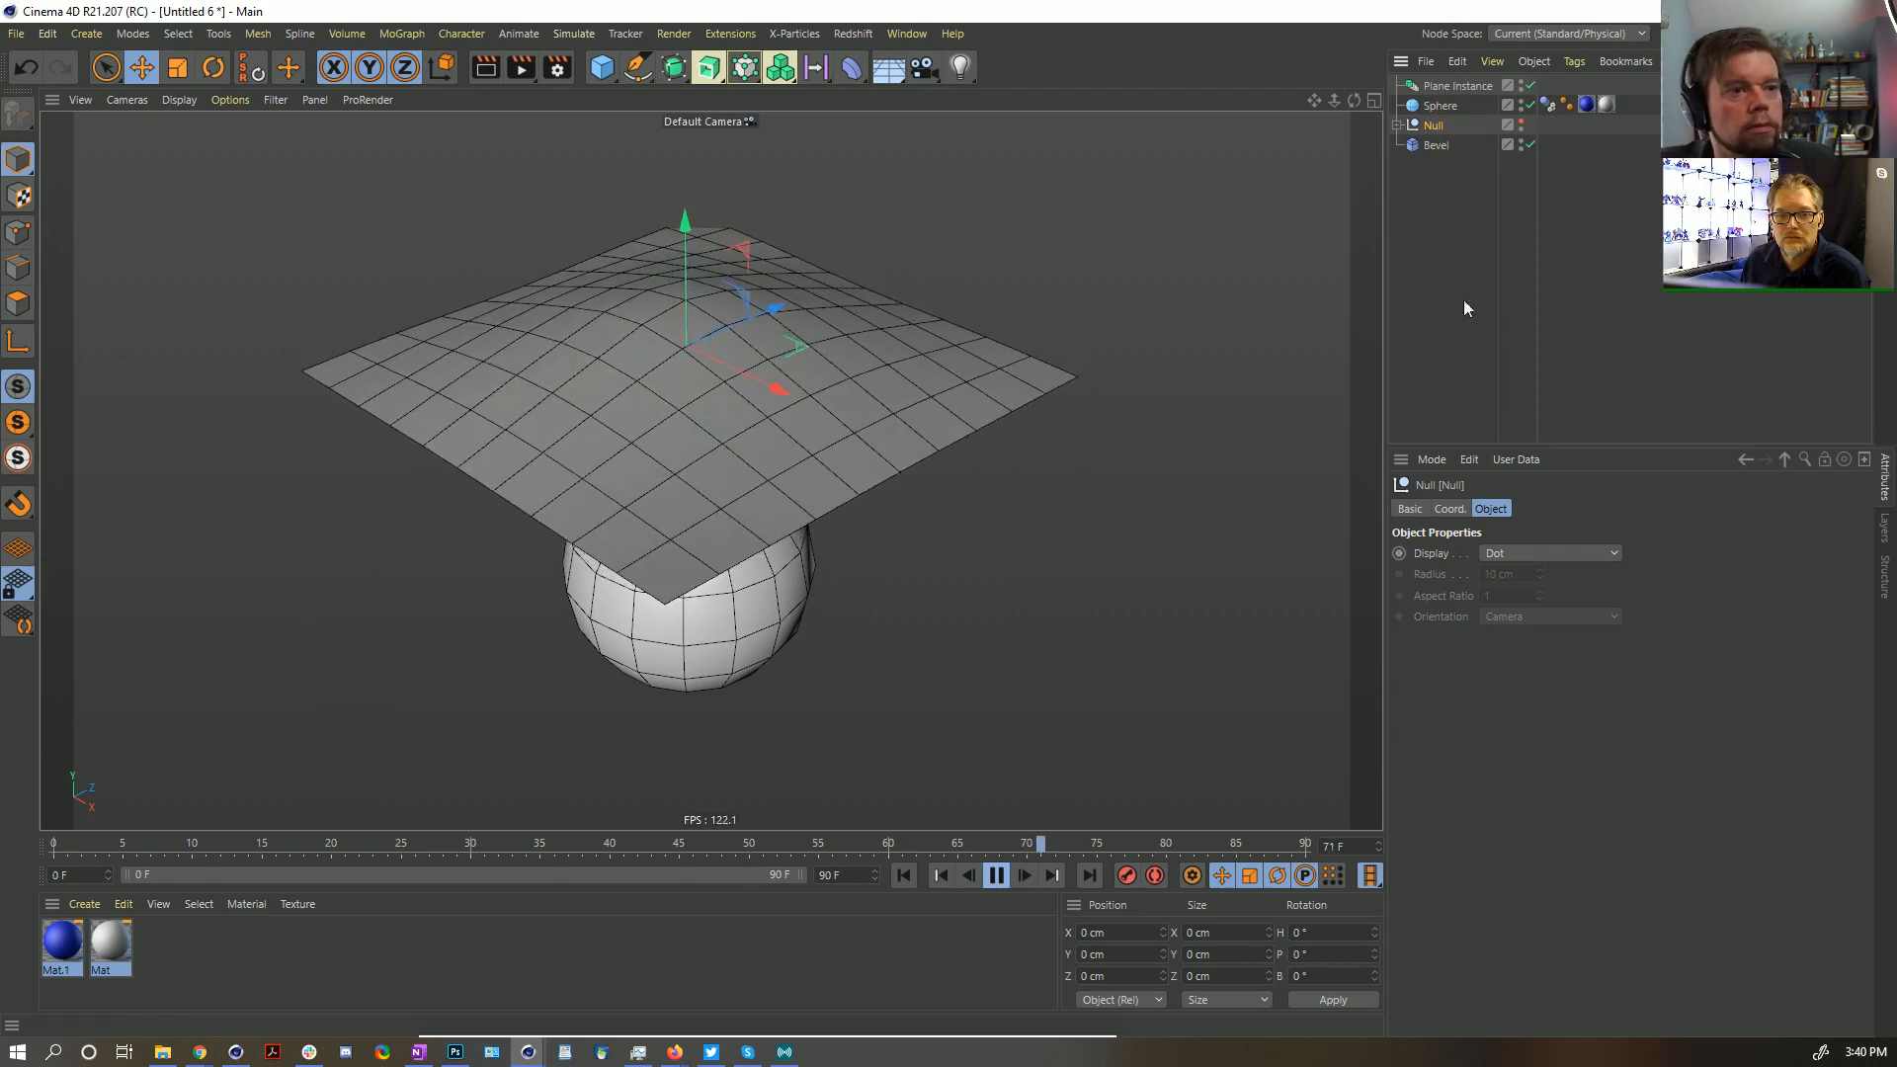
click(1396, 125)
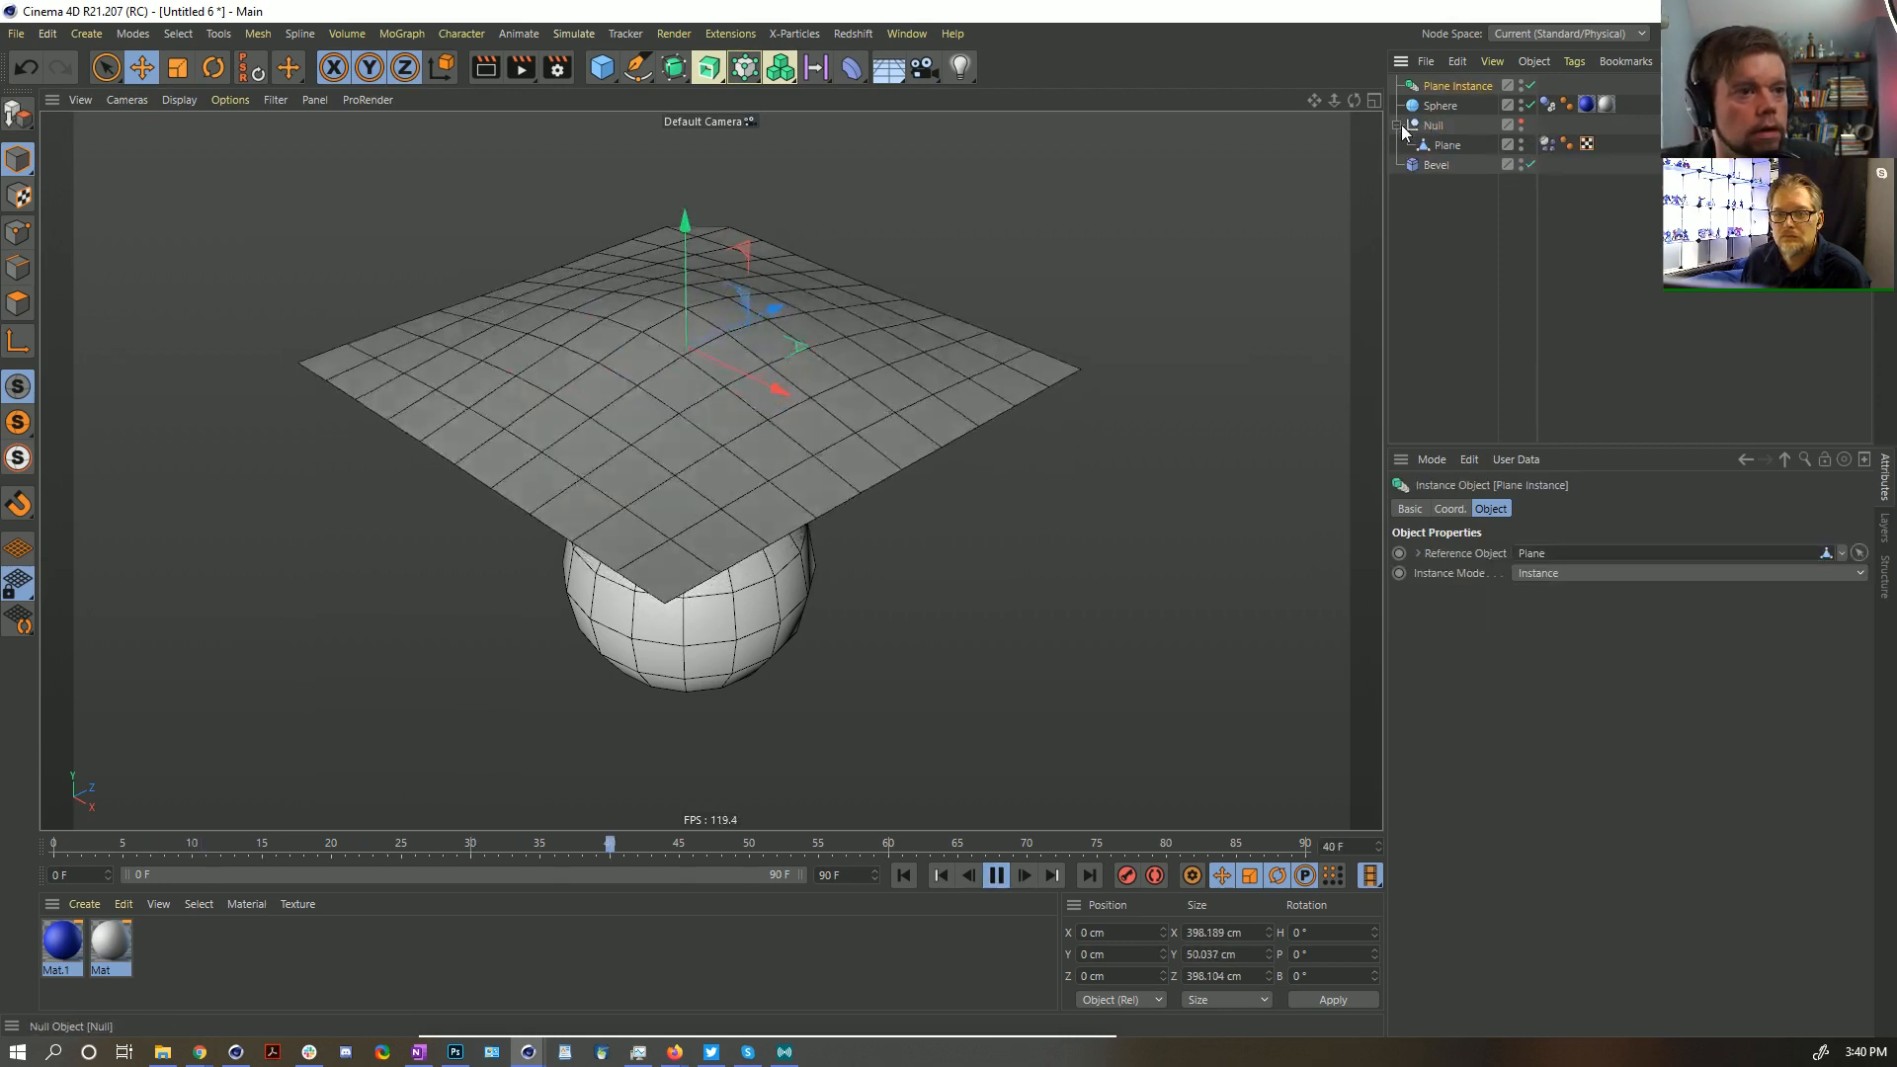
click(1440, 144)
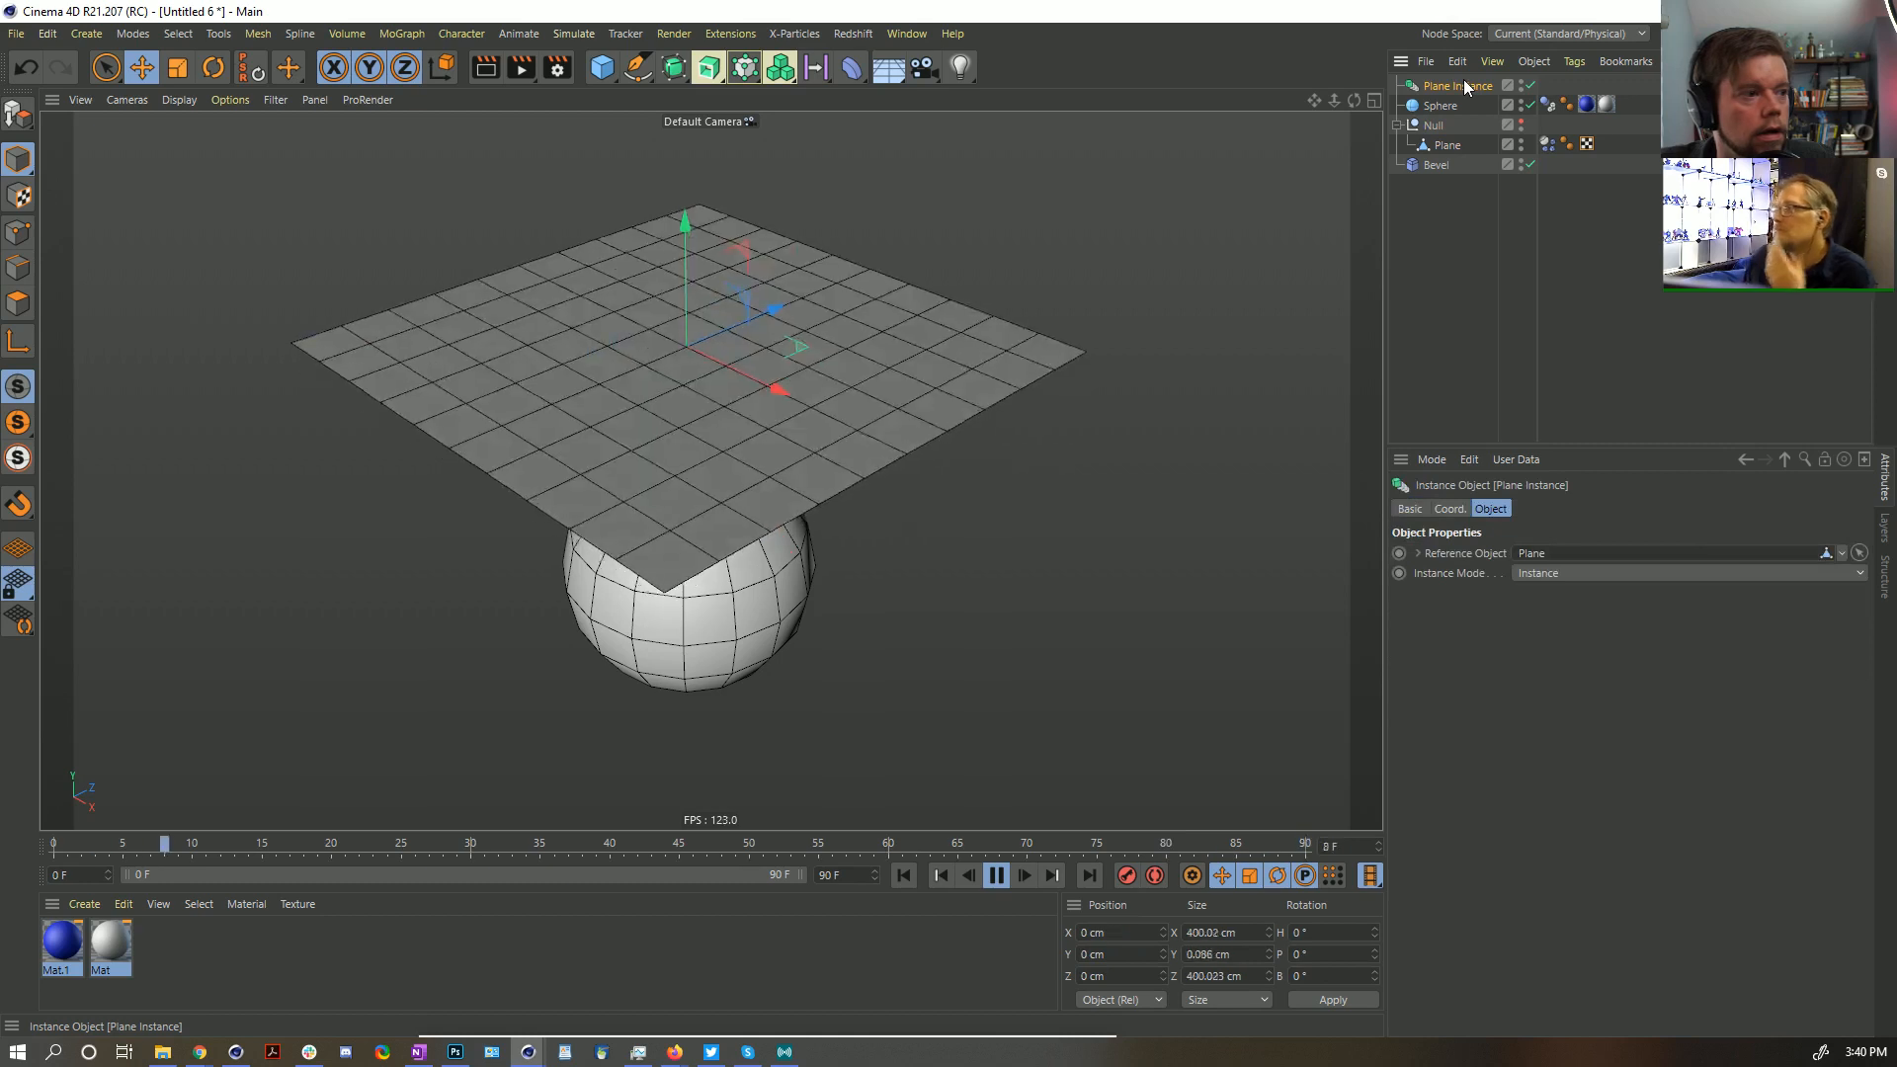
click(1448, 146)
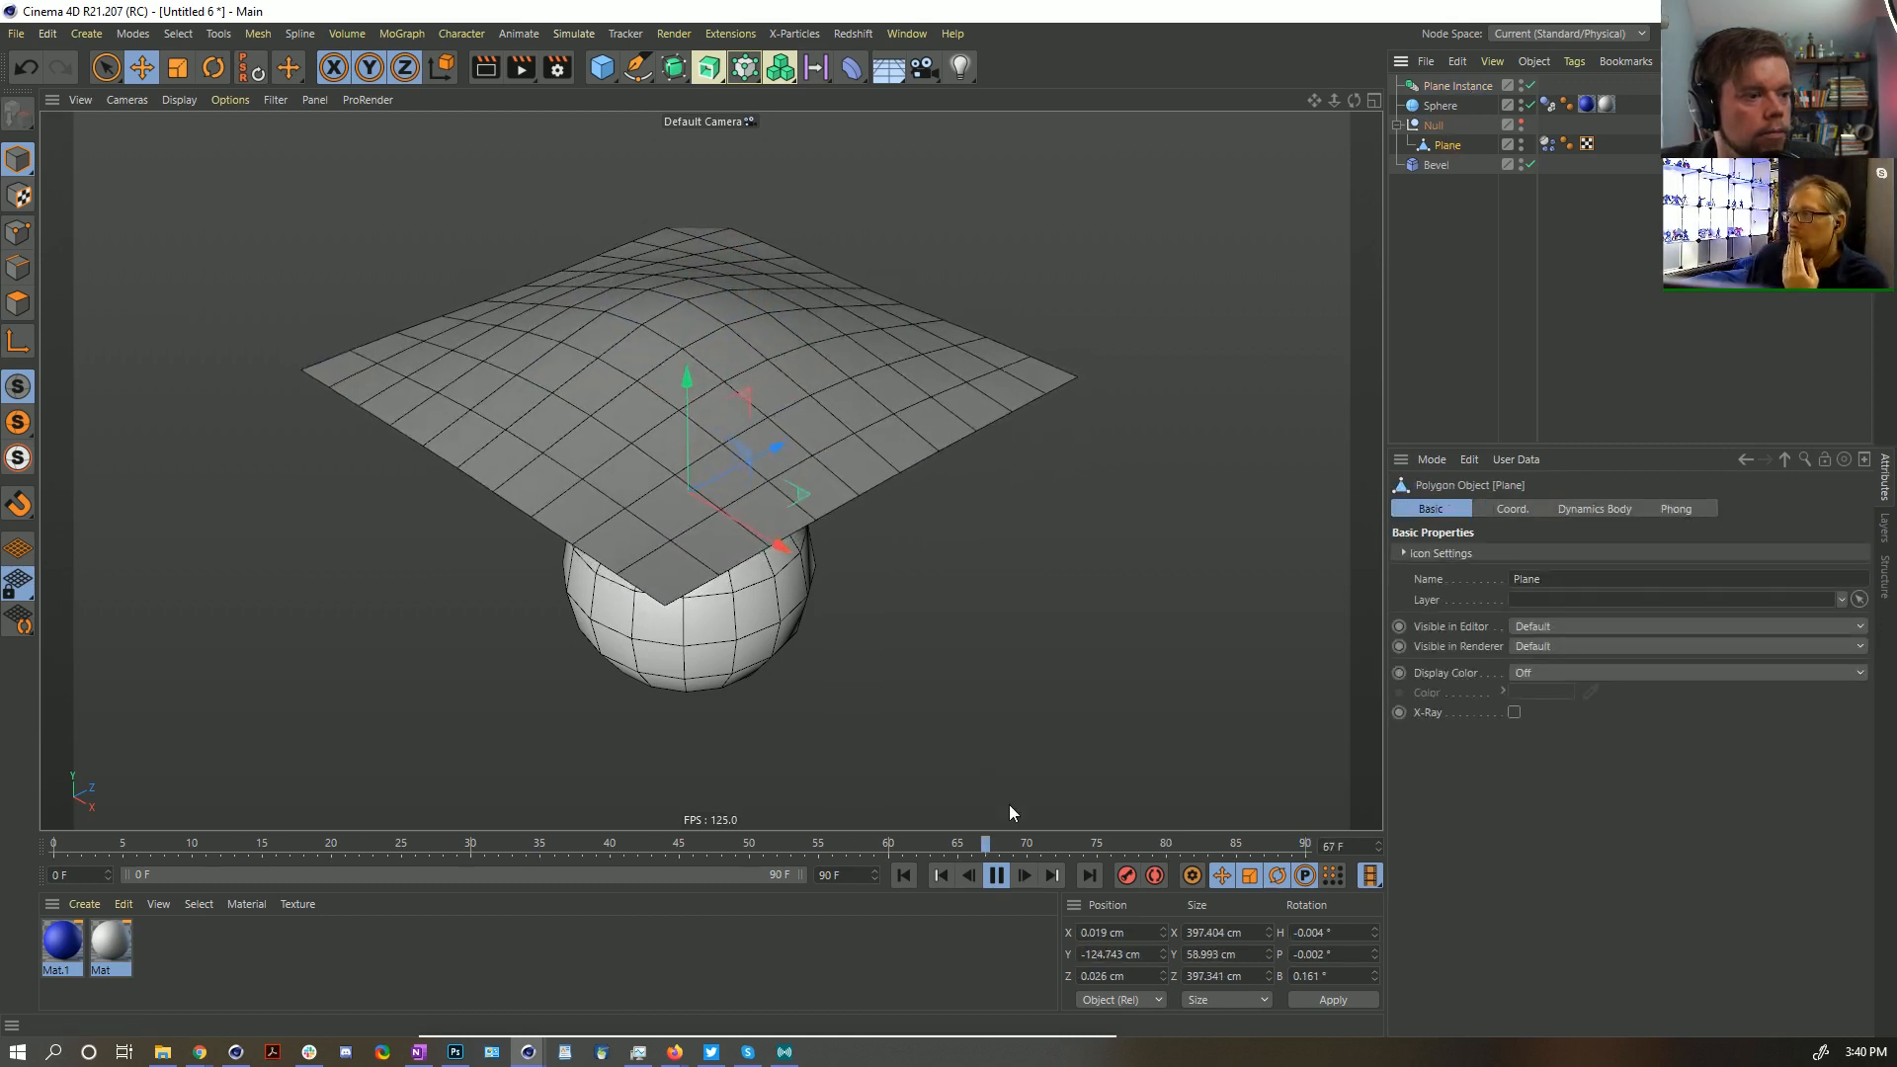
click(899, 876)
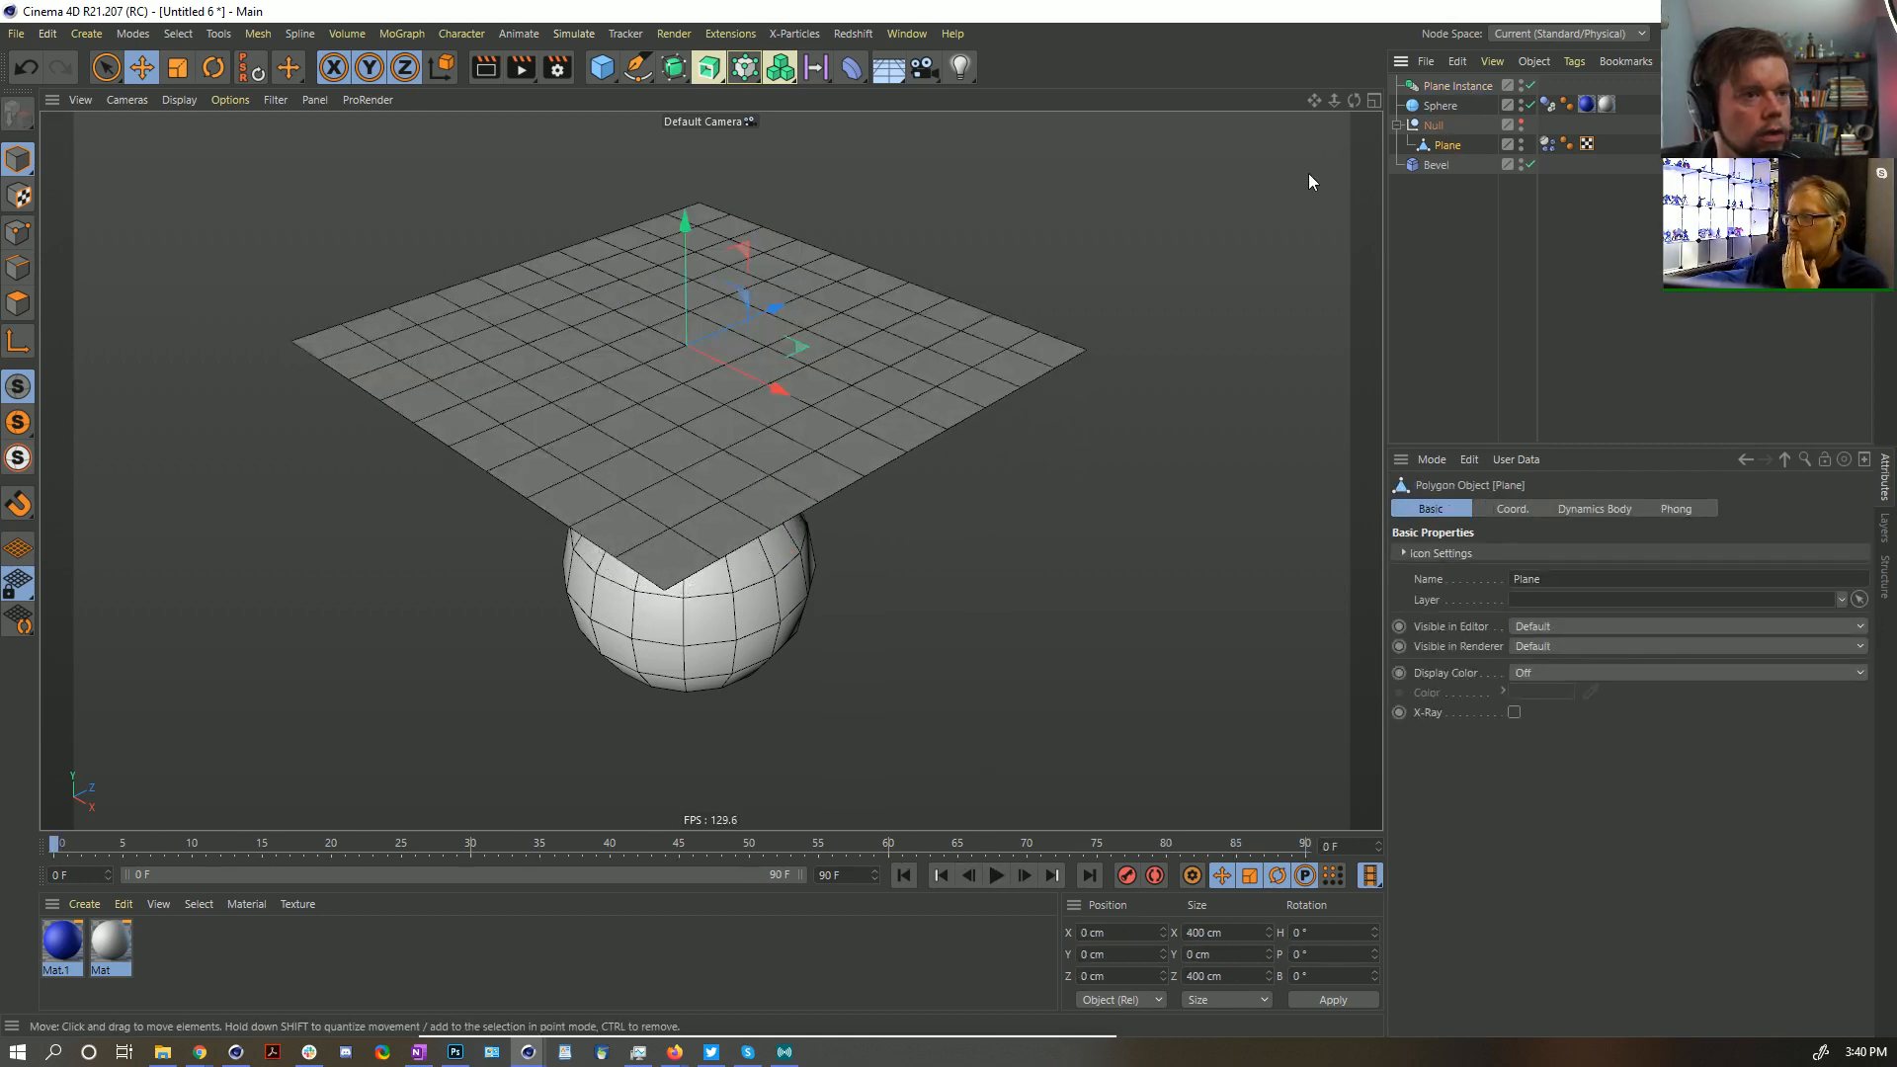
Add a Constraint tag to the Plane Instance with a PSR constraint targeting the Plane
right_click(1426, 103)
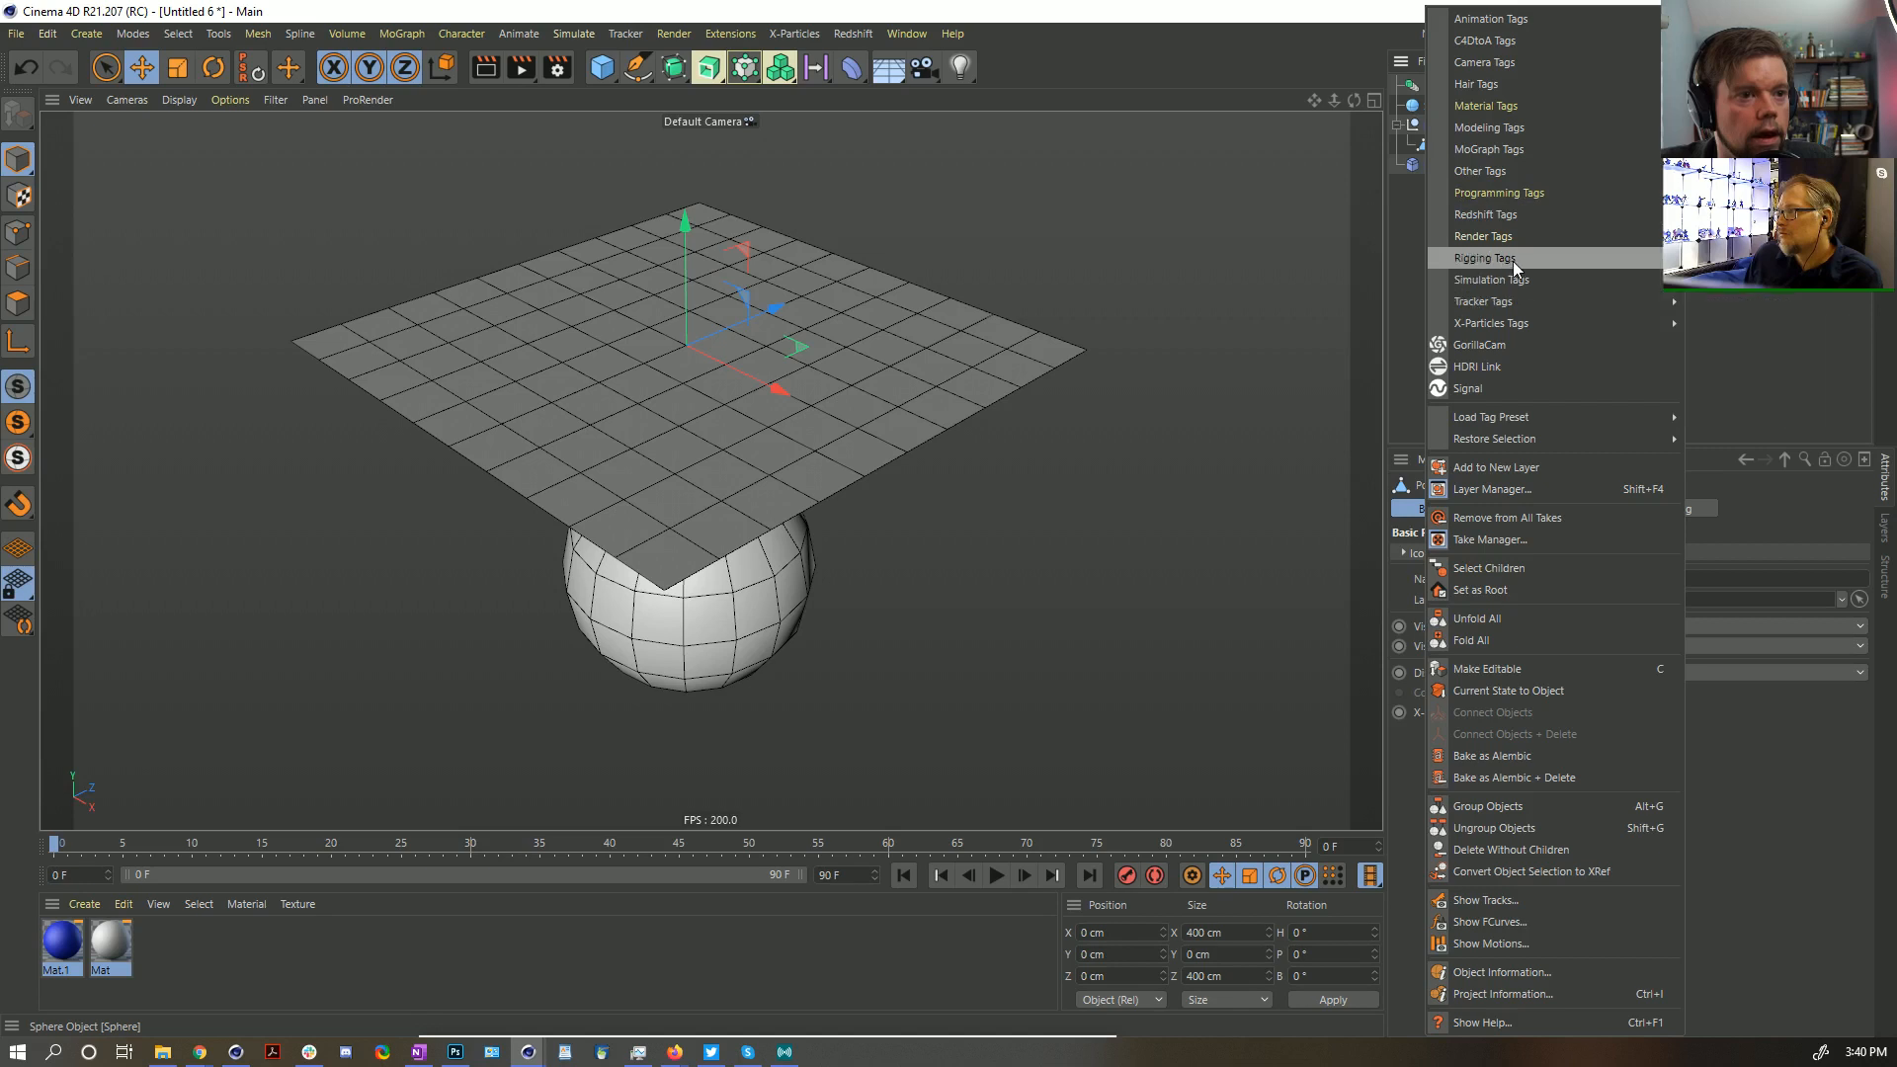
mouse_move(1514, 259)
click(1734, 303)
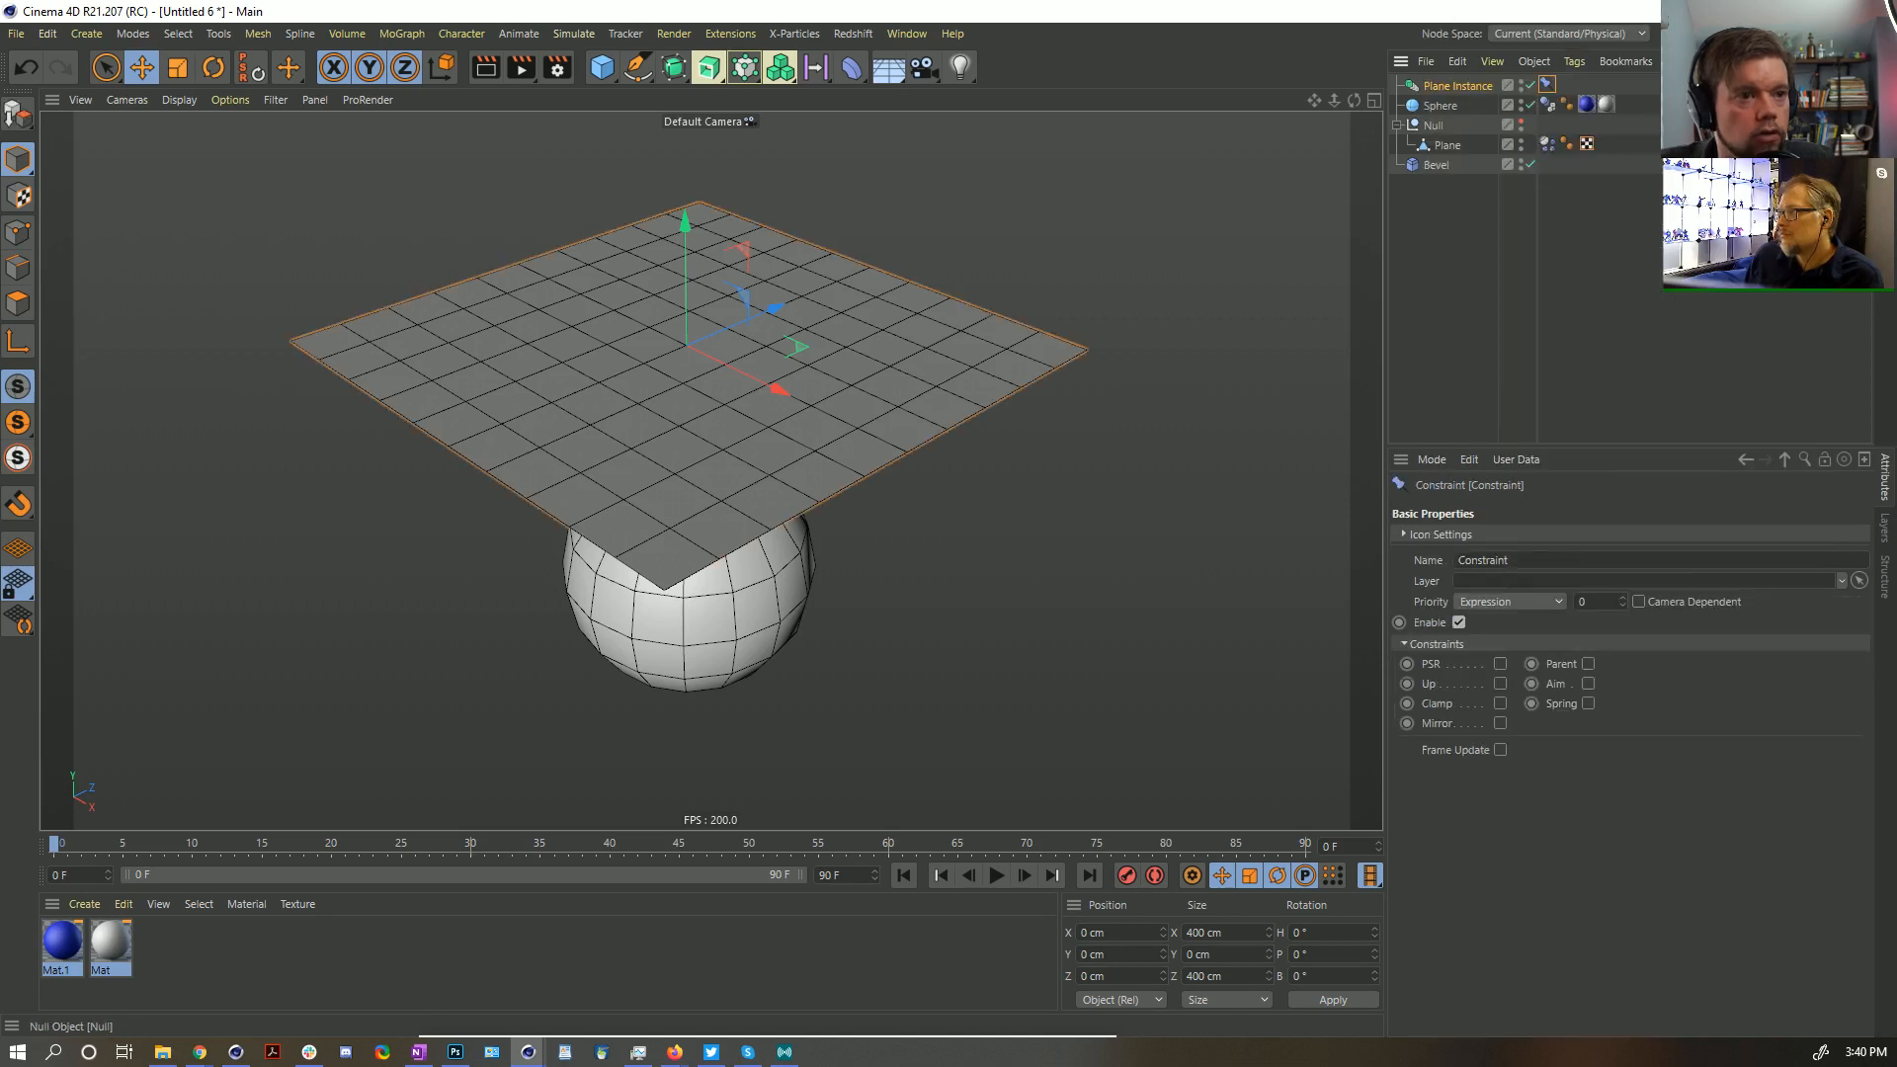
click(1501, 665)
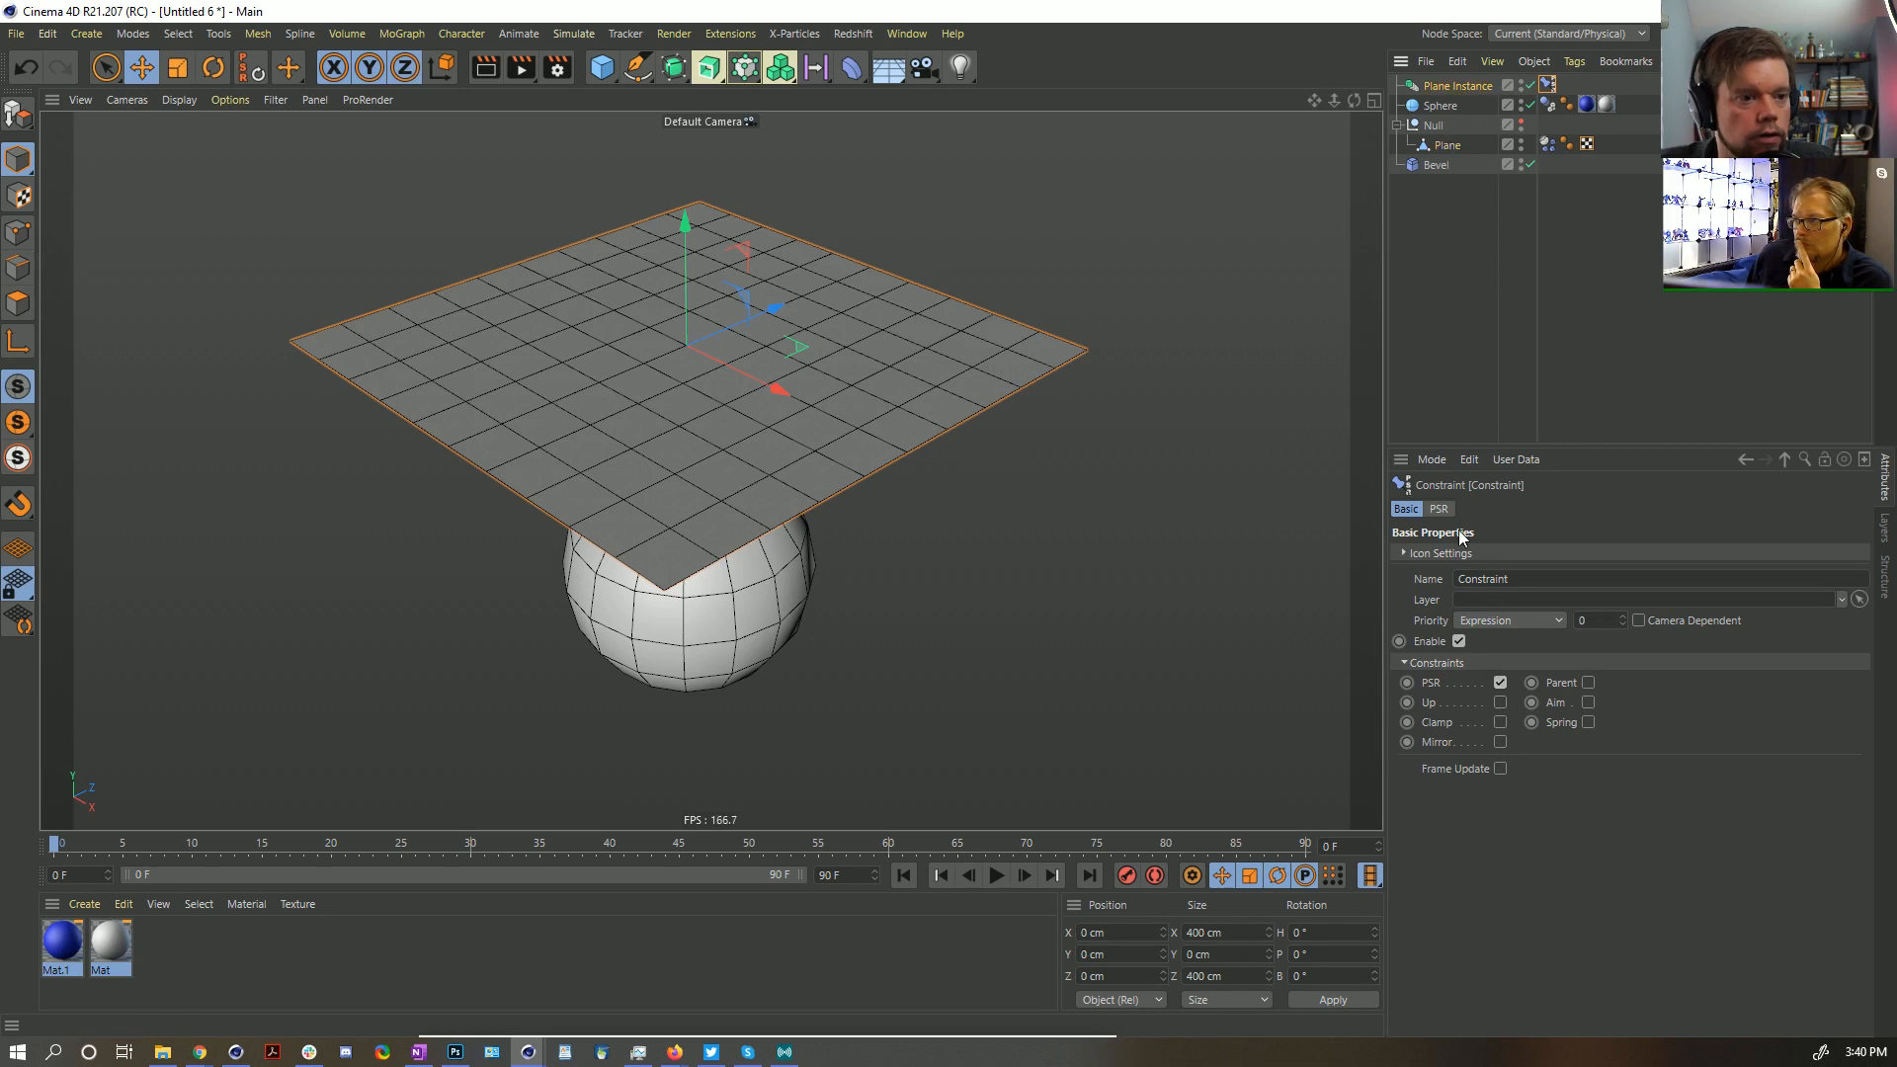
click(1439, 509)
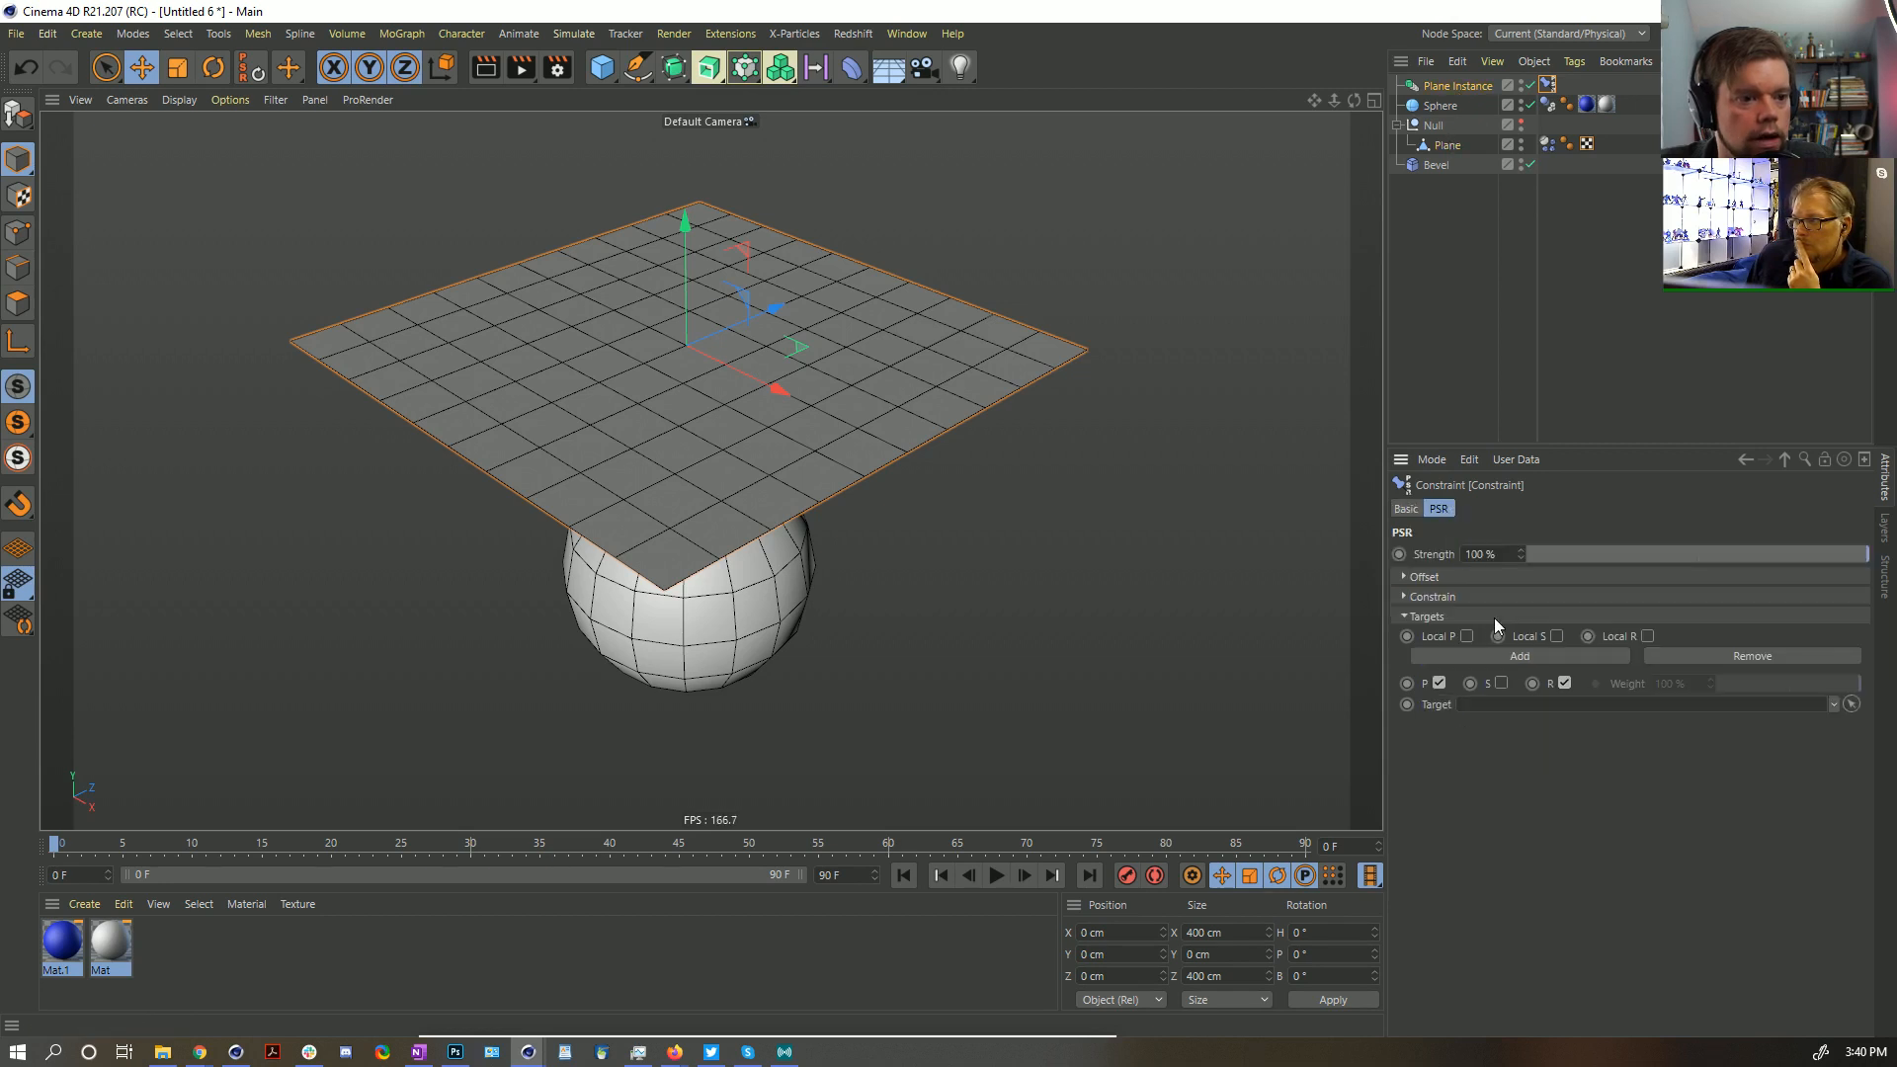
Play the simulation and set the Shear and Flexion springs of the Plane's soft body to 1
click(998, 879)
alt+drag(953, 802, 692, 403)
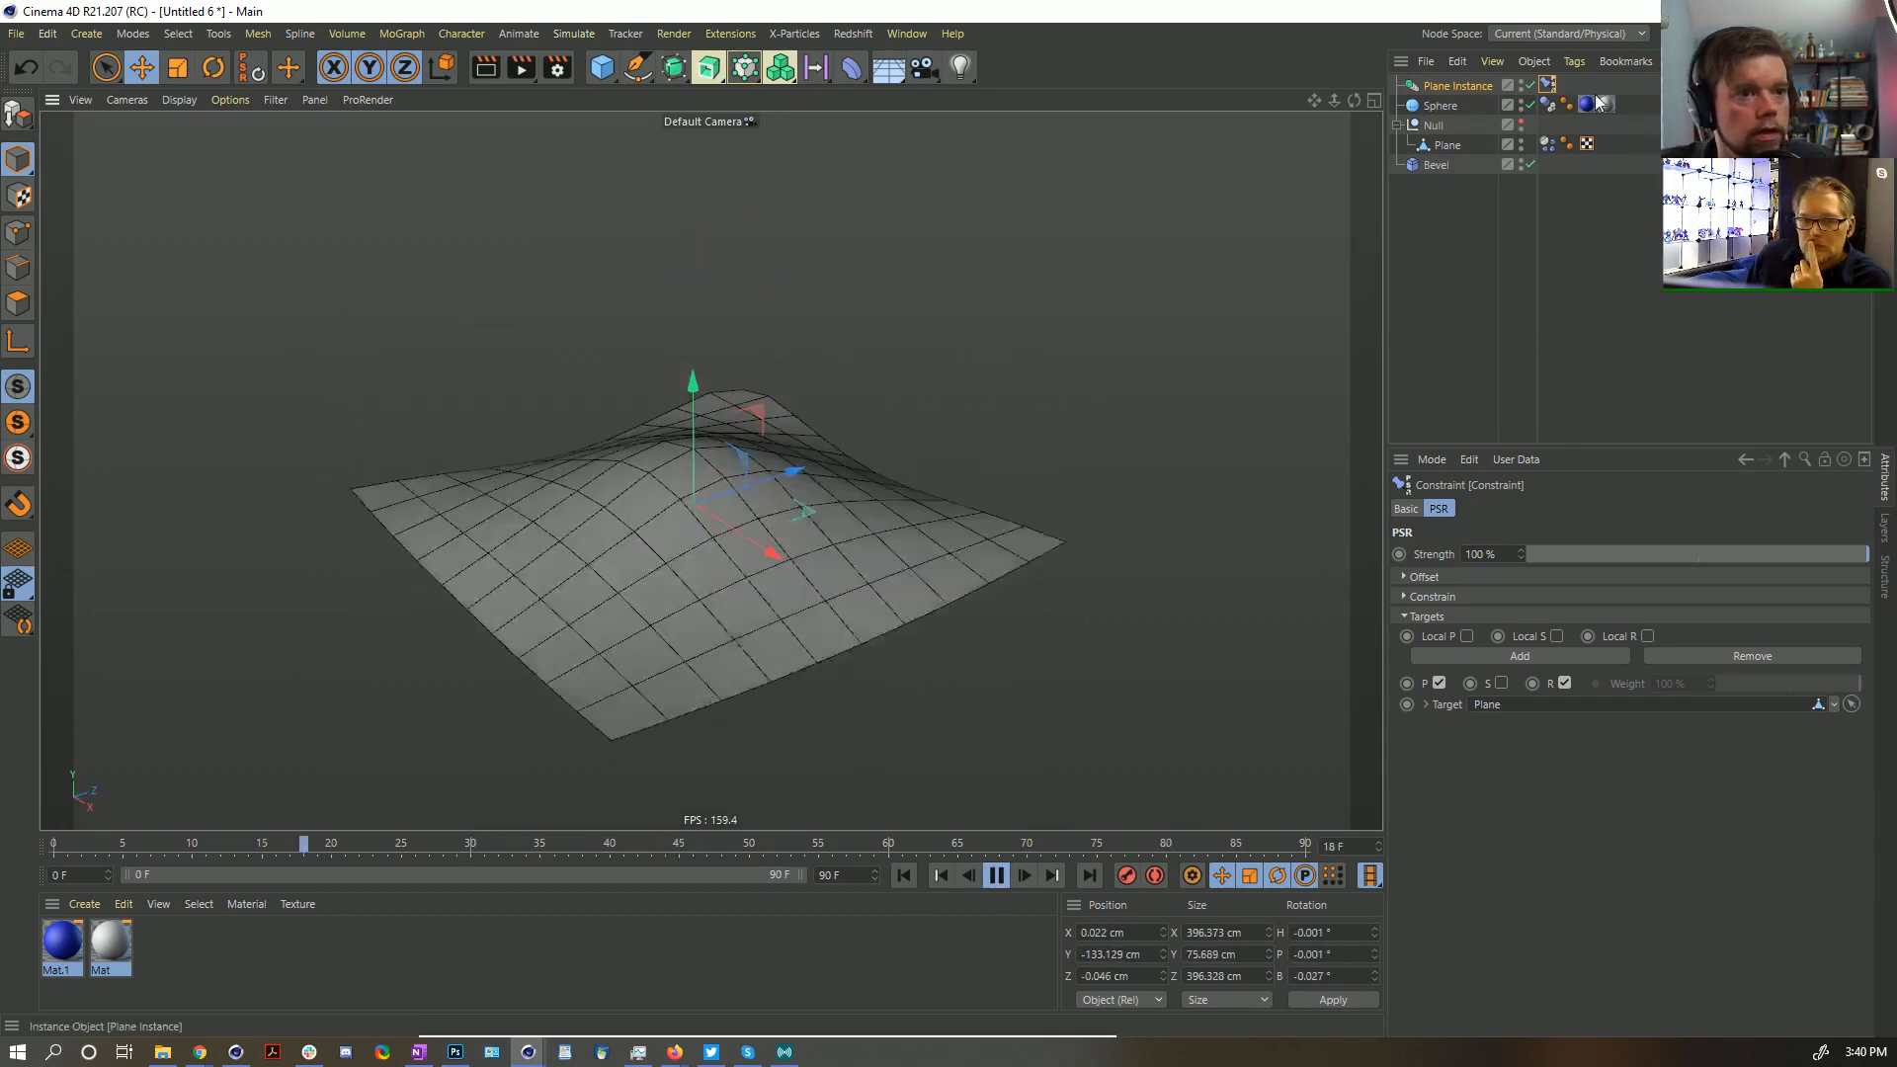
click(1547, 144)
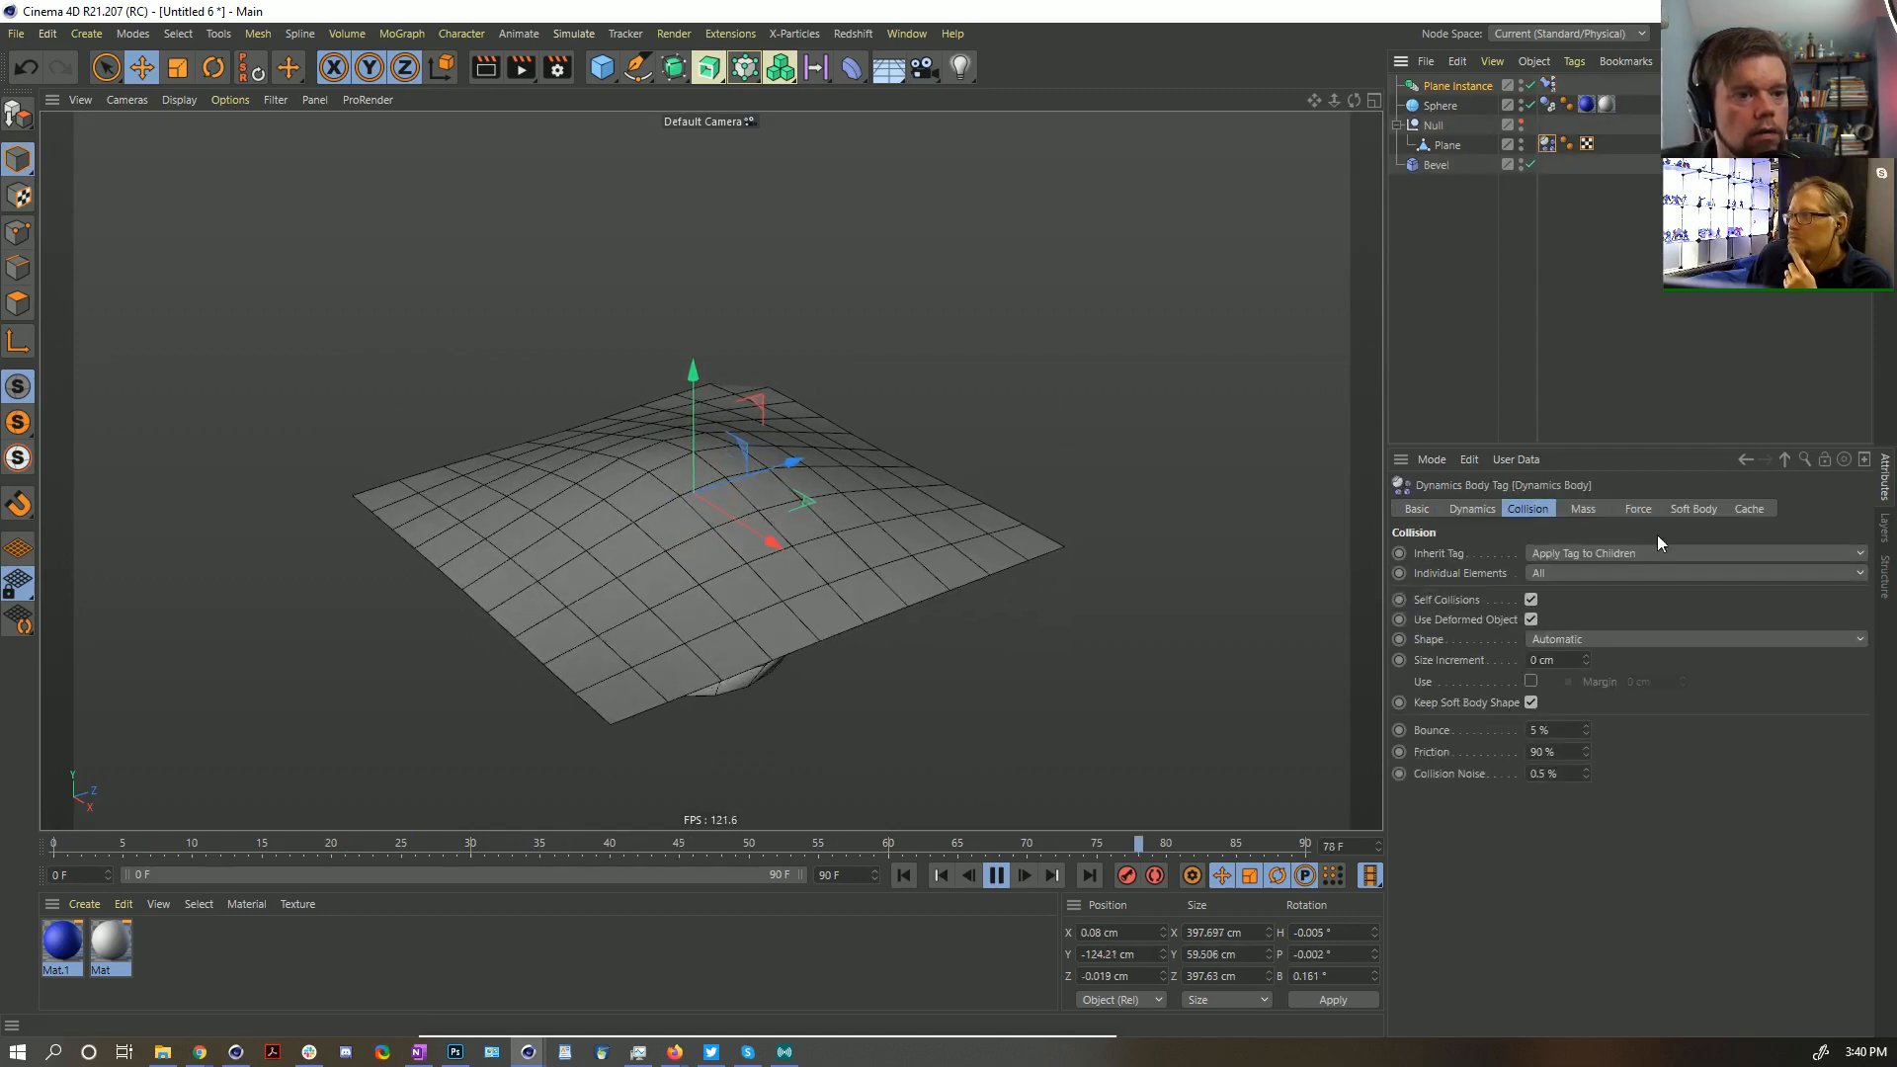
click(1693, 508)
click(1573, 656)
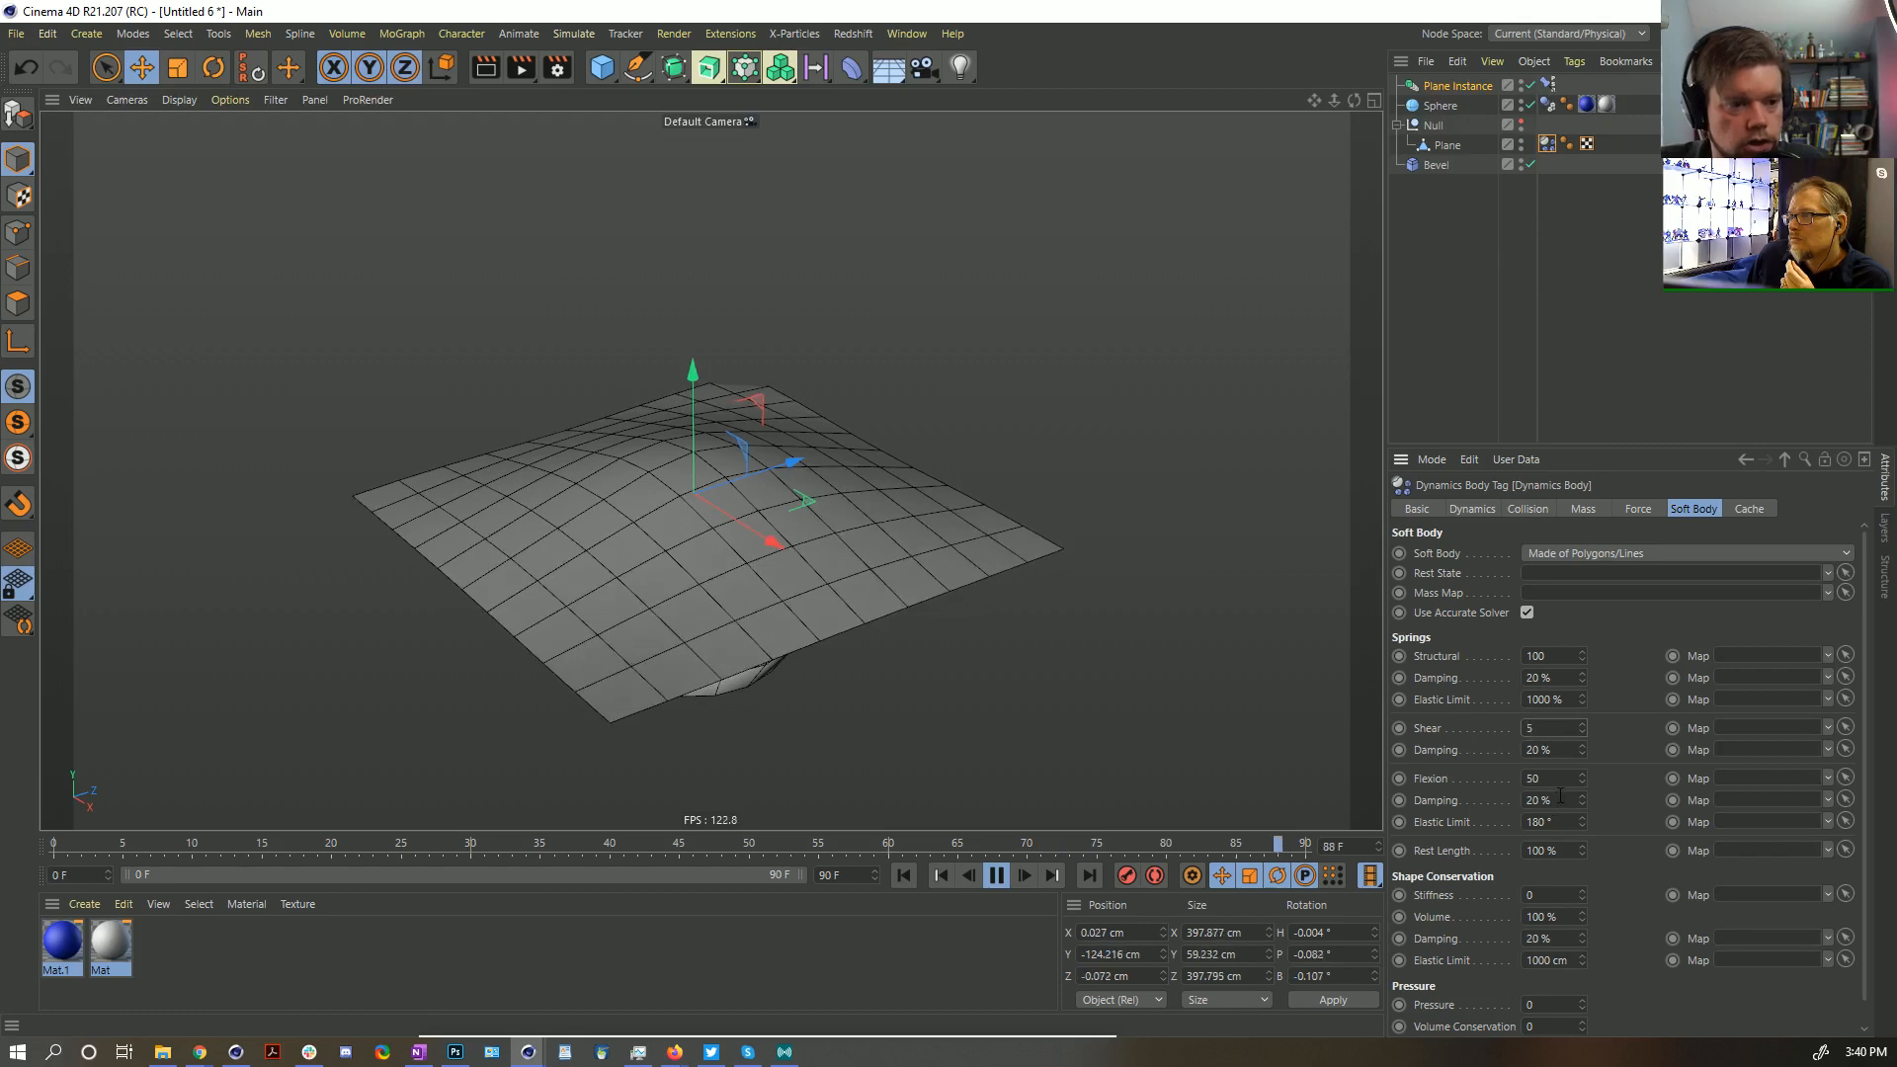
drag(1556, 780, 1481, 783)
text(5)
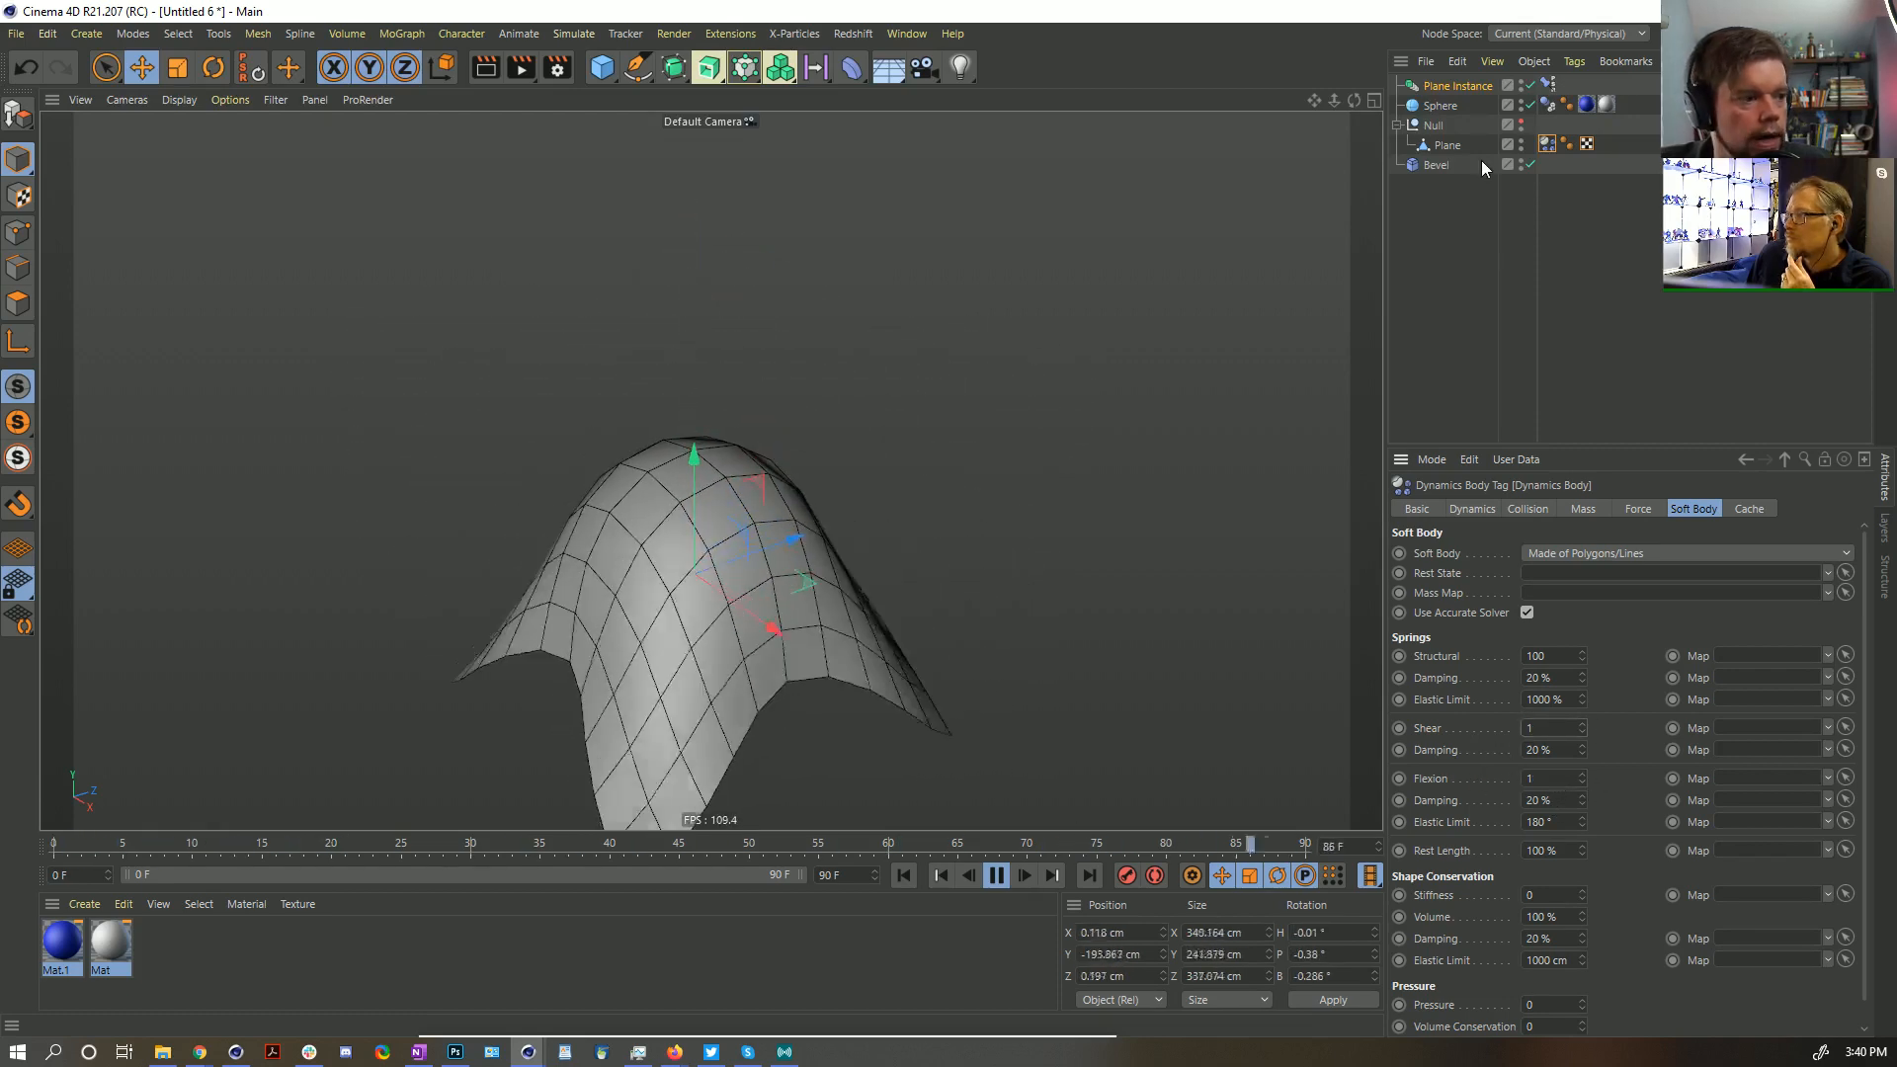
Unhide the Null holding the Plane and move the Plane Instance below the Bevel in the object list
click(1448, 145)
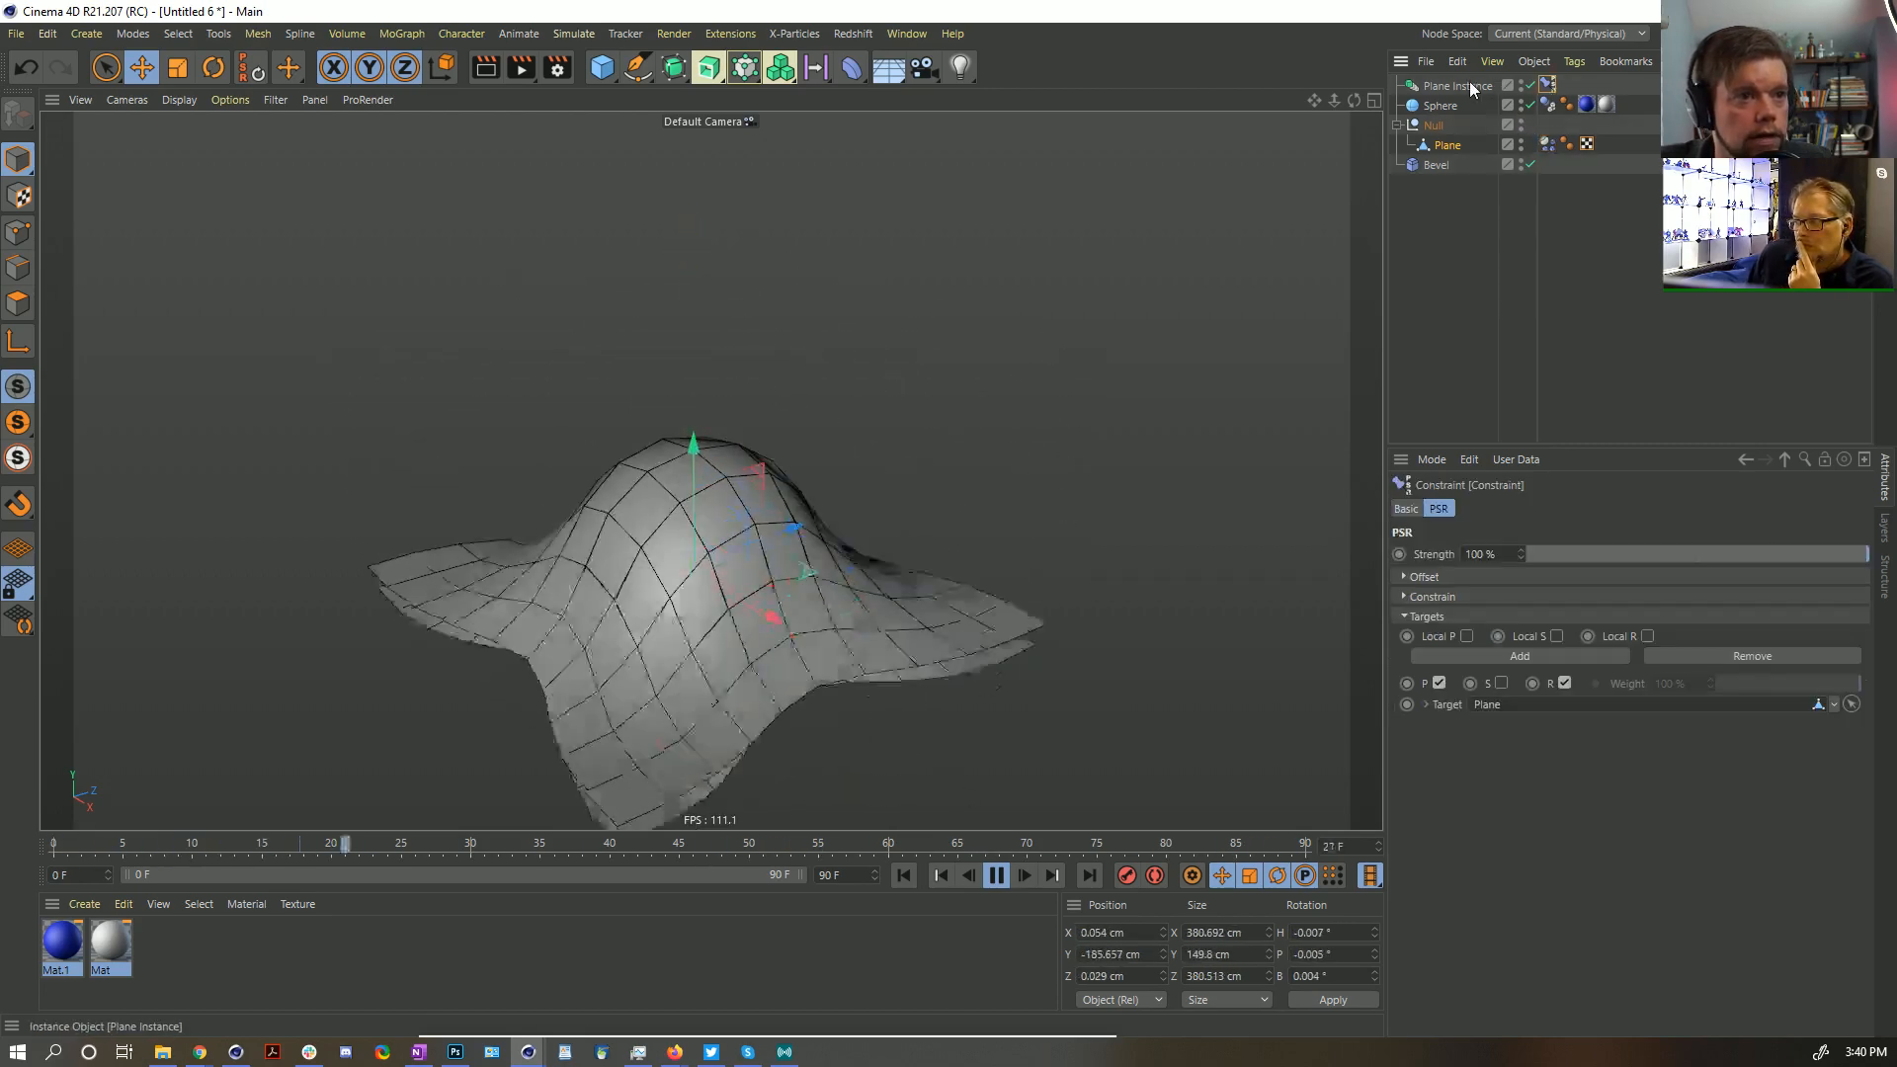
drag(1462, 85, 1470, 251)
Try the Generators priority with a value of 450 on the Plane Instance's Constraint tag, and return it to Expression 0
click(1547, 164)
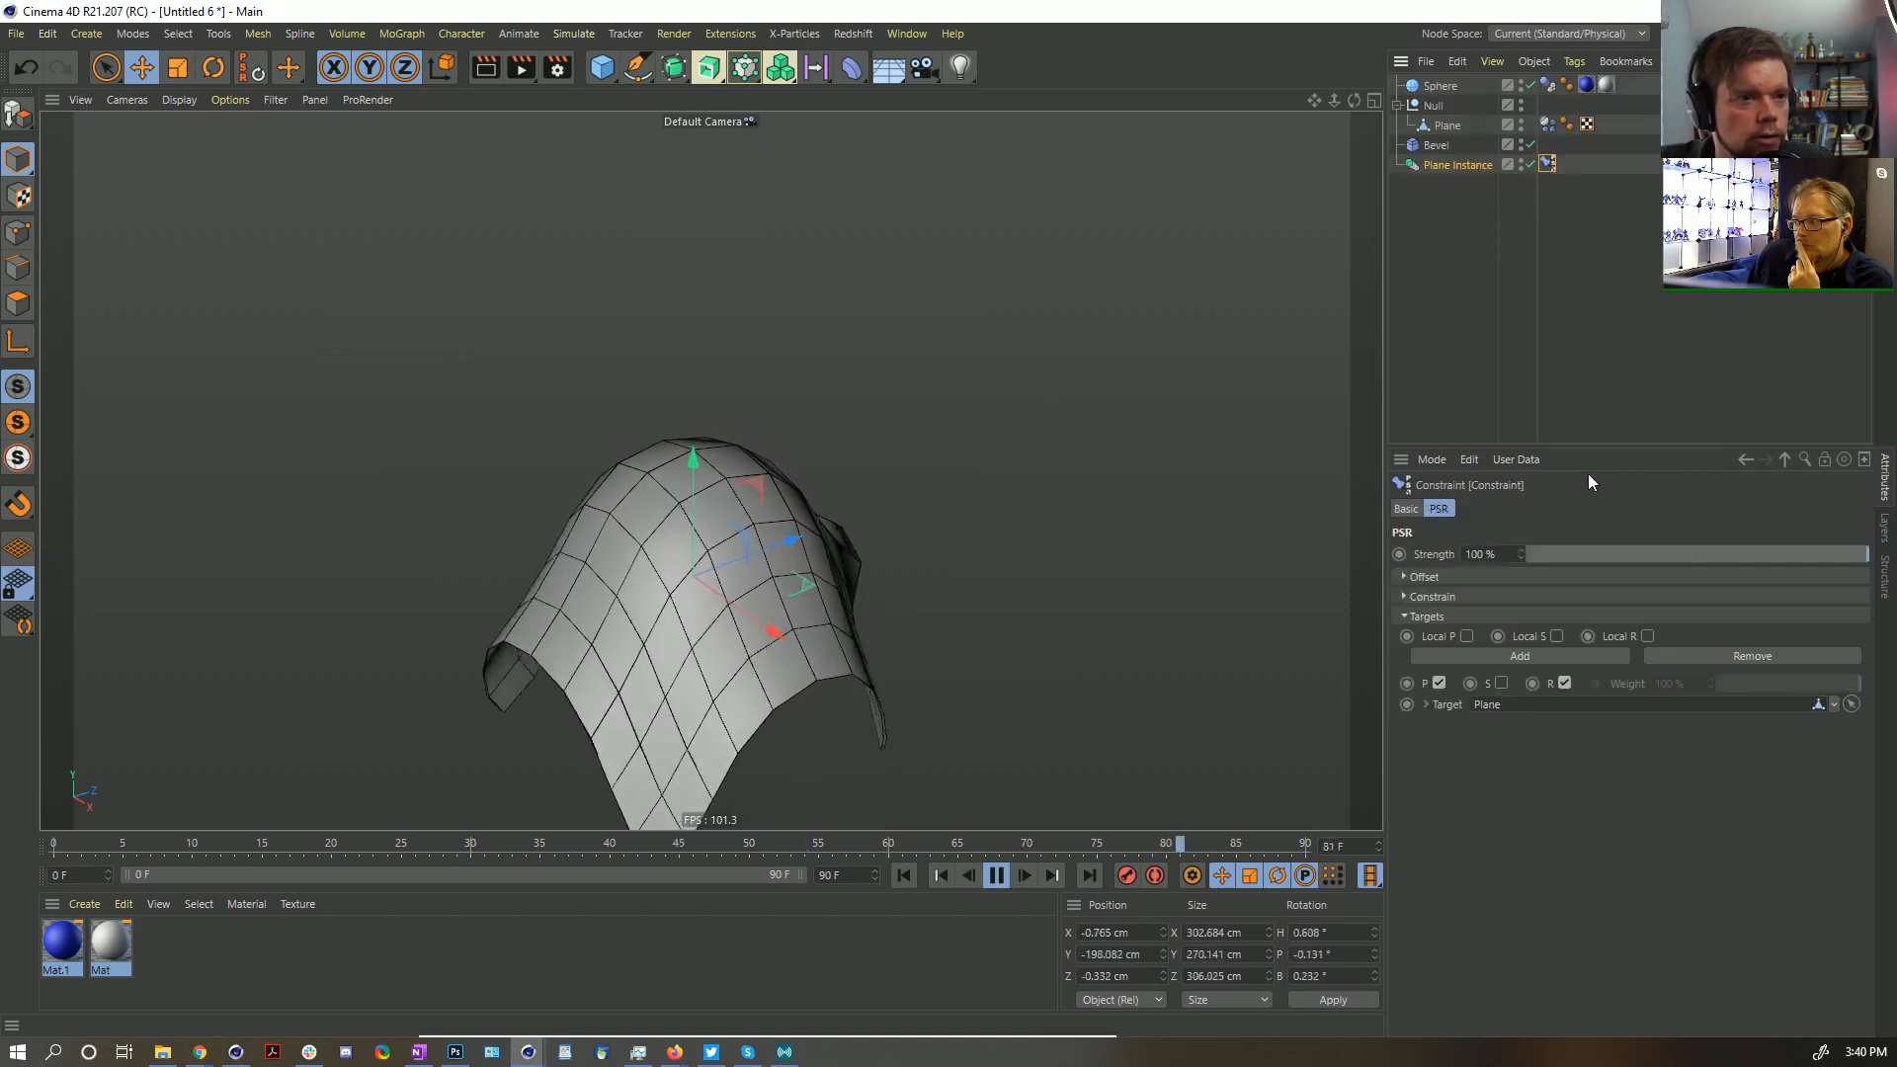
click(1405, 508)
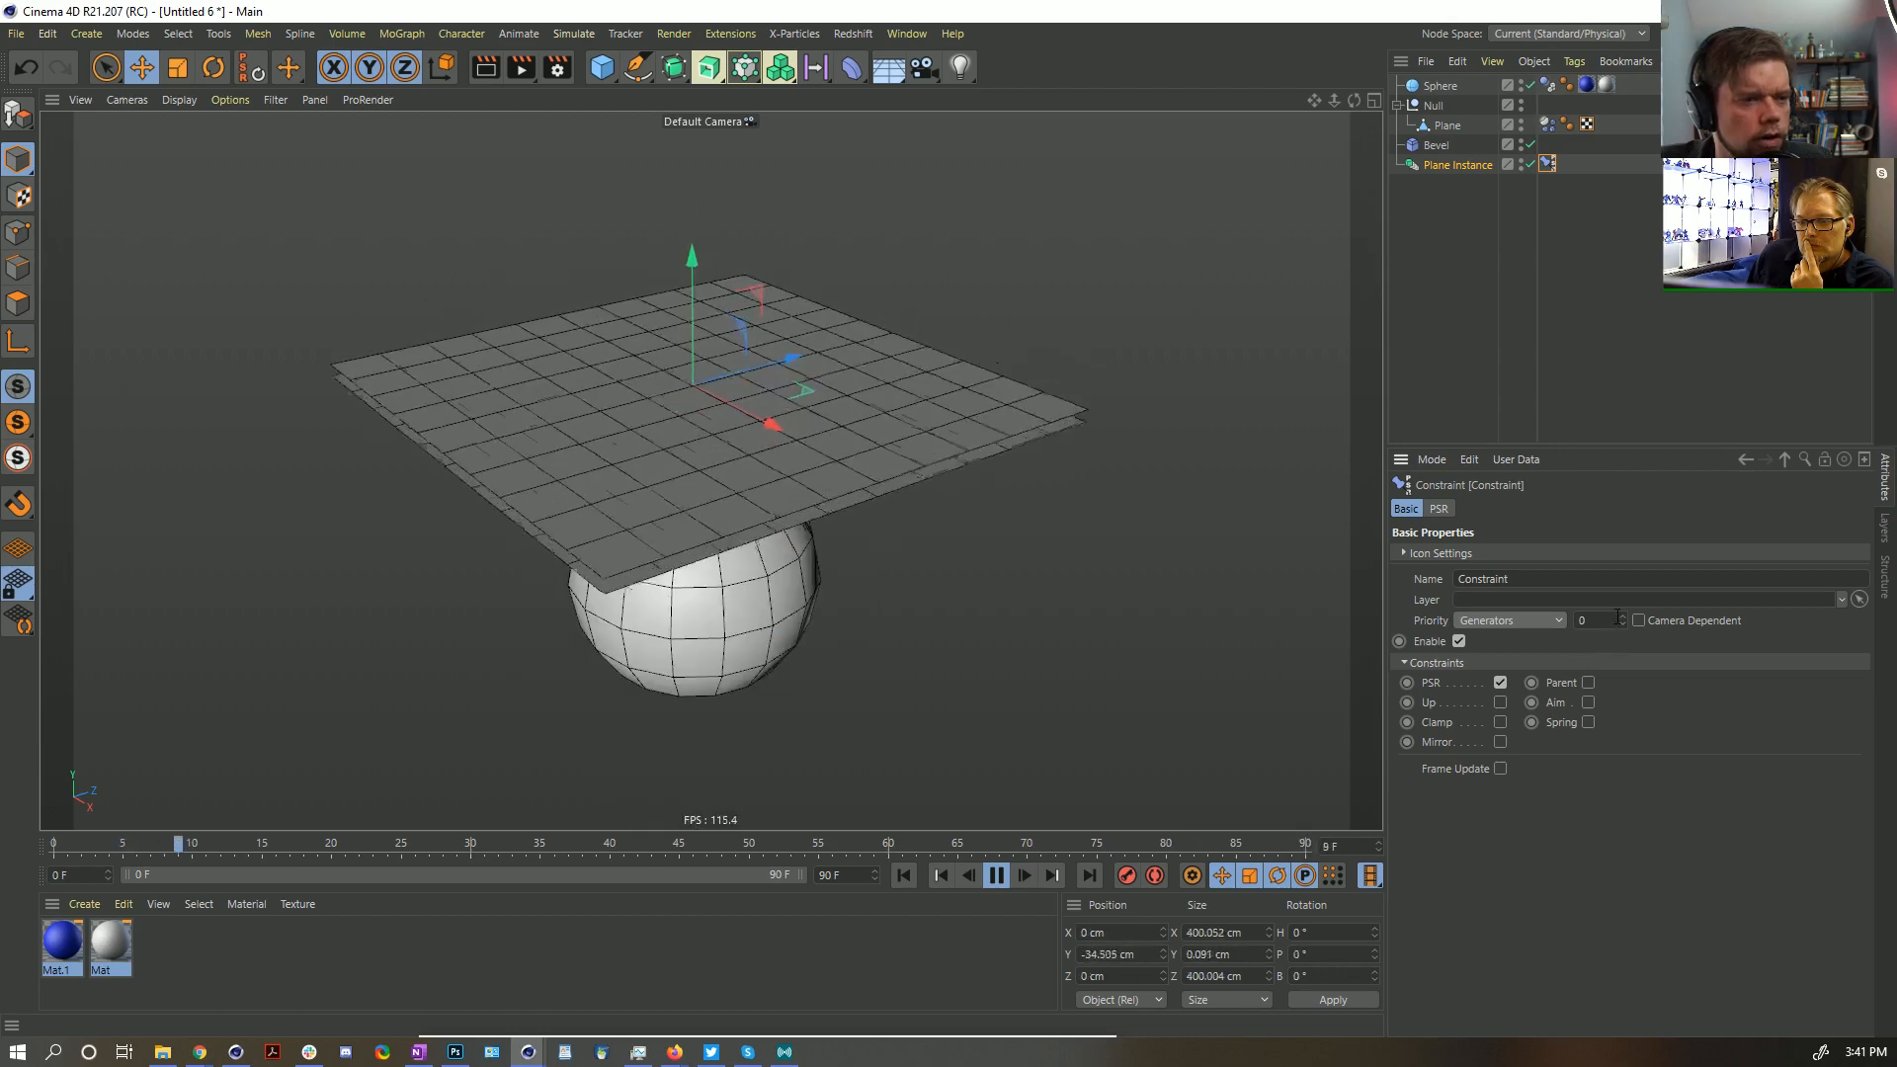
drag(1622, 620, 1621, 583)
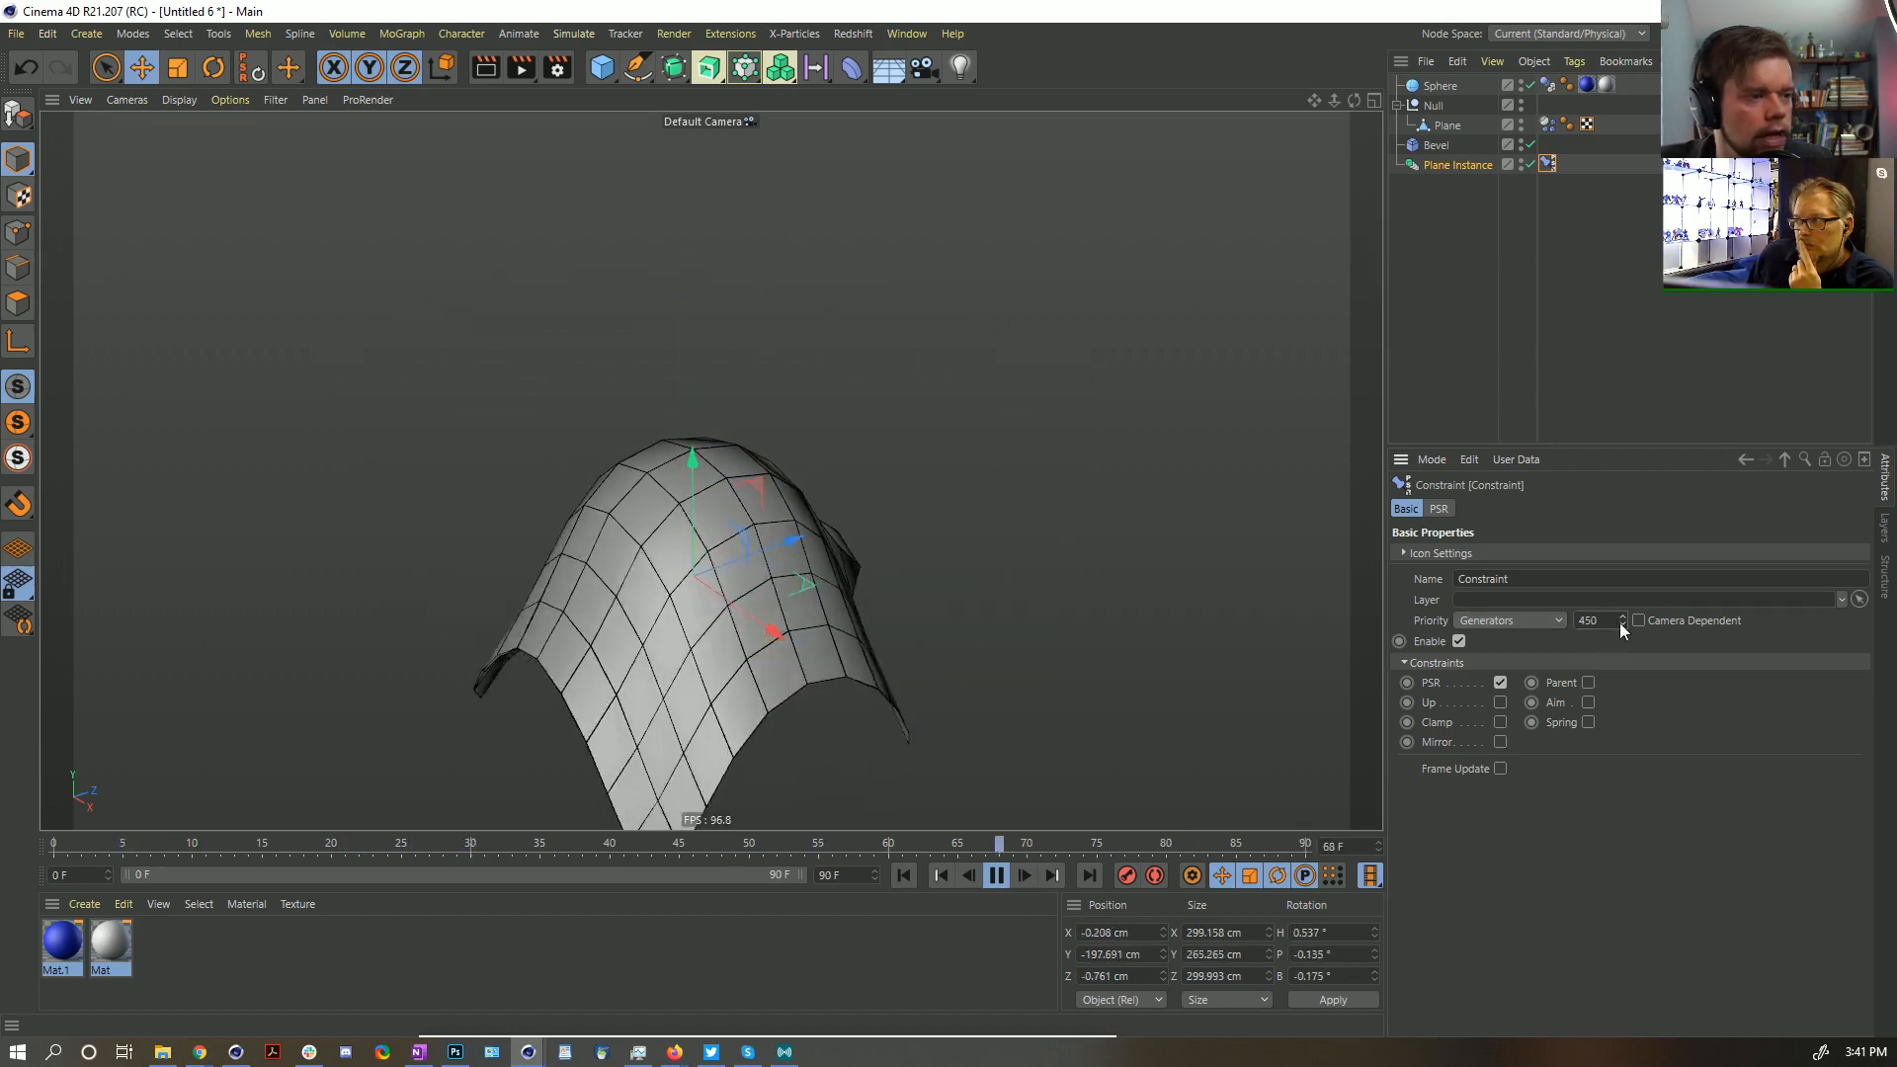
key(ctrl+z)
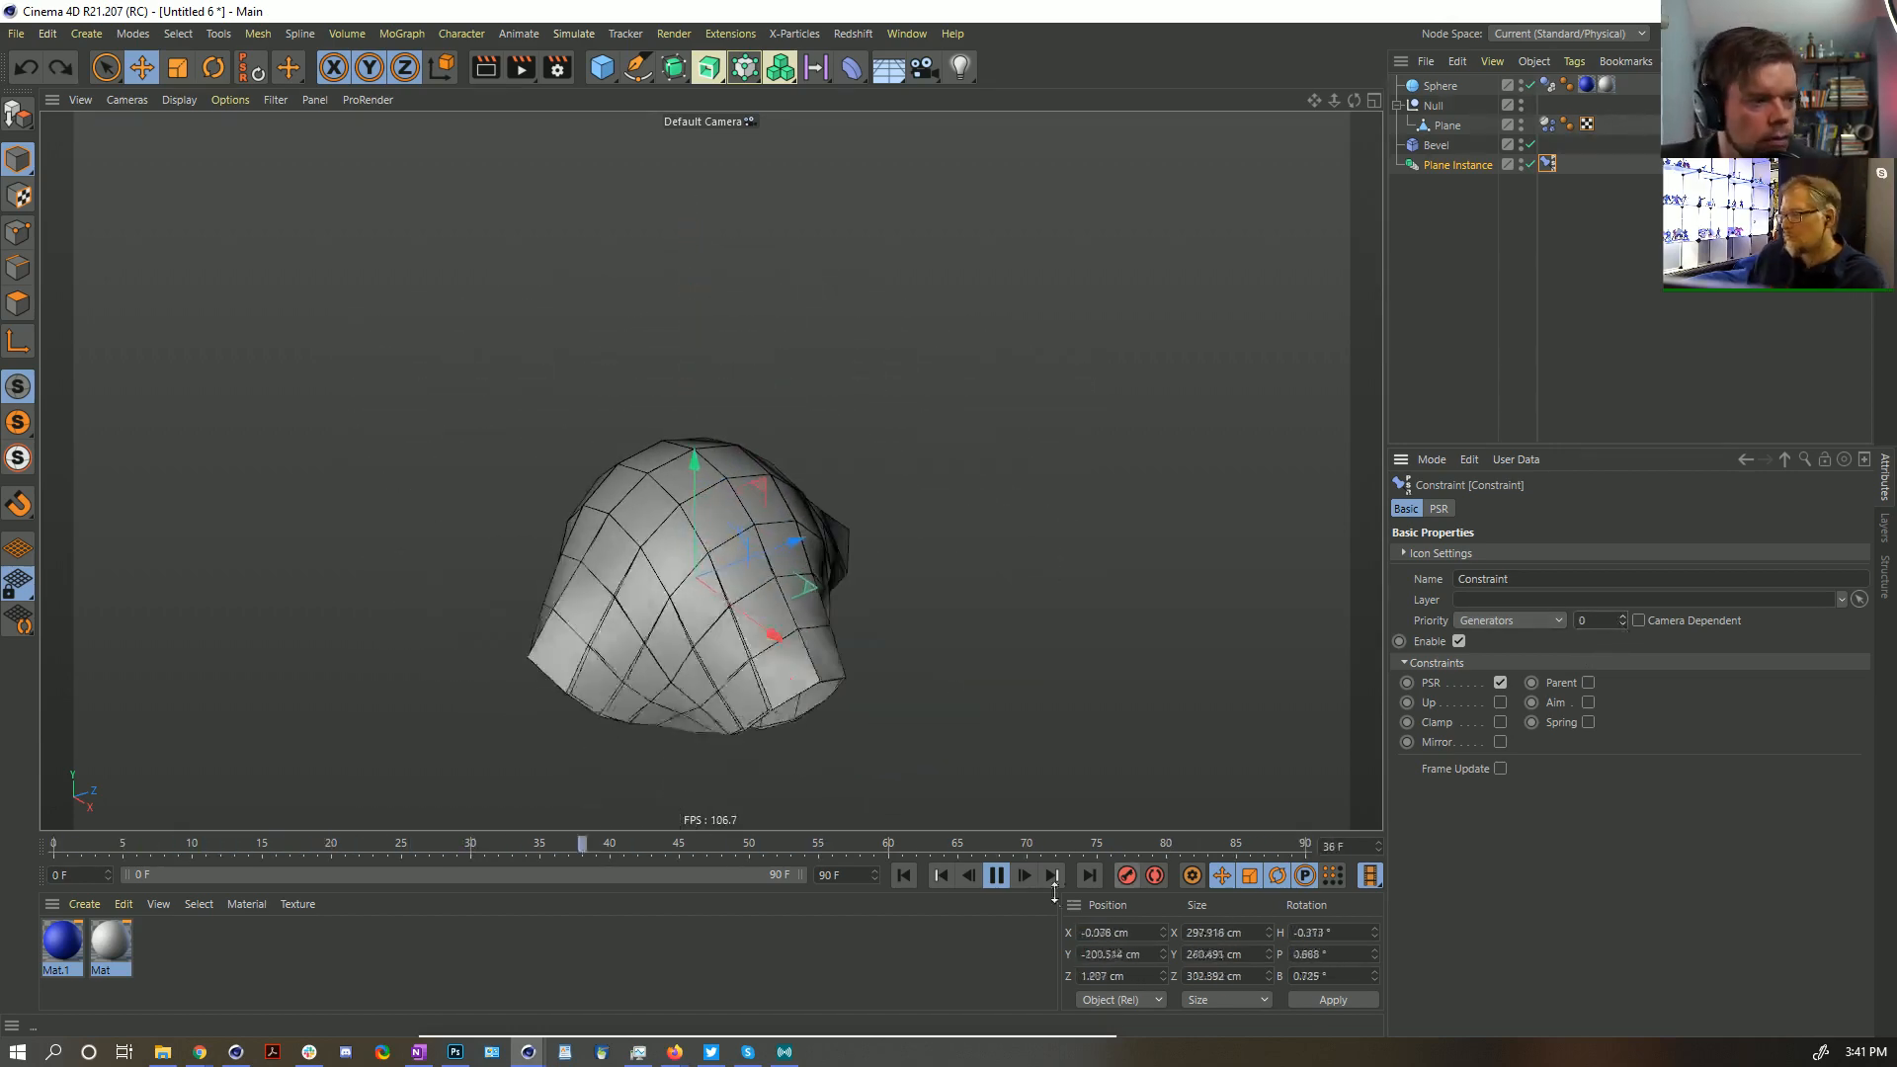
click(1504, 620)
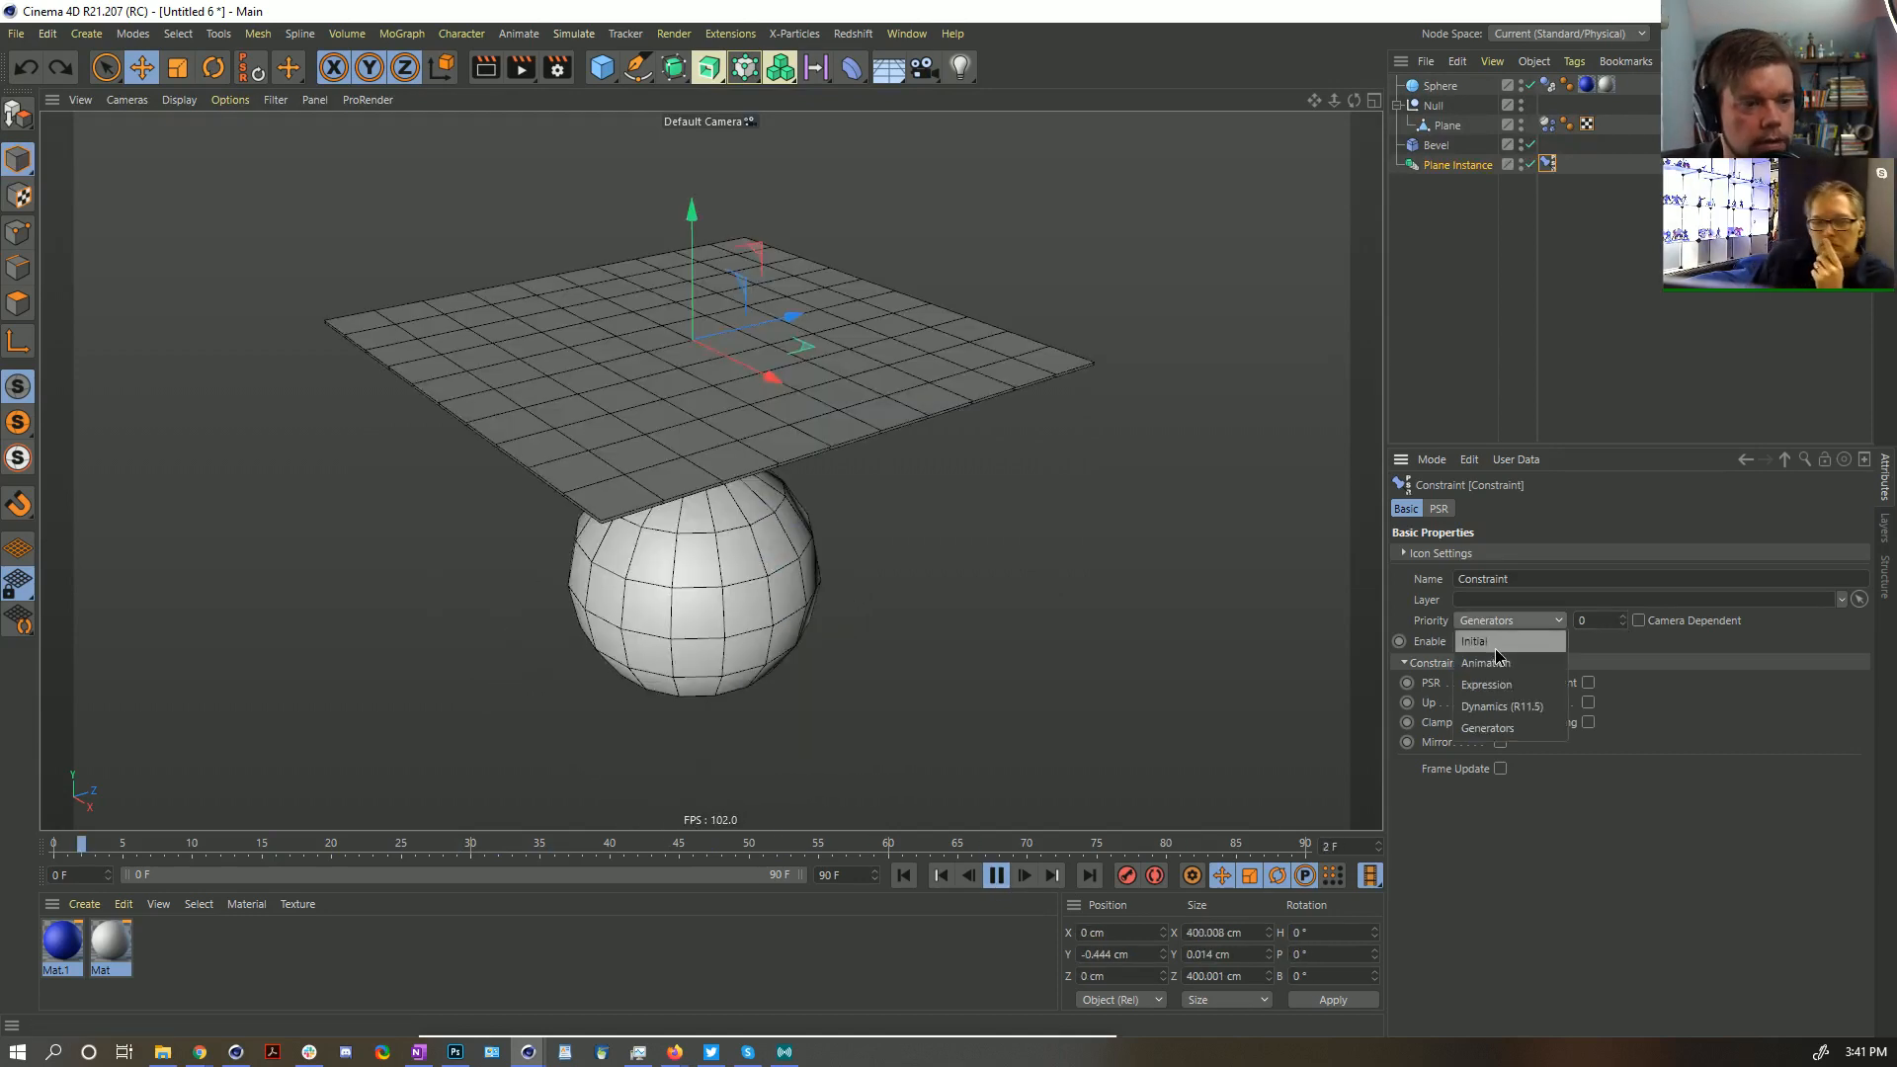
click(1508, 683)
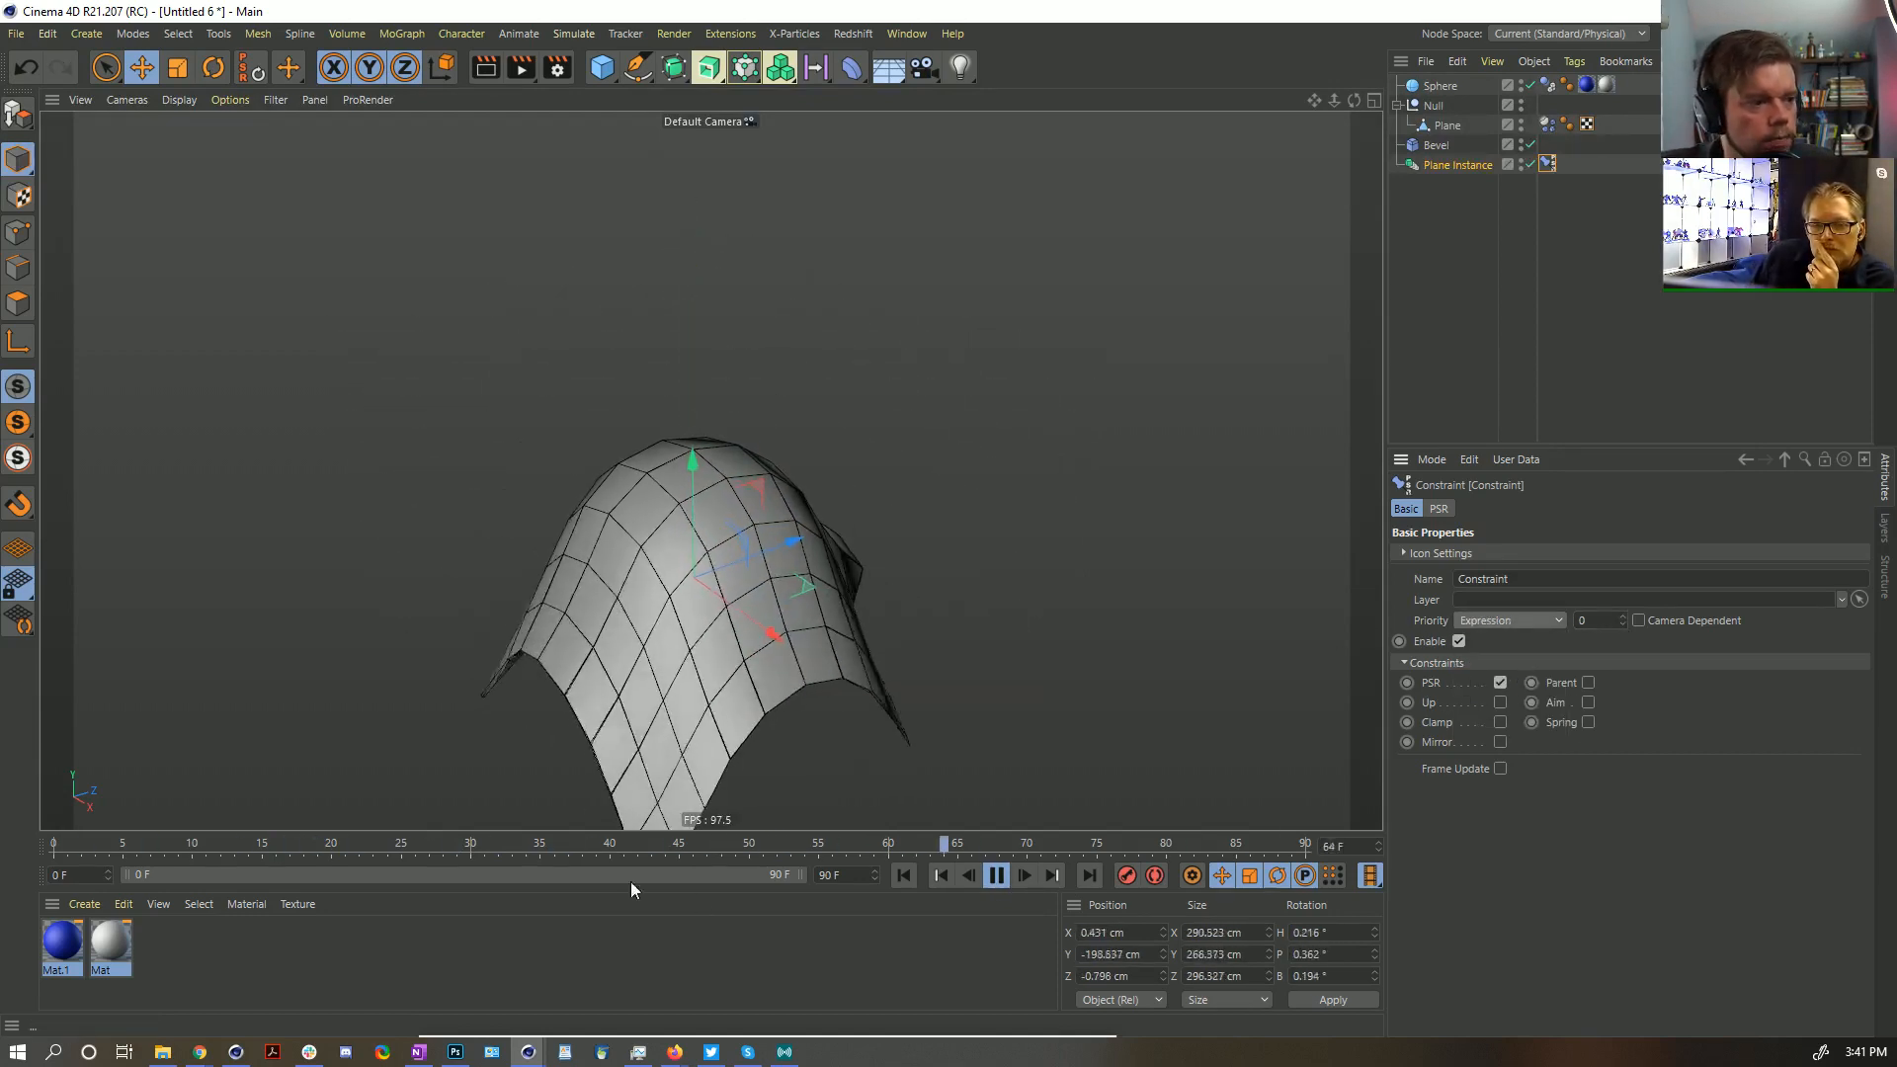
Check the Plane Instance and its Constraint tag during playback, stop the simulation and return to frame 0
click(1536, 326)
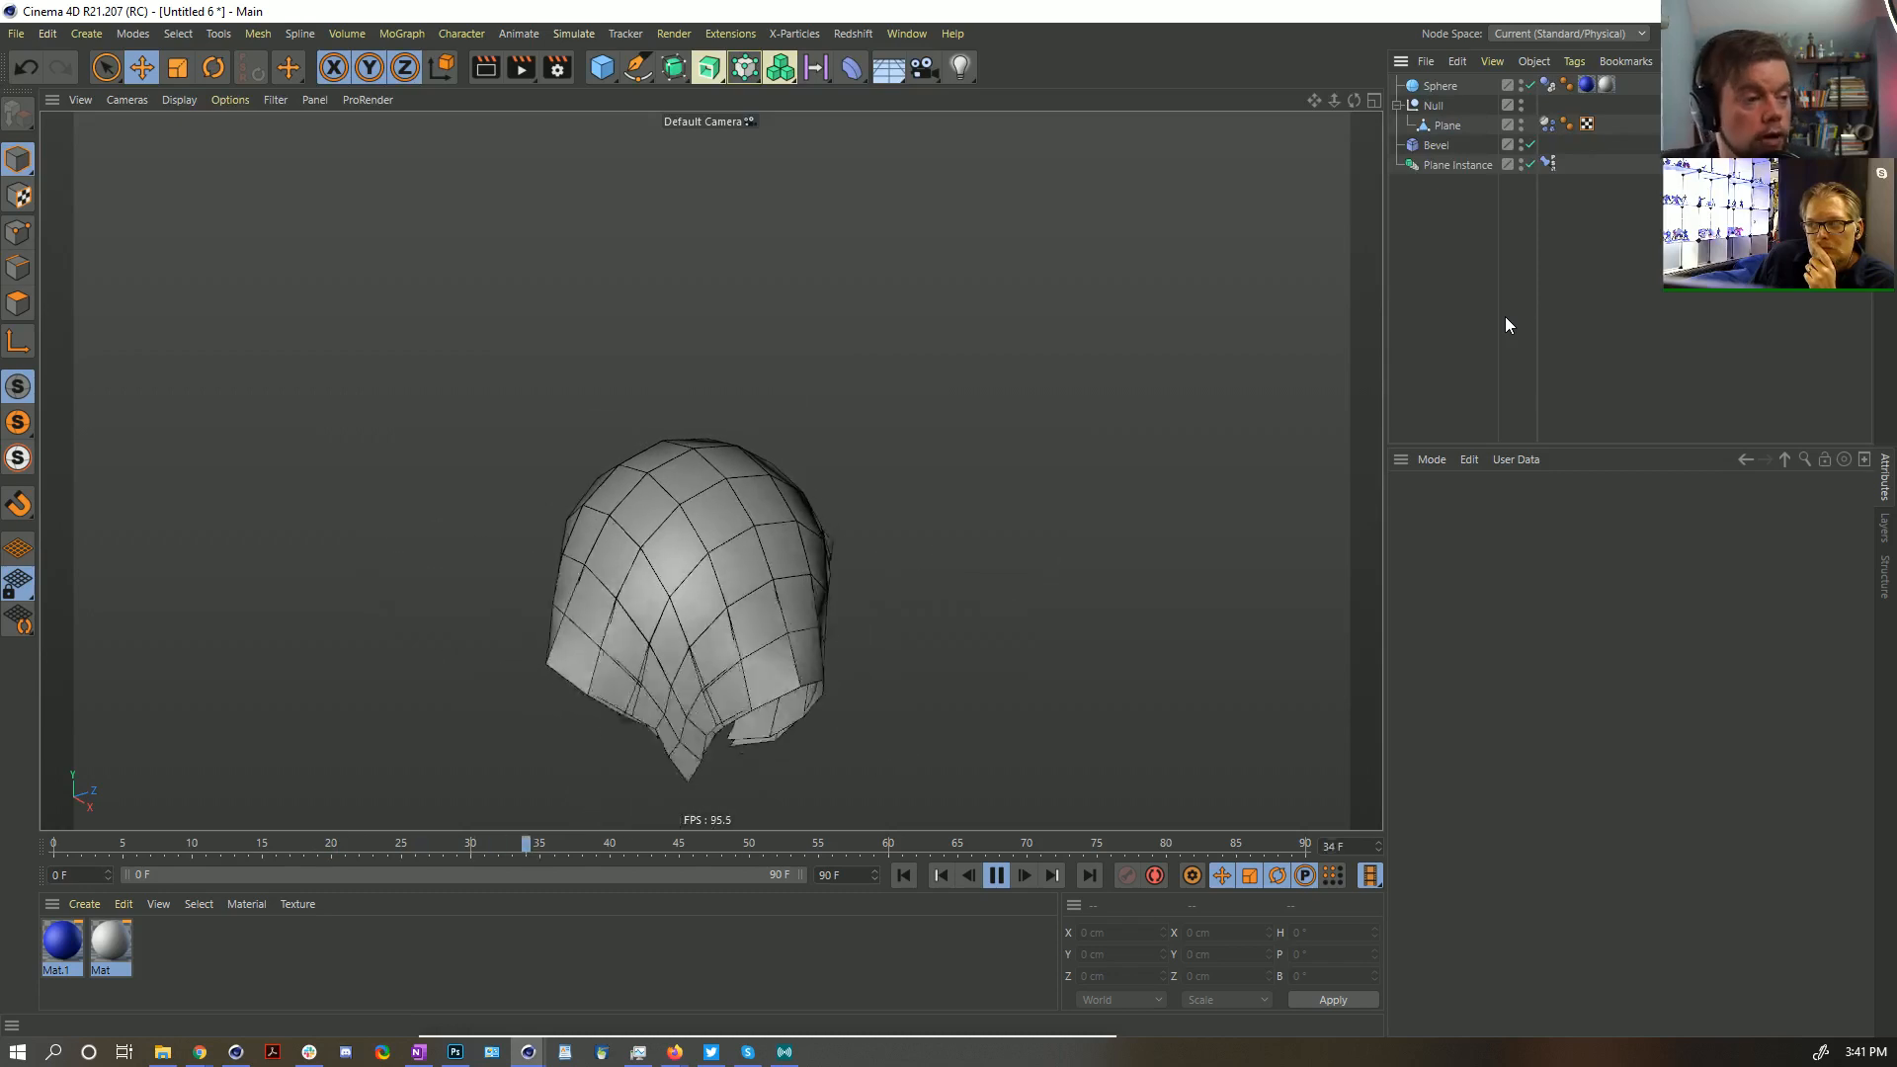
click(1436, 165)
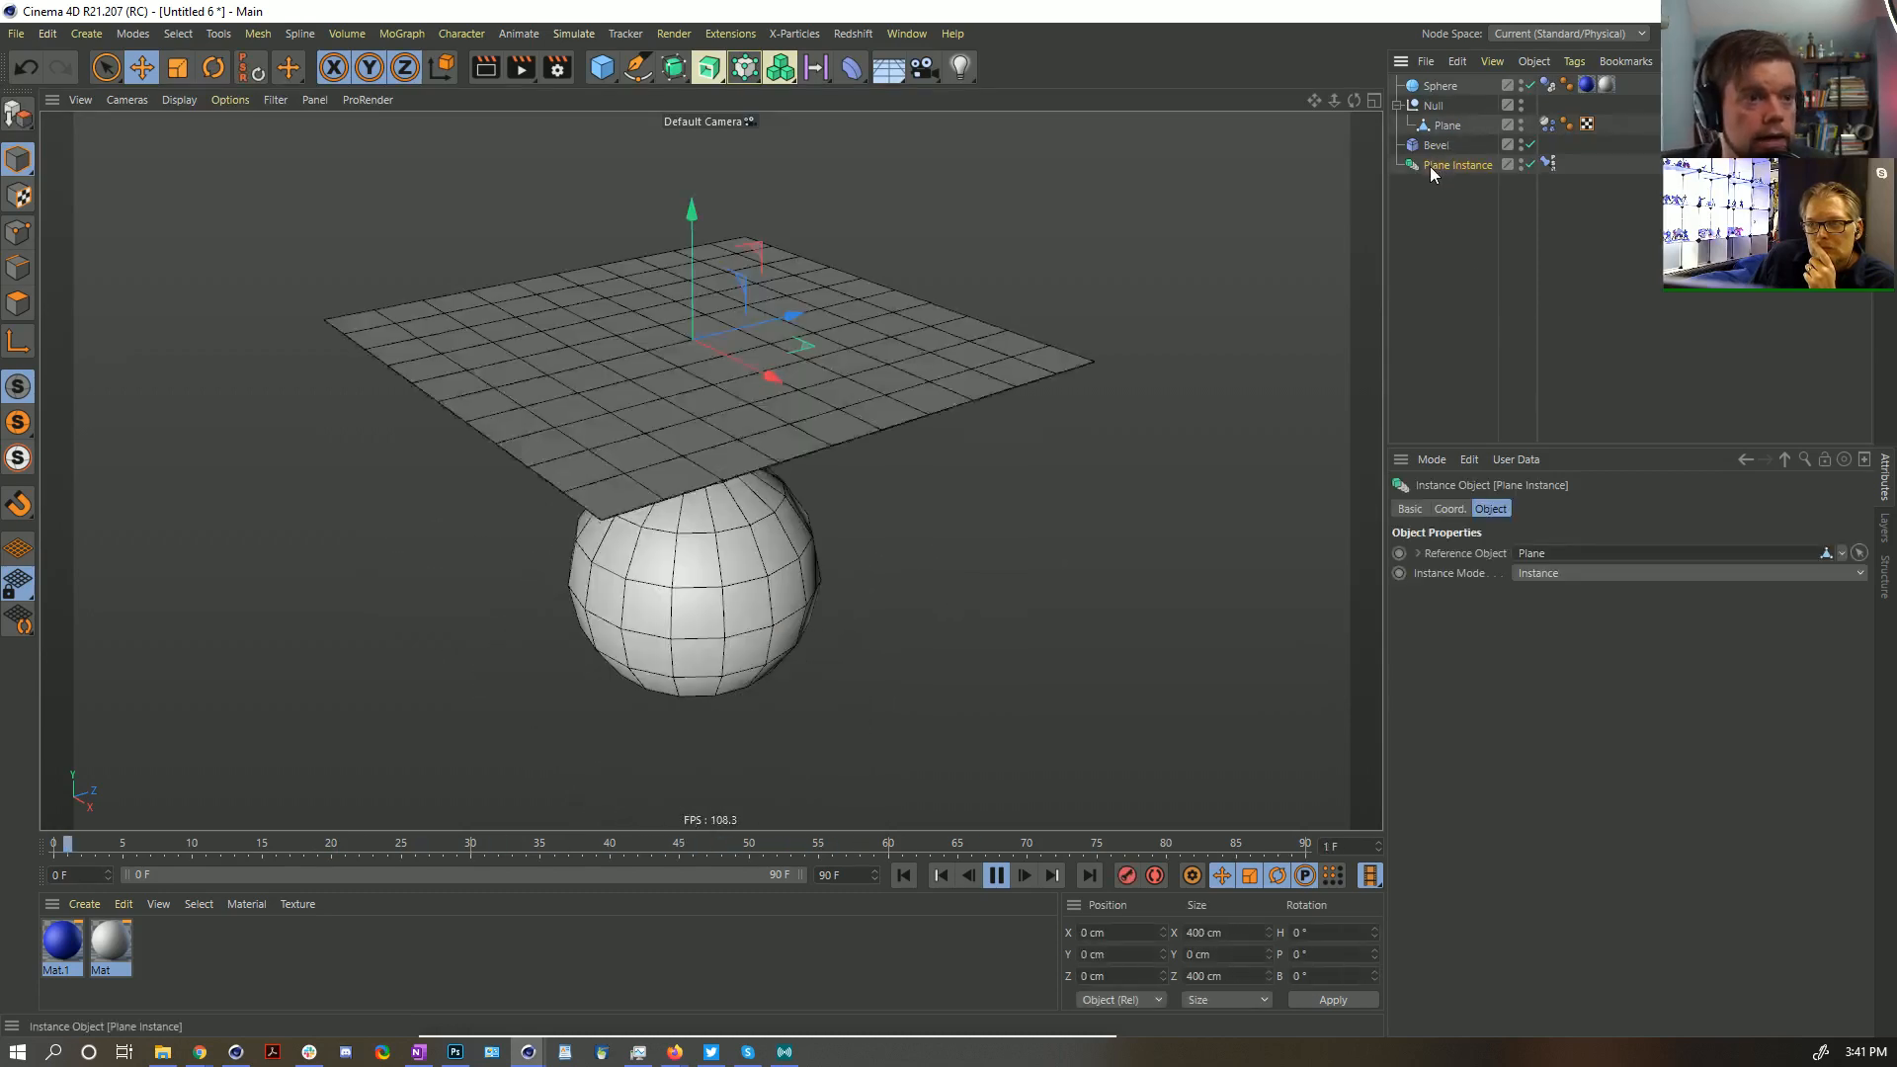
click(1548, 164)
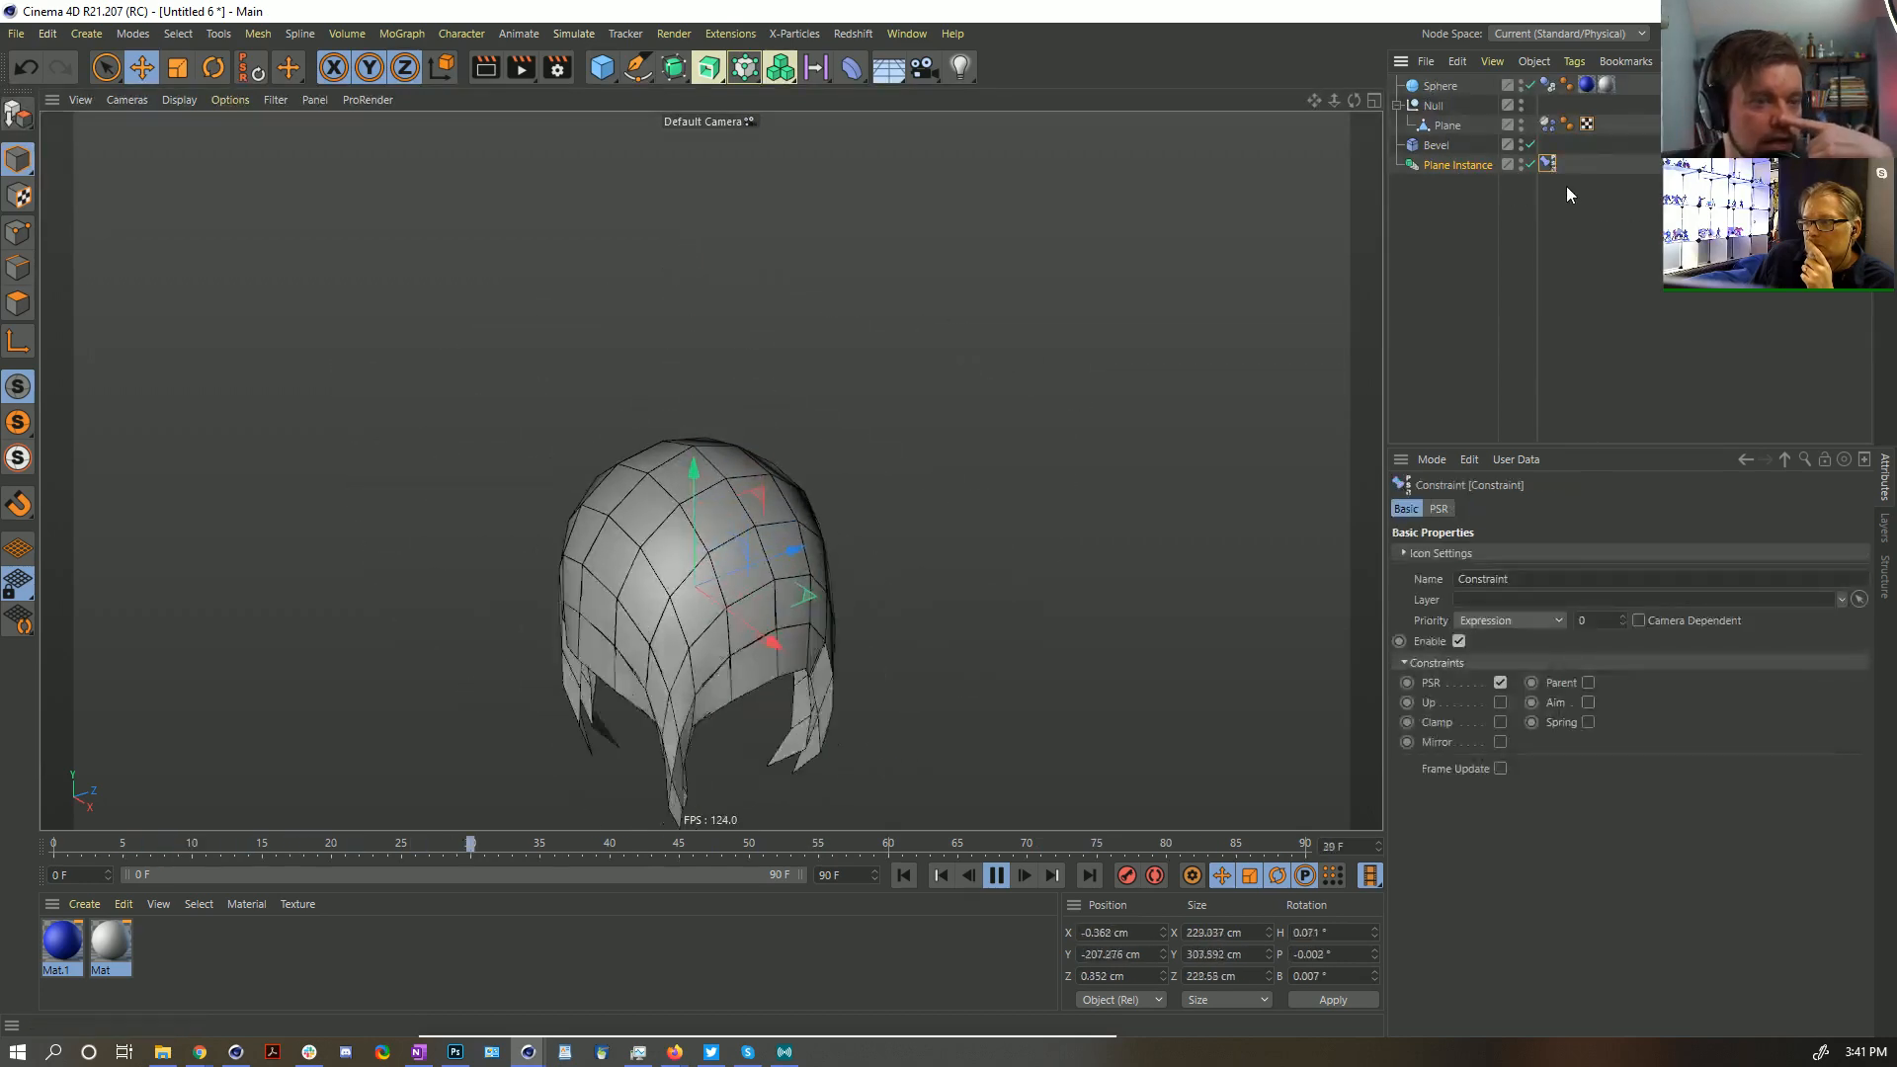
click(1452, 164)
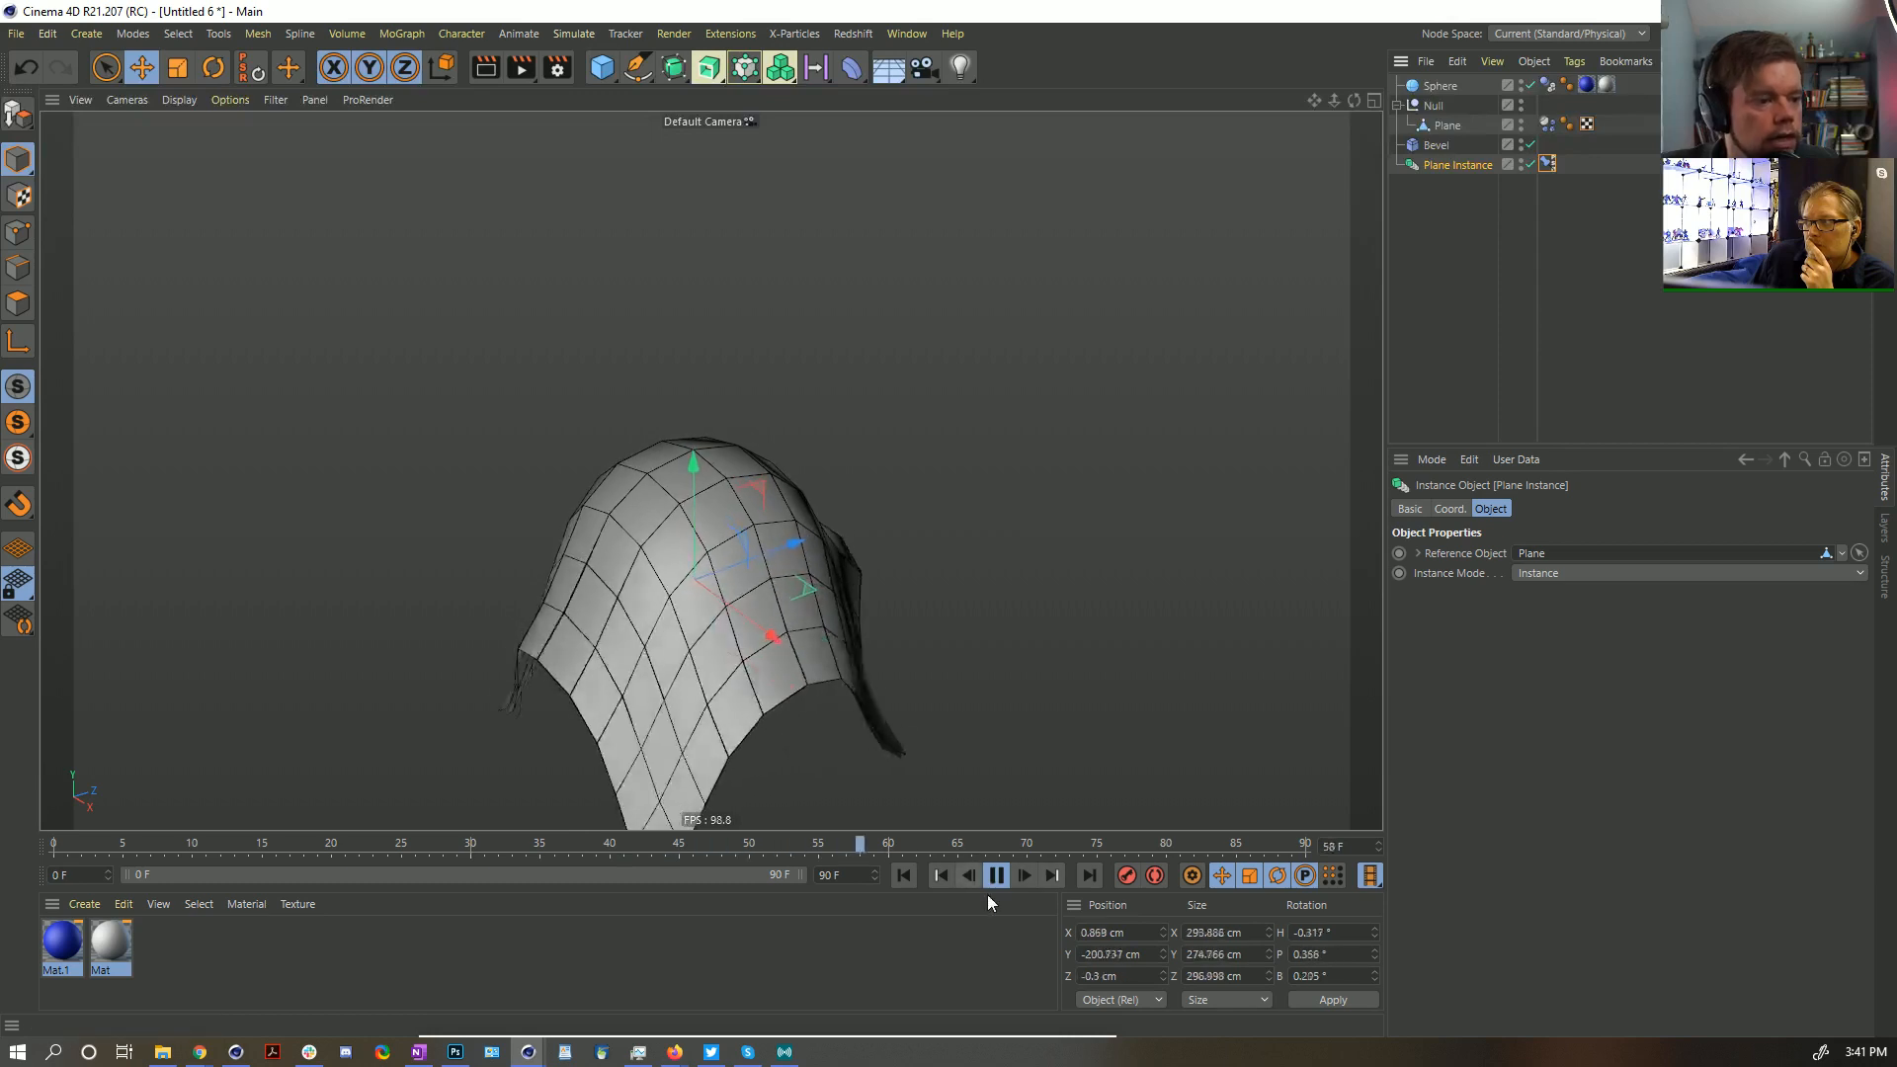
click(995, 875)
click(928, 882)
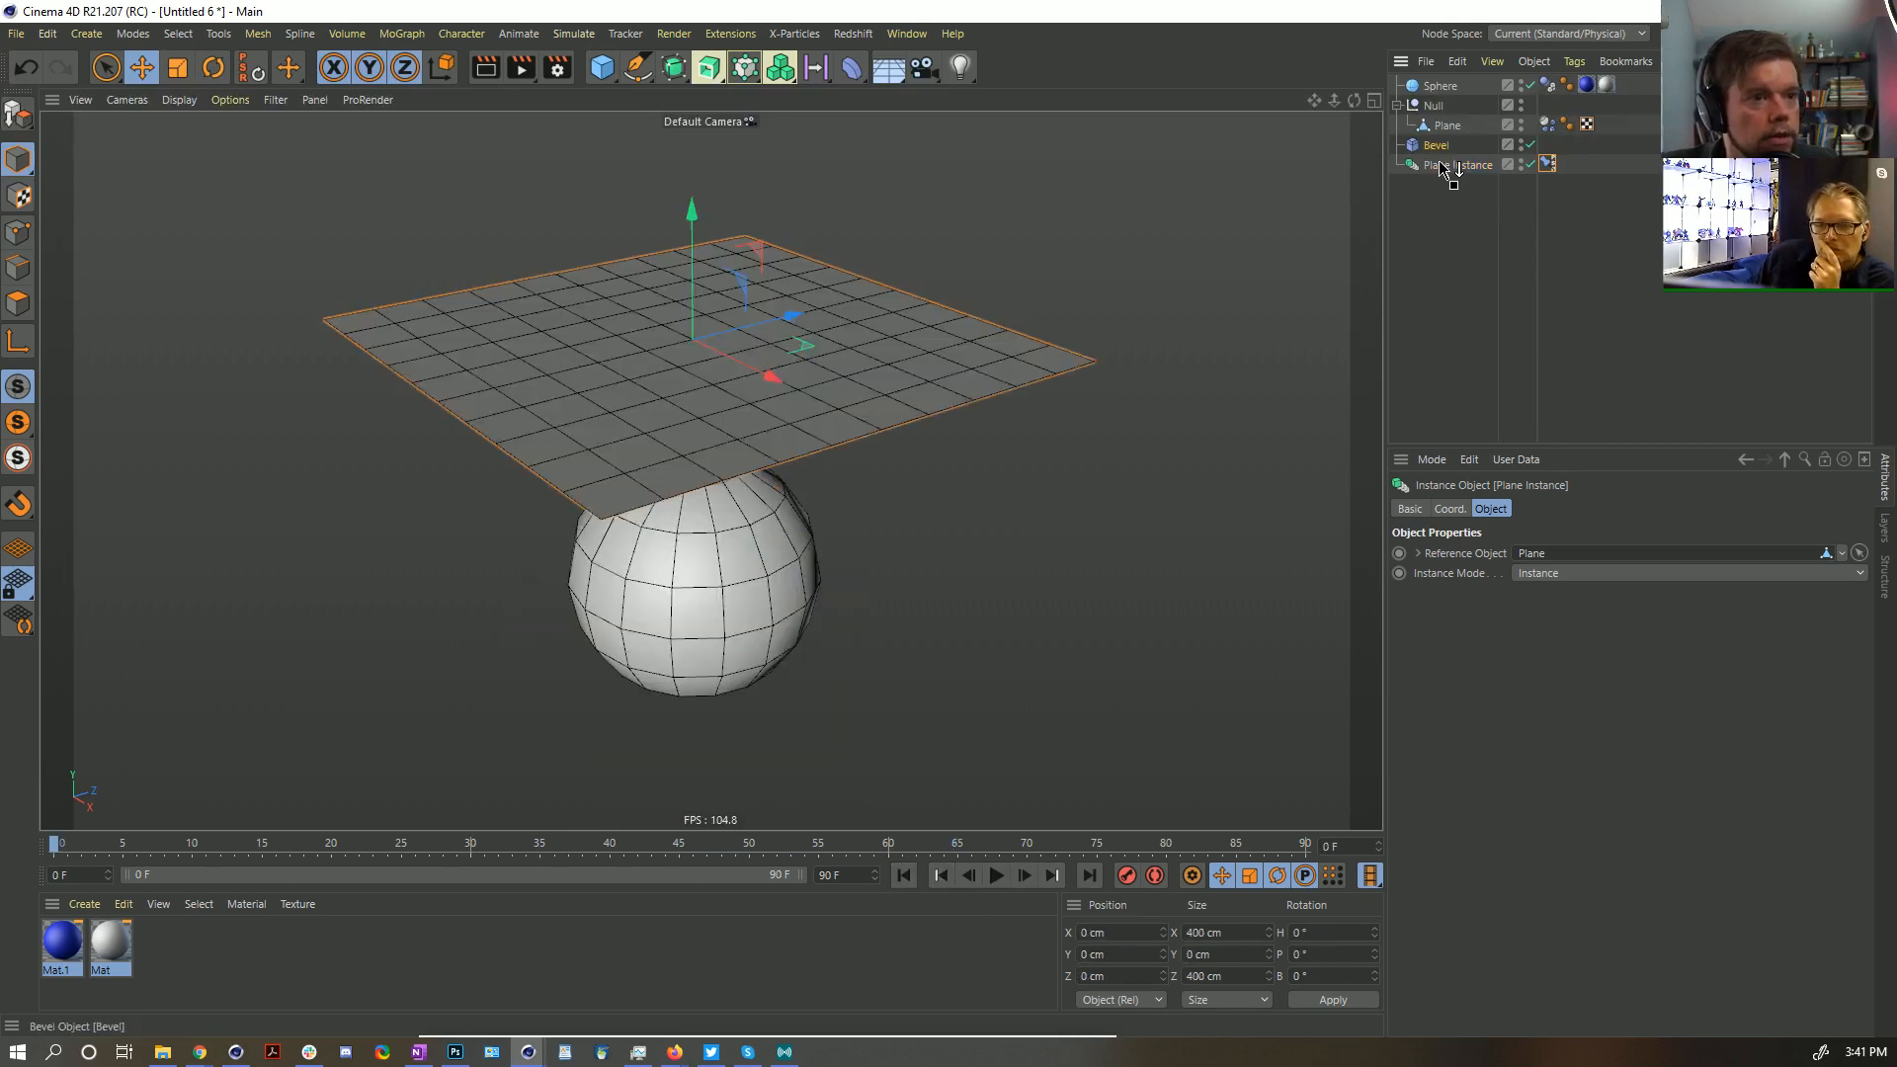
Make the Bevel a child of the Plane Instance and set it to Polygons with 10 cm extrusion and Preserve Groups enabled
drag(1442, 168, 1440, 168)
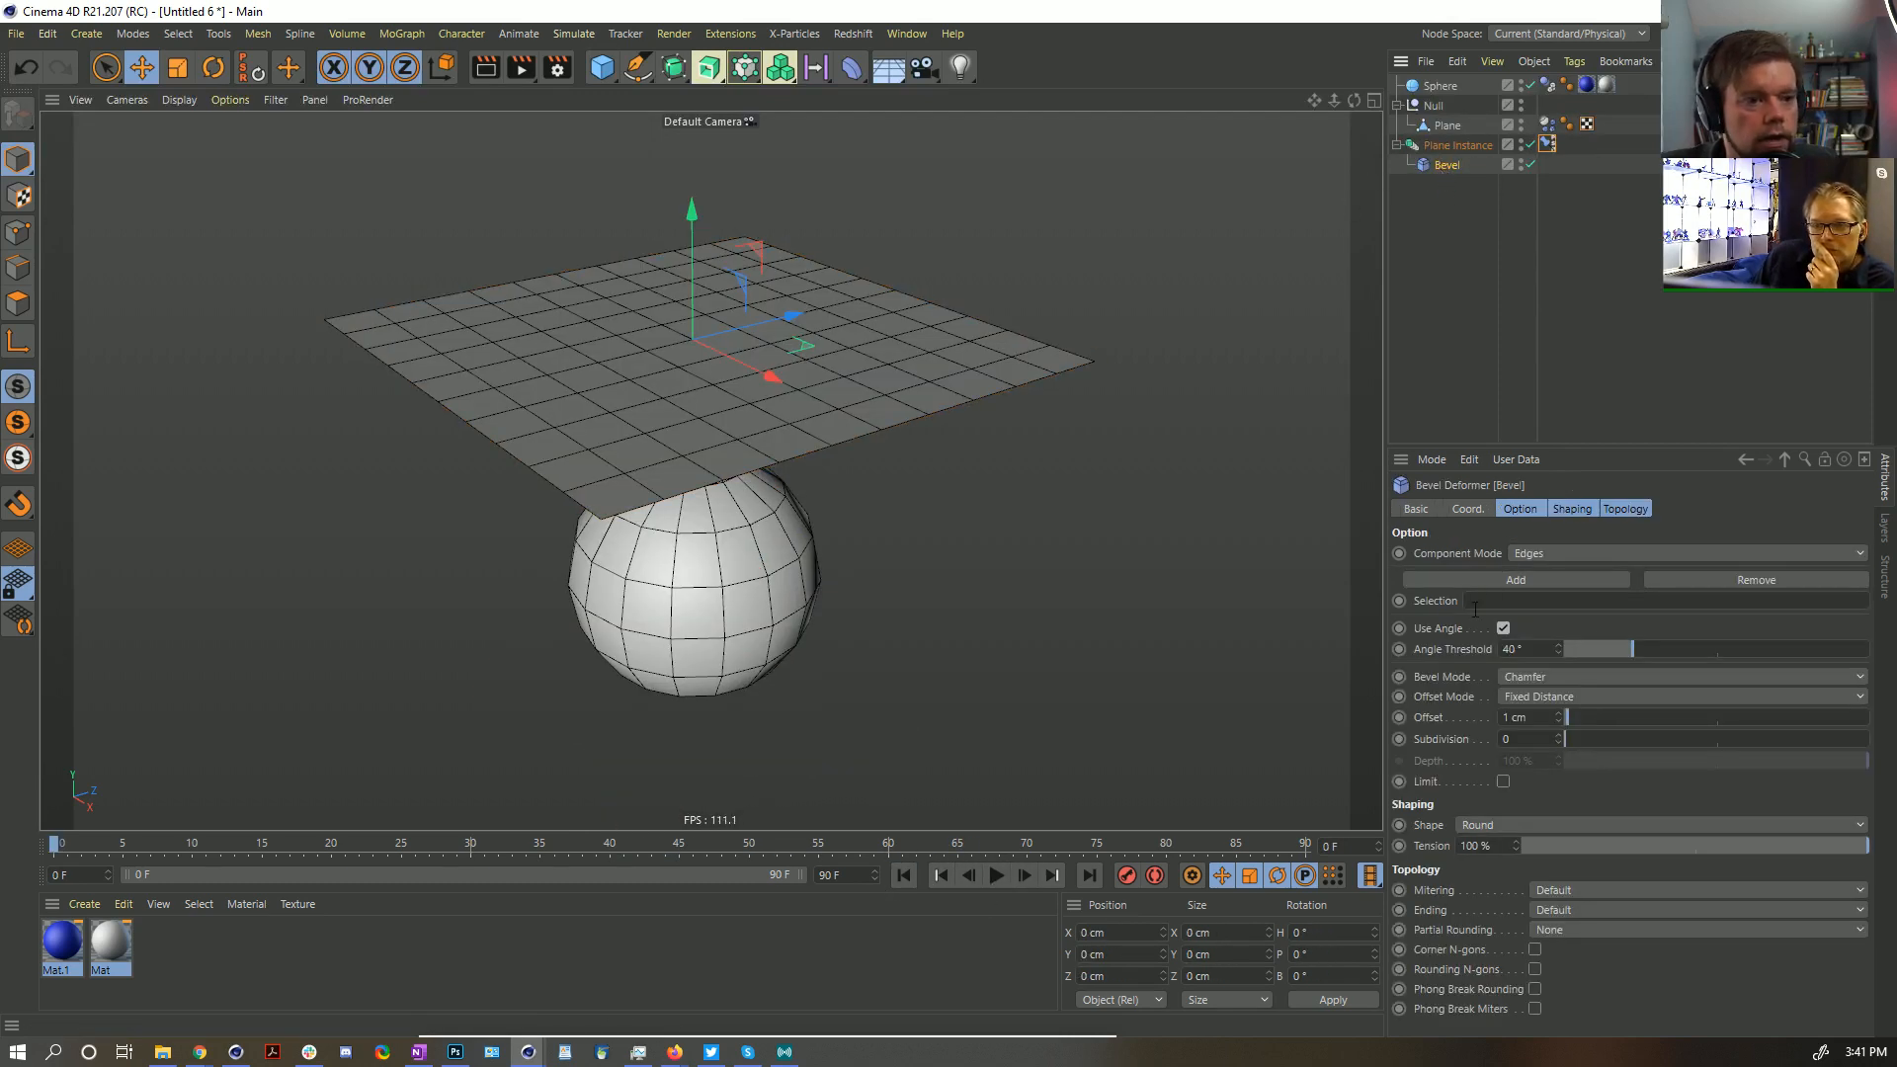
click(1560, 553)
click(1561, 613)
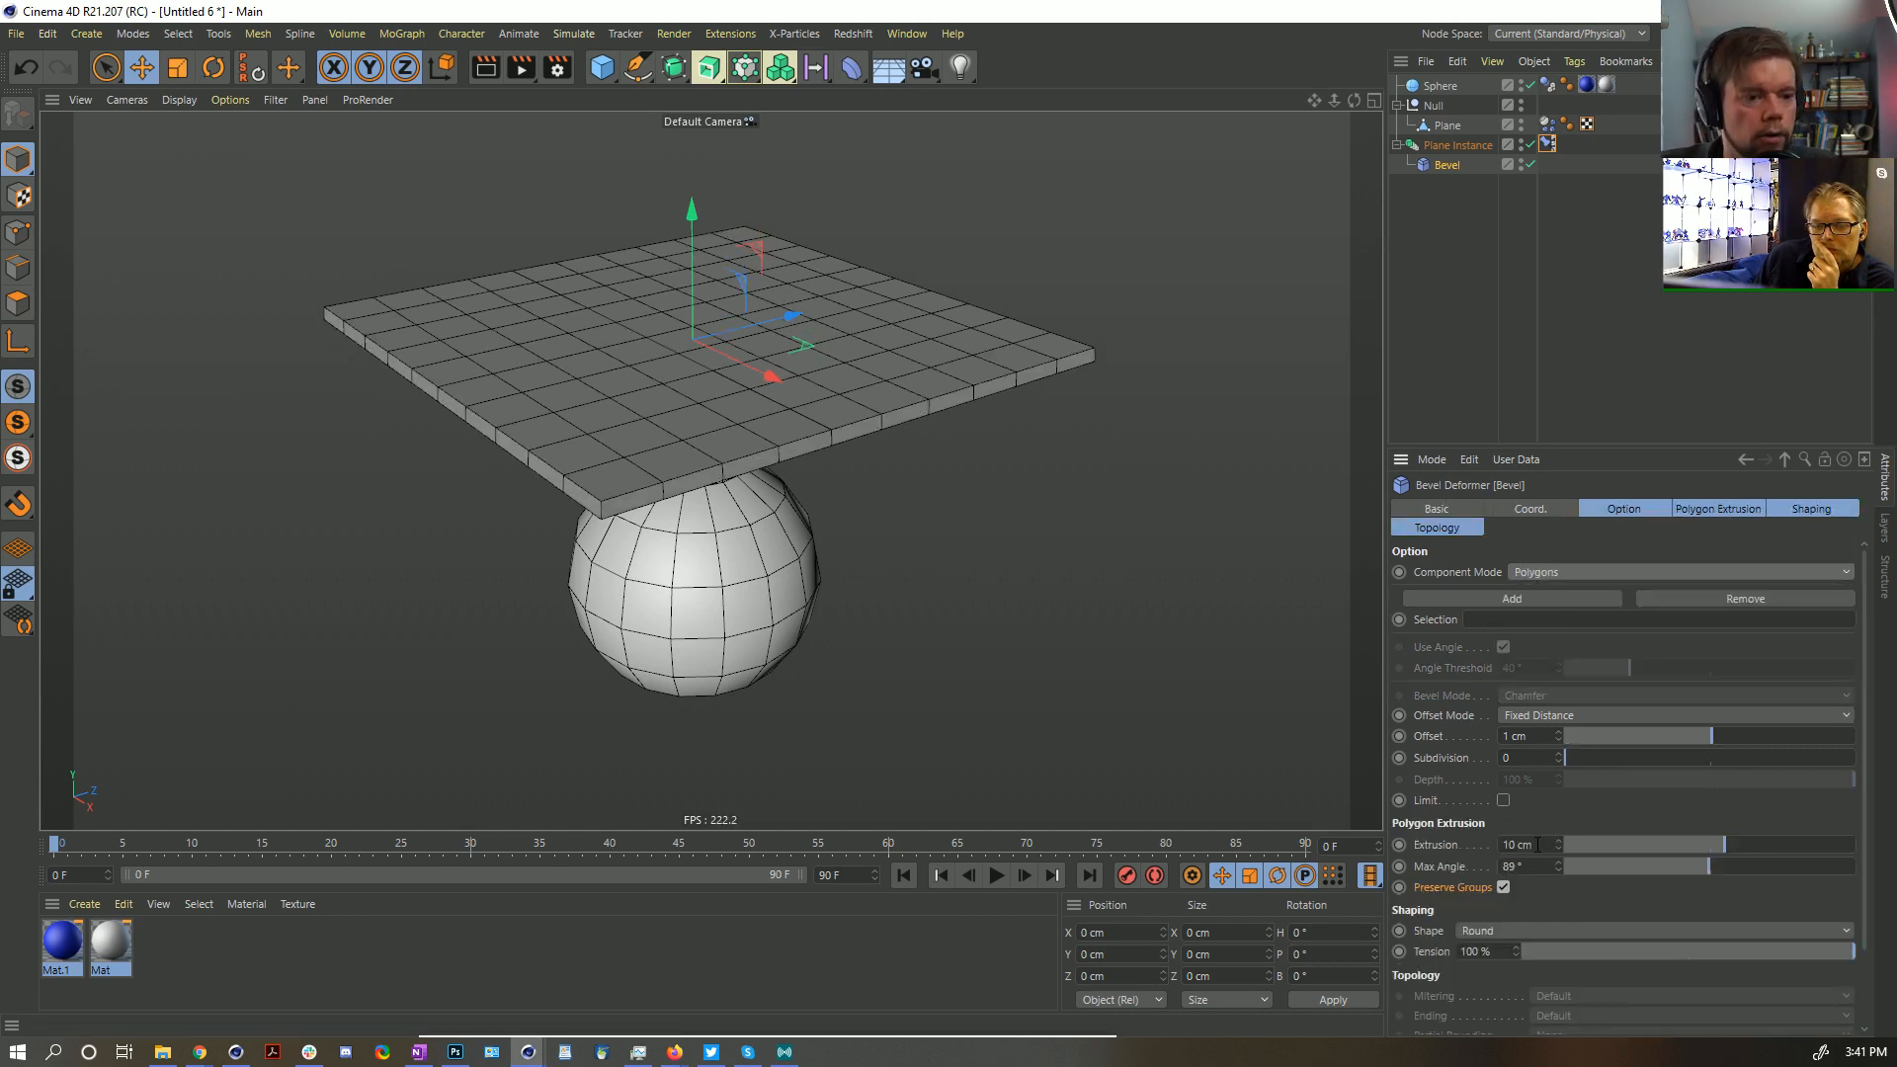
Try a Bevel offset of -63 cm, undo it, and set the offset to 0 cm
mouse_move(896, 464)
alt+mouse_down()
mouse_move(827, 330)
mouse_move(875, 434)
alt+mouse_up()
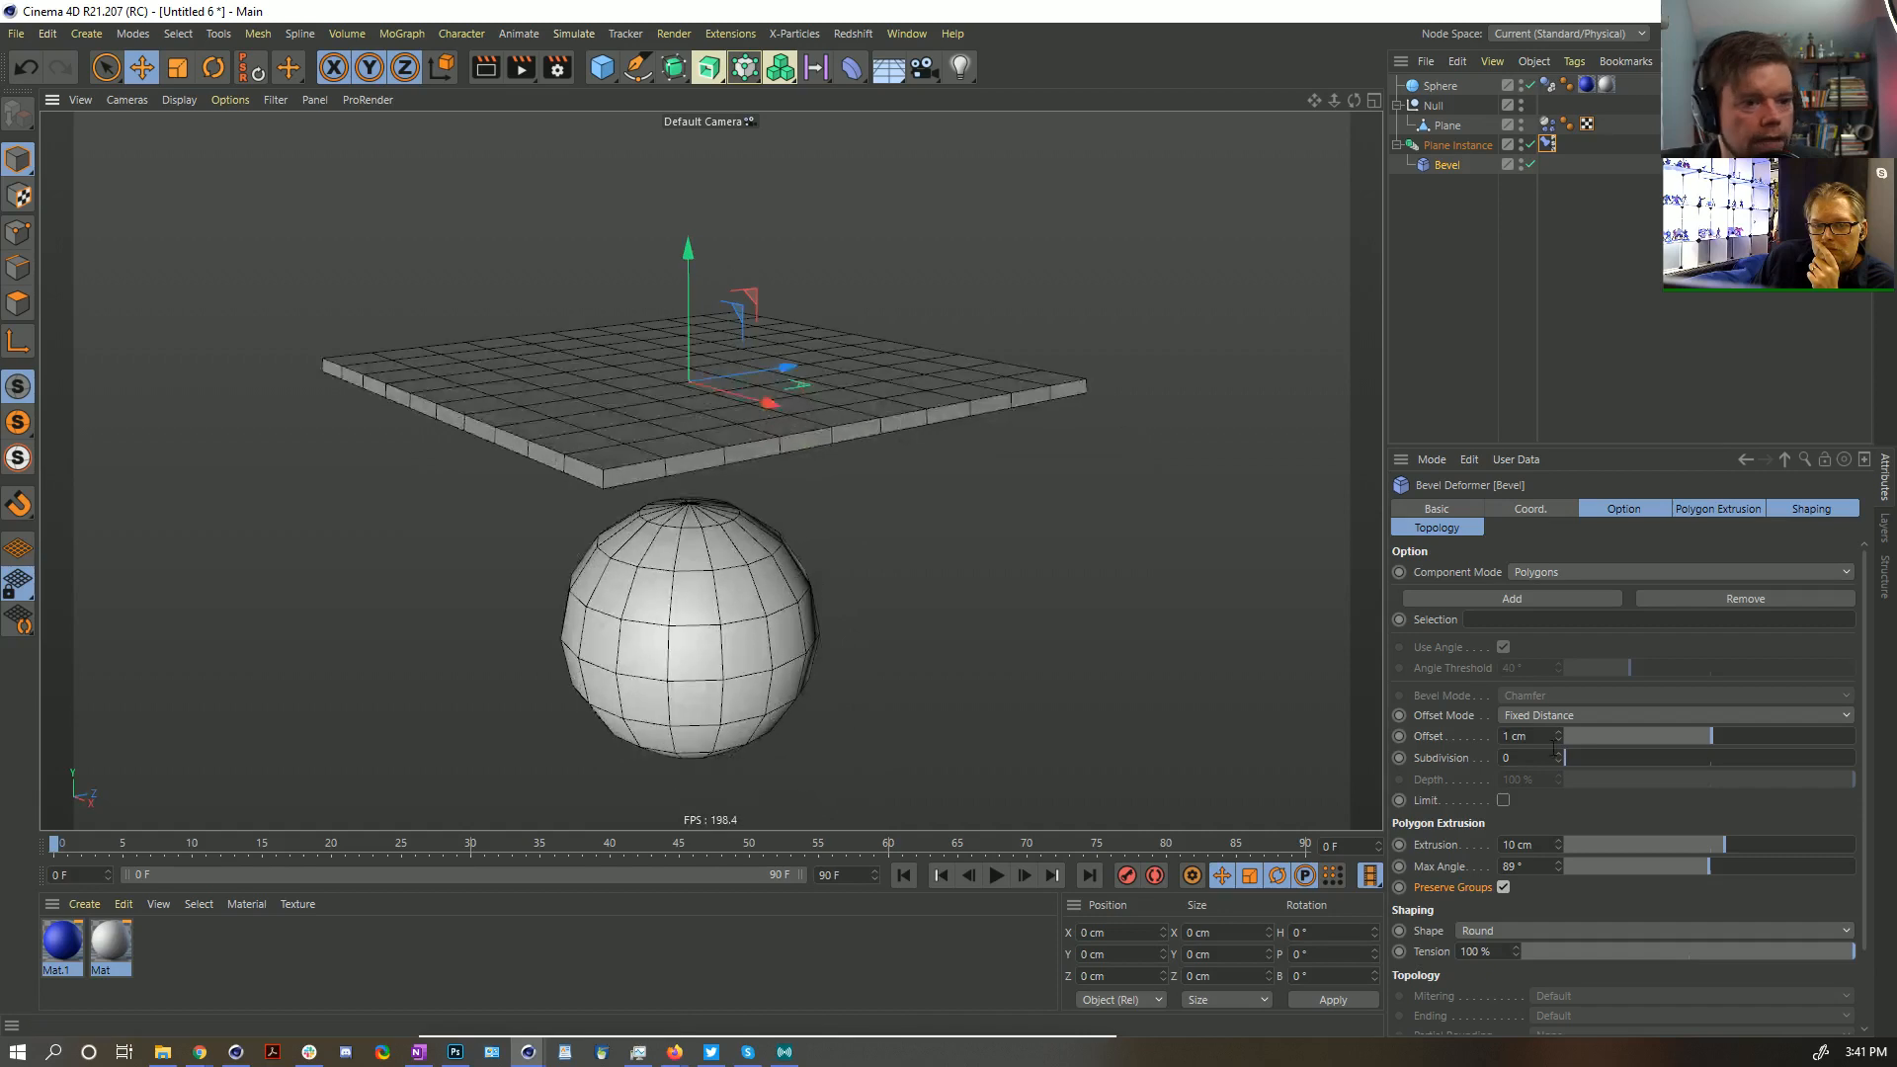
drag(1713, 739, 1618, 741)
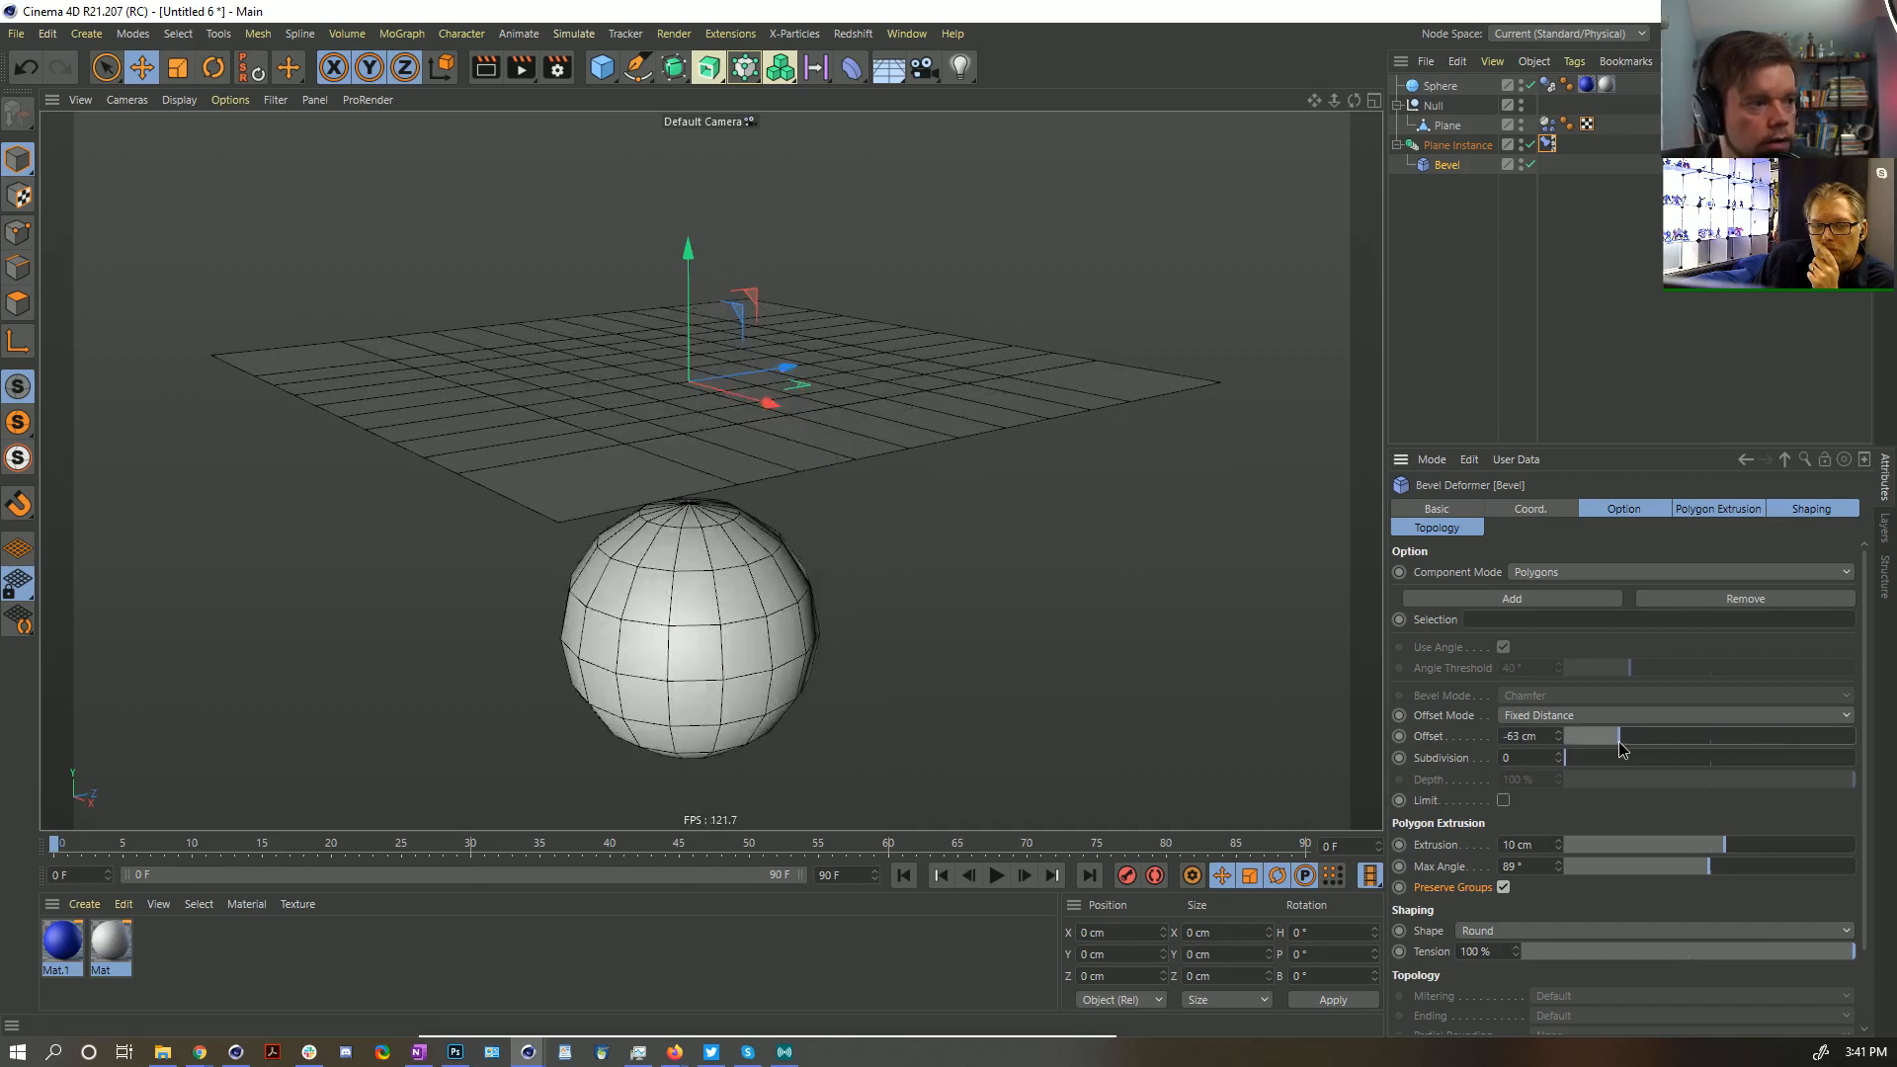
key(ctrl+z)
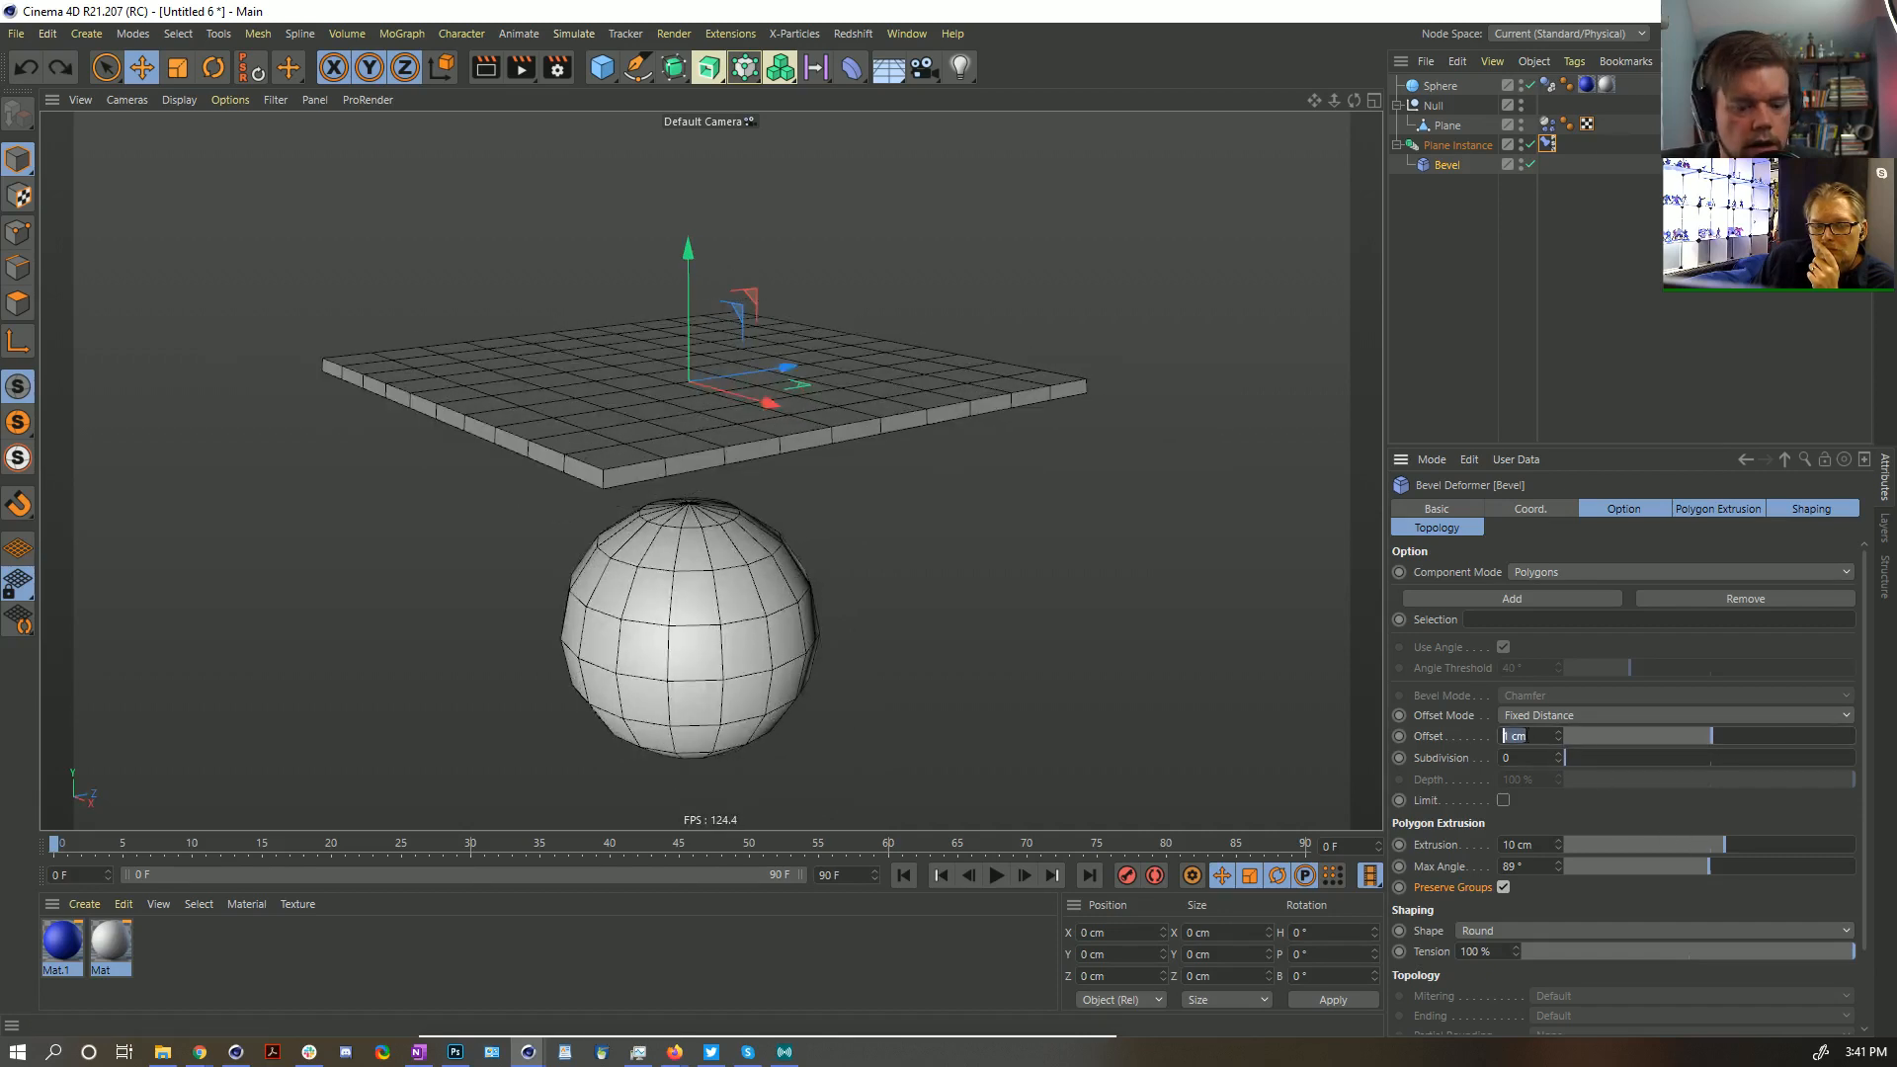
key(Return)
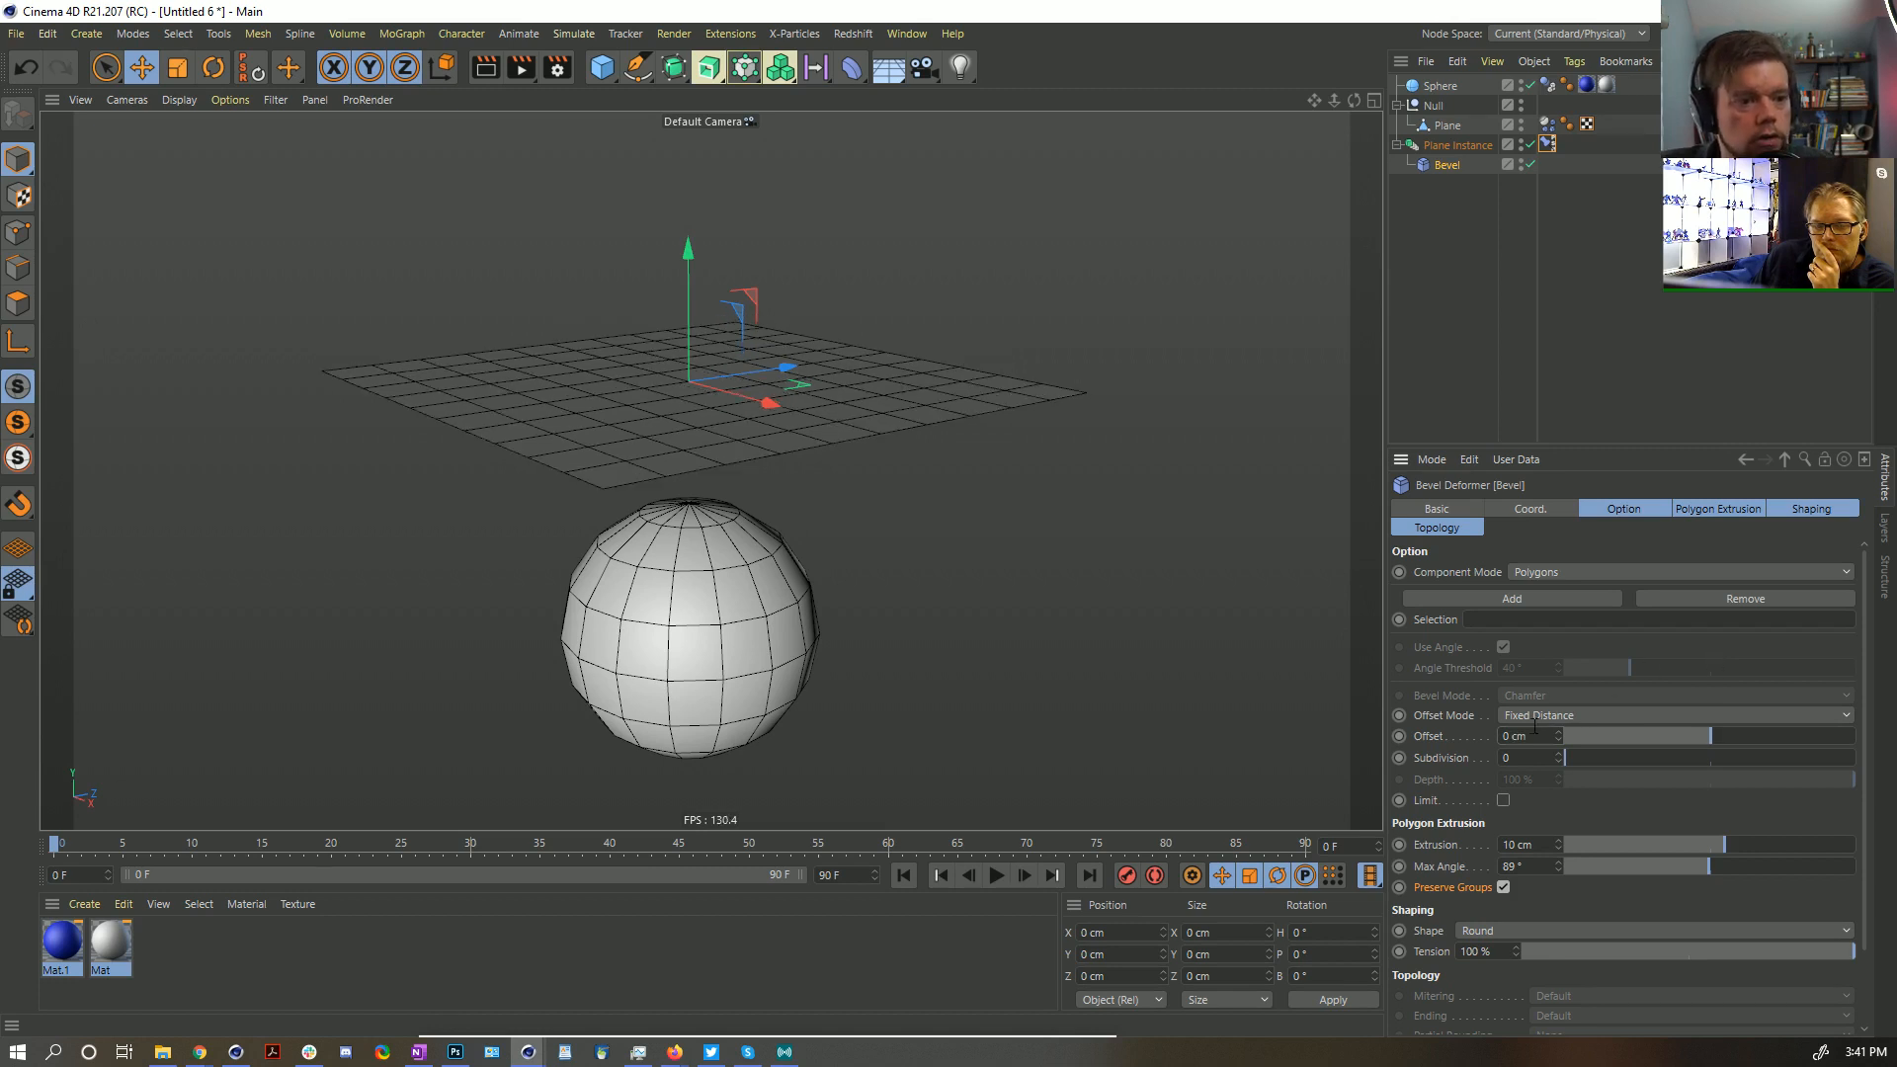
Set the Bevel's offset to 0.001 cm and its extrusion to 12 cm
text(0.001)
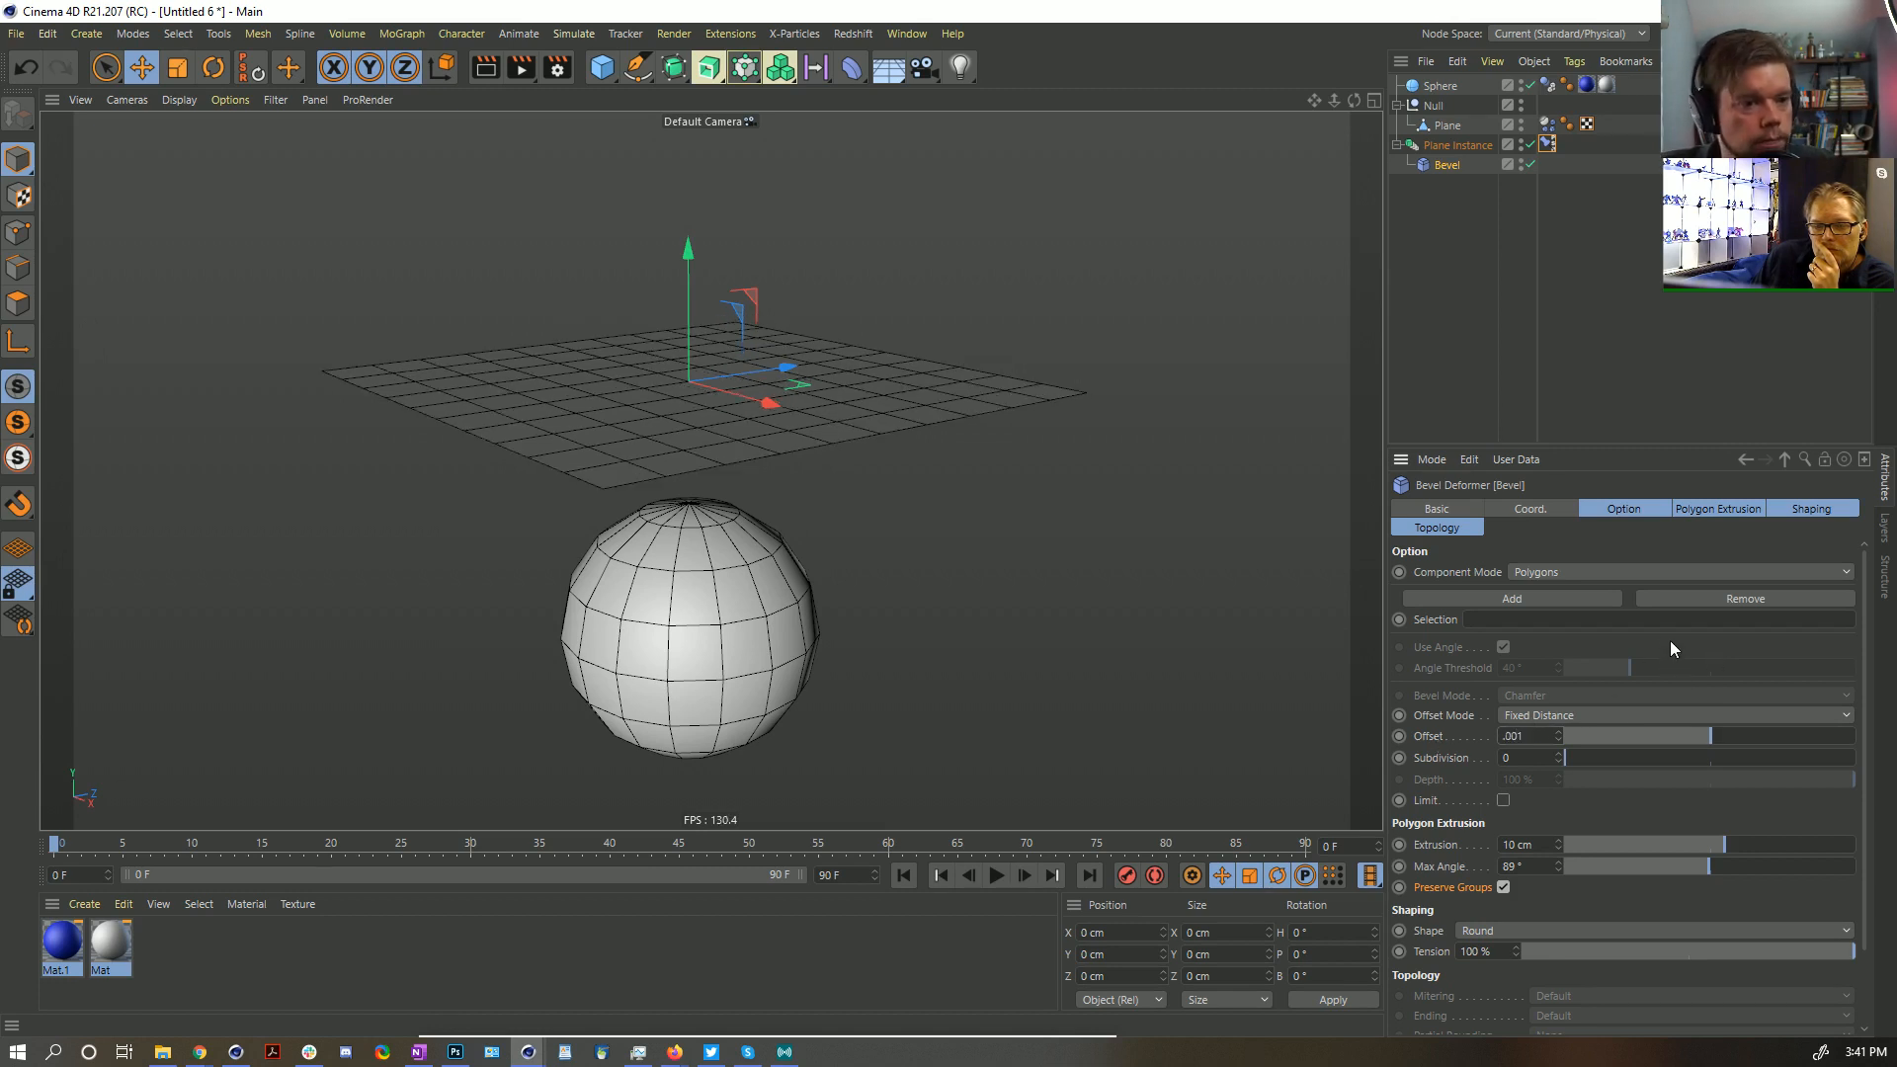
key(Return)
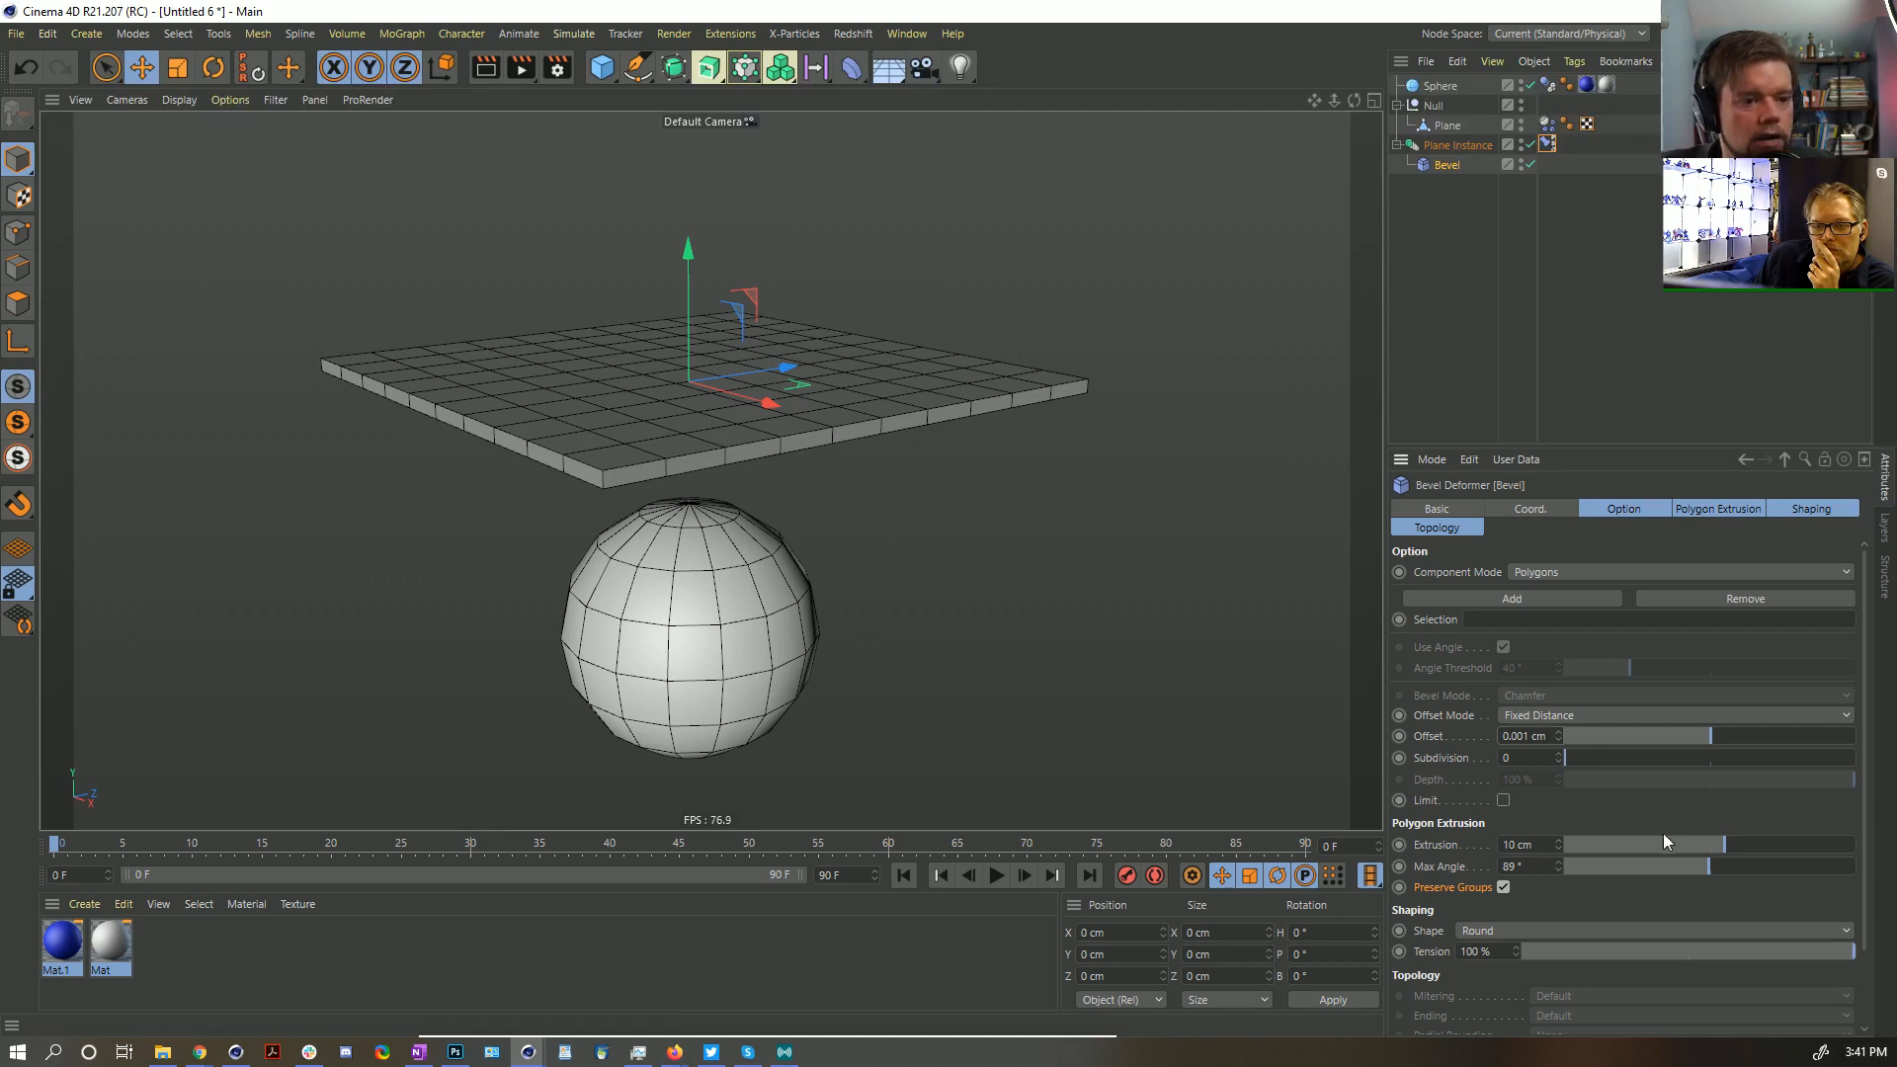
mouse_move(1724, 846)
mouse_down()
mouse_move(1833, 851)
mouse_move(1729, 865)
mouse_up()
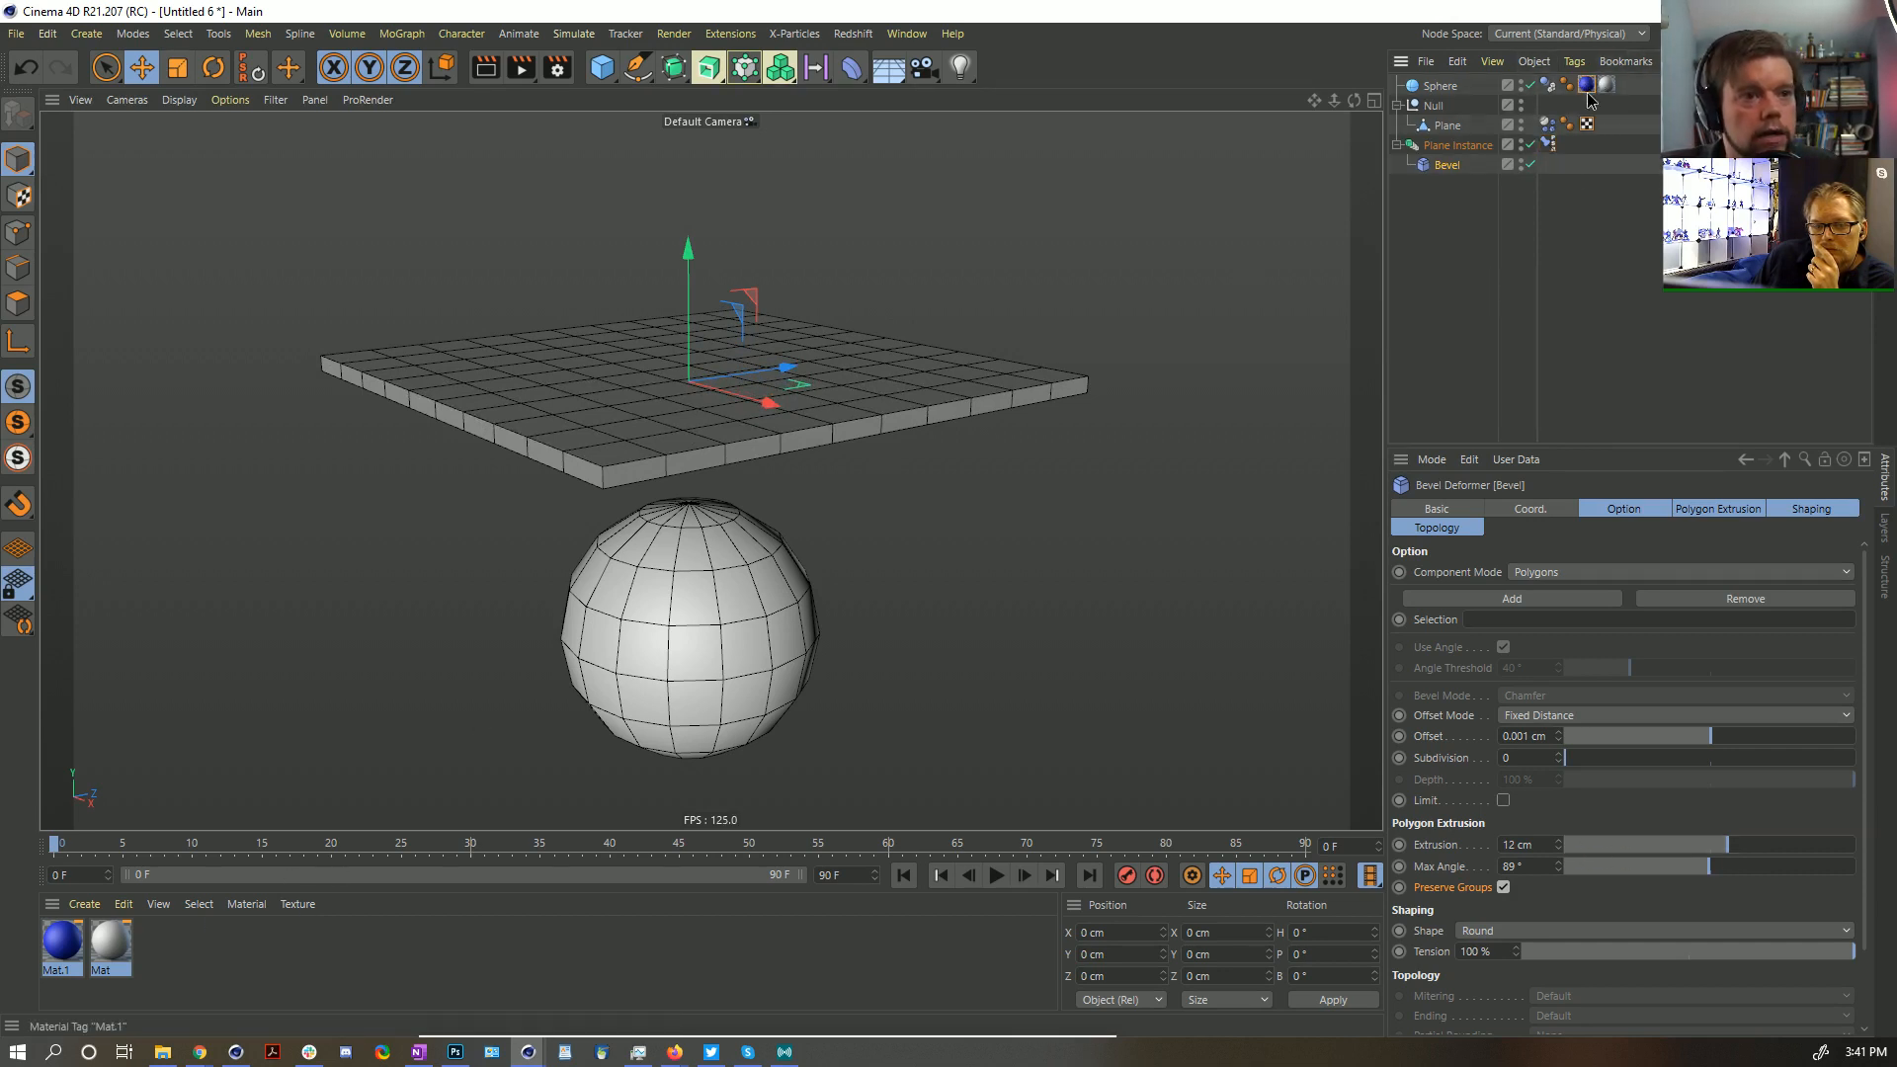
Move the blue Mat.1 tag from the Sphere to the Plane Instance and the Mat tag to the Null, and play the simulation once
mouse_move(1588, 99)
mouse_down()
mouse_move(1571, 148)
mouse_move(1571, 106)
mouse_up()
mouse_move(817, 468)
alt+mouse_down()
mouse_move(821, 293)
mouse_move(810, 479)
alt+mouse_up()
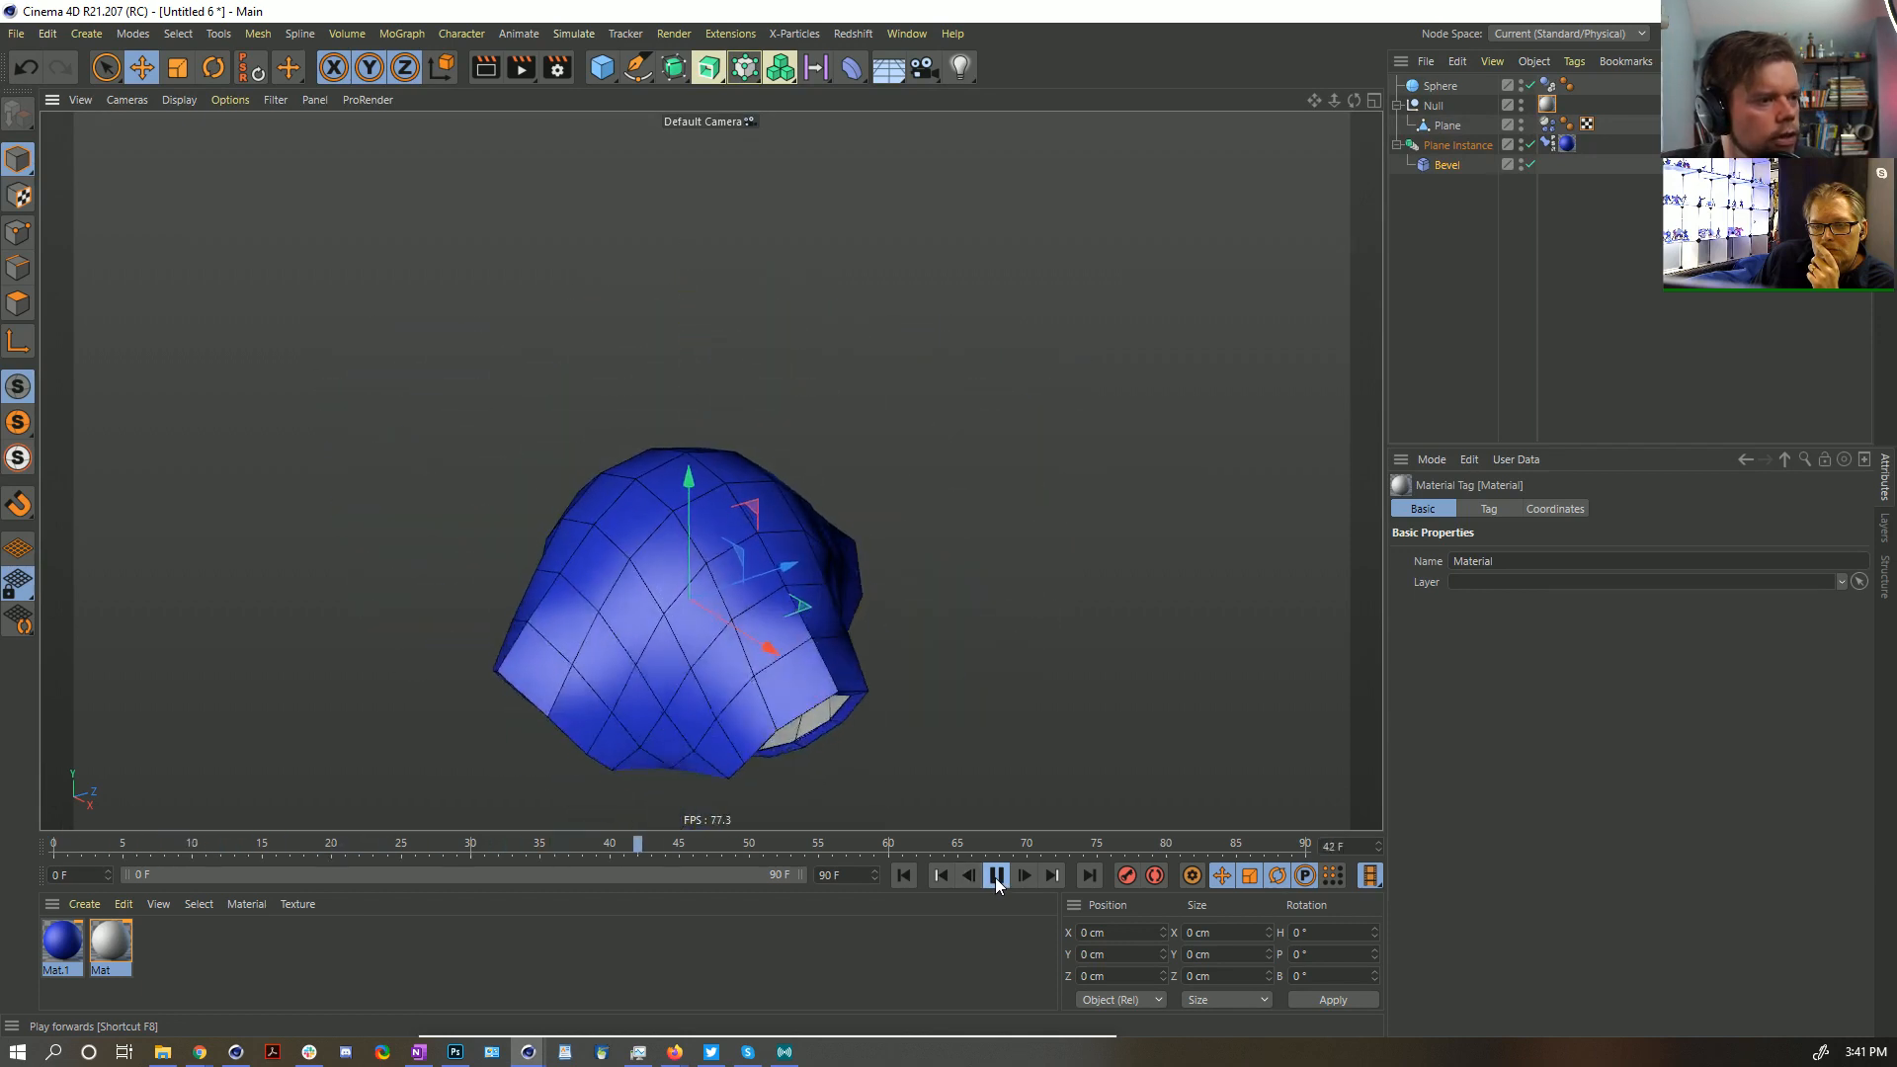
click(996, 878)
click(905, 874)
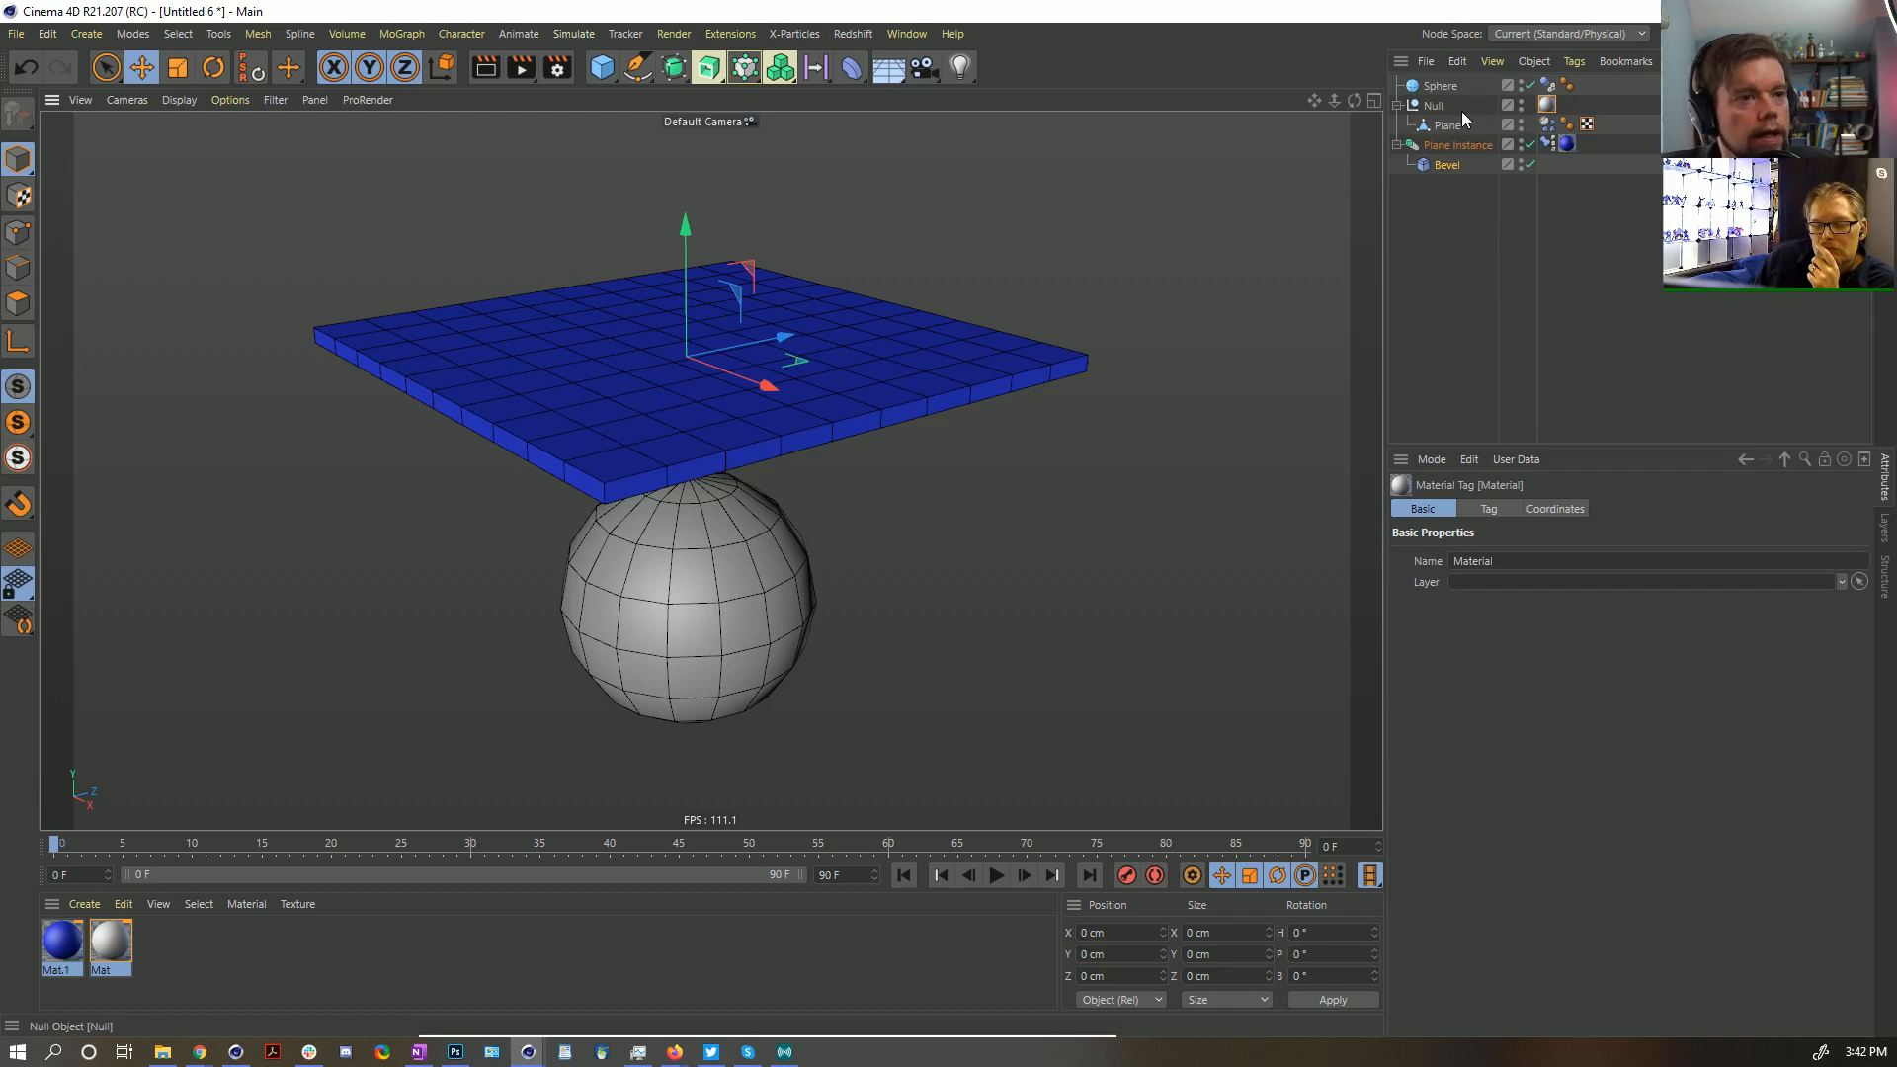
Add a Connect object and make the Null and the Plane Instance its children
drag(680, 69, 1027, 238)
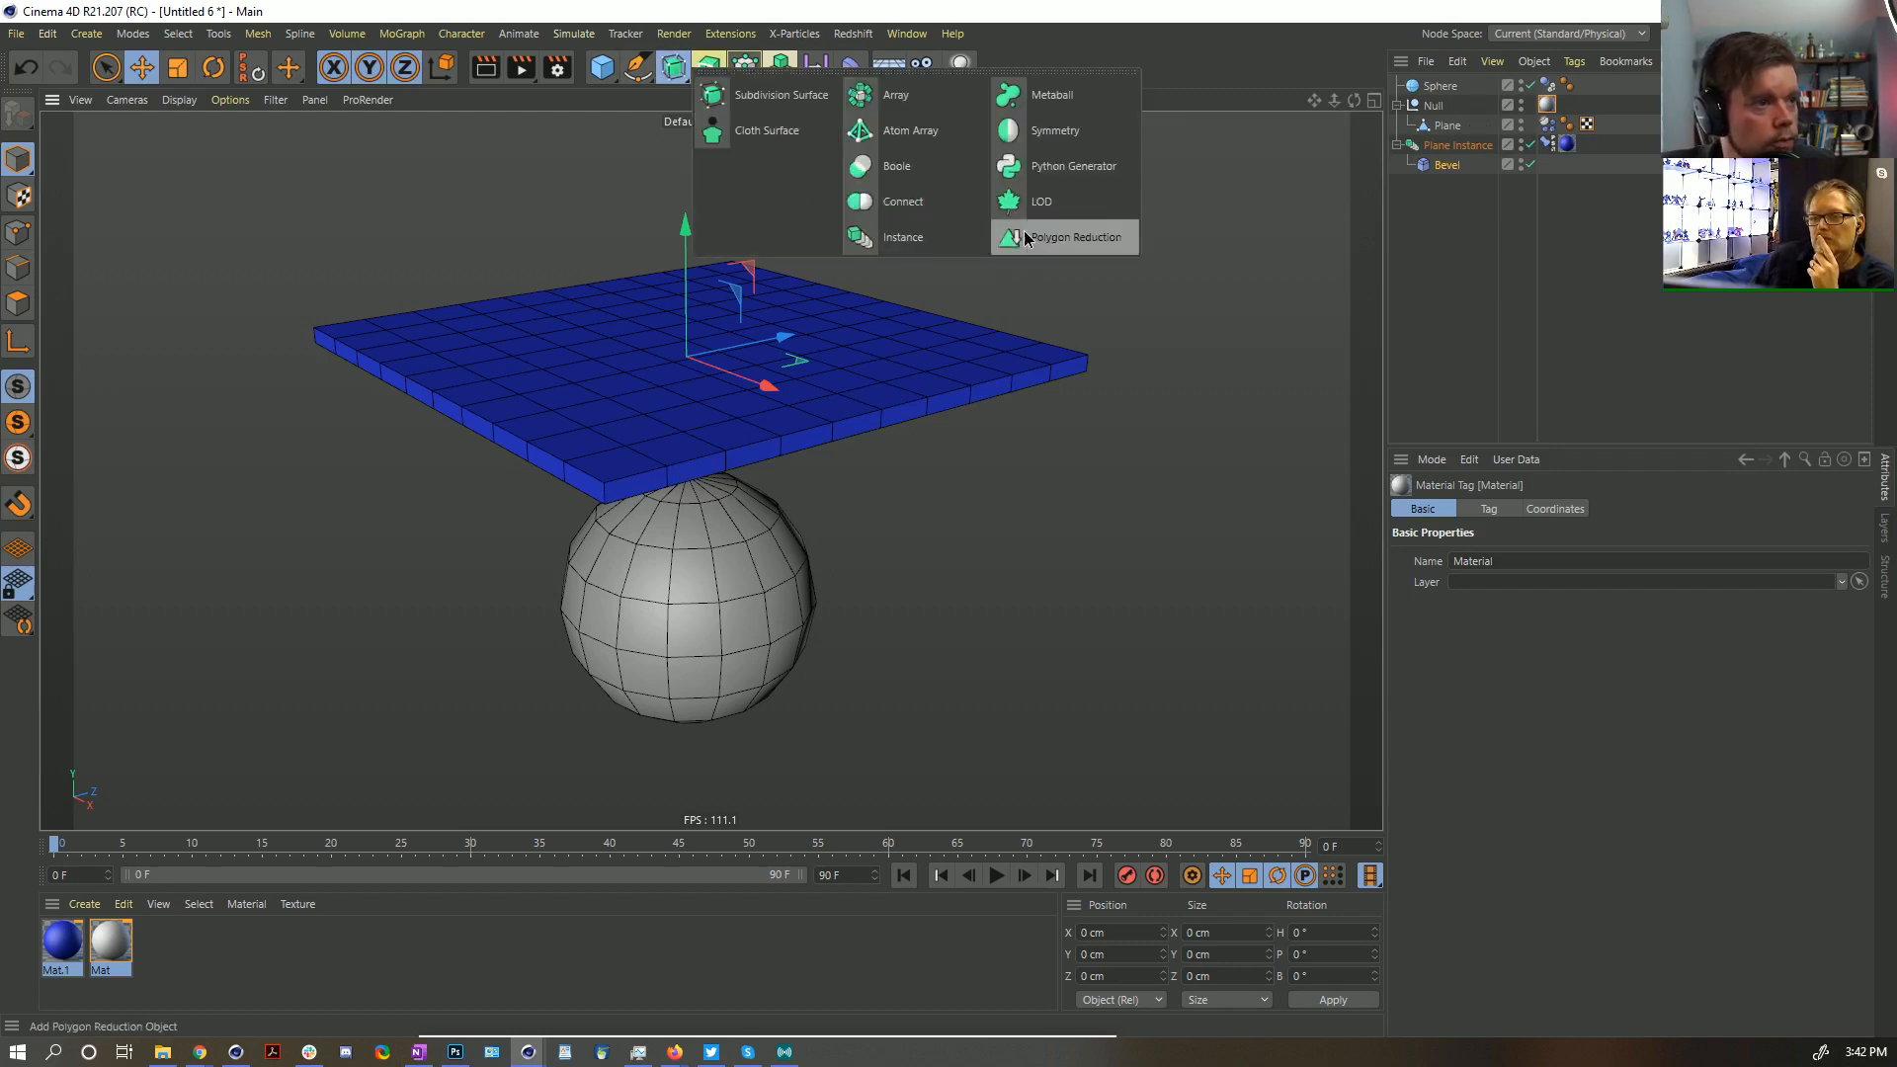
click(924, 200)
click(1434, 125)
ctrl+click(1458, 164)
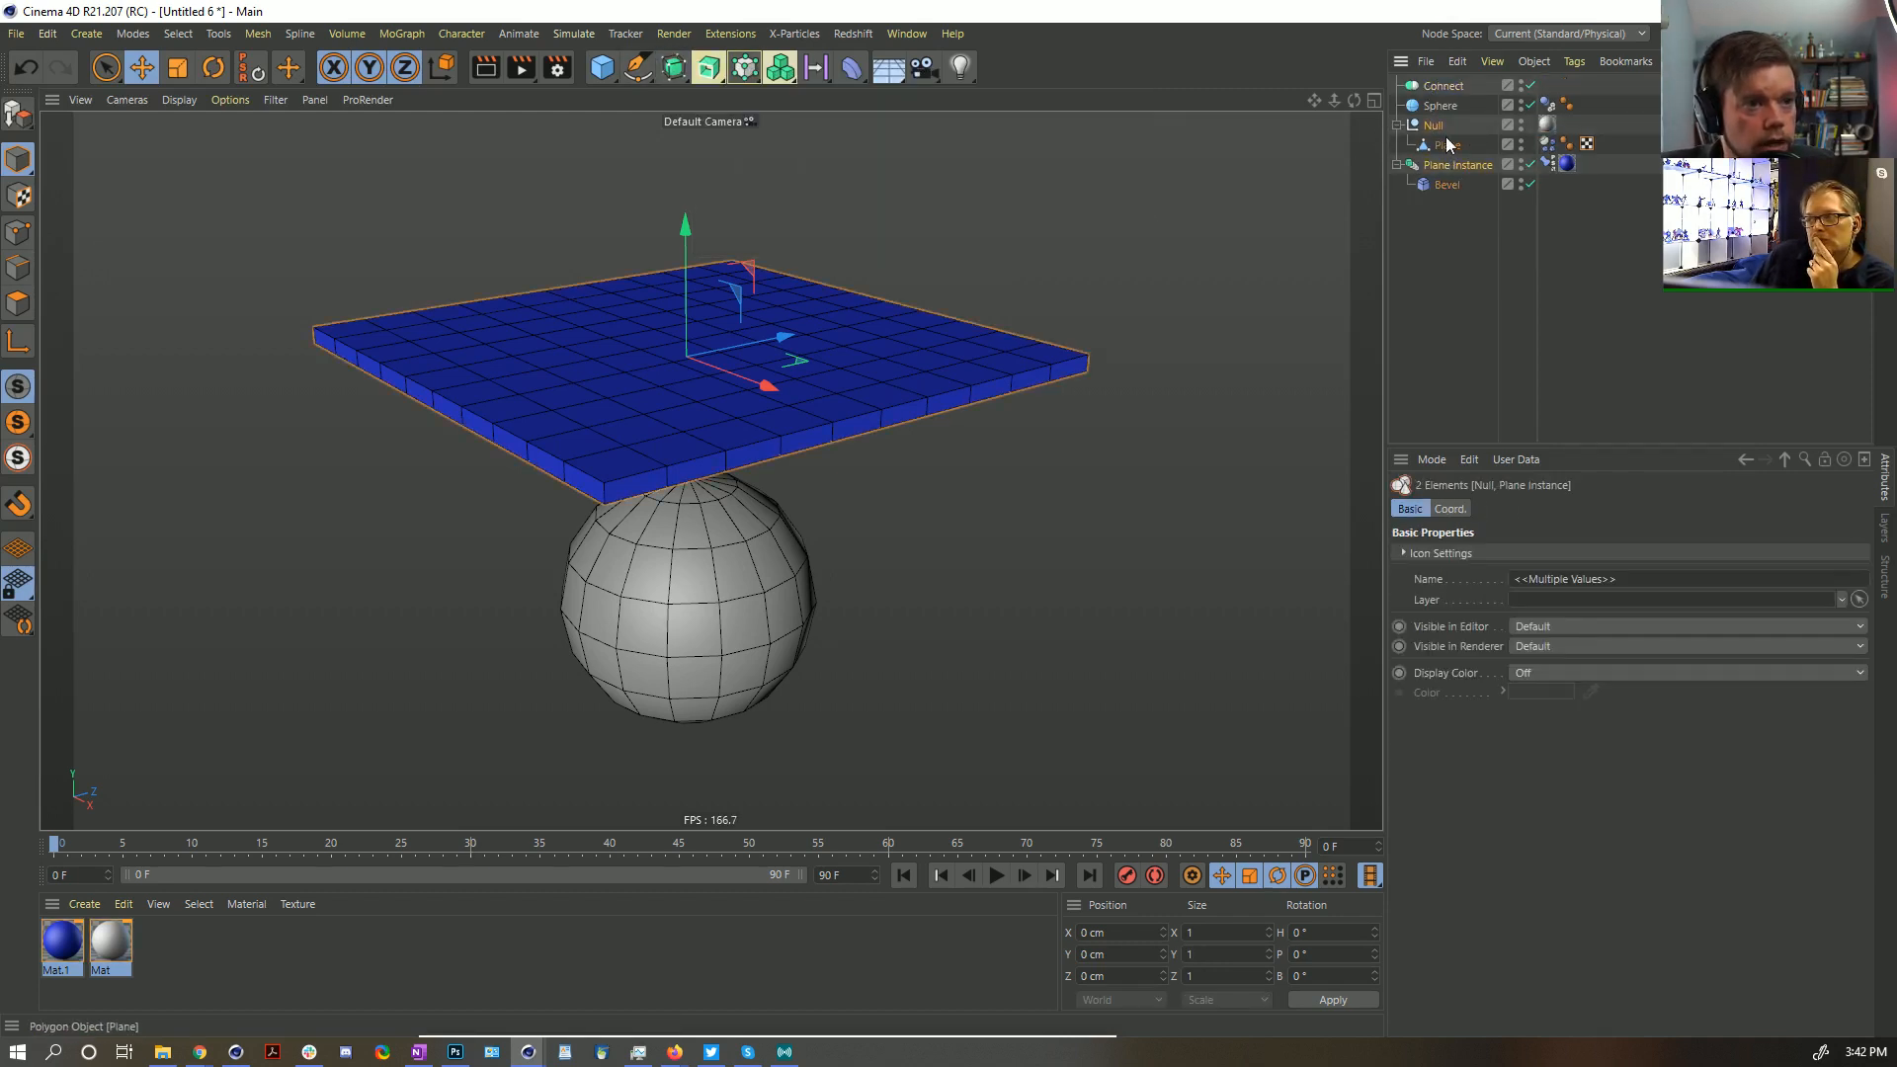
drag(1440, 91, 1443, 106)
click(1435, 128)
ctrl+click(1442, 166)
click(1450, 300)
Set the Connect object's Phong Mode to Manual and move the Plane's Phong tag onto the Connect object
alt+drag(747, 473, 727, 302)
click(1443, 106)
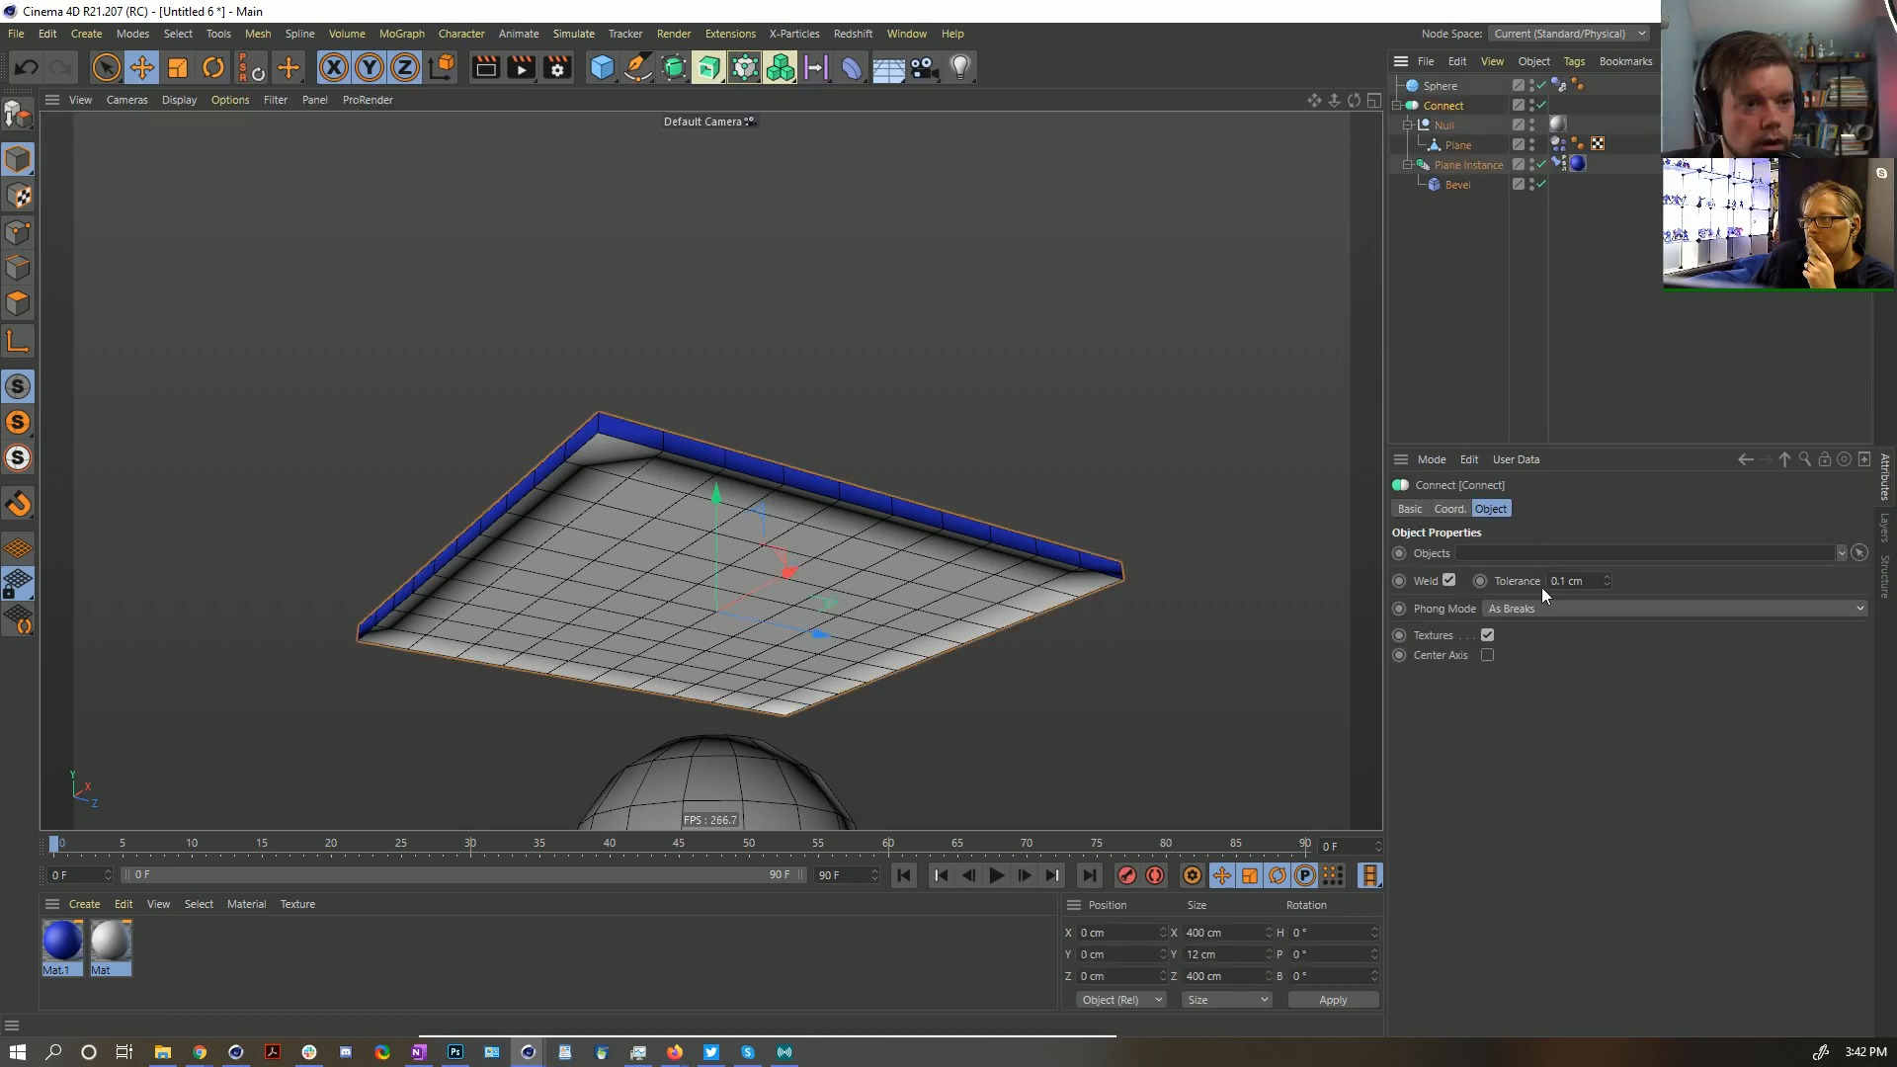
click(1546, 608)
click(1549, 637)
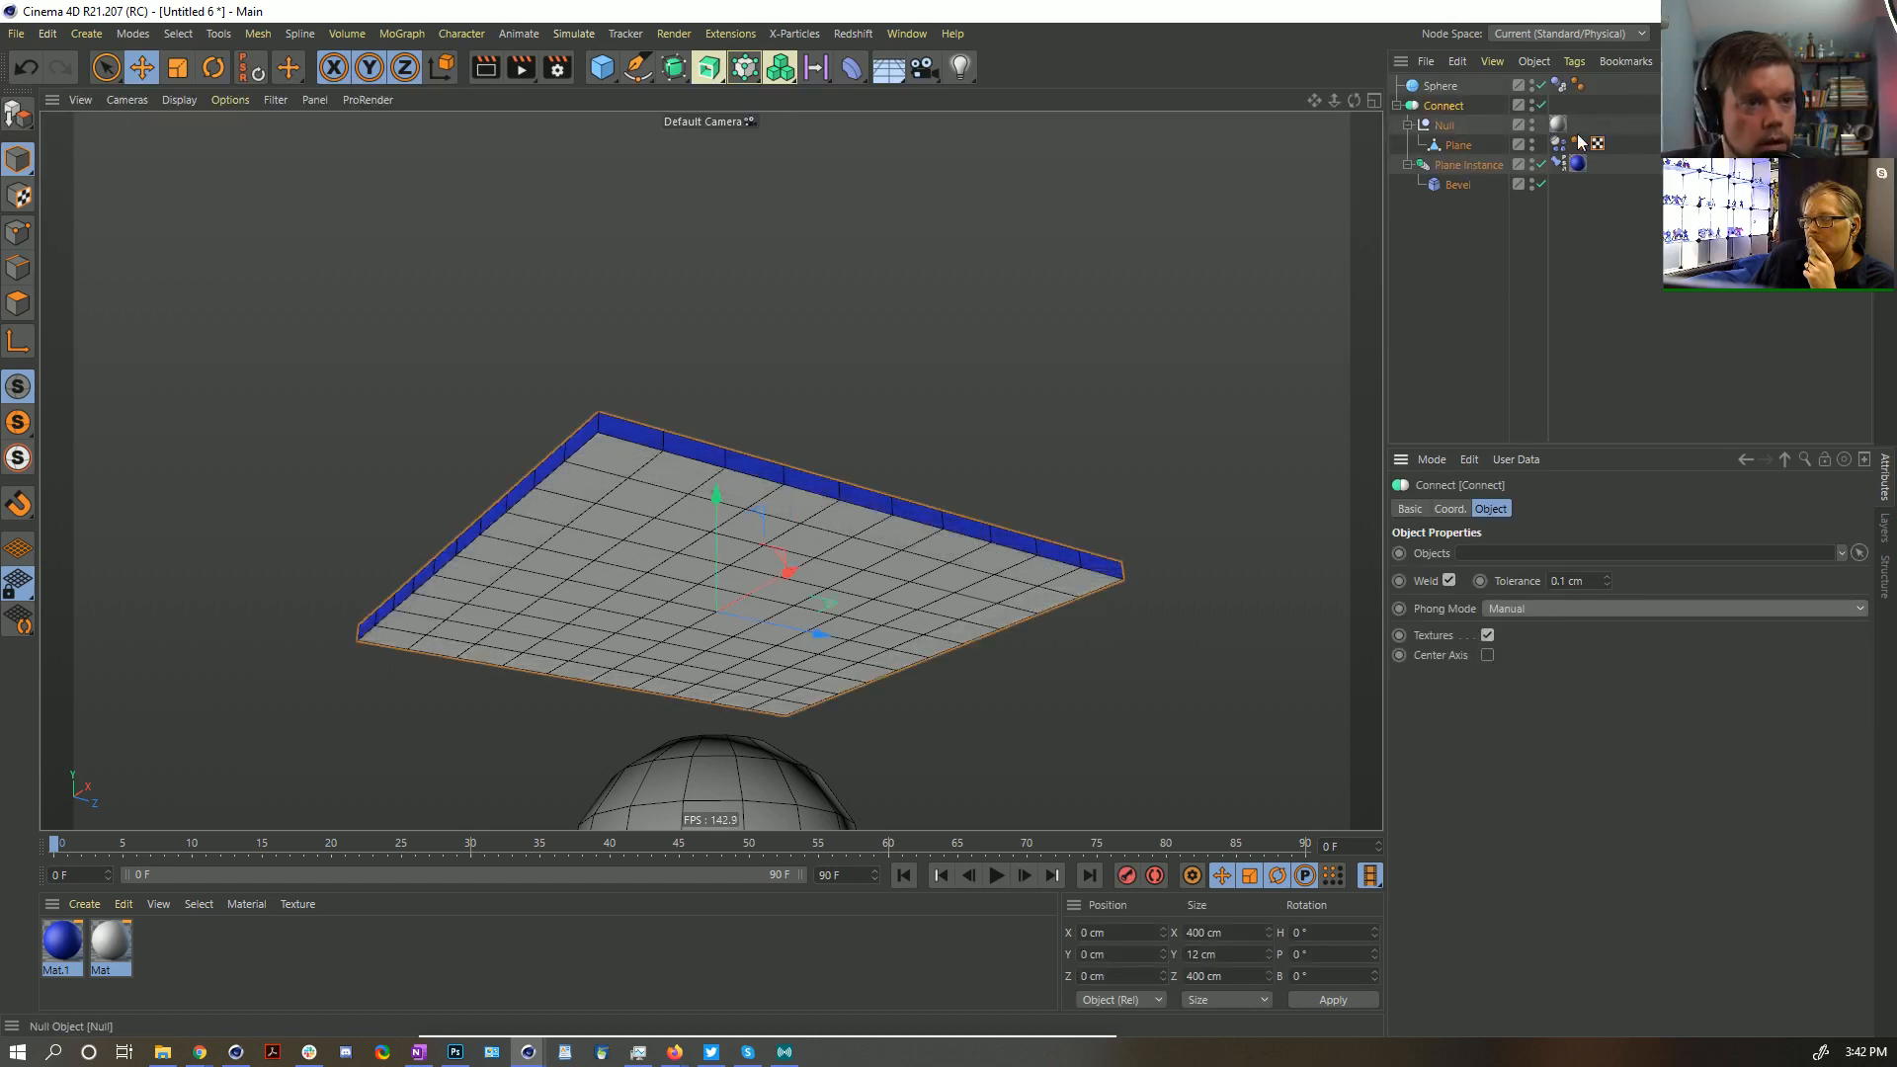
drag(1578, 144, 1574, 104)
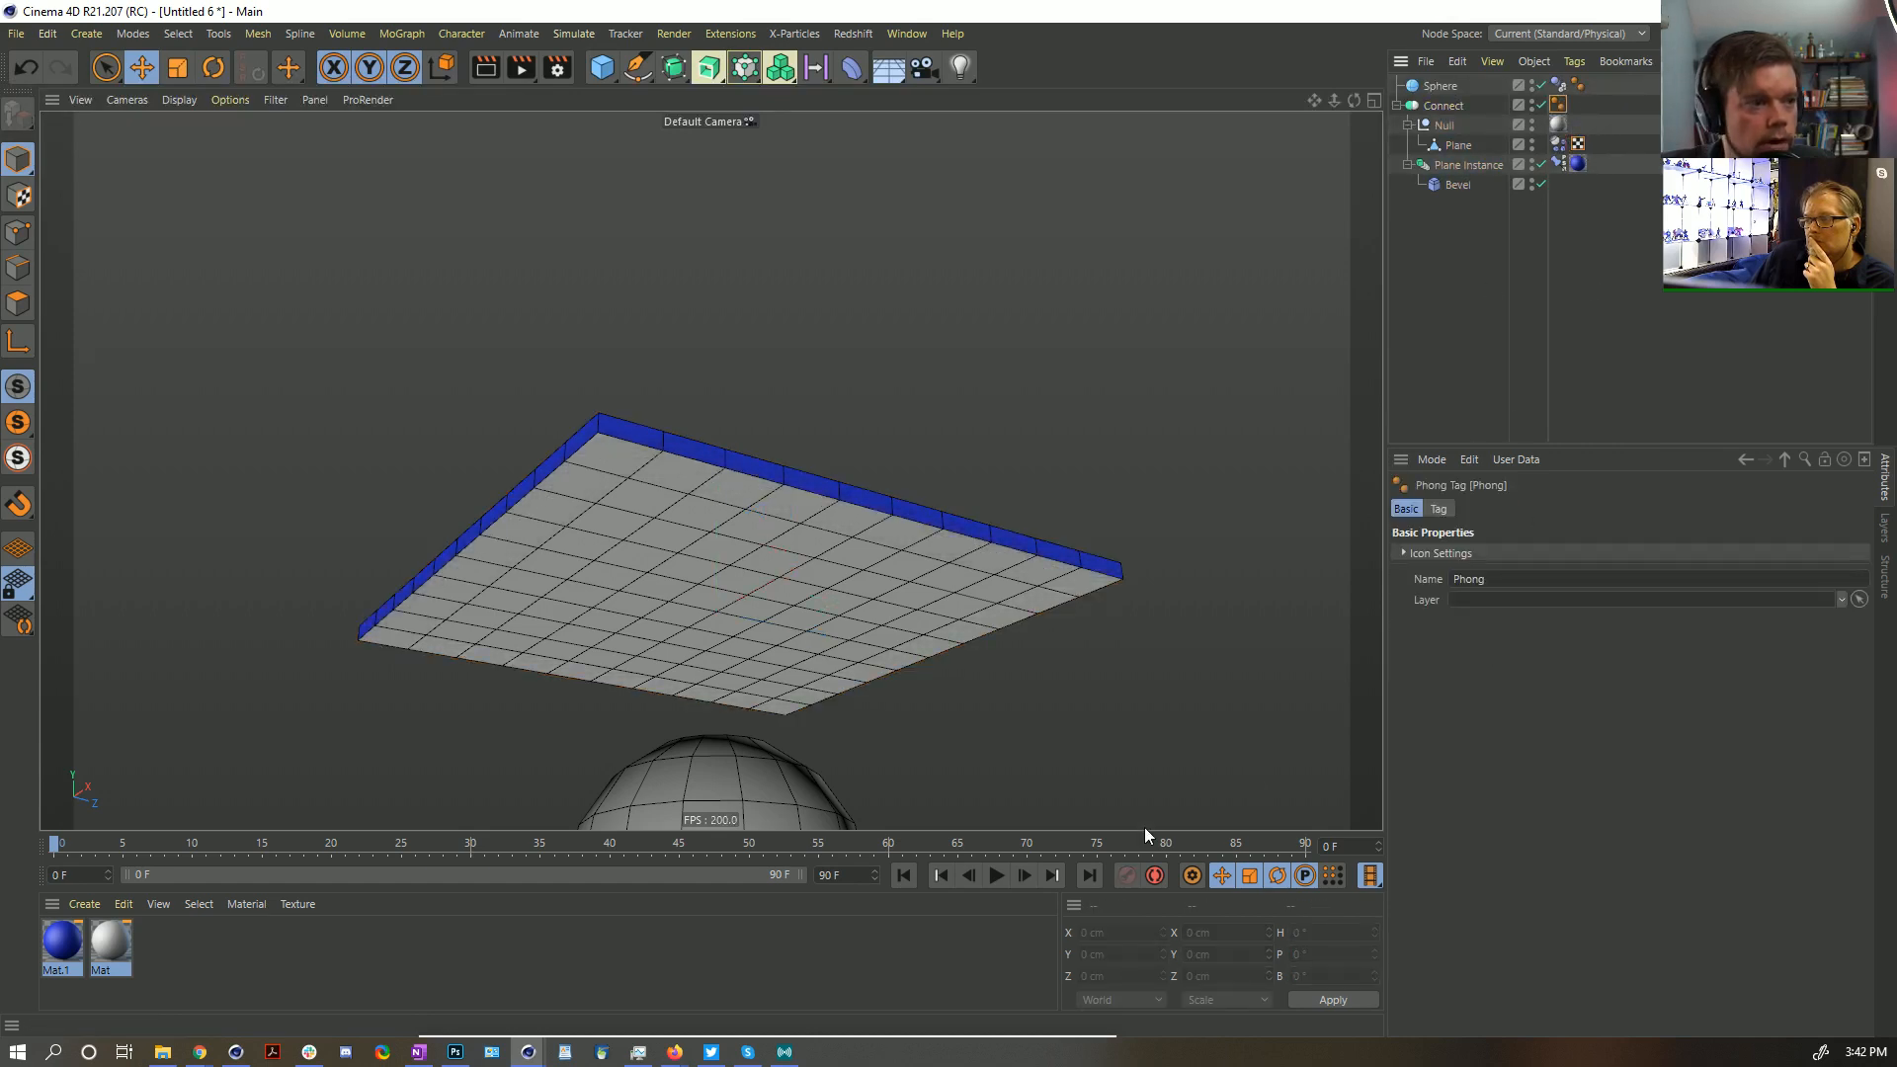
Play the cloth simulation, inspect the thickened cloth from several sides, and return to frame 0 with the Bevel selected
alt+drag(834, 516, 775, 435)
click(998, 875)
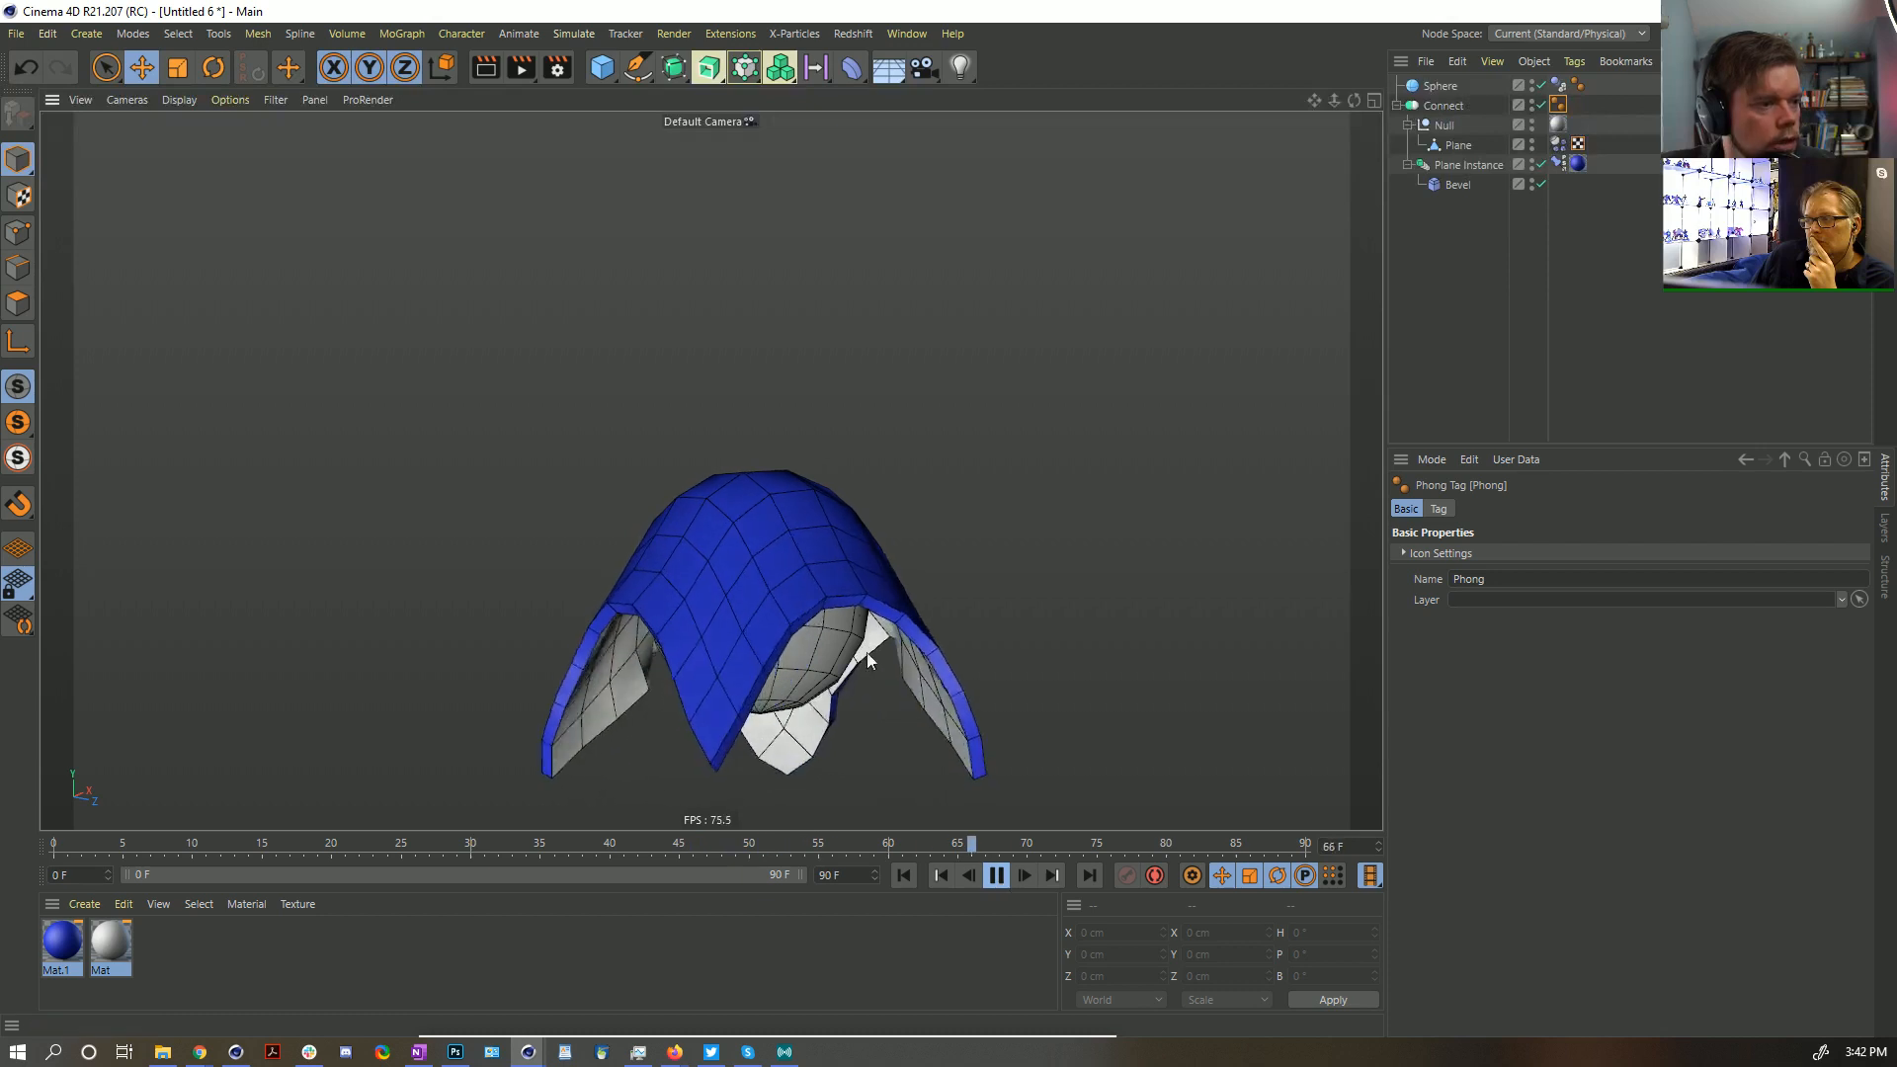
alt+drag(773, 381, 768, 468)
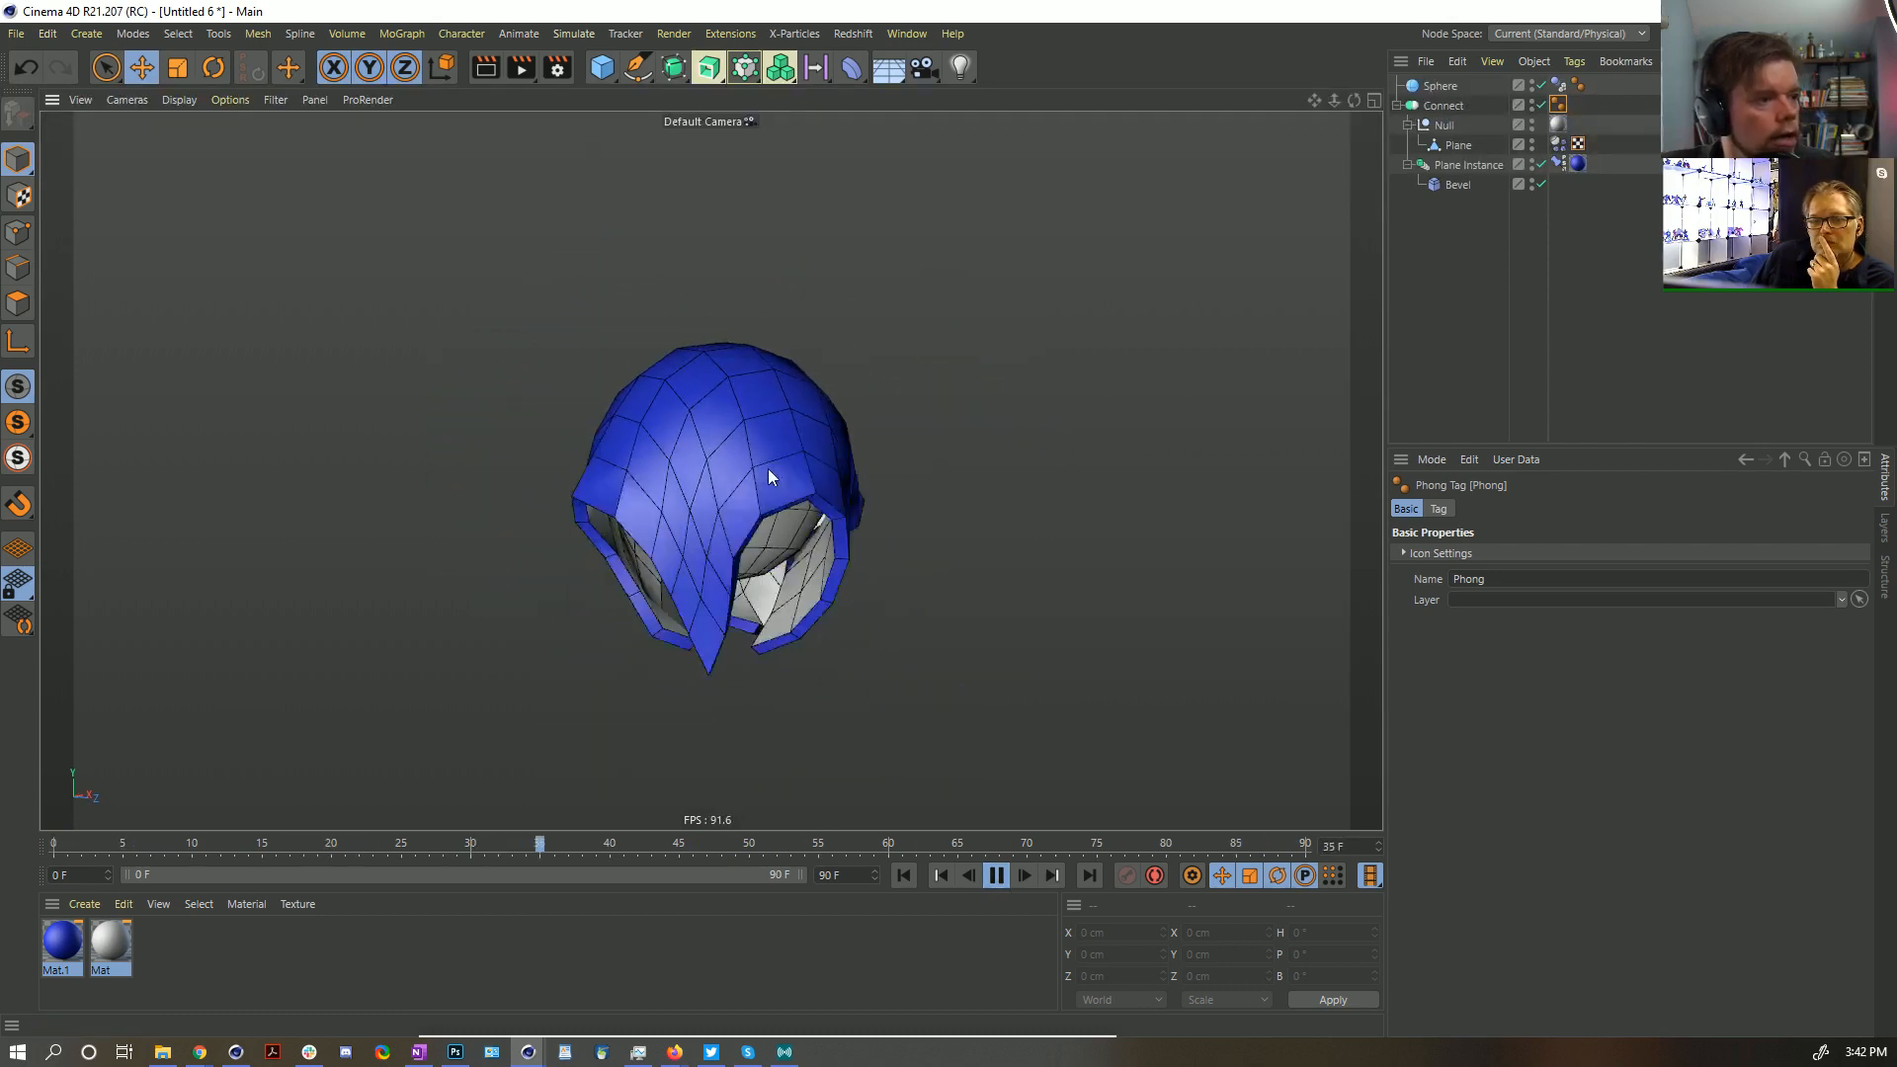
mouse_move(767, 467)
alt+right_down()
mouse_move(875, 384)
mouse_move(779, 483)
alt+right_up()
alt+drag(780, 484, 694, 428)
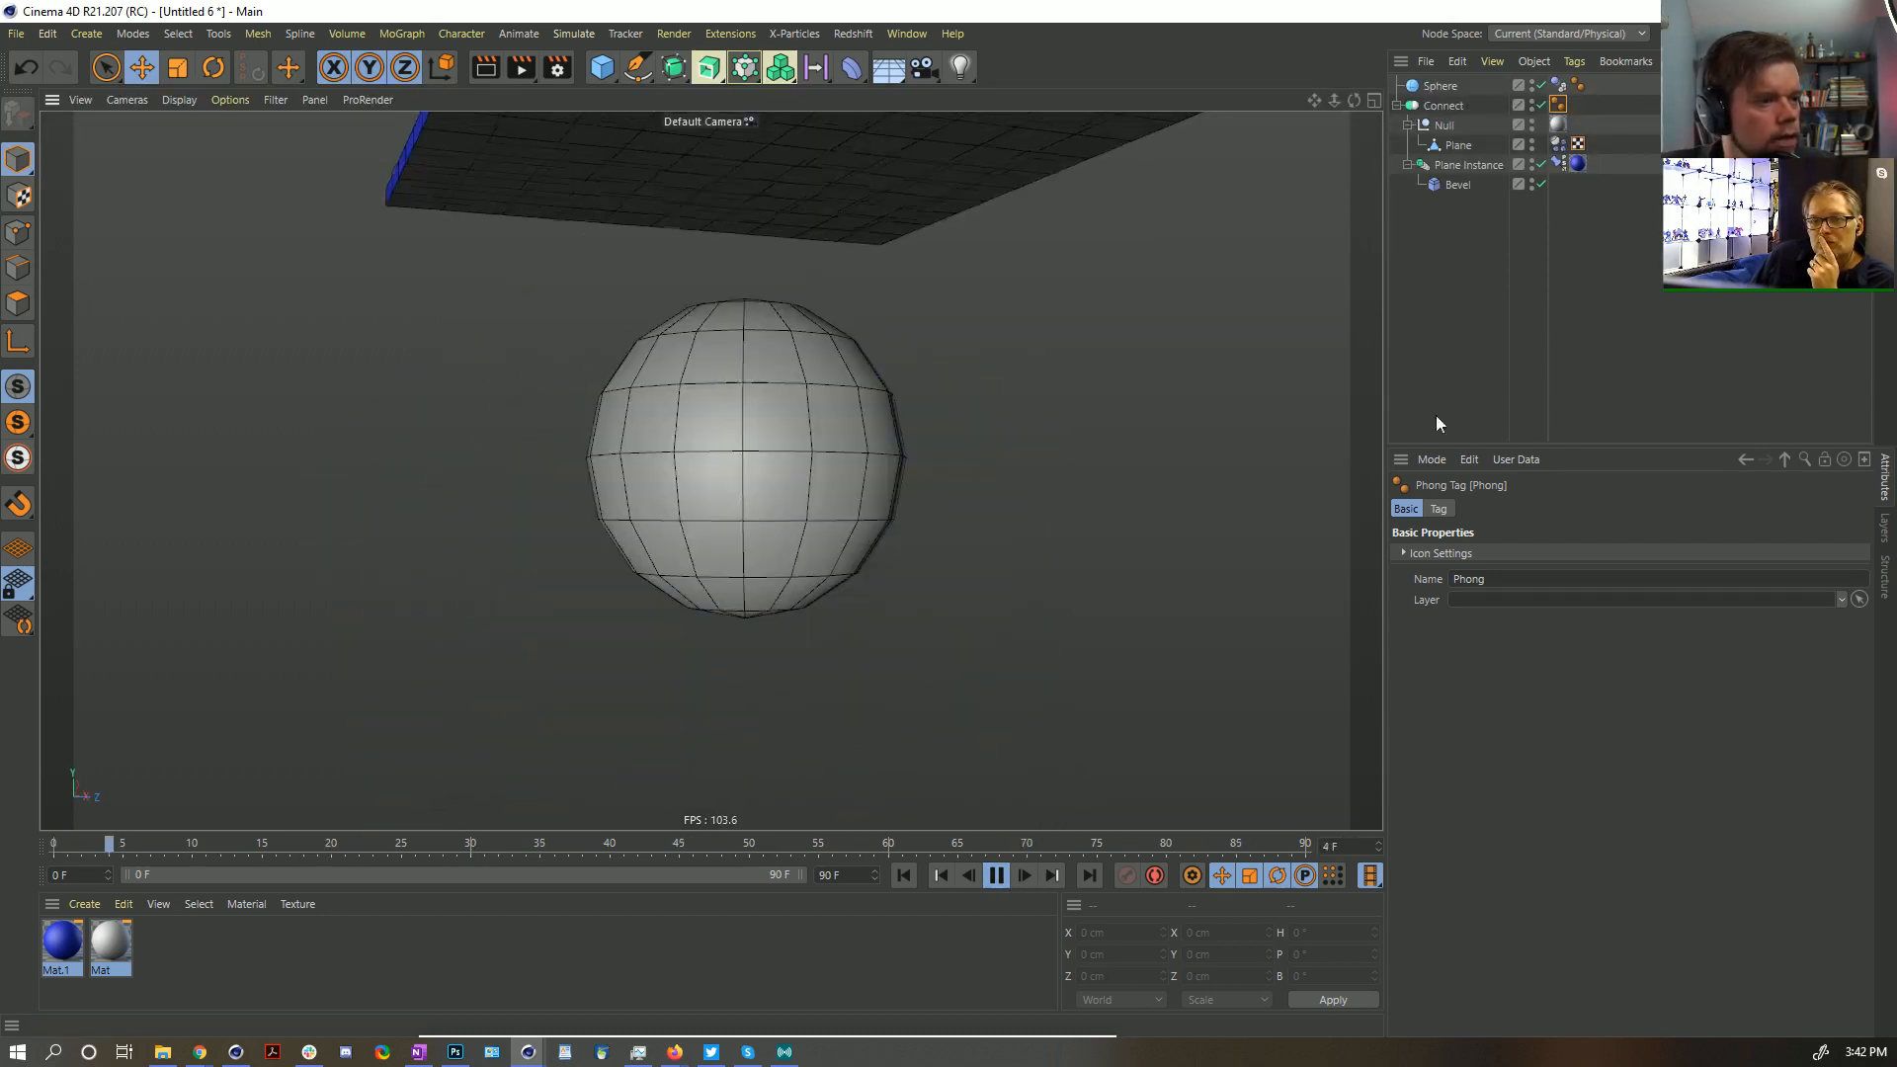
click(1422, 358)
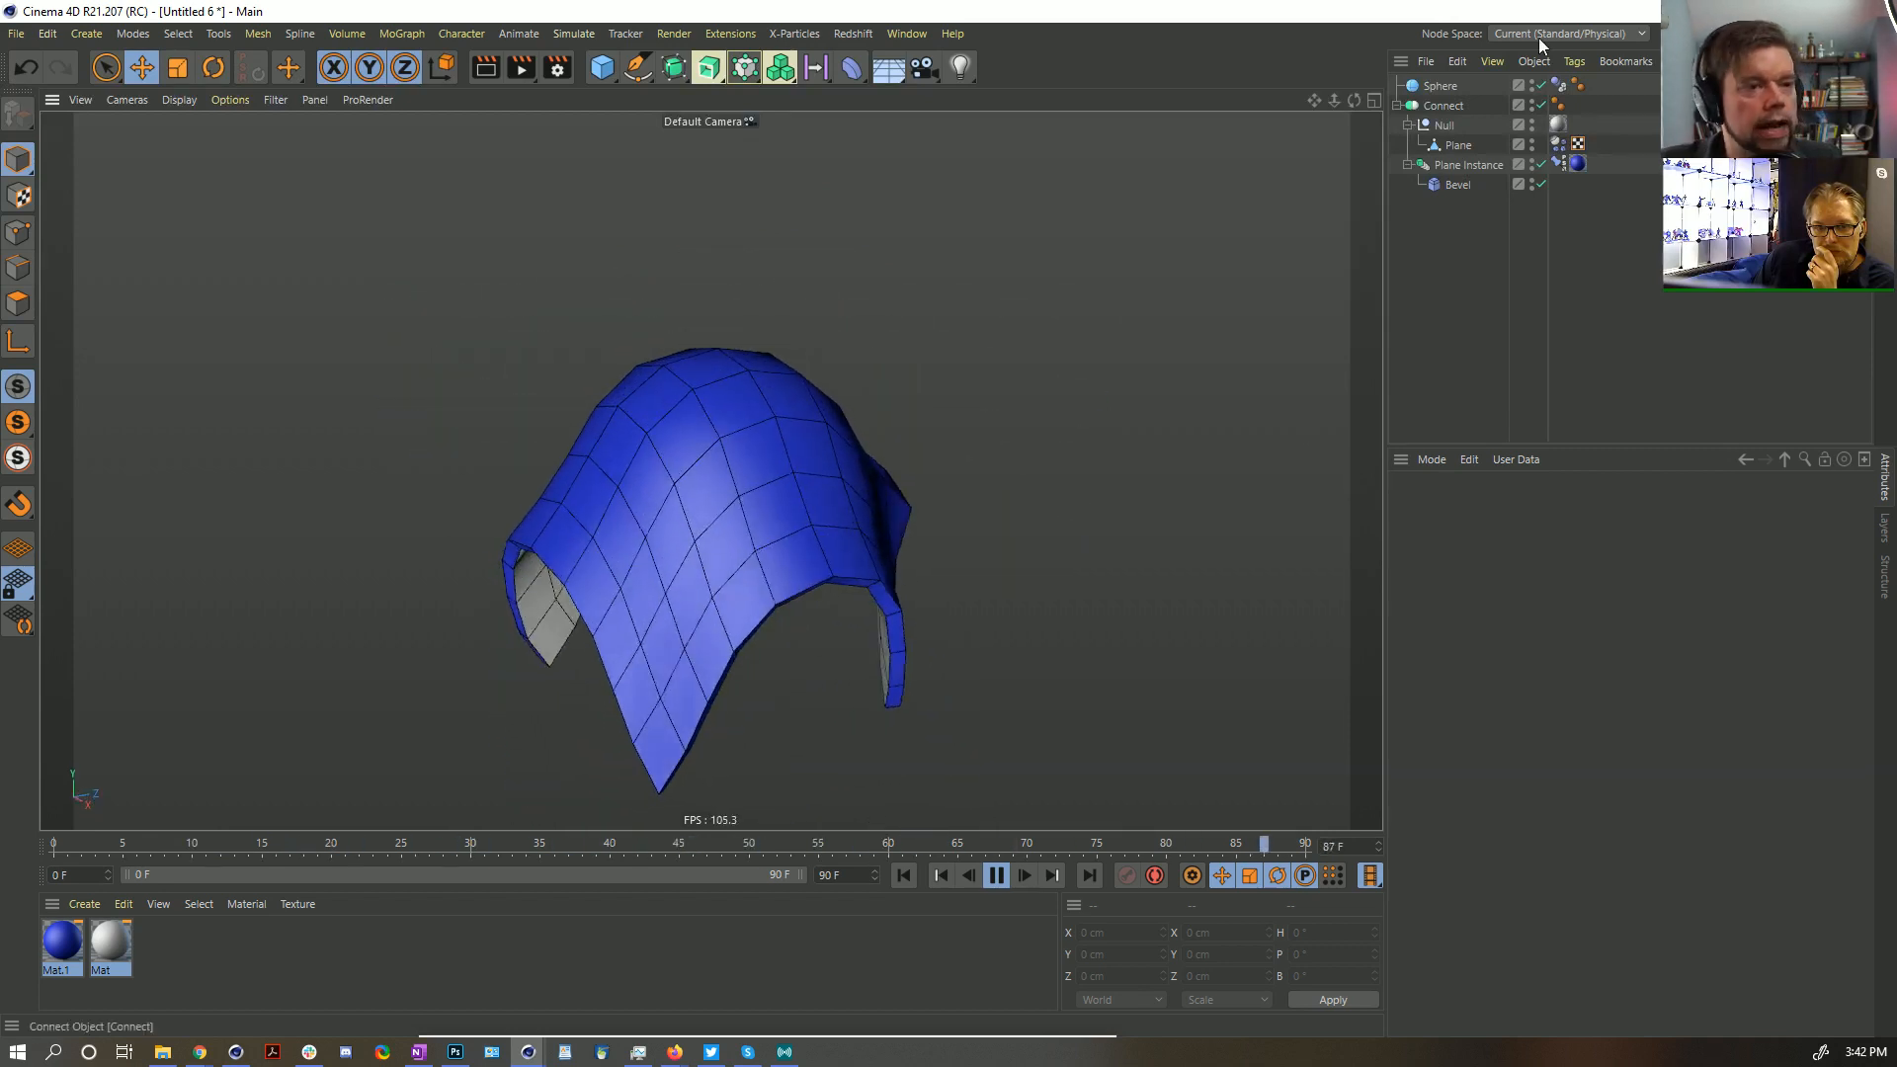
click(1457, 185)
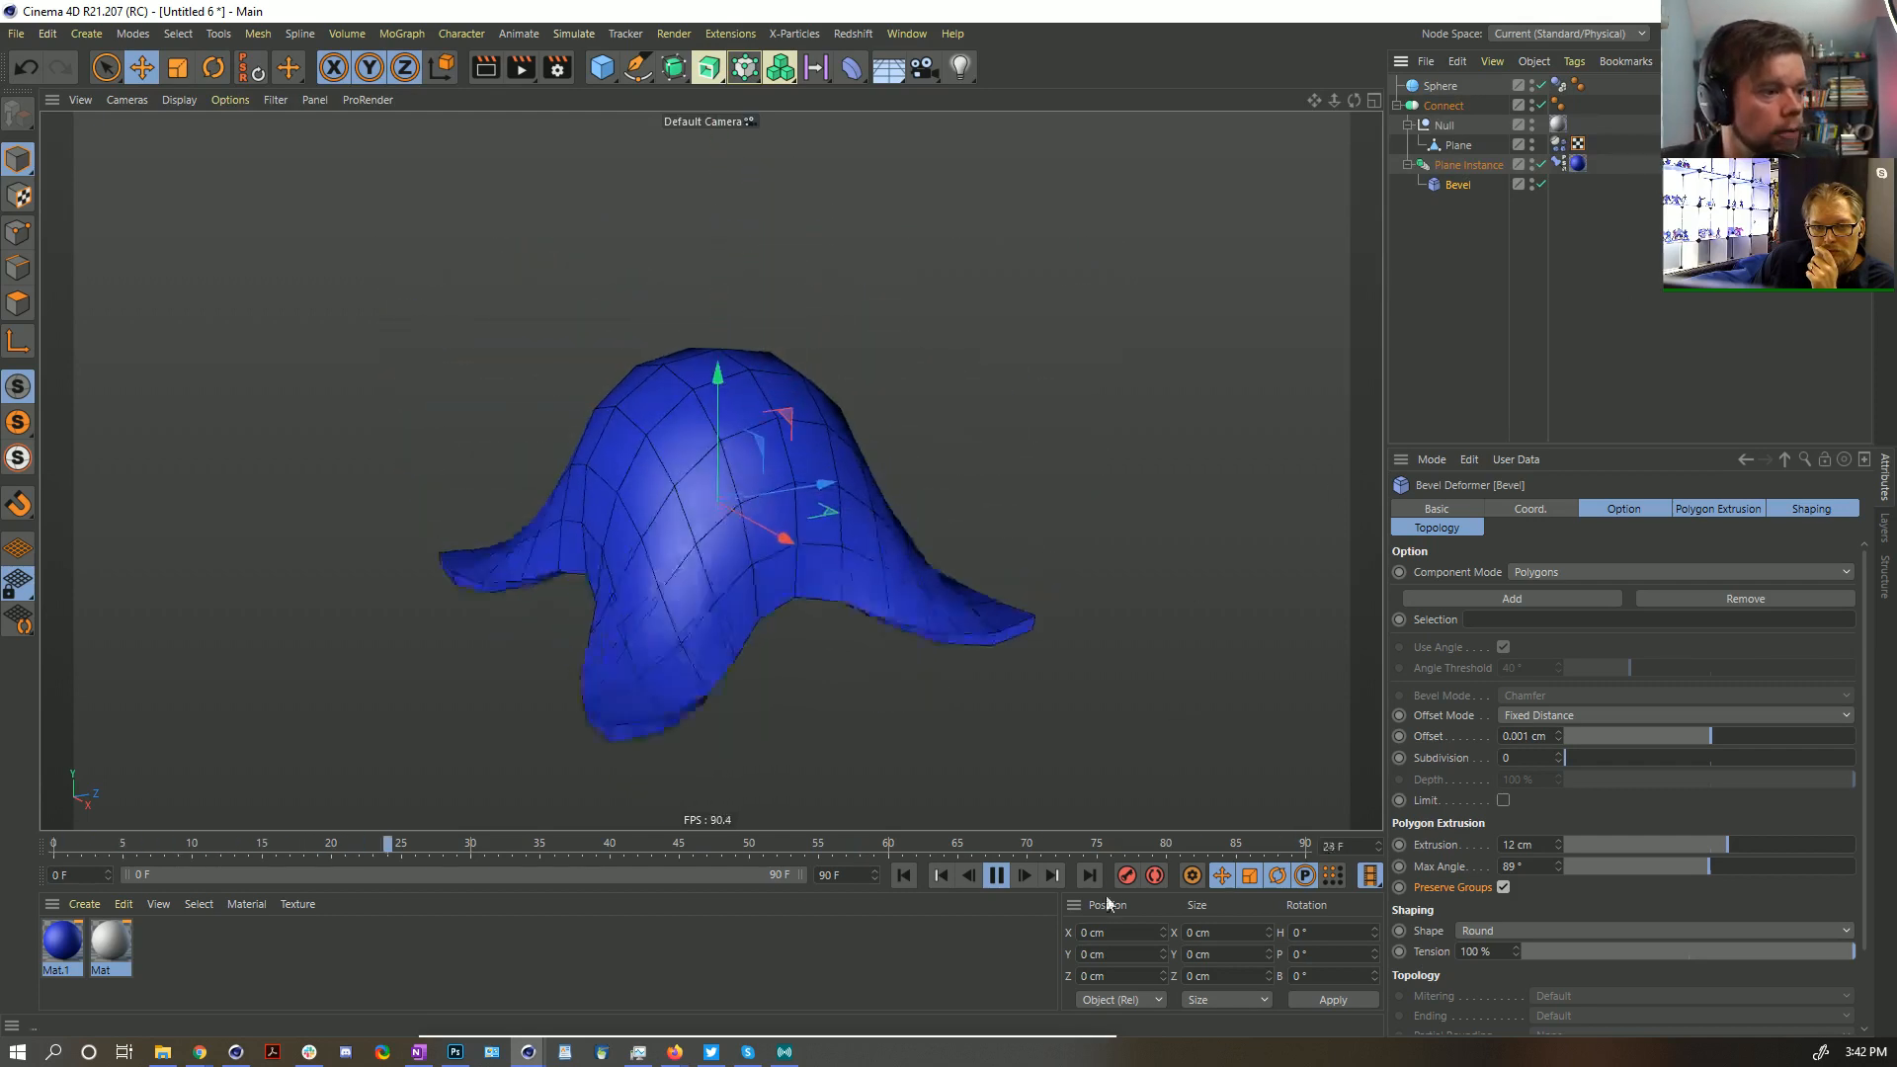
click(996, 875)
click(905, 874)
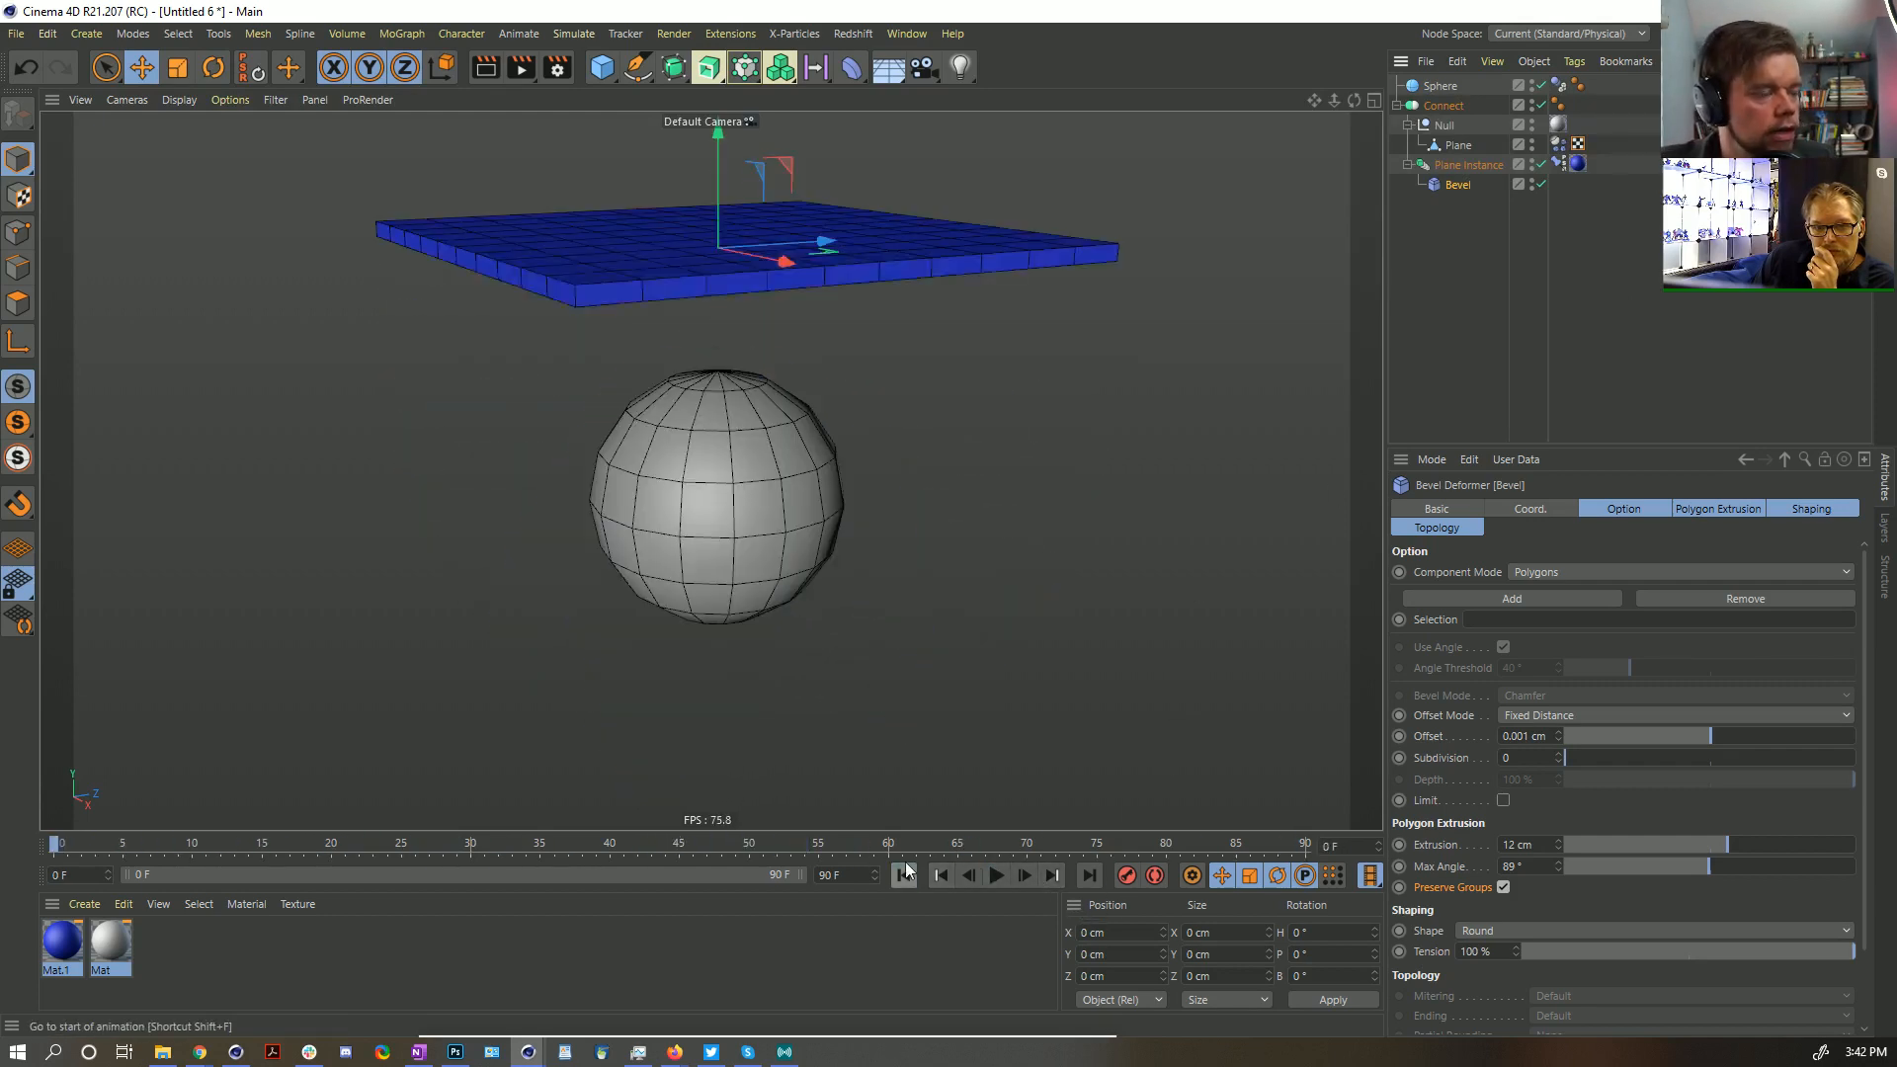
Try a Bevel offset of 14 cm, play the simulation, and return to frame 0
alt+drag(802, 258, 858, 284)
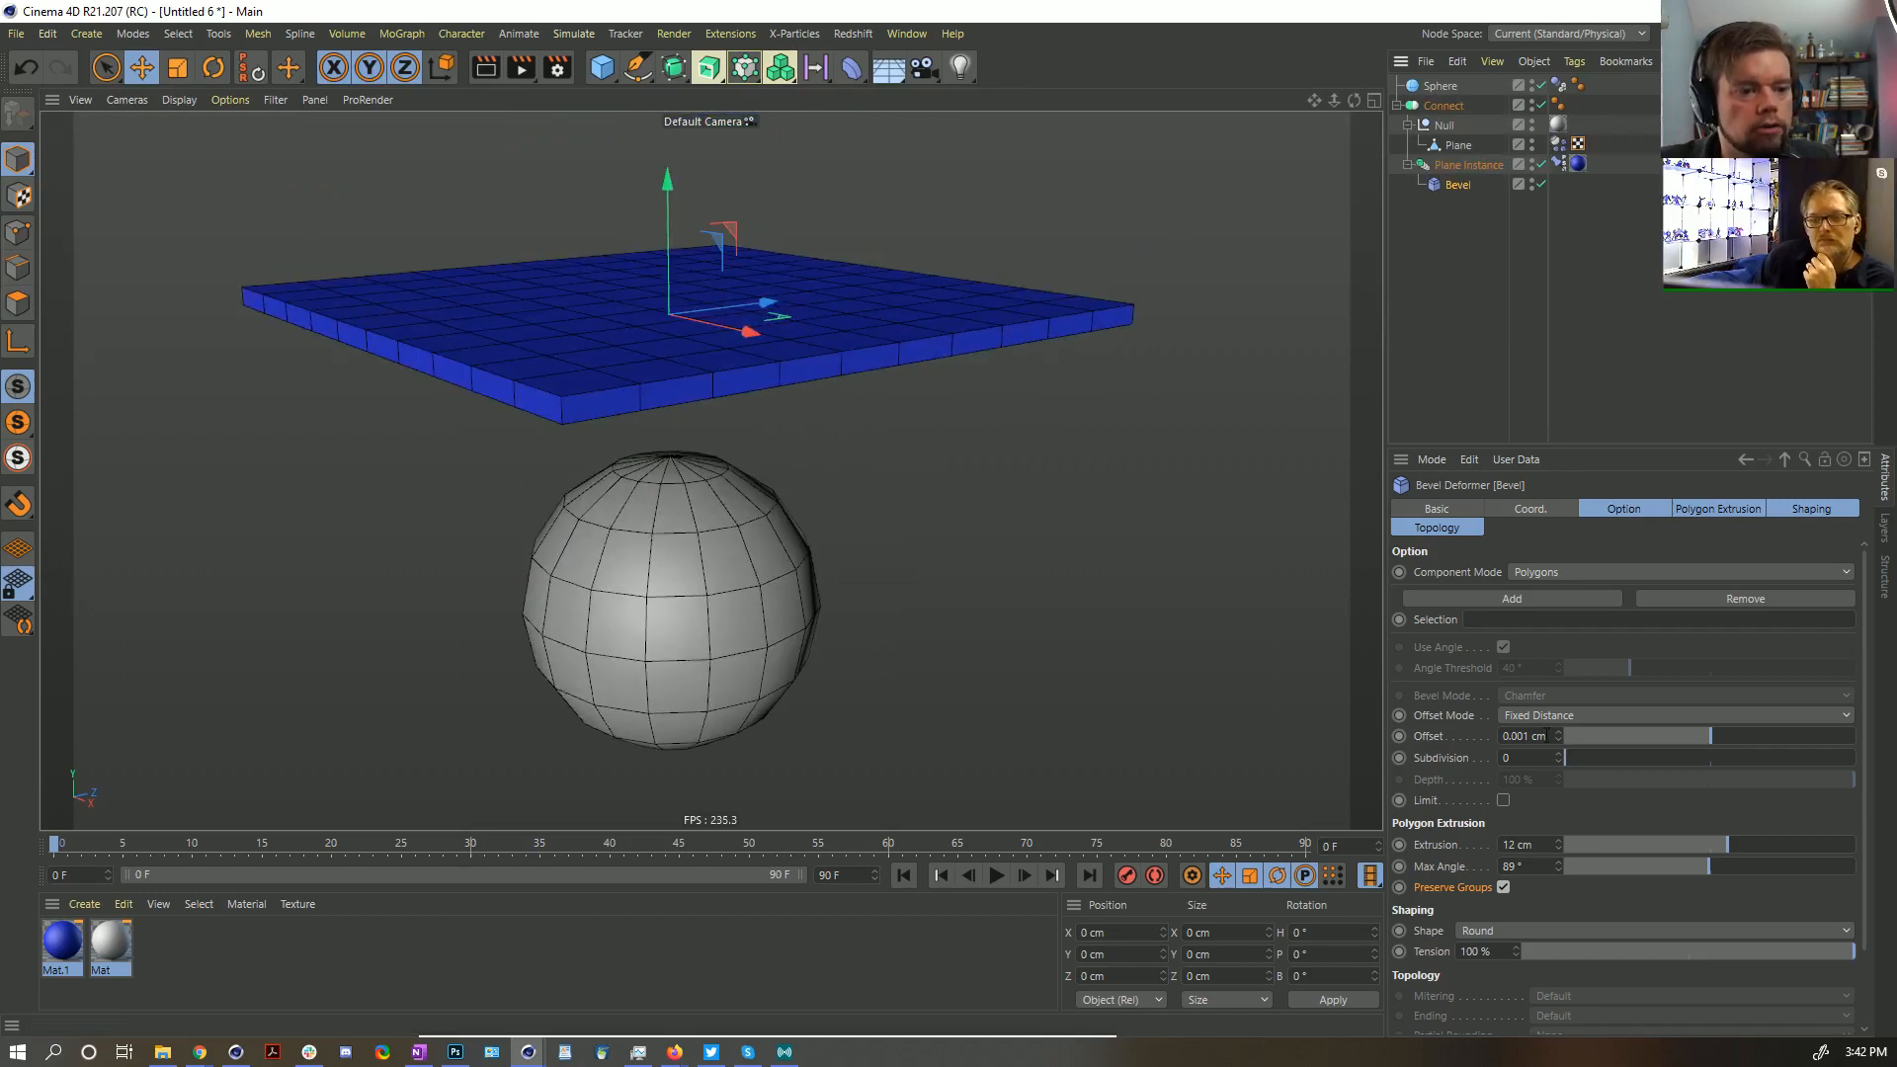
drag(1714, 740, 1730, 741)
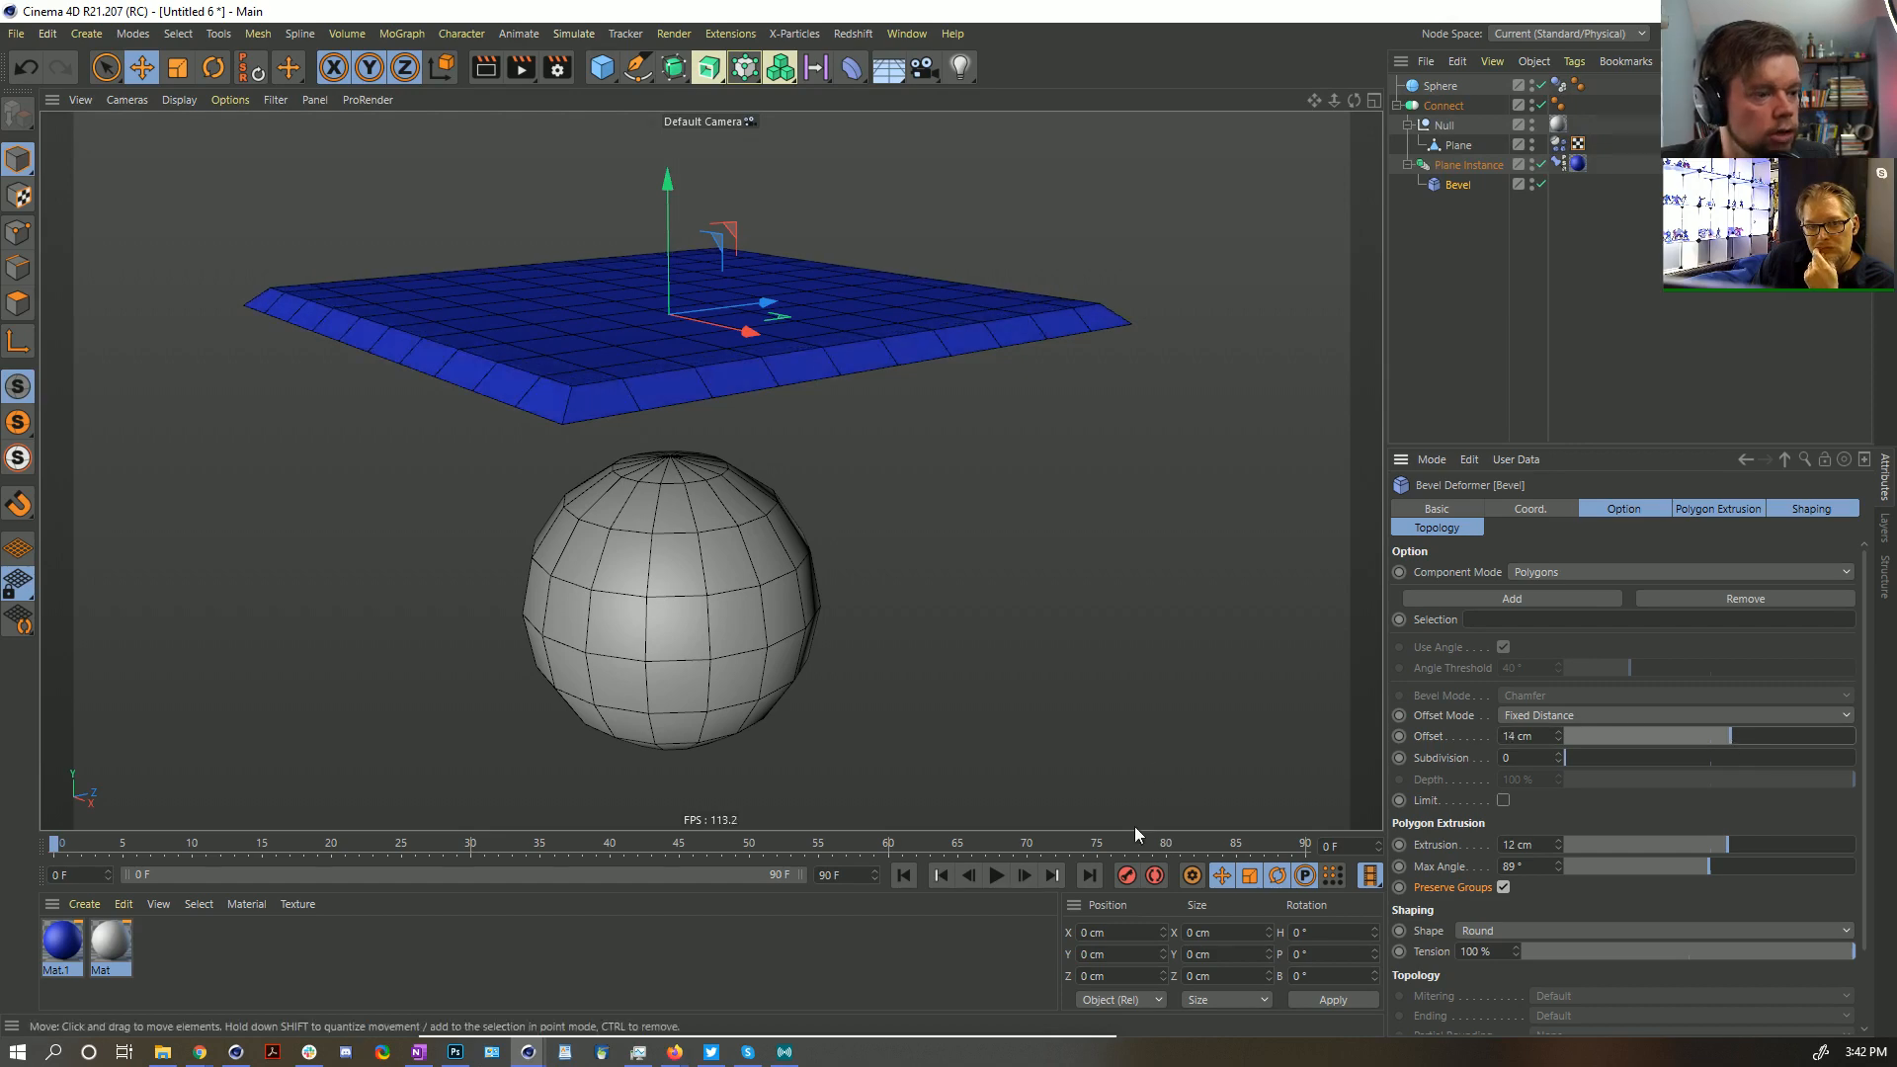
click(994, 876)
click(917, 874)
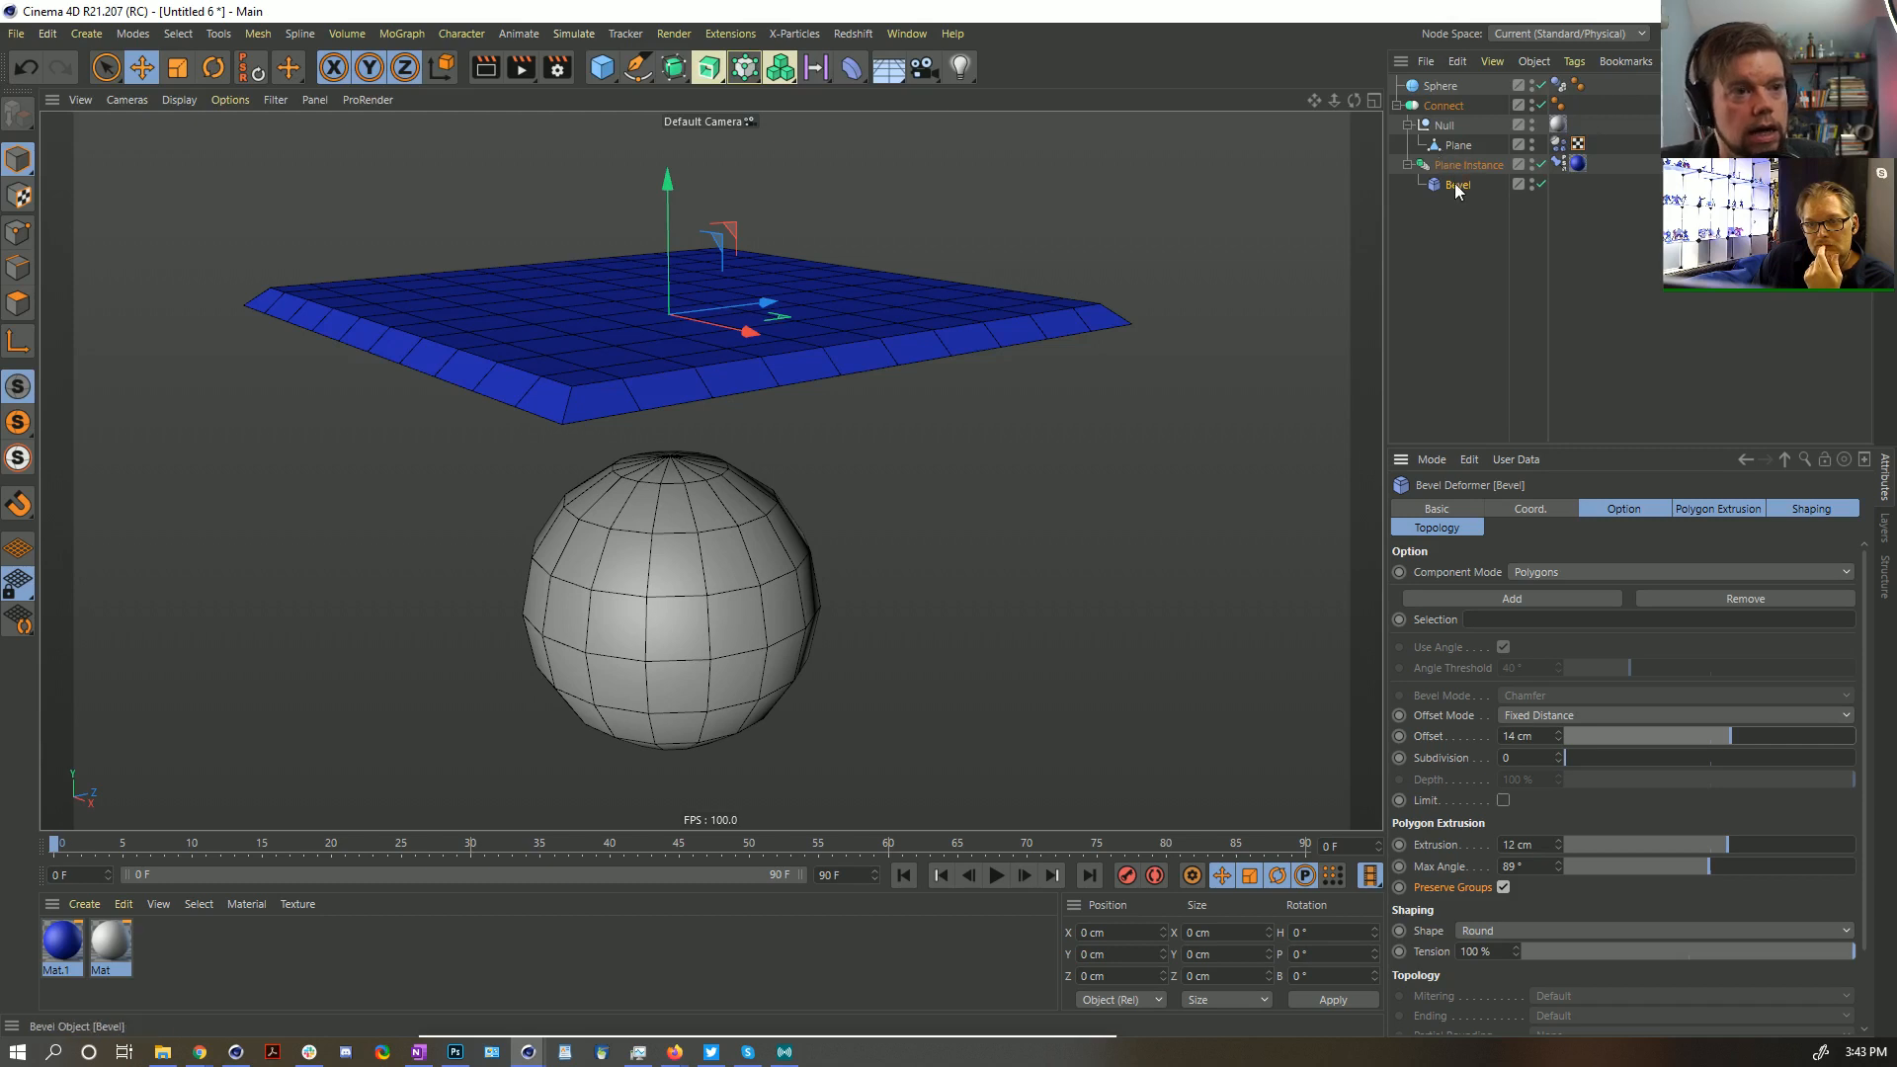
Try a copy of the Bevel under the Null with an extrusion of -12 cm, and play the simulation
ctrl+drag(1462, 149, 1464, 155)
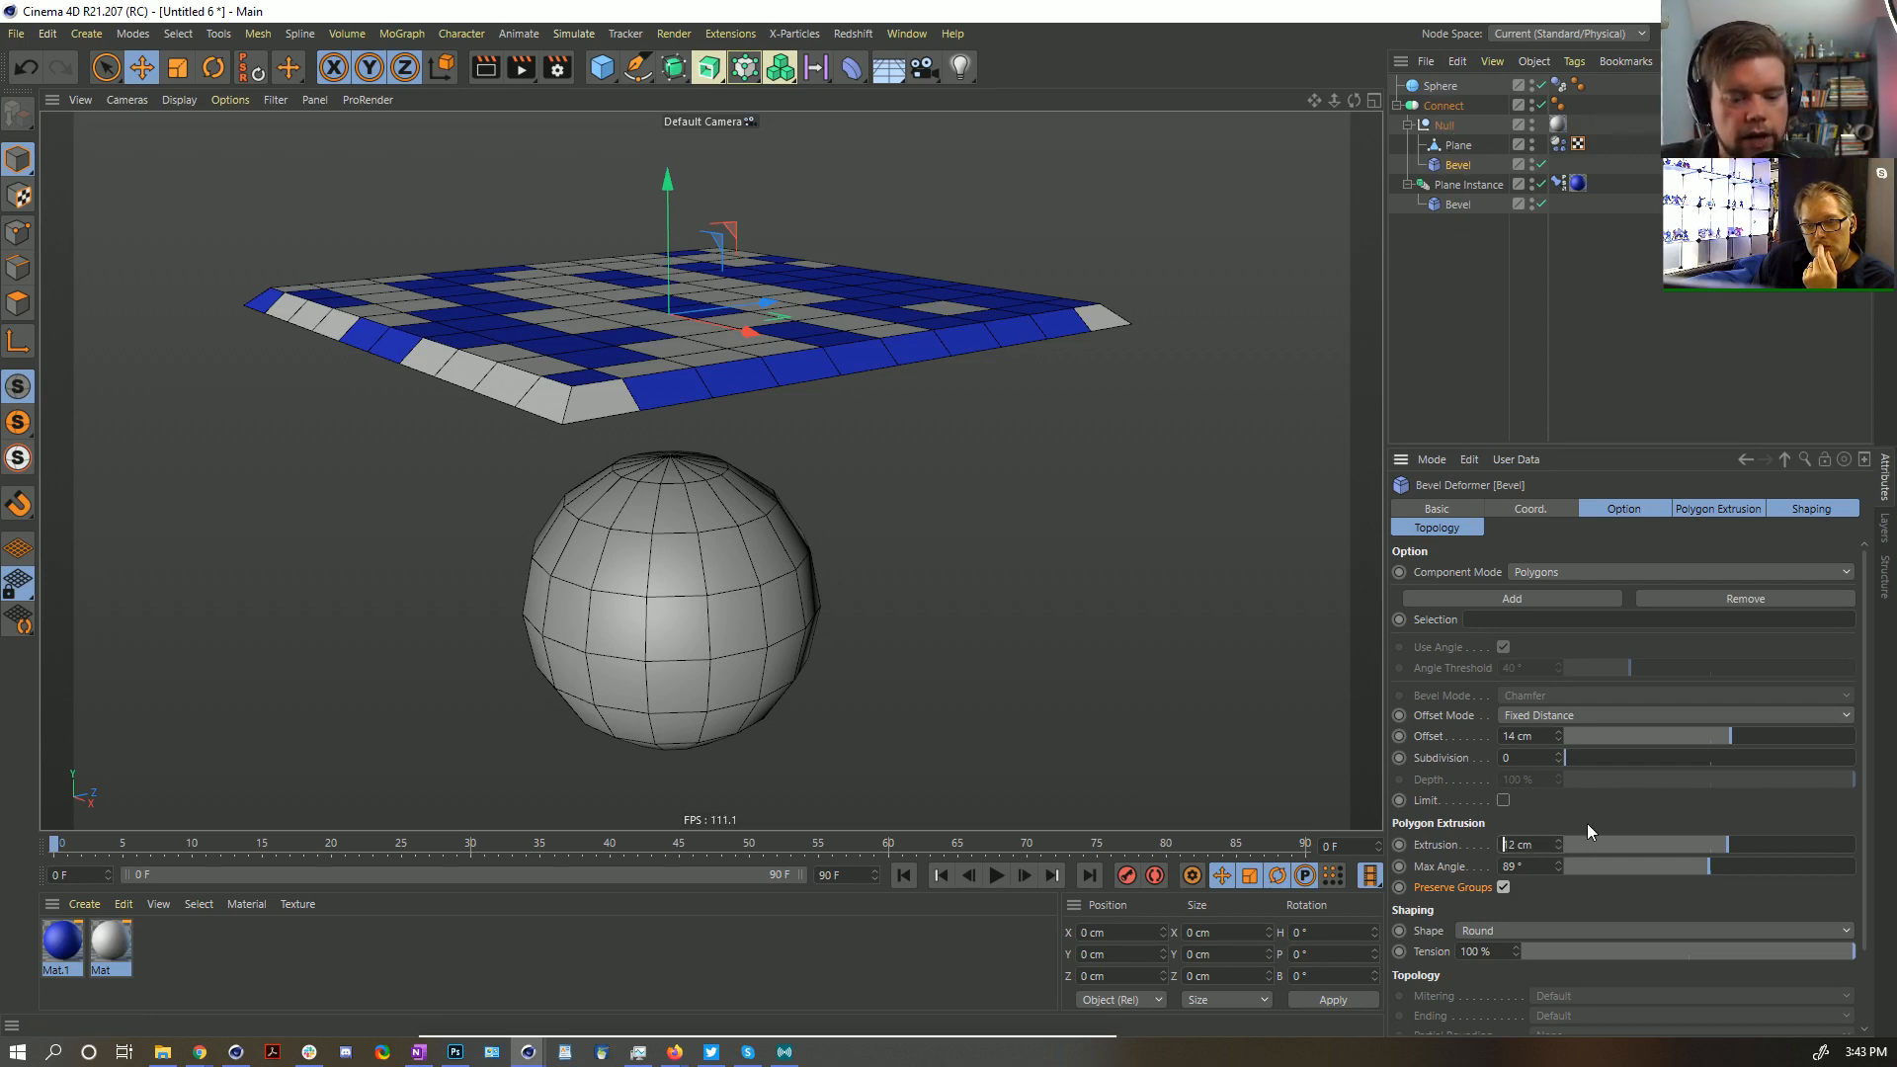
text(-)
key(Return)
alt+drag(957, 476, 820, 314)
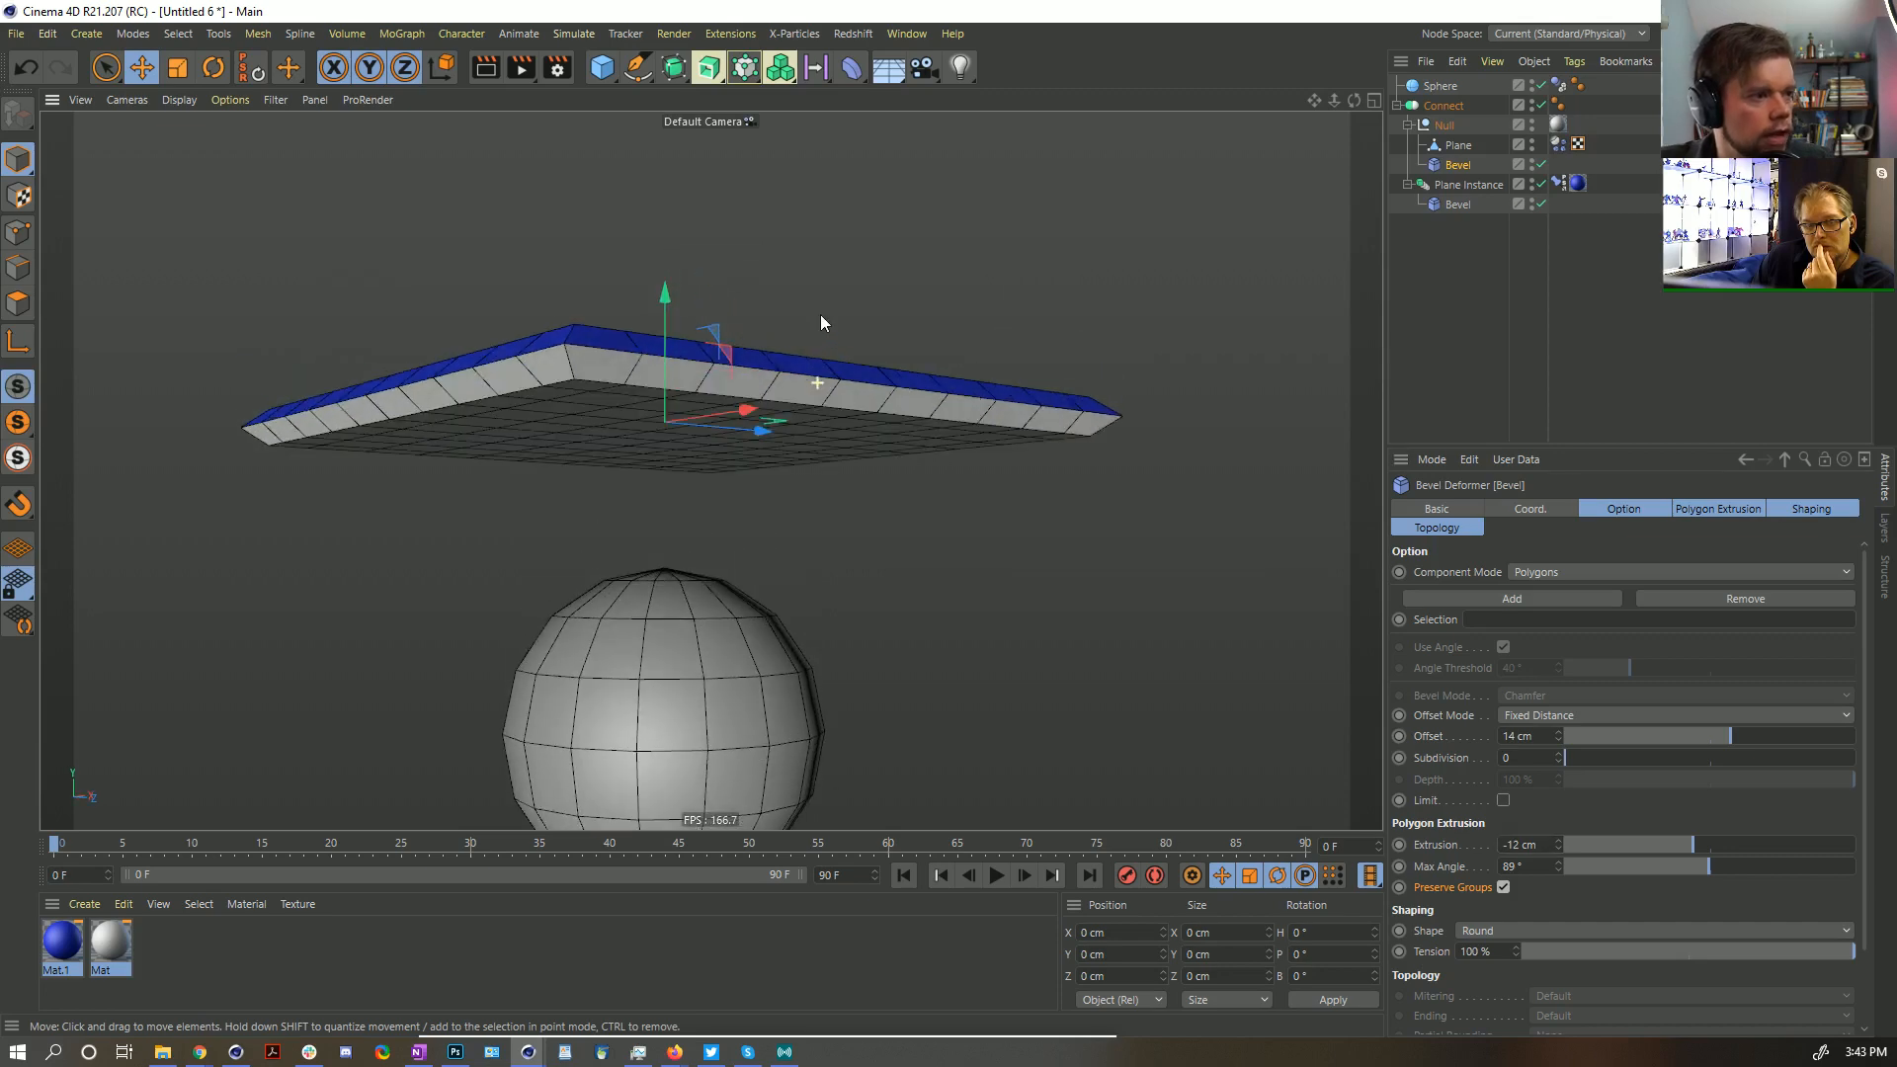
click(997, 875)
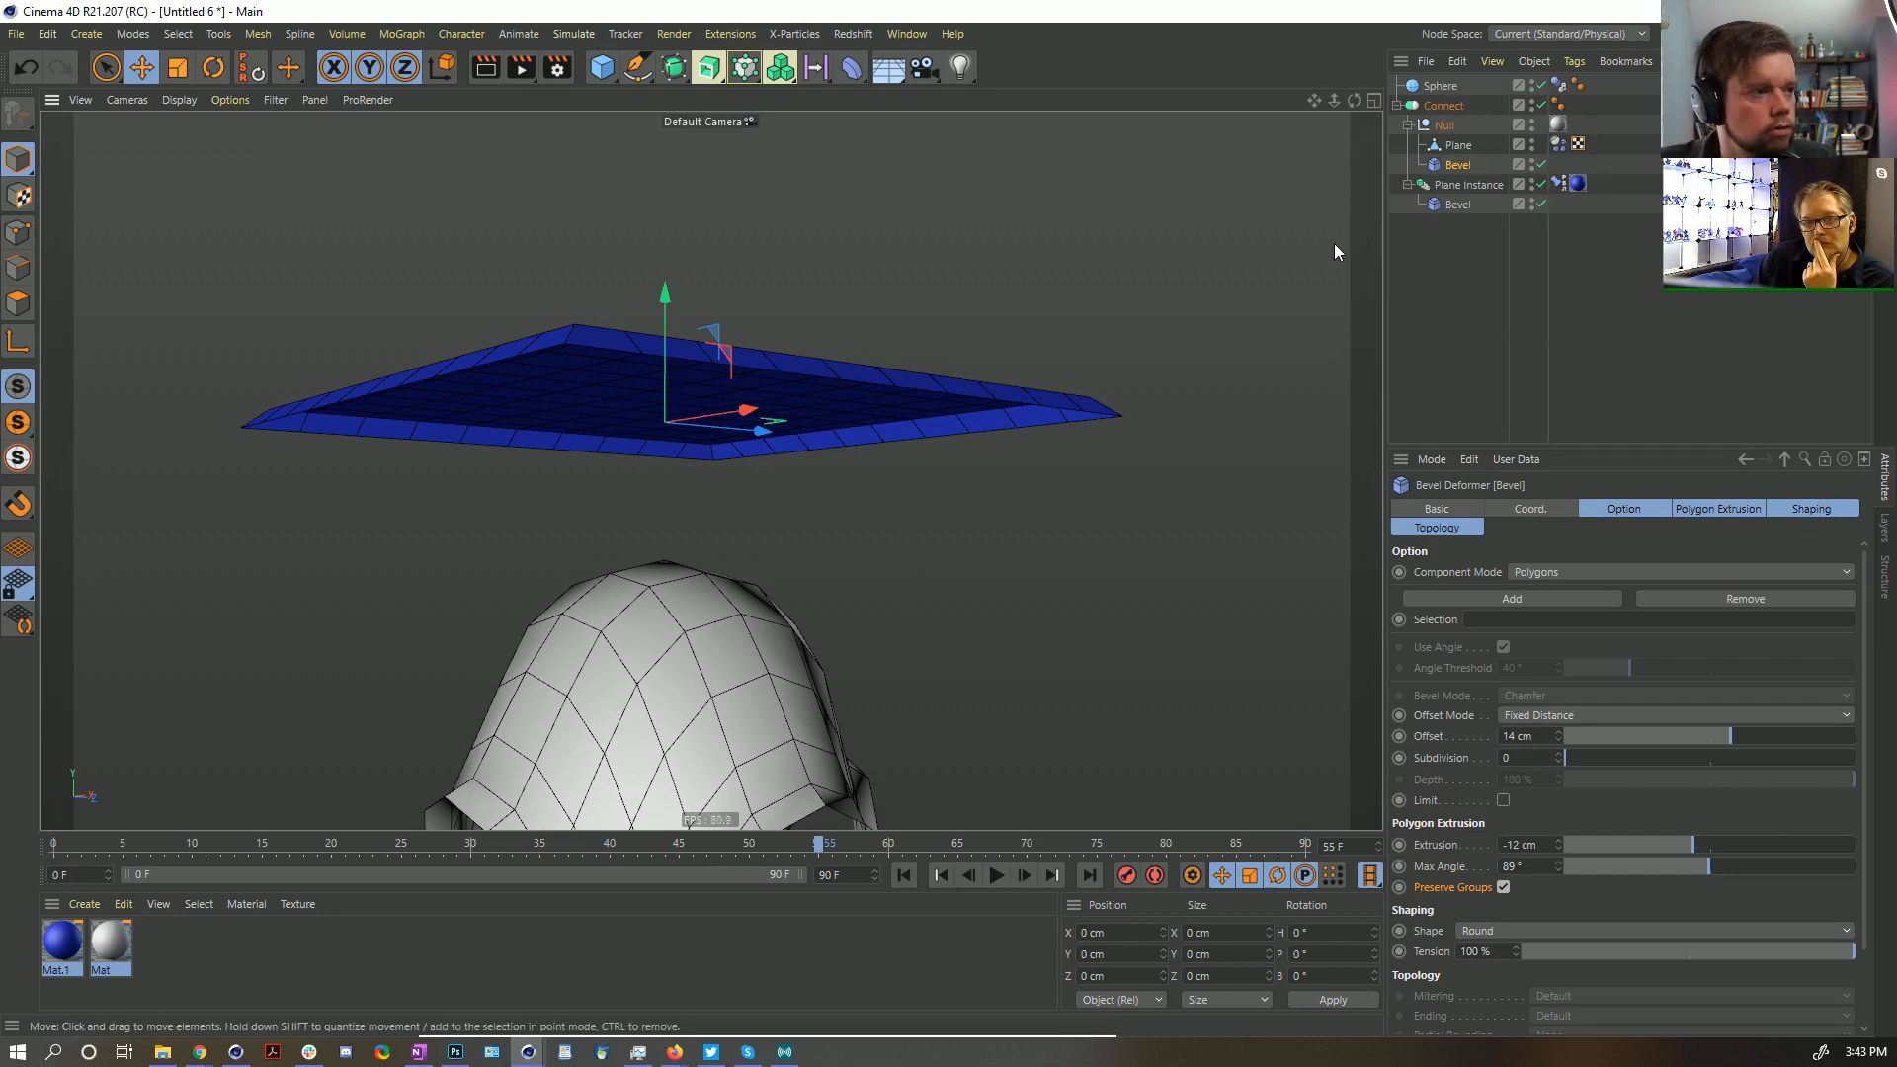
Undo the Bevel copy and the last offset change, replay the simulation, and return to frame 0
key(ctrl+z)
key(ctrl+z)
key(ctrl+z)
key(ctrl+z)
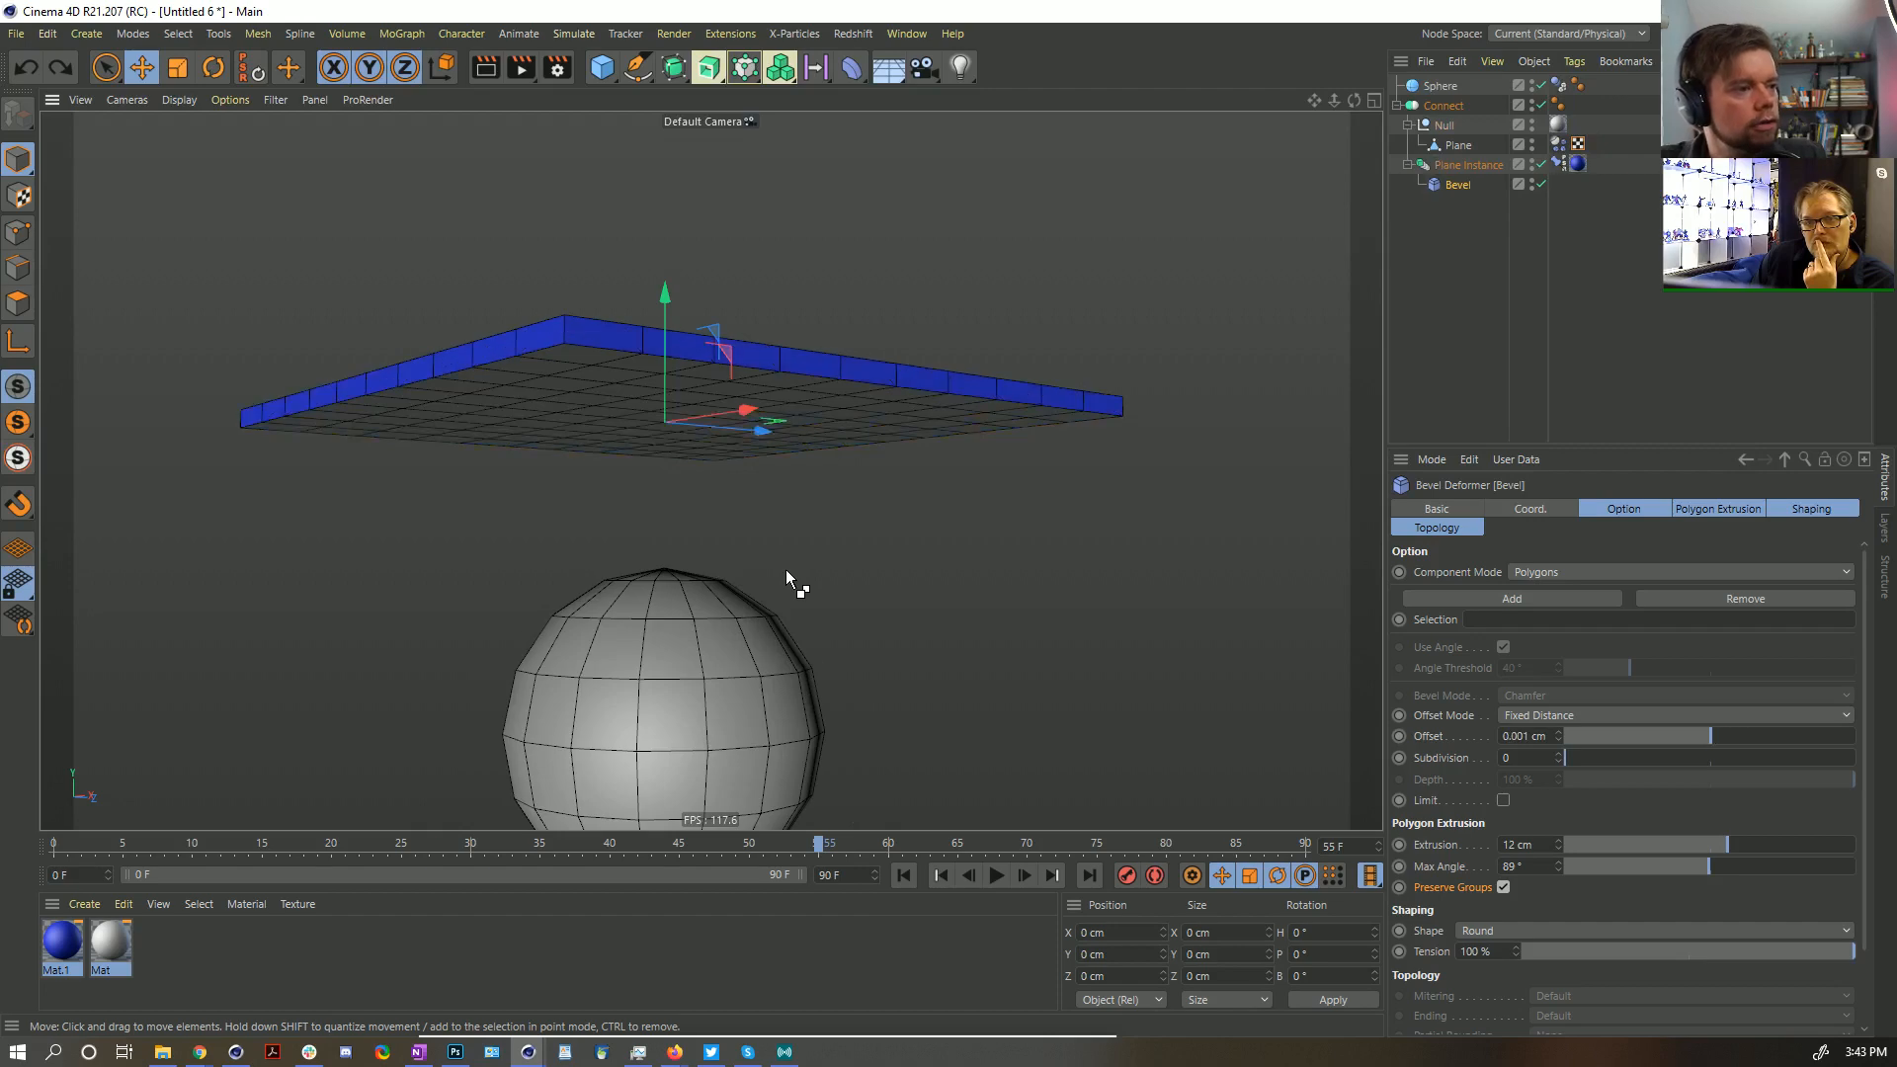
alt+drag(743, 391, 760, 563)
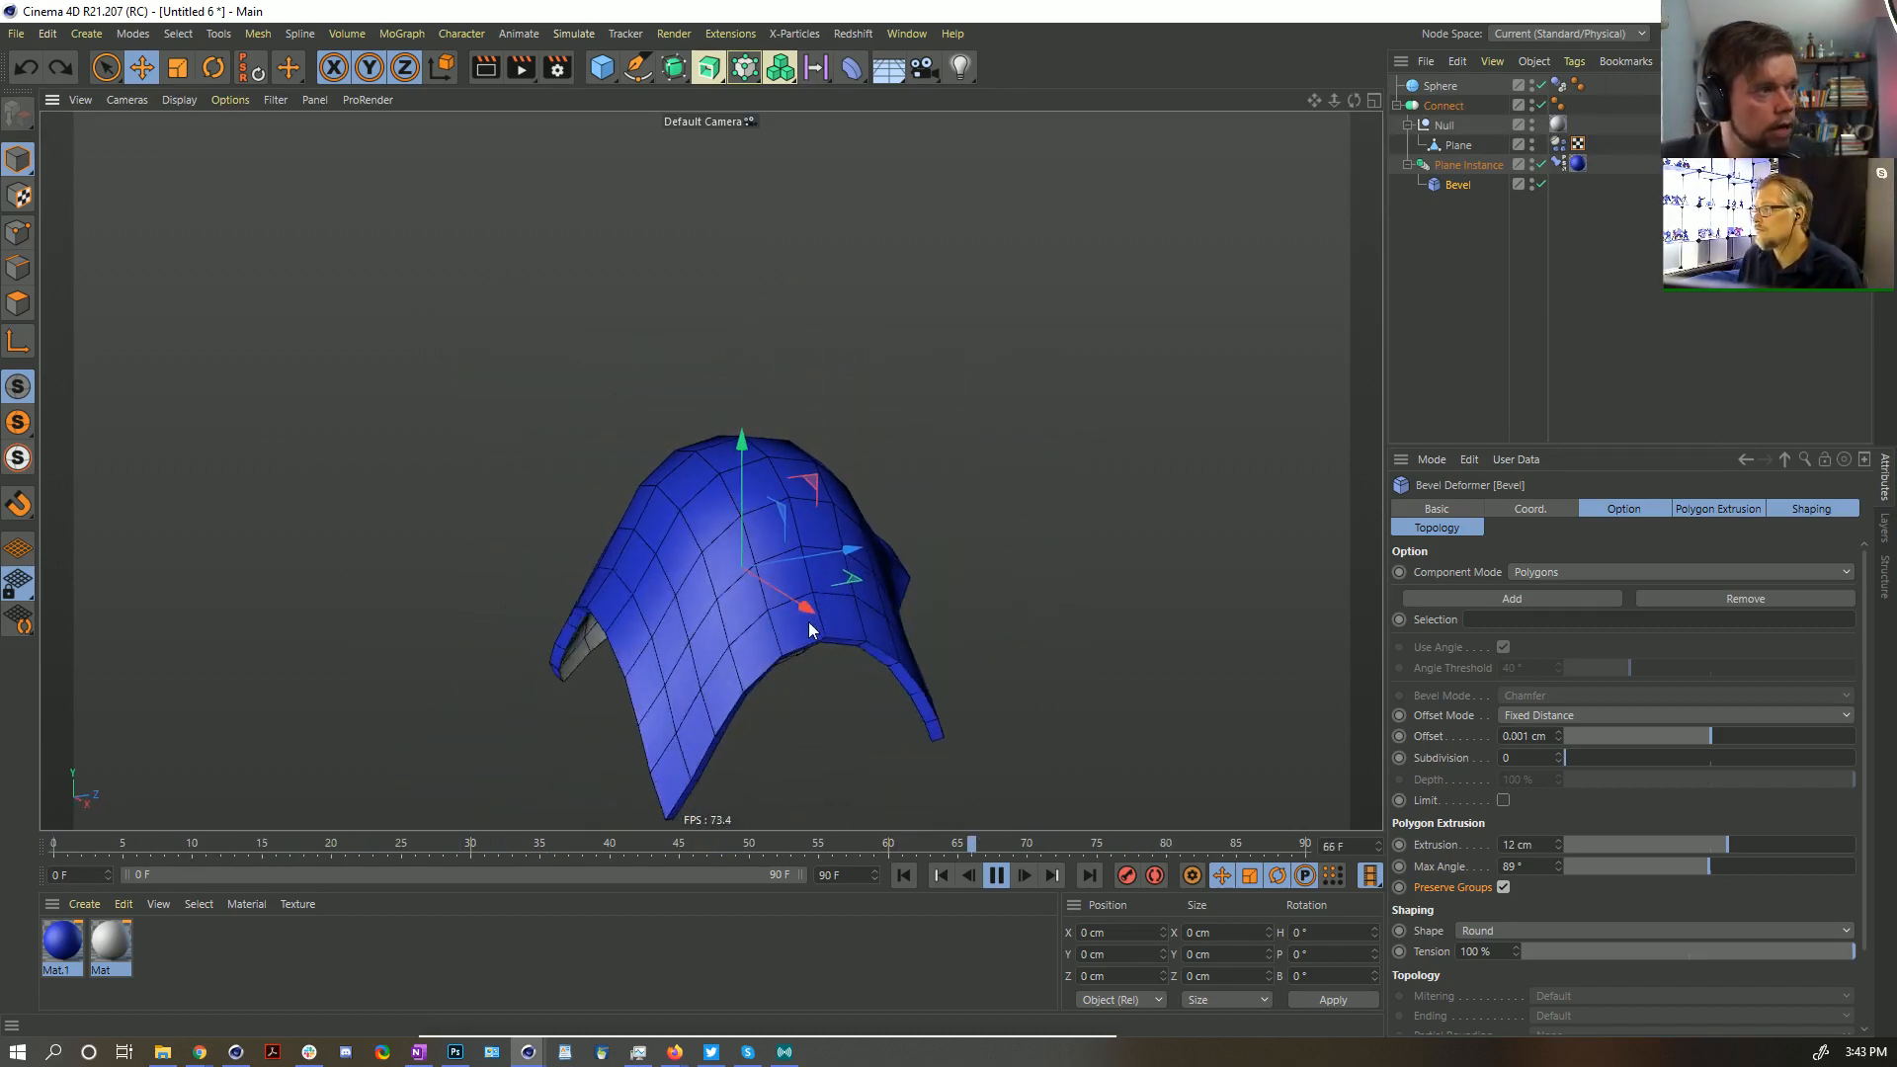
click(994, 876)
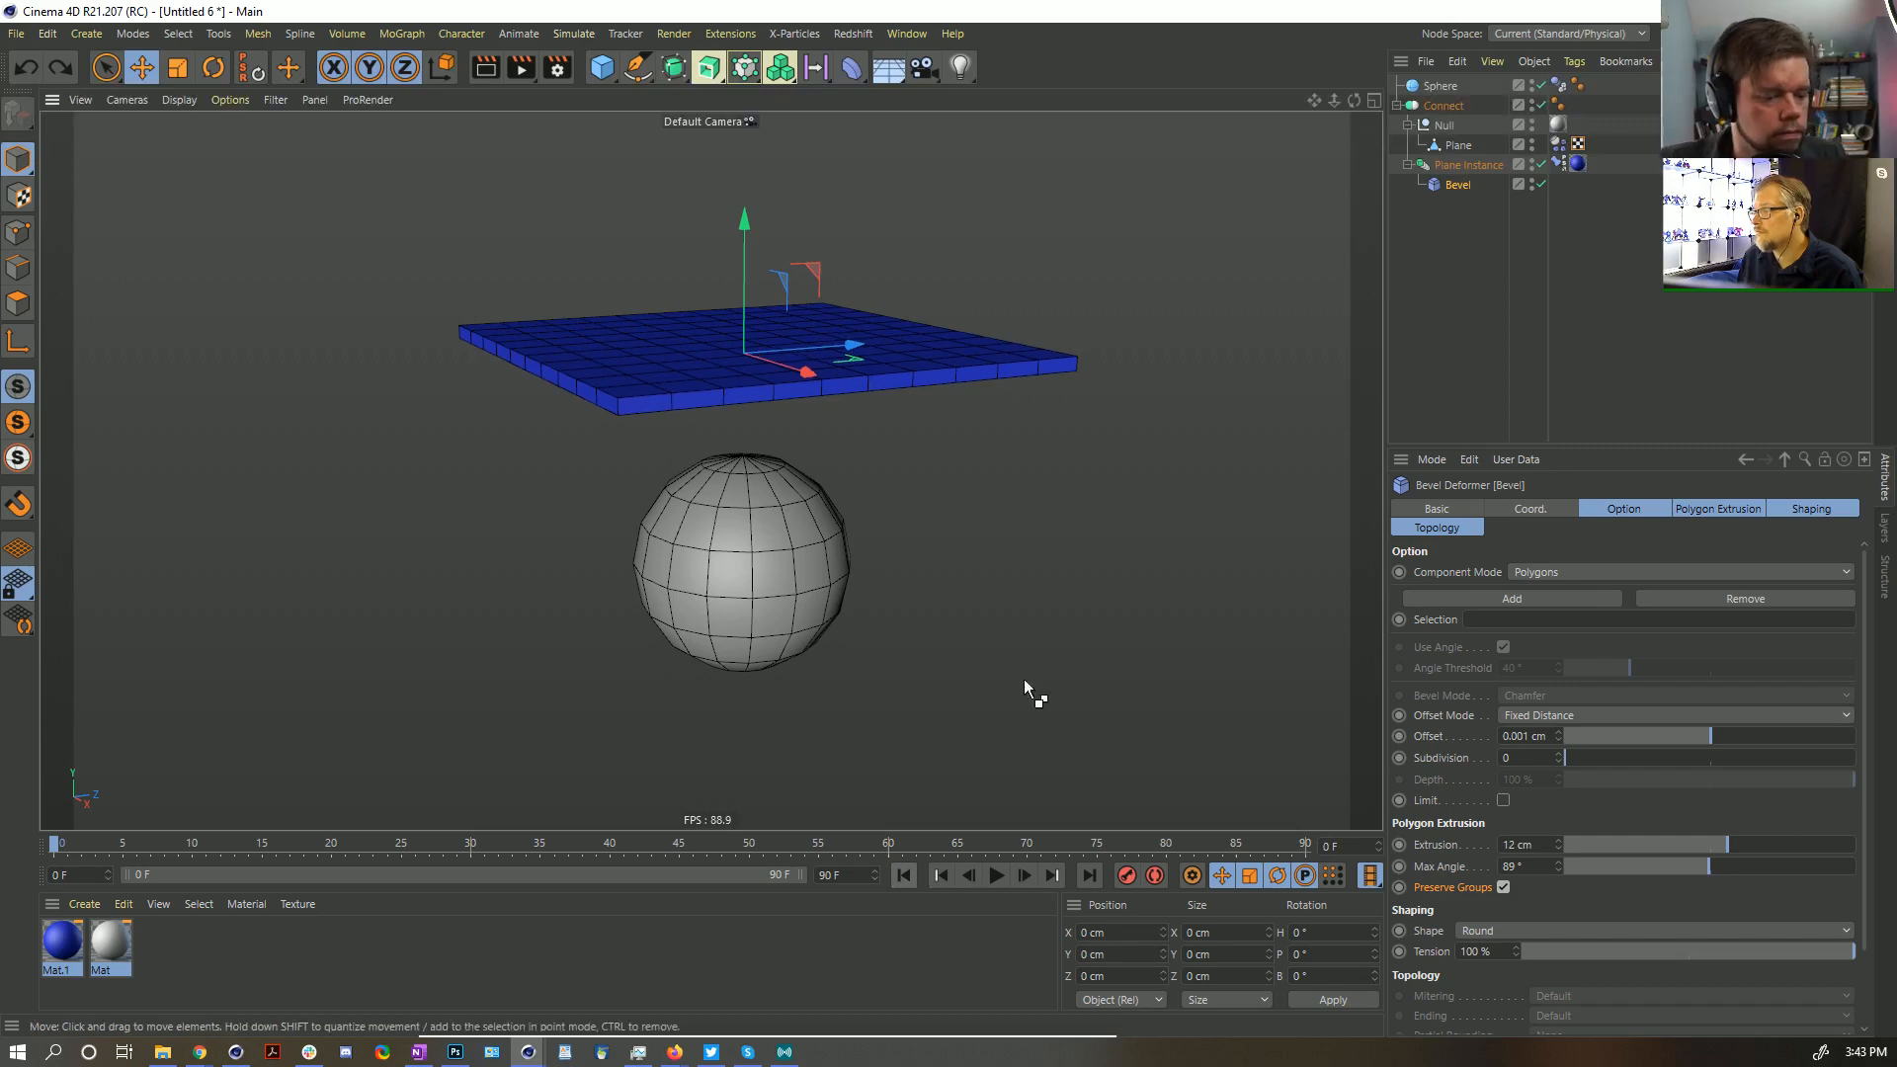
Save the scene in the SceneFiles folder as [3a]Cloth_Extrude_Texture_Trick.c4d
key(ctrl+s)
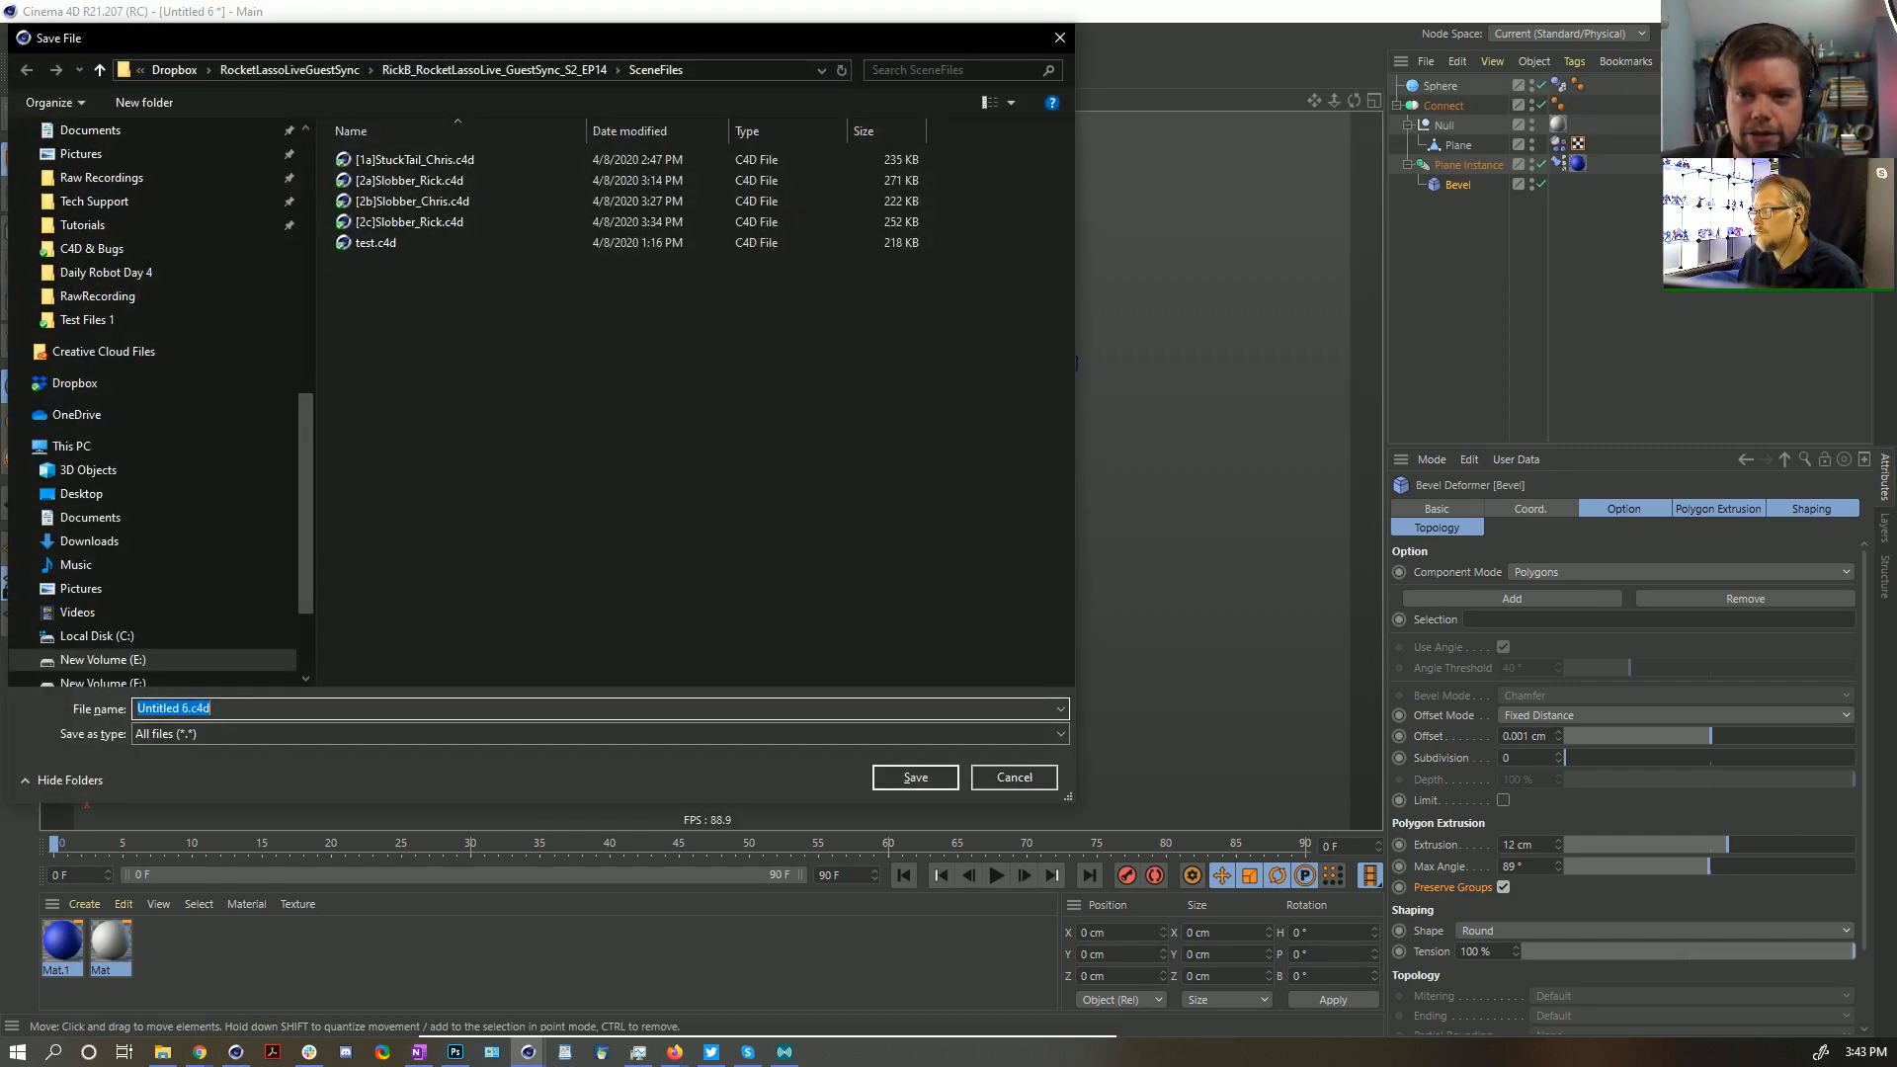
click(396, 222)
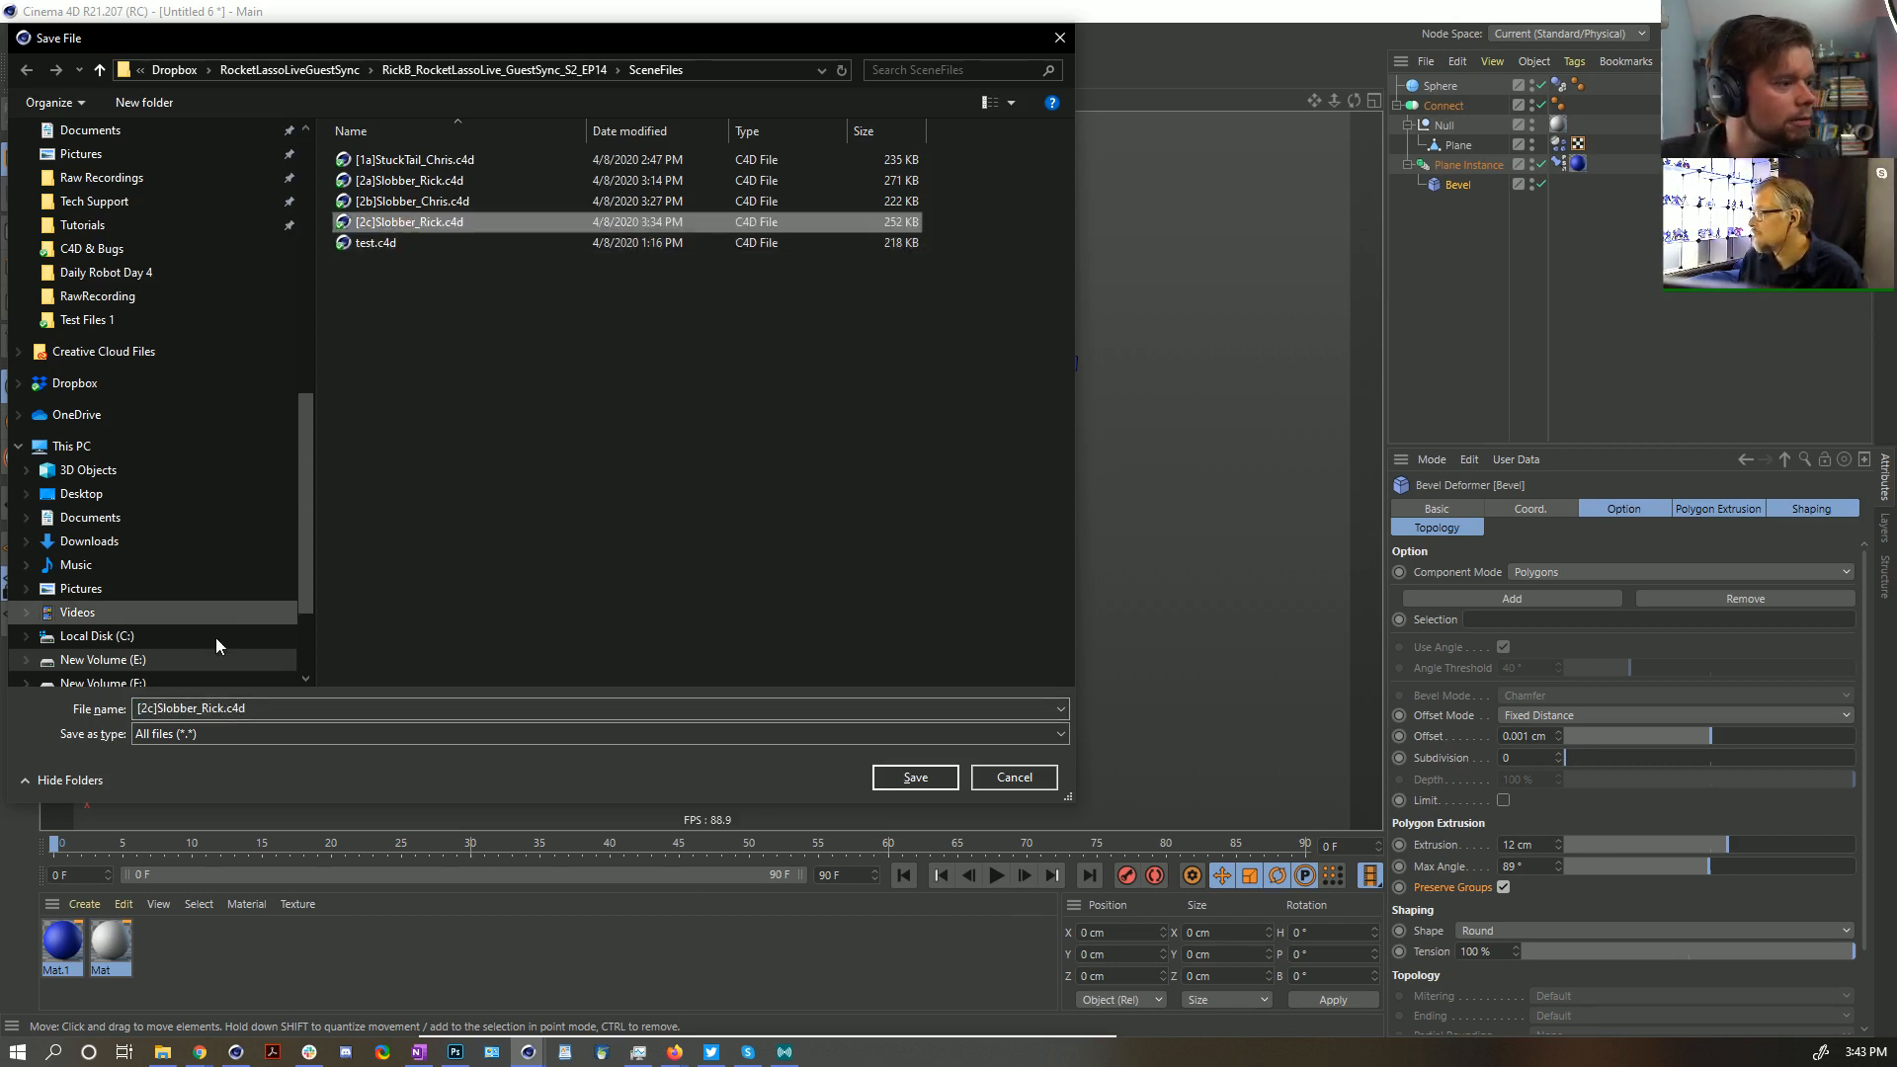
click(153, 708)
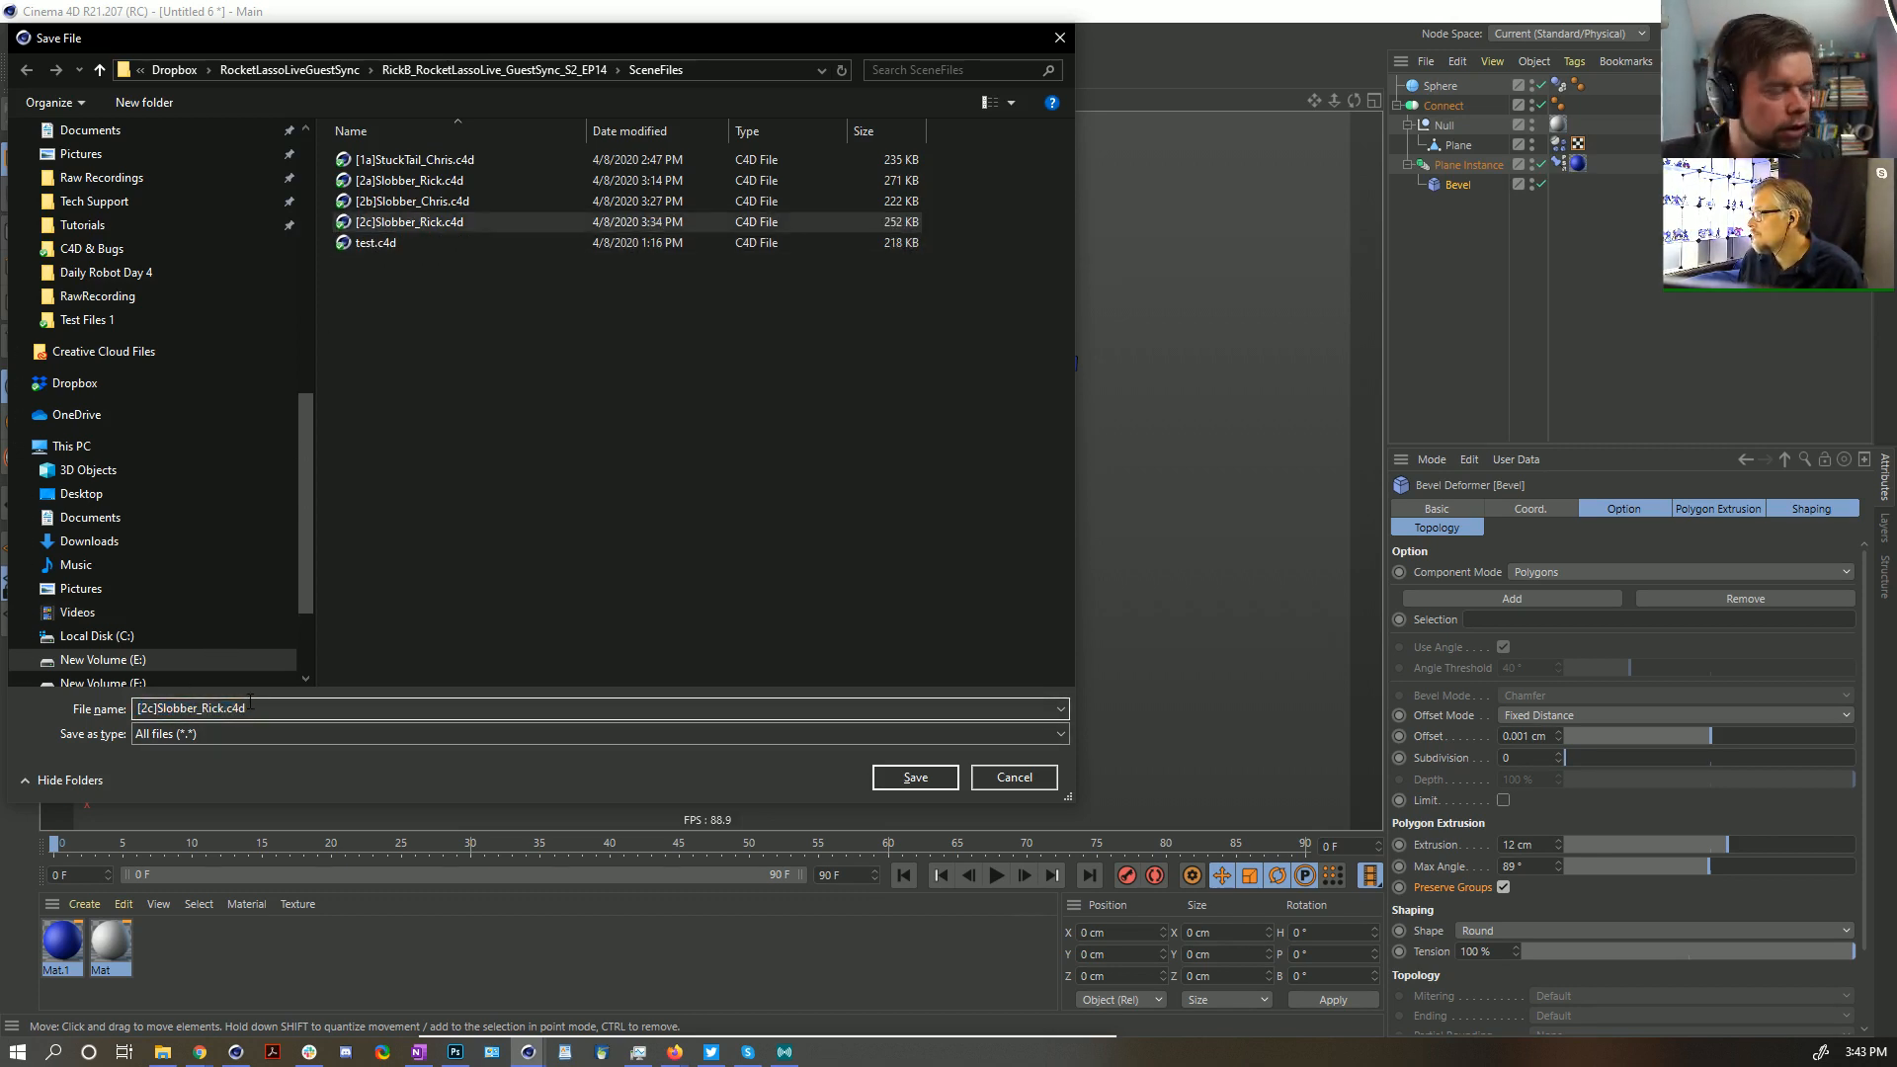
key(BackSpace)
key(BackSpace)
text(3a])
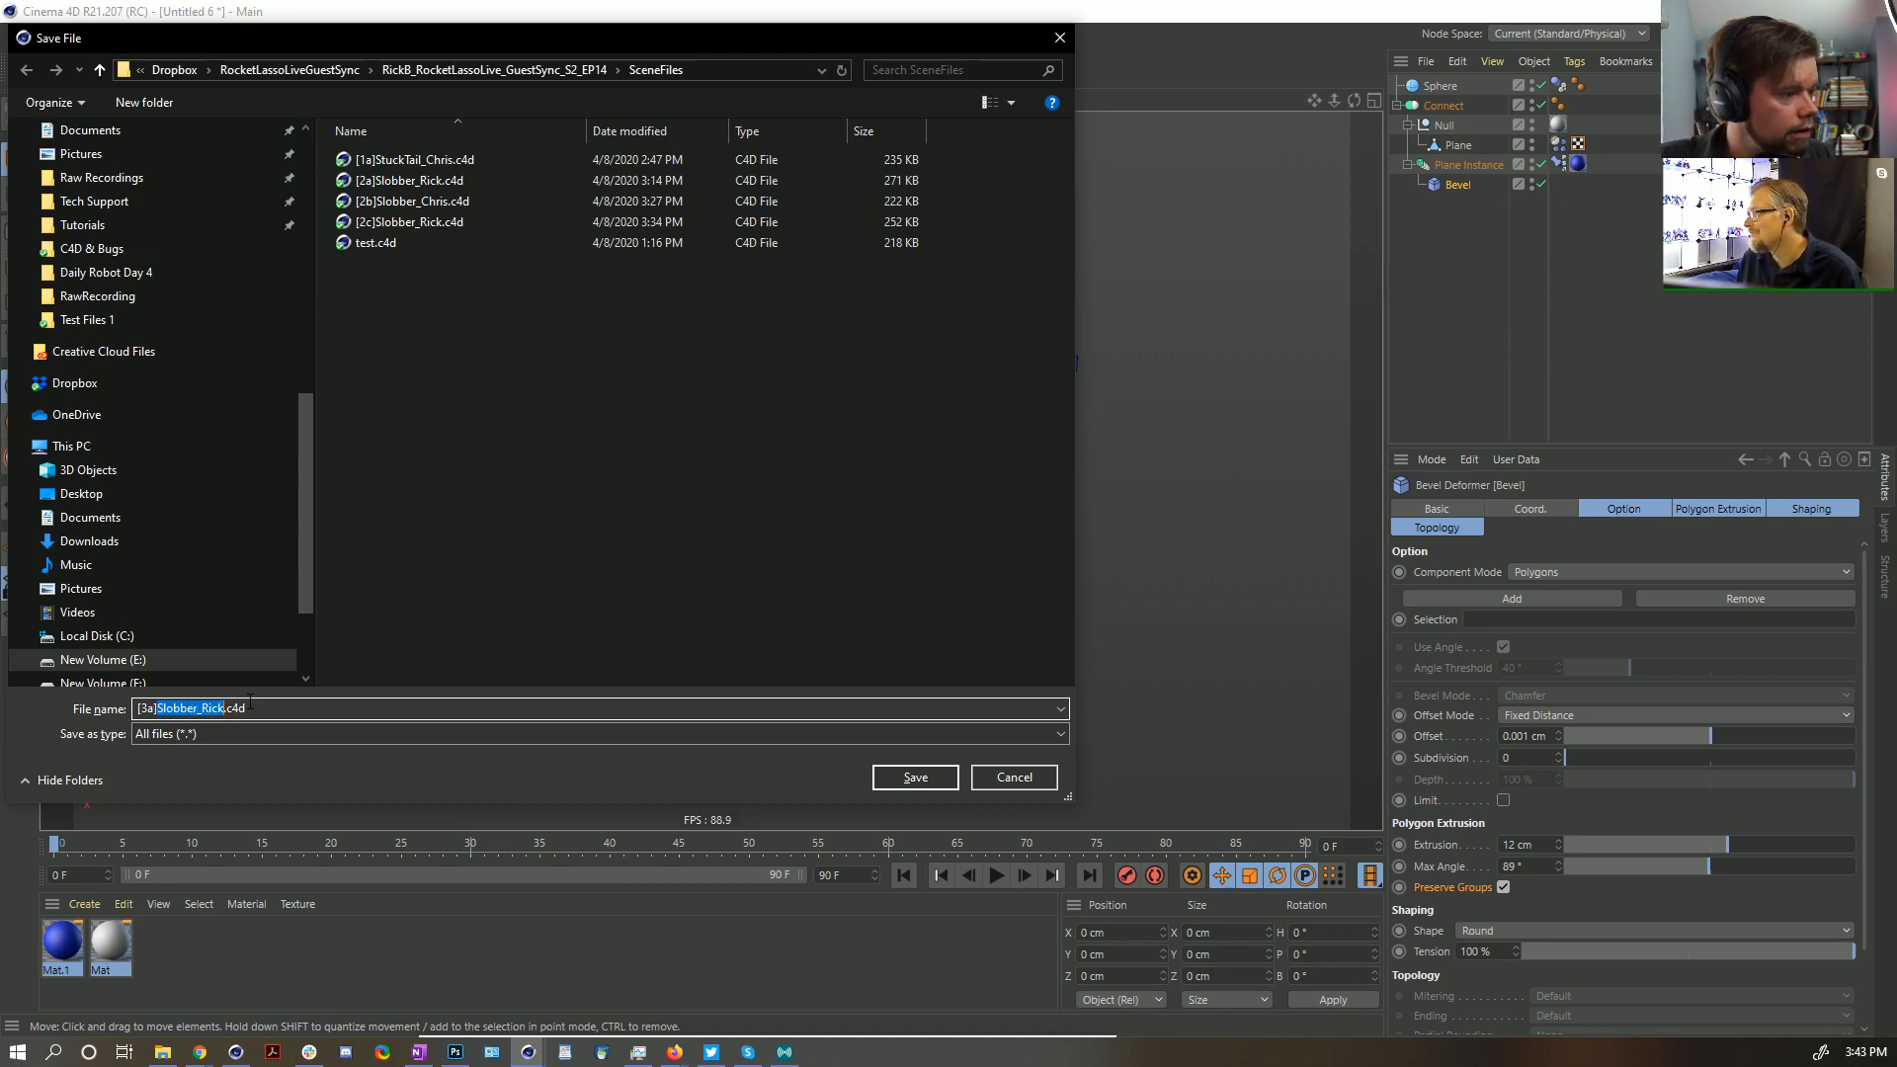
text(Cloth)
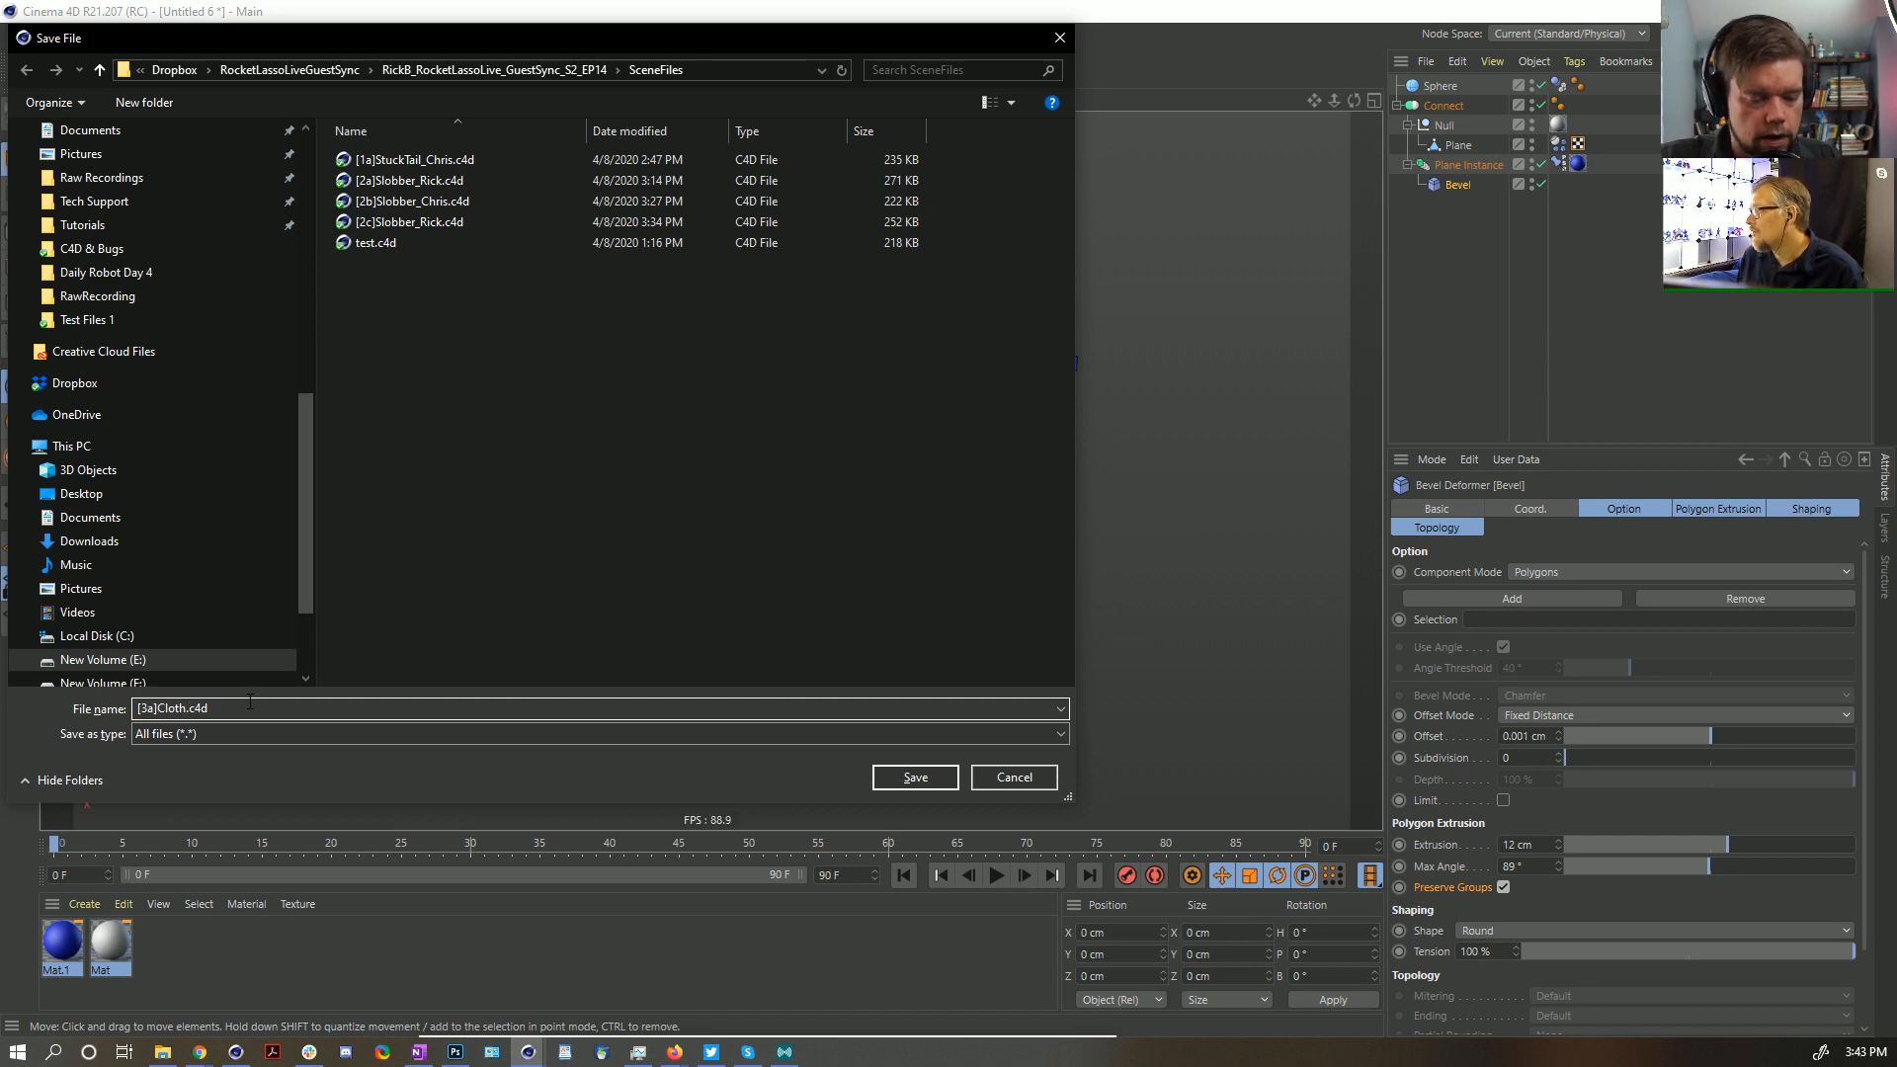
text(_Extrude_)
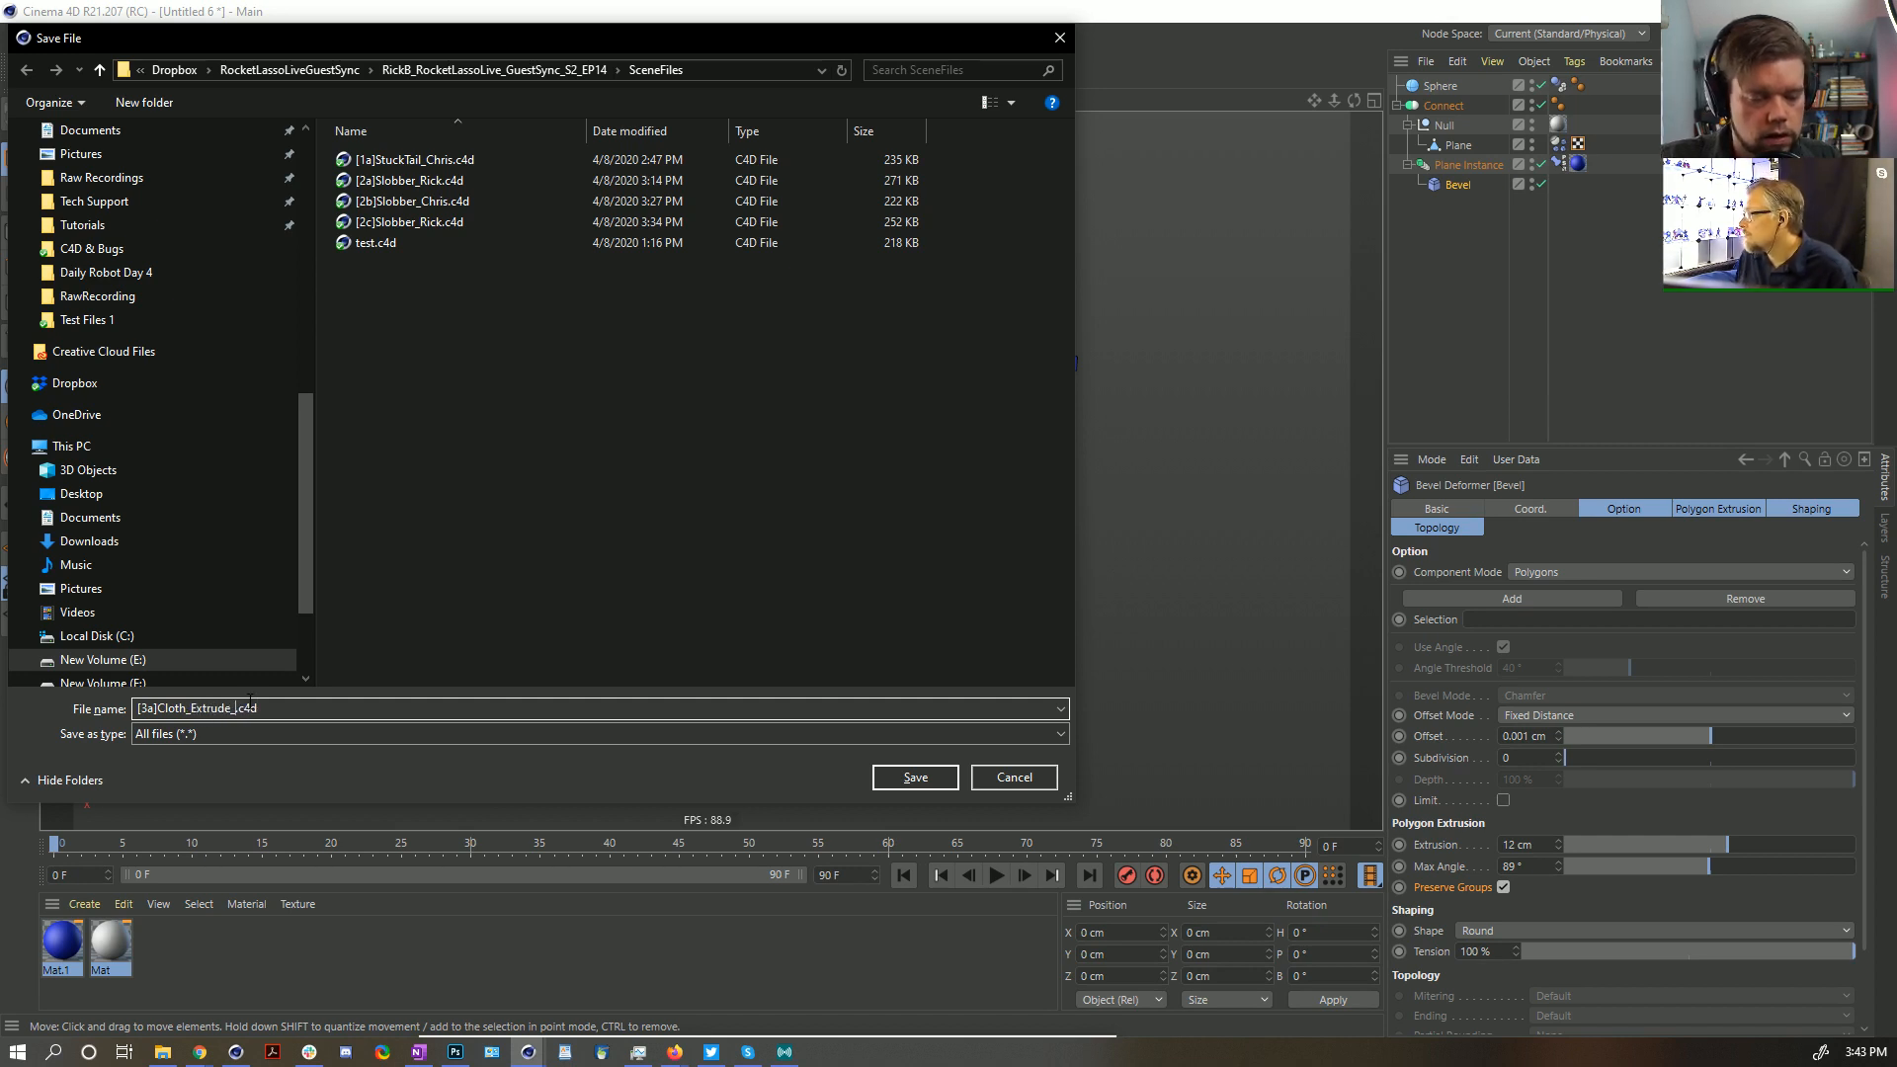
text(Texture)
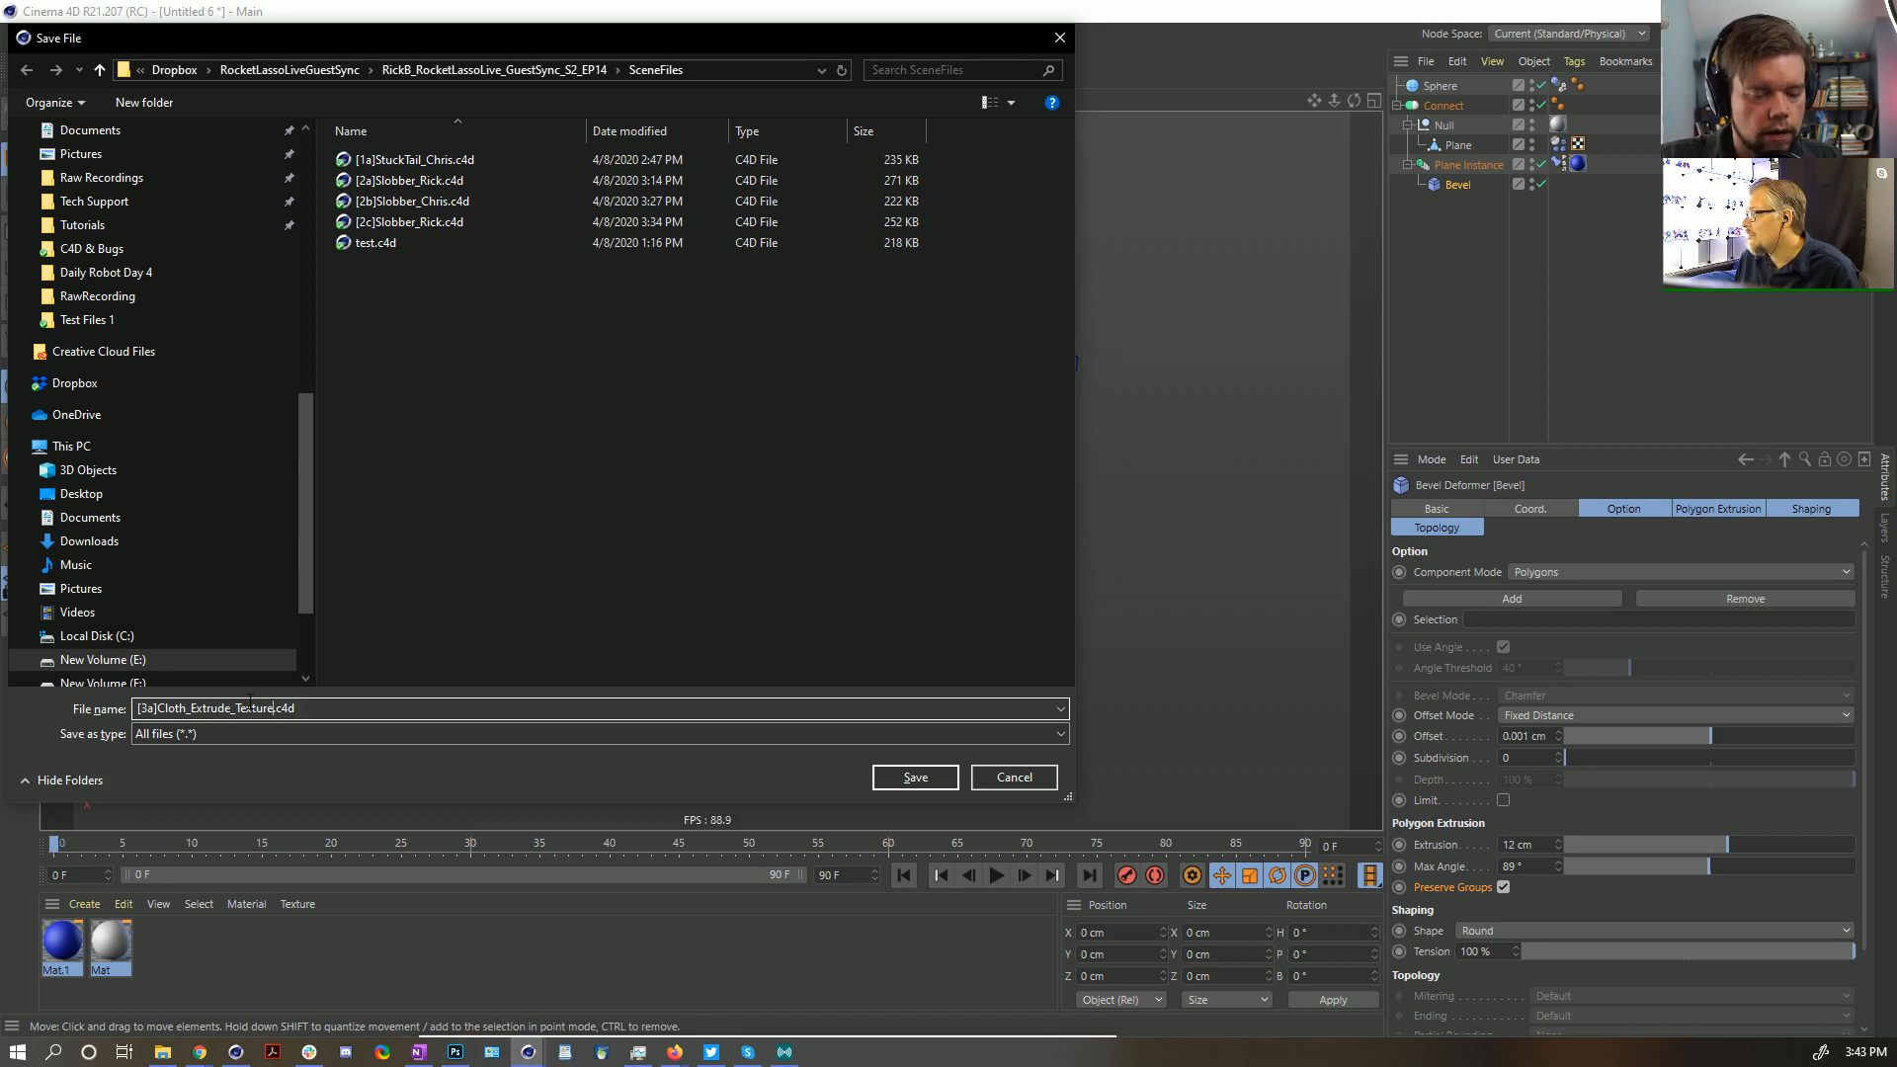
text(_Trick)
key(Return)
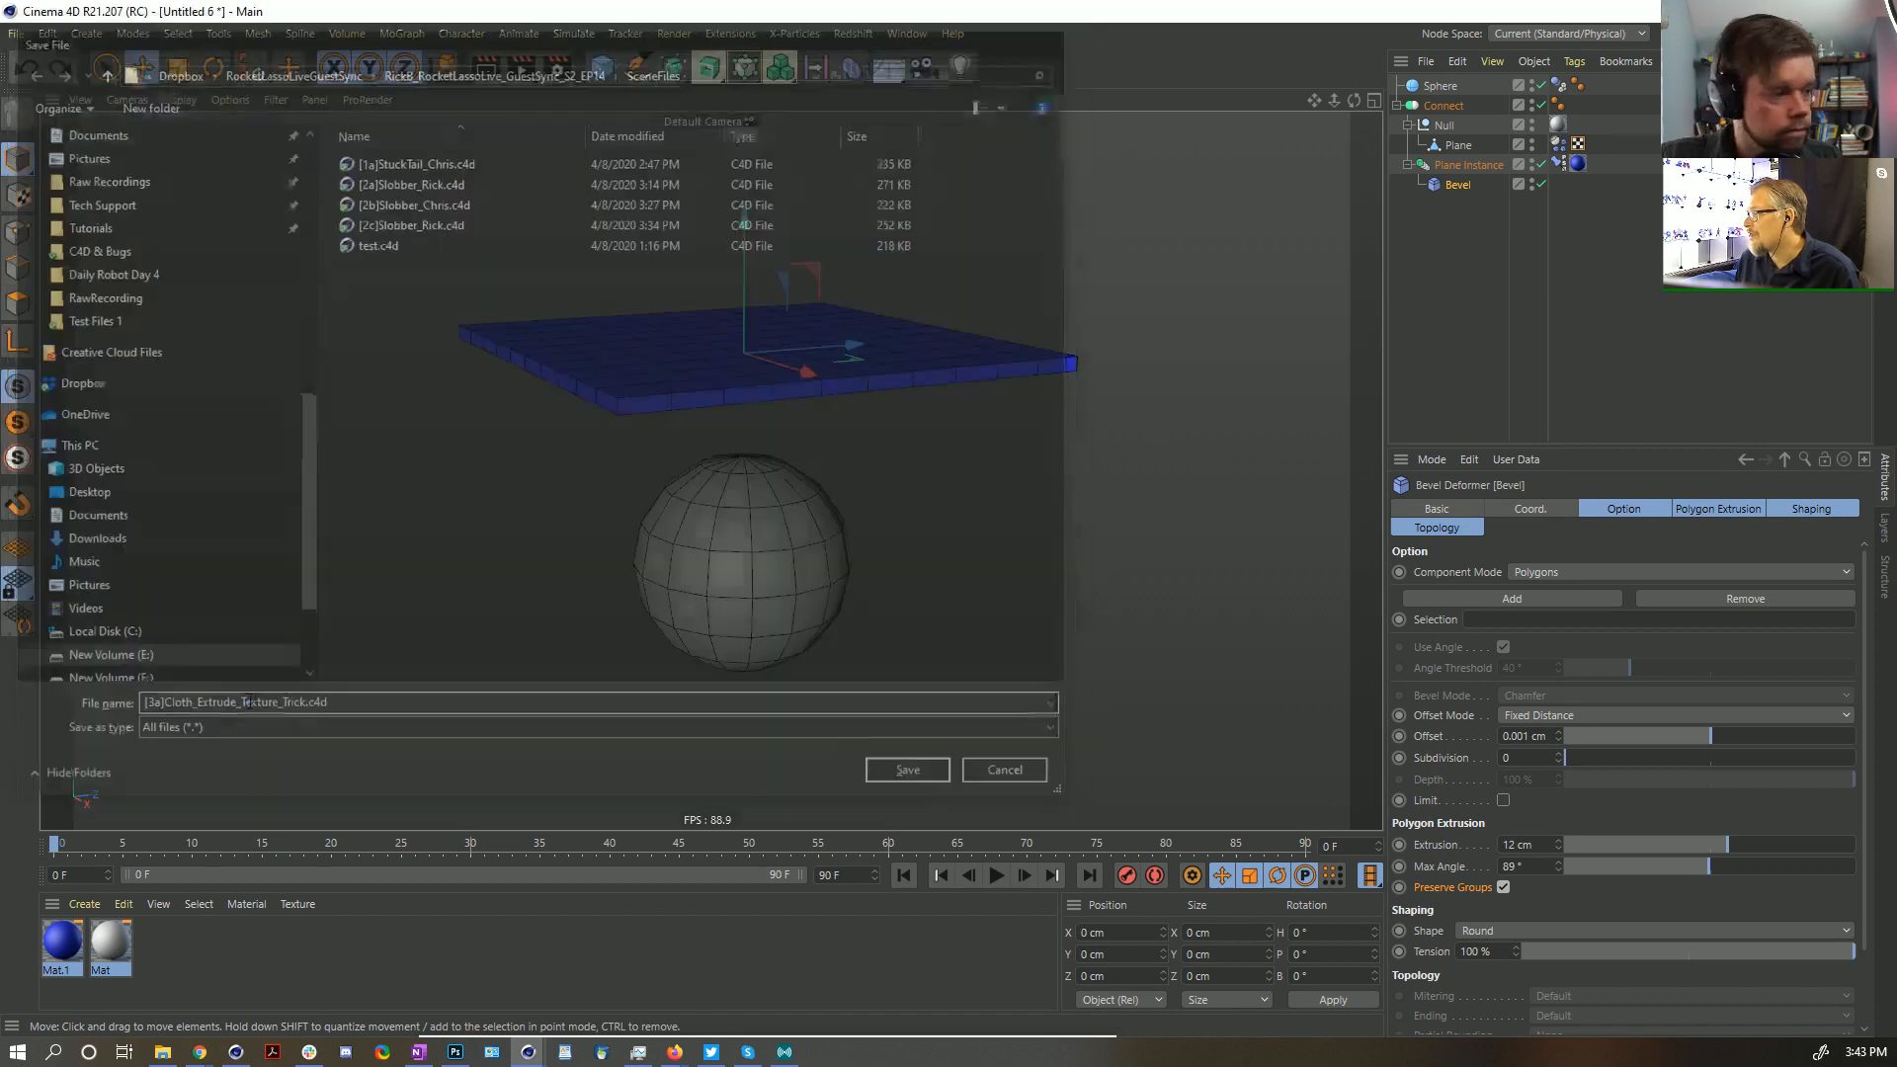
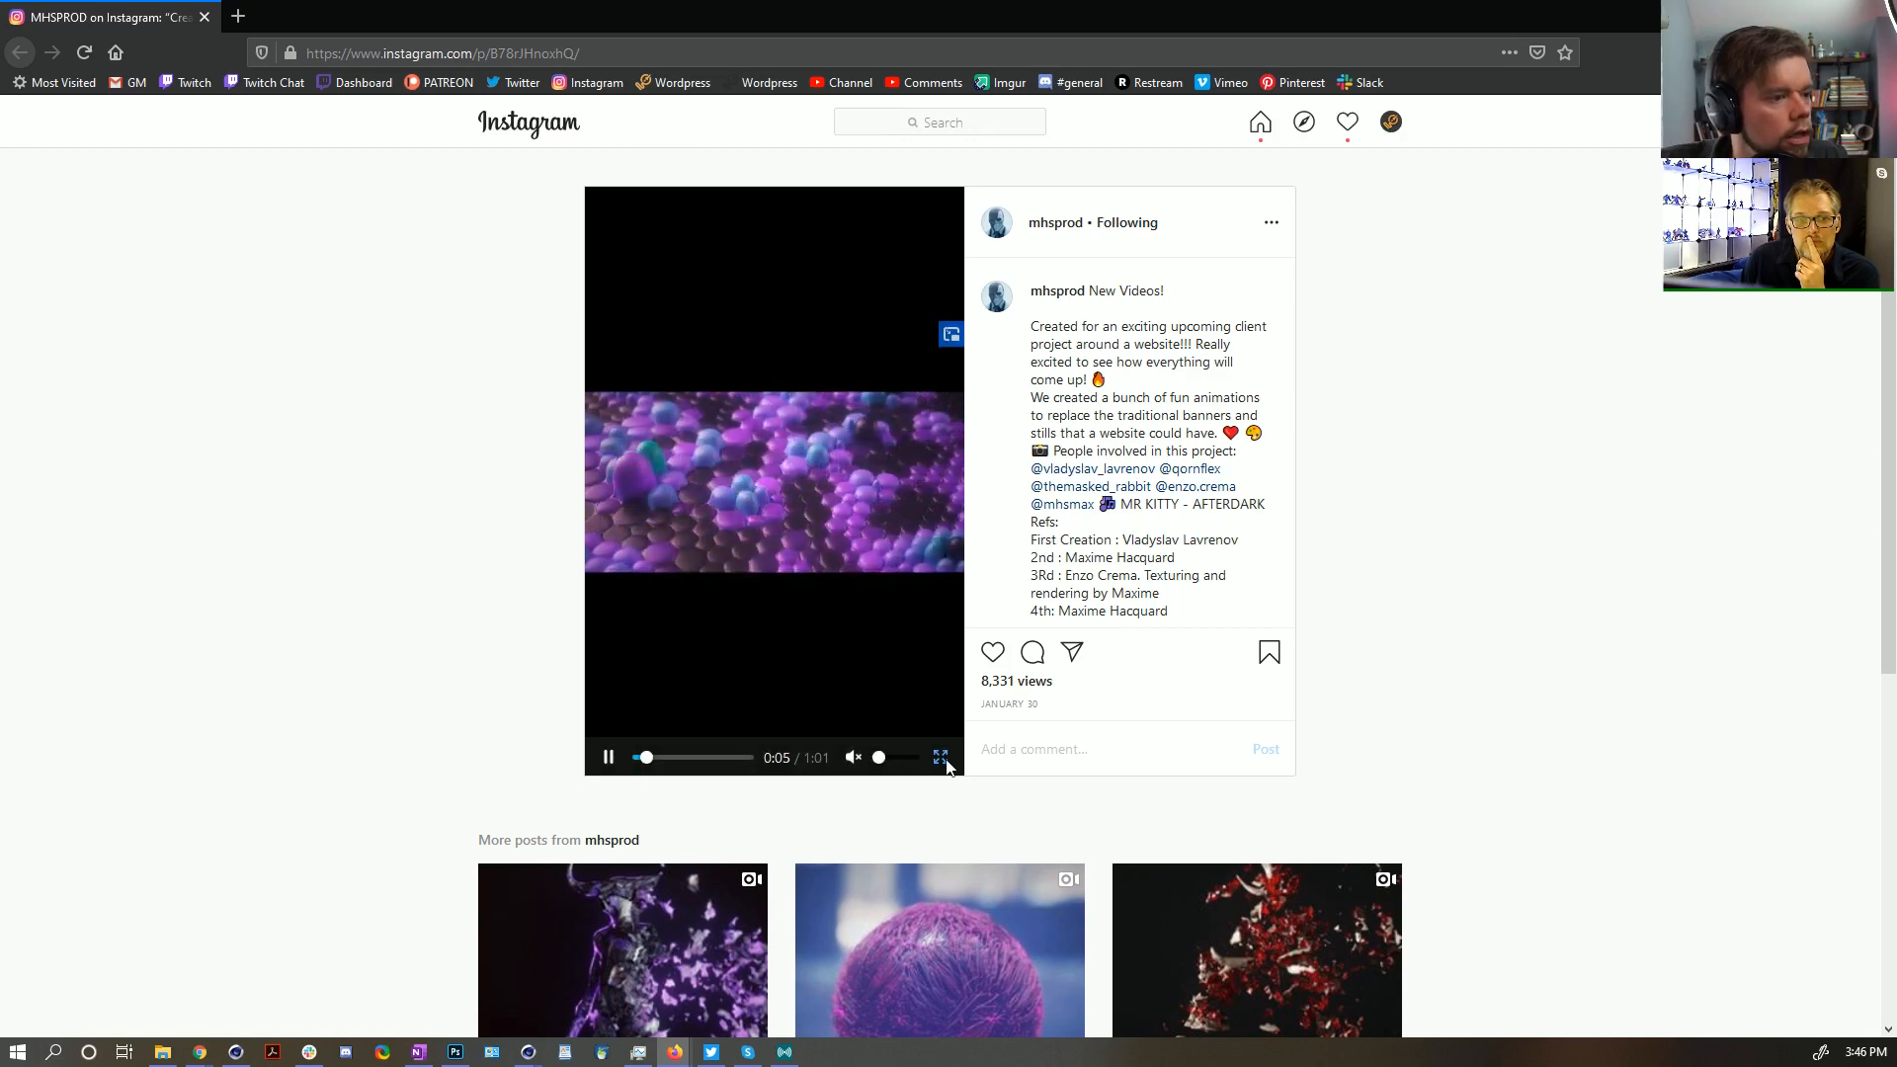
Watch the mhsprod Instagram video in full screen in the browser
click(941, 757)
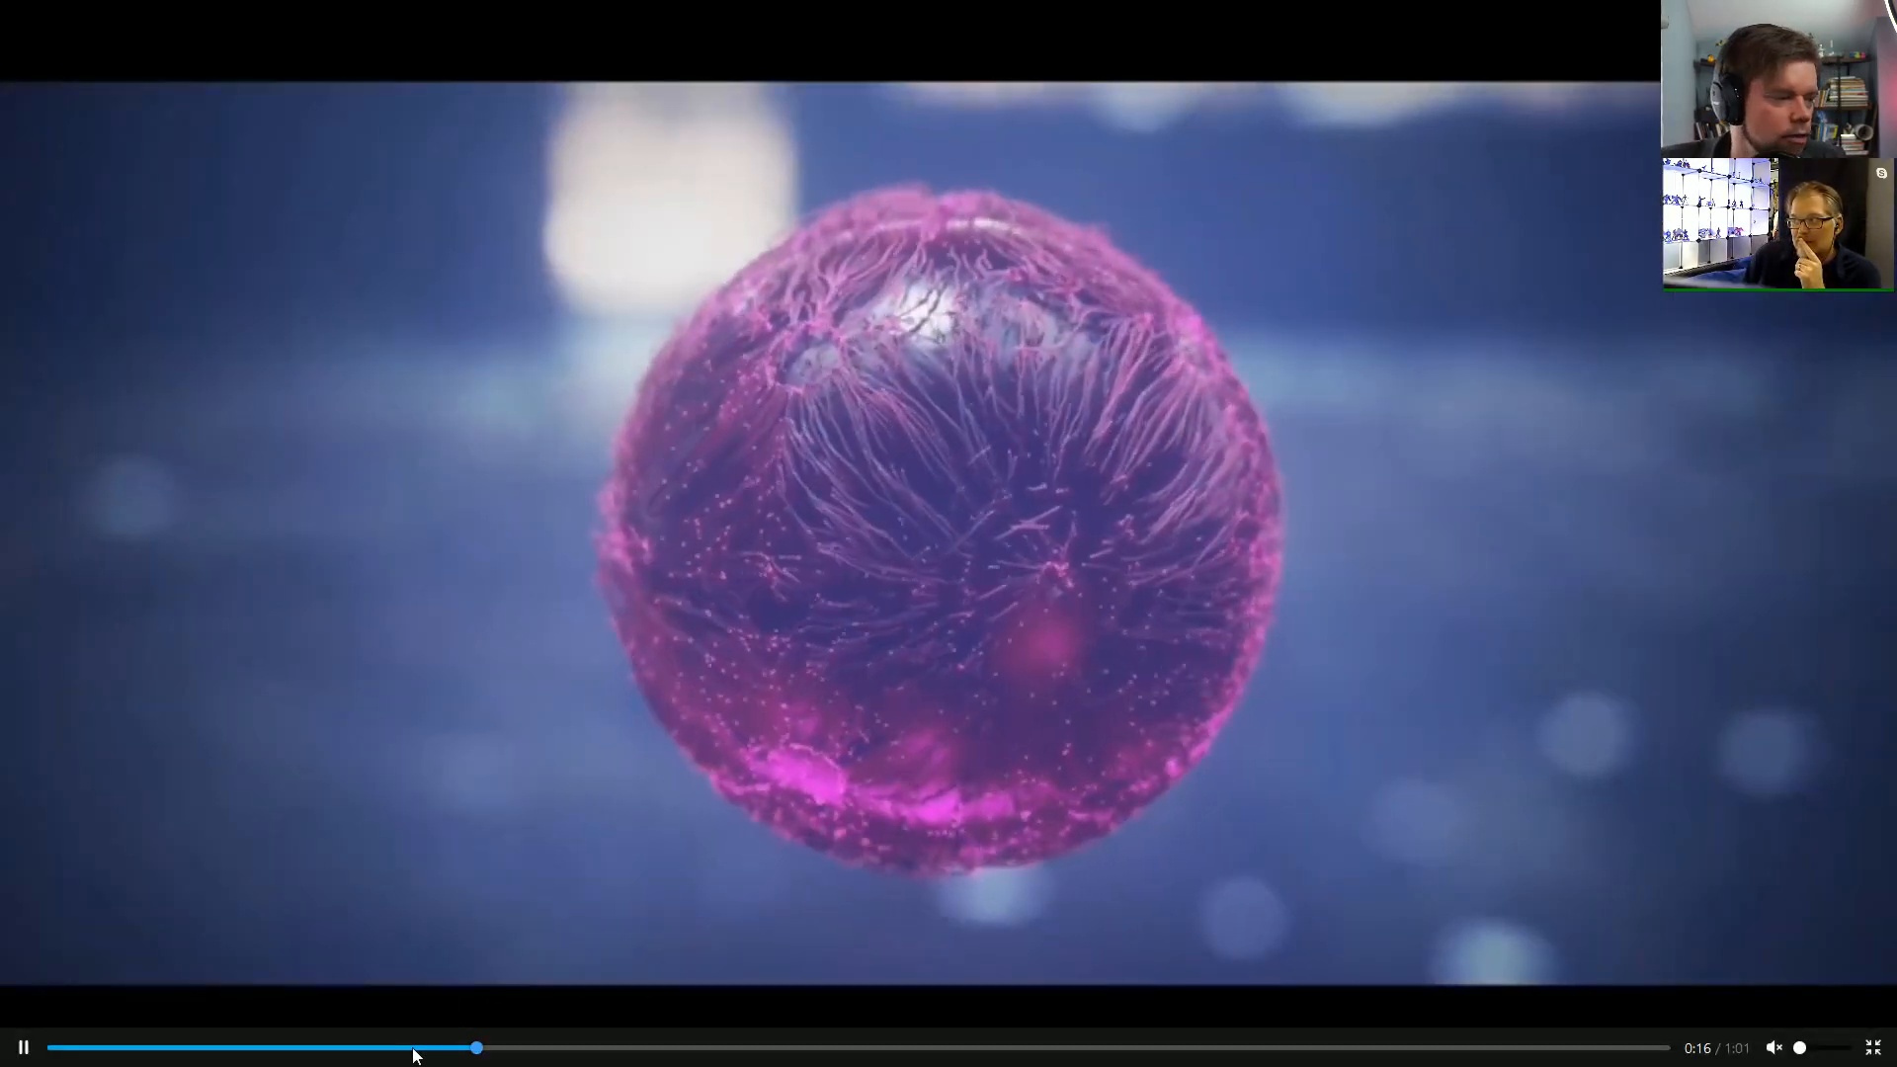
Replay the reference video from the start, then repeatedly rewatch the swelling-bubble sphere shot from about 0:09
click(50, 1048)
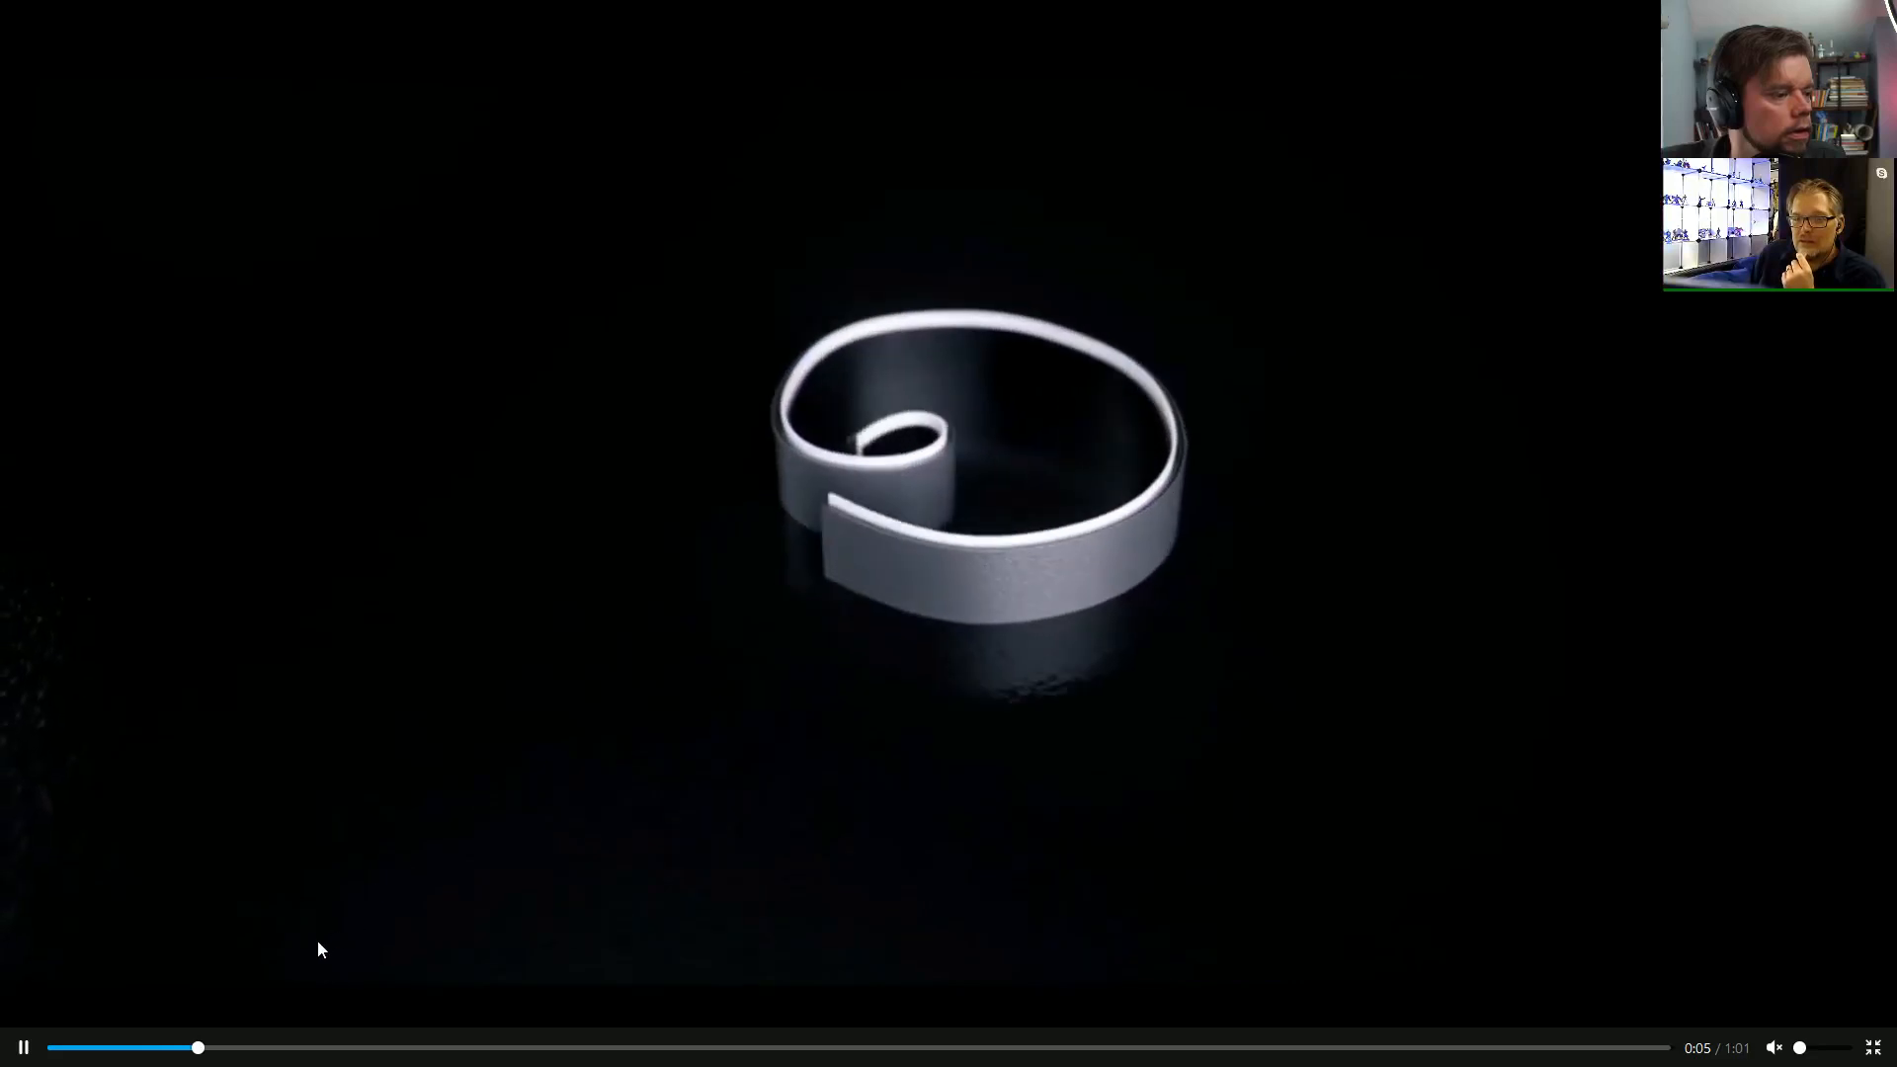
drag(230, 1049, 285, 1032)
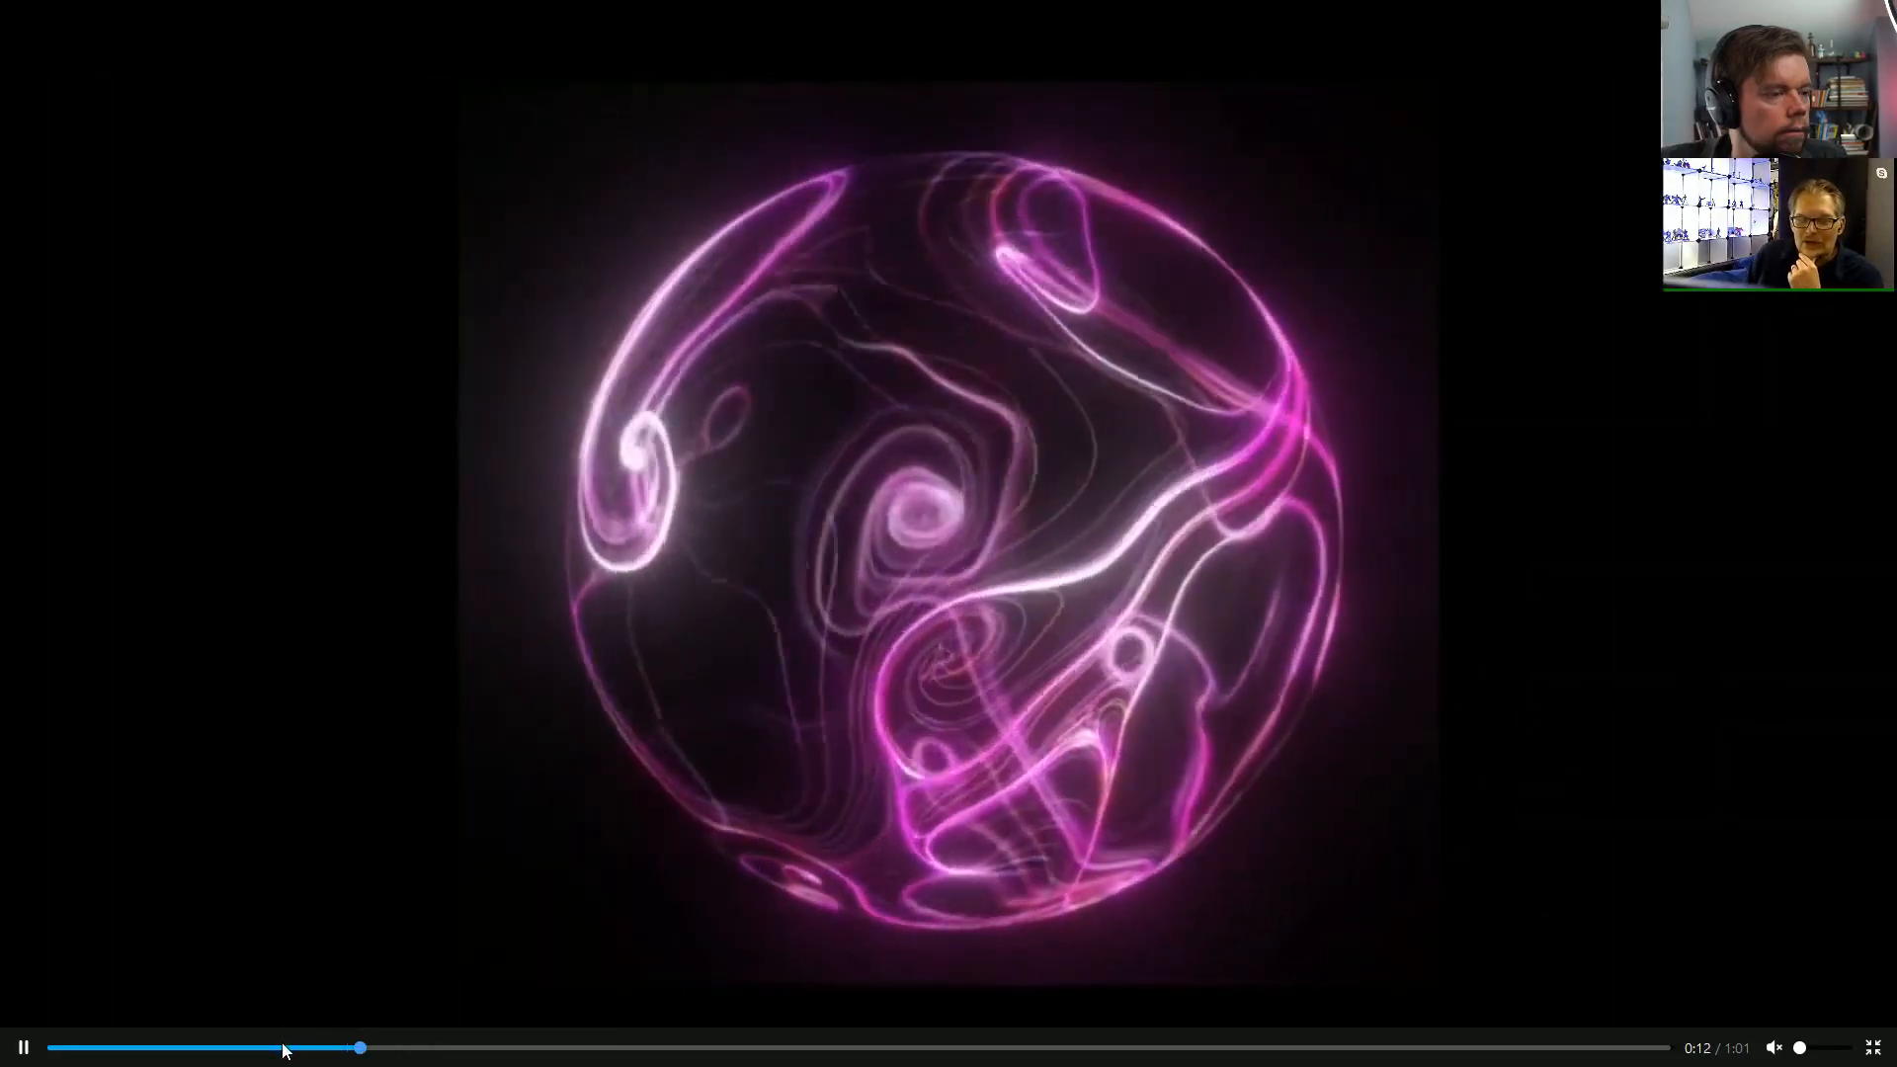
click(282, 1041)
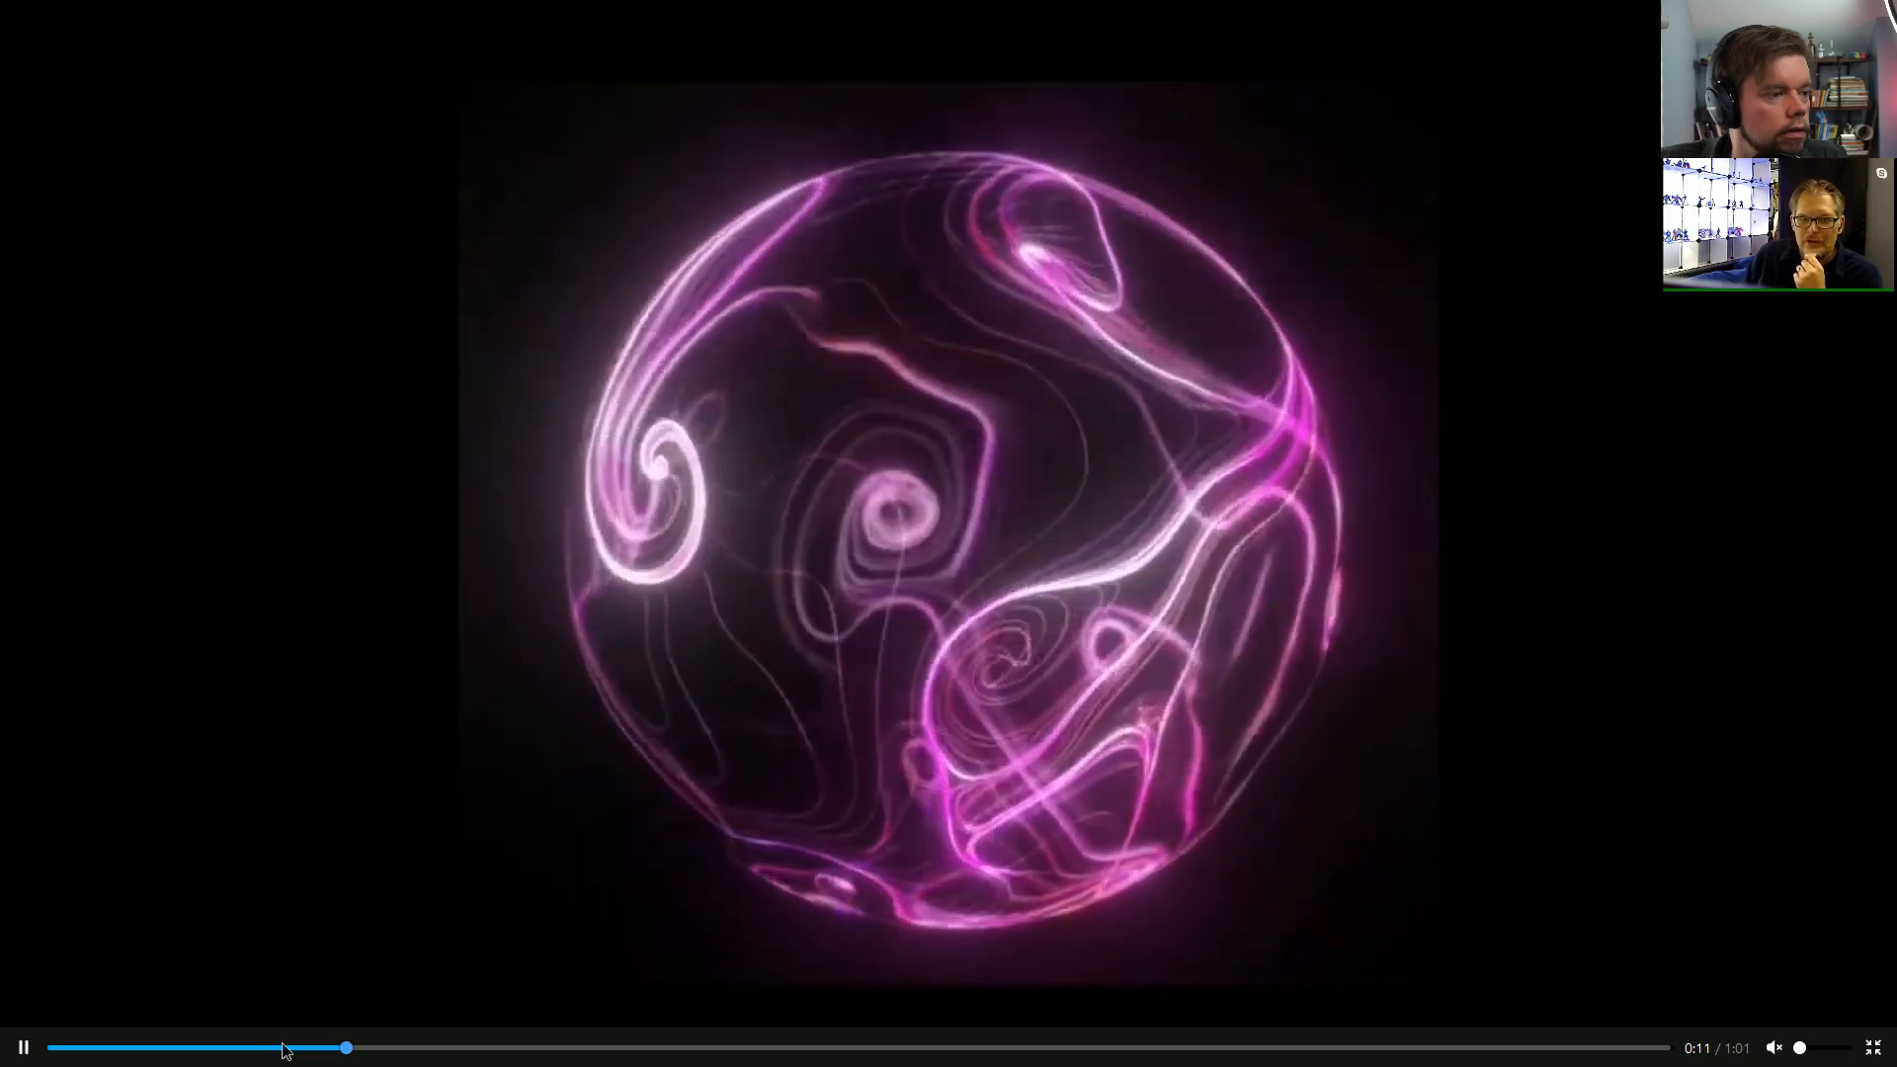
click(283, 1044)
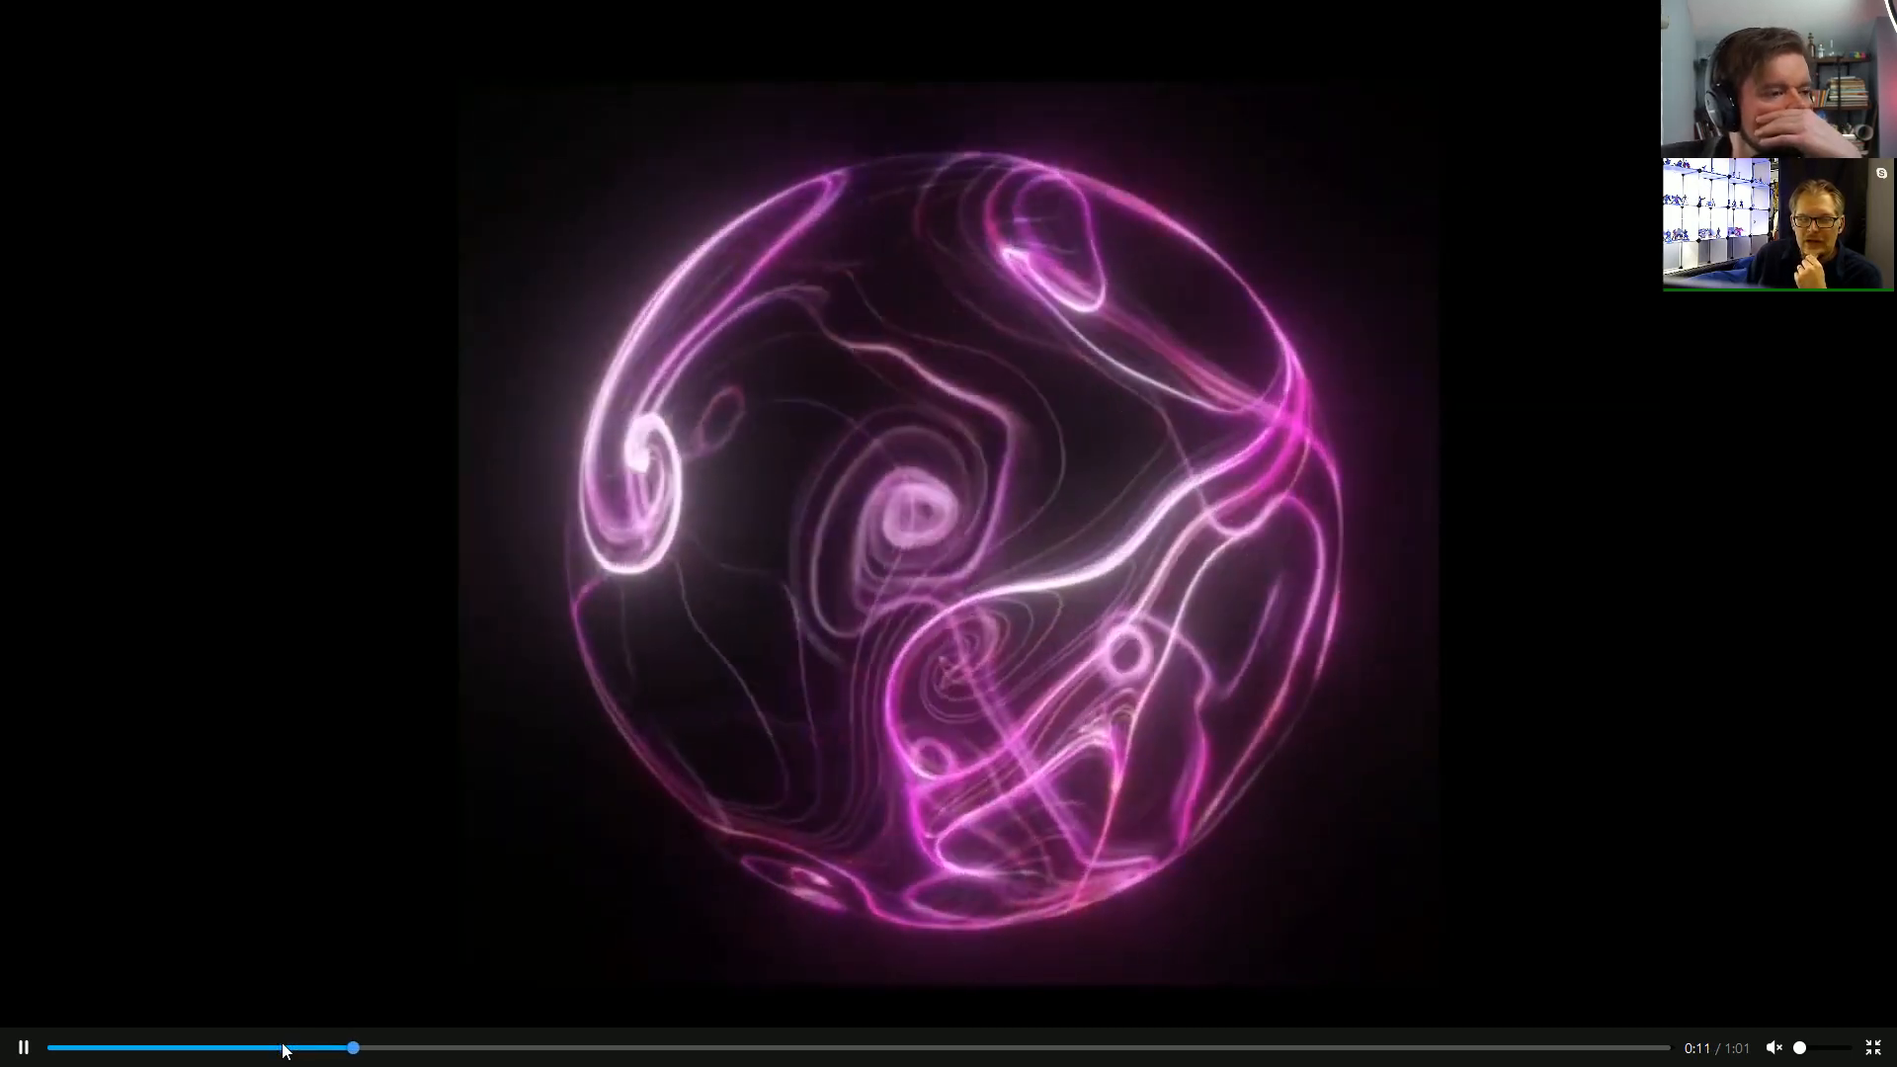
click(283, 1047)
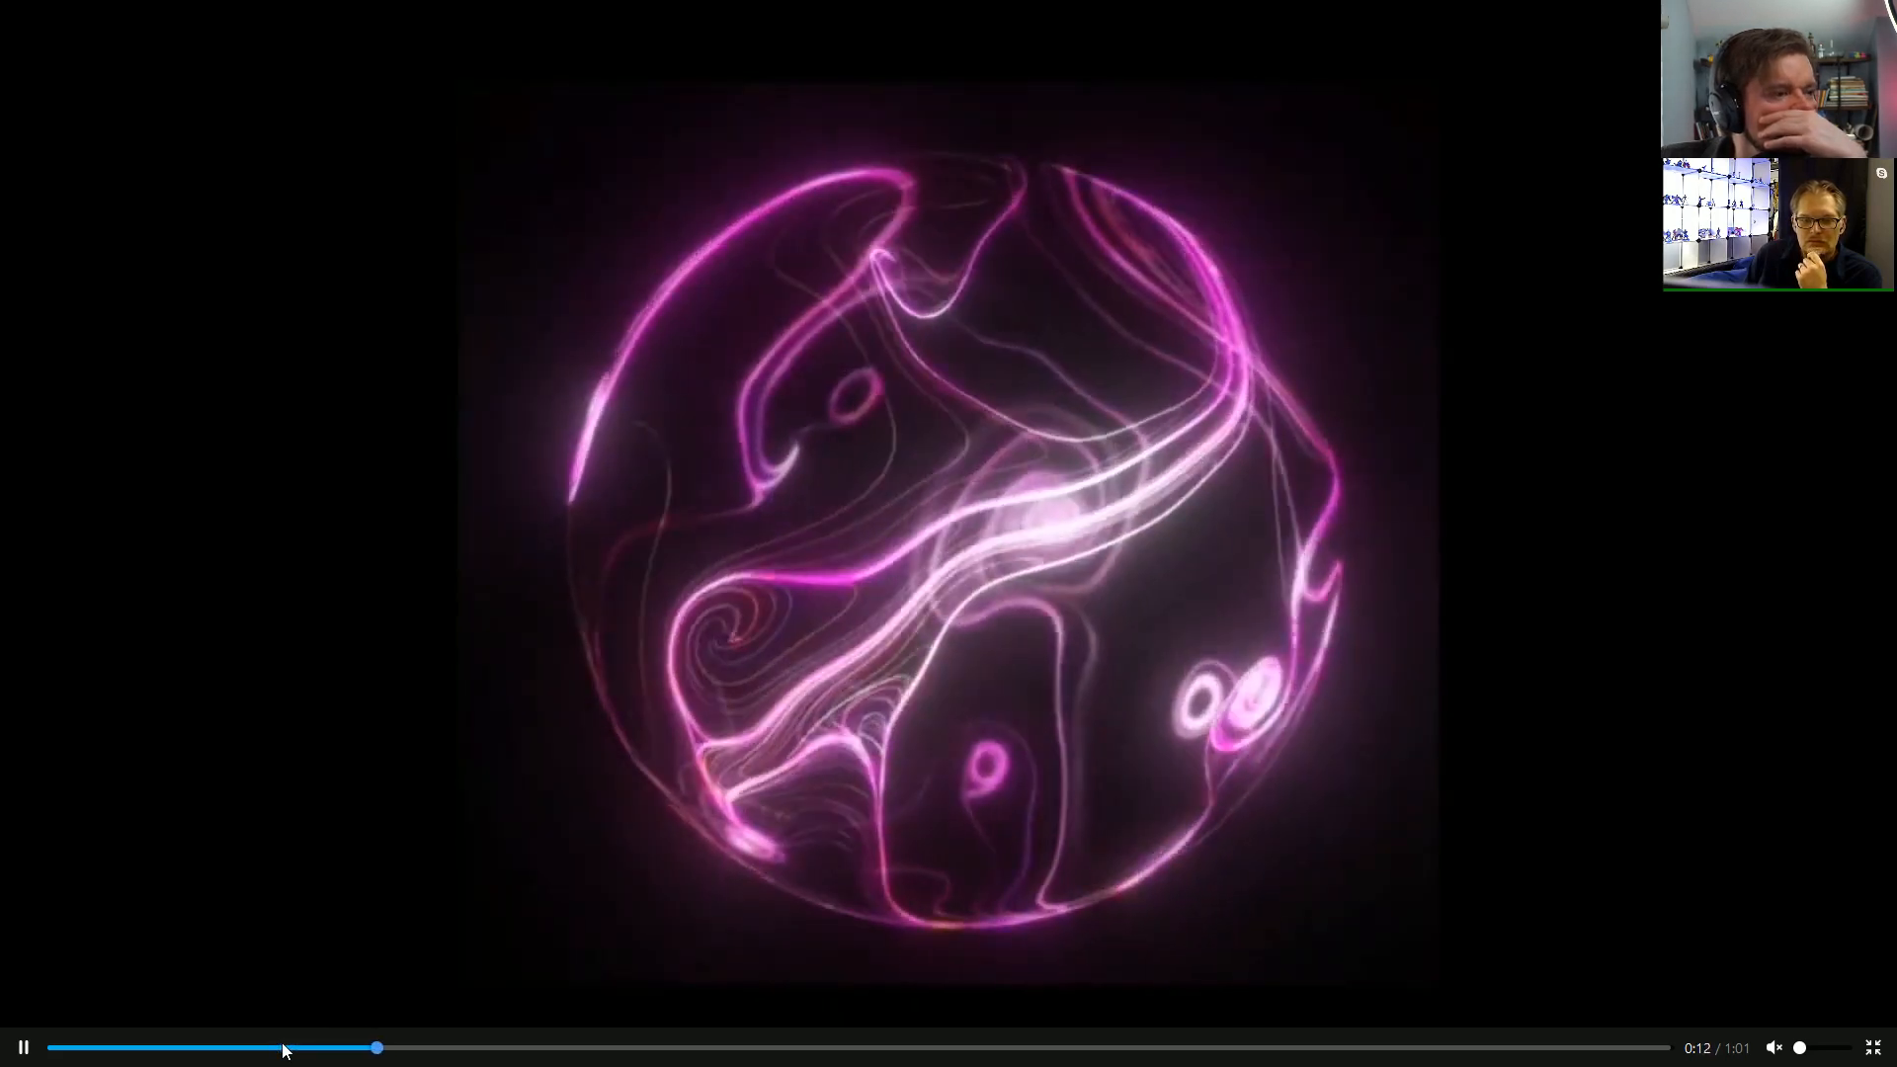
click(284, 1047)
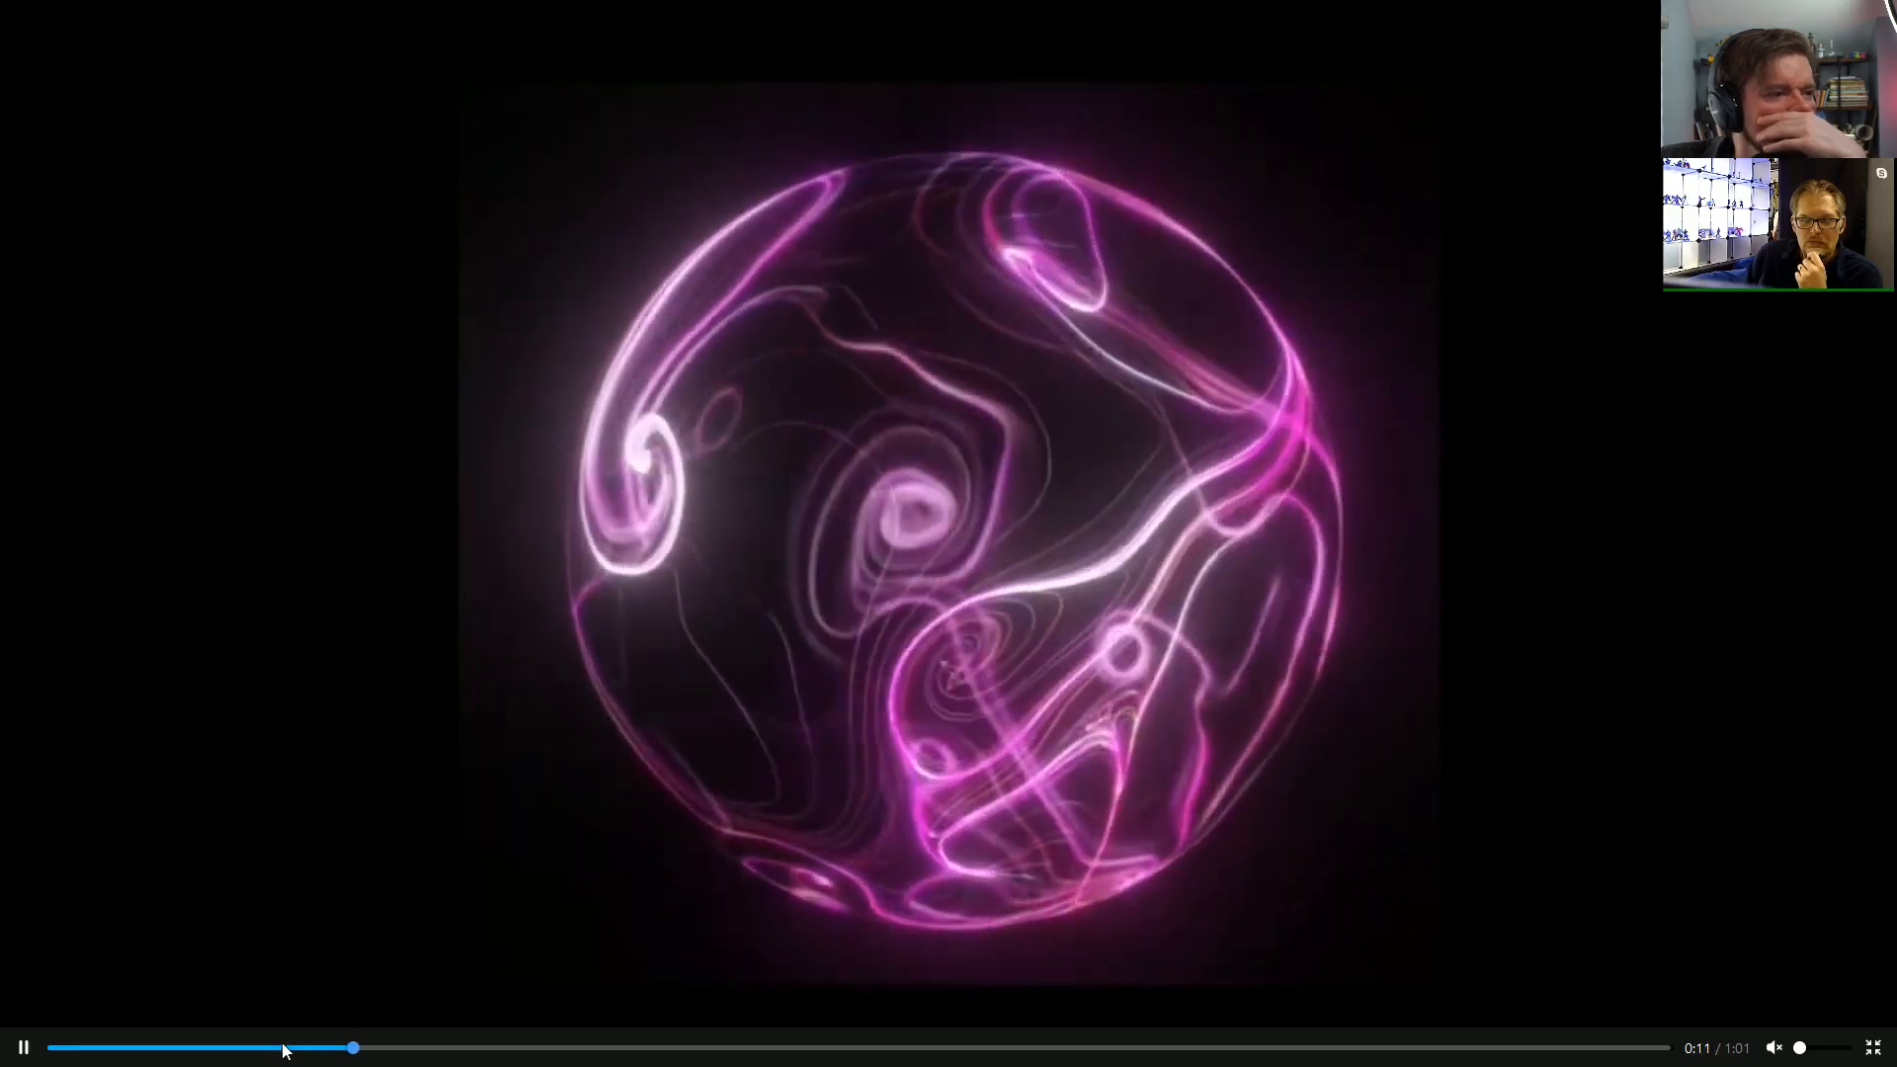
click(283, 1047)
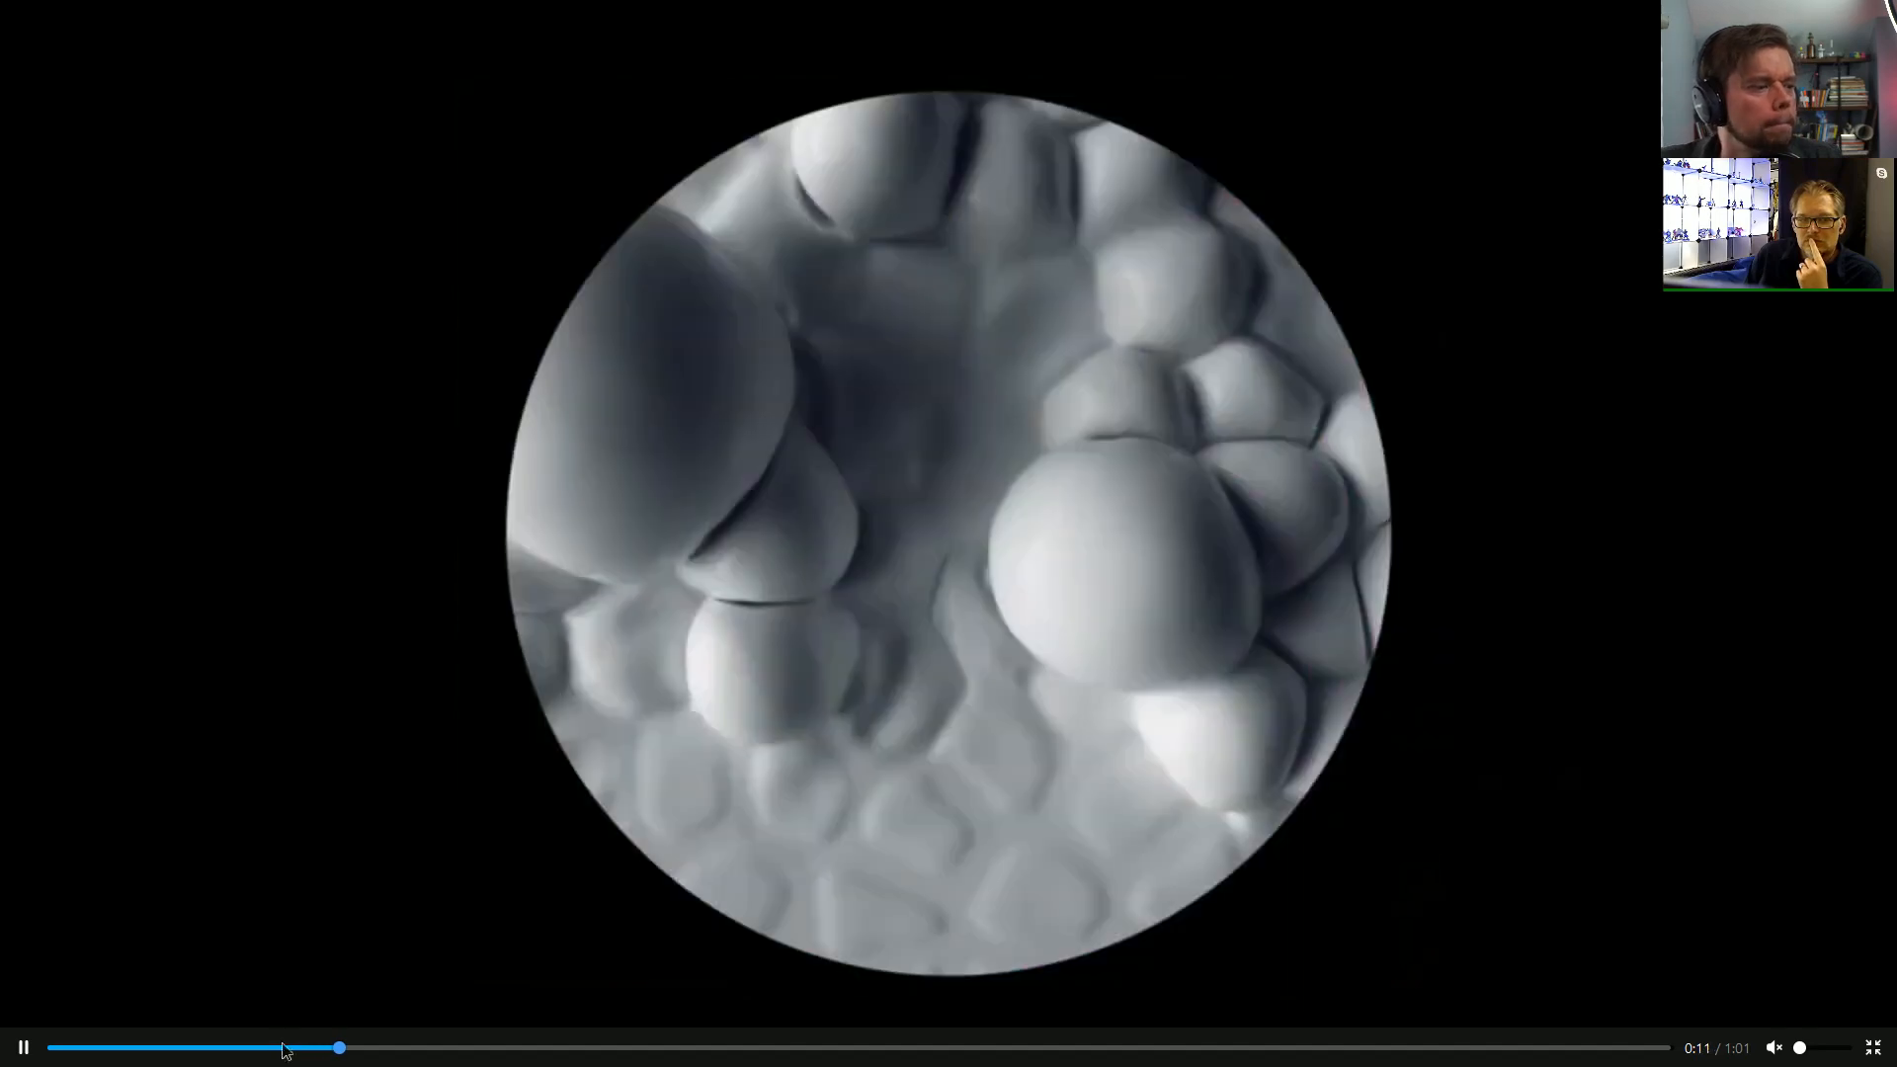
click(283, 1048)
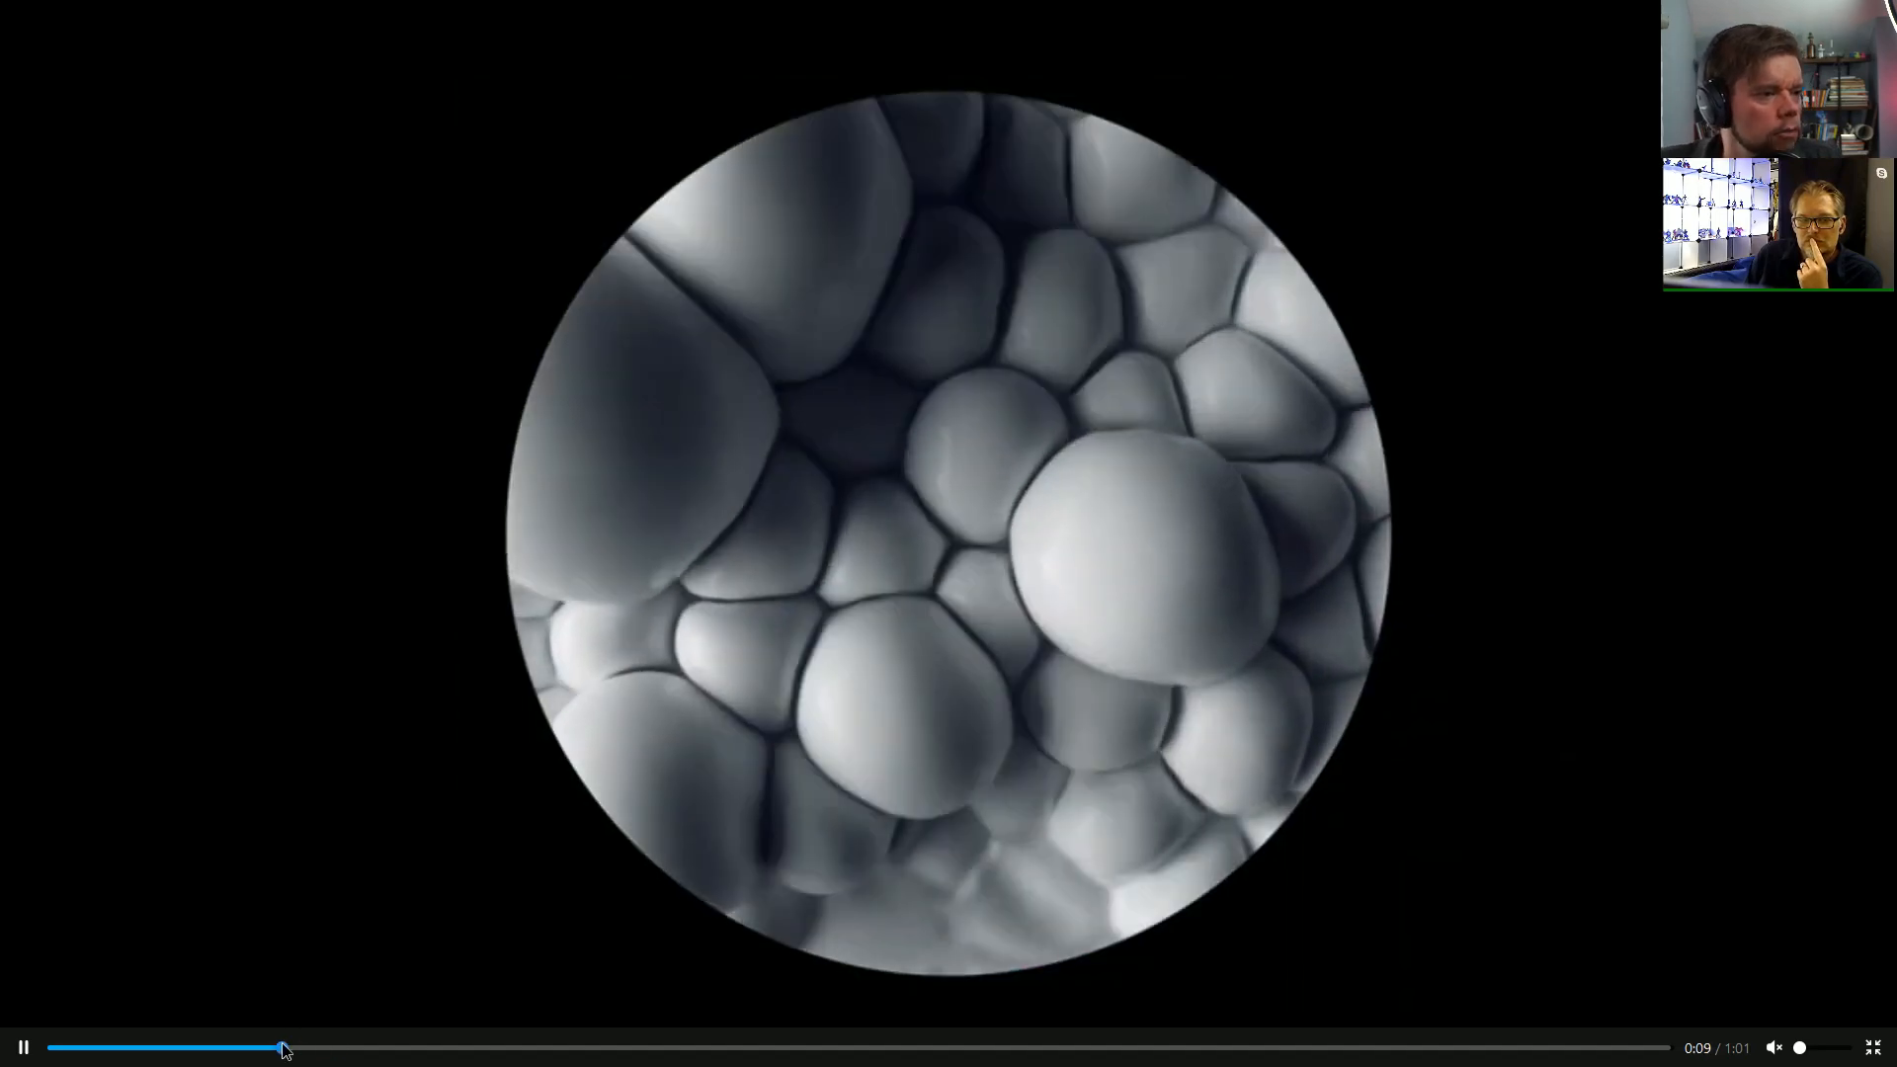
Pause the opening fabric-and-bubbles shot and scrub back and forth through its first three seconds to examine the bubble growth
click(51, 1048)
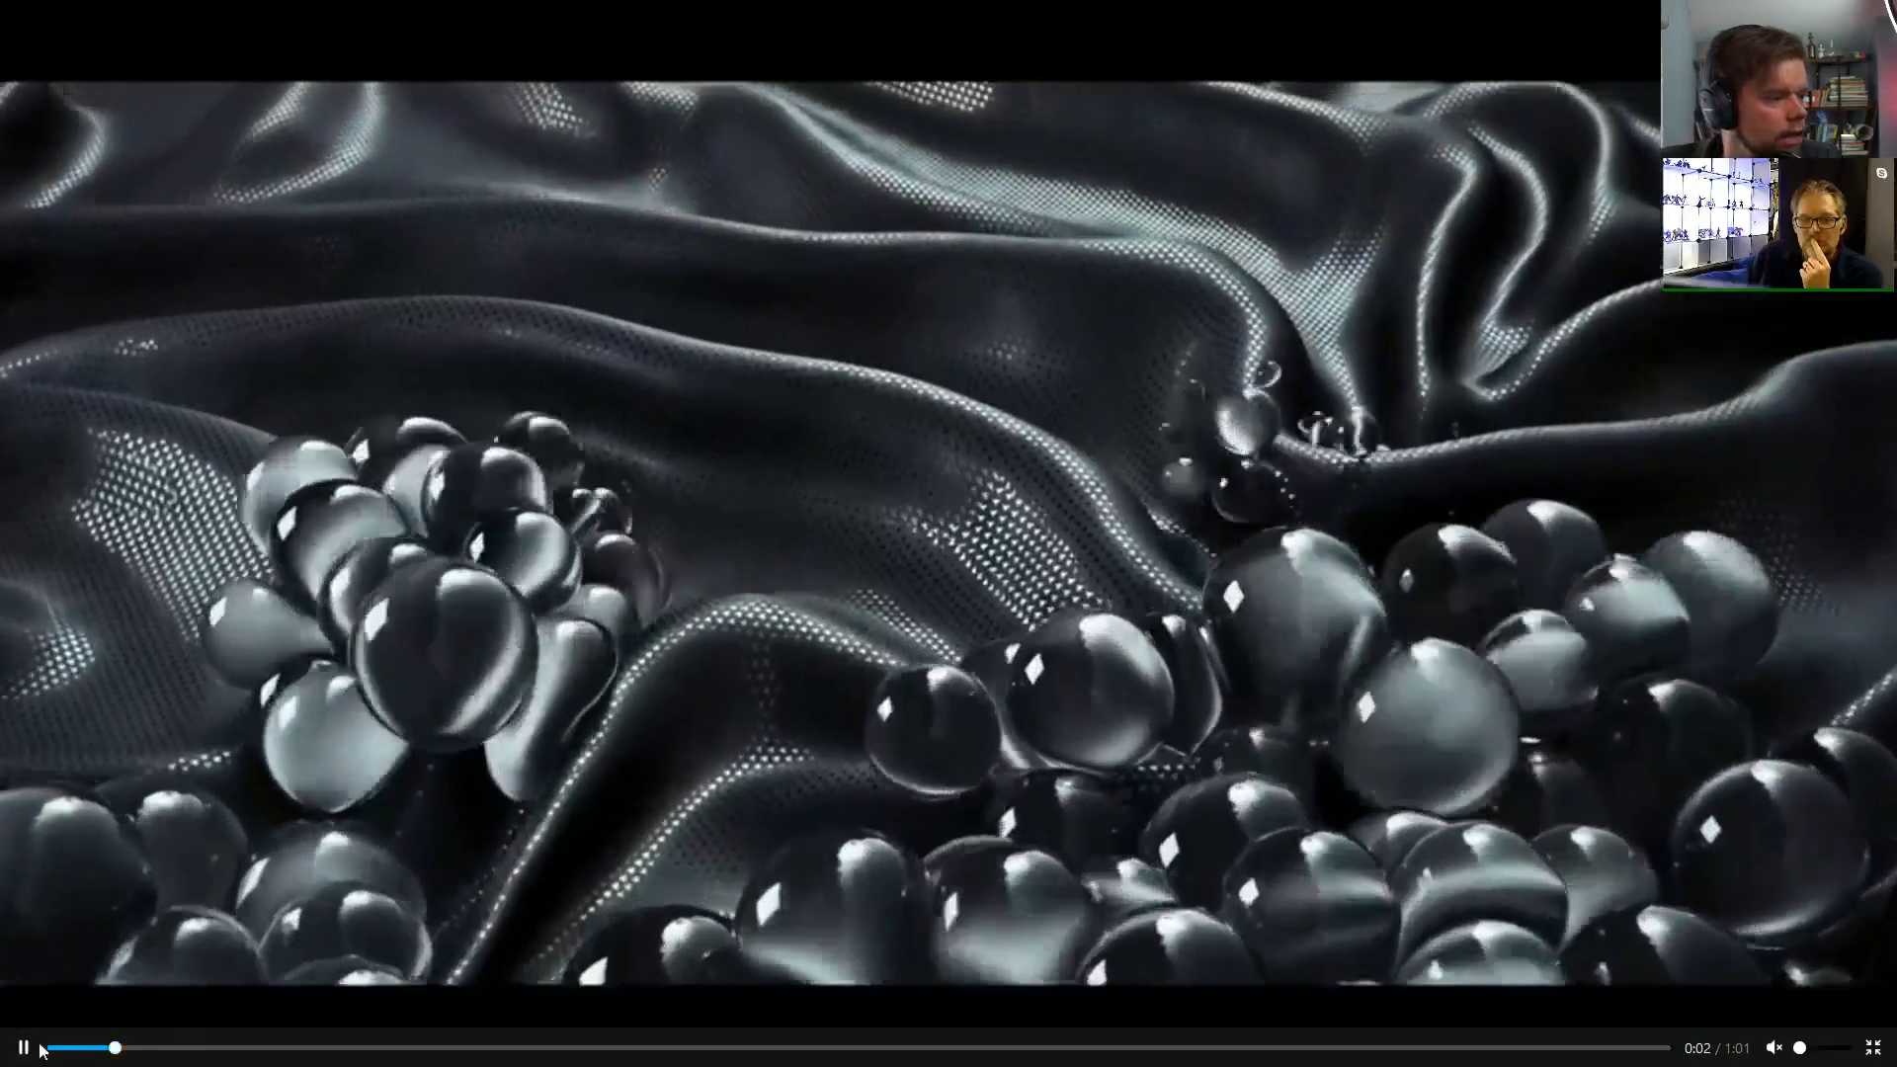
click(25, 1048)
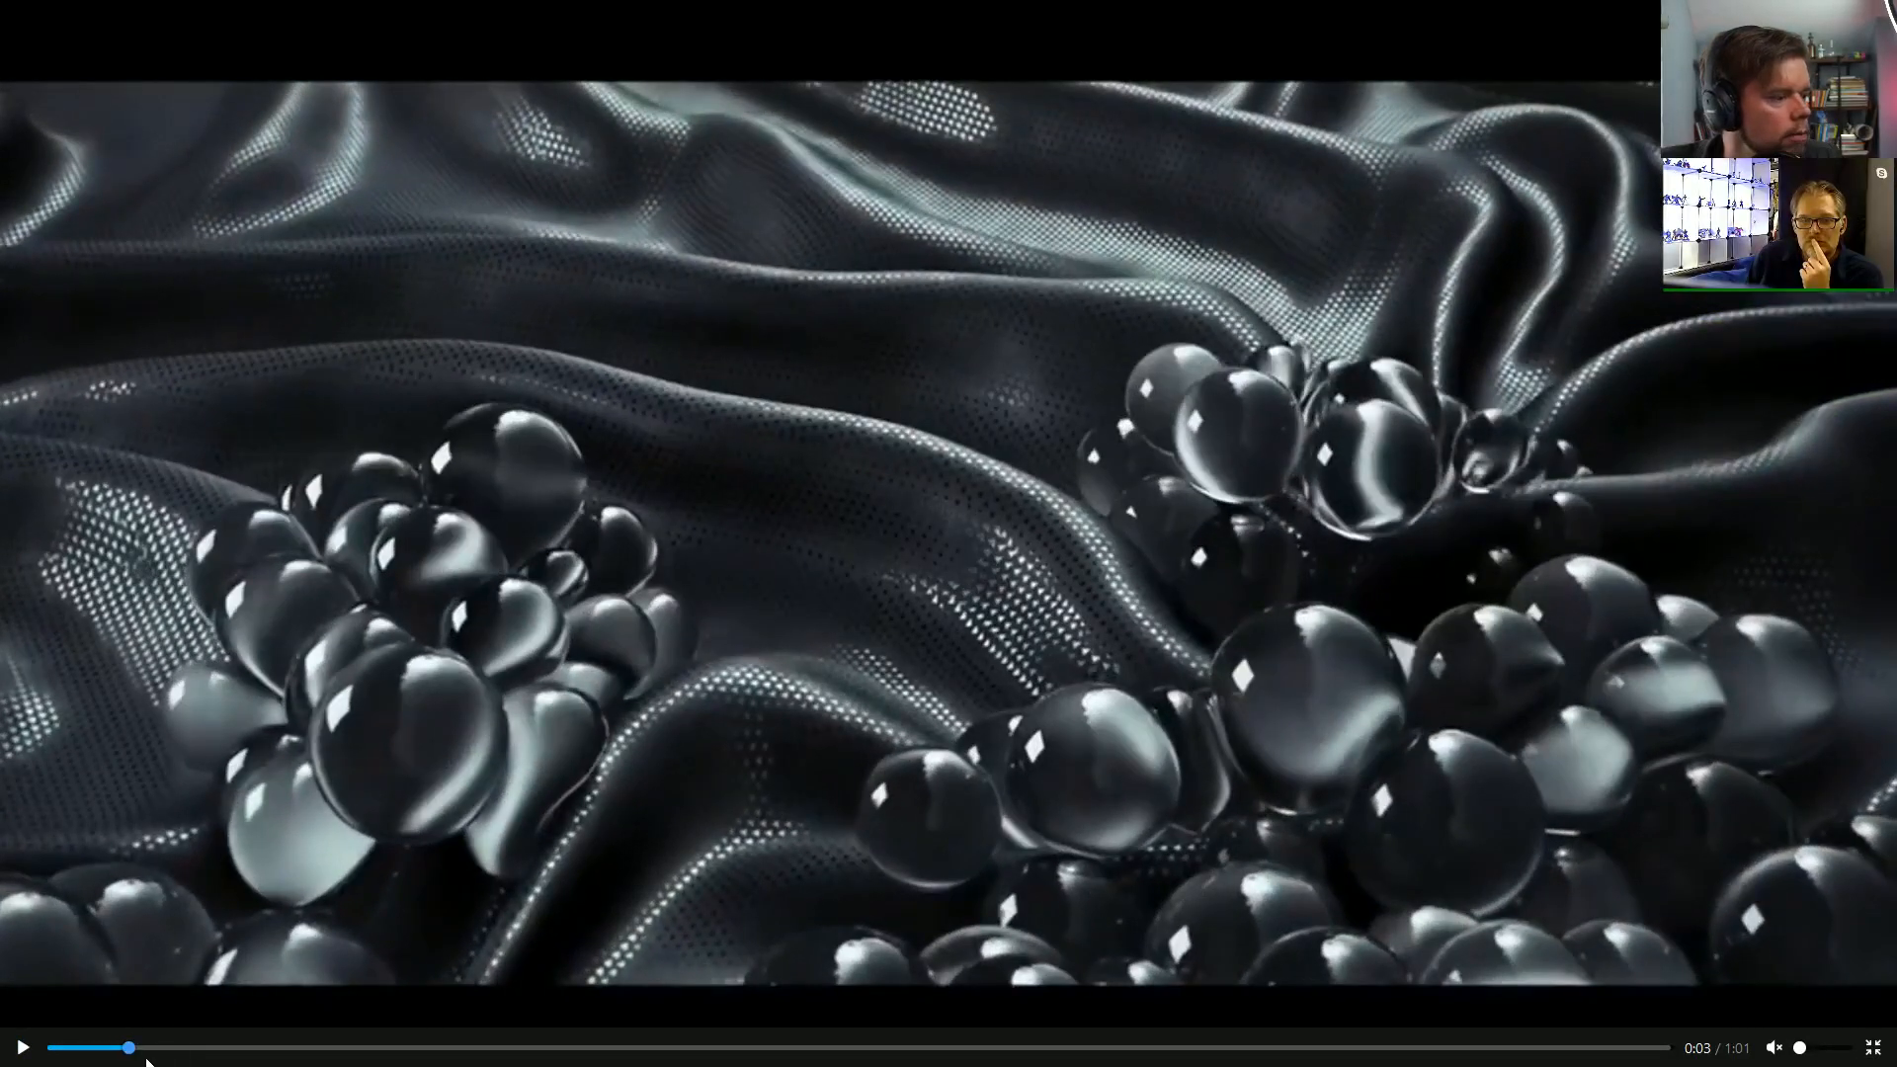
mouse_move(127, 1048)
mouse_down()
mouse_move(55, 1049)
mouse_move(130, 1045)
mouse_up()
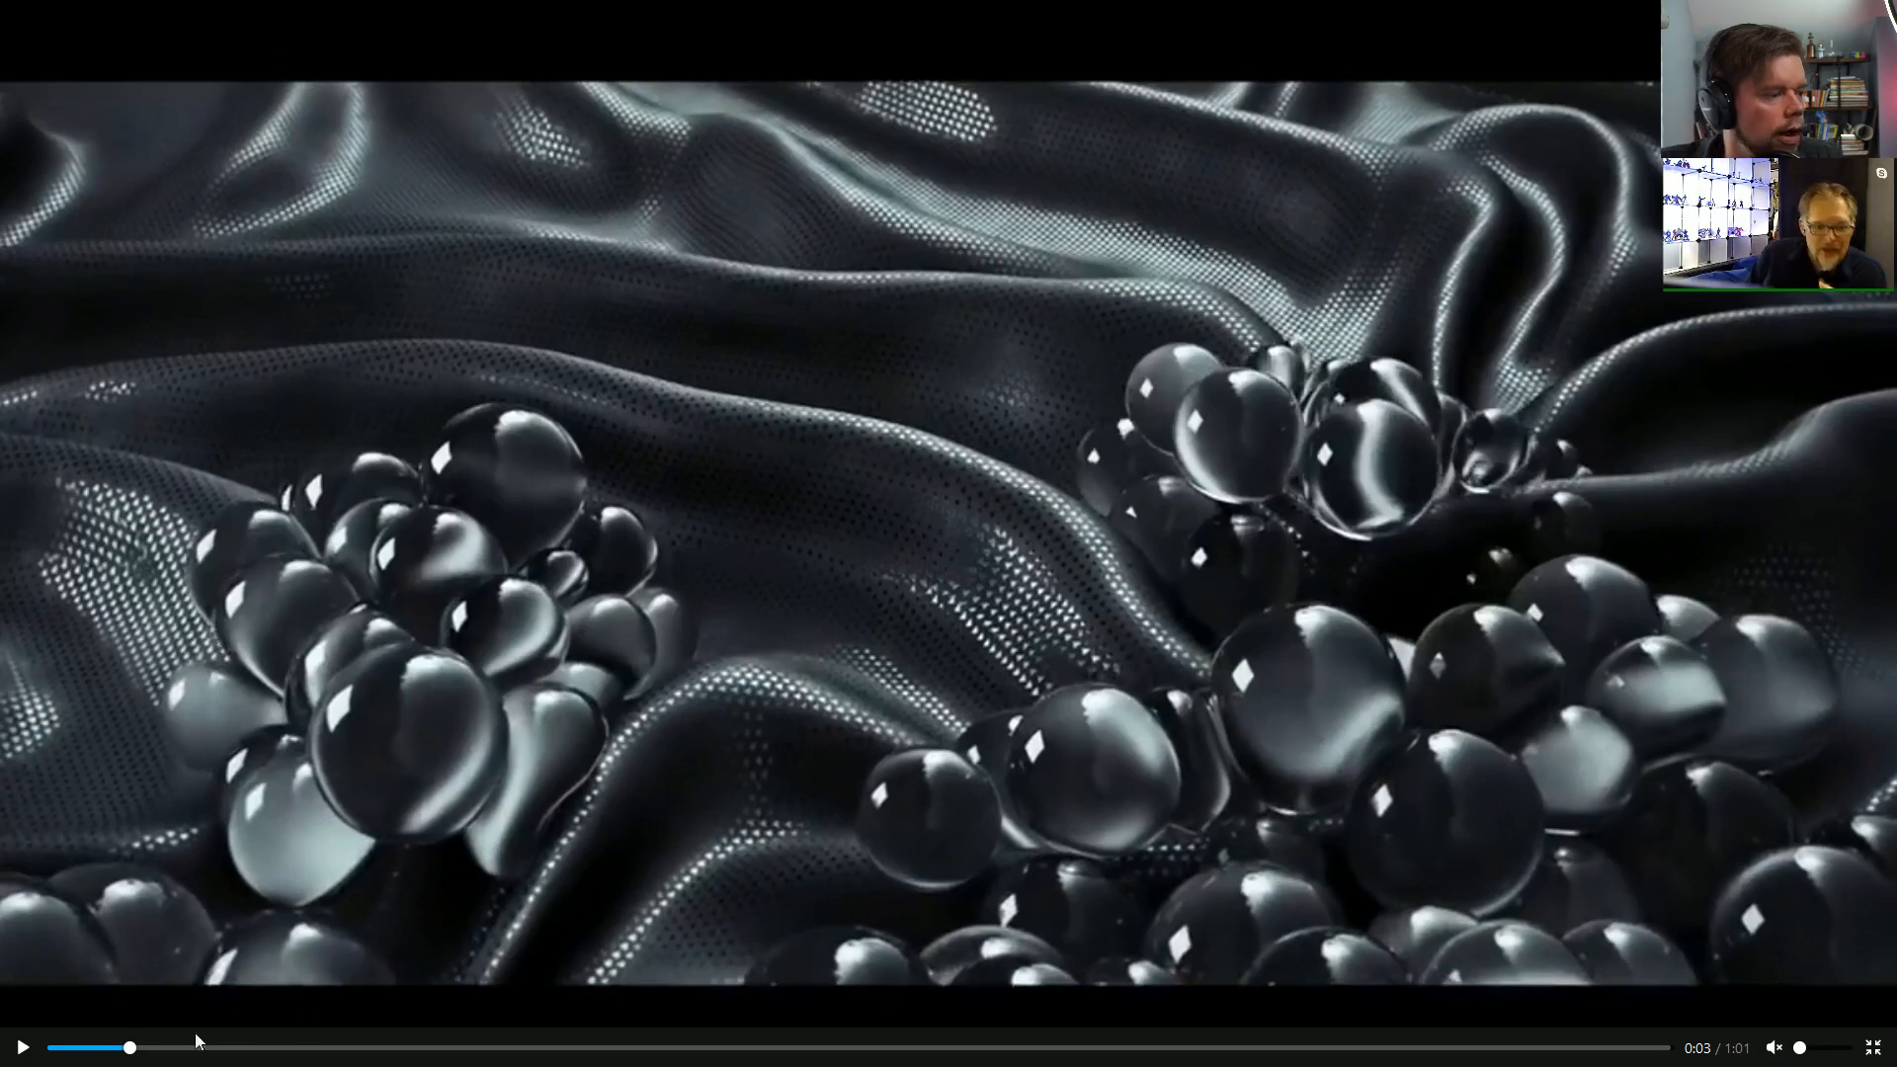
drag(122, 1049, 60, 1045)
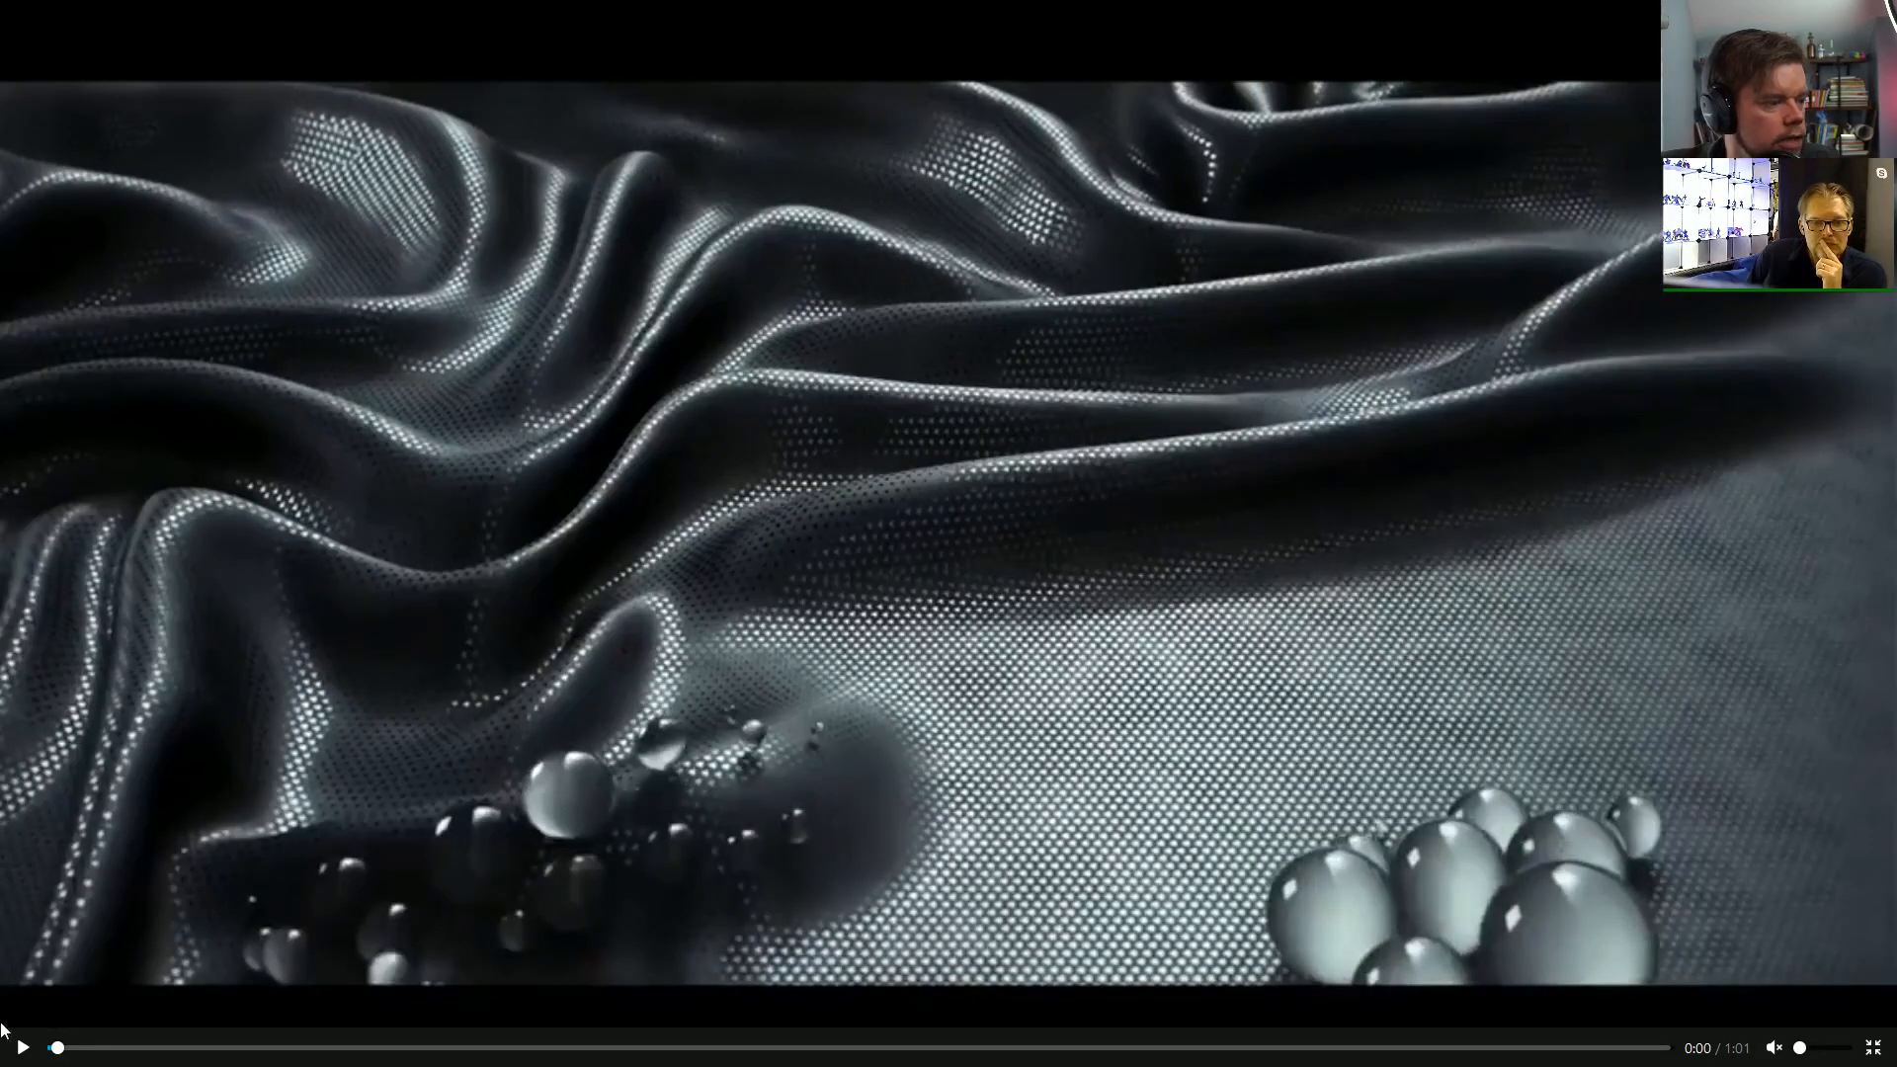
drag(58, 1049, 119, 1047)
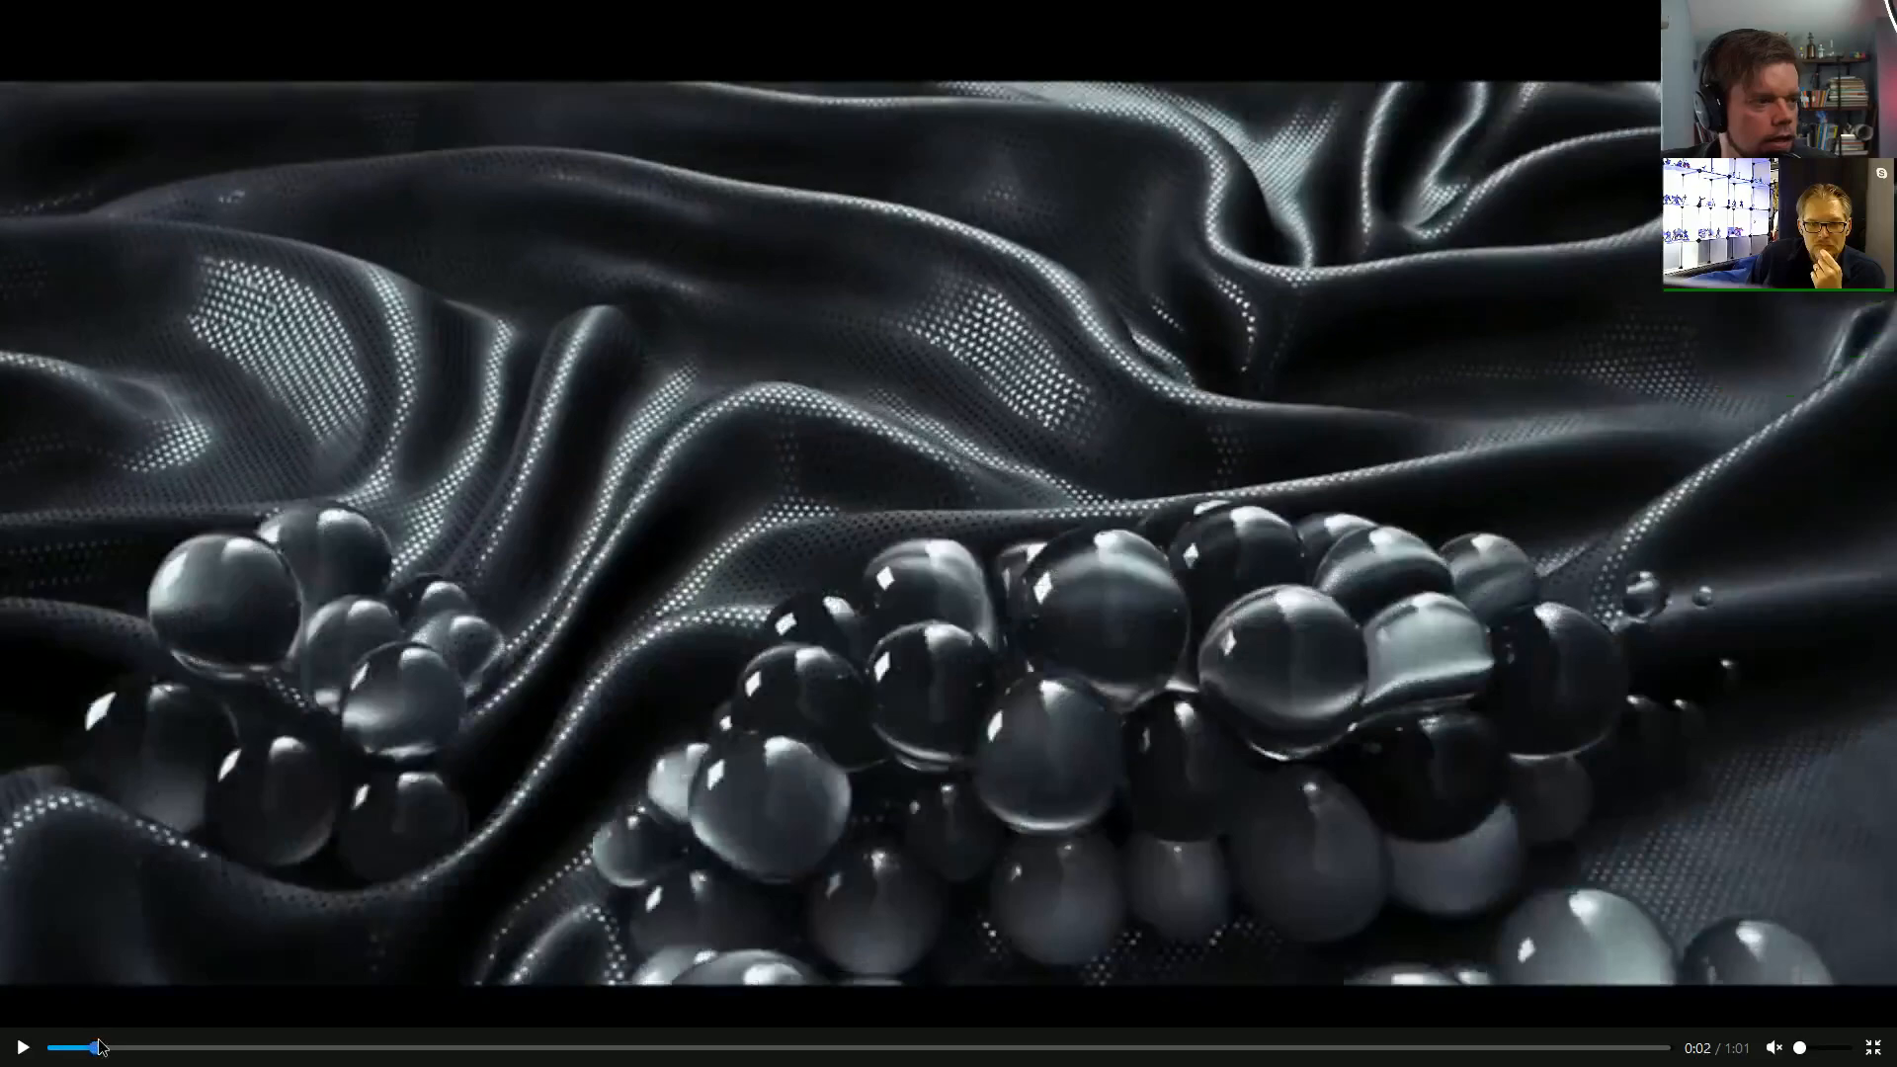
drag(100, 1047, 230, 1049)
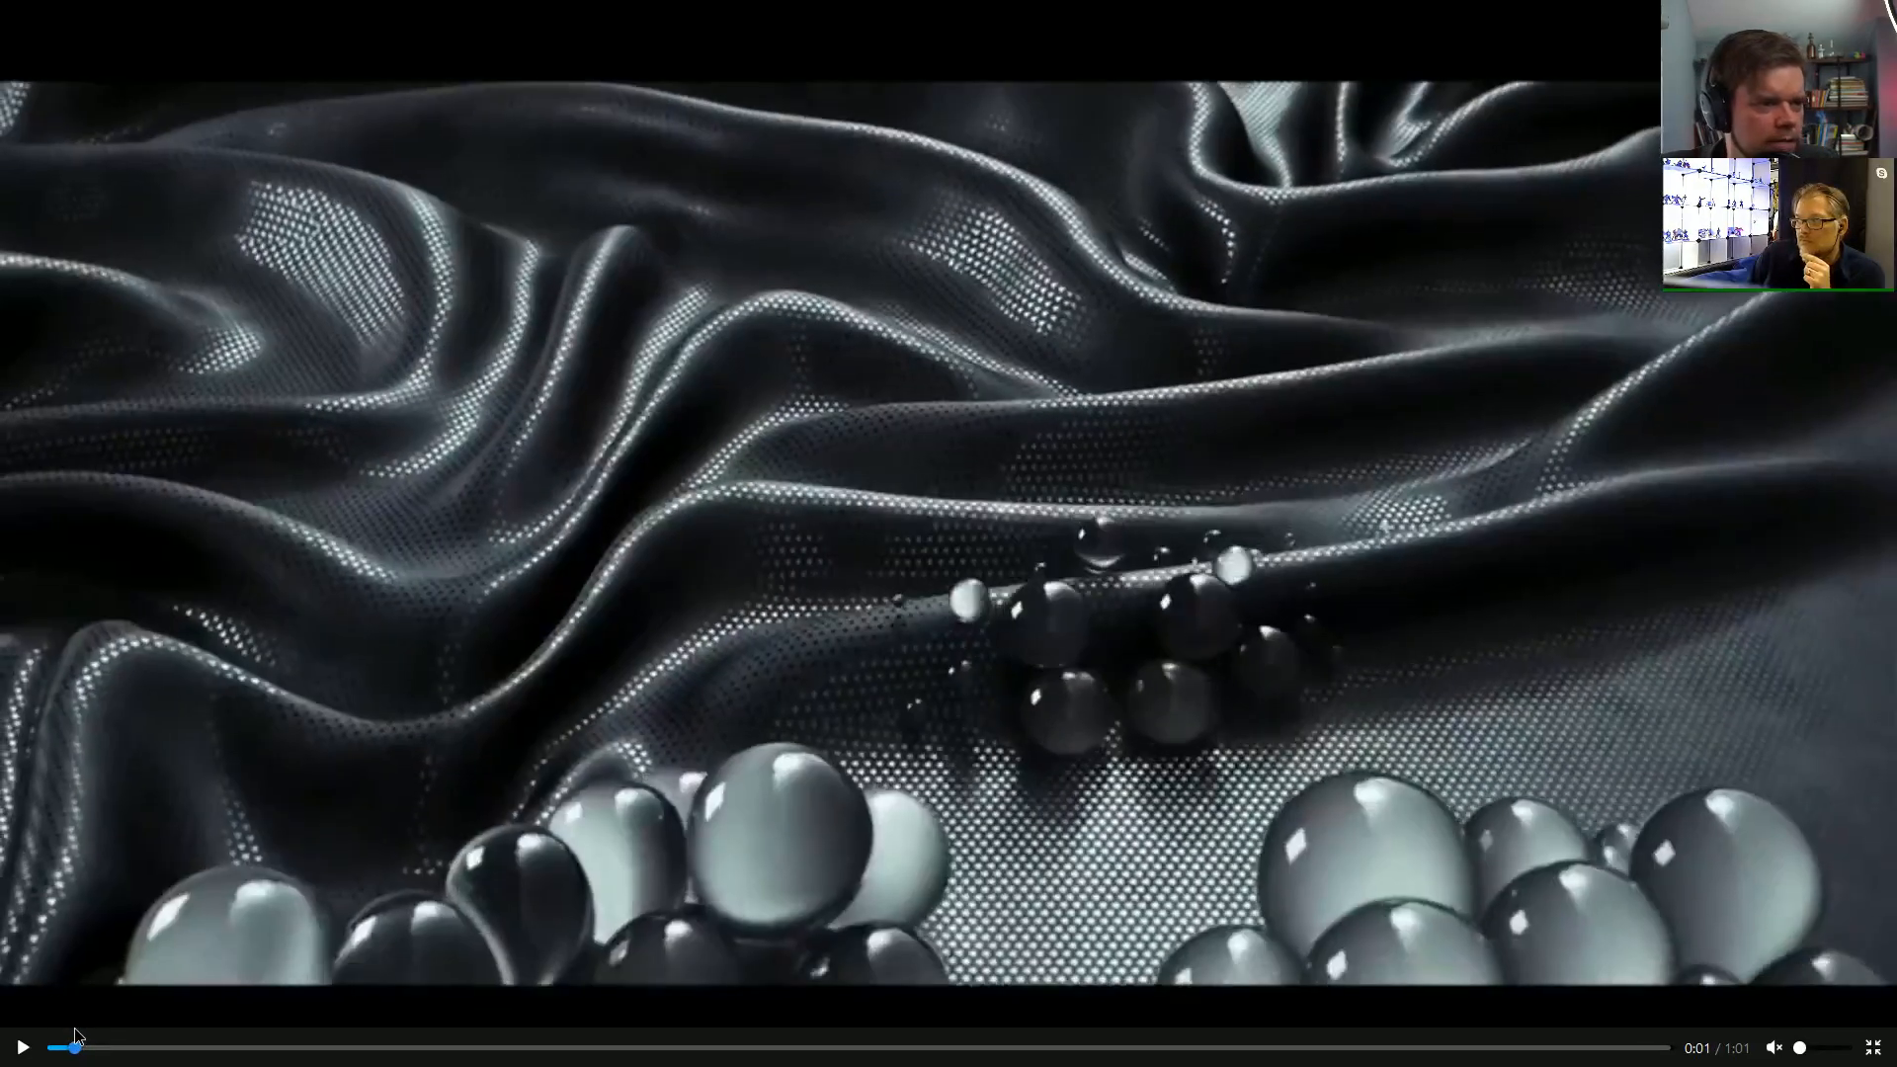
mouse_move(75, 1030)
mouse_down()
mouse_move(152, 1043)
mouse_move(59, 1053)
mouse_up()
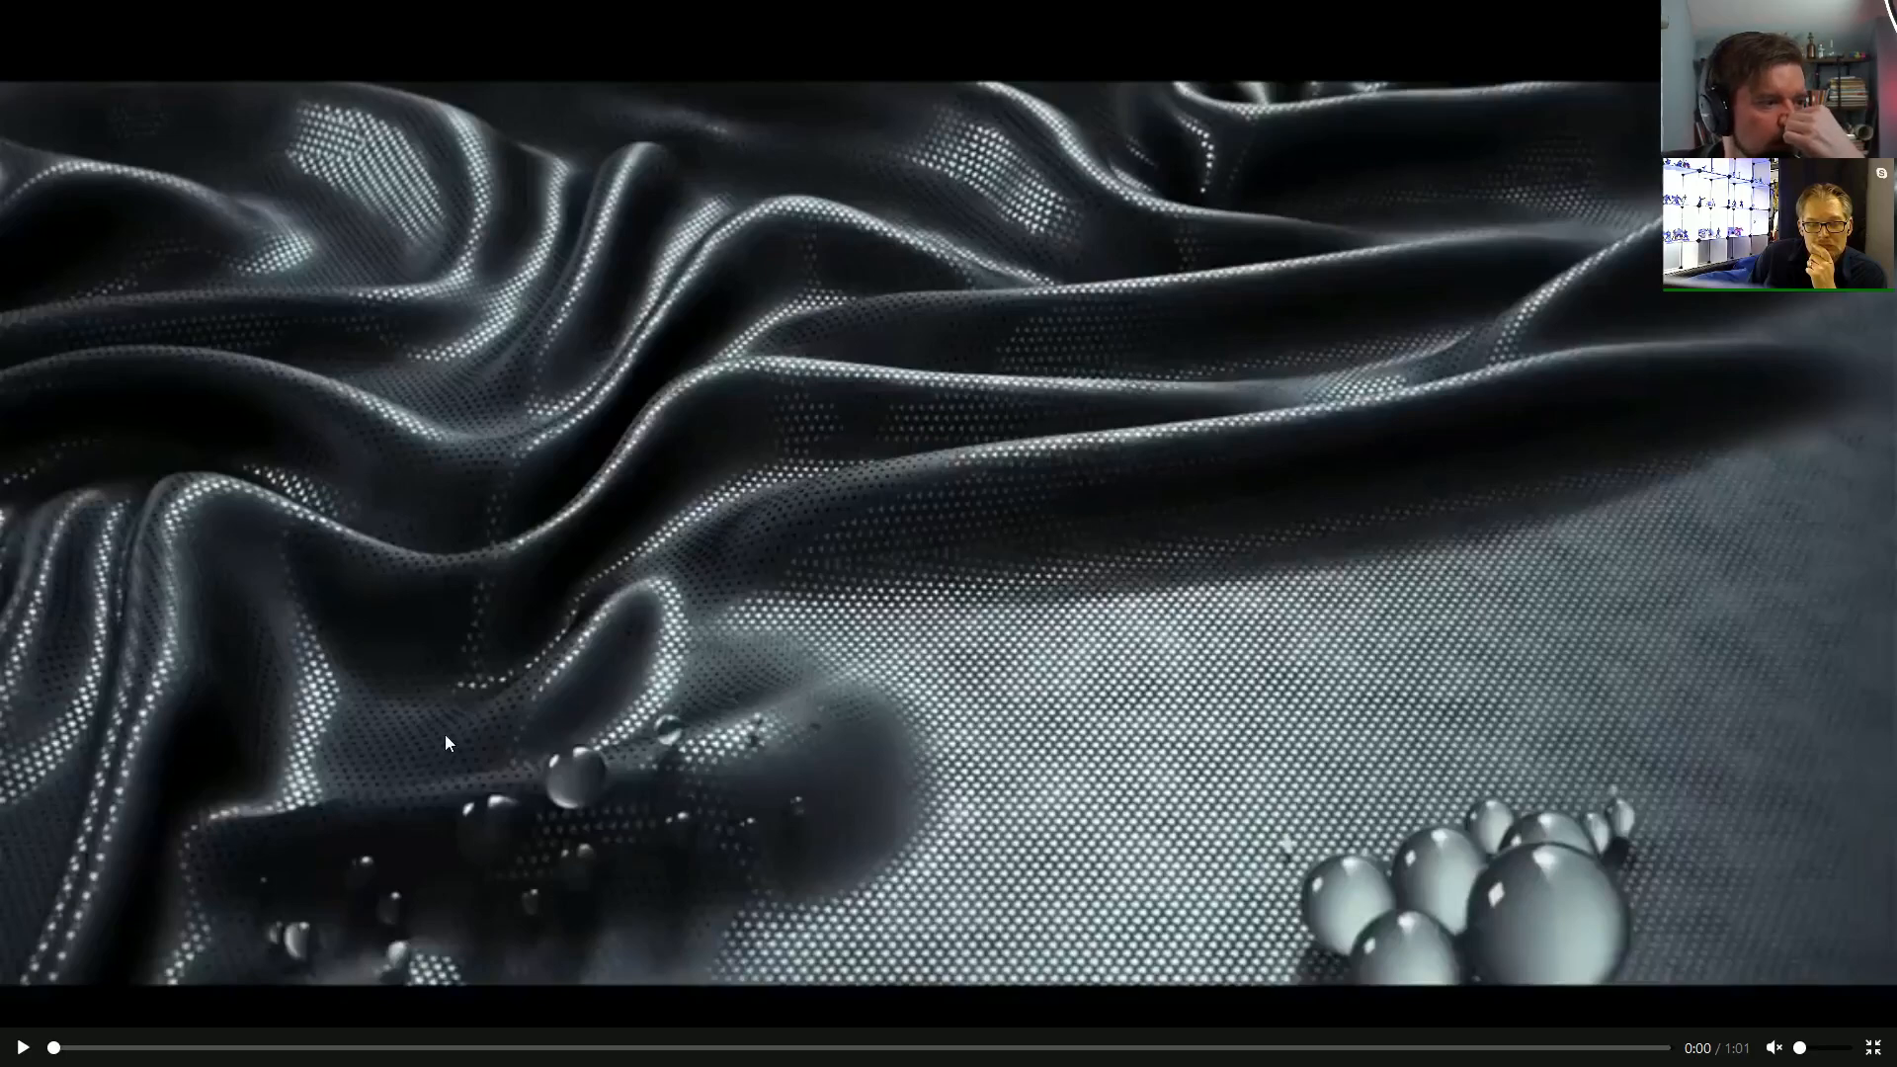
click(94, 1047)
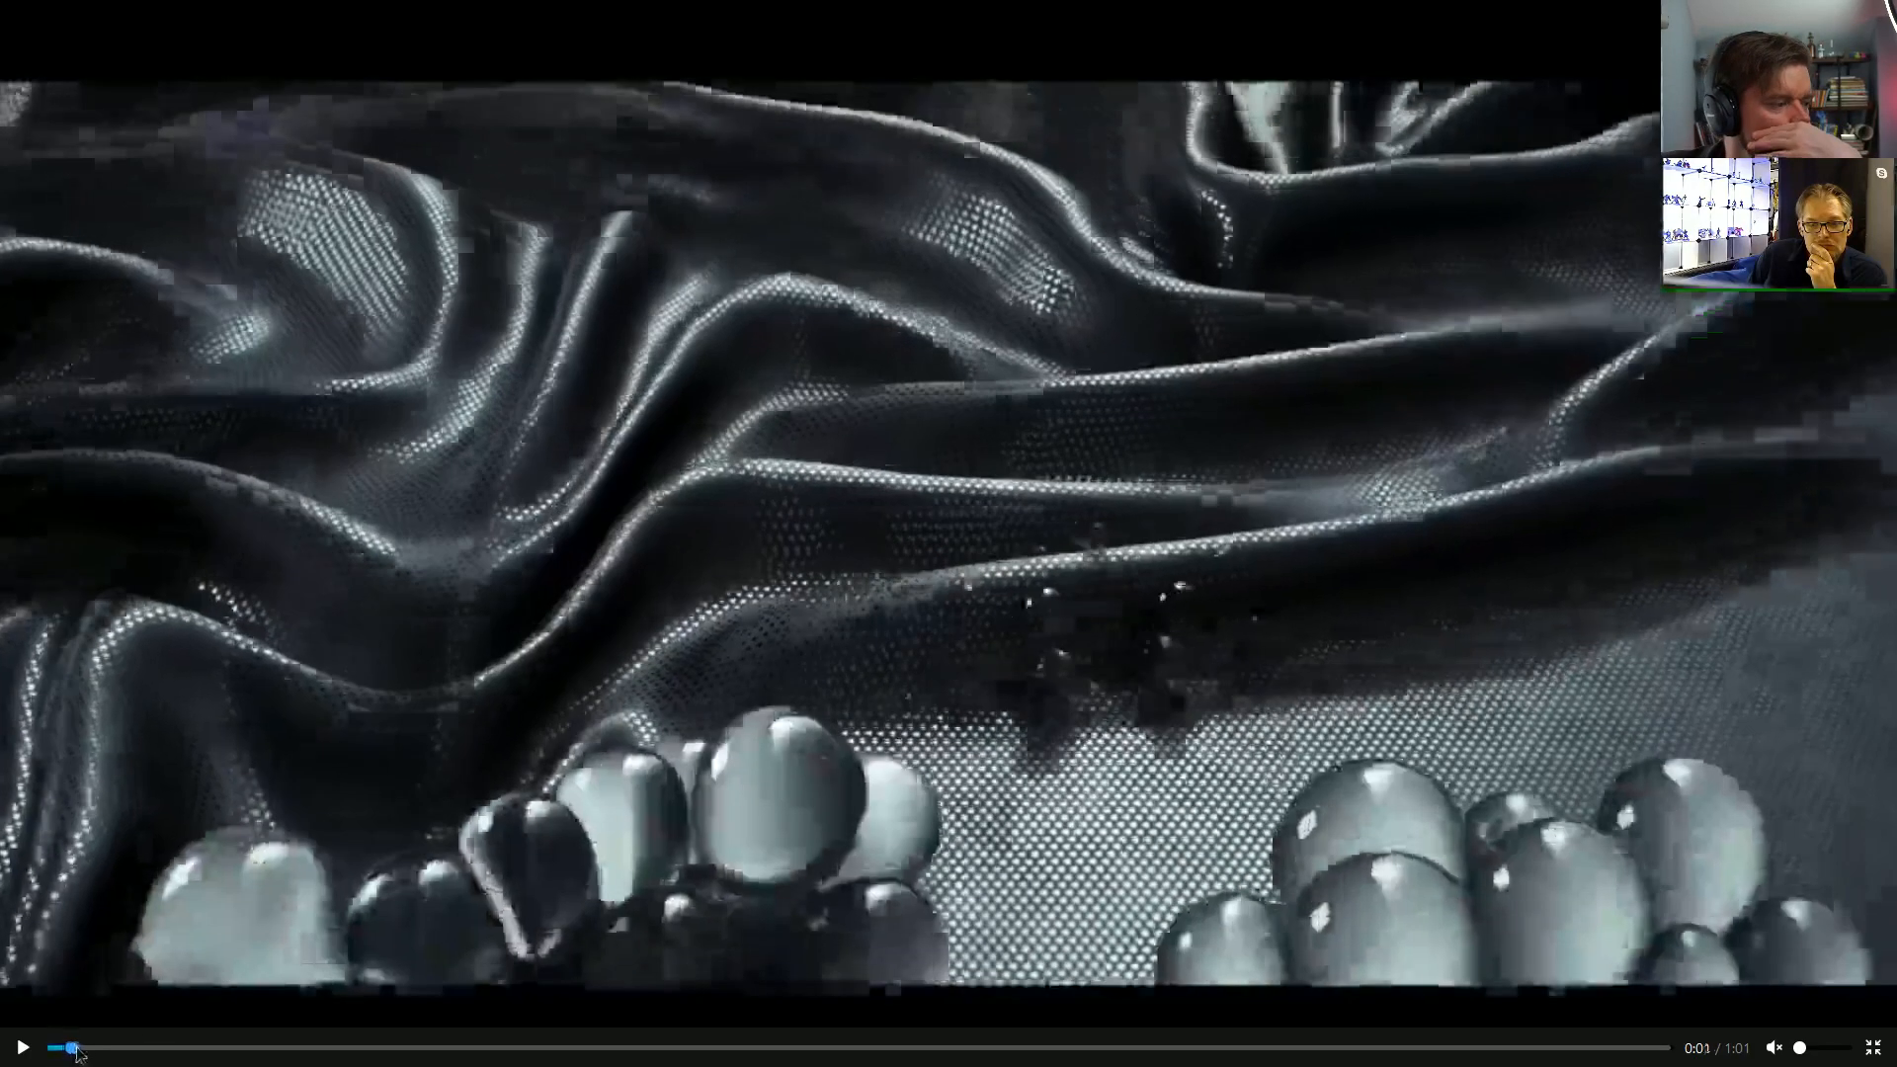
Scrub the paused video to the swelling-bubble sphere at 0:09, examine its surface, and leave full screen
drag(94, 1047, 287, 1047)
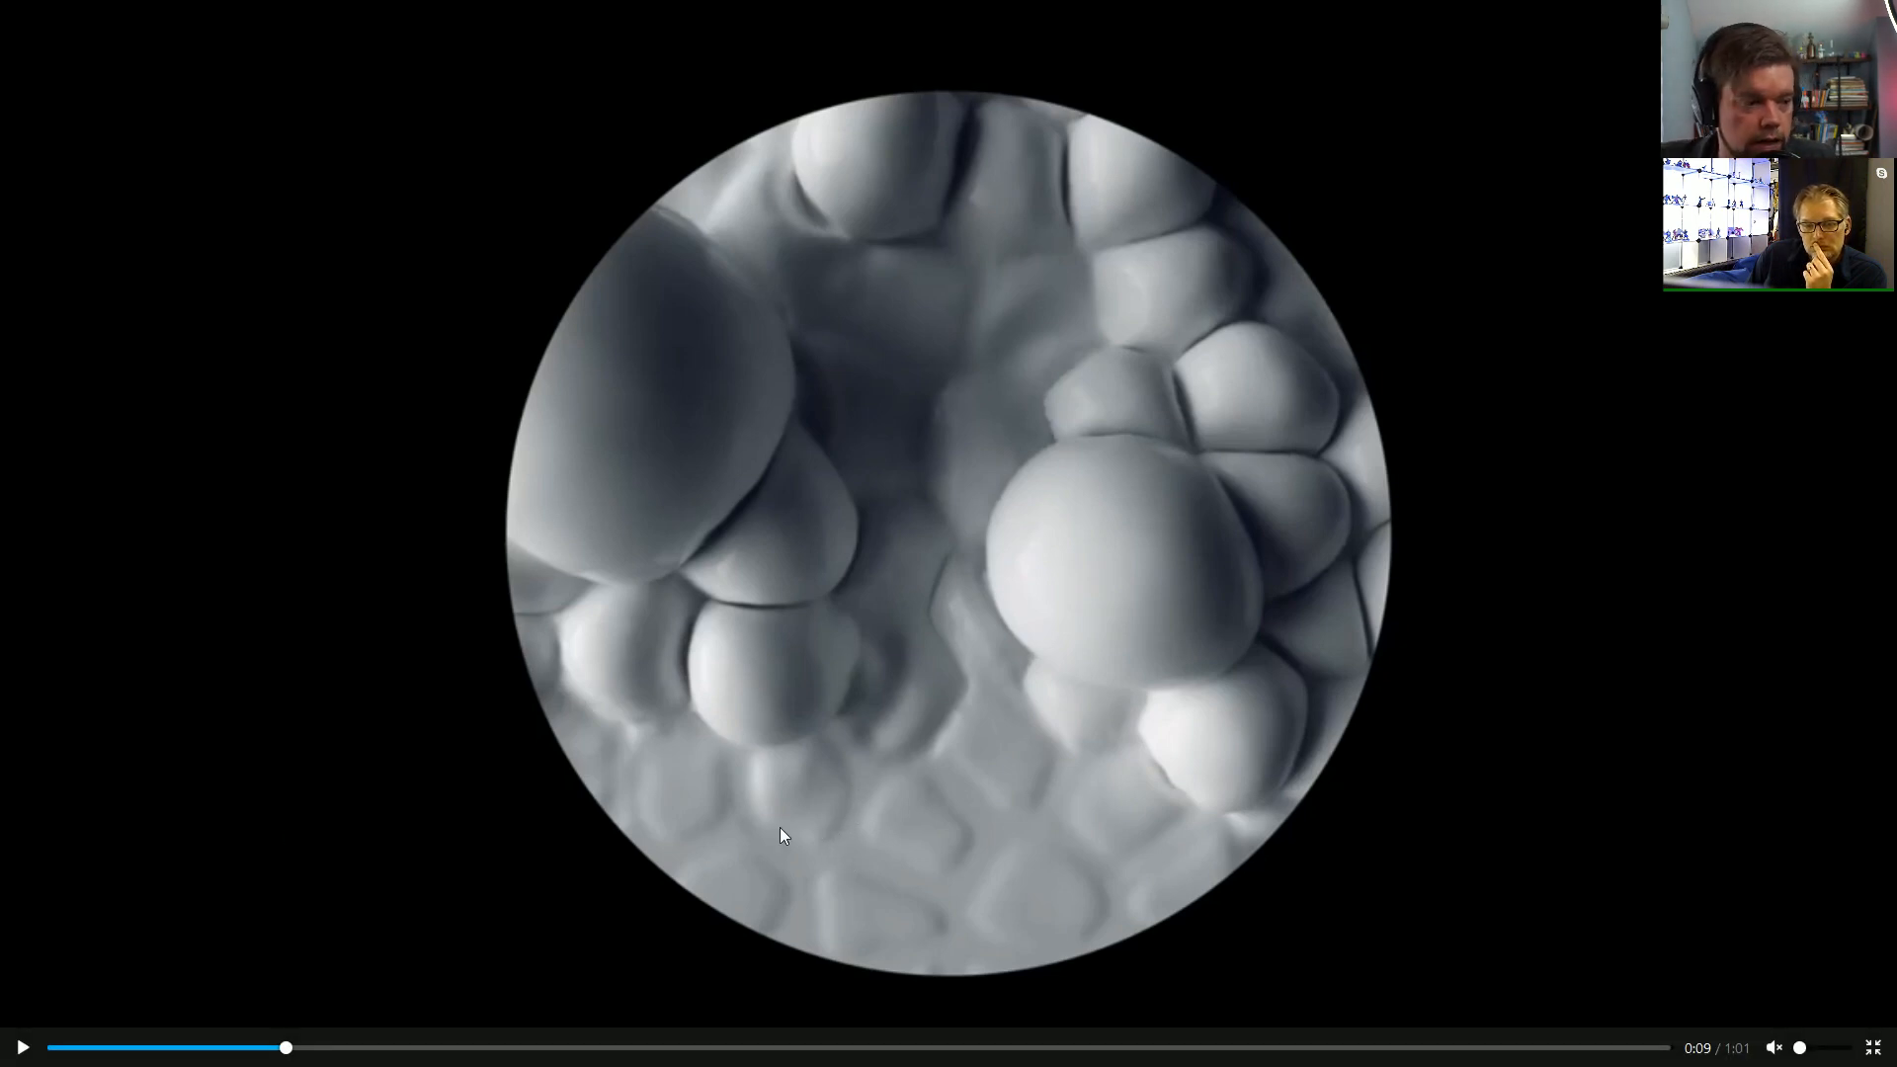
drag(289, 1053, 292, 1049)
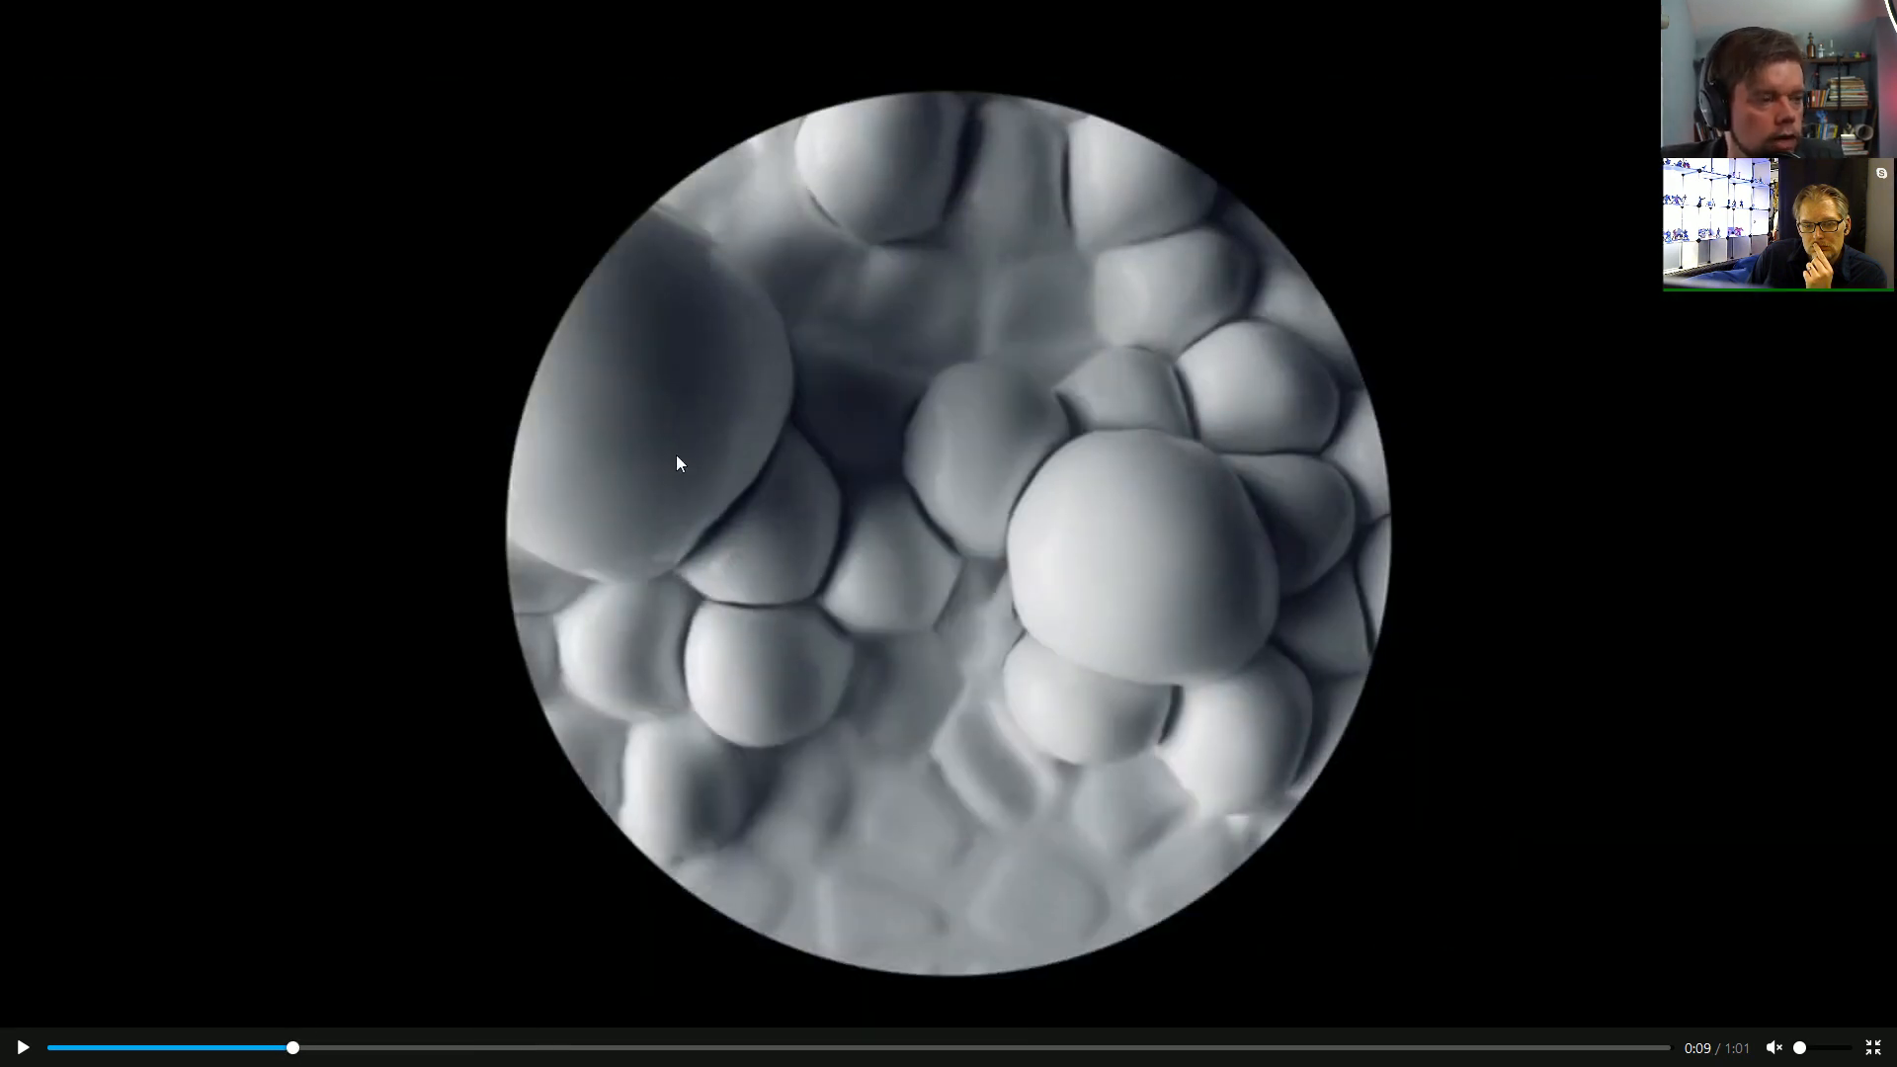
key(Escape)
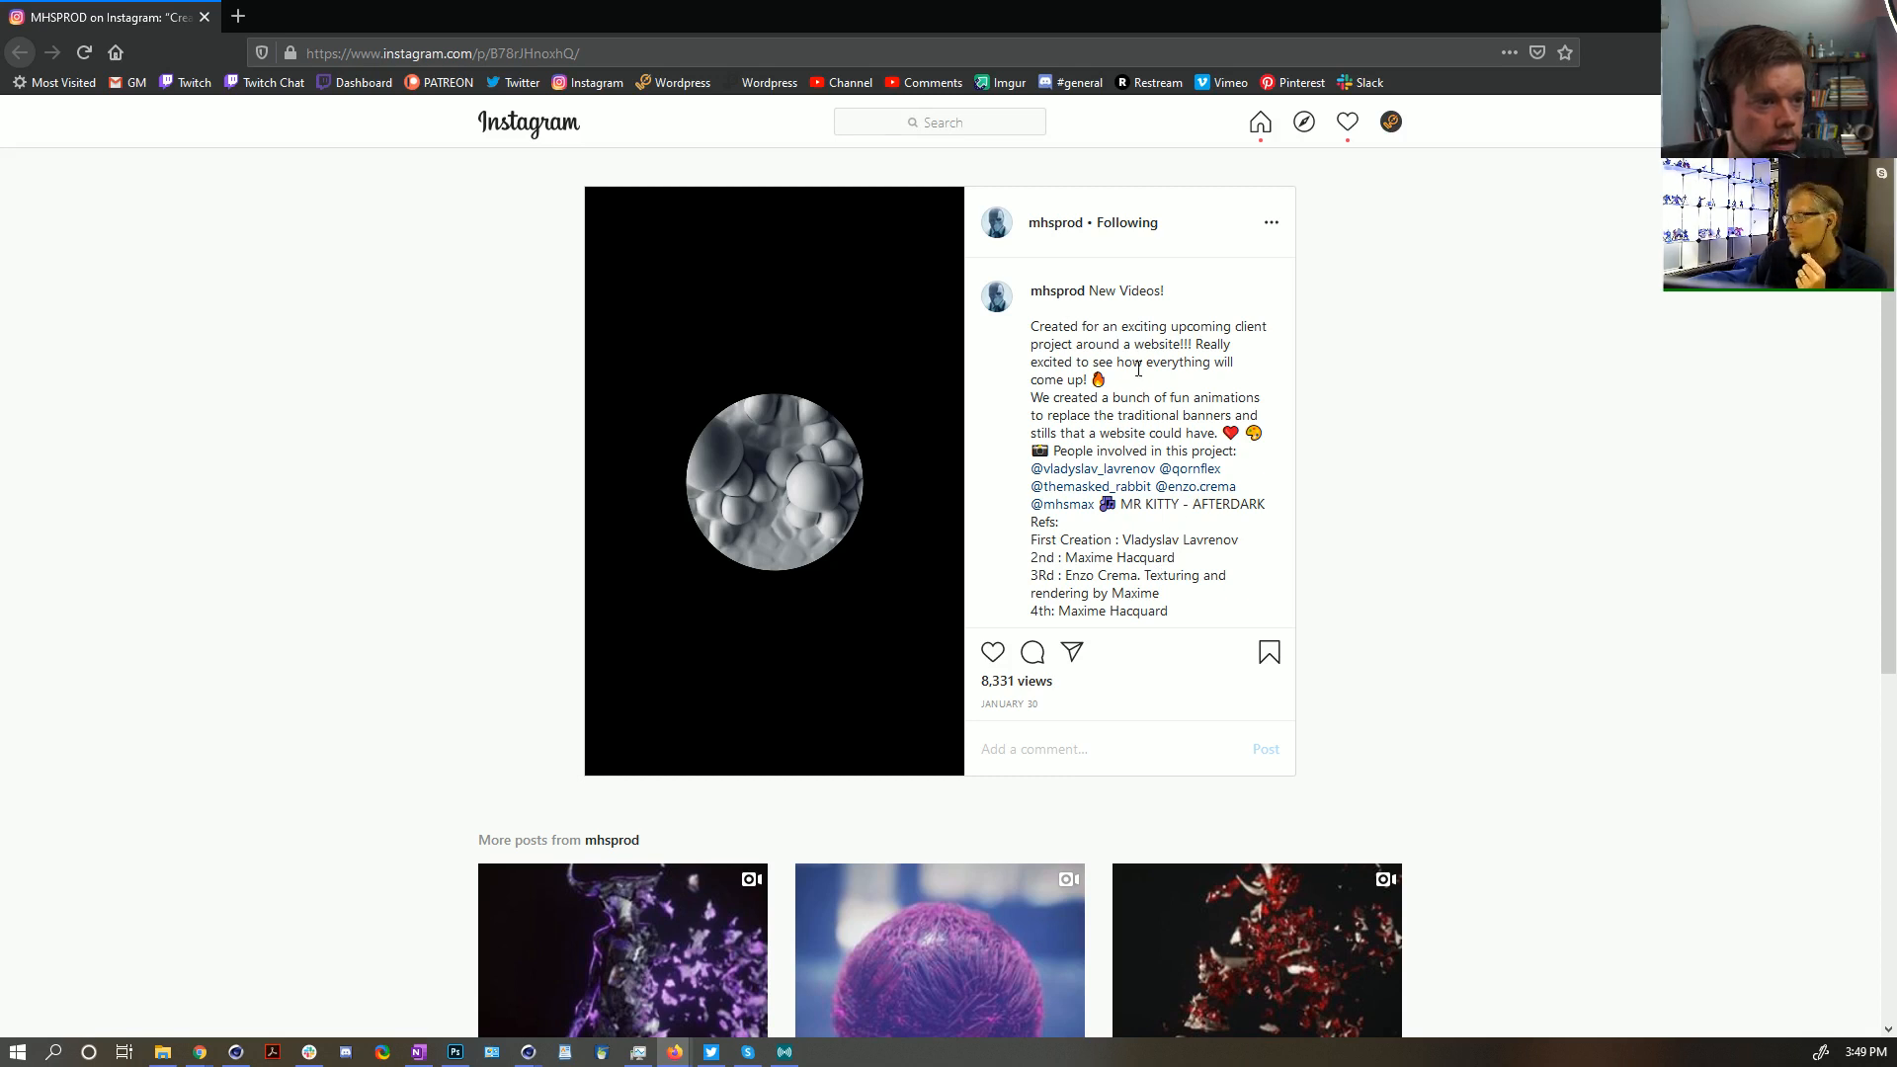
Read the post's caption and credits to find which artist made each numbered animation
scroll(1166, 445, down, 2)
scroll(1138, 376, down, 2)
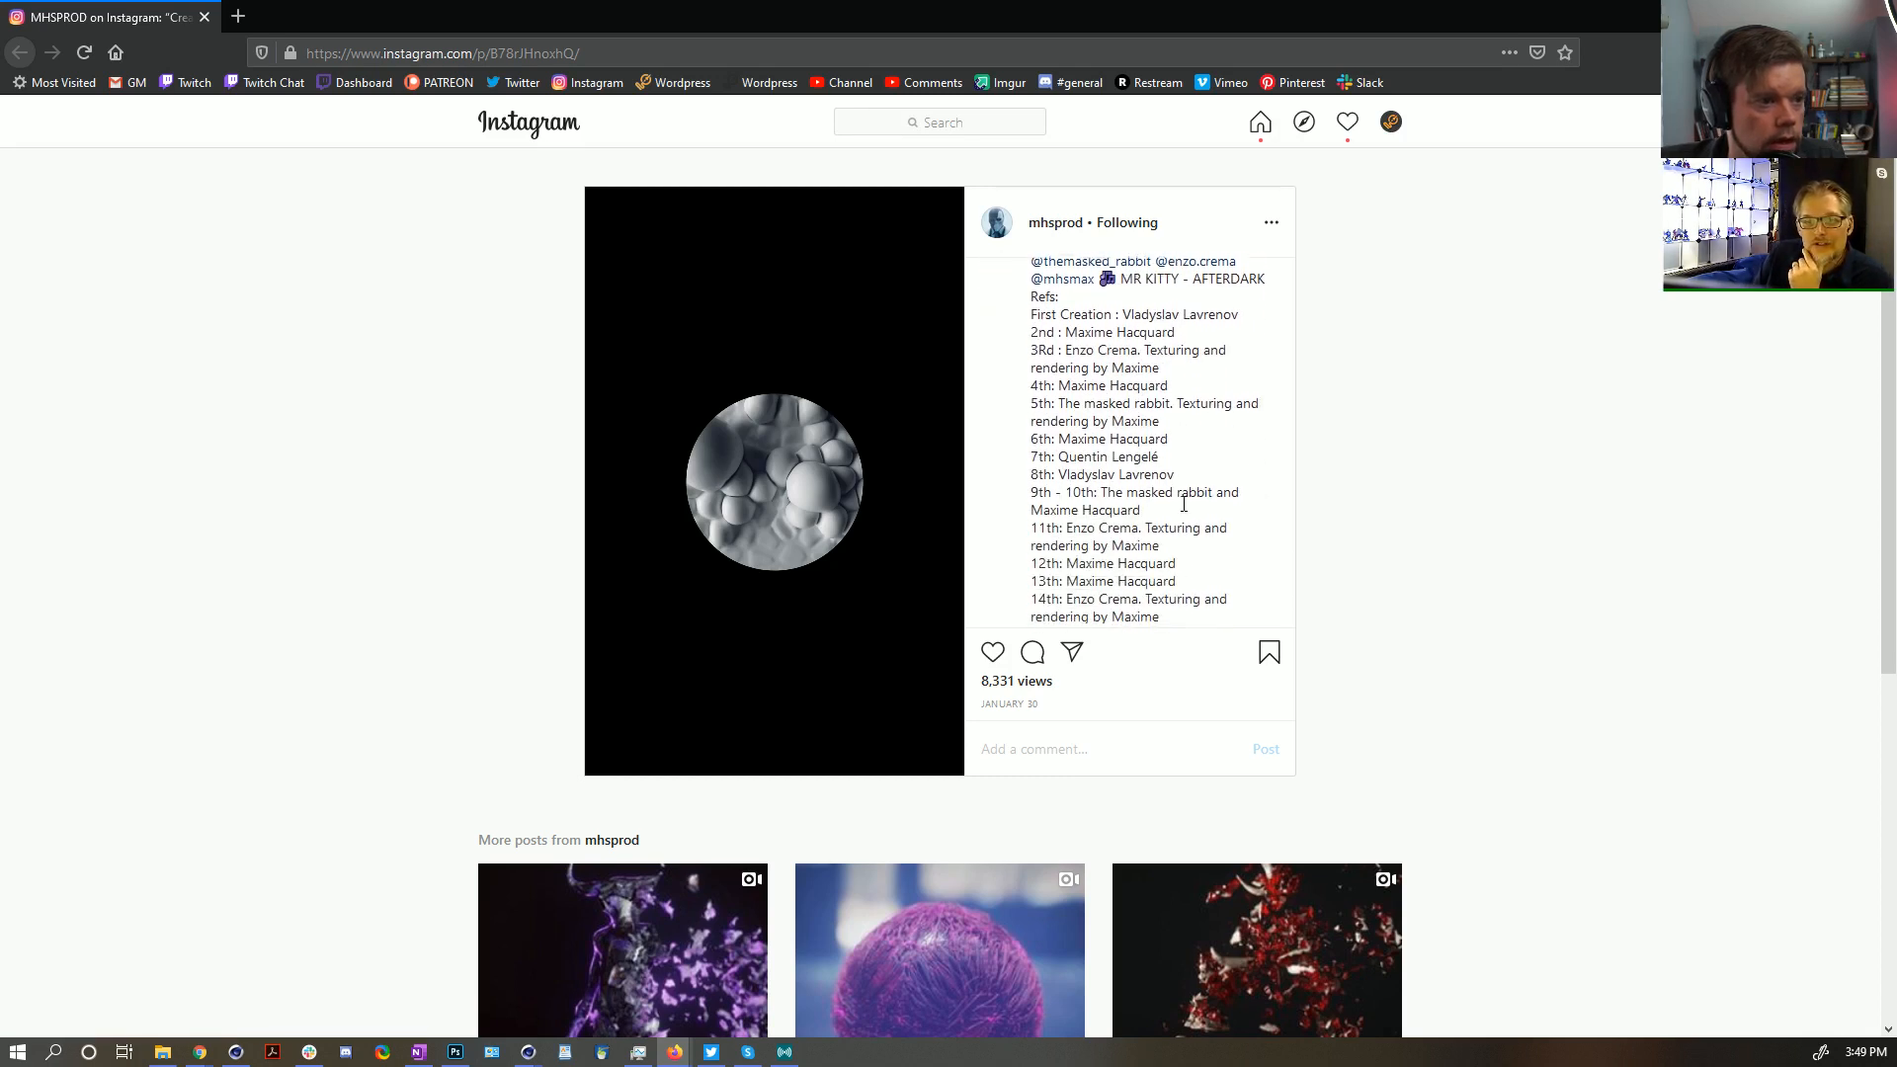
scroll(1173, 531, up, 4)
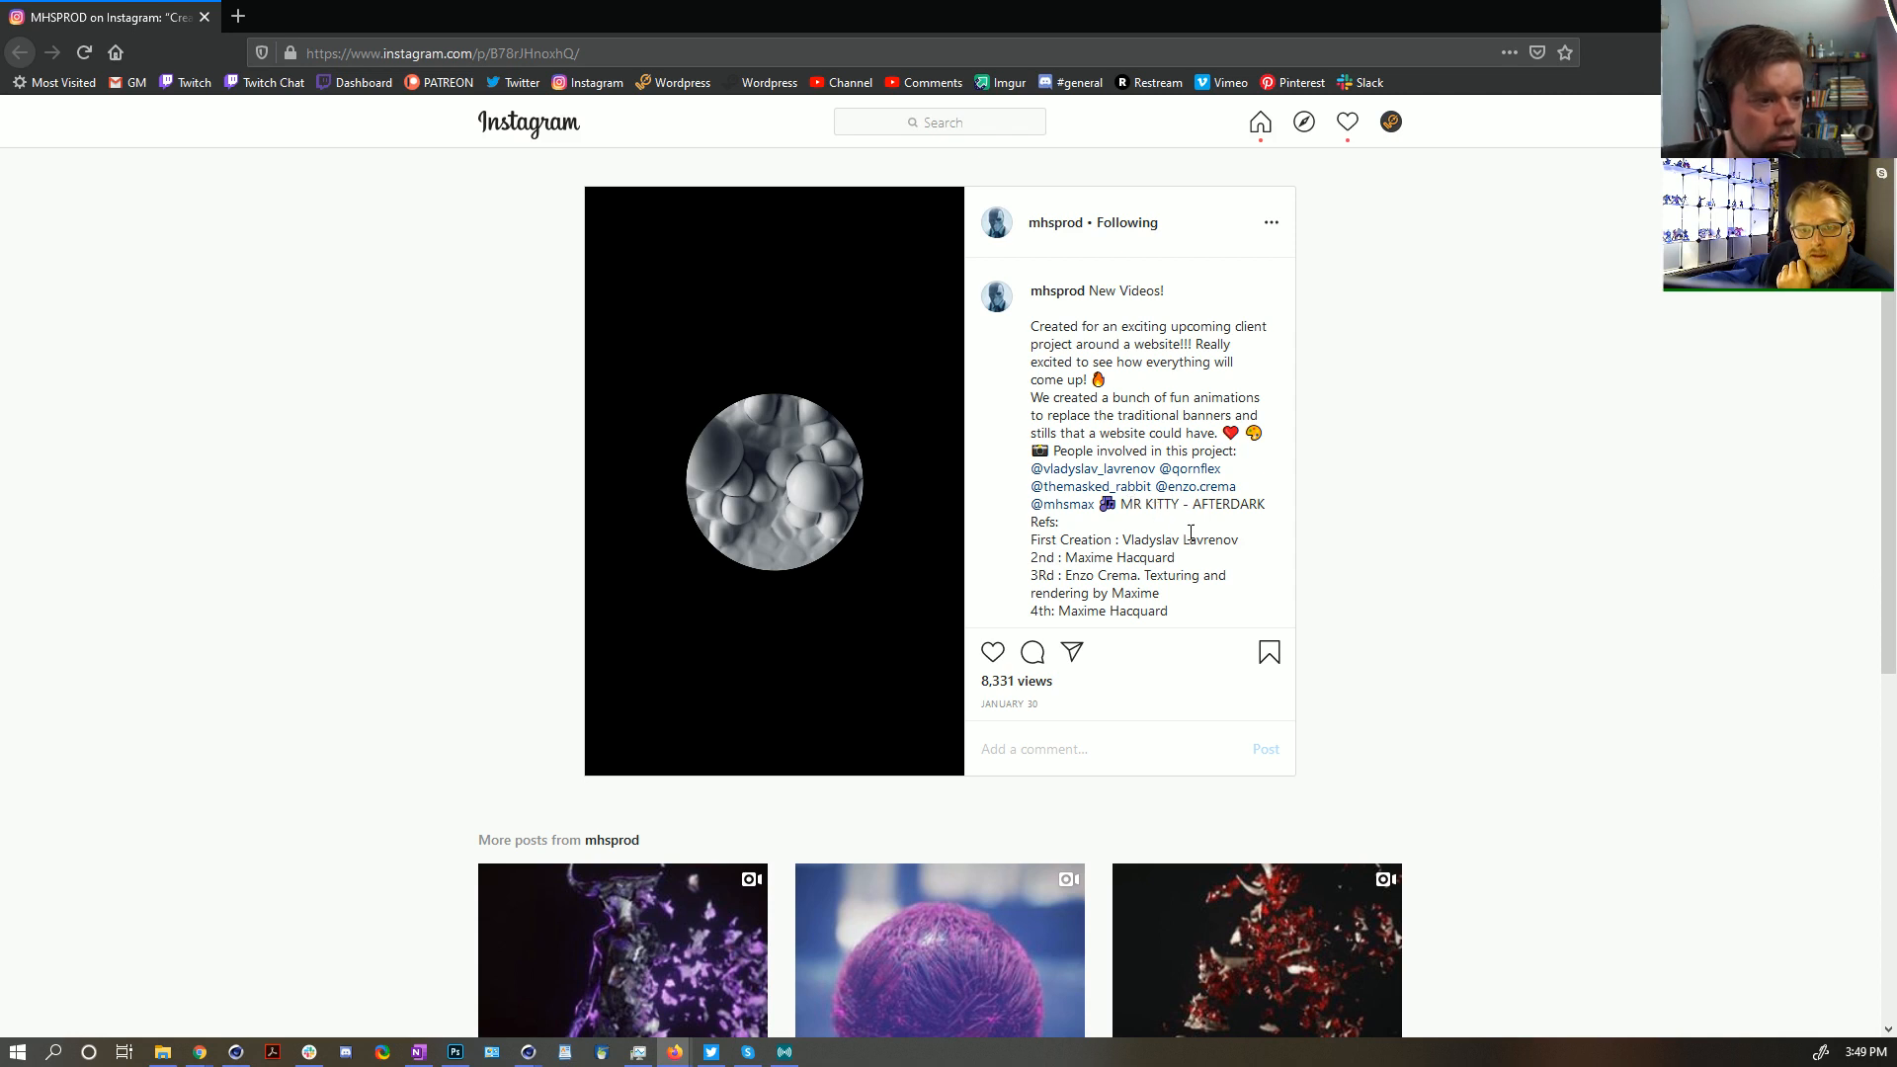
scroll(1148, 536, down, 3)
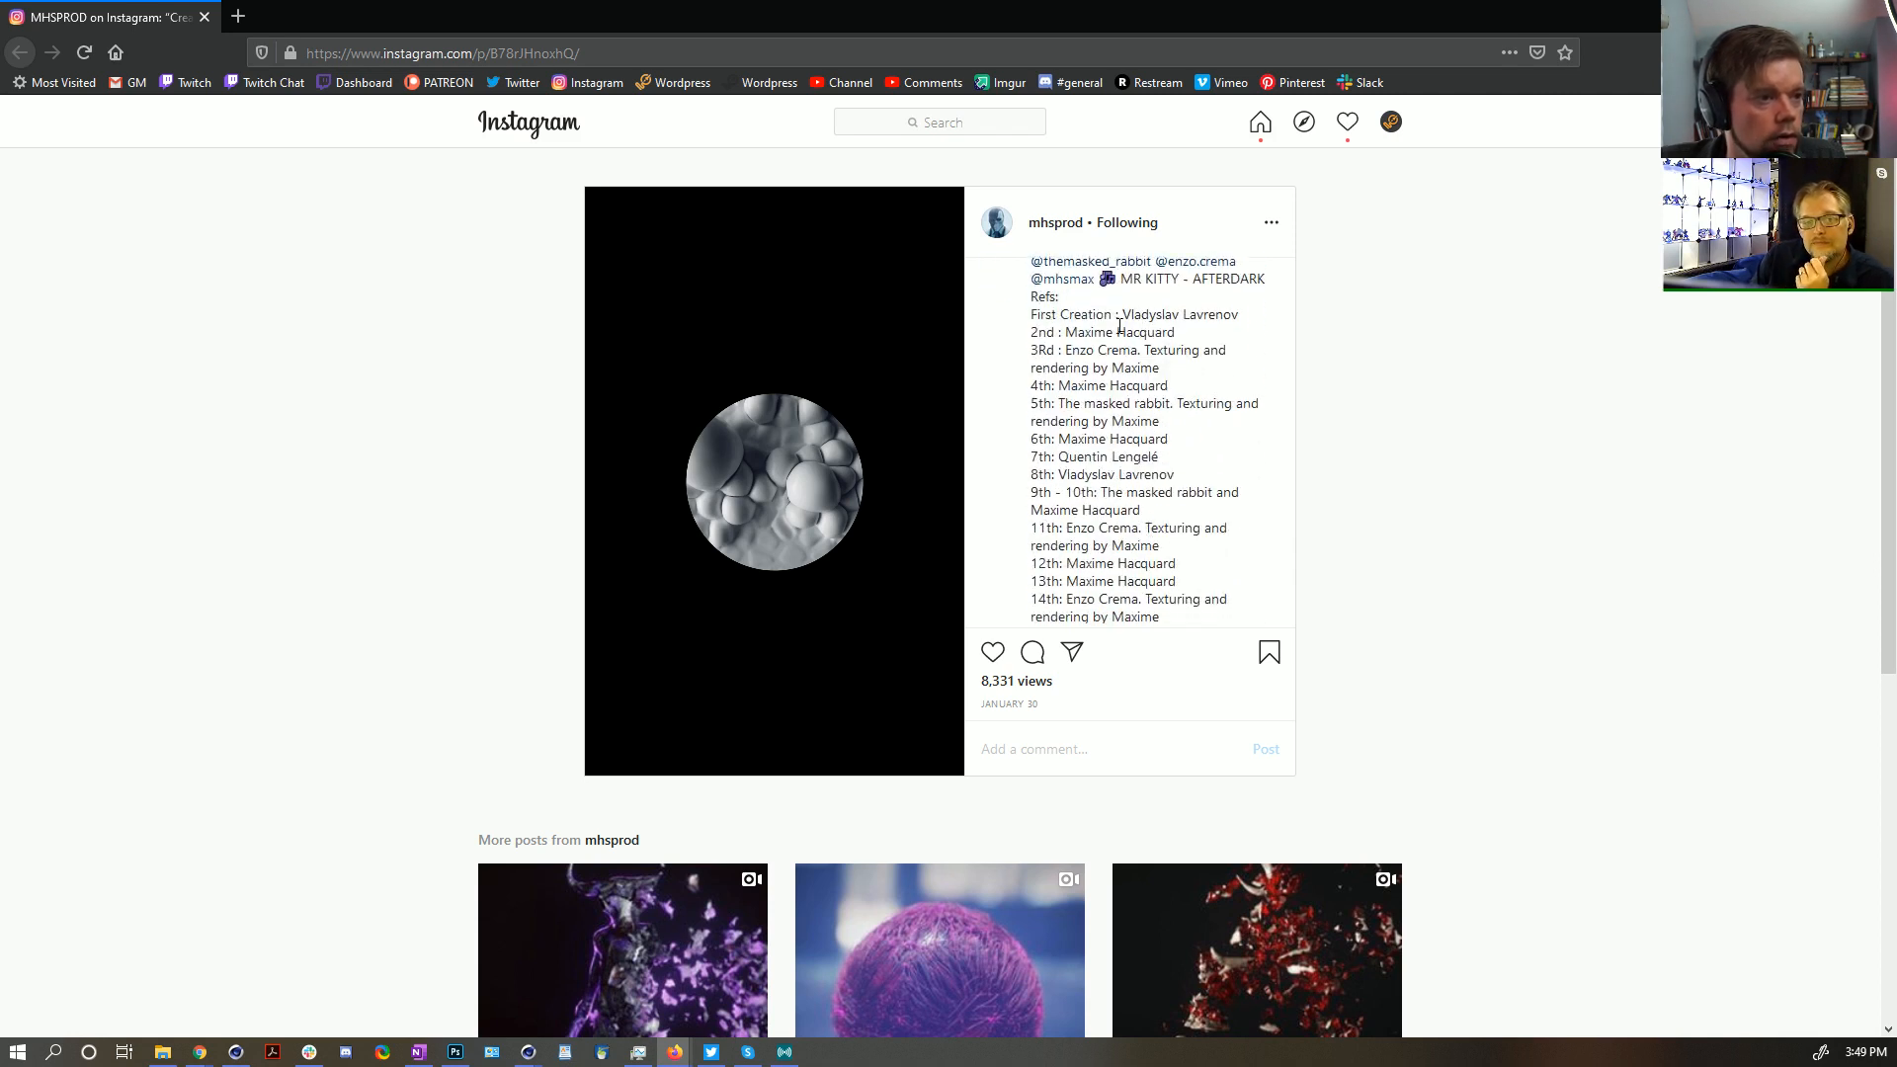
drag(1124, 314, 1242, 365)
click(1241, 363)
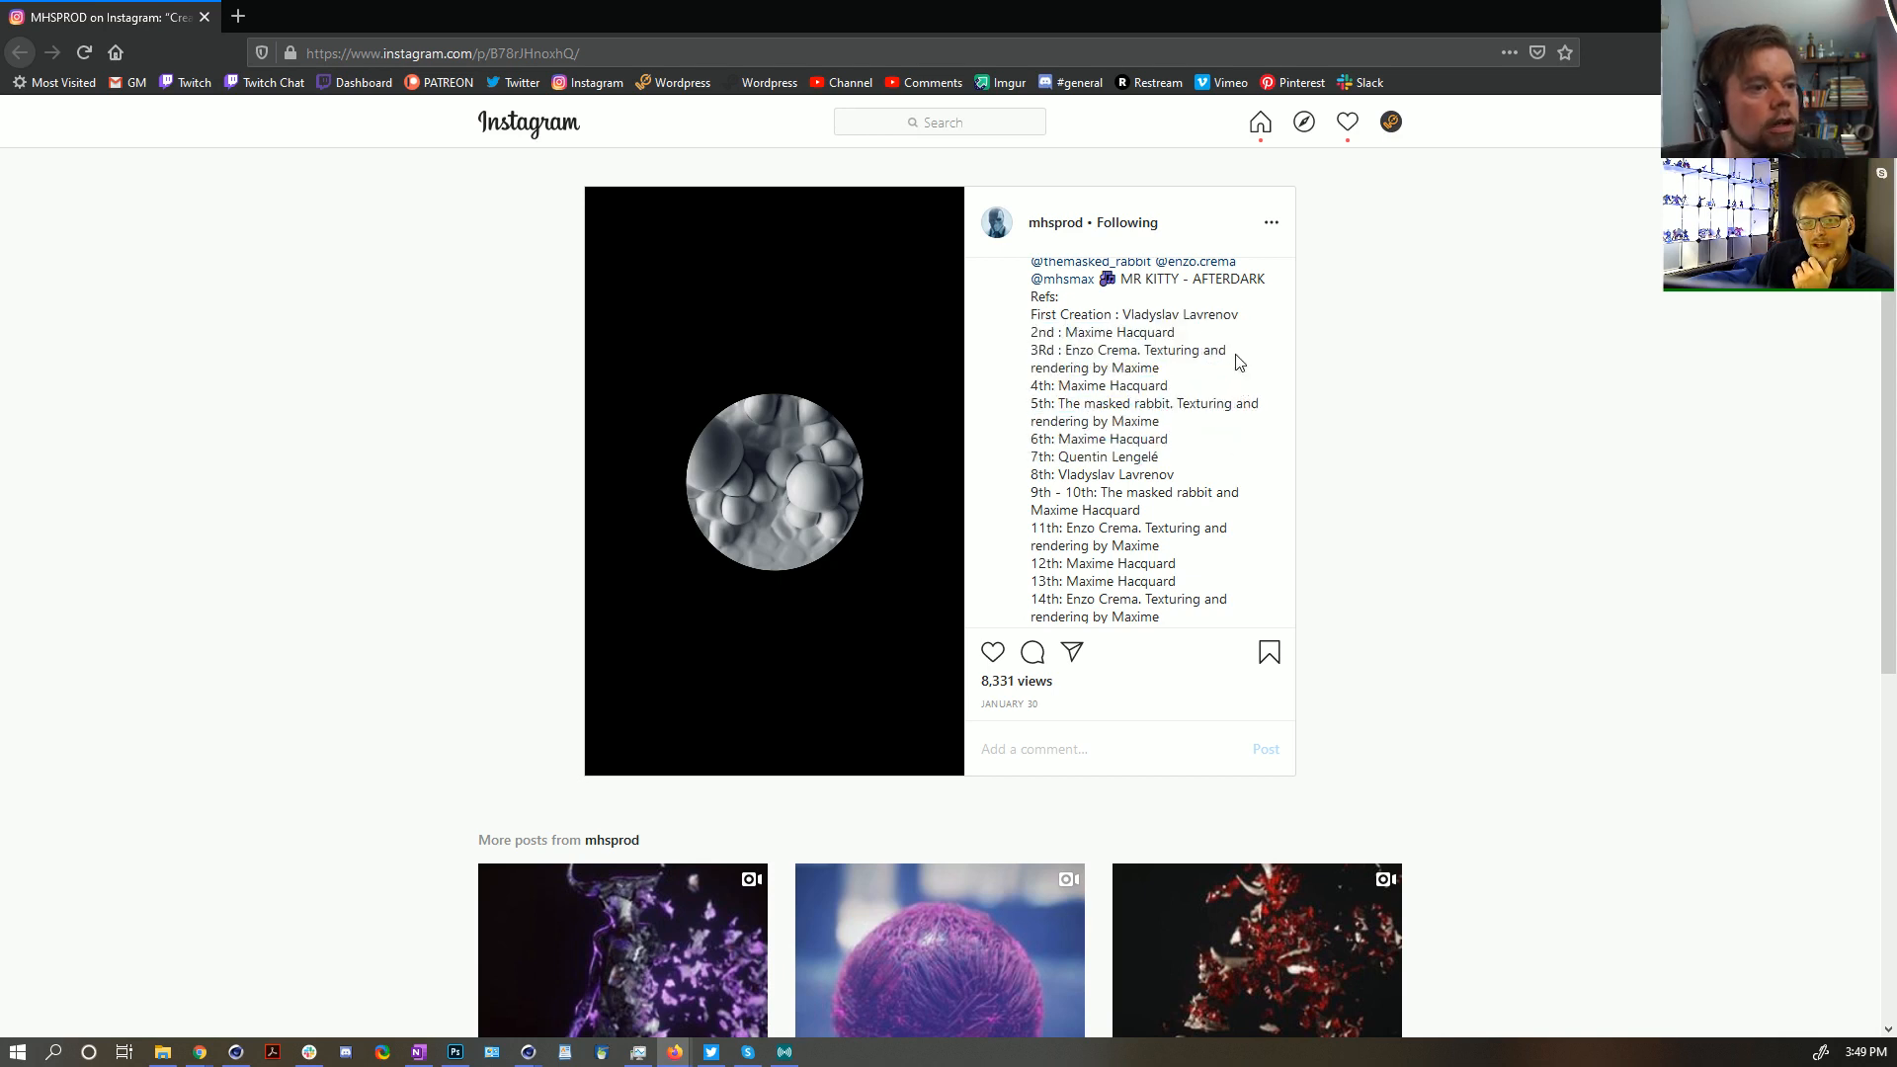
double_click(1136, 456)
click(1187, 464)
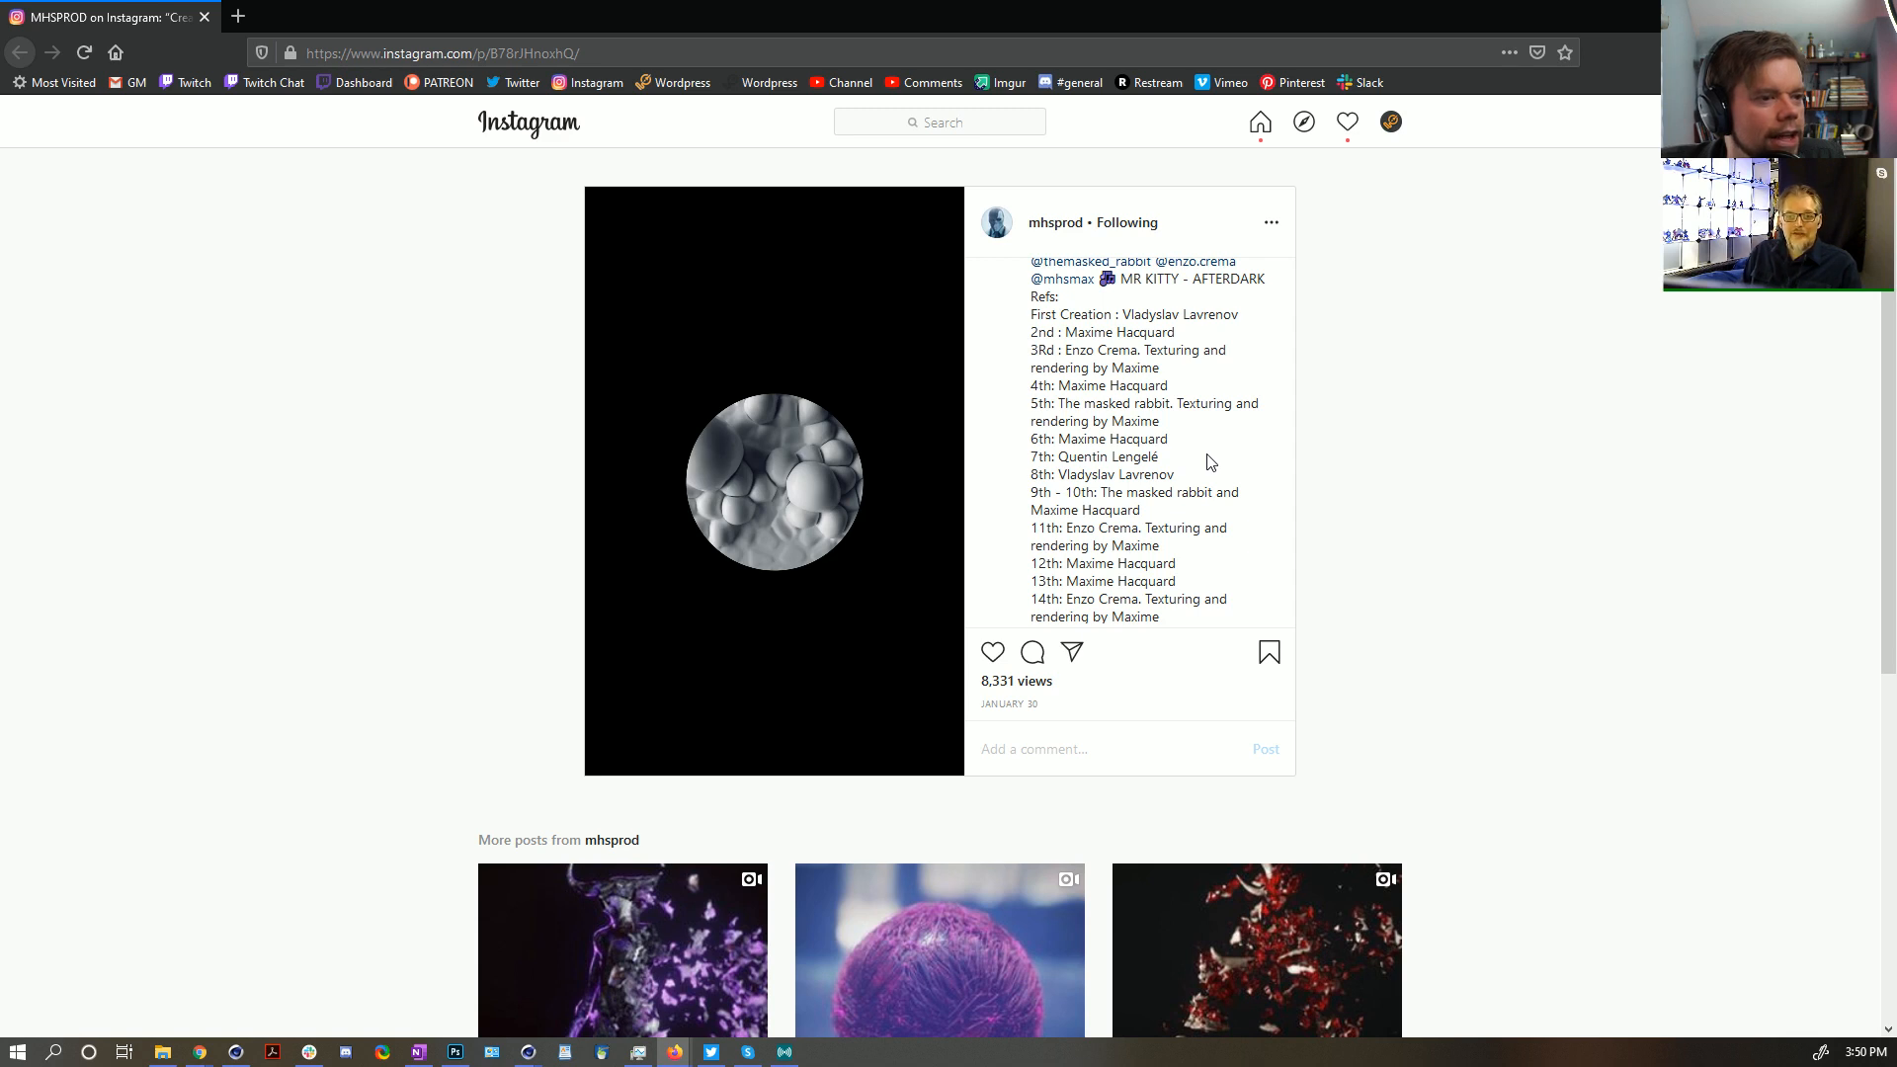
scroll(1210, 462, down, 3)
scroll(1210, 461, up, 3)
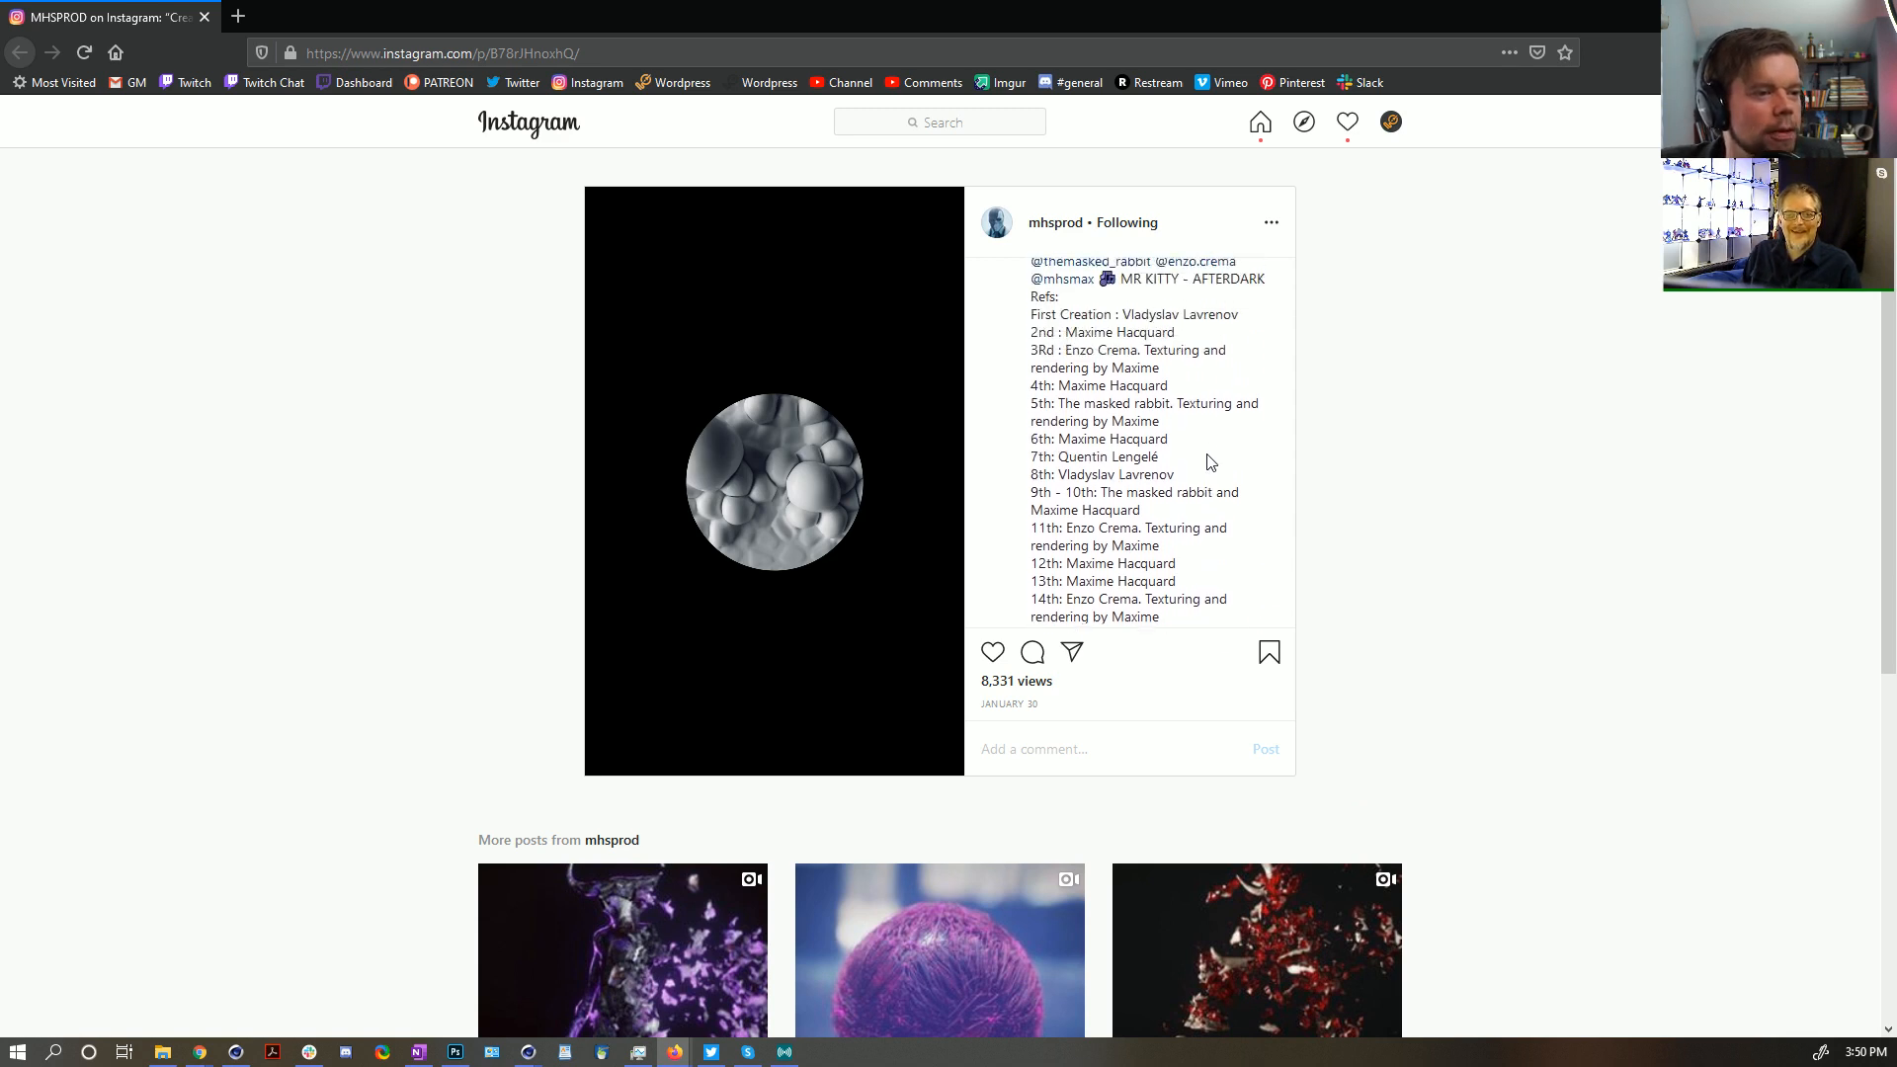
scroll(1210, 461, up, 4)
Replay the video in full screen, pause on the swelling-bubble sphere, and scrub around 0:09 to study how the bubbles grow
mouse_move(720, 690)
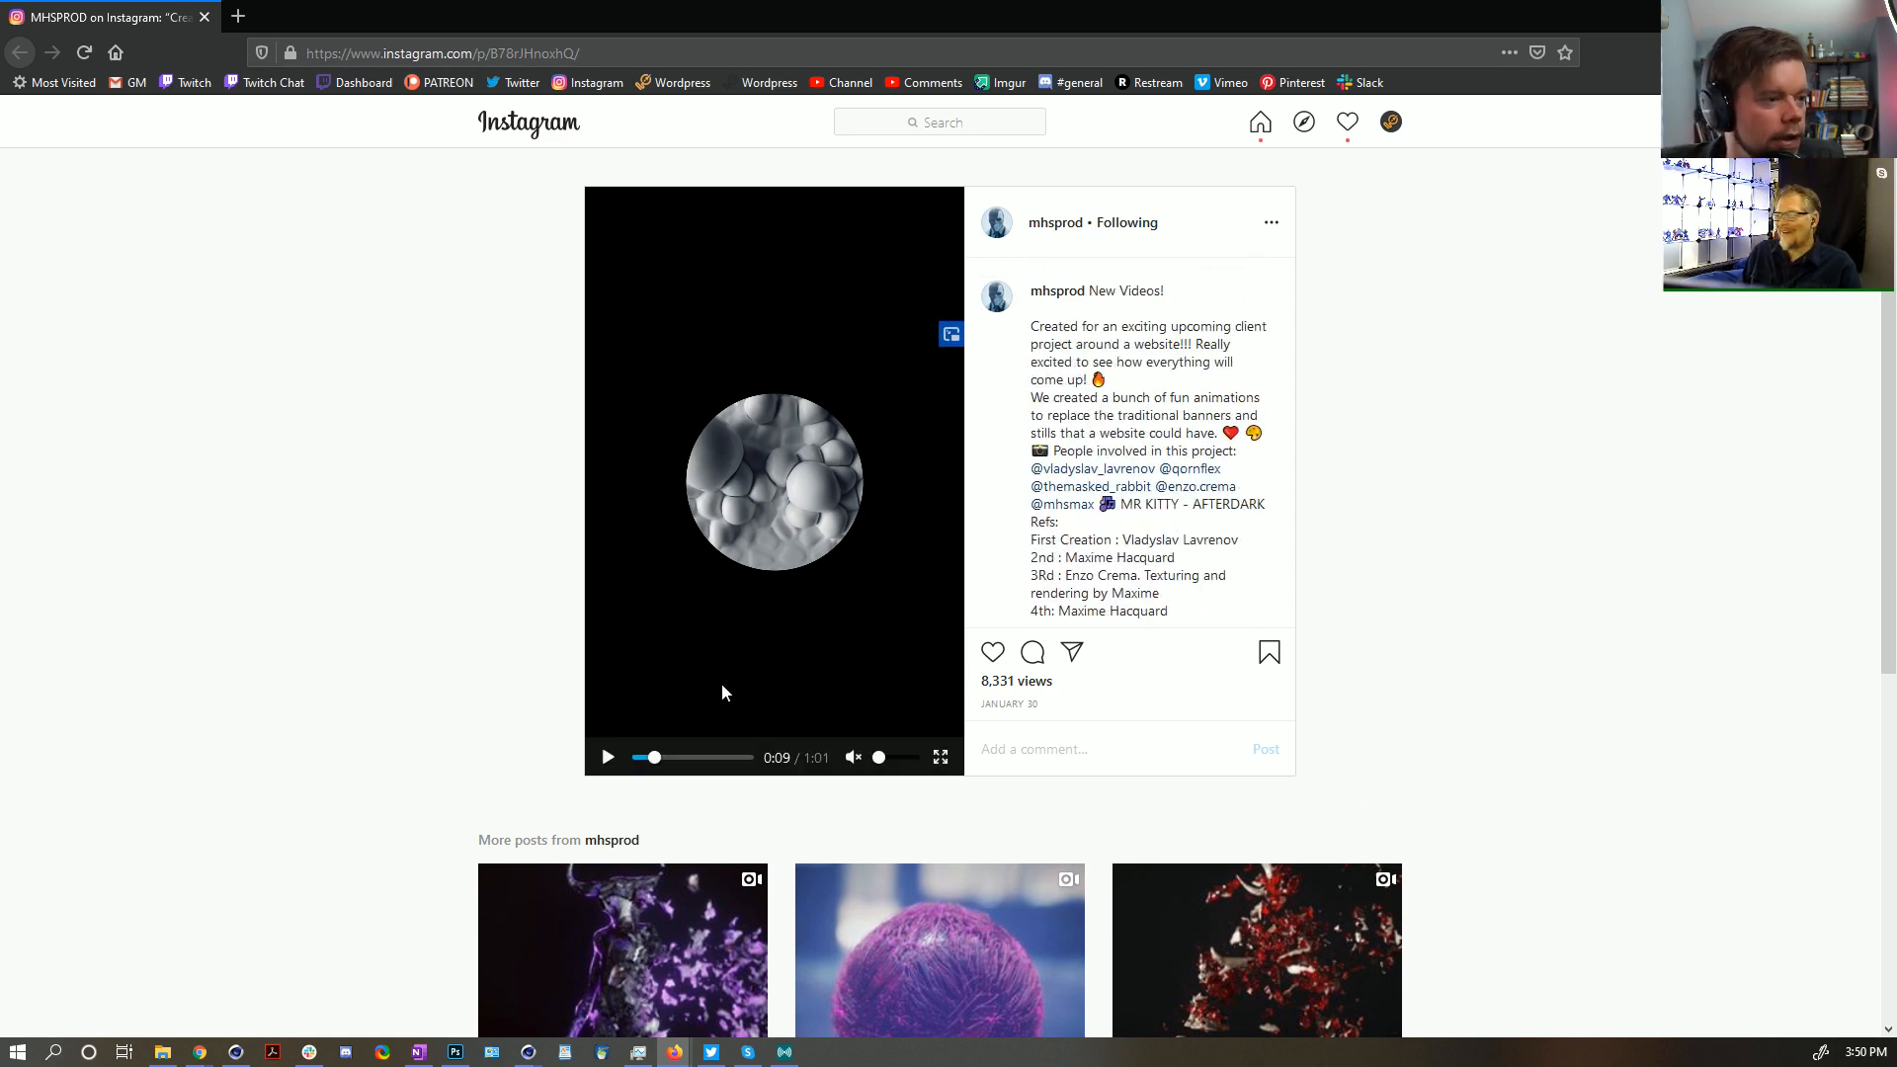
click(608, 758)
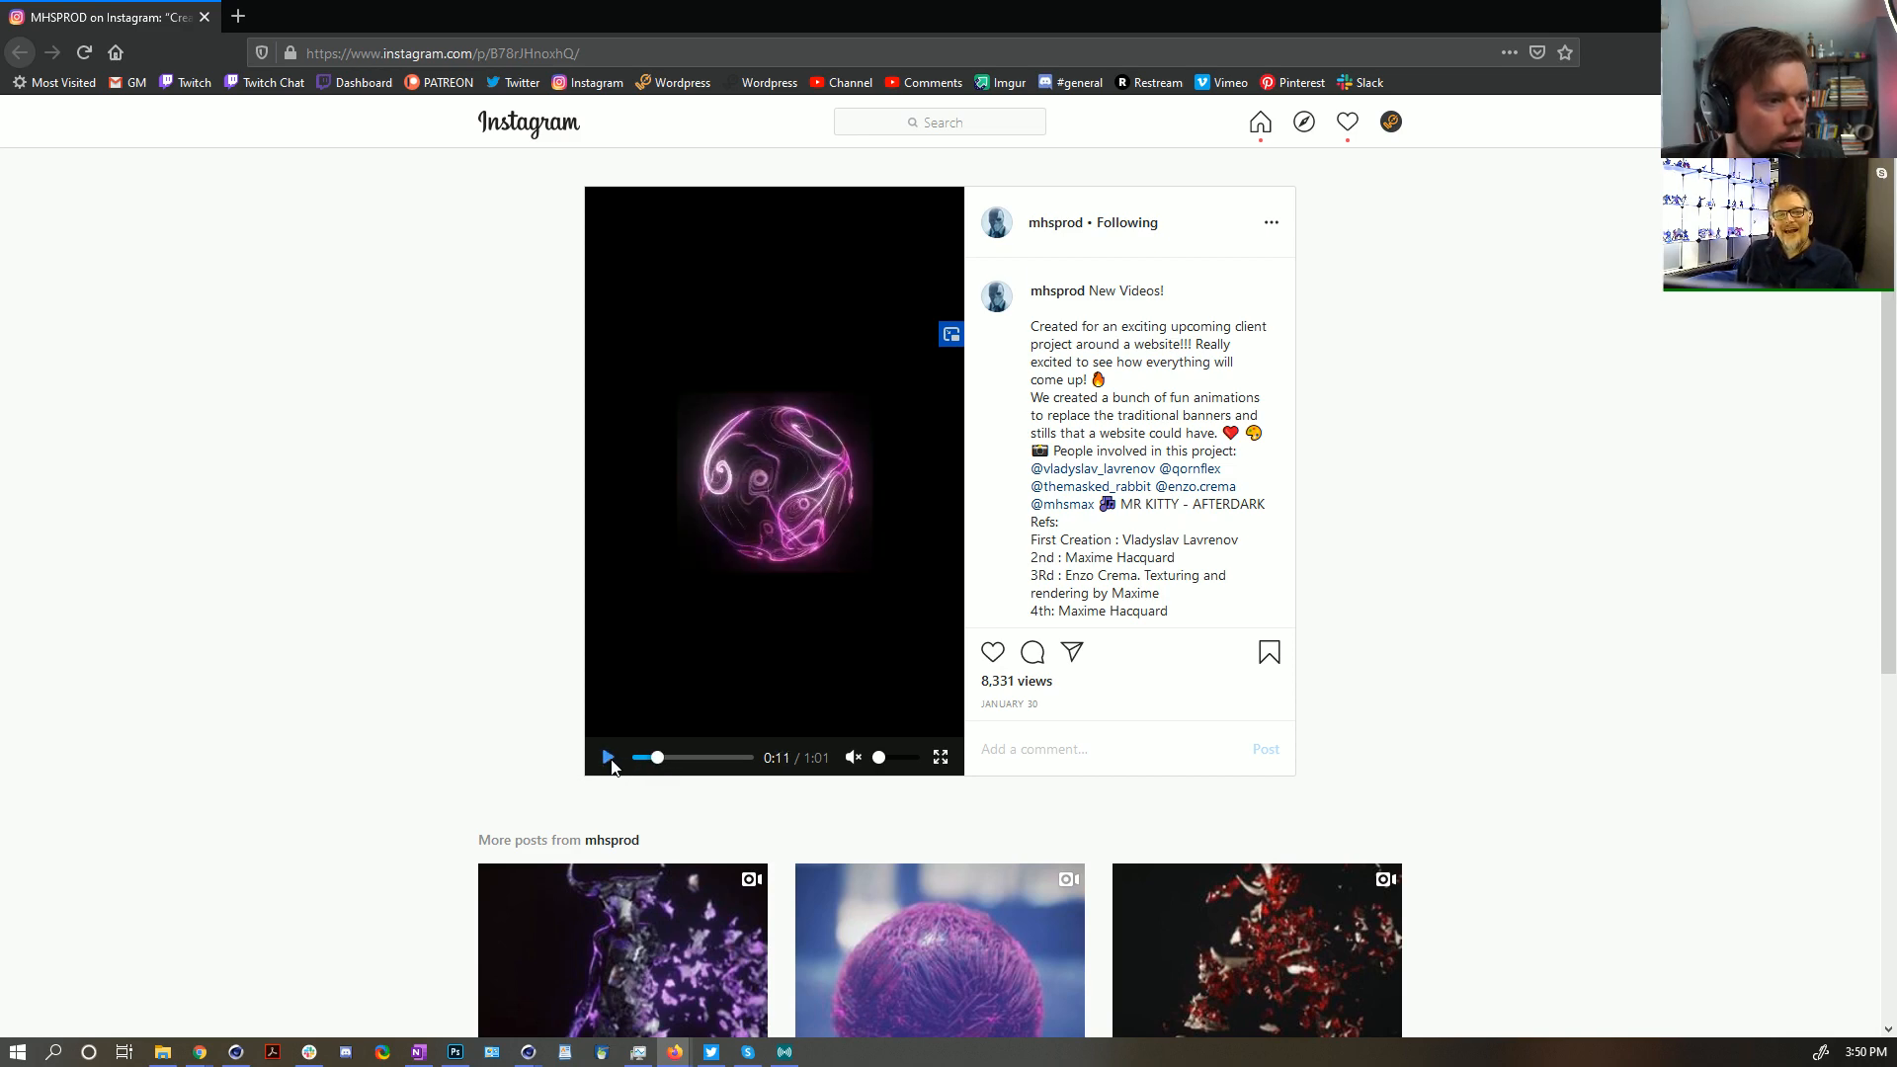
click(608, 758)
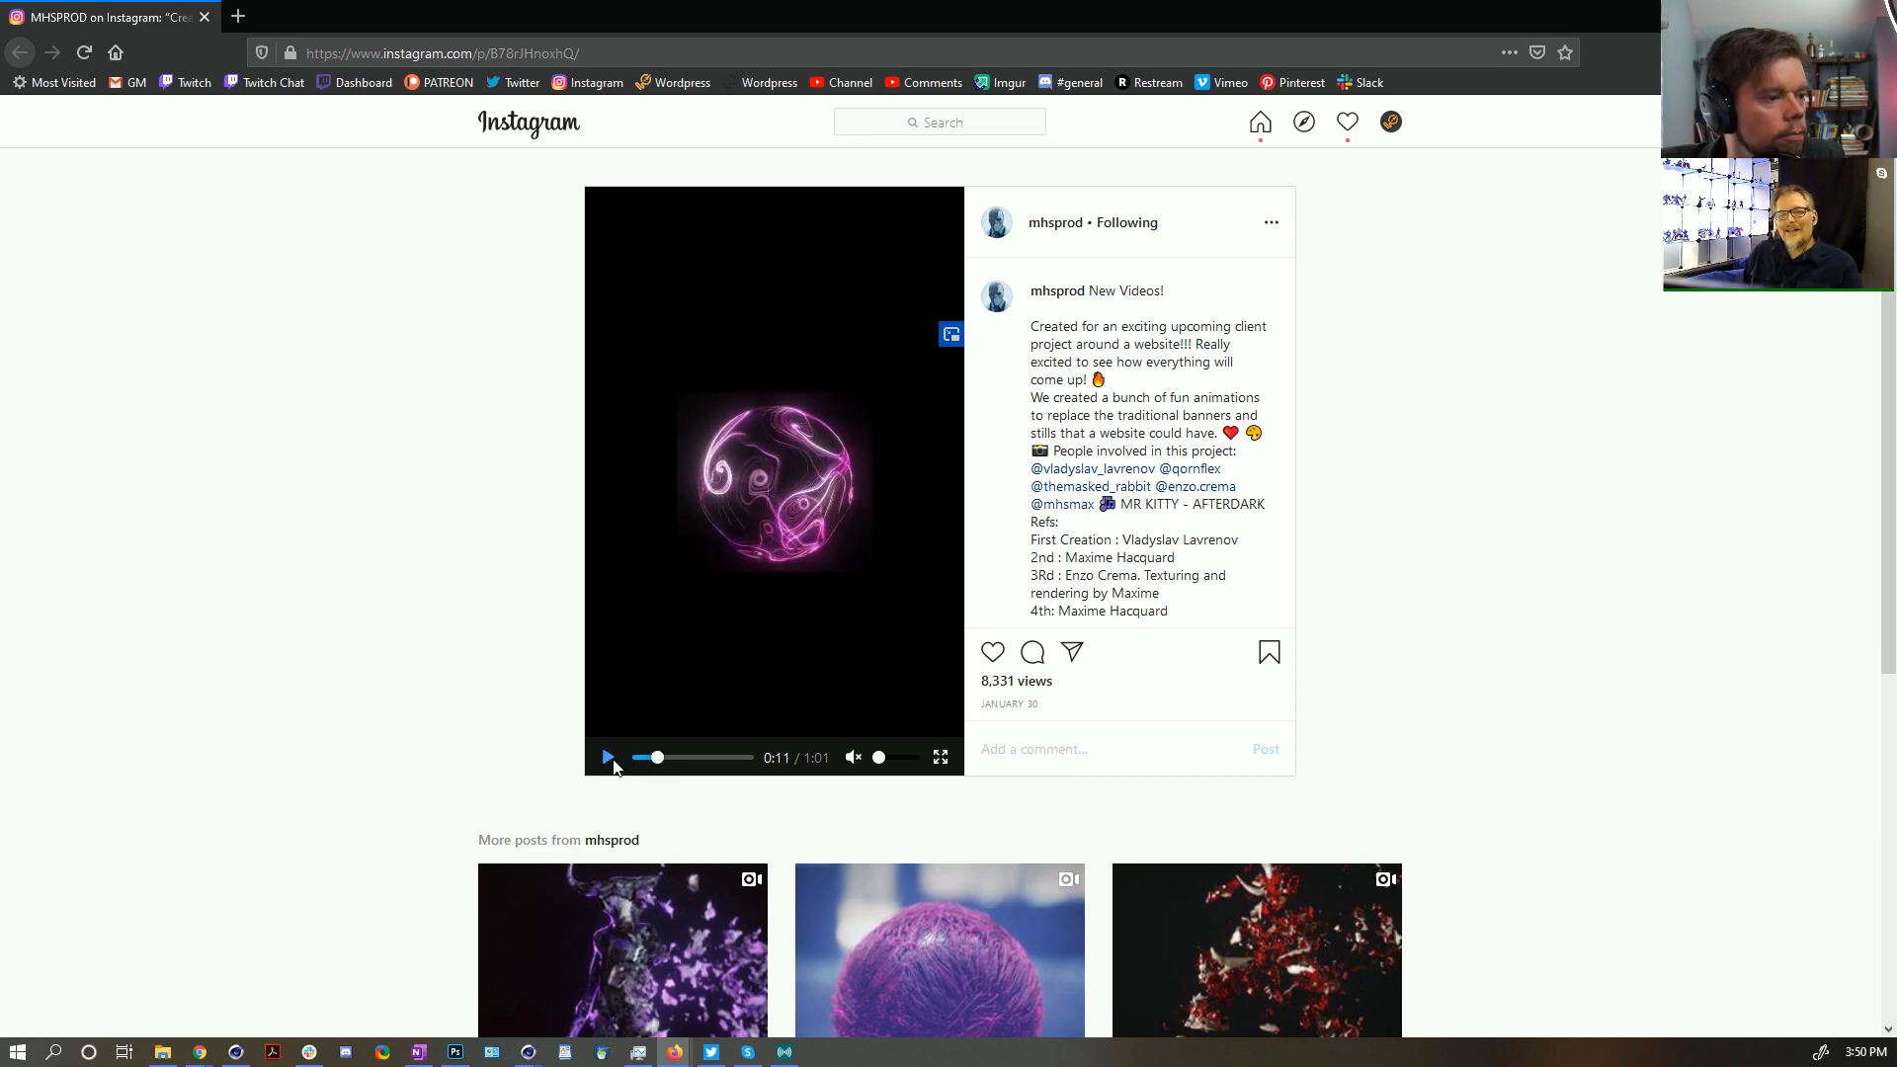
click(939, 757)
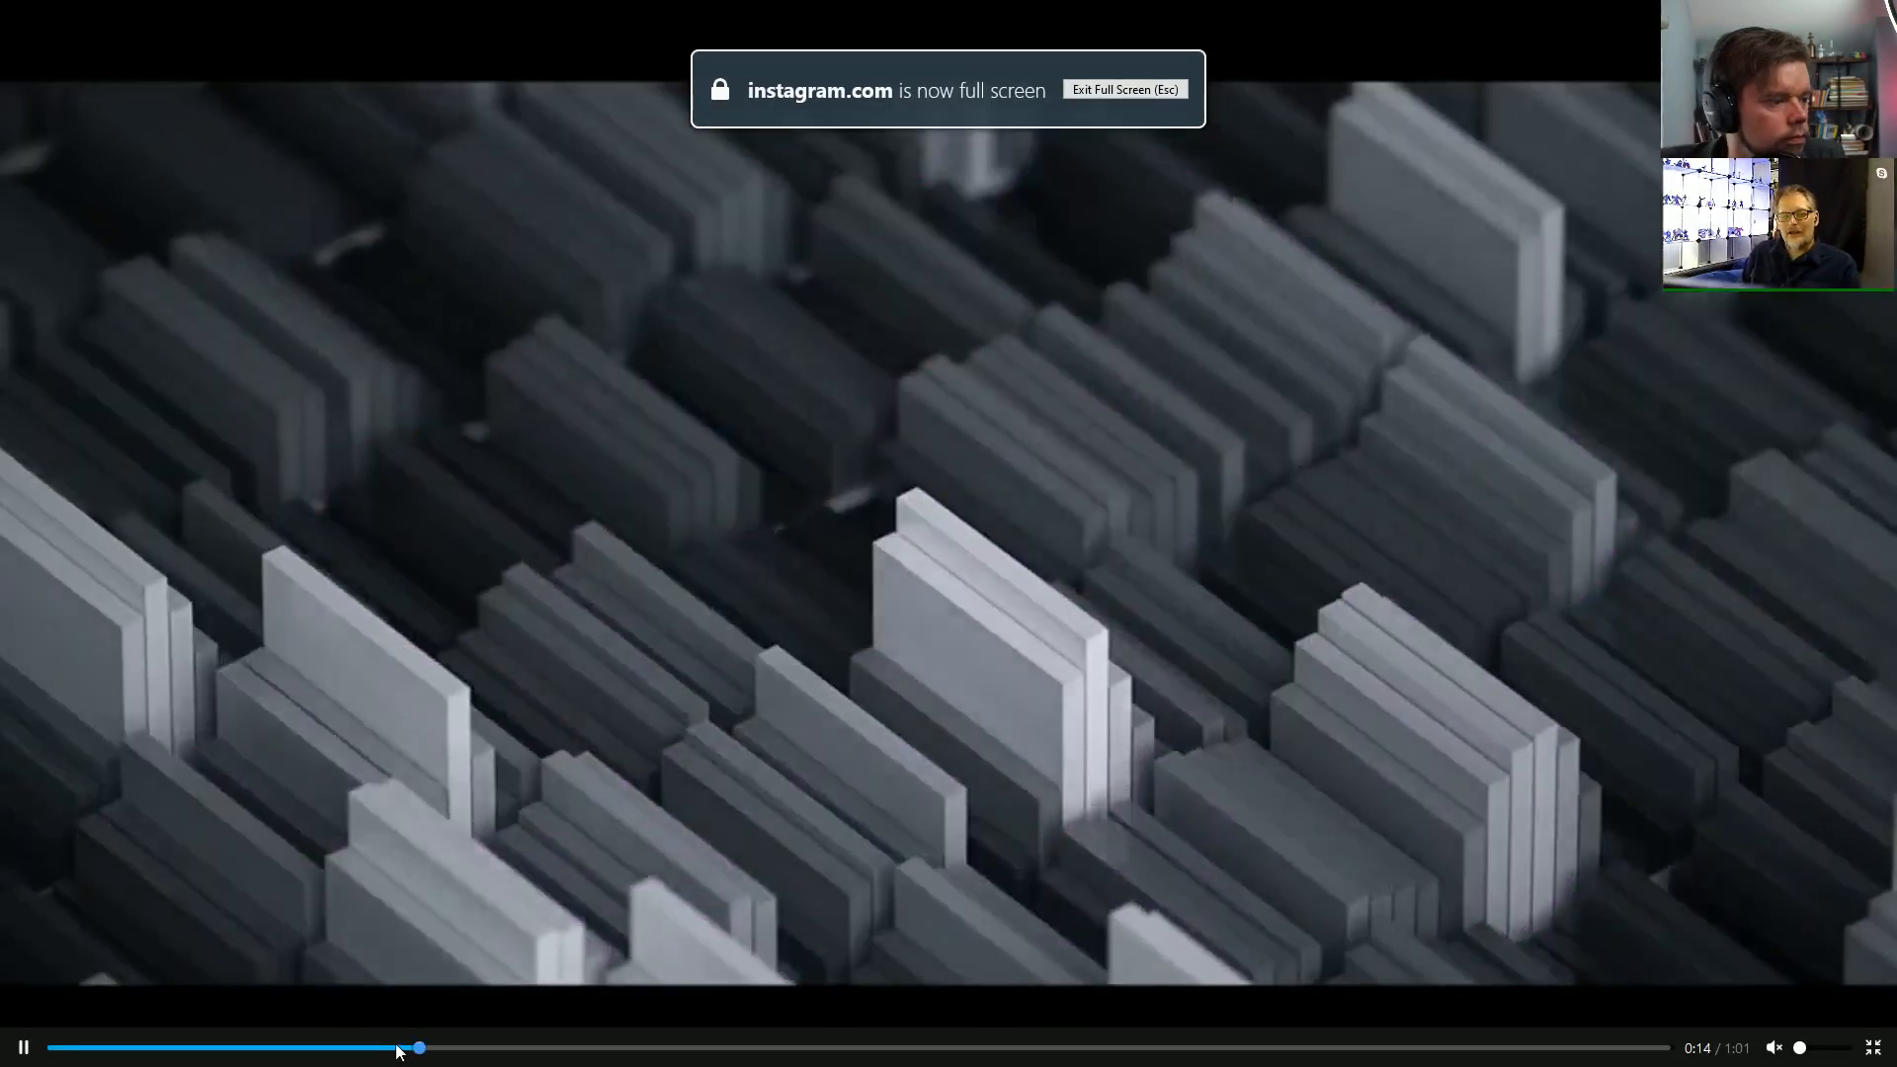
drag(398, 1052, 288, 1045)
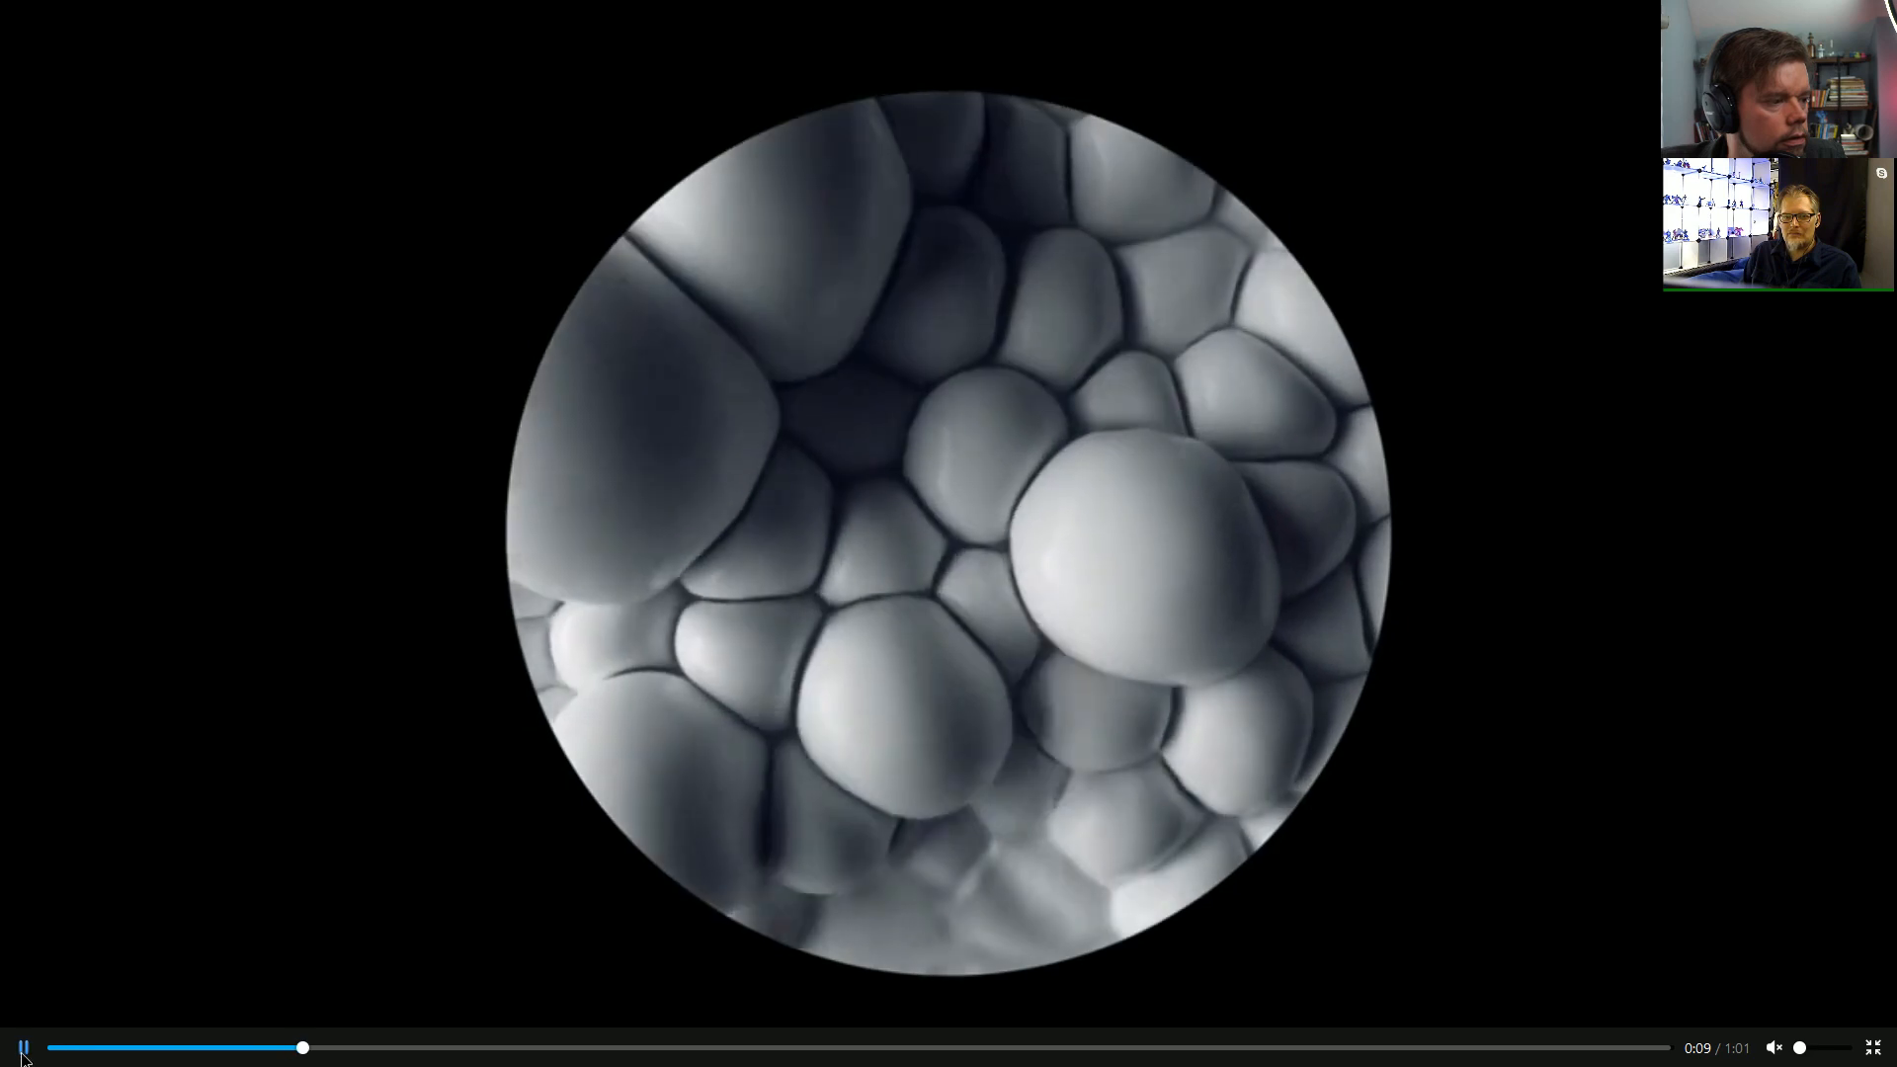
click(24, 1049)
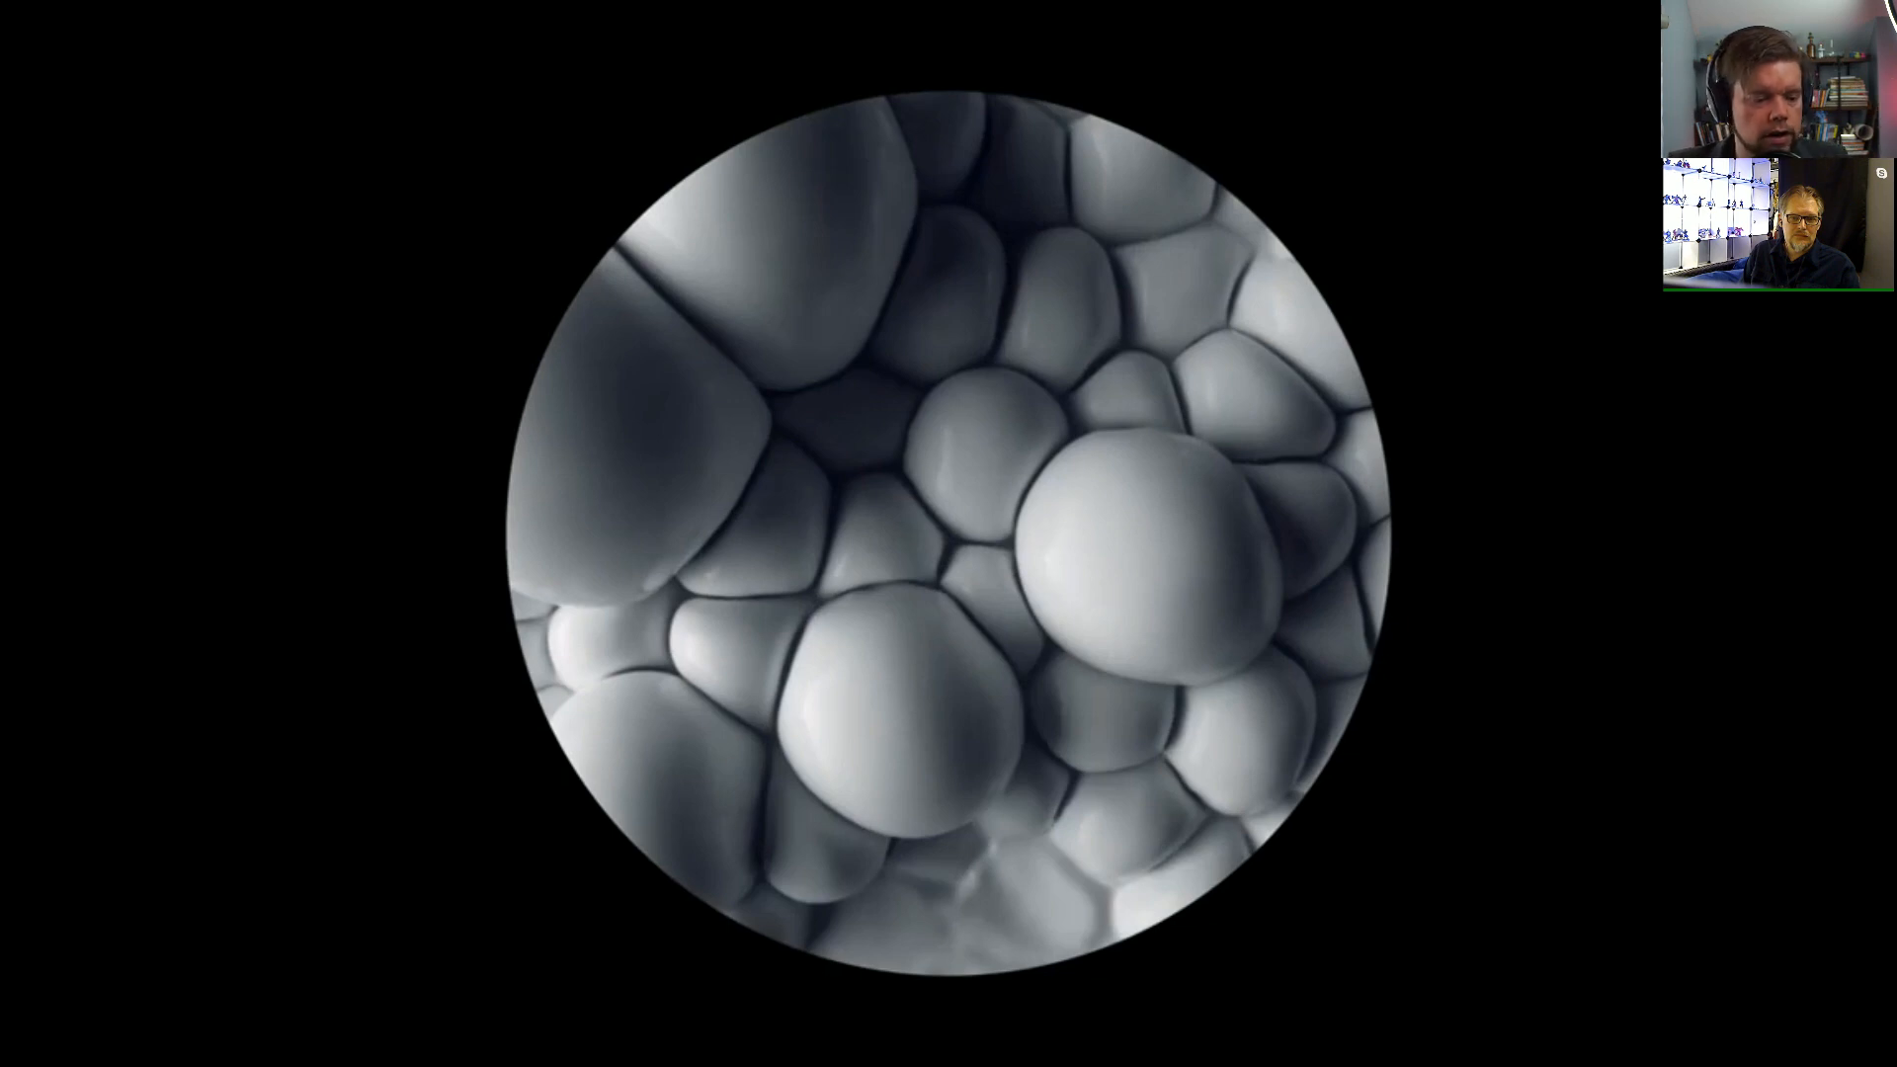
mouse_move(1186, 577)
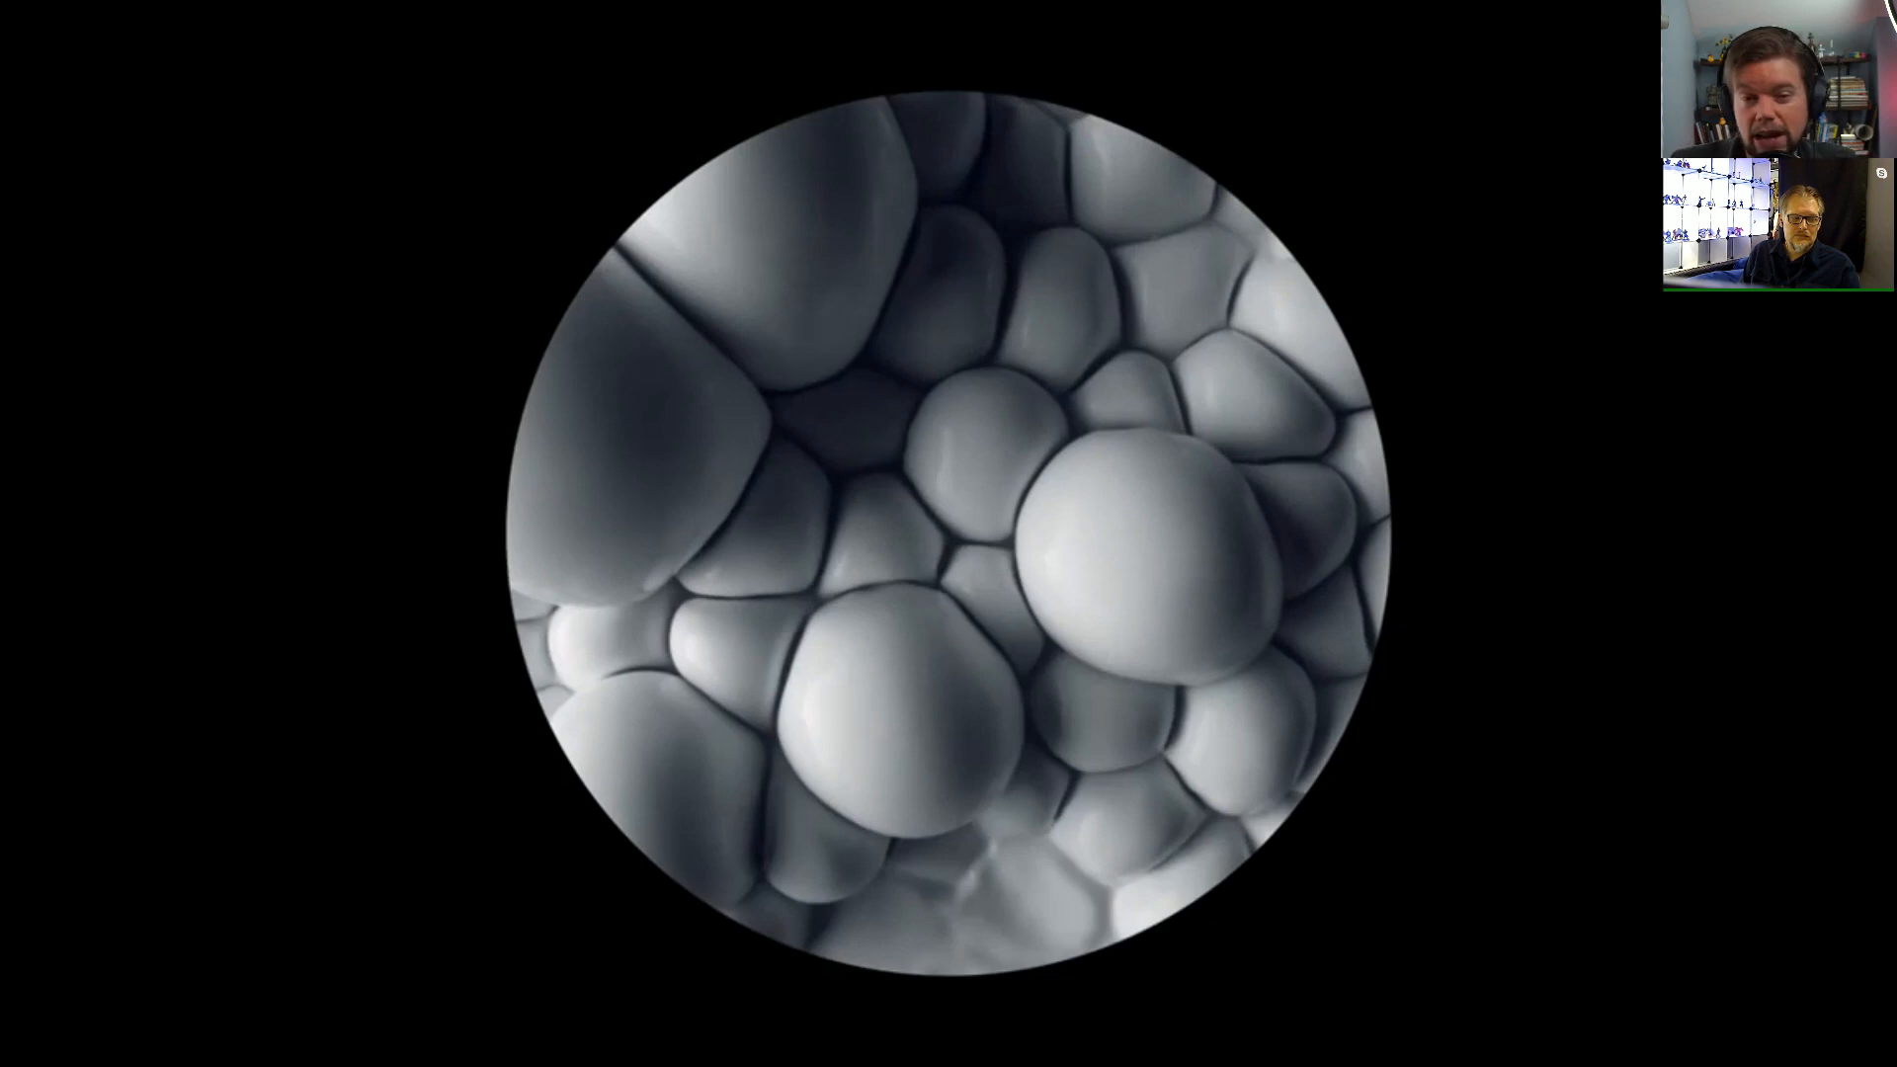
mouse_move(437, 527)
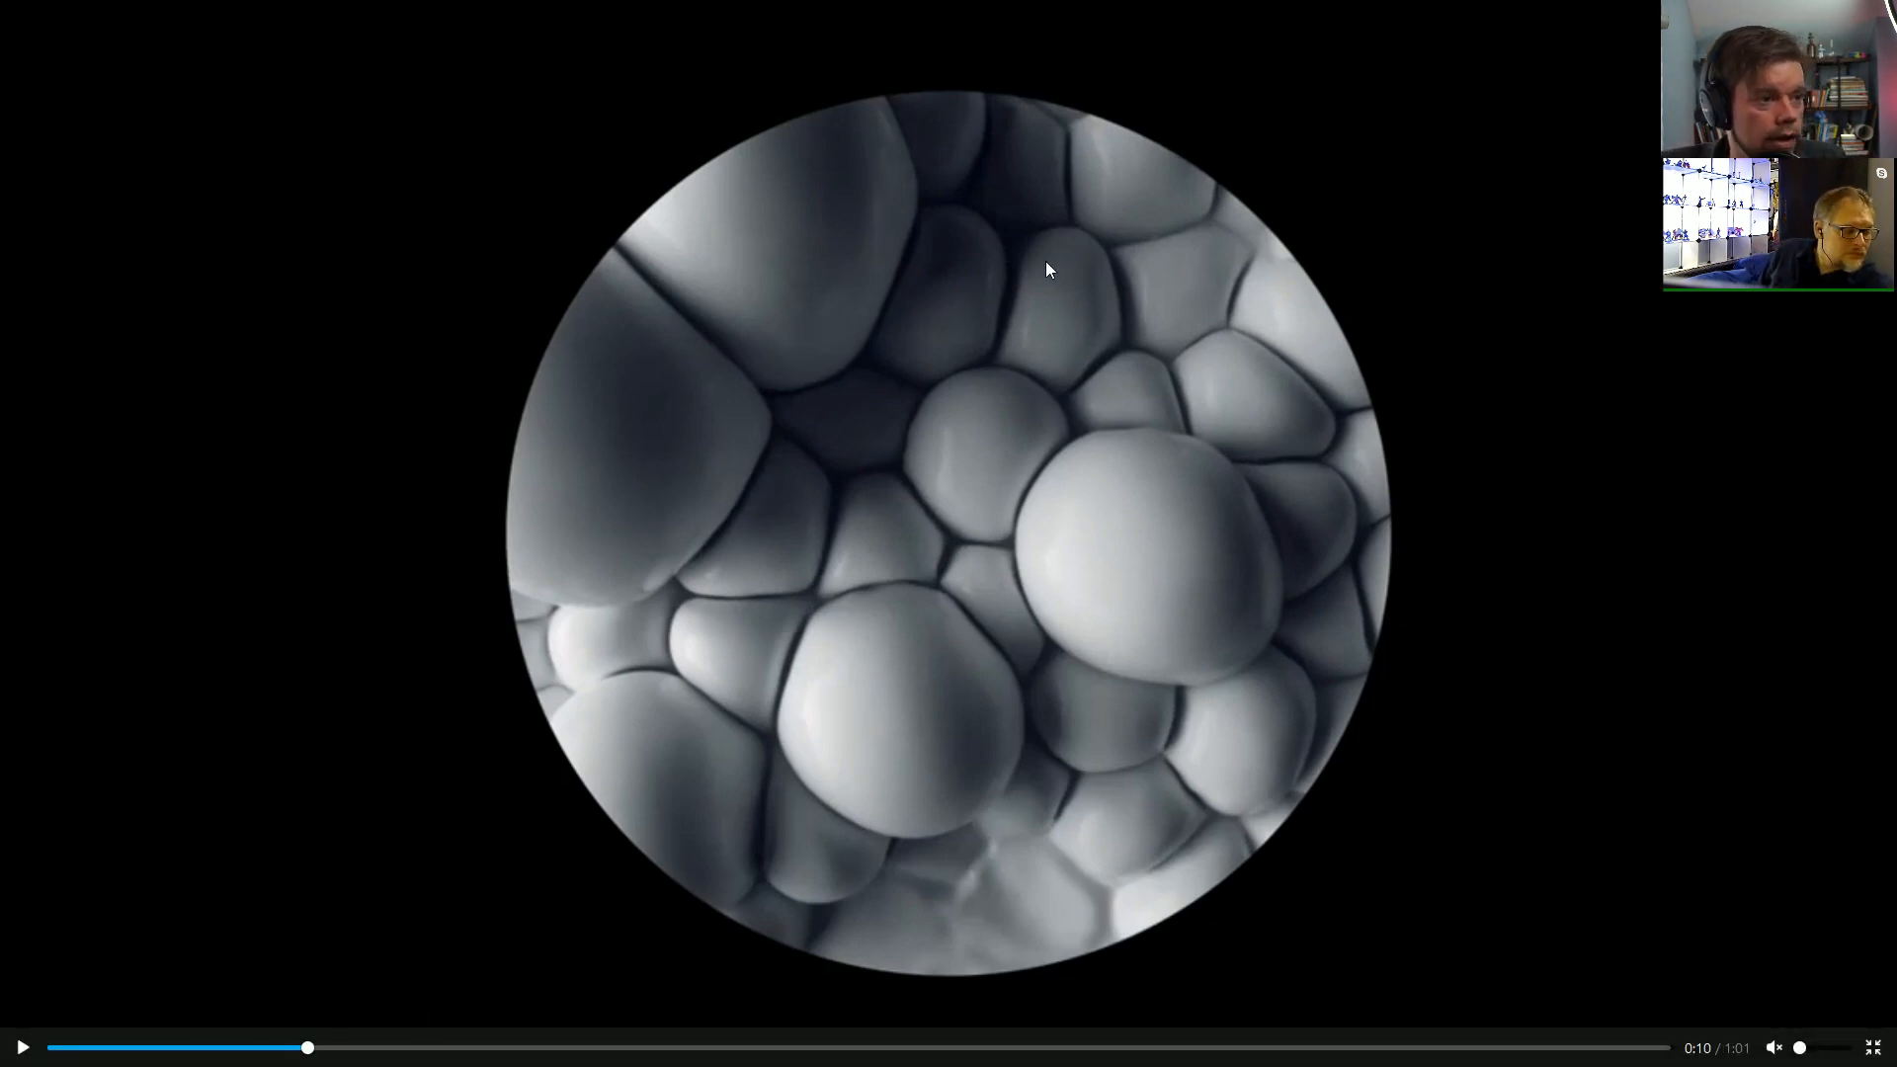
click(299, 1048)
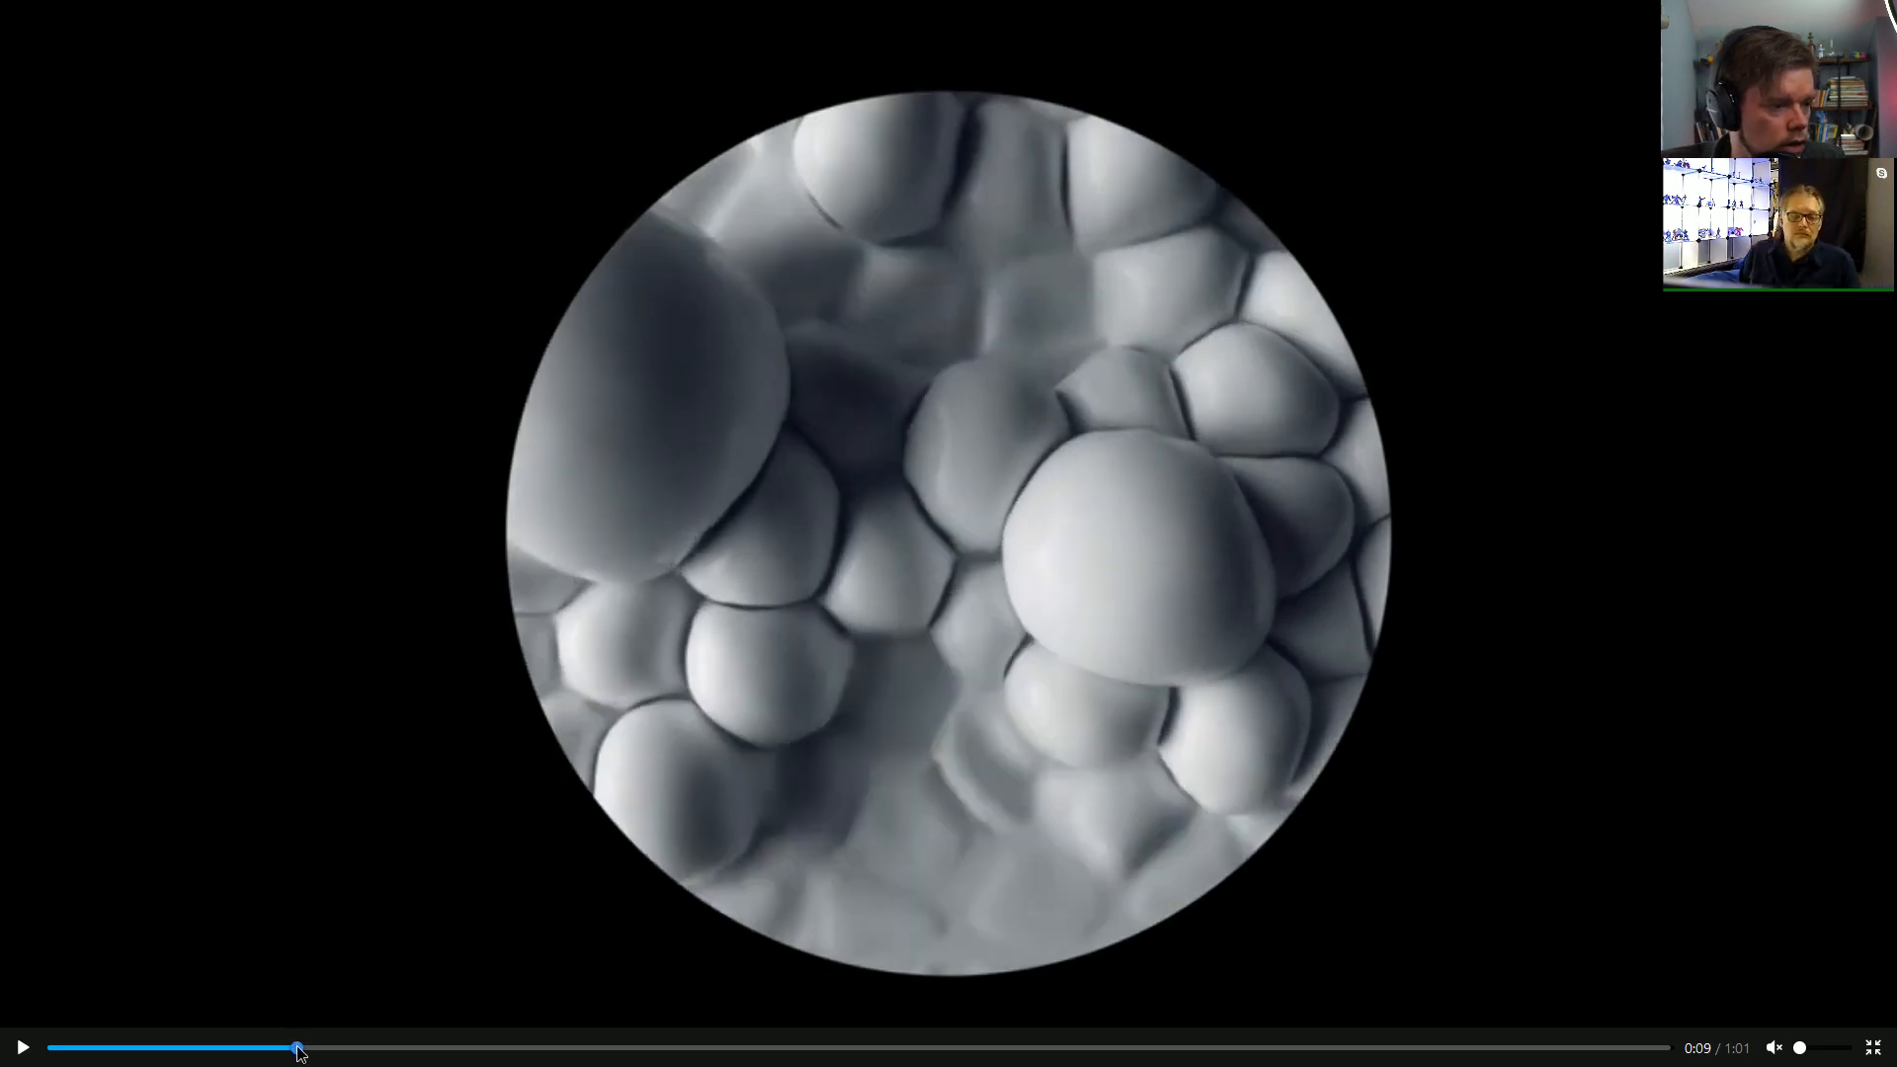
click(294, 1050)
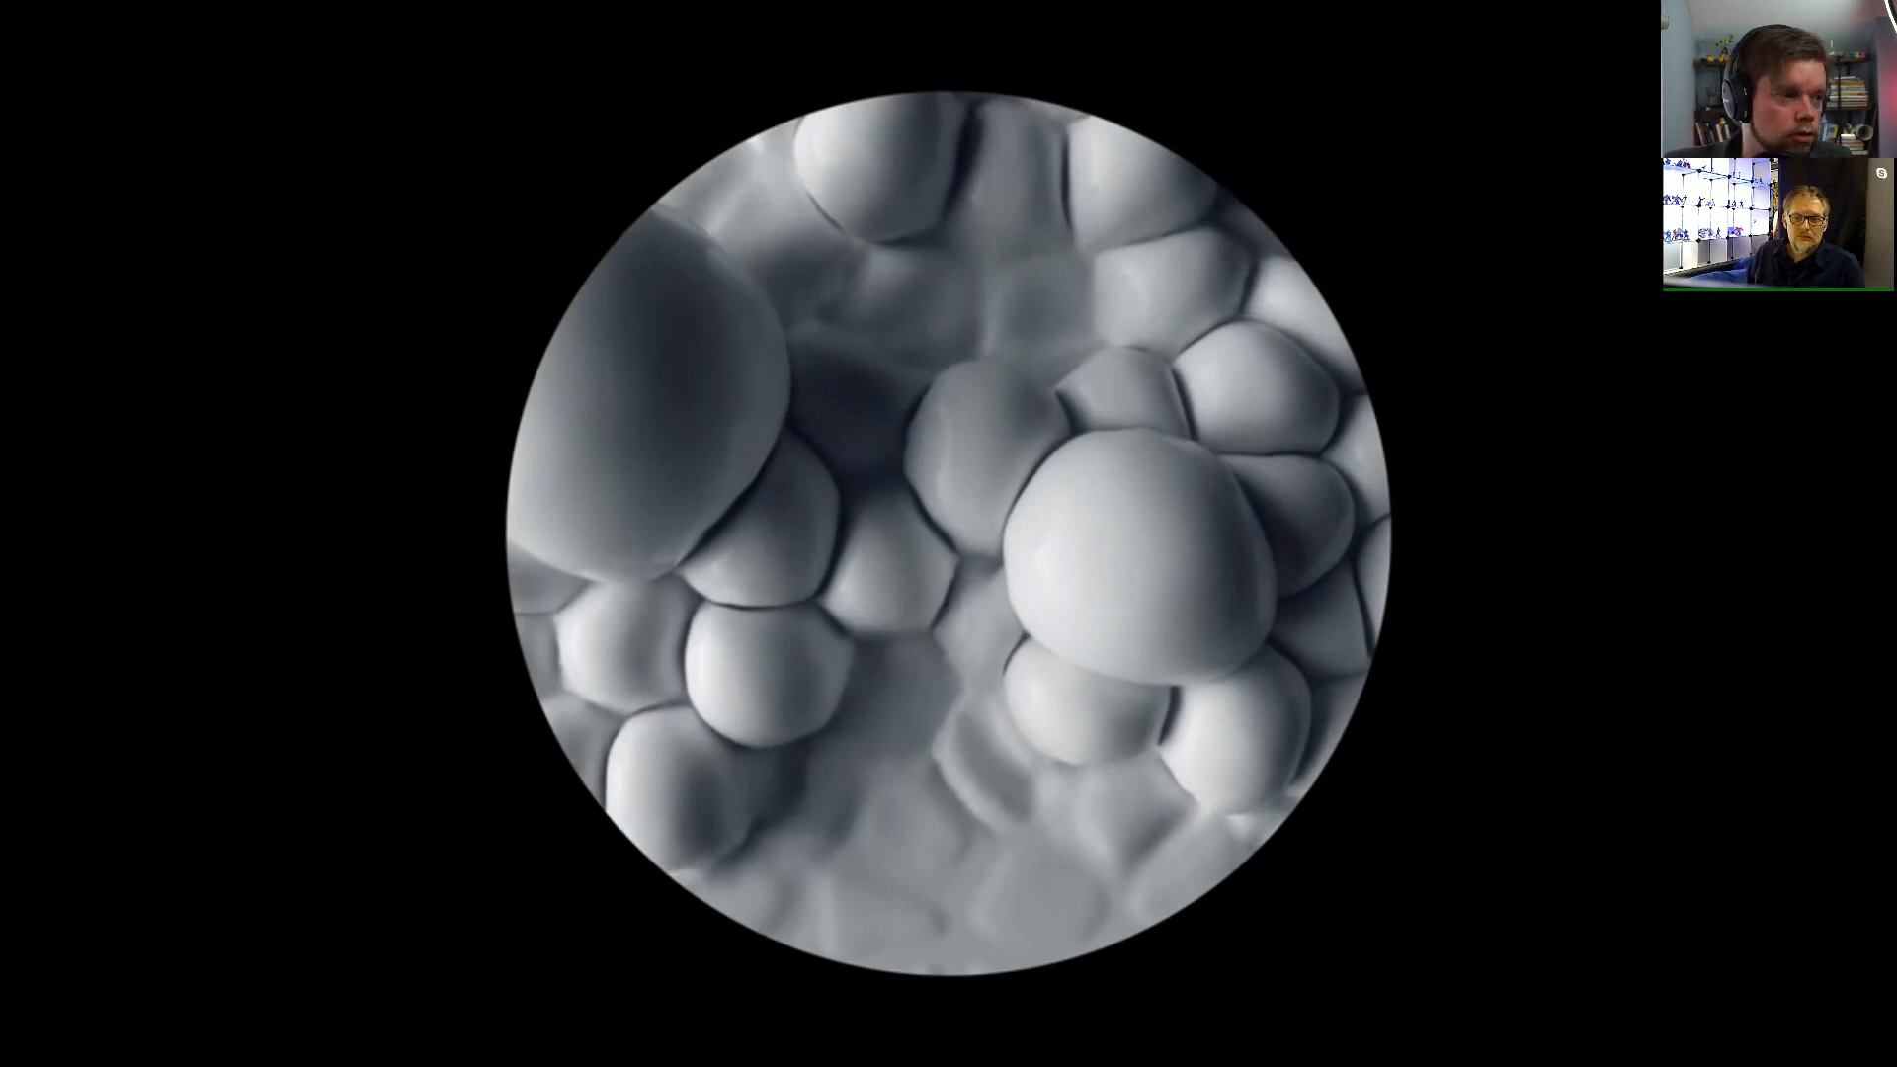
Scrub around the swelling-bubble sphere at 0:09, play on to the glowing swirl sphere at 0:10, and leave full screen
mouse_move(115, 956)
mouse_move(308, 1053)
mouse_down()
mouse_move(330, 1048)
mouse_move(298, 1033)
mouse_move(330, 1037)
mouse_move(305, 1030)
mouse_up()
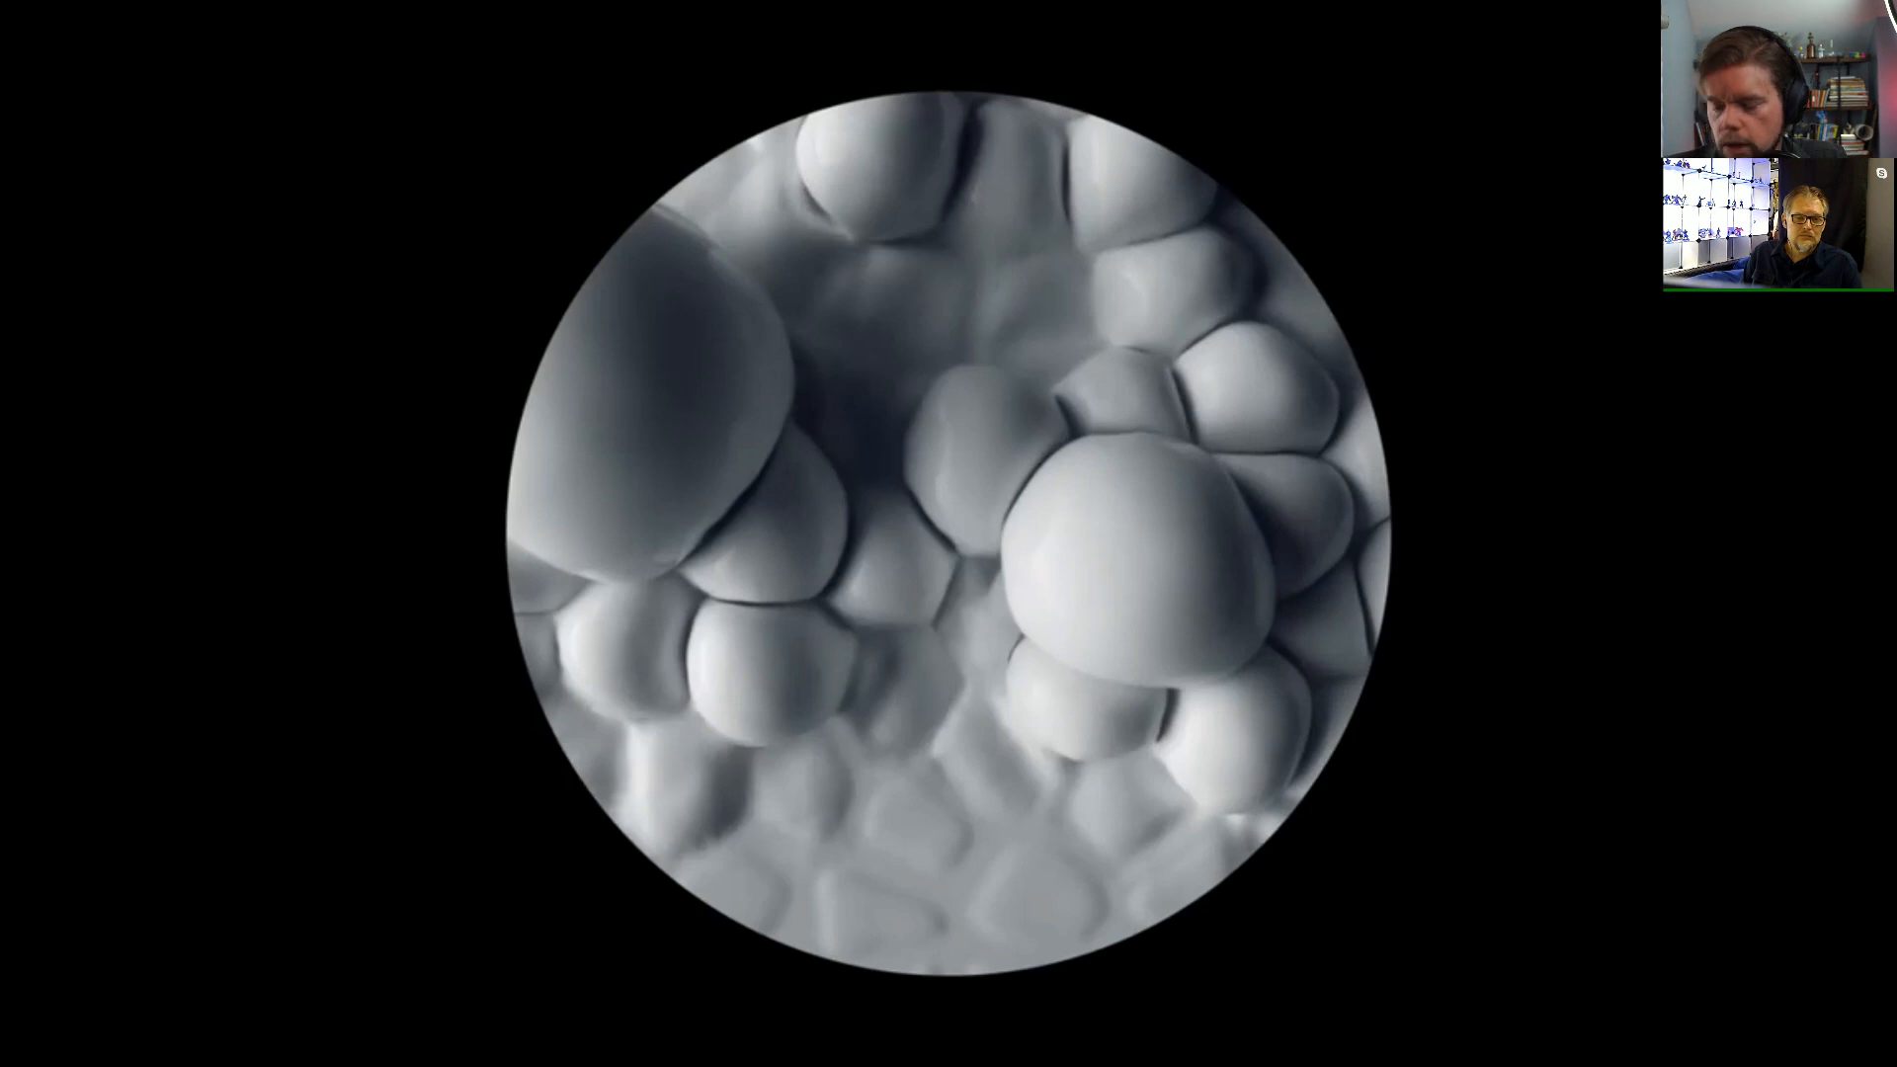
mouse_move(673, 507)
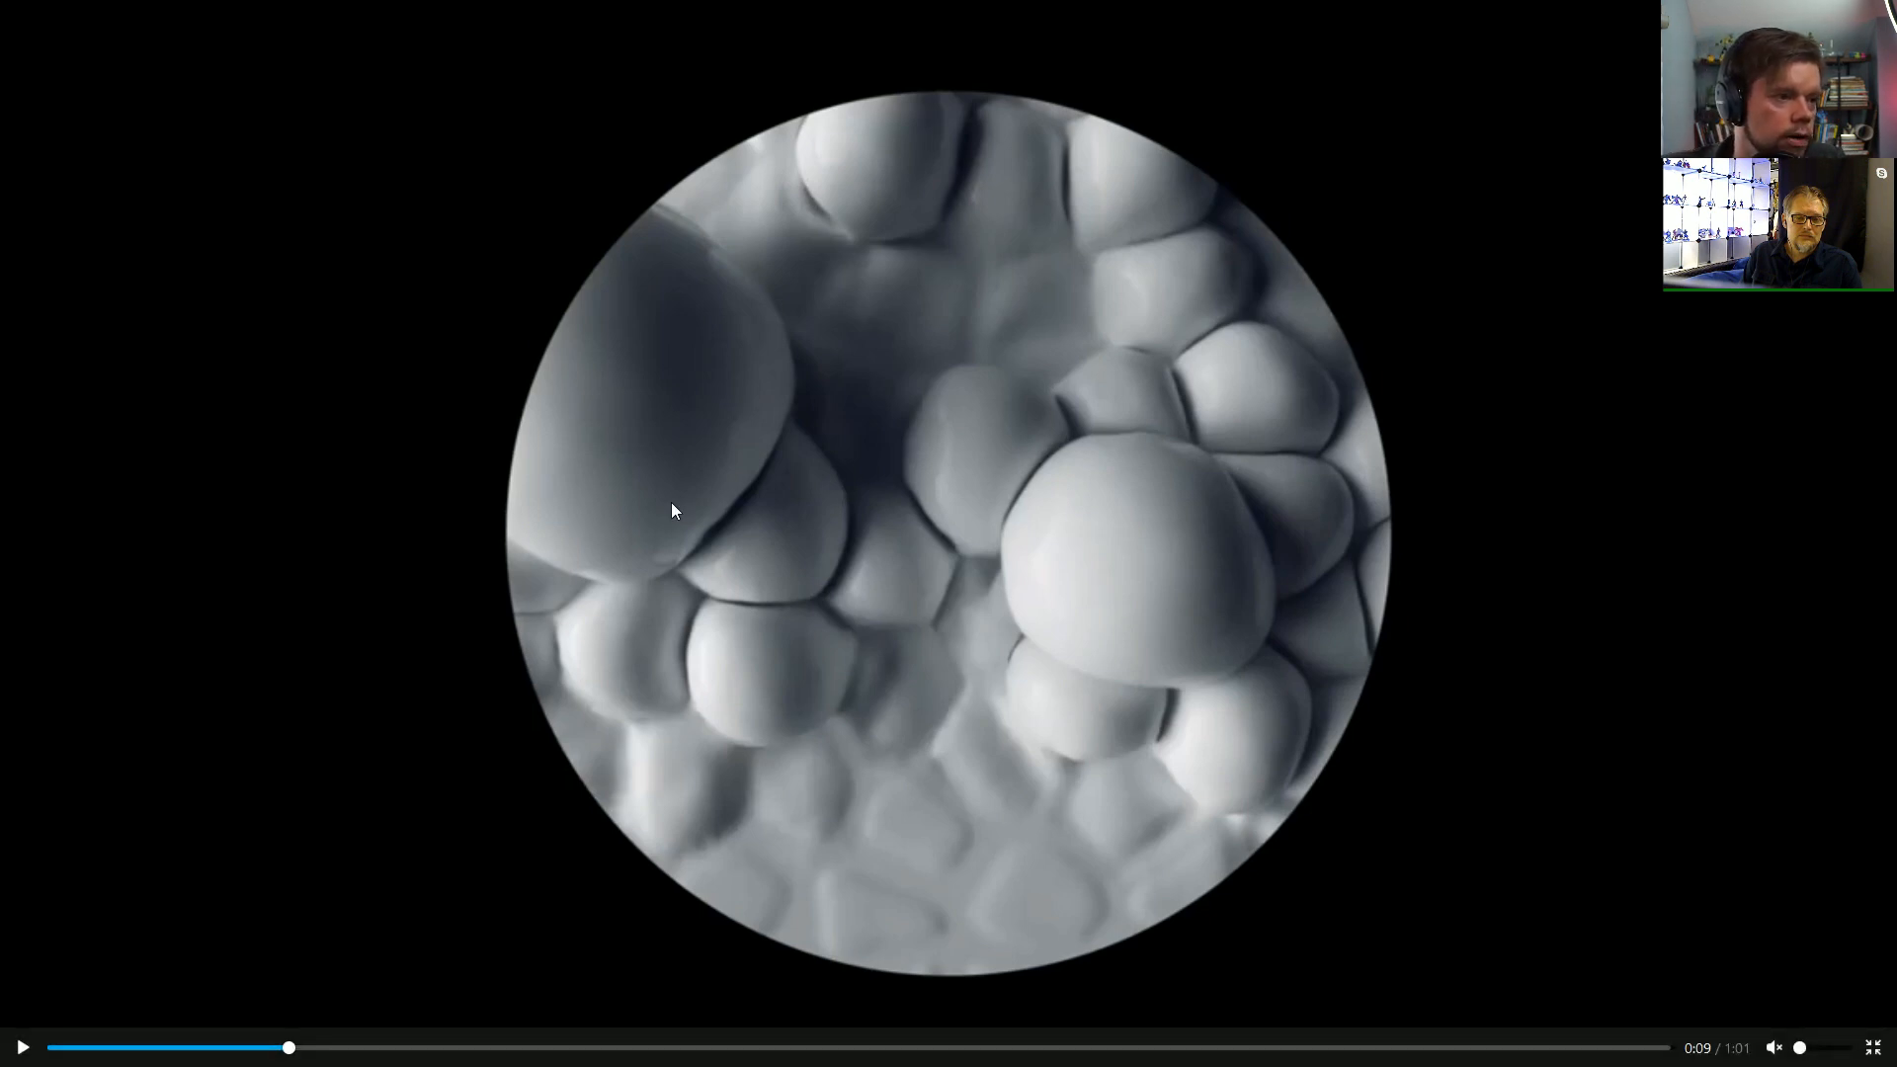
click(23, 1047)
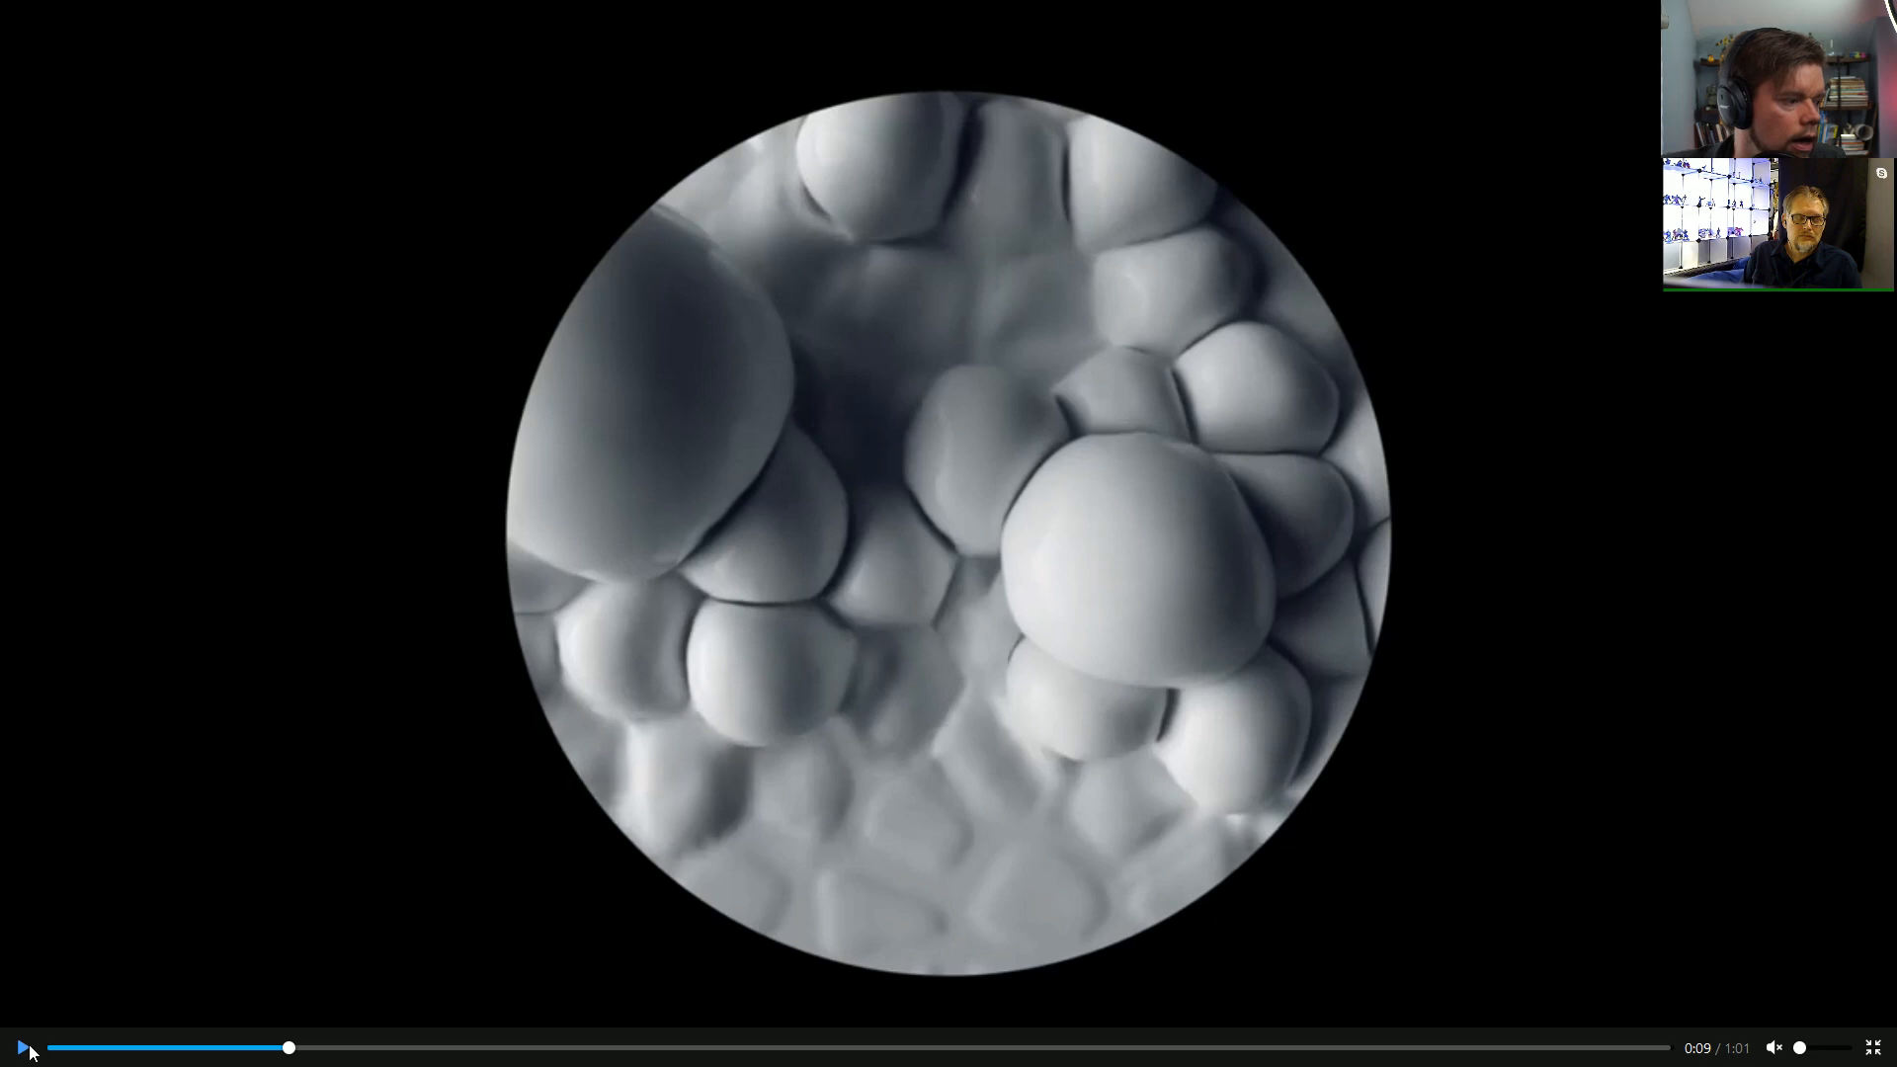
click(23, 1047)
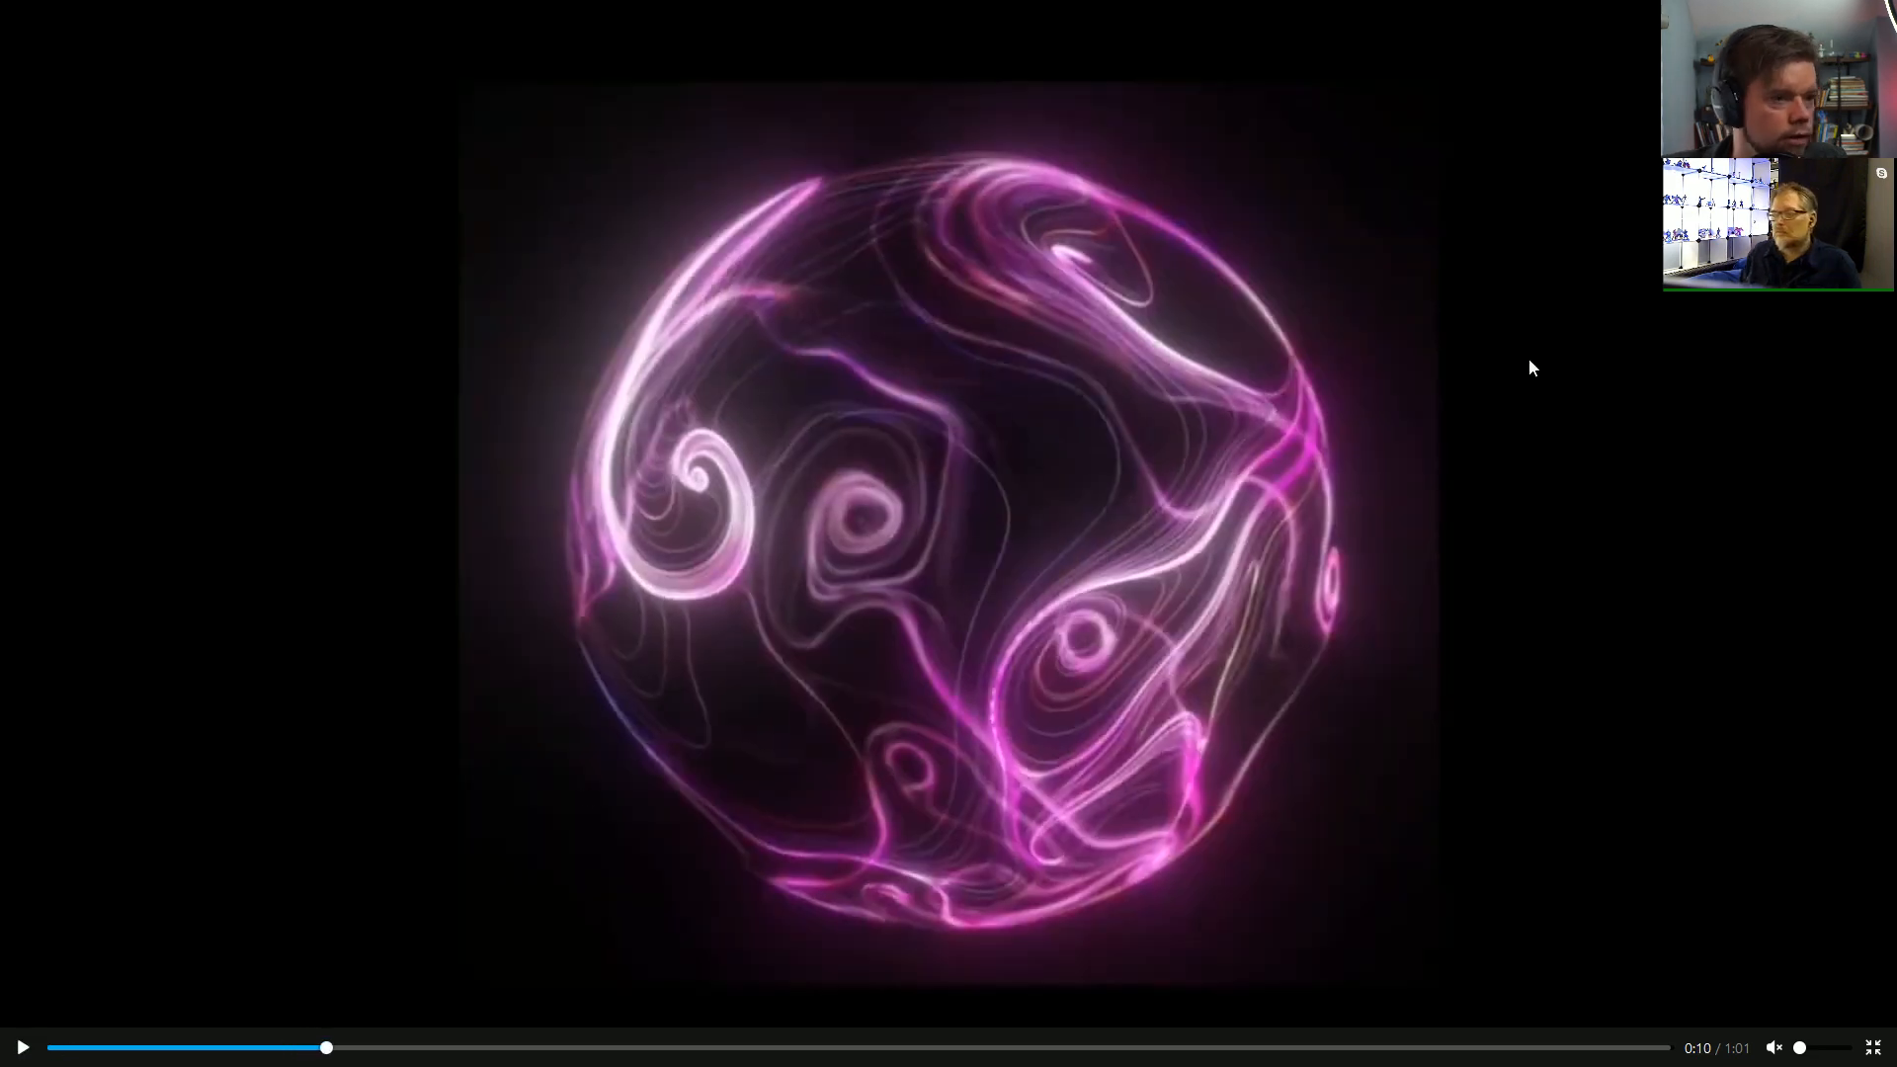
key(Escape)
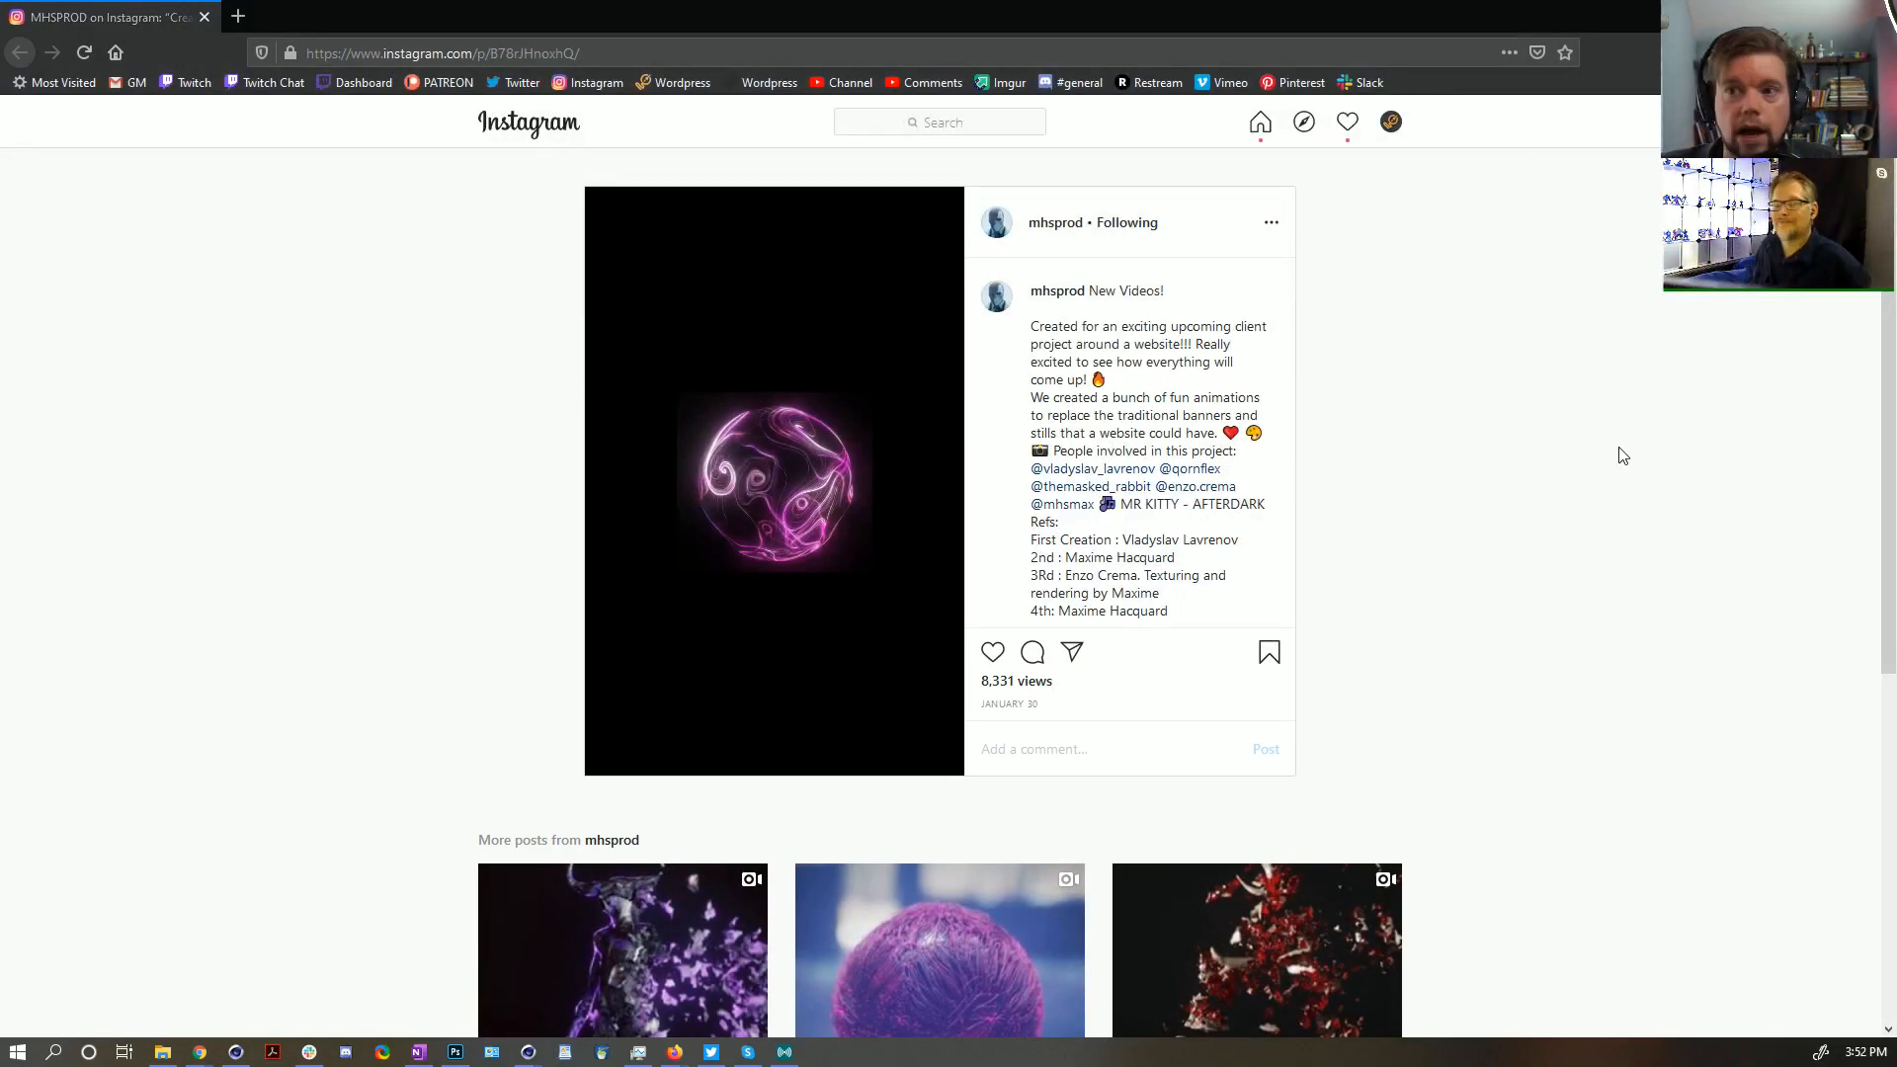
Switch to Cinema 4D, start a new empty project and add a plane primitive
click(1784, 14)
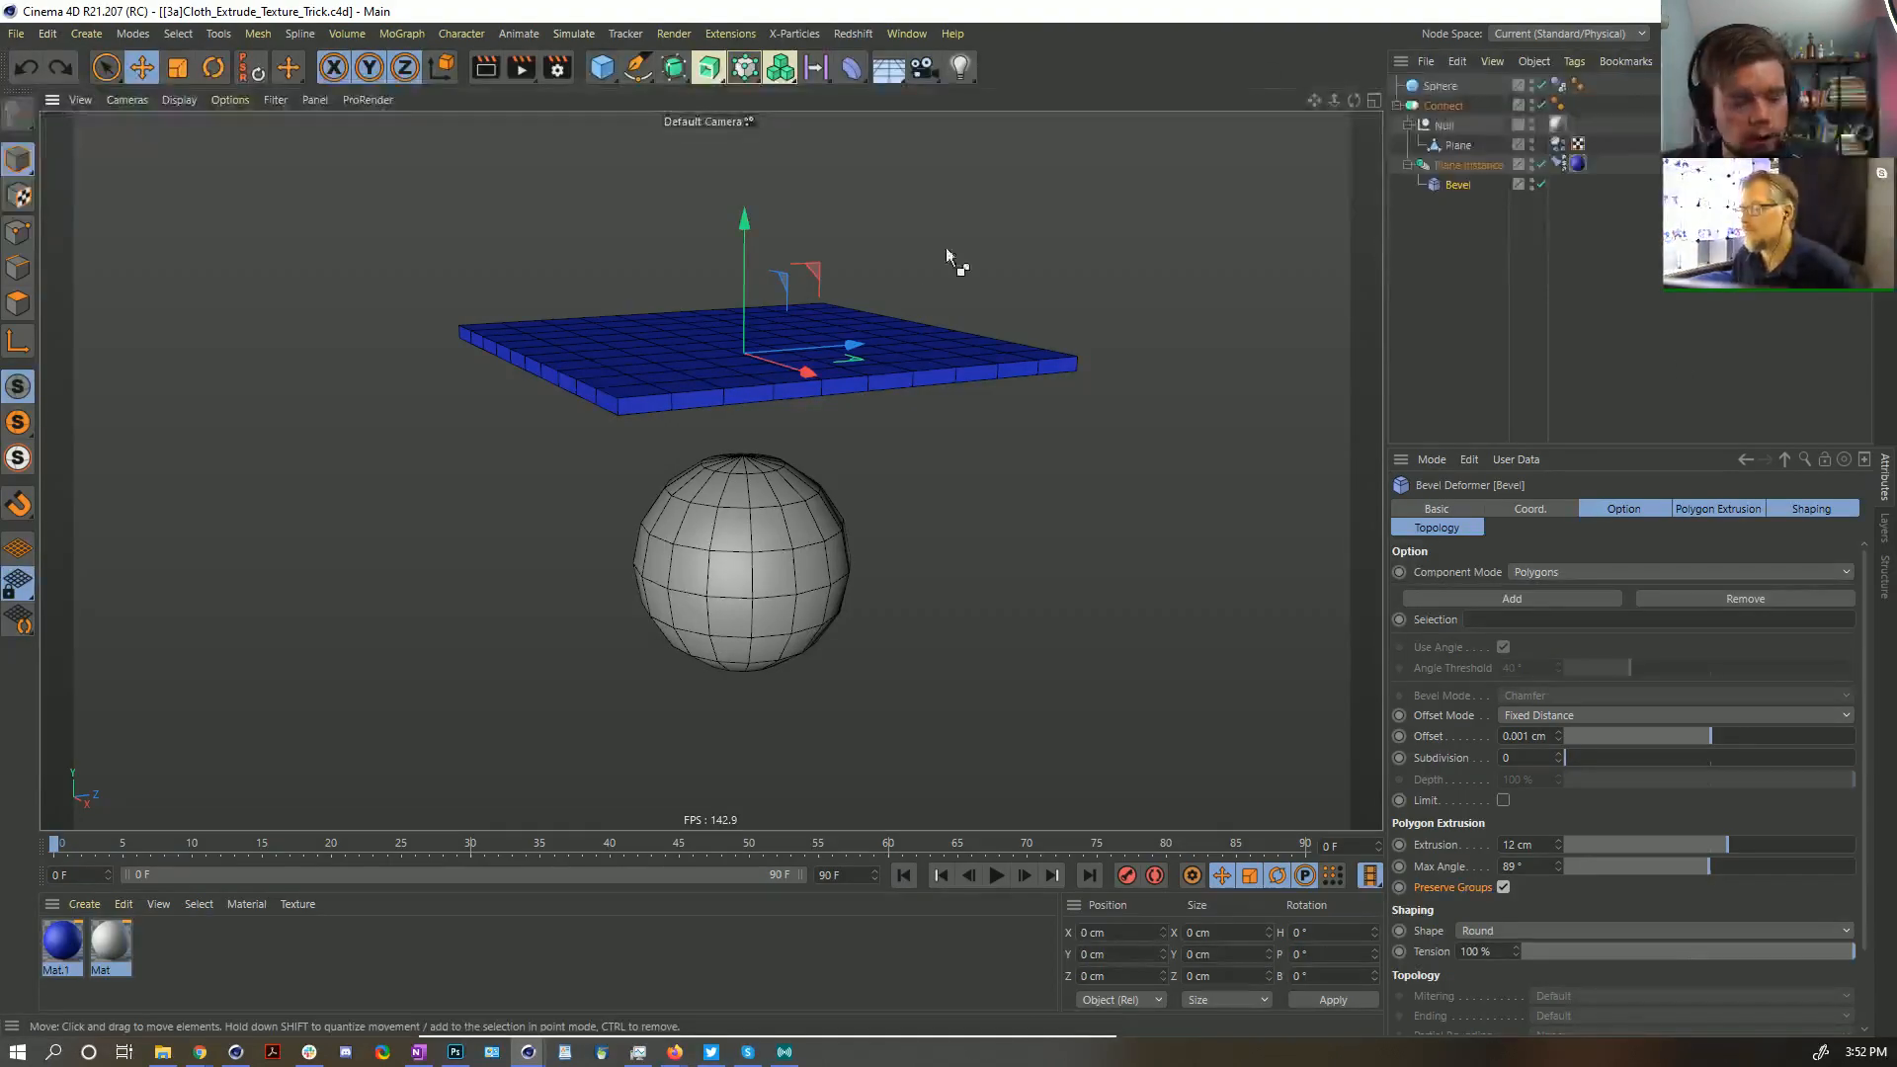
key(ctrl+n)
alt+drag(736, 440, 763, 490)
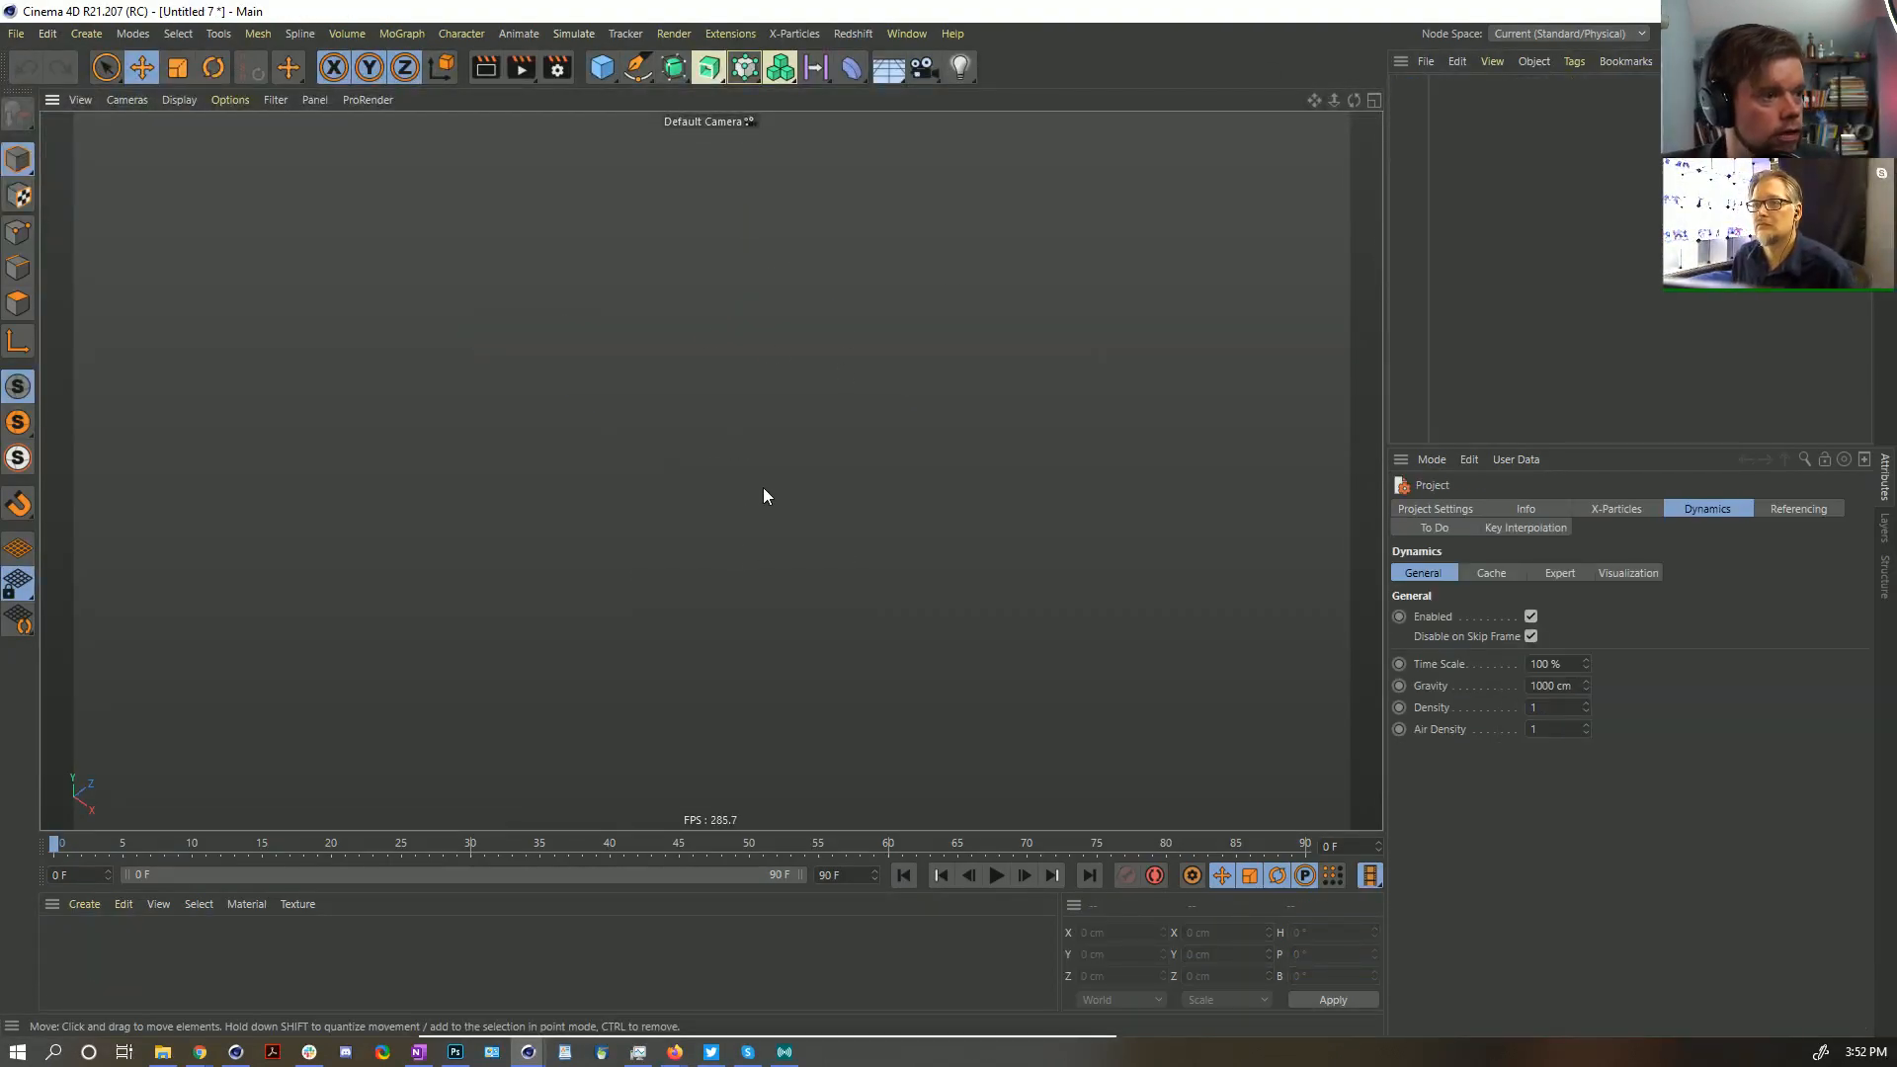
drag(602, 66, 781, 143)
alt+drag(791, 488, 927, 501)
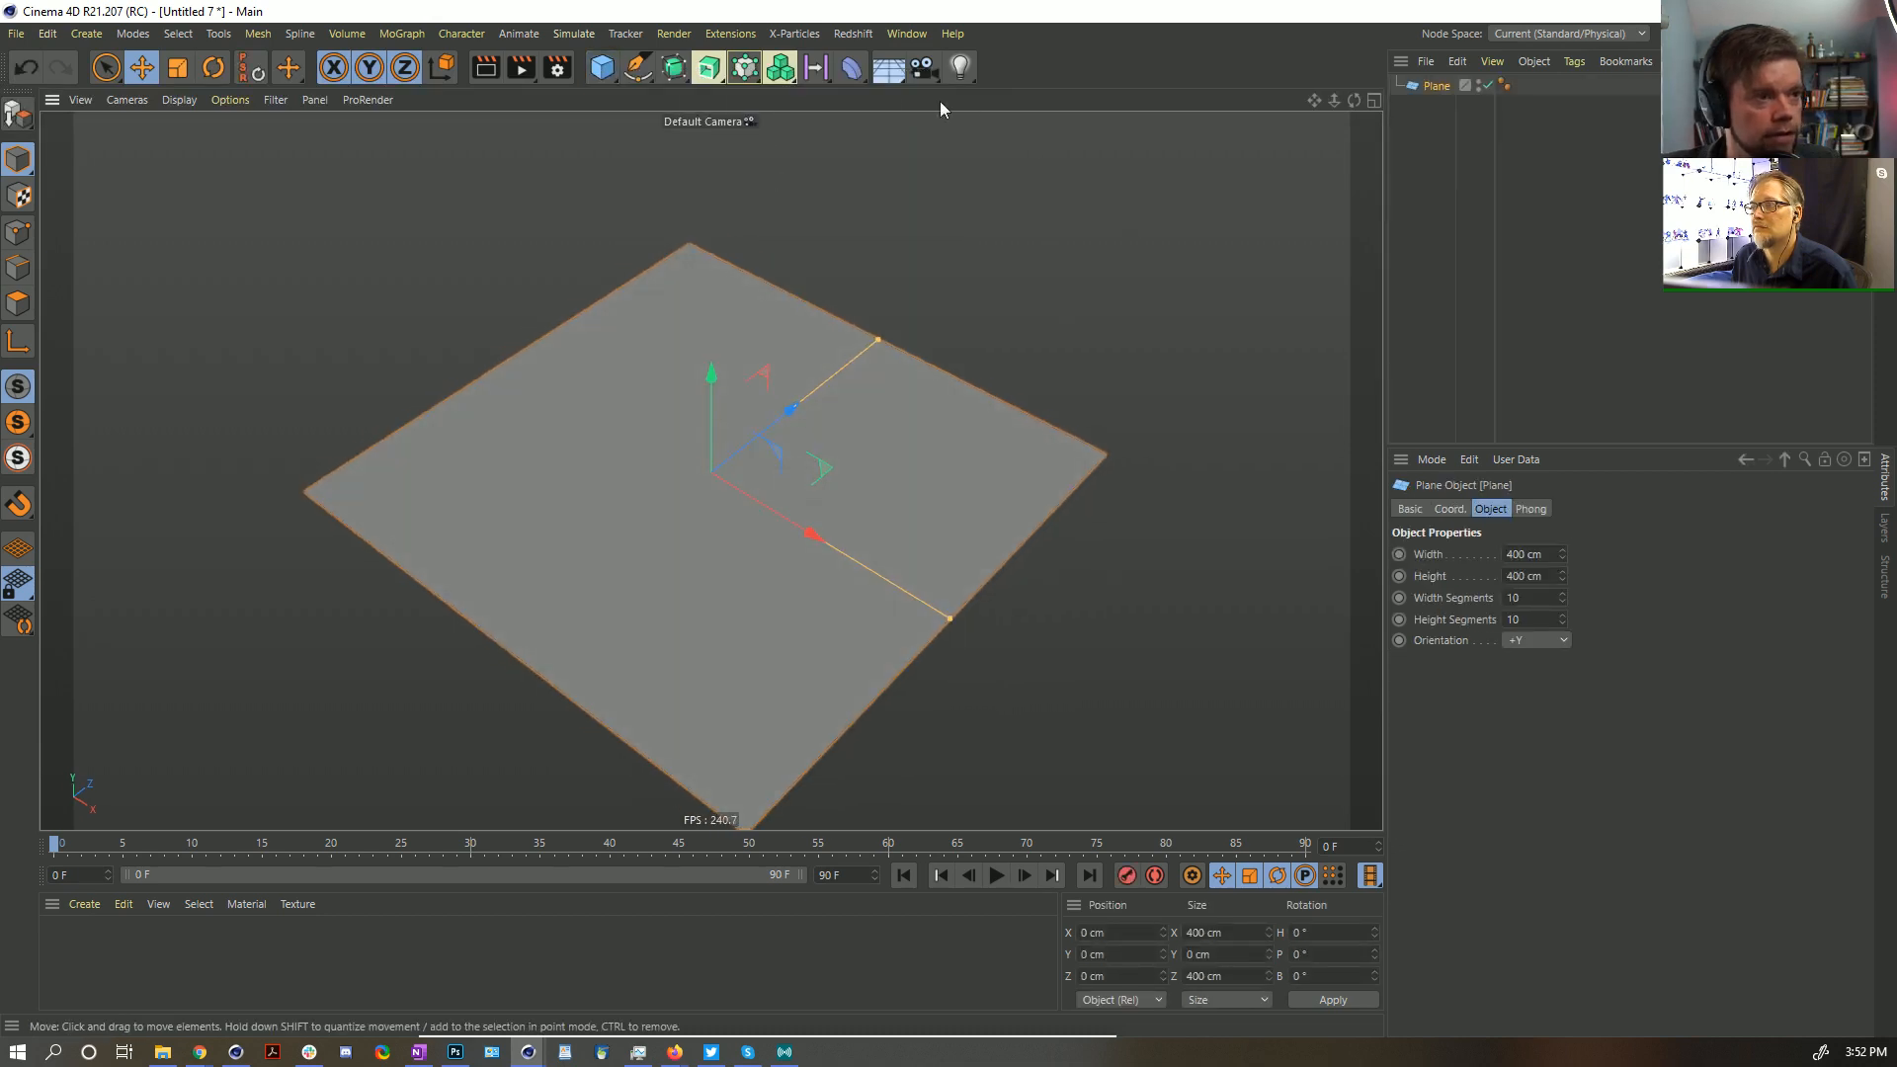
Add a floor about 1.86 cm below the plane and apply a new default material to the plane
click(890, 69)
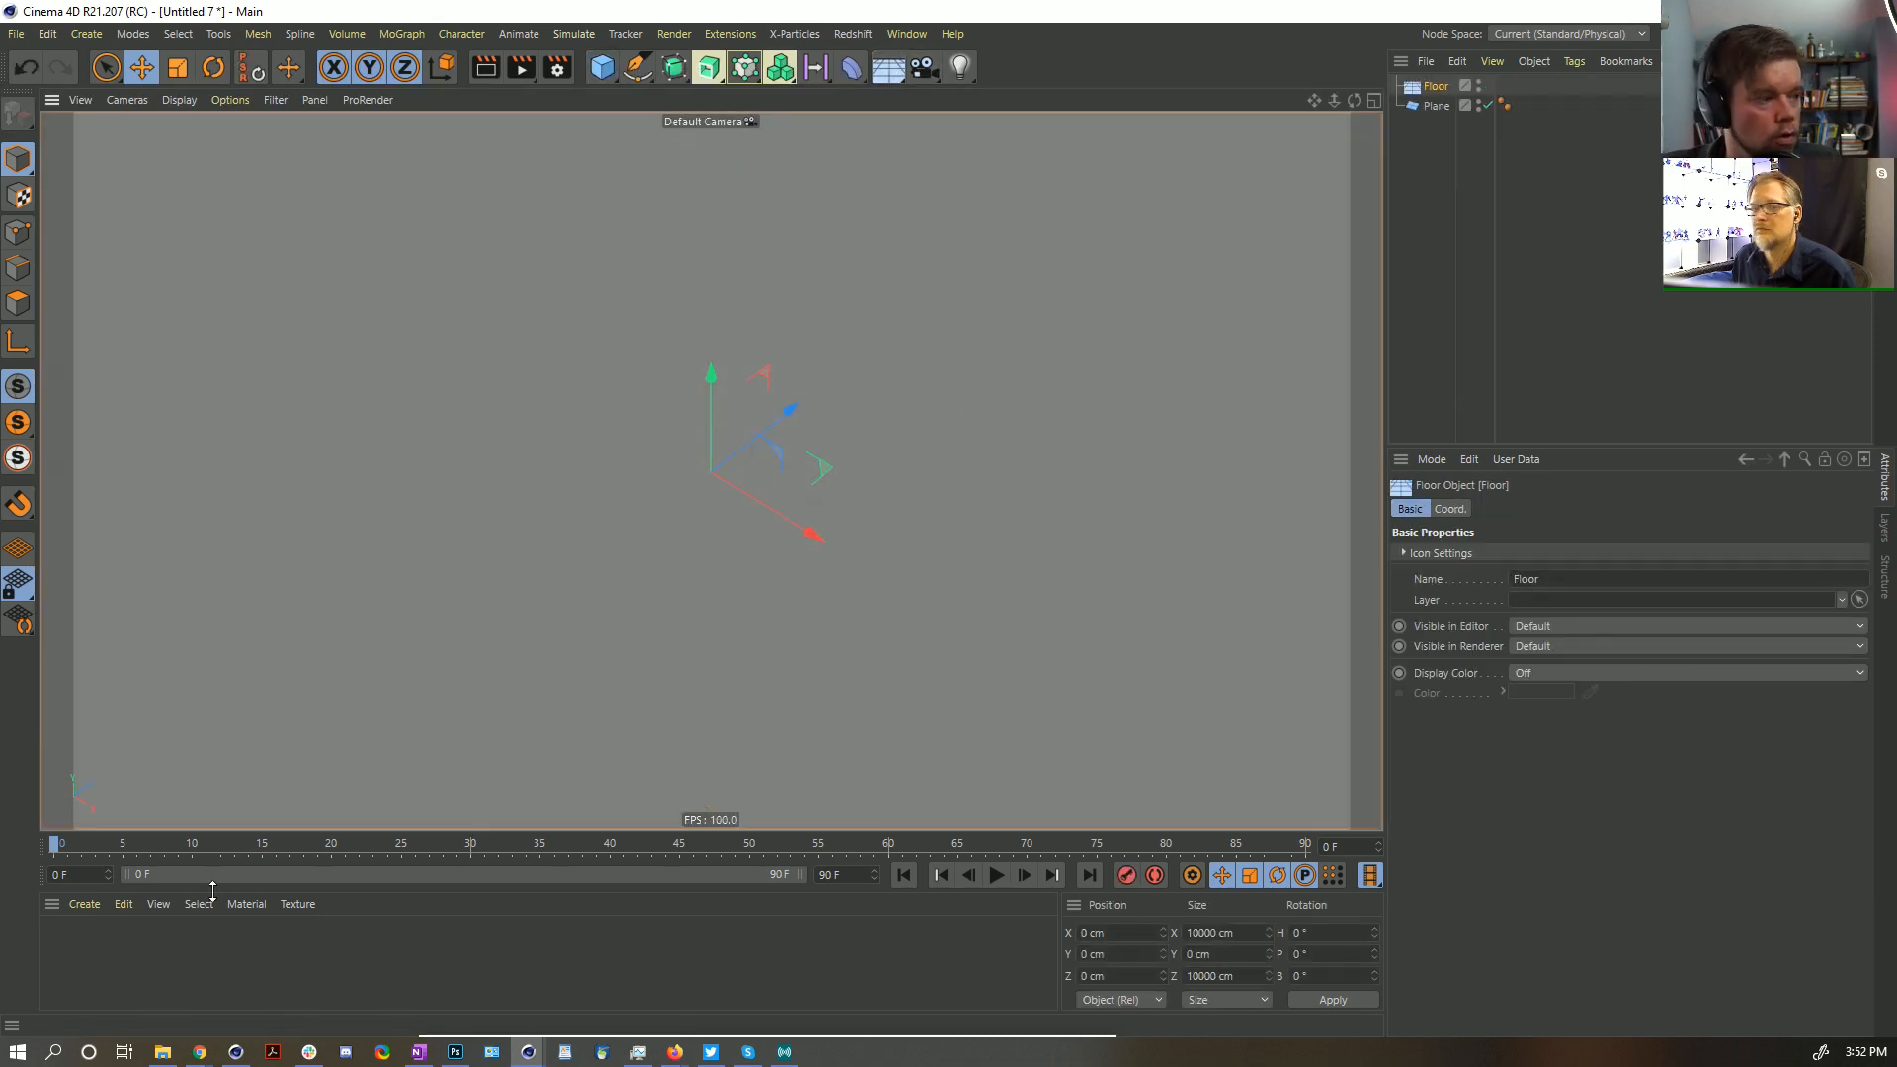
double_click(166, 944)
drag(62, 944, 1438, 105)
click(1434, 86)
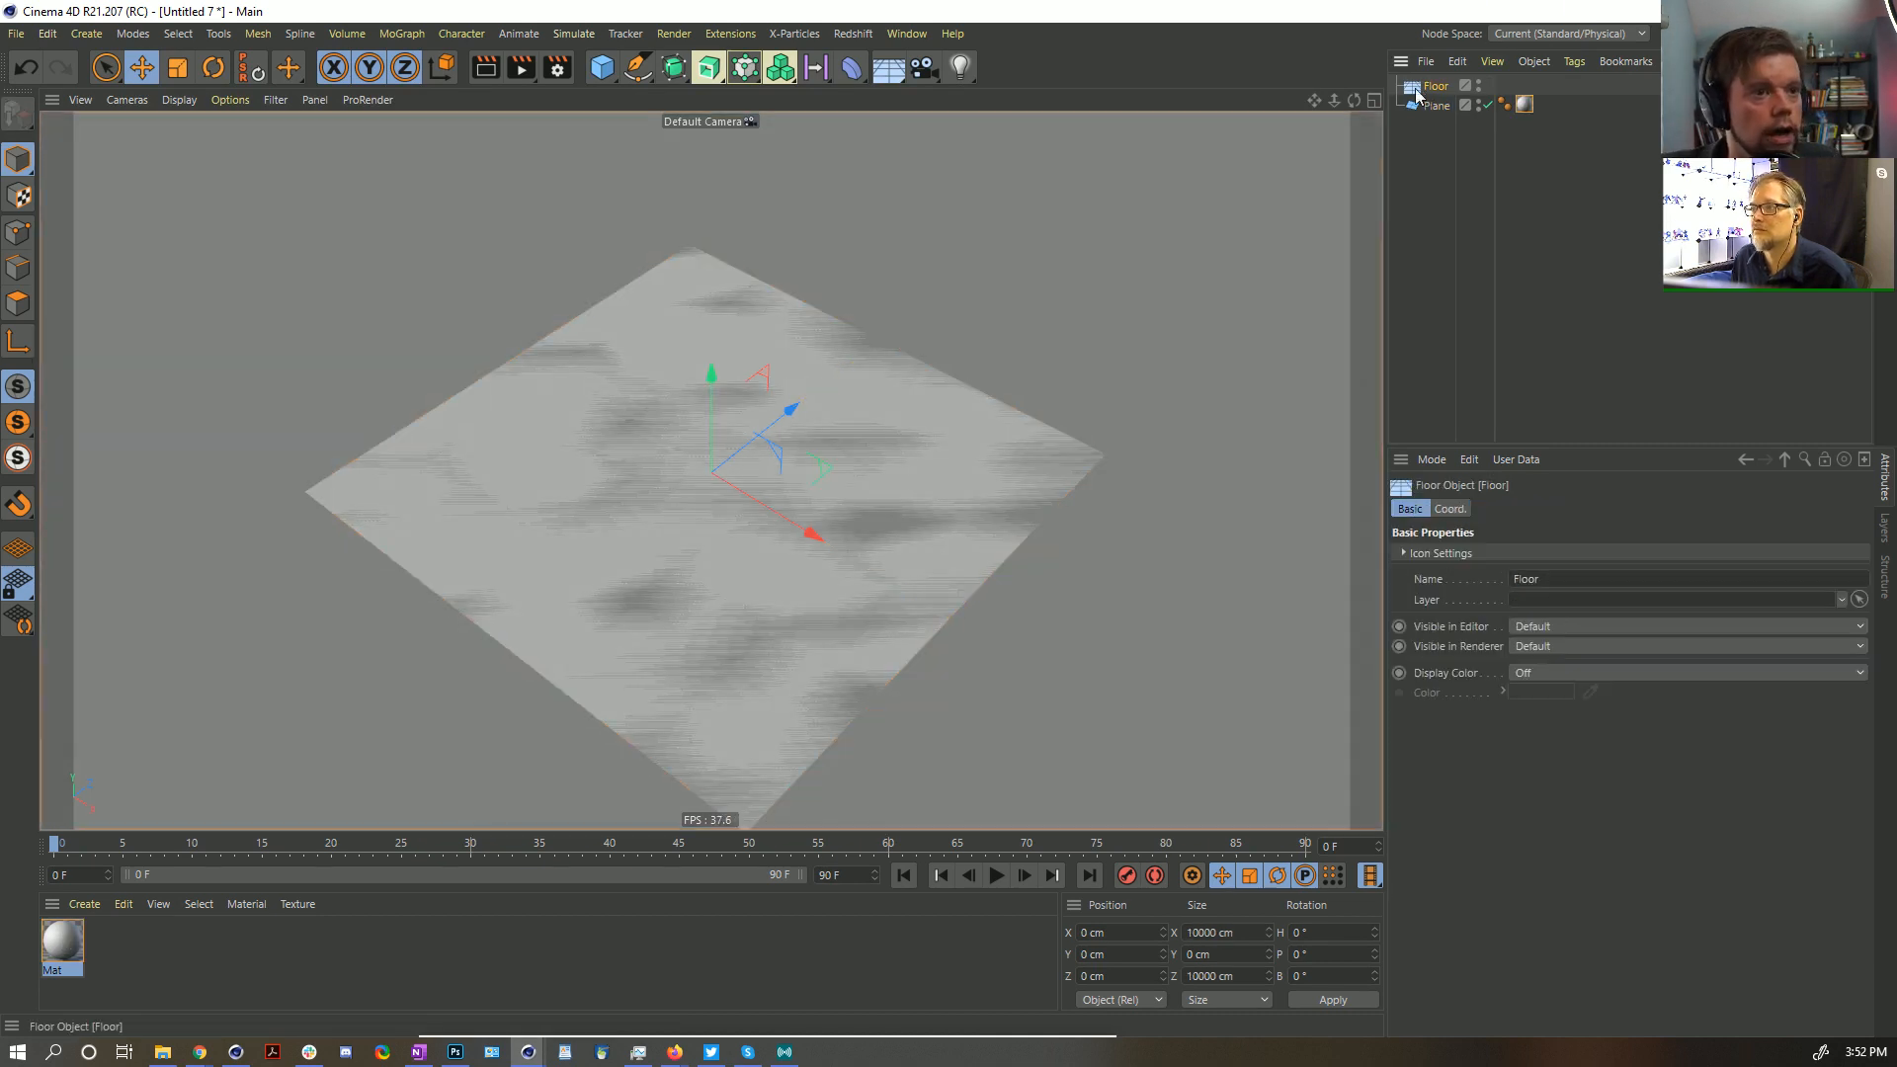
drag(717, 383, 710, 387)
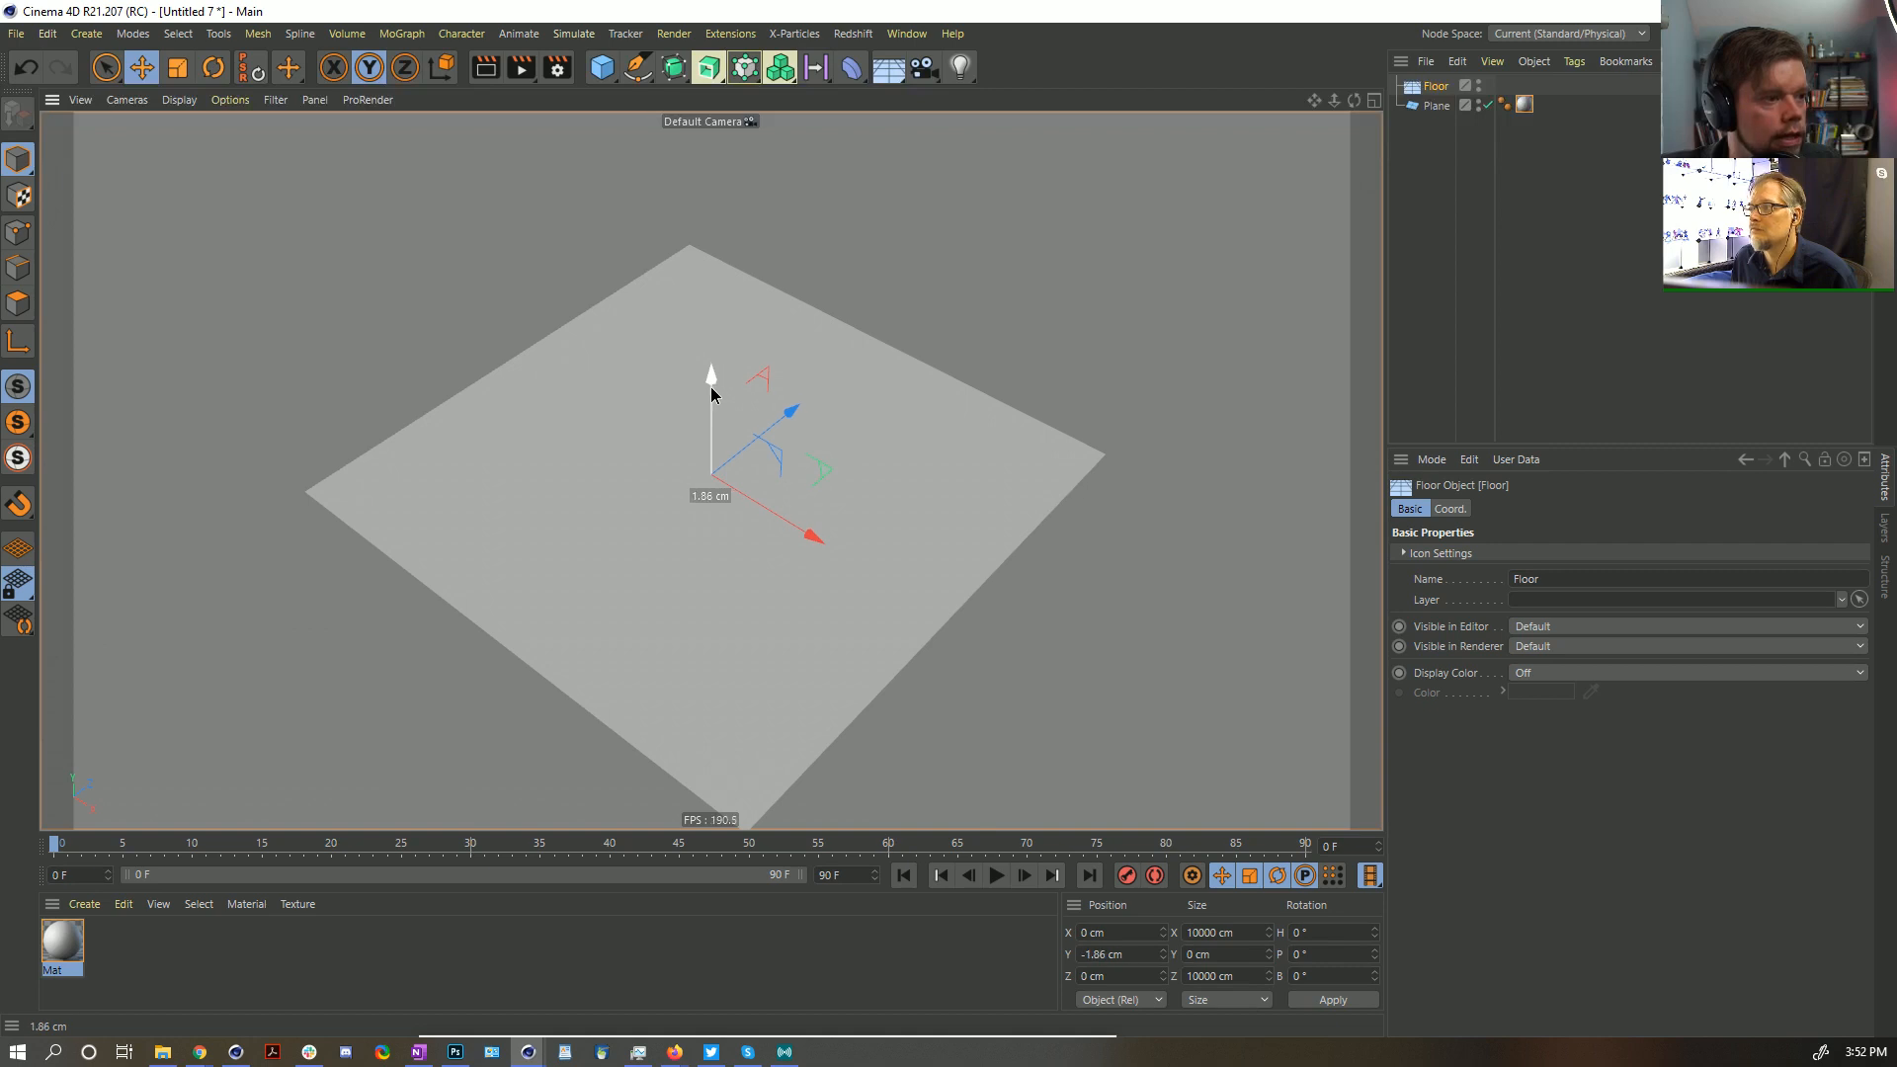
Select the plane and display the viewport with Gouraud shading and lines
click(1439, 105)
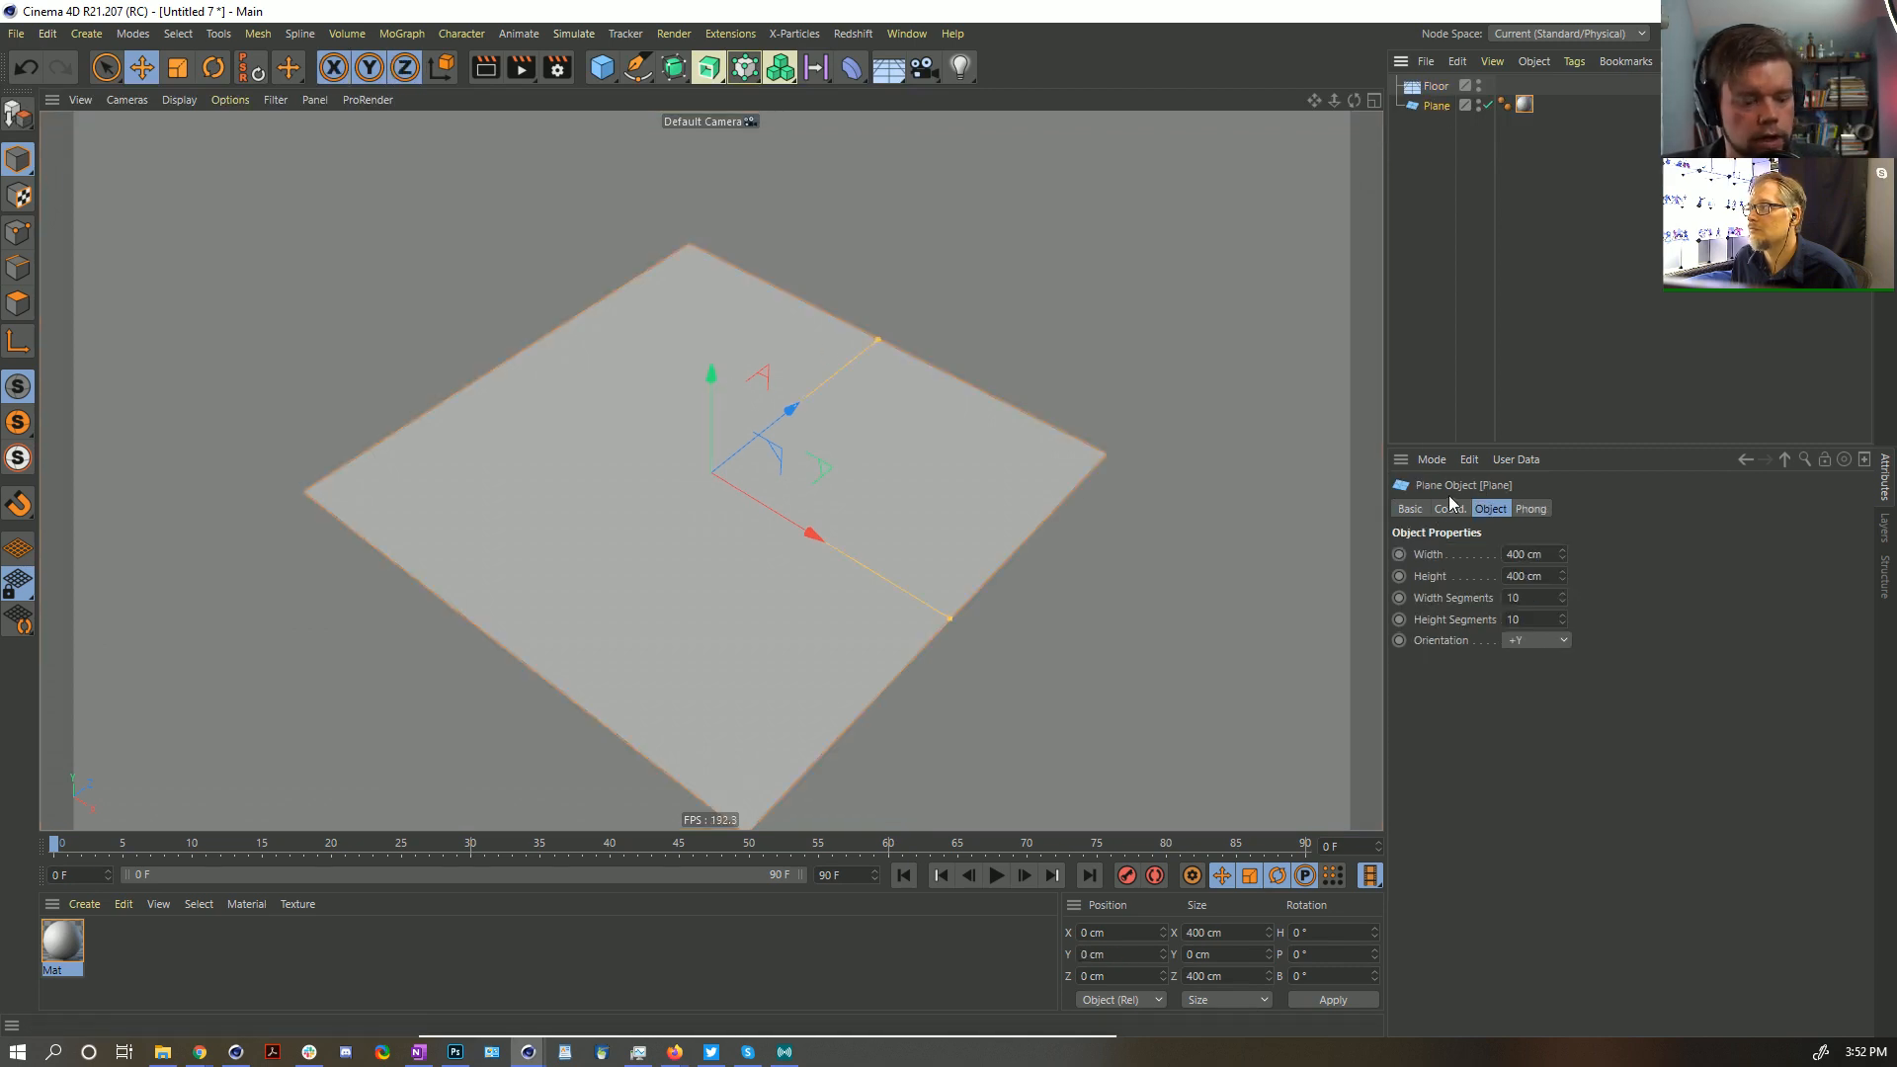
key(n)
key(b)
Set the plane's width segments and height segments to 50 each
drag(1535, 600, 1427, 633)
text(50)
text(1)
key(Return)
drag(1540, 619, 1384, 621)
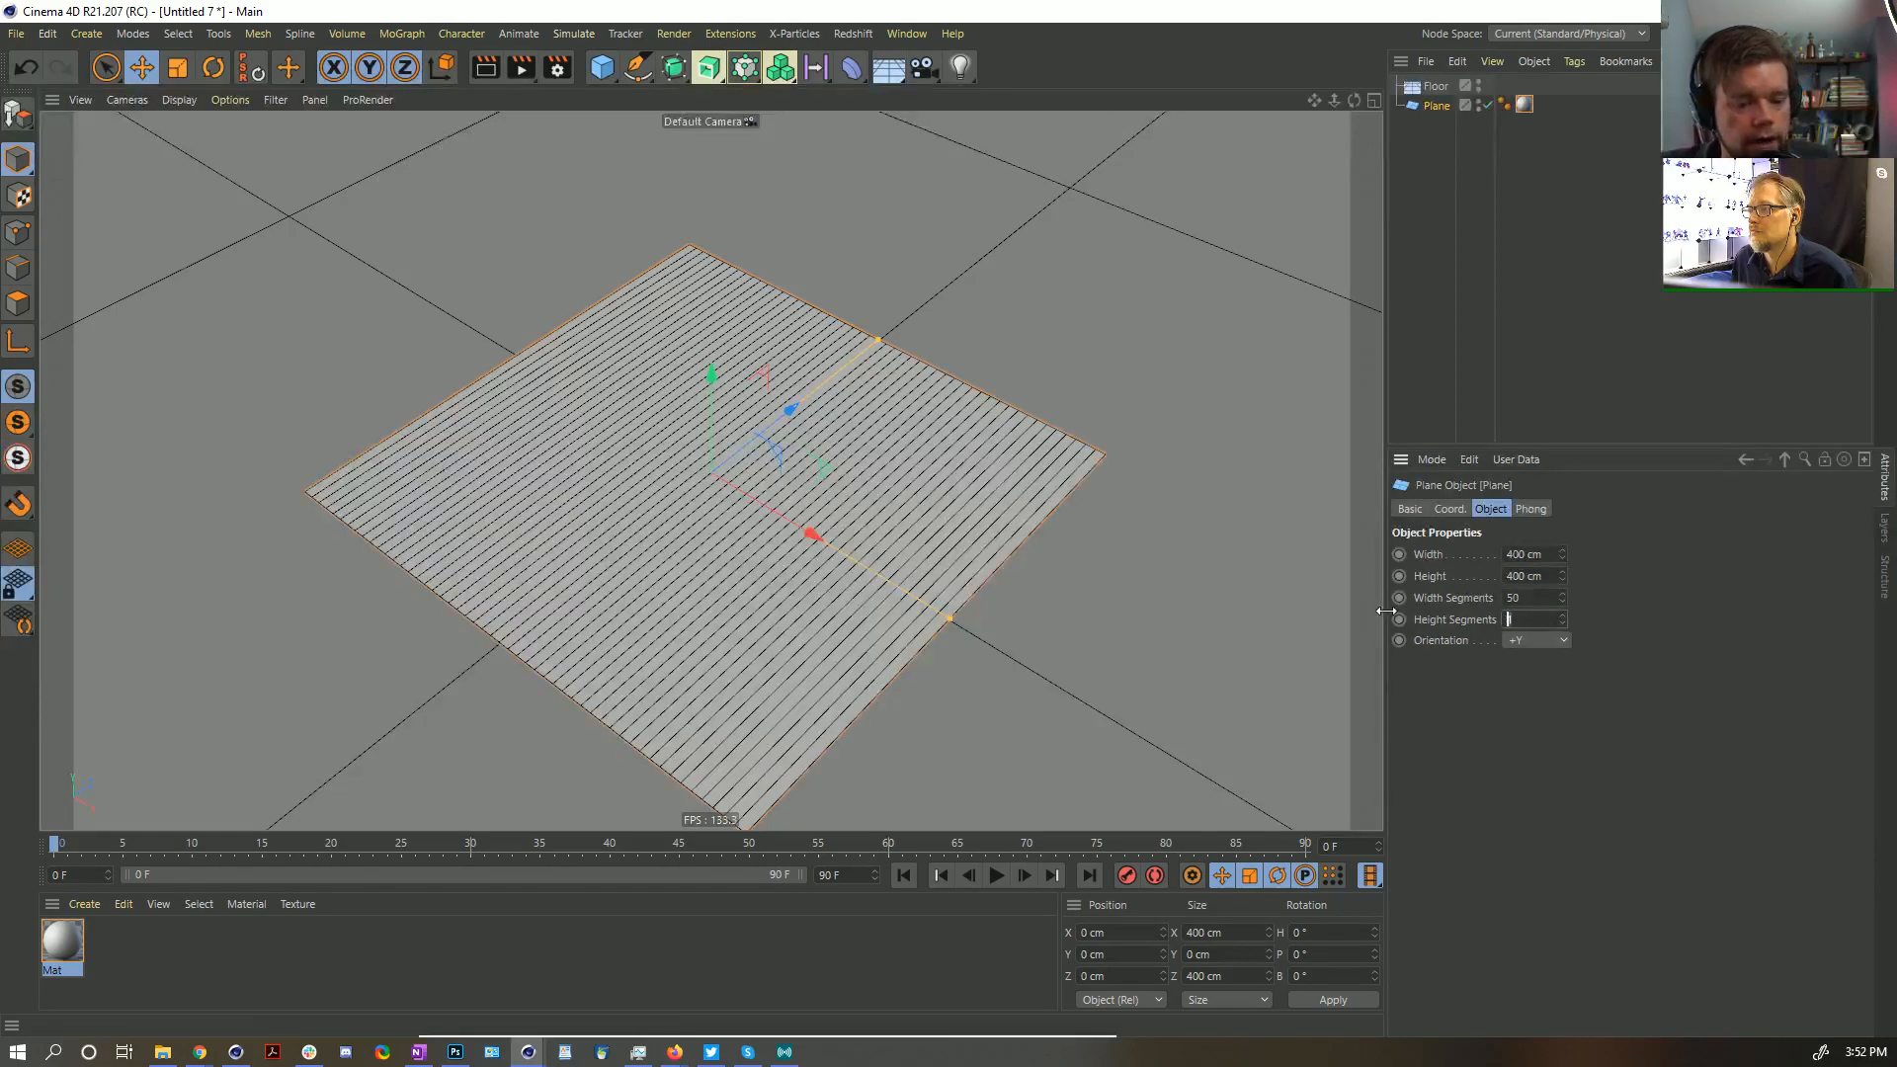
text(50)
key(Return)
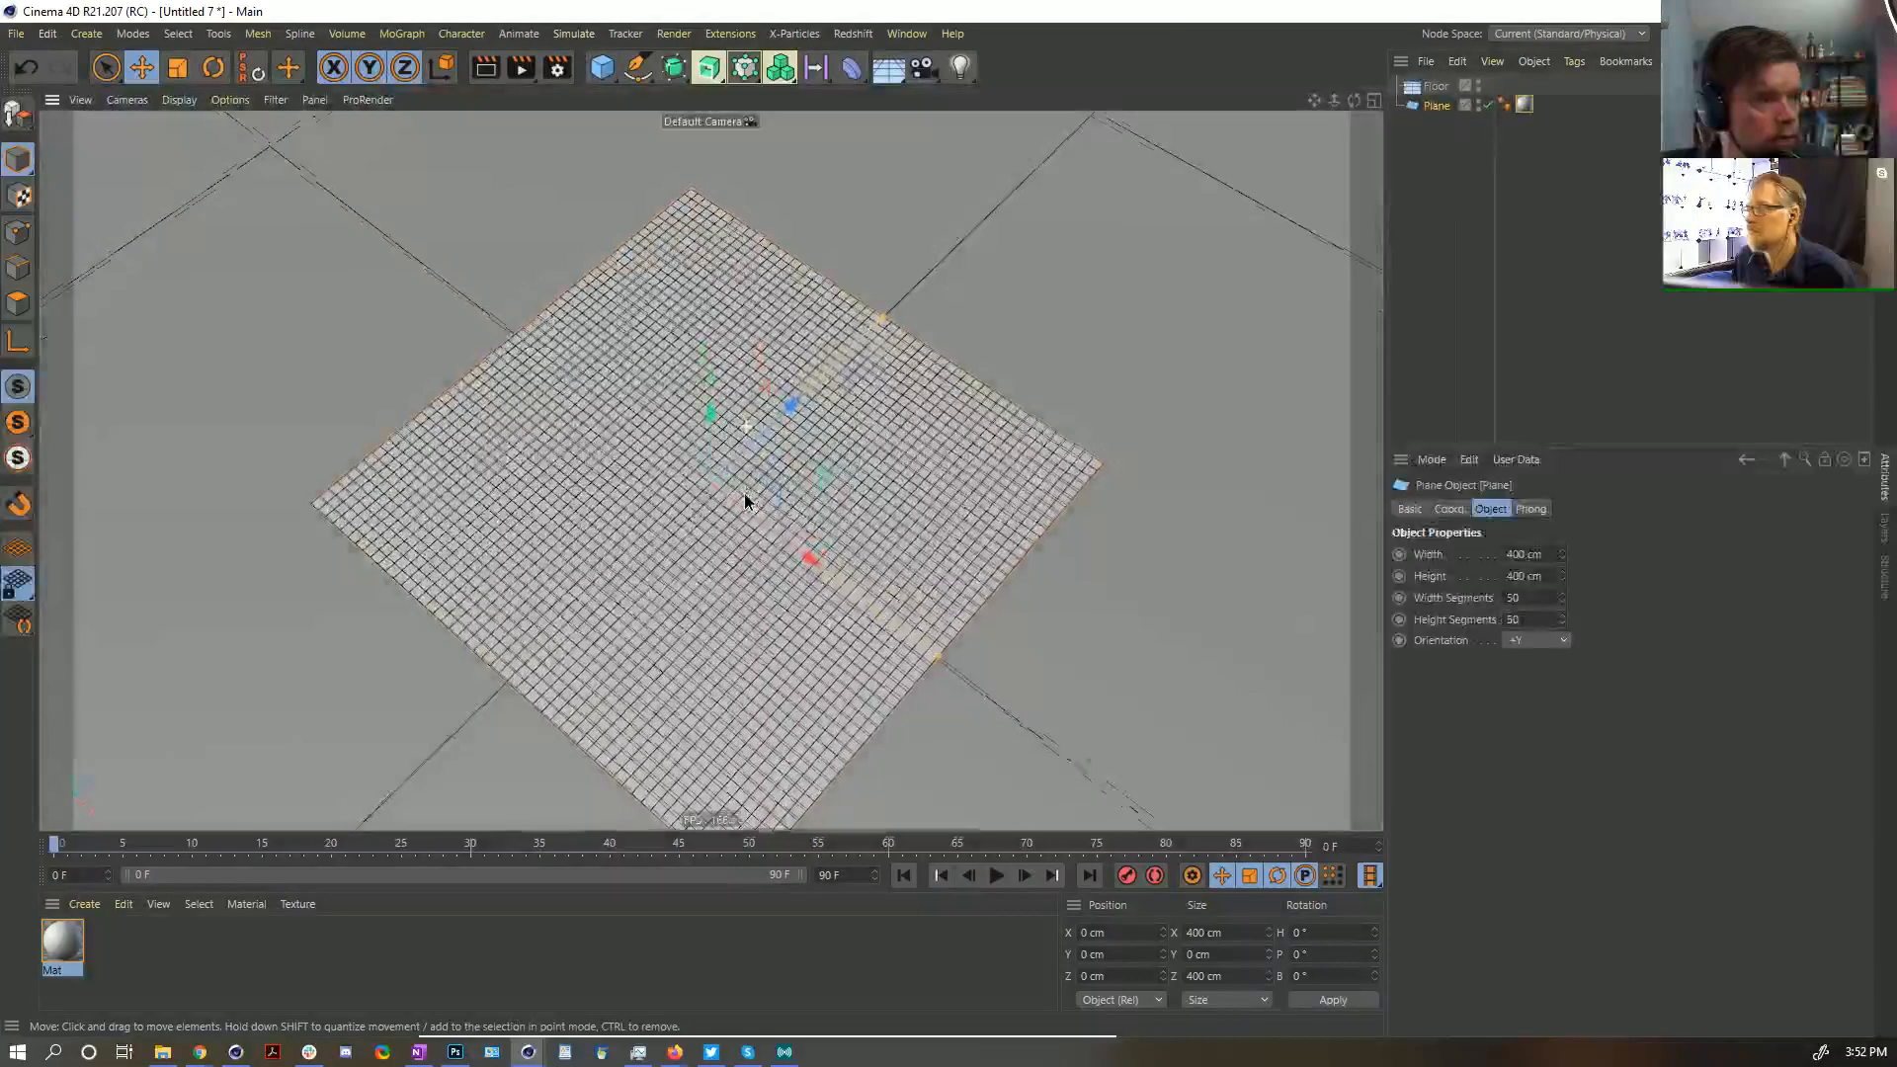
Set the plane's width segments and height segments to 40 each
alt+drag(744, 494, 744, 459)
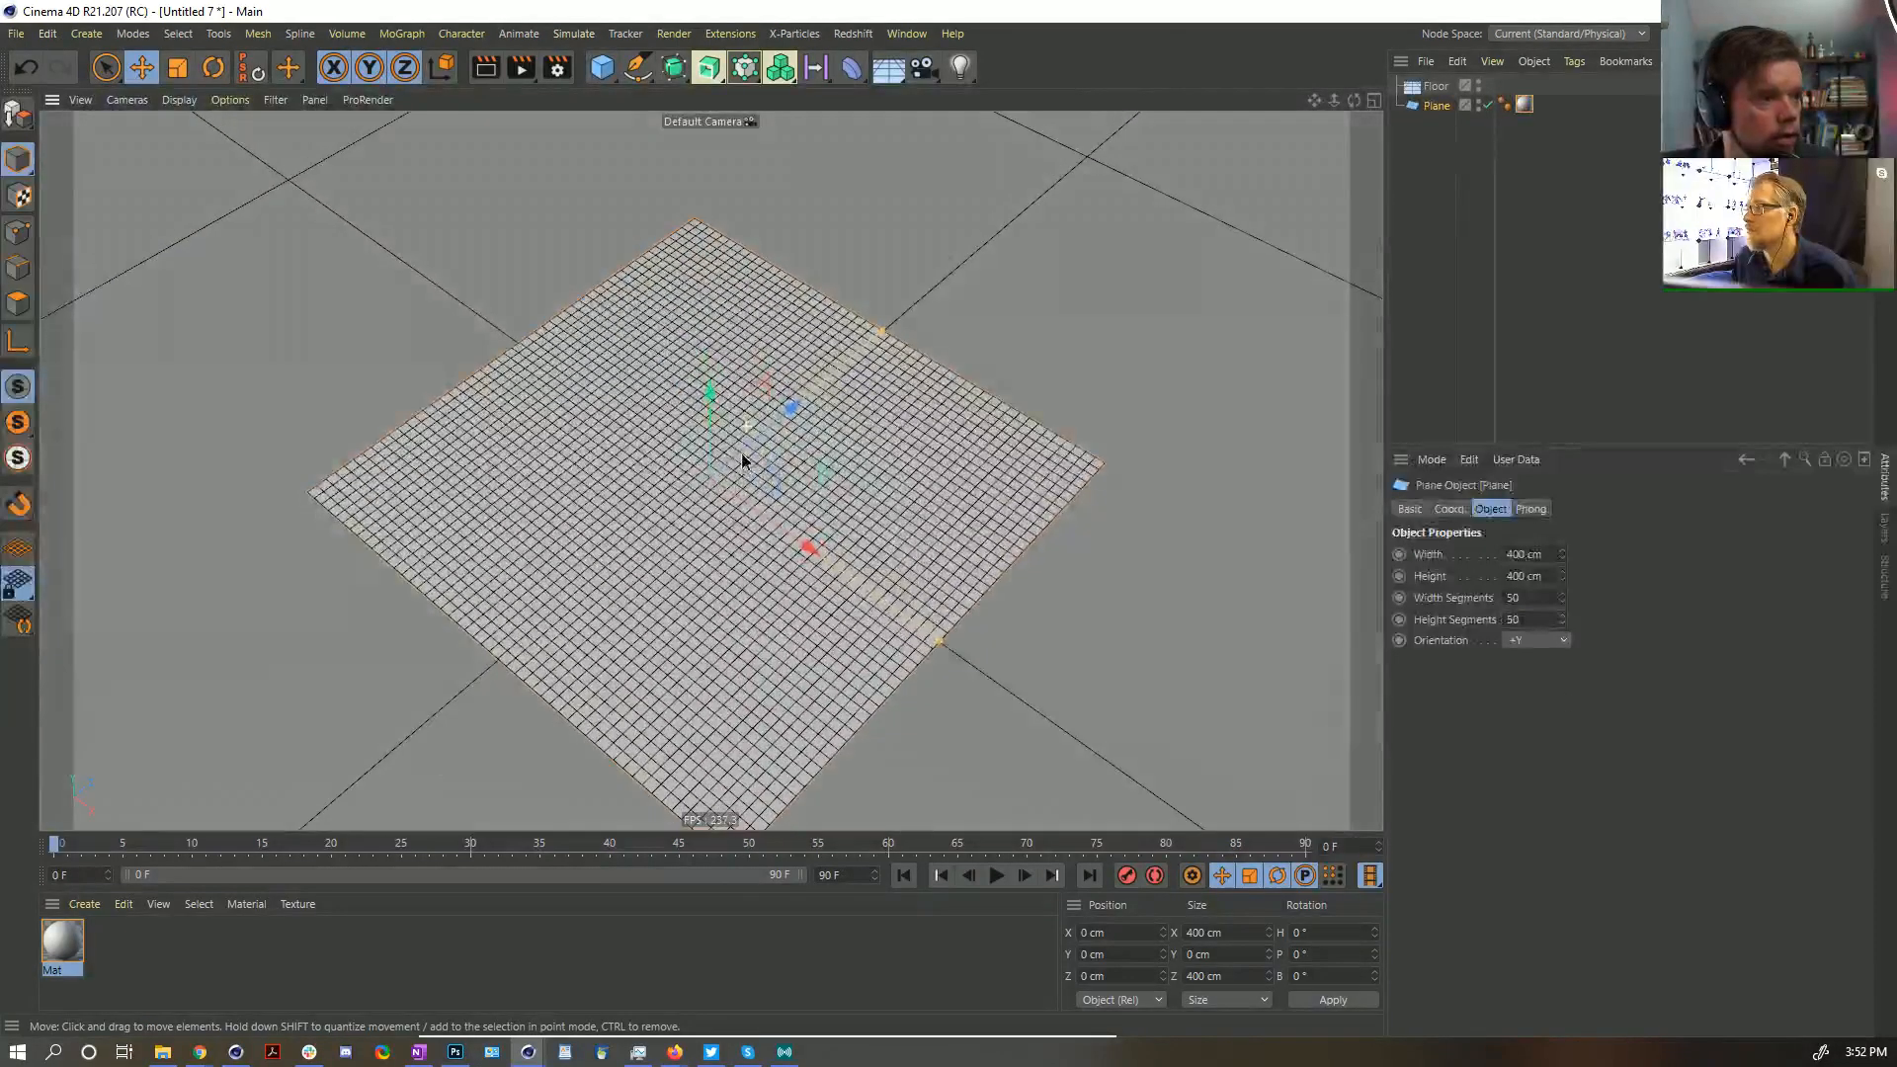
drag(1536, 598, 1448, 631)
text(40)
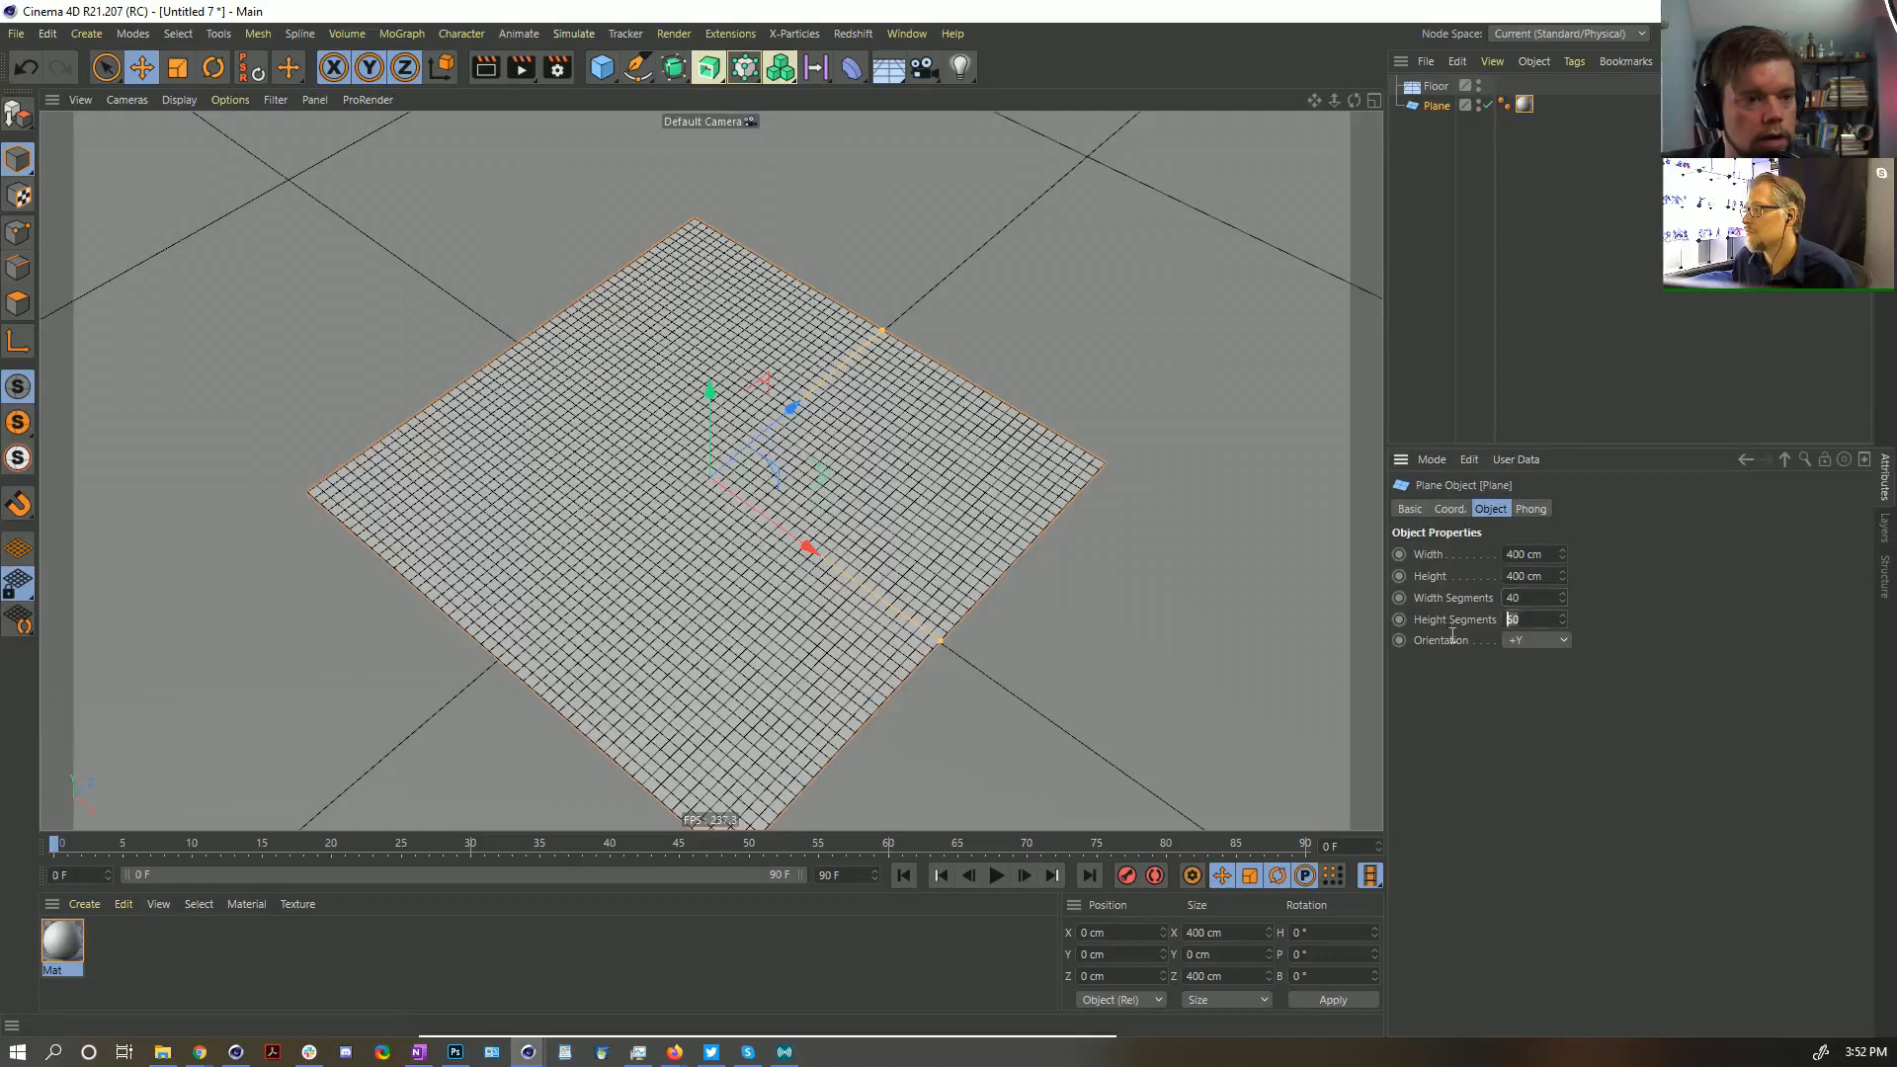
text(40)
key(Return)
mouse_move(754, 554)
alt+mouse_down()
mouse_move(747, 521)
mouse_move(729, 531)
mouse_move(751, 520)
alt+mouse_up()
click(601, 69)
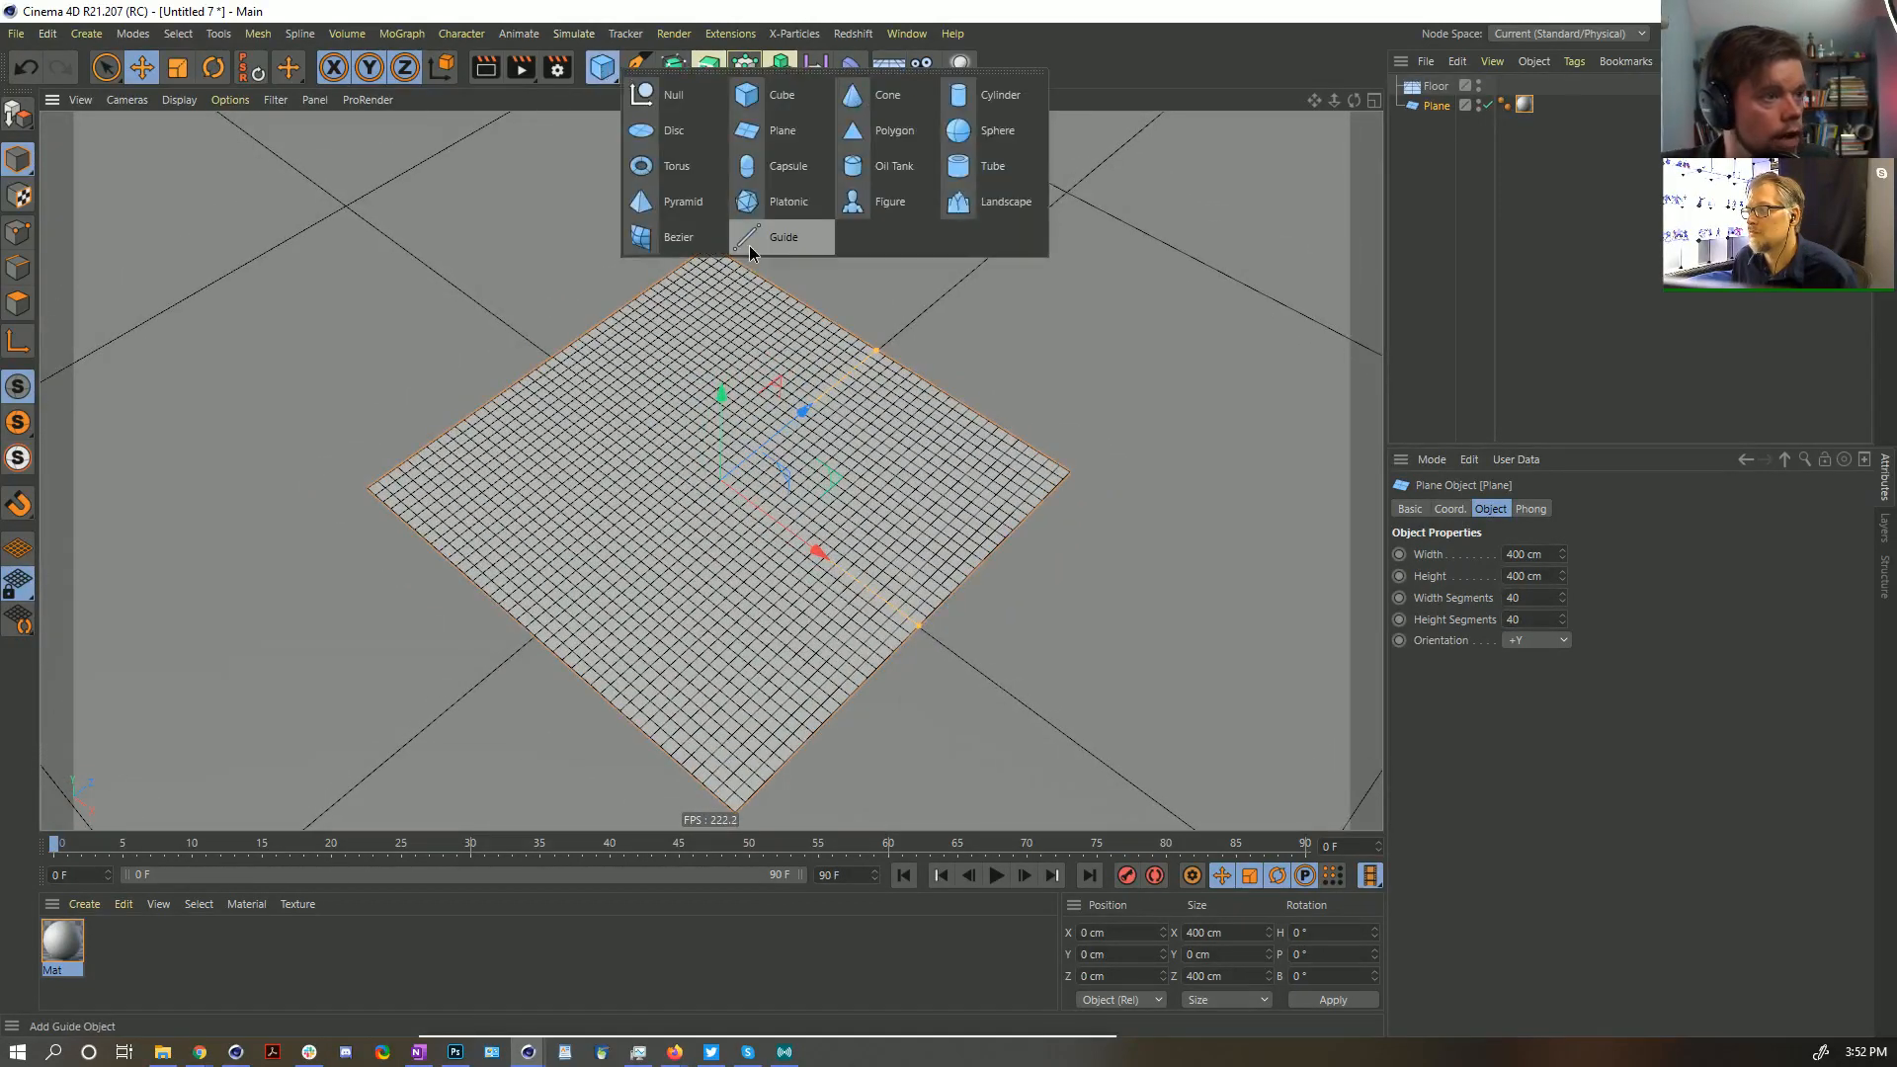
click(752, 9)
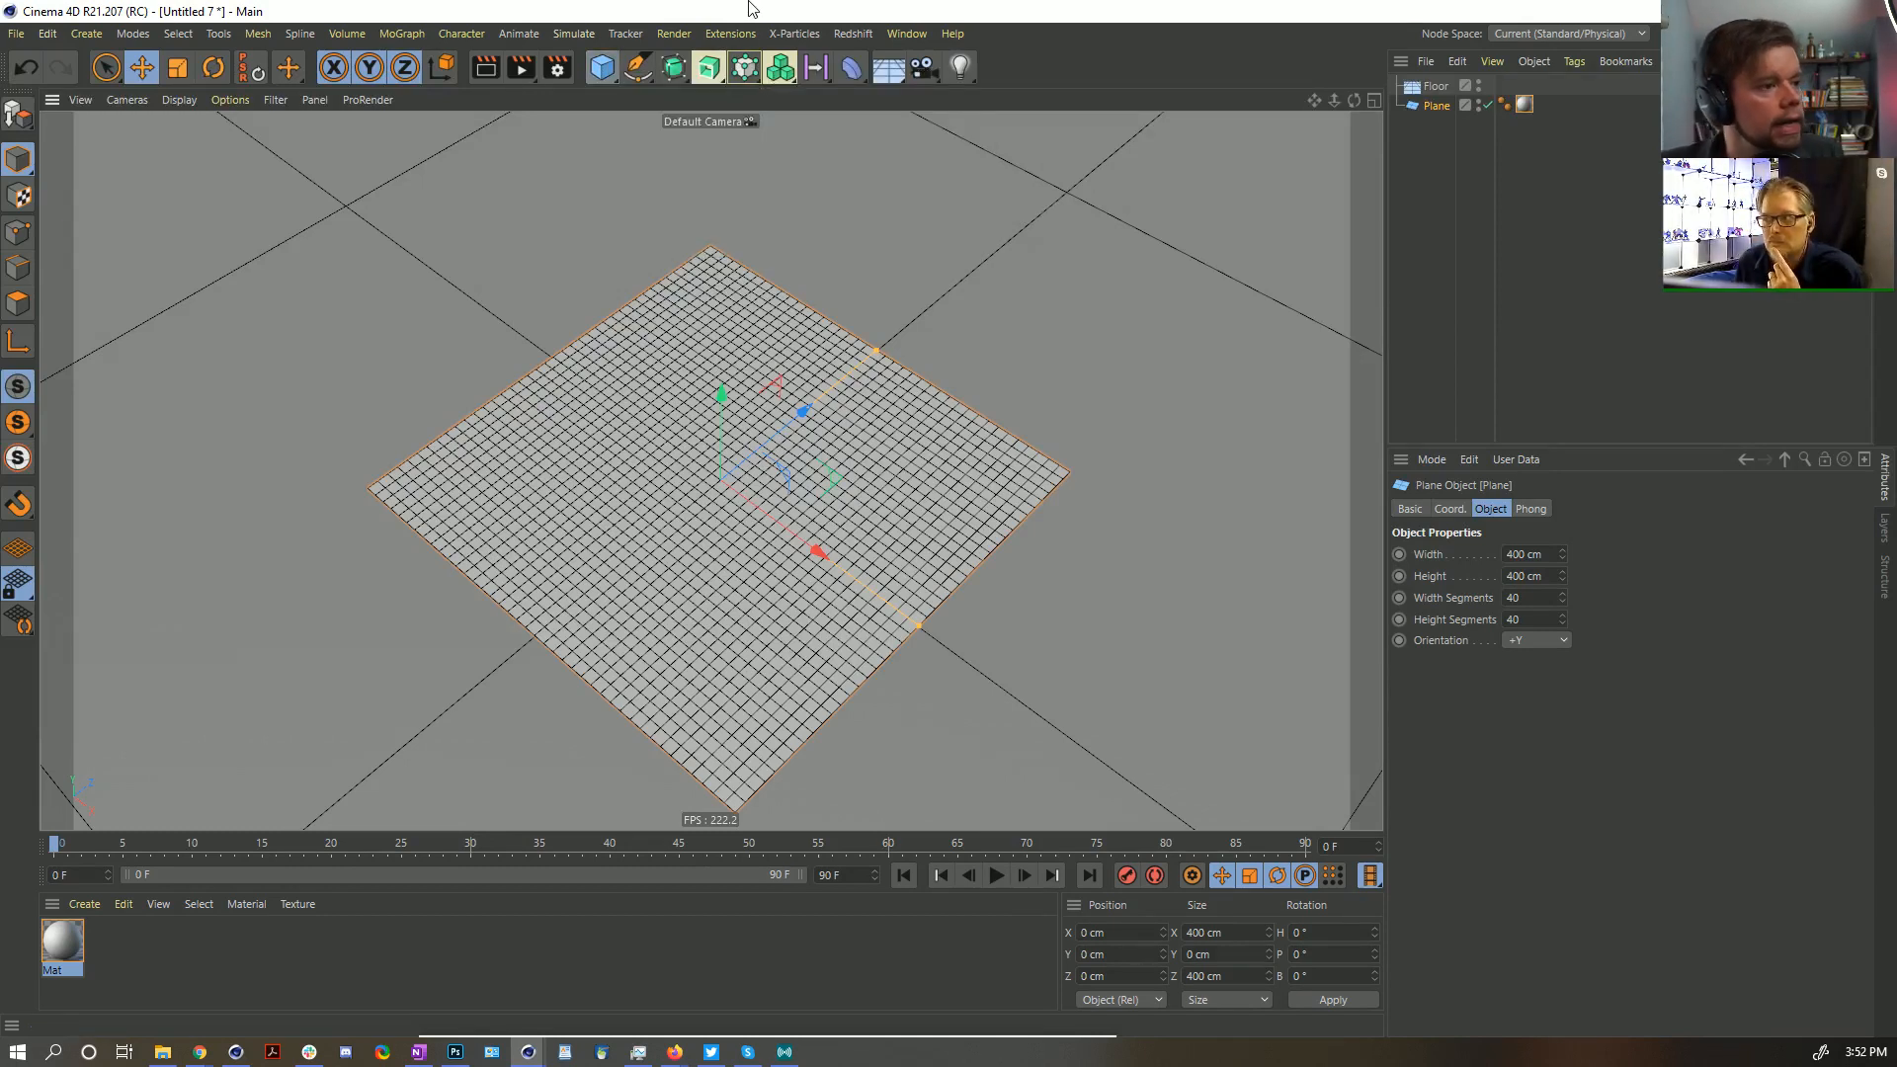
click(602, 67)
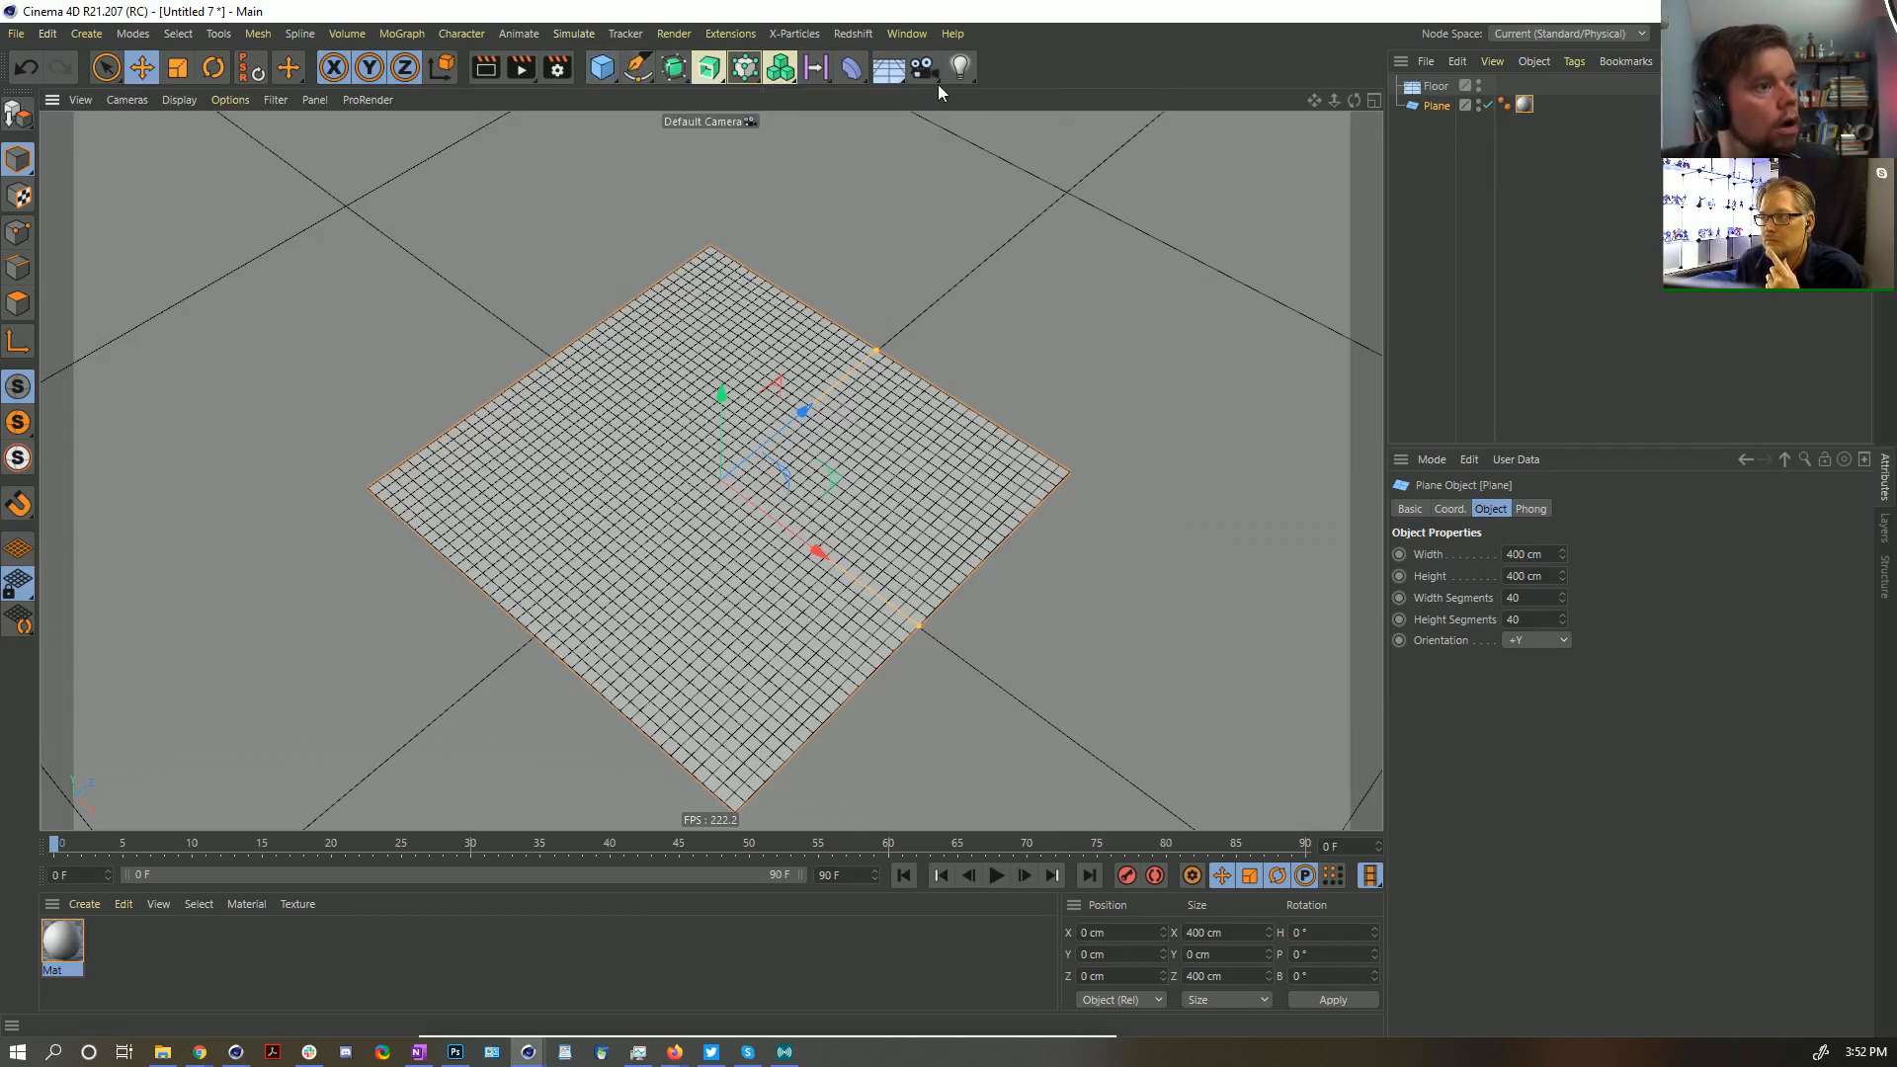
Add a second plane primitive and raise it about 14.3 cm above the first one
click(601, 67)
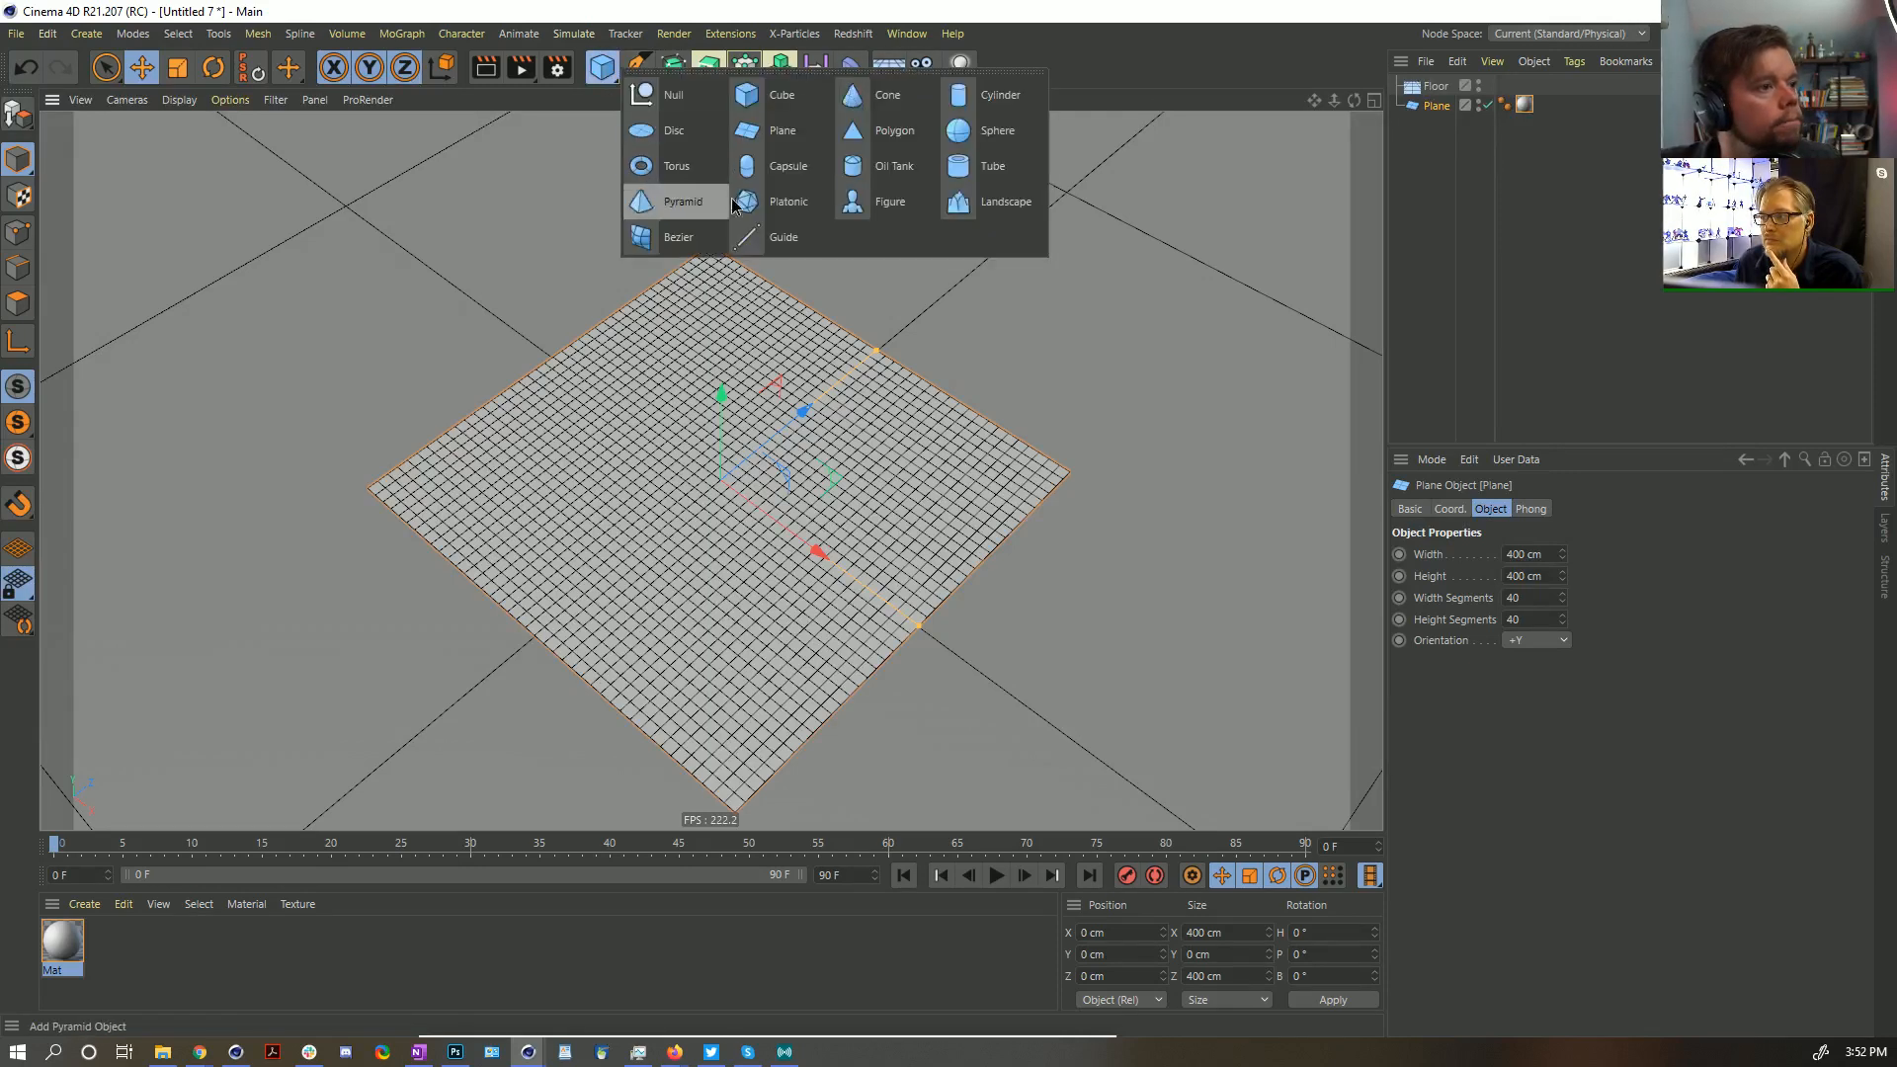
click(771, 129)
drag(721, 393, 721, 381)
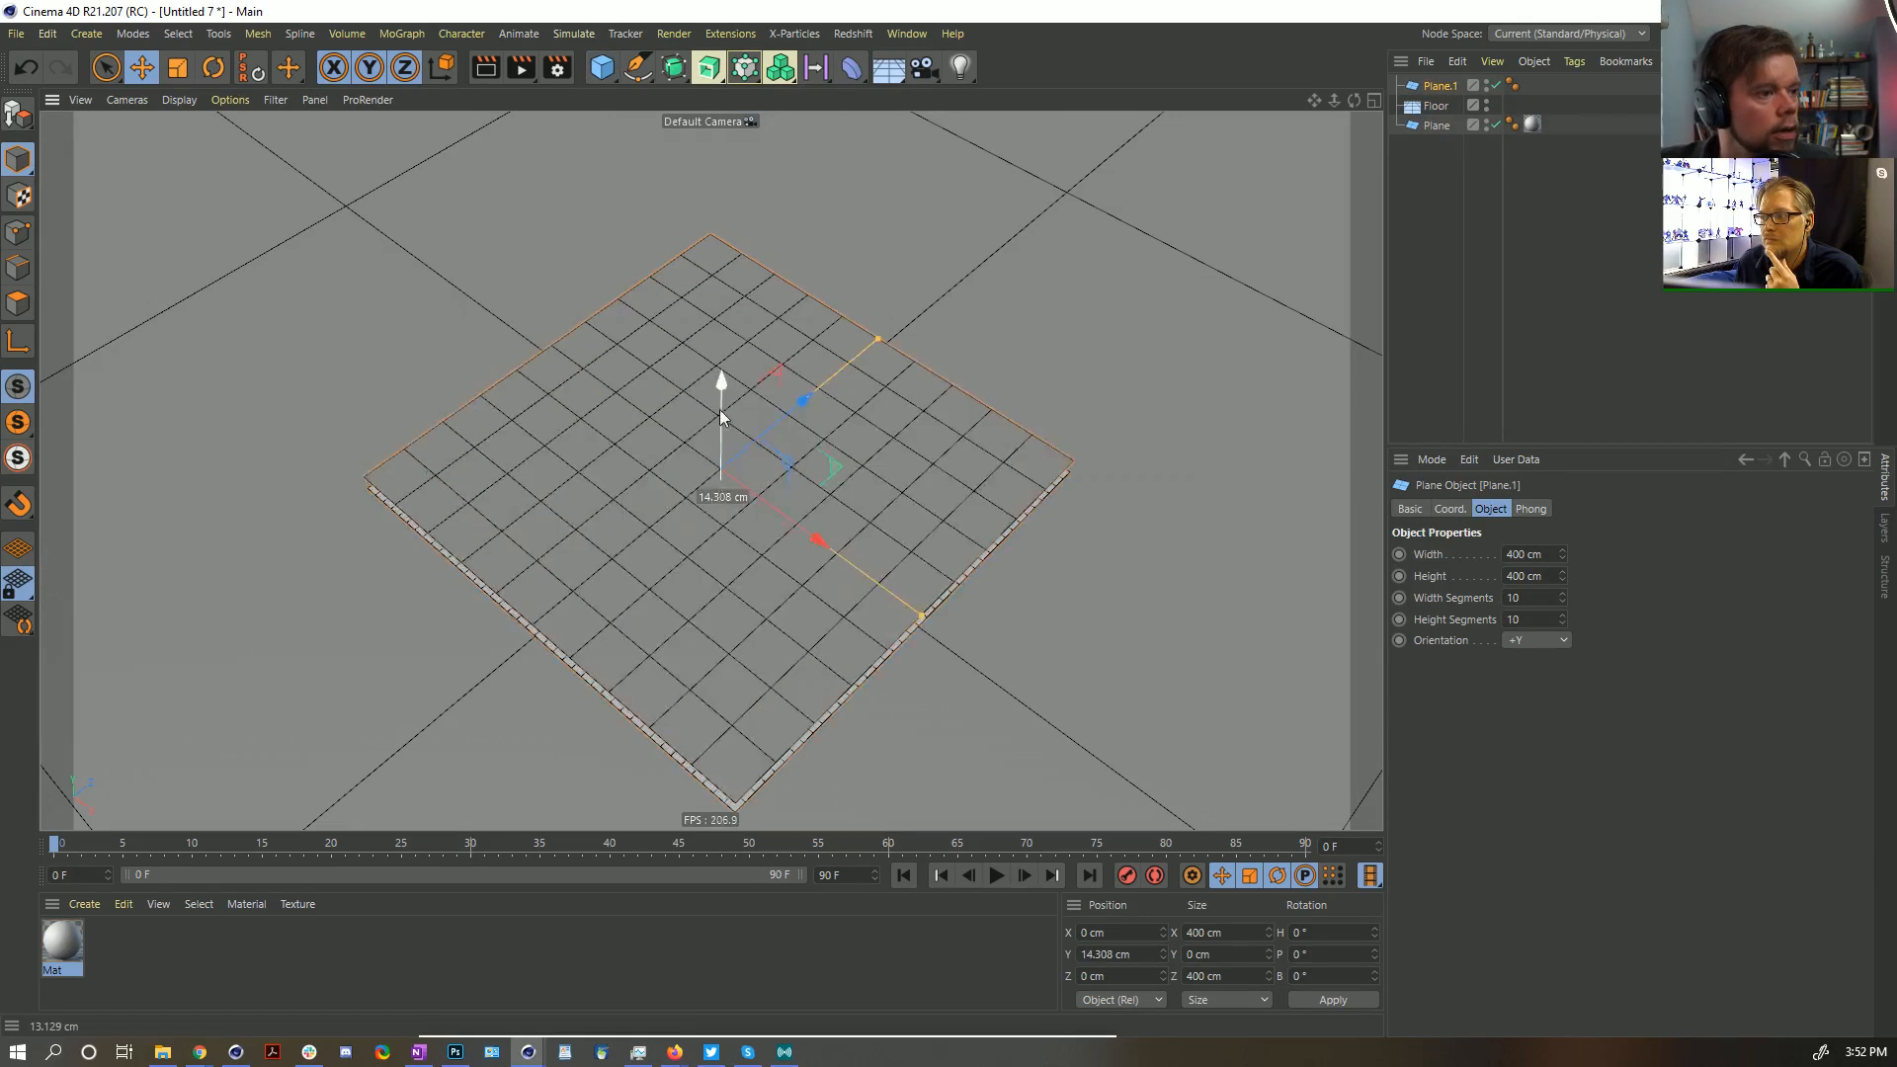
Set the raised plane's width and height segments to 3 each and make it editable
click(1512, 597)
text(3)
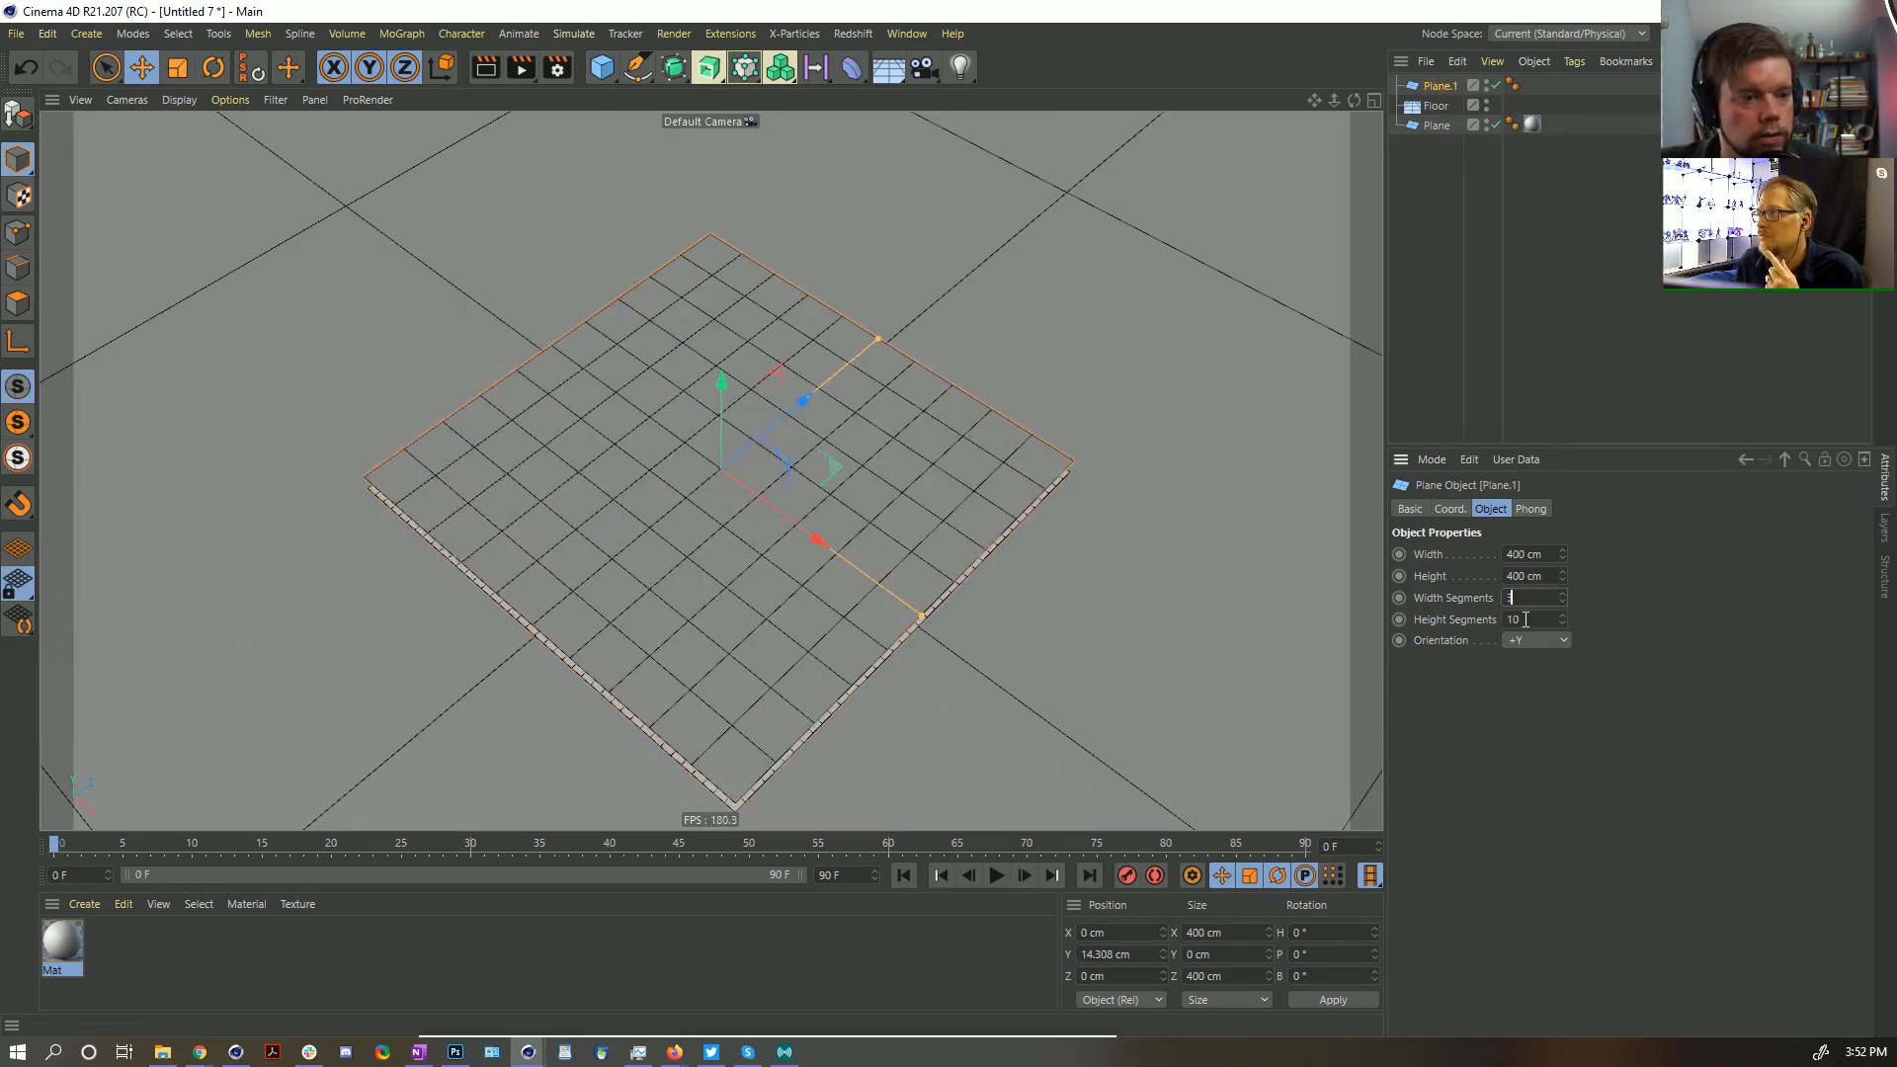
click(1526, 620)
text(3)
key(Return)
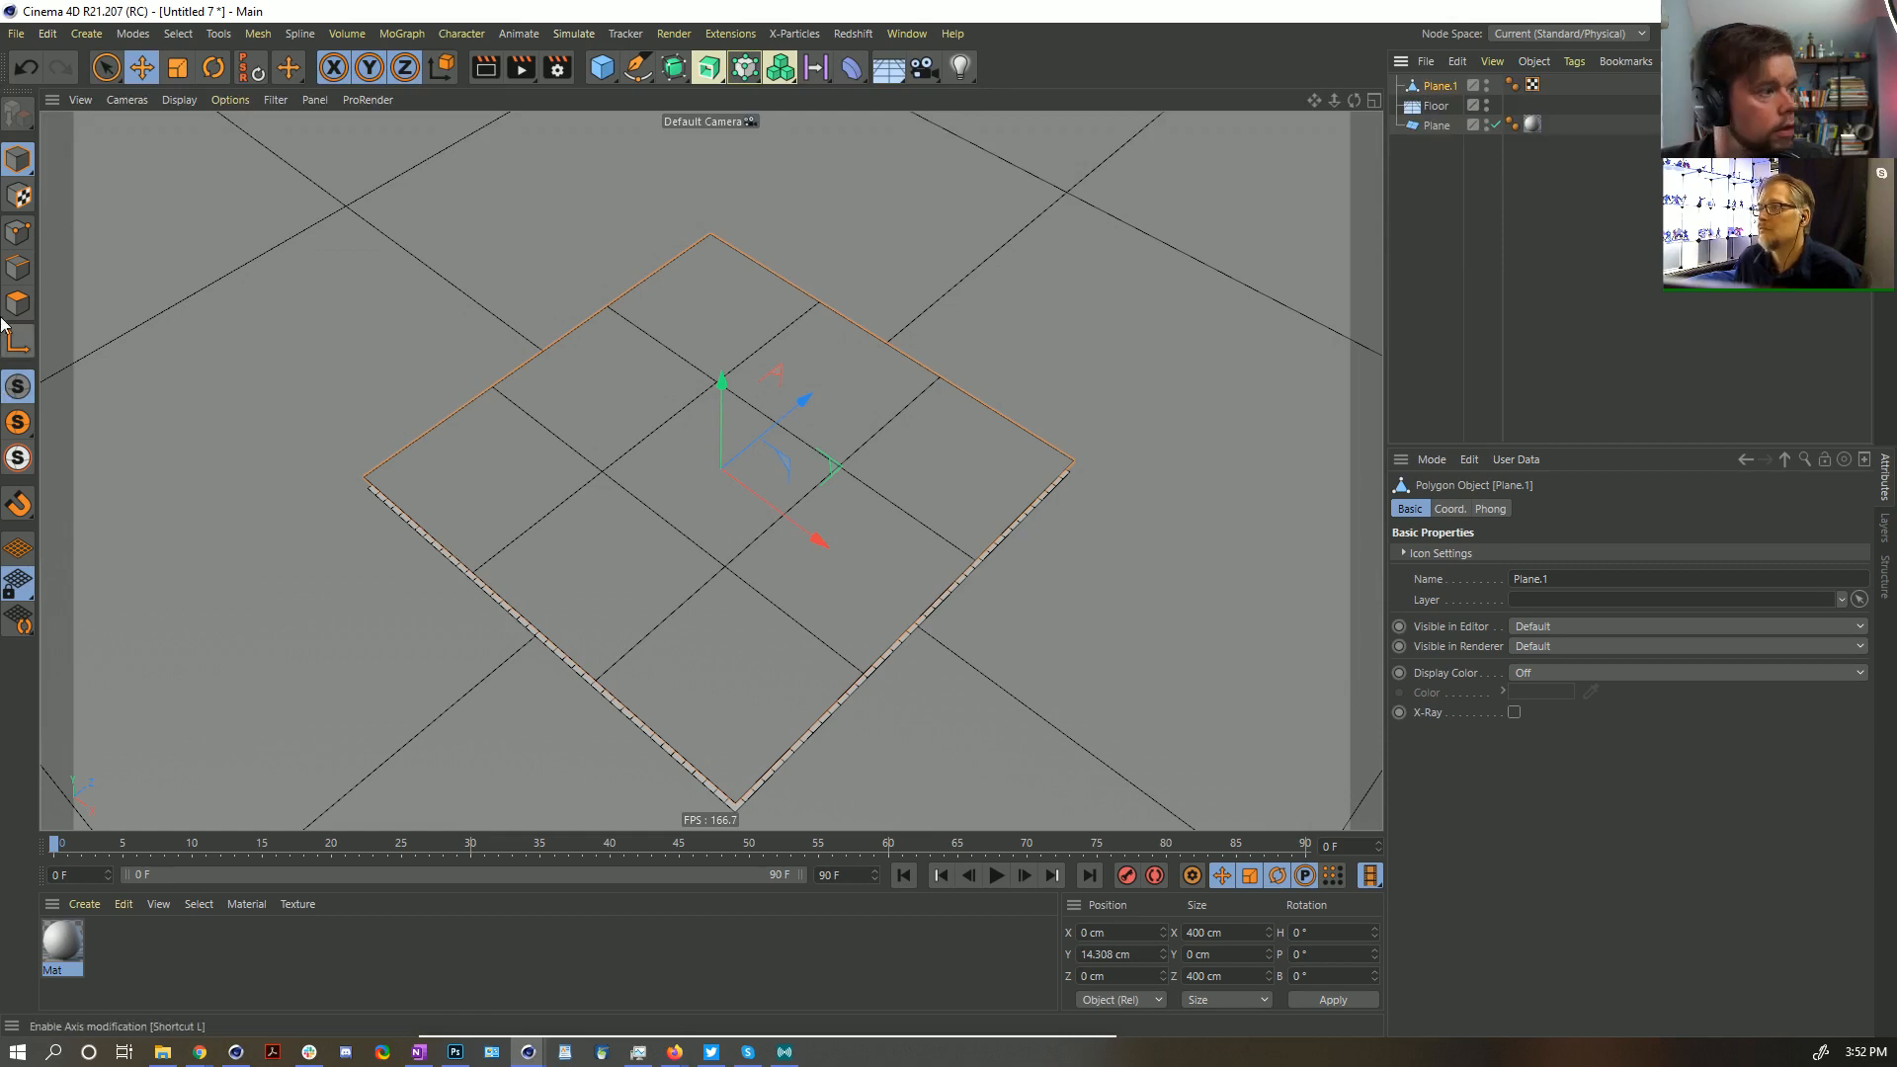
Slide the four interior points of Plane.1 to turn its regular grid into irregular cells
click(18, 232)
key(m)
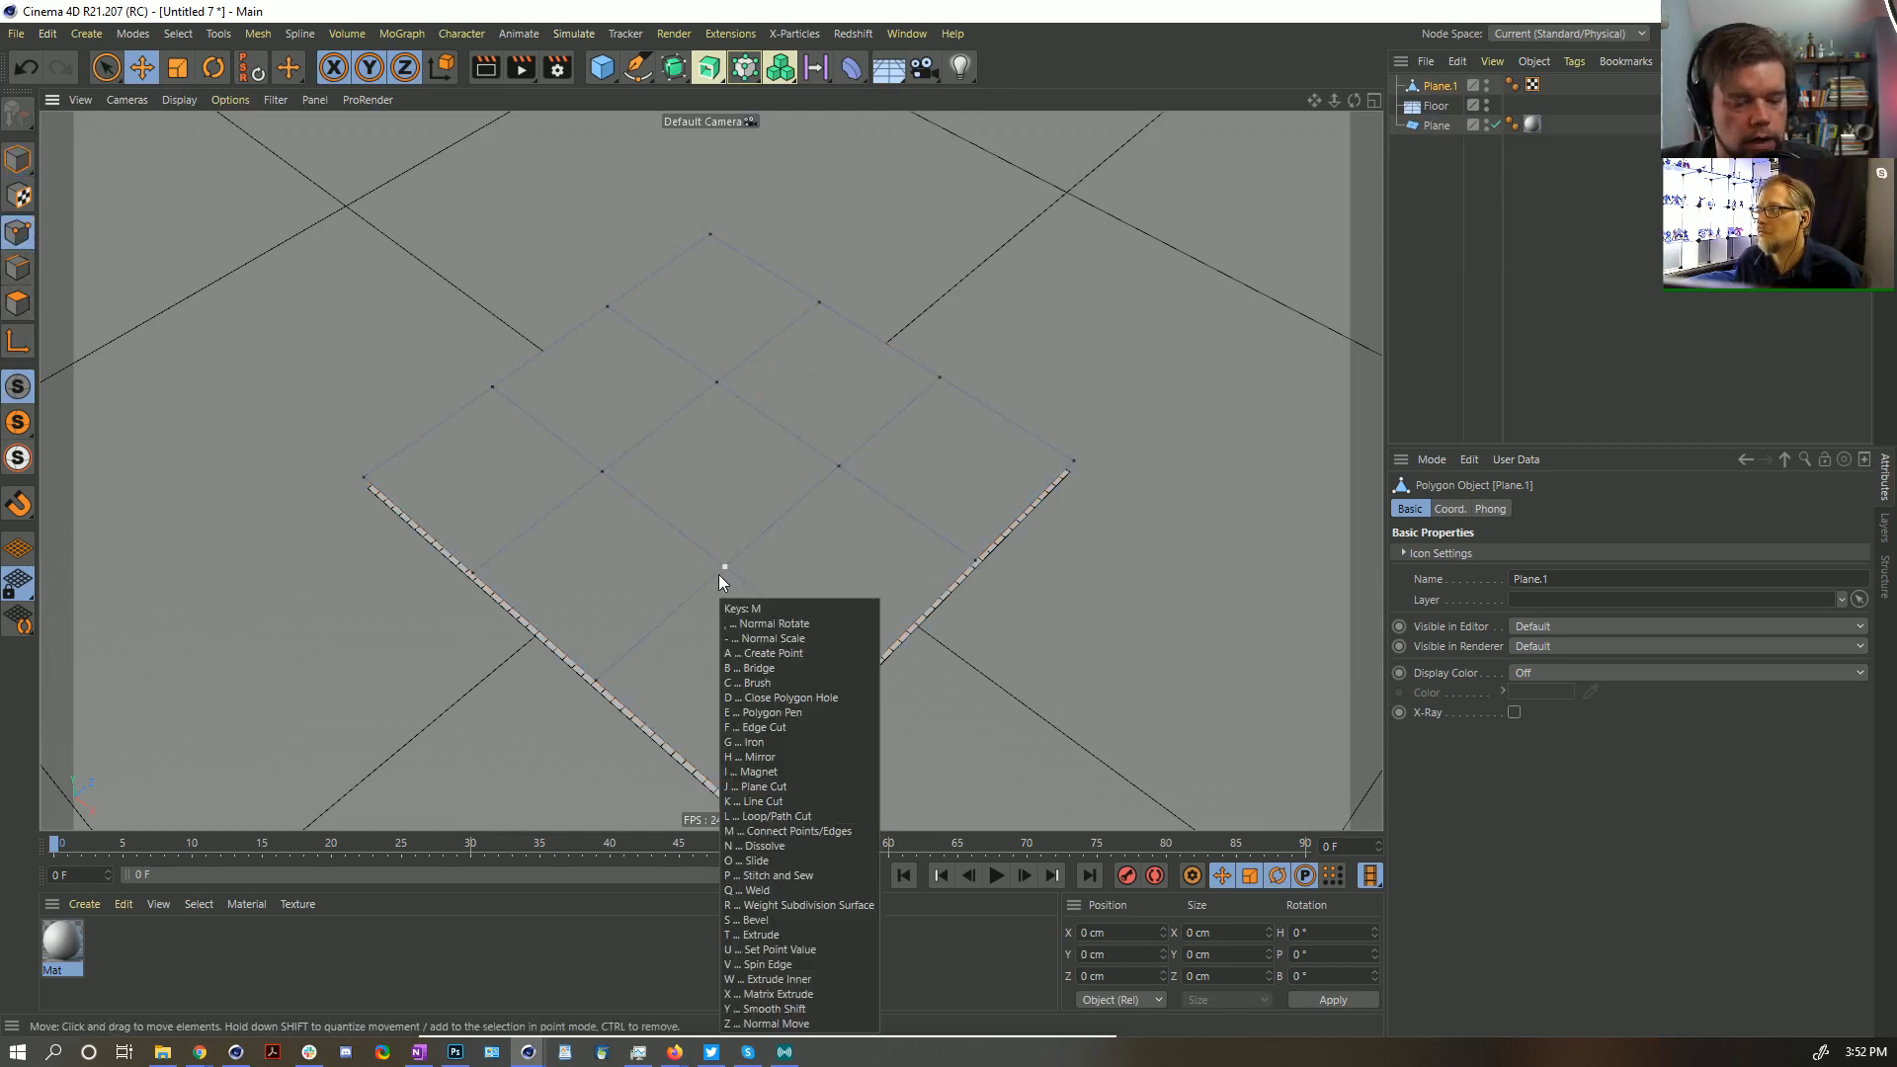
key(o)
drag(726, 561, 802, 632)
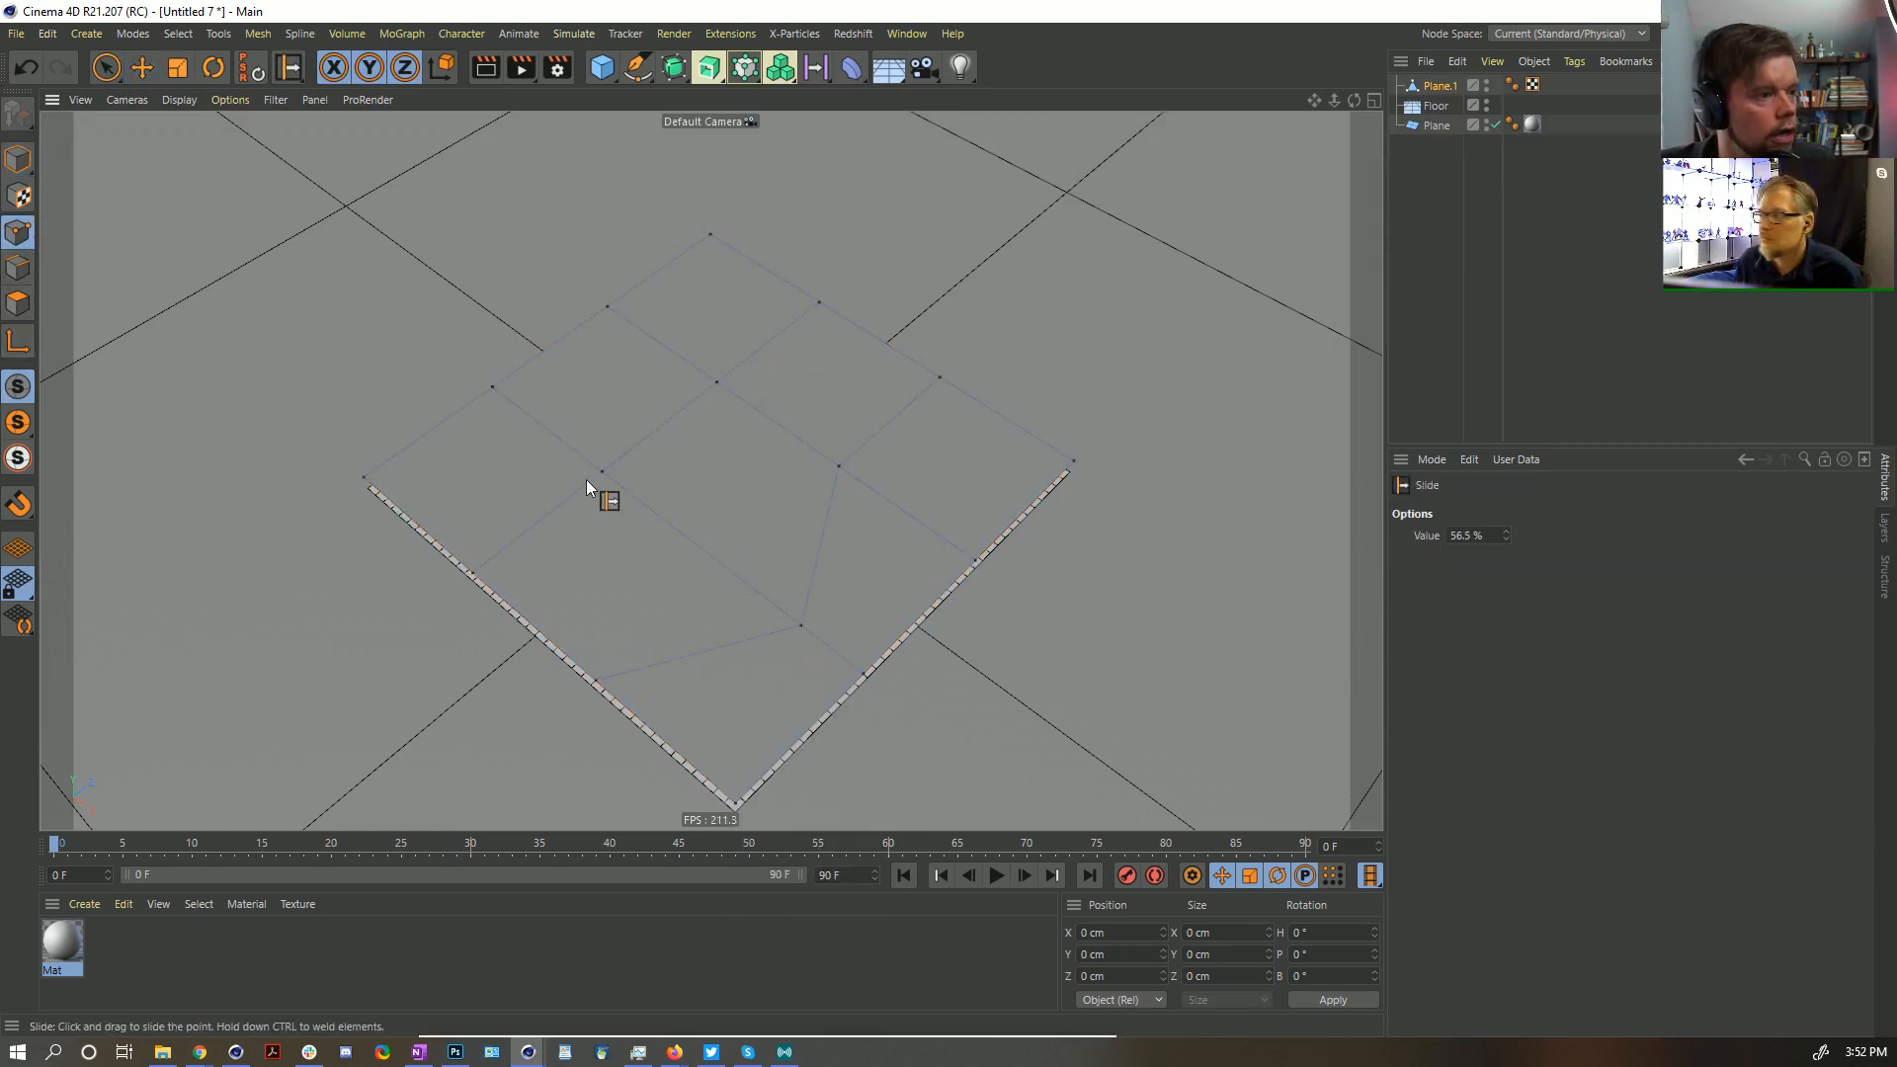
drag(589, 484, 835, 451)
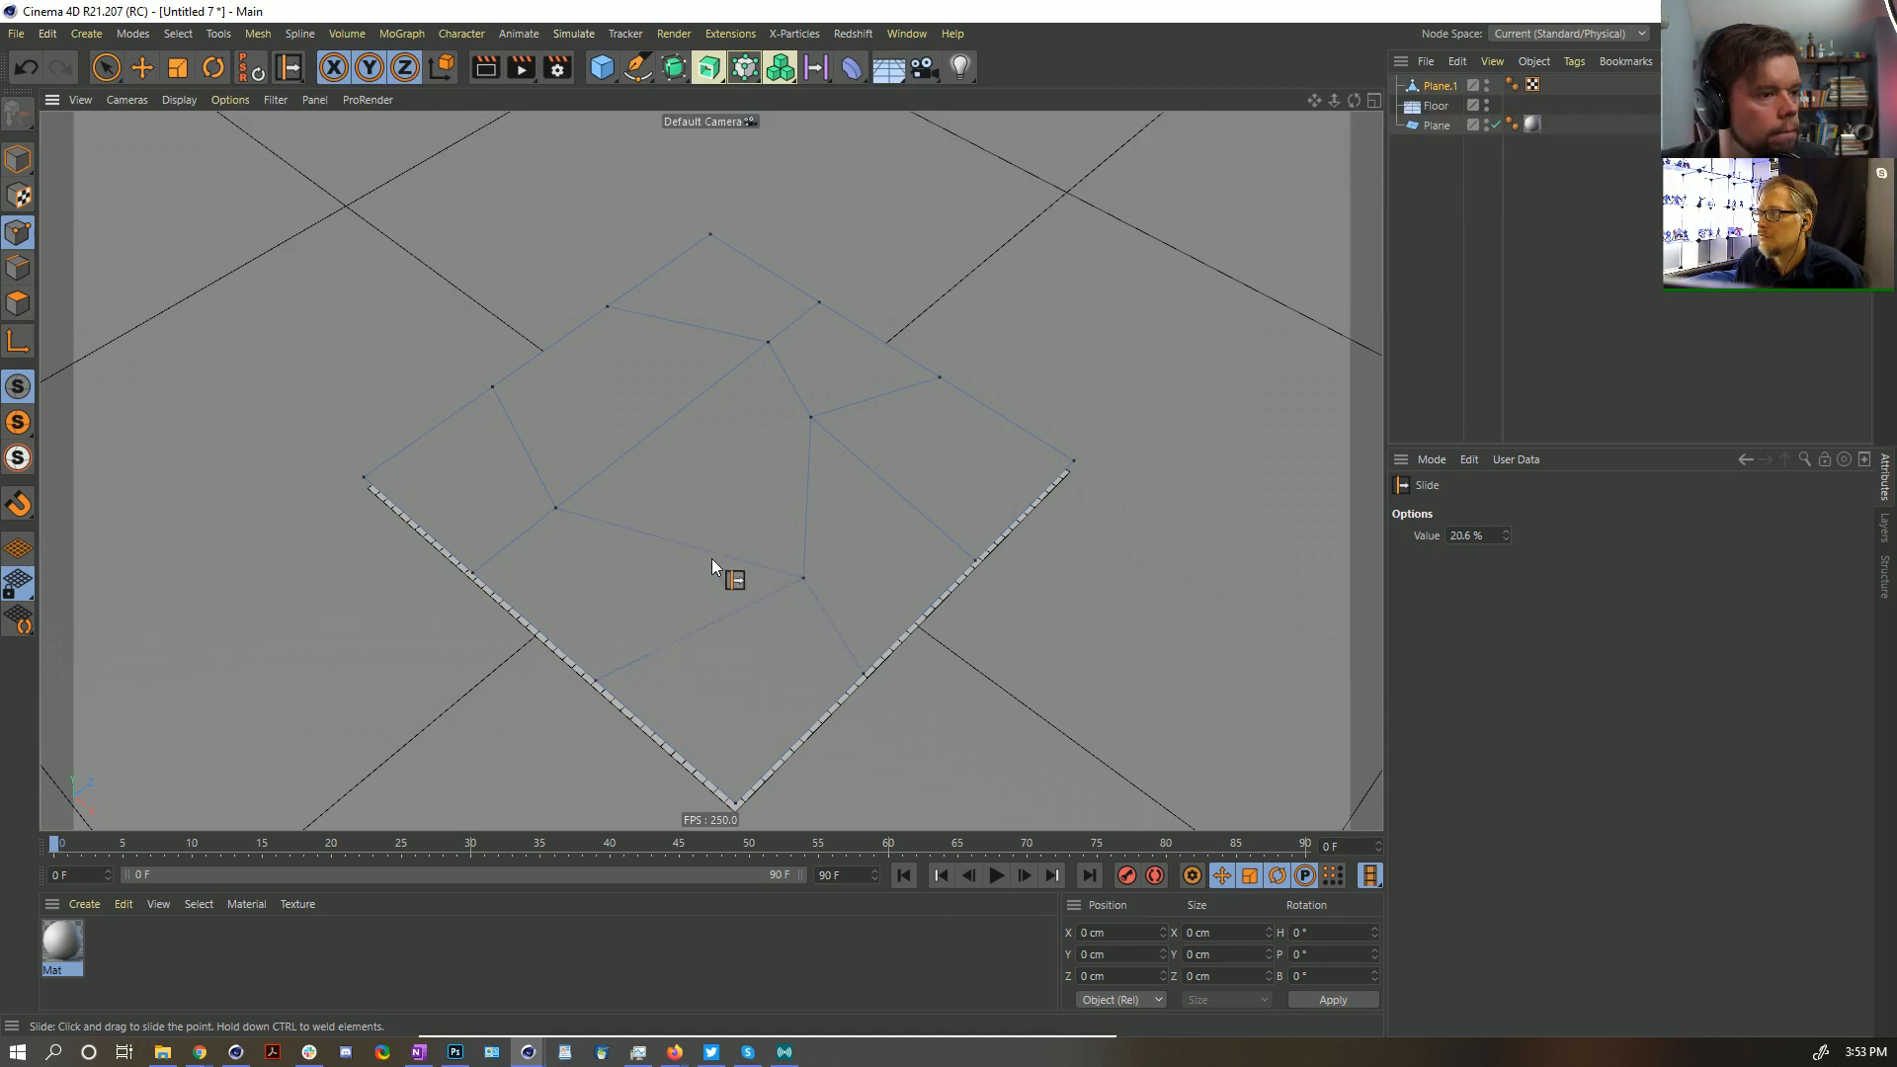
drag(555, 508, 542, 519)
Extrude all polygons of Plane.1 inward by 15.2 cm without preserving groups, and delete the inner faces to leave an open frame
click(18, 303)
key(ctrl+a)
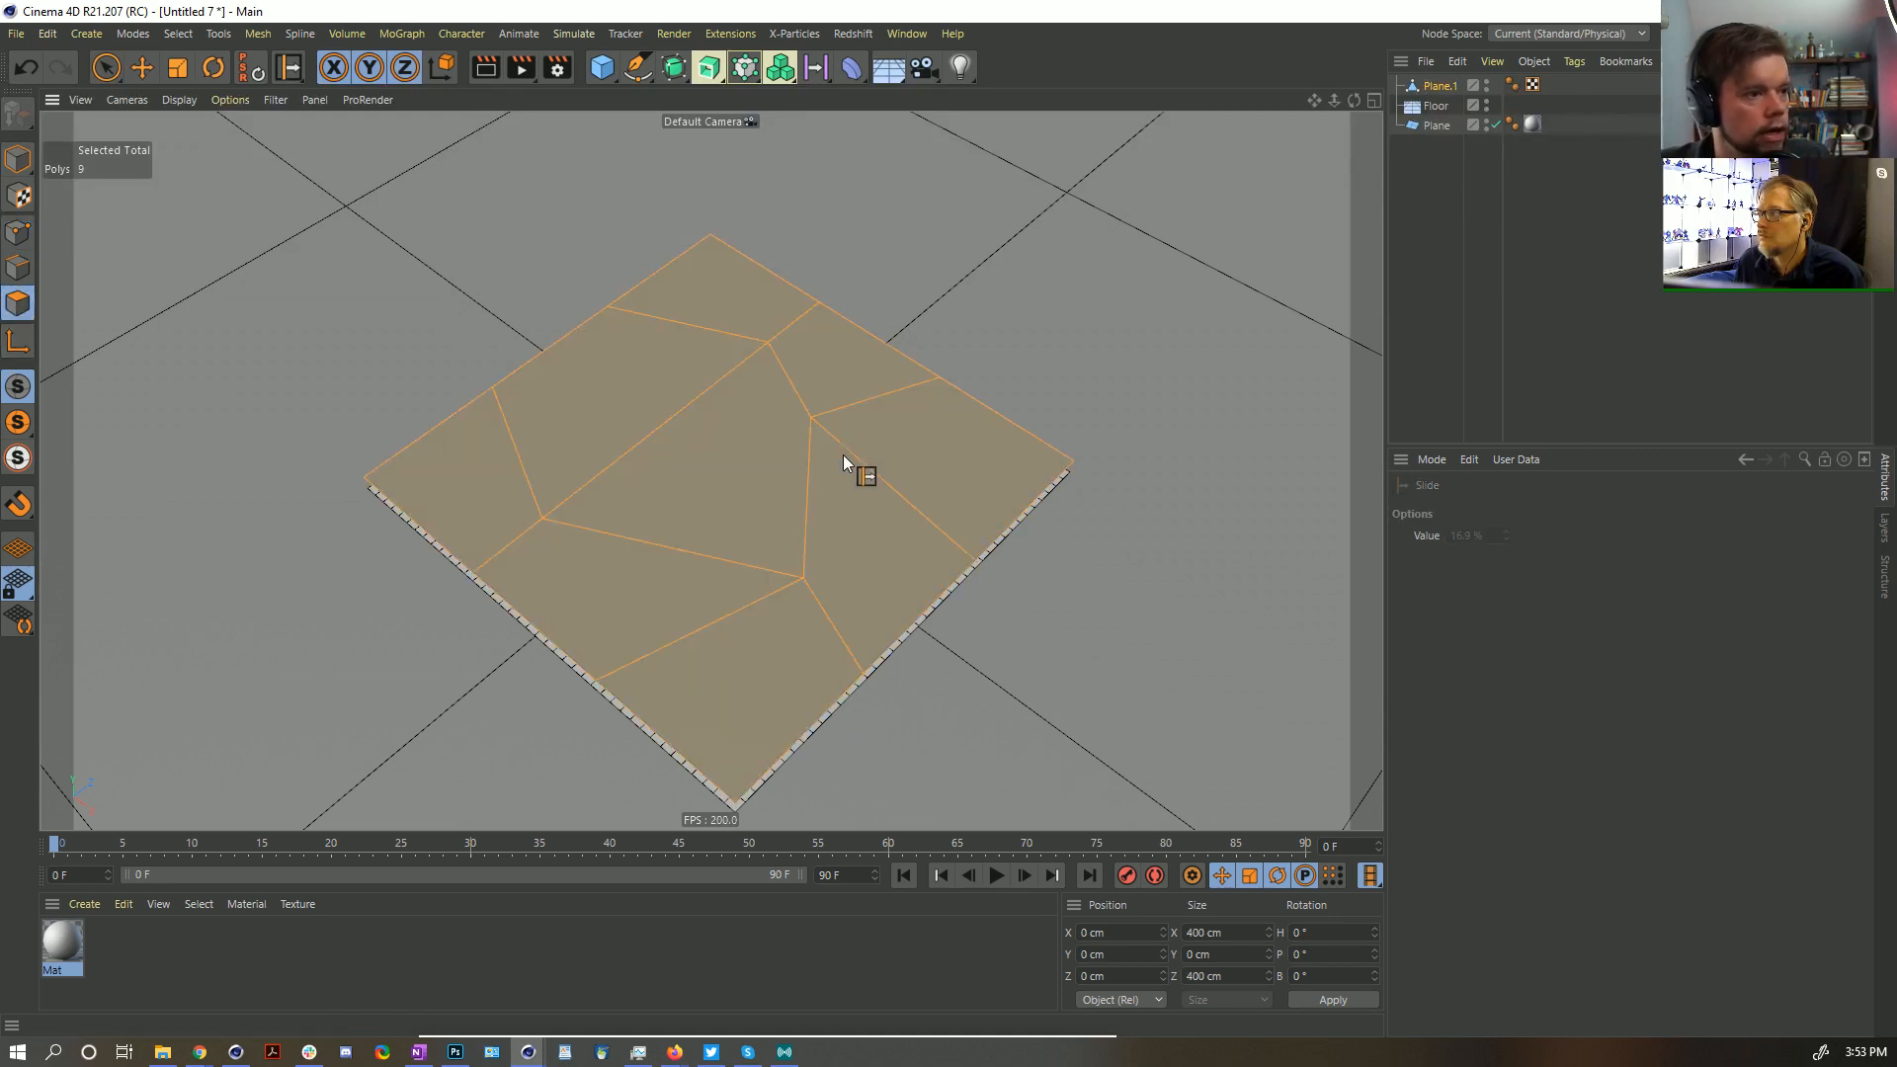
key(i)
drag(843, 454, 1028, 424)
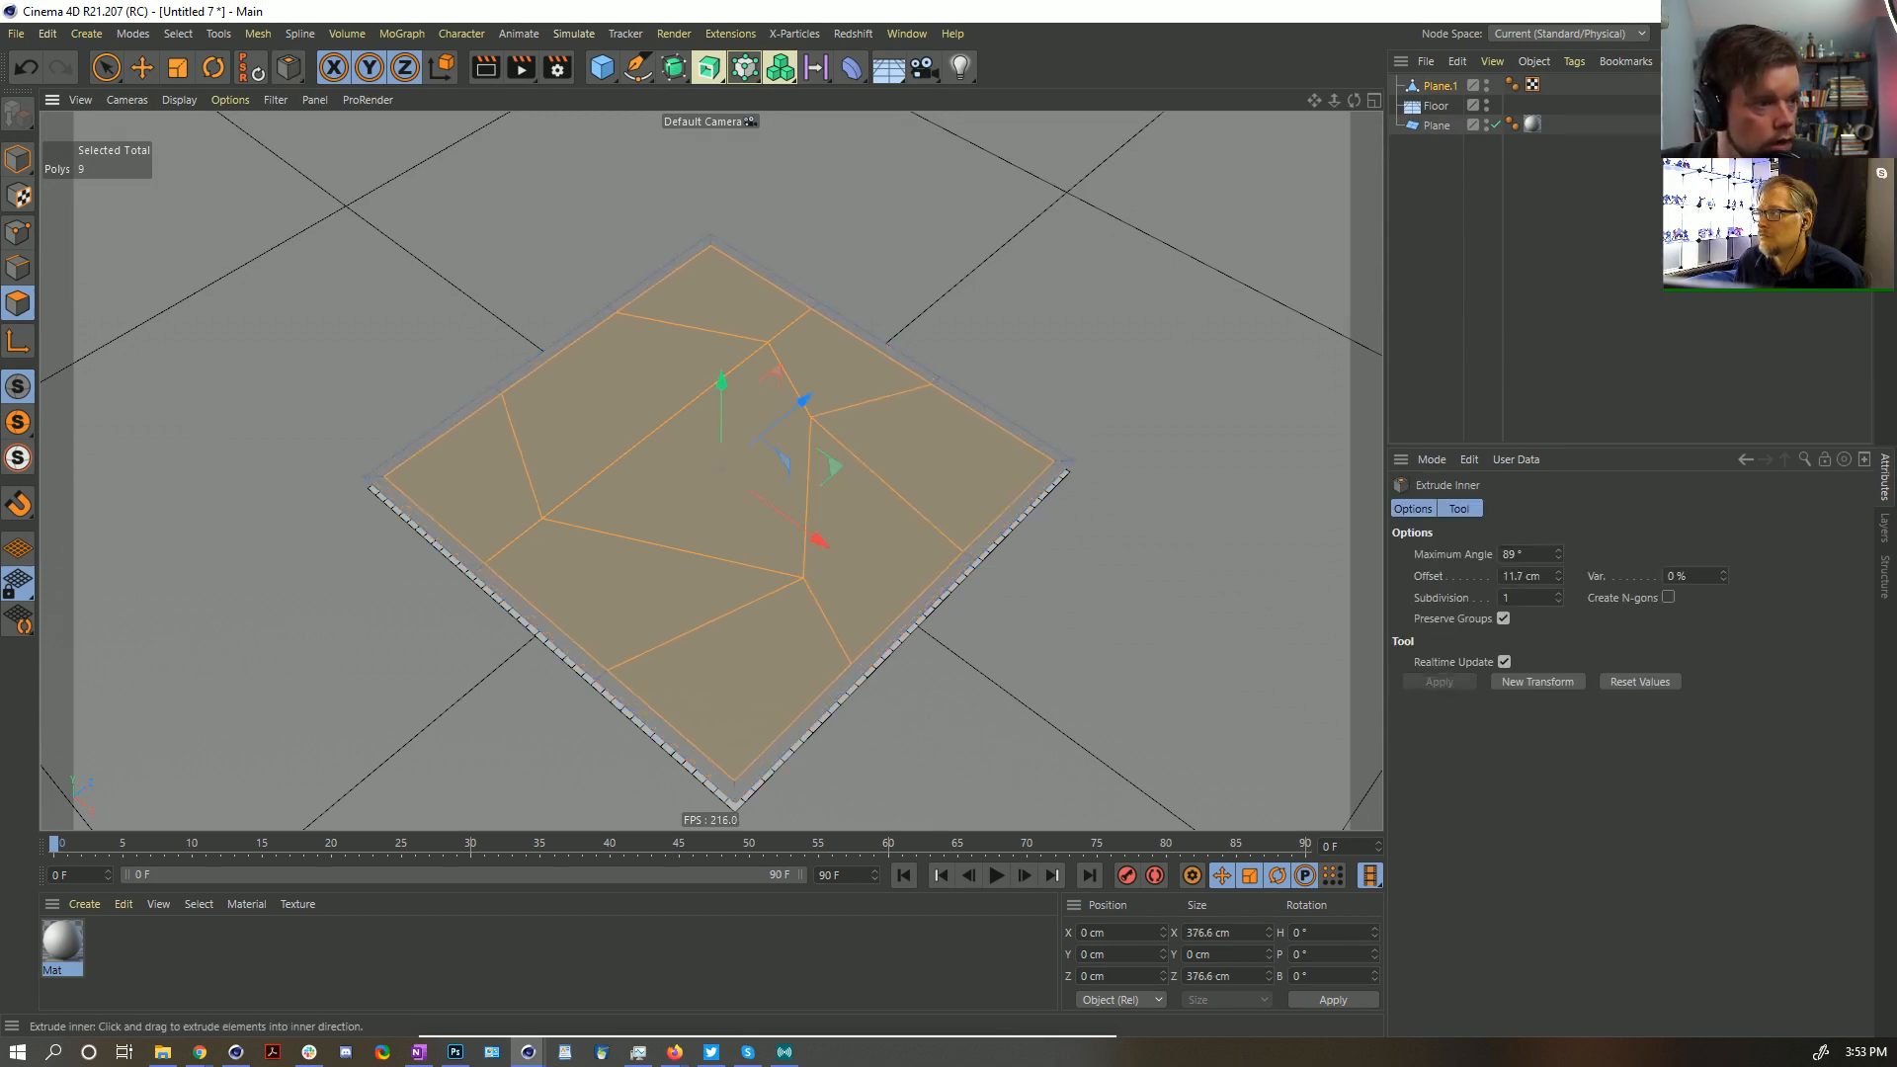
click(1502, 618)
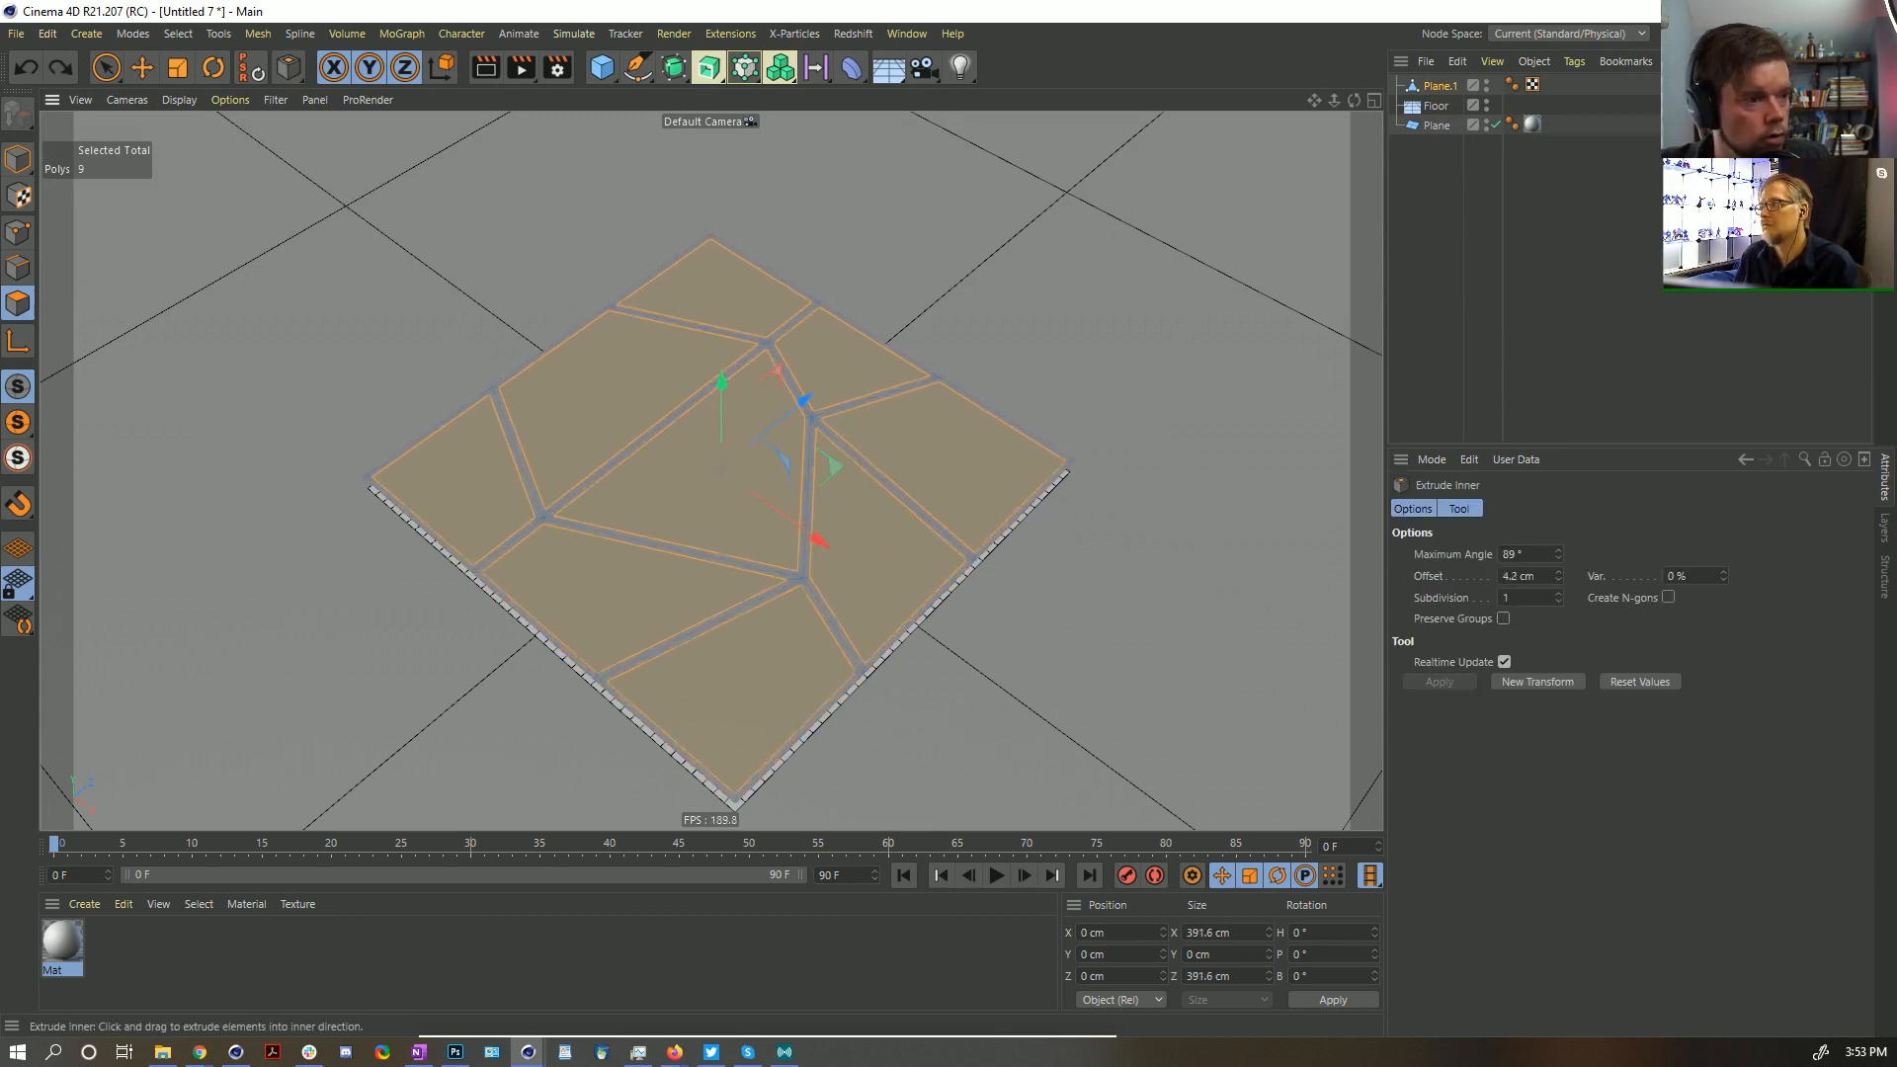
drag(889, 457, 1076, 459)
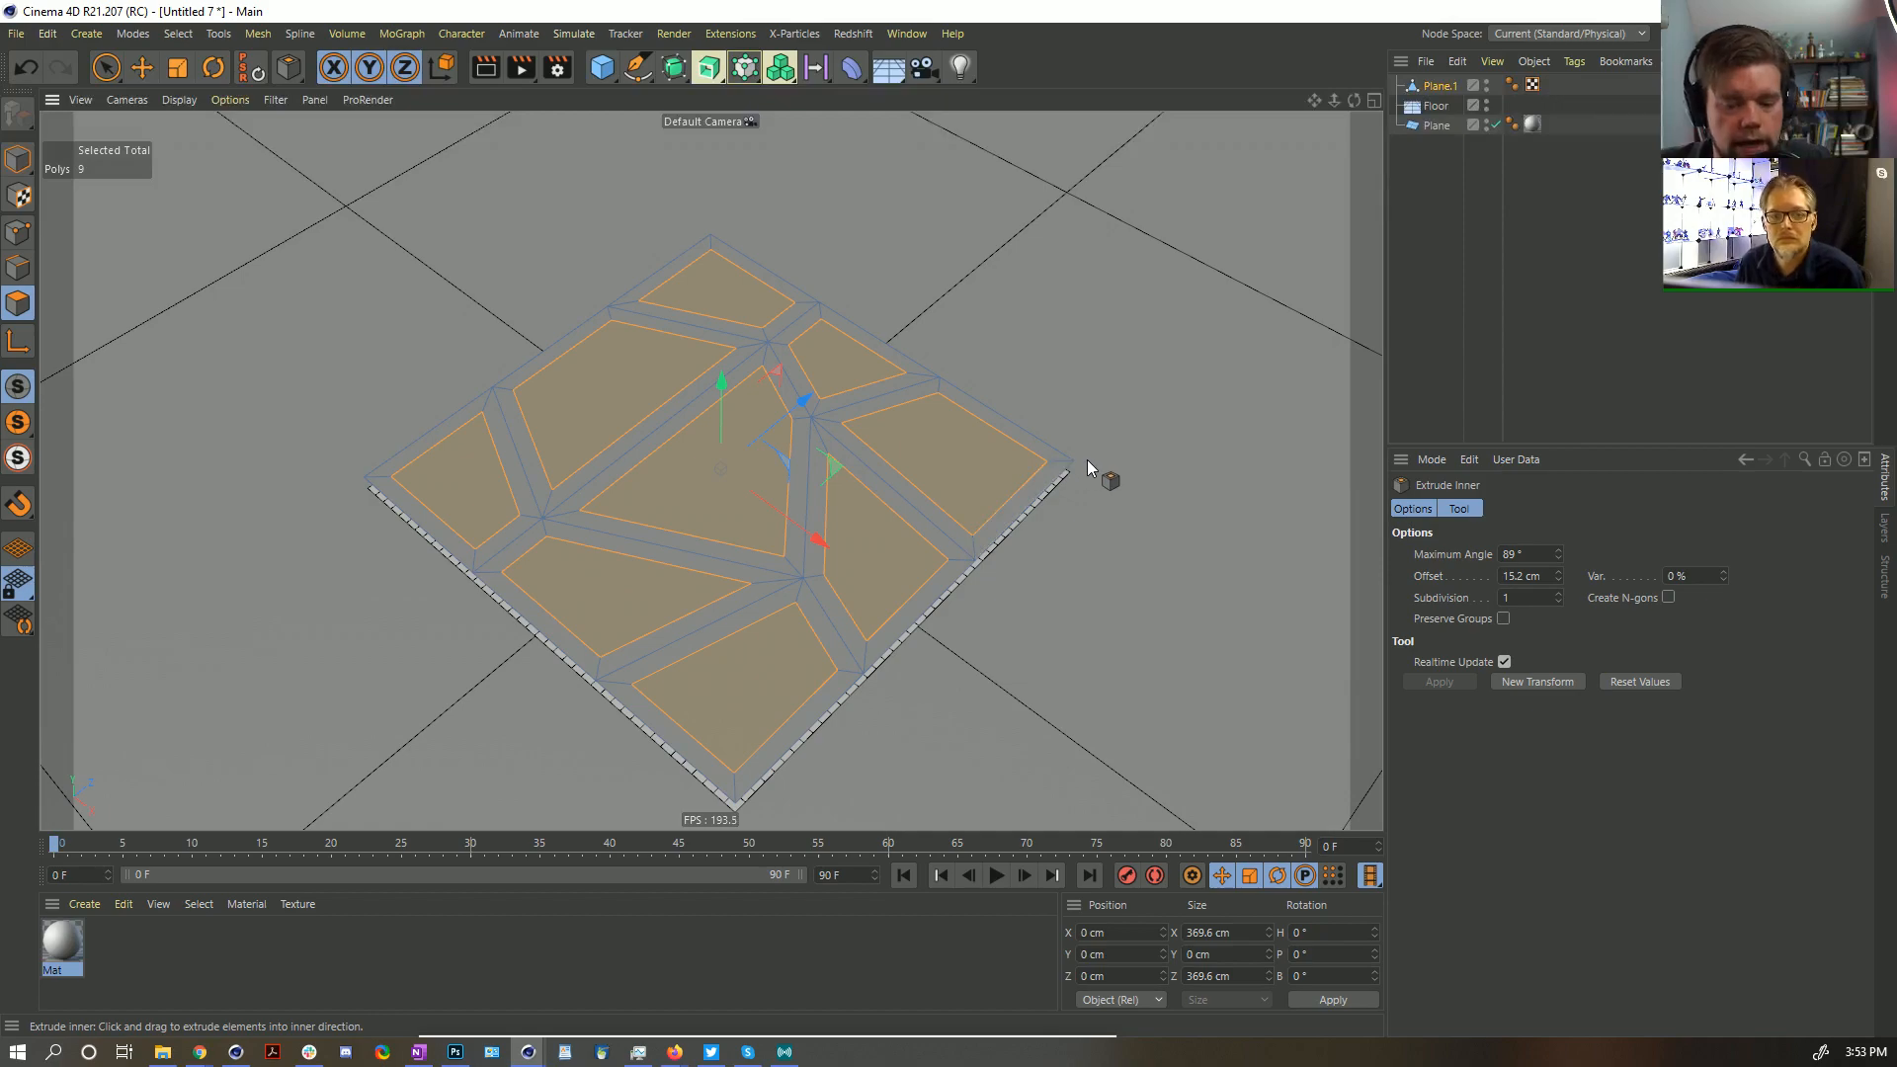
key(Return)
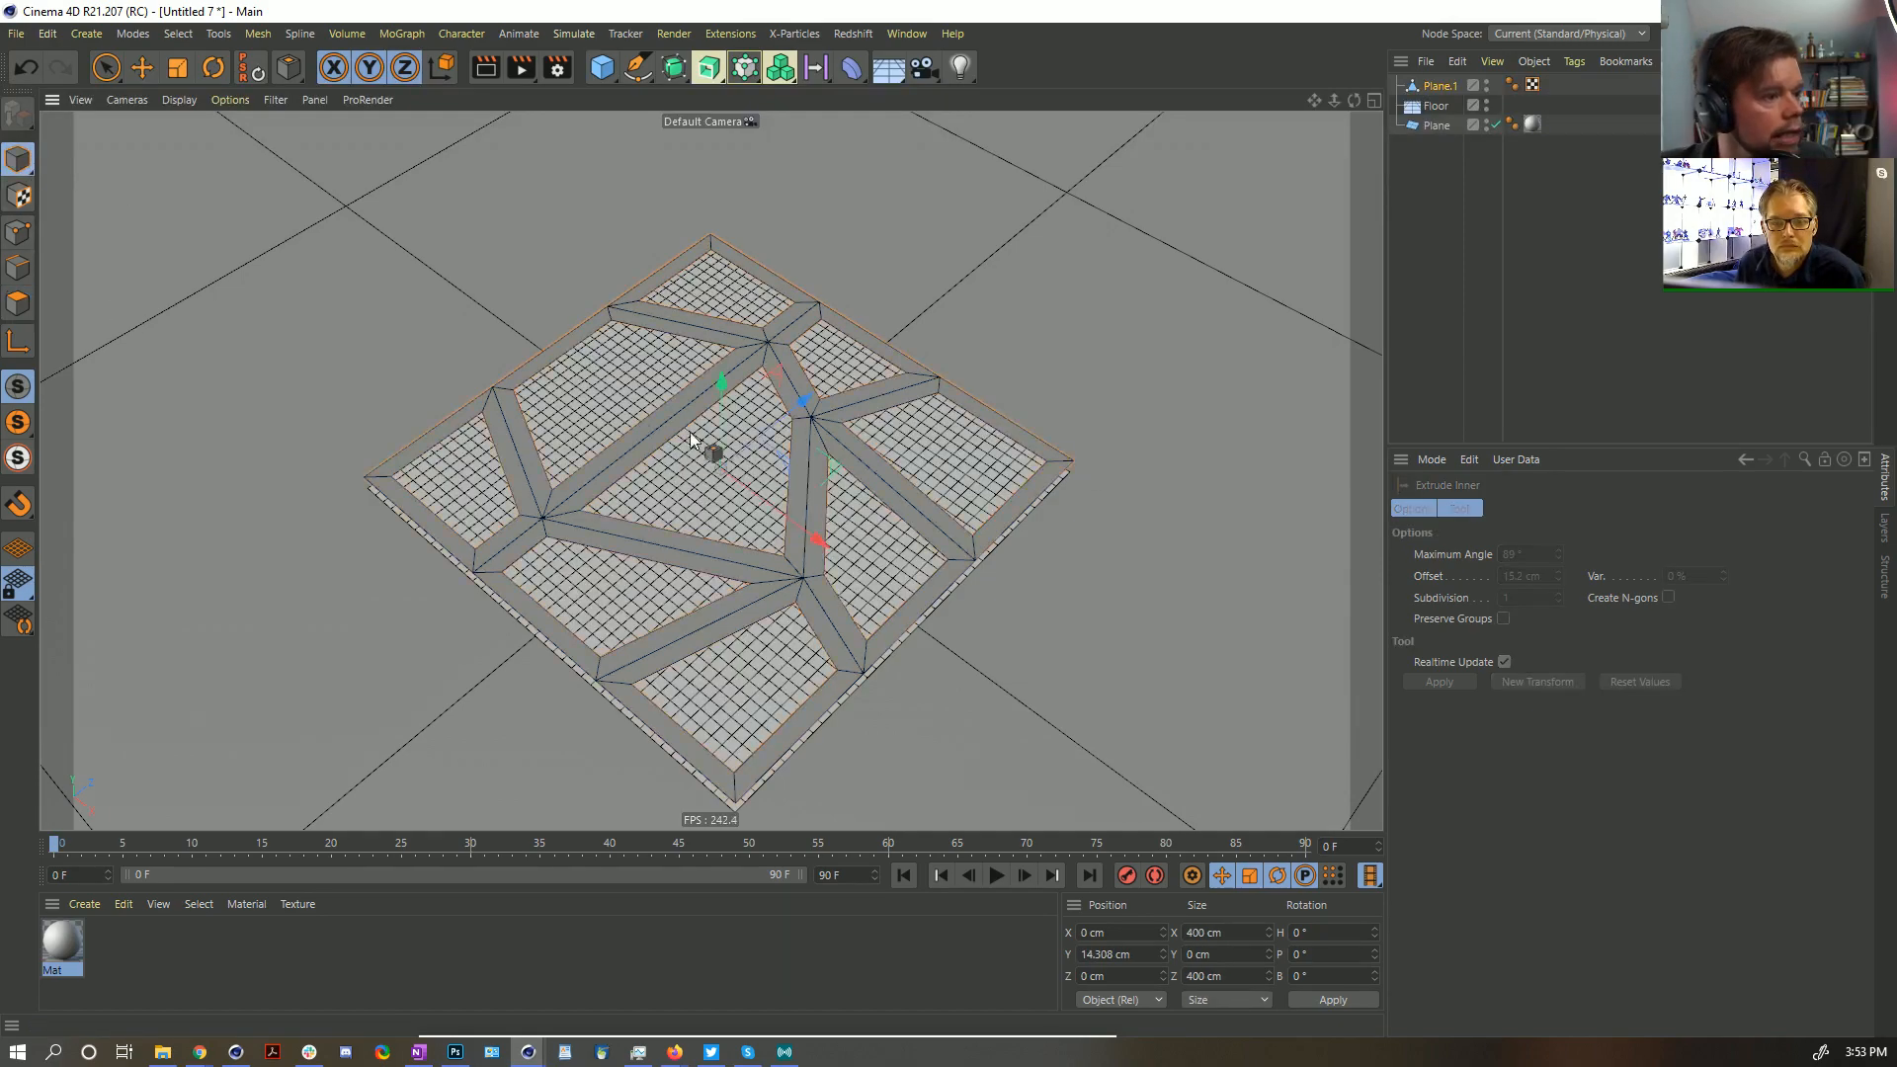
alt+drag(691, 440, 672, 397)
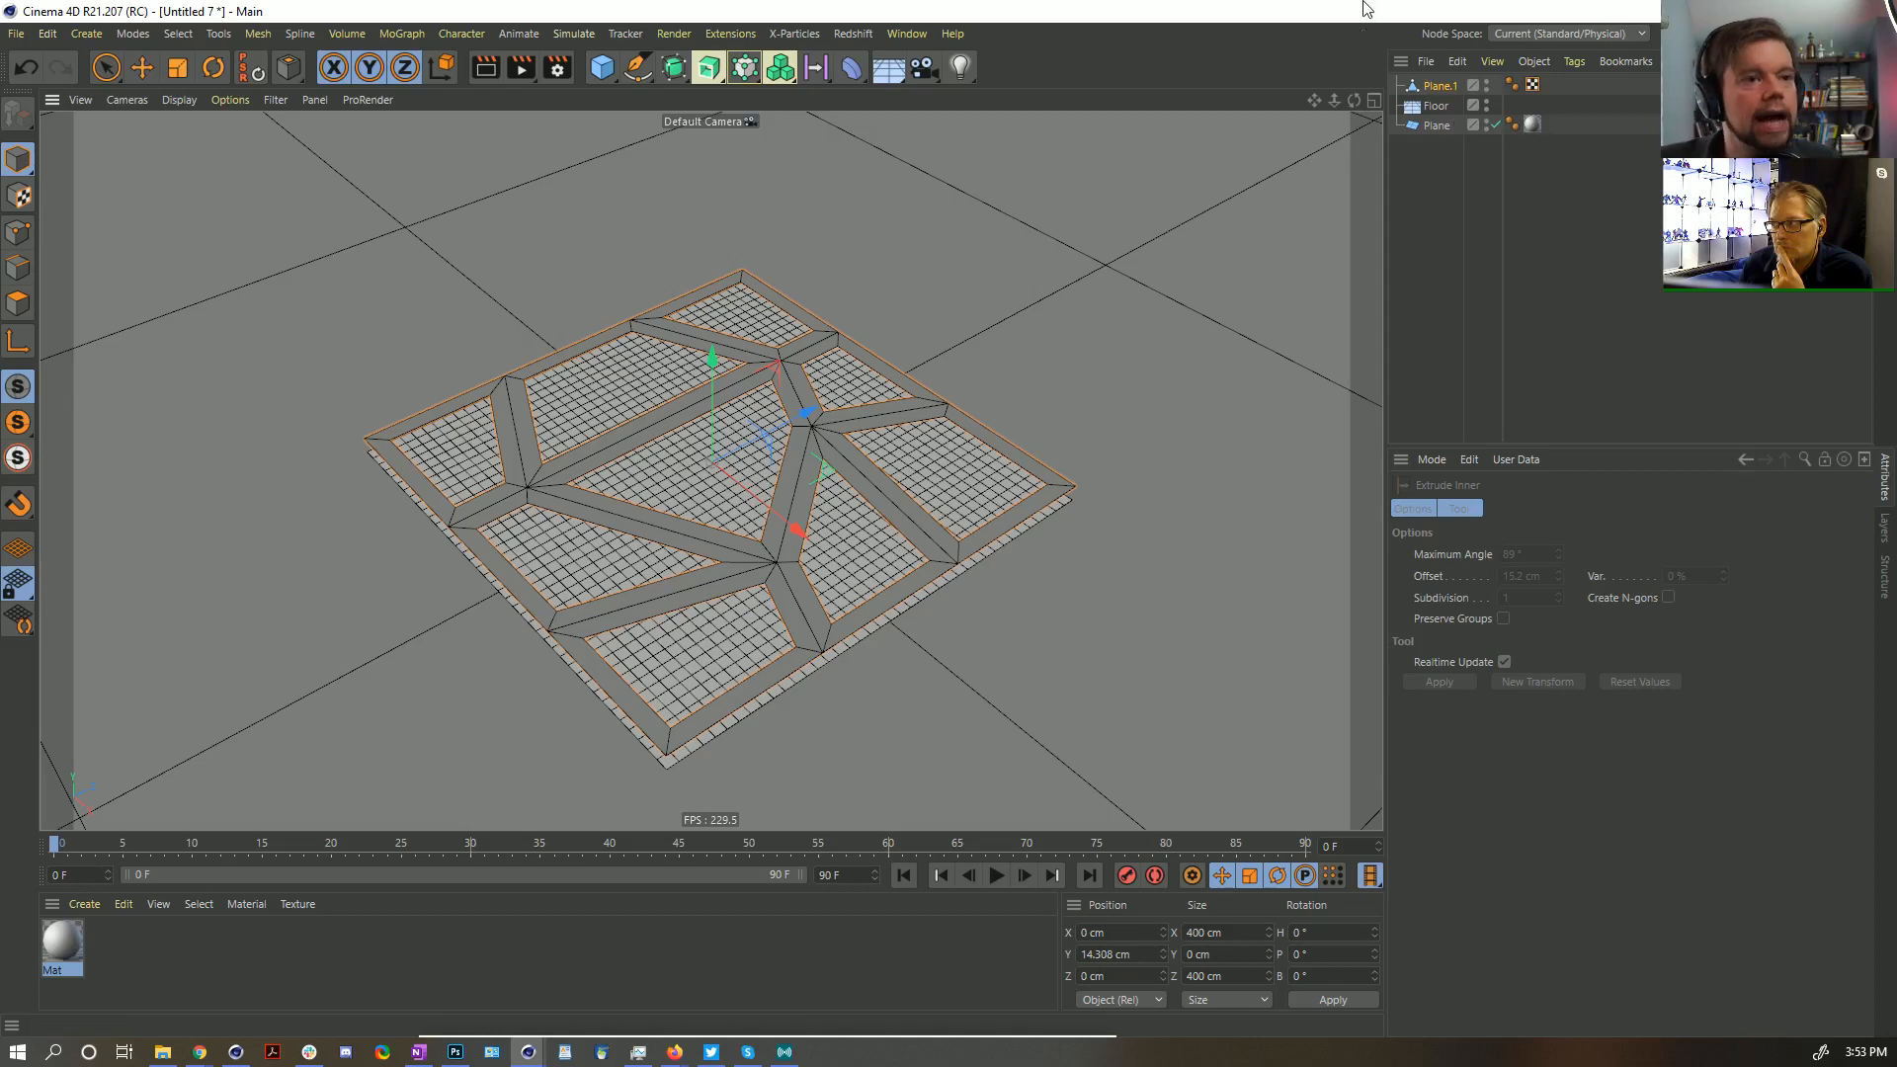
Add a Collider Body simulation tag to the Floor
click(1429, 107)
right_click(1447, 110)
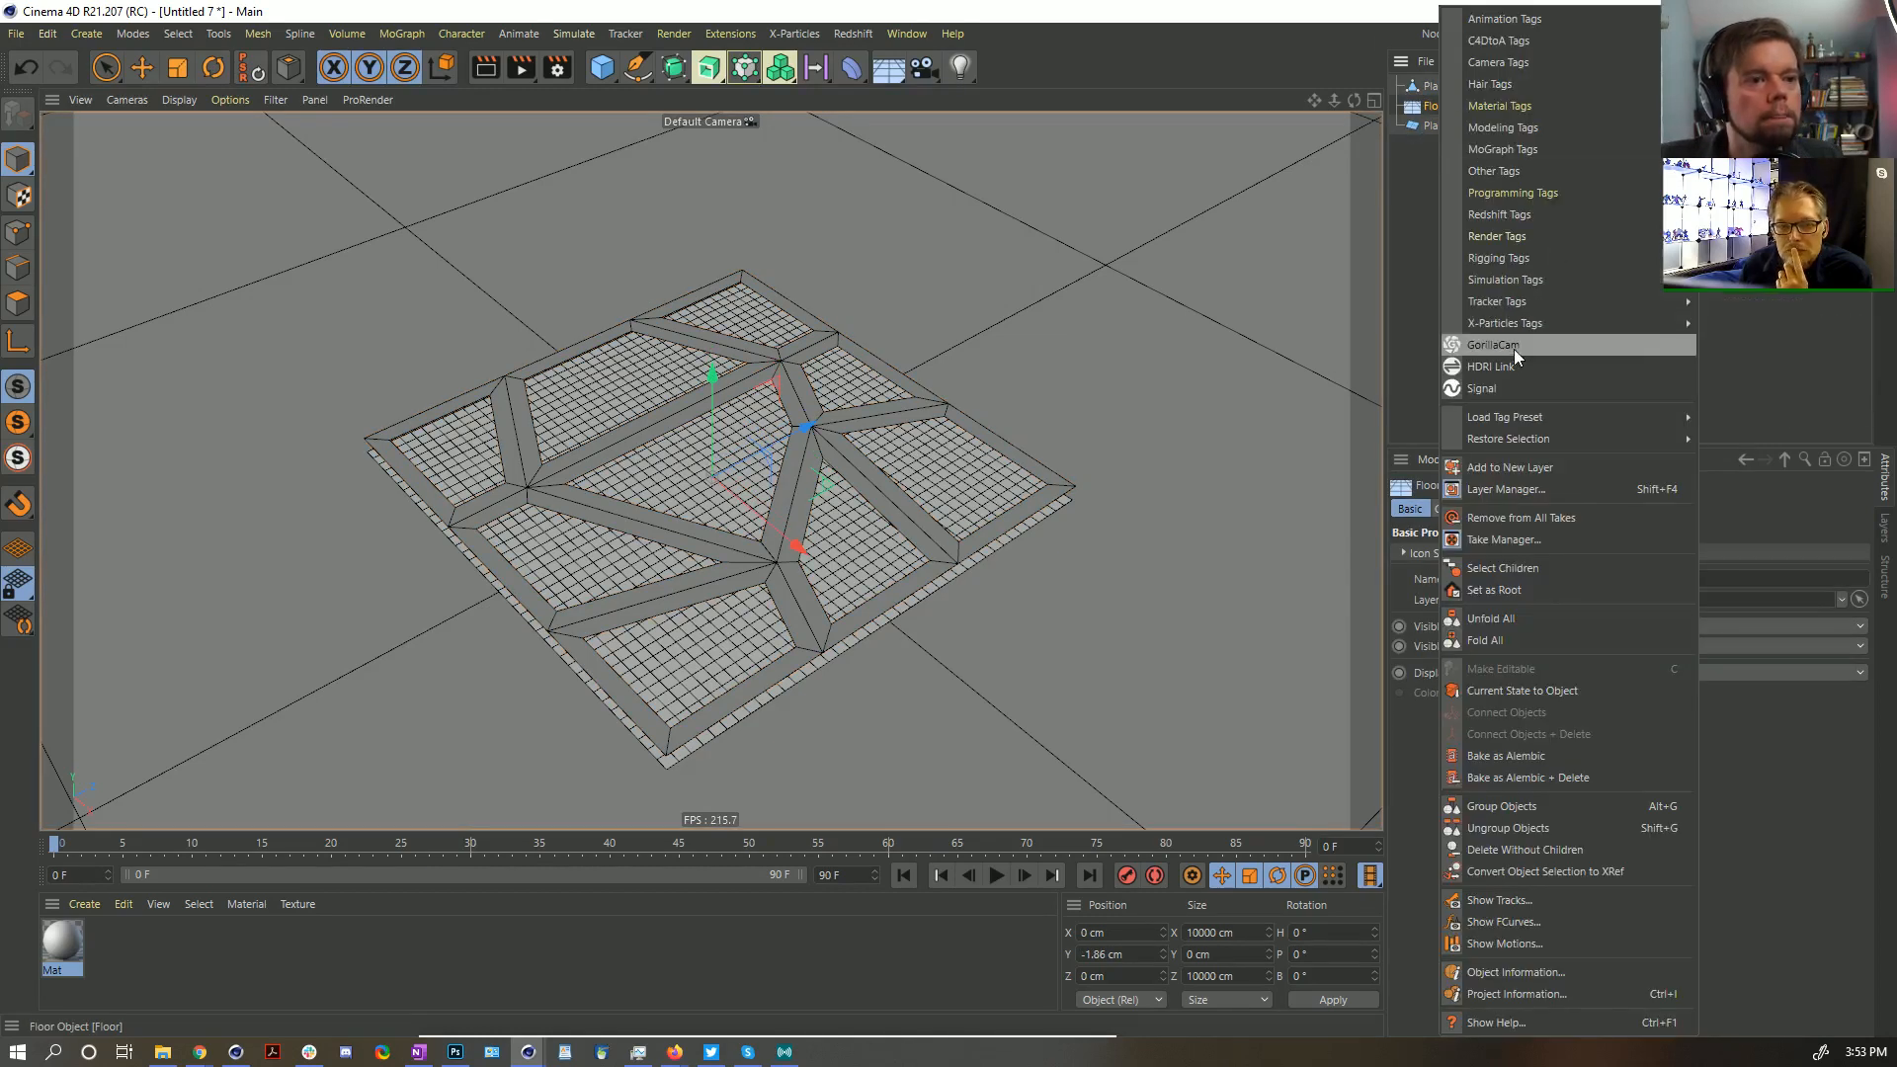
mouse_move(1508, 280)
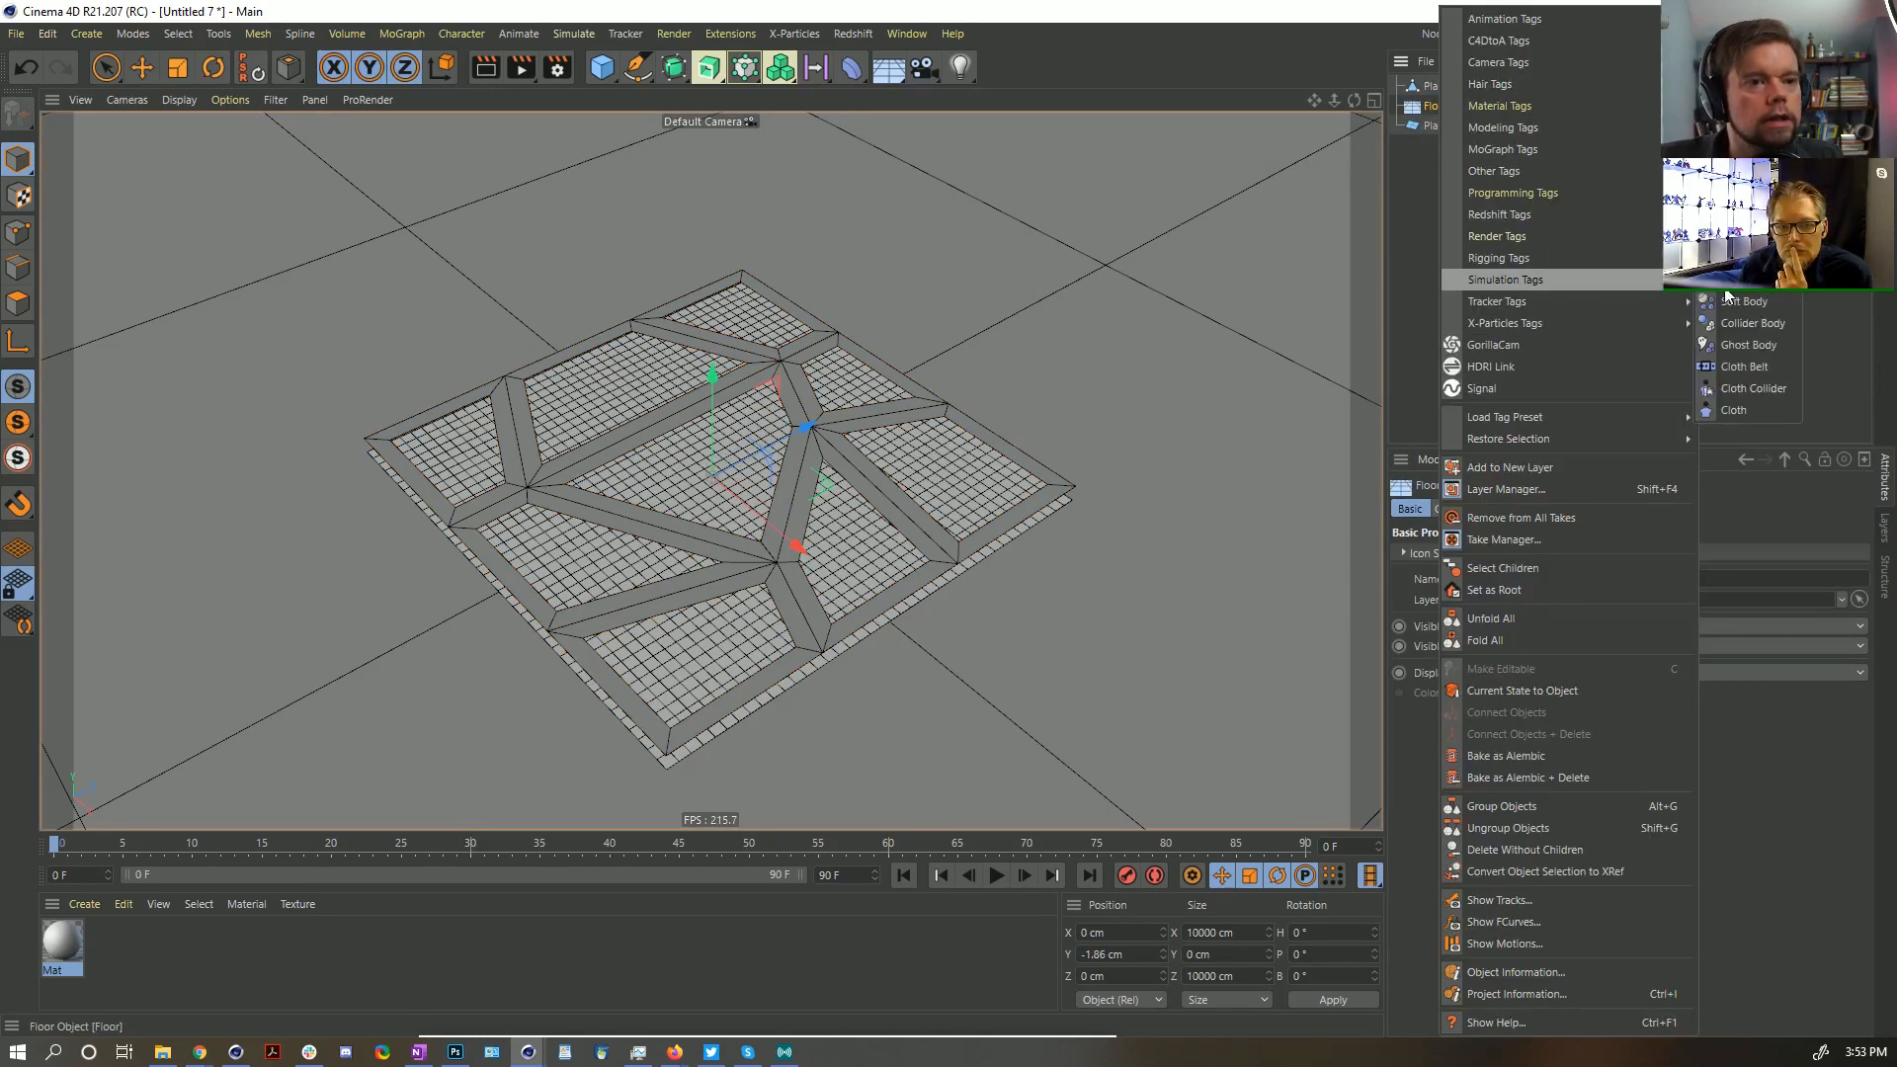
click(1764, 323)
Add a Soft Body simulation tag to the subdivided Plane
click(1438, 128)
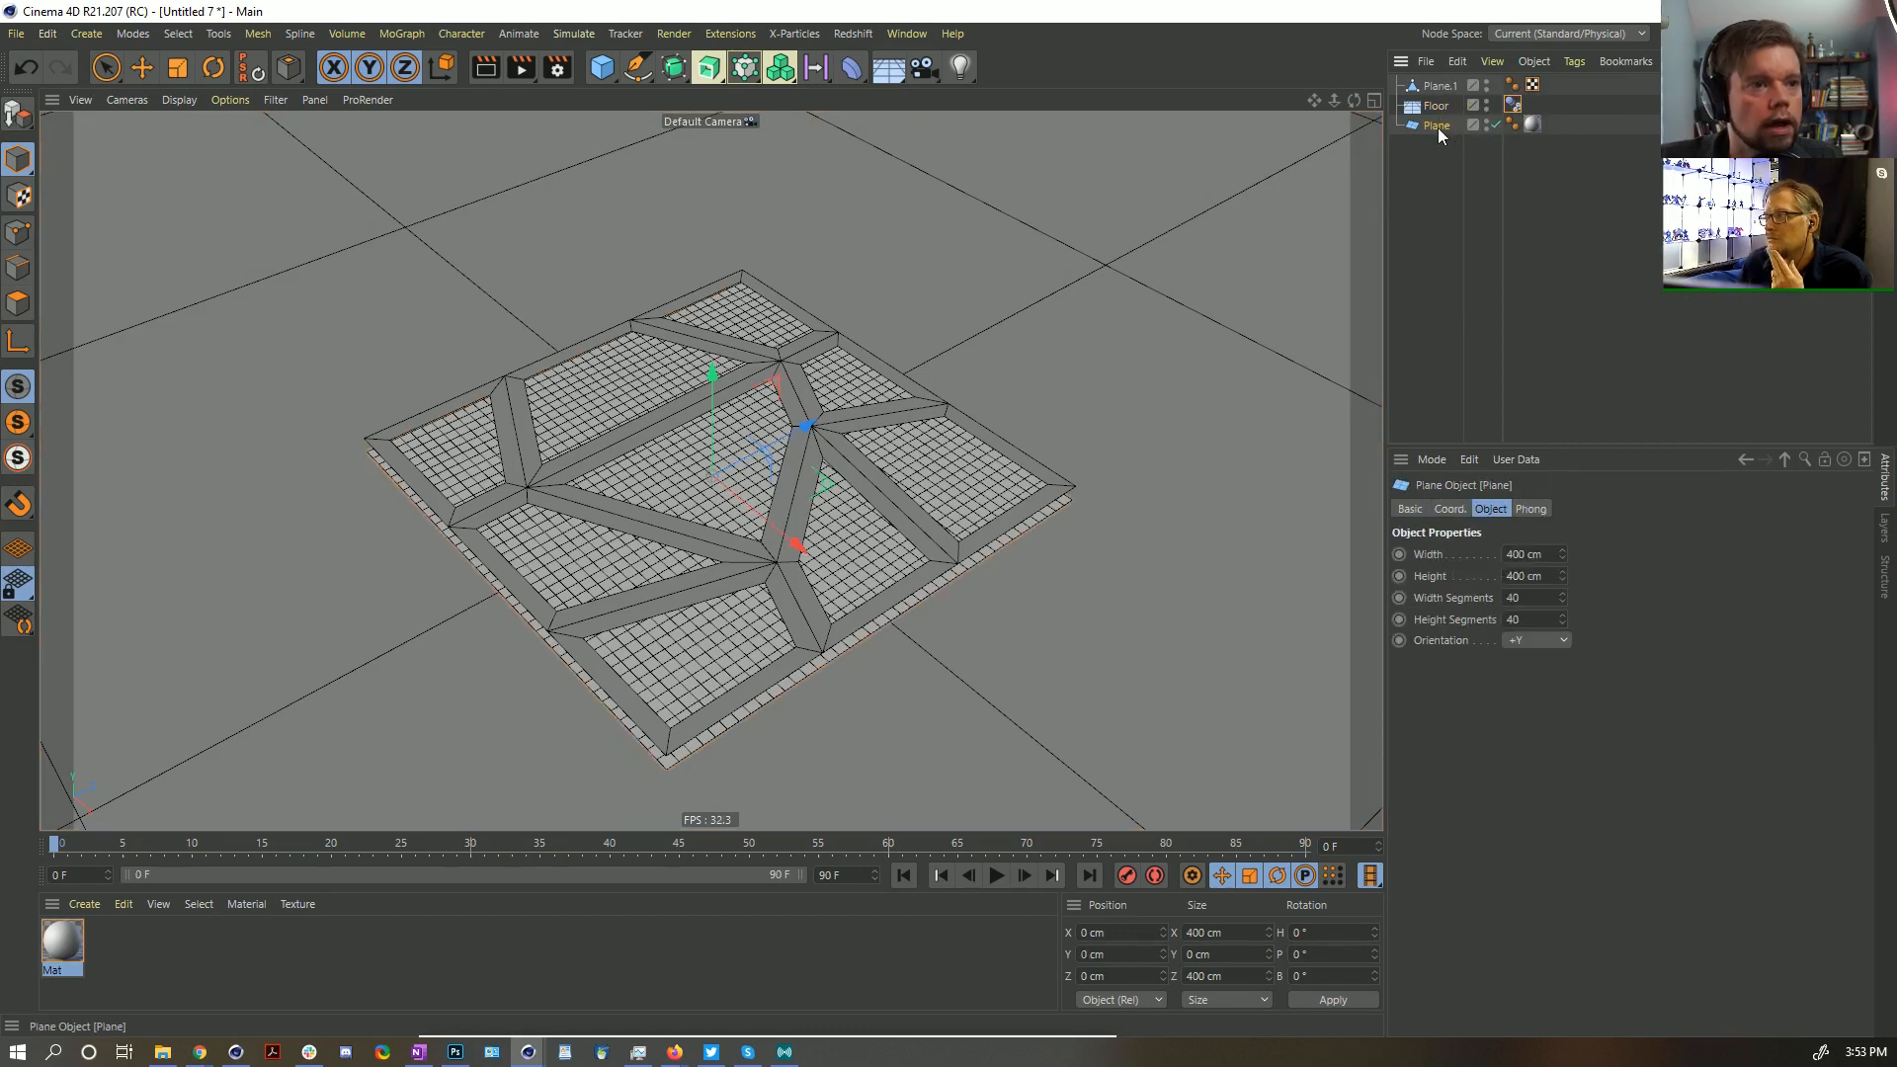
right_click(1437, 123)
mouse_move(1519, 281)
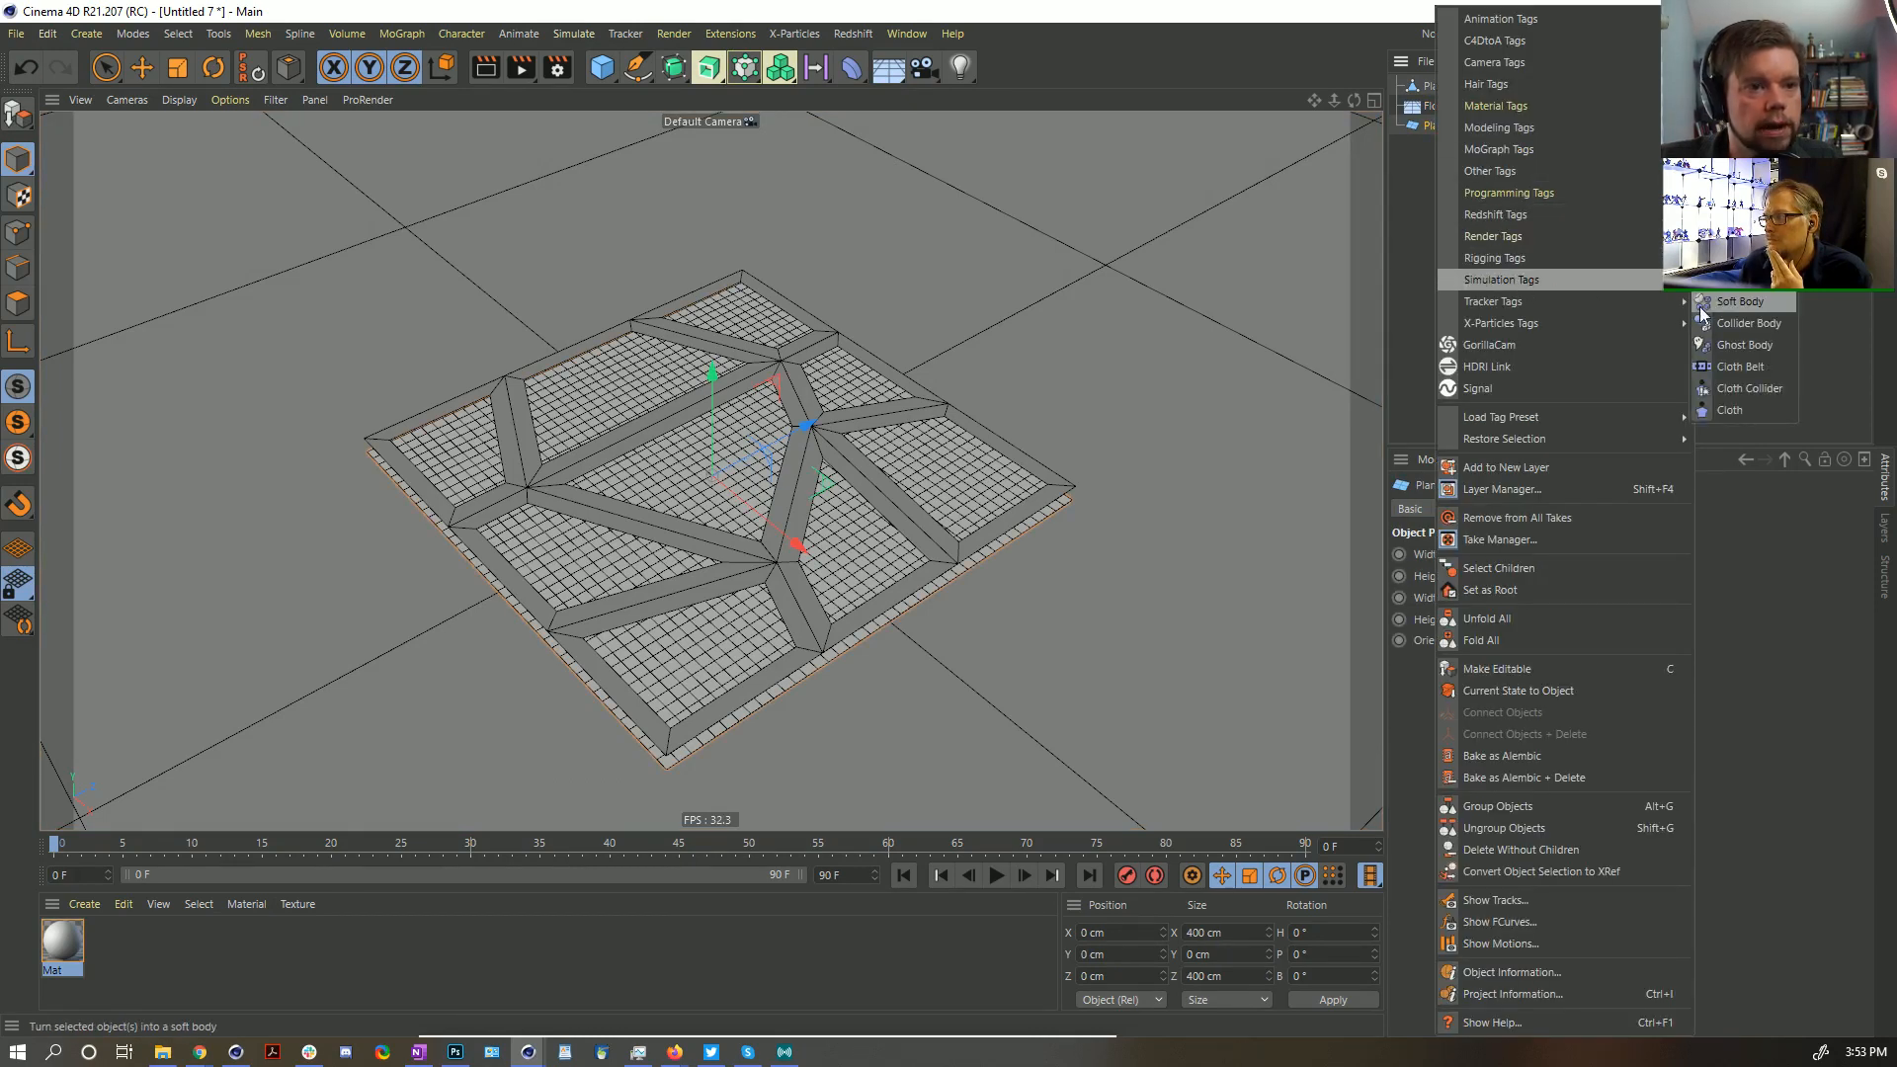
click(1748, 323)
Add a Collider Body simulation tag to the Plane.1 frame
click(1439, 87)
right_click(1439, 87)
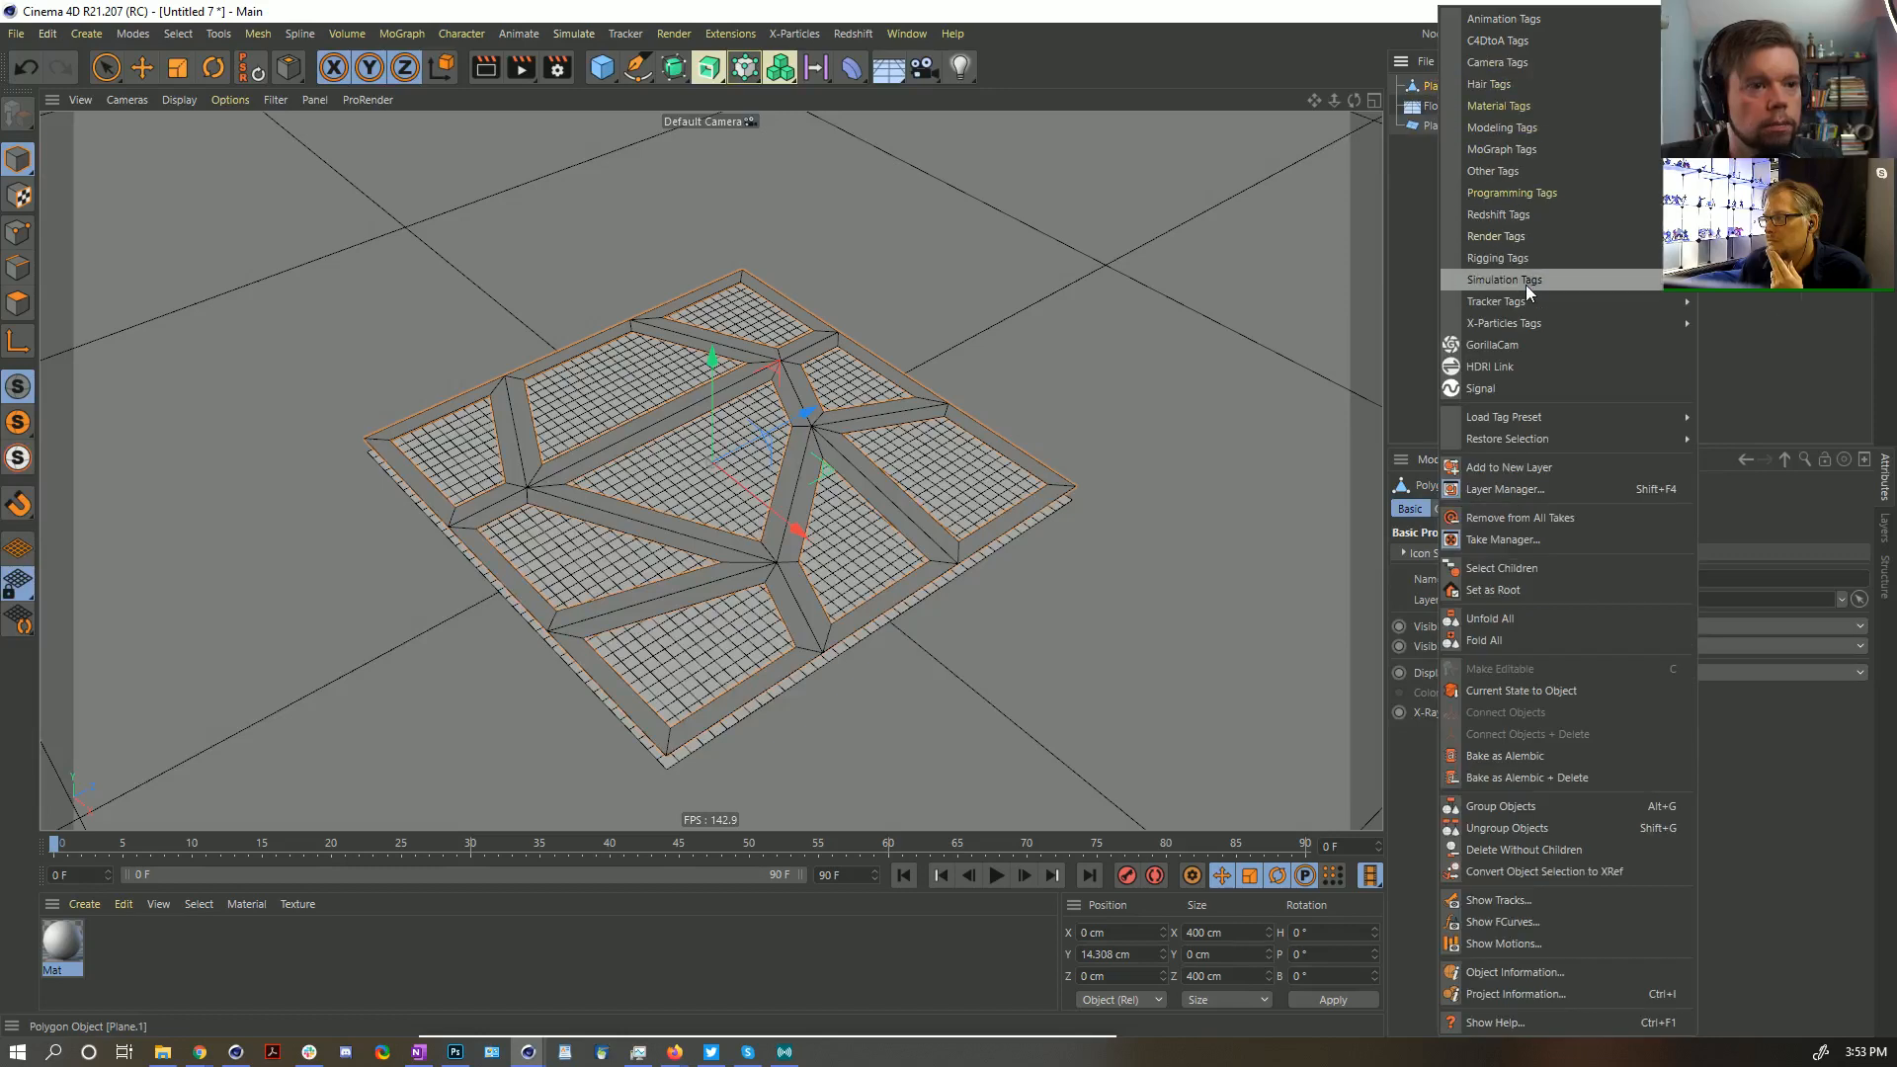
mouse_move(1525, 283)
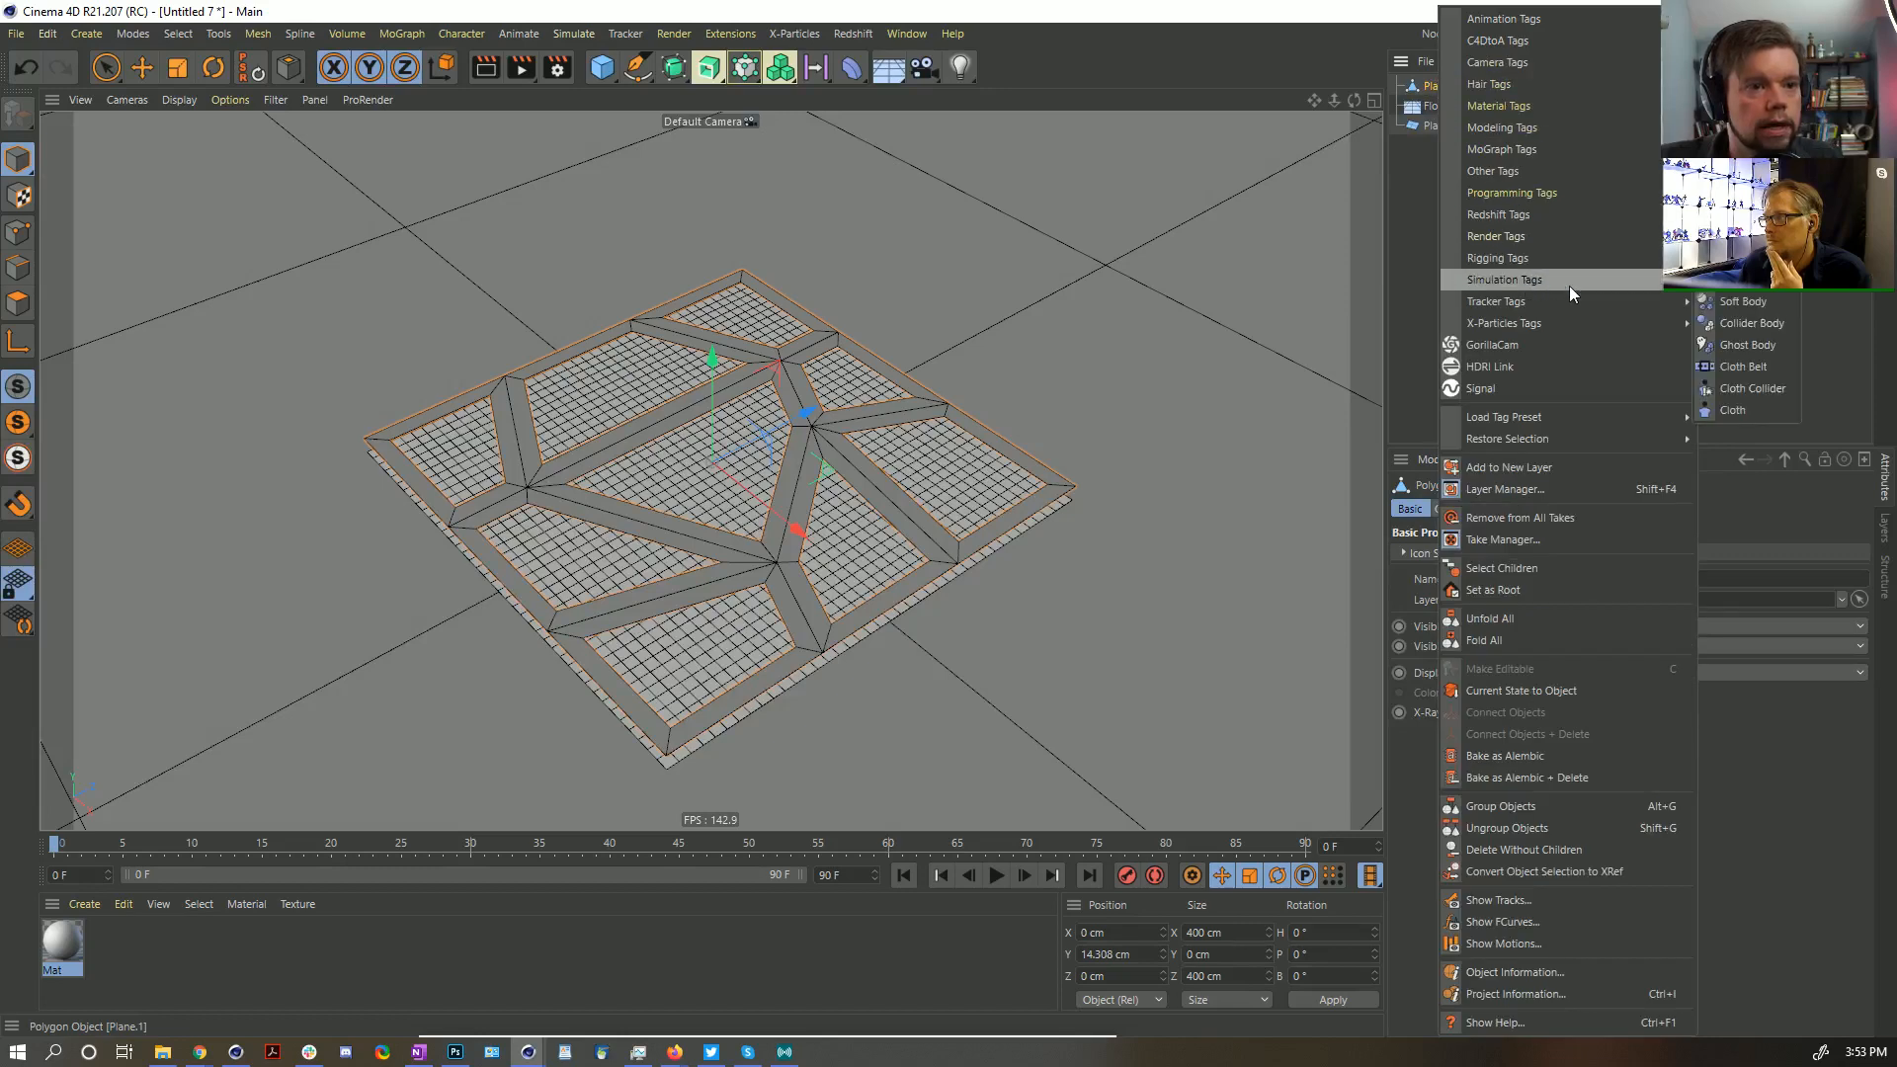
click(1760, 326)
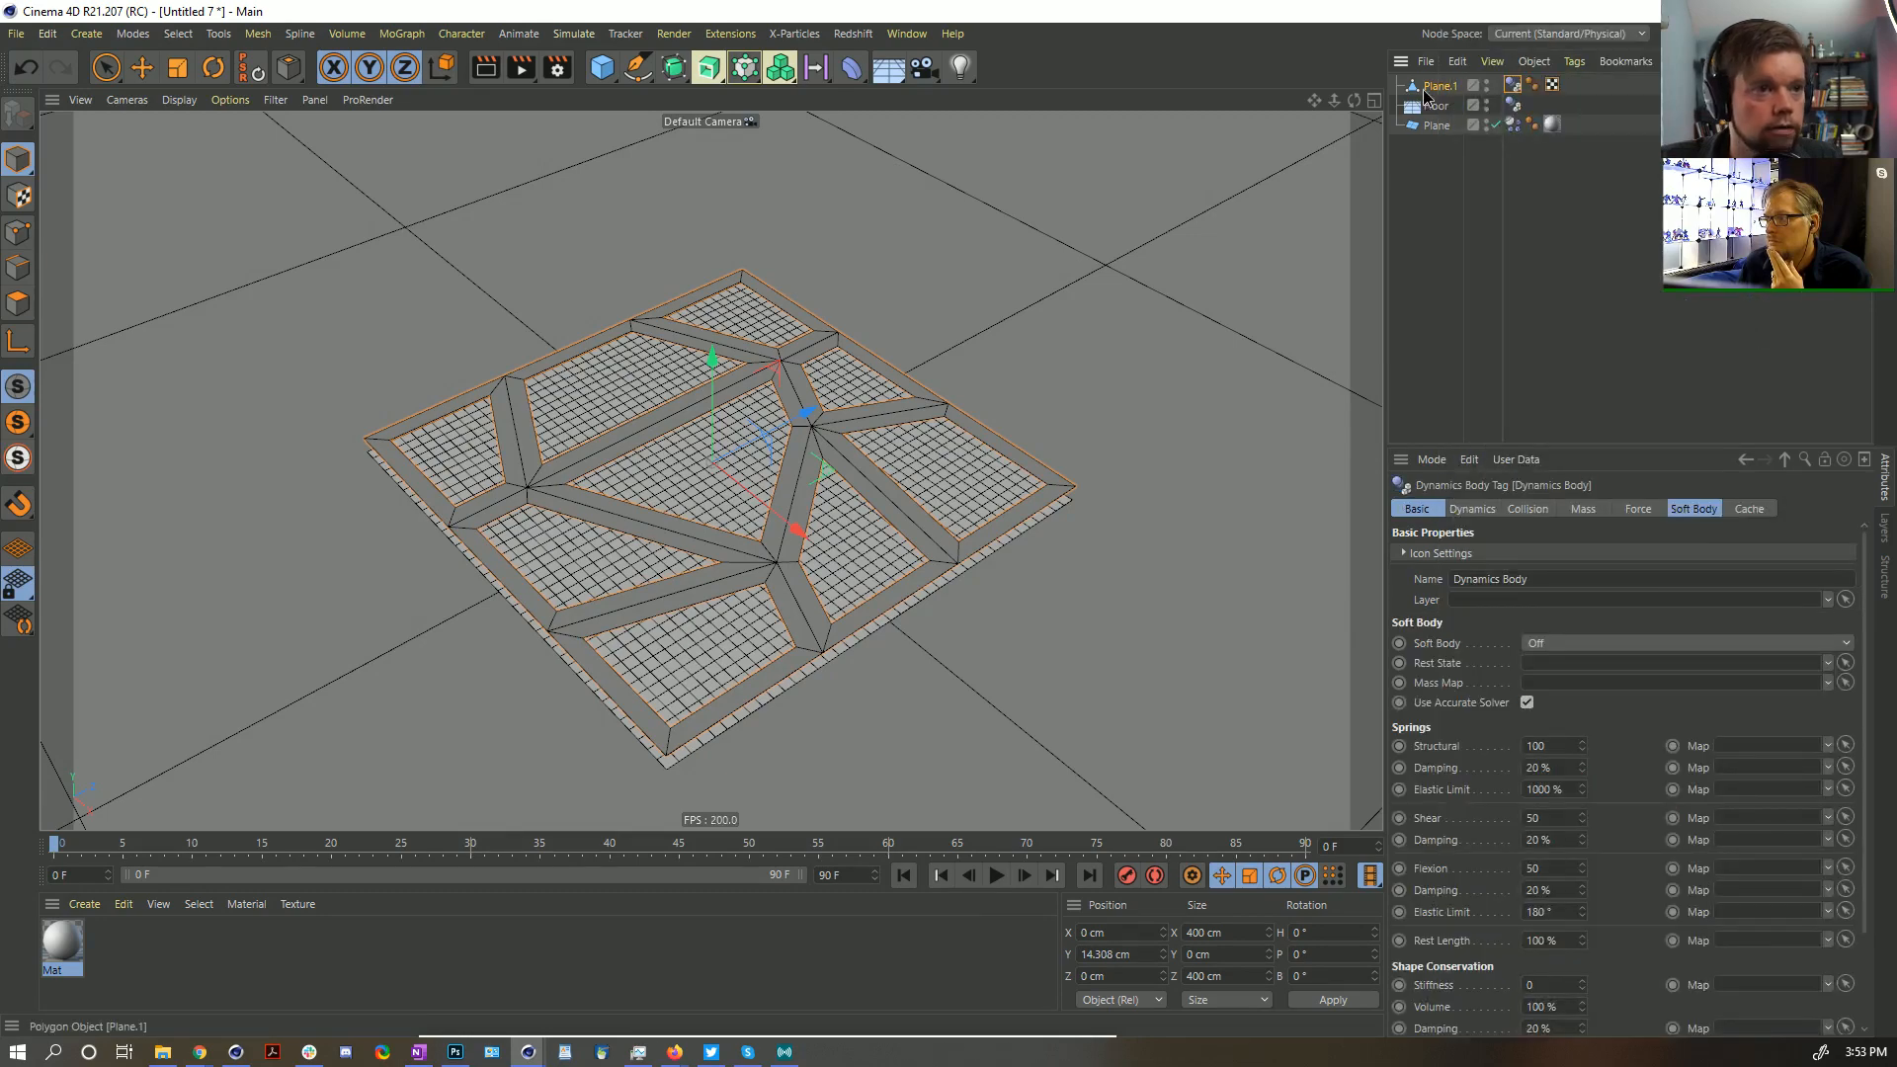
Lower the Plane.1 frame to a Y position of about 4.5 cm, just above the Plane
key(e)
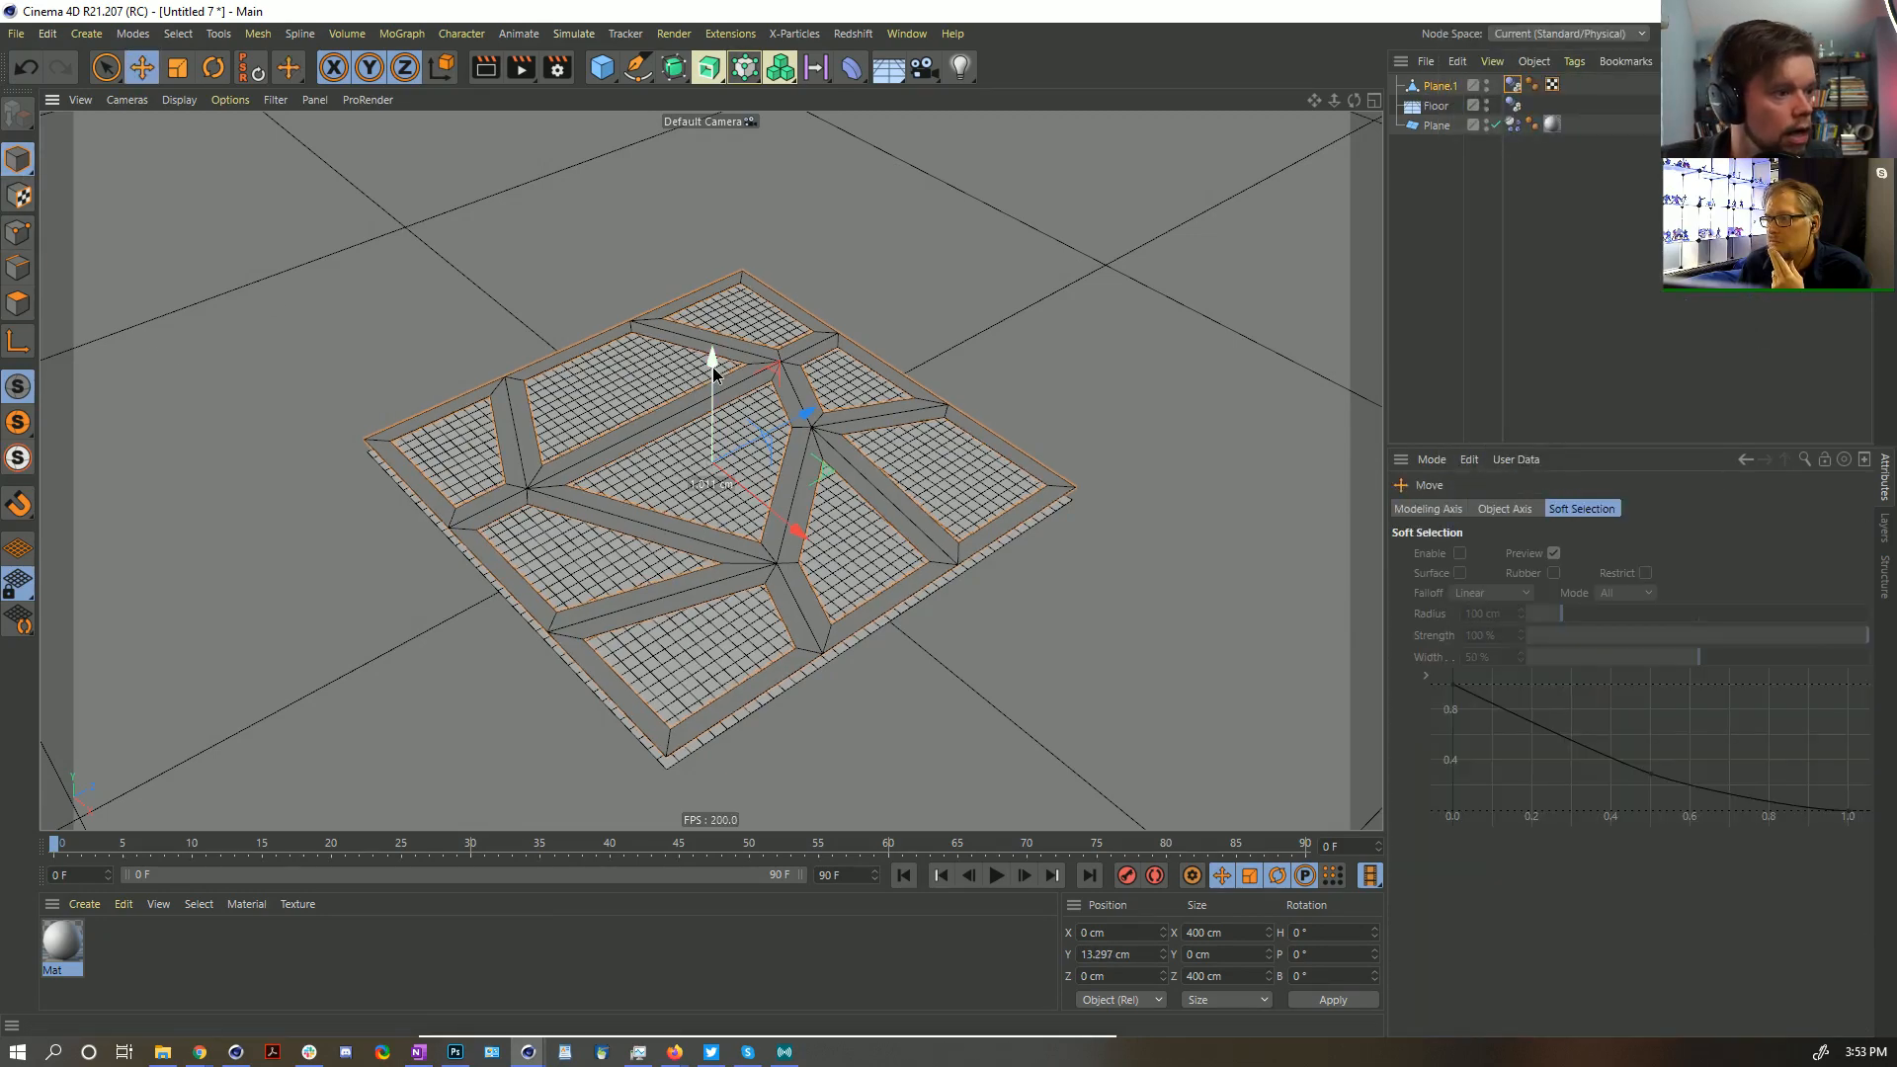
drag(713, 366, 723, 376)
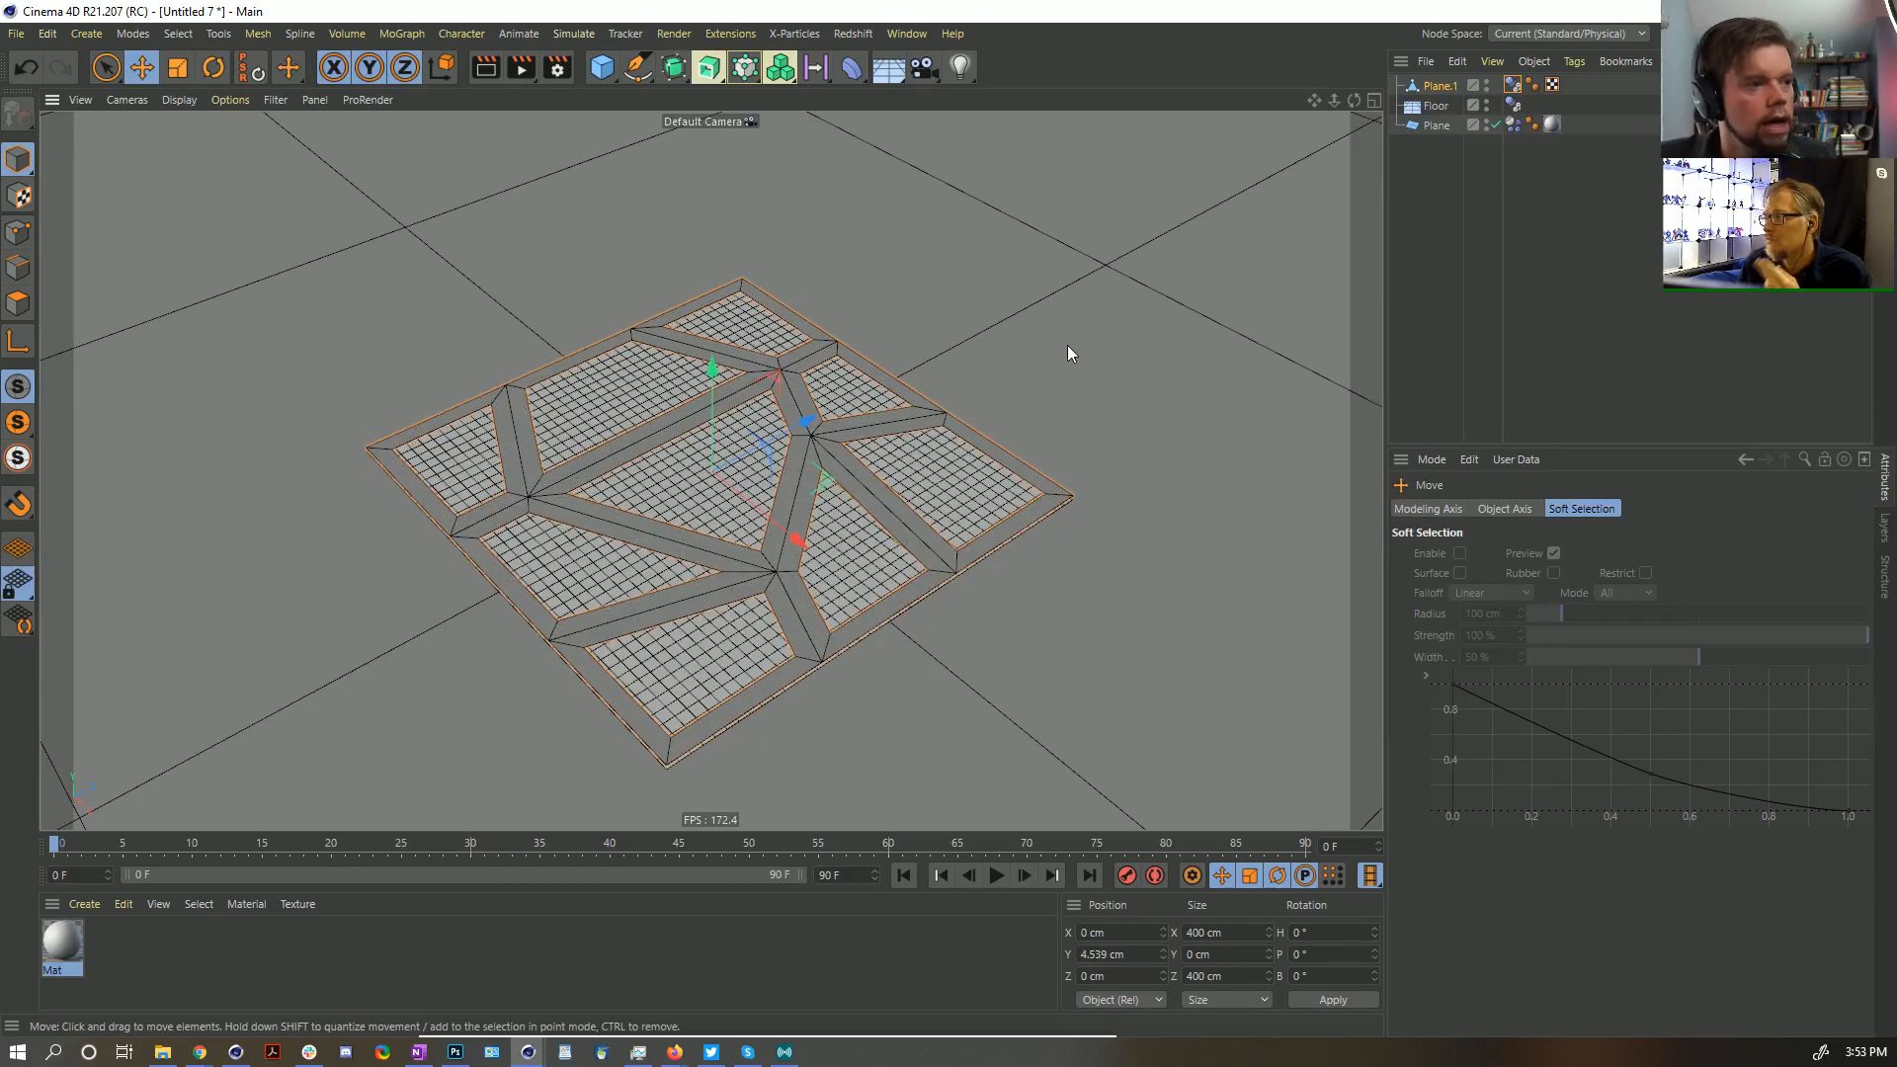
click(1486, 83)
click(1486, 83)
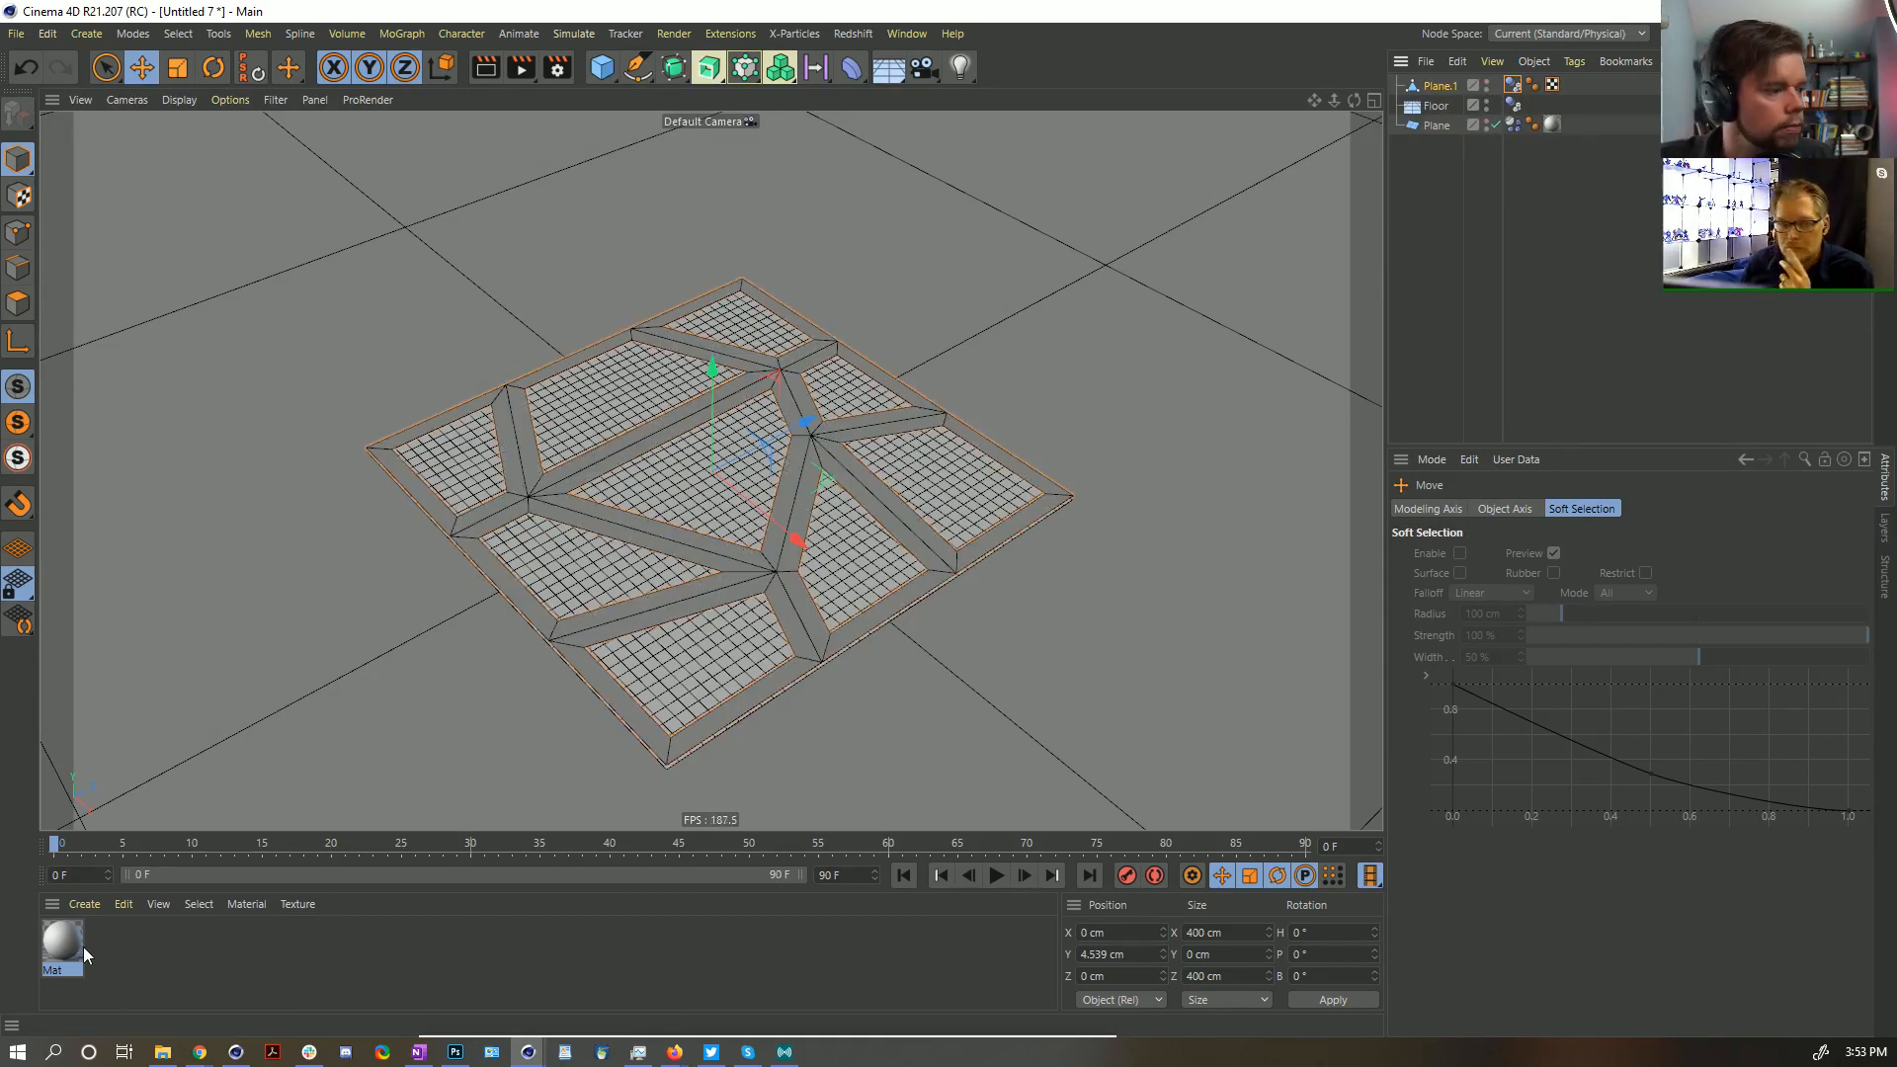
Create a pale green material with hue 112°, saturation 26 % and value 80 %, and apply it to the Plane
double_click(128, 944)
drag(1774, 747, 1657, 727)
drag(131, 936, 948, 526)
click(111, 941)
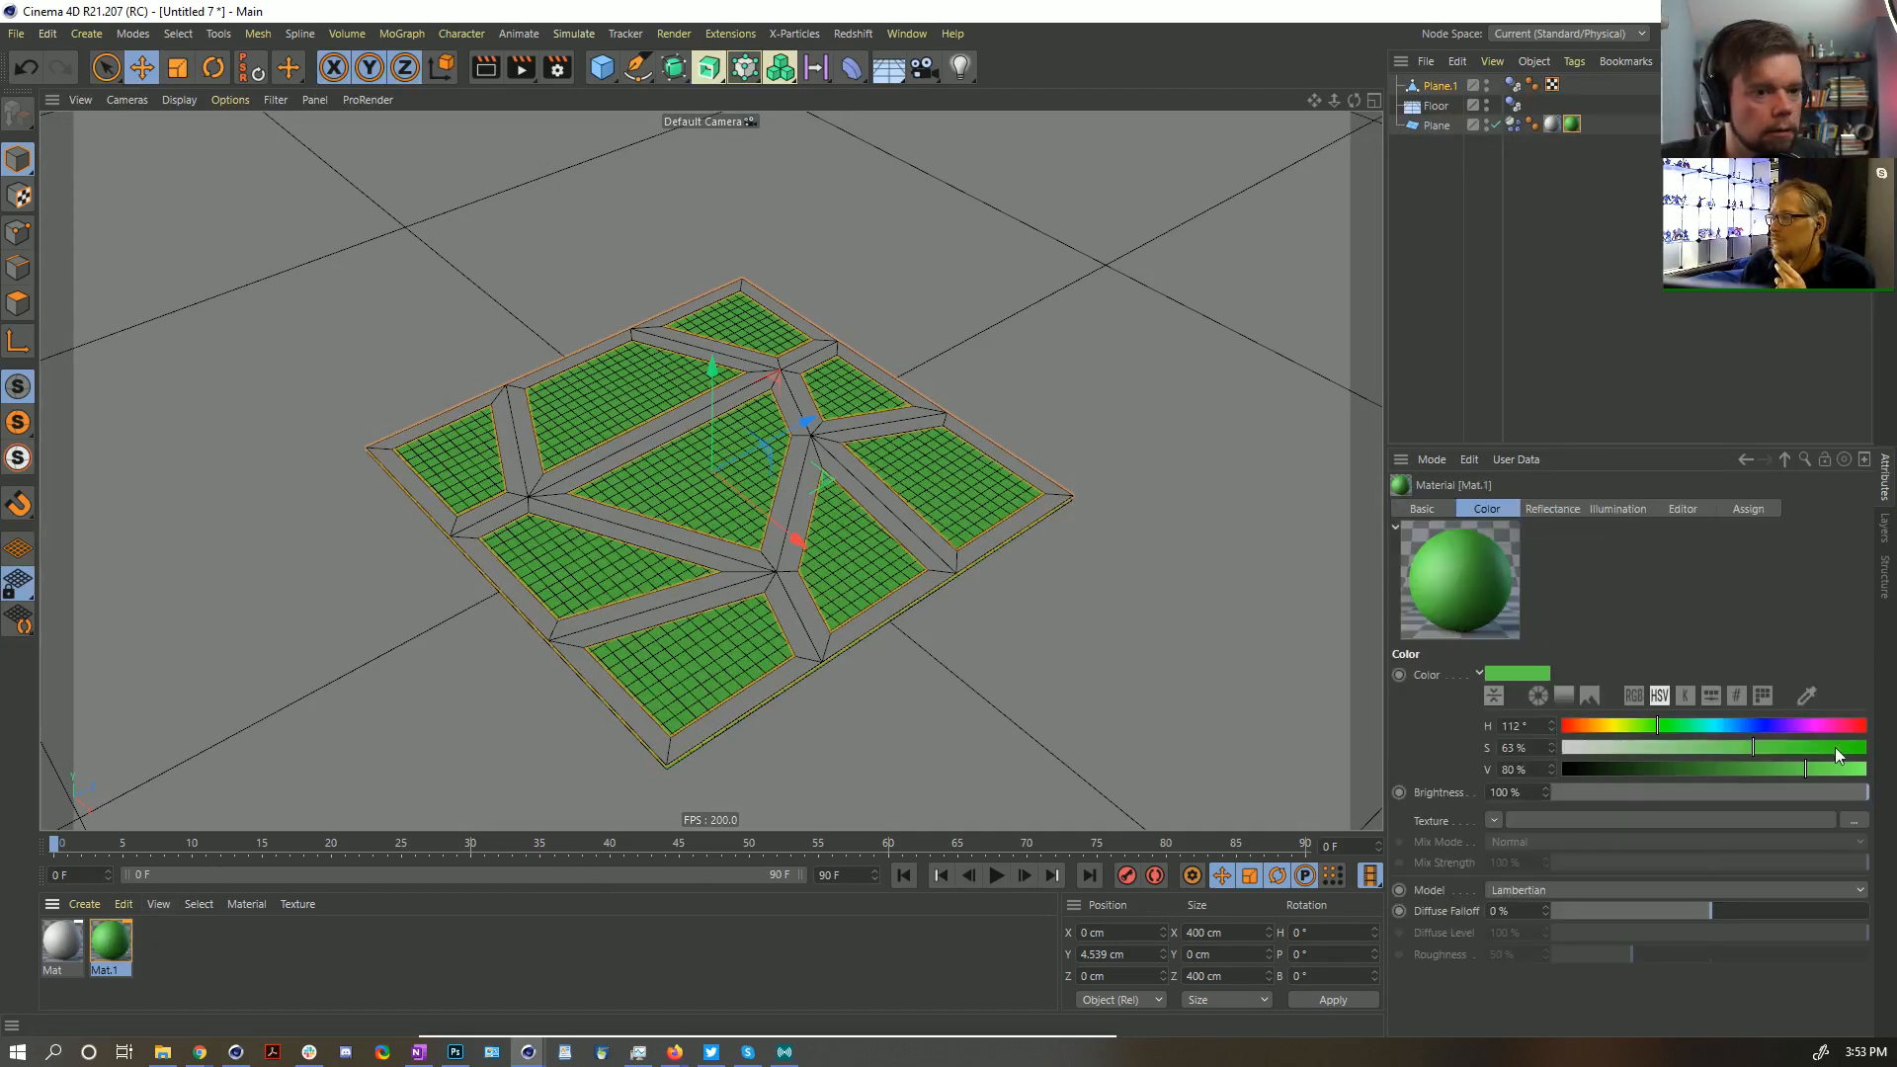
drag(1835, 747, 1641, 747)
click(1498, 279)
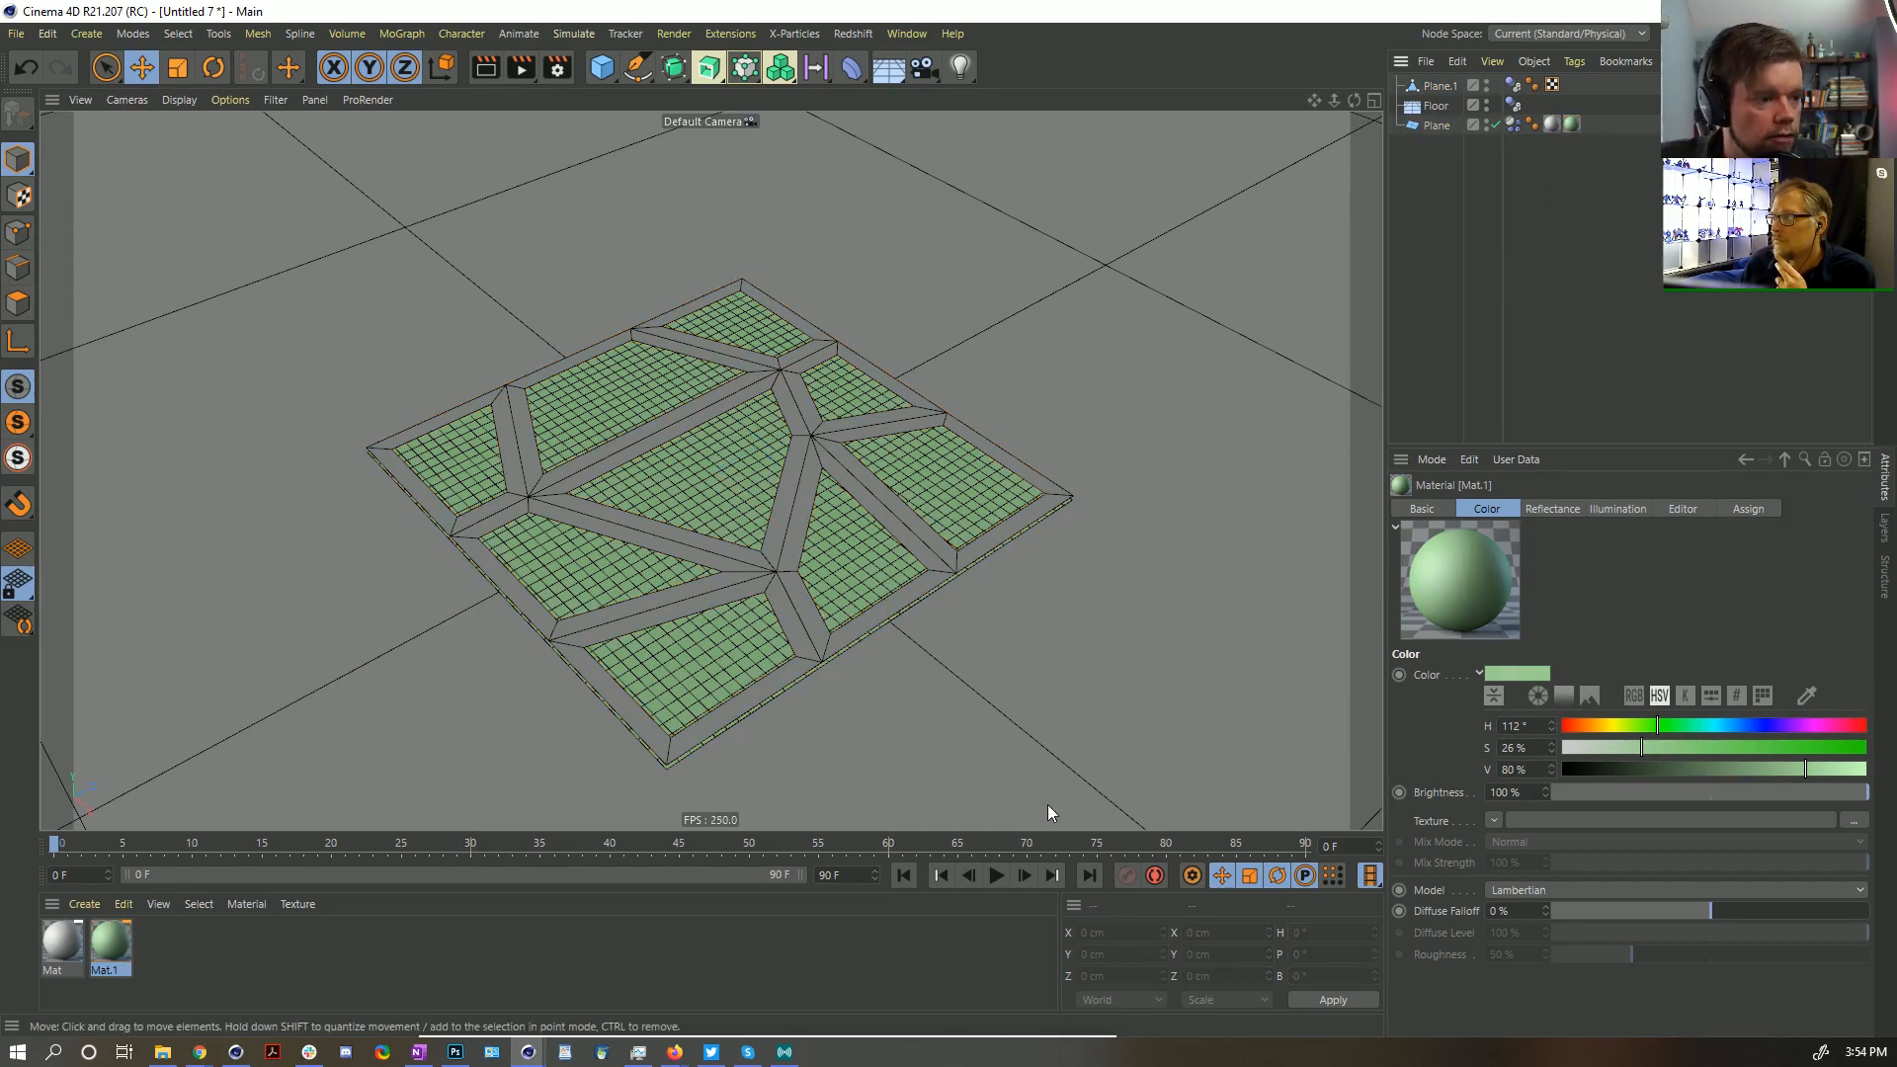
Play the first frames of the simulation as a test and return to the start of the animation
click(995, 877)
click(995, 877)
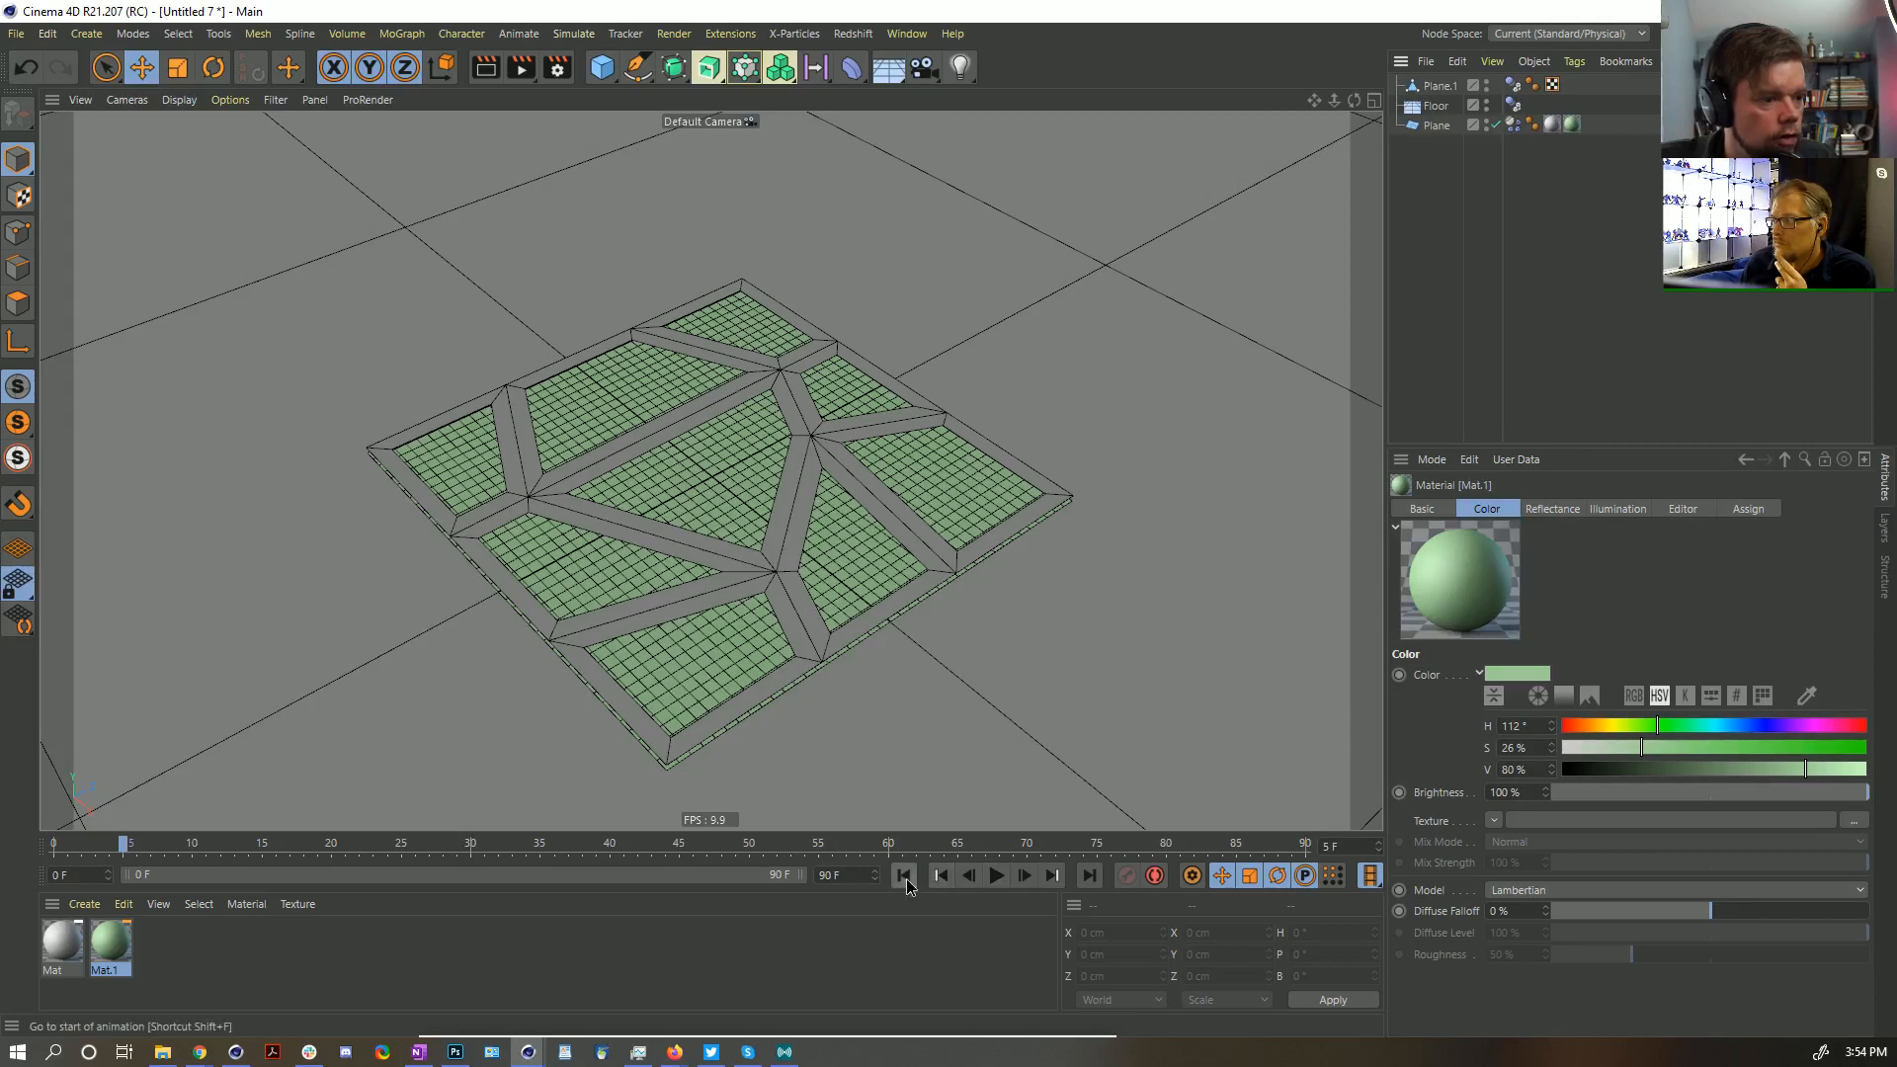
click(904, 877)
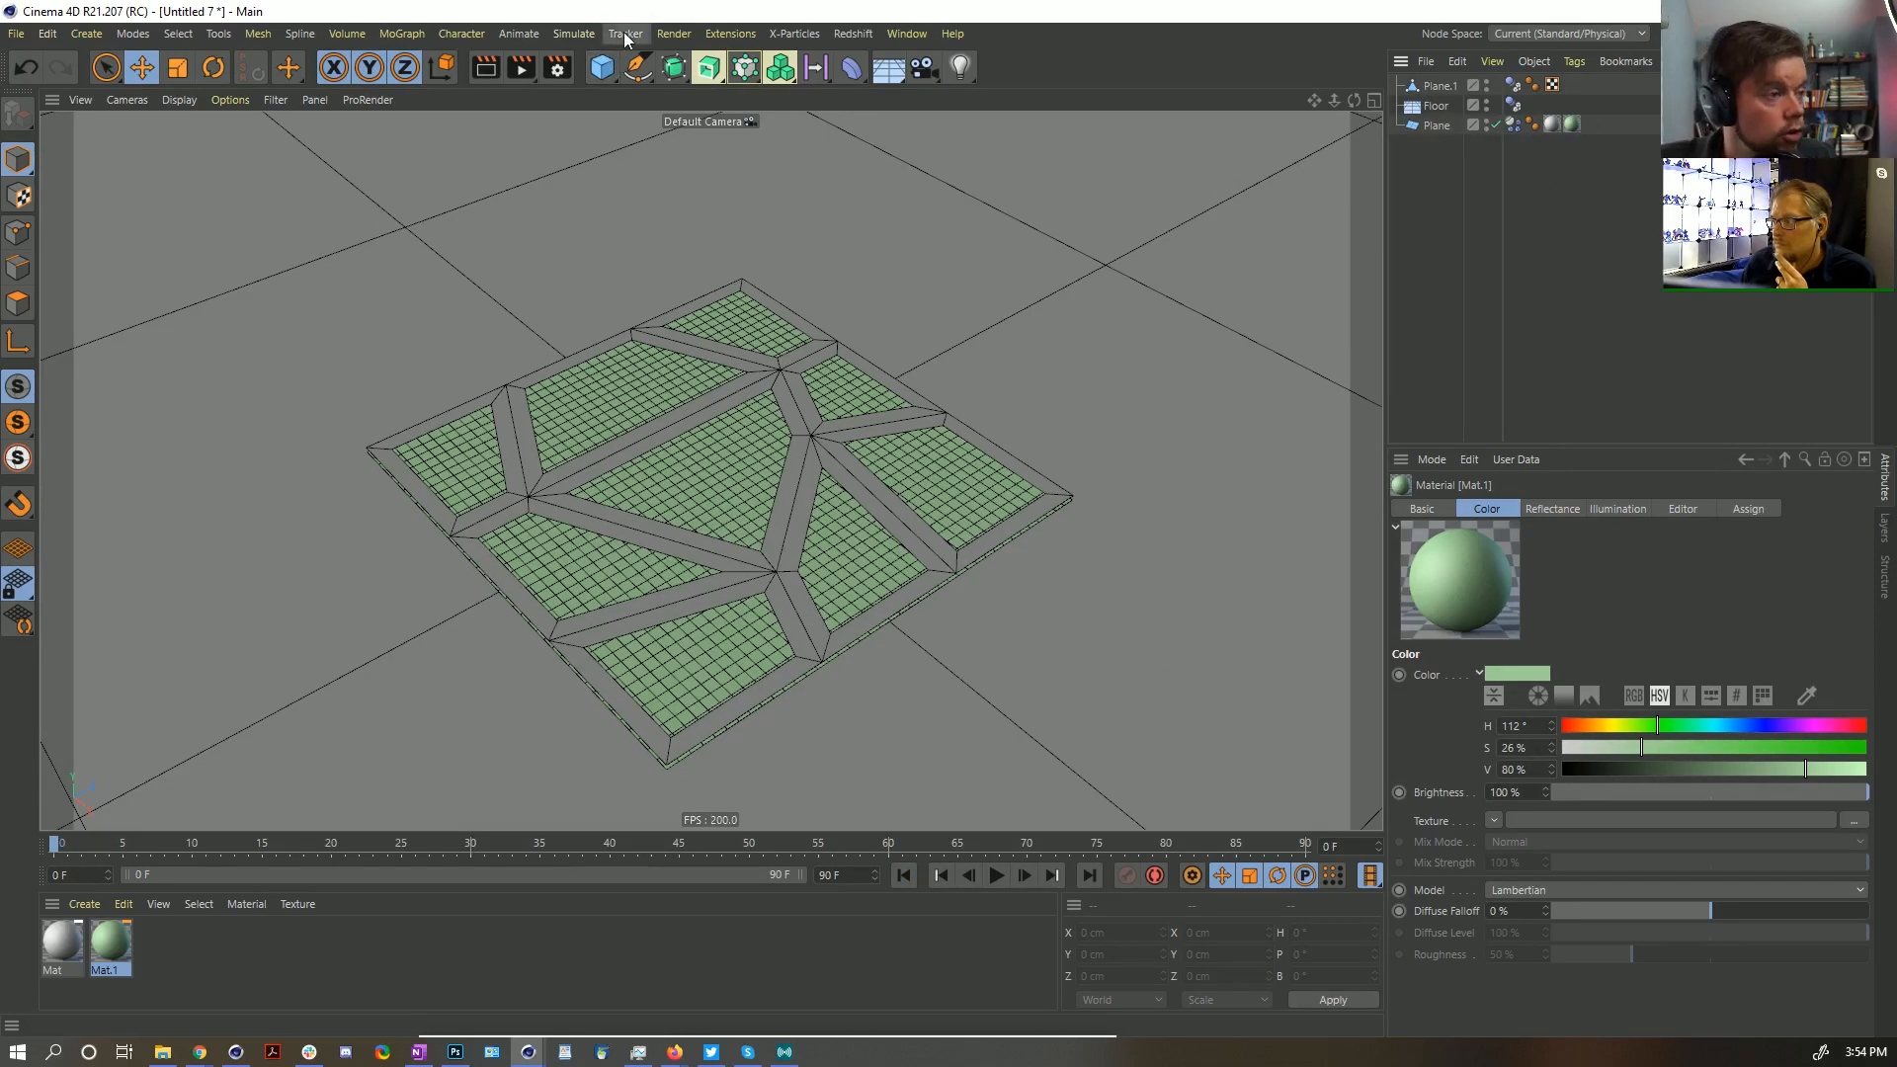
Add a Wind force to the scene and rotate its pitch to 90° so it blows upward
click(581, 36)
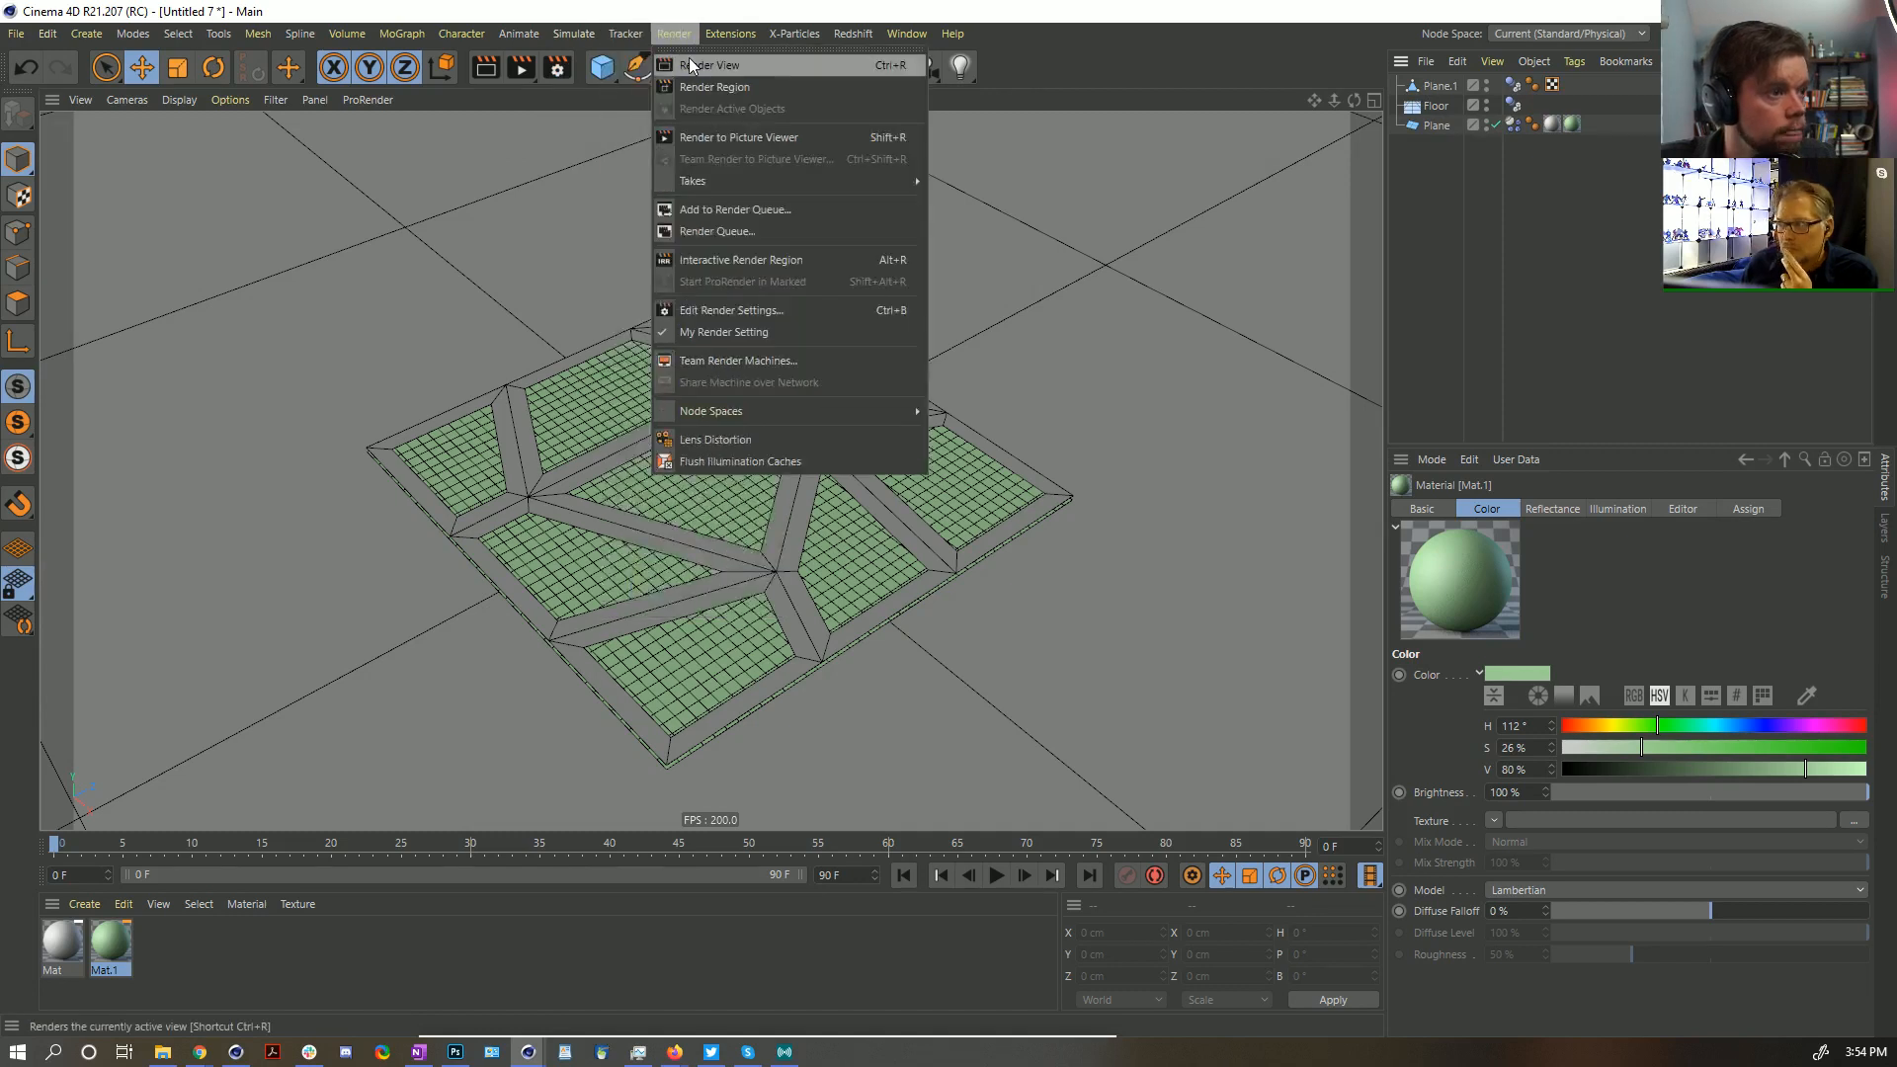
mouse_move(760, 36)
mouse_move(588, 31)
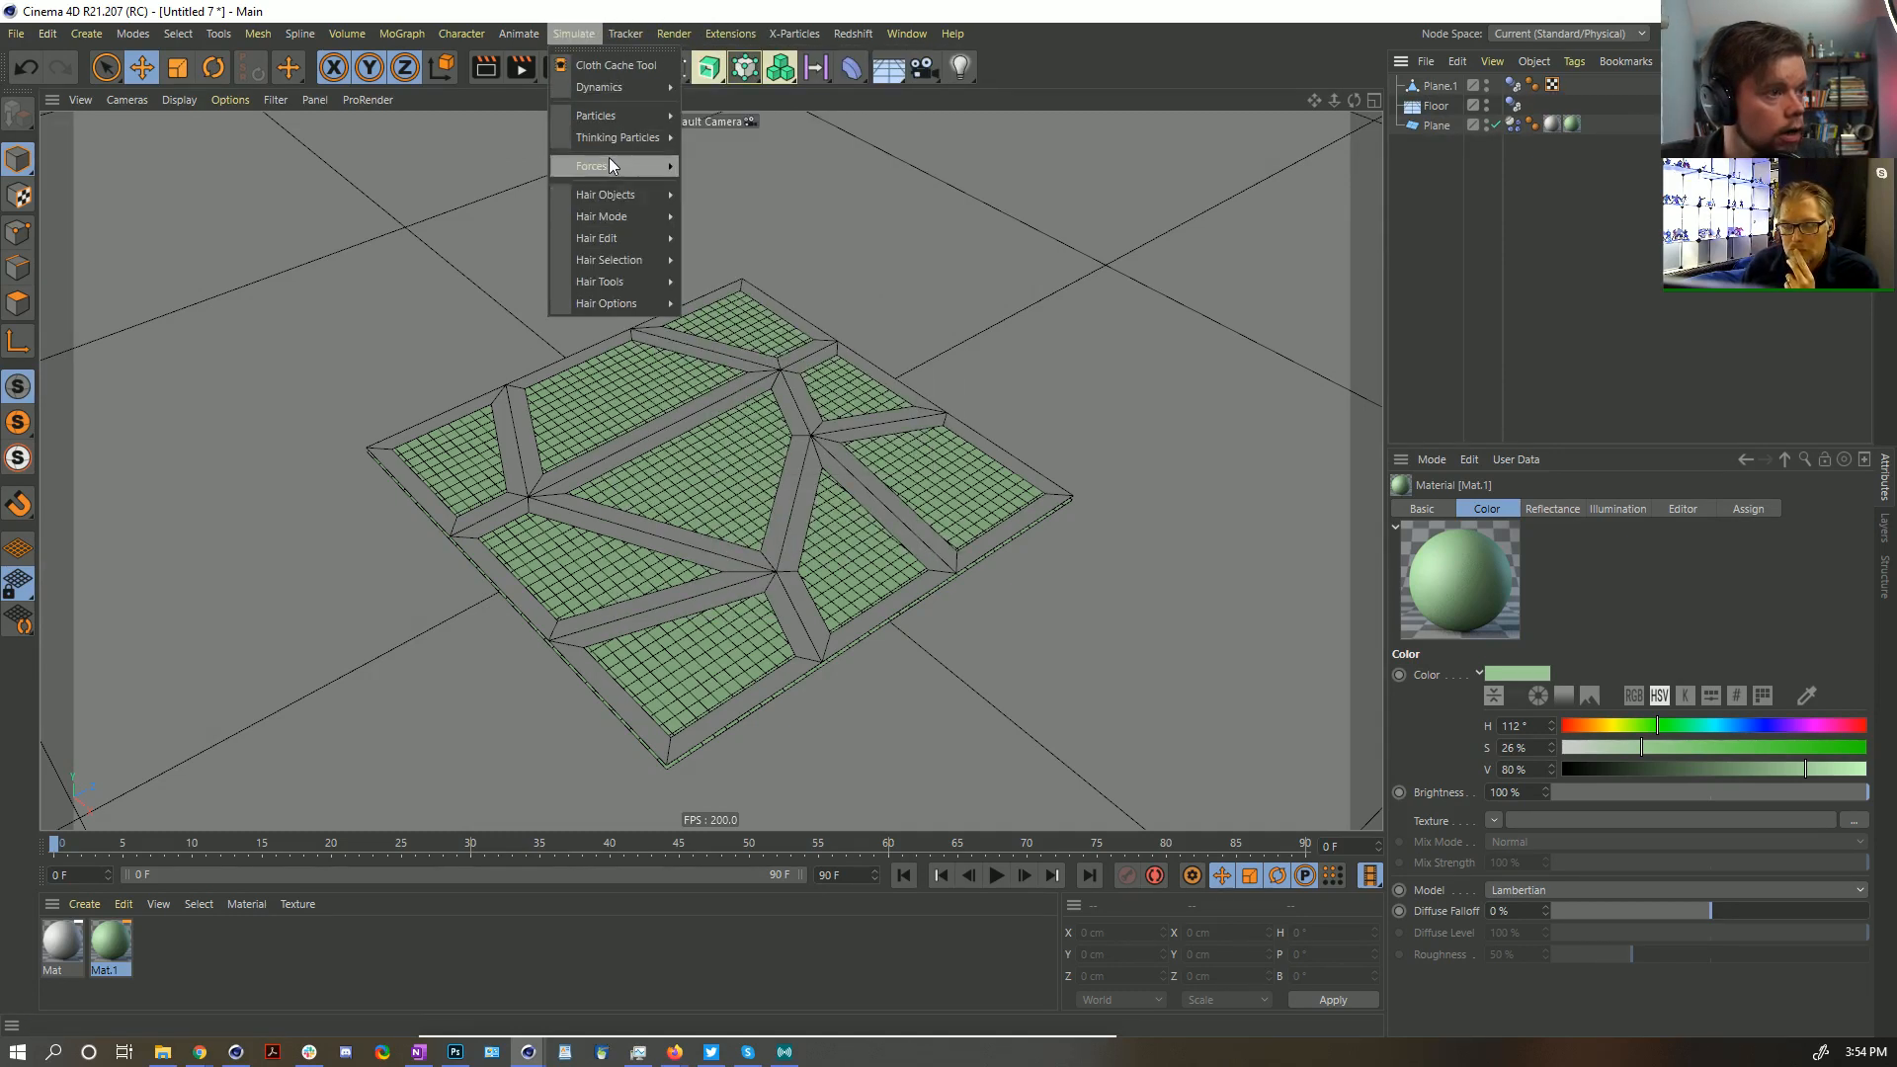
mouse_move(652, 166)
click(752, 346)
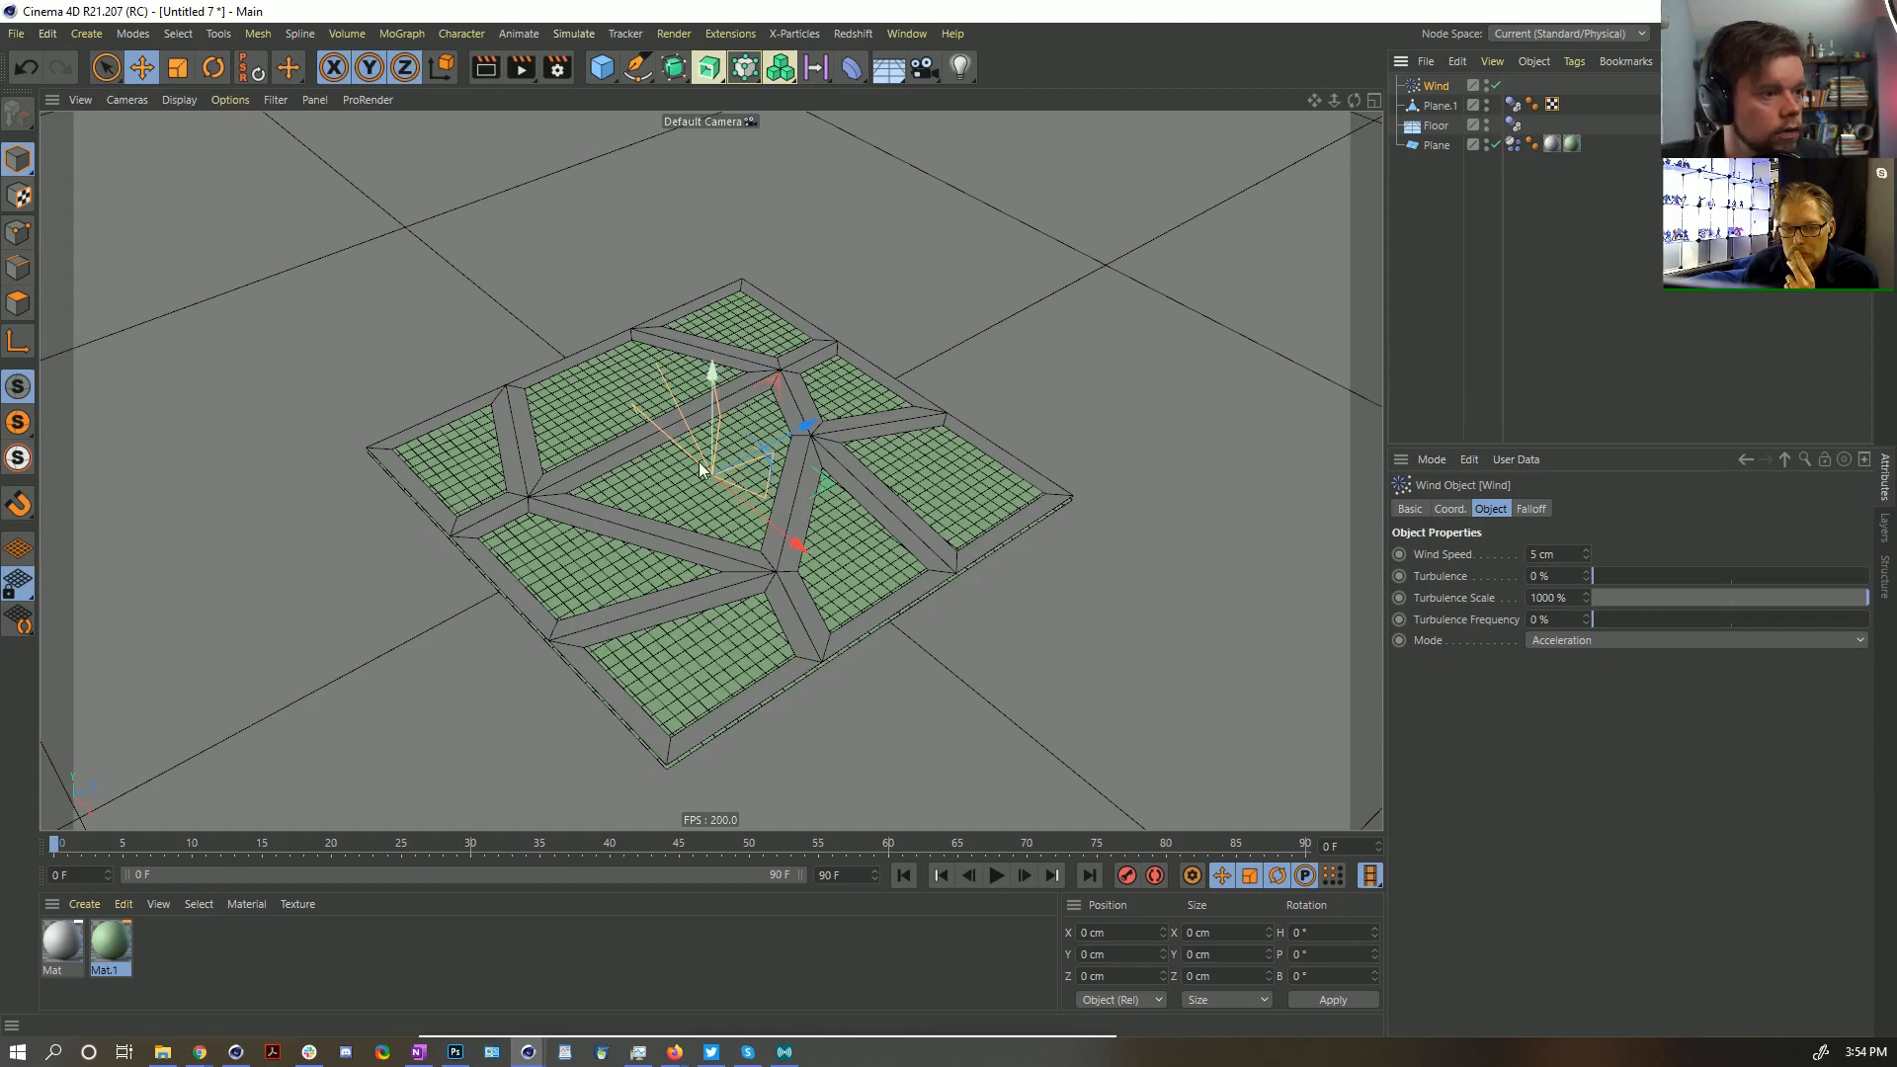
key(r)
drag(667, 454, 533, 731)
Set the Wind object's wind speed to 55 cm
click(1433, 86)
drag(1557, 554, 1507, 566)
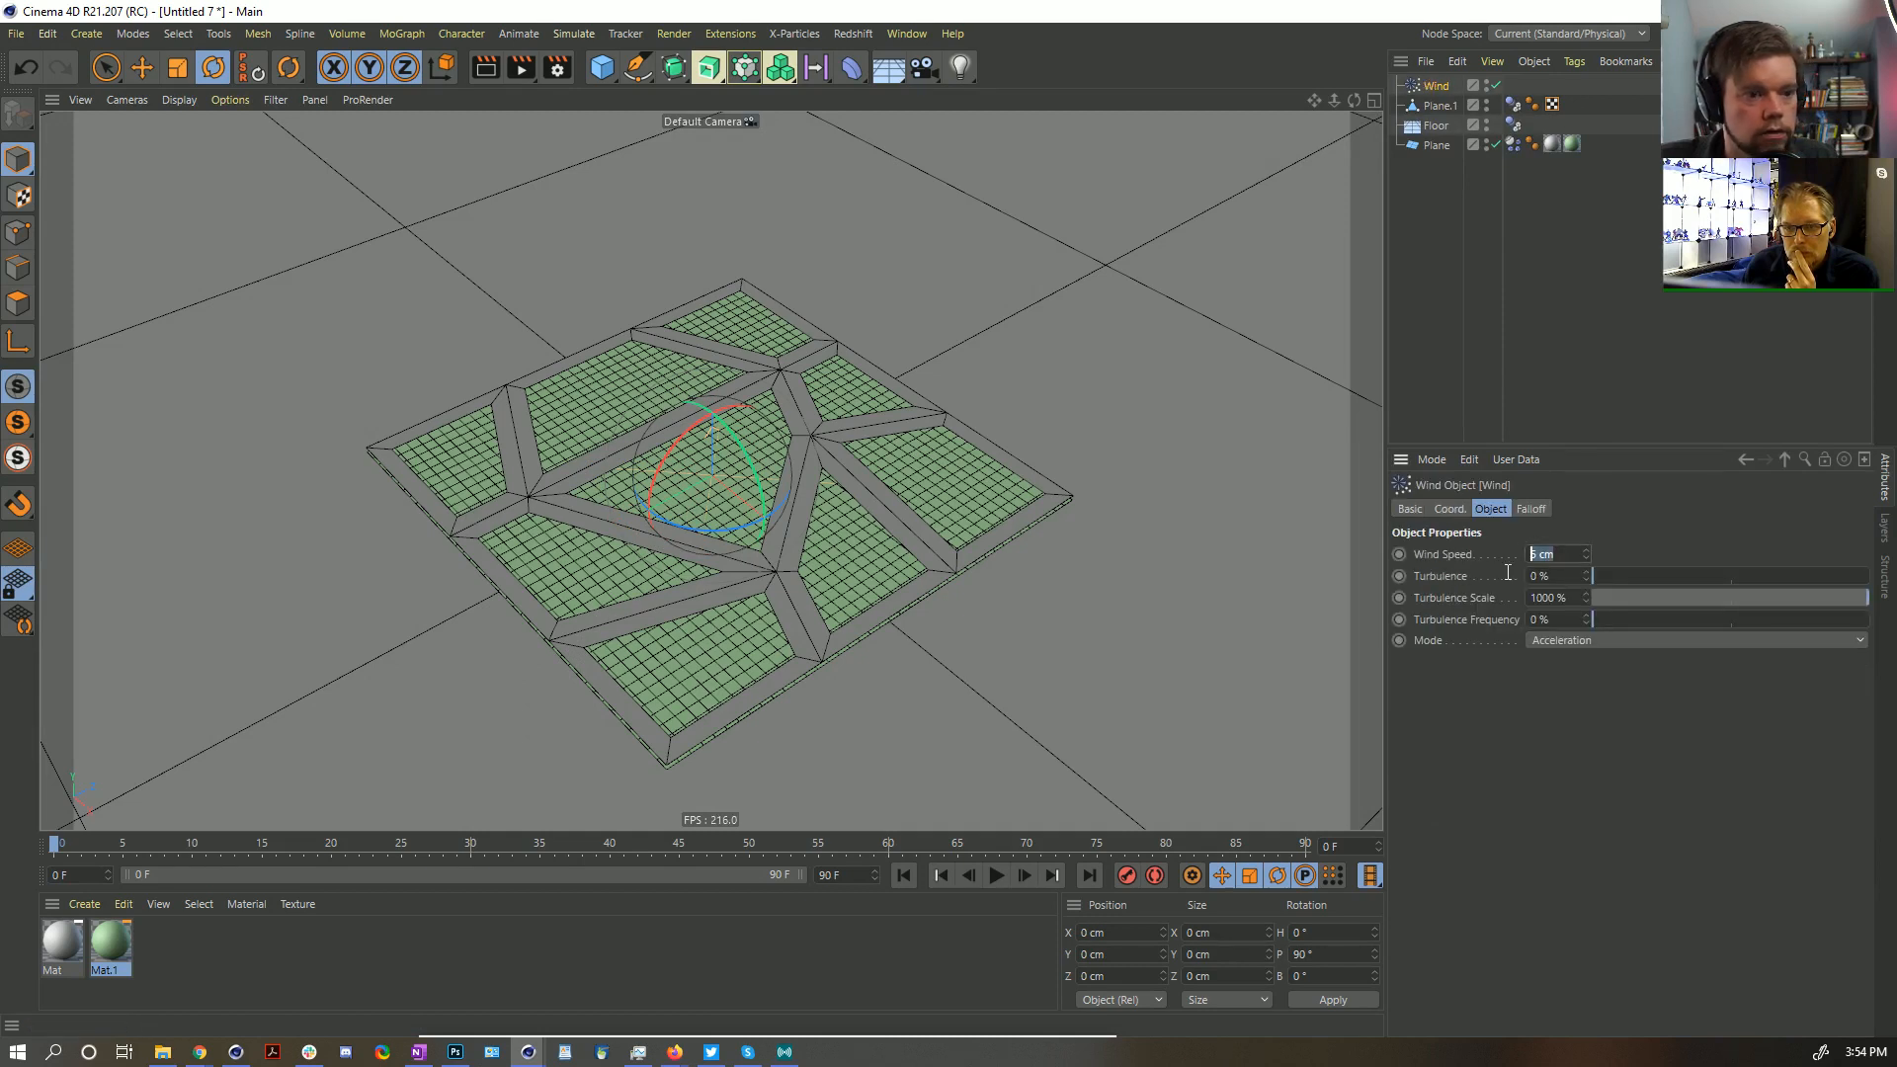
text(55)
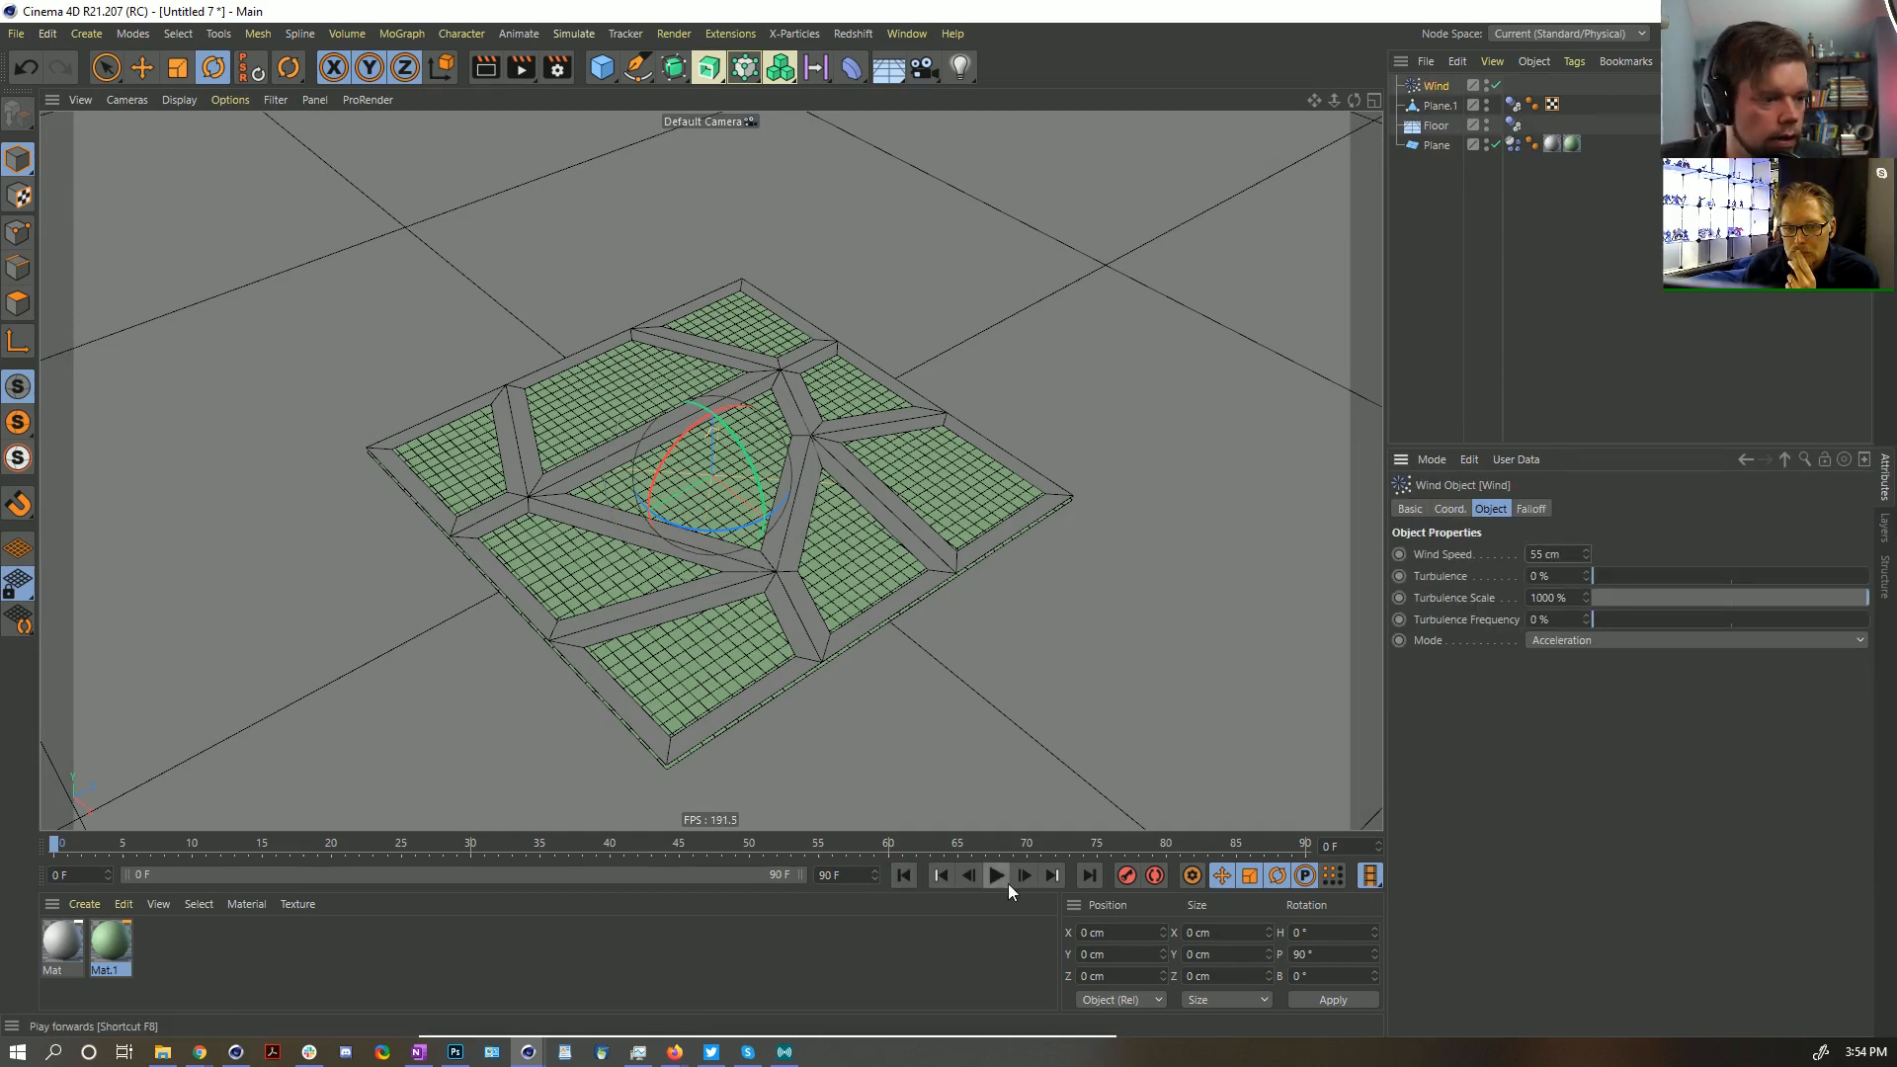
Play the simulation for several frames and examine from a lower angle how the wind affects the Plane
click(997, 877)
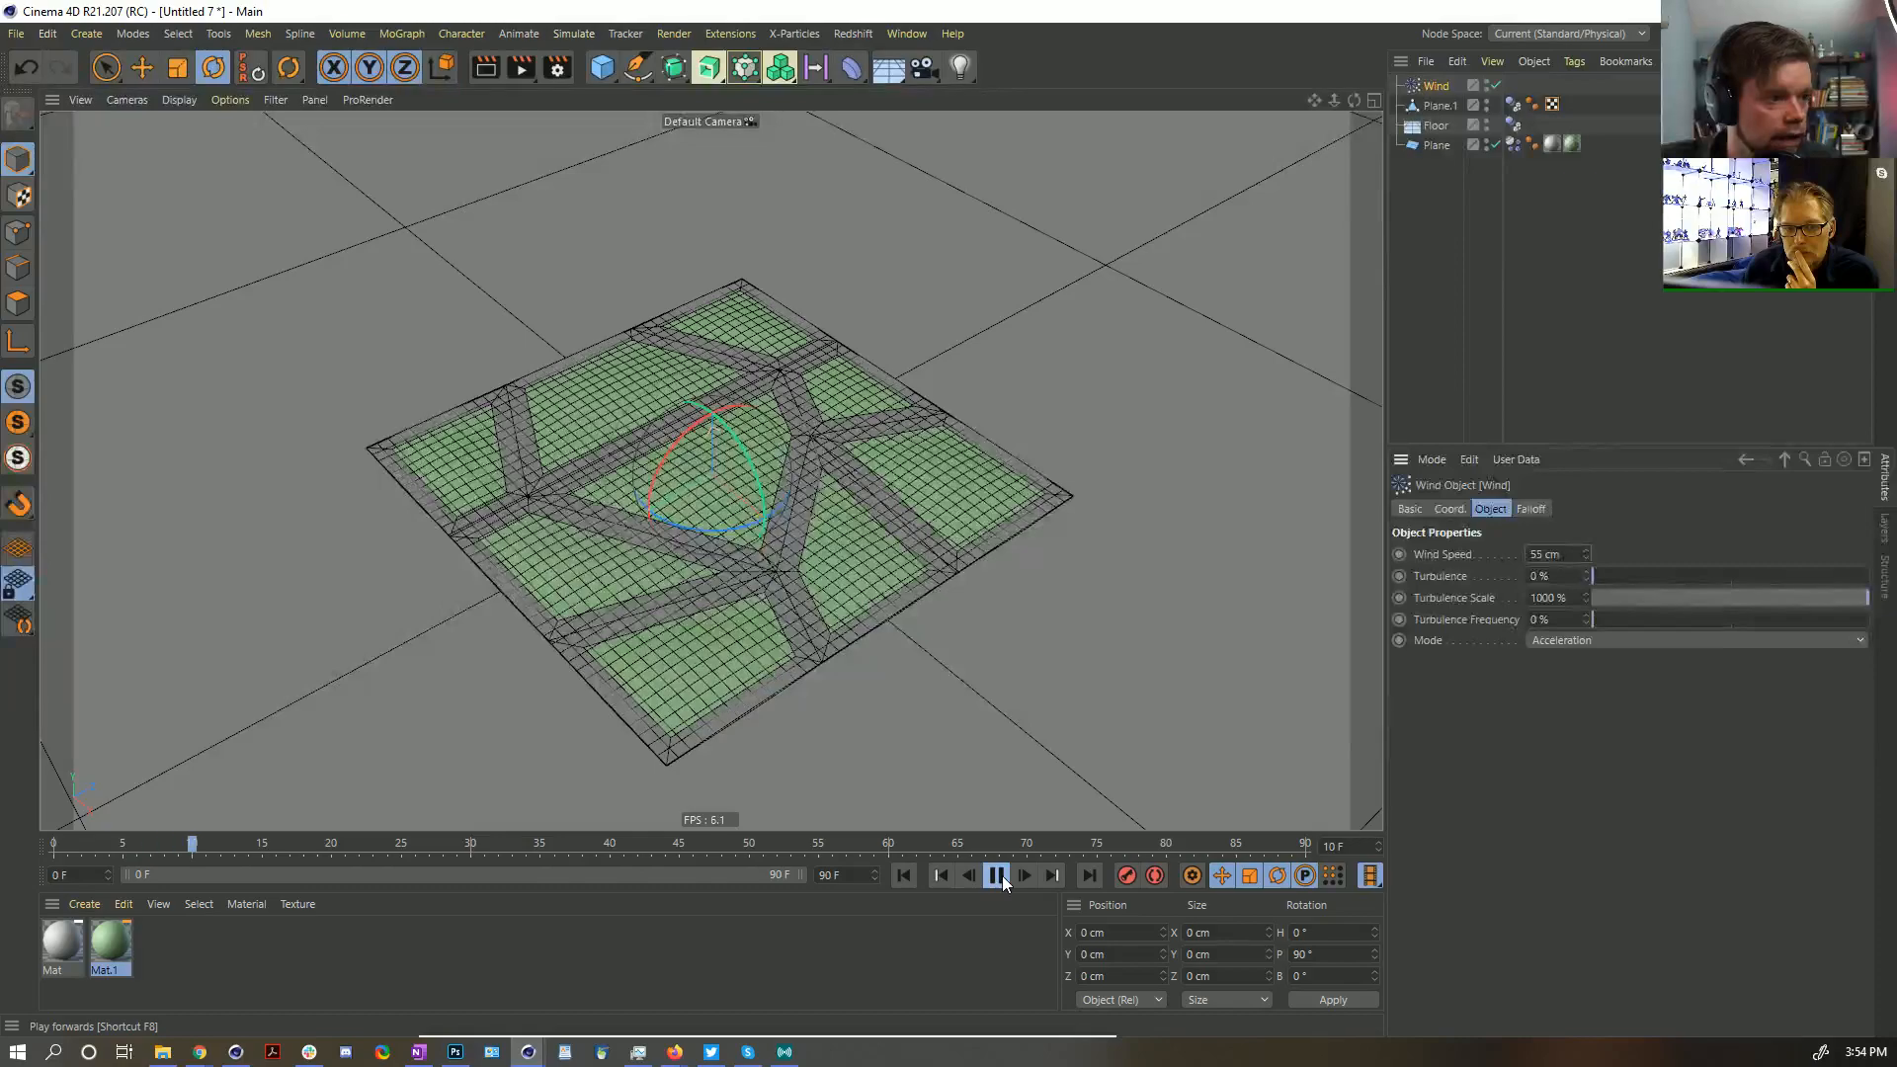
click(1001, 877)
mouse_move(790, 642)
alt+mouse_down()
mouse_move(764, 568)
mouse_move(763, 618)
alt+mouse_up()
alt+right_drag(763, 617, 806, 597)
alt+drag(806, 597, 835, 521)
alt+drag(698, 649, 820, 682)
alt+right_drag(820, 681, 761, 672)
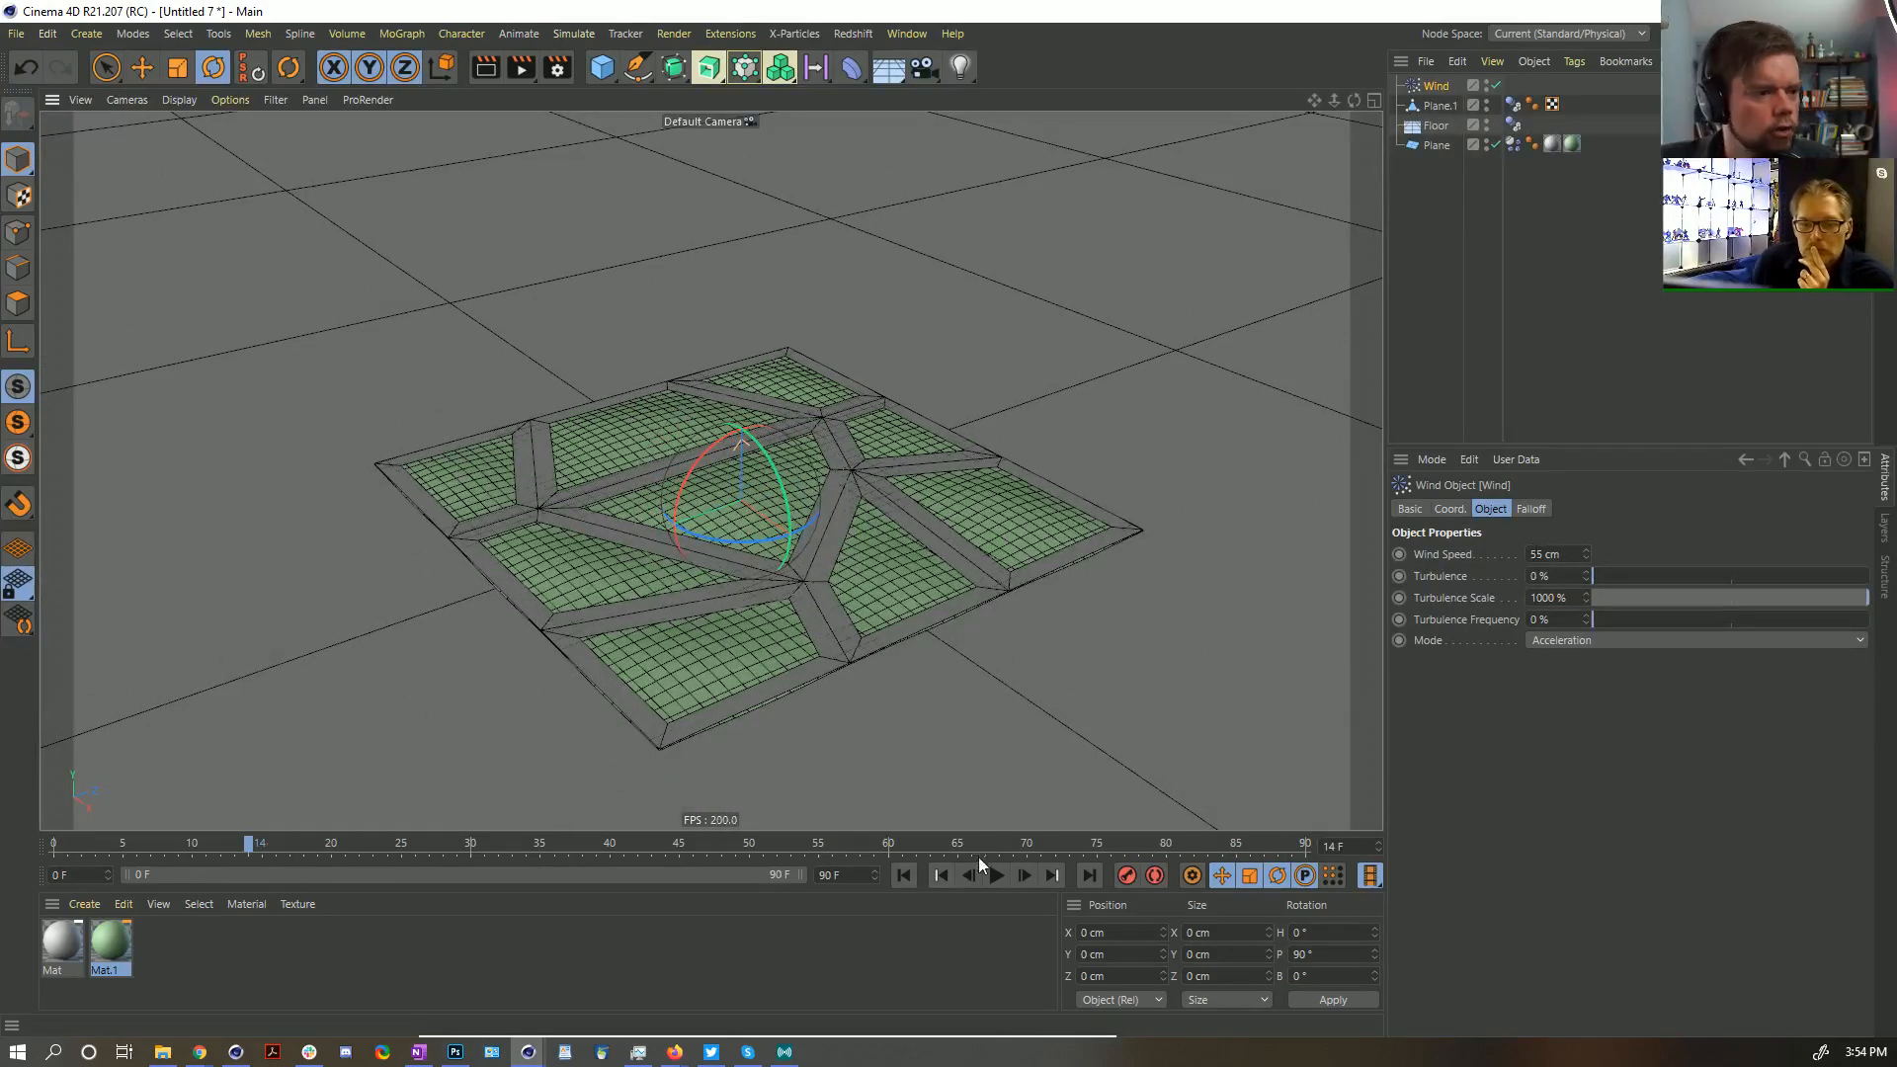
Keyframe the wind speed at 55 cm on frame 0 and at 555 cm on frame 55
click(905, 873)
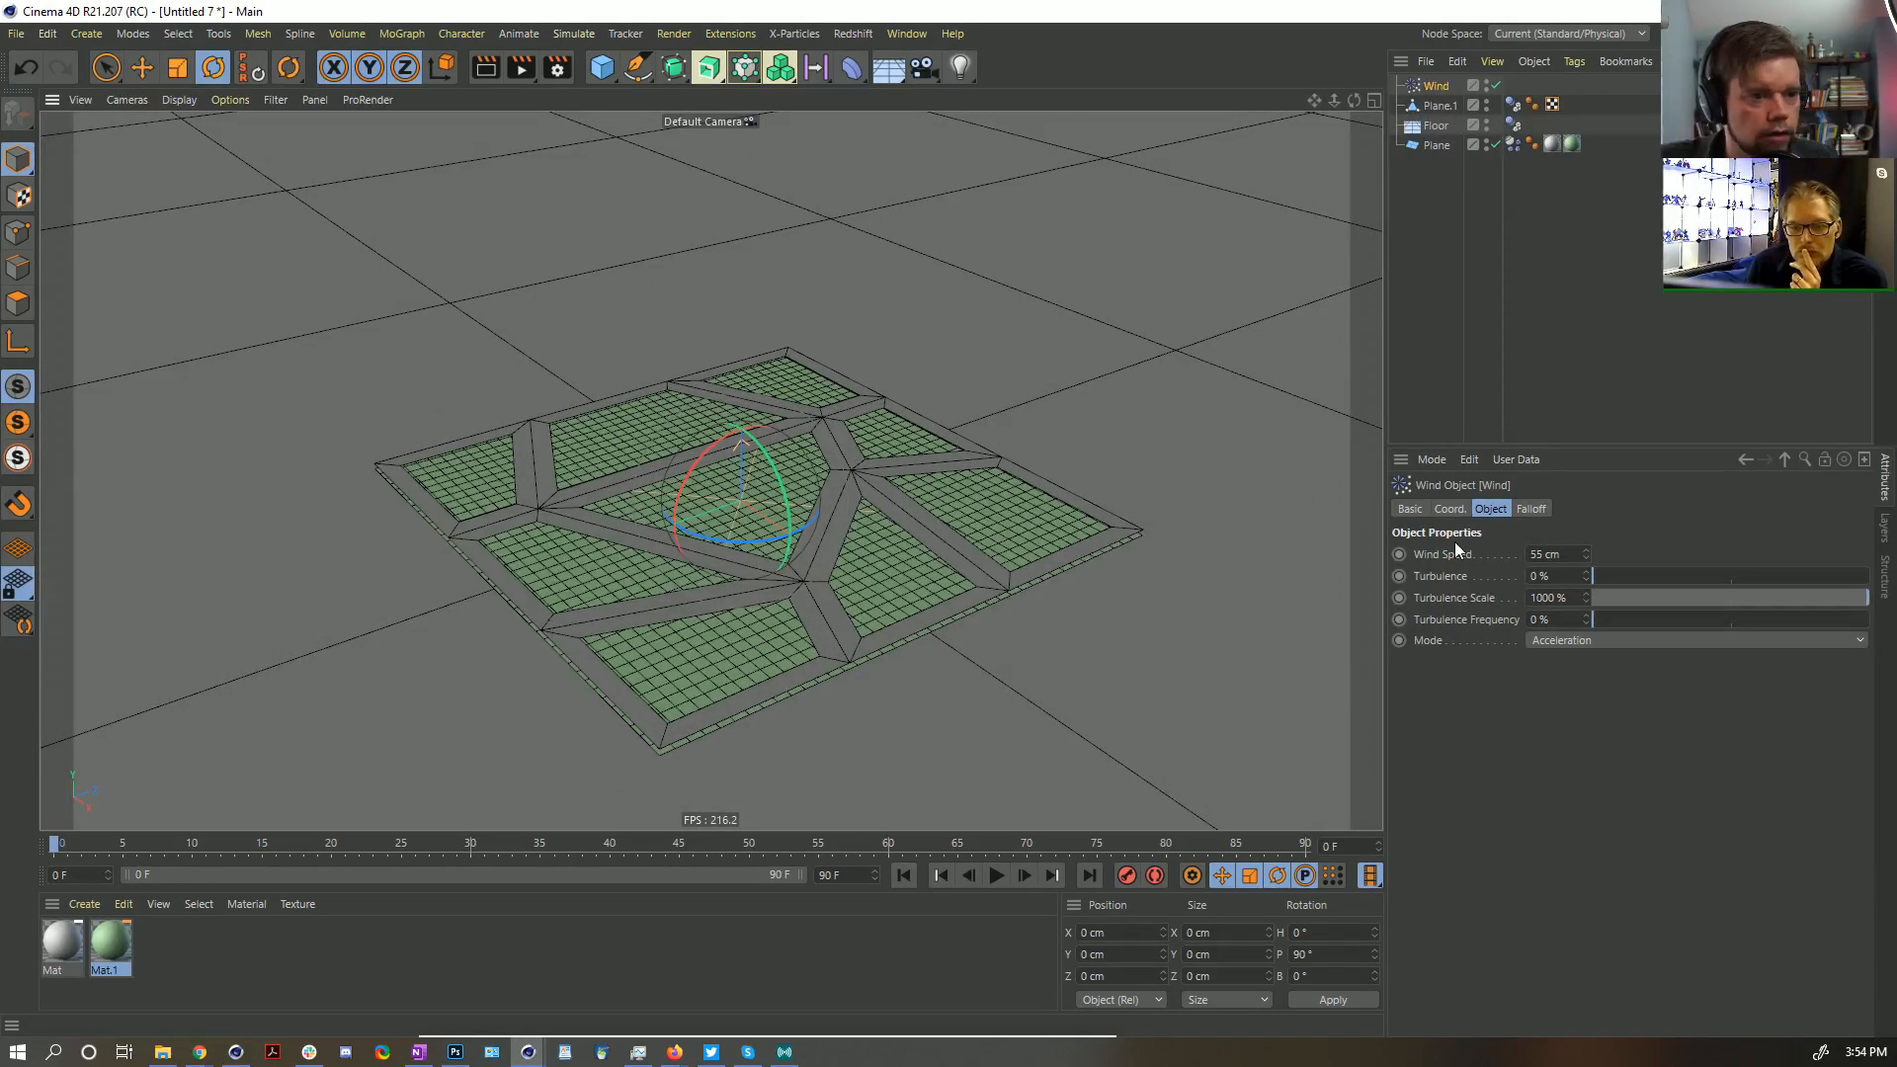
click(1401, 553)
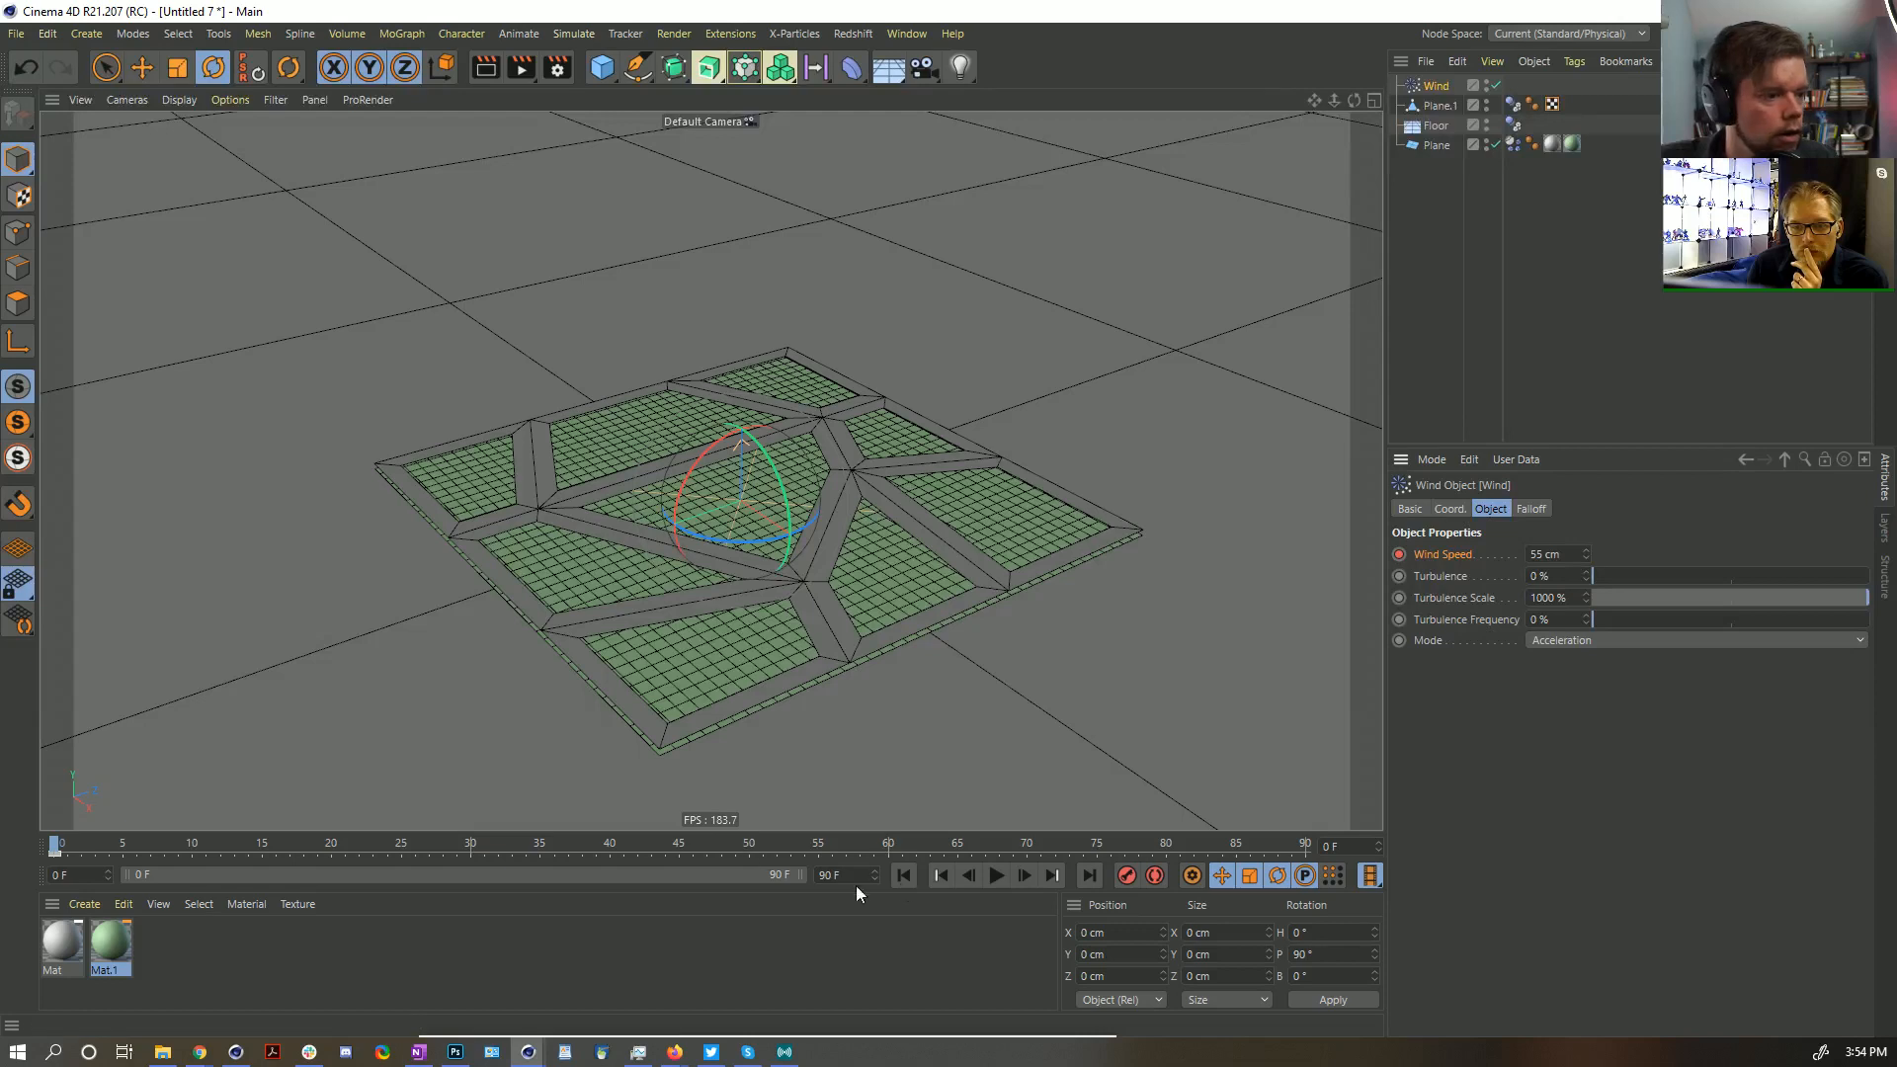
click(820, 846)
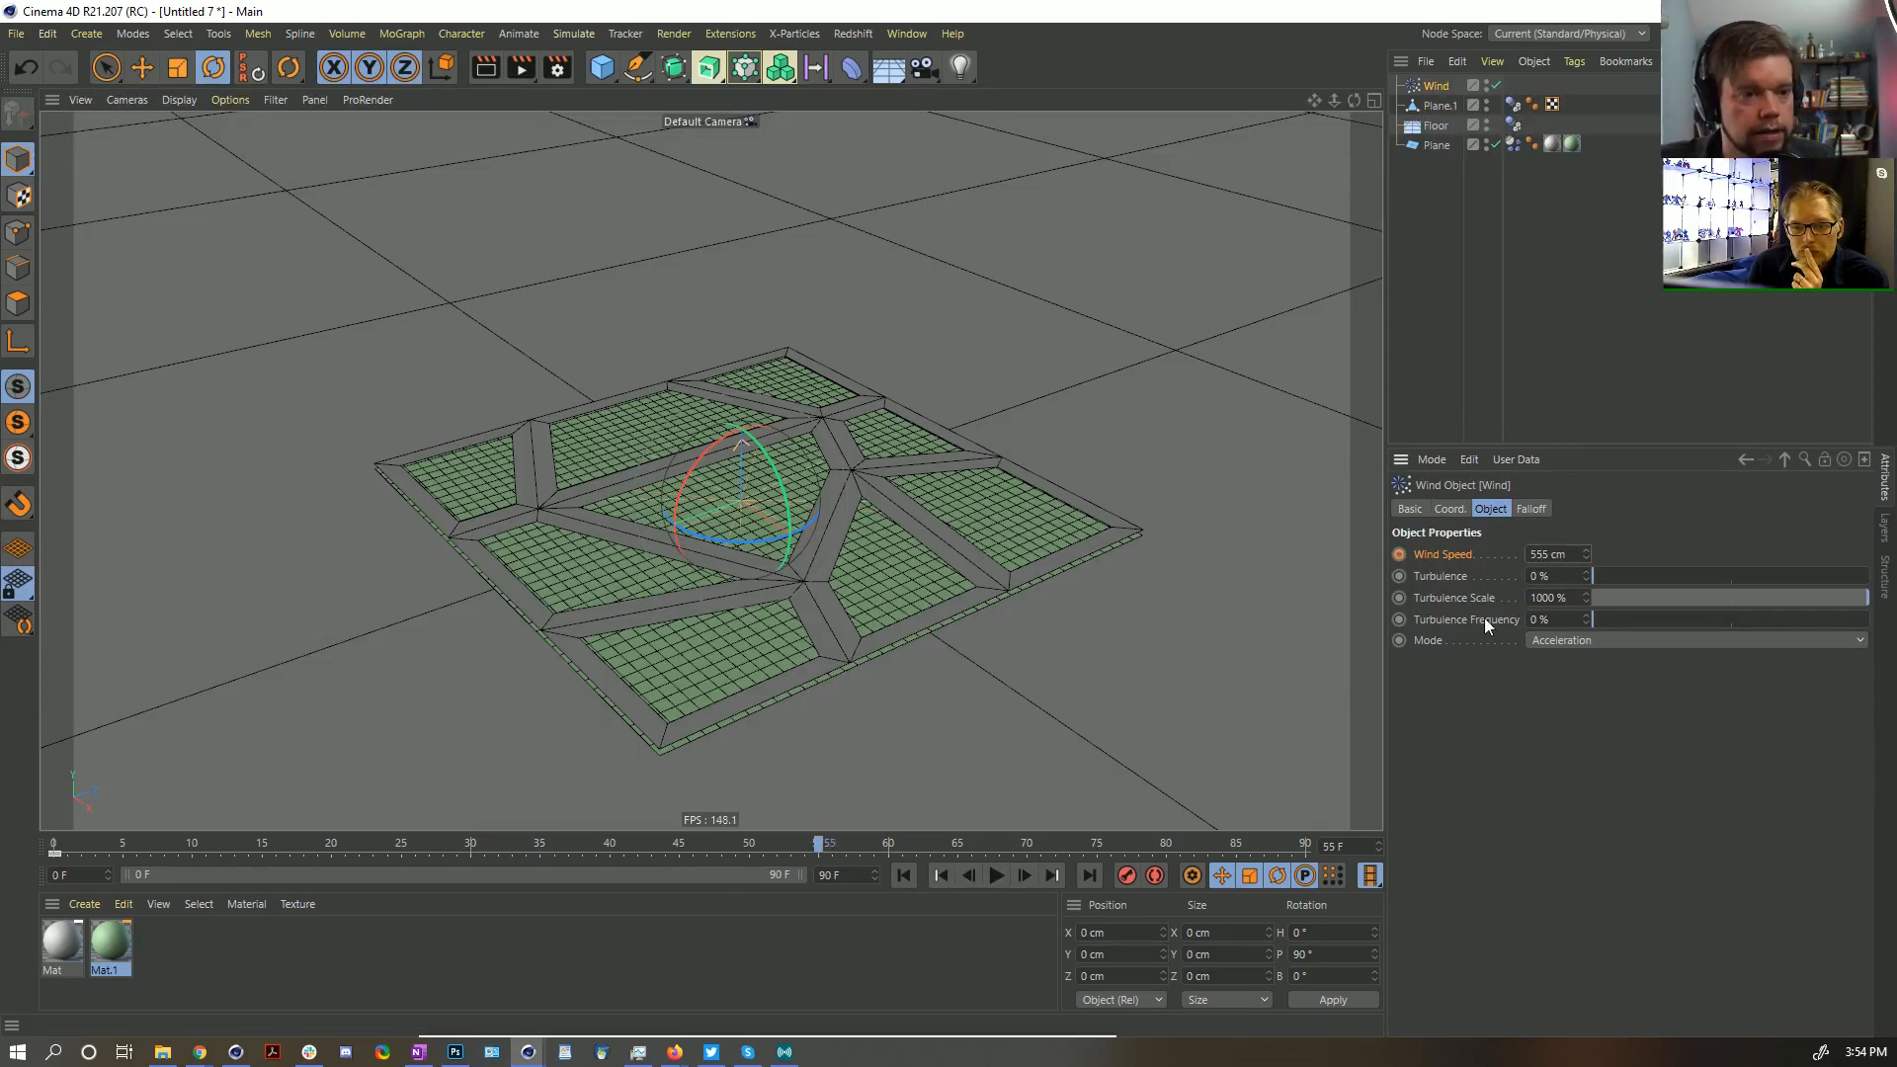
click(1399, 553)
Play the first frames of the simulation to check the animated wind, and return to frame 0
click(899, 875)
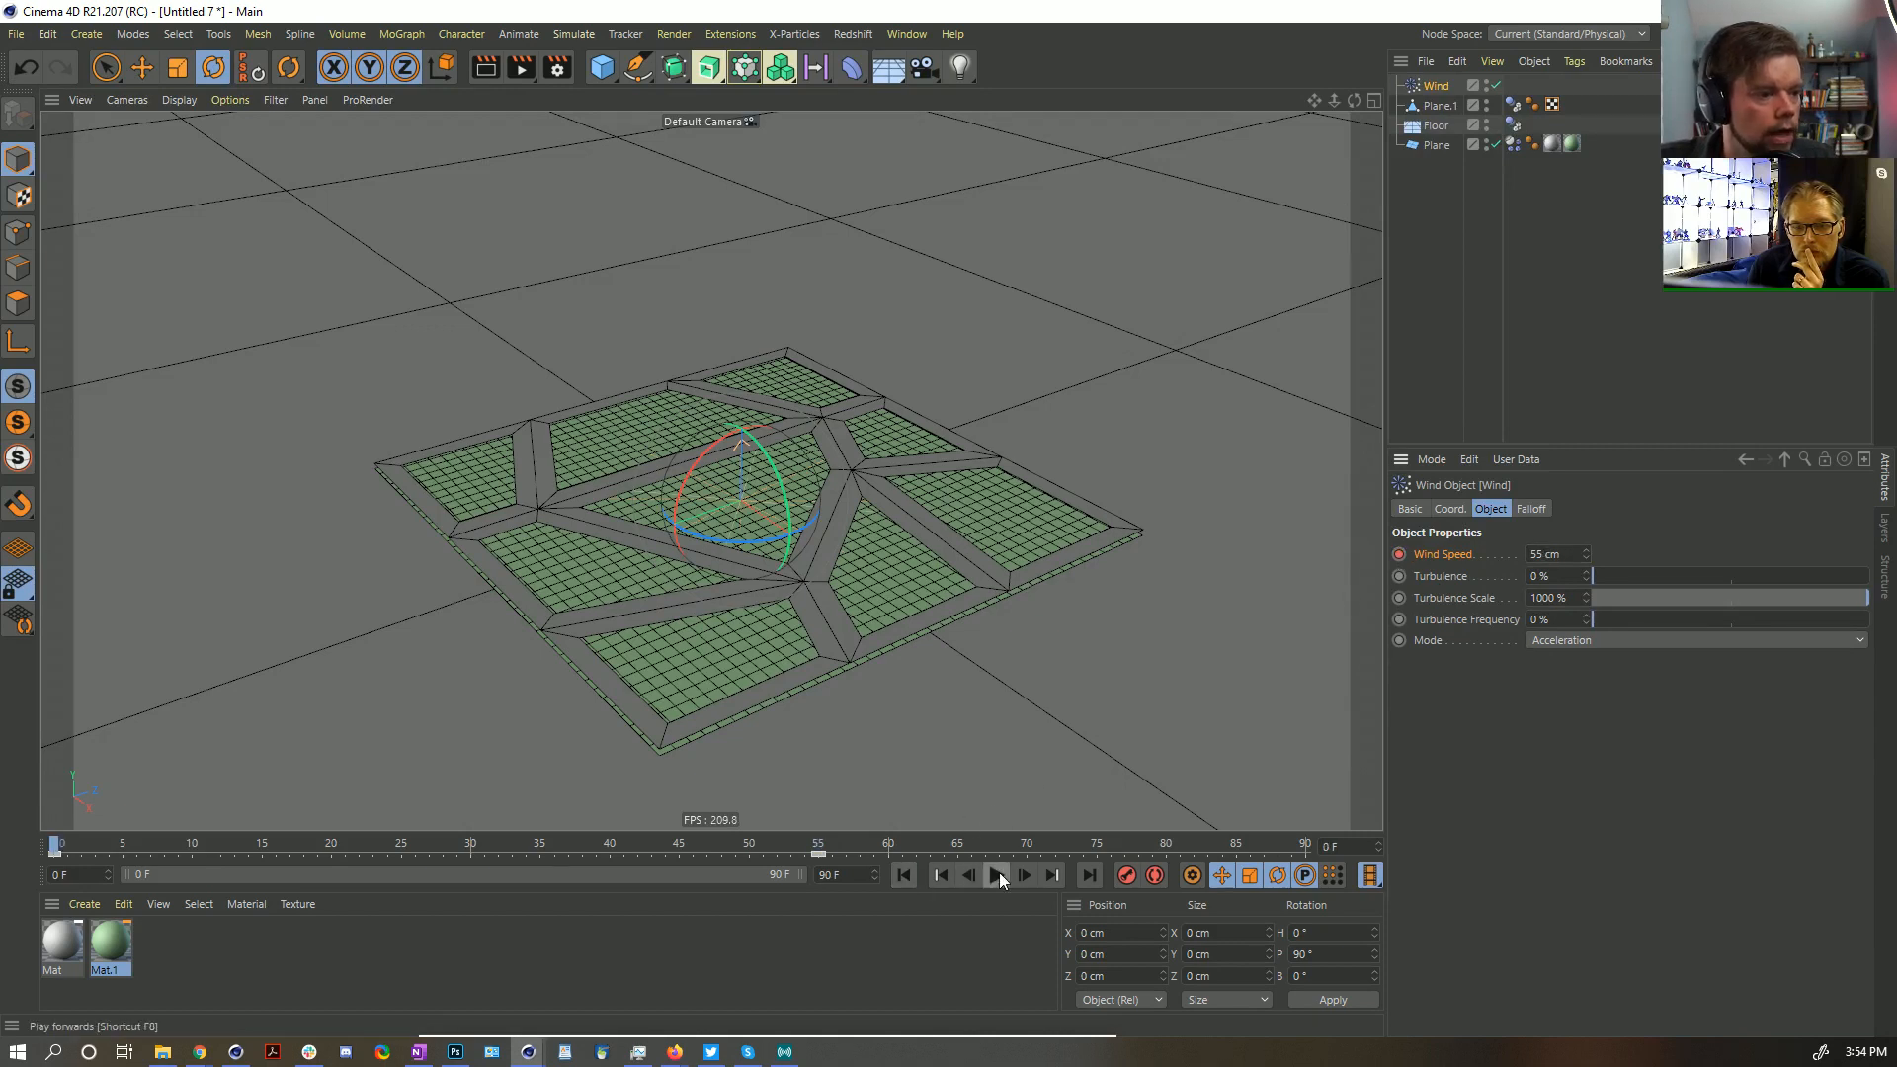
click(998, 874)
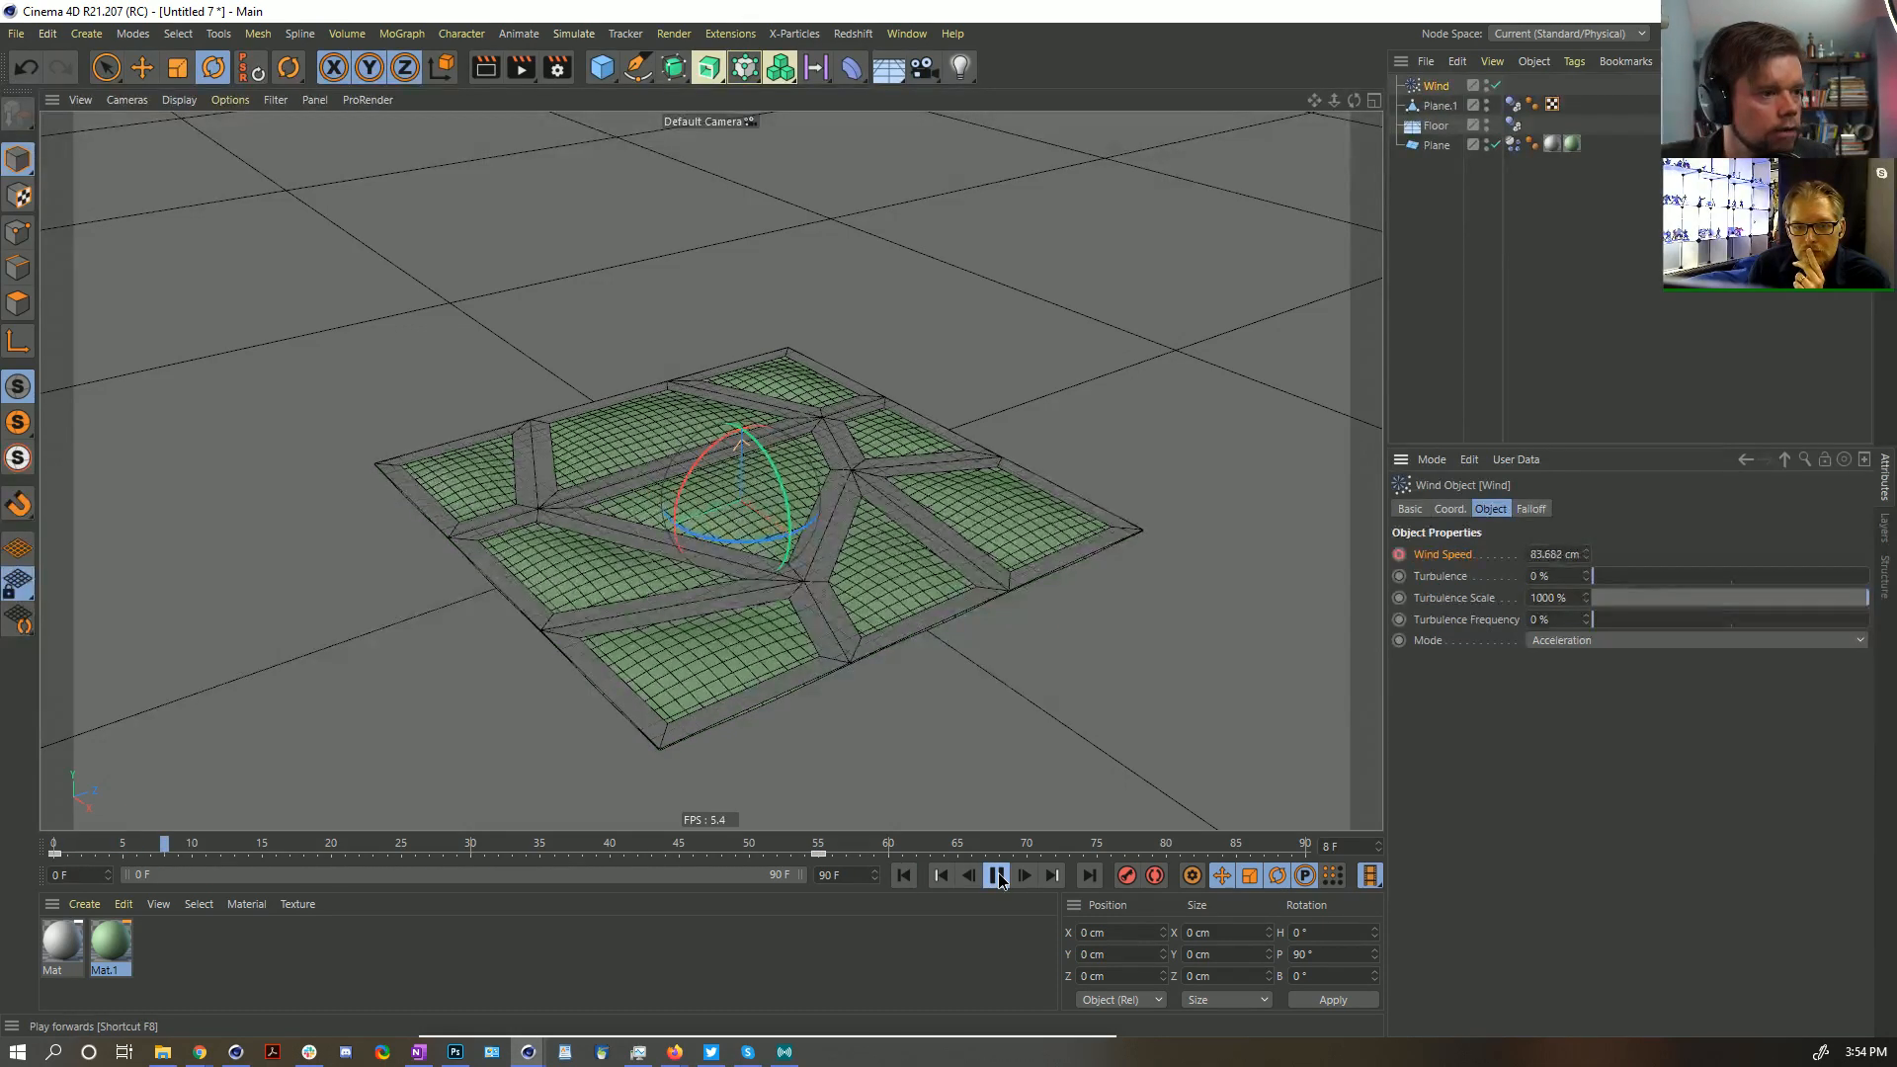
click(998, 875)
click(903, 875)
Save the scene in the SceneFiles folder as "[4a]IInflatingSOftbody_" followed by the presenter's first name
key(ctrl+s)
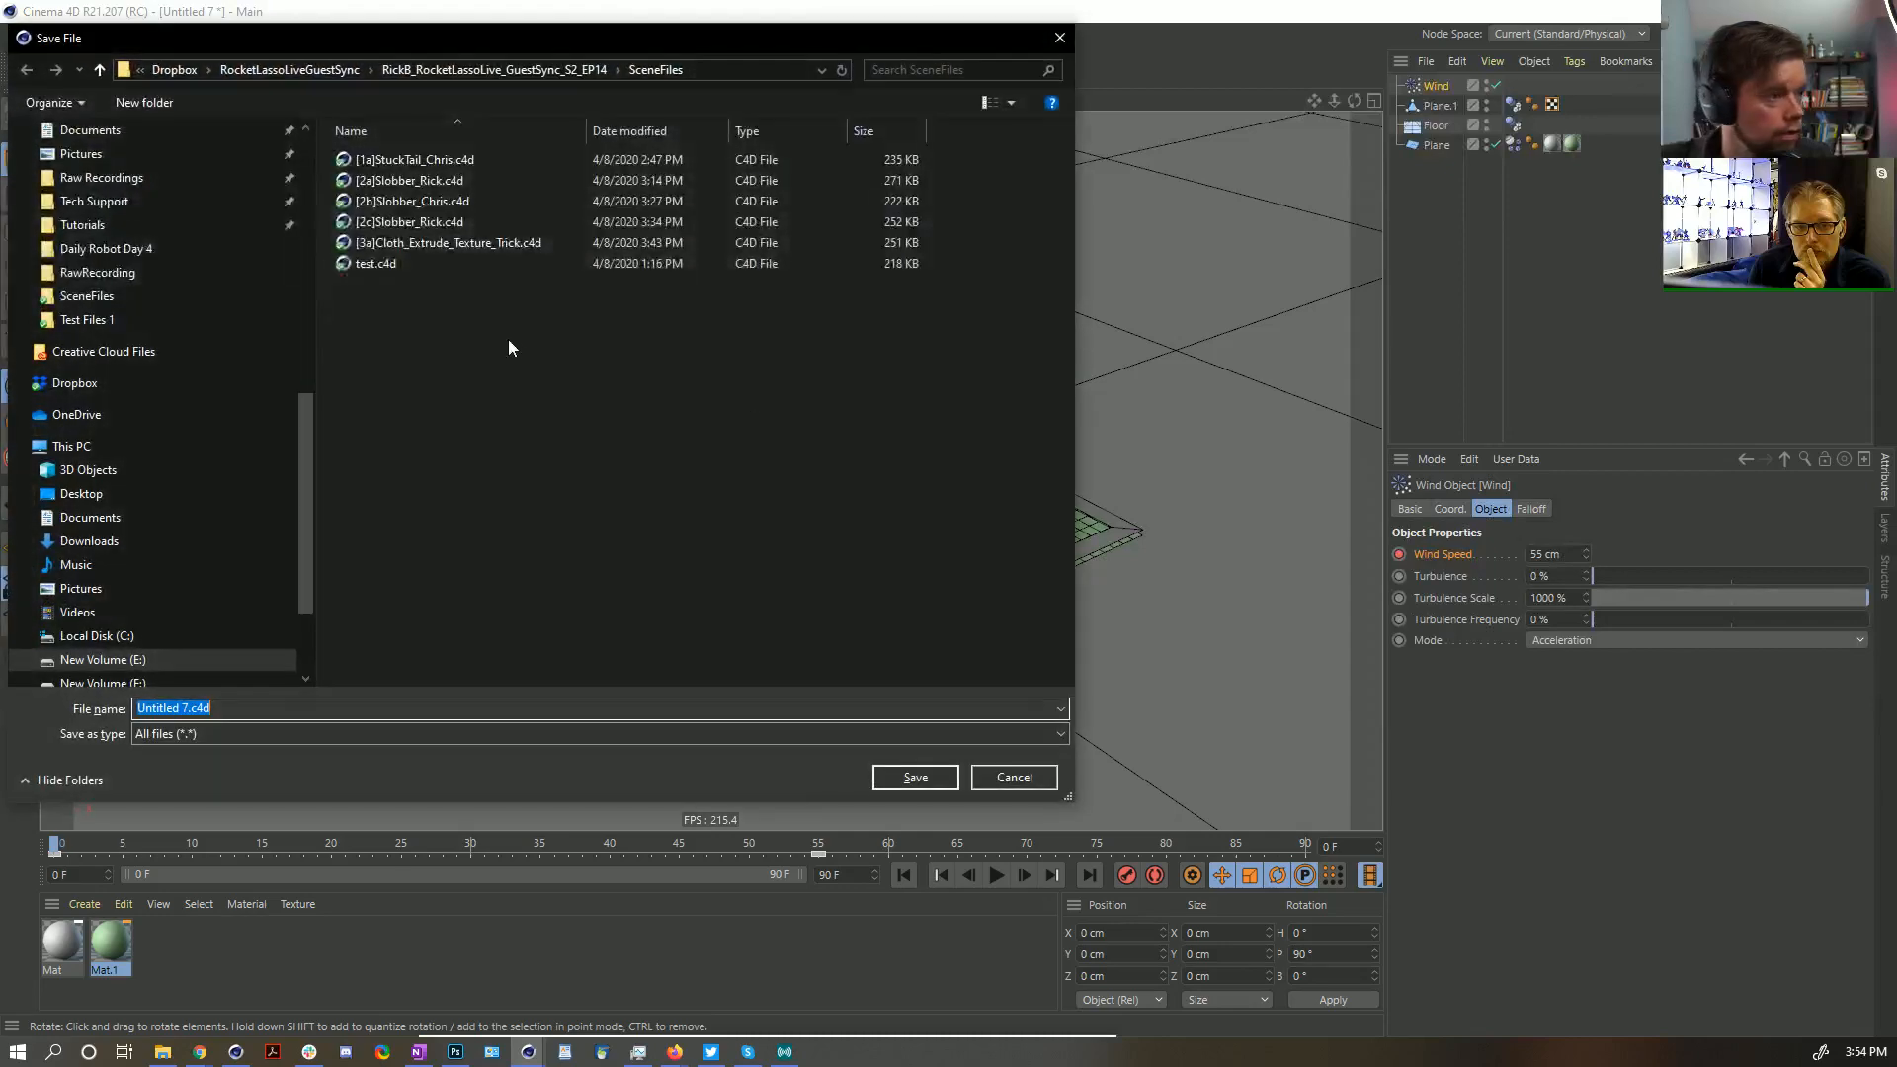
click(376, 243)
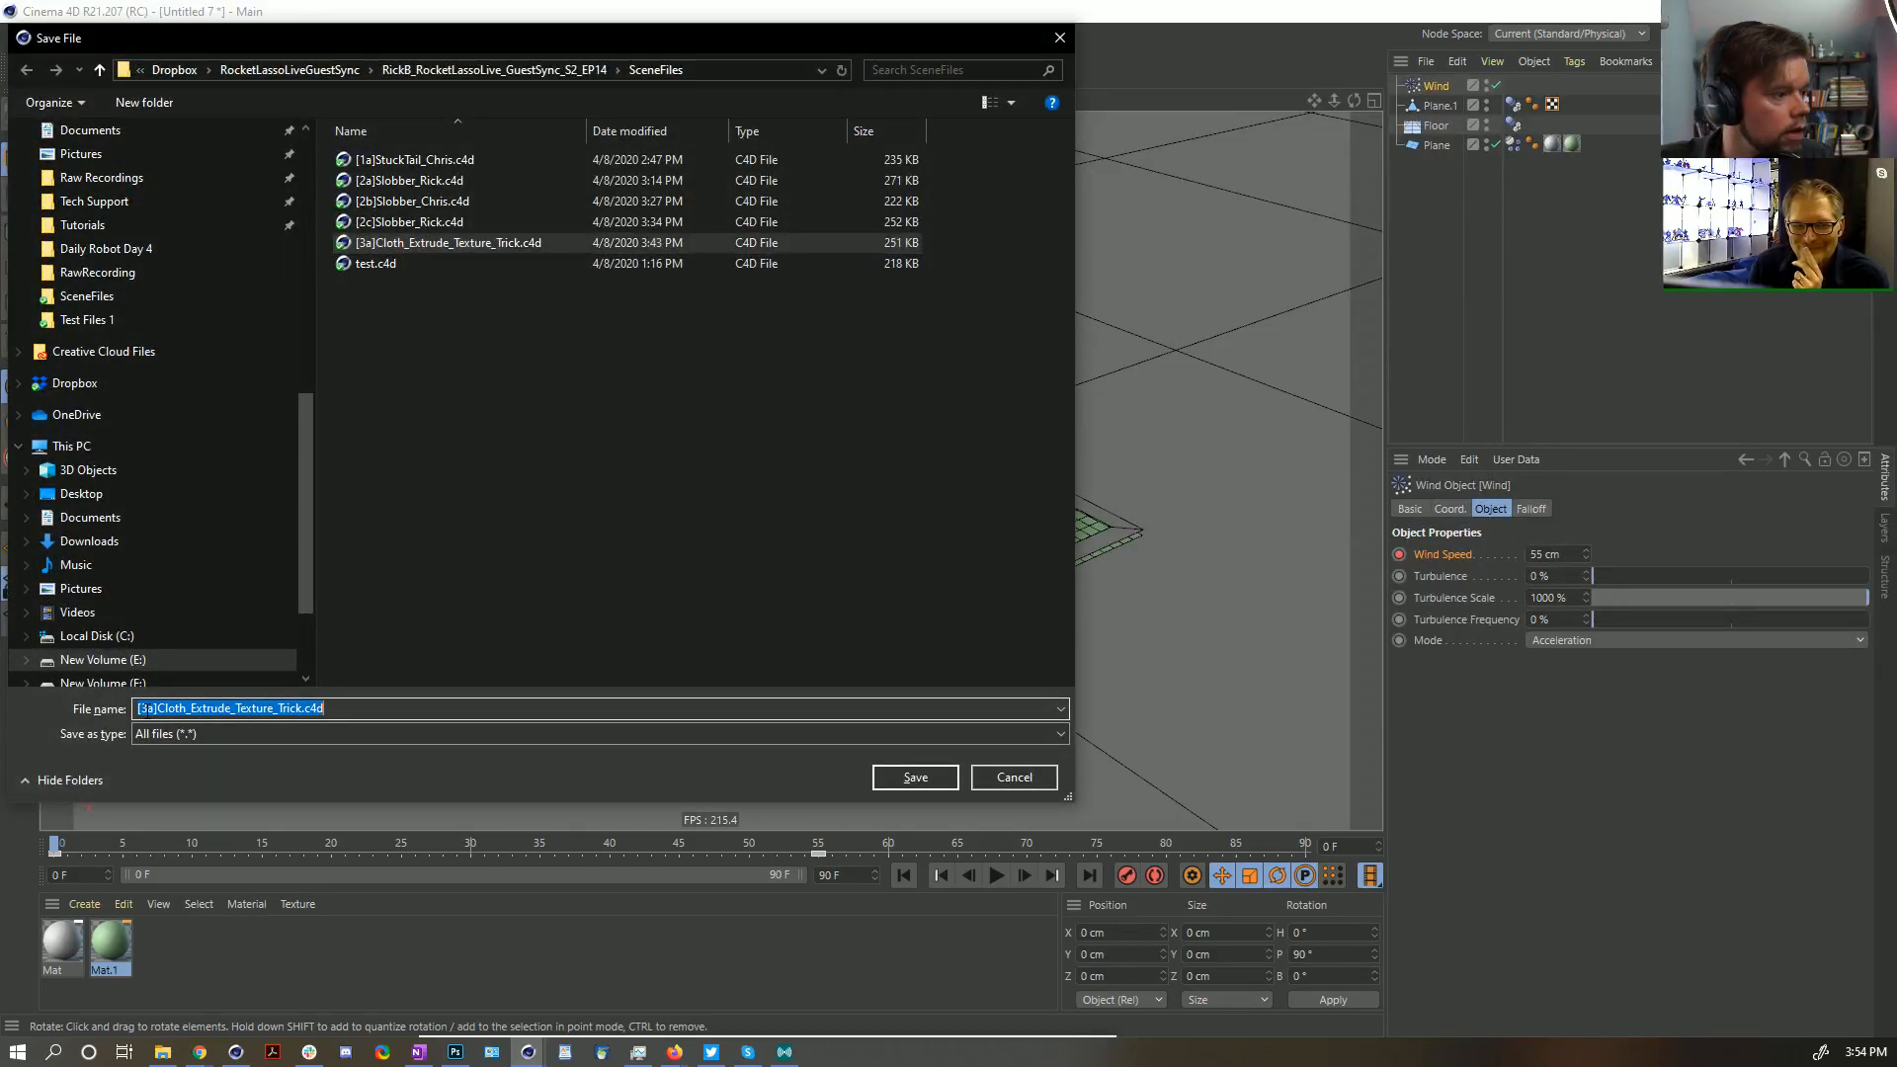
click(149, 708)
key(BackSpace)
text(4)
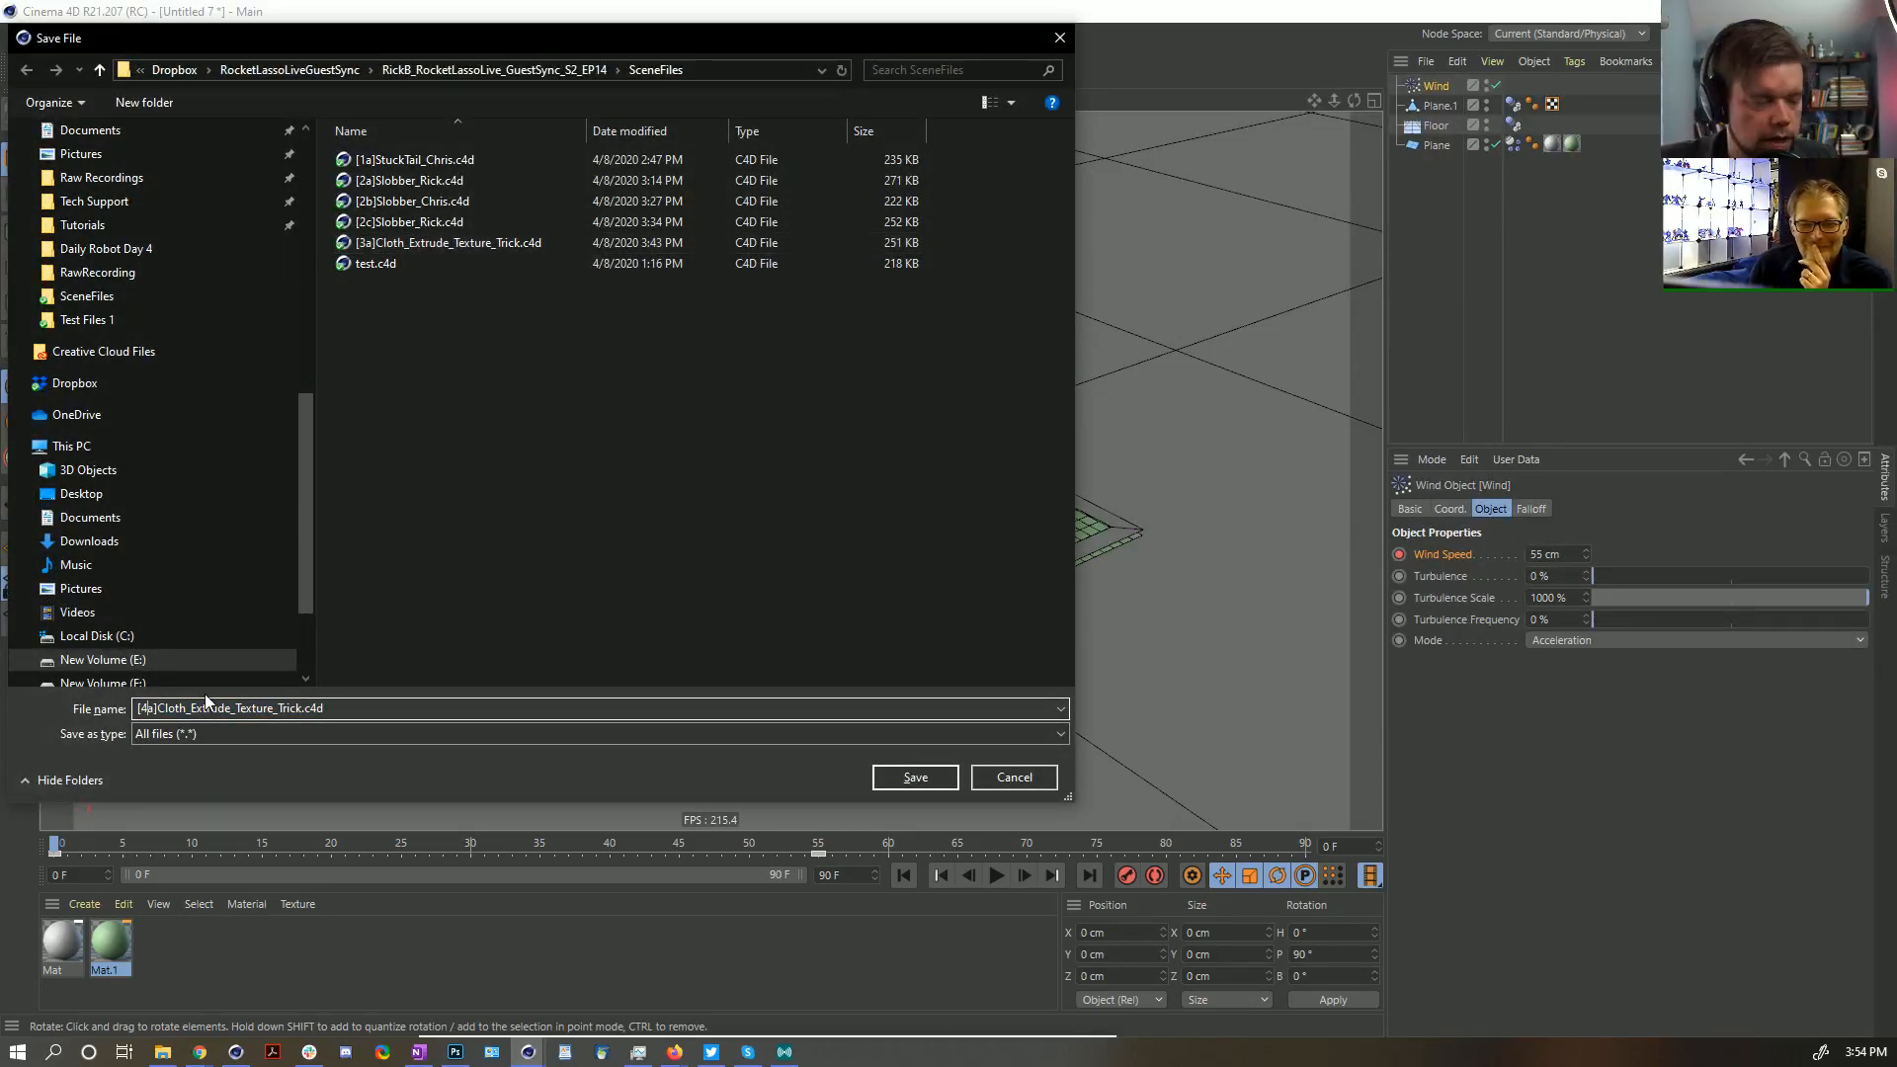
key(shift+Right)
key(shift+Right)
key(shift+Right)
key(shift+Right)
key(shift+Right)
key(shift+Right)
key(shift+Right)
key(shift+Right)
key(shift+Right)
key(shift+Right)
key(shift+Right)
key(shift+Right)
key(shift+Right)
key(shift+Right)
key(shift+Right)
key(shift+Right)
key(shift+Right)
key(shift+Right)
key(shift+Right)
key(shift+Right)
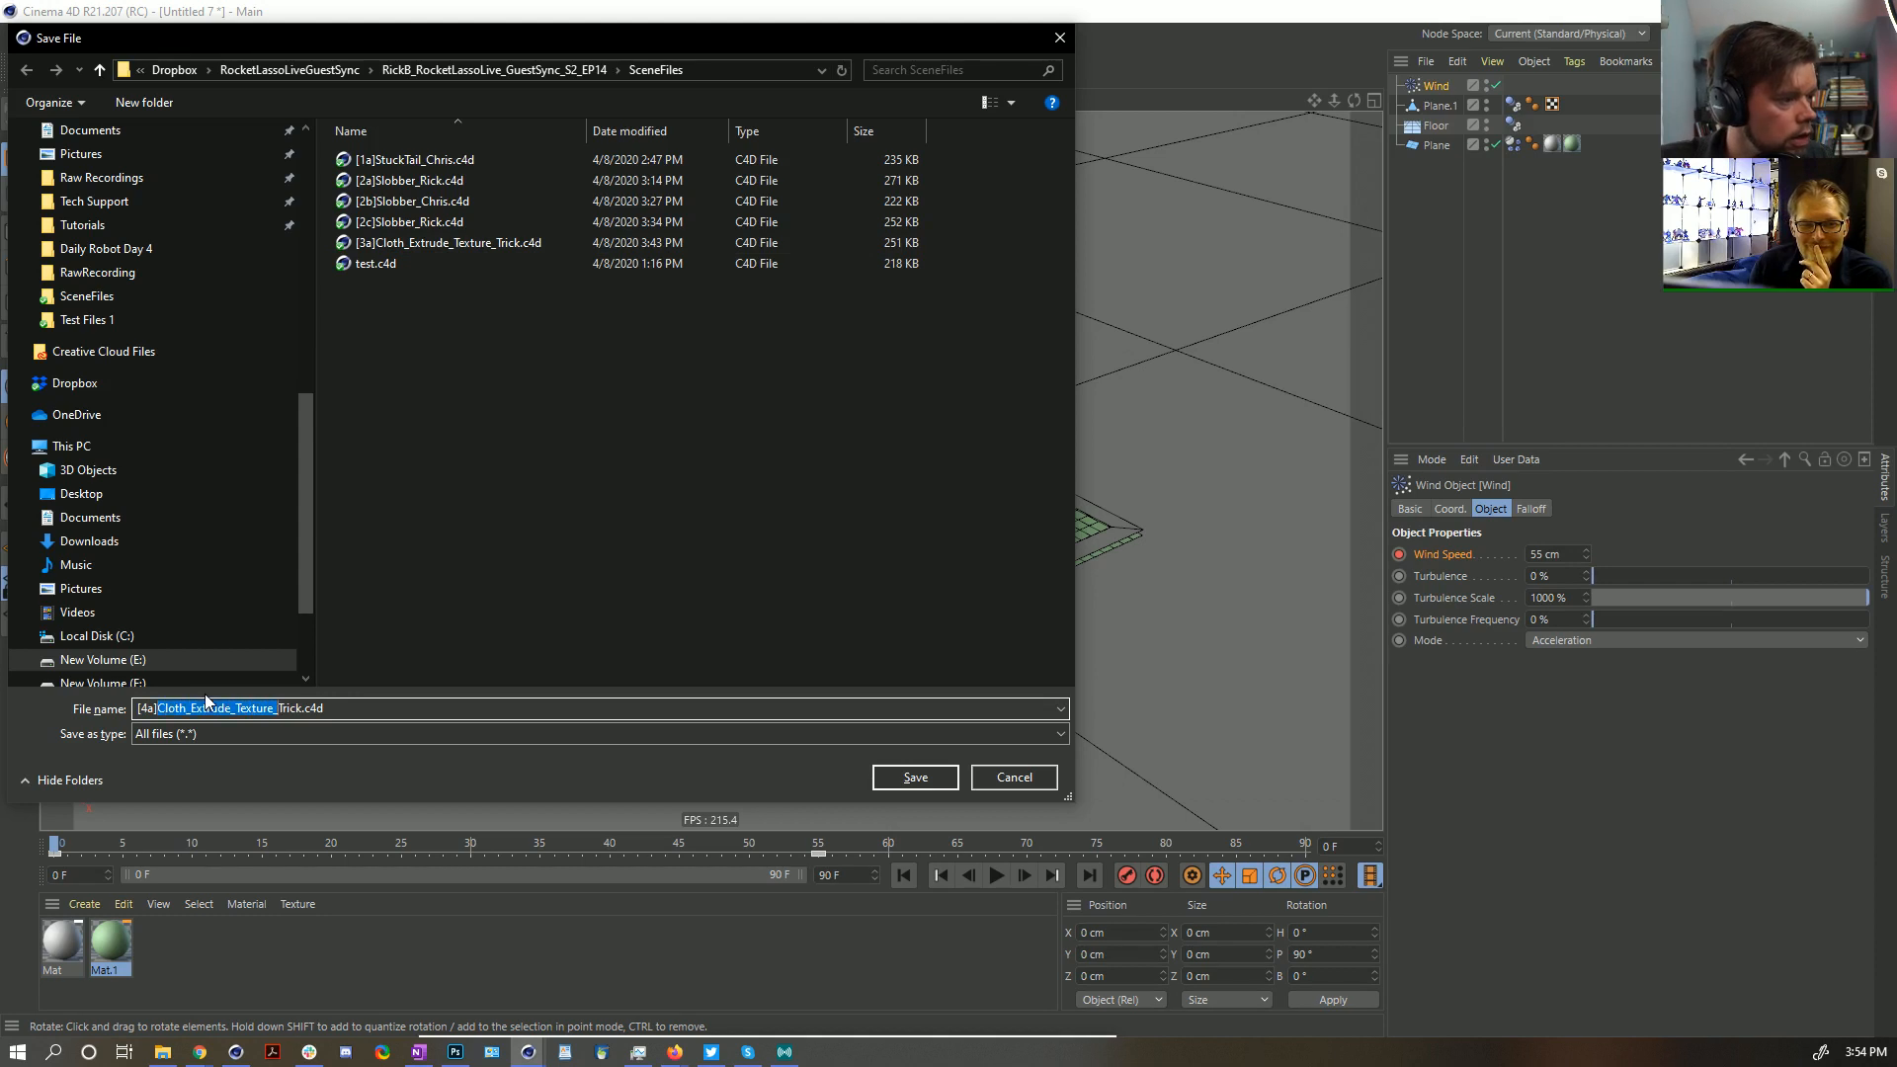
text(IO)
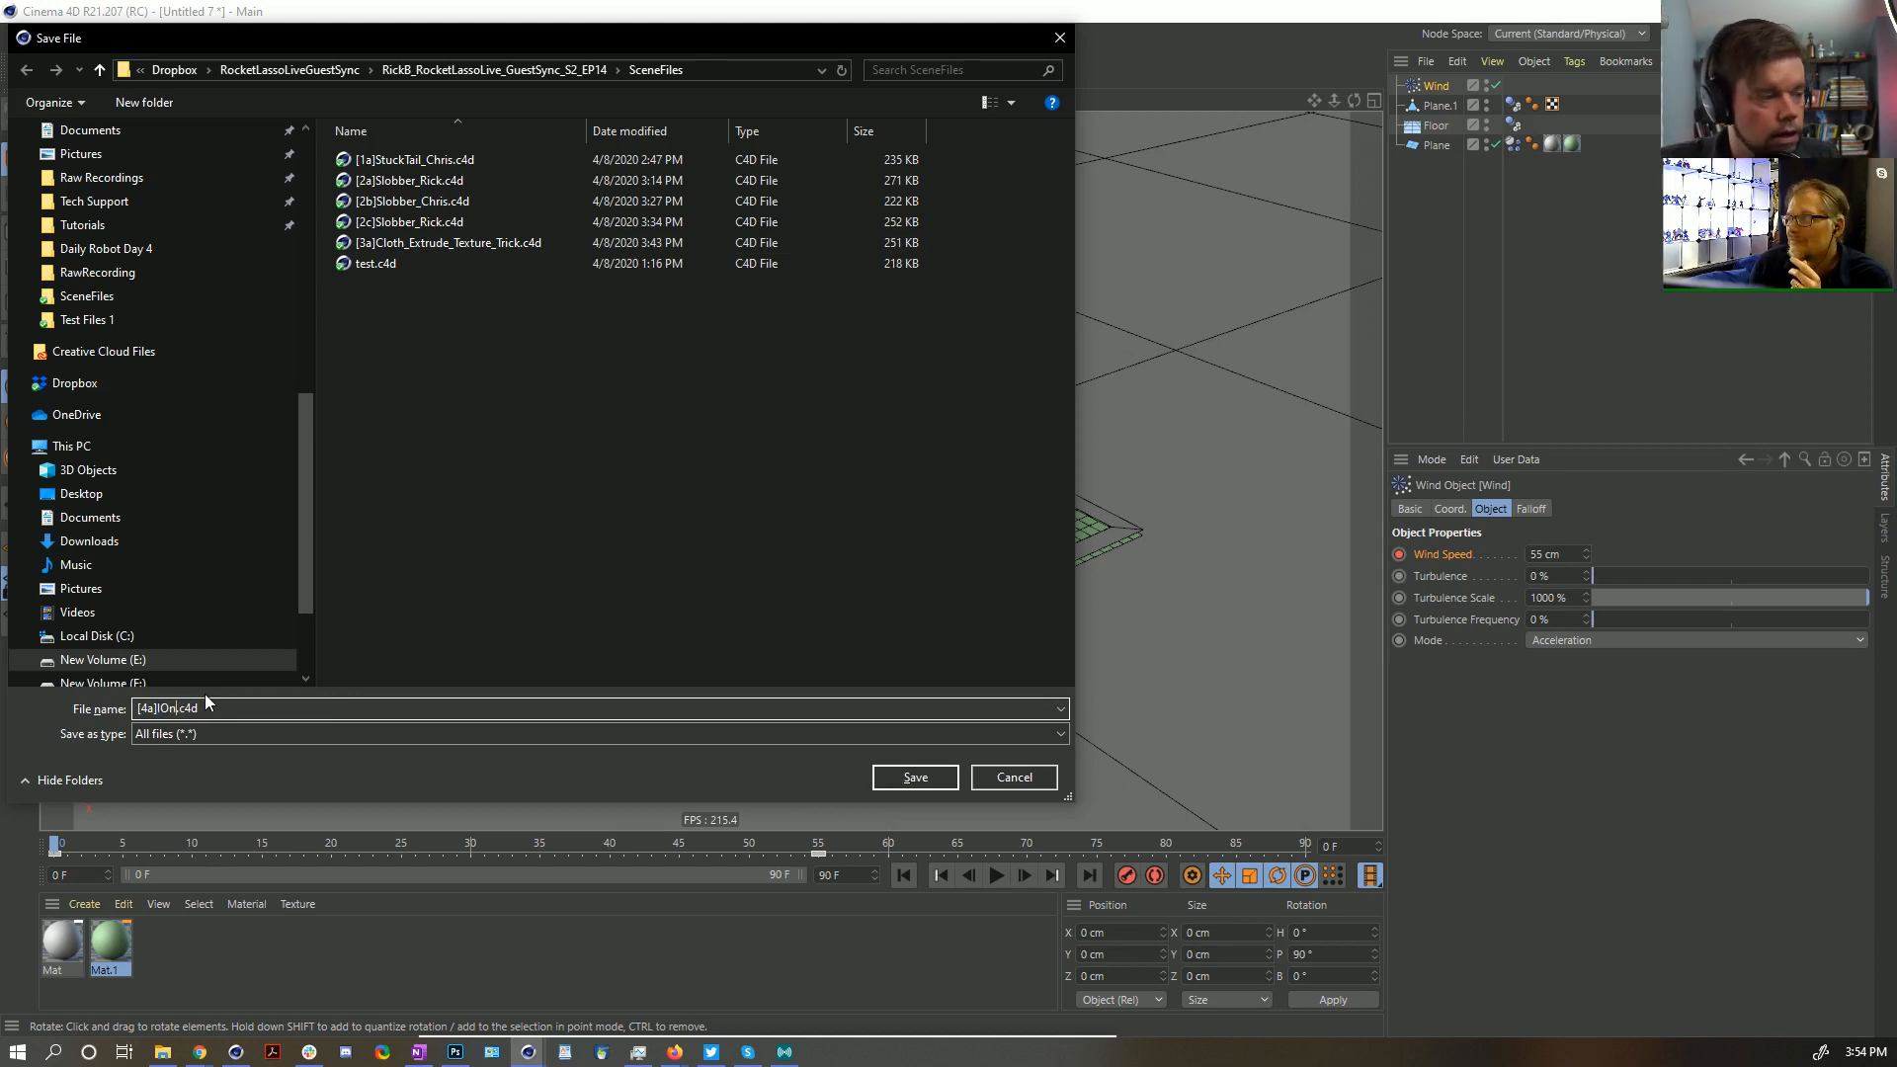
text(n)
key(BackSpace)
key(BackSpace)
text(Inflat)
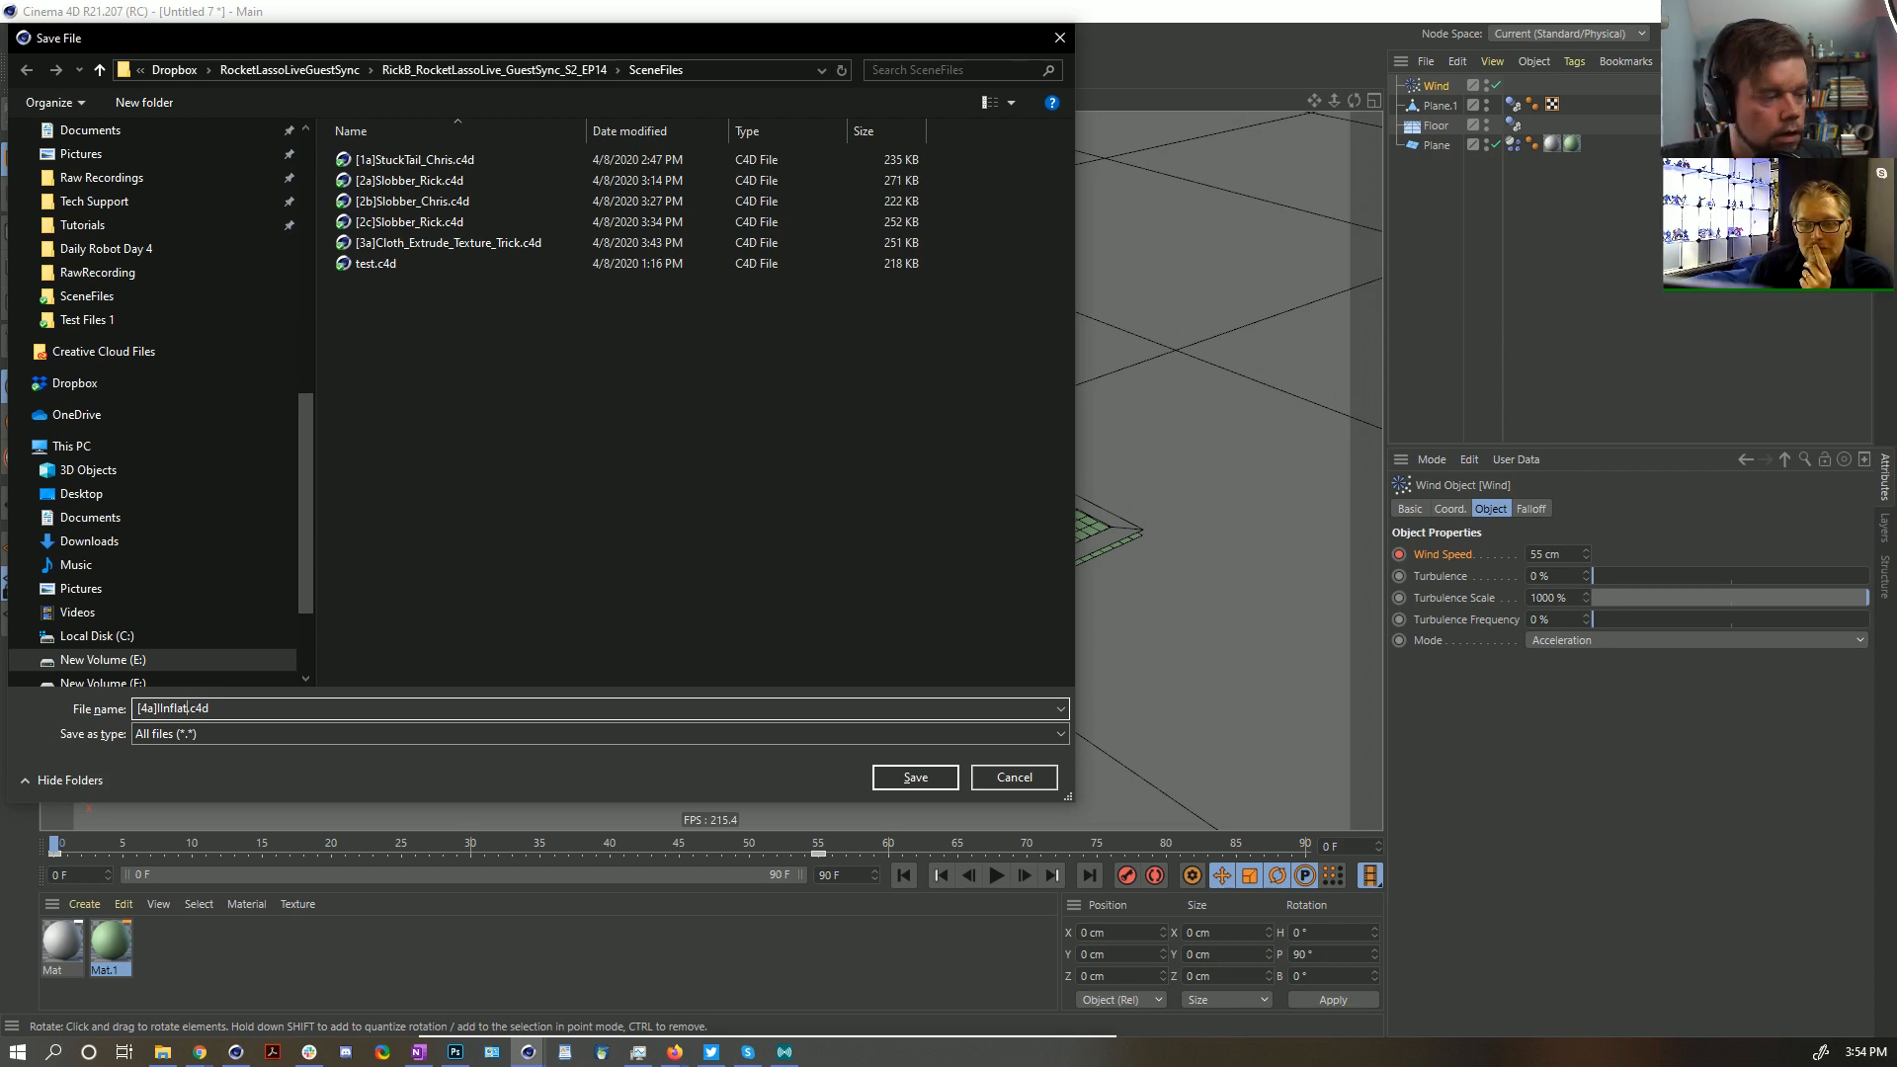
text(ing)
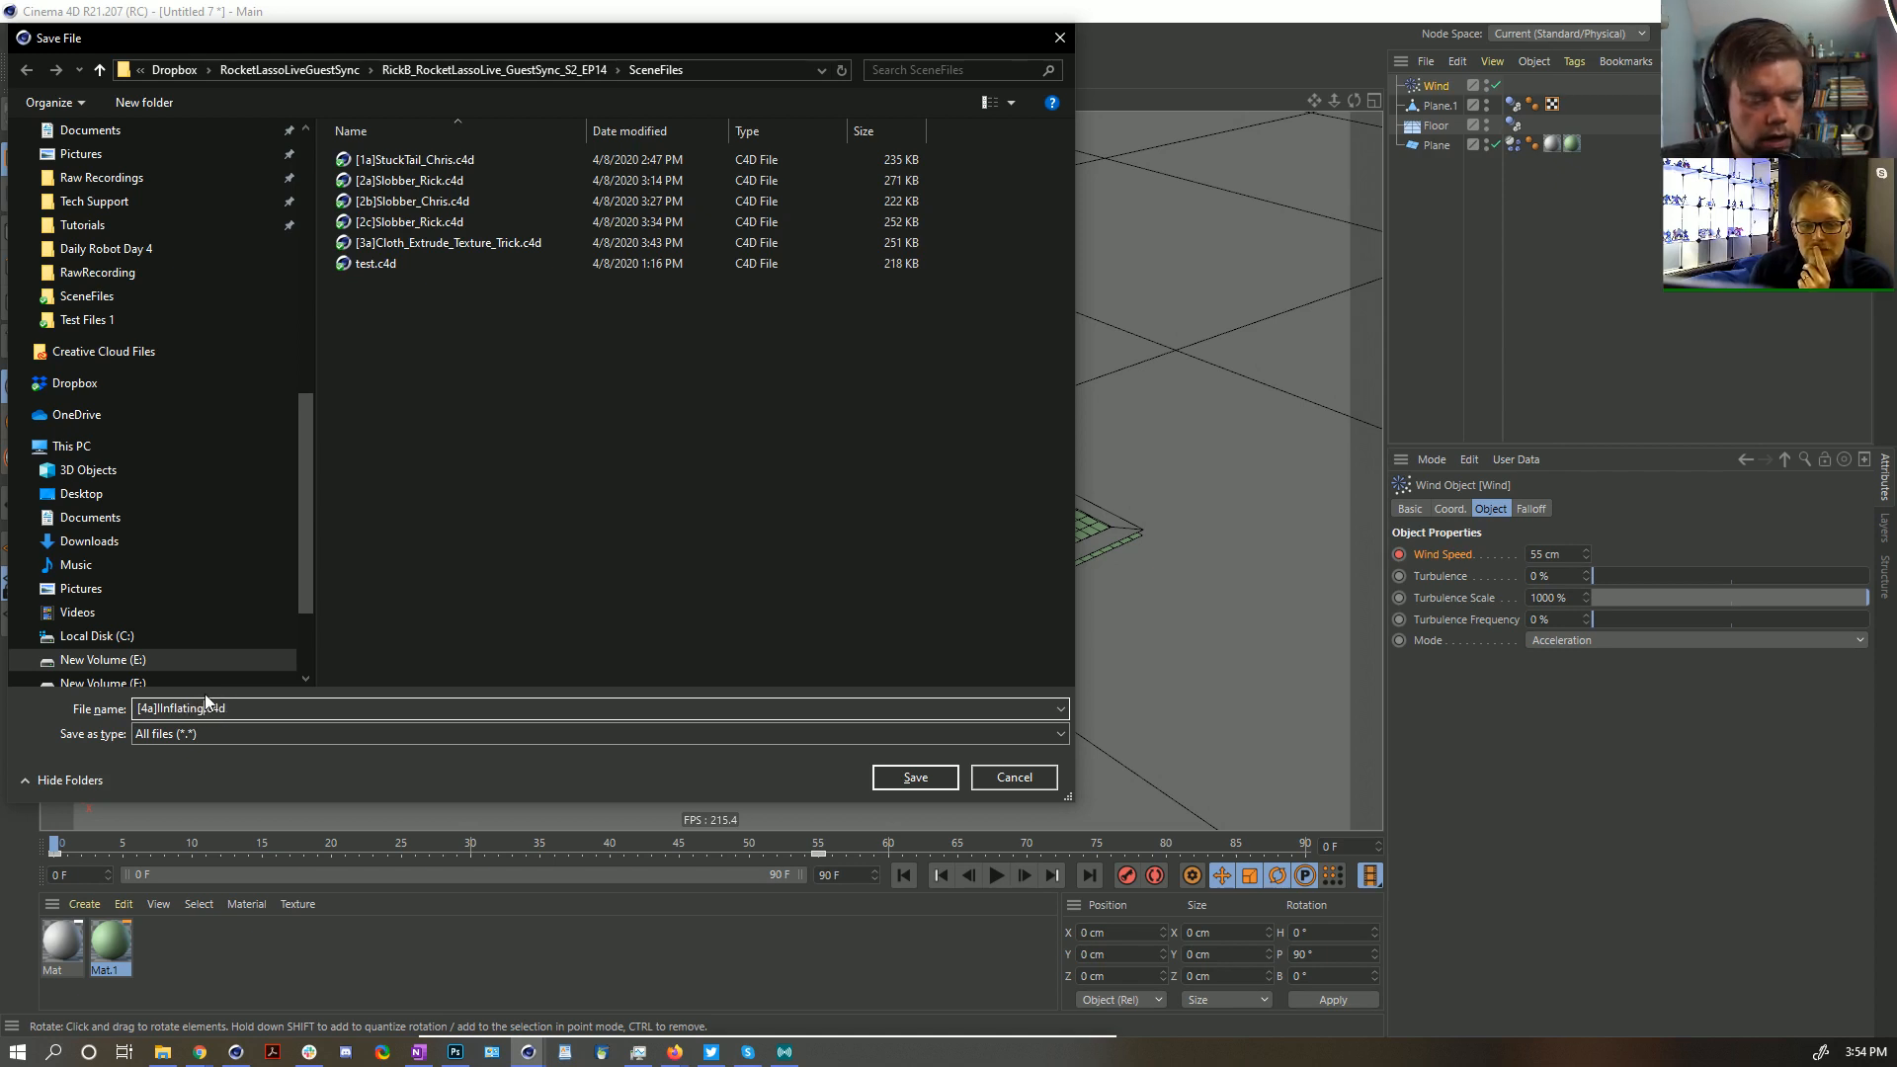
text(Softbody)
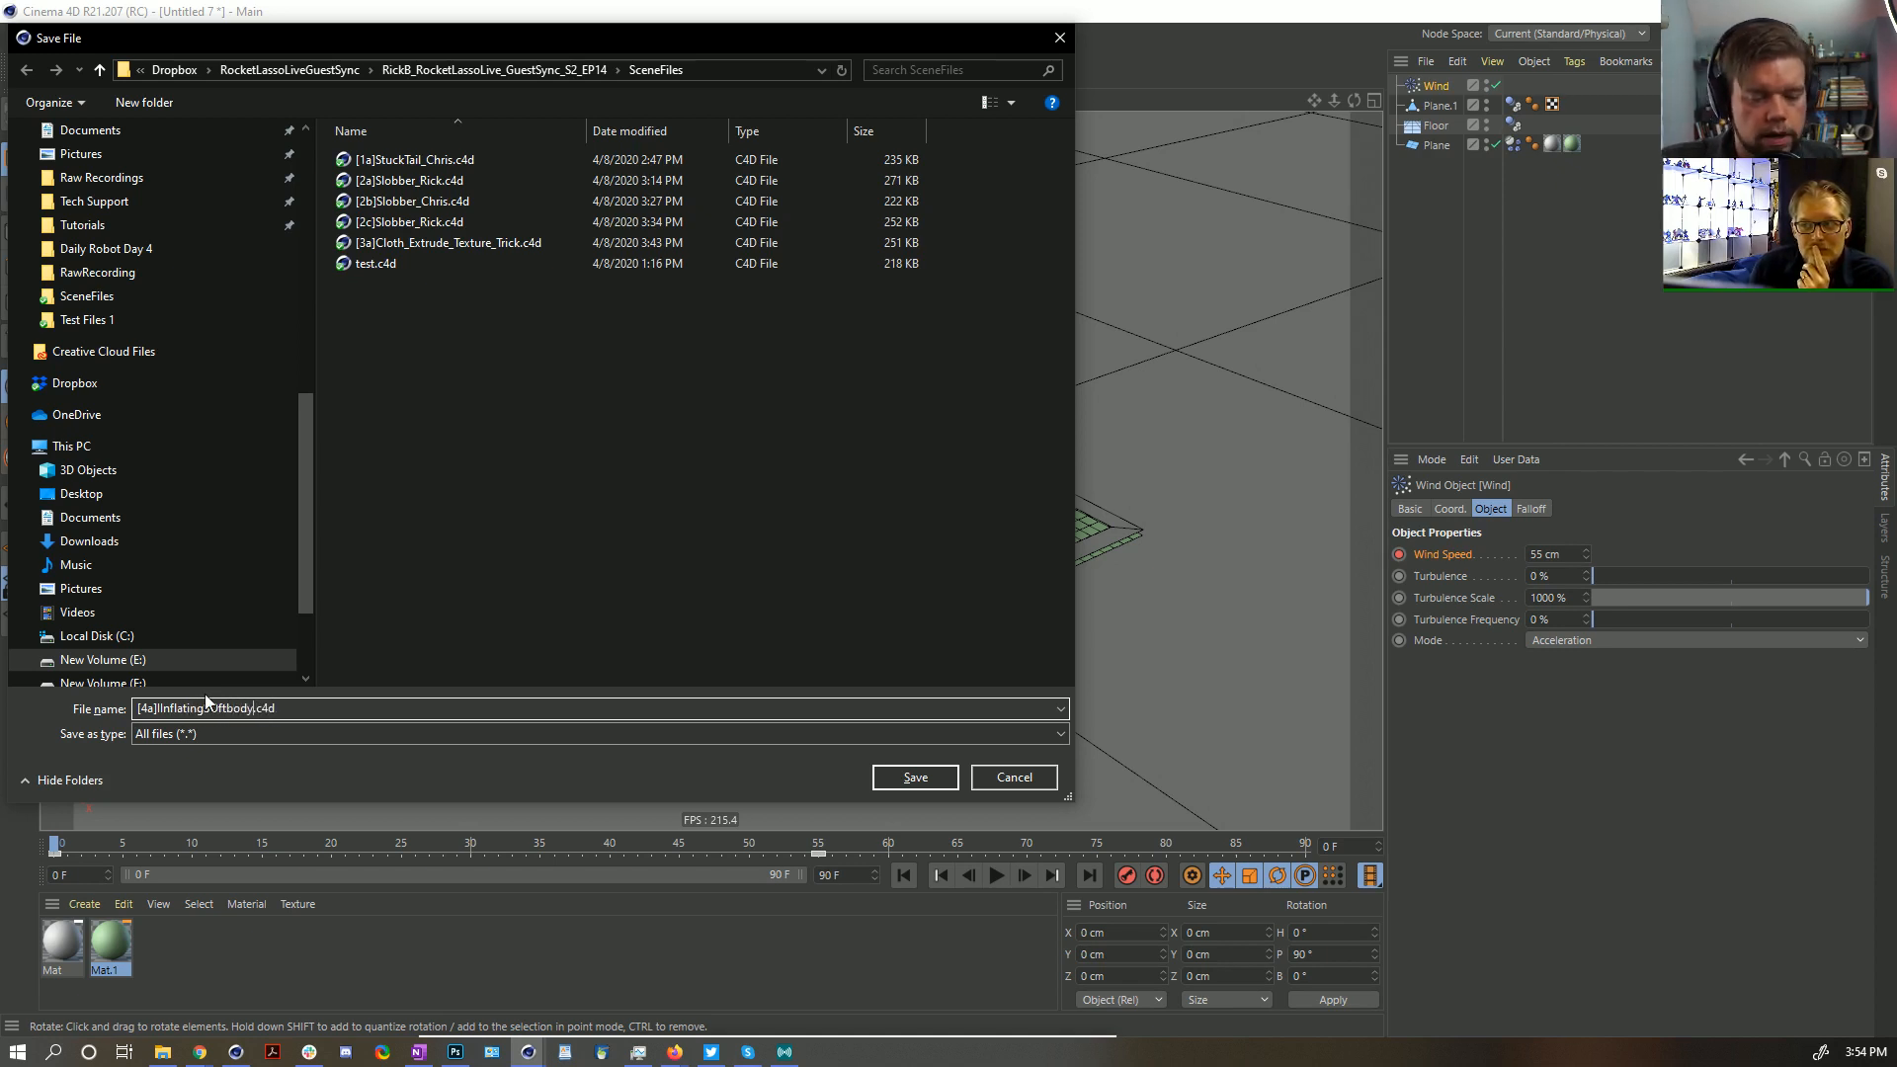
text(_Chris)
key(Return)
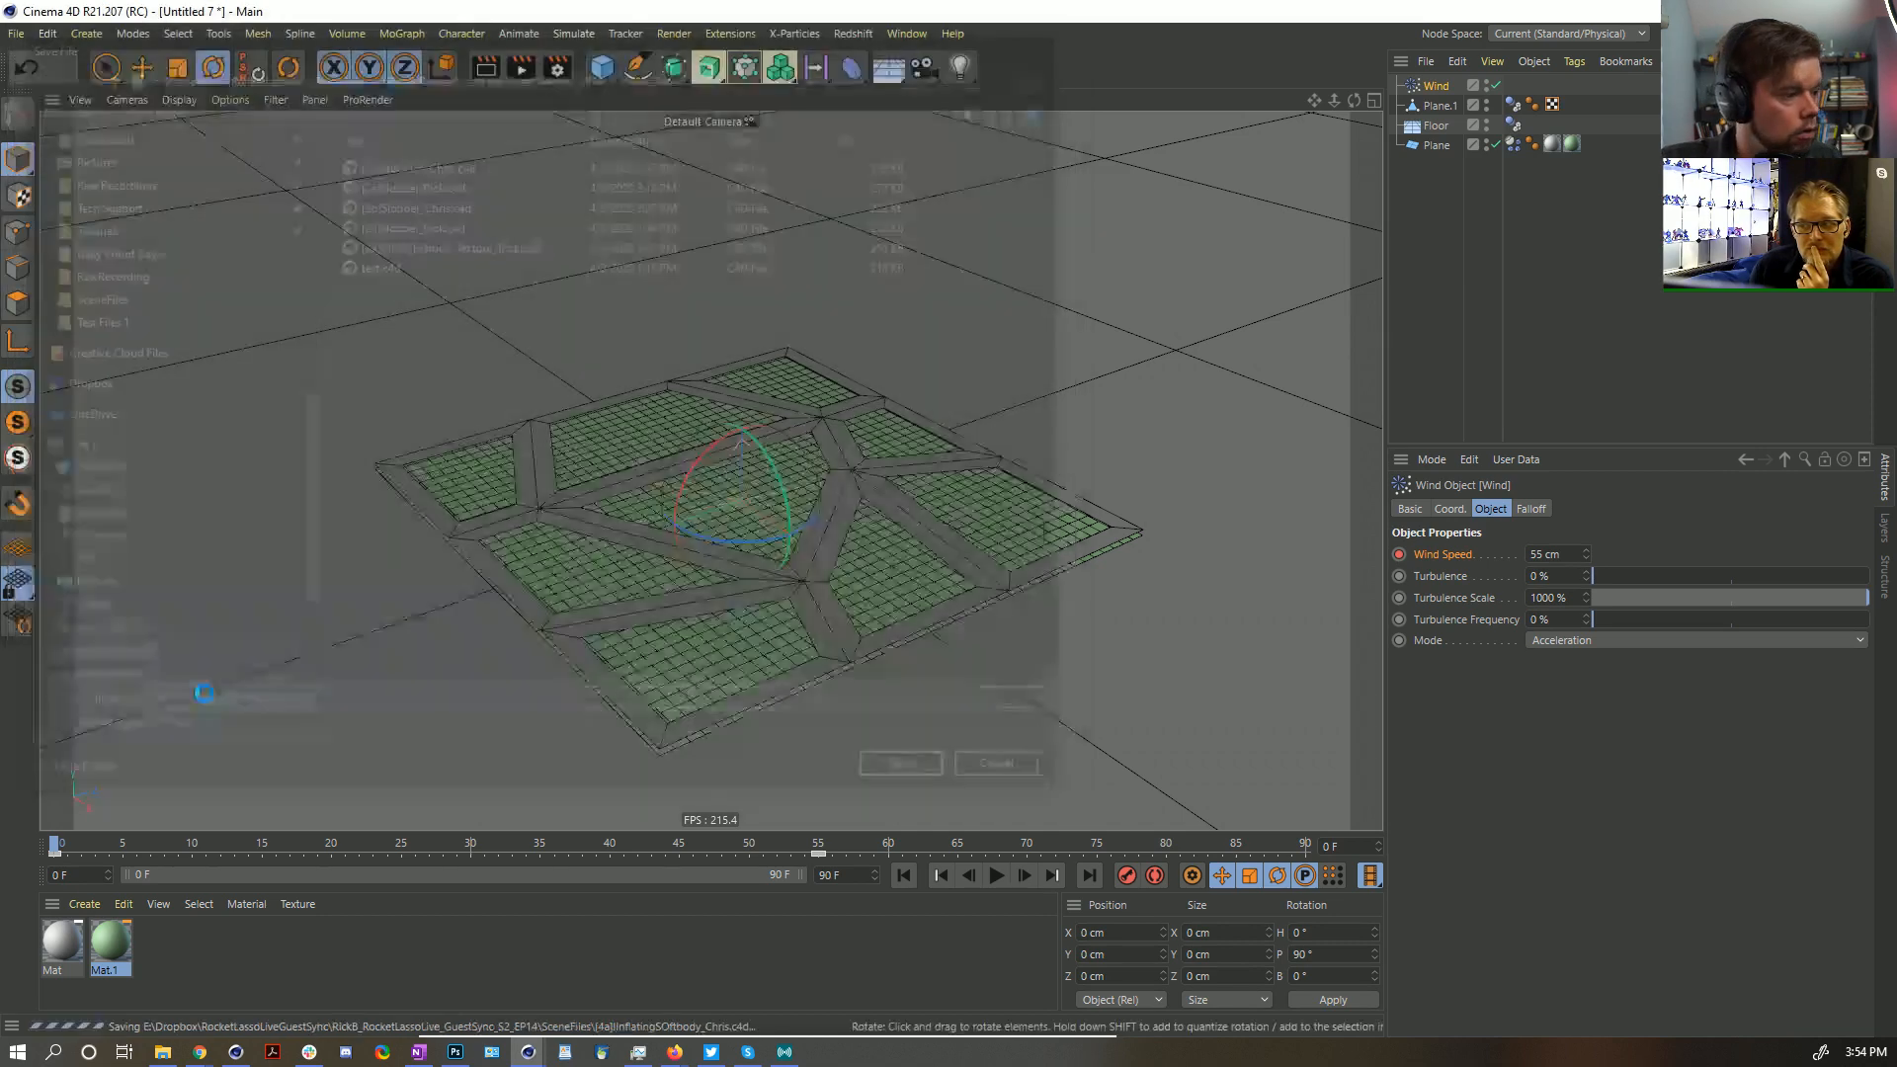
Play the simulation past frame 55 to watch the soft body inflate through the frame's openings, and rewind to the start
click(996, 875)
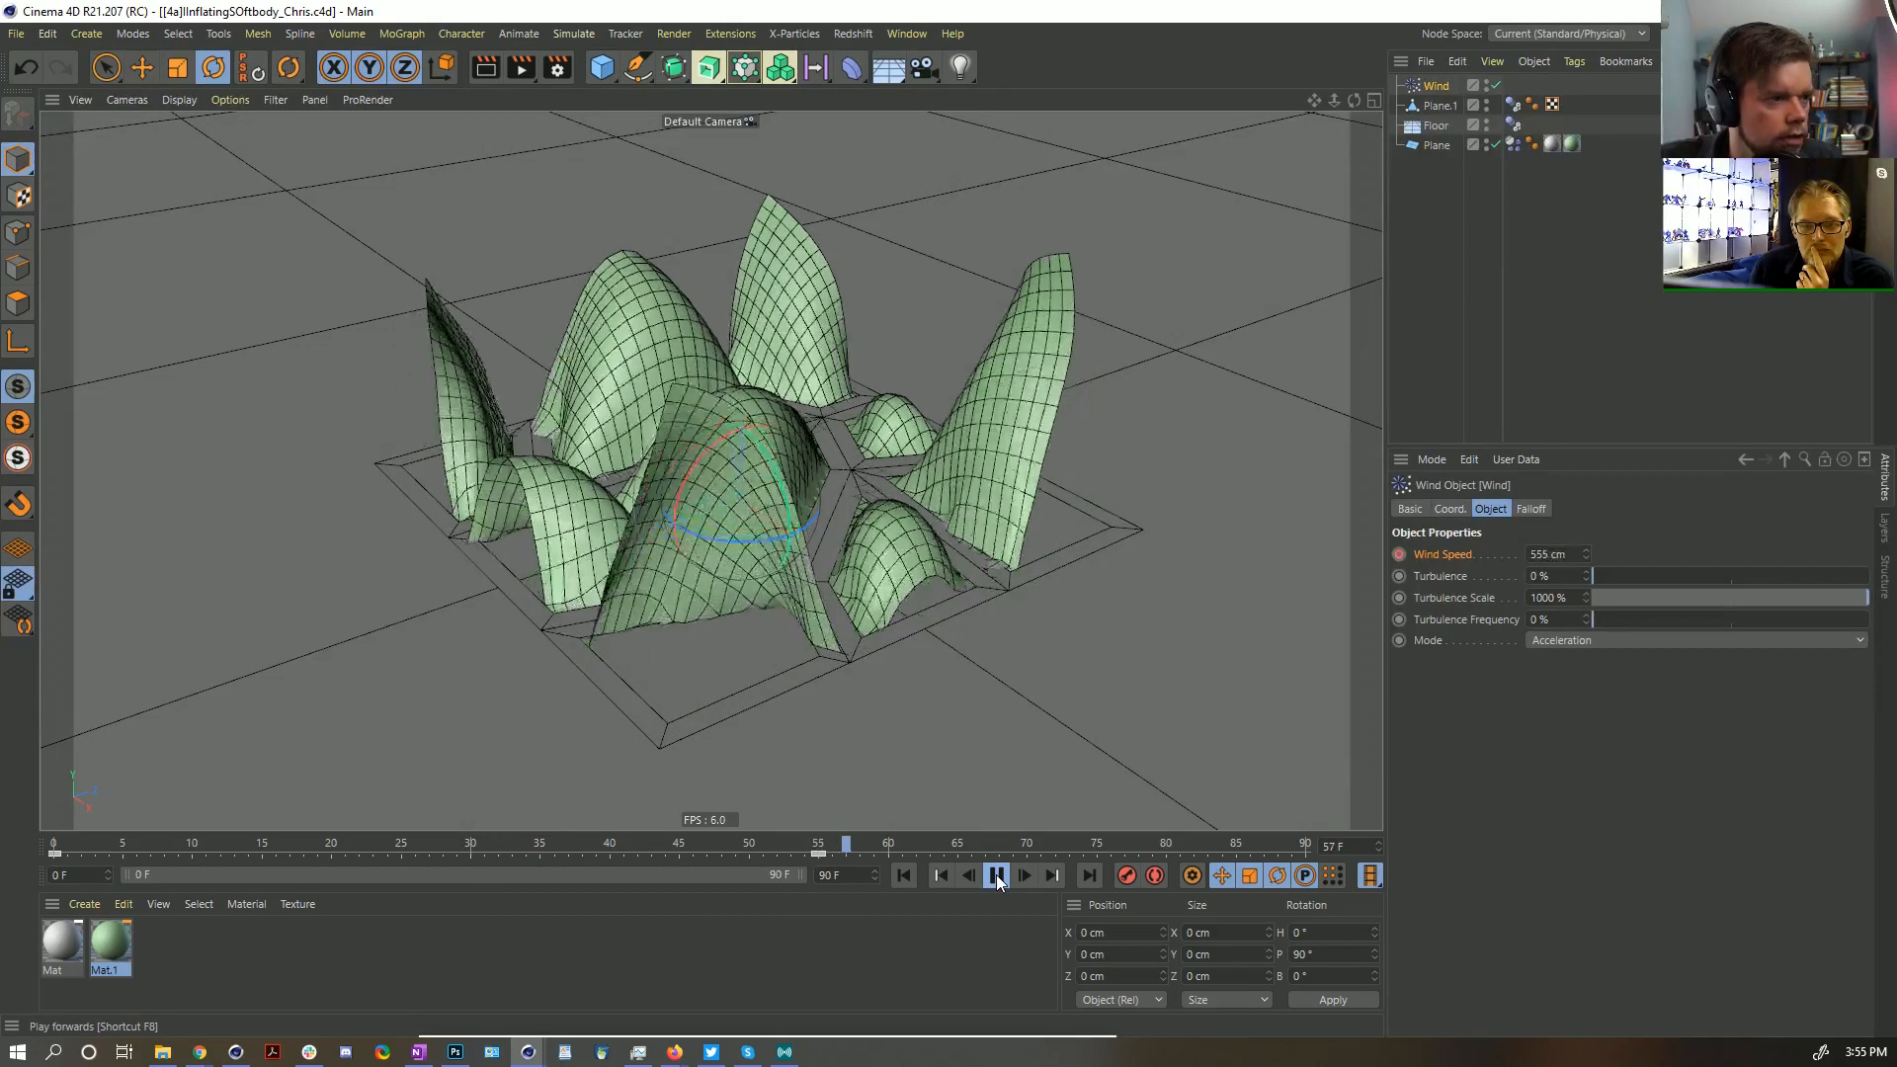
click(996, 874)
click(903, 874)
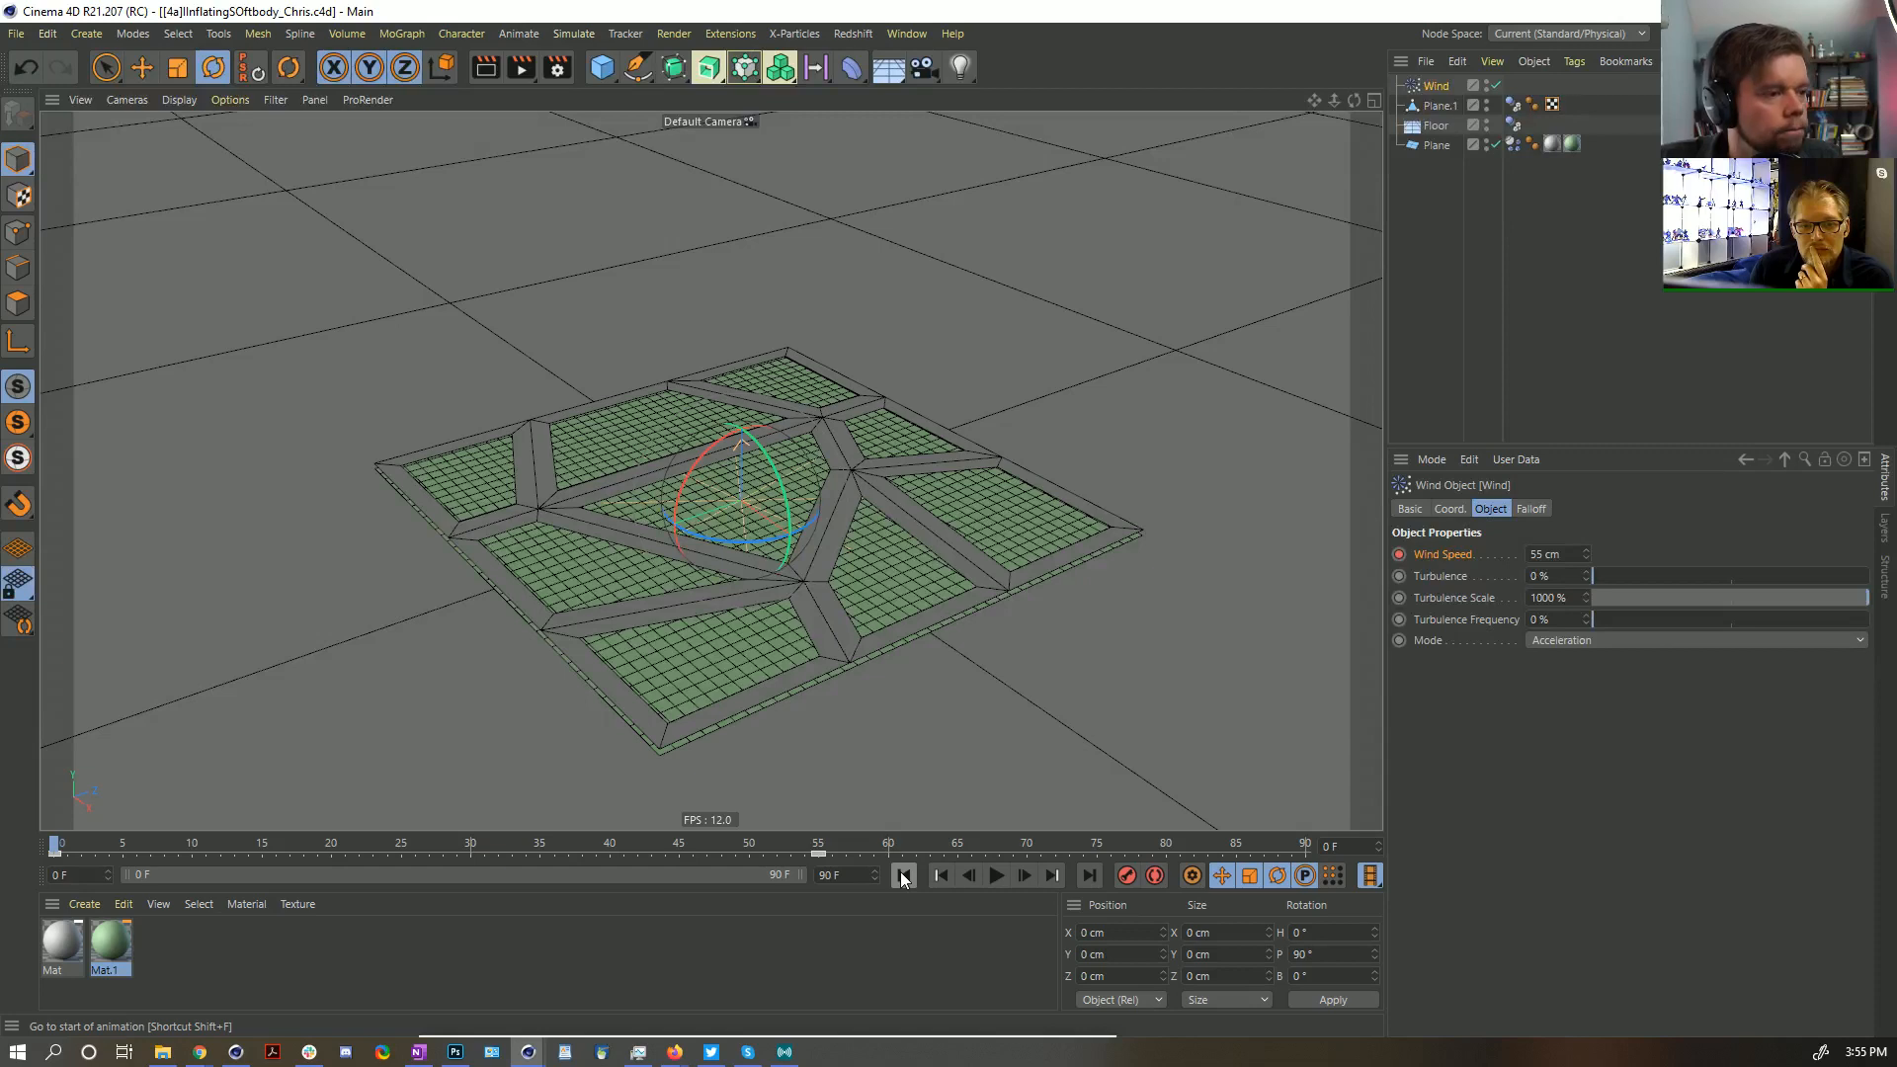
Scale the Plane.1 collider frame down to about 370 cm and play the simulation to about frame 29
click(1439, 107)
key(t)
drag(1108, 395, 1064, 425)
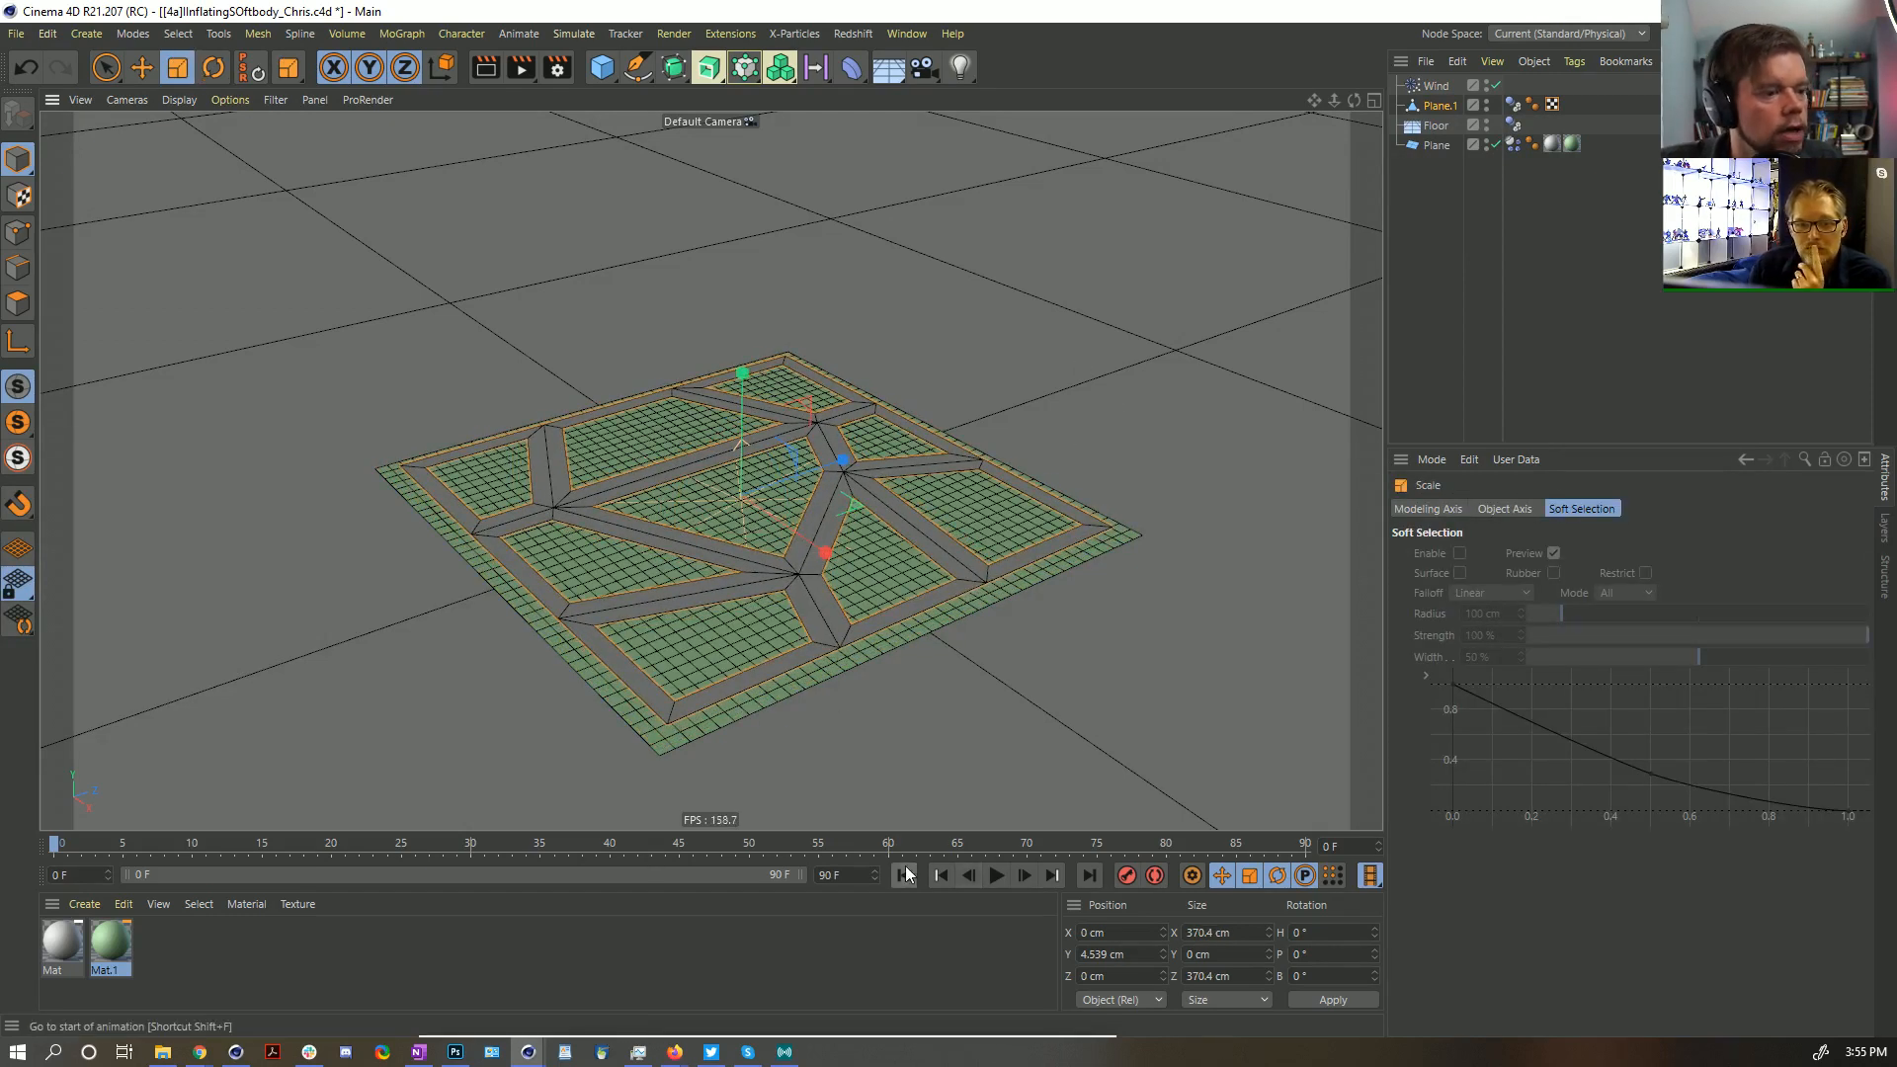
click(995, 876)
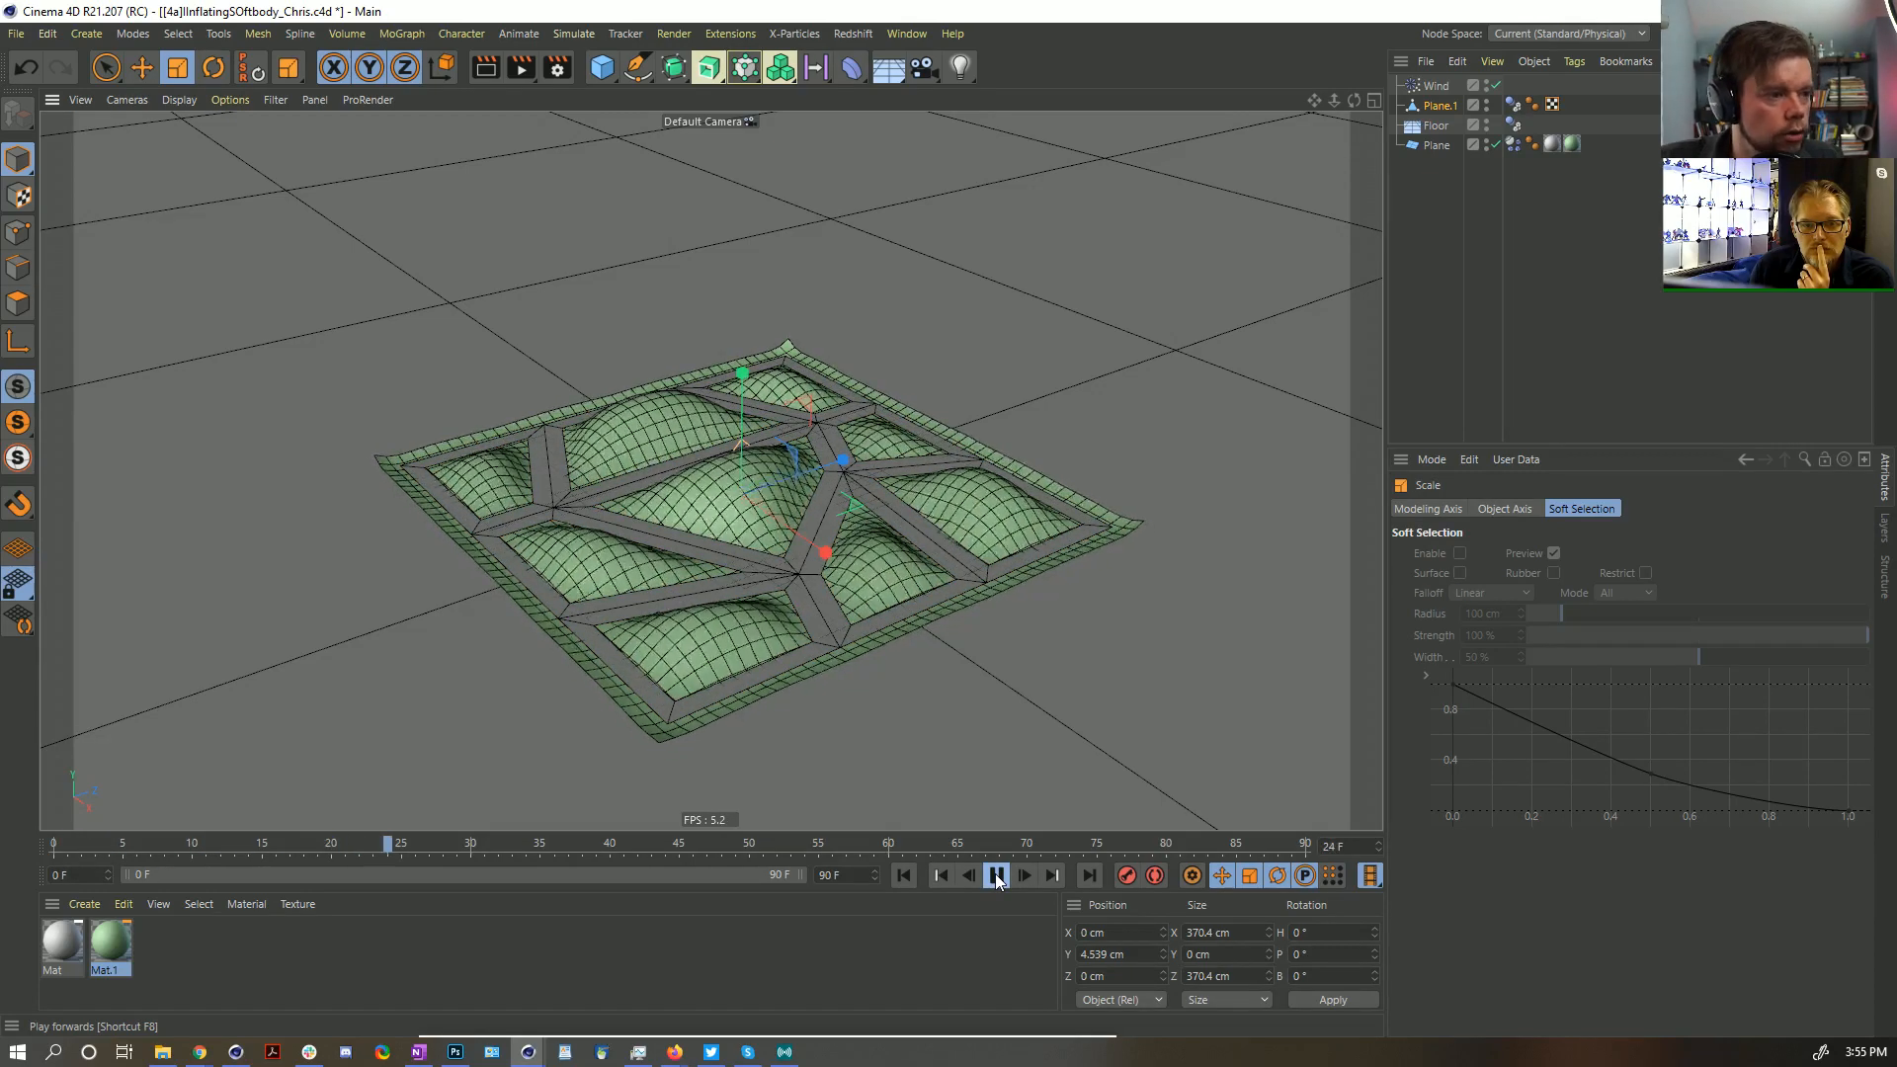
click(995, 876)
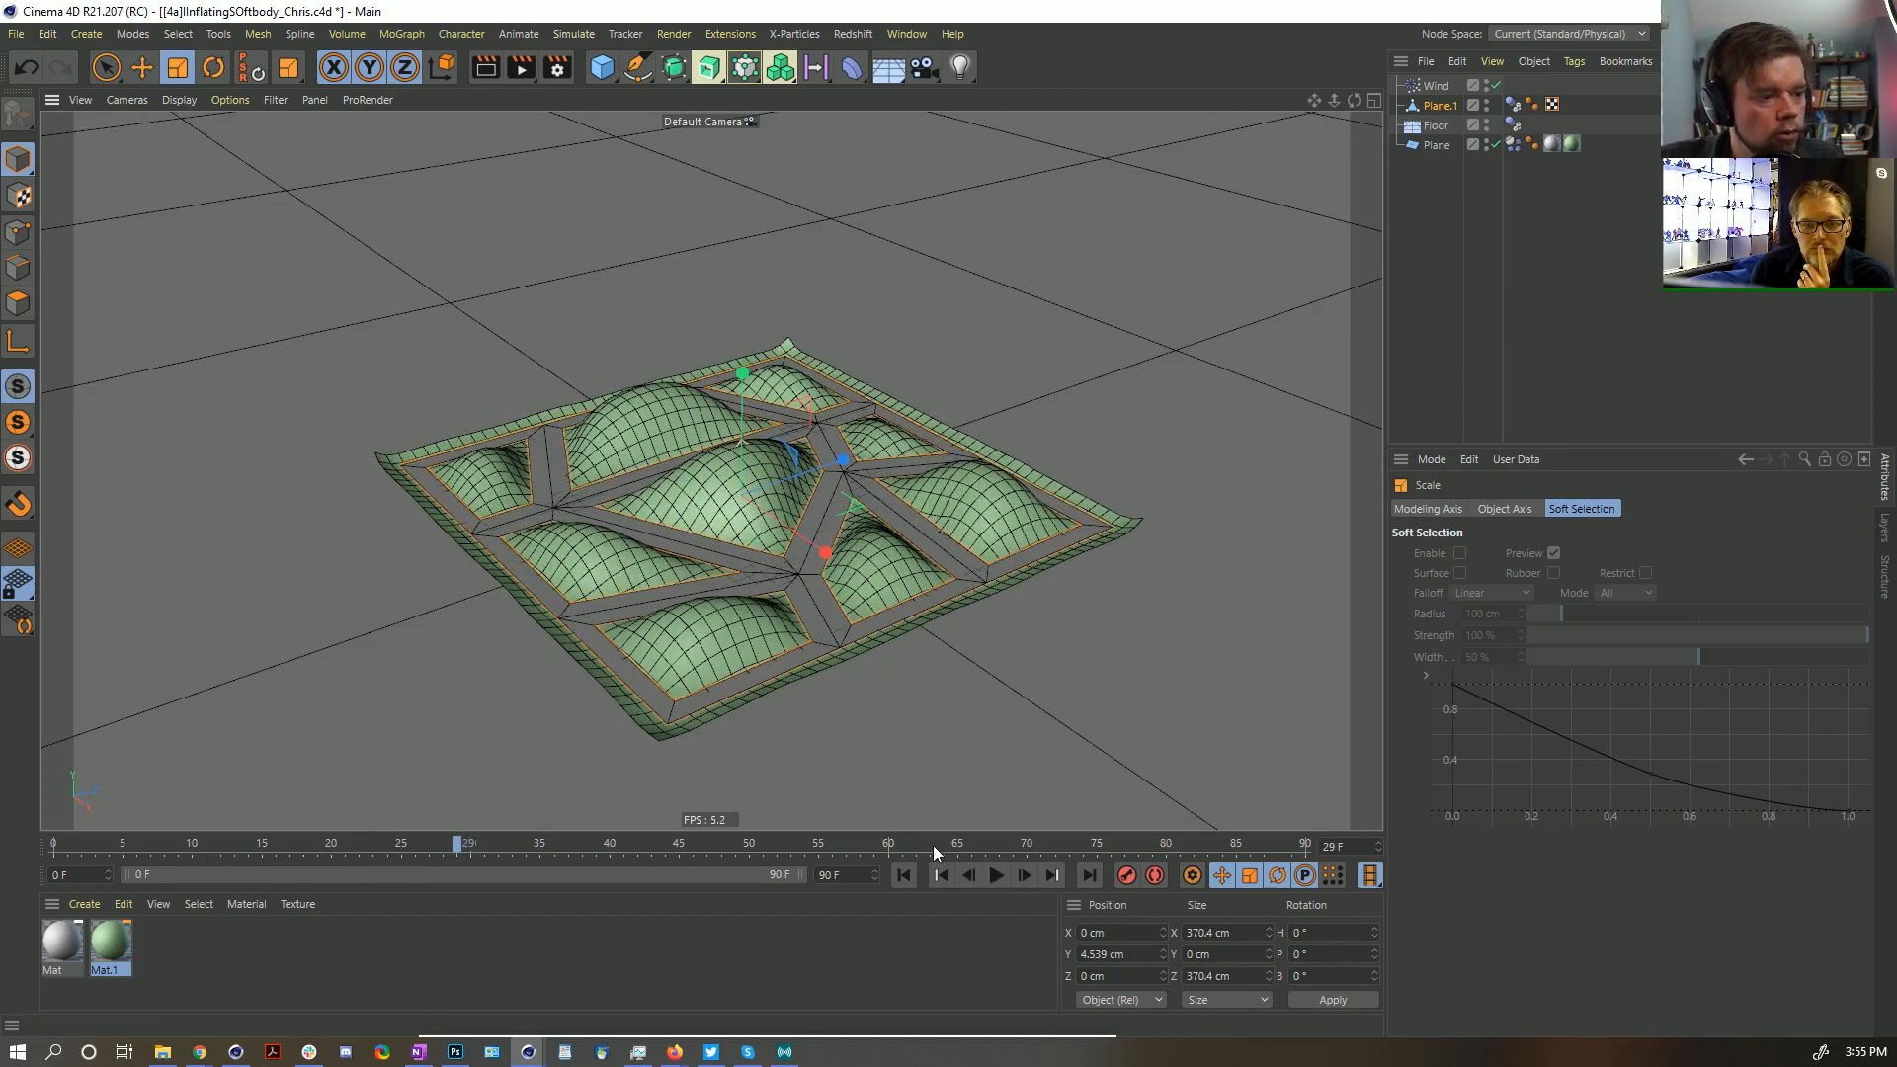
Rename the soft-body Plane object to "CLoth"
double_click(1444, 144)
text(CLoth)
key(Return)
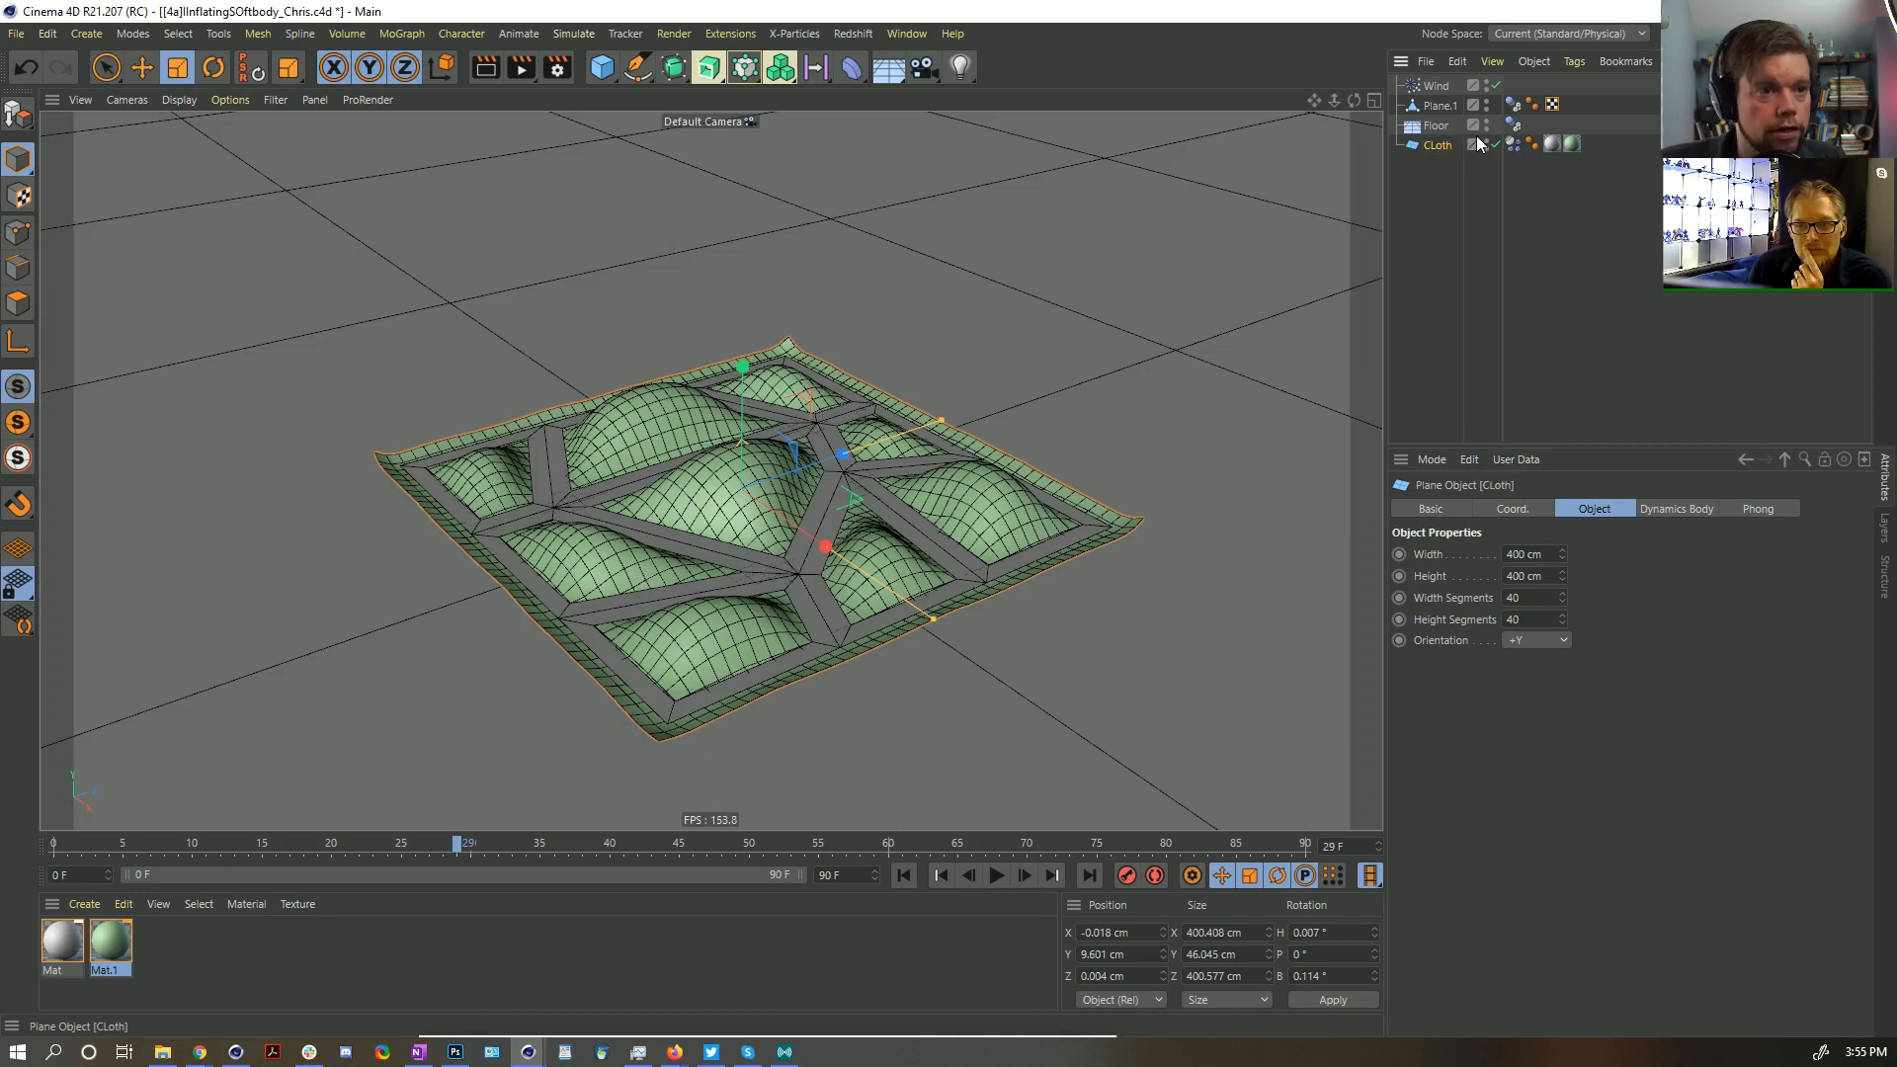
Keyframe the CLoth soft body's Rest Length at 100% on frame 30 and at 200% on frame 55
click(1512, 143)
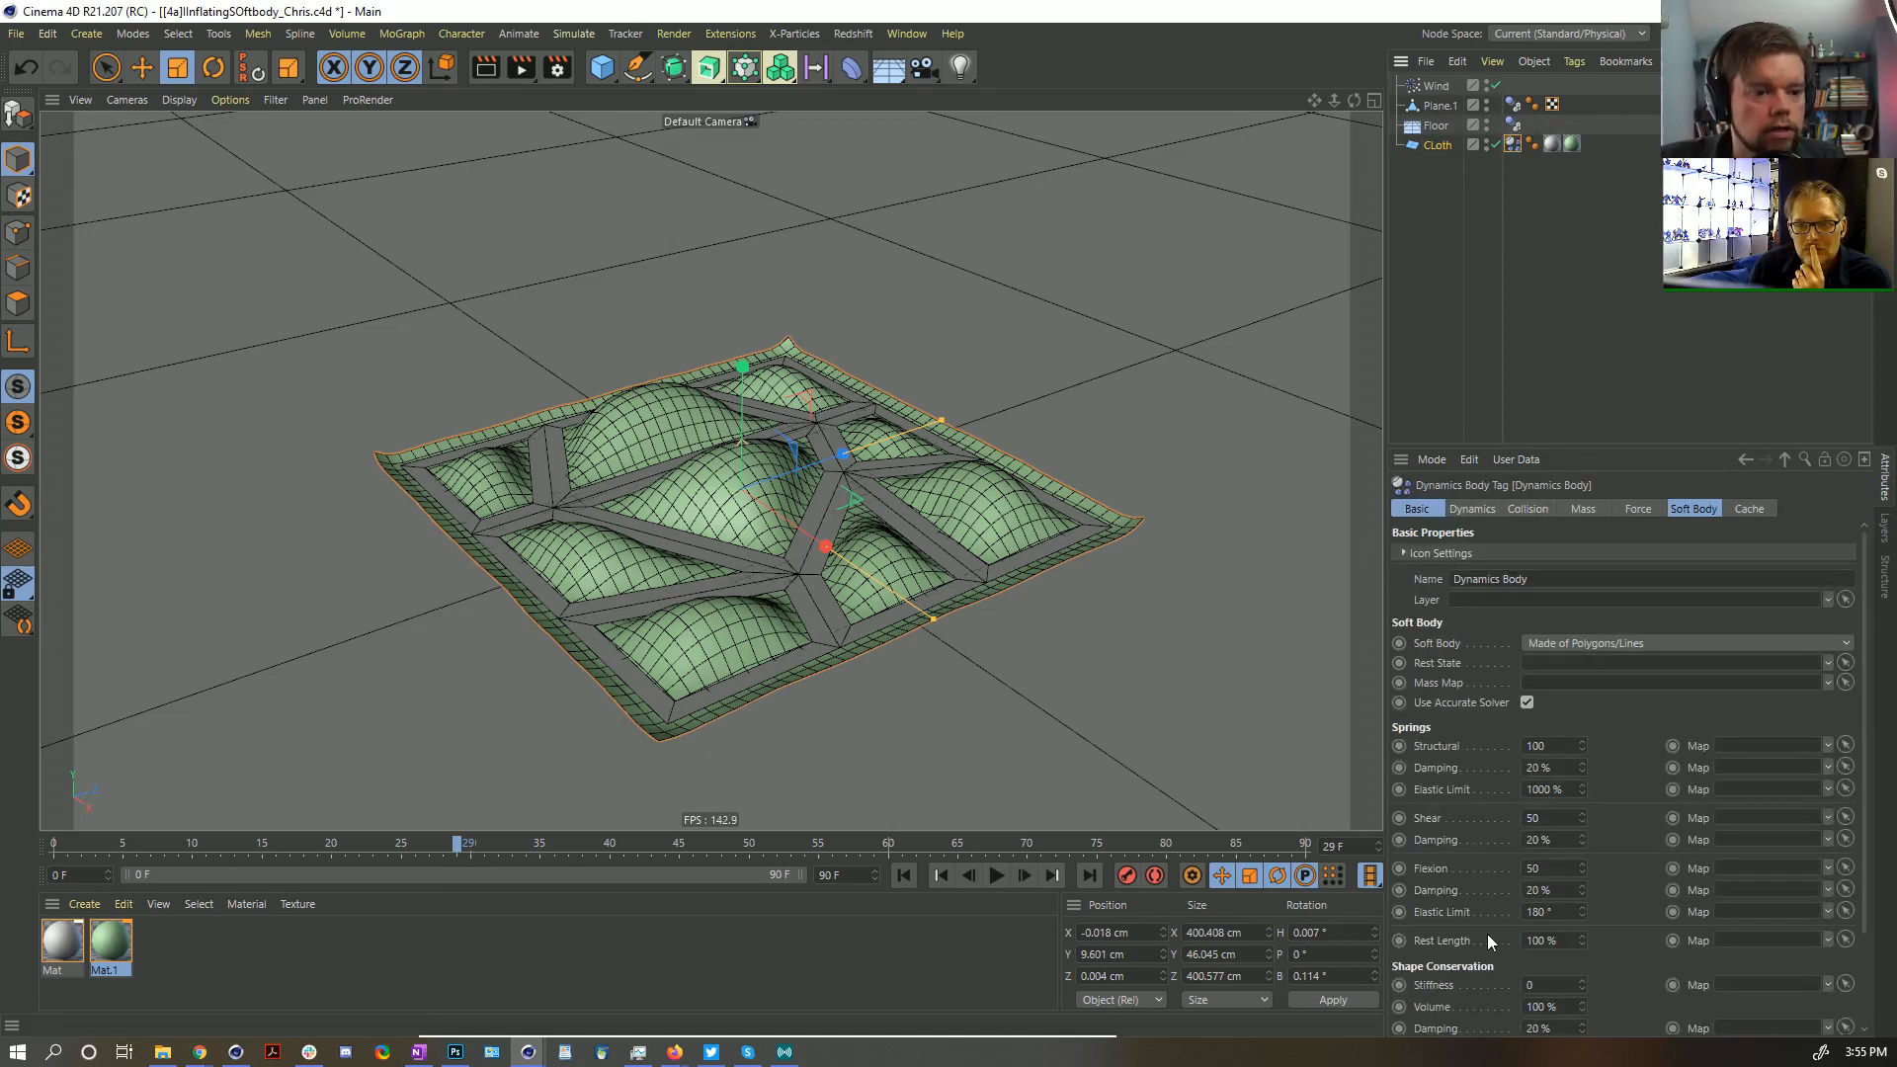
scroll(1487, 935, down, 3)
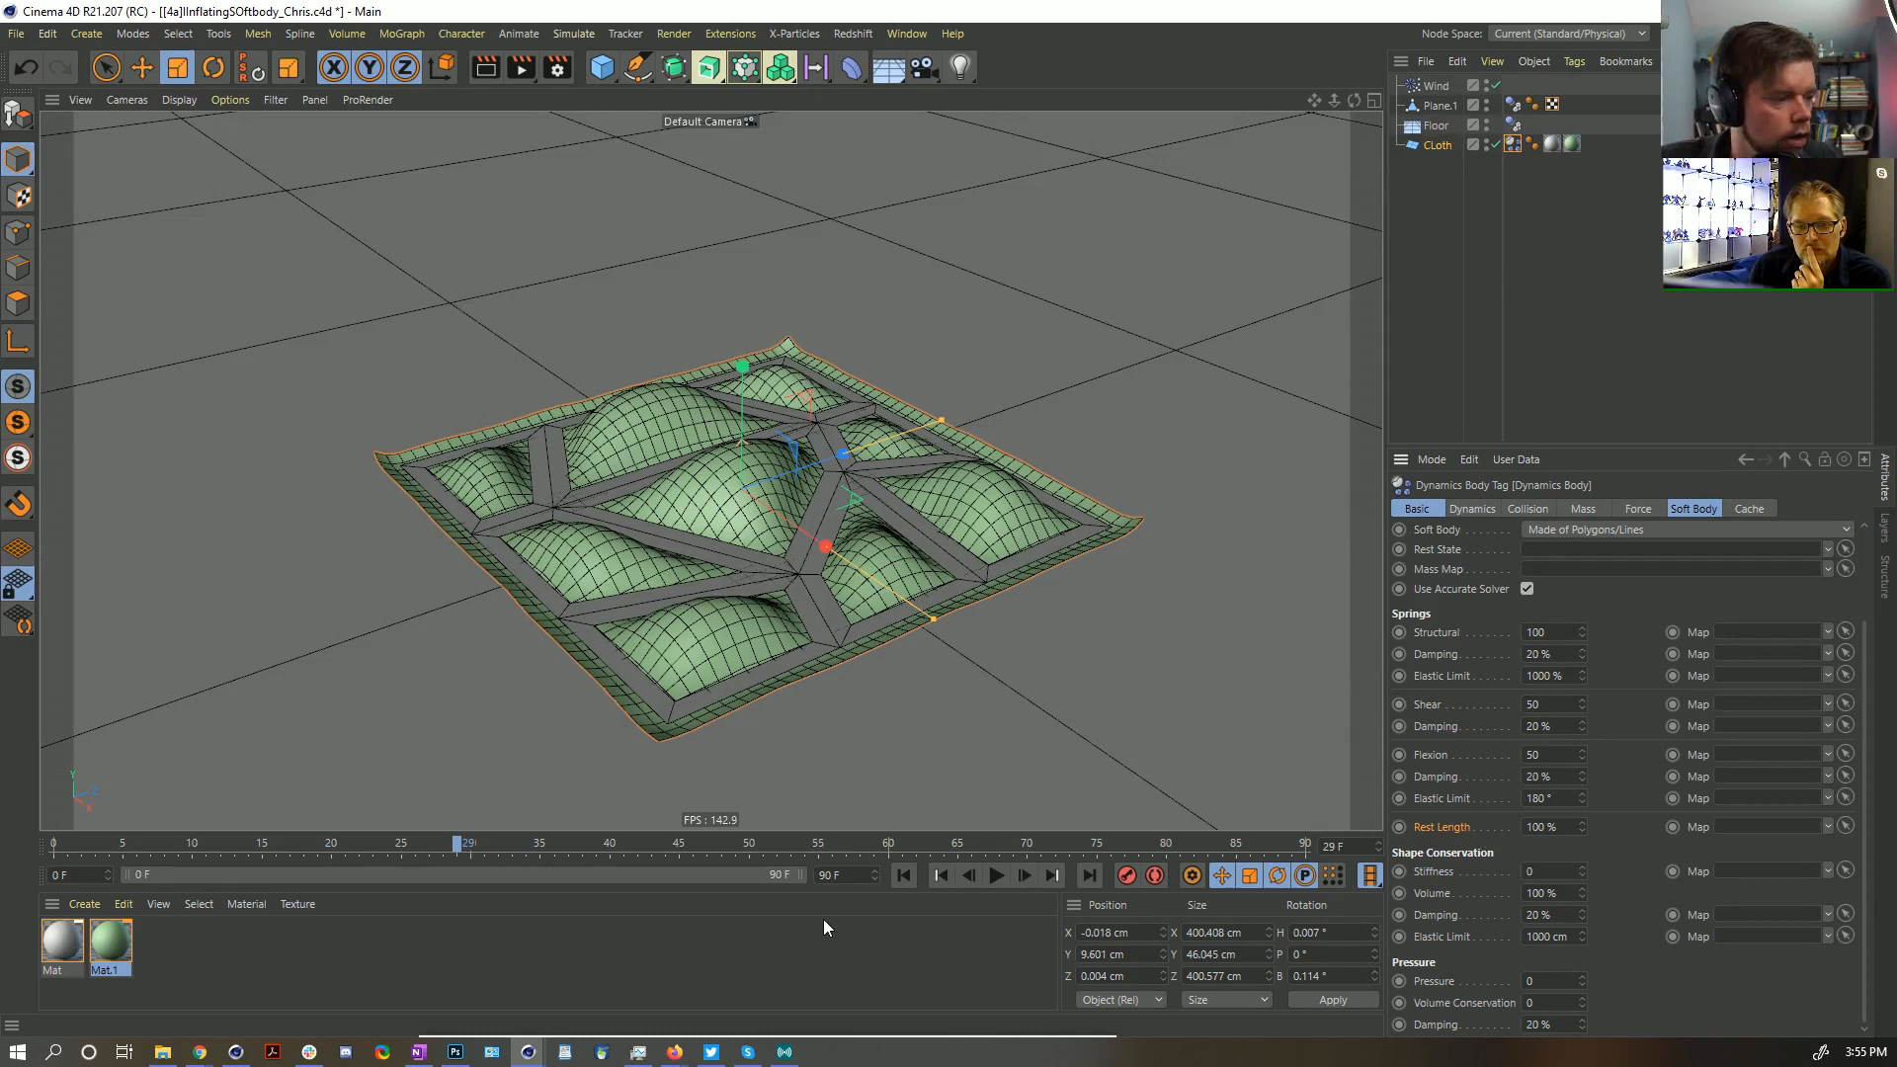
click(1024, 875)
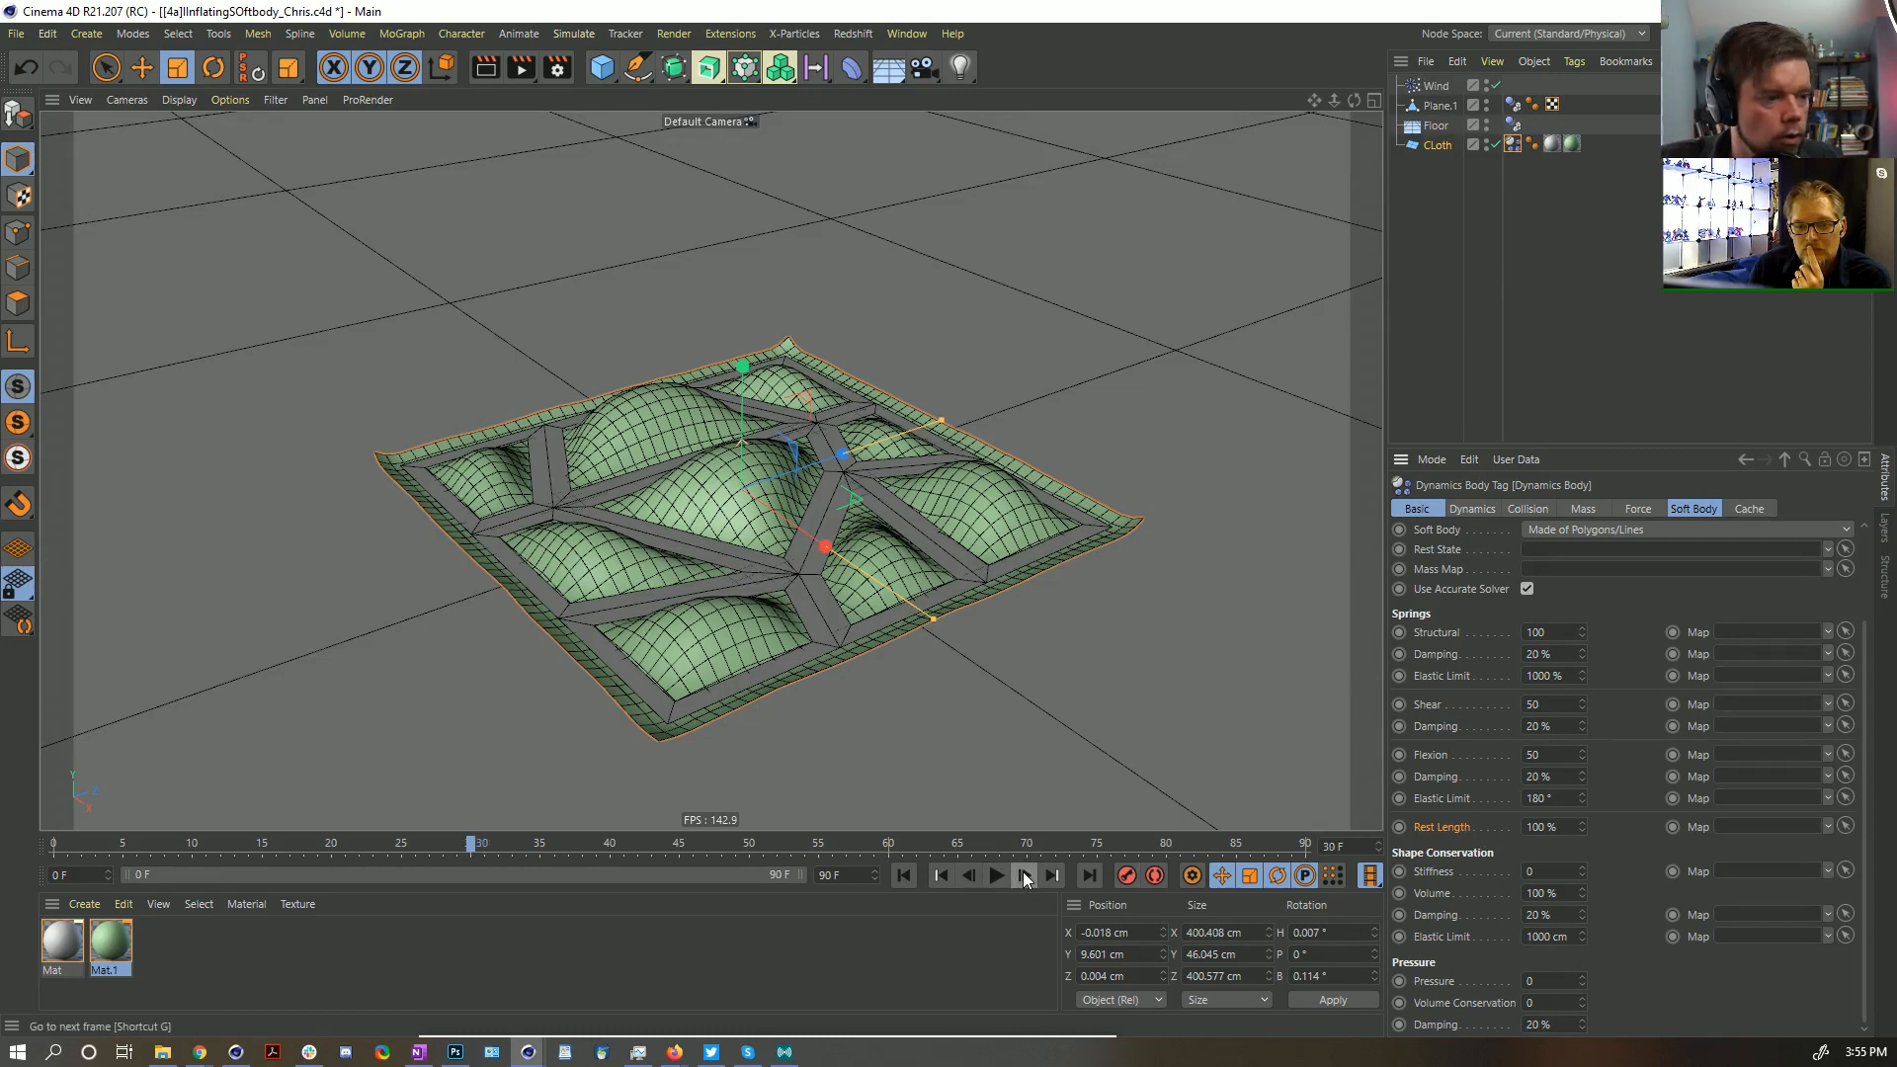
click(1399, 827)
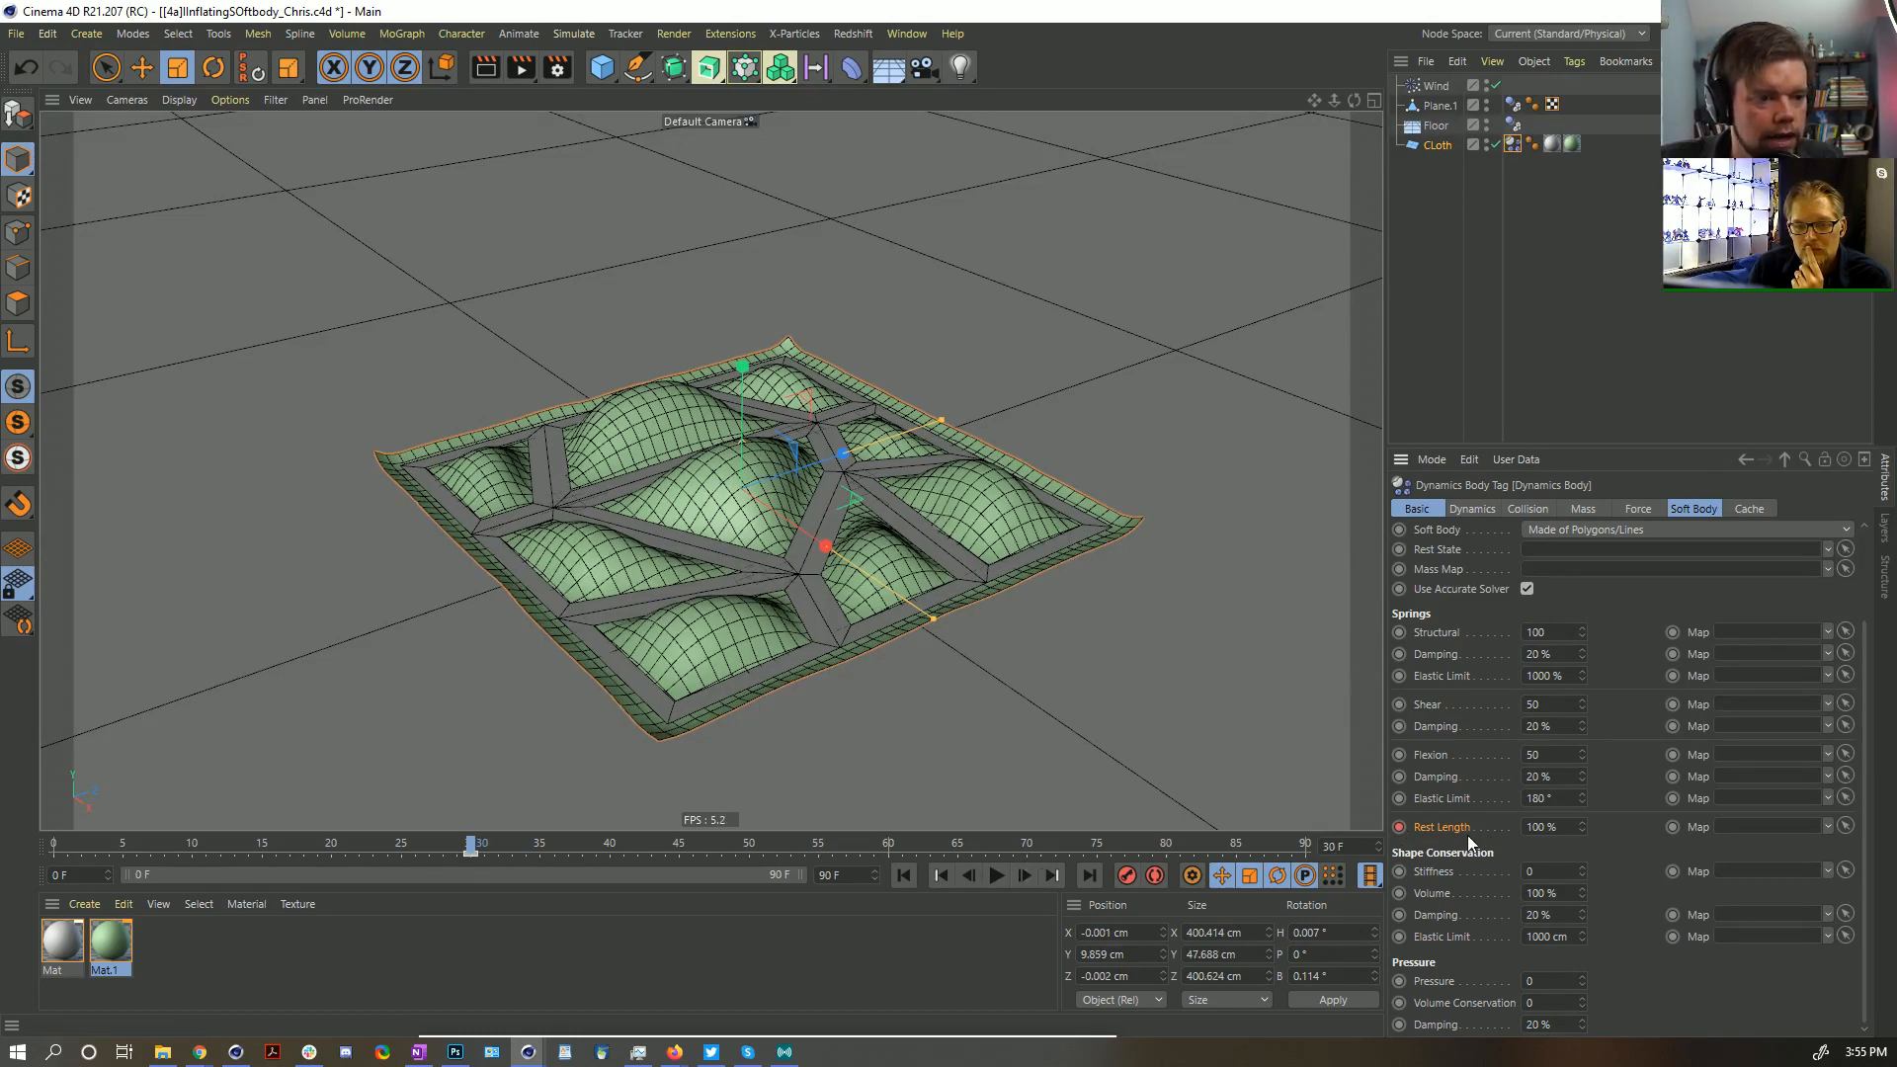
click(818, 840)
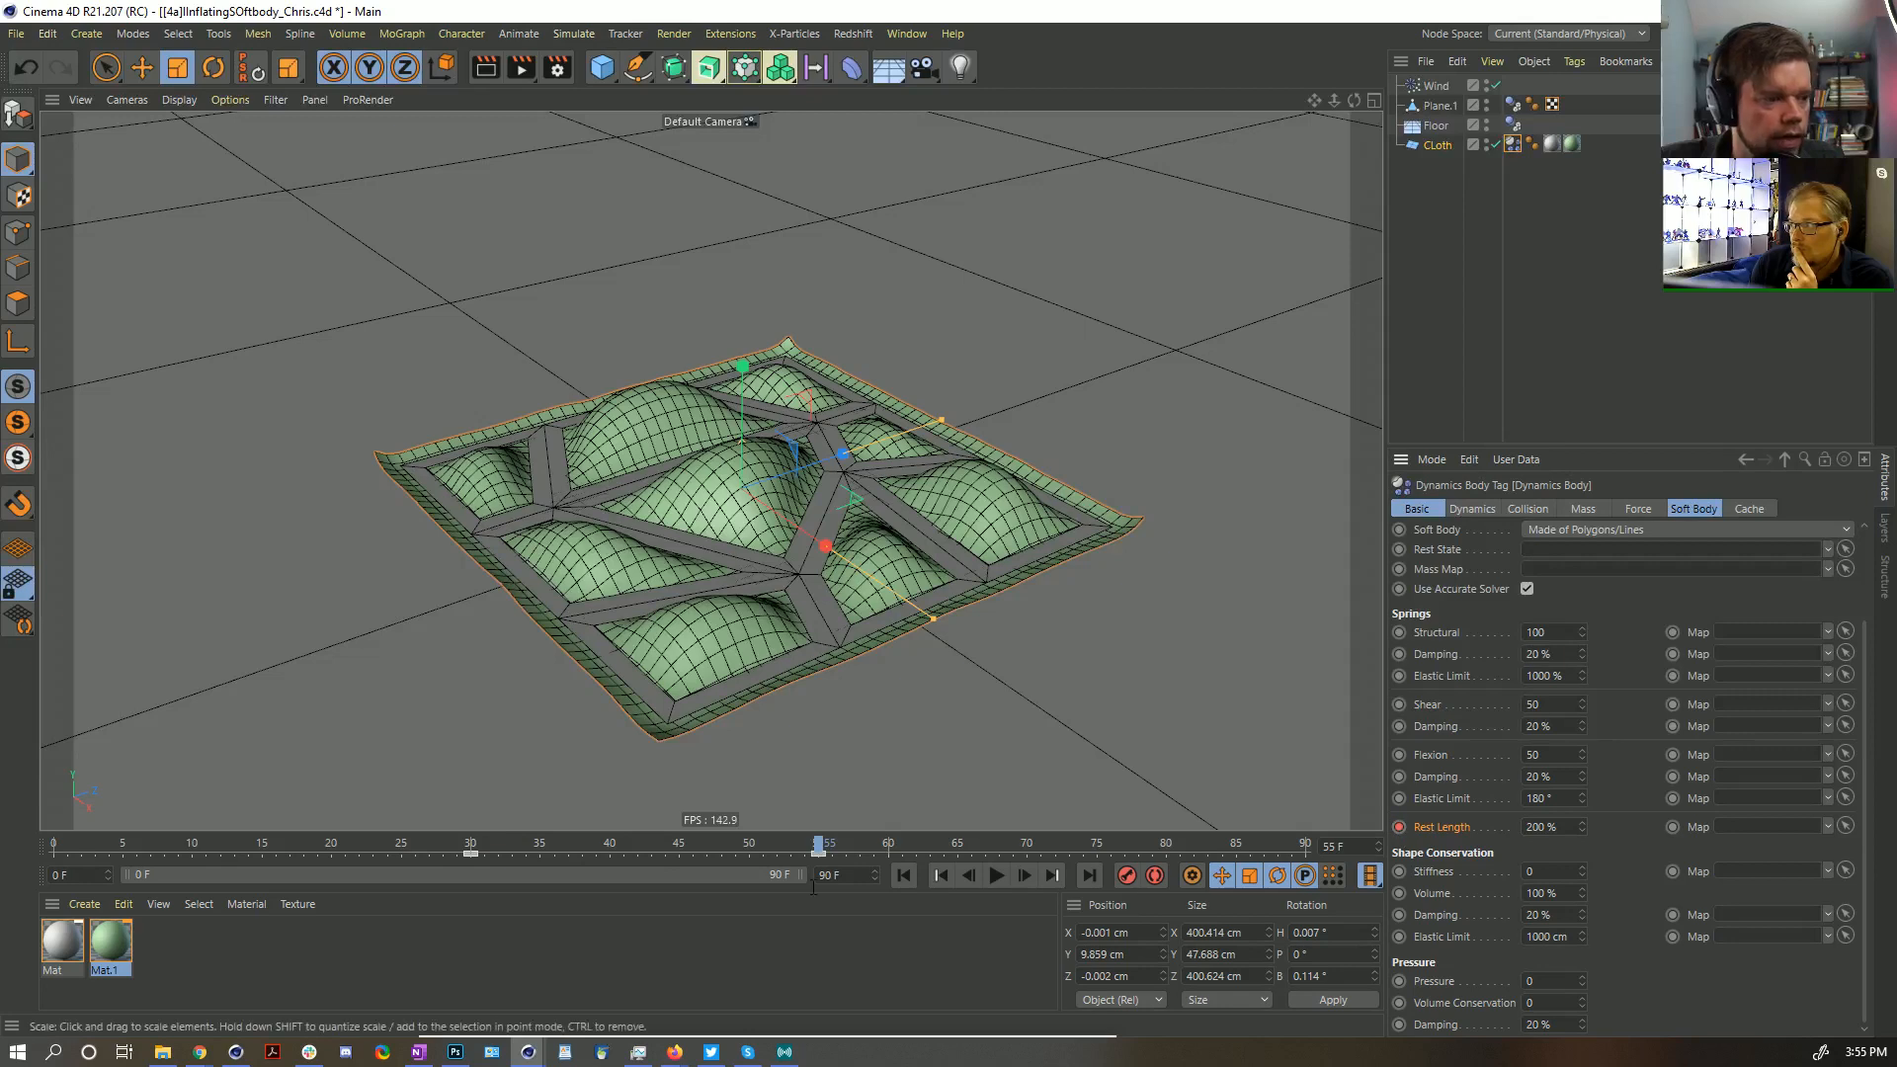
Move the Wind object's wind speed keyframe from frame 55 to frame 30
click(472, 845)
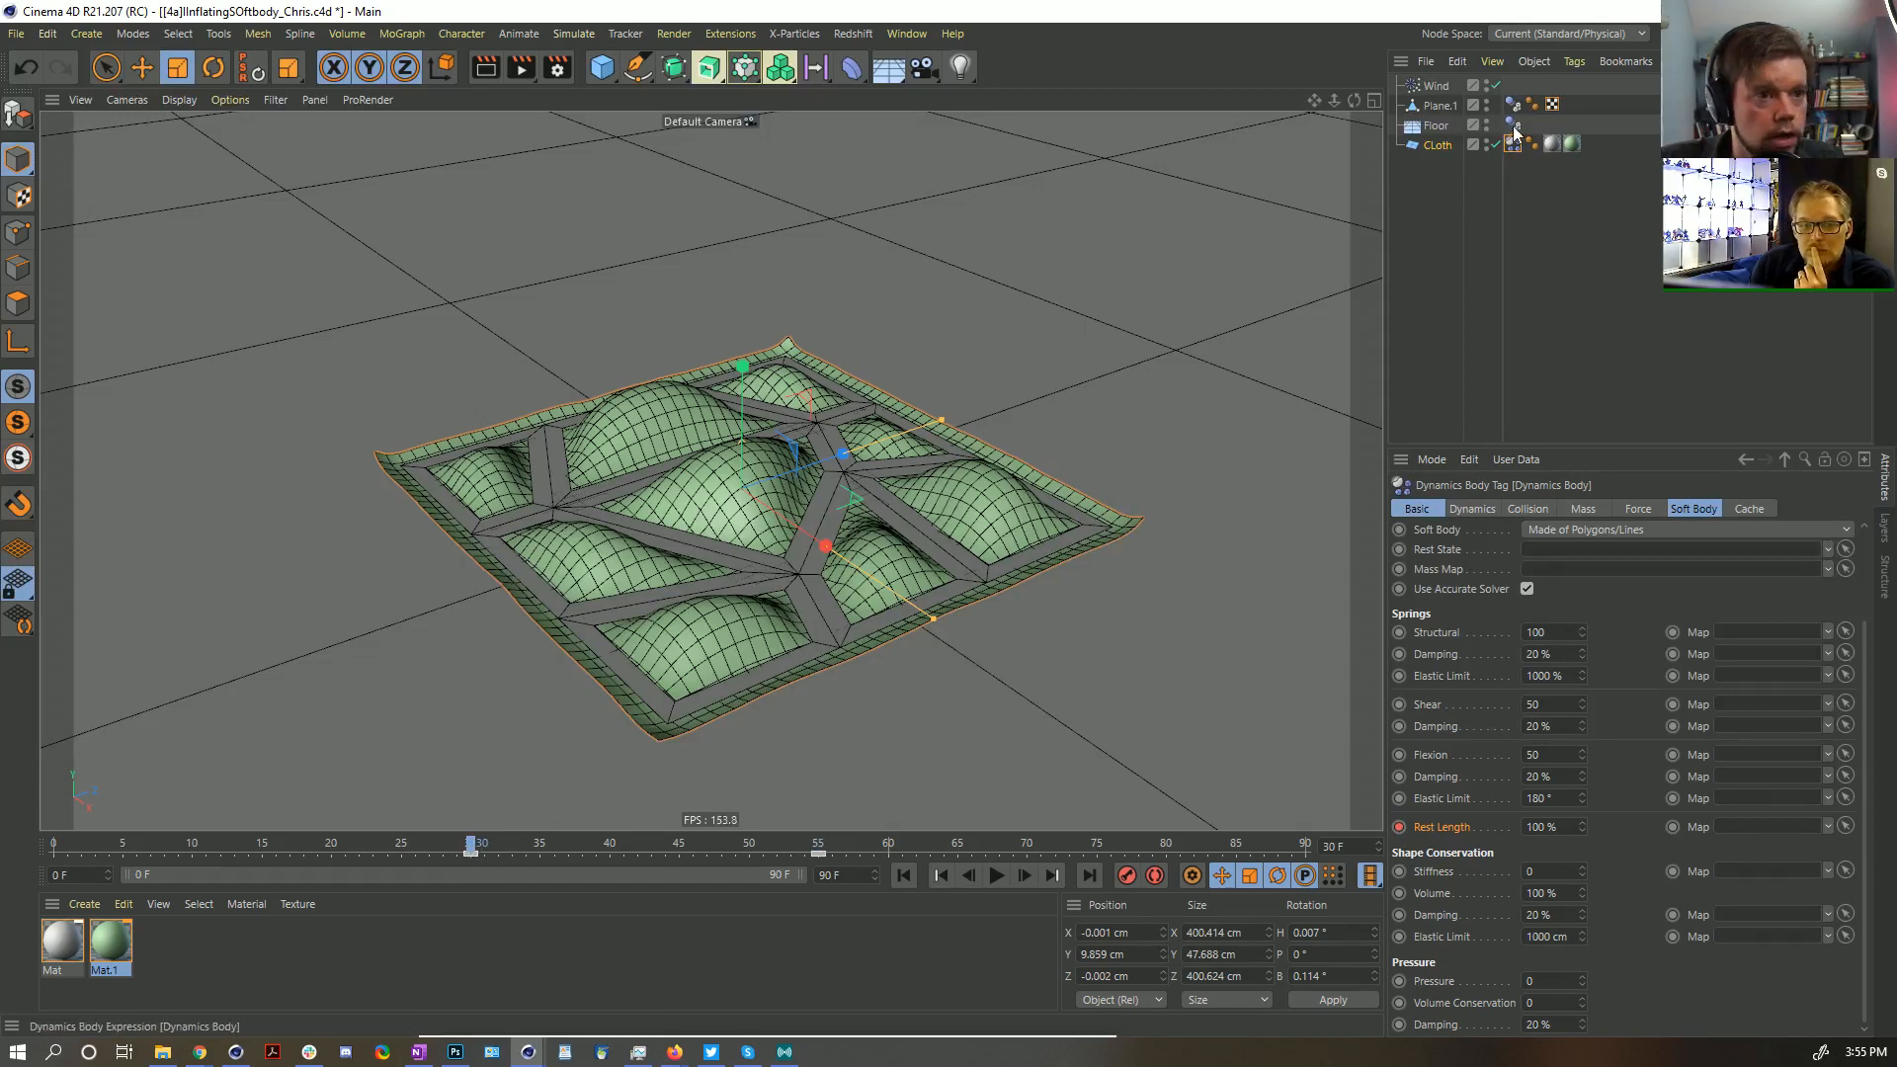
click(1435, 86)
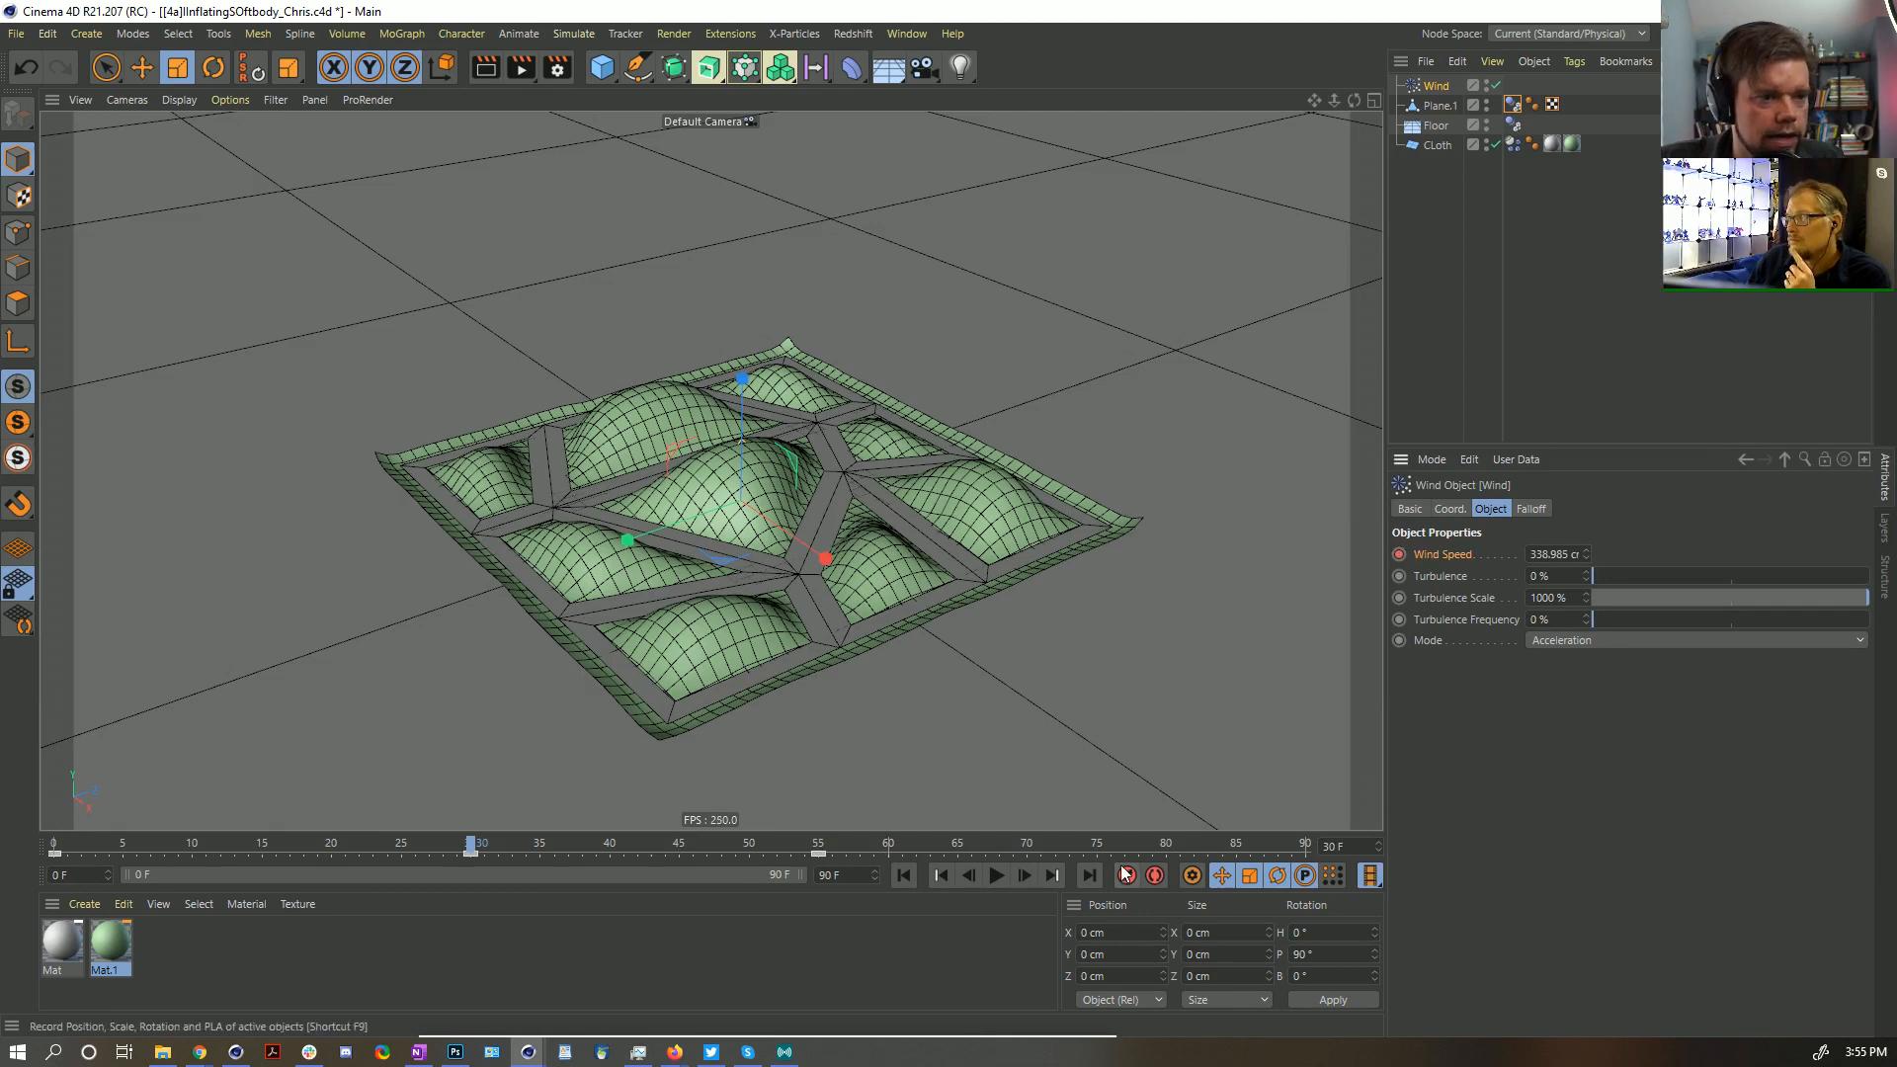
click(820, 852)
click(834, 852)
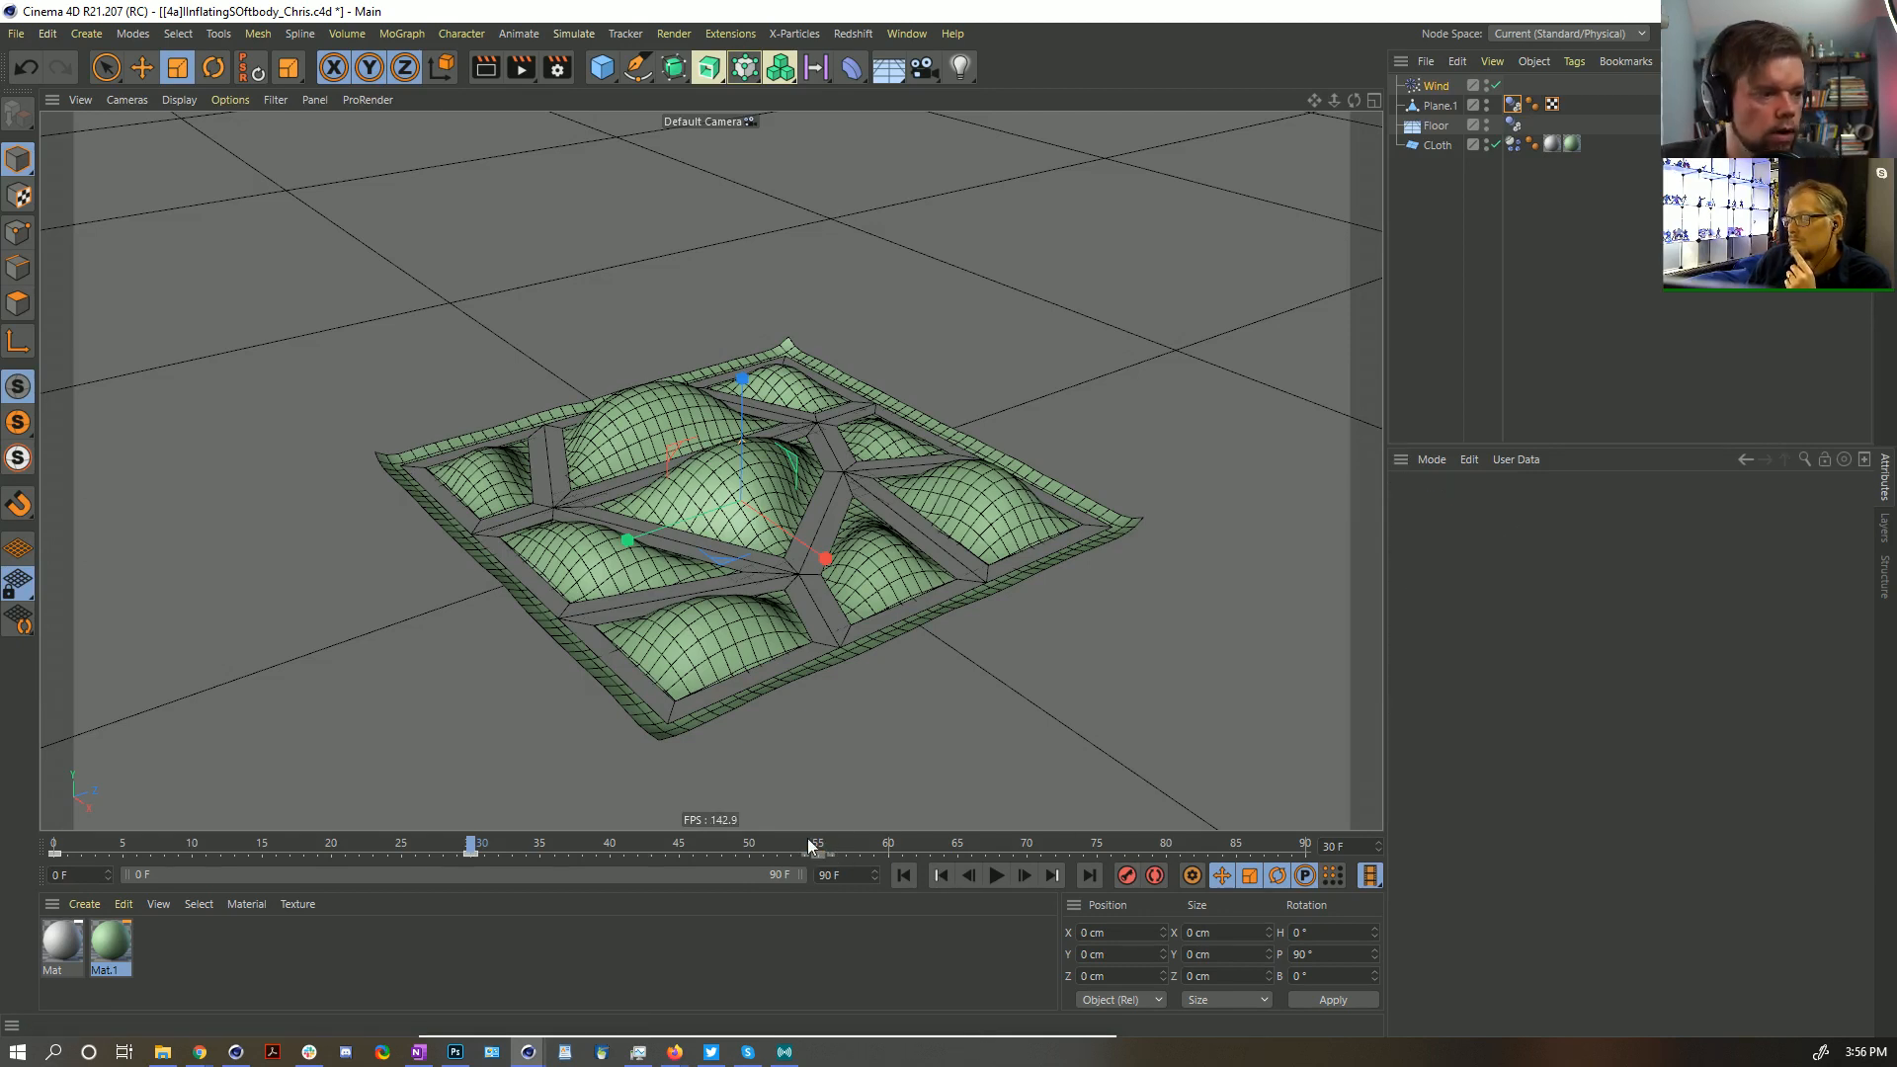
Play the first frames of the simulation with the adjusted keyframes, and return to frame 0
click(903, 875)
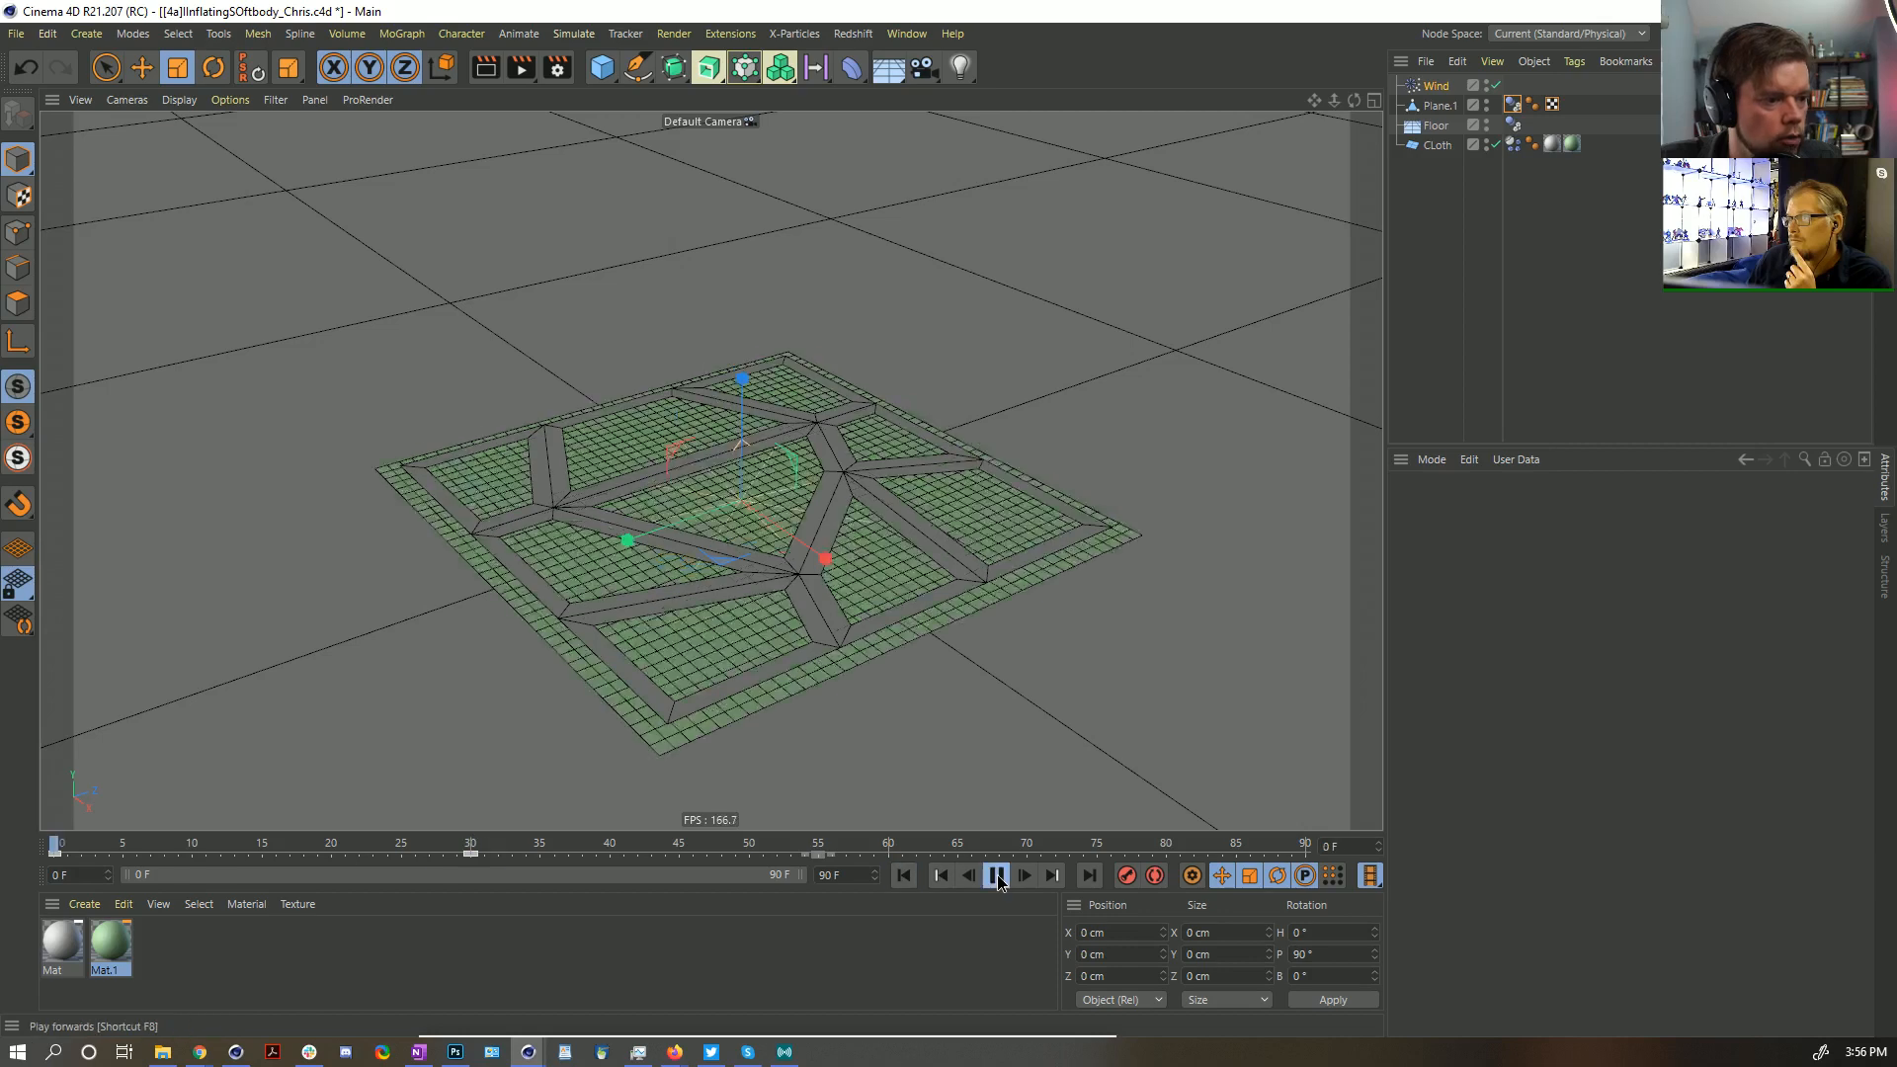
click(995, 874)
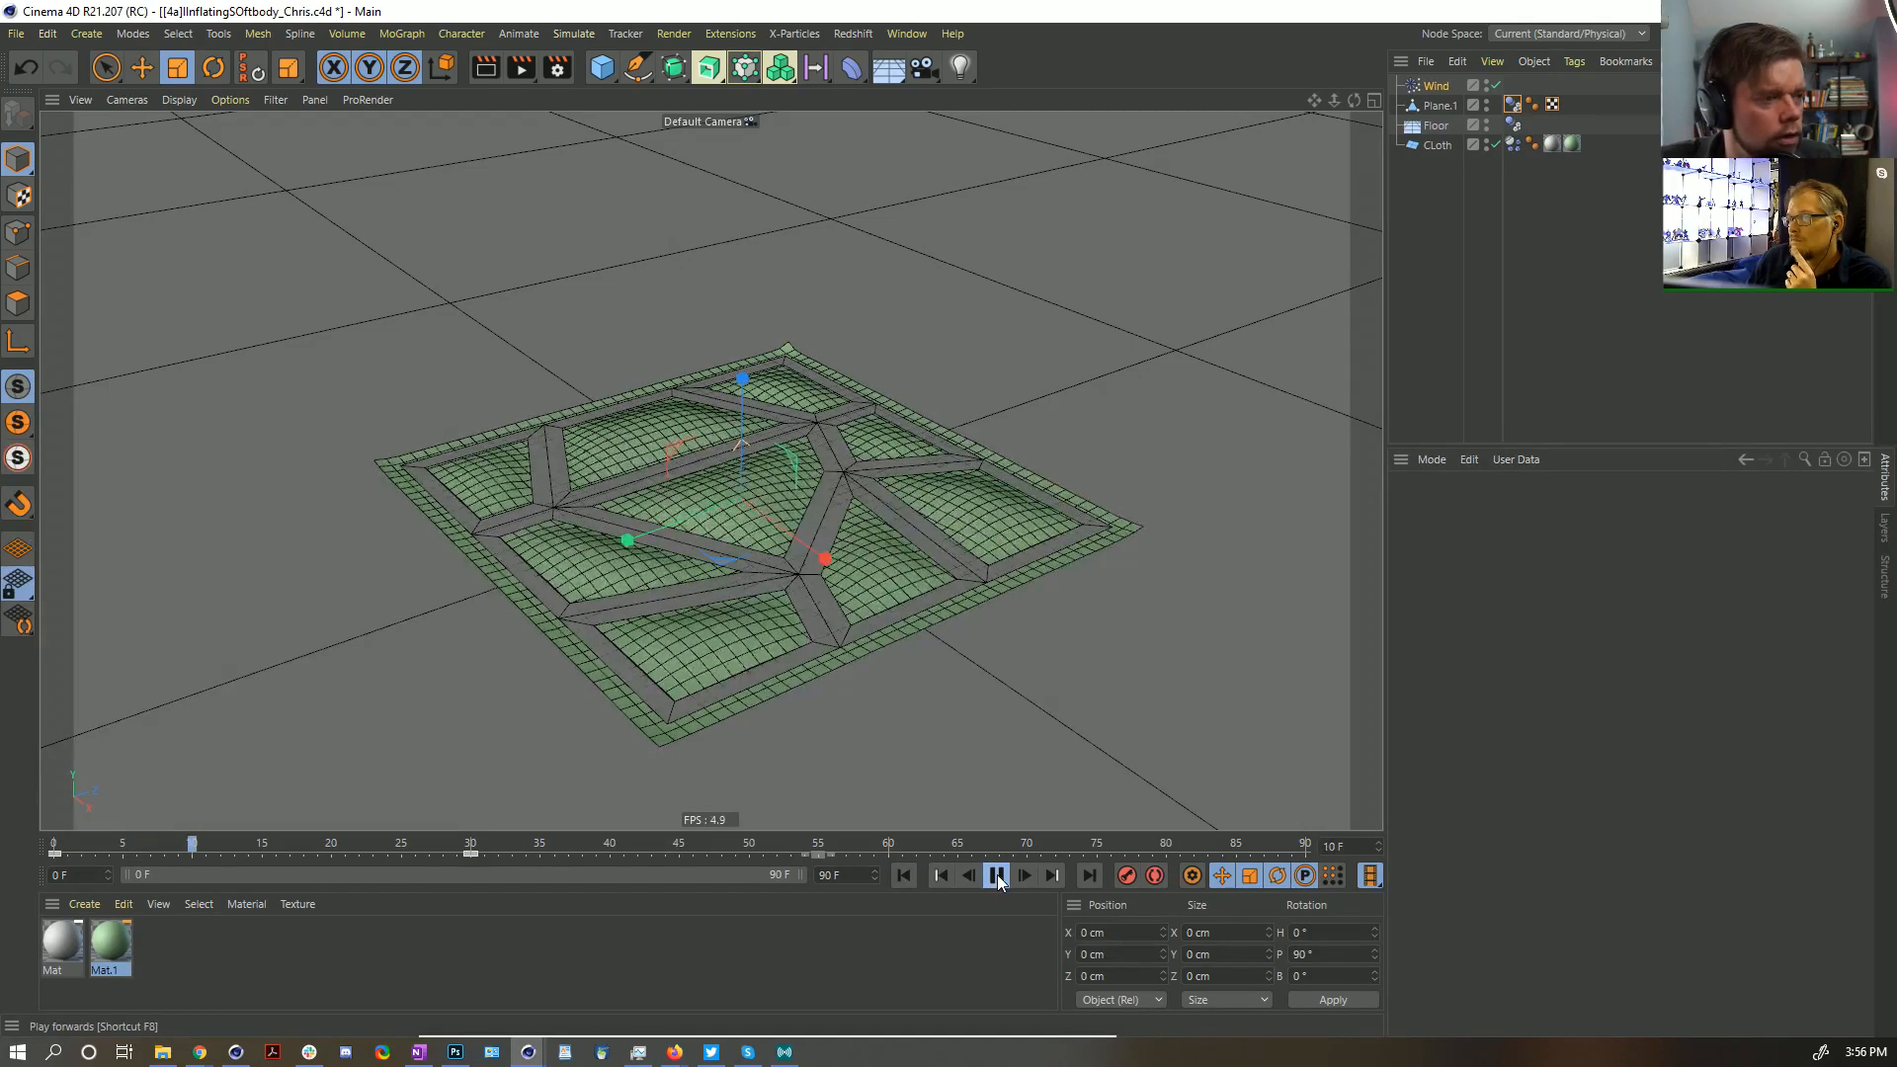
click(998, 875)
click(903, 874)
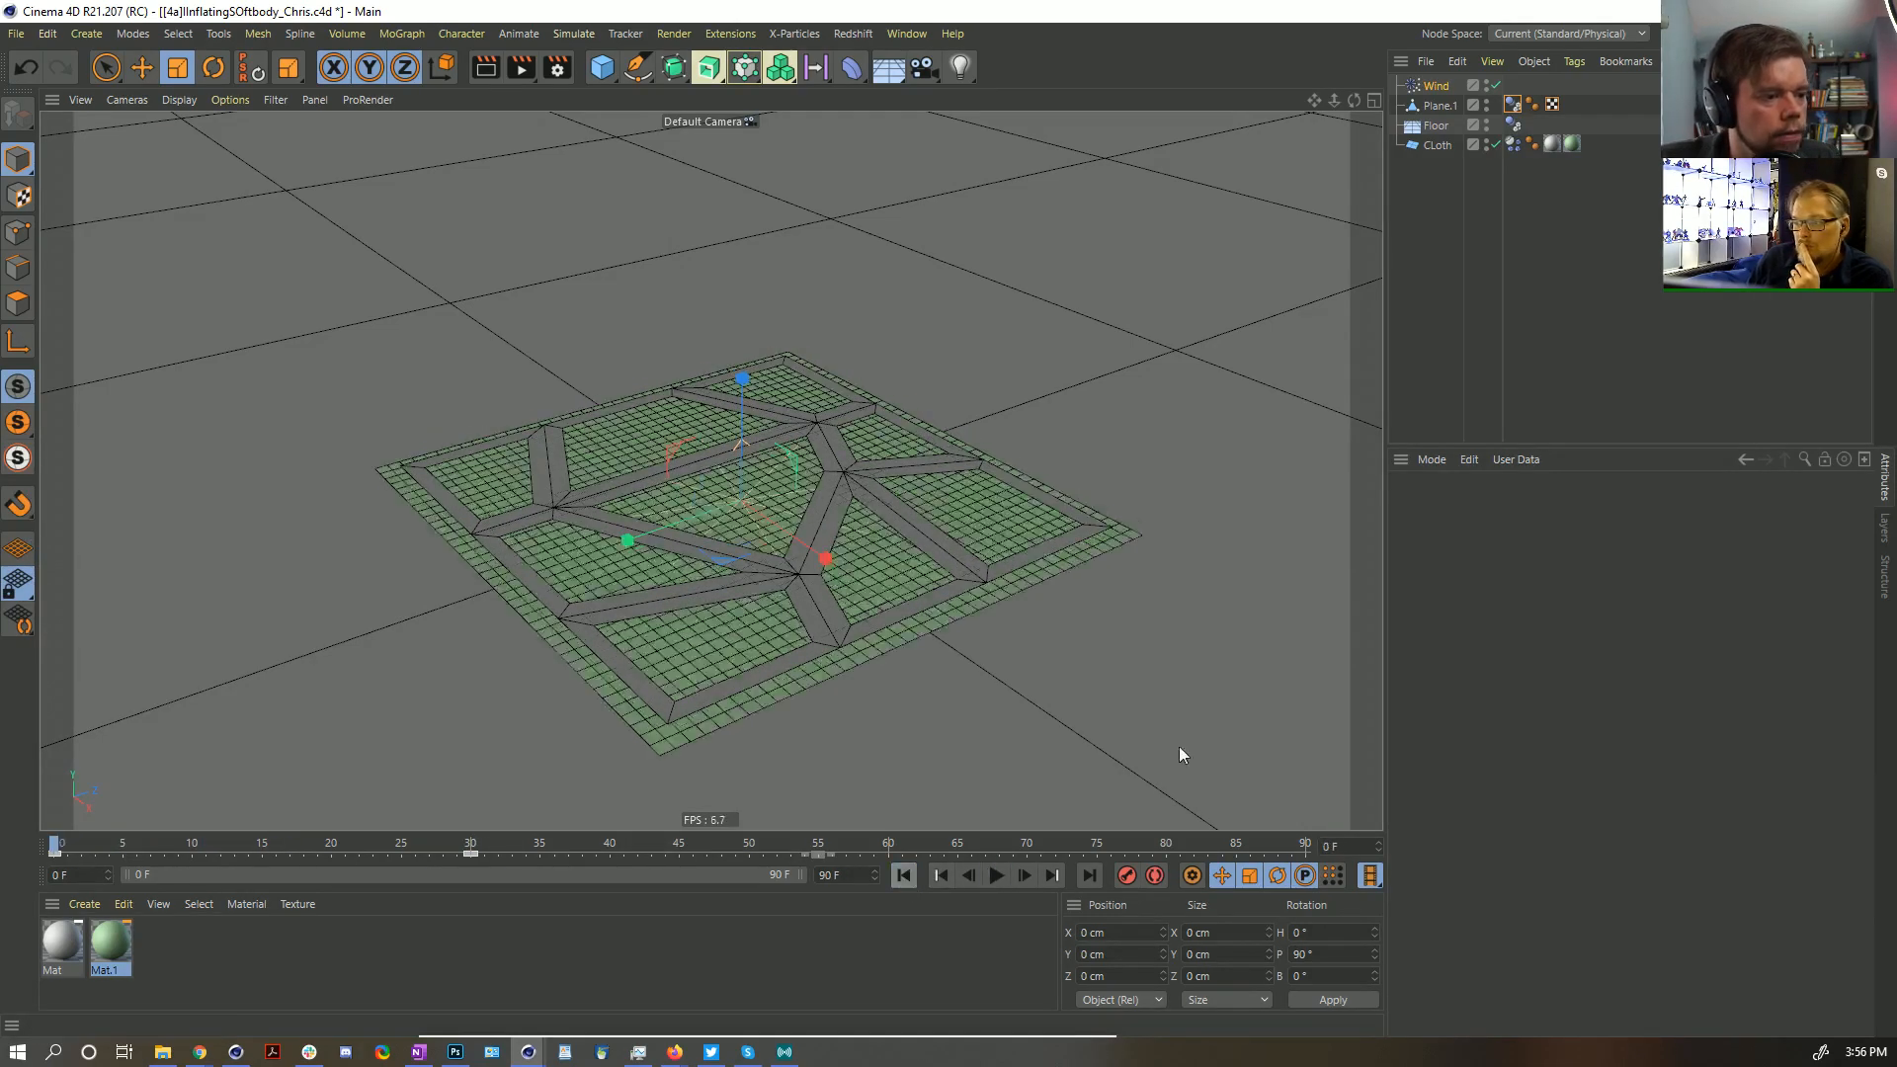
Set Bounce to 0% and Friction to 222% on the dynamics tags of Plane.1, Floor and CLoth together
shift+click(1513, 125)
shift+click(1514, 145)
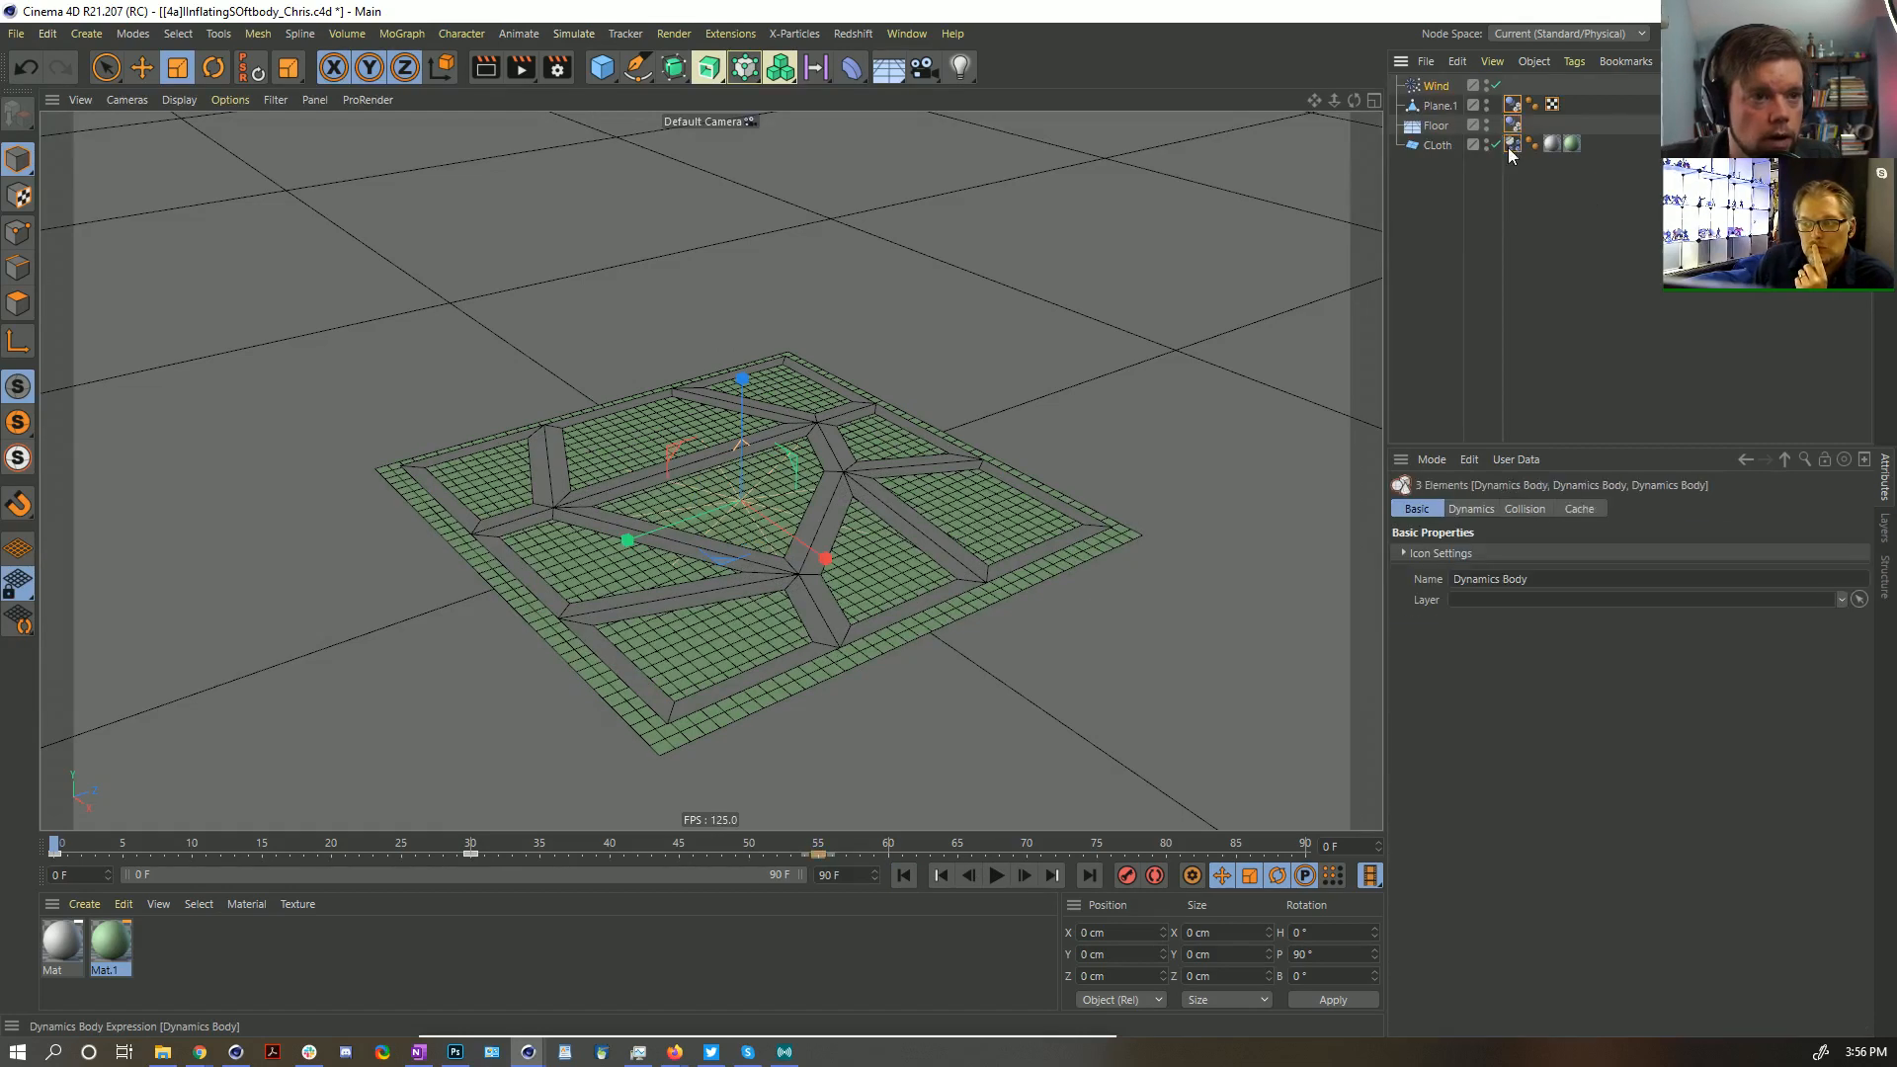
click(1522, 509)
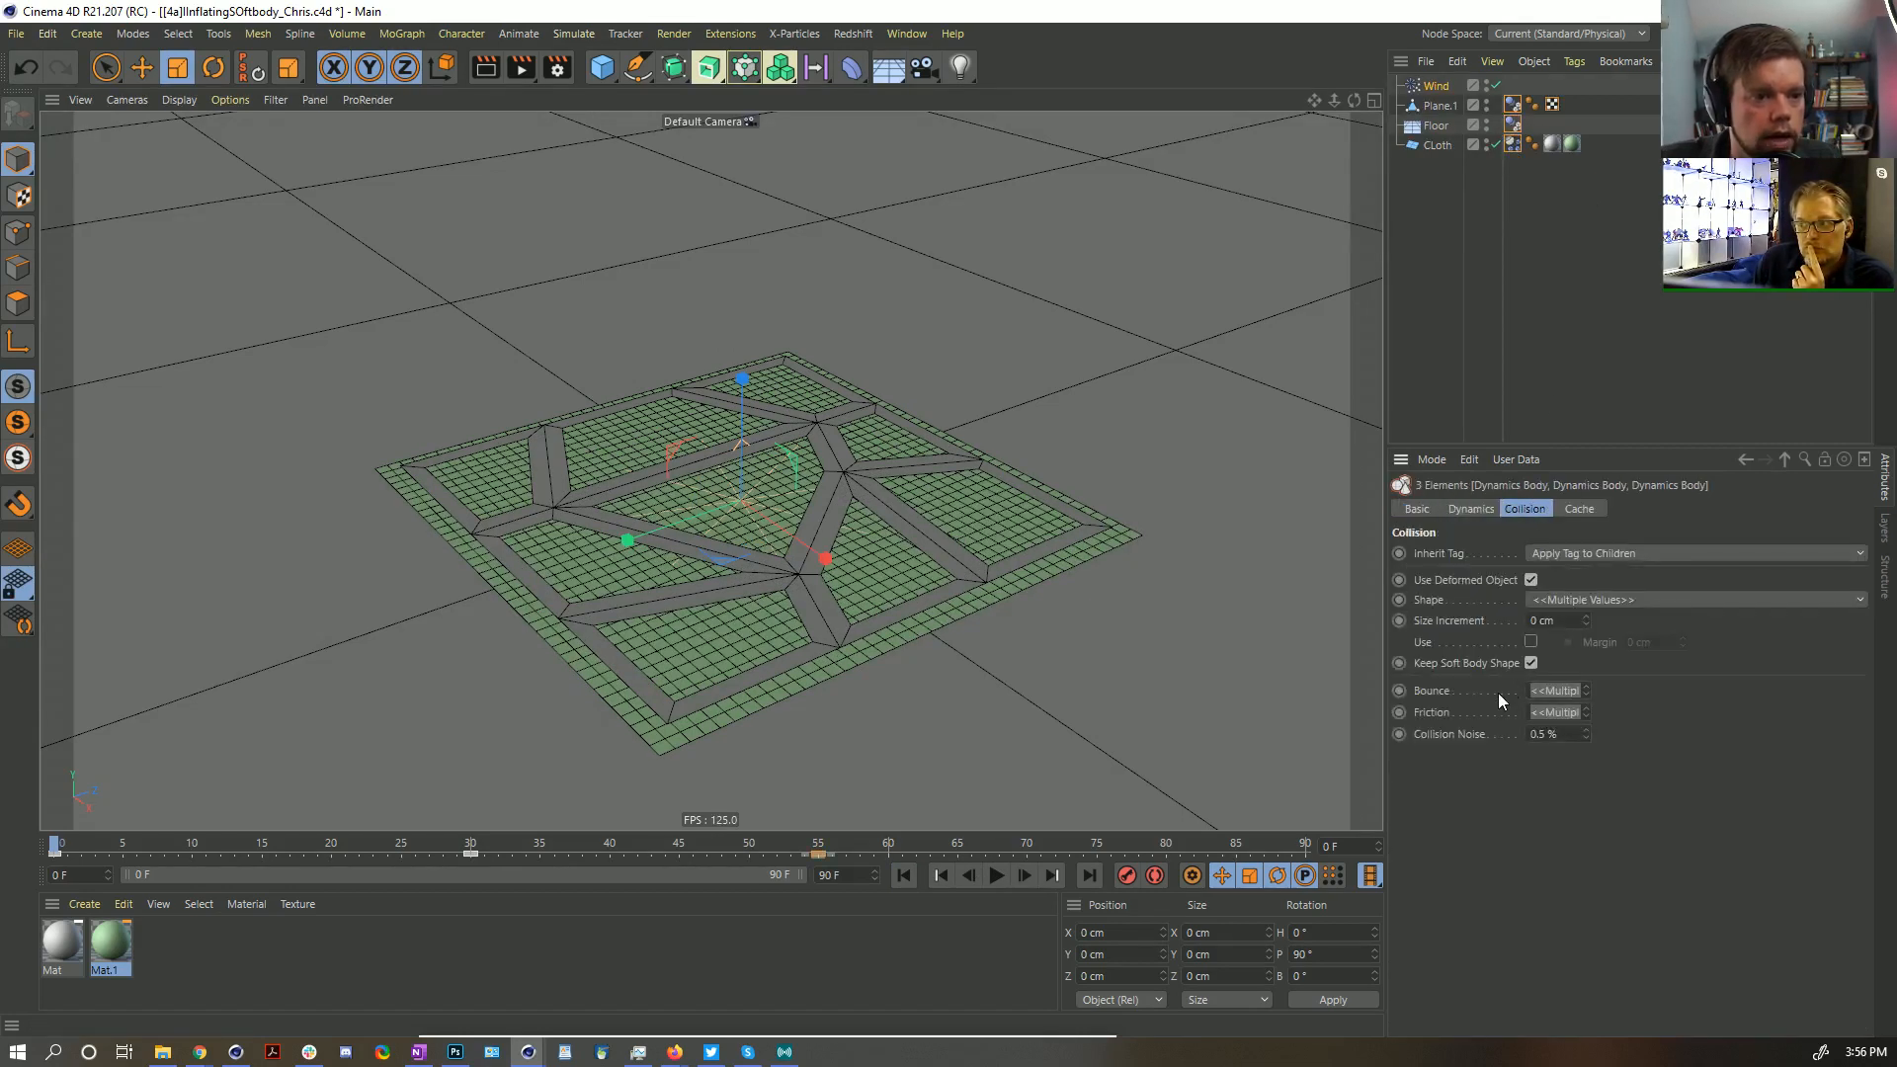
click(1548, 689)
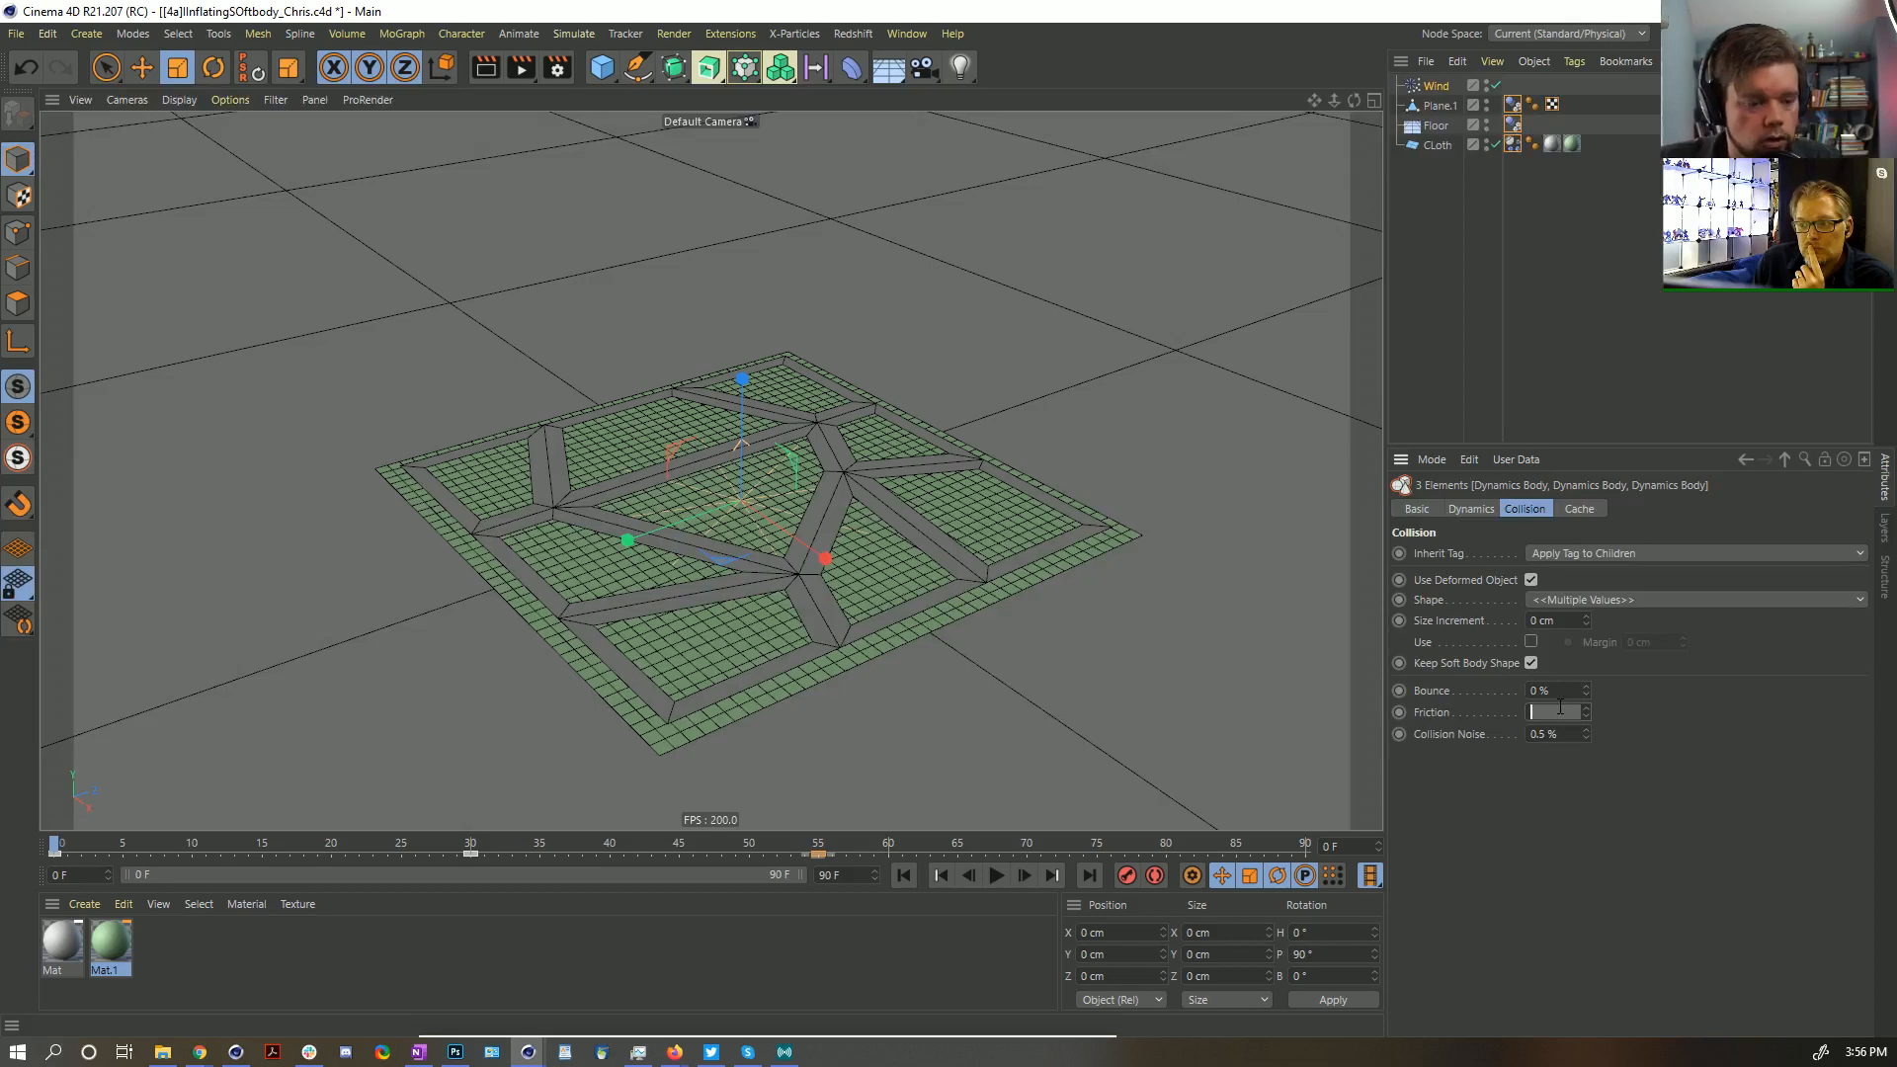
key(Return)
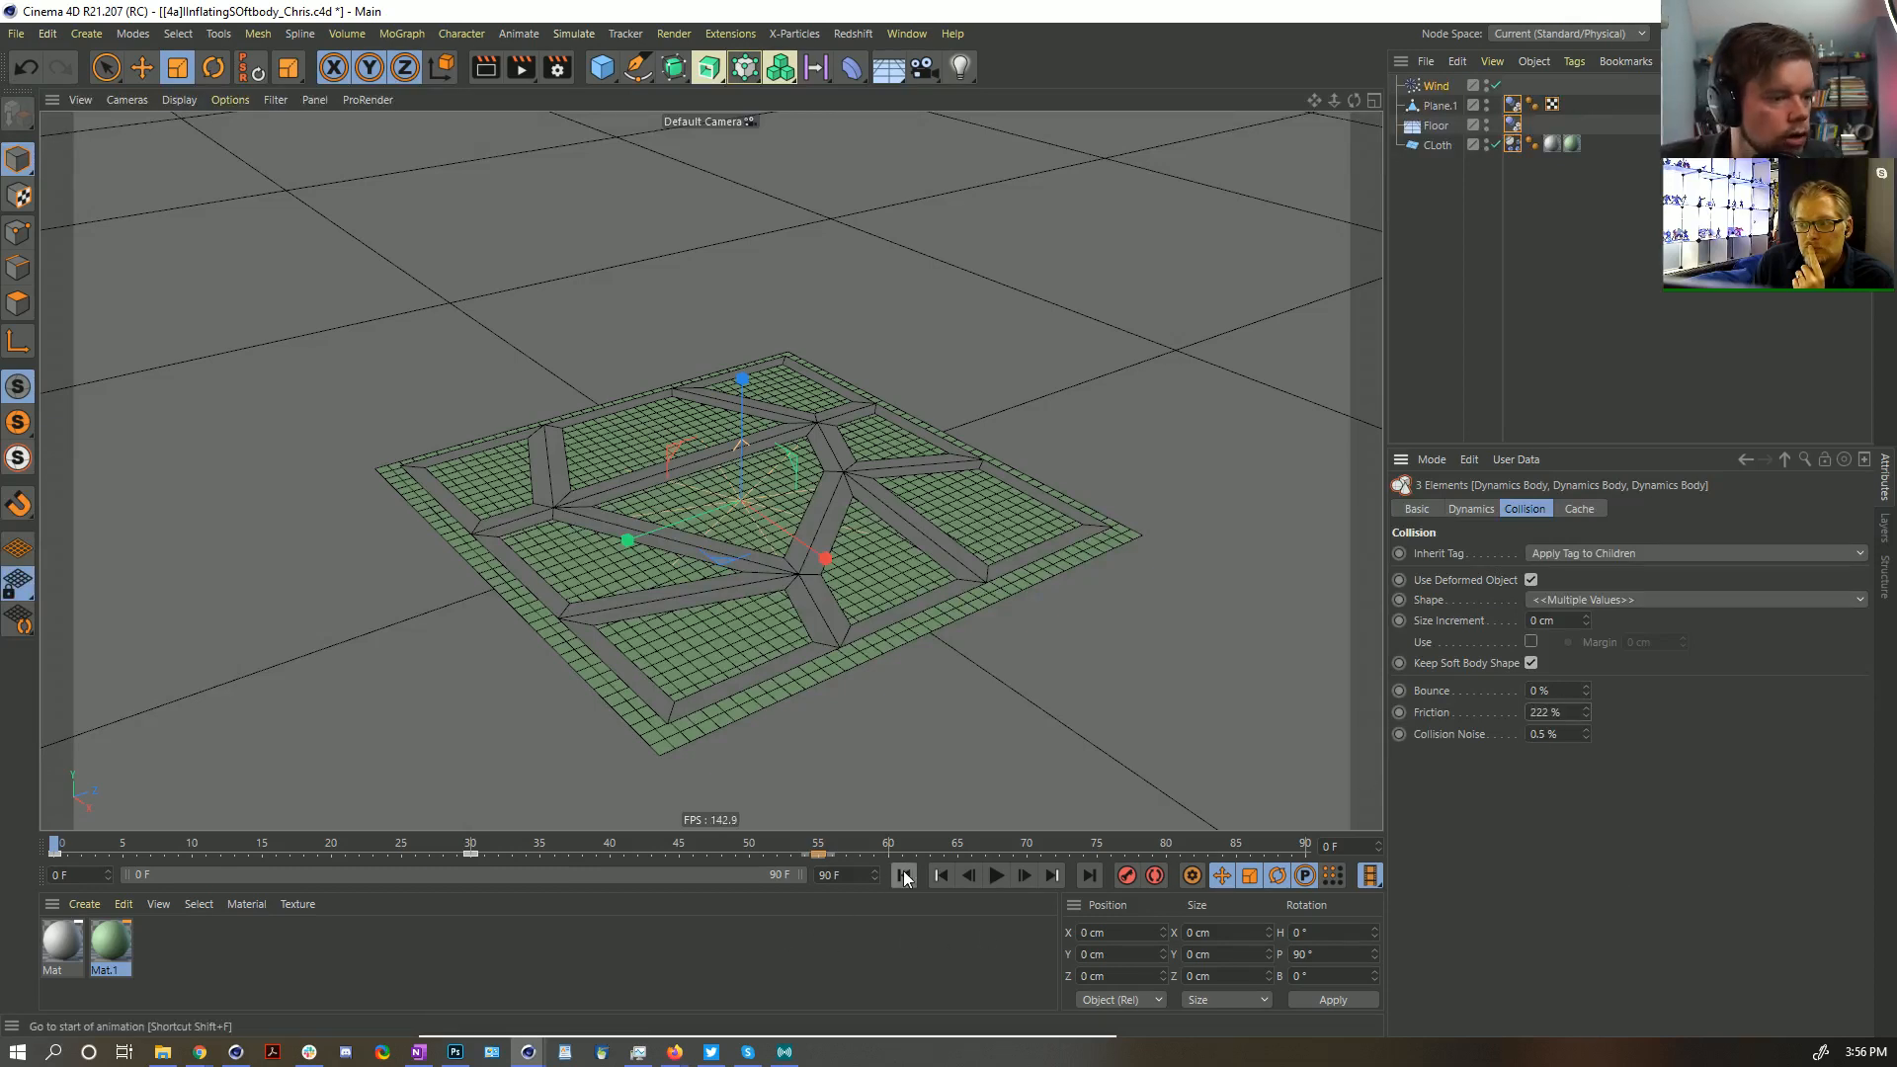
Play the simulation to frame 61 and examine the inflated cloth from a higher angle
click(996, 875)
click(1581, 316)
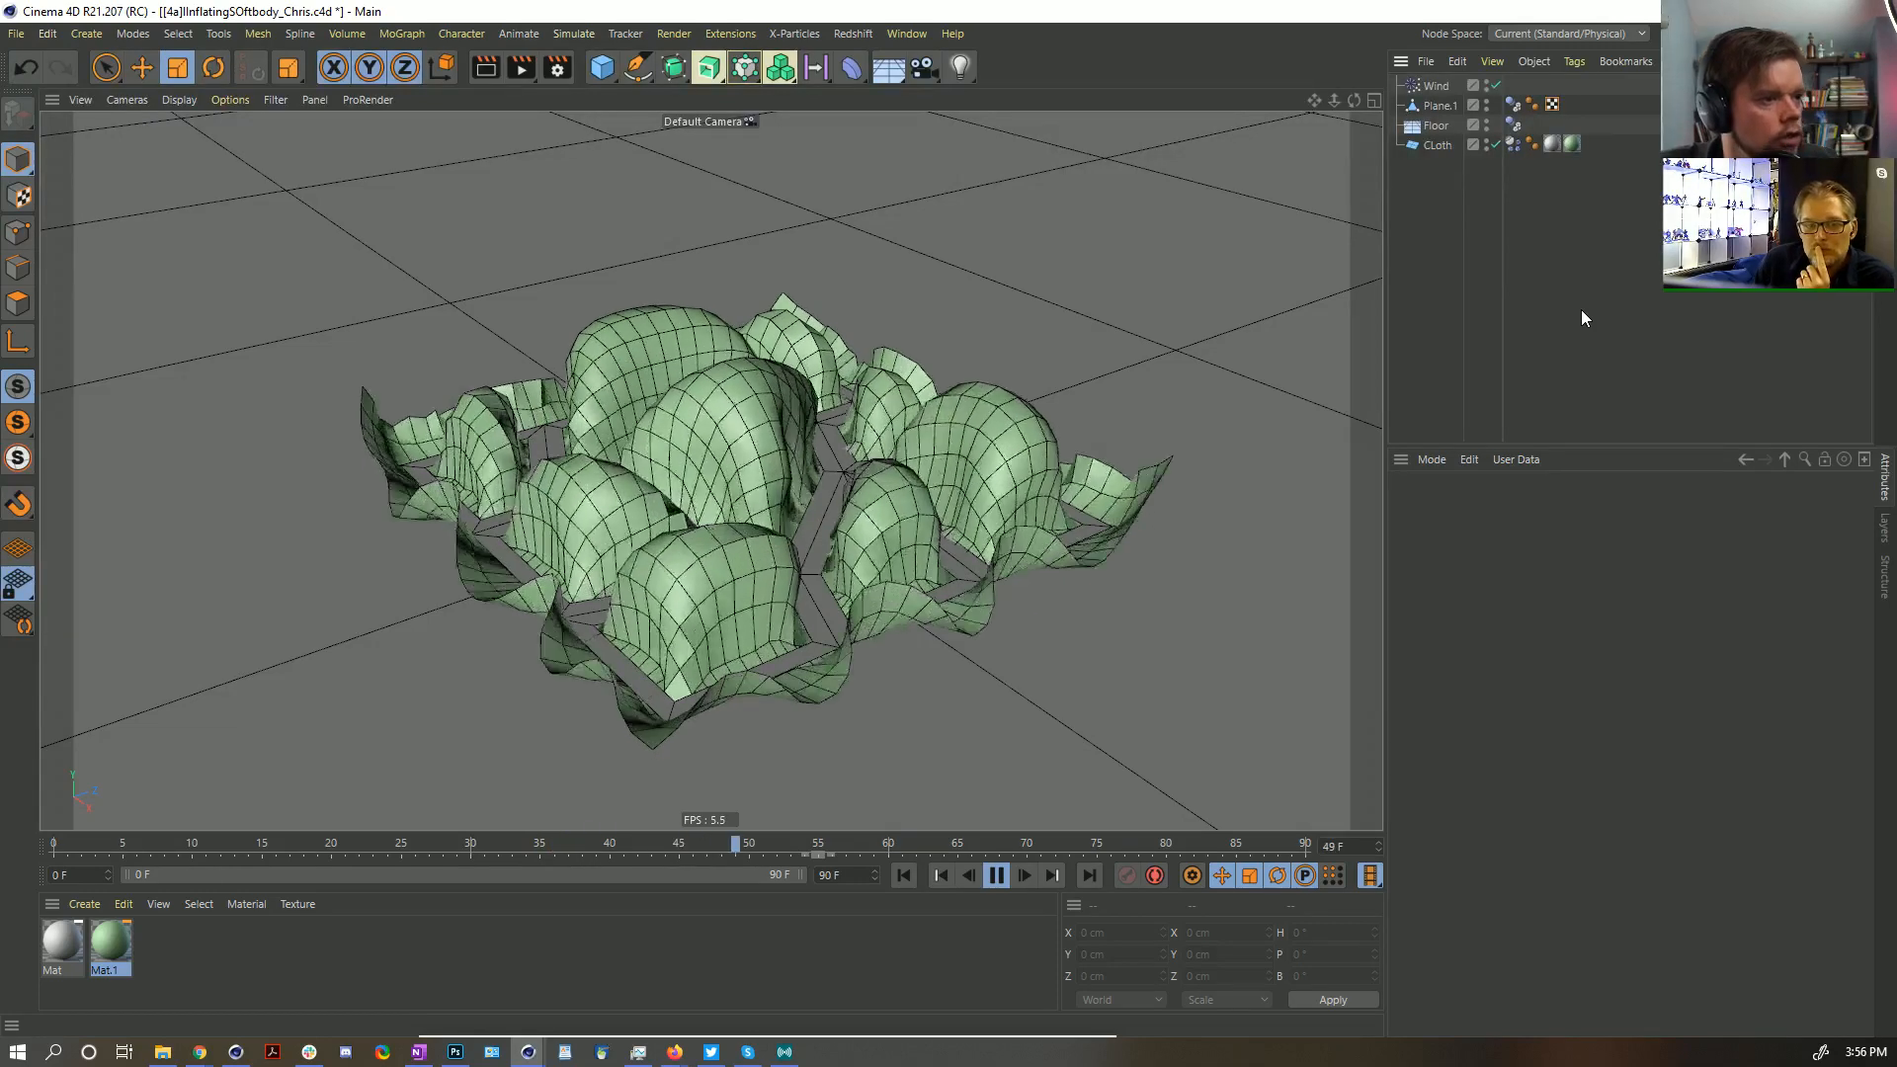
click(998, 875)
alt+drag(790, 382, 776, 478)
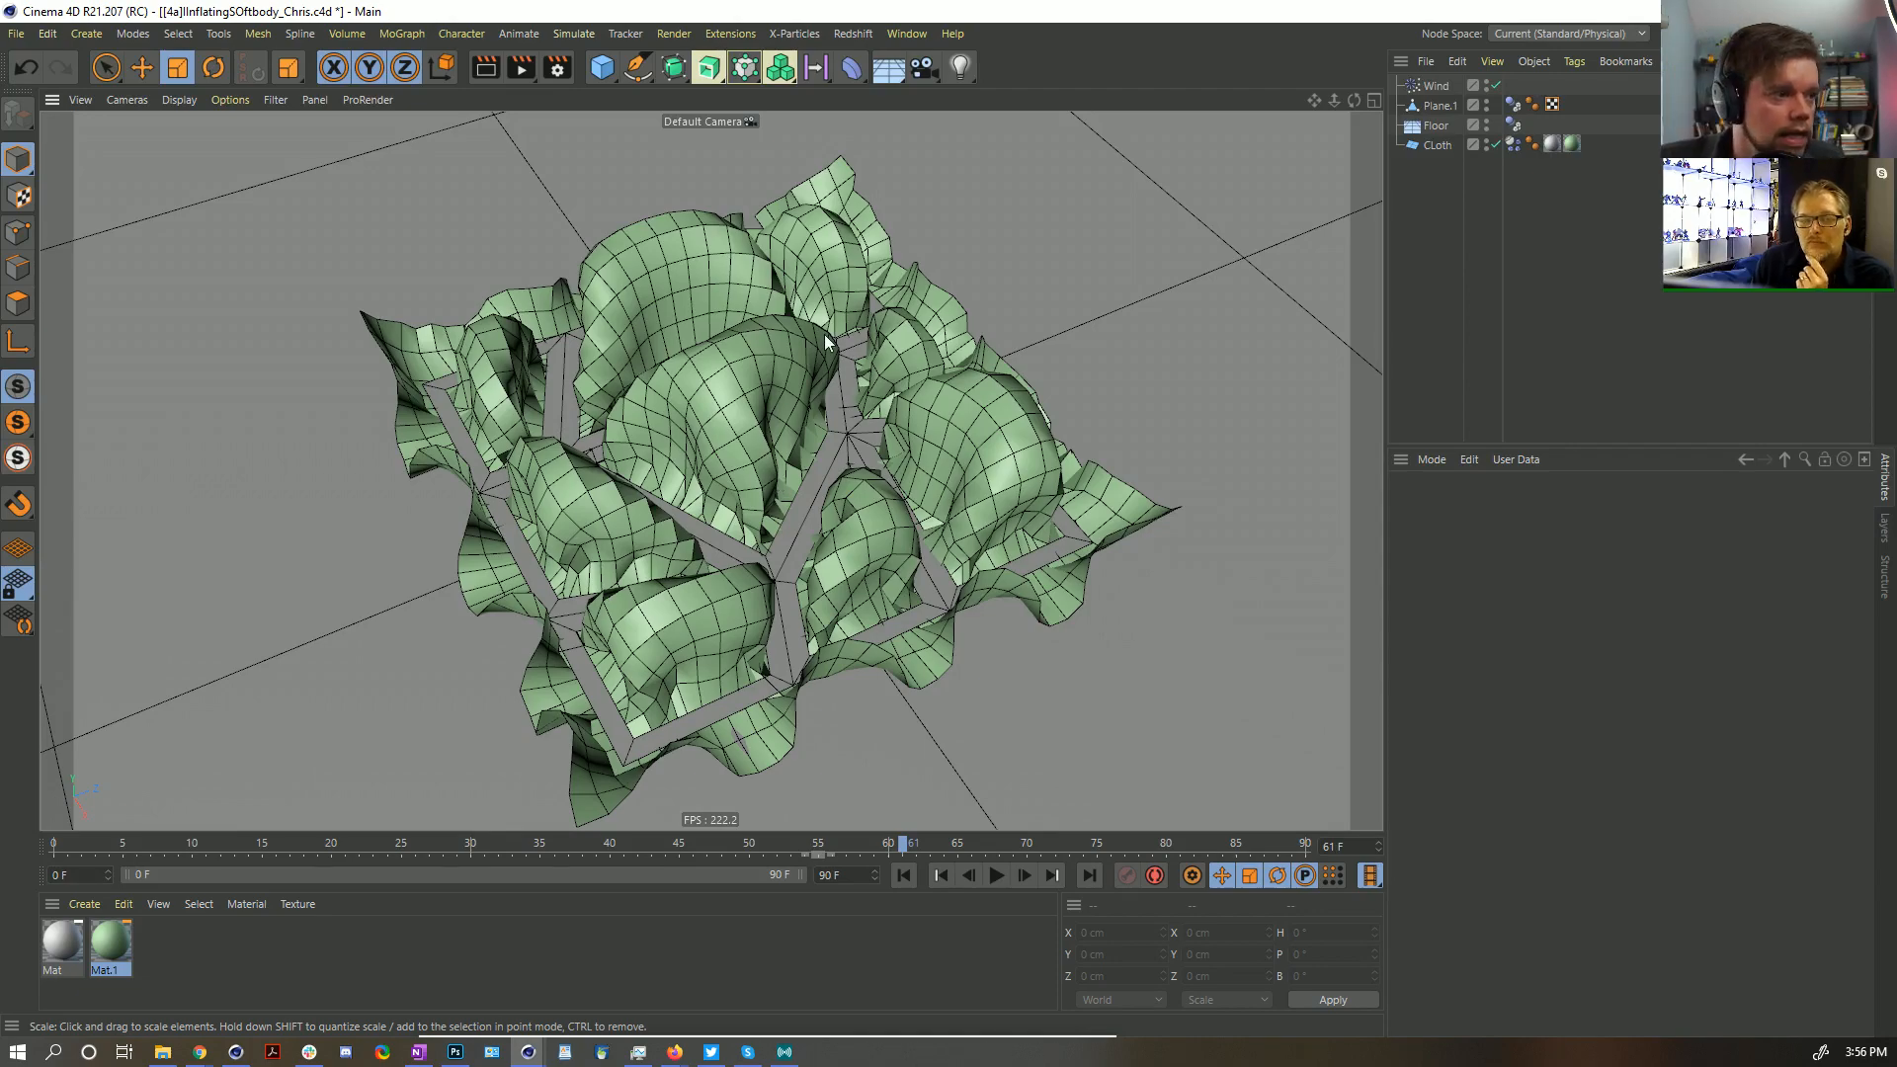
alt+drag(824, 334, 824, 465)
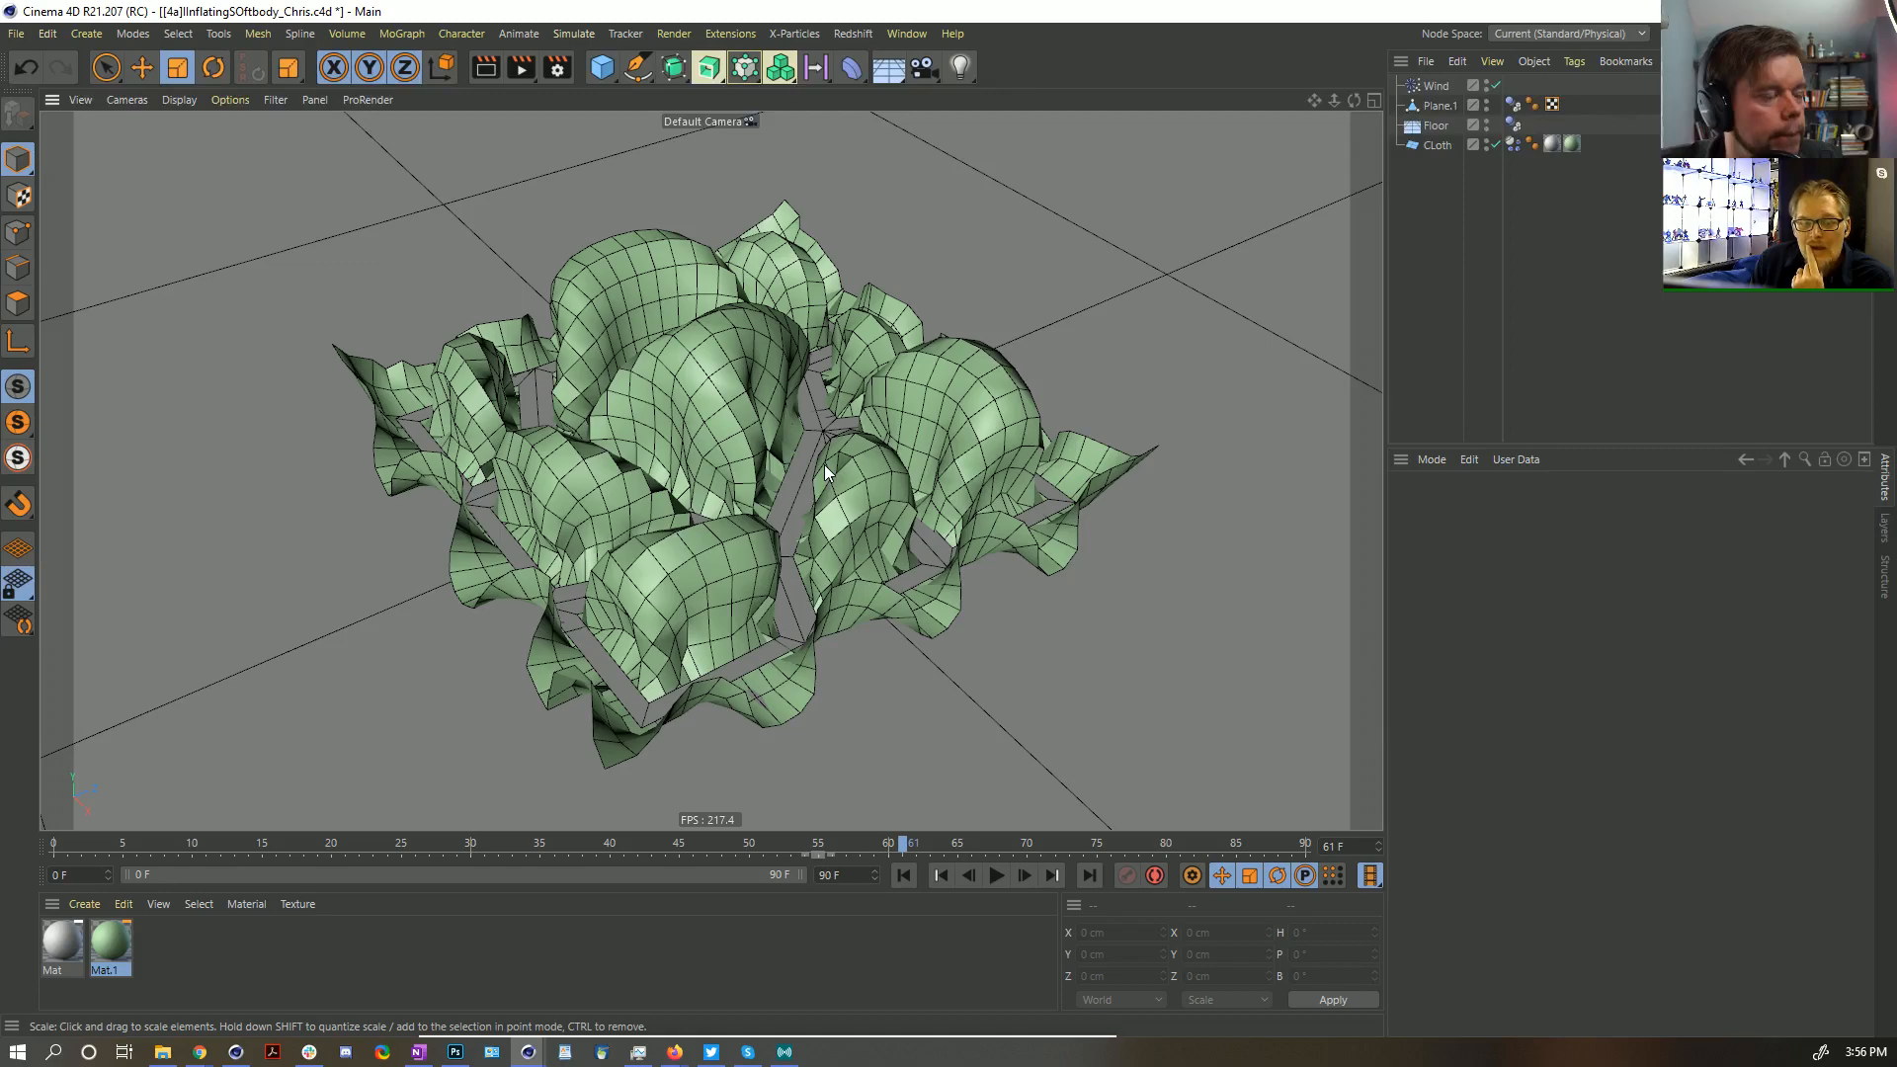
Play the simulation on to frame 64 and view the inflated cloth from a steeper angle
click(996, 875)
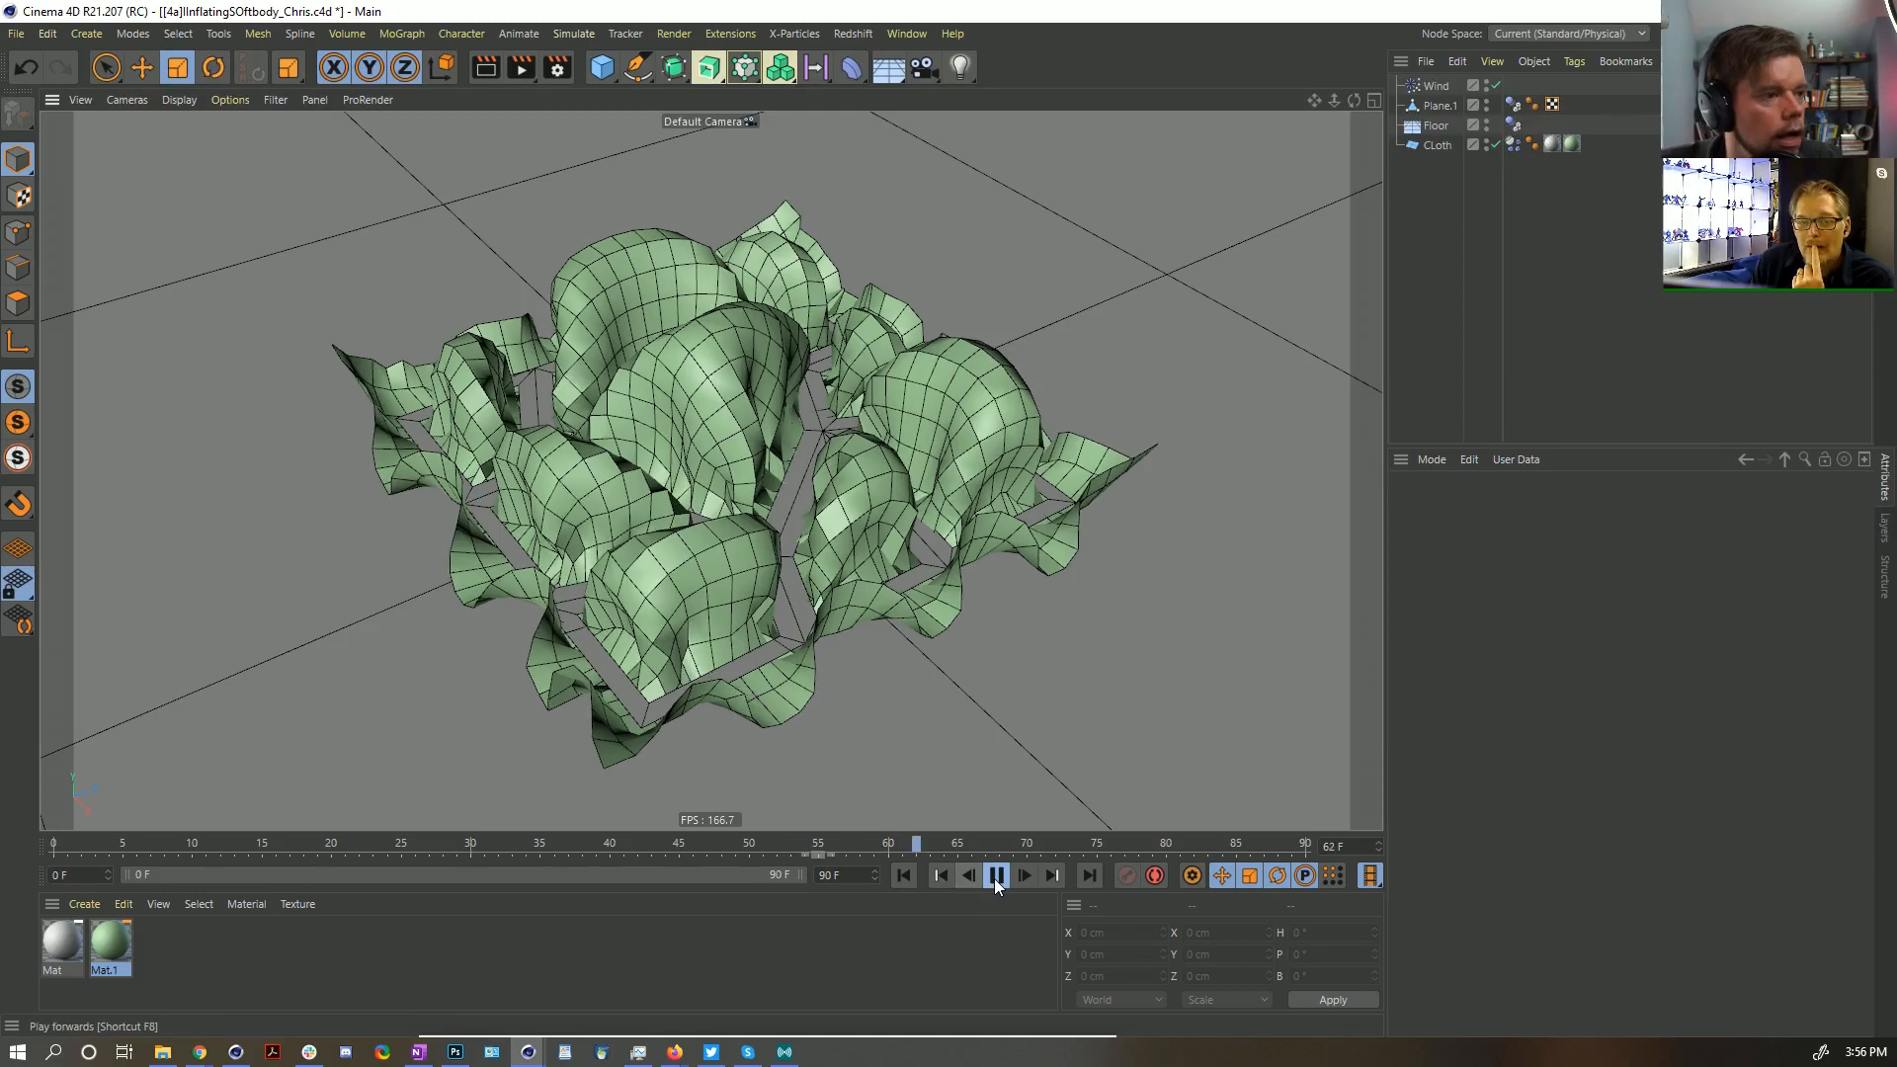
alt+drag(879, 595, 859, 581)
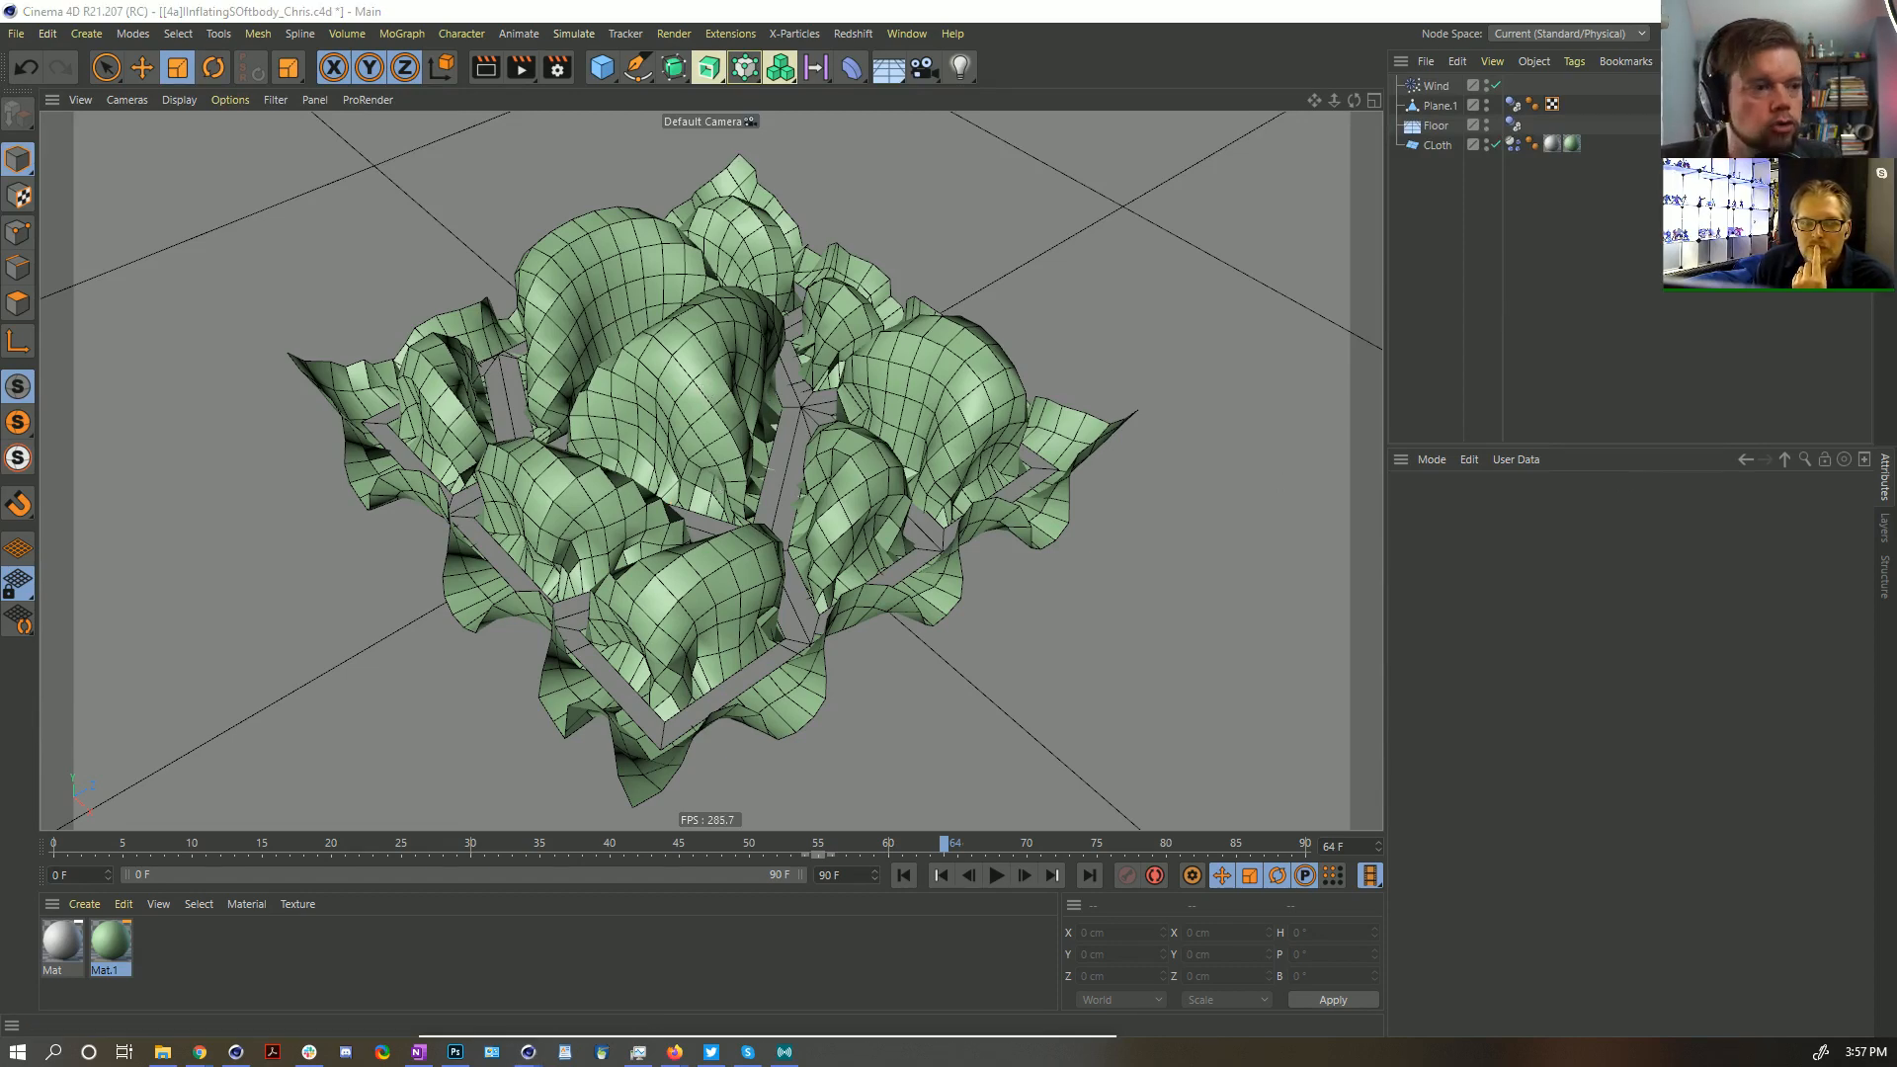
Switch to the Instagram reference video in the browser, examine the inflating bubbles full screen around 0:09, and return to Cinema 4D
key(alt+Tab)
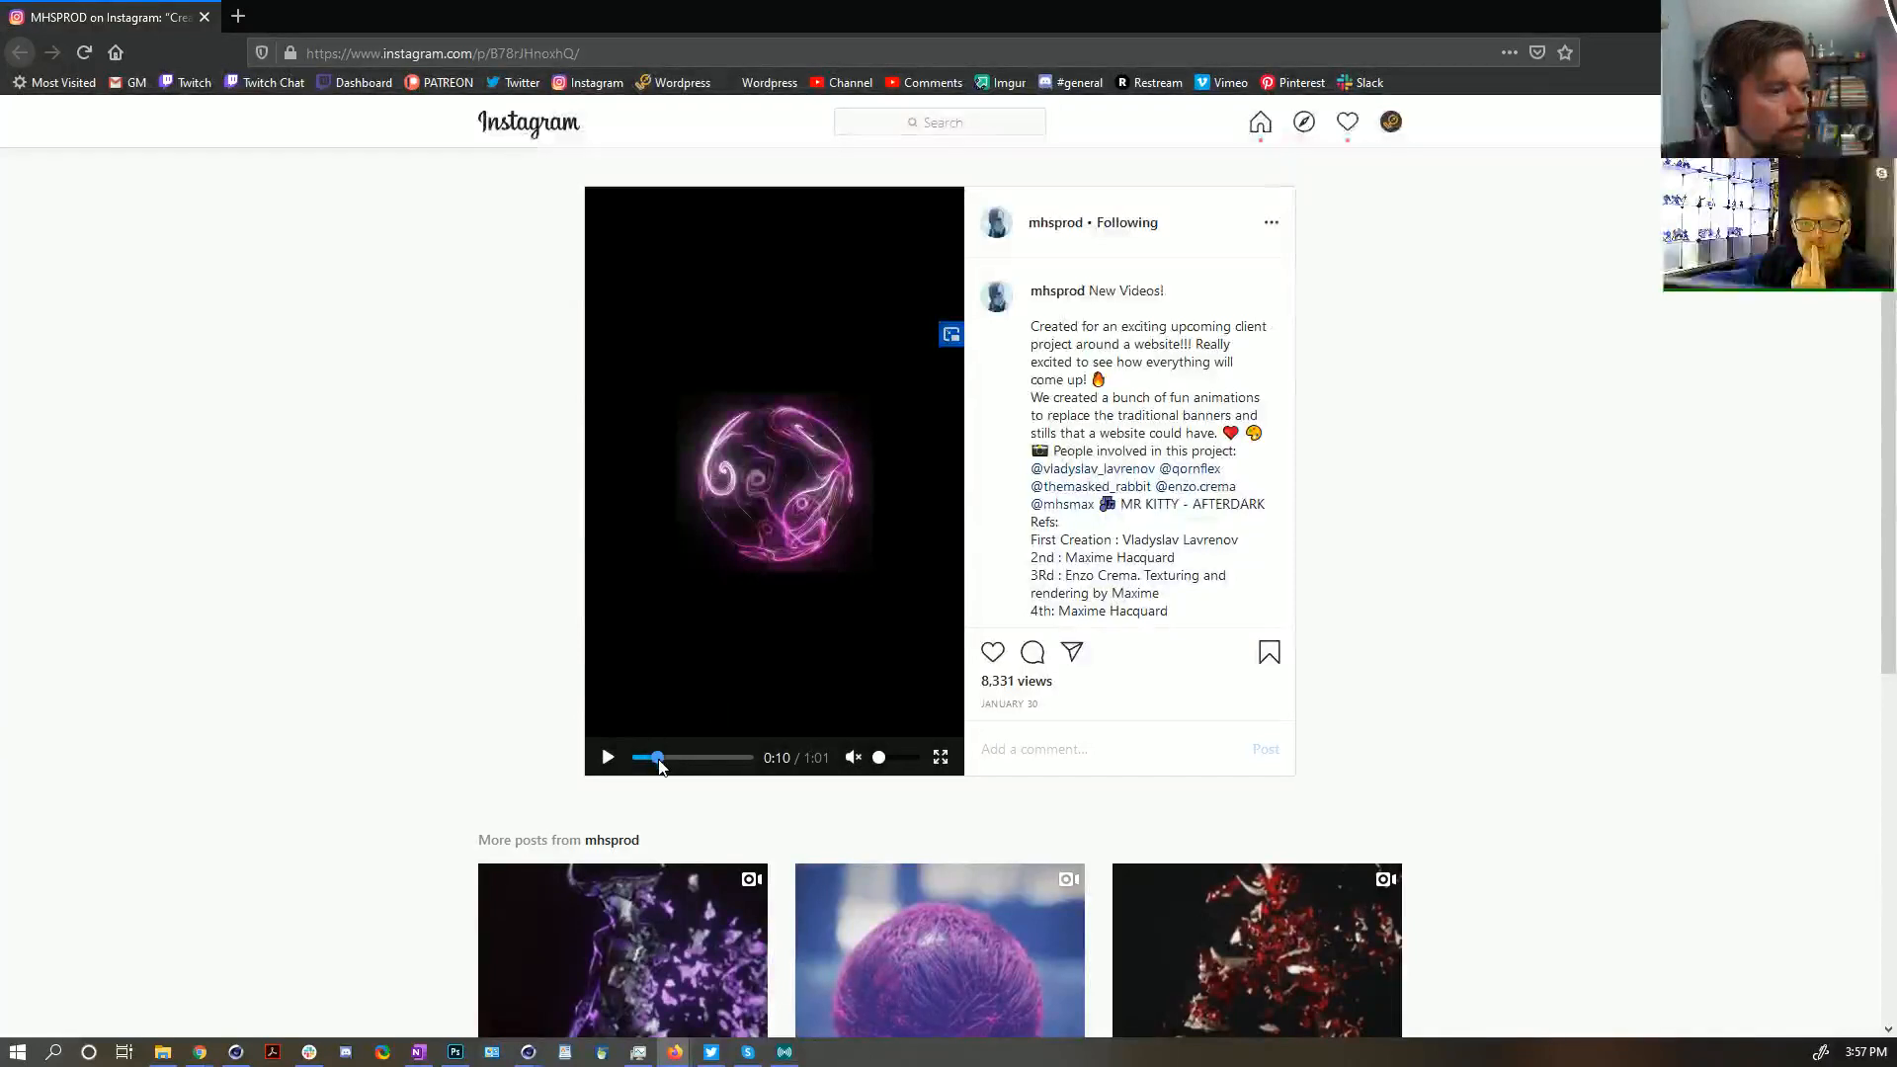
drag(657, 760, 656, 763)
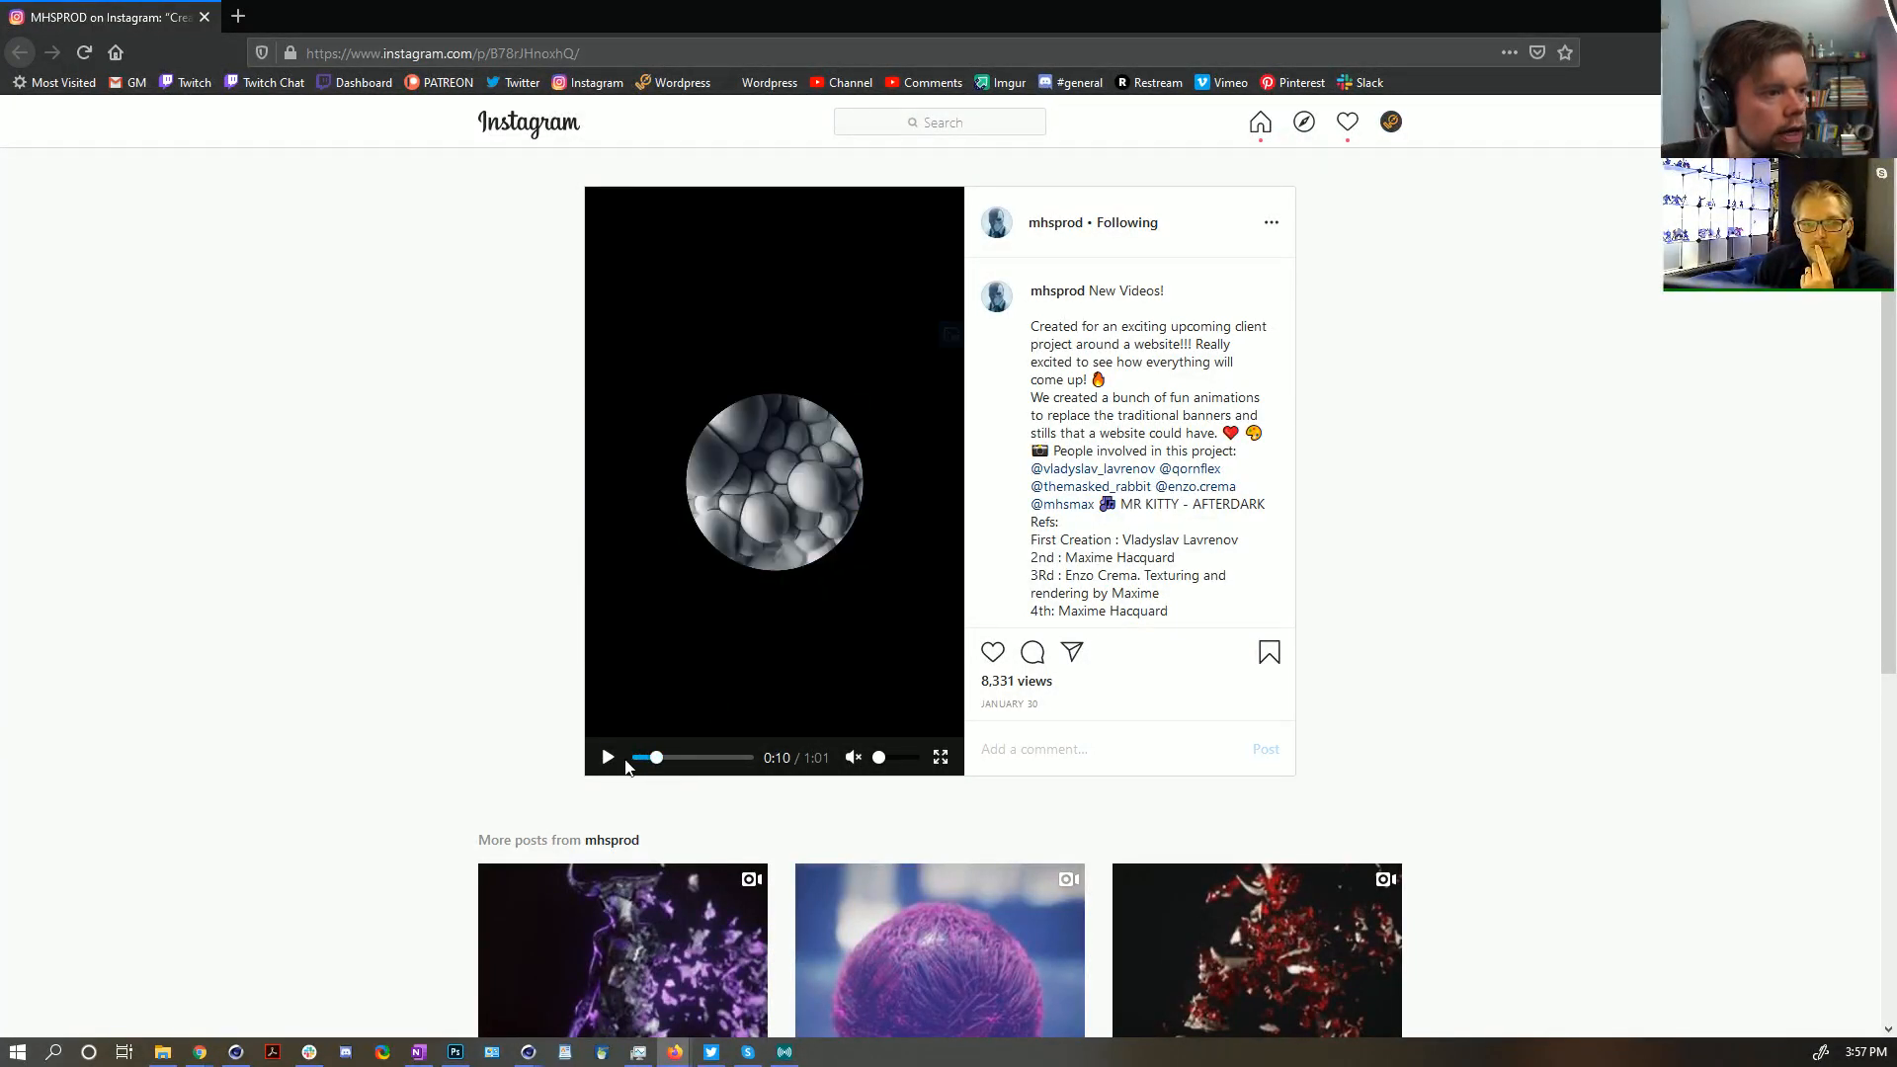
click(609, 759)
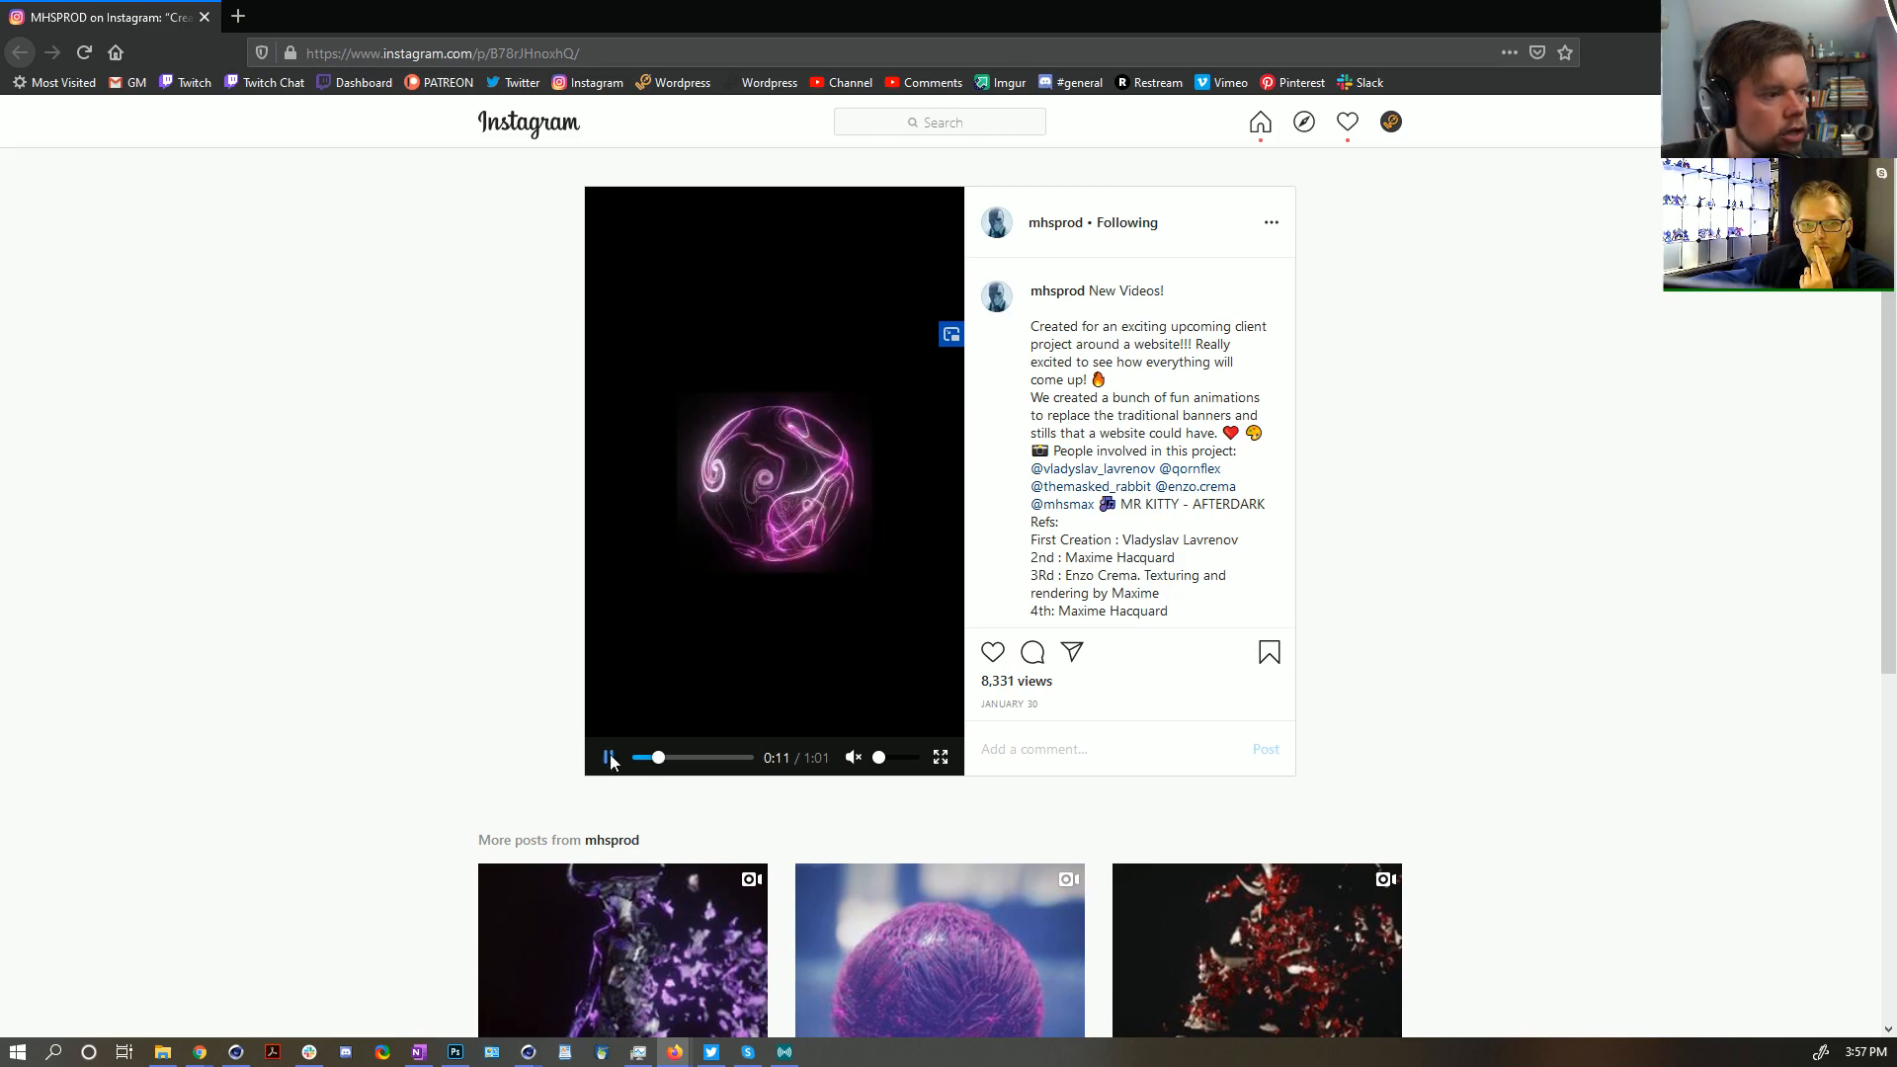
click(610, 756)
click(951, 758)
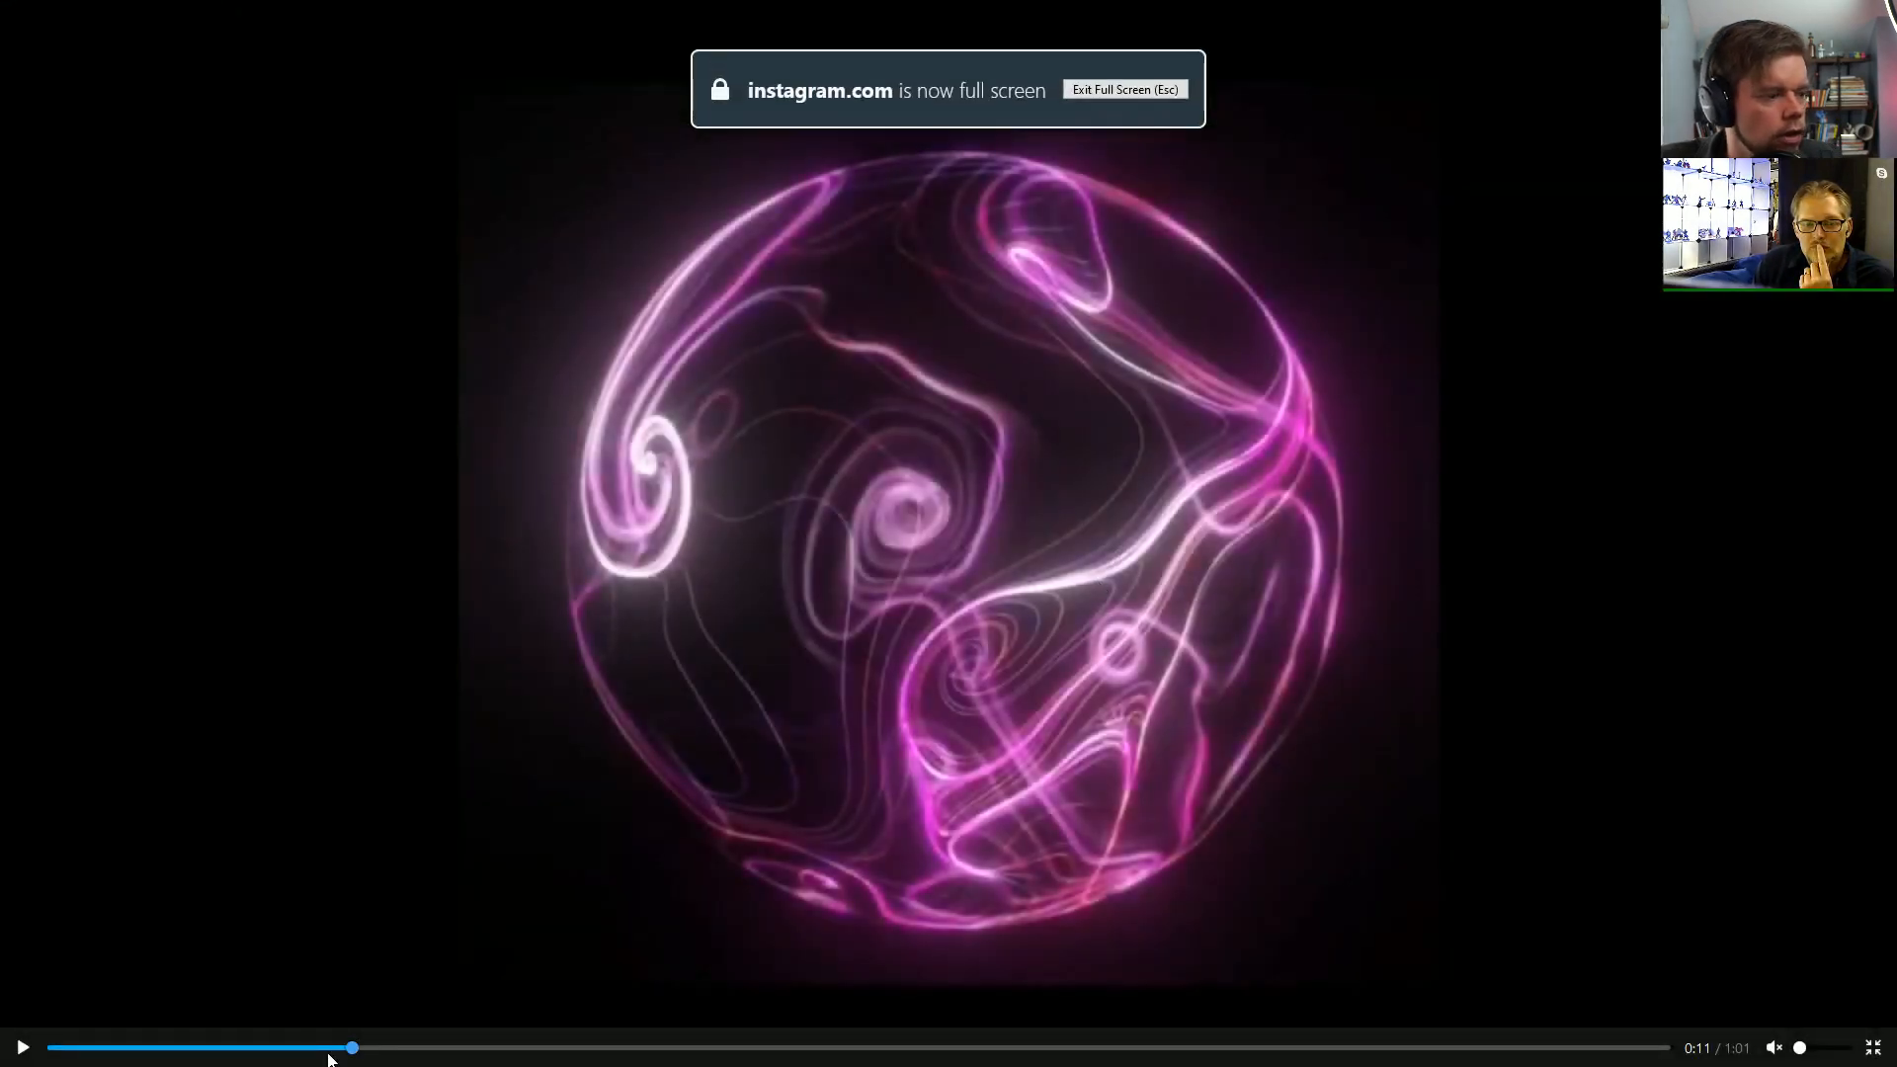
drag(351, 1049, 296, 1050)
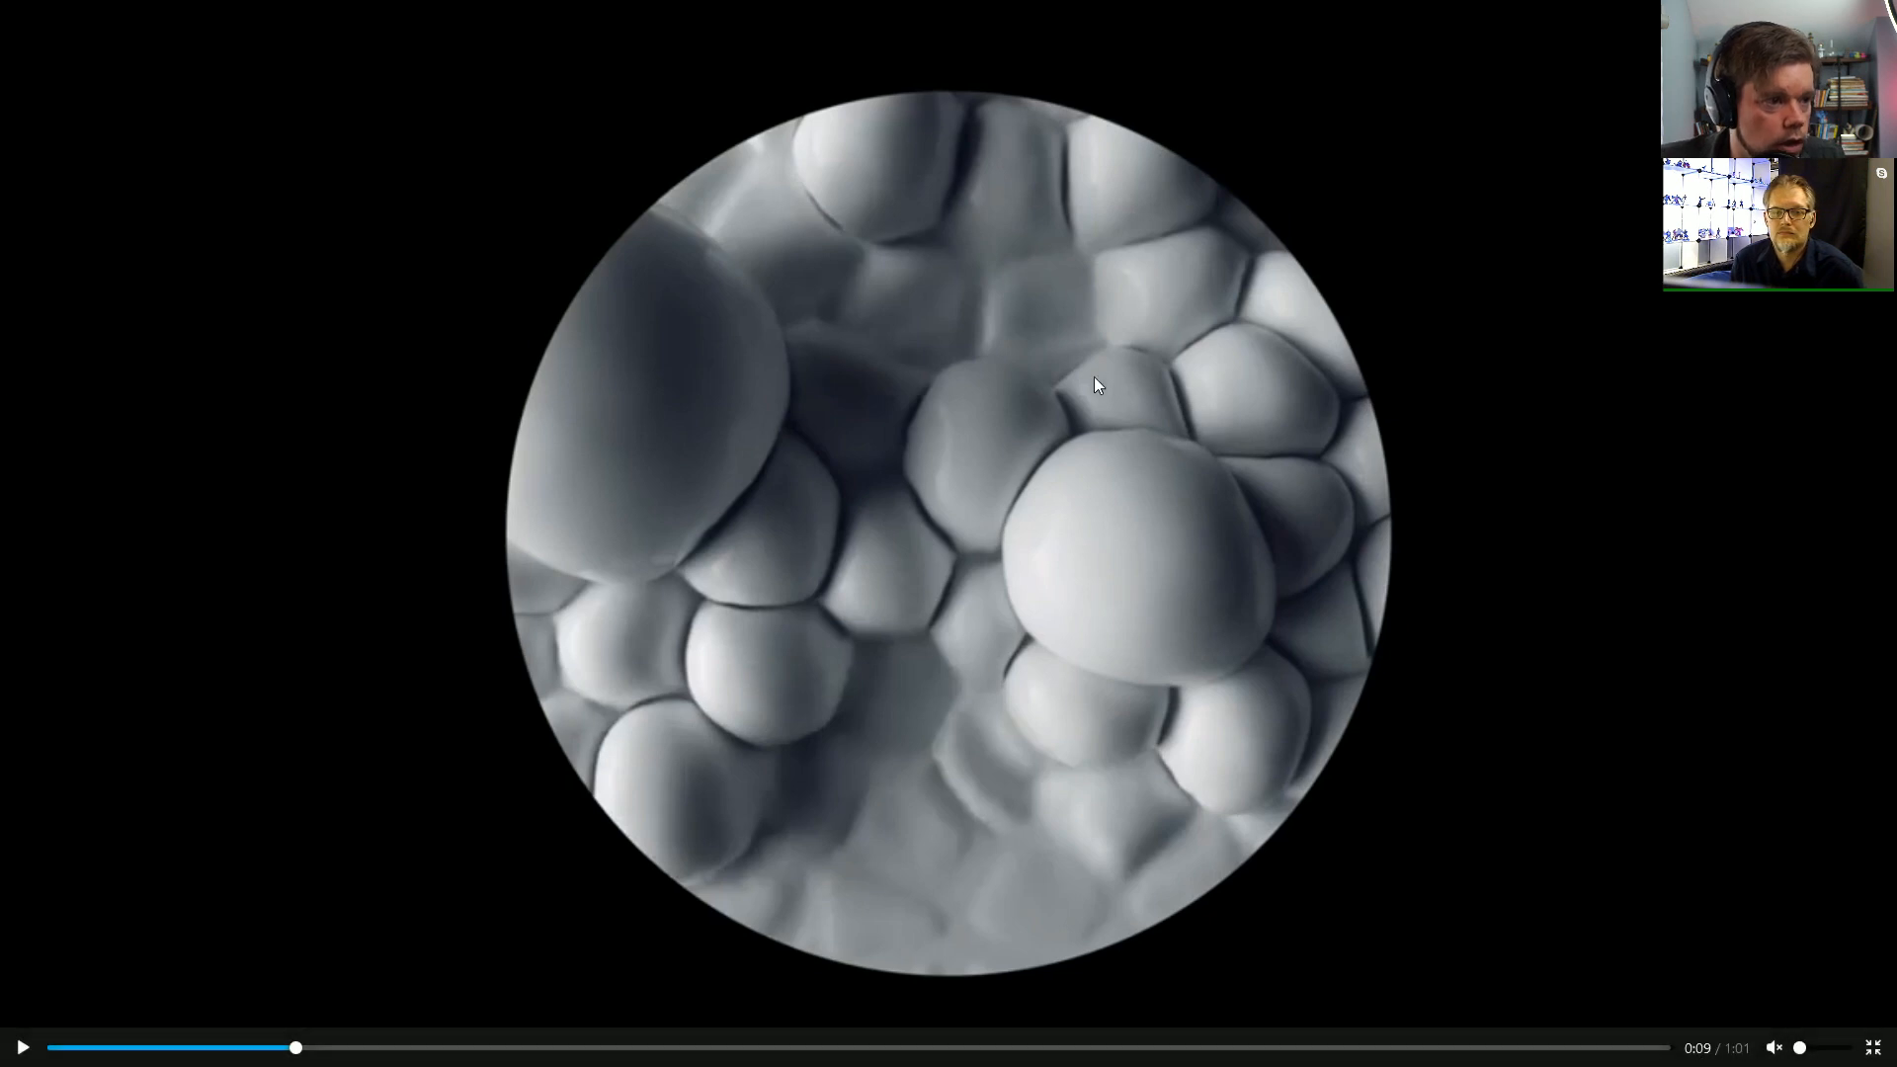
key(Escape)
key(alt+Tab)
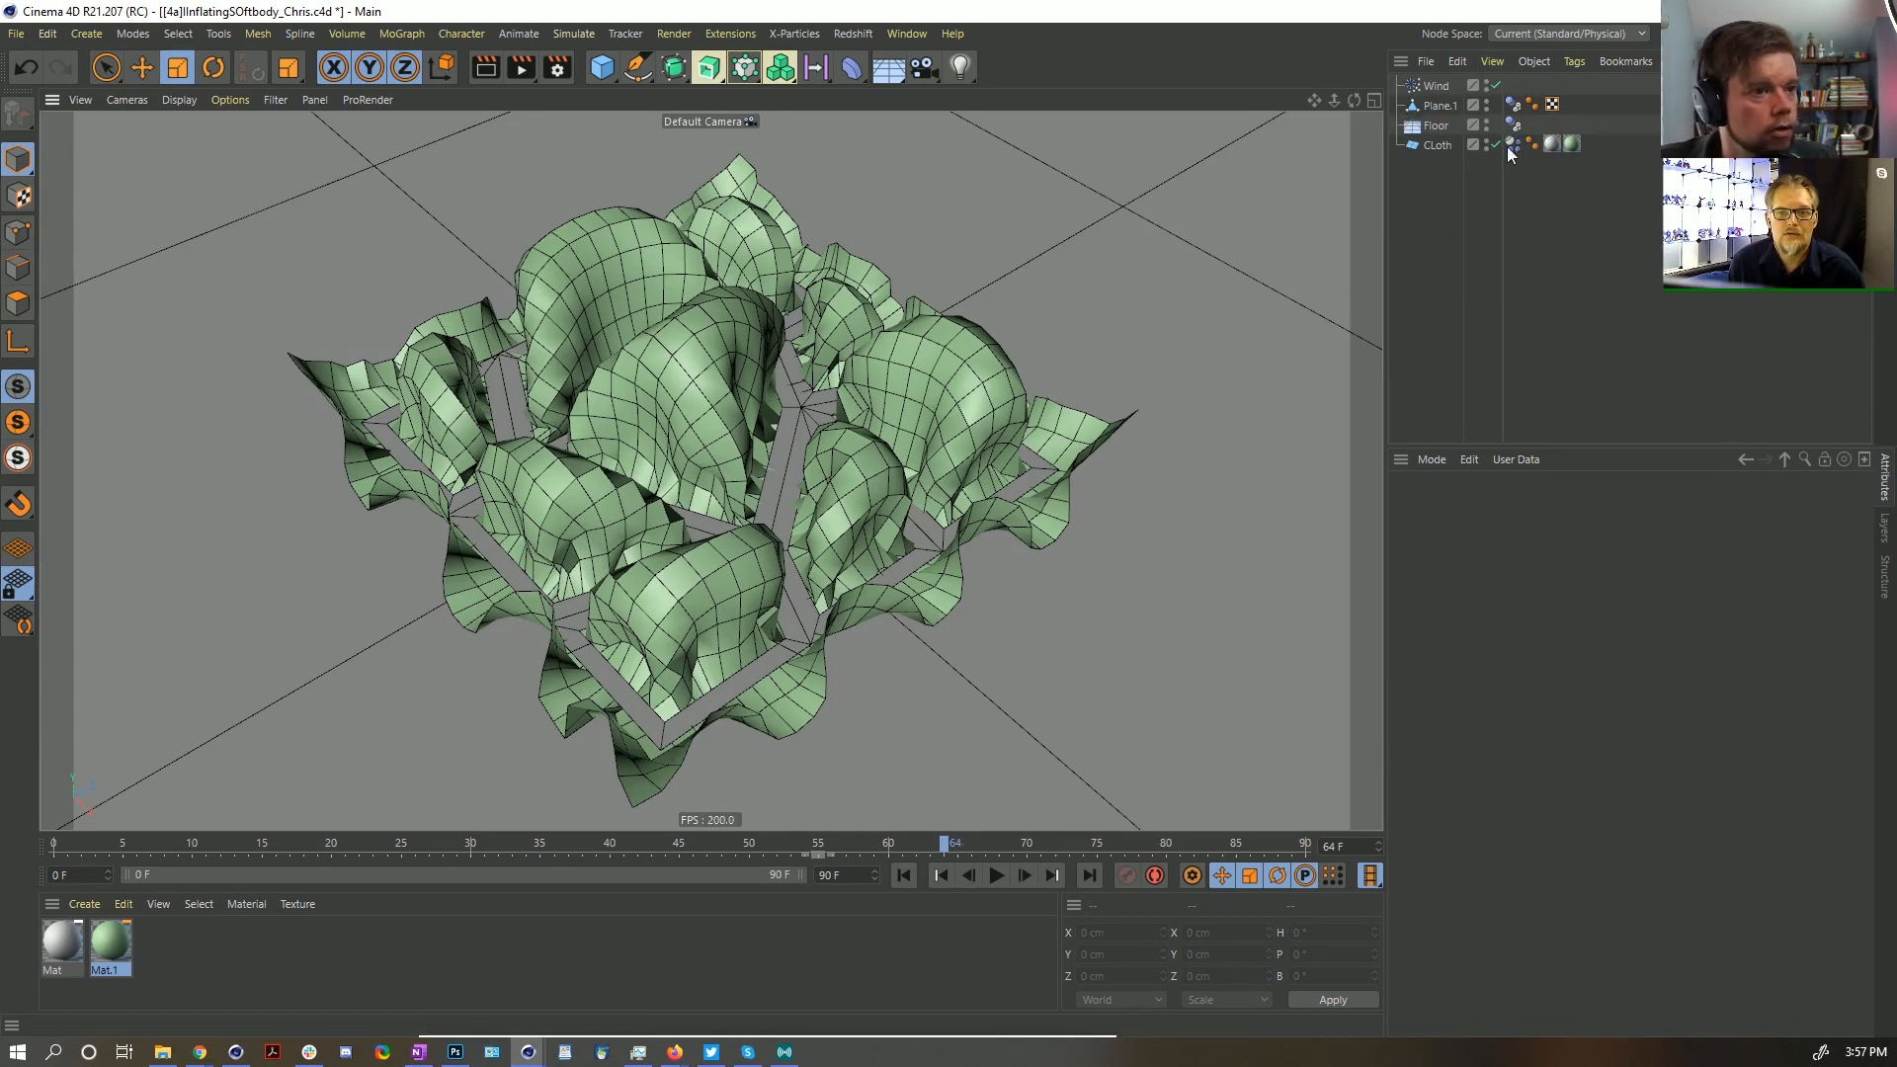
Duplicate the Plane.1 frame below CLoth, return to frame 0, and fill every cell opening in the copy with Close Polygon Hole
ctrl+drag(1436, 105, 1468, 180)
click(901, 875)
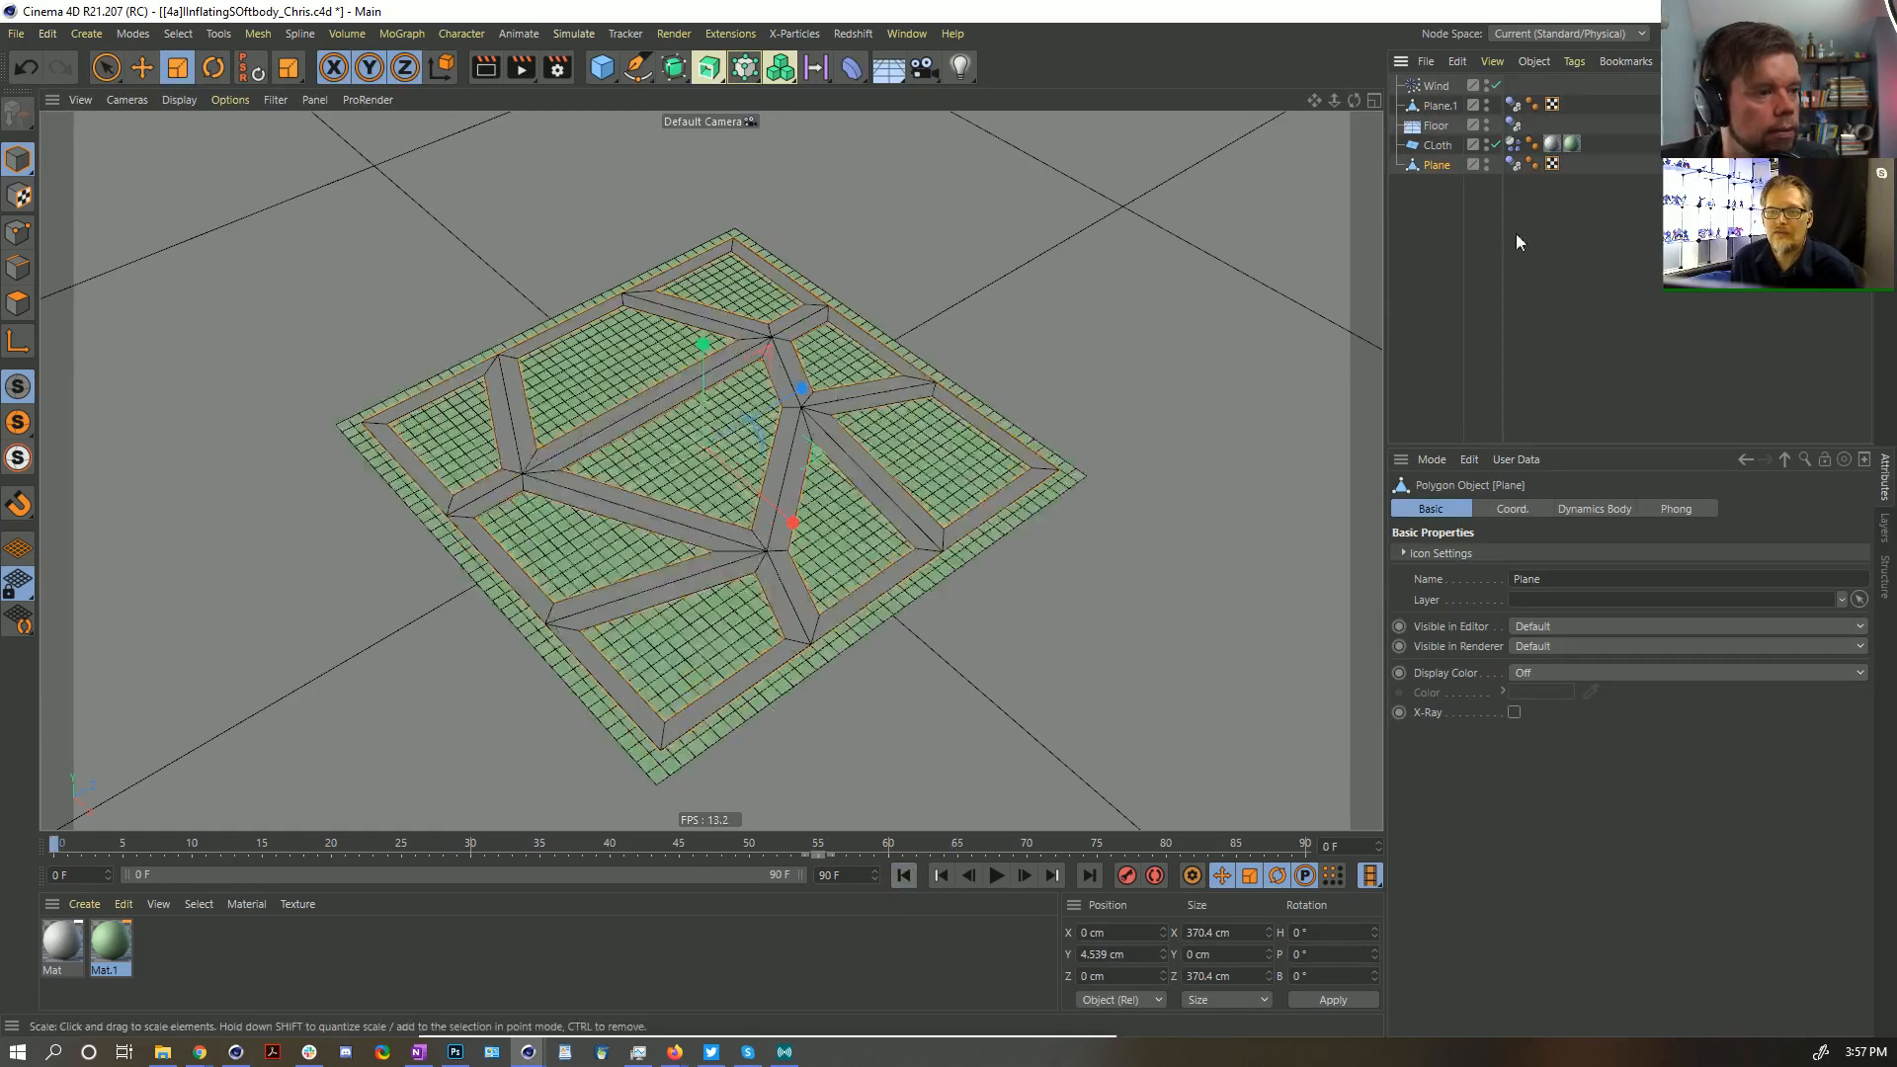
click(25, 312)
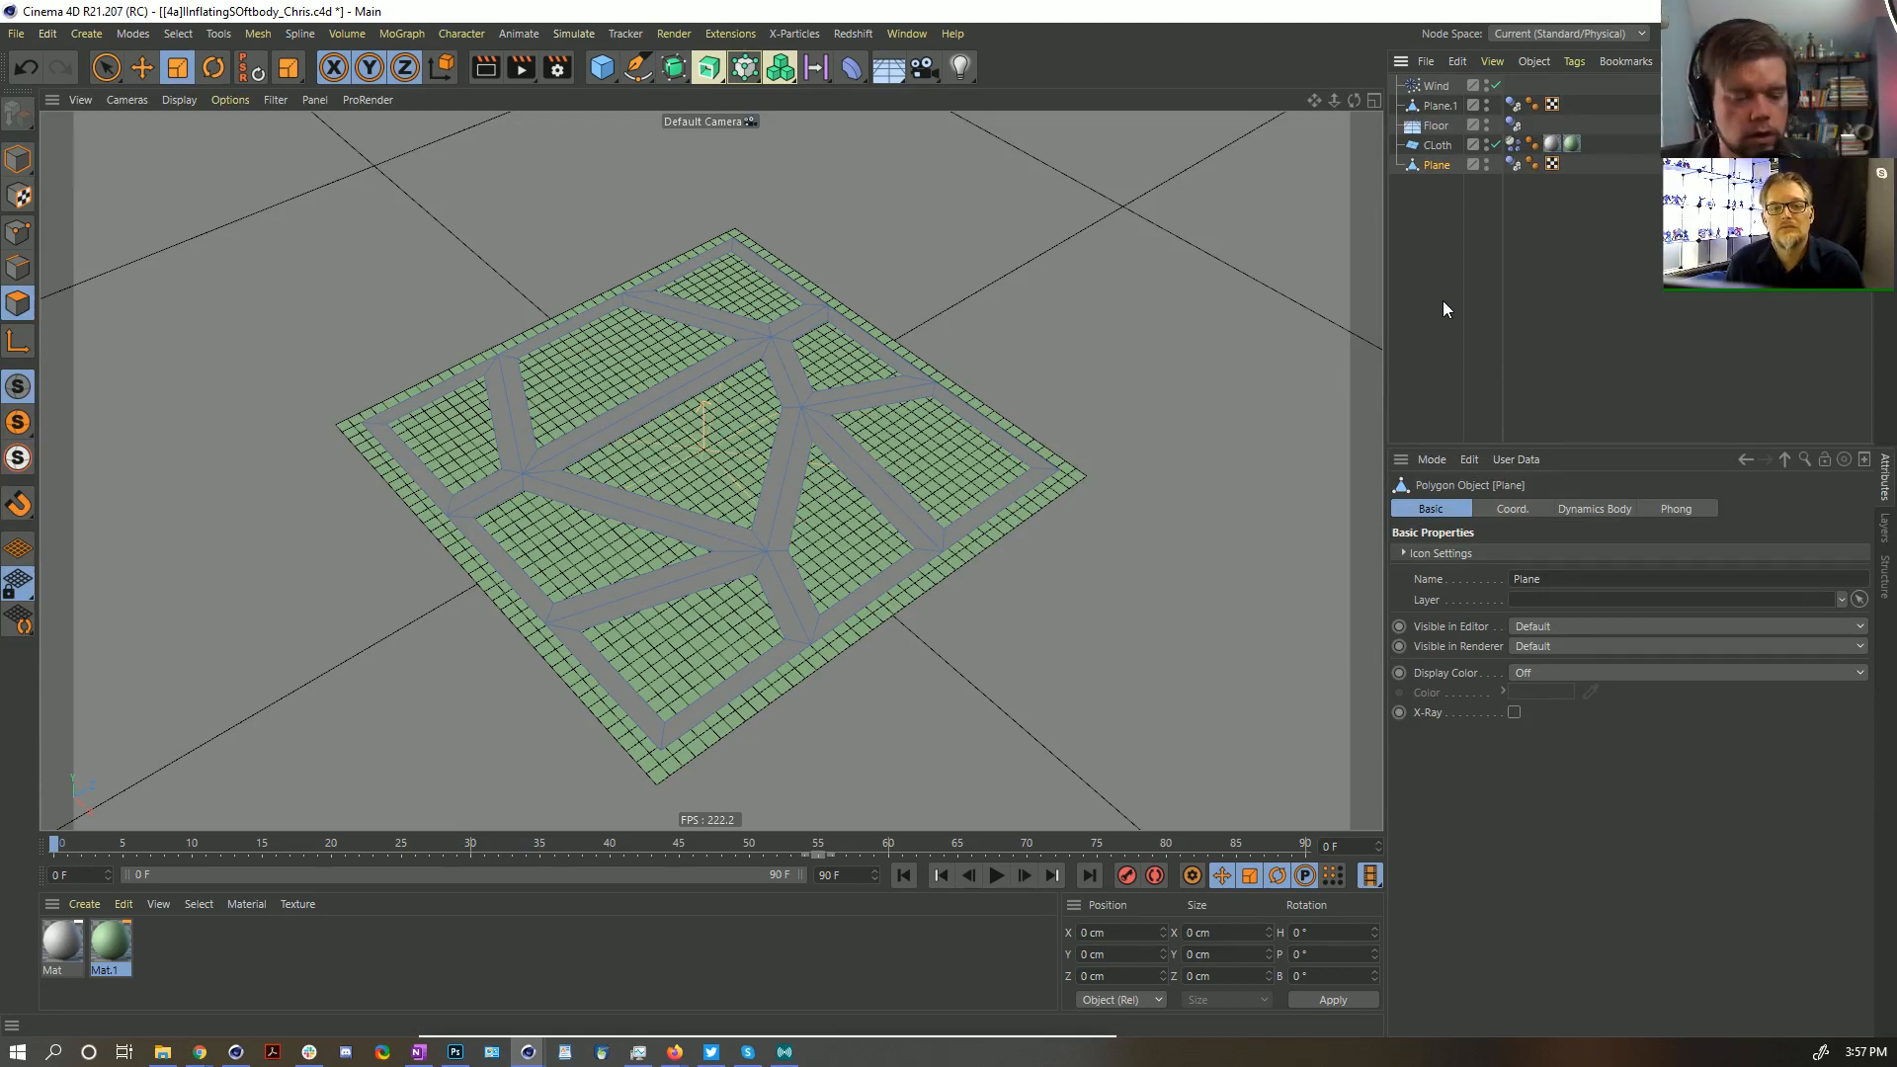
key(m)
key(d)
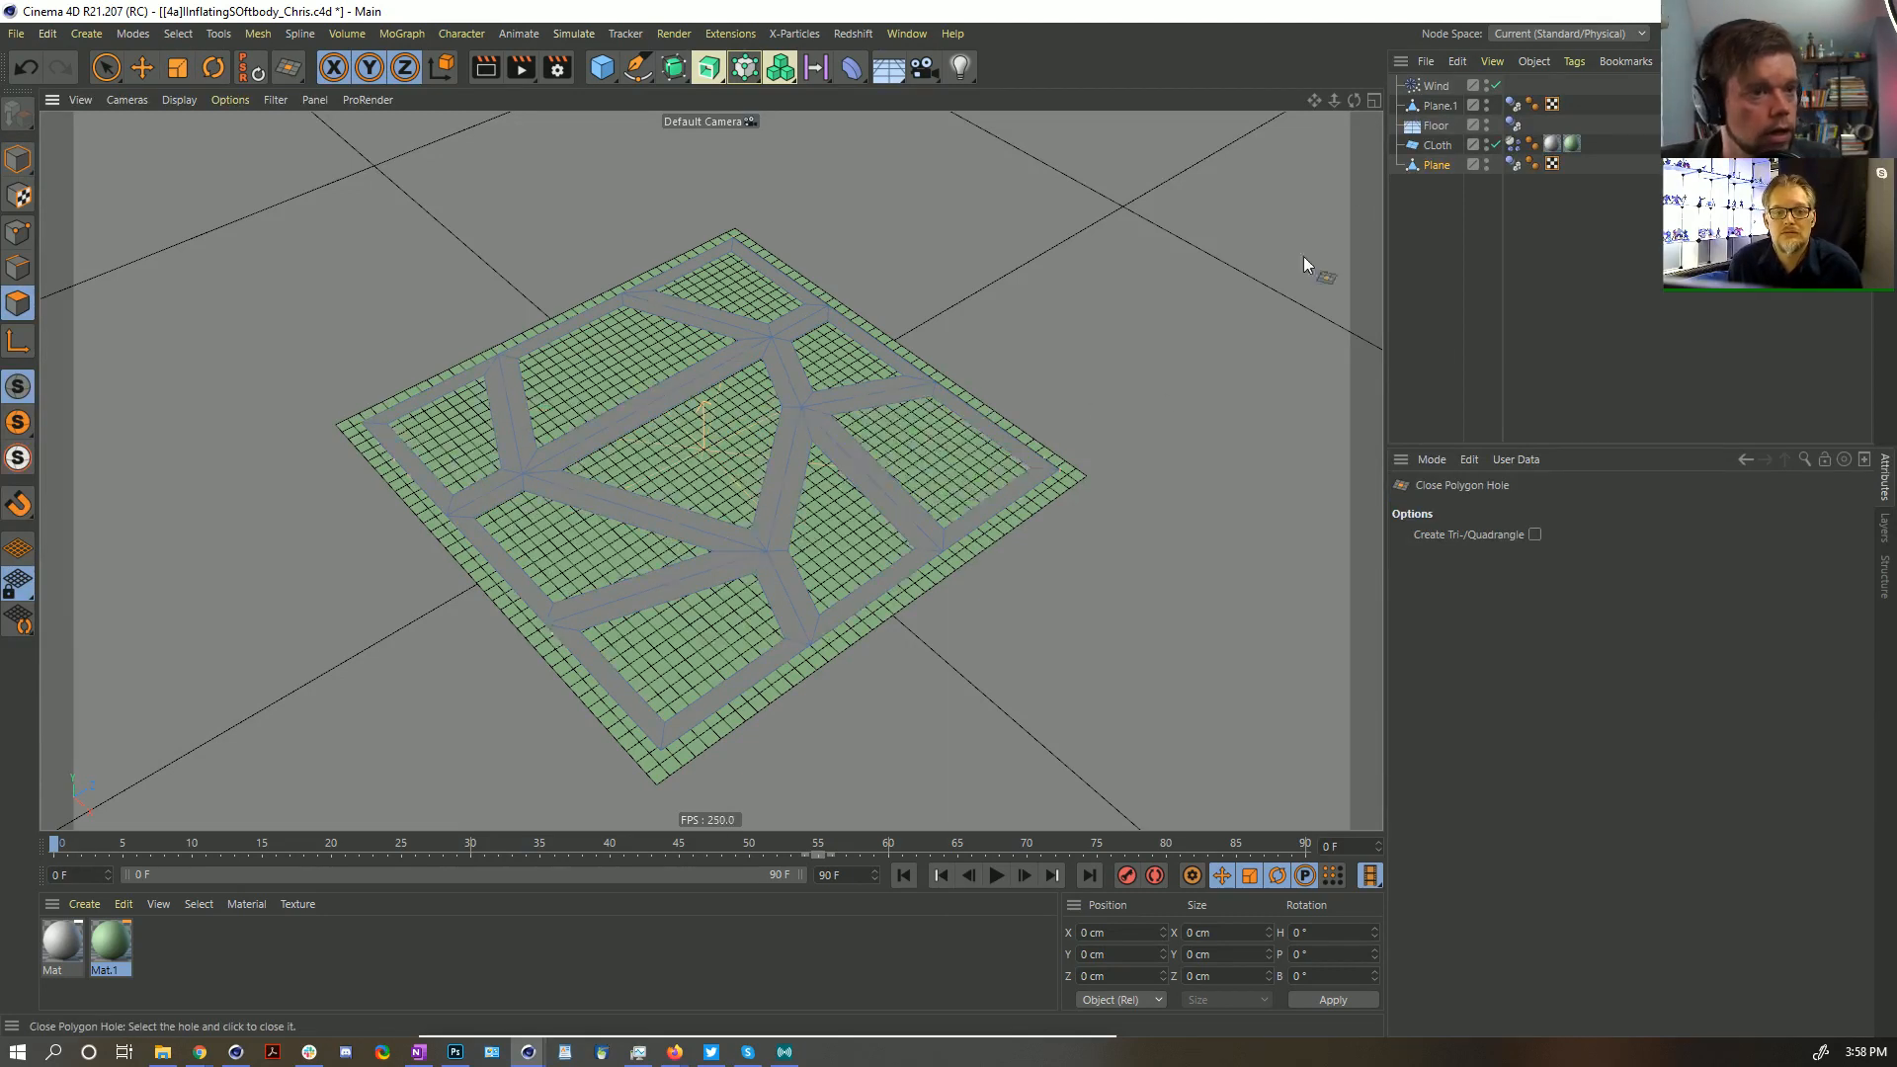
click(853, 494)
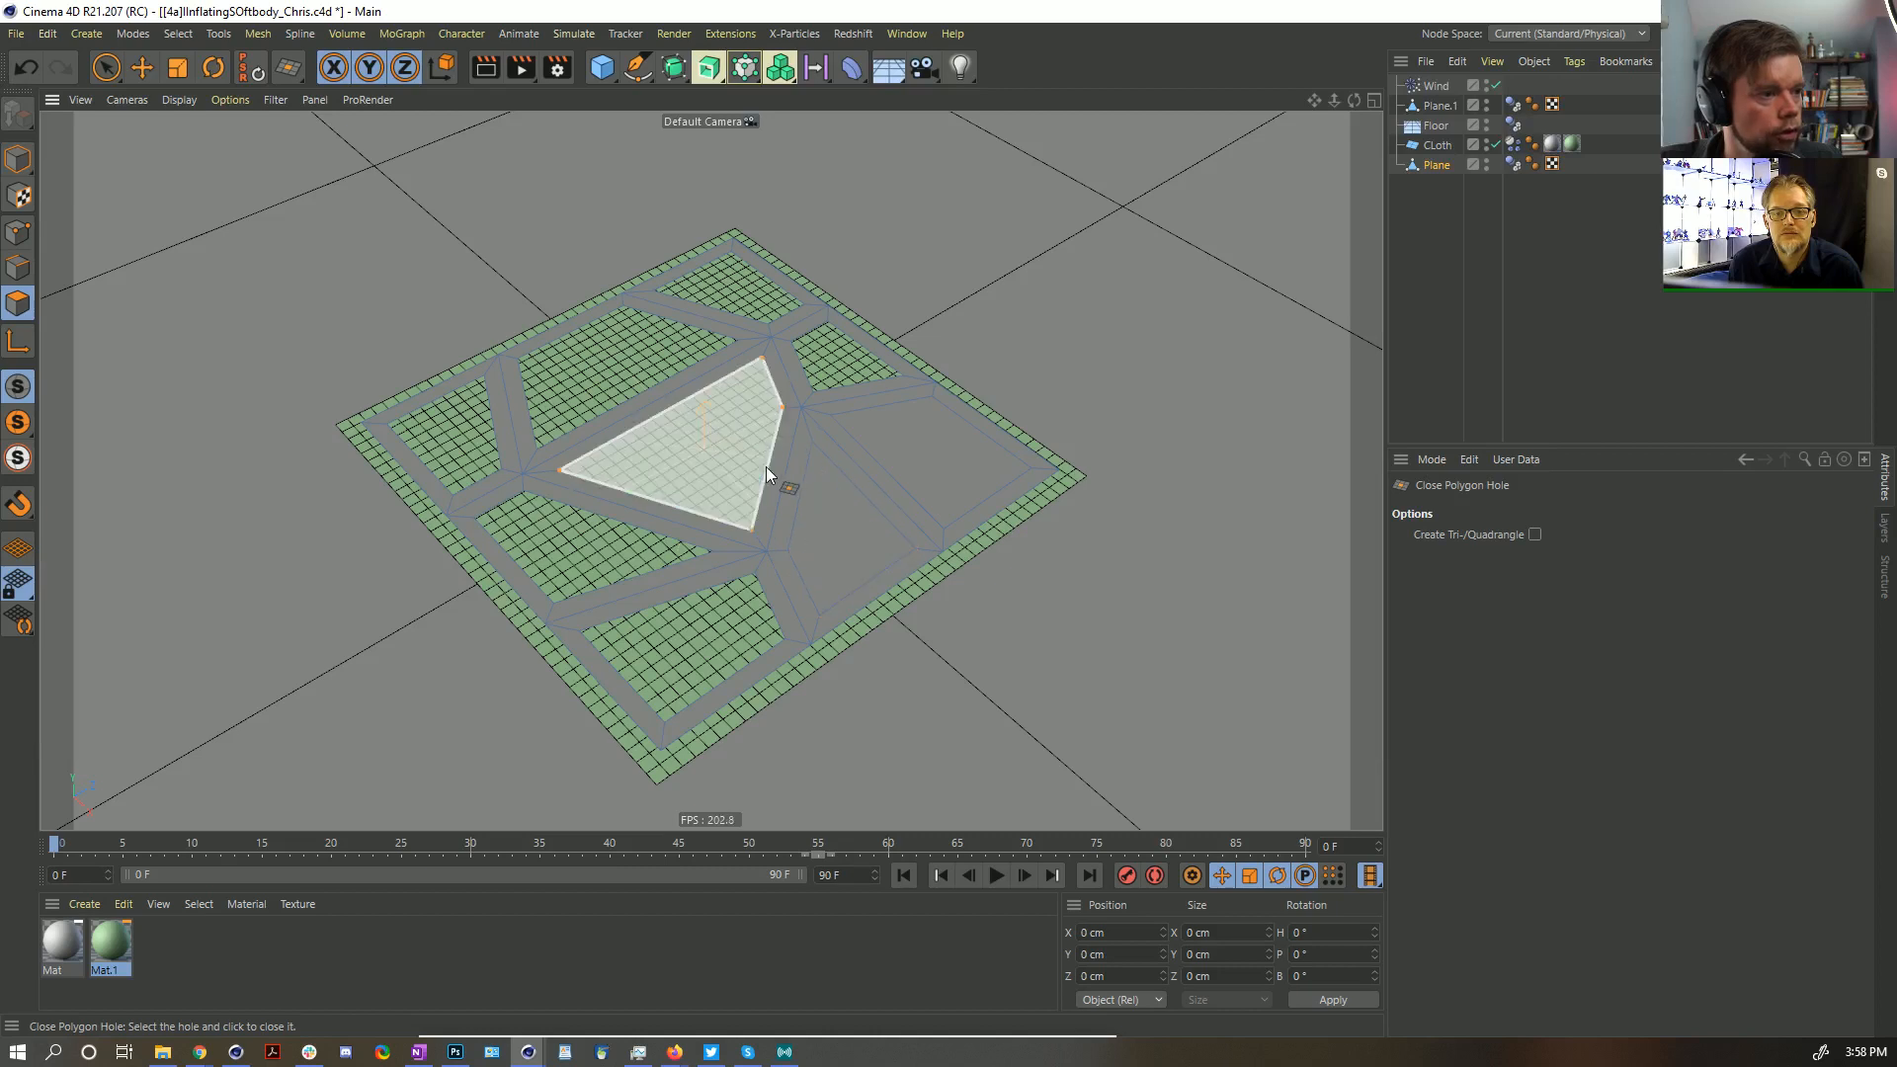
click(769, 465)
click(816, 383)
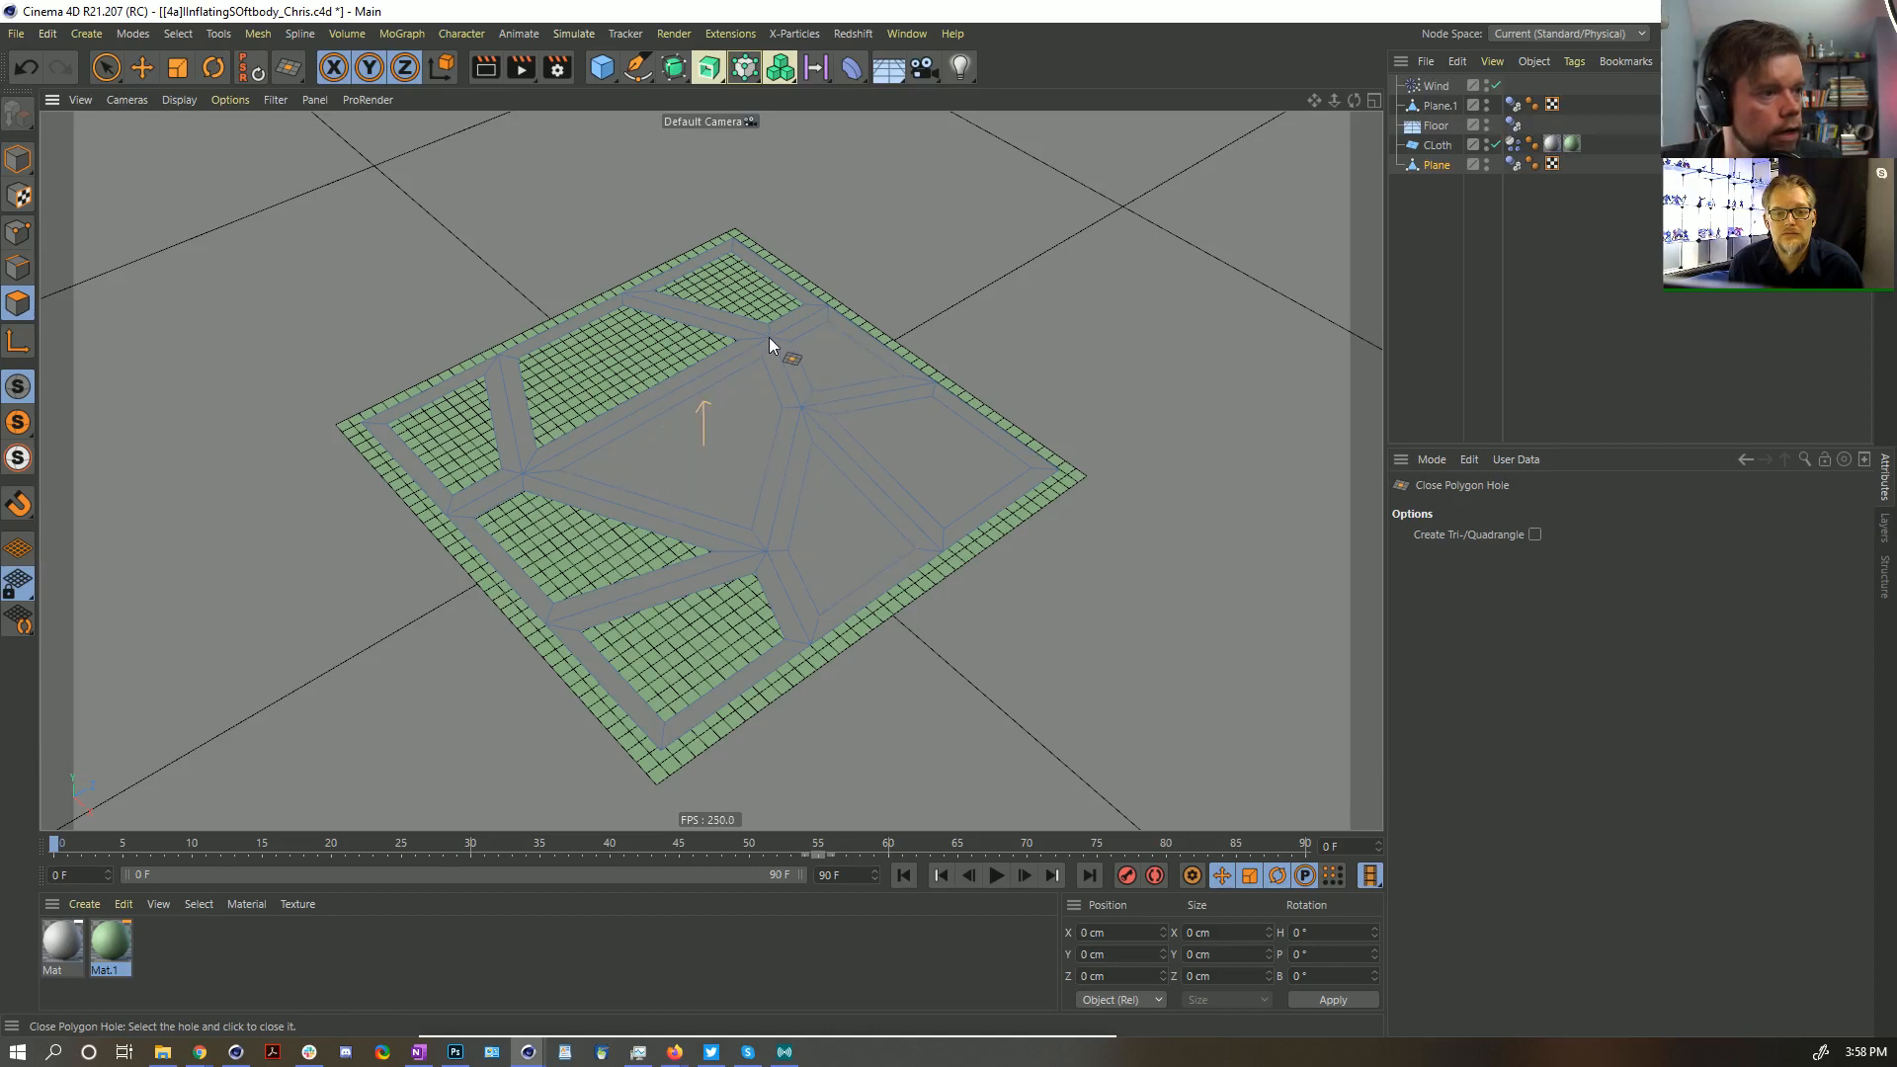
click(763, 336)
click(670, 328)
click(505, 427)
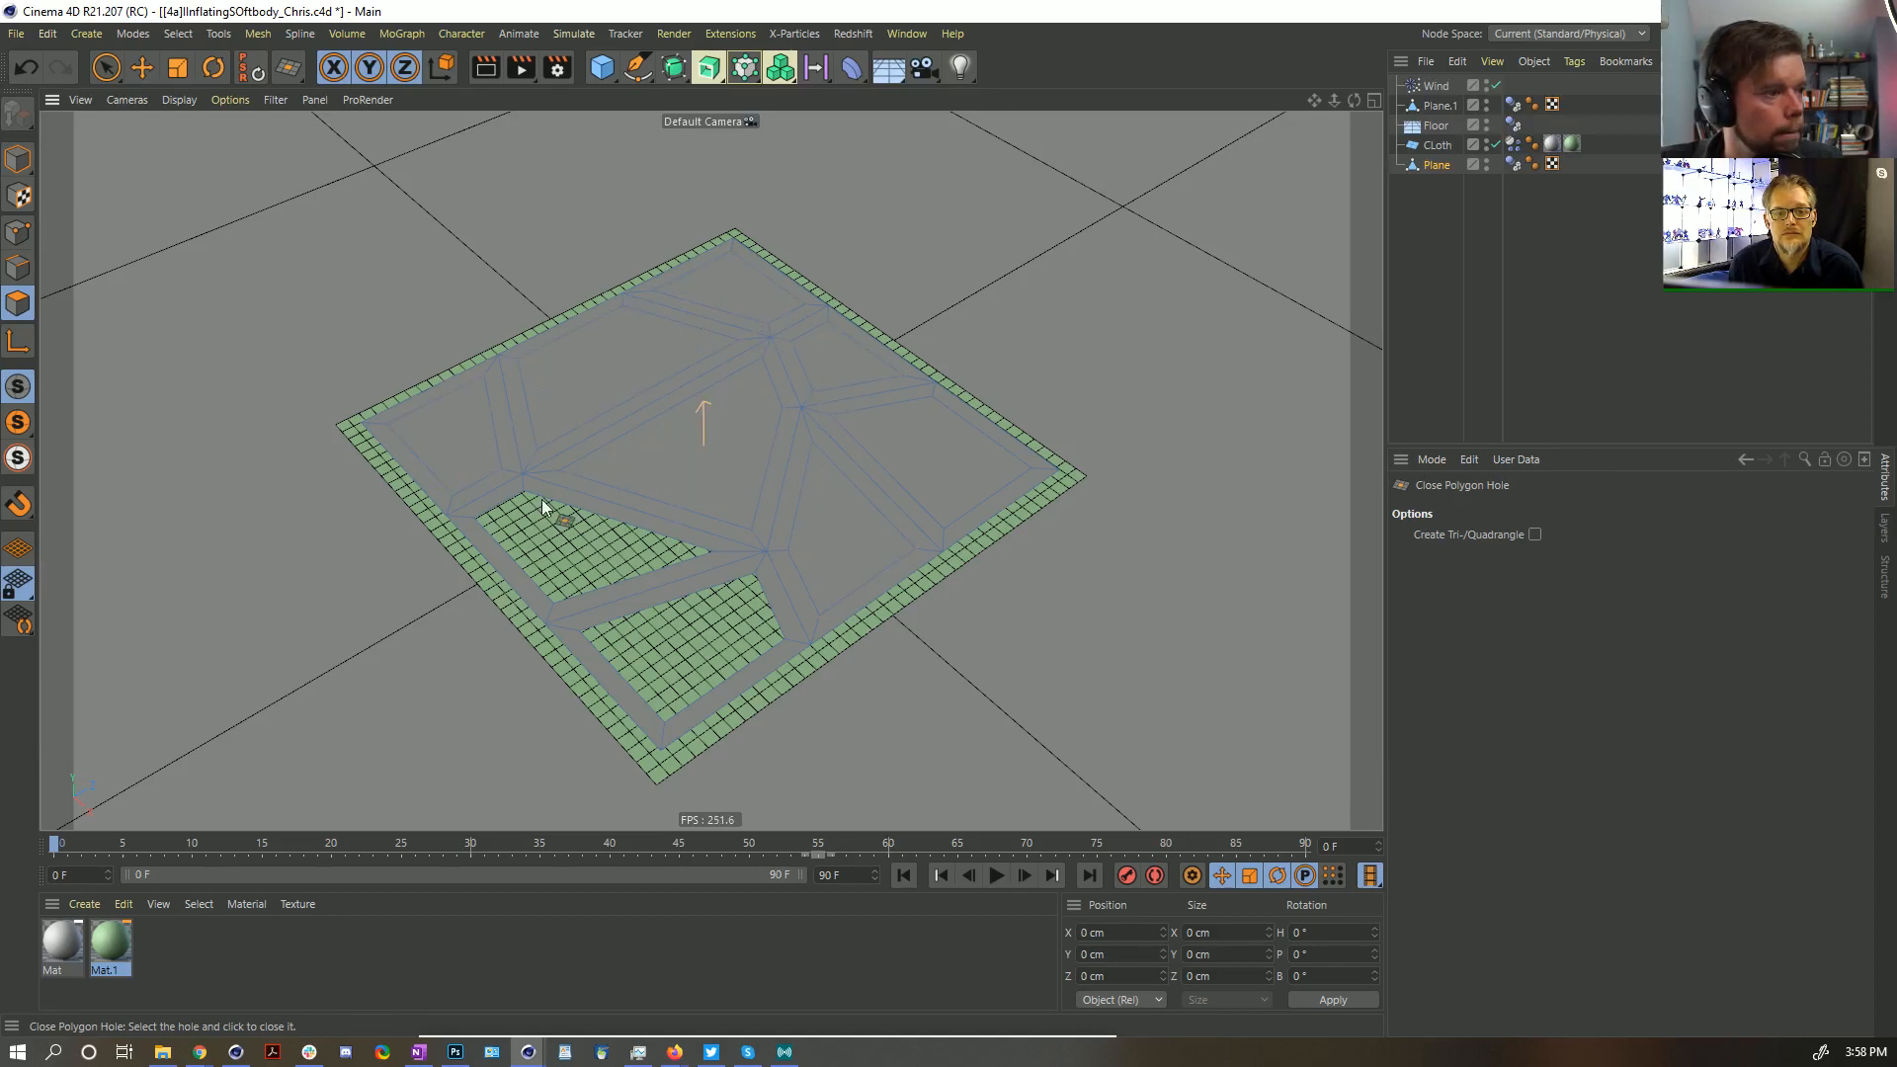
click(561, 506)
click(654, 613)
Select all the filled cell polygons in the copied plane, invert the selection and delete the surrounding frame polygons
key(space)
click(665, 627)
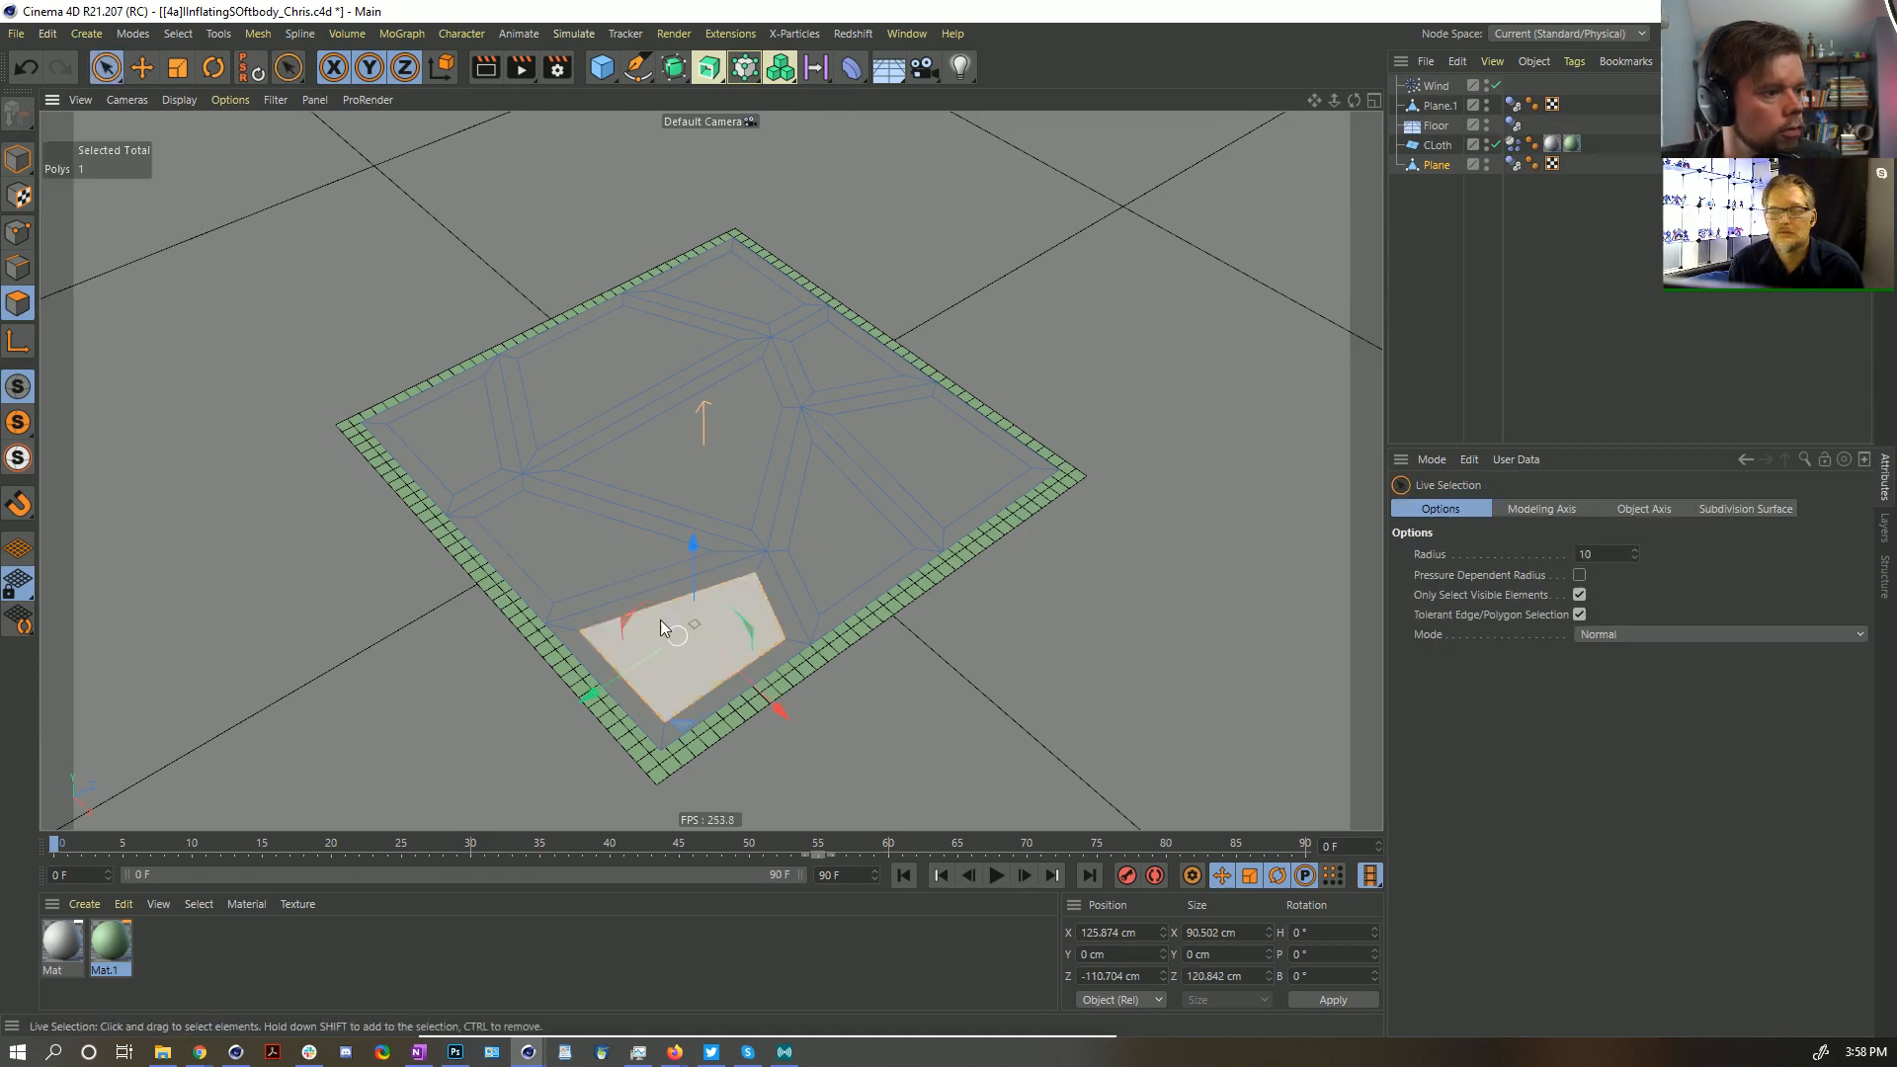
shift+click(581, 555)
shift+click(450, 456)
shift+click(597, 367)
shift+click(717, 413)
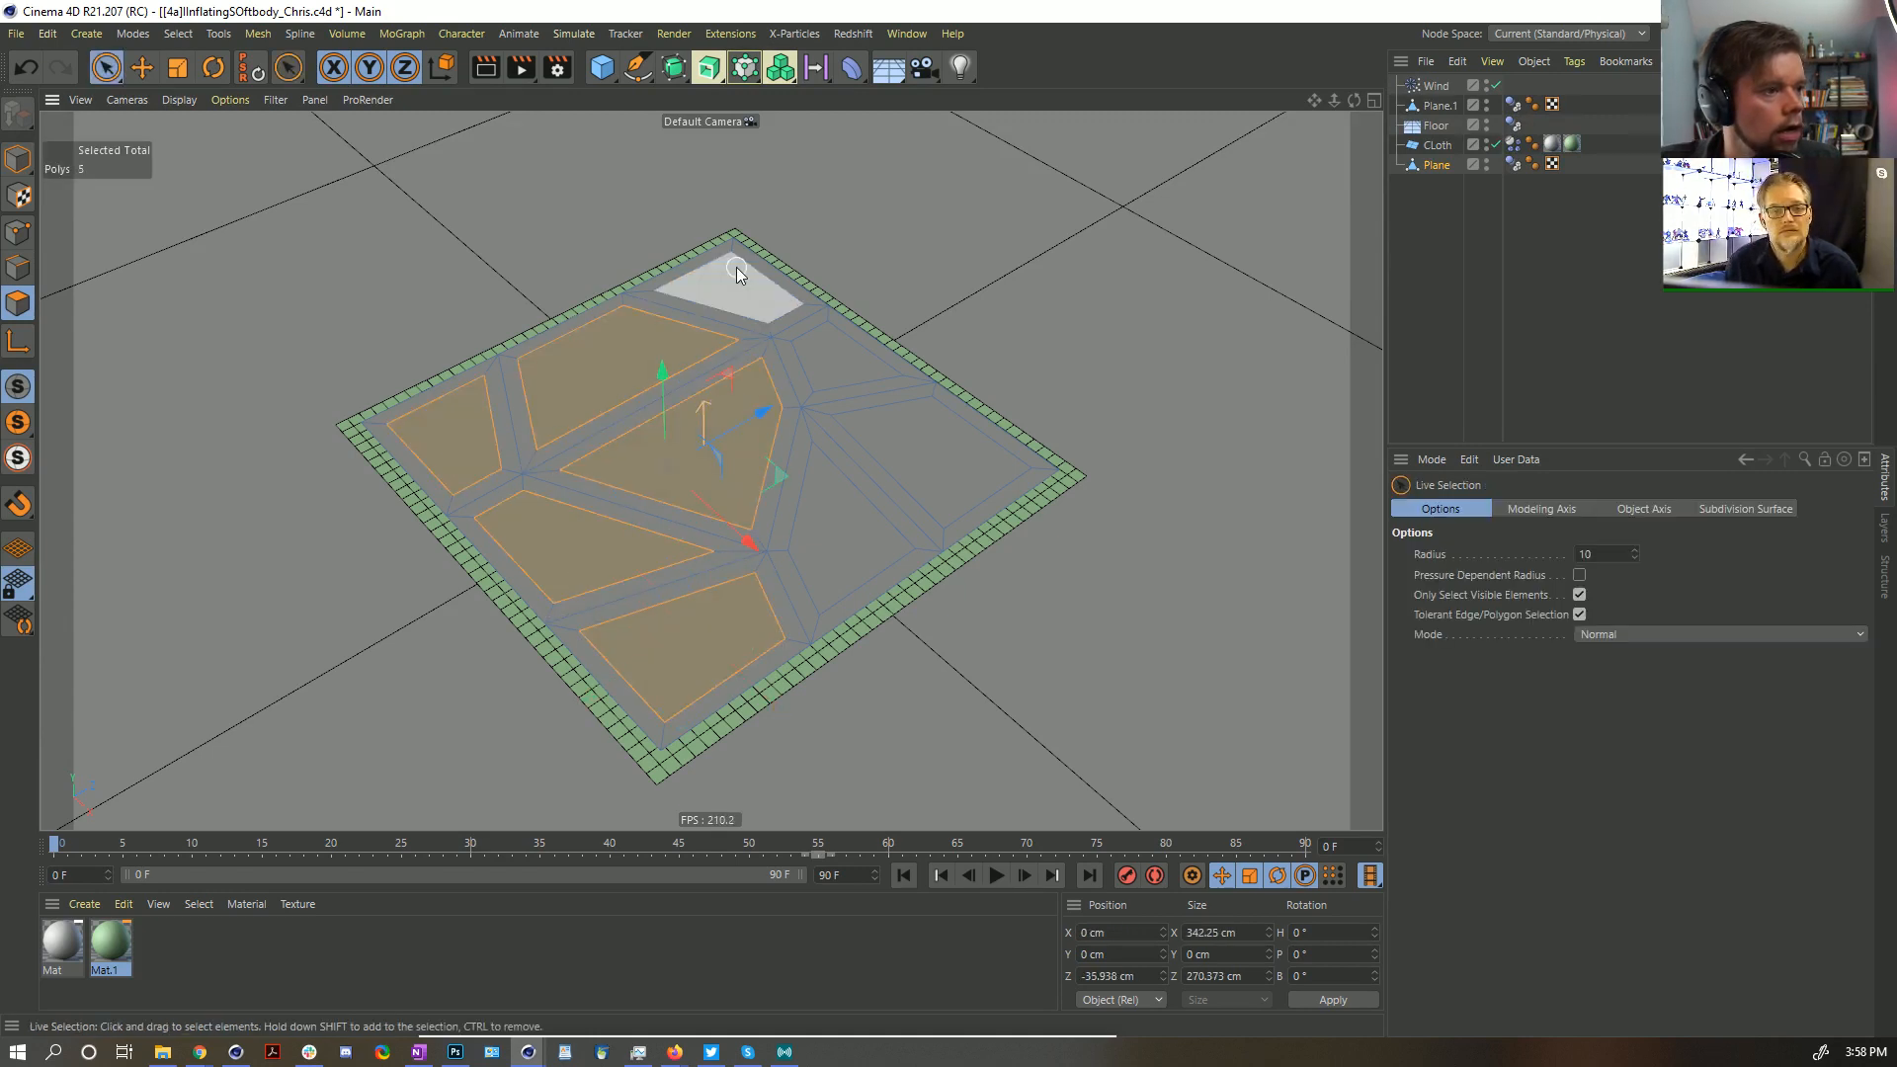
shift+click(739, 281)
shift+click(833, 359)
shift+click(934, 455)
shift+click(869, 535)
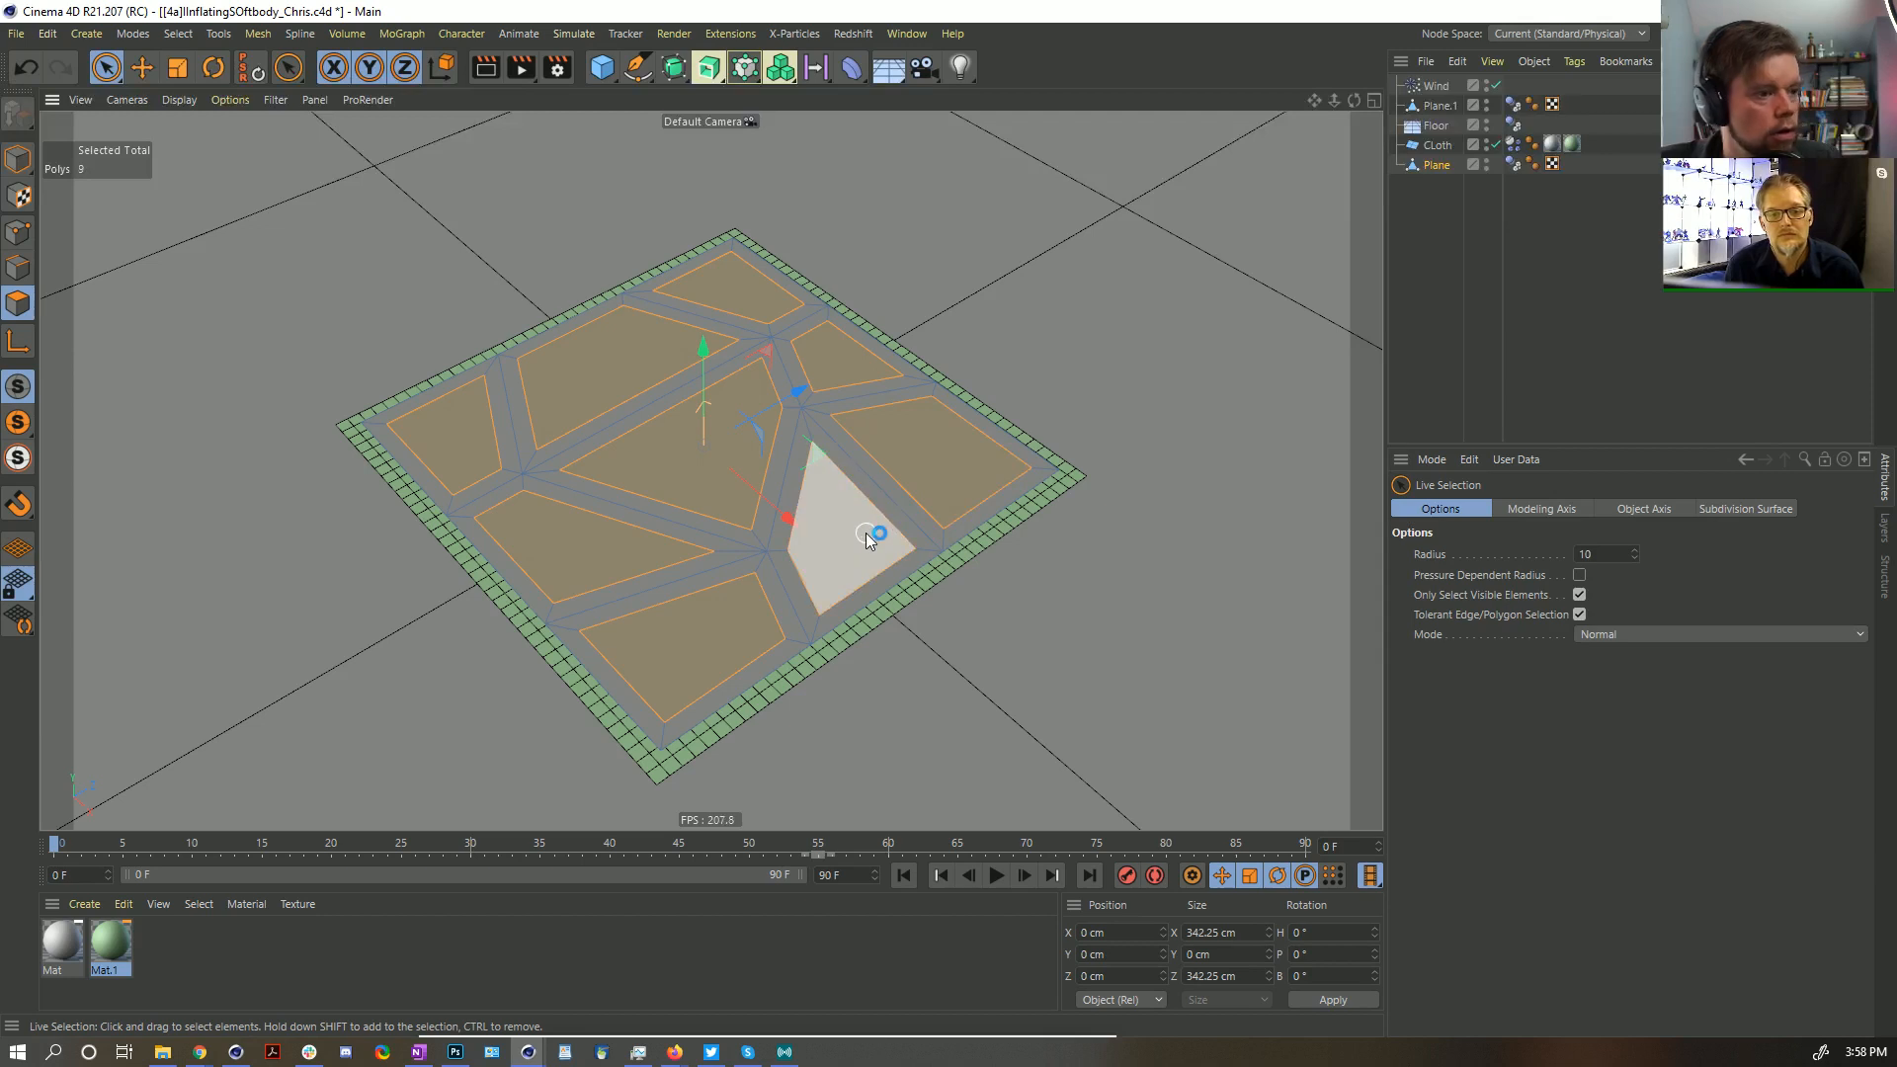
key(u)
key(i)
key(Delete)
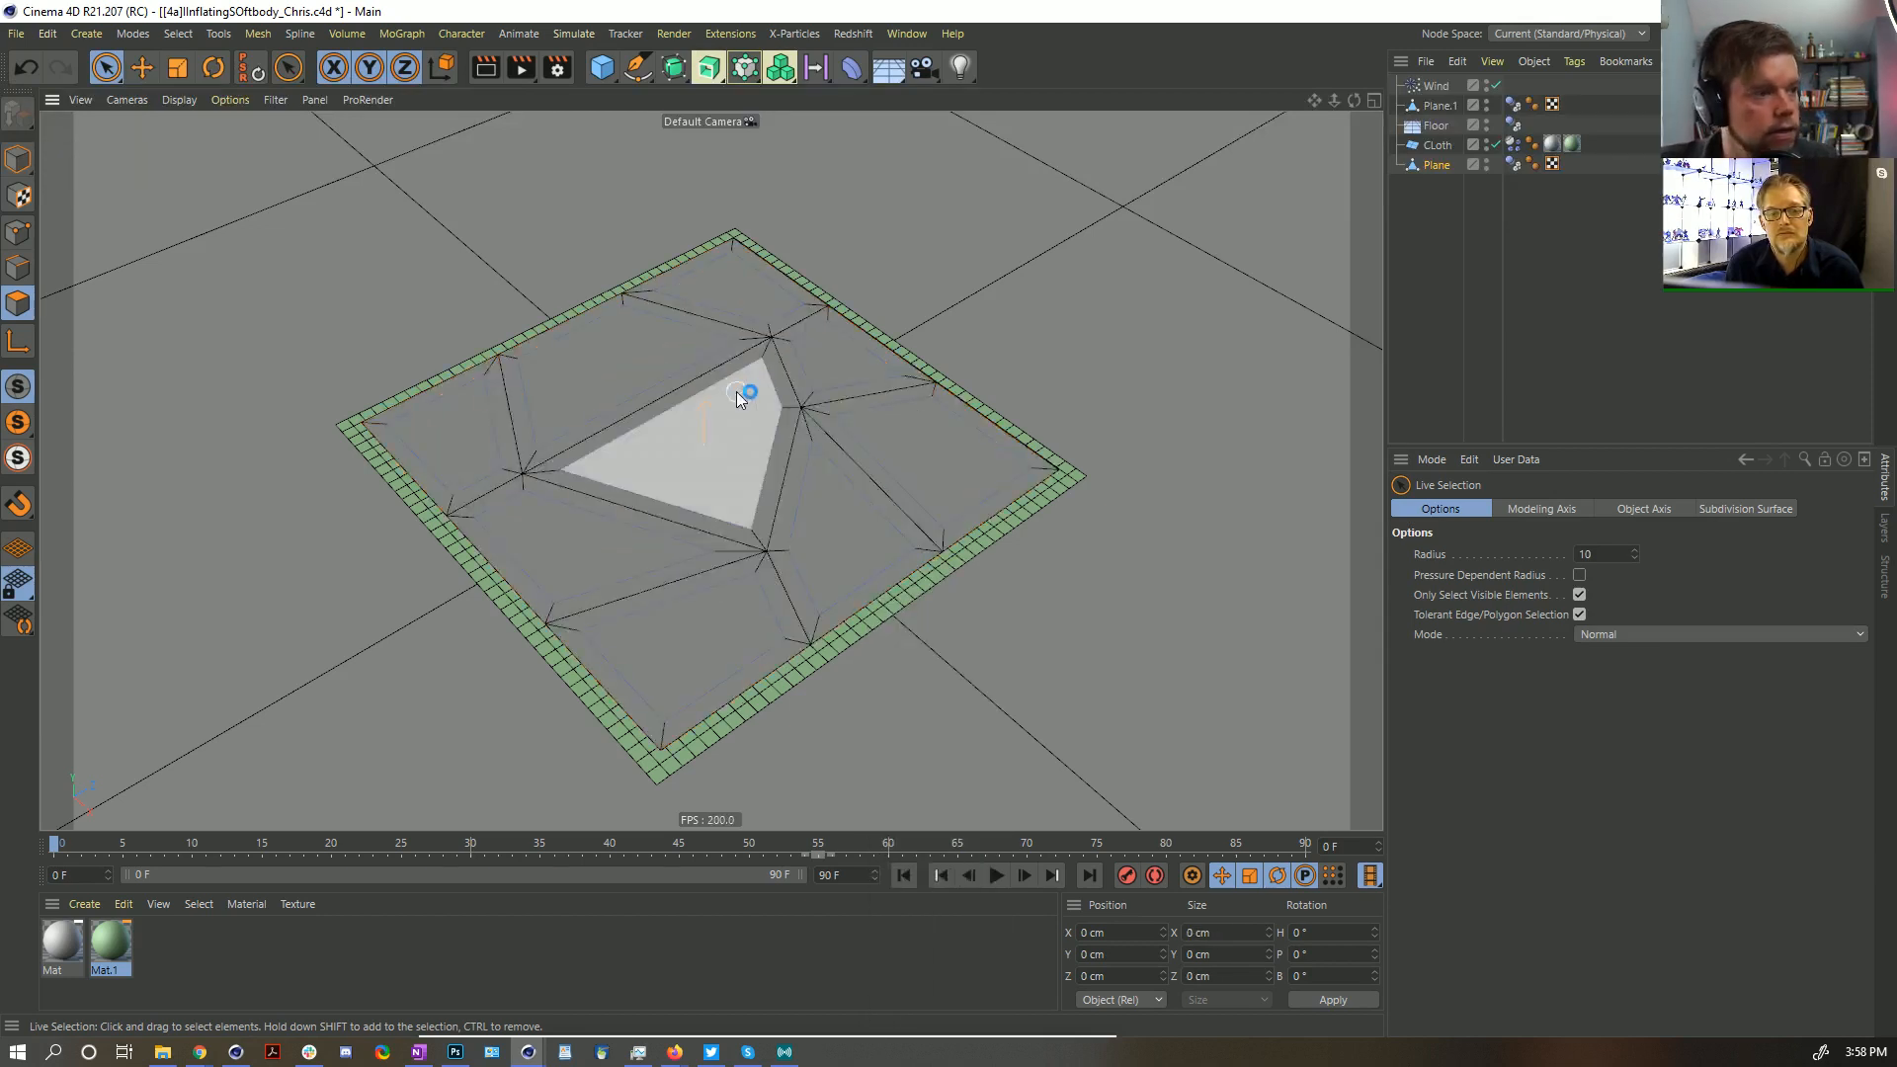
click(739, 393)
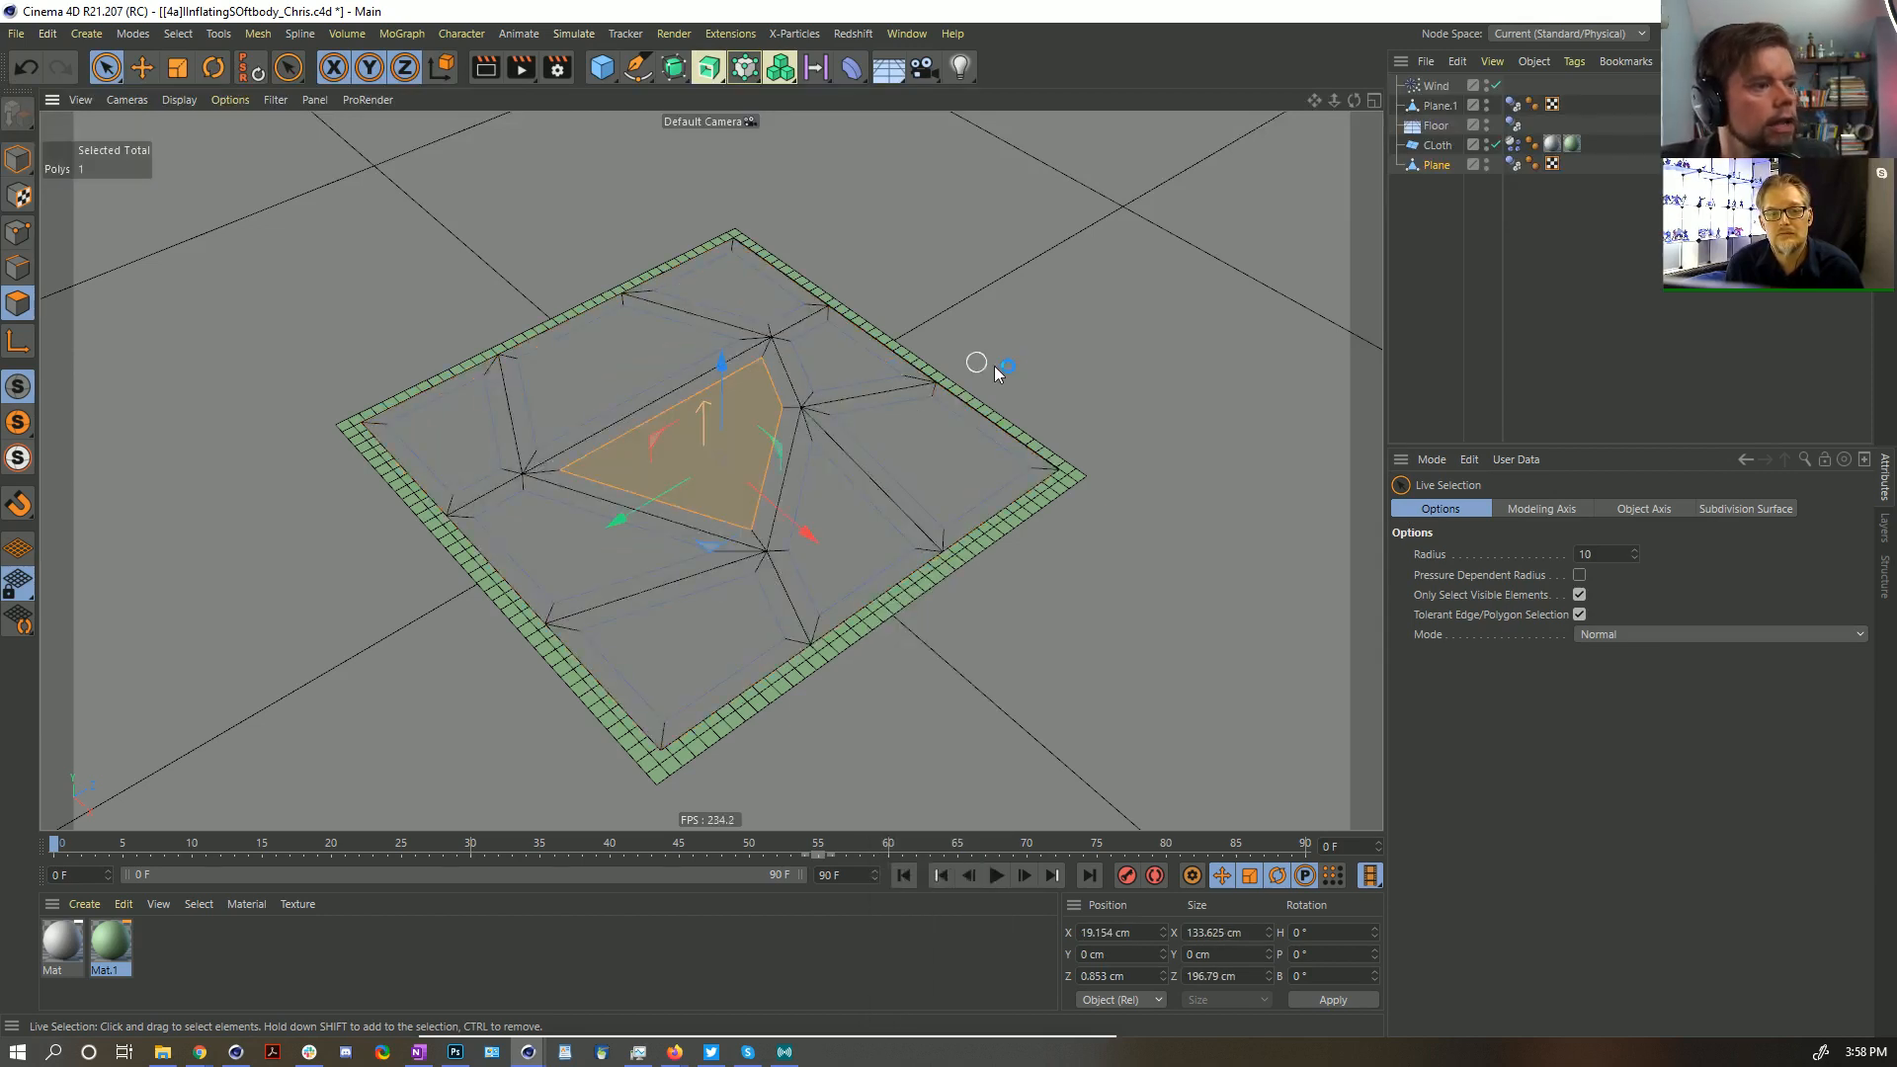
Hide the copied plane in the editor view and rename it Clones
click(1485, 161)
click(1449, 168)
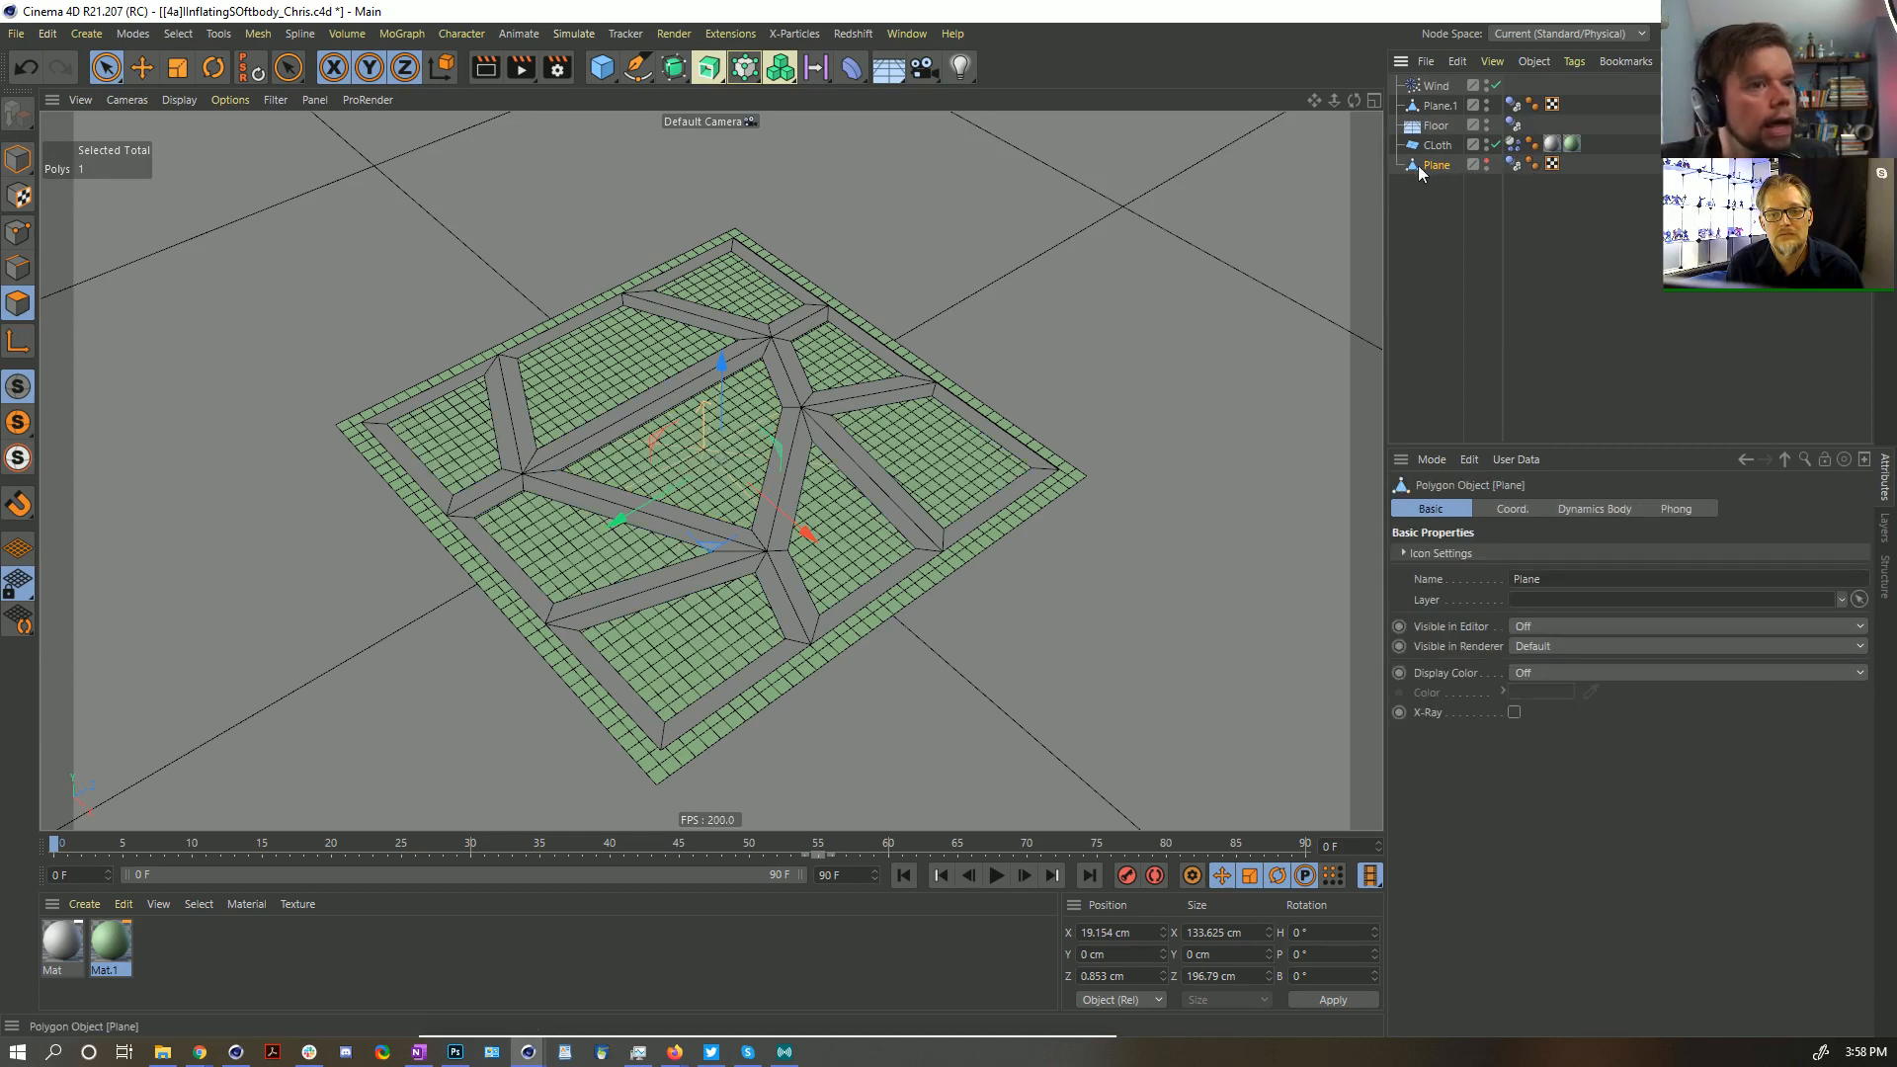
double_click(1442, 165)
text(c)
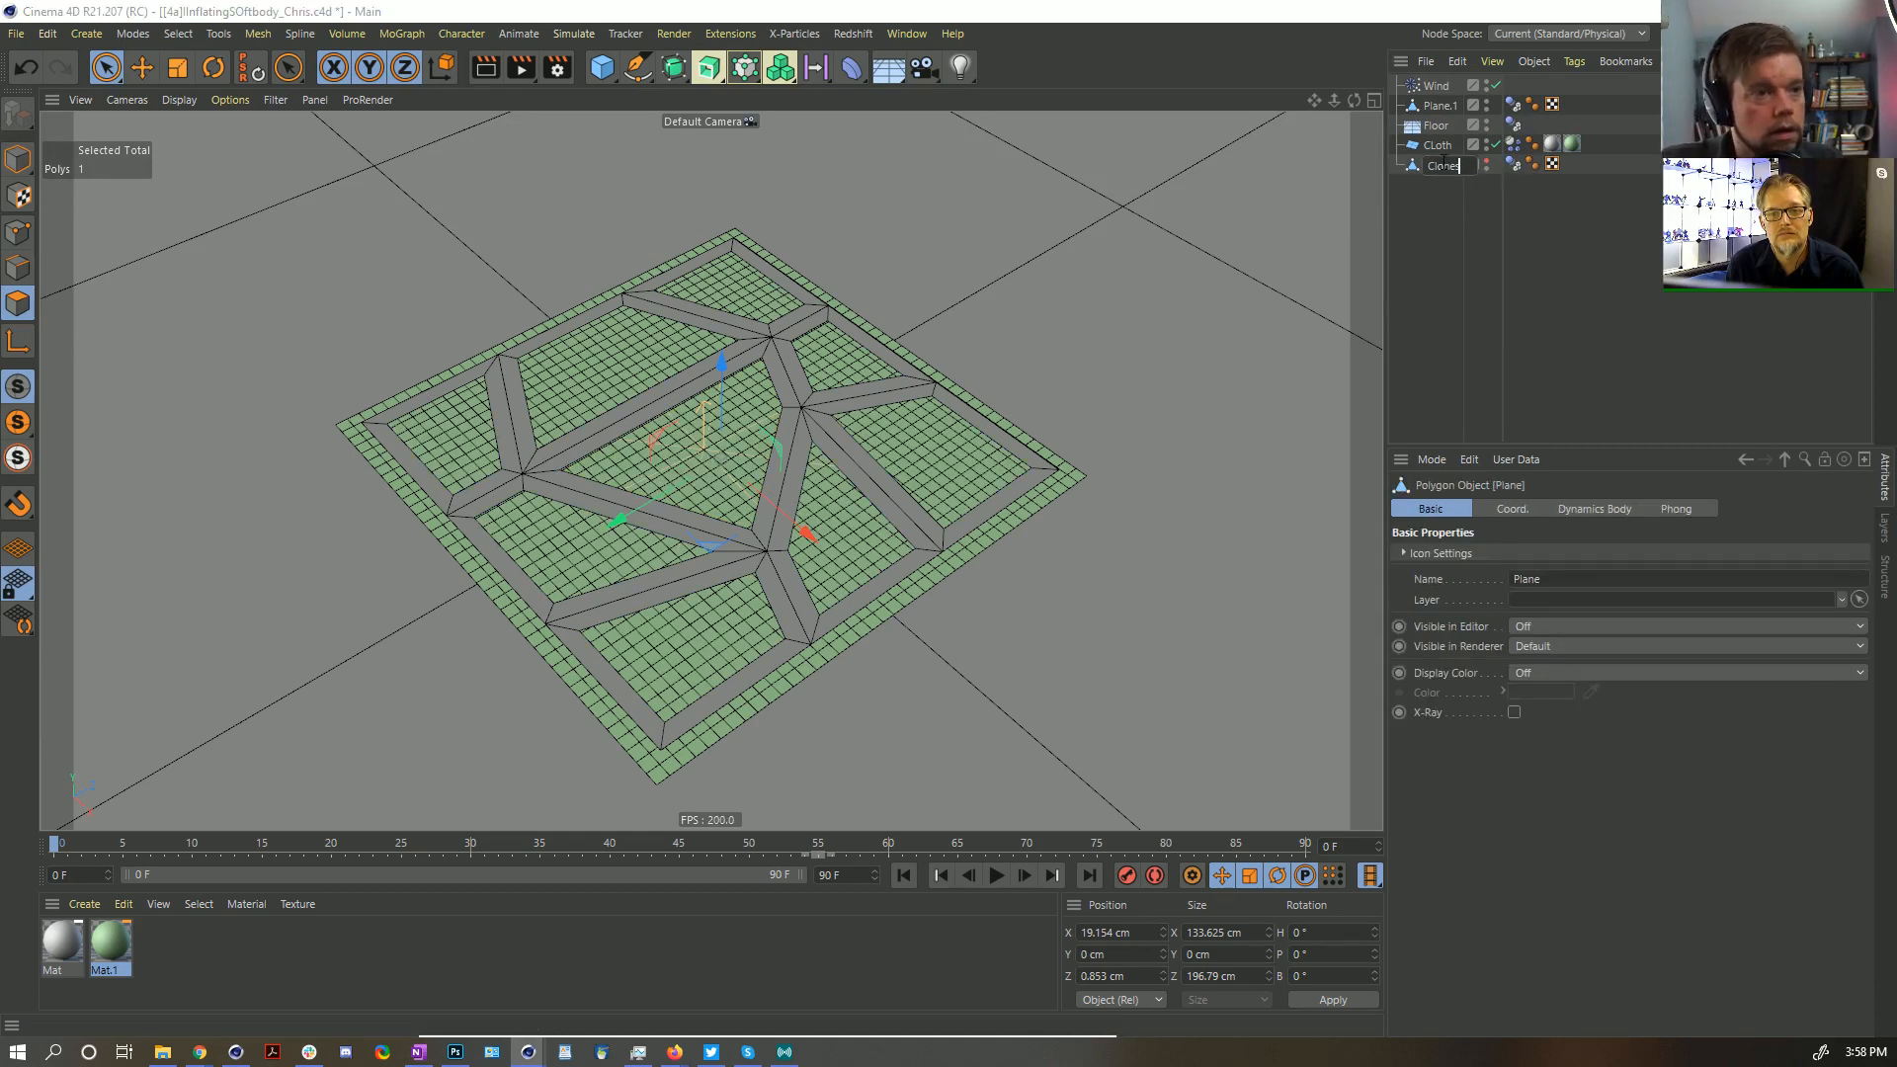
key(Return)
Add a MoGraph Cloner and an Attractor force, and make the Attractor a child of the Cloner
click(780, 68)
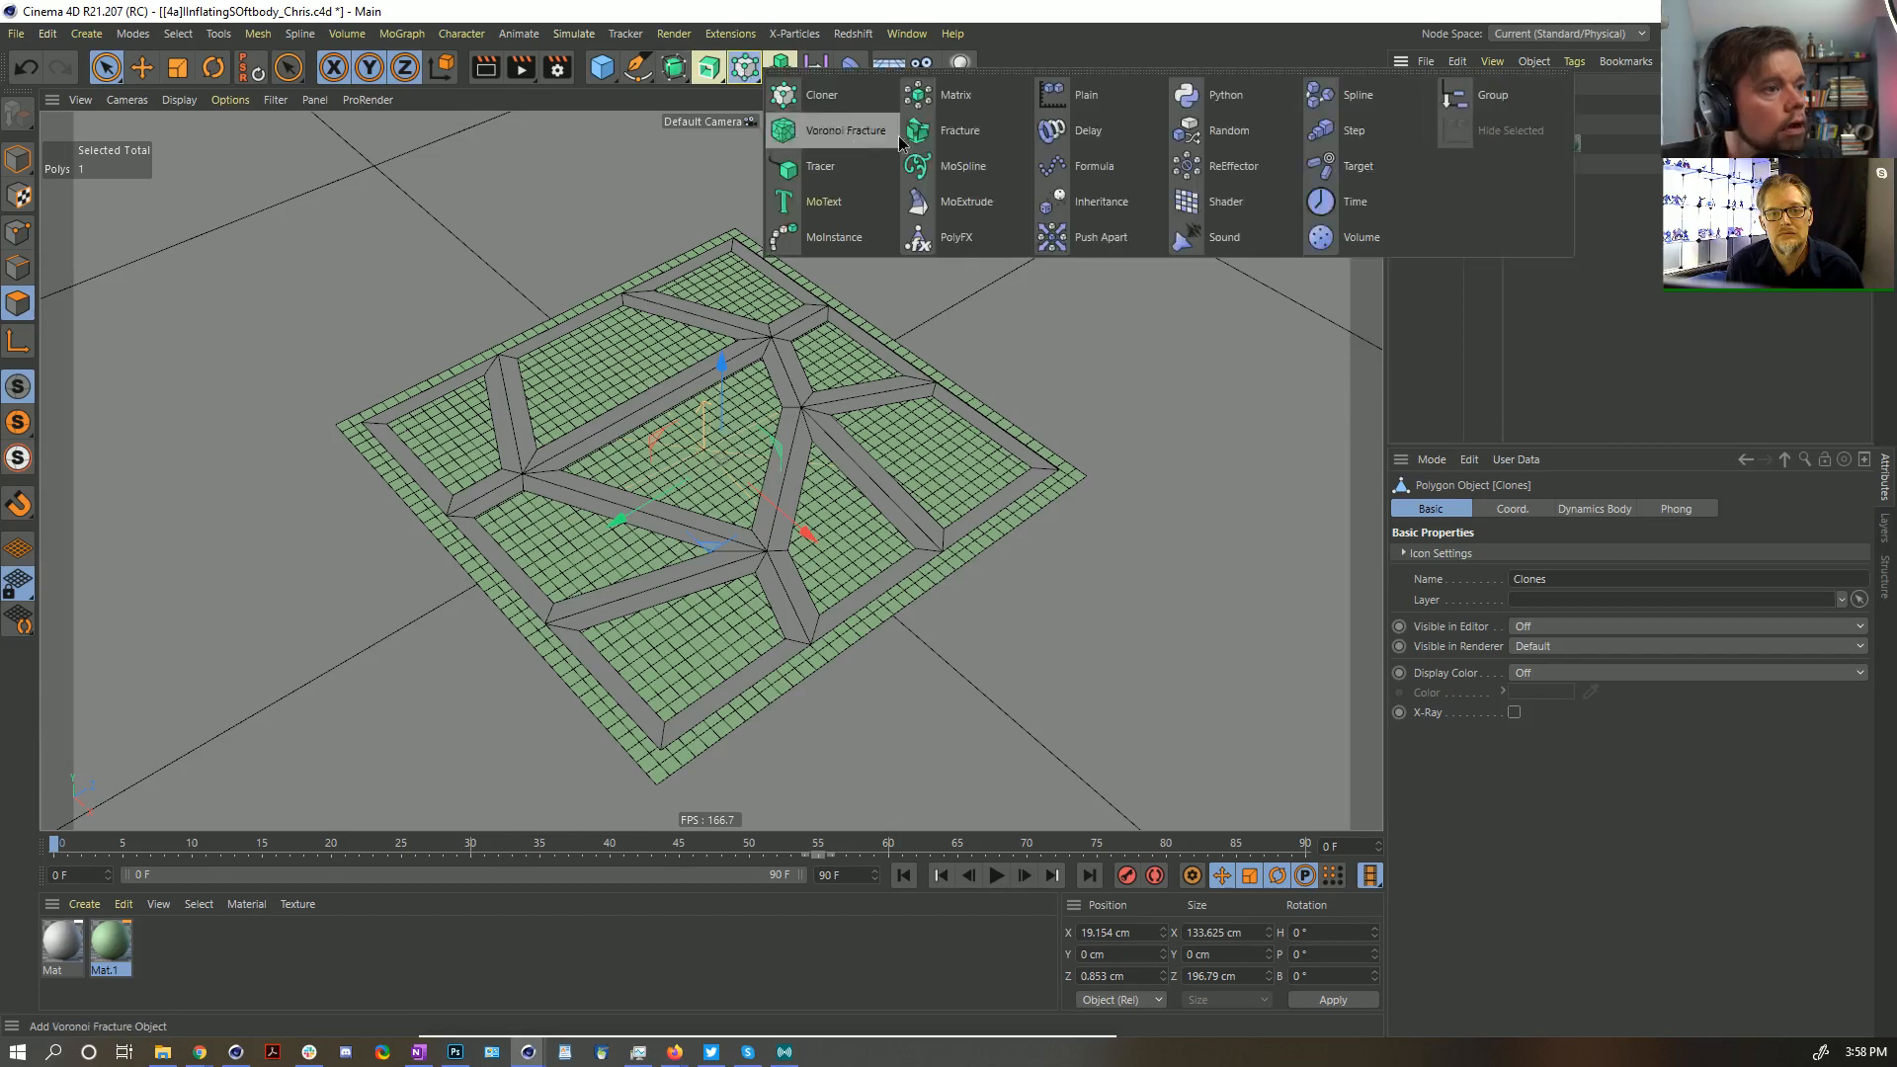
click(830, 91)
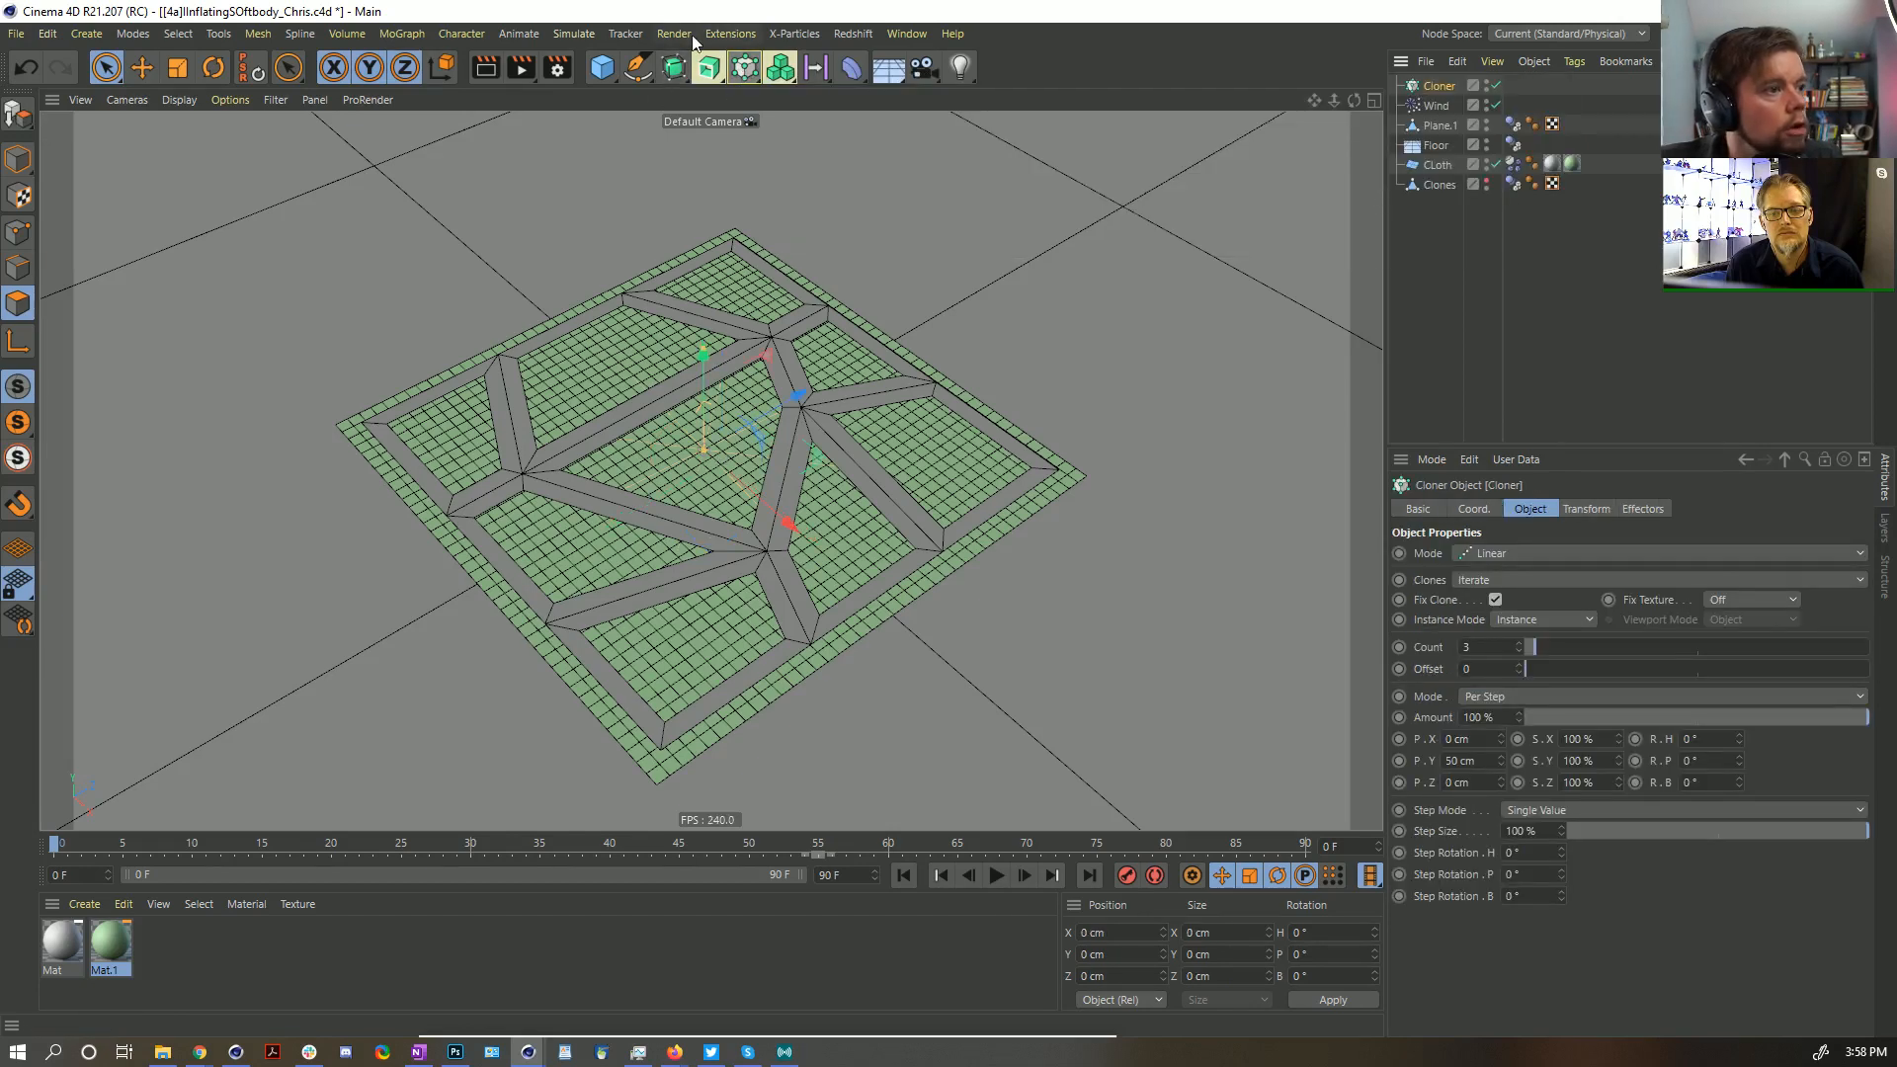
click(573, 34)
mouse_move(613, 166)
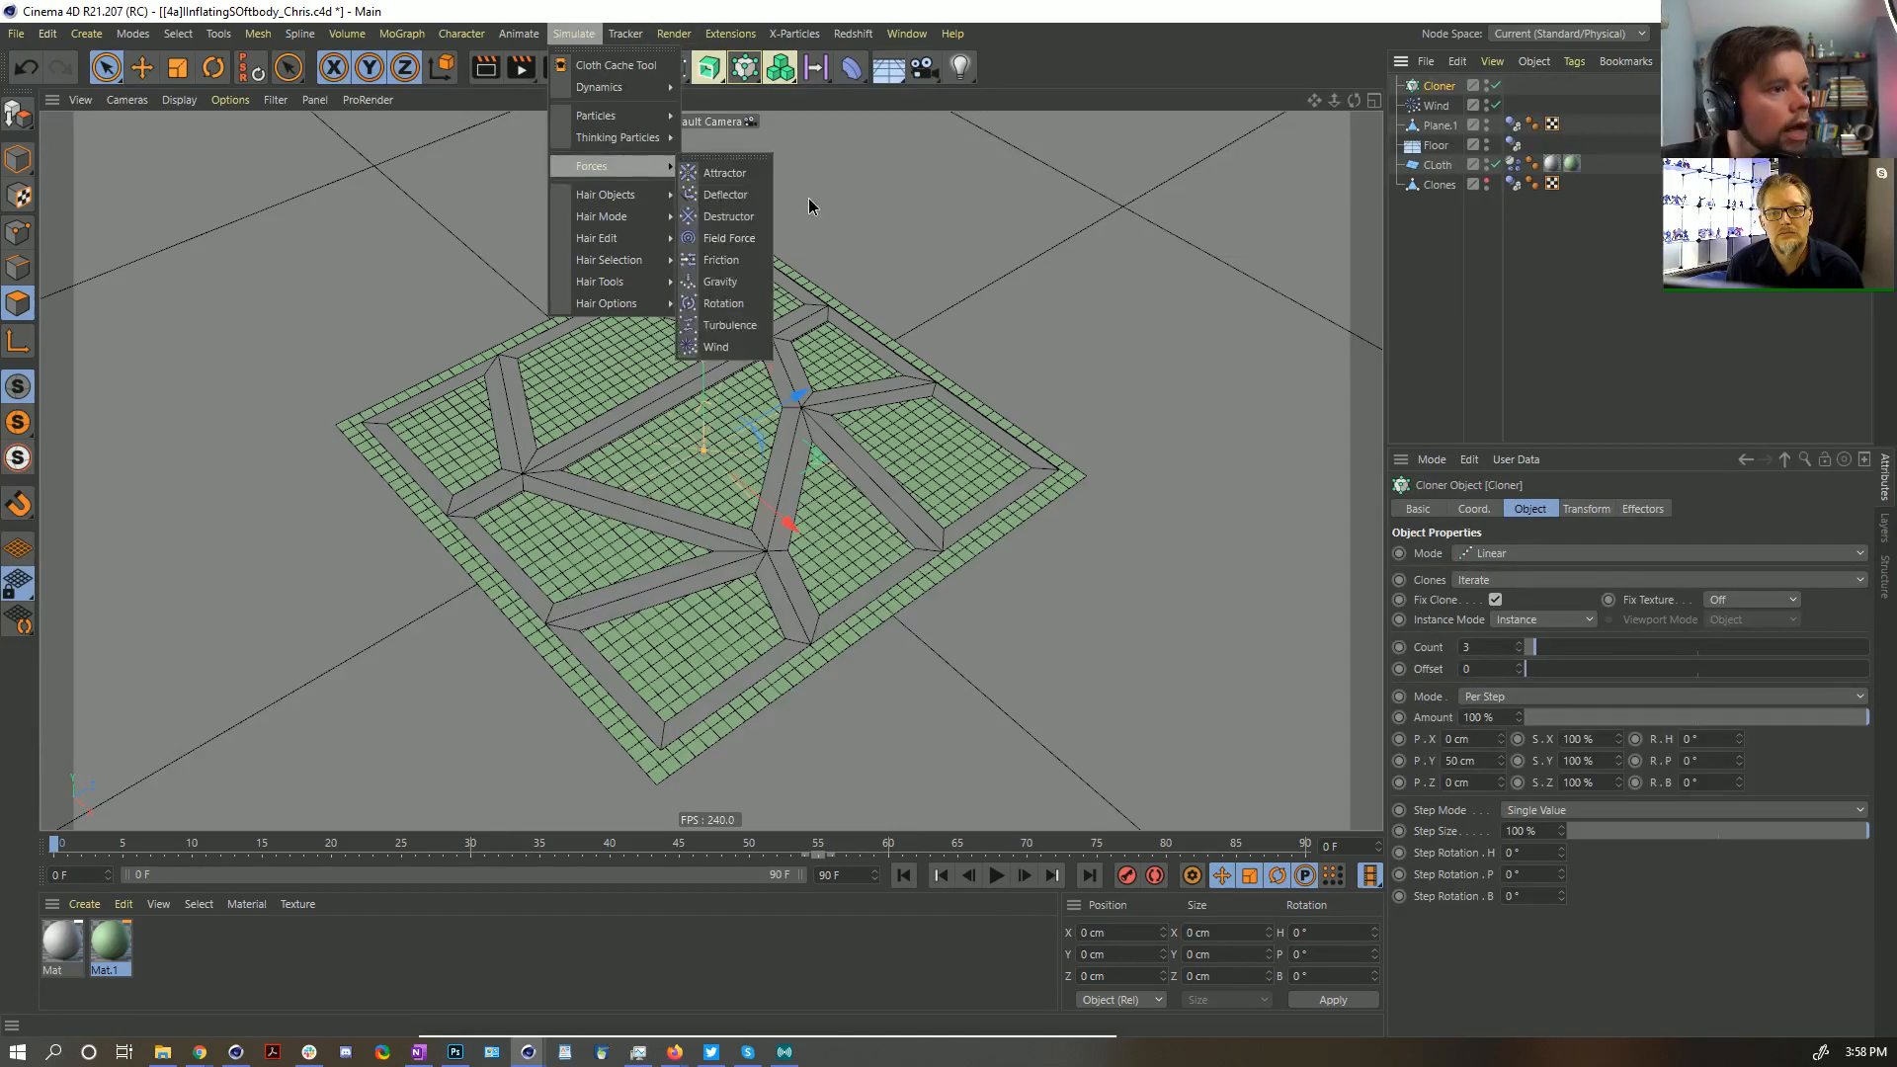
click(742, 174)
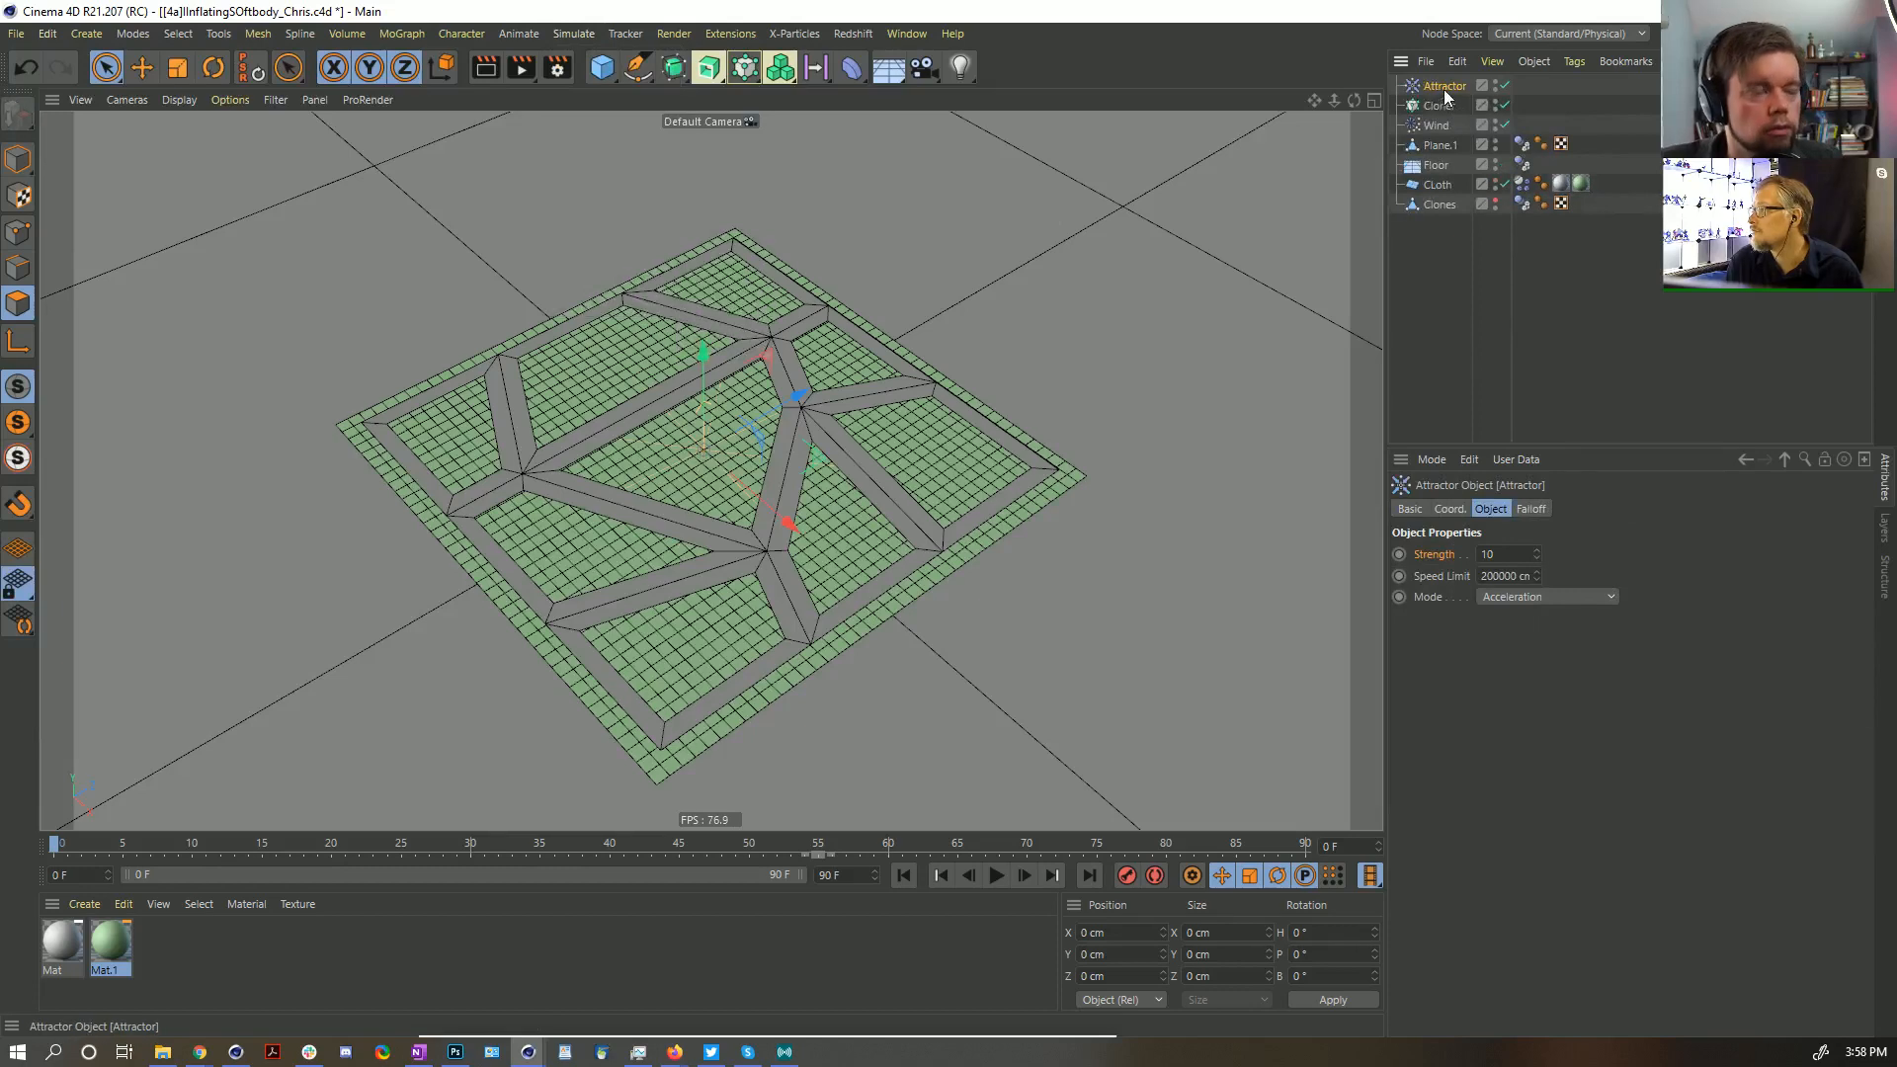
drag(1452, 93, 1449, 103)
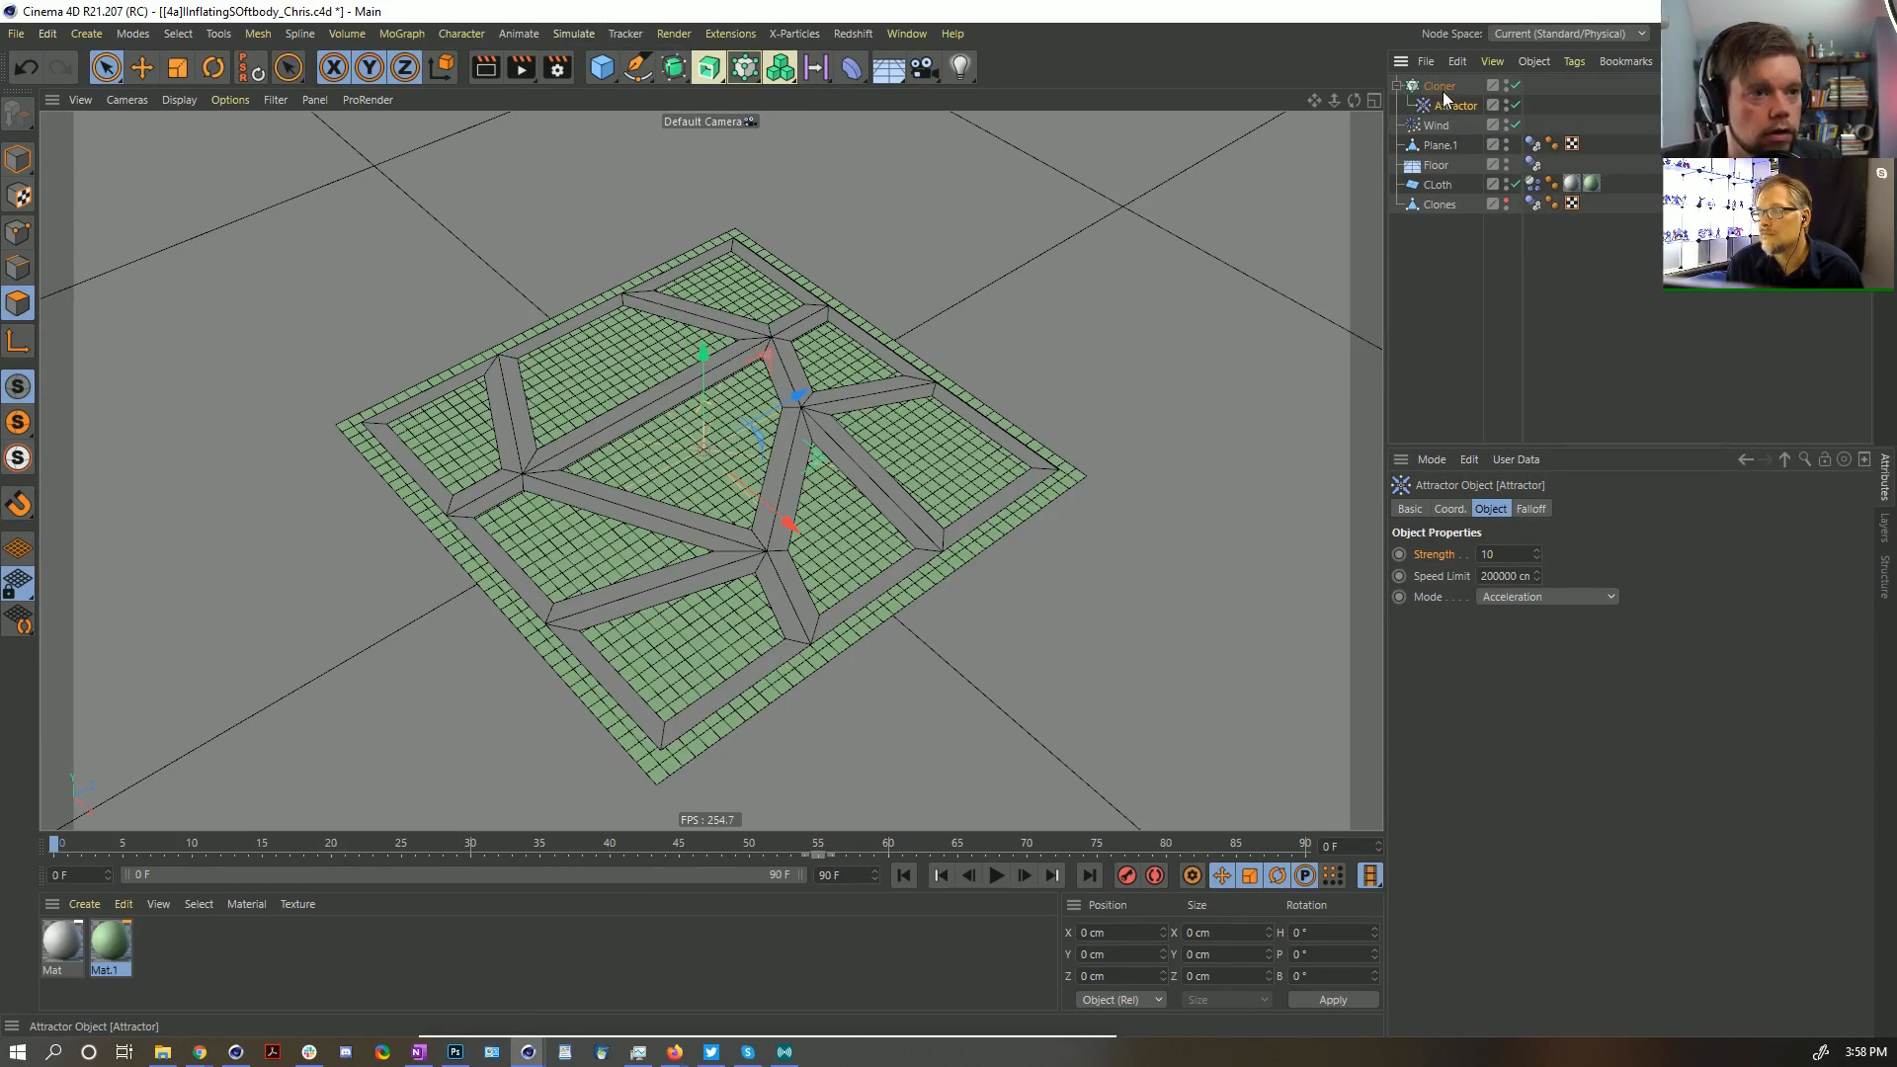
Set the Cloner to Object mode on the Clones plane with Polygon Center distribution
click(1440, 87)
click(1515, 555)
click(1509, 575)
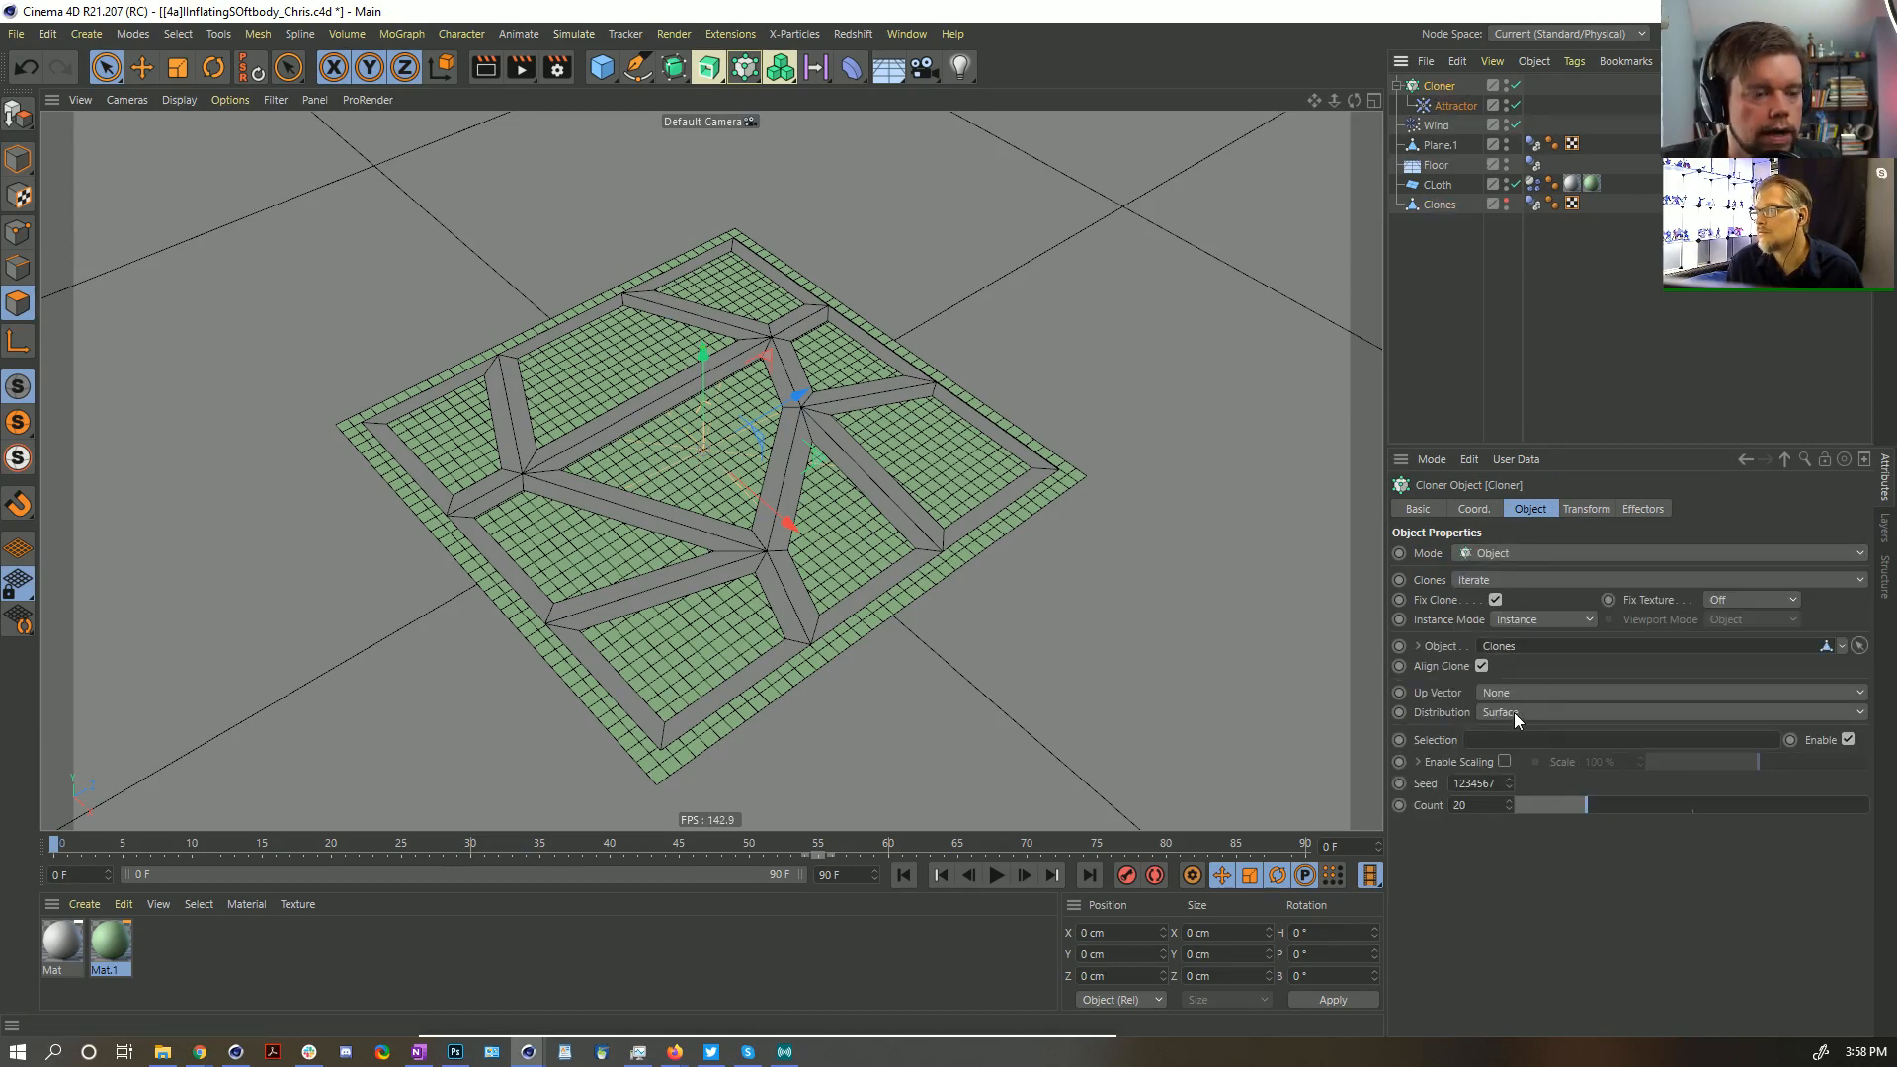
click(1507, 712)
click(1519, 767)
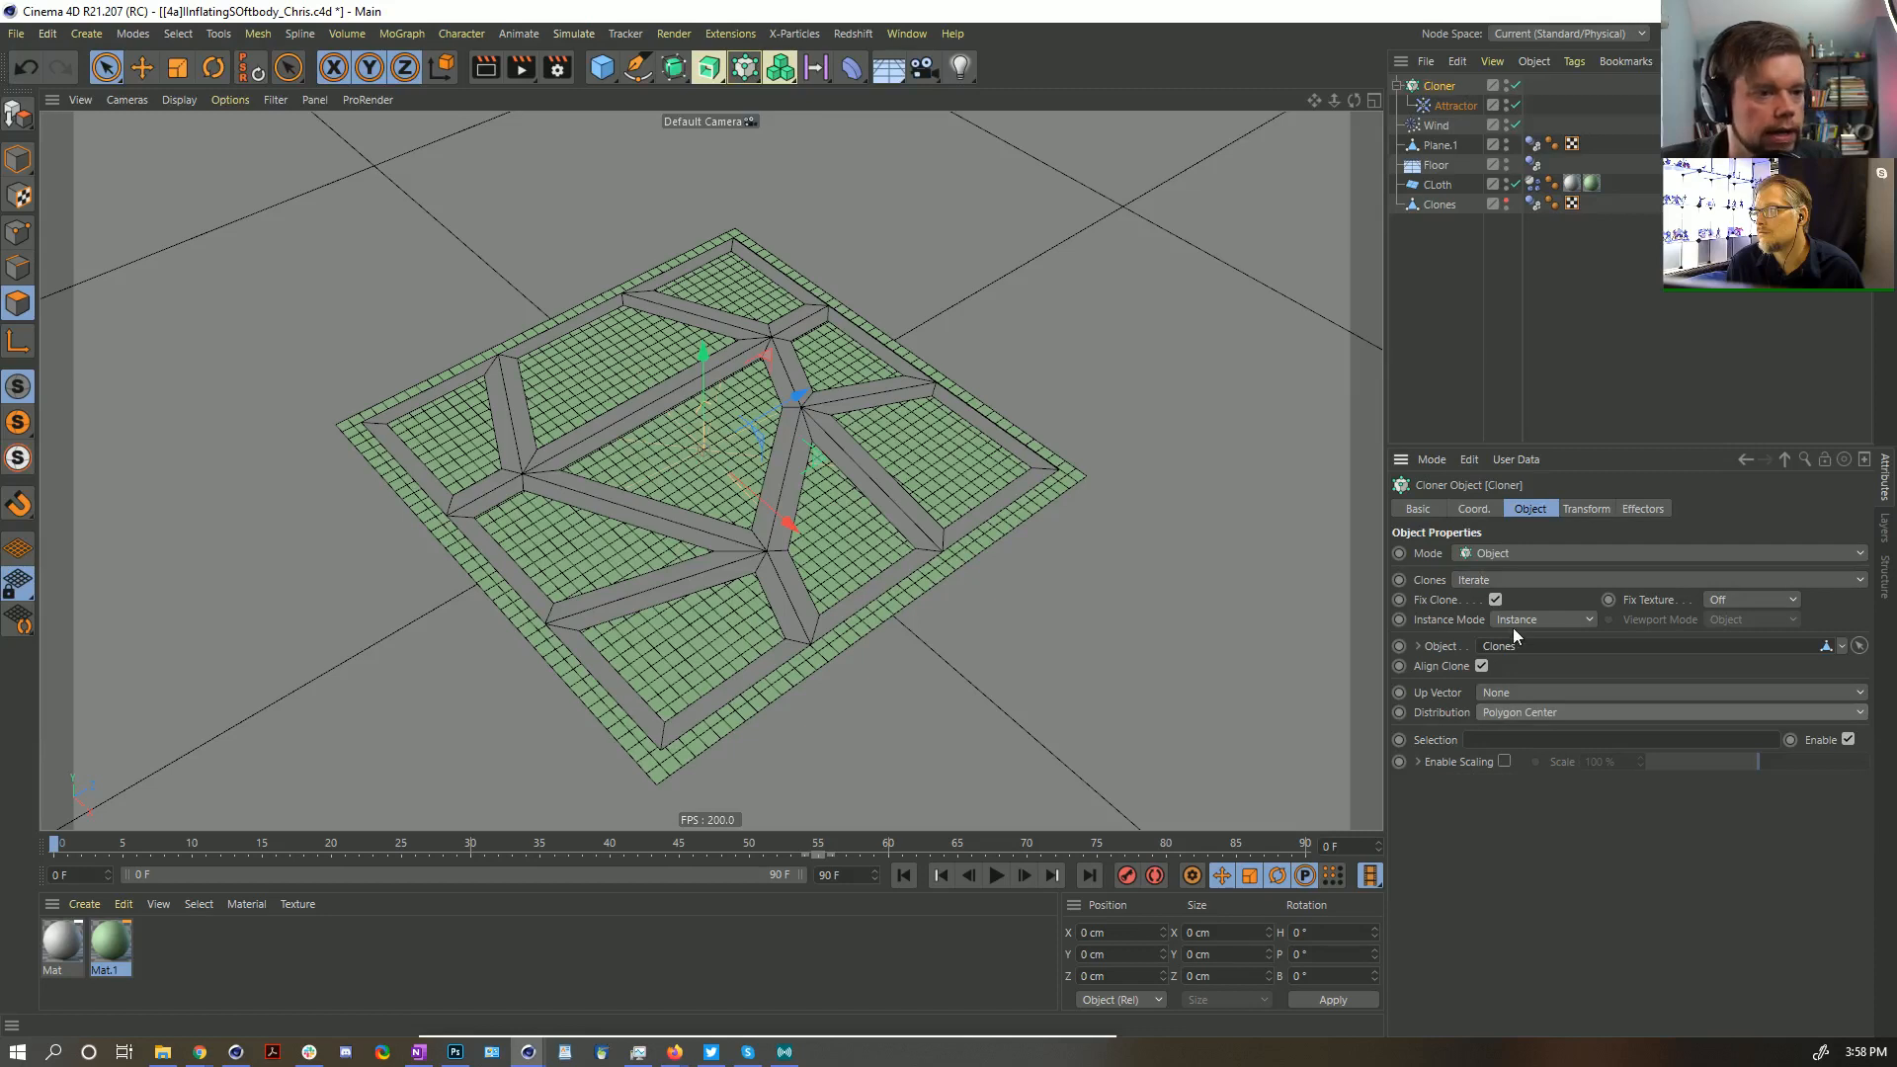
Add a Spherical Field to the Attractor's falloff
click(1445, 104)
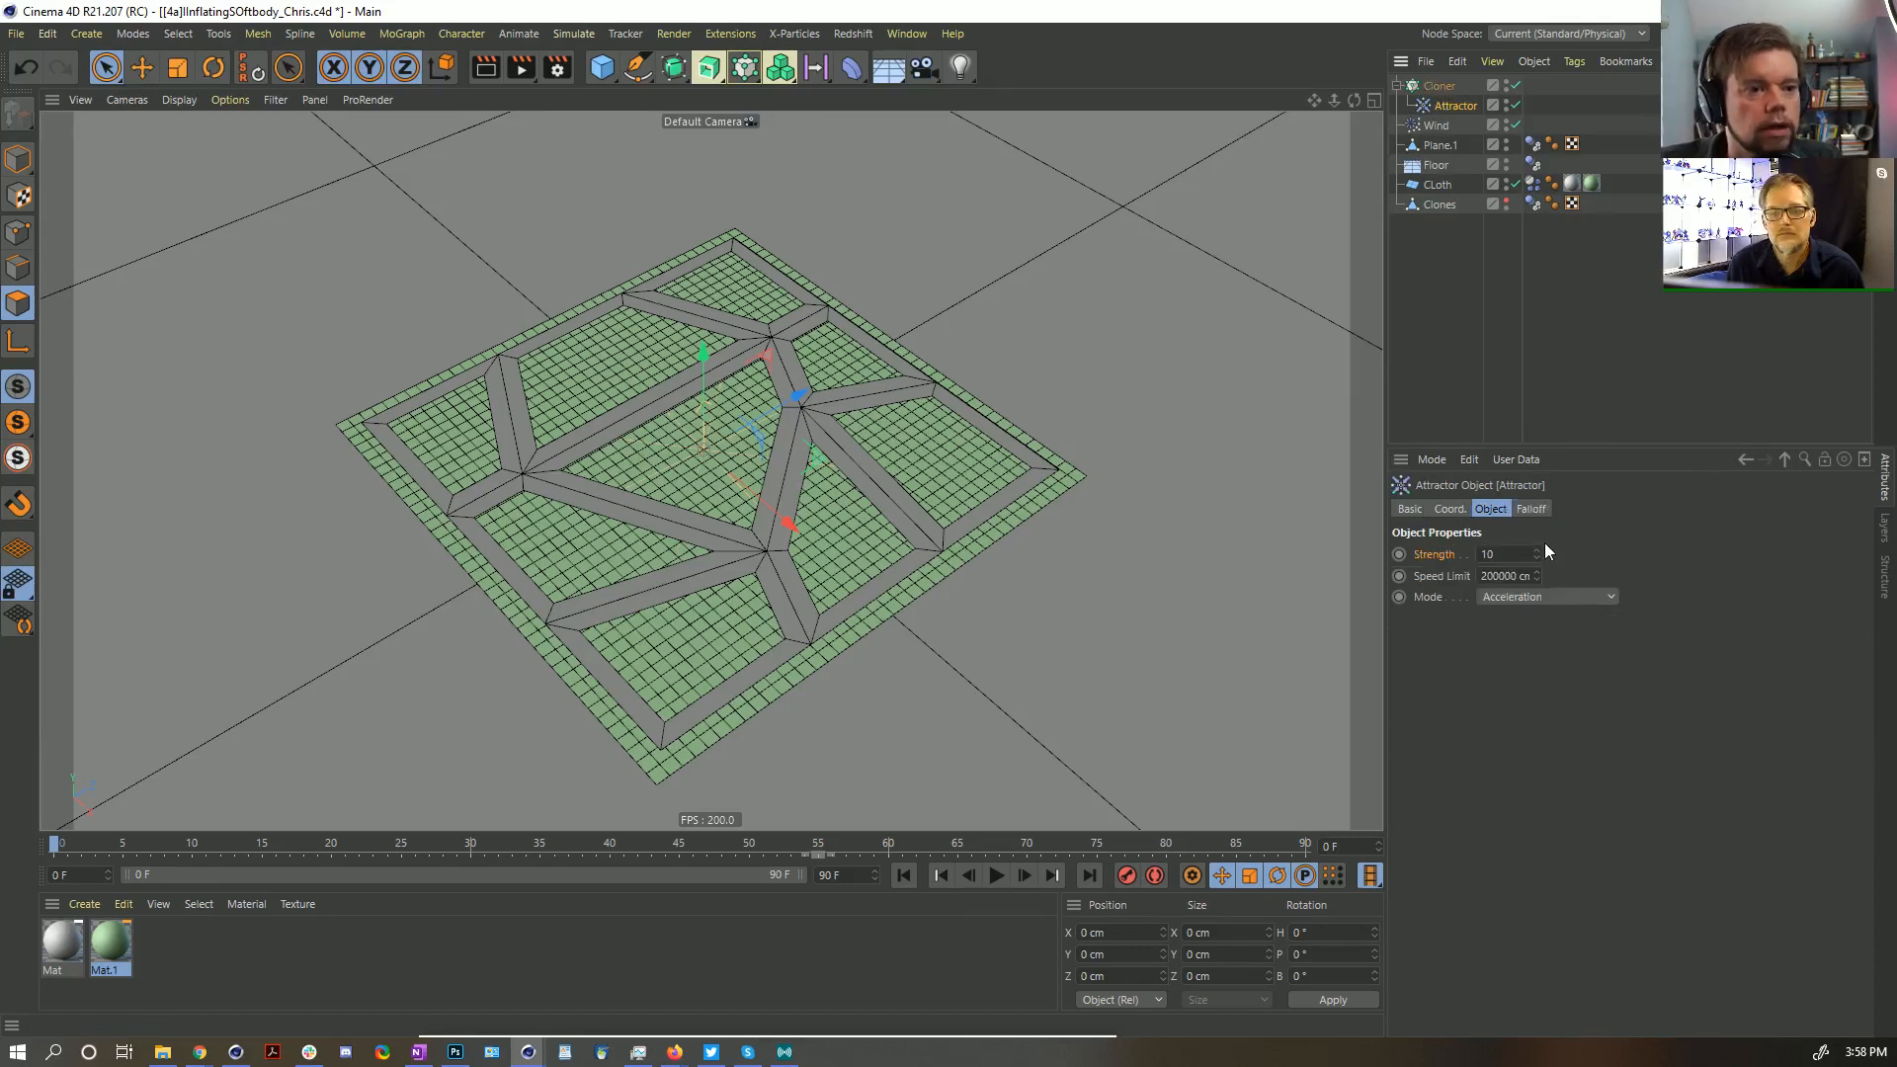
click(1512, 555)
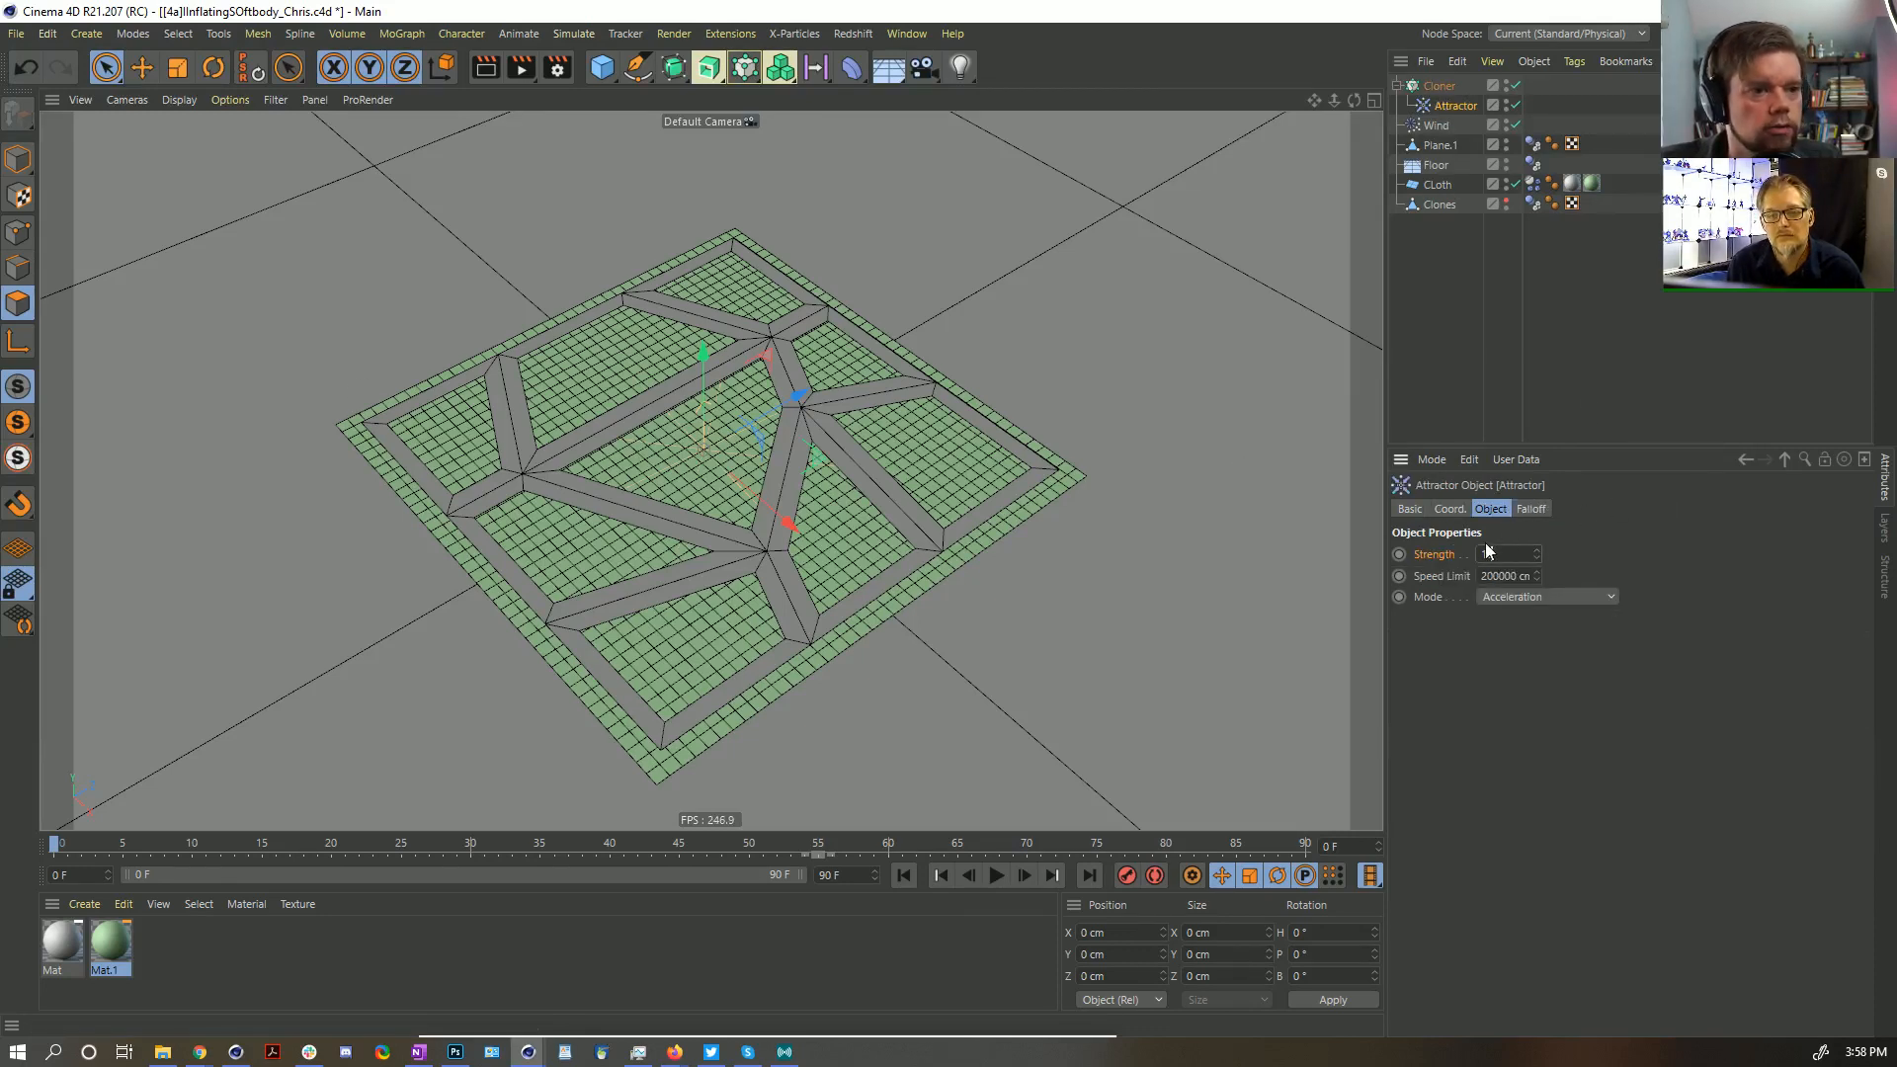
click(1532, 510)
click(1448, 703)
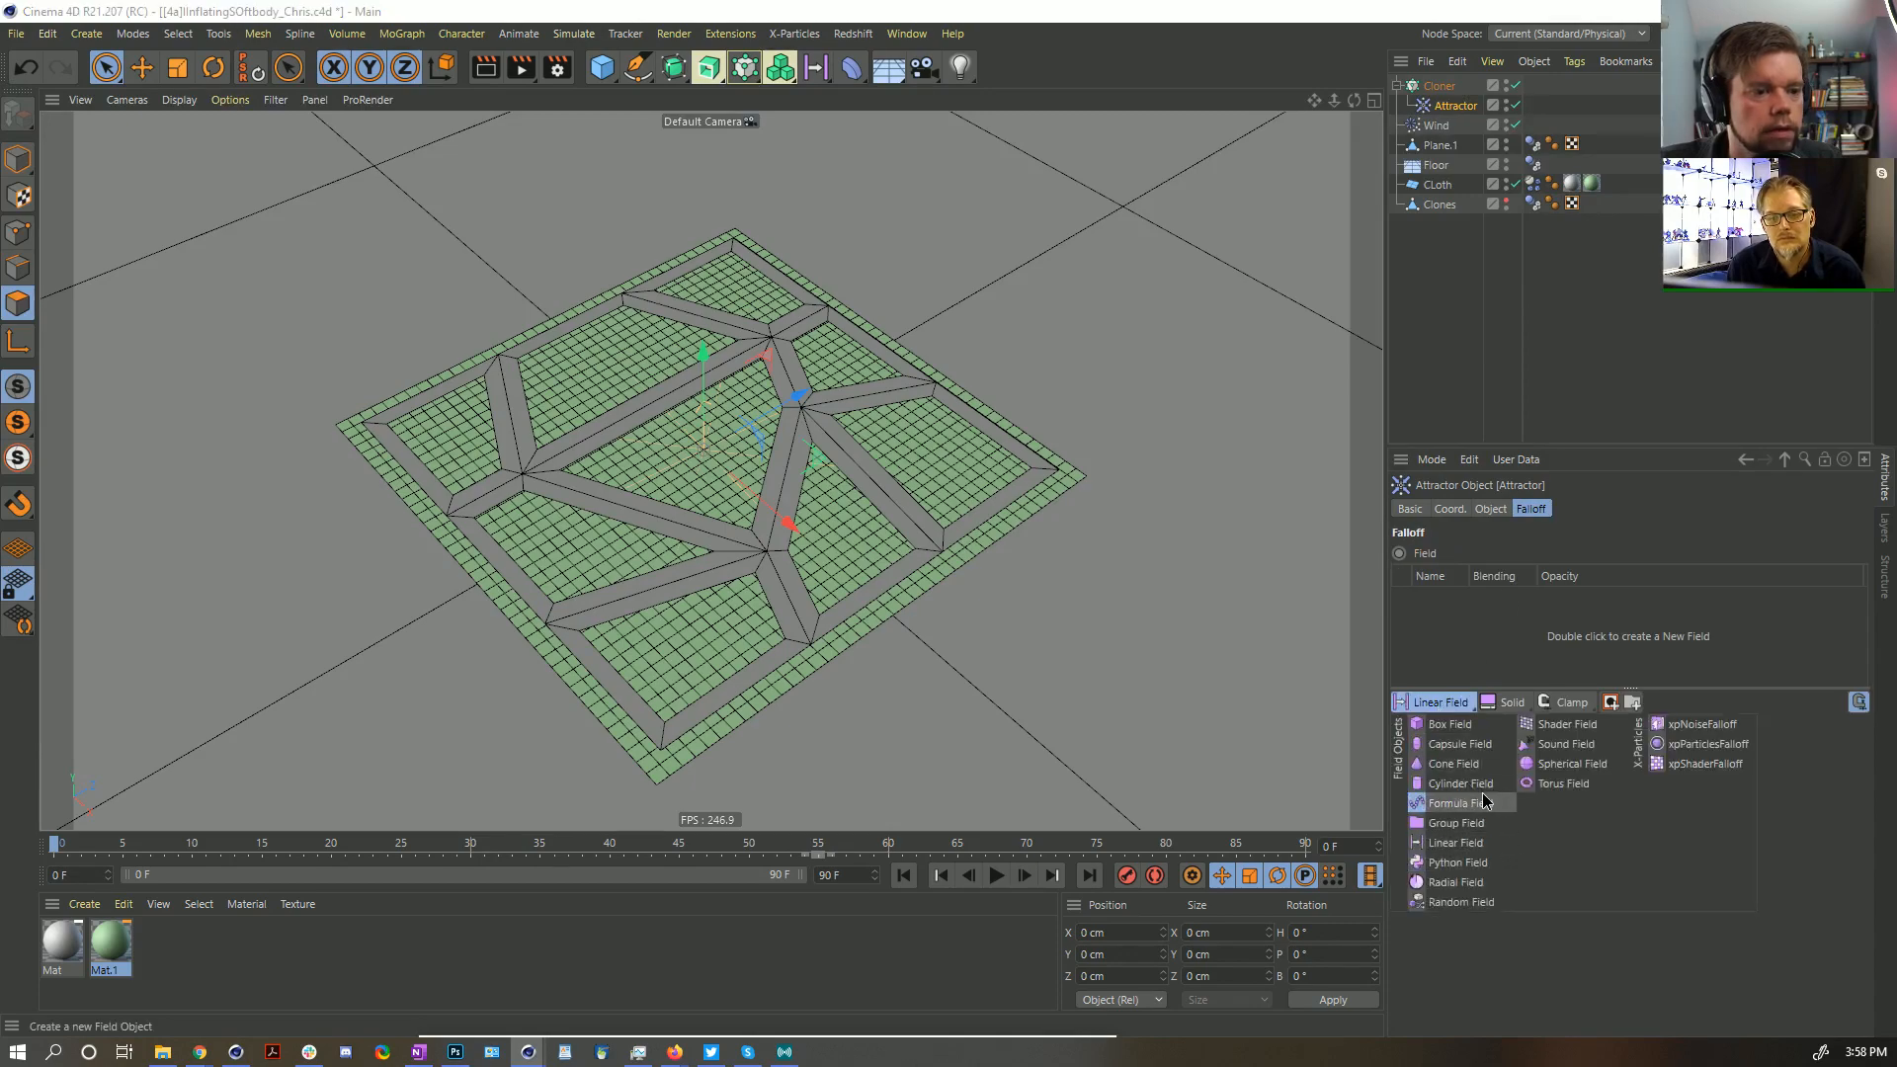
click(1559, 766)
scroll(721, 514, up, 5)
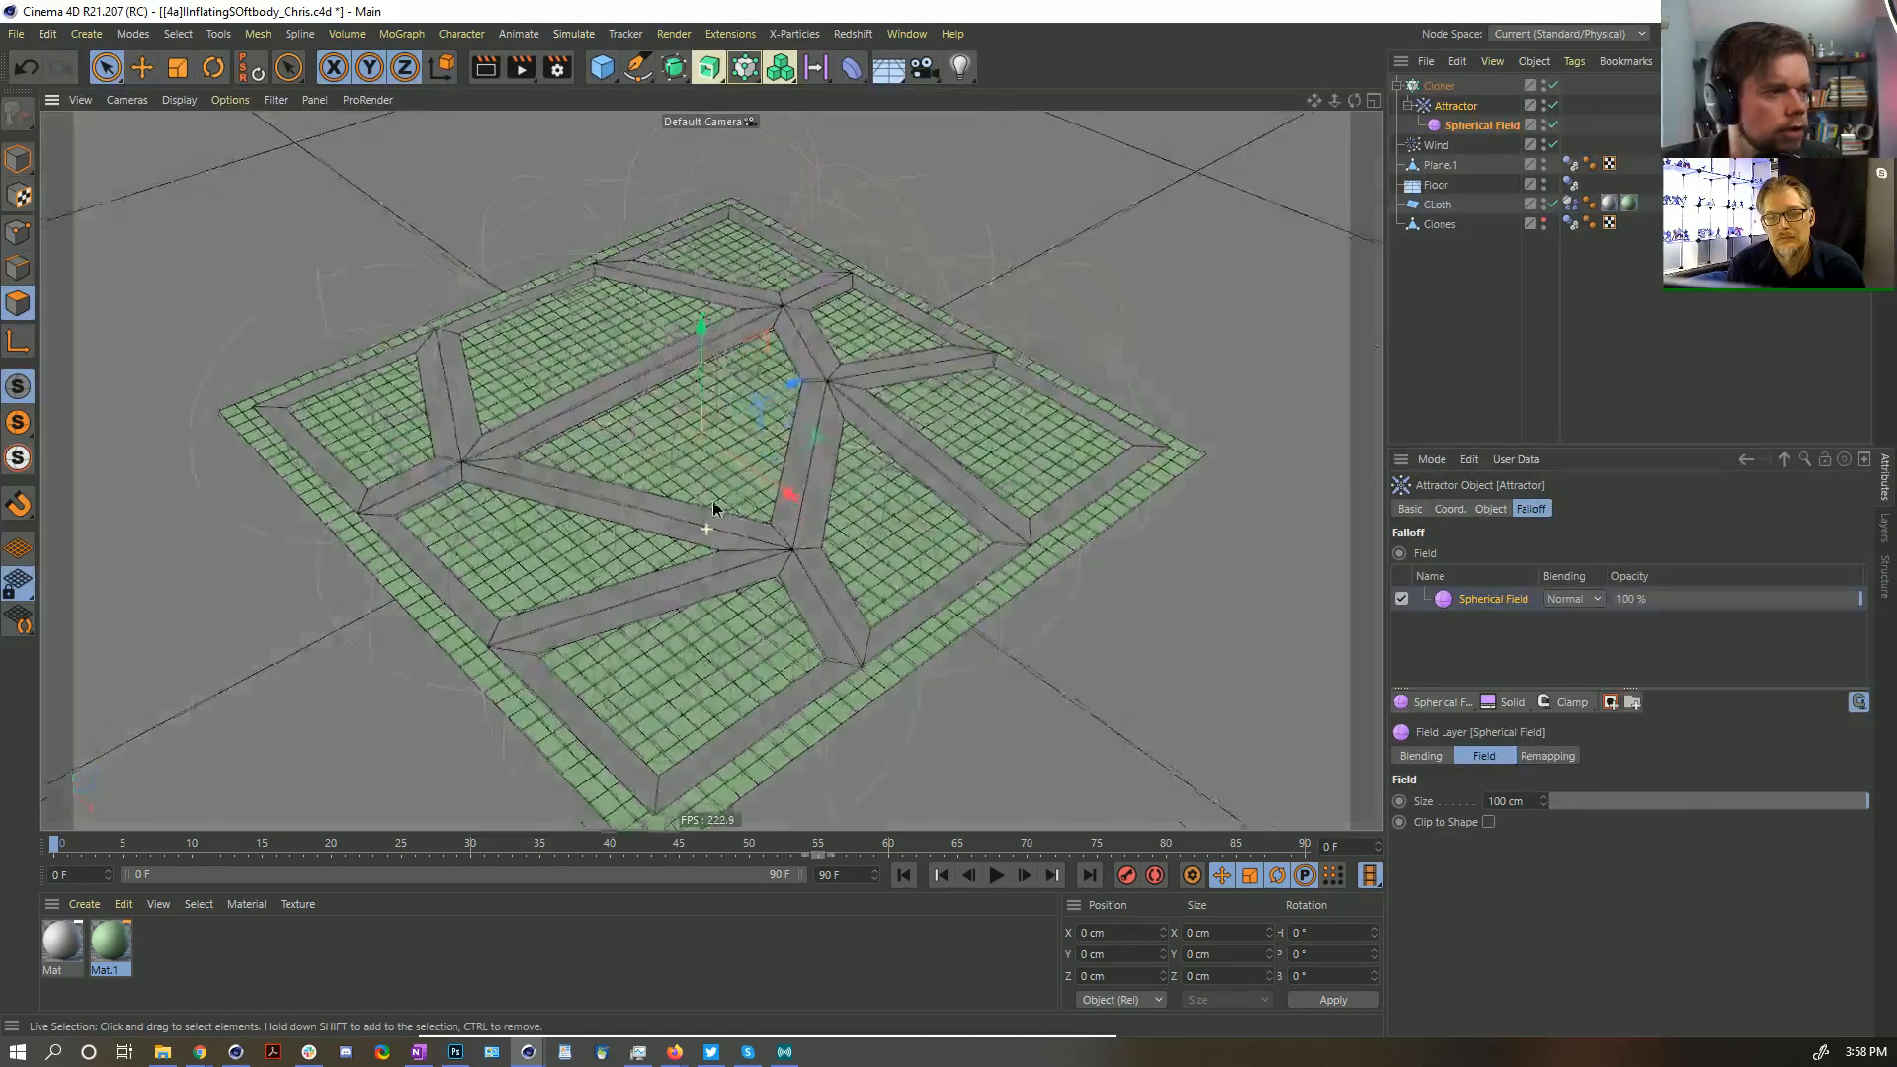
Set the Spherical Field's remapping Inner Offset to 61% and scale the field up to about 167%
click(1464, 125)
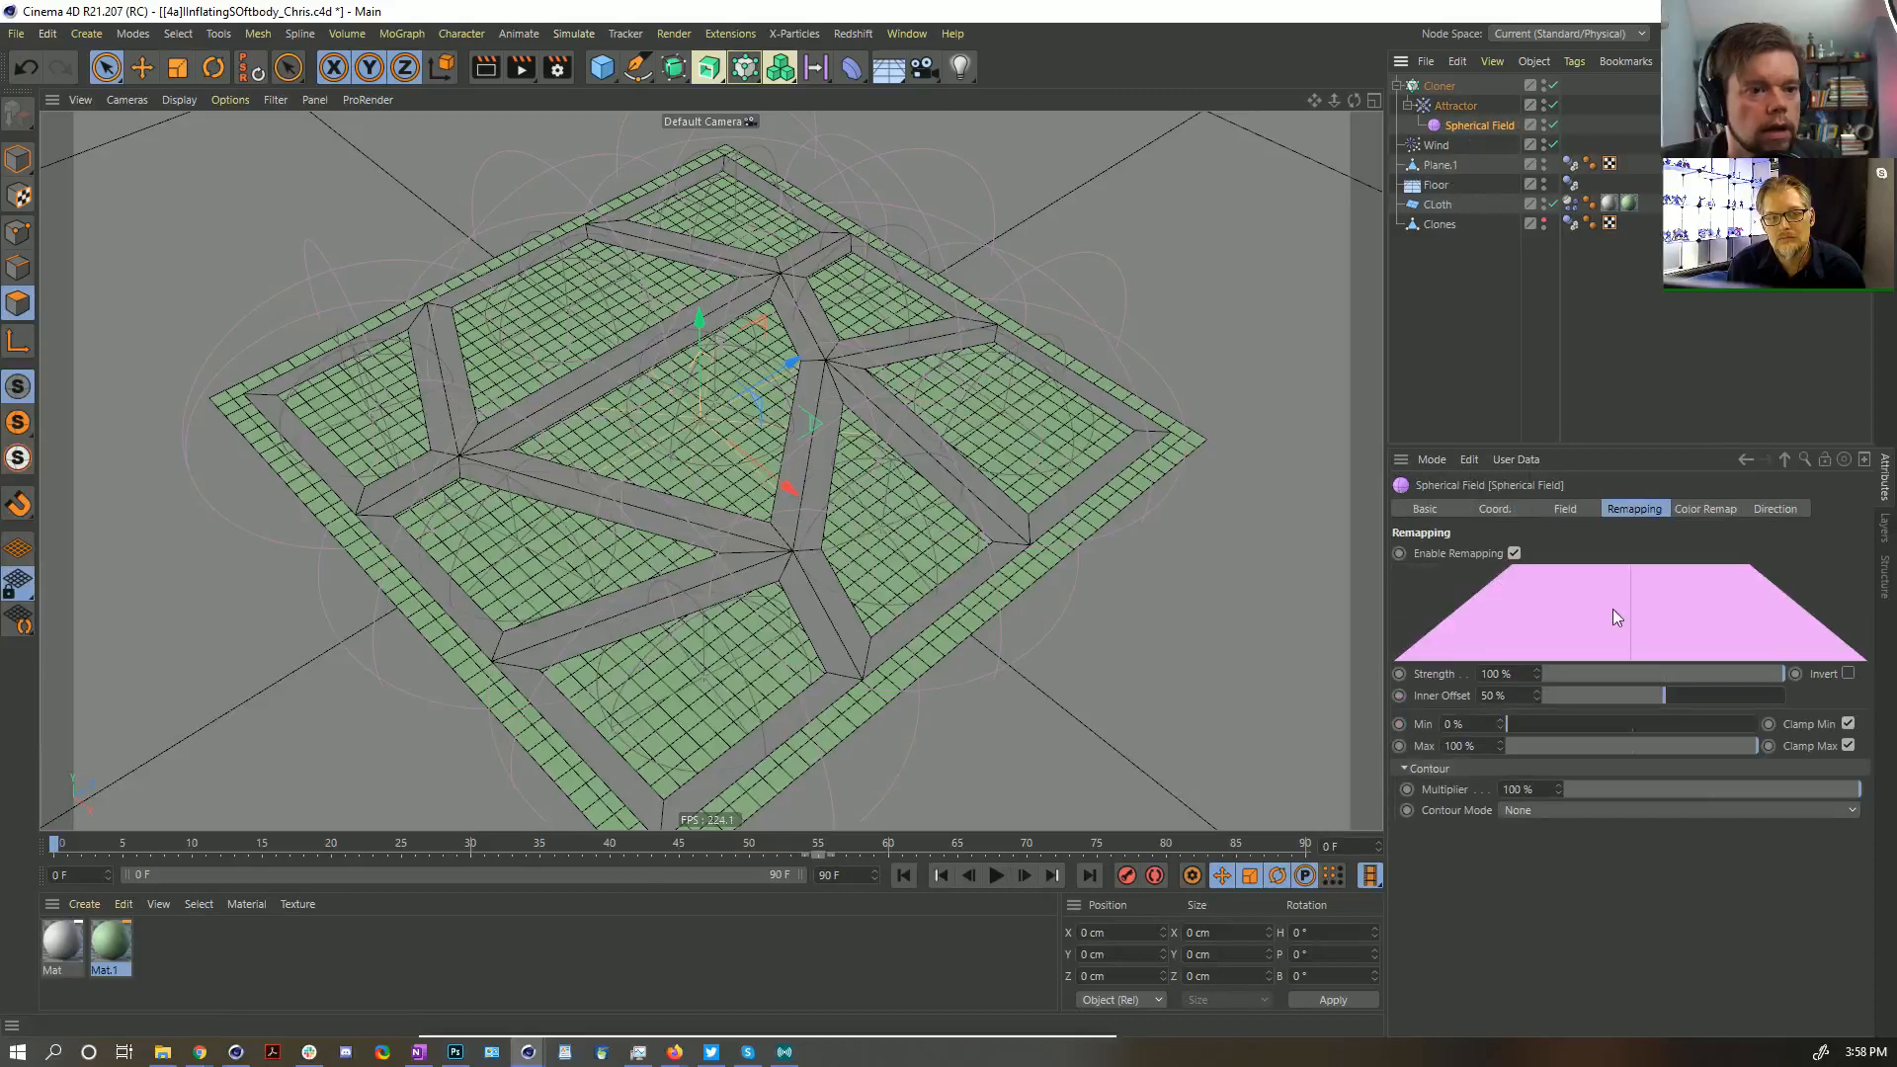
mouse_move(1664, 695)
mouse_down()
mouse_move(1720, 698)
mouse_move(1691, 698)
mouse_up()
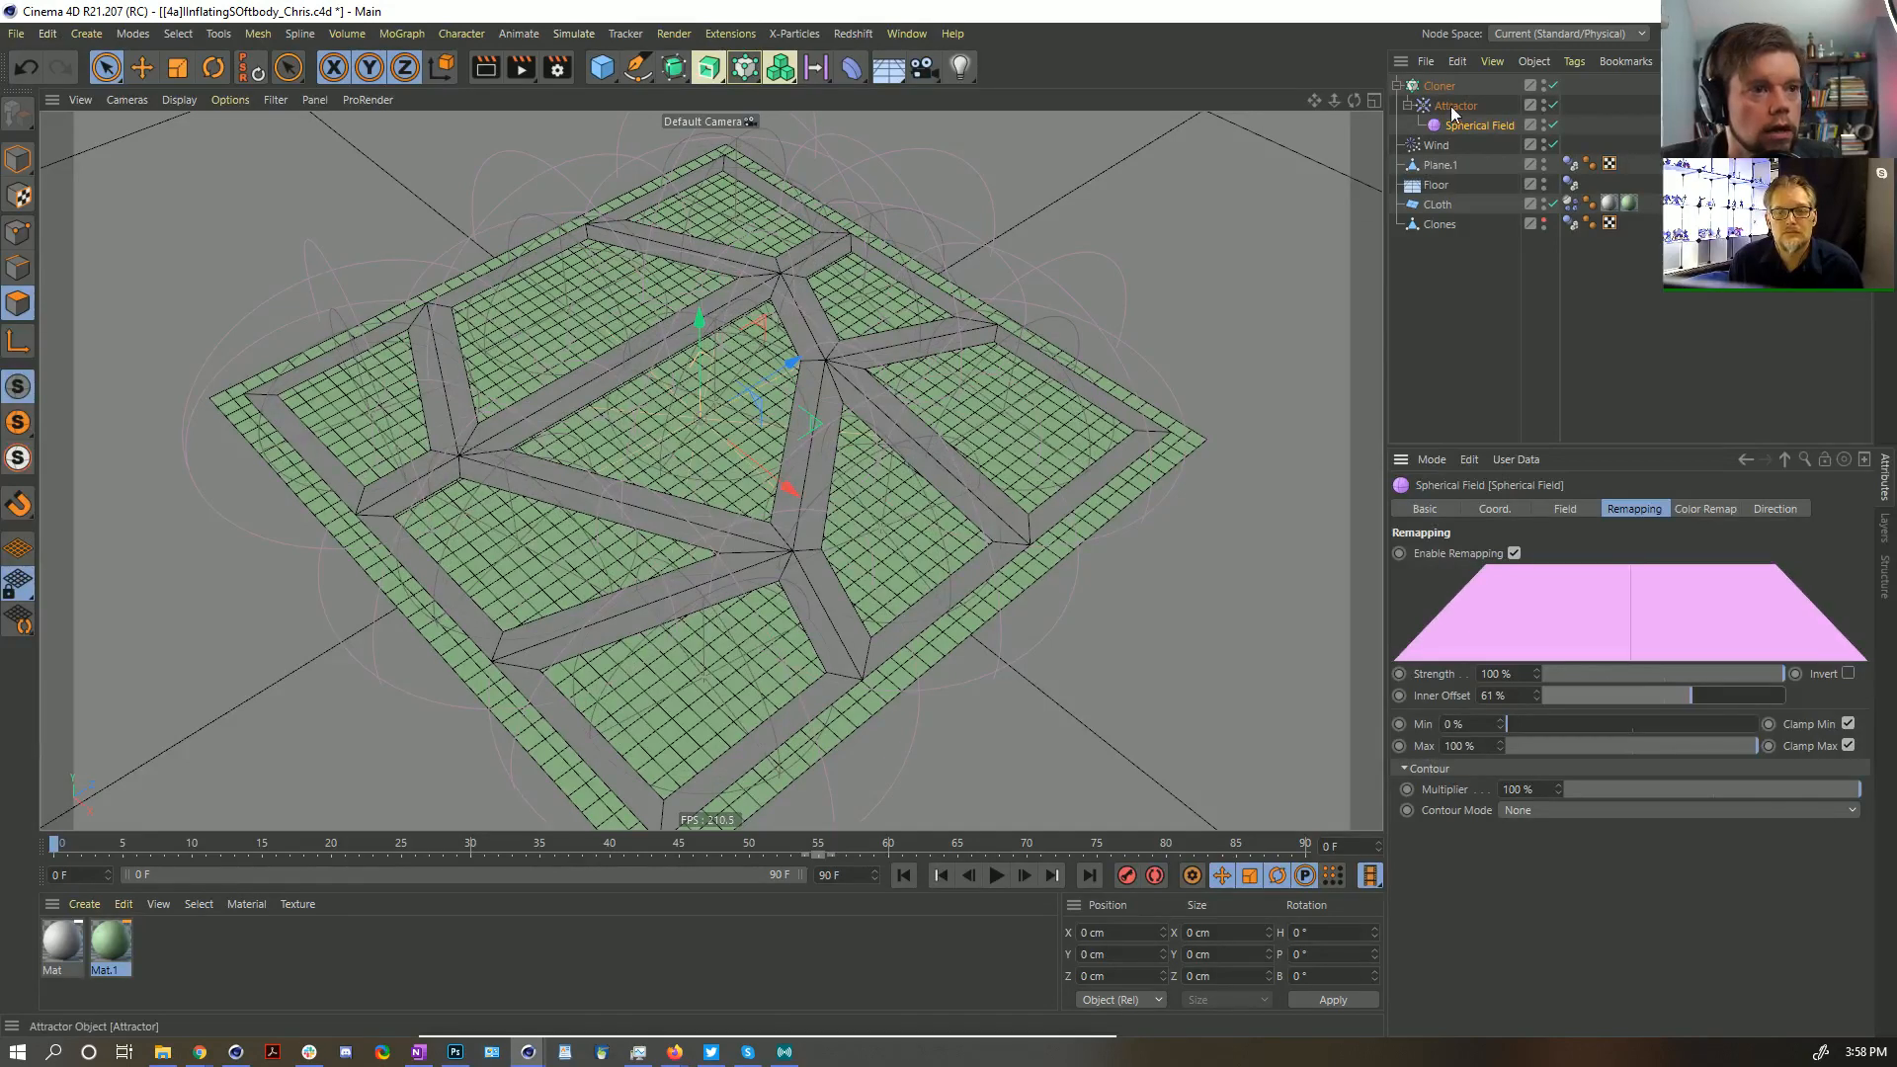
key(t)
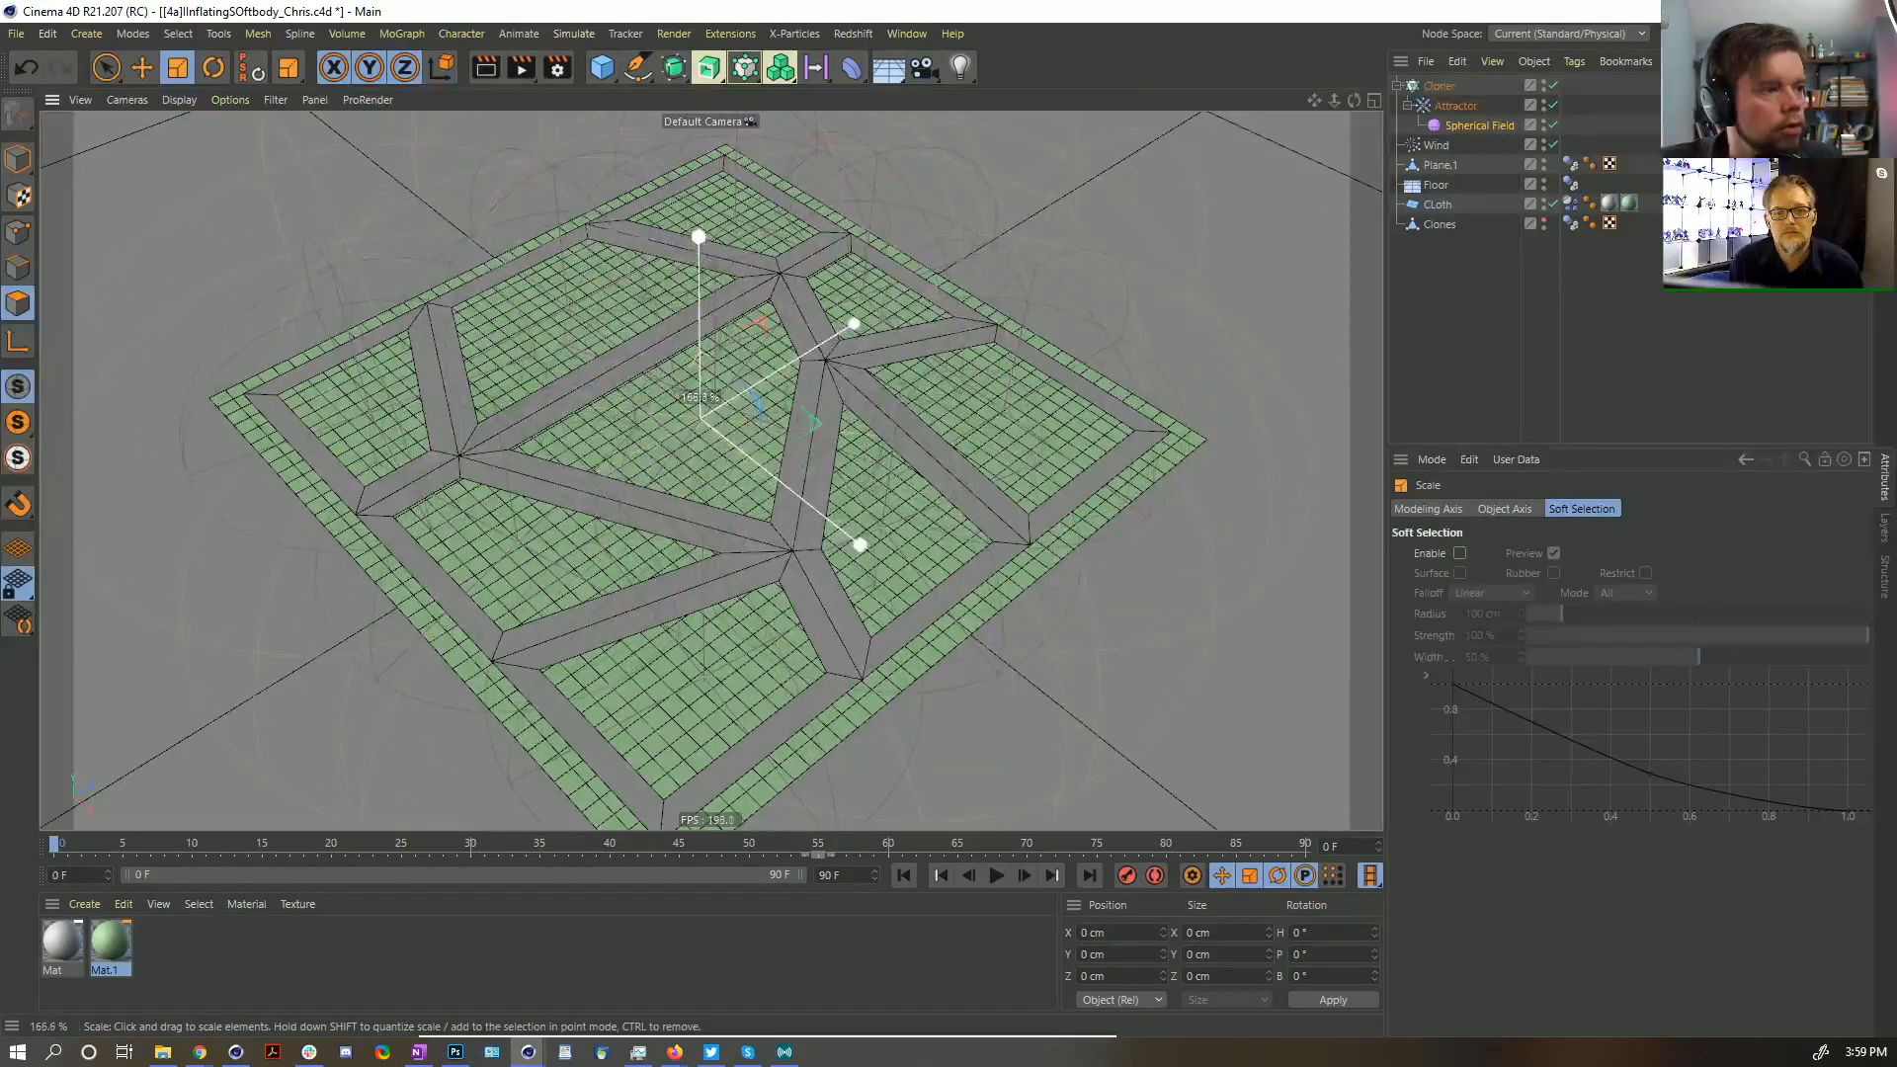
Enable scaling of the clones on the Cloner, keeping its Scale at 100%
click(1440, 91)
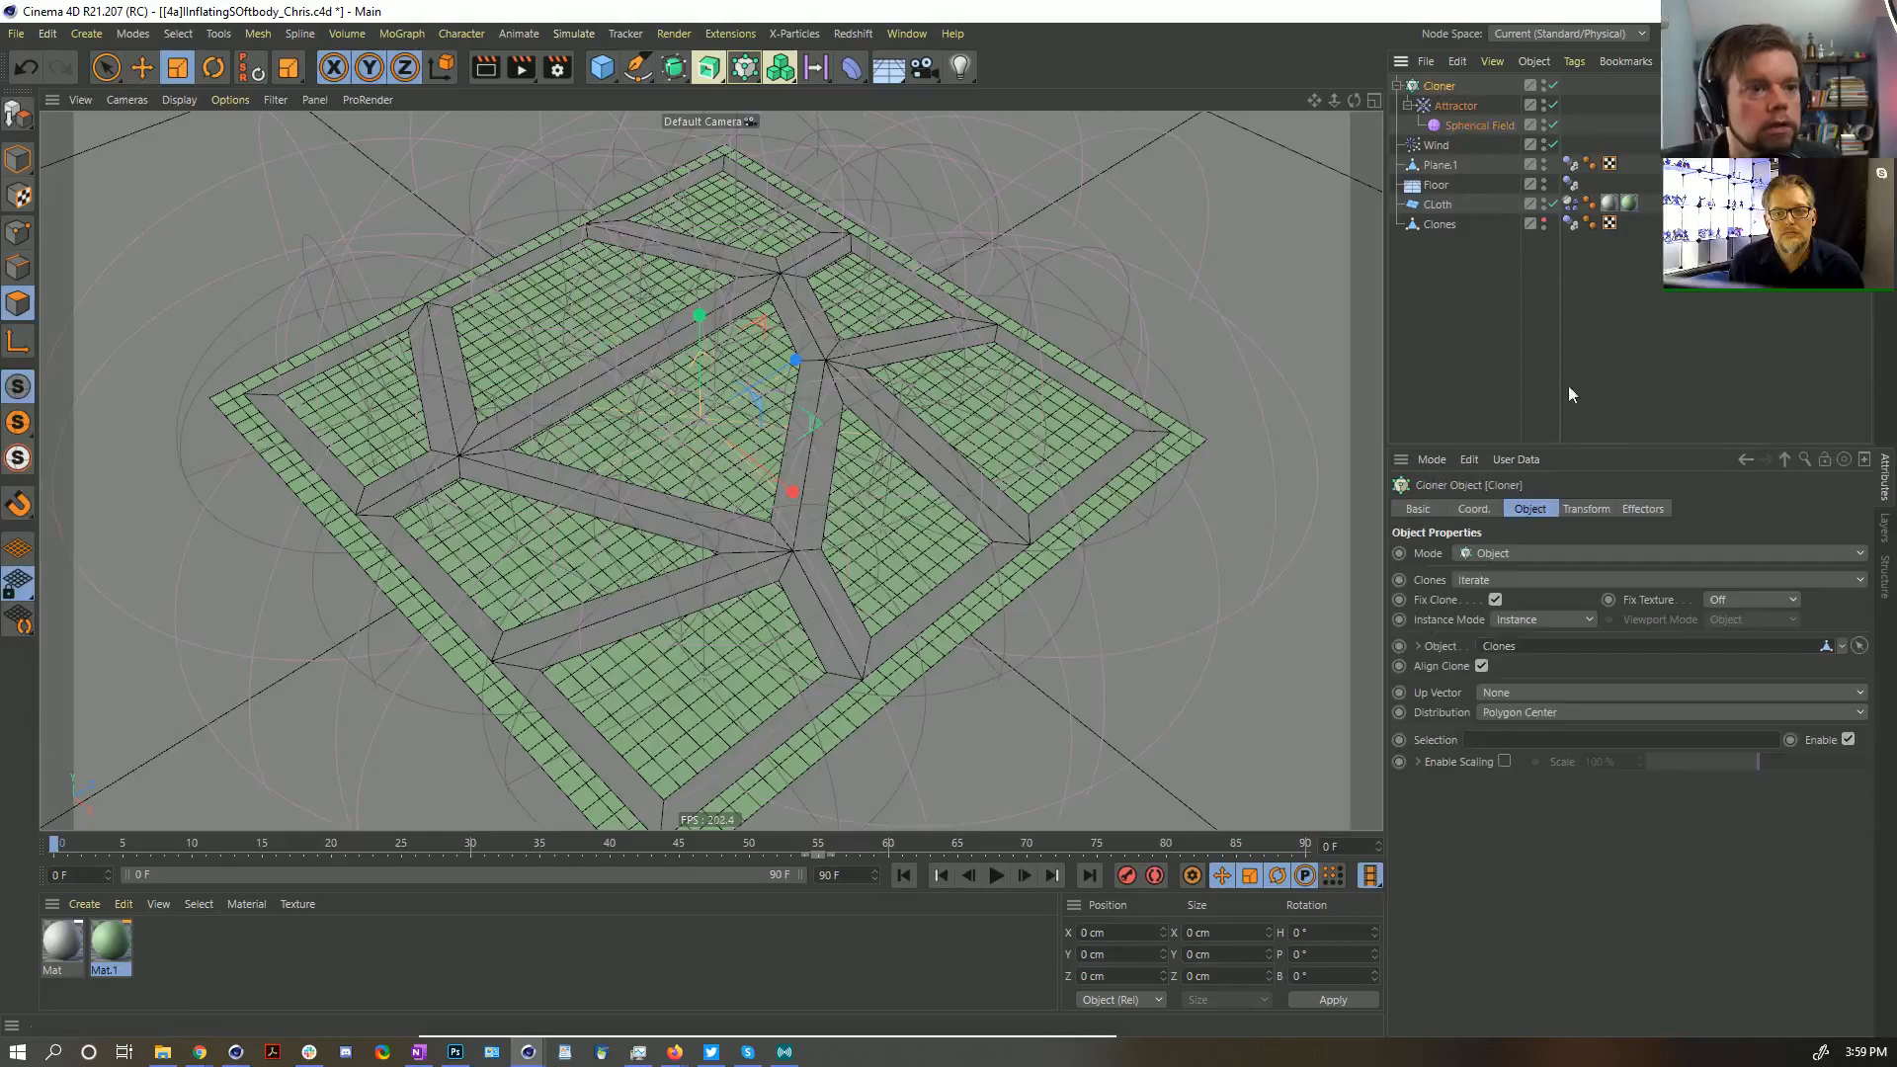
click(1503, 761)
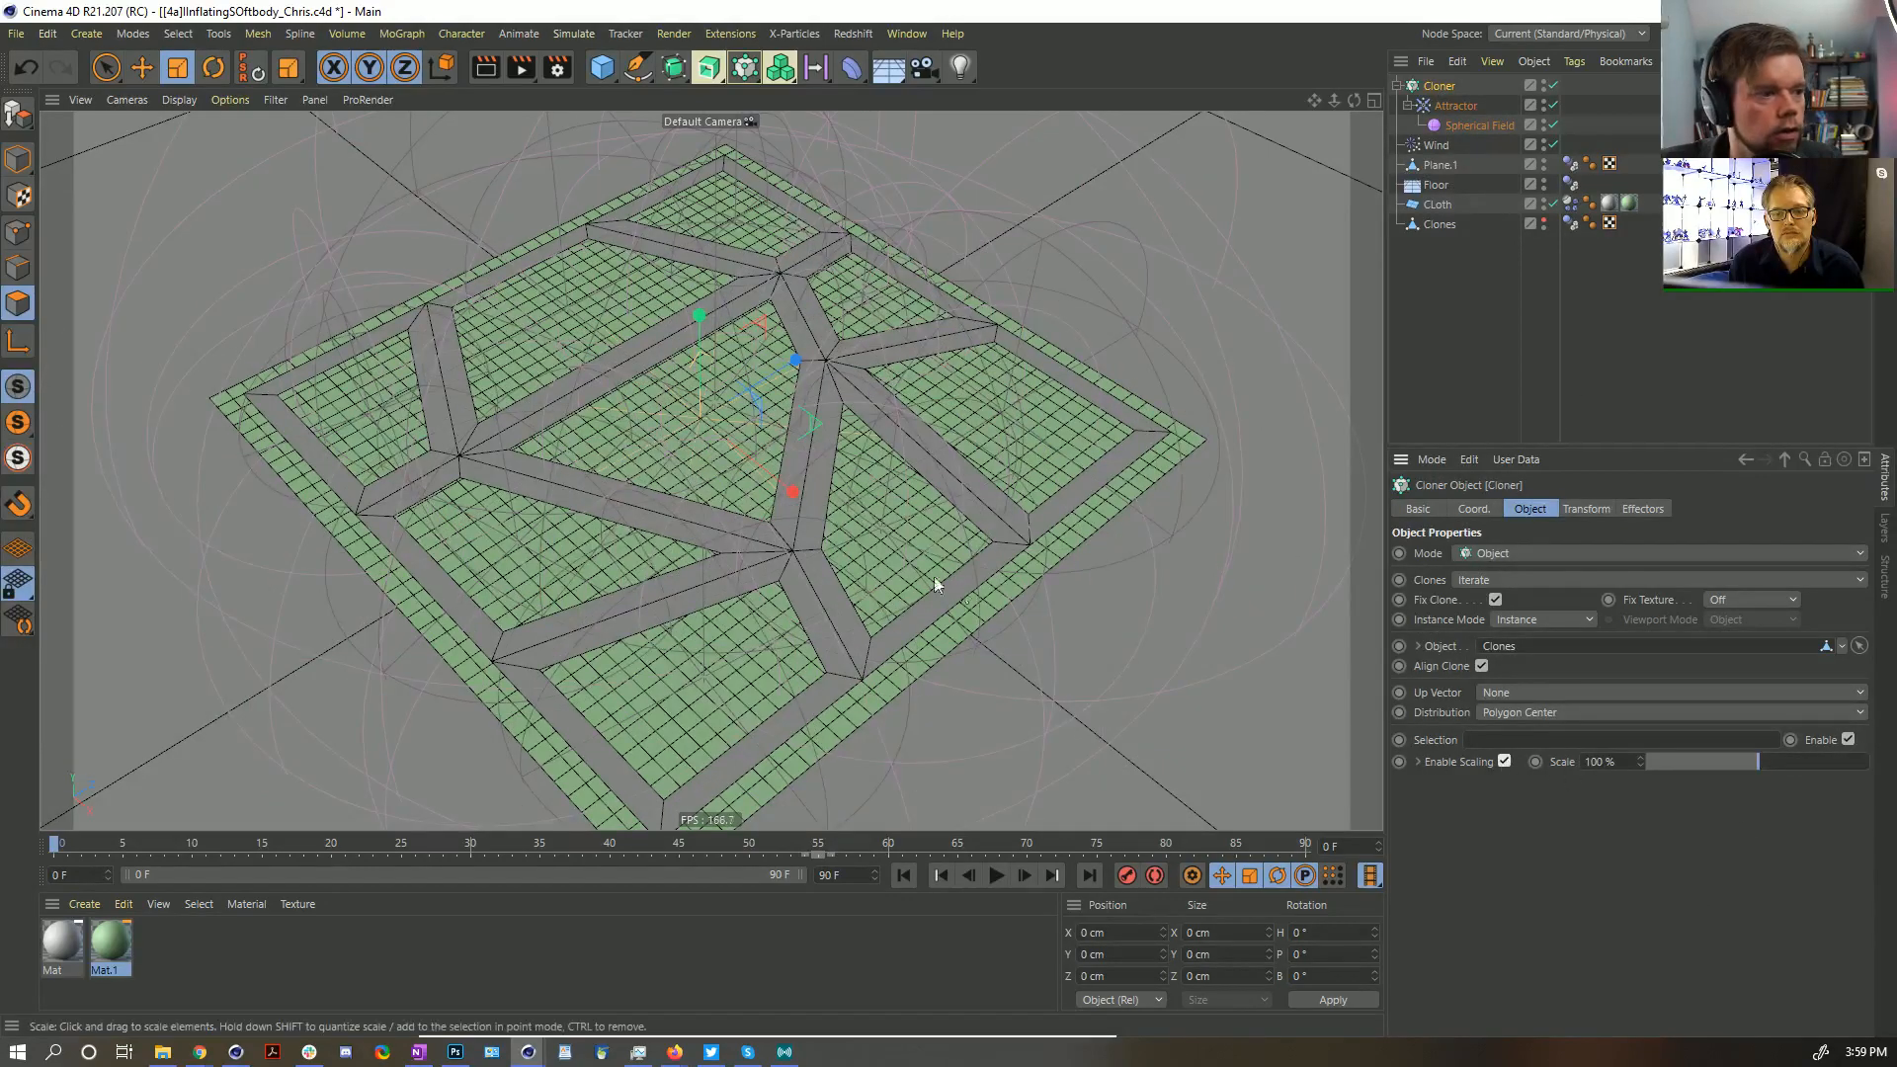
alt+drag(931, 580, 894, 491)
alt+right_drag(894, 491, 820, 490)
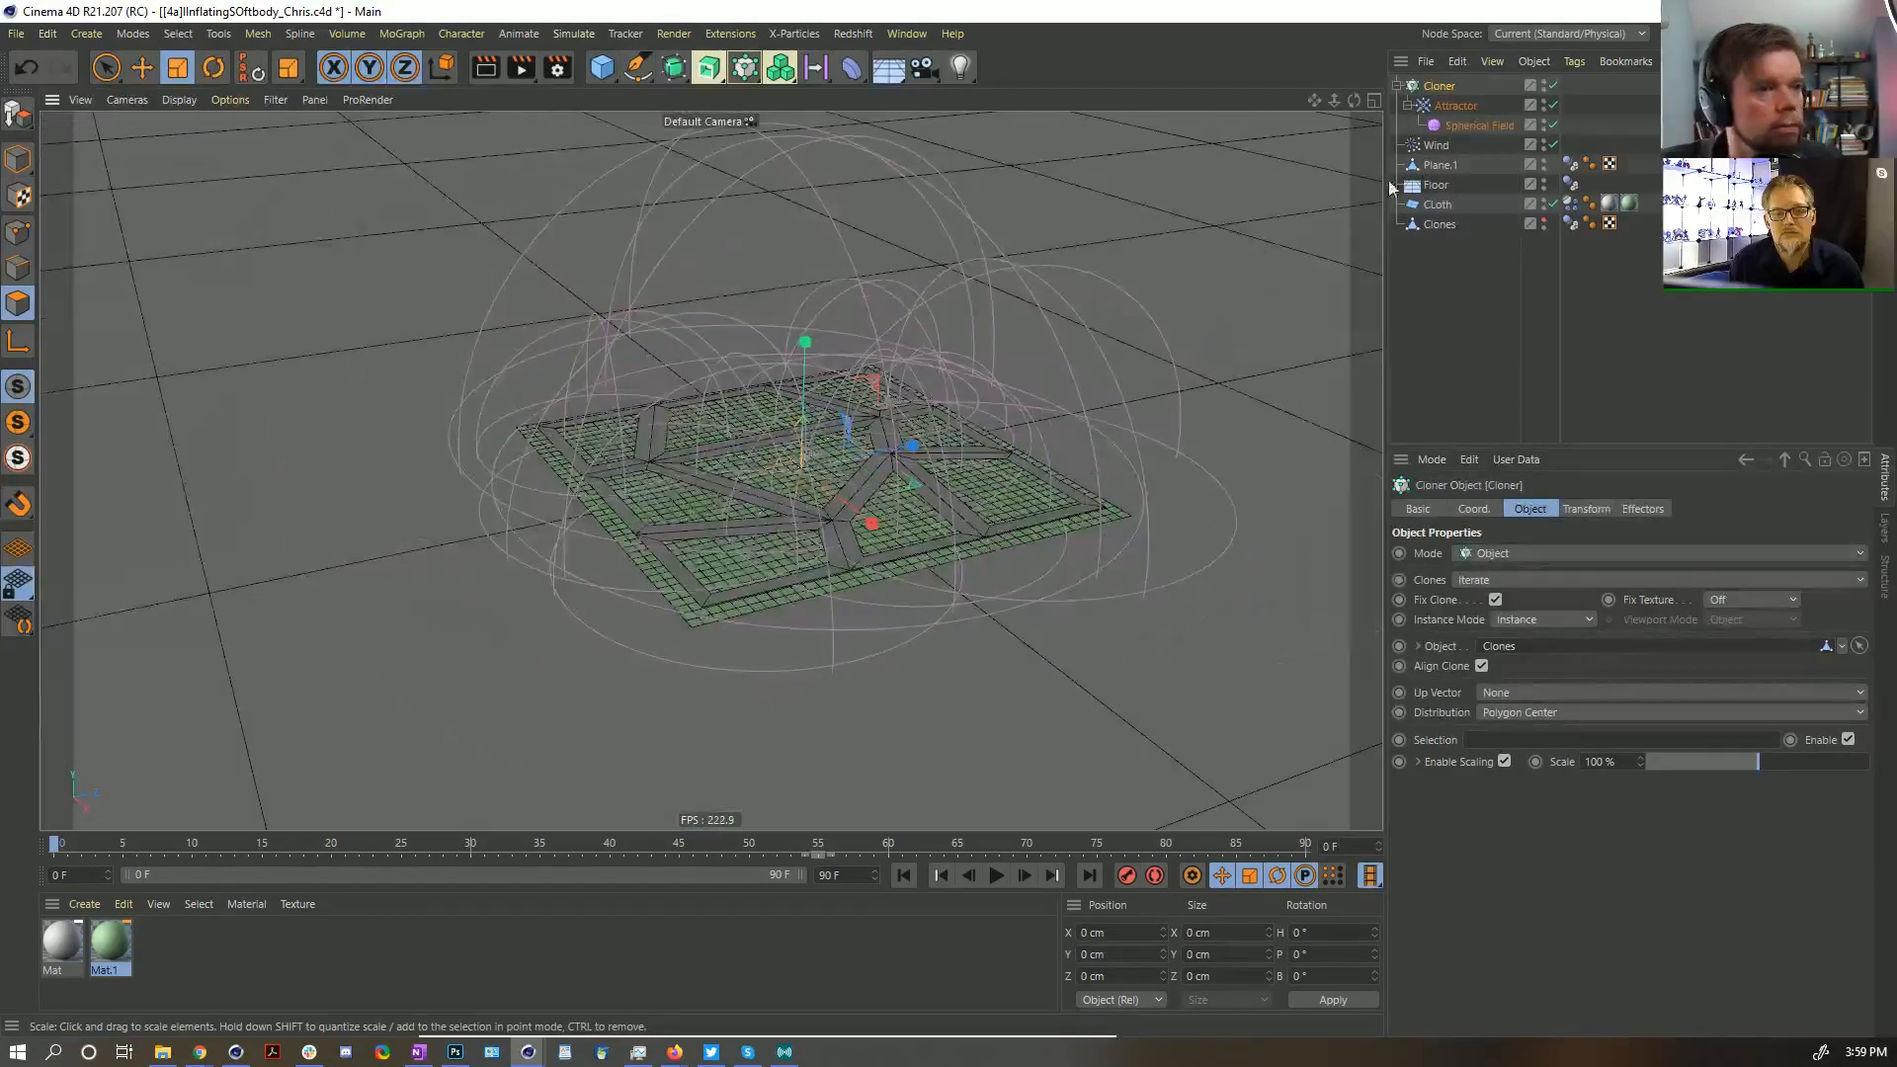
Scale the Spherical Field down to a size of about 126 cm
click(1478, 126)
drag(1055, 359, 865, 468)
alt+drag(814, 462, 879, 530)
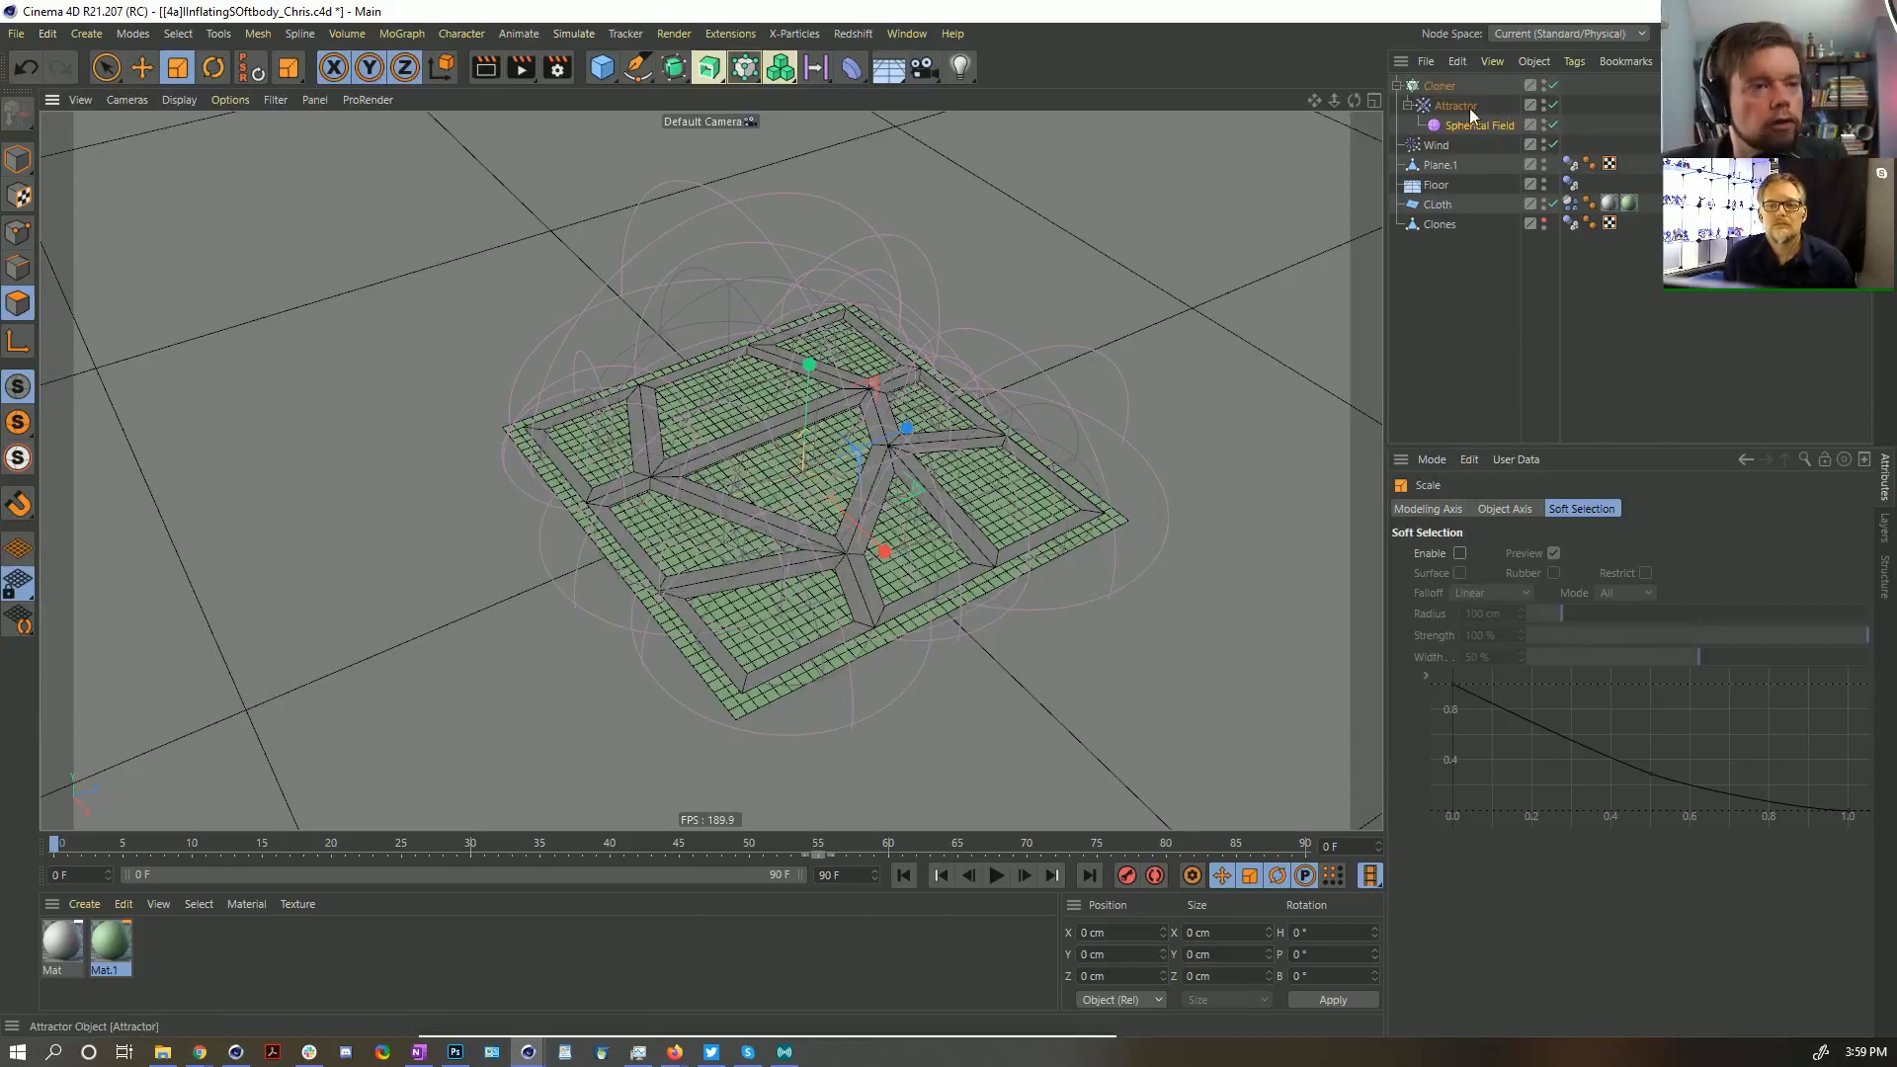
Select the Cloner and switch to the Move tool in Model mode
click(1441, 87)
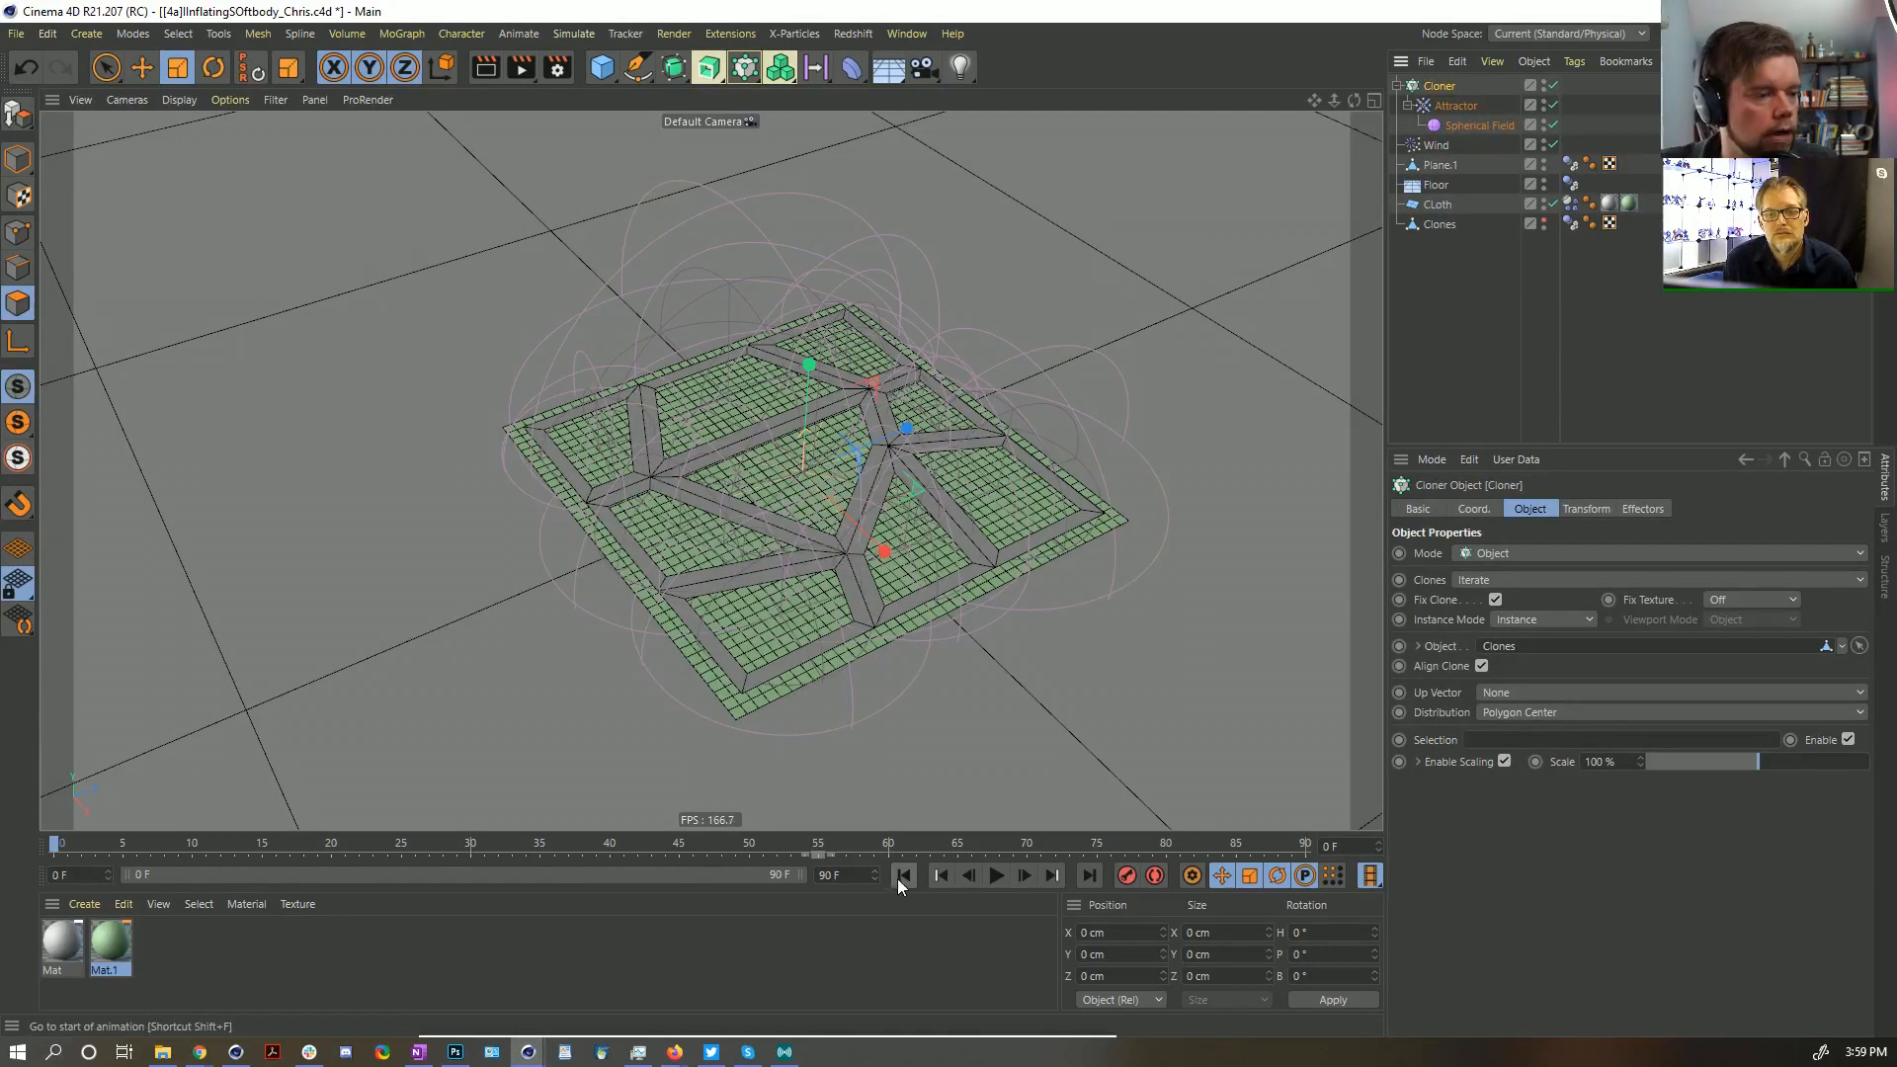
click(143, 68)
click(18, 160)
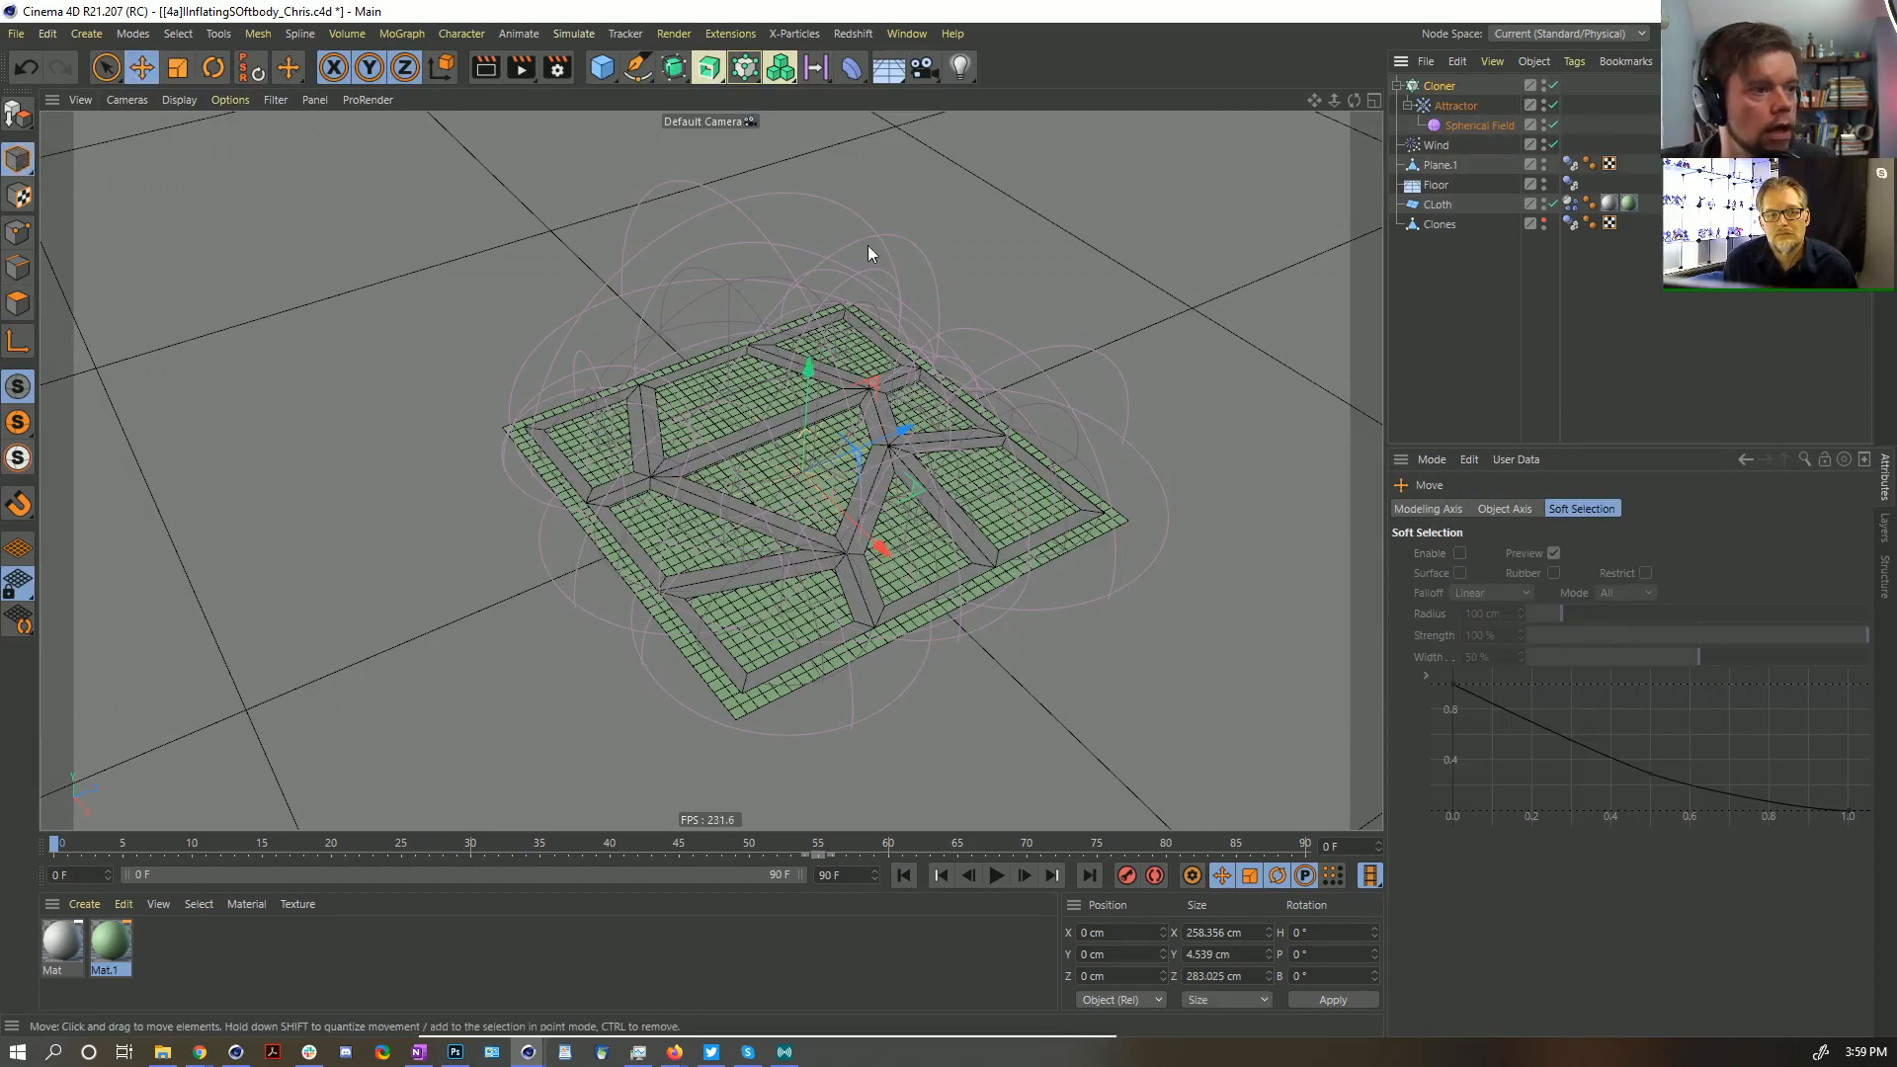
click(1472, 87)
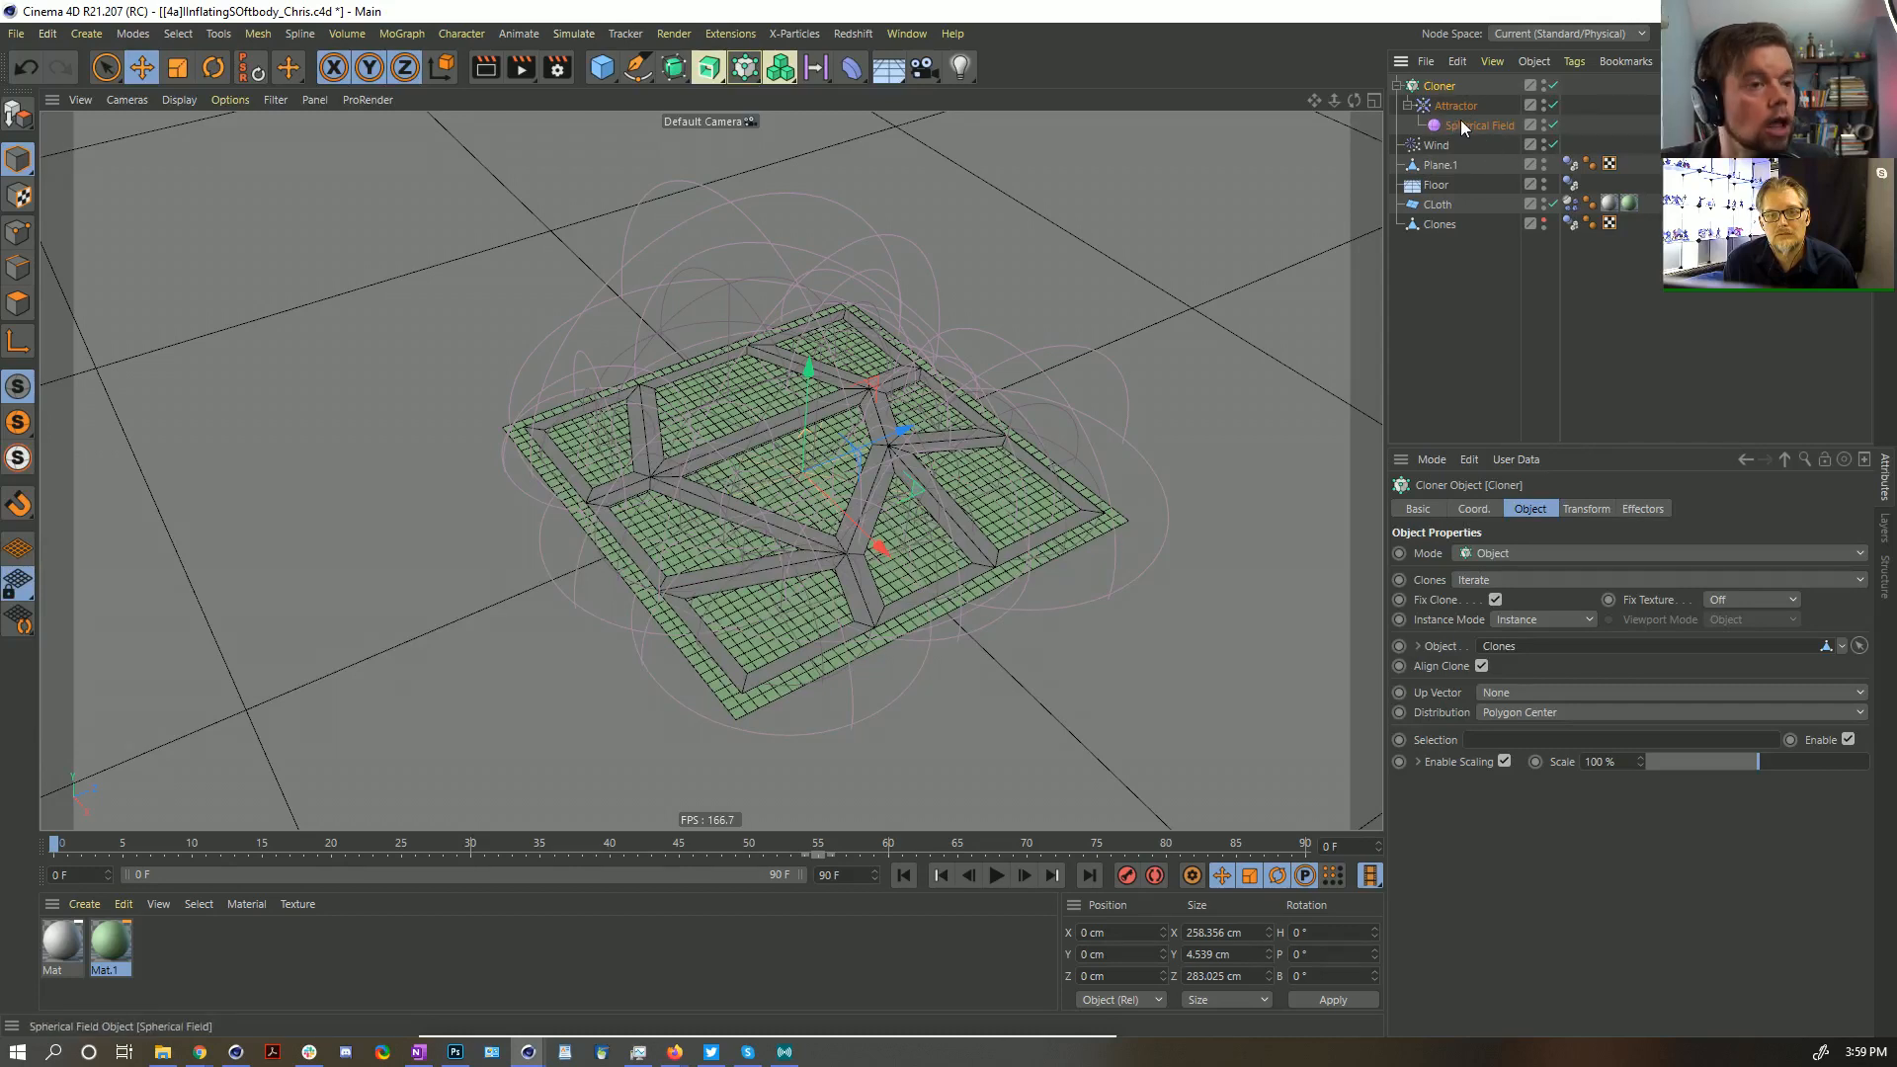
Set the Attractor's Strength to -100 and its Speed Limit to 2000 cm
click(1456, 107)
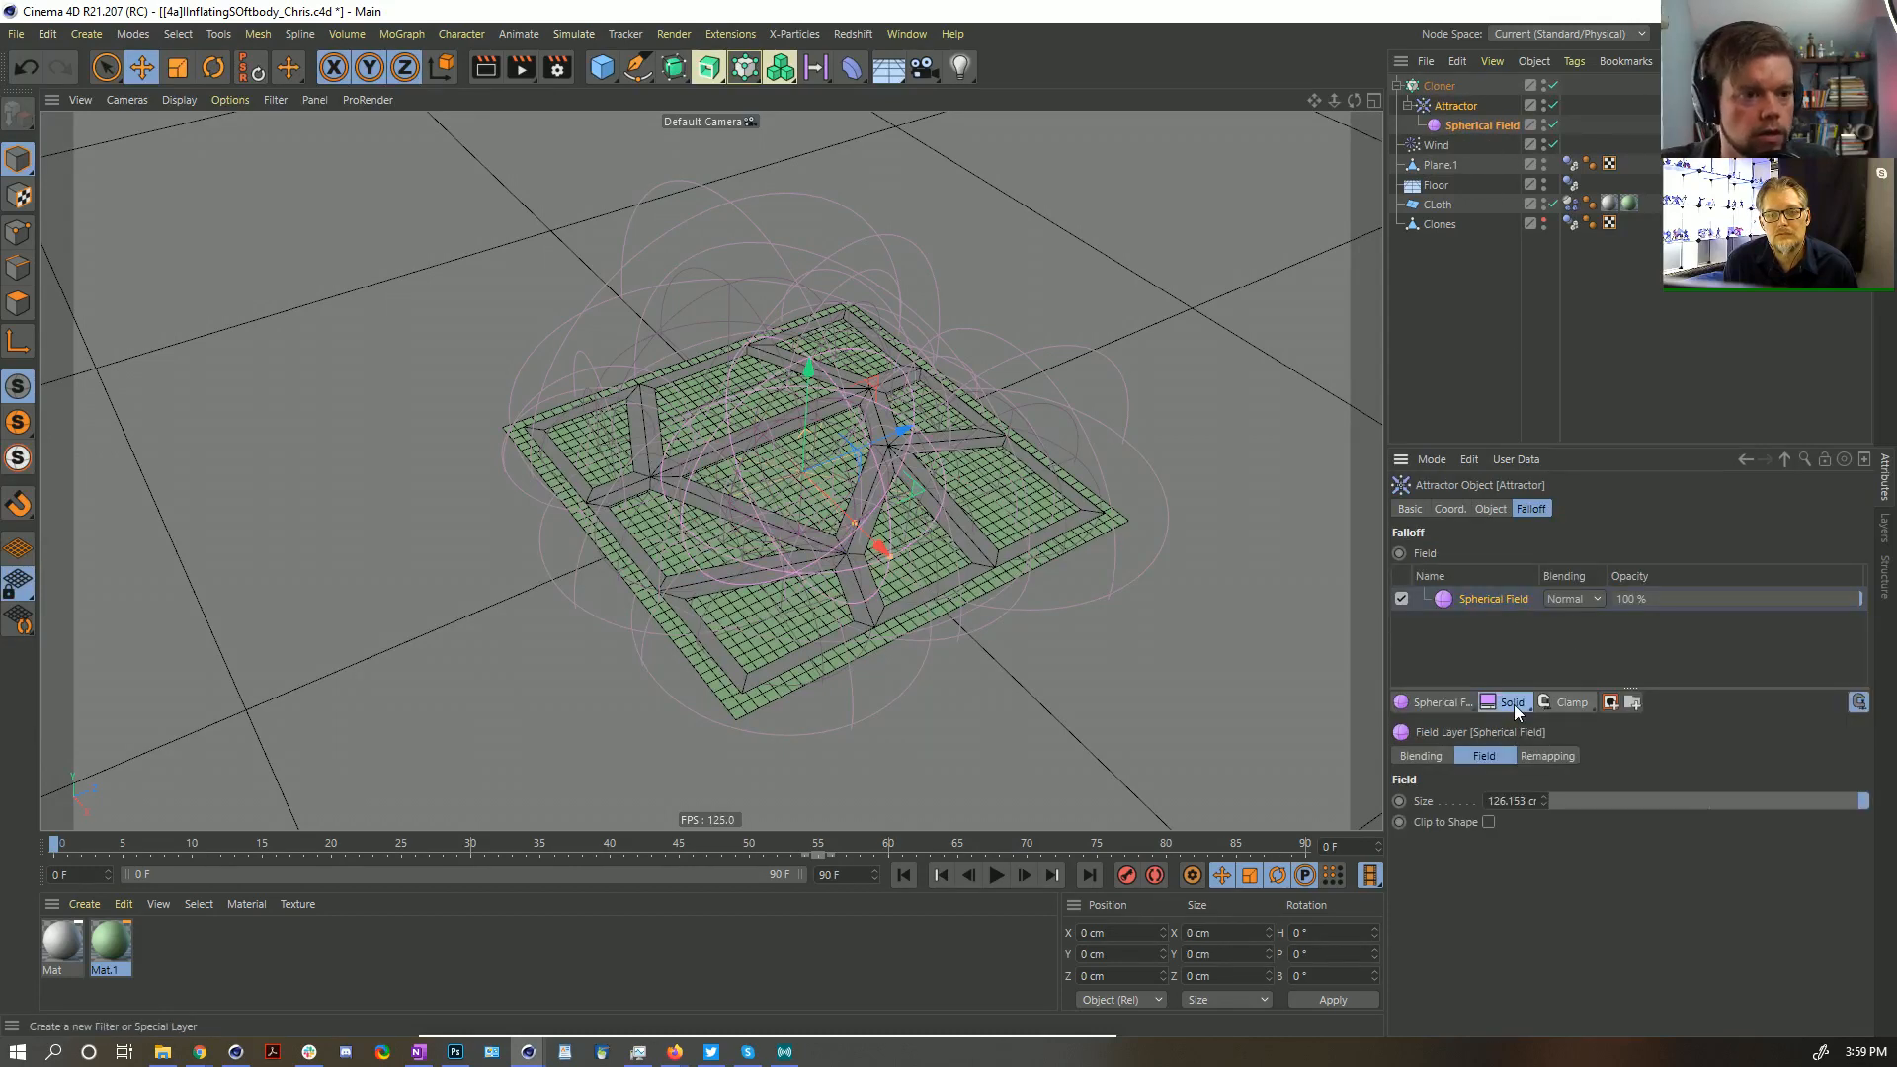
click(1494, 509)
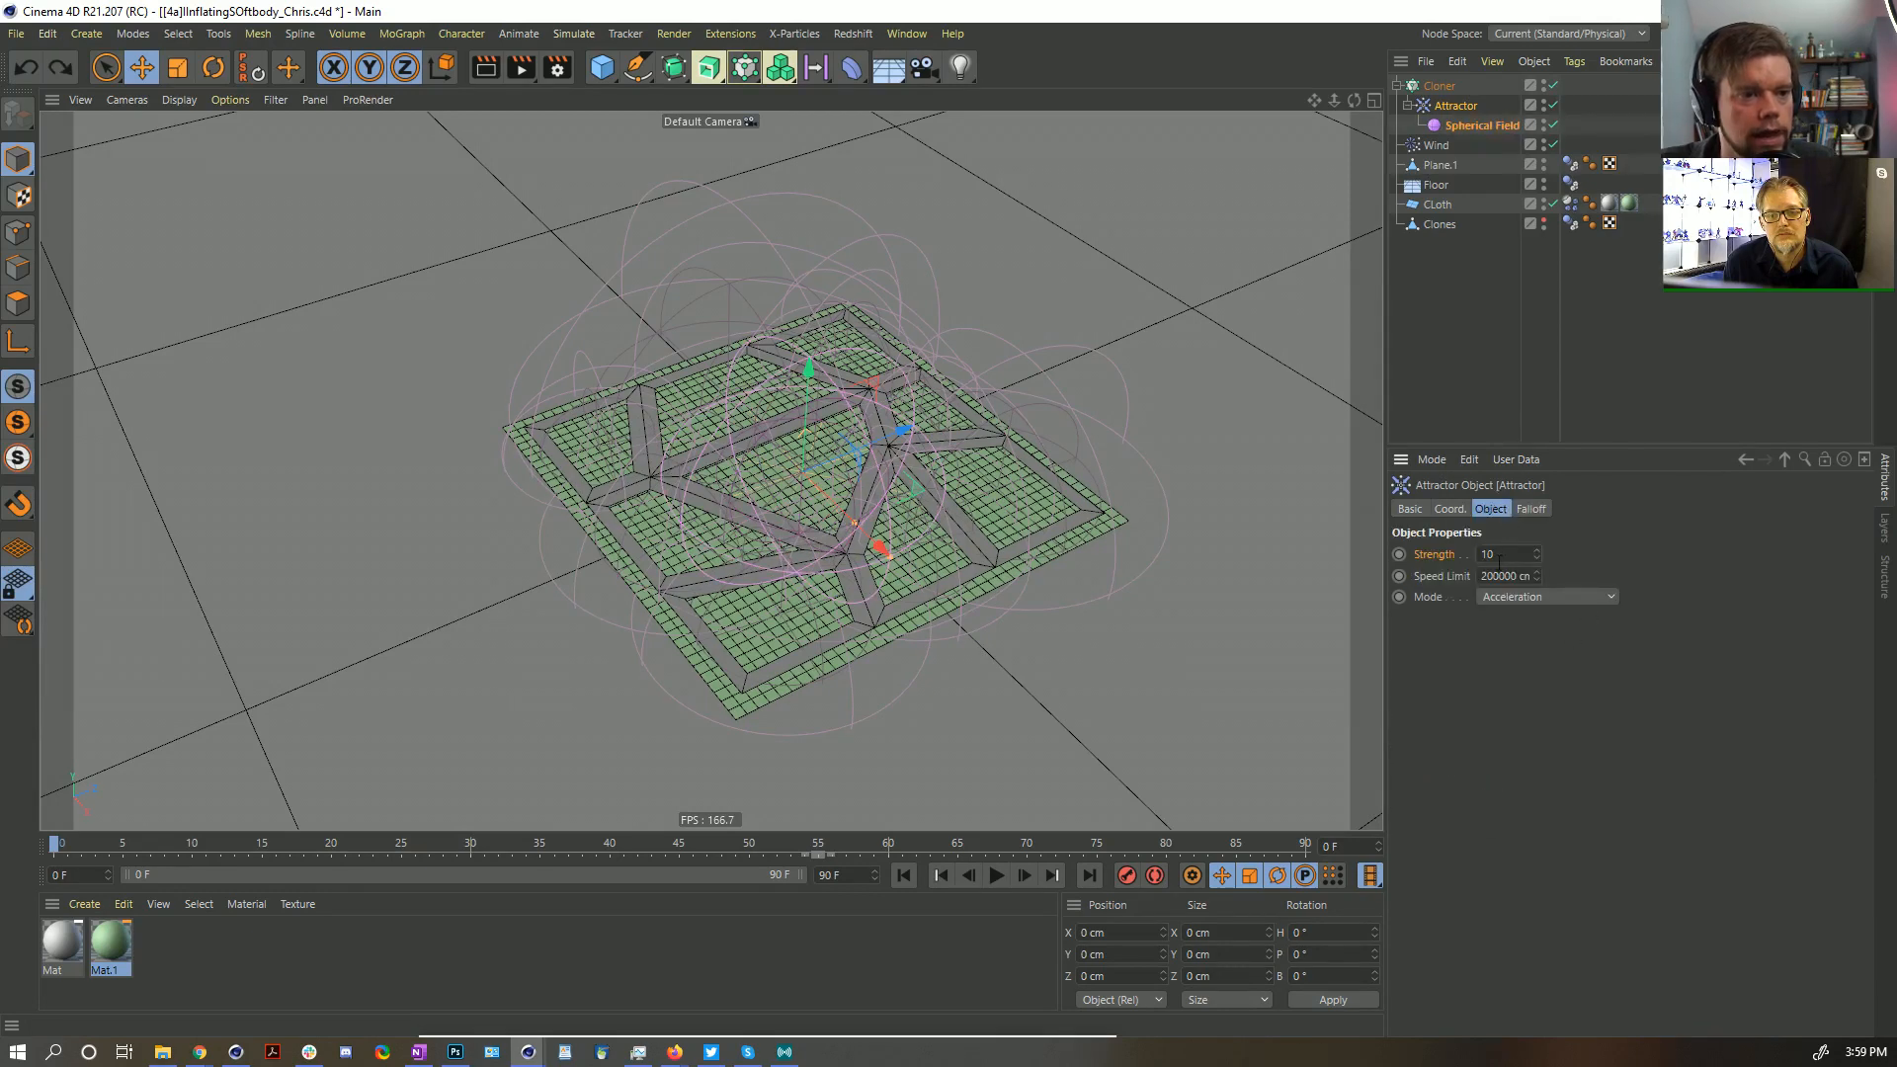
click(1498, 554)
text(-100)
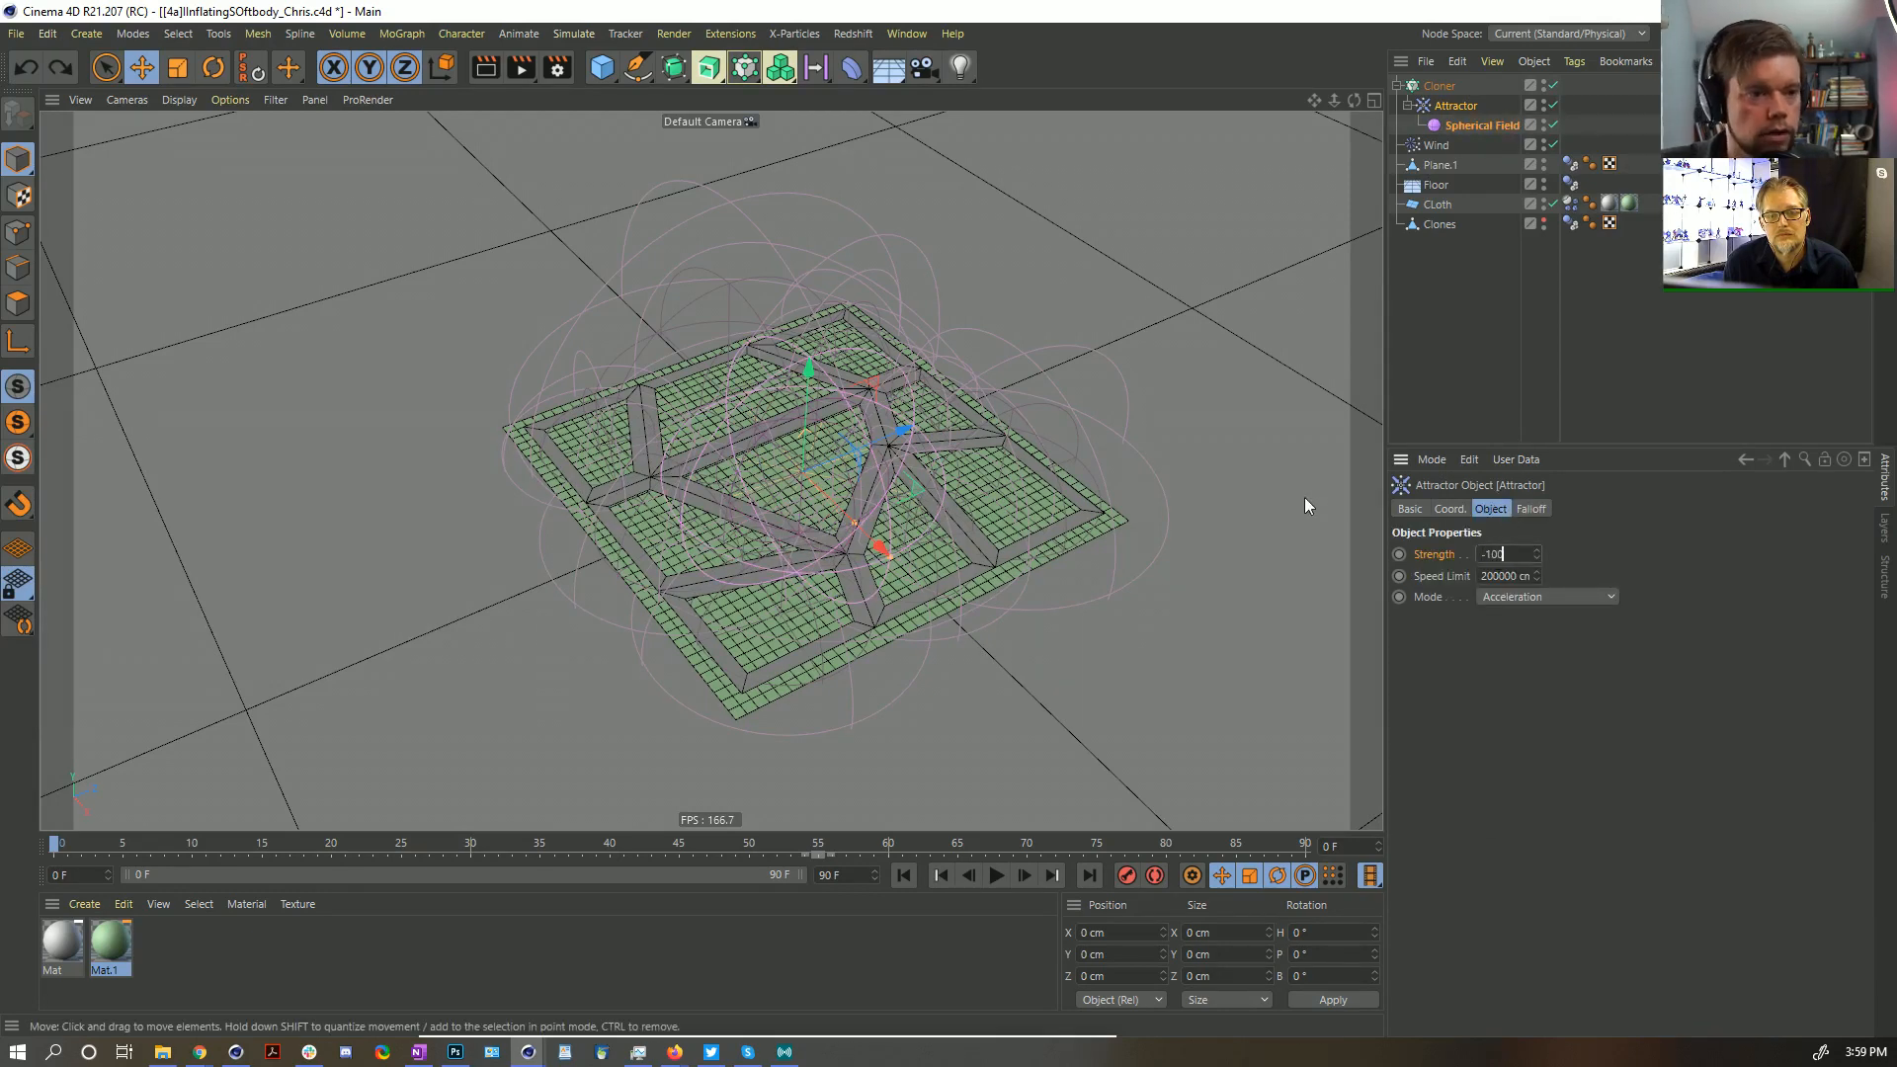
click(1504, 576)
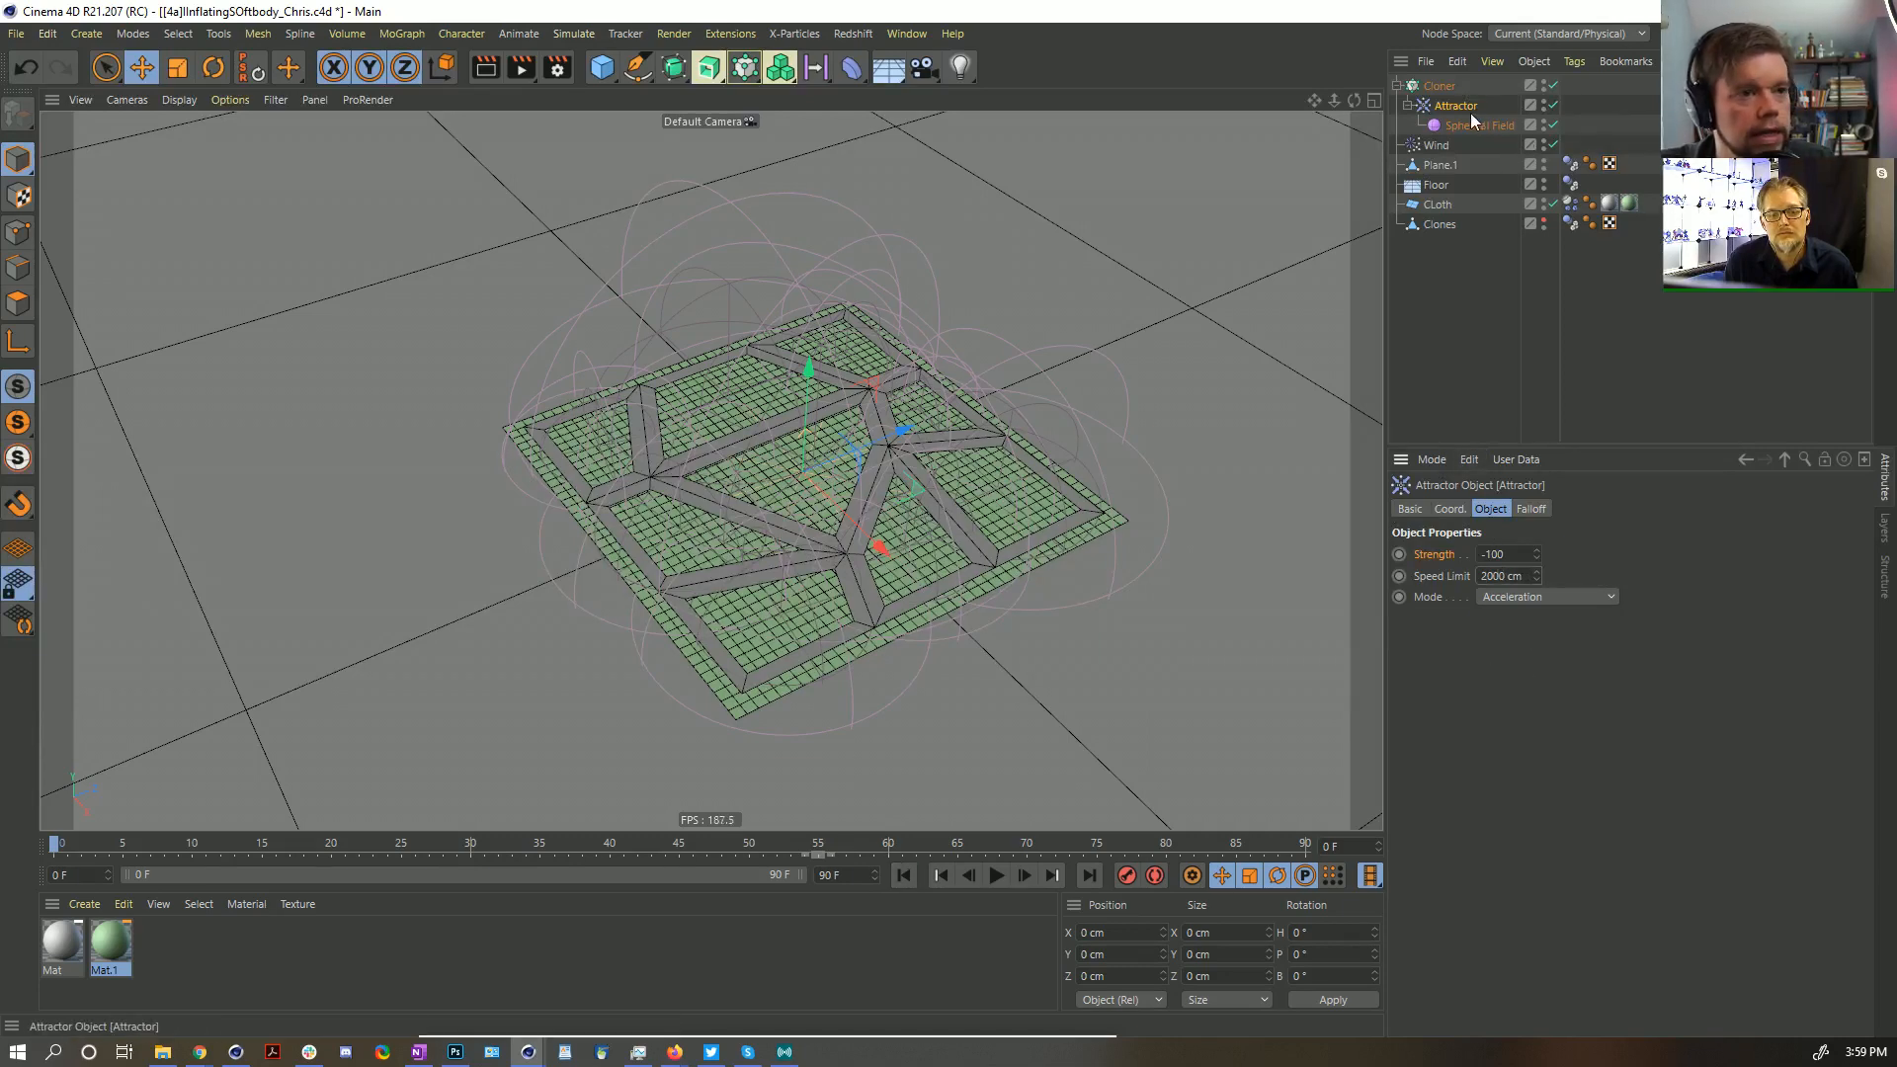
Try lowering the Cloner slightly along Y, and undo the move
click(1439, 86)
key(e)
drag(806, 373, 808, 396)
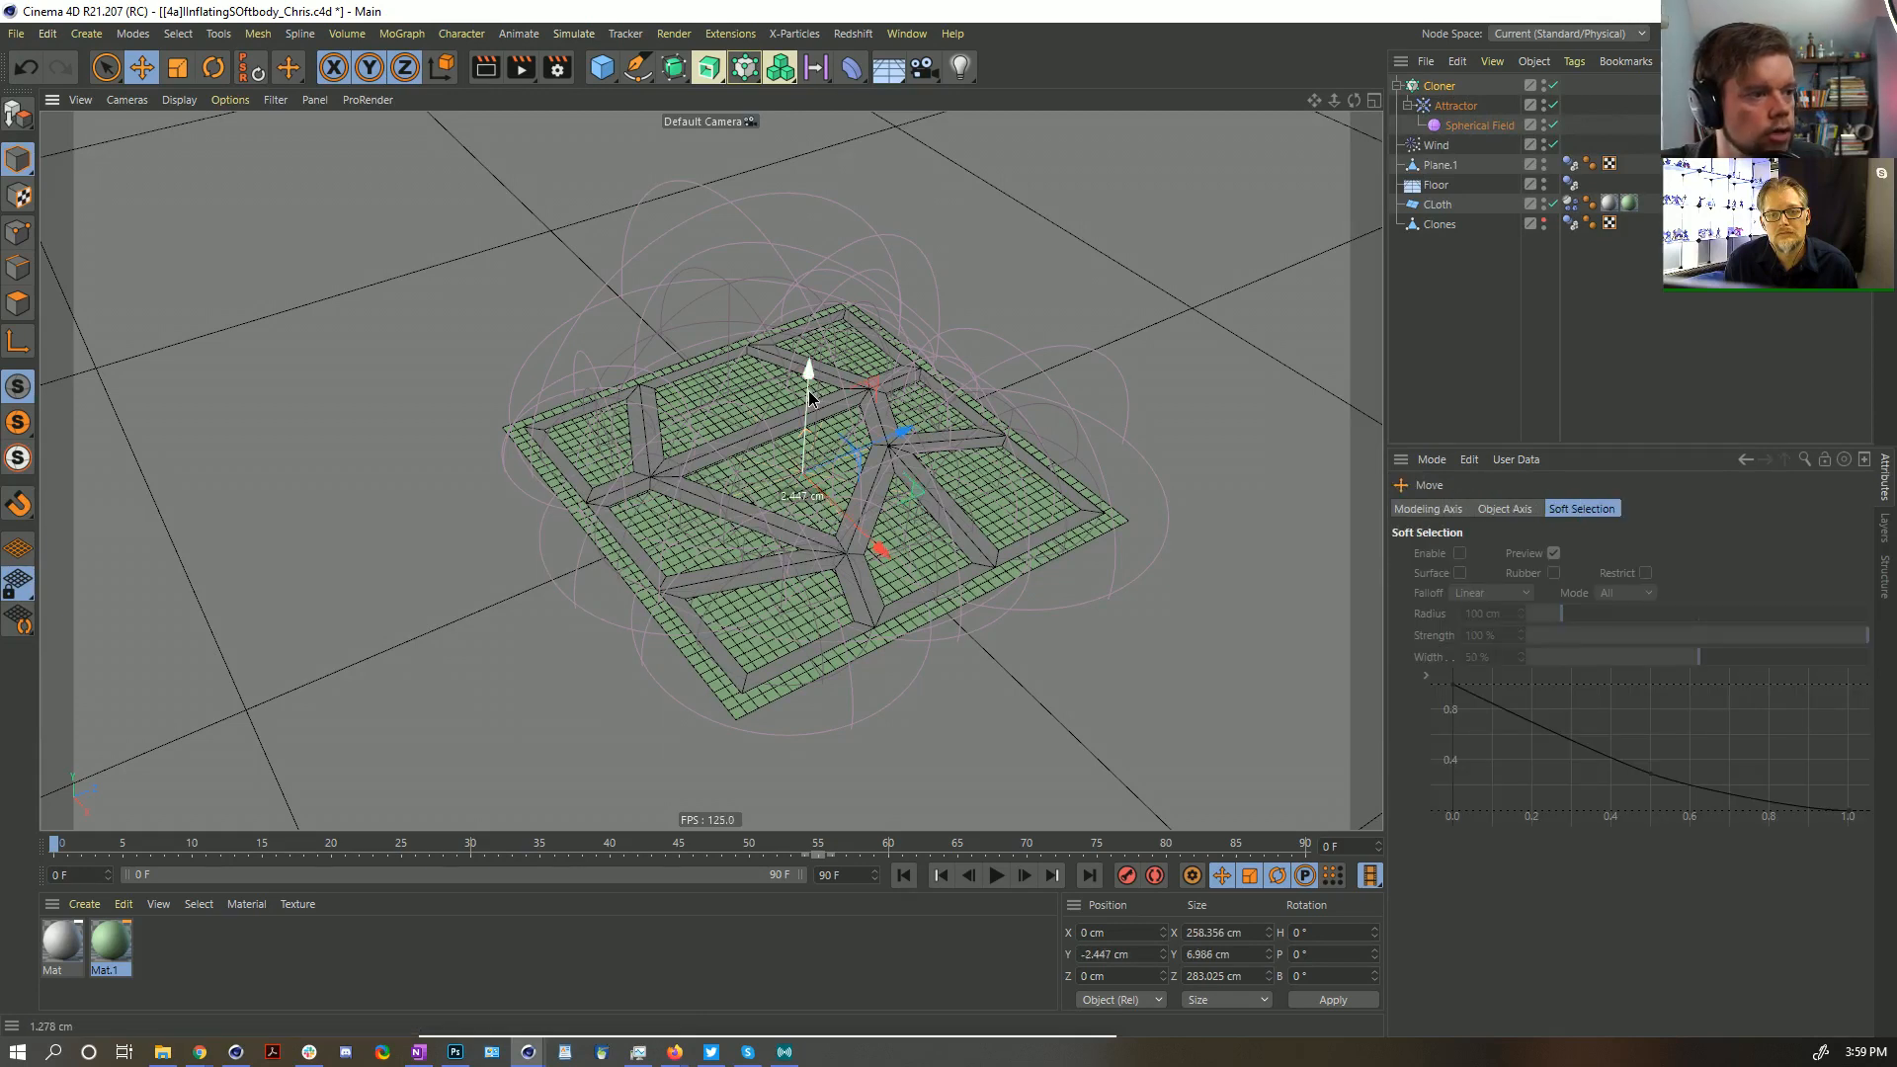
key(ctrl+z)
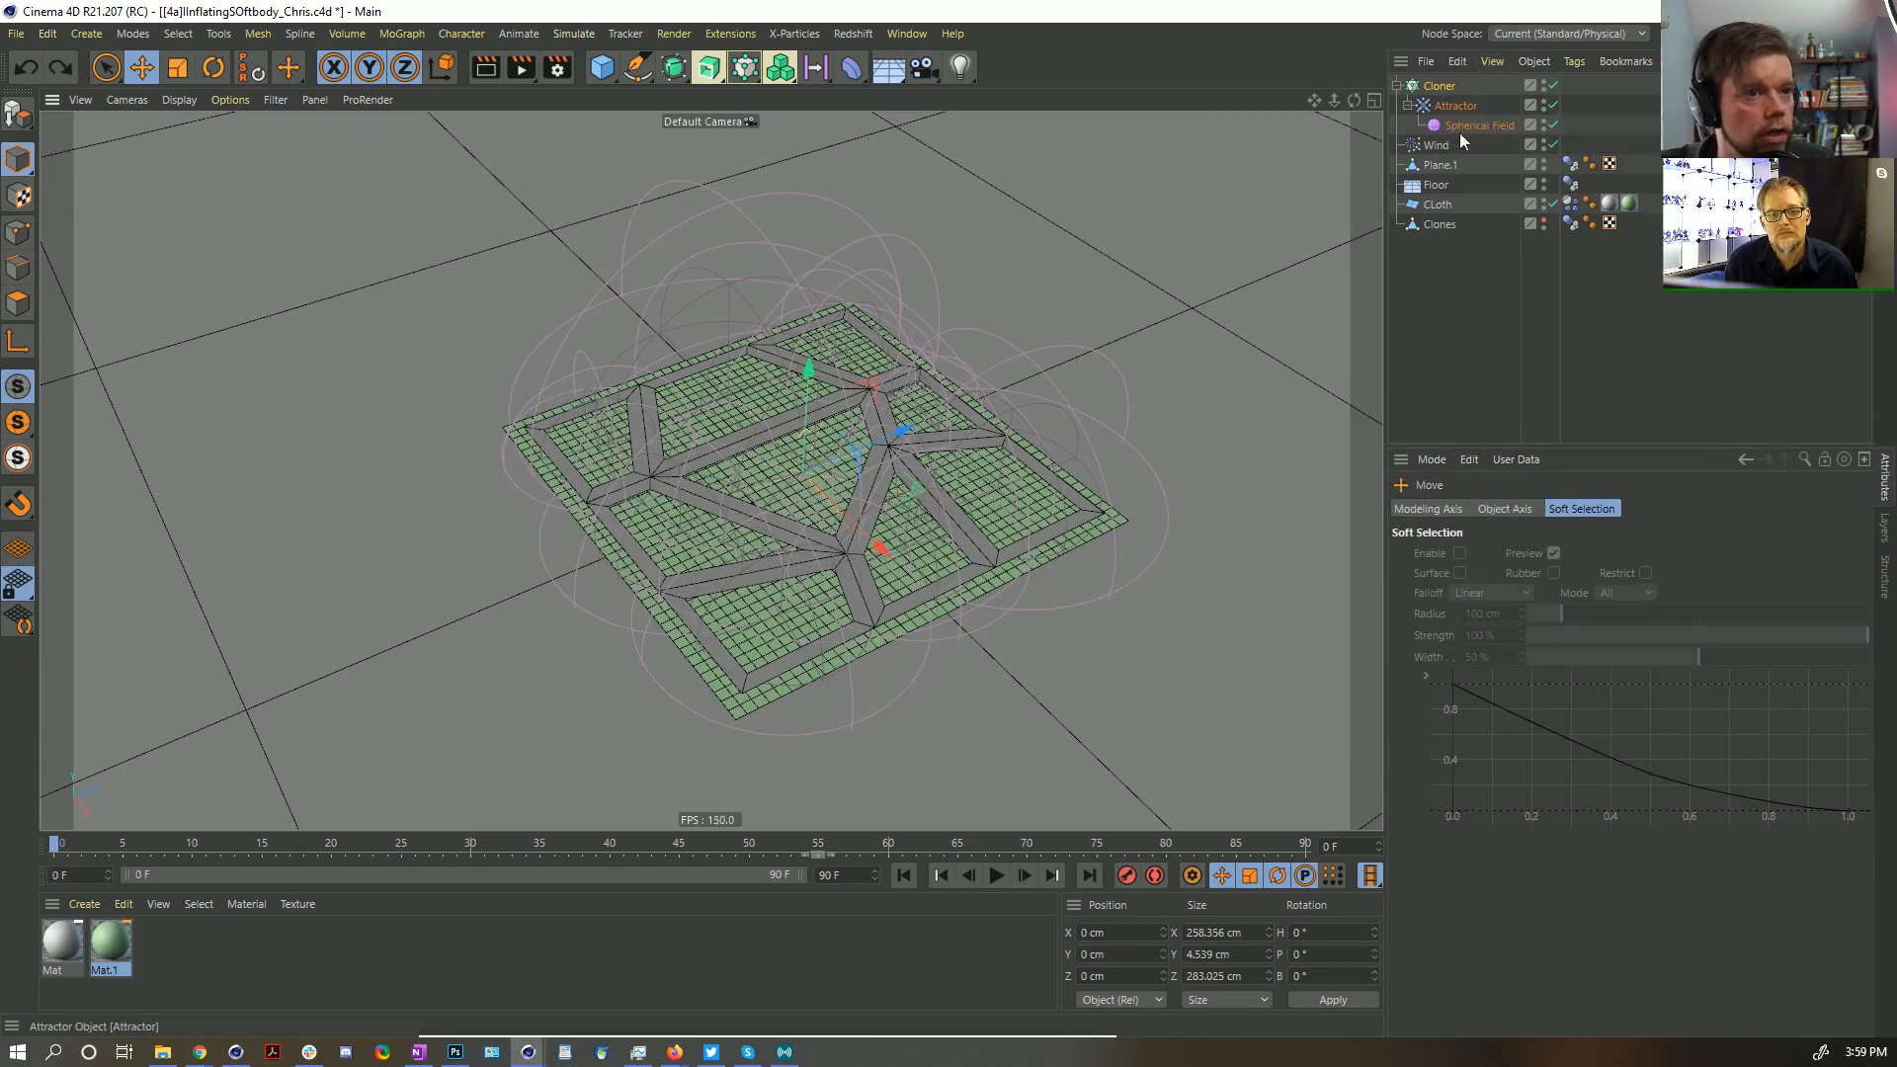
Lower the Clones plane to about -5.7 cm in Y and play the simulation briefly
click(1439, 224)
drag(804, 365, 807, 393)
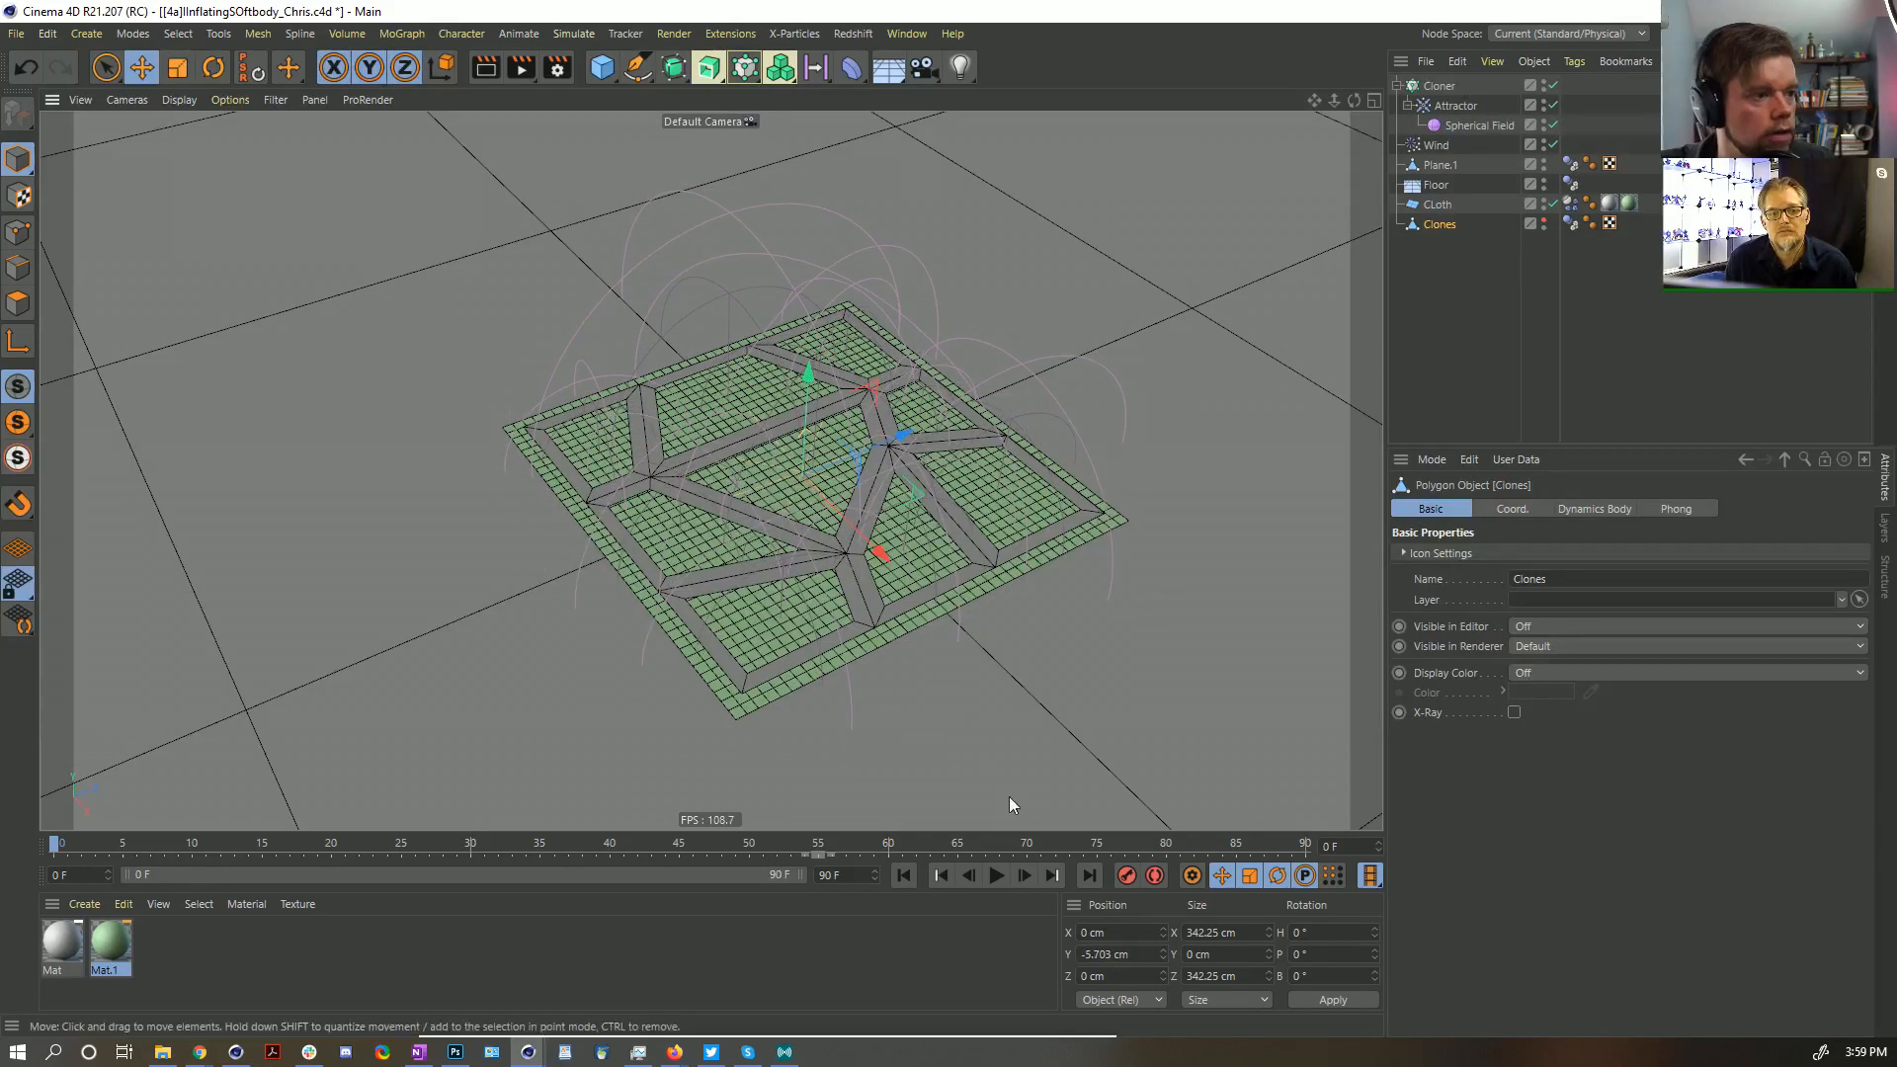
click(997, 877)
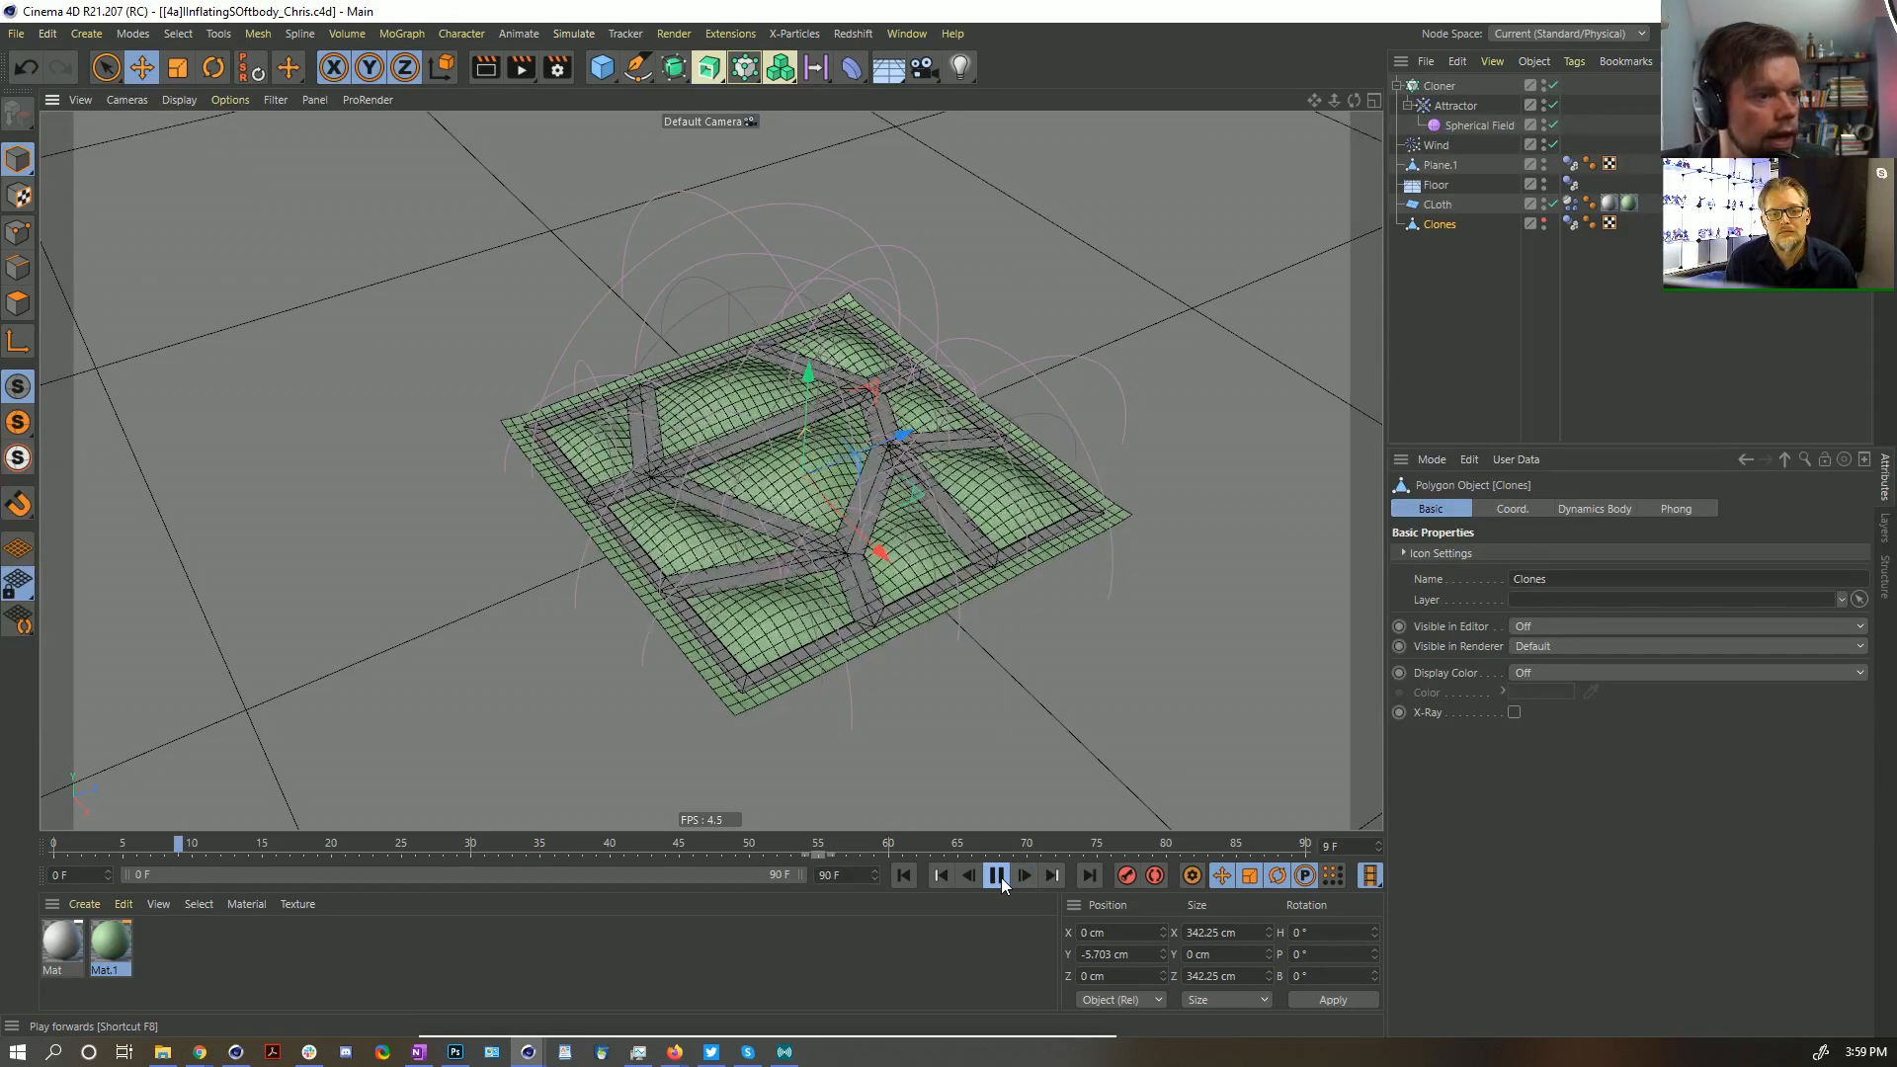
click(997, 876)
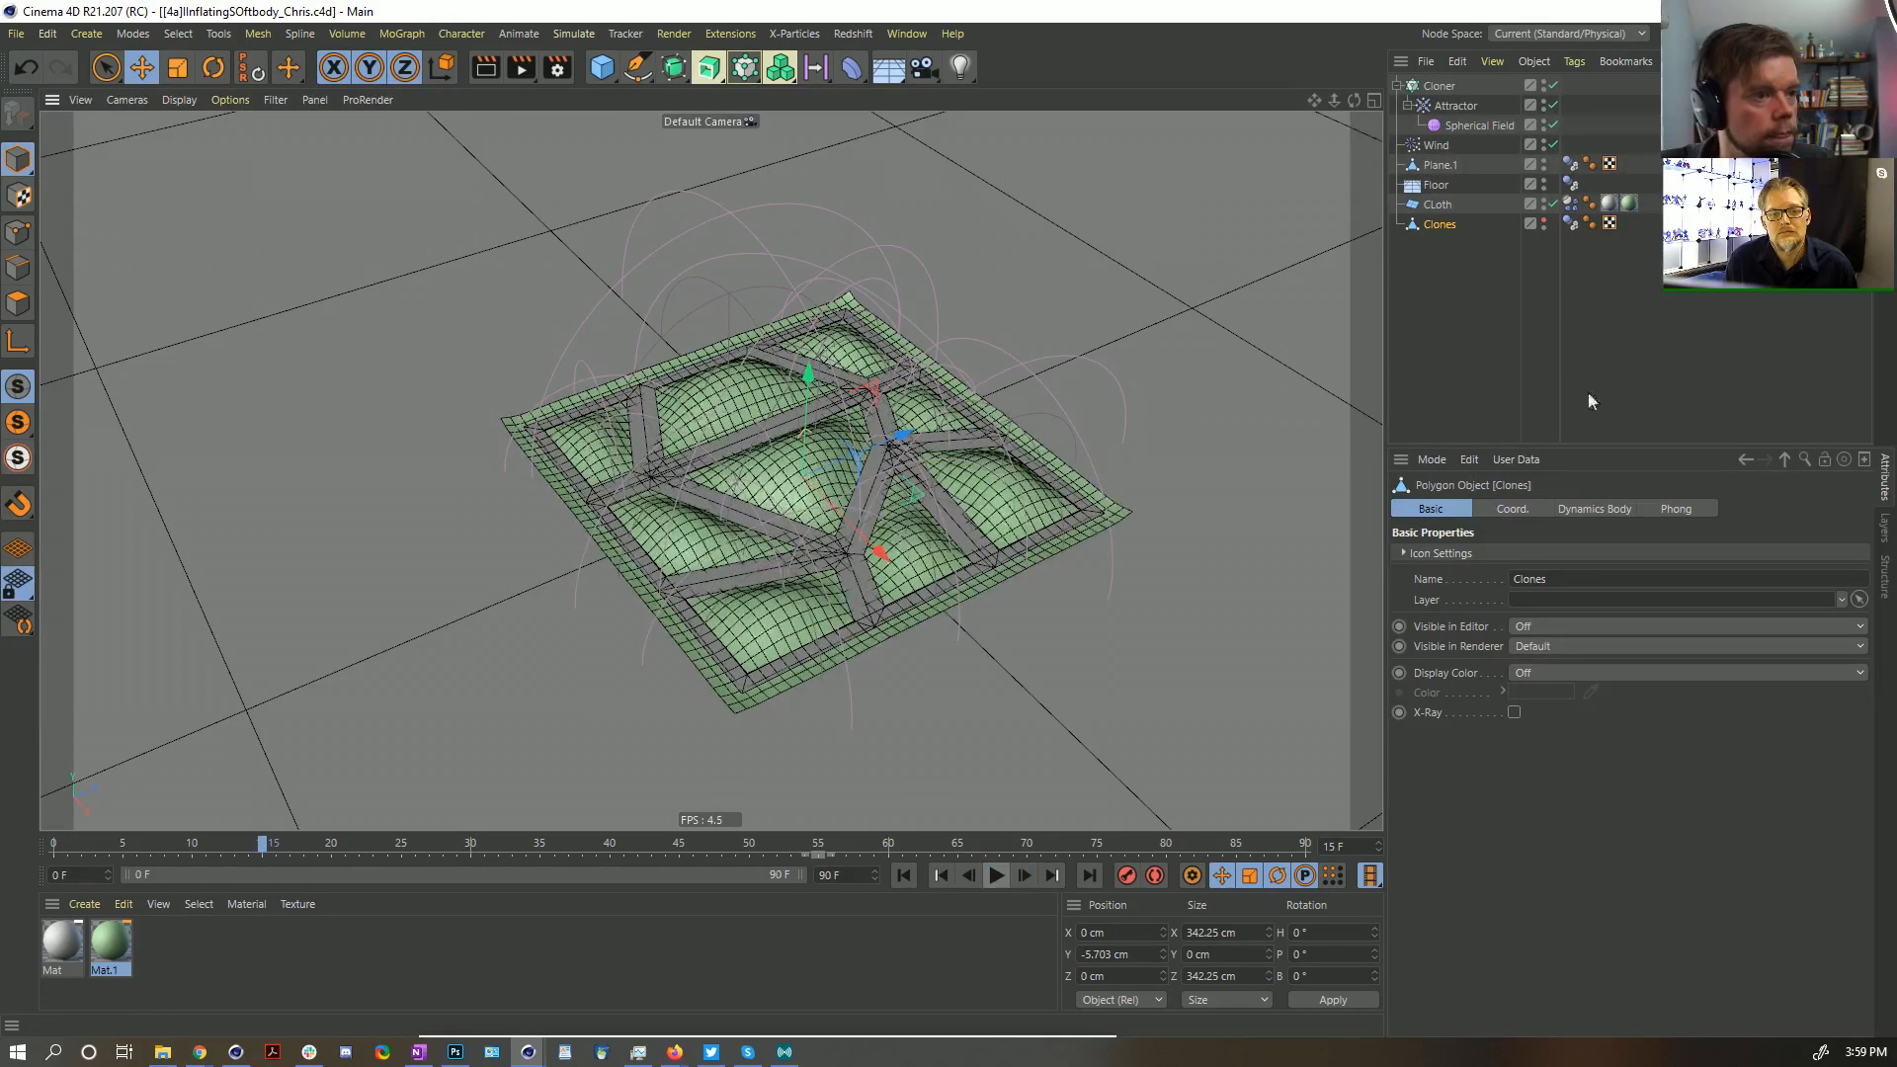
Disable the Wind force and replay the simulation from the first frame
click(1553, 145)
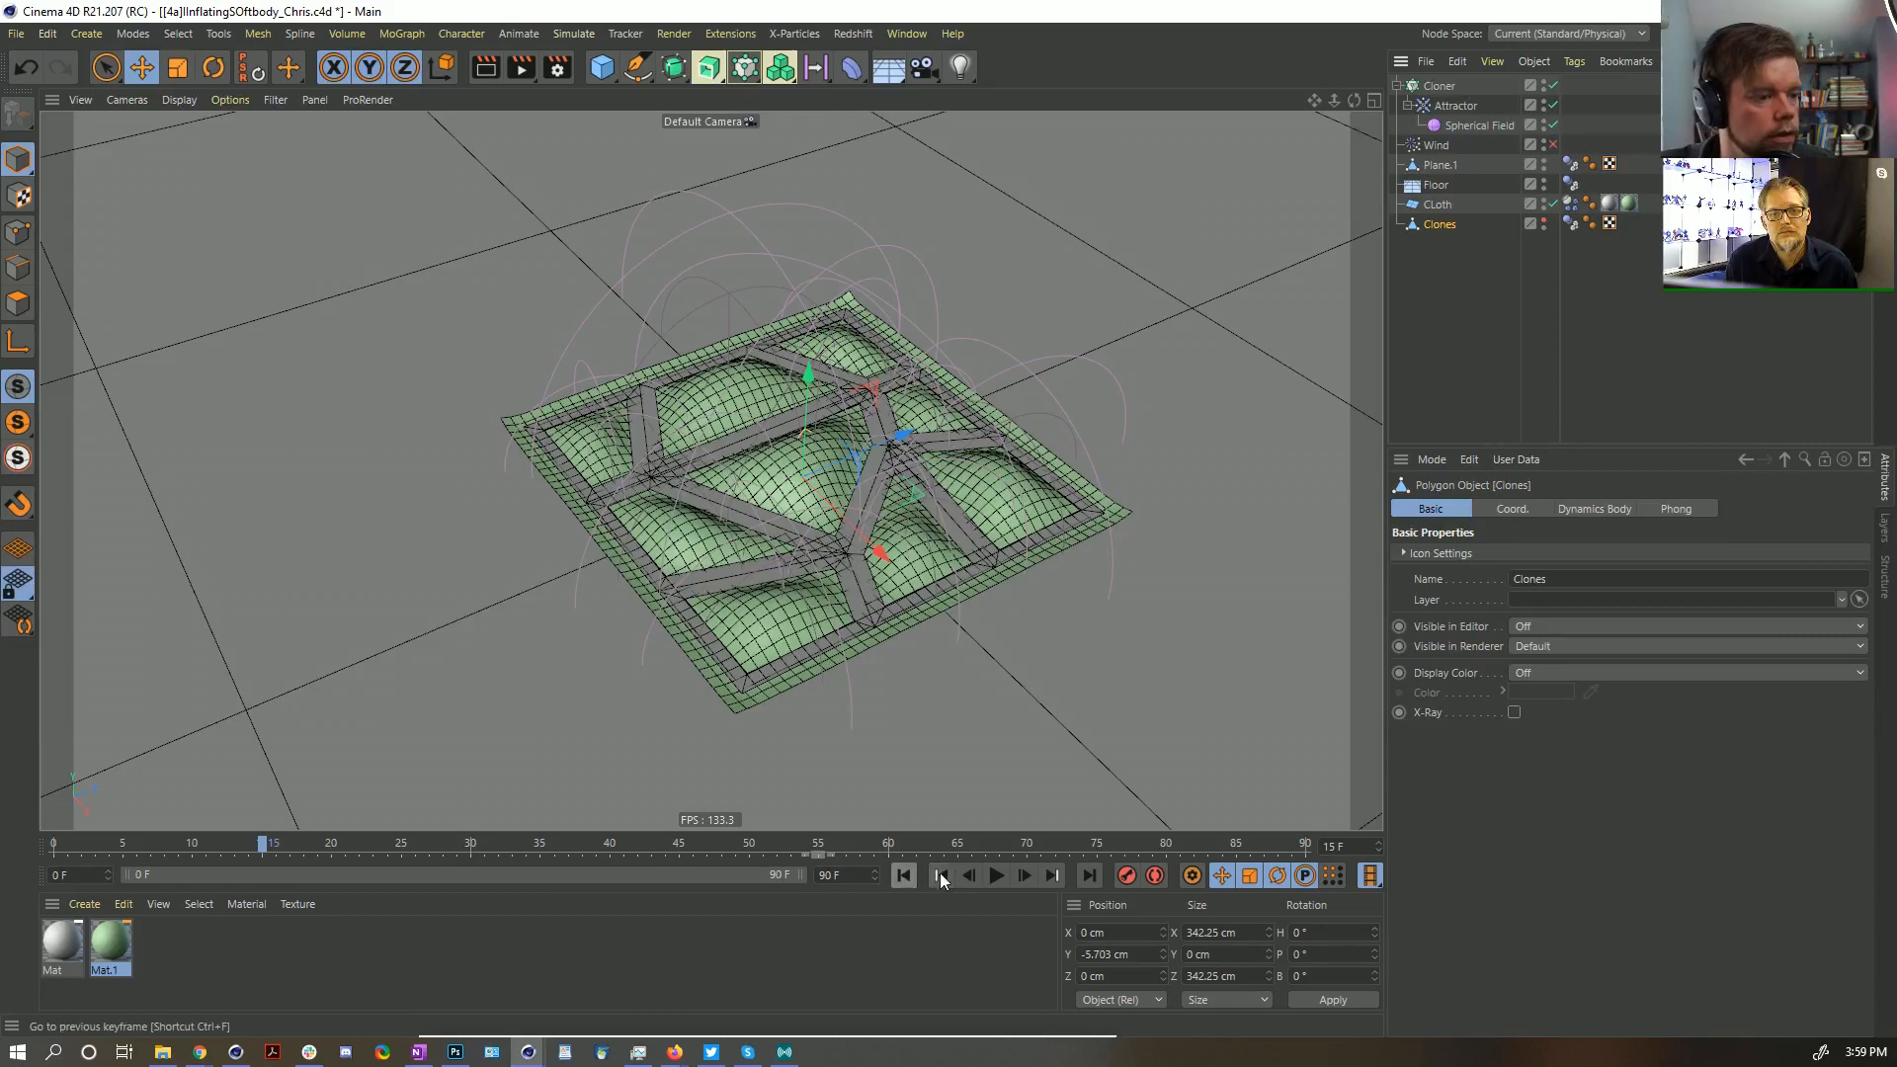
click(904, 875)
click(997, 876)
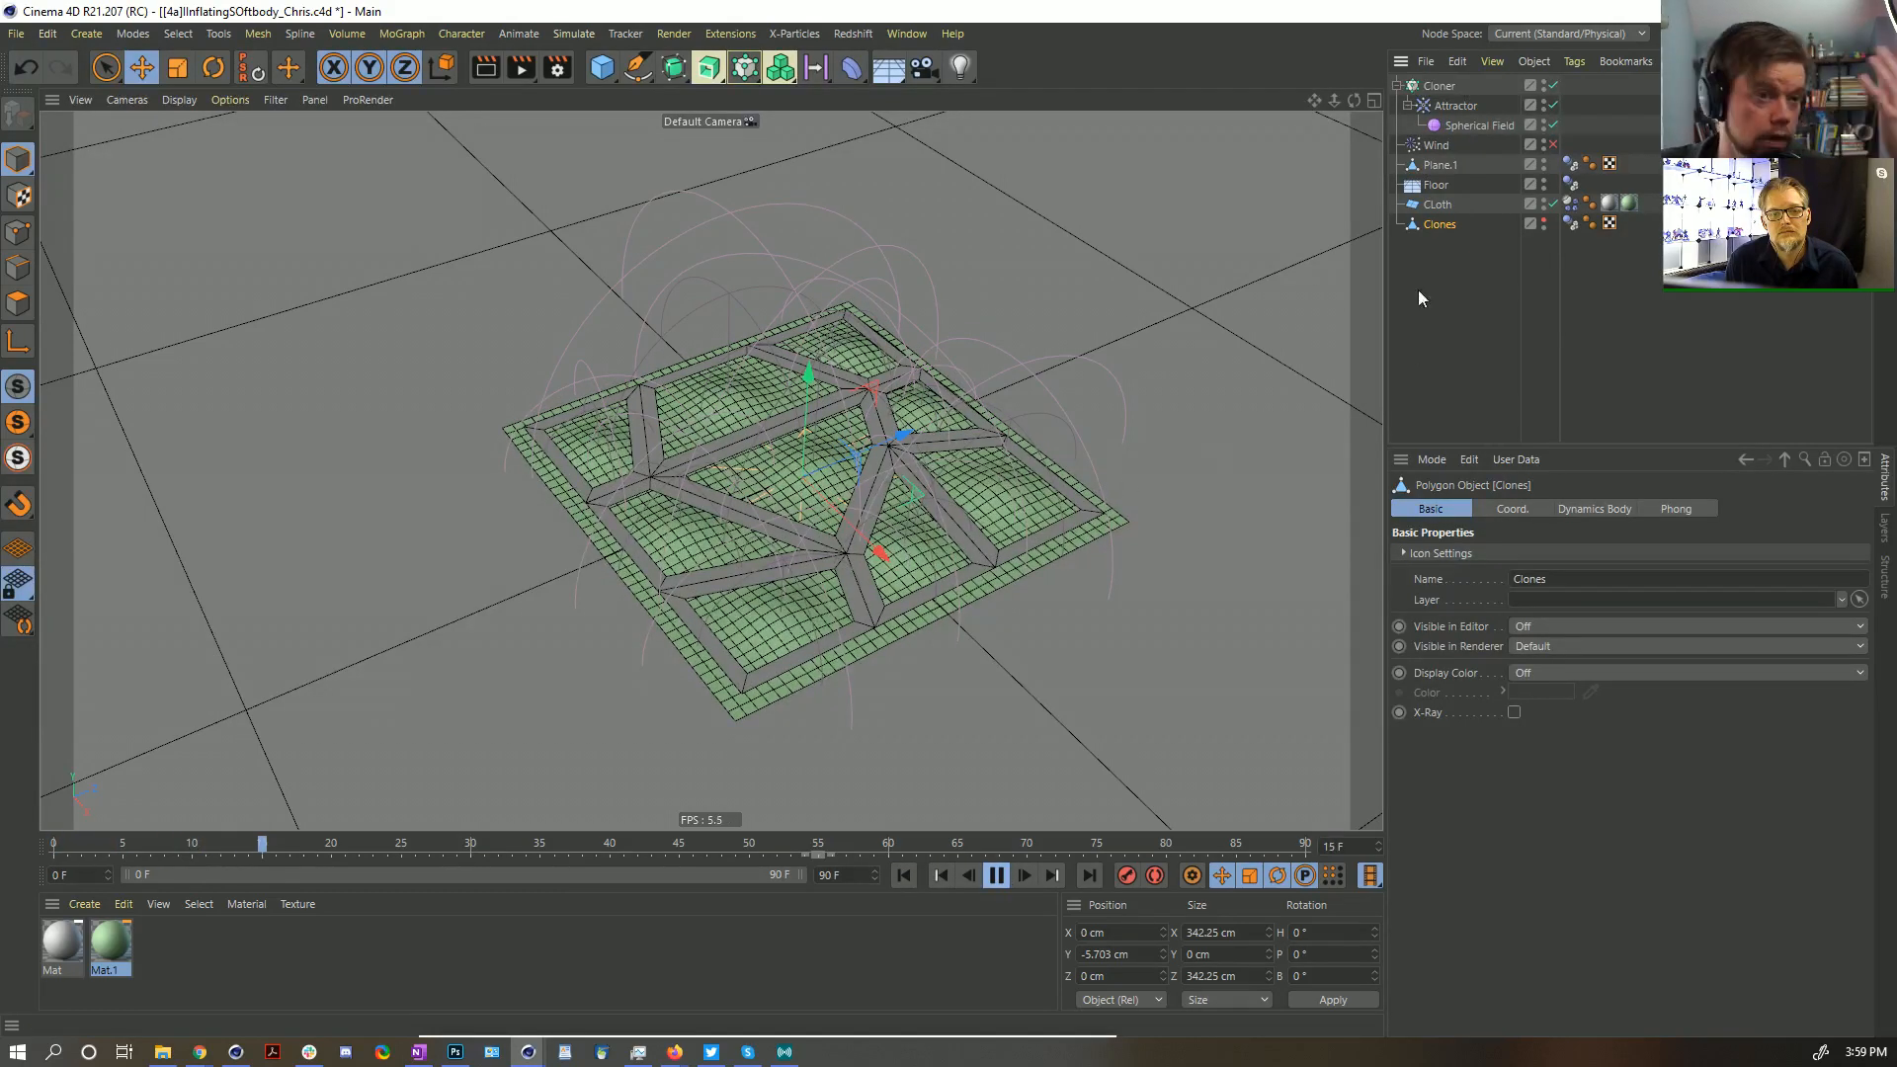
Set the Attractor's Strength to -1000 during playback and pause at frame 50
click(1455, 106)
click(1519, 554)
text(00)
key(Return)
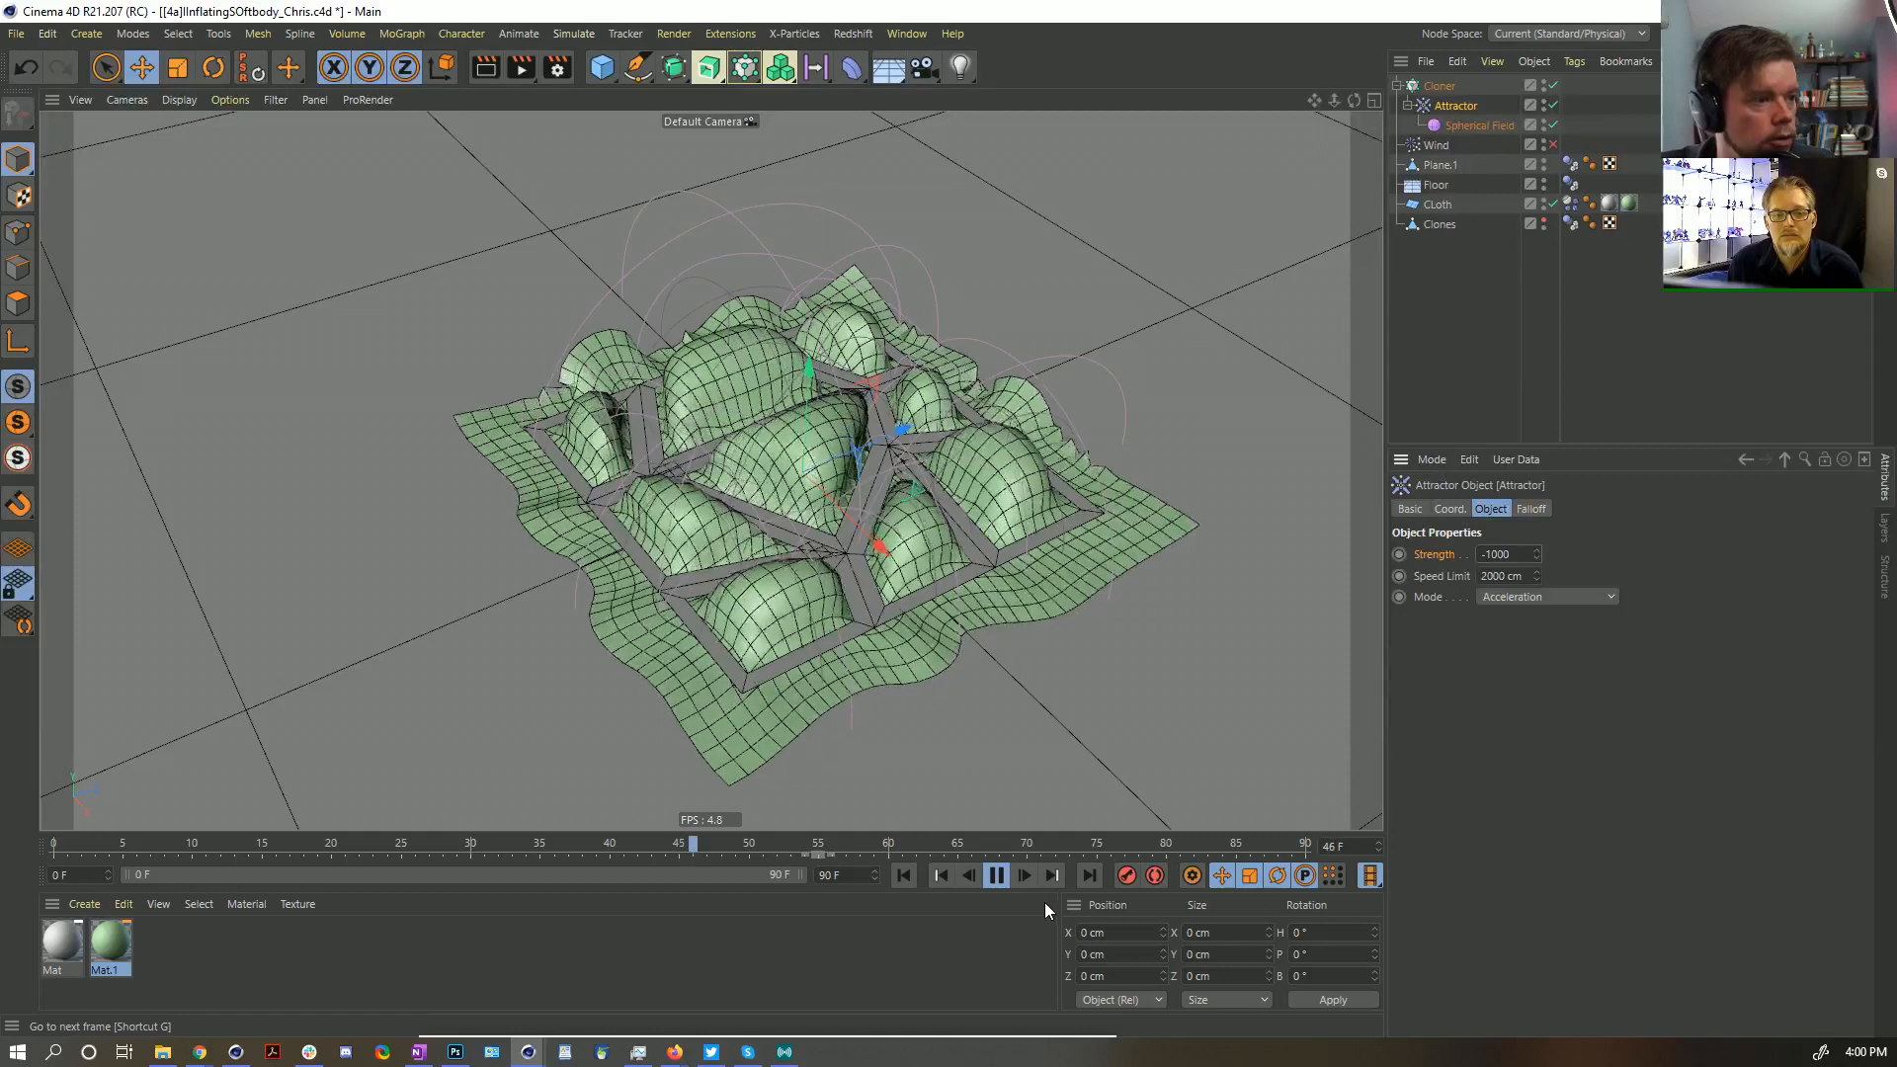
click(997, 875)
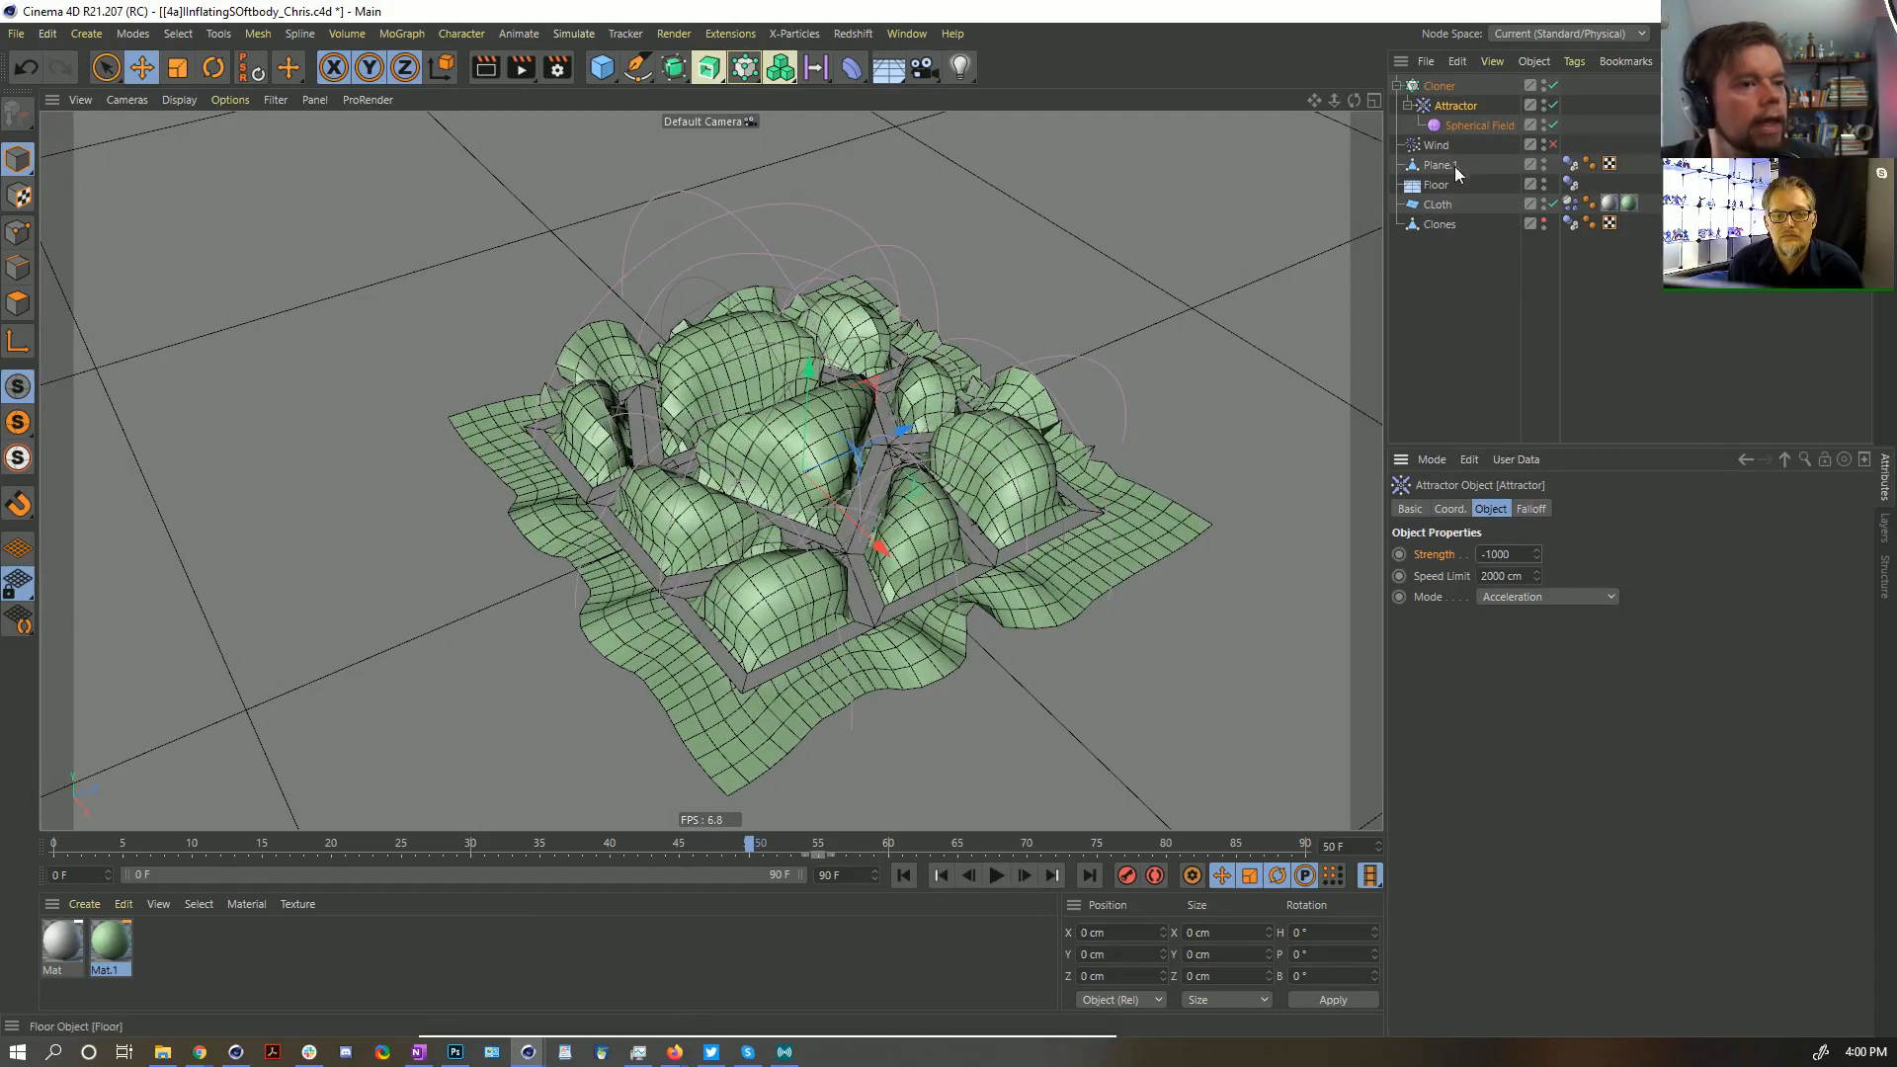
Raise the Clones plane to about 50 cm in Y and continue the simulation to frame 66
click(1440, 87)
click(1432, 228)
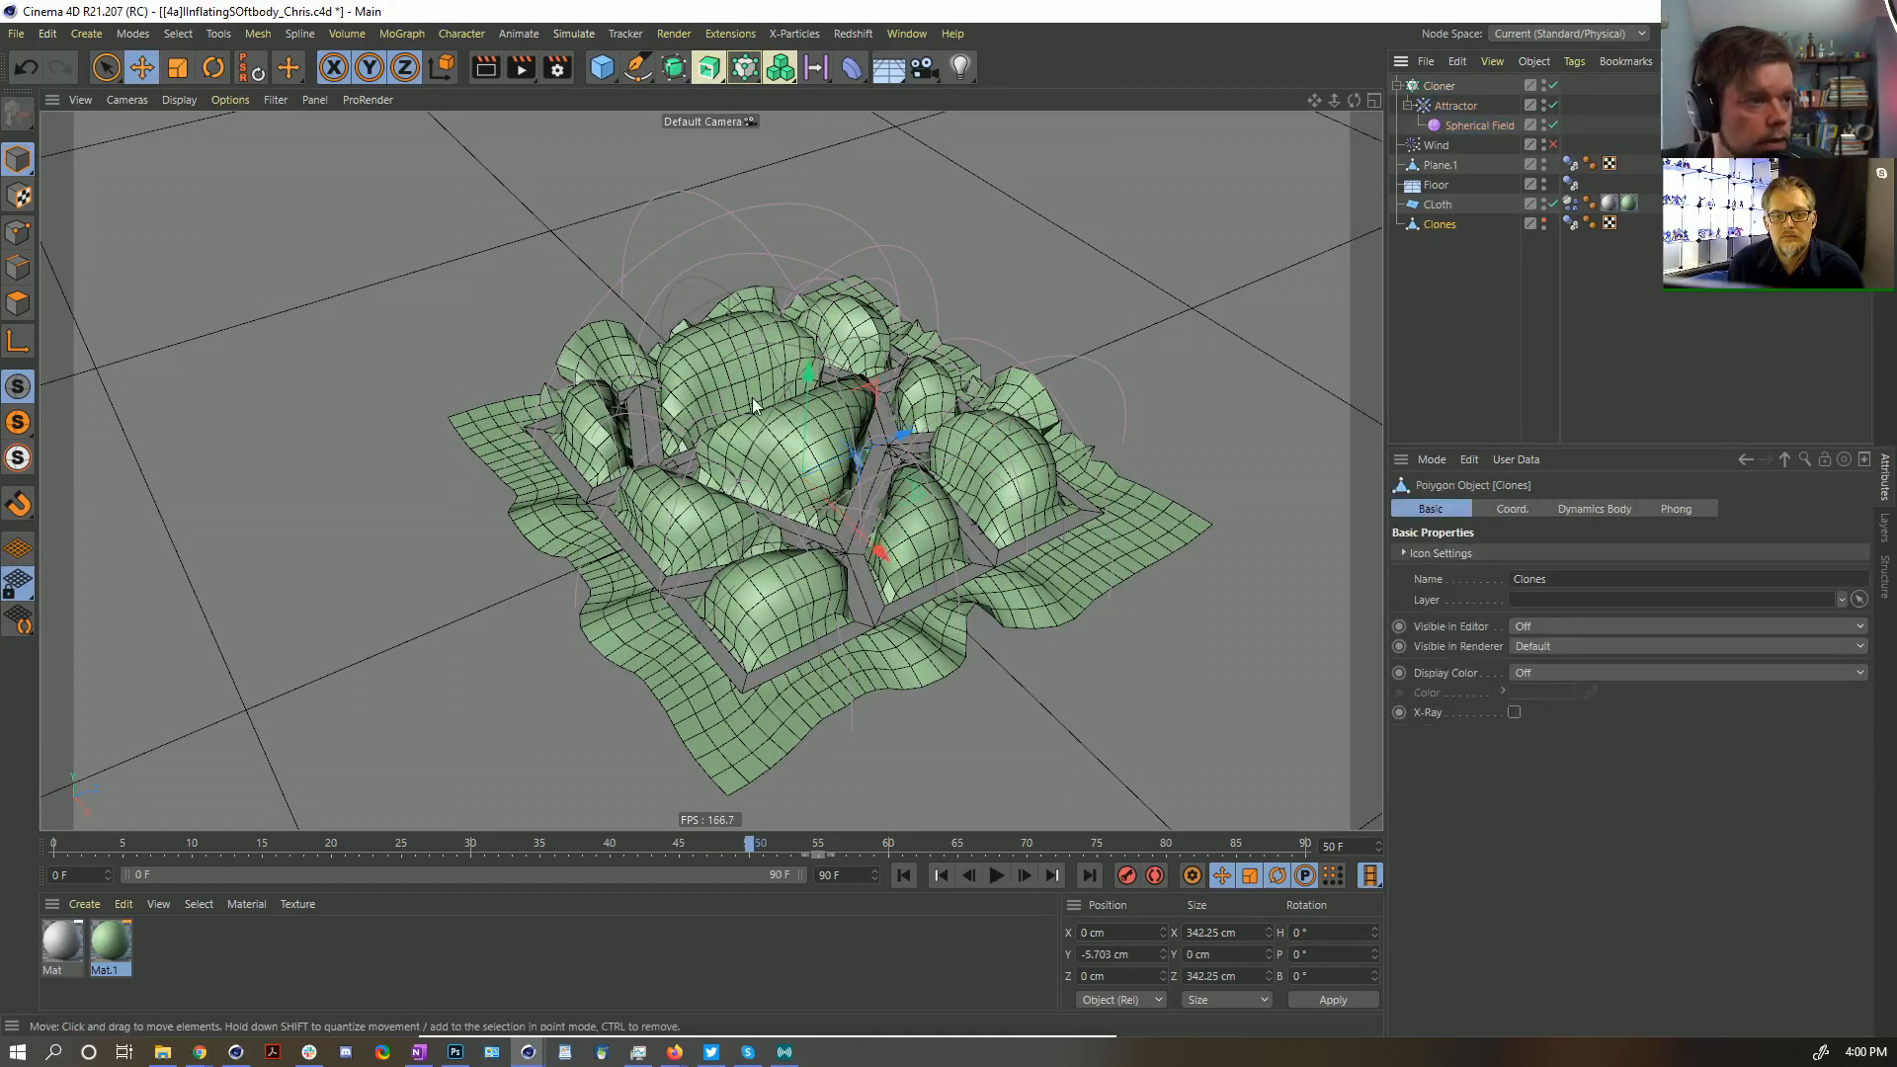
drag(798, 383, 814, 338)
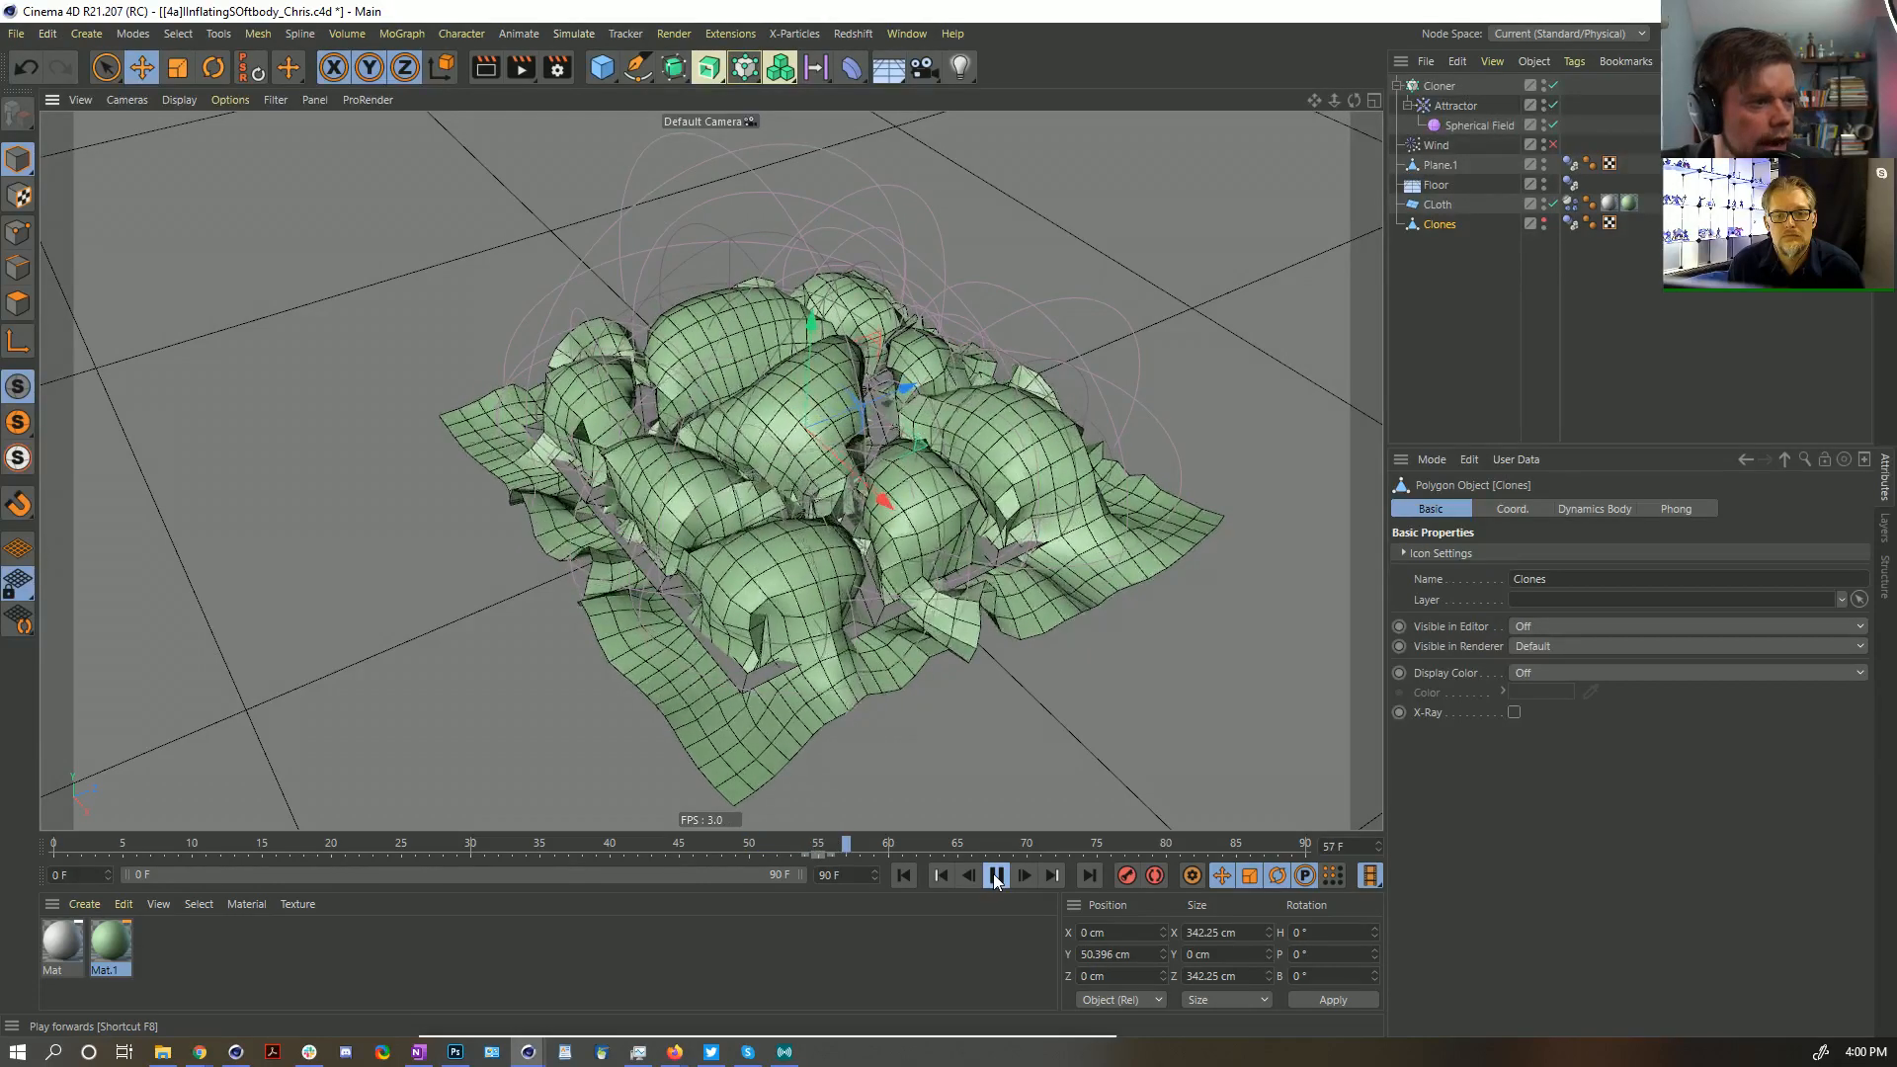
click(996, 882)
alt+drag(786, 548, 1053, 573)
click(996, 875)
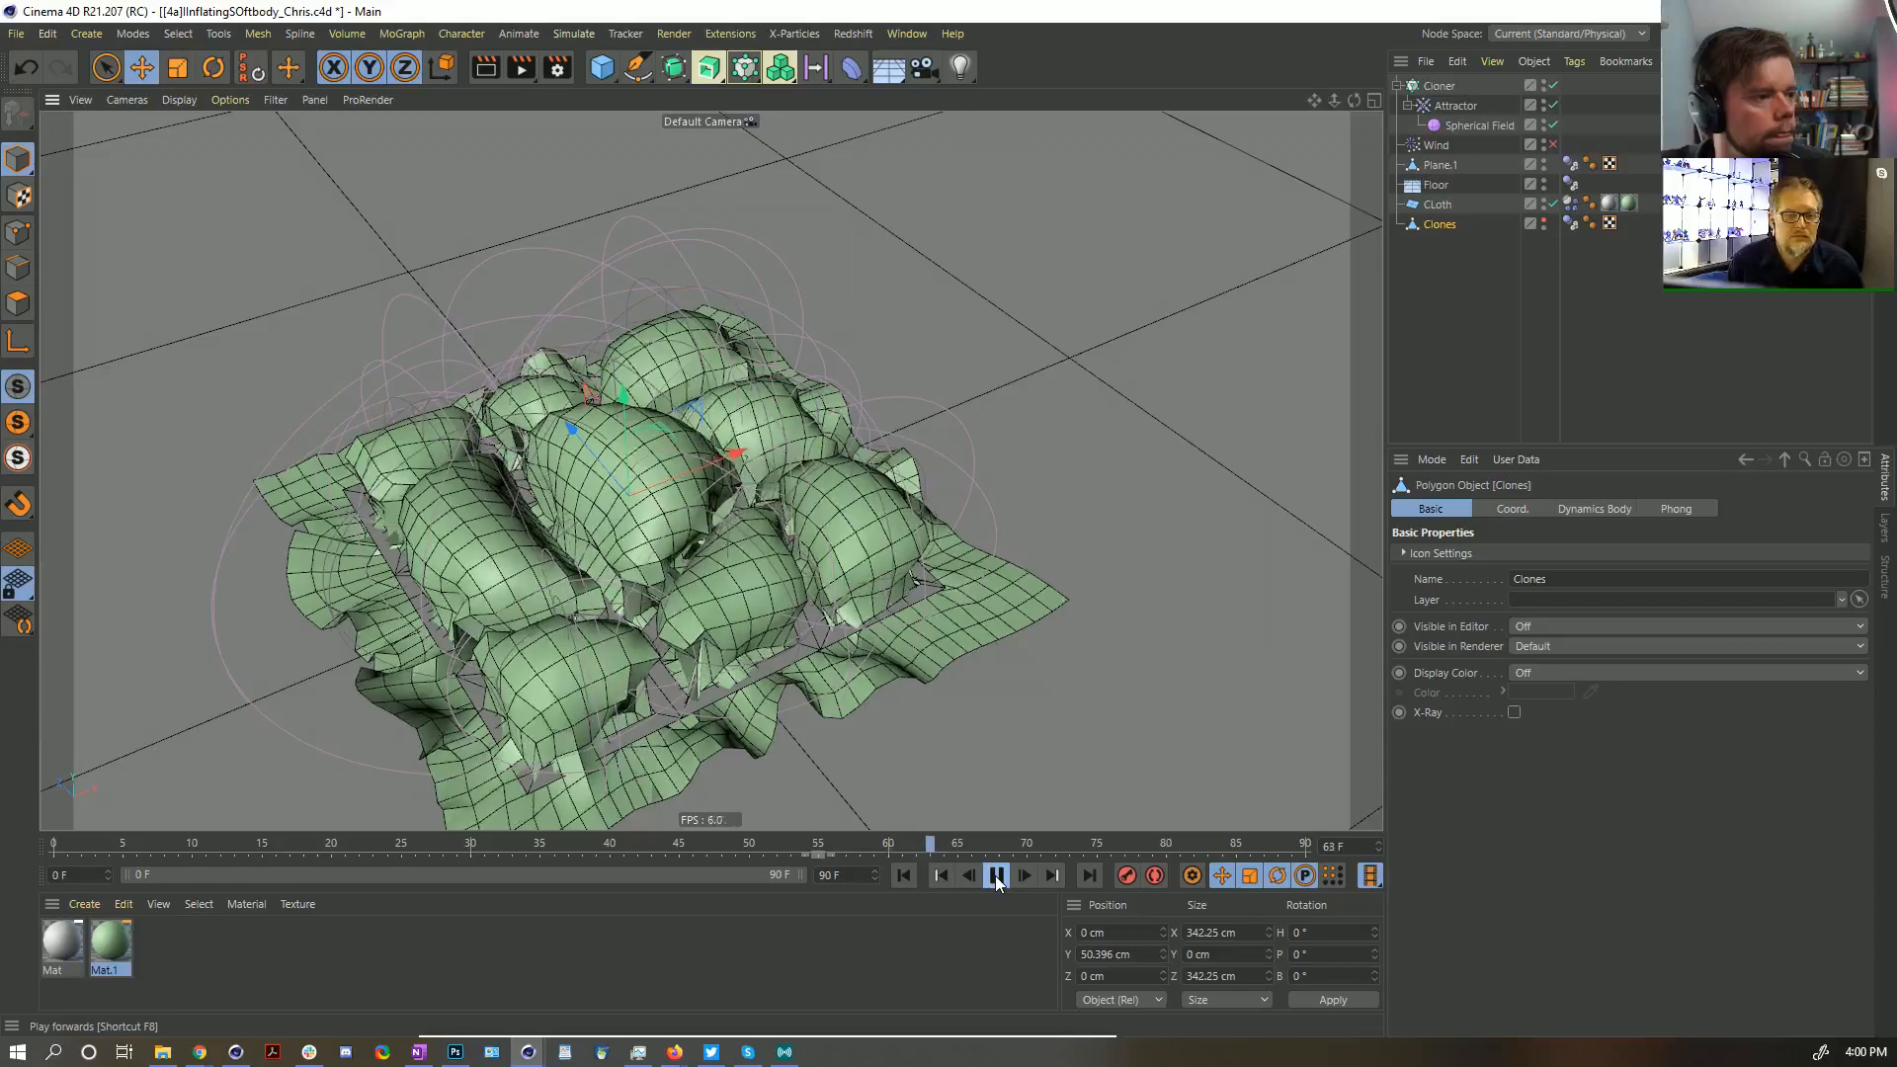
click(996, 879)
Raise the Clones plane to about 64 cm in Y, continue the simulation to frame 71 and inspect the bulges
alt+drag(722, 573, 474, 547)
drag(892, 444, 893, 429)
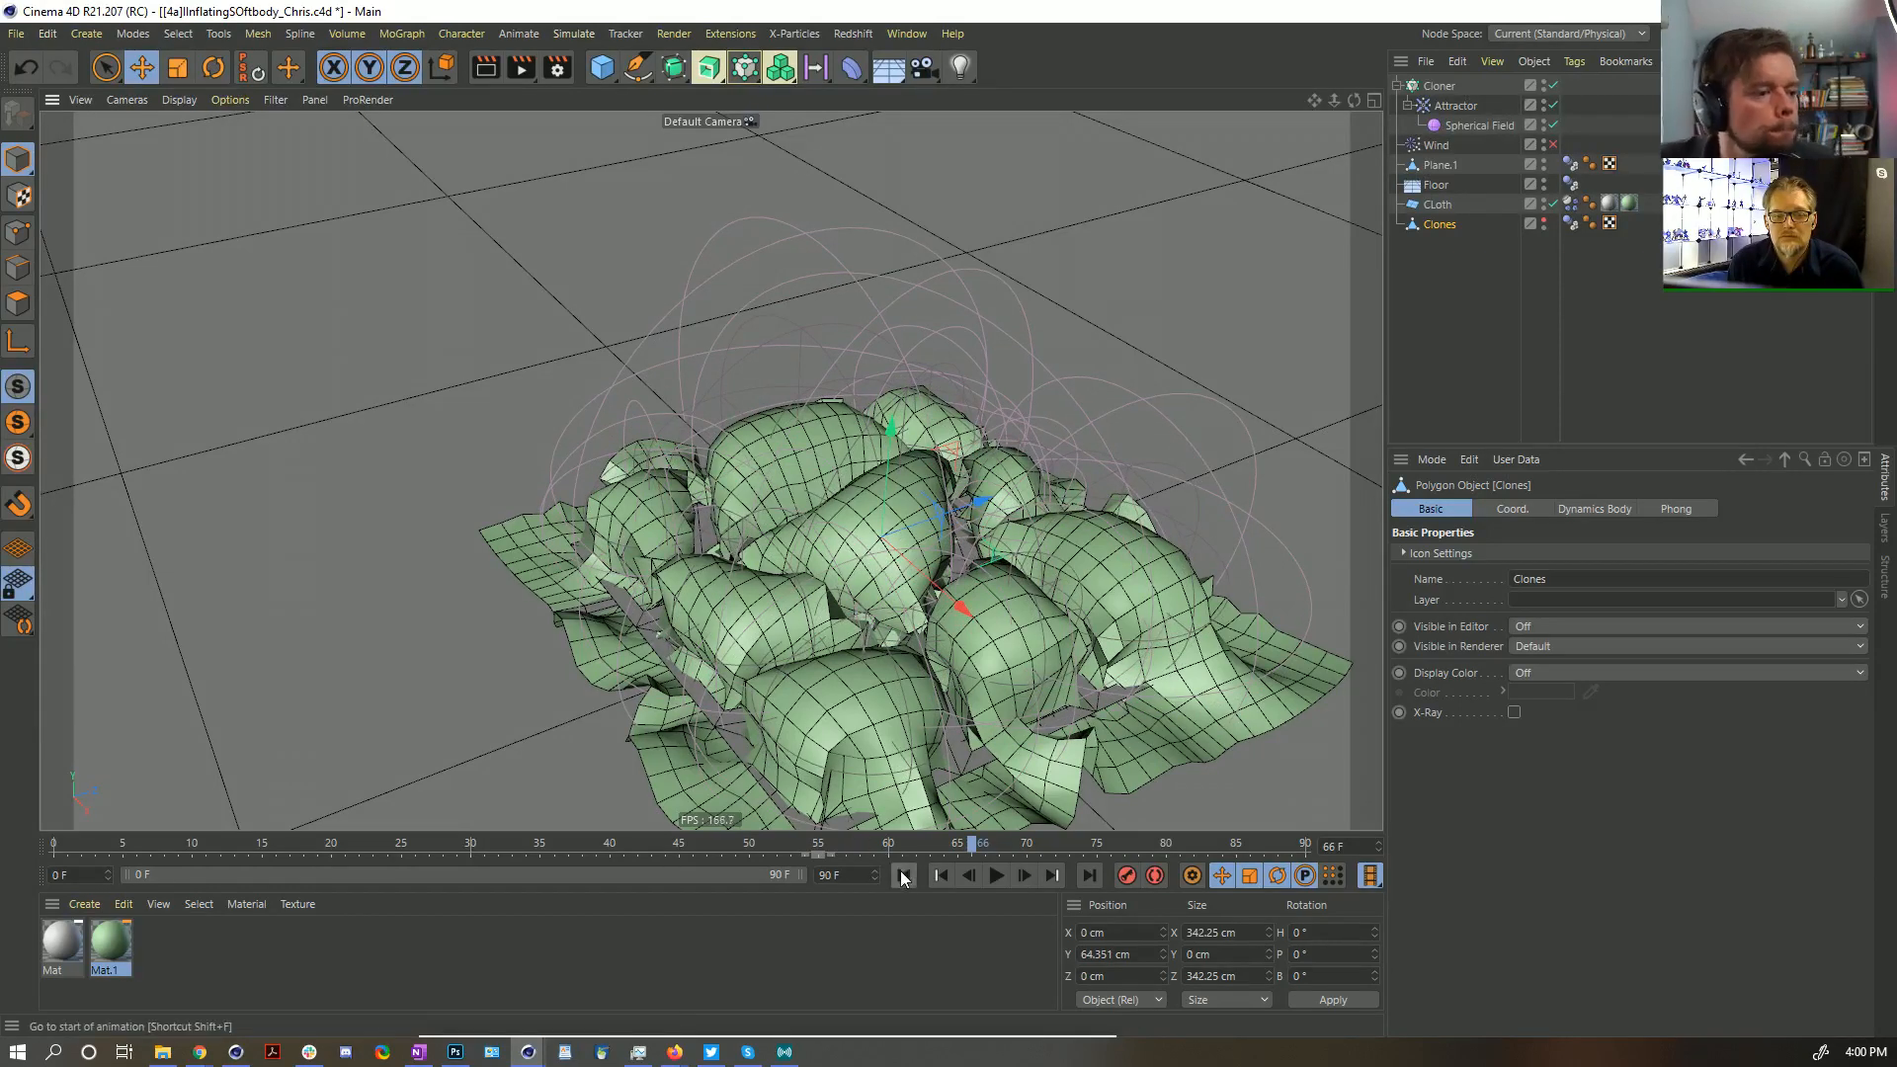
click(996, 875)
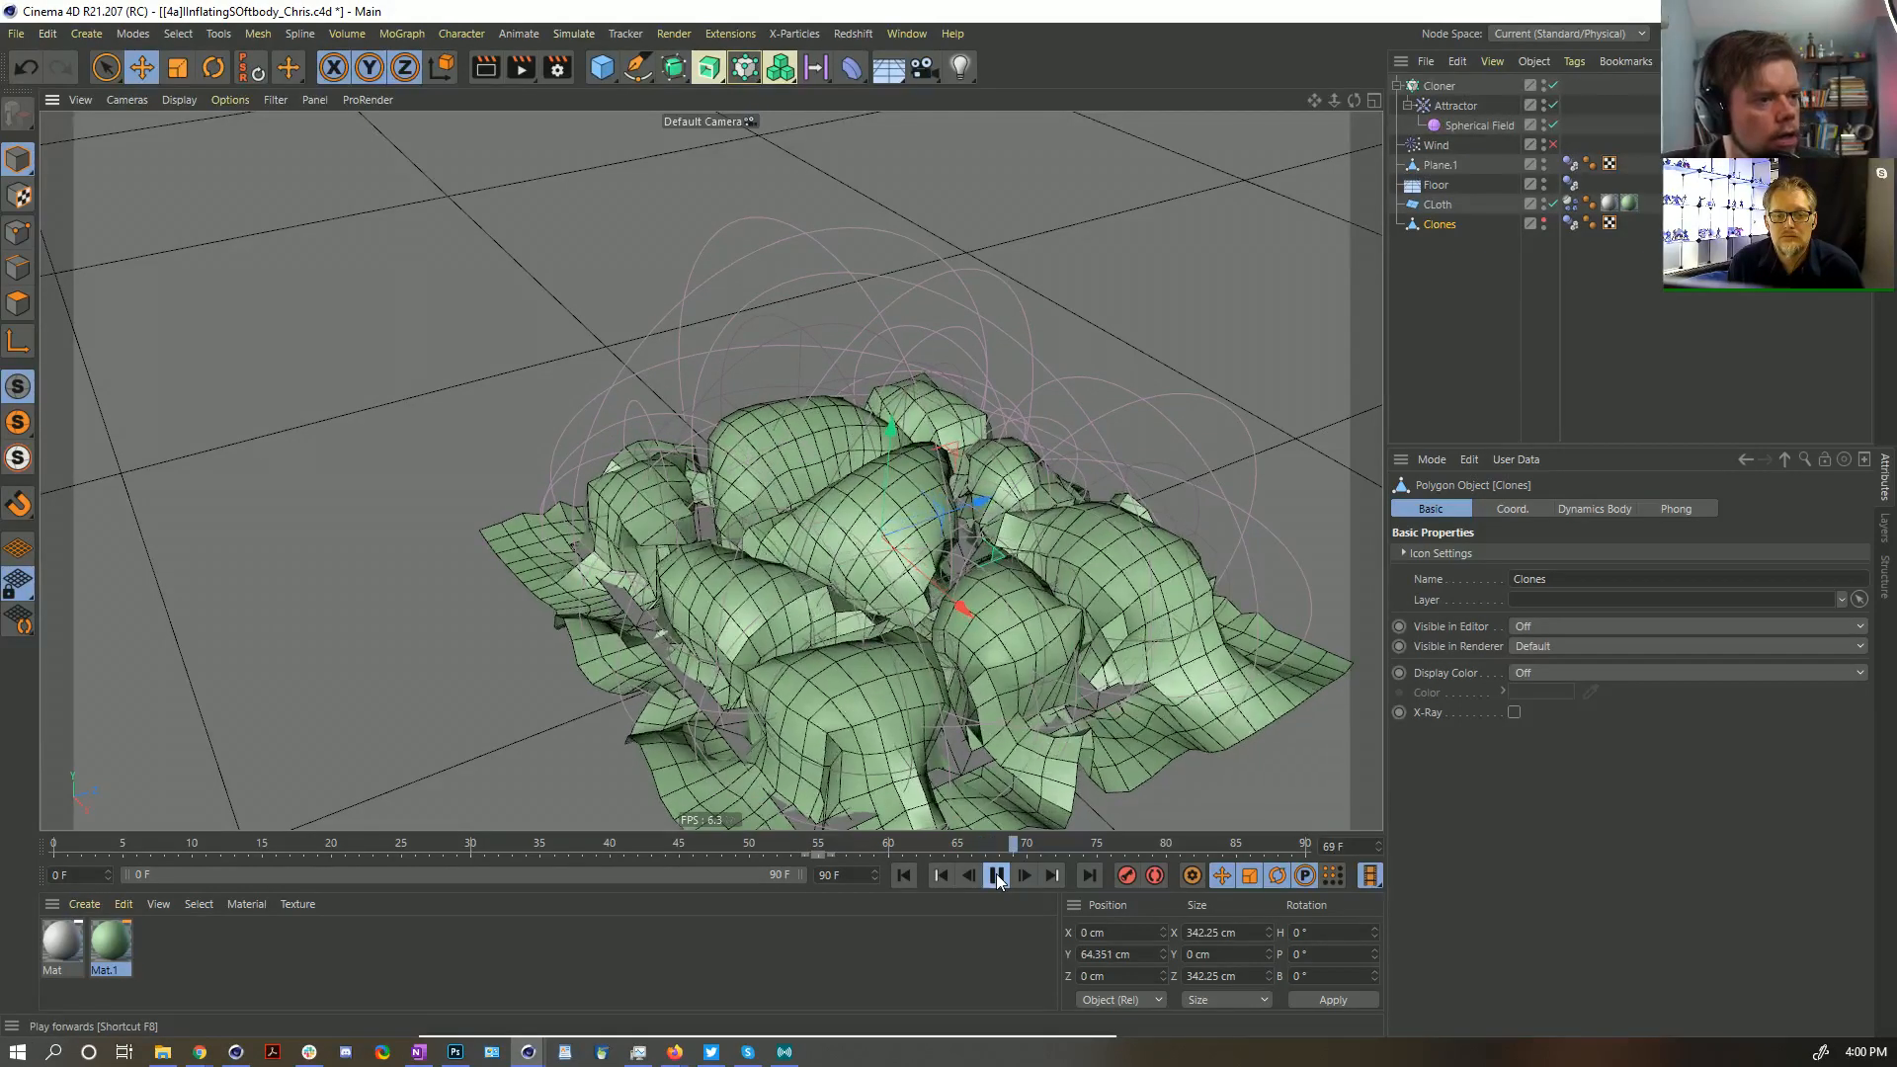
click(996, 877)
alt+drag(997, 697, 1014, 622)
alt+right_drag(961, 601, 1000, 544)
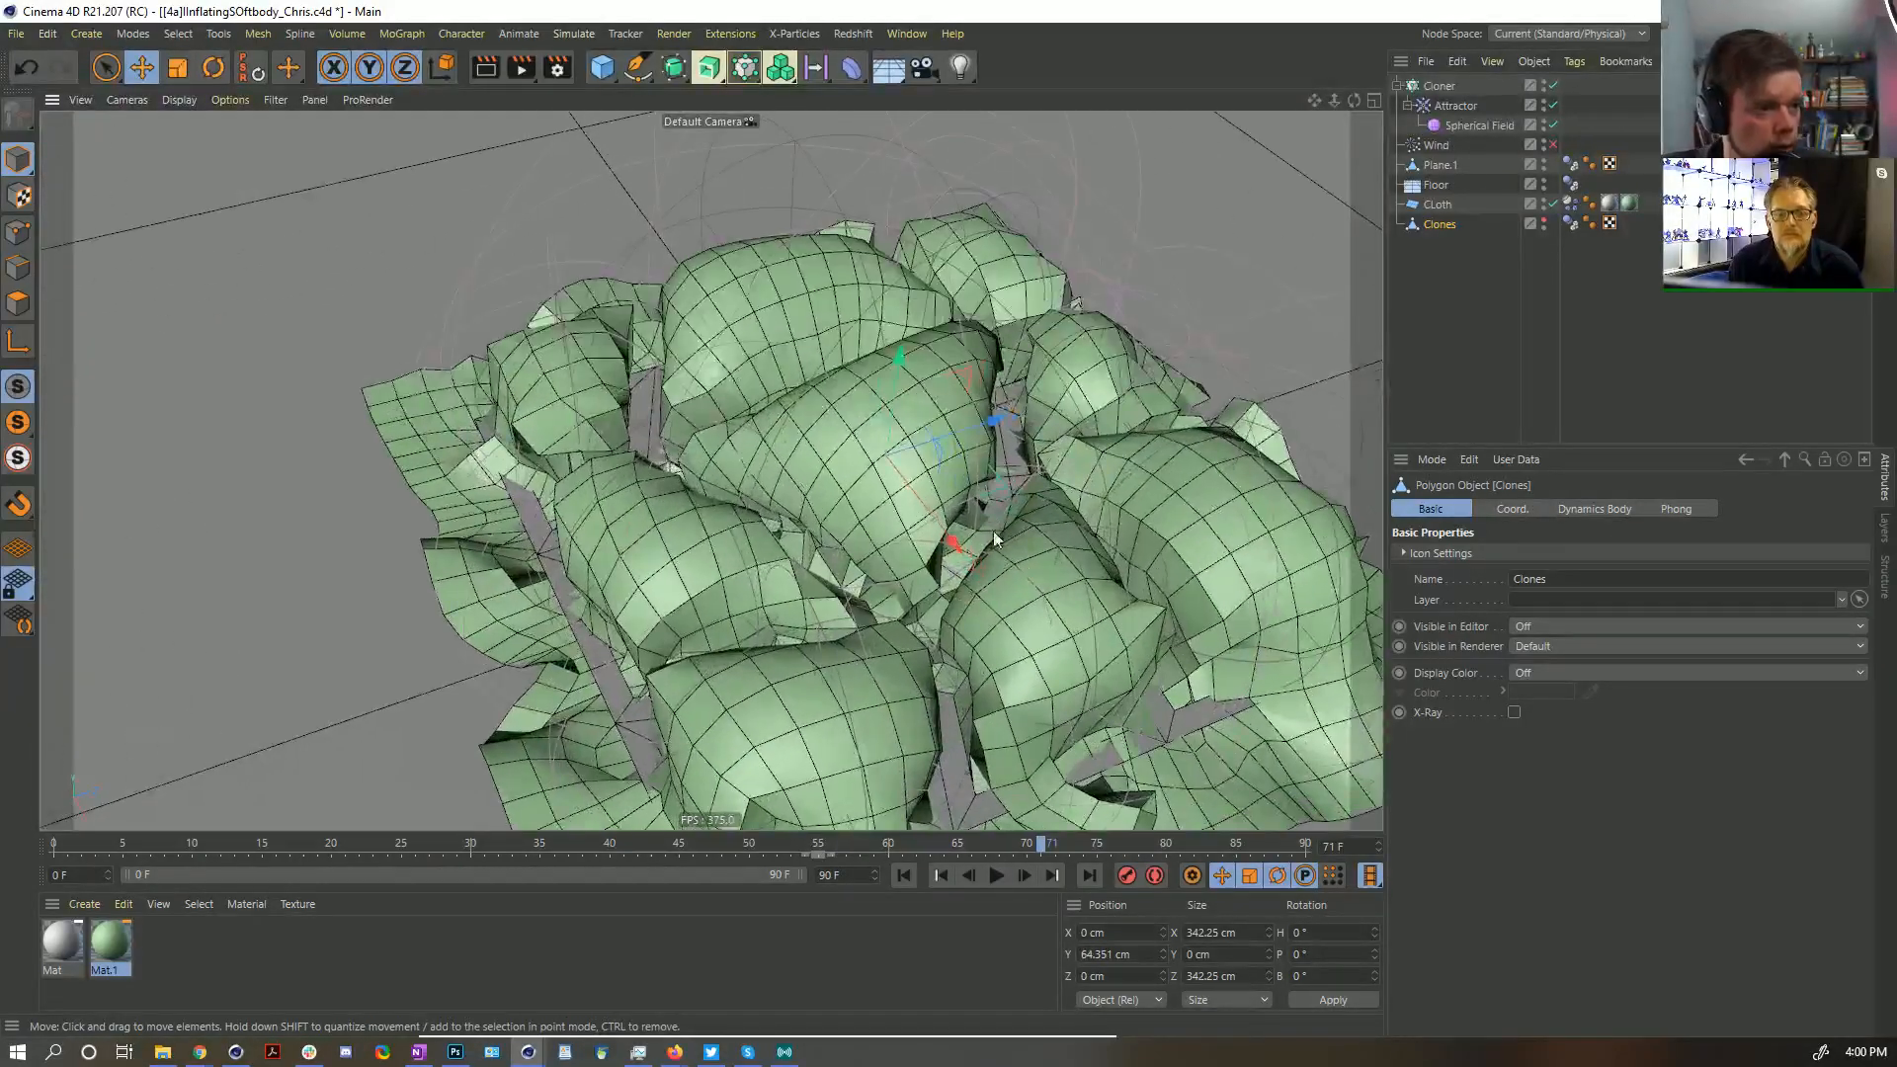
alt+drag(936, 747, 854, 684)
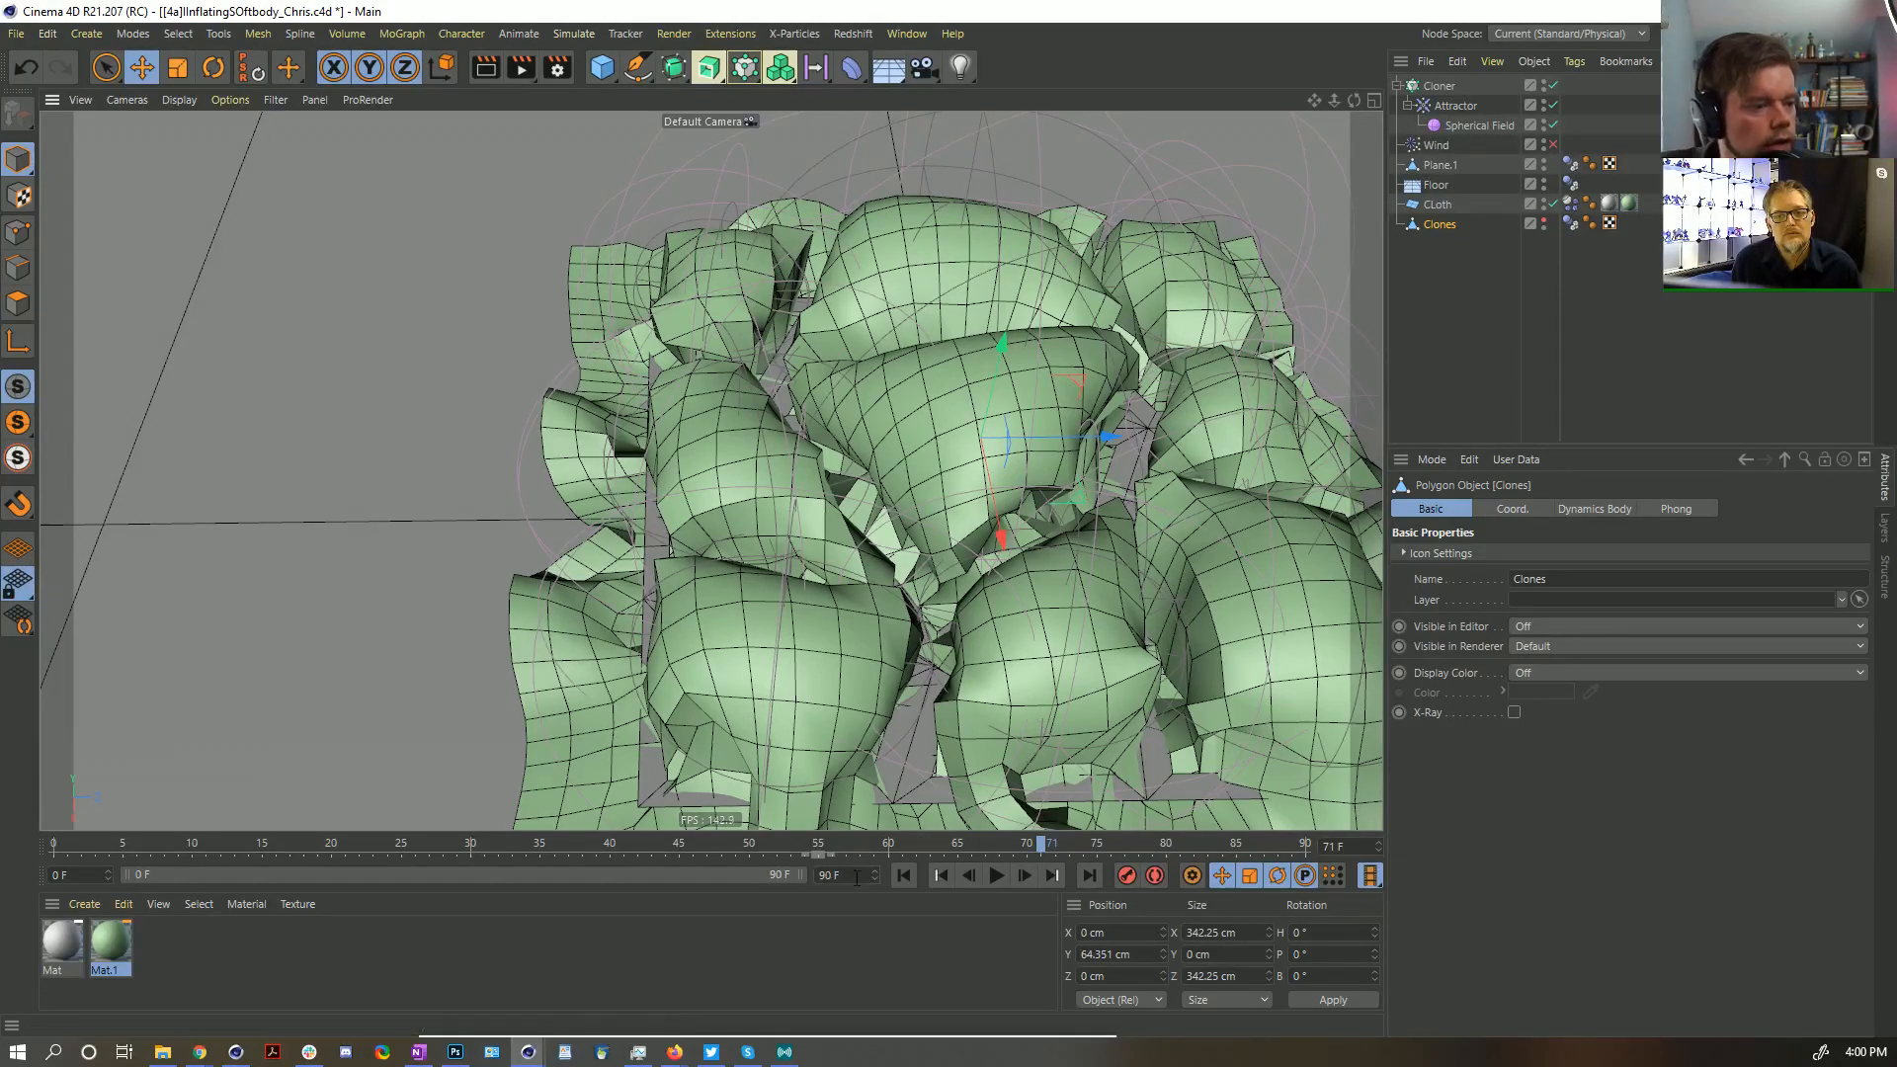
Set the project's end frame to 222 and extend the preview range to match
key(Return)
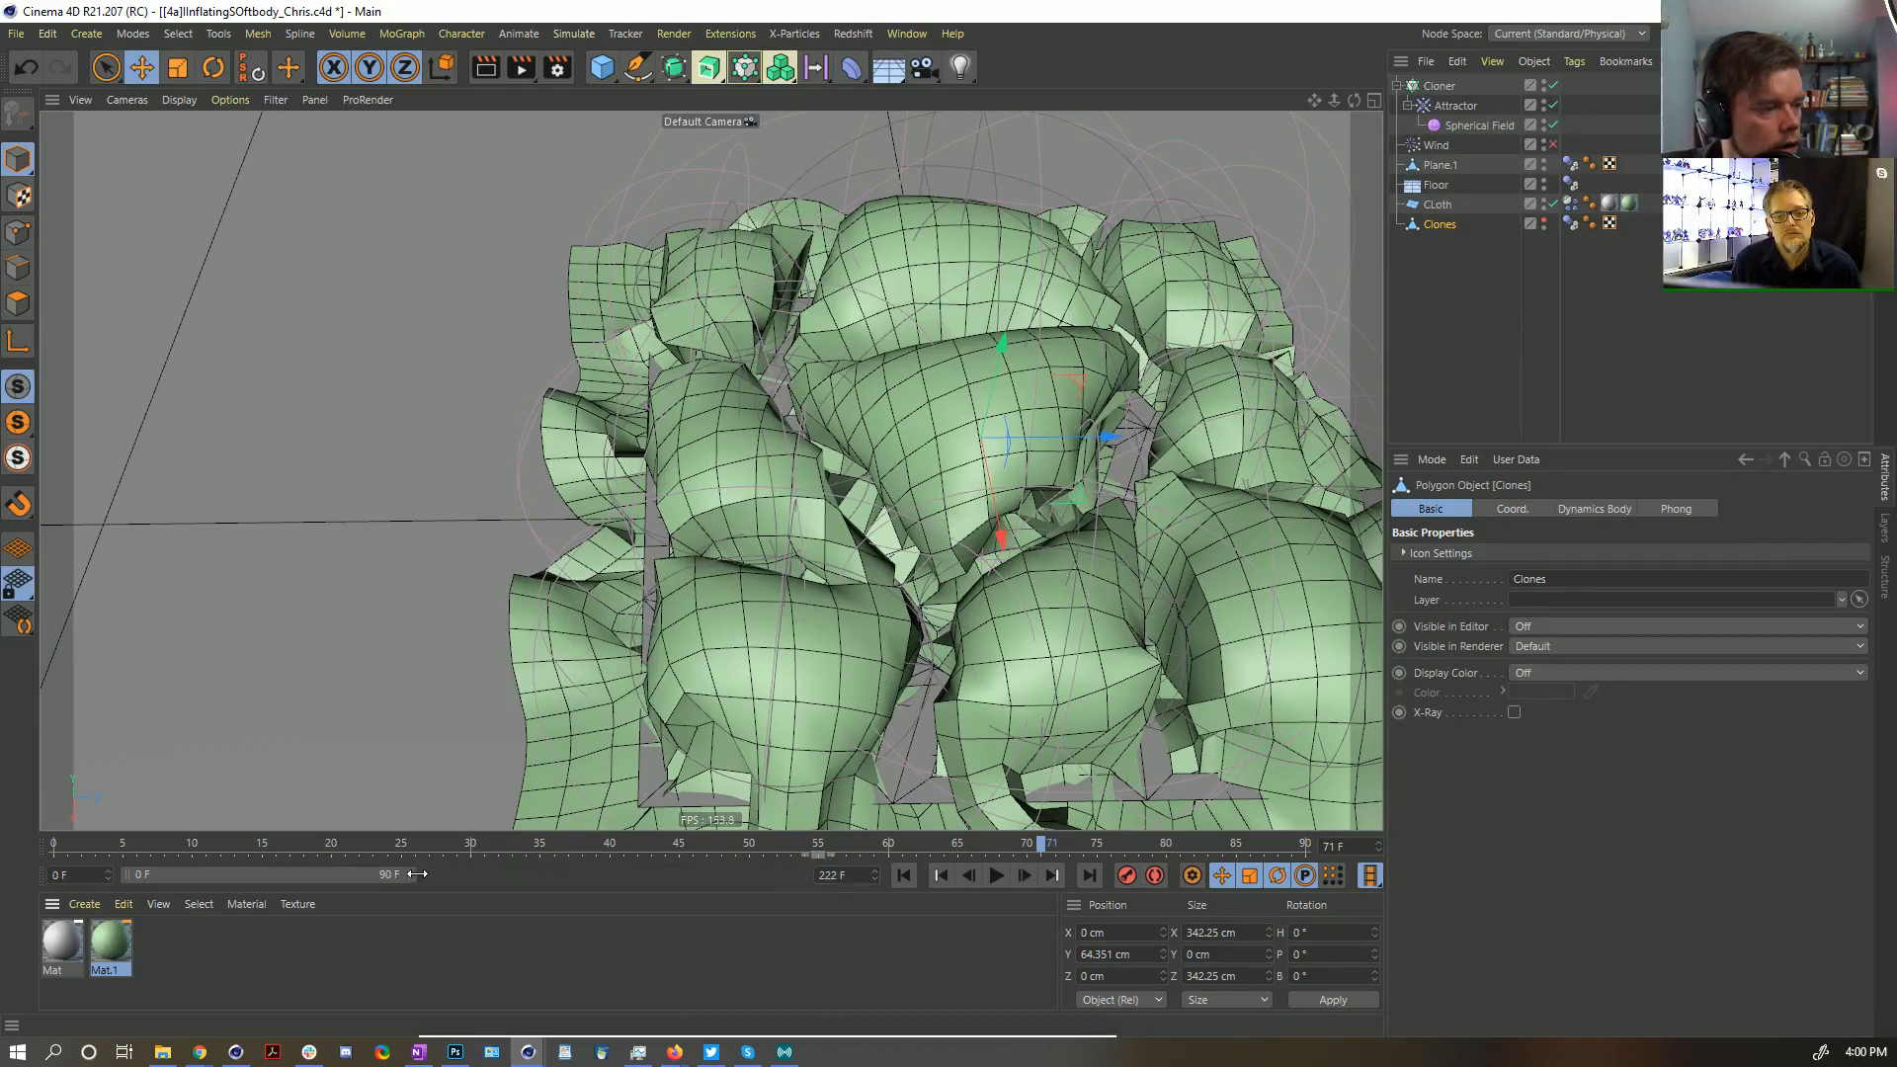
drag(417, 874, 1102, 879)
Set the Attractor's Strength to -2000 and continue the simulation to frame 81
click(1464, 125)
click(1457, 107)
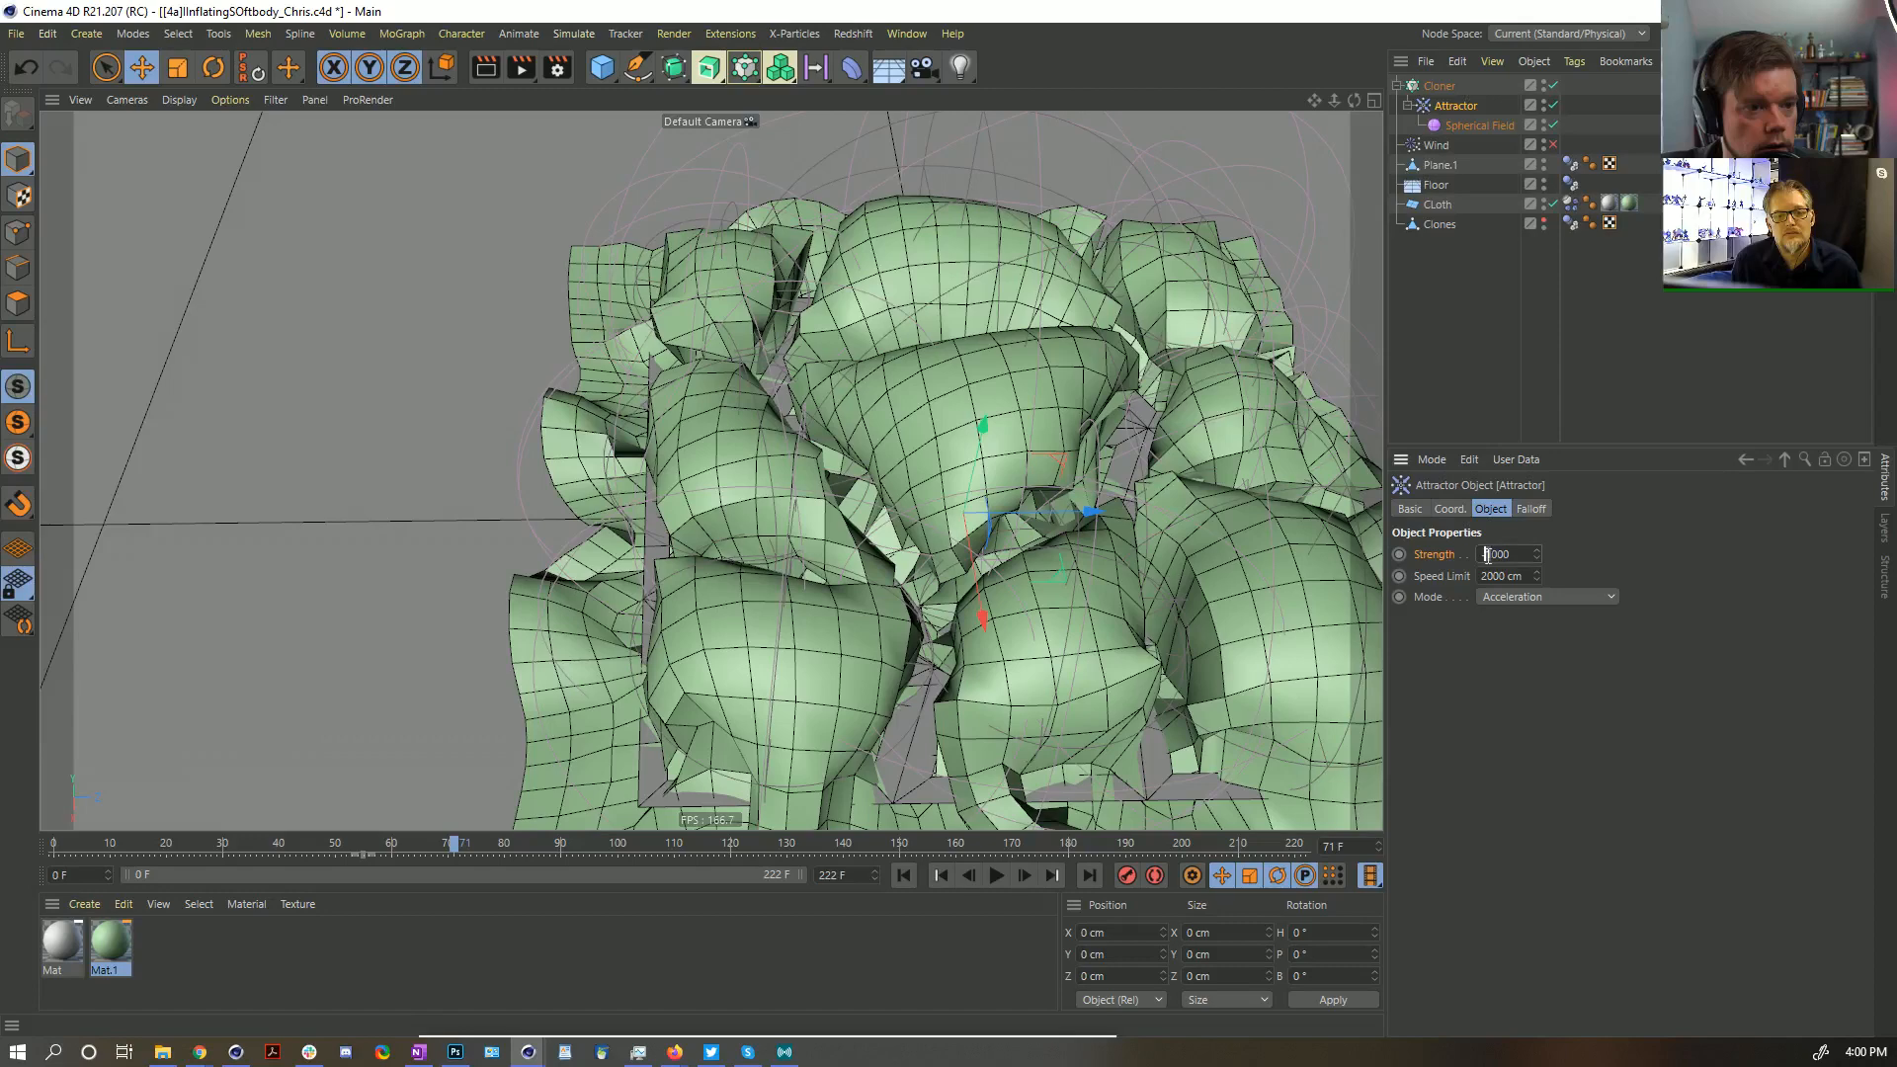
click(995, 875)
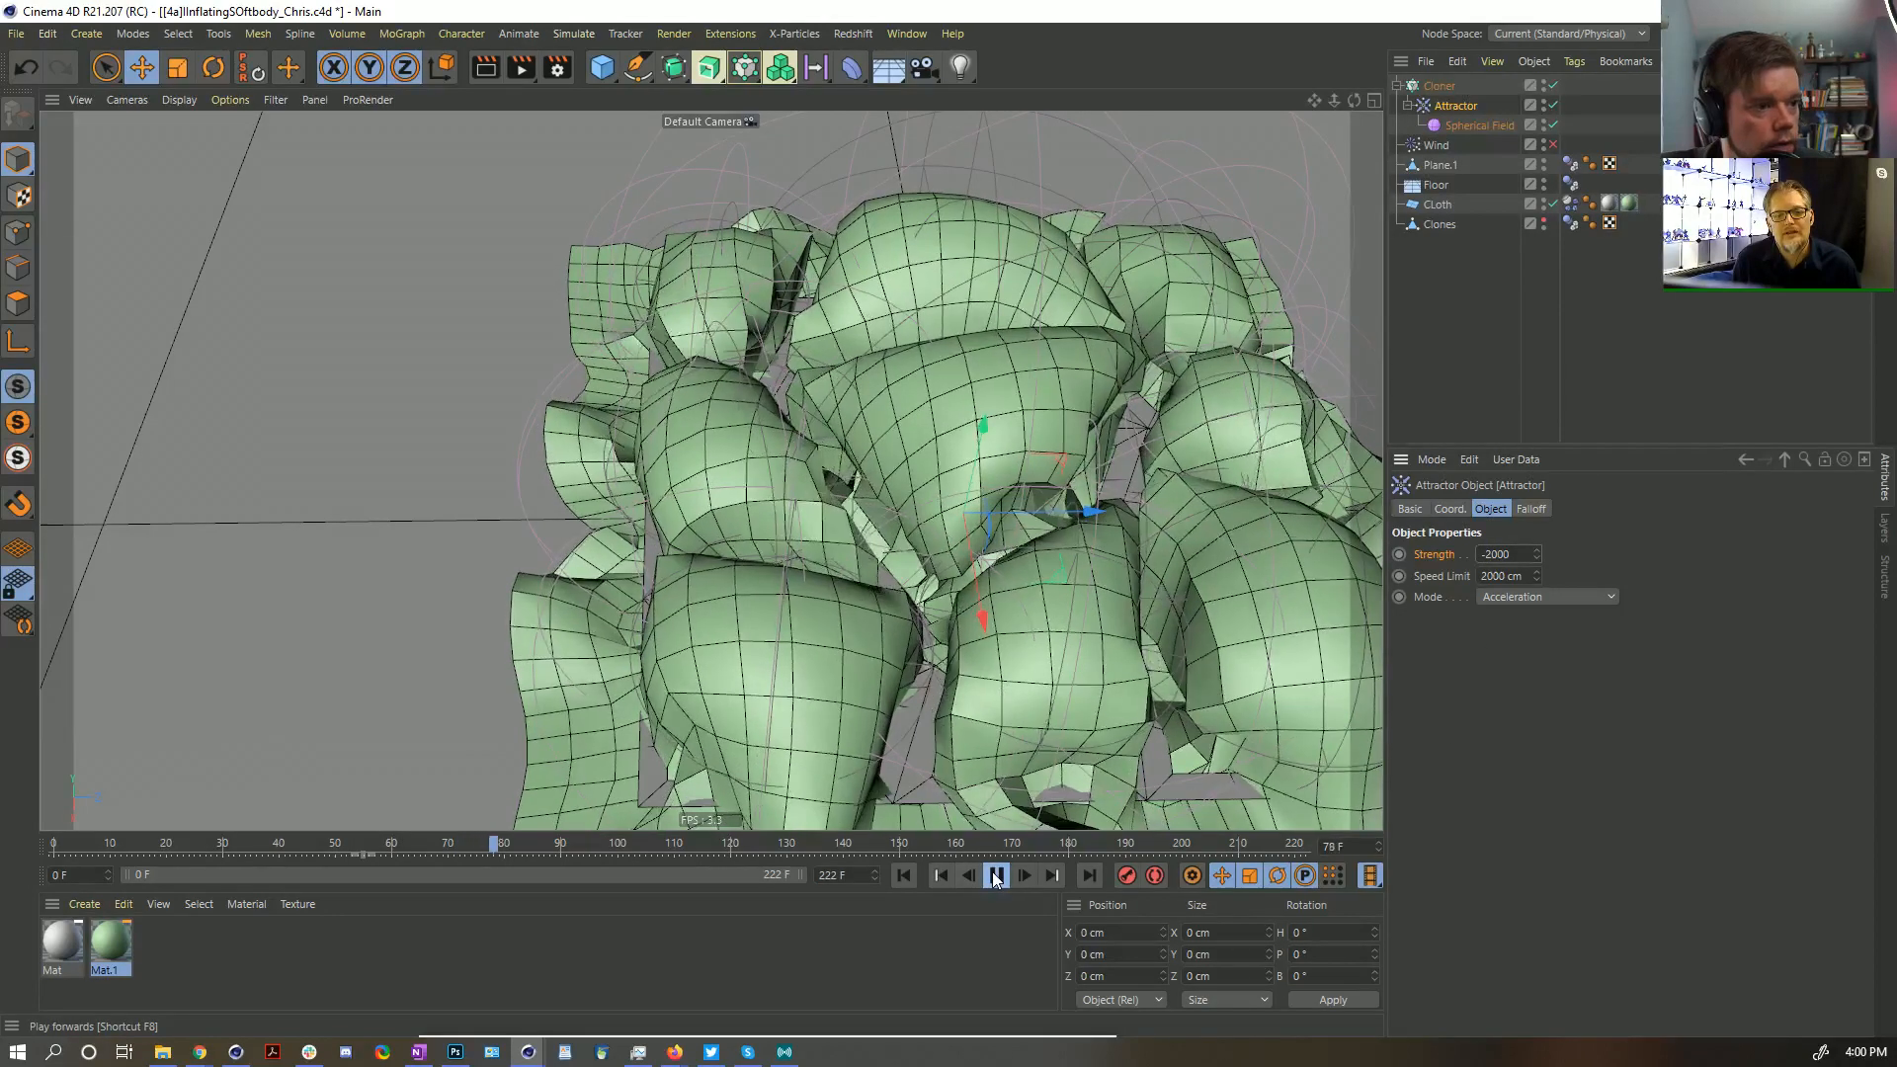
click(992, 876)
alt+drag(1049, 695, 1085, 719)
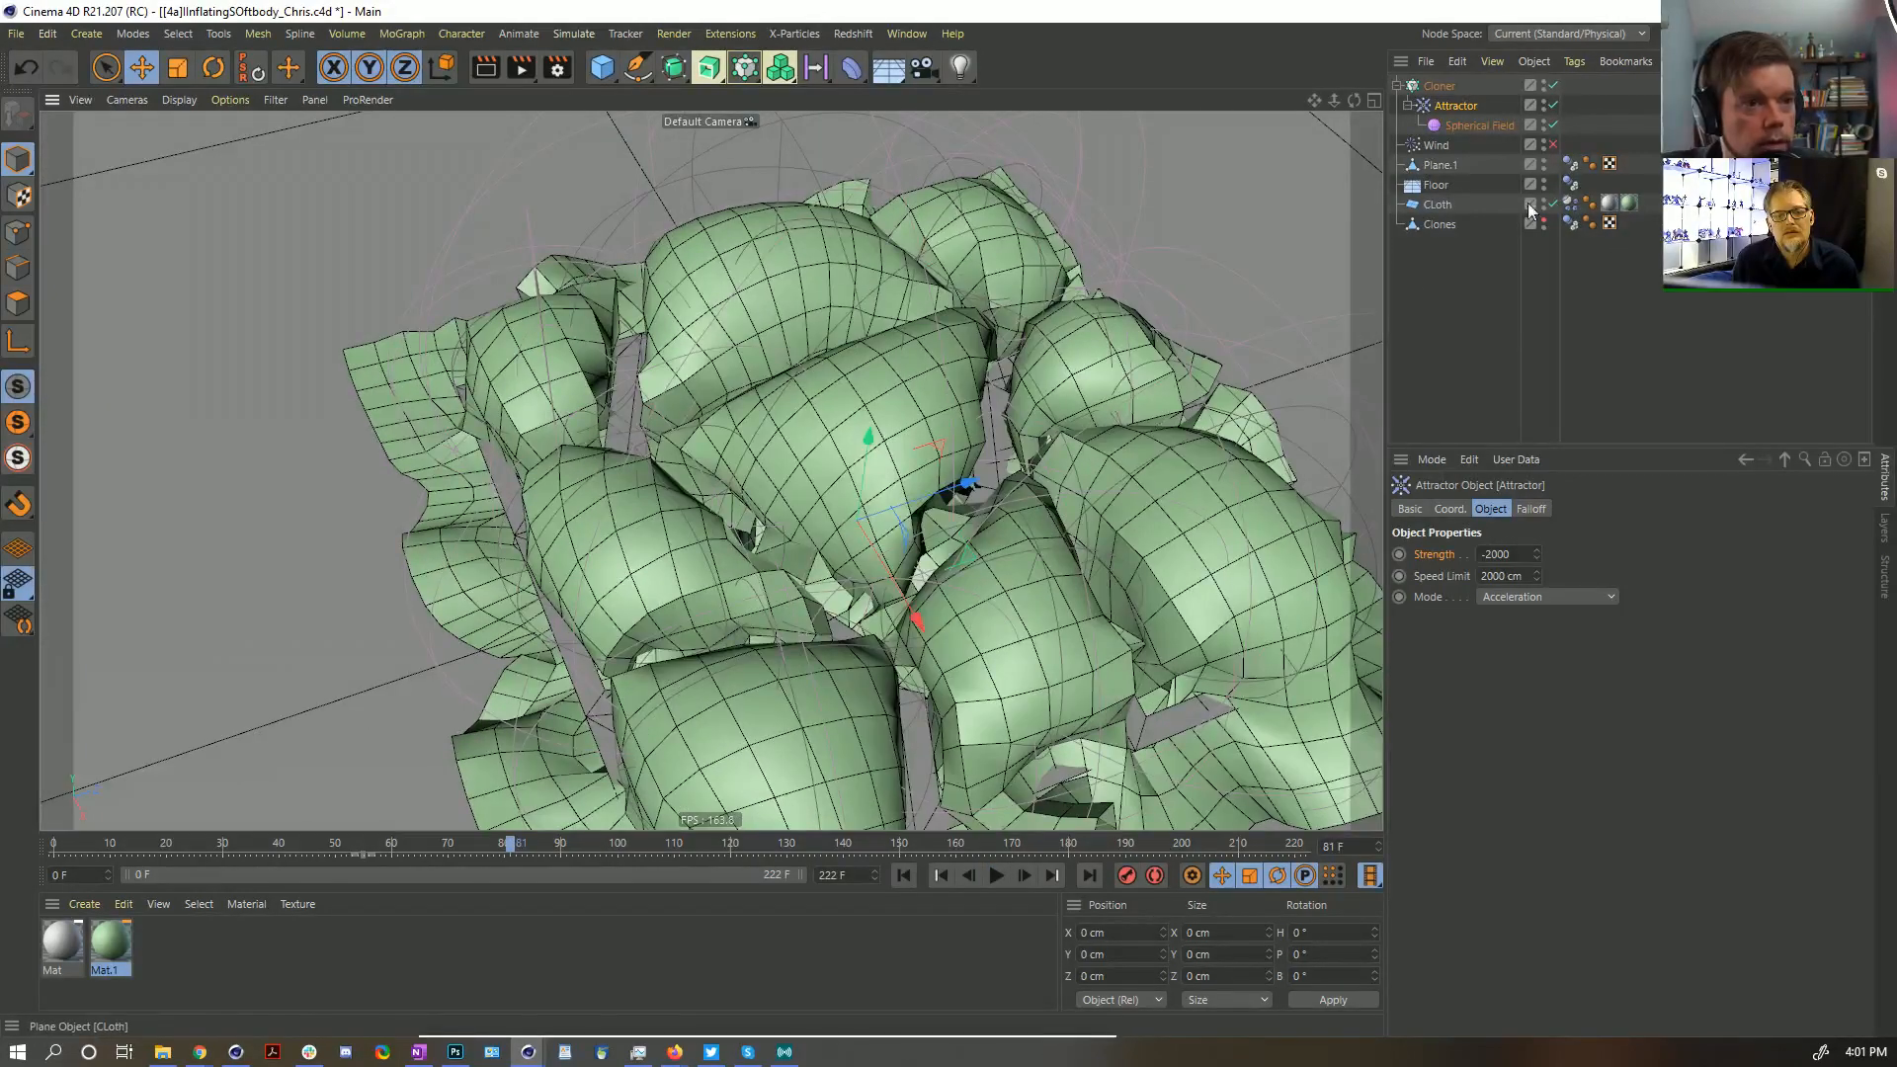
Inspect the inflated cloth and its Dynamics Body settings, replay the simulation from frame 0 and rewind it
click(1570, 203)
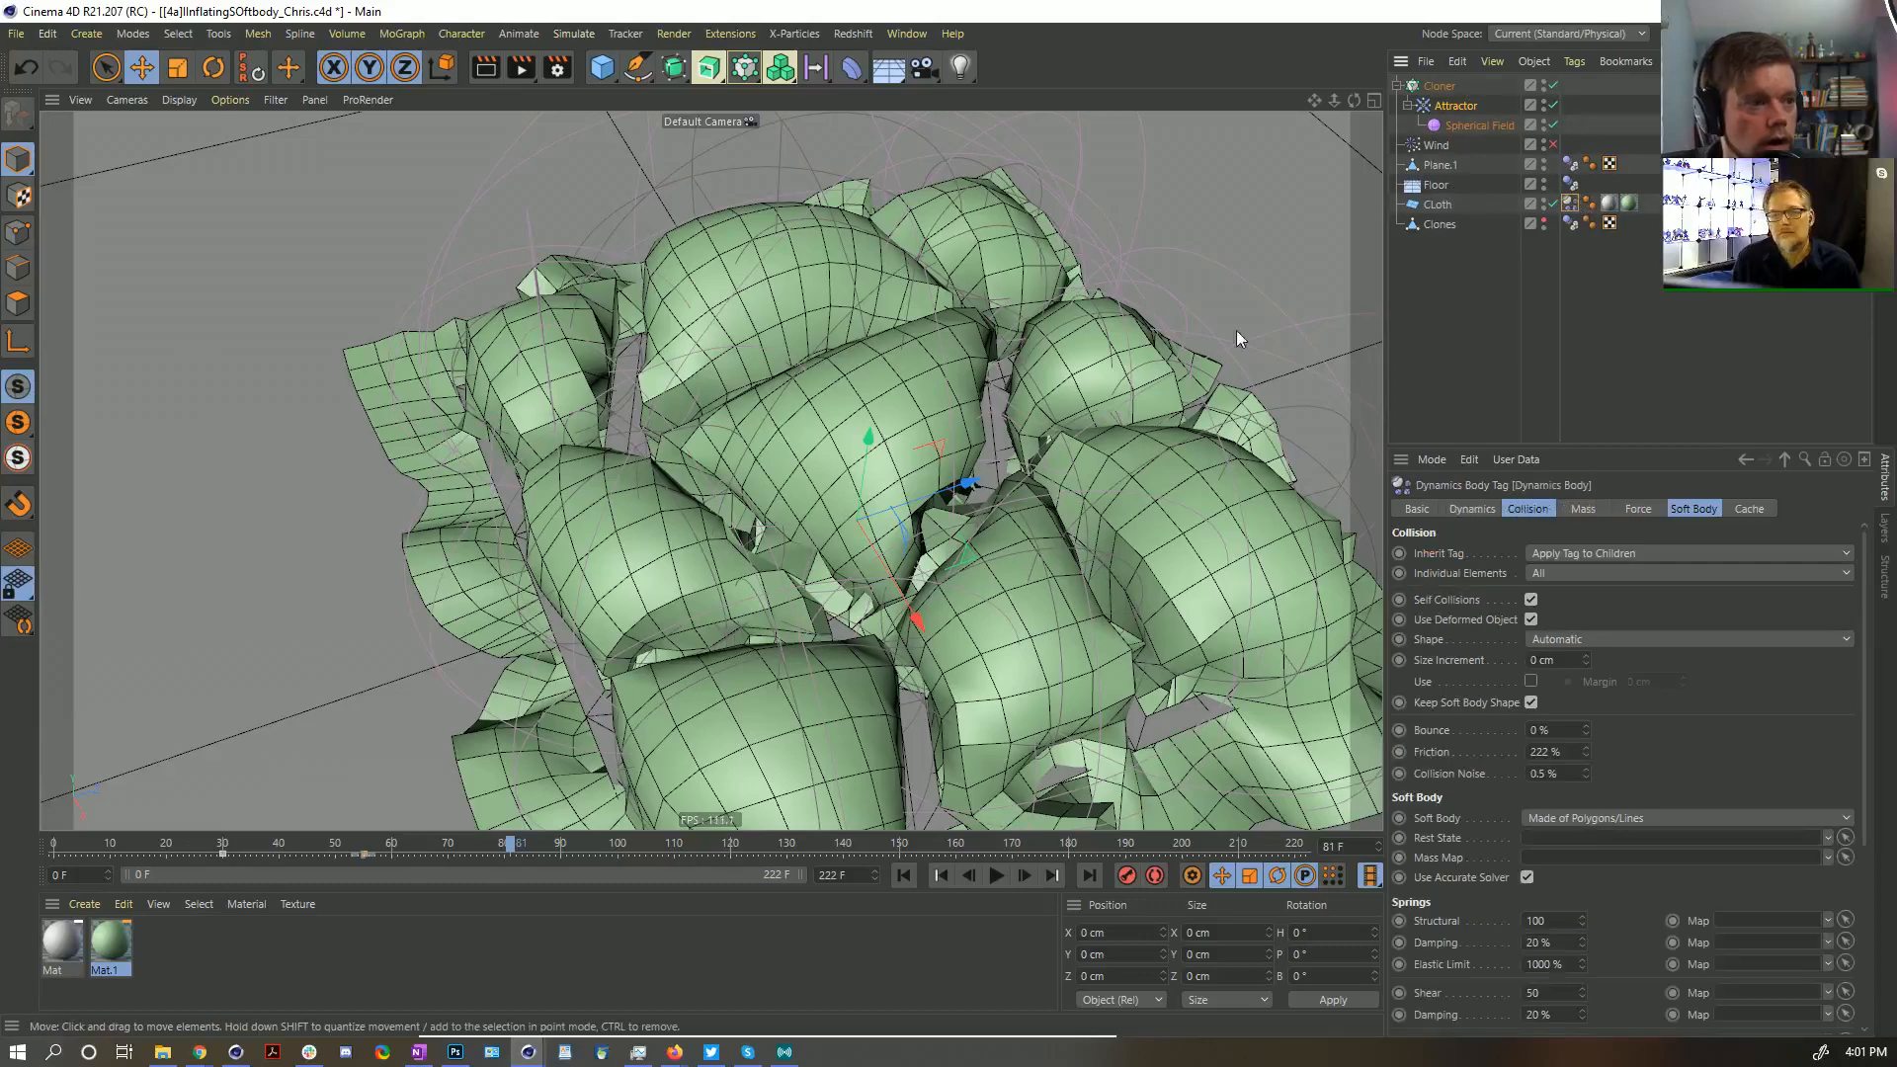
drag(945, 566, 970, 442)
key(ctrl+z)
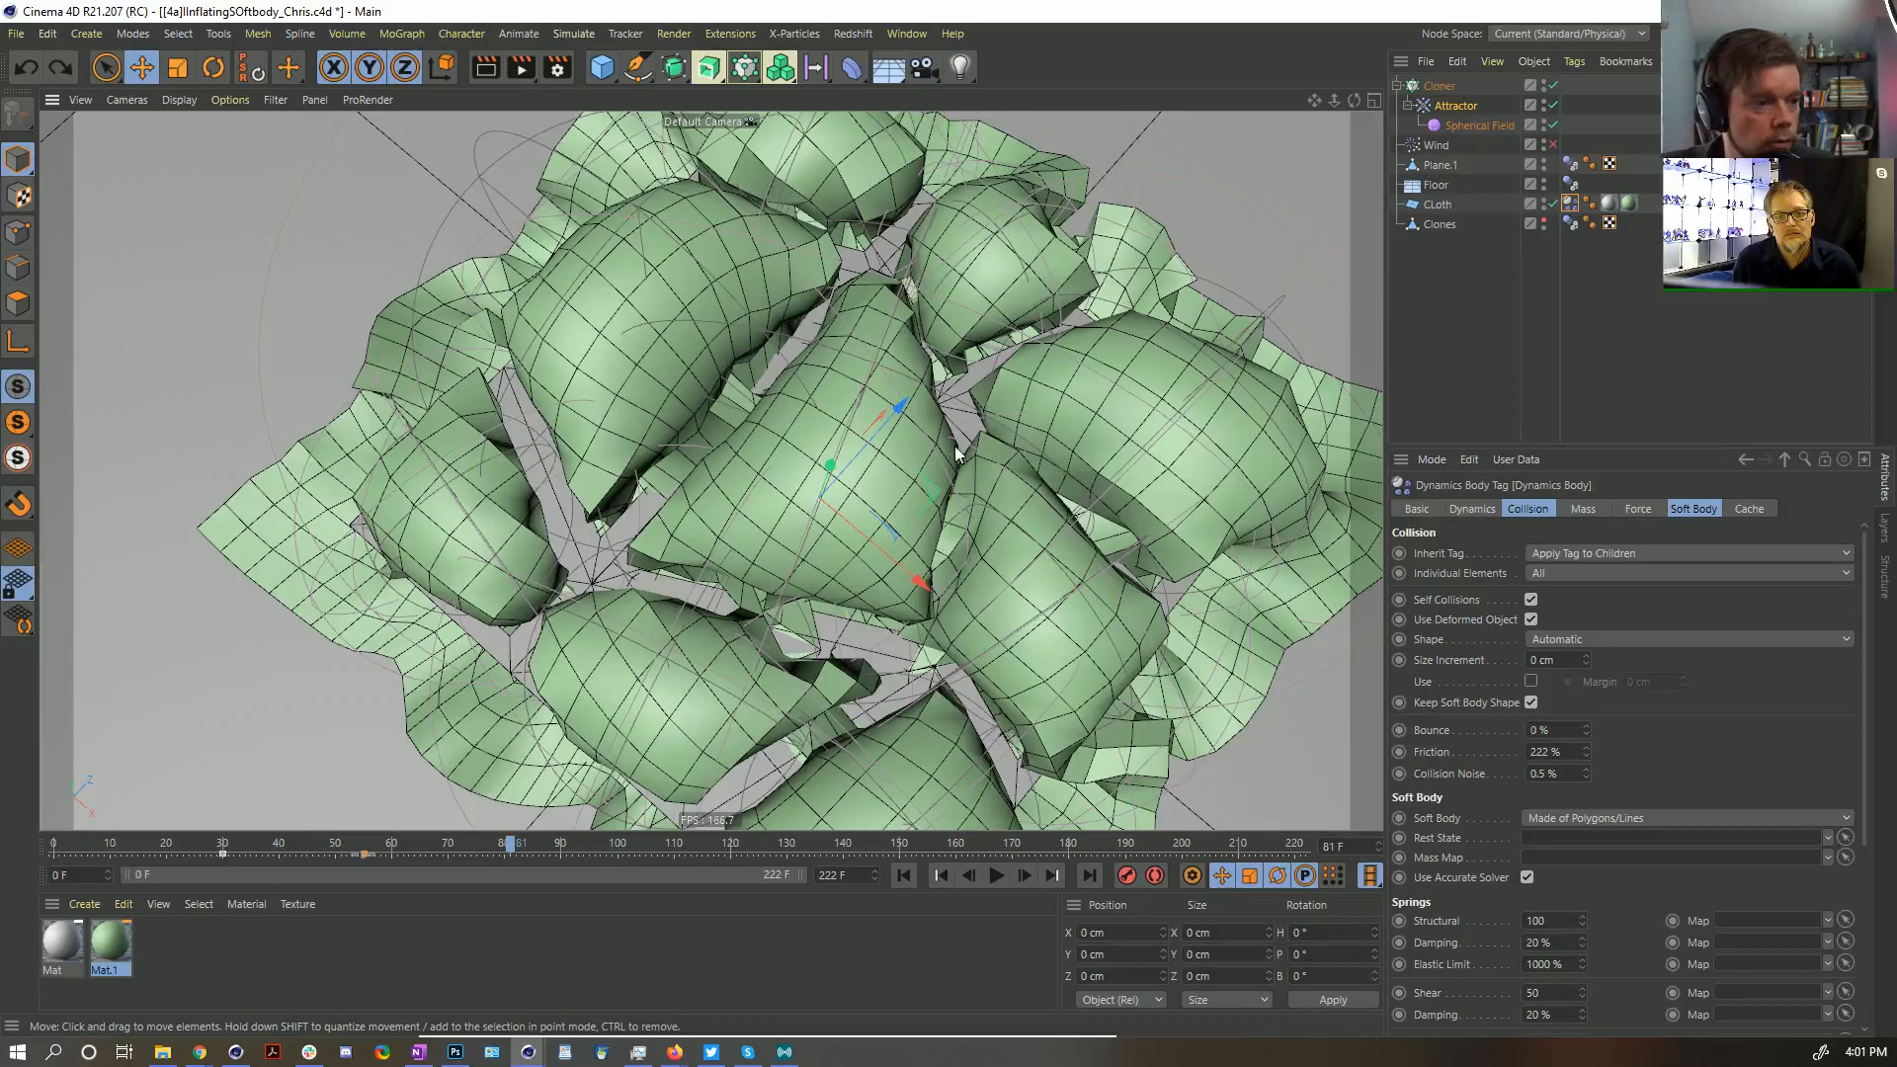
alt+drag(944, 510, 998, 494)
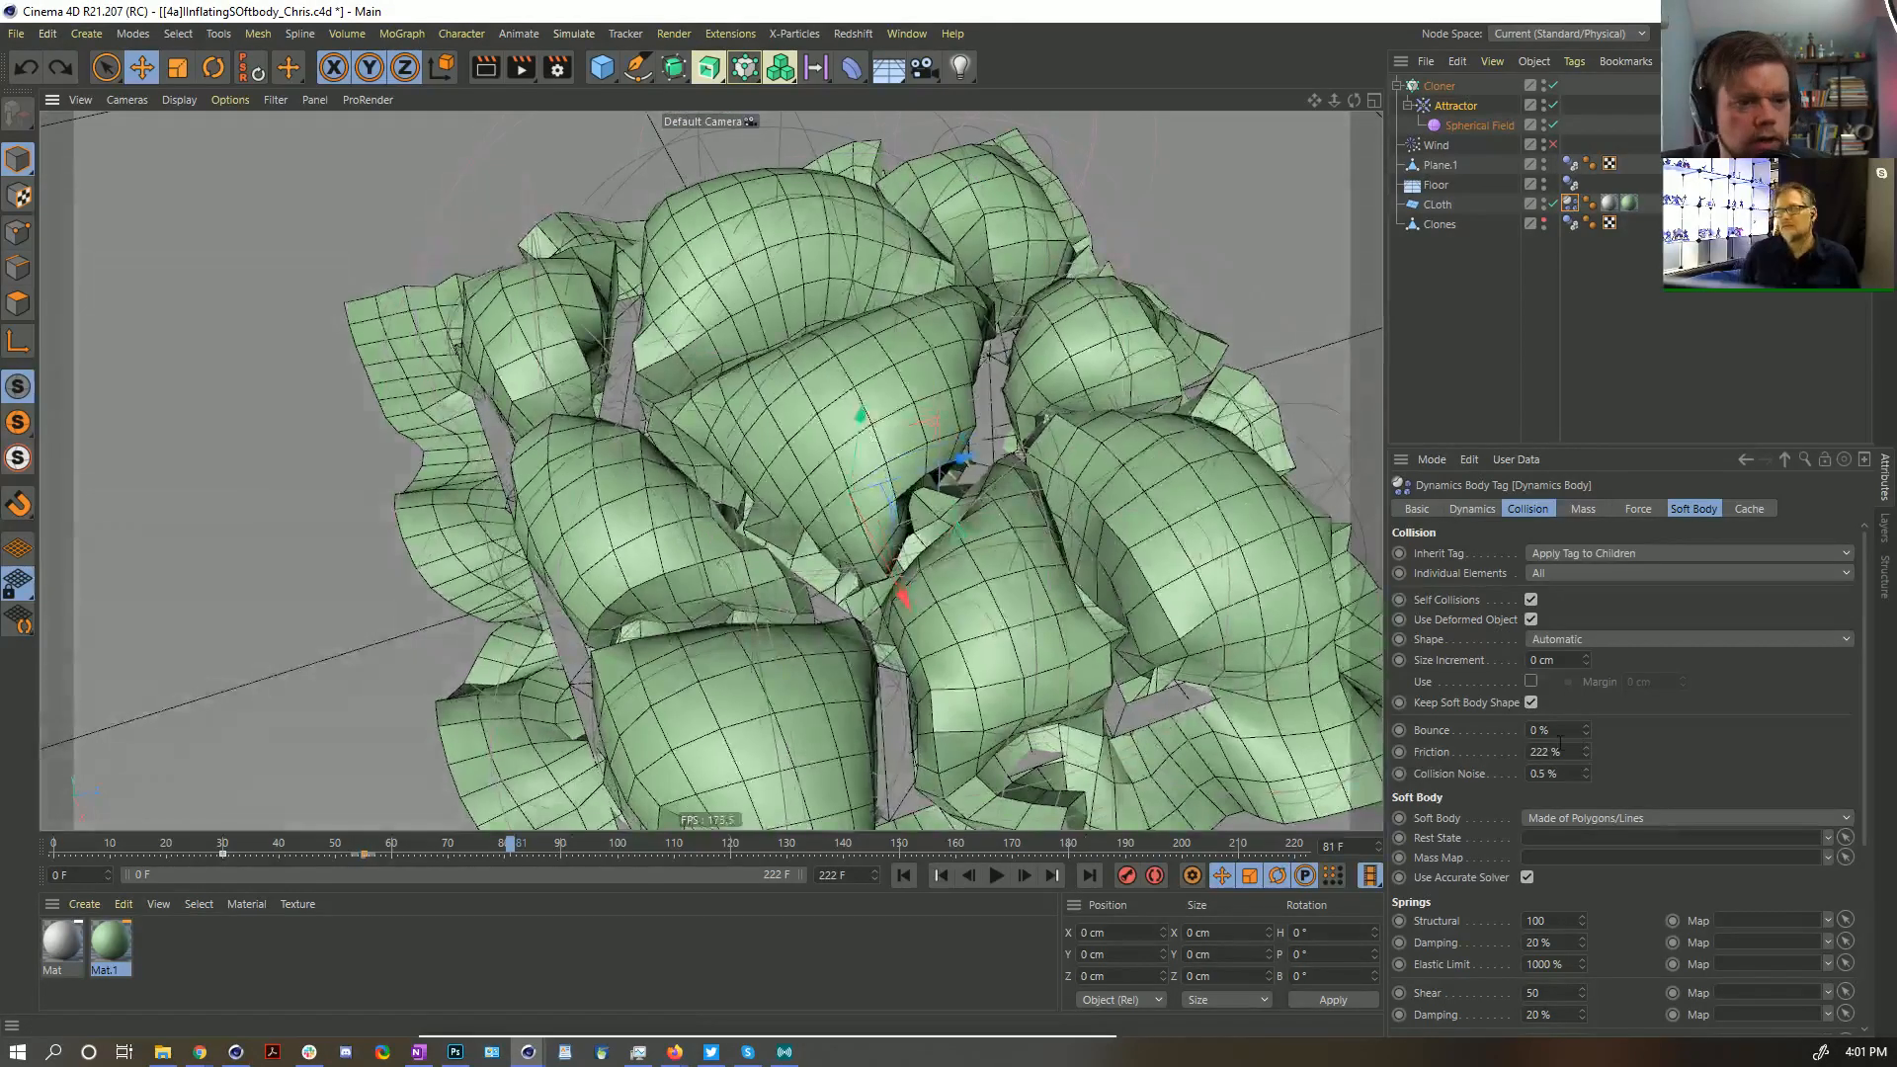
click(1456, 106)
click(903, 875)
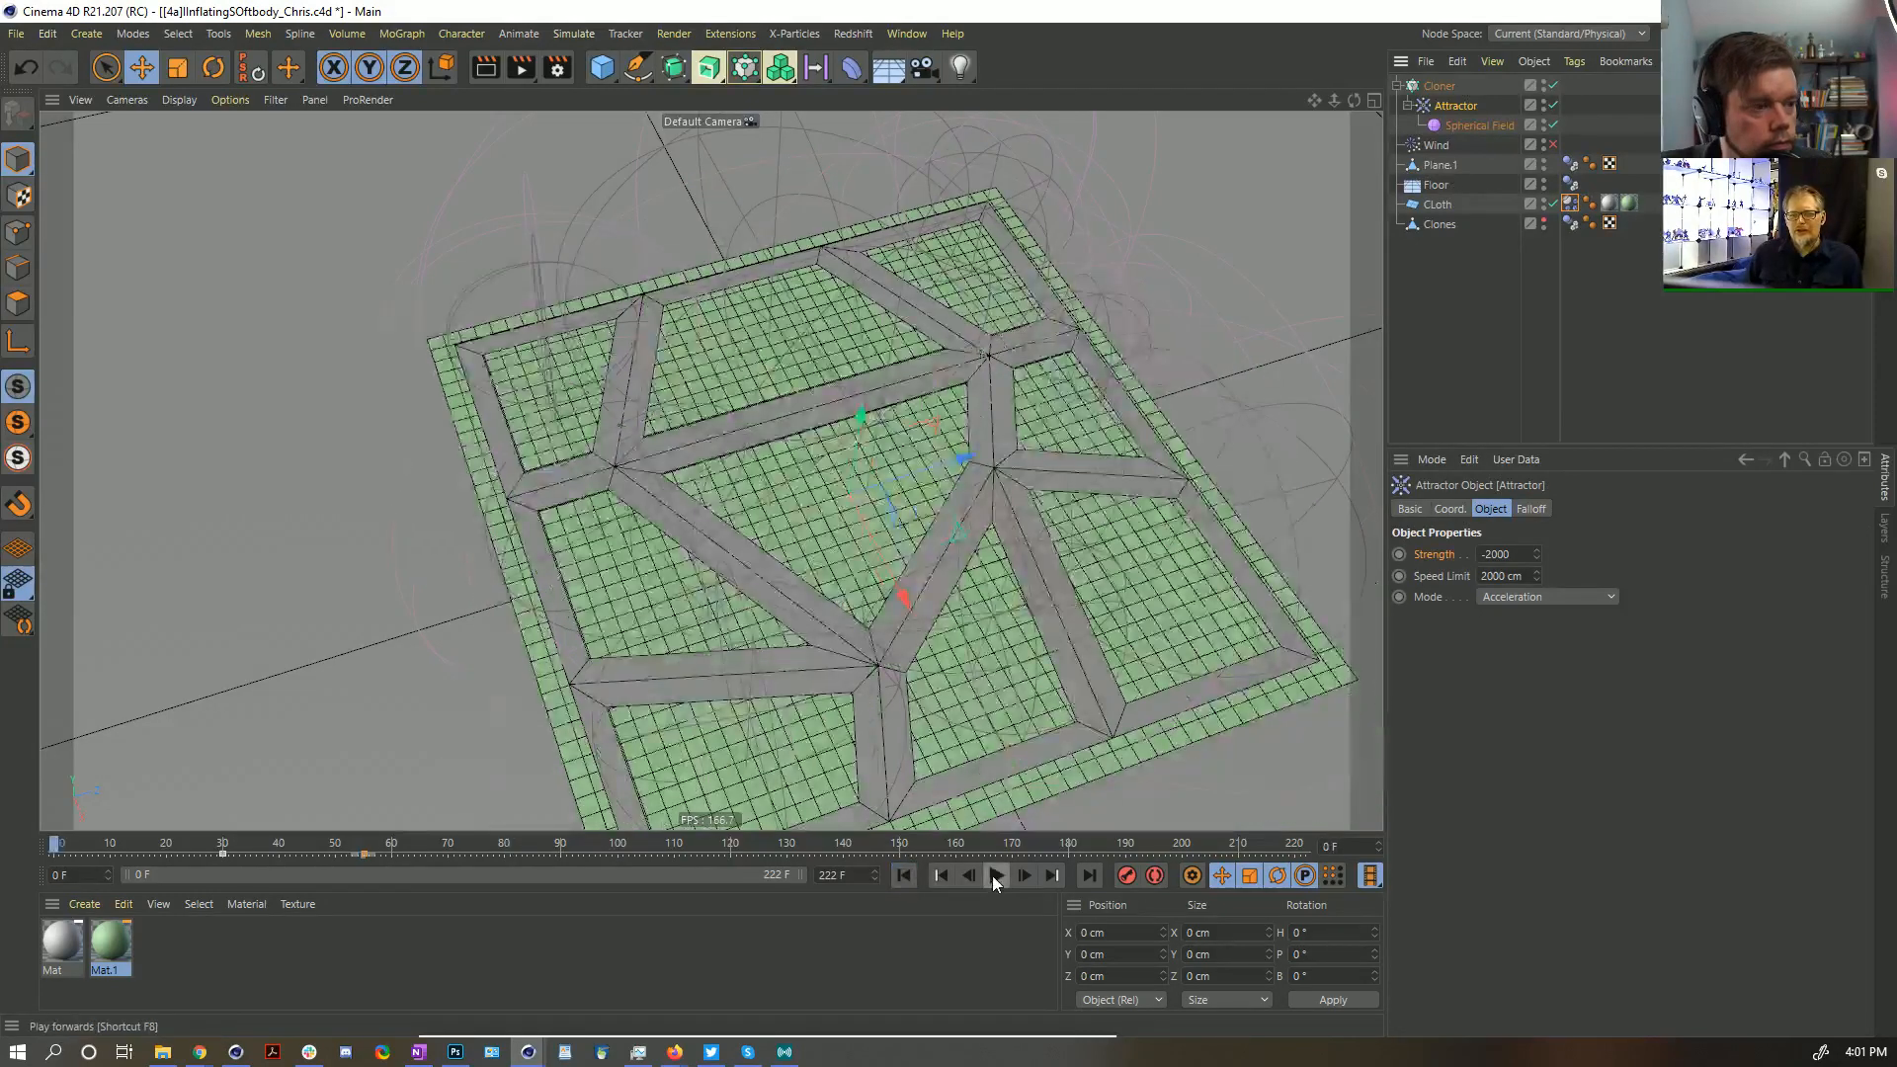
click(994, 877)
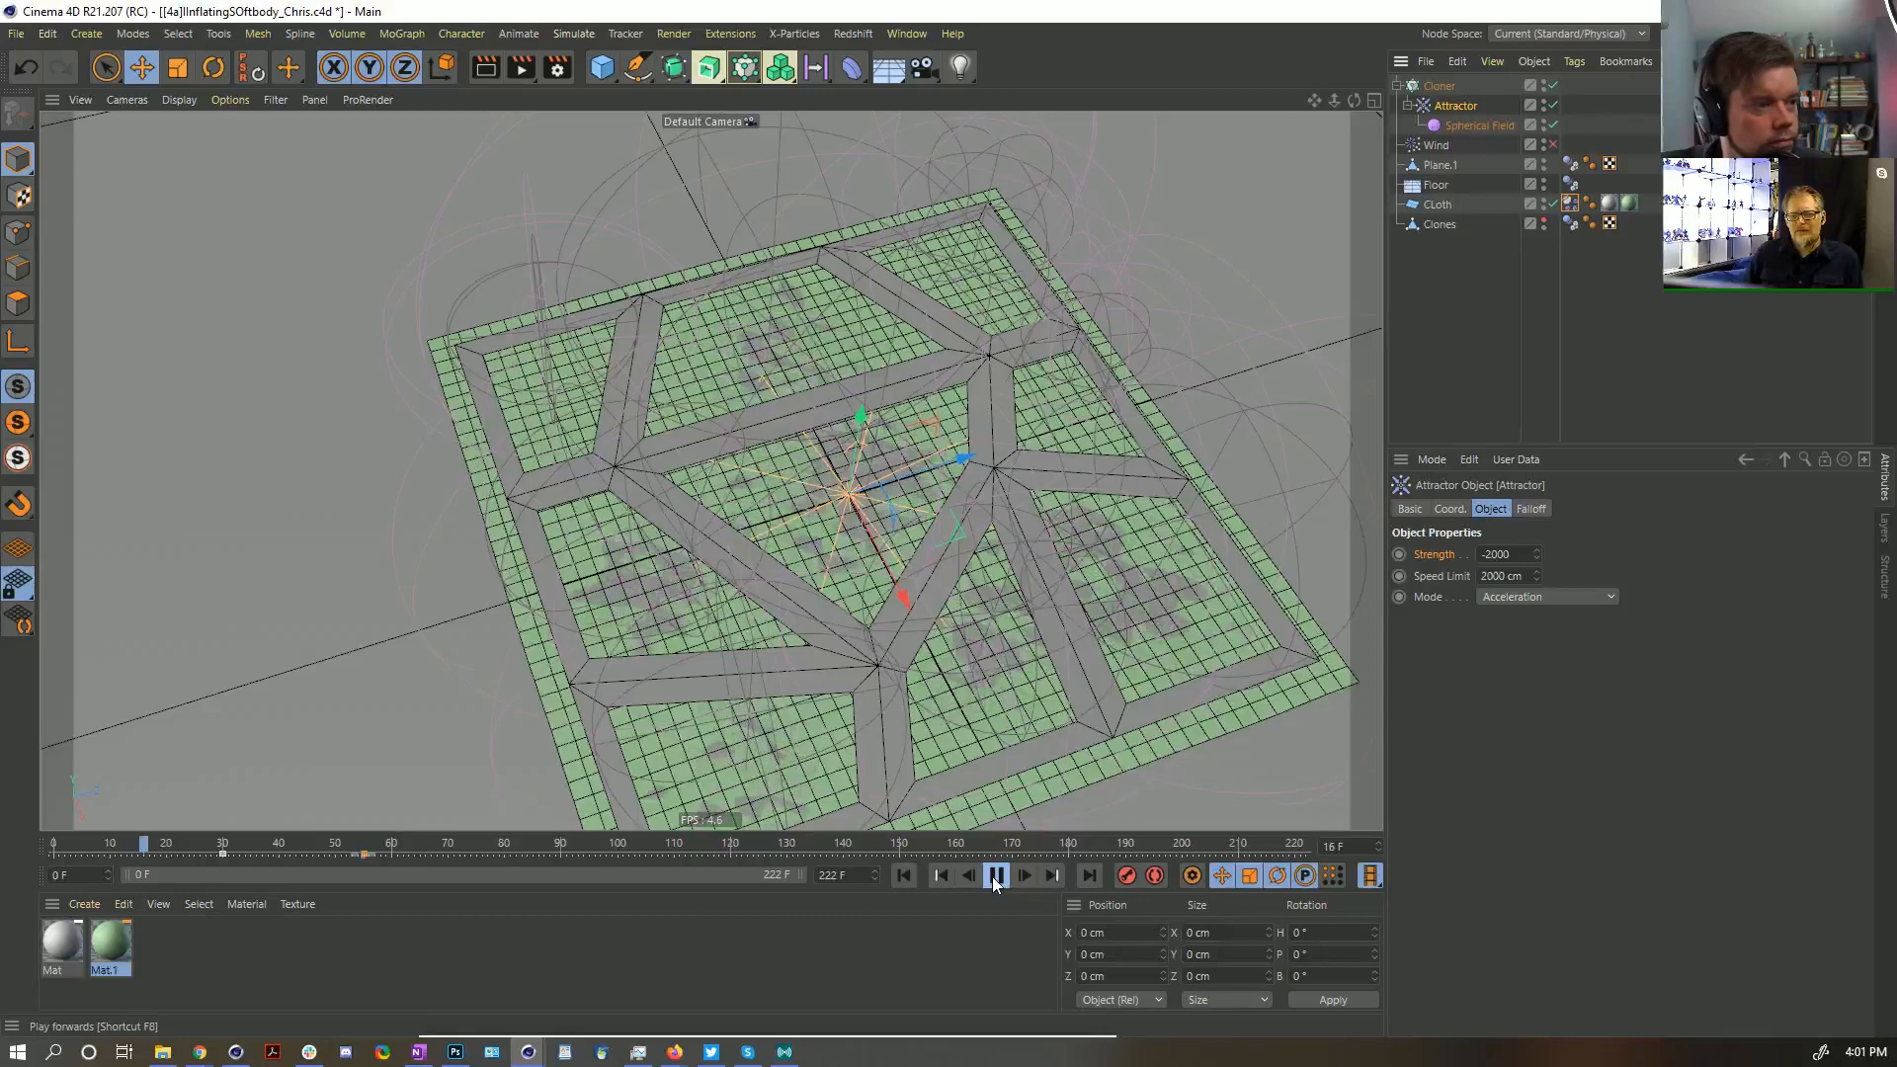
click(903, 876)
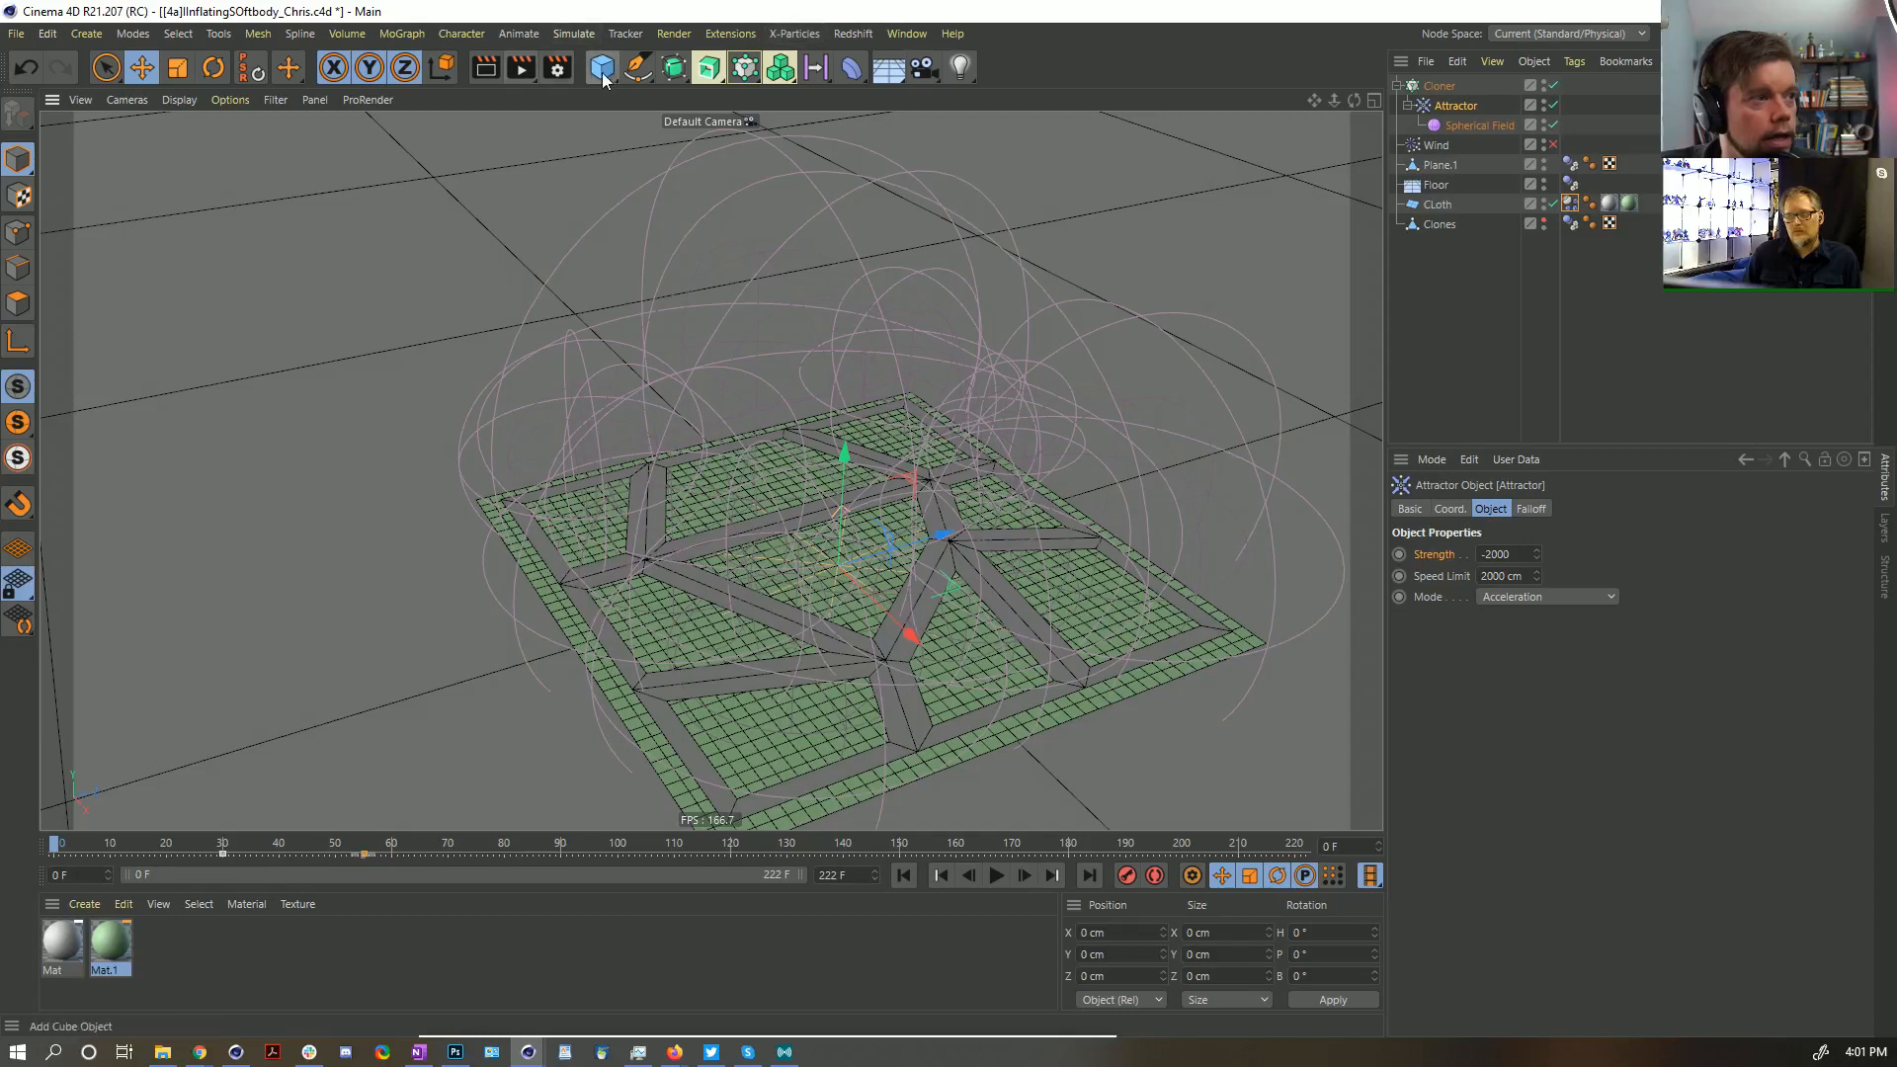
Add a cube, flatten and scale it to about 402 × 18 × 402 cm, and raise it to about 7.7 cm in Y
drag(601, 66, 748, 105)
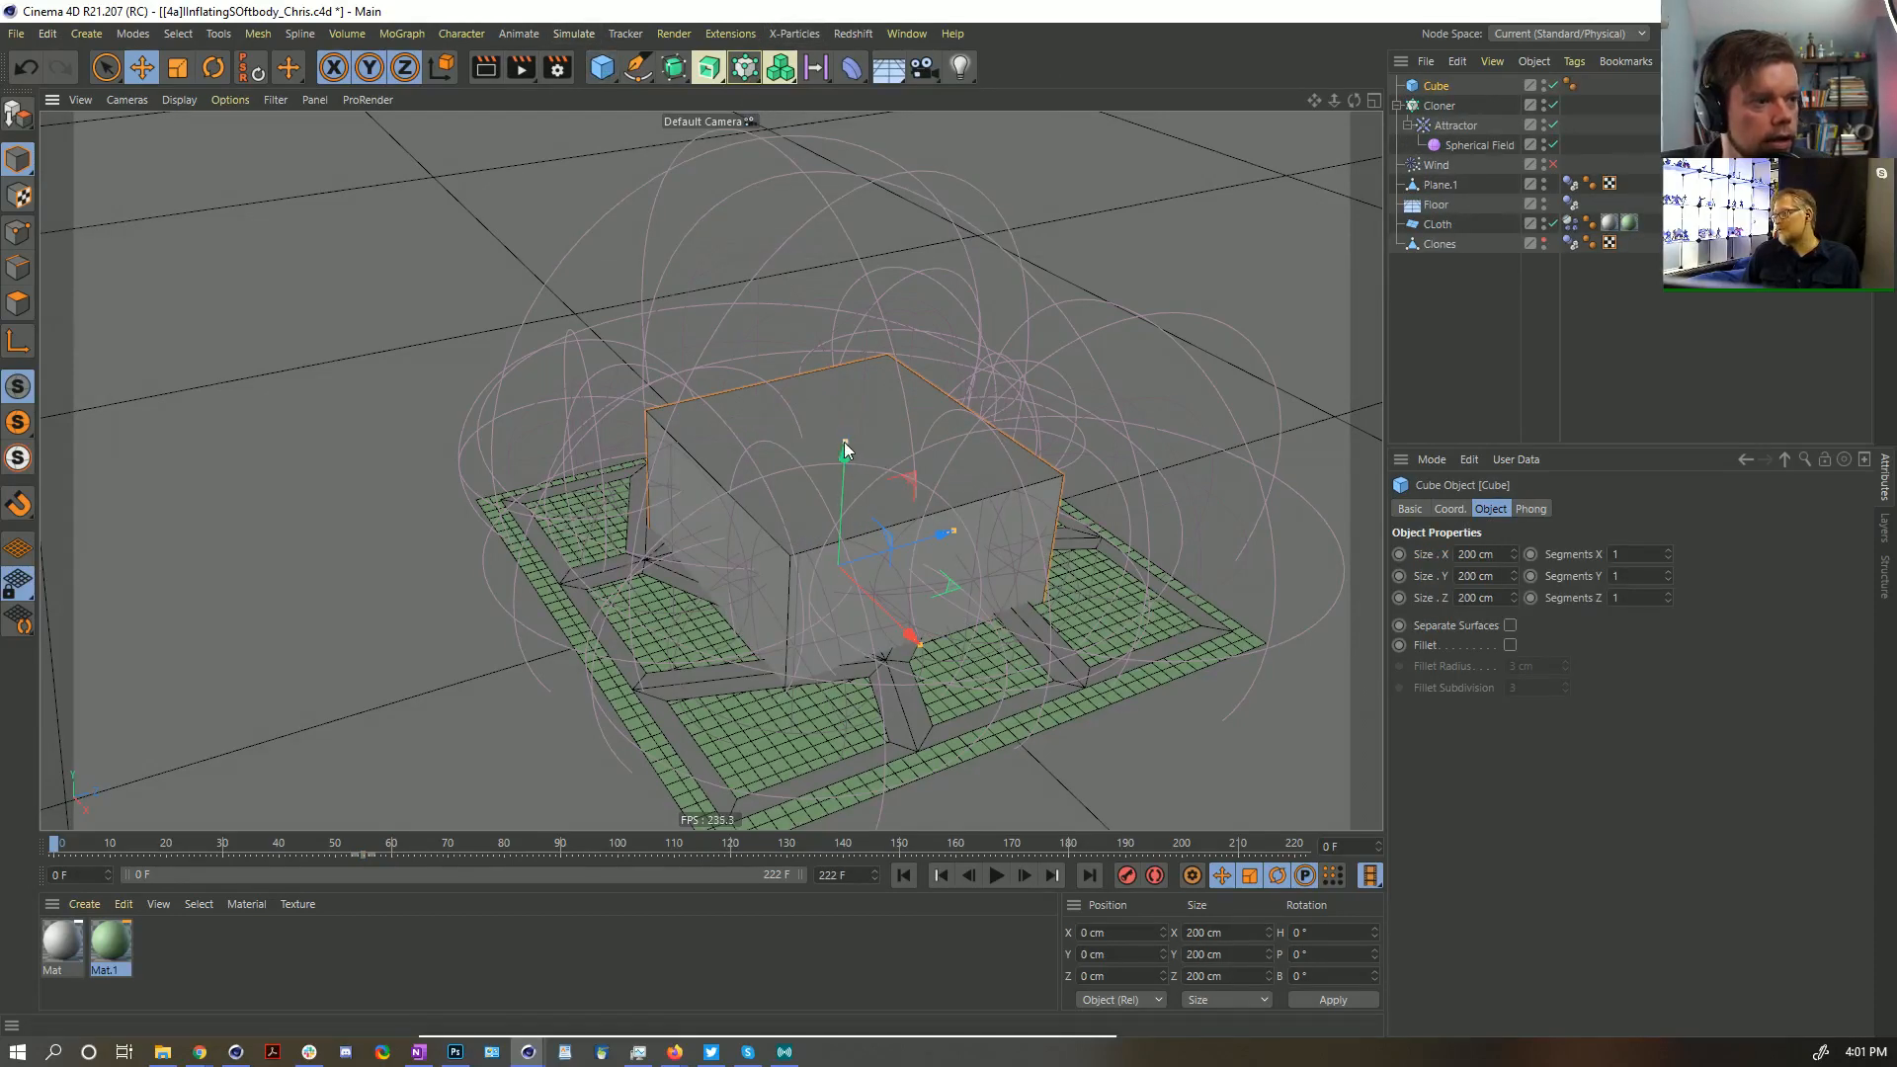
drag(845, 442, 835, 569)
key(t)
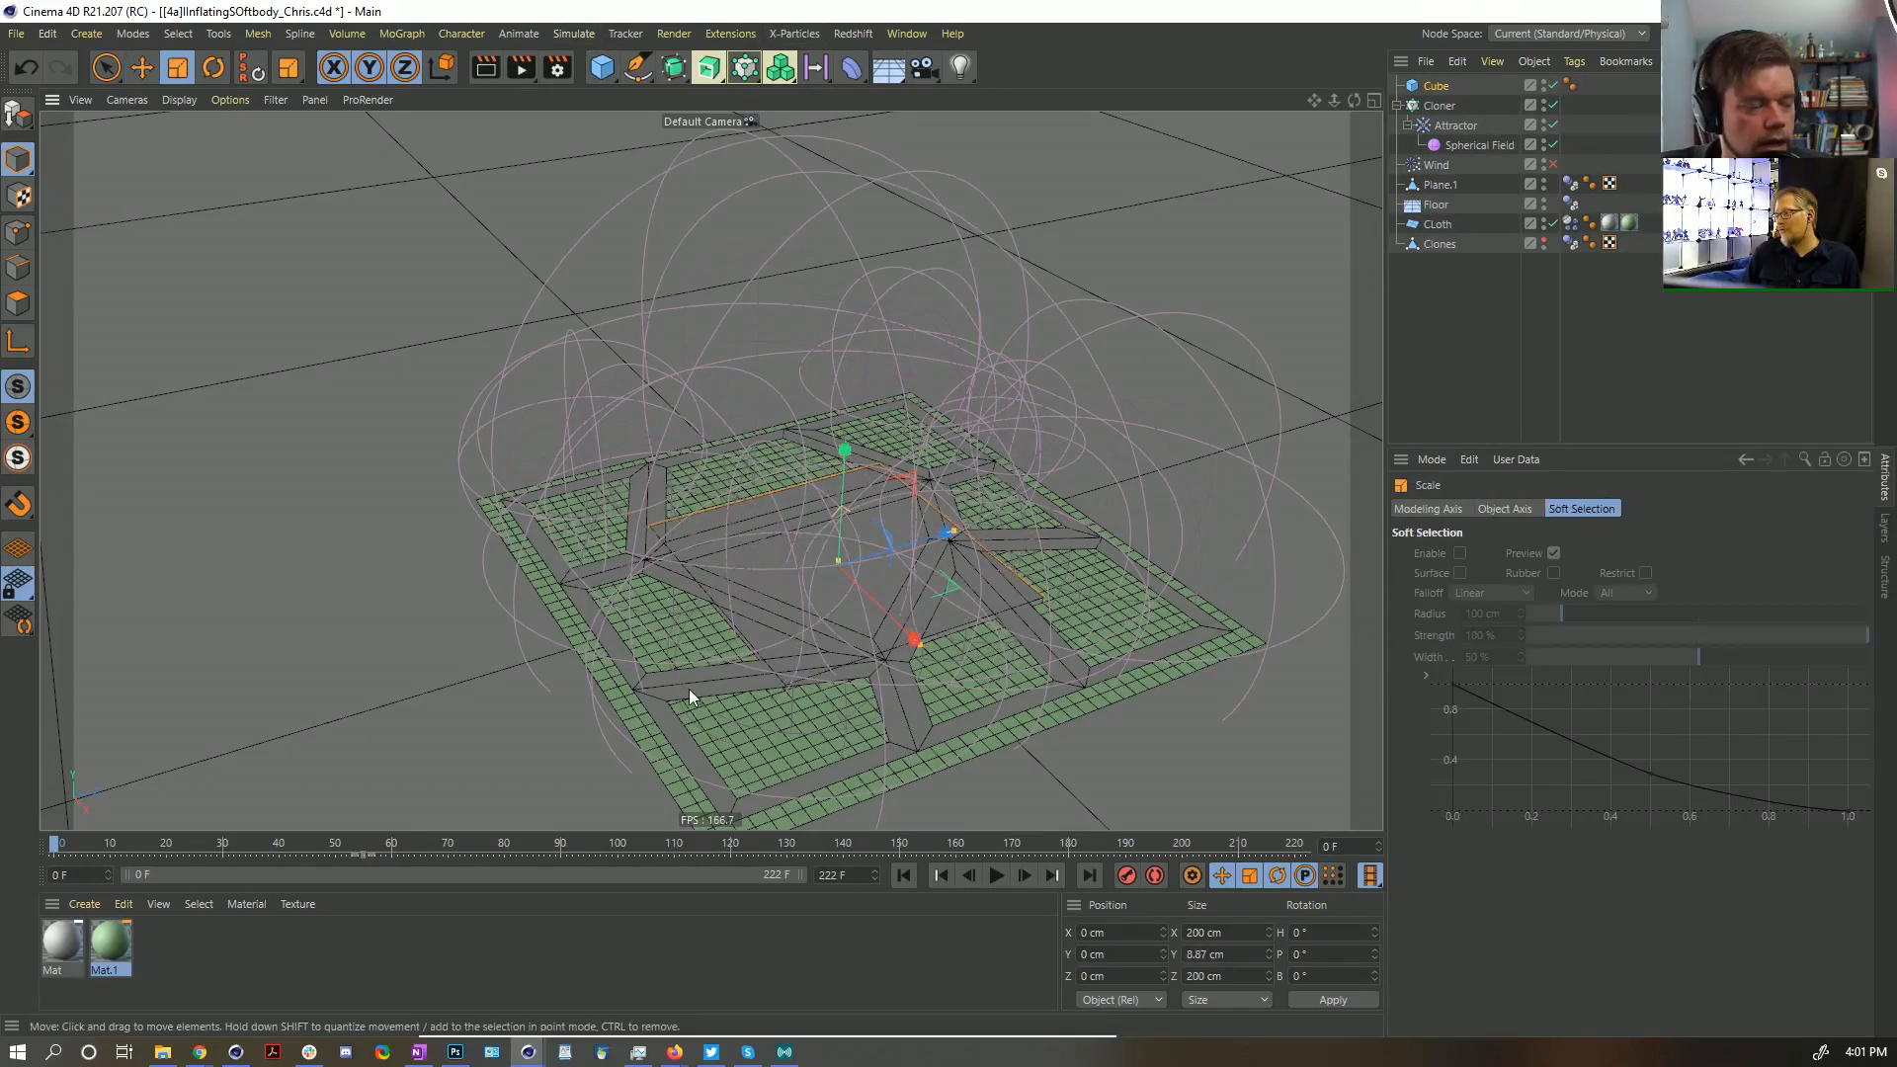
drag(690, 690, 859, 692)
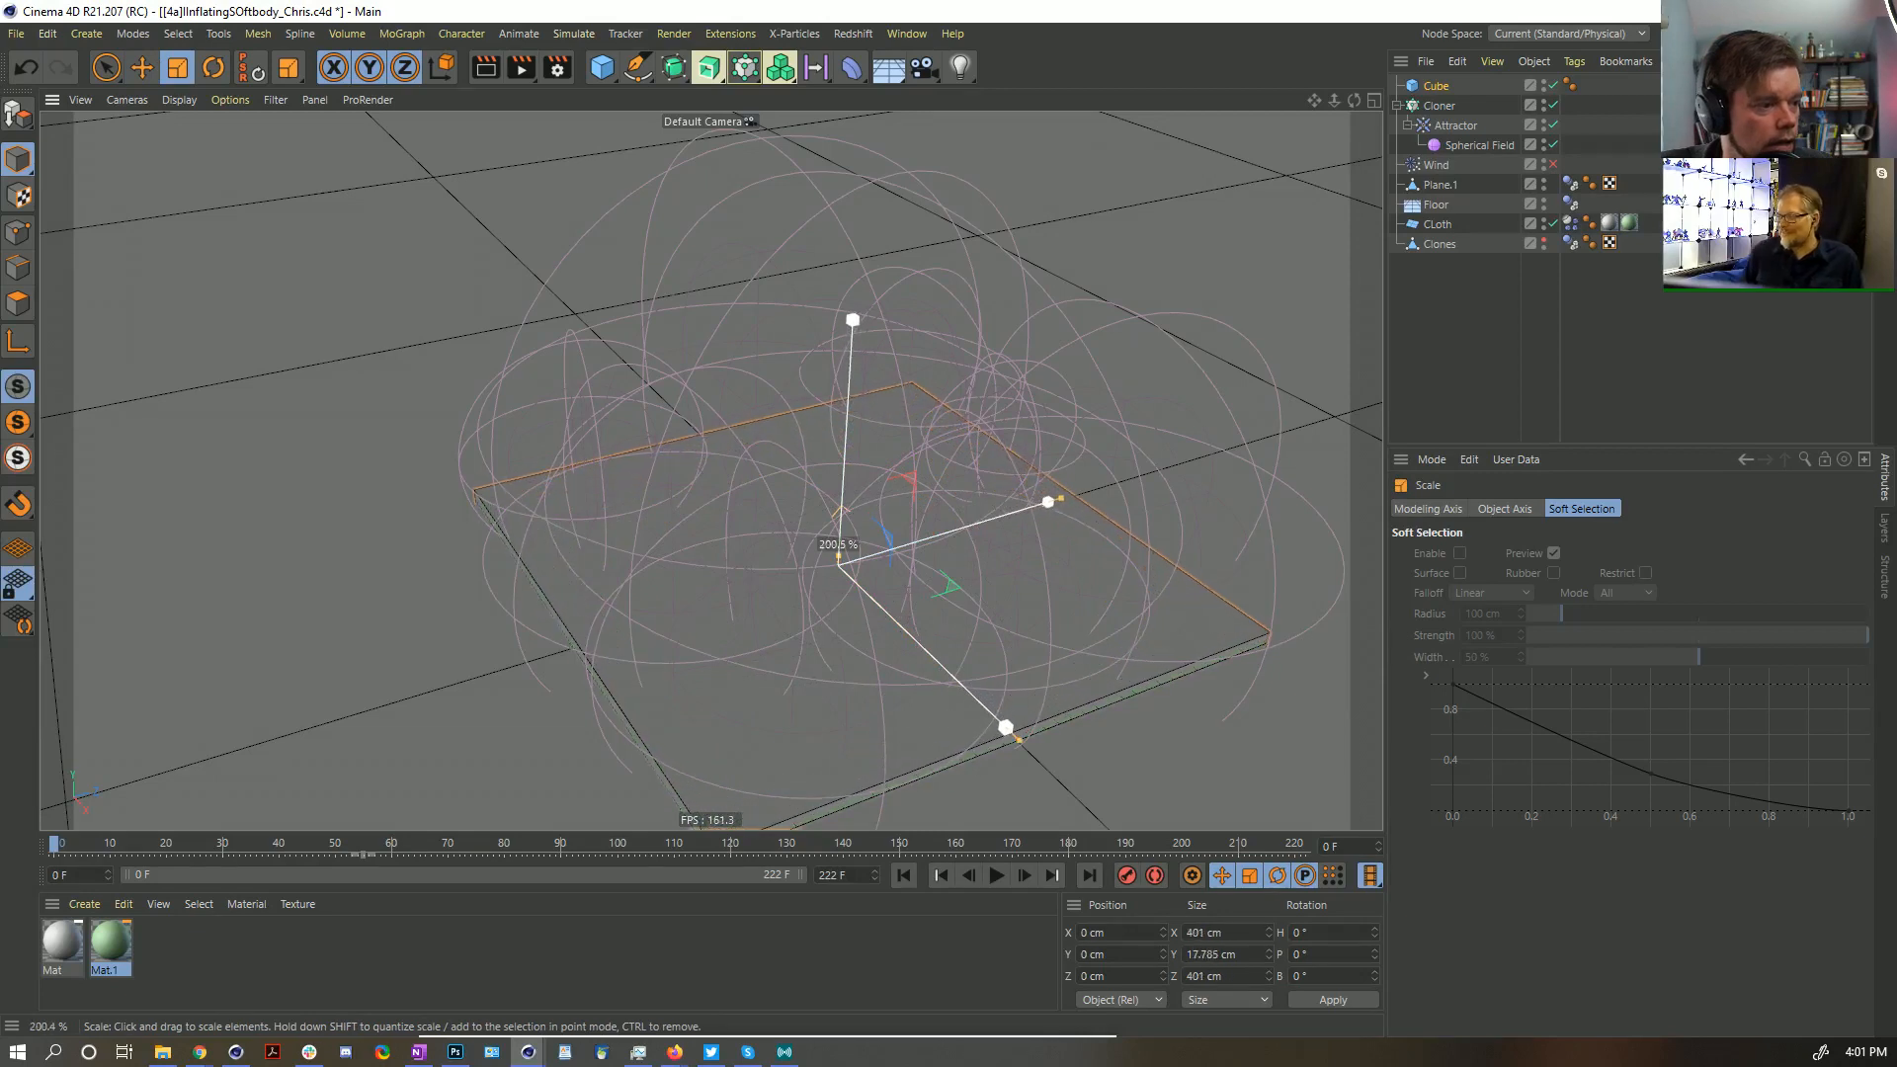
key(e)
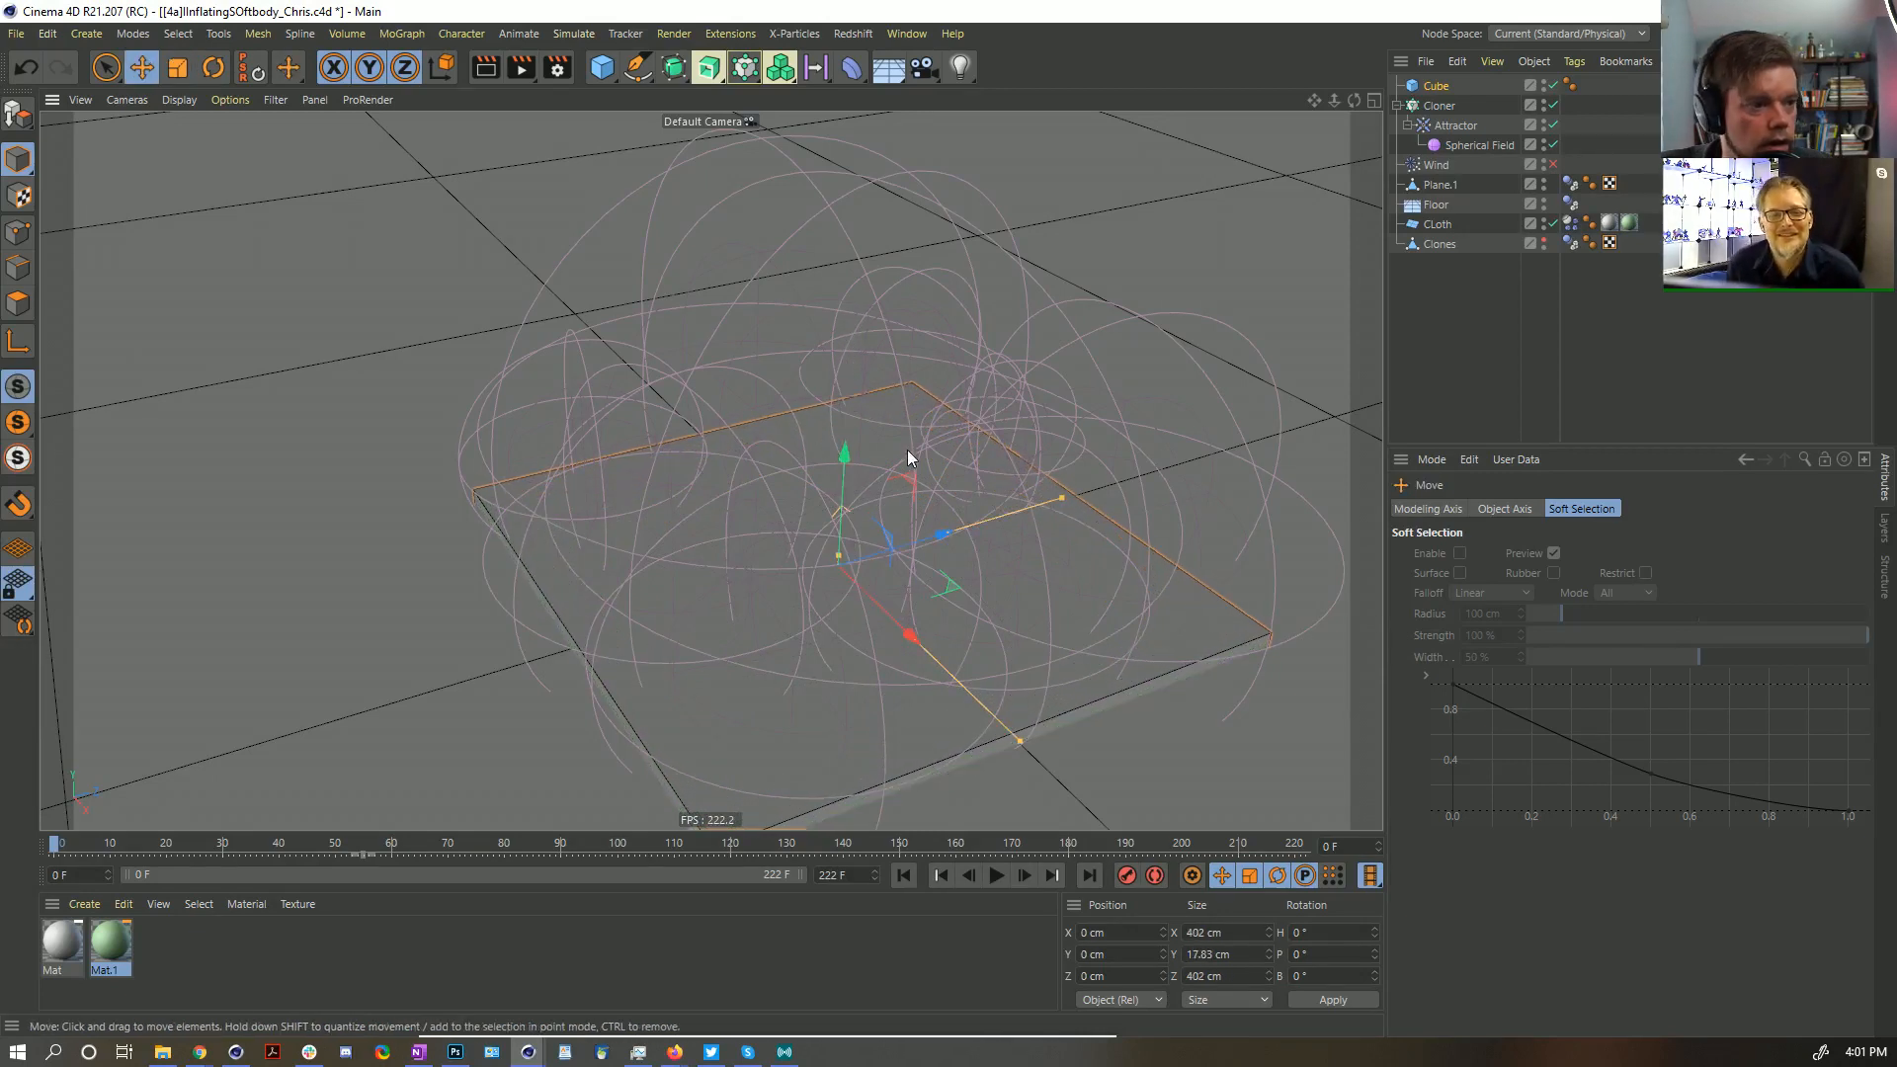
drag(850, 487, 854, 470)
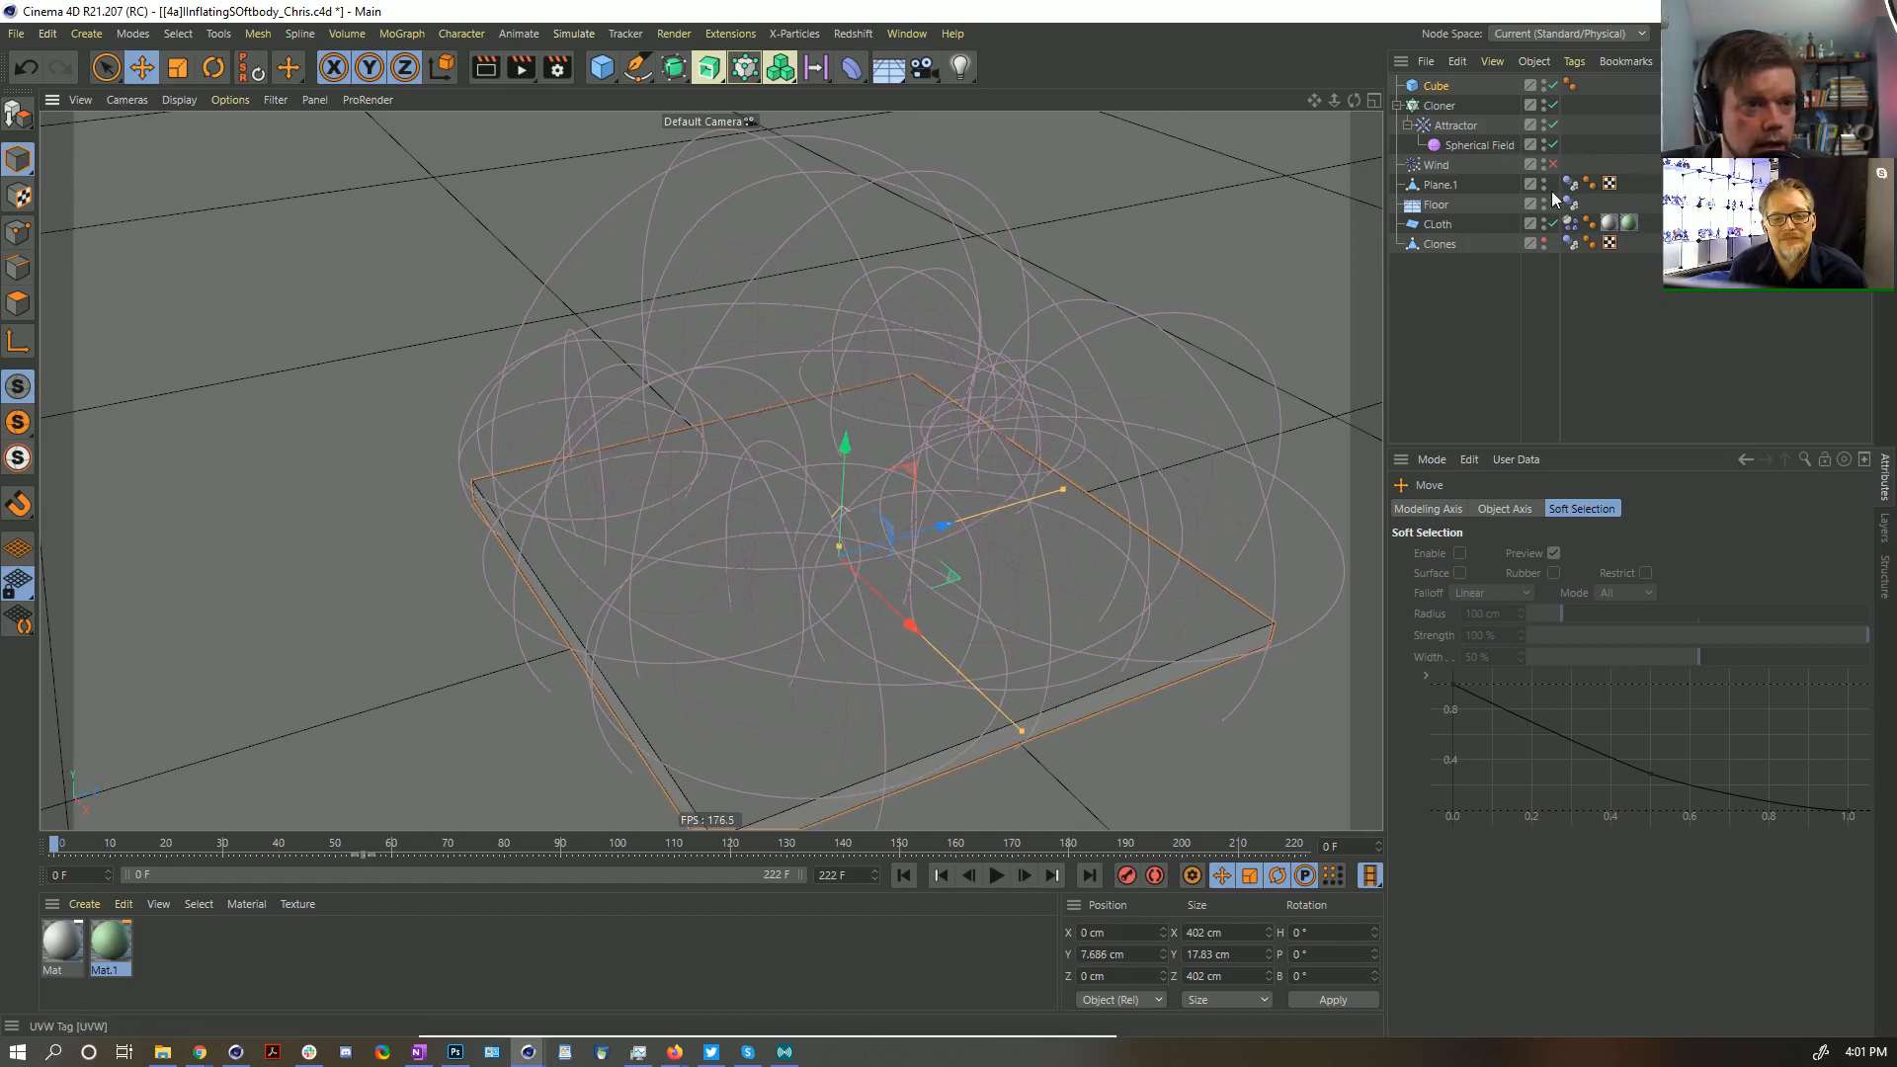
Disable the Cloner with its Attractor and Spherical Field, and raise the Plane.1 frame above the cube
click(1440, 244)
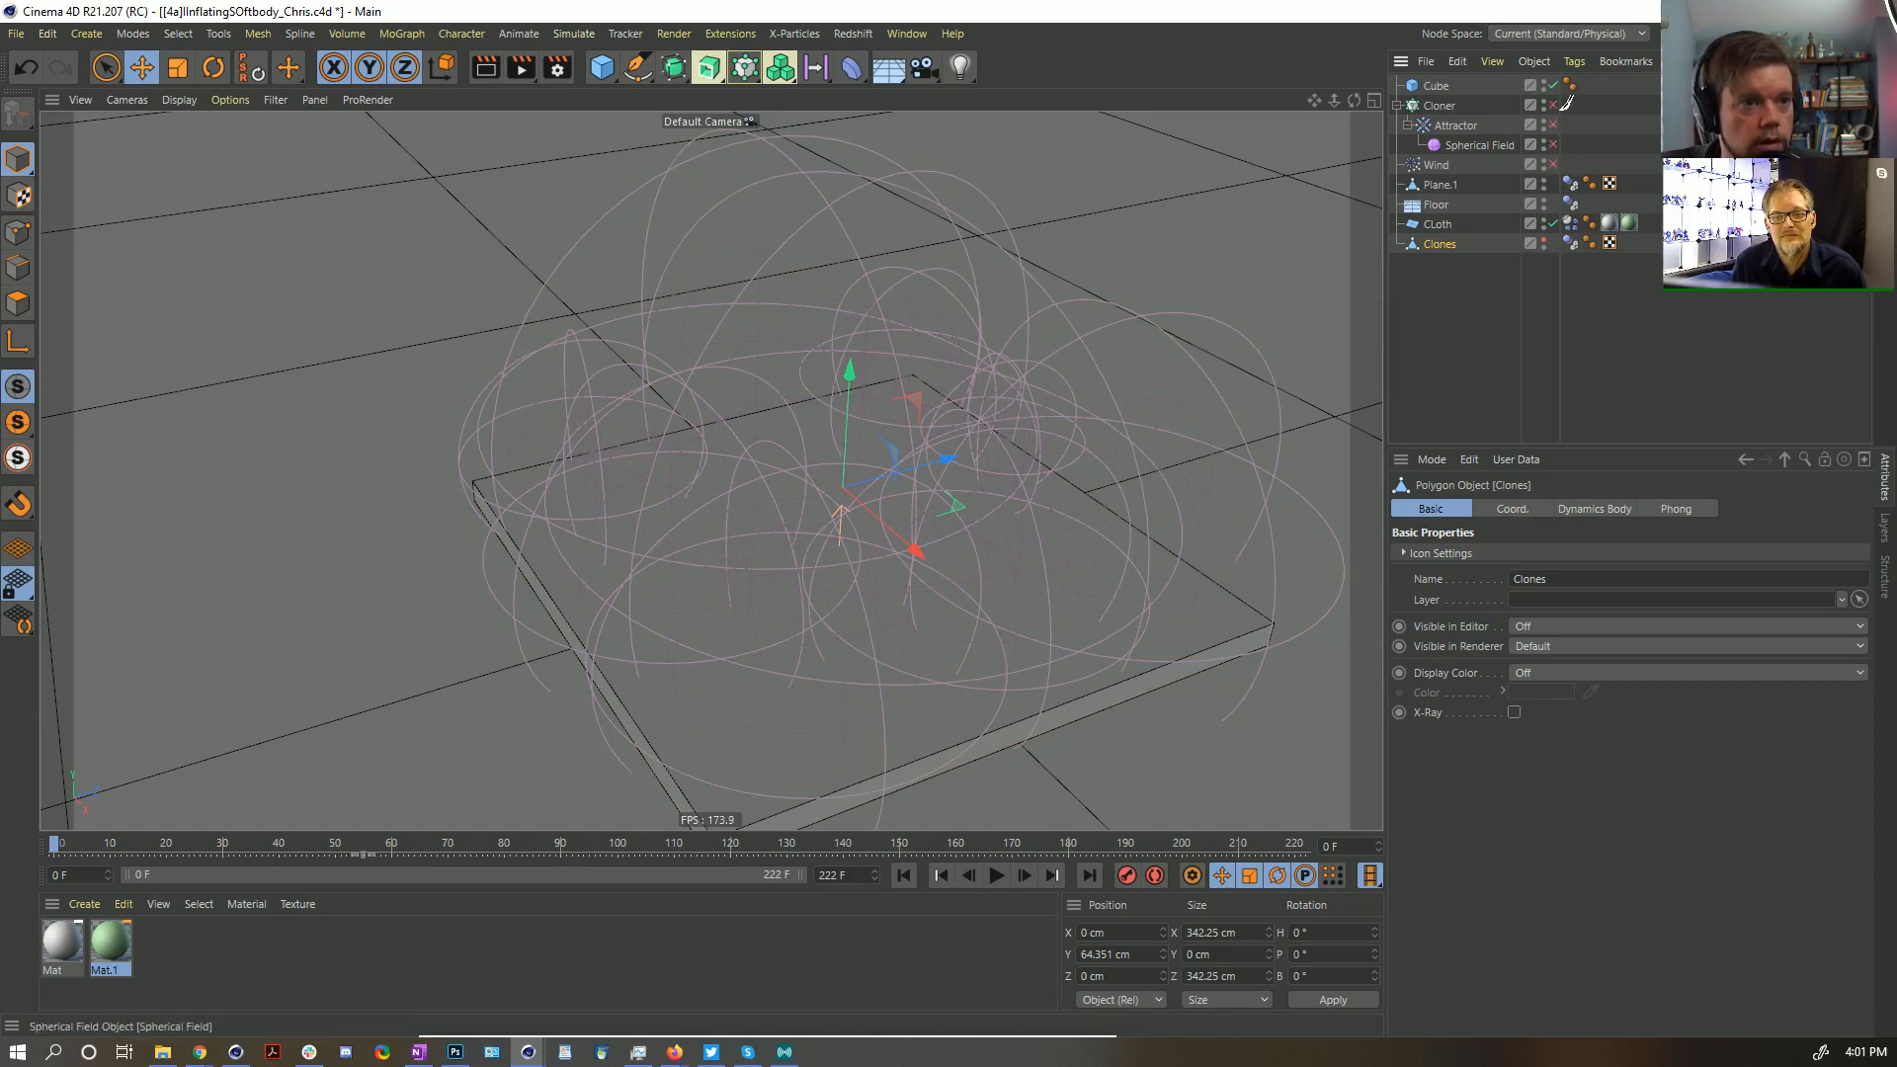
click(1446, 224)
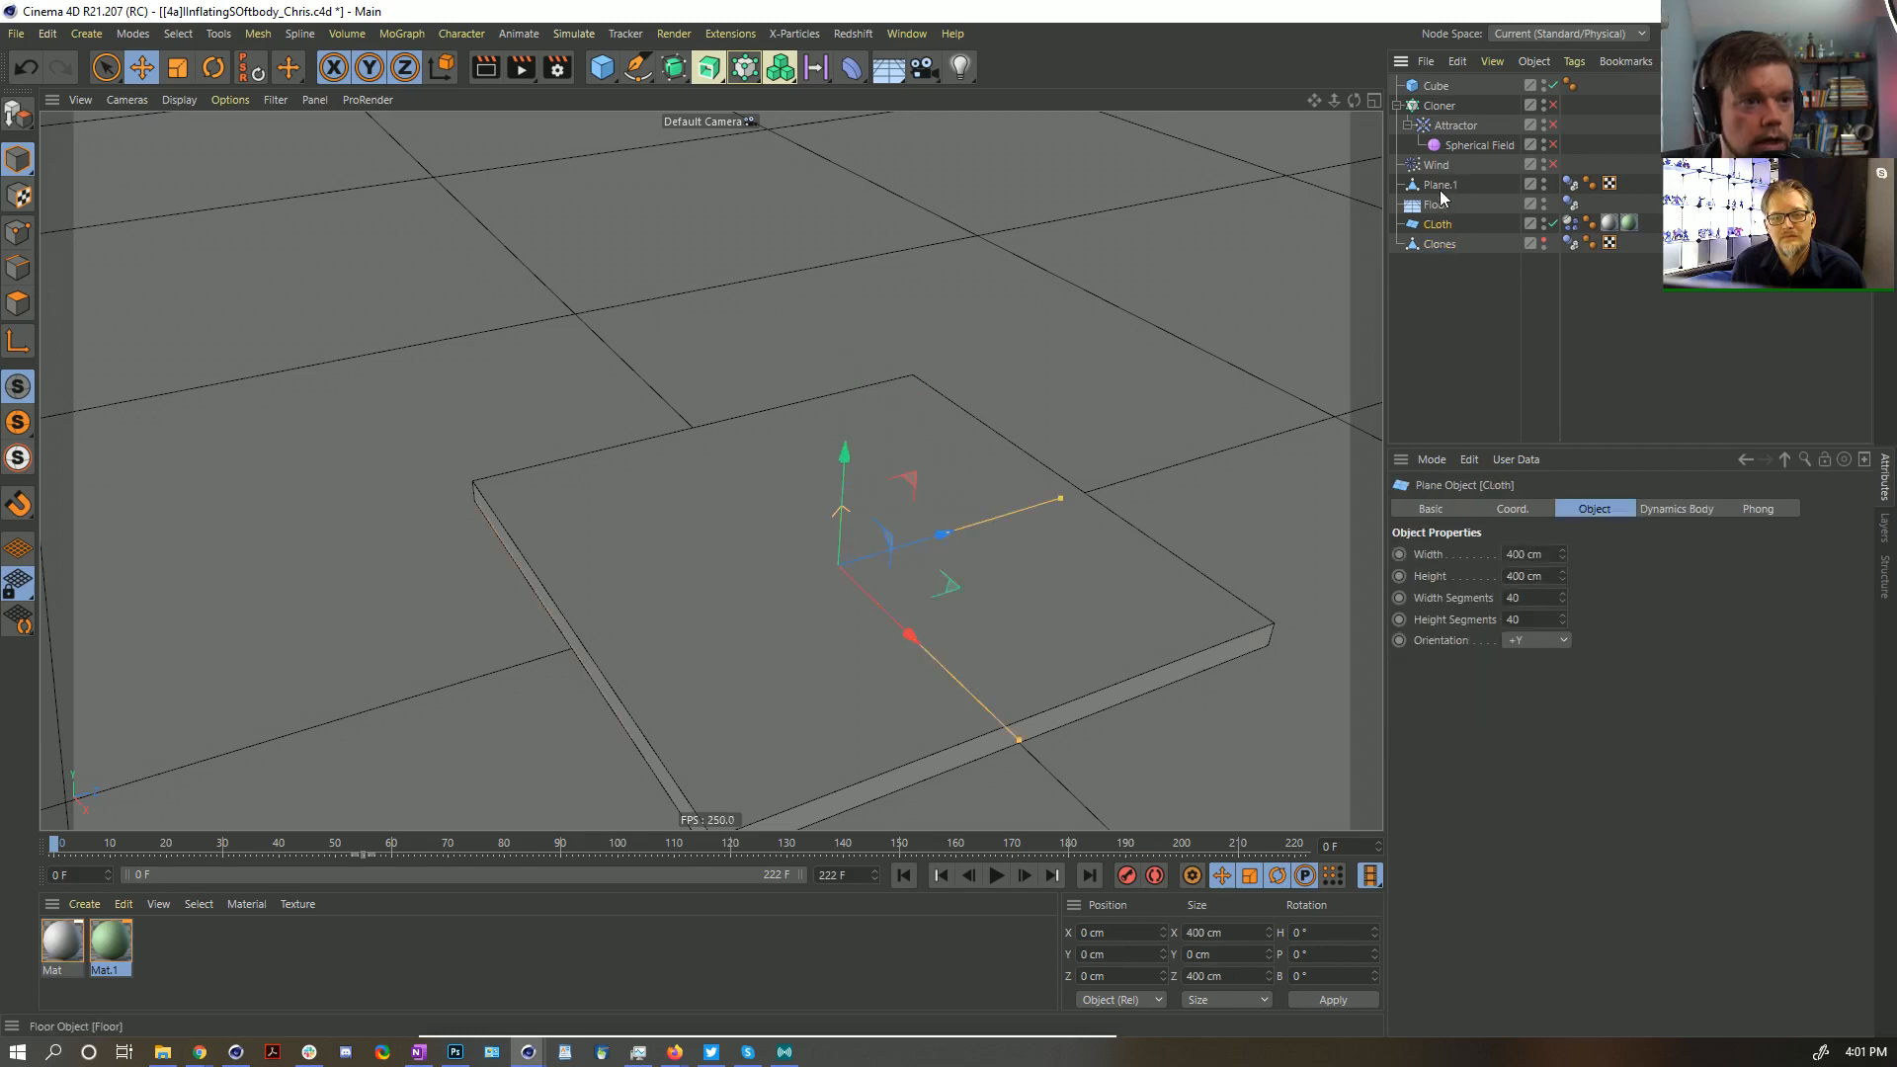
click(1439, 187)
drag(845, 479, 849, 440)
Set the cube's segments to 30 in X, 1 in Y and 30 in Z
click(1437, 94)
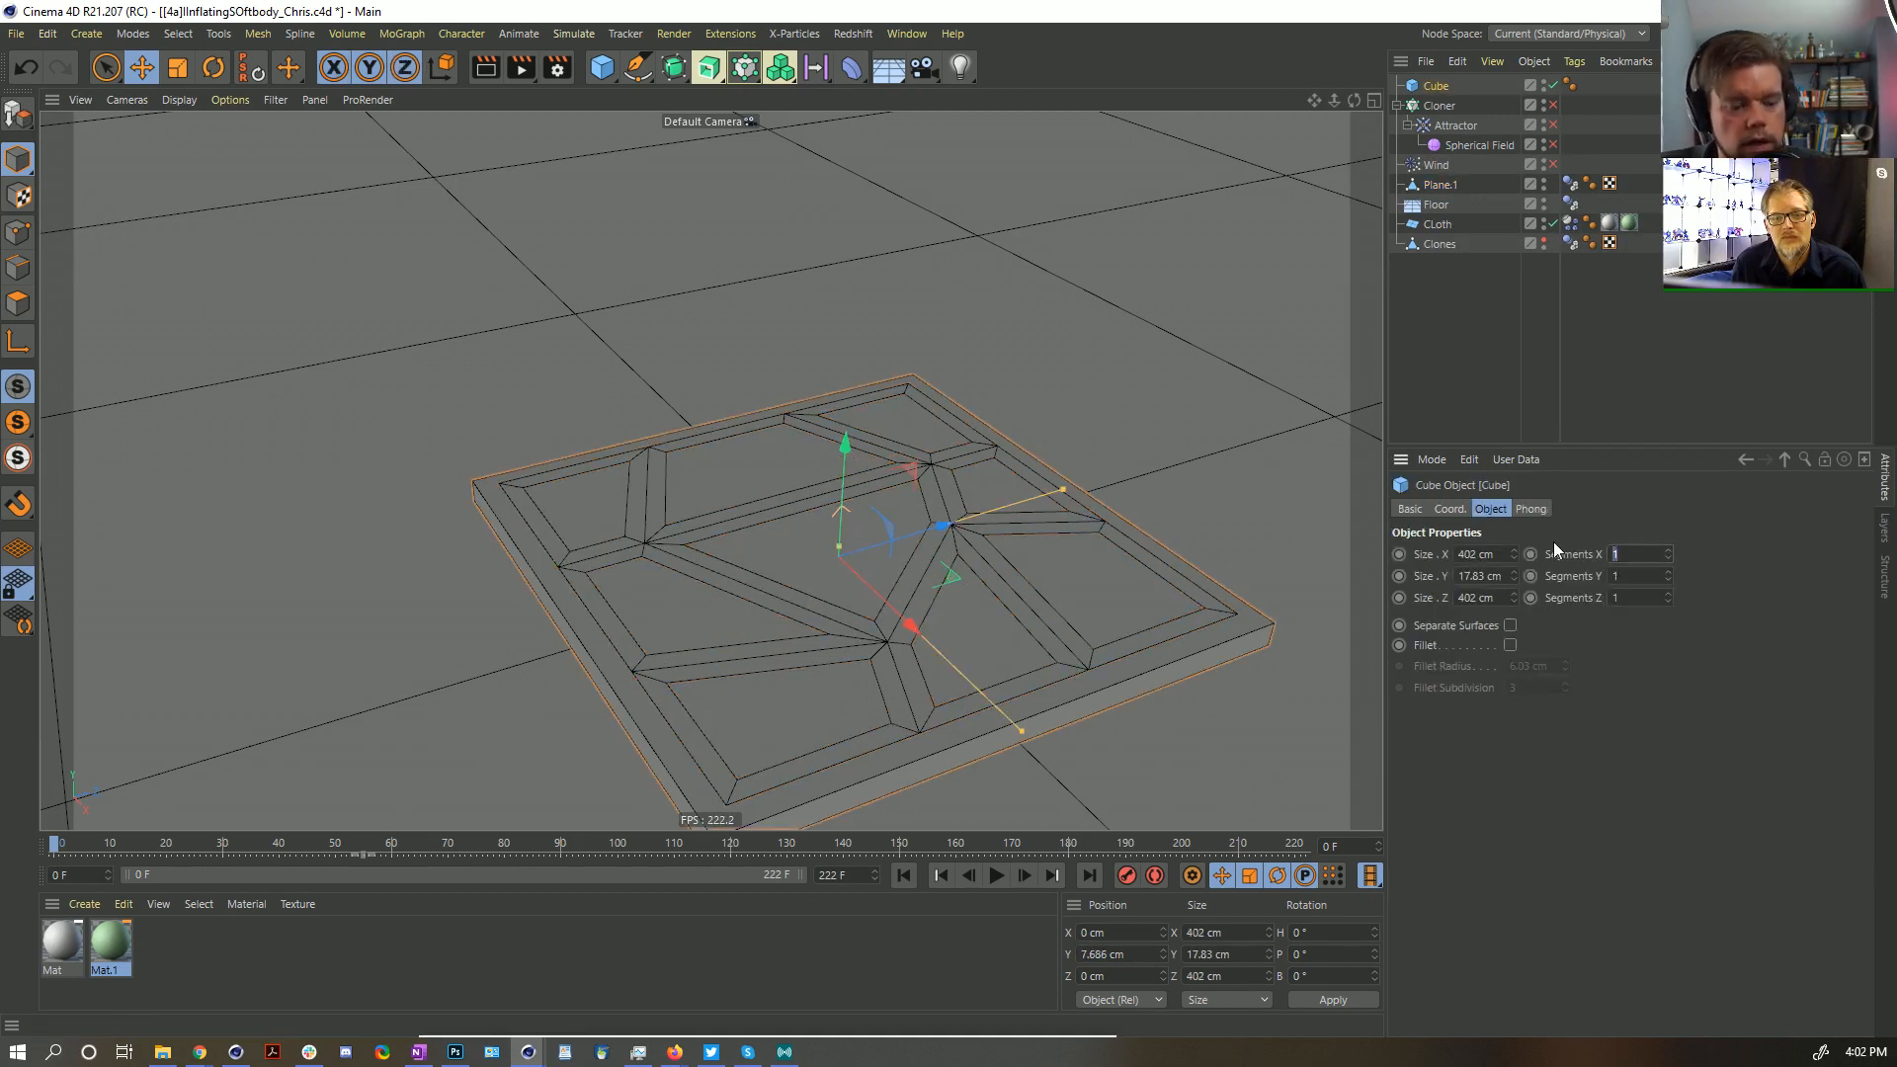
text(30)
key(Tab)
text(30)
key(Tab)
text(30)
key(Return)
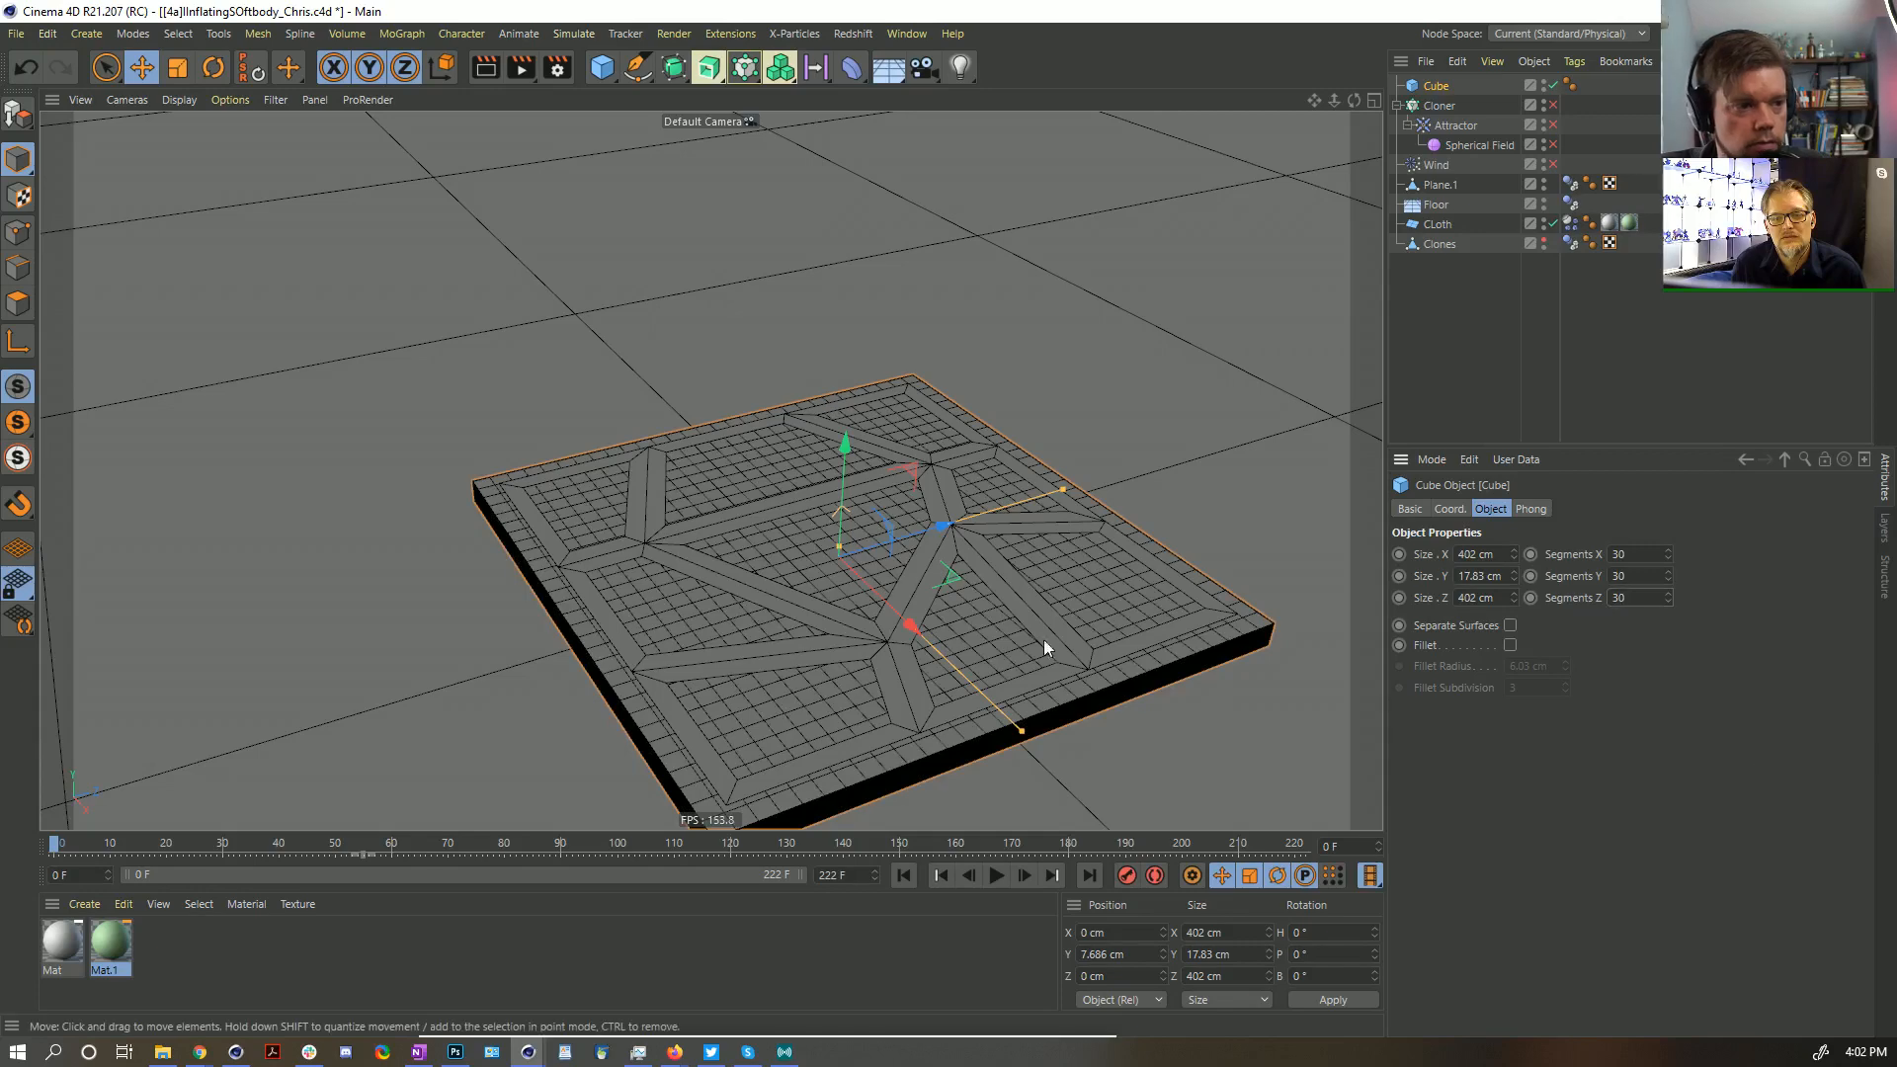
mouse_move(1001, 685)
alt+mouse_down()
mouse_move(1021, 673)
mouse_move(990, 729)
mouse_move(1063, 544)
mouse_move(1071, 733)
mouse_move(1050, 765)
mouse_move(1057, 745)
alt+mouse_up()
key(Return)
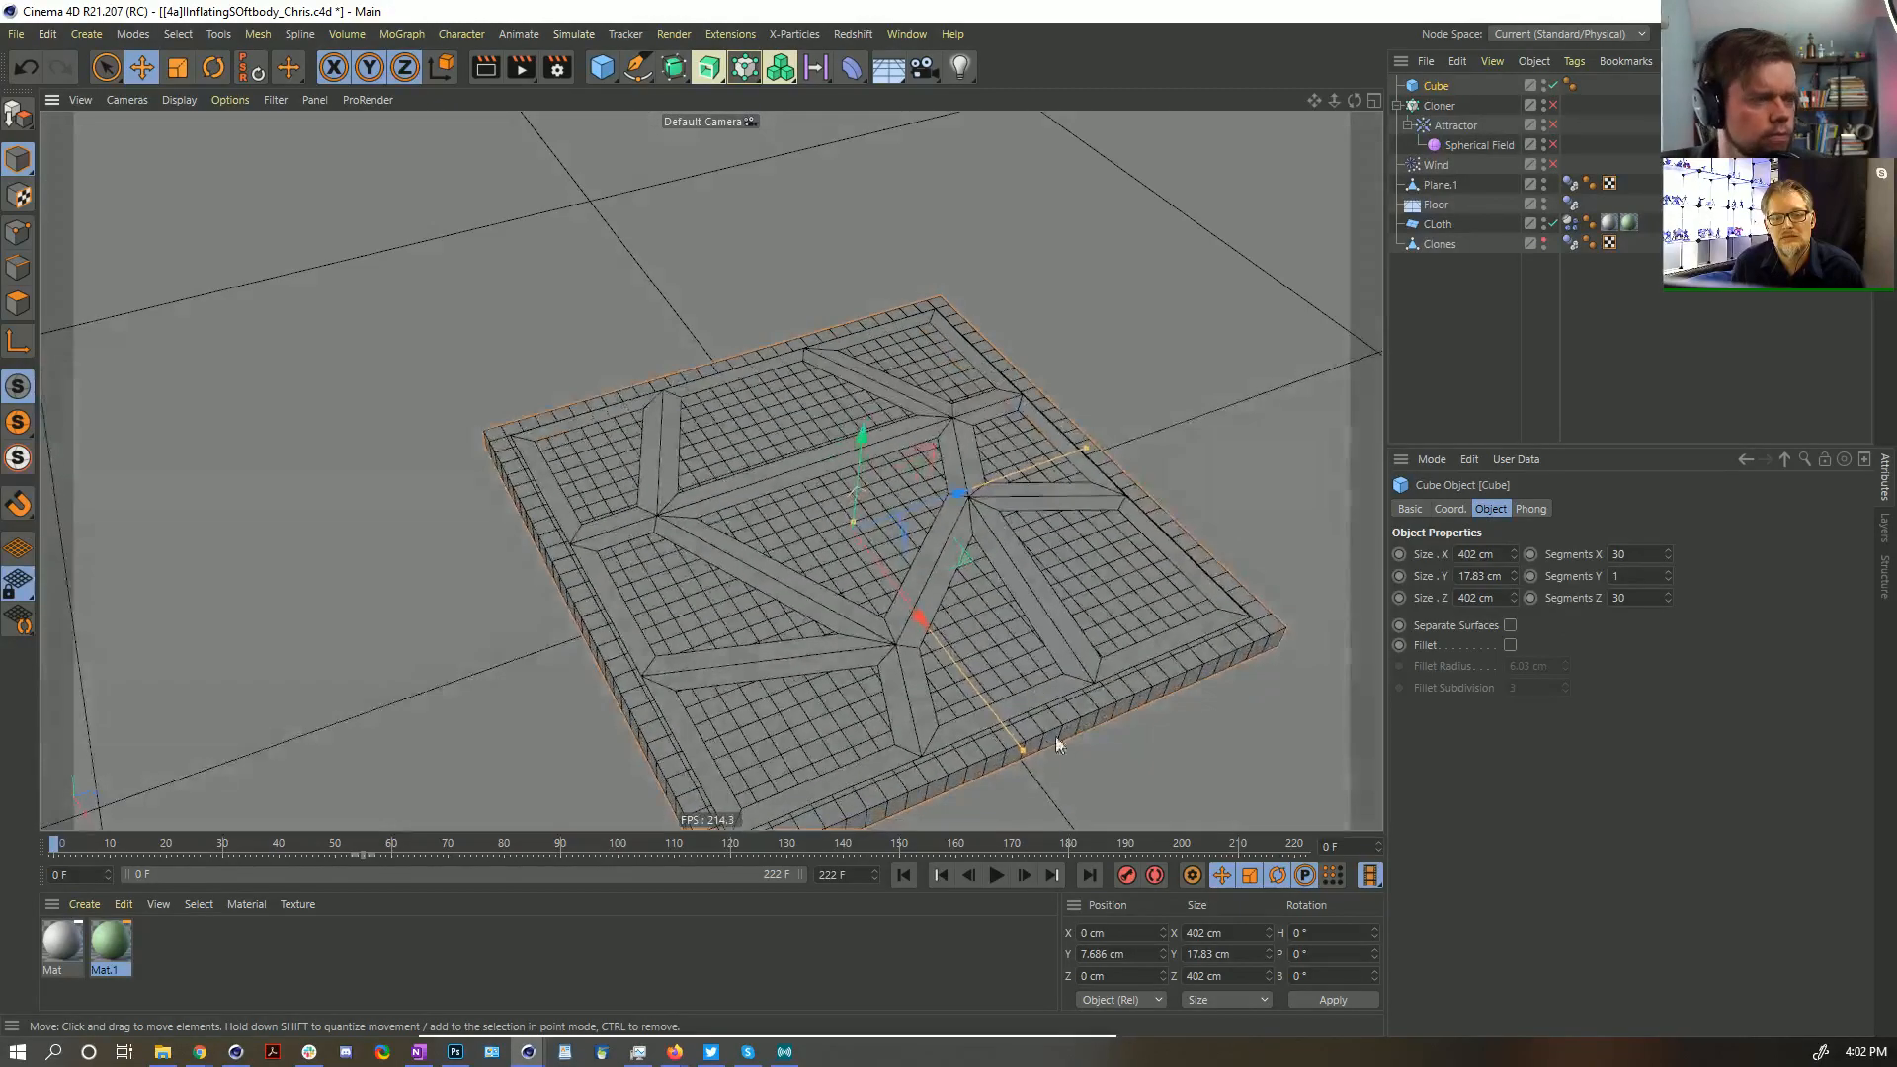
alt+drag(1038, 647, 1025, 652)
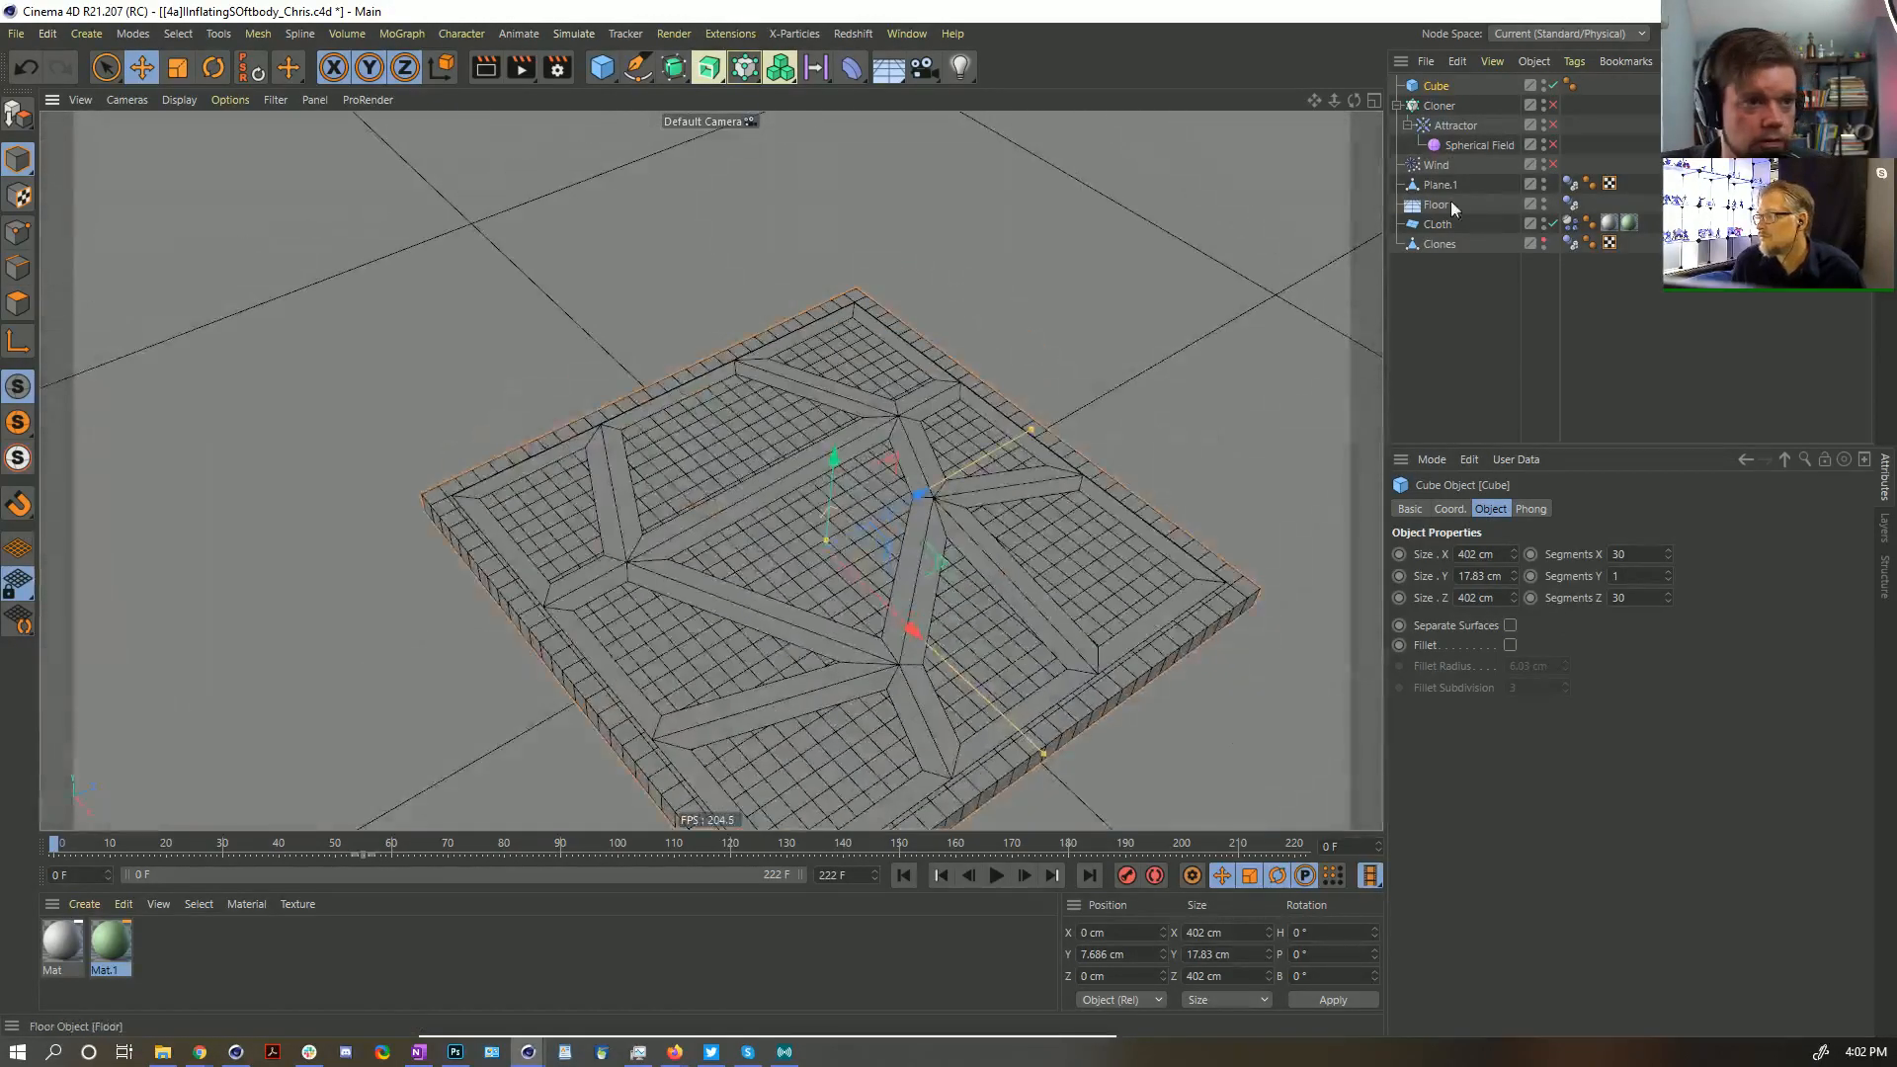
Copy the cloth's Dynamics Body and Mat.1 material tags to the cube, and open the cube's soft body and pressure settings
ctrl+drag(1575, 120, 1610, 86)
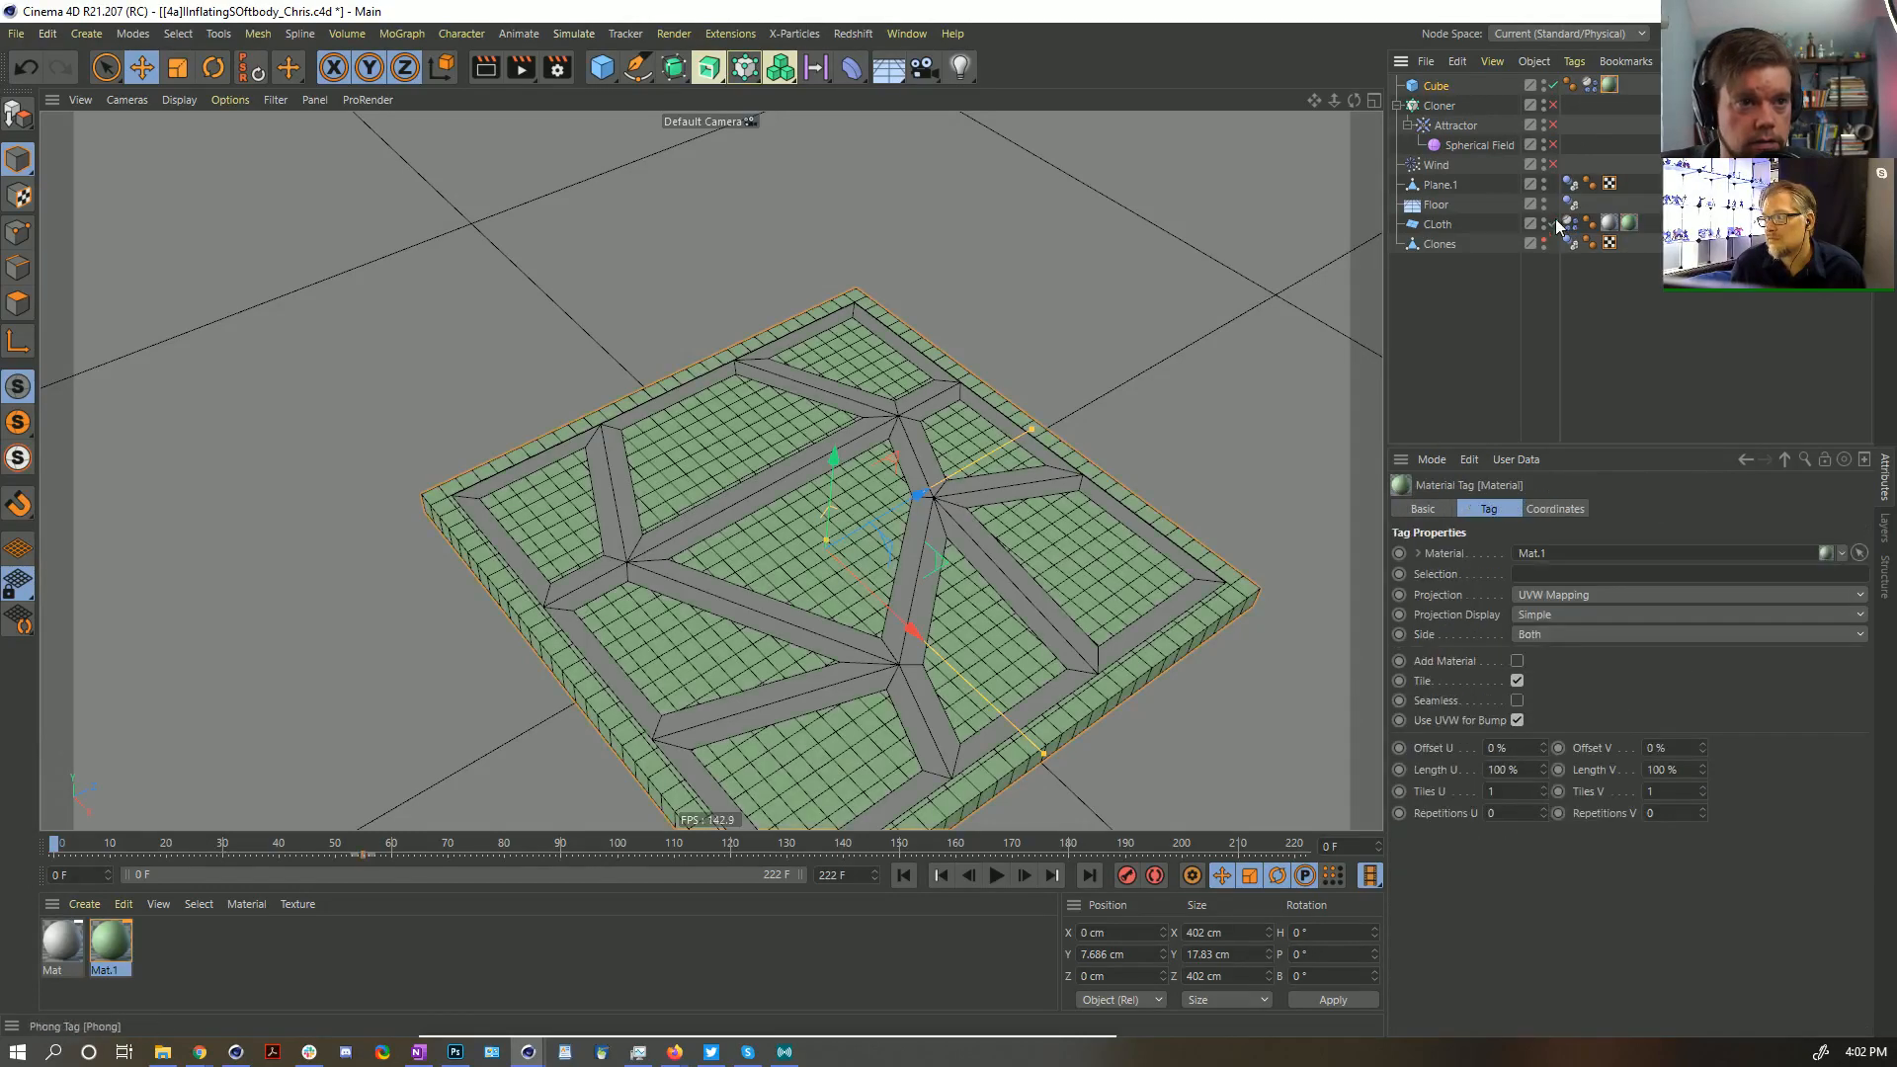
mouse_move(851, 731)
alt+mouse_down()
mouse_move(859, 690)
mouse_move(862, 712)
alt+mouse_up()
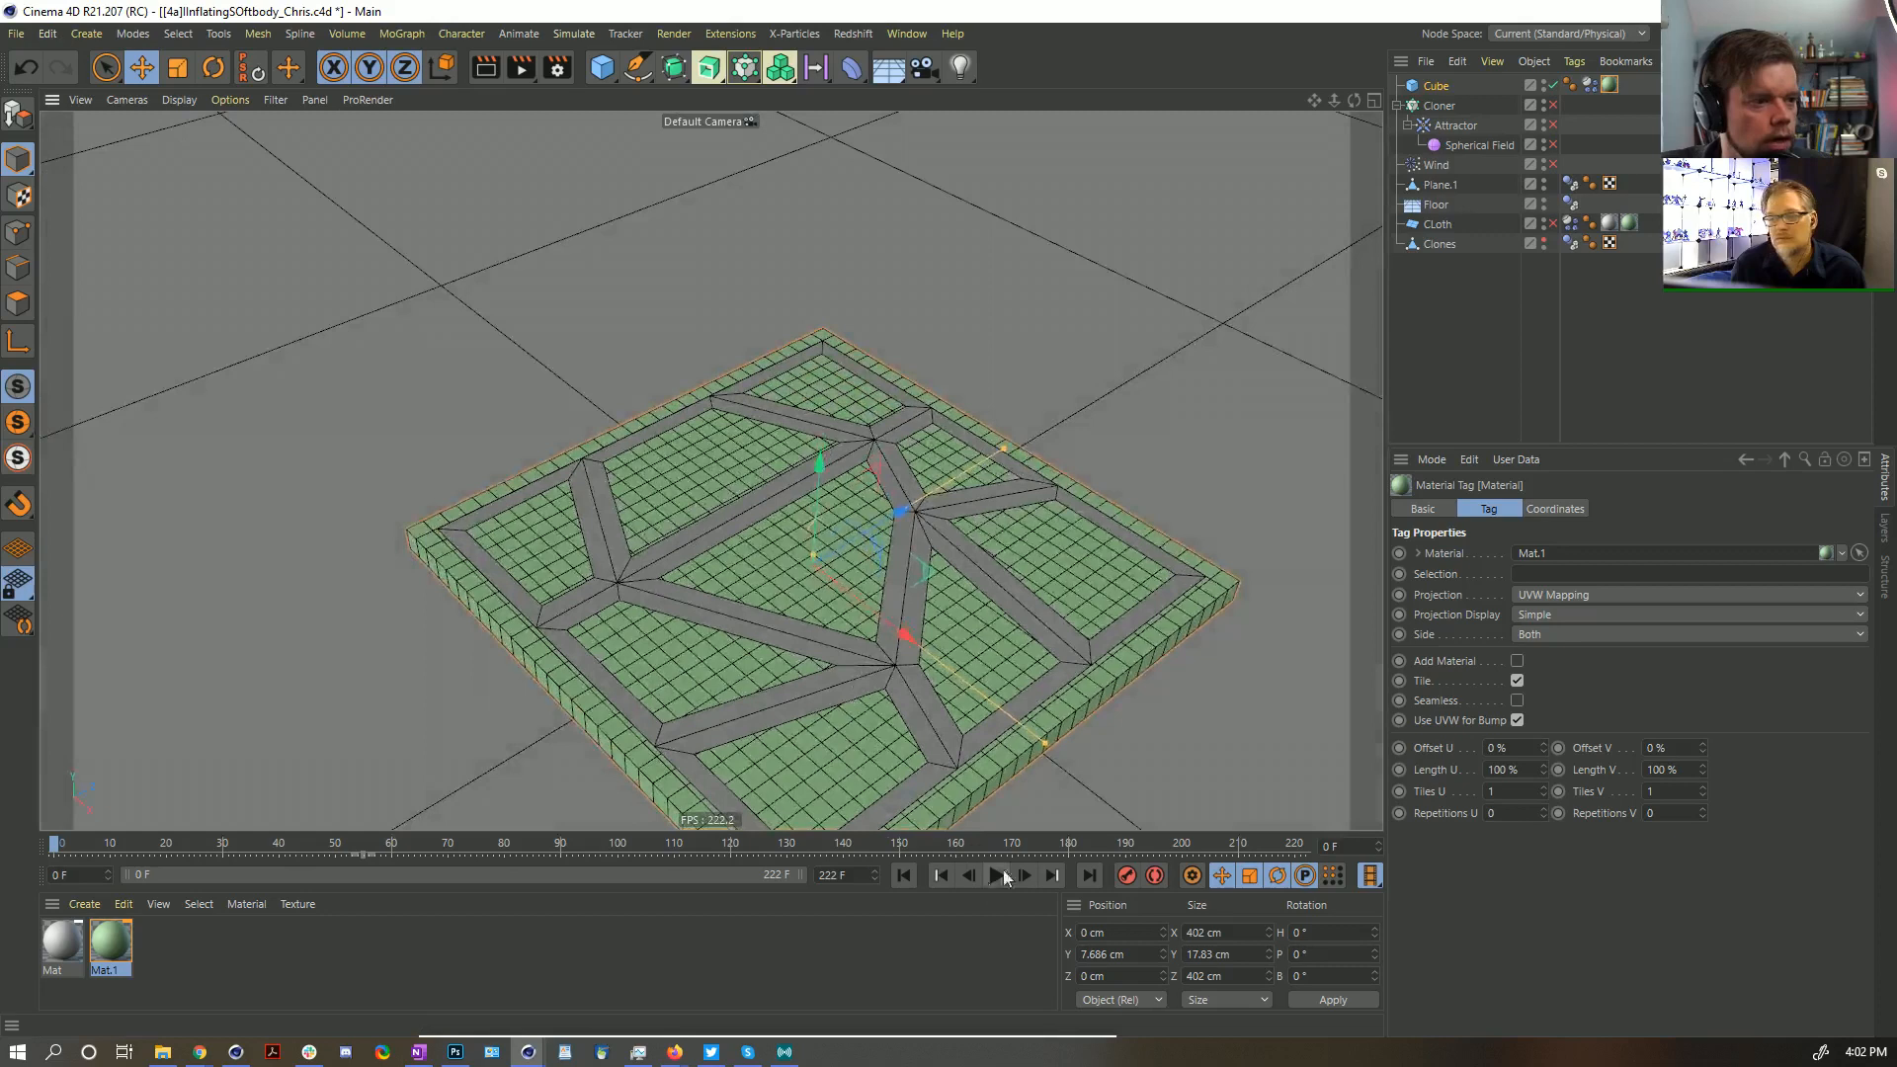
click(1589, 85)
scroll(1466, 899, down, 5)
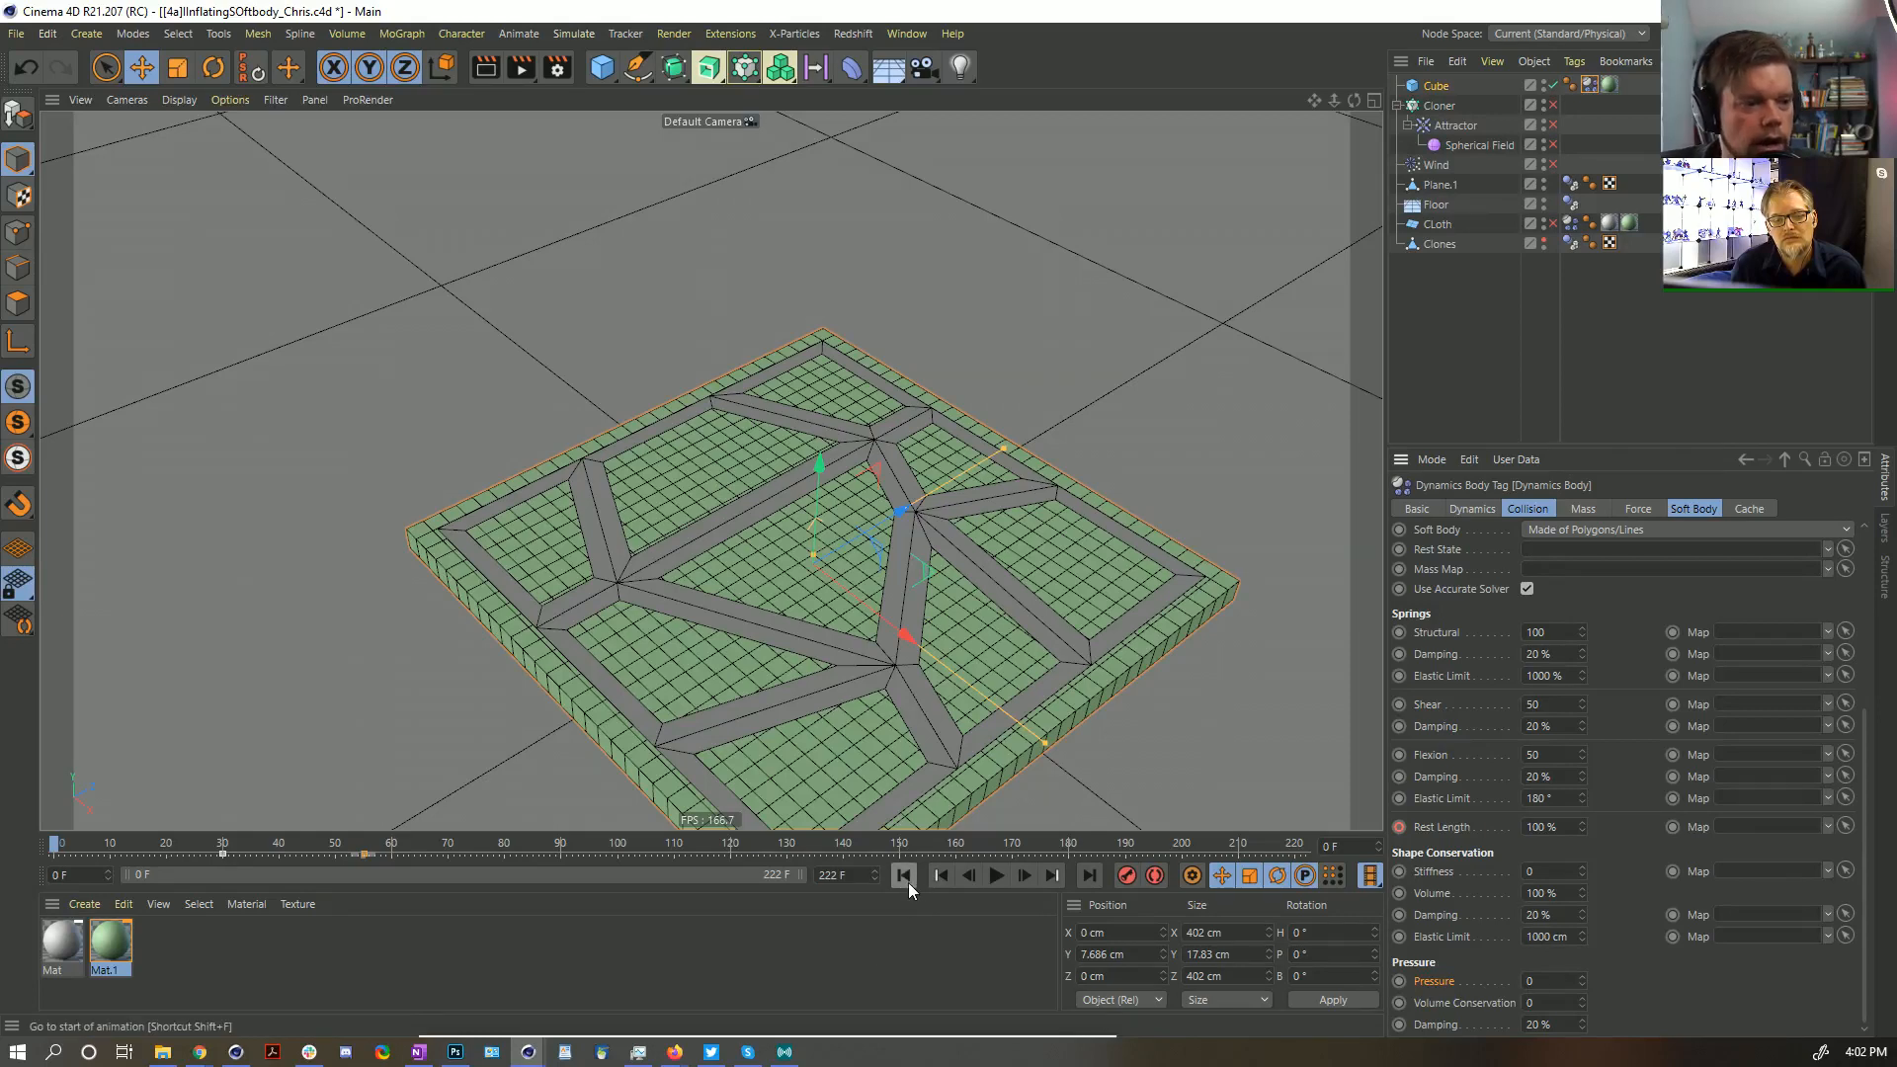
Disable the cloth, enable the Wind object, test-play the cube's simulation to about frame 13 and rewind it
click(996, 876)
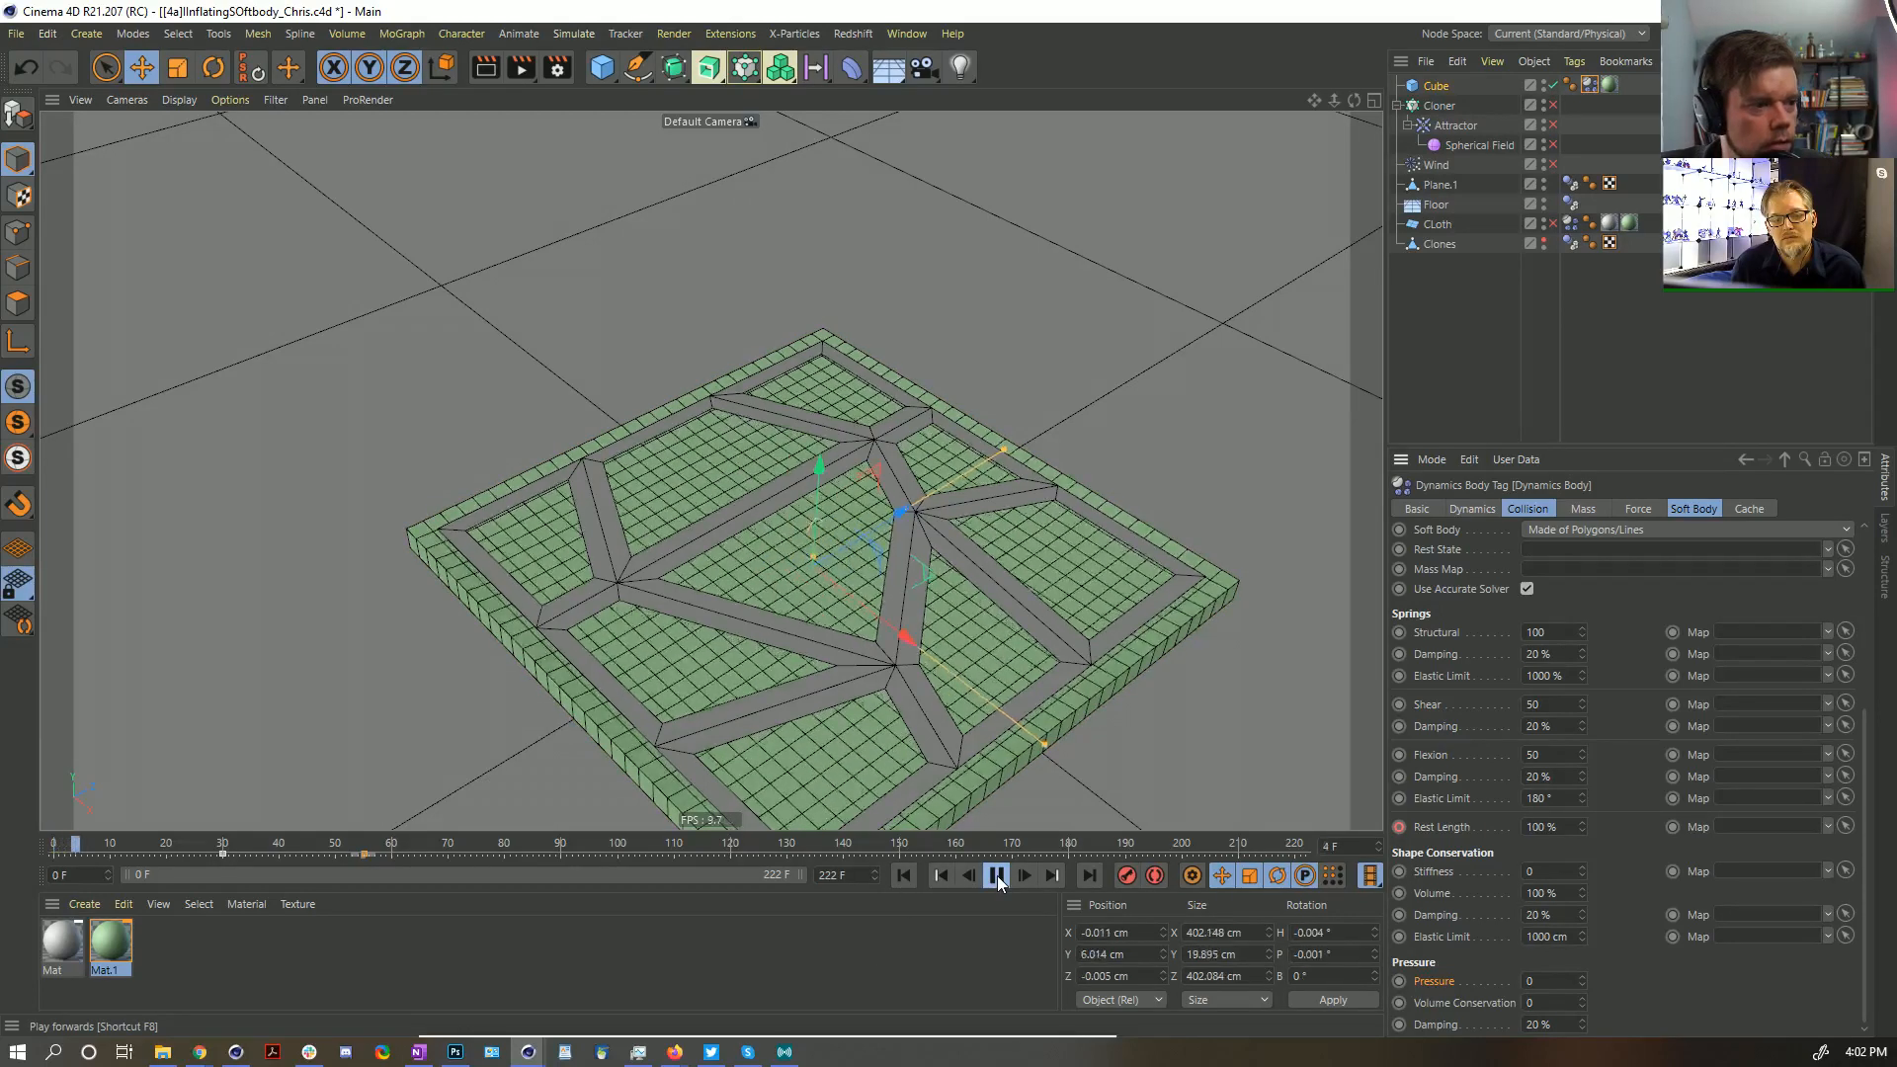
click(996, 875)
click(903, 875)
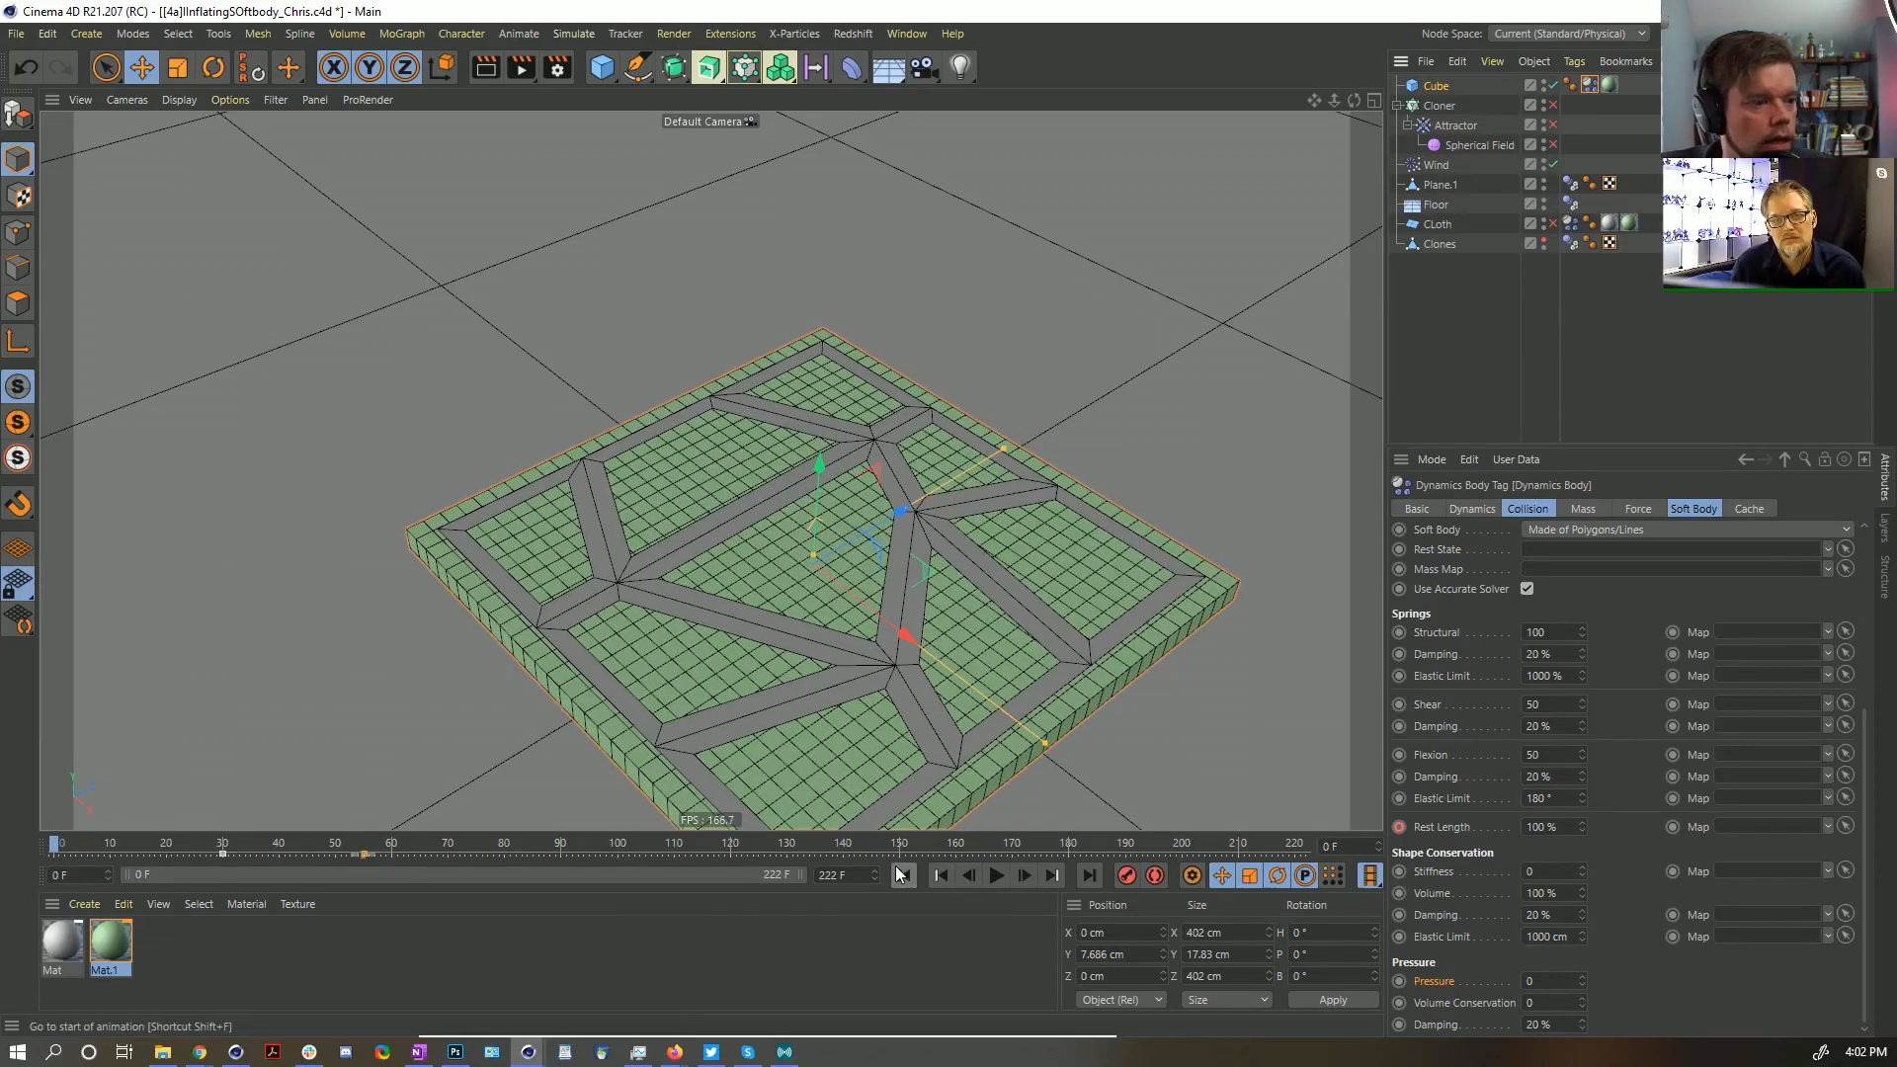
click(996, 875)
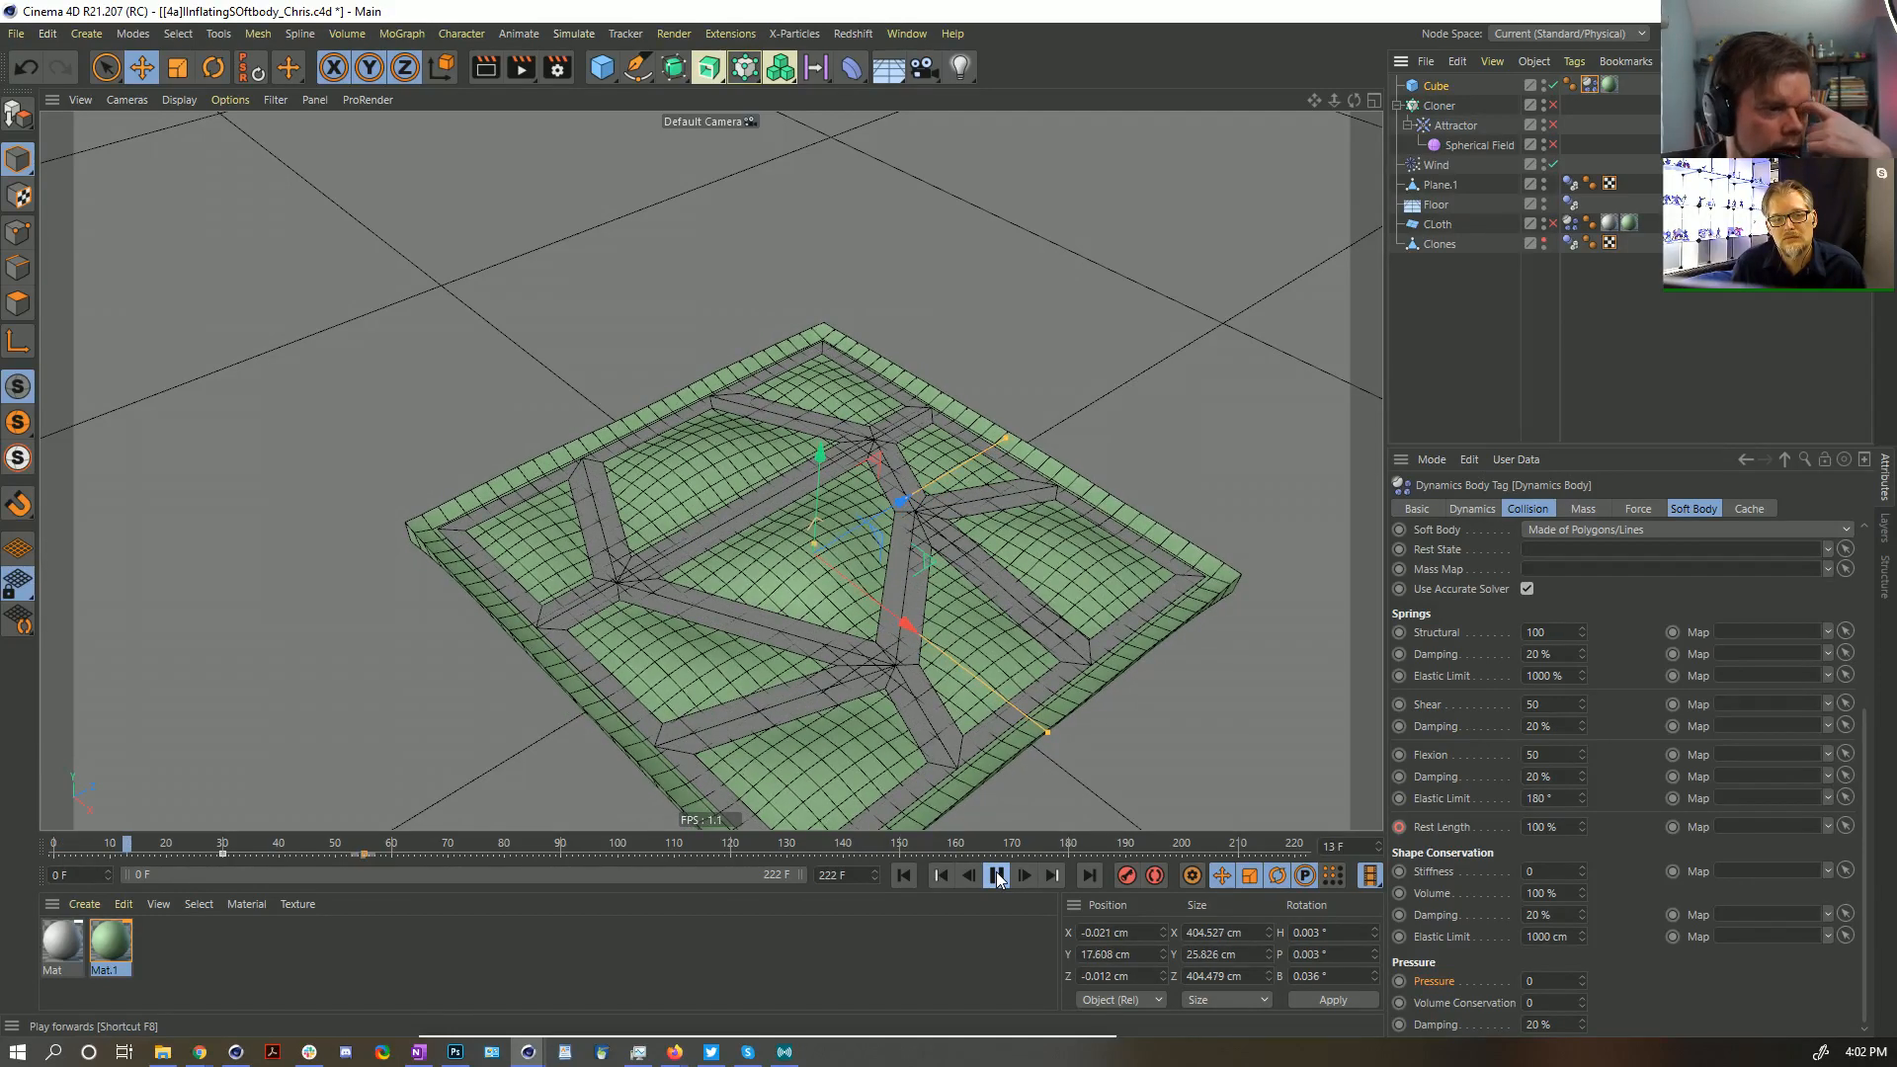
click(903, 875)
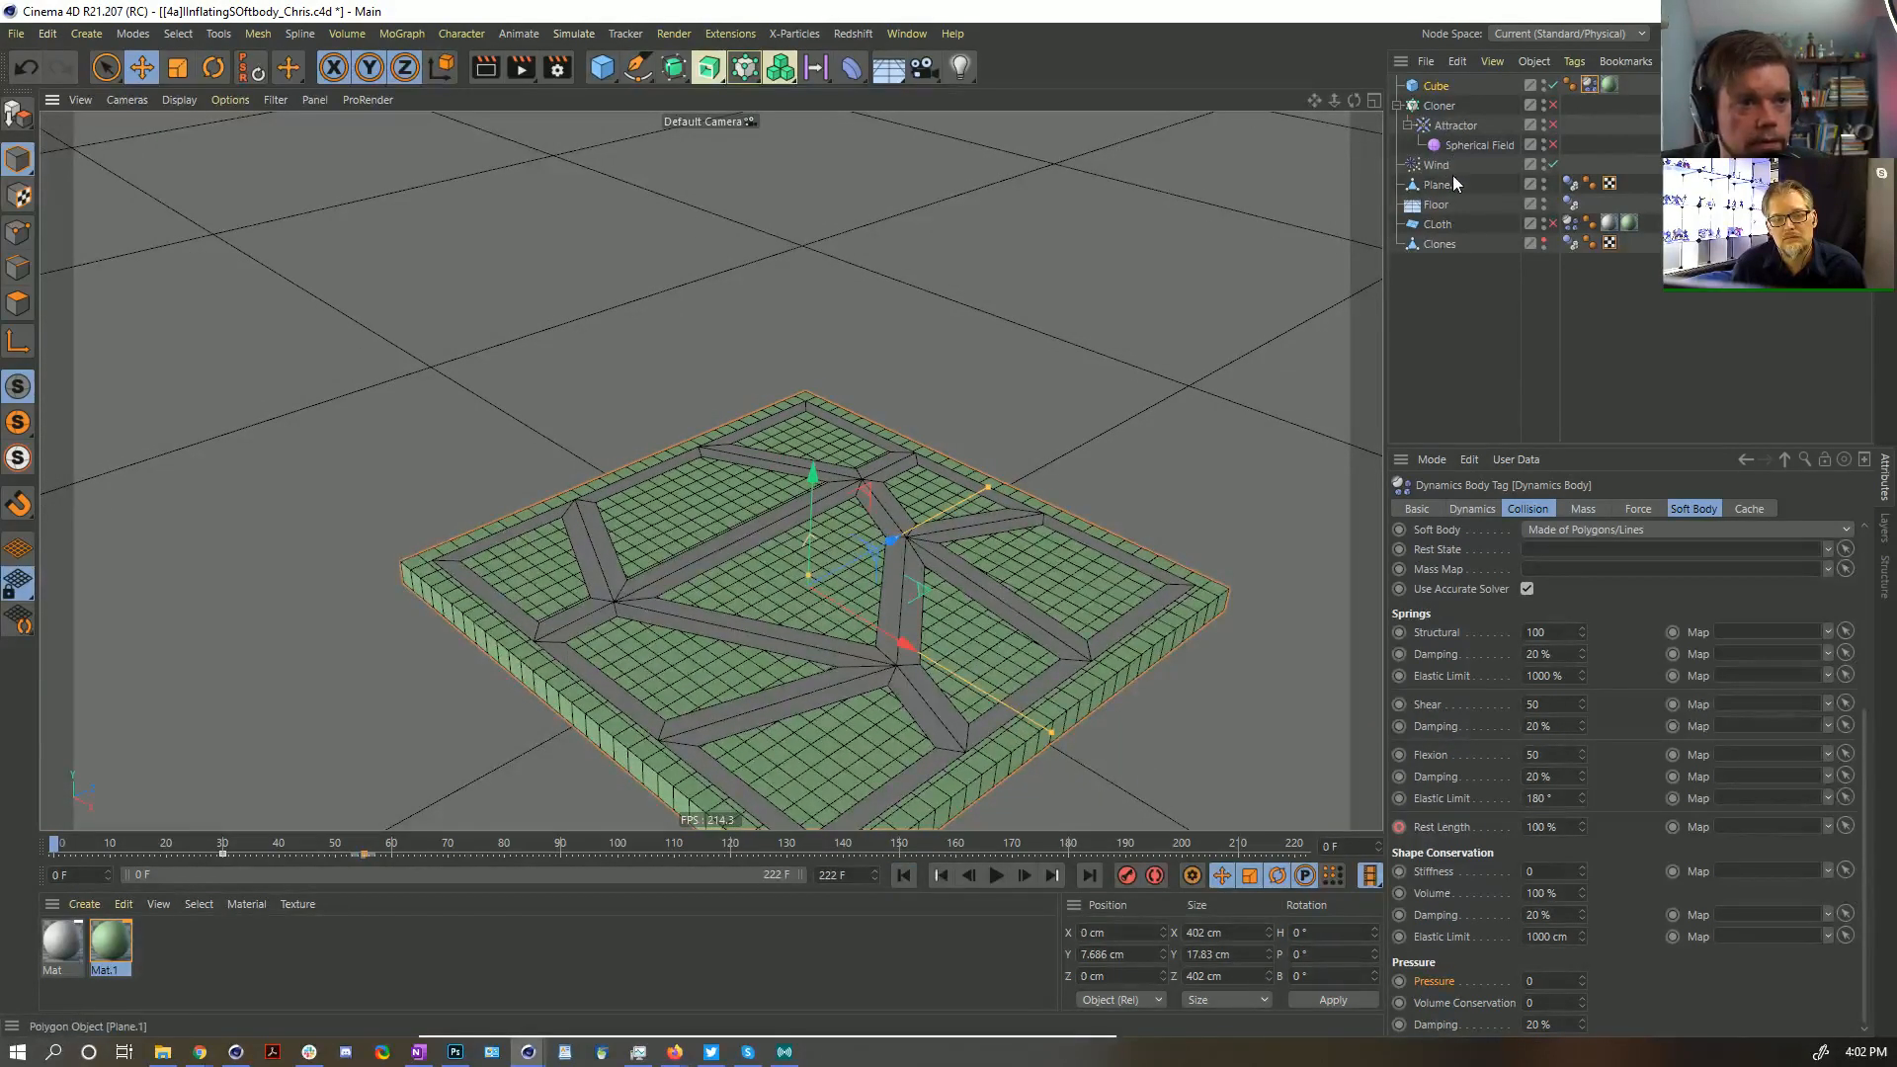
Add a Linear Field to the Wind object's falloff and set its direction to Z-
click(1436, 165)
click(1531, 510)
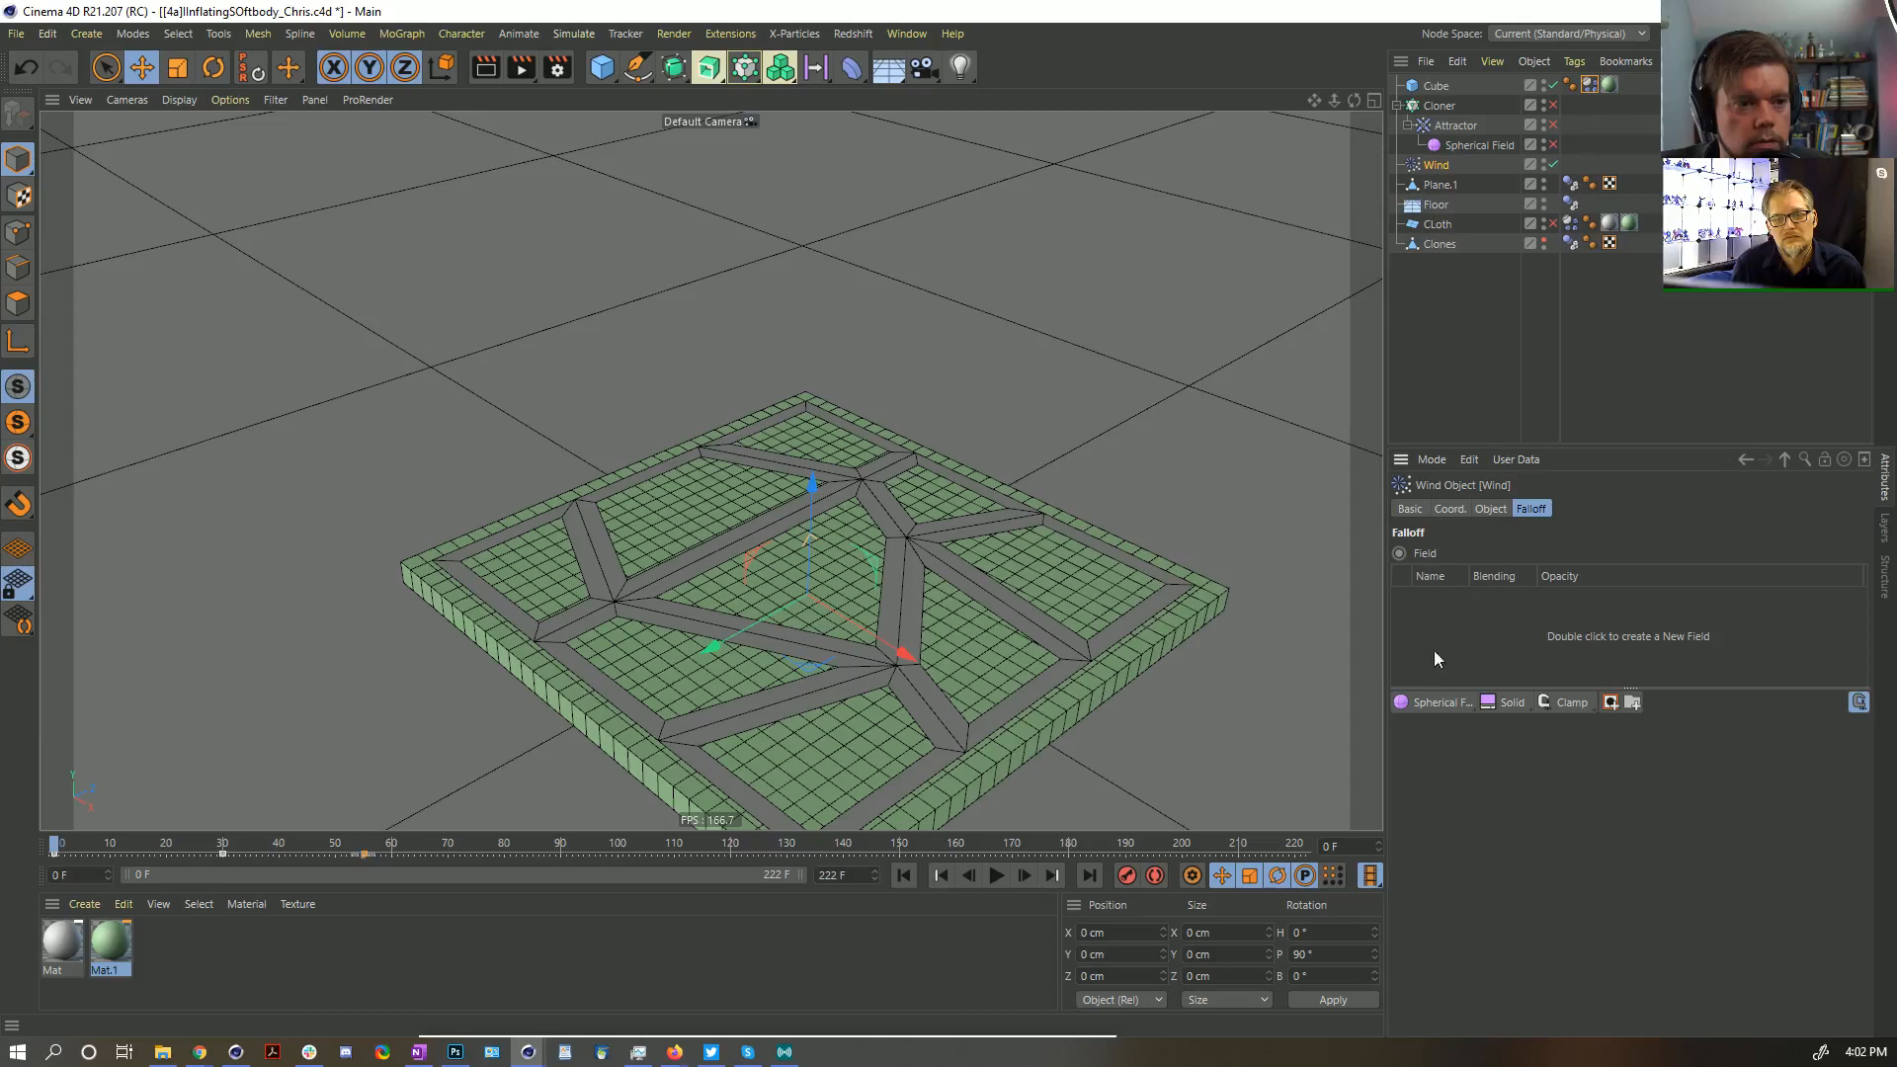
click(1438, 702)
click(1472, 852)
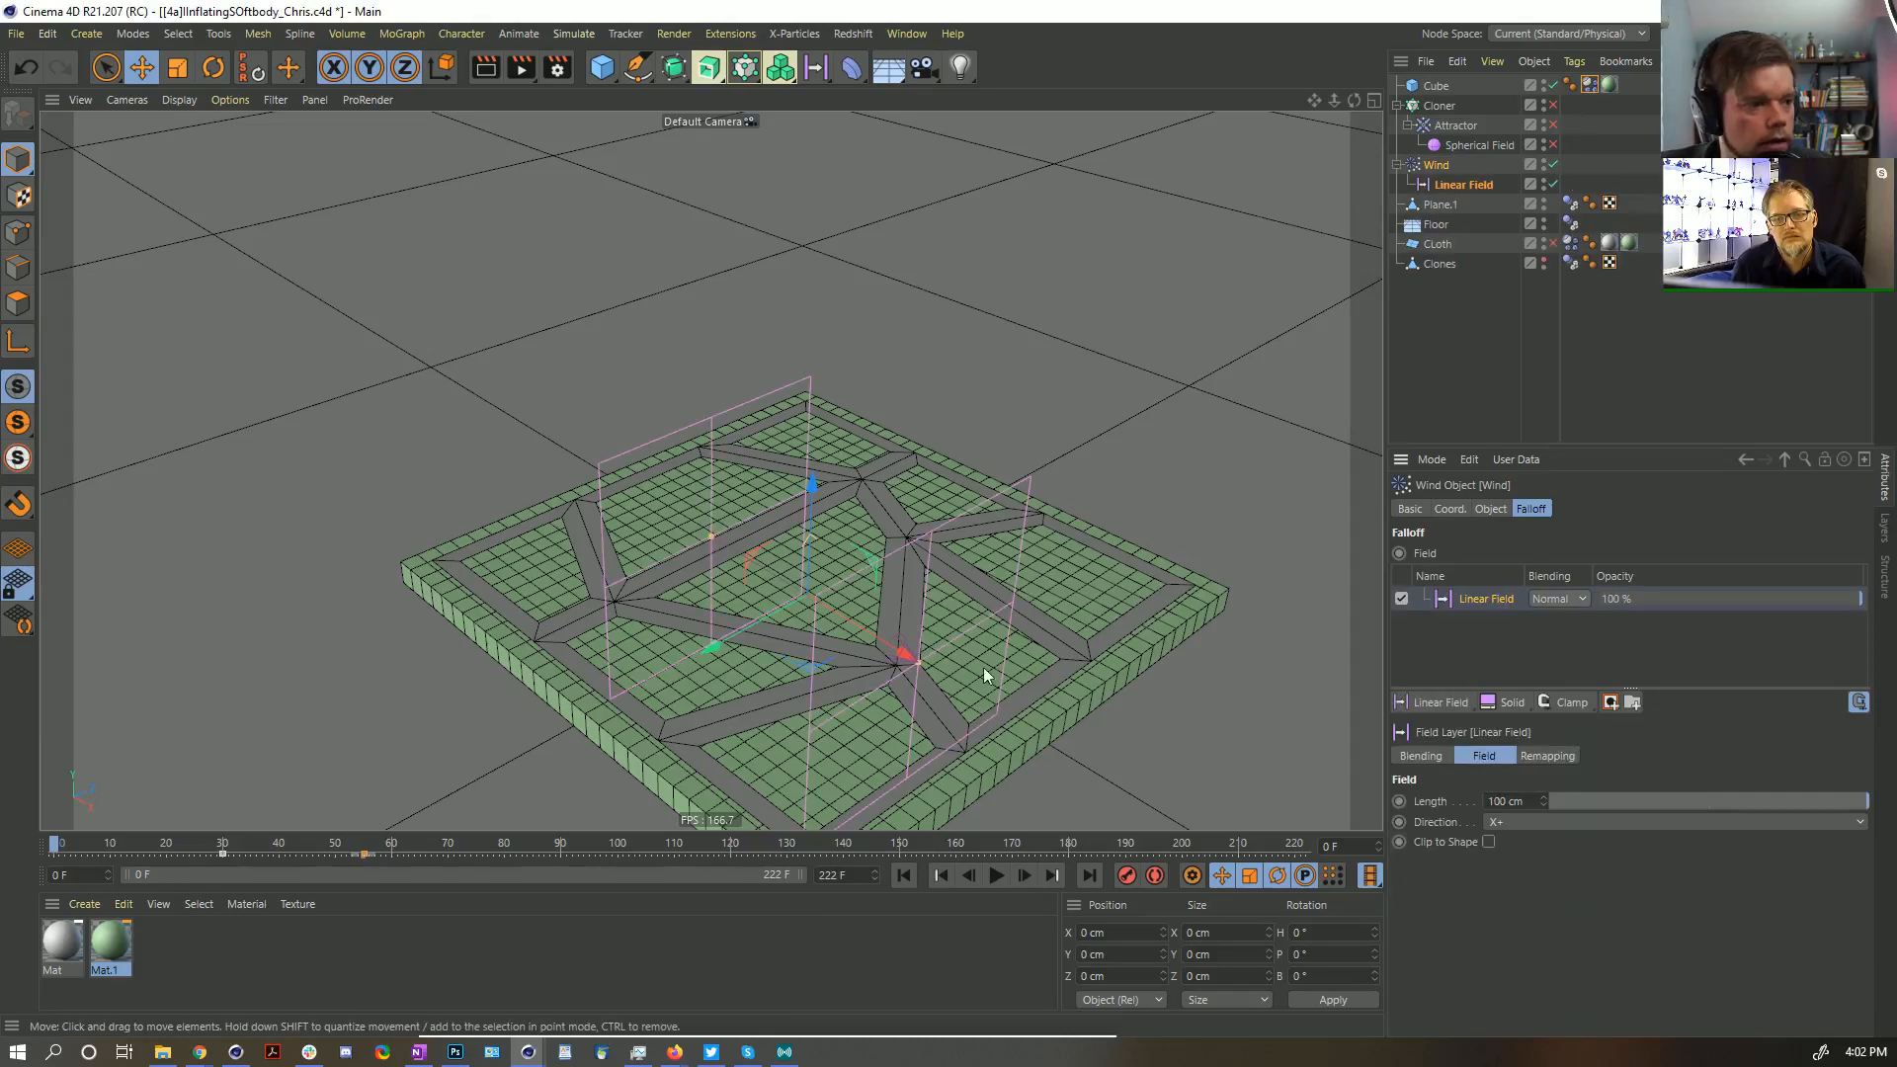
click(1521, 823)
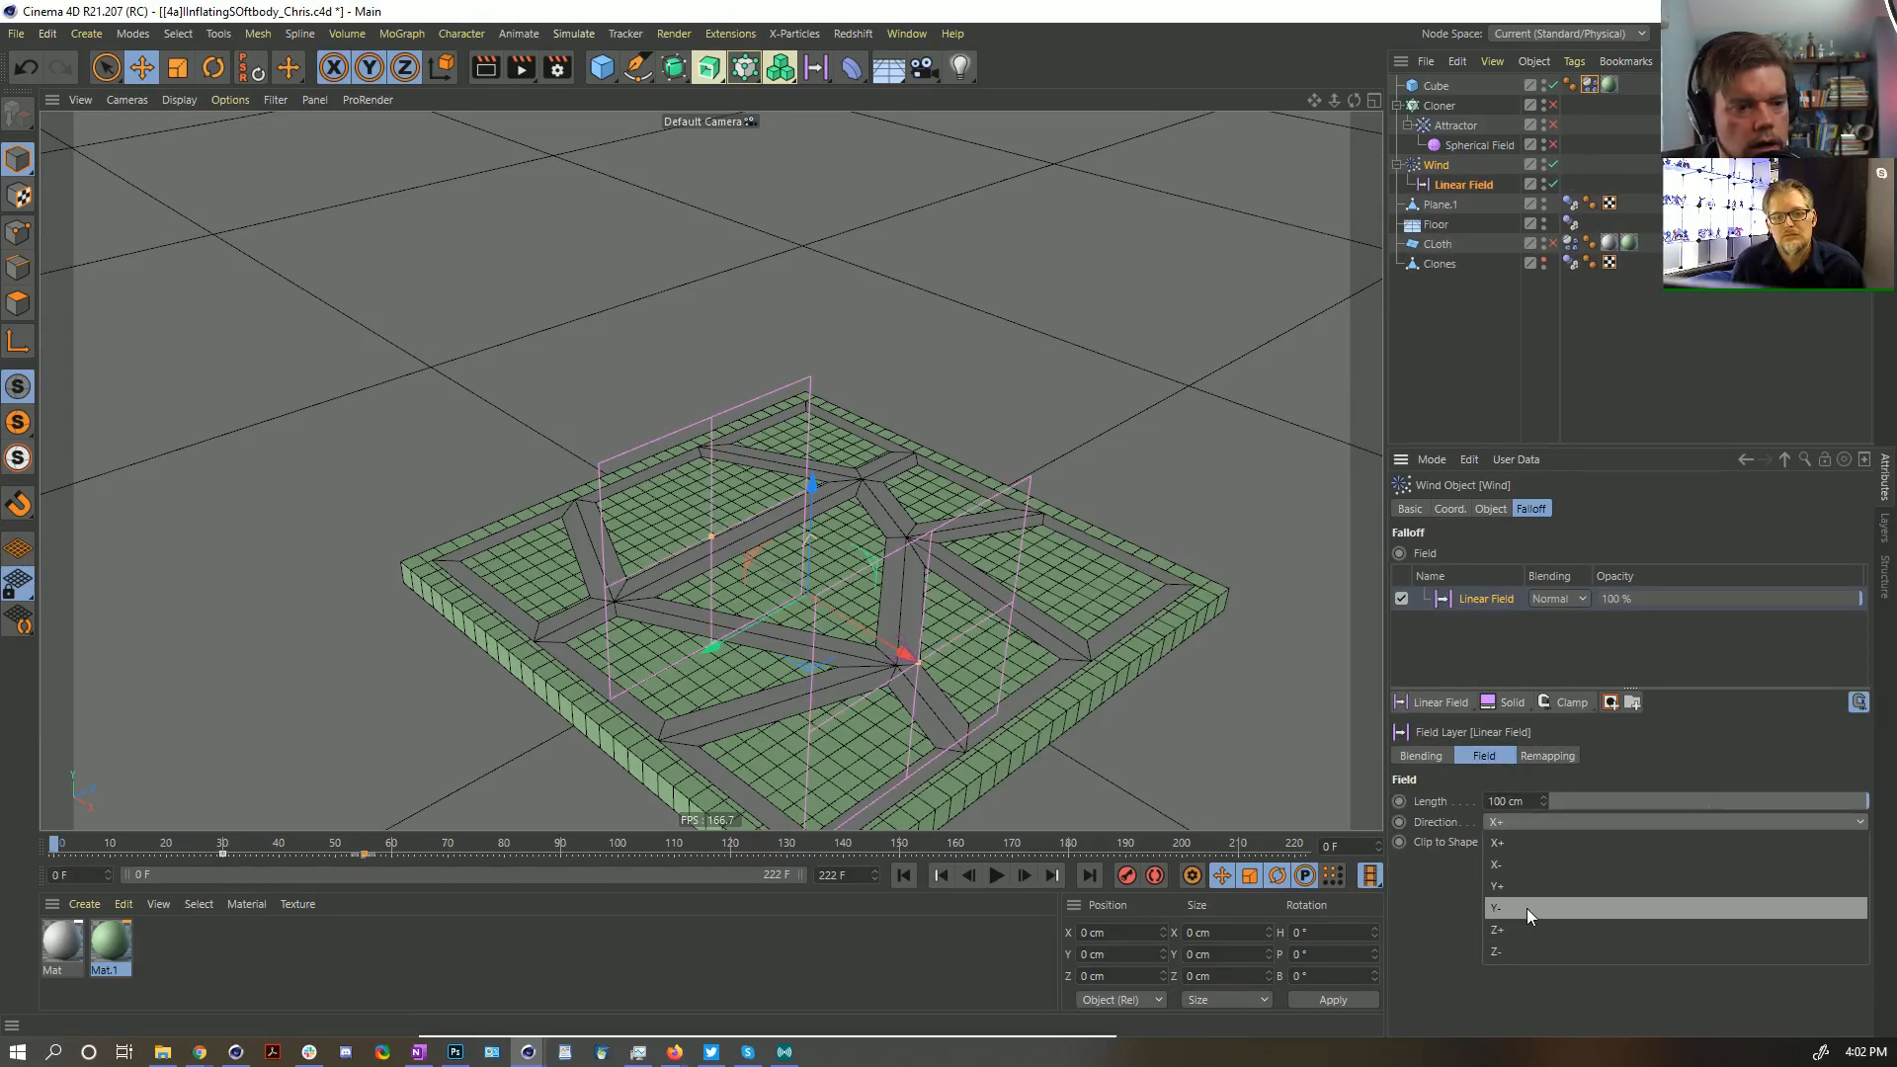
click(1528, 916)
click(1531, 823)
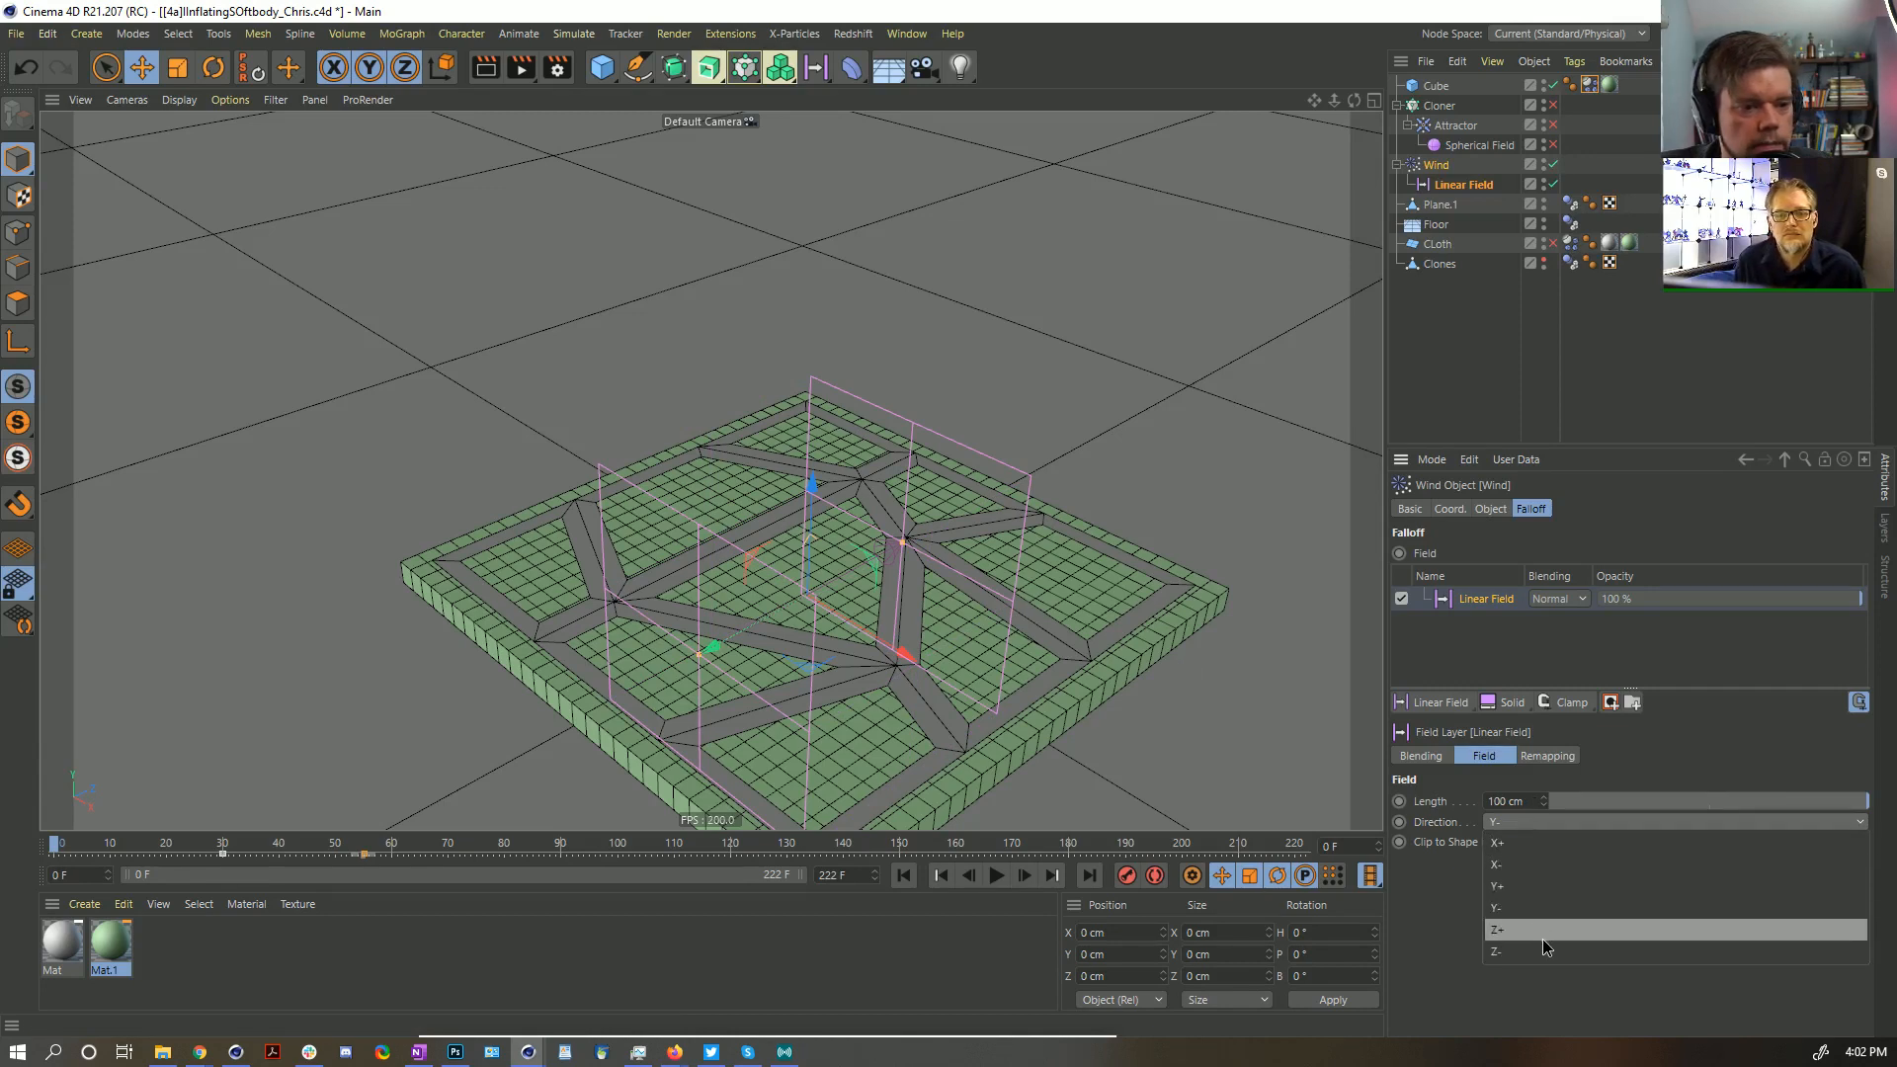
click(1547, 949)
Set the Linear Field's length to 1 cm and move it to about 7.7 cm in Z
drag(817, 475, 819, 605)
text(1)
key(Return)
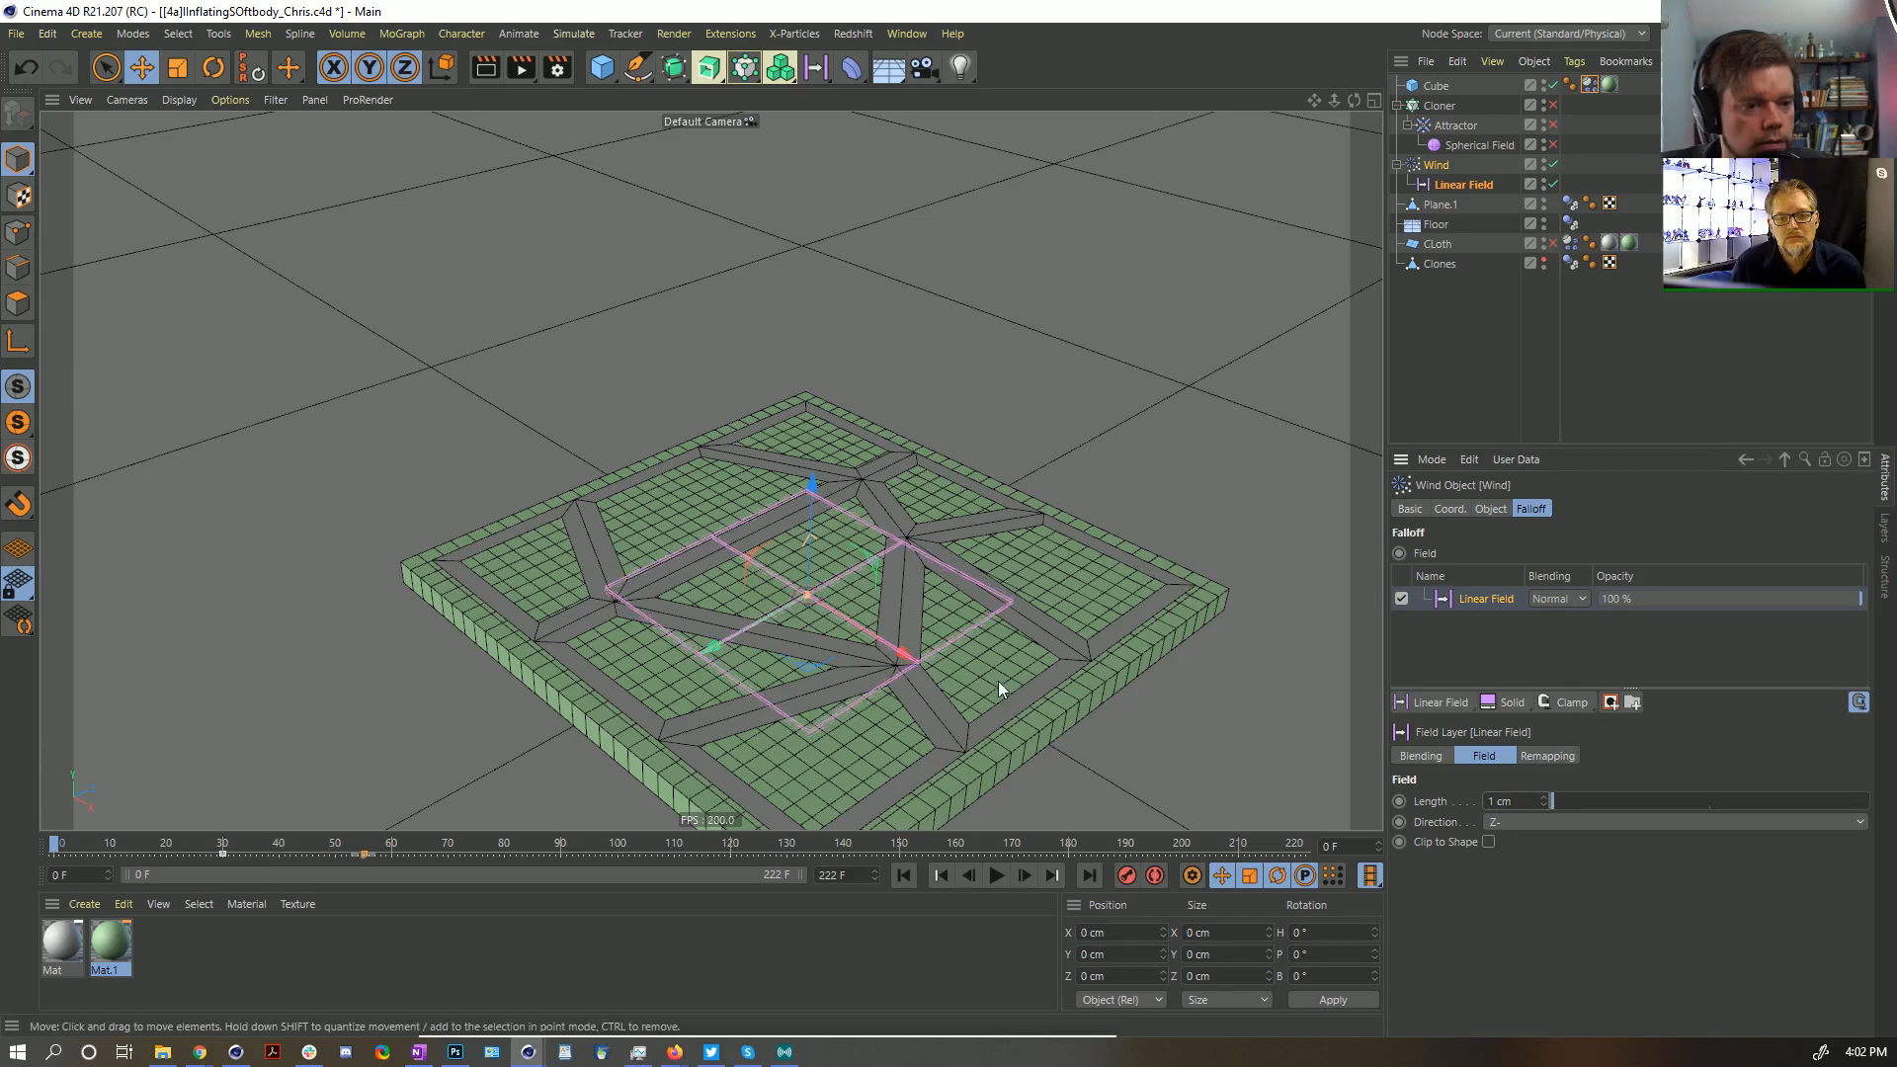
mouse_move(940, 660)
alt+mouse_down()
mouse_move(848, 536)
mouse_move(901, 555)
mouse_move(951, 675)
alt+mouse_up()
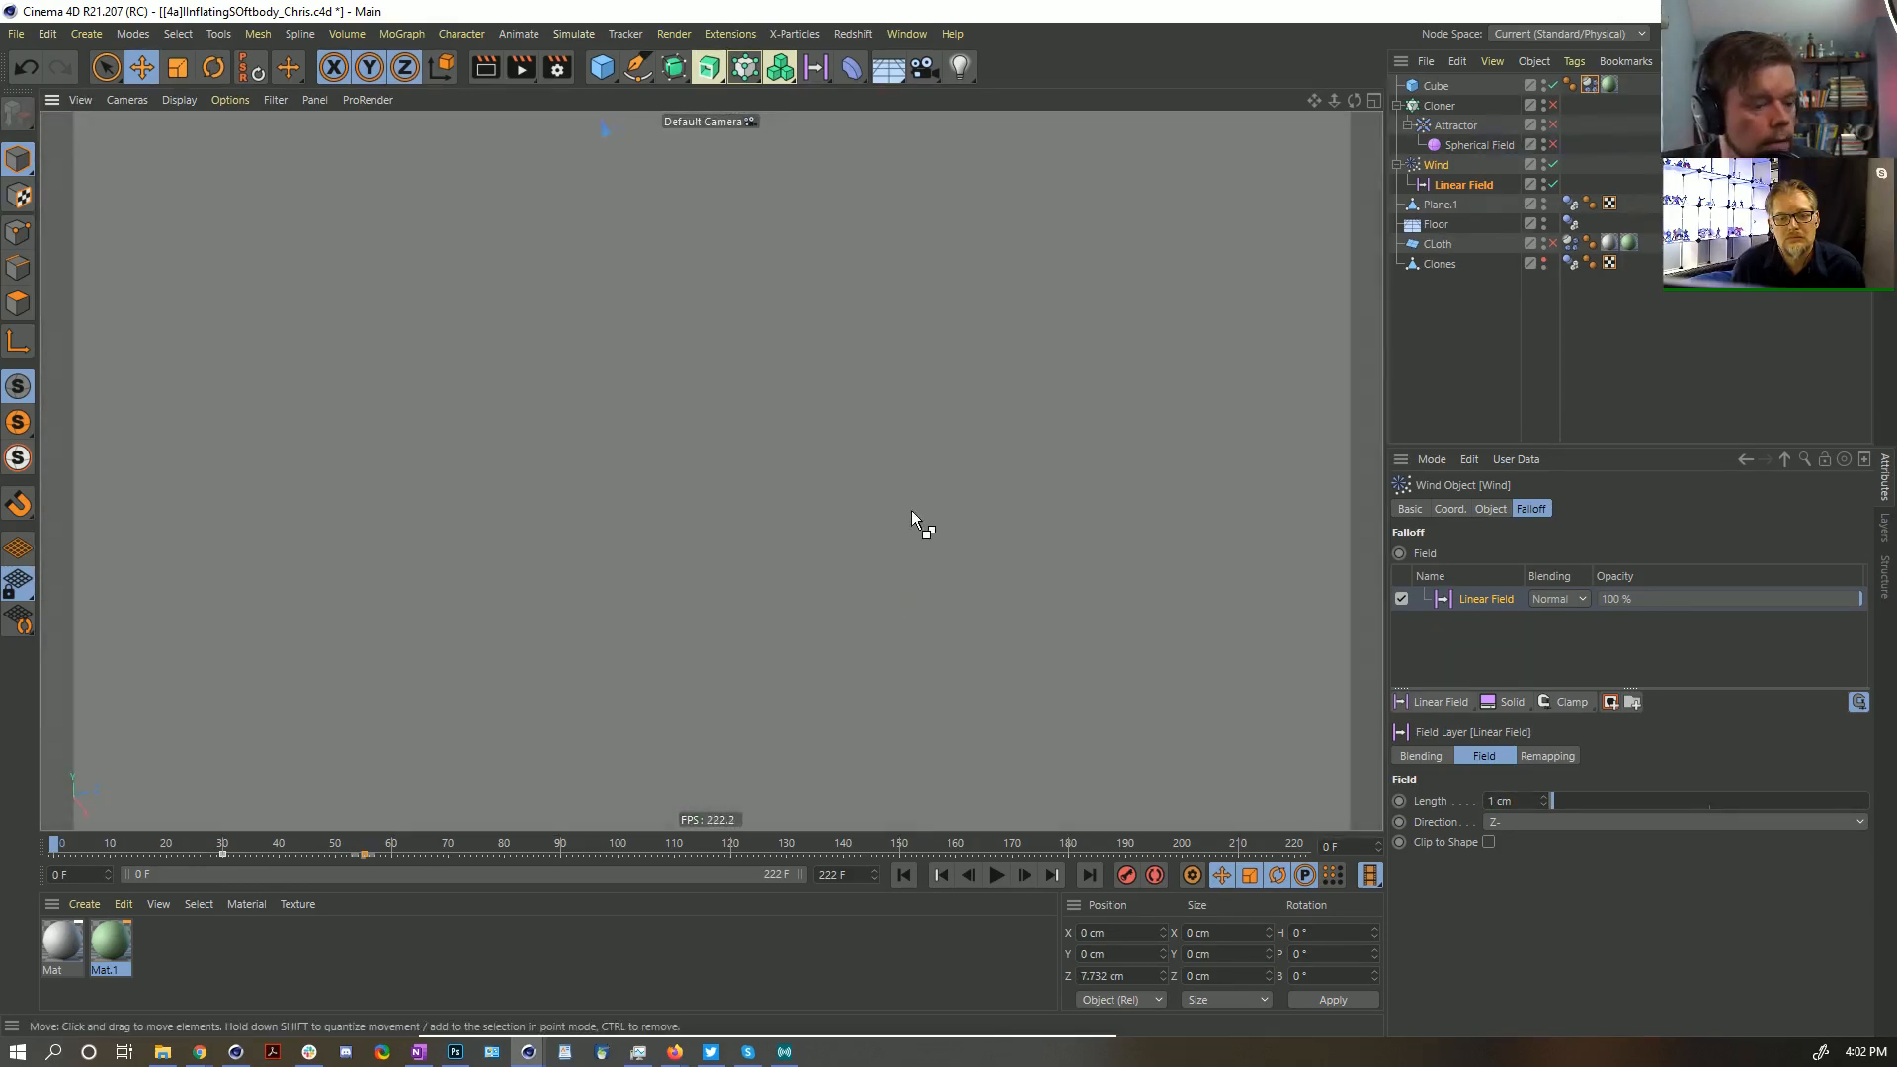
key(ctrl+shift+z)
key(ctrl+shift+z)
alt+drag(868, 570, 875, 598)
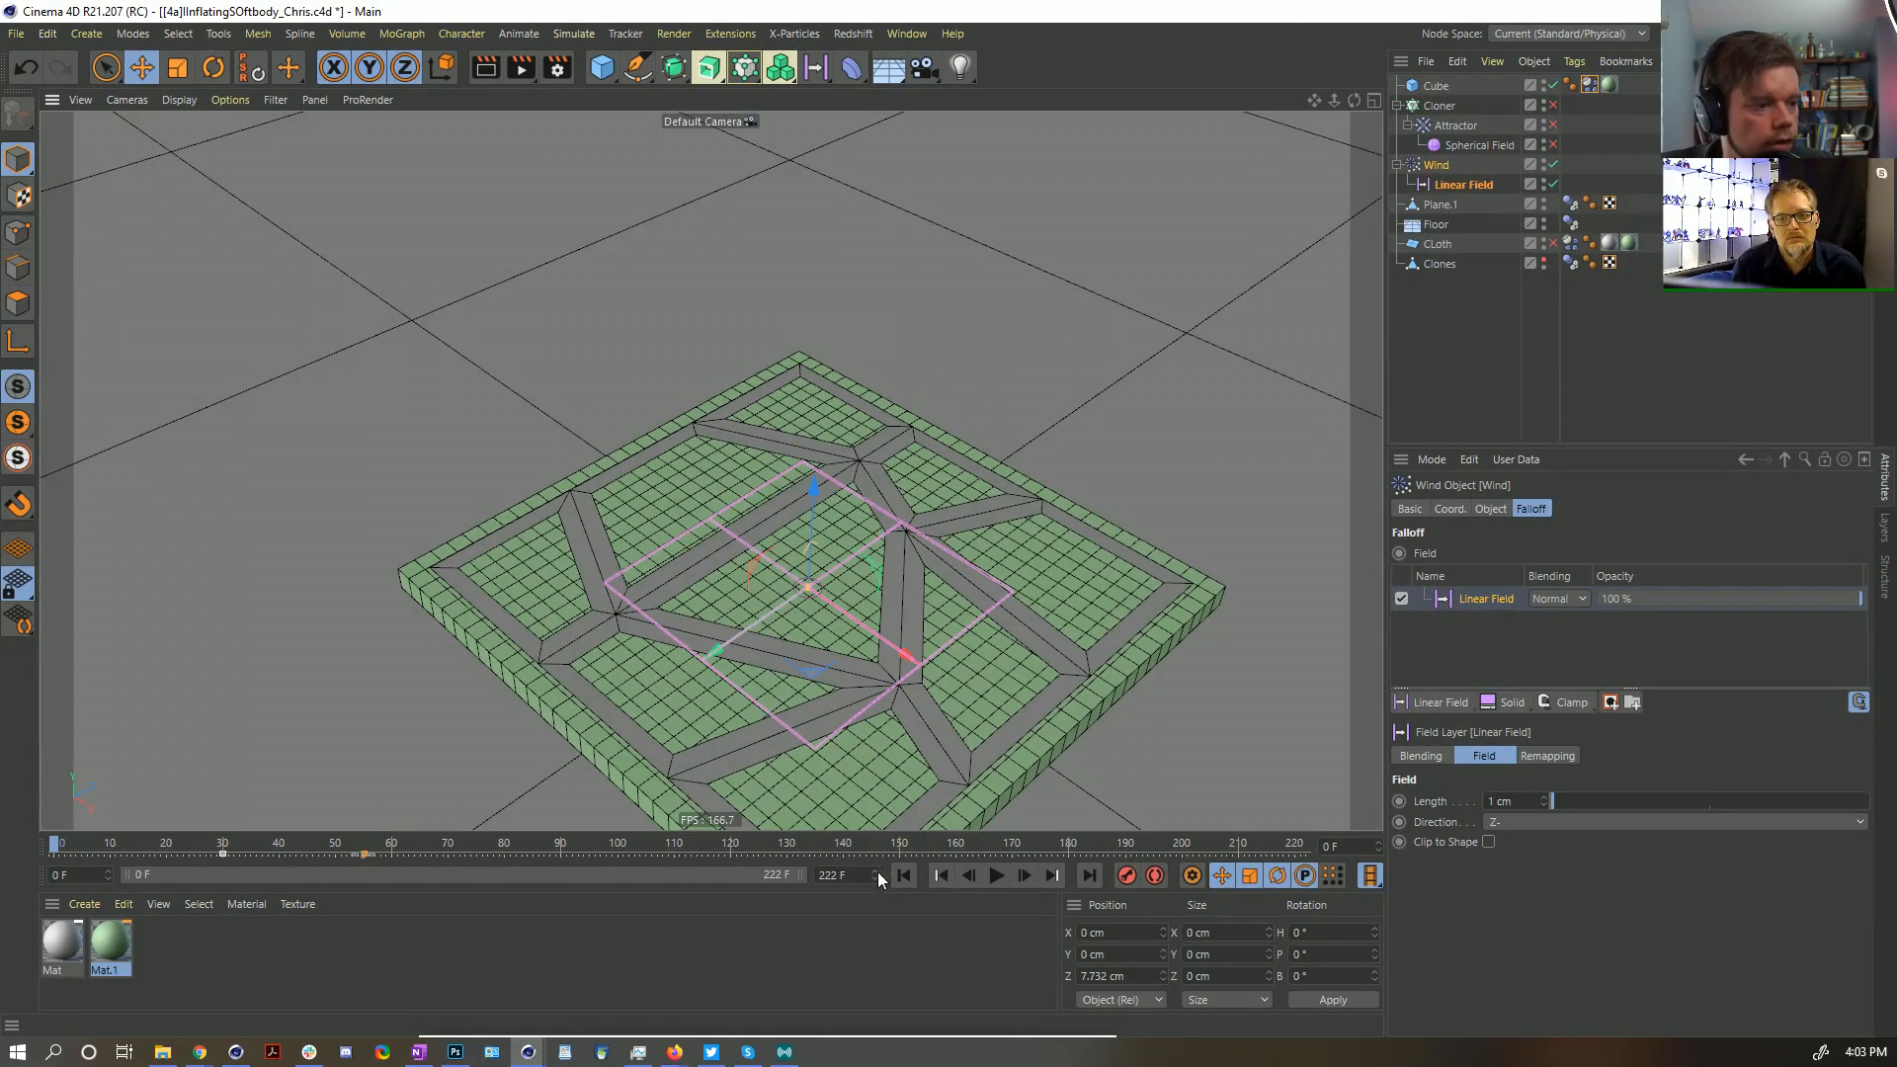
Test-play the cube's simulation to about frame 10, and change the Linear Field's direction to Z+
click(1000, 875)
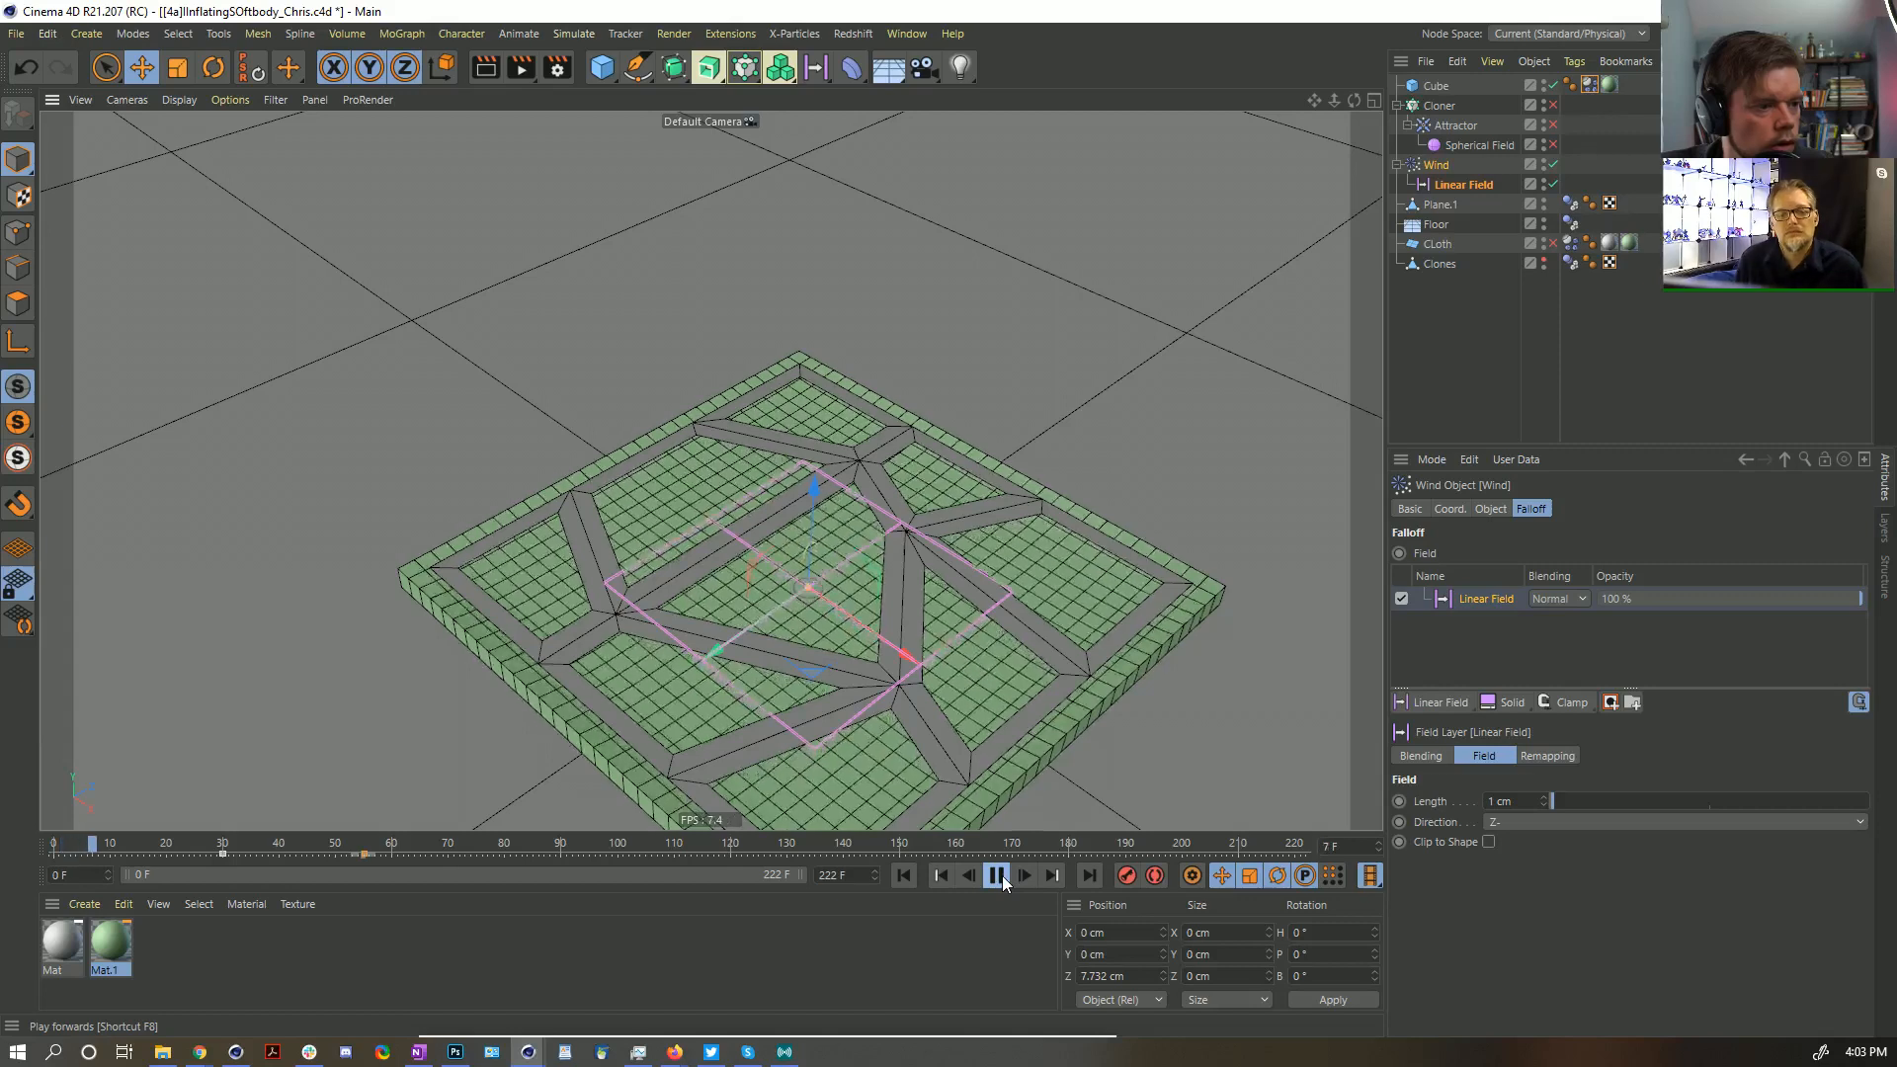
click(998, 876)
click(1452, 186)
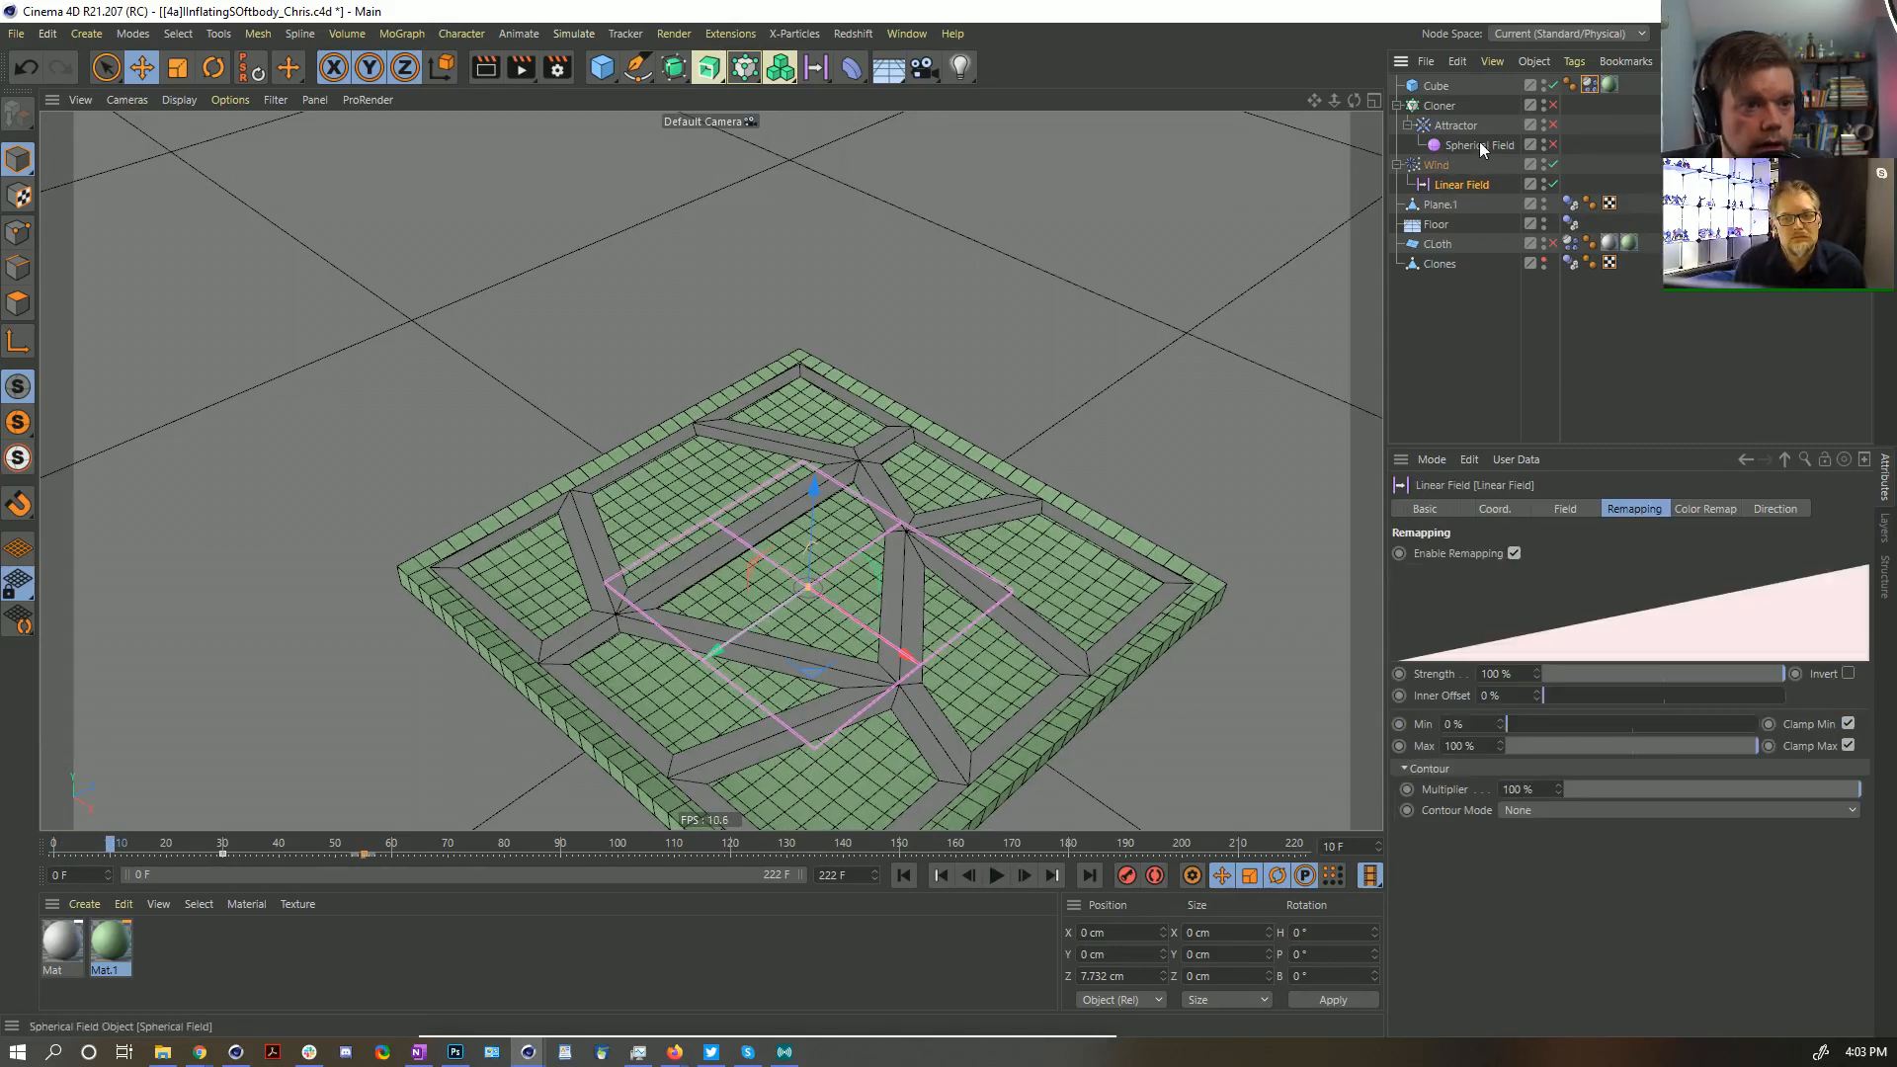
click(1436, 167)
click(1444, 184)
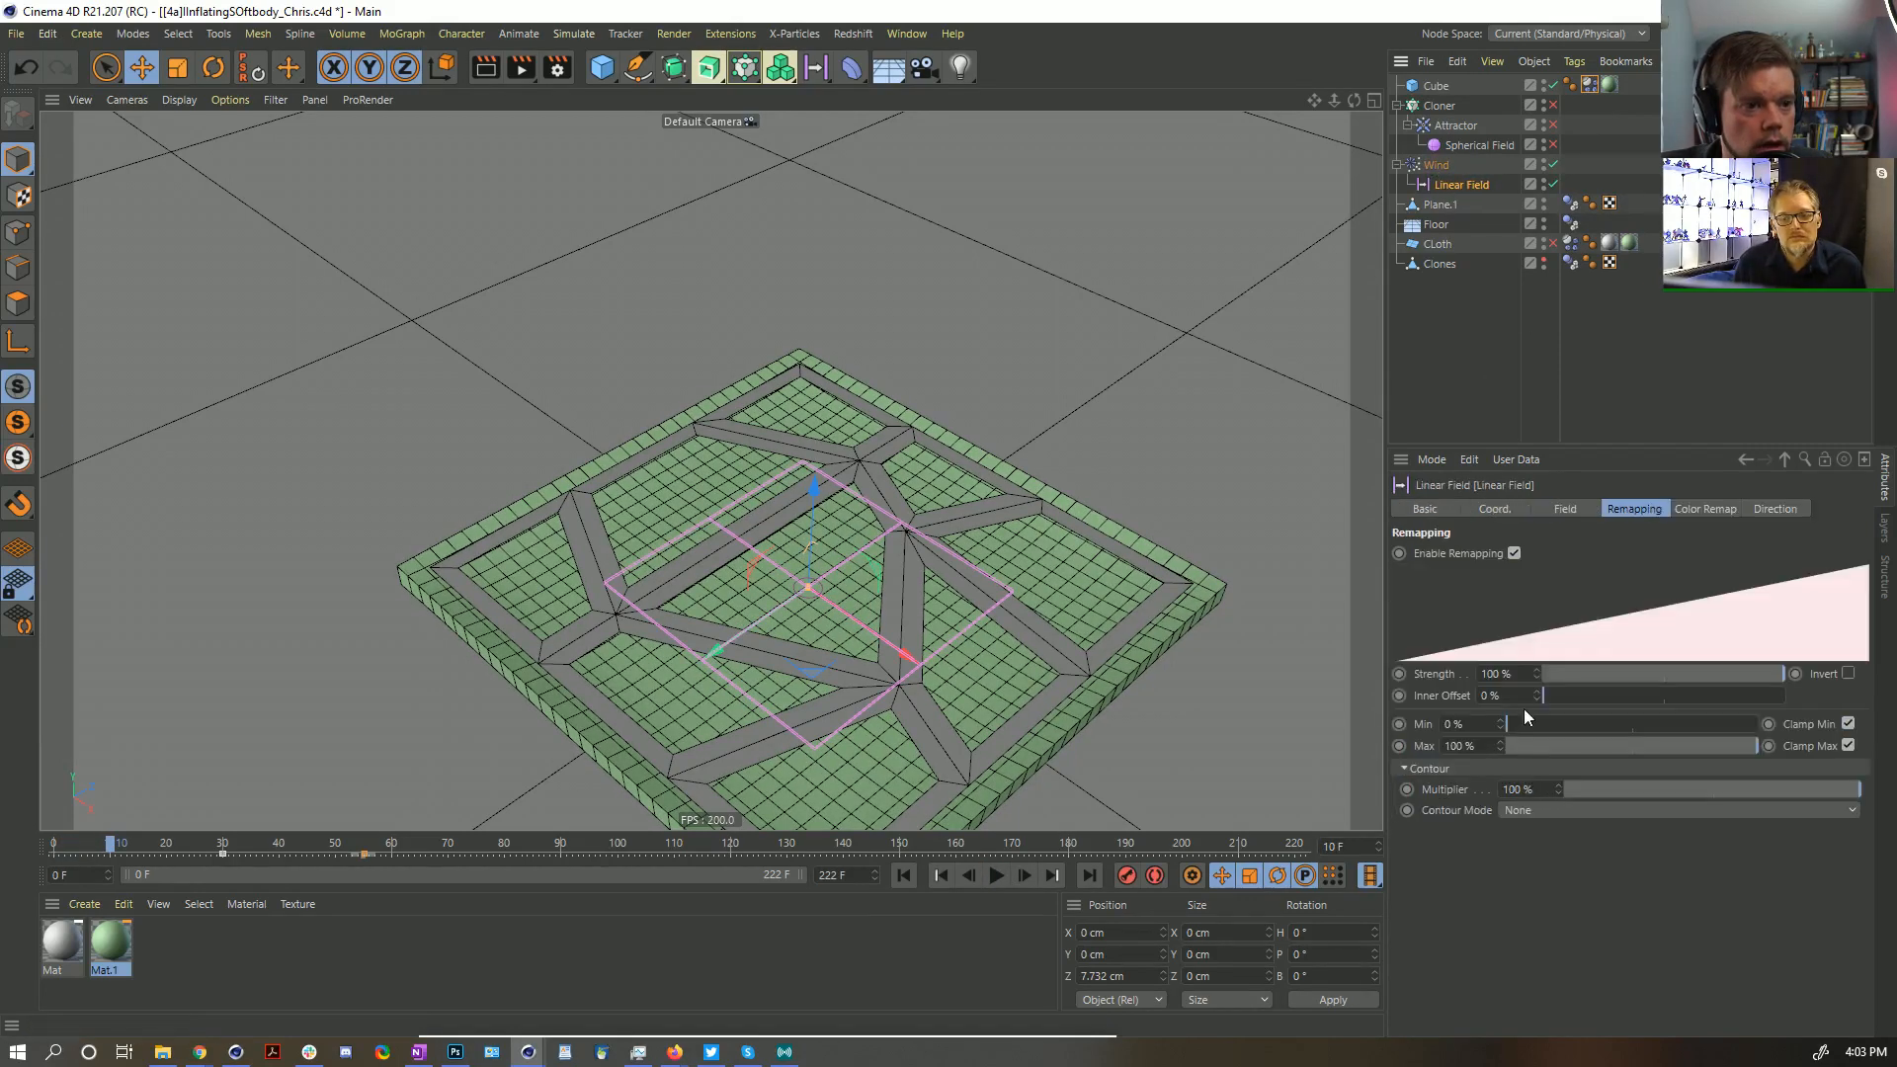
click(1565, 509)
click(1517, 601)
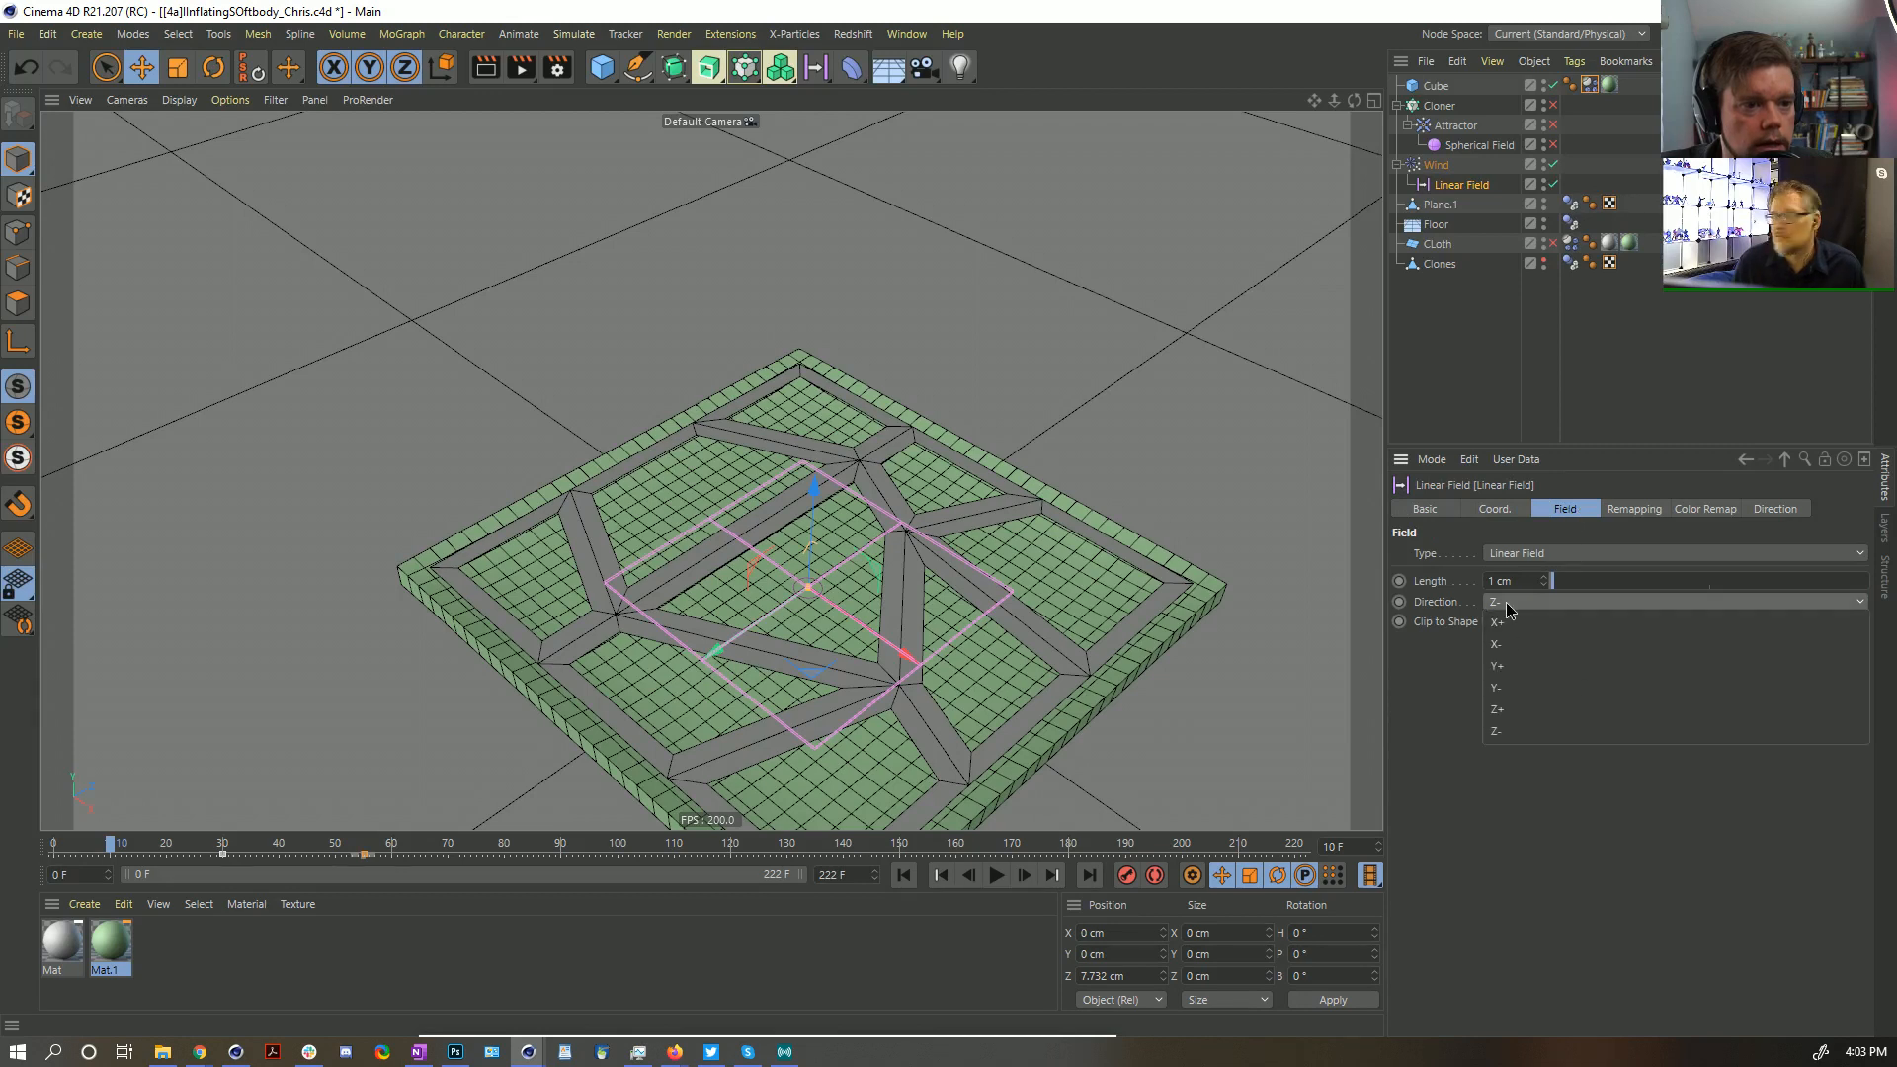
click(1522, 714)
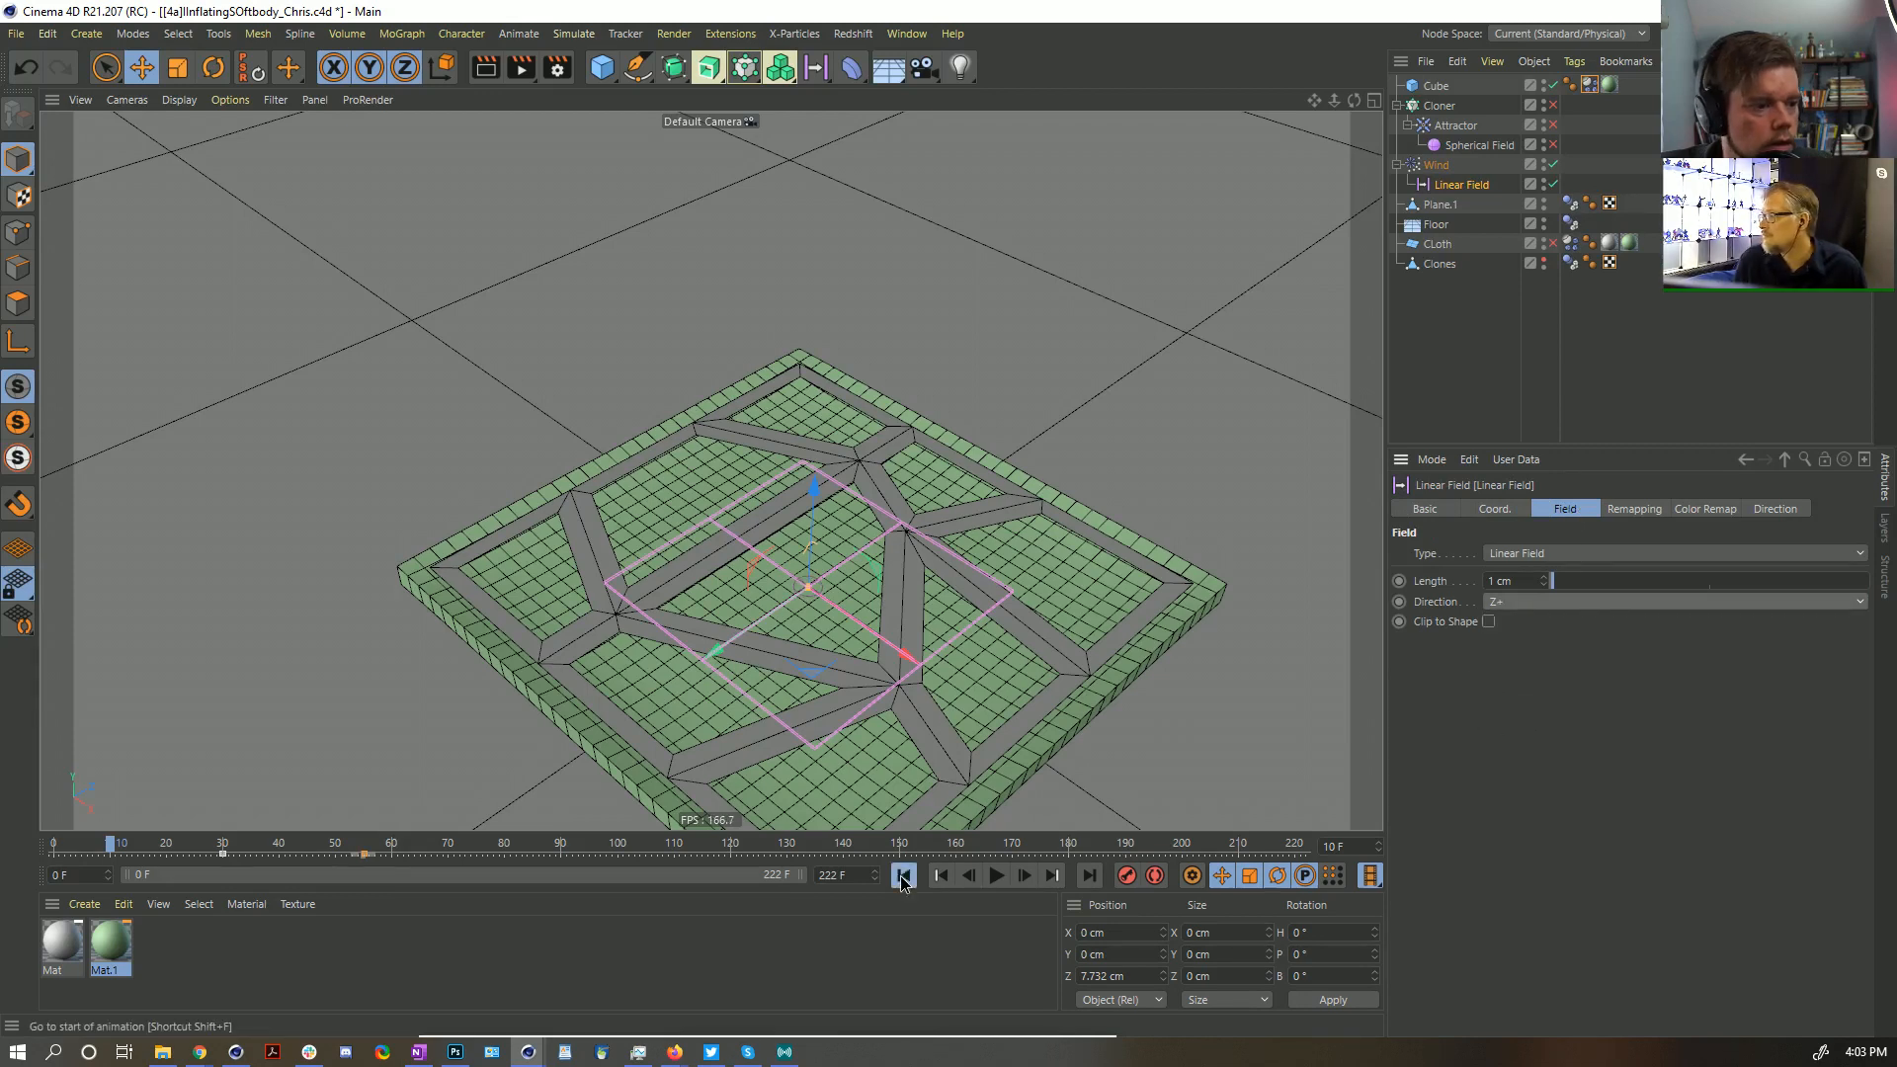
Play the simulation from the start to about frame 50 with the reversed wind falloff, and rewind it
click(903, 876)
click(995, 875)
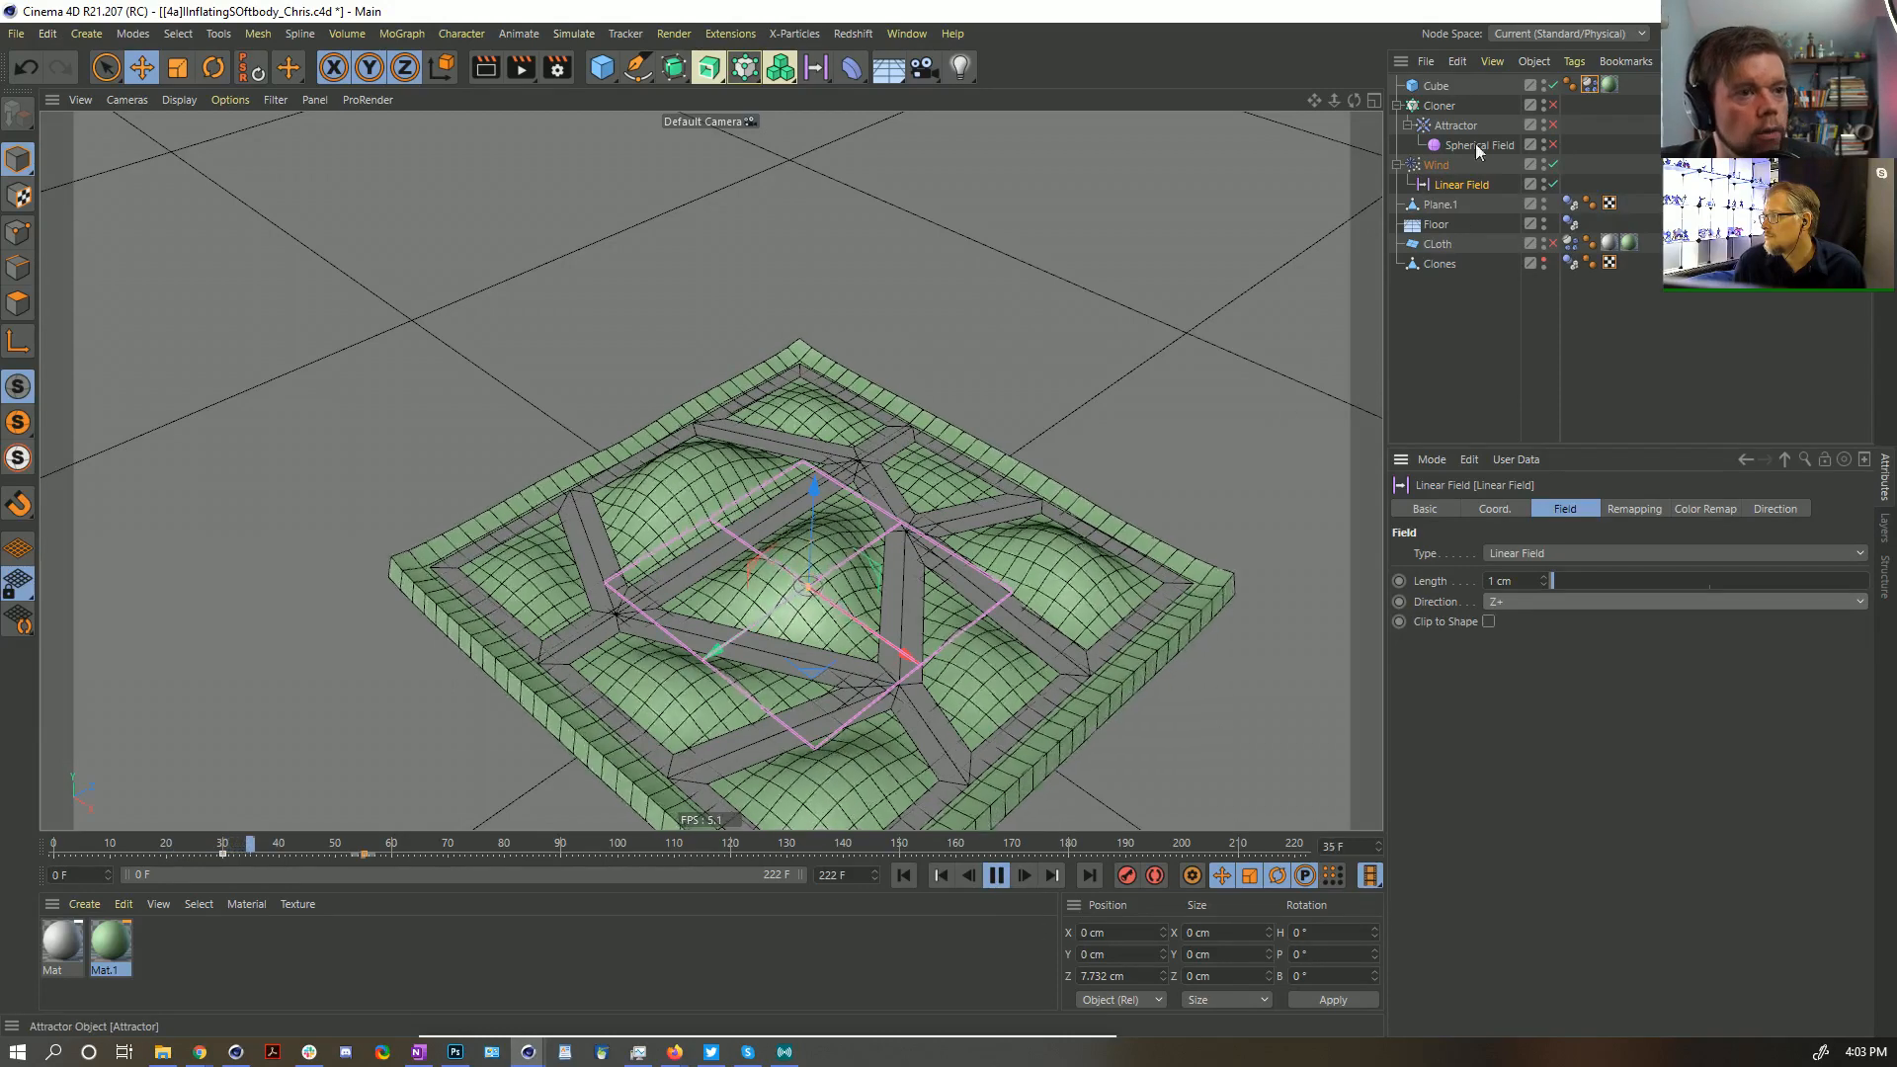
click(1443, 164)
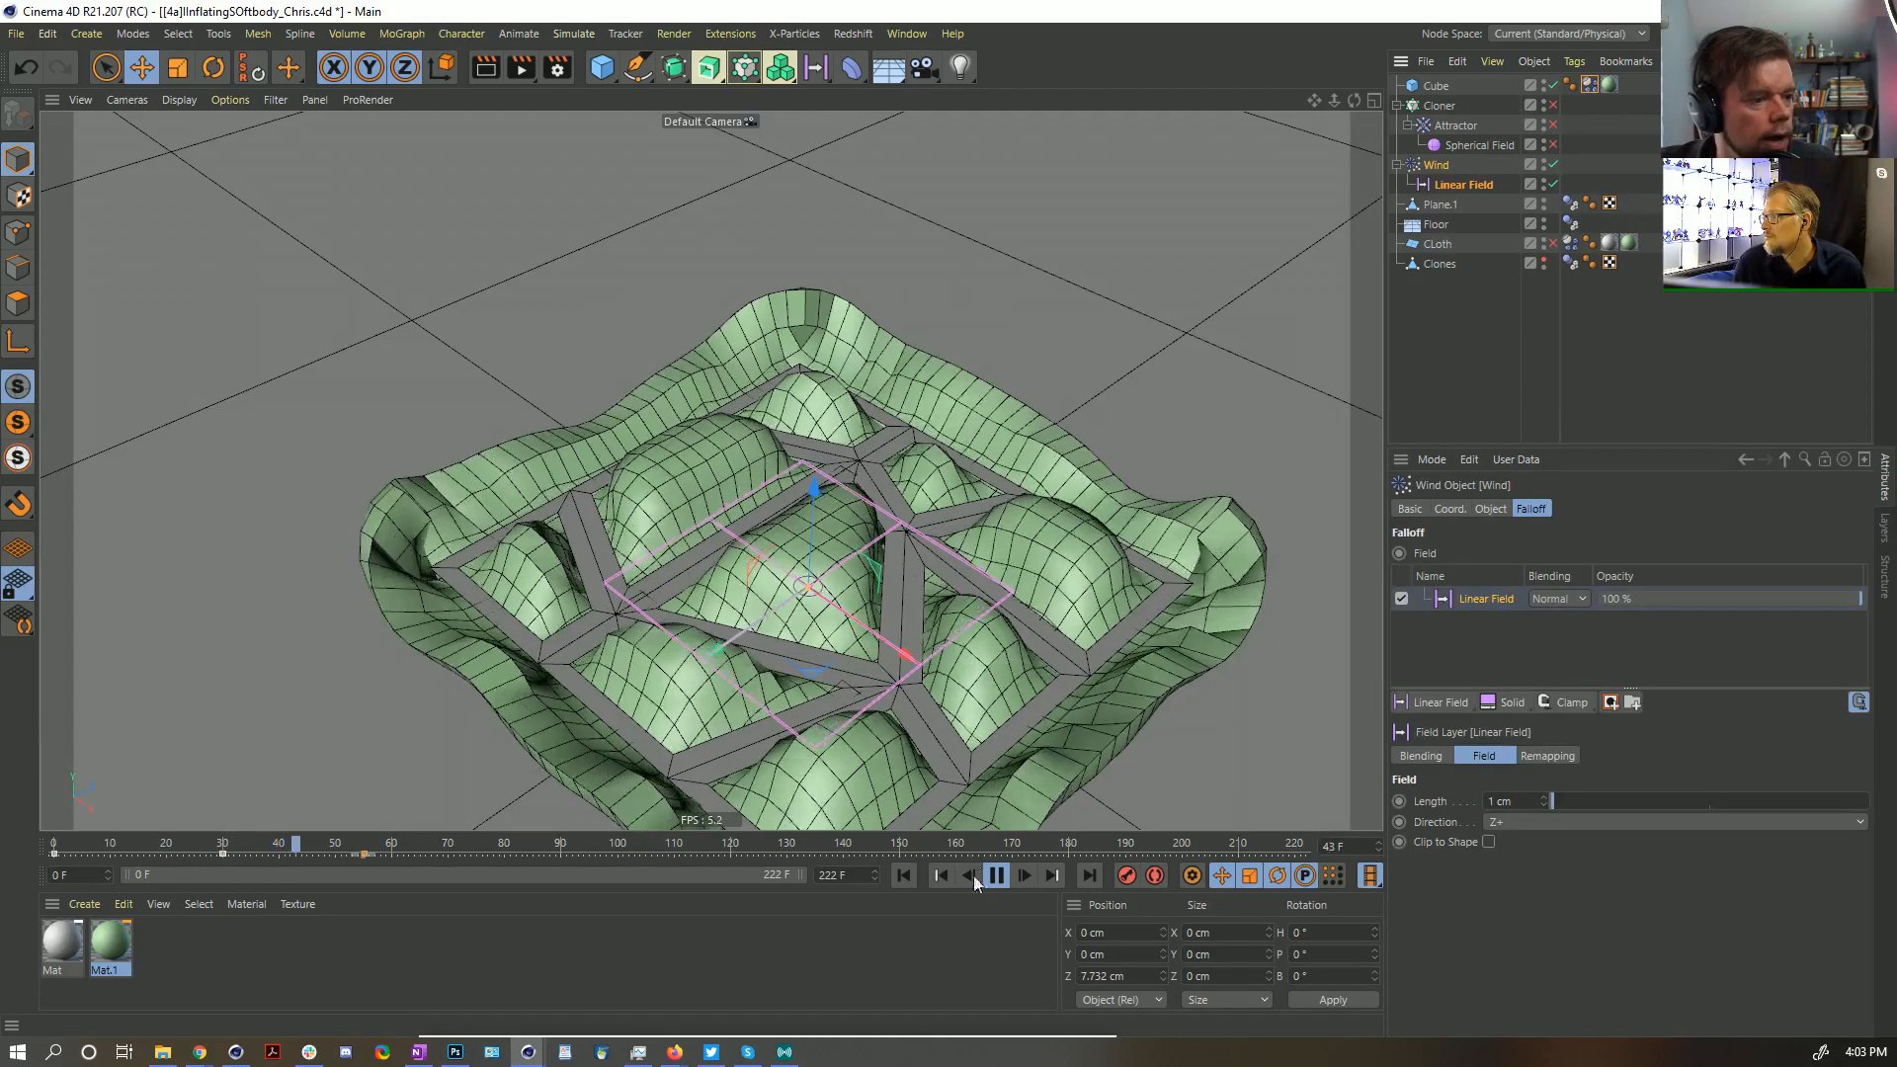
click(996, 875)
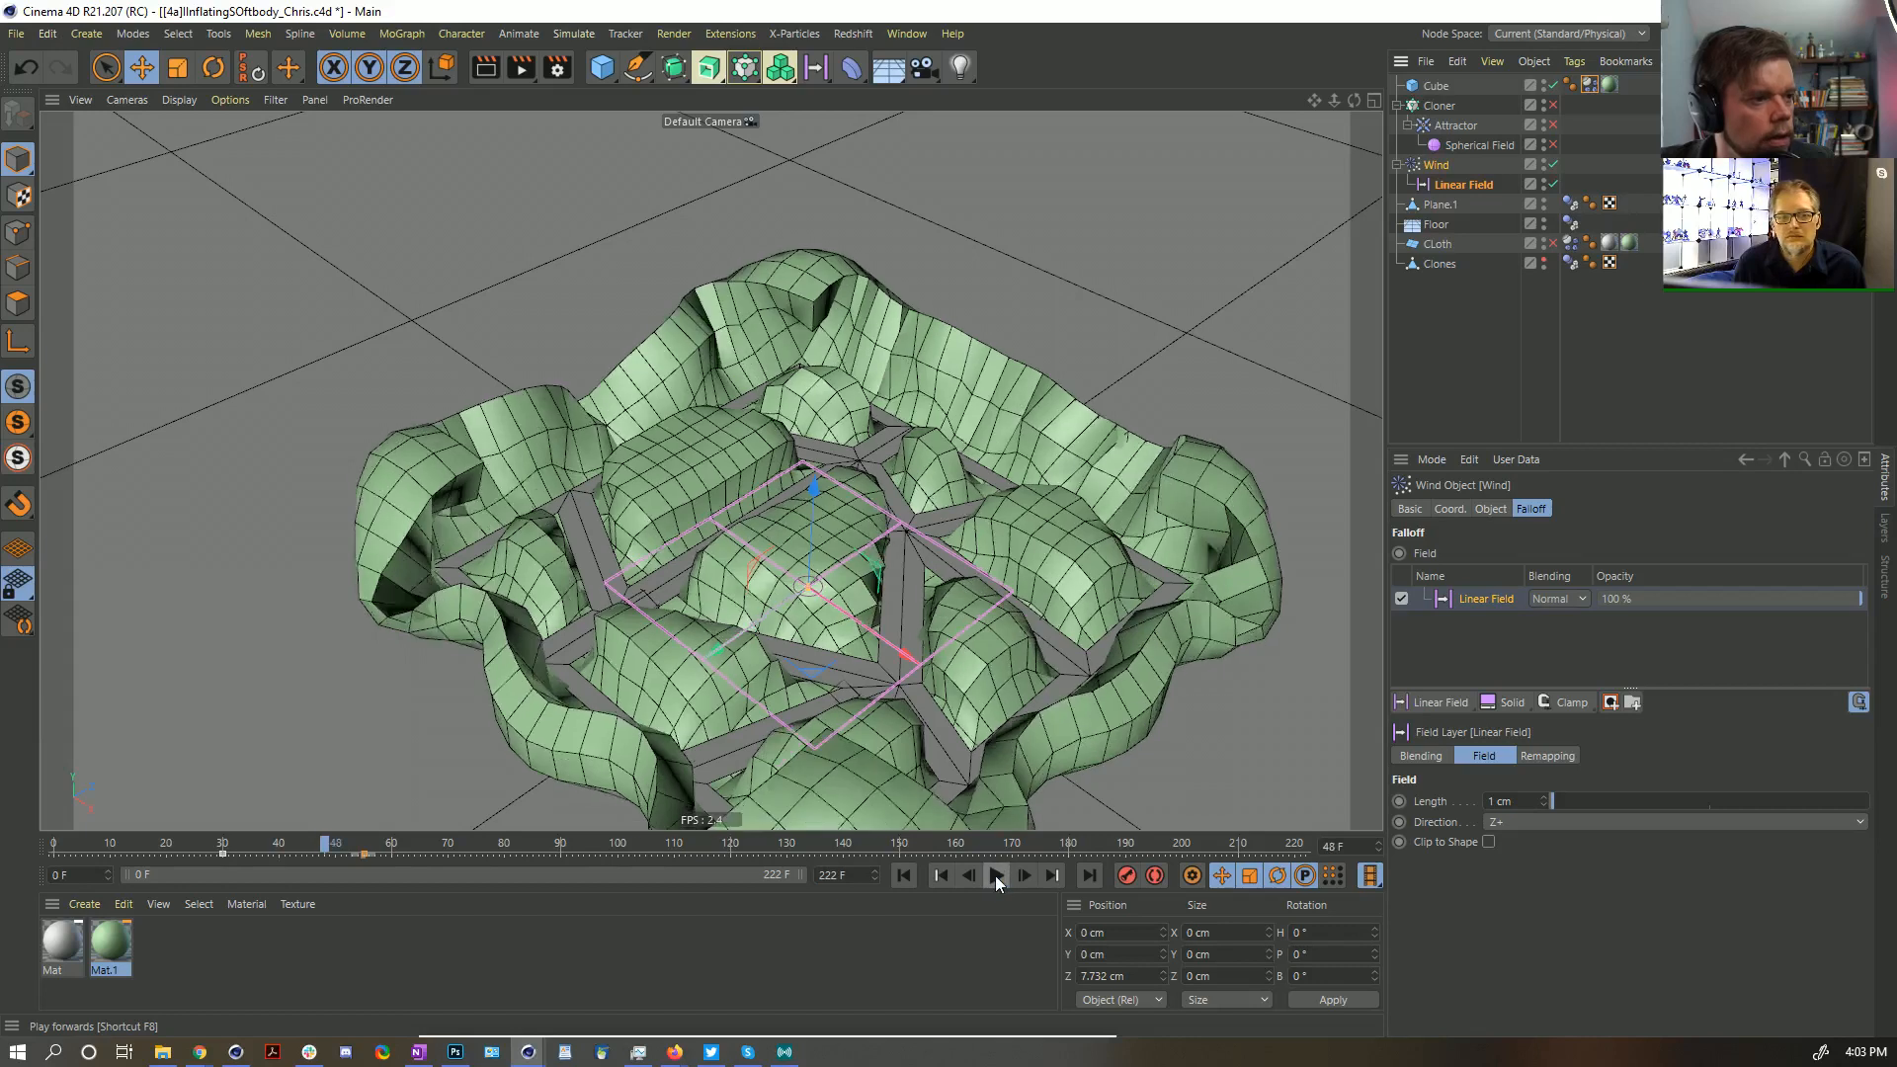
click(996, 875)
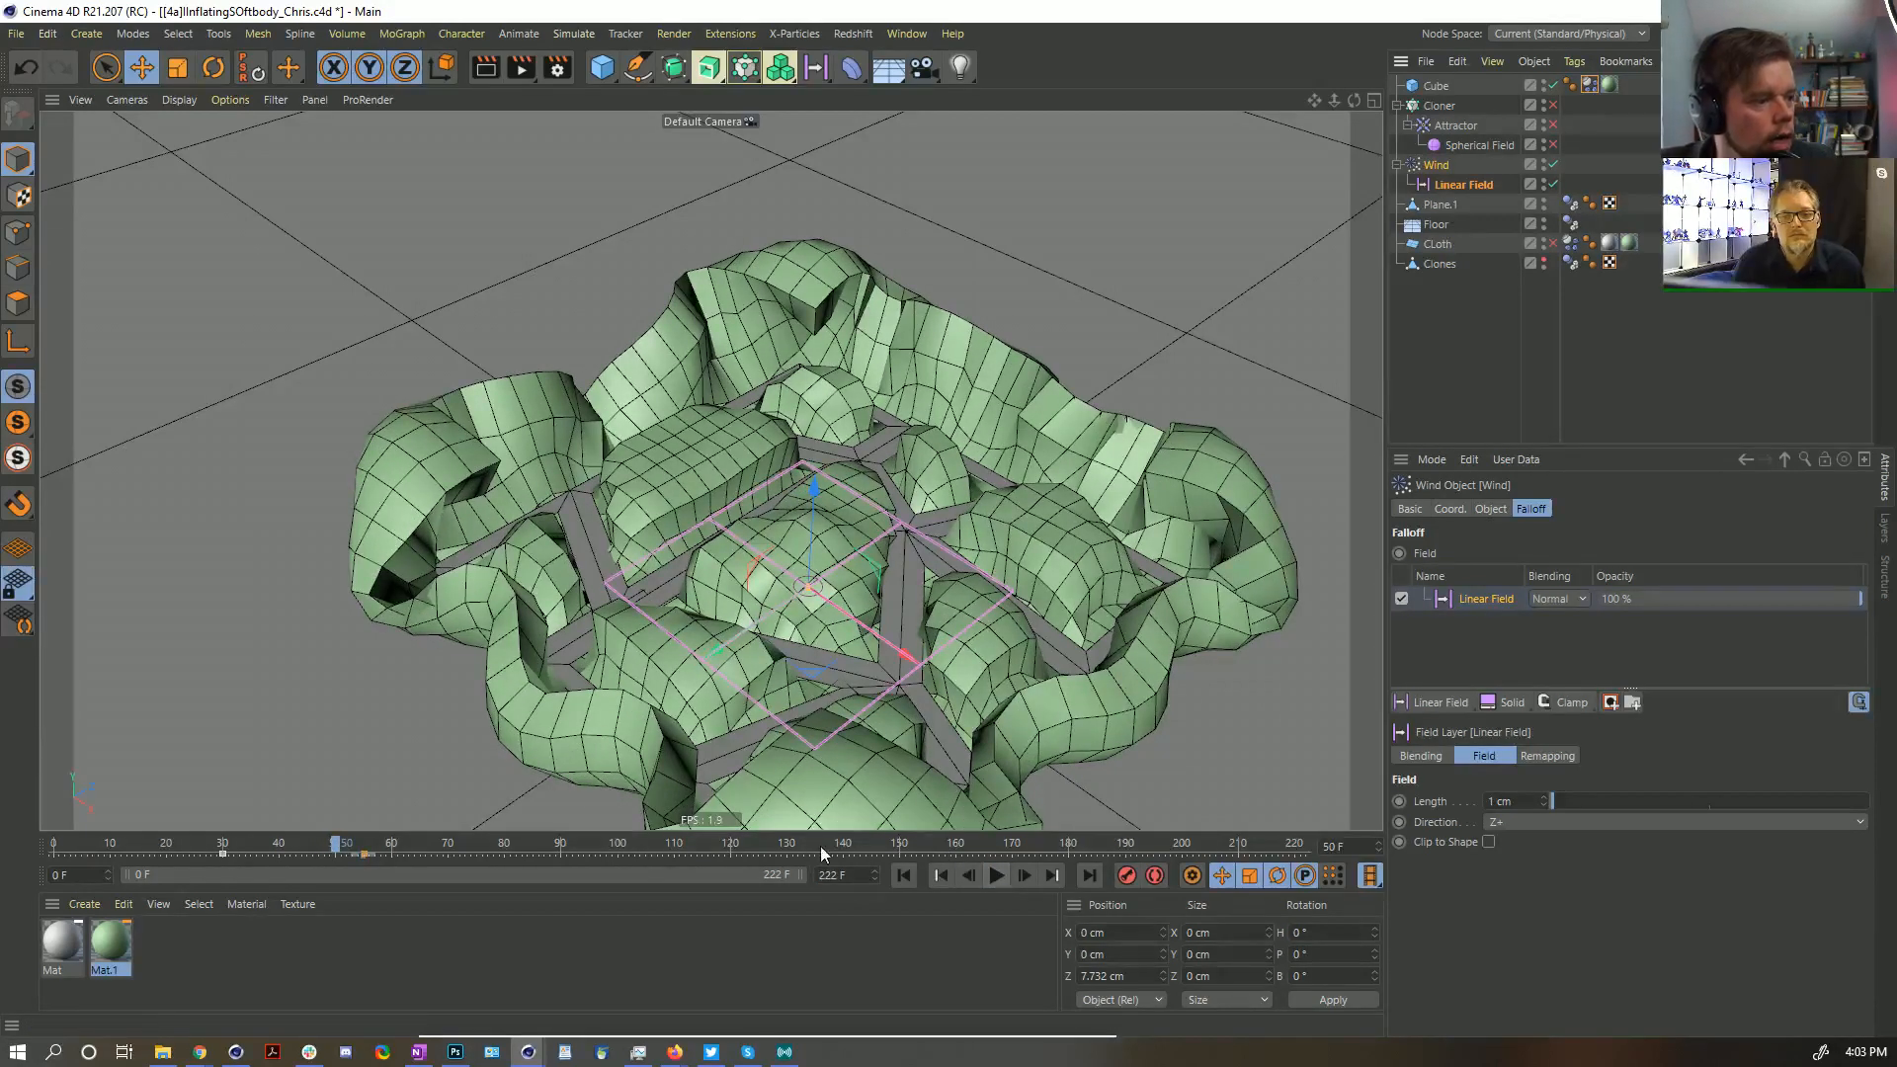
click(904, 875)
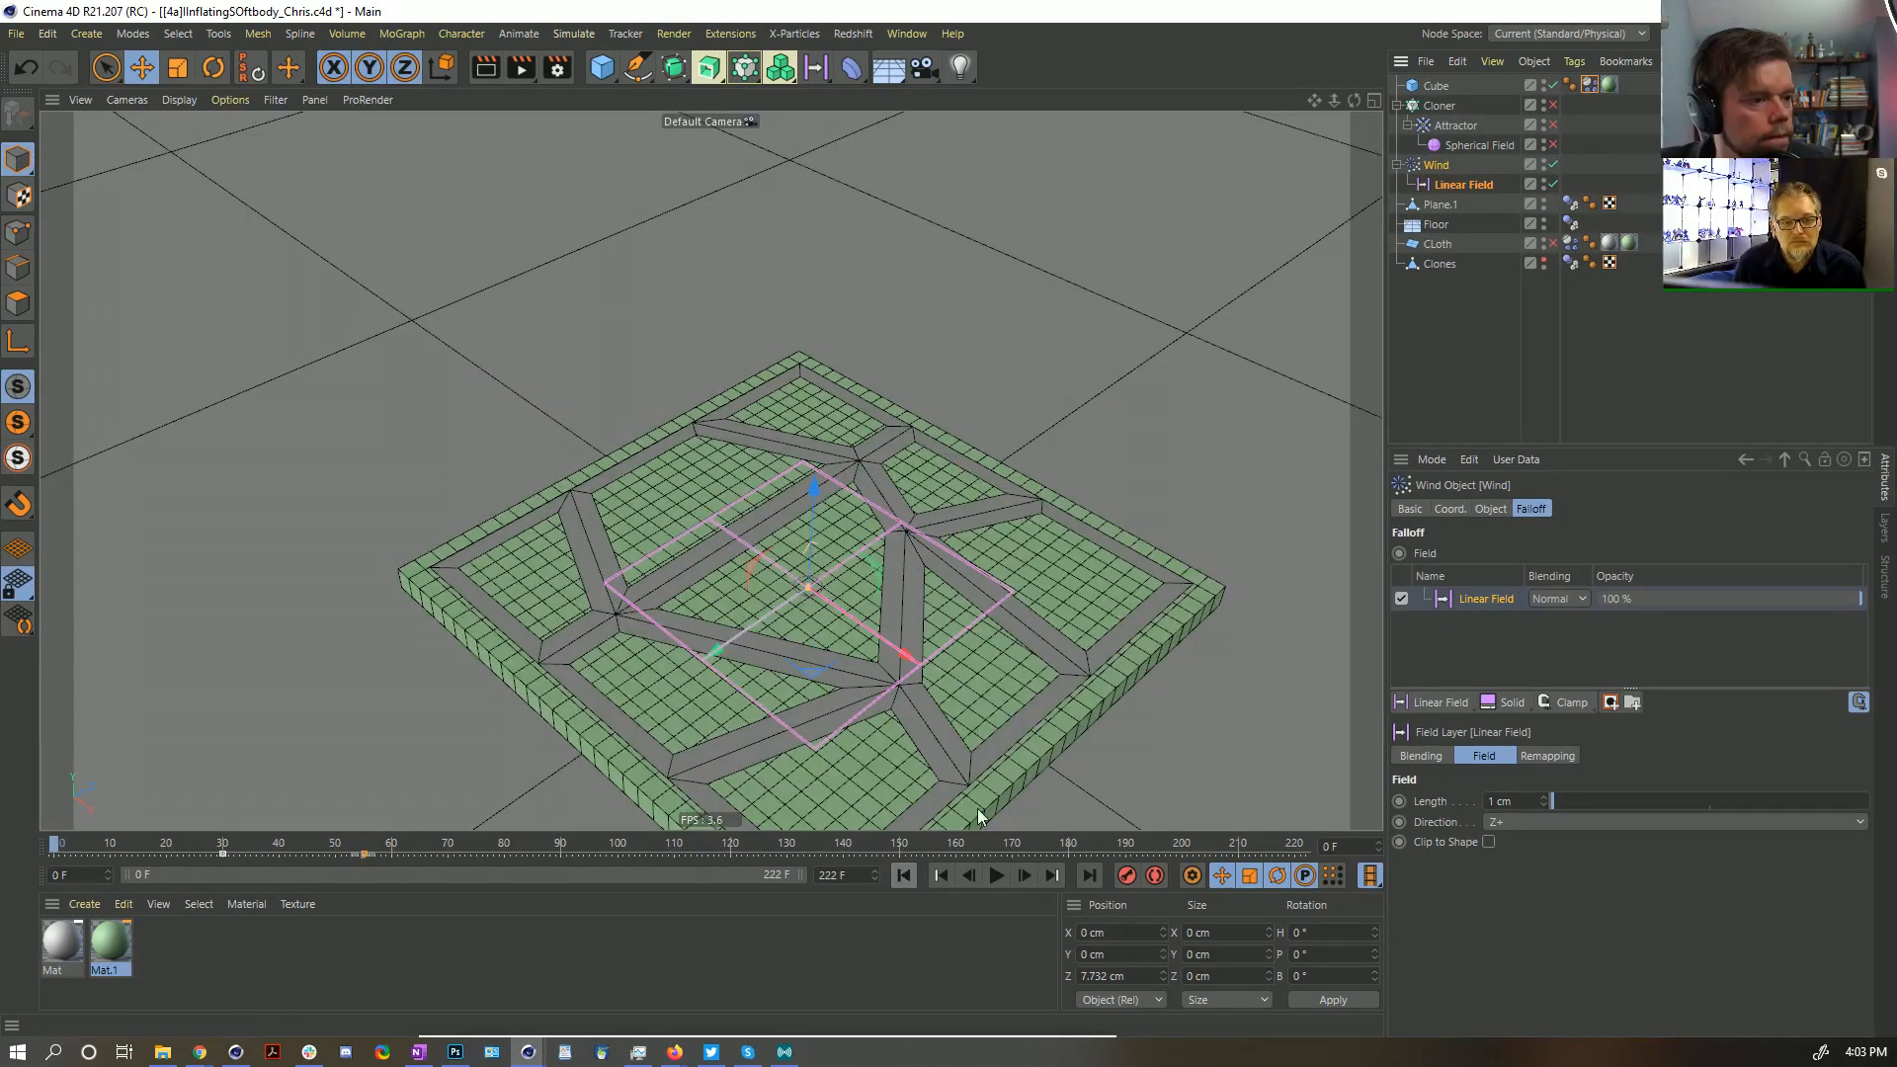
Select all outer border edges of the Plane.1 frame with Rectangle Selection in the top view
click(1076, 667)
click(18, 267)
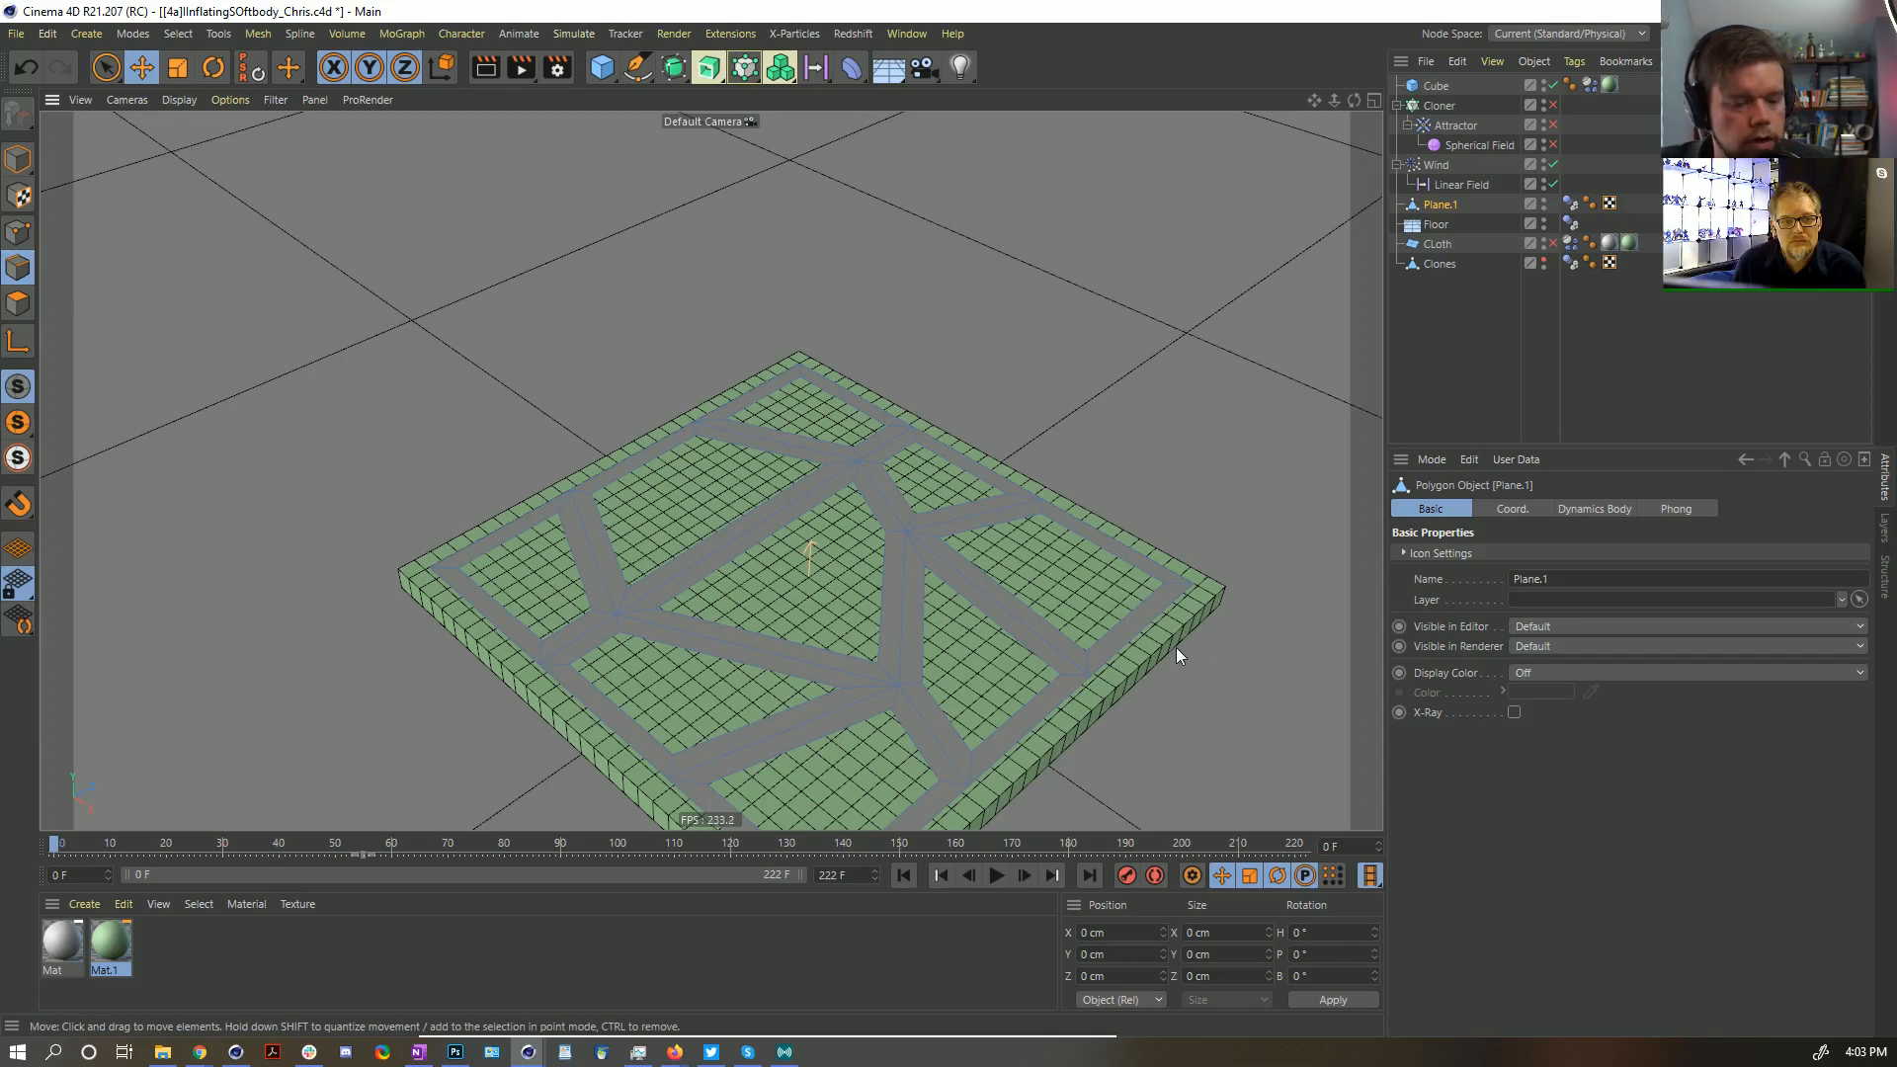
key(u)
key(l)
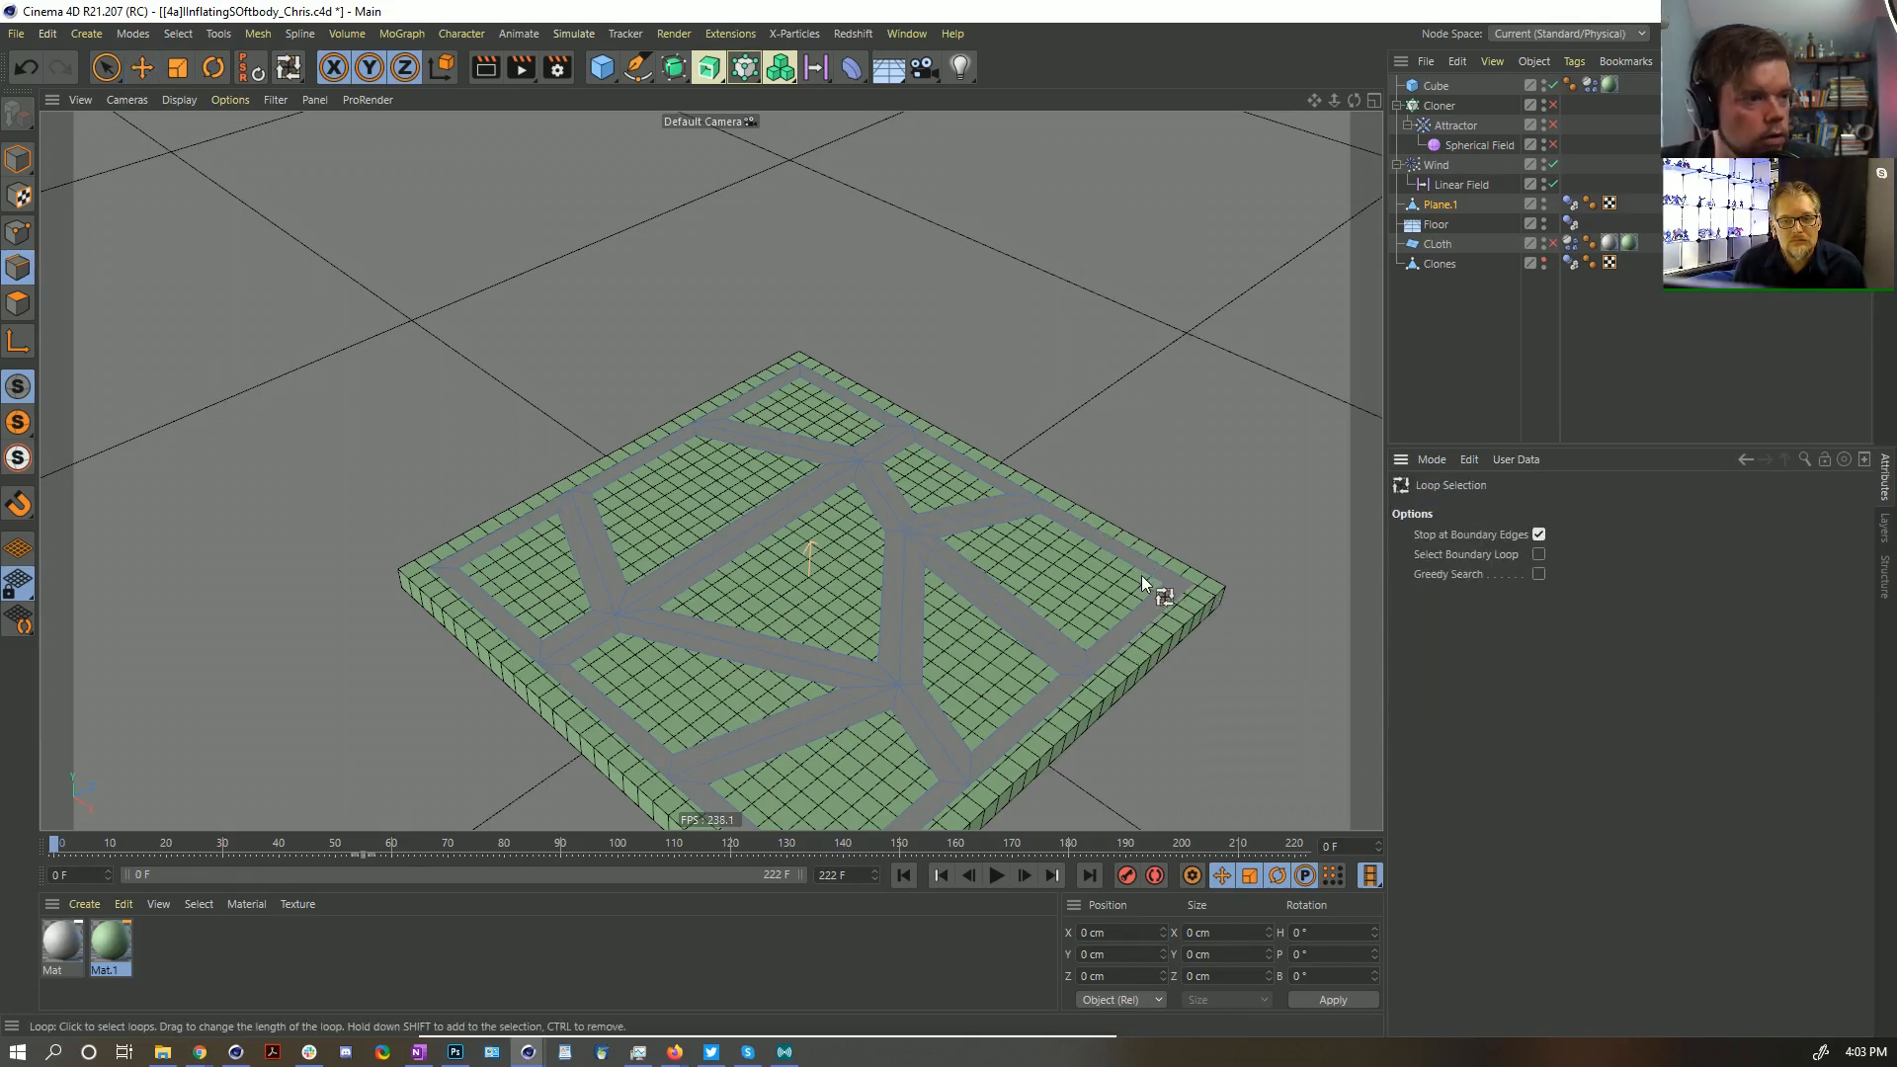
middle_click(951, 458)
middle_click(957, 418)
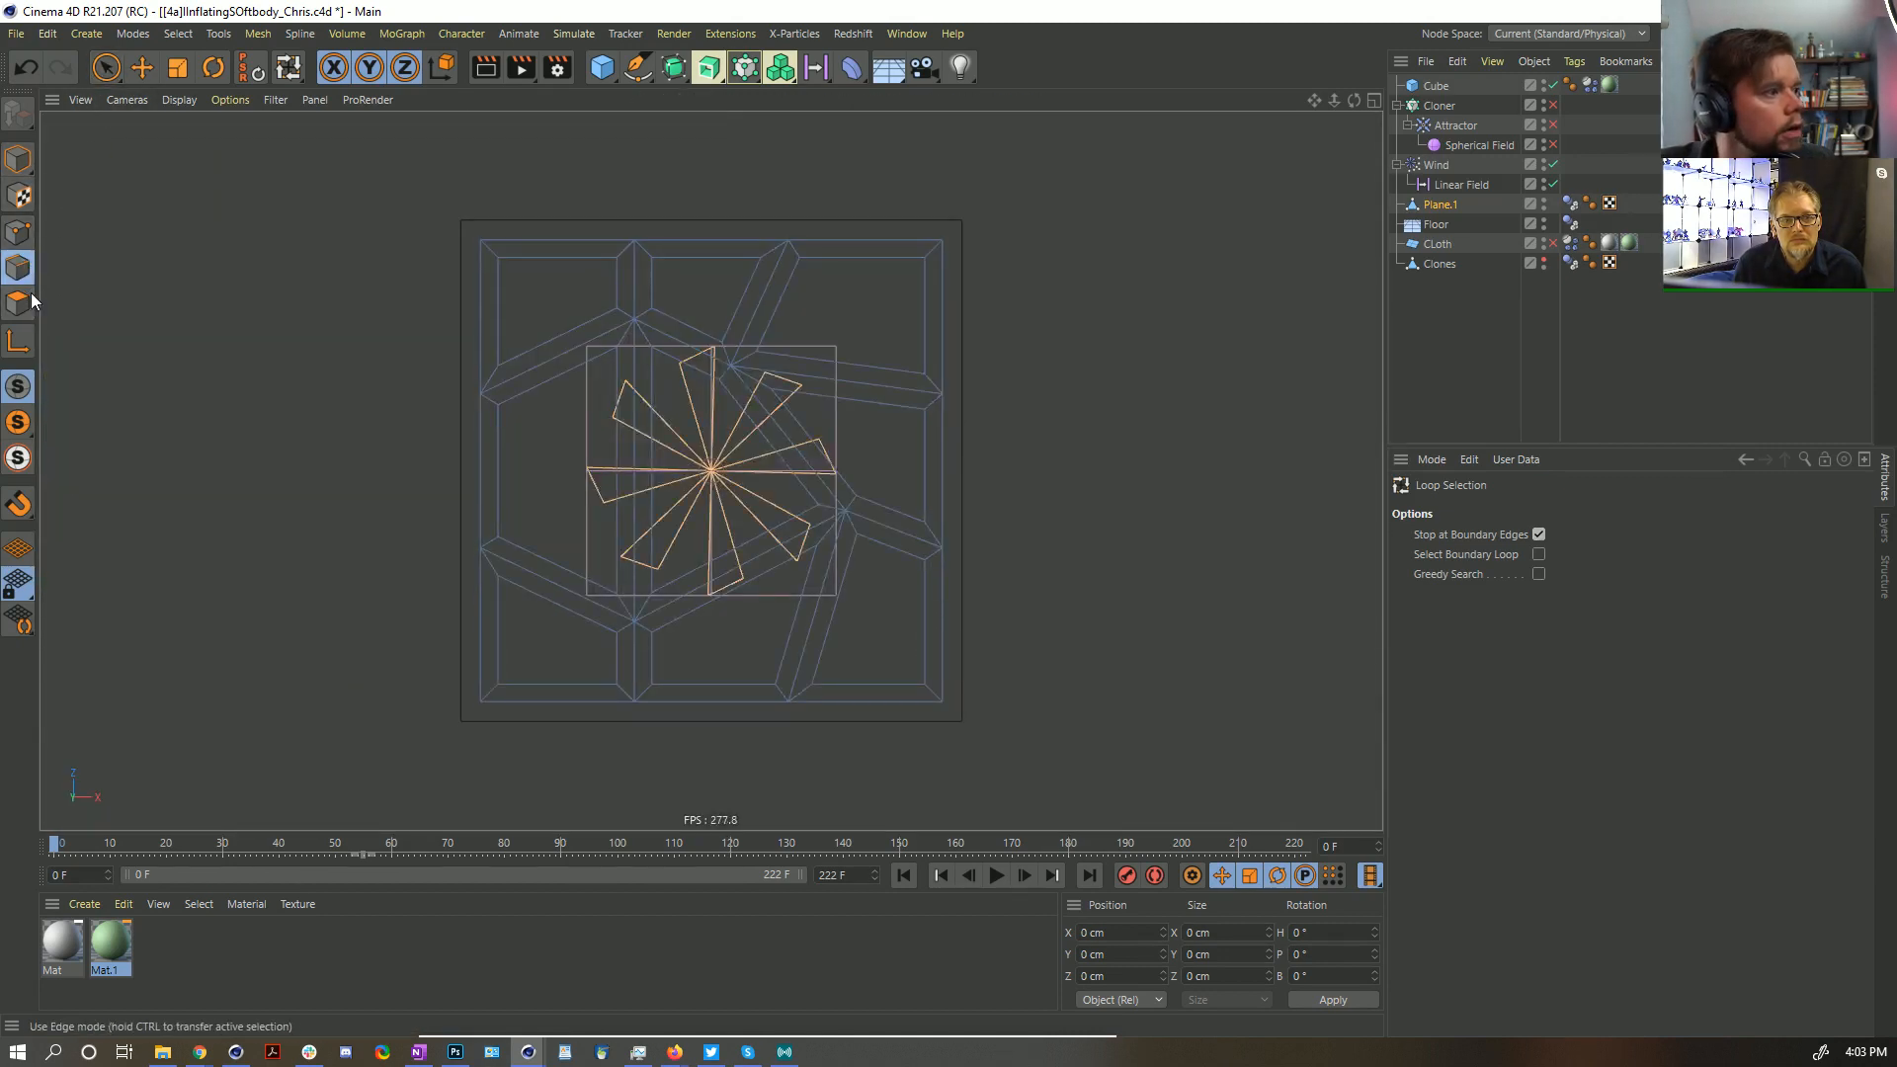
click(106, 67)
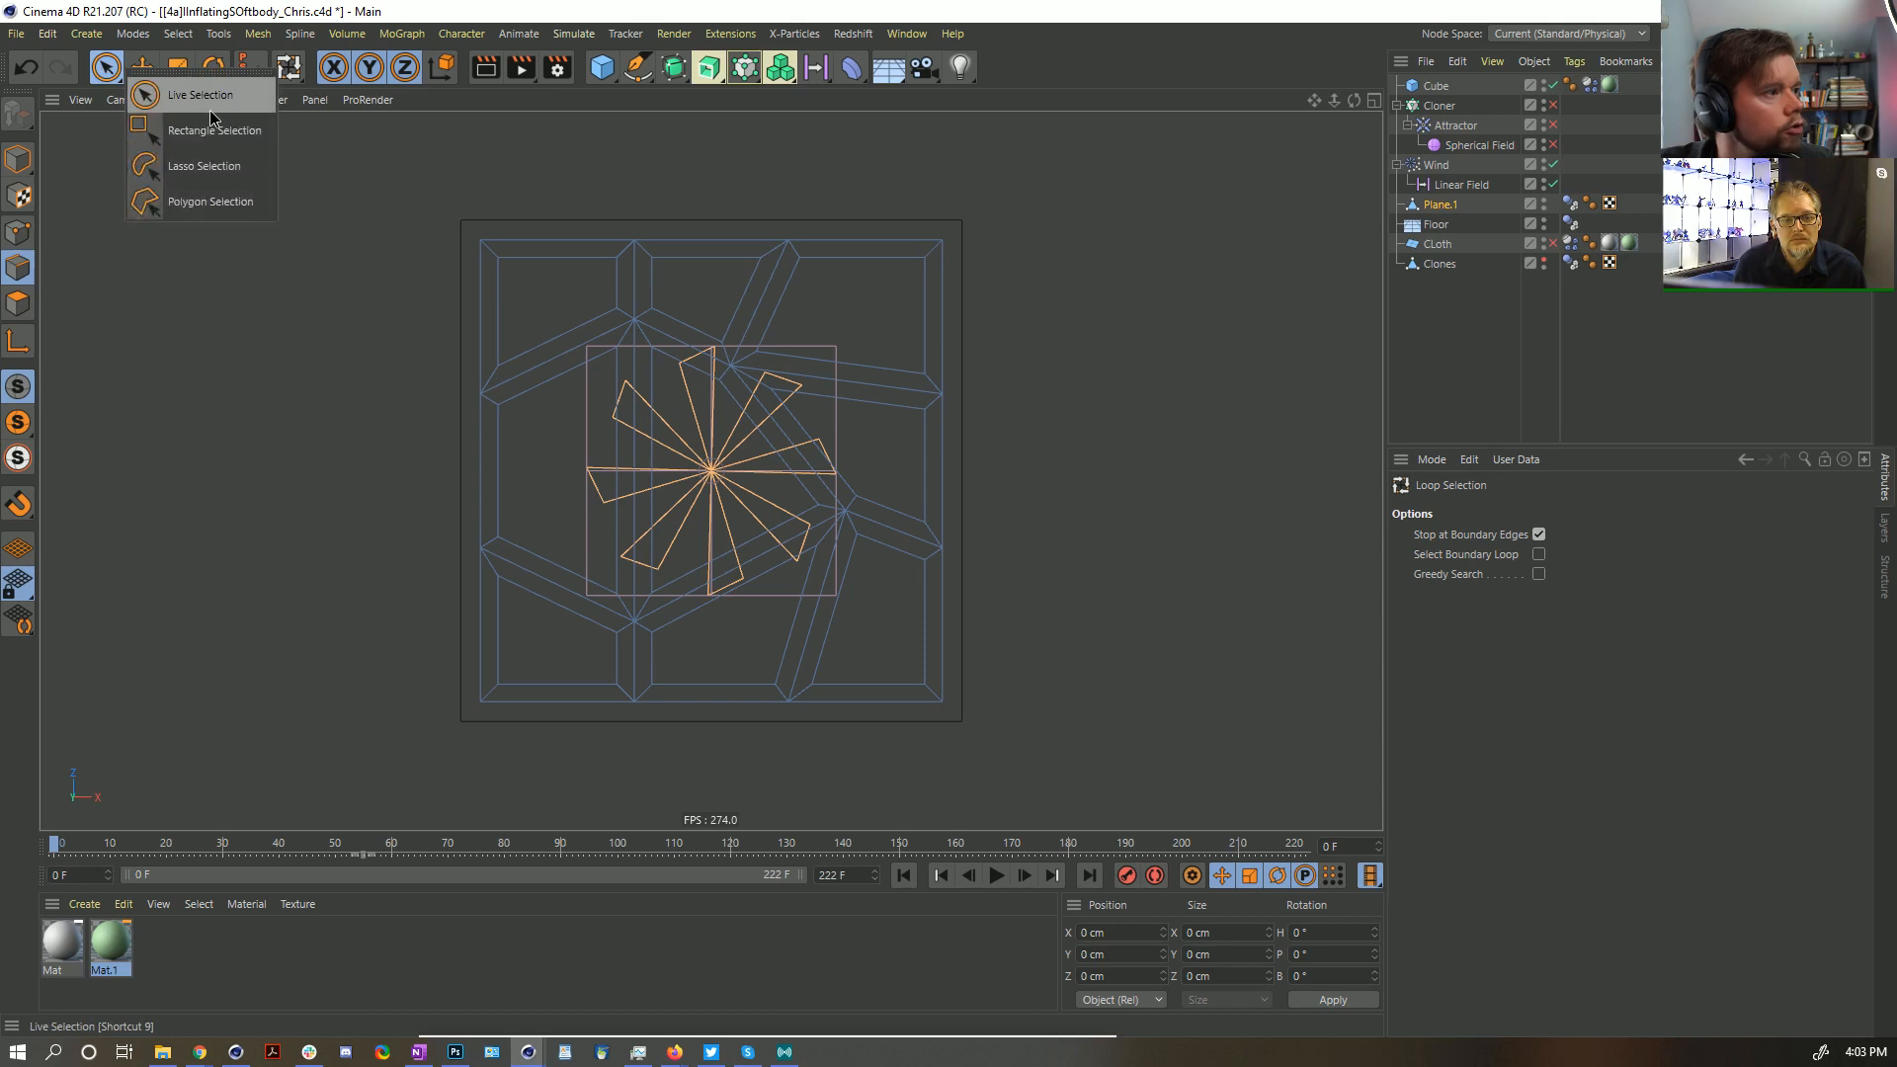
click(213, 130)
drag(343, 145, 923, 829)
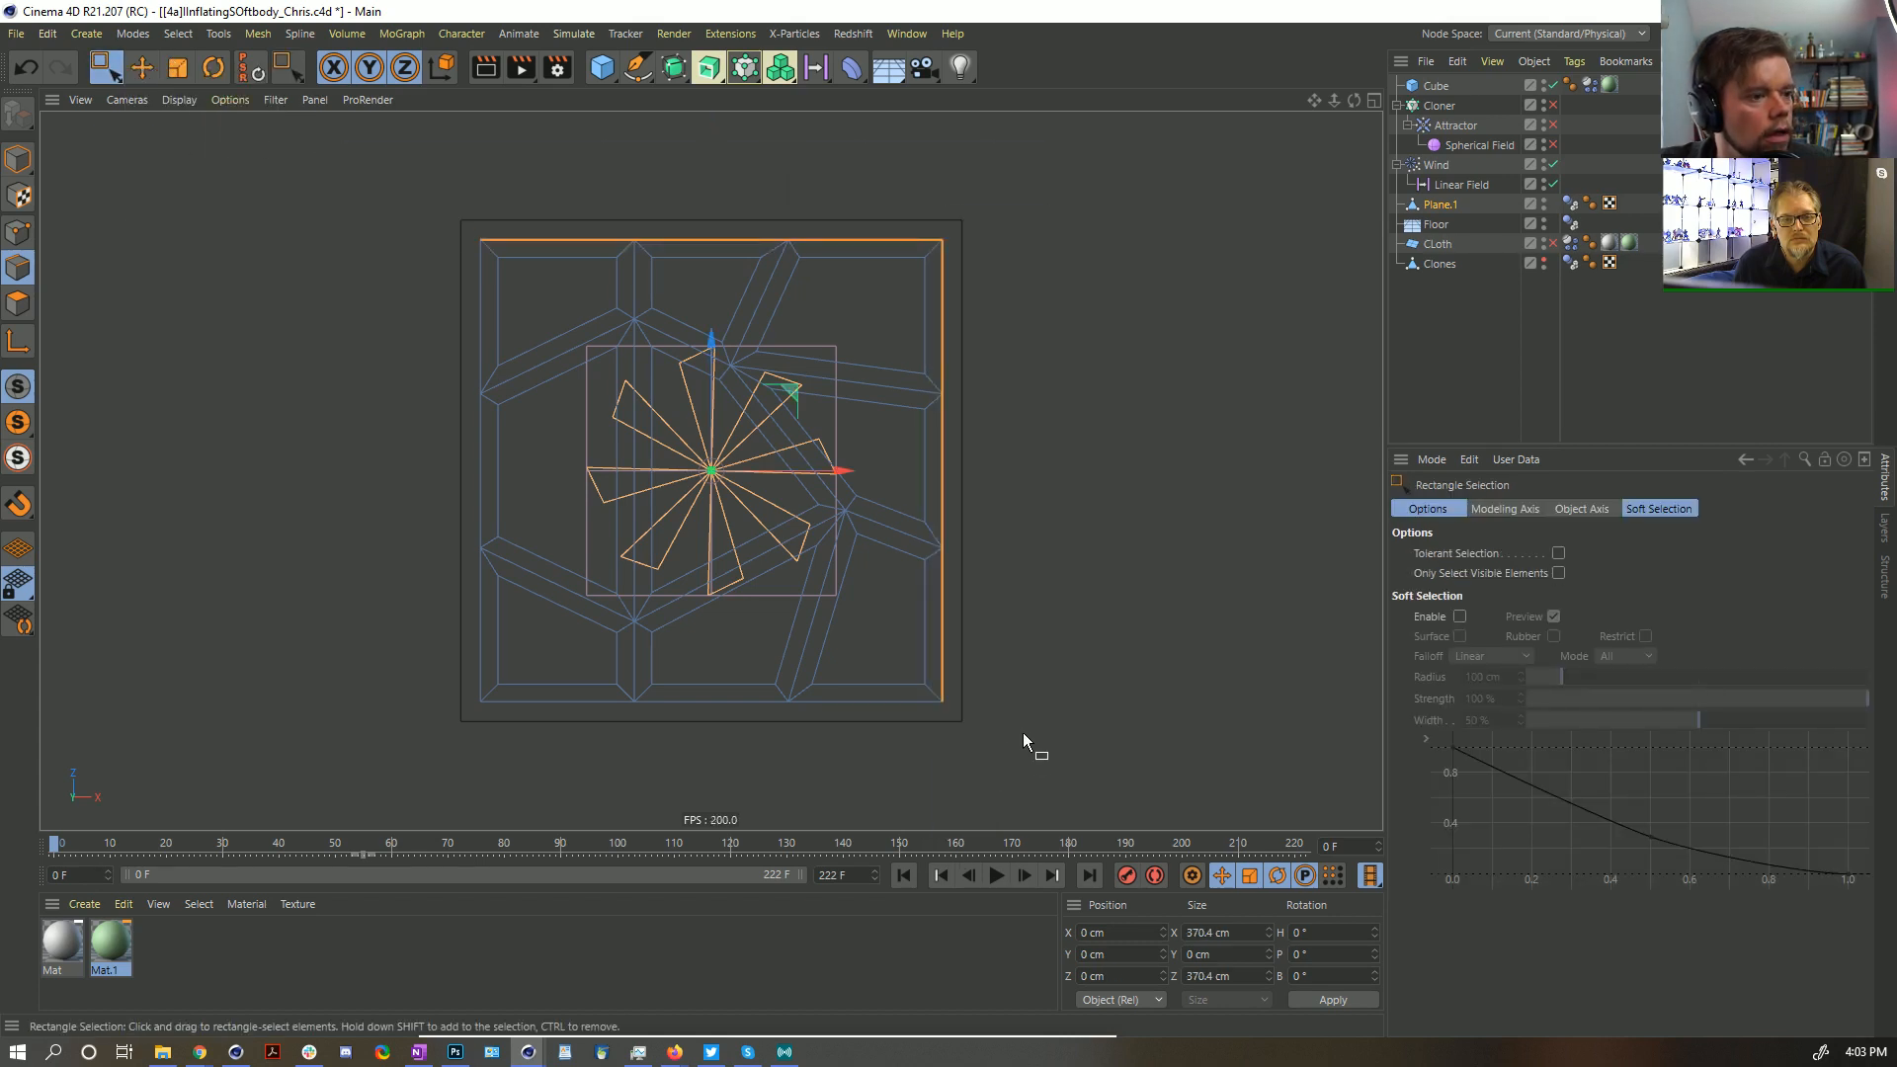
shift+drag(1021, 747, 487, 190)
Extrude the frame's selected border edges outward with an 80 cm offset and return to Model mode in the perspective view
key(d)
drag(529, 476, 612, 476)
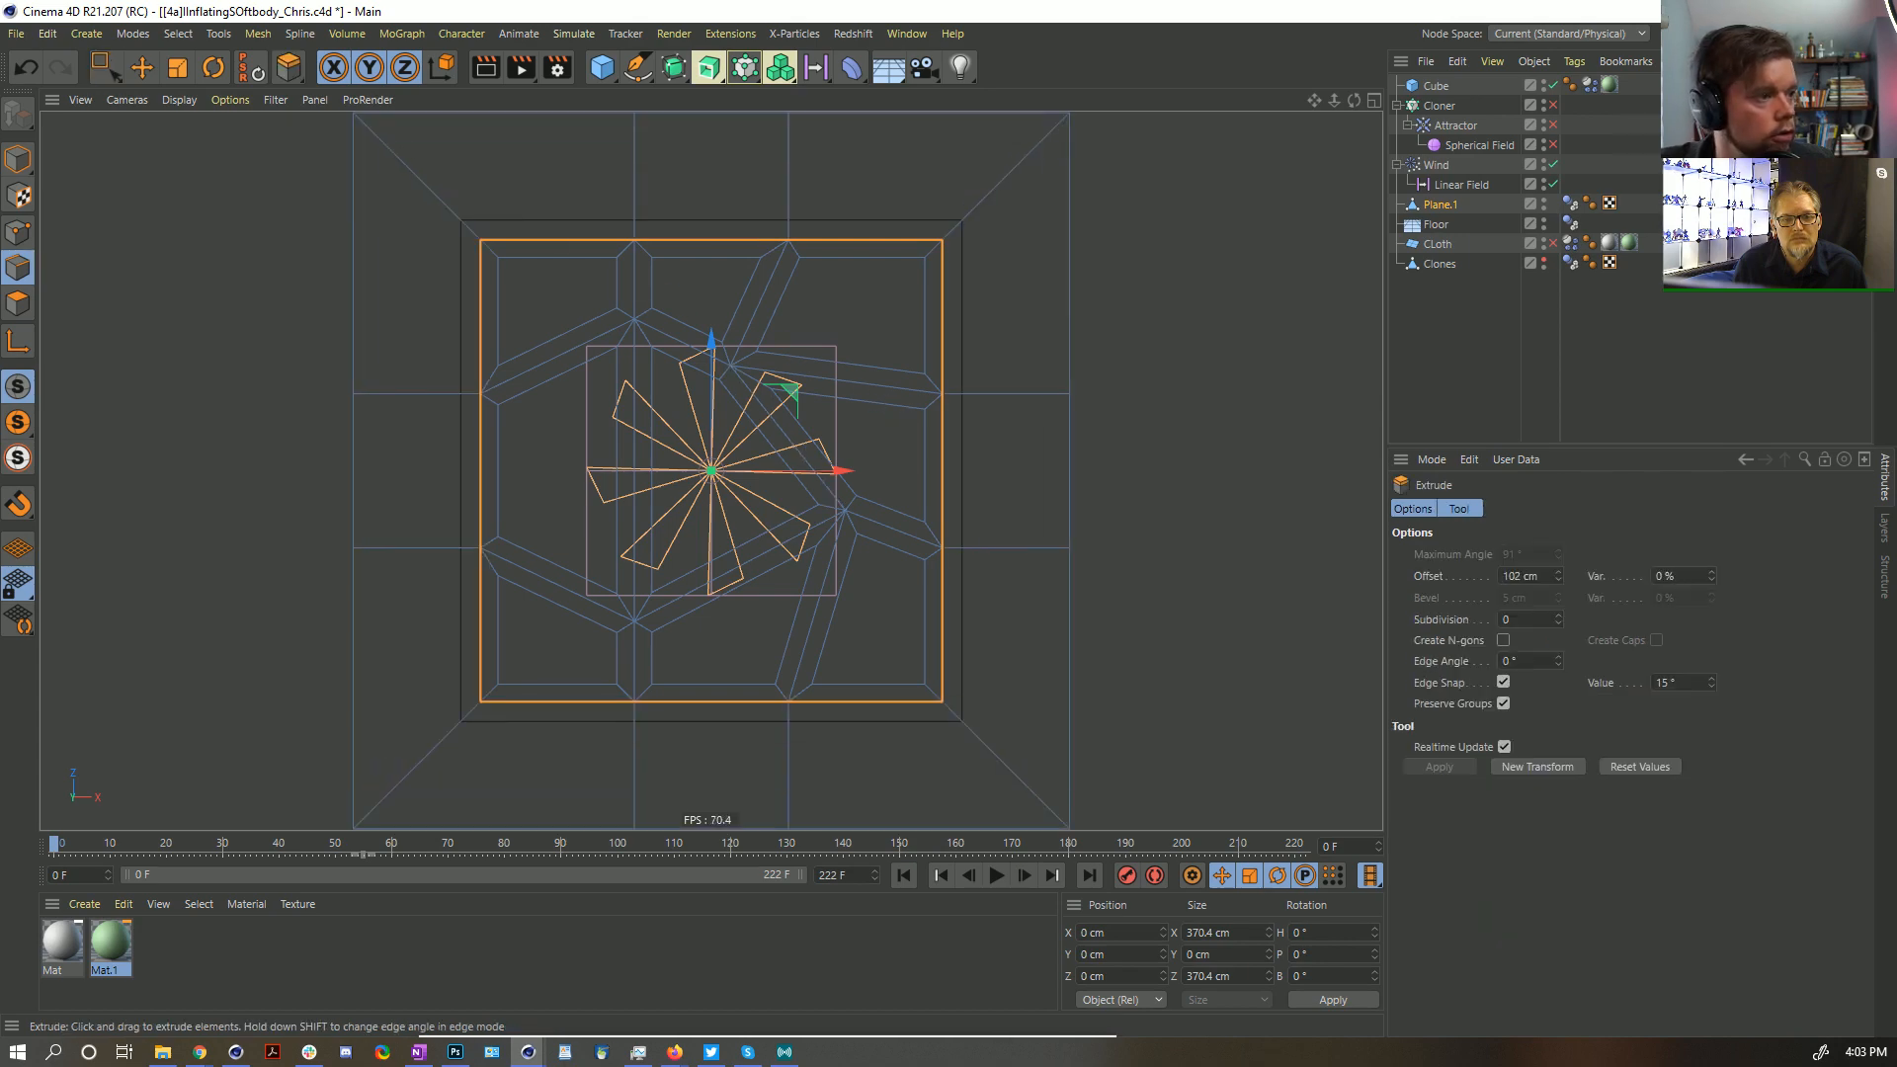
drag(438, 470, 417, 471)
middle_click(416, 469)
middle_click(392, 306)
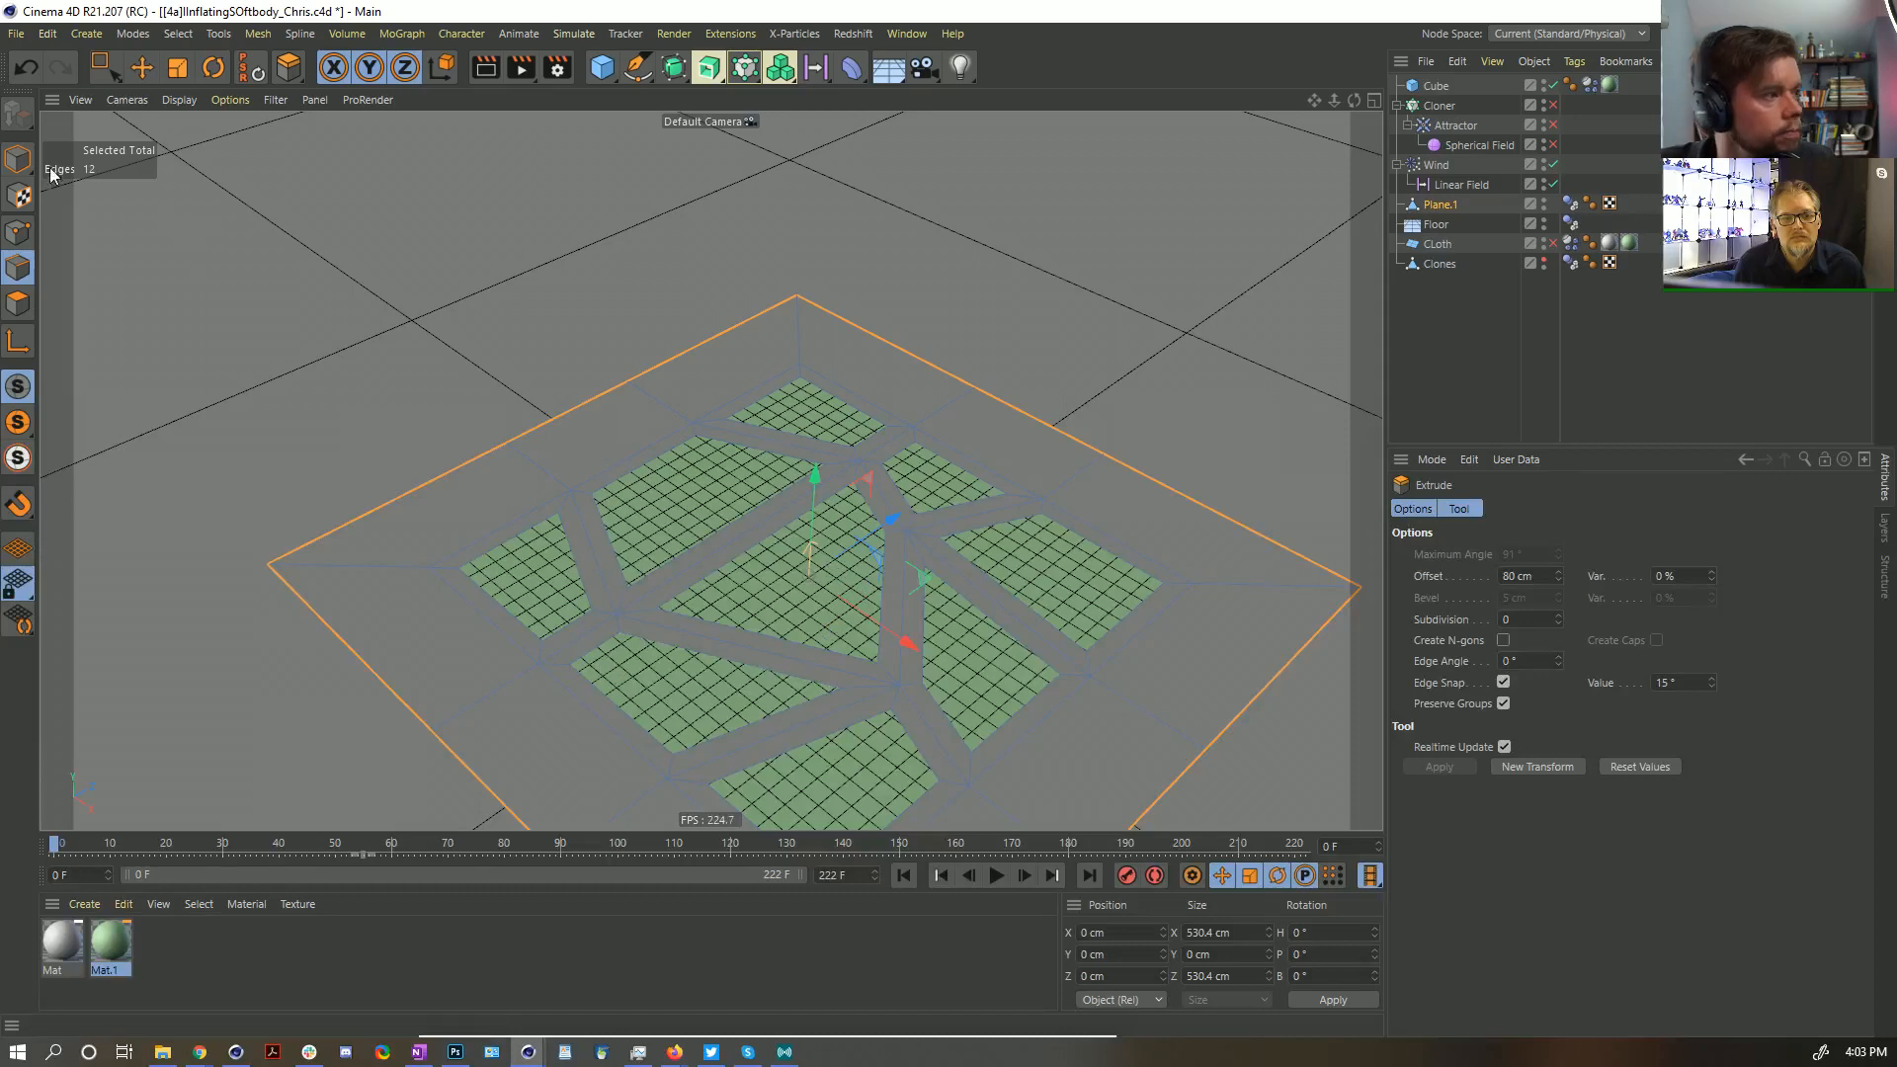
click(17, 158)
Play the simulation with the widened frame to about frame 42 and examine the cube's Soft Body spring and pressure settings
click(996, 875)
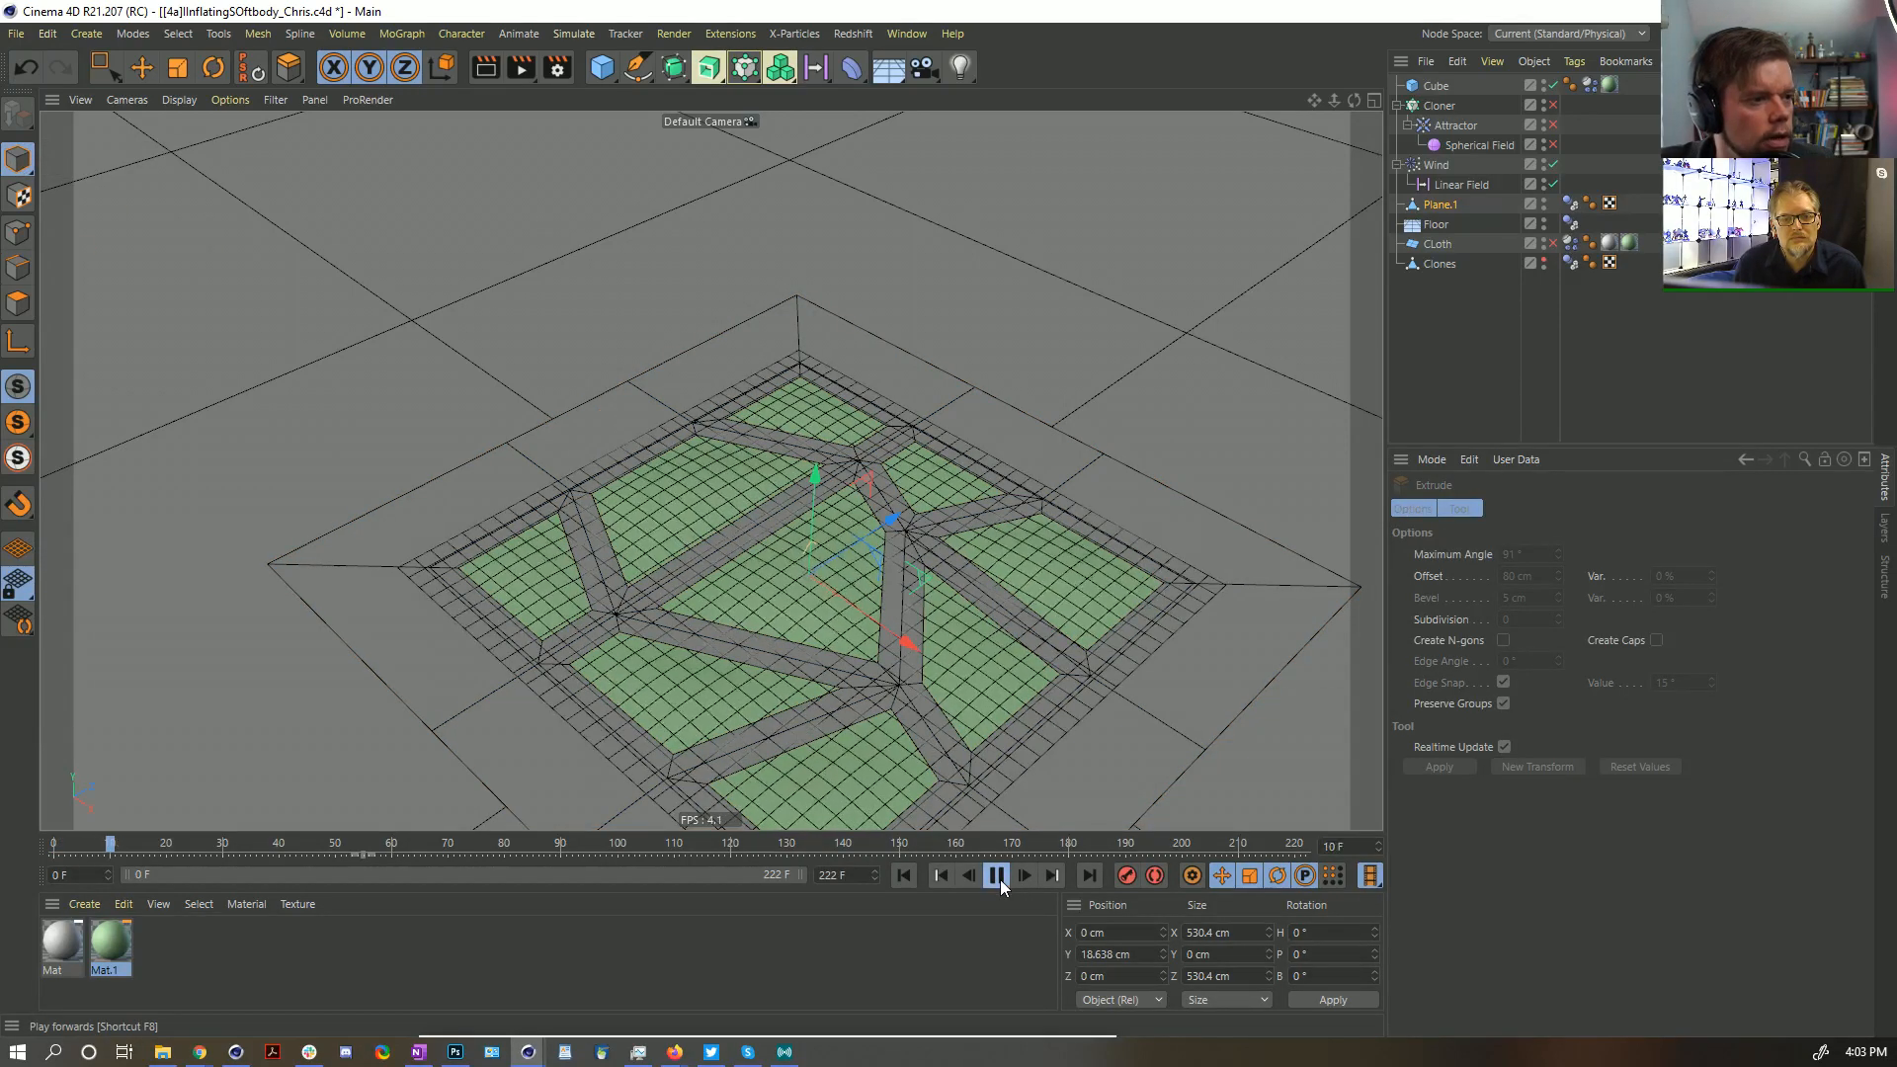
click(1589, 85)
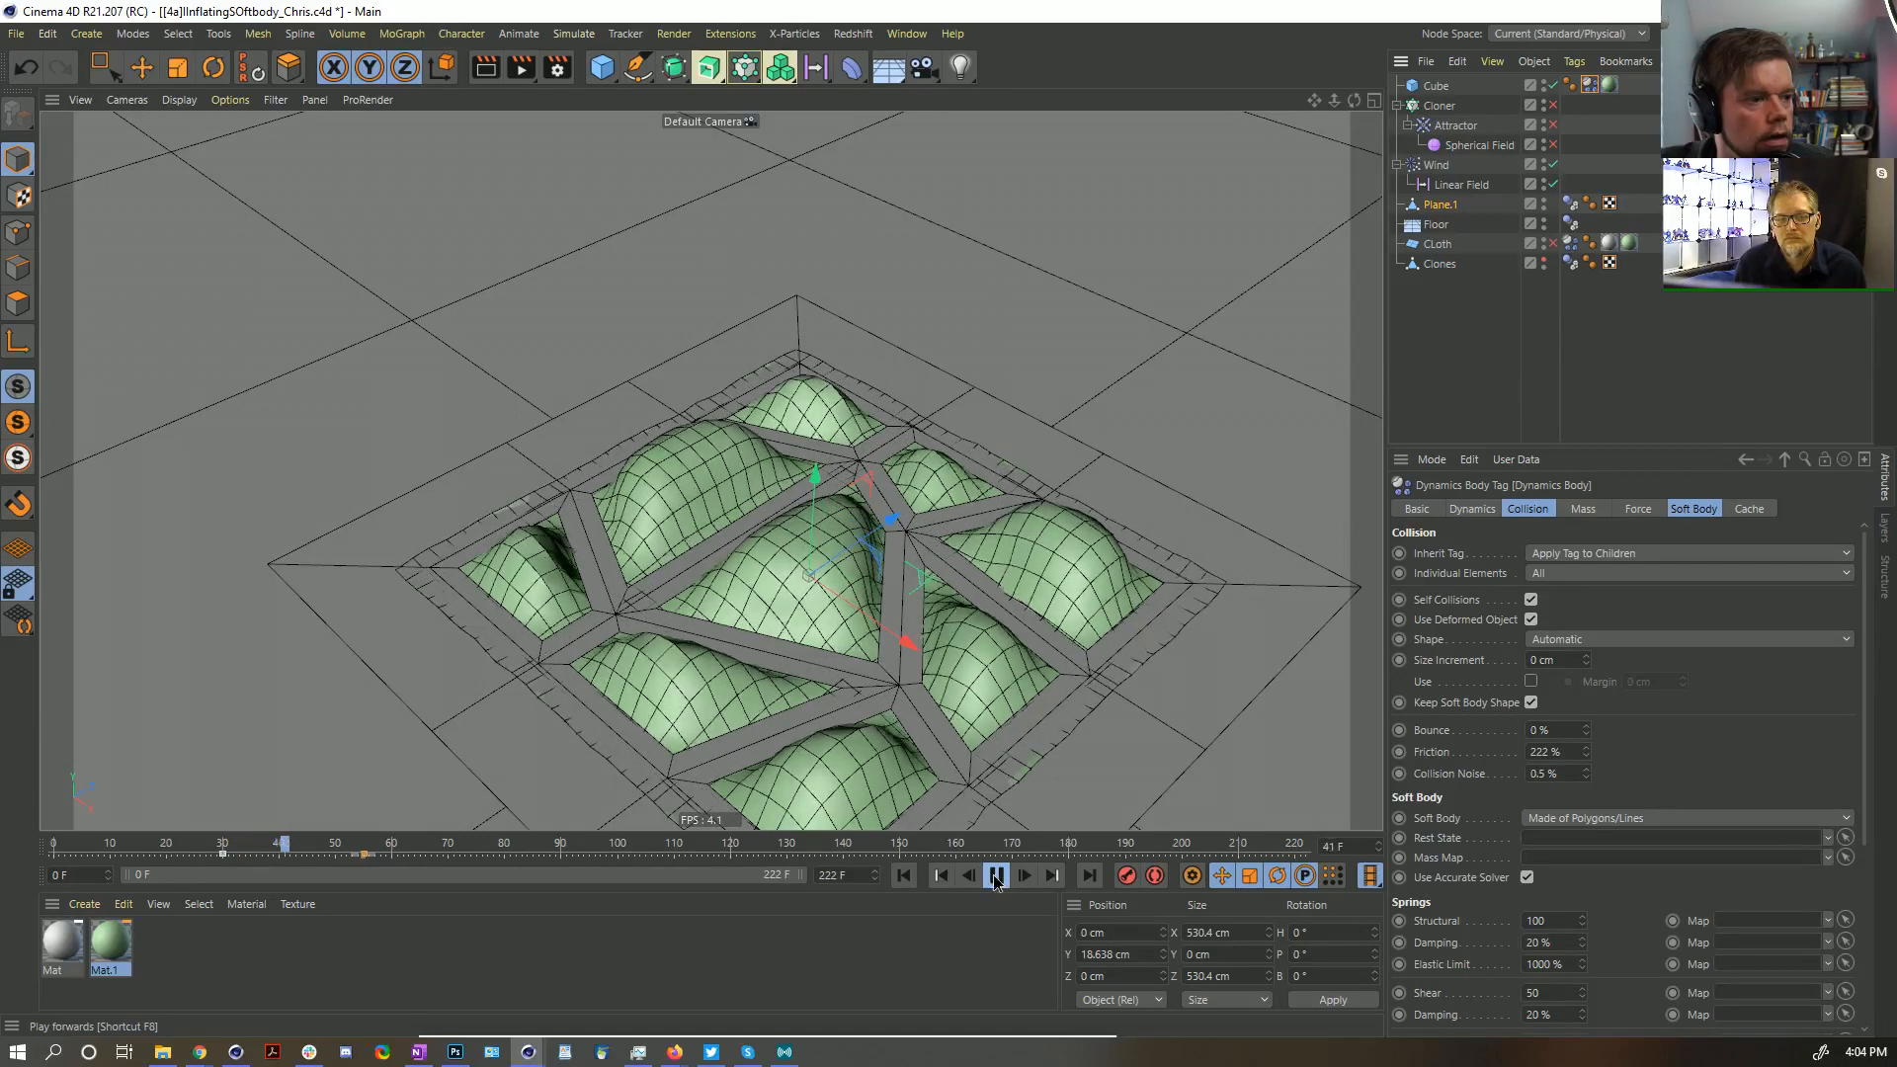
click(995, 875)
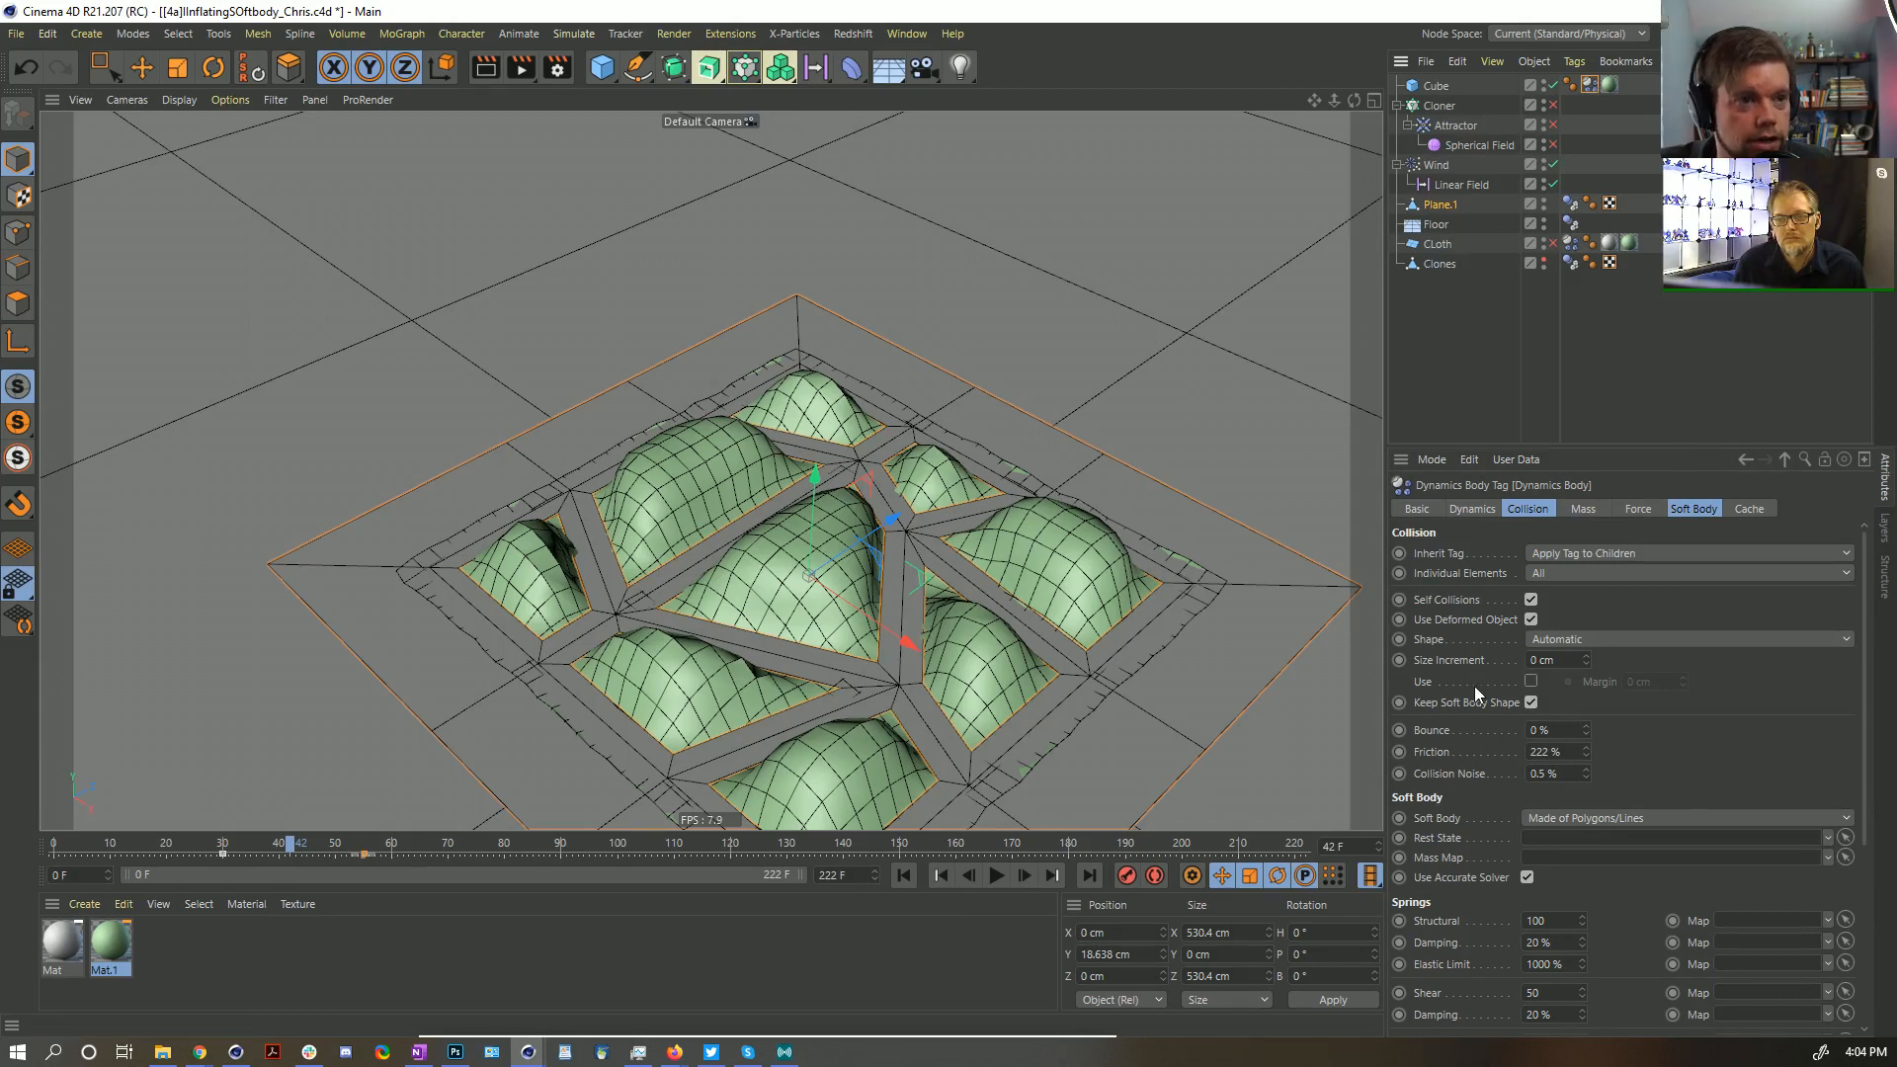
scroll(1477, 712, down, 5)
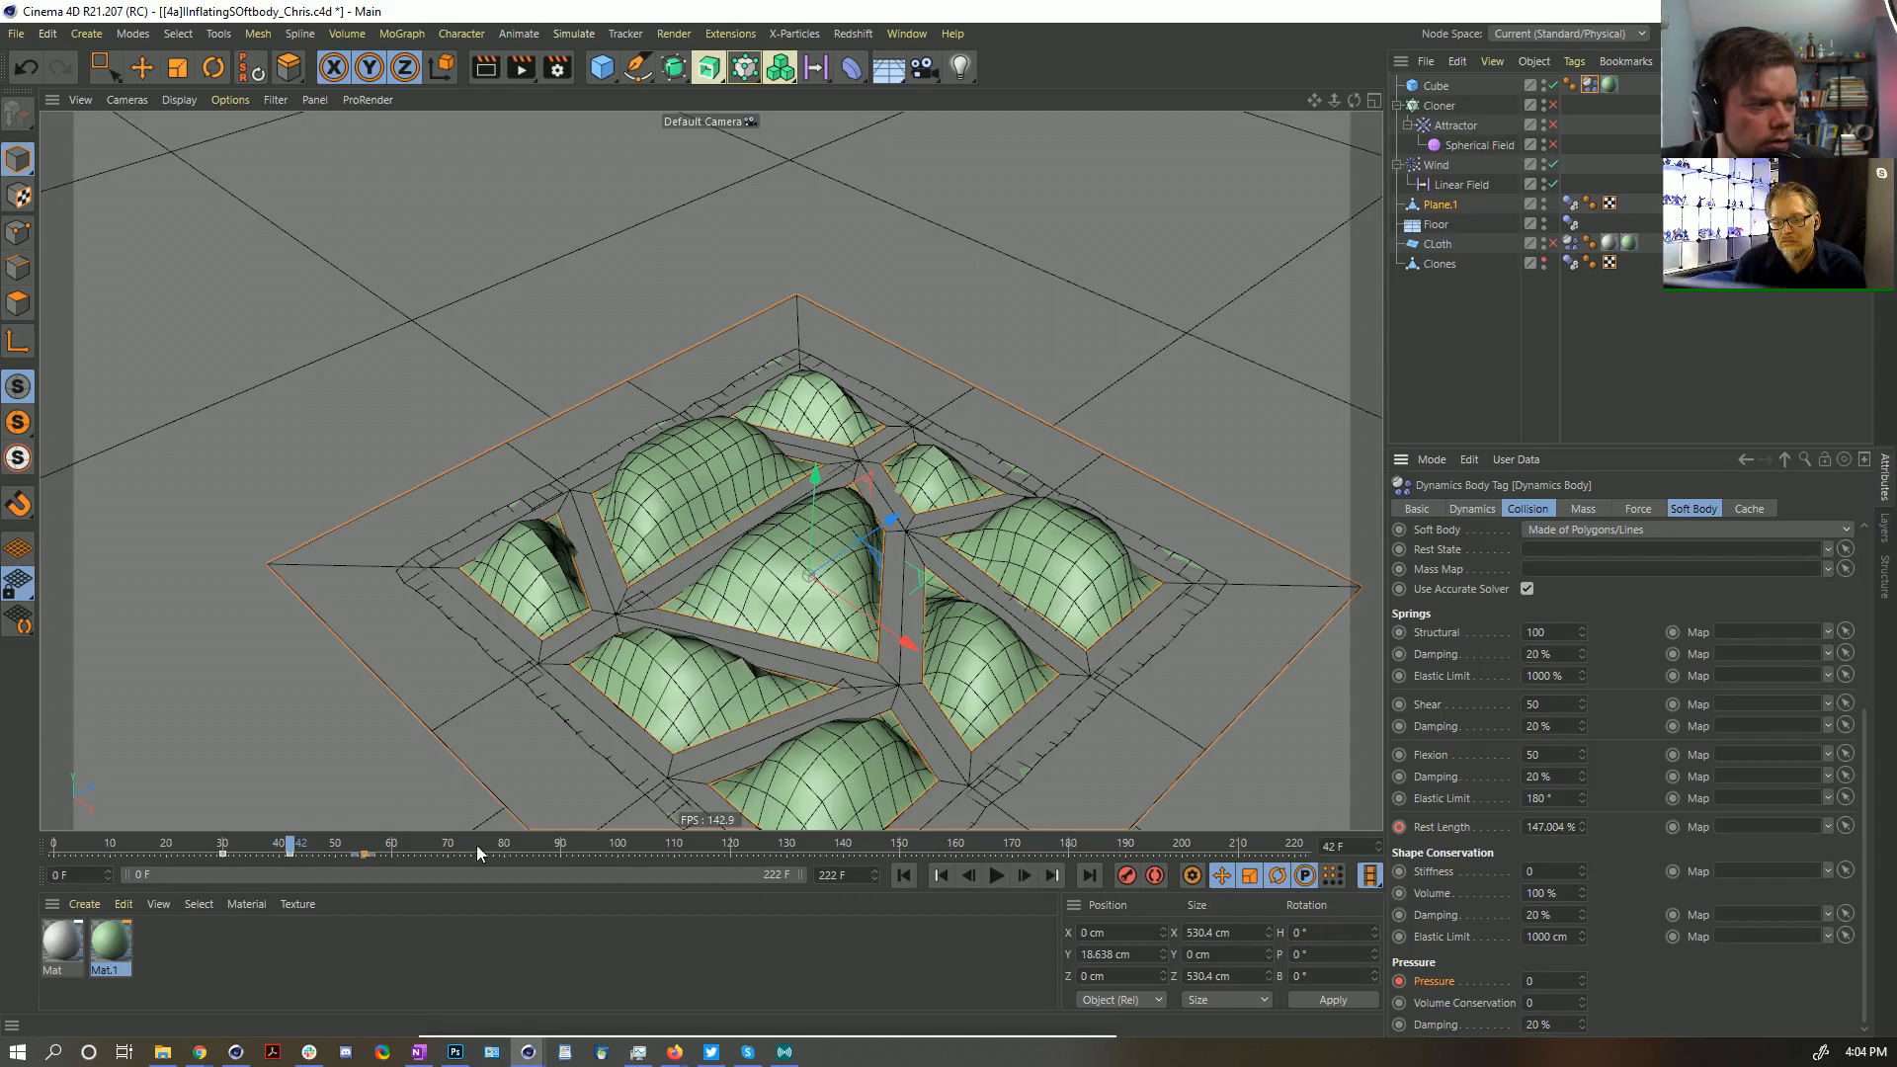
Check the pressure keyframes at frames 55 and 30, and play the inflation on to about frame 68
click(363, 844)
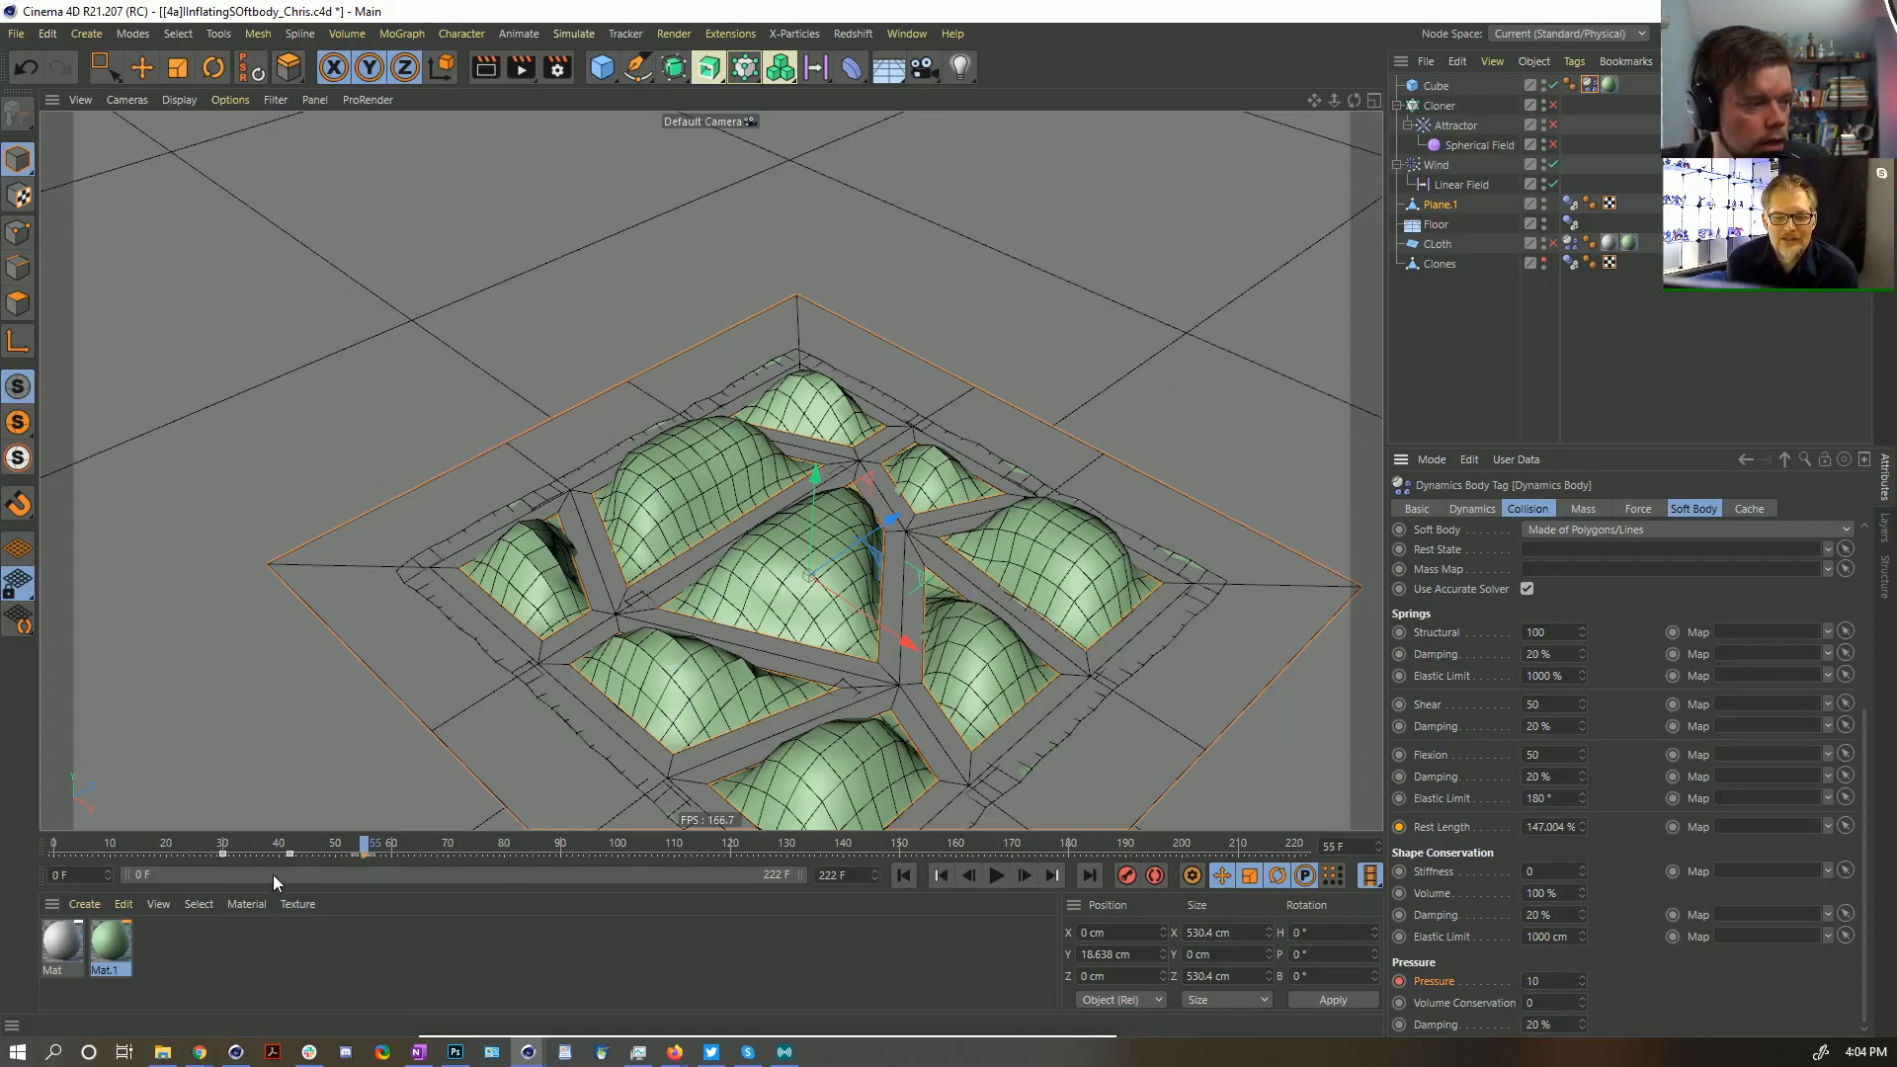
click(223, 847)
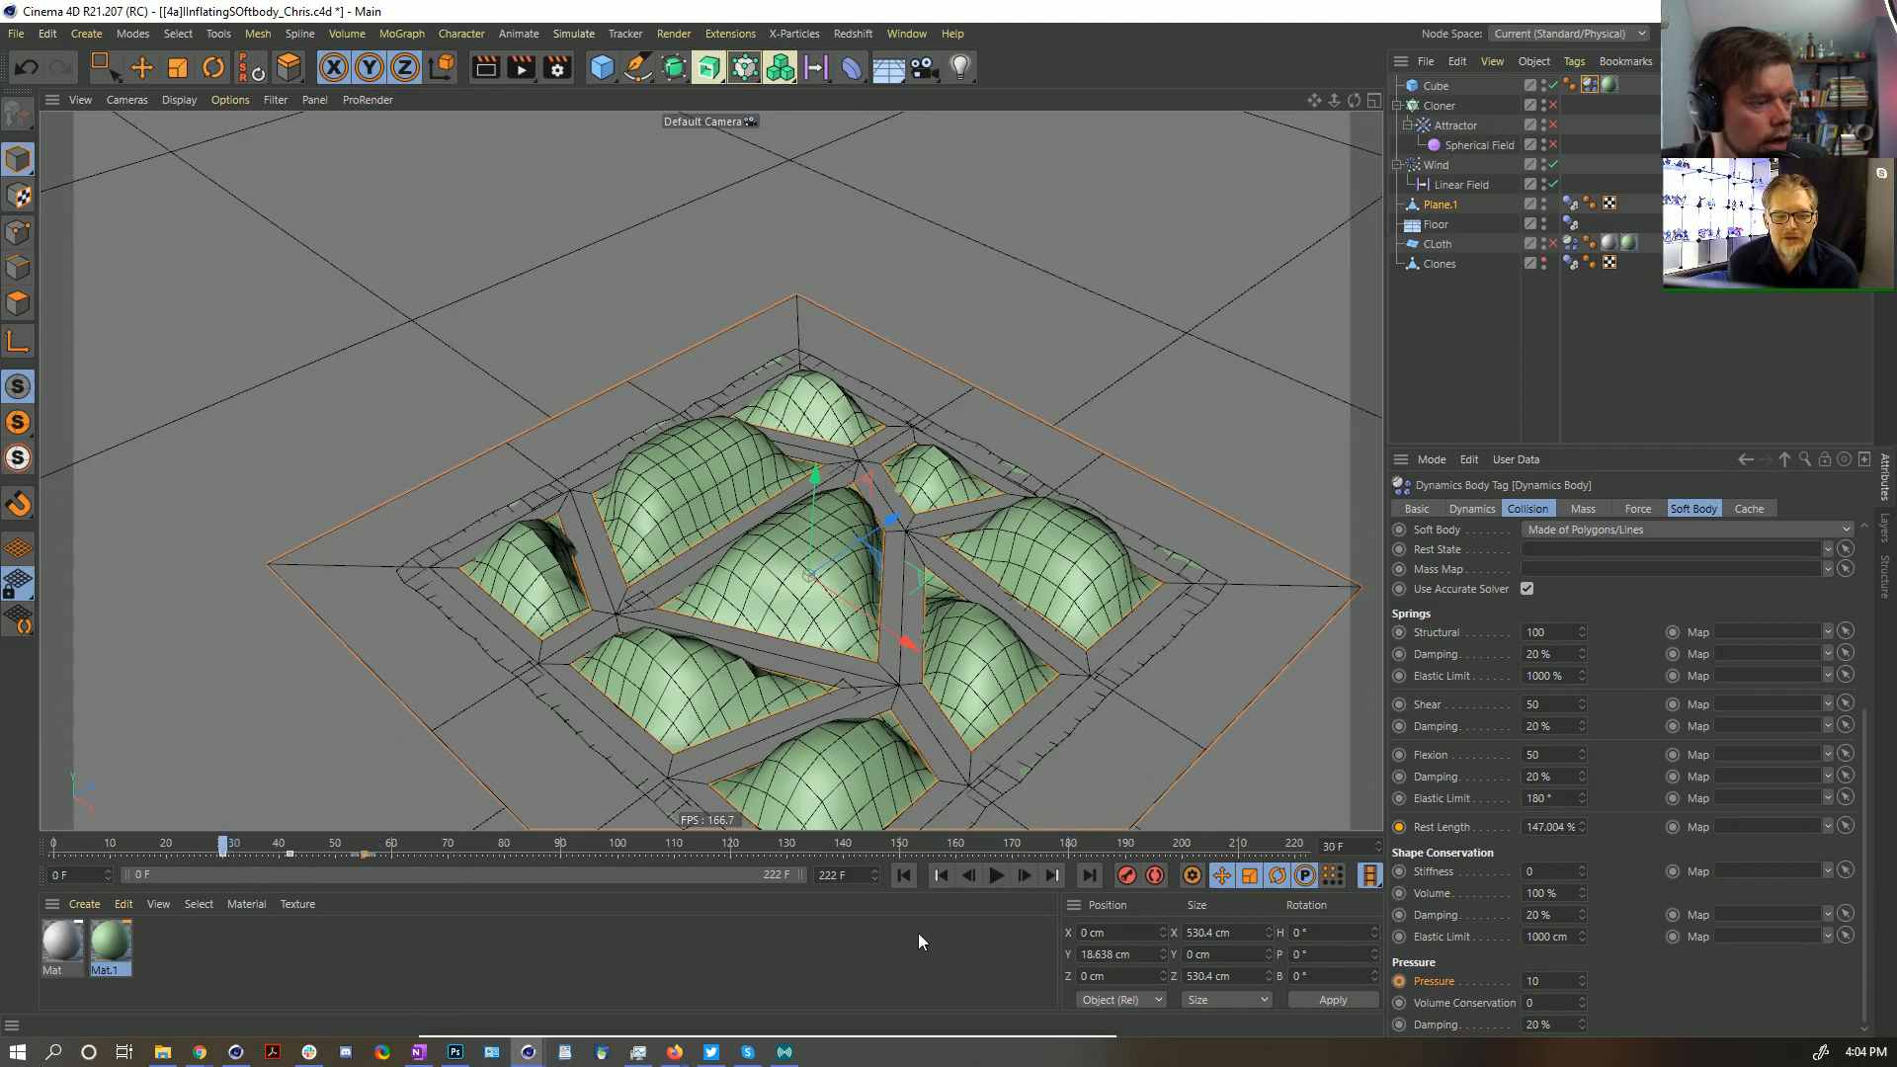
click(995, 875)
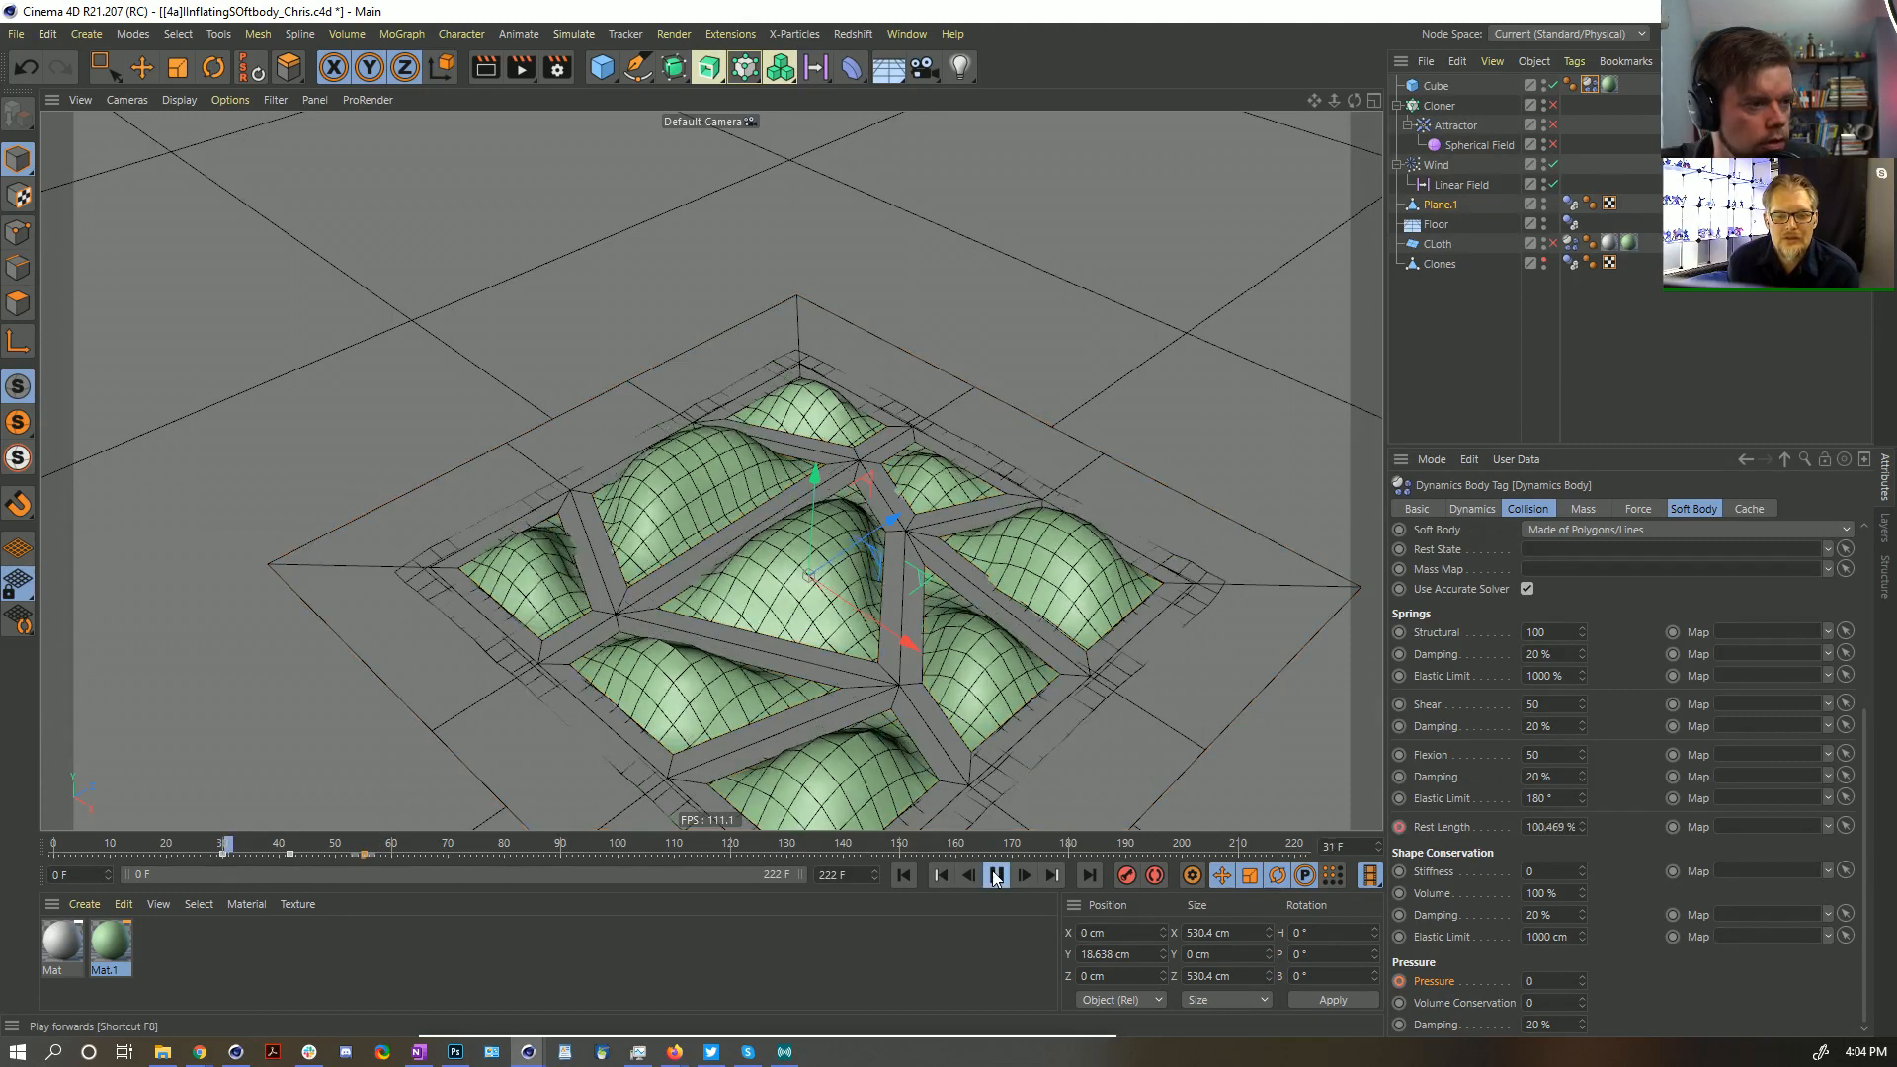
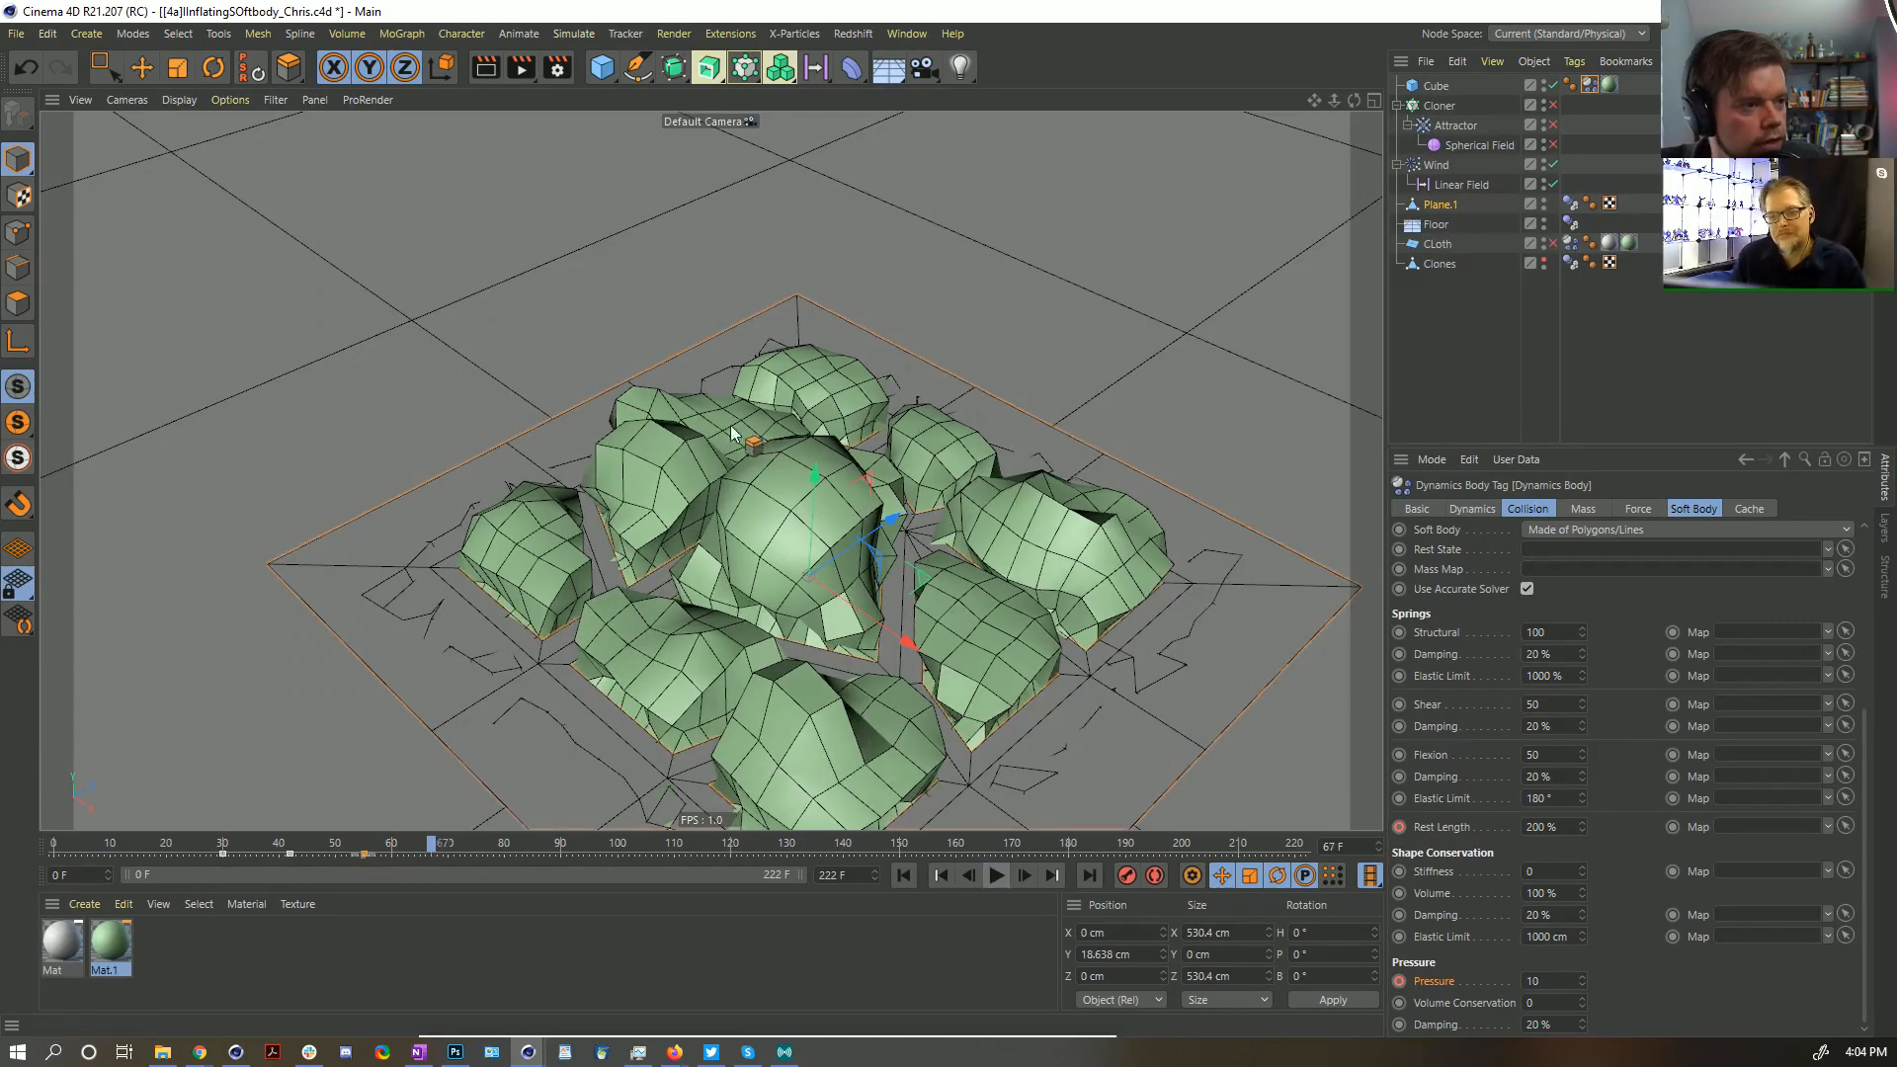
alt+drag(858, 605, 591, 519)
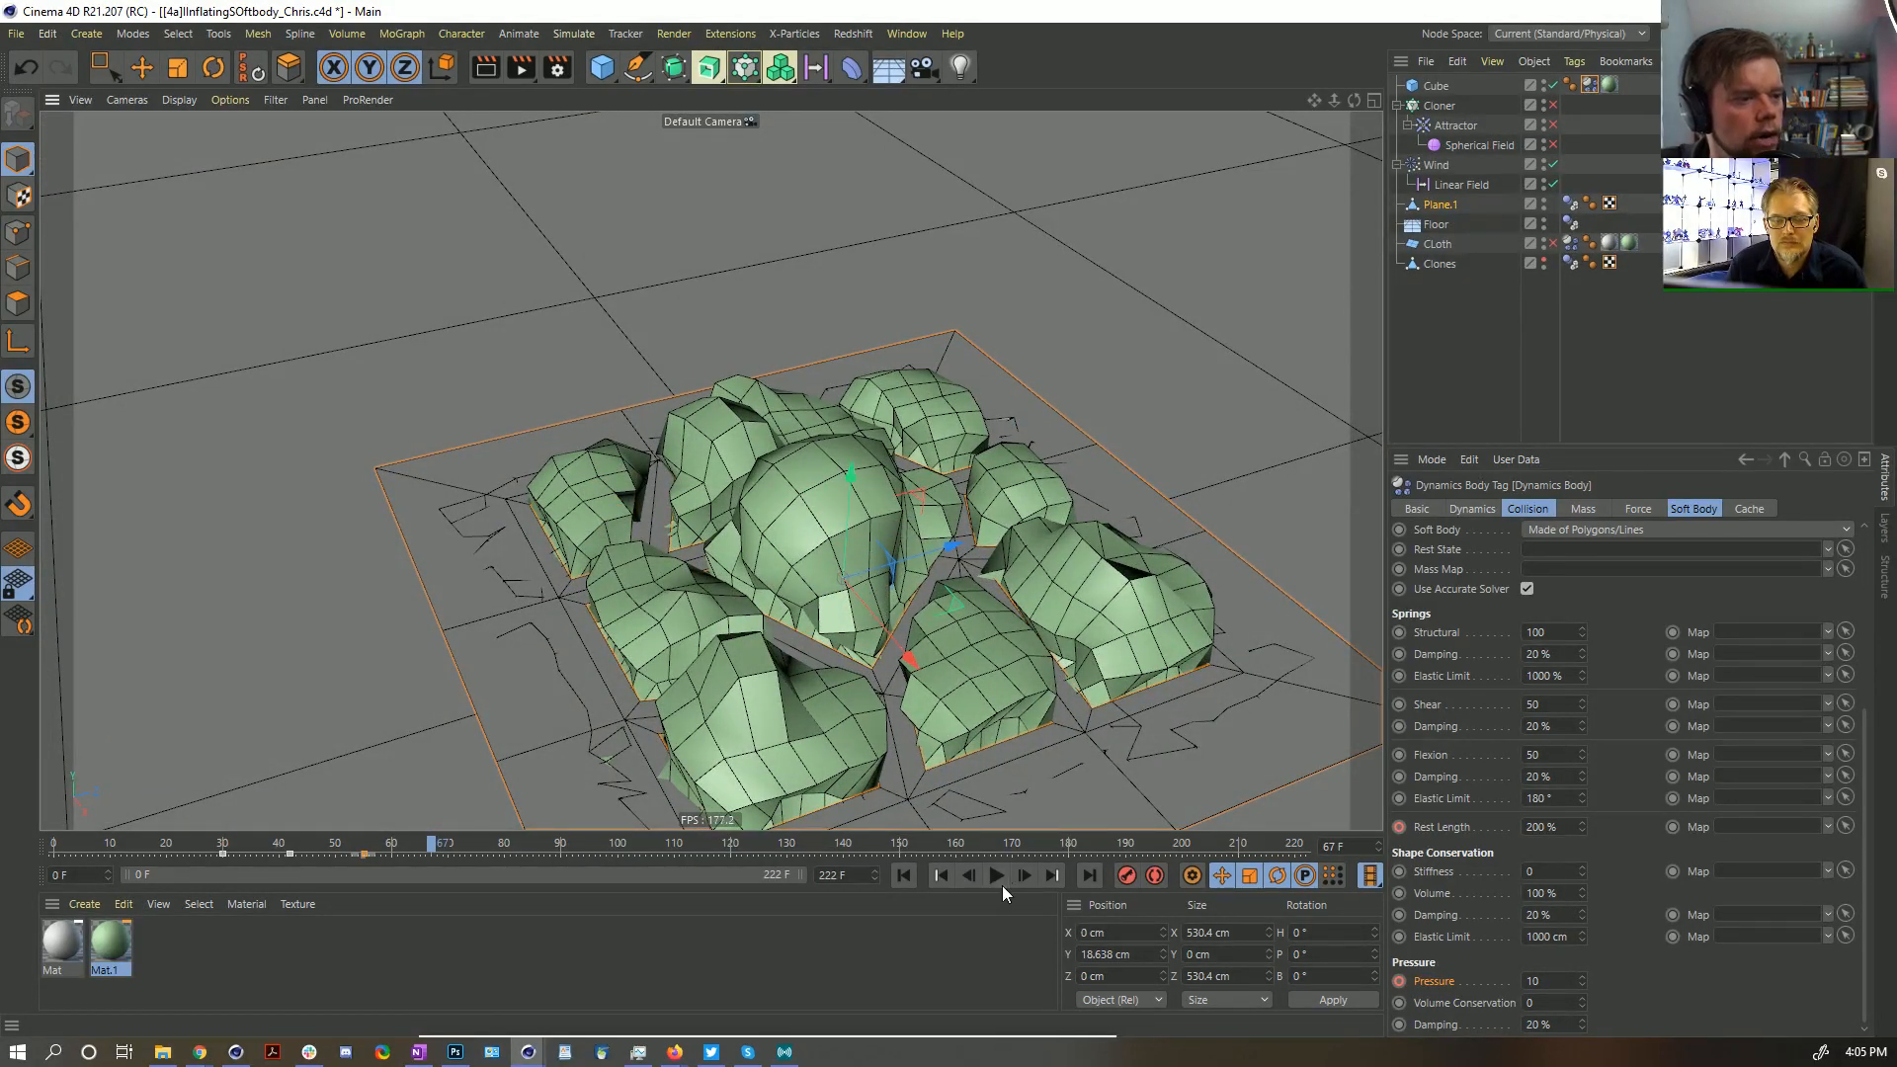
click(997, 876)
click(1000, 887)
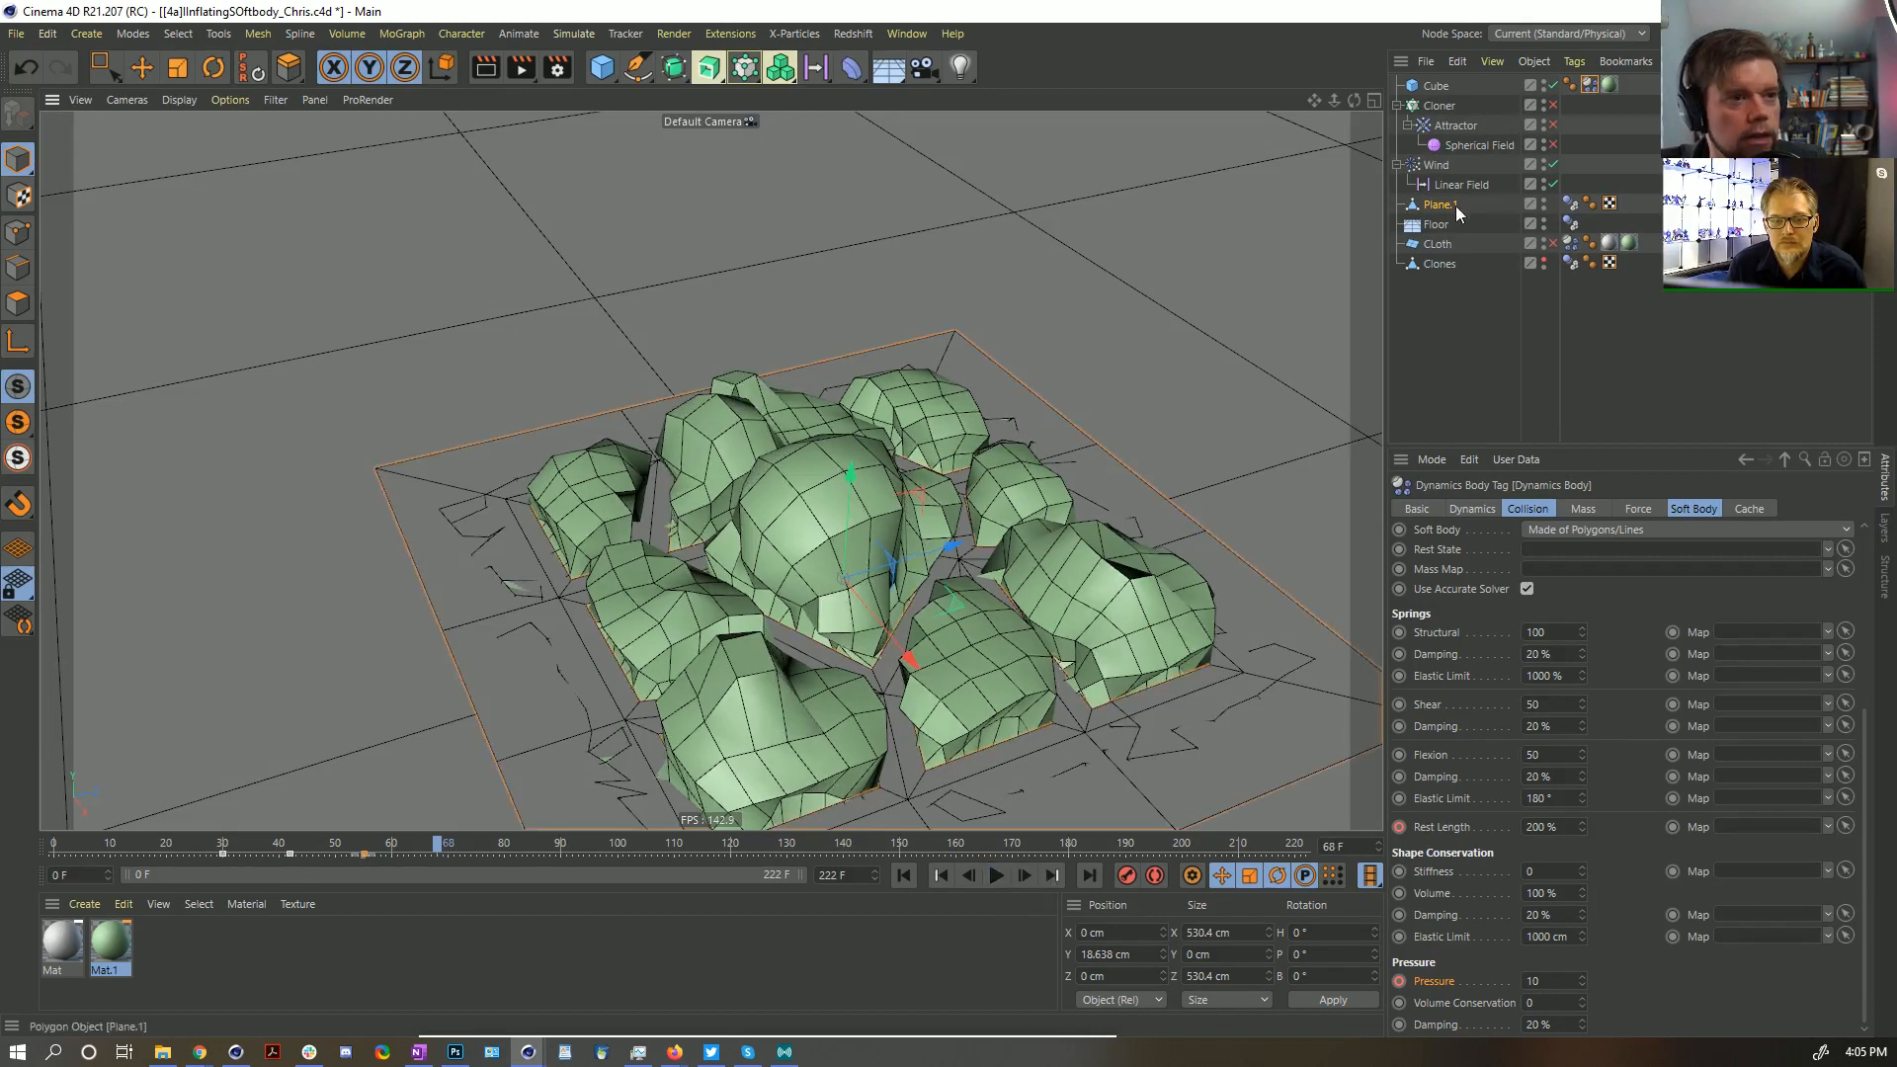
Rename the Plane.1 frame object to Trap
double_click(1440, 204)
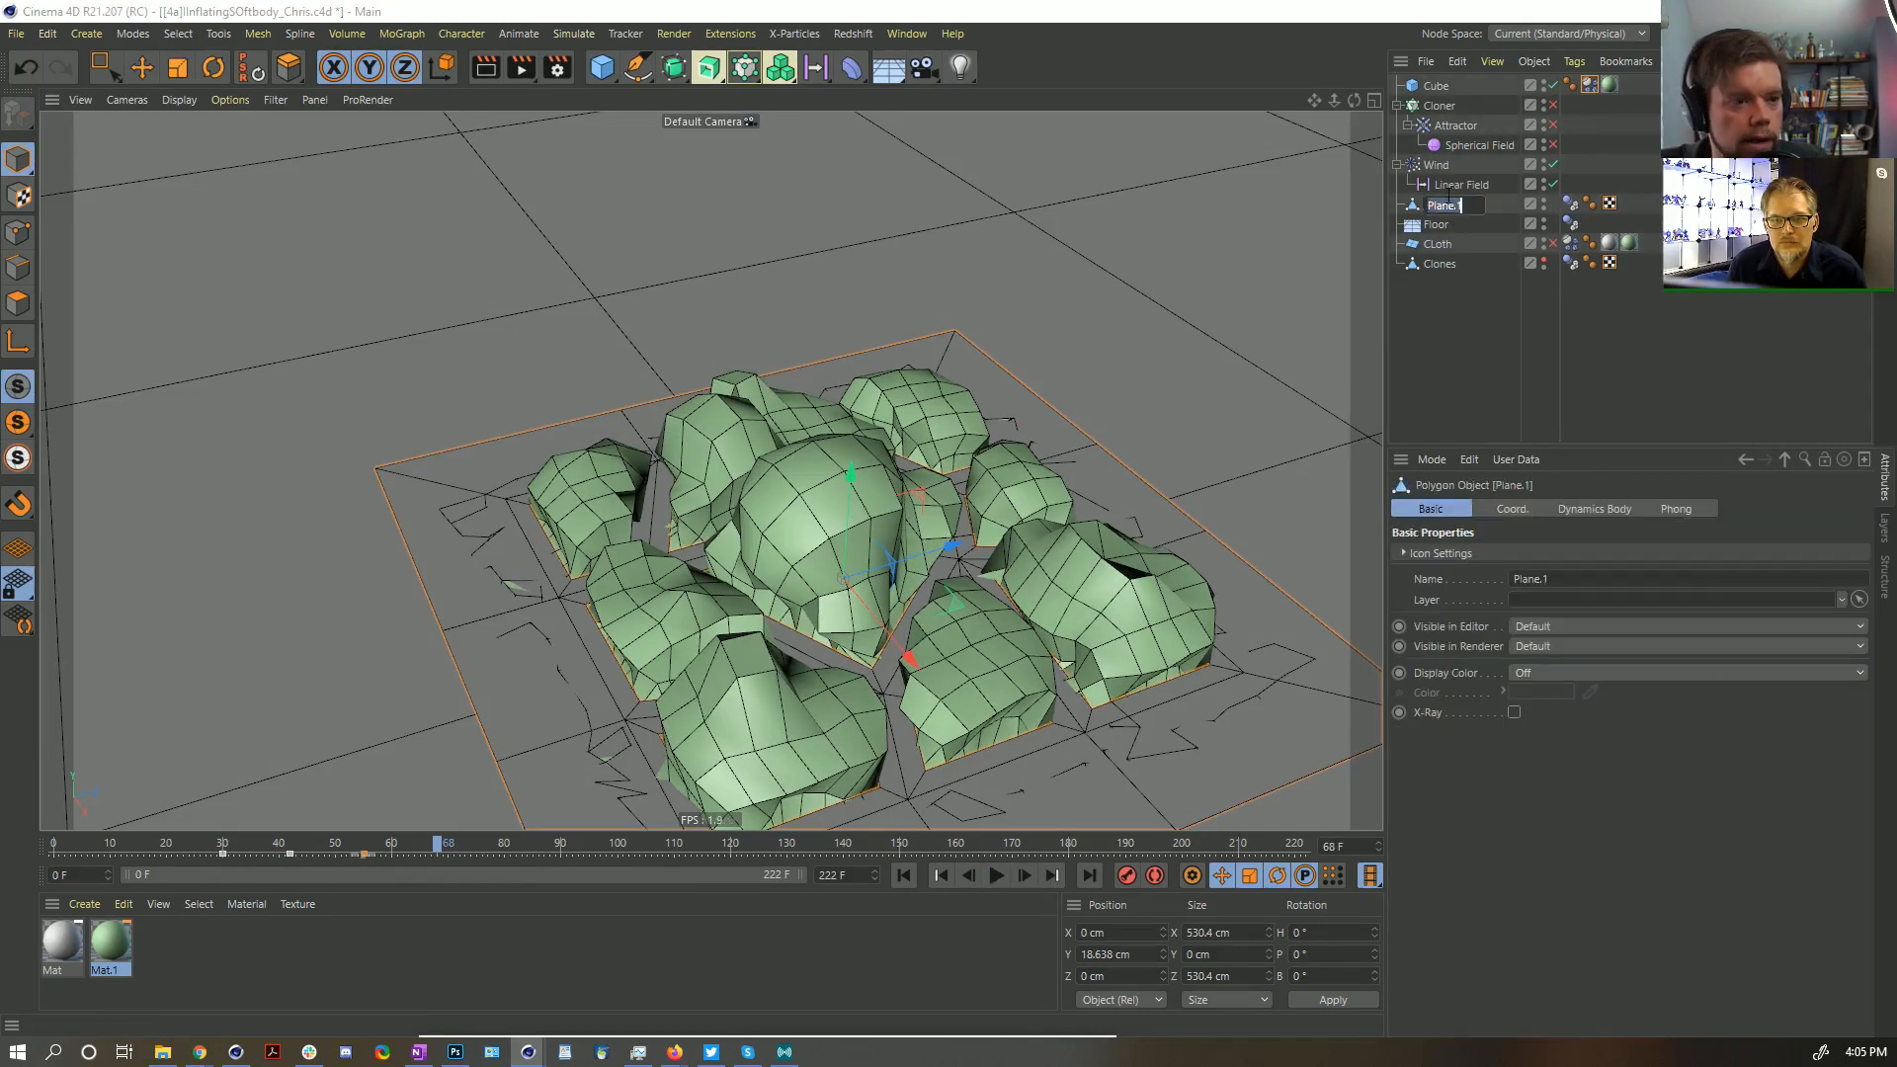
text(Trap)
key(Return)
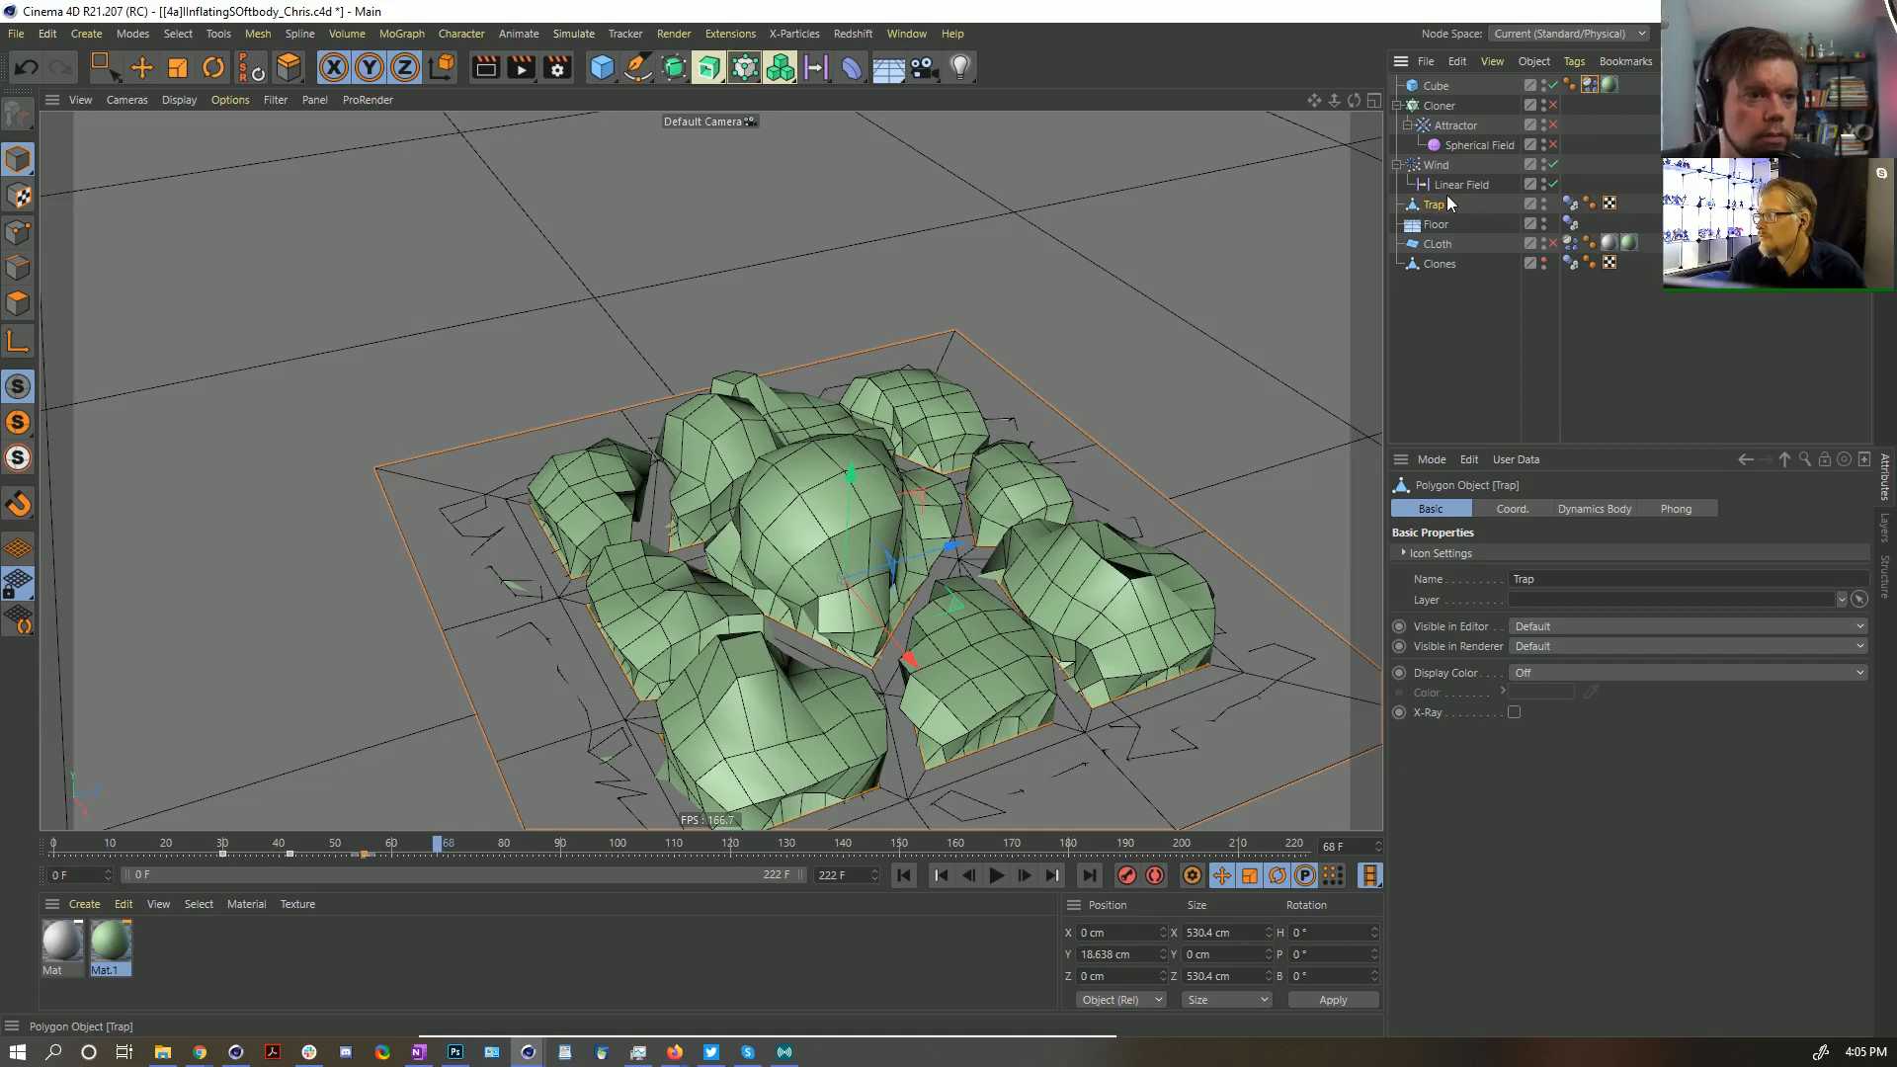
Hide the Trap briefly to inspect the whole inflated cube, show it again, and play on to about frame 79
click(1544, 201)
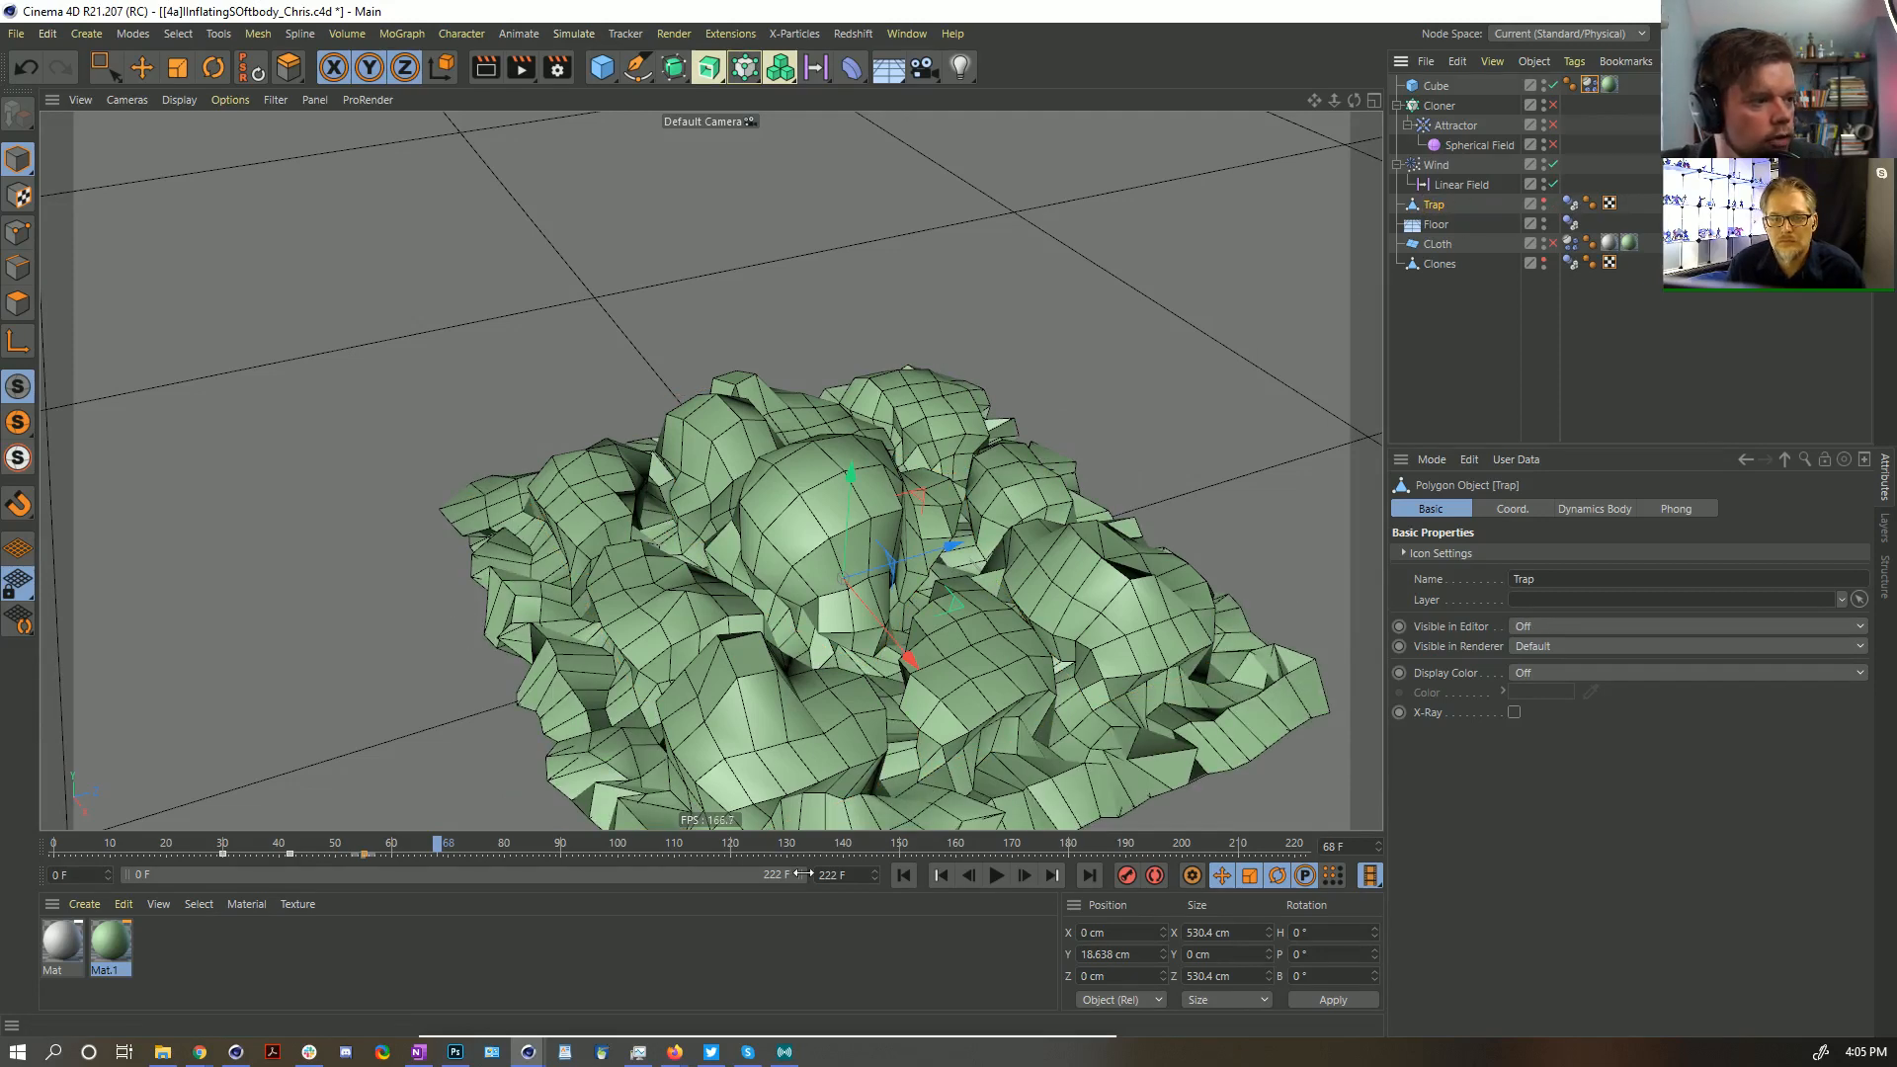
click(1544, 199)
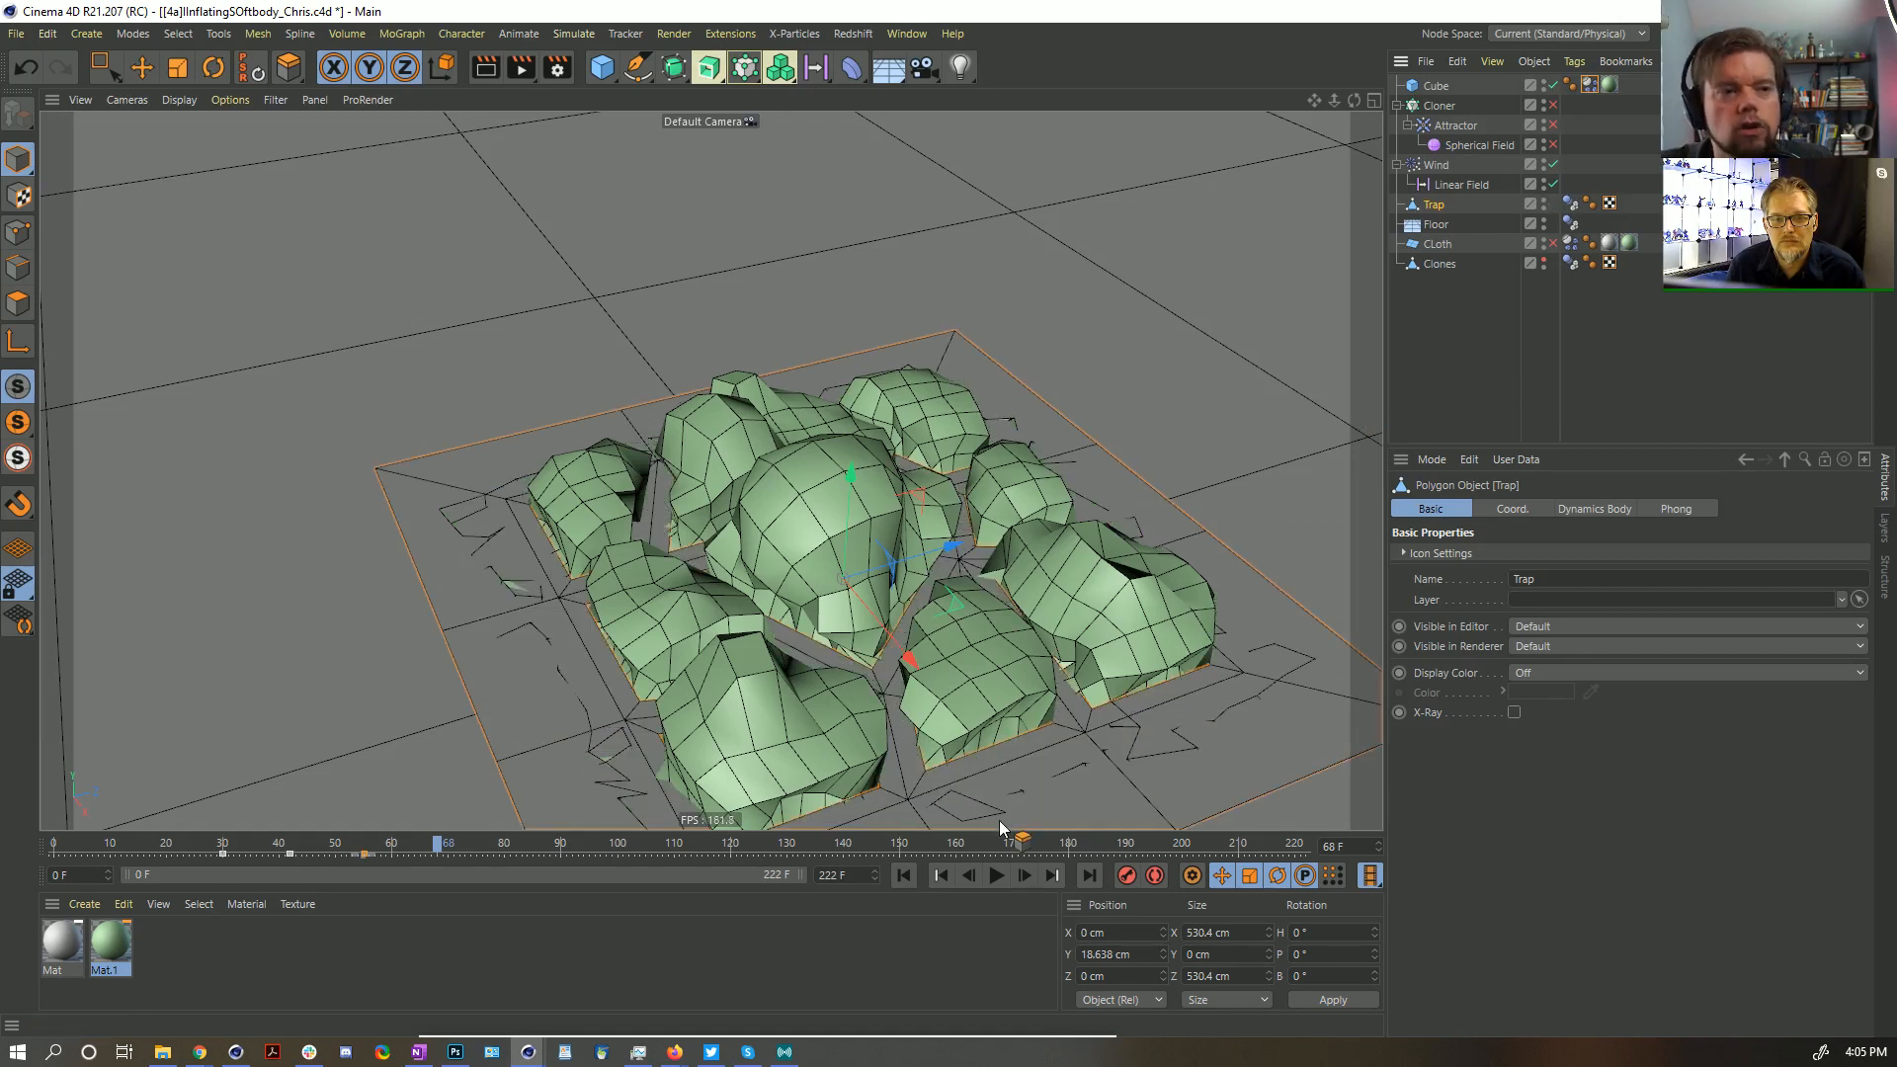
click(996, 876)
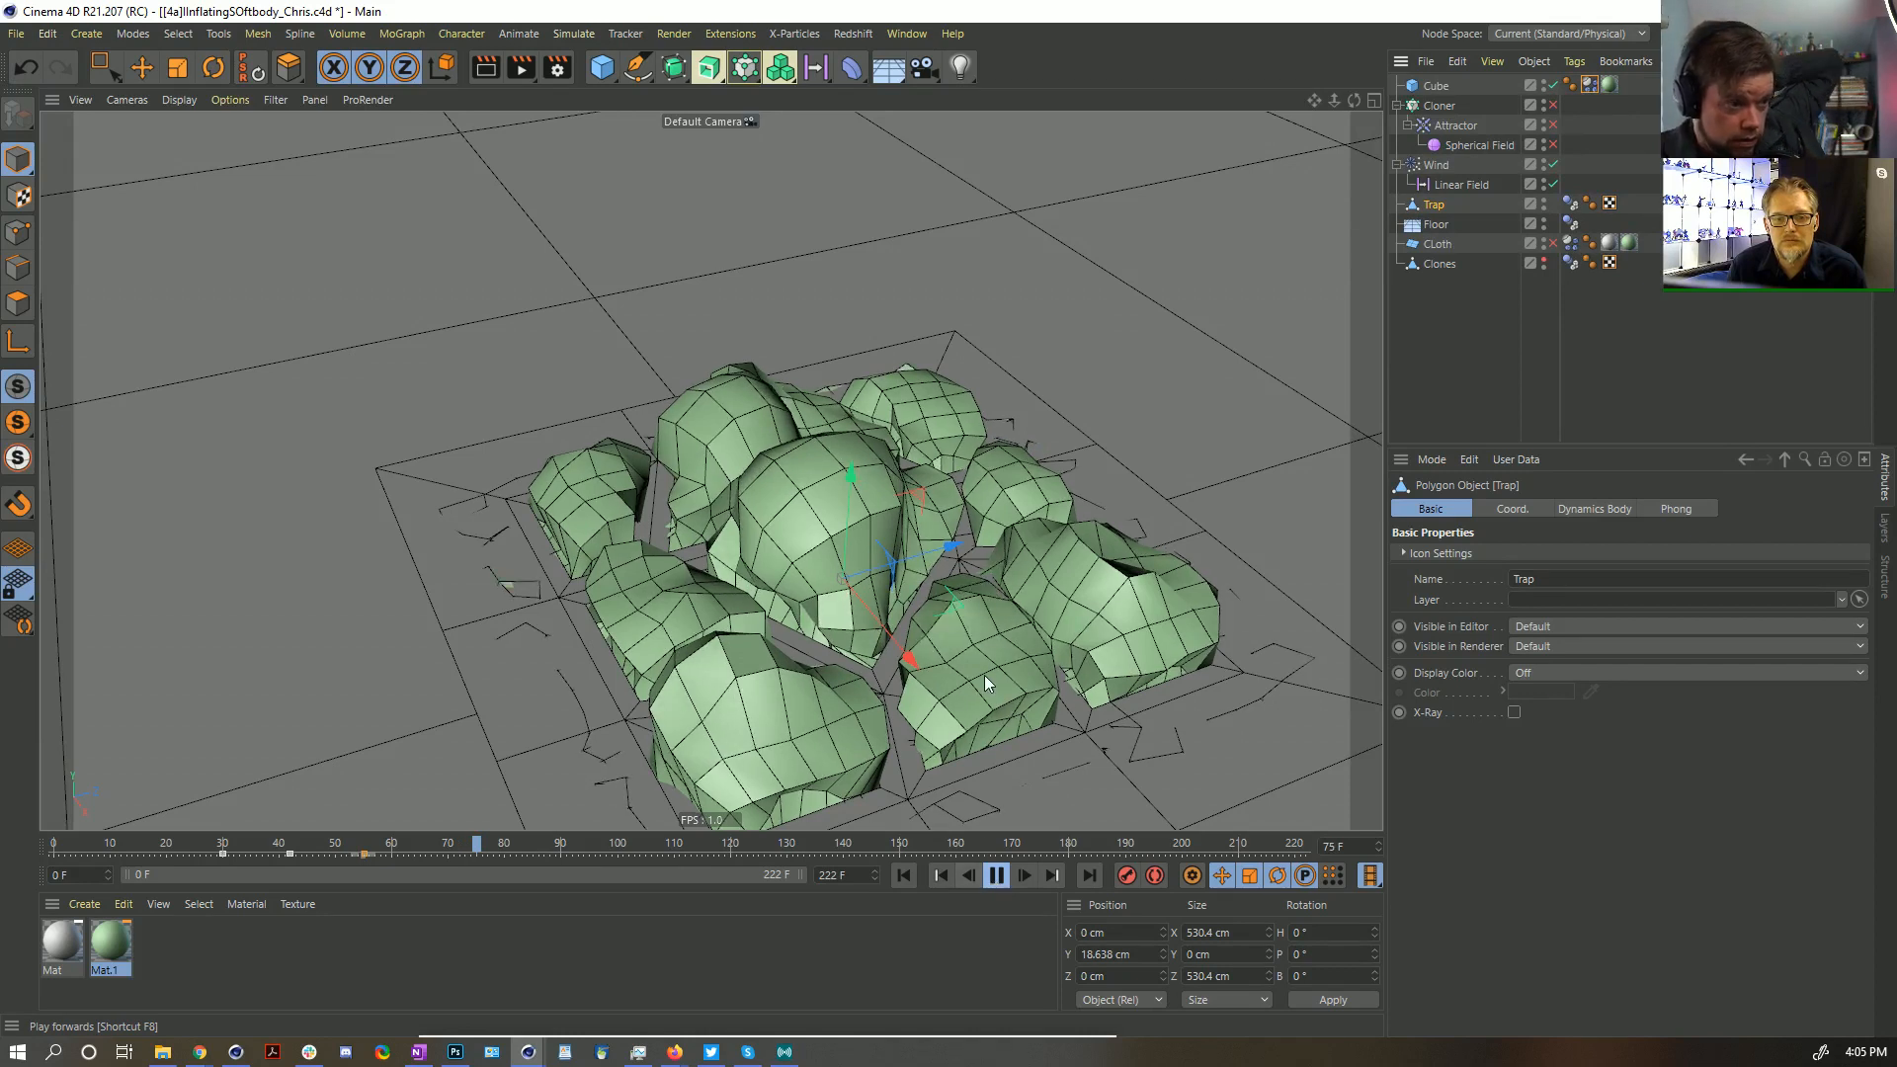
click(998, 877)
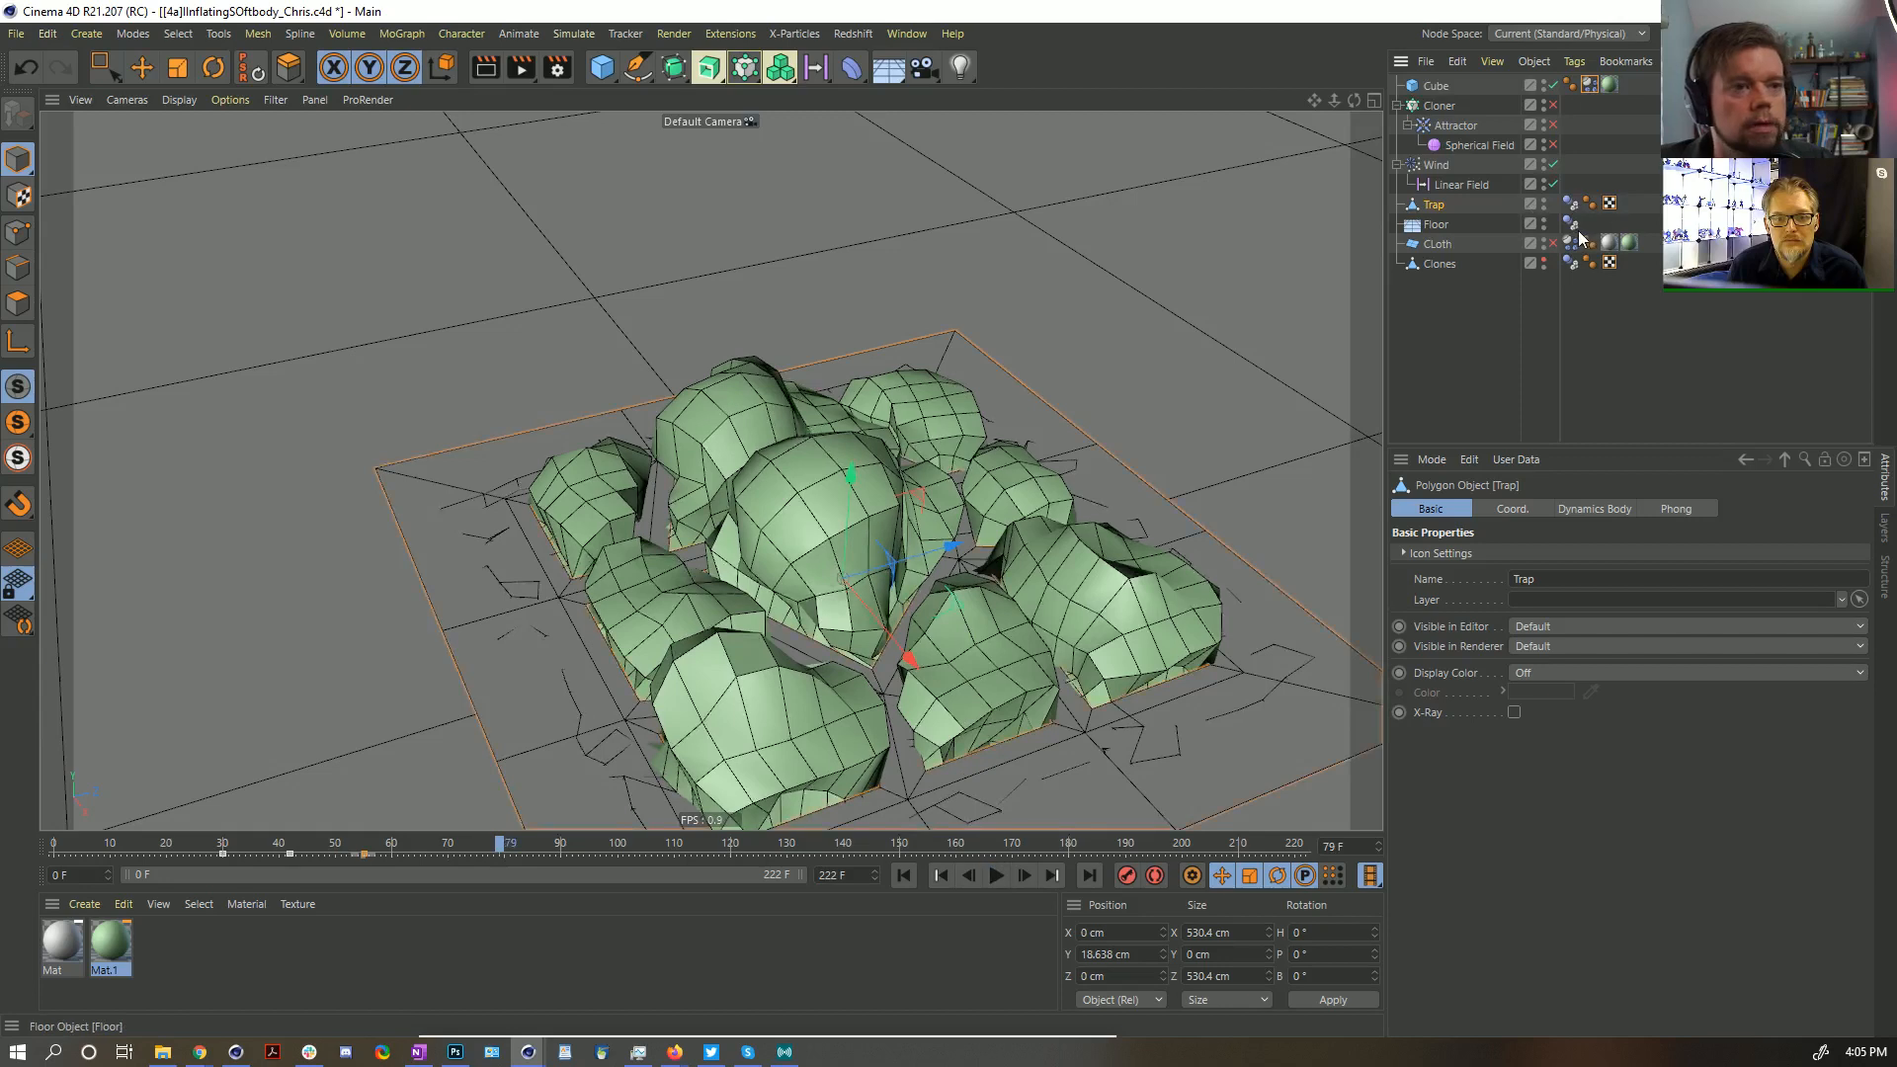
Remove the Pressure animation from the Cube's Soft Body settings and play the simulation on to about frame 89
click(1570, 202)
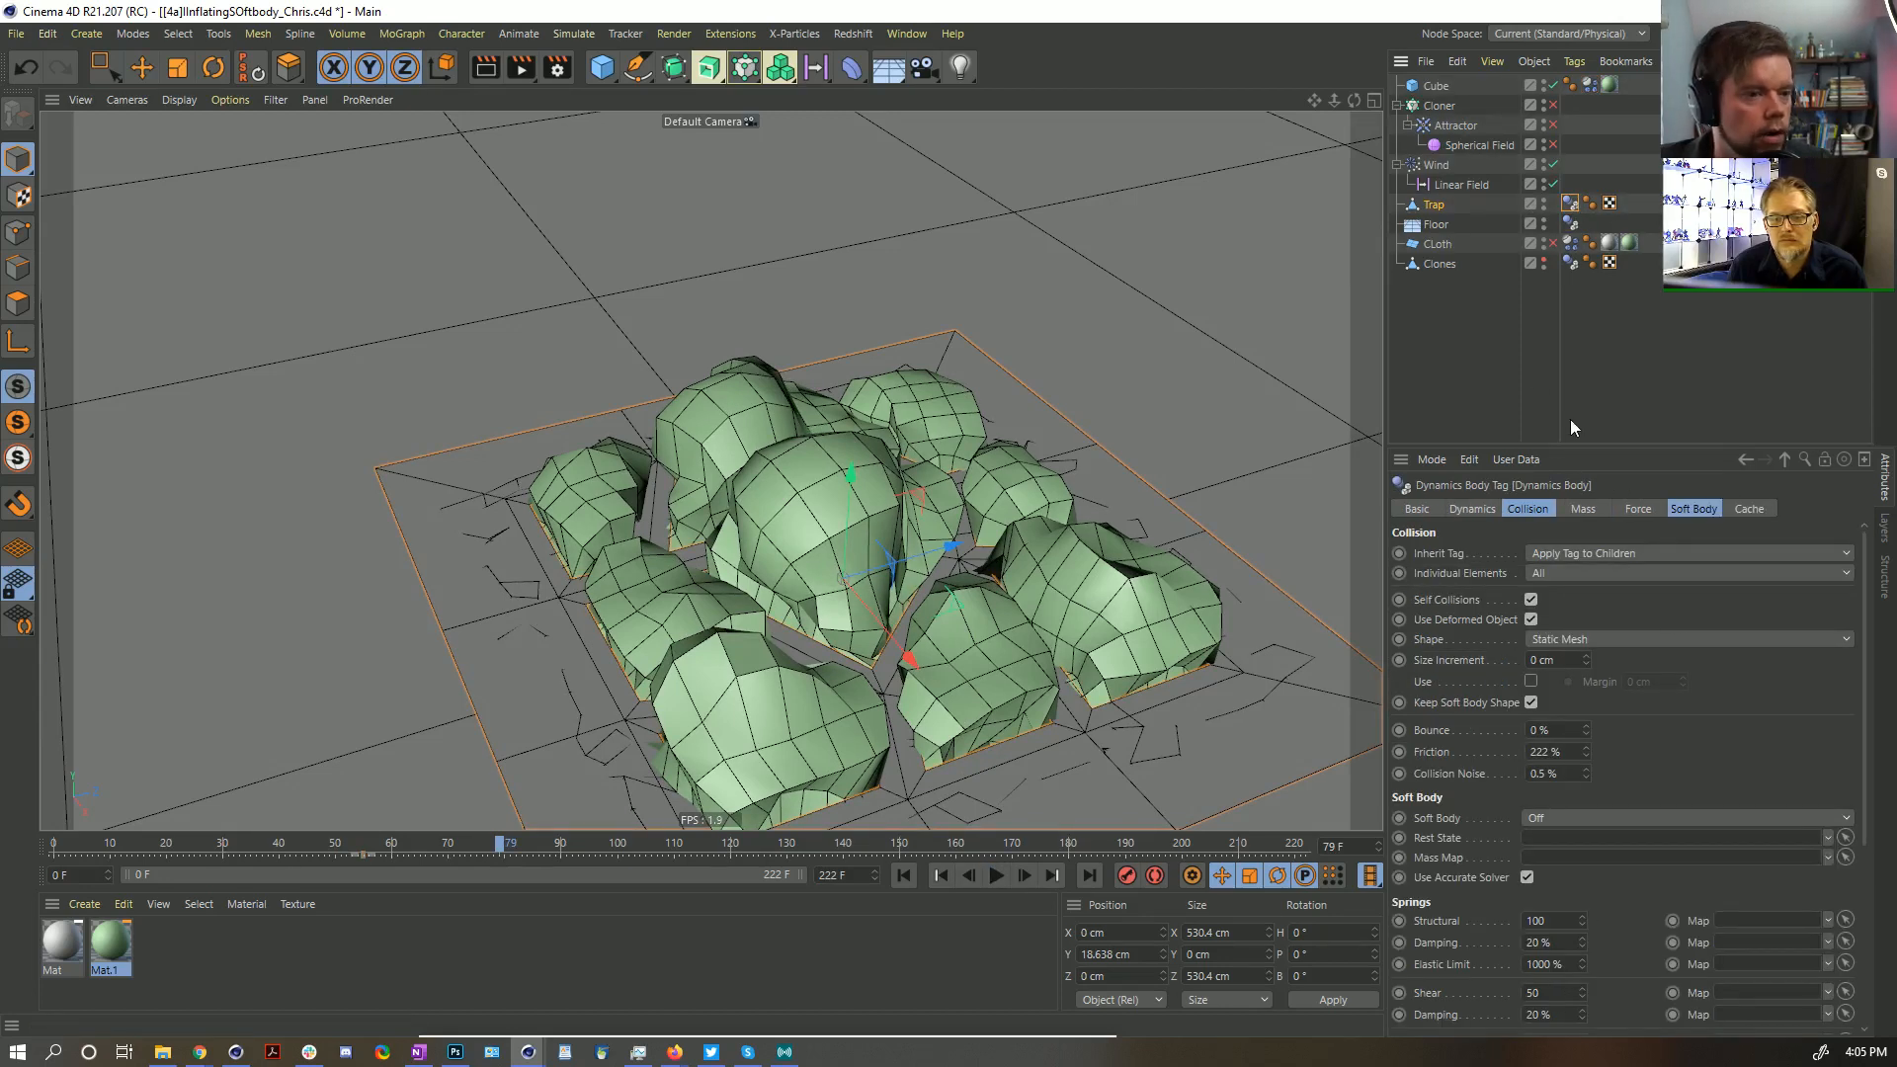
click(1592, 87)
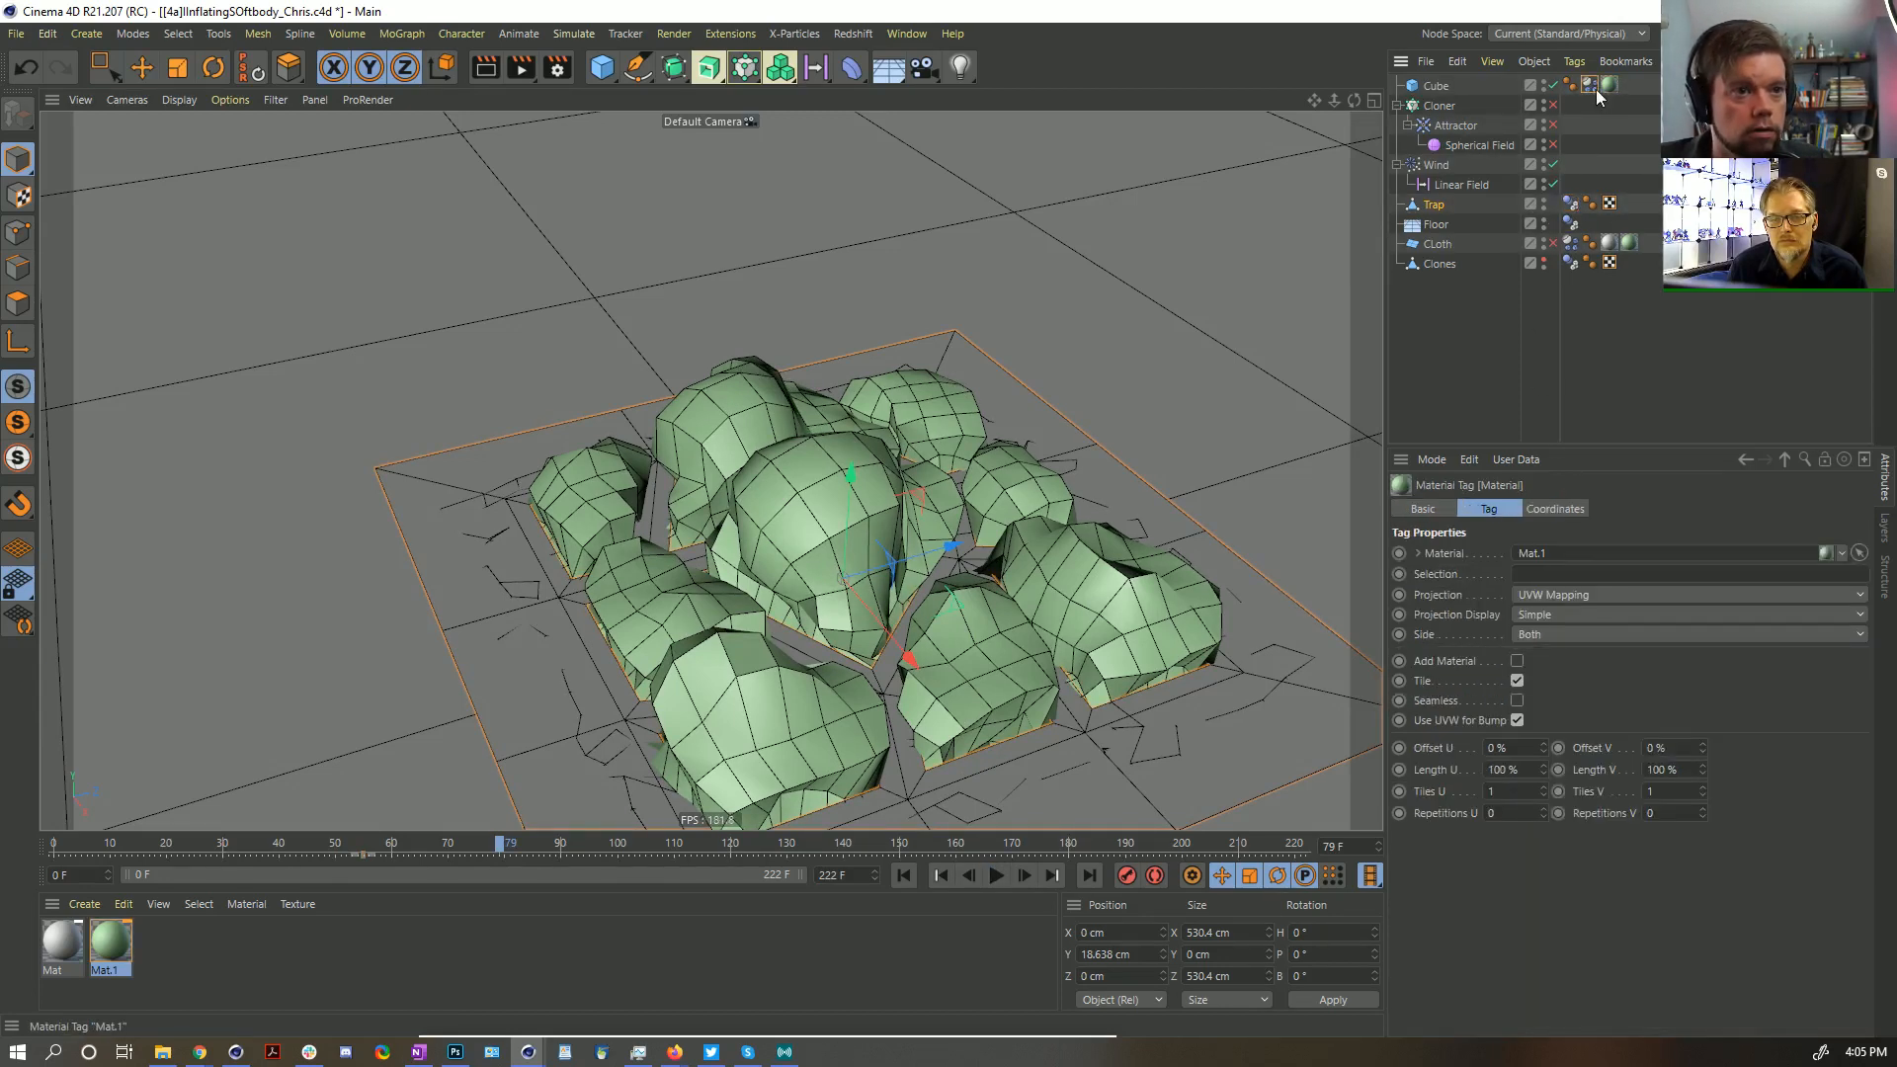
scroll(1452, 881, down, 5)
ctrl+shift+click(1399, 981)
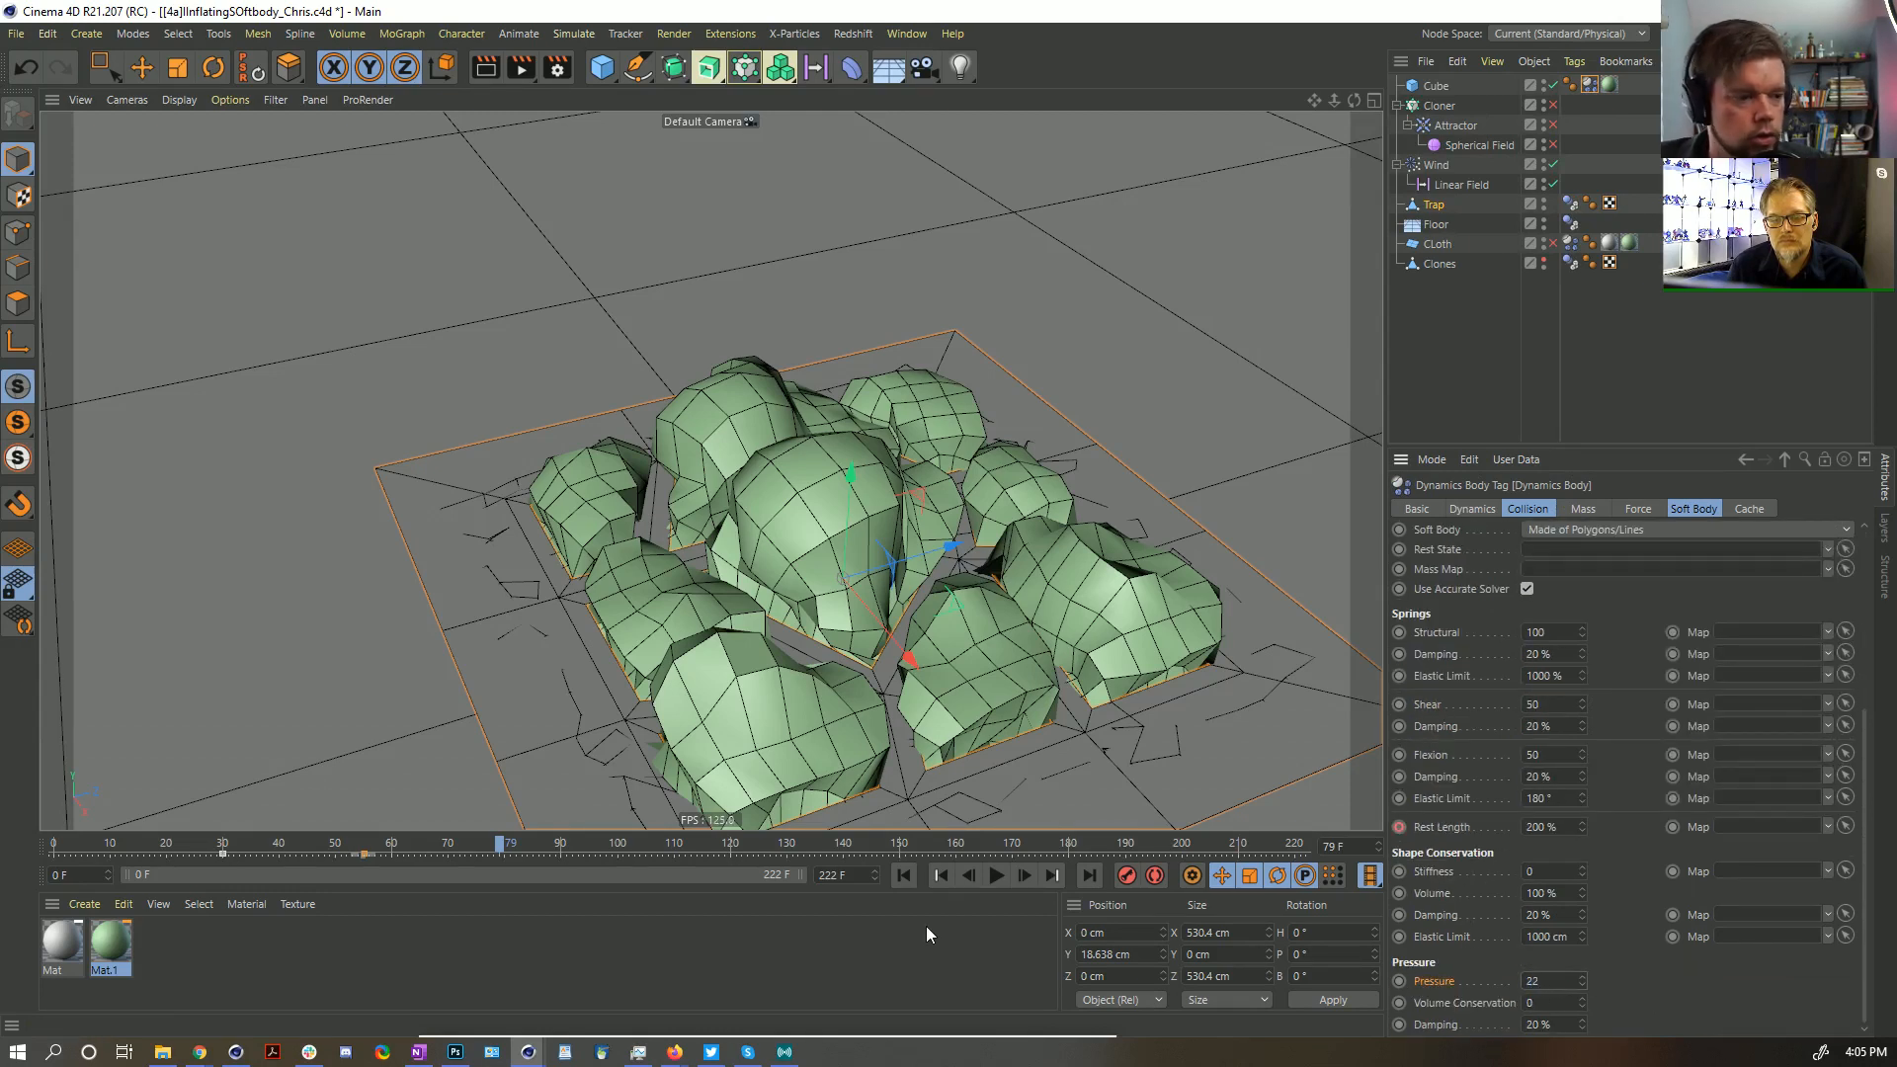
click(996, 876)
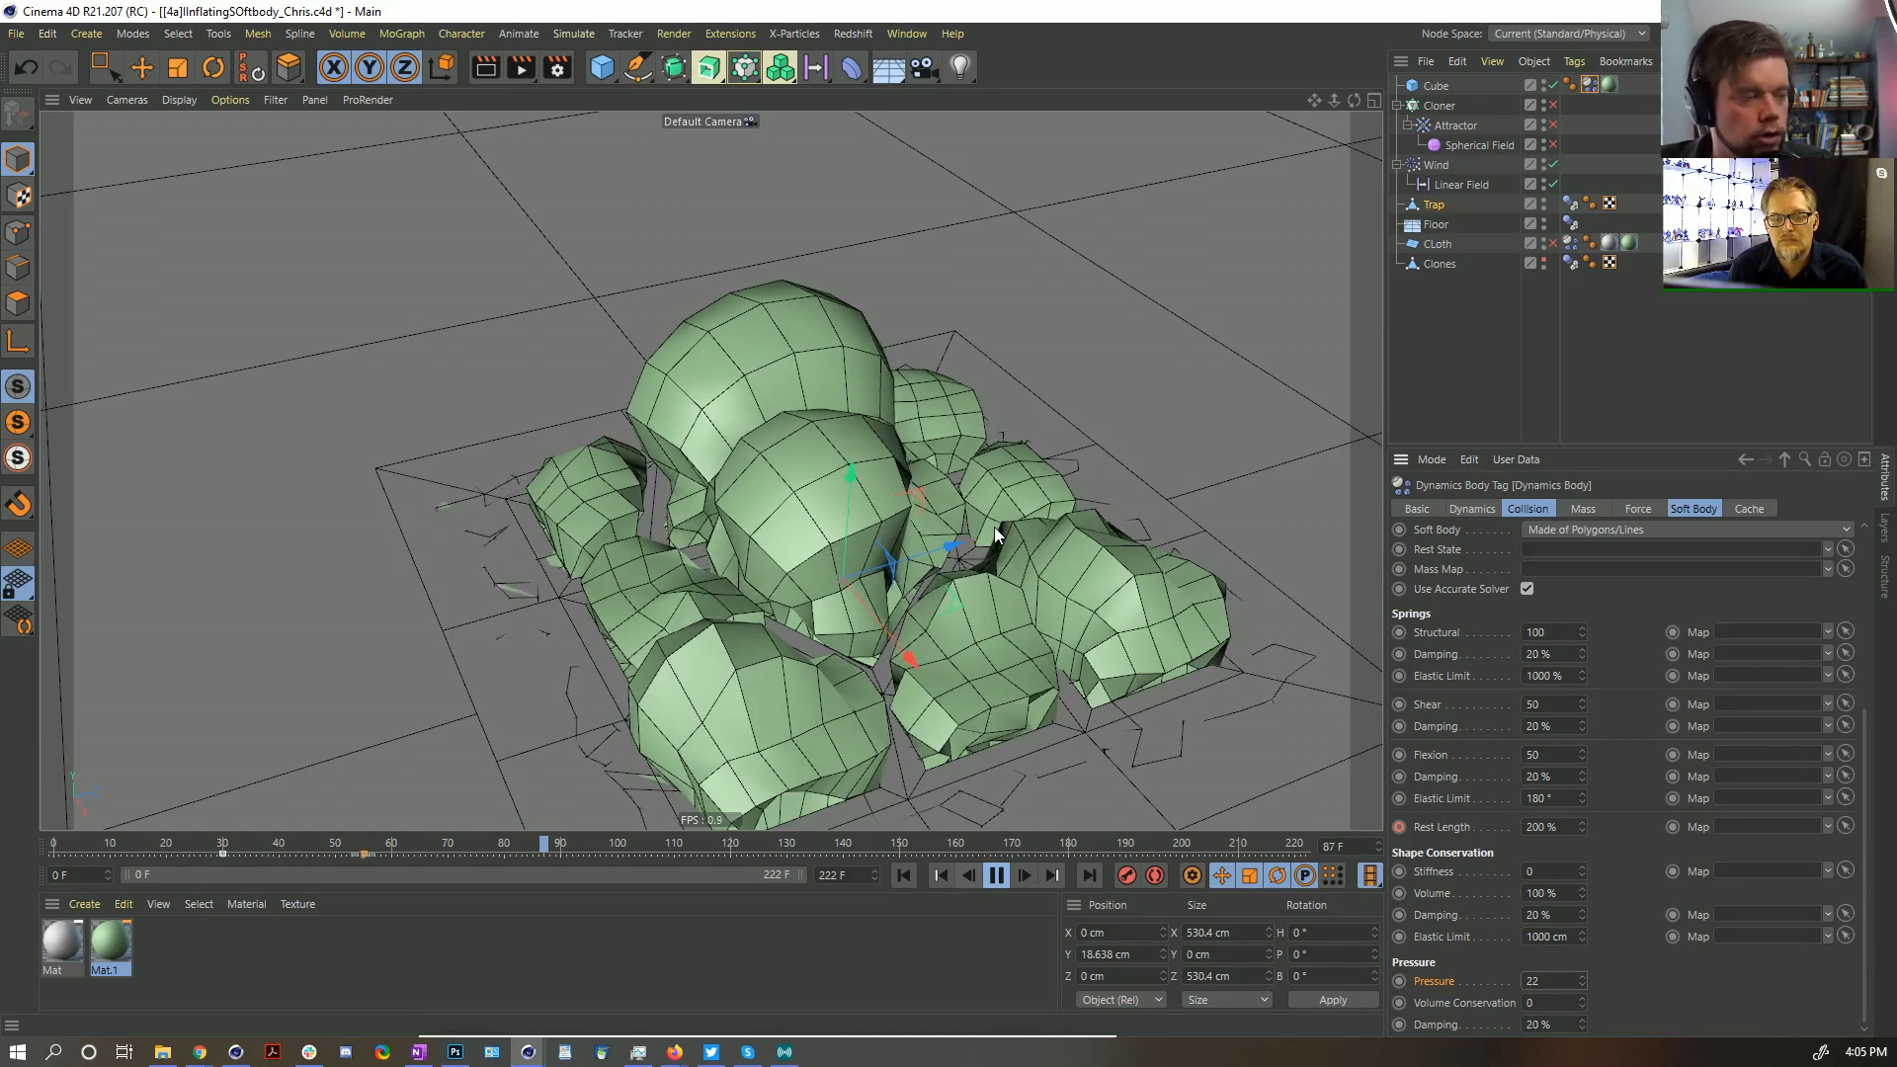
click(998, 876)
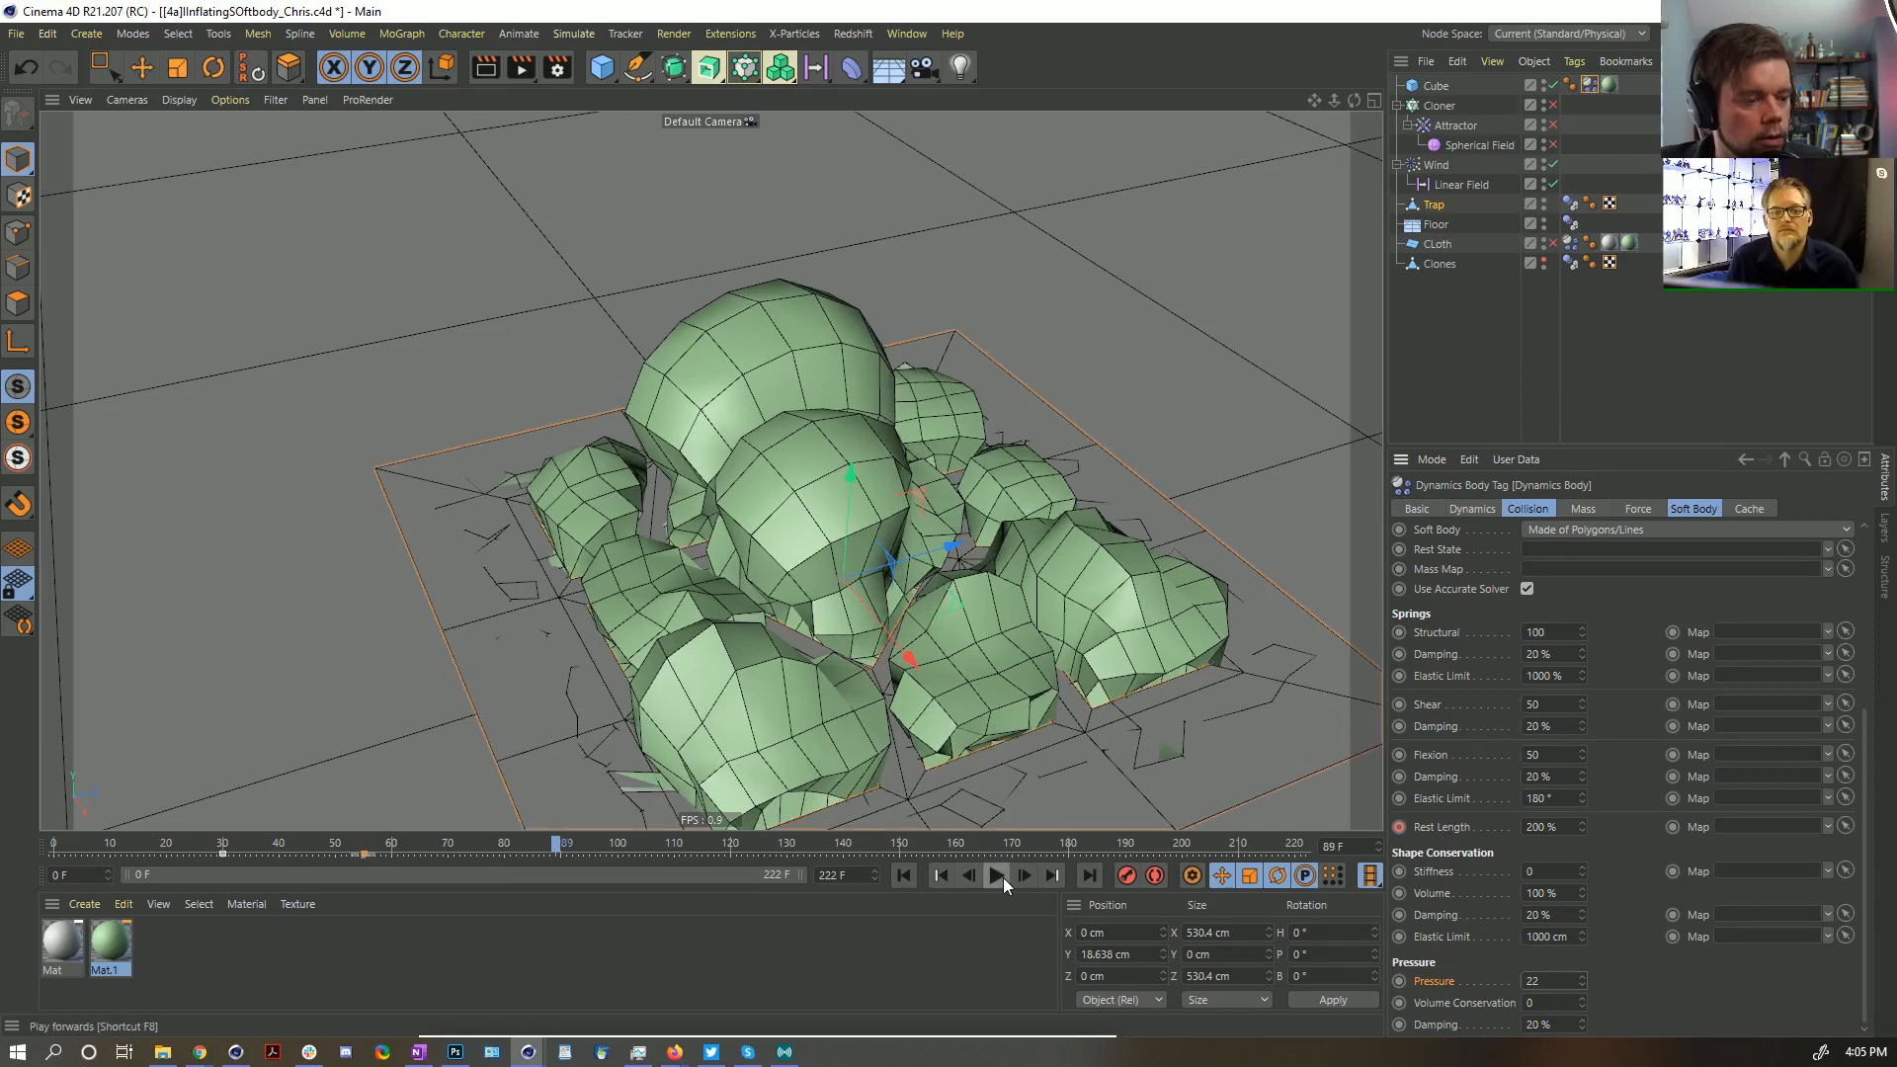
alt+drag(899, 628, 899, 568)
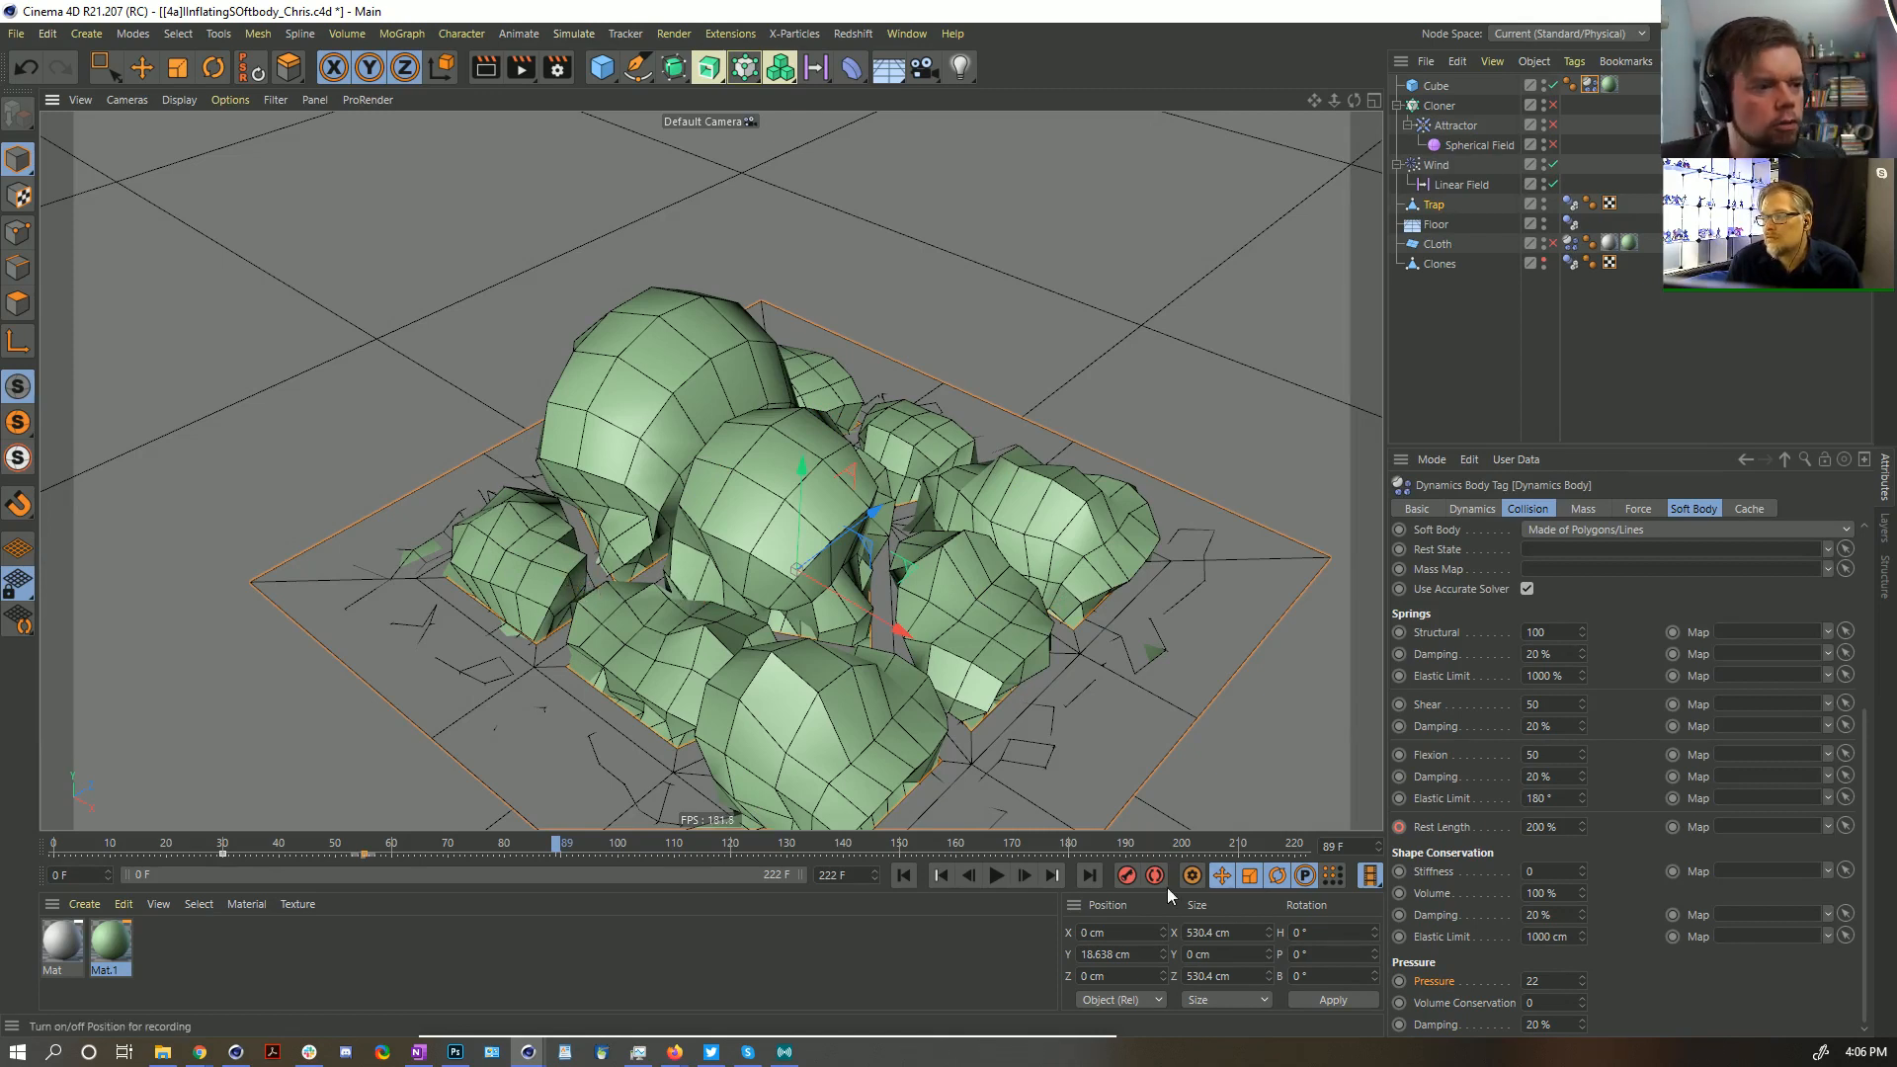
Rewind the animation to frame 0 and save a new version of the scene with the file-name prefix changed to 4b
click(904, 875)
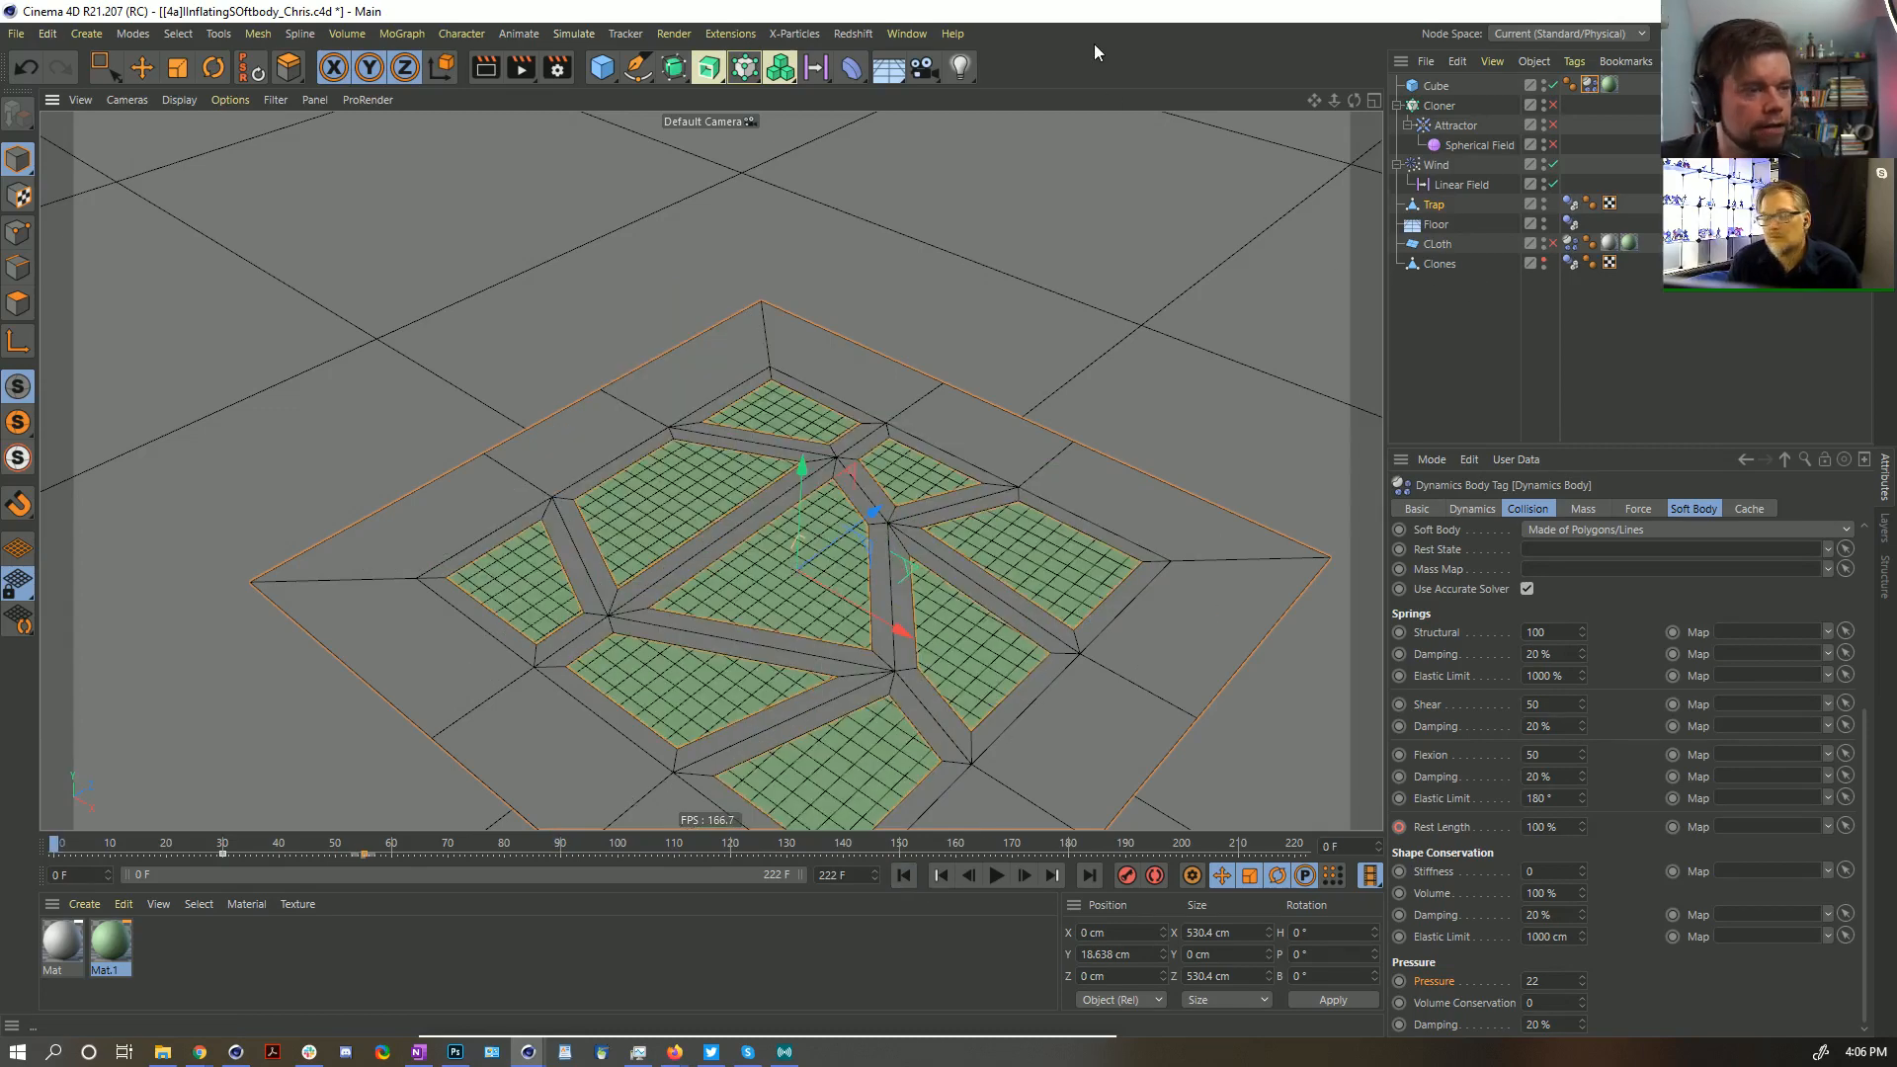
key(ctrl+shift+s)
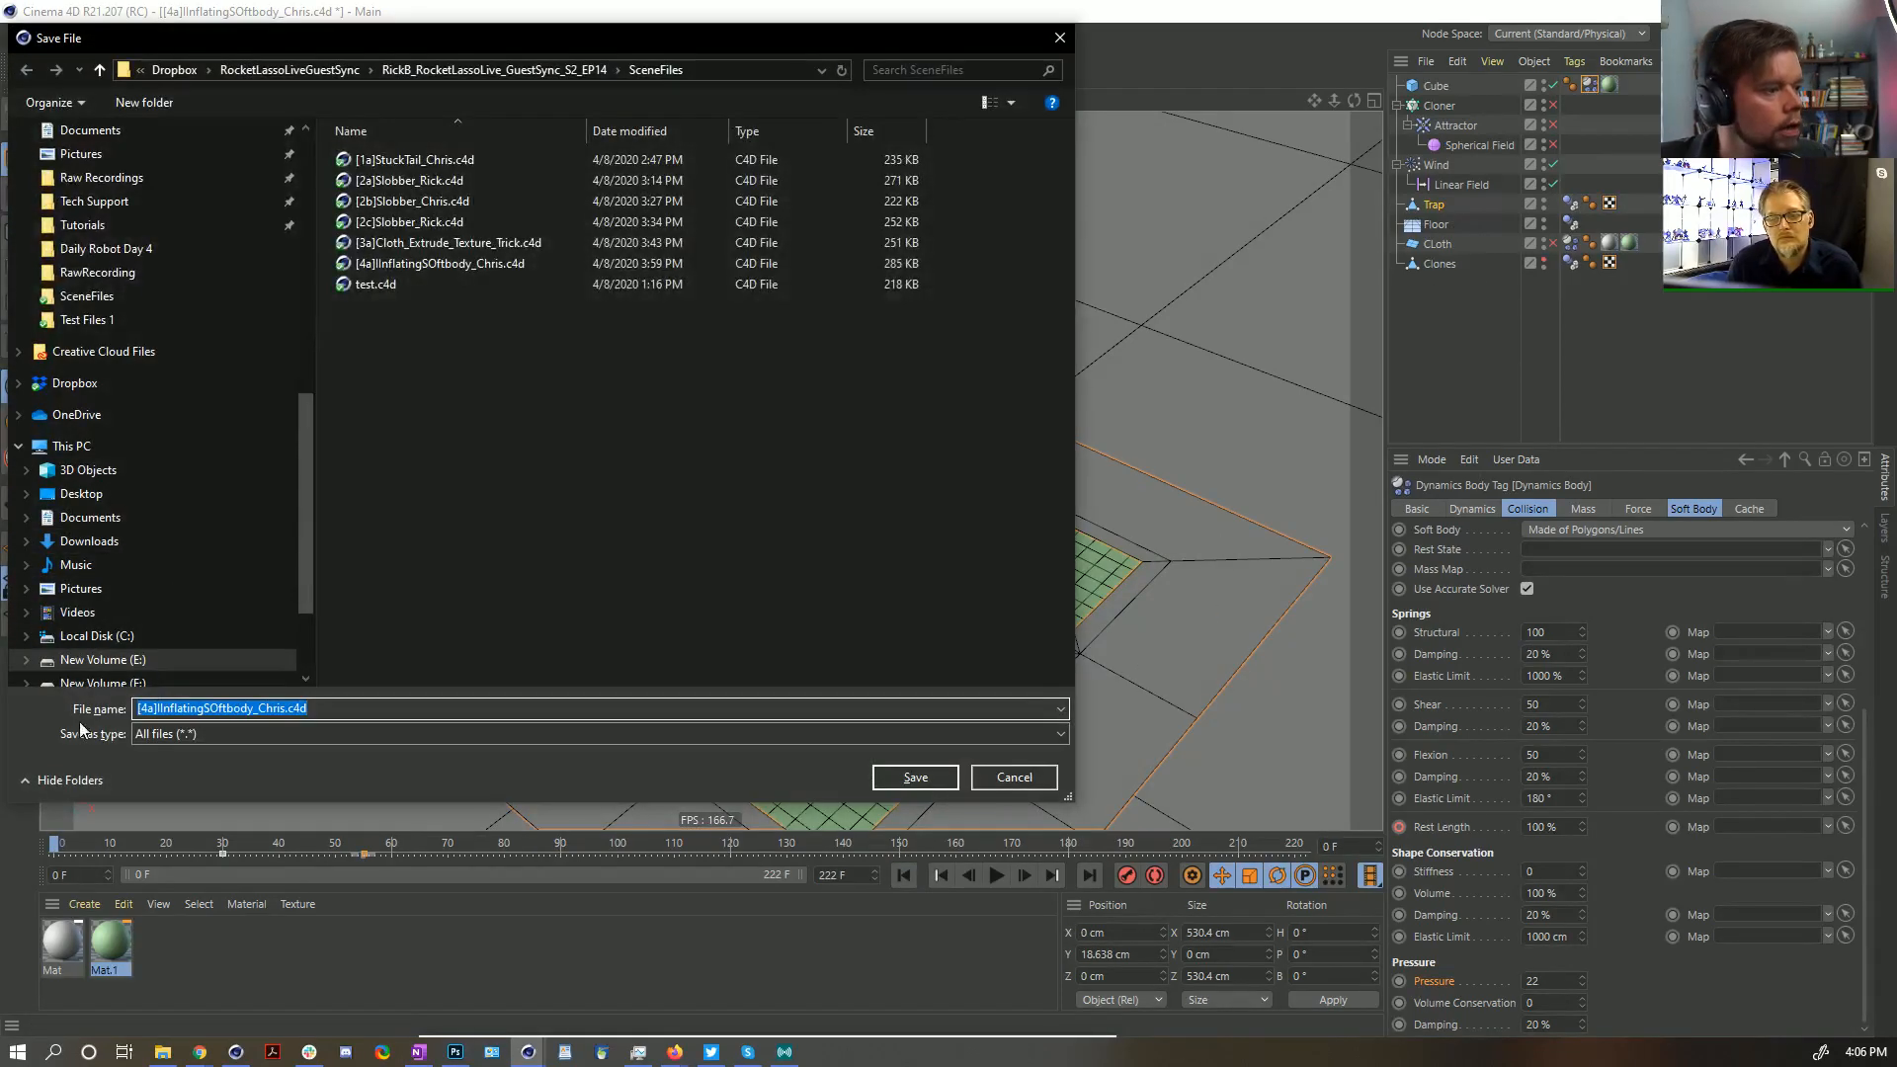
double_click(154, 708)
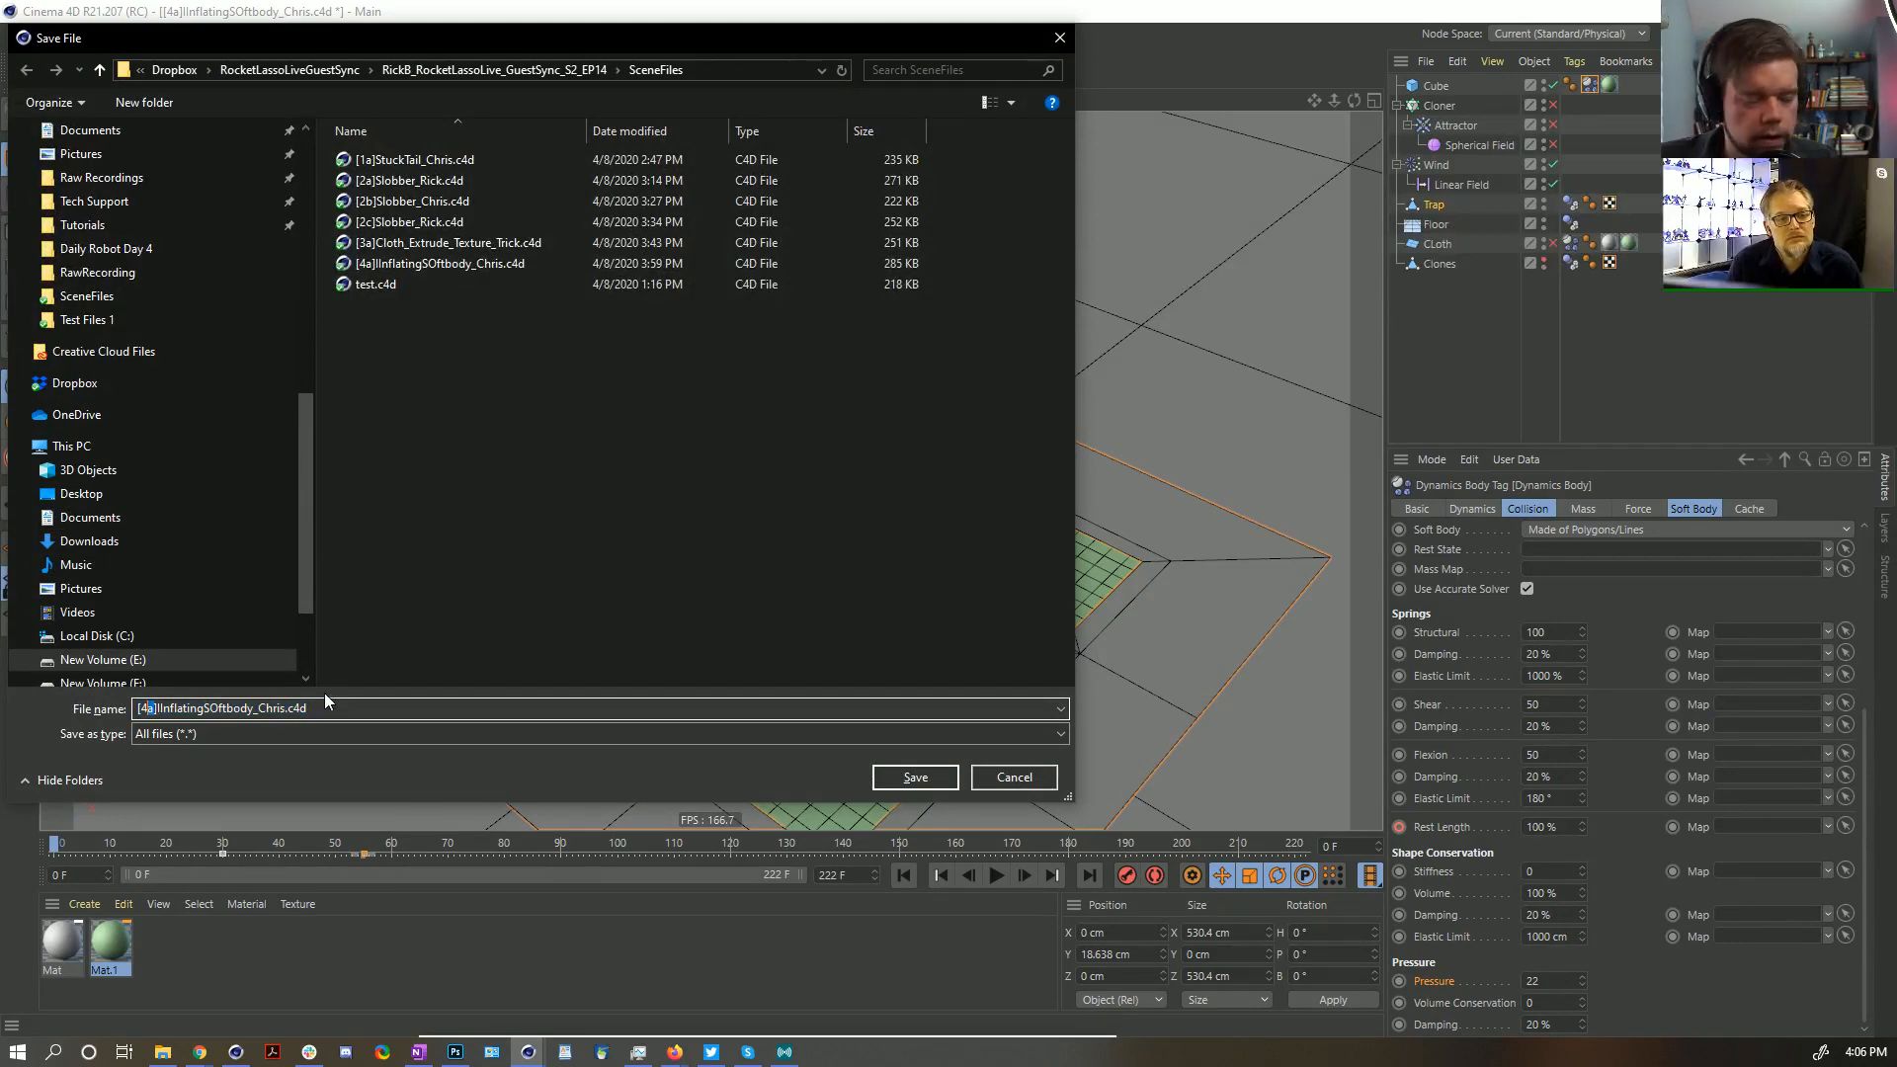
text(4b)
key(Return)
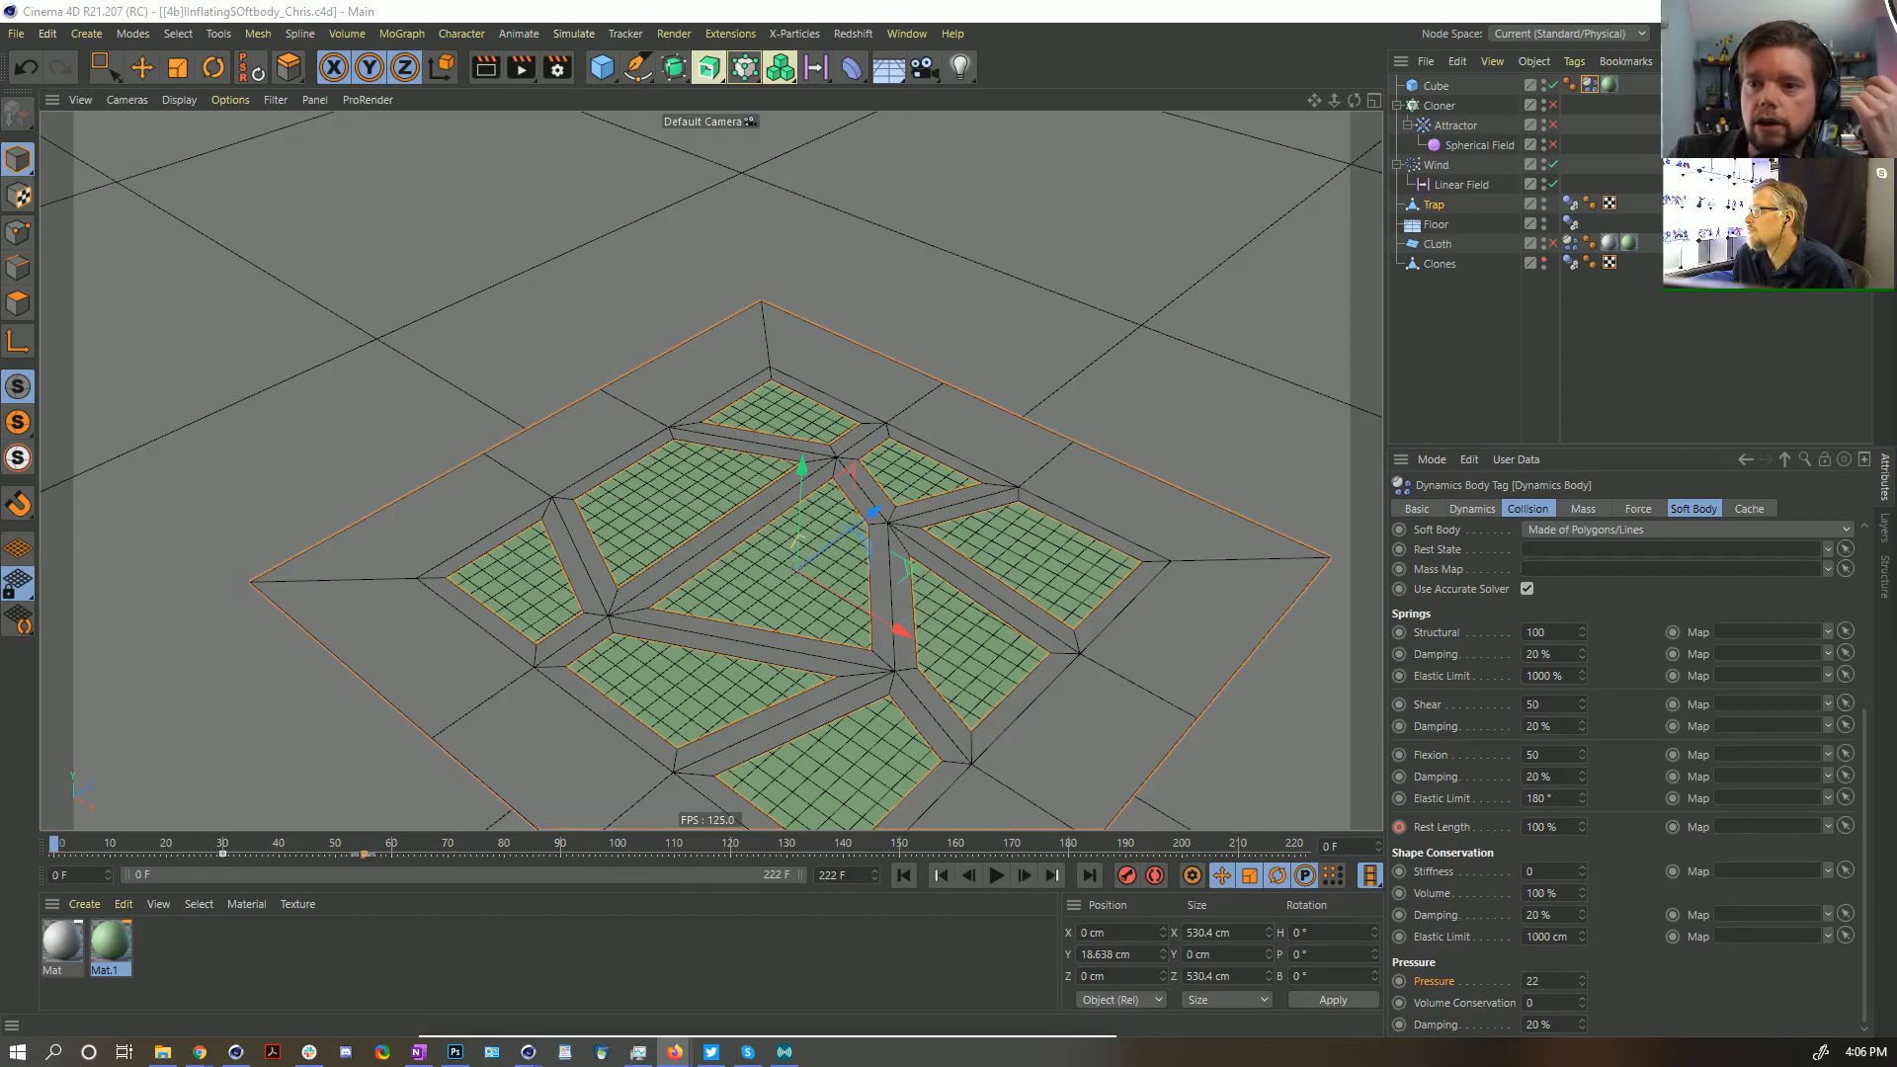
Bring up the browser with the Instagram clip of Diet Pepsi cans spilling from a box, enlarge it, study the motion and clear it away
drag(1896, 321, 792, 71)
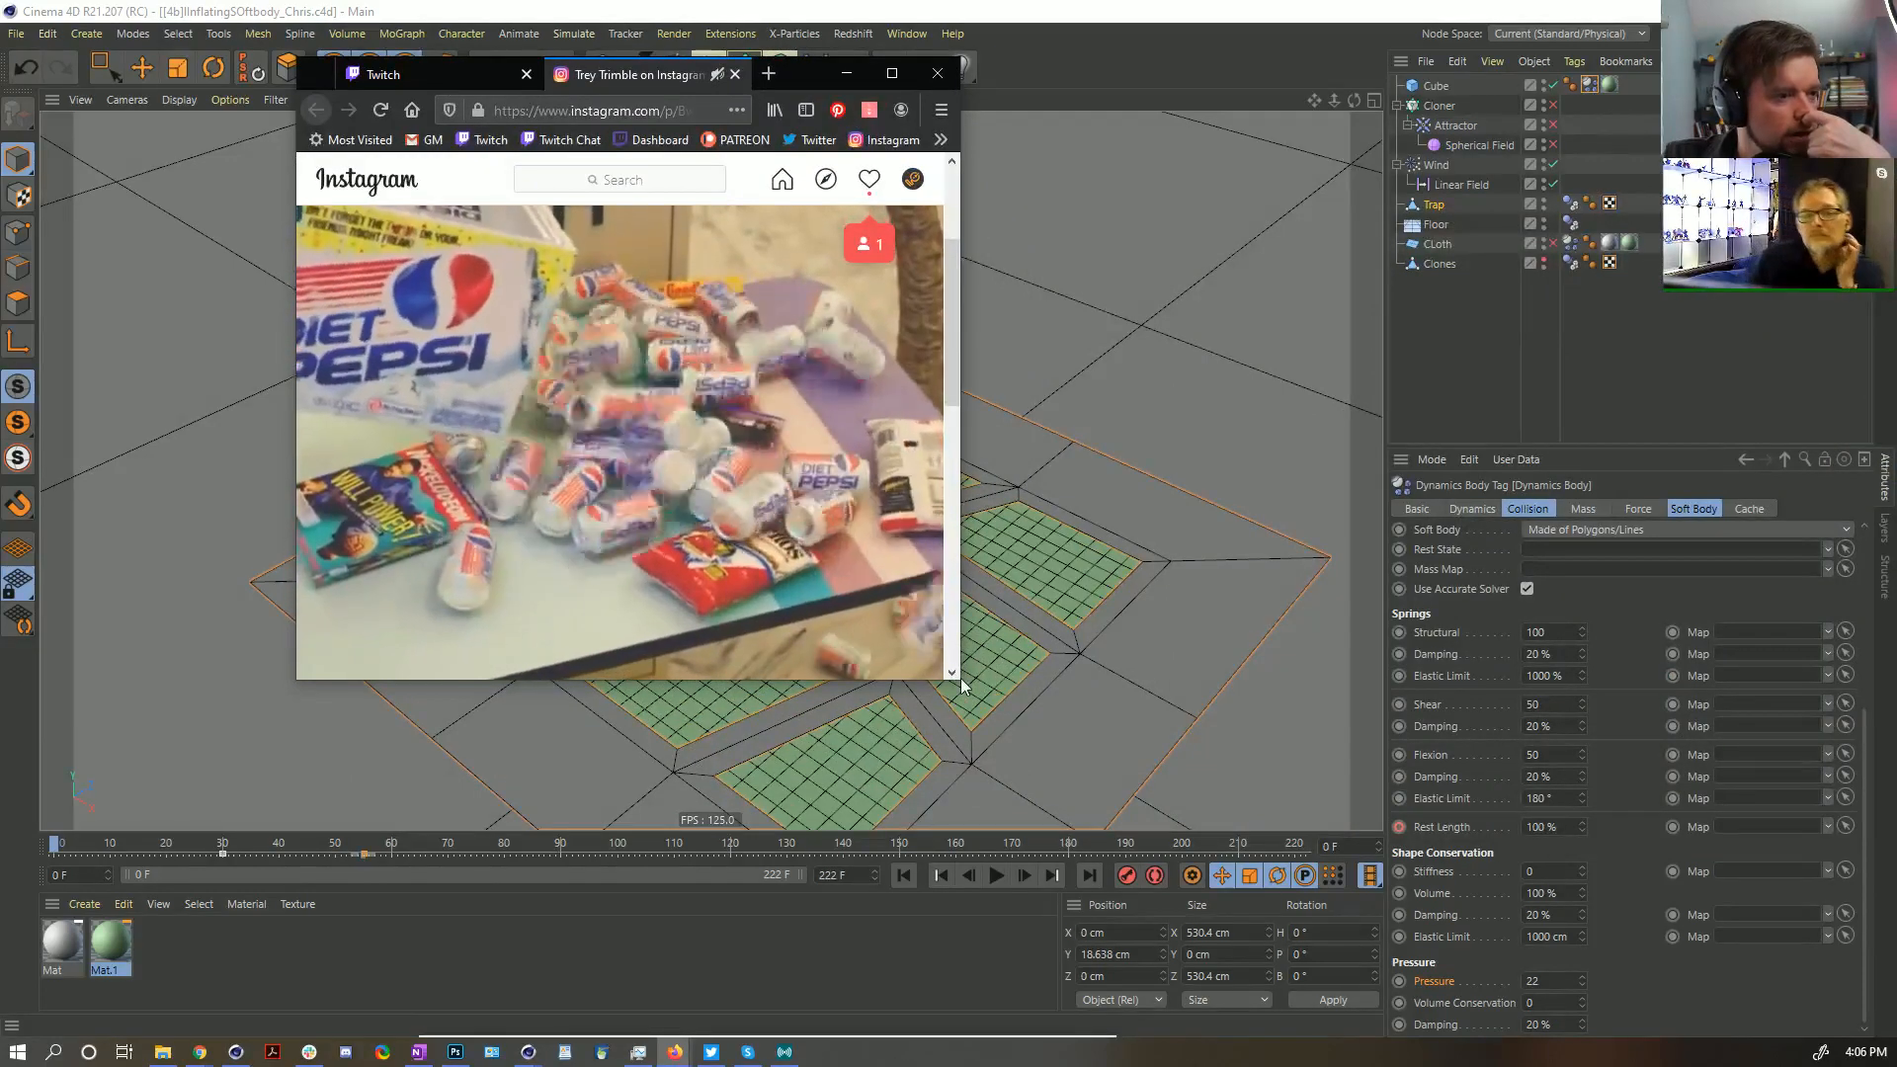
drag(956, 675, 1625, 949)
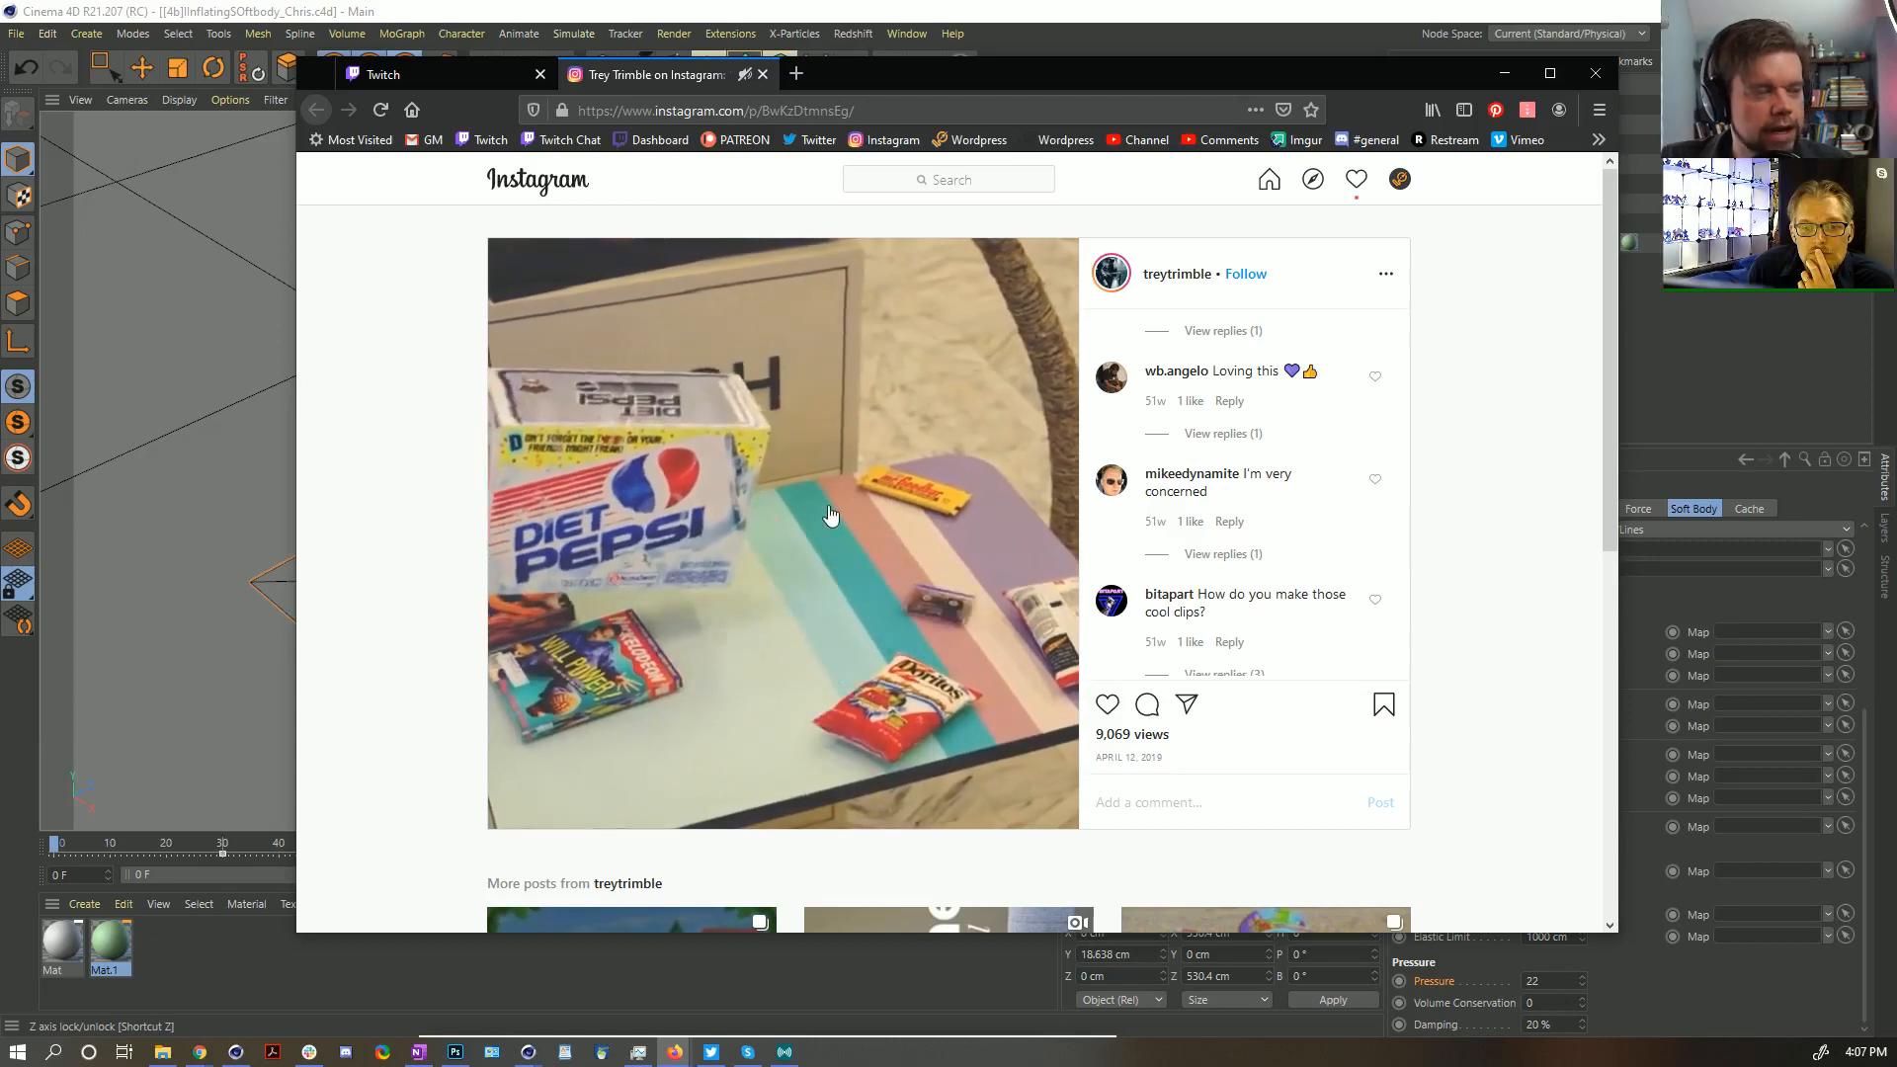
click(843, 550)
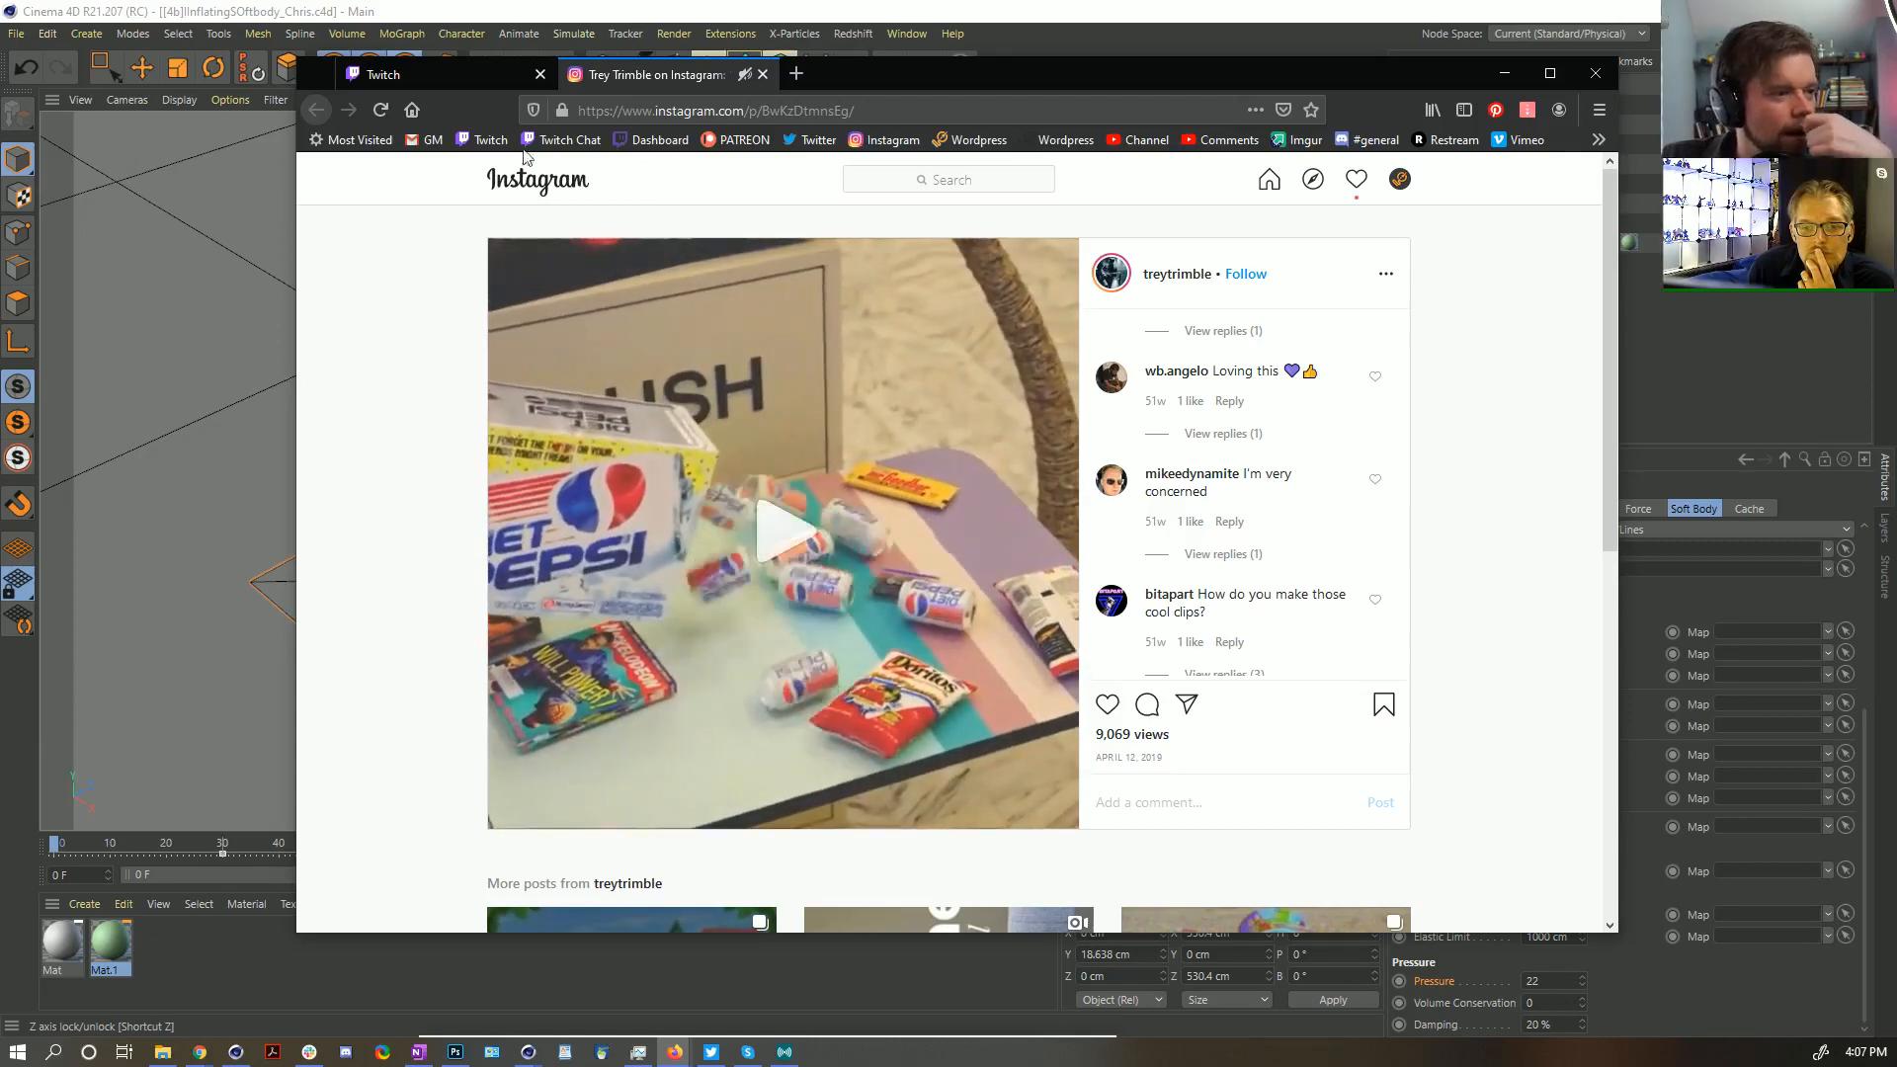
click(428, 83)
drag(941, 83, 1896, 108)
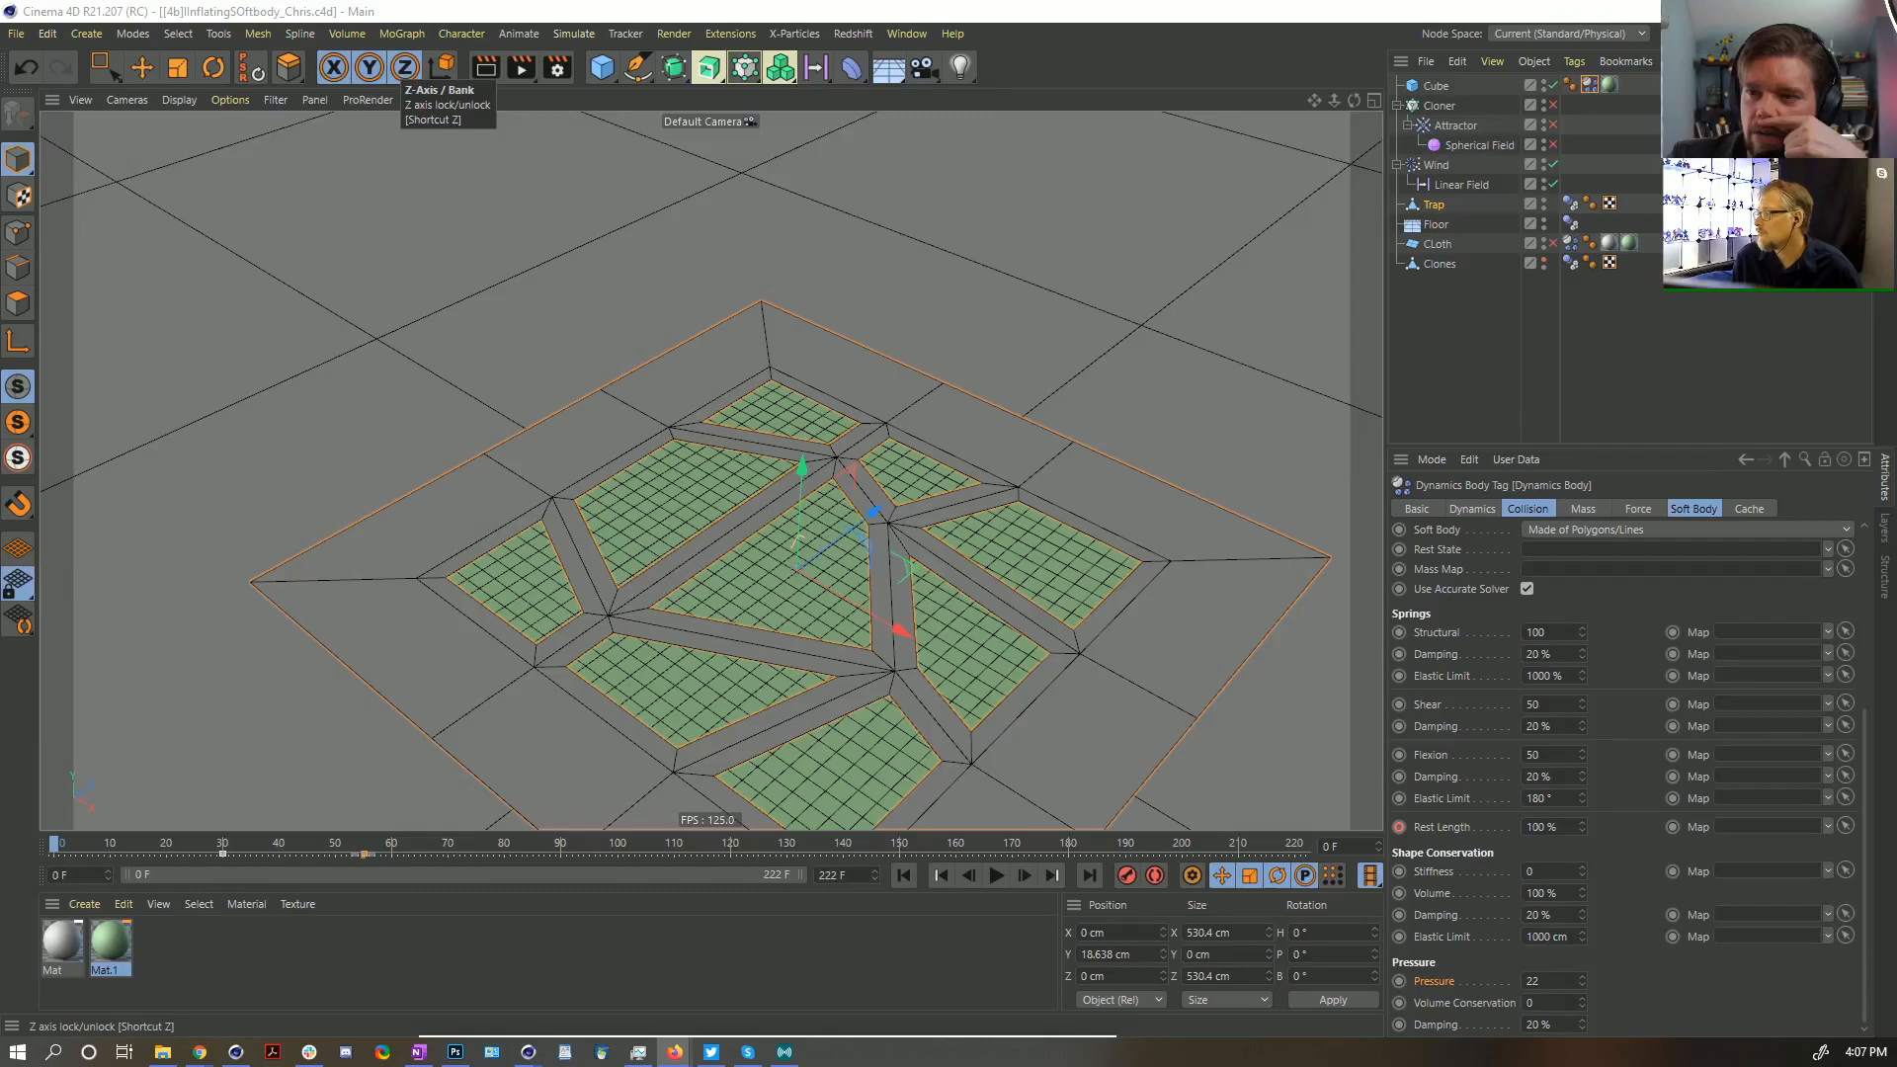
drag(1452, 2, 1324, 86)
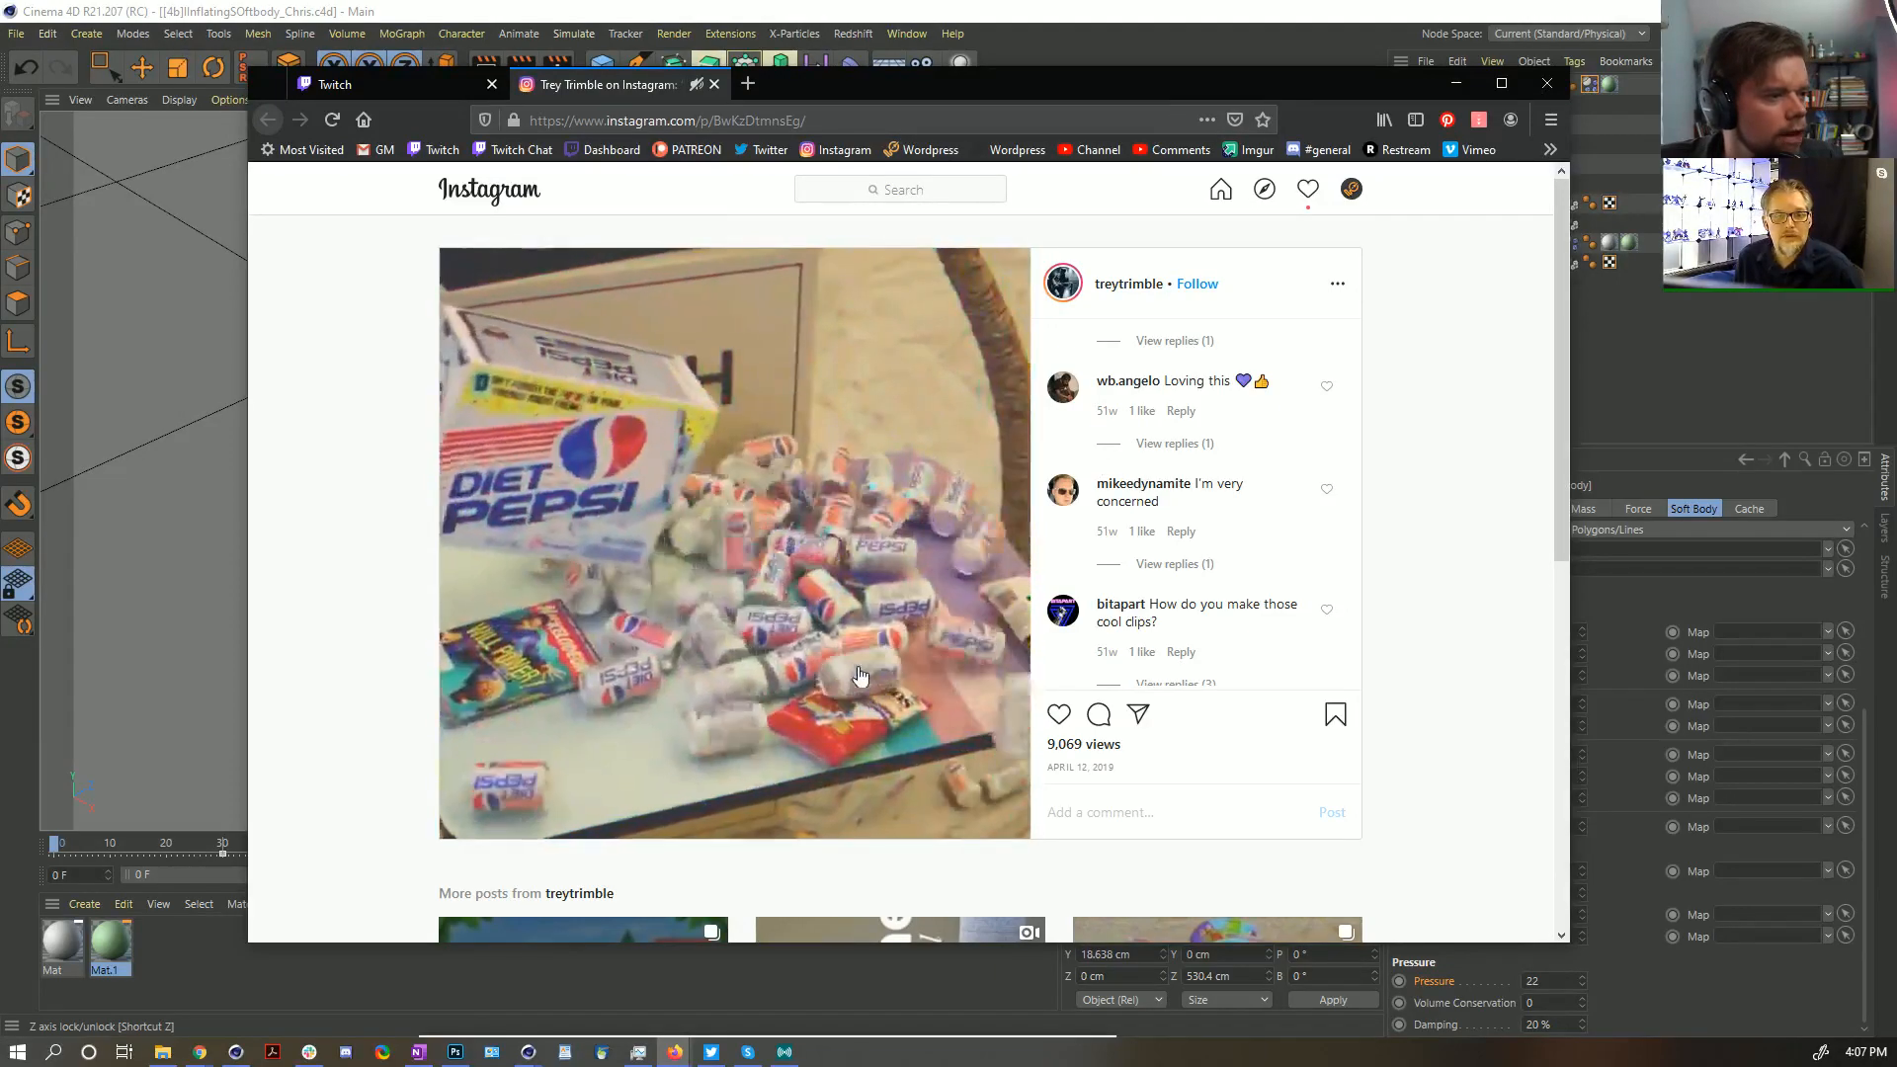
click(740, 562)
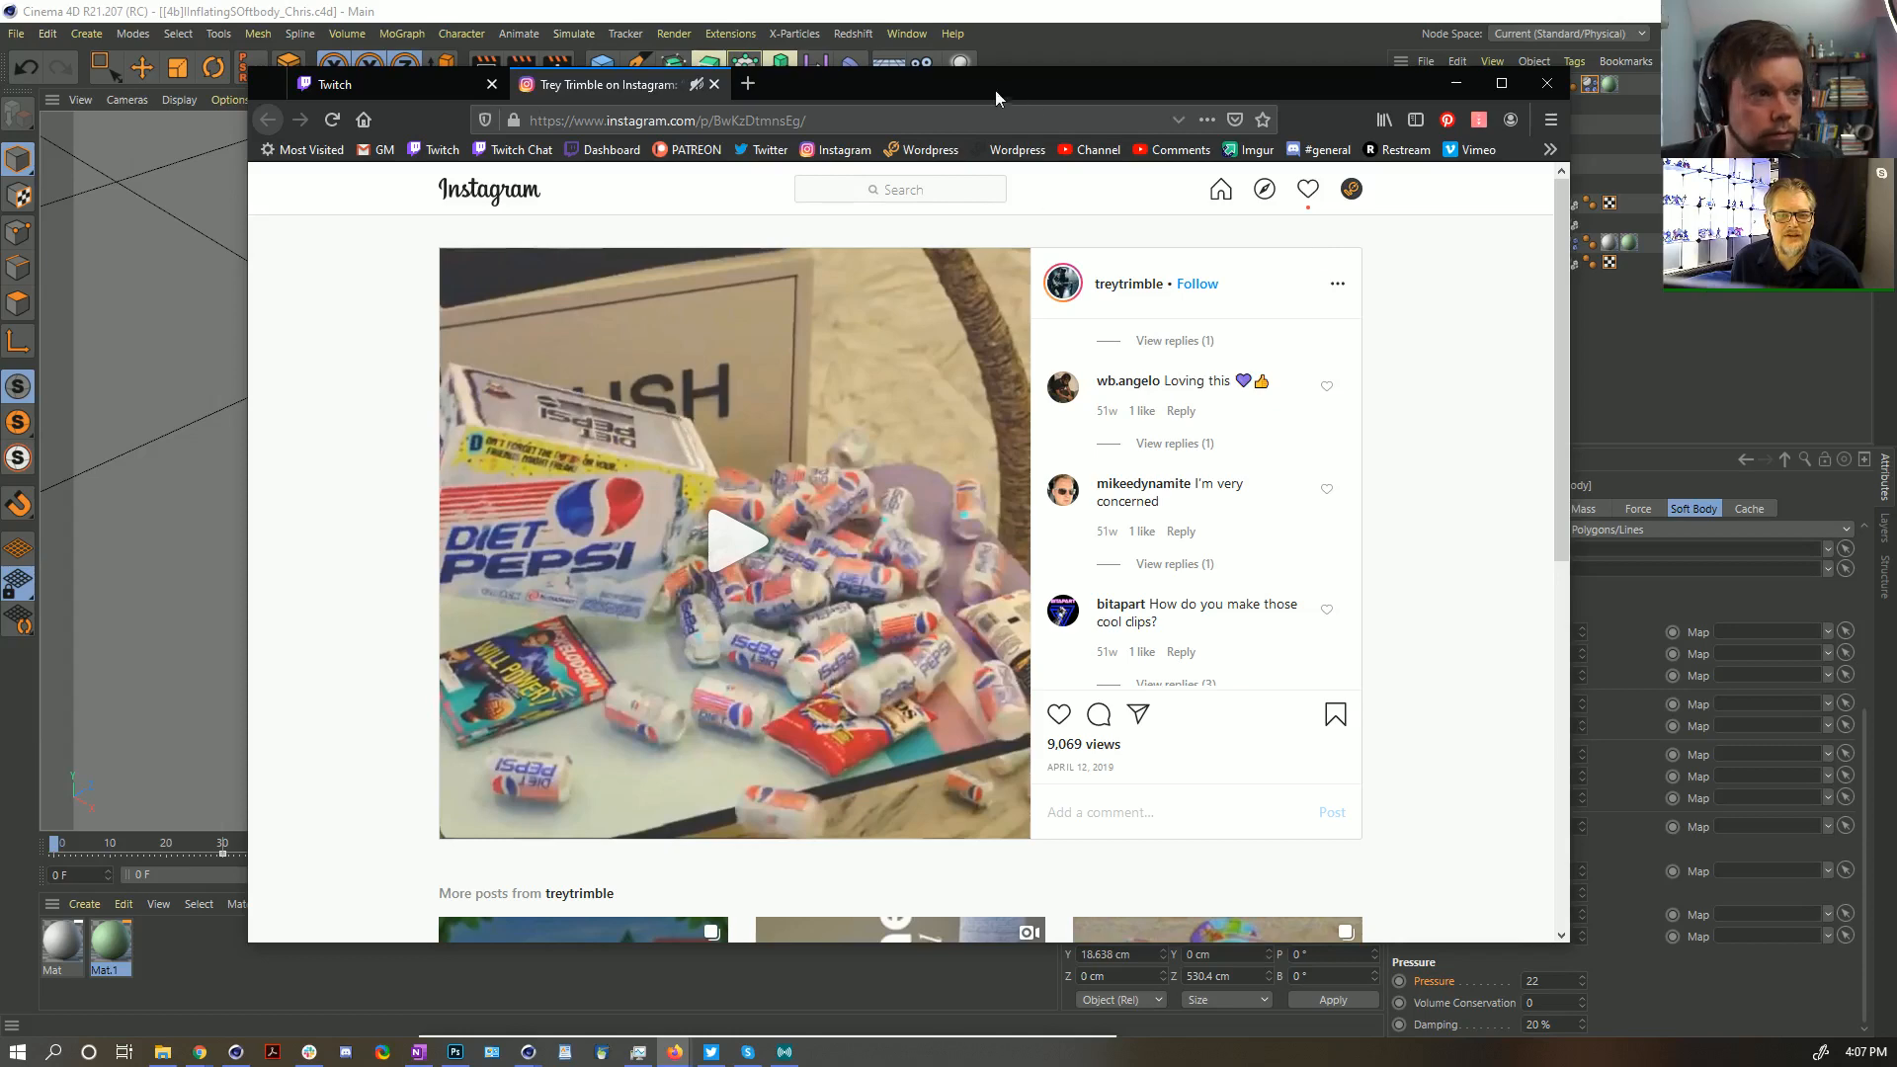
drag(994, 83, 994, 0)
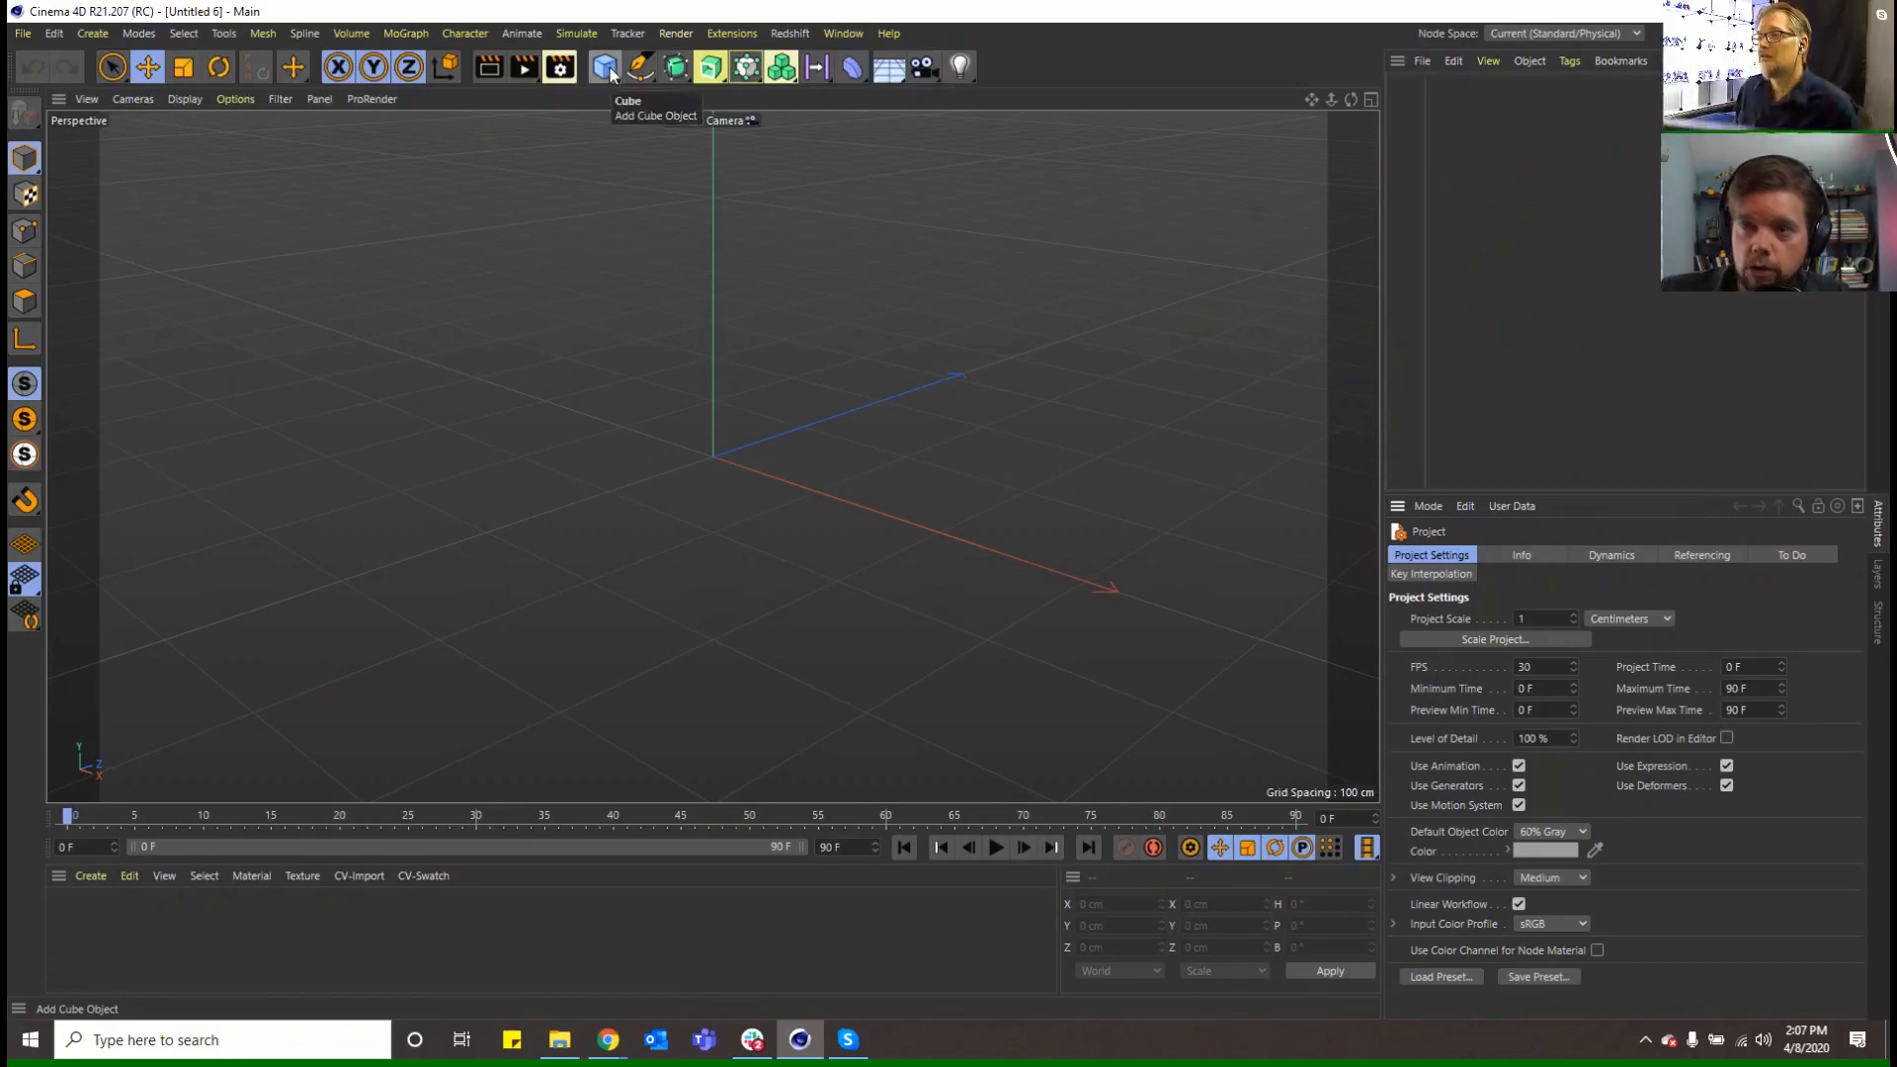
Add a cube to the empty scene and resize it into a flat box of about 200 × 81 × 157 cm
click(612, 71)
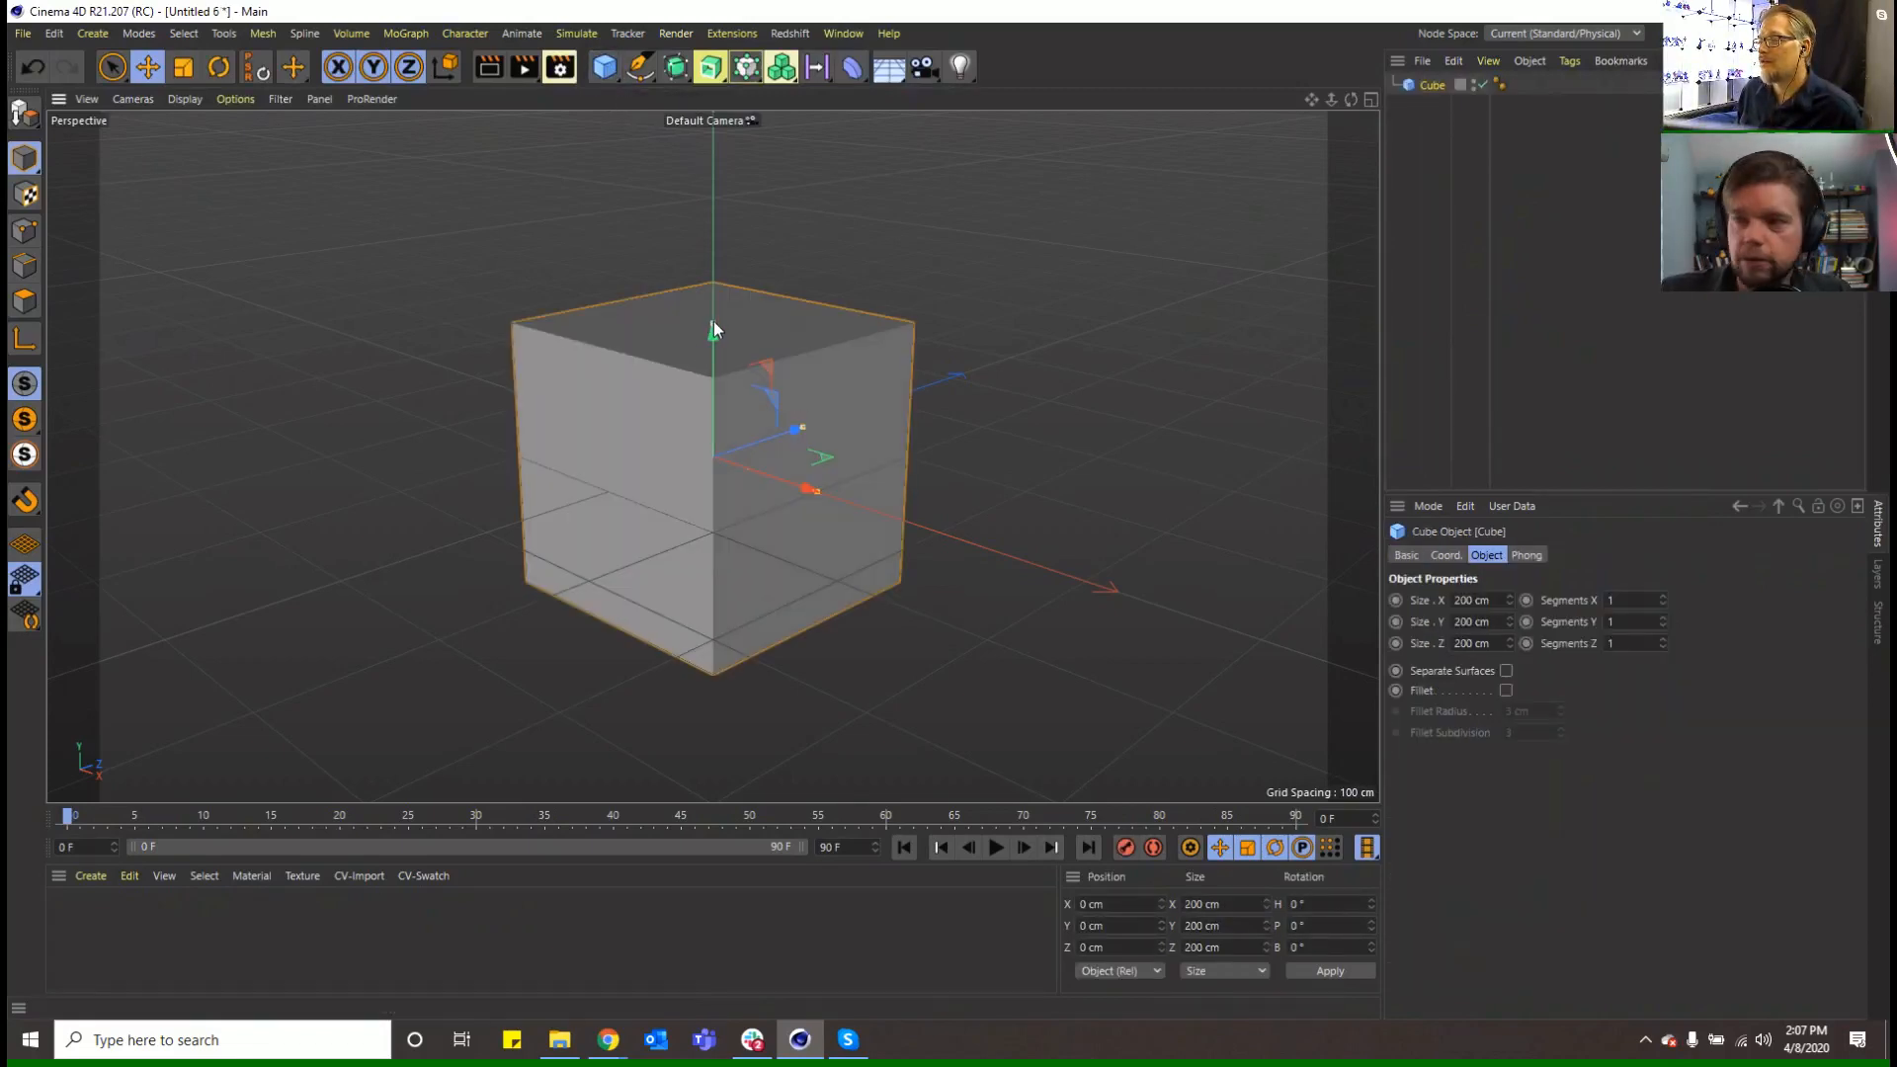
drag(712, 326, 771, 434)
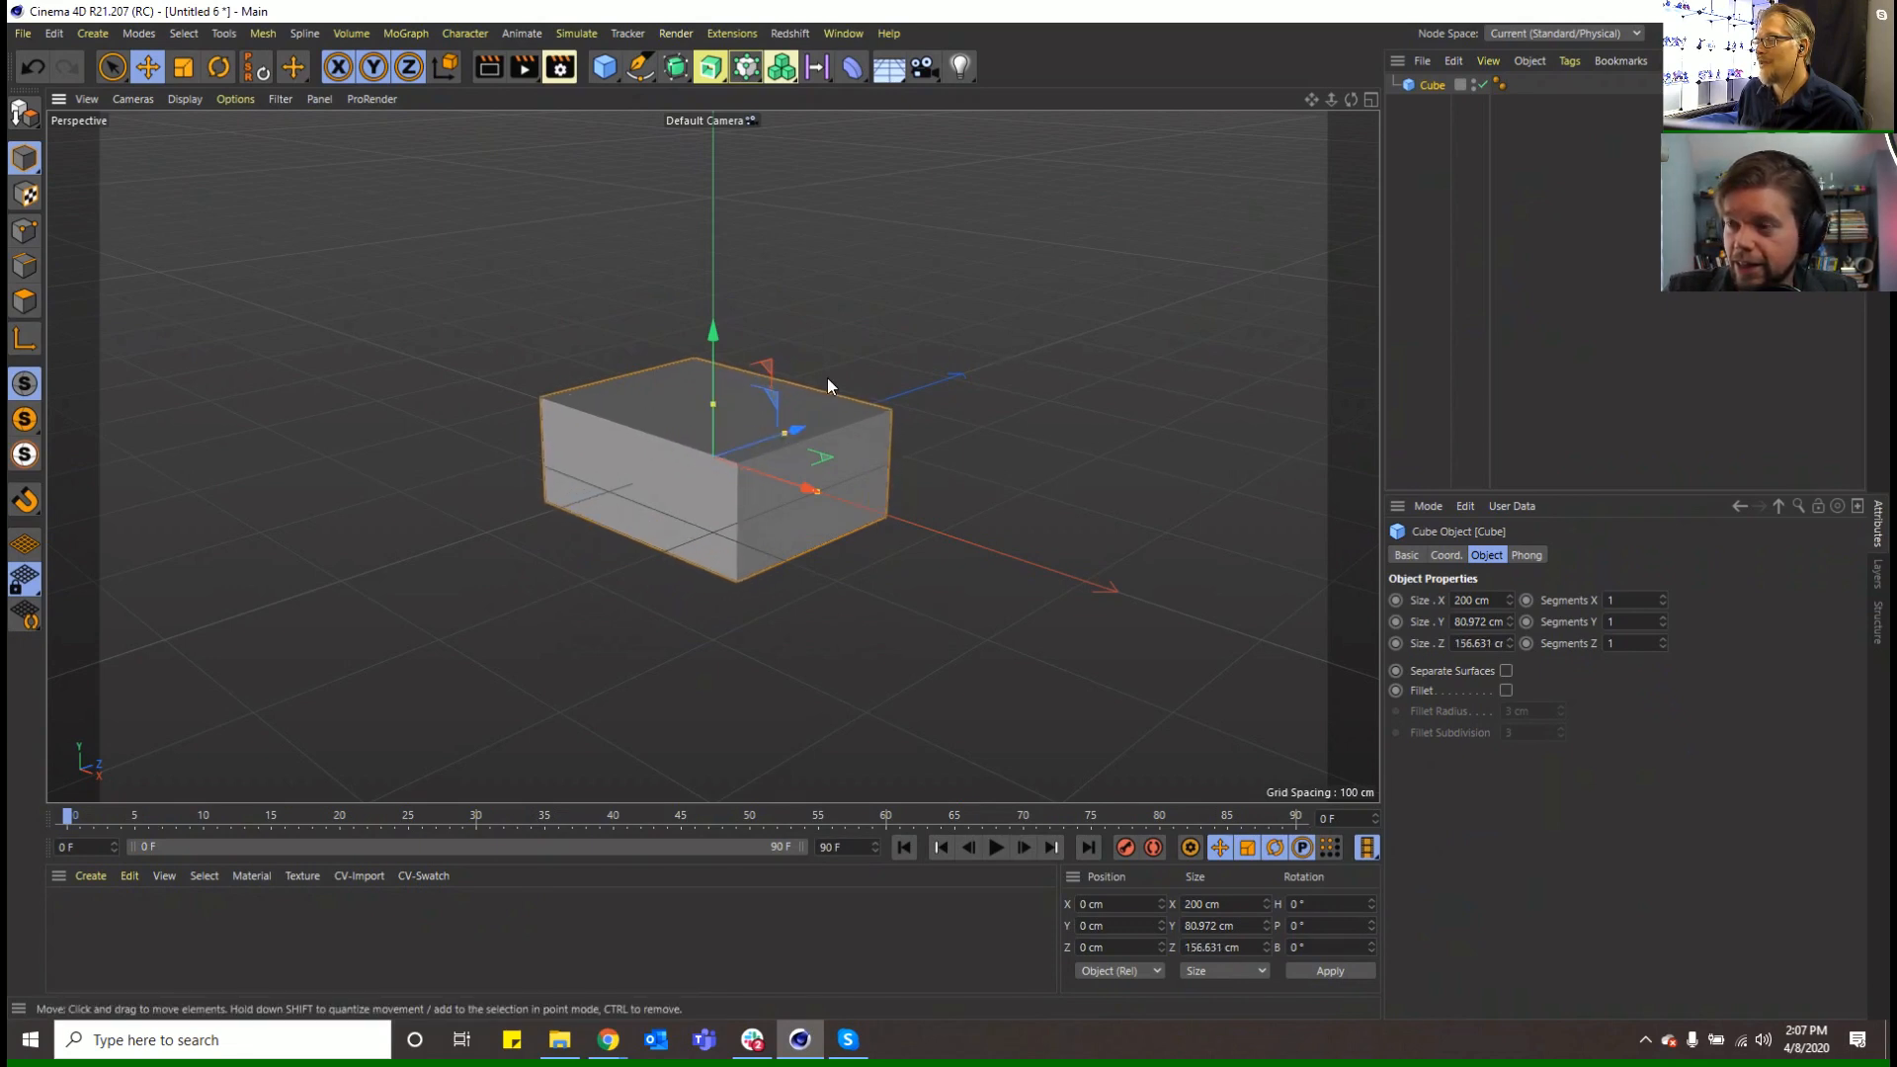
Move the box to about X -204 cm and Y 134 cm, and tilt it by about 10° bank and 3.6° pitch
click(702, 320)
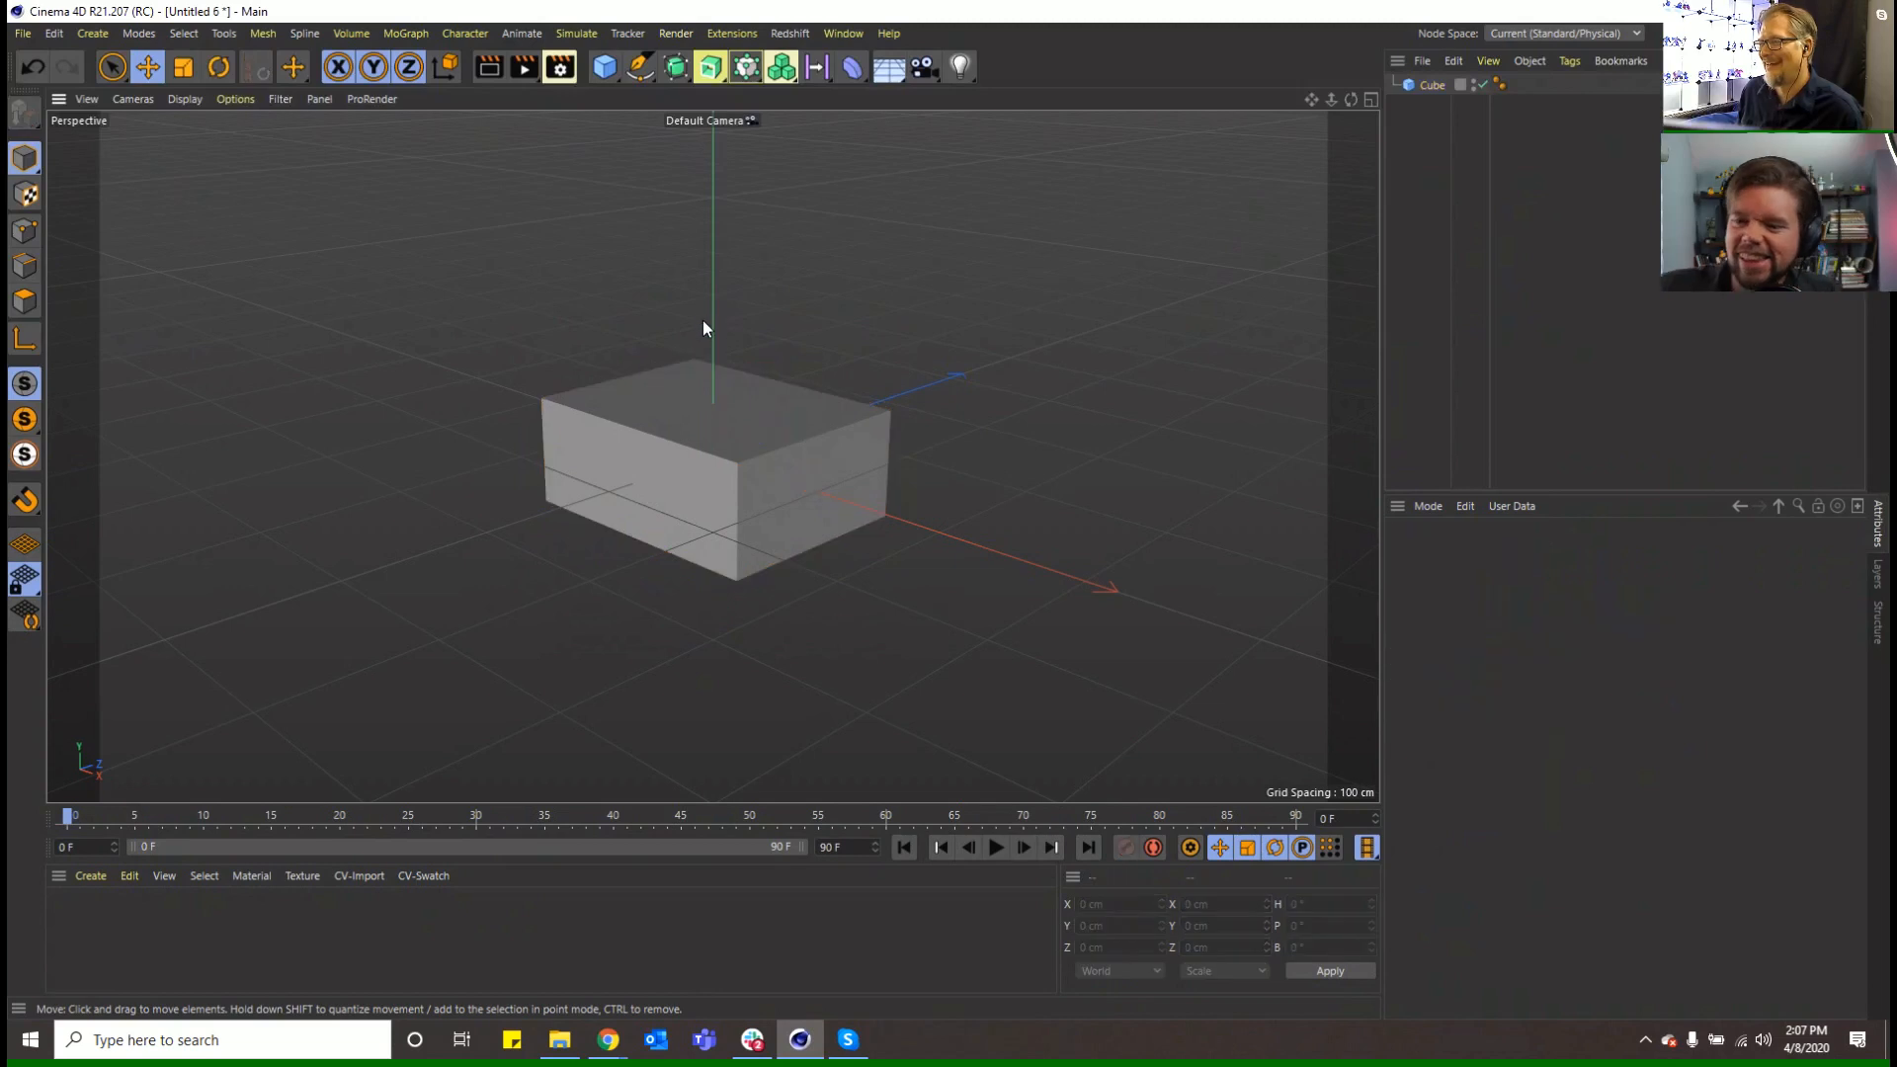
click(709, 401)
drag(707, 347, 703, 154)
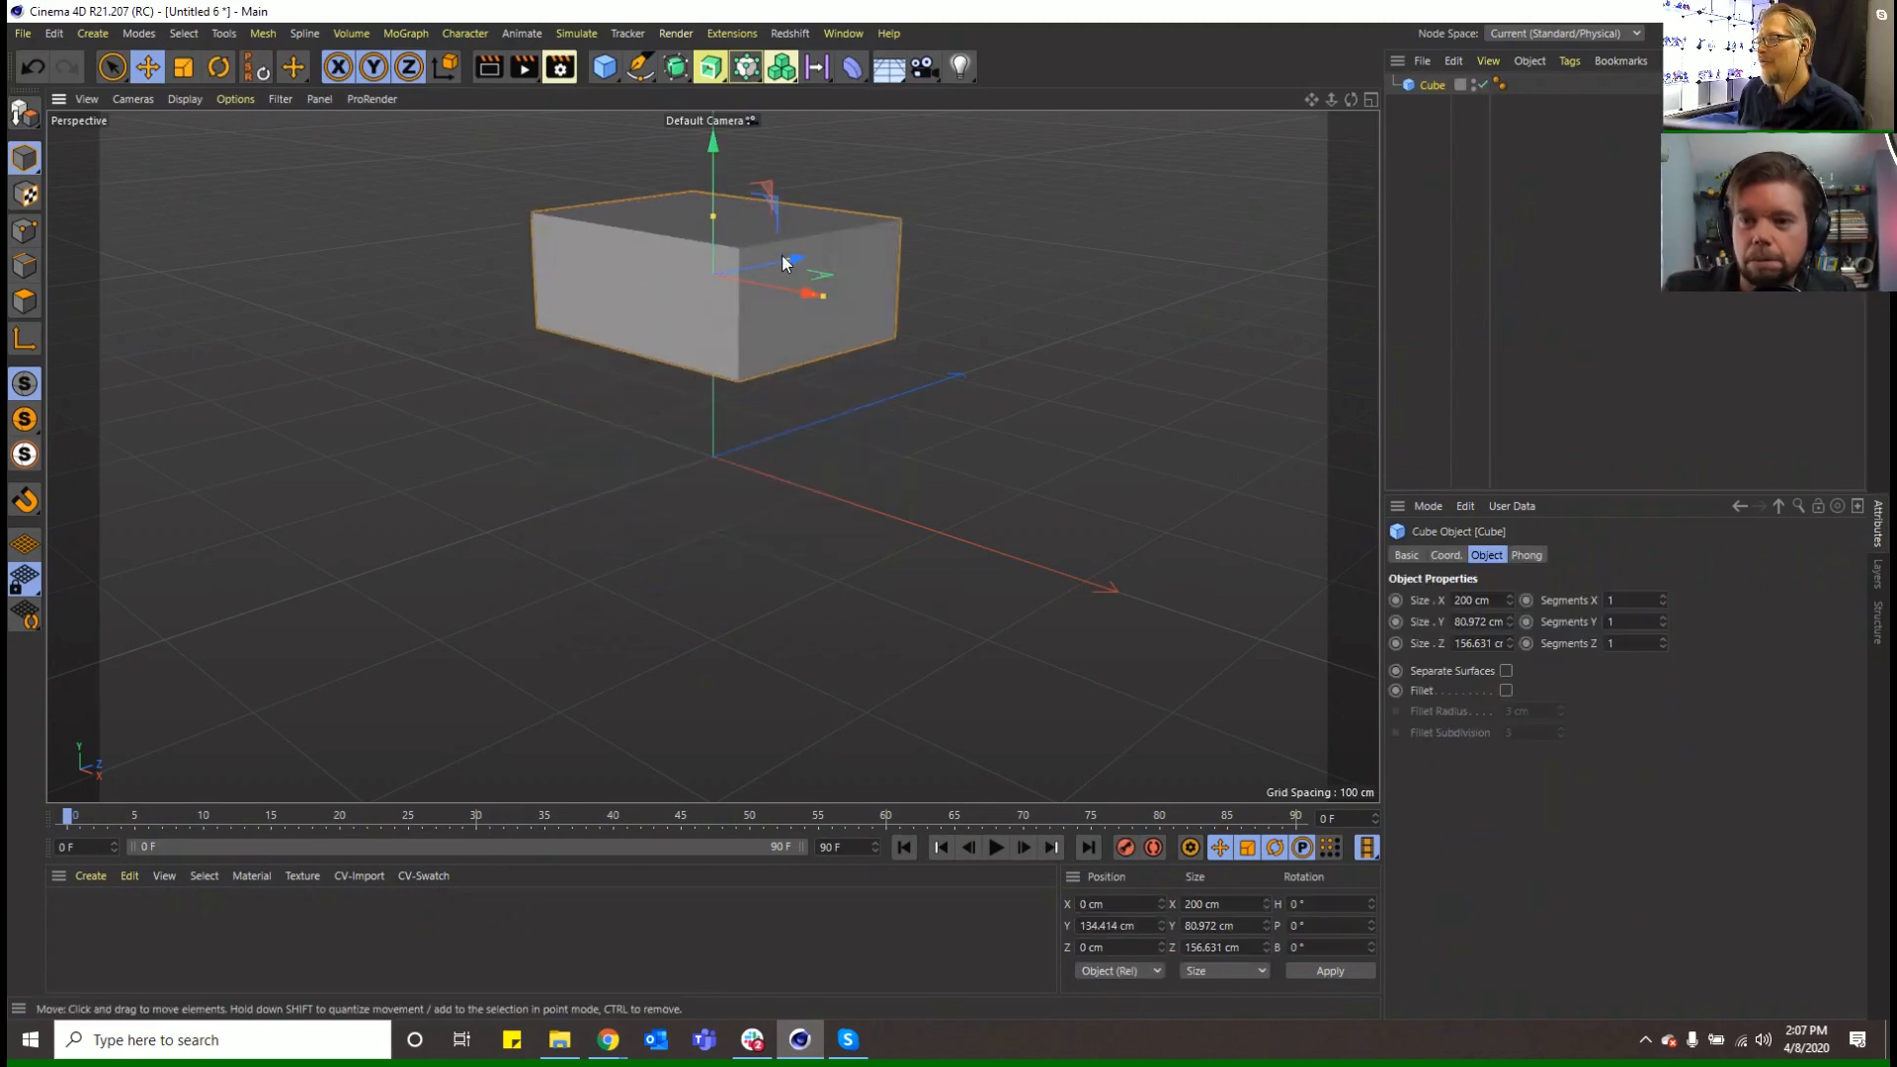
drag(784, 262, 608, 280)
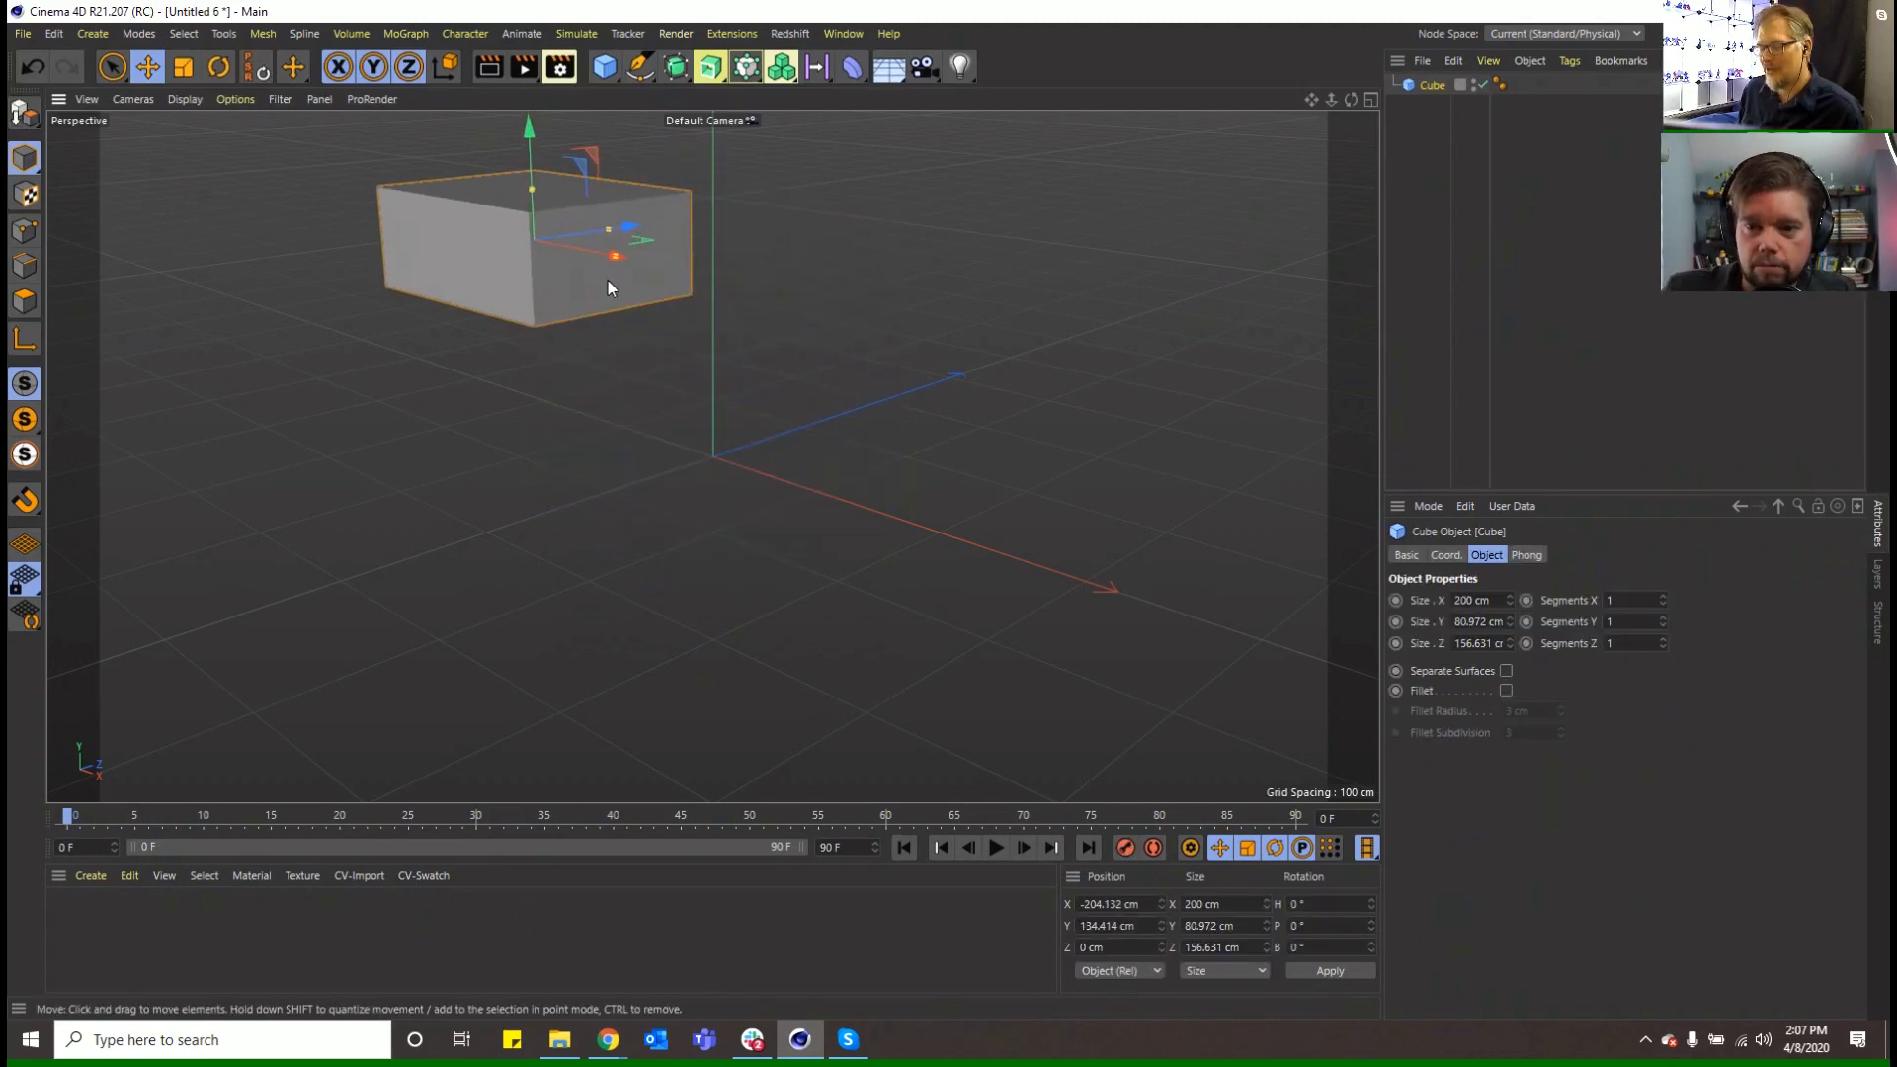
click(233, 68)
drag(578, 205, 579, 227)
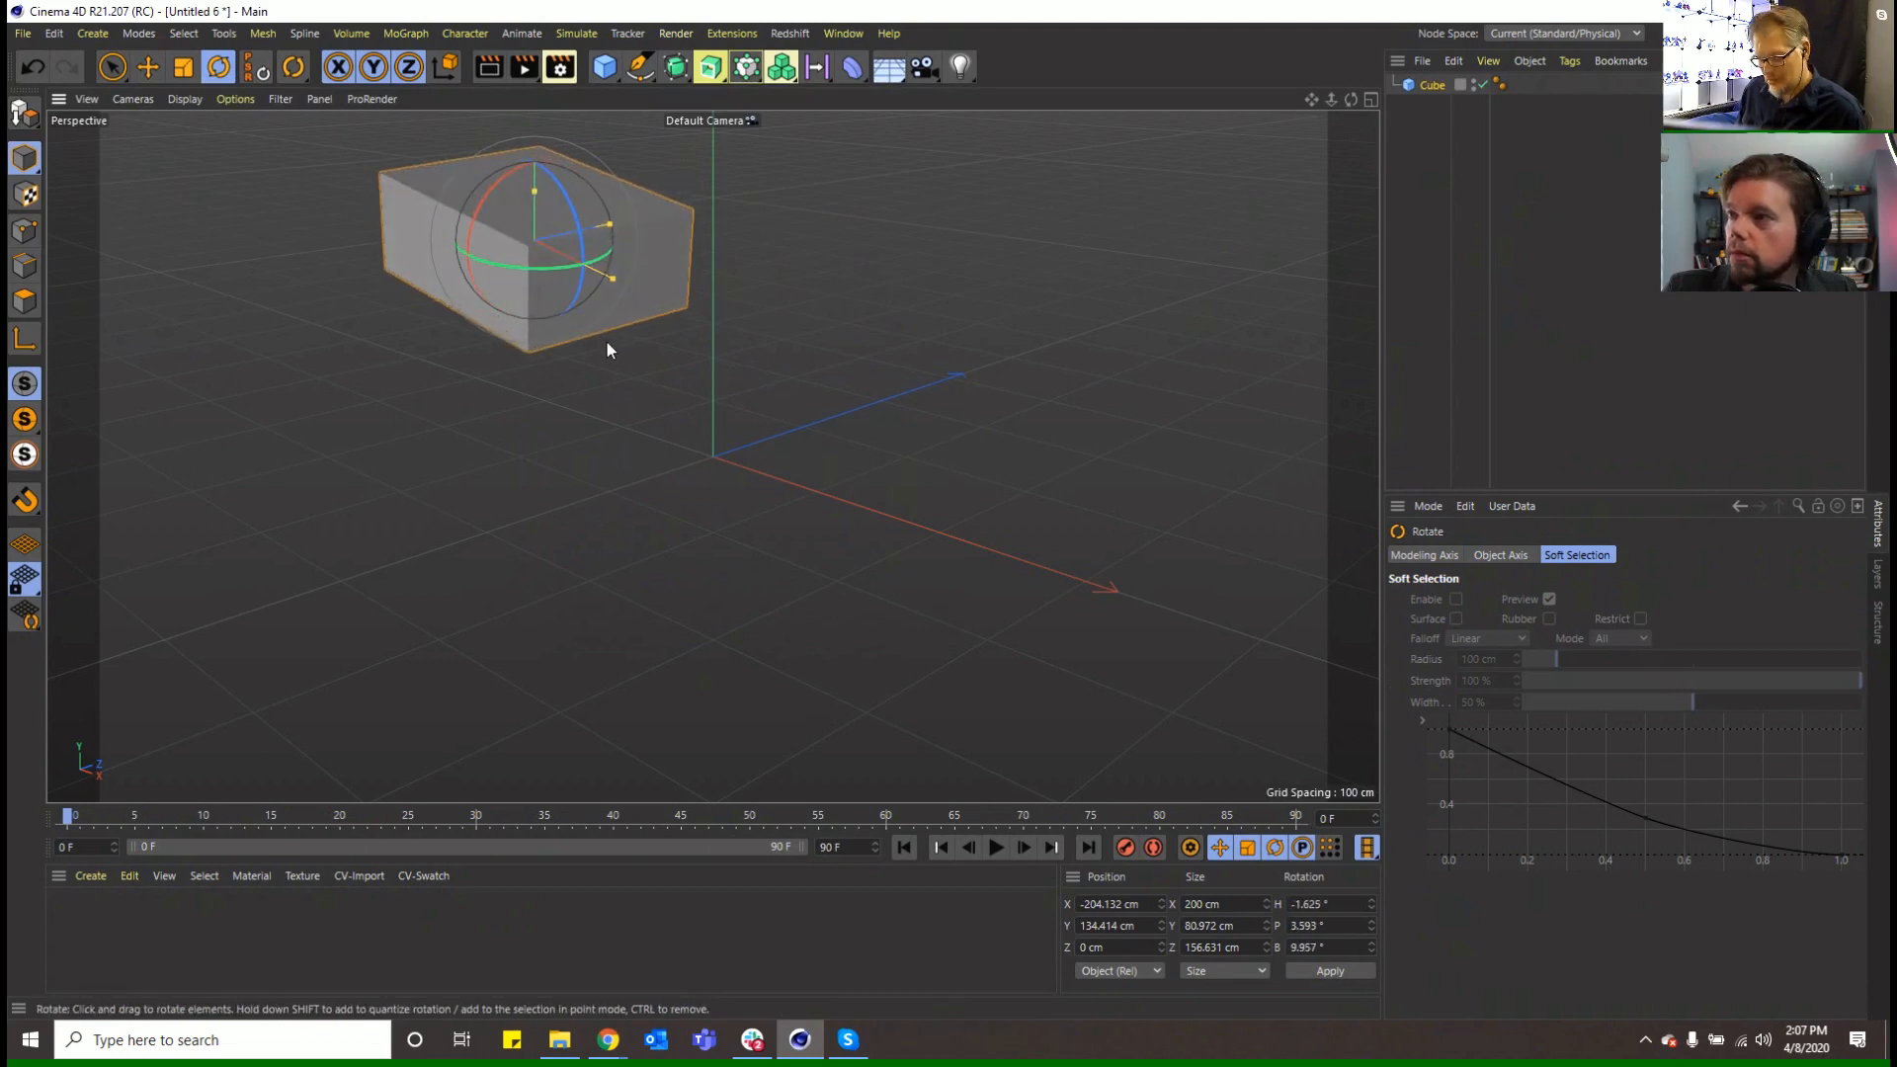
Make the box editable and delete its end face on the positive X side to open it
key(c)
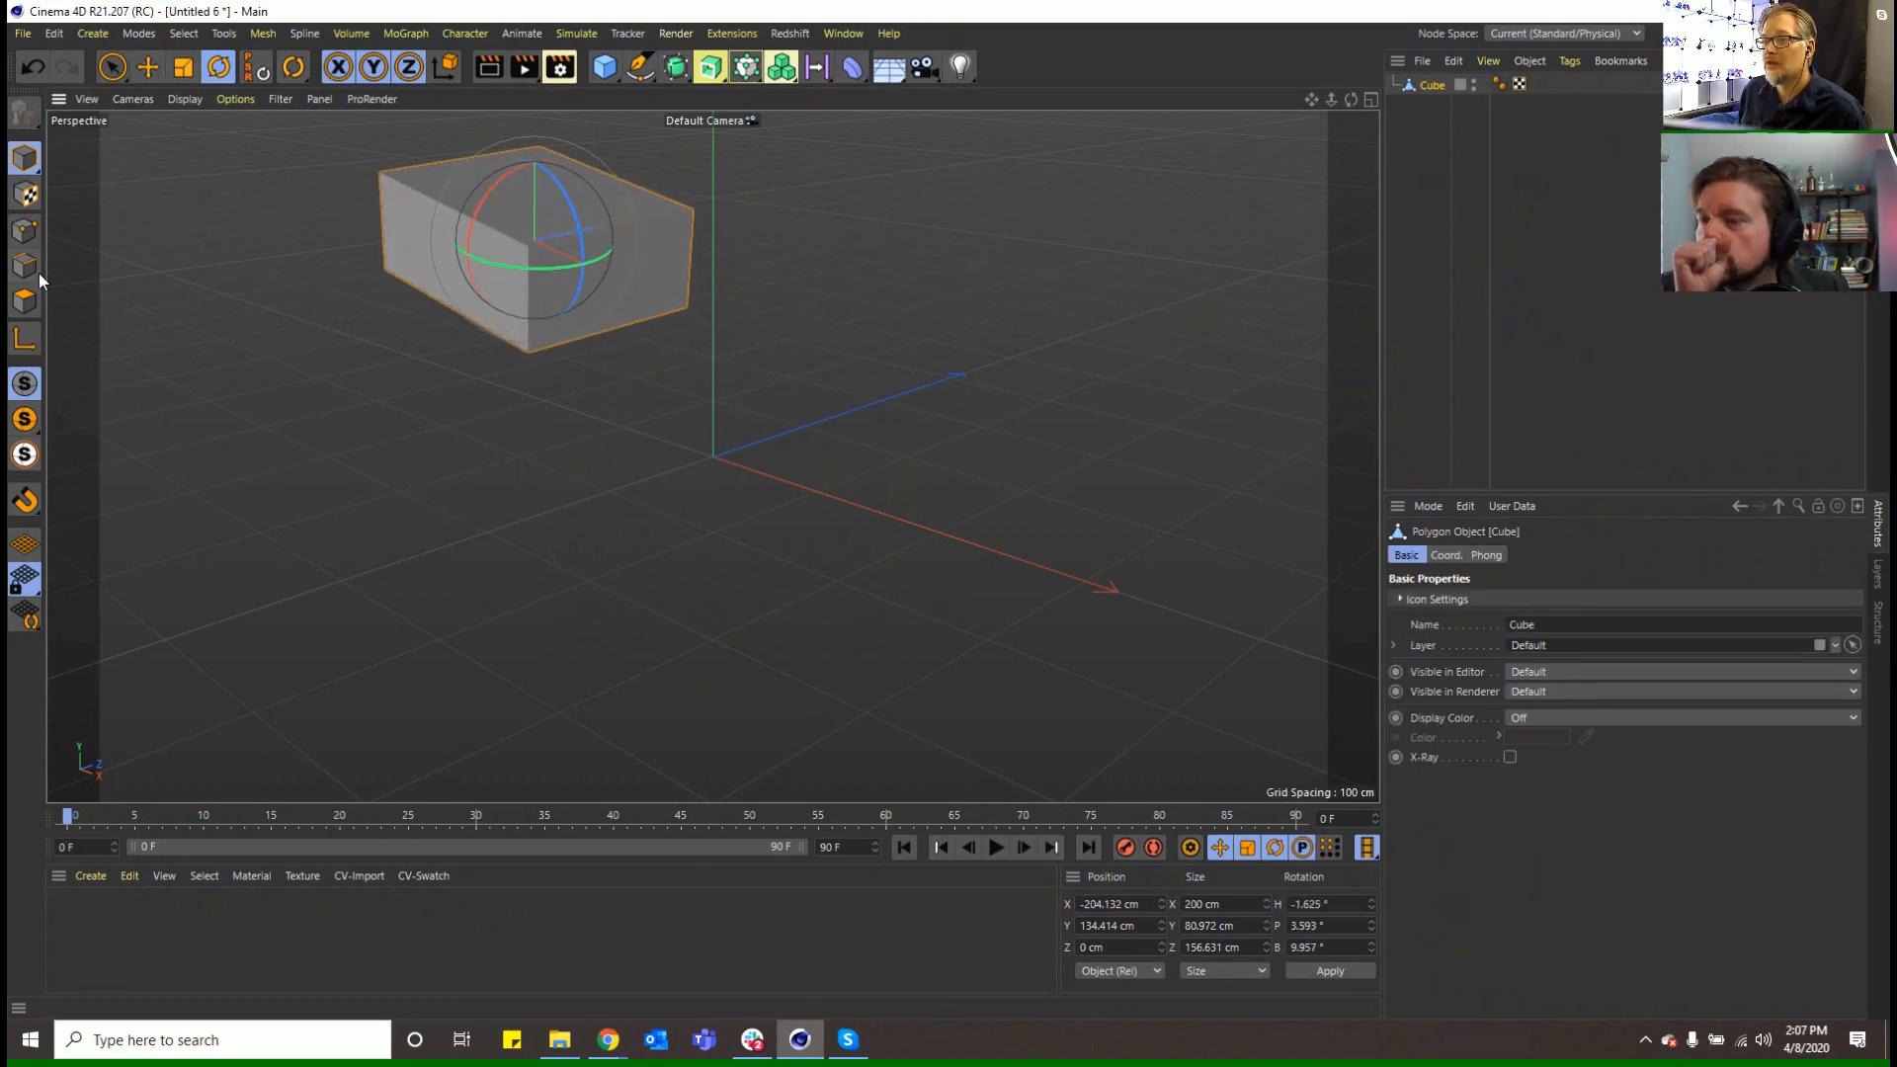
click(25, 300)
click(554, 263)
key(Delete)
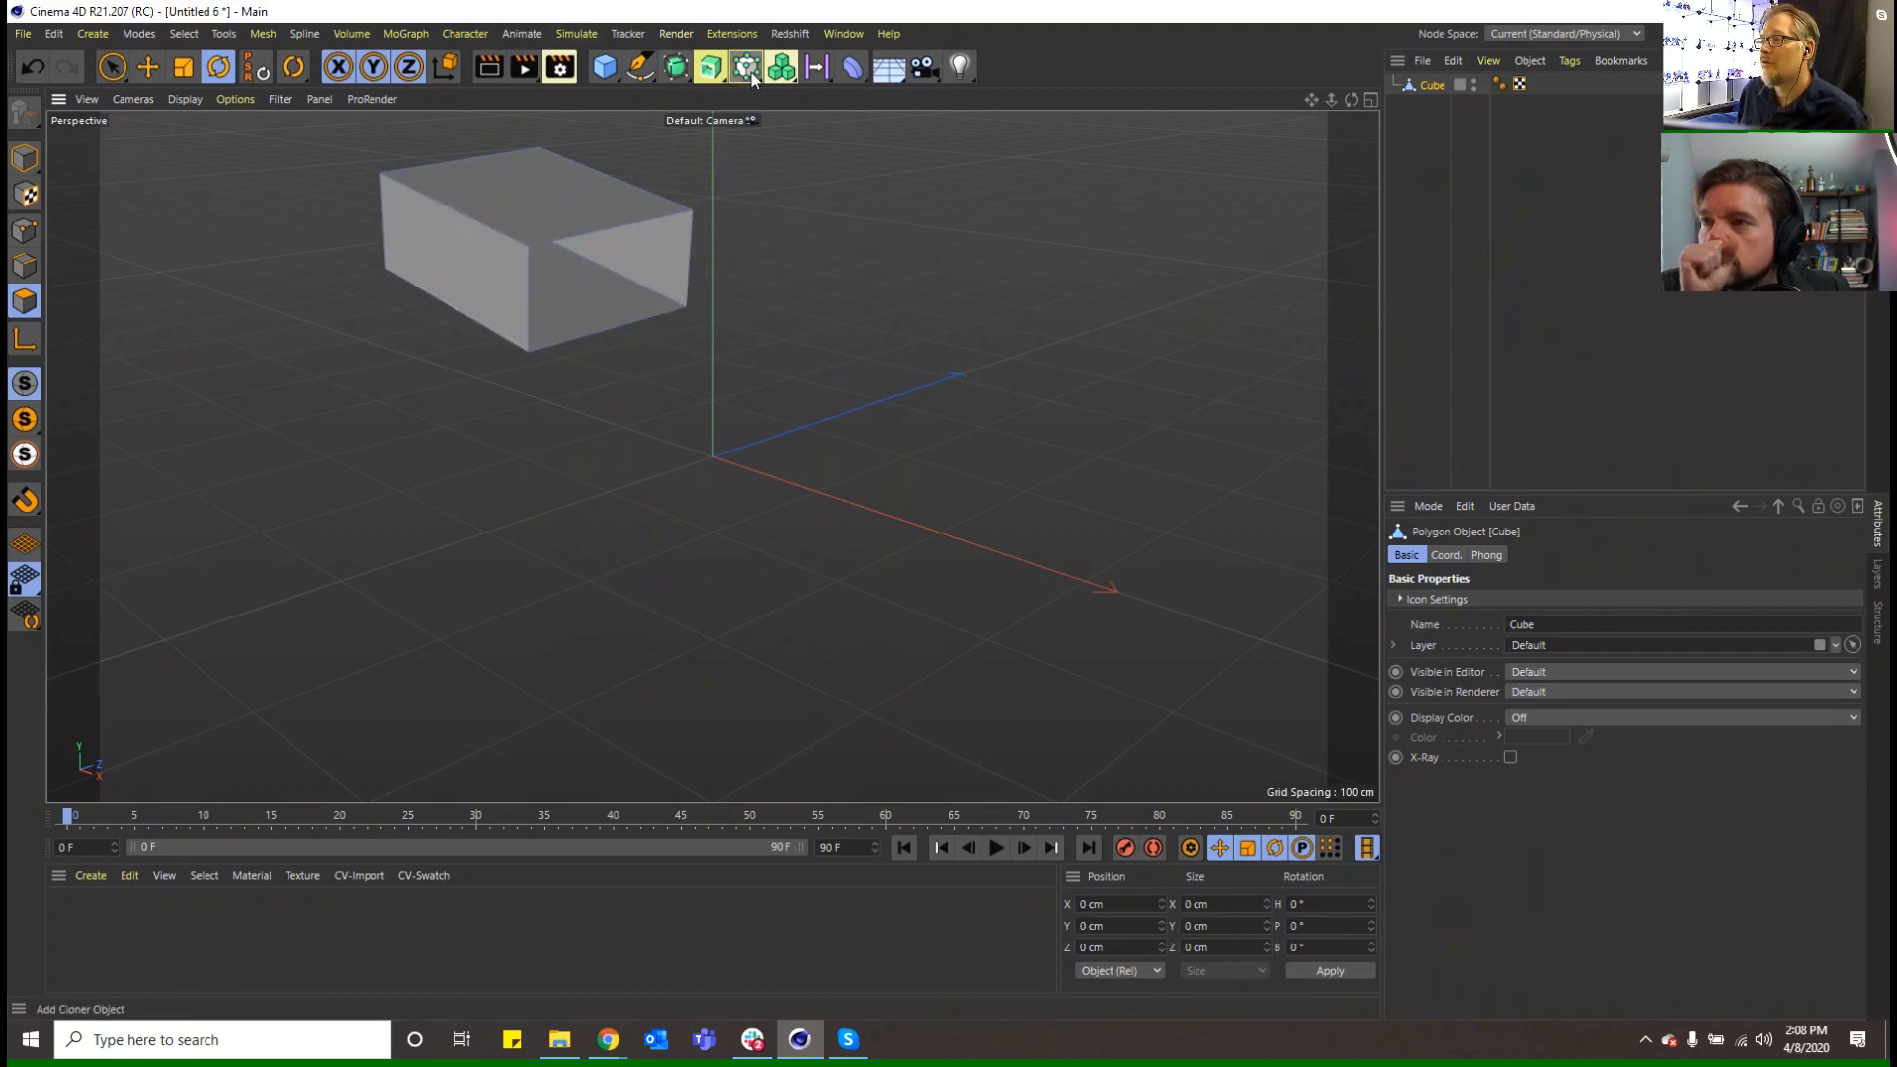
Find the Emitter command by name and add a particle emitter to the scene
click(781, 66)
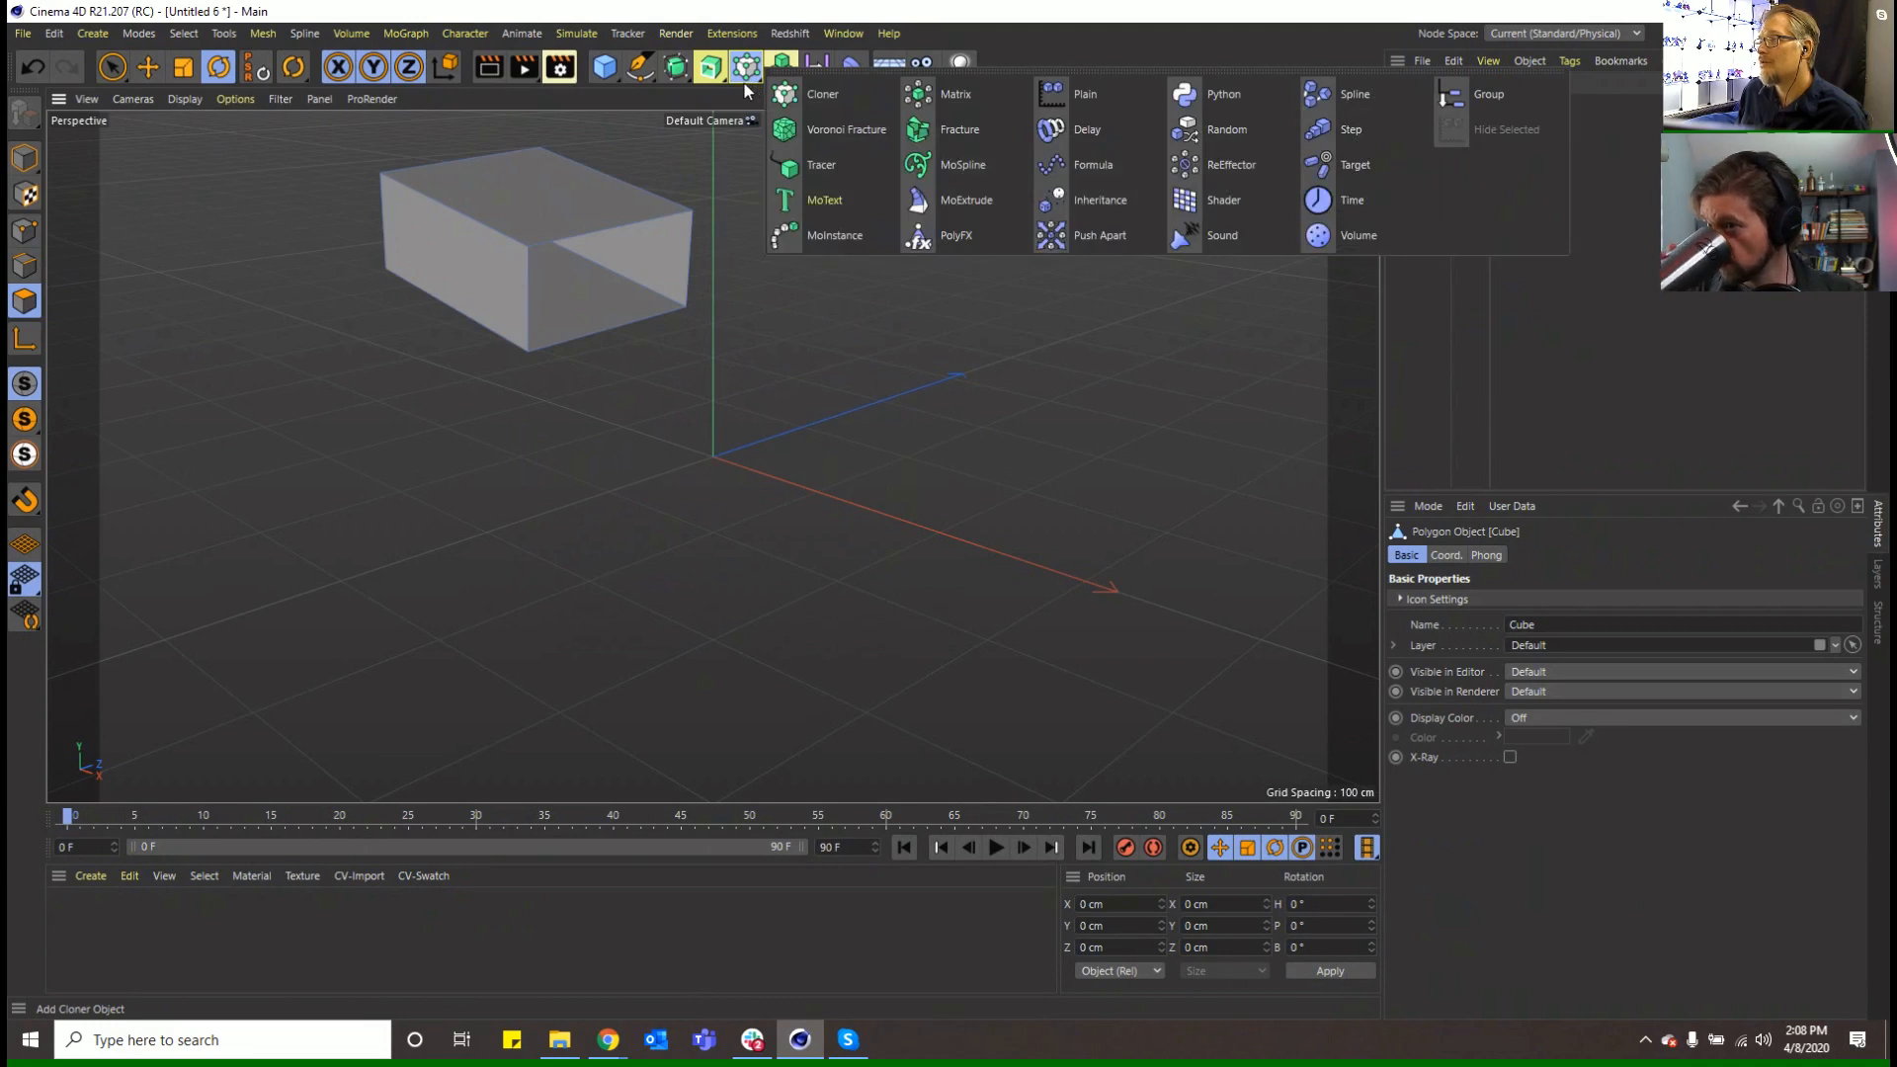
key(shift+c)
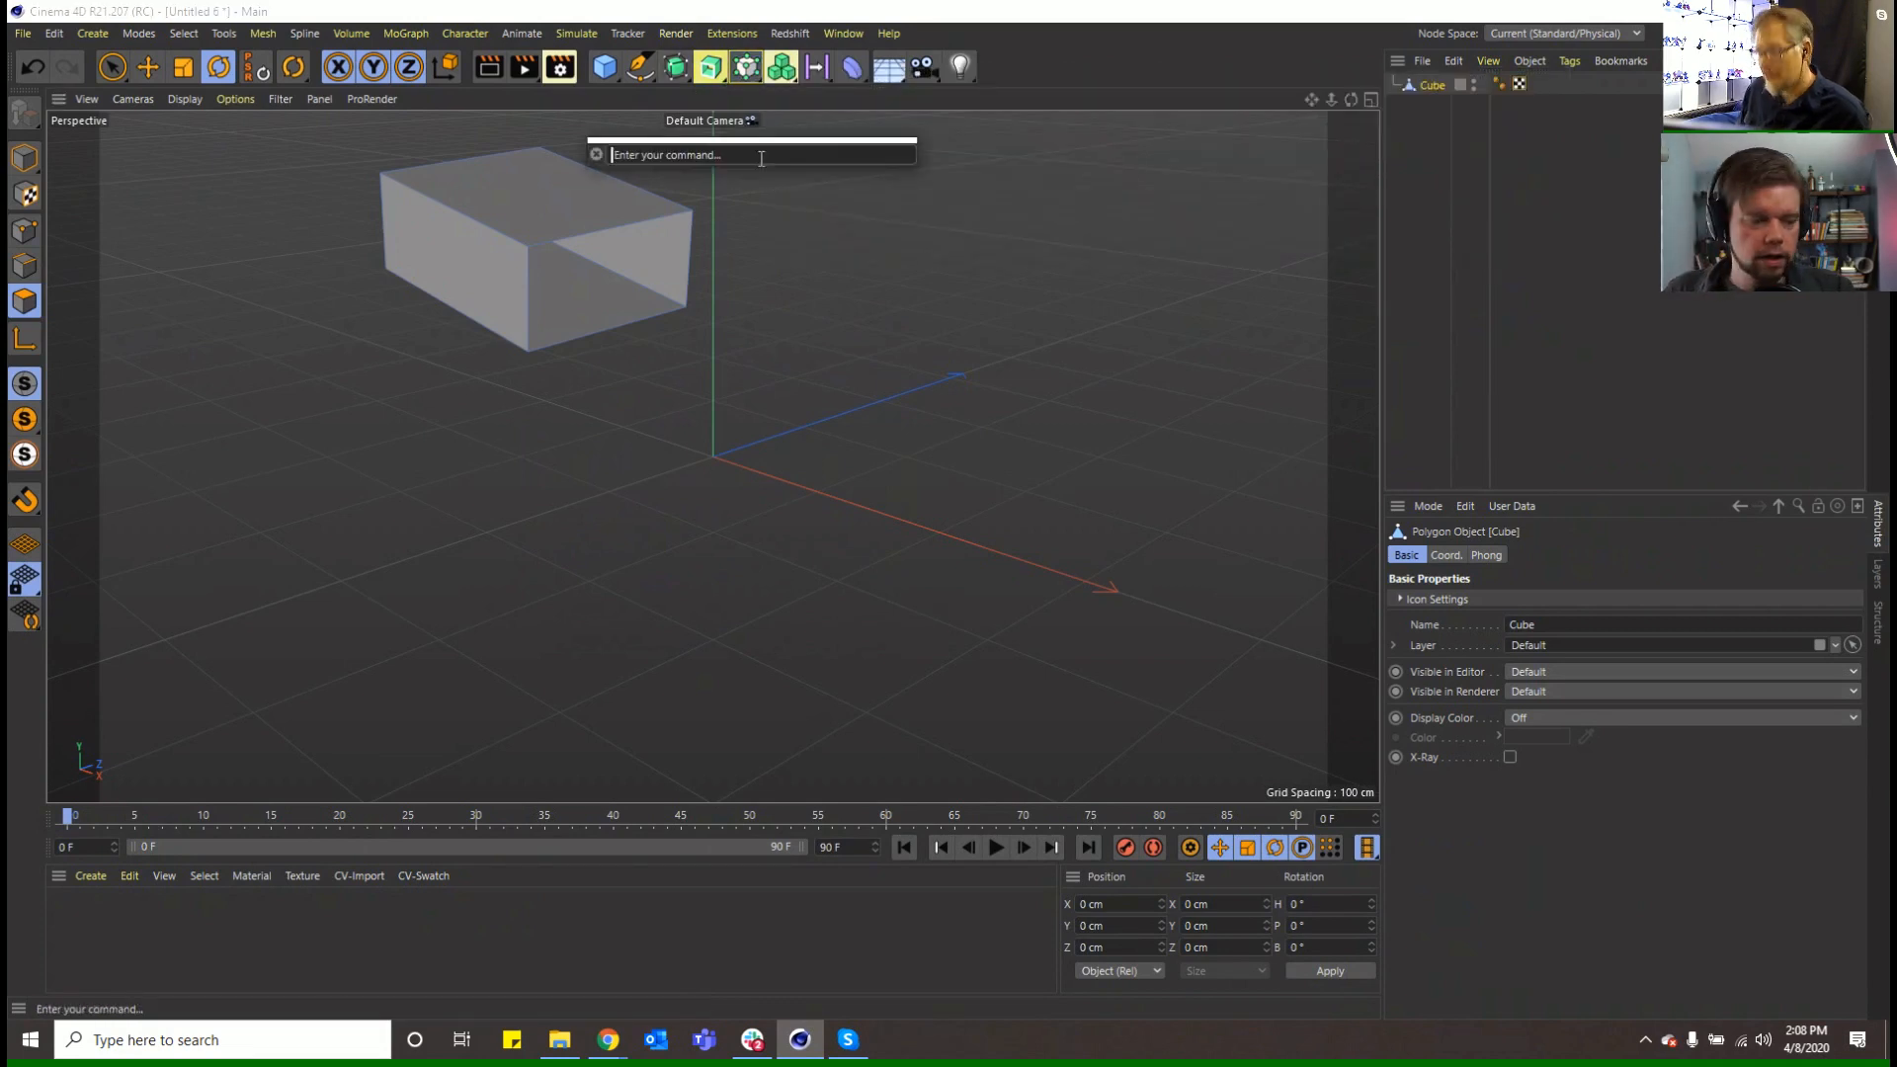
text(emitter)
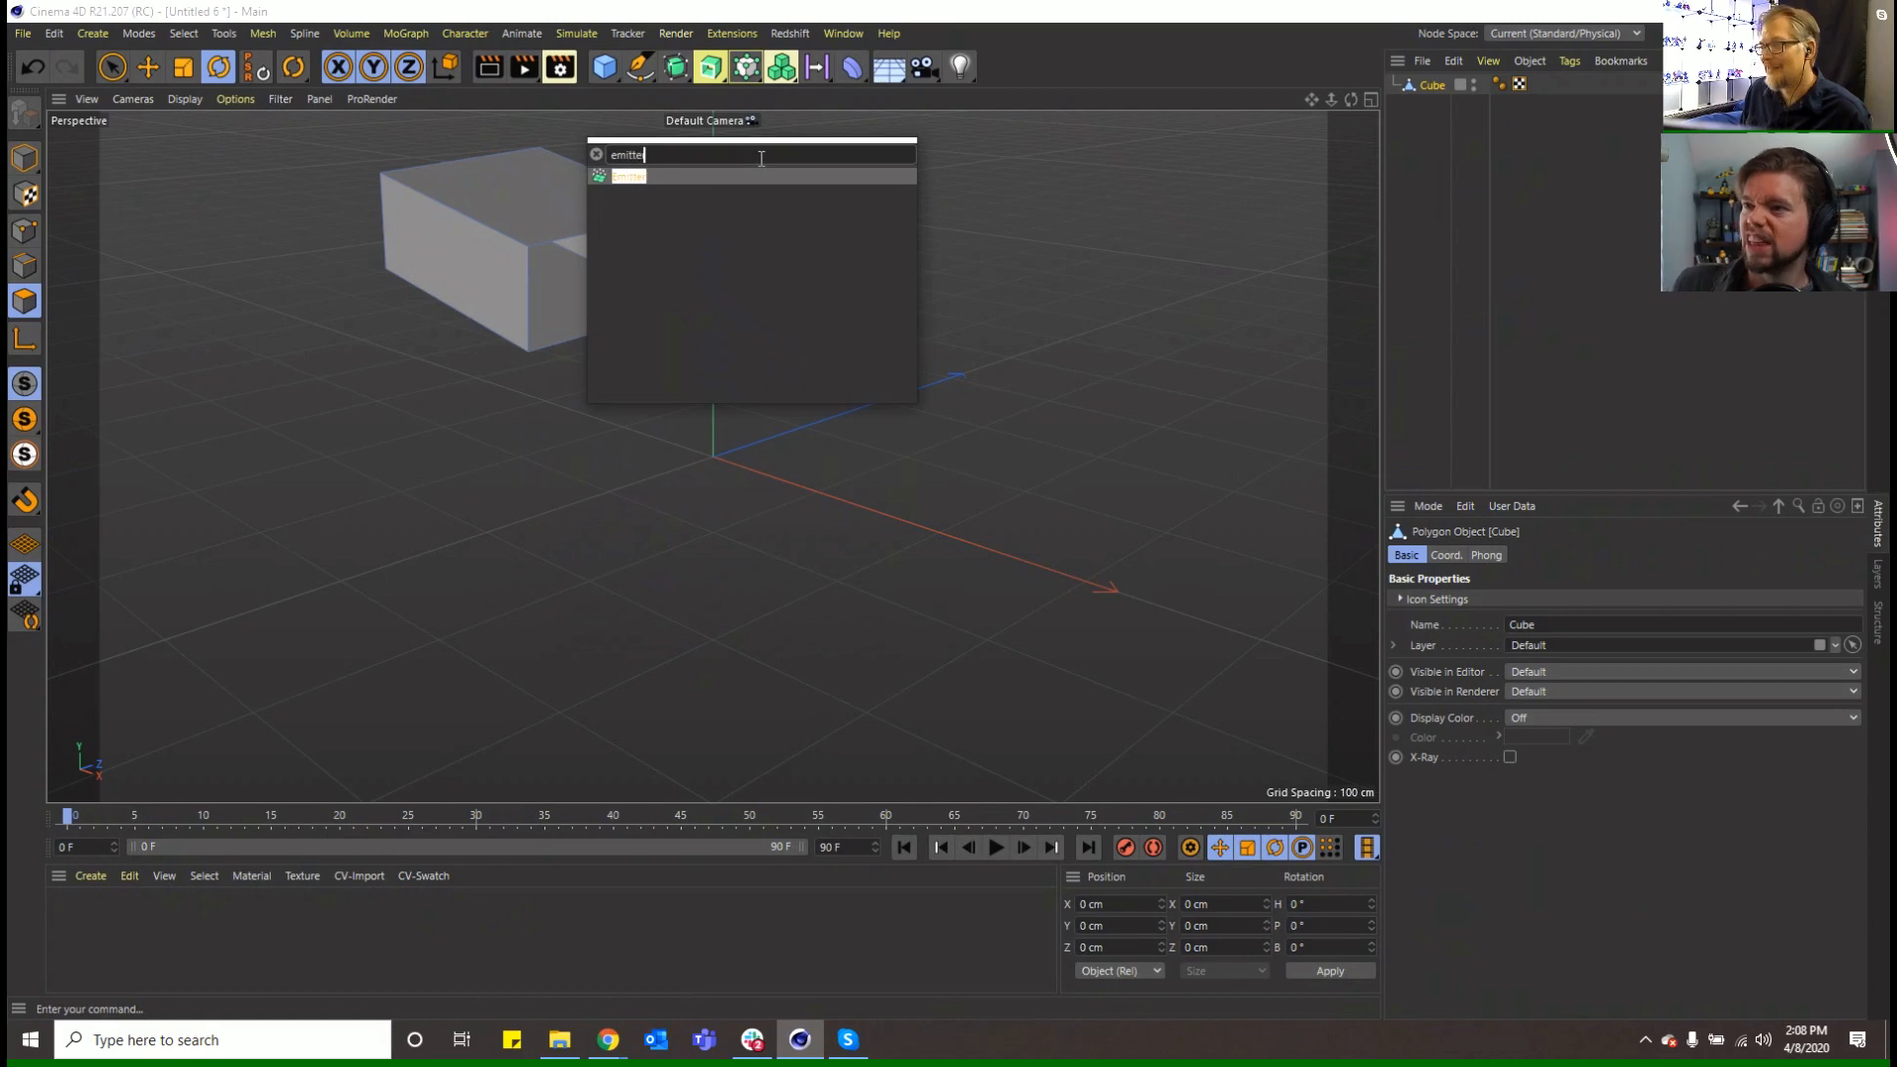
key(Return)
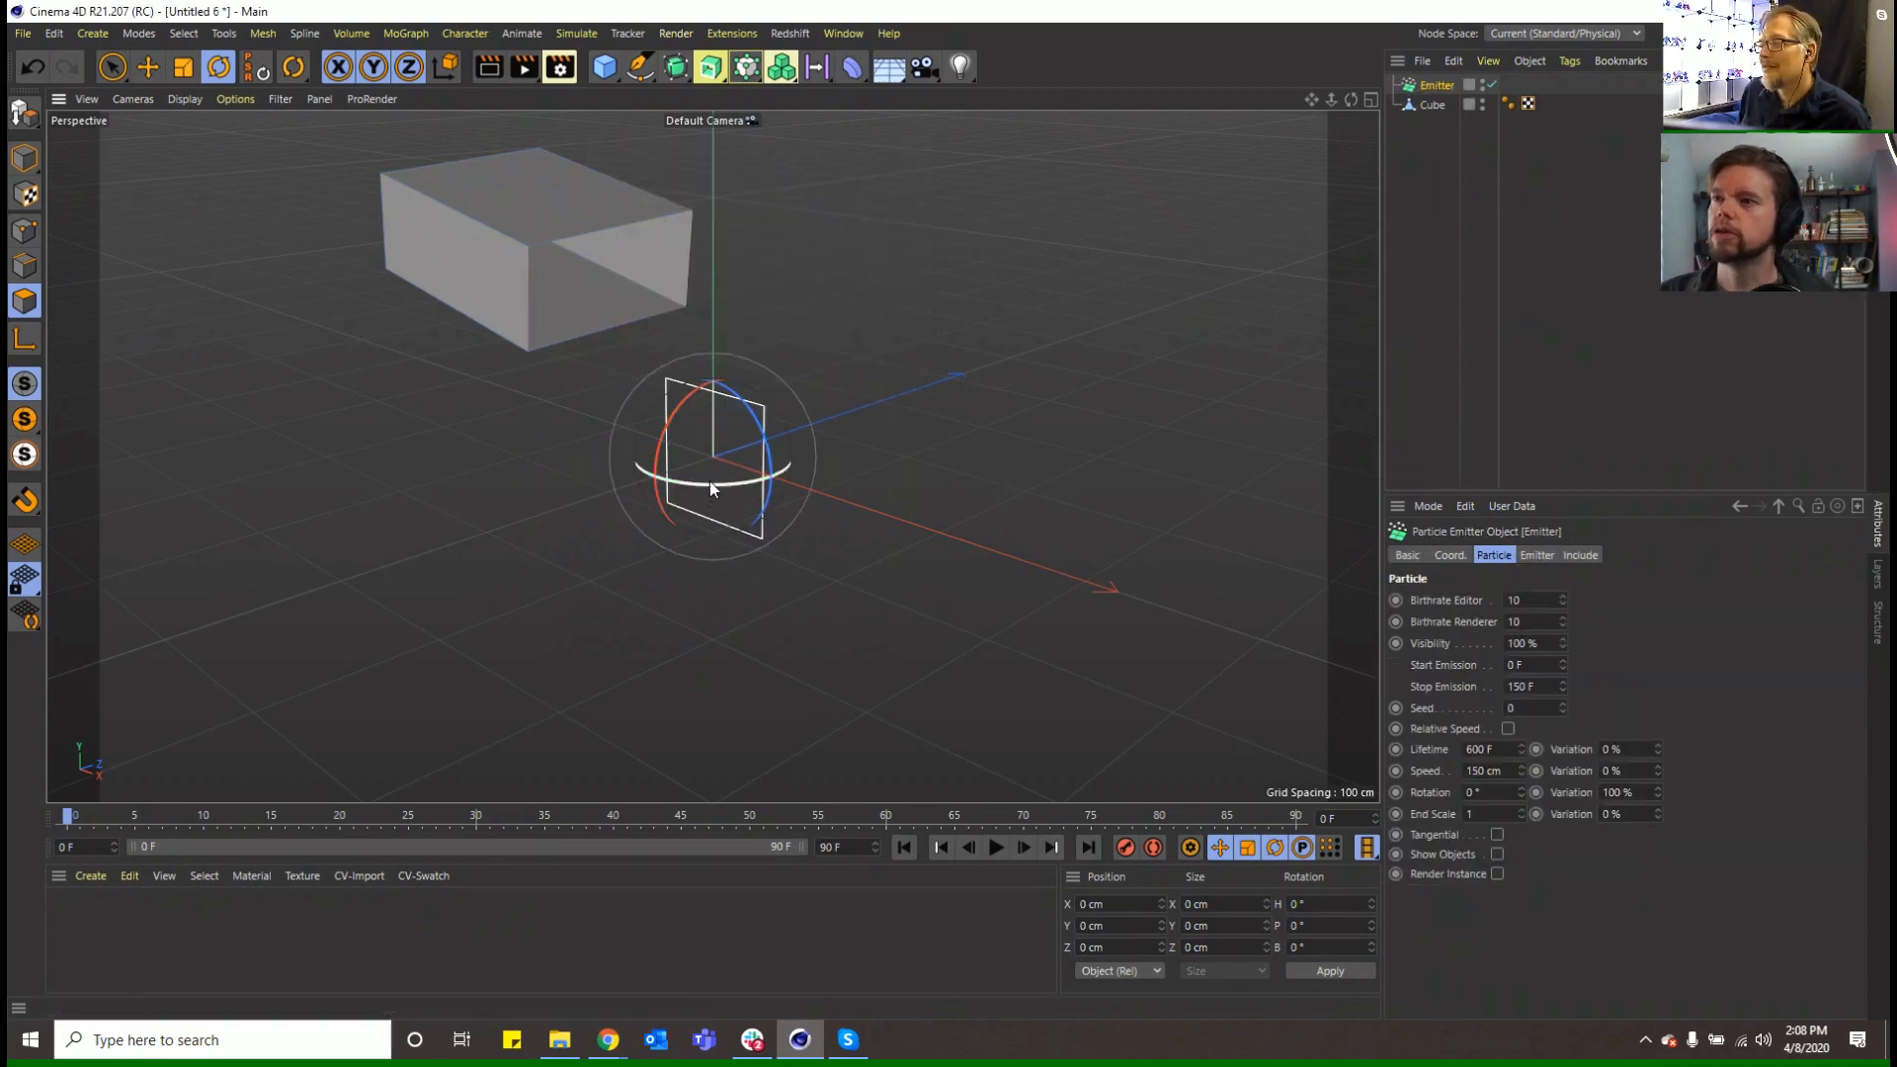
Turn the emitter toward the box's open end and position it inside the box, centred near the closed end
drag(711, 480, 525, 459)
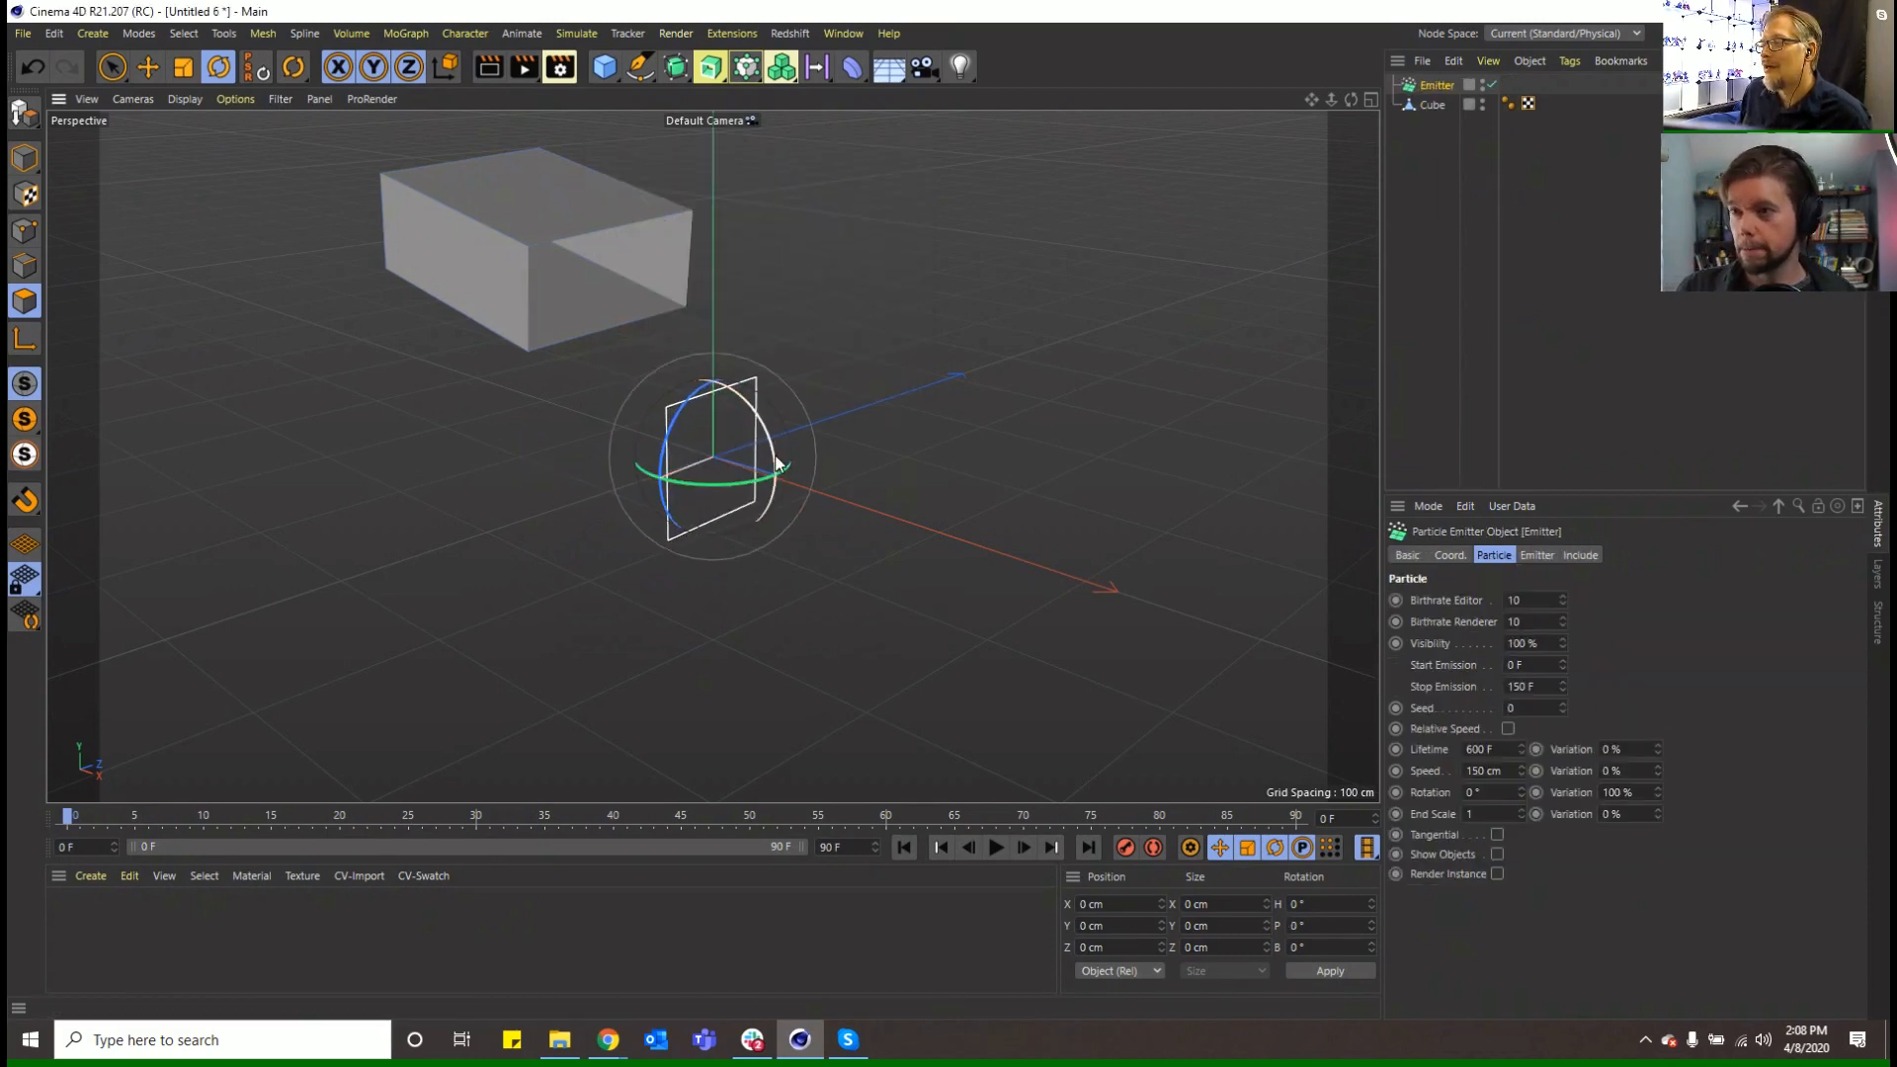
click(152, 72)
drag(709, 369, 555, 247)
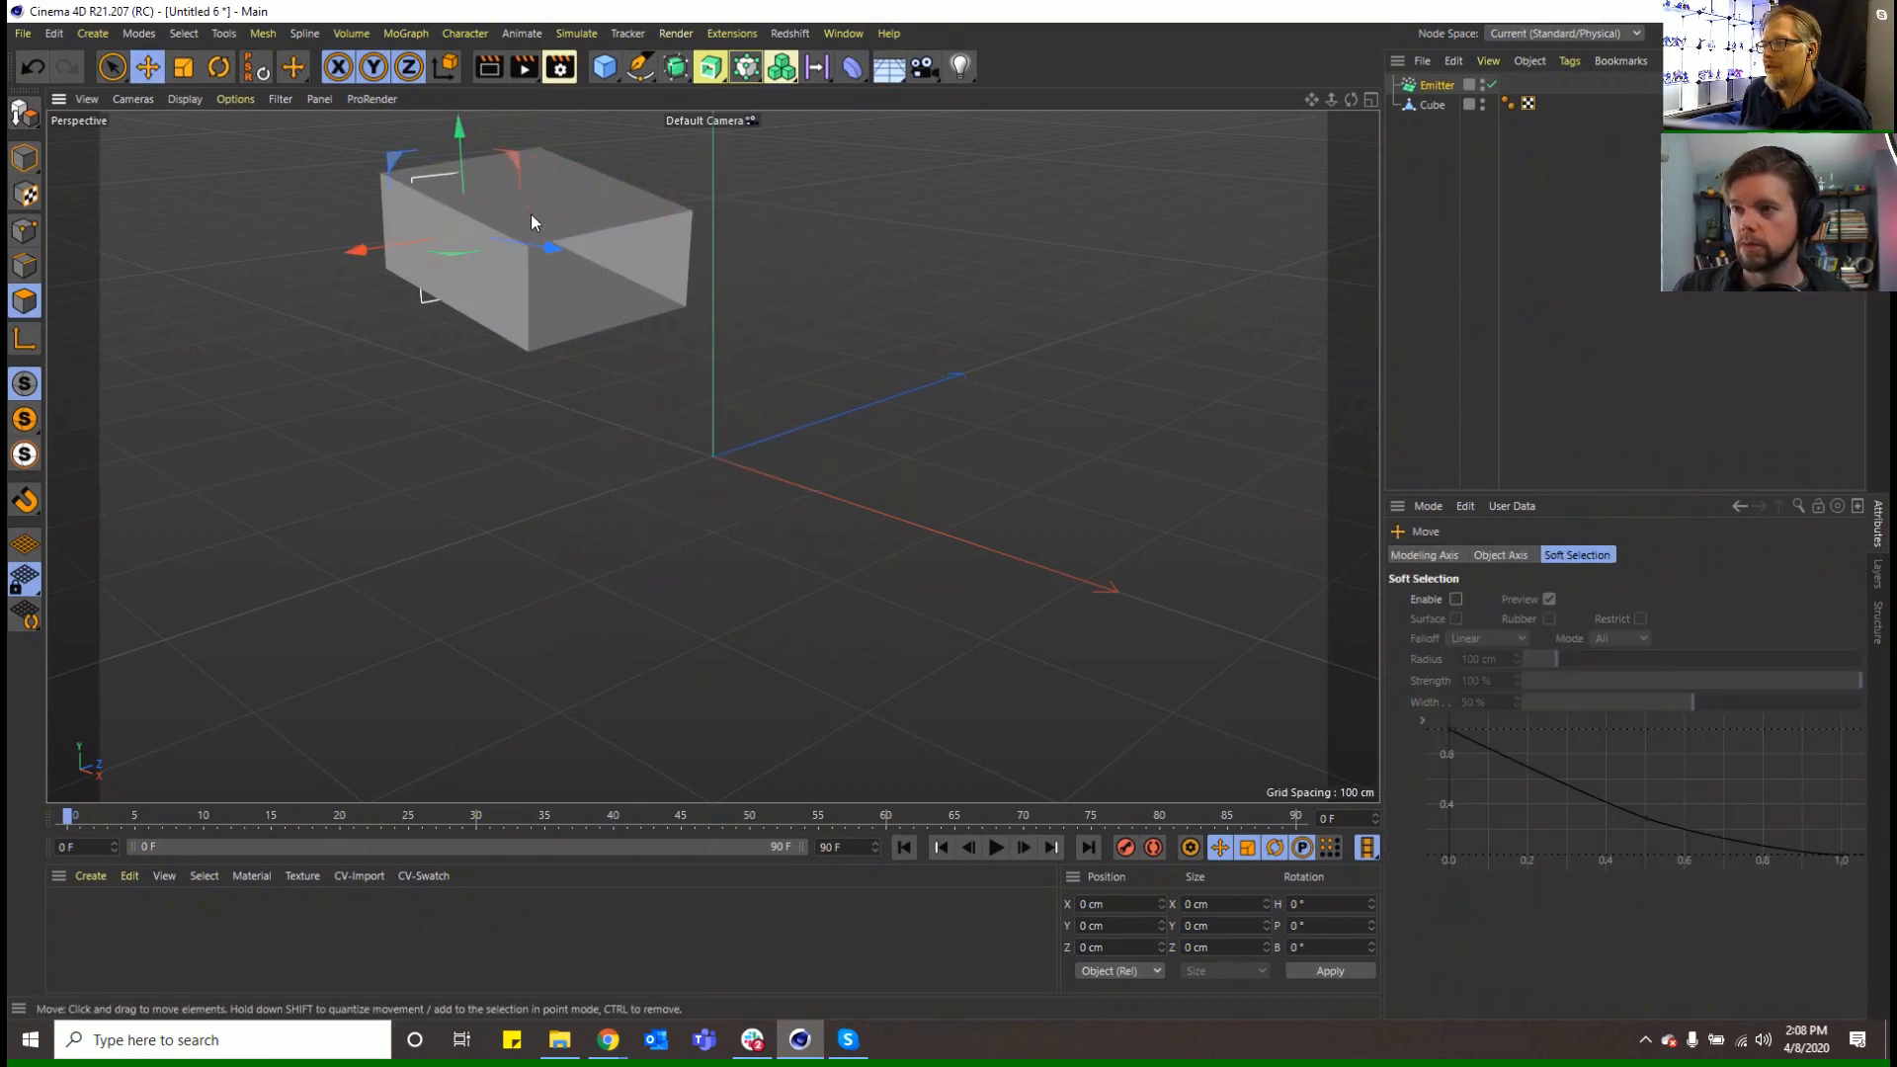
middle_click(442, 121)
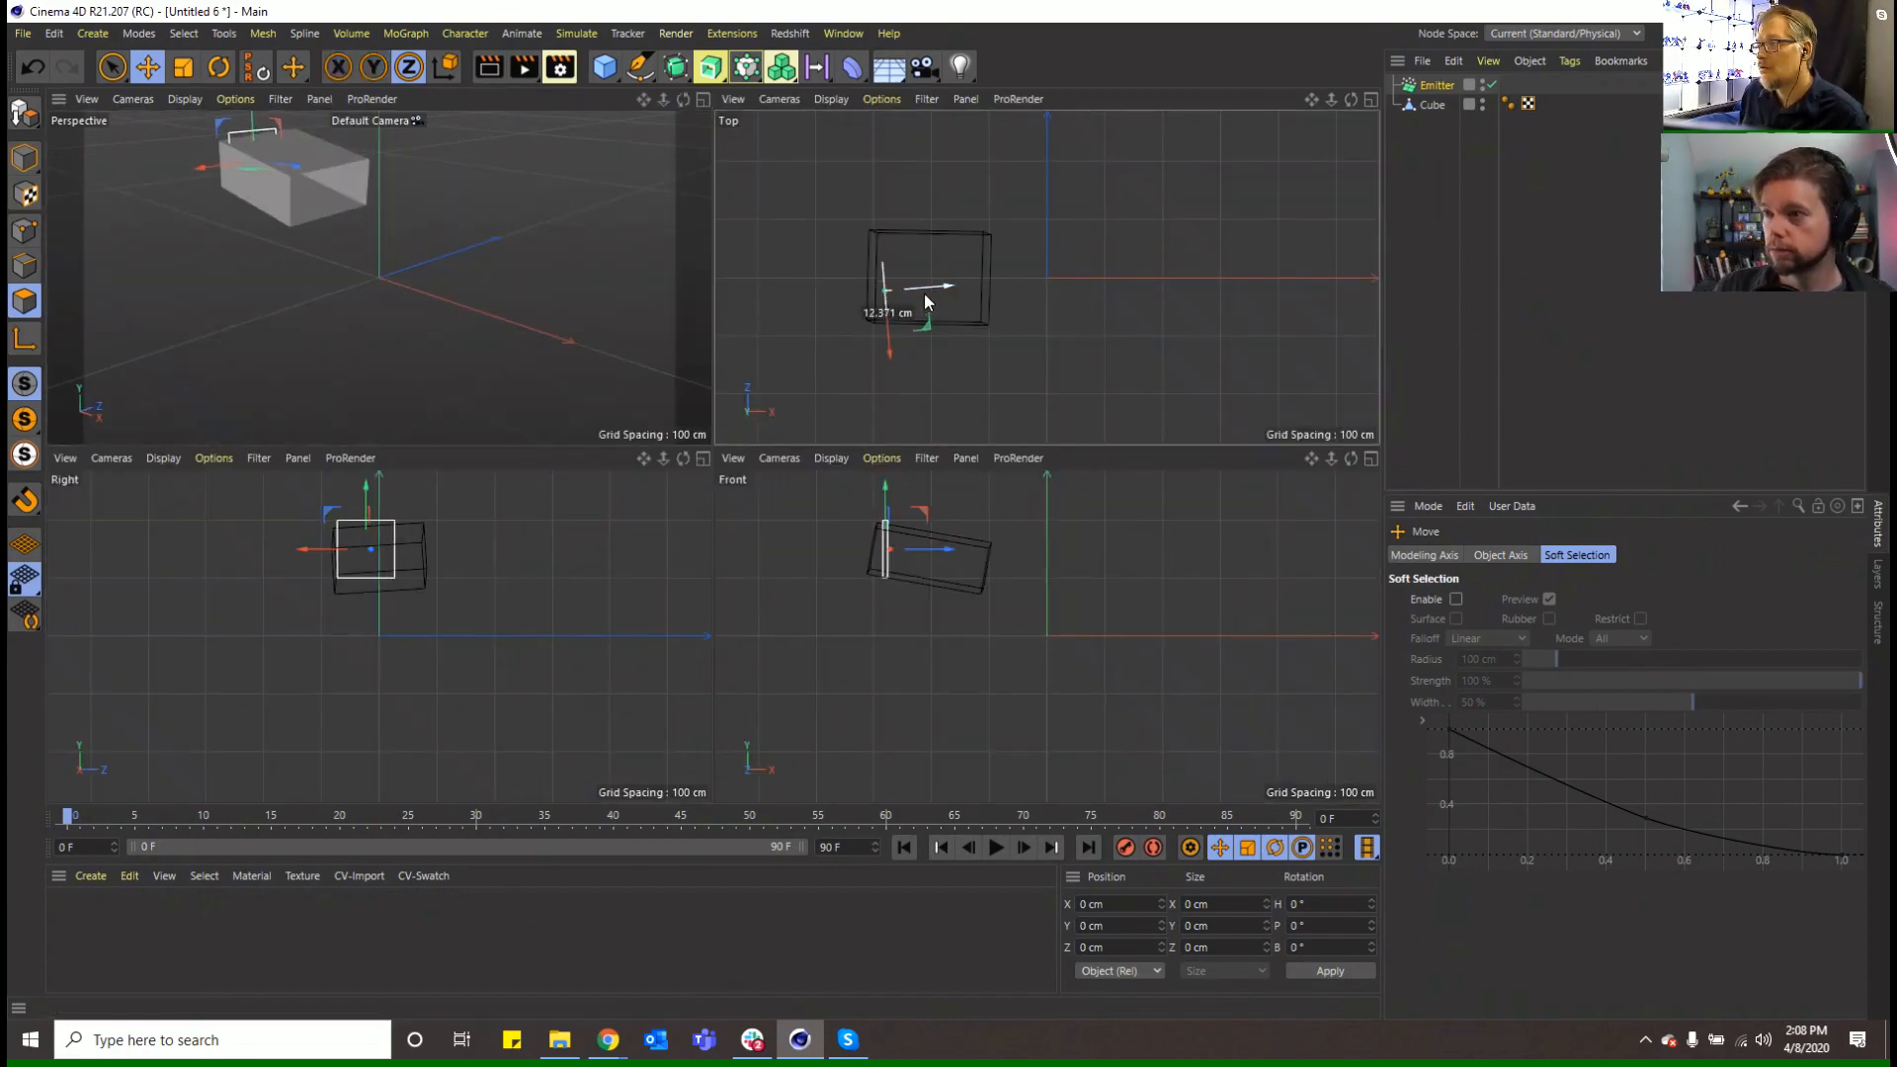
drag(923, 292, 881, 331)
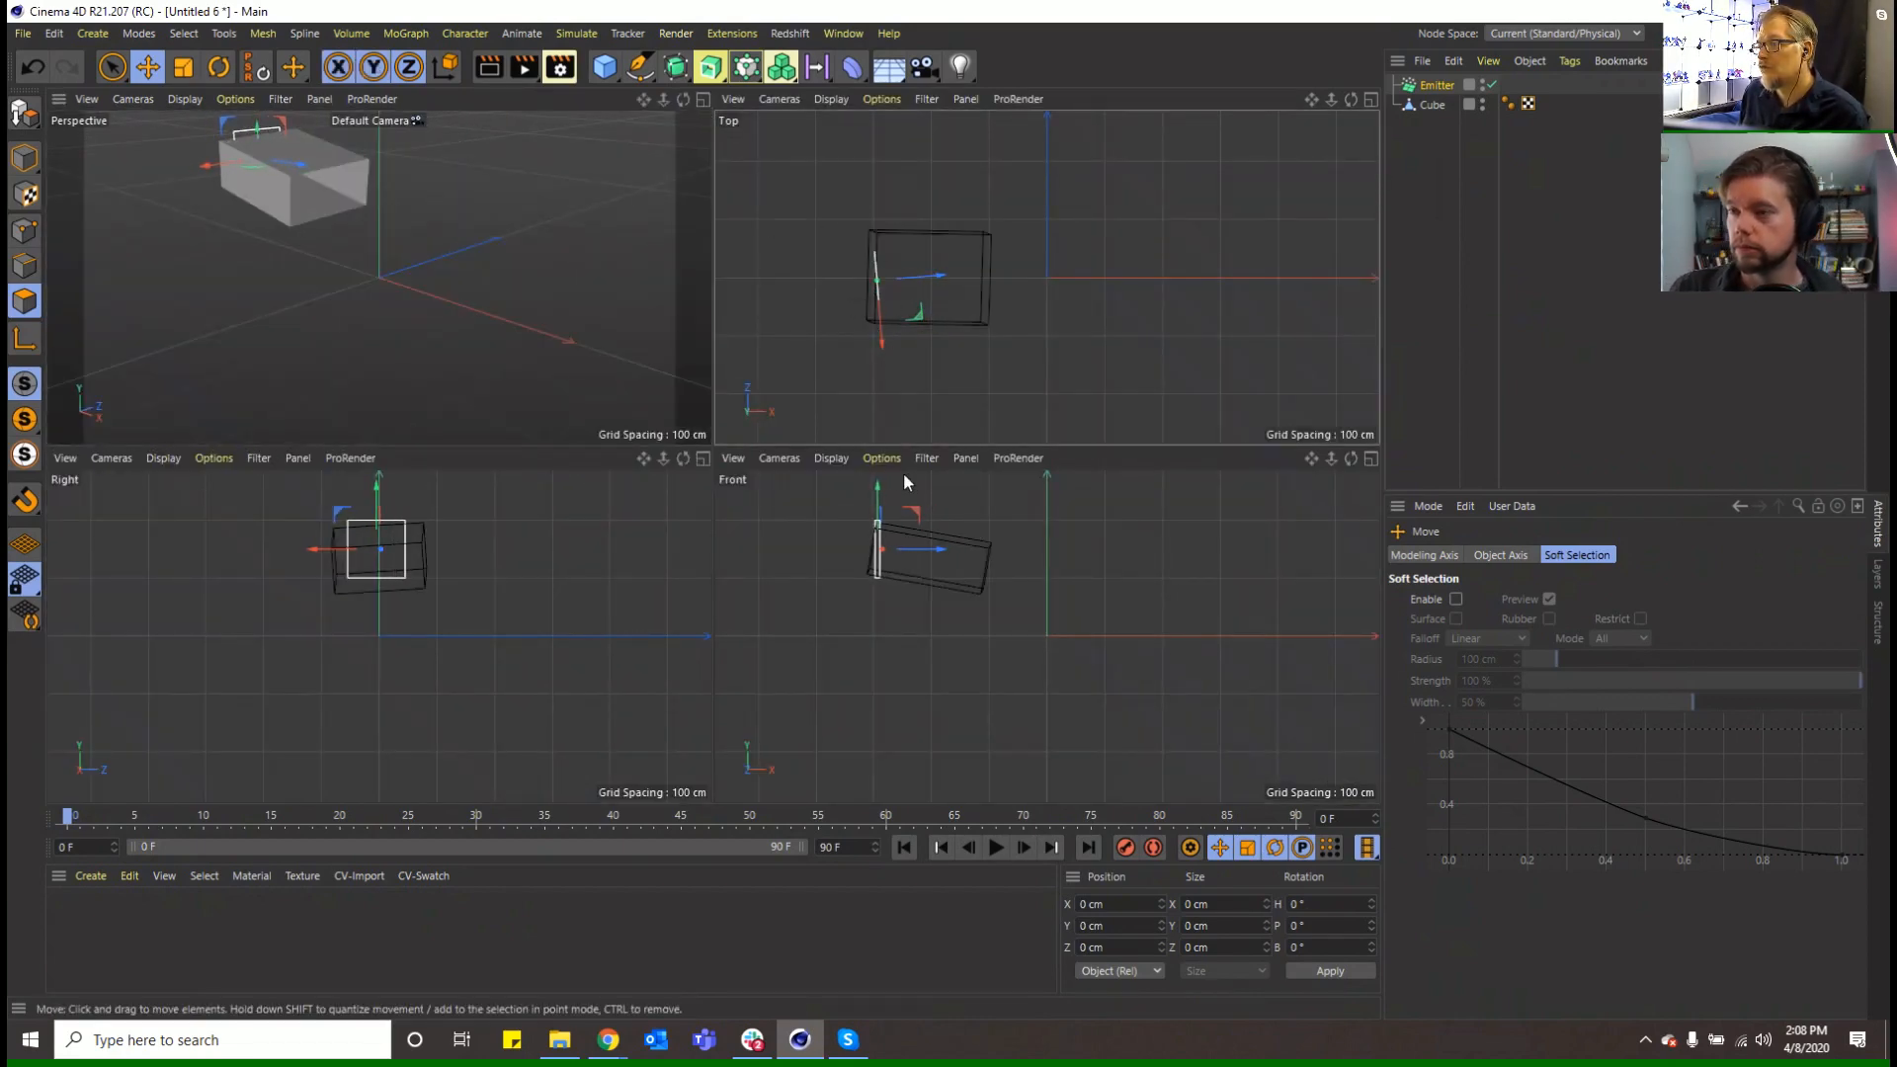
drag(880, 483, 881, 487)
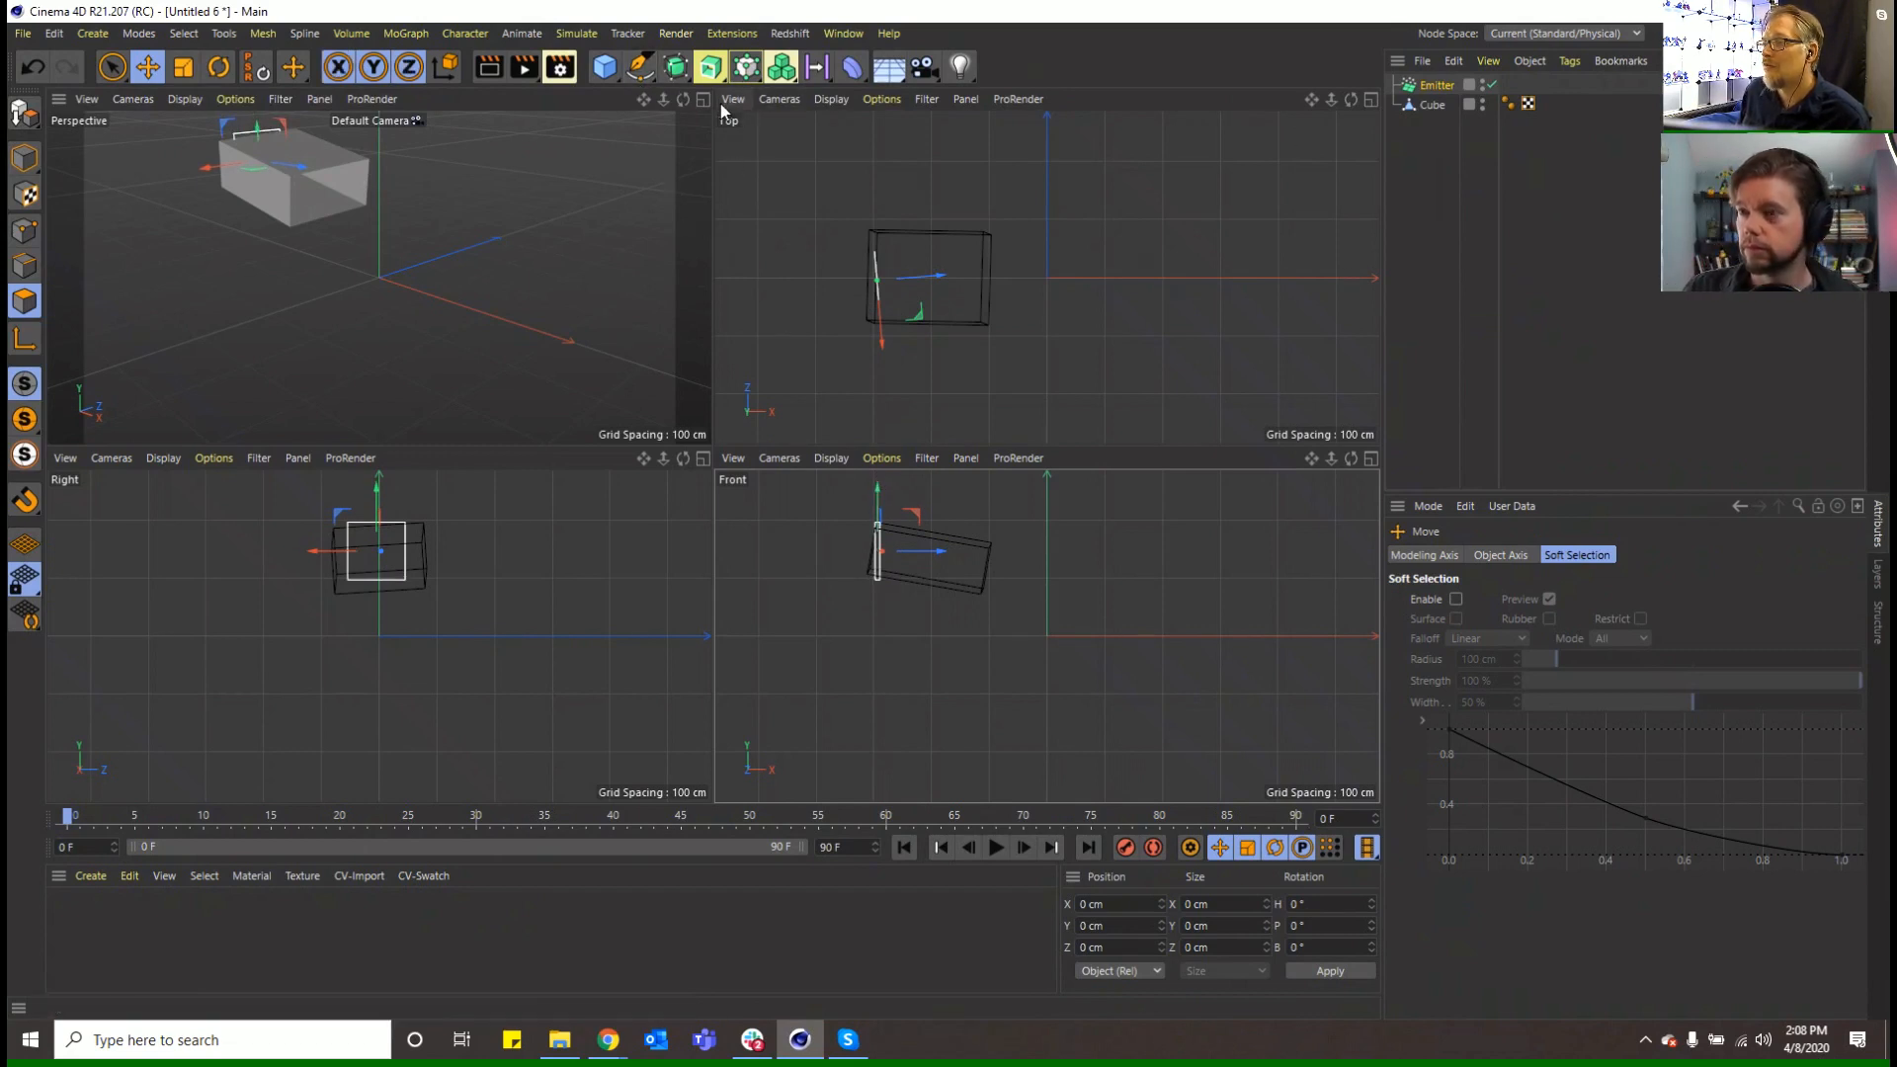
Add a floor and a cylinder primitive to the scene
click(888, 66)
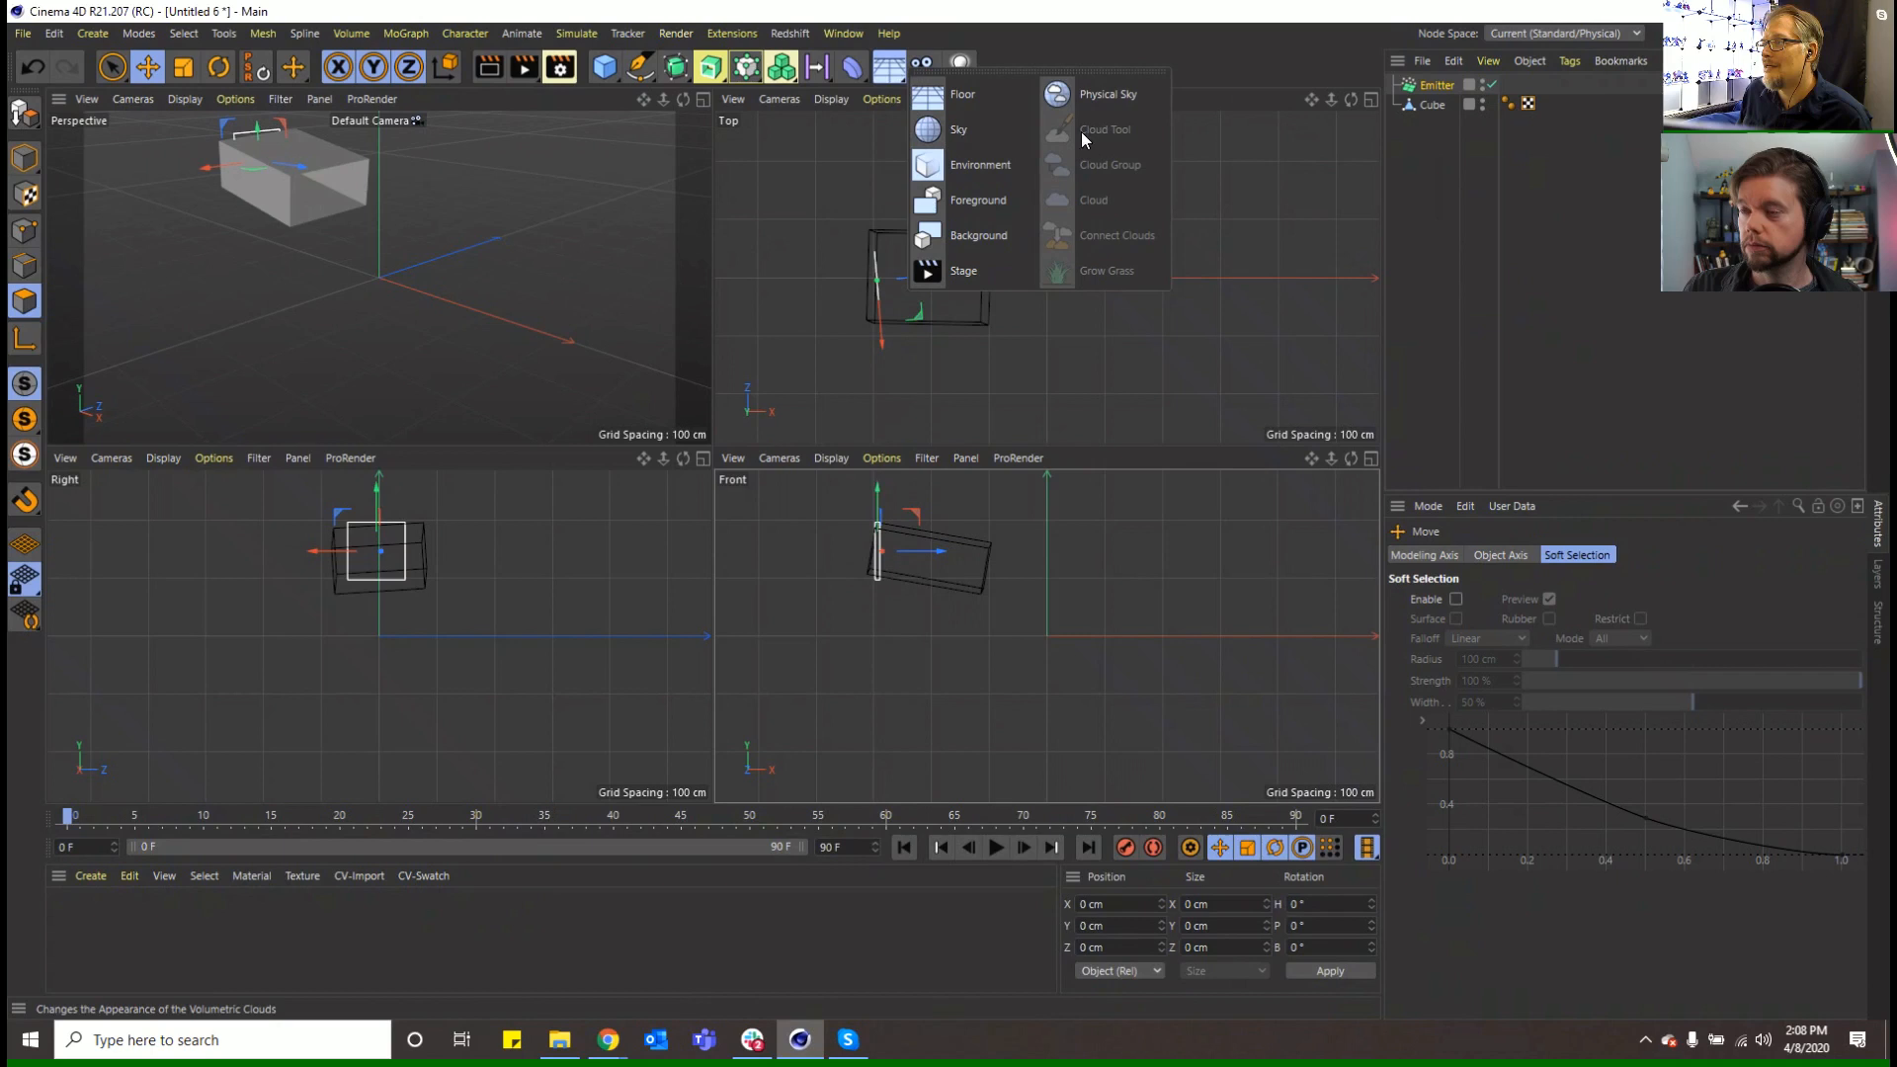
click(995, 98)
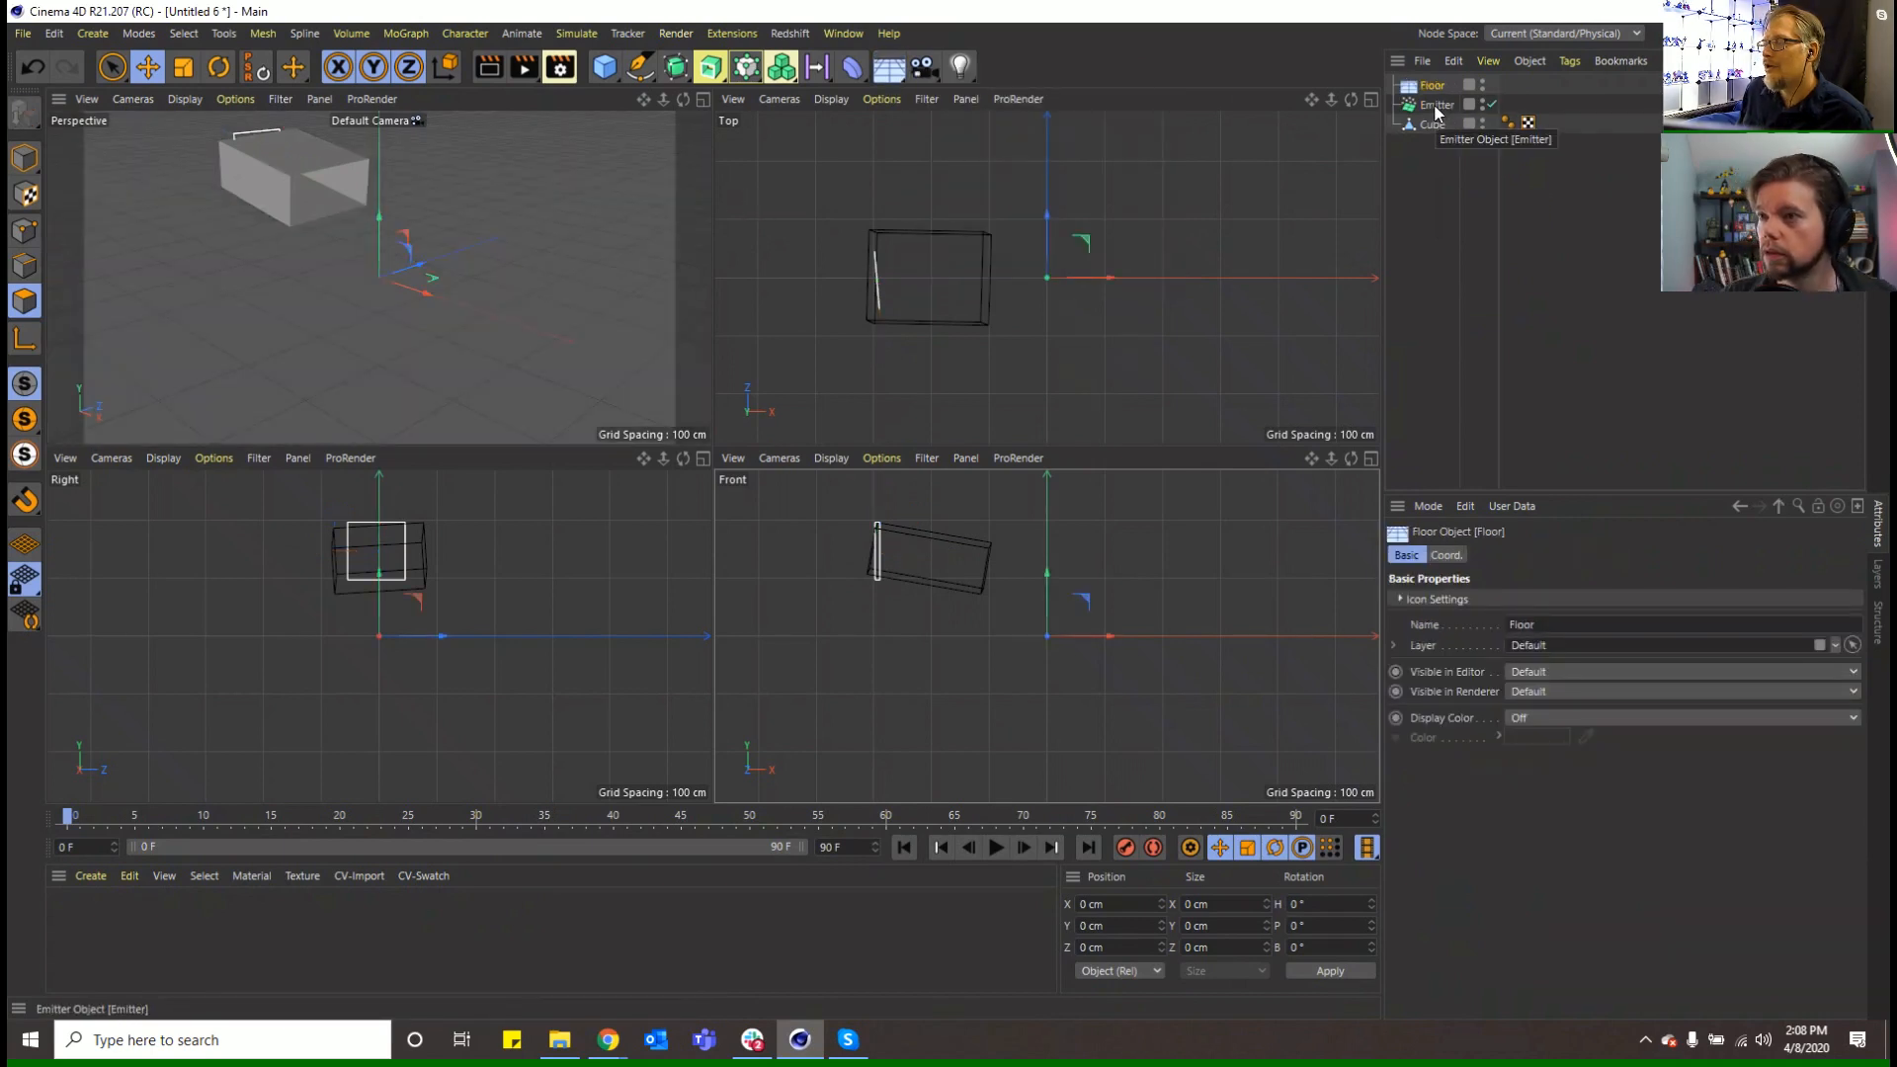
click(613, 73)
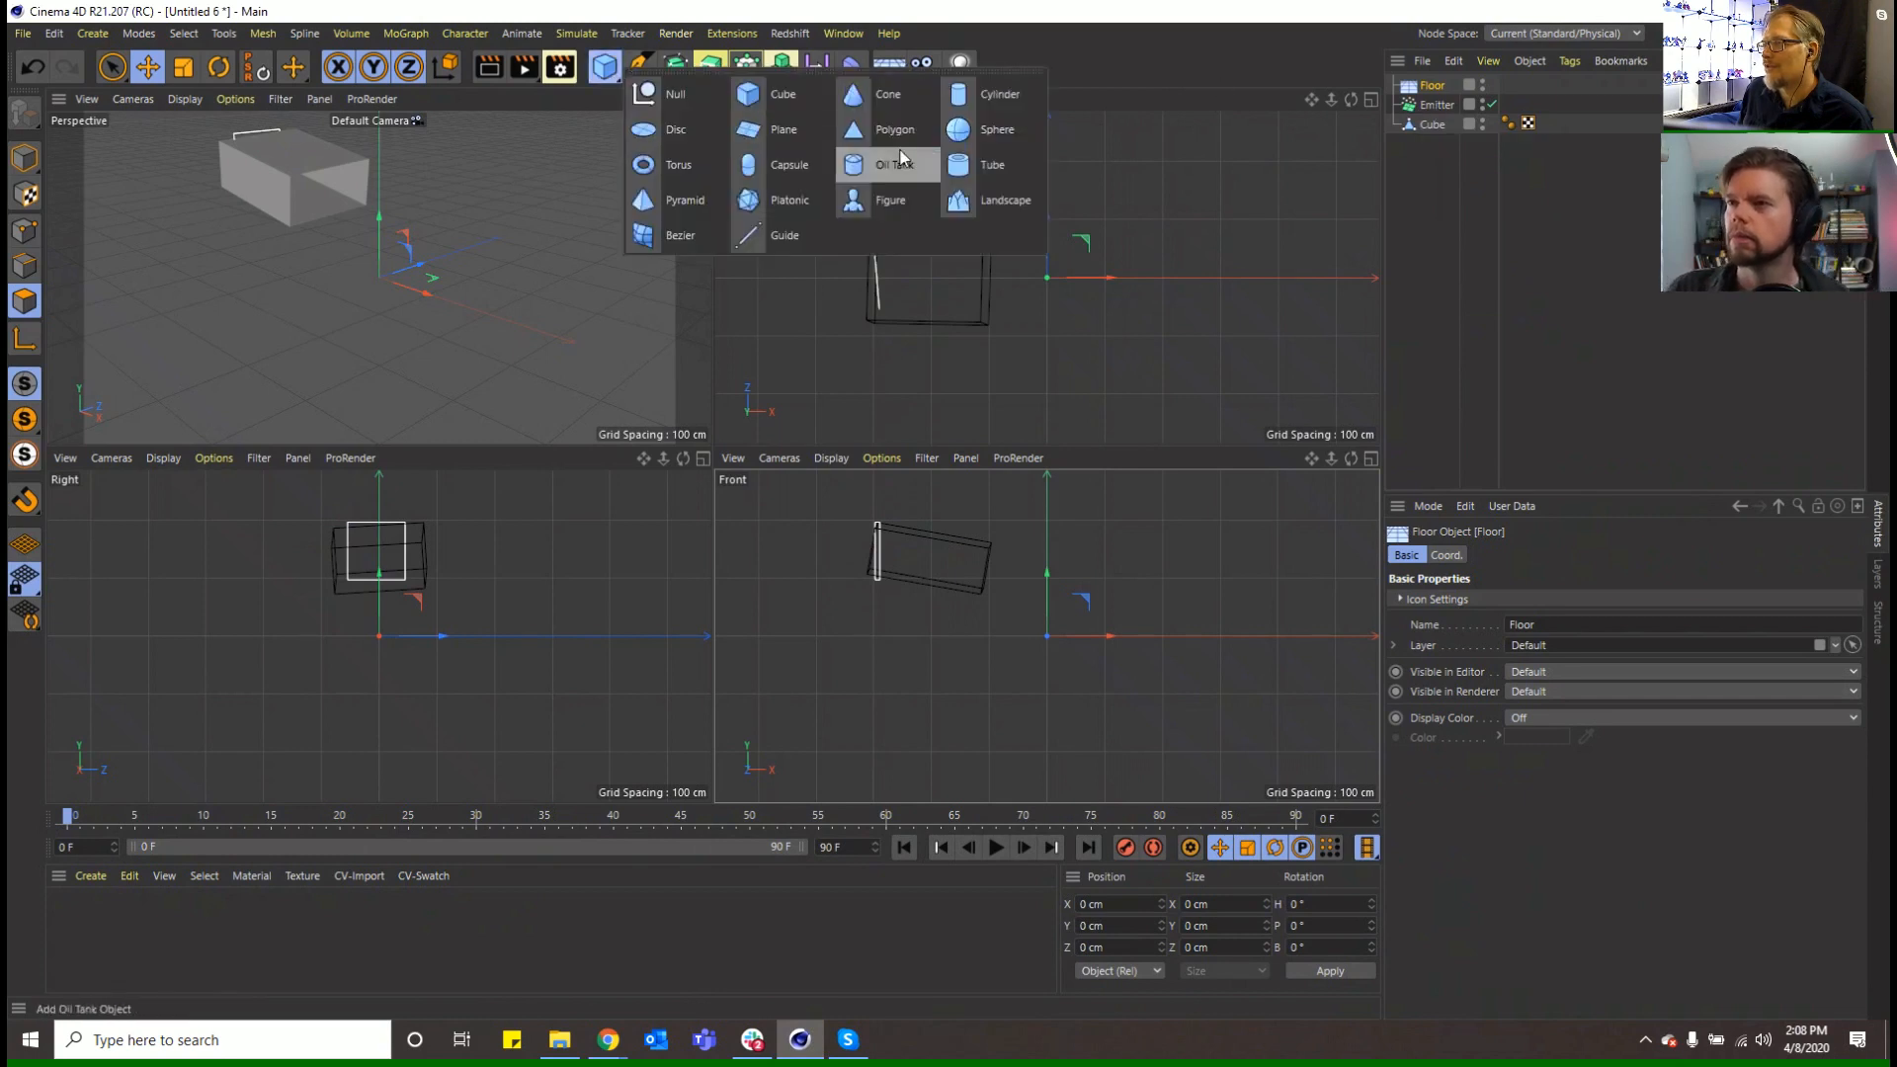
click(972, 107)
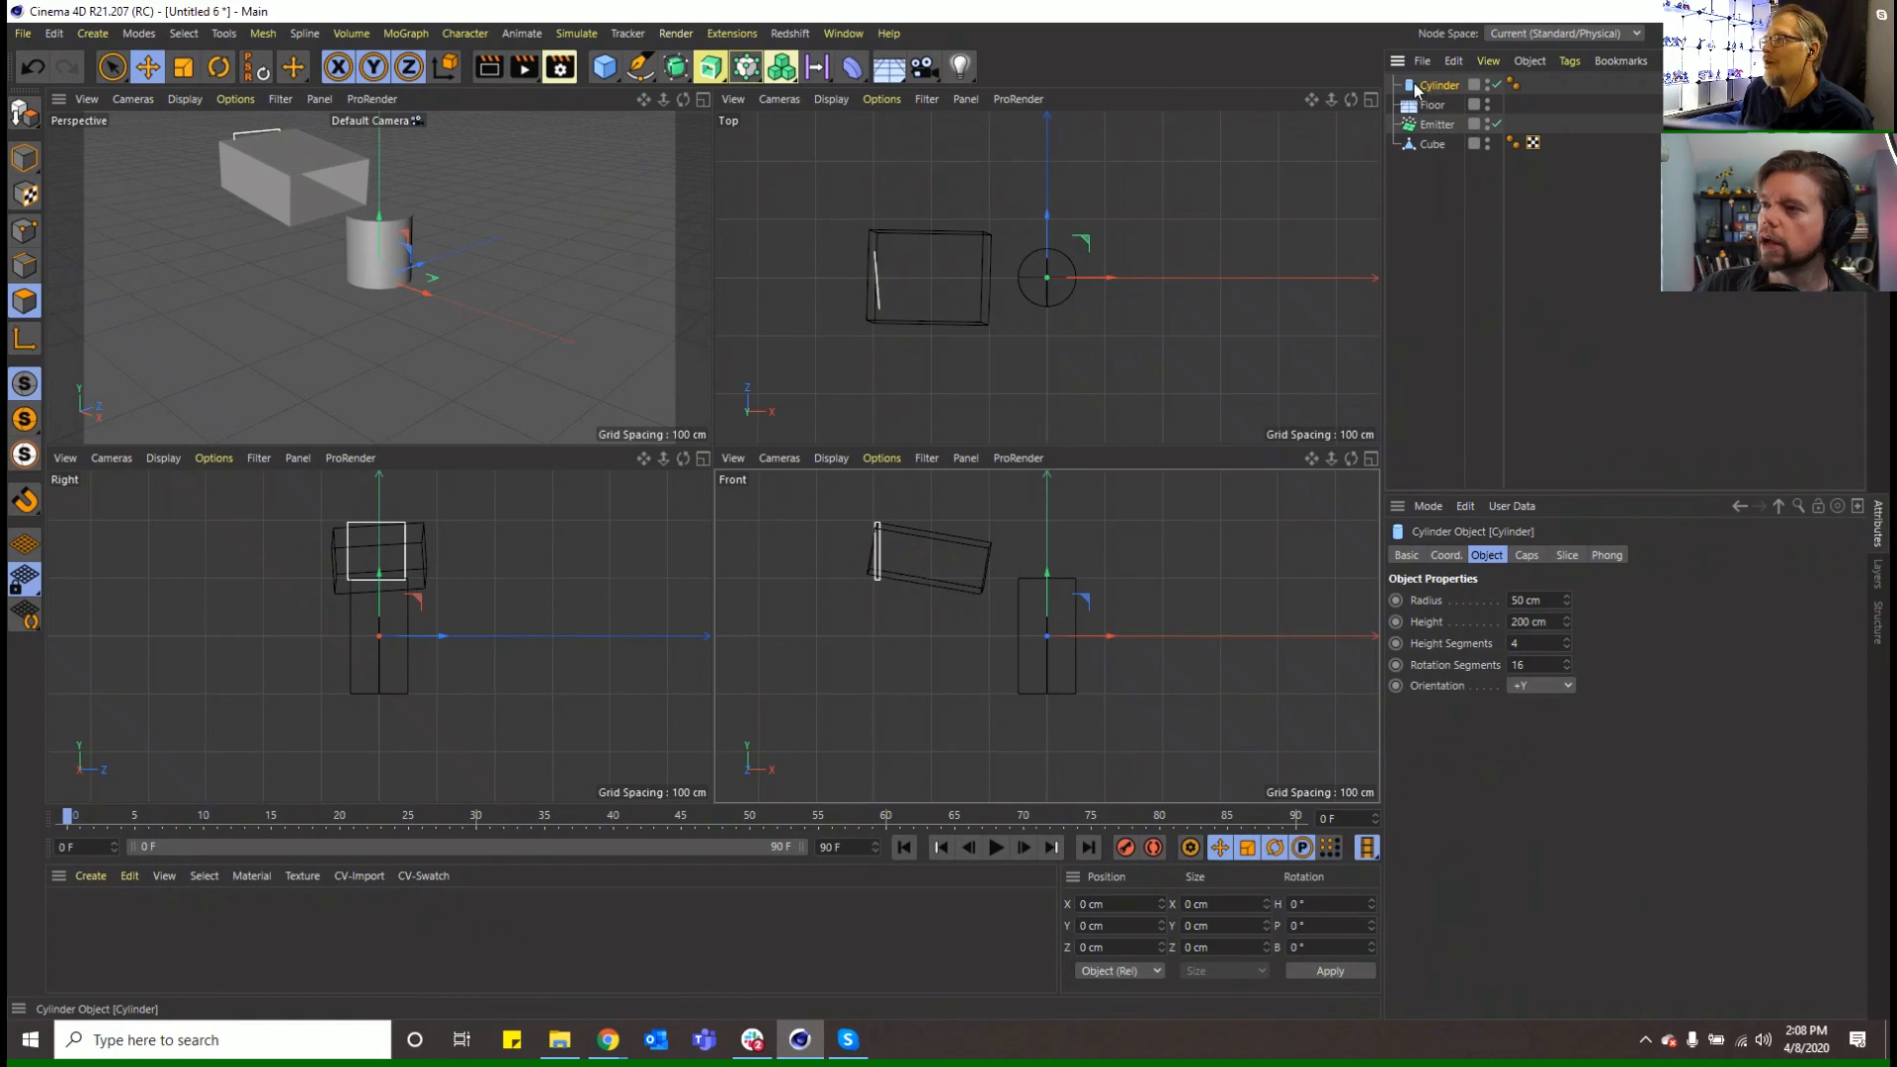
Add a MoGraph Cloner and make the cylinder its child
alt+click(748, 68)
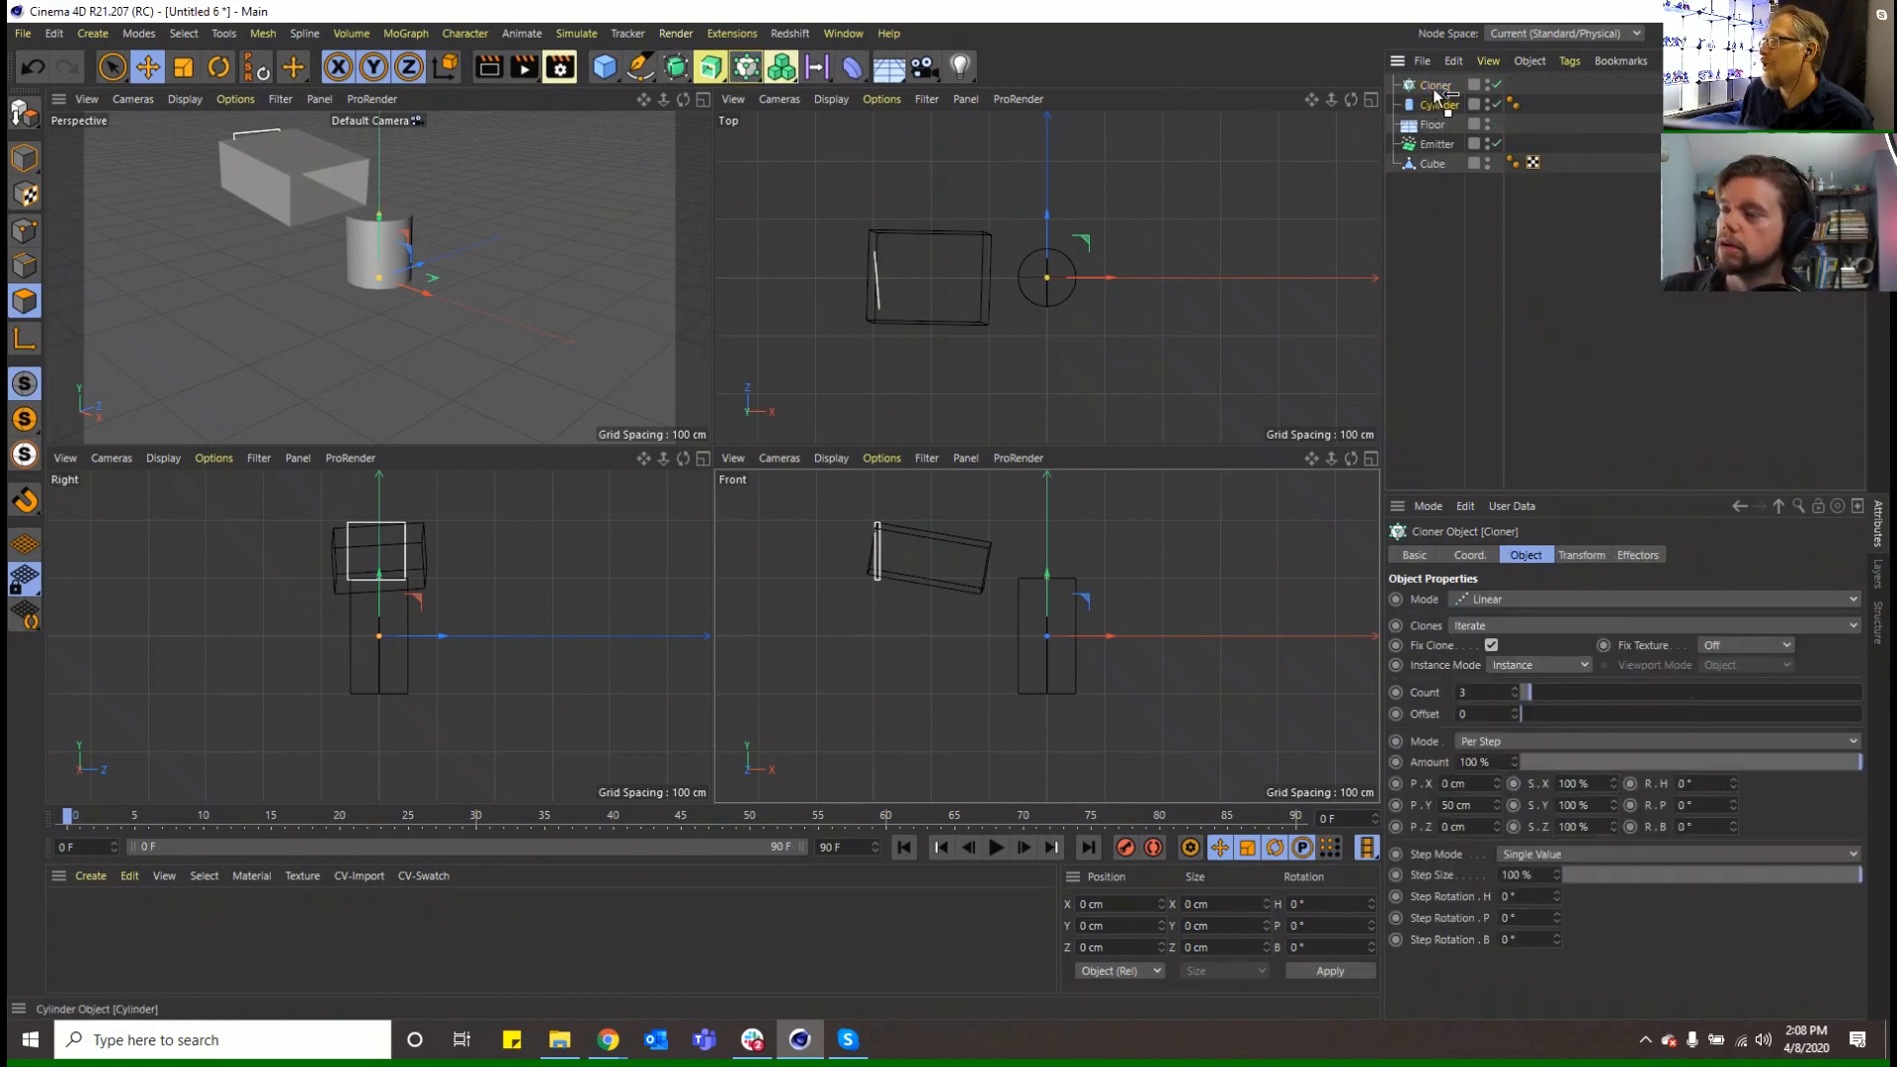
click(1449, 105)
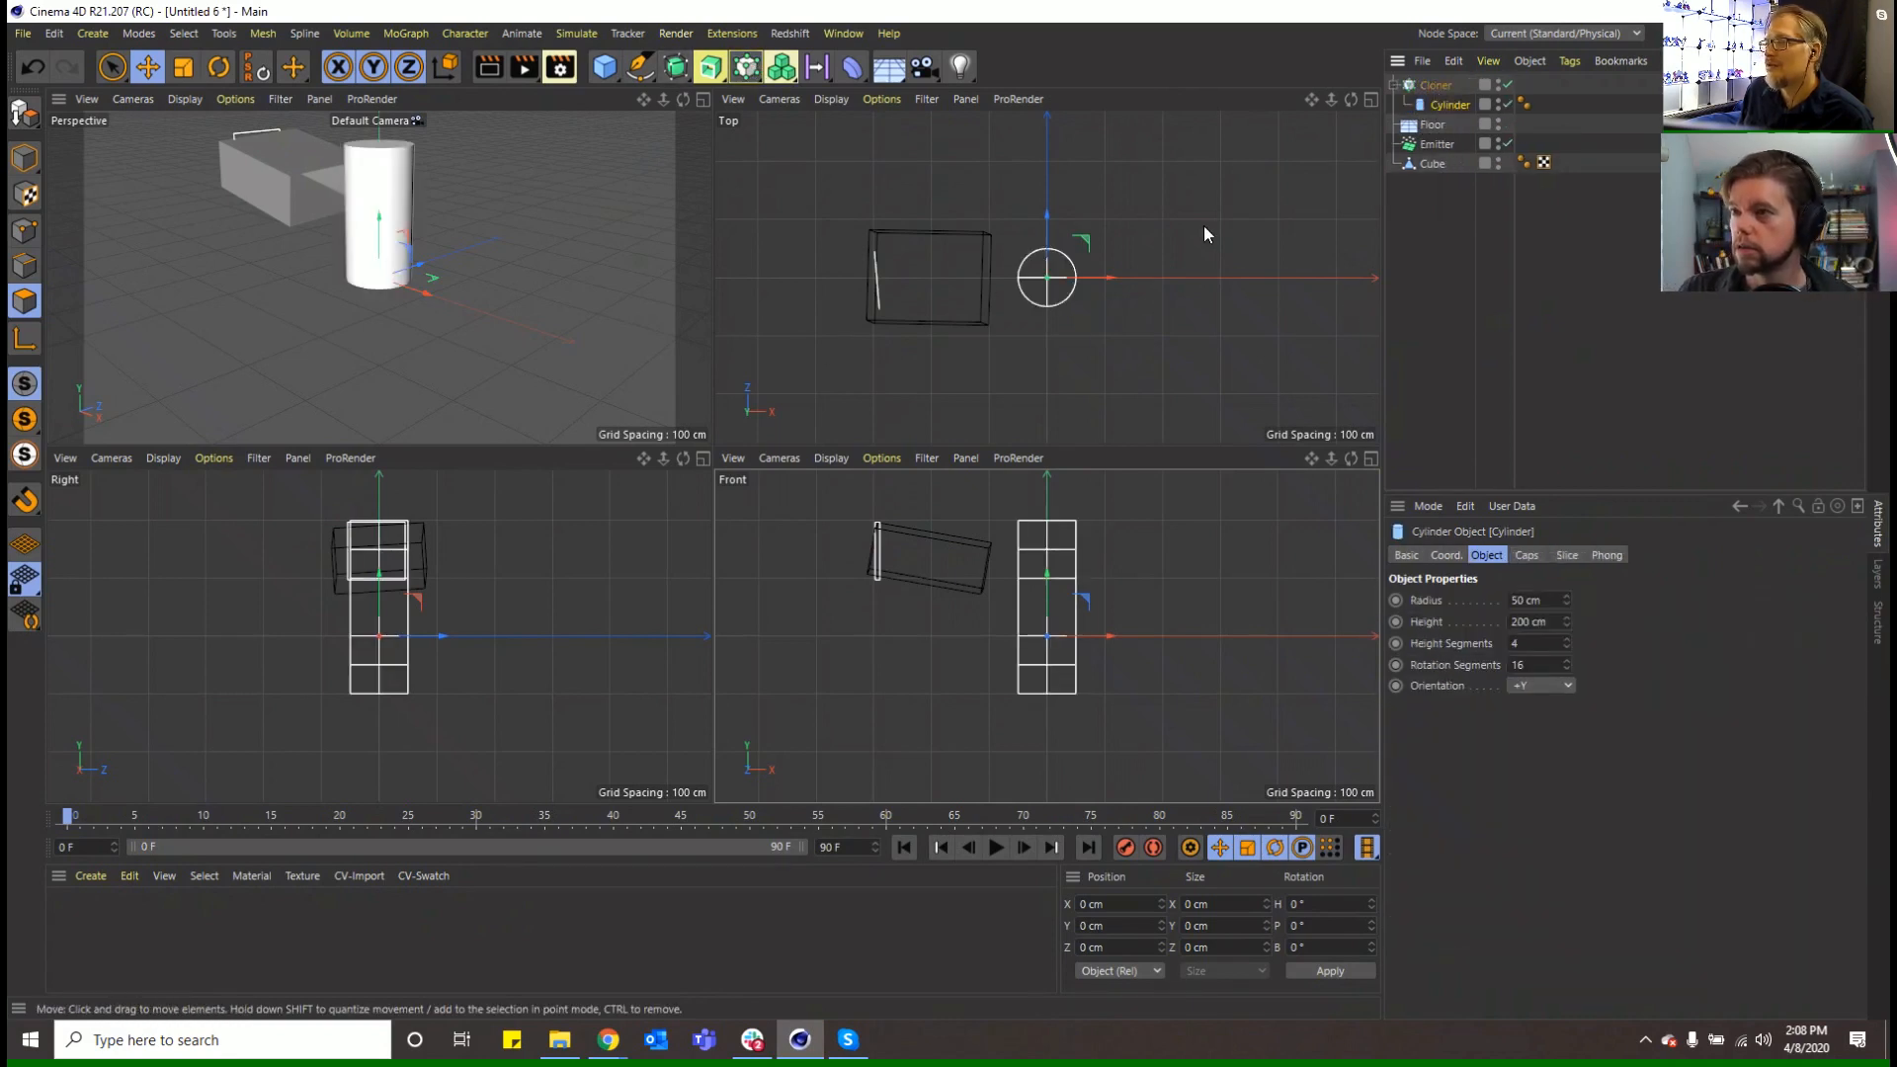
click(1434, 86)
click(1455, 105)
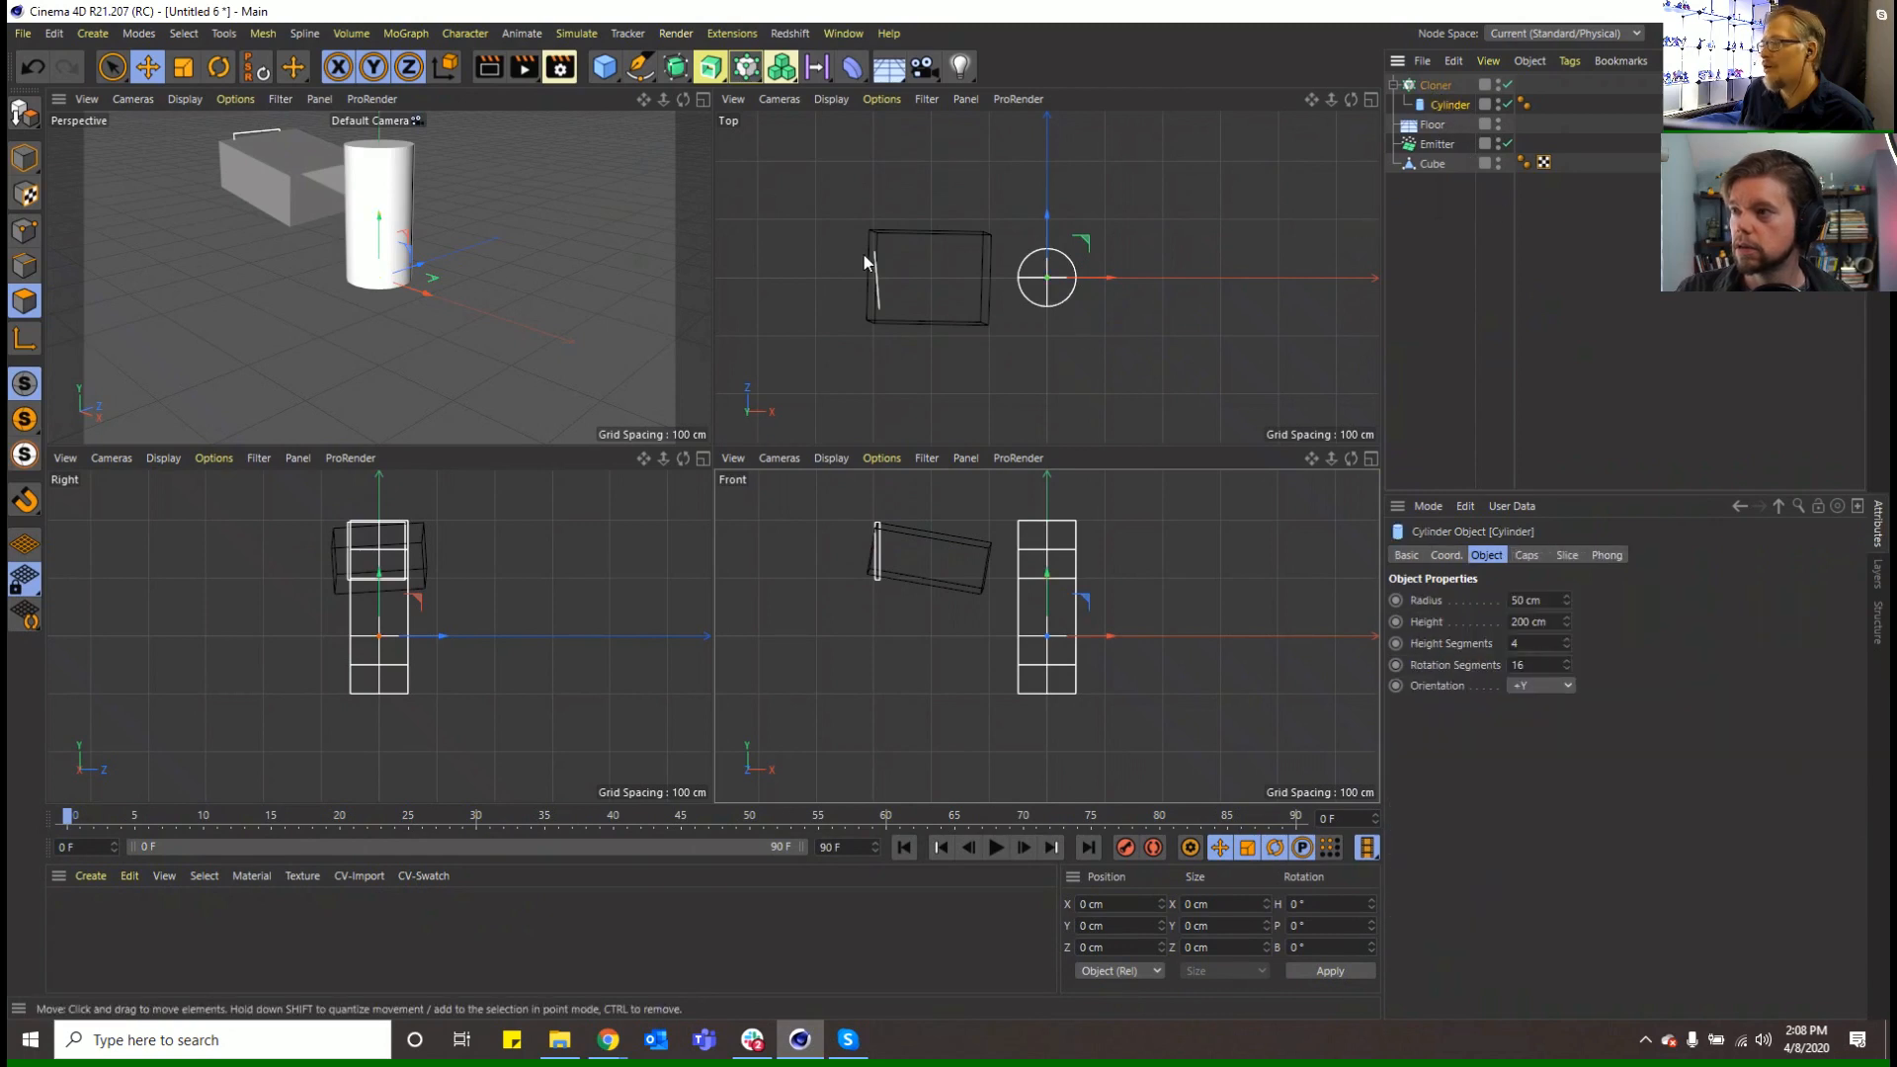
Scale the cylinder down uniformly to a small can and disable the cloner
click(183, 66)
drag(399, 191, 238, 204)
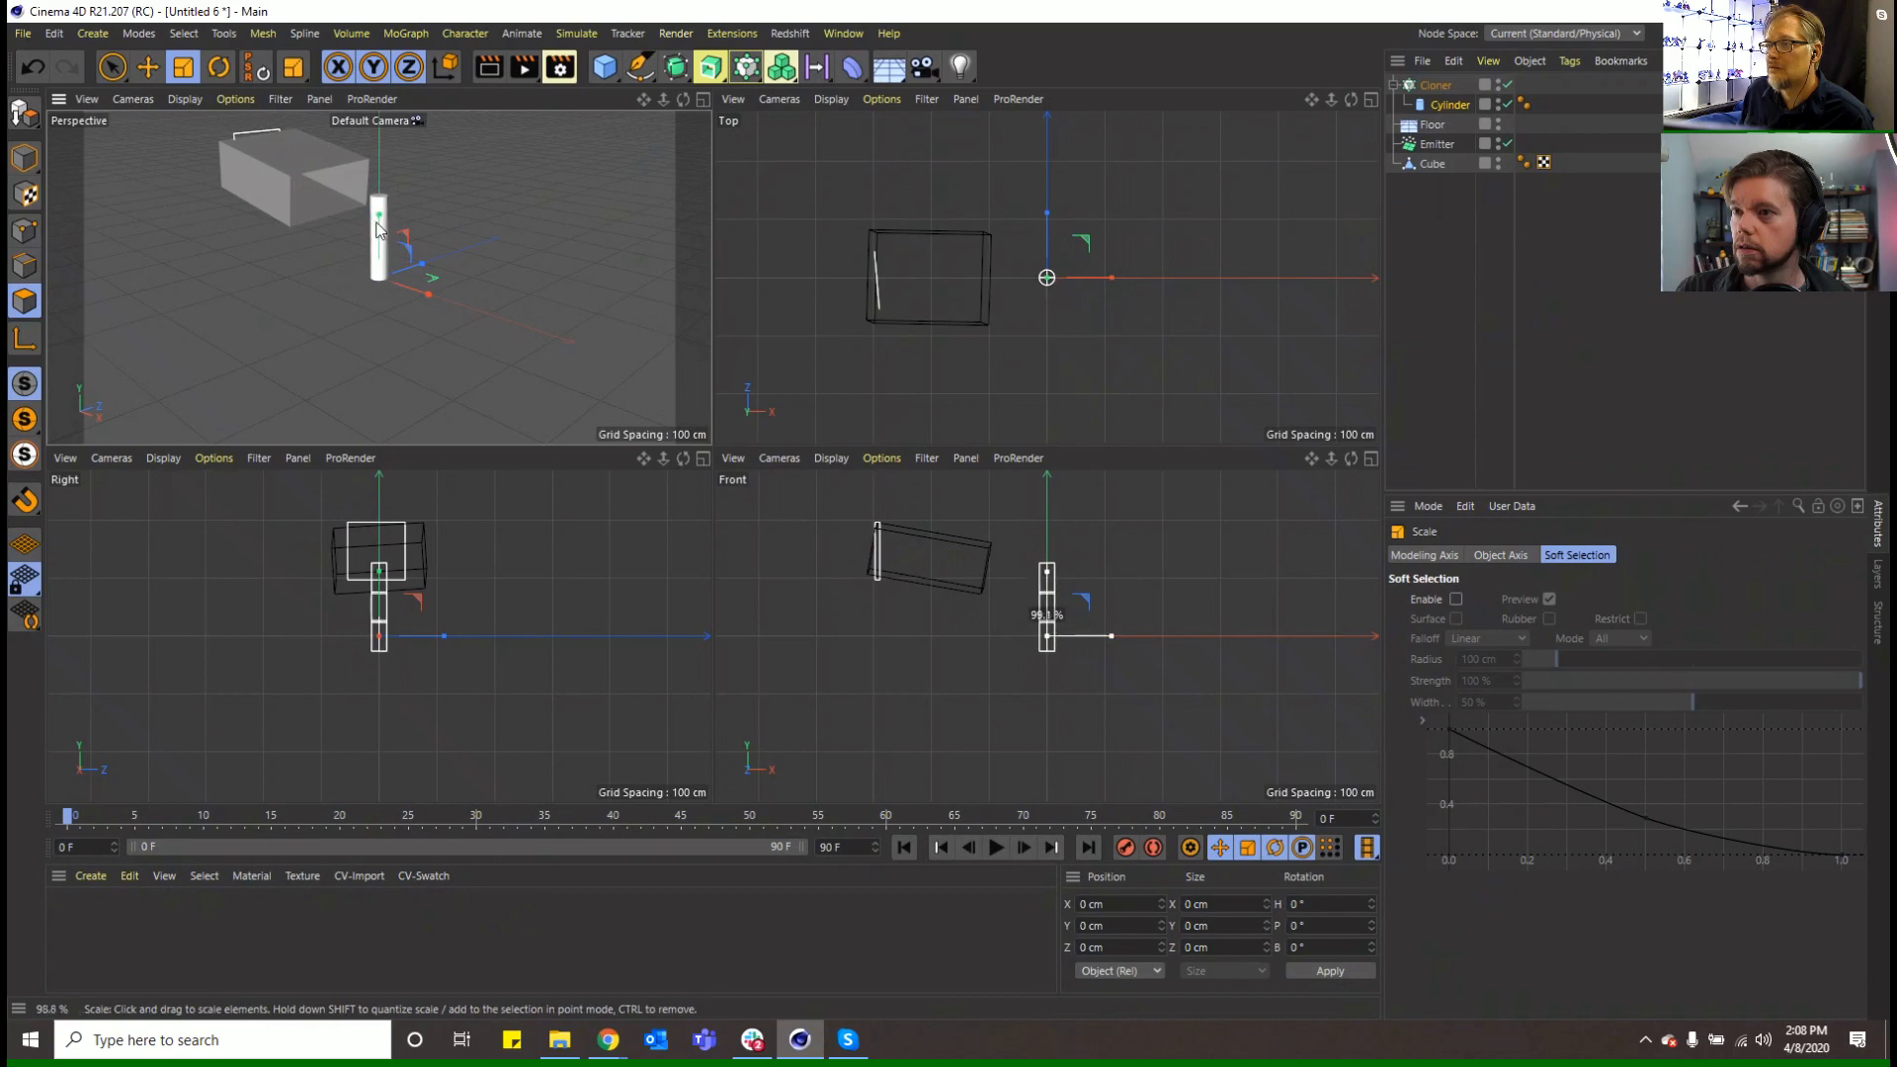
click(1436, 86)
click(1507, 85)
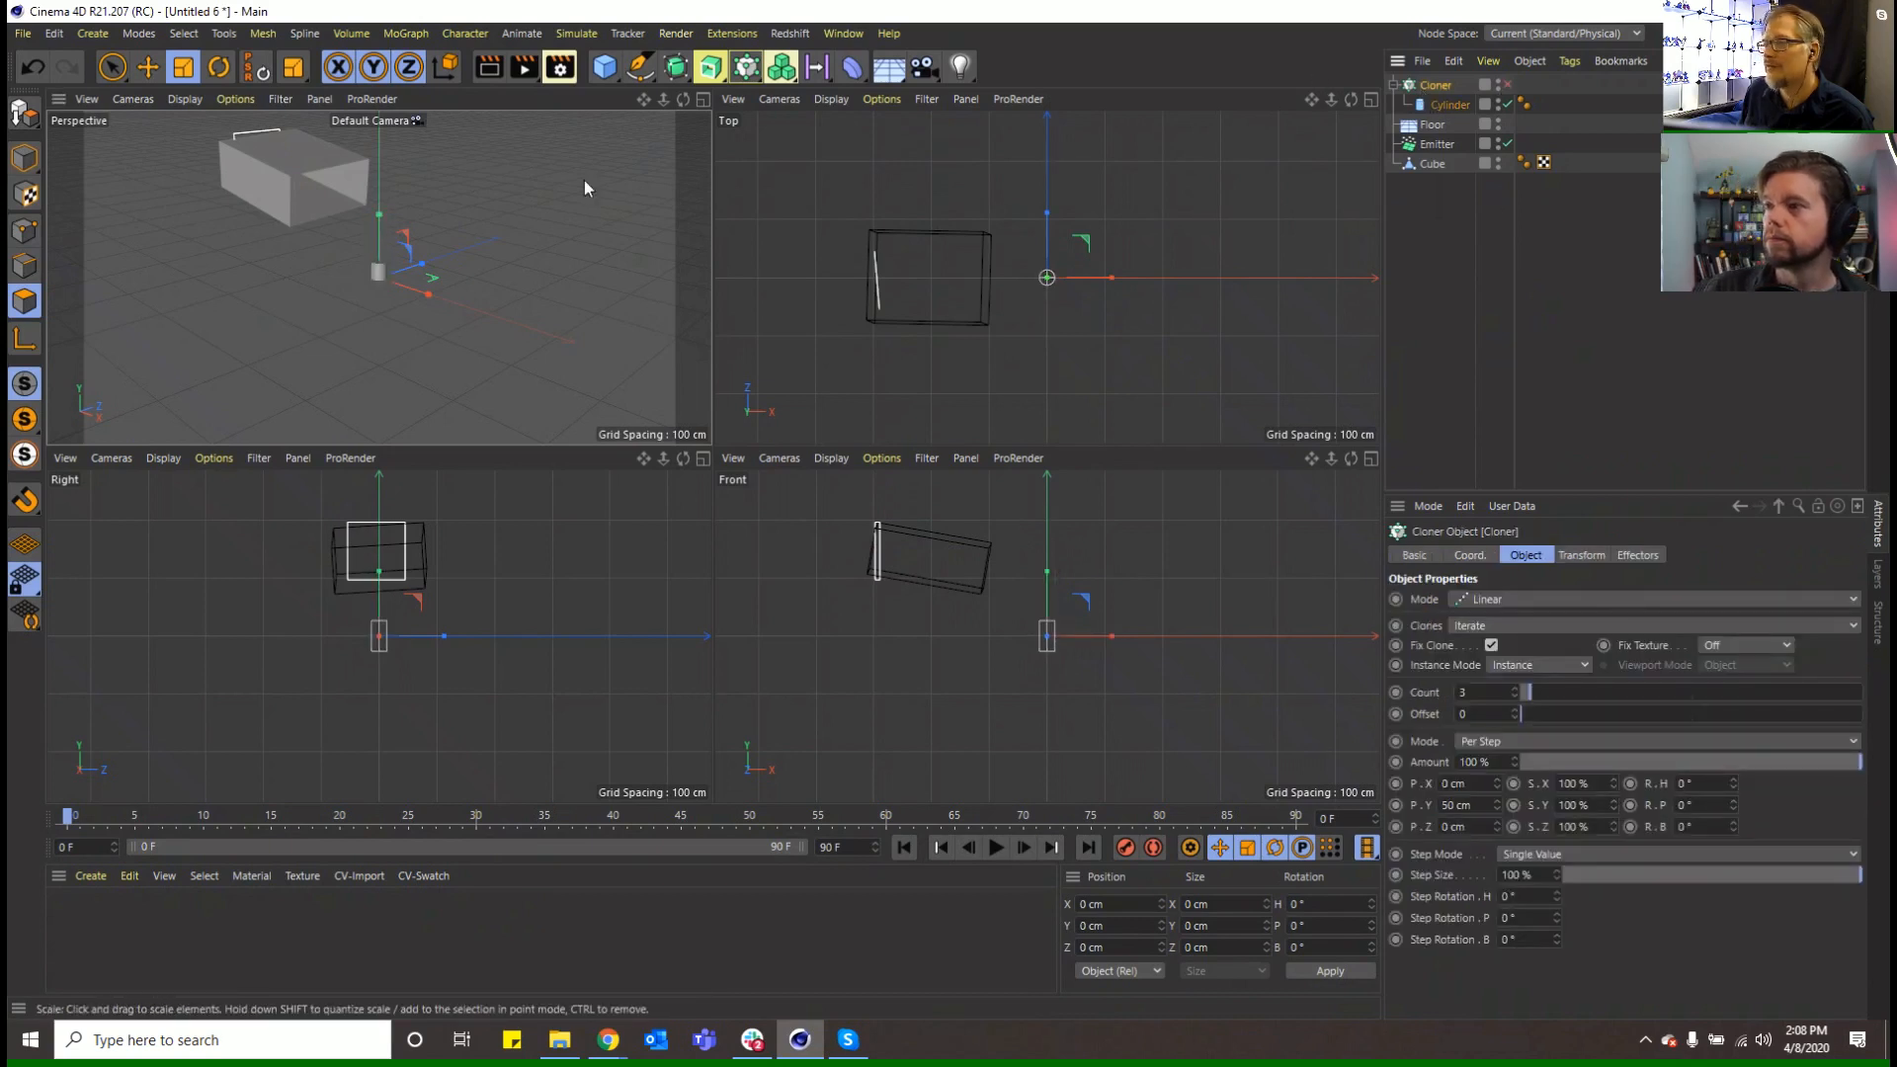
Raise the cloner above the floor and scale it until its cylinder is about 12.9 cm in radius and 51.5 cm high
key(x)
key(x)
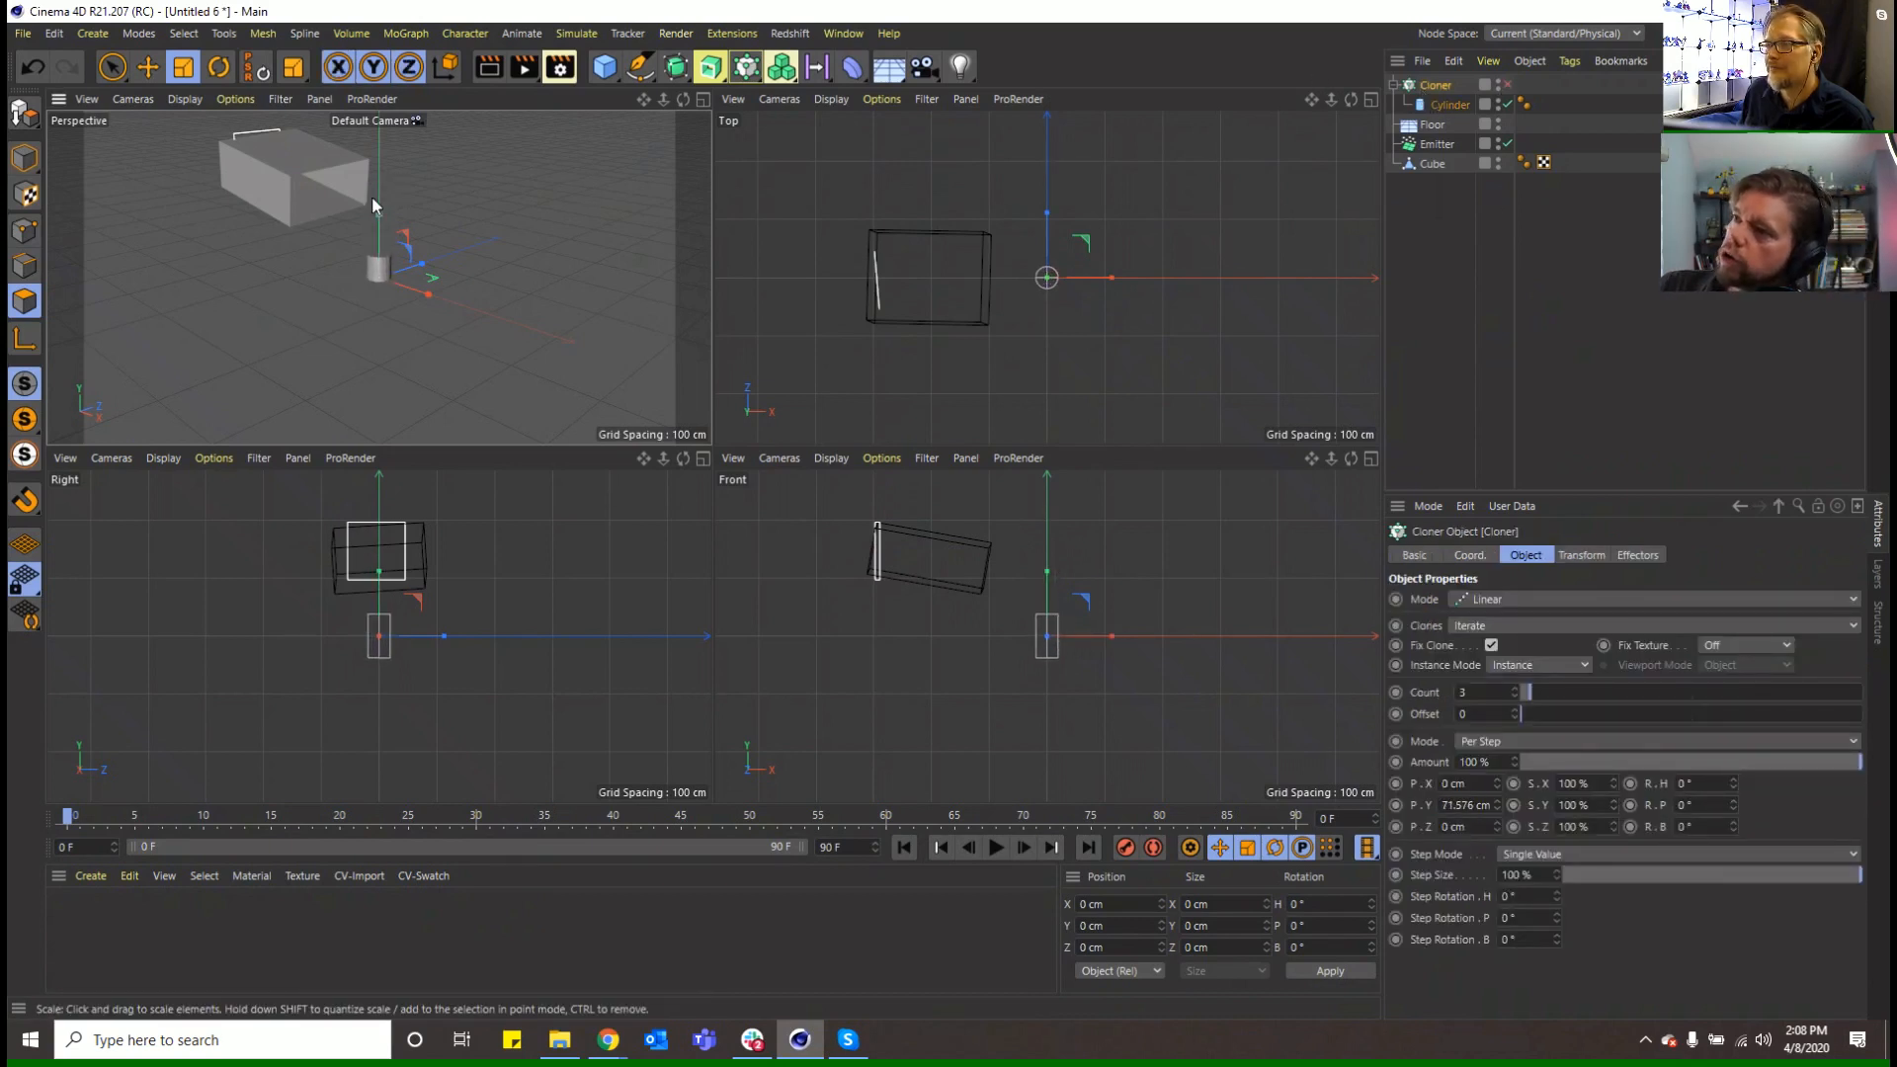
drag(371, 195, 388, 156)
key(e)
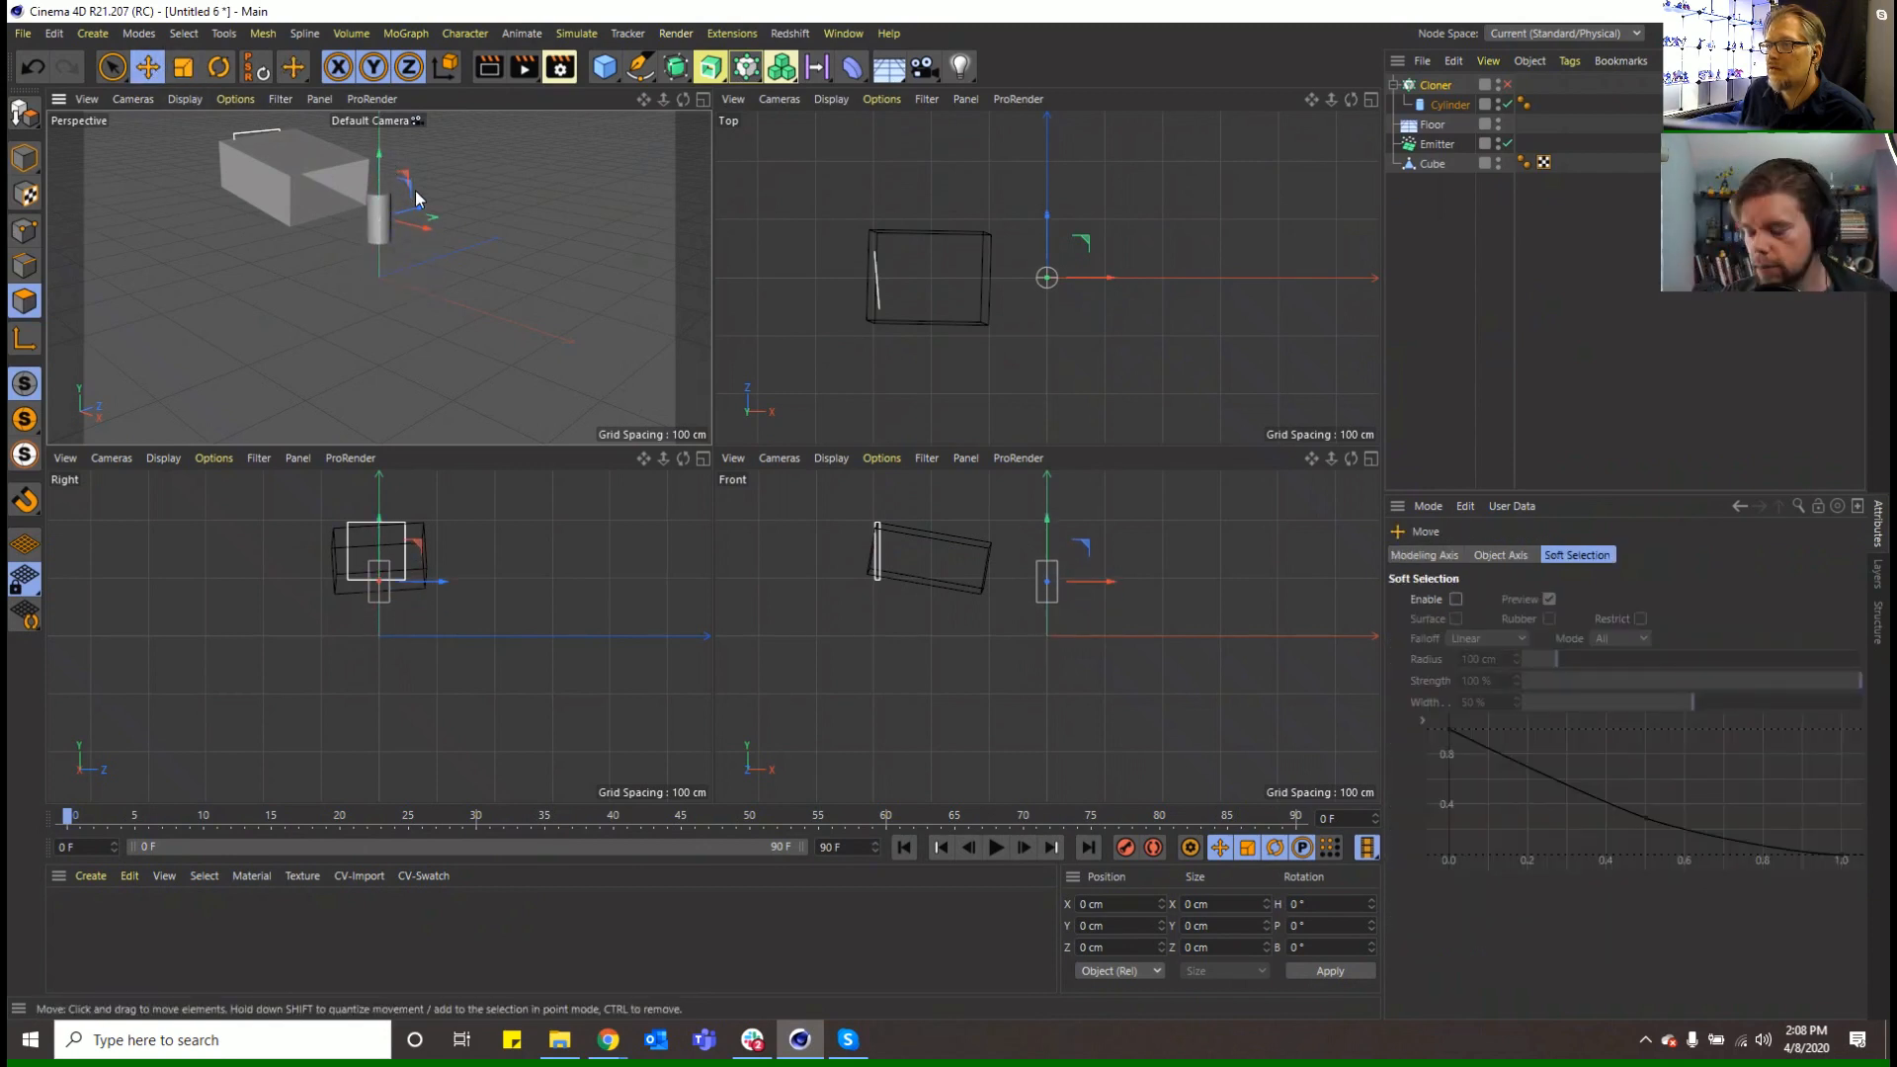
click(183, 67)
drag(520, 156, 285, 208)
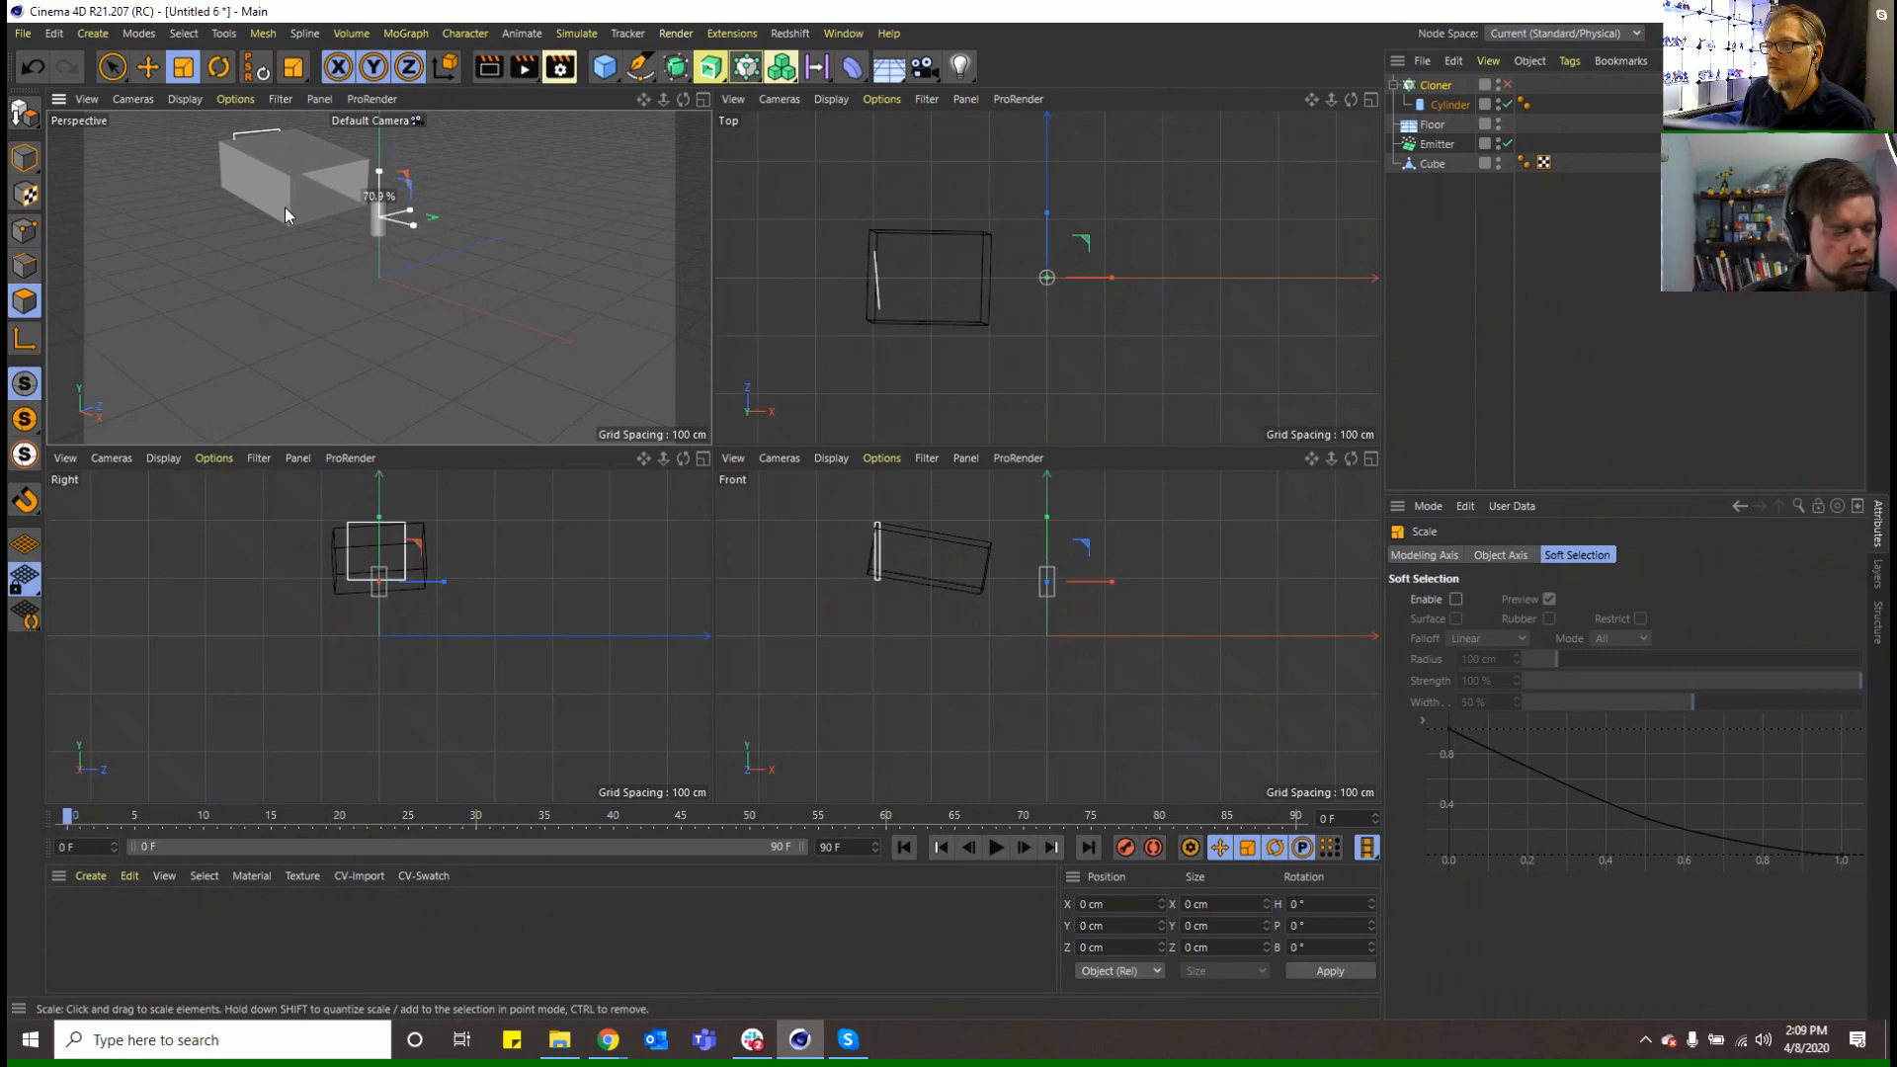
Try nesting the cylinder directly under the emitter and deleting the cloner, and put the cylinder back under the restored cloner
drag(1450, 105, 1440, 144)
click(1460, 86)
key(Delete)
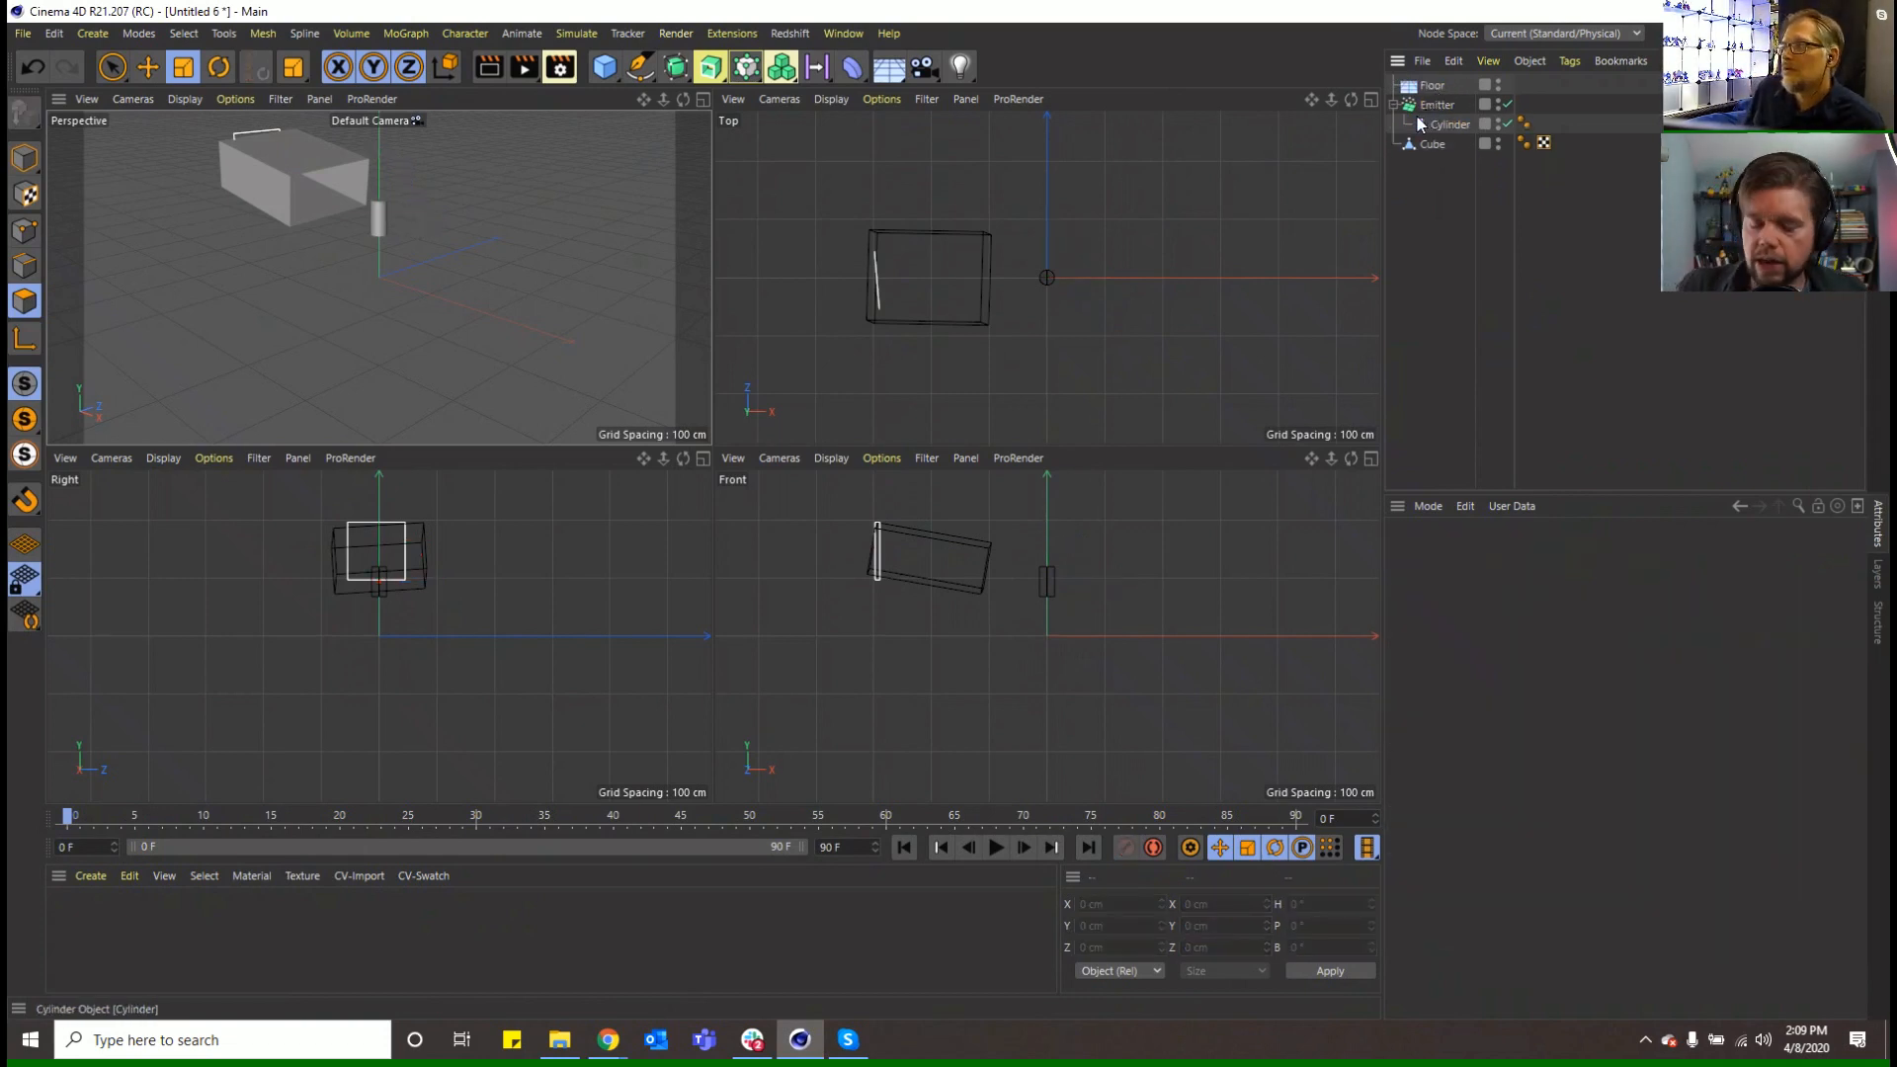
key(ctrl+z)
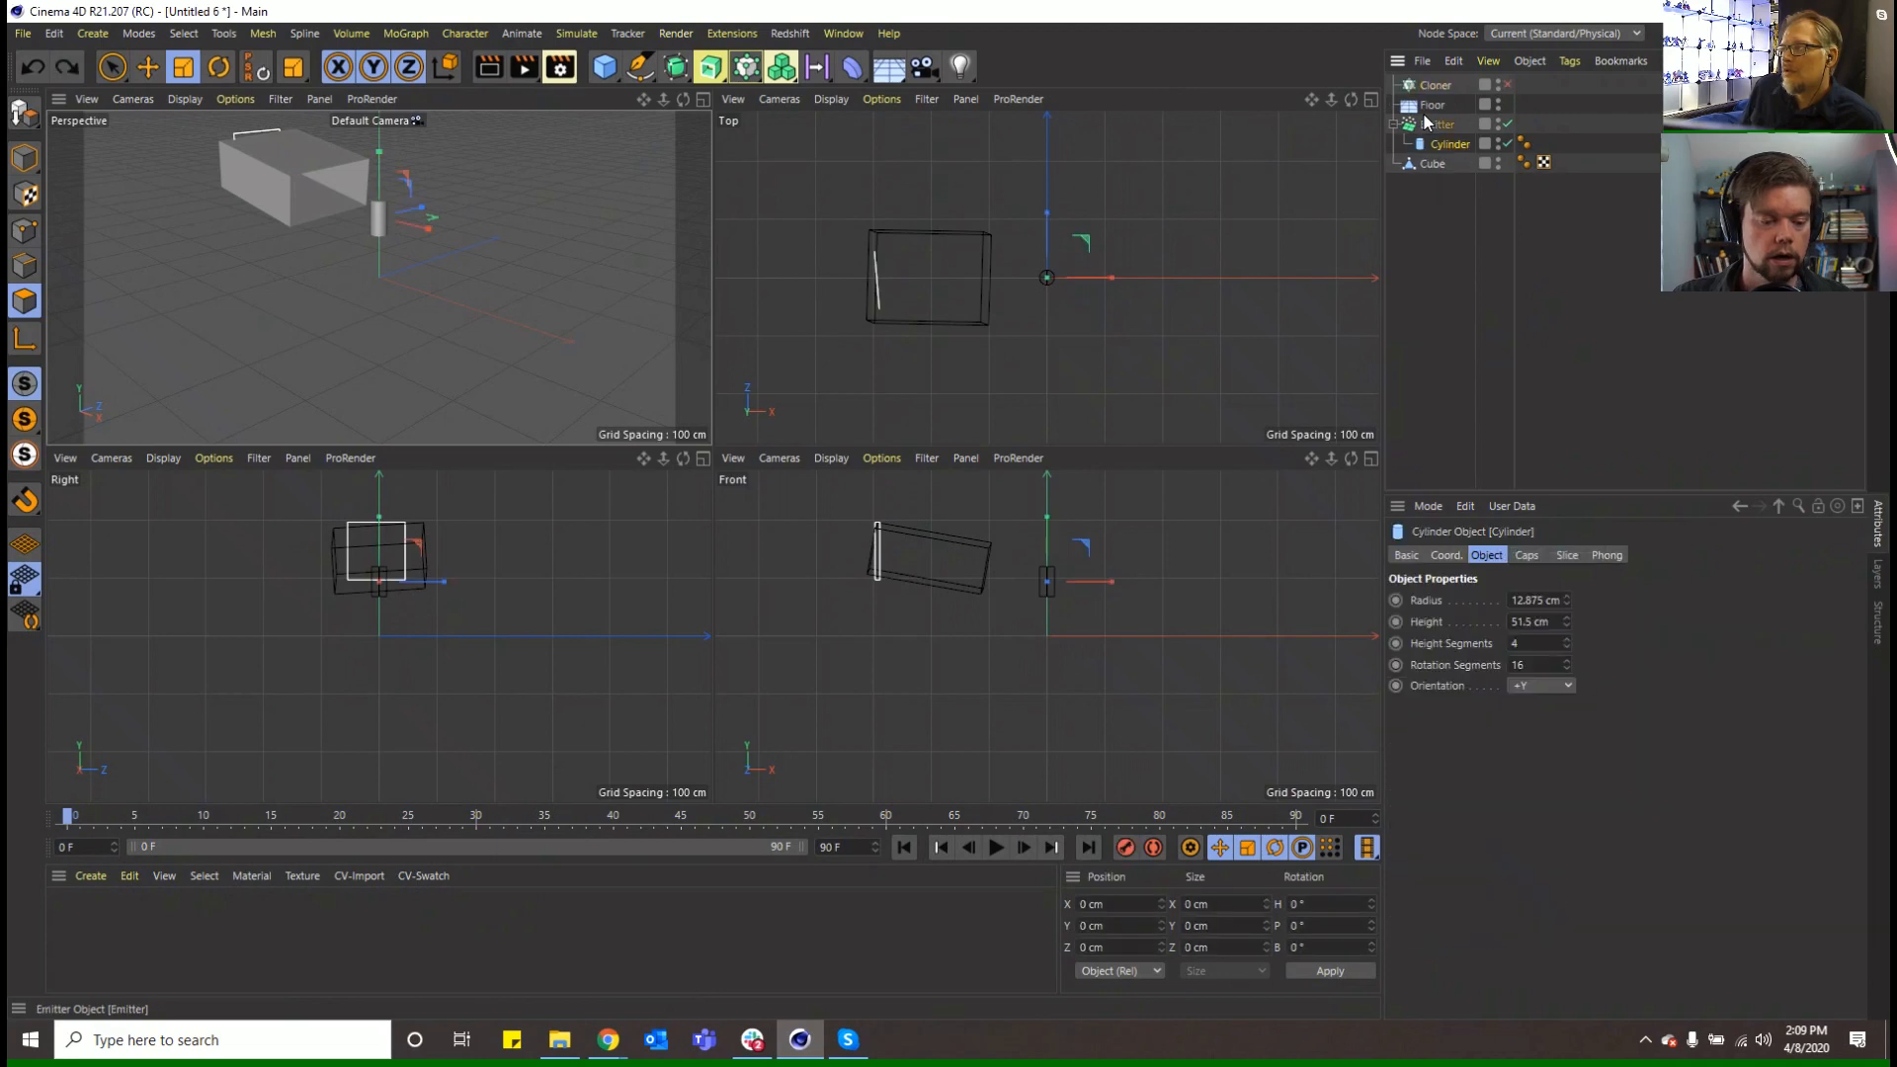
drag(1429, 87, 1438, 155)
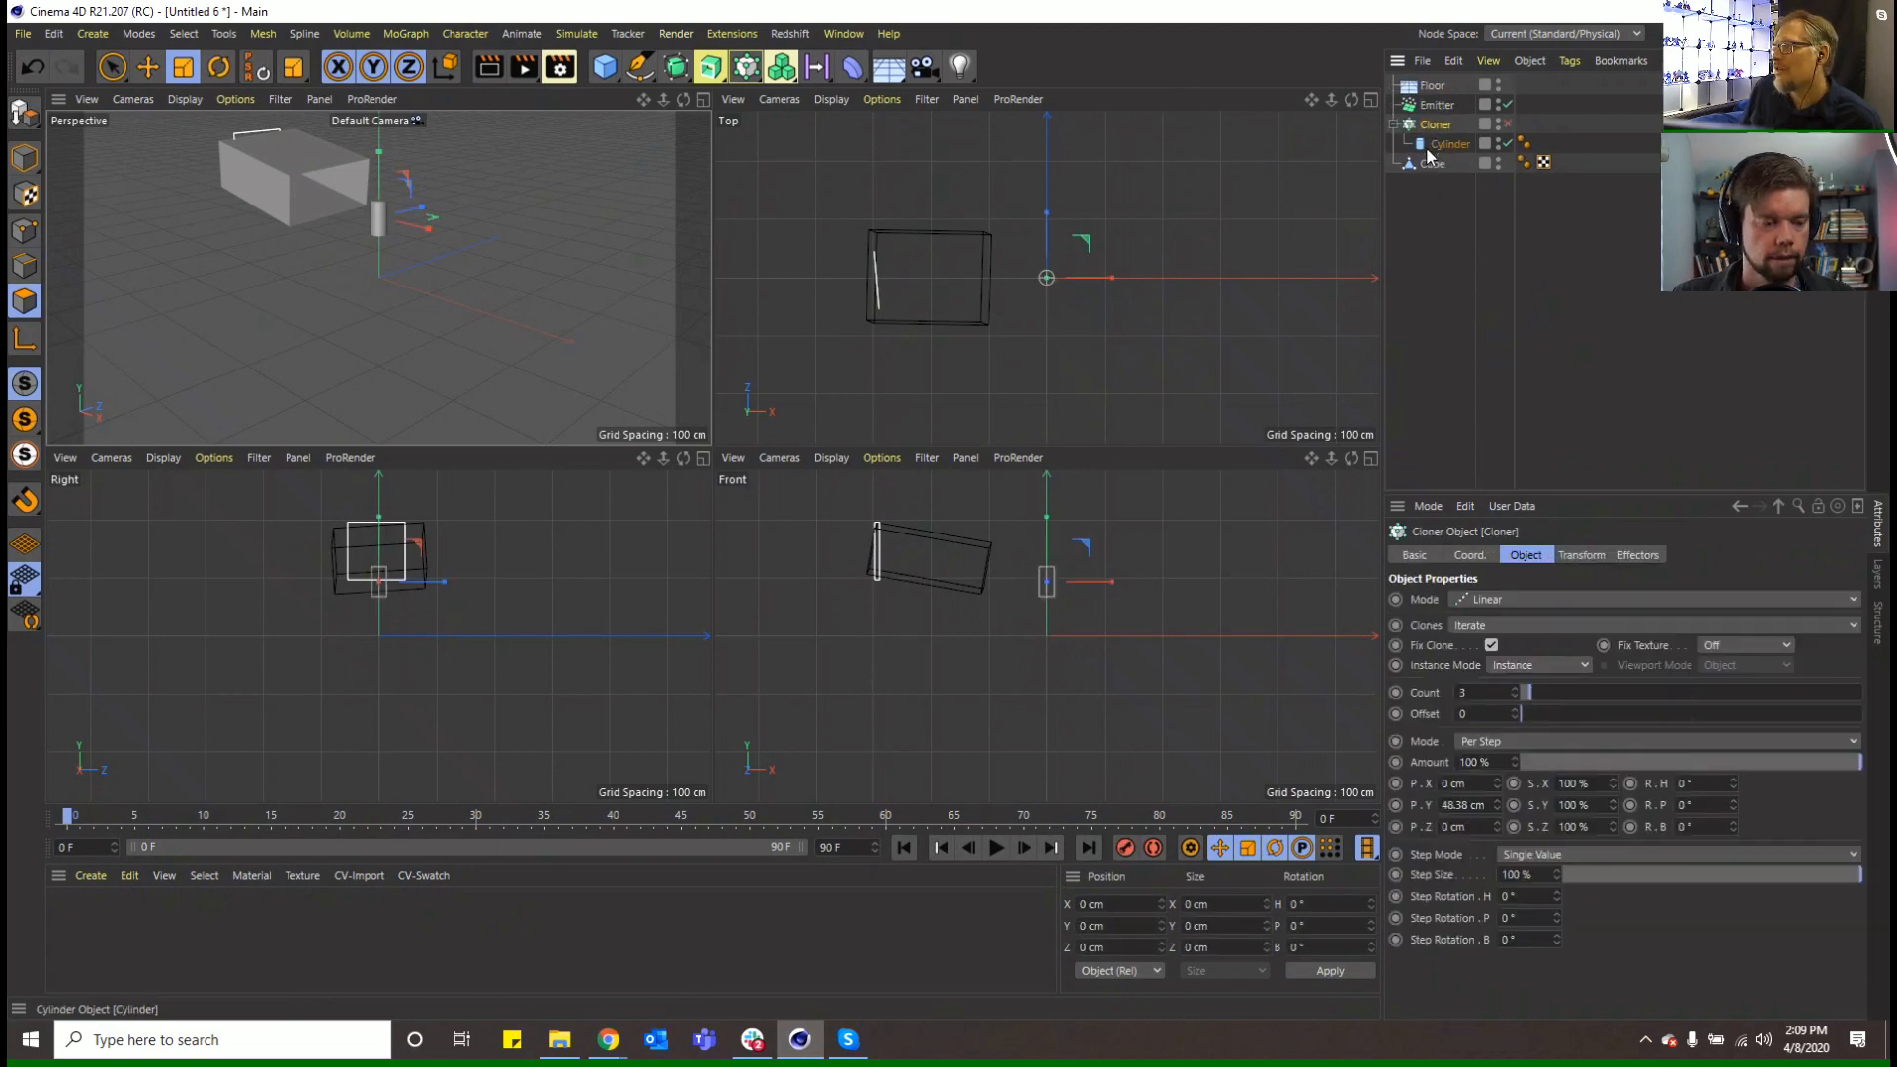
Set the cloner to Object mode with the Emitter as its object and enable the cloner again
click(1532, 607)
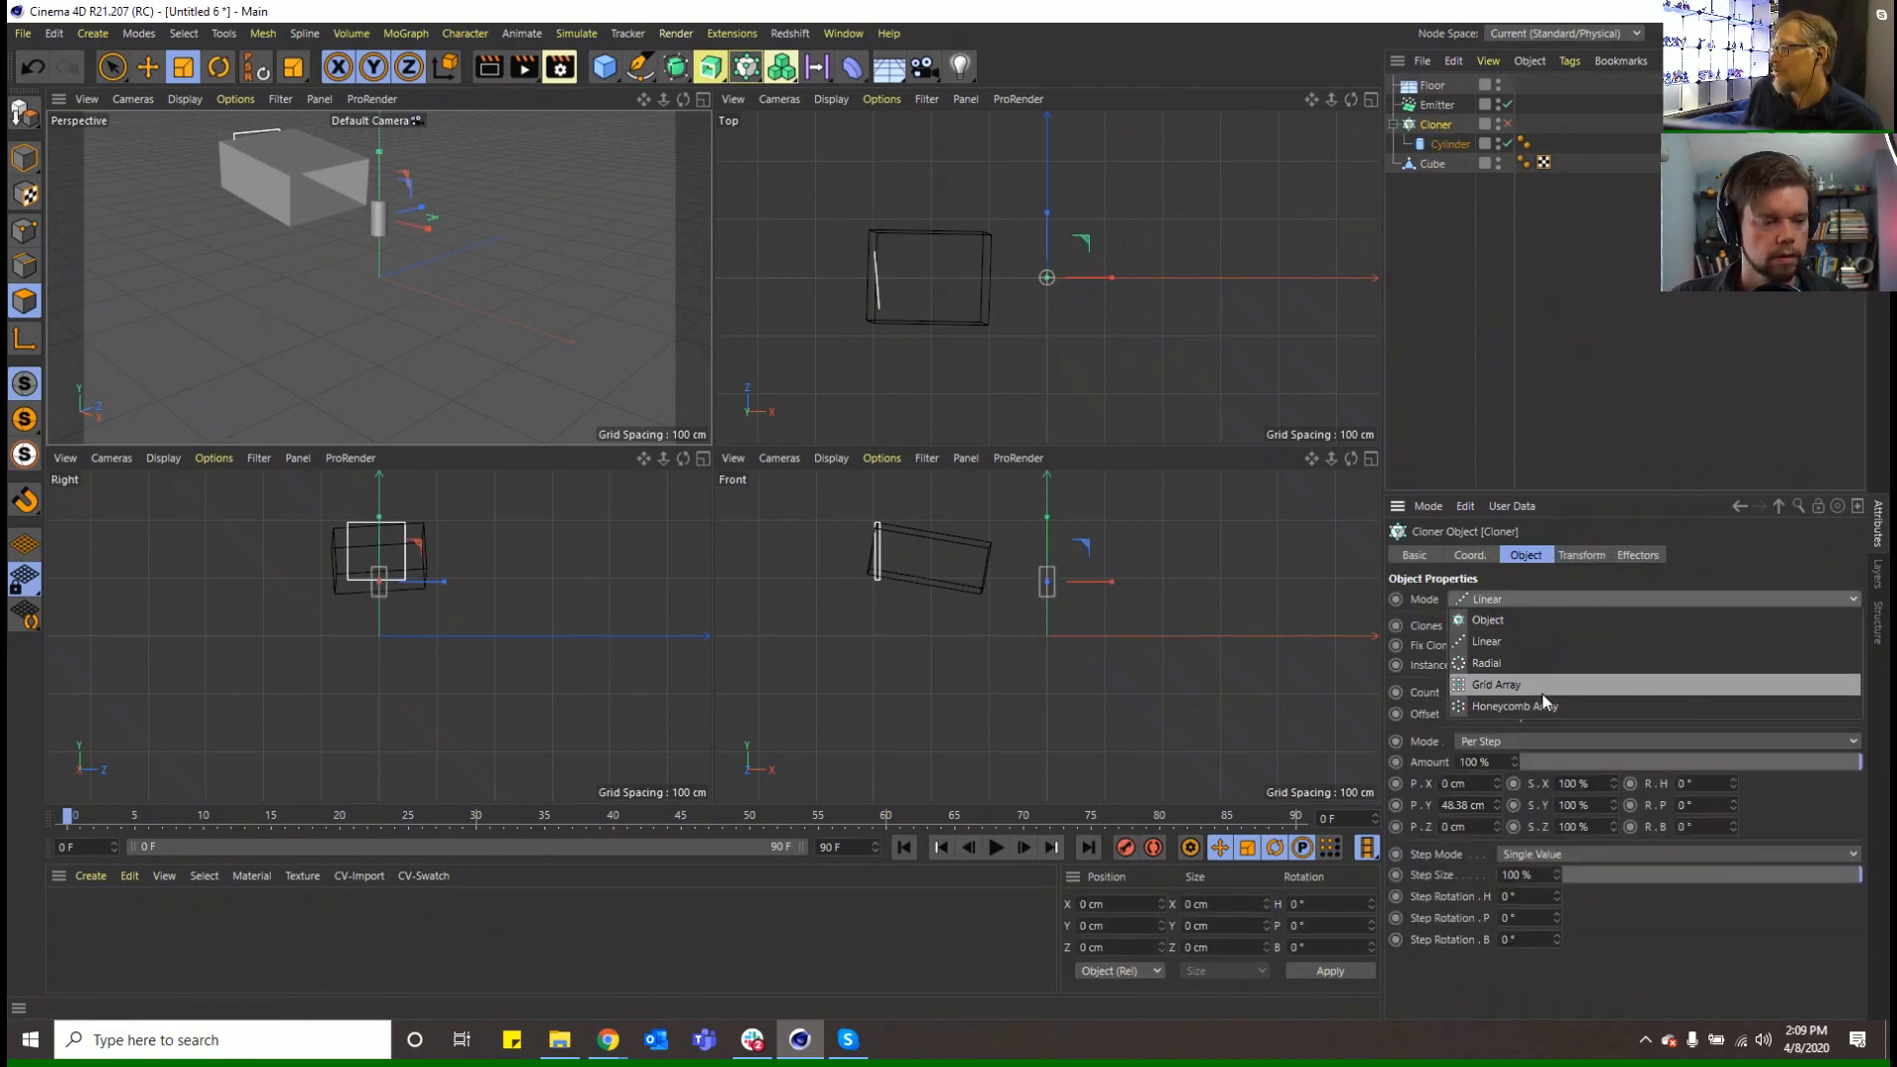
click(1521, 603)
drag(1438, 105, 1526, 691)
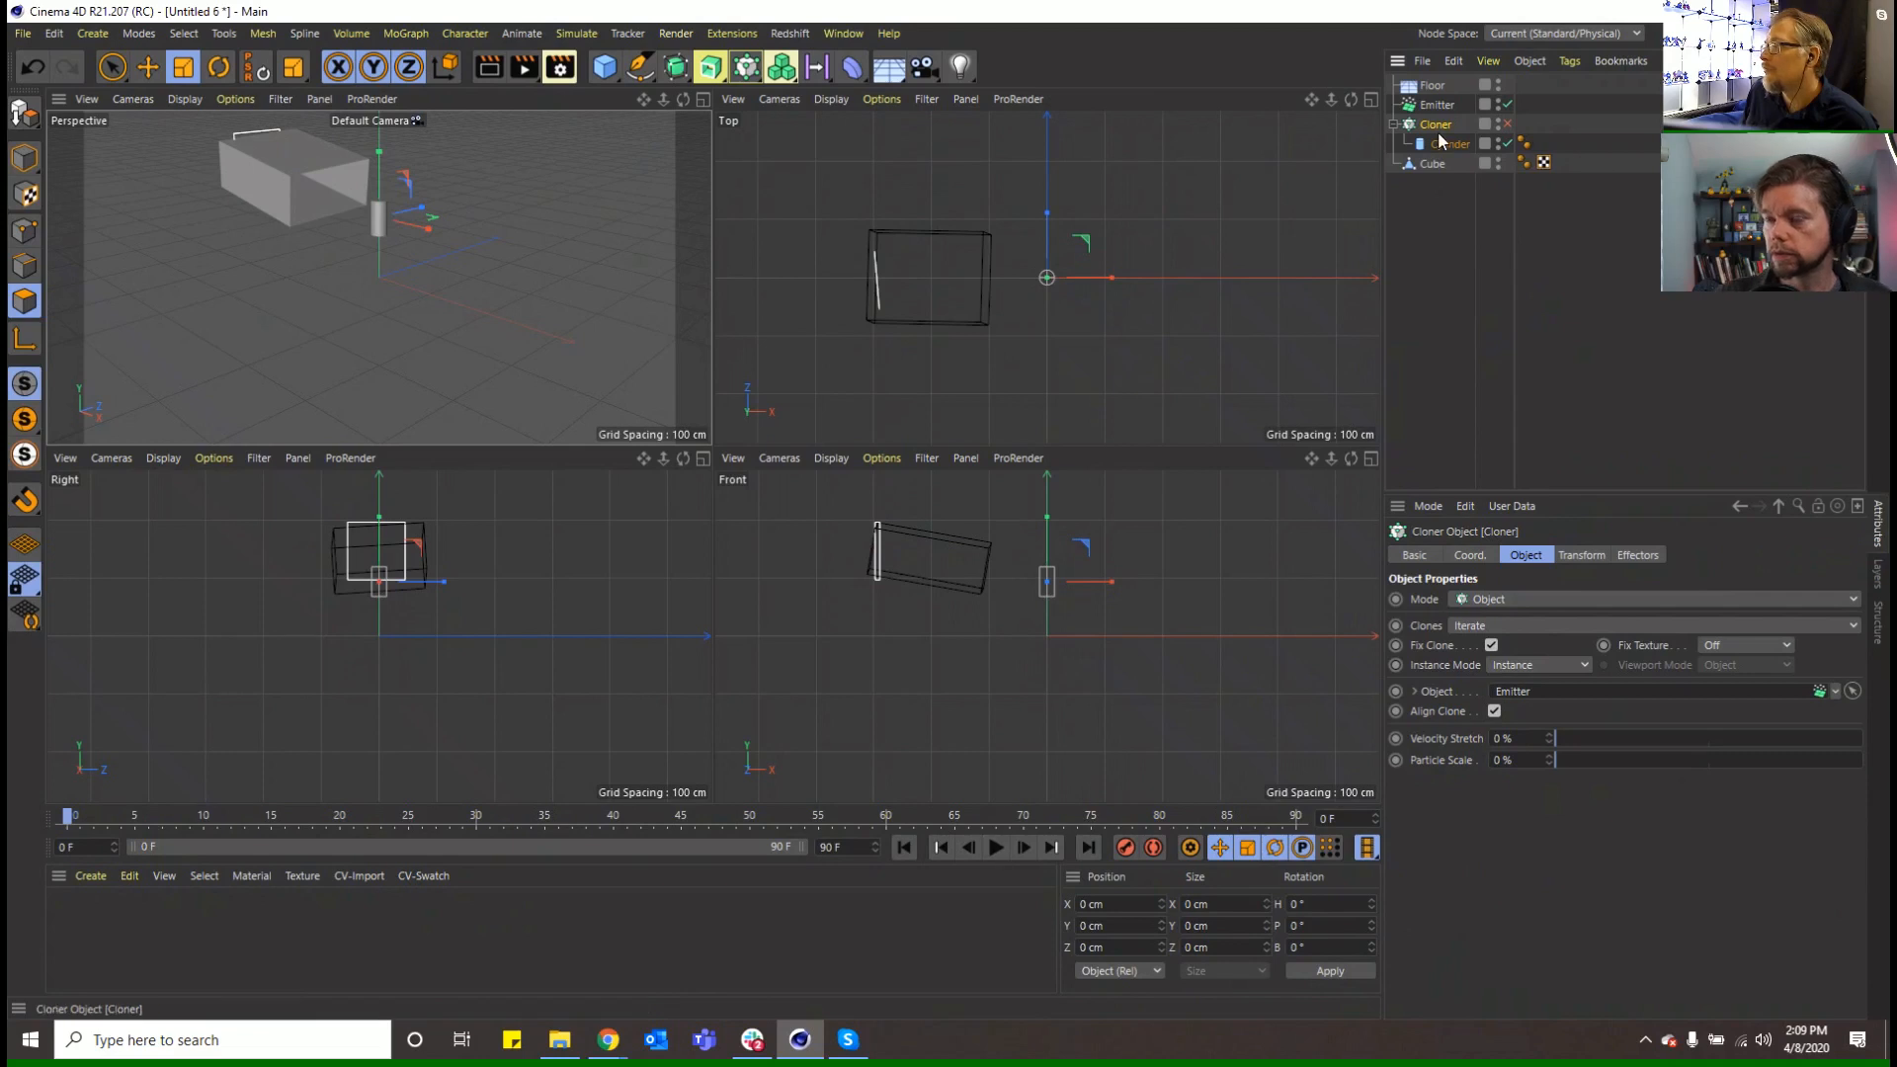
click(1508, 125)
Give the cloner a Rigid Body tag and the floor a Collider Body tag
right_click(1449, 135)
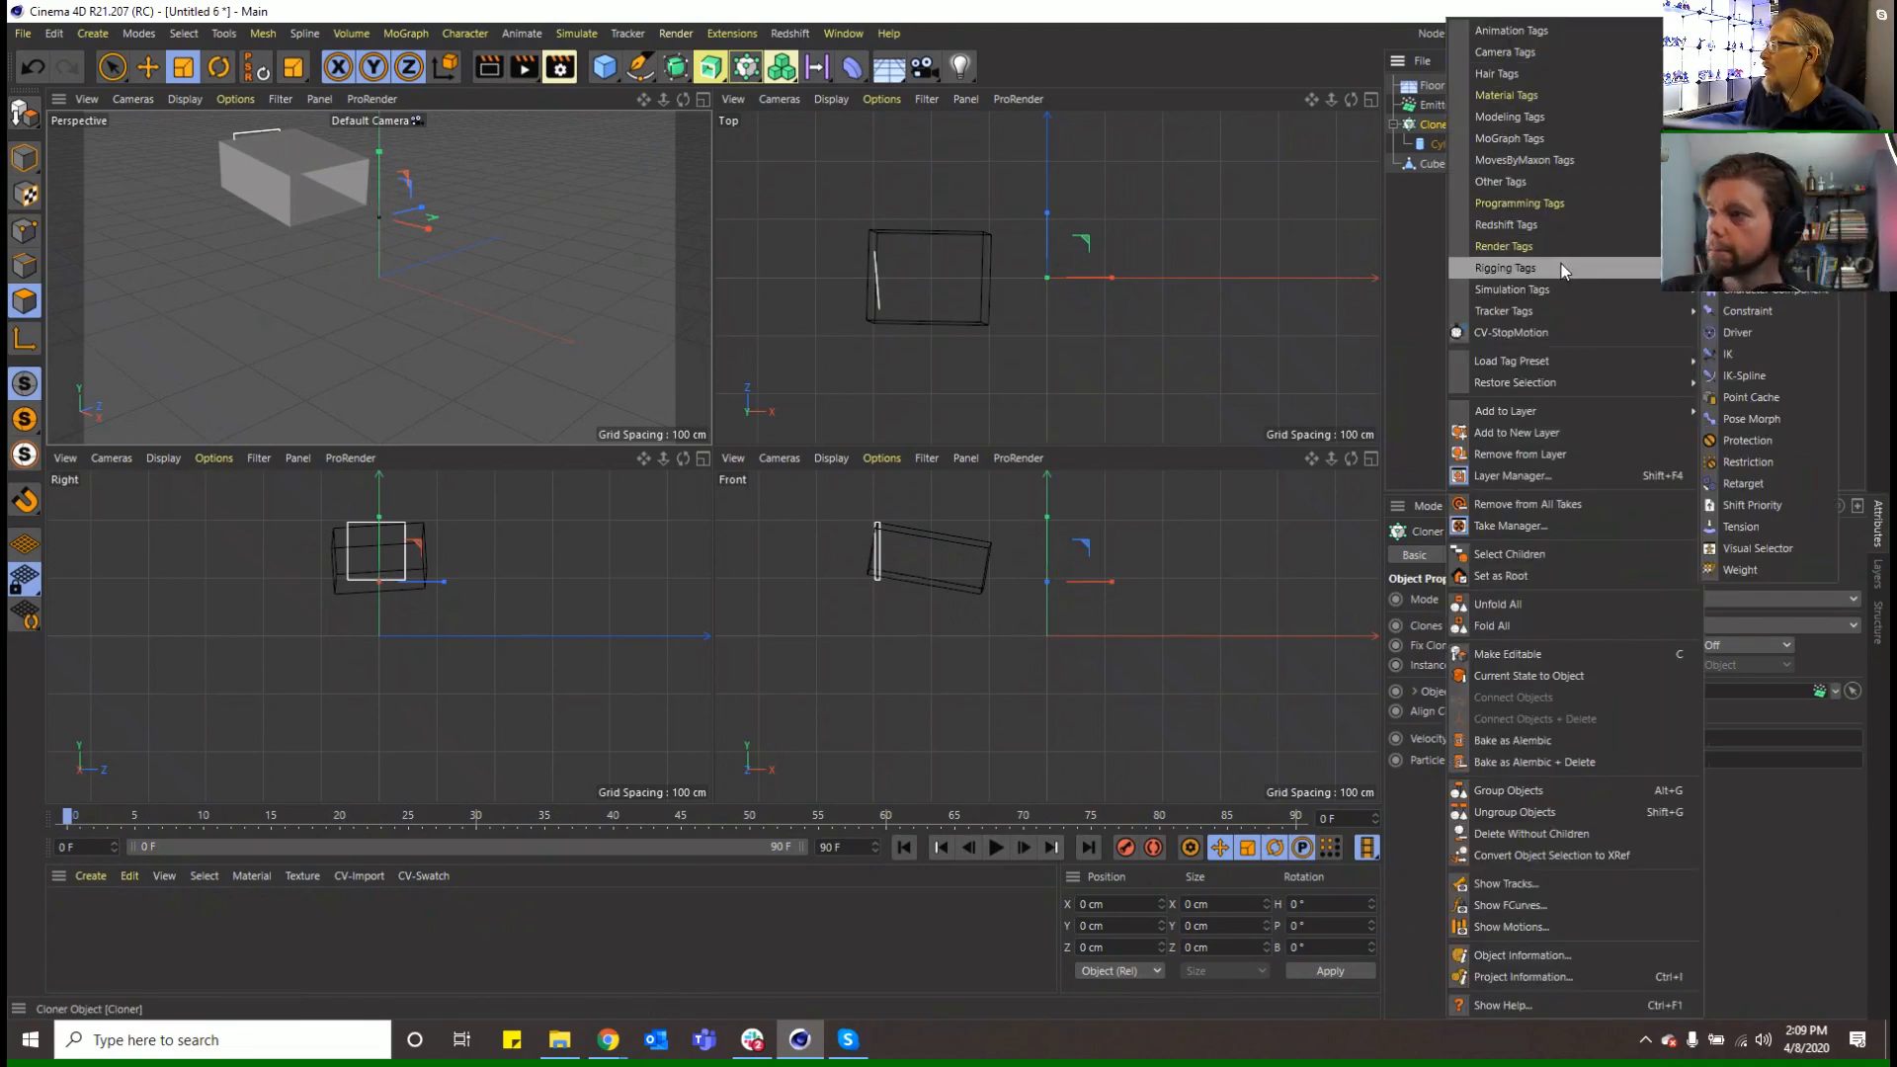
mouse_move(1557, 288)
click(1750, 289)
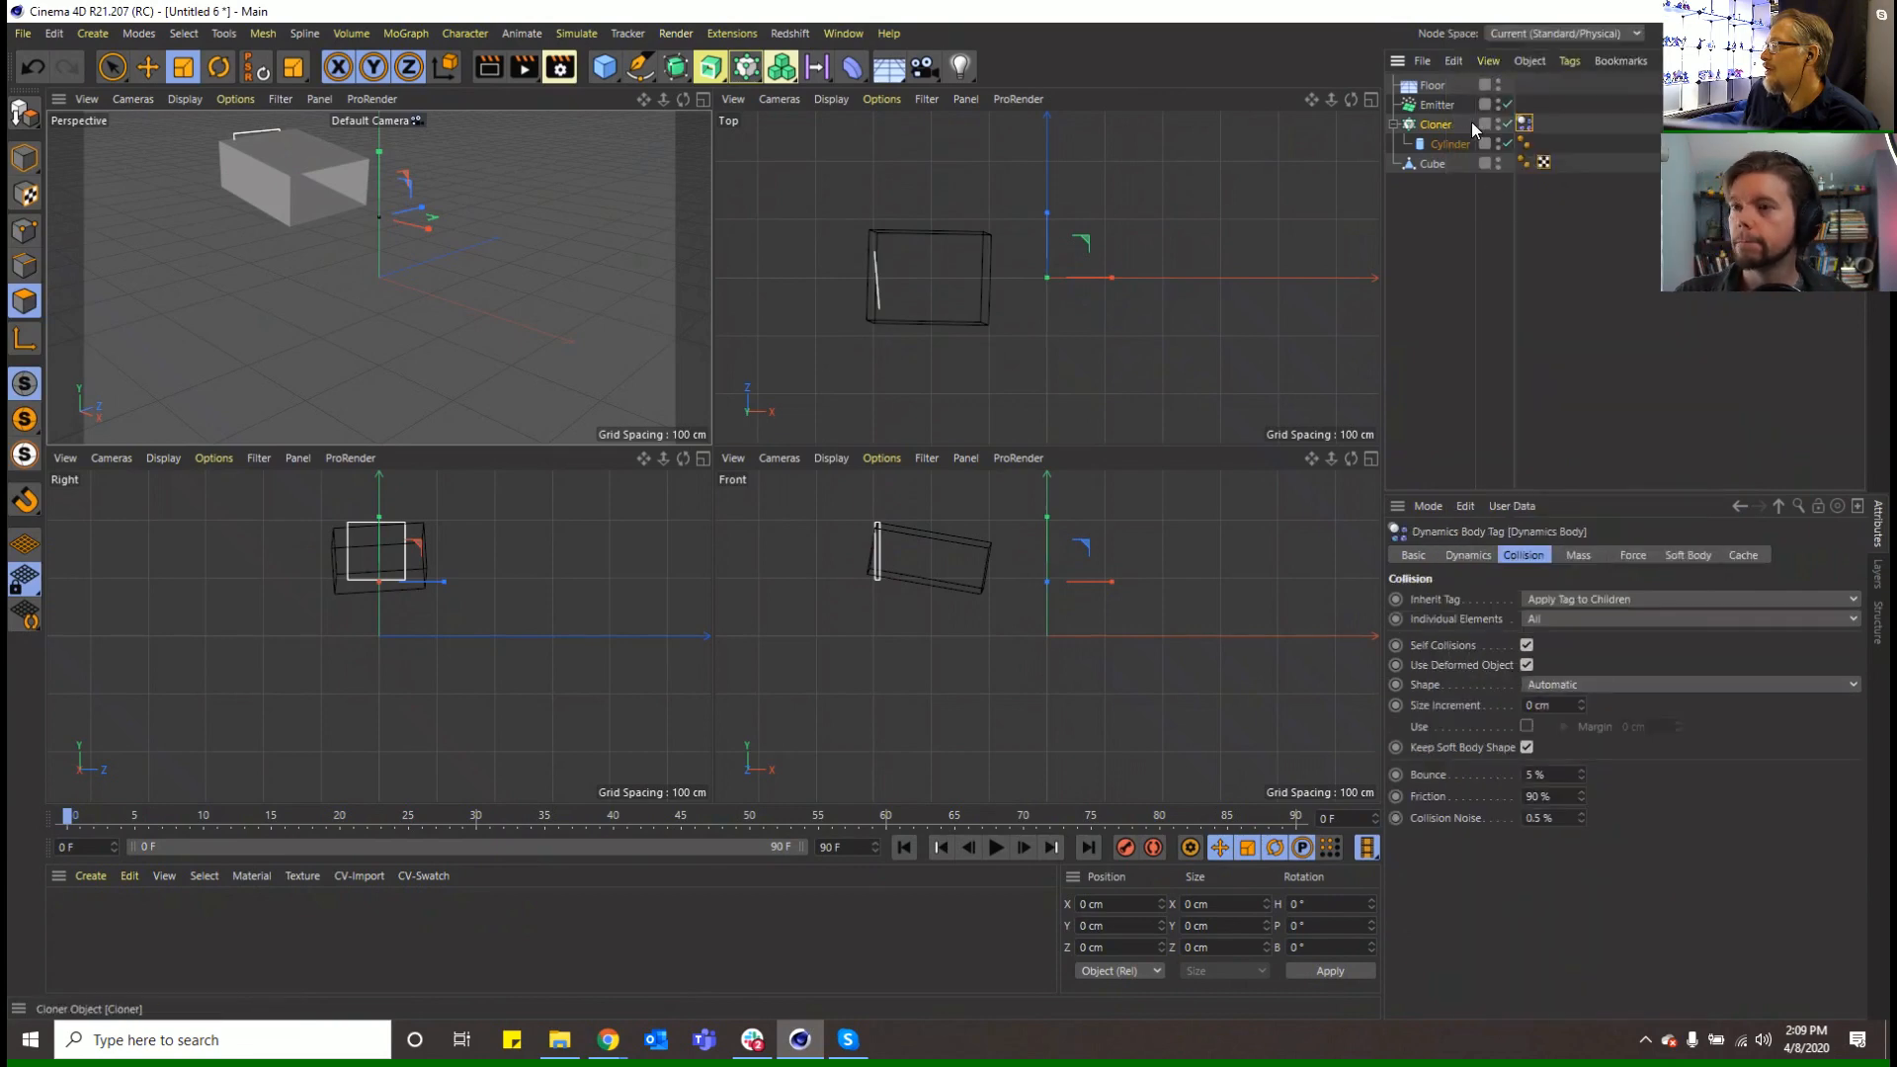
right_click(1432, 90)
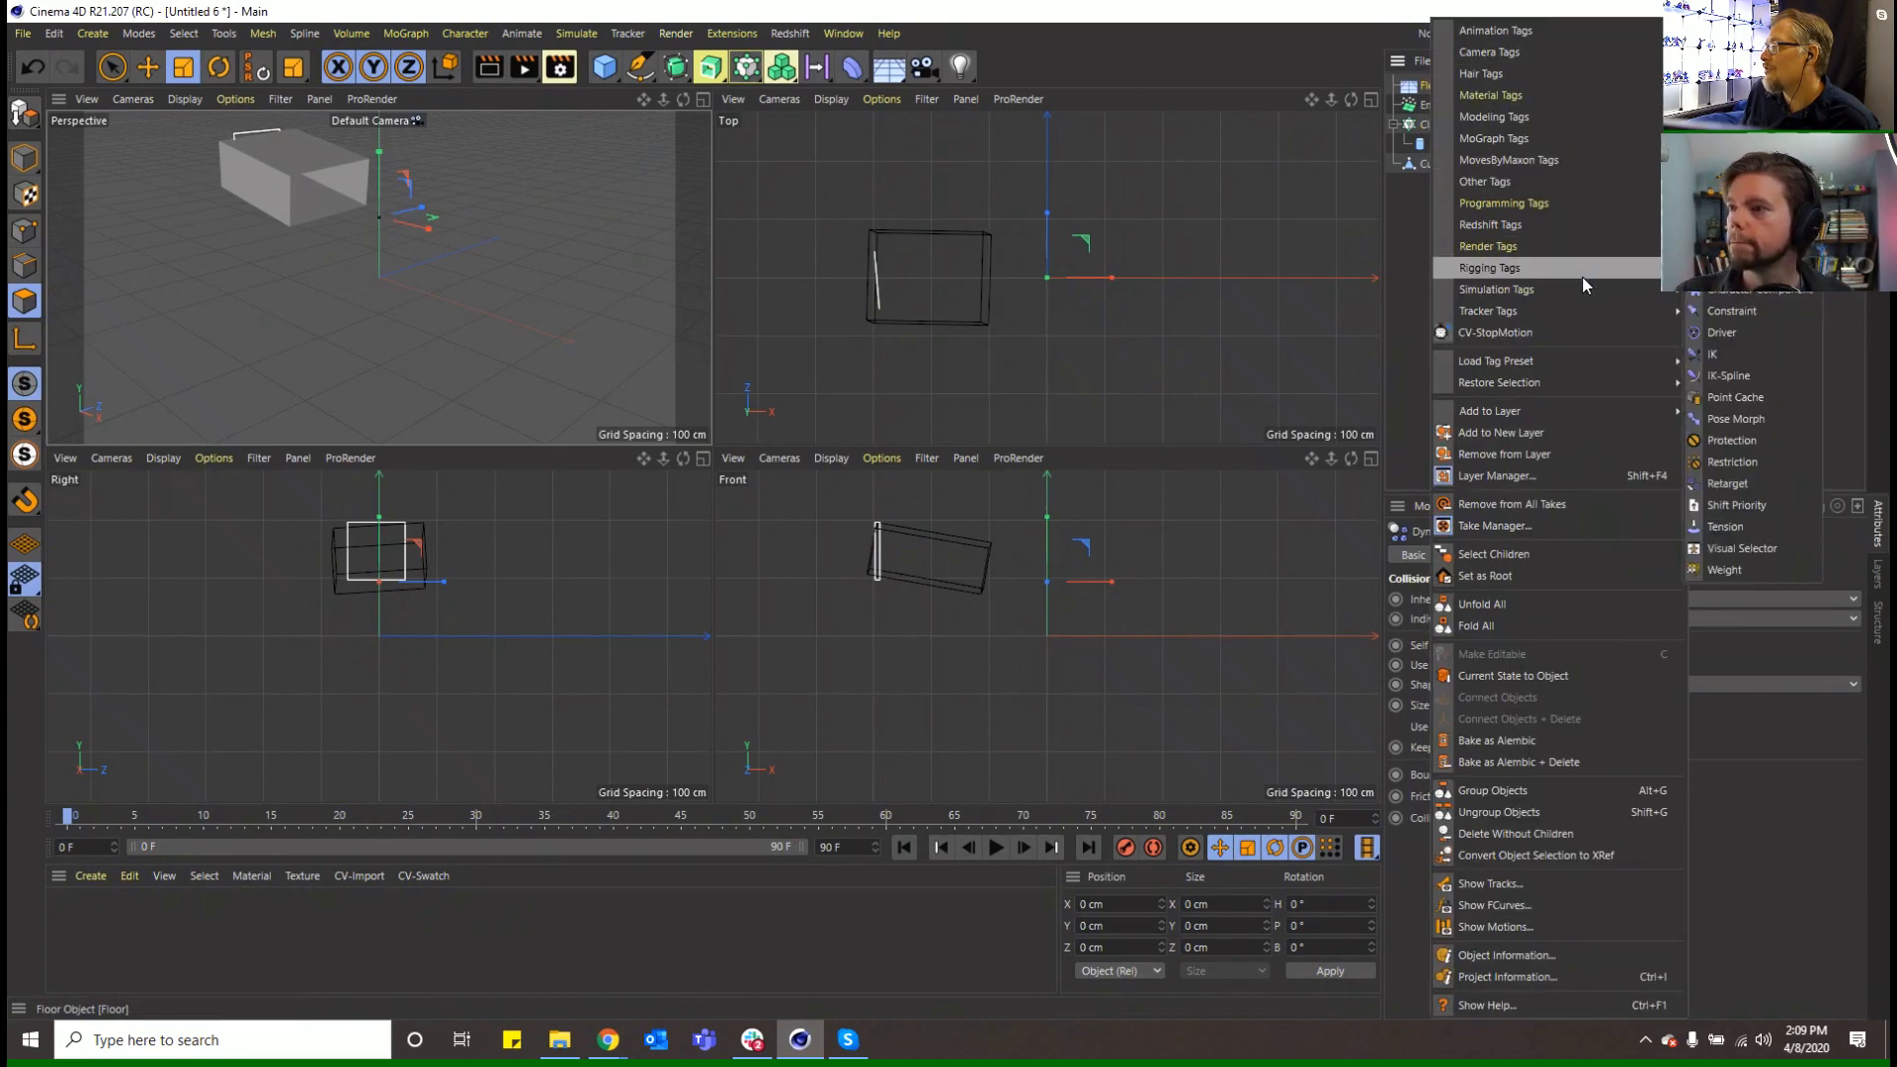
mouse_move(1644, 291)
click(1720, 292)
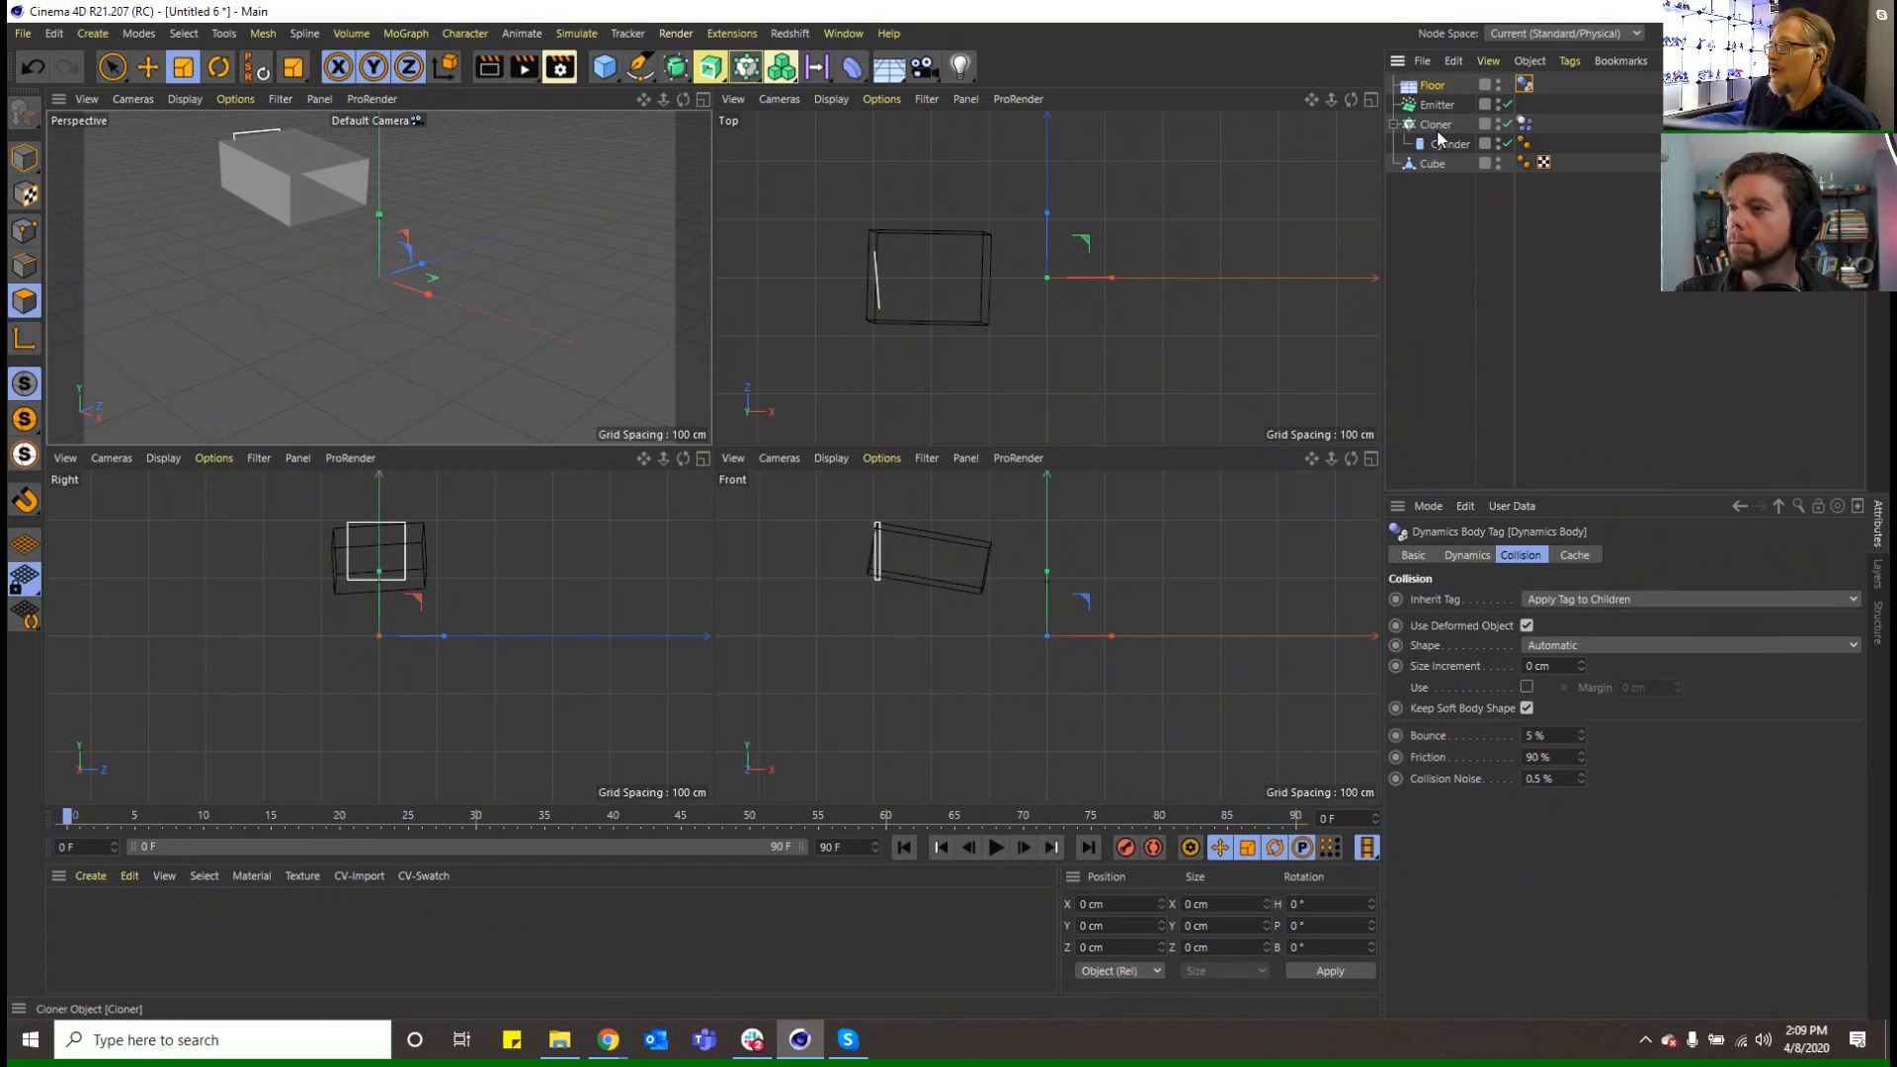
Change the cloner's transform color to red with 78% saturation
click(1435, 125)
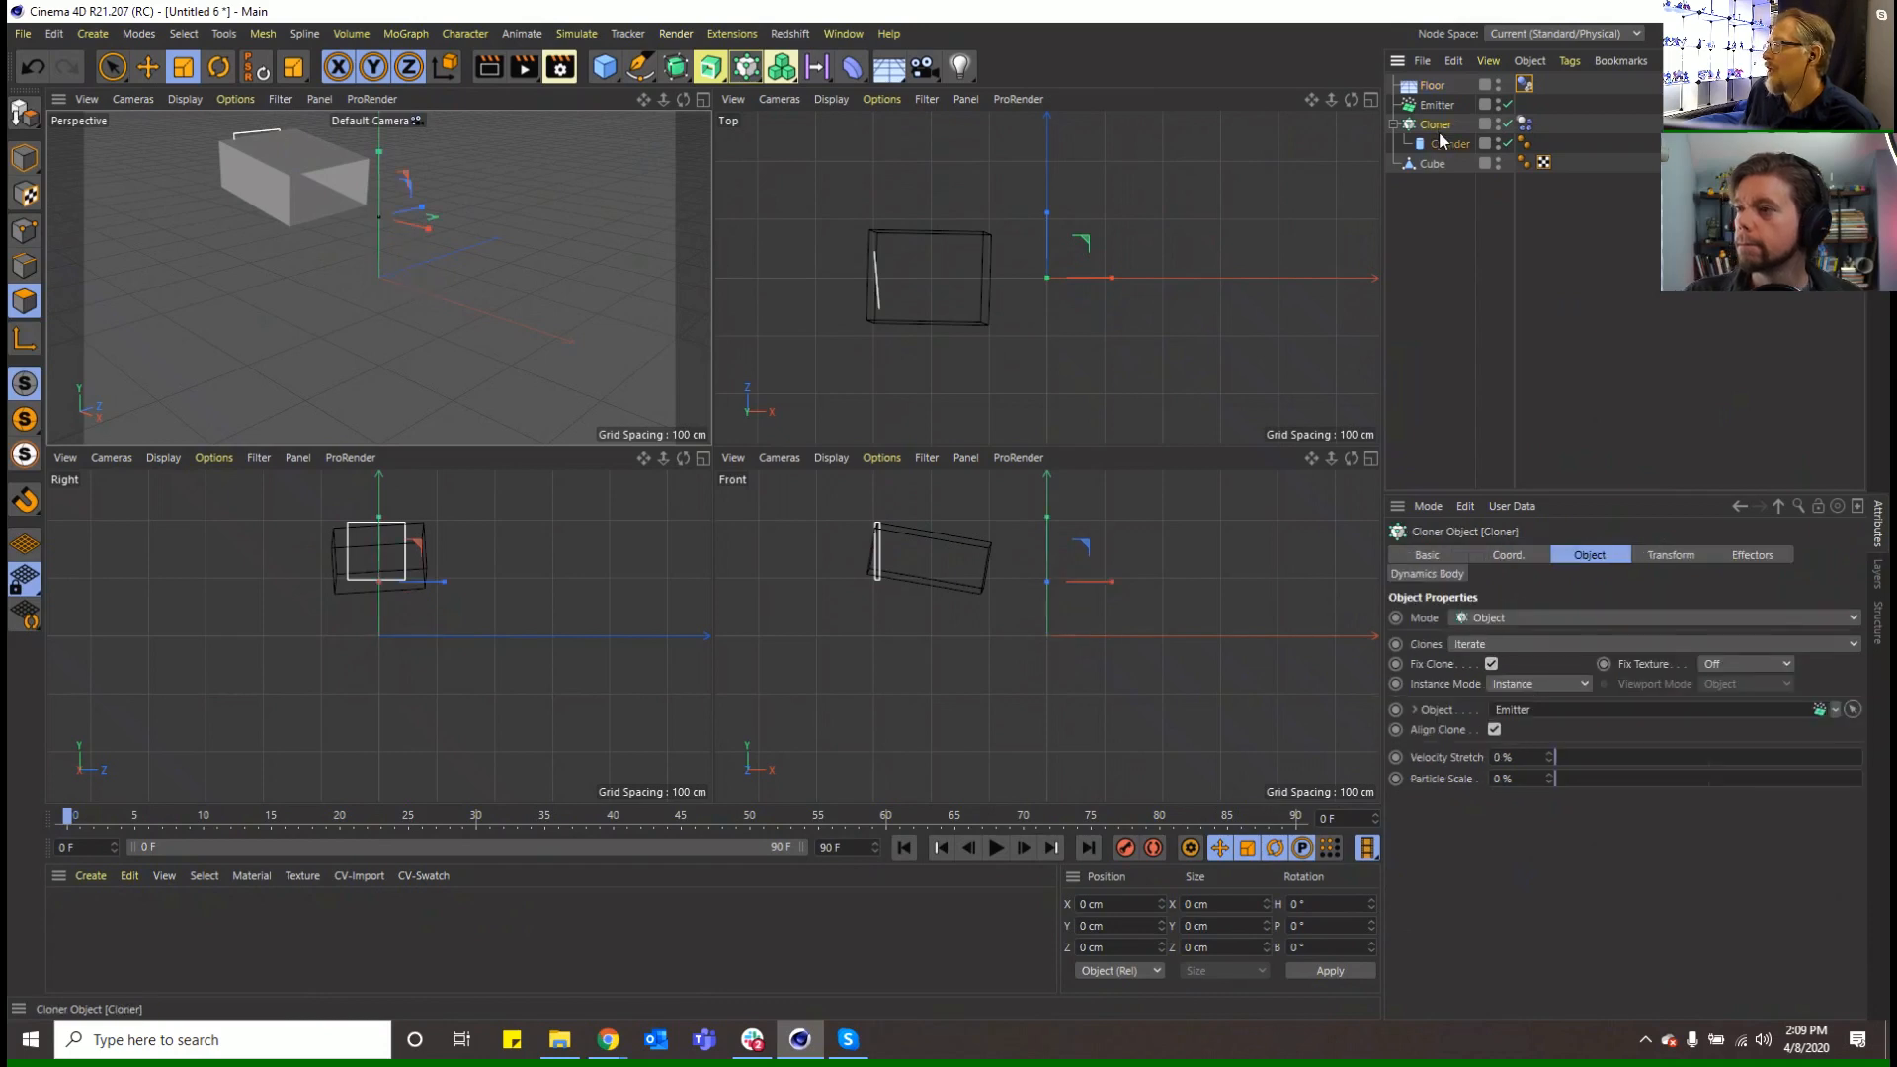
click(1670, 555)
drag(1723, 788, 1787, 788)
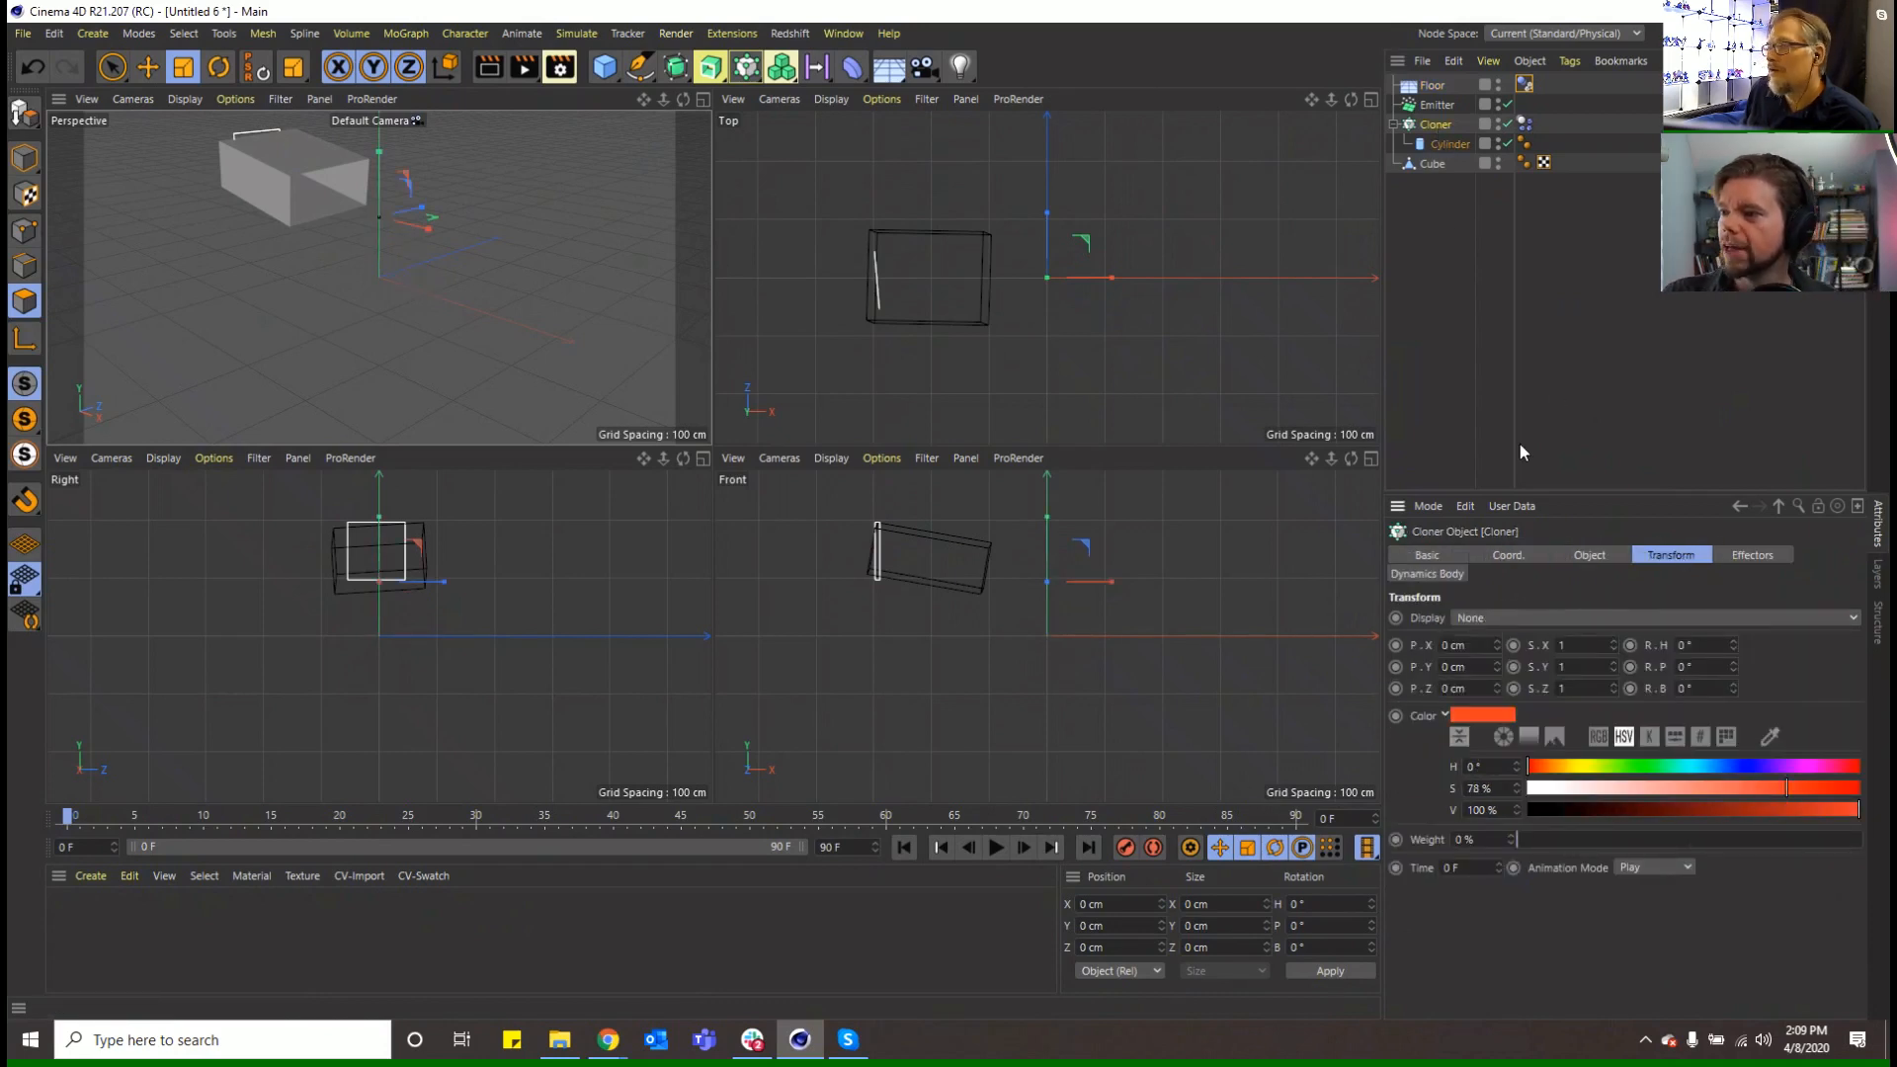
Turn on the cube's display color and set it to a muted grey-blue, about hue 190°, saturation 23%, value 57%
click(1434, 163)
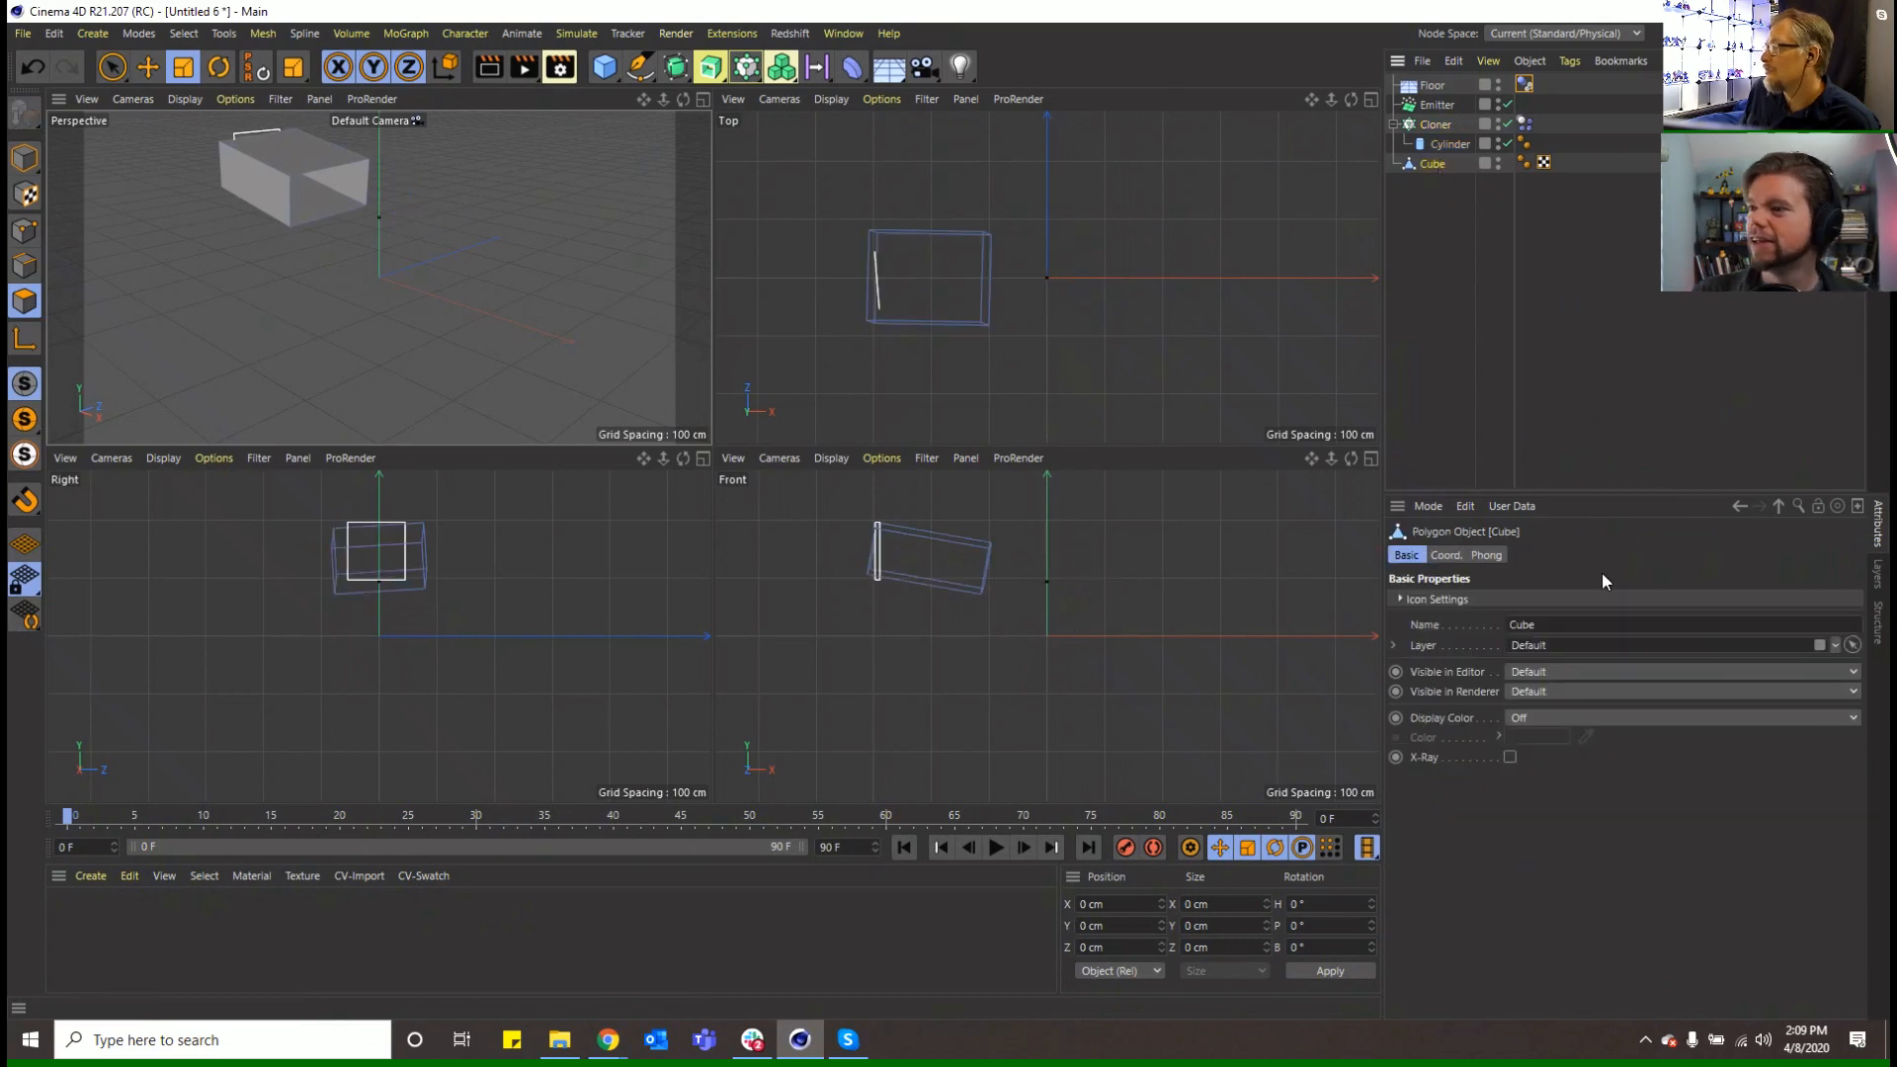
click(1511, 718)
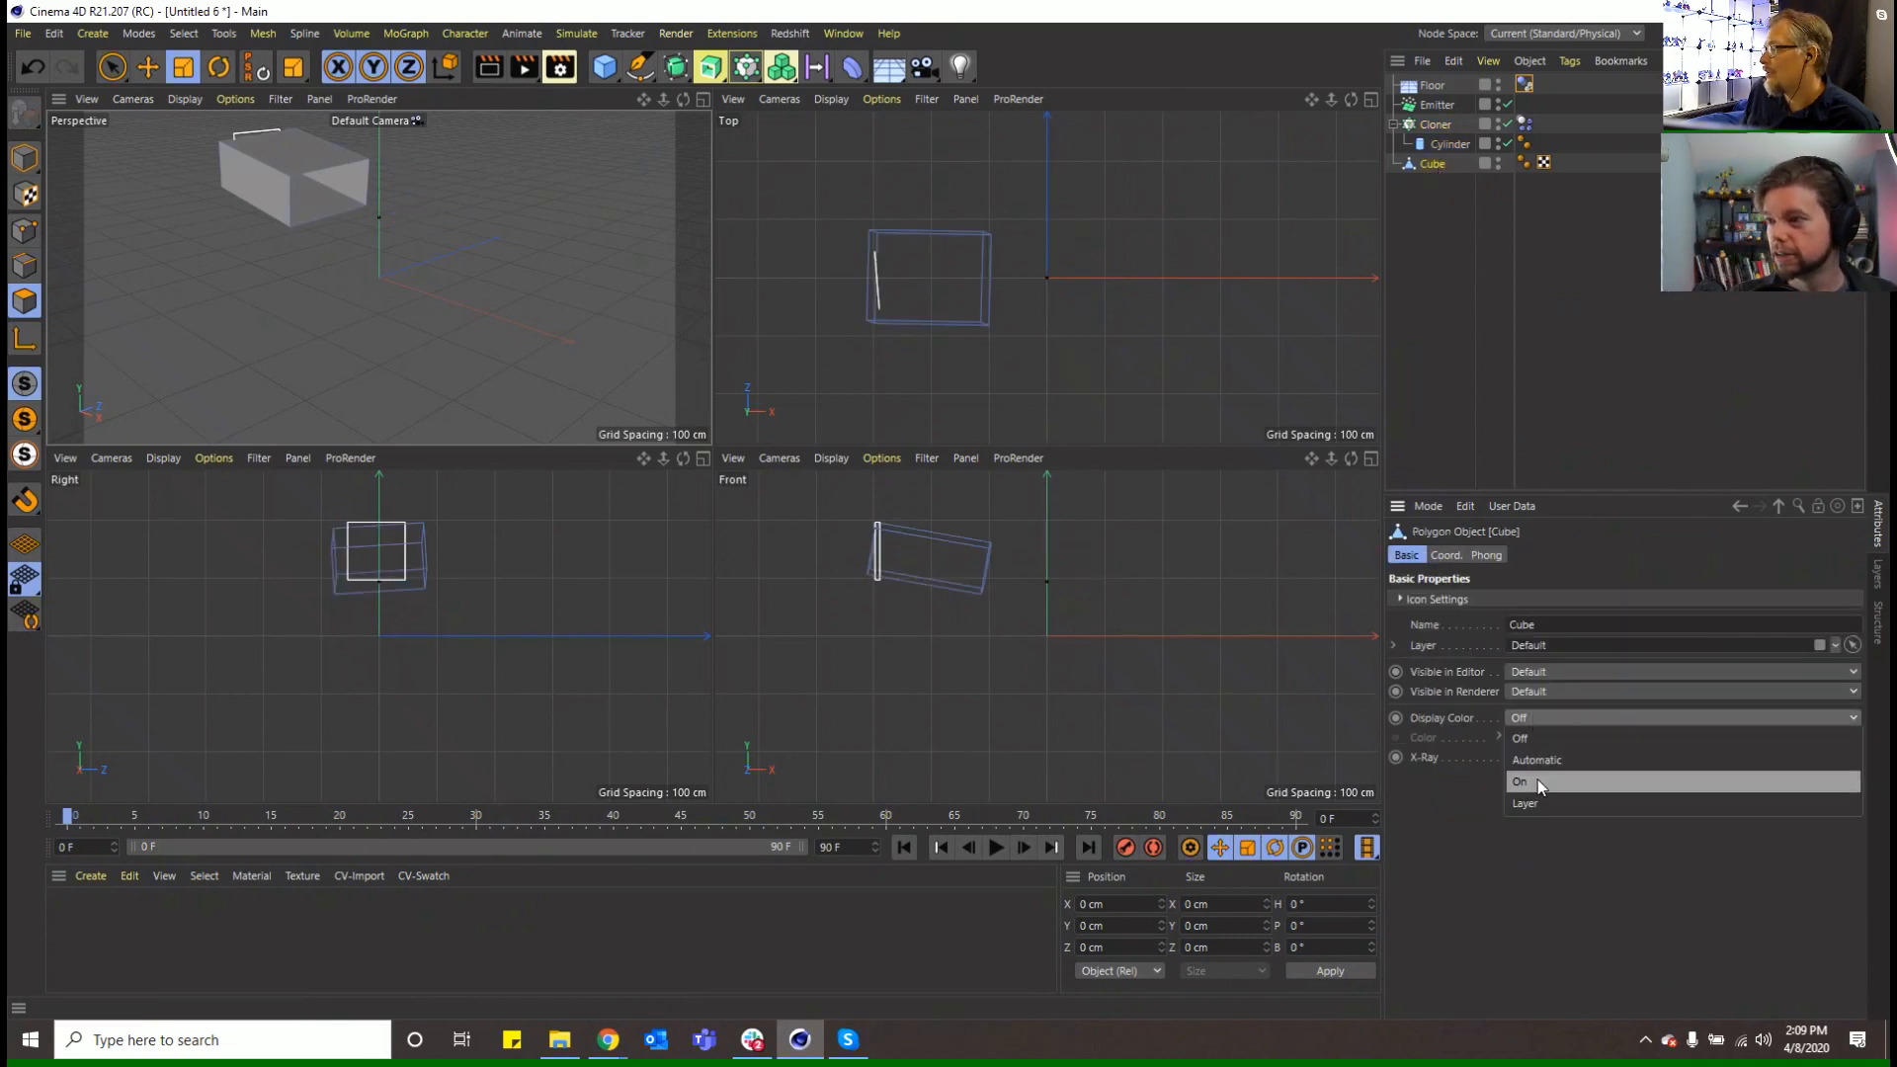
click(1537, 779)
click(1536, 737)
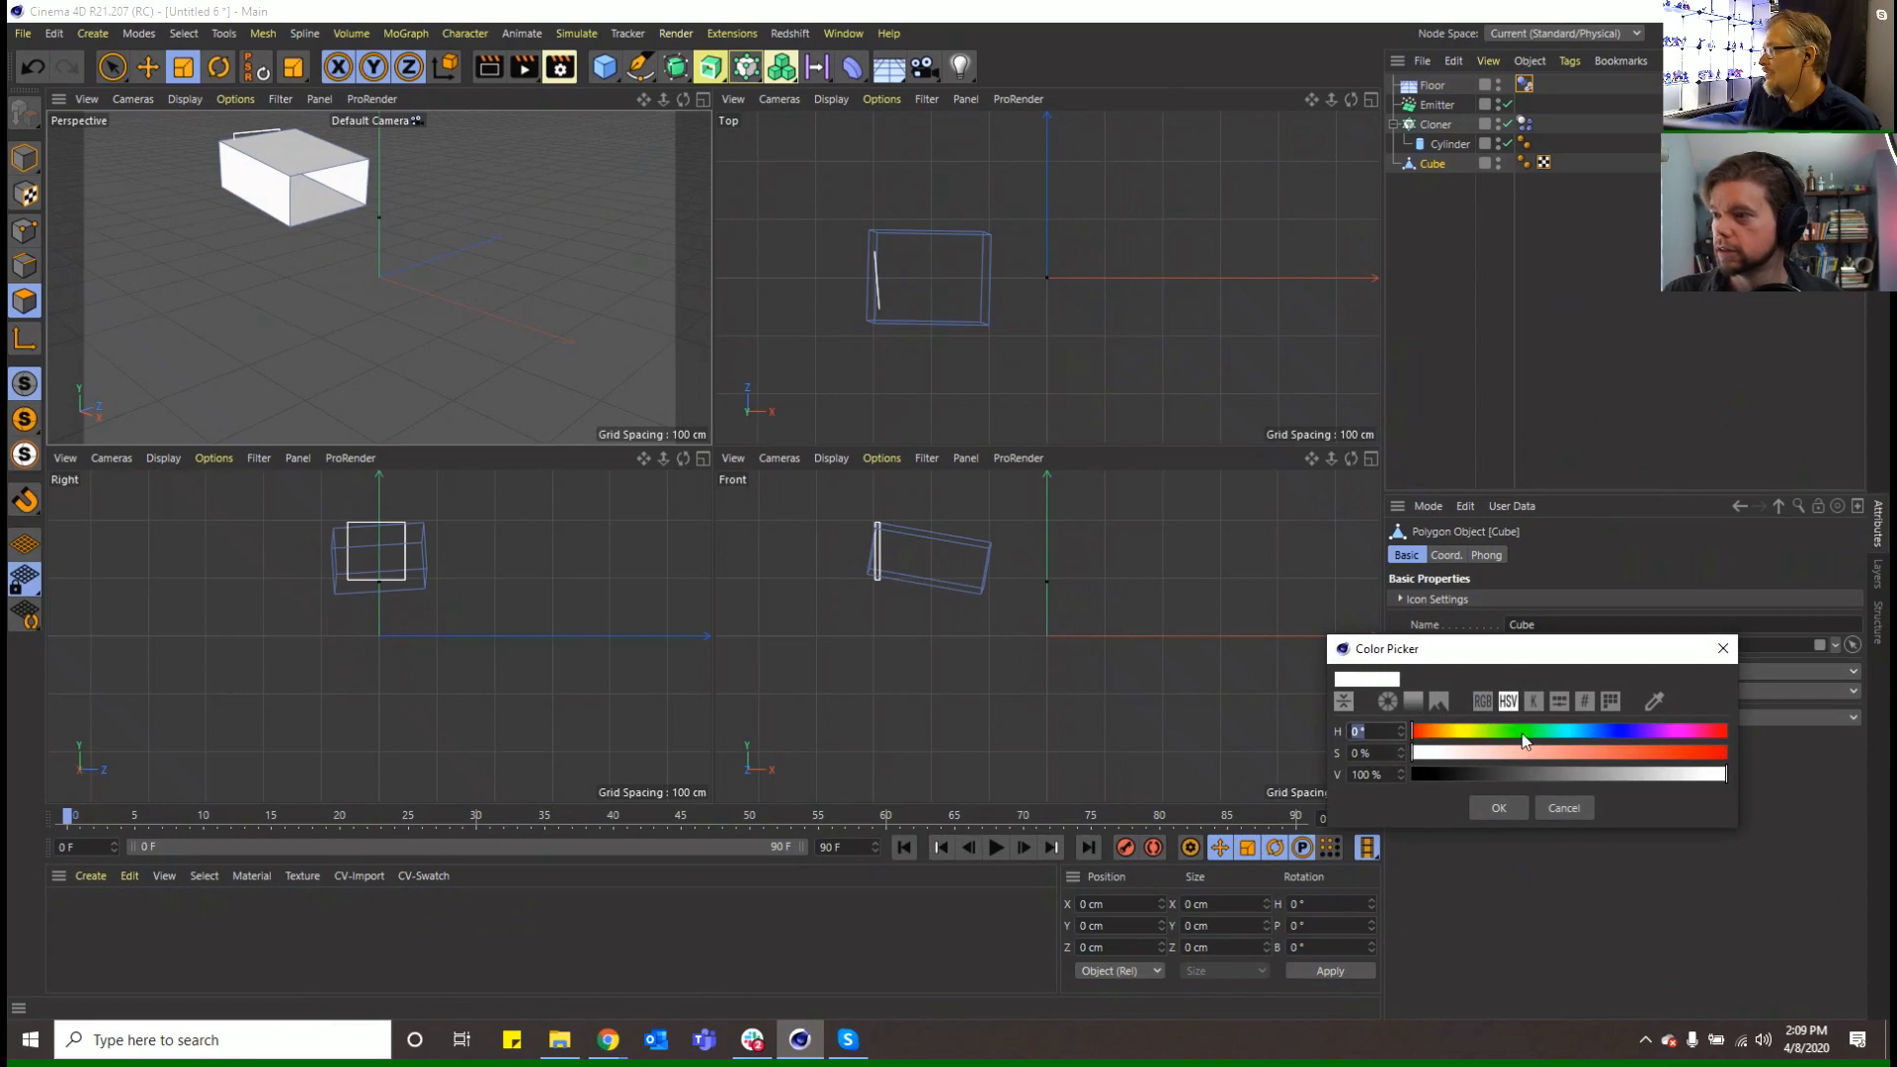
drag(1487, 743, 1590, 775)
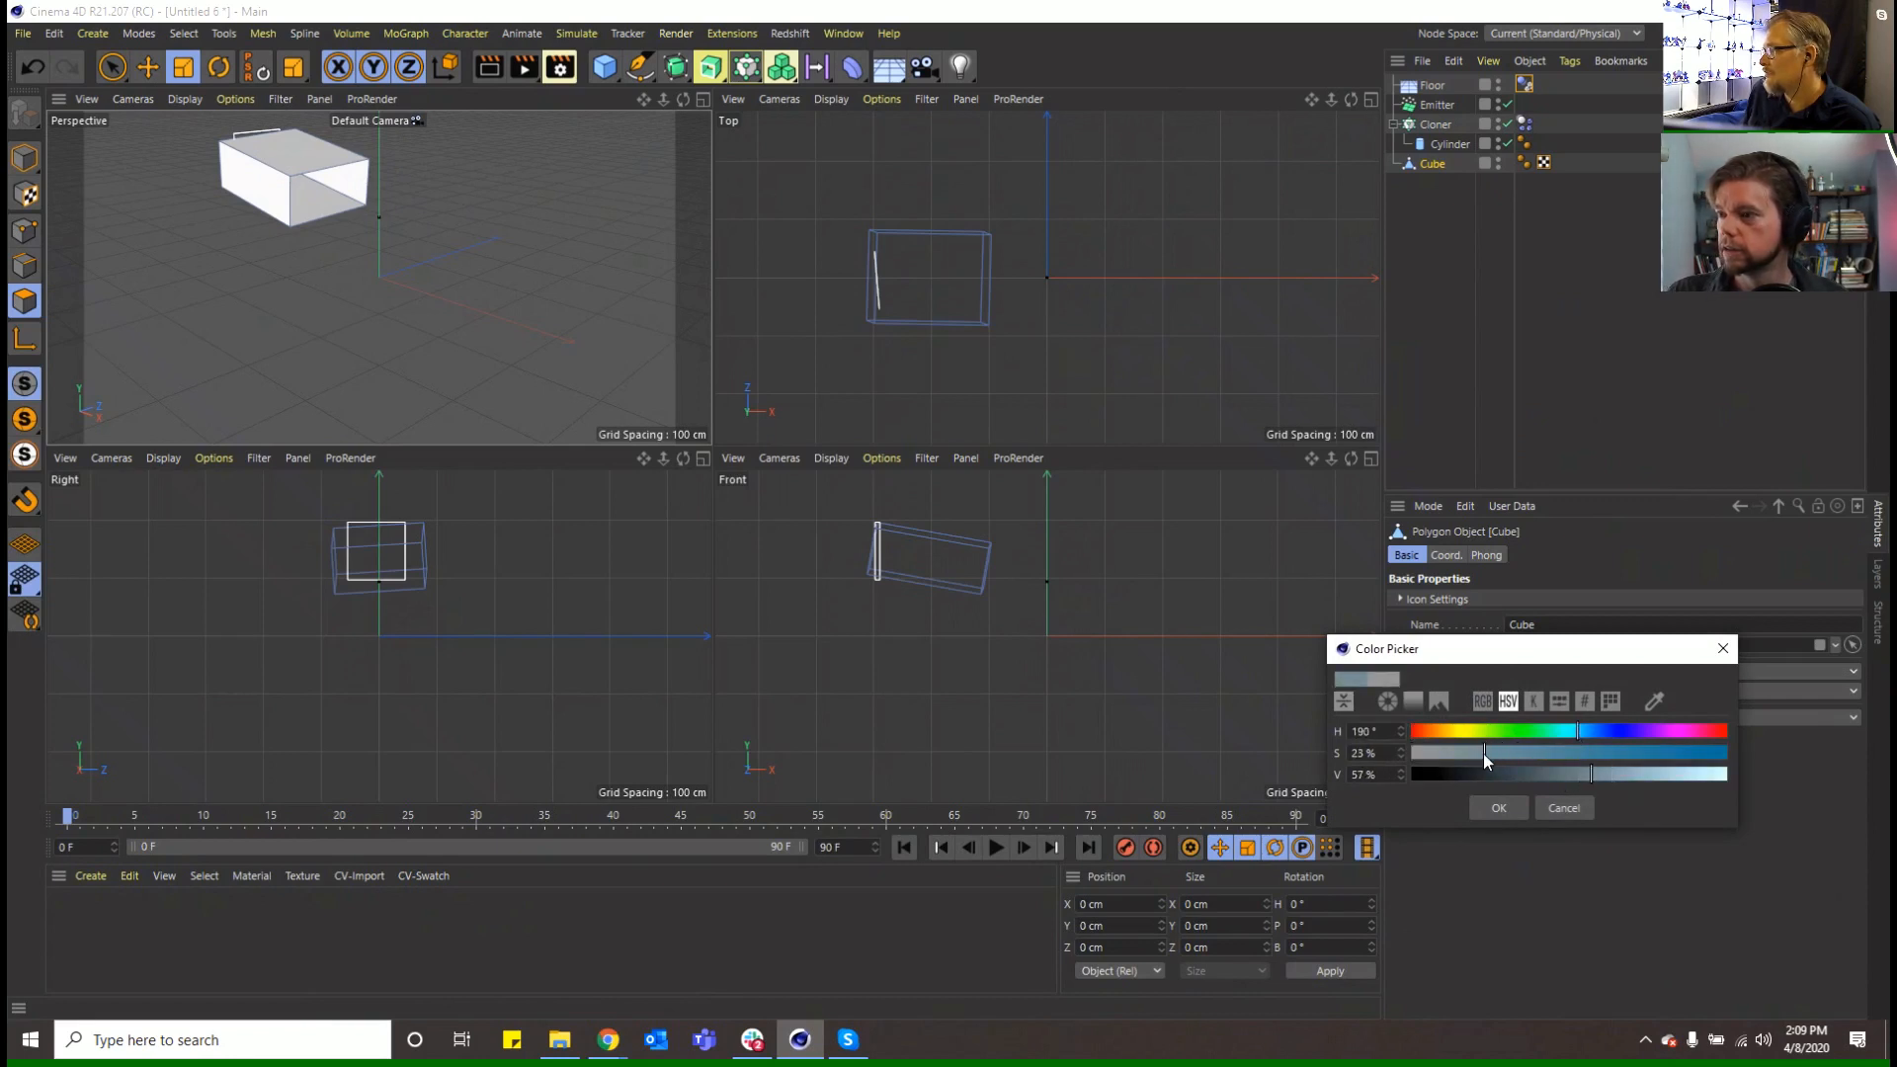
click(1496, 808)
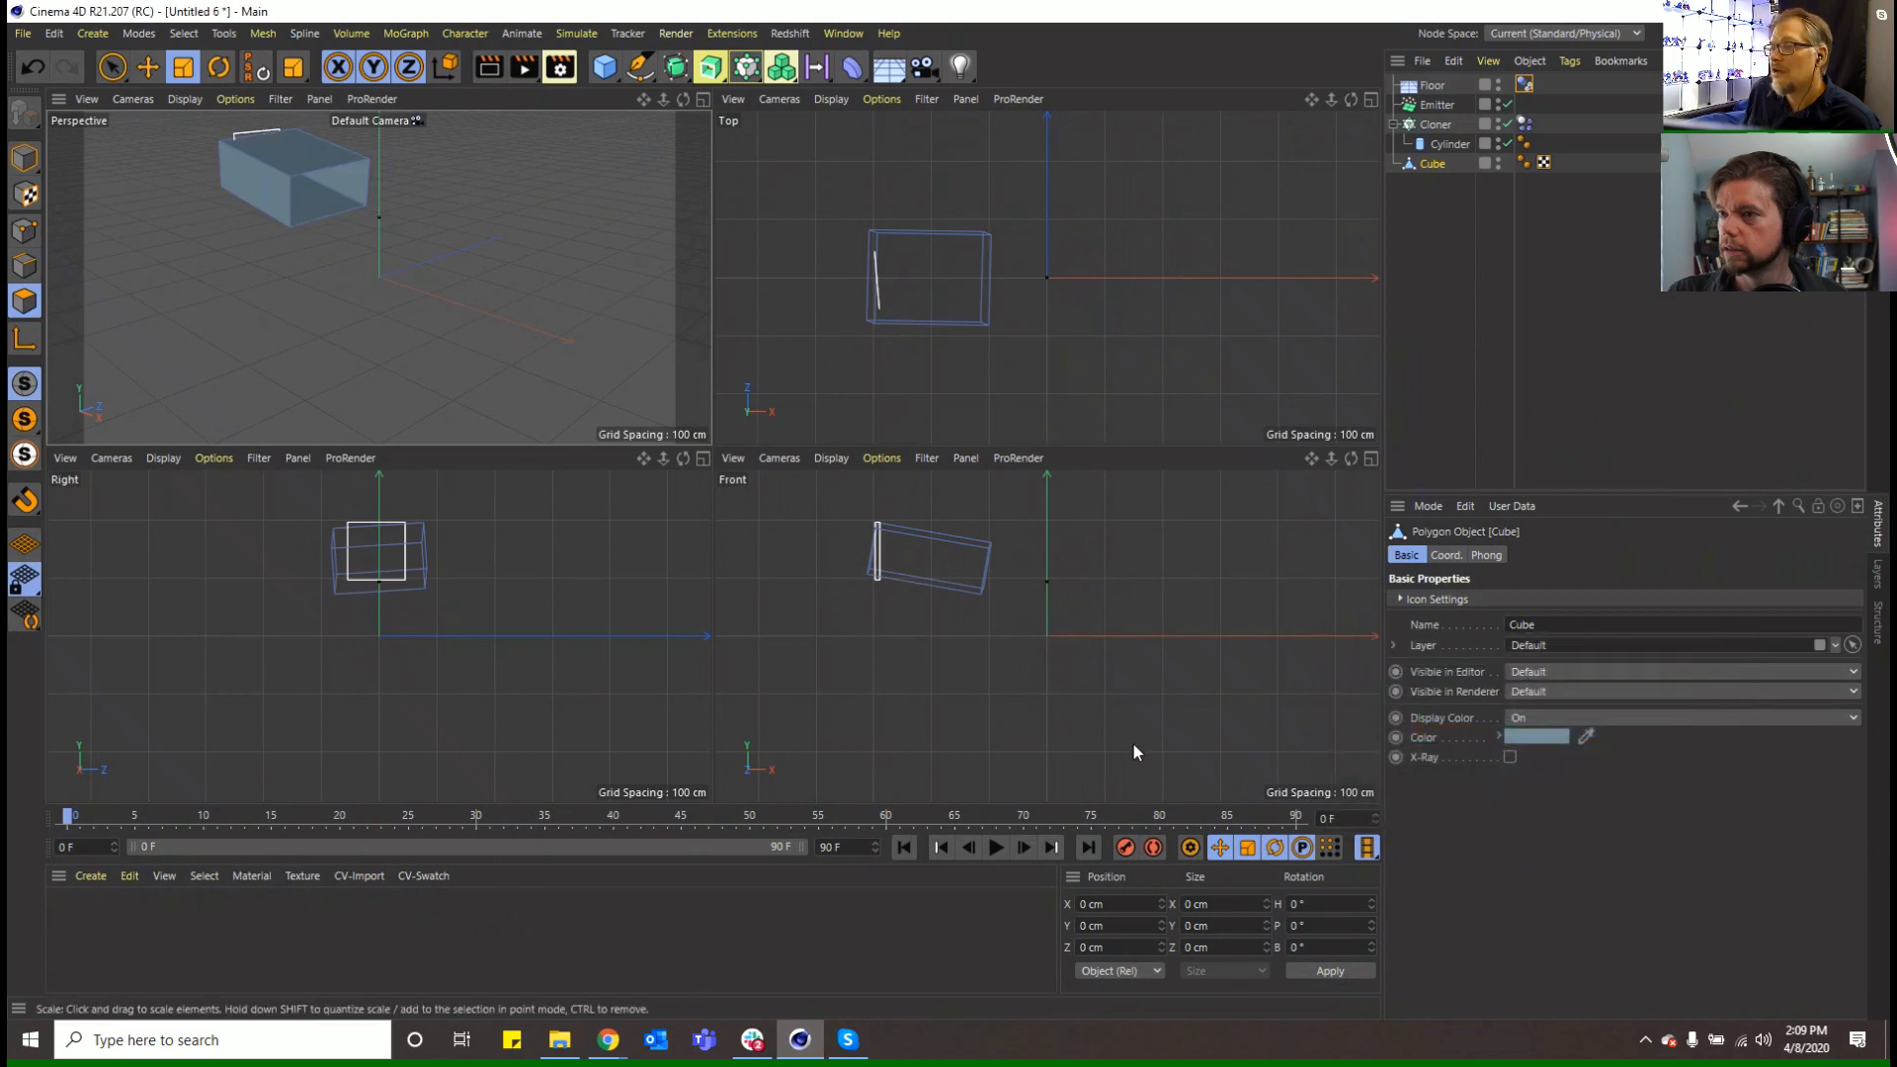
Play the simulation to check how the cylinders leave the box, and return to frame 0
click(996, 848)
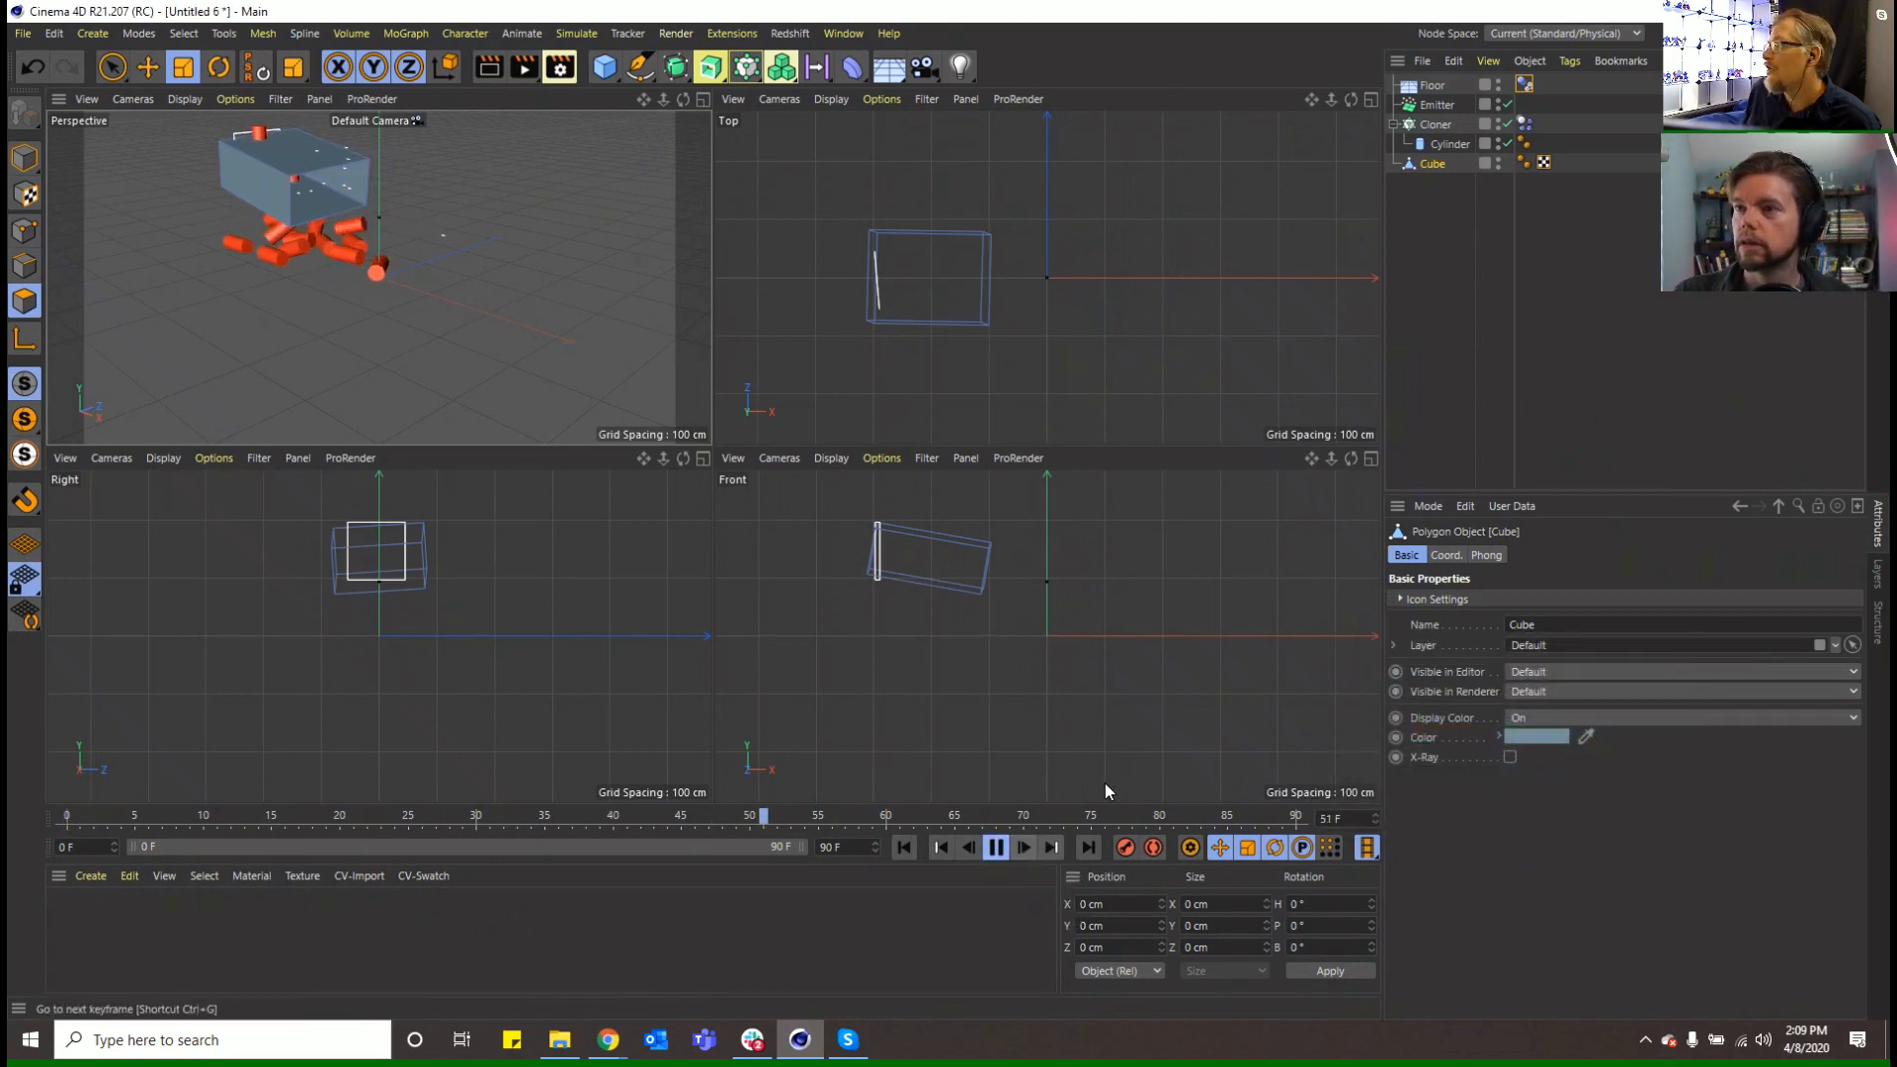
click(995, 847)
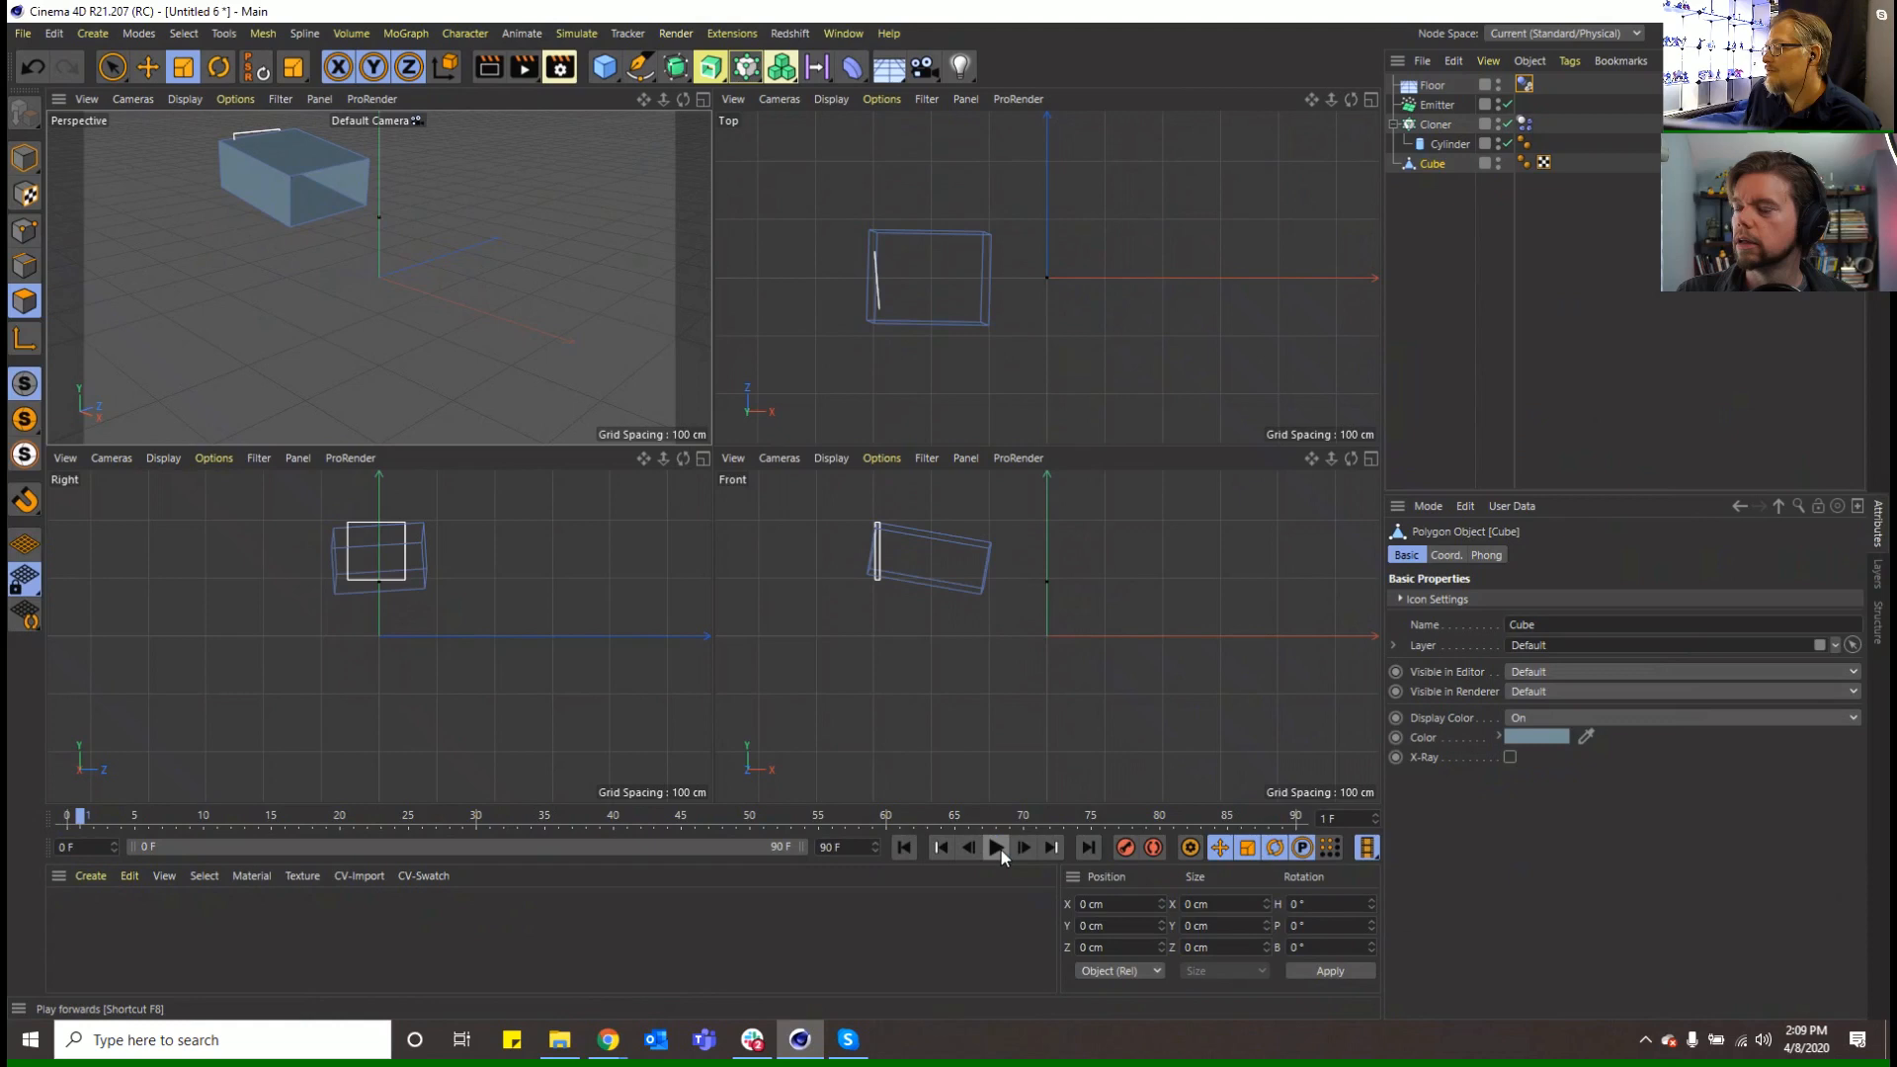
click(909, 847)
Copy the cloner's Dynamics Body tag onto the cube and set its collision shape to Static Mesh
right_click(1433, 178)
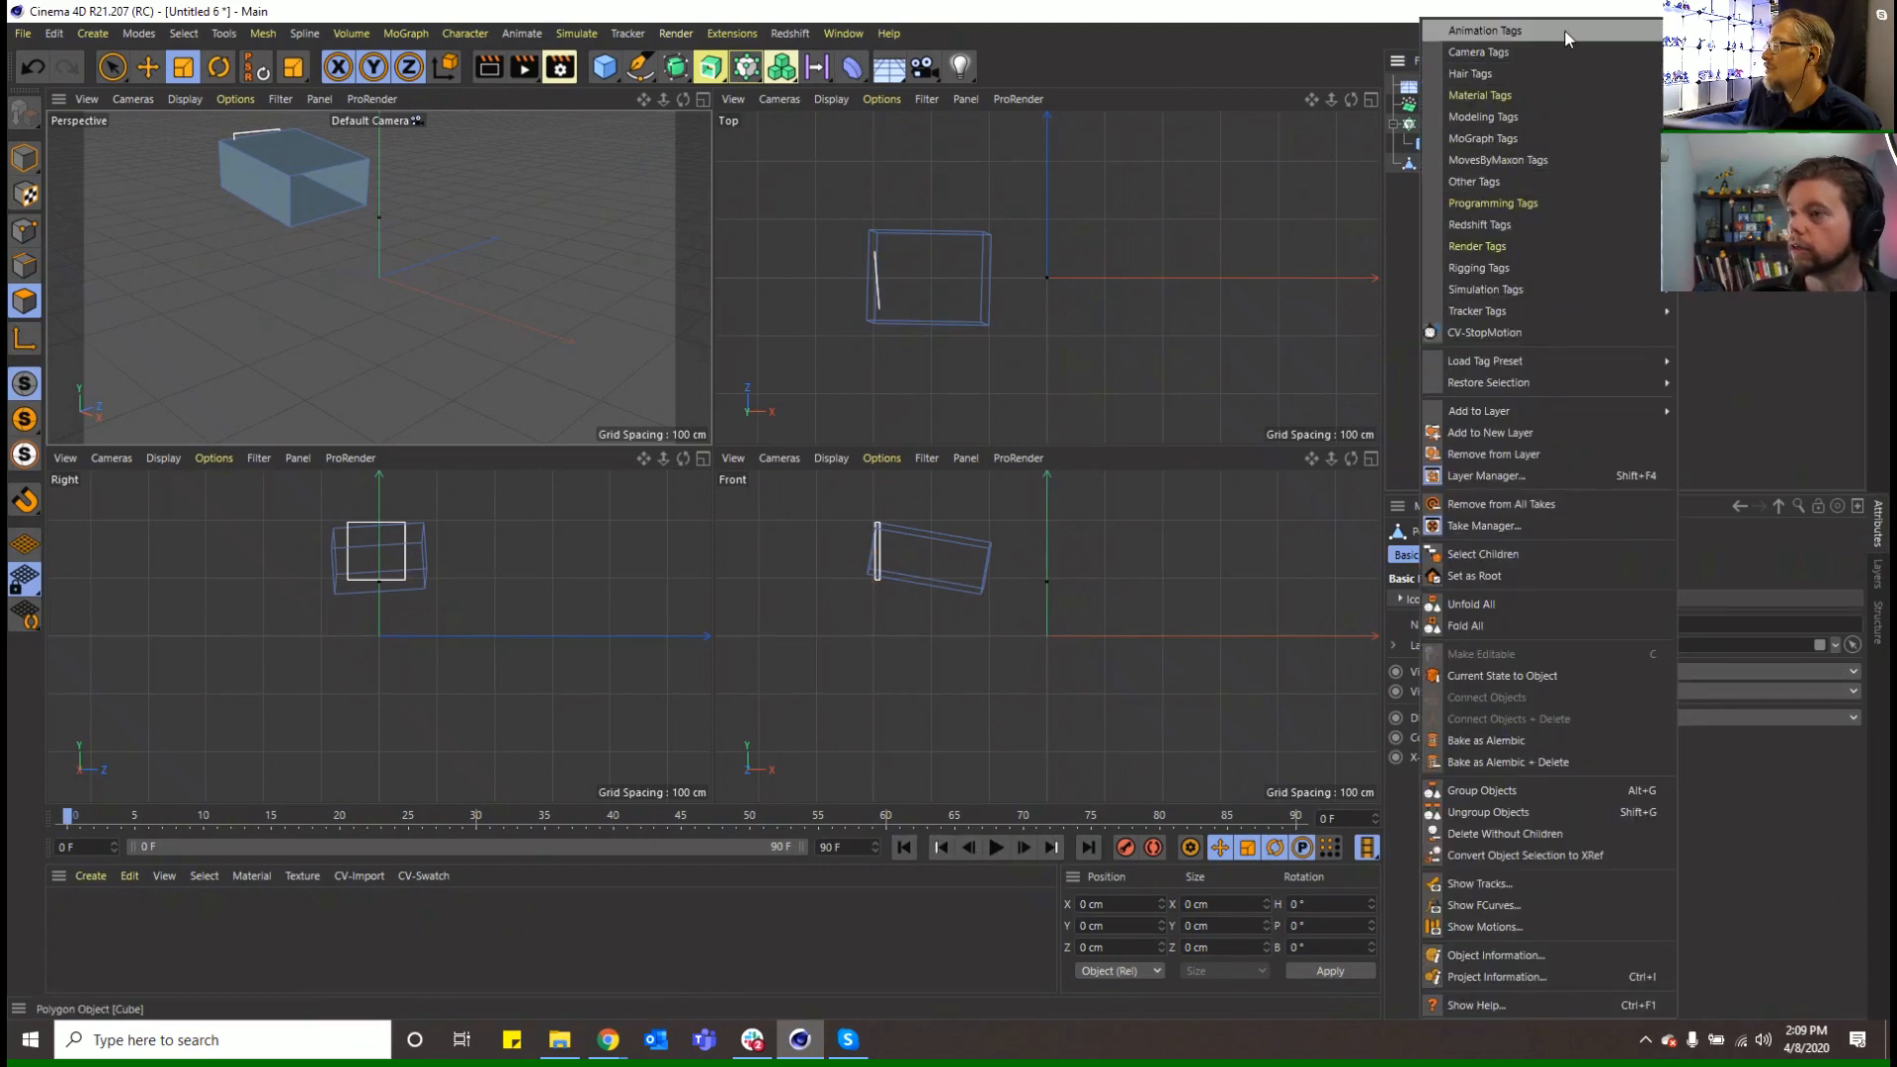
key(Escape)
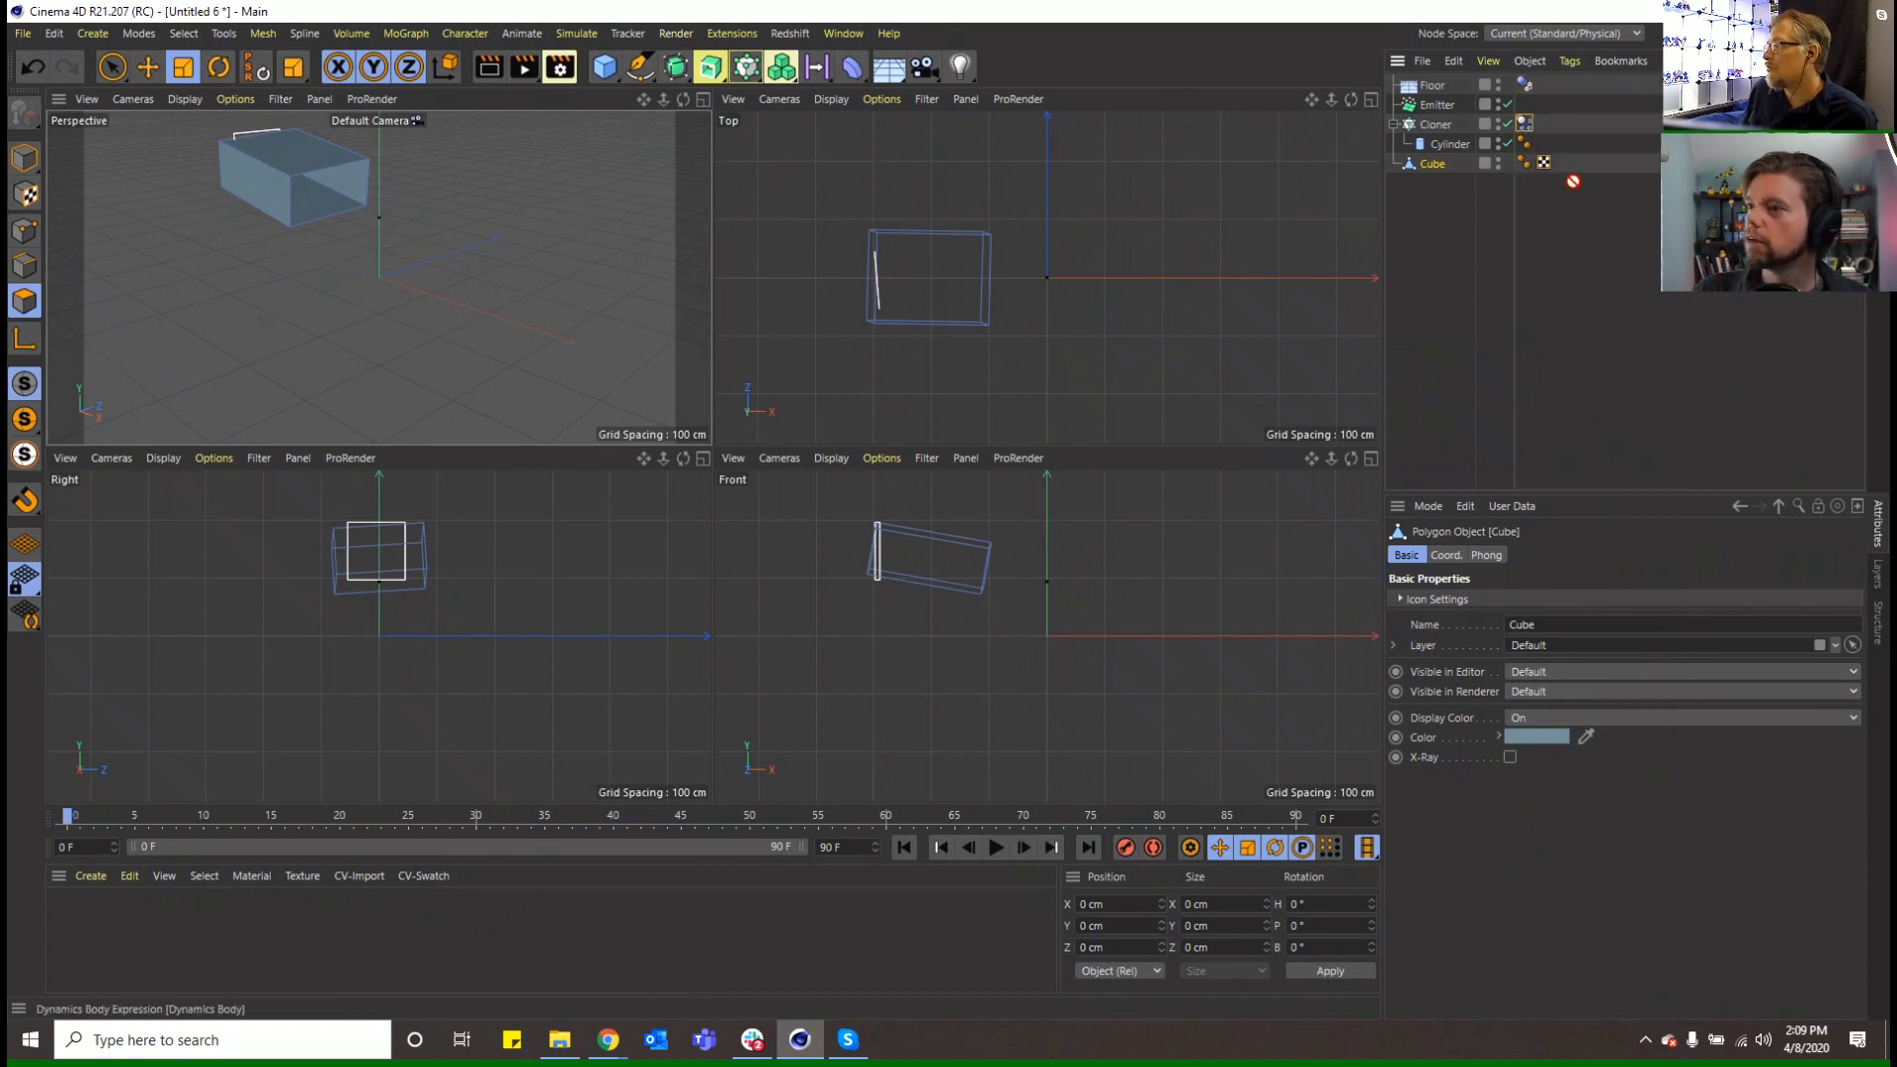
ctrl+drag(1572, 181, 1567, 164)
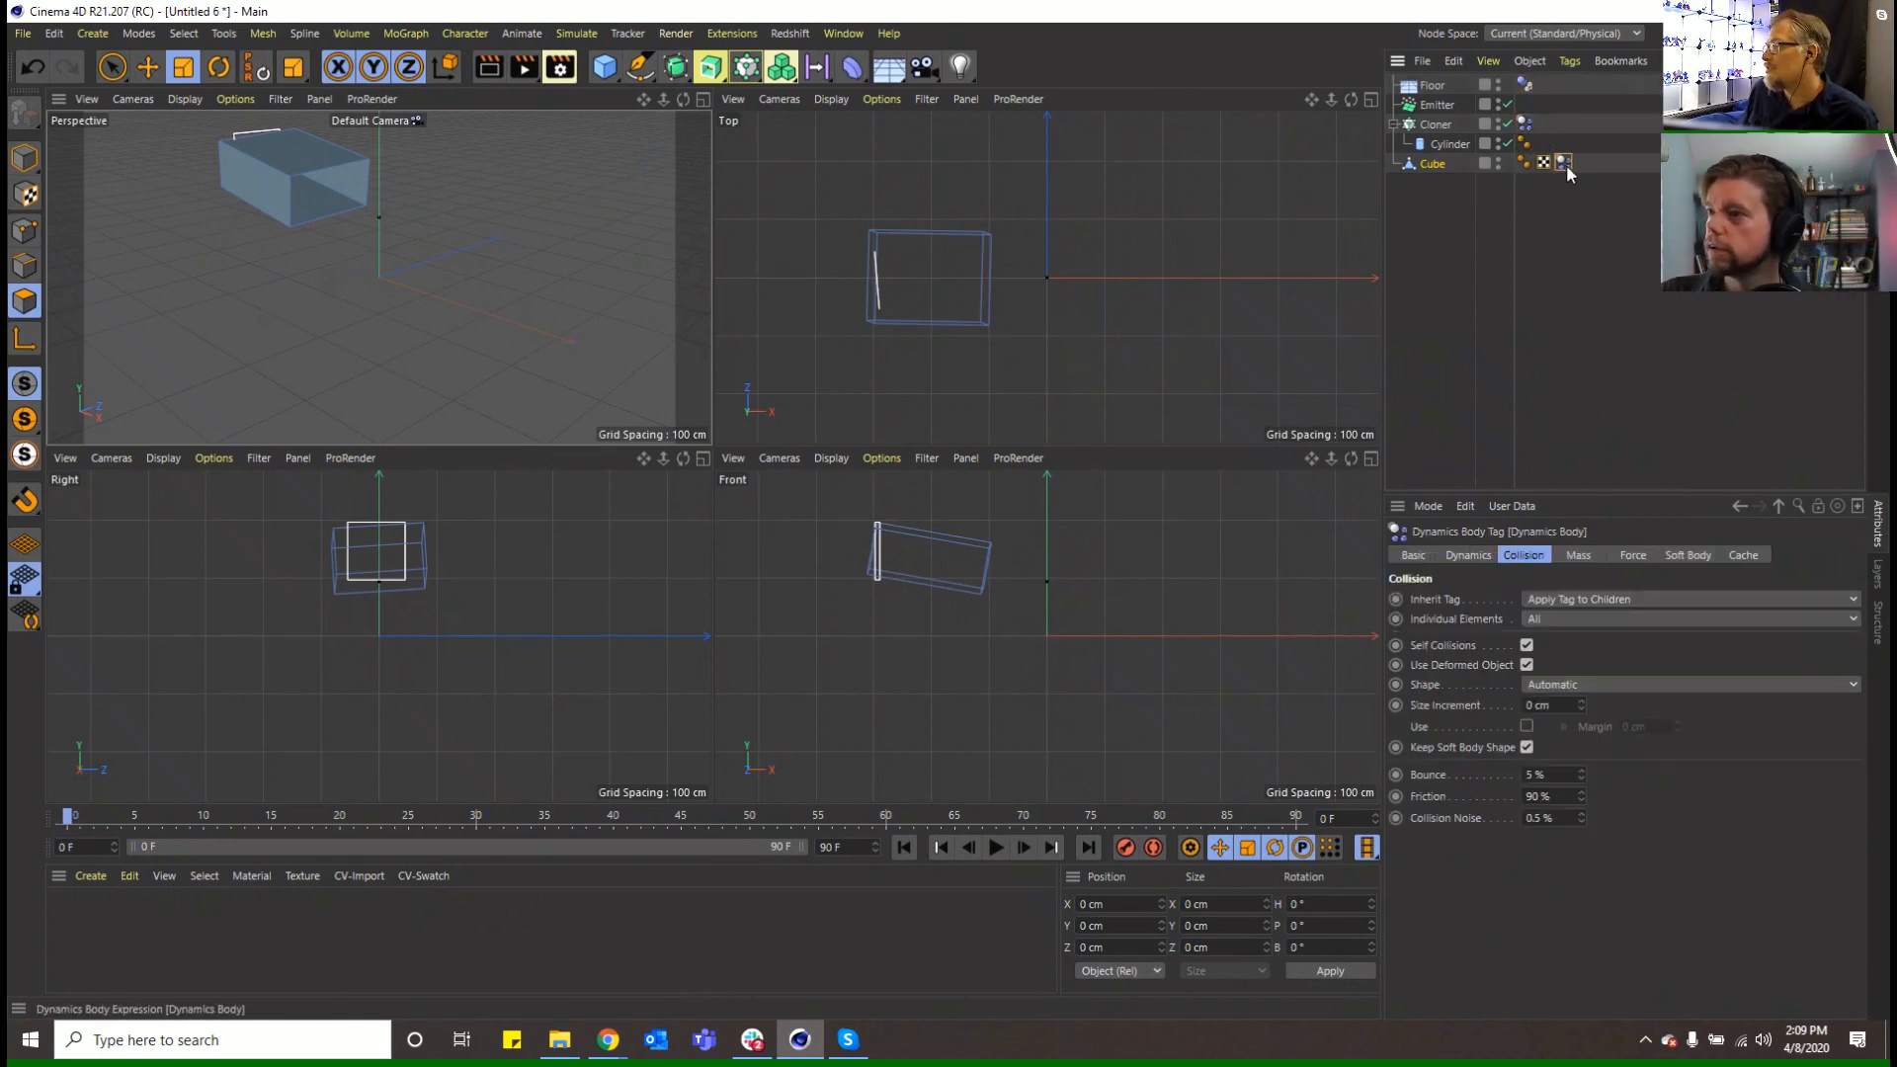
click(1485, 556)
click(1475, 619)
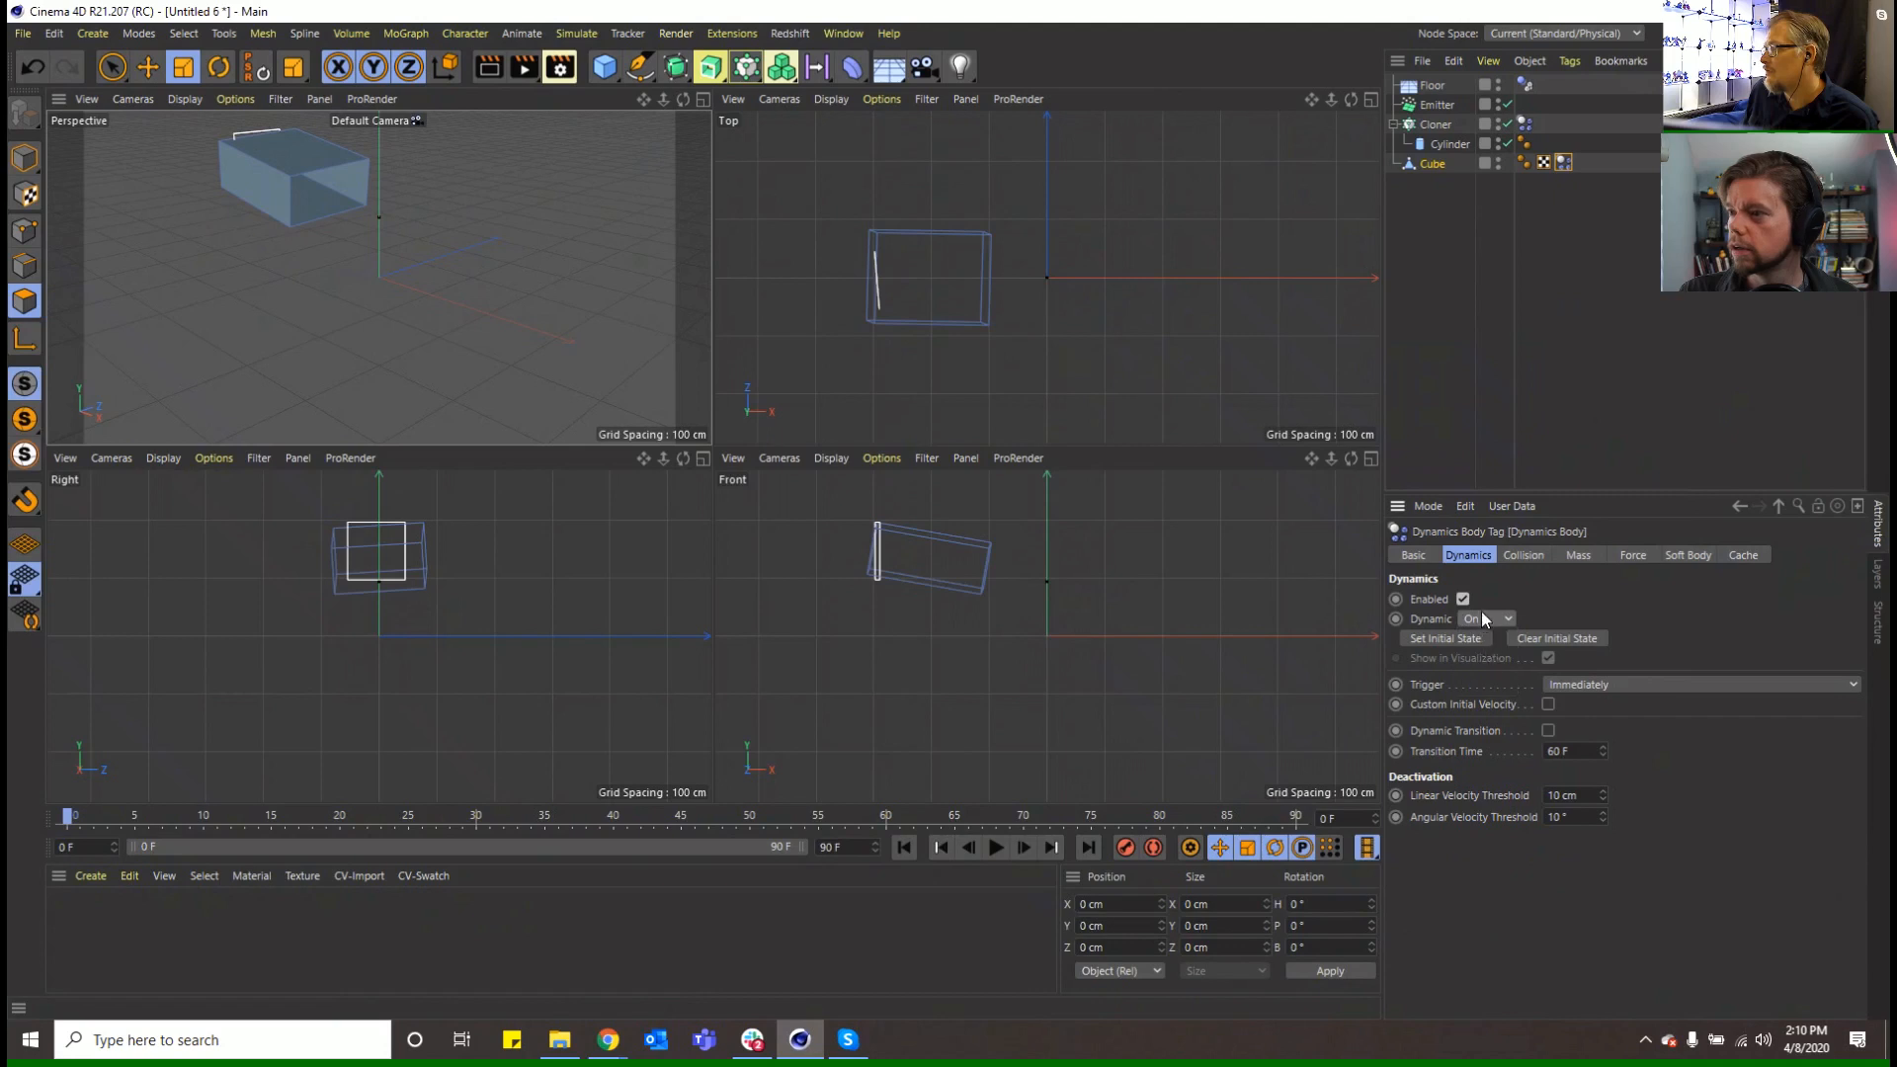
click(1523, 555)
click(1548, 684)
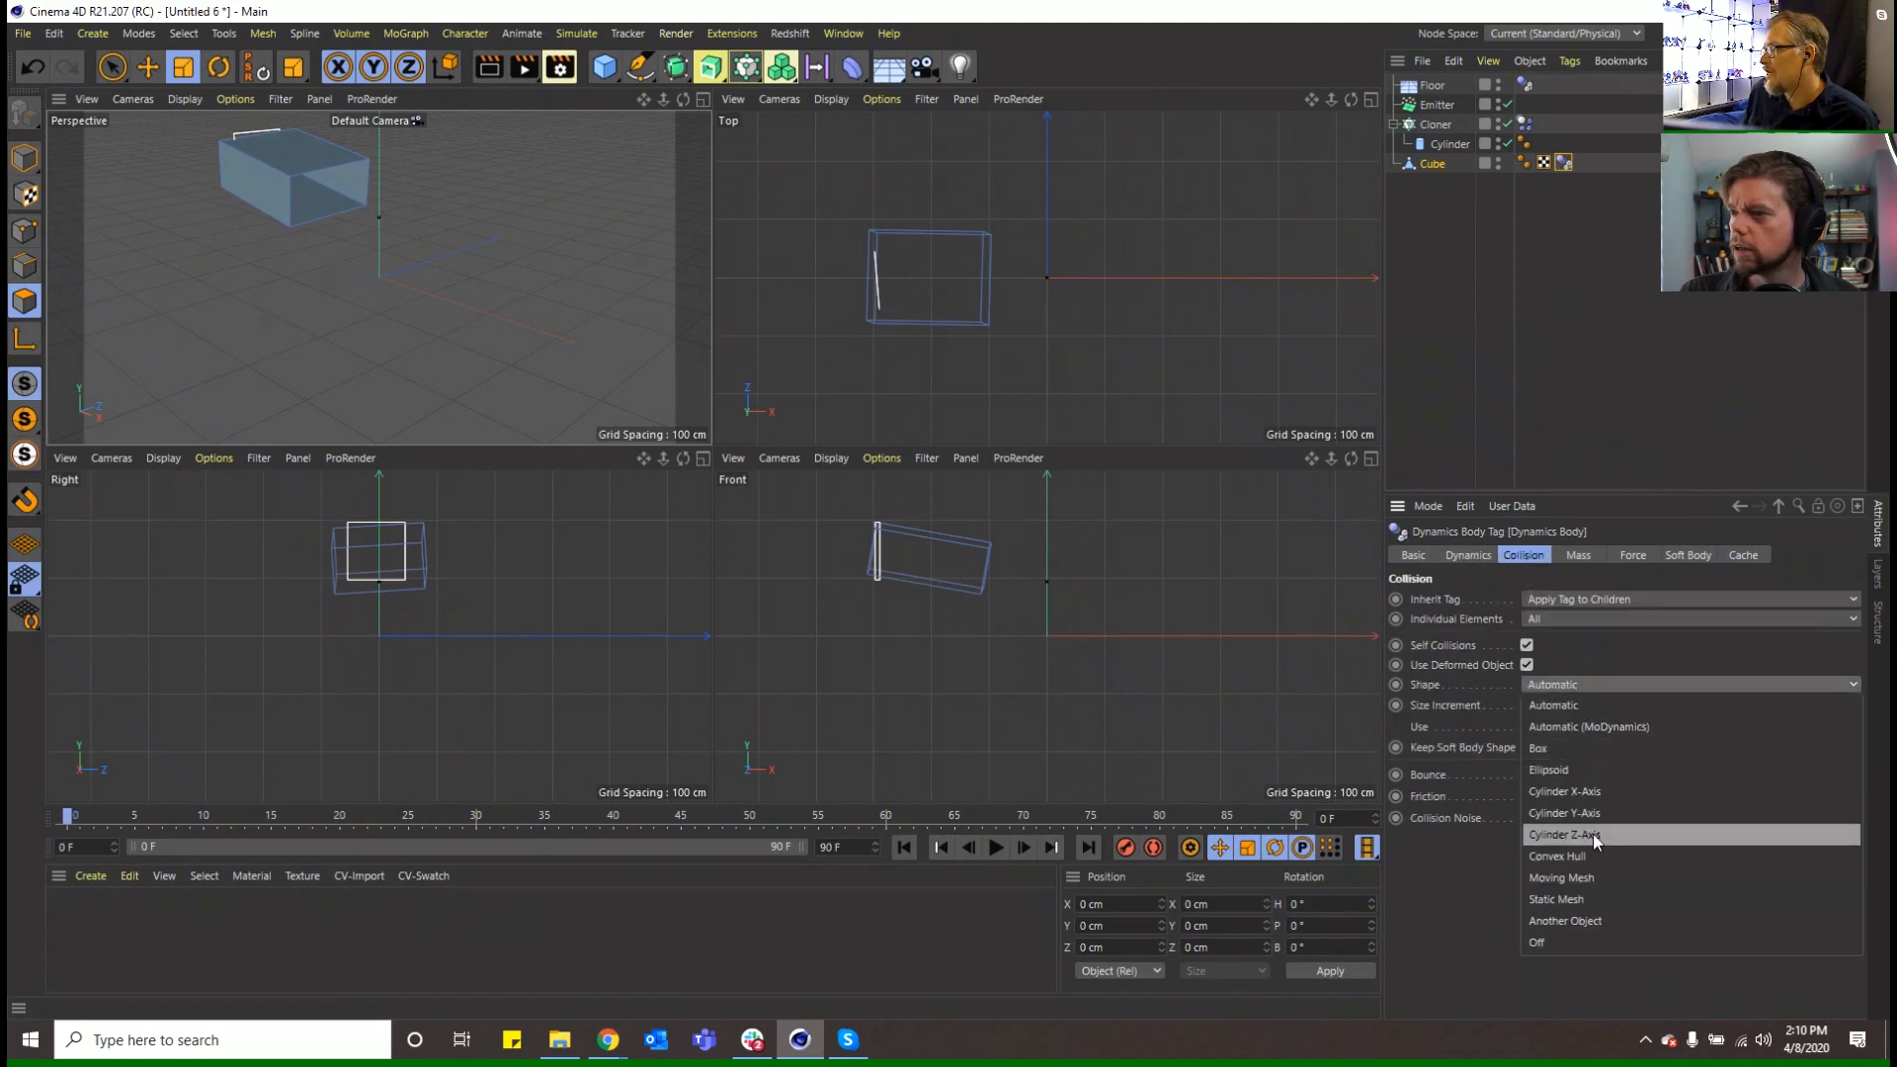
click(1599, 897)
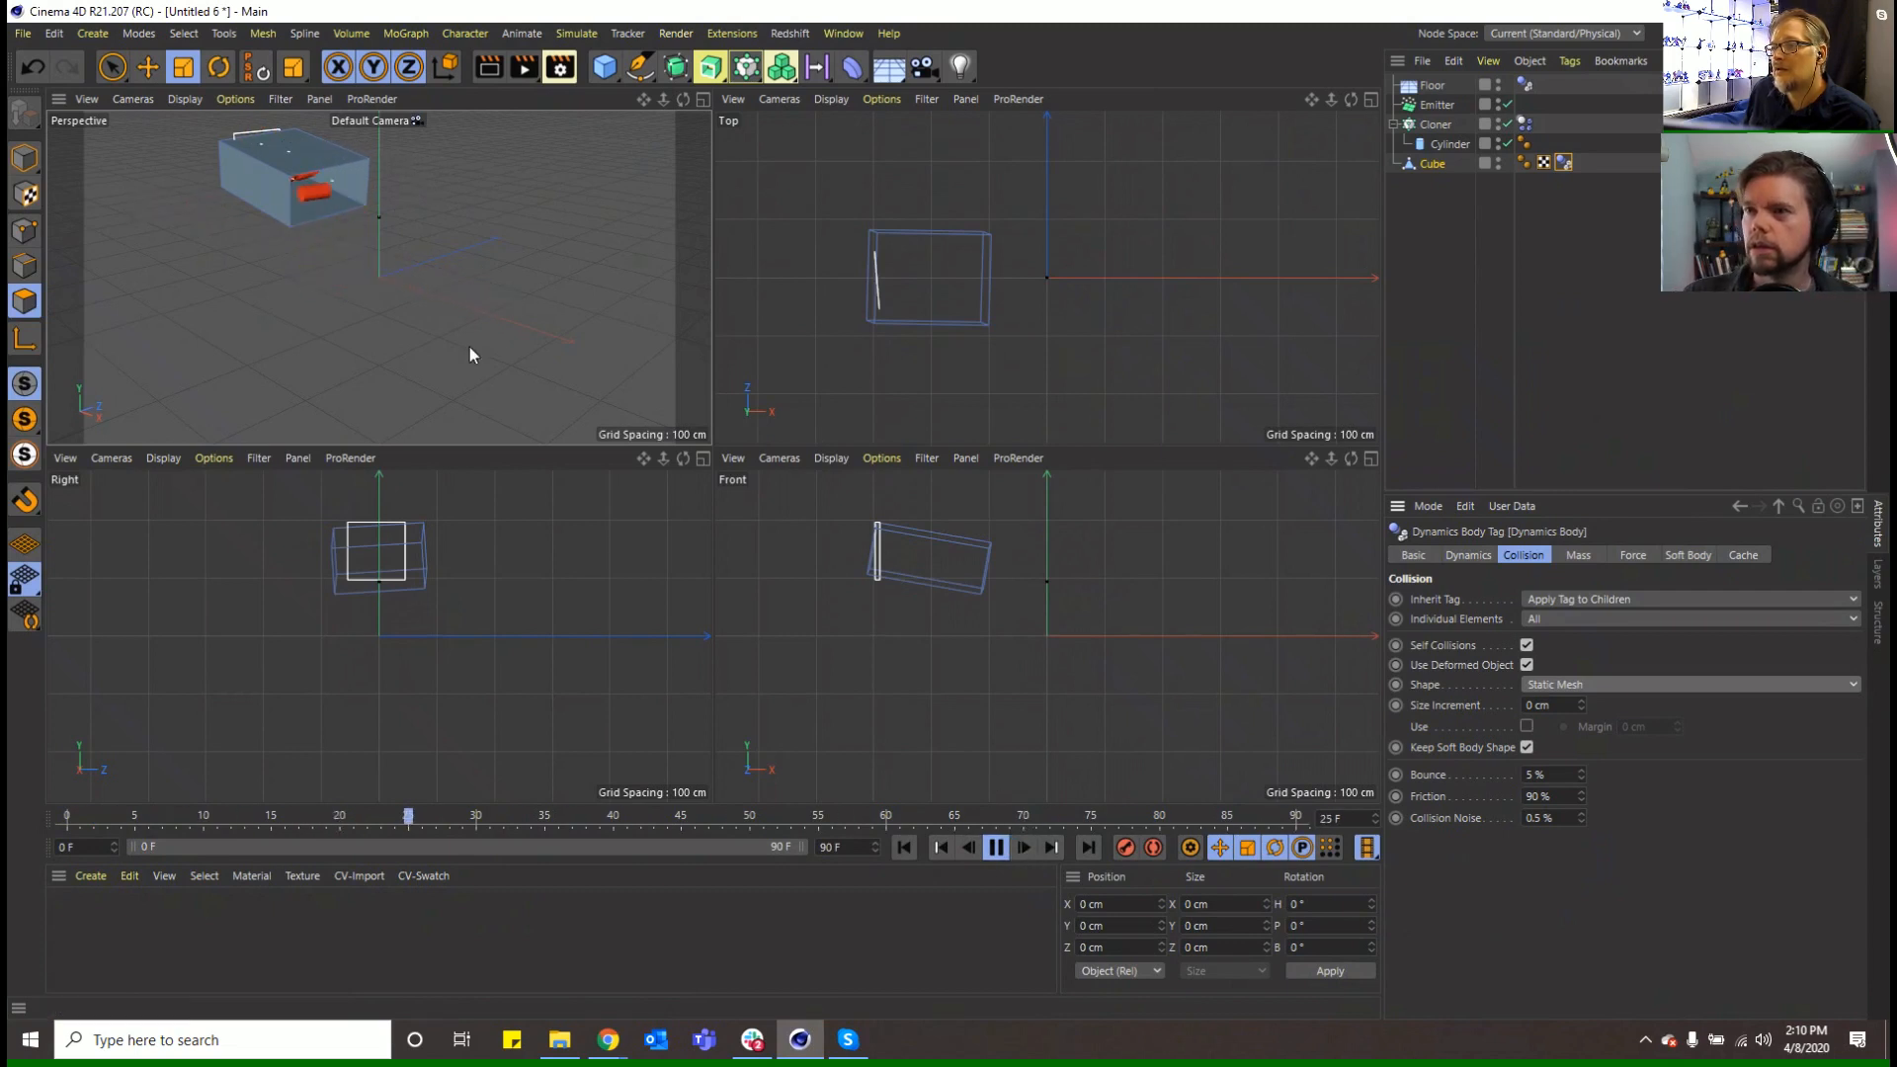
Move the emitter slightly further into the box and scale it down to sit clear of the walls
click(1438, 105)
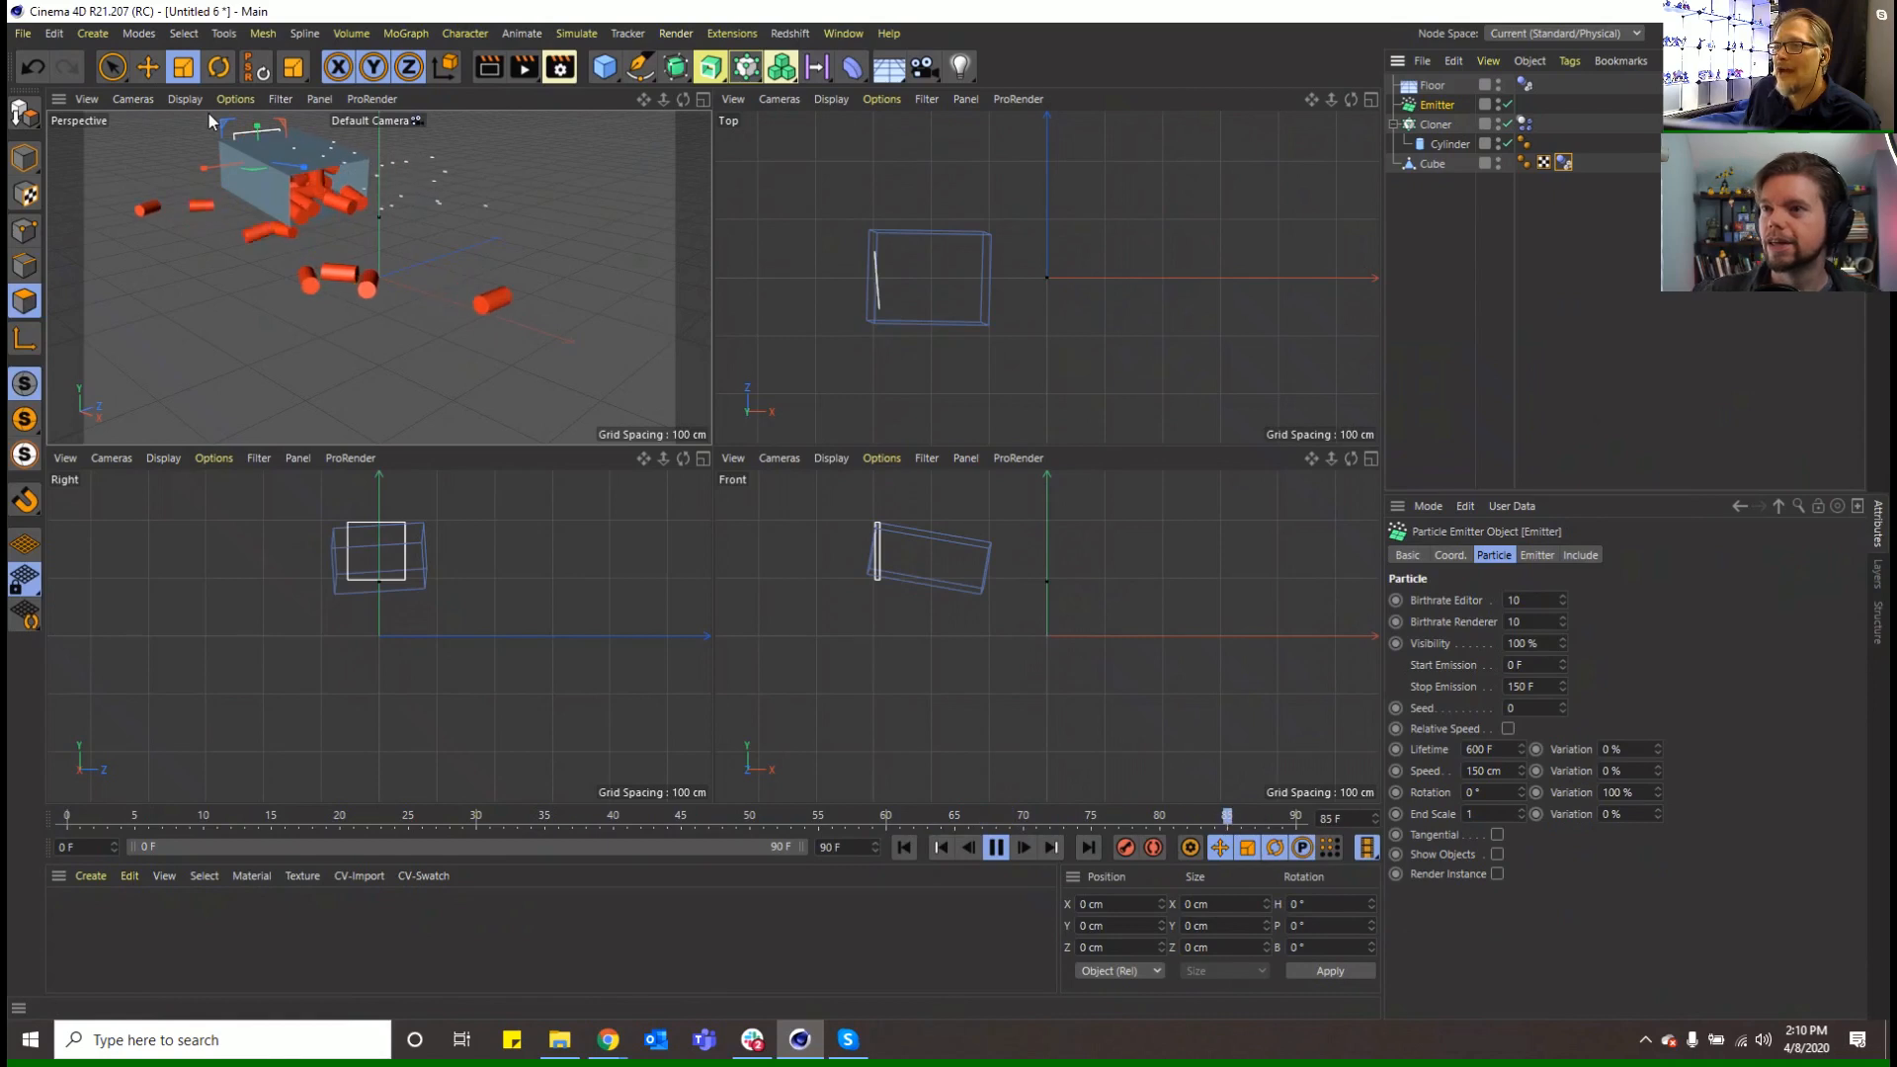
key(e)
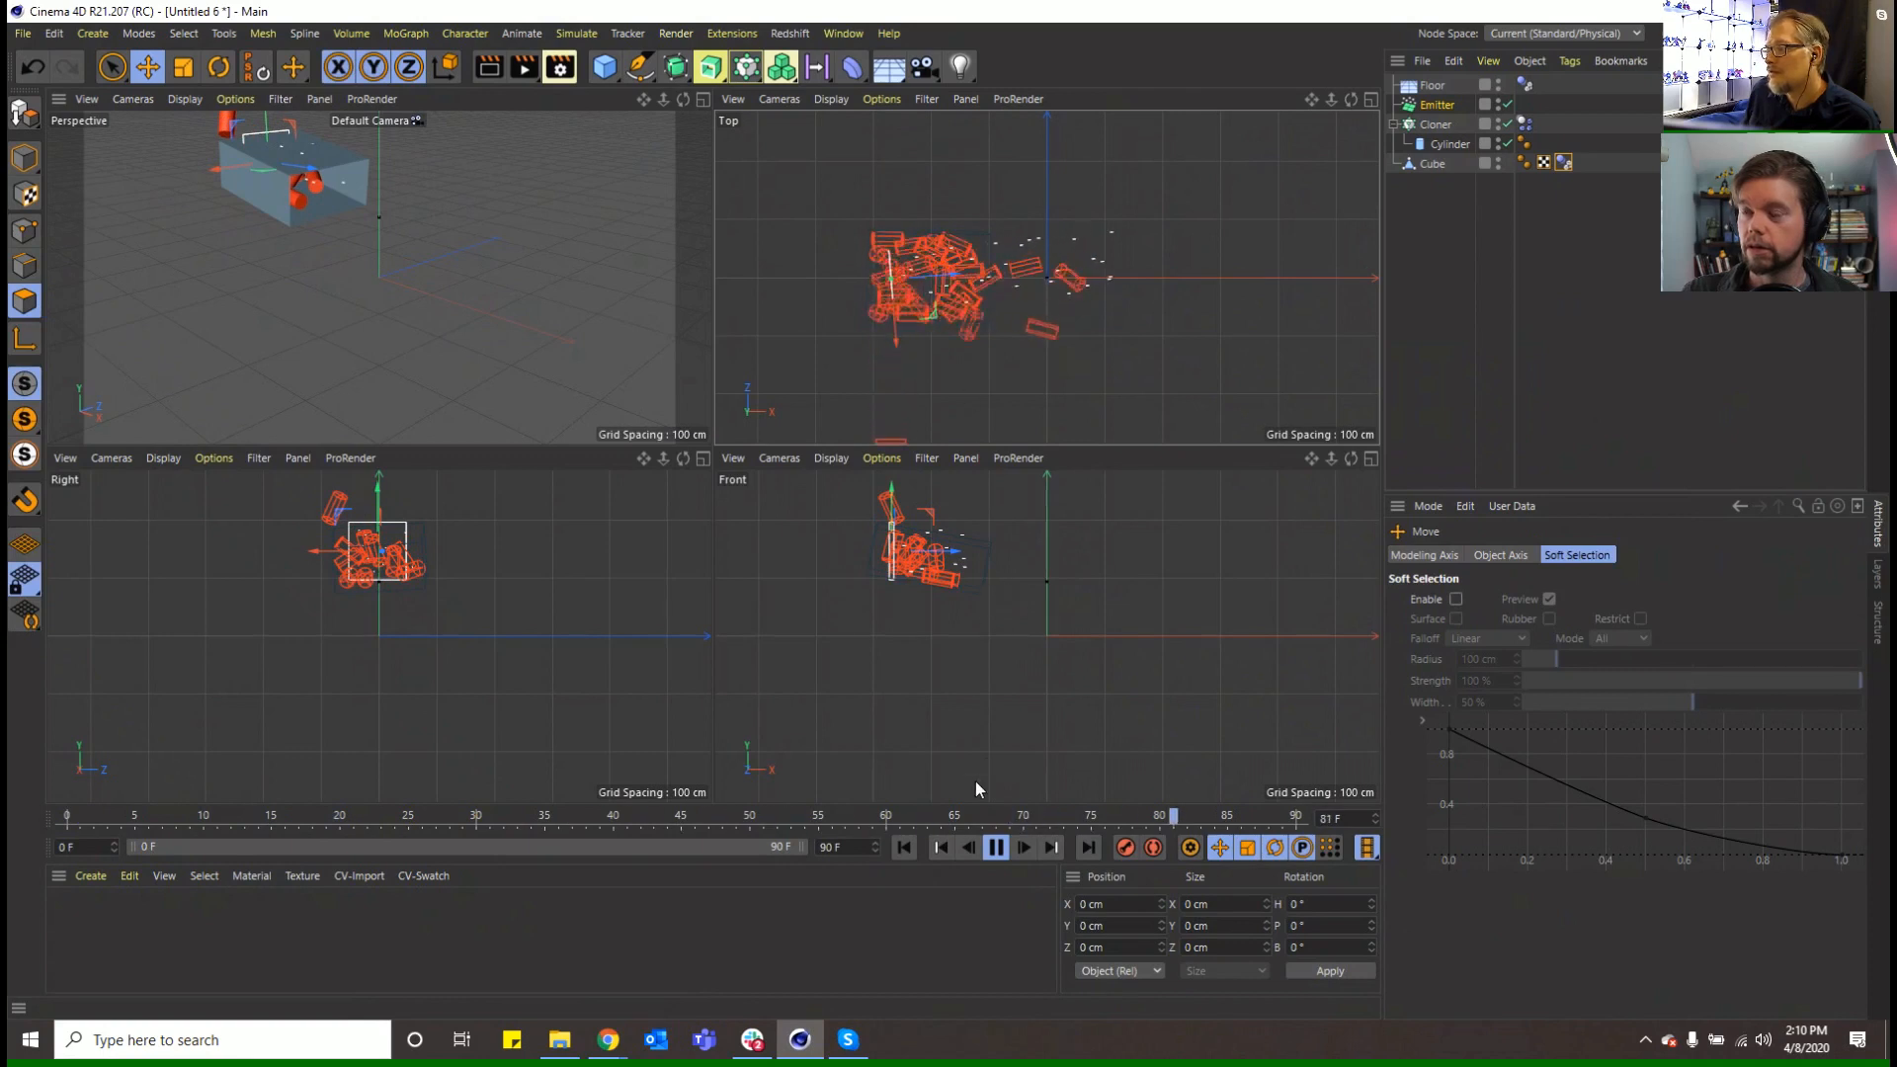
click(996, 846)
drag(683, 98, 801, 235)
drag(211, 114, 221, 200)
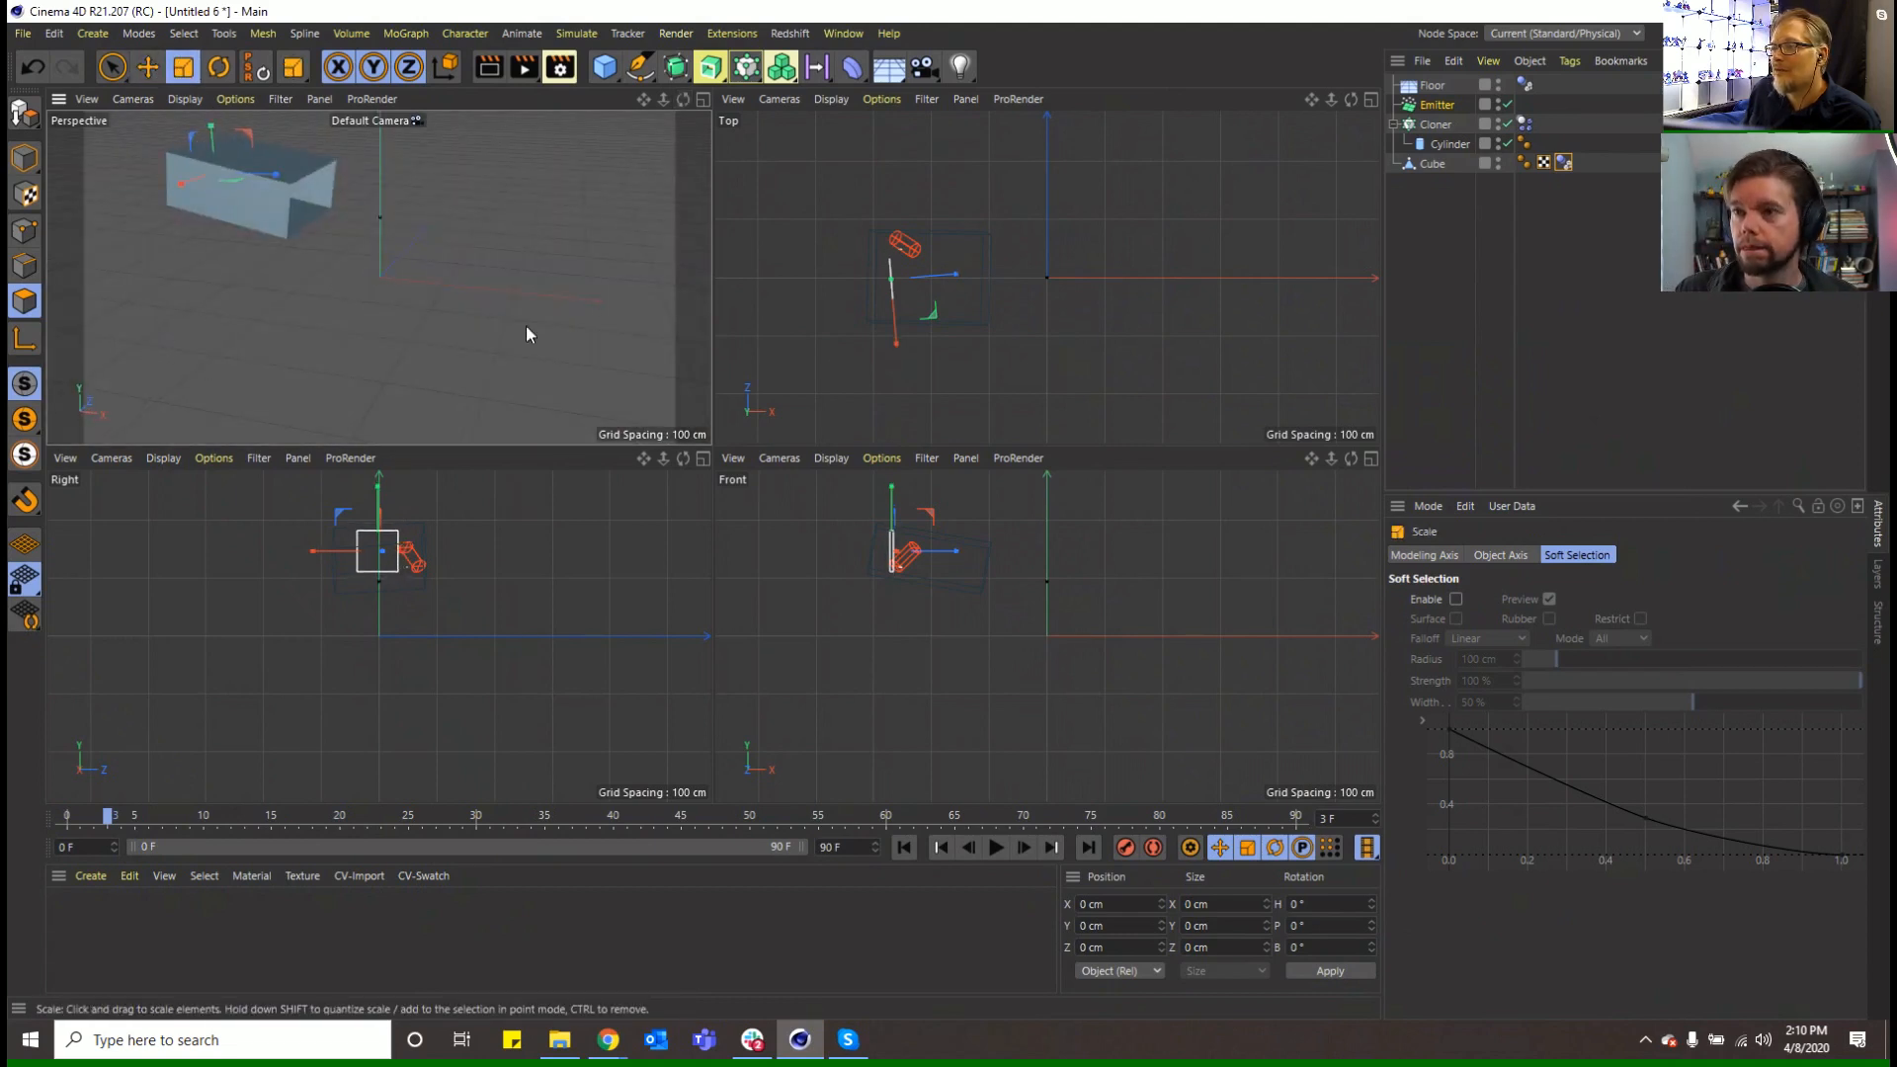
Set the floor's collision friction to 95% in its Dynamics Body tag
click(703, 100)
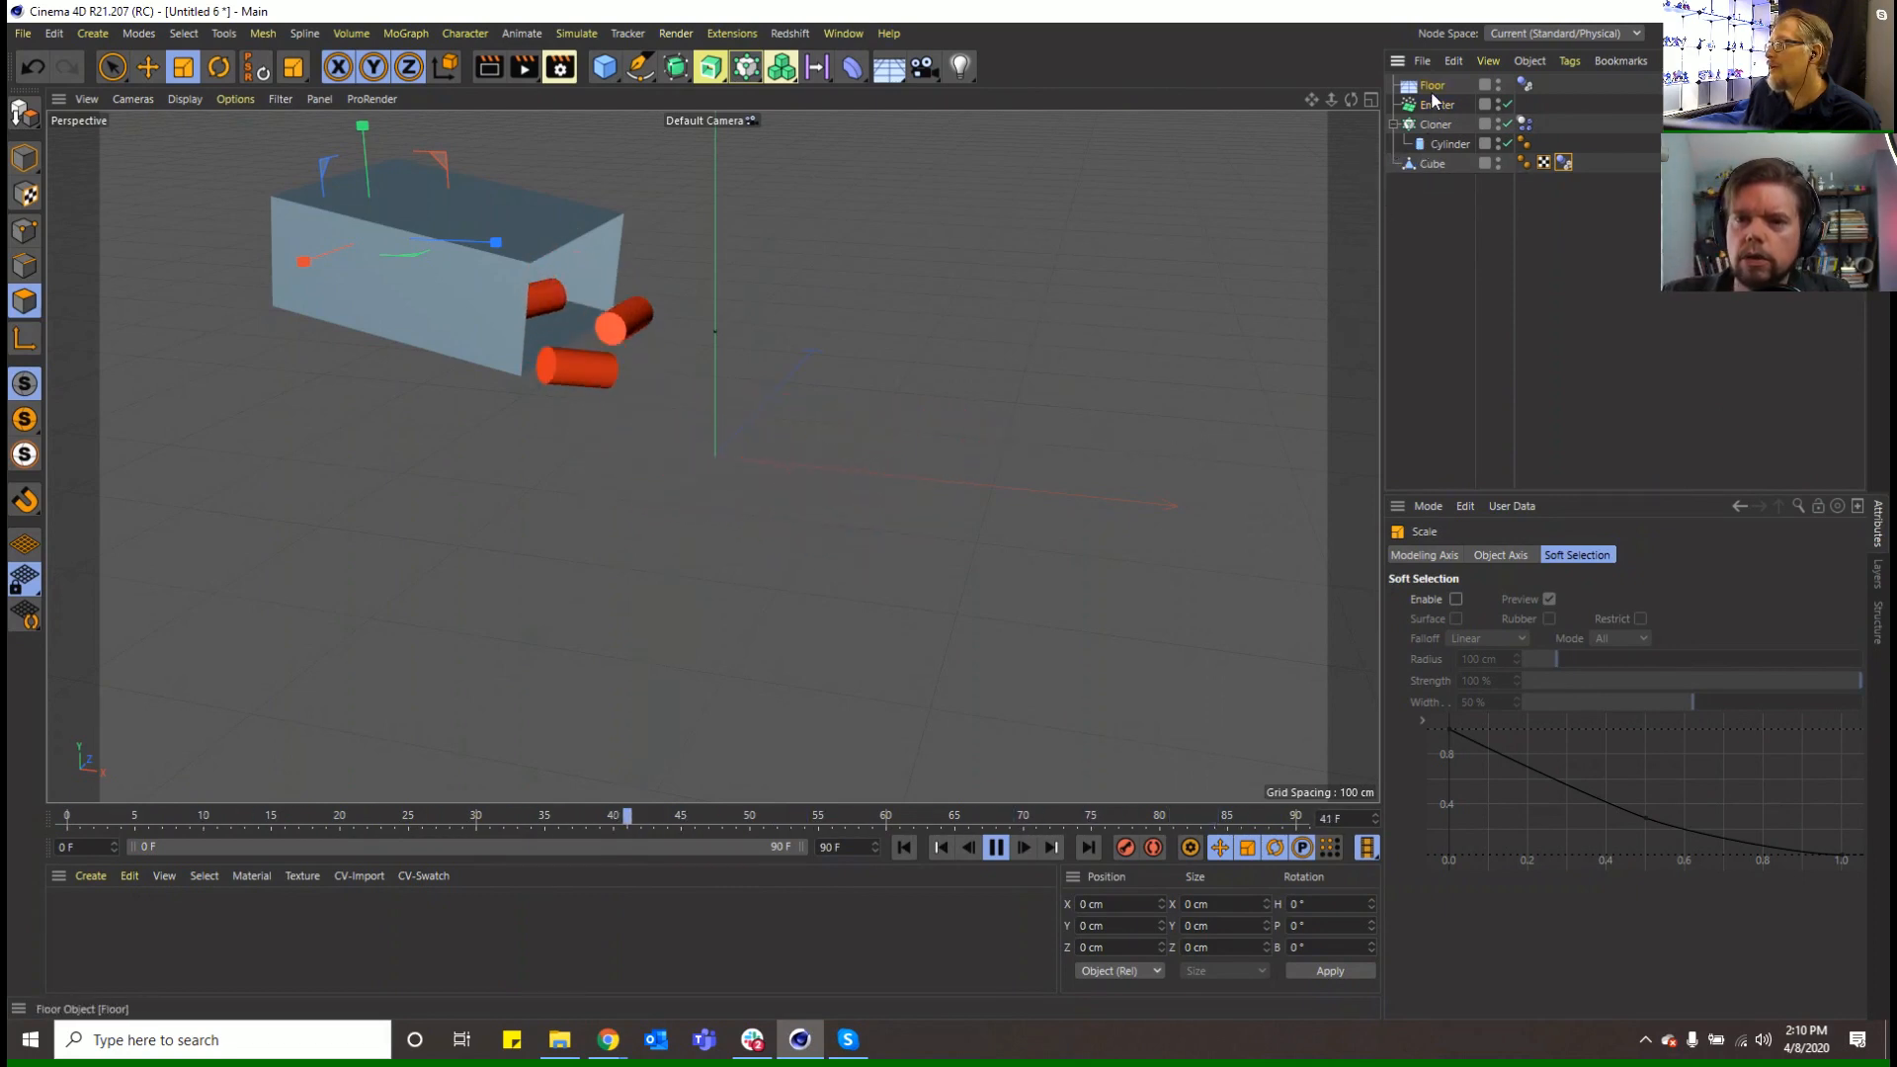
click(1525, 85)
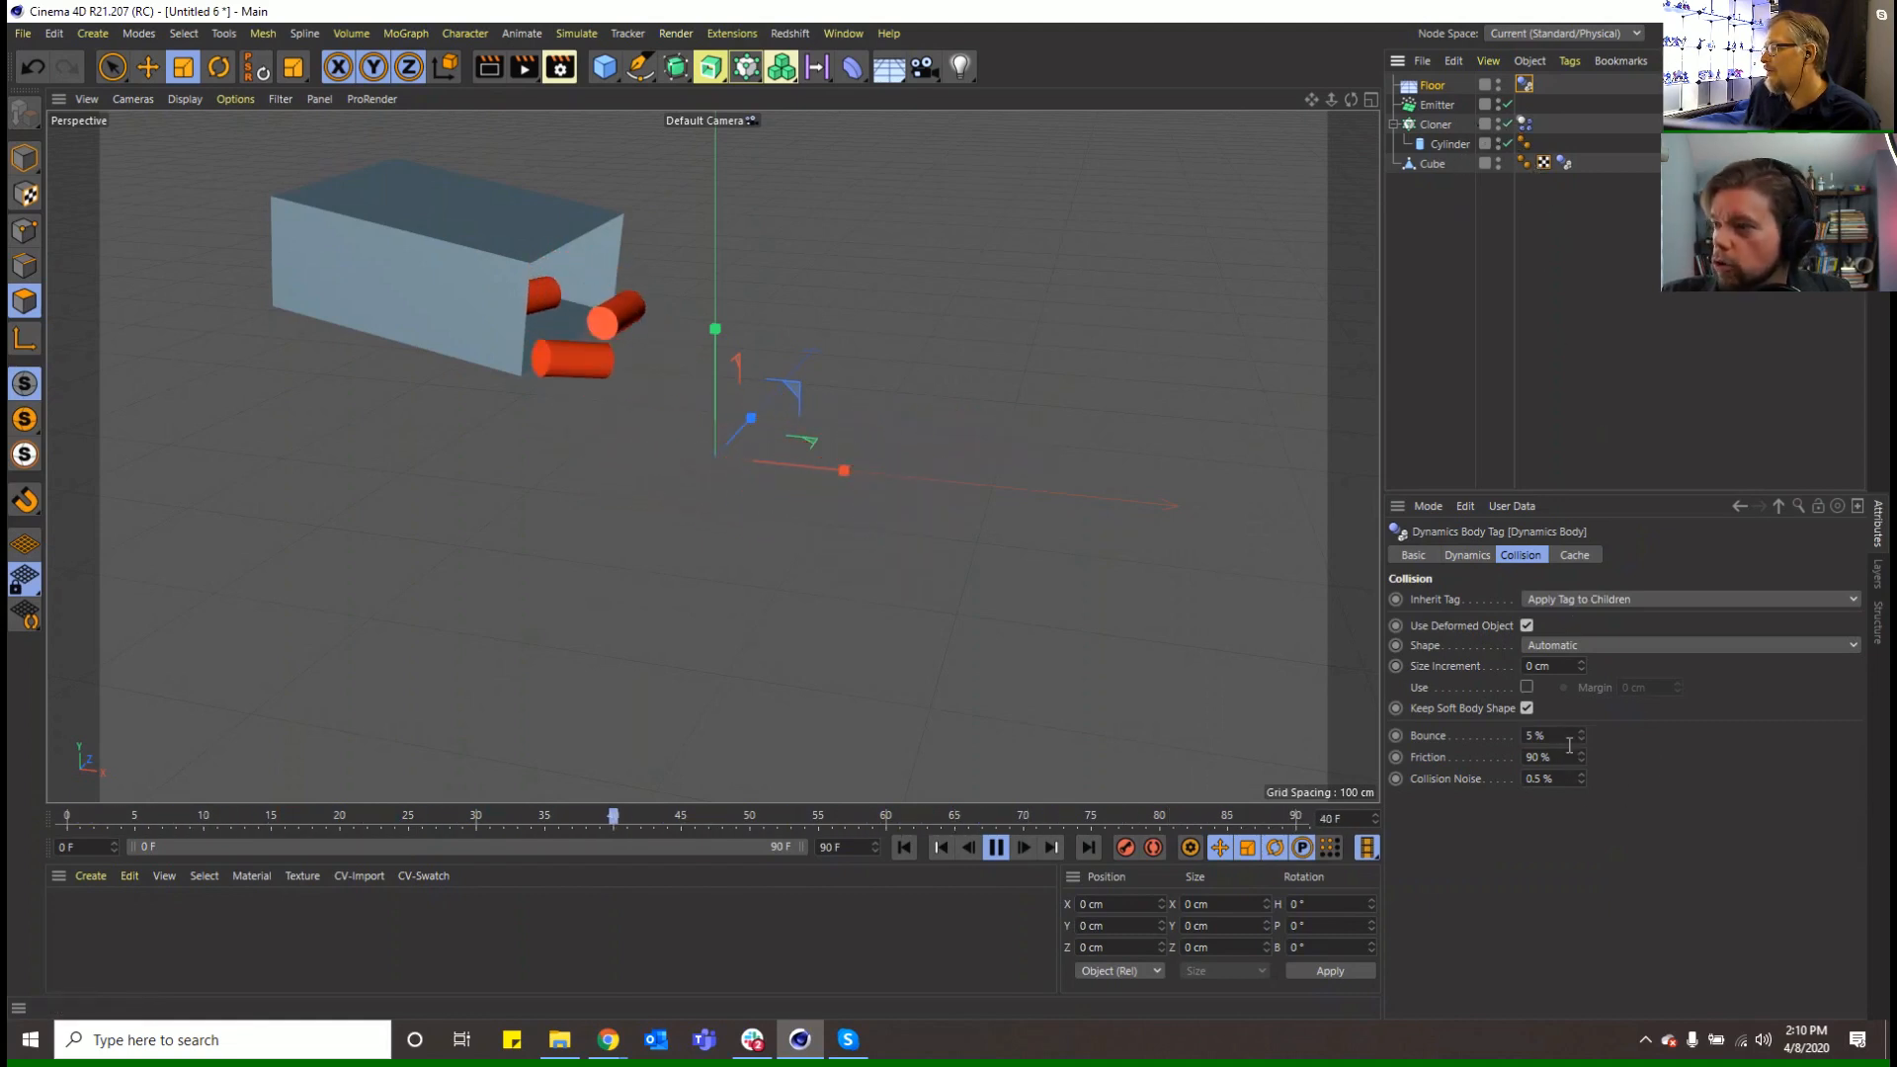
click(1541, 756)
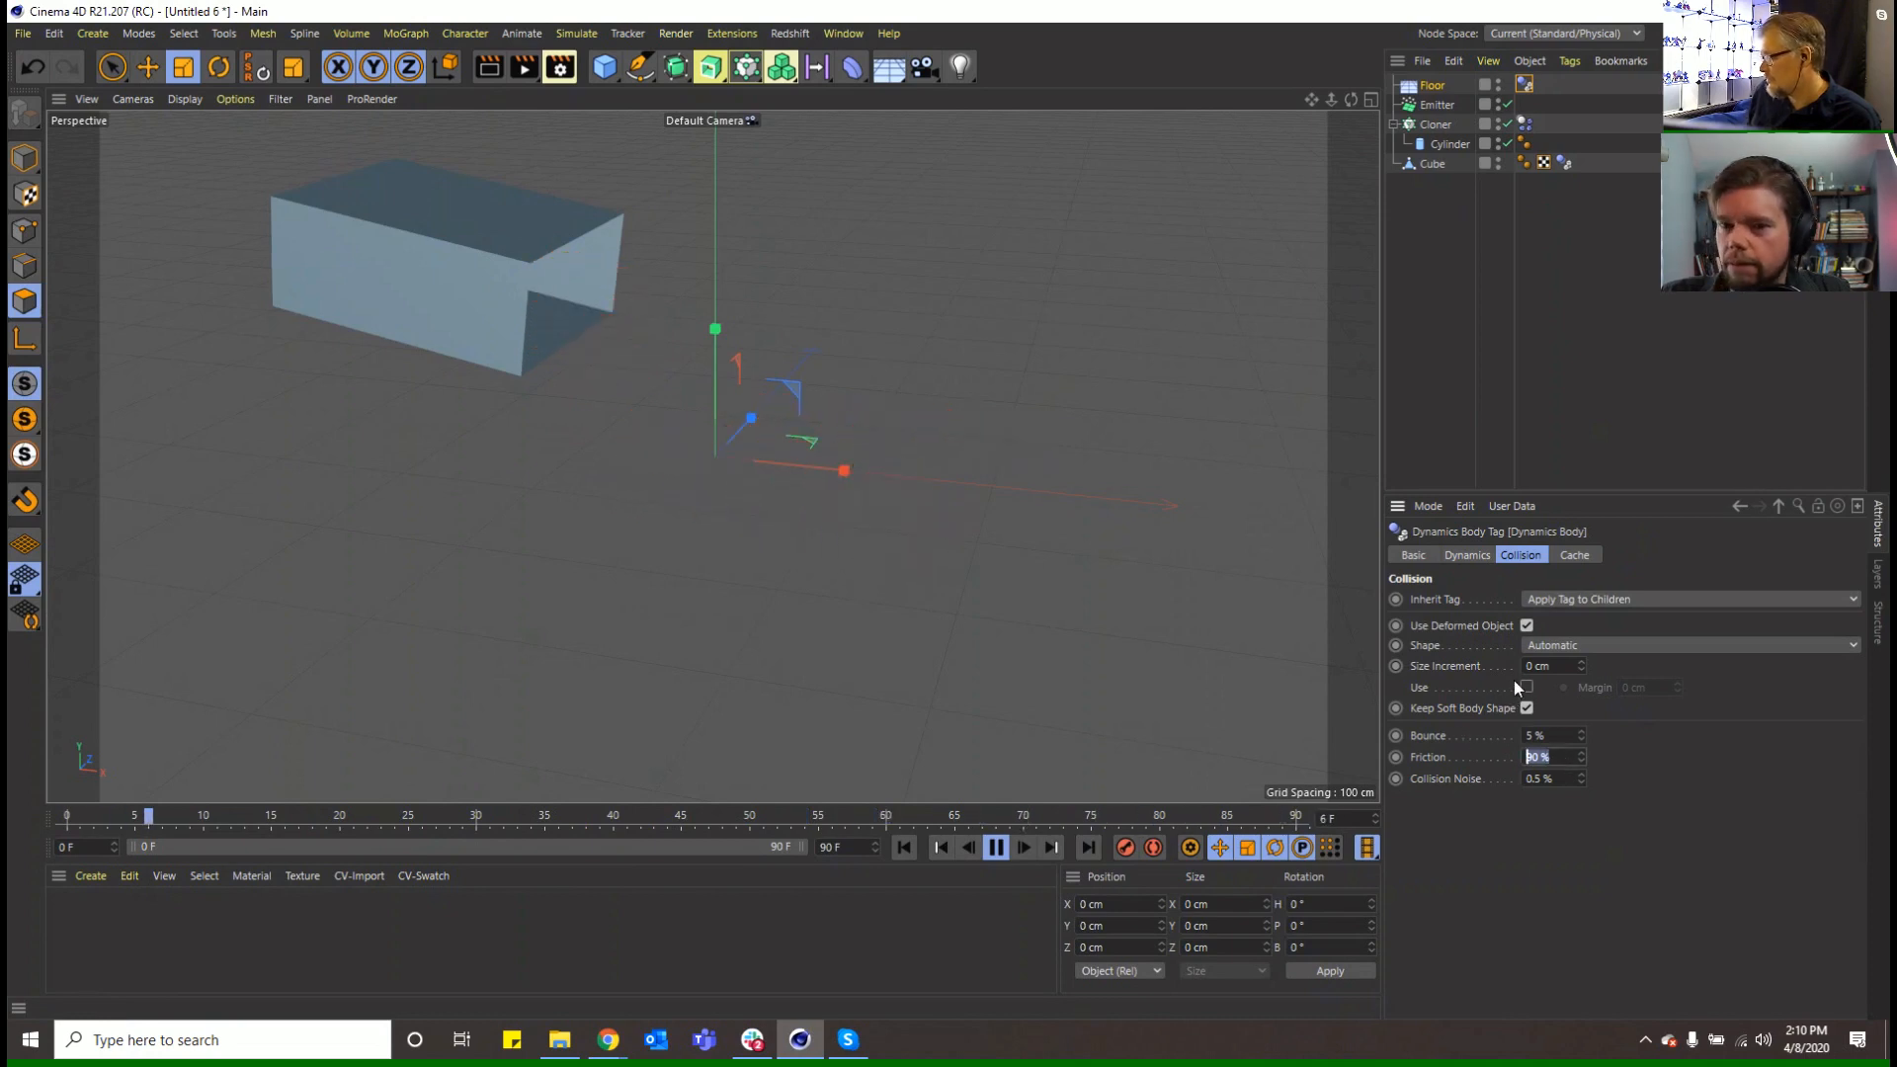
text(95)
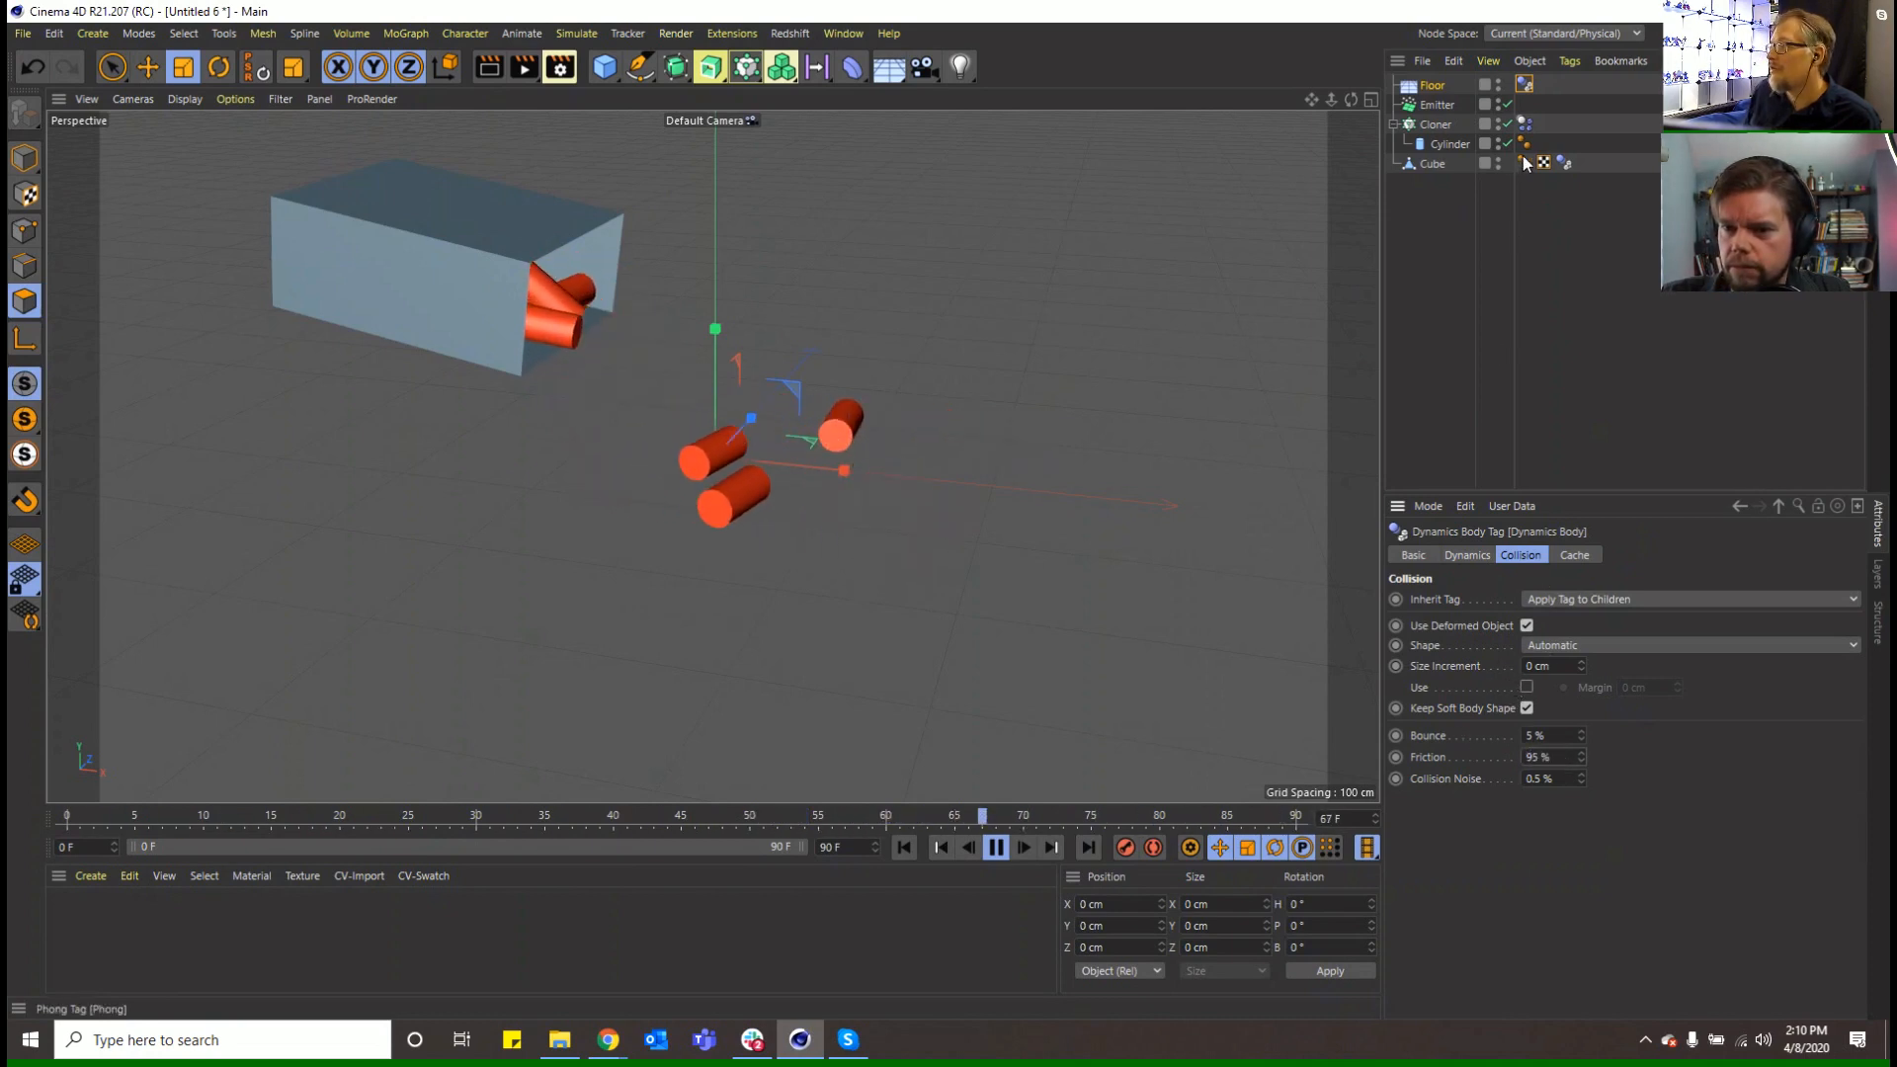
Set the cloner's collision friction to 95% in its Dynamics Body tag
click(1564, 163)
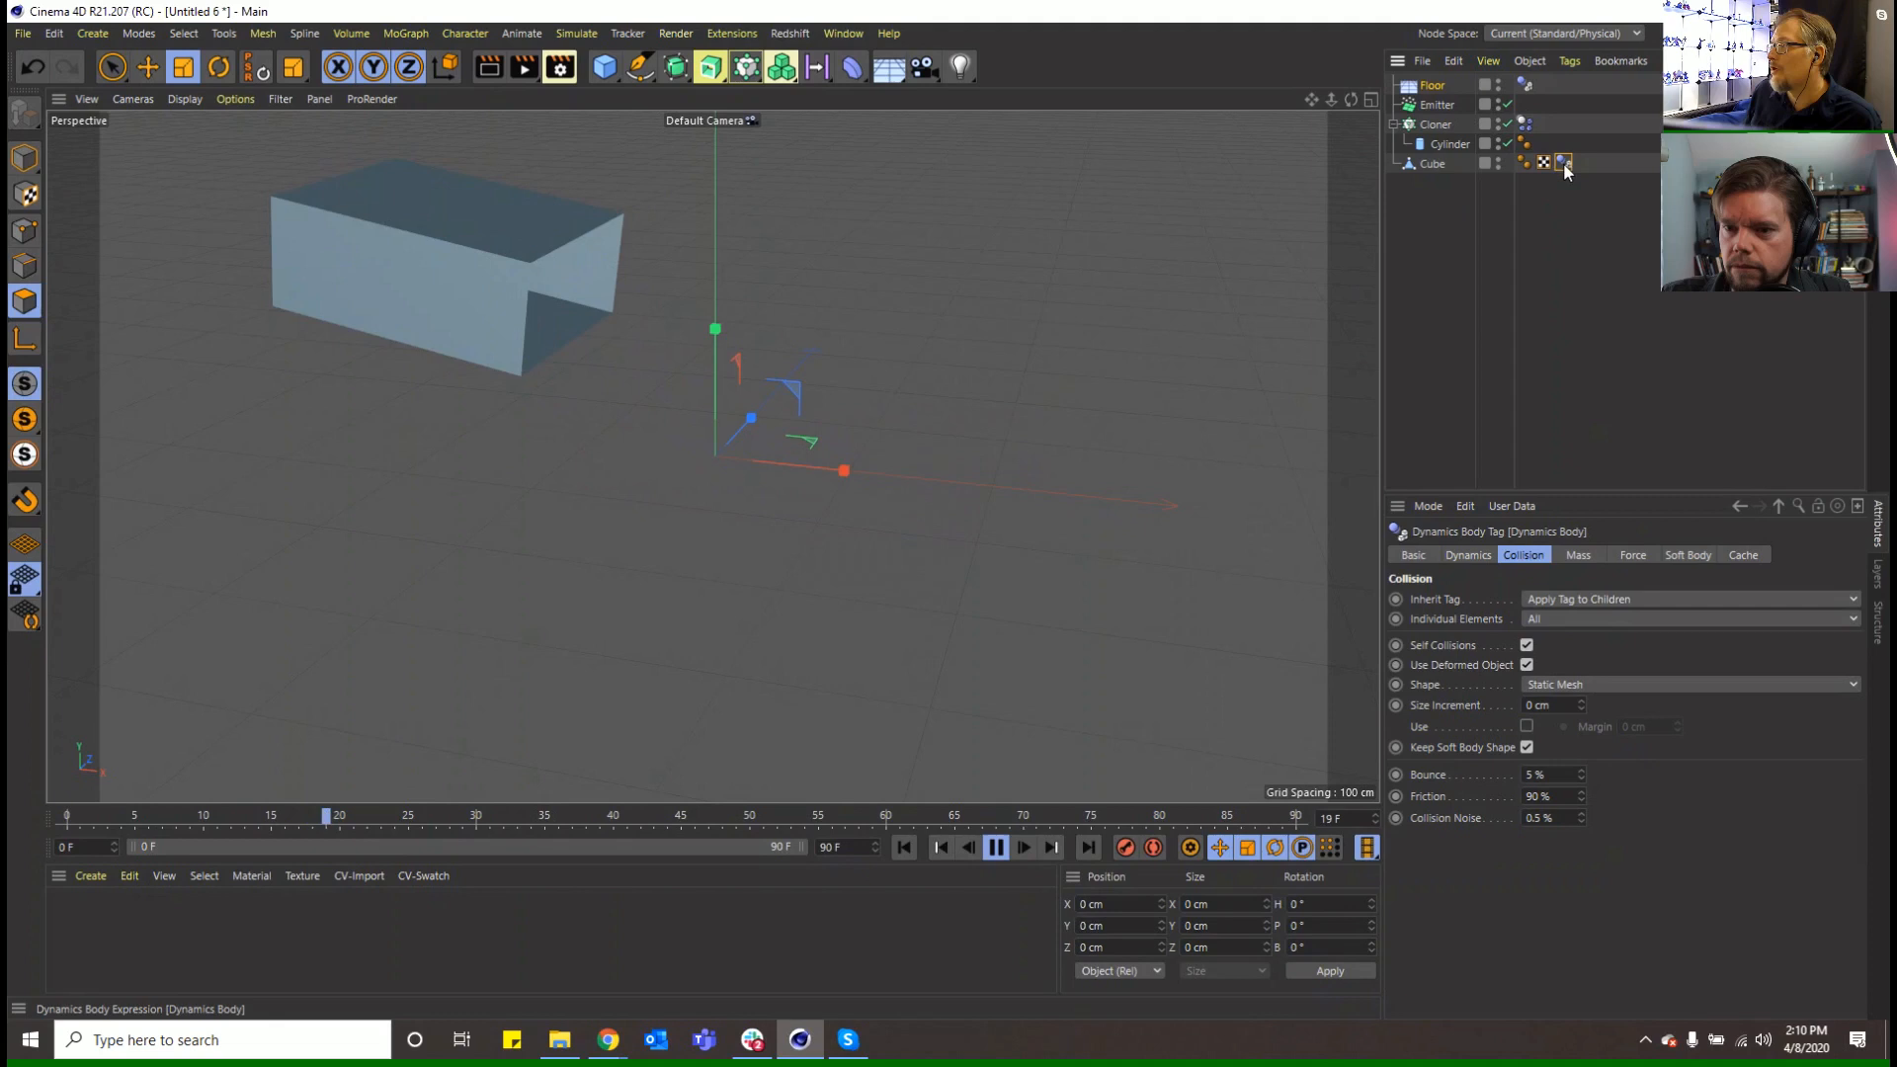
click(1524, 85)
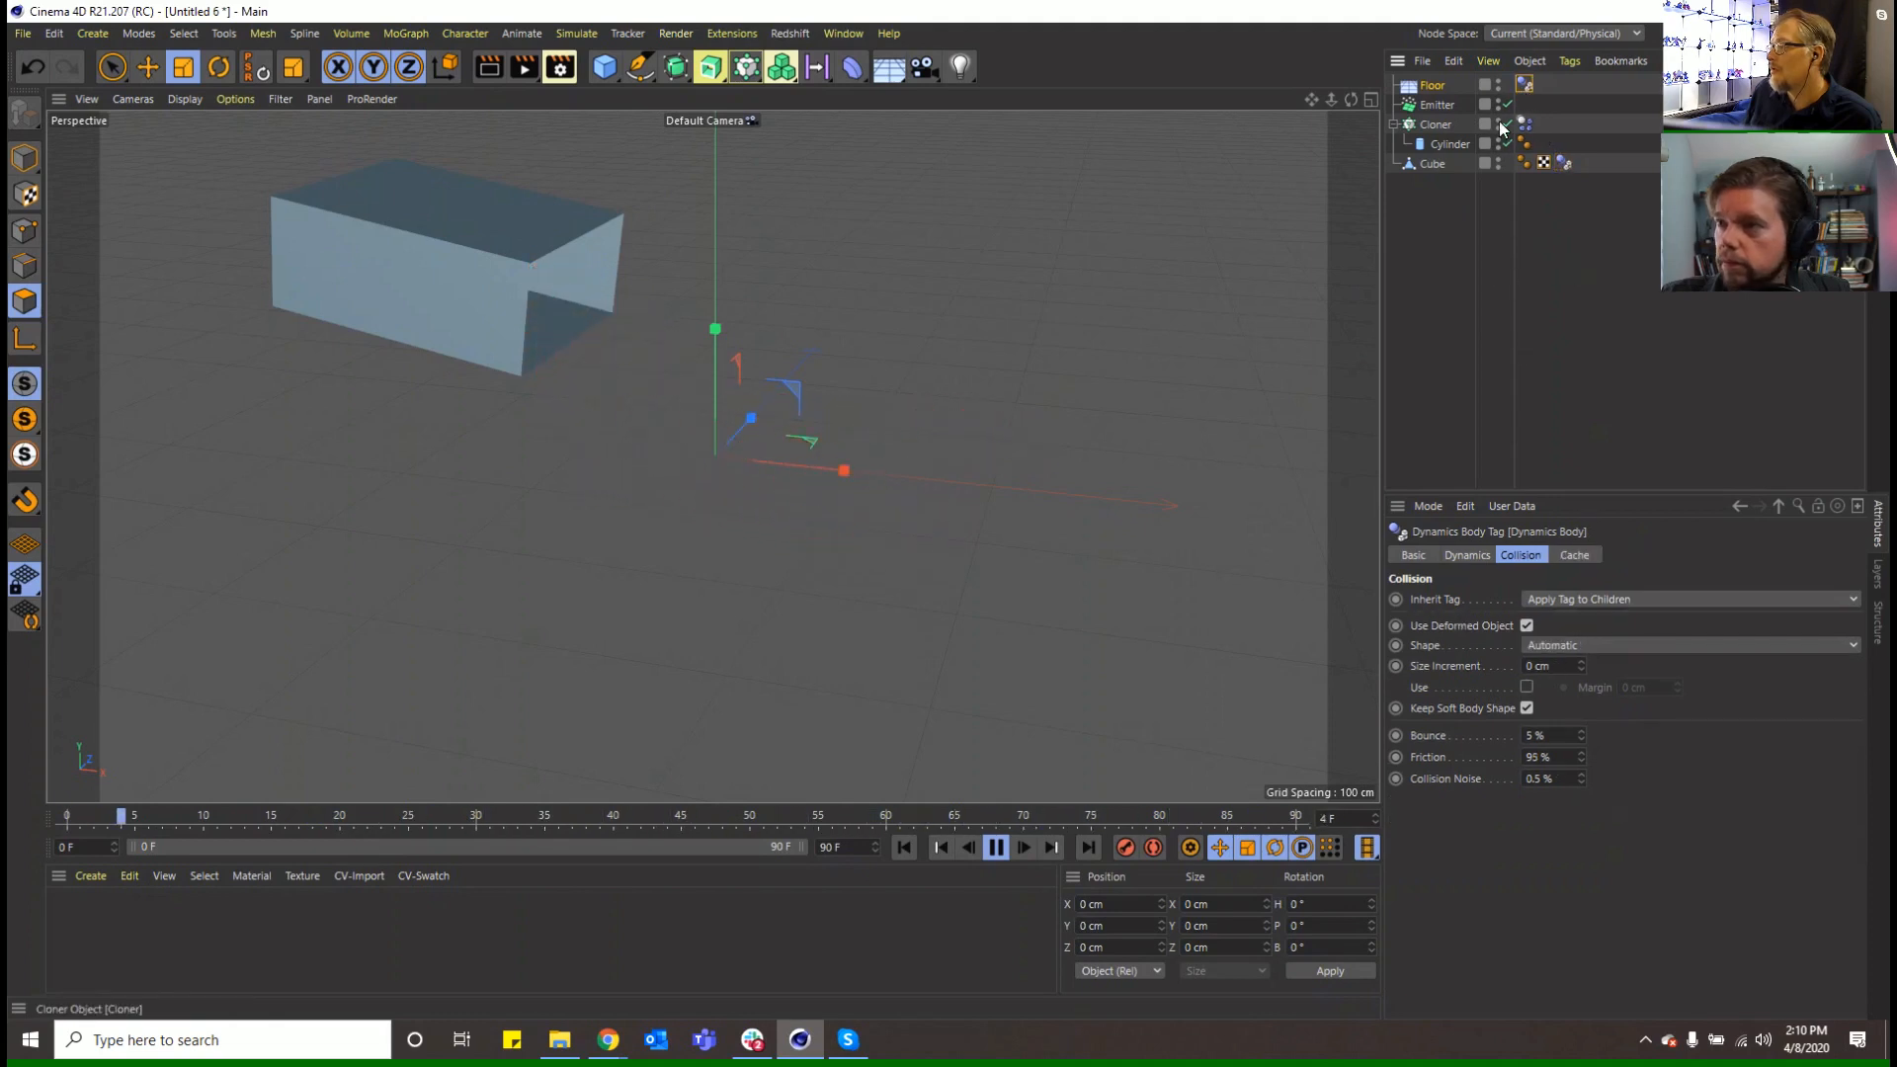
click(1523, 124)
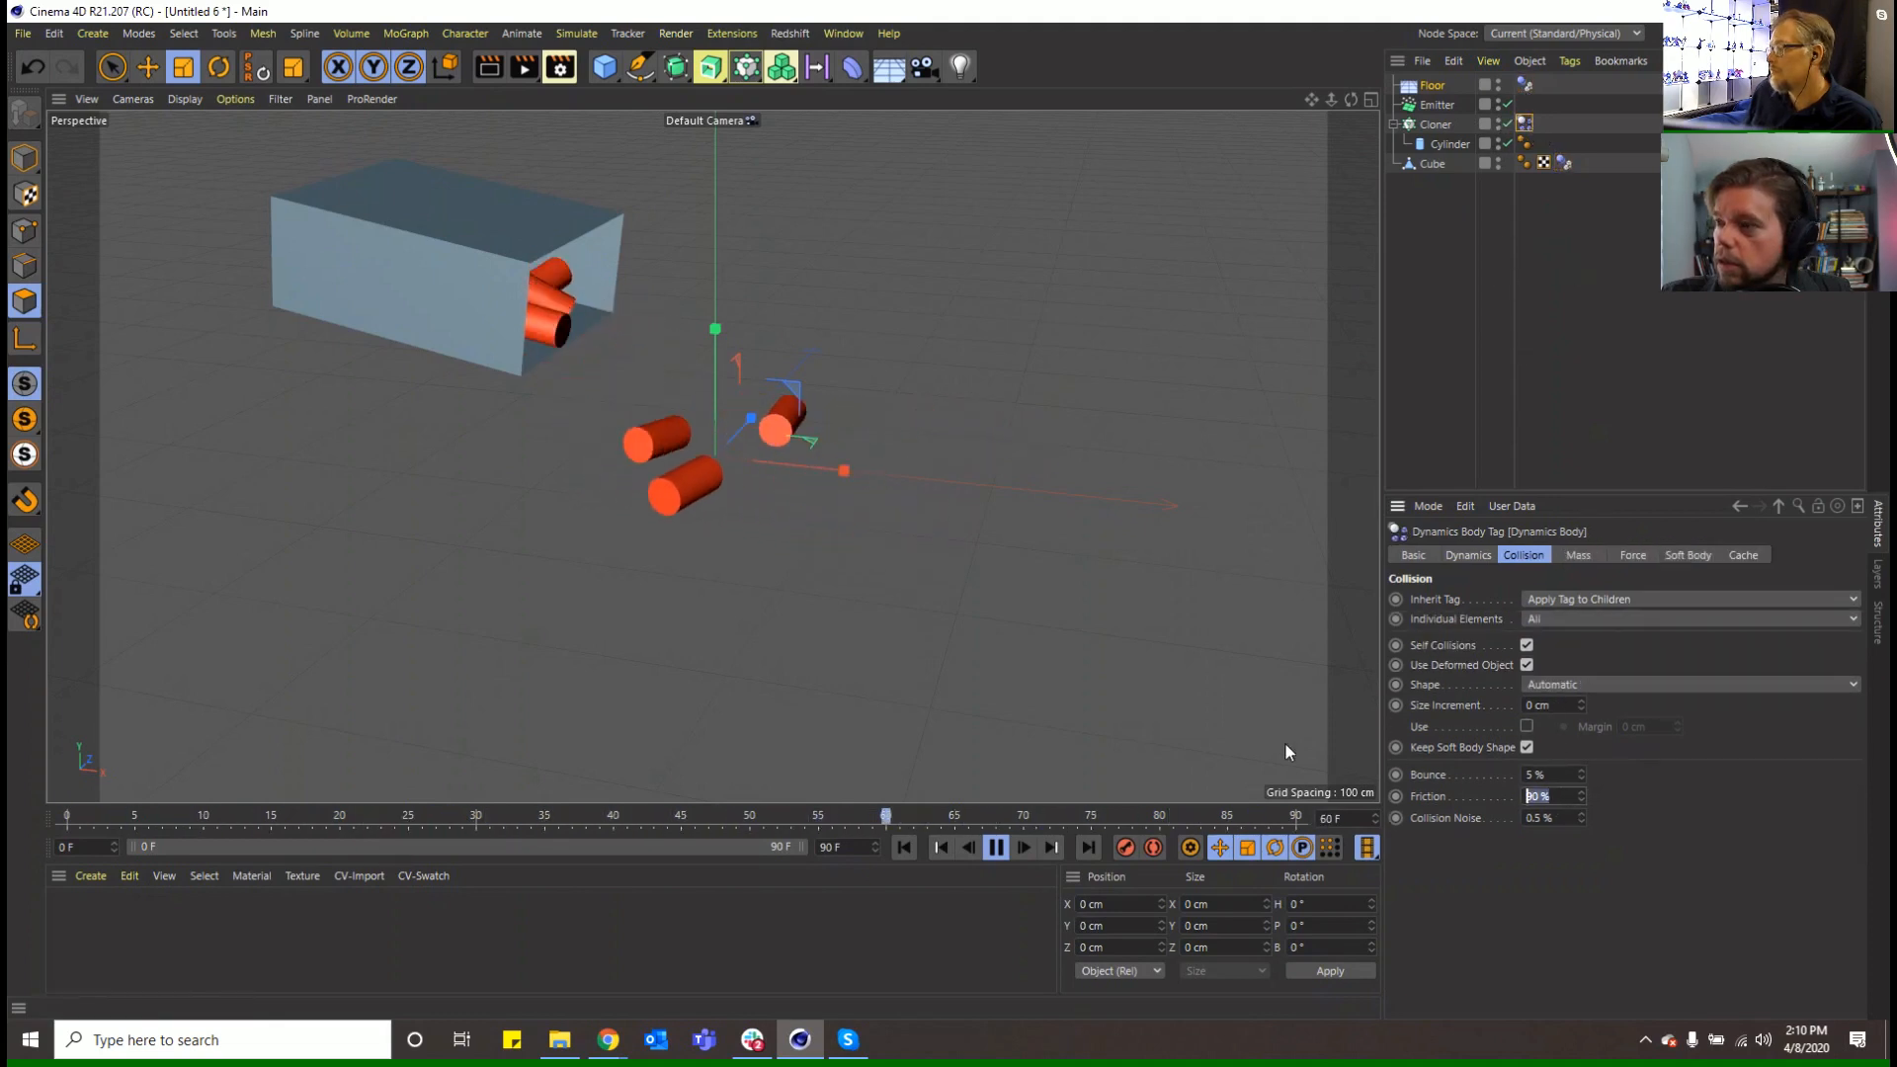
text(95)
key(Return)
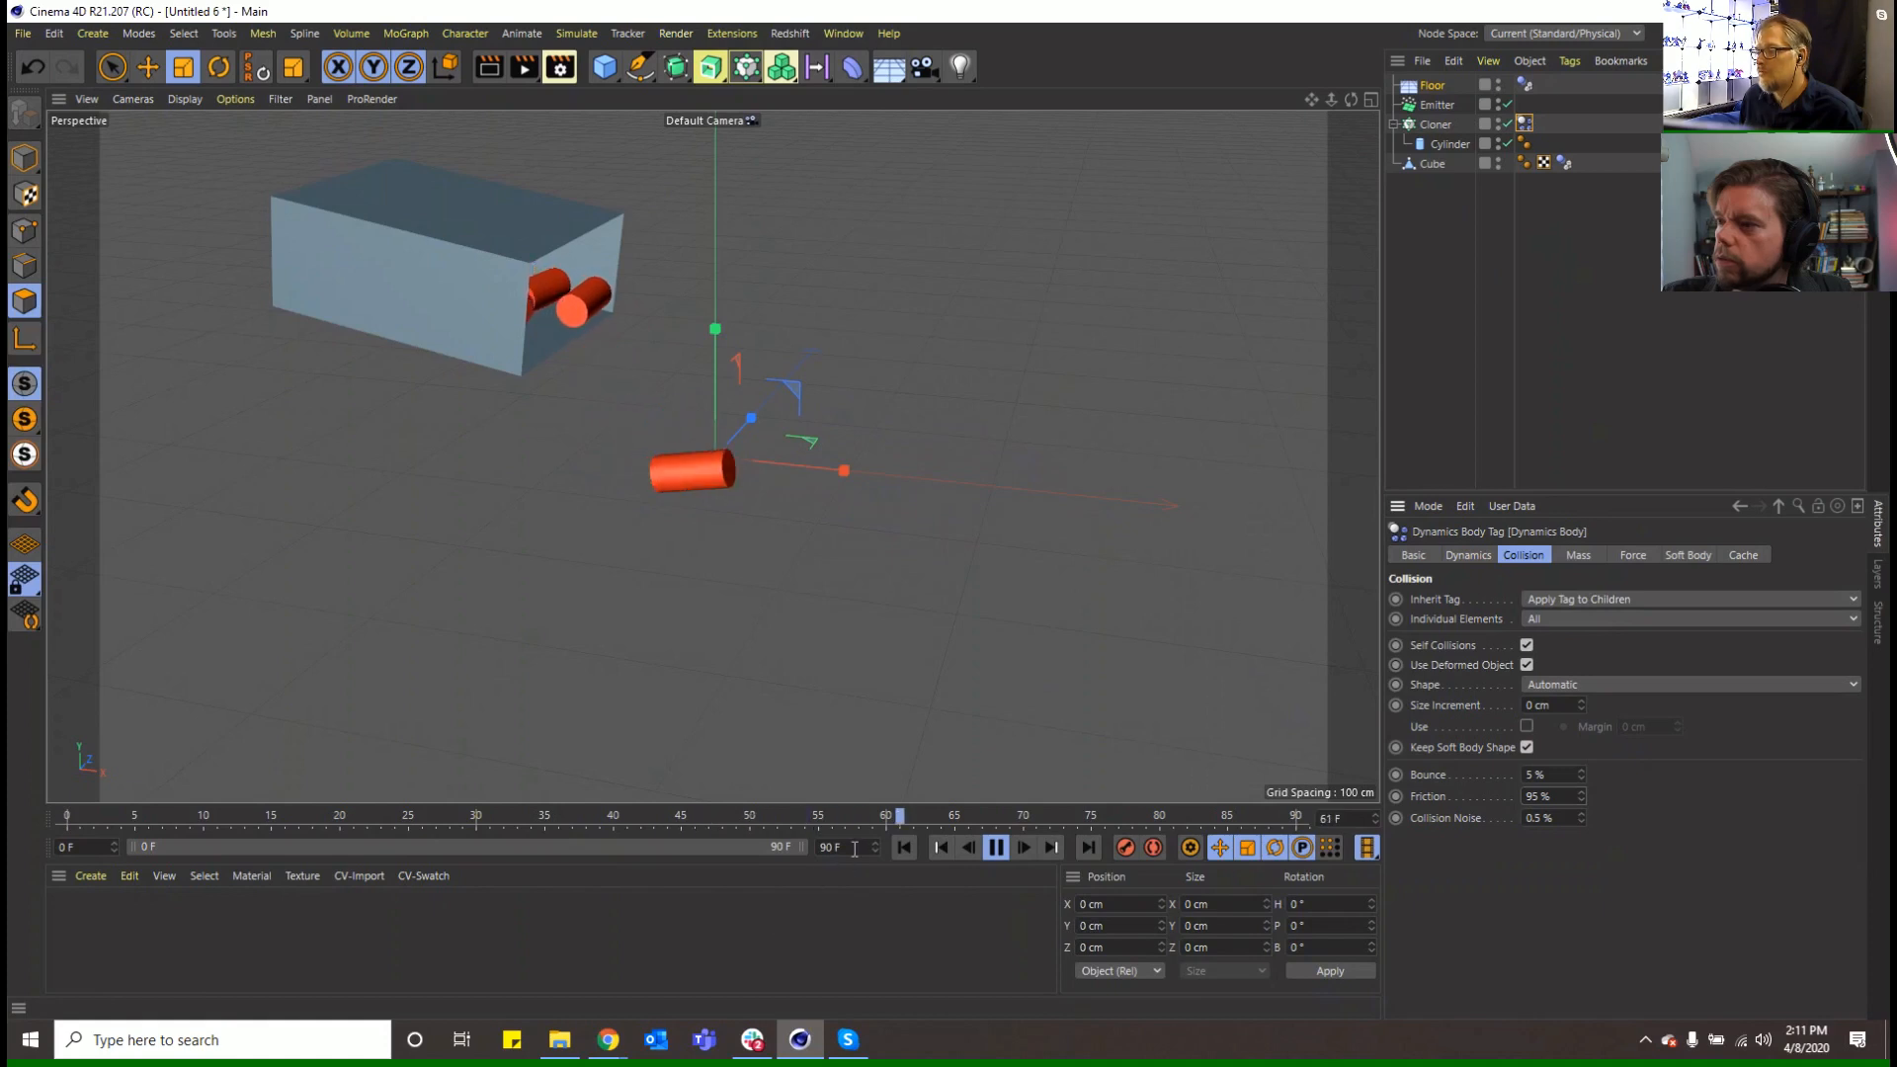
Extend the project length to 300 frames and widen the preview range to the full 300 frames
drag(858, 848, 639, 785)
text(300)
key(Return)
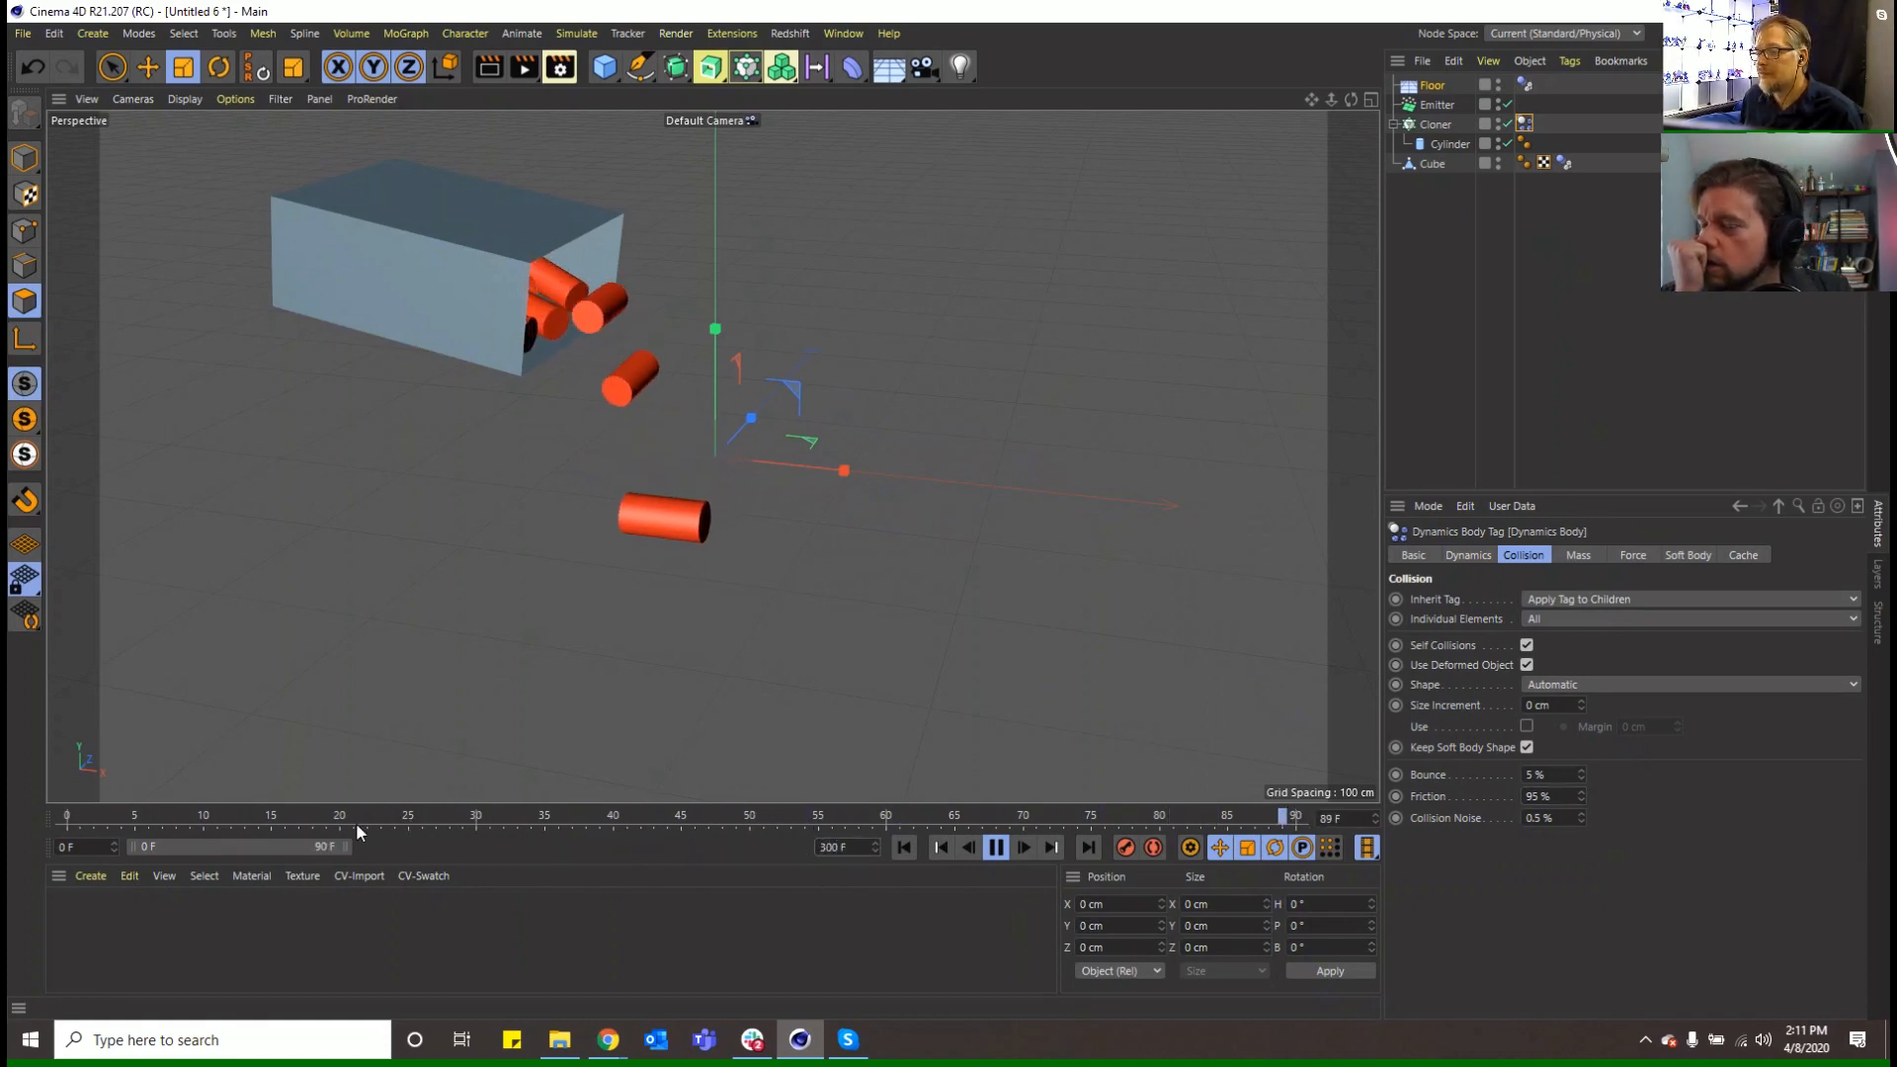
drag(341, 847, 795, 847)
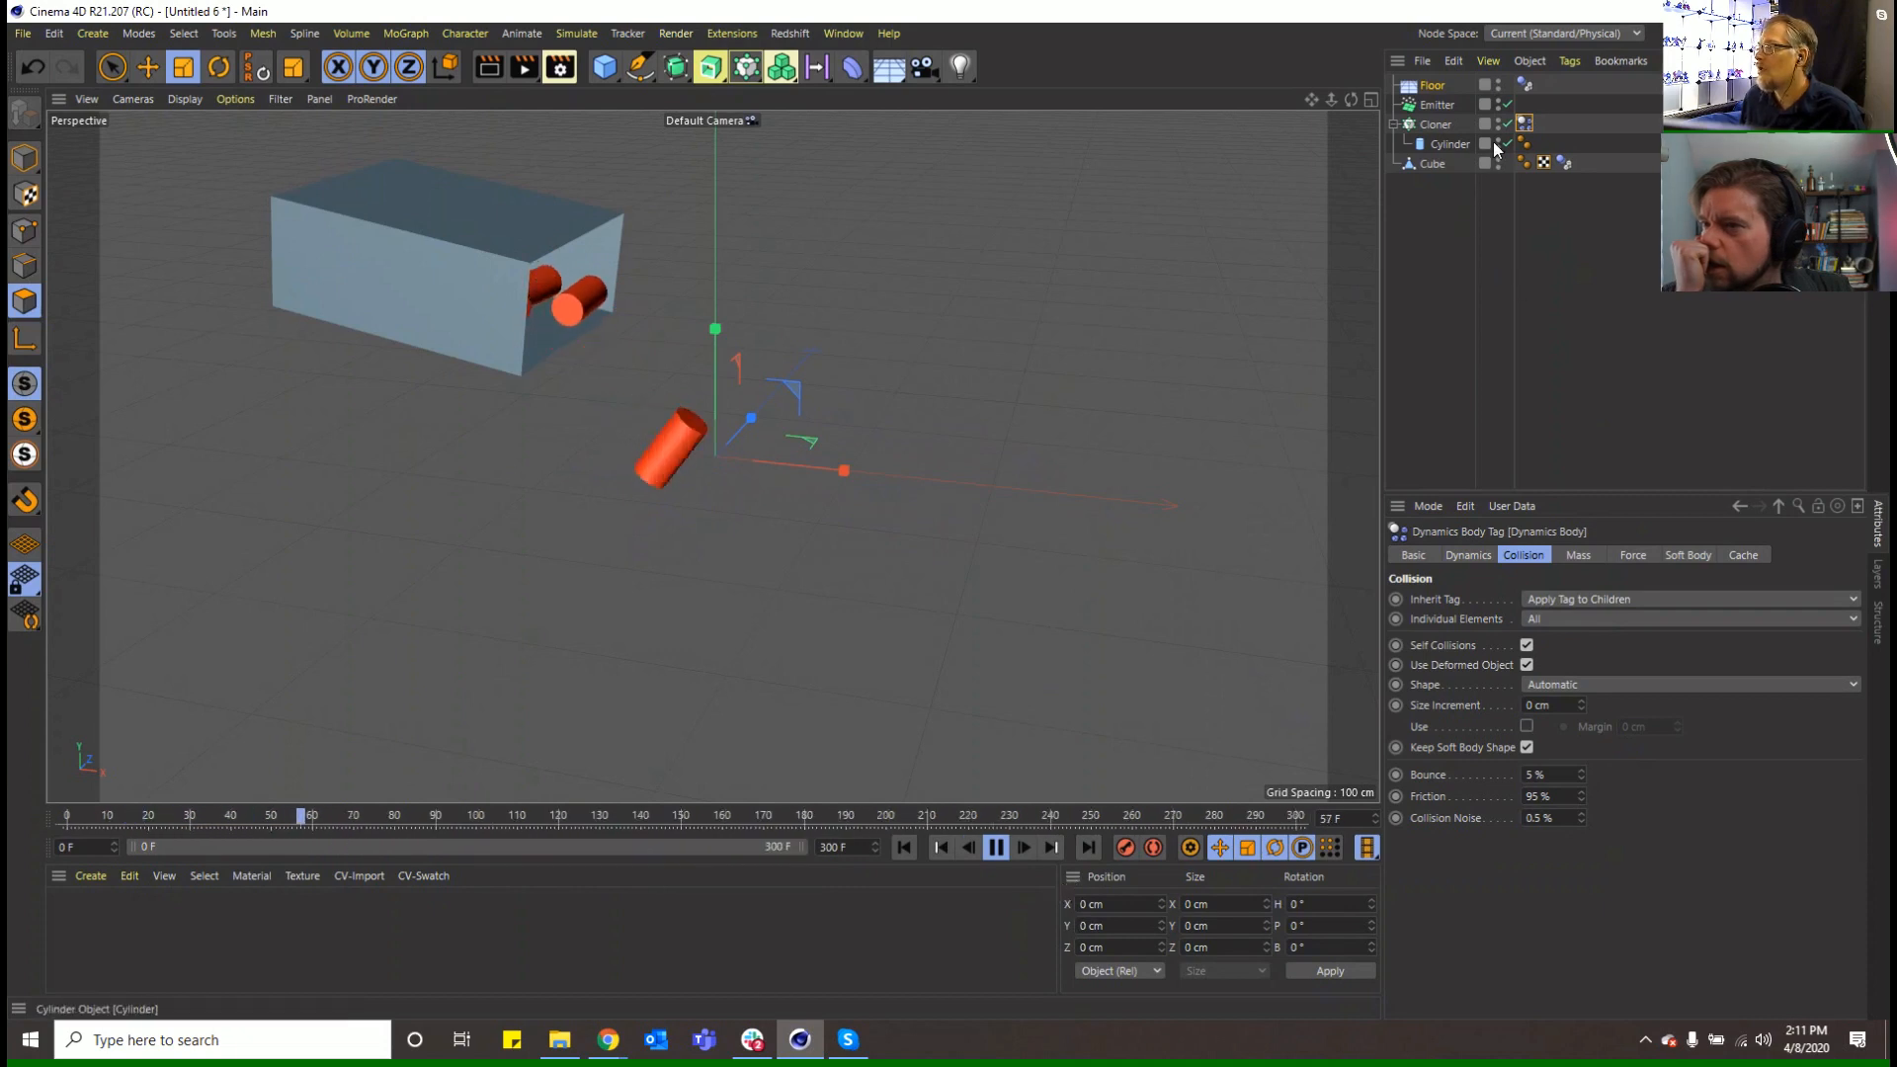
Enable the fillet on the cylinder's caps and set the fillet radius to 2 cm
click(1463, 143)
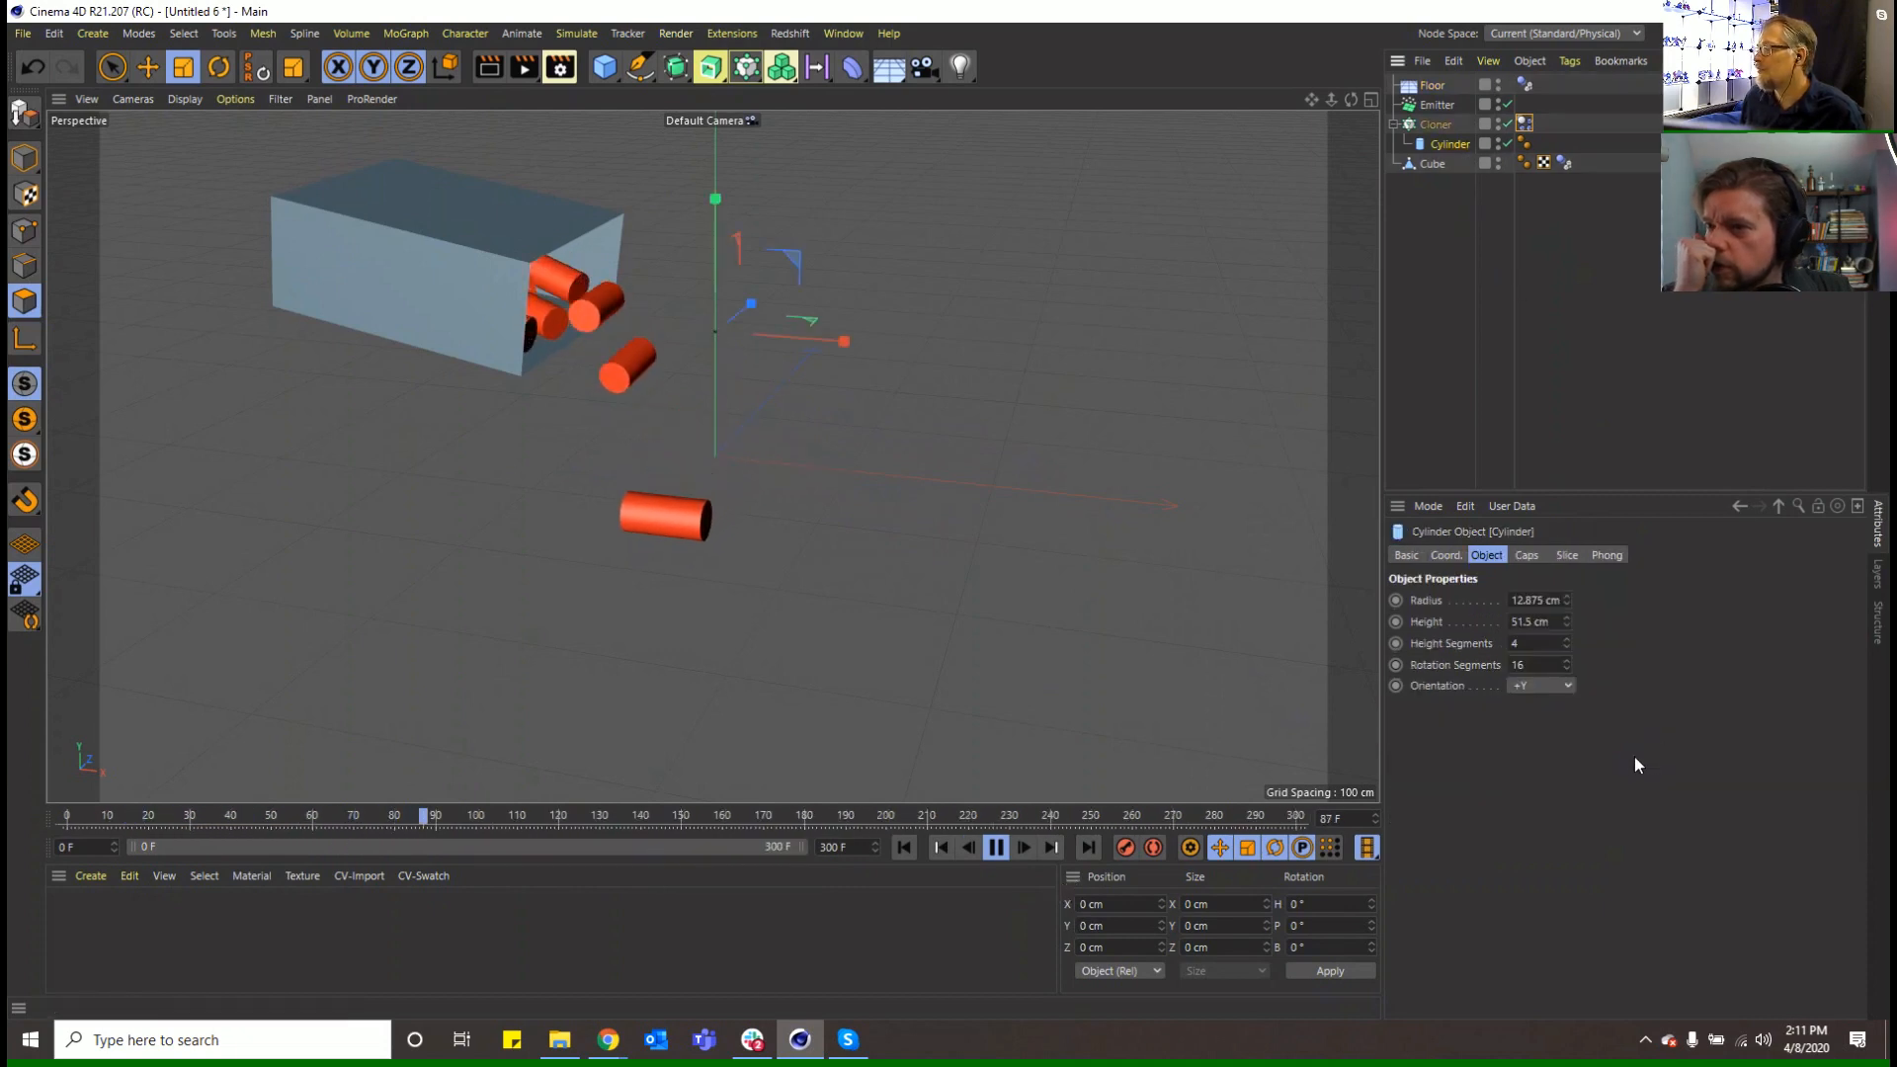
click(1455, 554)
click(1526, 555)
click(1468, 647)
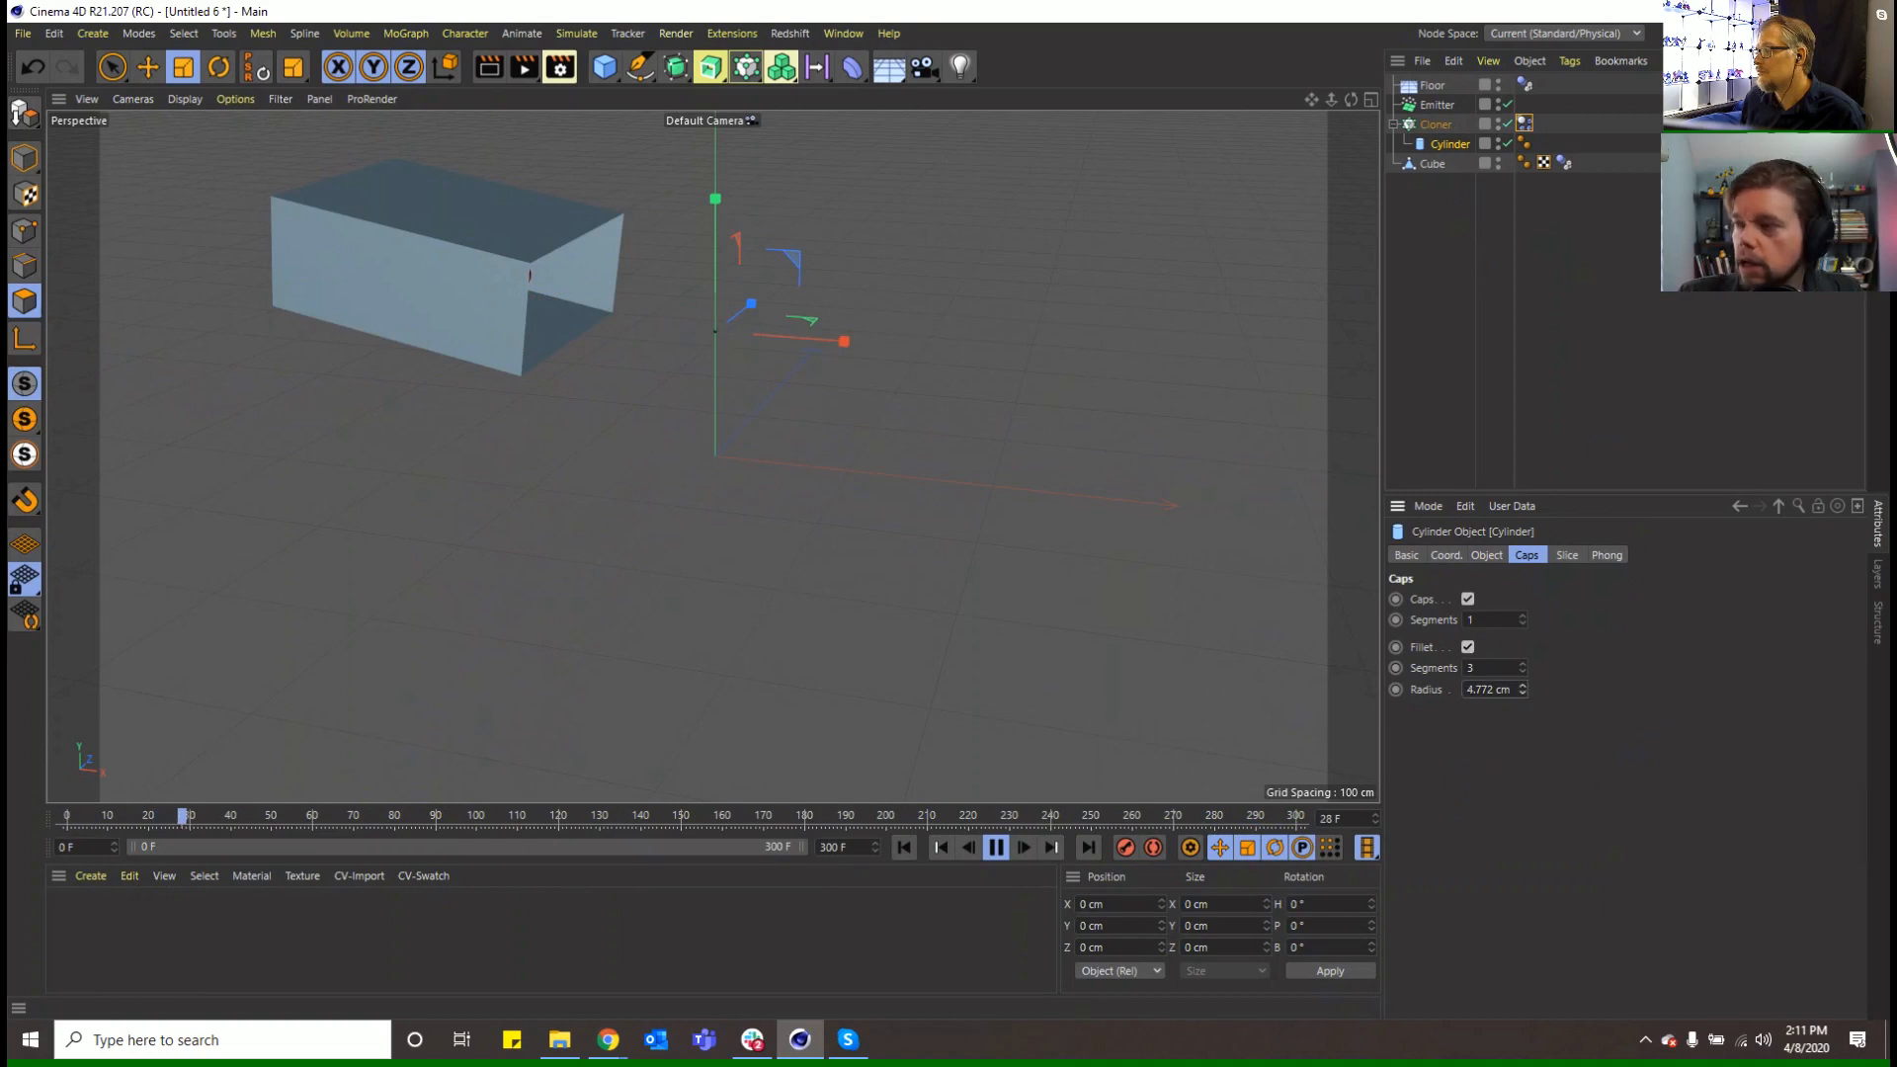
click(1521, 686)
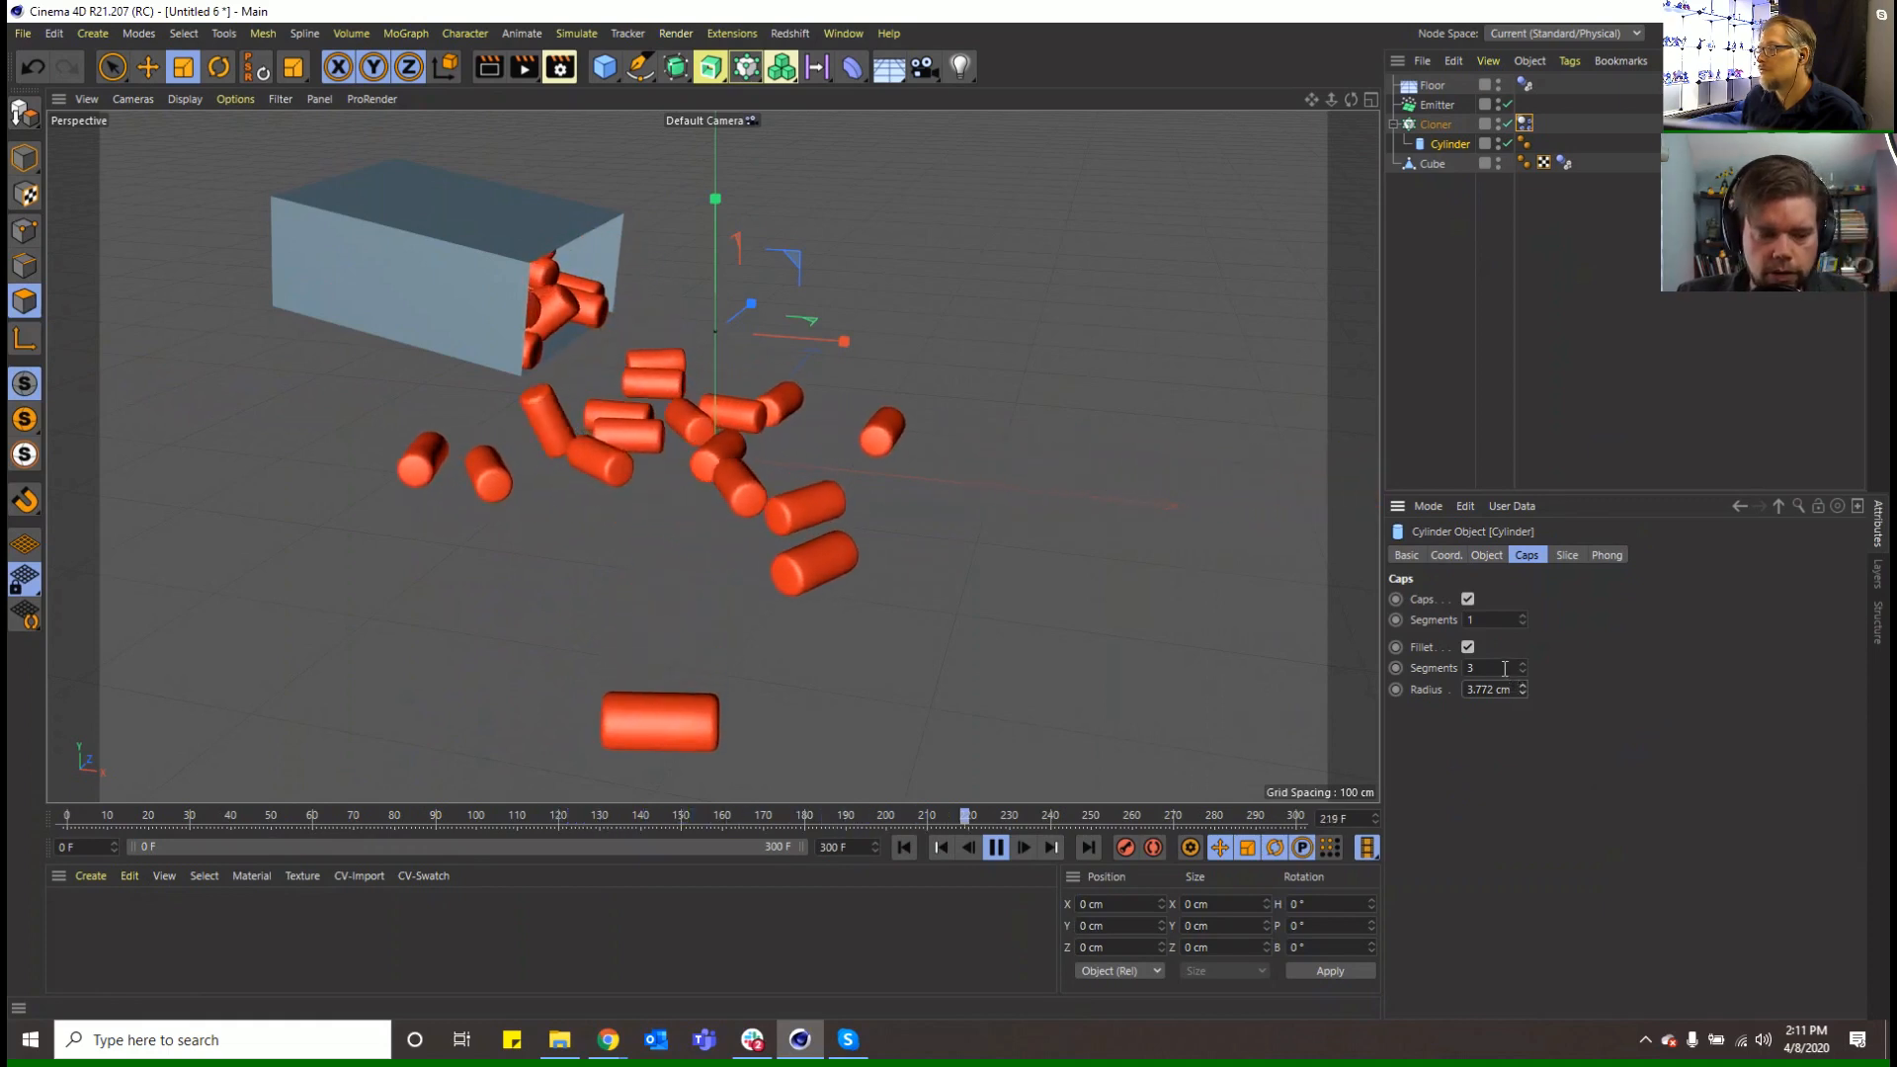
drag(1511, 692, 1362, 669)
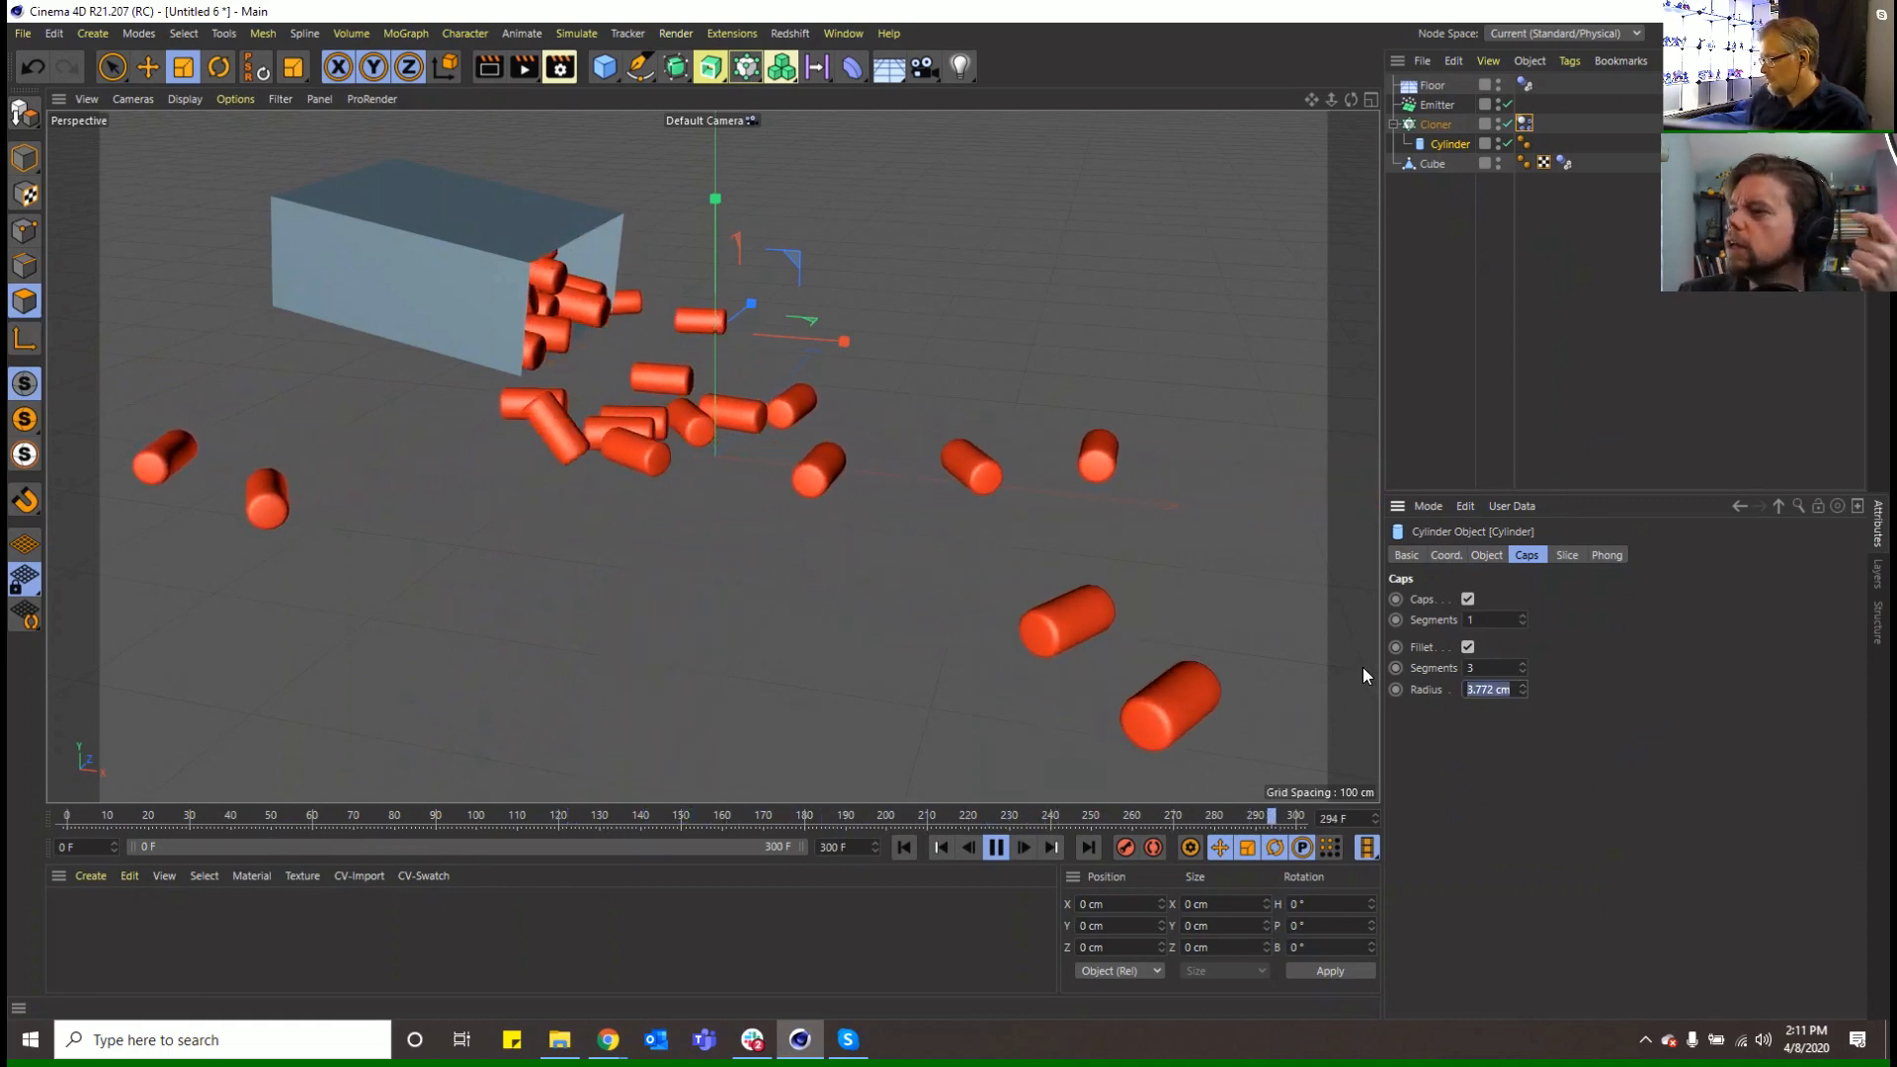
text(2)
key(Return)
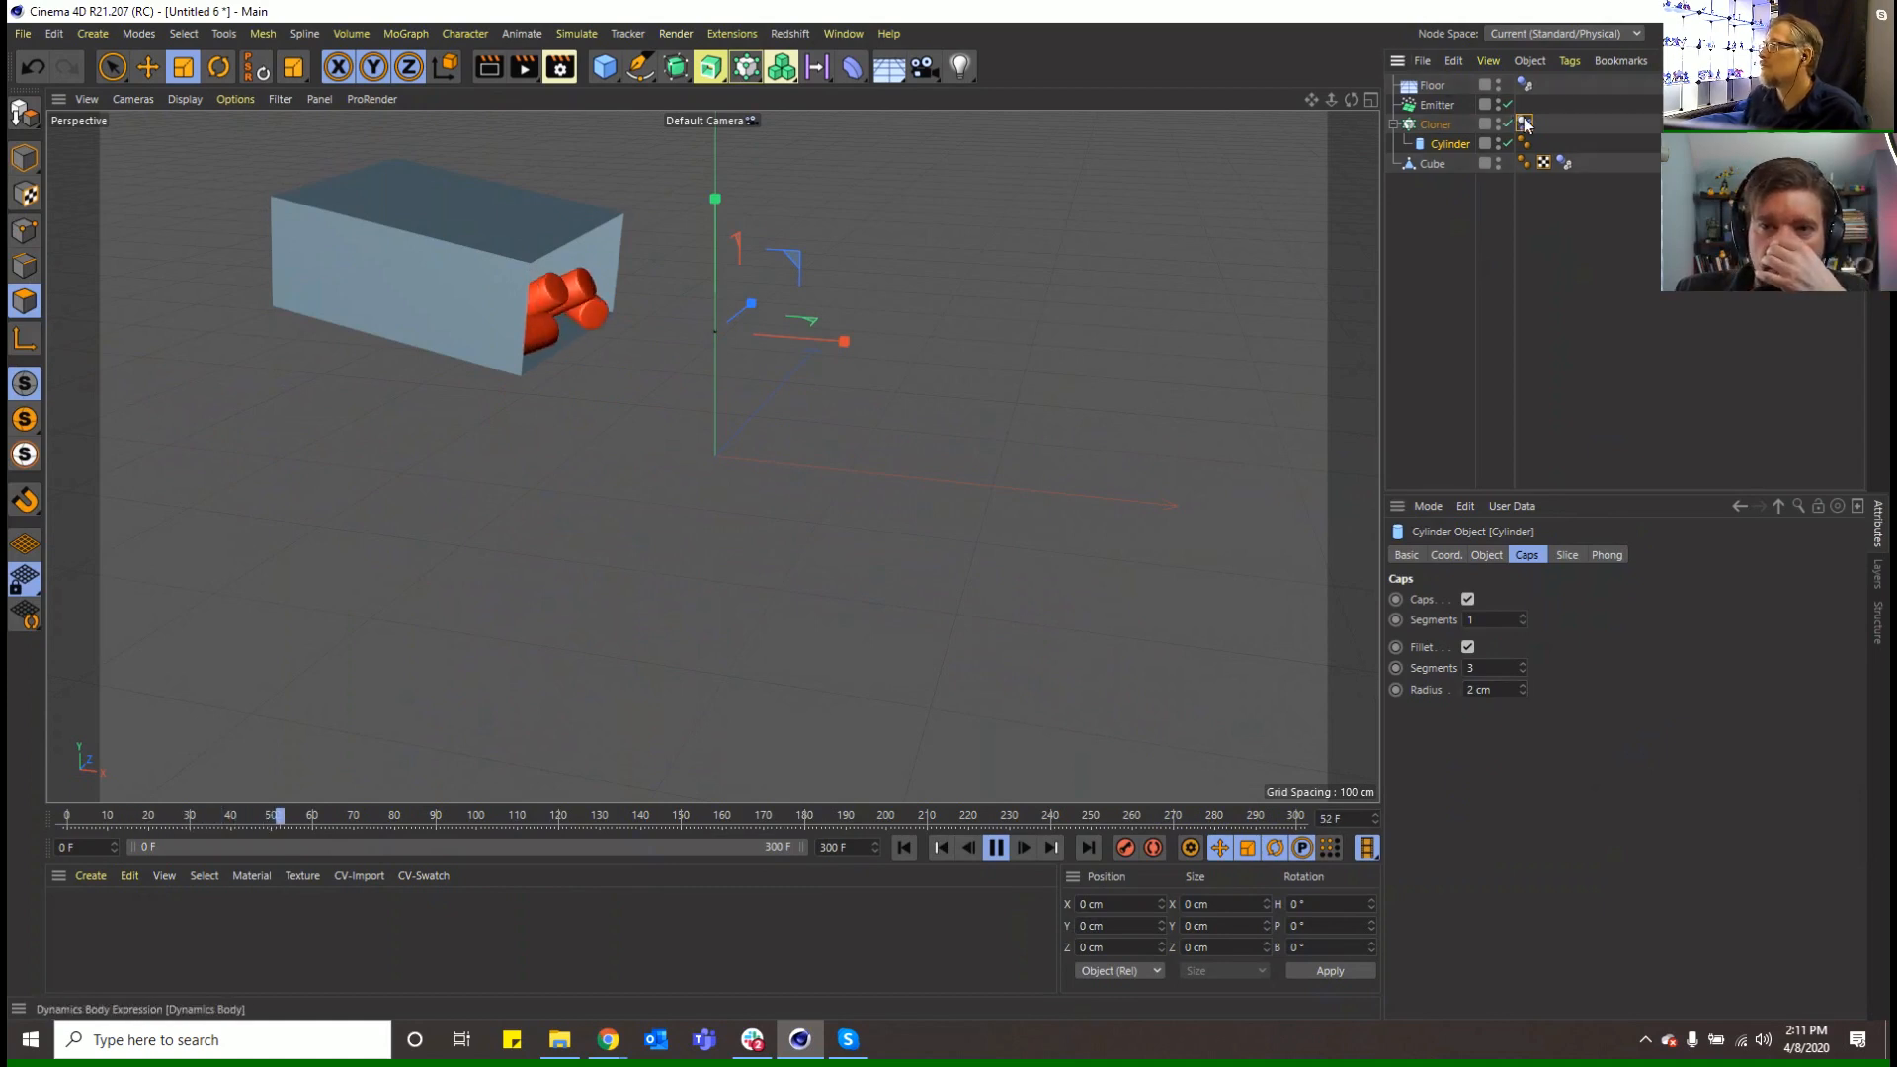
Set the angular damping of the cloner's Dynamics Body tag to 50%
click(1525, 123)
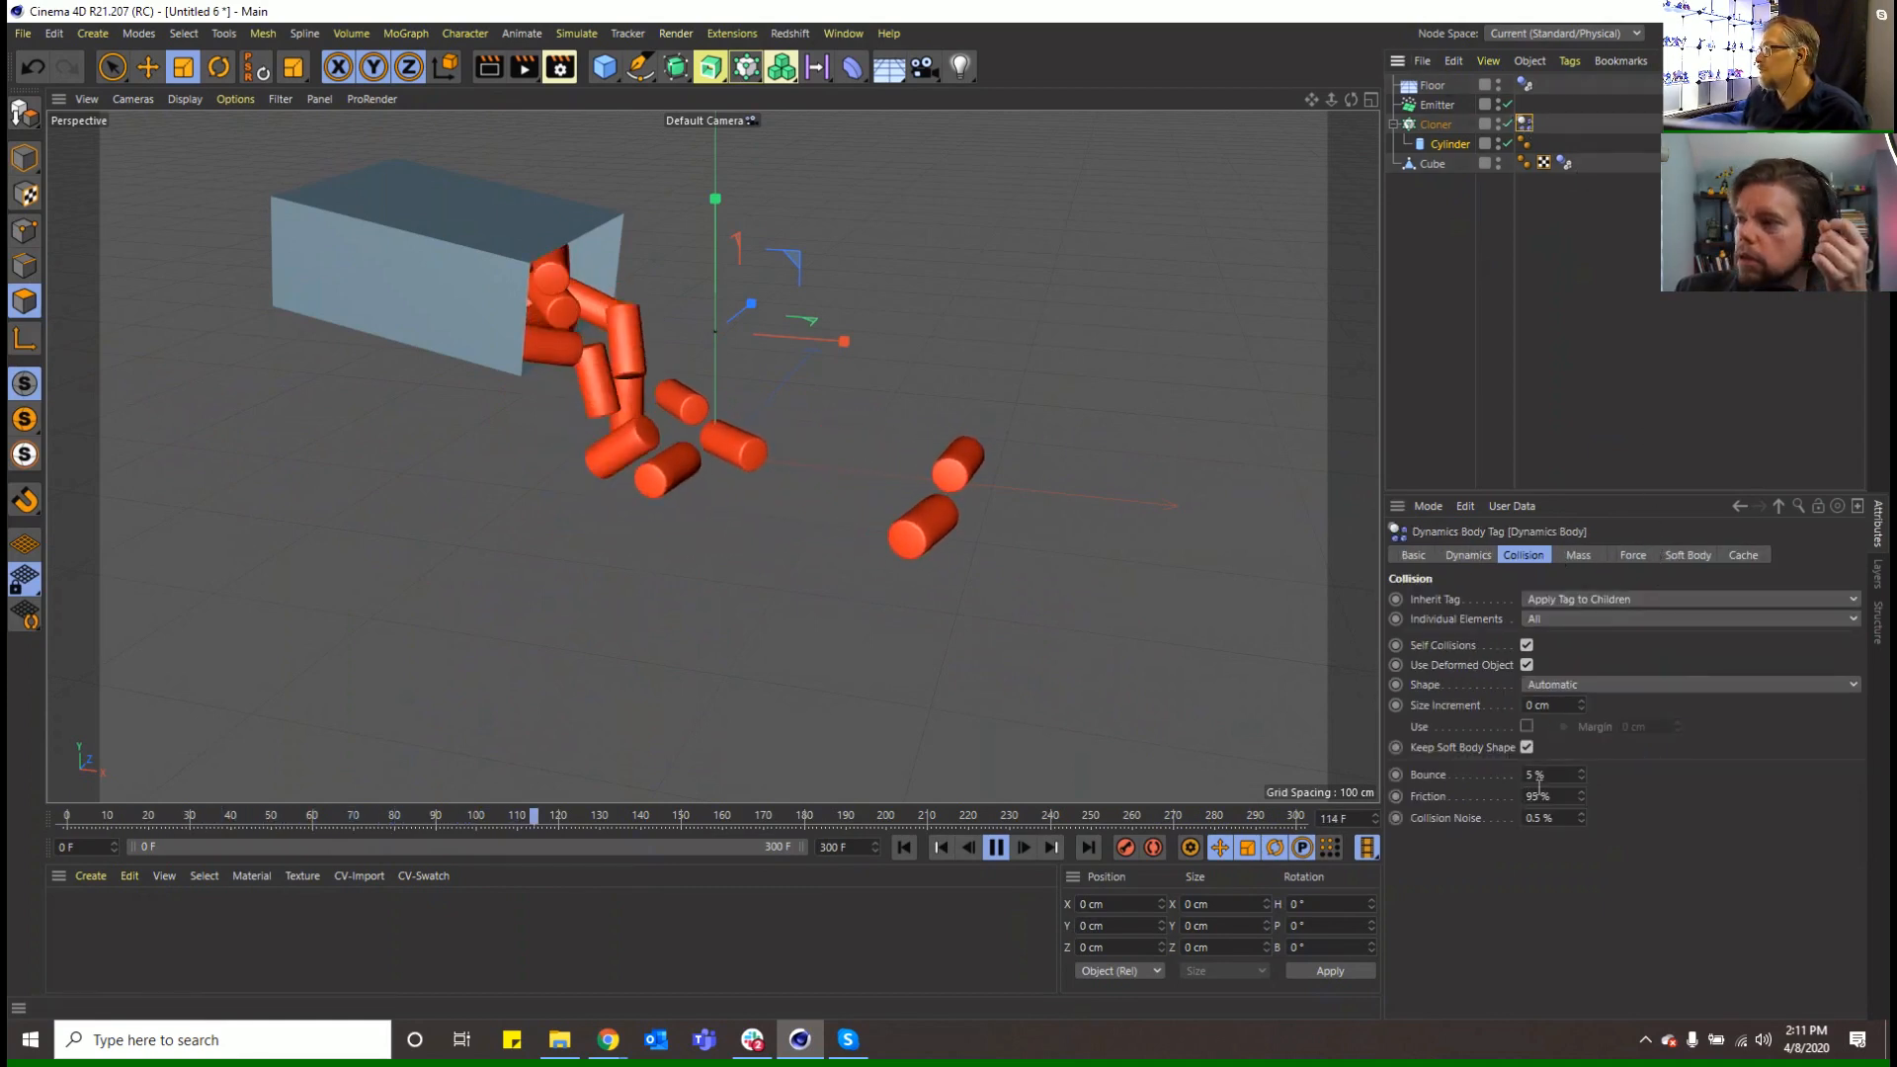
click(1600, 558)
click(1635, 556)
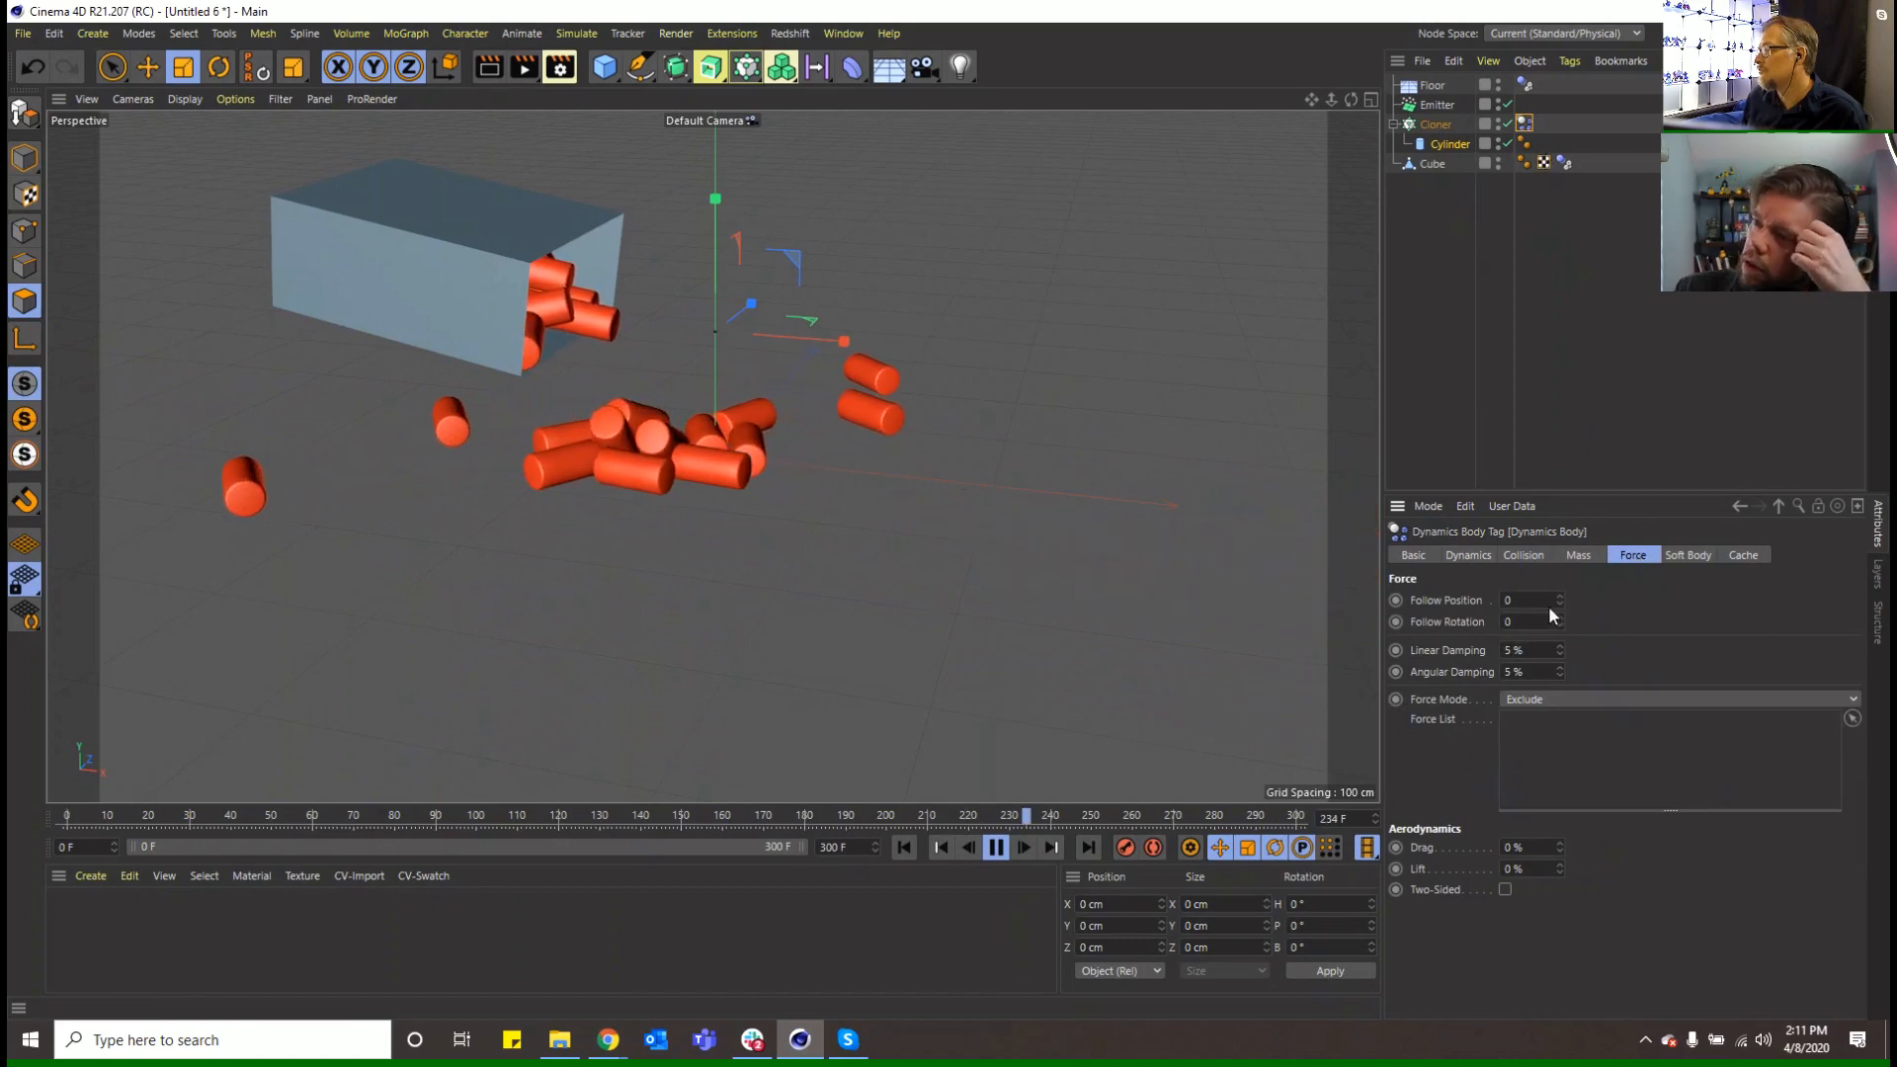
drag(1538, 670, 1363, 646)
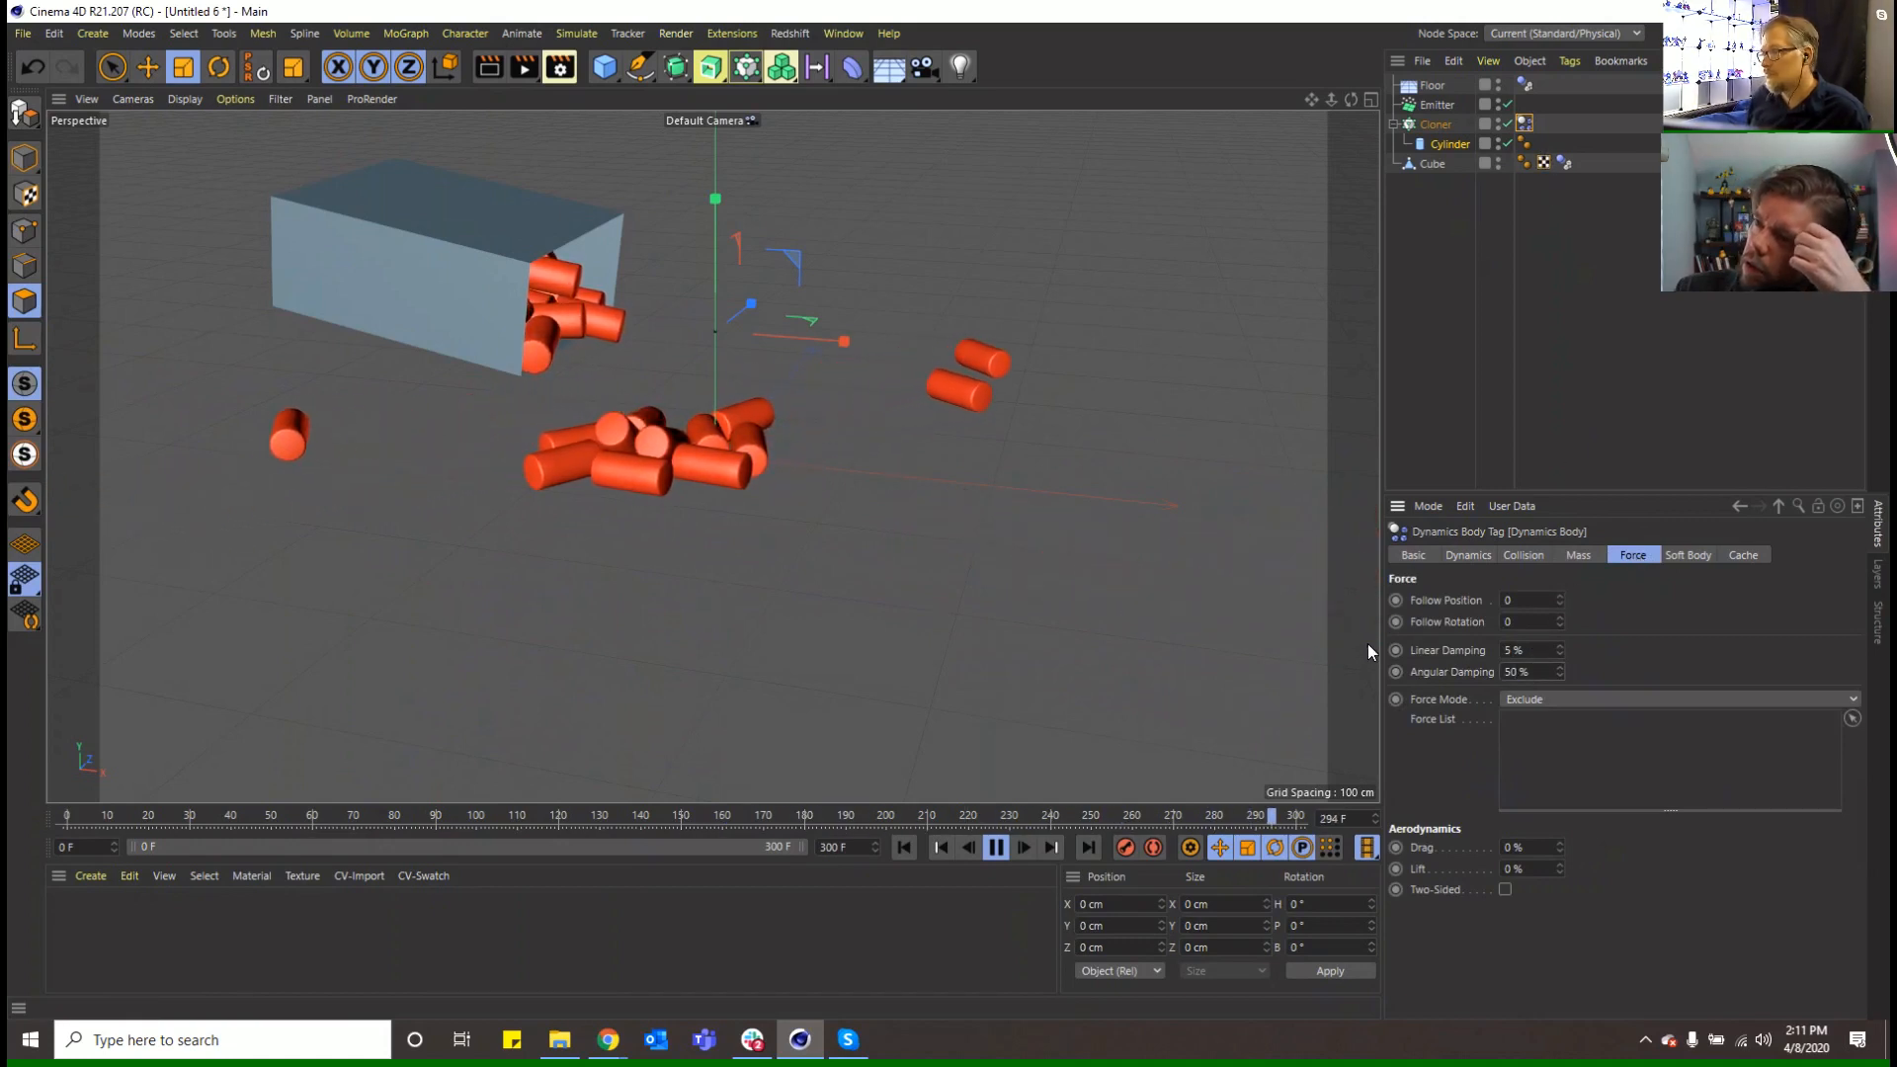
text(50)
key(Return)
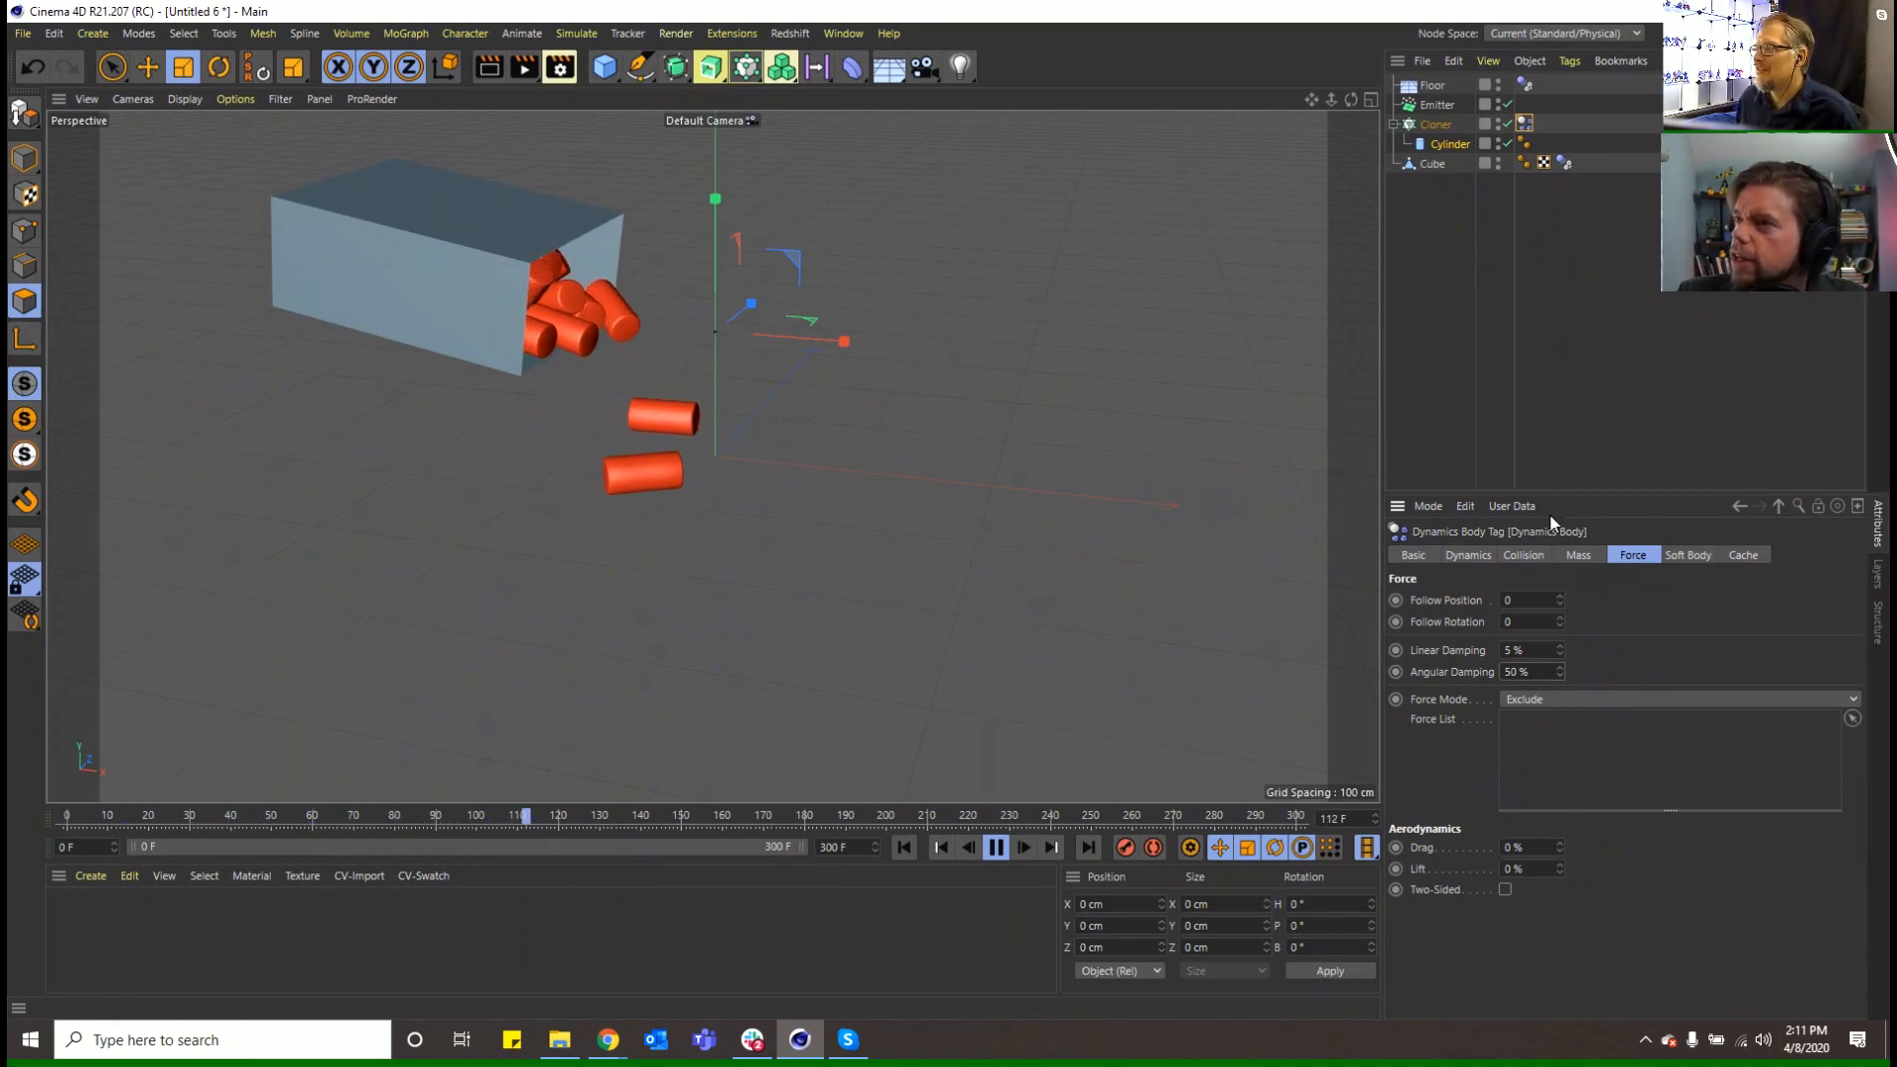
Set the emitter's particle speed to 10.249 cm and its stop emission to 5555 F
click(1458, 105)
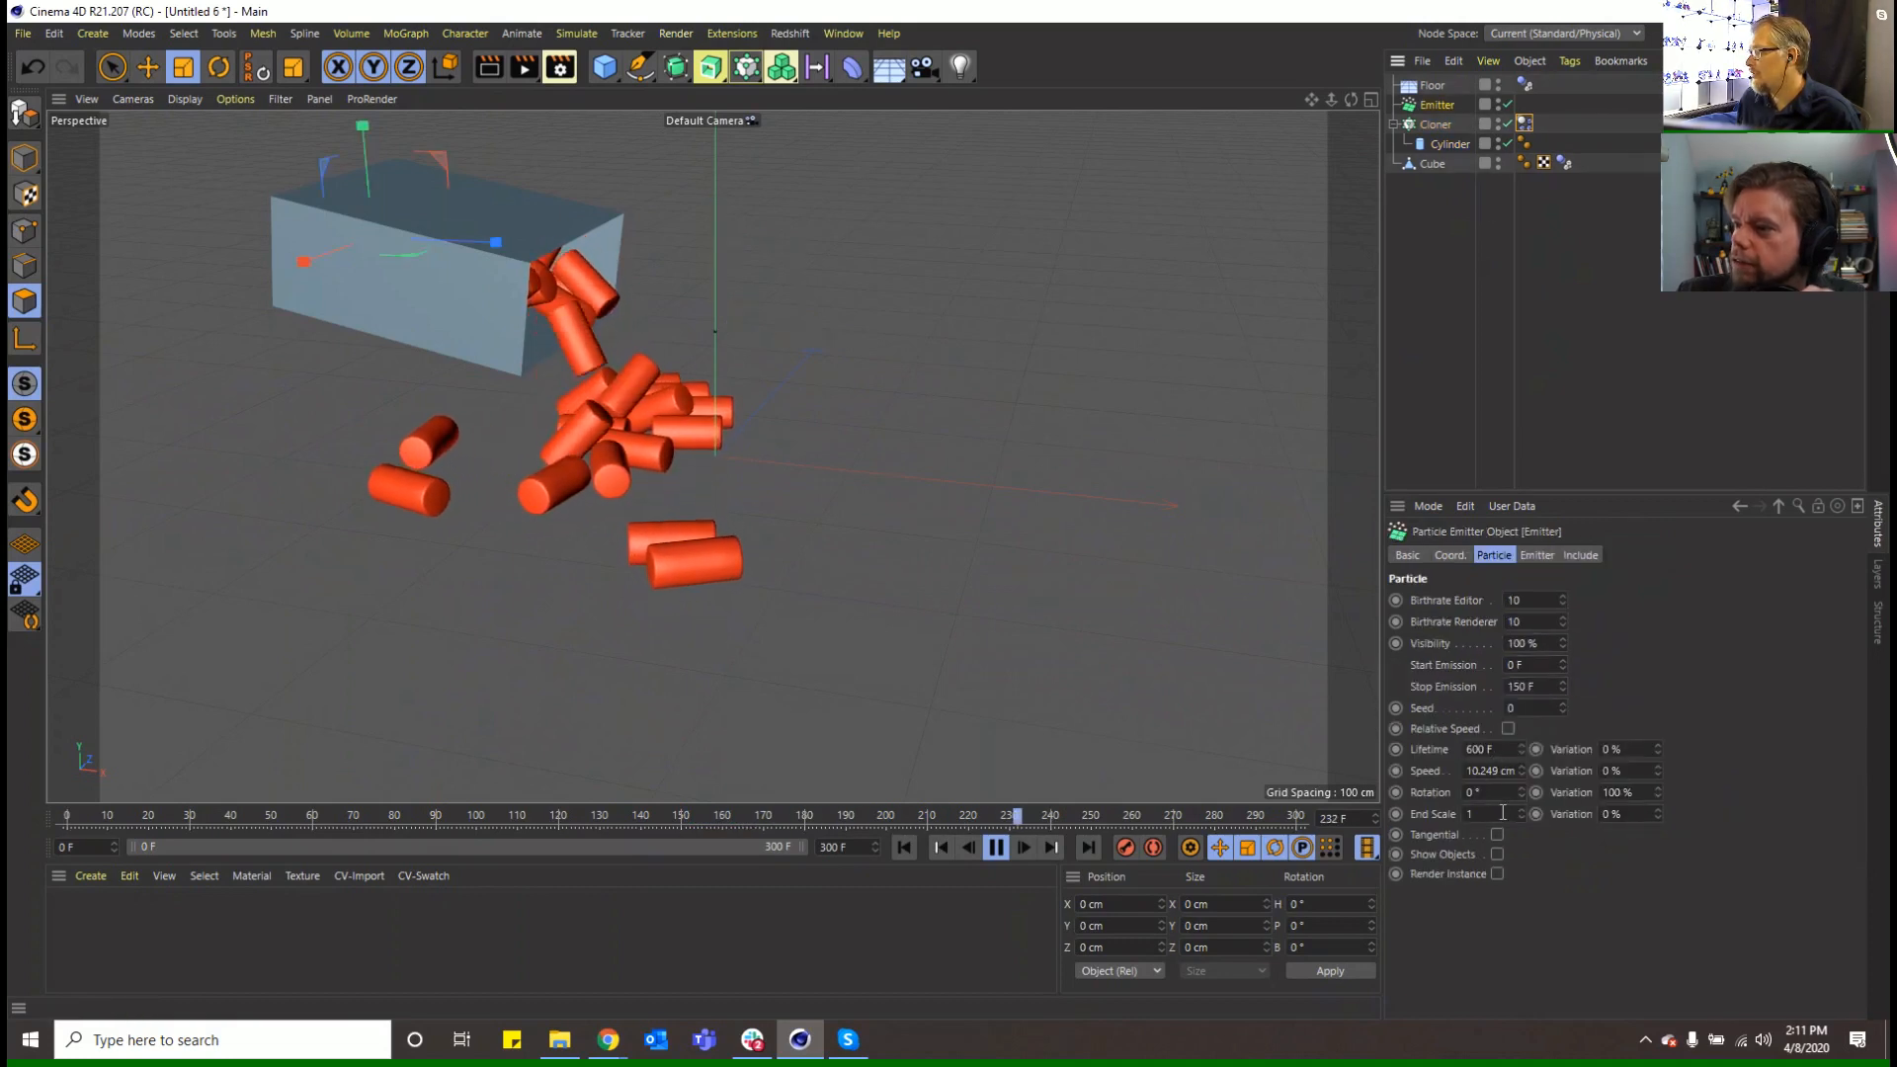
click(1522, 685)
text(5555)
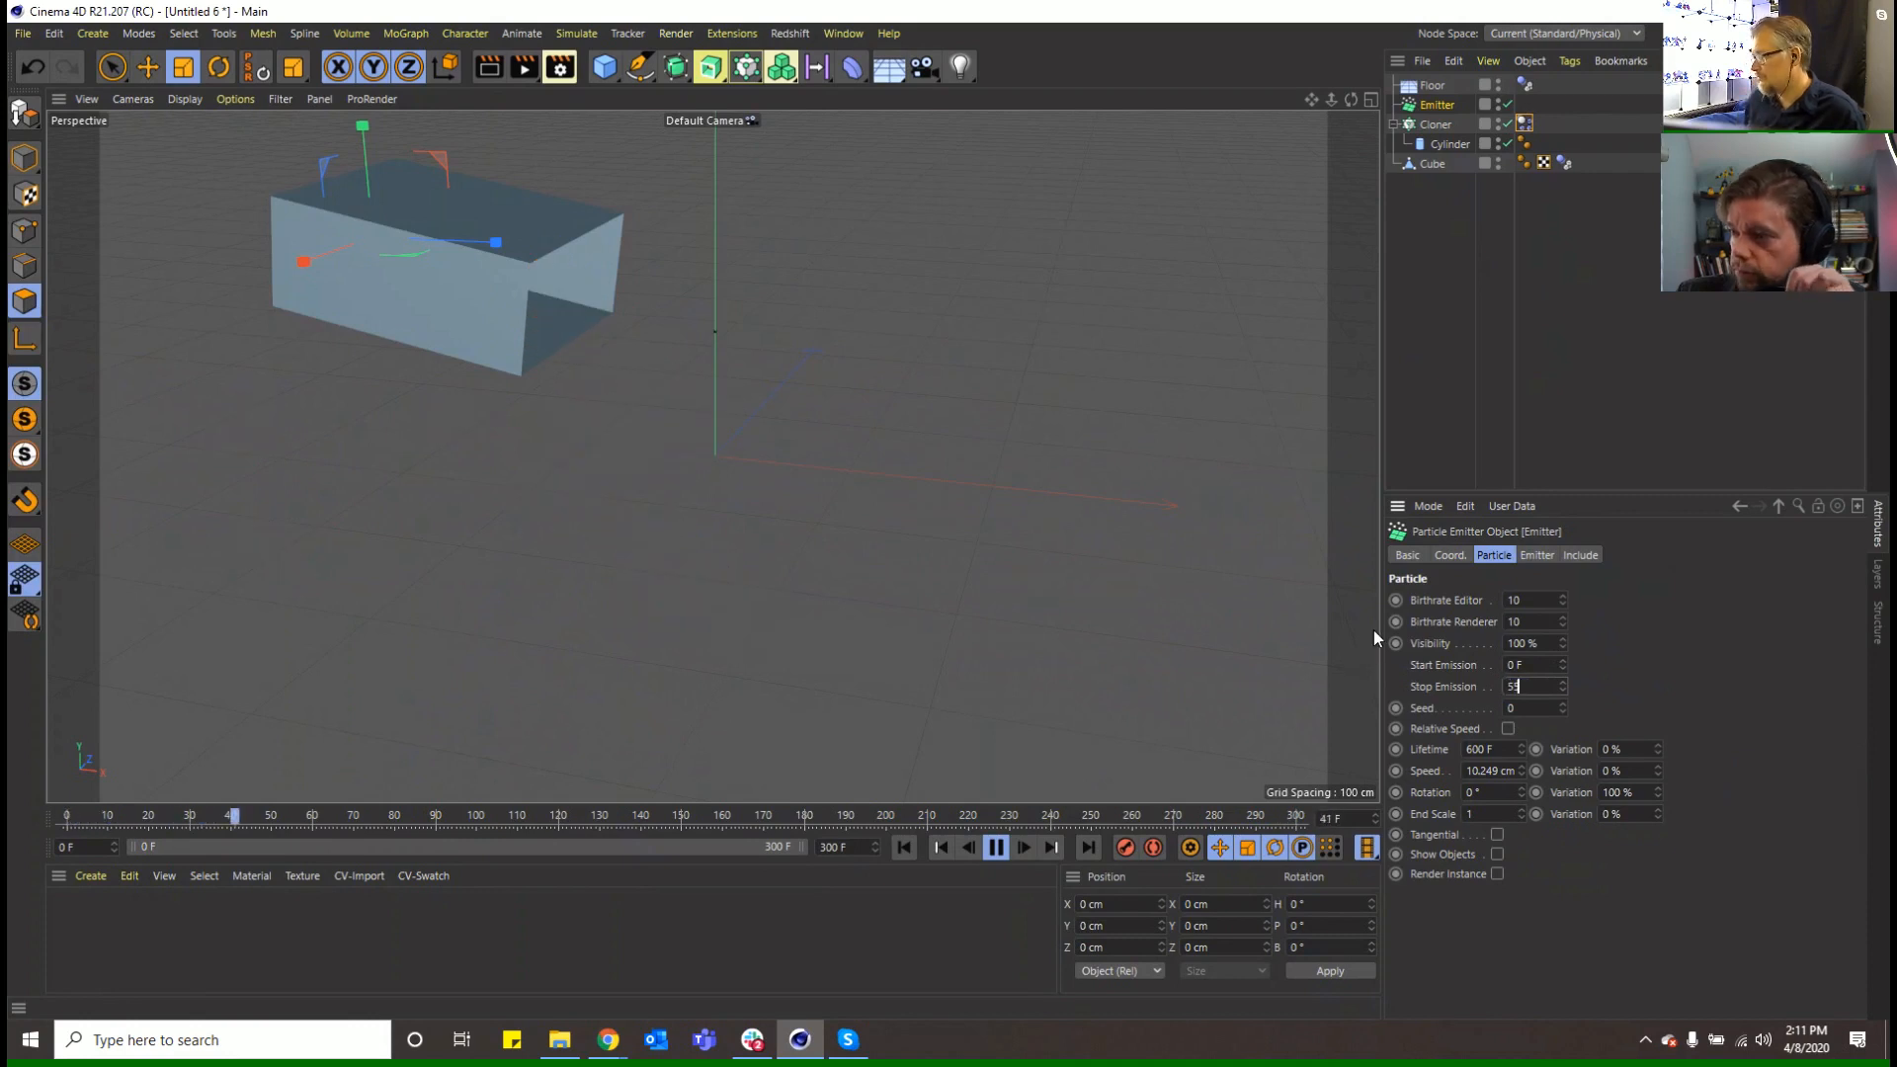
key(Return)
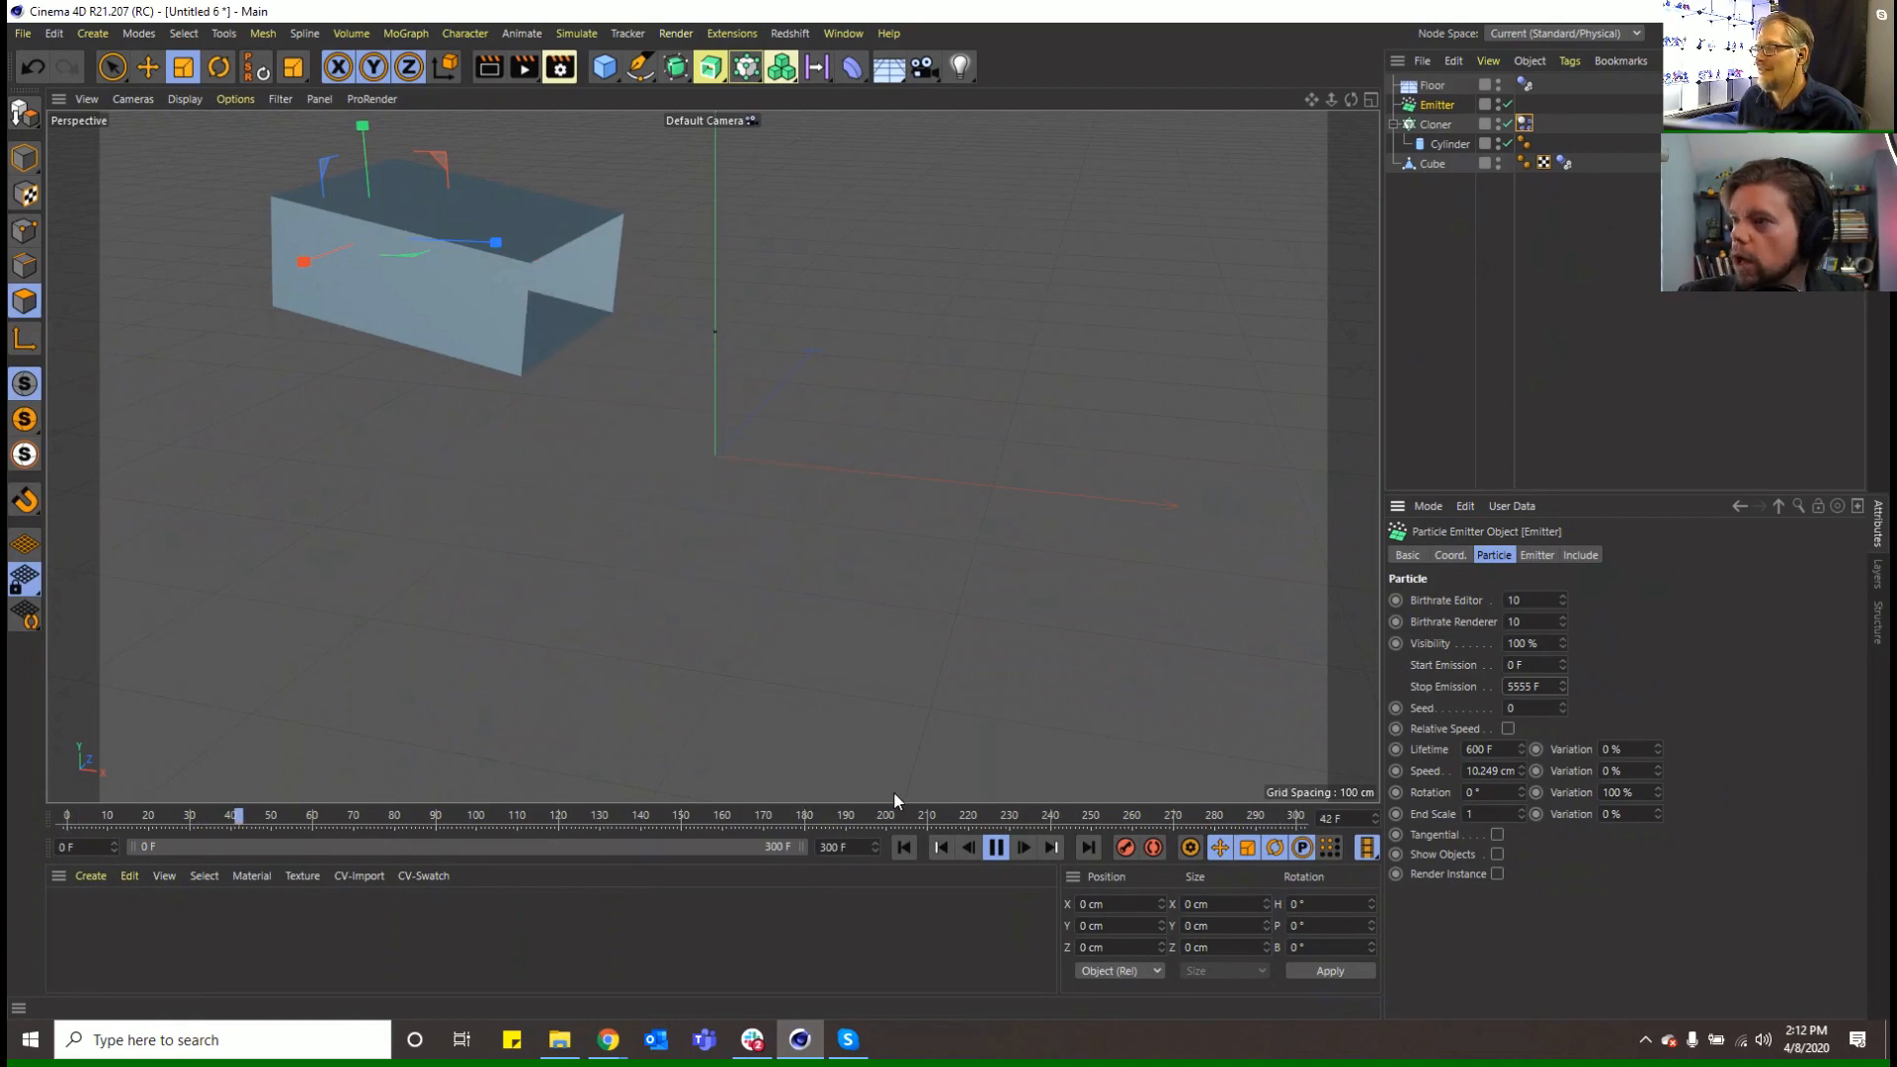
Return to frame 0, make the emitter a child of the cube, and add a Vibrate tag to the cube
click(904, 848)
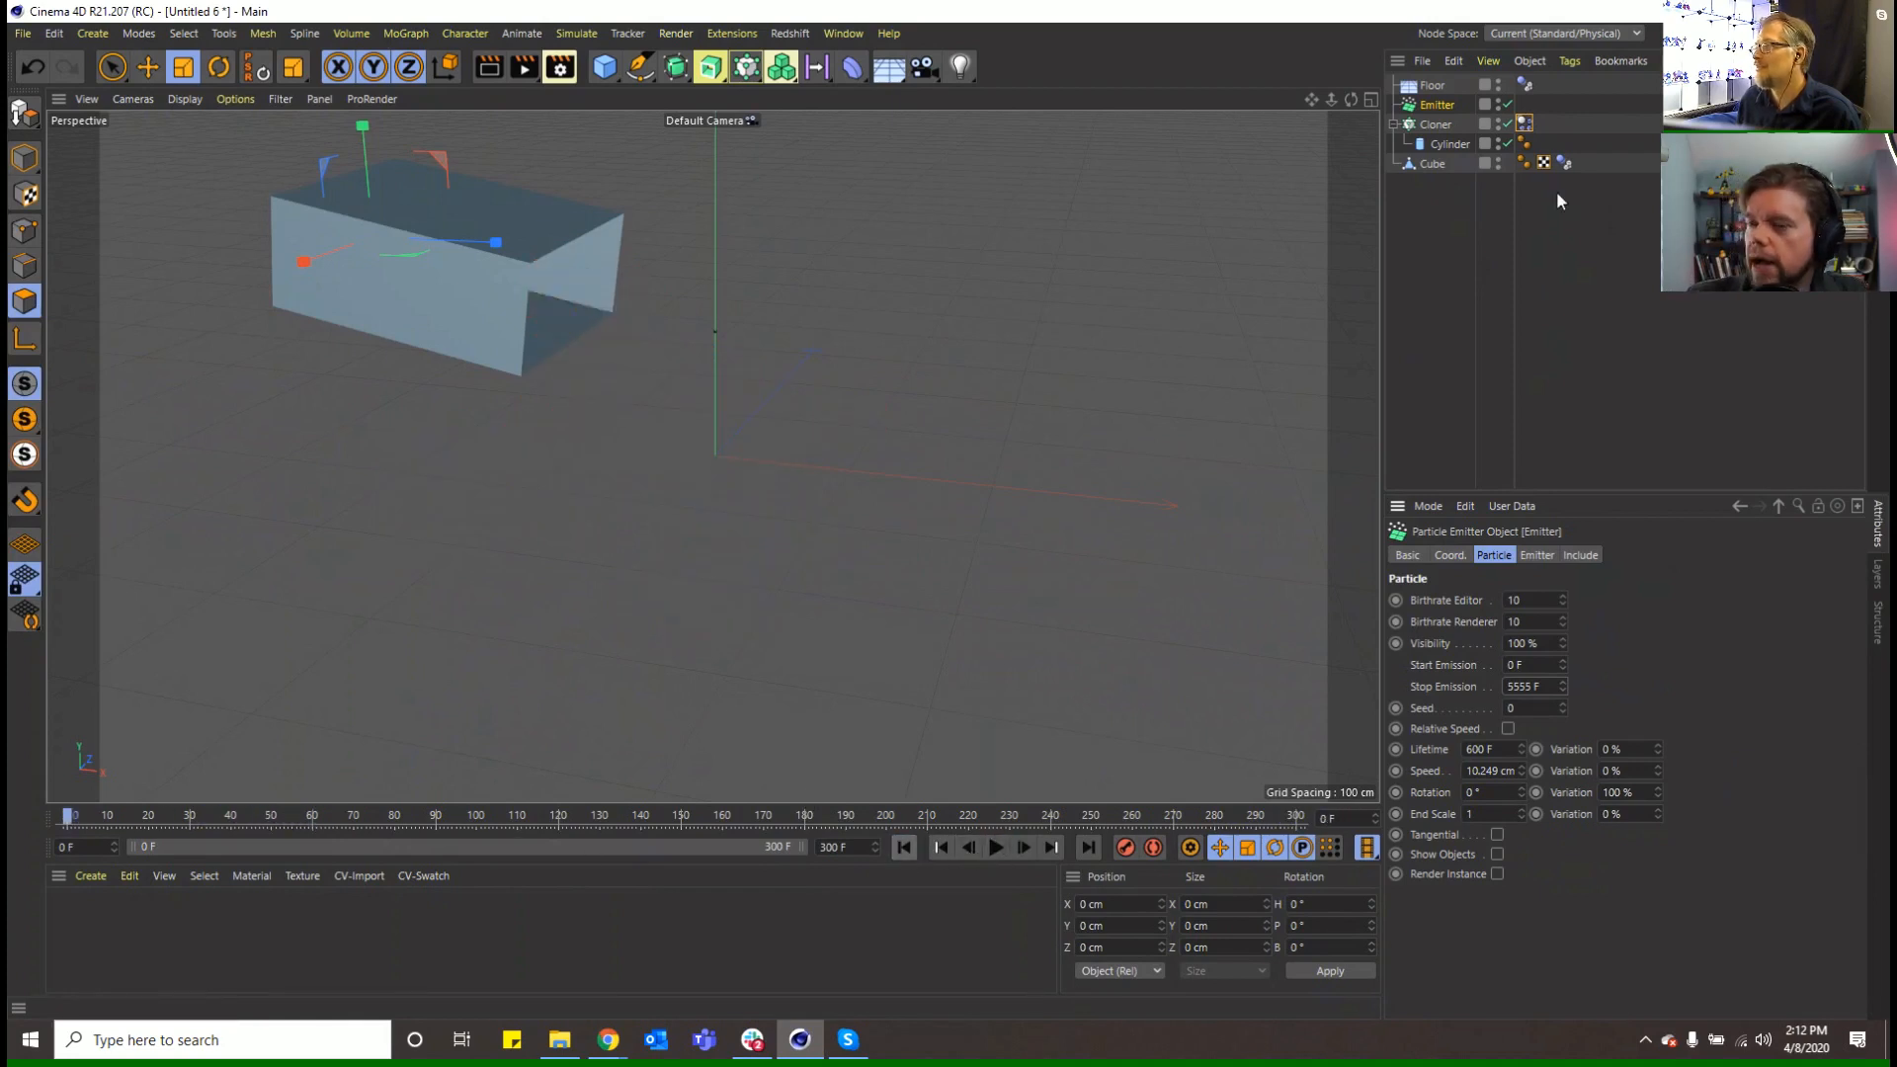
drag(1446, 115, 1434, 158)
right_click(1439, 133)
click(1429, 124)
right_click(1428, 125)
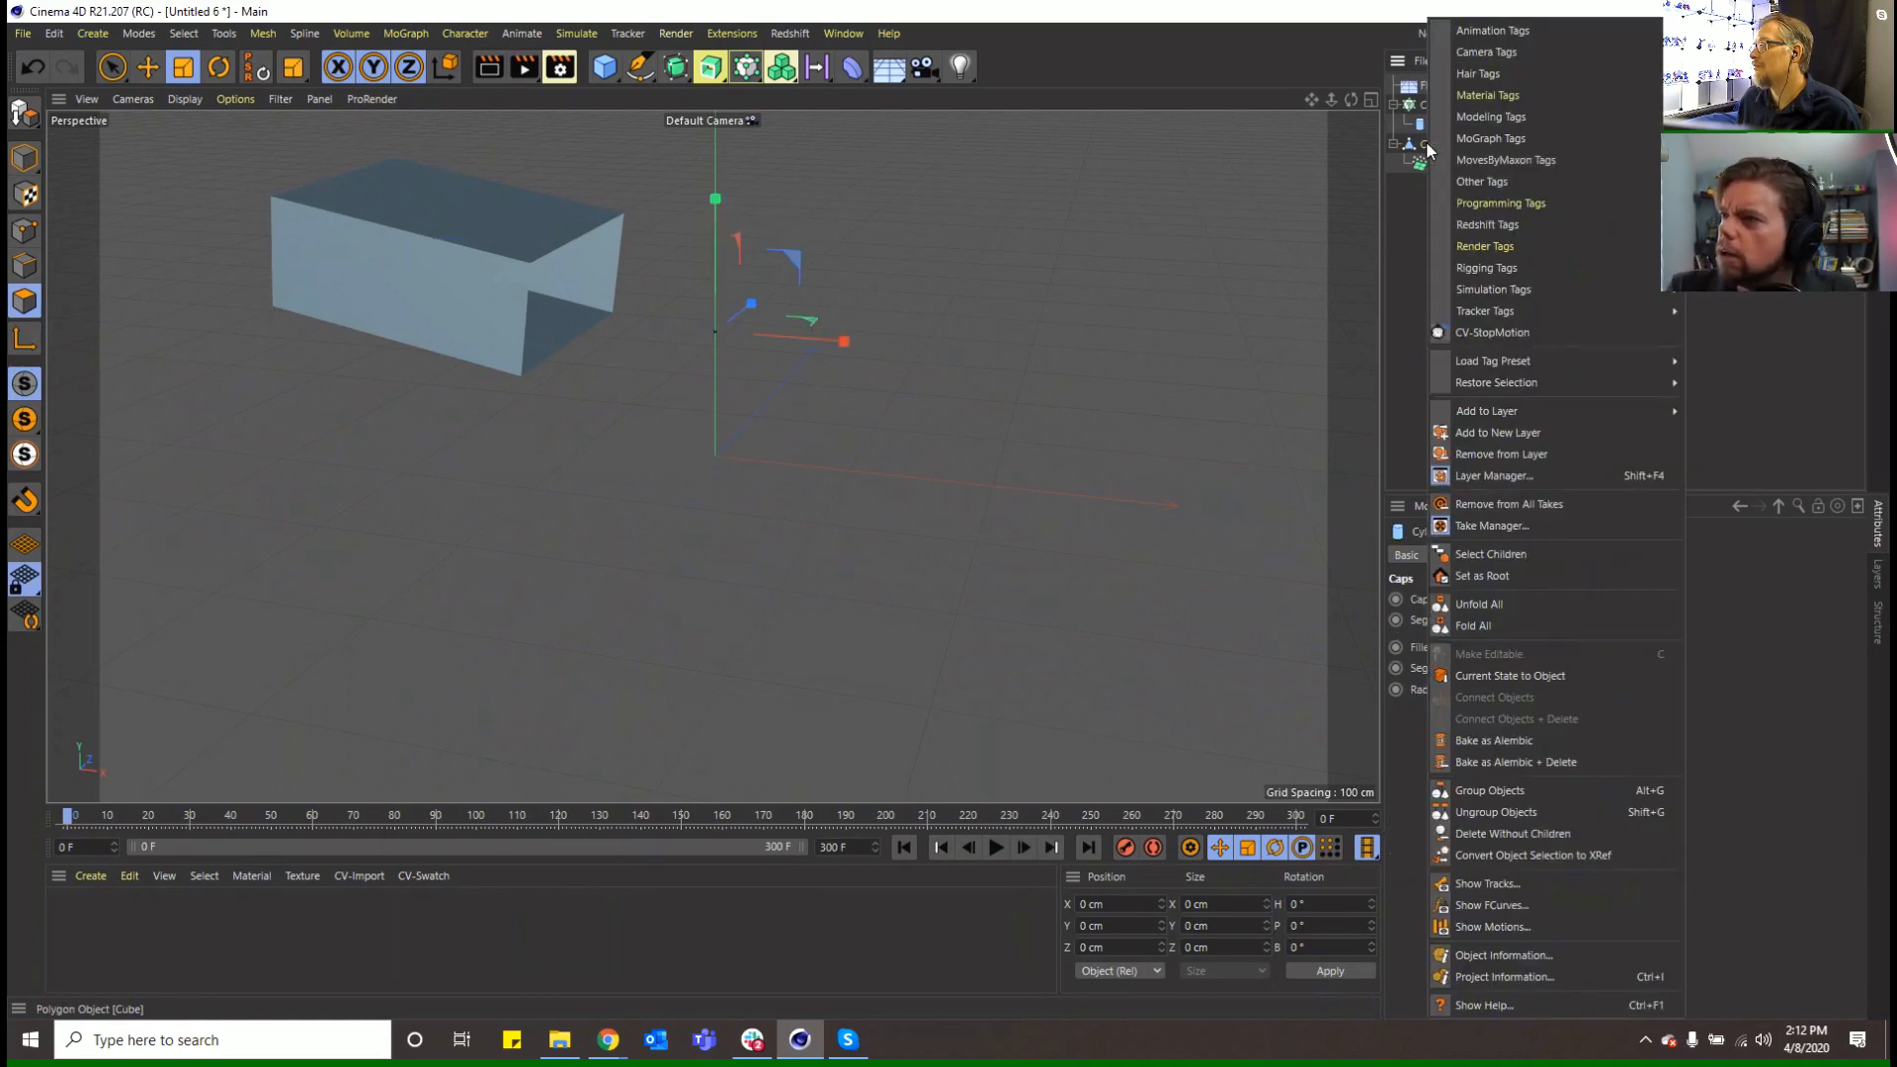
mouse_move(1539, 265)
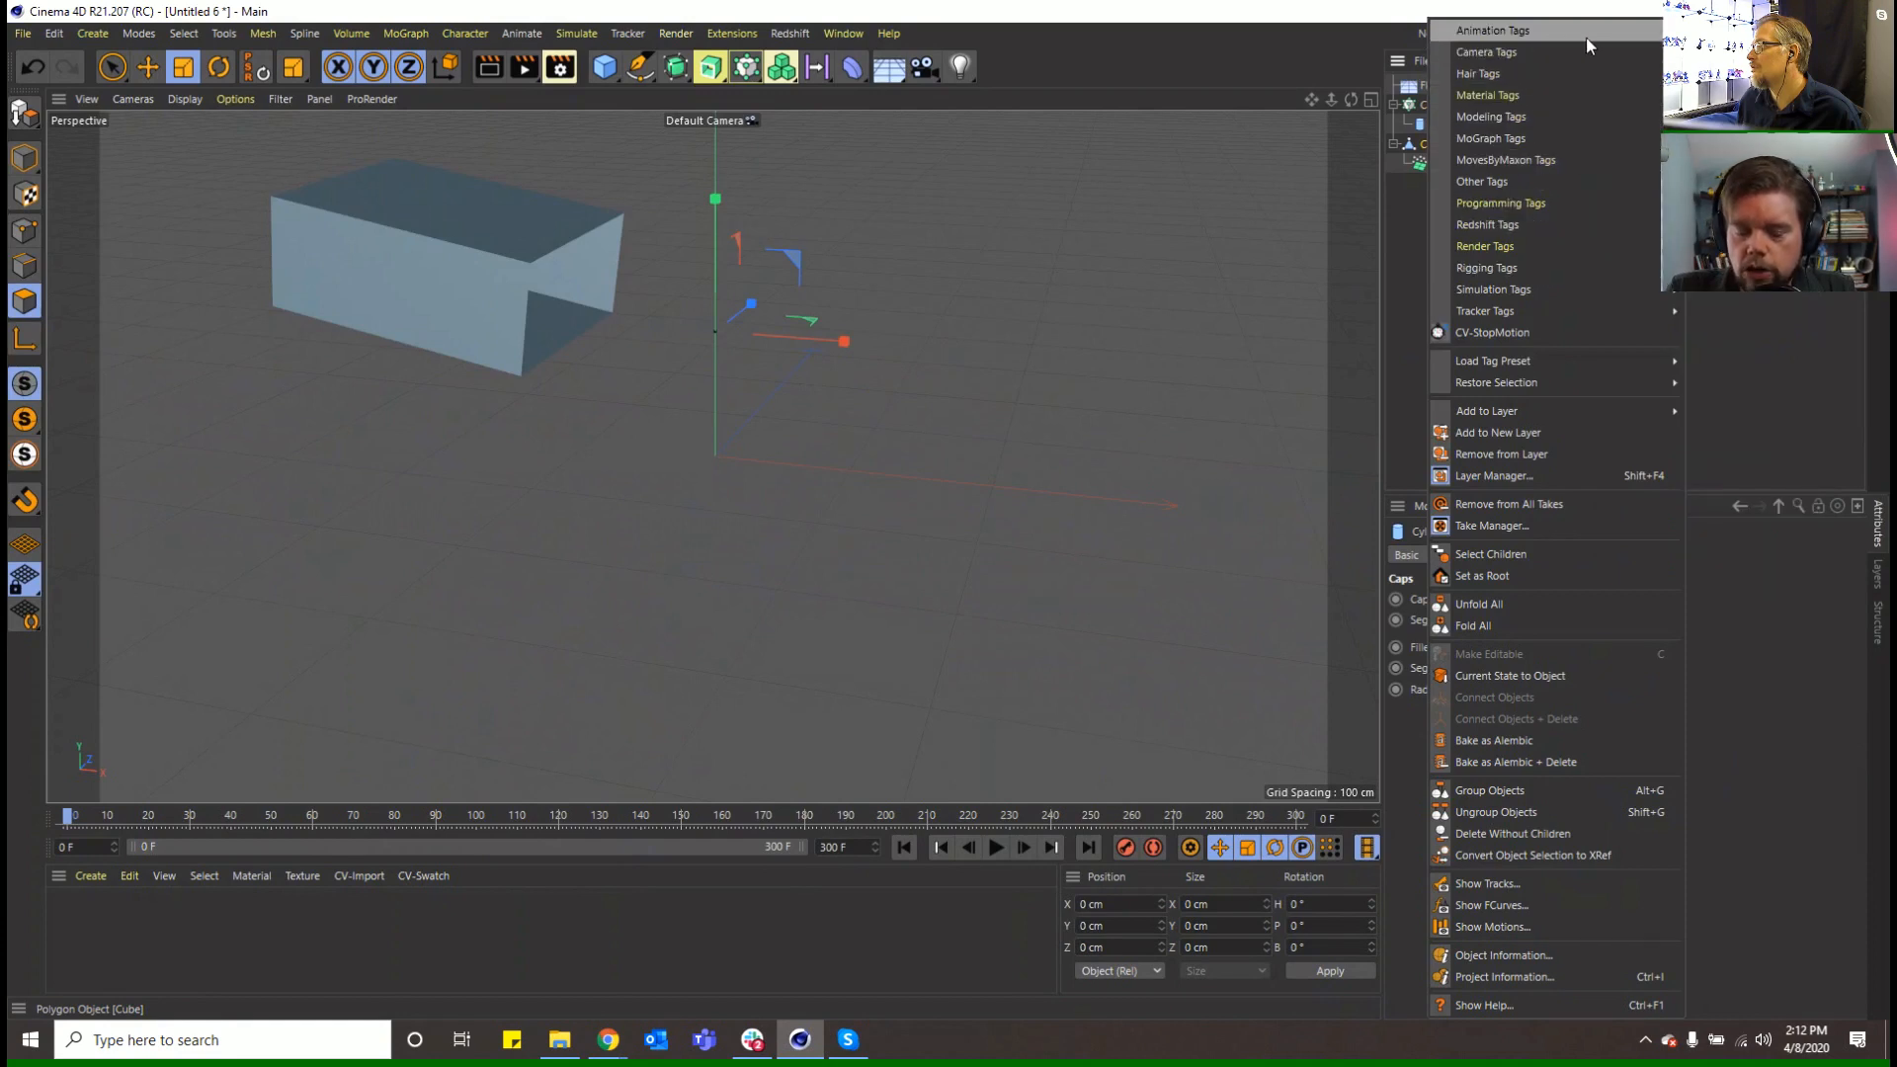
click(1727, 160)
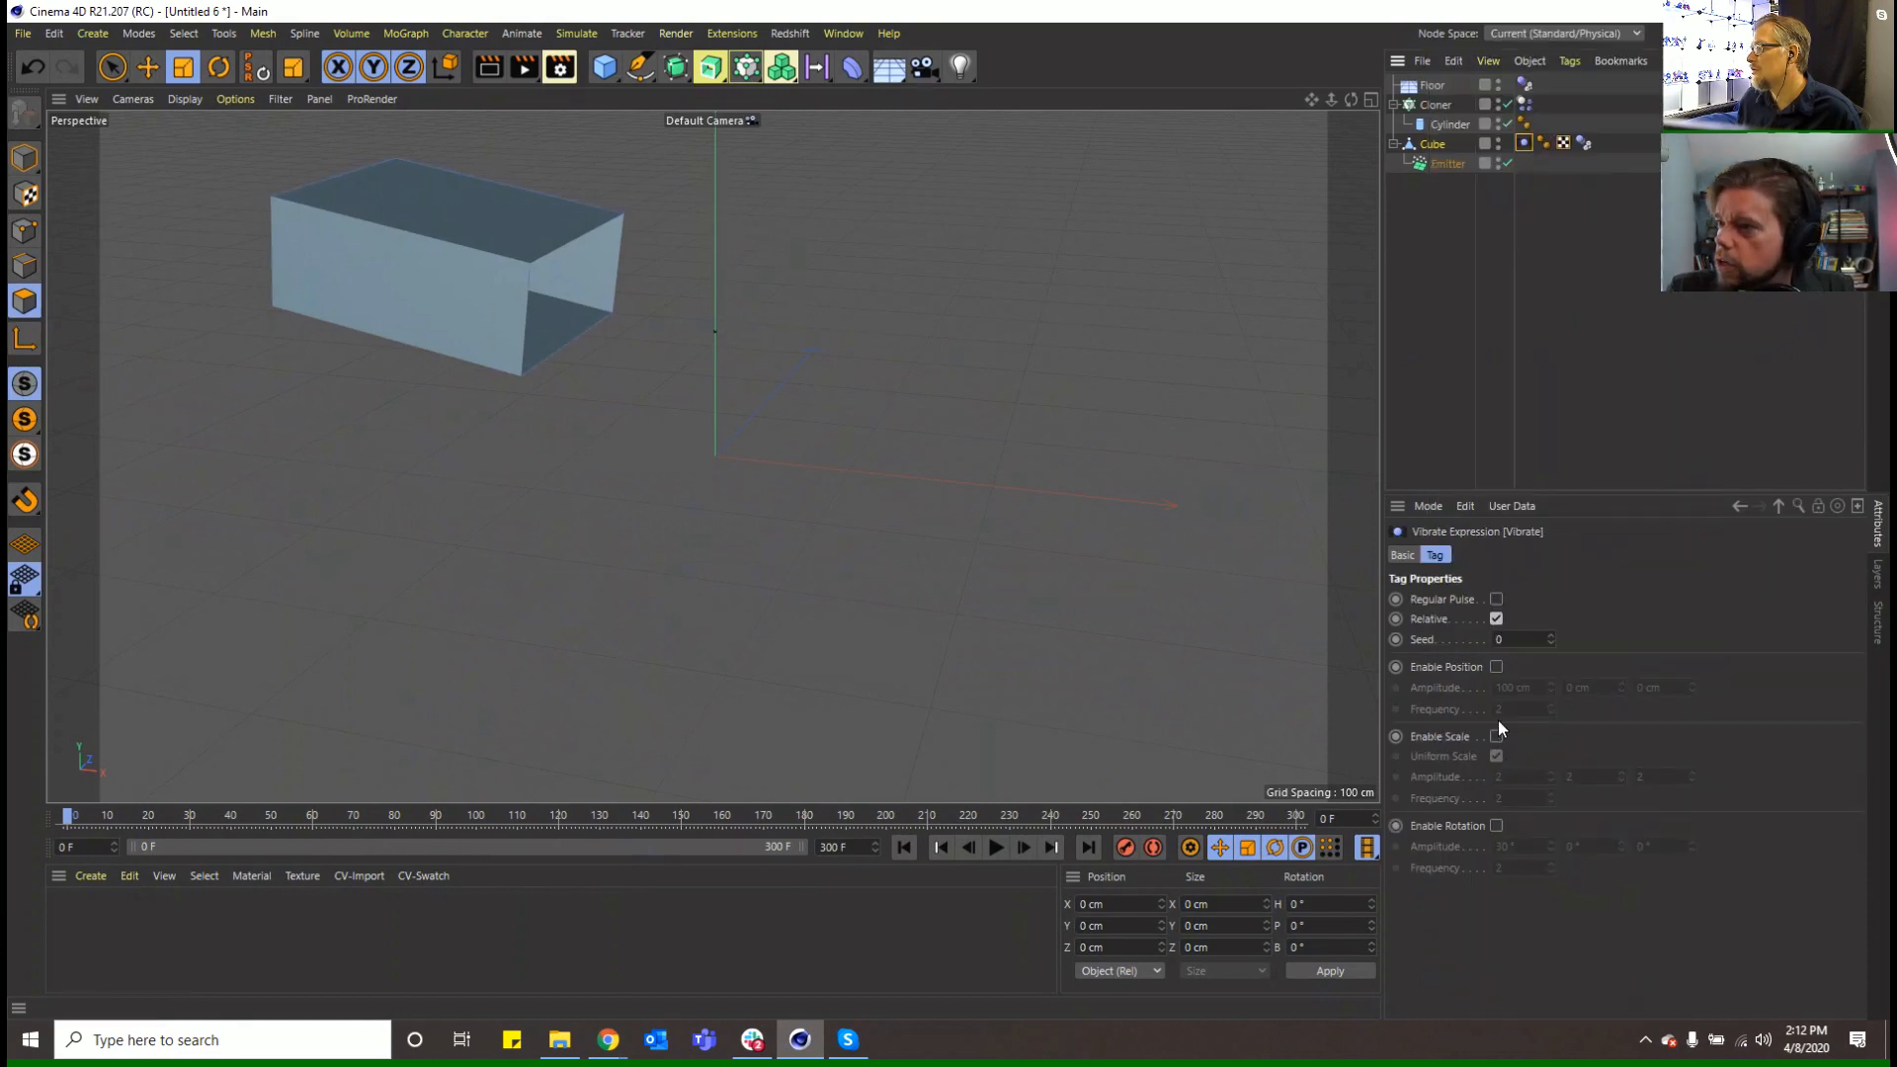
Enable position and rotation vibration on the cube's Vibrate tag and set the rotation amplitude to 10° on all three axes
click(1498, 666)
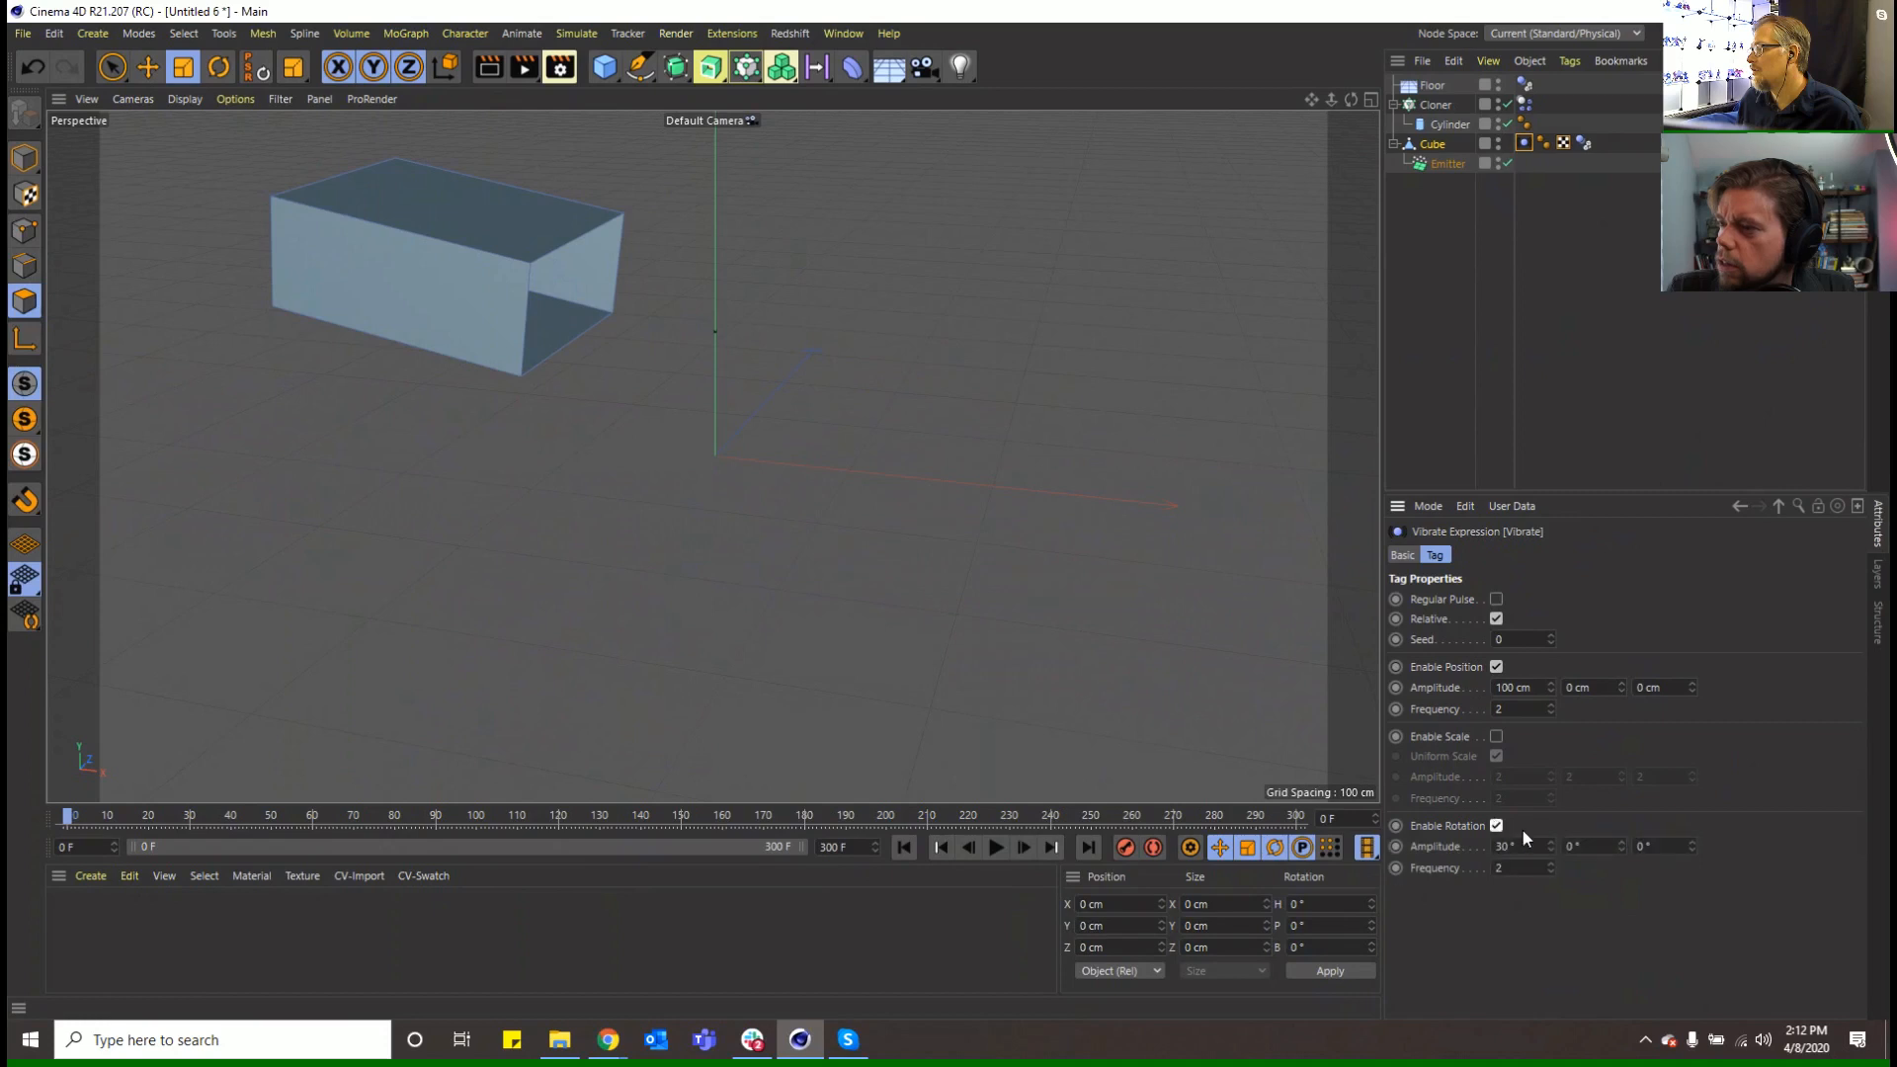
text(10)
key(Tab)
text(10)
key(Tab)
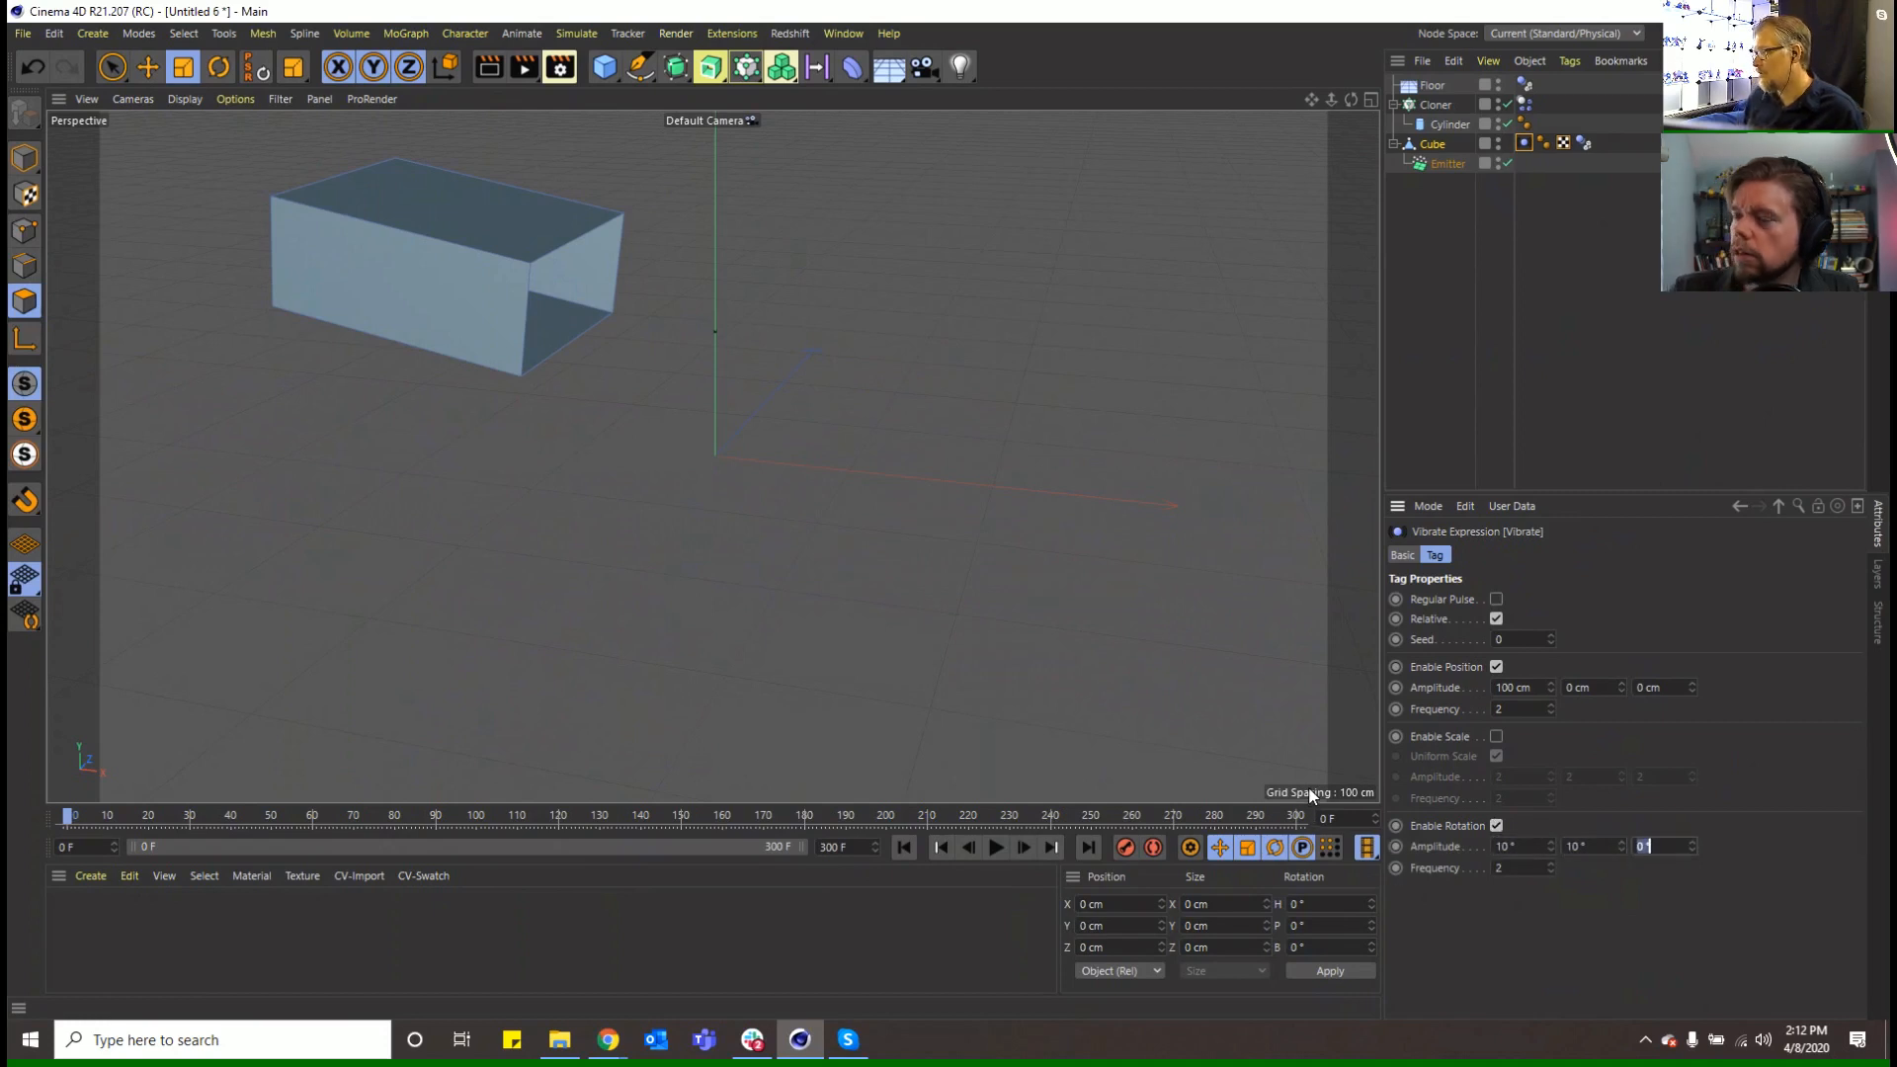
text(10)
key(Return)
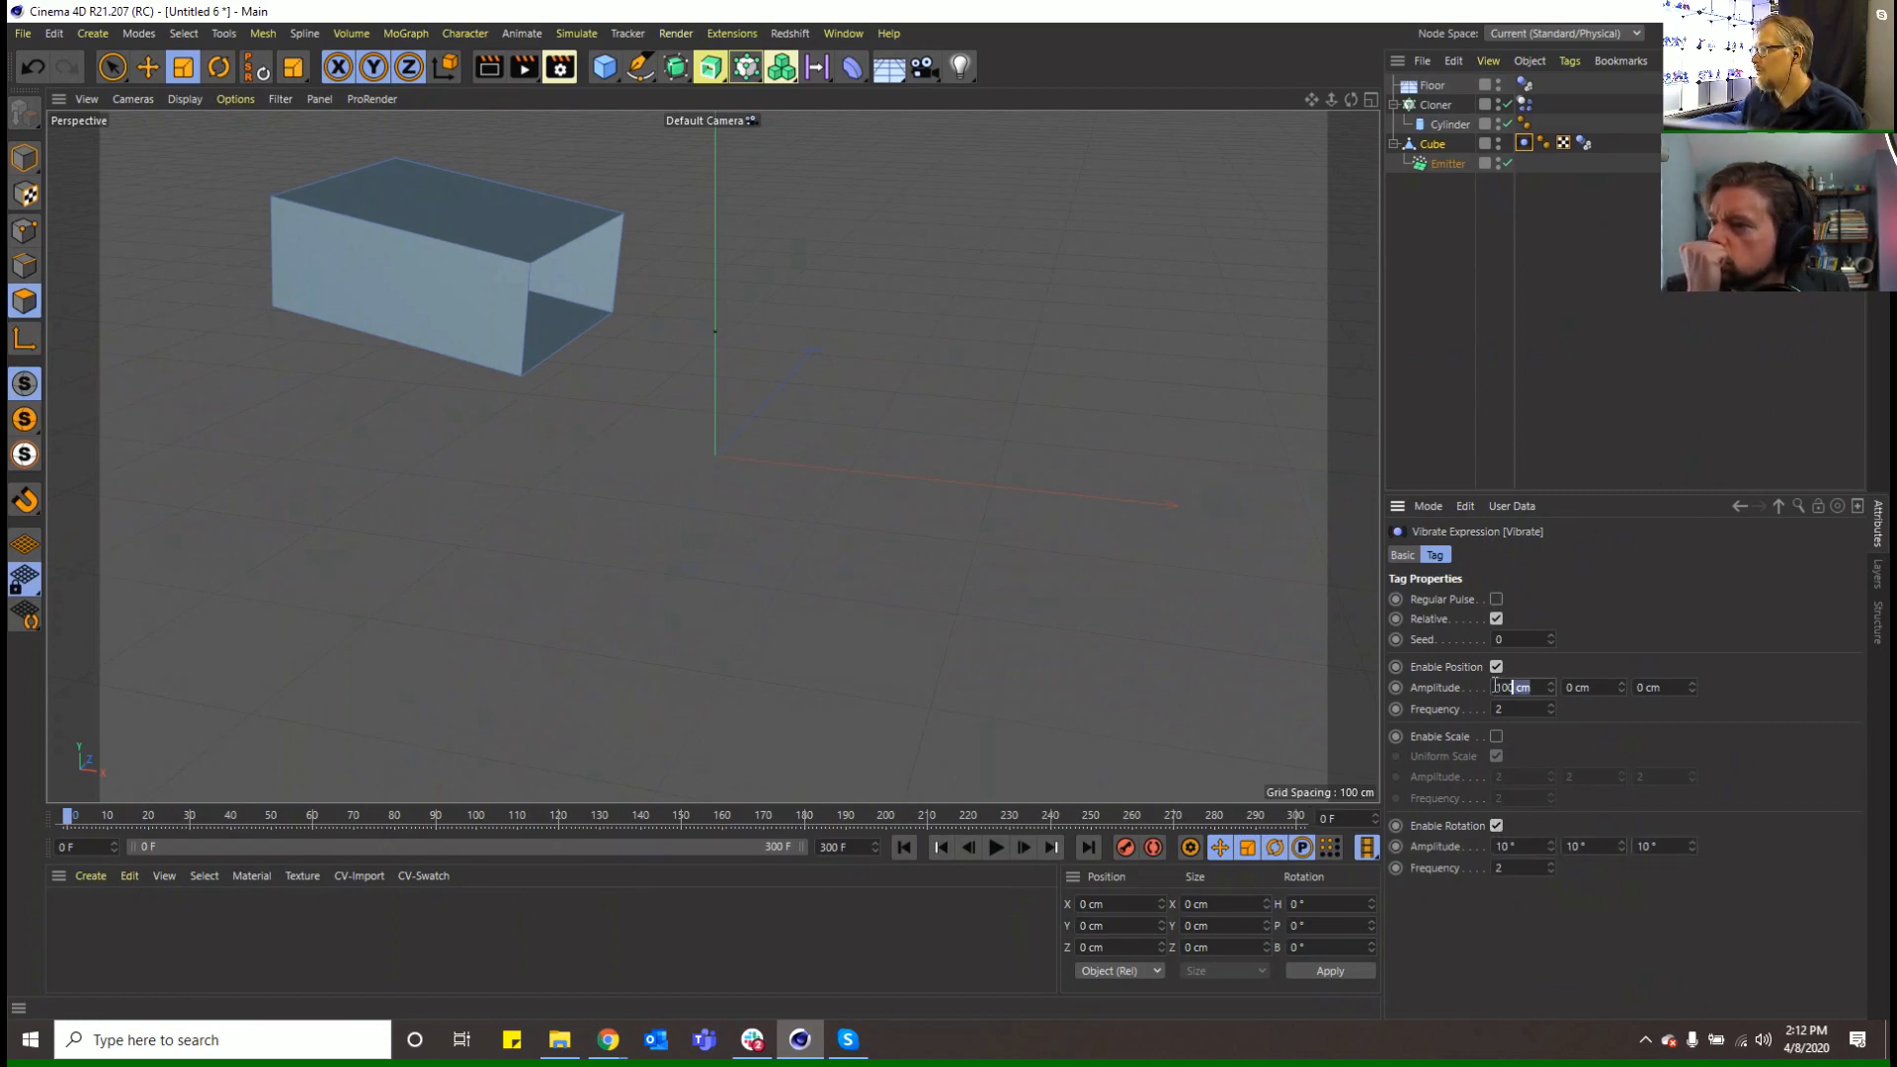
Set the Vibrate tag's position amplitude to 50 cm on all three axes
text(50)
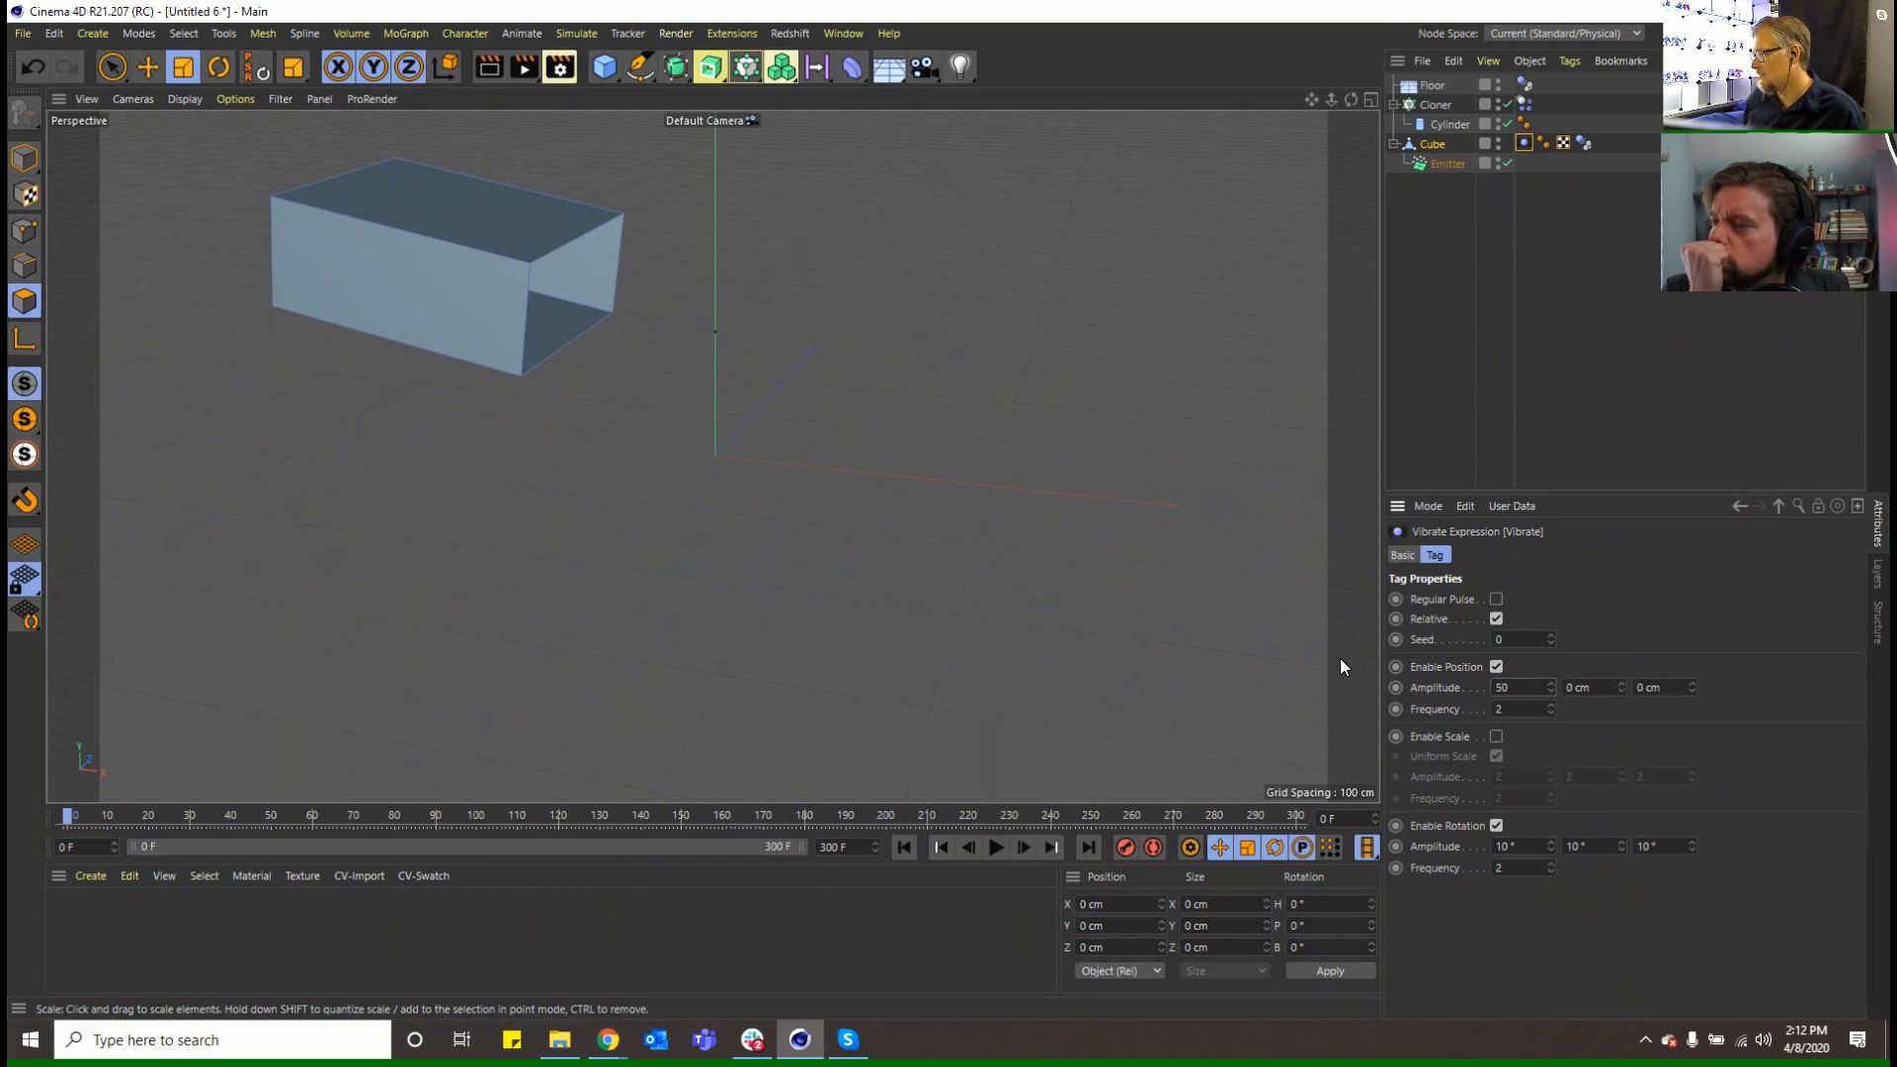
key(Tab)
text(50)
key(Tab)
text(50)
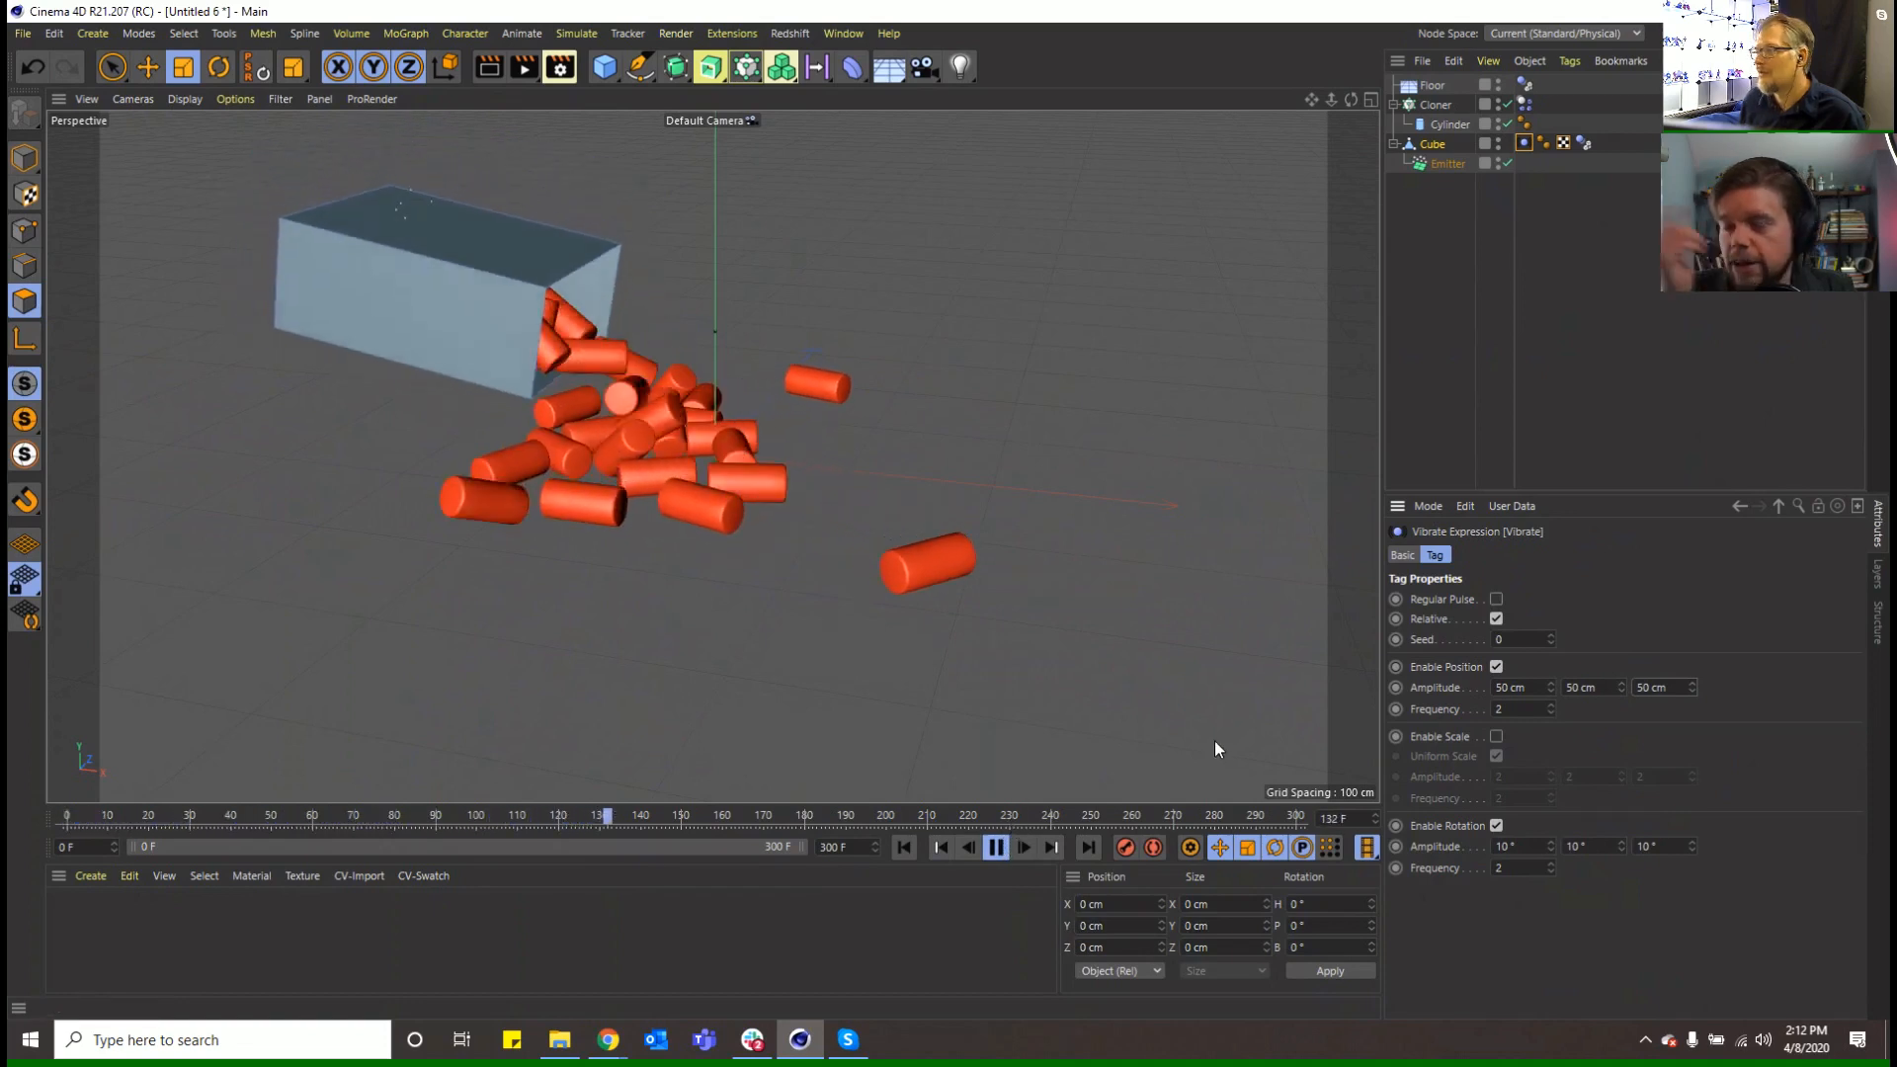
Set the Vibrate tag's position frequency to 1.5
drag(1518, 708, 1374, 703)
text(1)
key(Return)
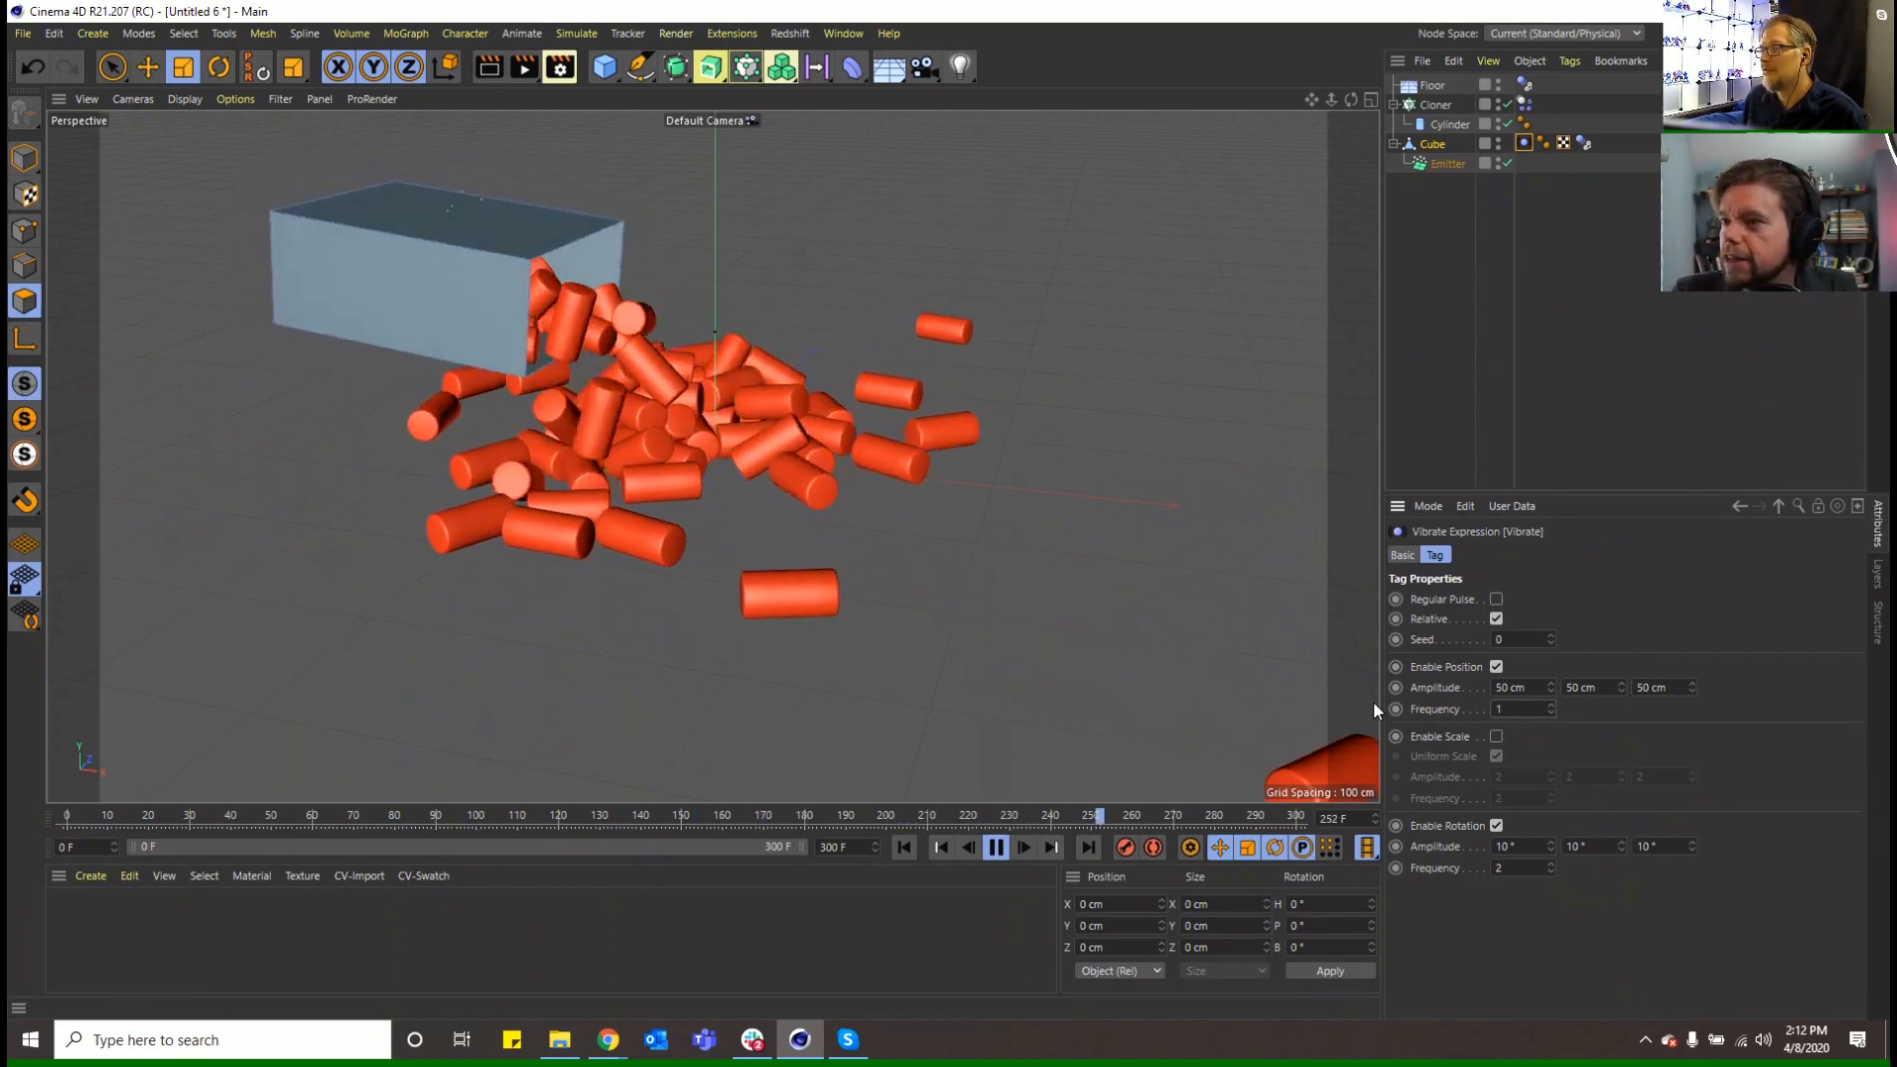
text(.5)
key(Return)
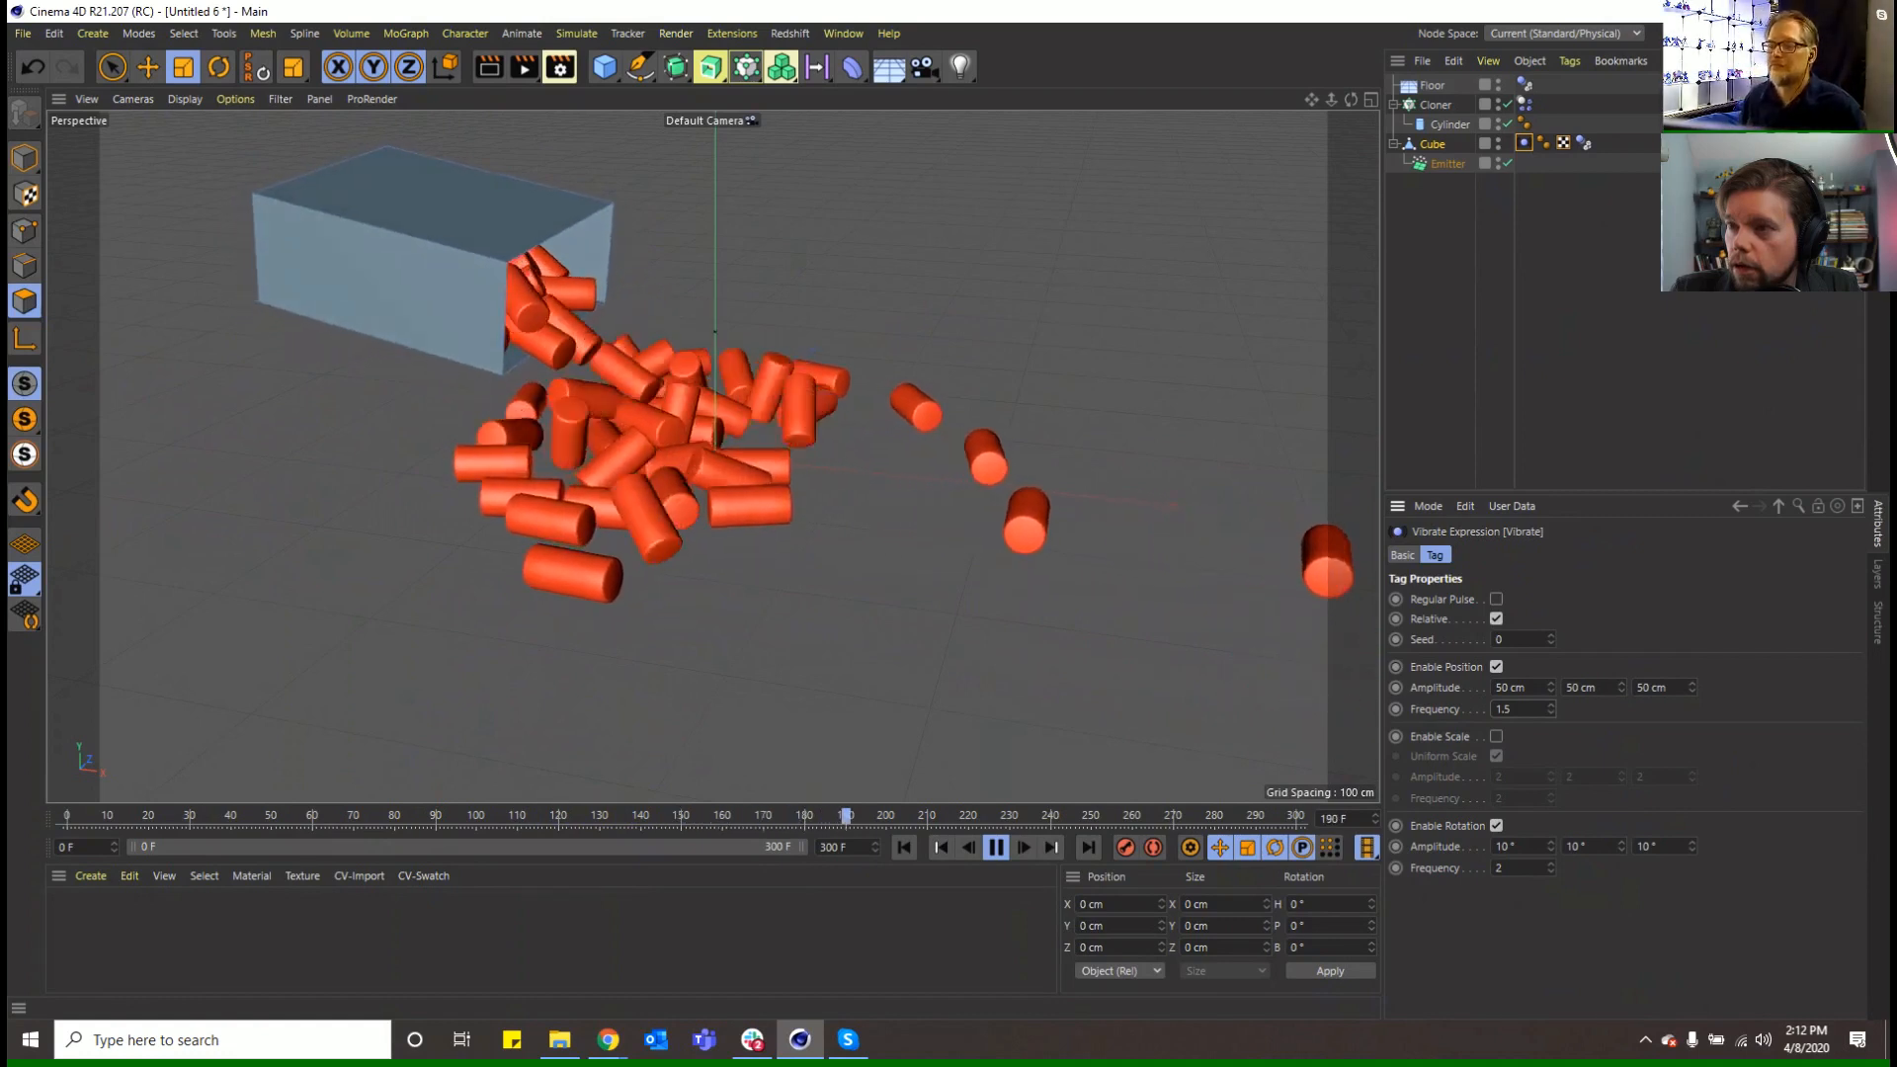
Create a new material, replace its default specular layer with a GGX reflectance layer, and stop the playback
click(144, 905)
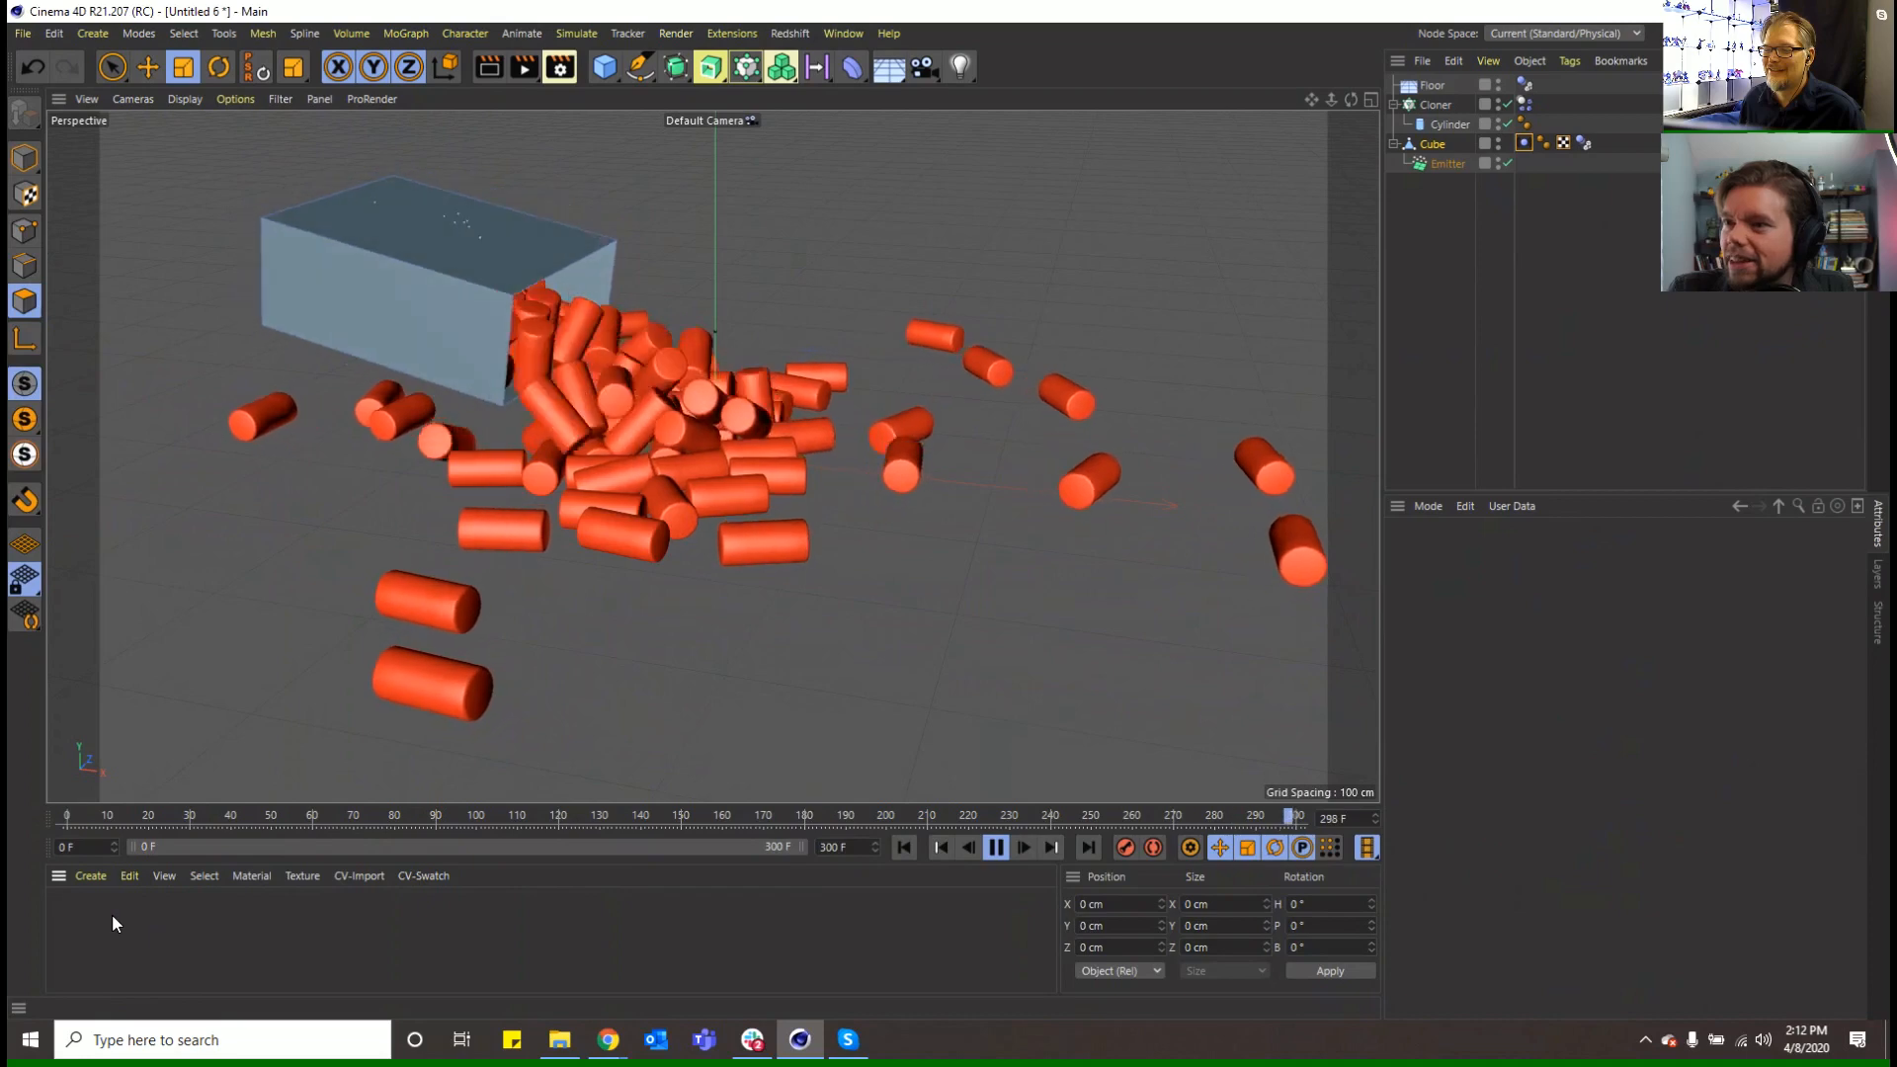
double_click(111, 915)
double_click(77, 914)
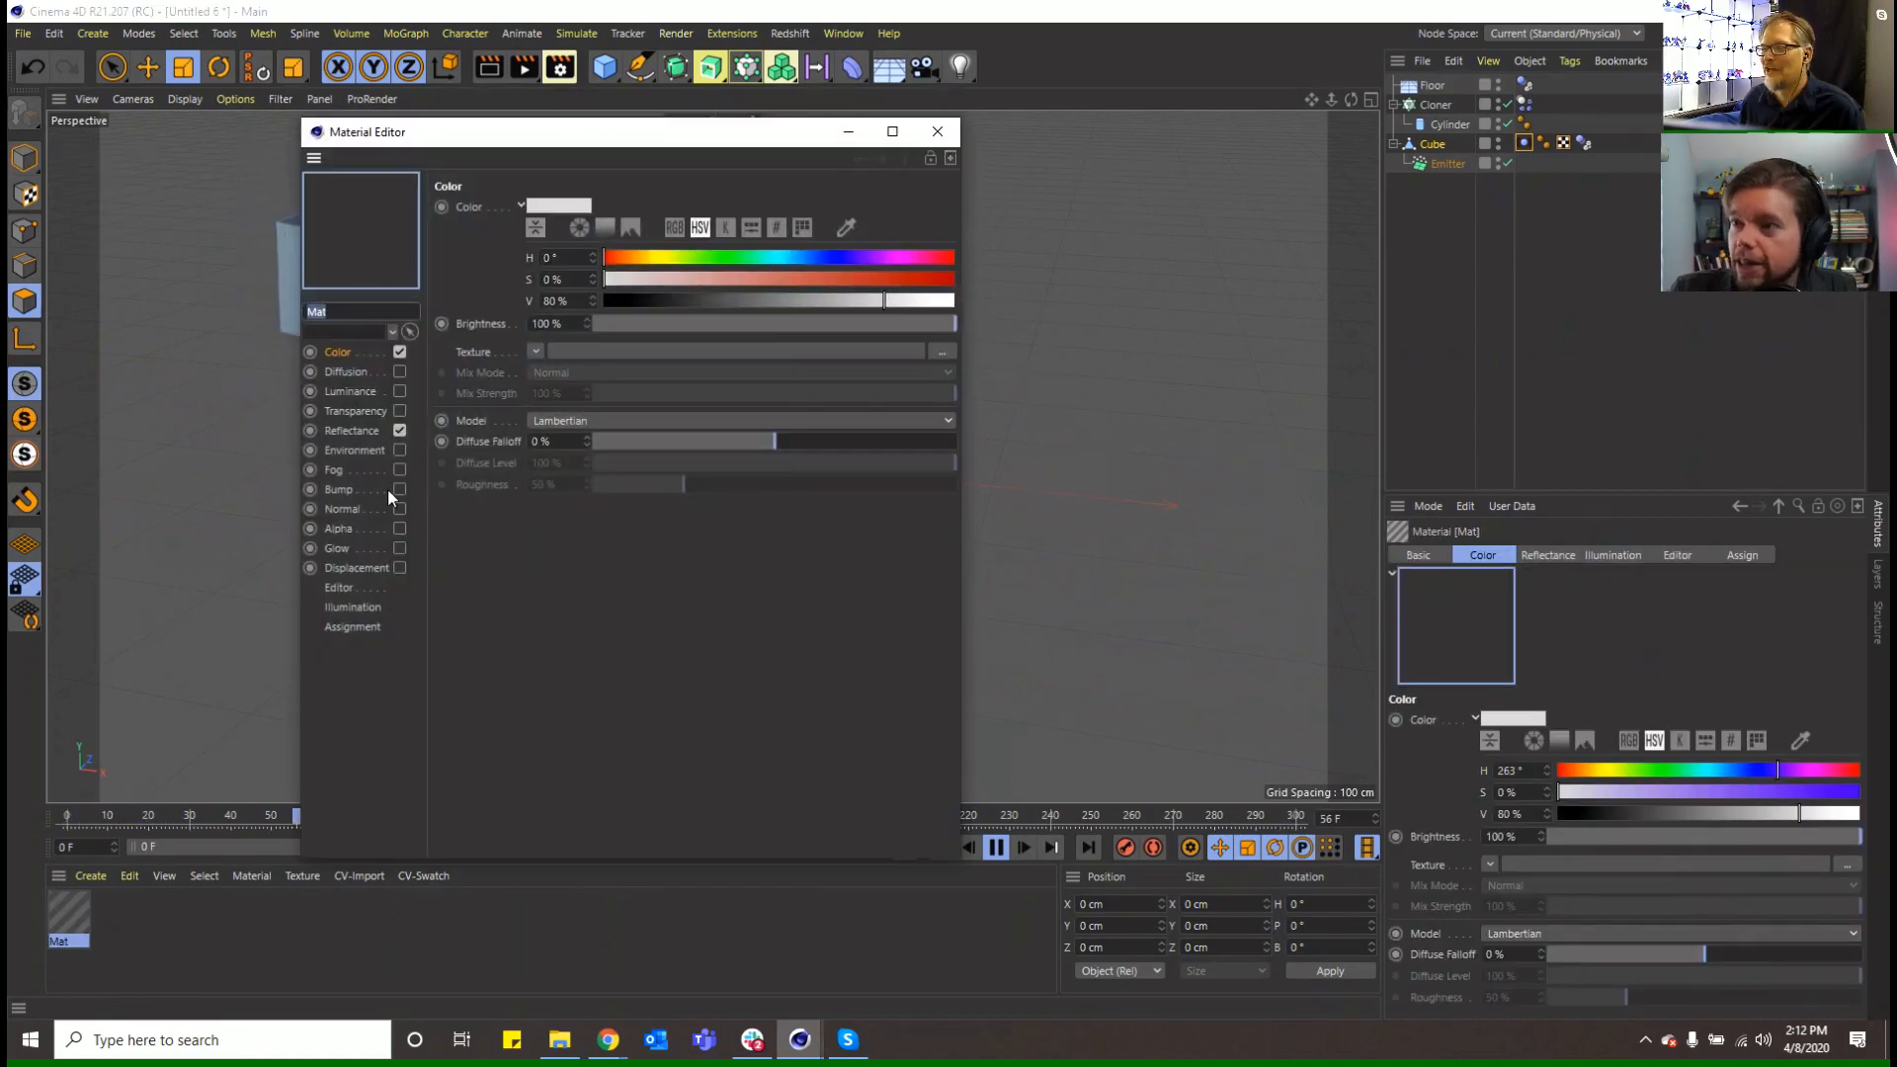
click(368, 432)
click(520, 255)
click(462, 252)
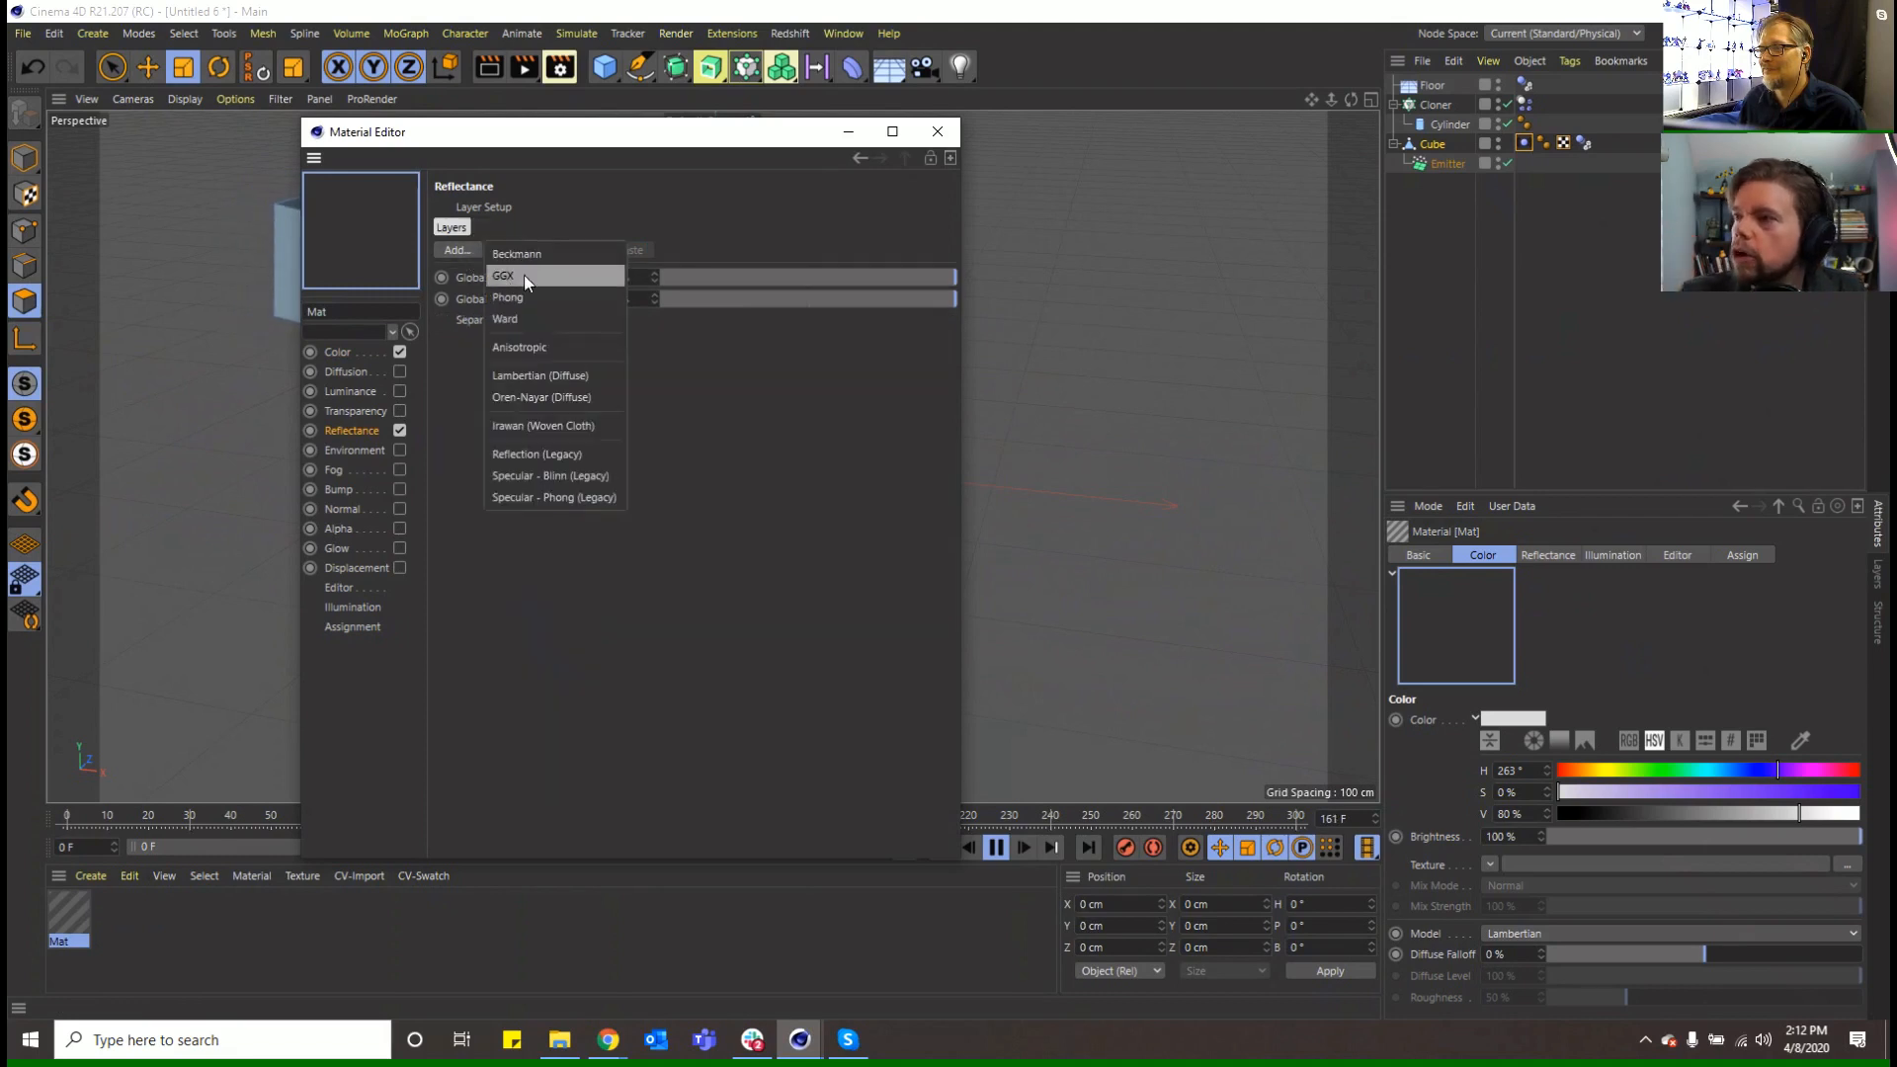
click(526, 273)
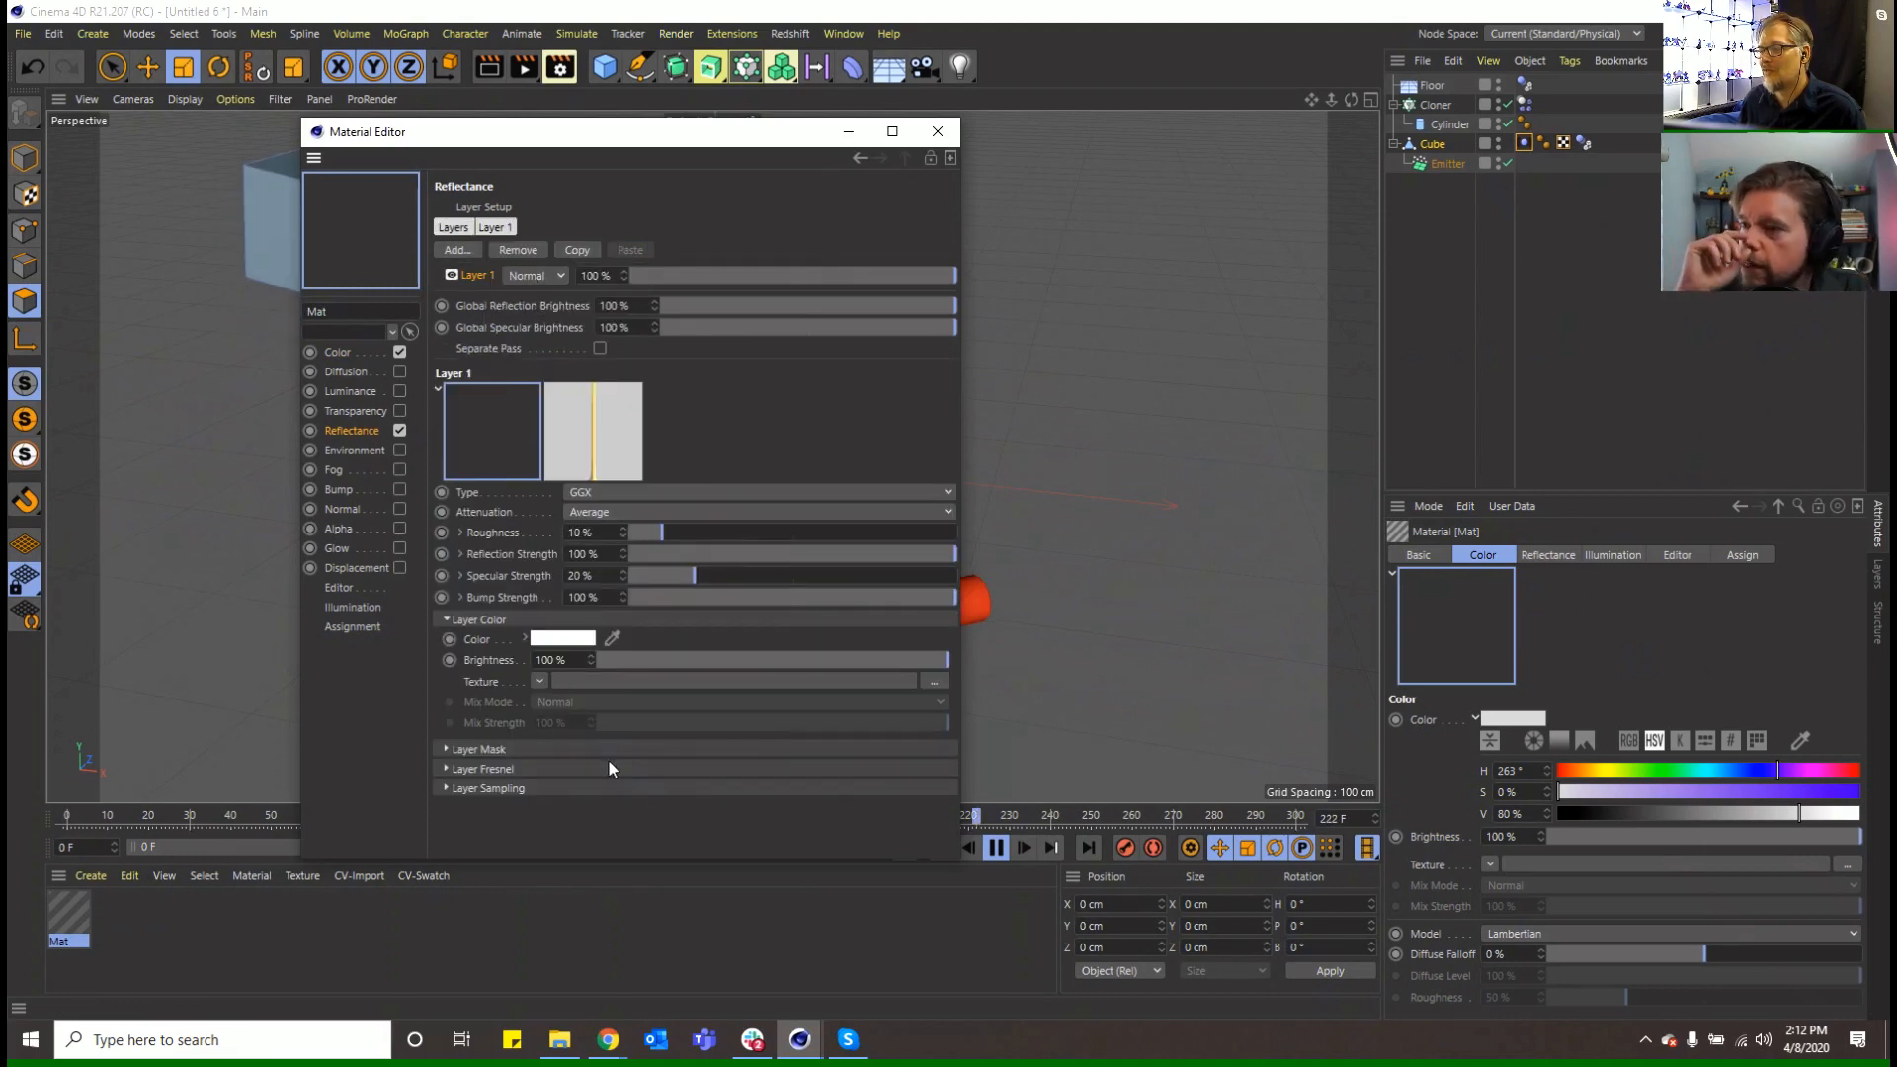
click(994, 847)
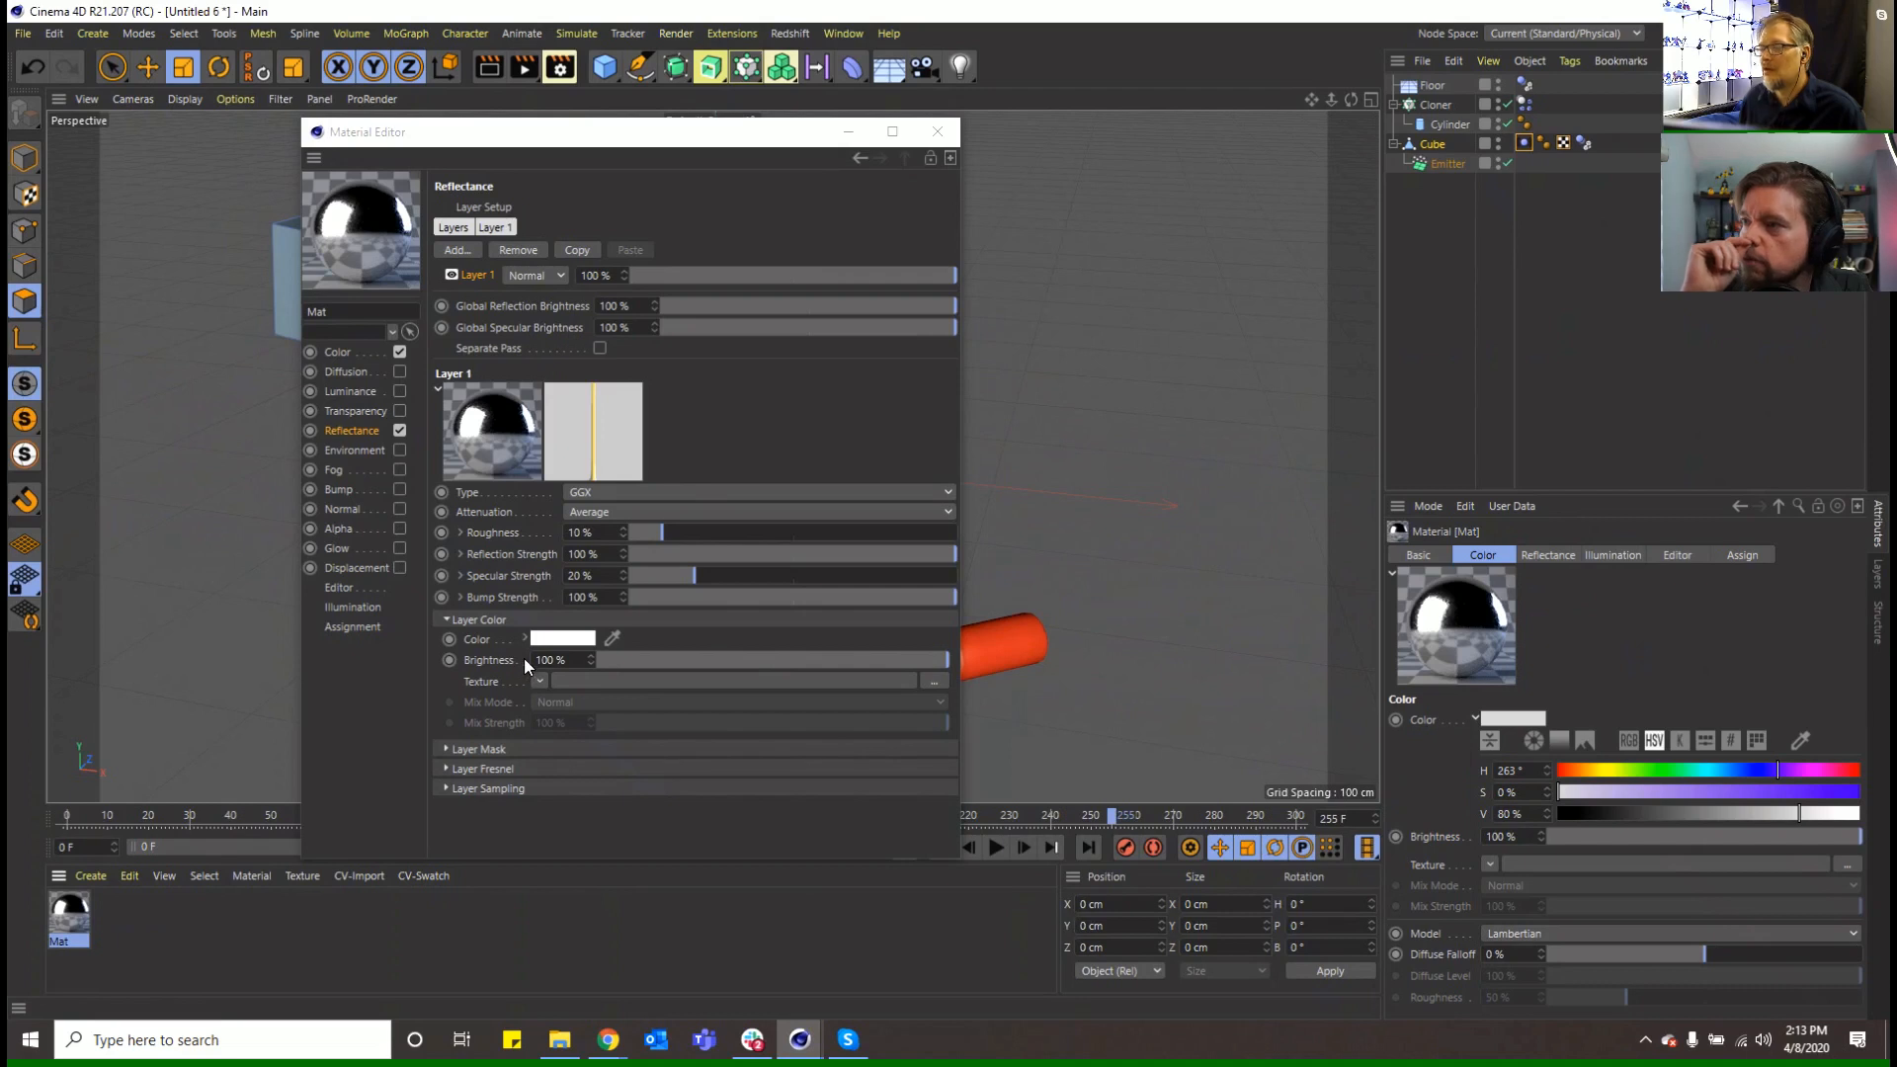
Add a Random effector to the cloner
click(1451, 105)
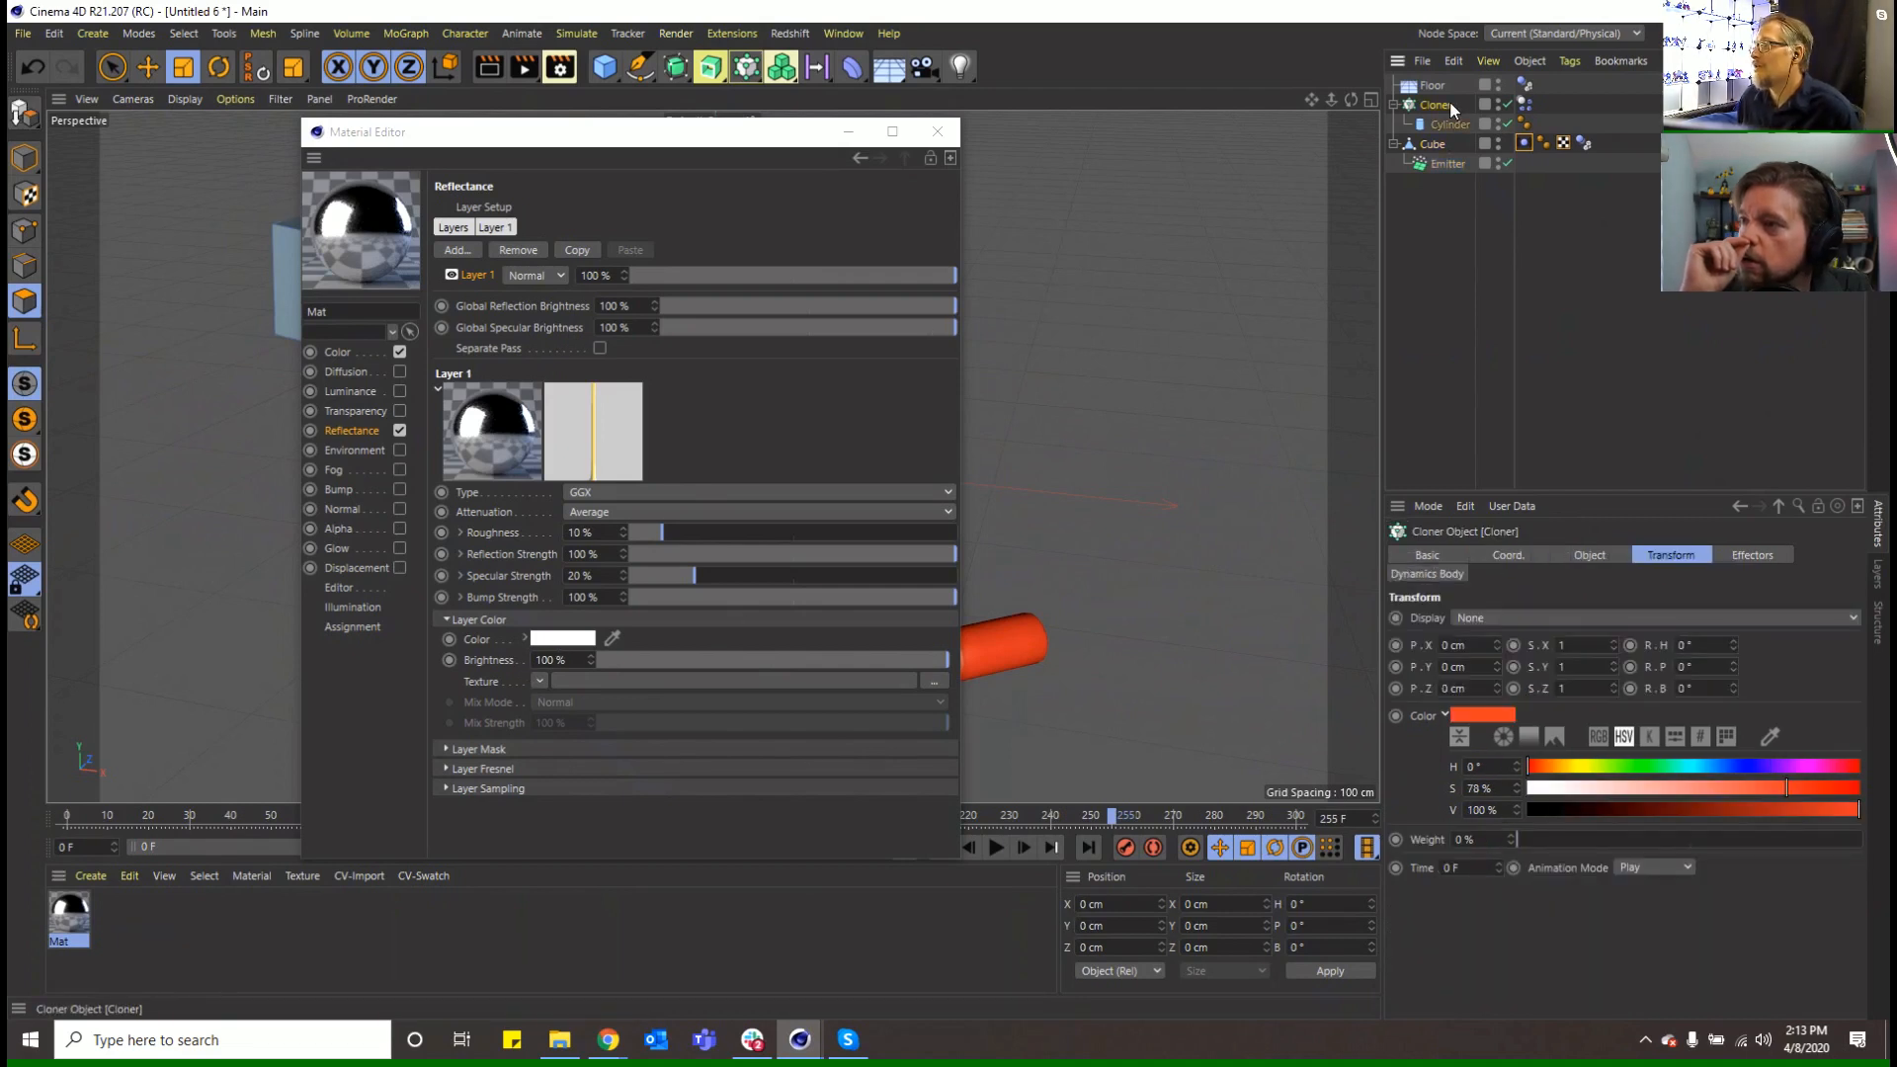
click(403, 33)
mouse_move(412, 63)
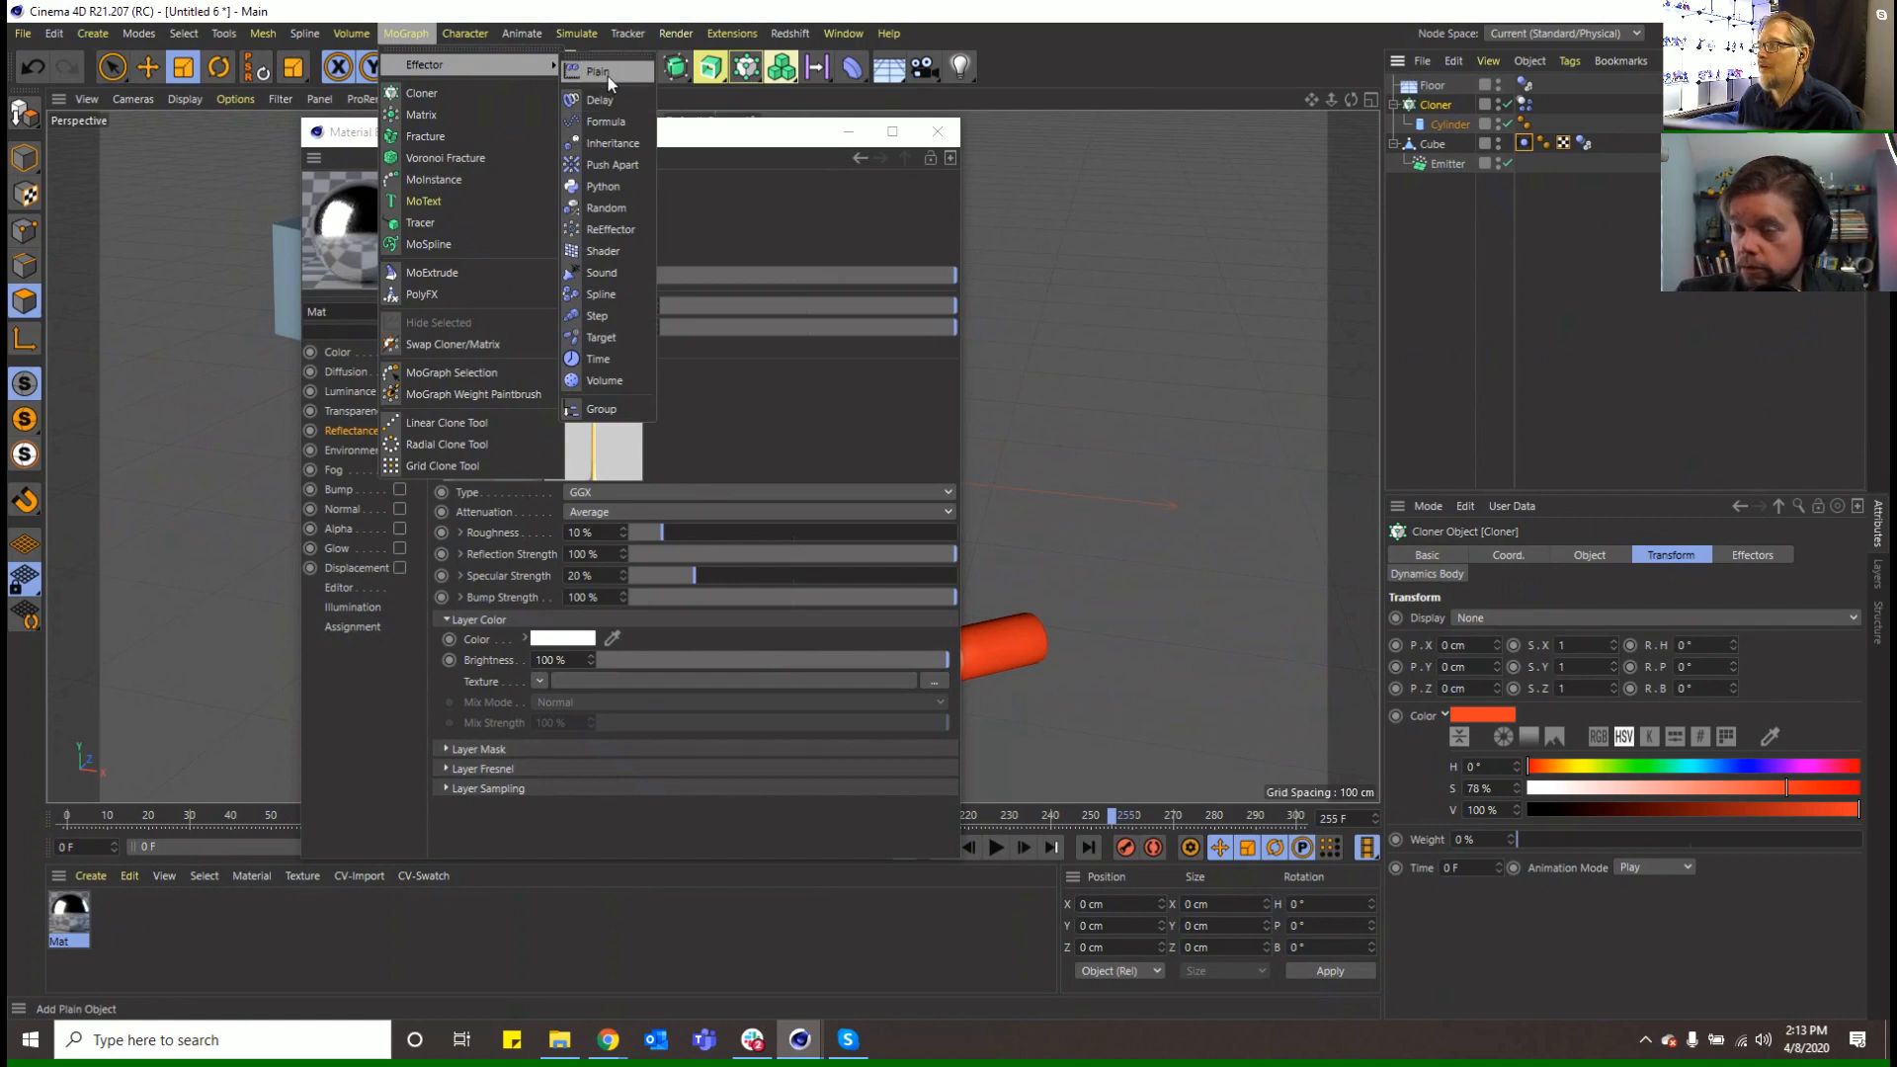
click(620, 206)
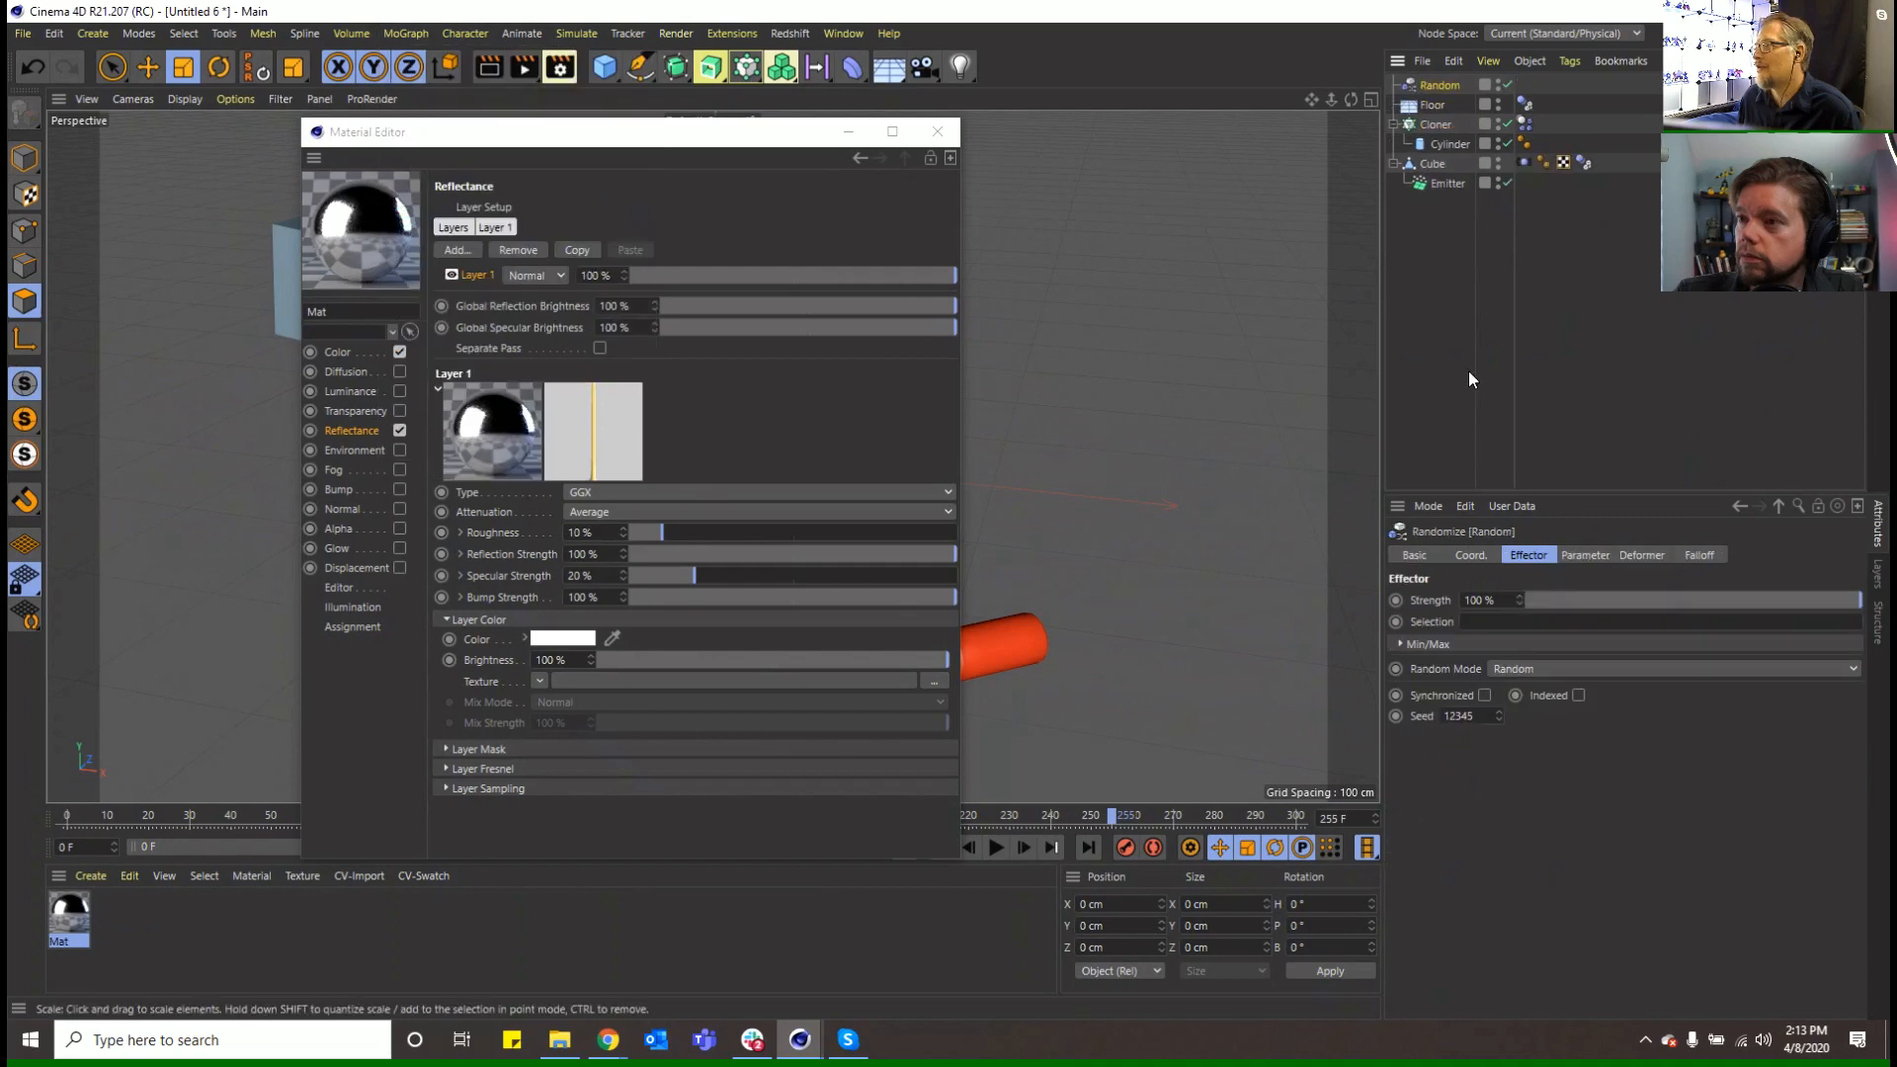
Turn off the Random effector's position and set its color mode to Effector Color
click(1586, 557)
click(1467, 638)
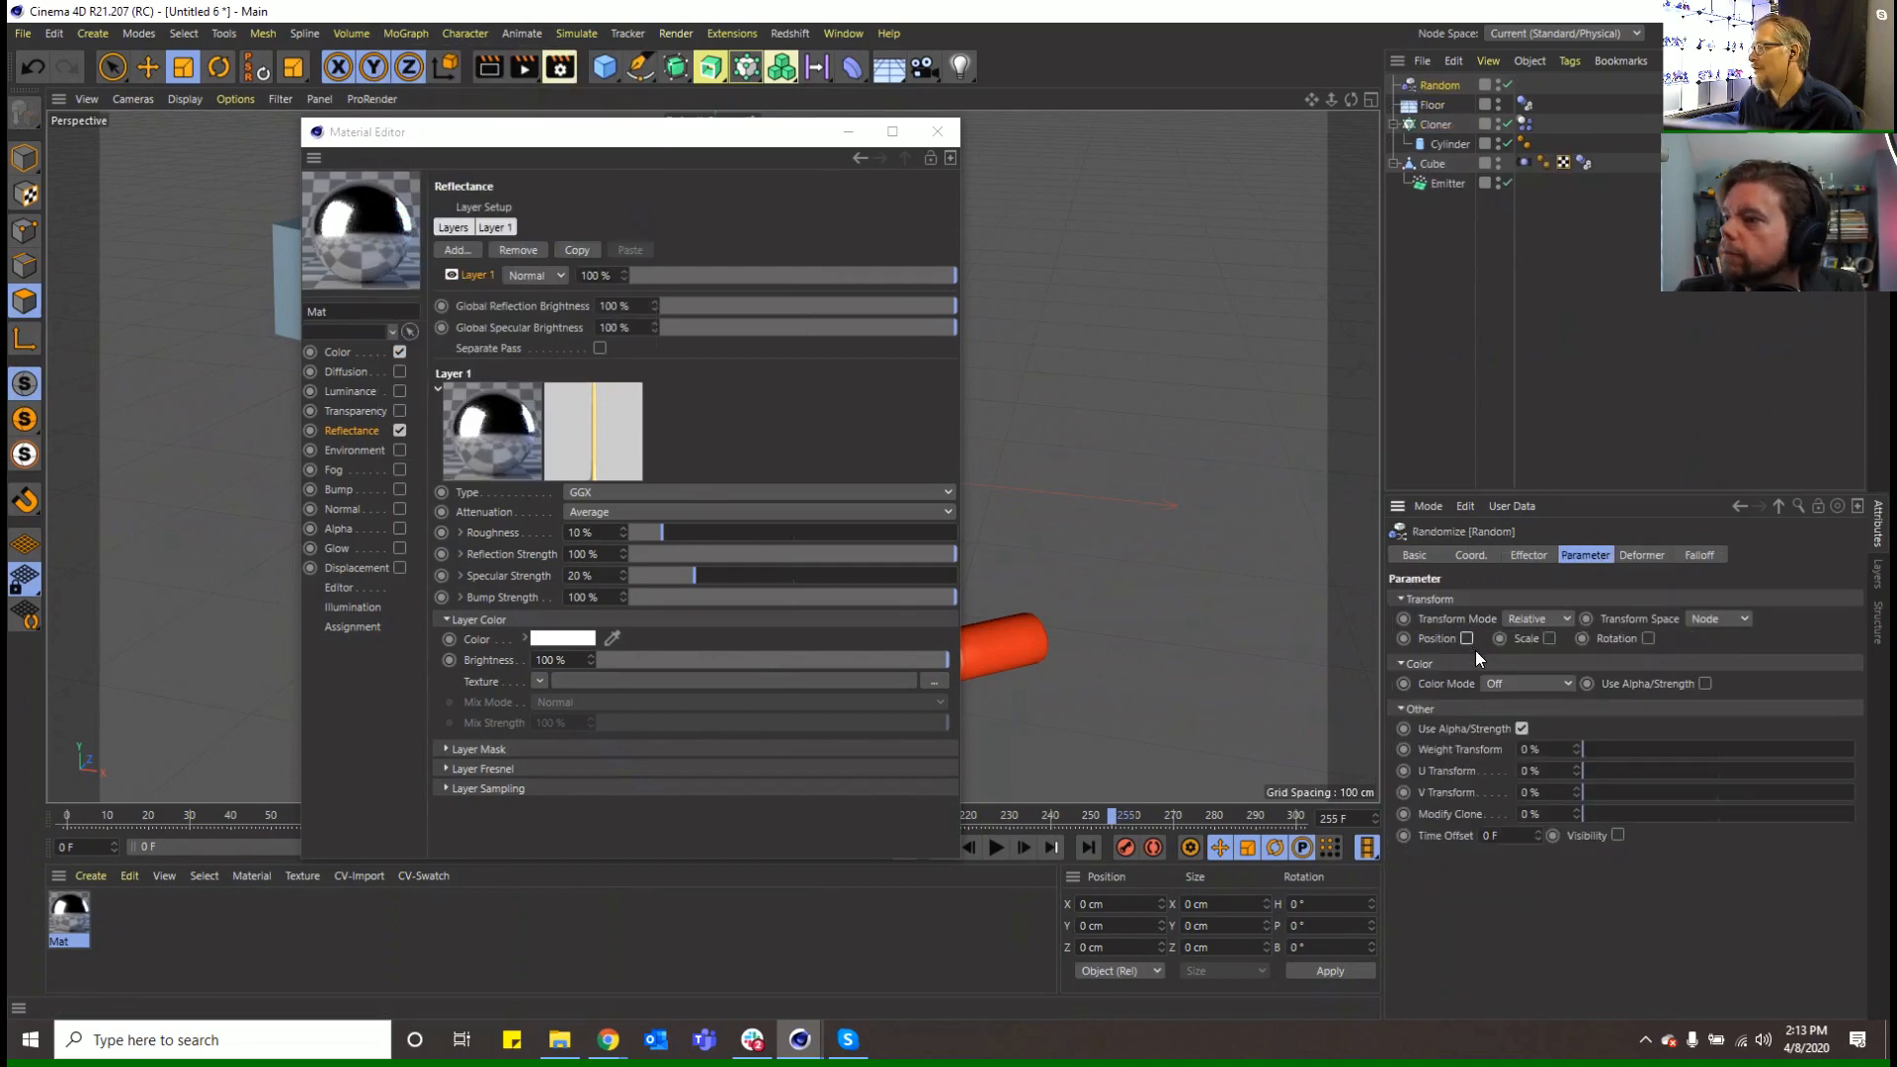
click(1526, 683)
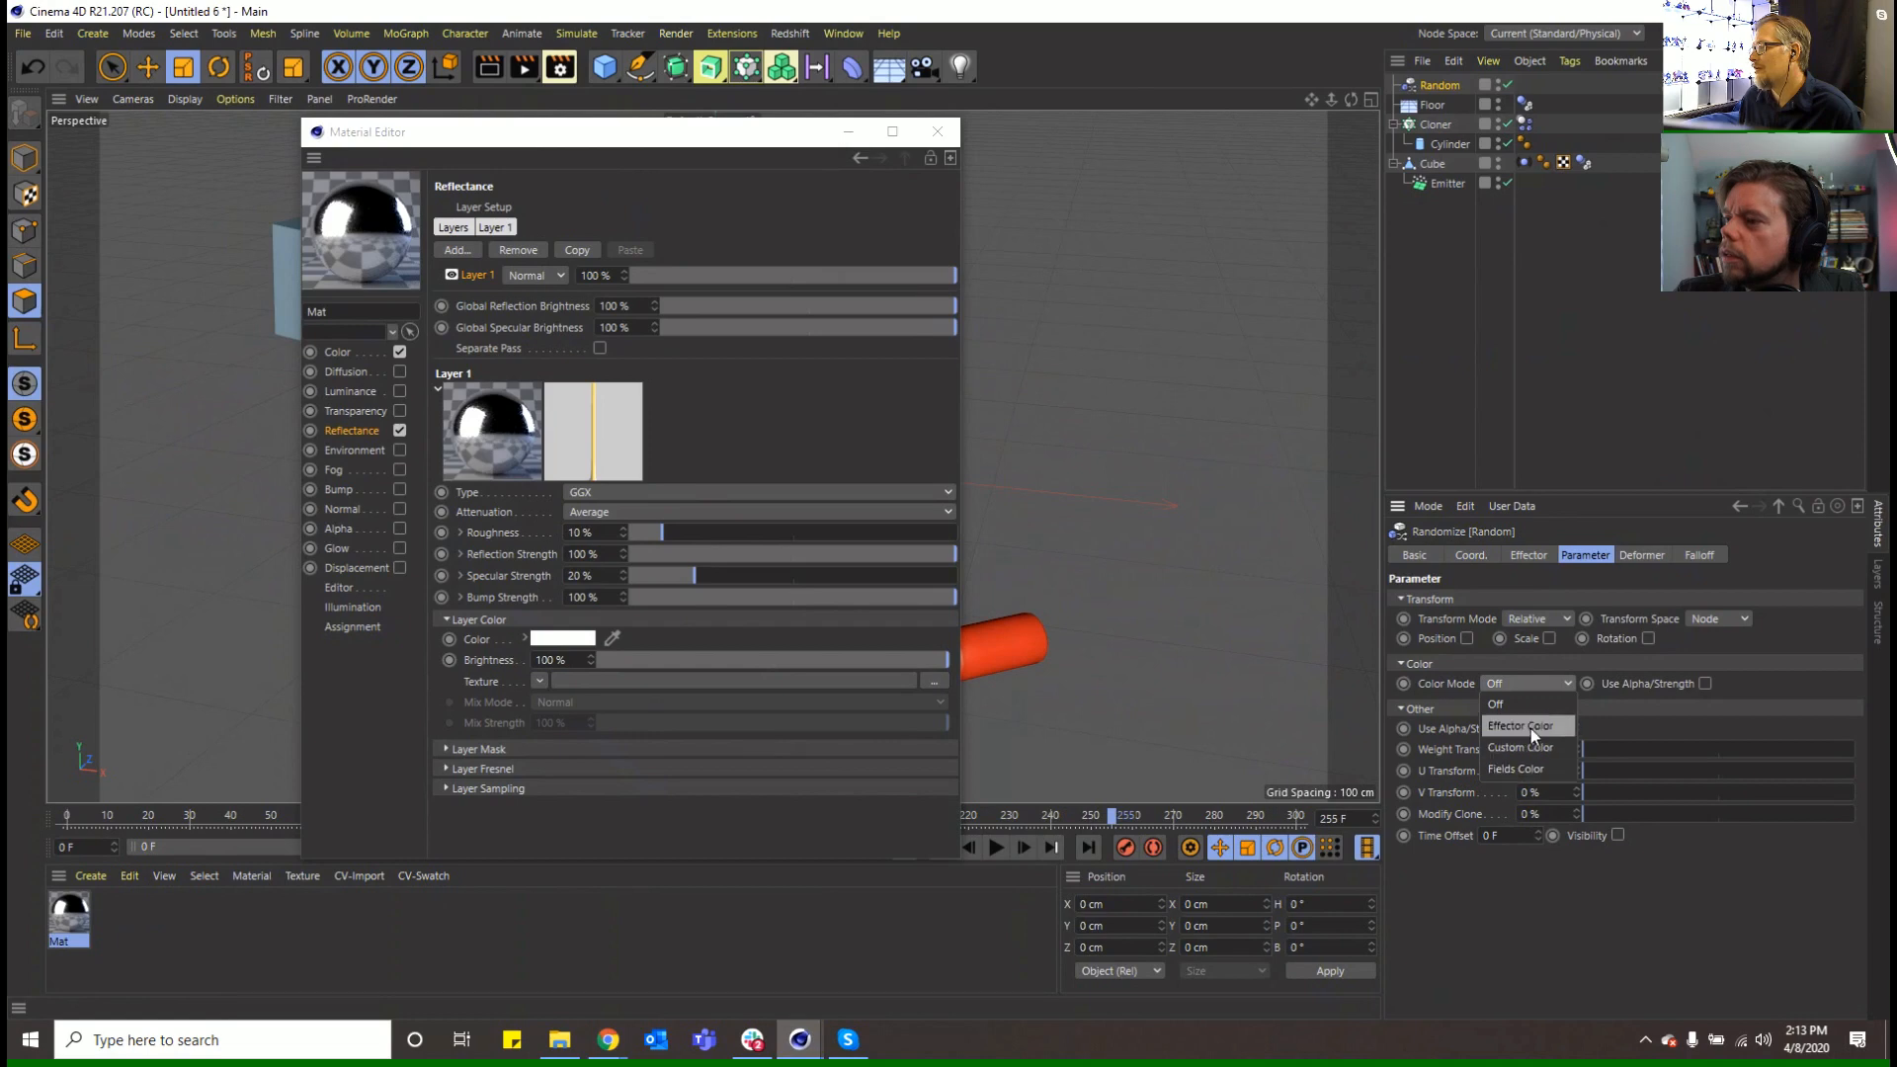
click(1532, 727)
mouse_move(687, 150)
mouse_down()
mouse_move(1453, 191)
mouse_move(756, 111)
mouse_up()
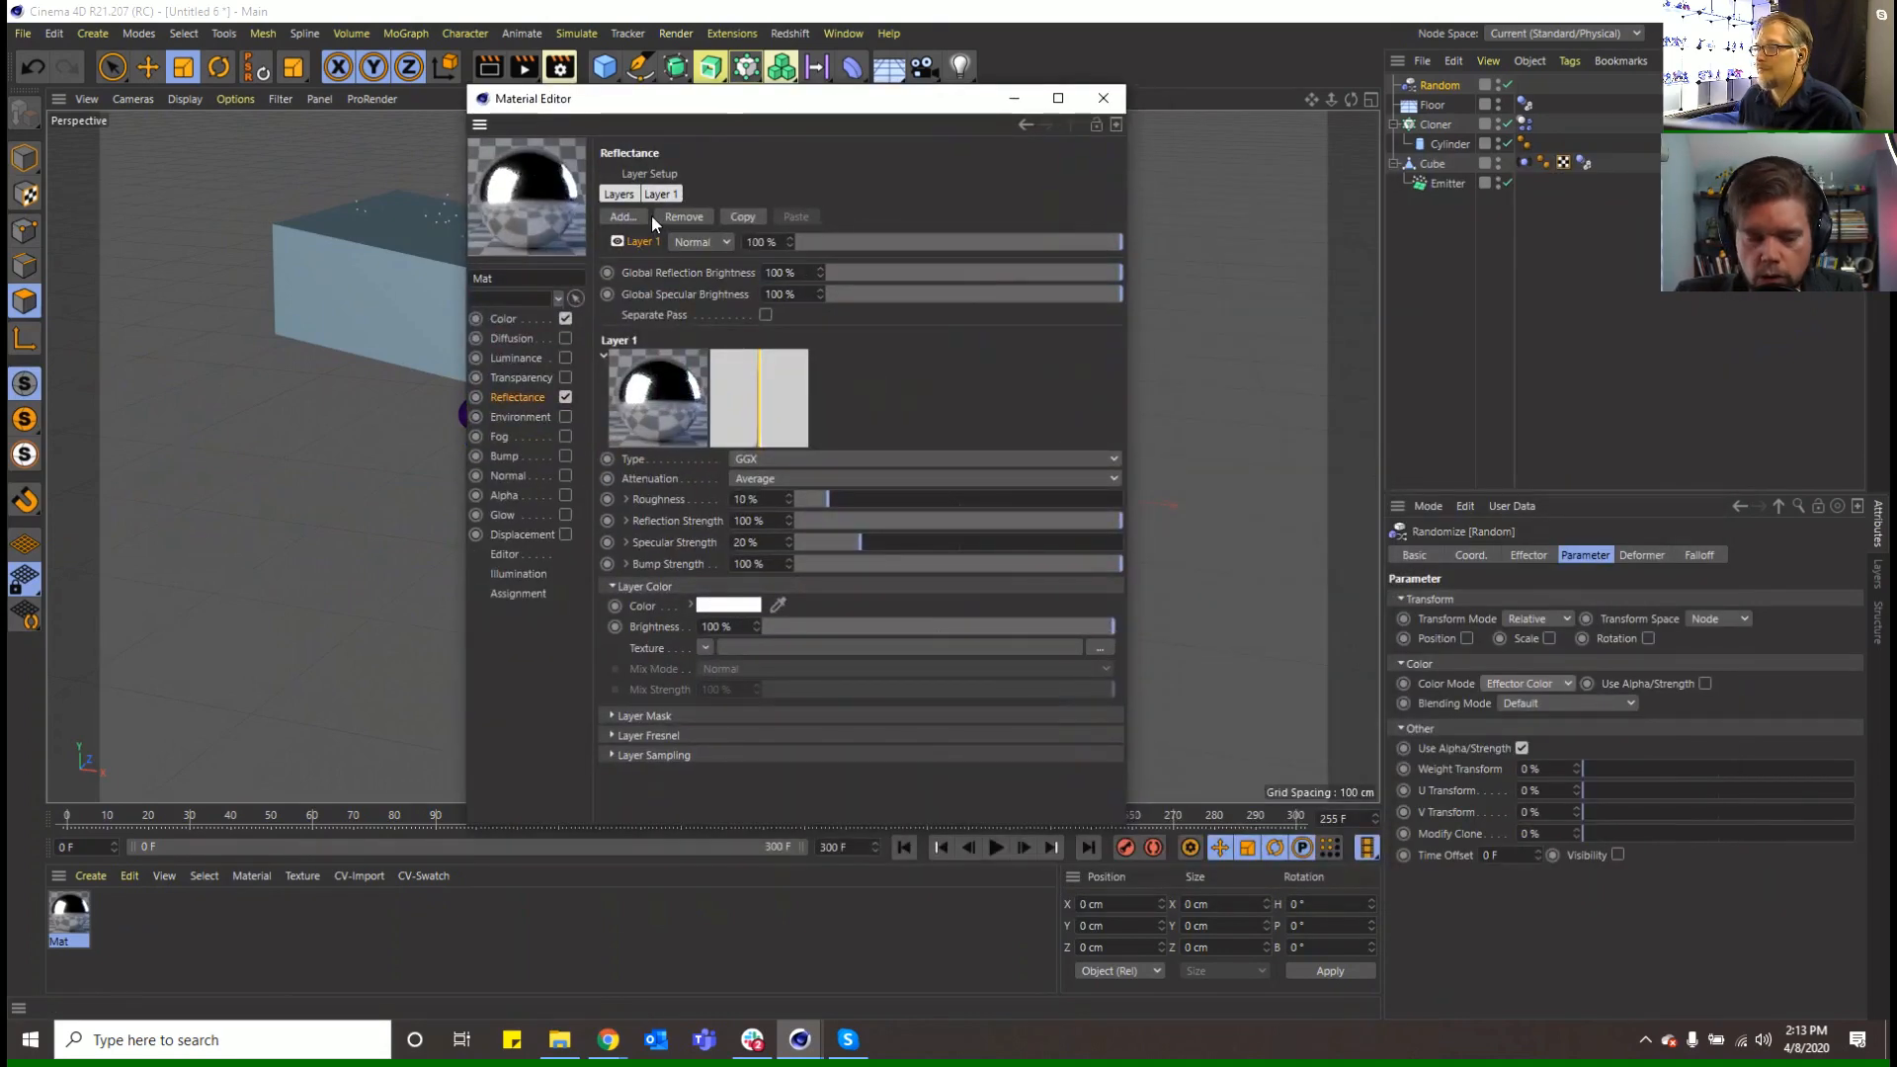
Set the Random effector's minimum to 6%
click(1424, 90)
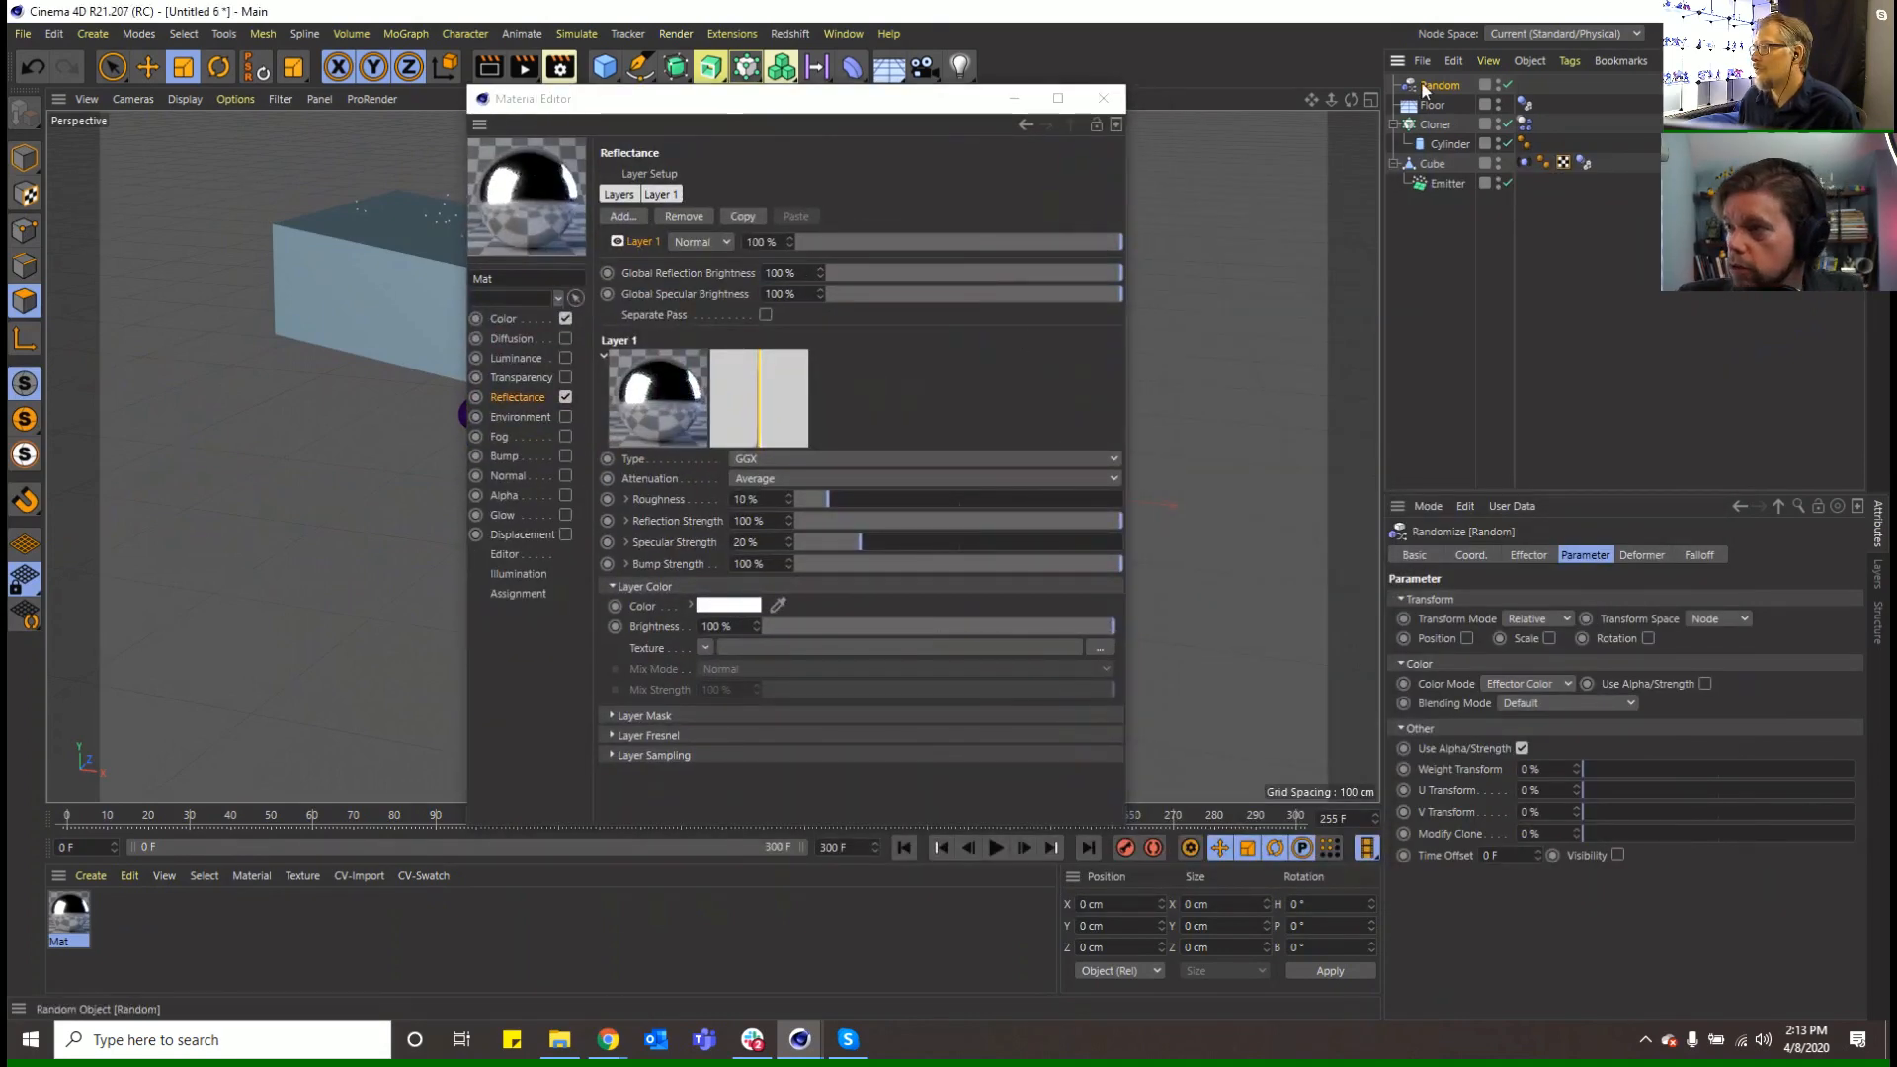
click(1529, 556)
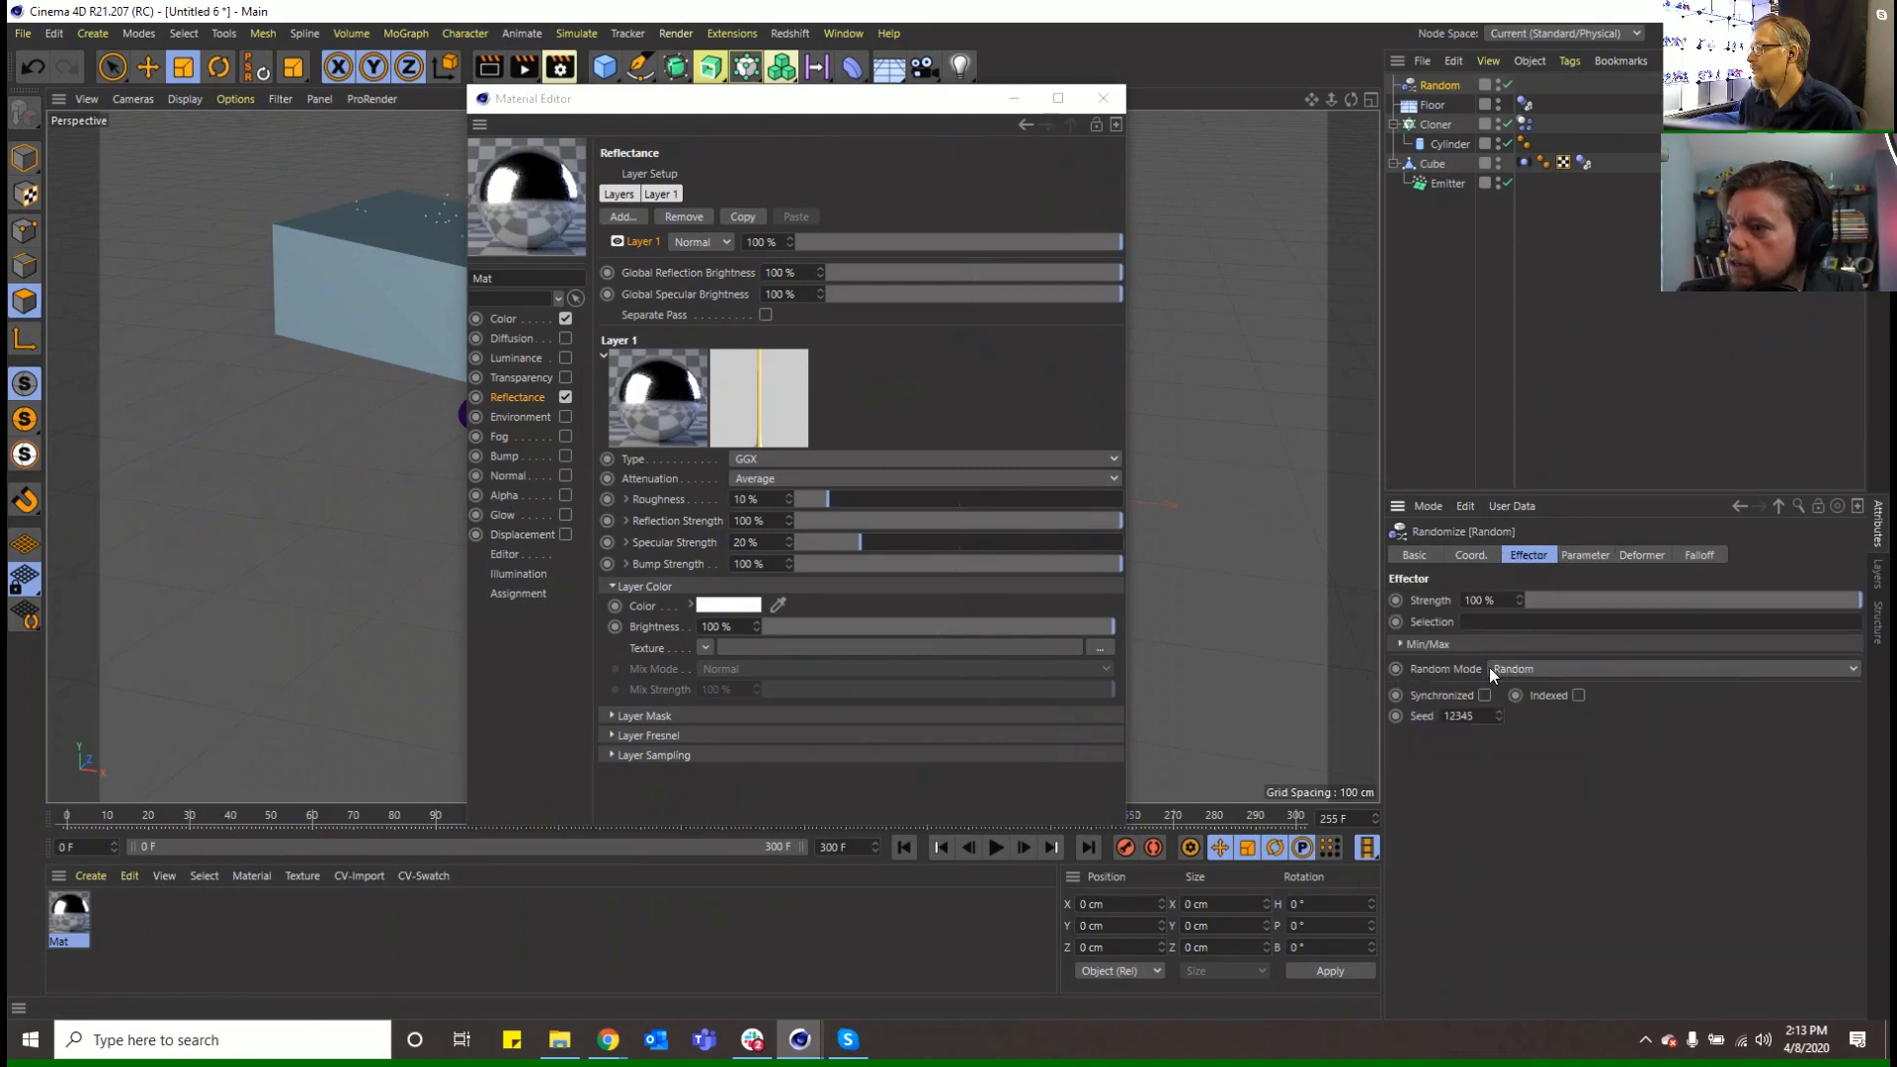
click(1474, 644)
drag(1639, 690, 1707, 691)
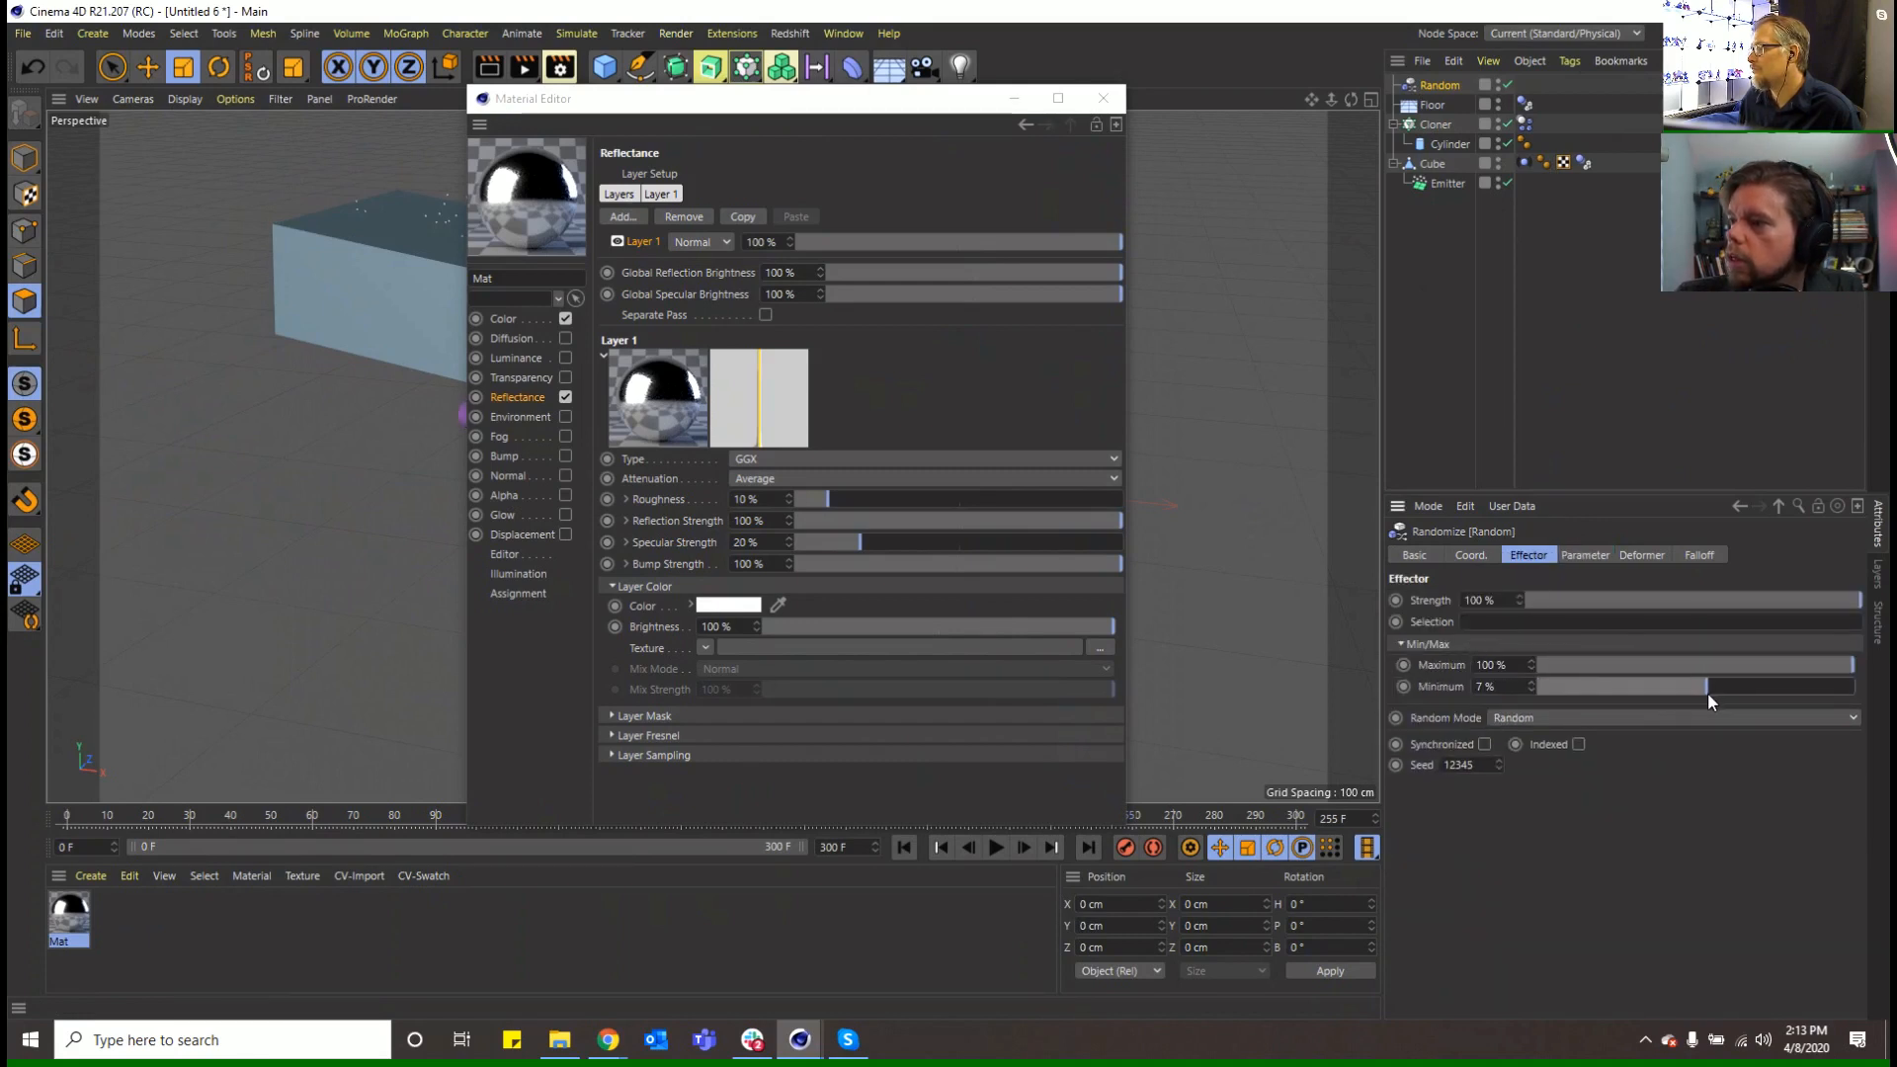
Try a second reflectance layer of type Lambertian (Diffuse) with the MoGraph Color Shader as its texture
click(637, 218)
click(636, 219)
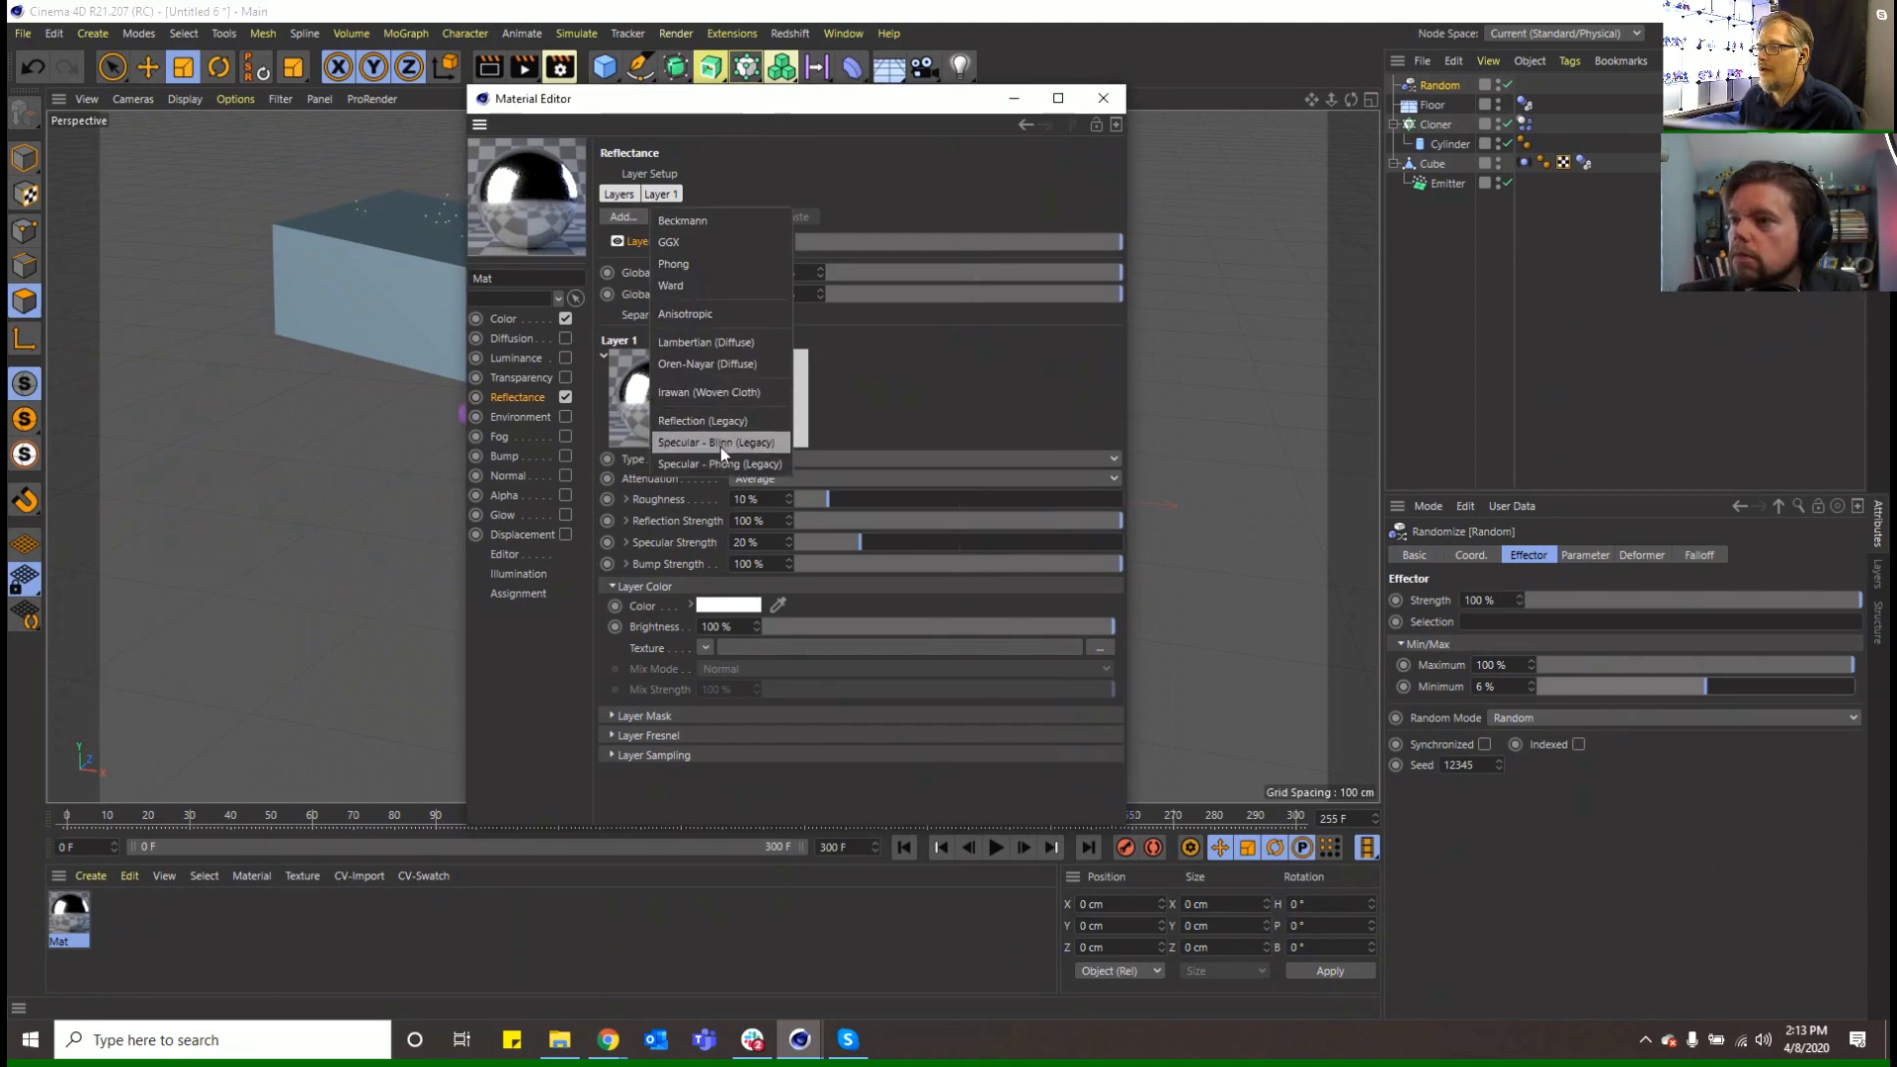
click(719, 344)
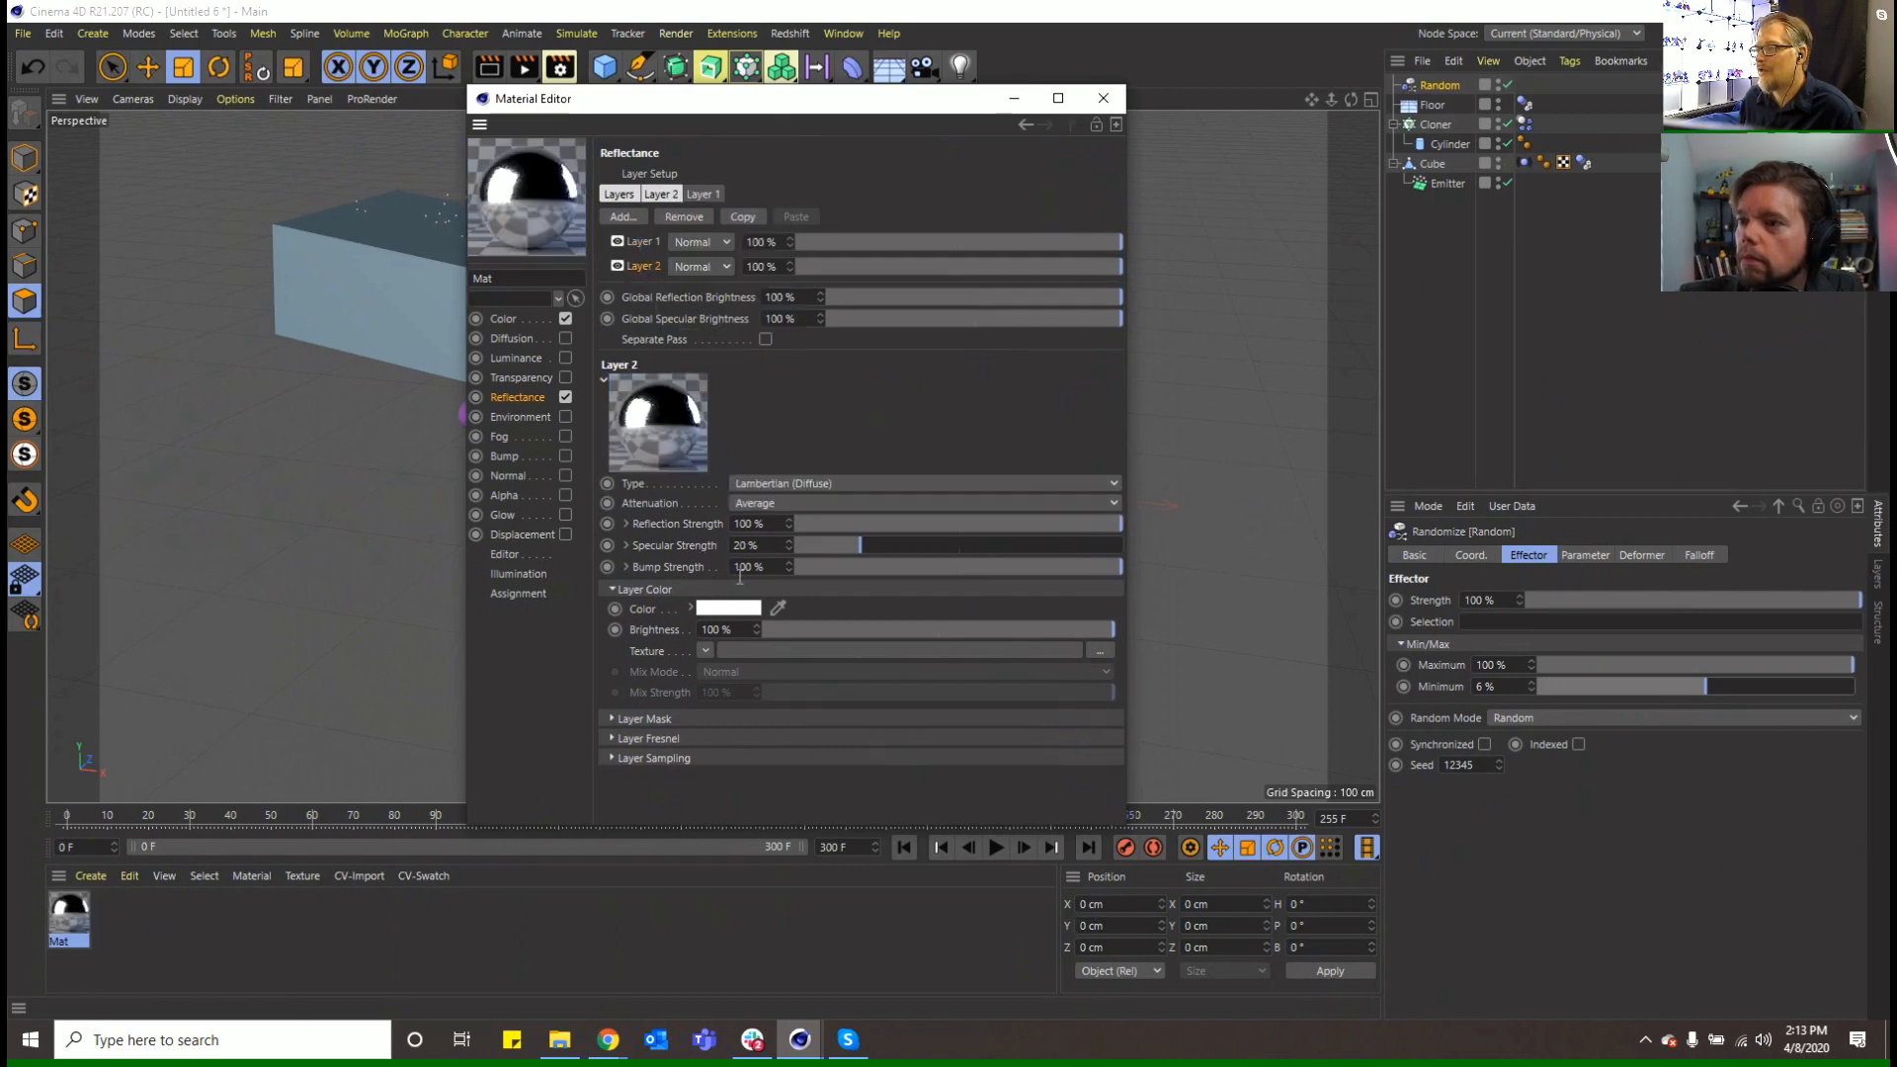
click(700, 651)
mouse_move(751, 521)
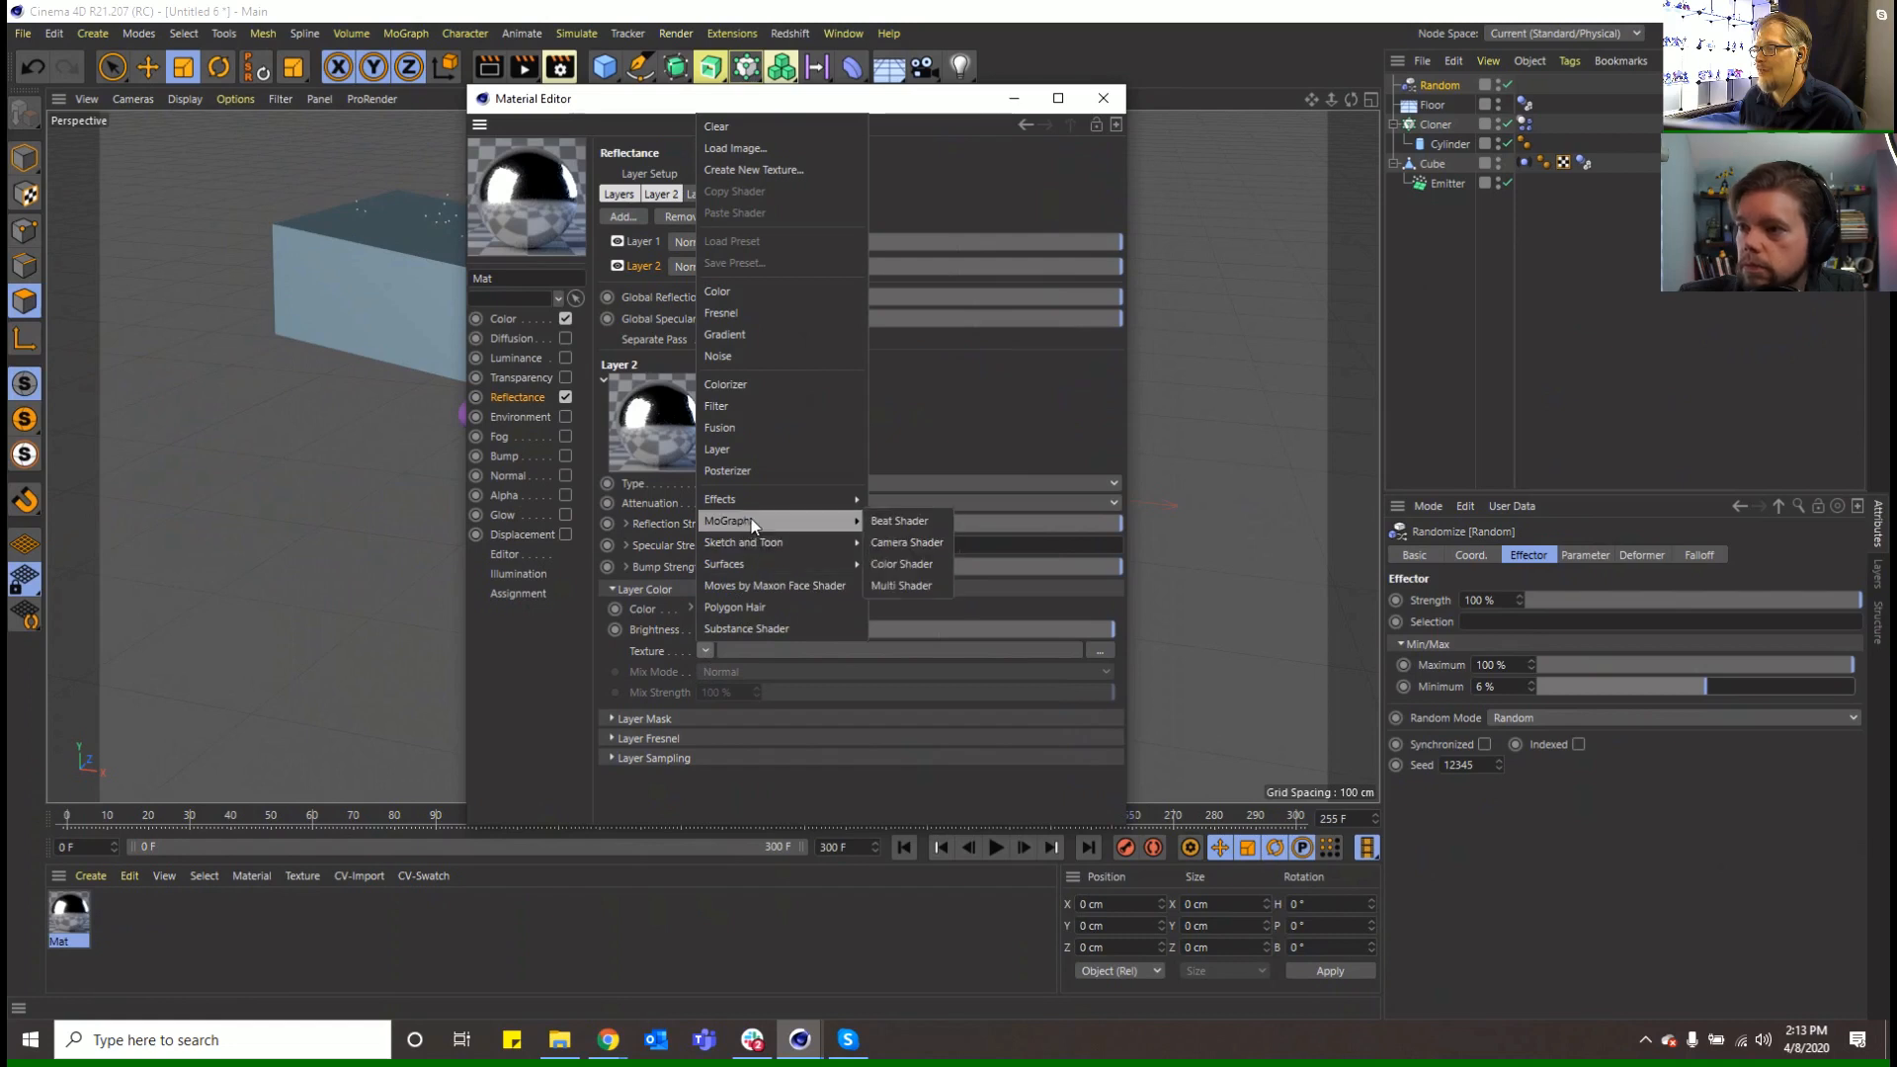
click(899, 564)
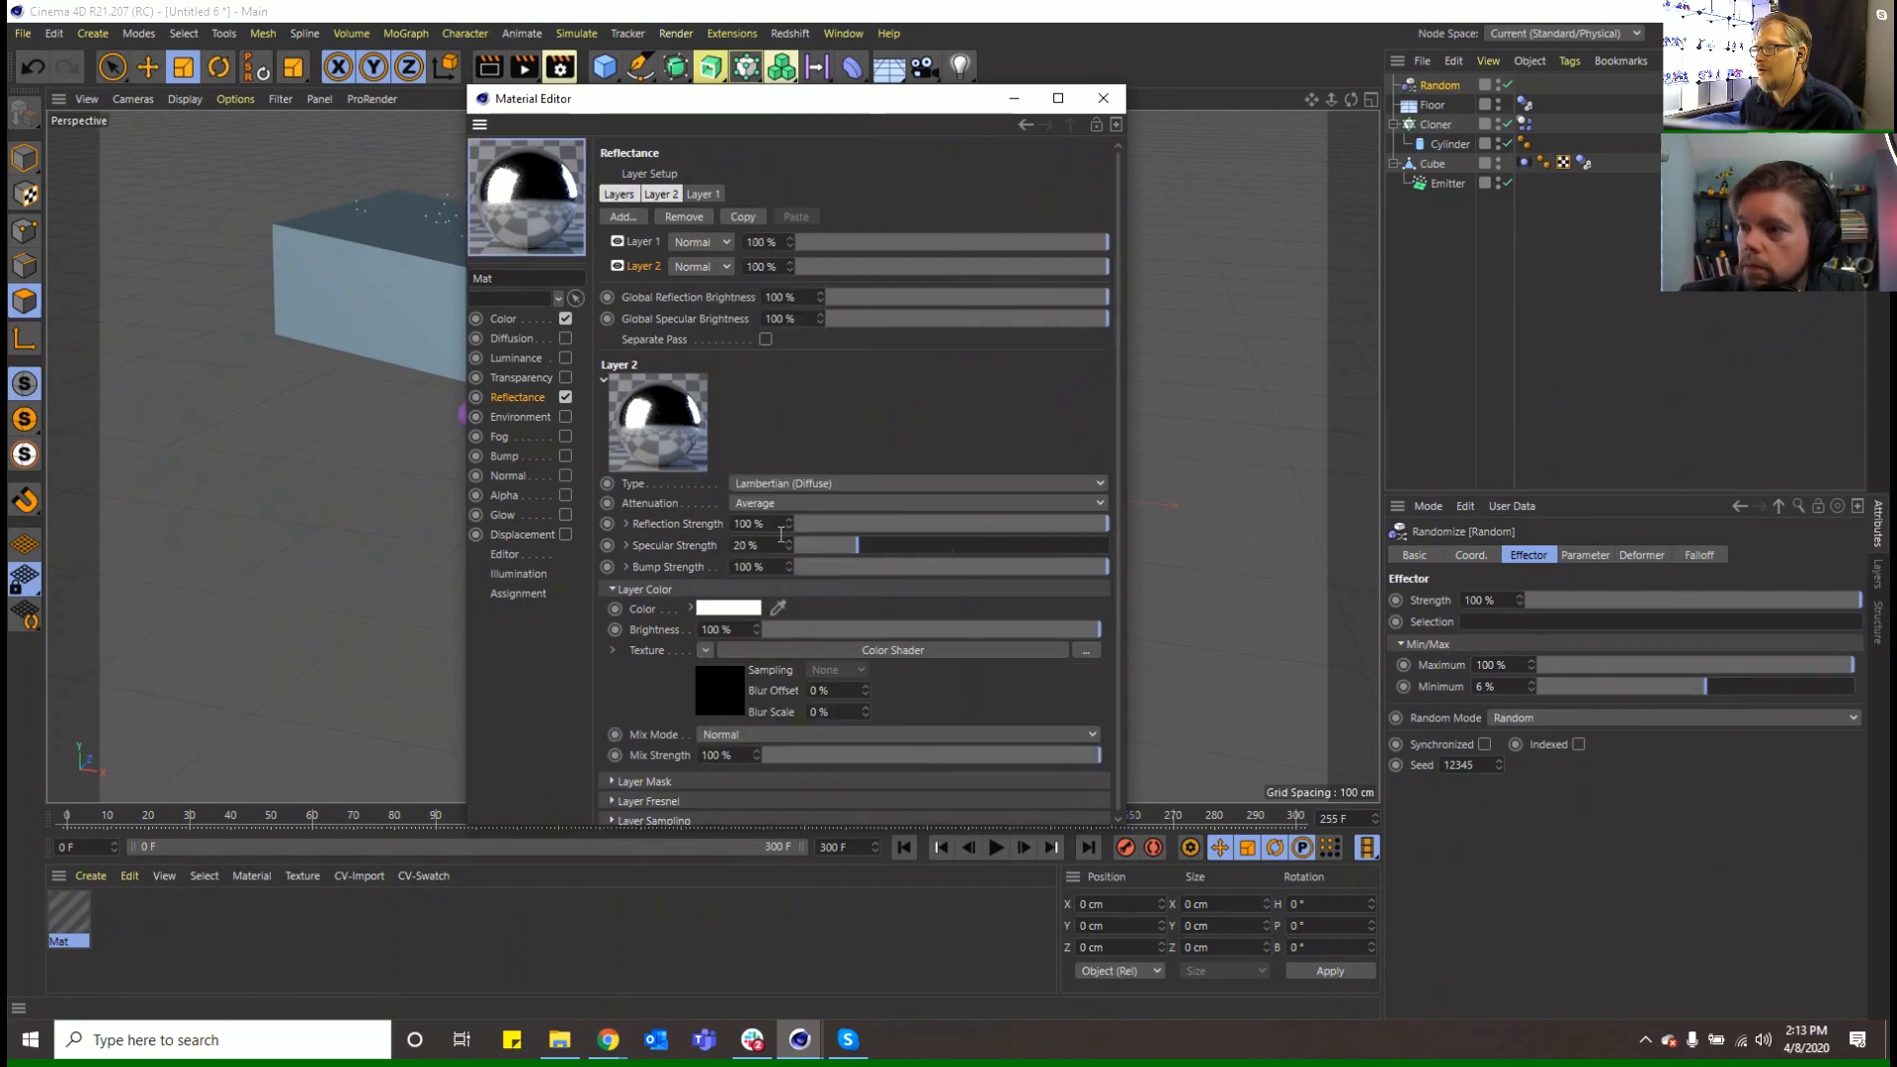
Check the Fresnel settings of the Lambertian reflectance layer and delete that layer
click(680, 802)
scroll(1112, 721, down, 3)
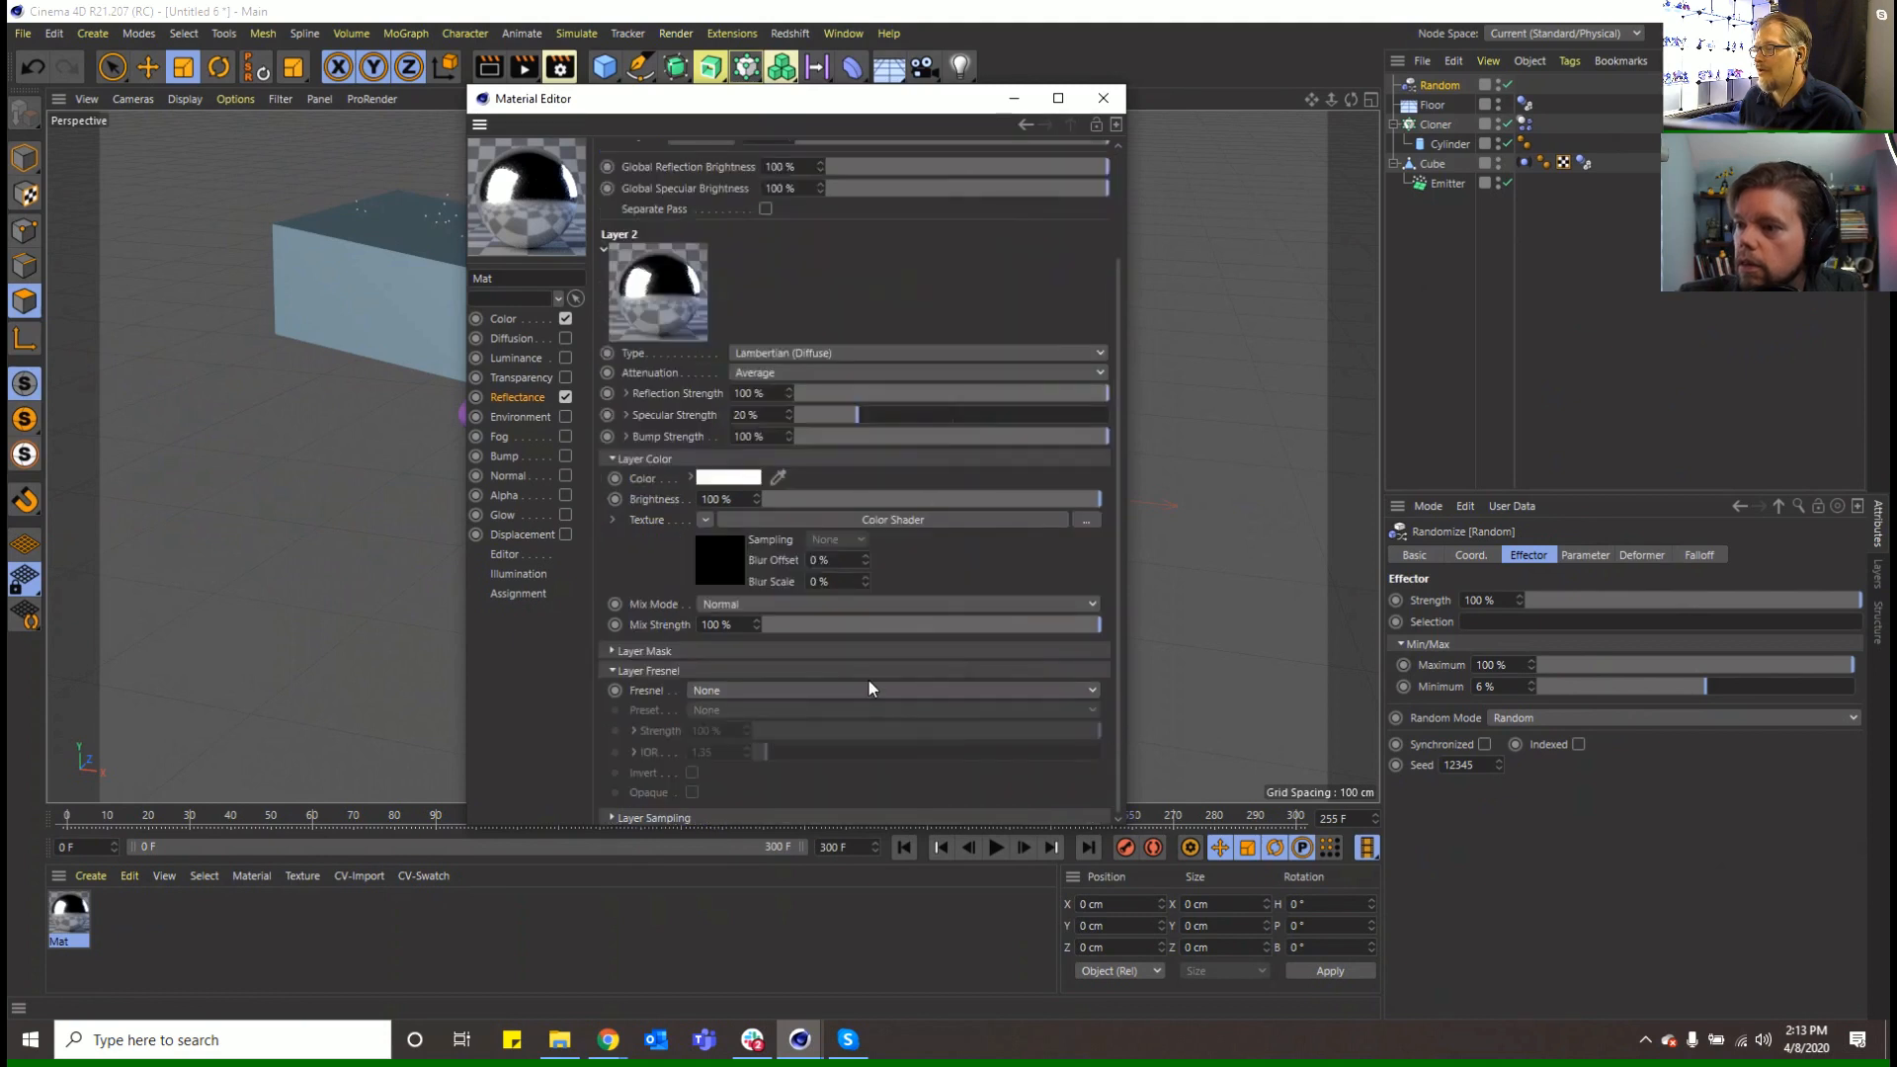
scroll(840, 277, up, 3)
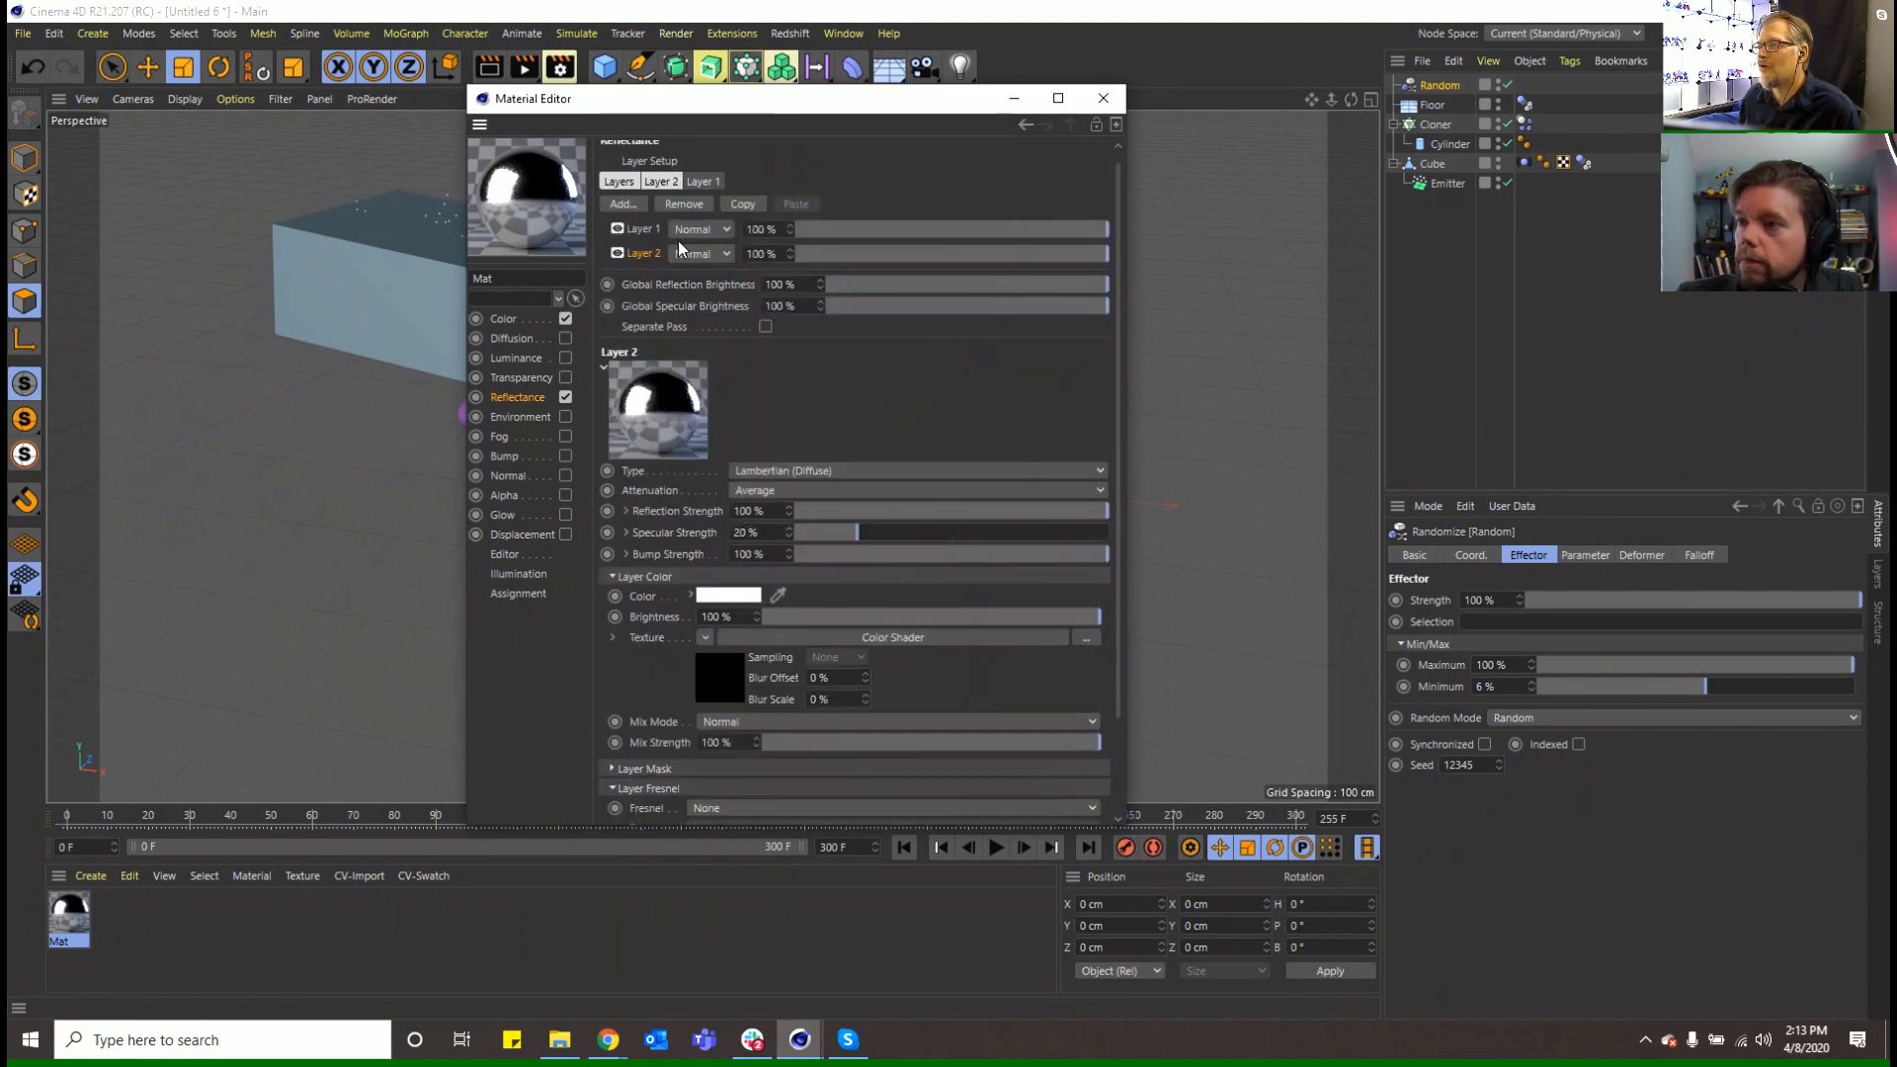
click(645, 238)
click(645, 264)
key(Delete)
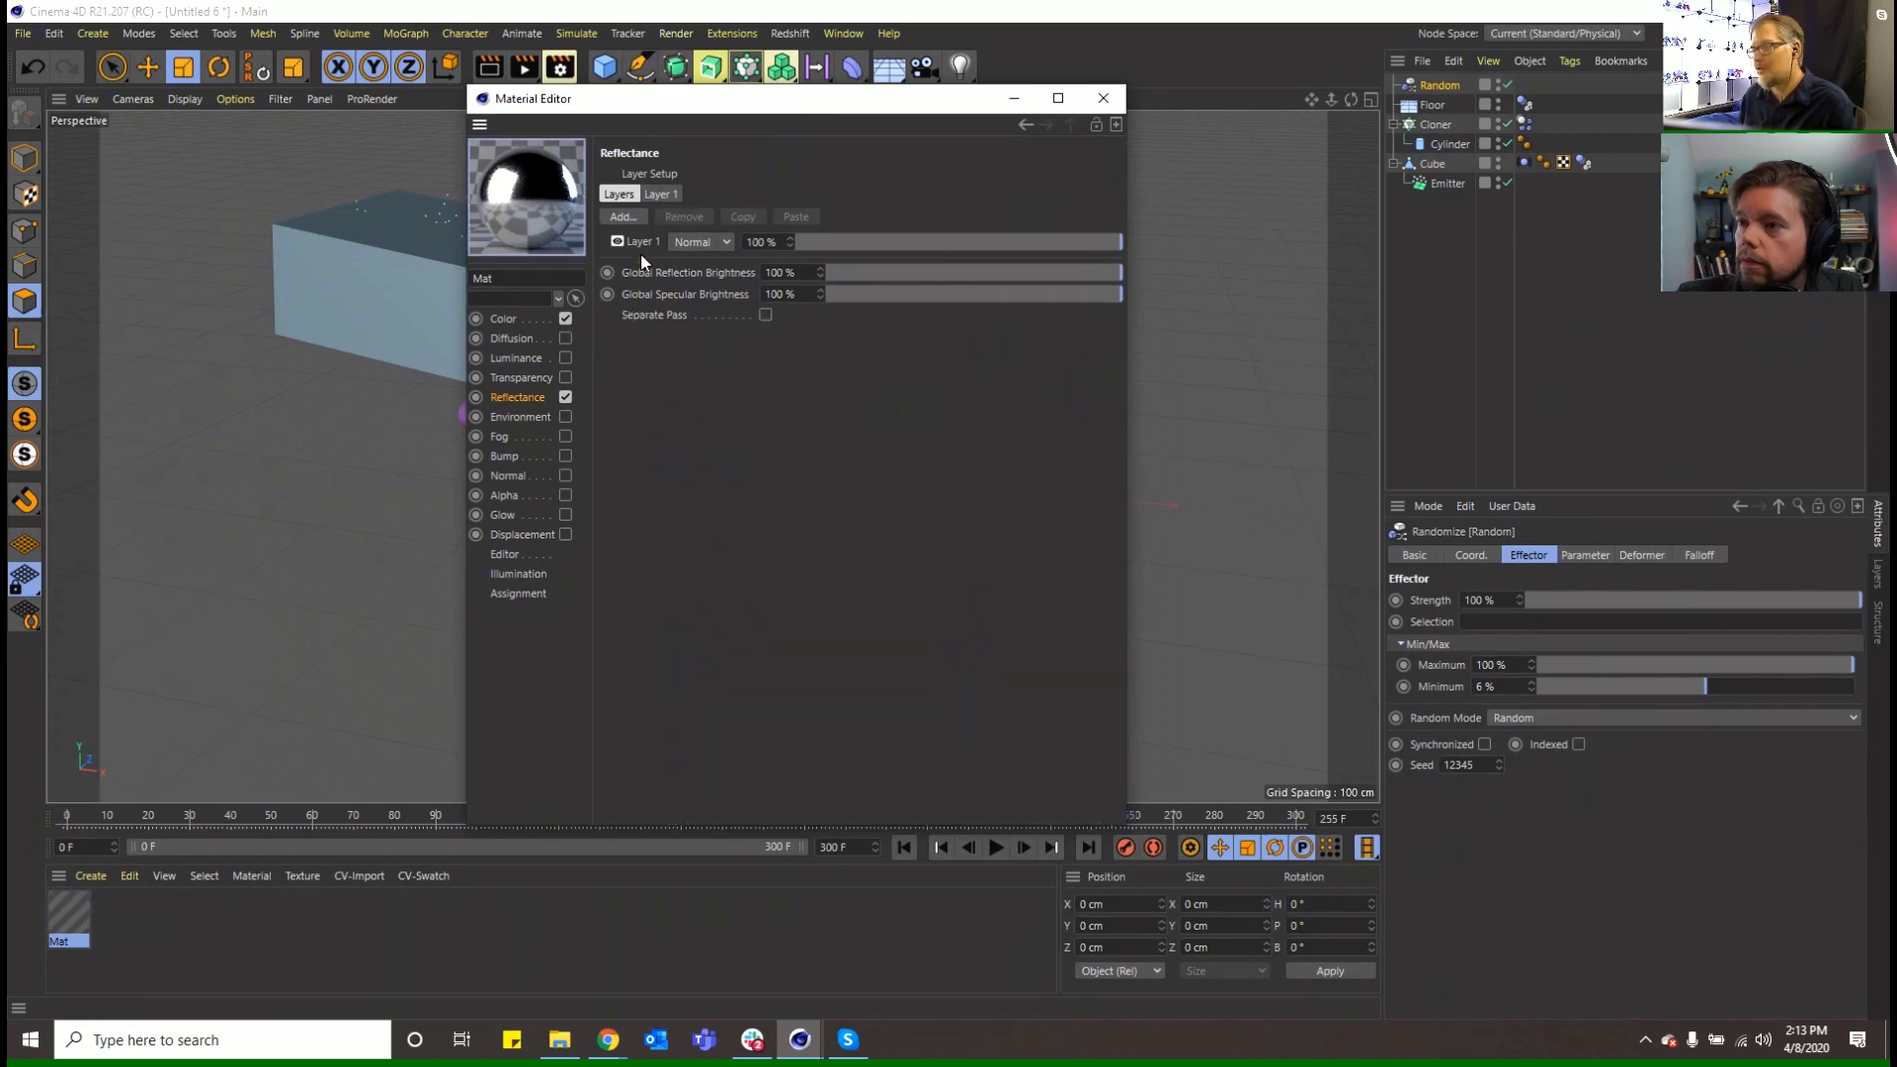
Set the GGX layer's Fresnel to Dielectric with an IOR of 4.07
click(635, 245)
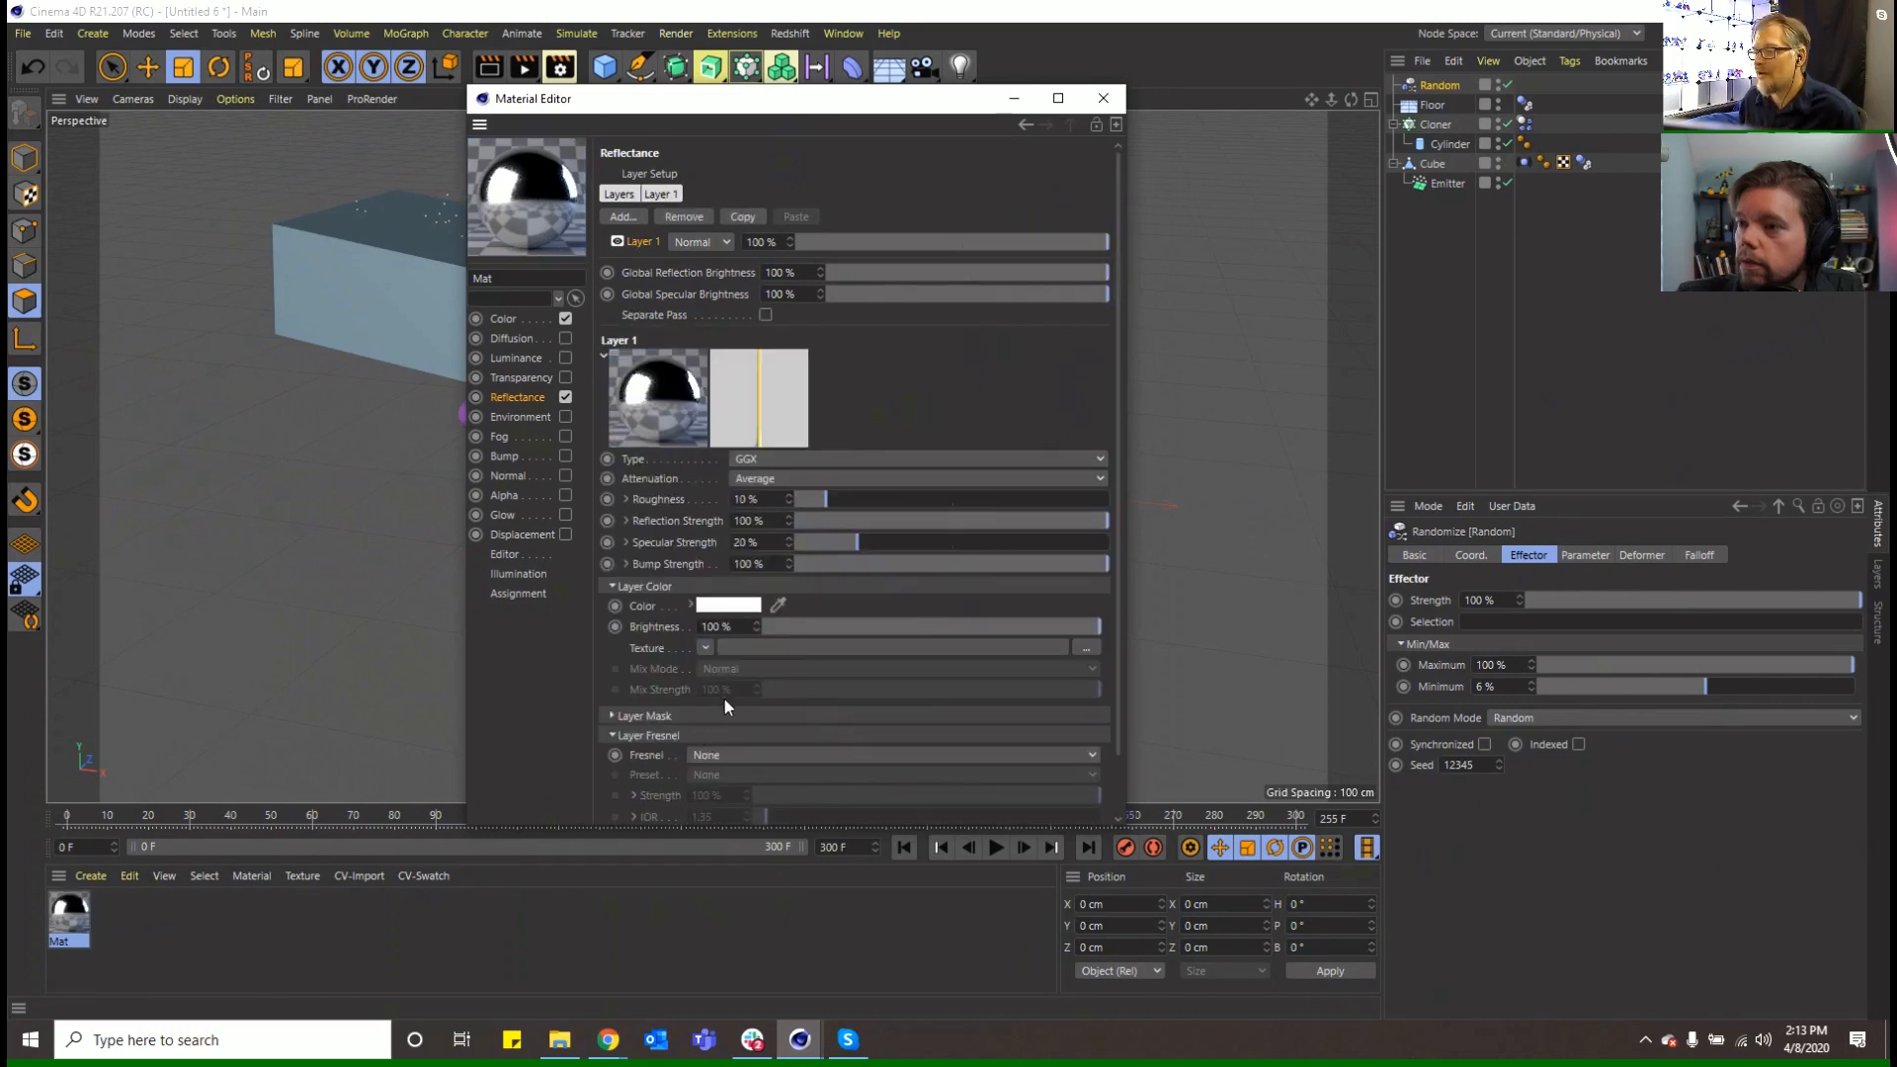
click(735, 755)
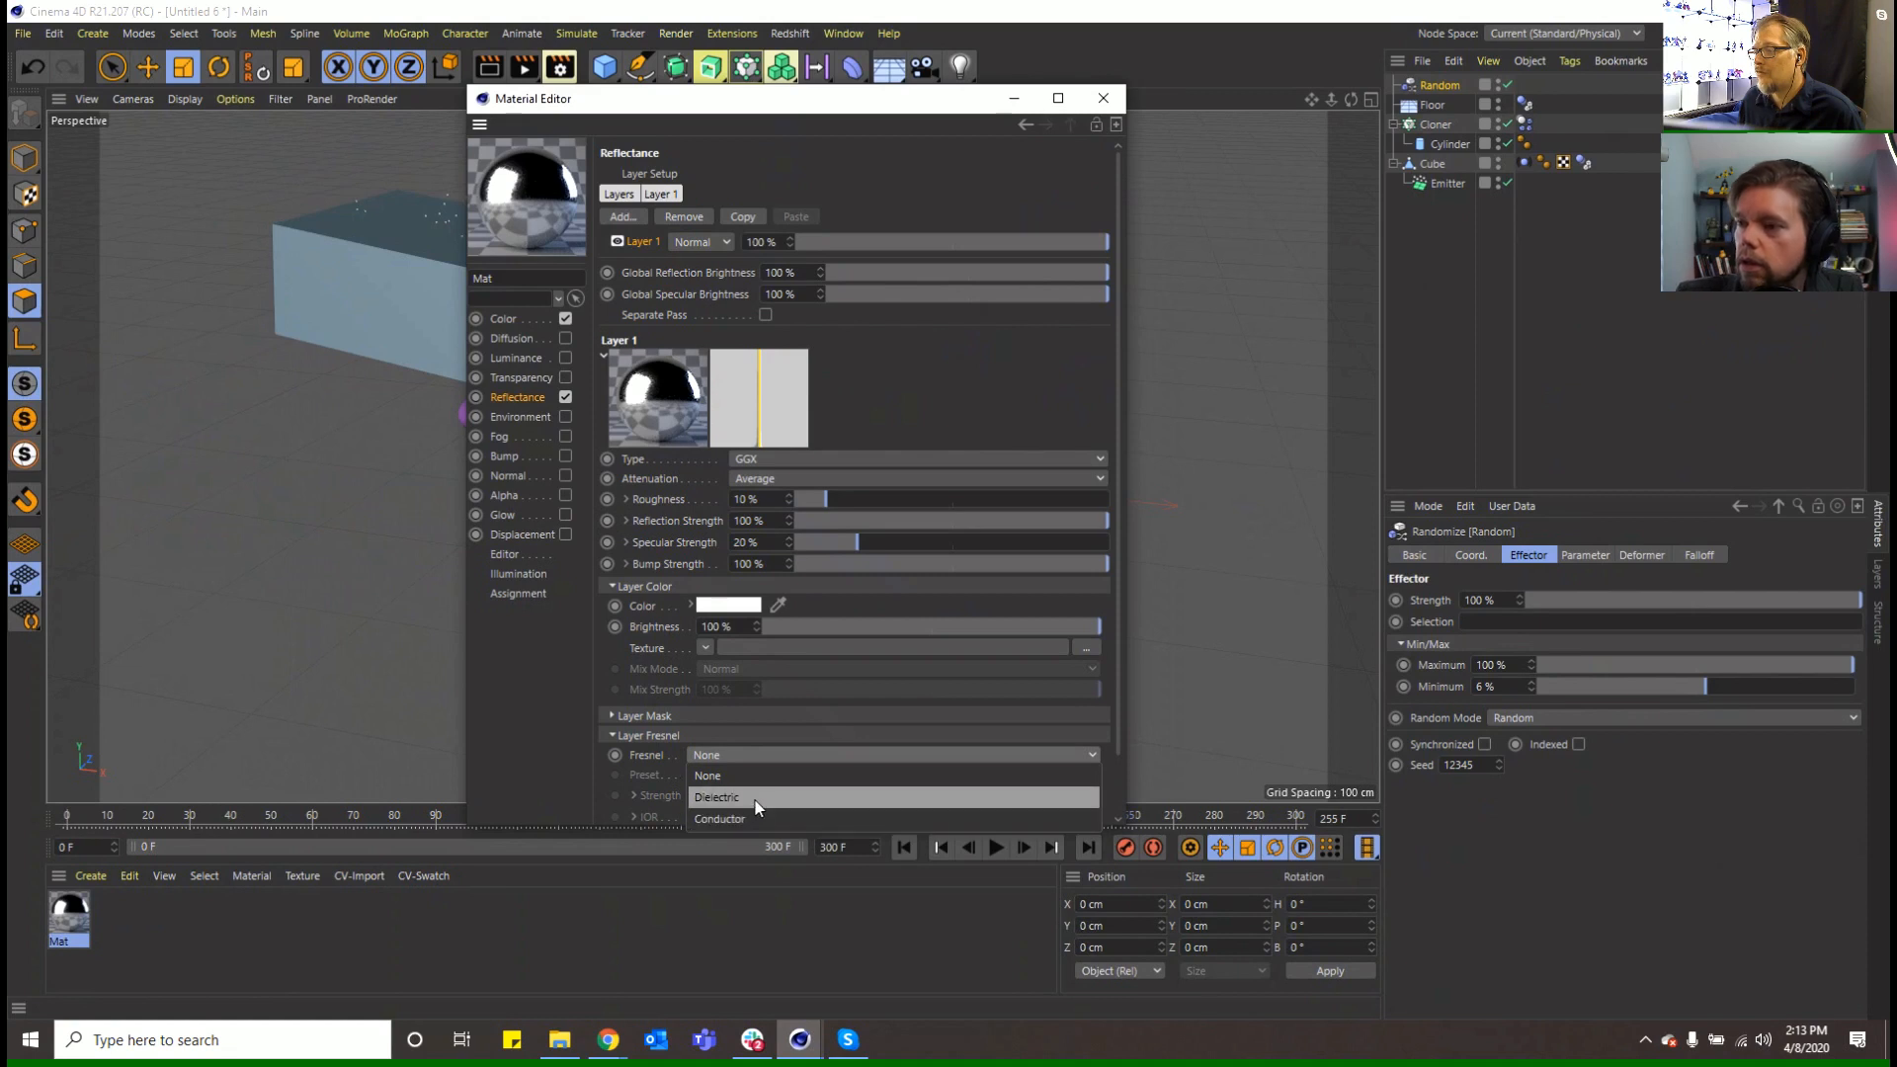
click(754, 799)
drag(815, 817, 868, 818)
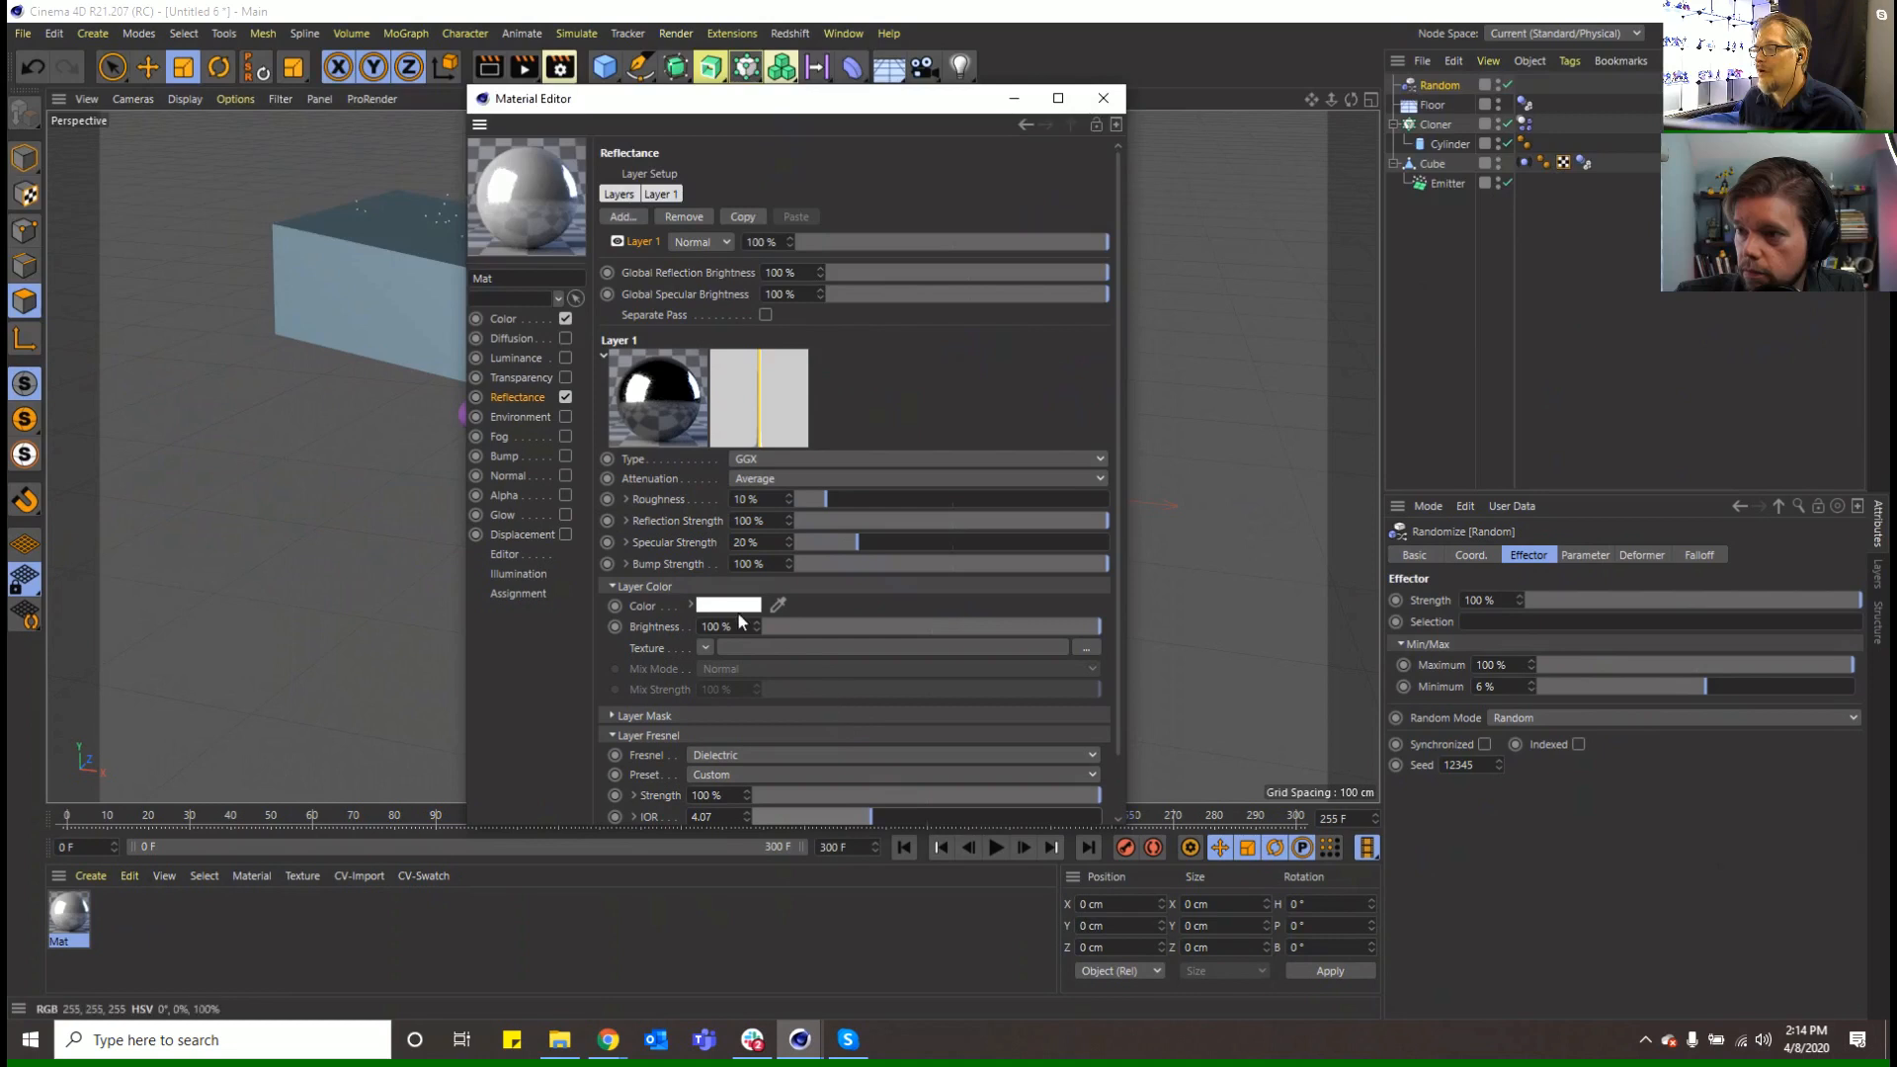
Load the MoGraph Color Shader as the texture of the GGX layer's color
click(704, 647)
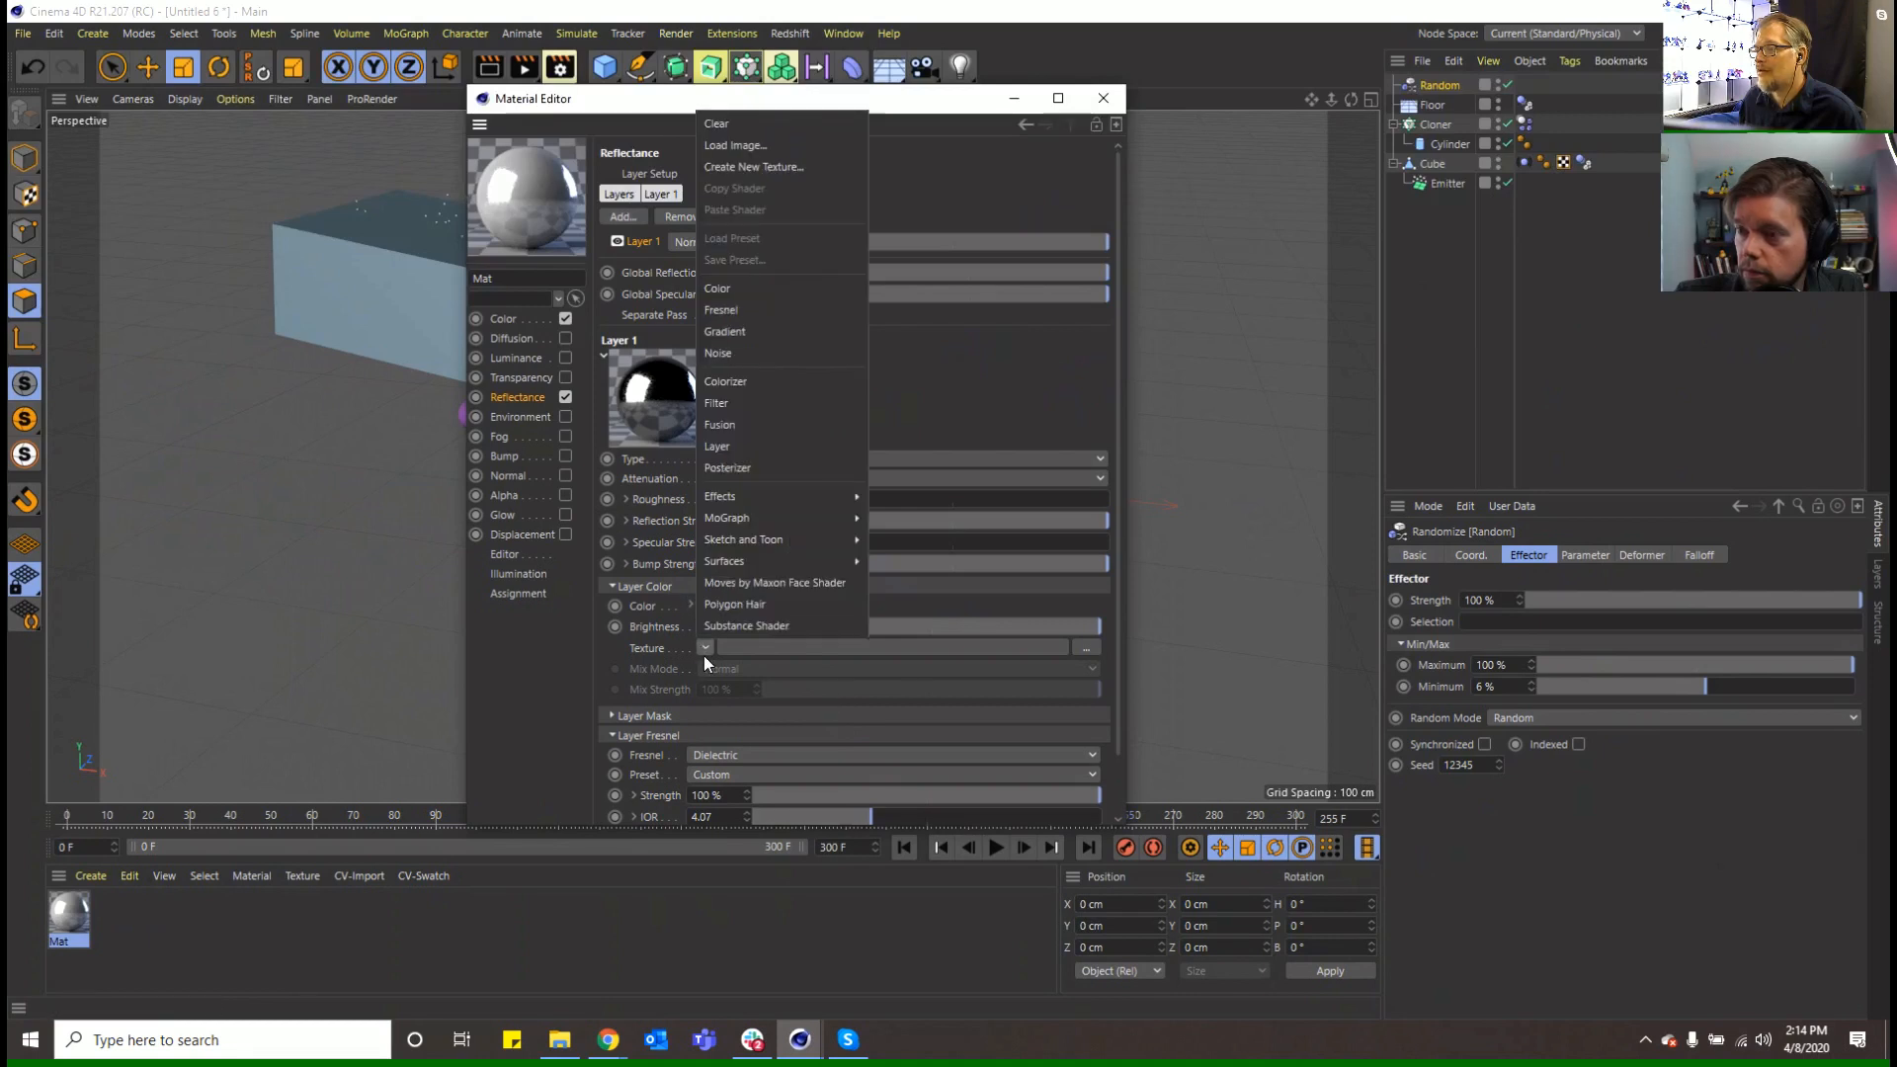
mouse_move(787, 524)
click(899, 558)
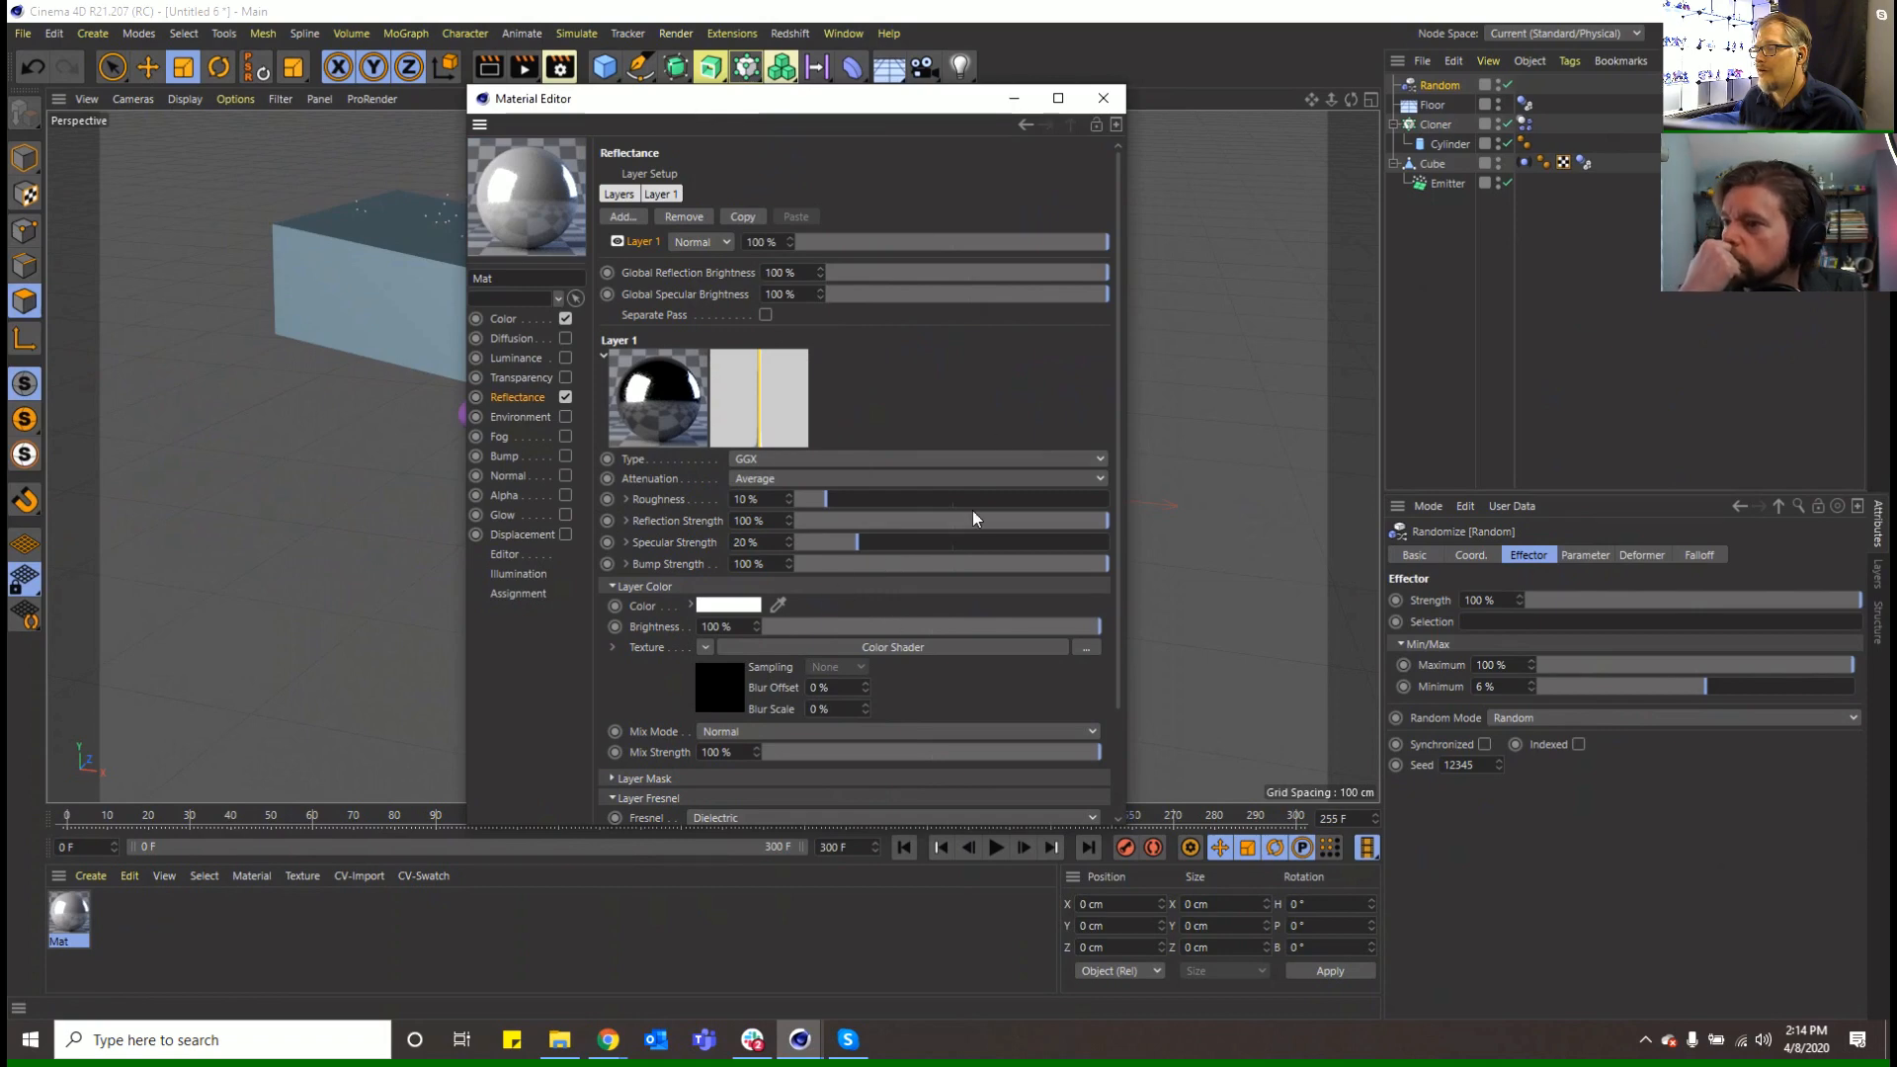
Move the material editor aside and apply the new material to the cloner
drag(812, 99, 1380, 210)
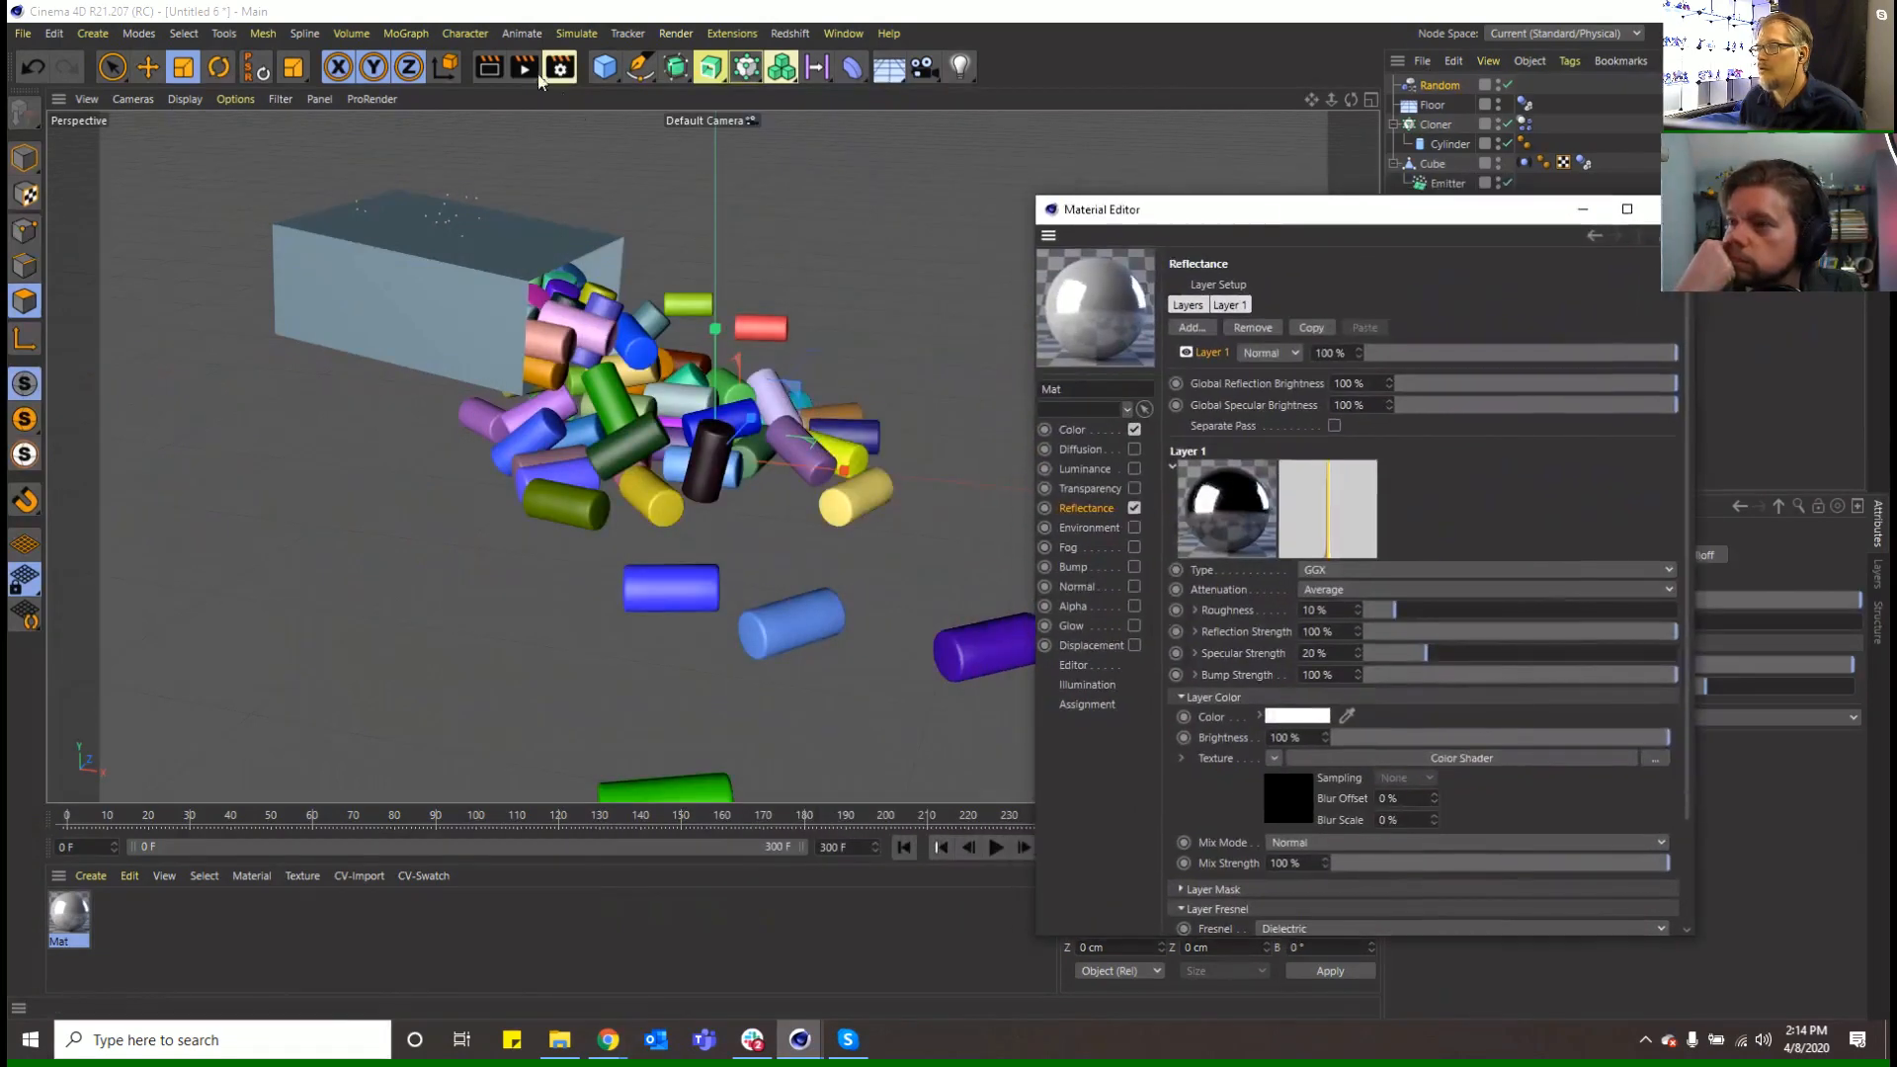
drag(70, 914, 89, 901)
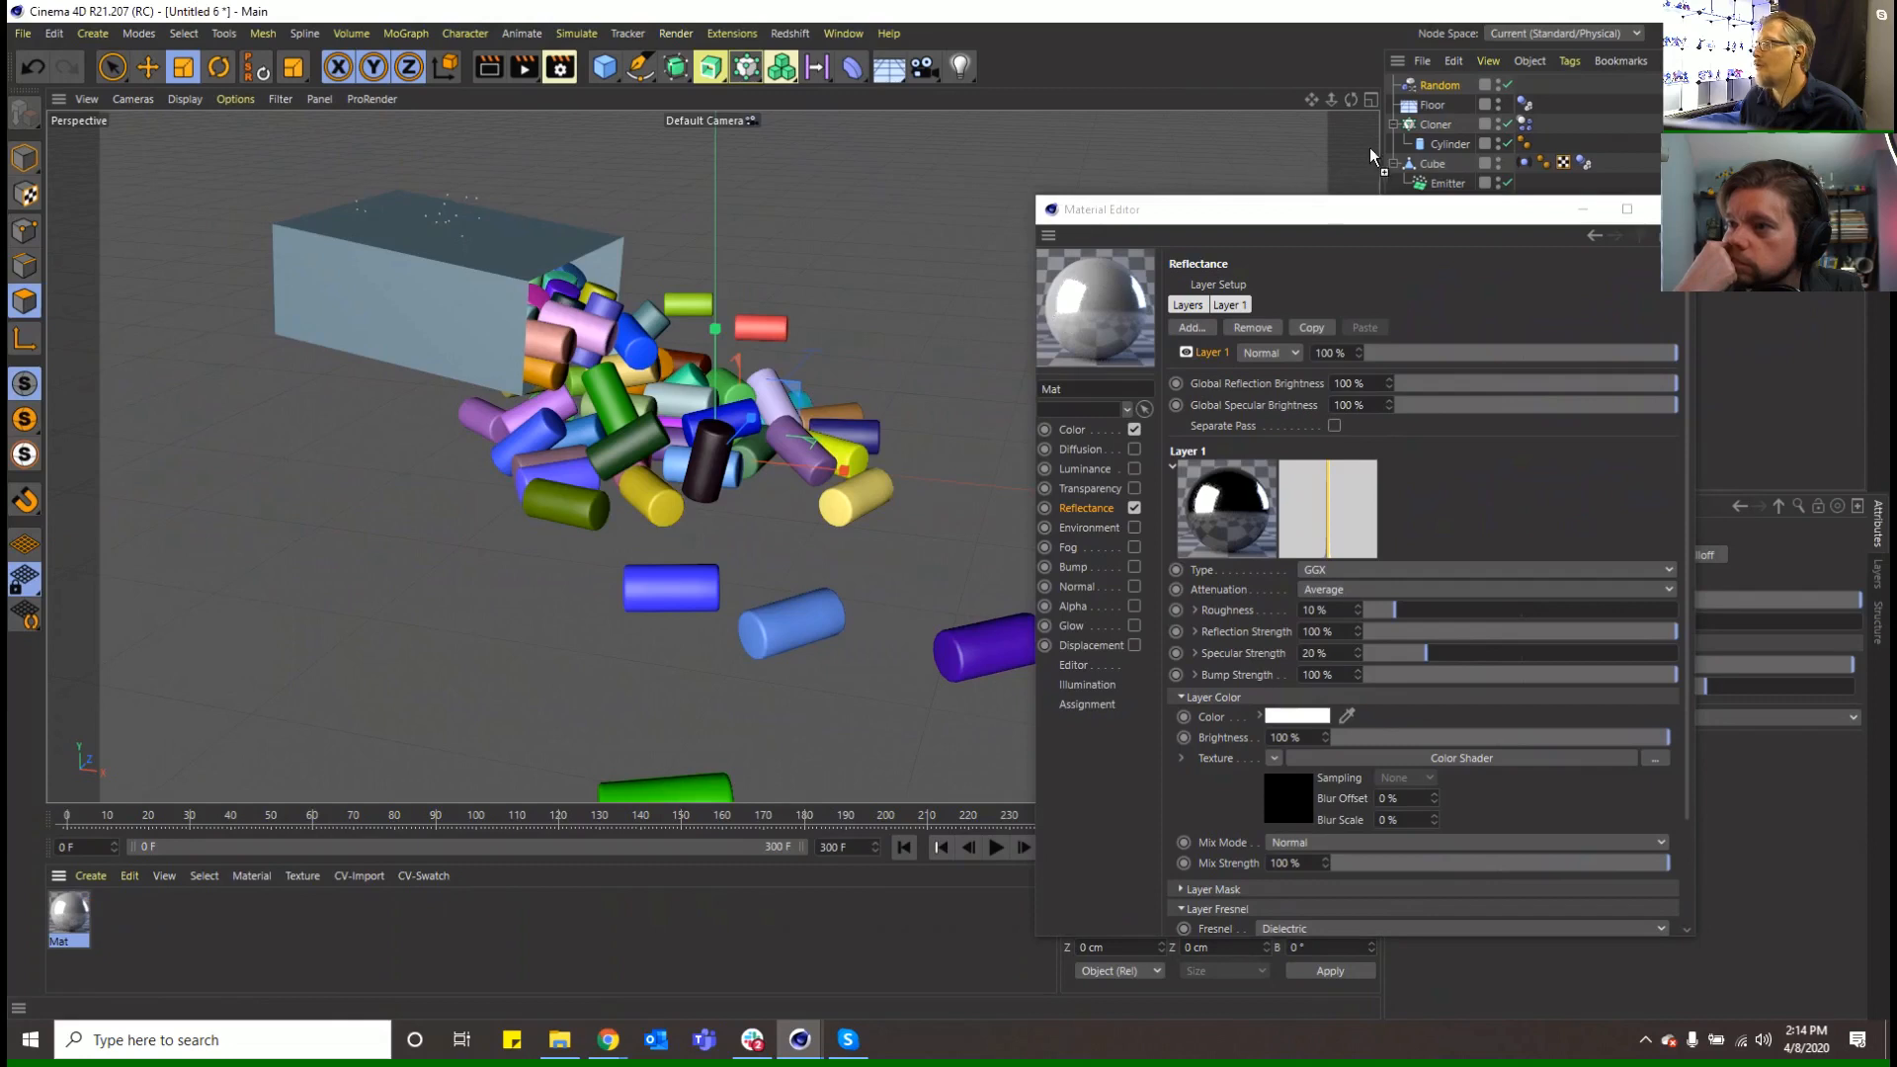
drag(1443, 124, 1442, 125)
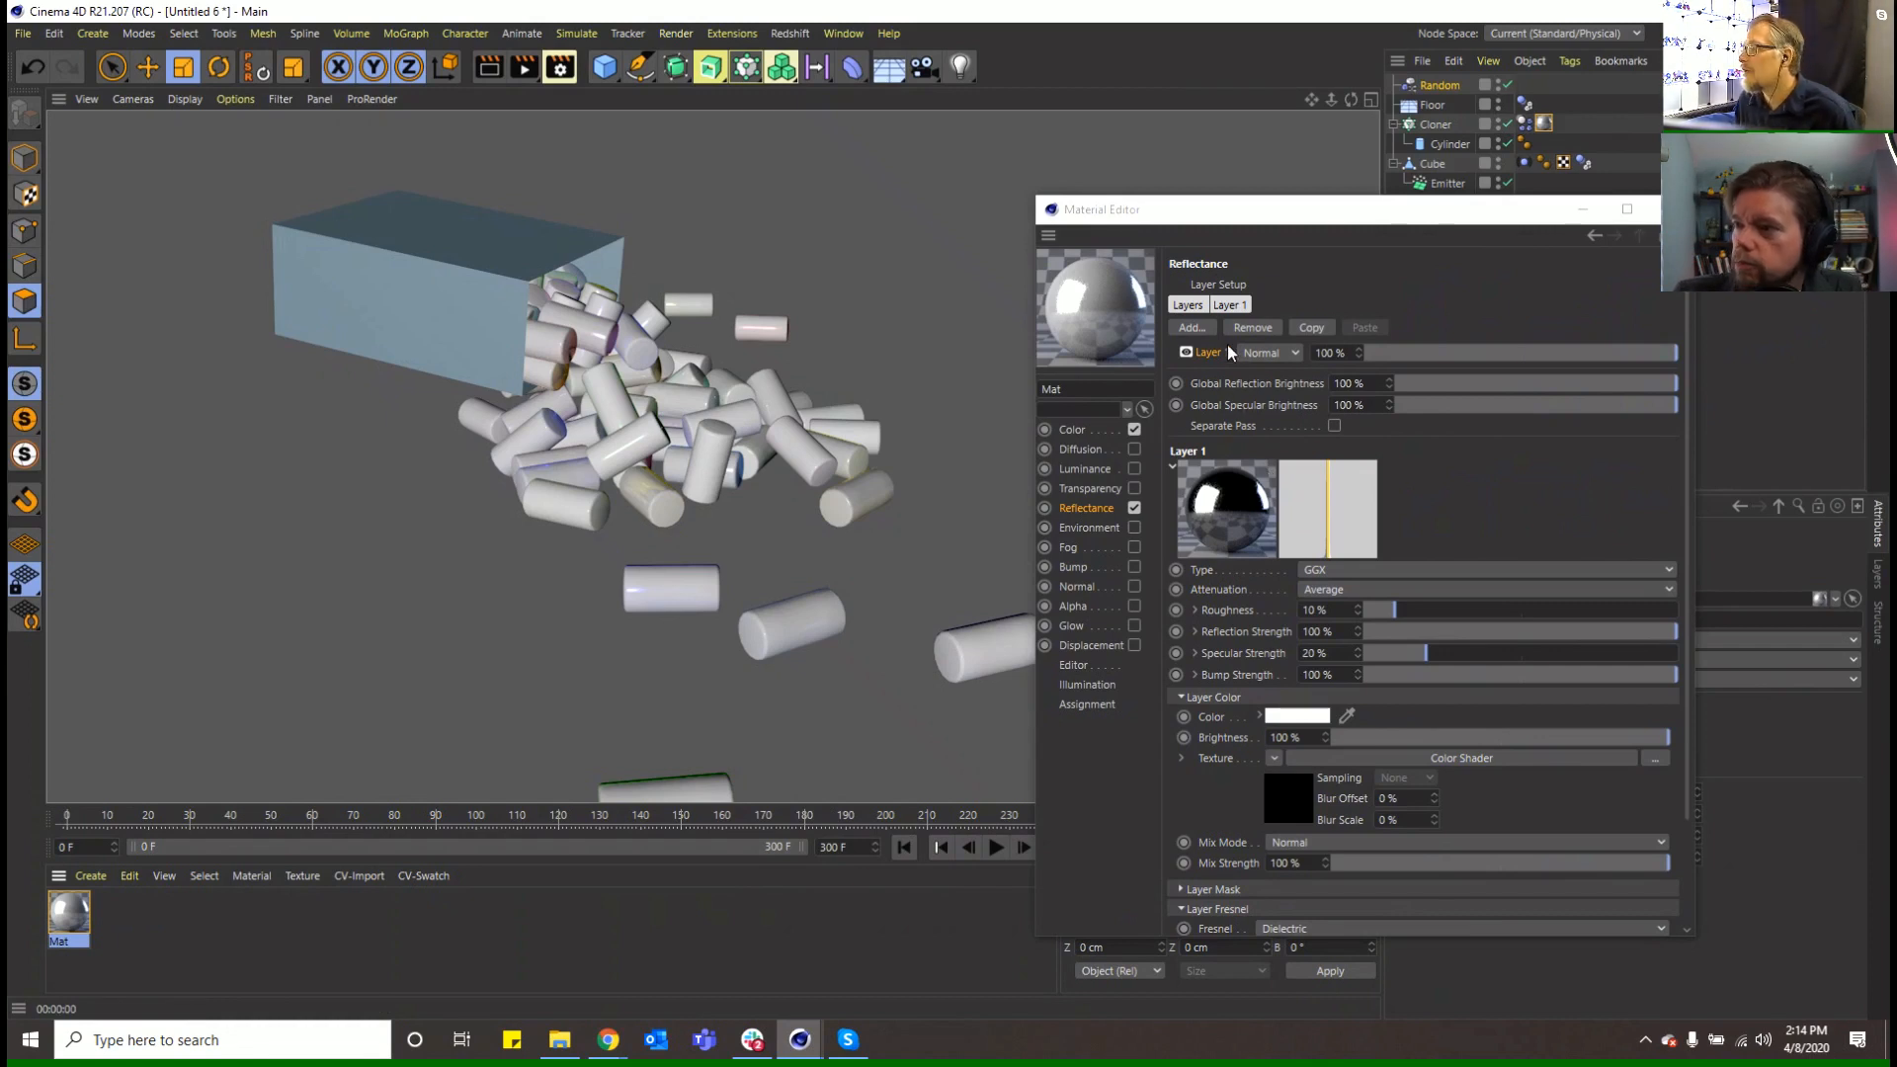
Add another layer to the material's reflectance channel
click(1191, 328)
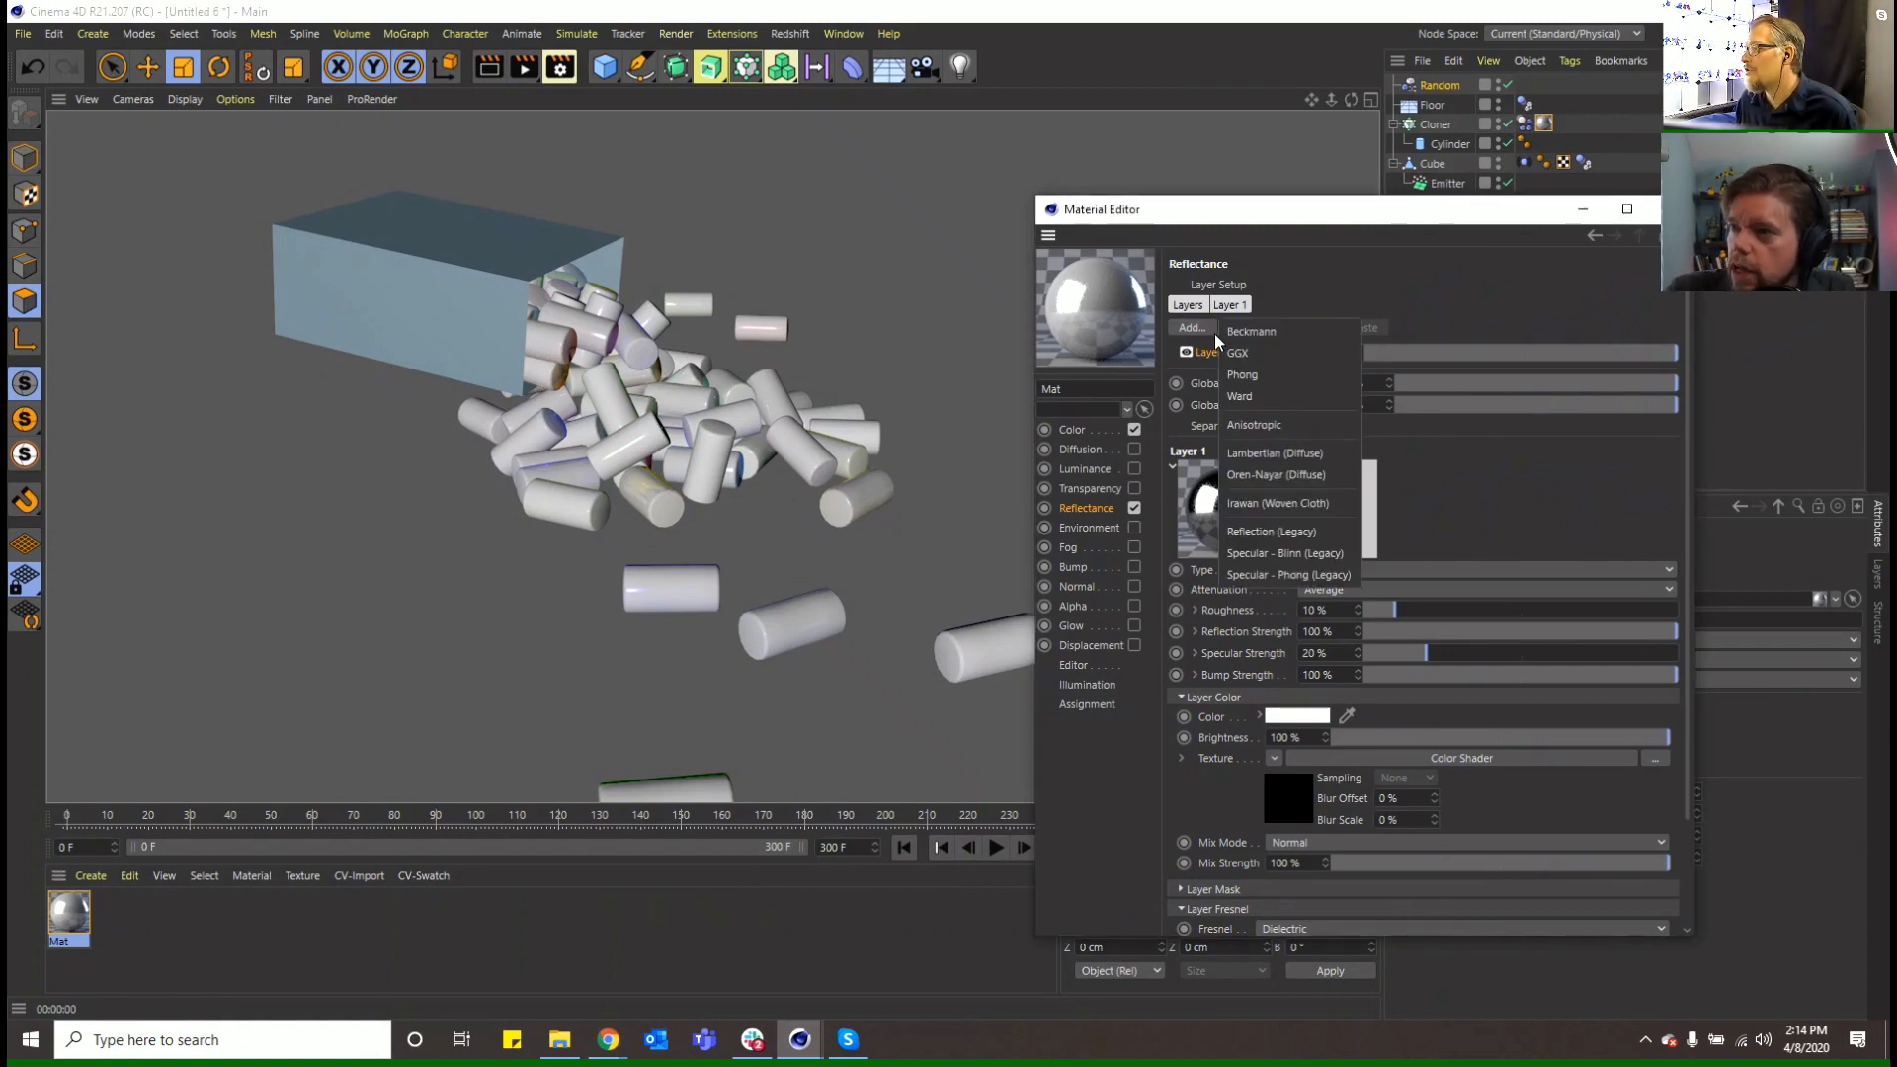
Add a Lambertian (Diffuse) reflectance layer beneath Layer 1, give it the MoGraph Color Shader as texture, and render the view
click(1284, 452)
drag(1207, 349, 1220, 391)
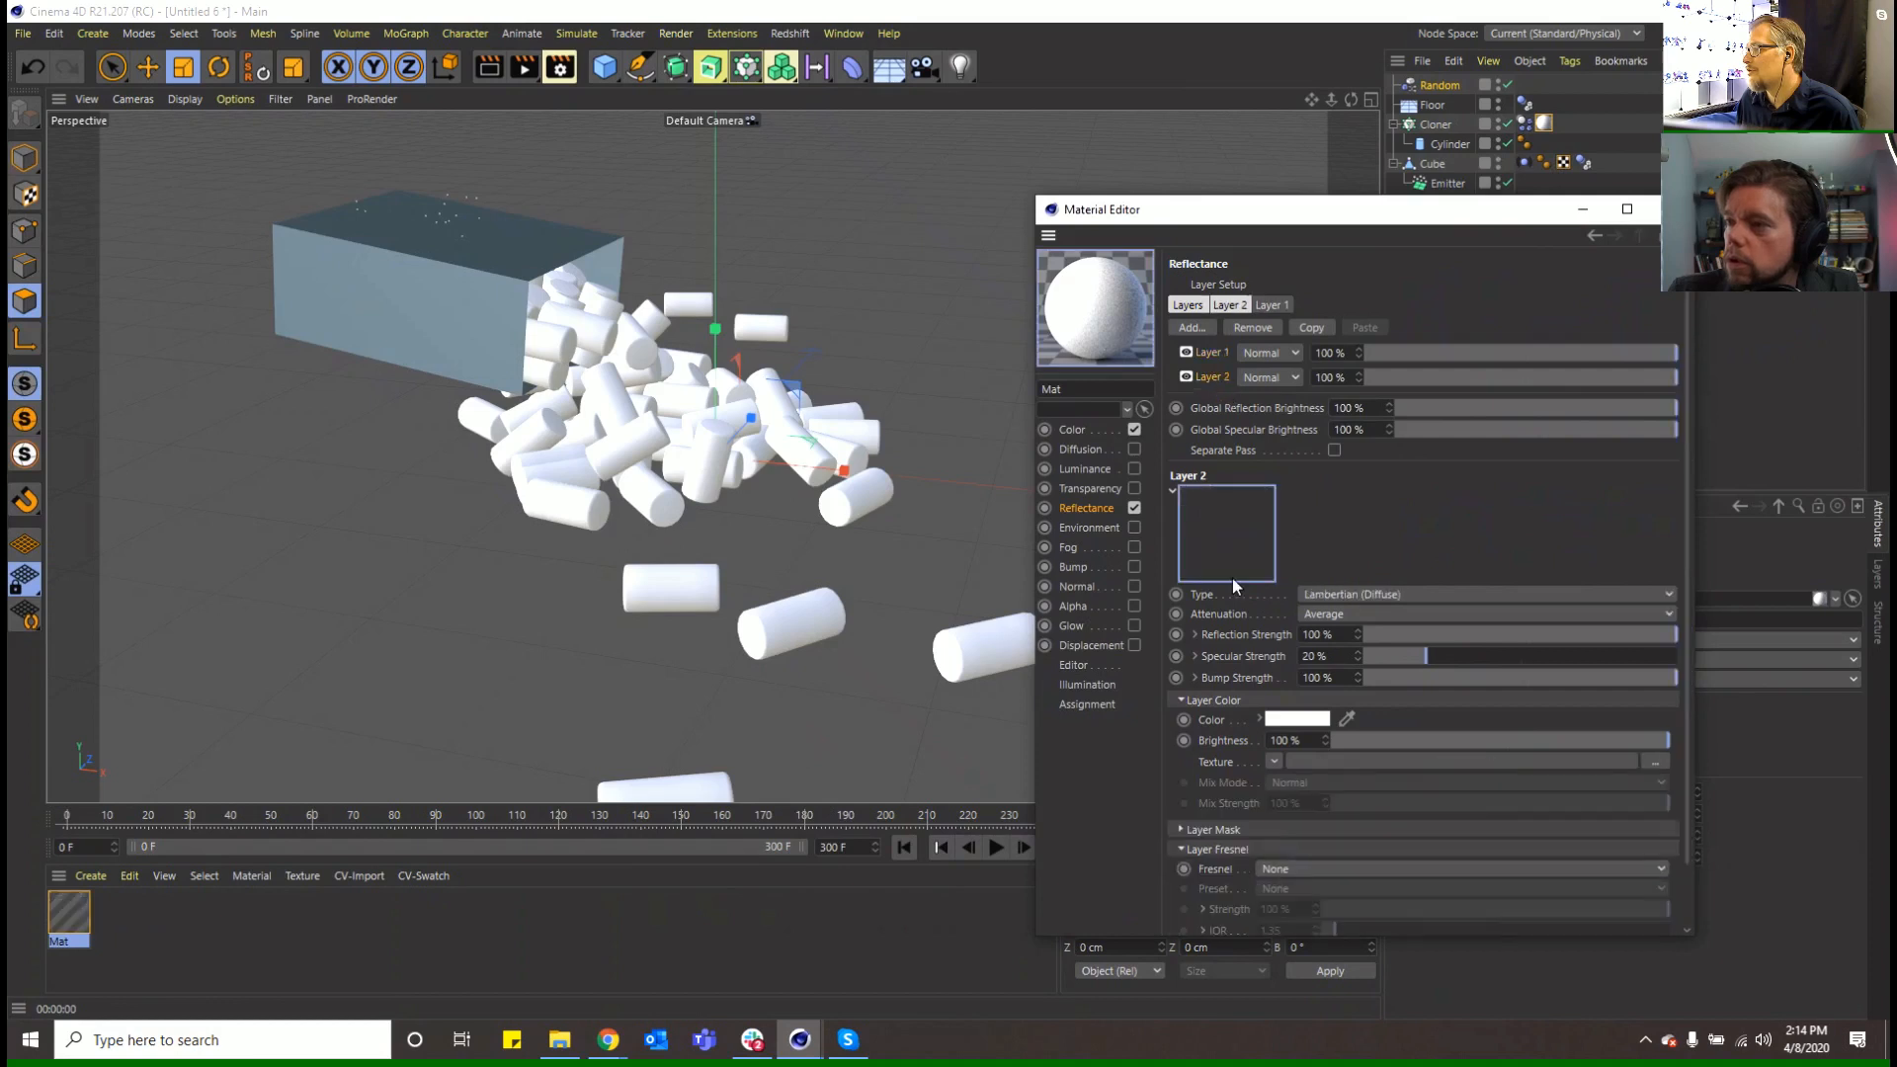
click(1274, 762)
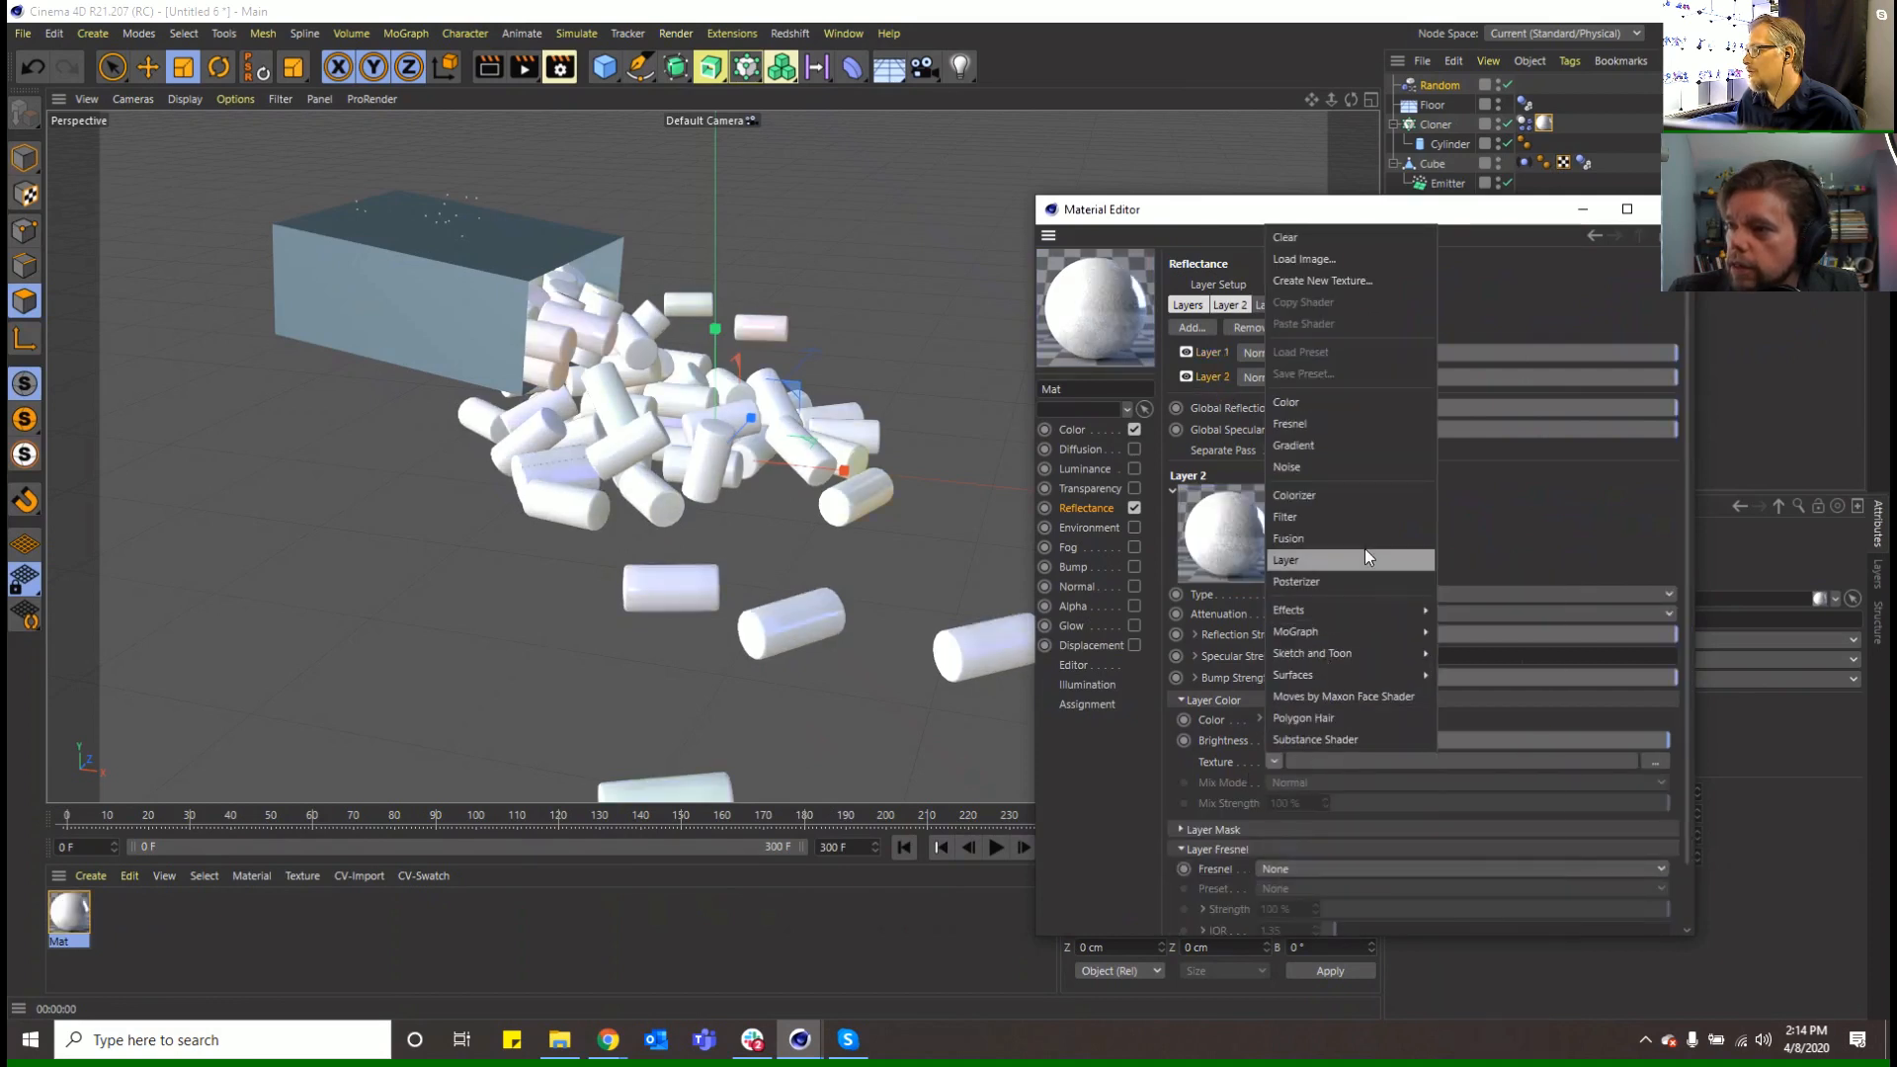
mouse_move(1386, 633)
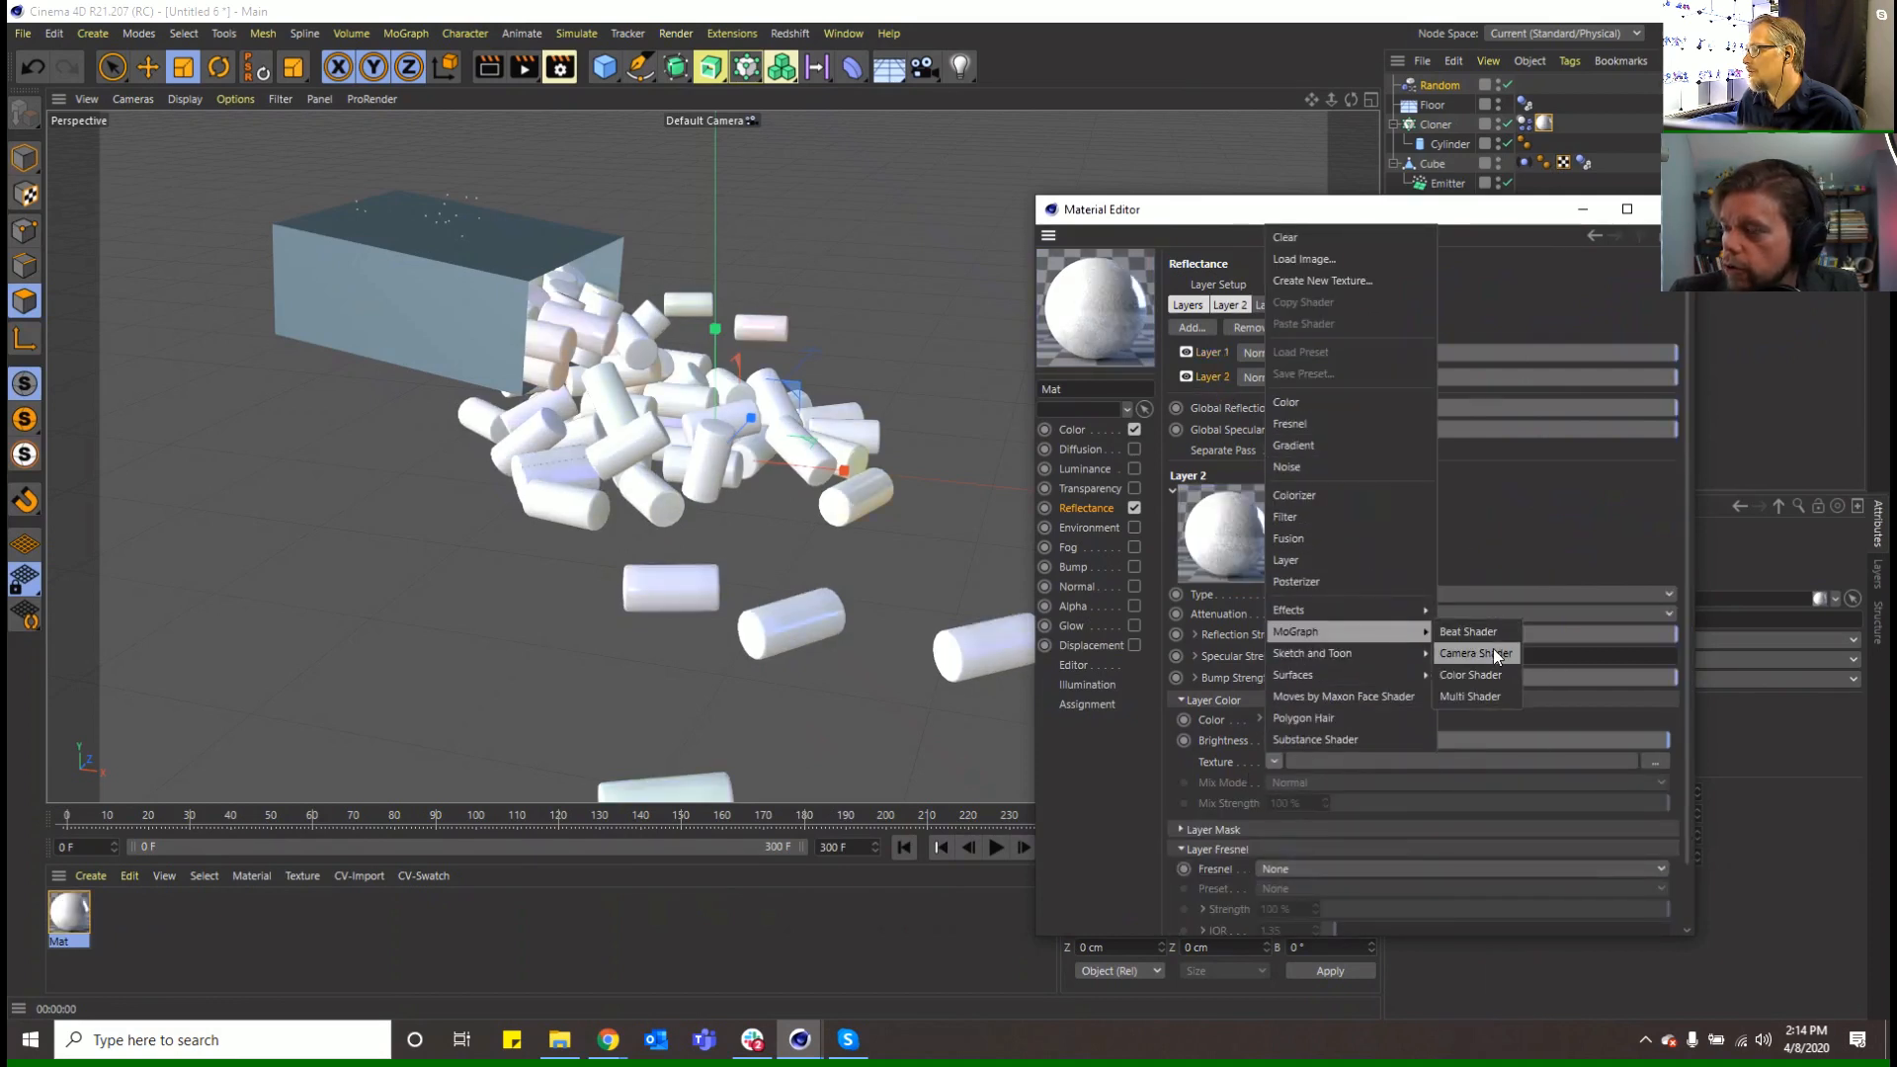
click(1487, 674)
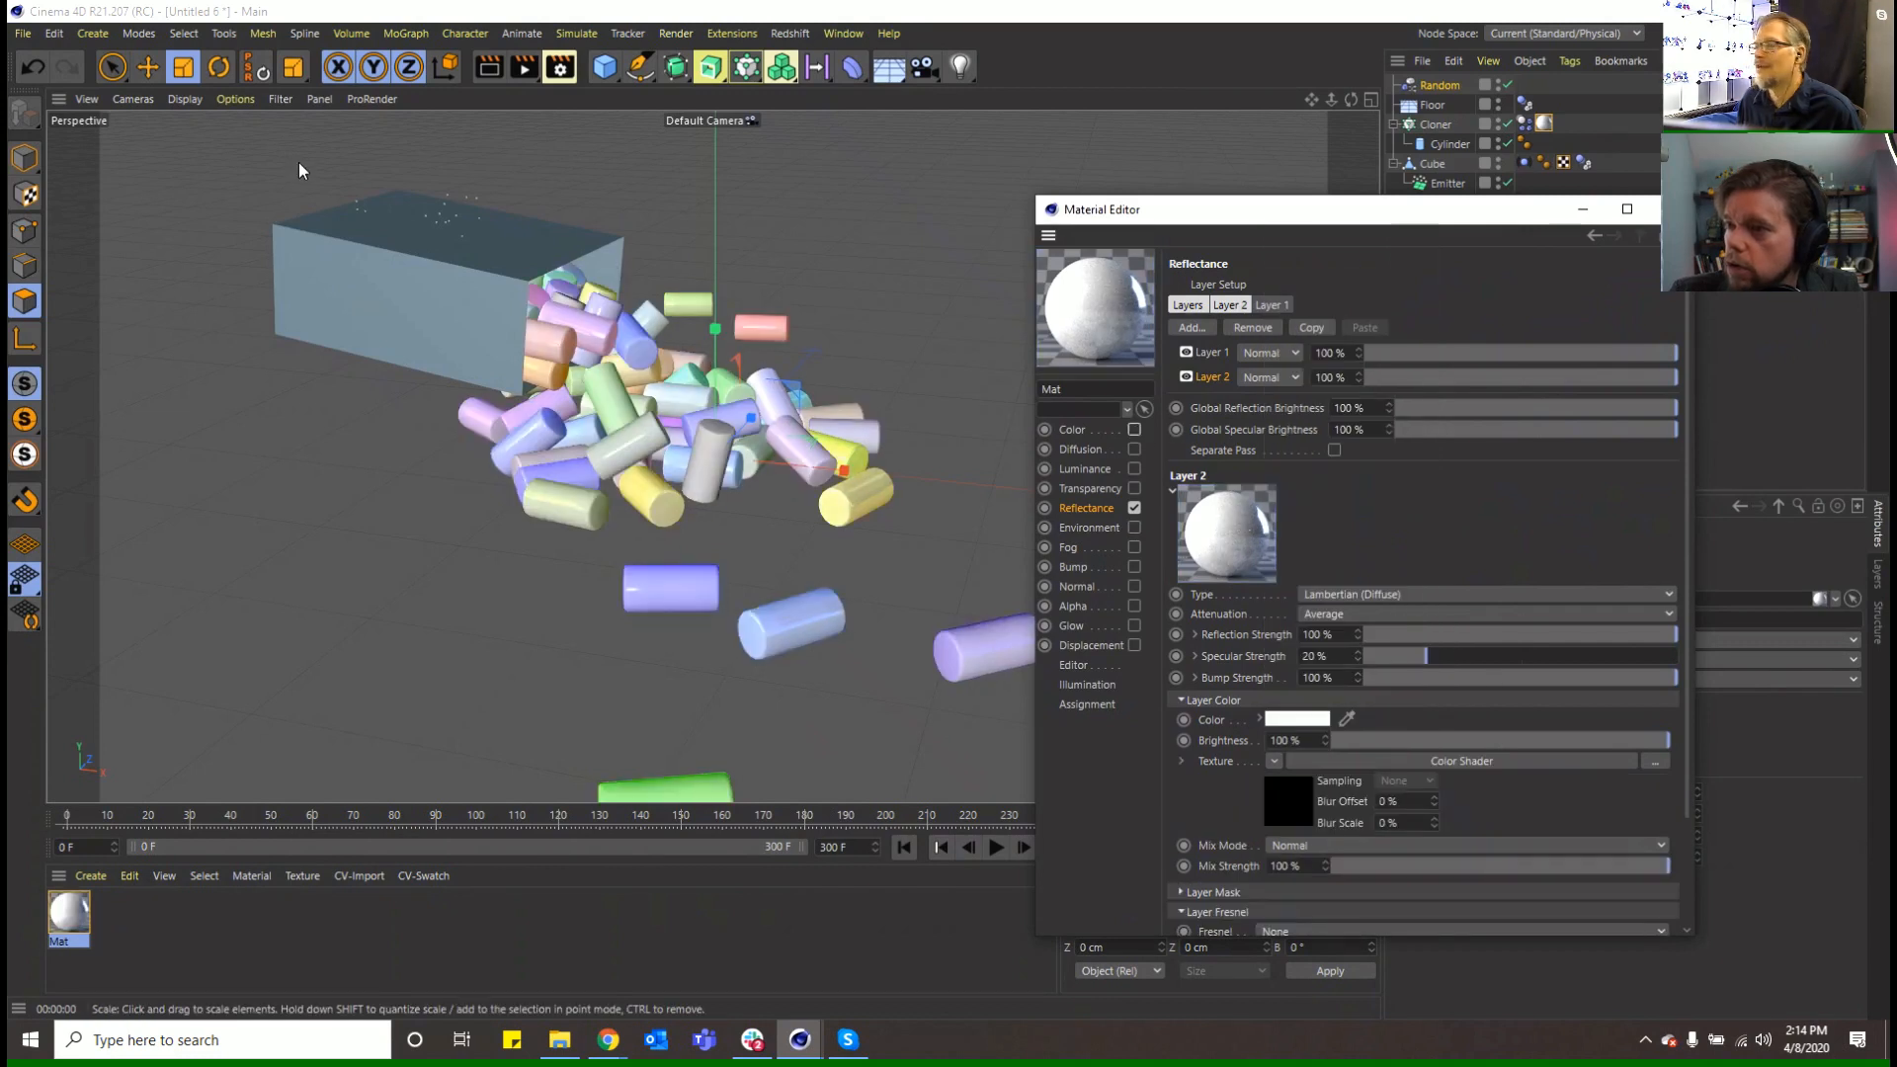
click(489, 69)
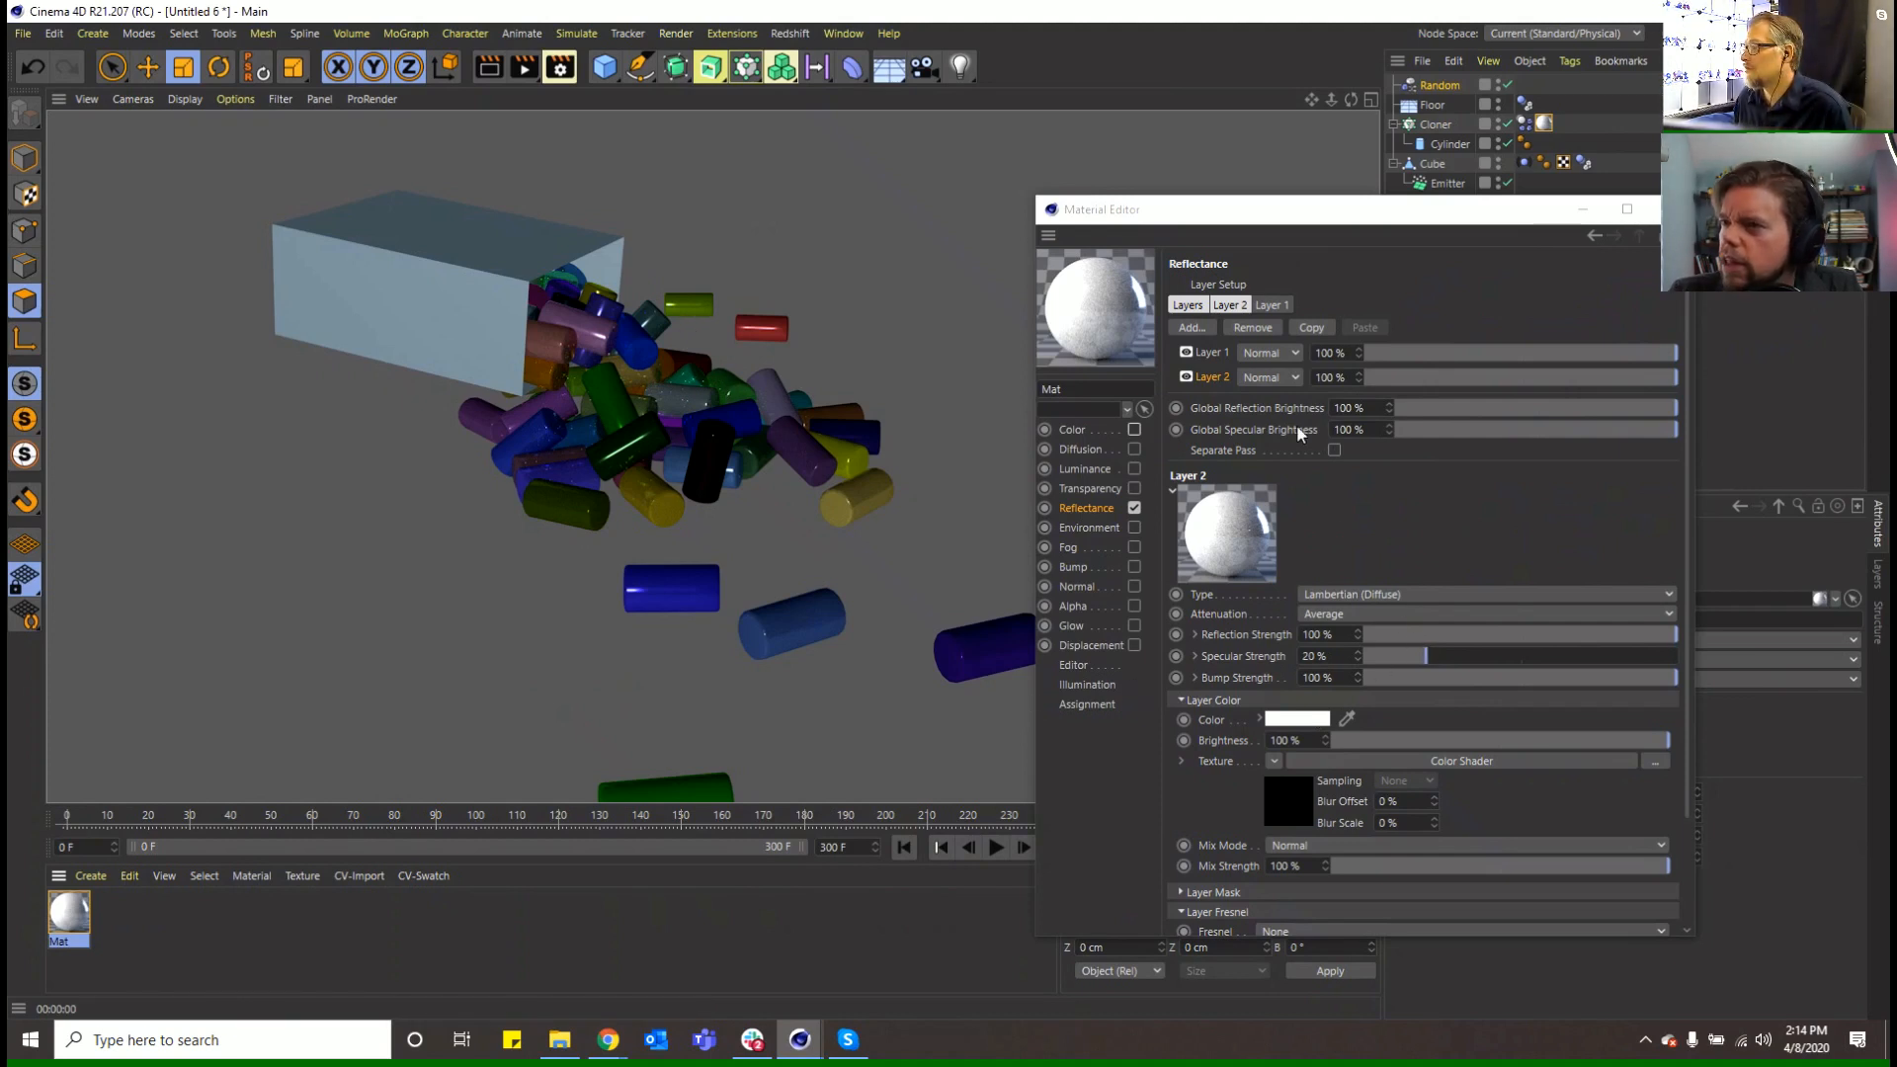
Set the roughness of the material's GGX reflectance layer to 15% and close the material editor
click(1207, 356)
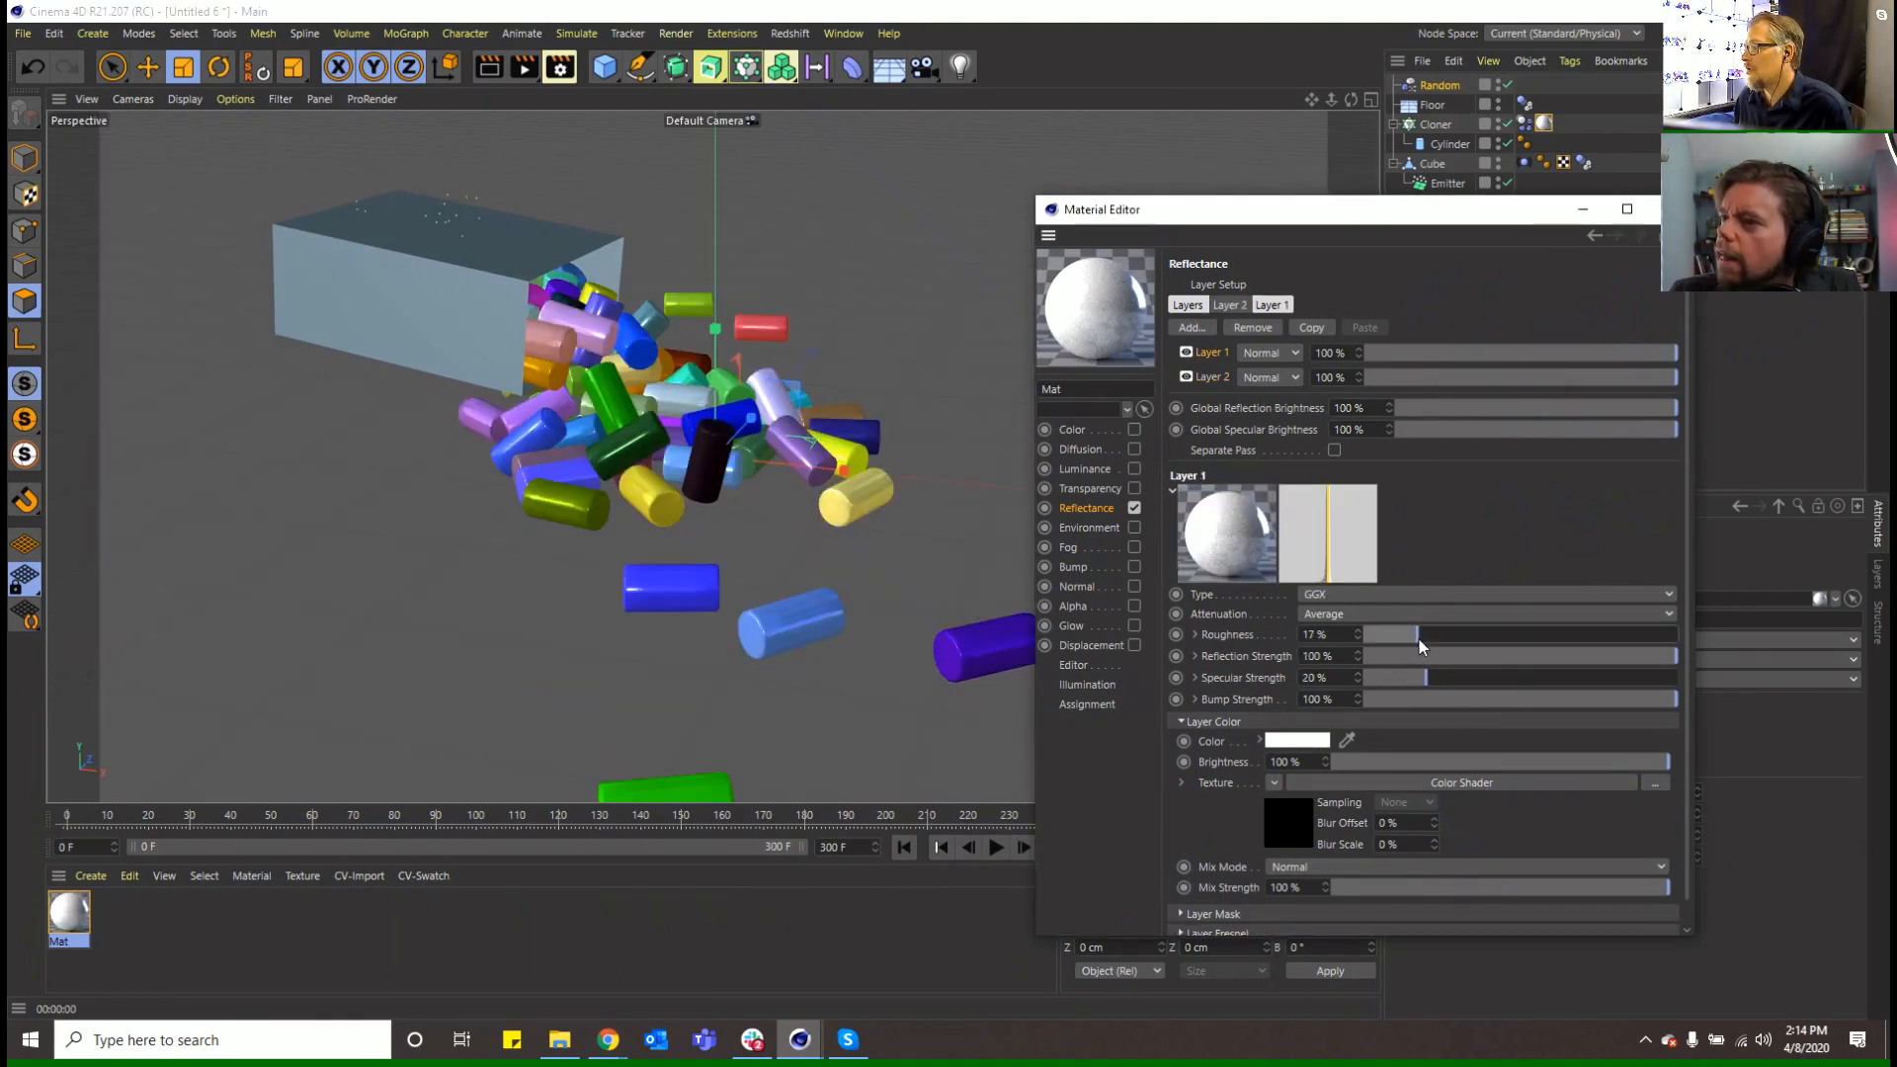
drag(1424, 638, 1415, 641)
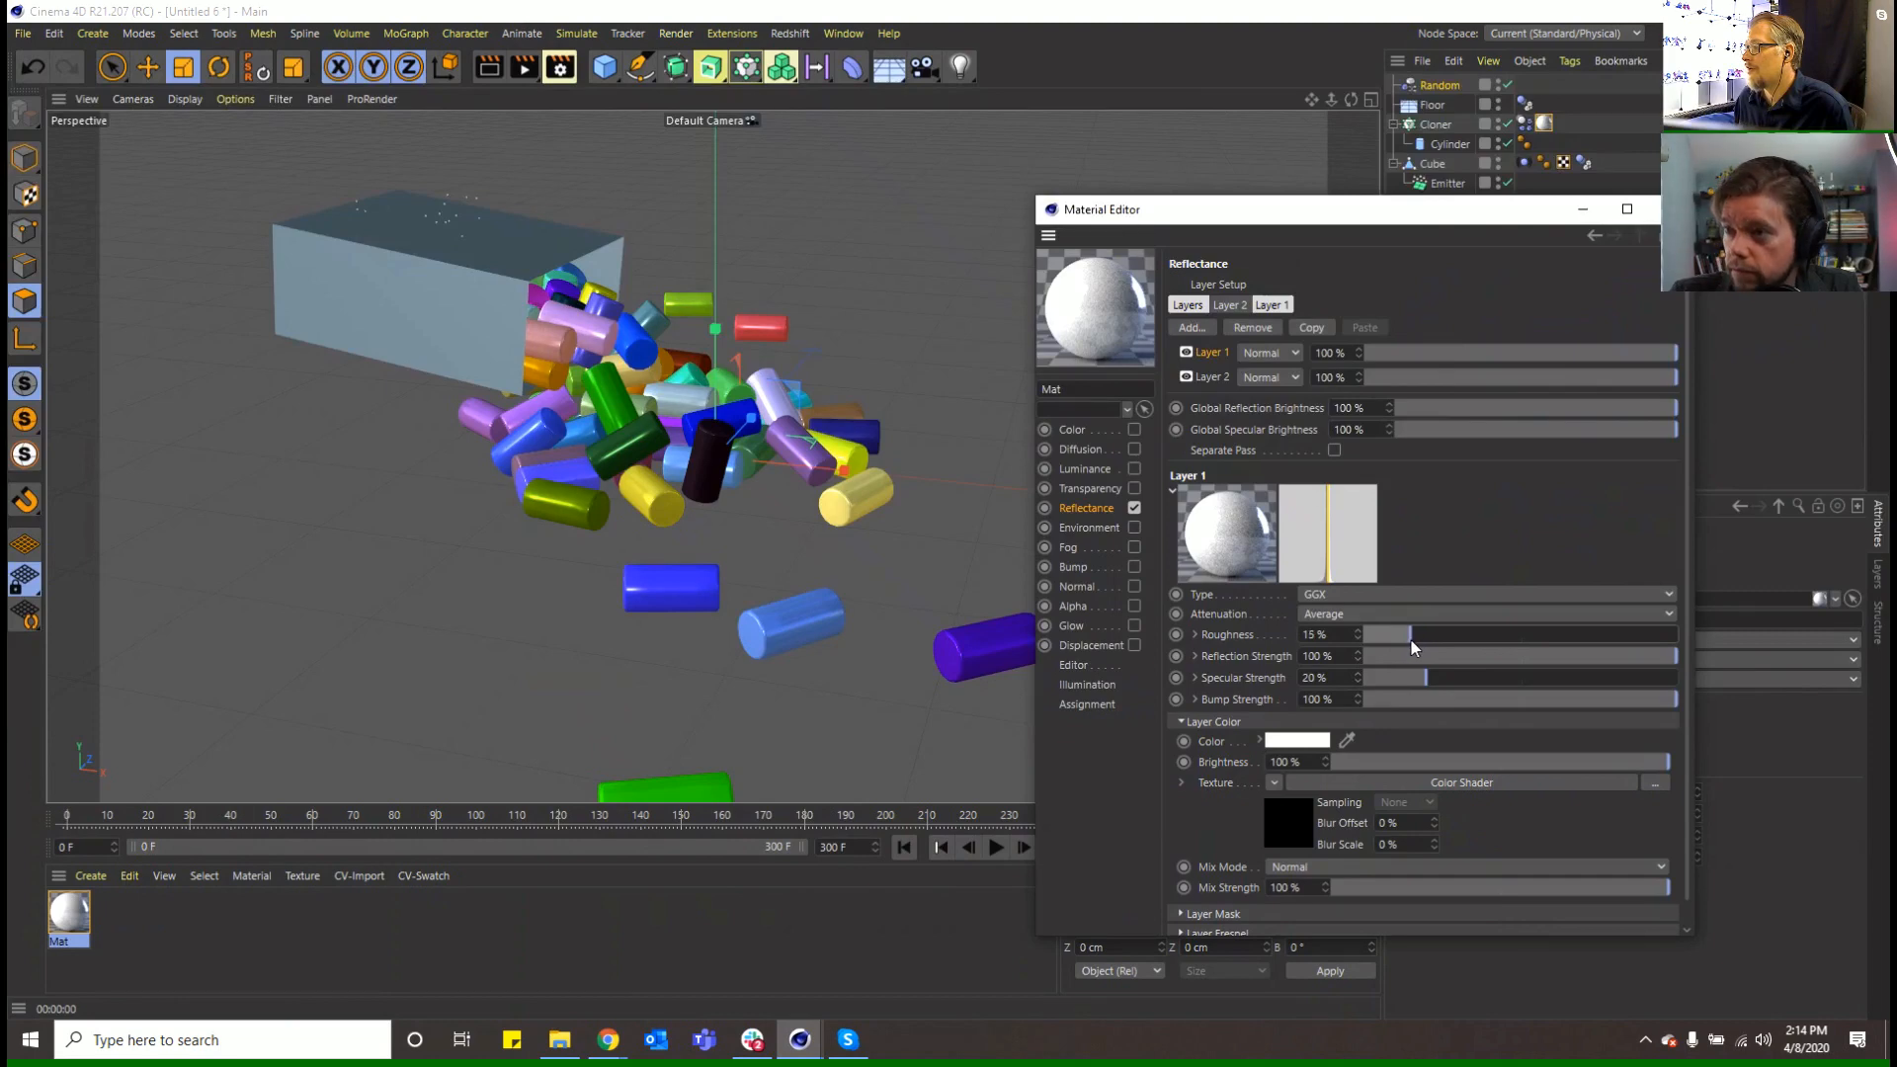
click(1672, 209)
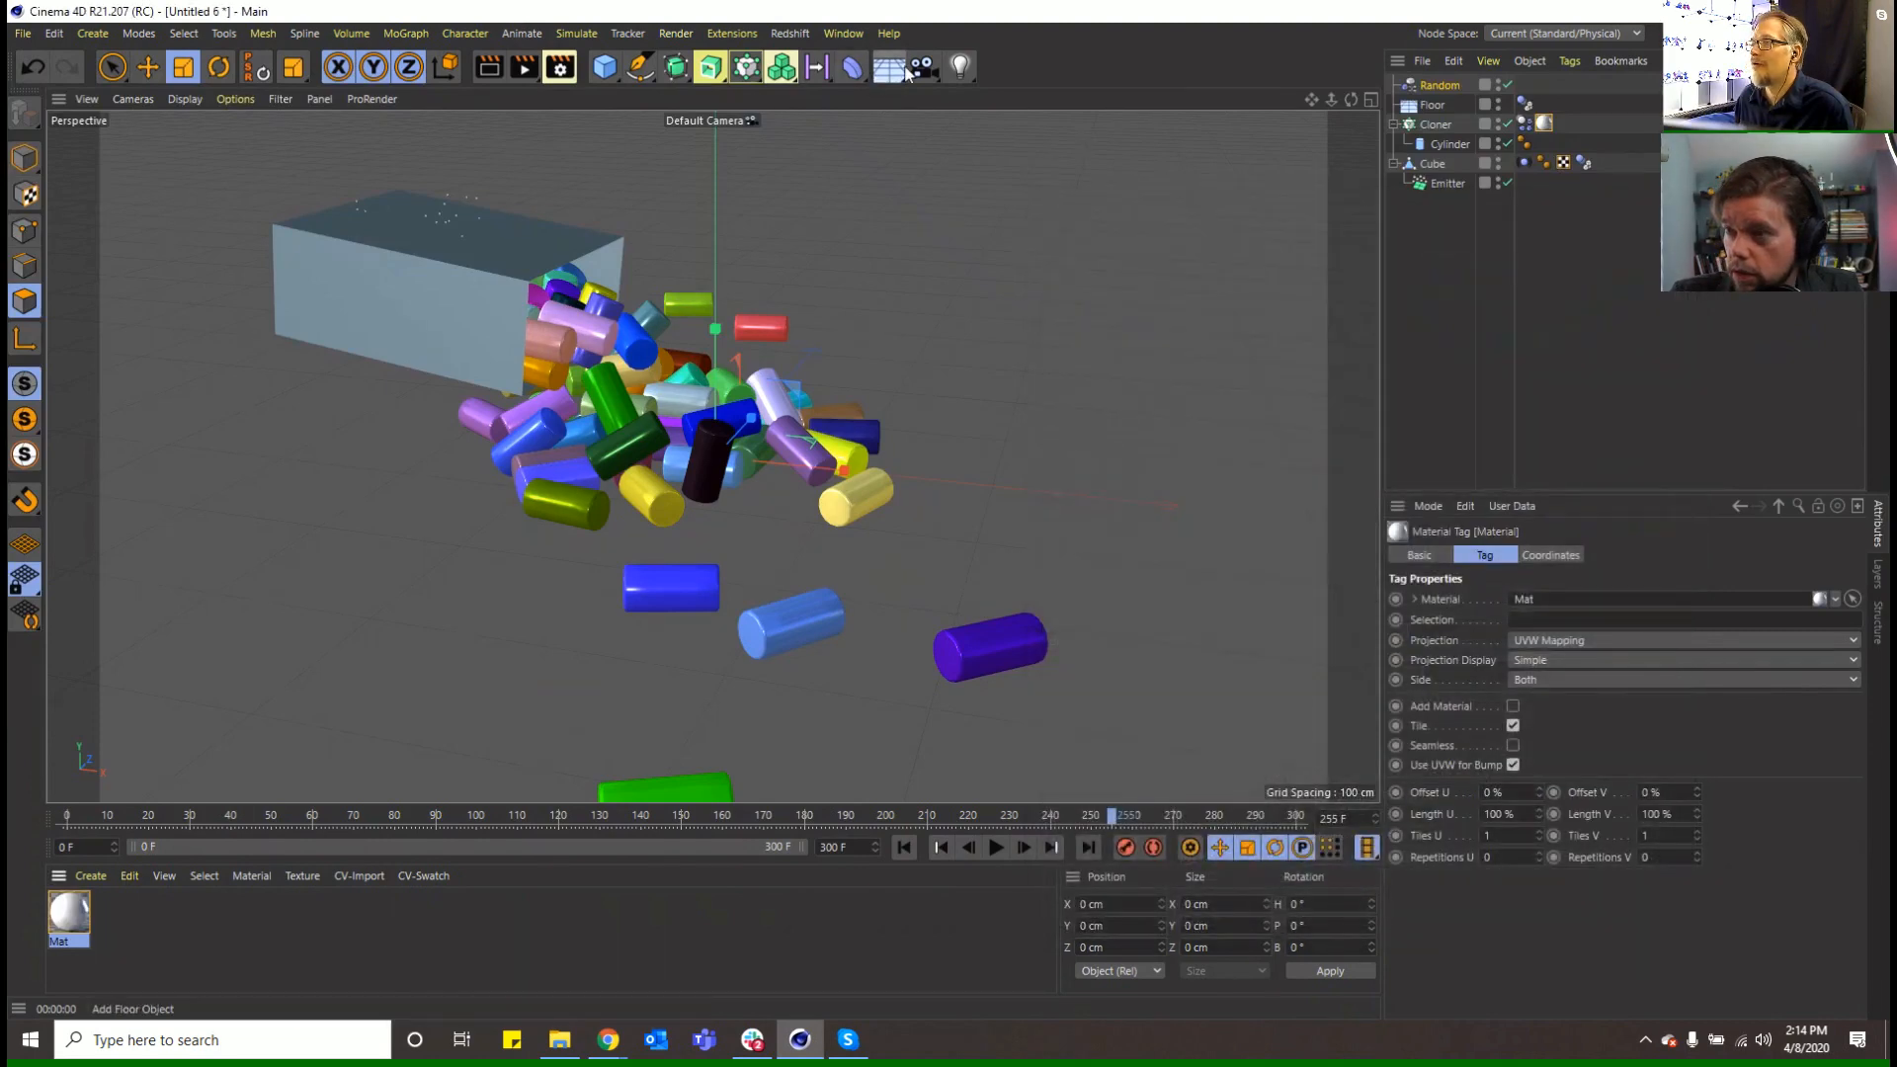
Add a Sky object and apply the Highway Parking Montreal Canada 3K HDRI material from the CV HDRIs presets to it
click(888, 66)
click(1004, 122)
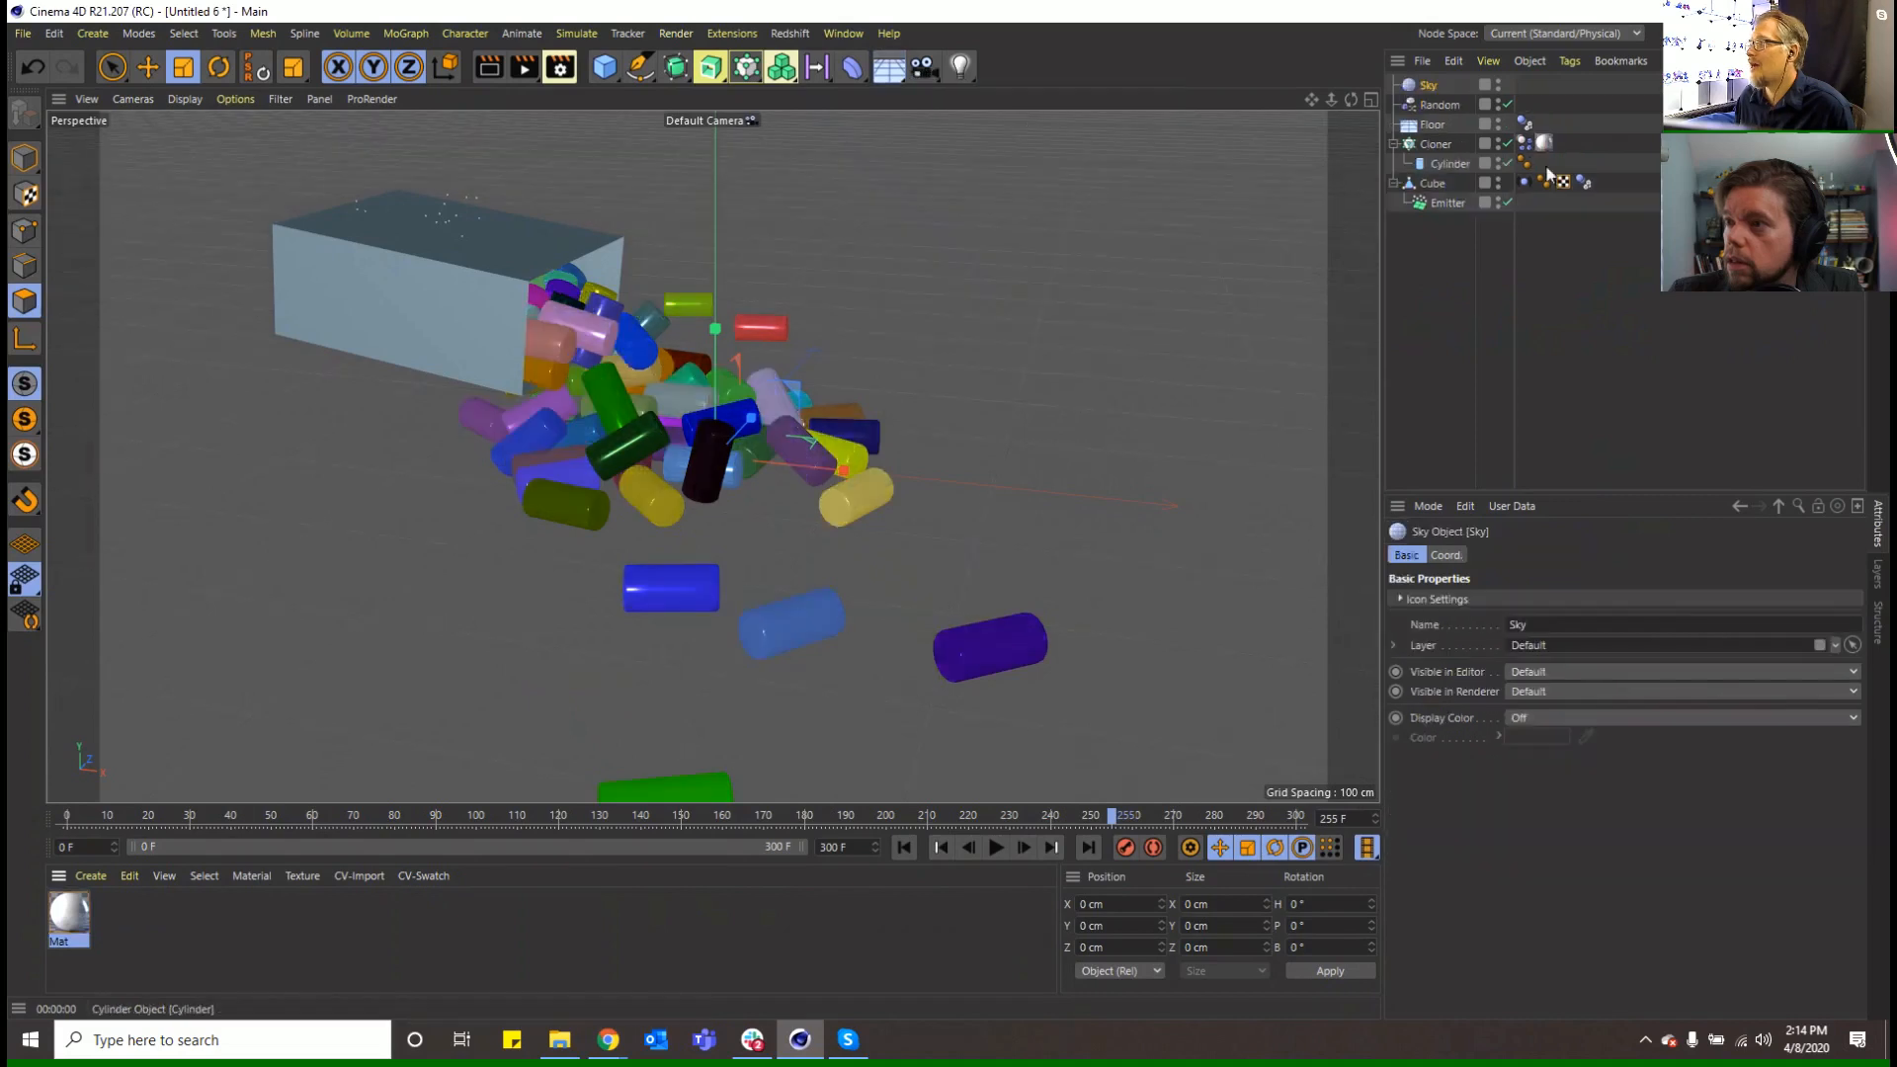
key(shift+F8)
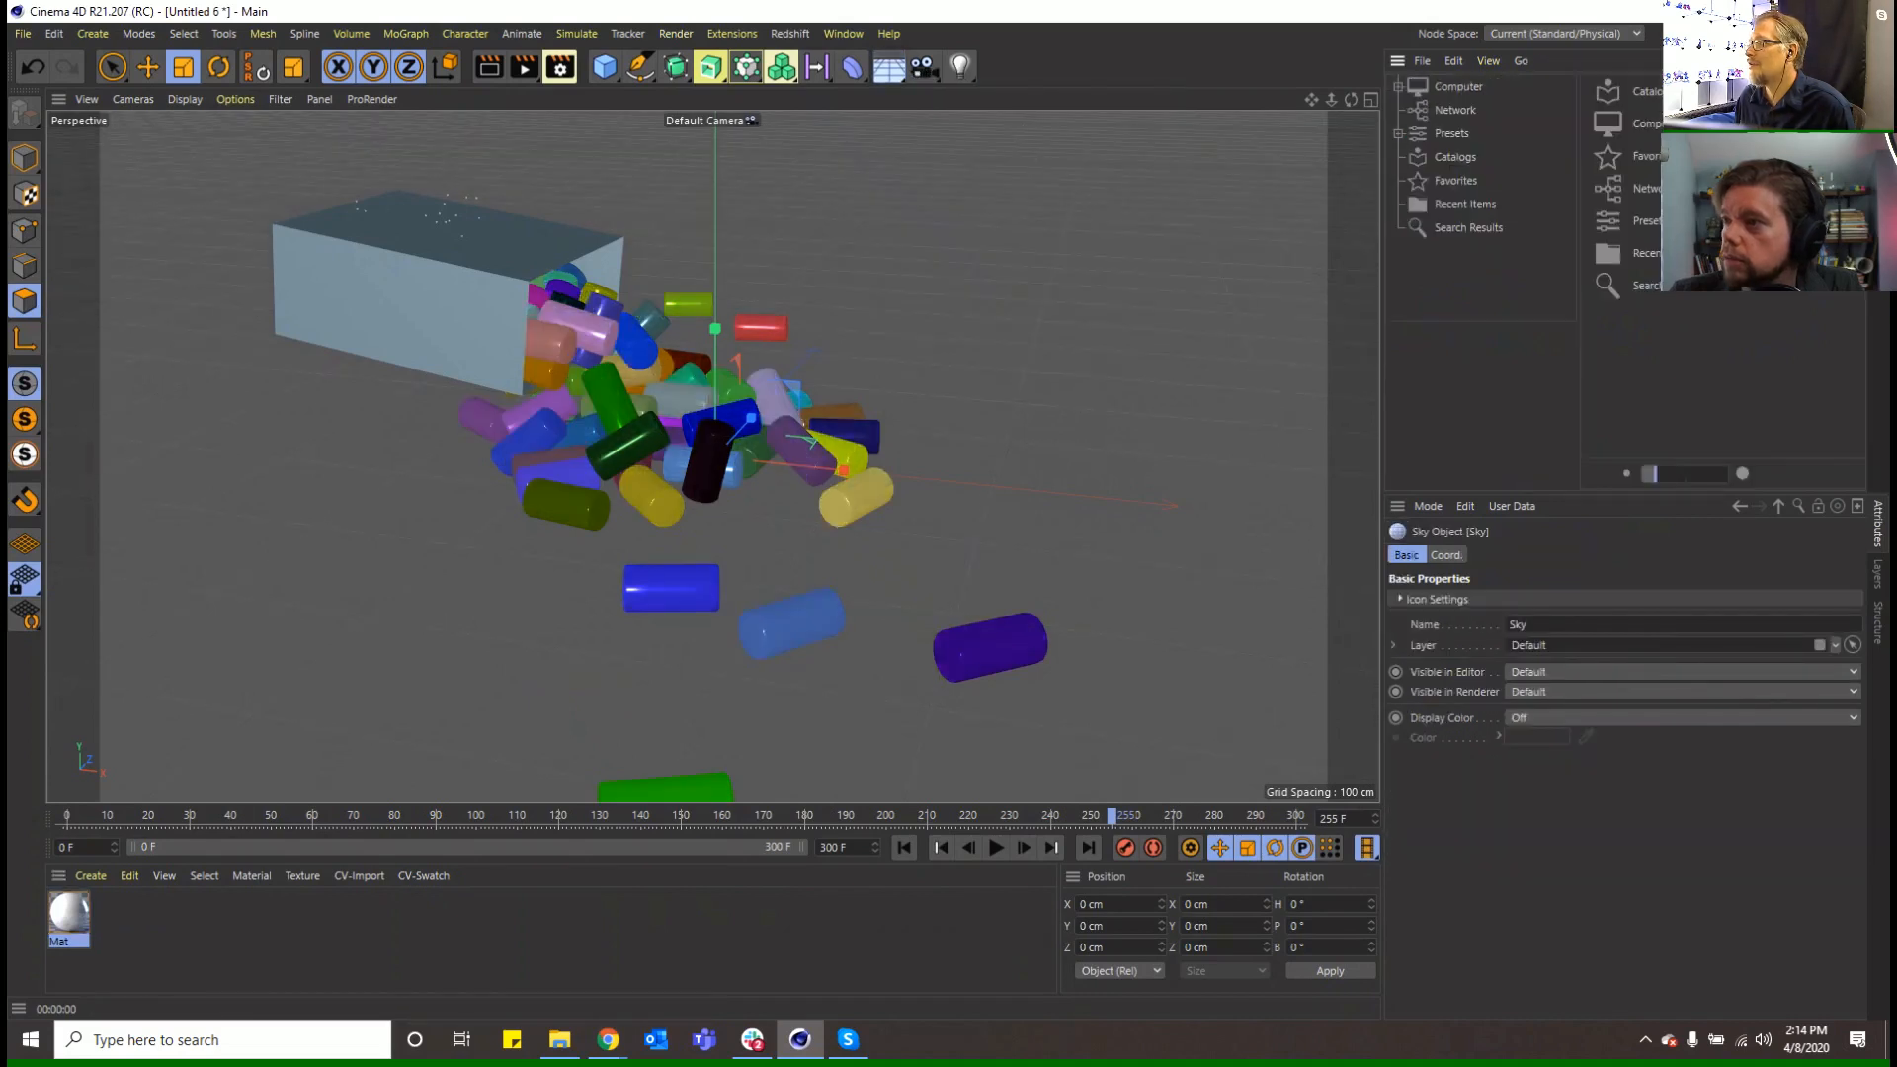
click(1399, 132)
click(1446, 205)
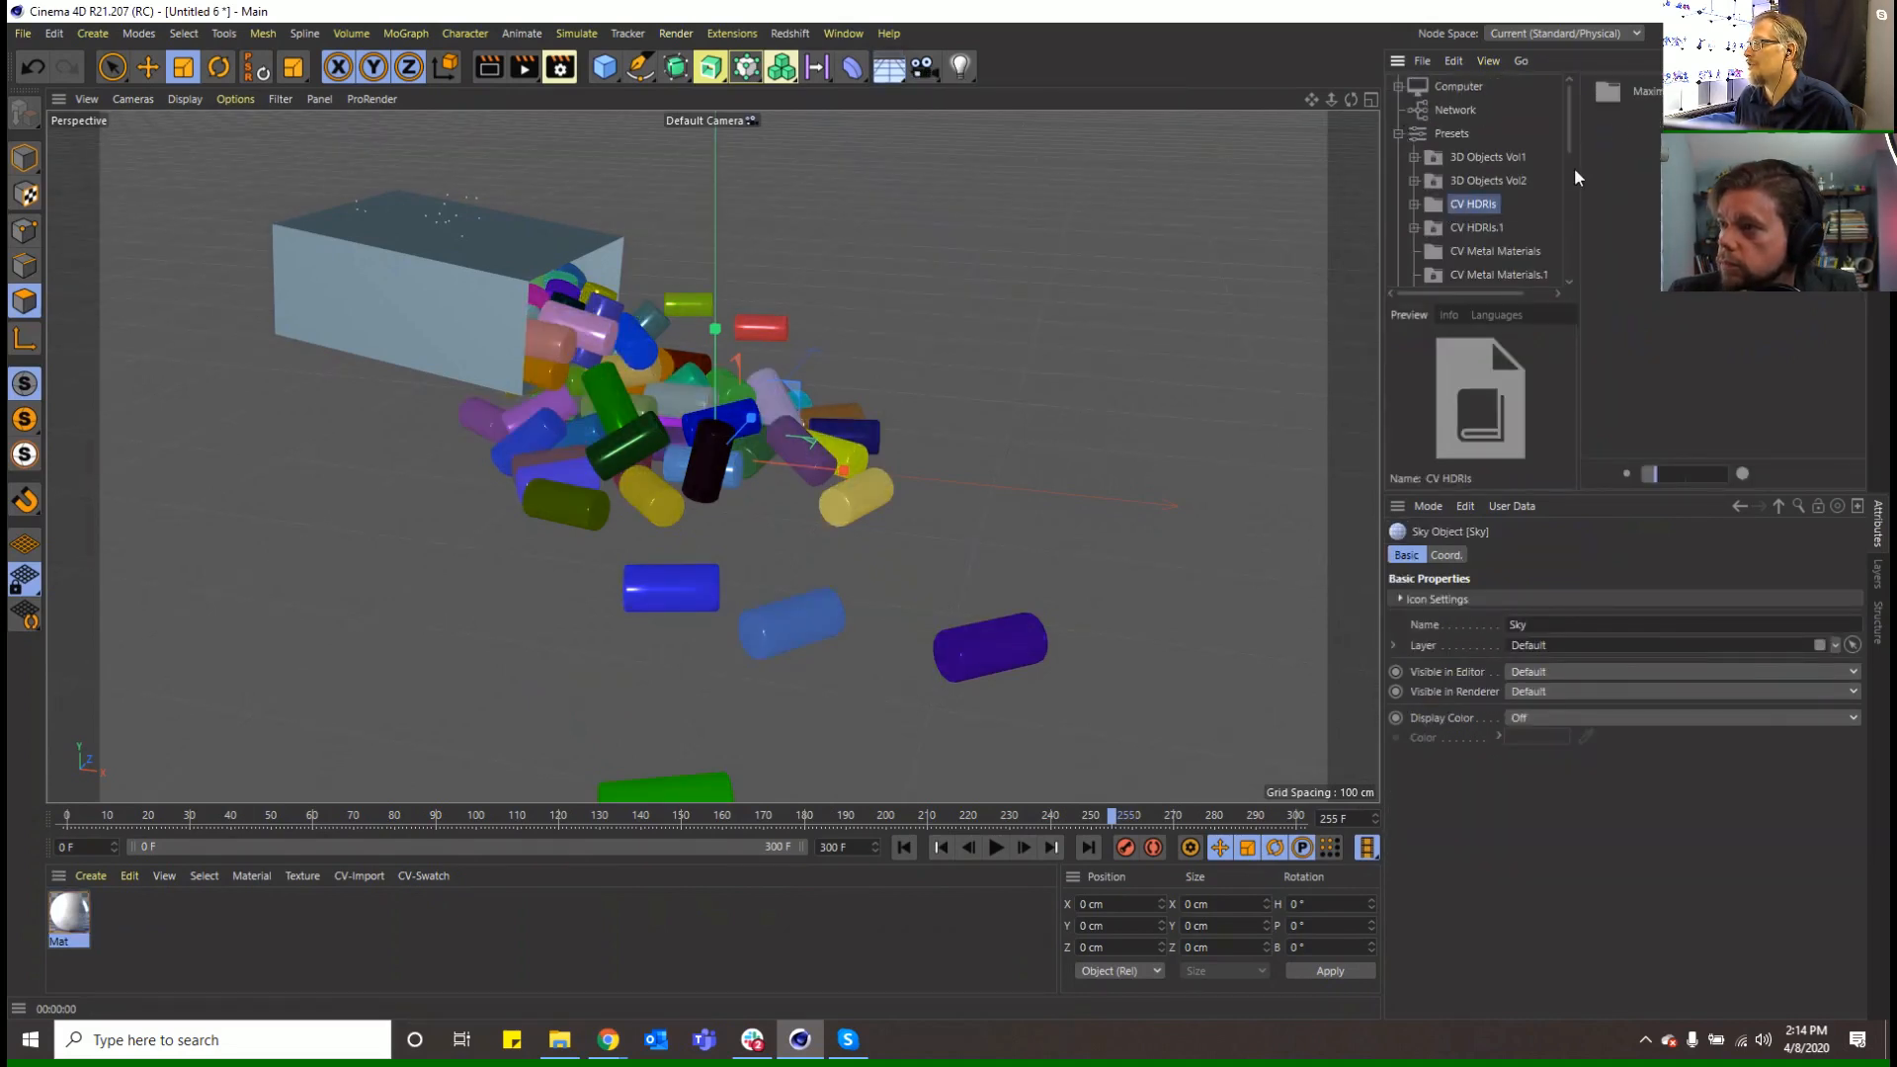
double_click(1622, 87)
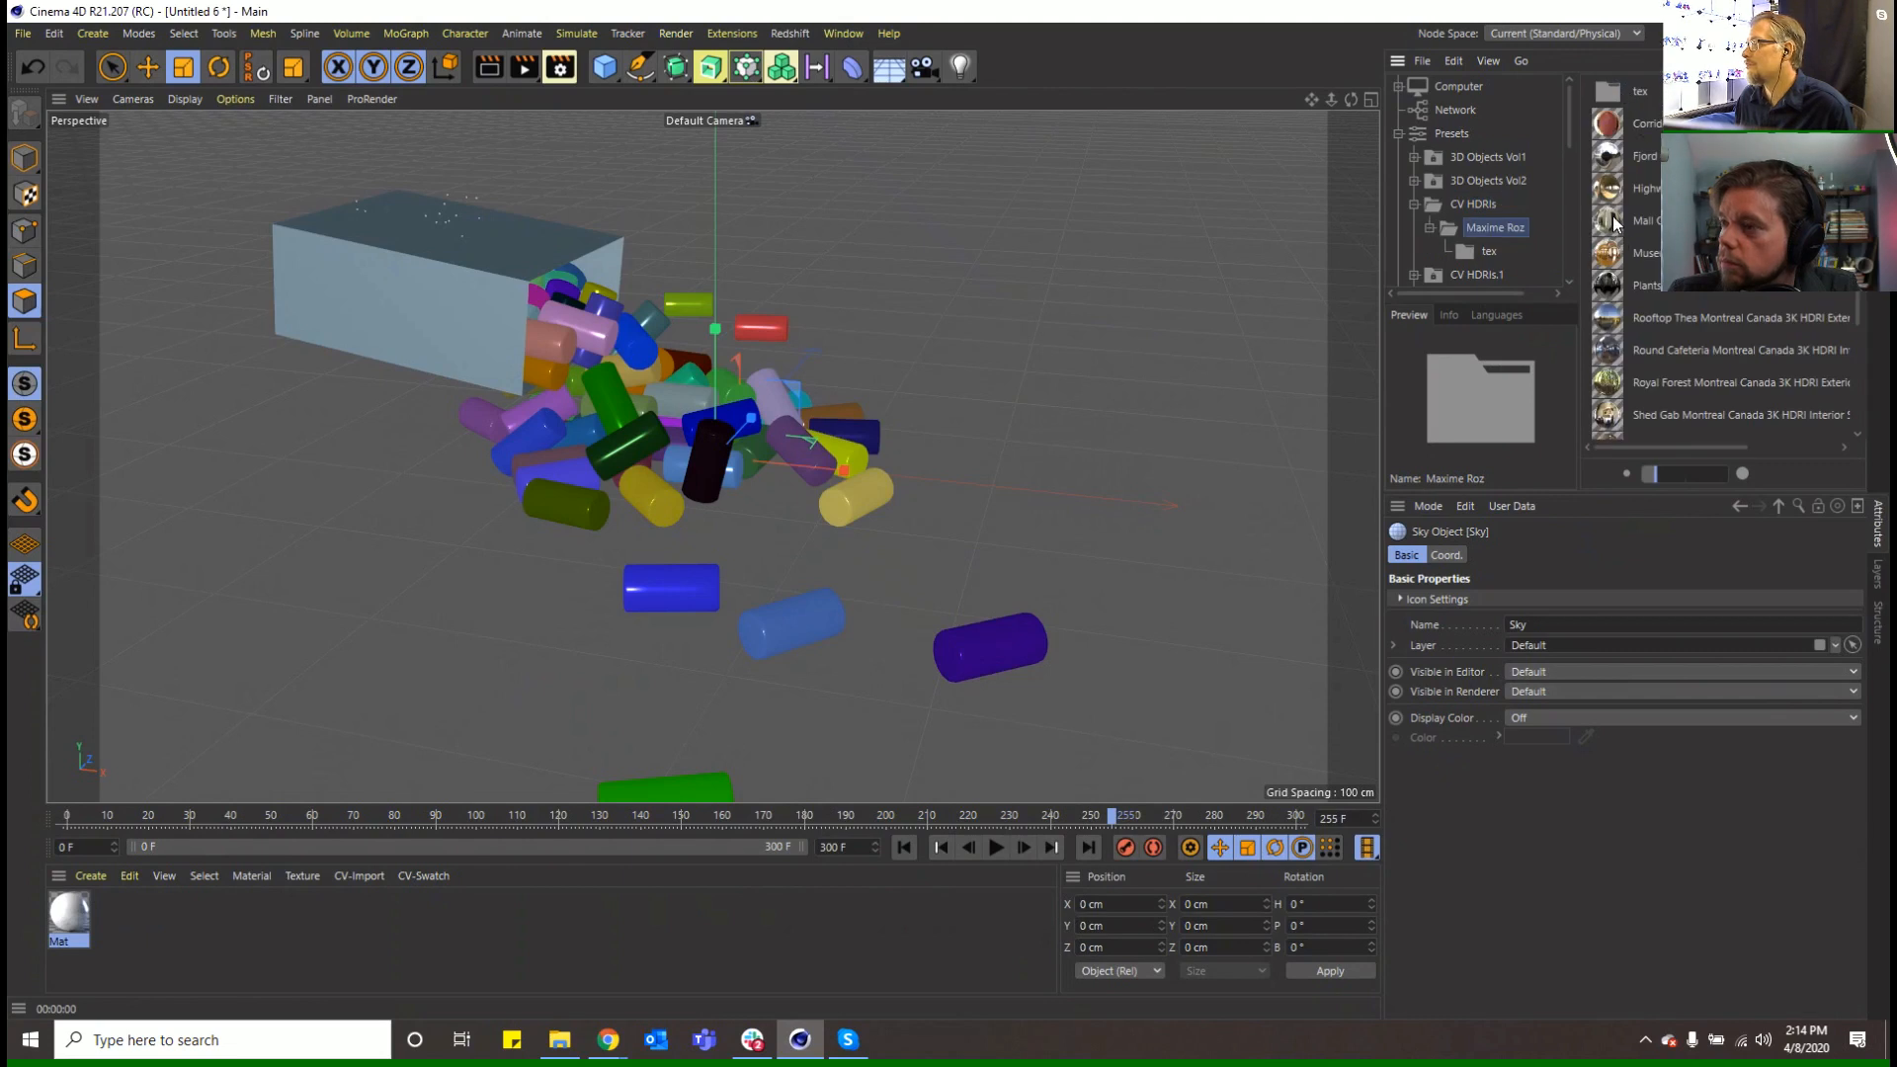
drag(516, 959, 512, 934)
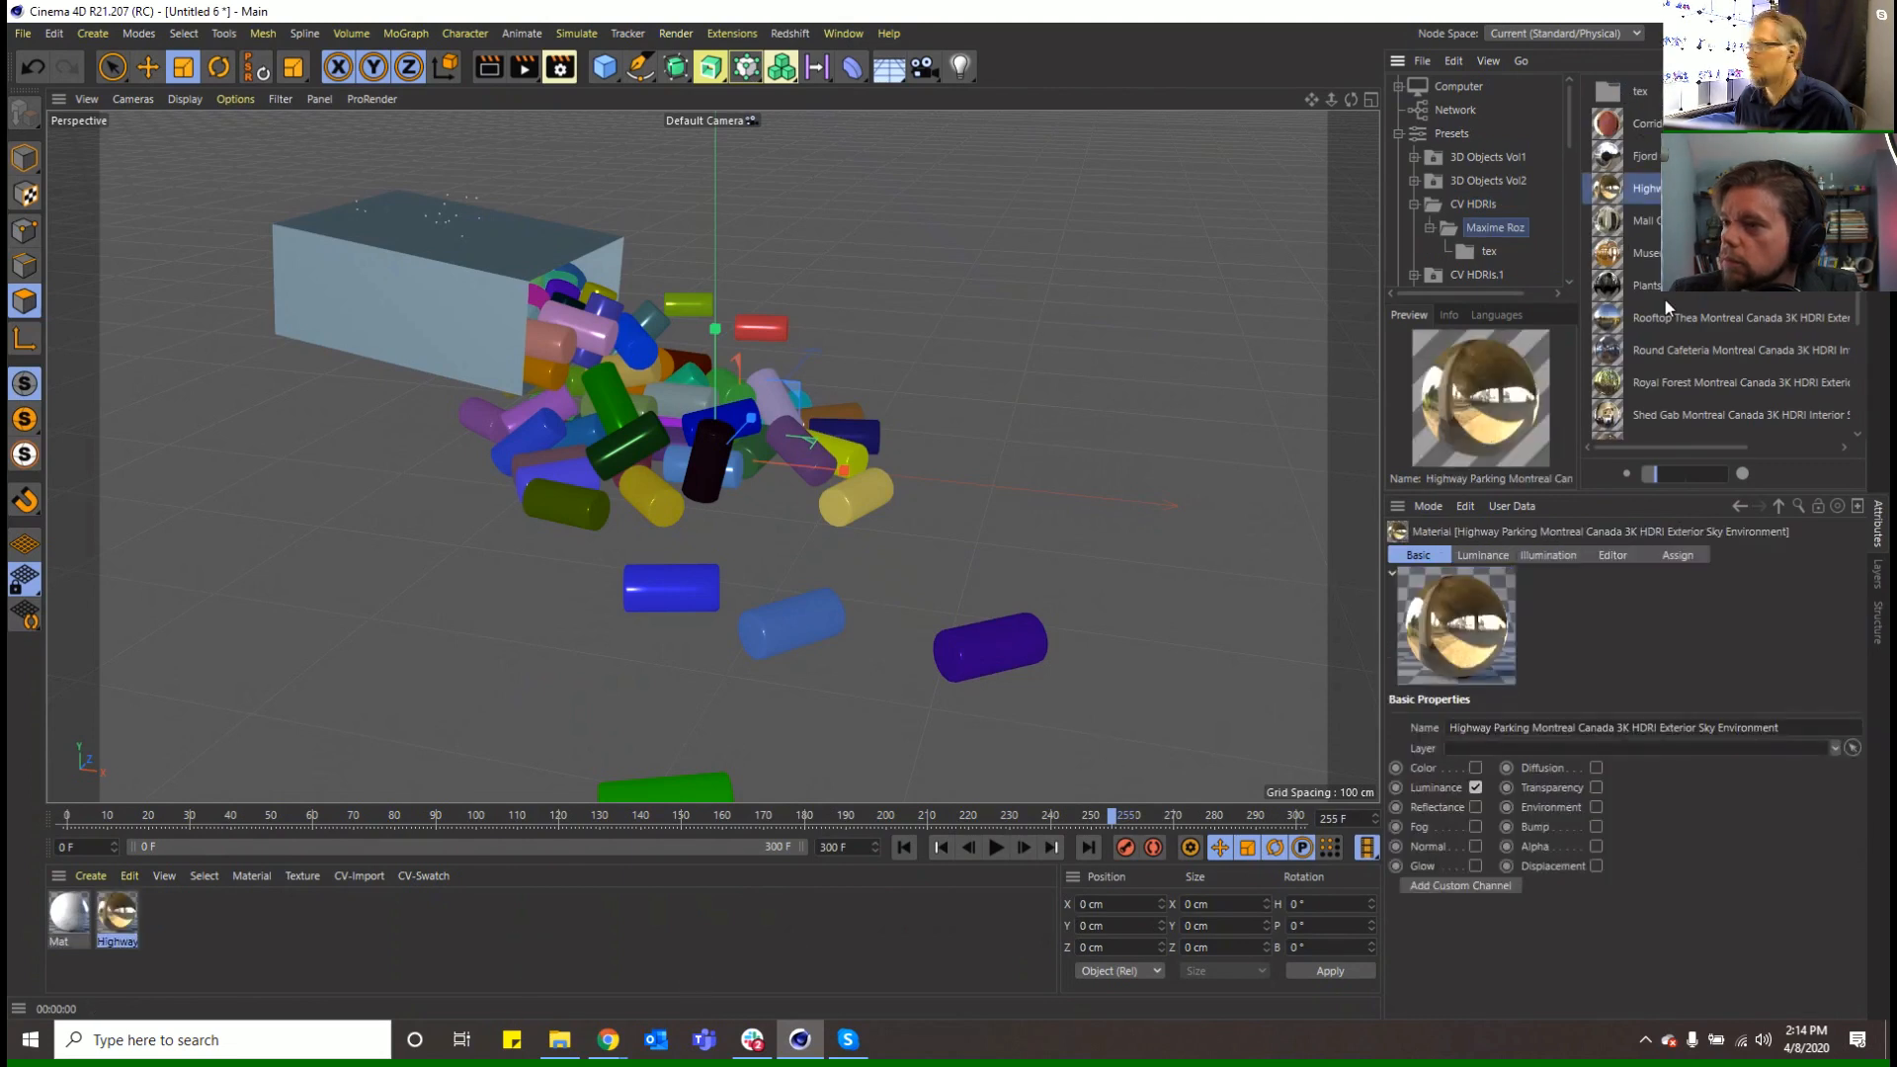
click(1878, 84)
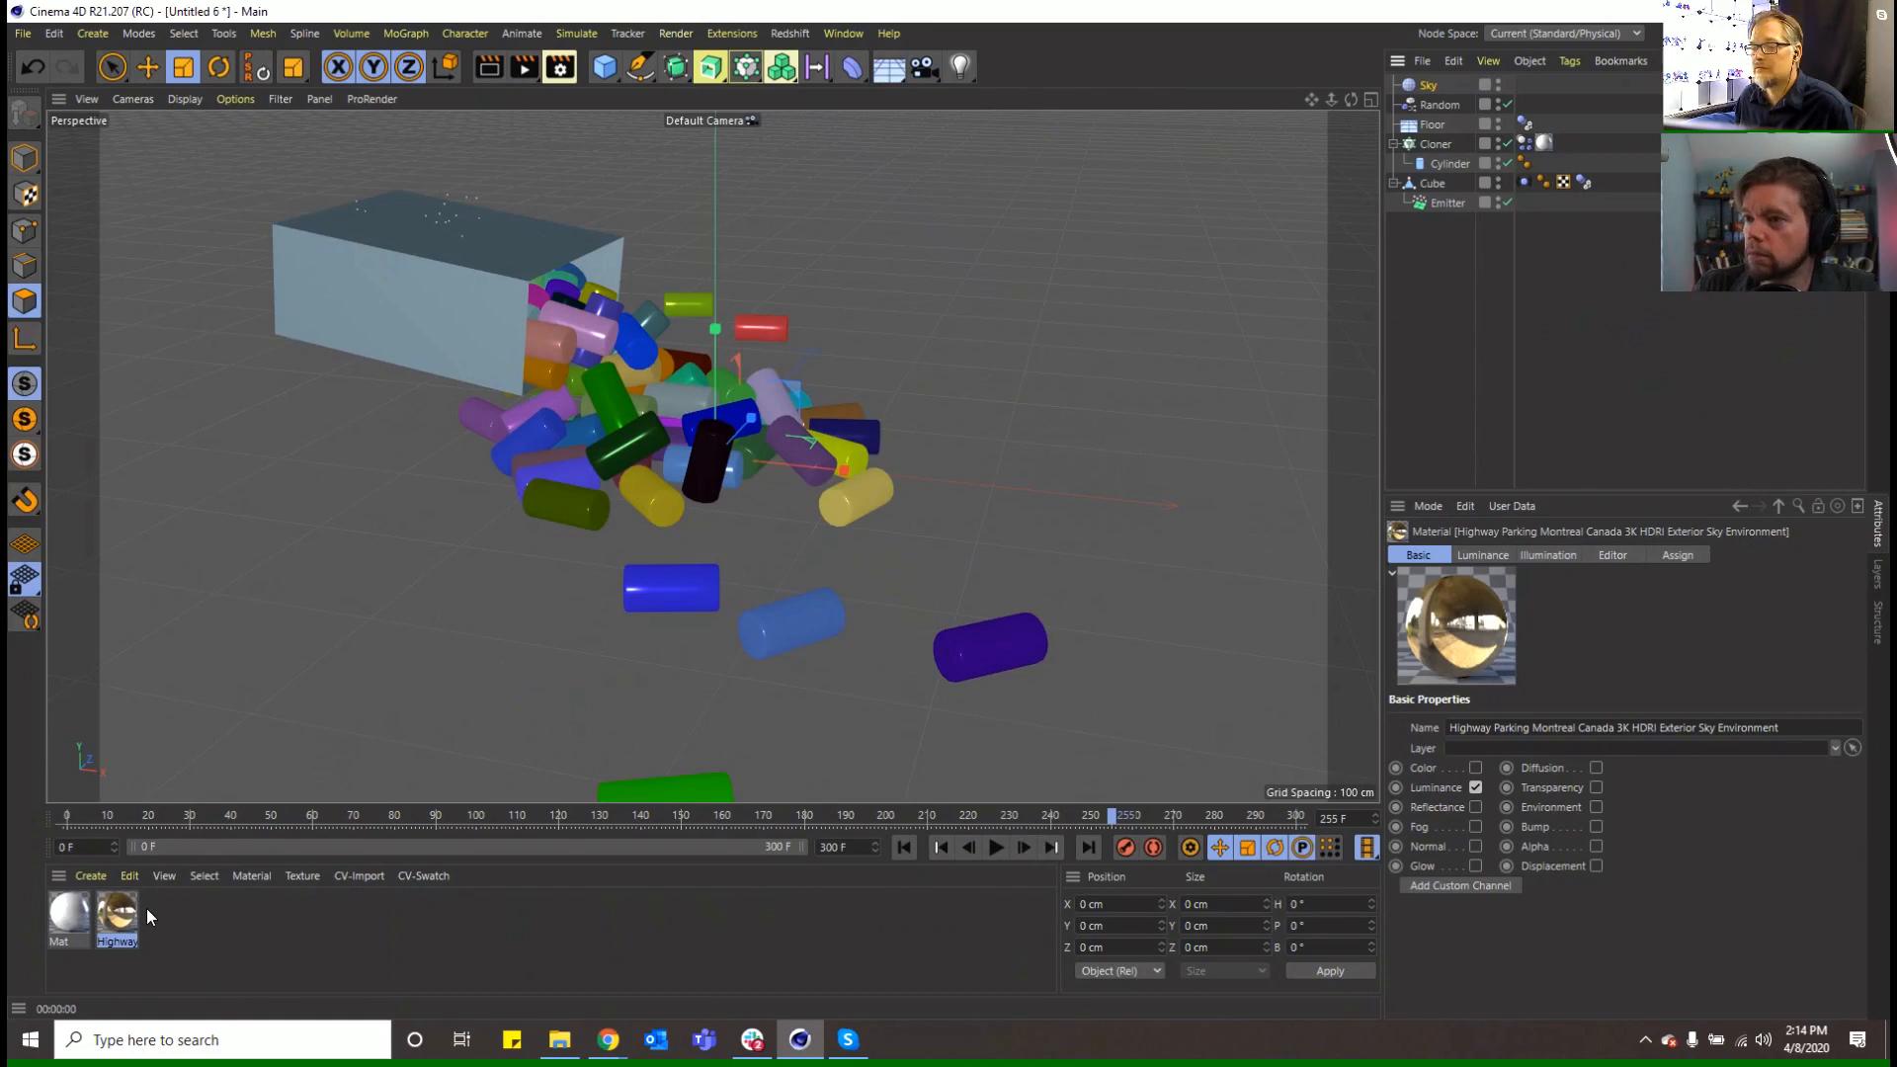
drag(118, 911, 1422, 84)
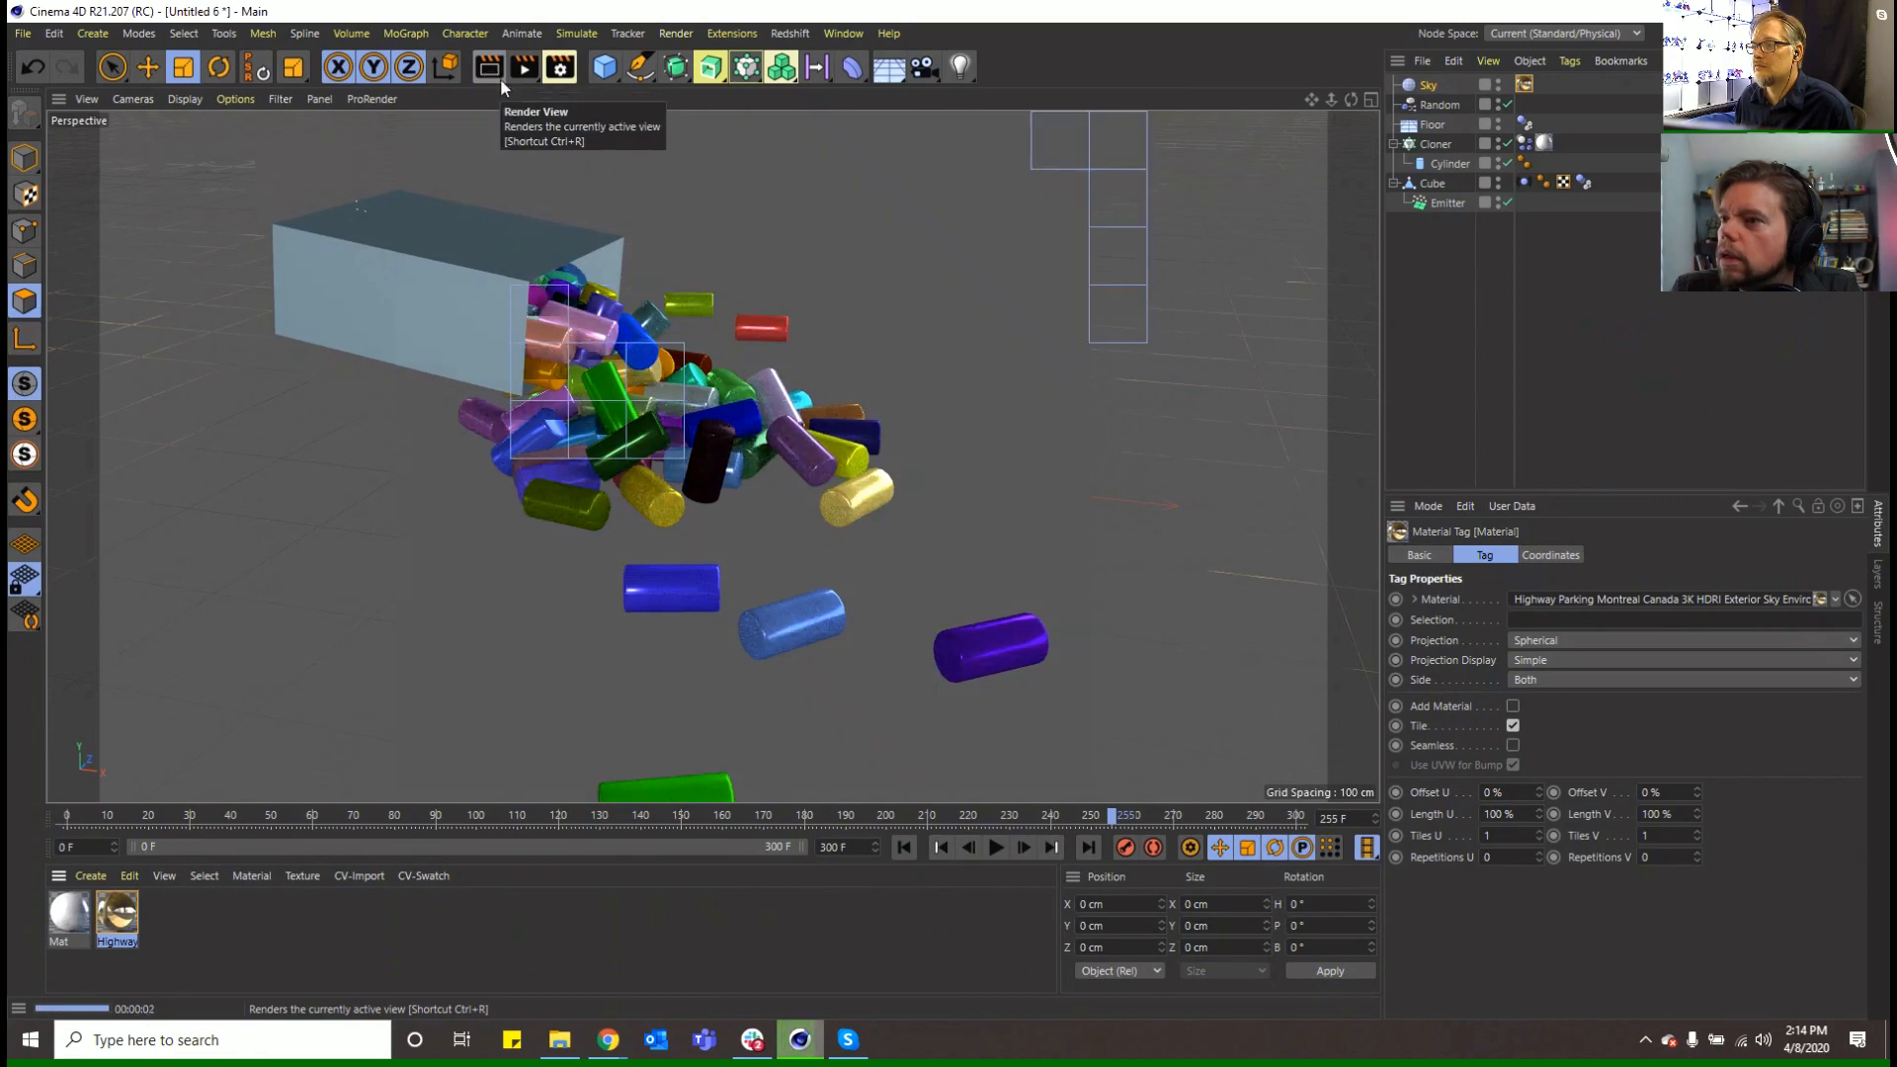
Set the renderer to Physical with the Progressive sampler and render the view
click(559, 66)
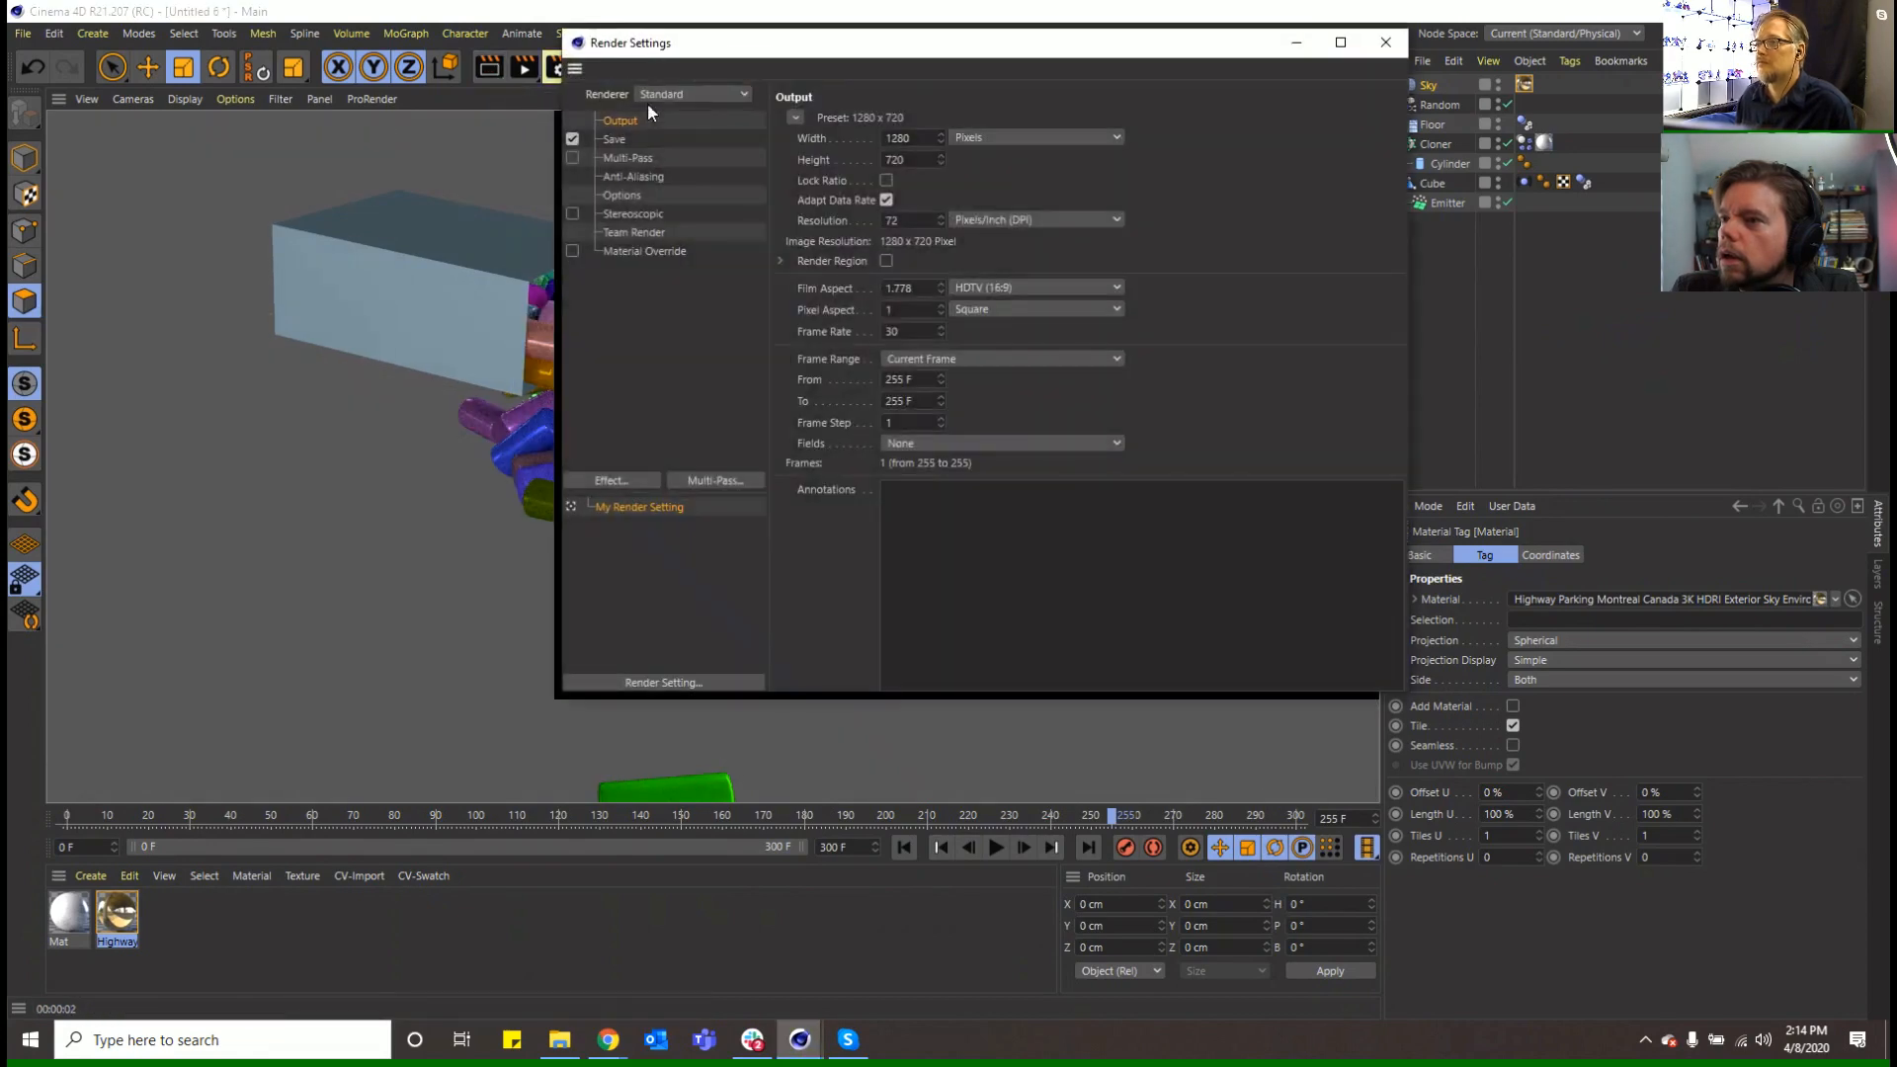
click(648, 99)
click(690, 139)
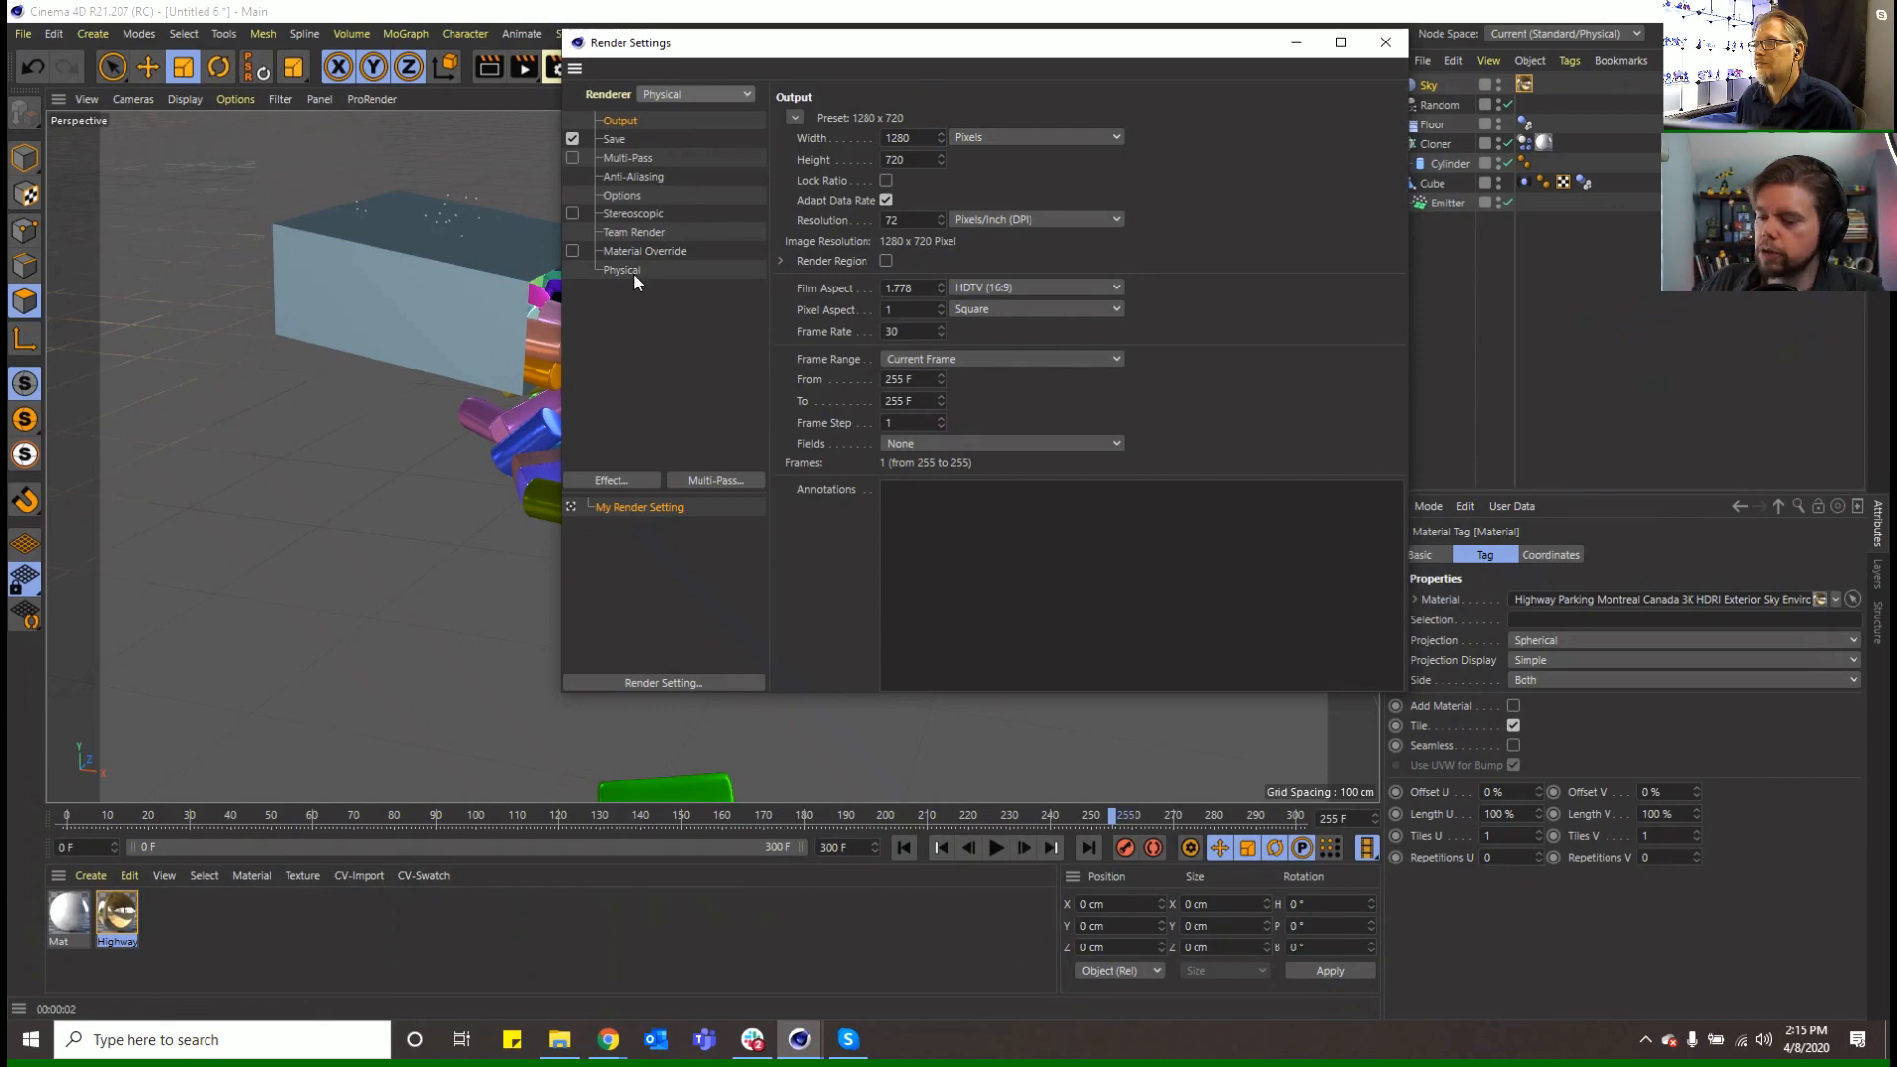
click(625, 270)
click(1052, 280)
click(1047, 346)
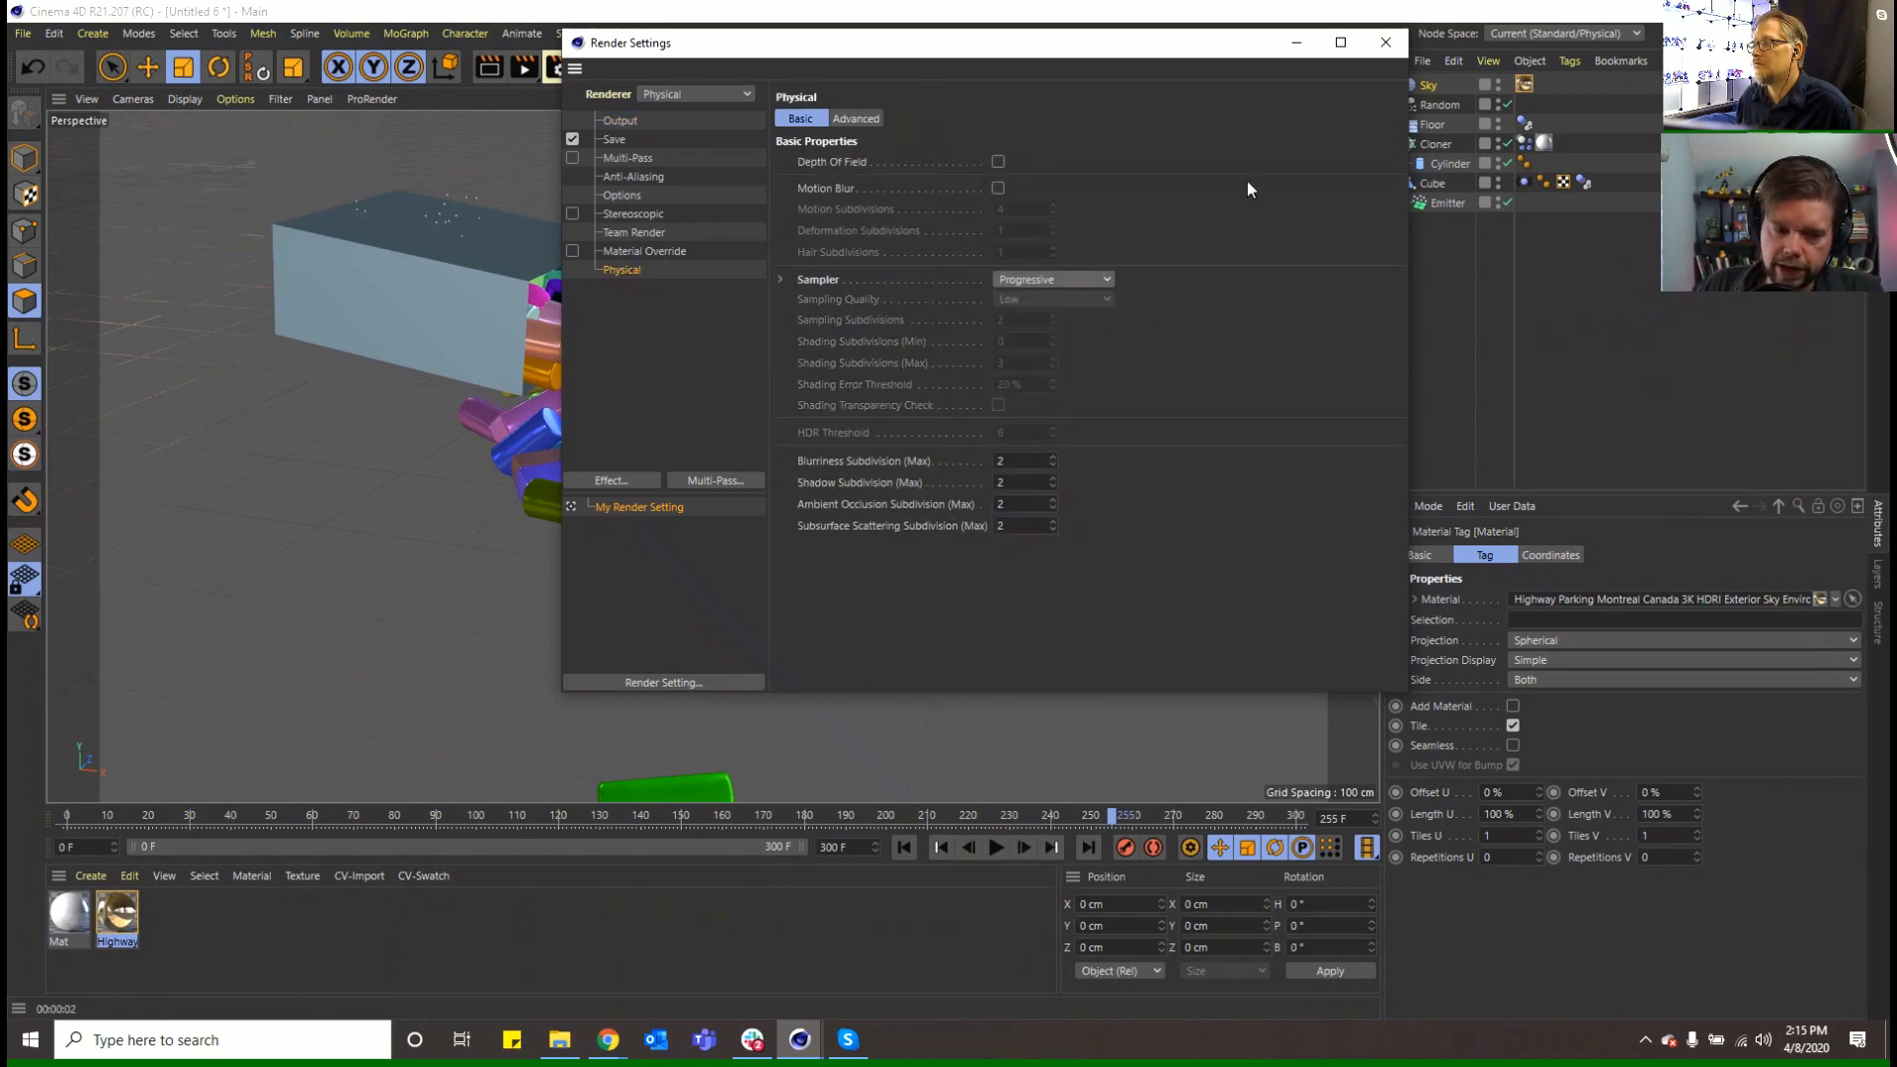
click(1385, 42)
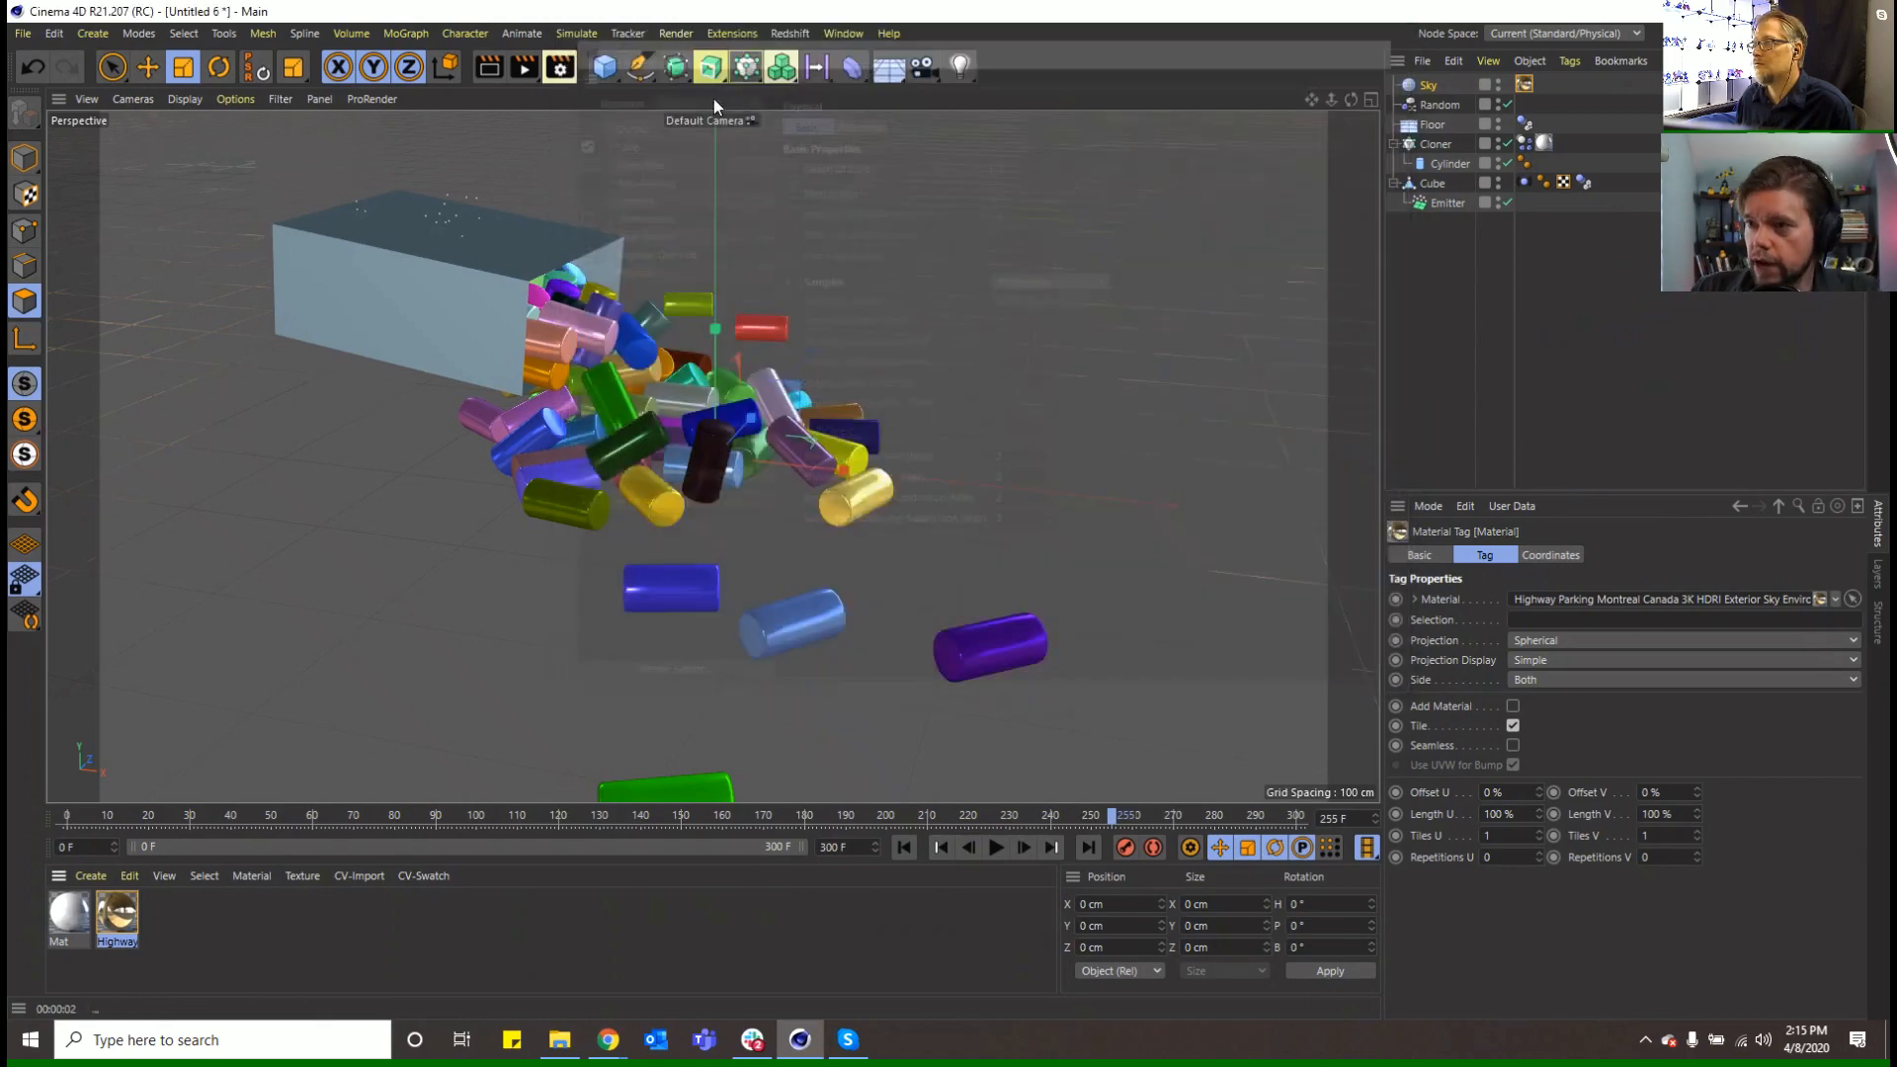
click(486, 74)
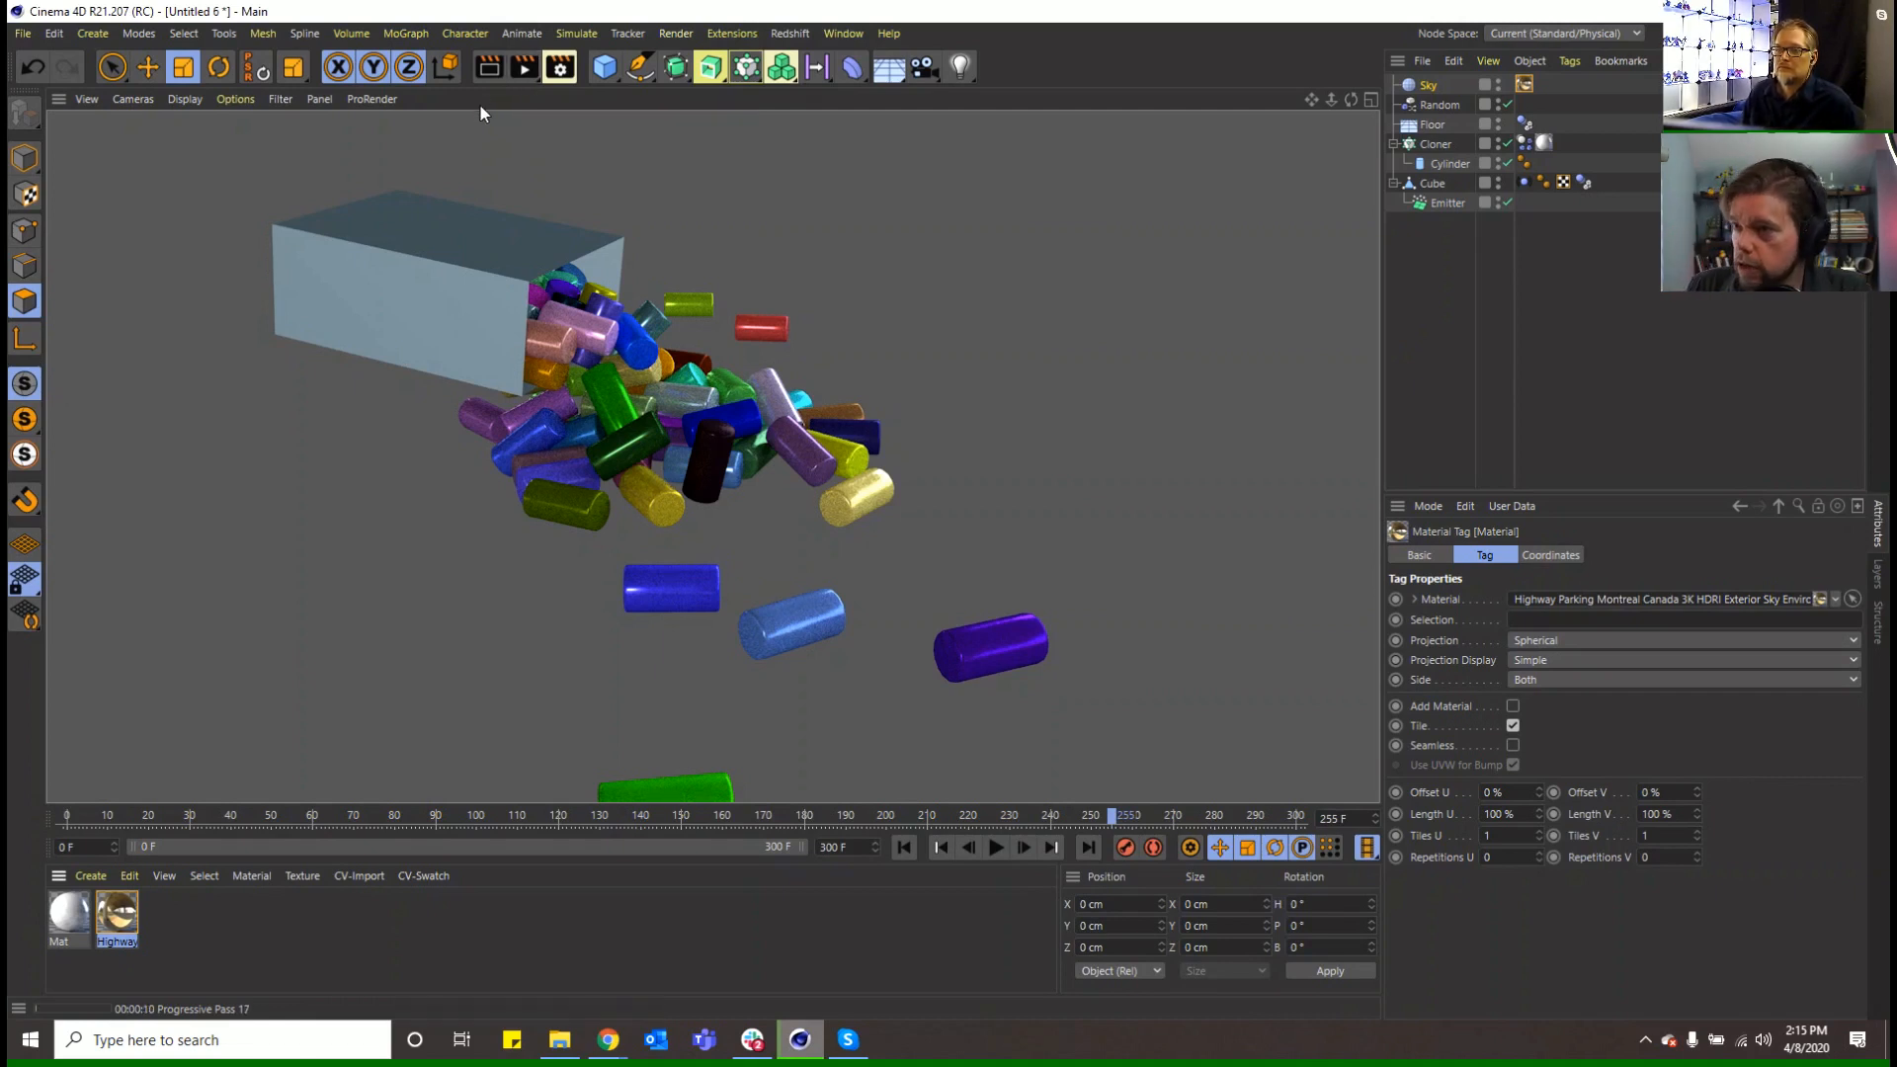
Play the cylinder simulation from the start of the animation and return to frame 0
click(995, 846)
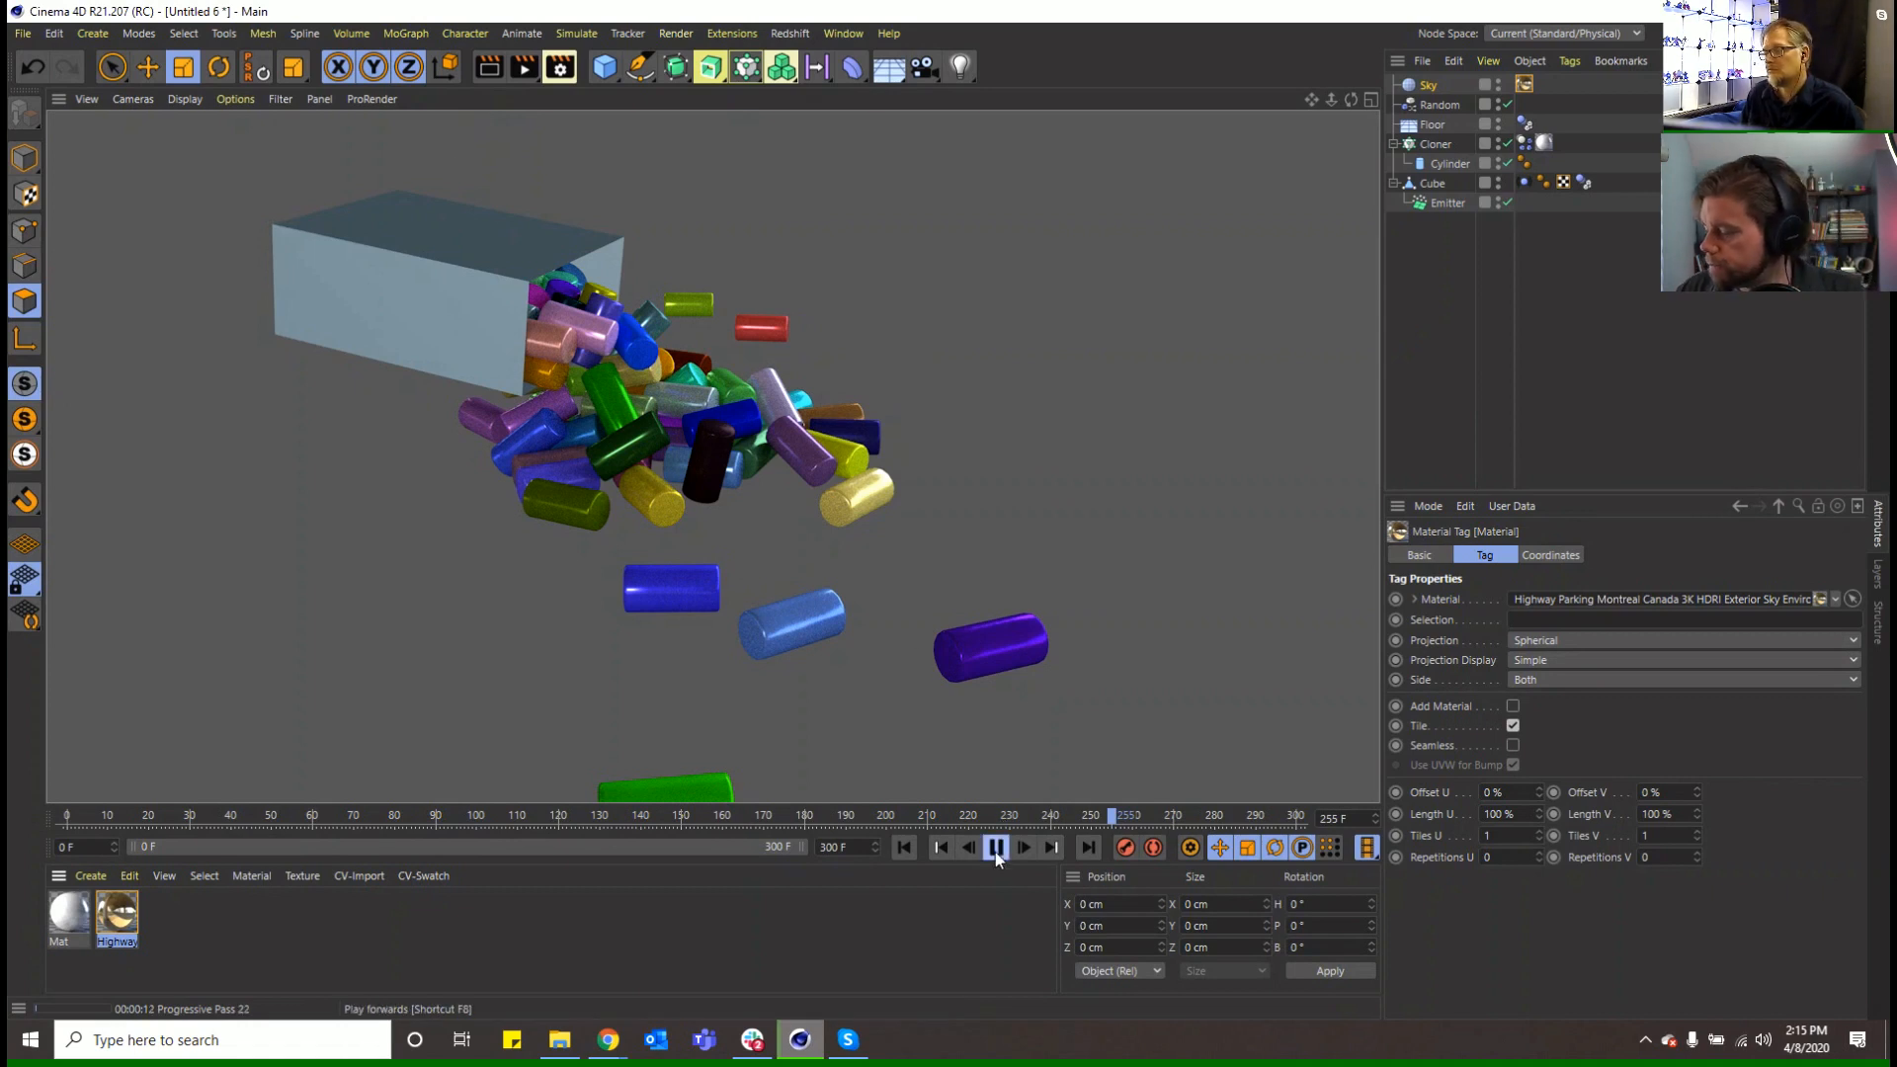
click(904, 847)
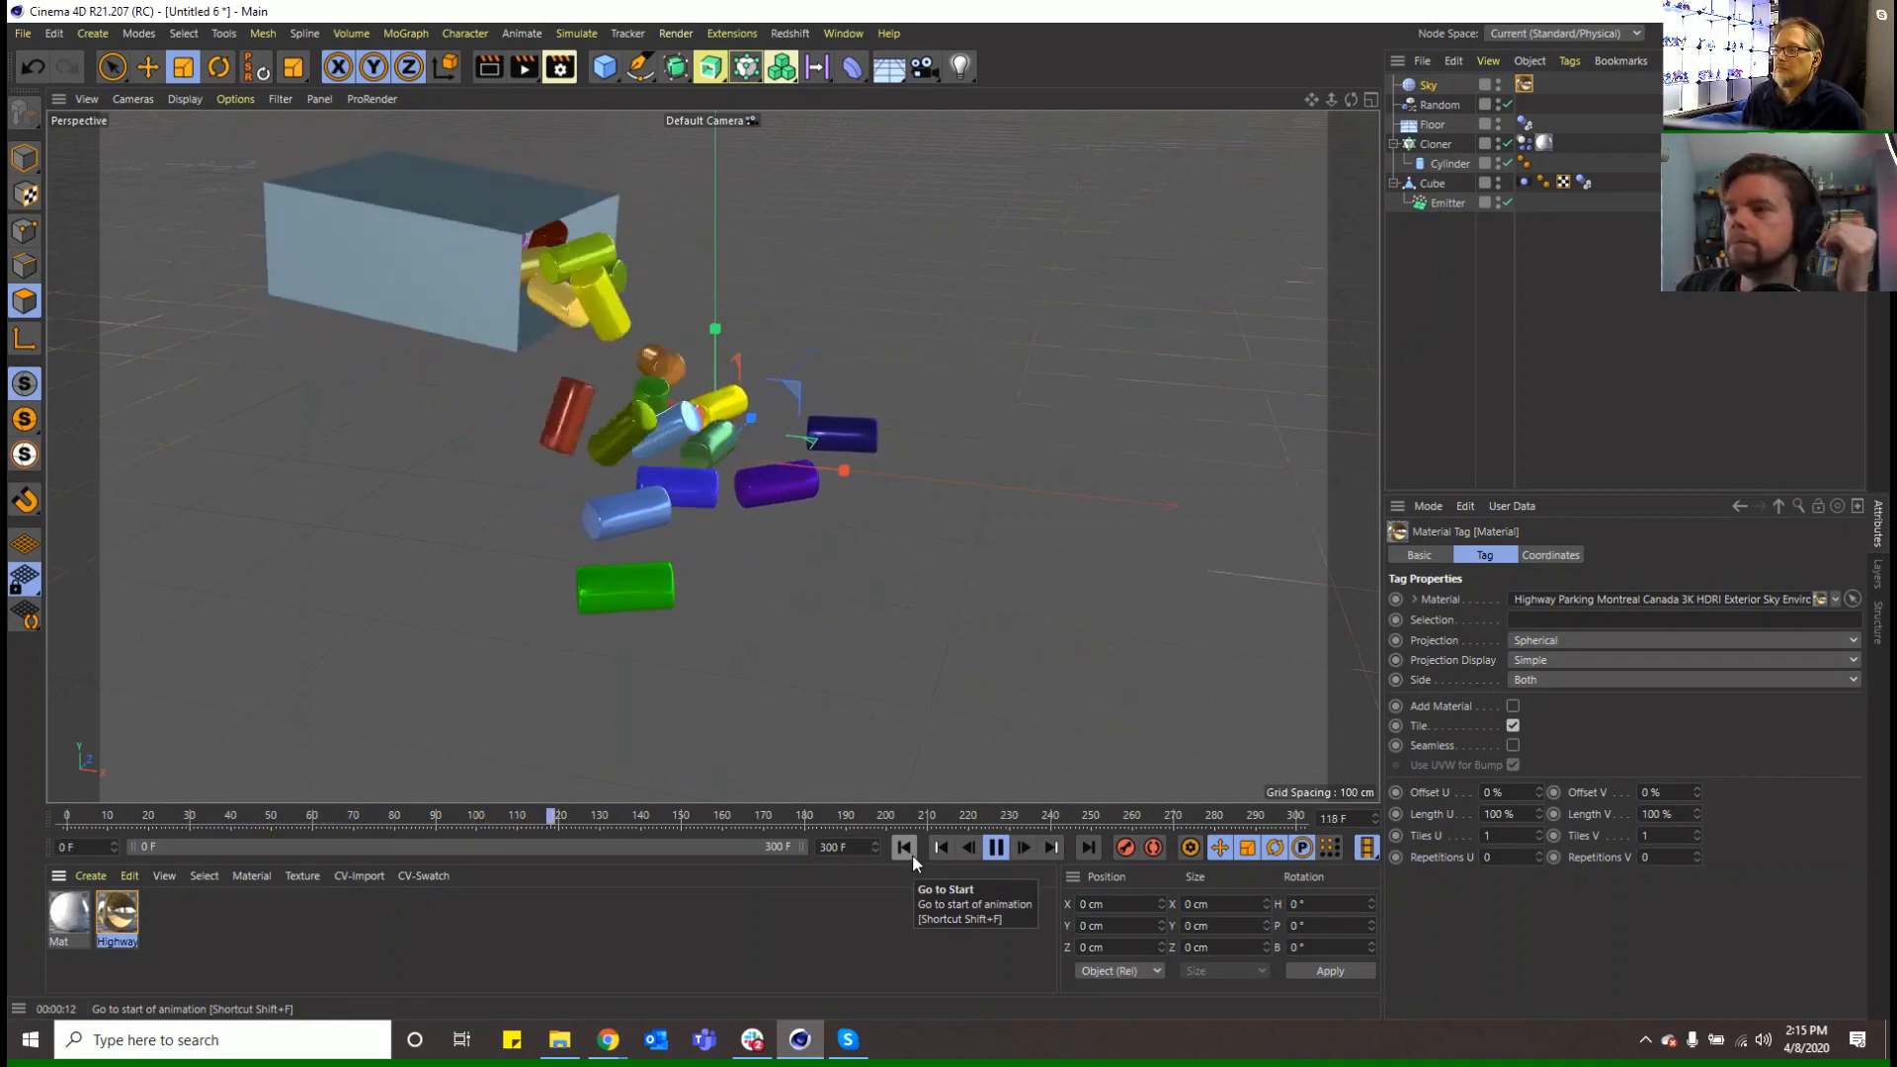
click(905, 848)
click(902, 847)
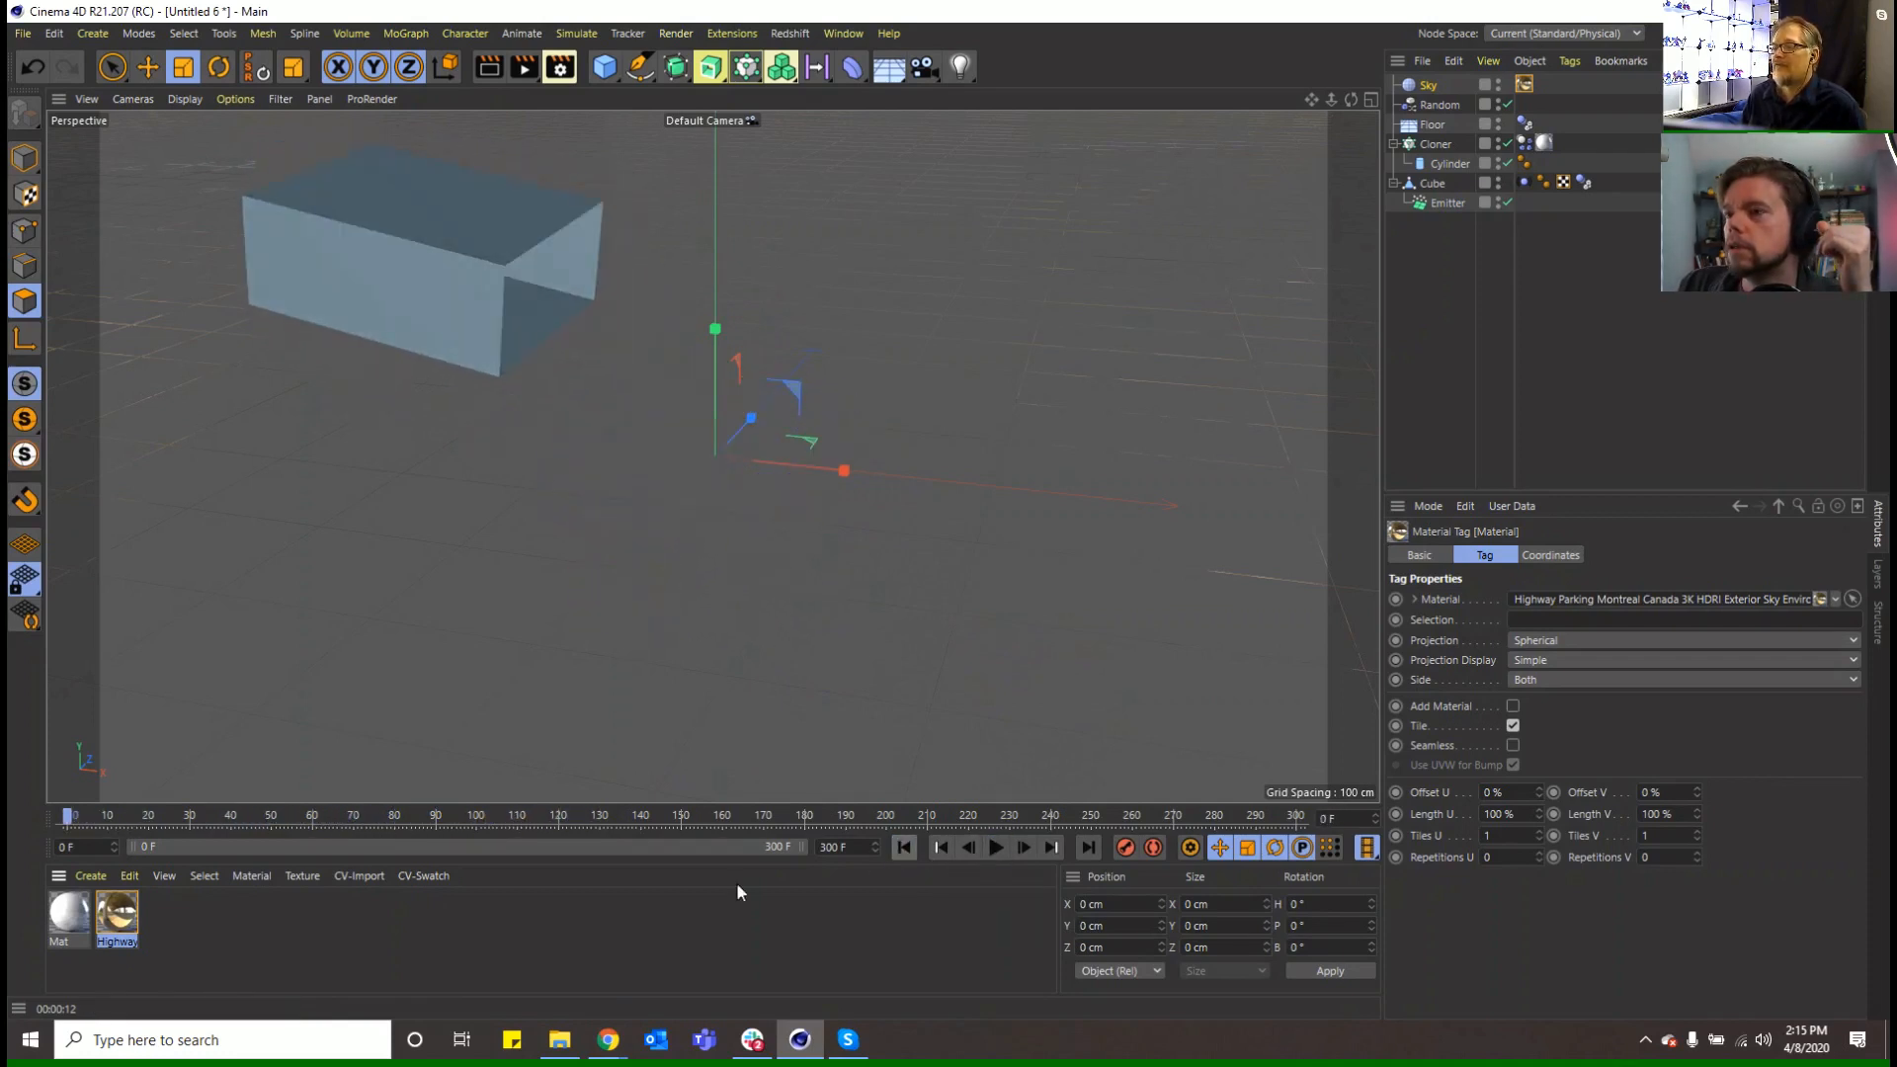
Add a sphere, scale it down to a radius of about 21.6 cm, and make it a child of the Cloner
click(610, 69)
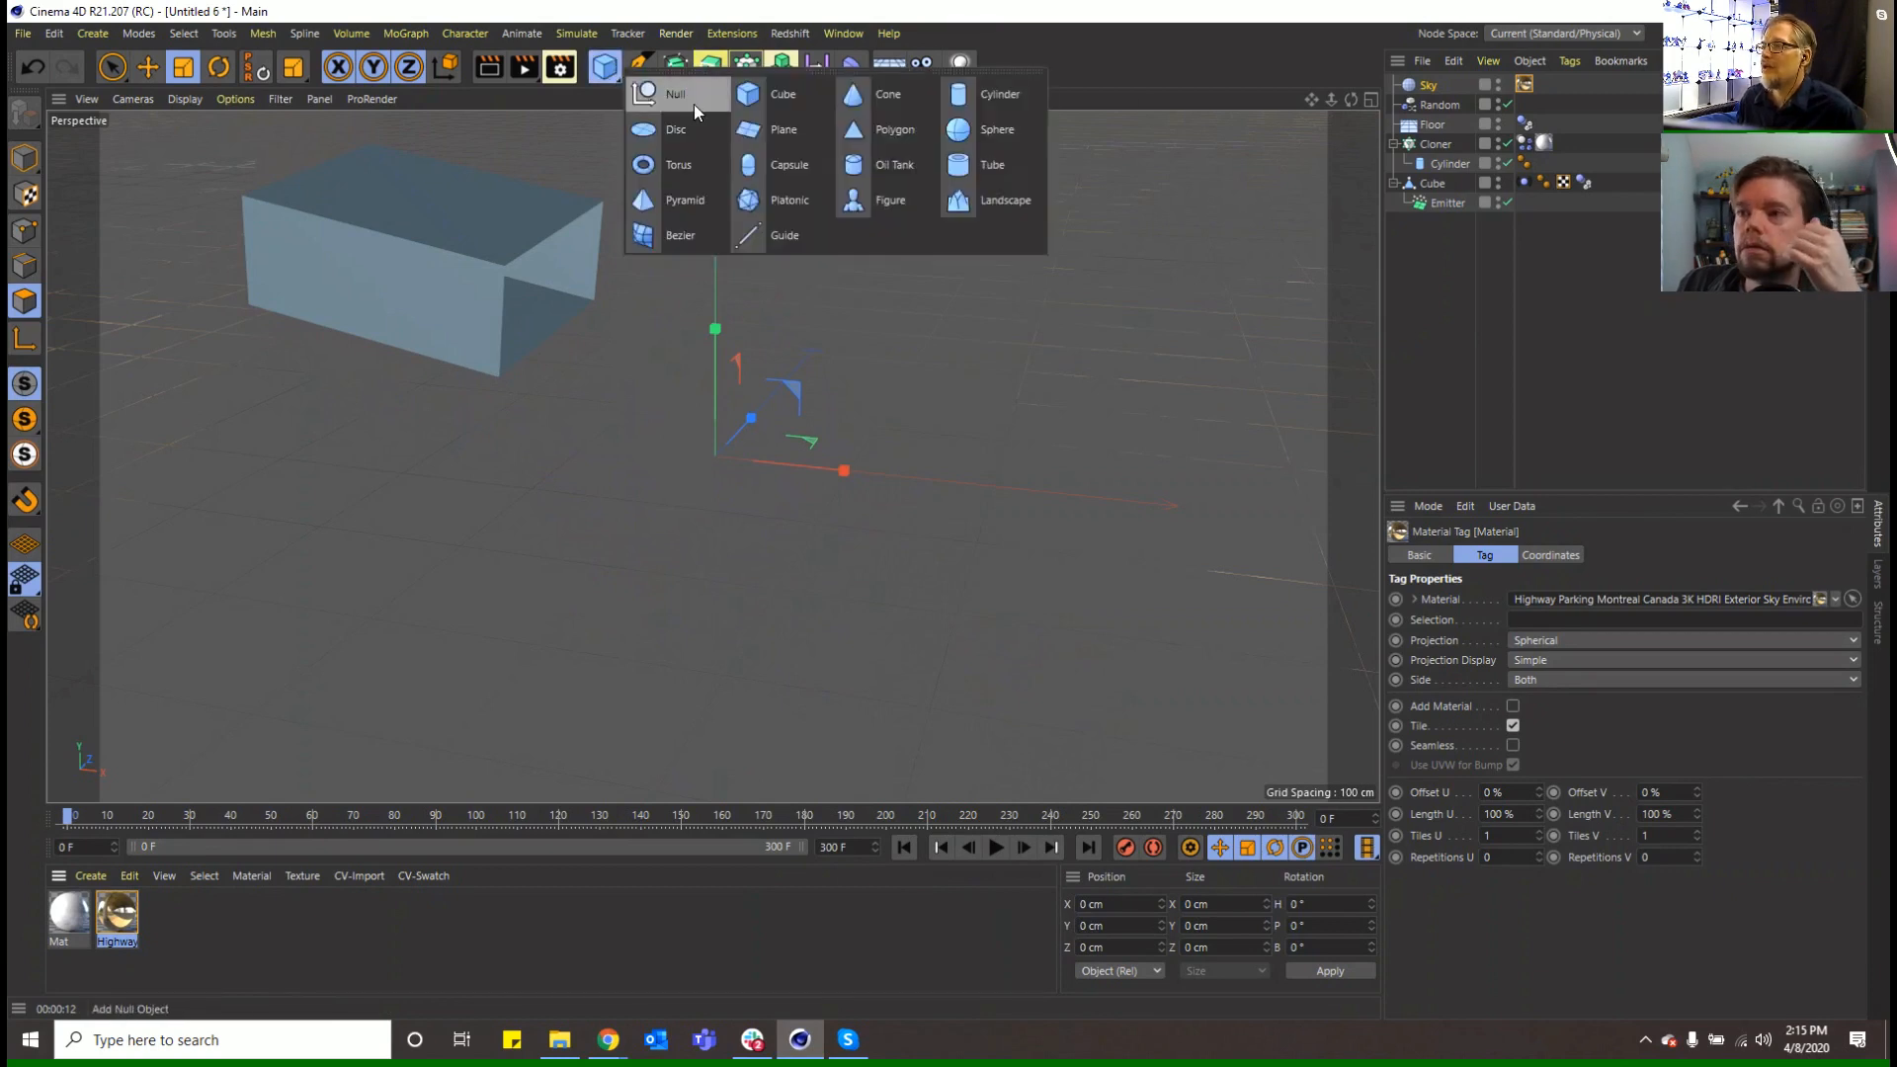
click(969, 126)
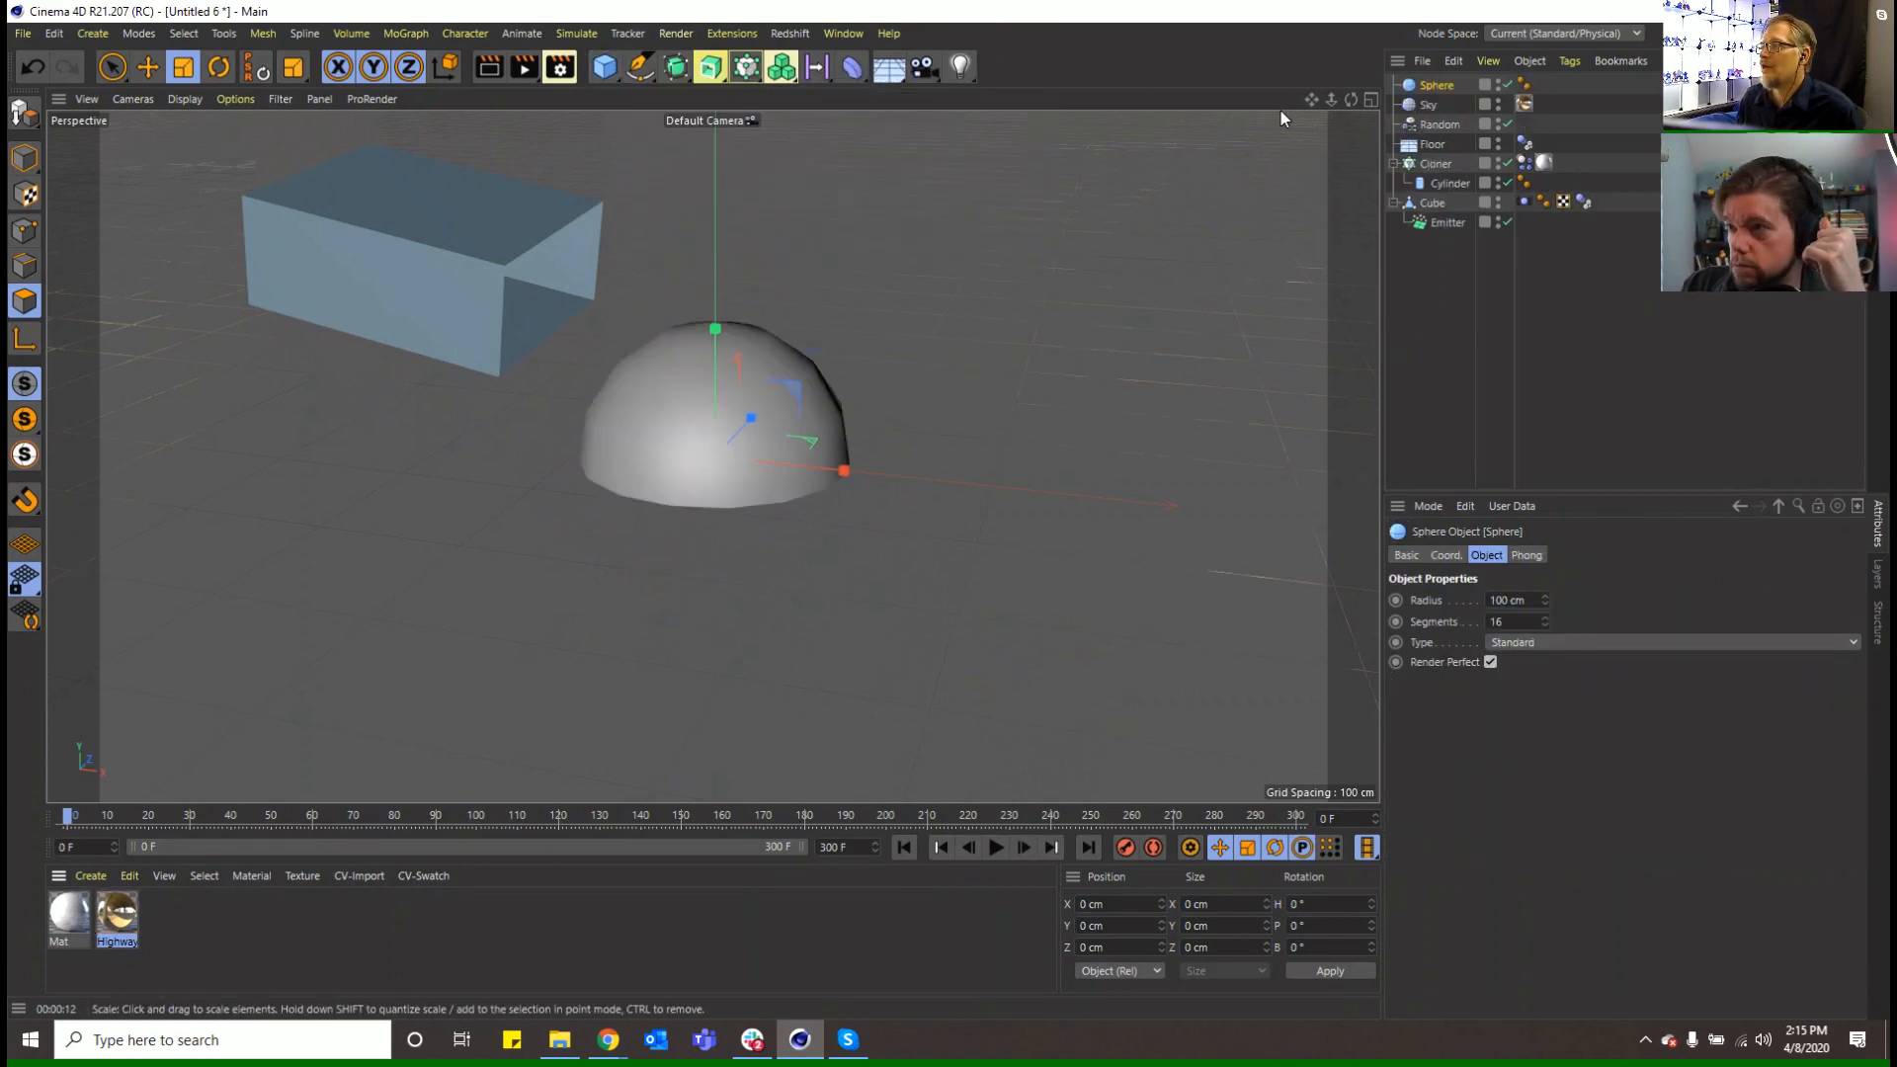
drag(963, 330, 465, 512)
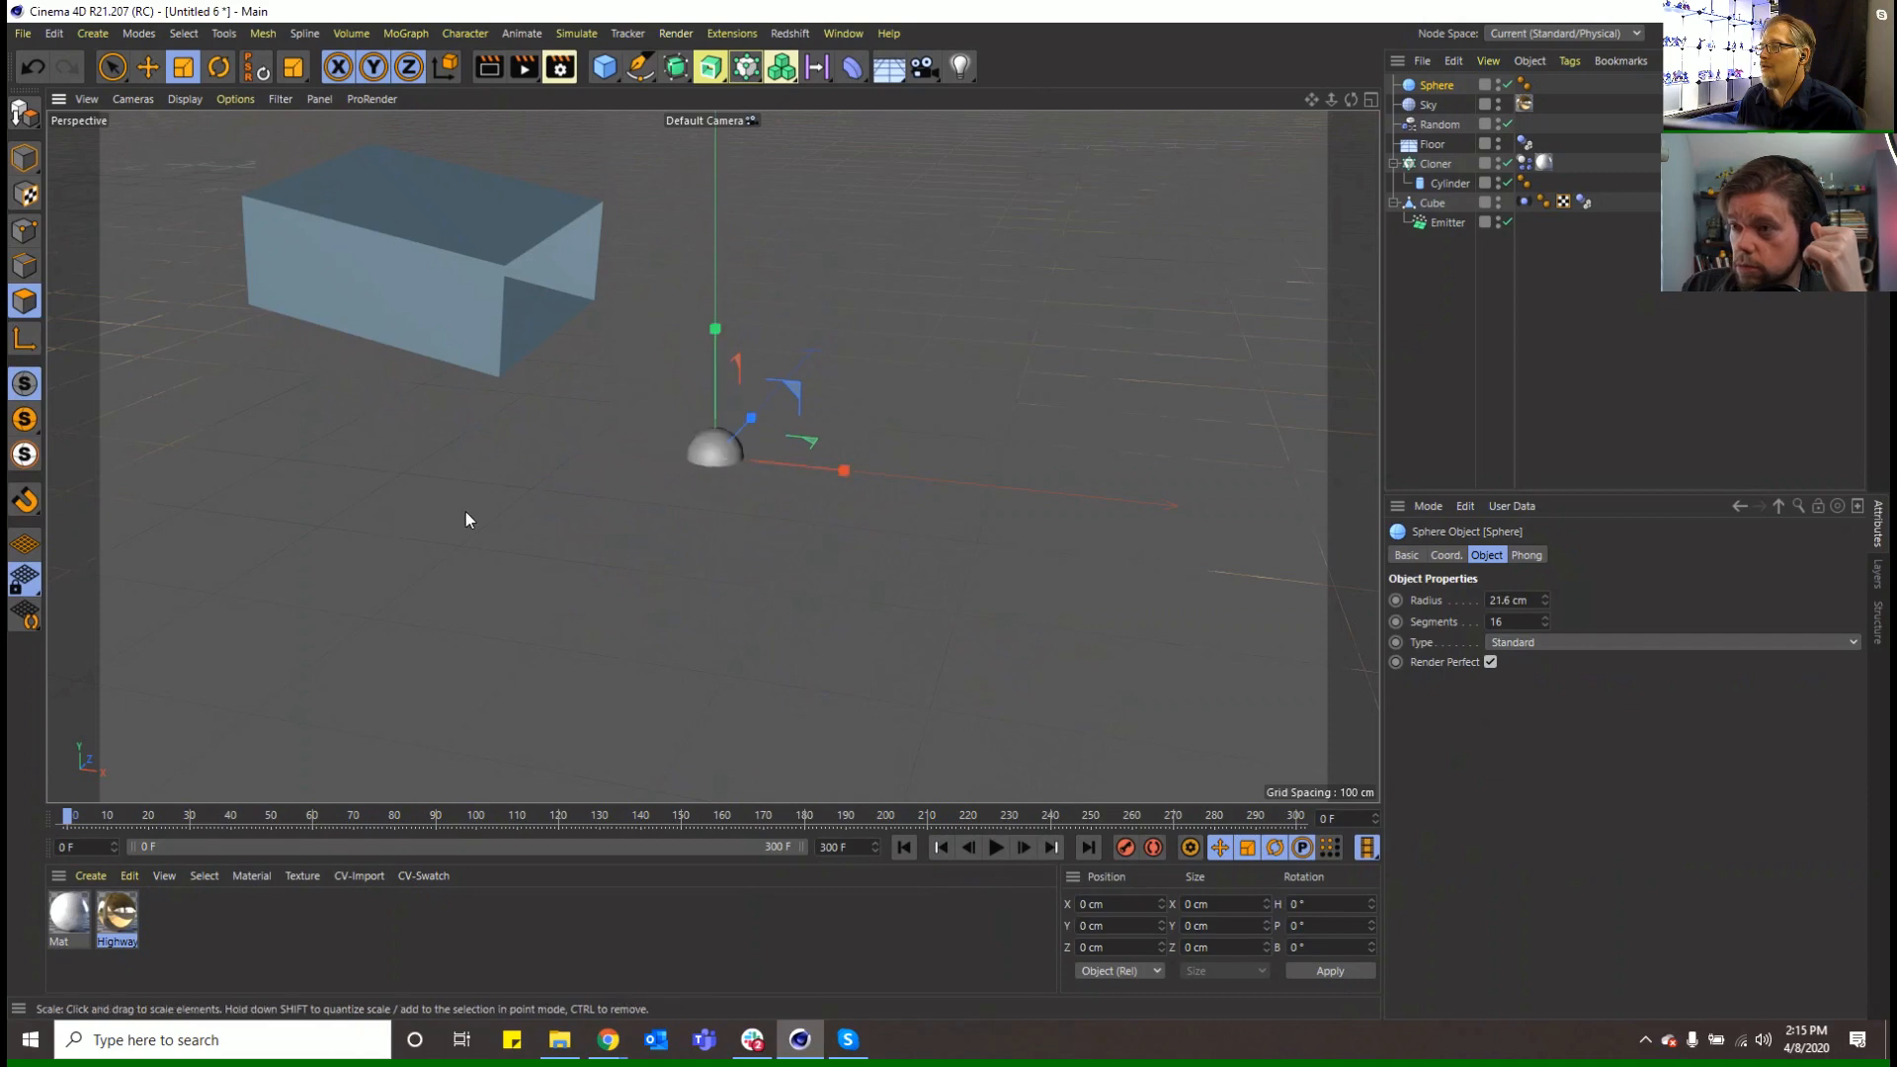
drag(1434, 183, 1435, 180)
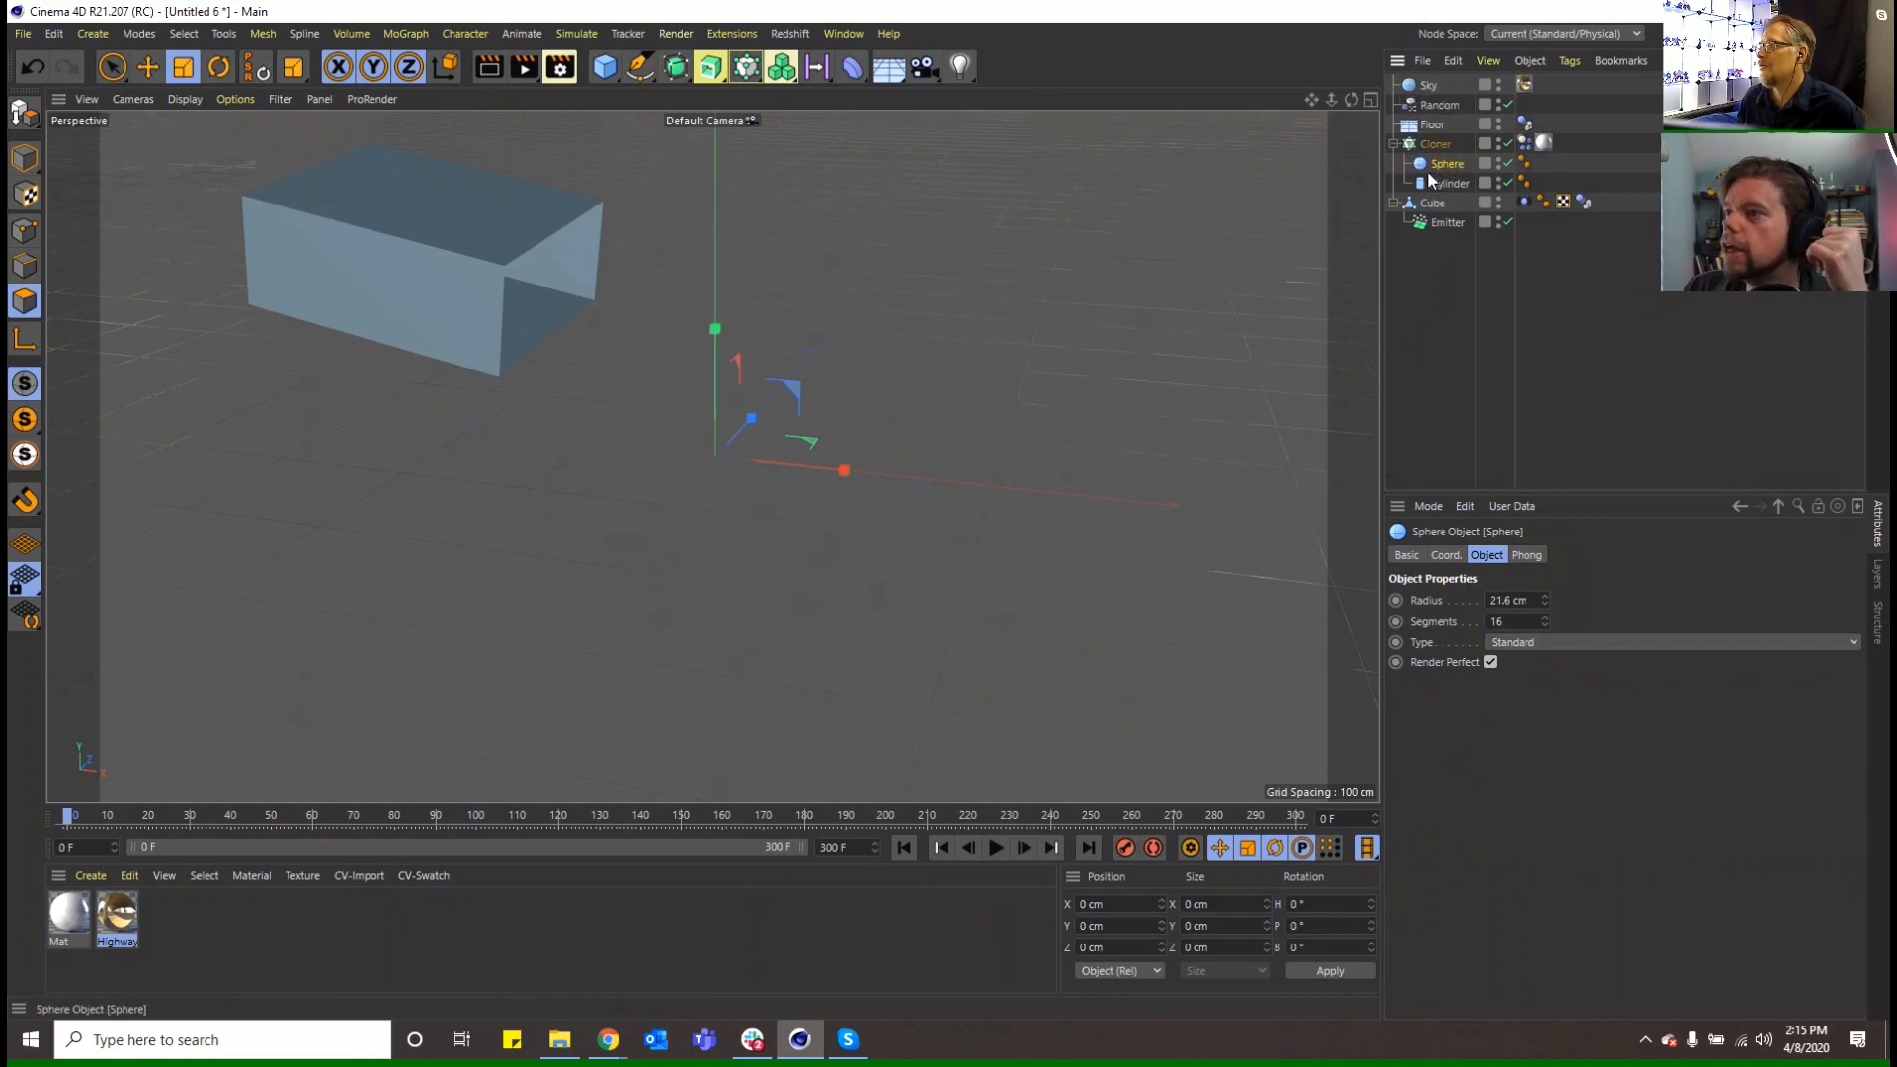
Add a cone, place it in the Cloner above the Sphere, and scale it down
click(604, 67)
click(852, 94)
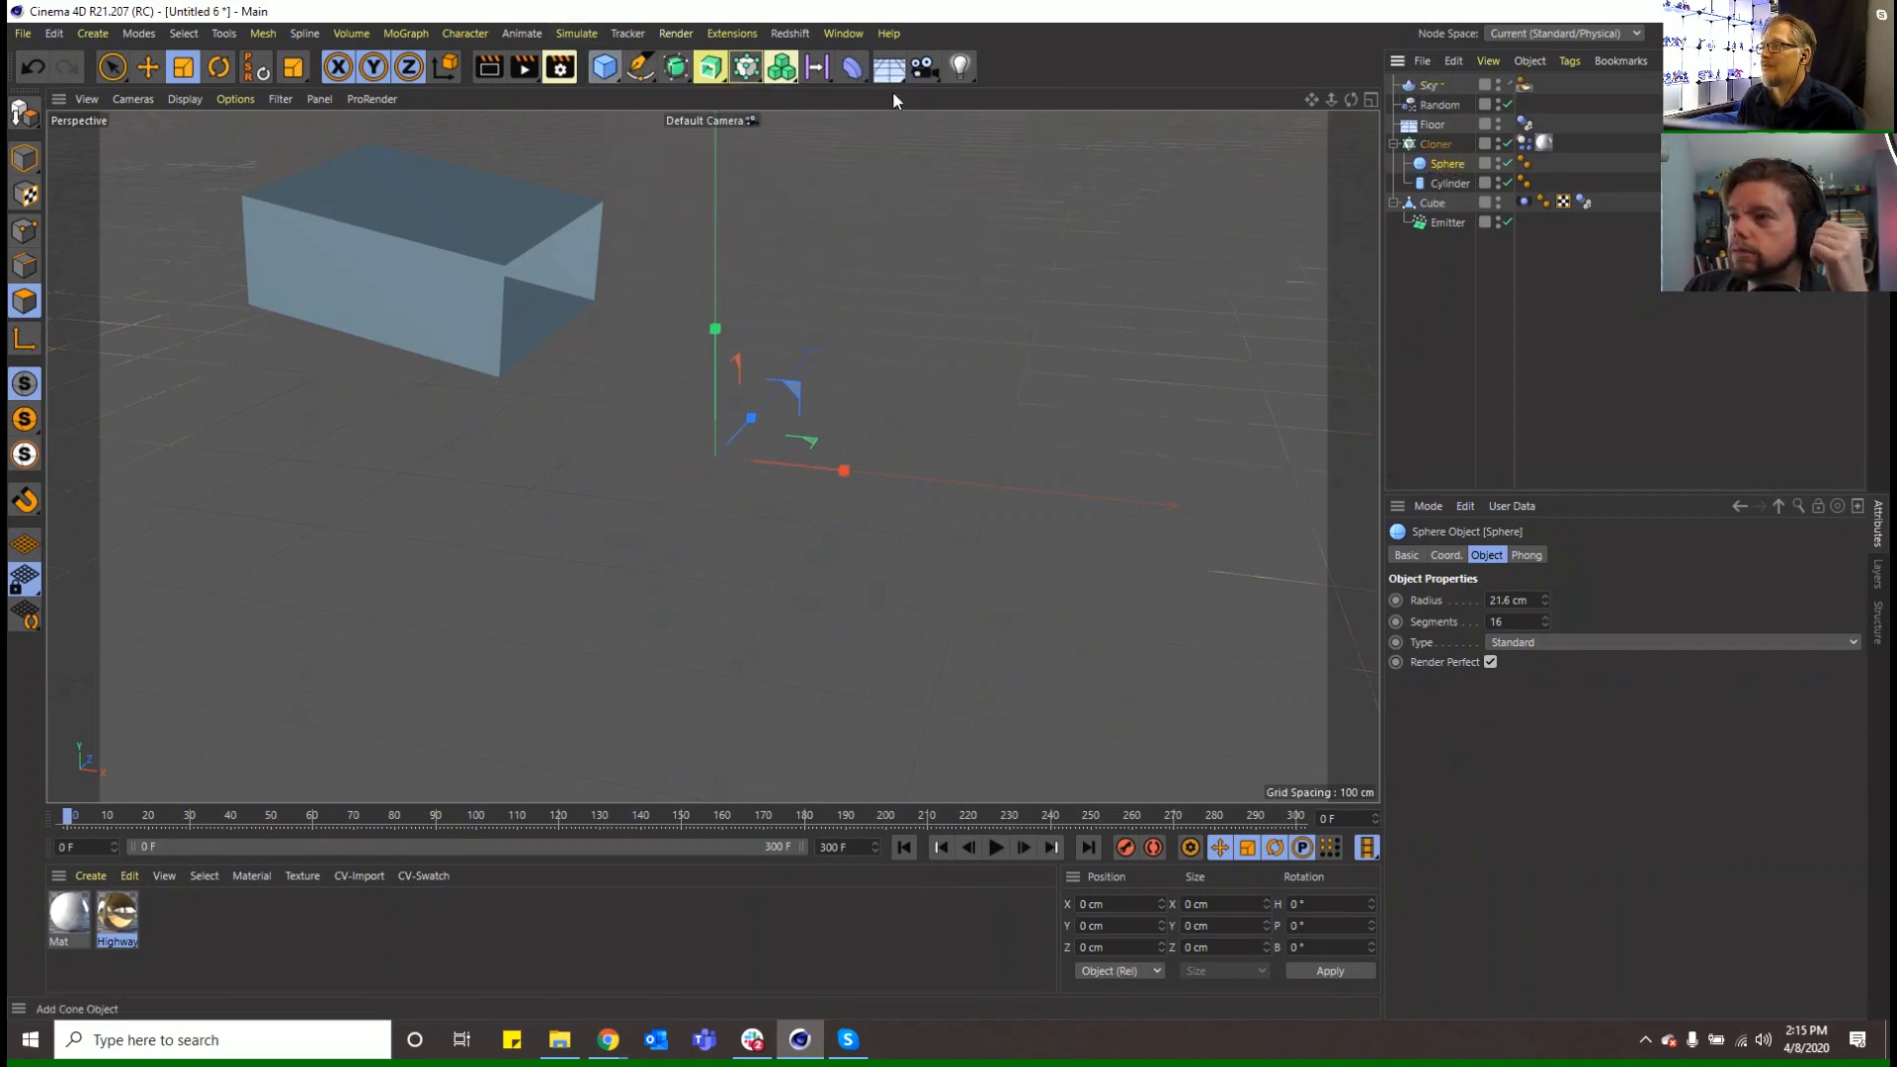
drag(1438, 173, 1438, 174)
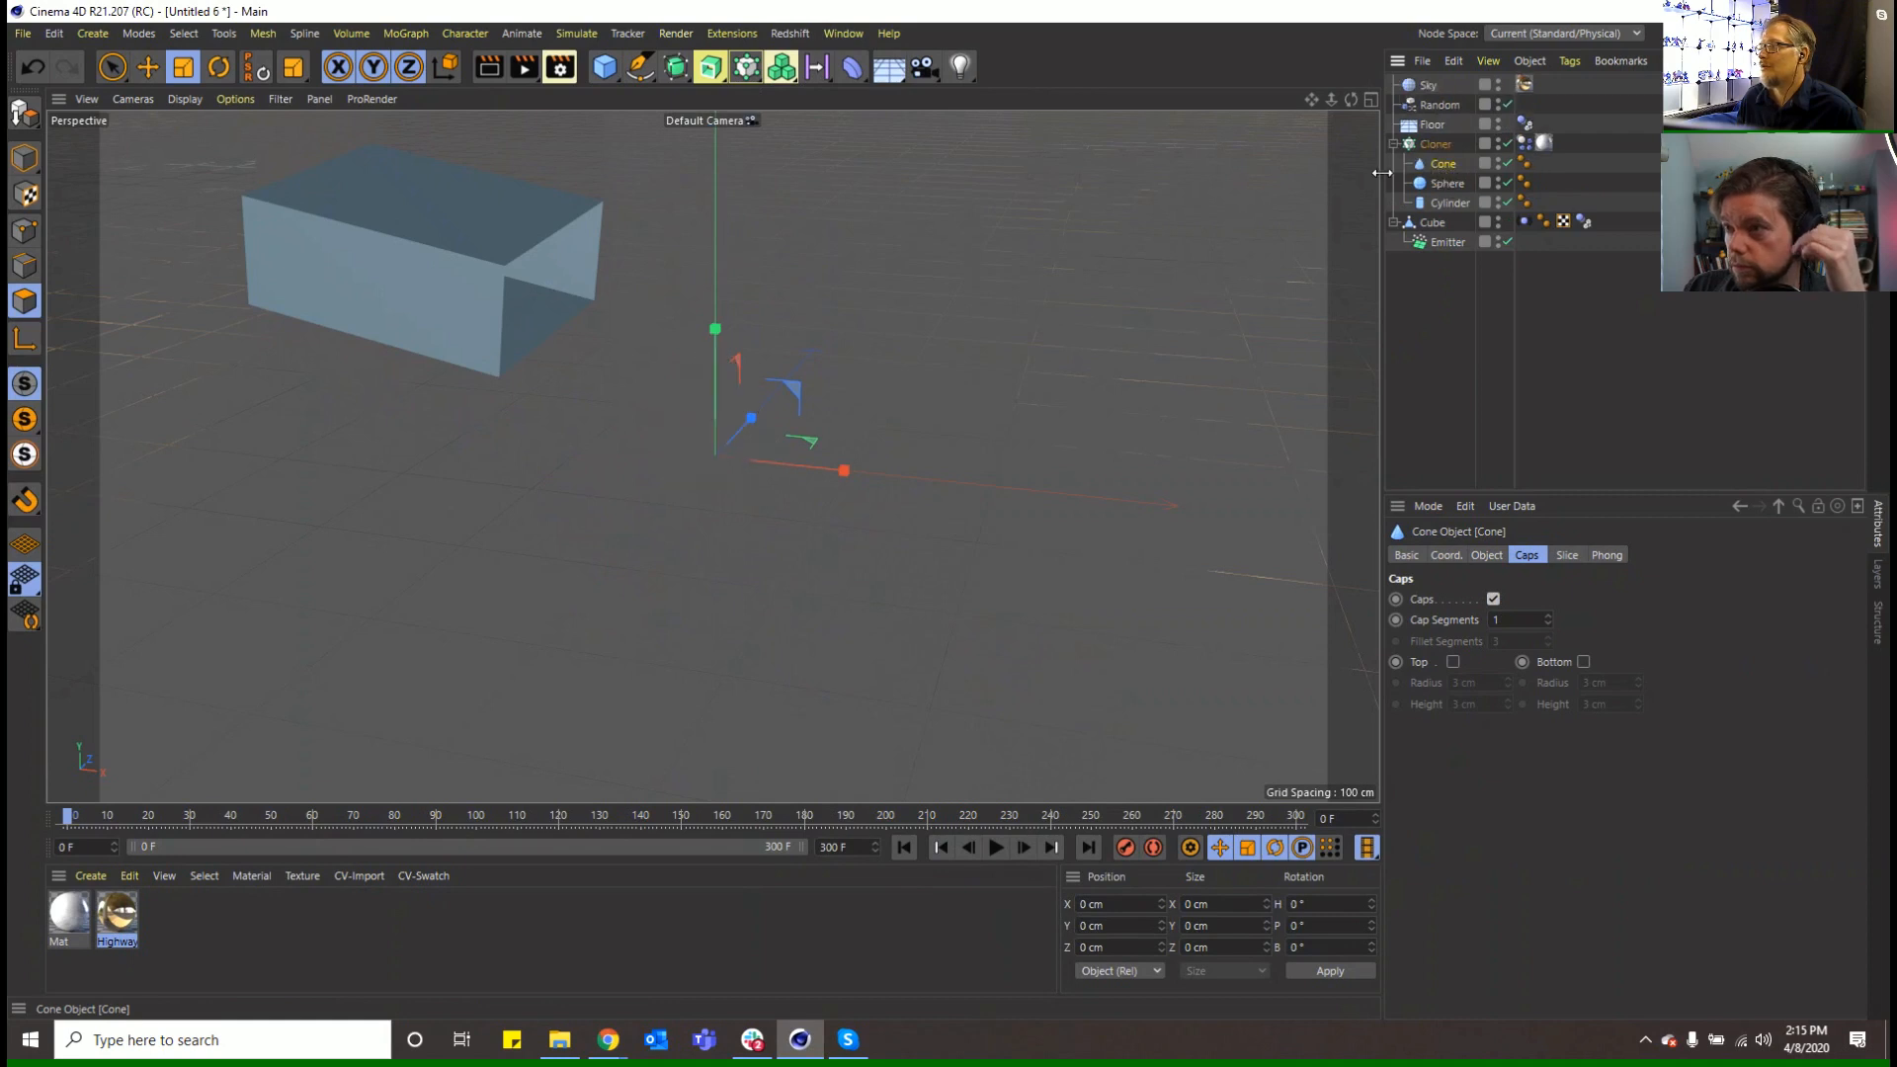
drag(536, 459, 531, 459)
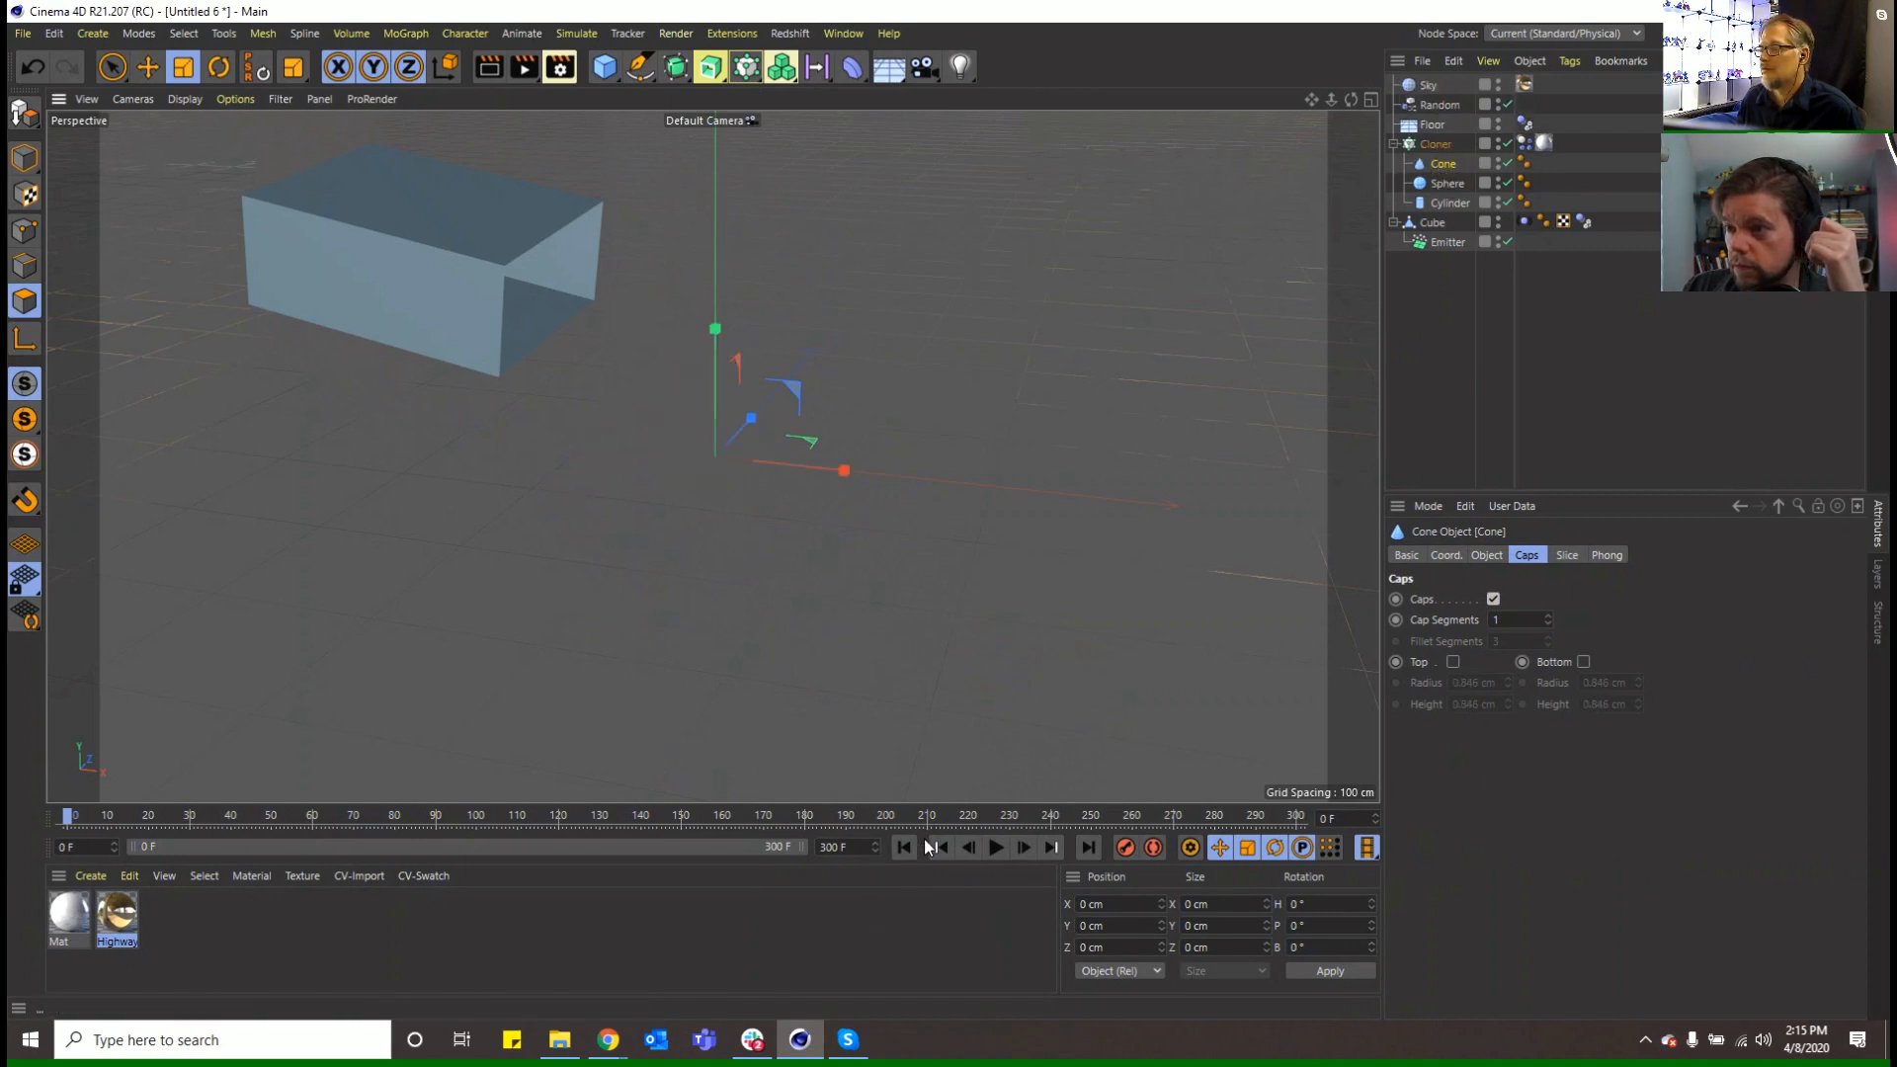
Play the simulation with the mixed cones, spheres and cylinders, and return to frame 0
click(996, 847)
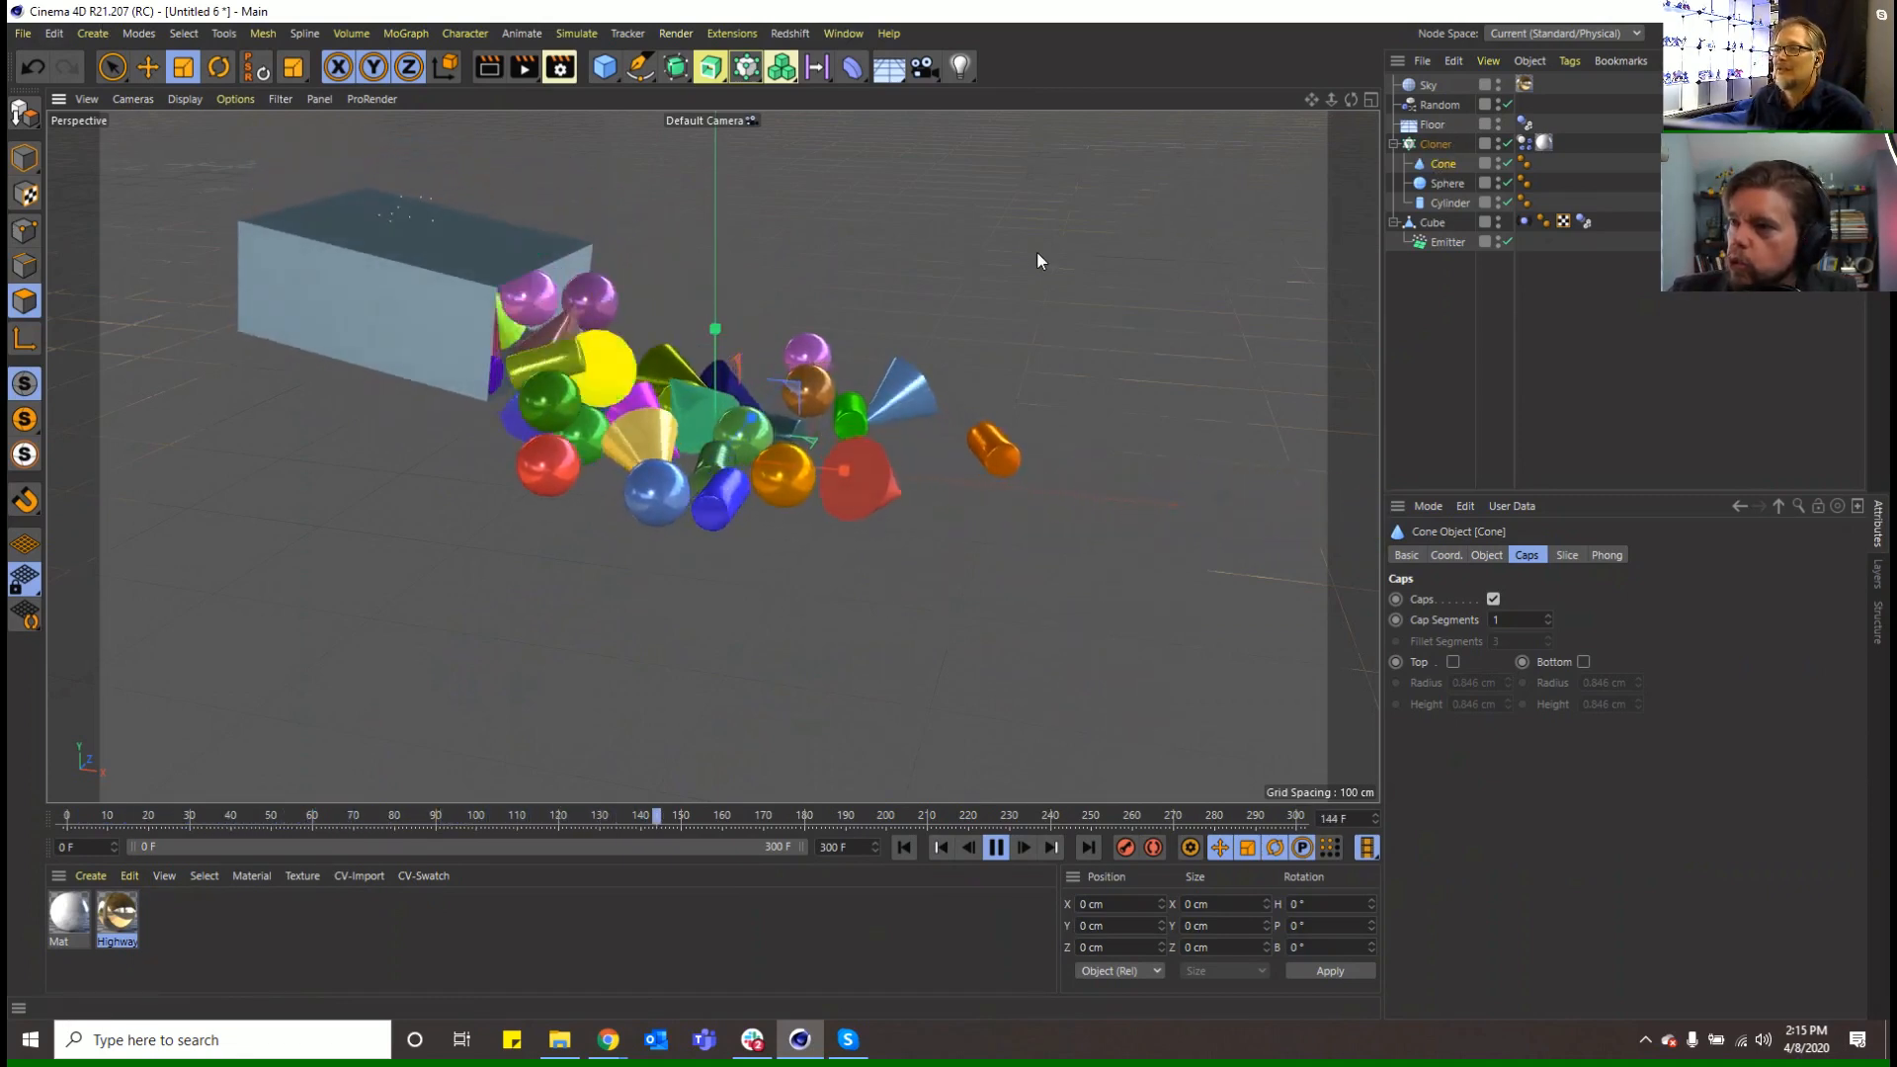
click(996, 847)
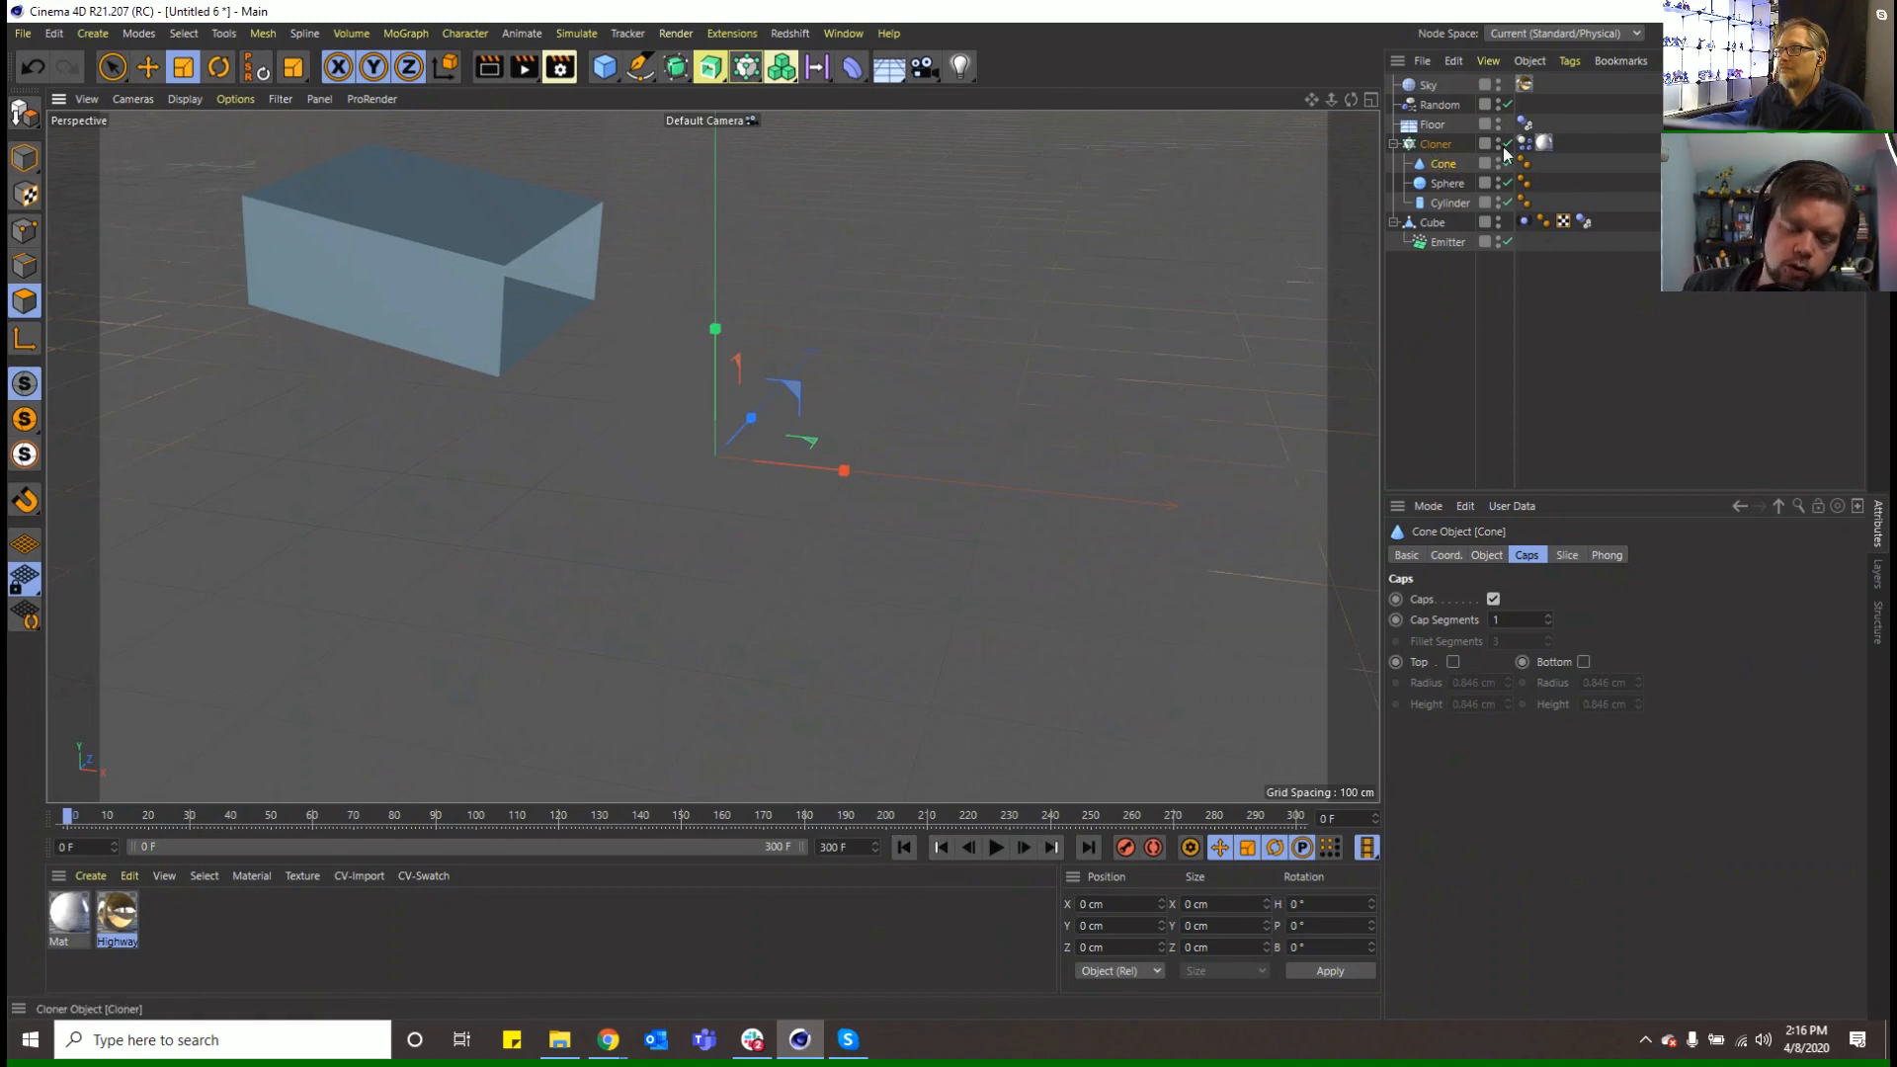
Move the Dynamics Body tag from the Cloner onto its Cone, Sphere and Cylinder children, and select the Sphere and the Cone in turn
drag(1525, 143, 1545, 184)
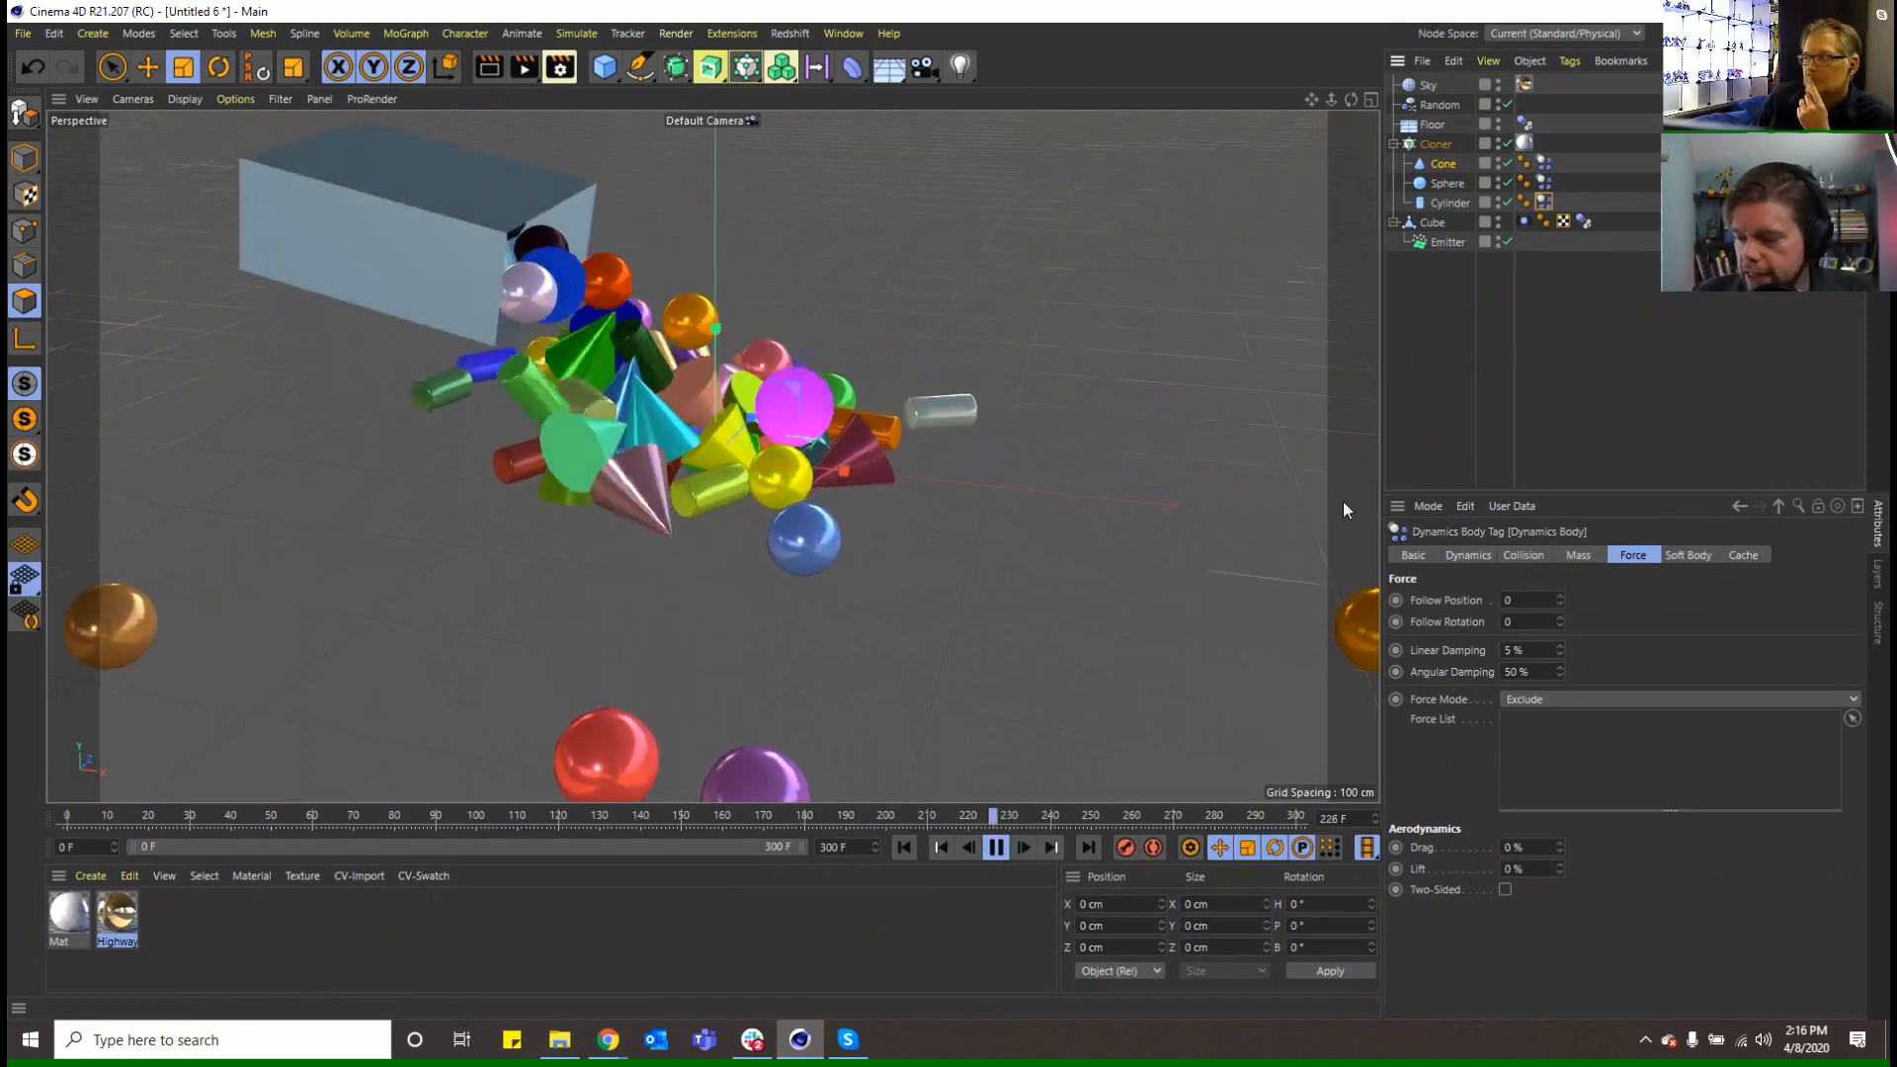
click(1452, 182)
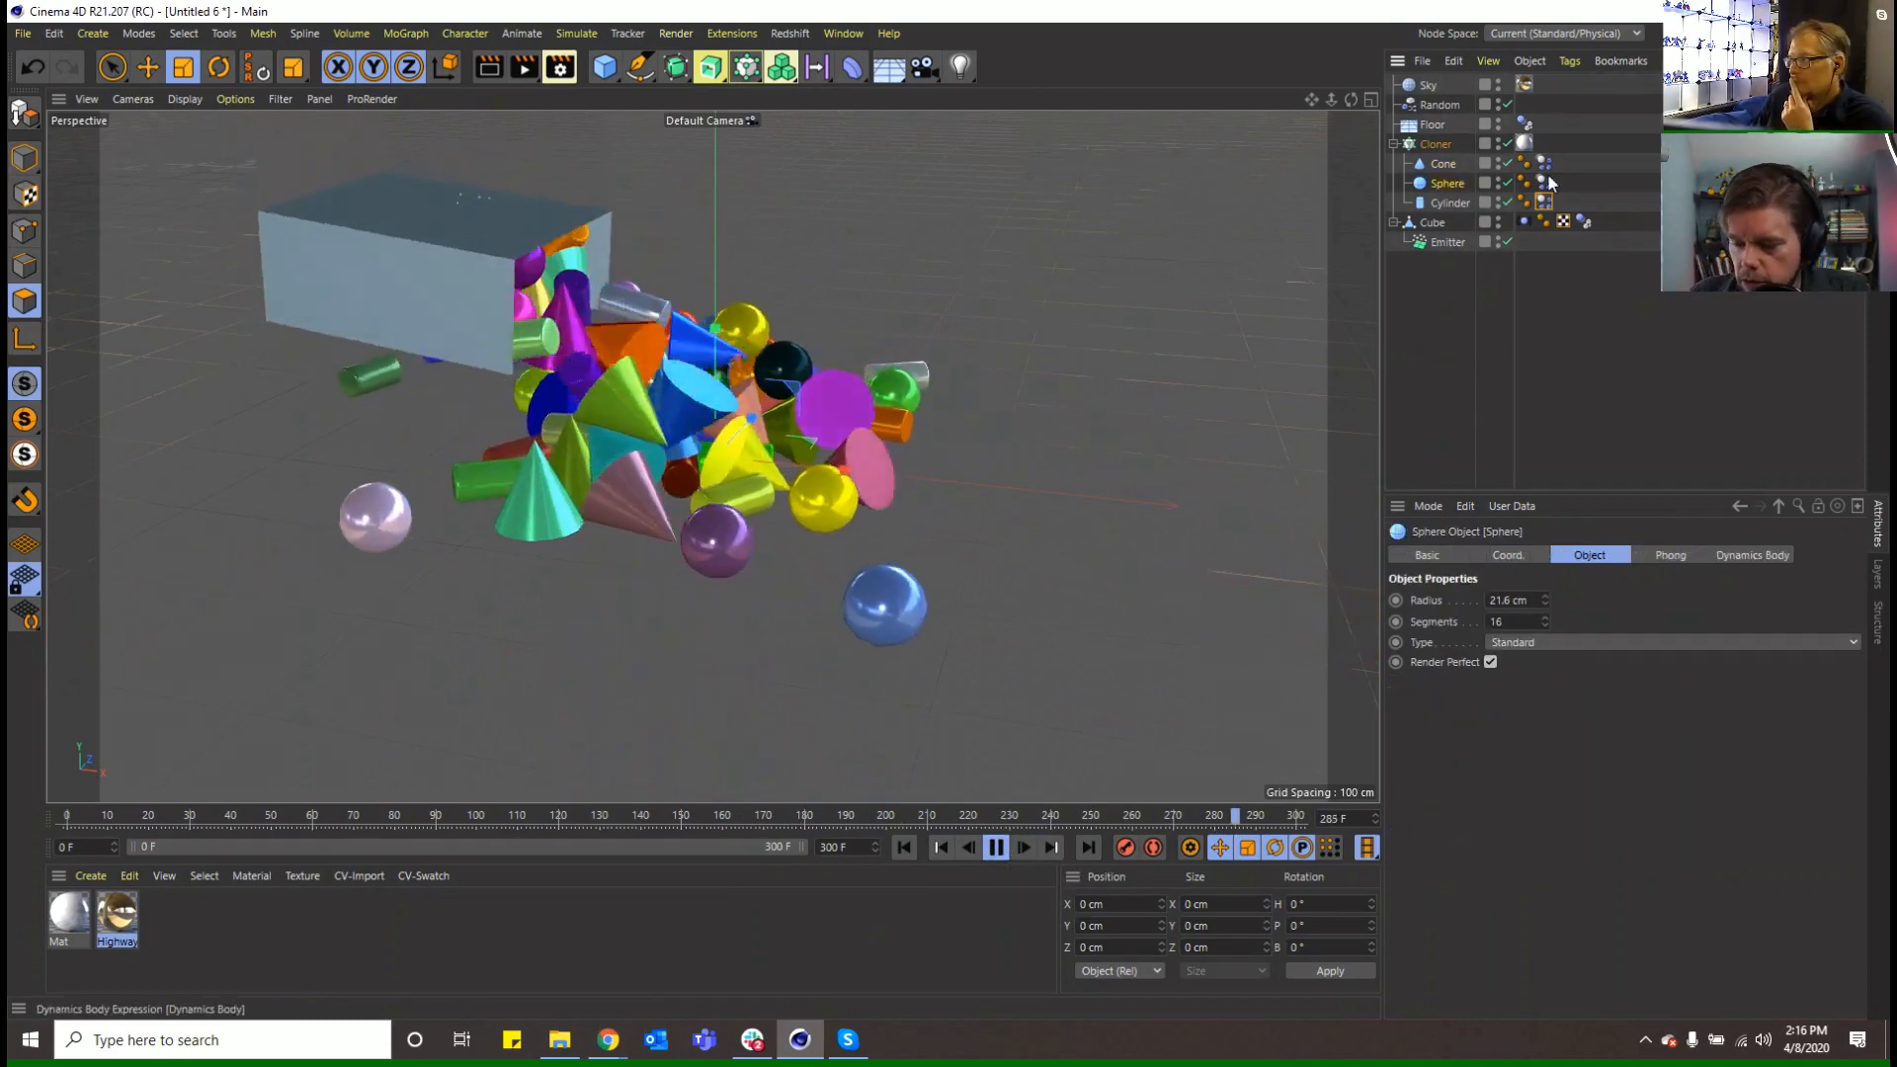
click(1448, 166)
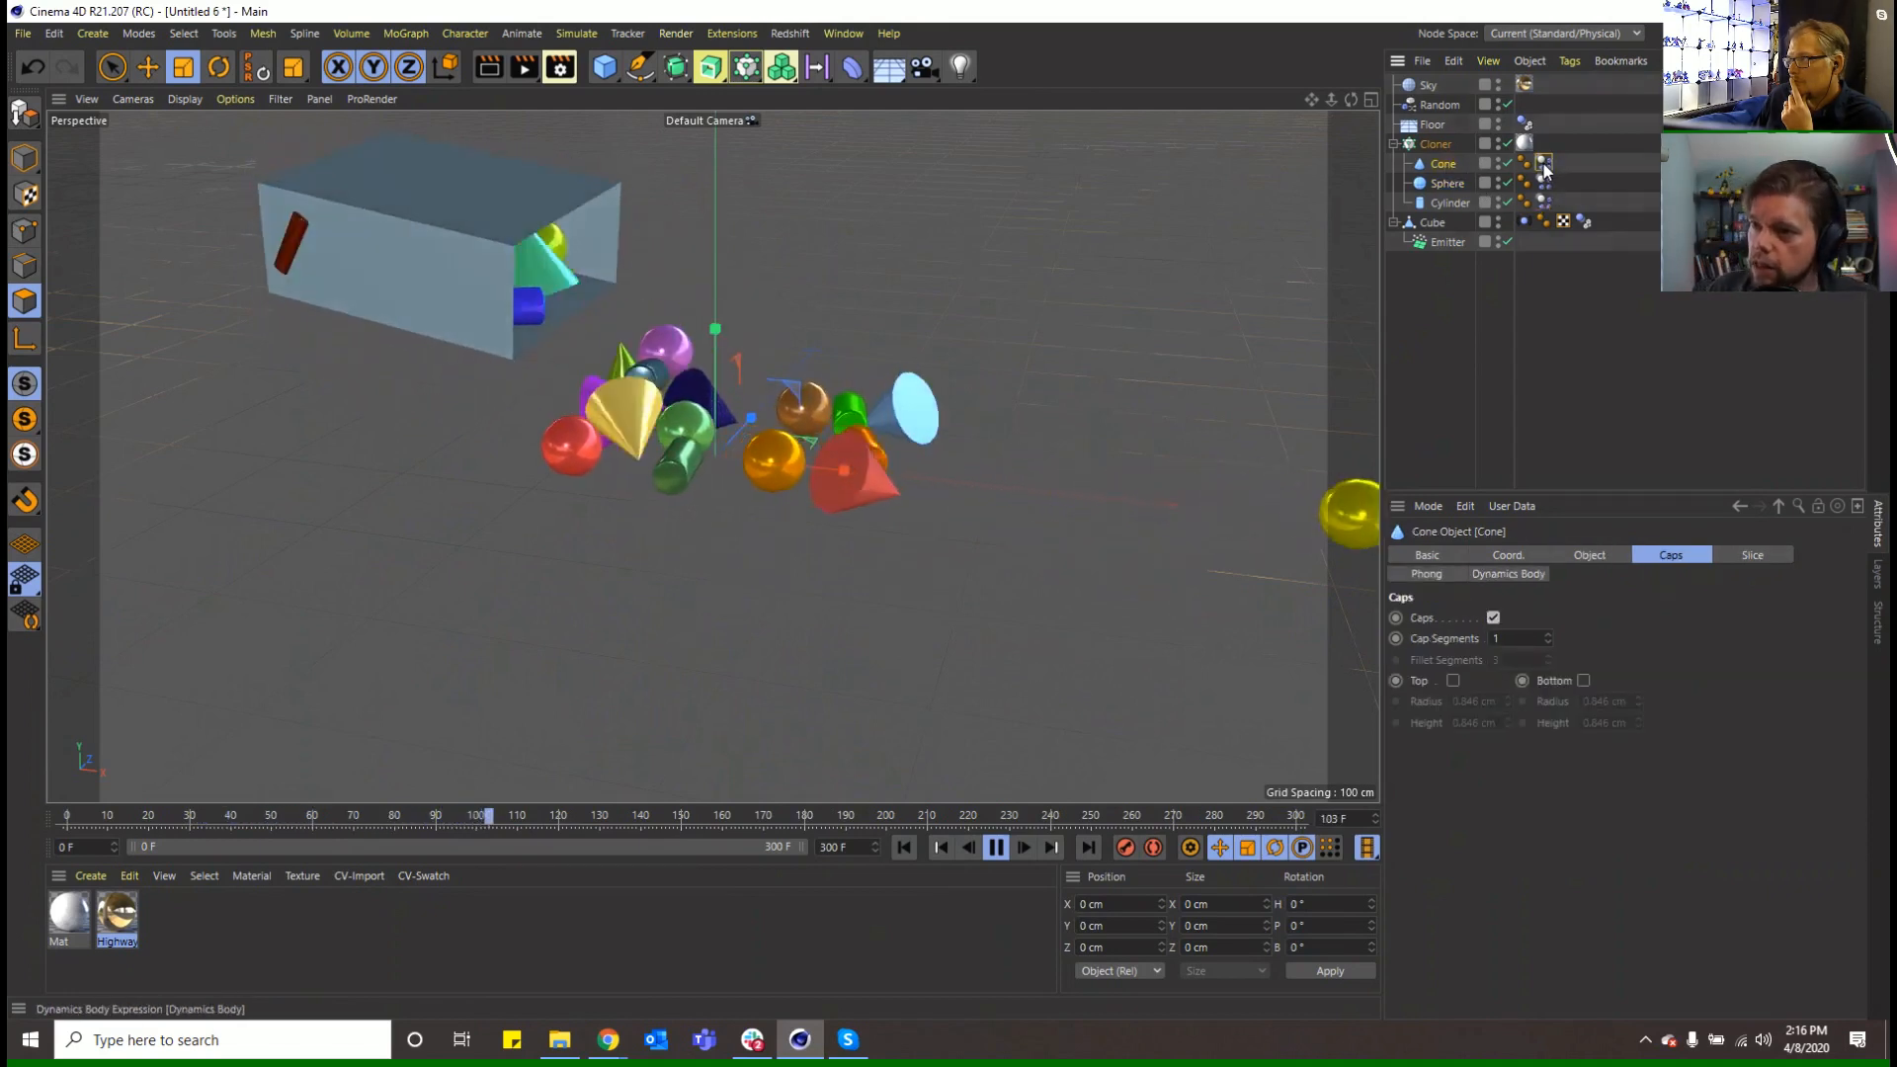
Examine the Force, Mass, Collision and Dynamics settings of the Cone's Dynamics Body tag
click(1544, 164)
click(1472, 555)
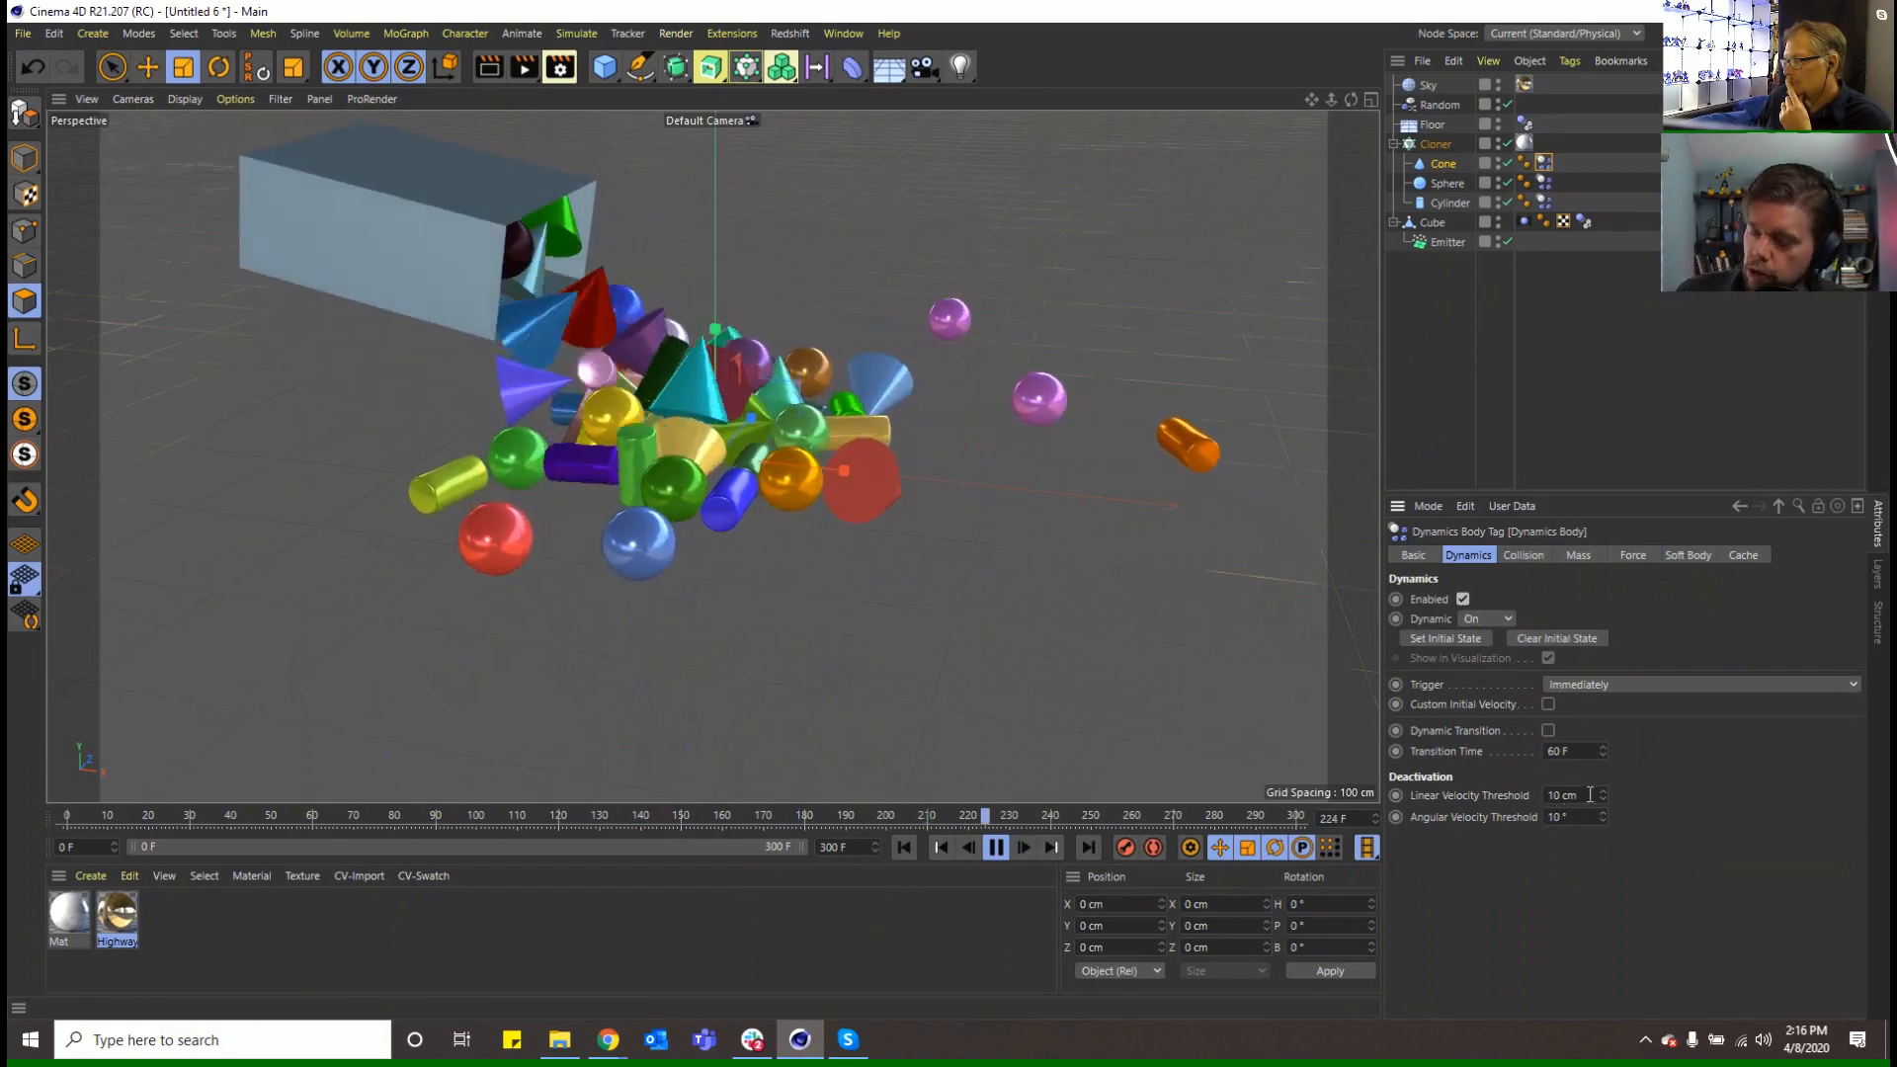
click(1623, 551)
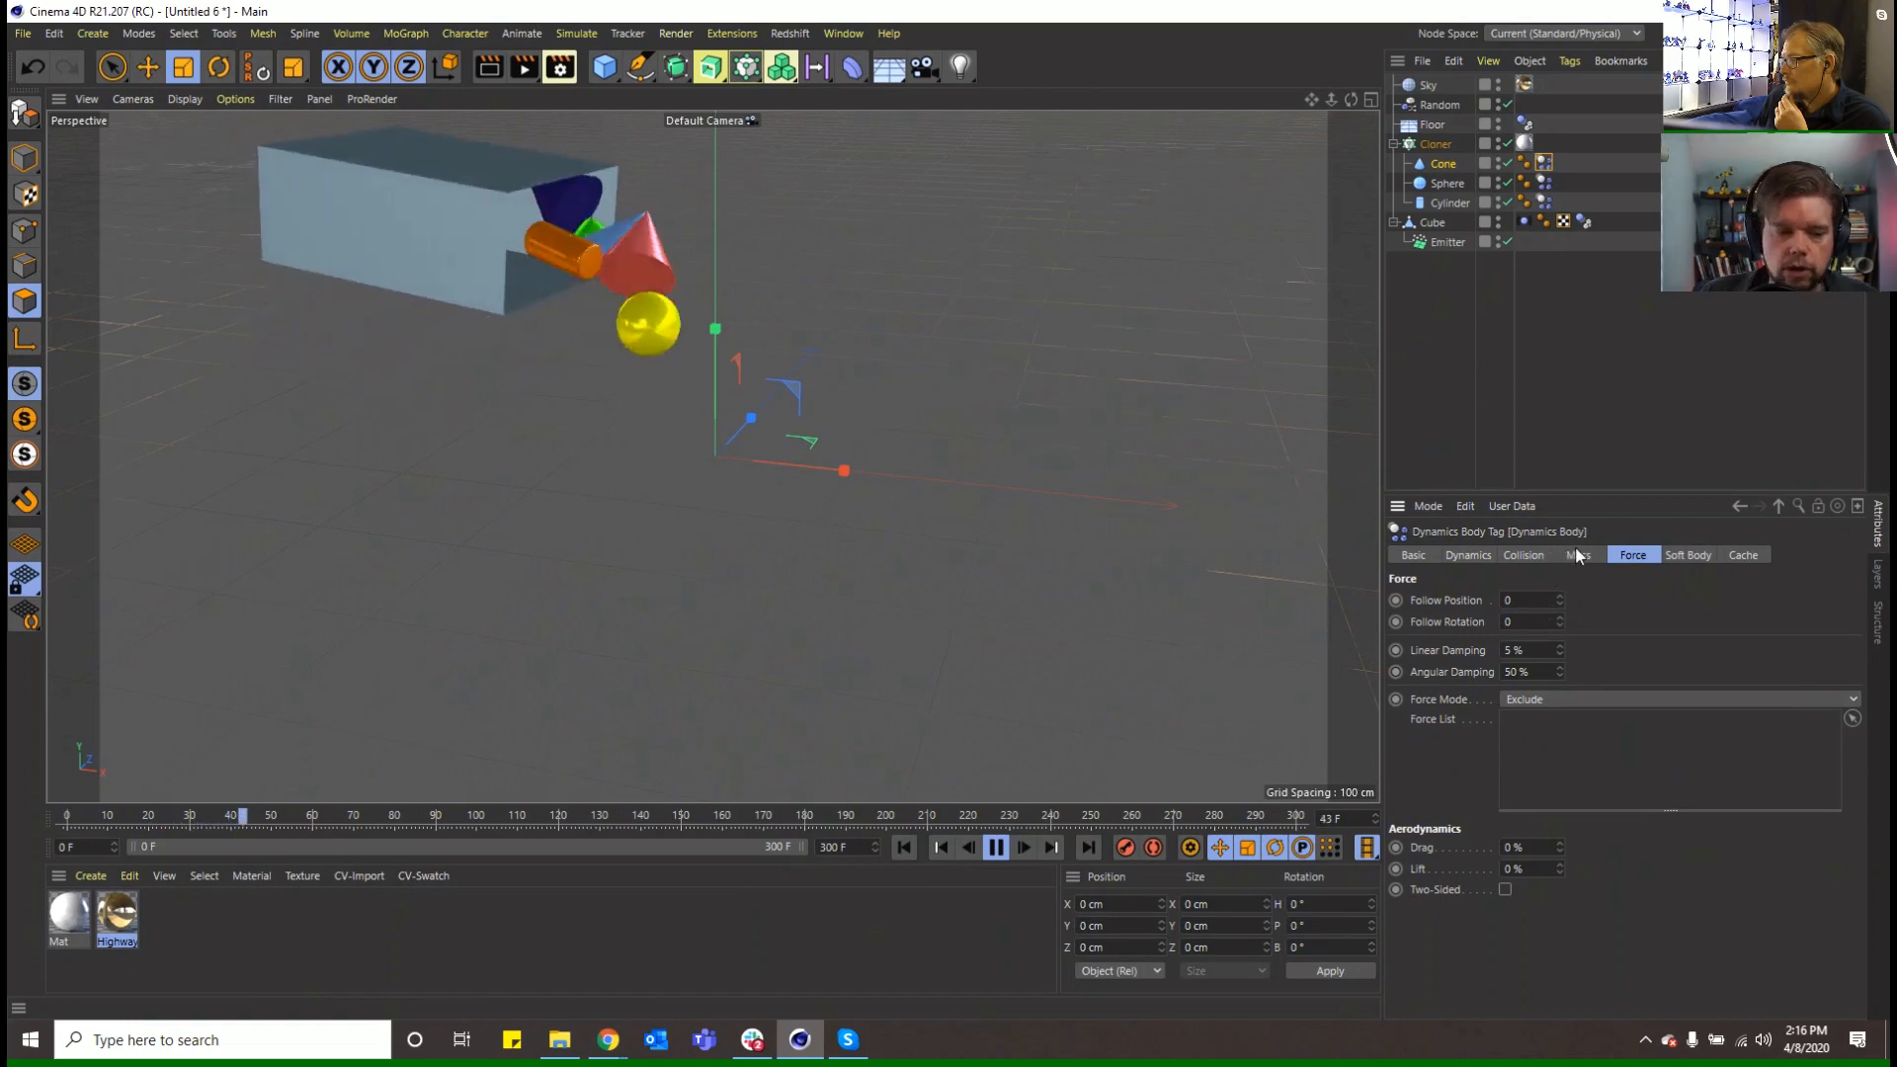
click(1575, 552)
click(1543, 553)
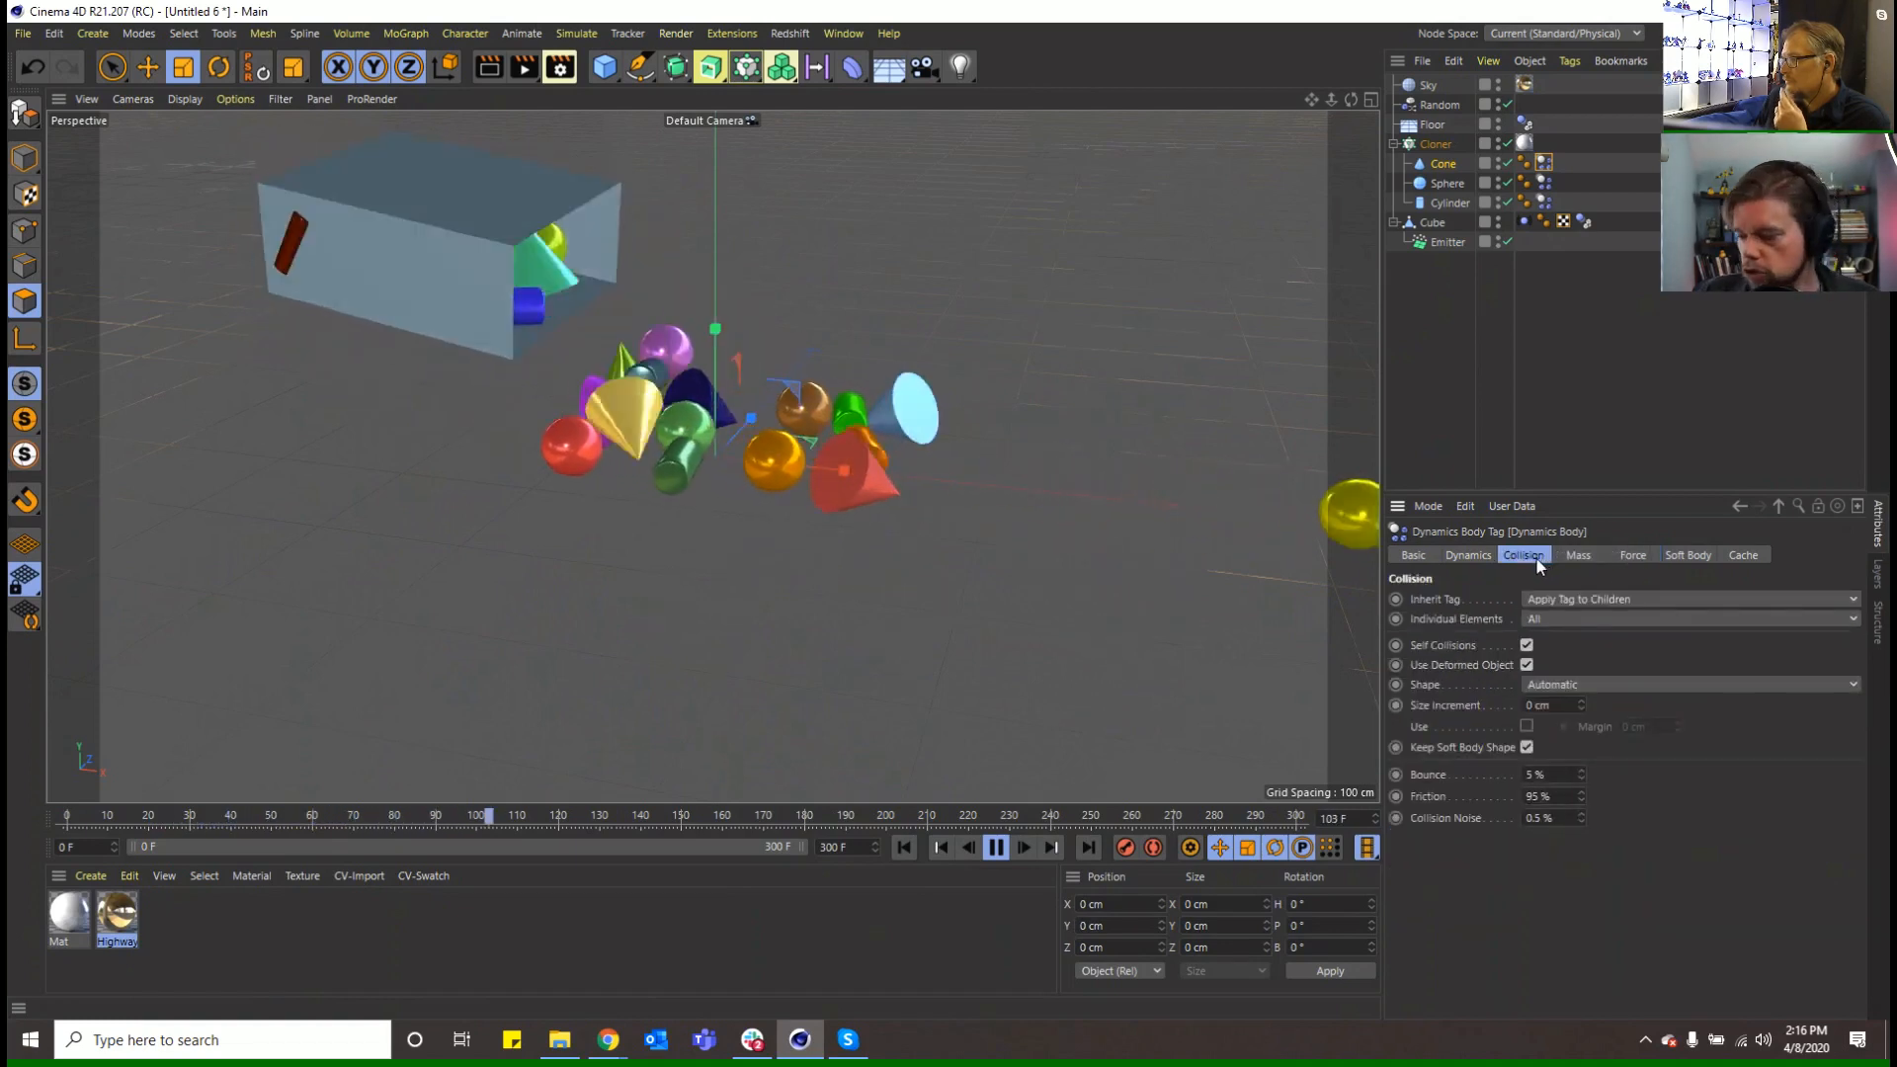
click(1480, 557)
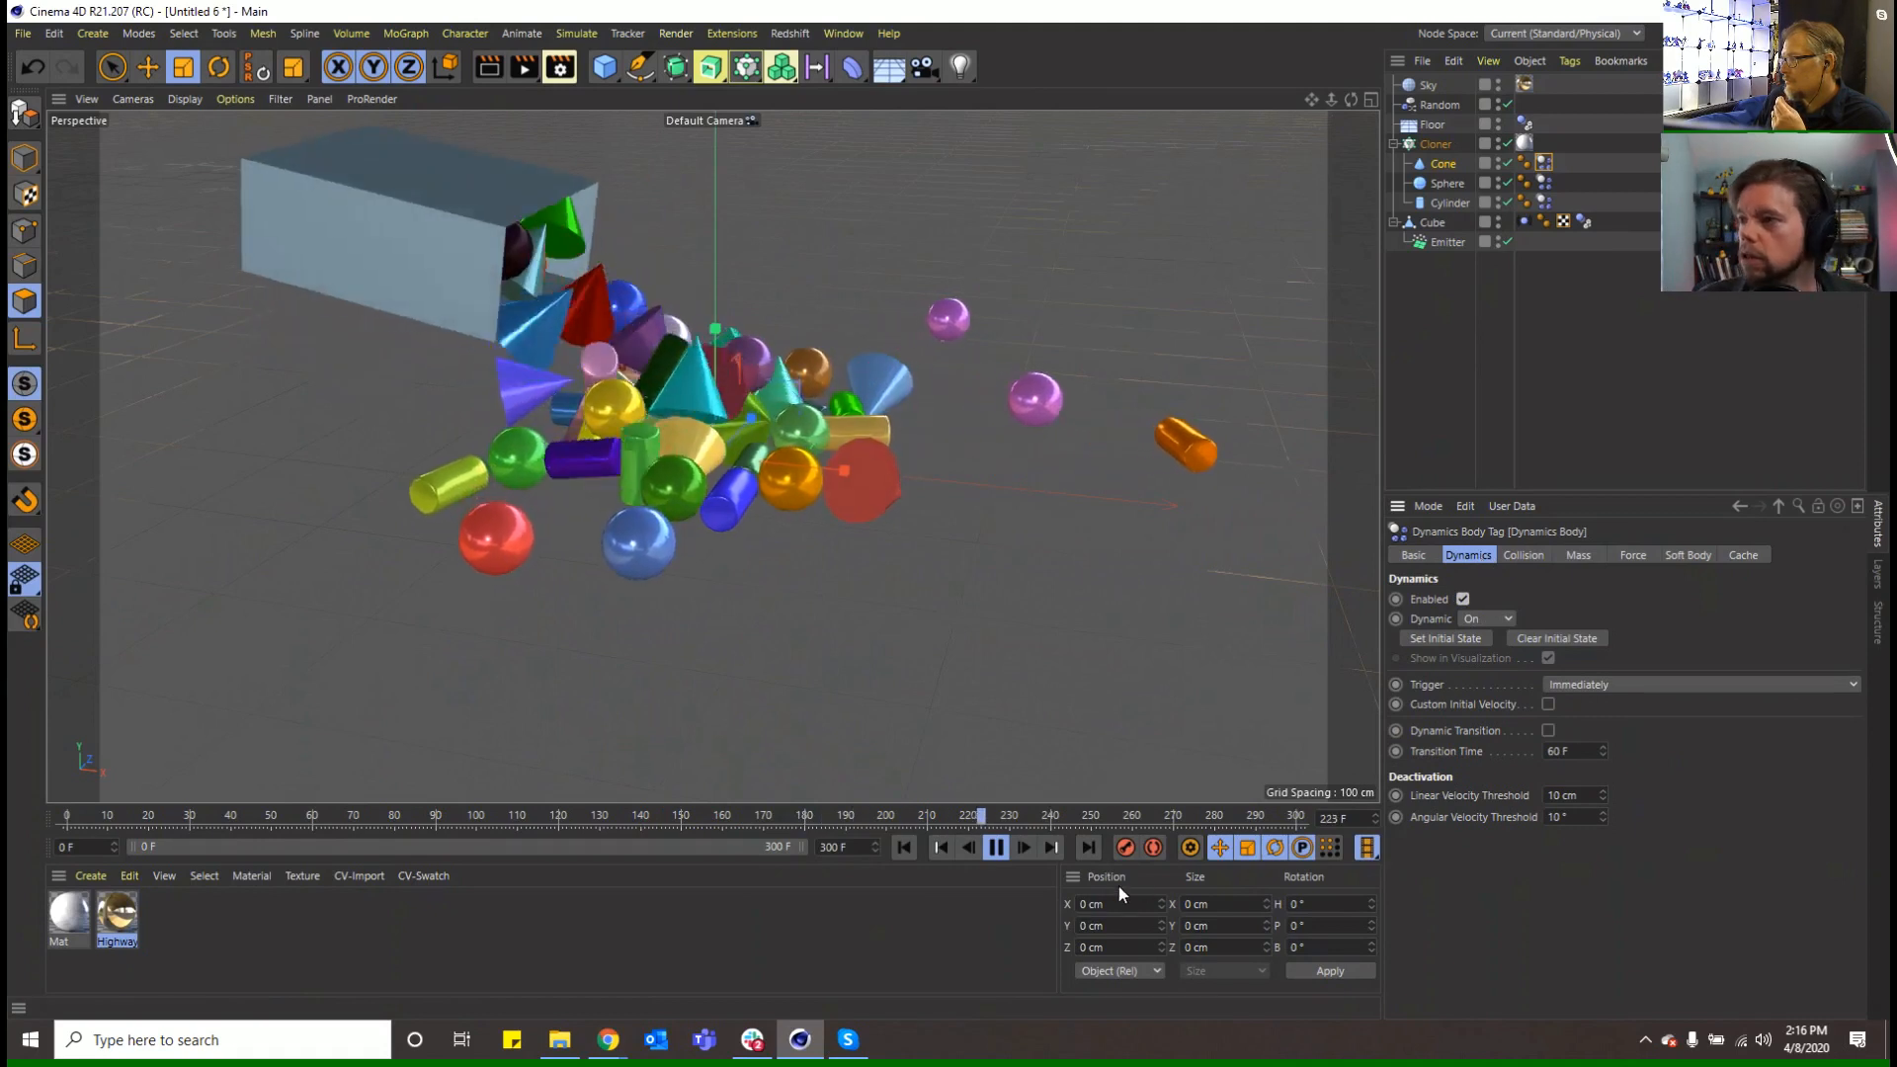
Enable Custom Initial Velocity for the Cone, test an X linear velocity of 50 cm in playback, and undo that velocity value
click(998, 851)
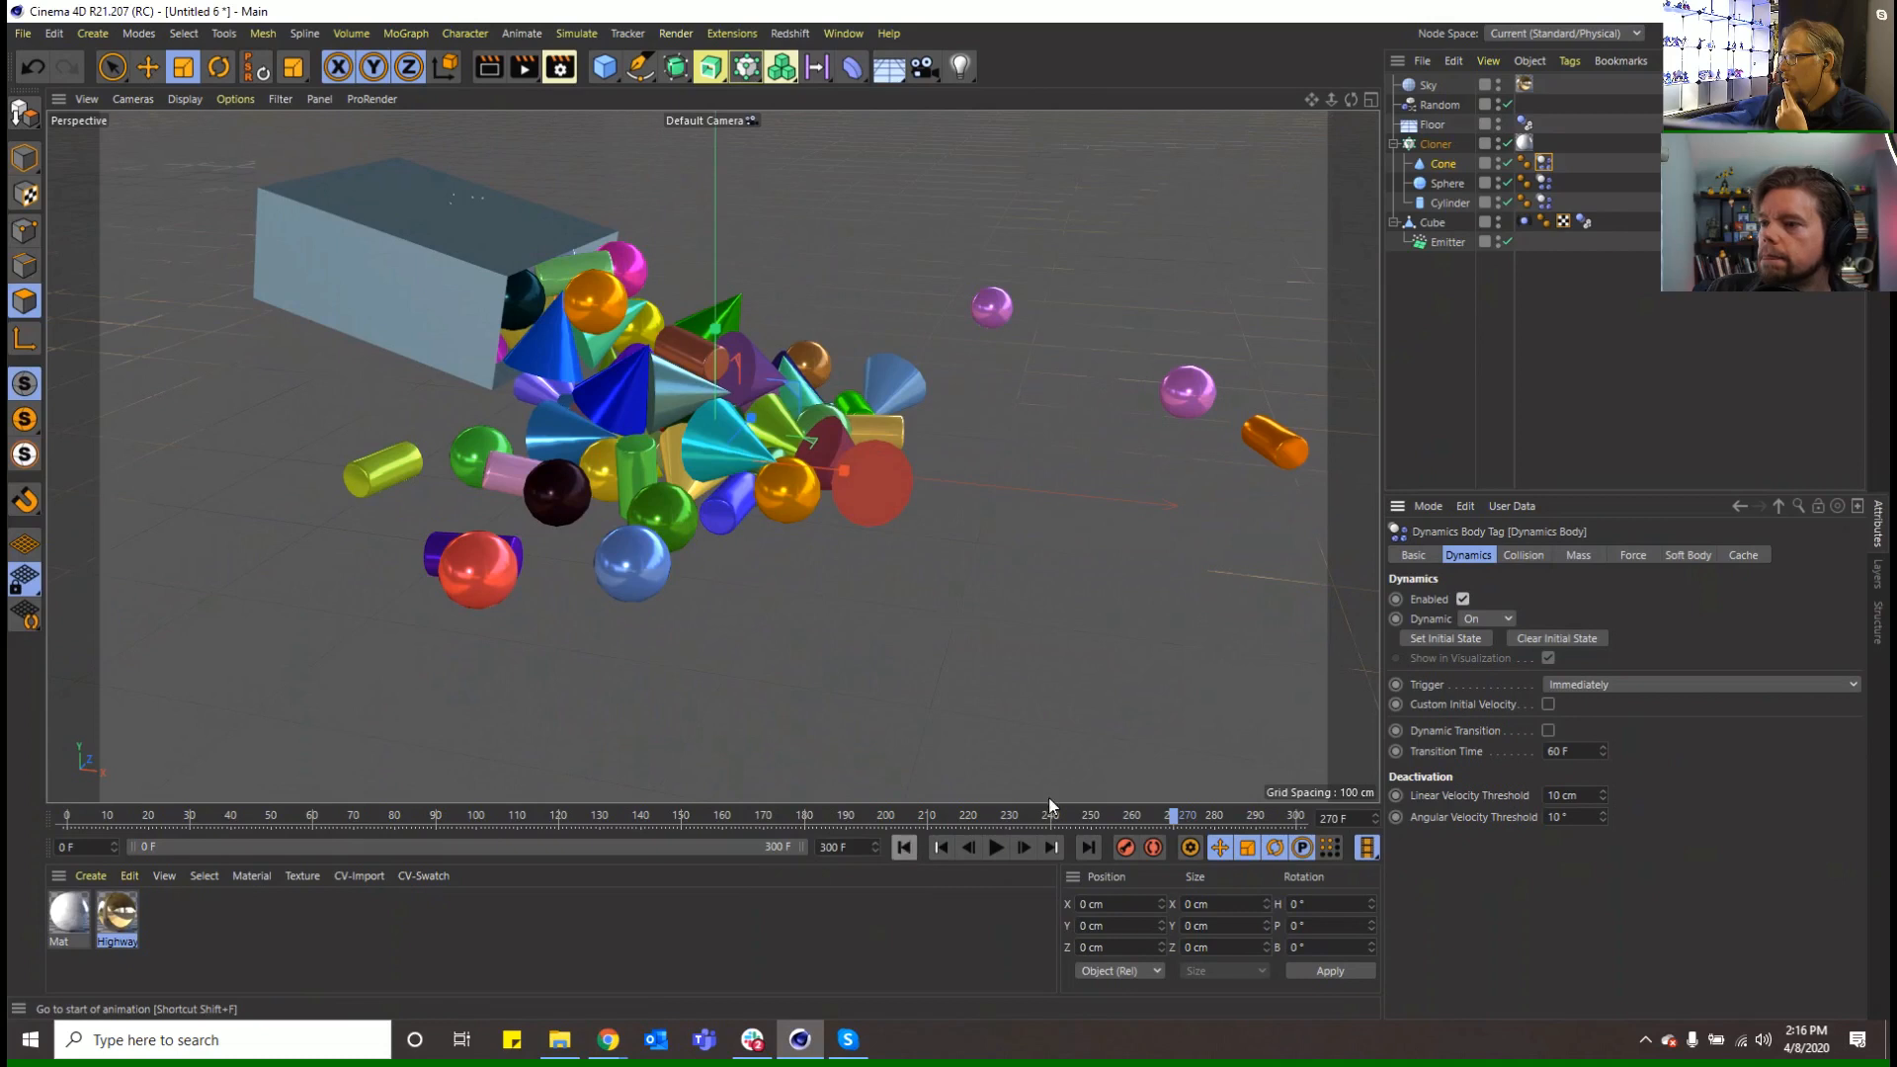
click(1547, 705)
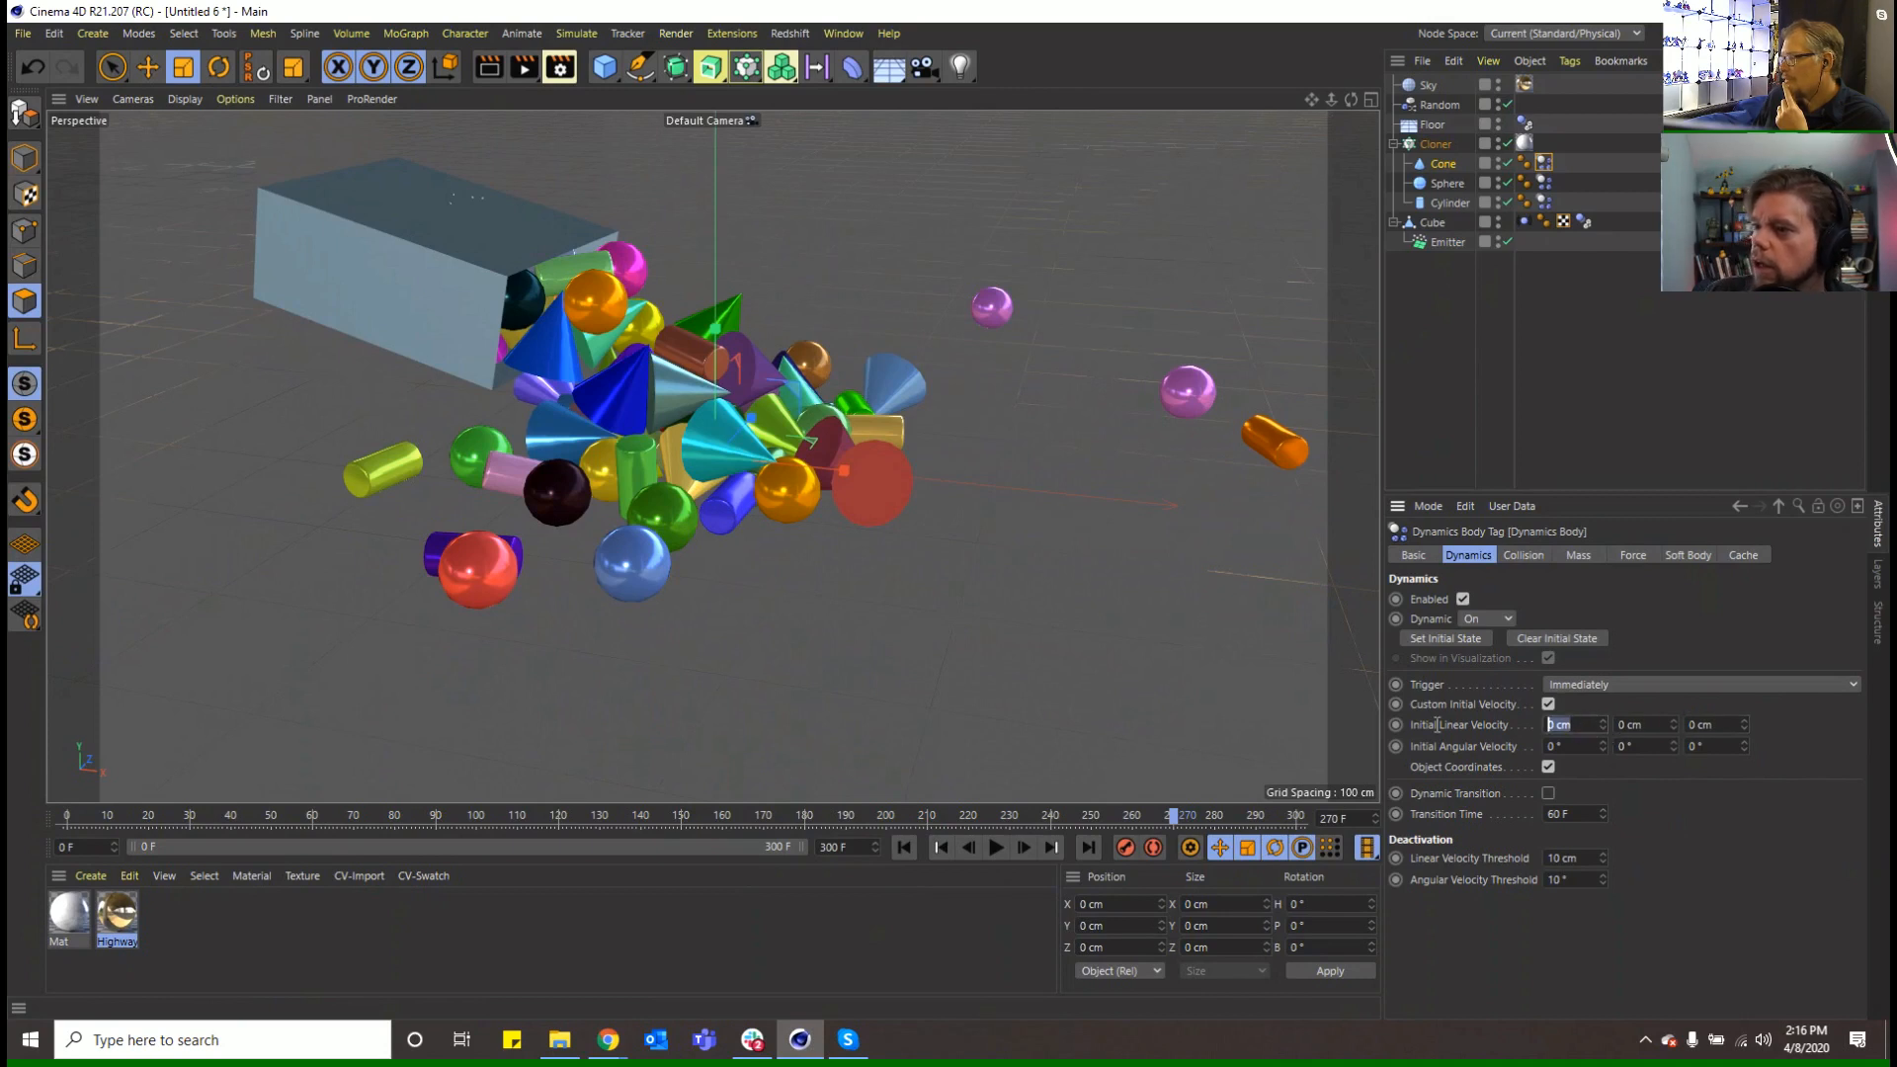
text(50)
key(Return)
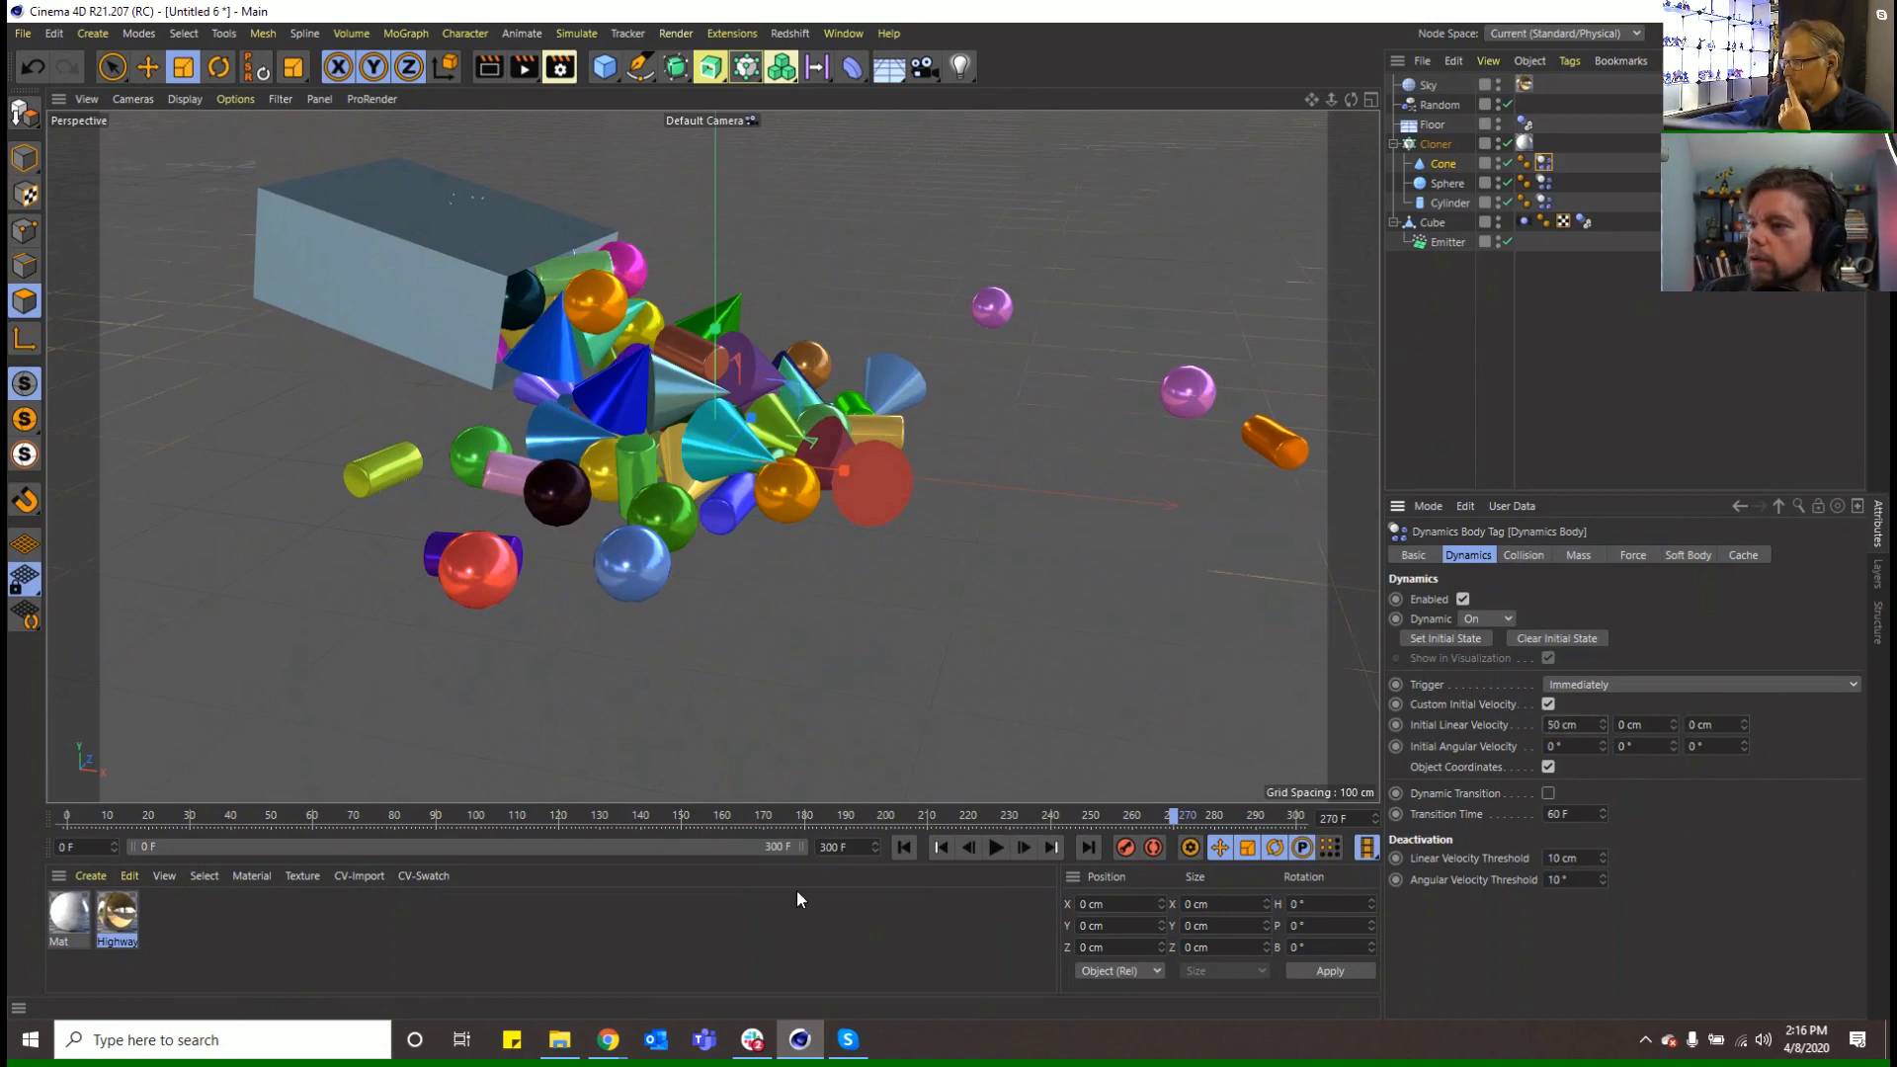
click(903, 847)
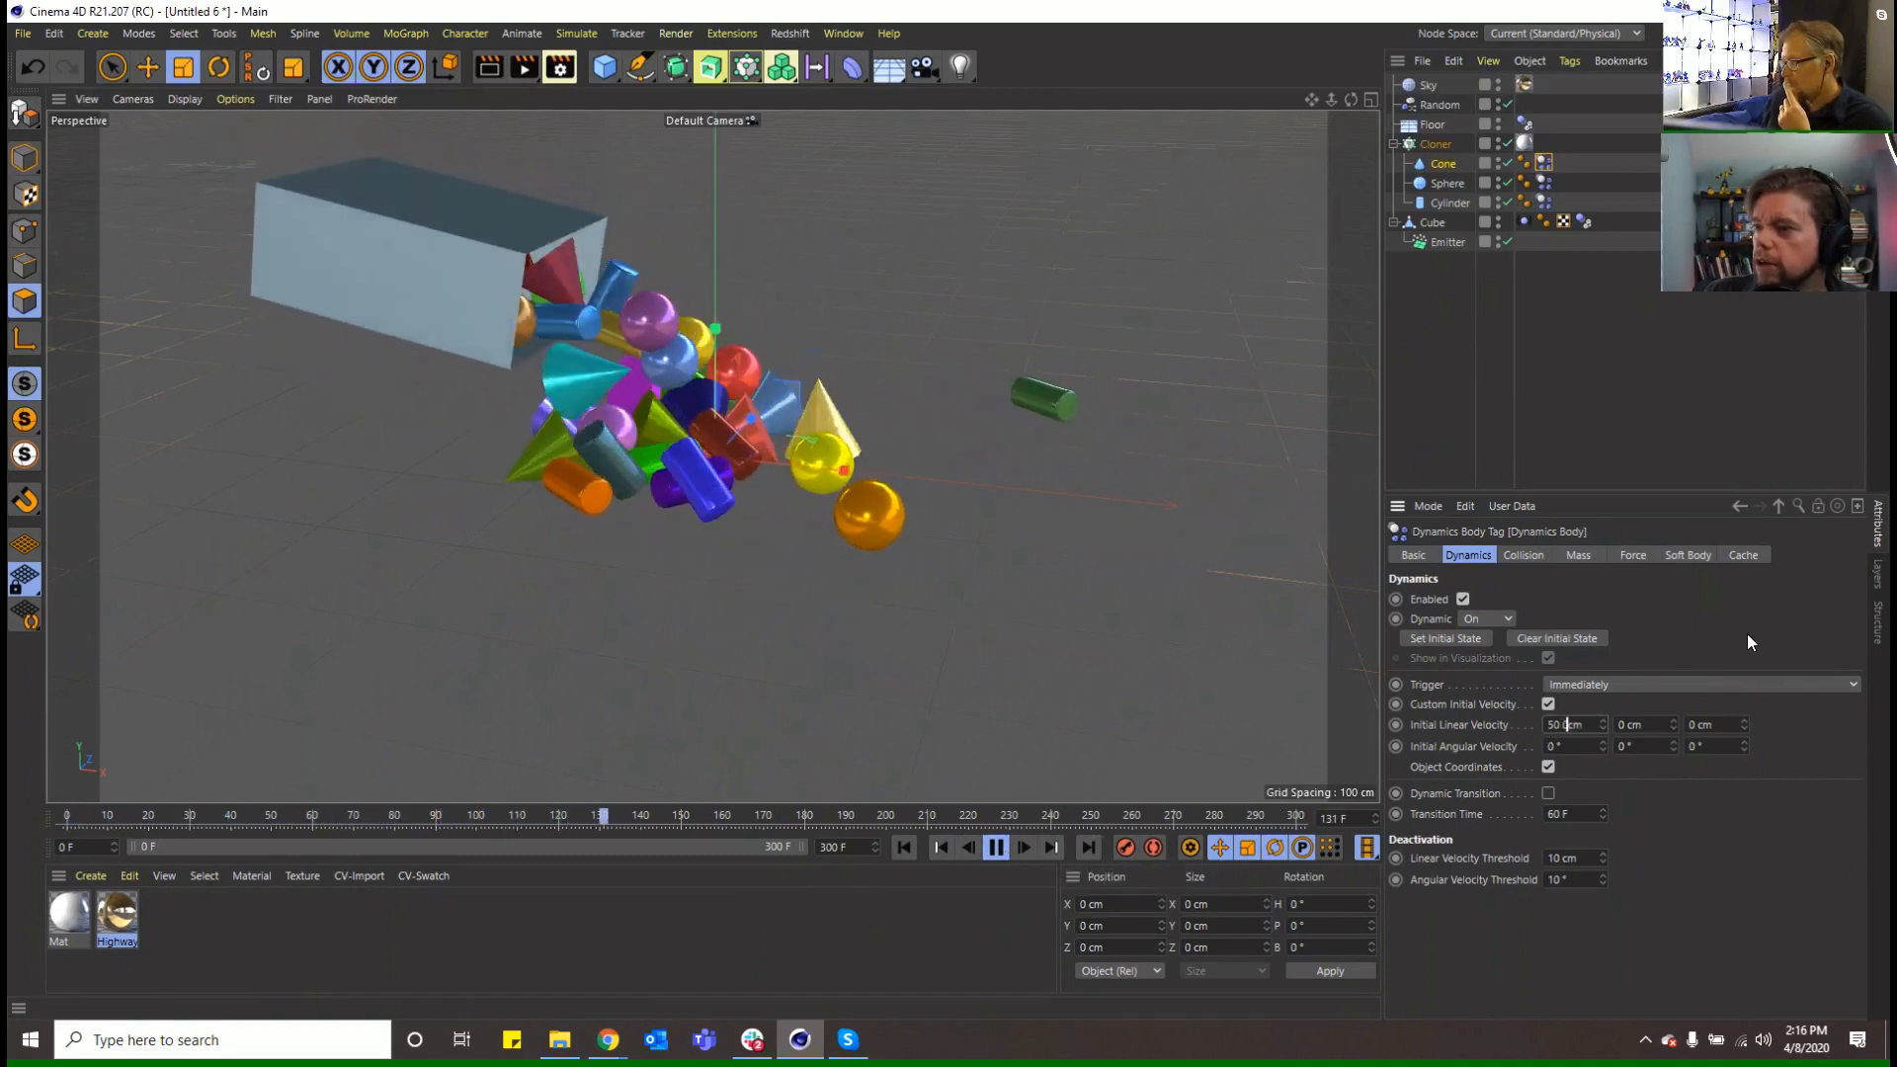
key(ctrl+z)
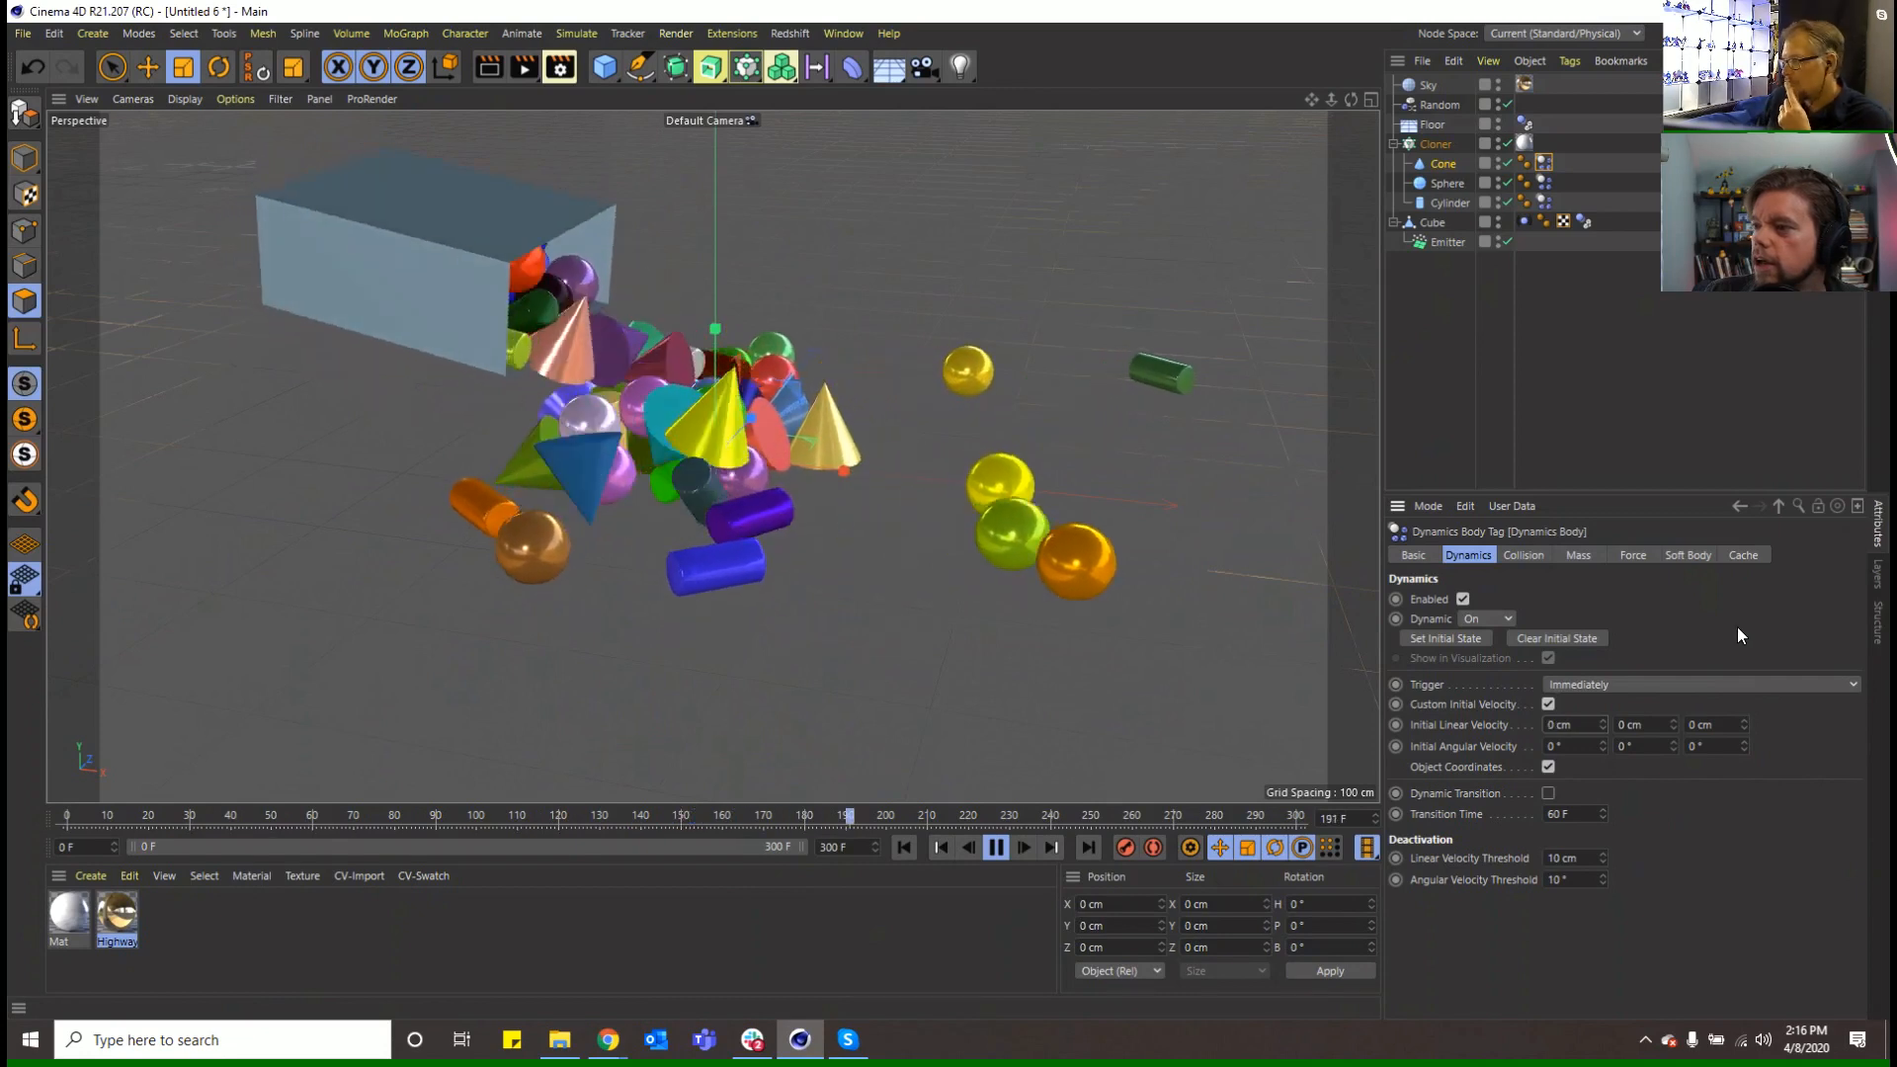
click(996, 847)
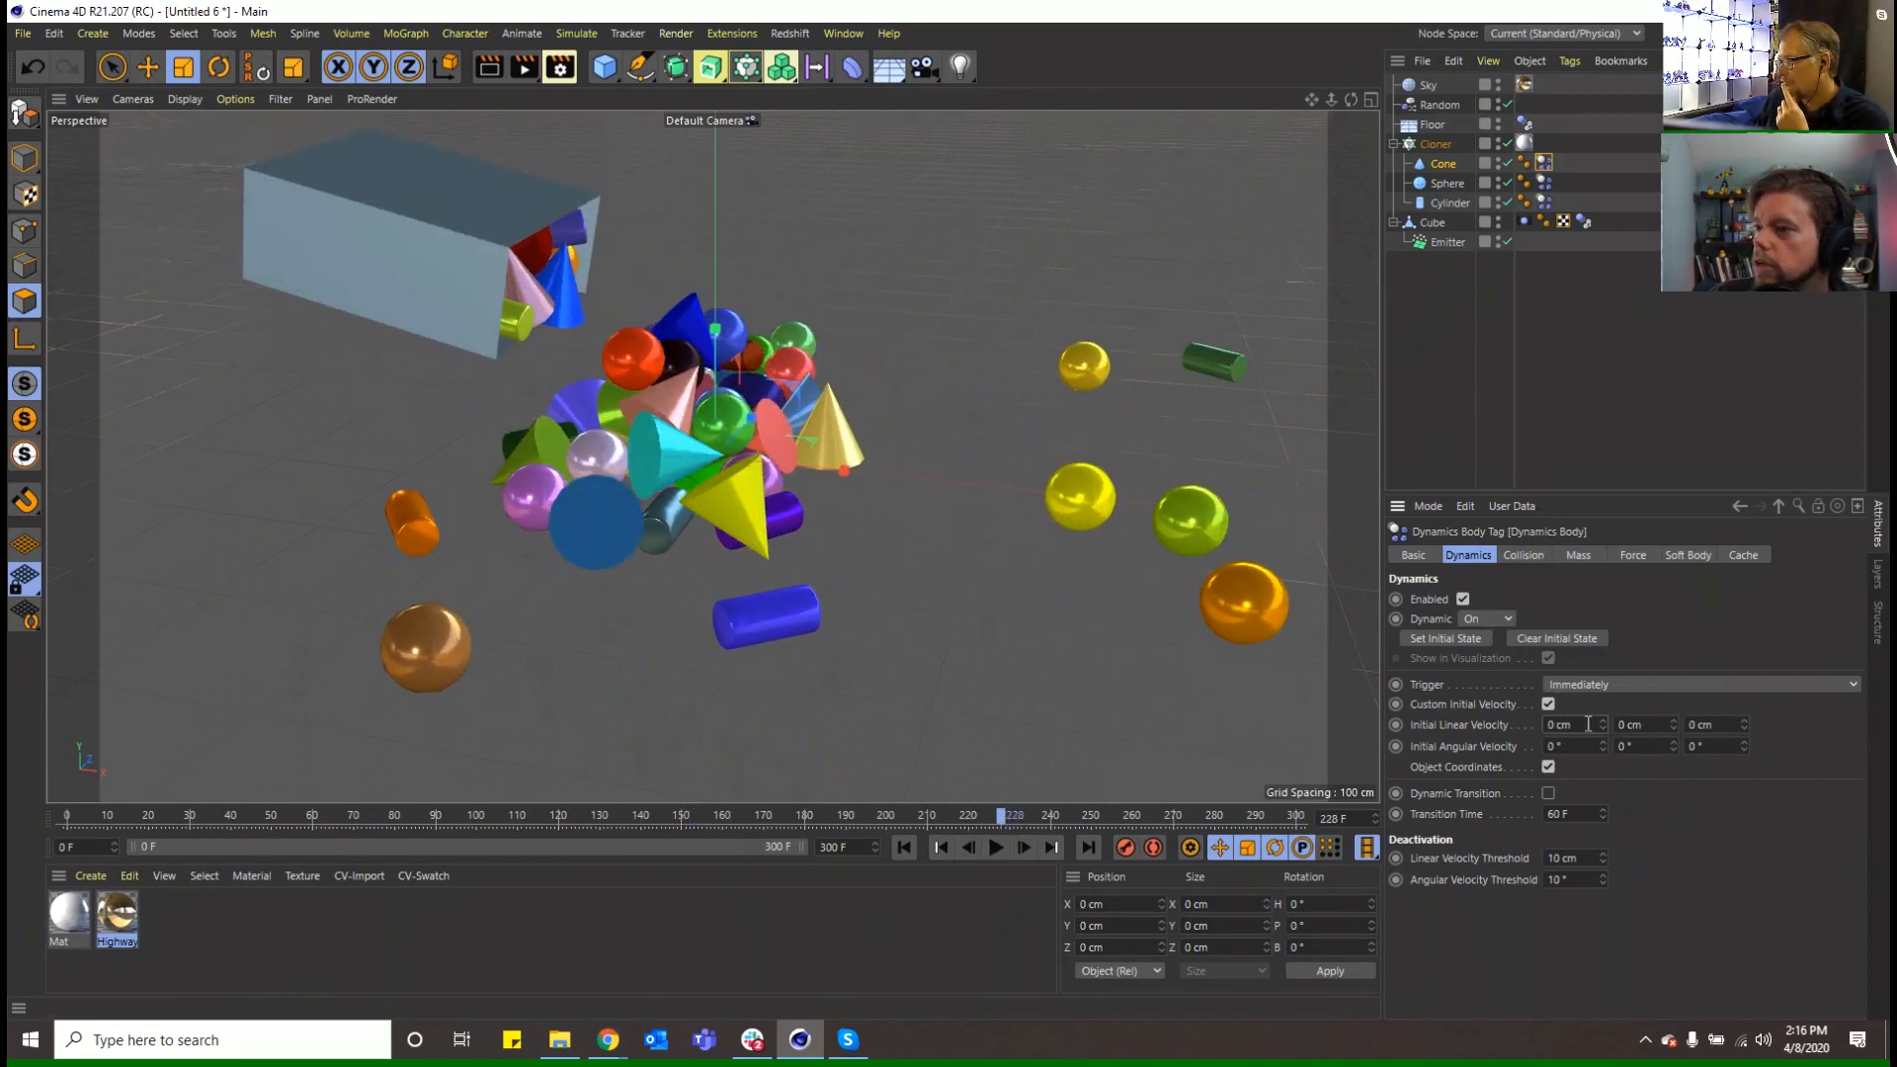
Set the Cone's initial linear velocity in X to 5000 cm and replay the simulation from frame 0
text(5000)
key(Return)
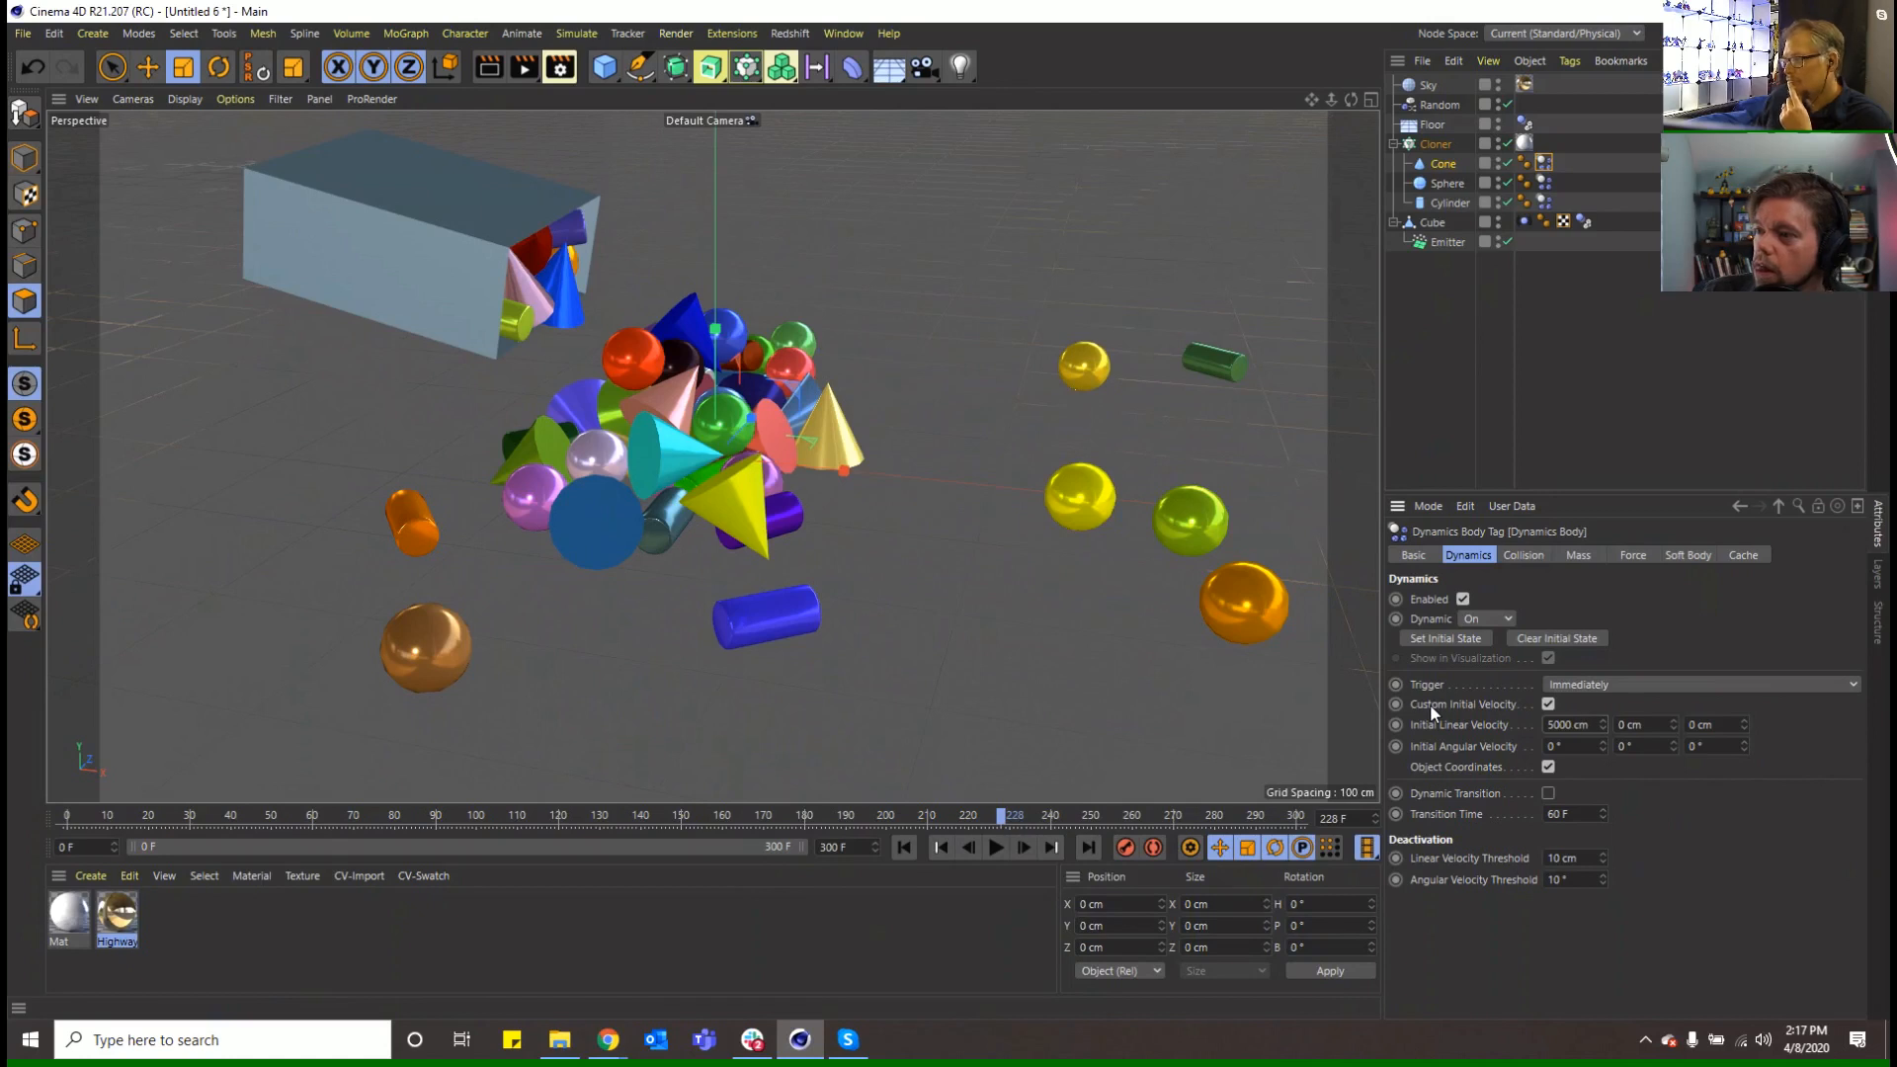
click(904, 847)
click(1006, 847)
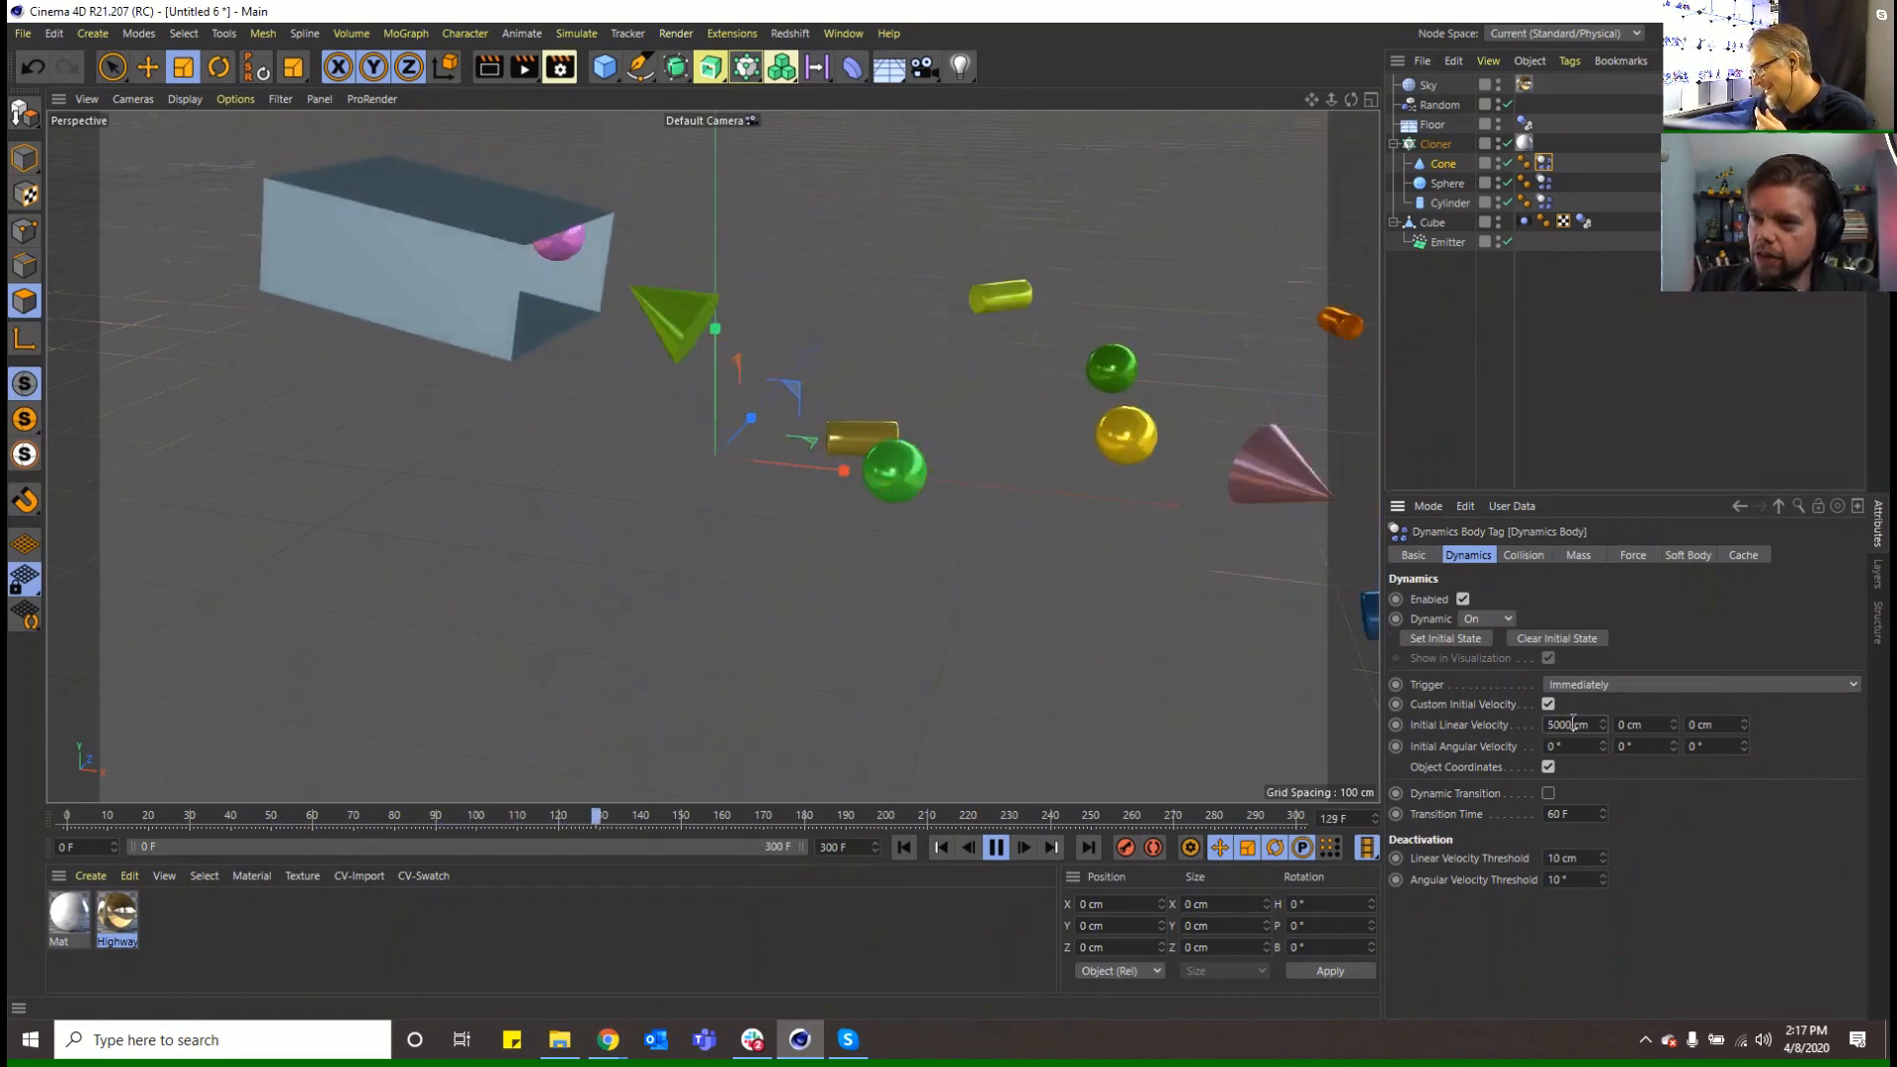
Reduce the Cone's initial linear velocity in X to 500 cm and stop the playback
key(BackSpace)
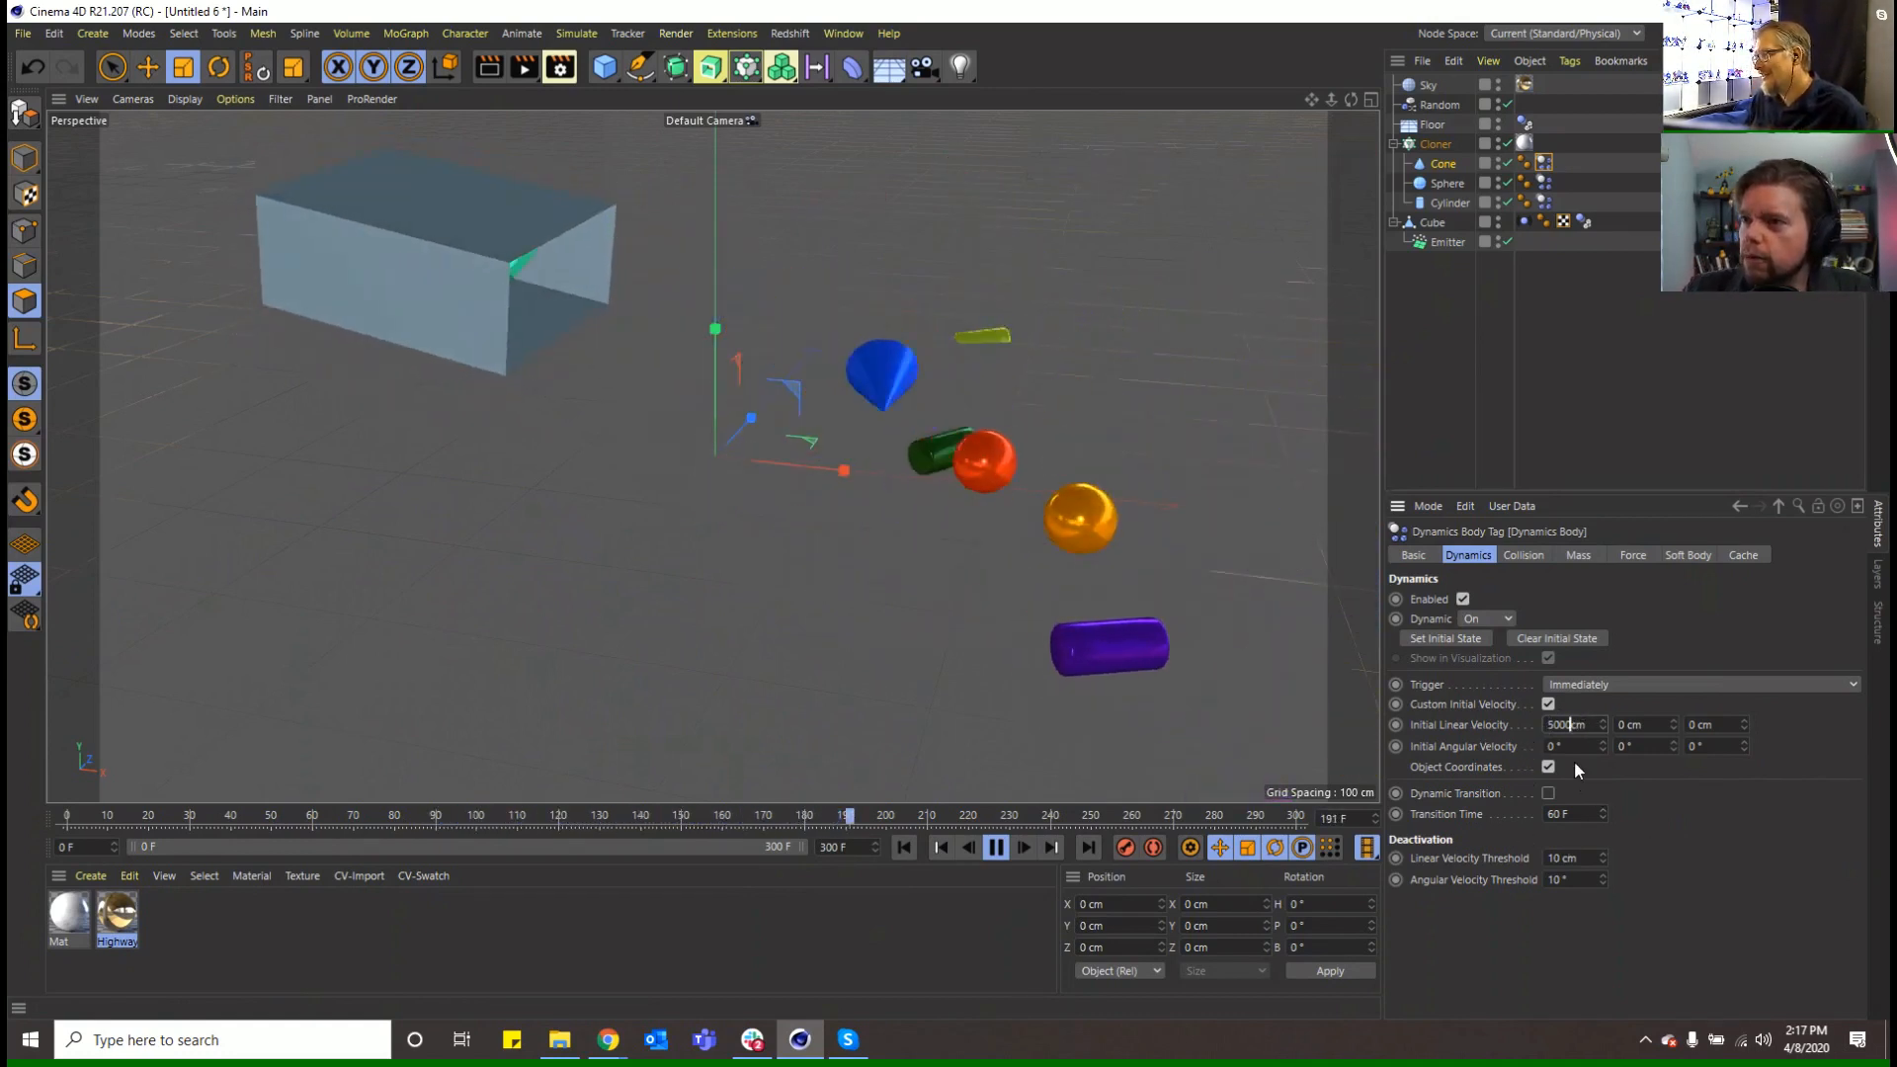
key(Return)
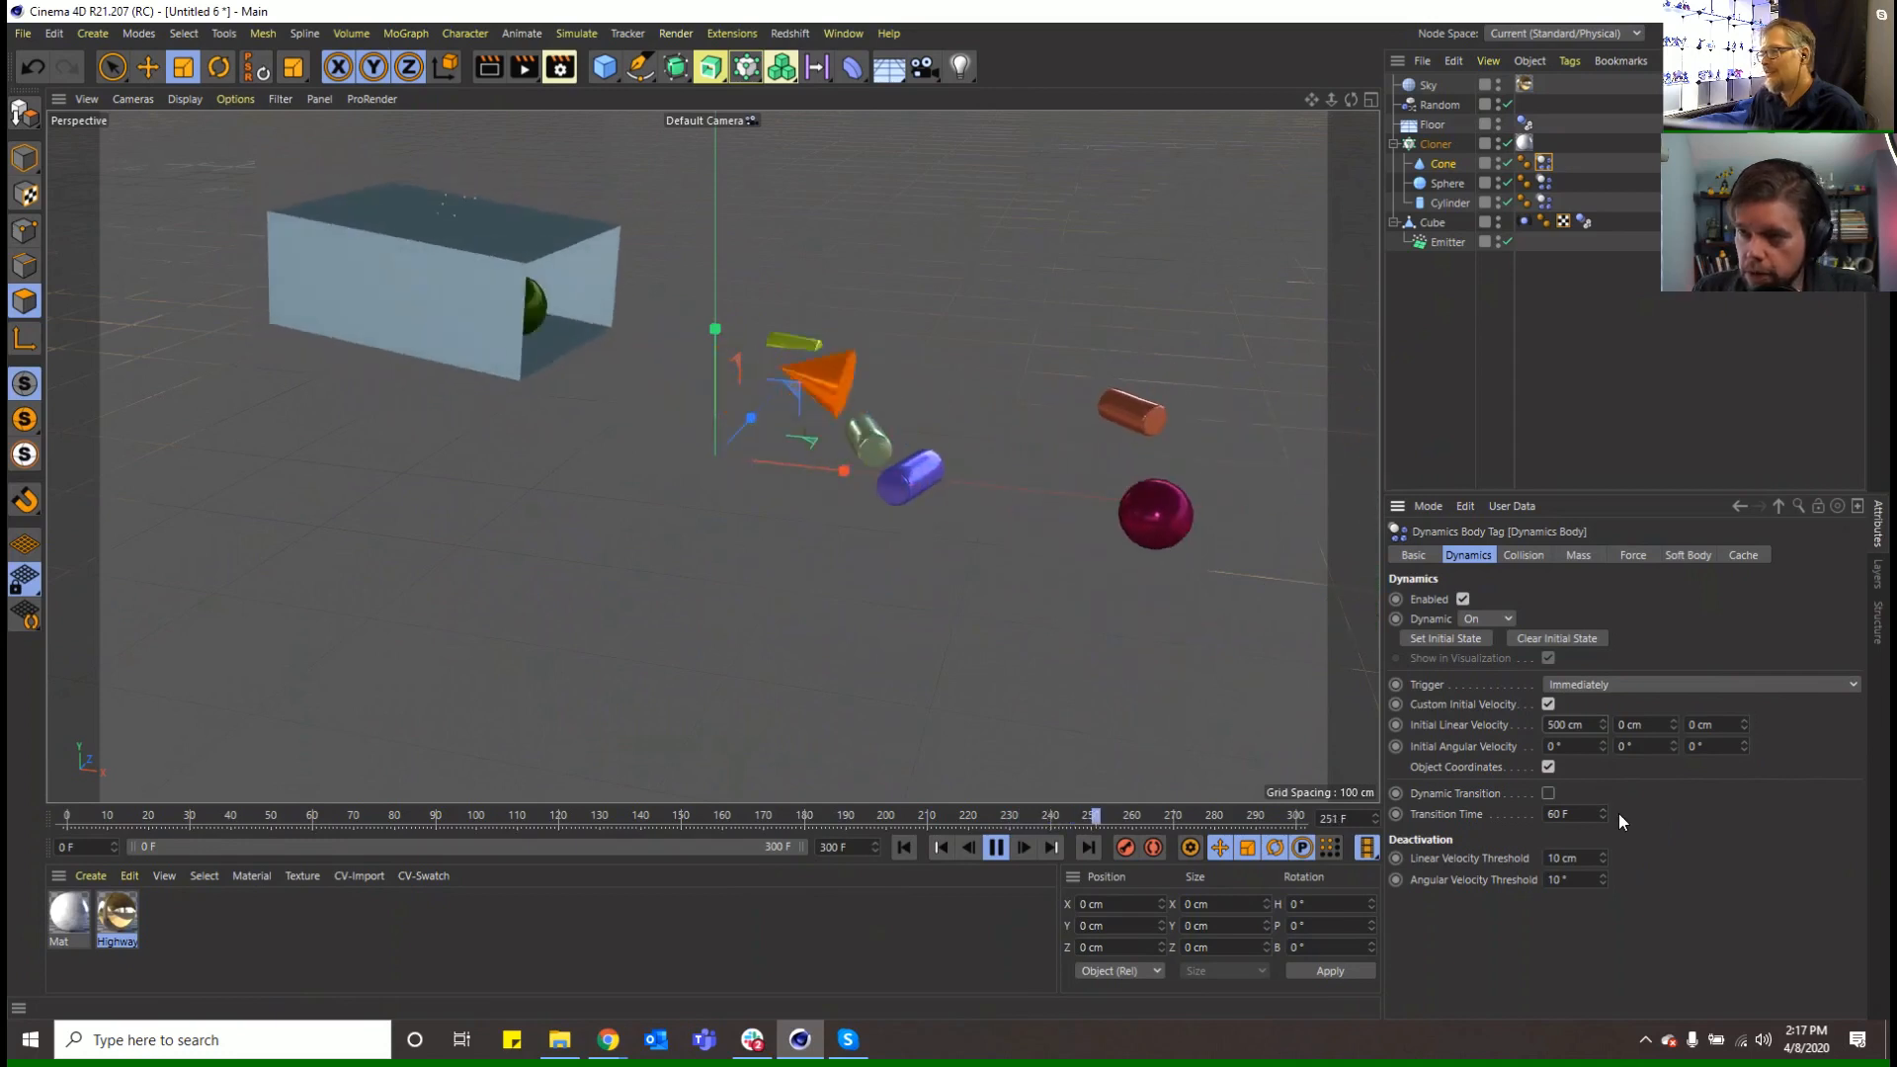
click(994, 849)
Extrude all polygons of the Cube by 6 cm to thicken its walls, deselect them, and replay the simulation from frame 0
click(1437, 224)
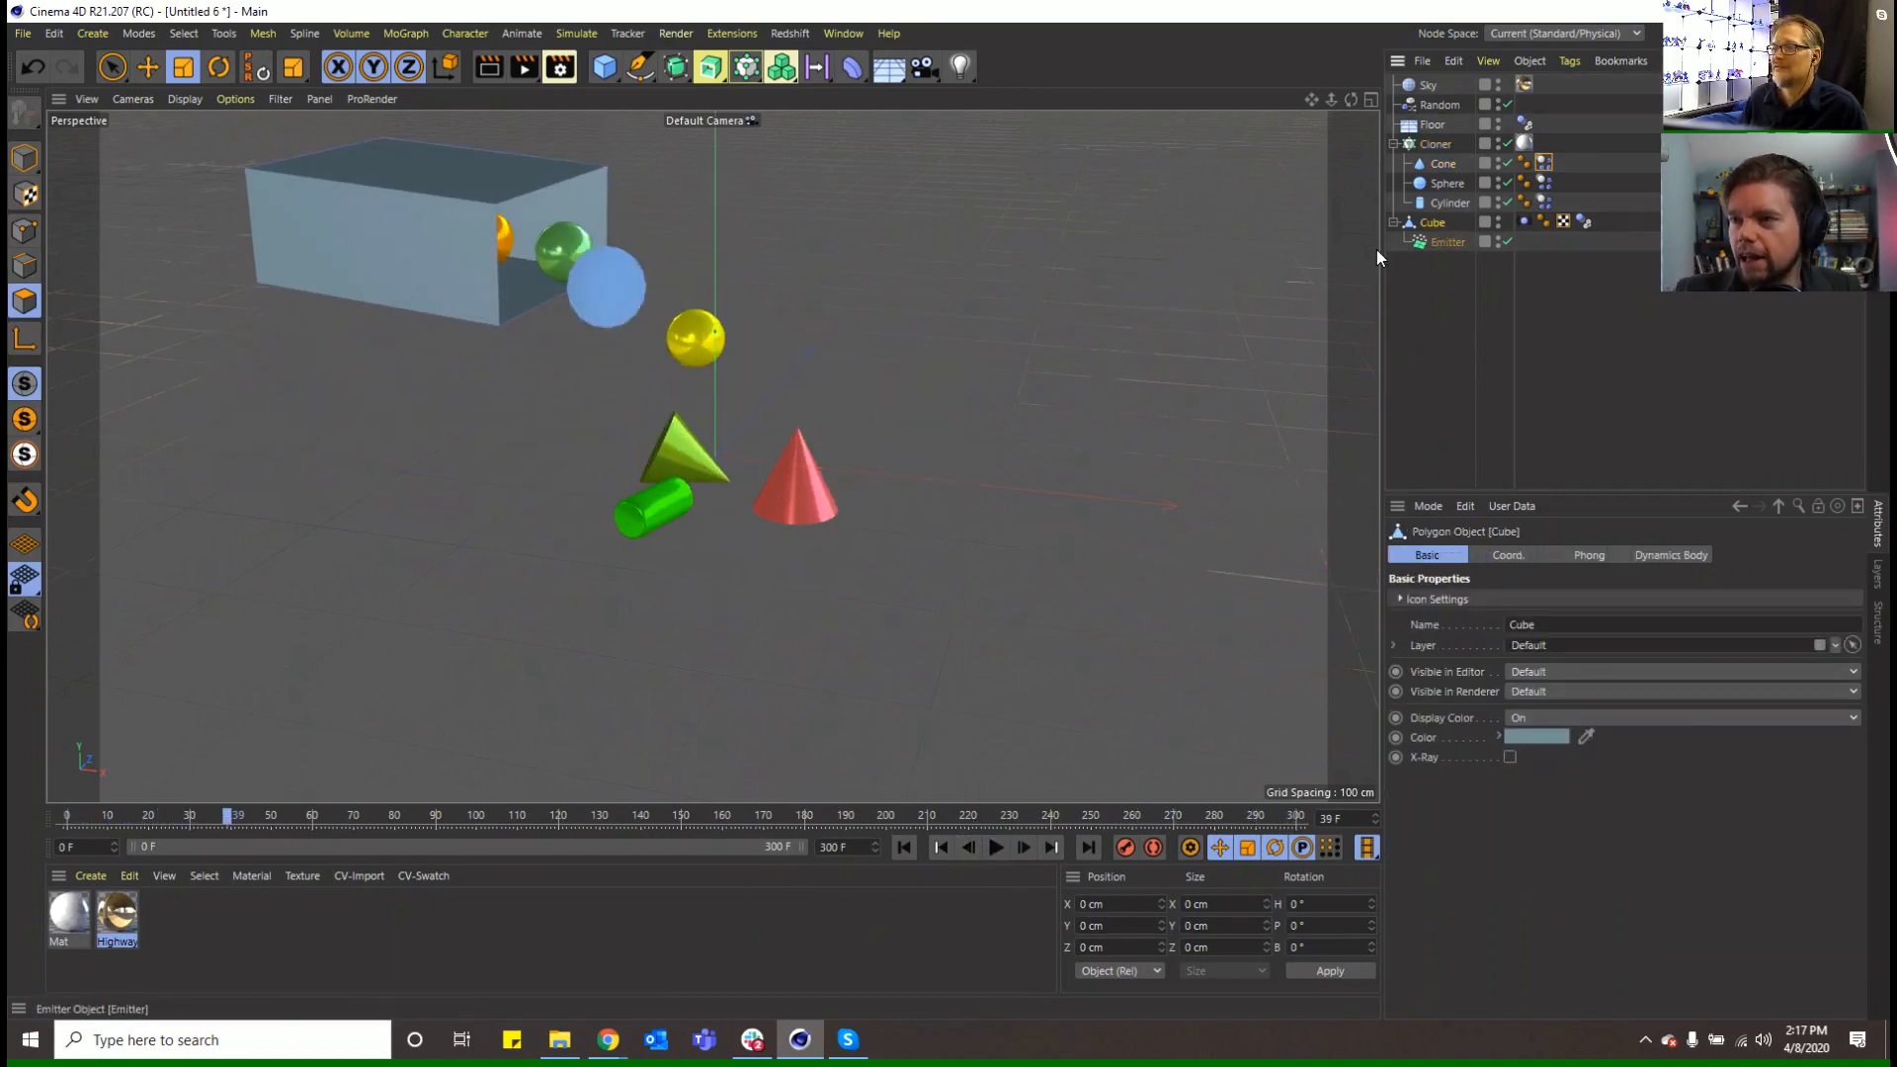
key(ctrl+a)
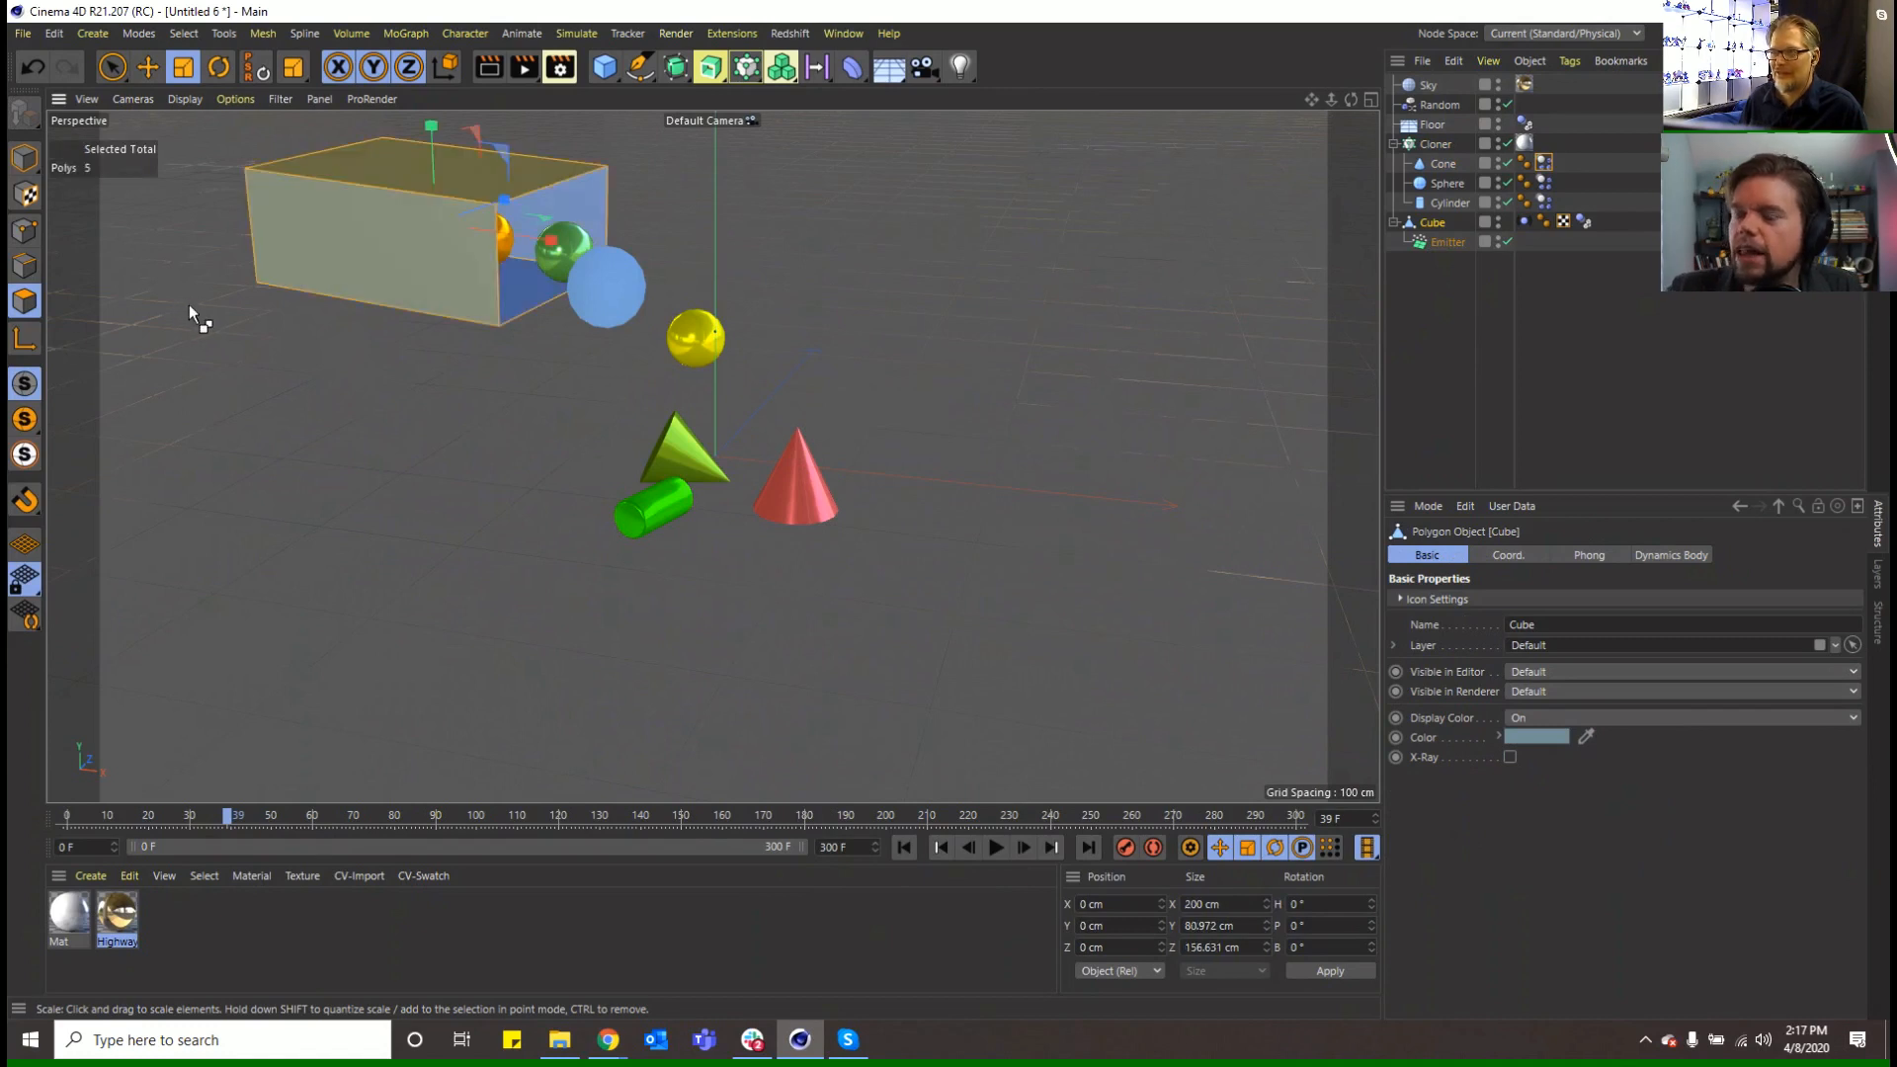
right_click(353, 357)
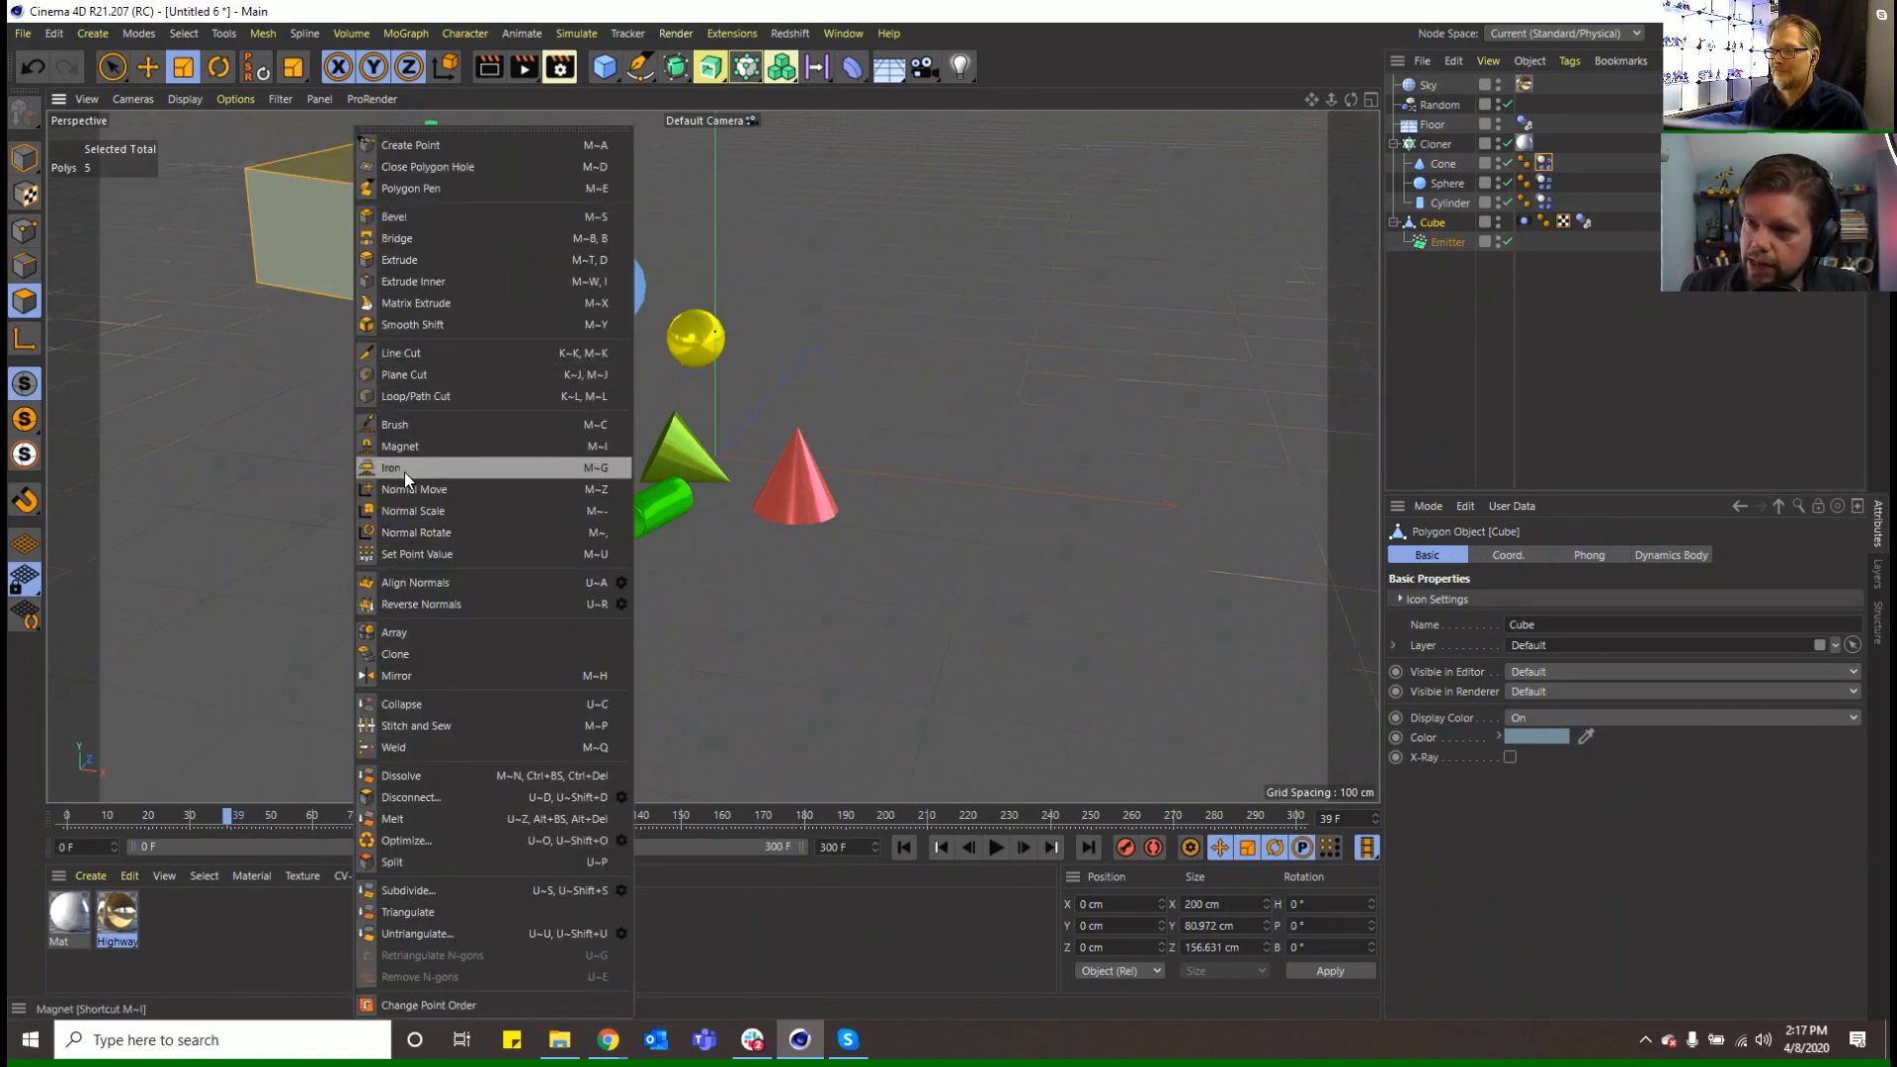
click(436, 261)
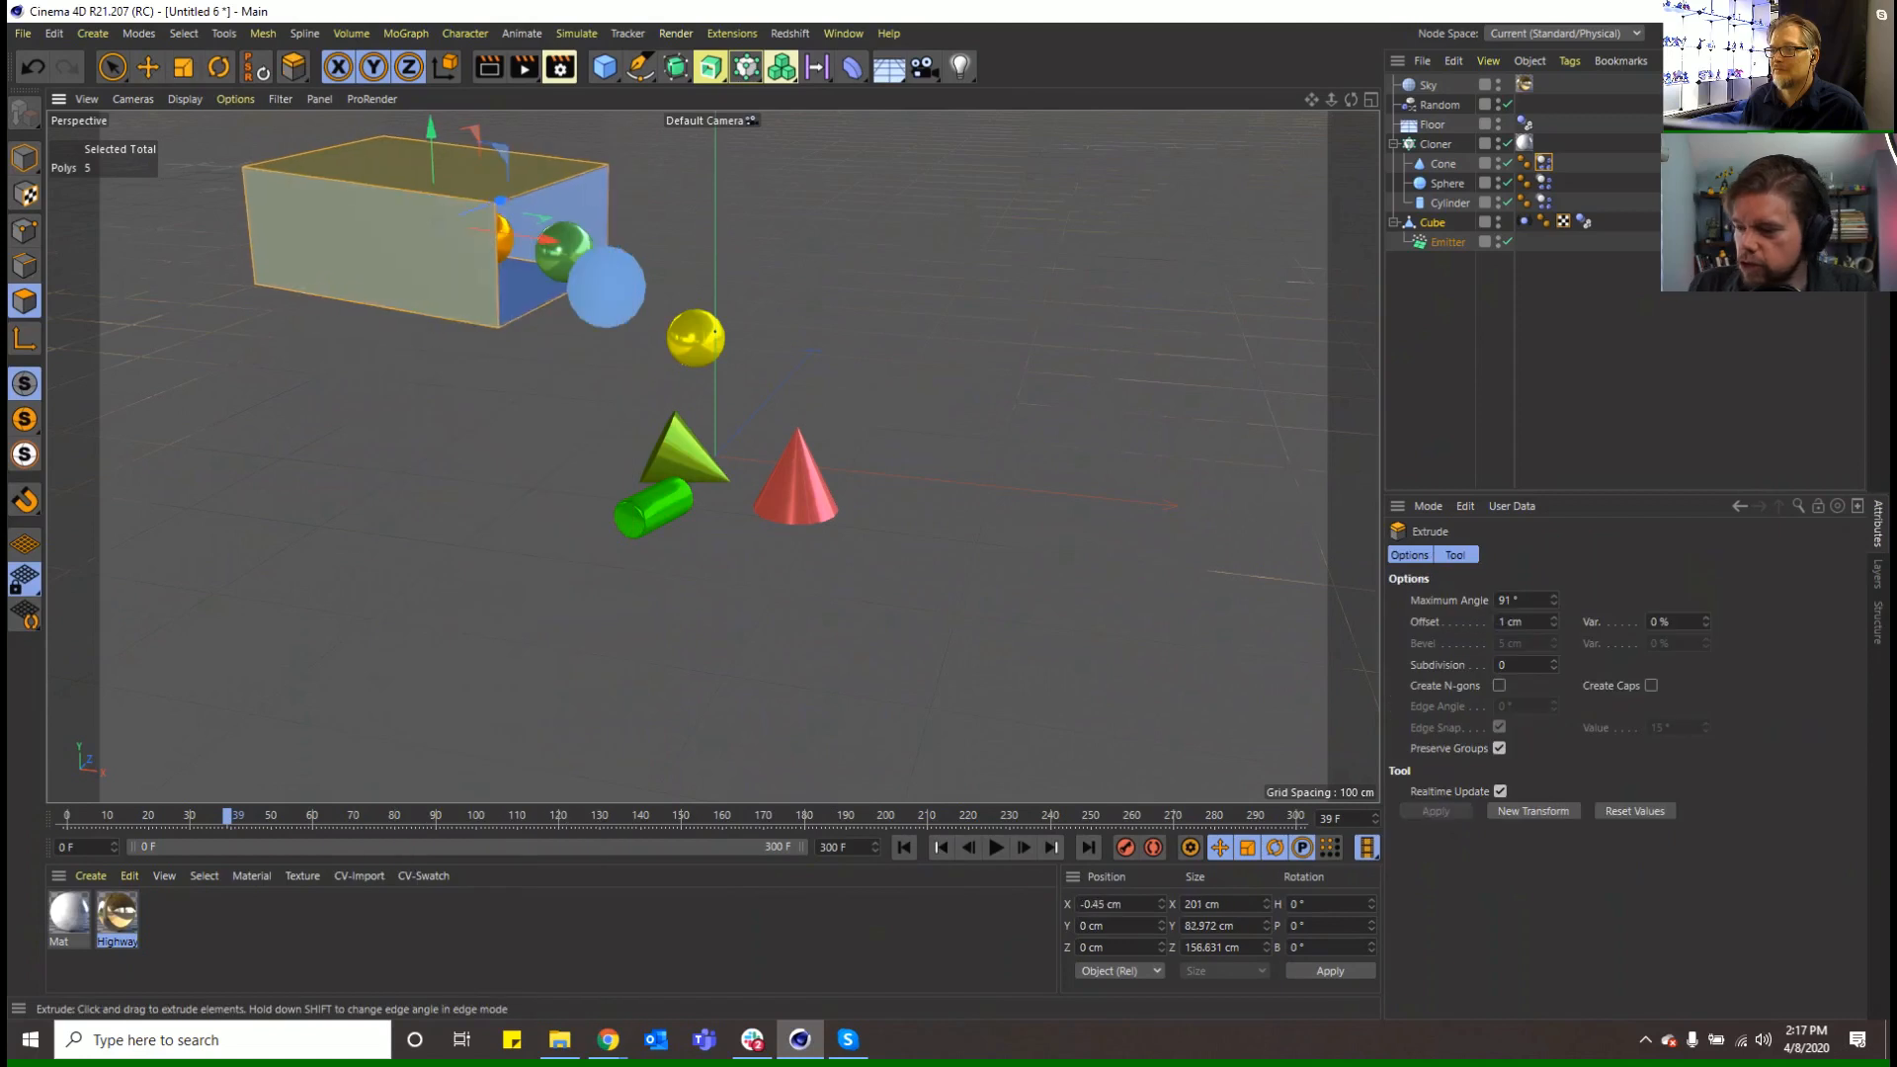
drag(437, 264, 447, 265)
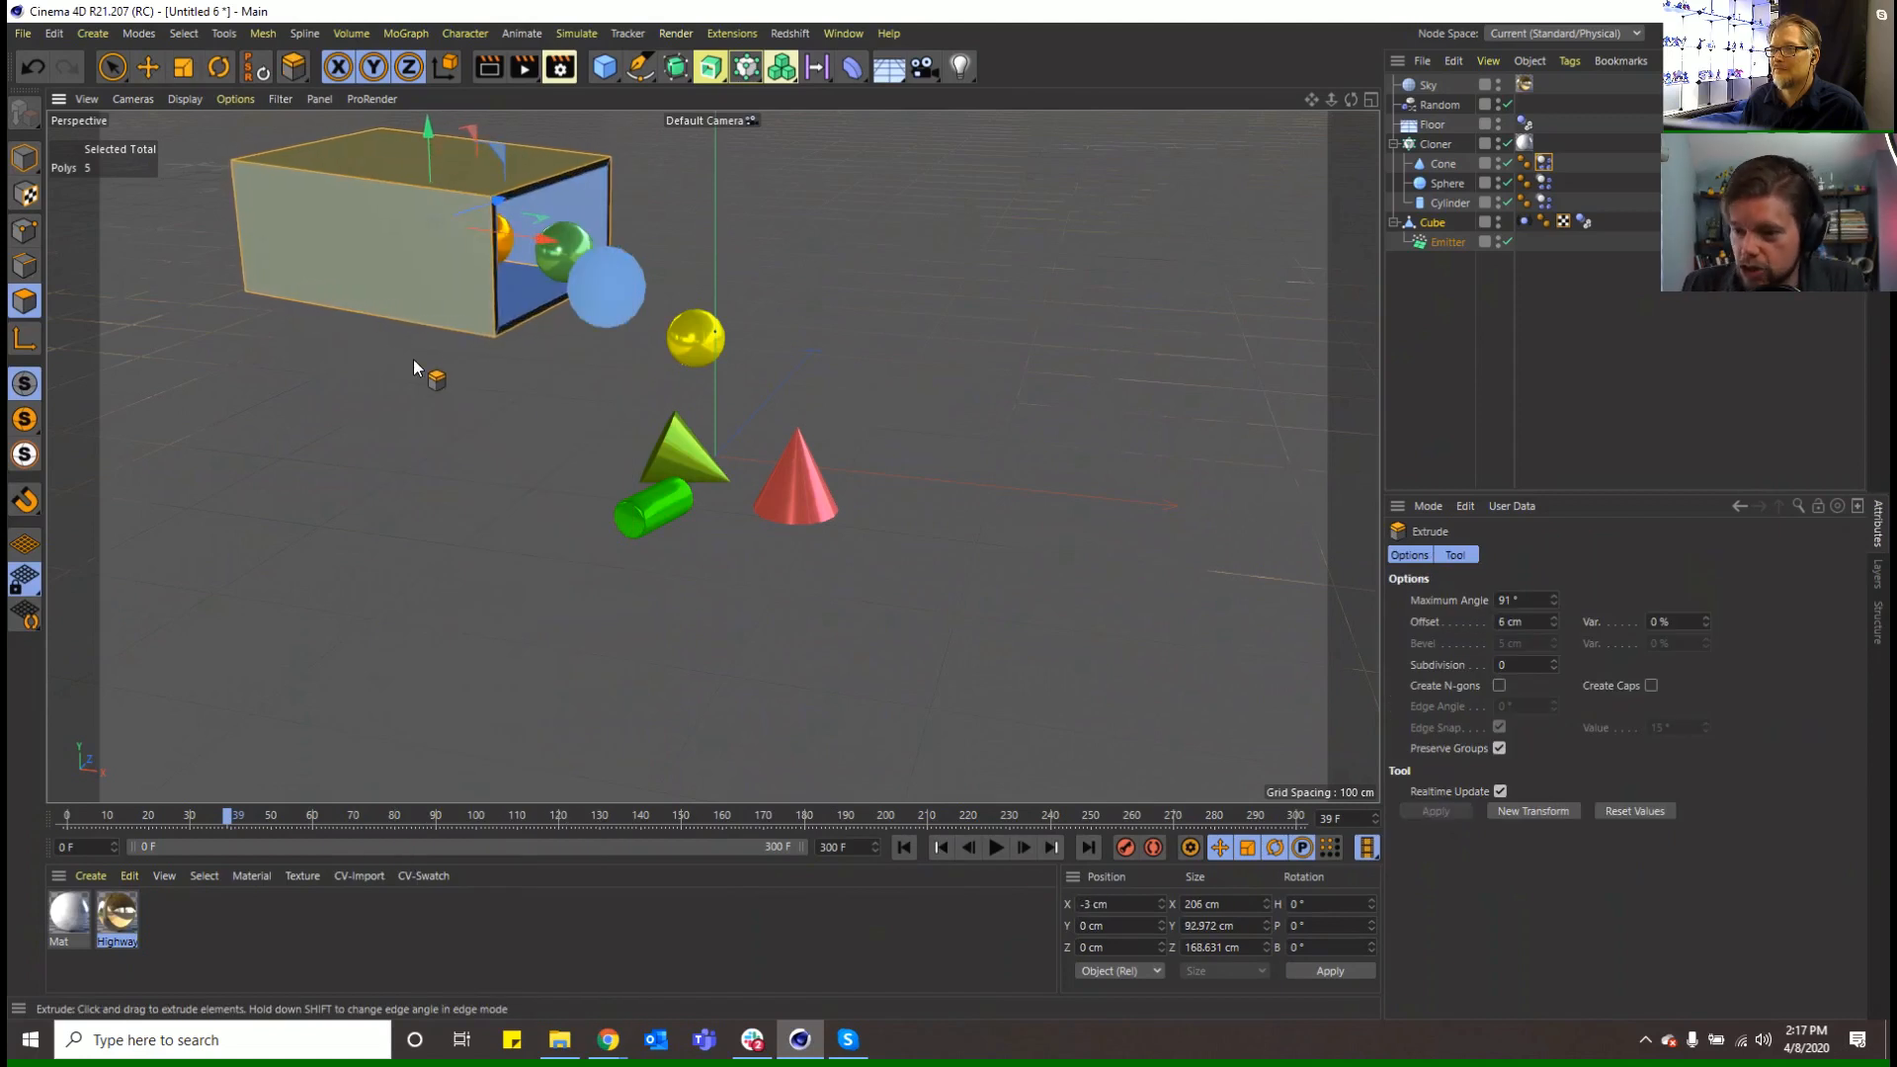
key(ctrl+shift+a)
key(ctrl+a)
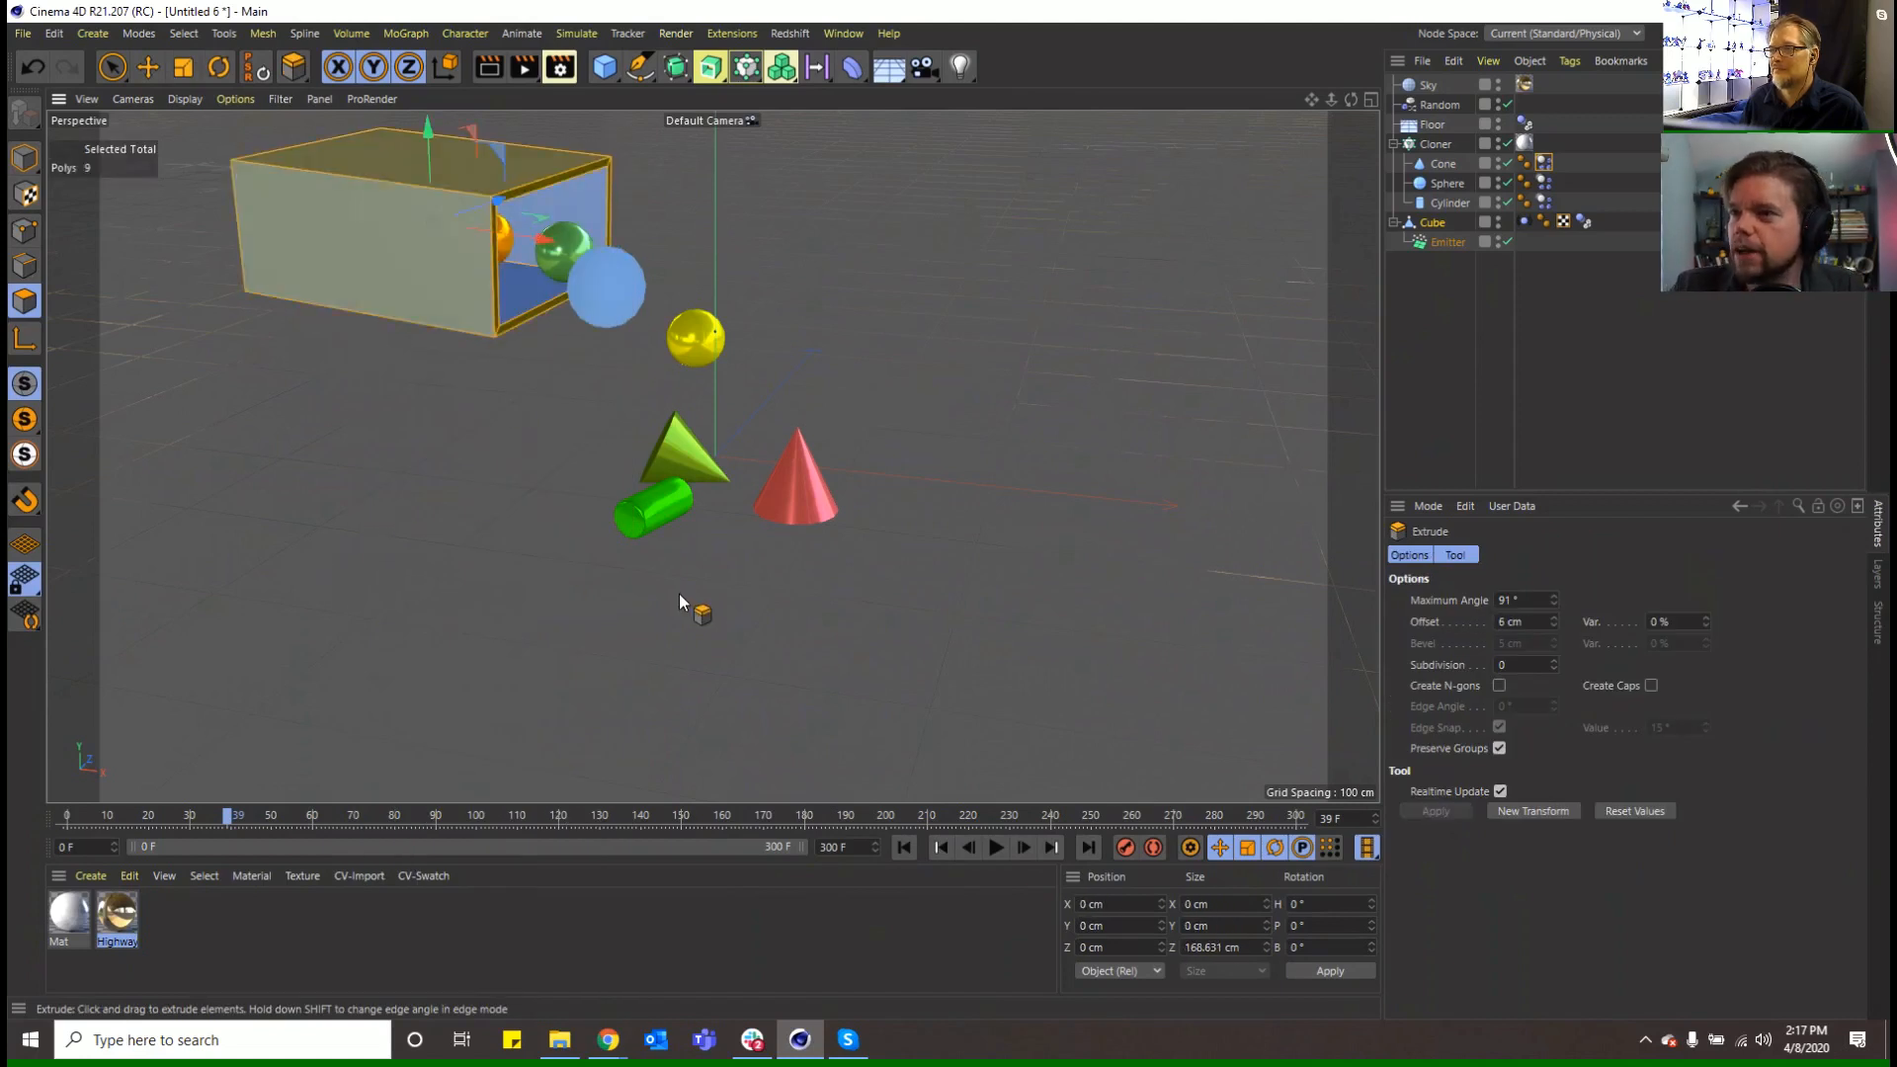
key(ctrl+shift+a)
click(898, 848)
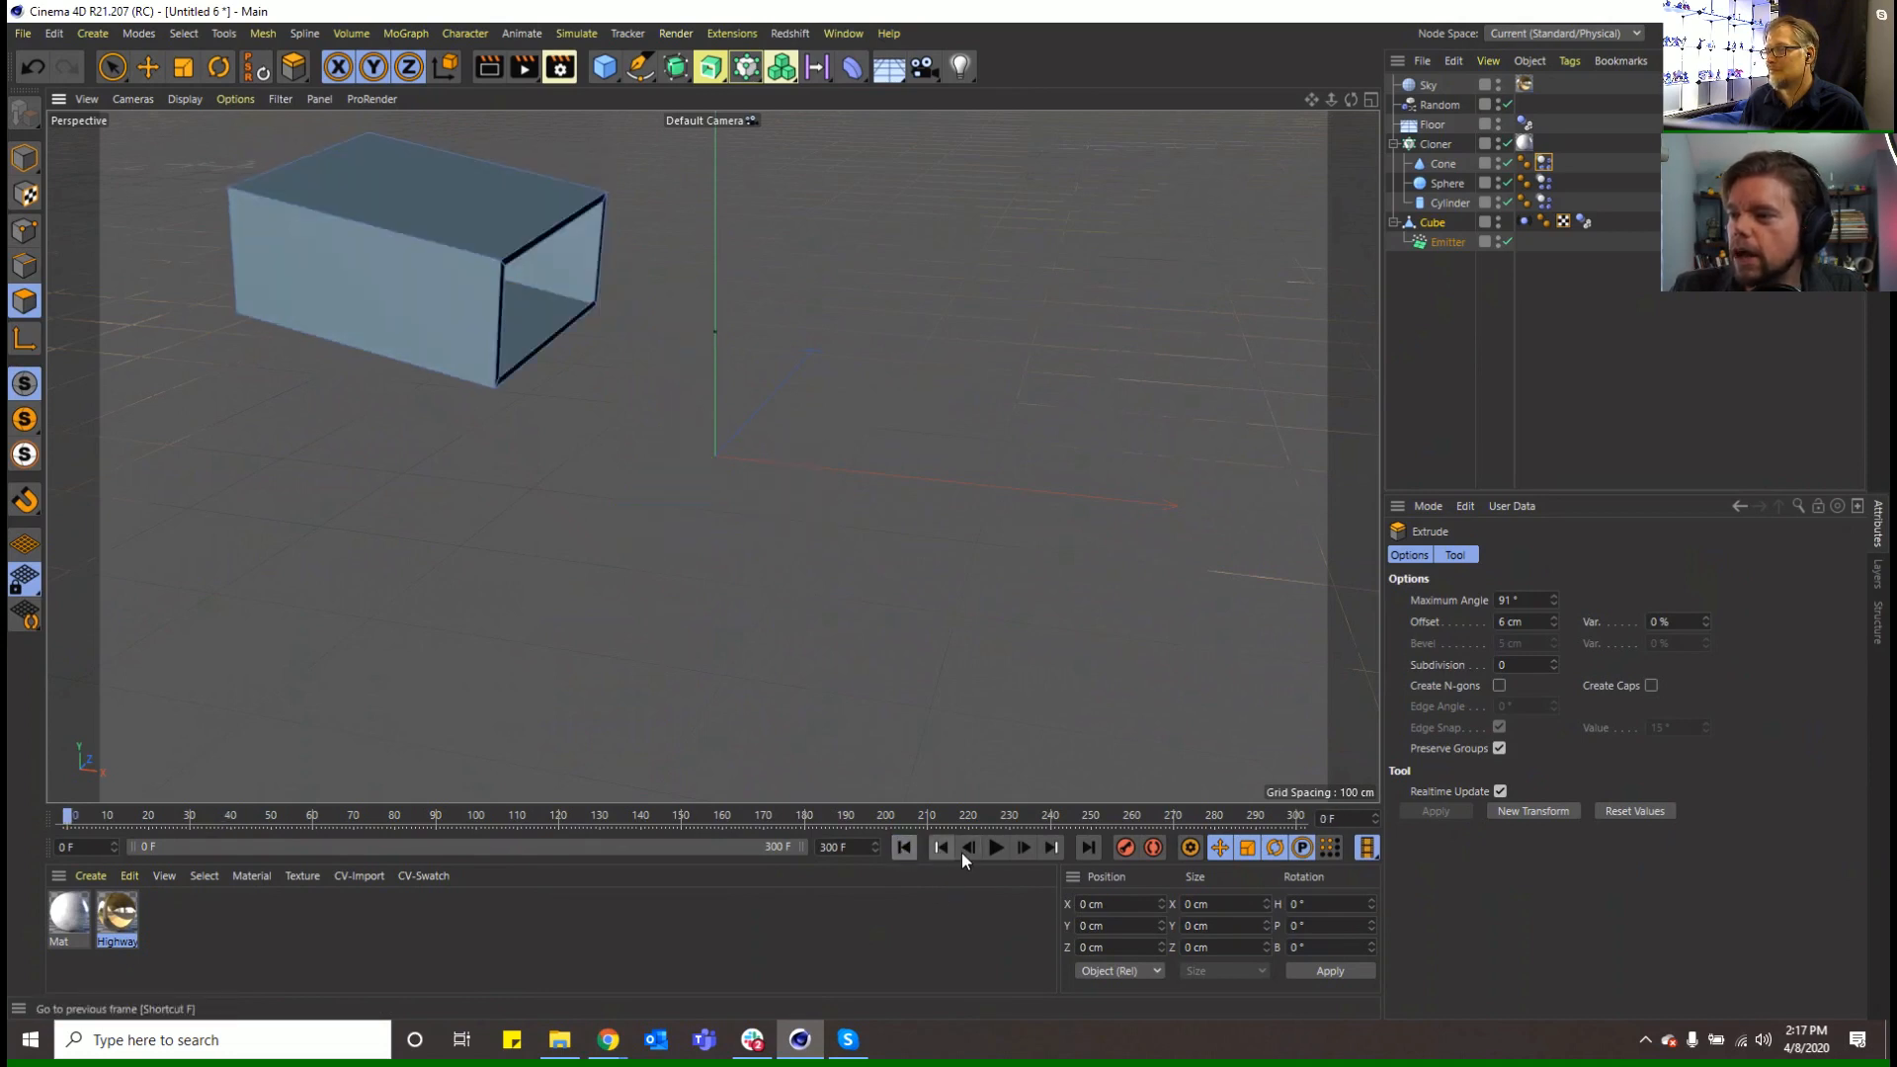
click(996, 848)
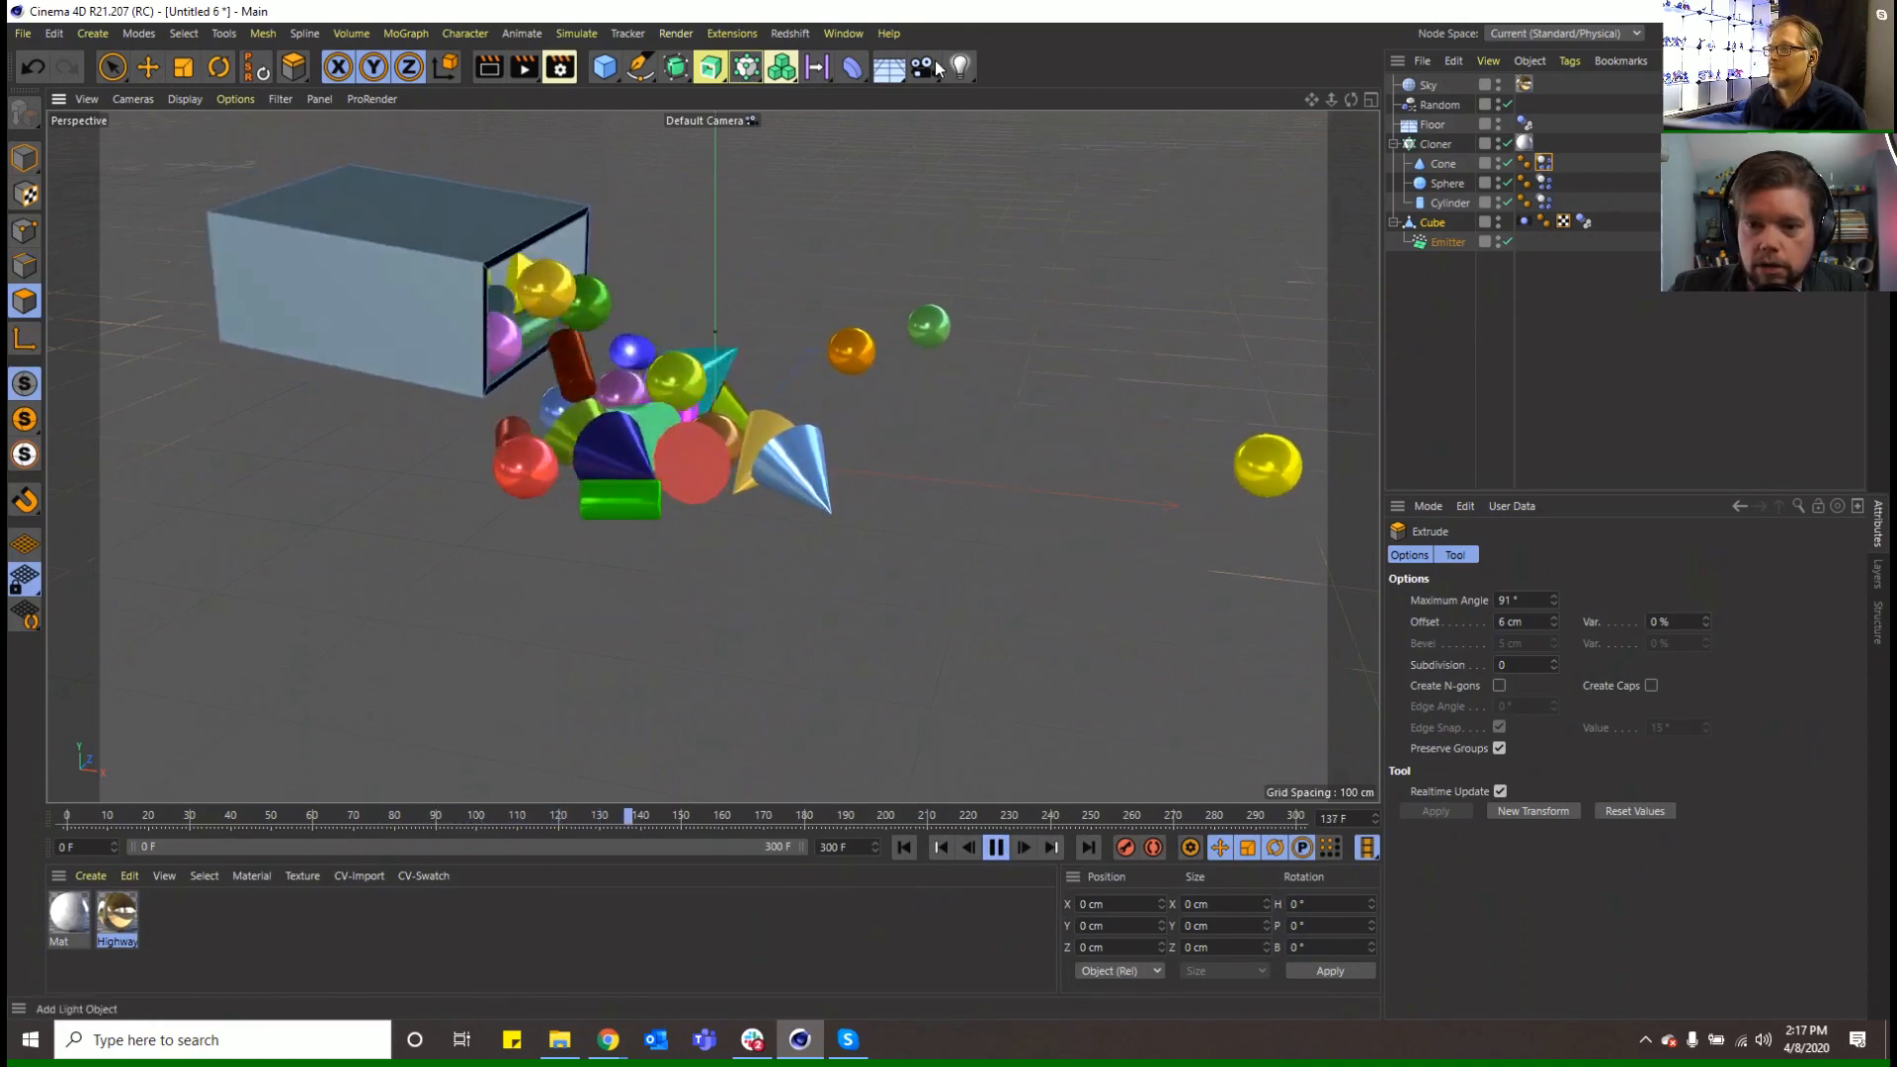
Add a Bevel deformer as a child of the Cube and set its subdivision to 2
click(852, 66)
click(933, 341)
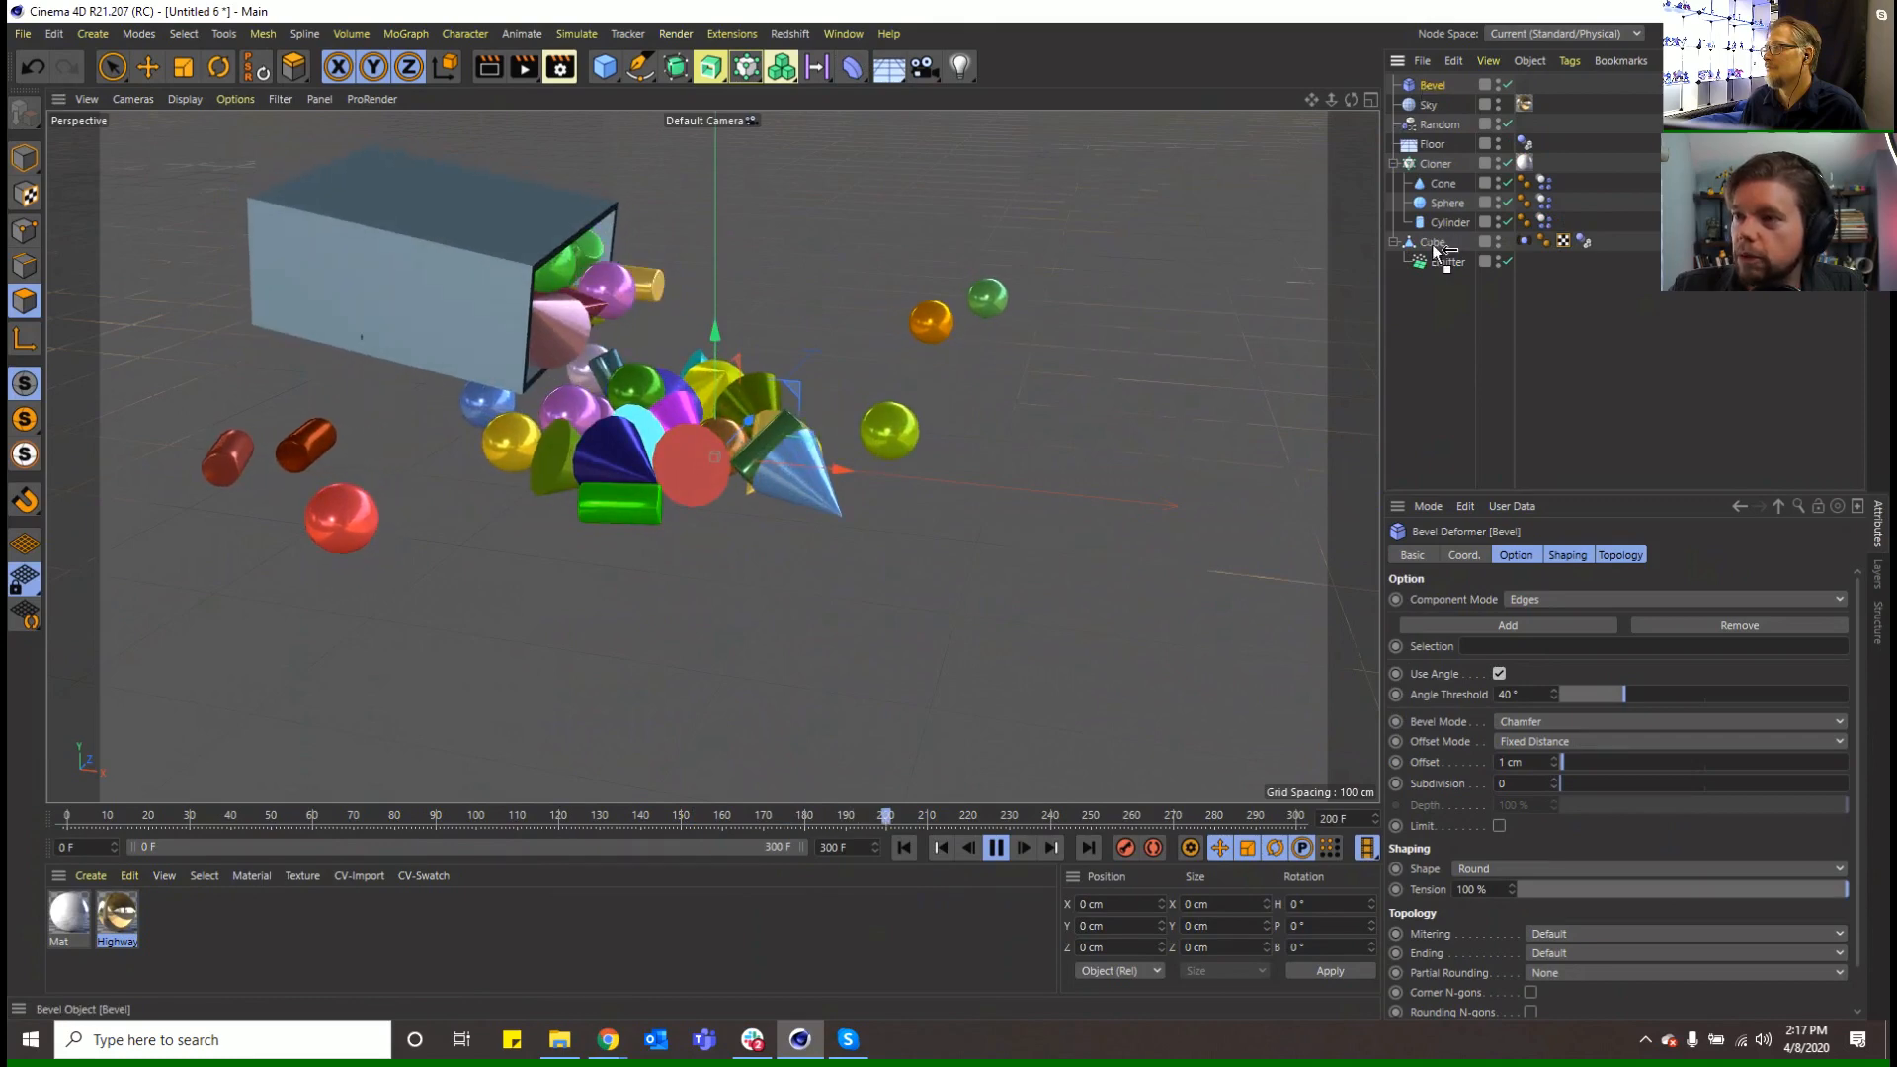
drag(1434, 245, 1437, 247)
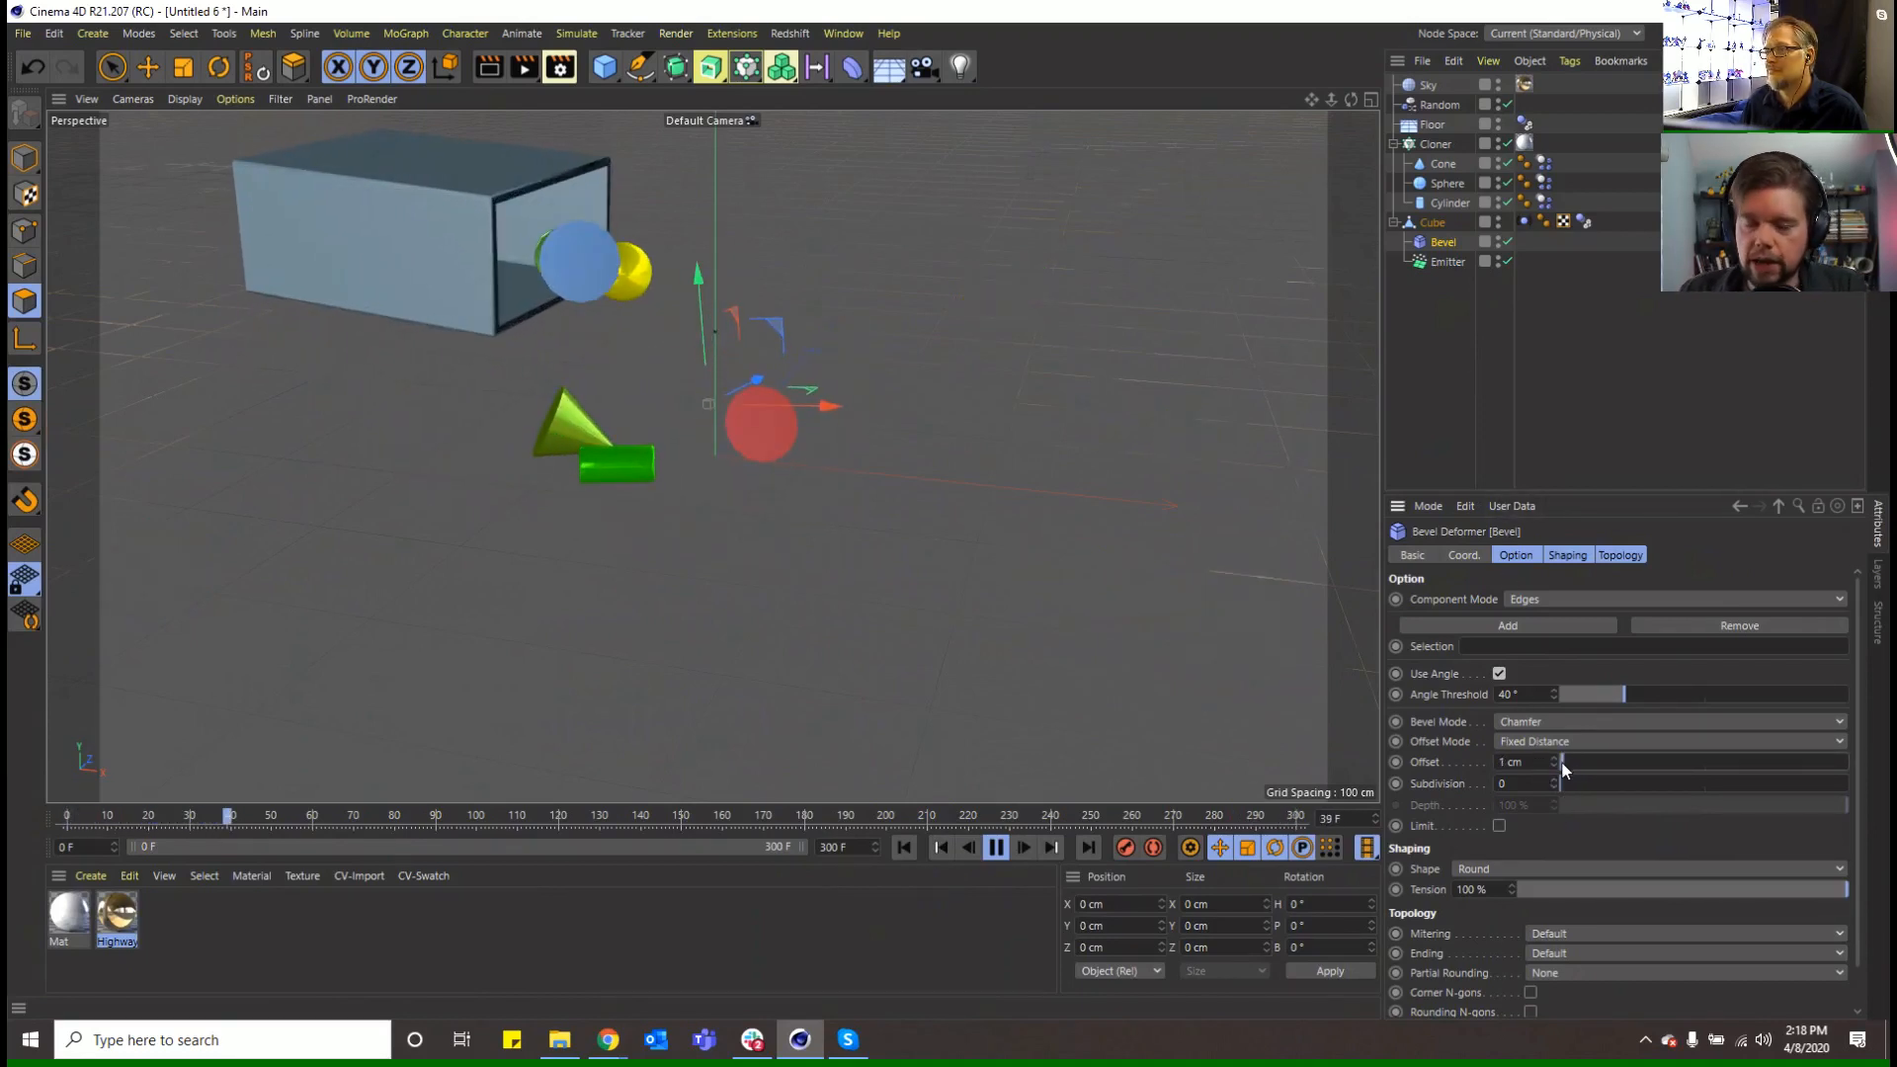
drag(1565, 762, 1586, 782)
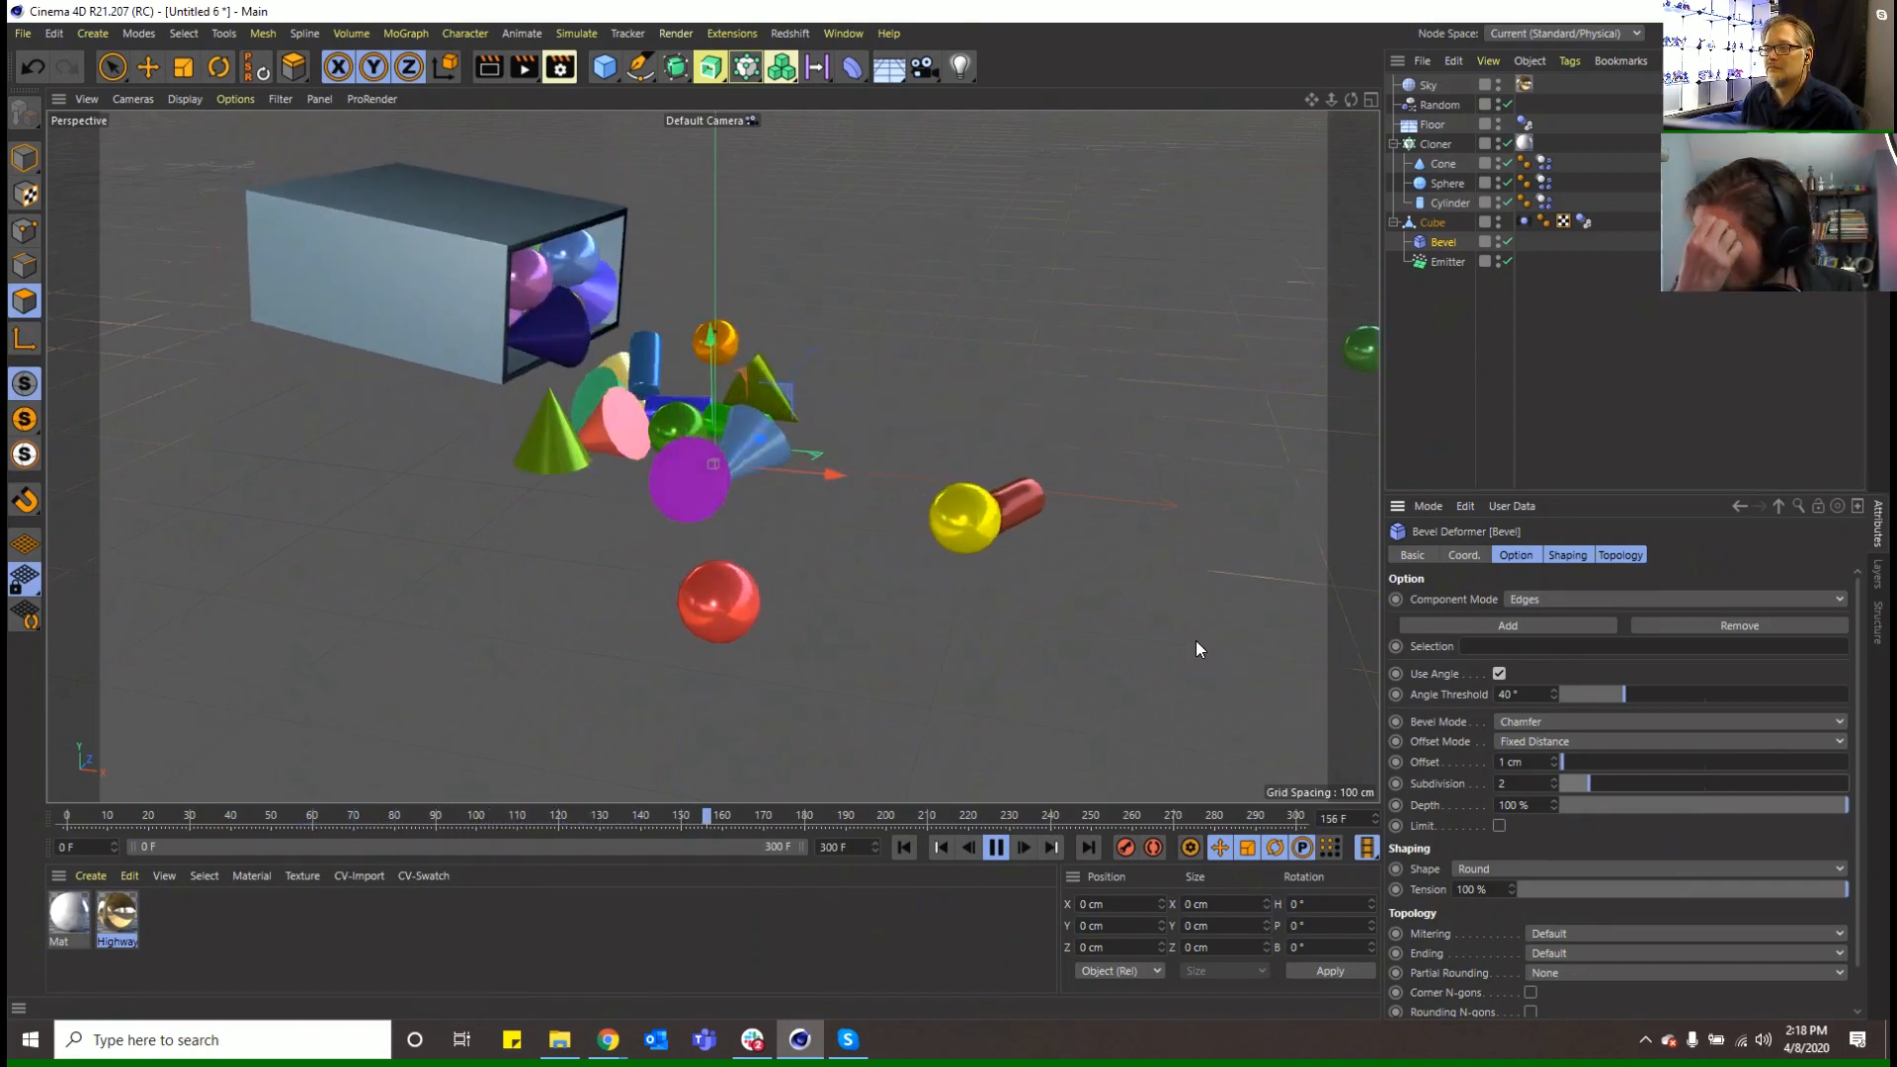
Scale down the Cone and Sphere in the Cloner, with the Sphere at a radius of about 19.6 cm
click(1442, 163)
key(t)
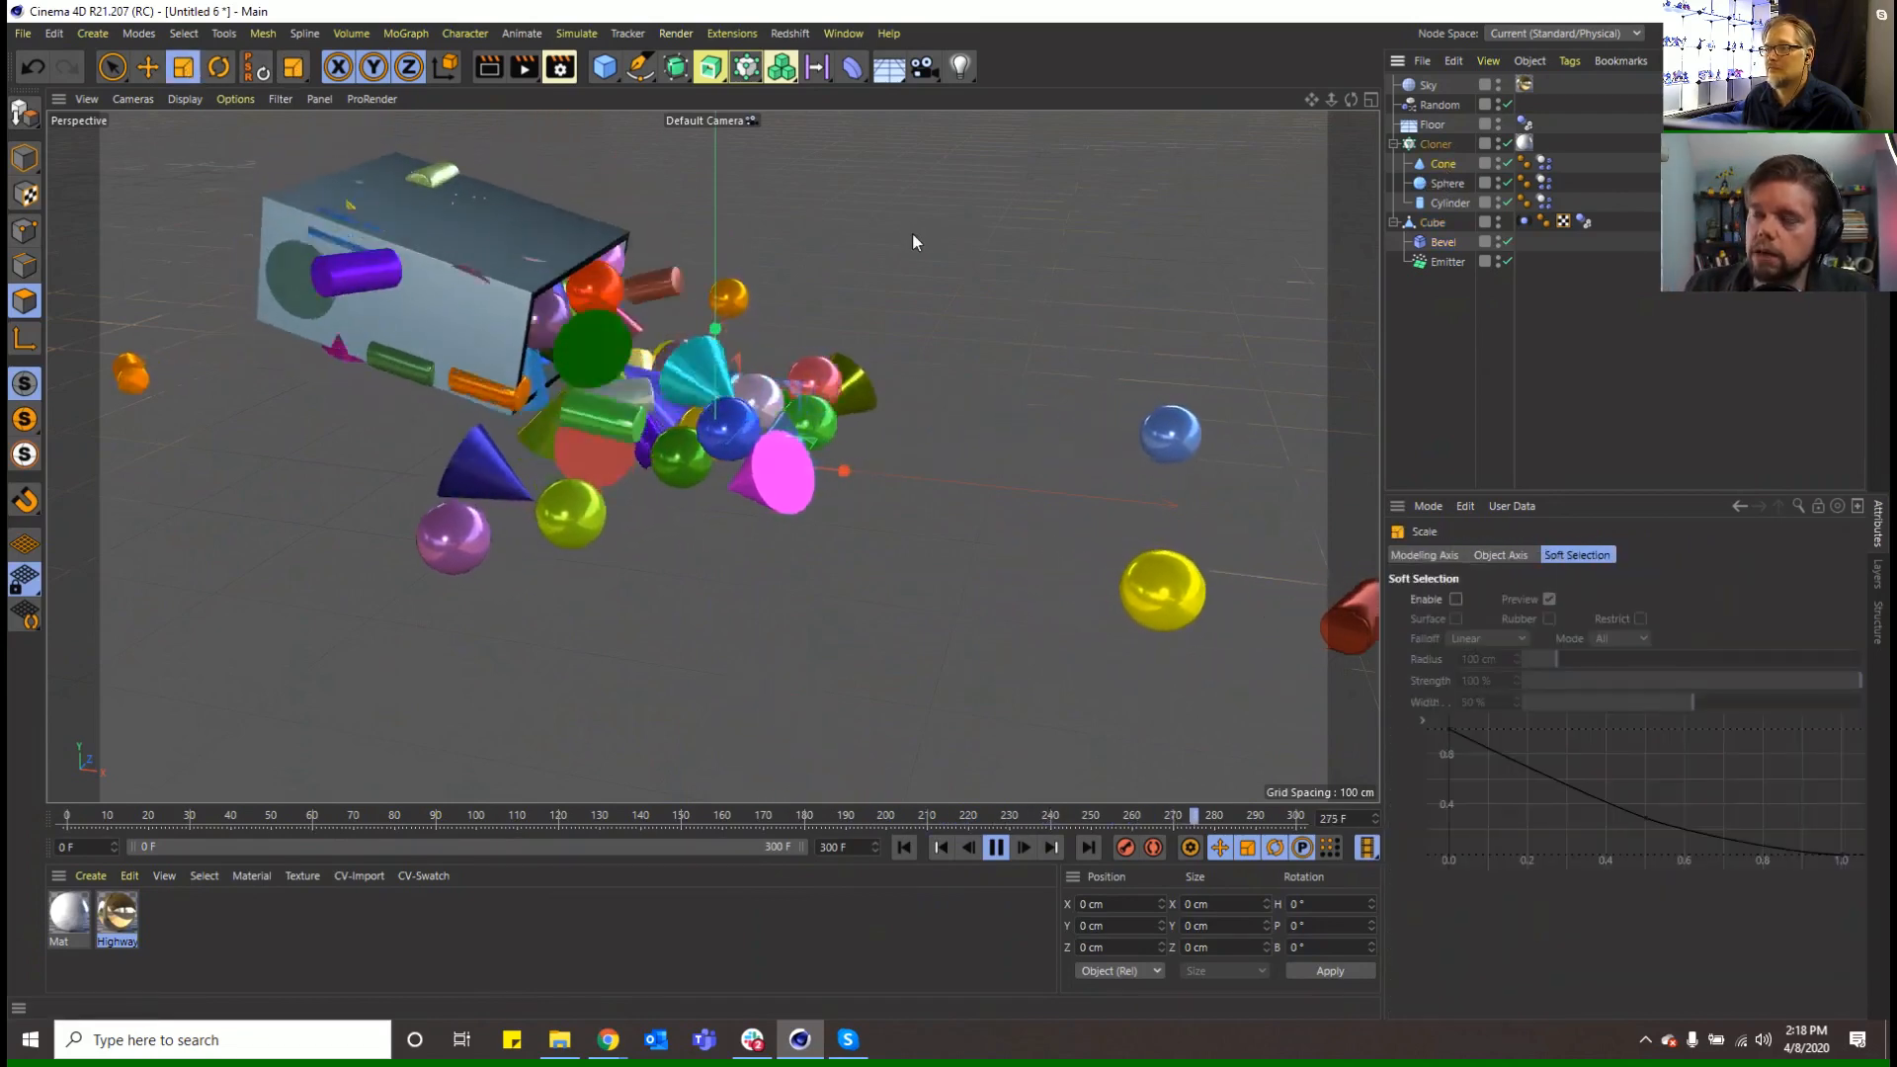
click(1440, 183)
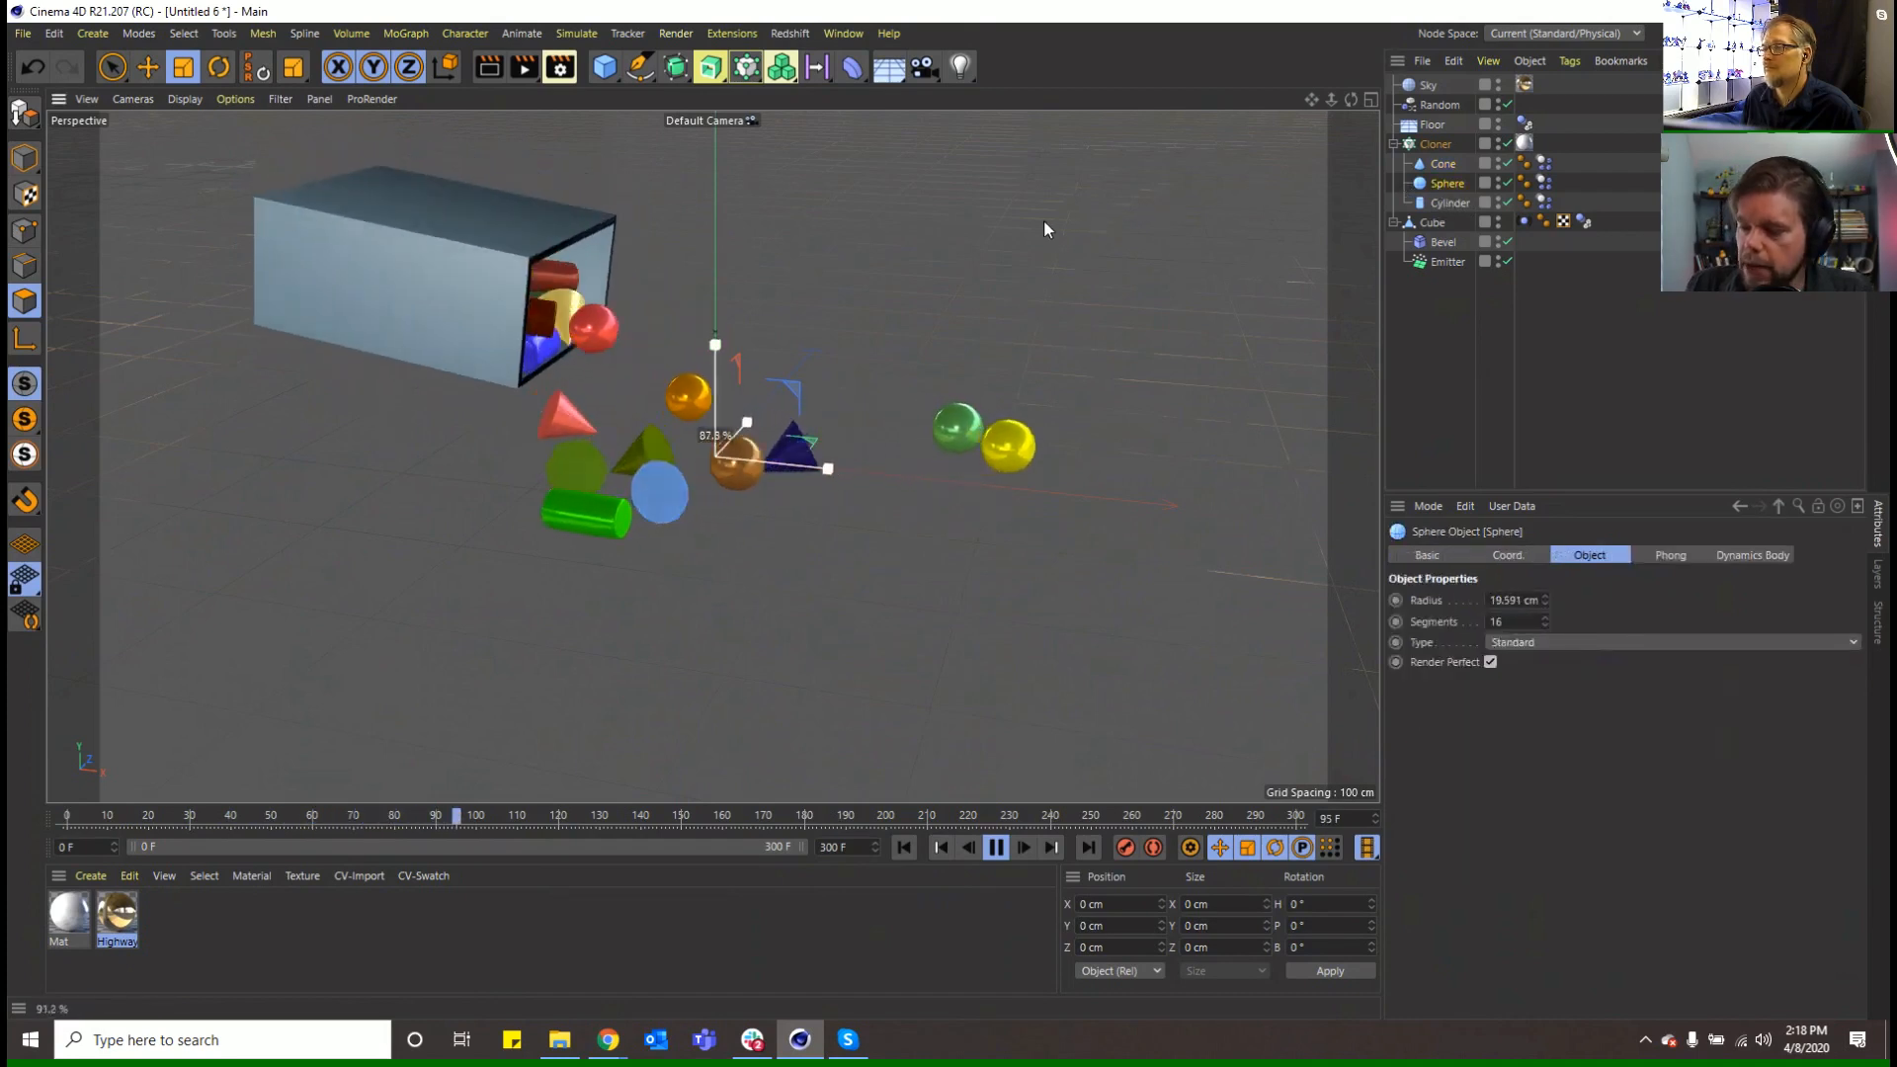
Examine the collision settings of the Cylinder's Dynamics Body tag and the available collision shapes
click(1451, 202)
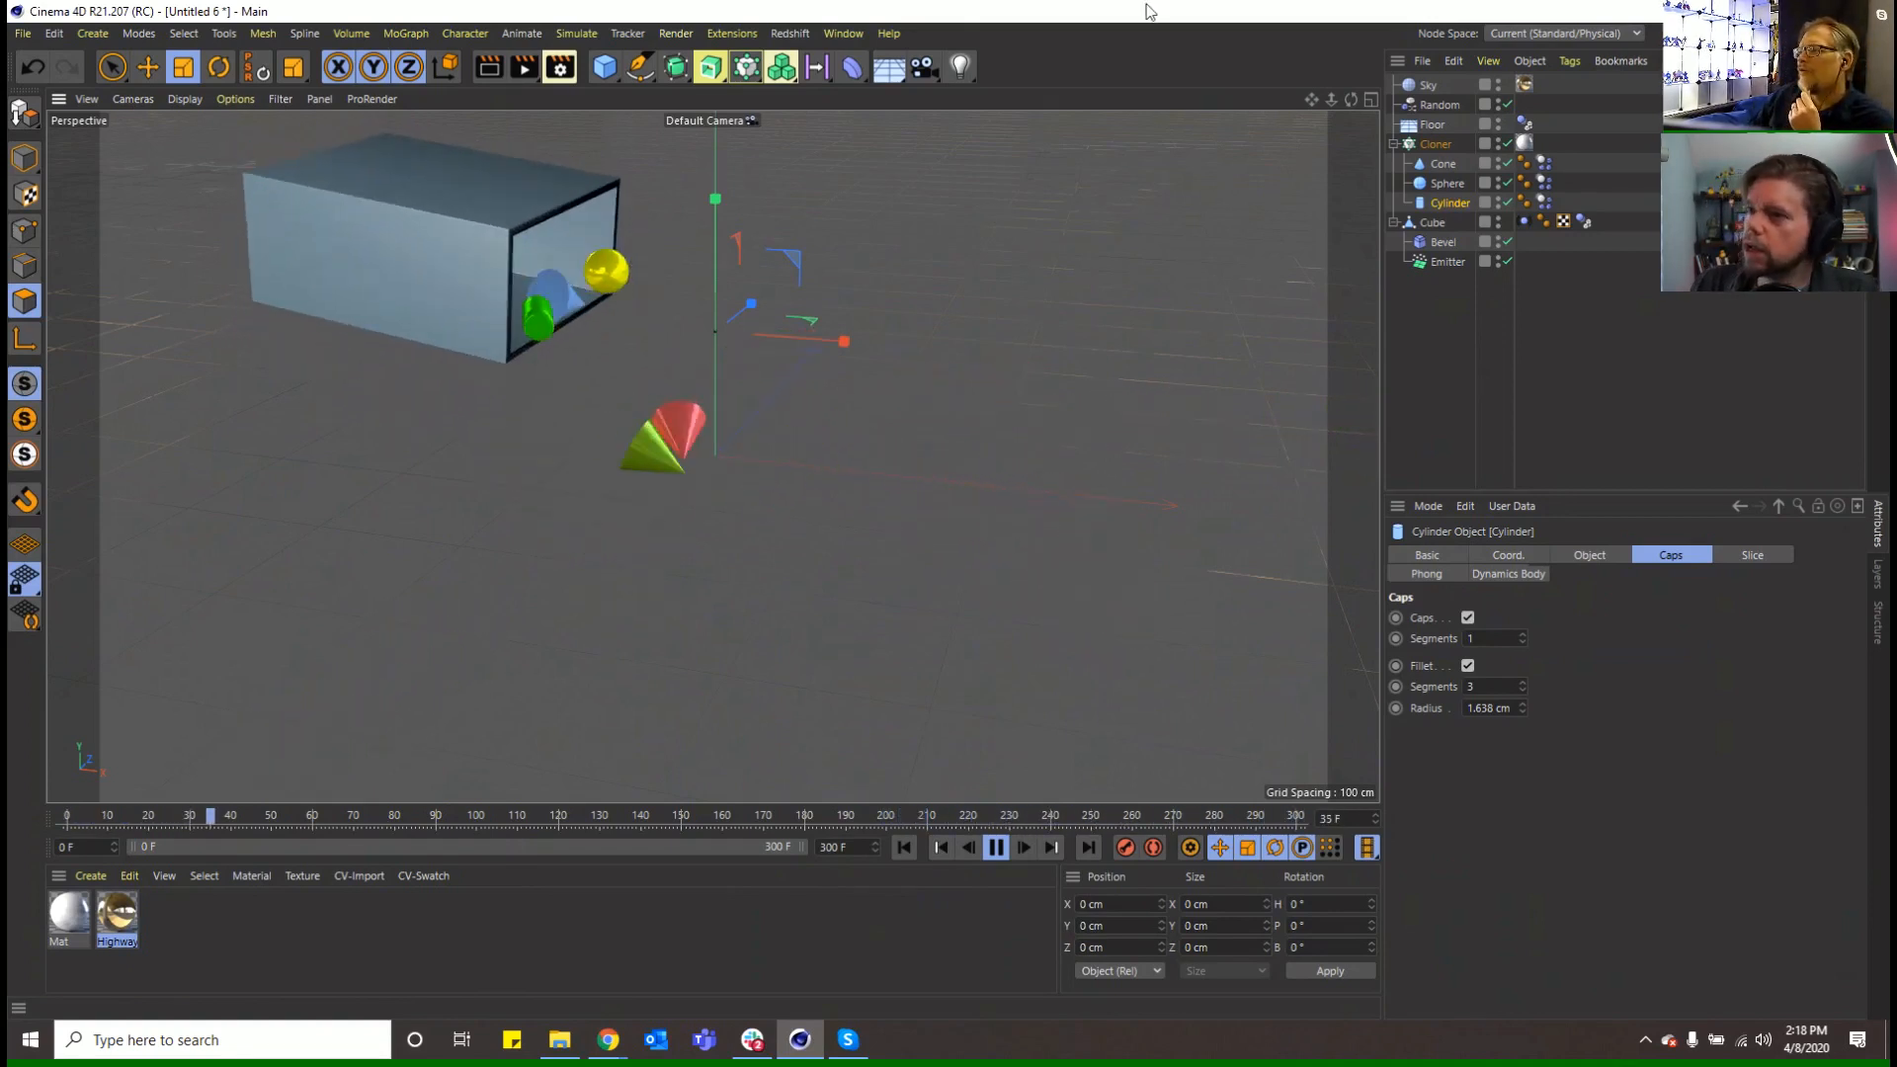
click(1545, 203)
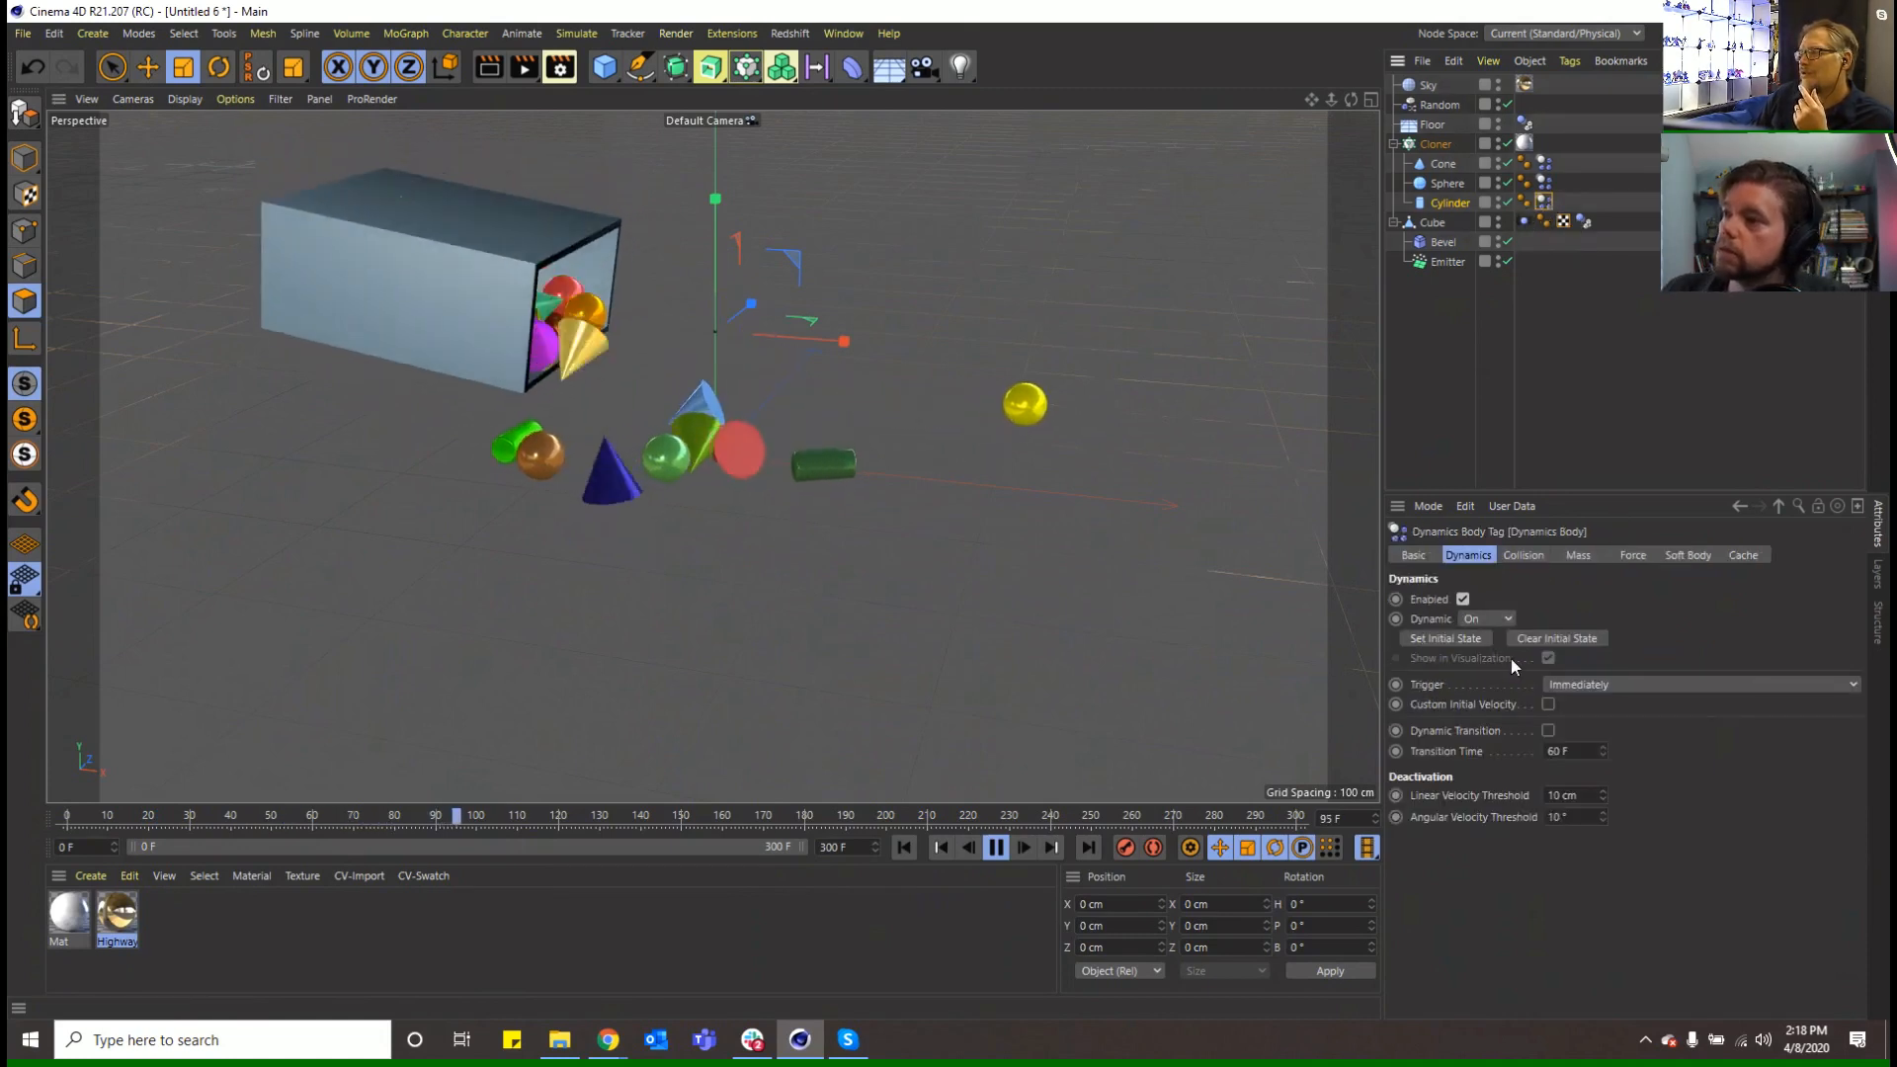
click(1525, 558)
click(1548, 686)
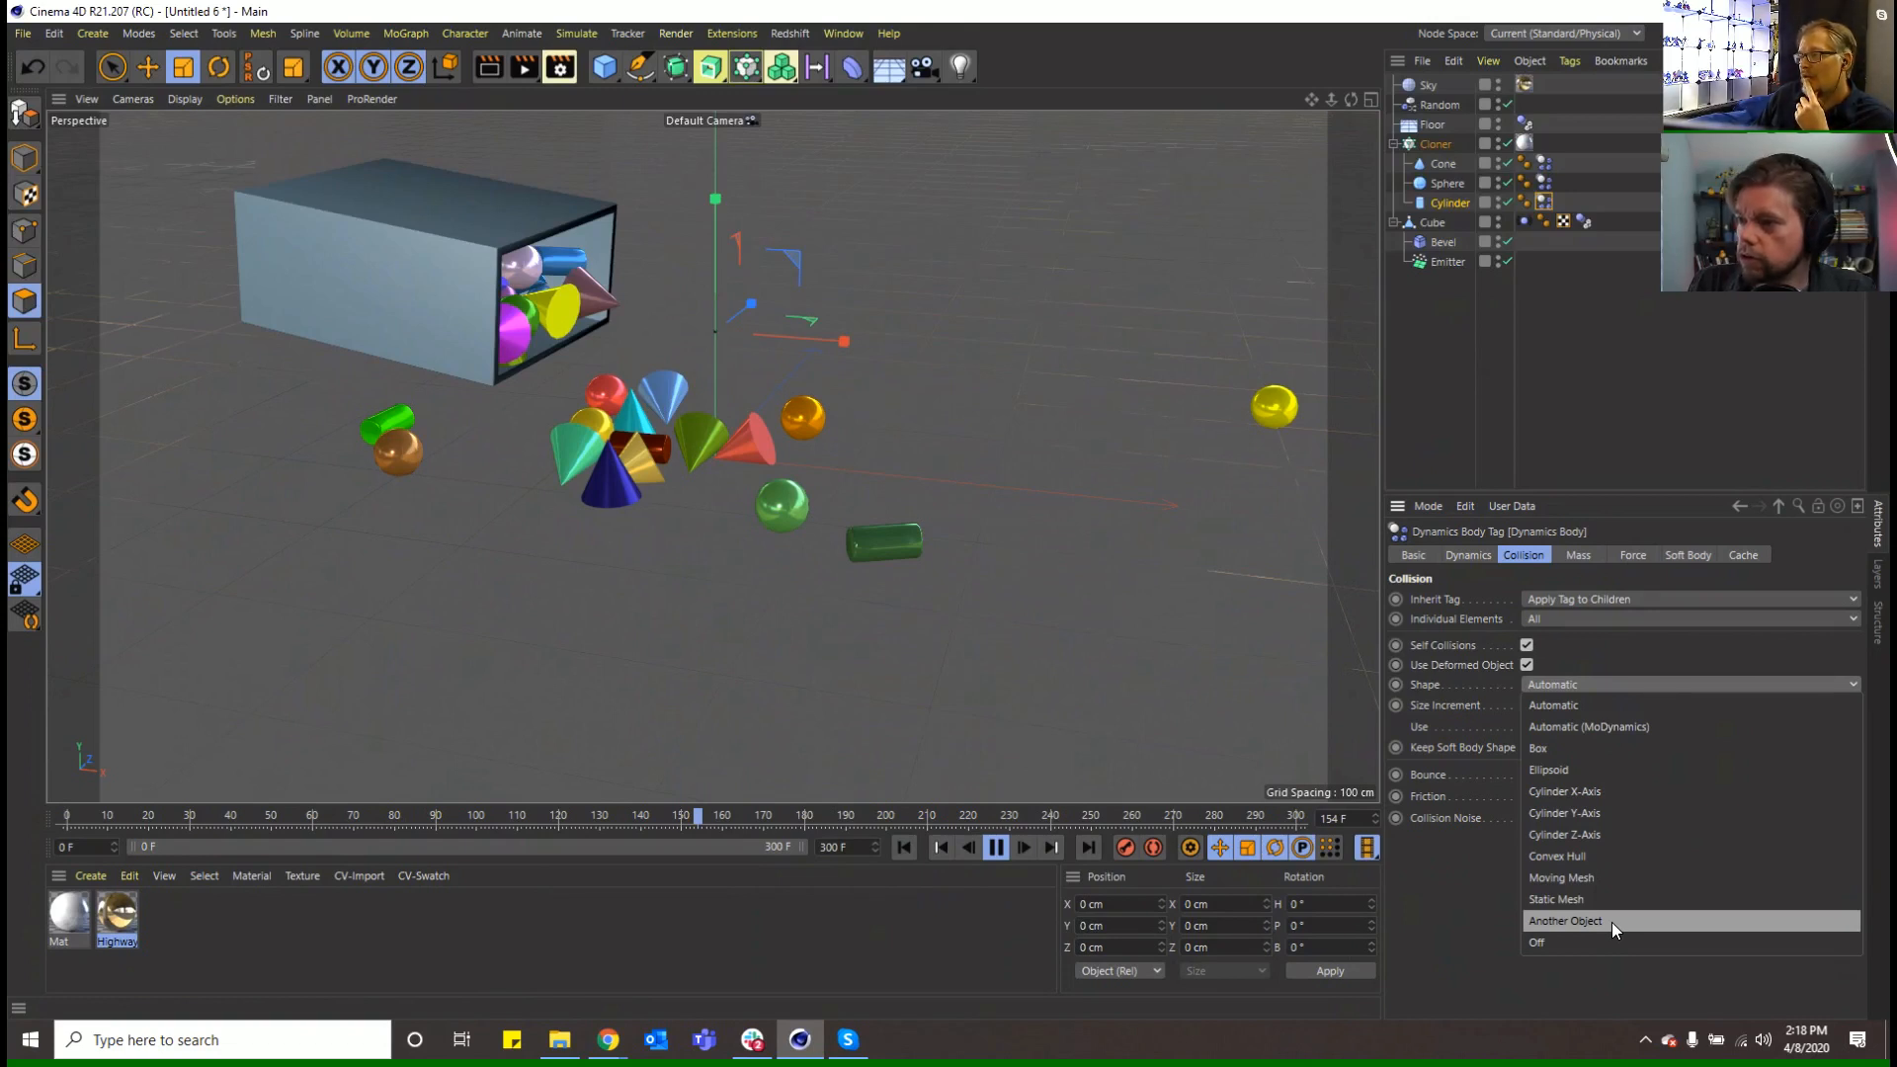
Copy the Cylinder out of the Cloner, return to frame 0, and delete the copy's Dynamics Body tag
drag(1486, 204, 1441, 188)
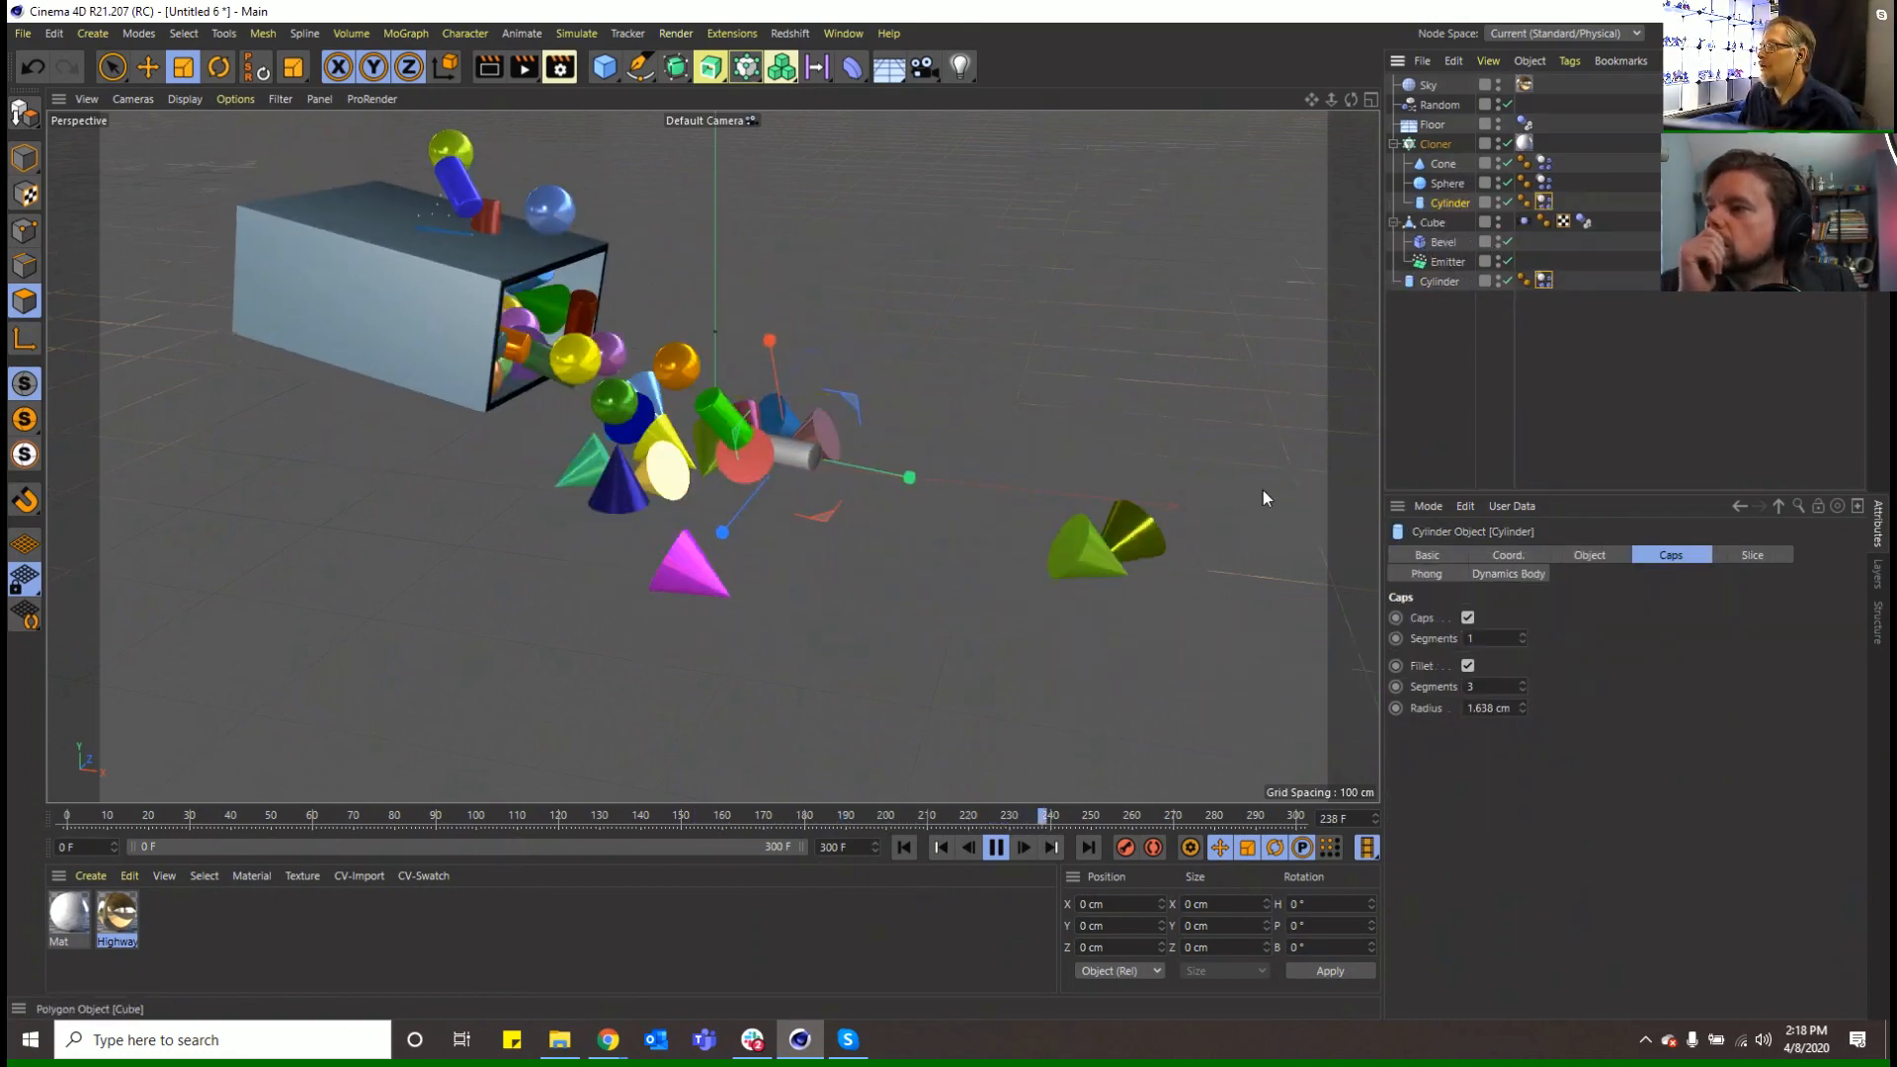
click(996, 847)
click(922, 846)
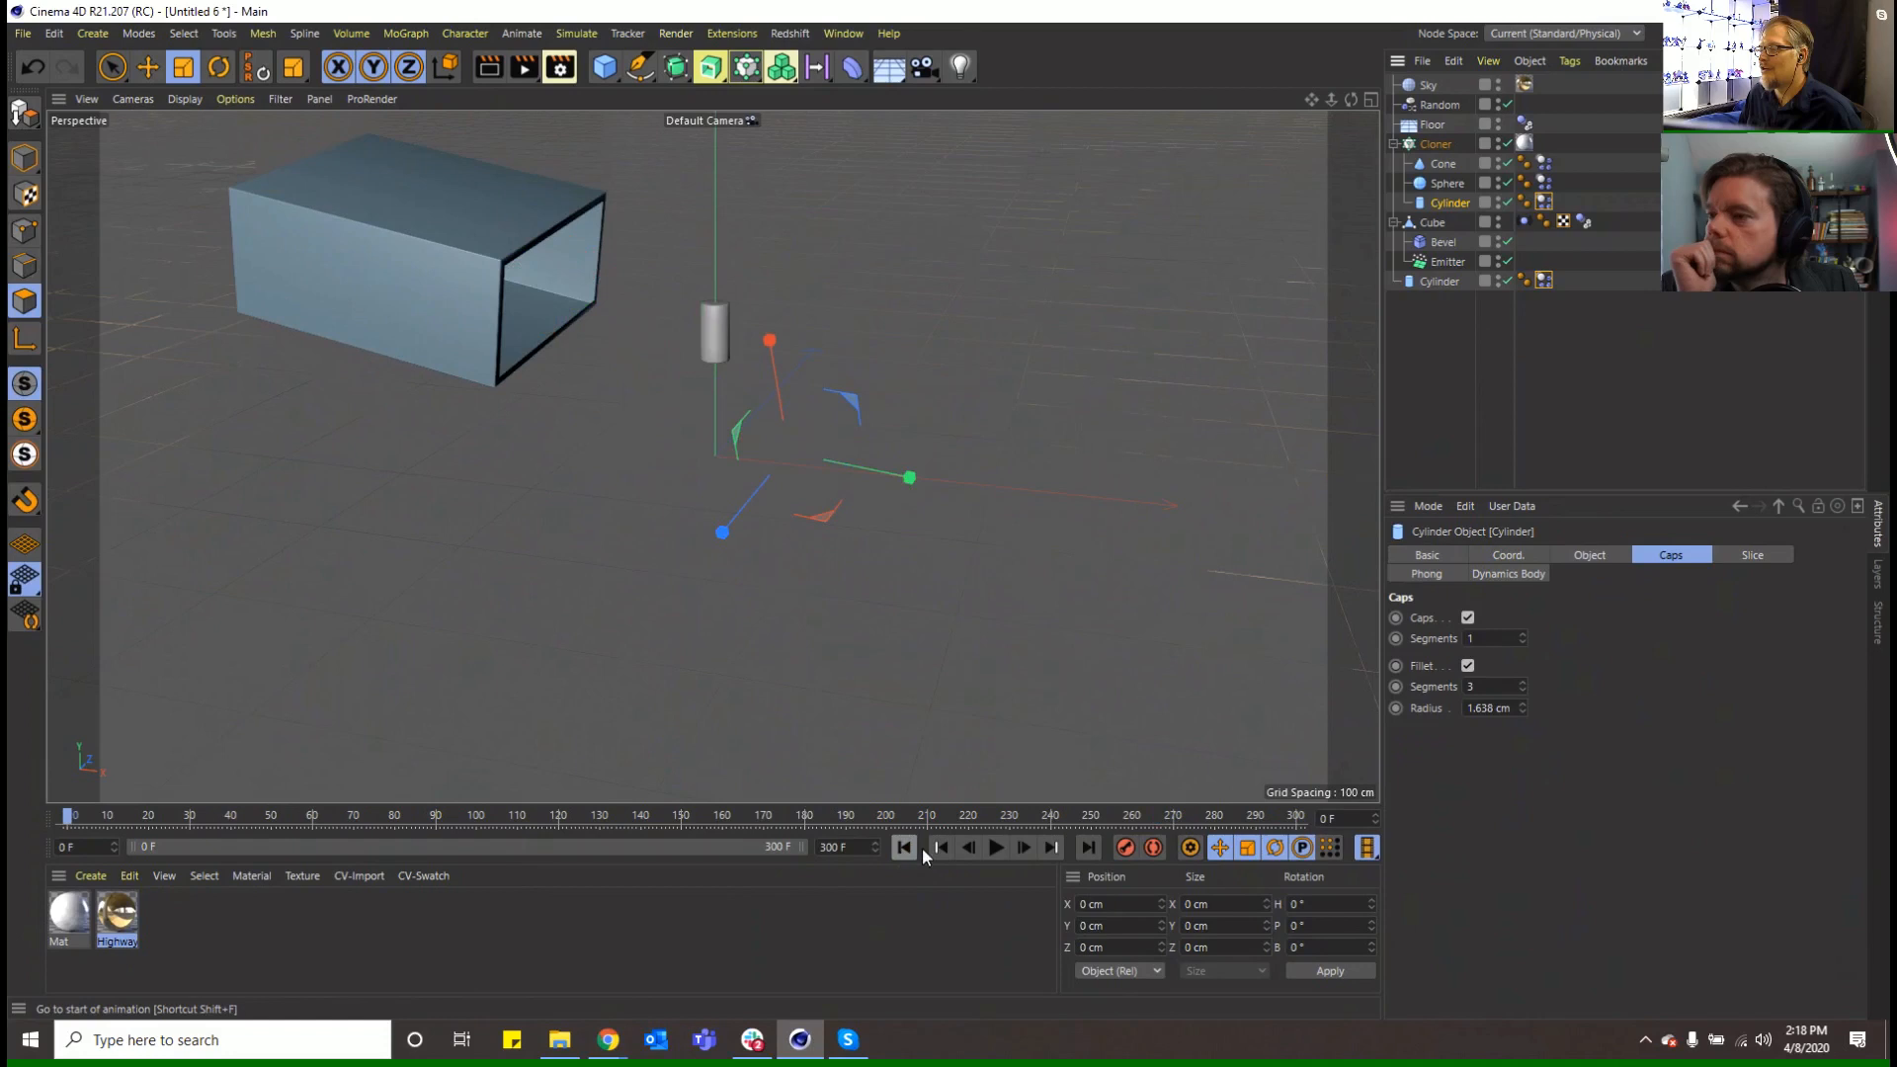
click(1544, 281)
key(Delete)
Set the Cloner's Cylinder to 50 height segments and 100 rotation segments
click(1444, 203)
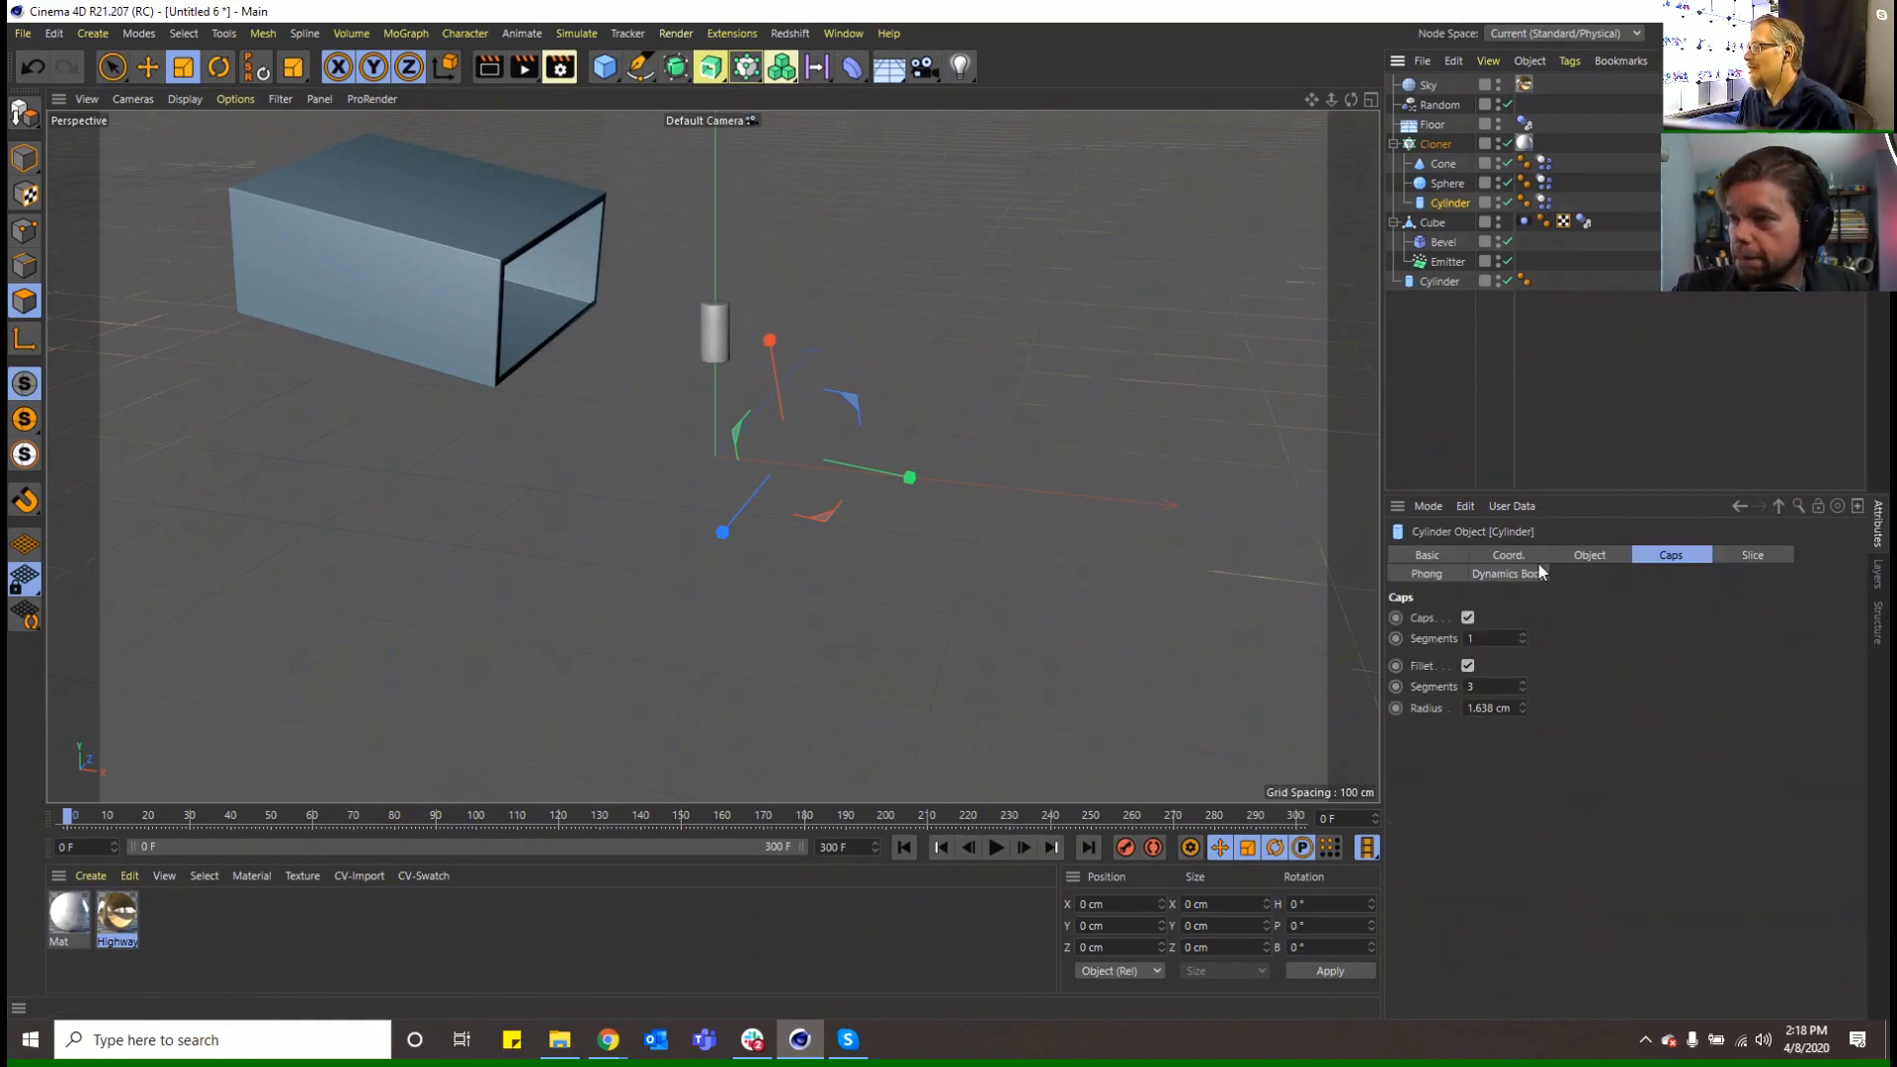
click(1566, 554)
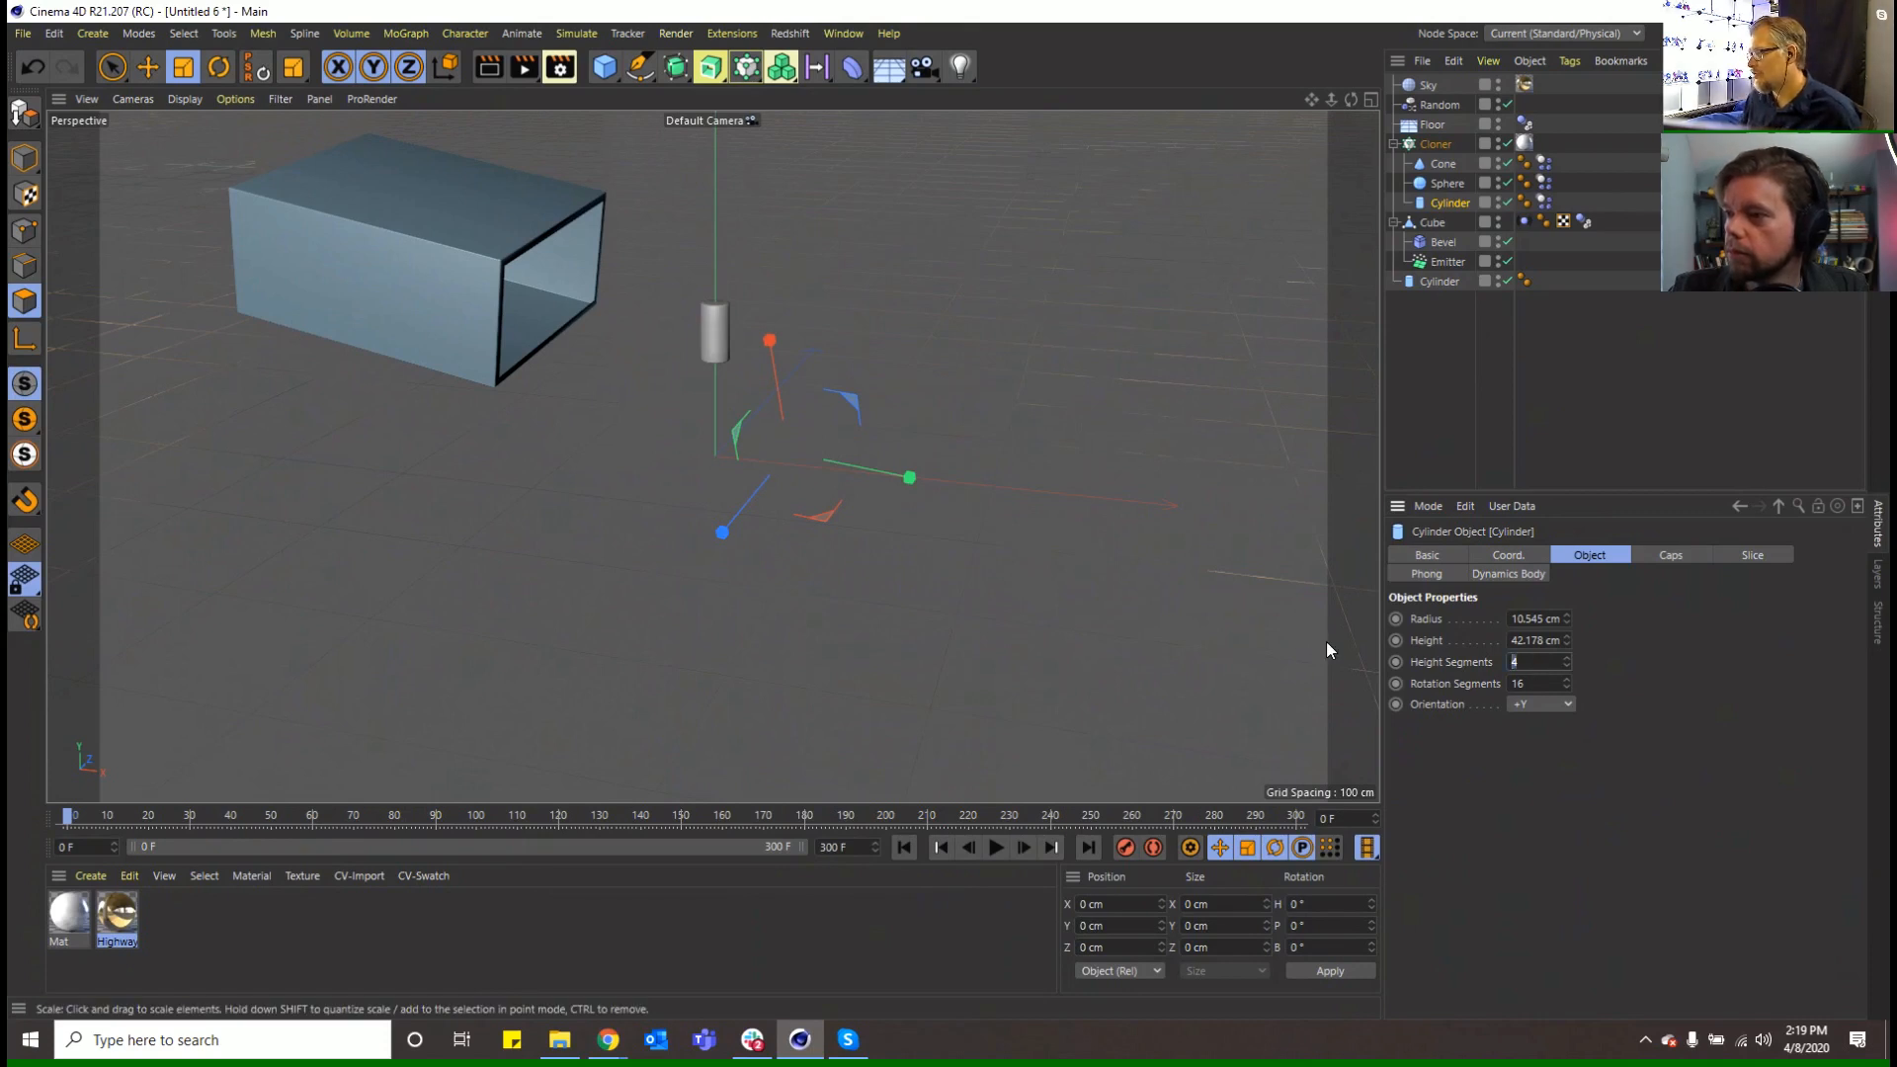
text(50)
key(Tab)
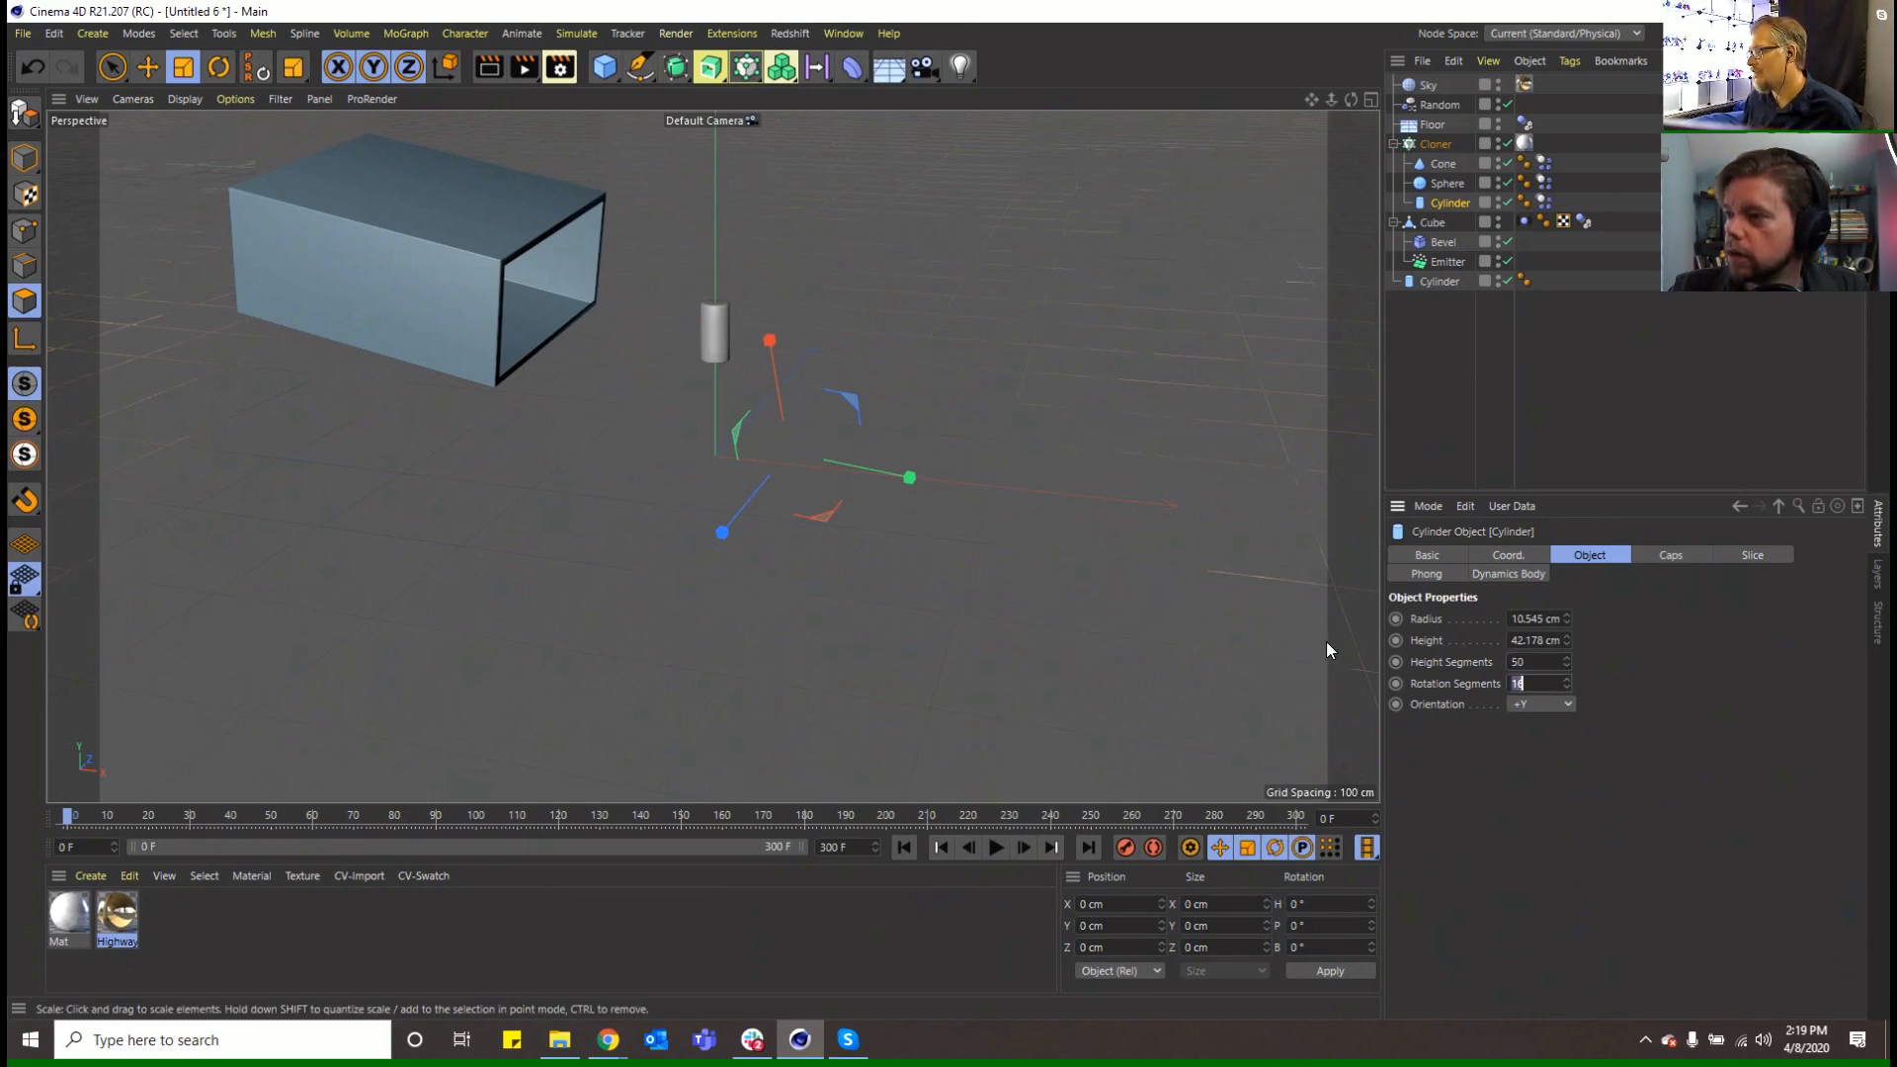
text(100)
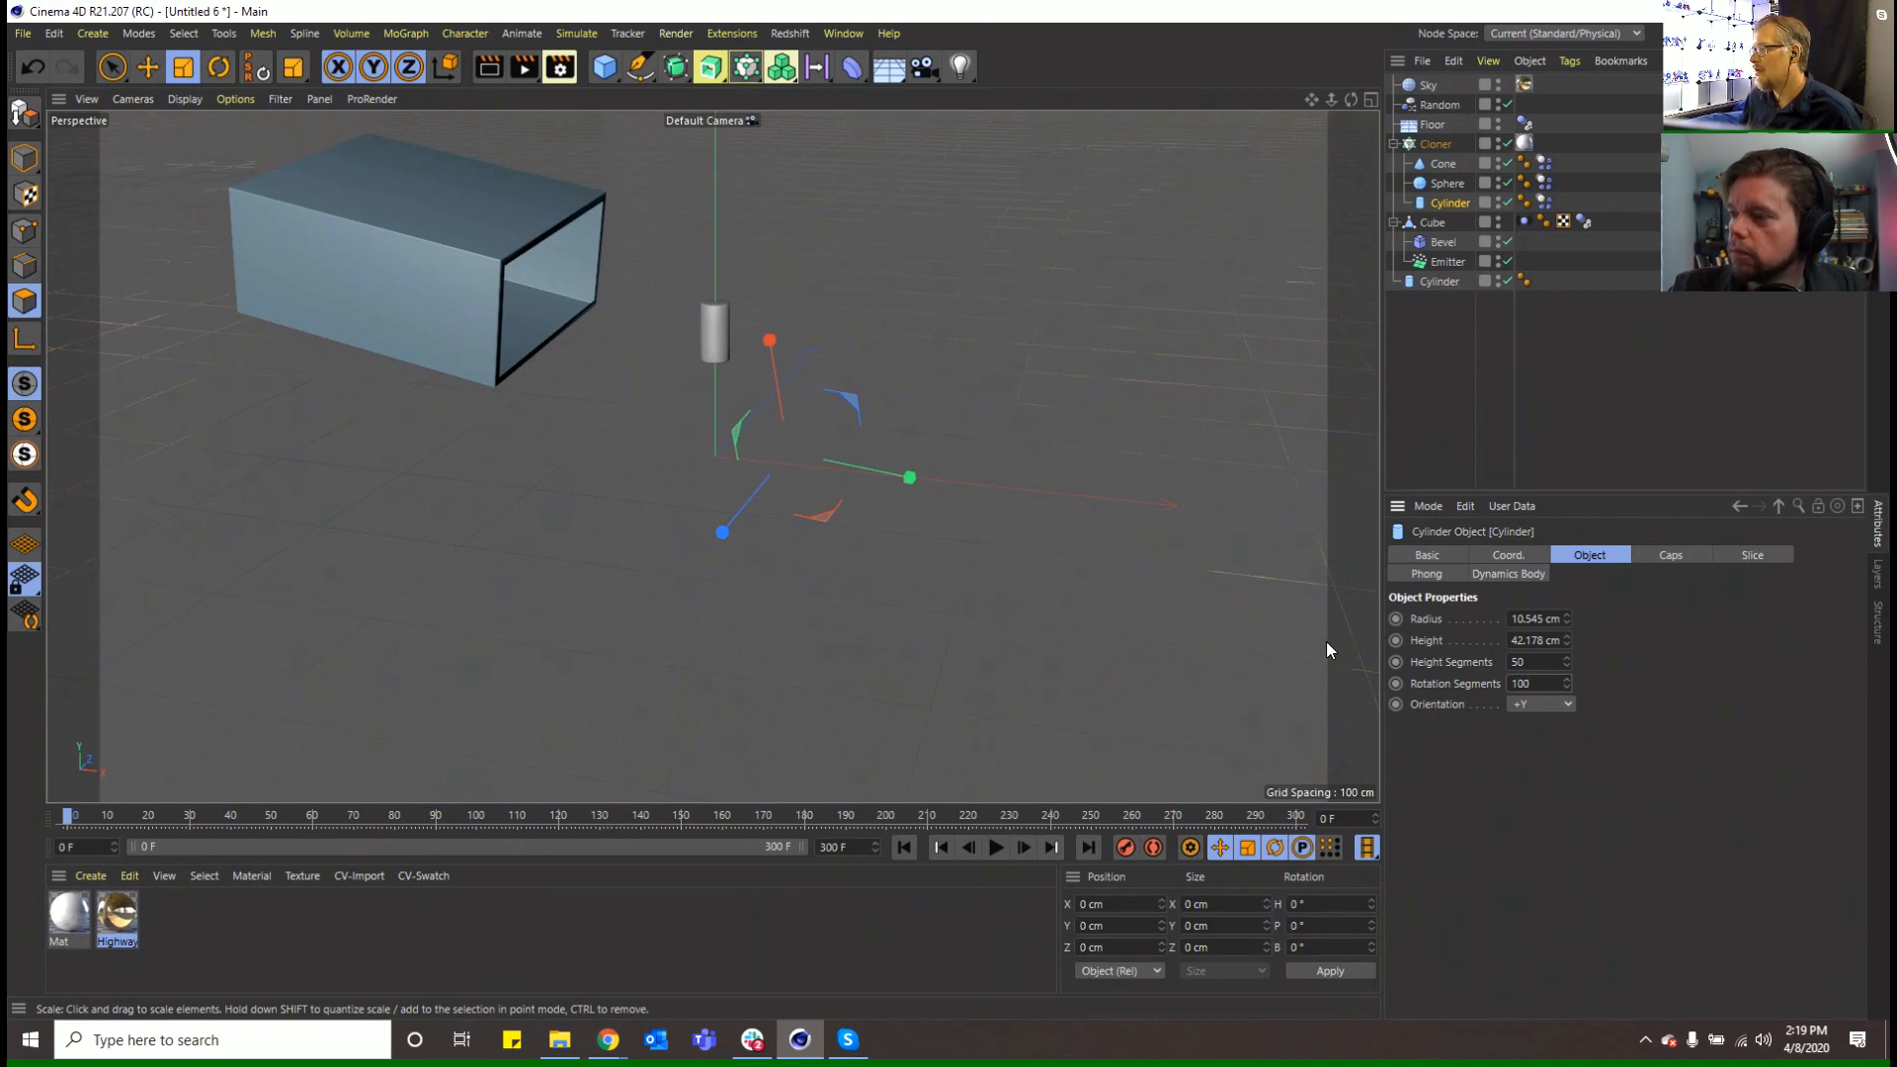
Add a Displacer deformer as a child of the Cloner's Cylinder and load a Noise shader into its shading
click(850, 69)
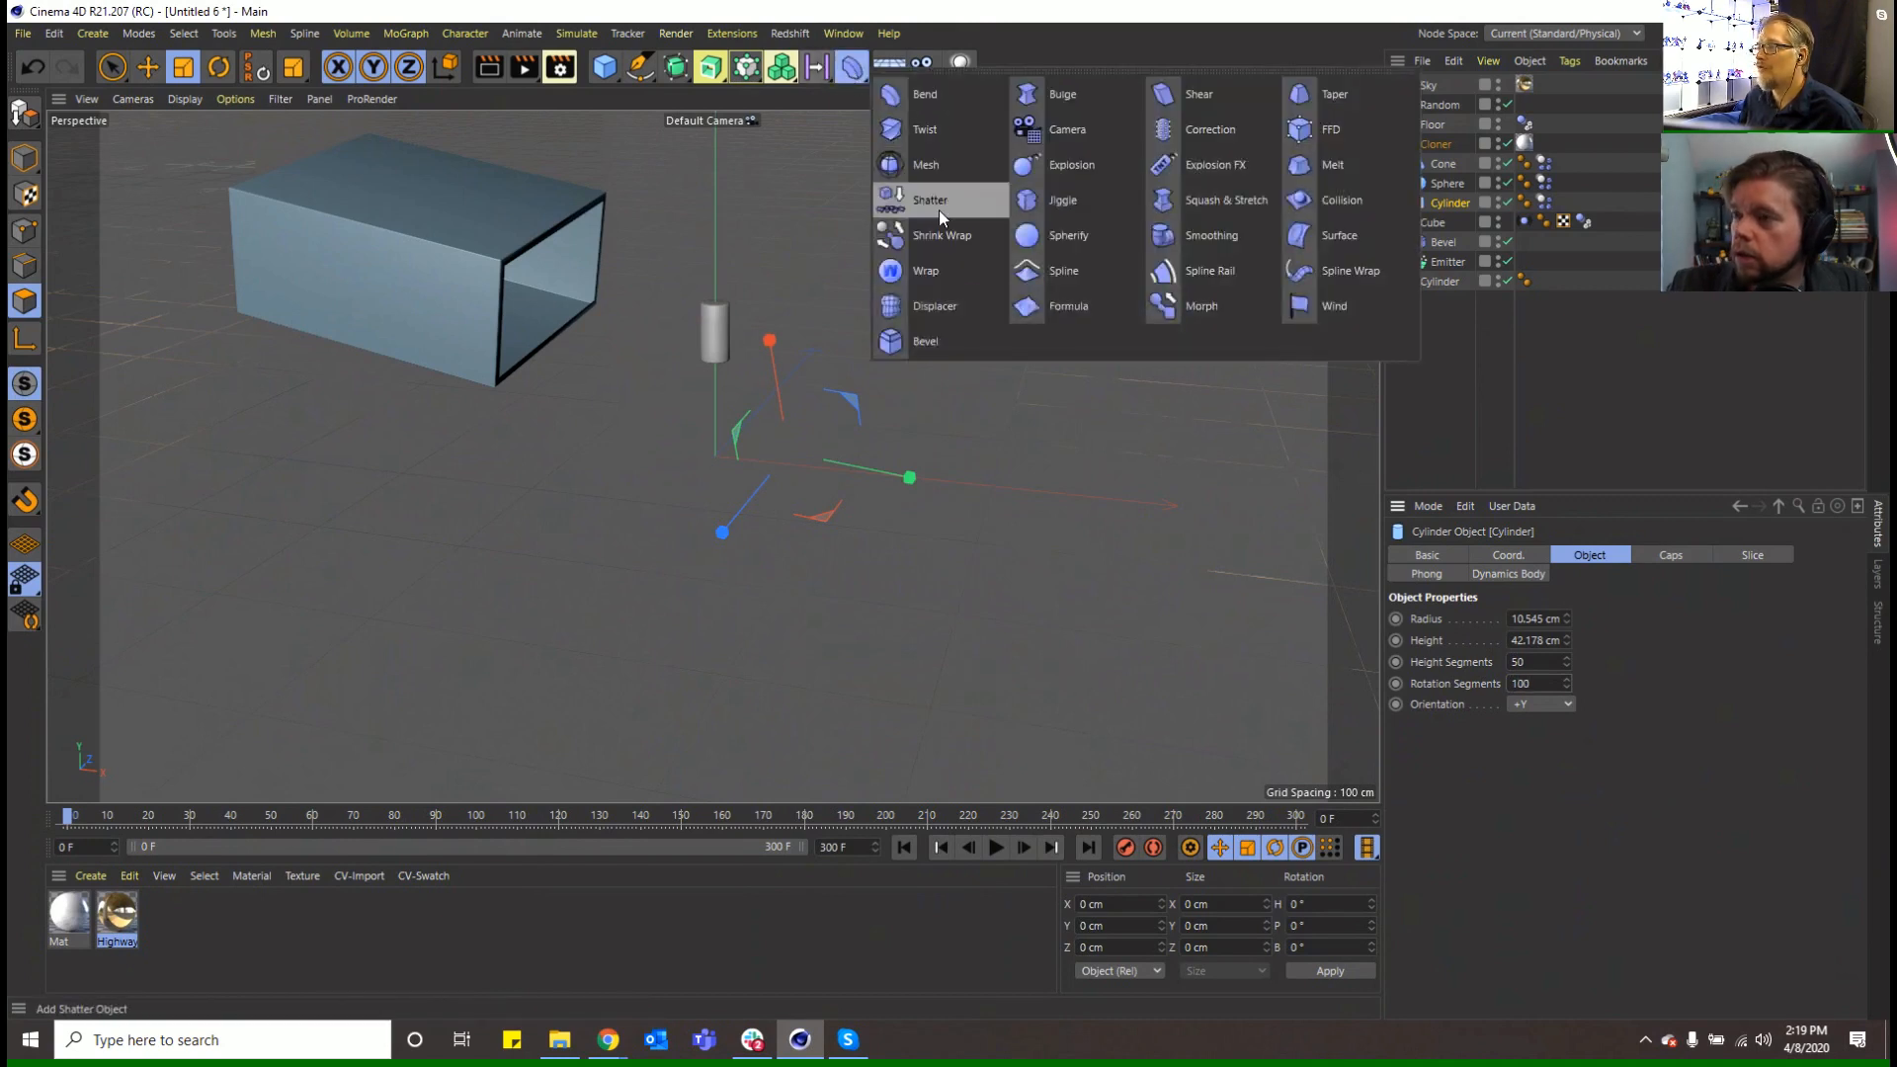
click(933, 306)
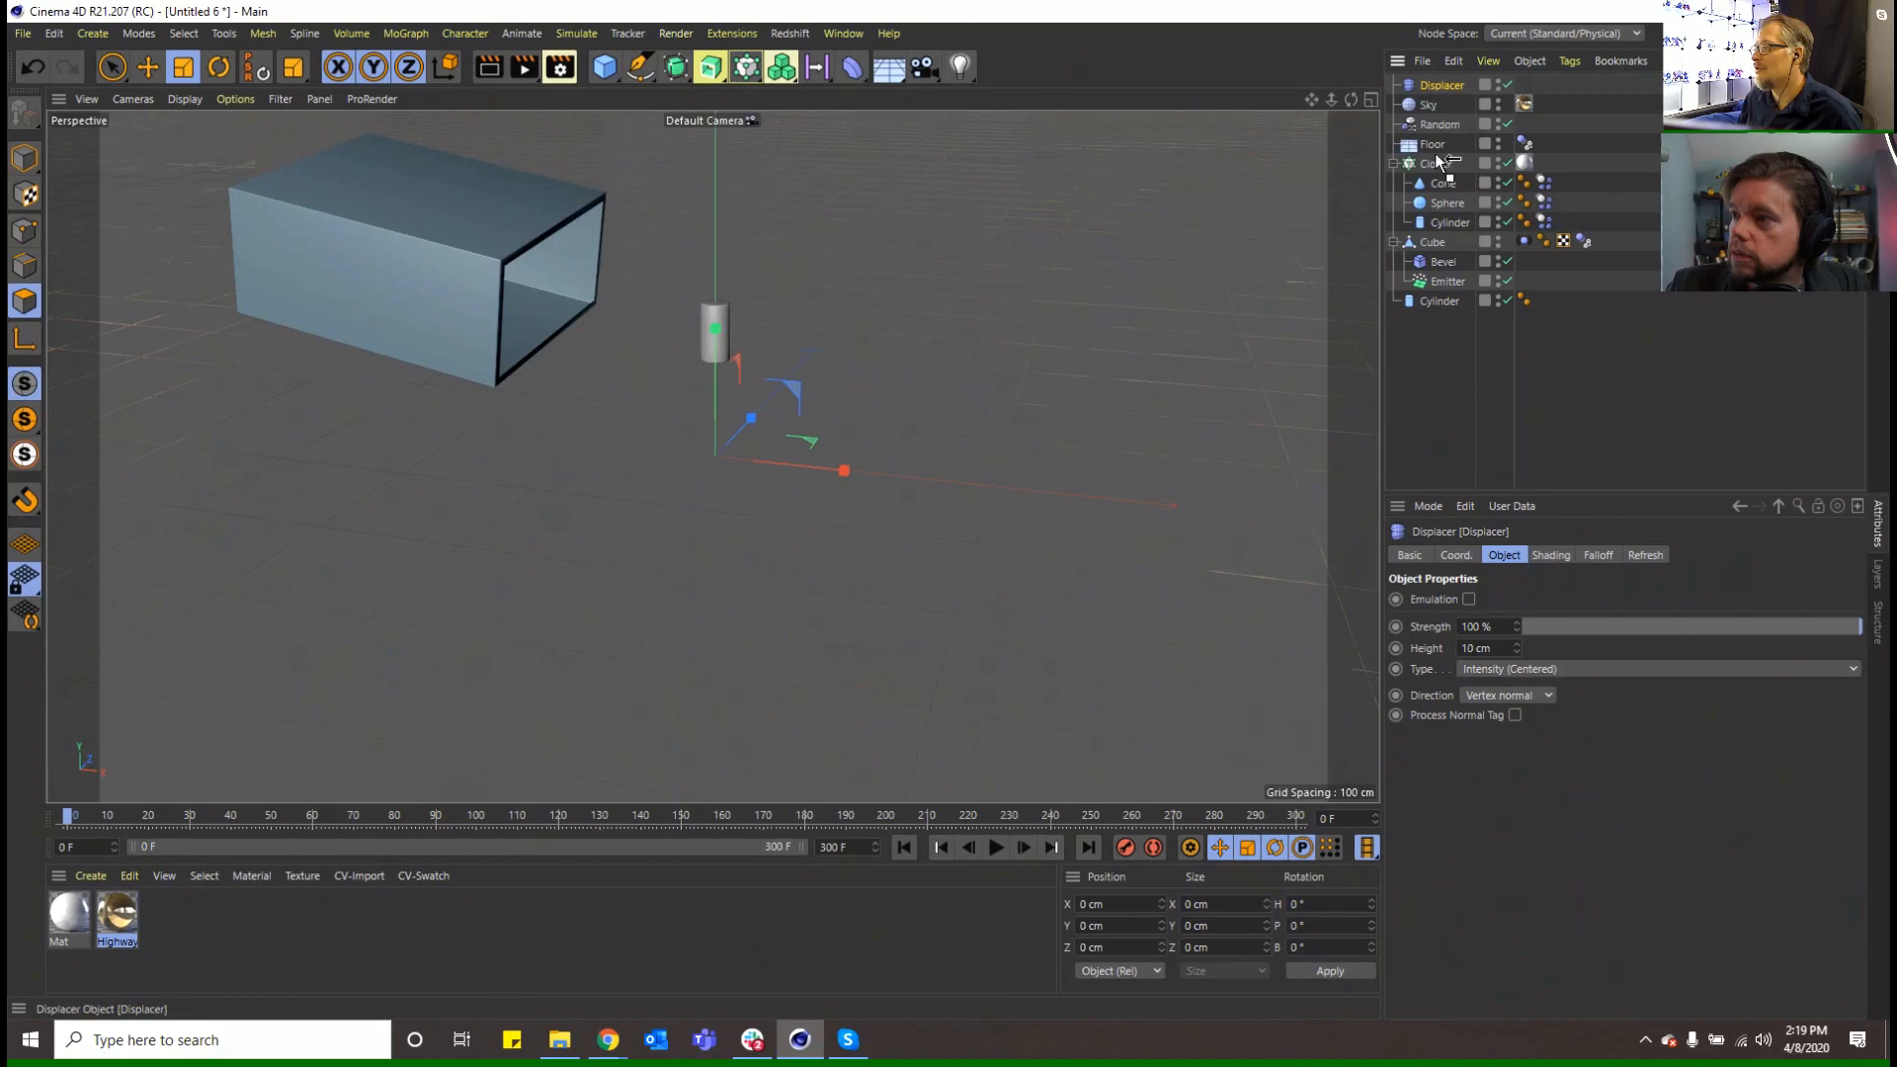
drag(1443, 221, 1444, 222)
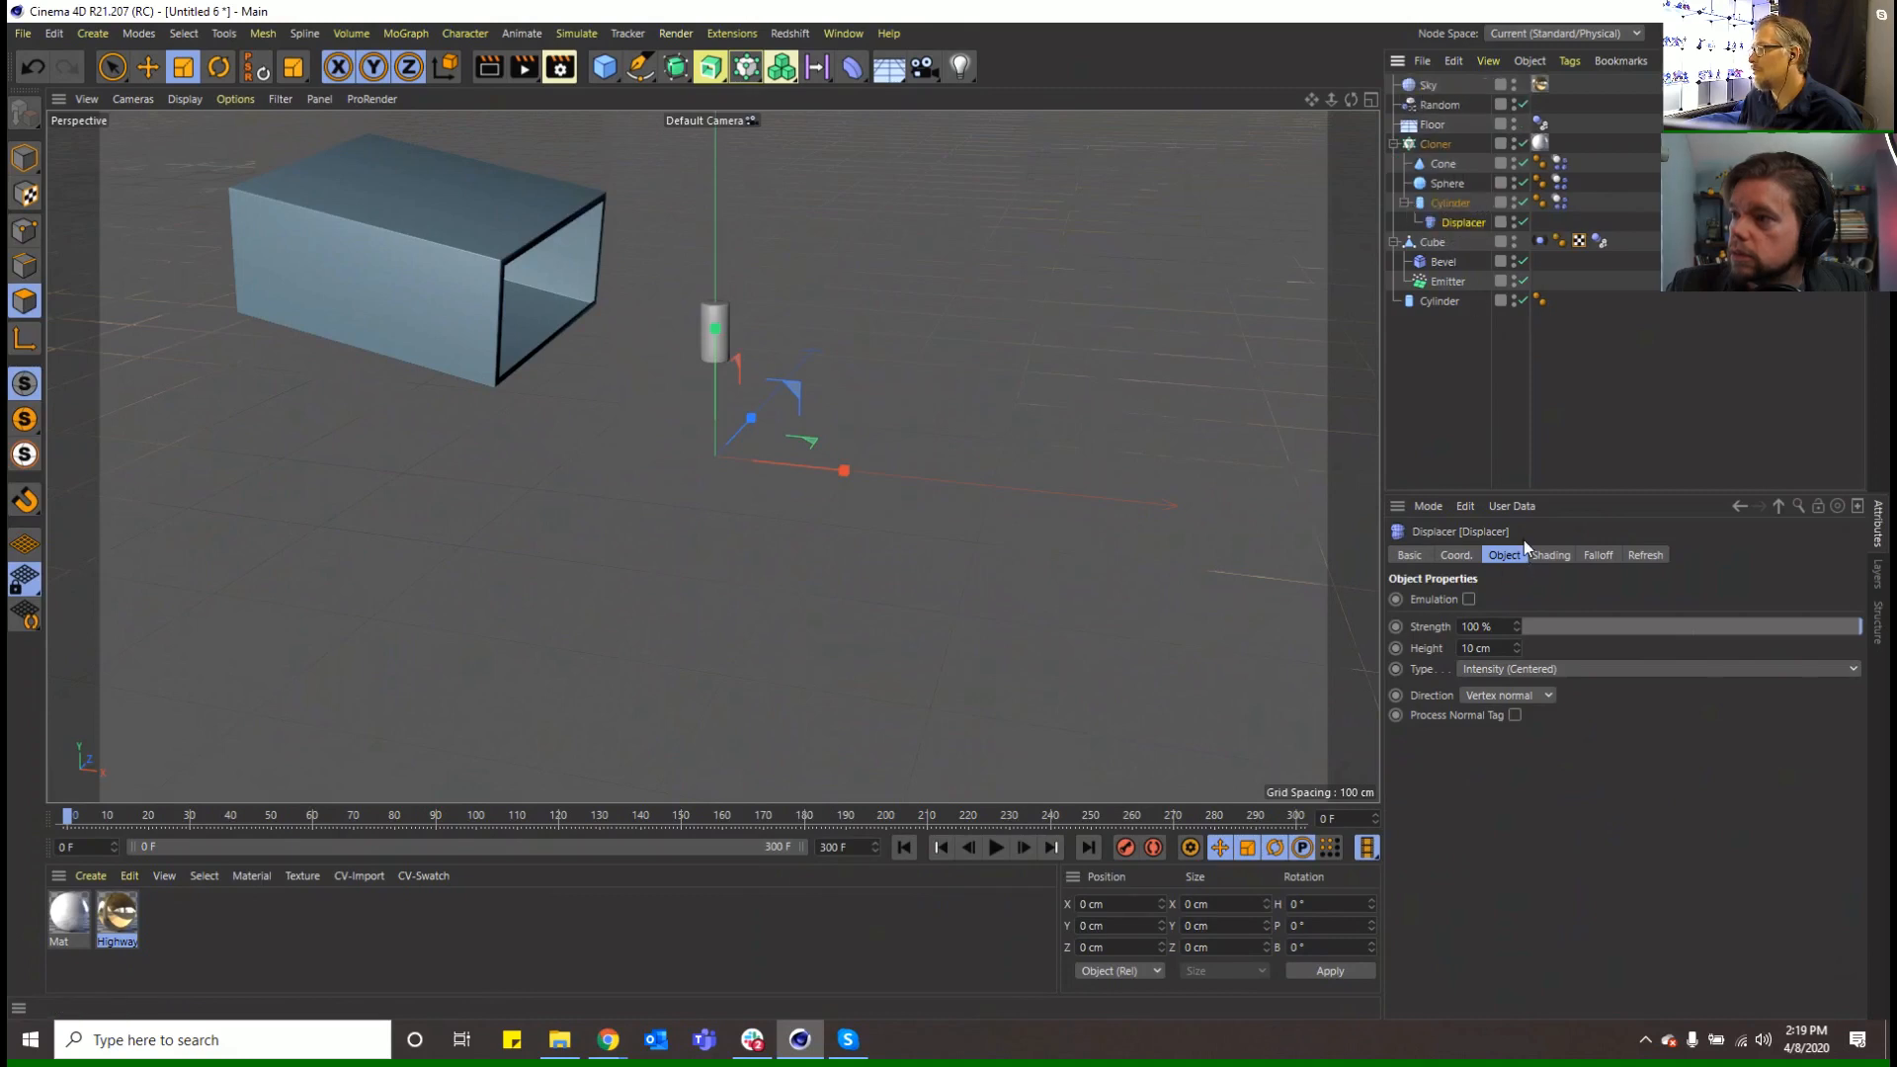
click(1550, 554)
click(1457, 620)
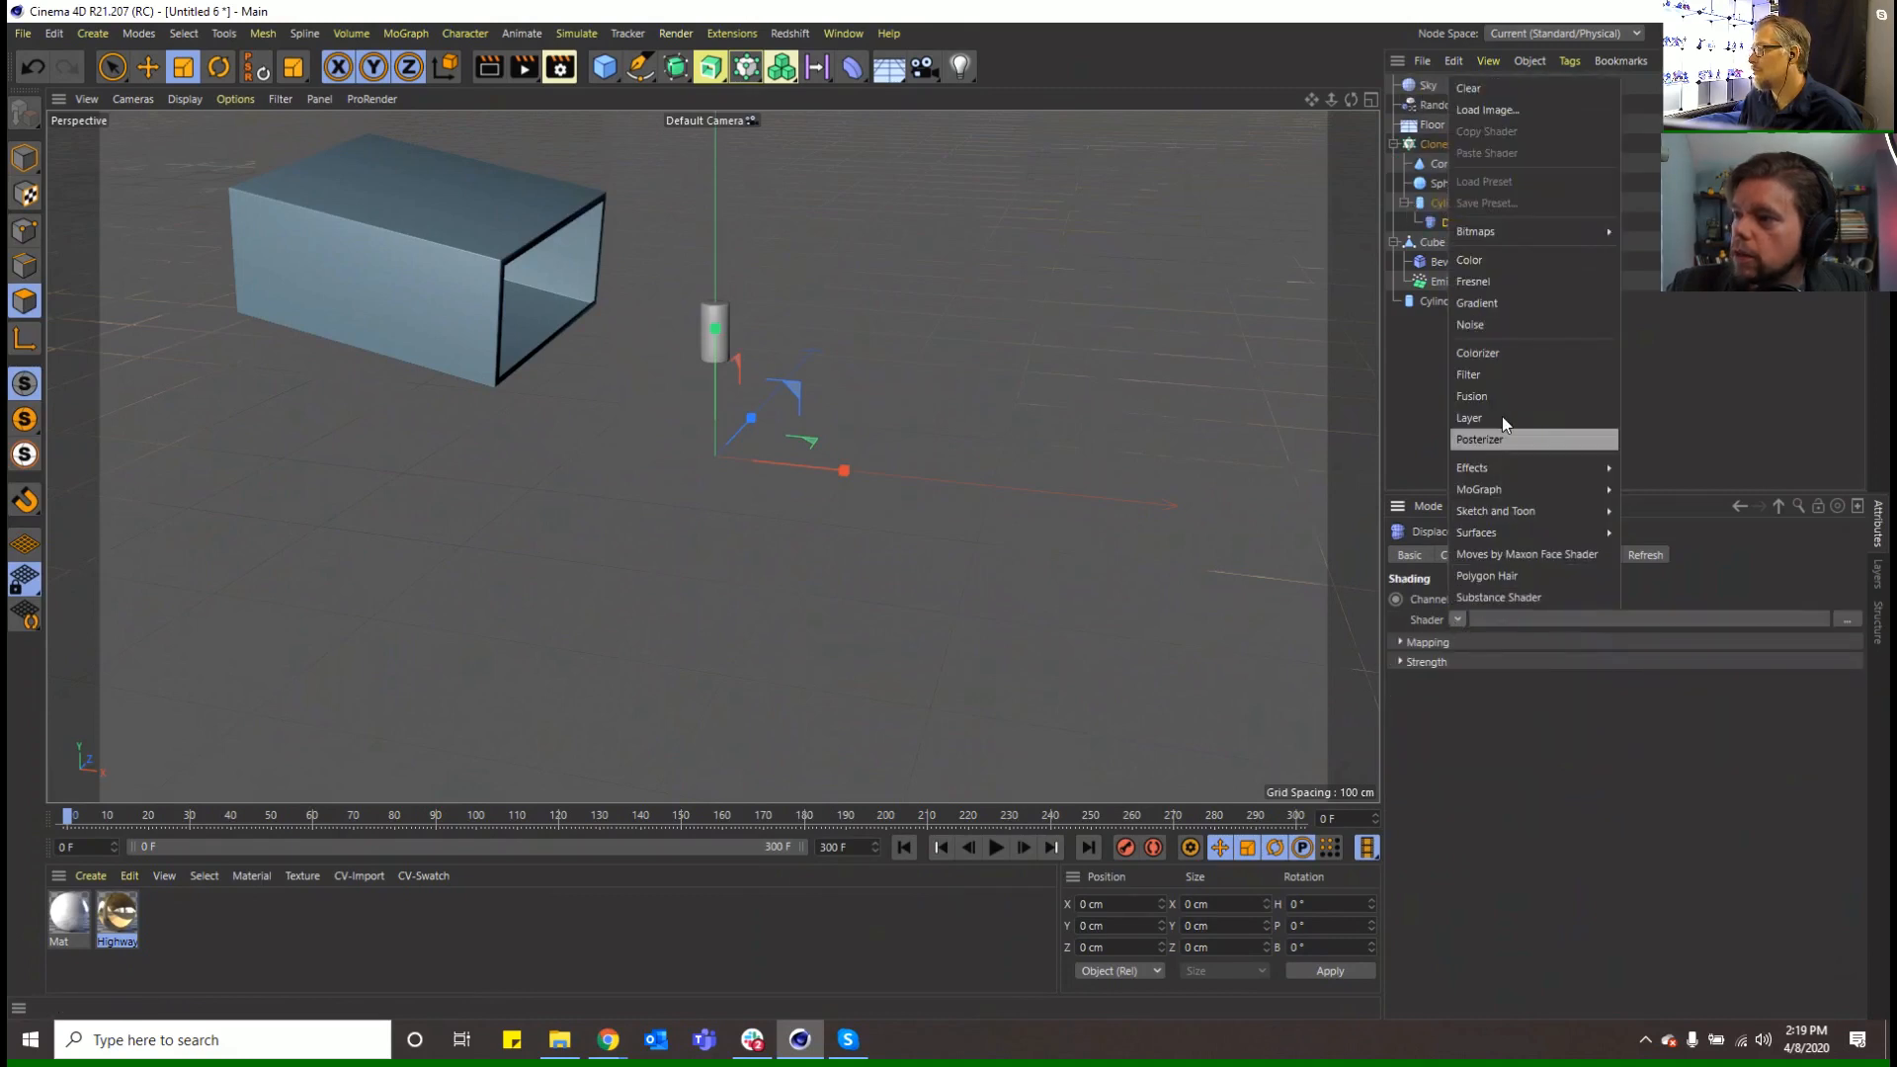
click(1508, 323)
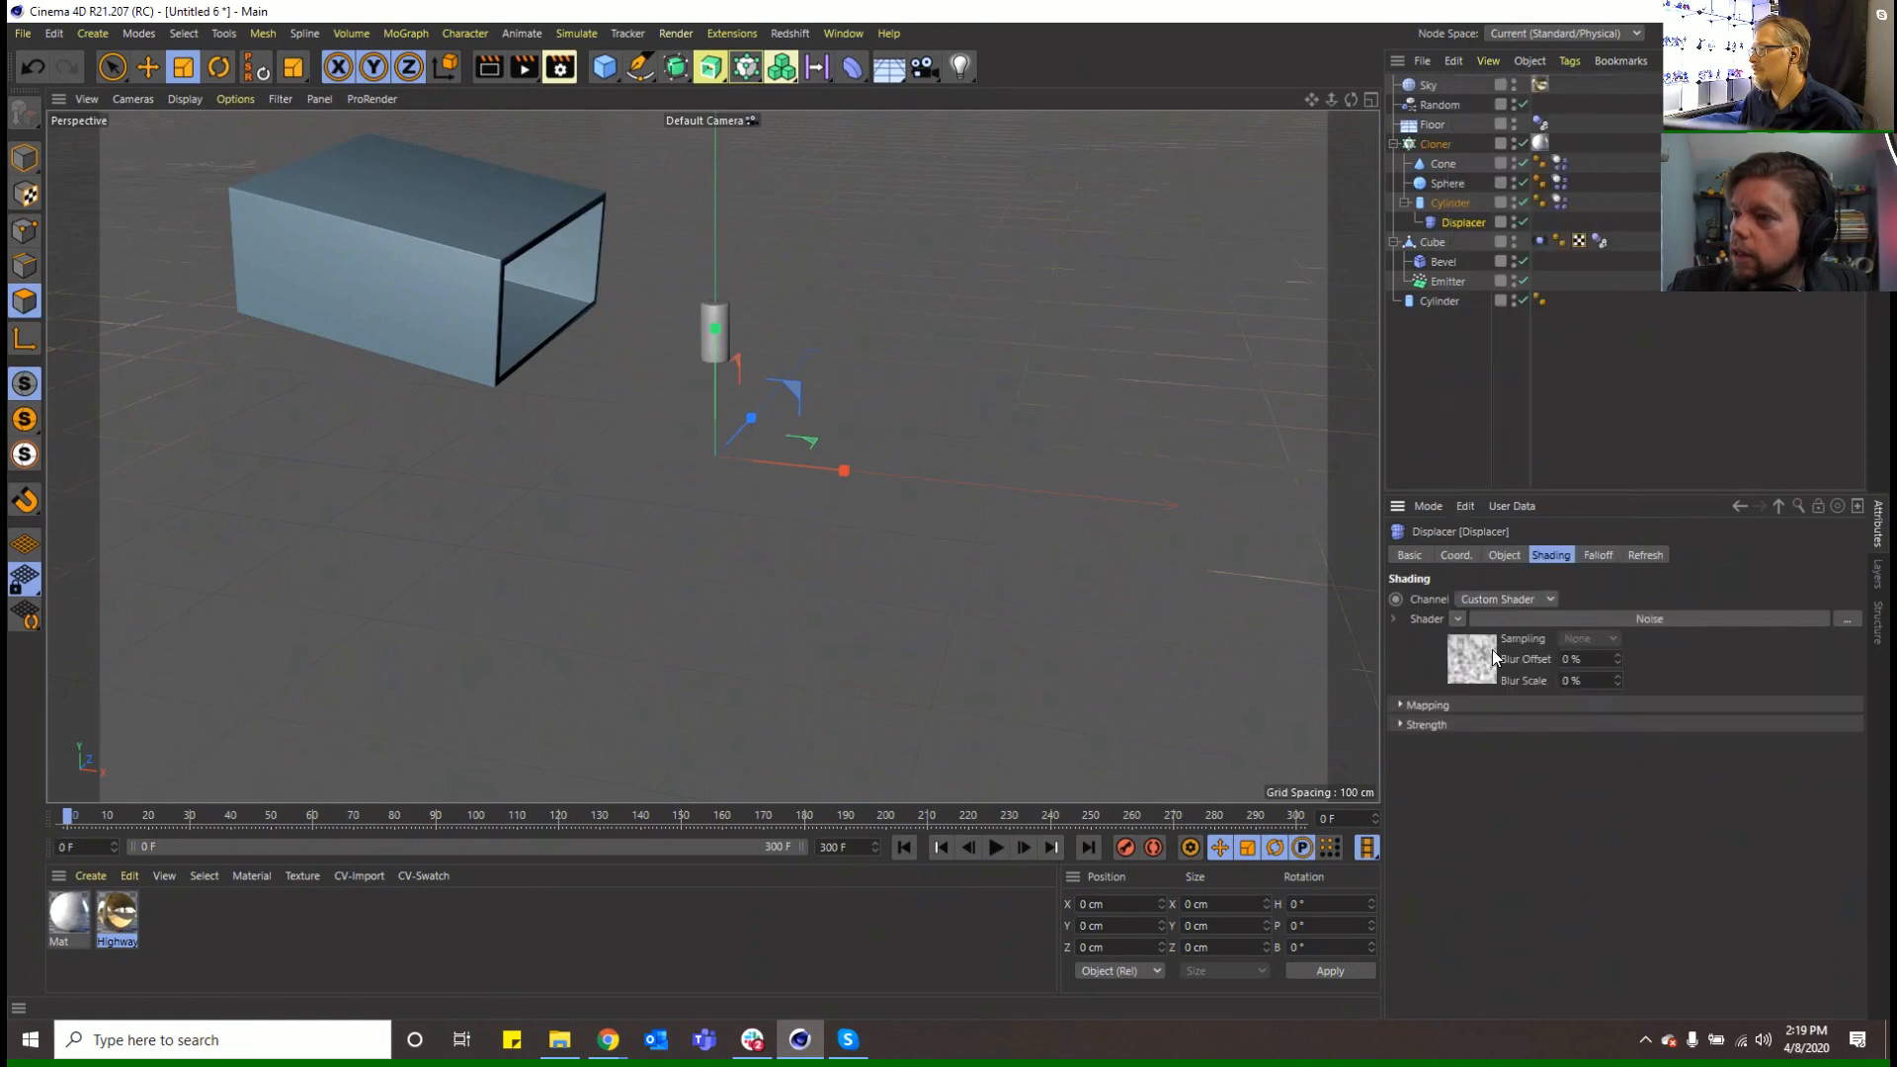
Disable the standalone Cylinder copy and the Cloner to preview the displaced Cylinder on its own
click(1523, 301)
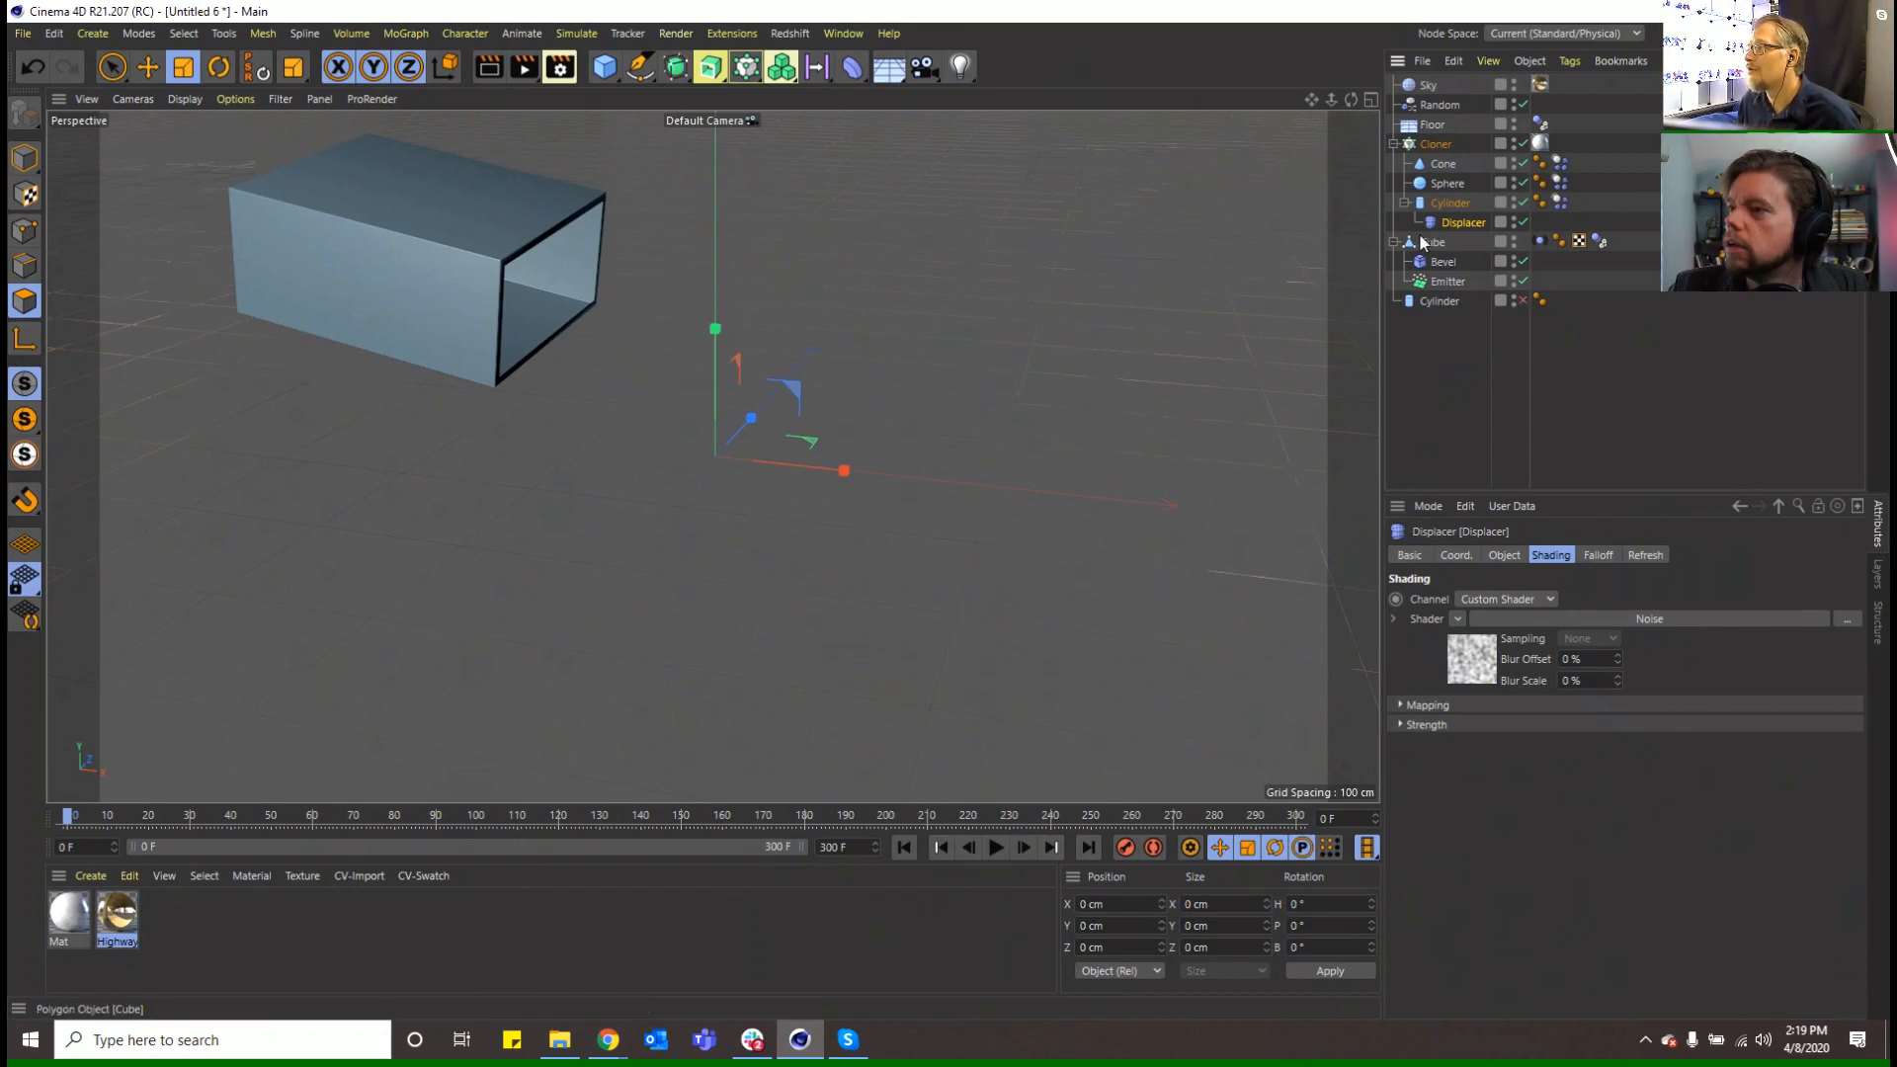
click(1448, 204)
click(1522, 144)
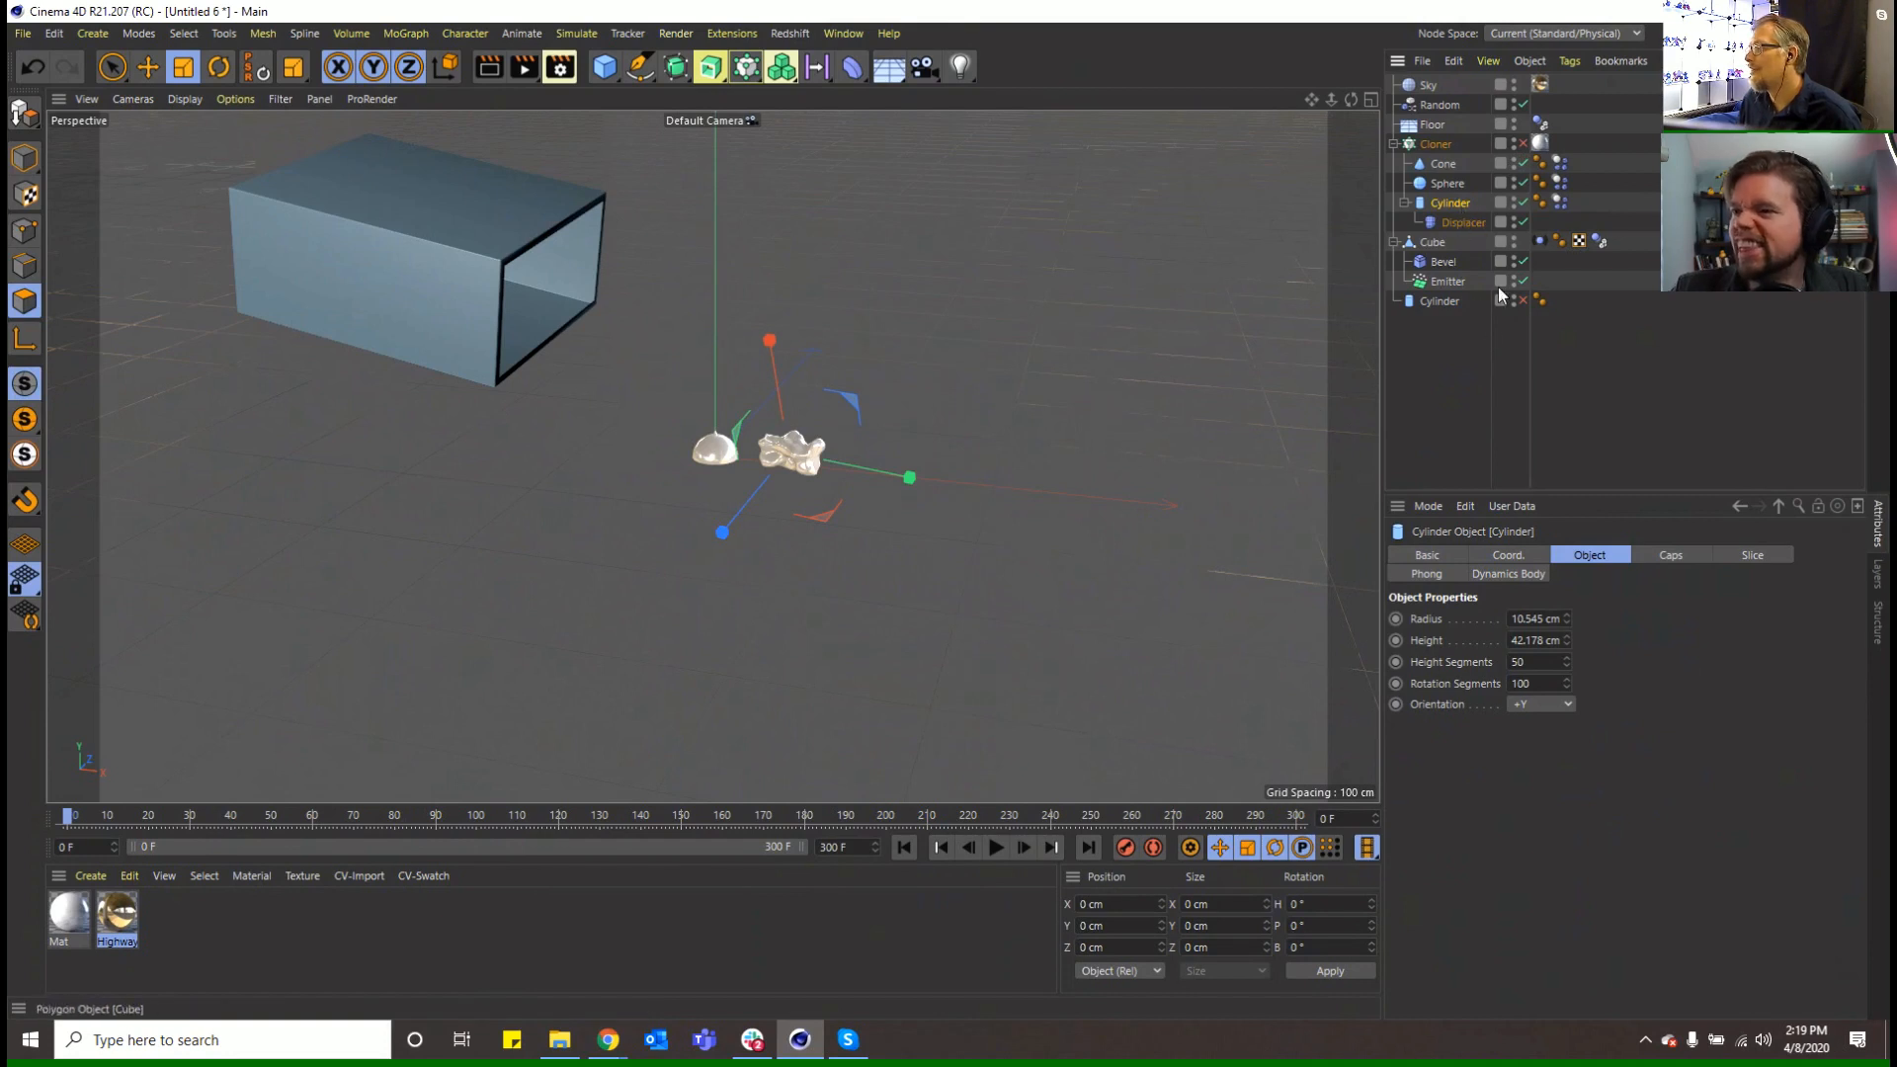
Change the noise type of the Displacer's Noise shader to Dents
click(1456, 218)
click(1544, 619)
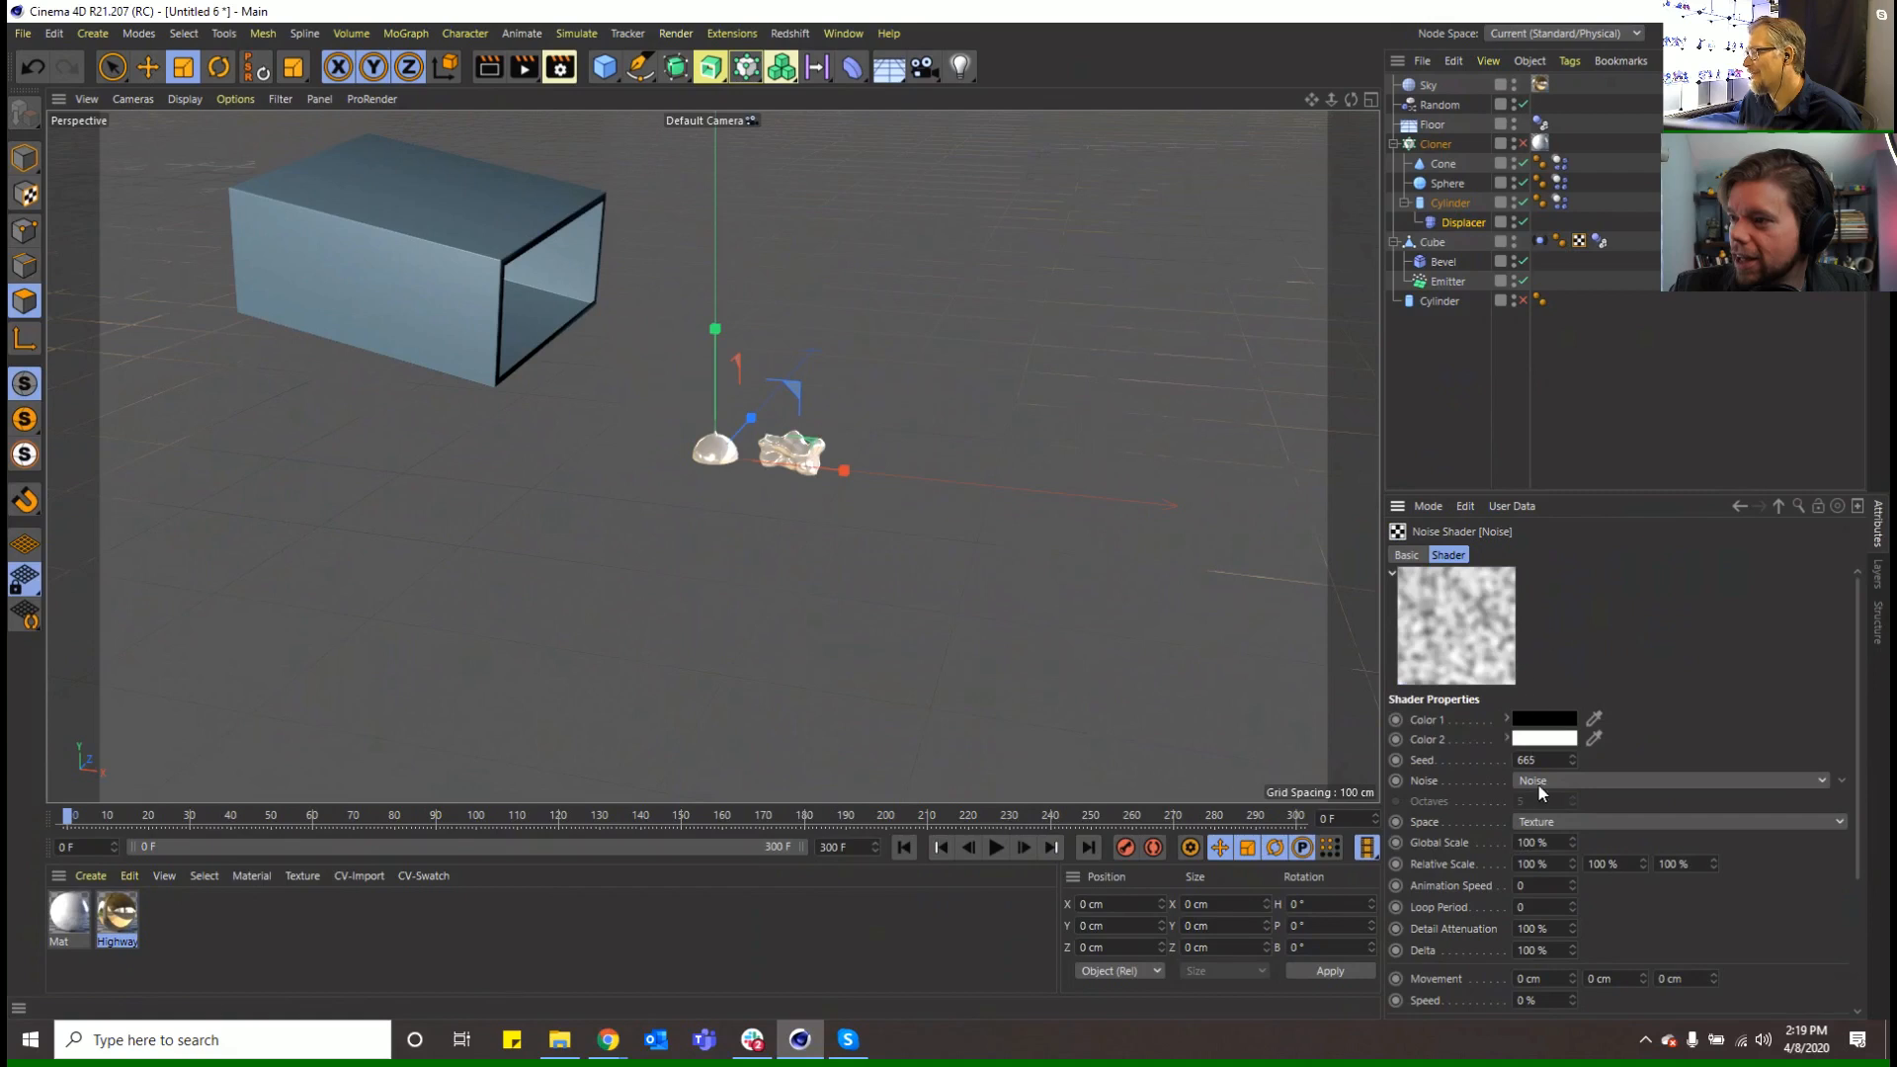
click(1581, 781)
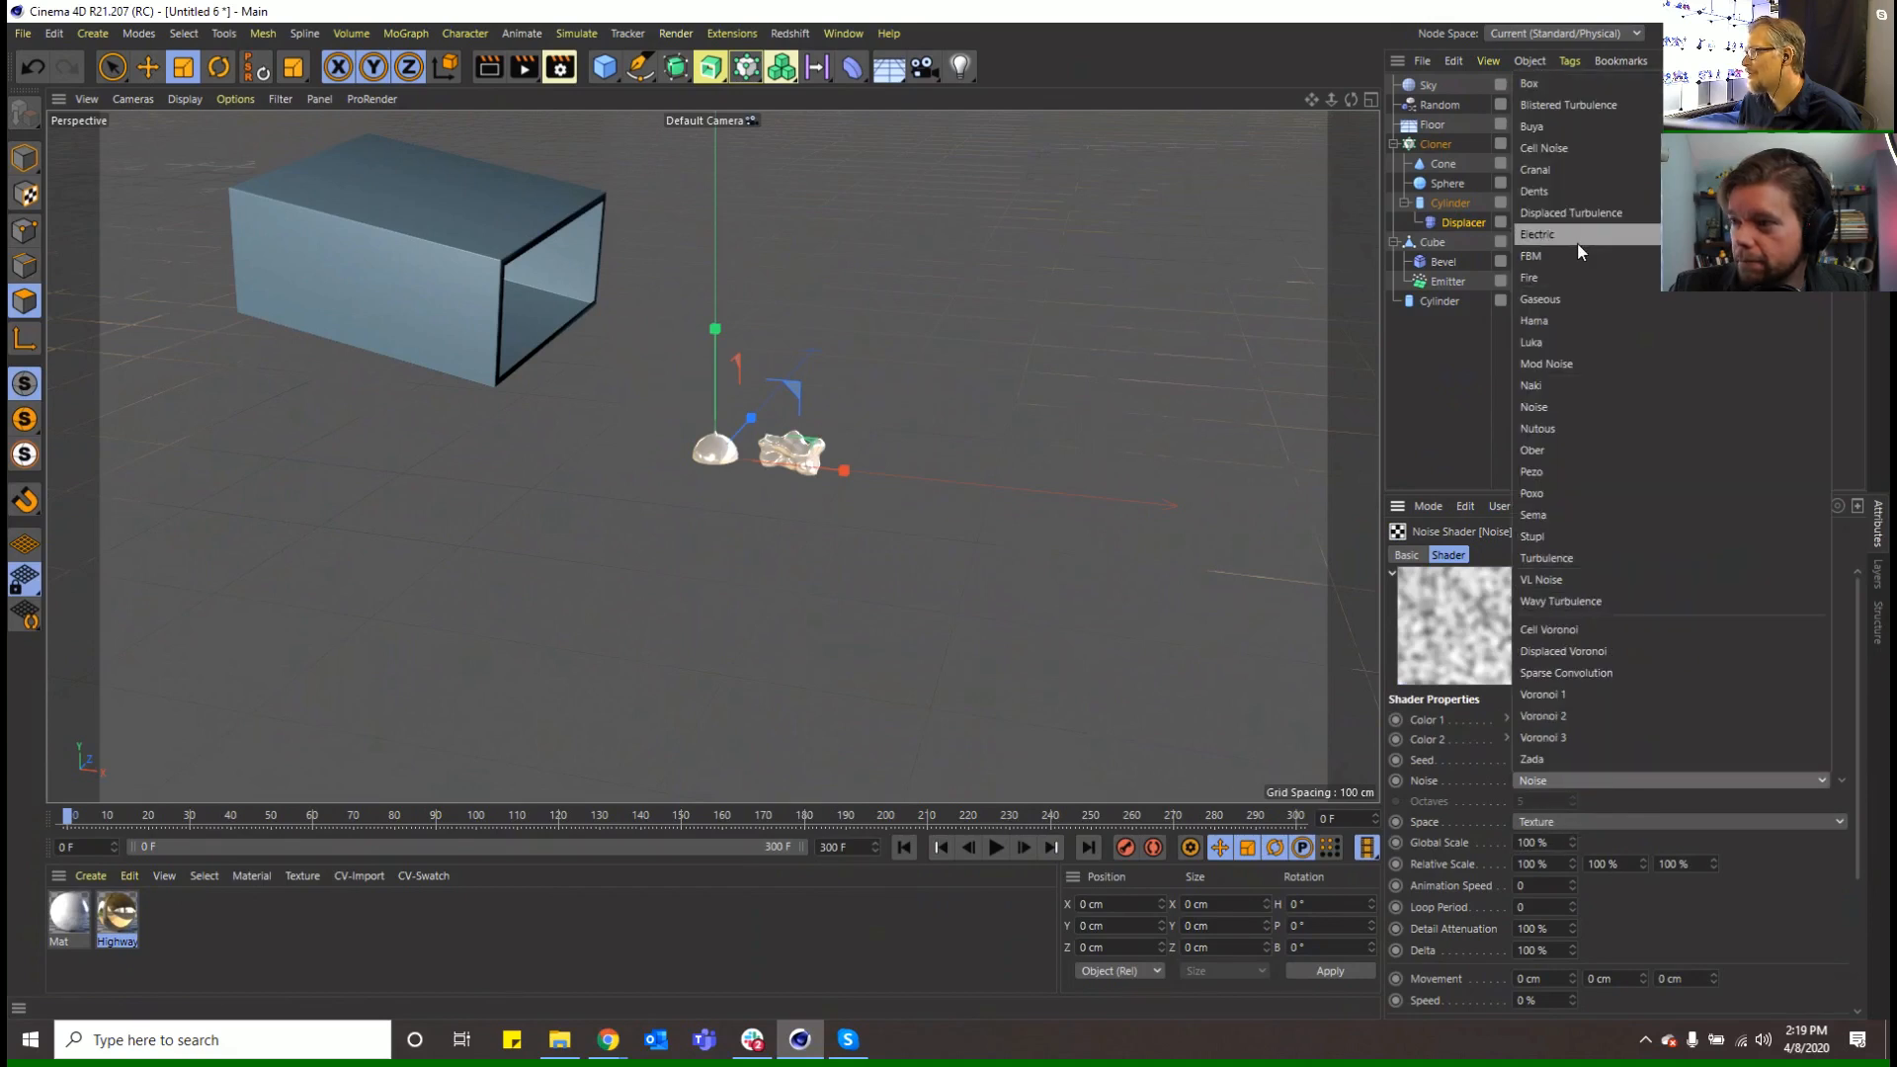
click(1589, 194)
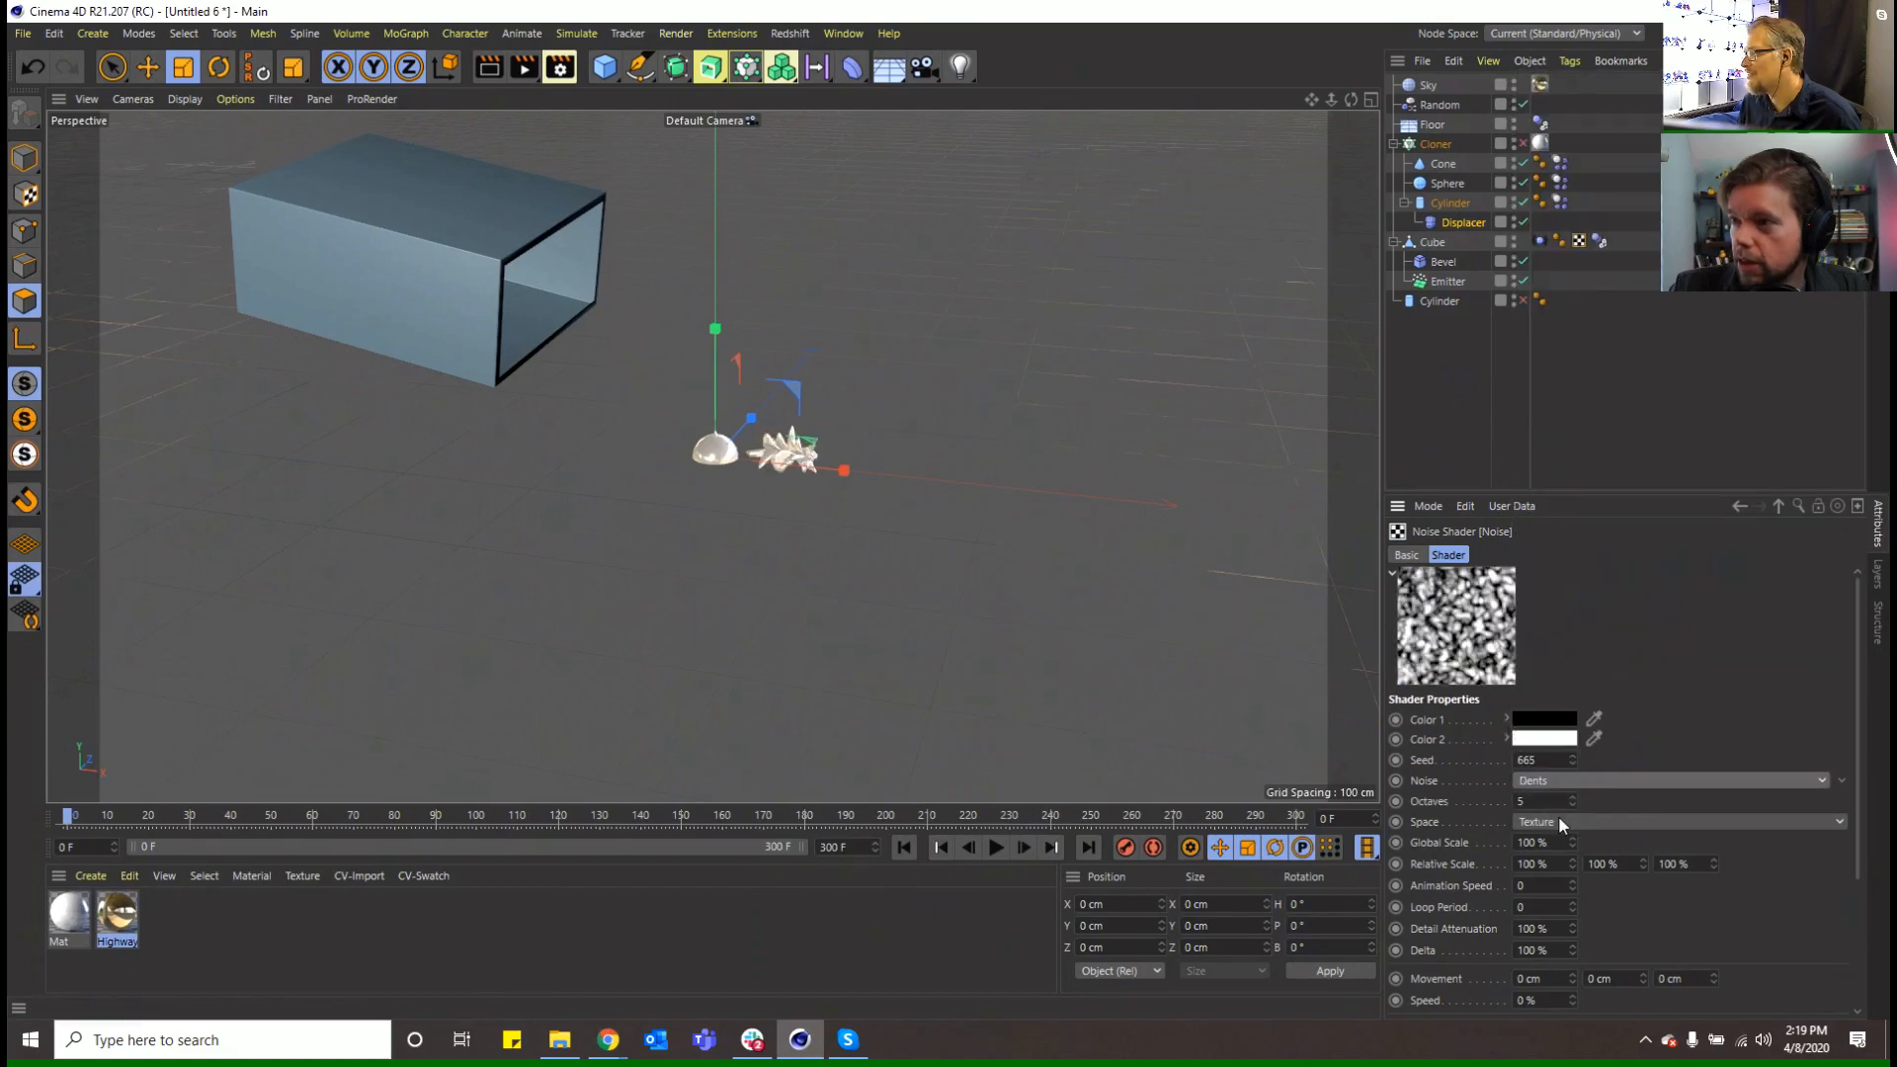
Set the Displacer's height to 1 cm
click(1466, 222)
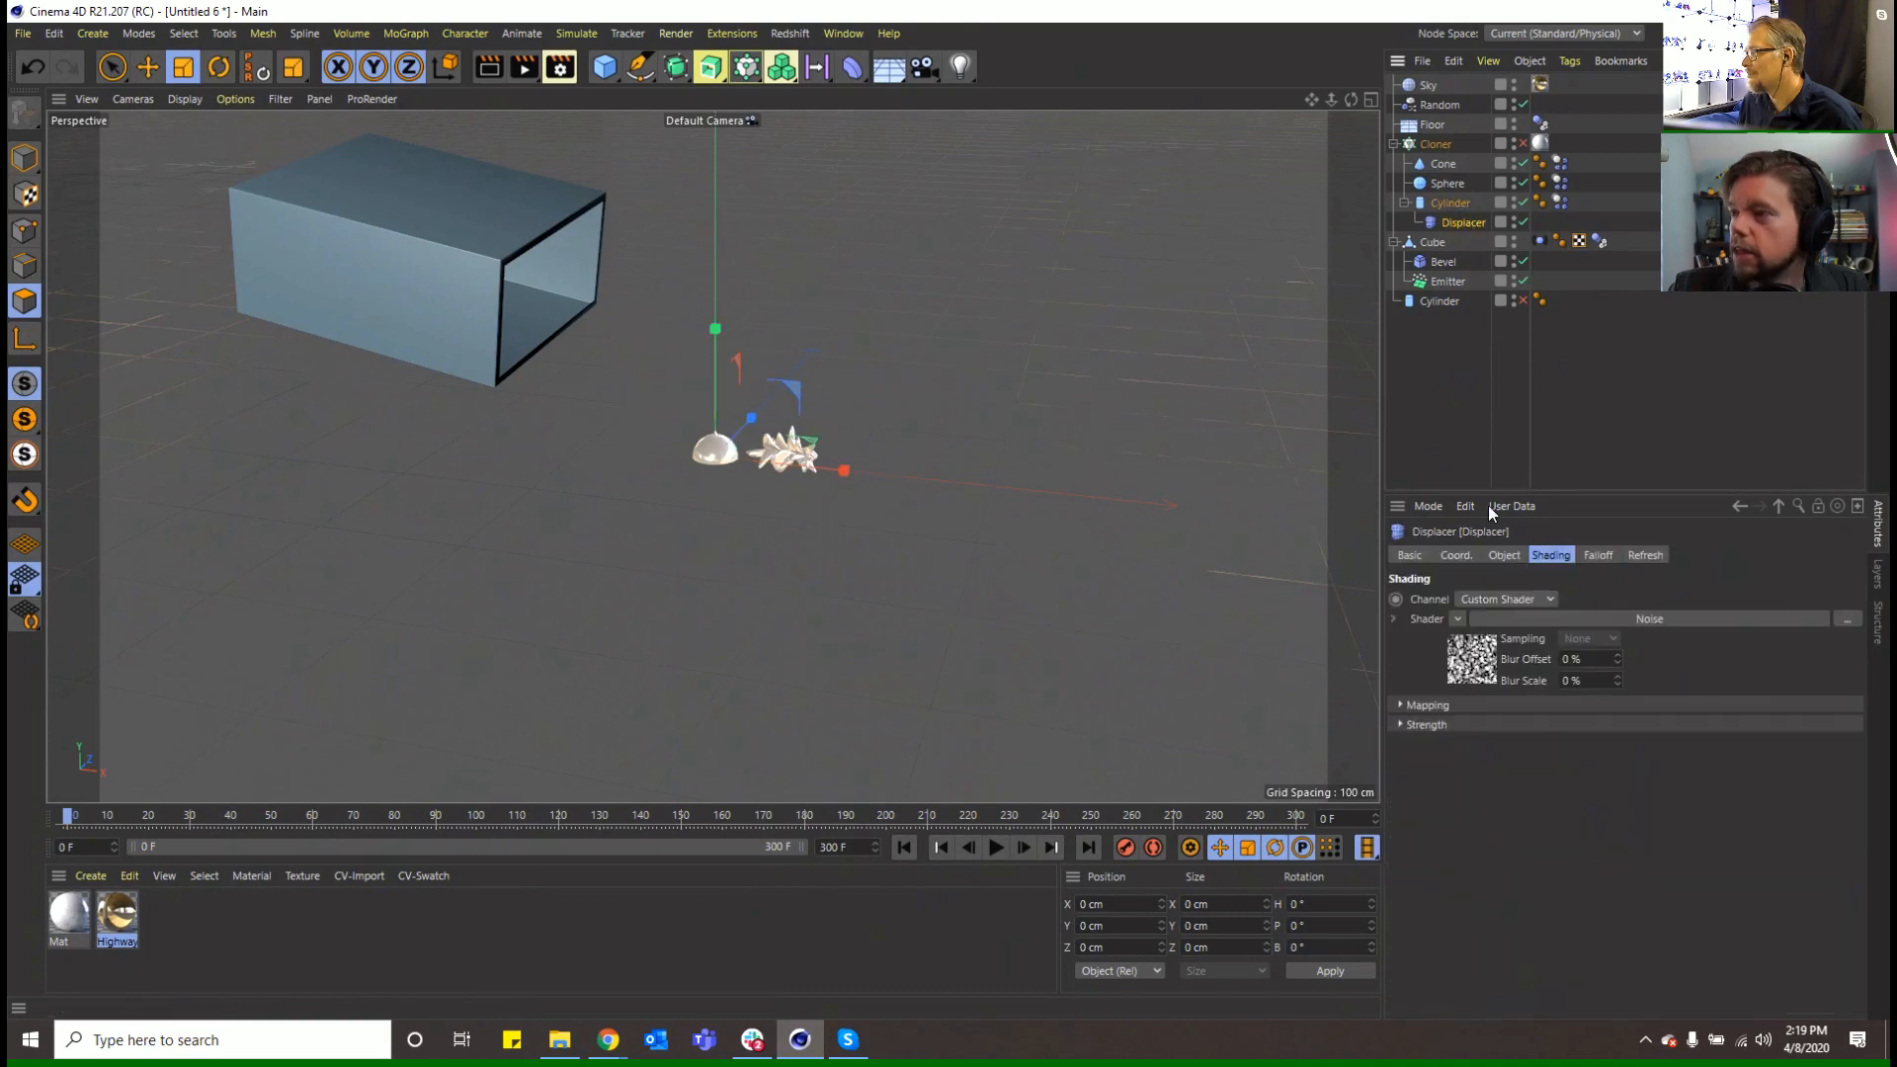
click(1502, 556)
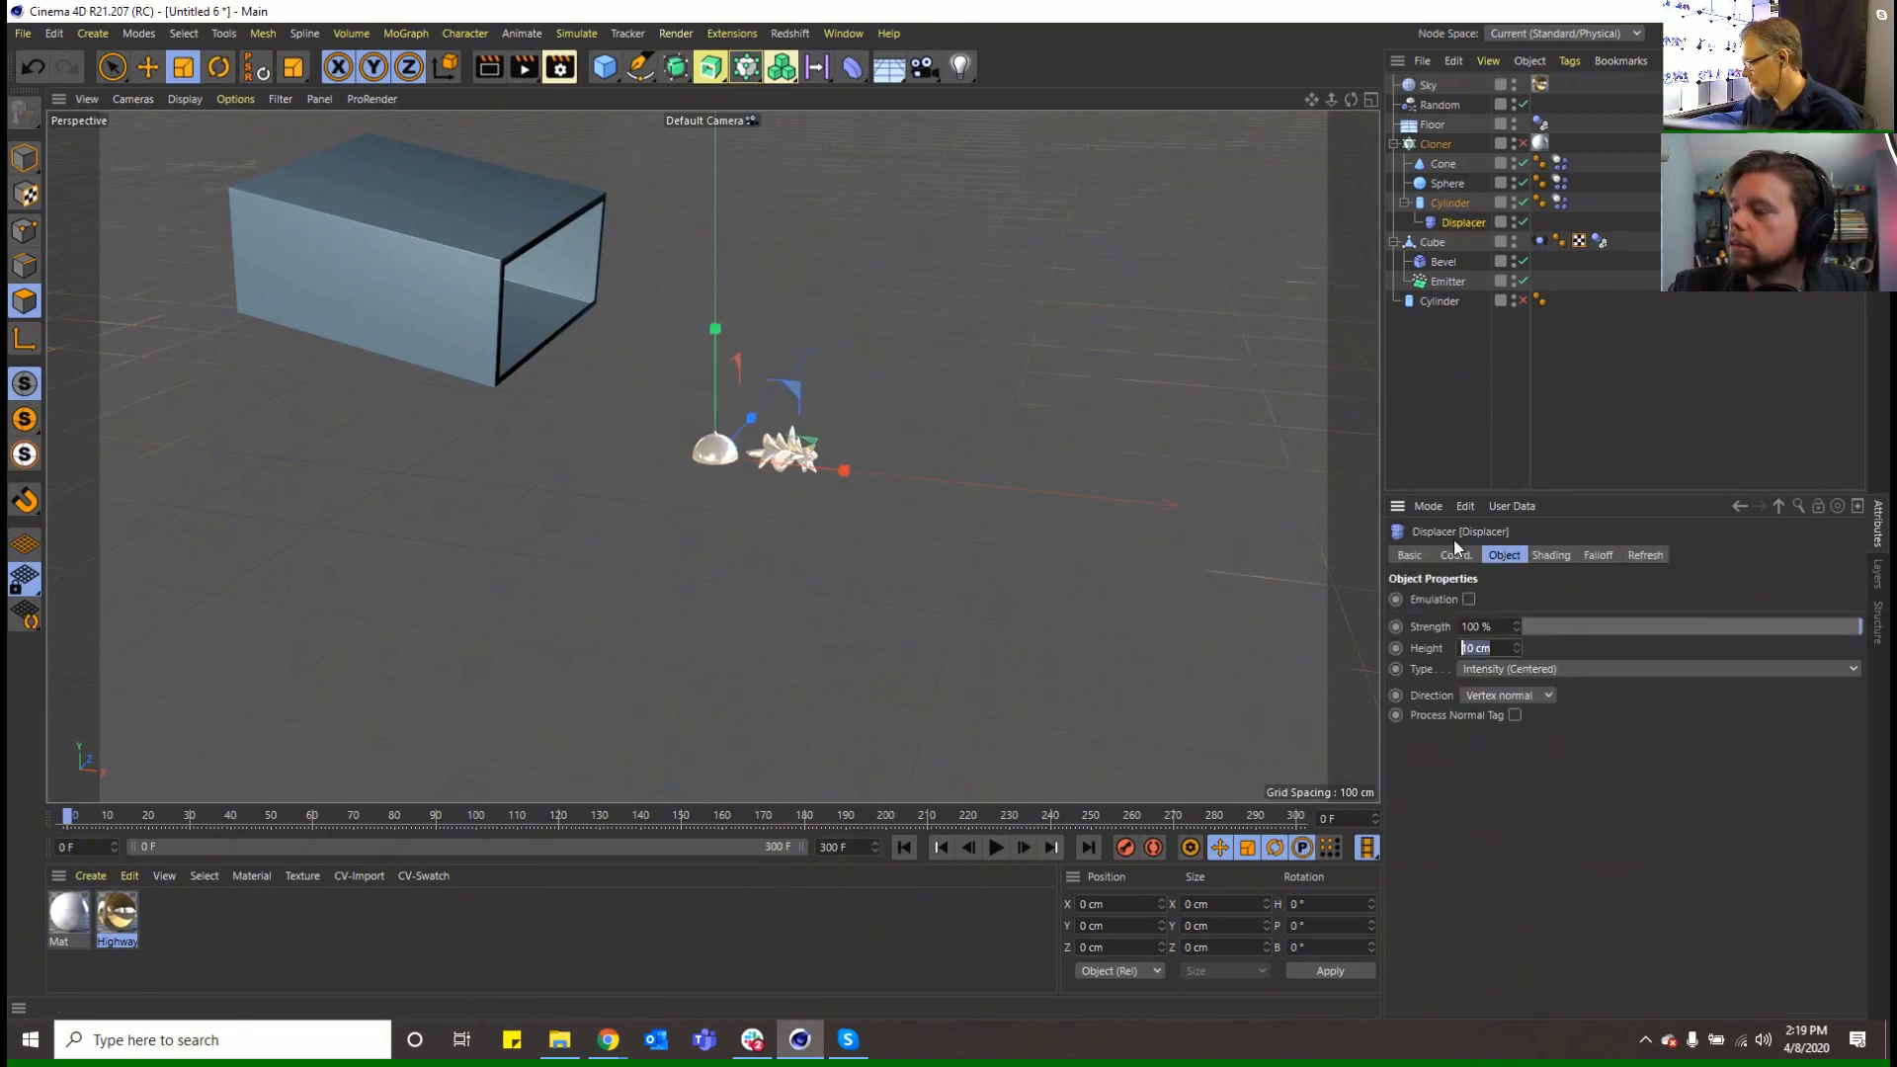
text(2)
key(Return)
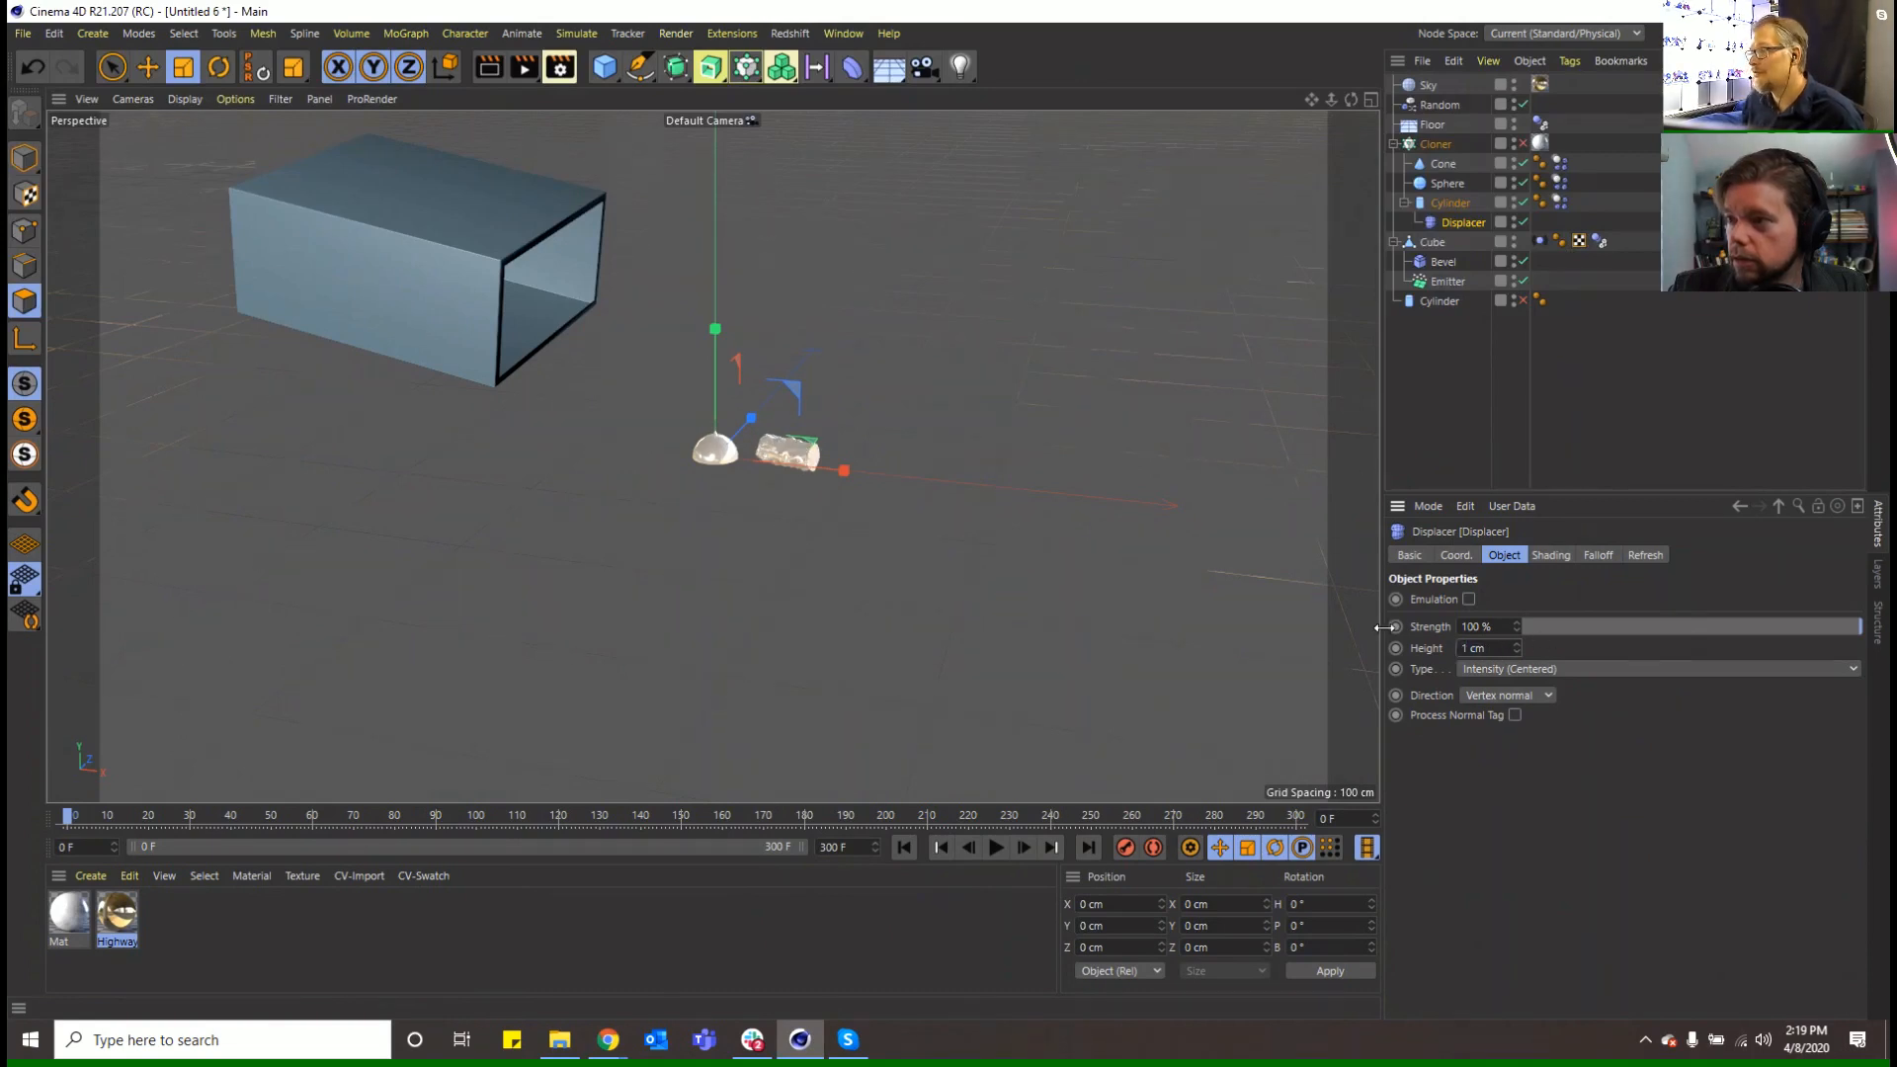
Set the Displacer's Noise shader to a low clip of about 26% and a high clip of about 39%
click(1551, 555)
click(1575, 619)
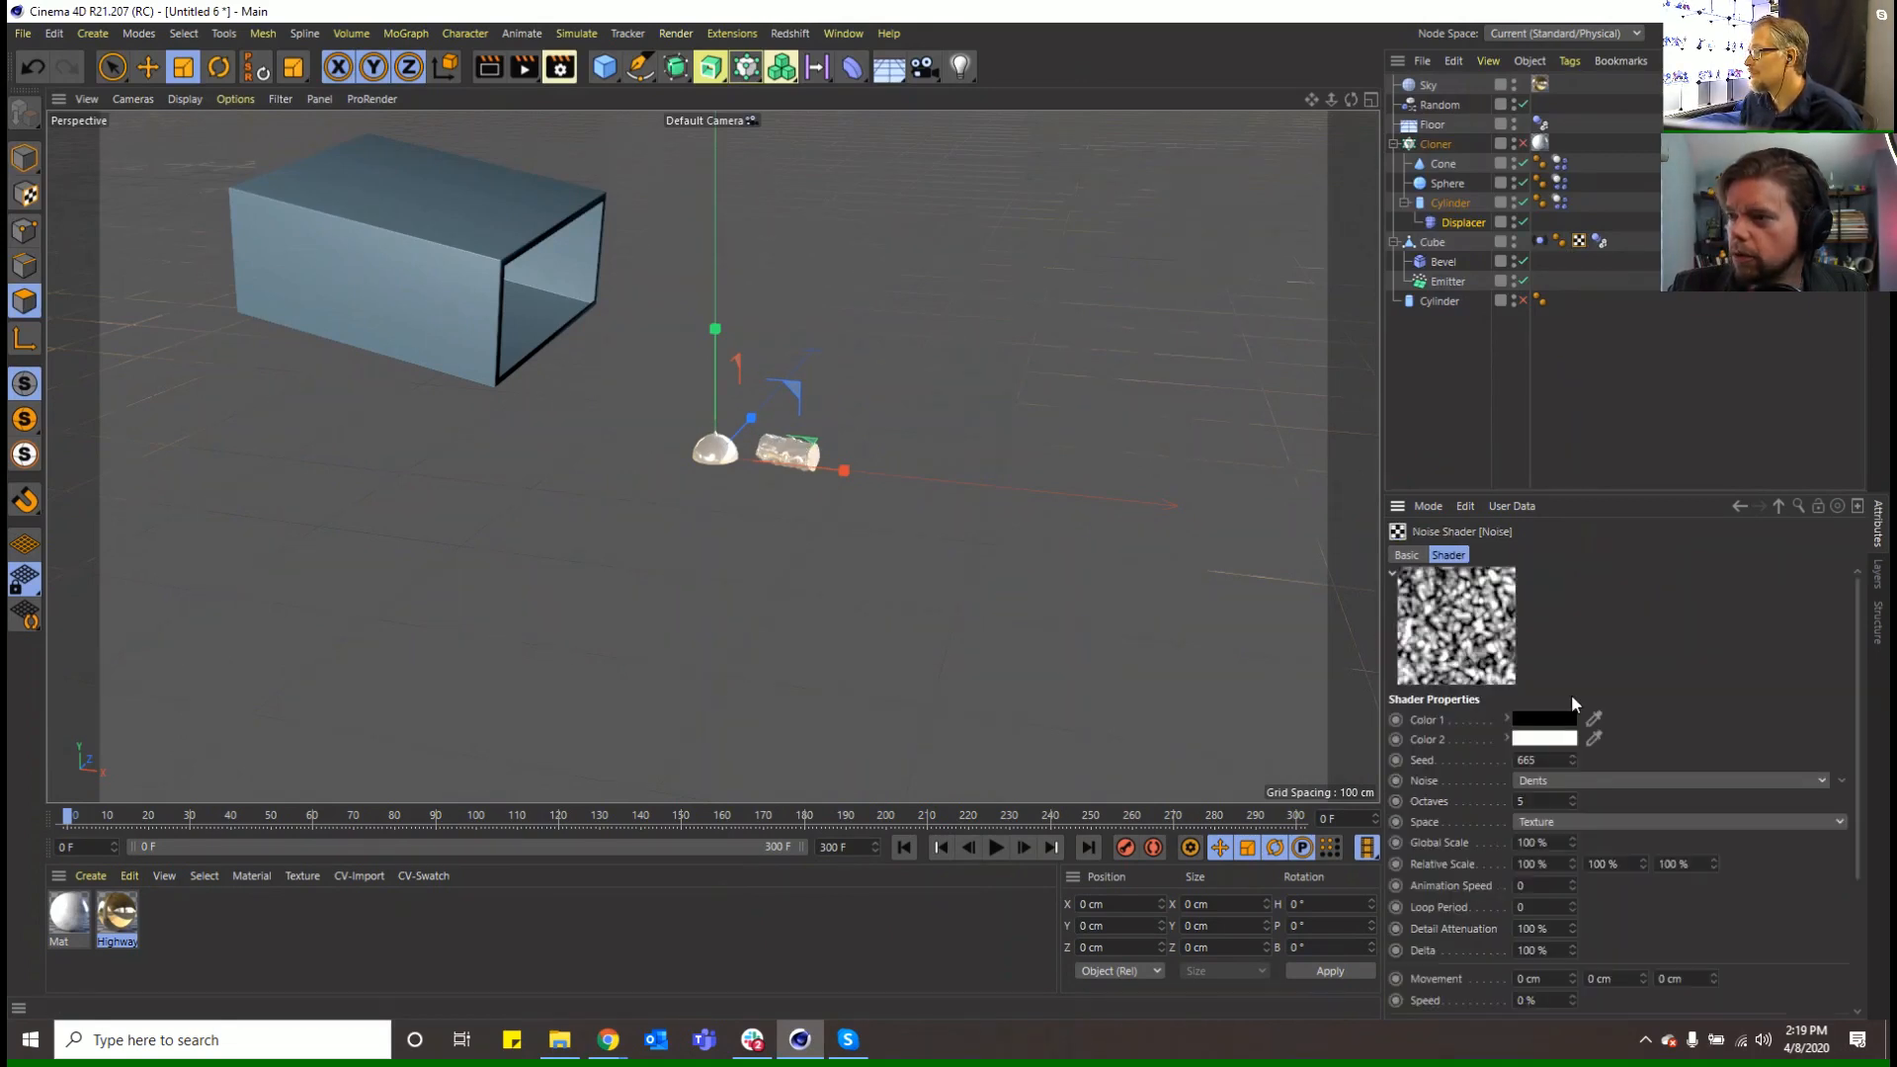
scroll(1719, 914, down, 4)
drag(1581, 885, 1683, 916)
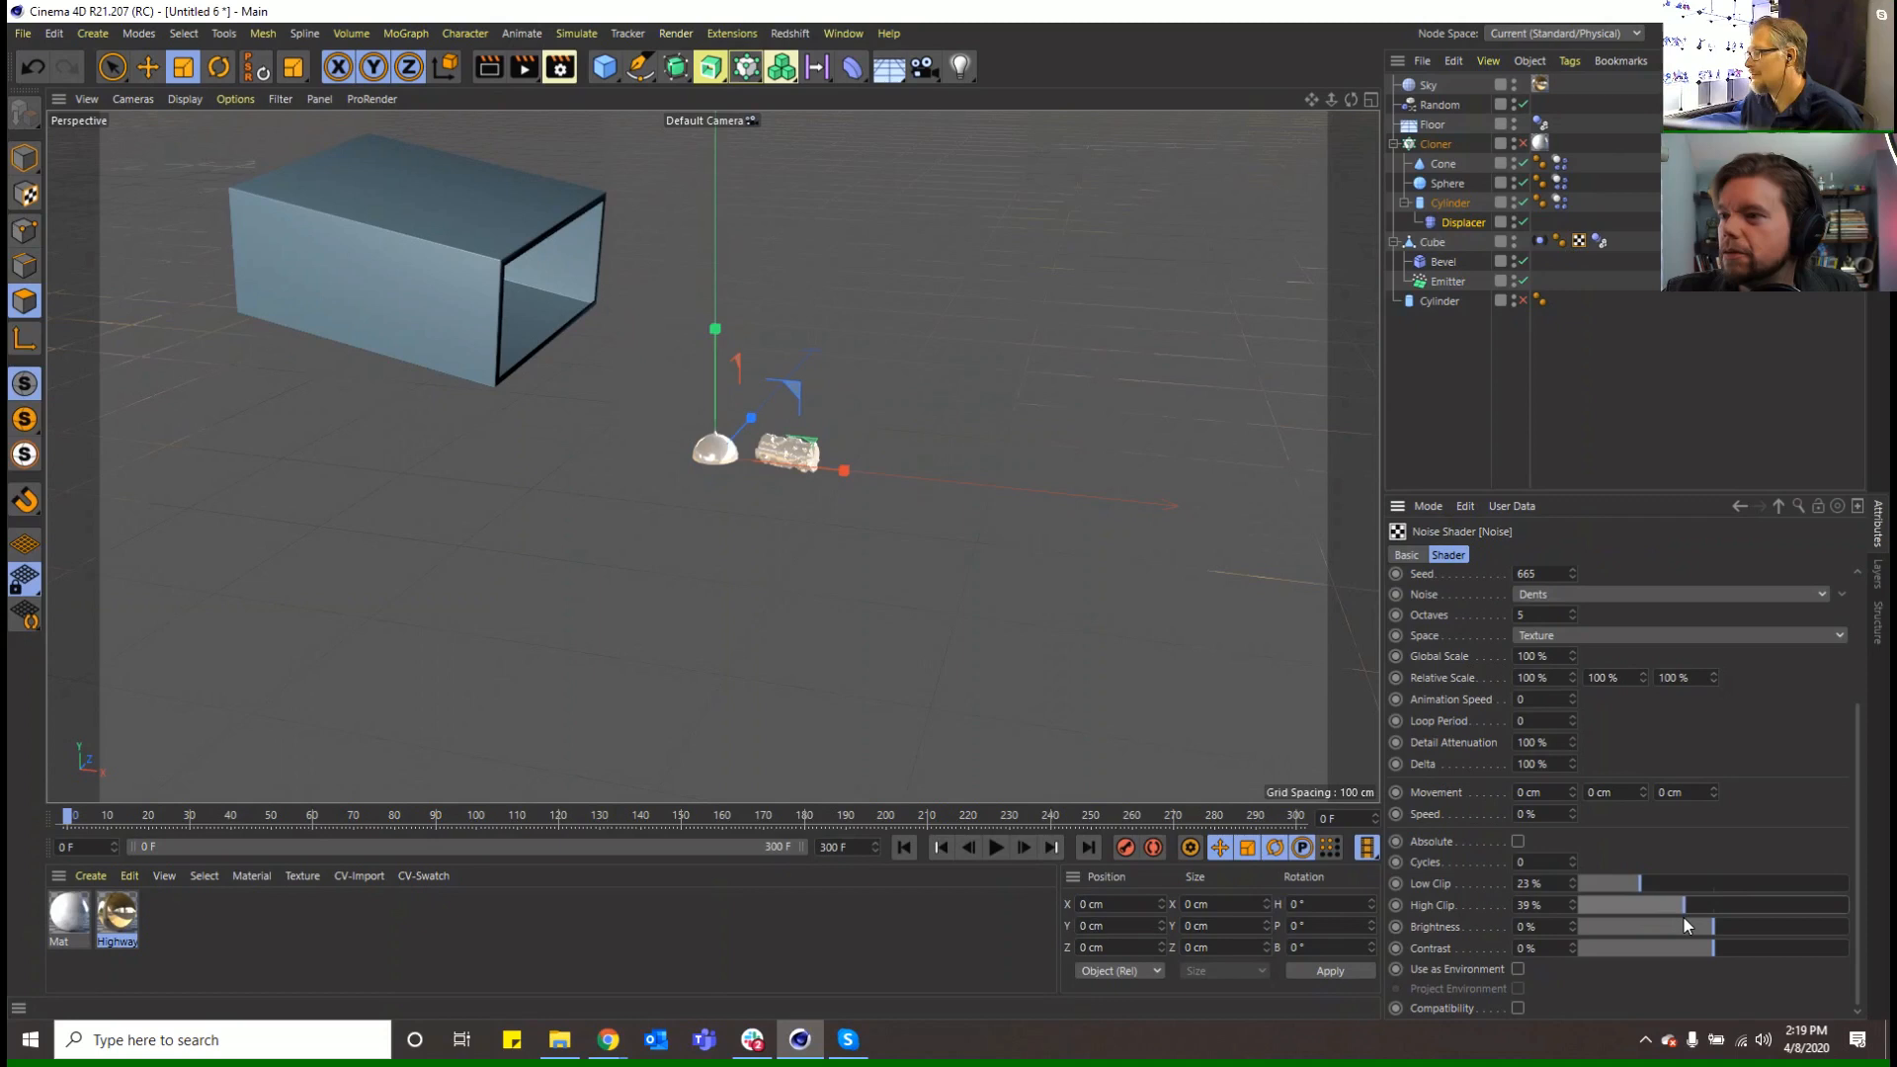
click(1646, 885)
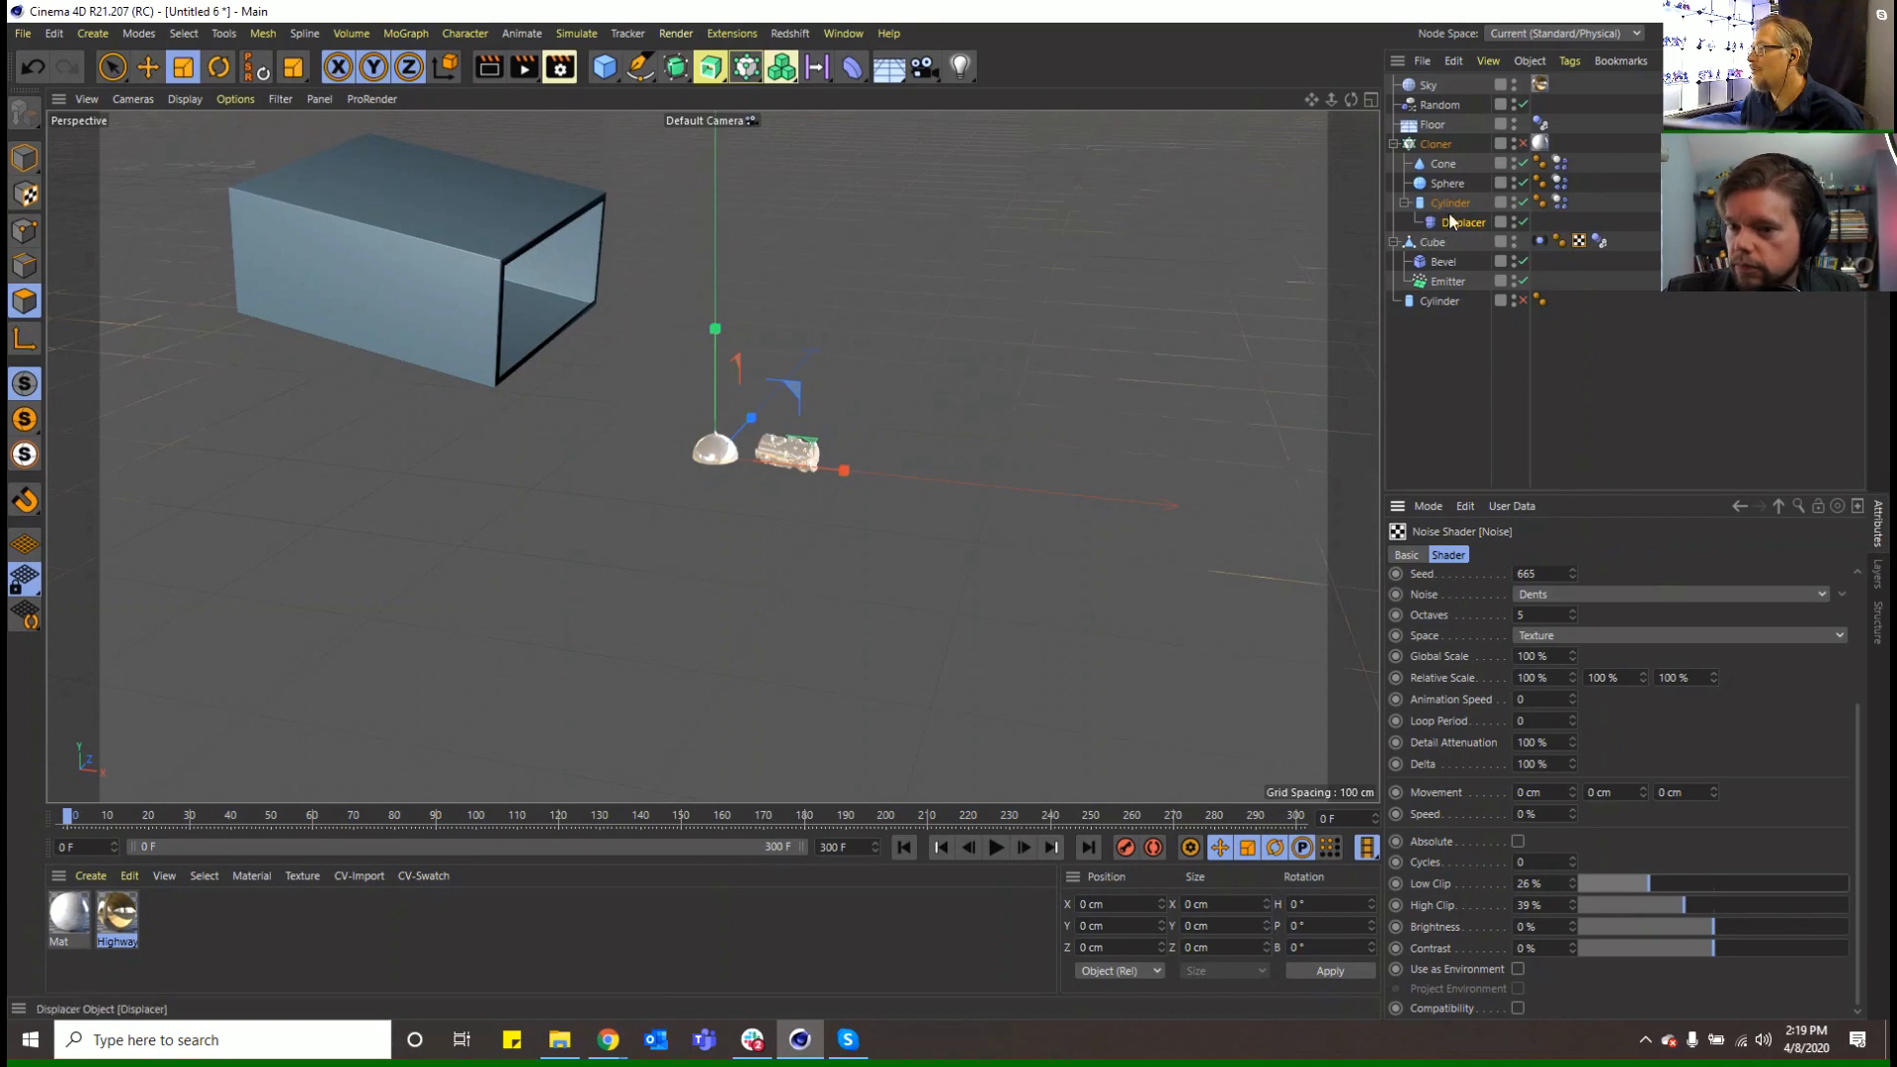
Set the collision shape of the Cloner's Cylinder to Another Object and link the standalone Cylinder copy as that object
click(1559, 202)
click(1567, 684)
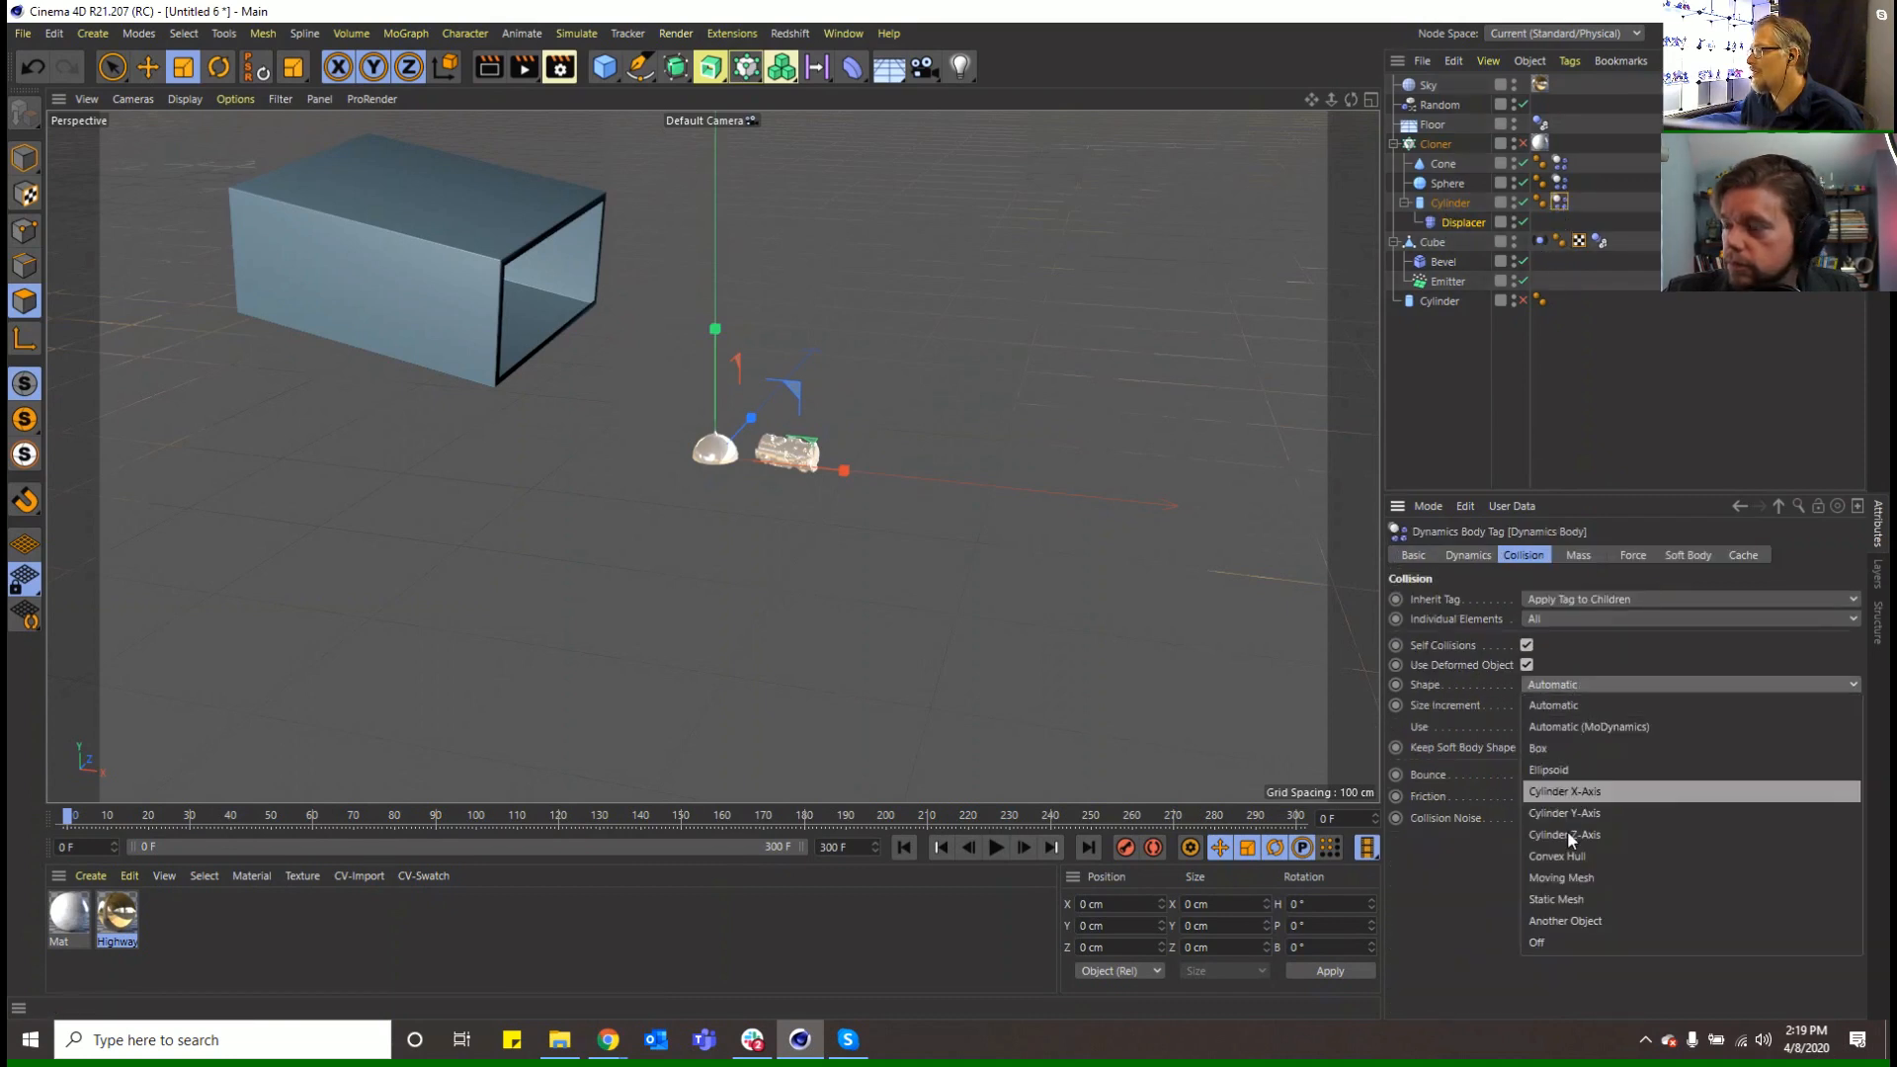
click(1571, 914)
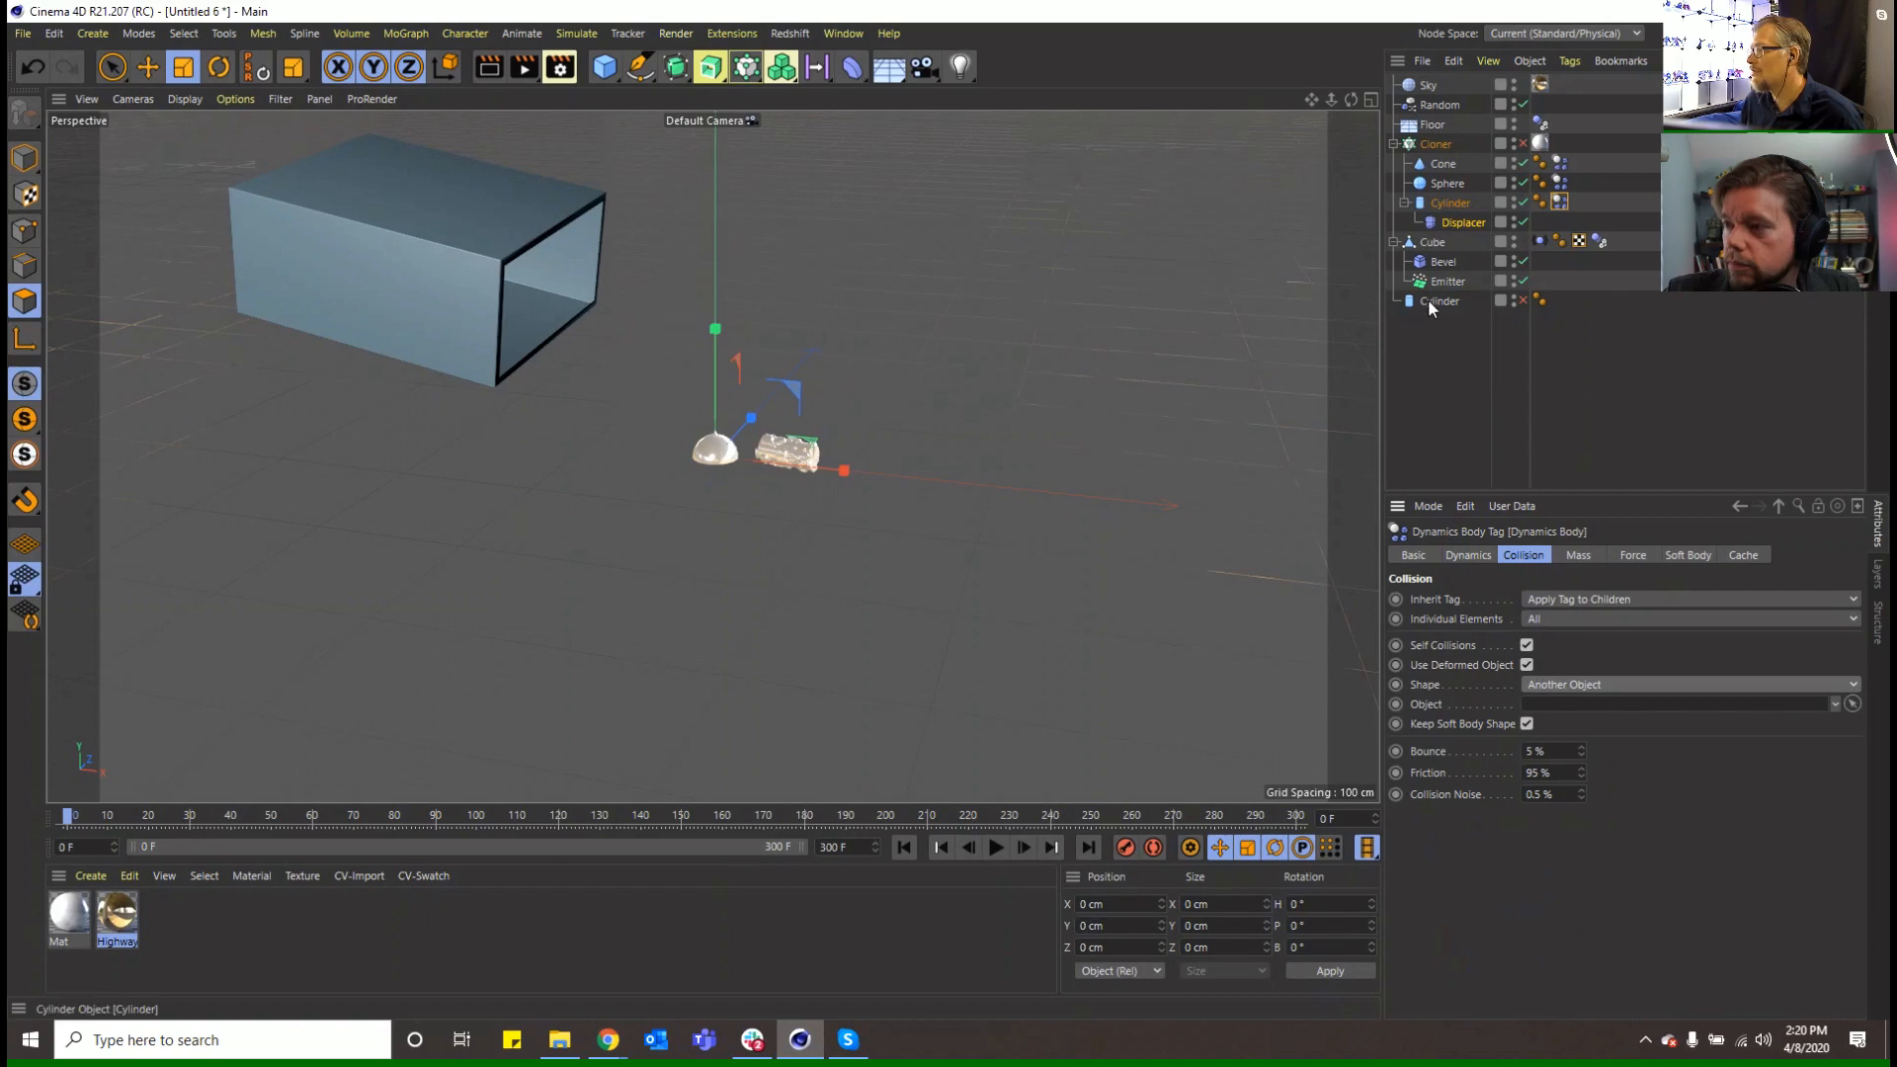
drag(1427, 298, 1576, 705)
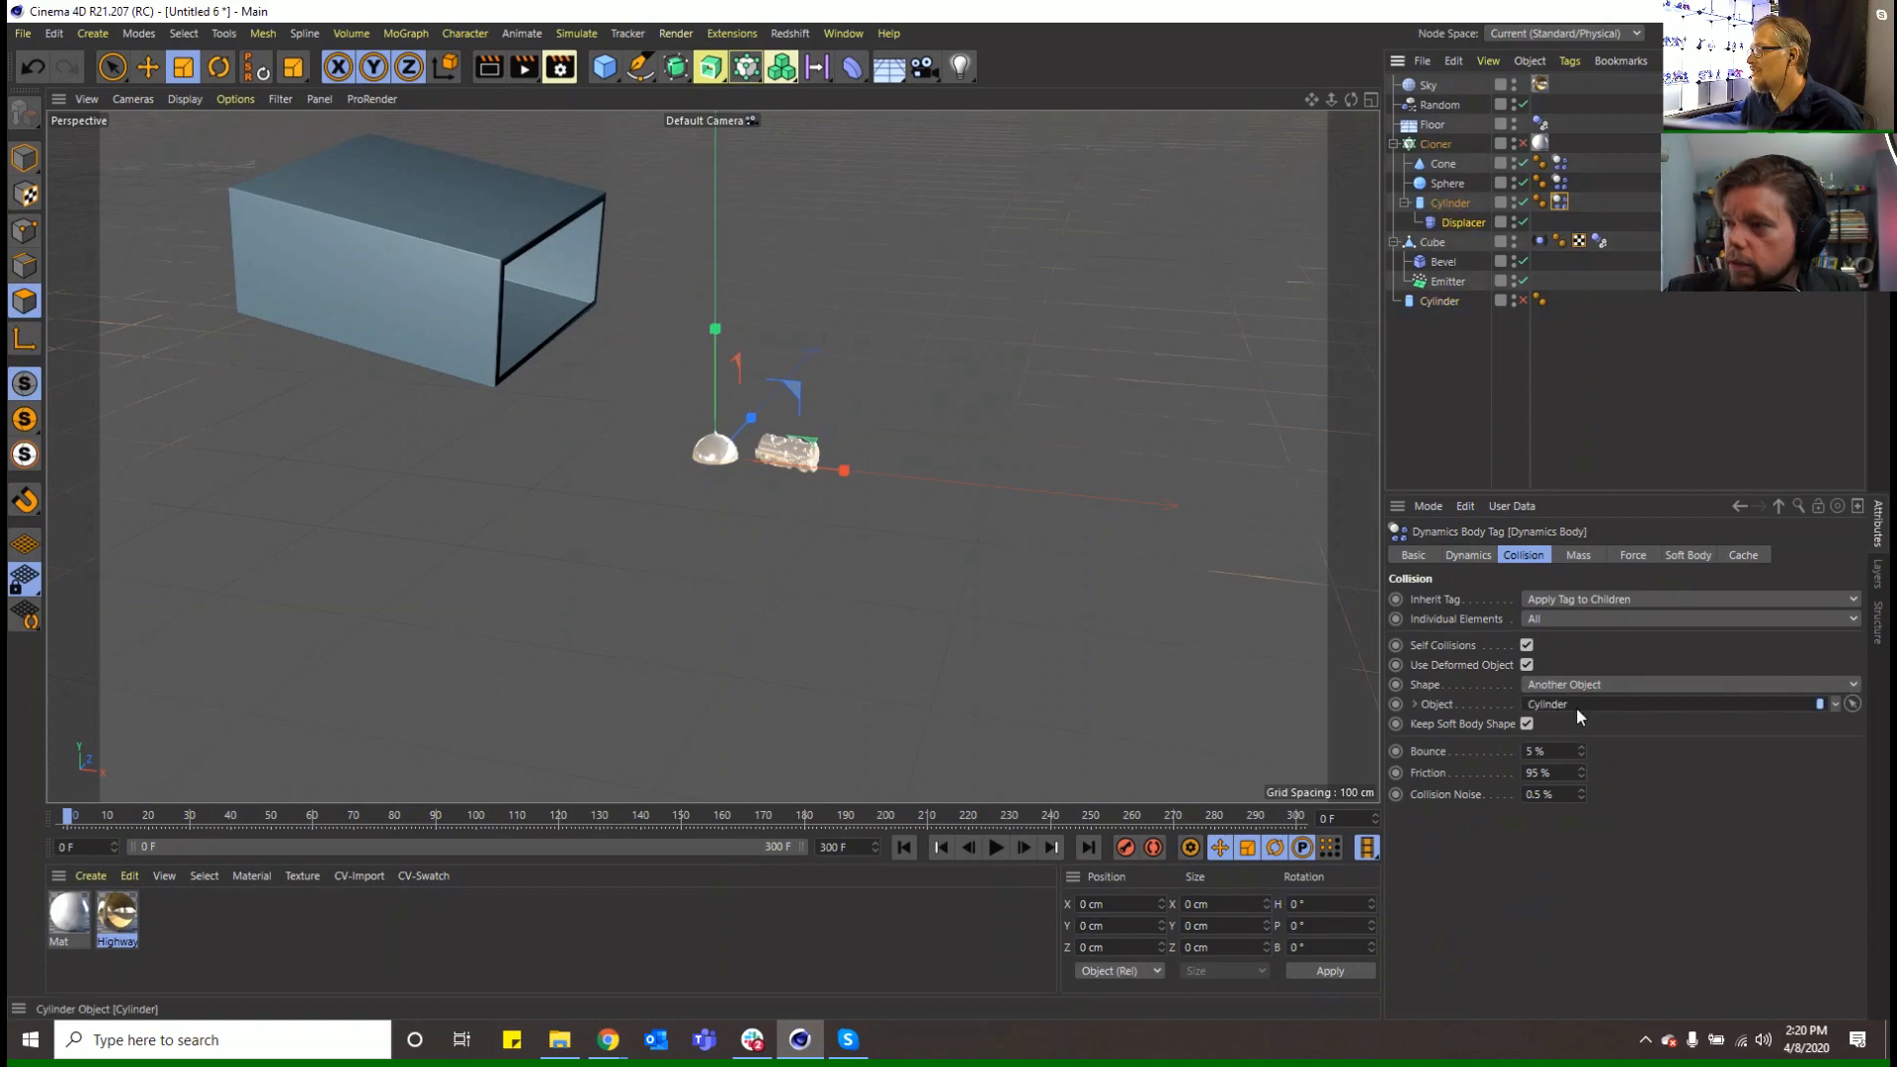
Re-enable the standalone Cylinder copy, hide it from the viewport, and play the simulation briefly
click(1523, 301)
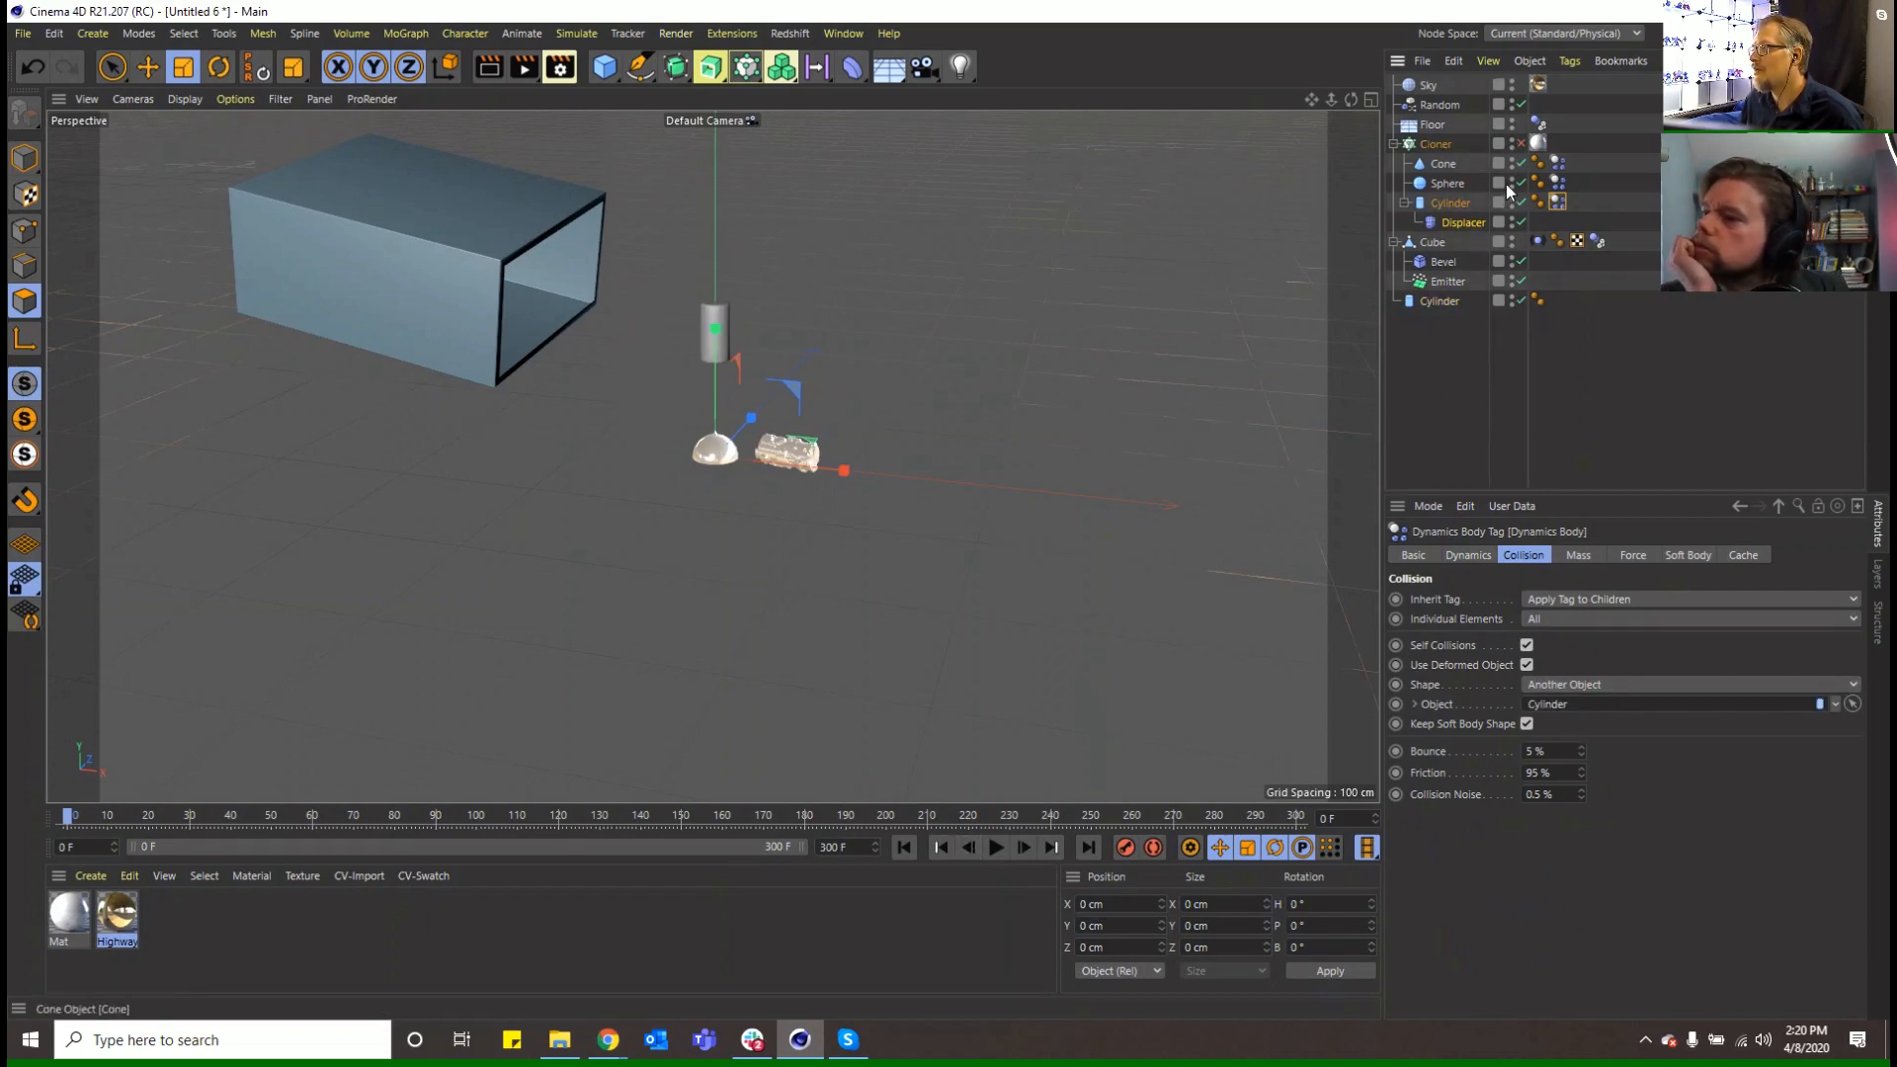
click(1511, 297)
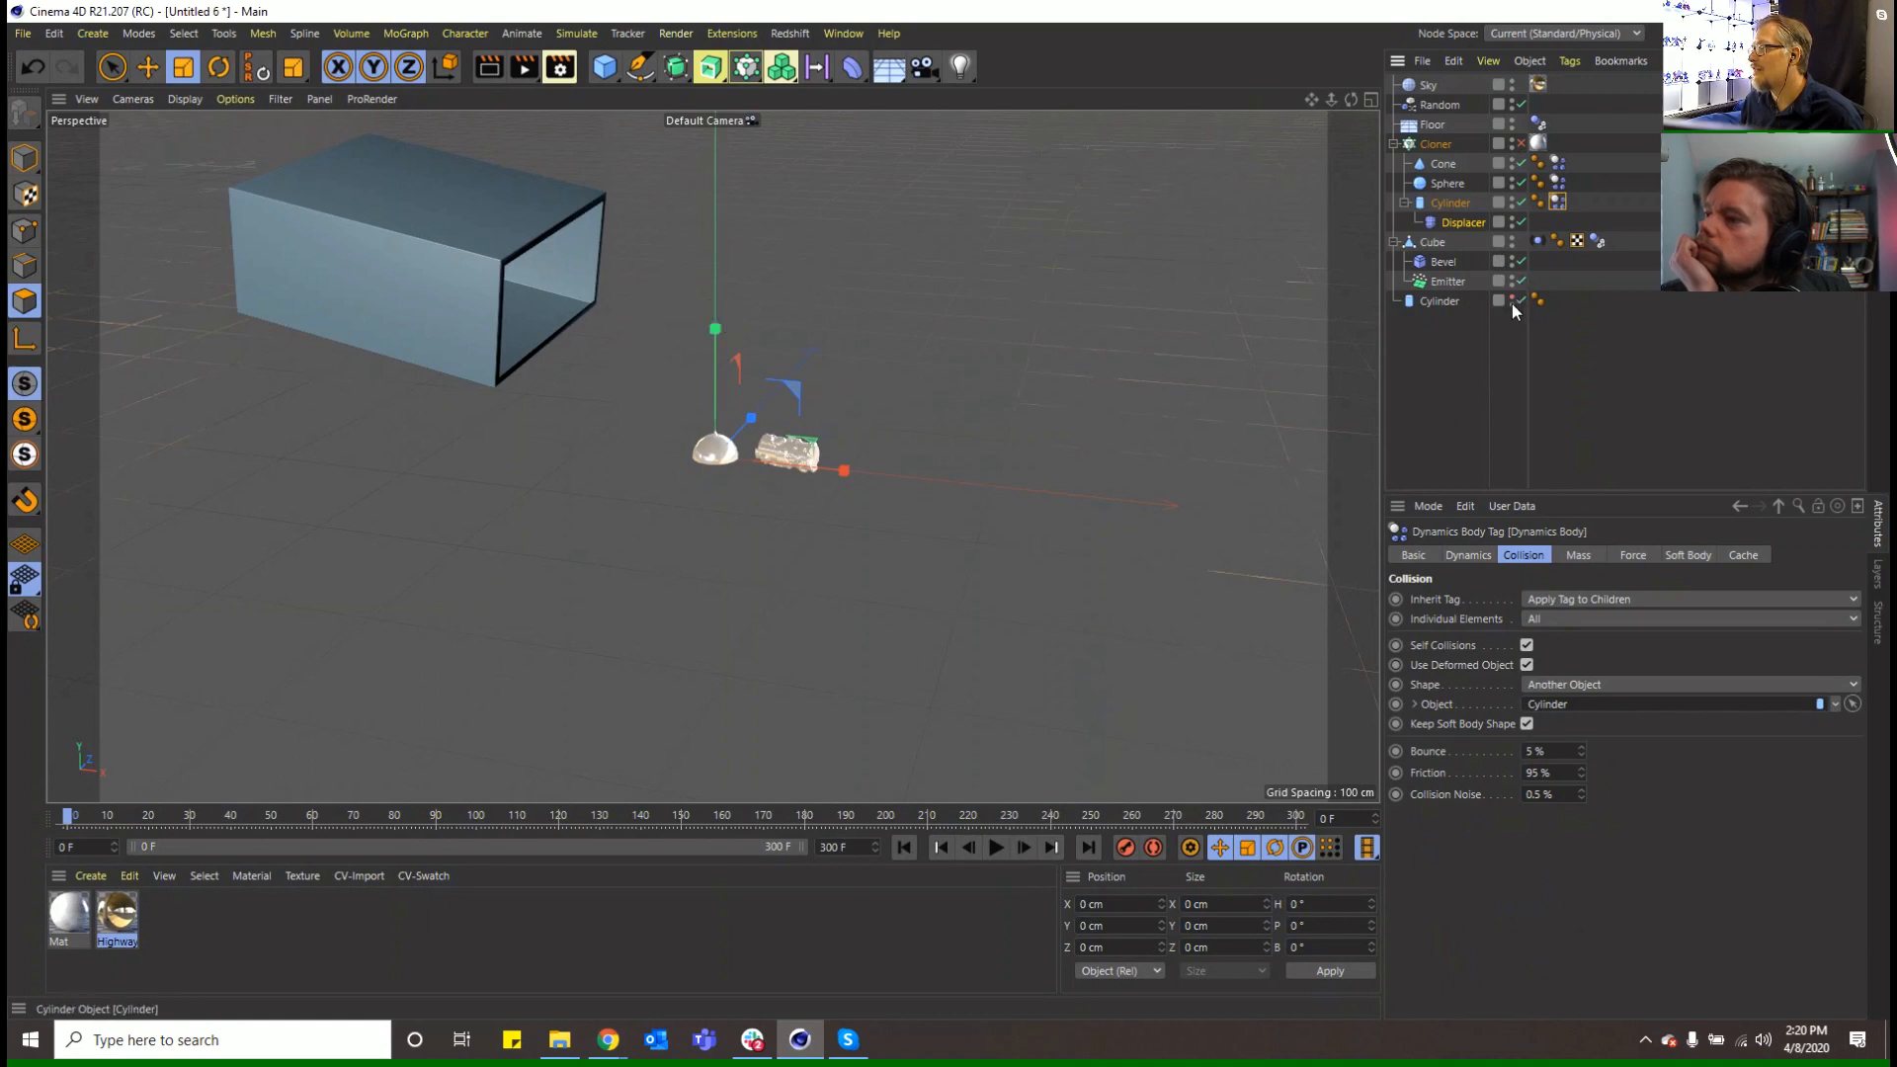
click(997, 846)
click(997, 846)
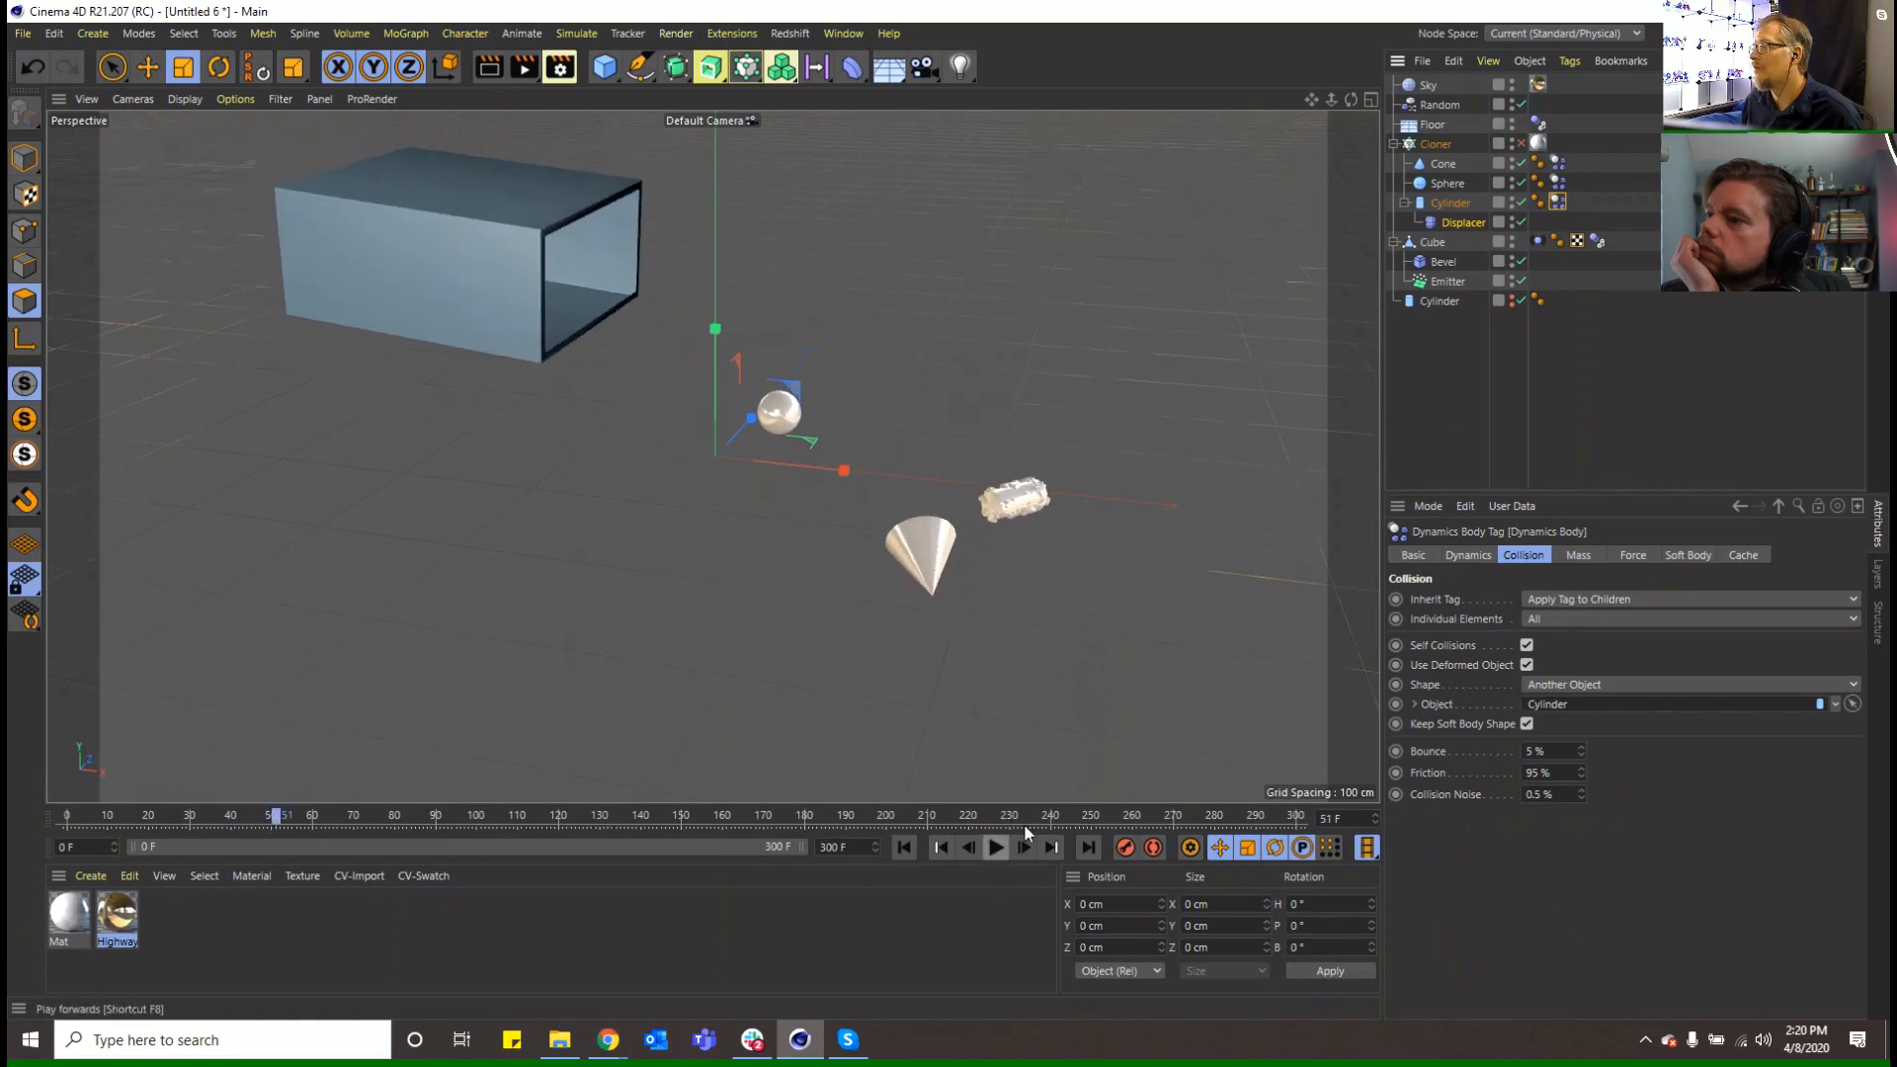
Re-enable the Cloner, play the simulation from the first frame, and return to frame 0
click(1522, 144)
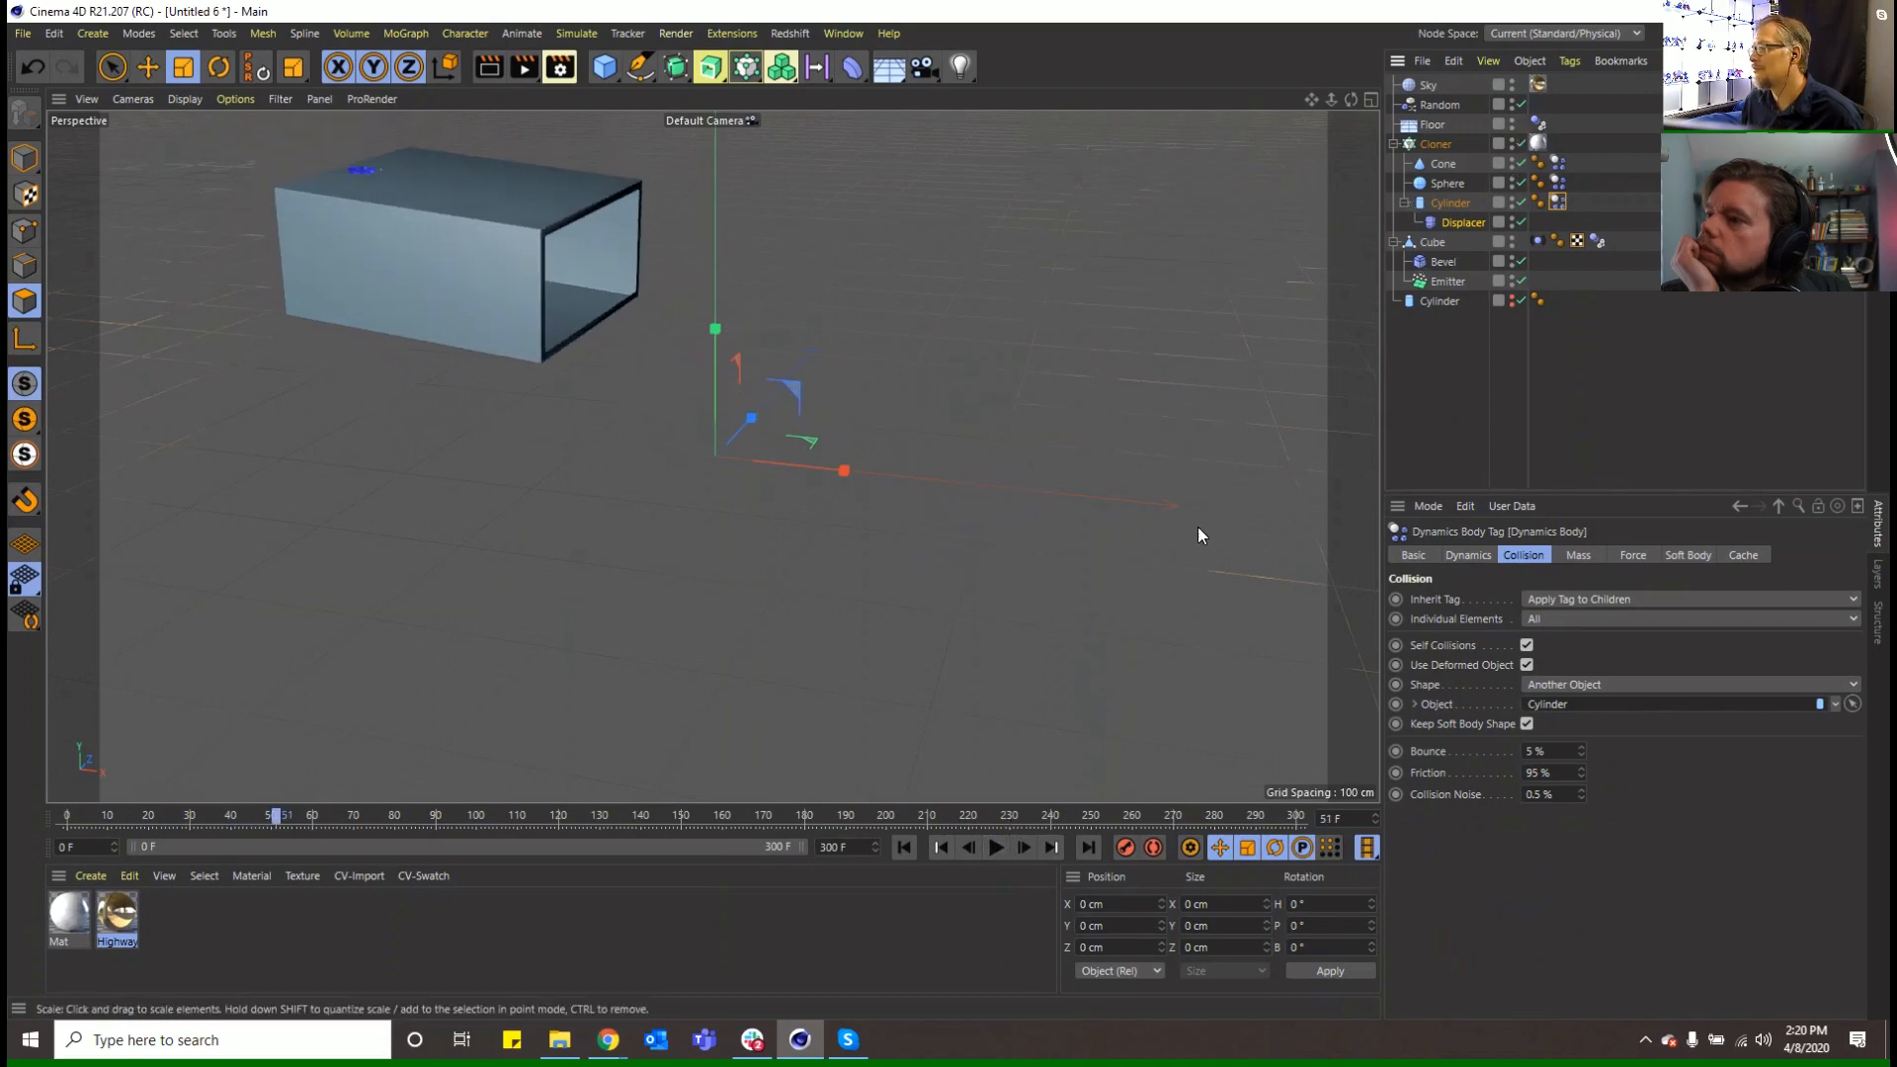
click(903, 846)
click(994, 848)
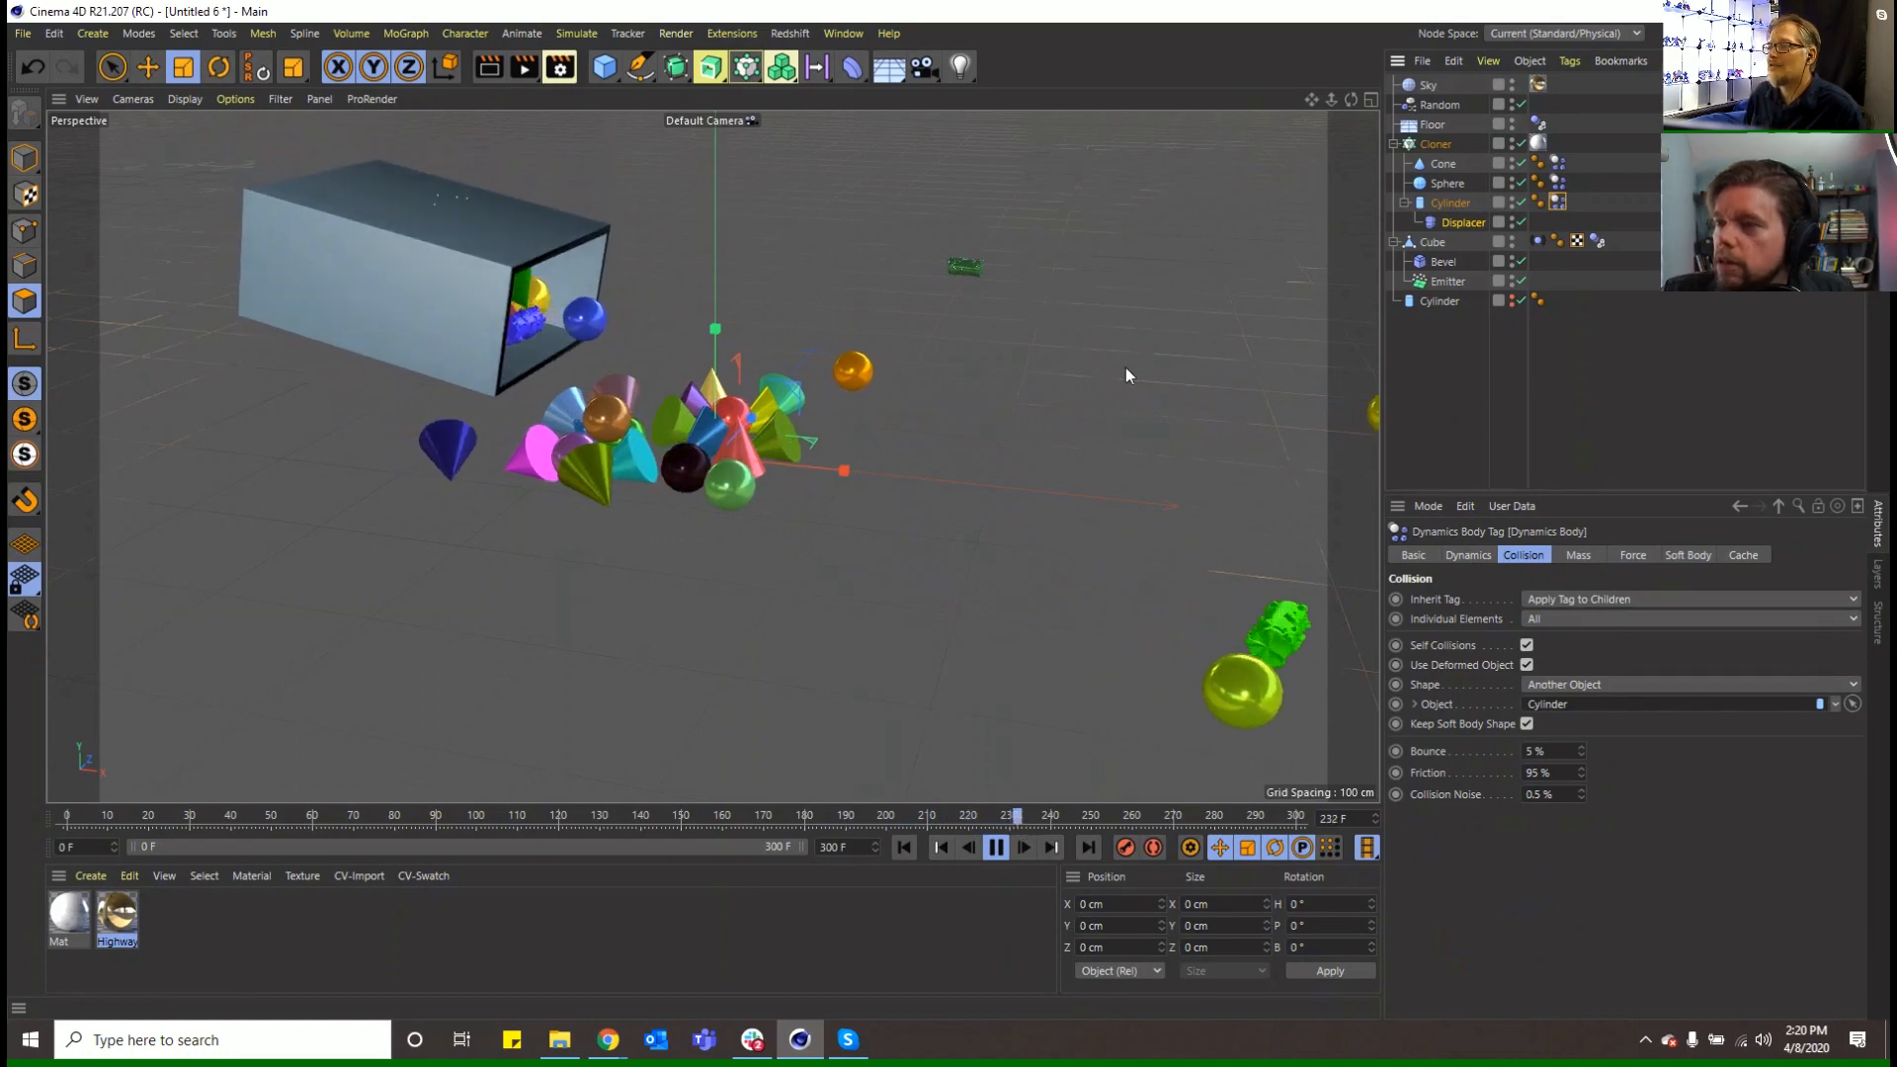
click(995, 848)
click(904, 848)
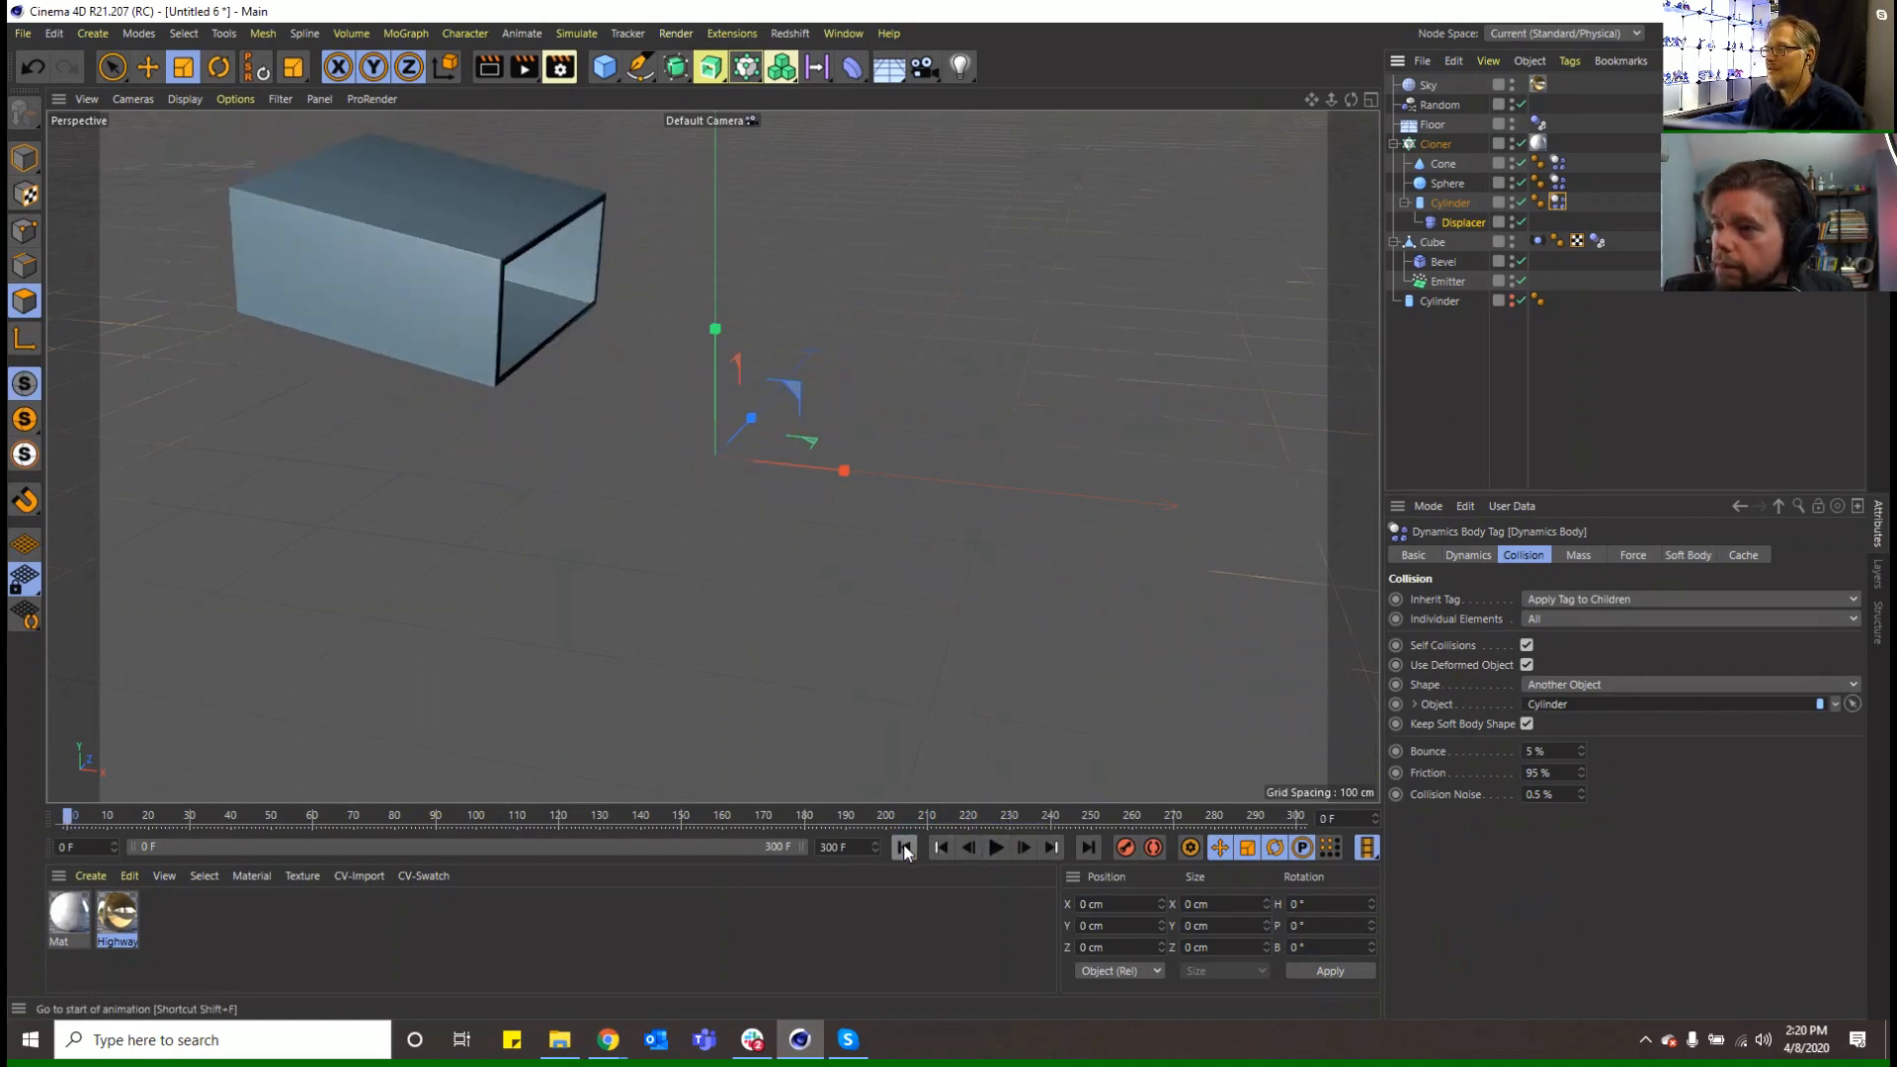
Set the collision shape of the Cloner's Cylinder to Static Mesh, play the simulation to test it, and return to frame 0
click(1448, 203)
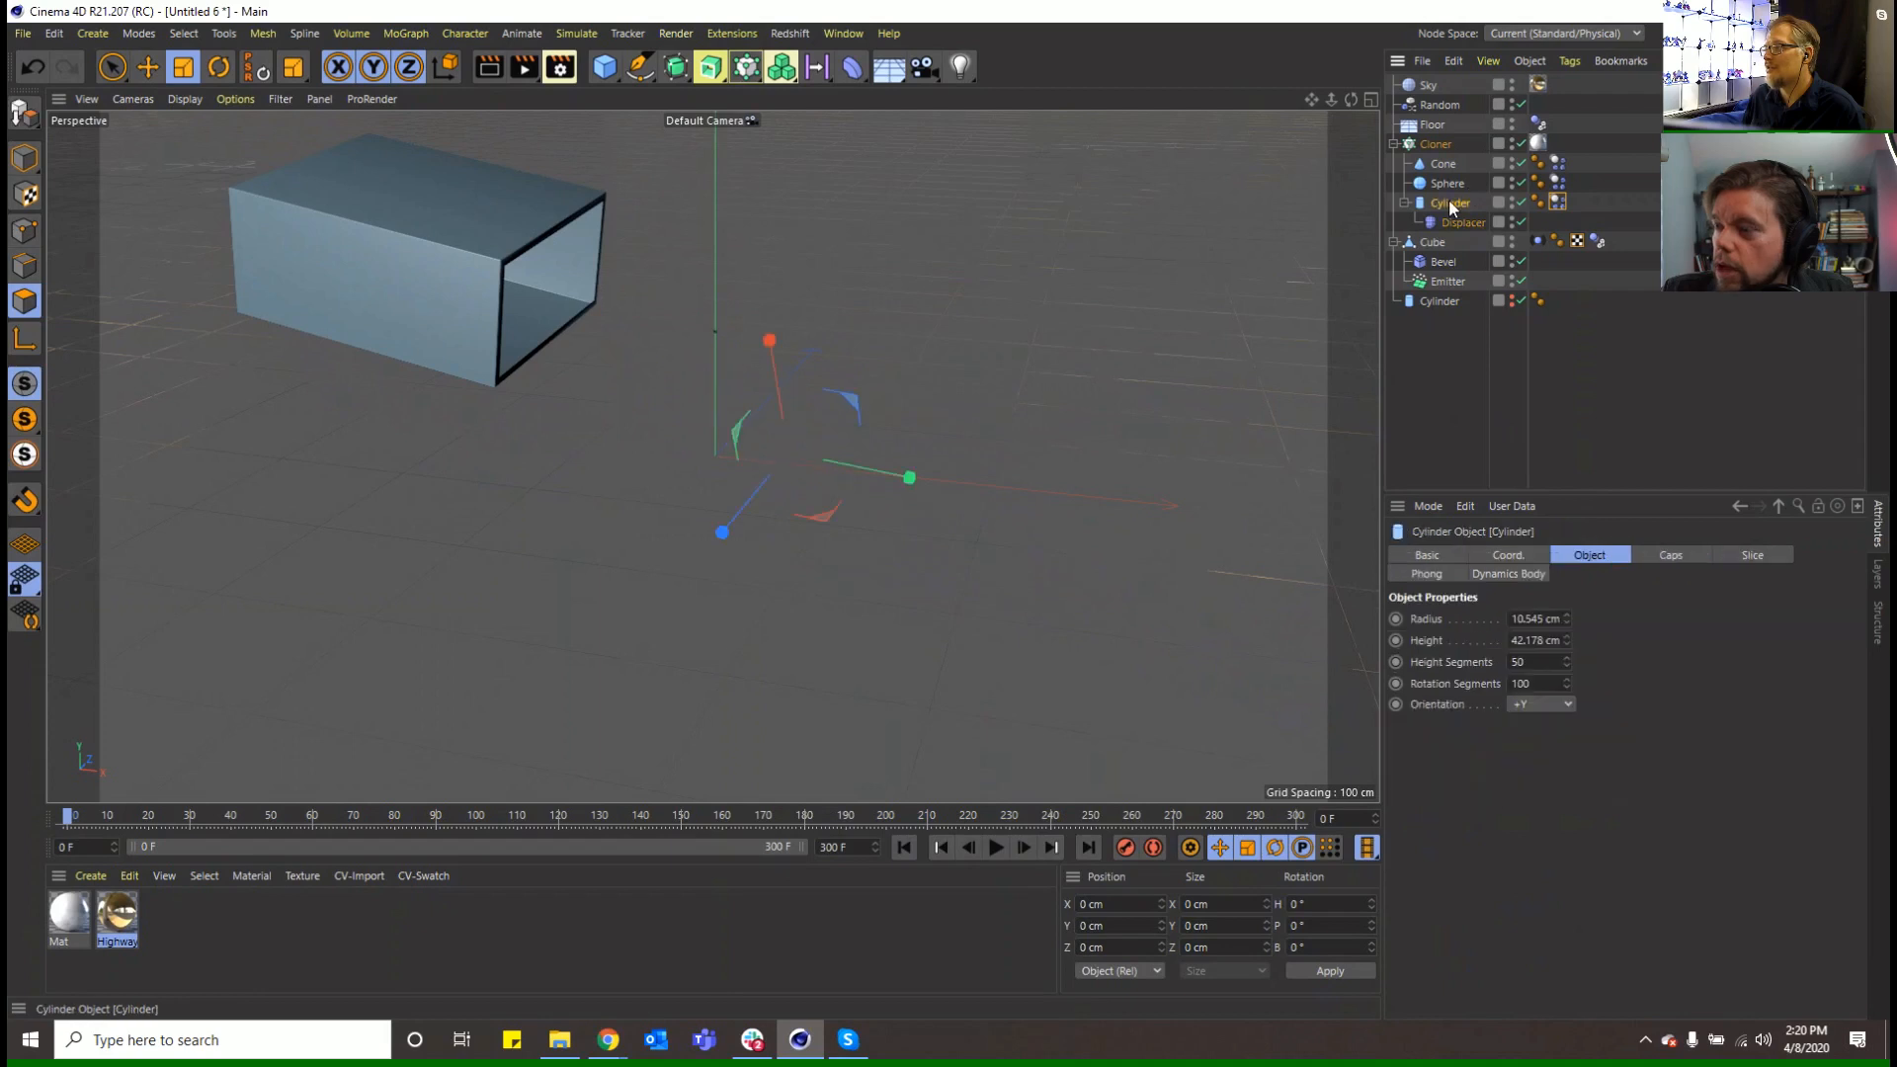
click(1557, 203)
click(1598, 684)
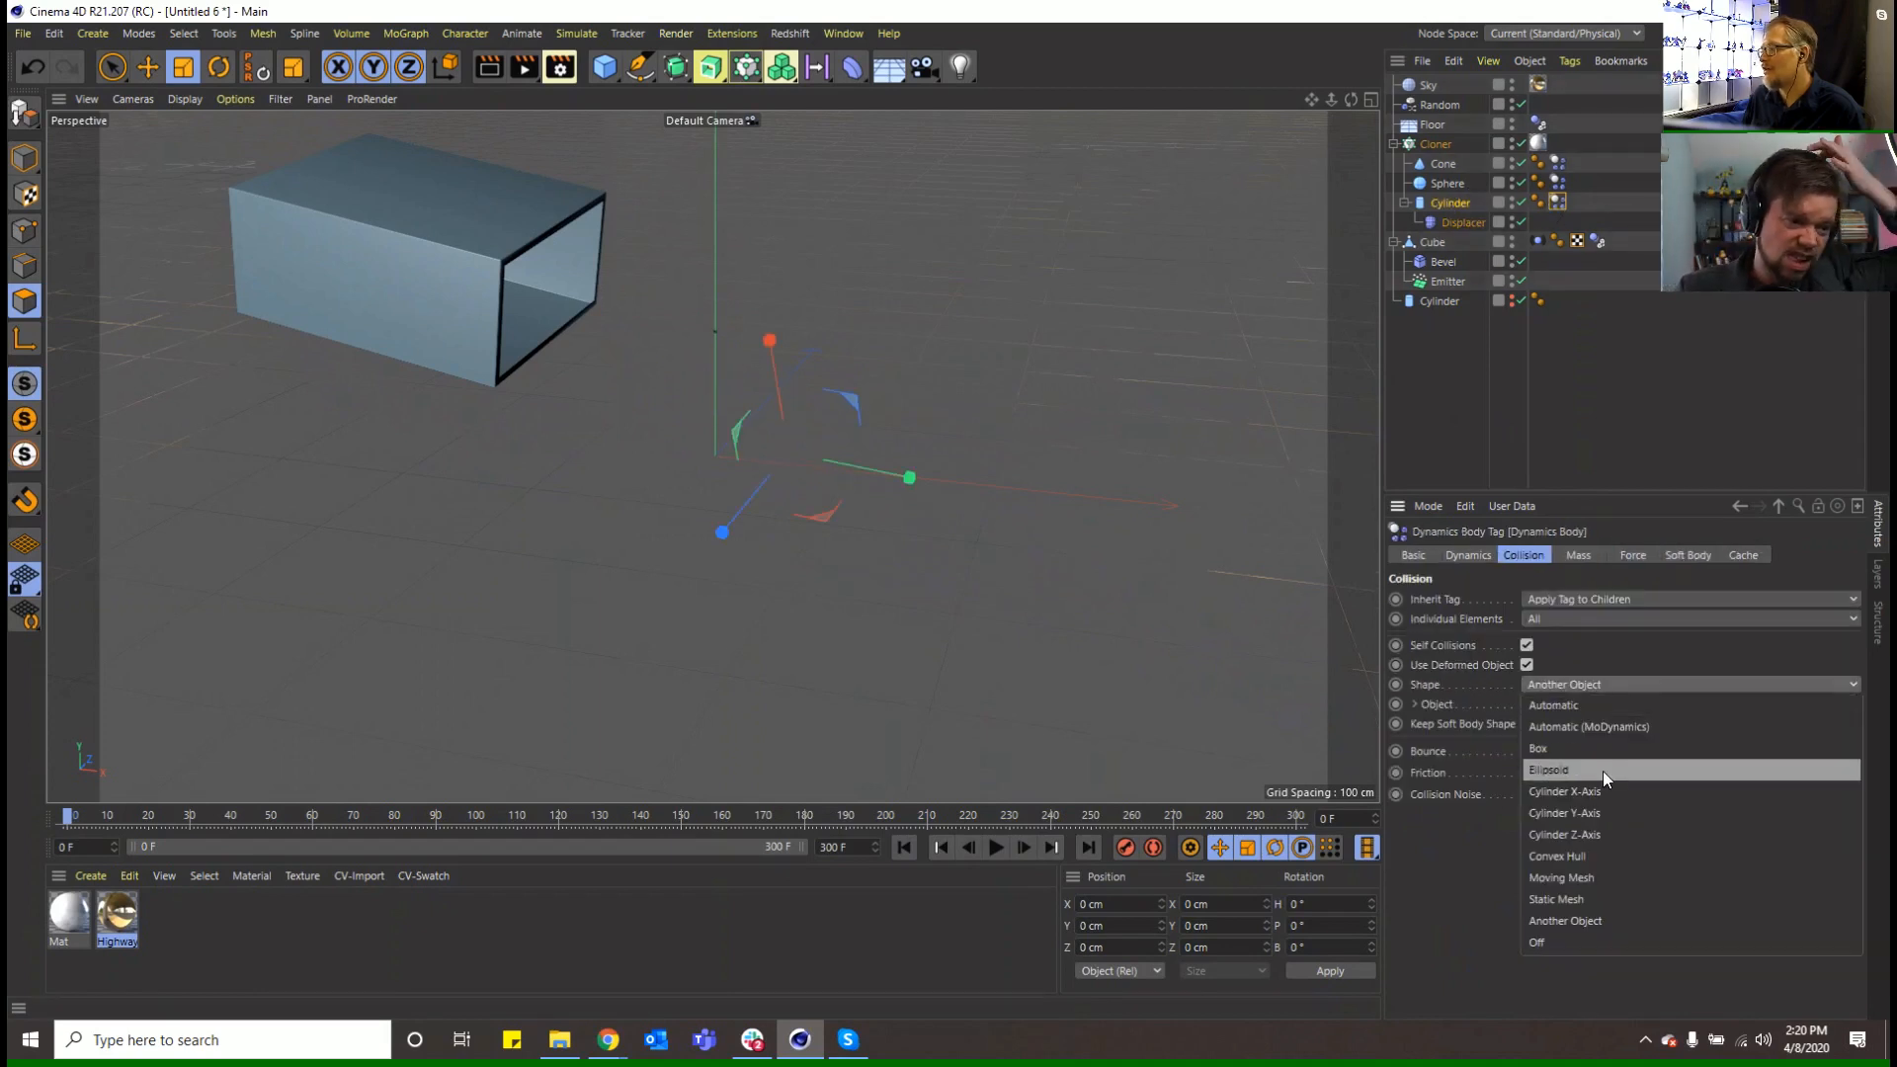
click(1685, 897)
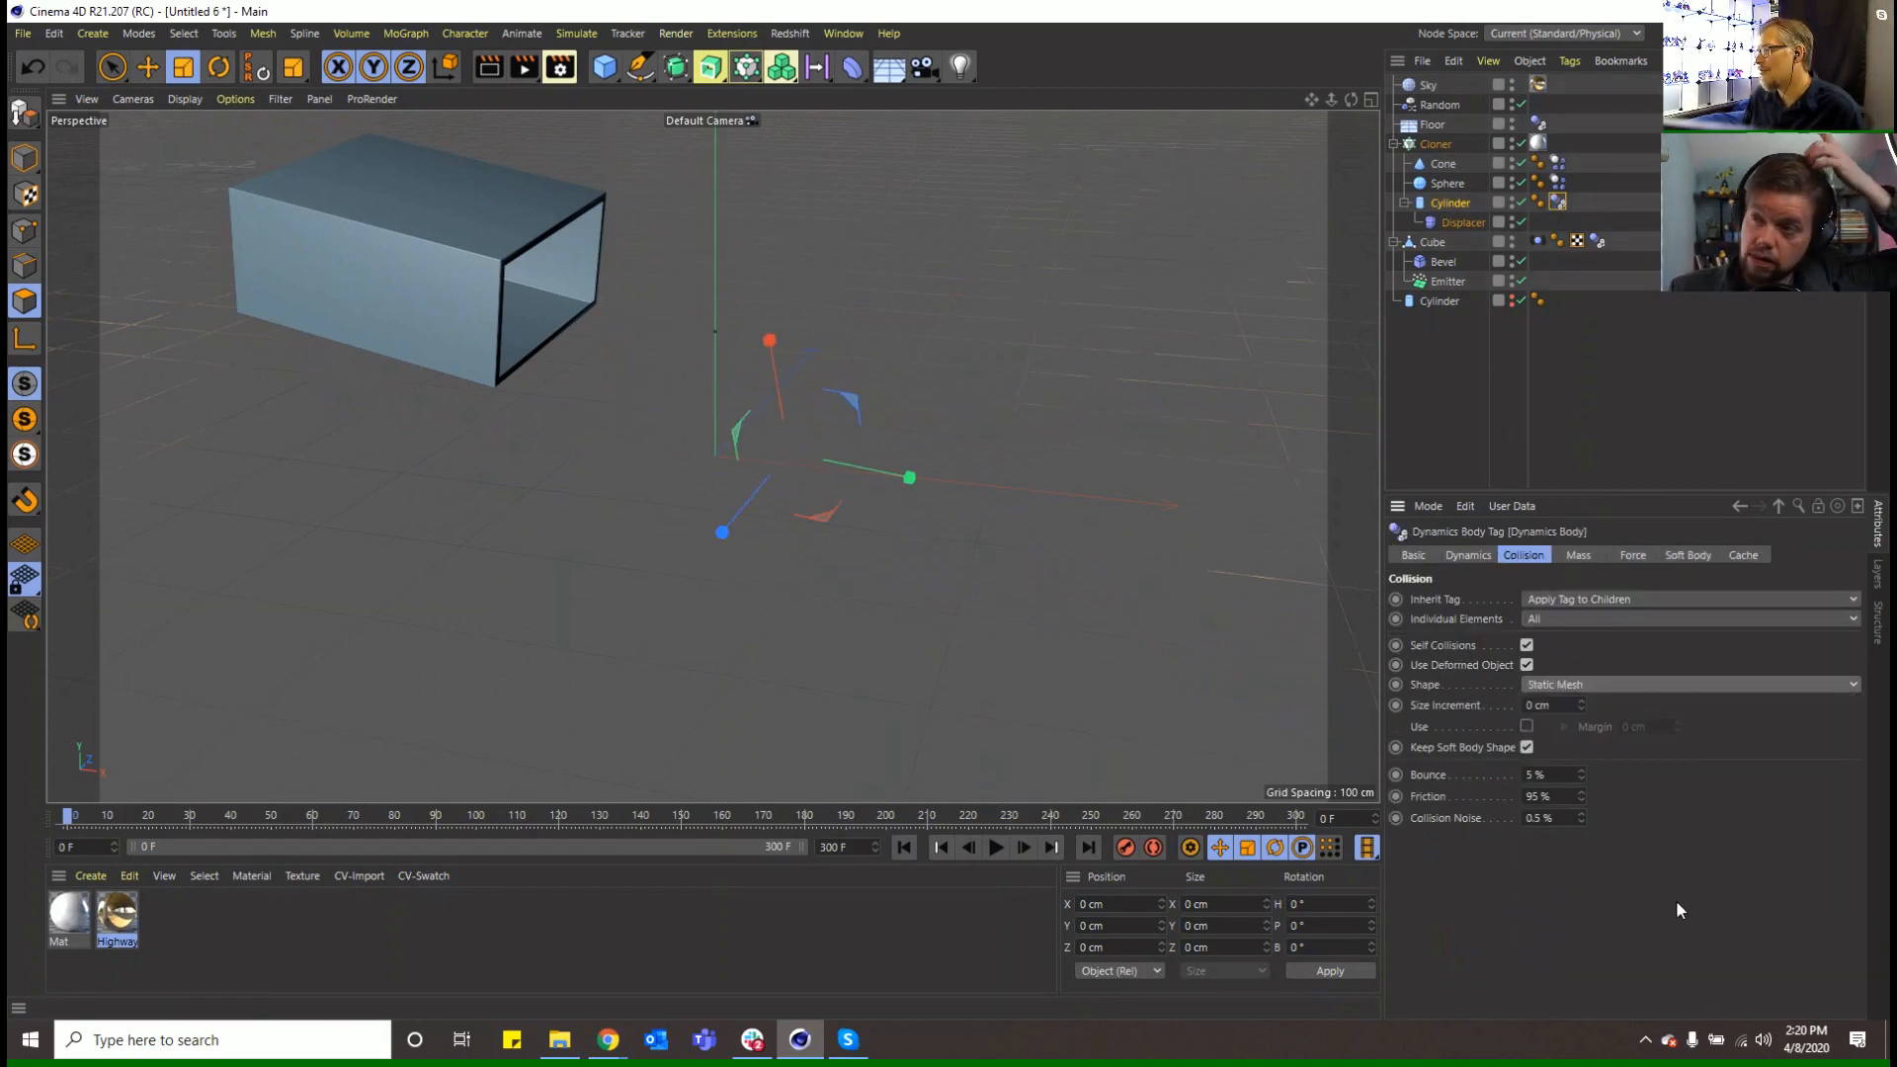
click(996, 852)
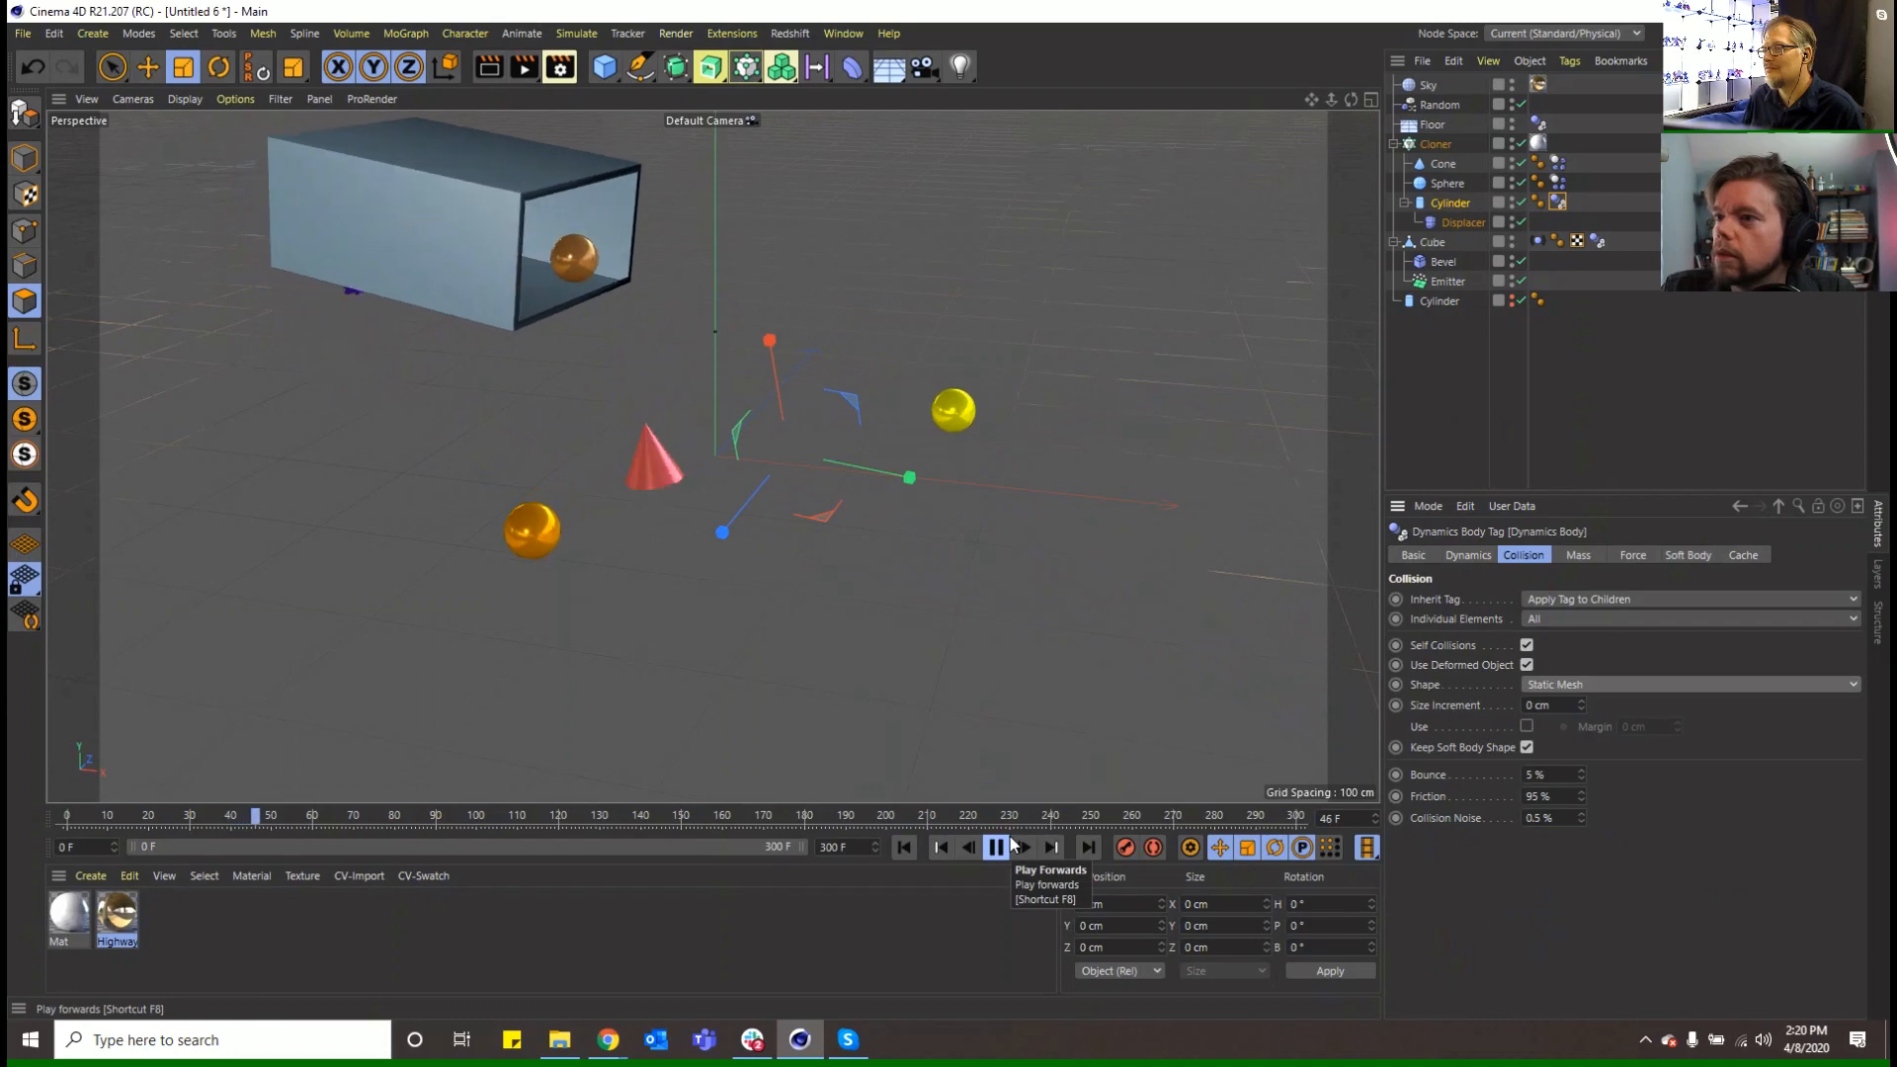
click(996, 847)
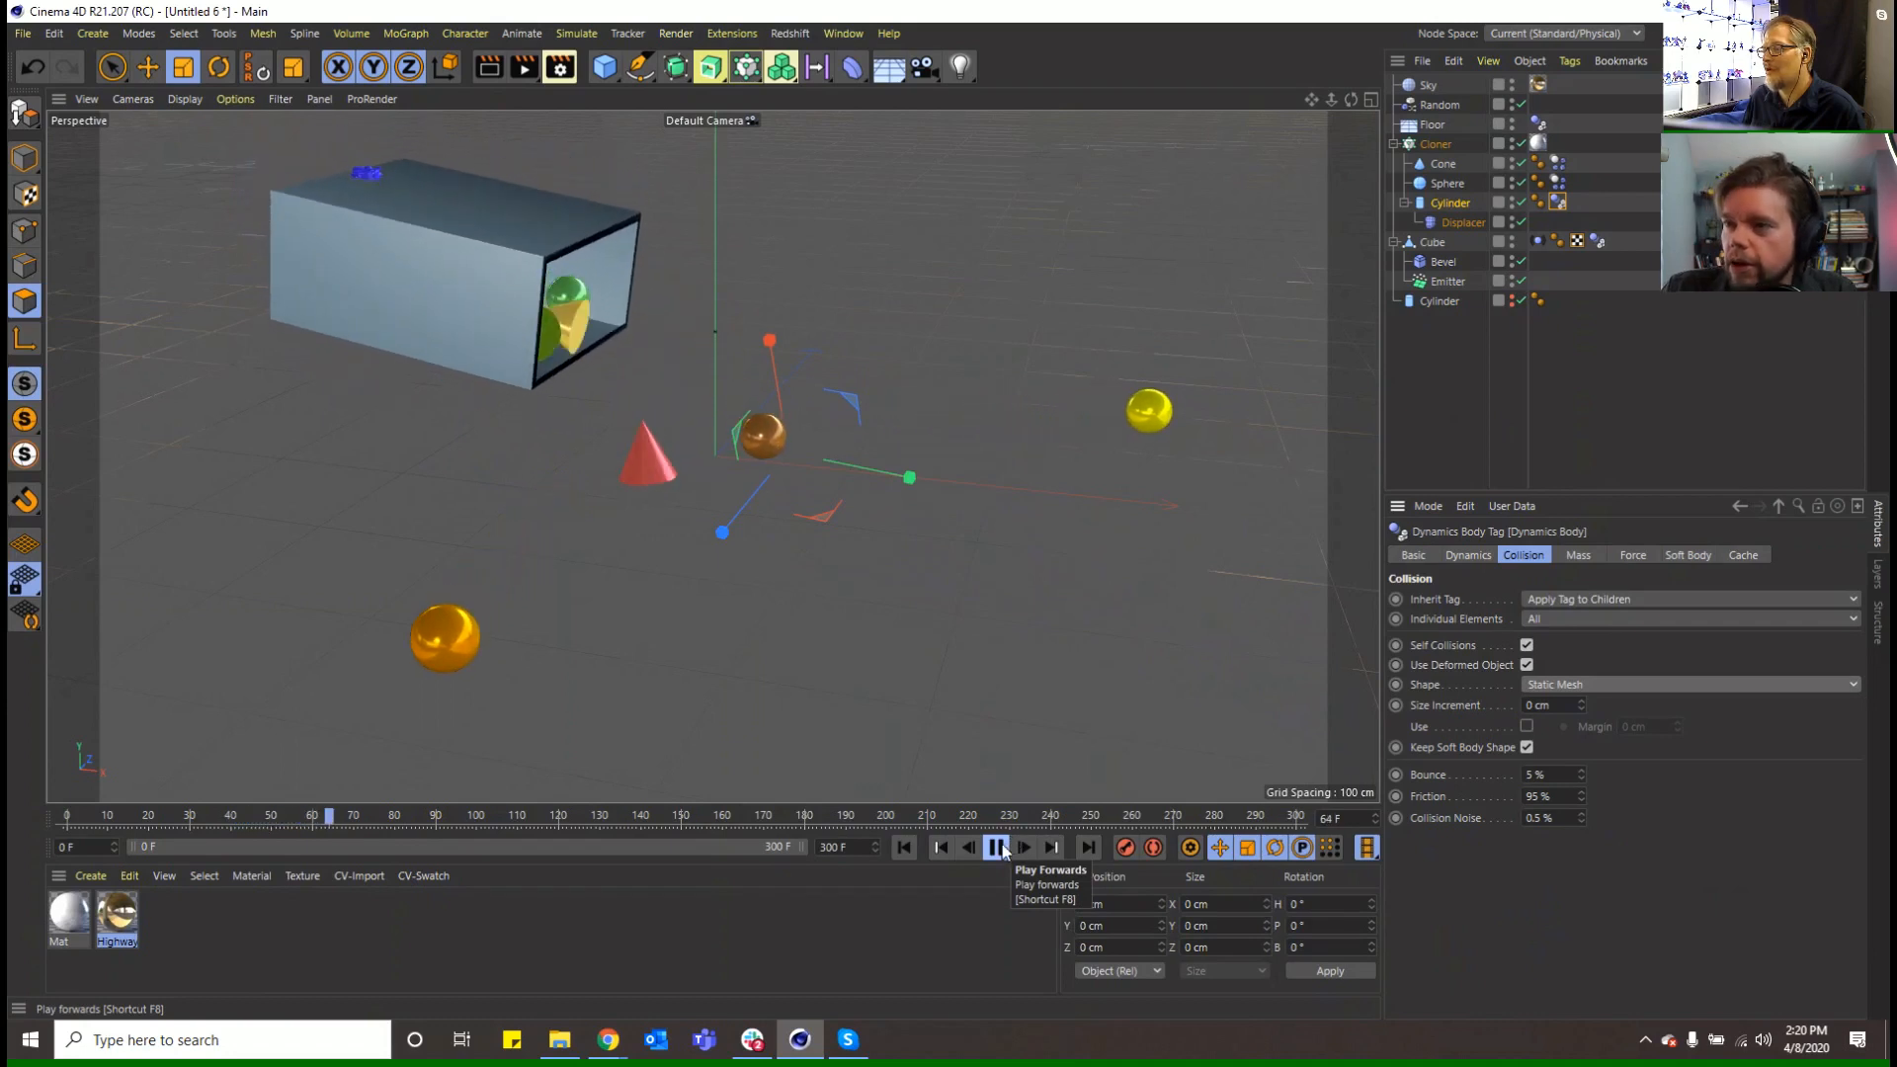
click(904, 846)
Try the Cylinder Y-Axis collision shape on the Cloner's Cylinder, play the simulation to test it, and return to frame 0
click(1727, 684)
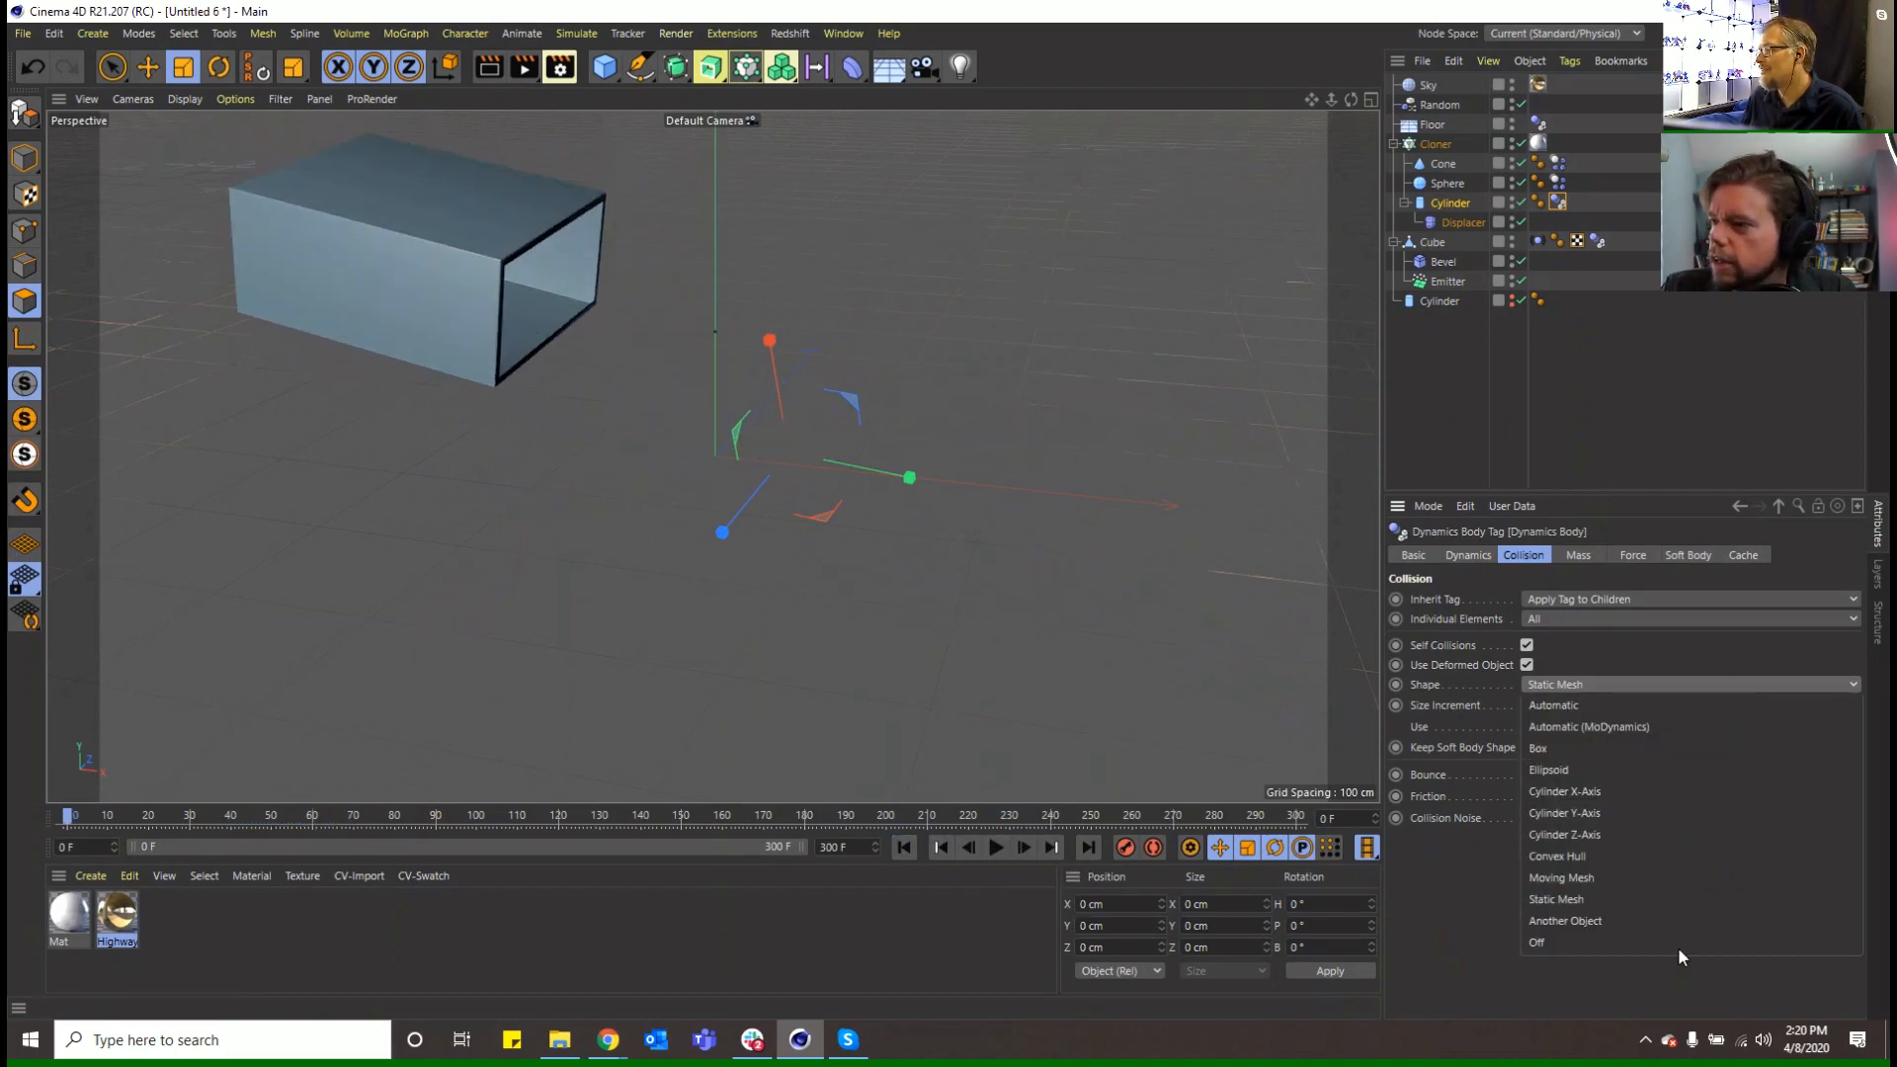
click(1640, 820)
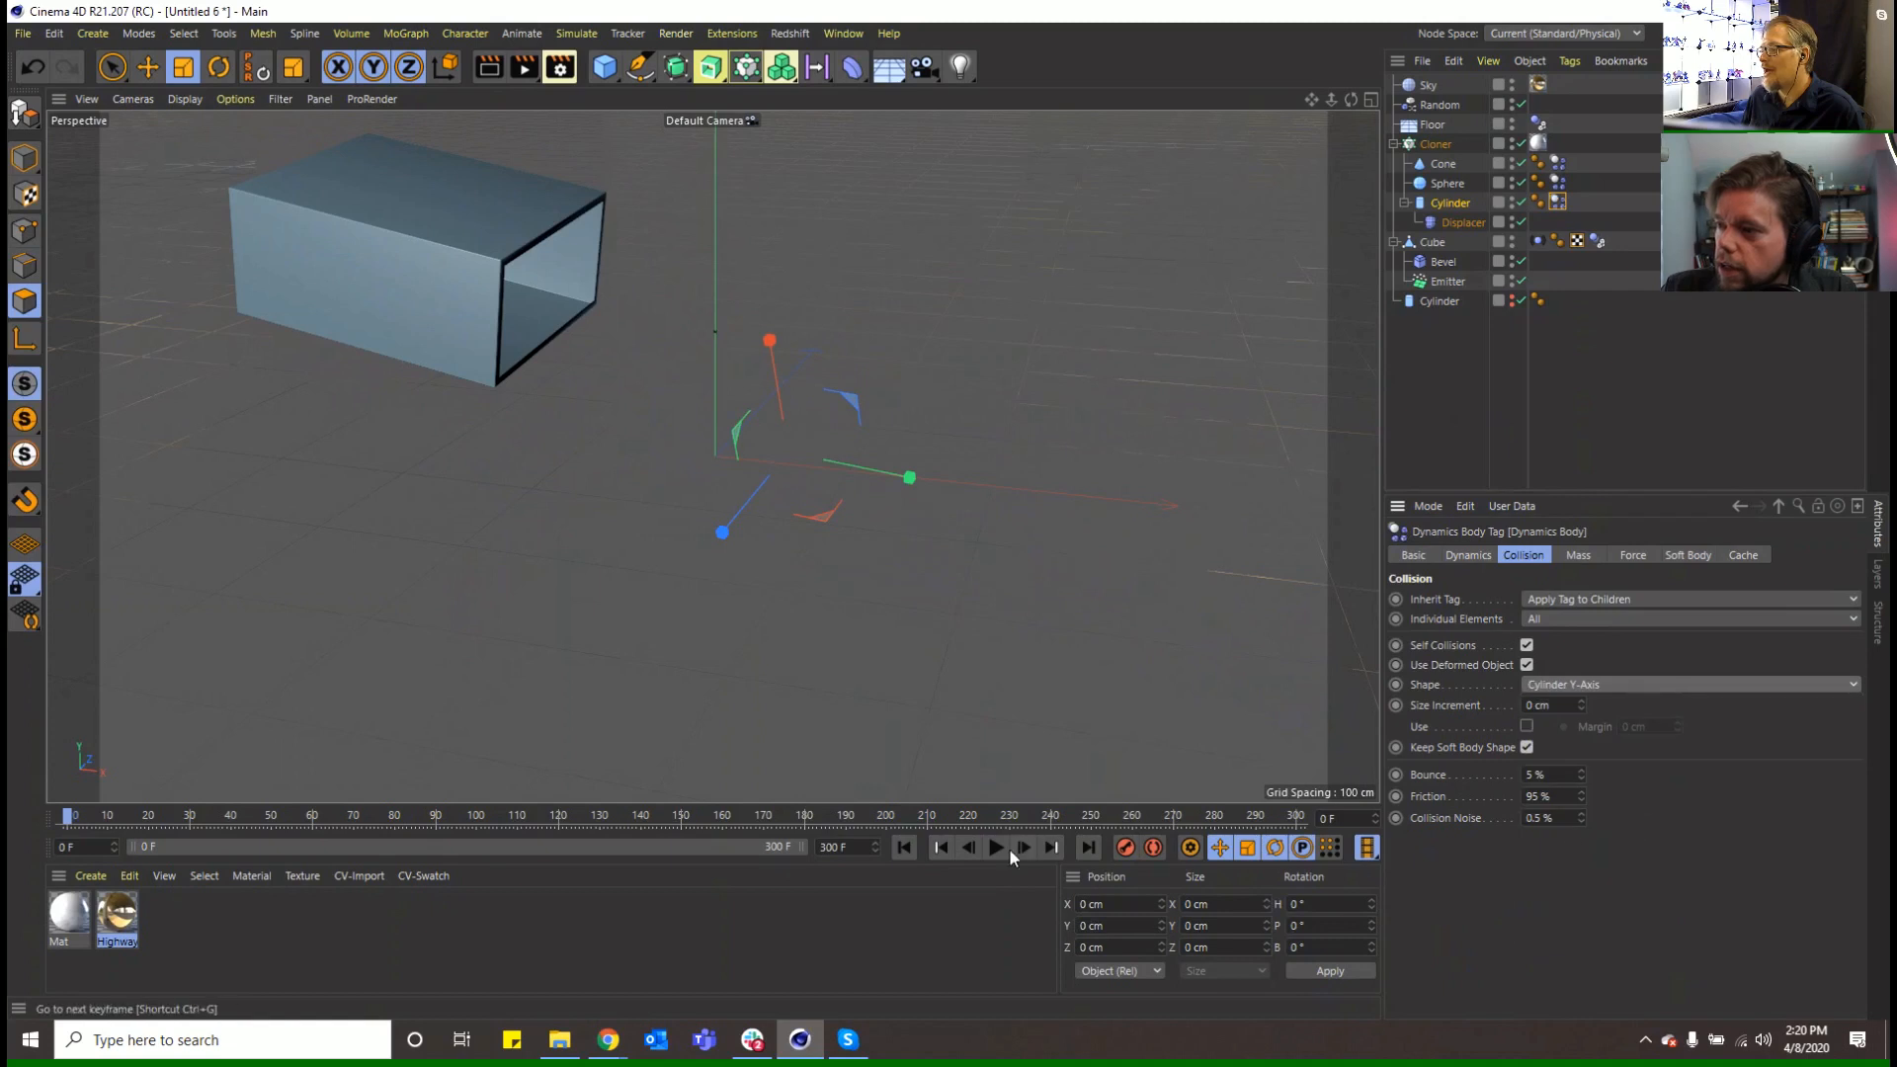
click(996, 847)
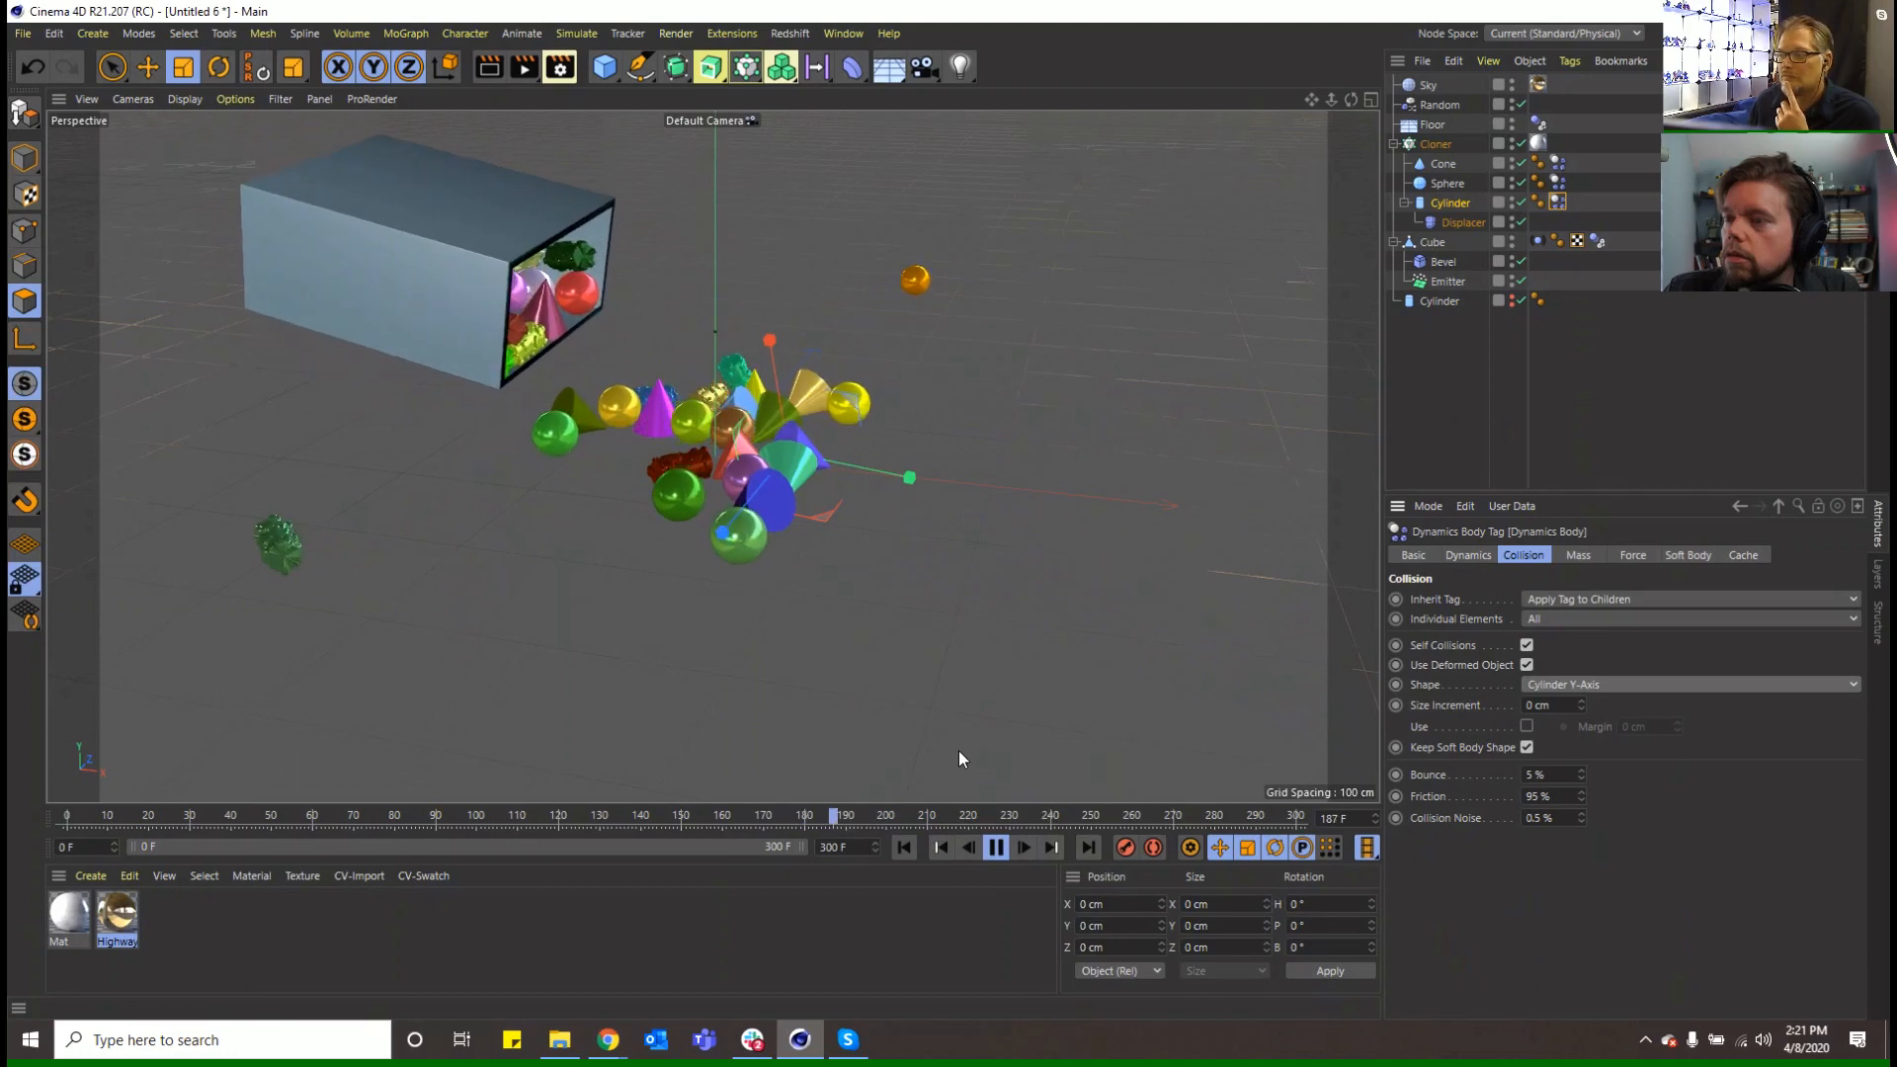
click(995, 847)
click(905, 847)
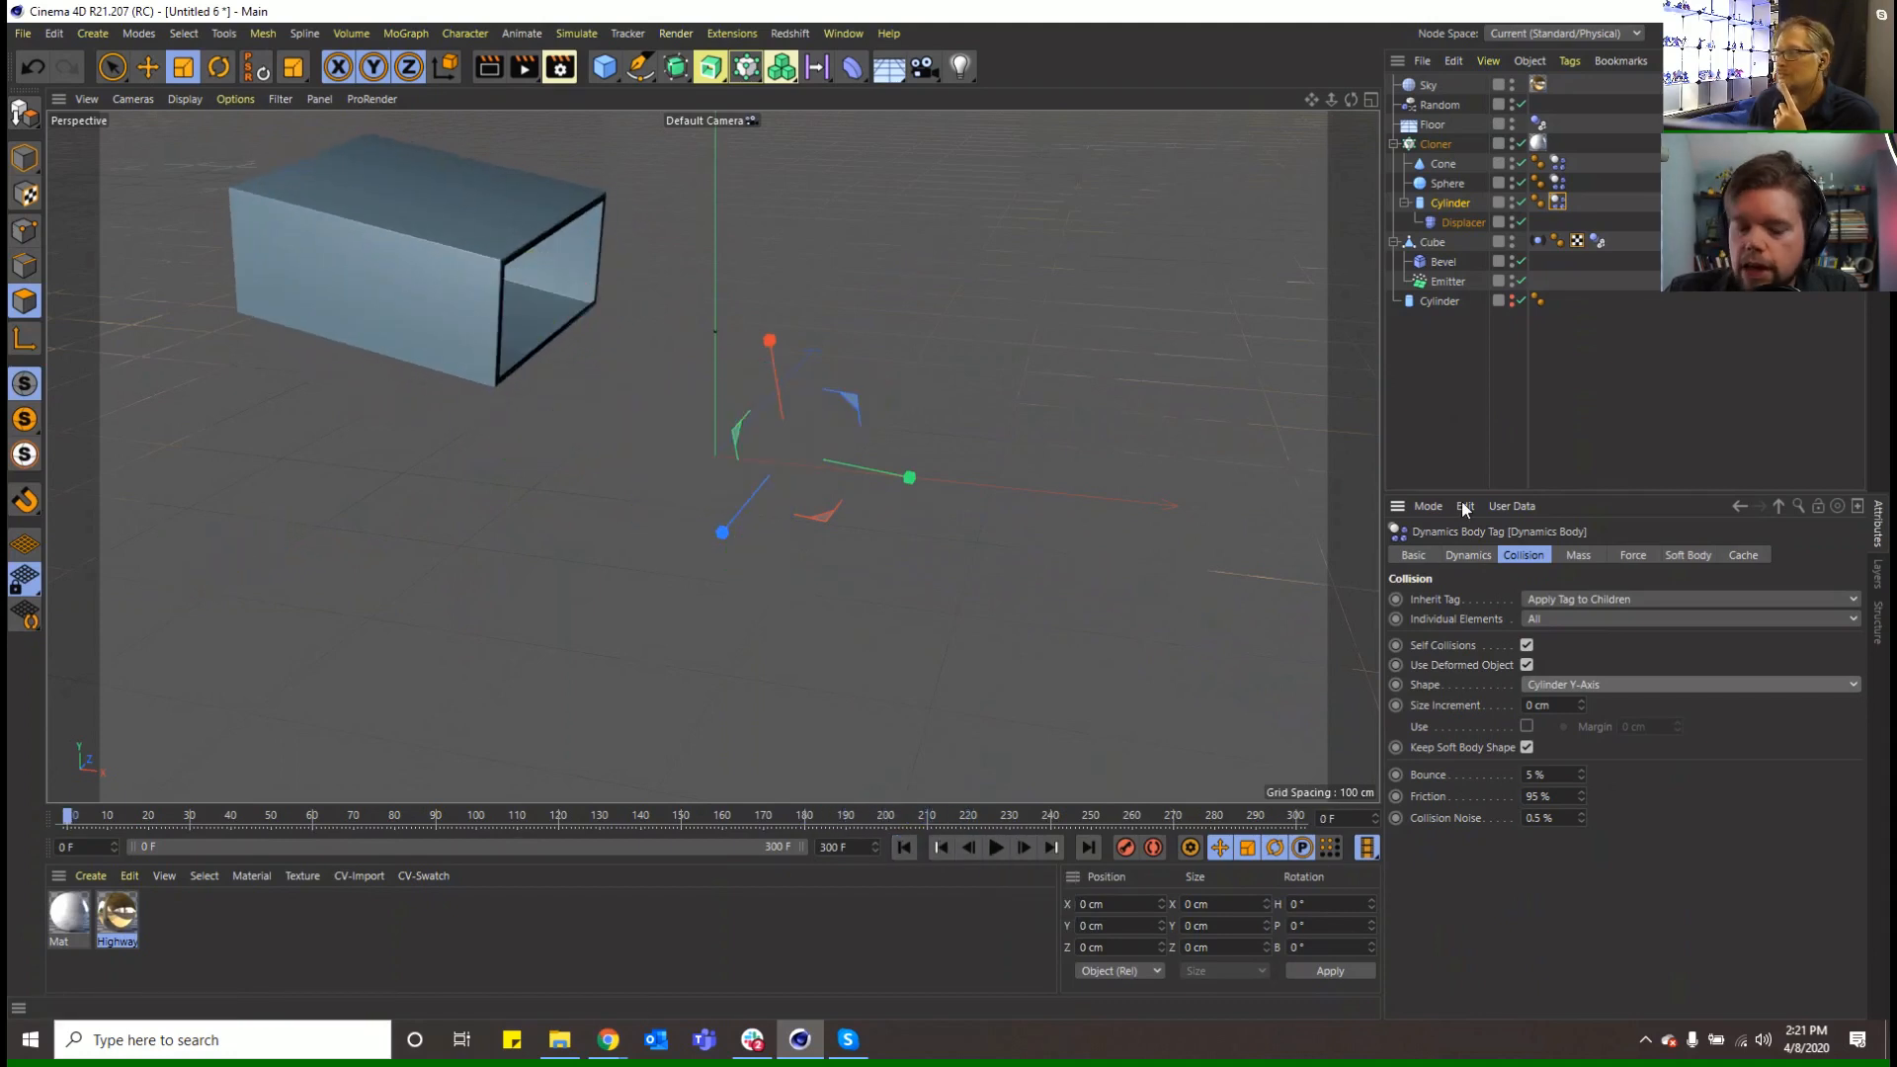
Open the object properties of the Displacer under the Cloner's Cylinder and check its height value
click(1496, 222)
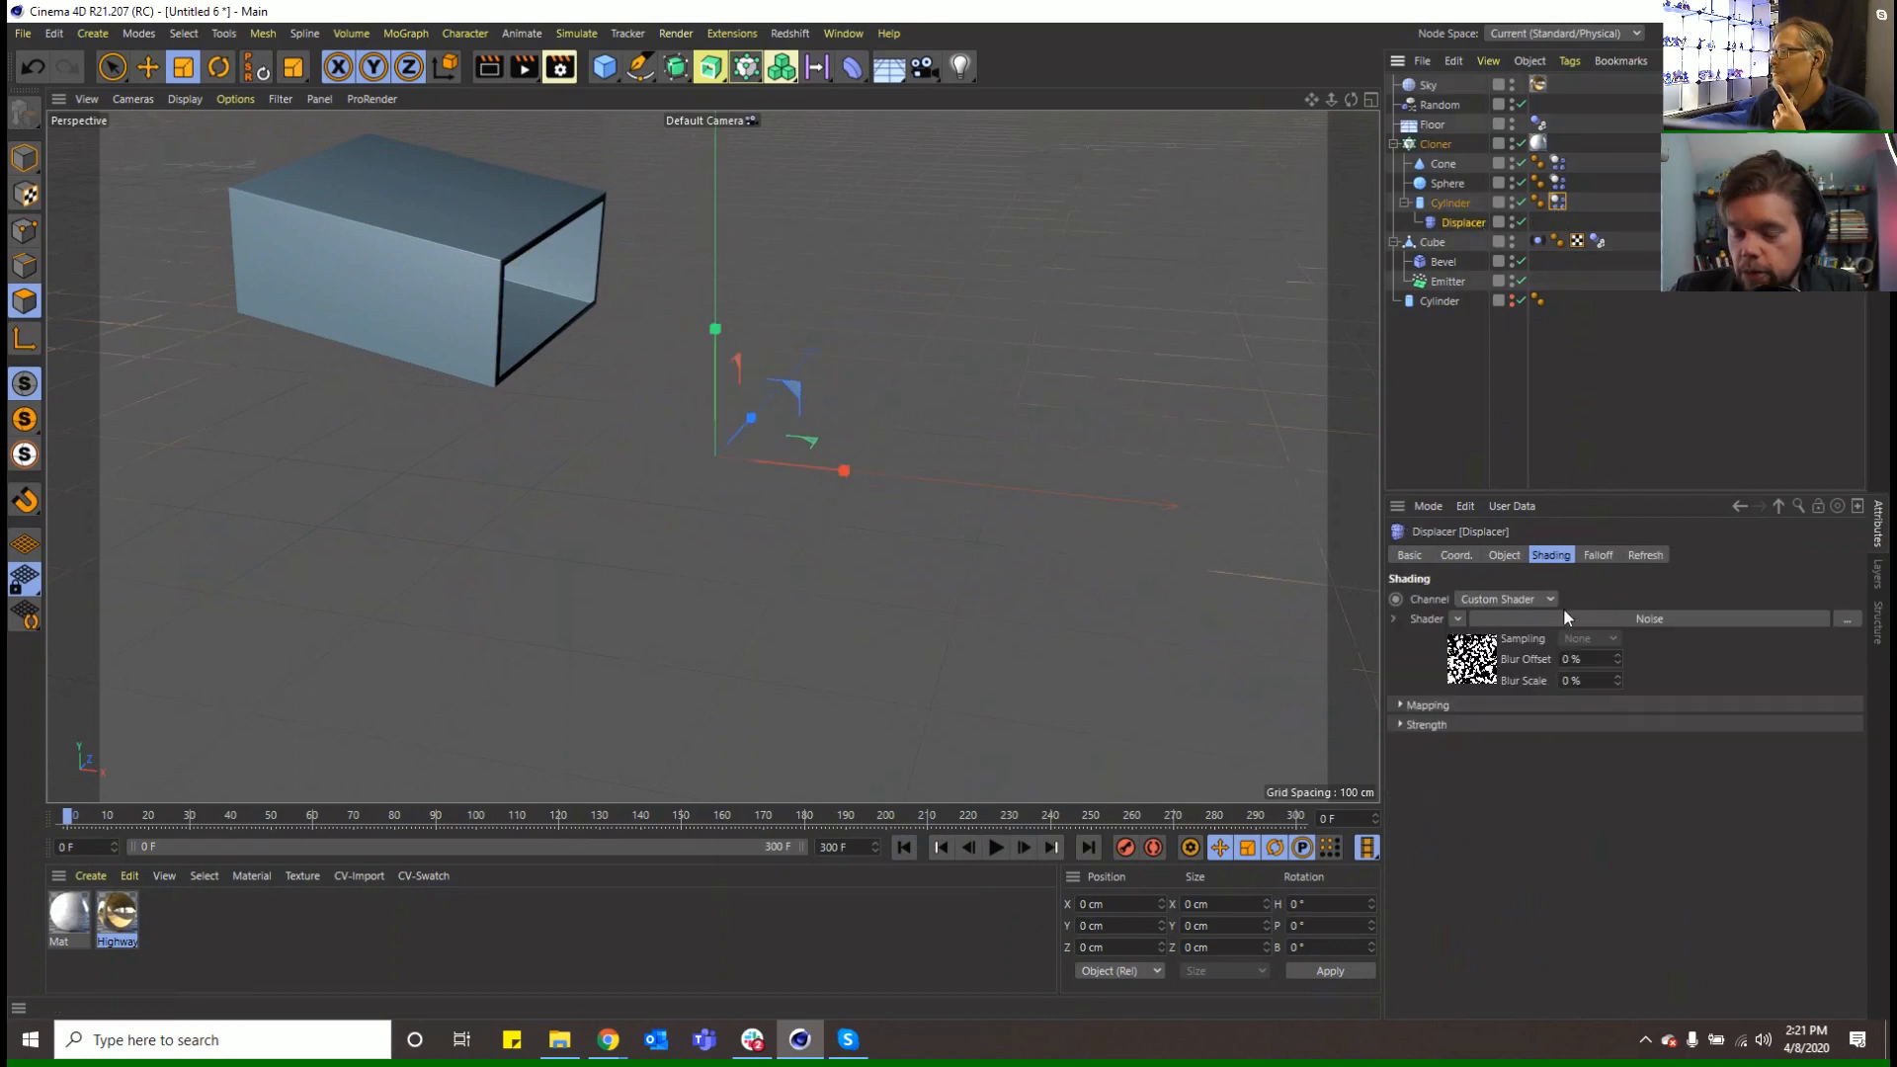
click(1503, 556)
click(1492, 648)
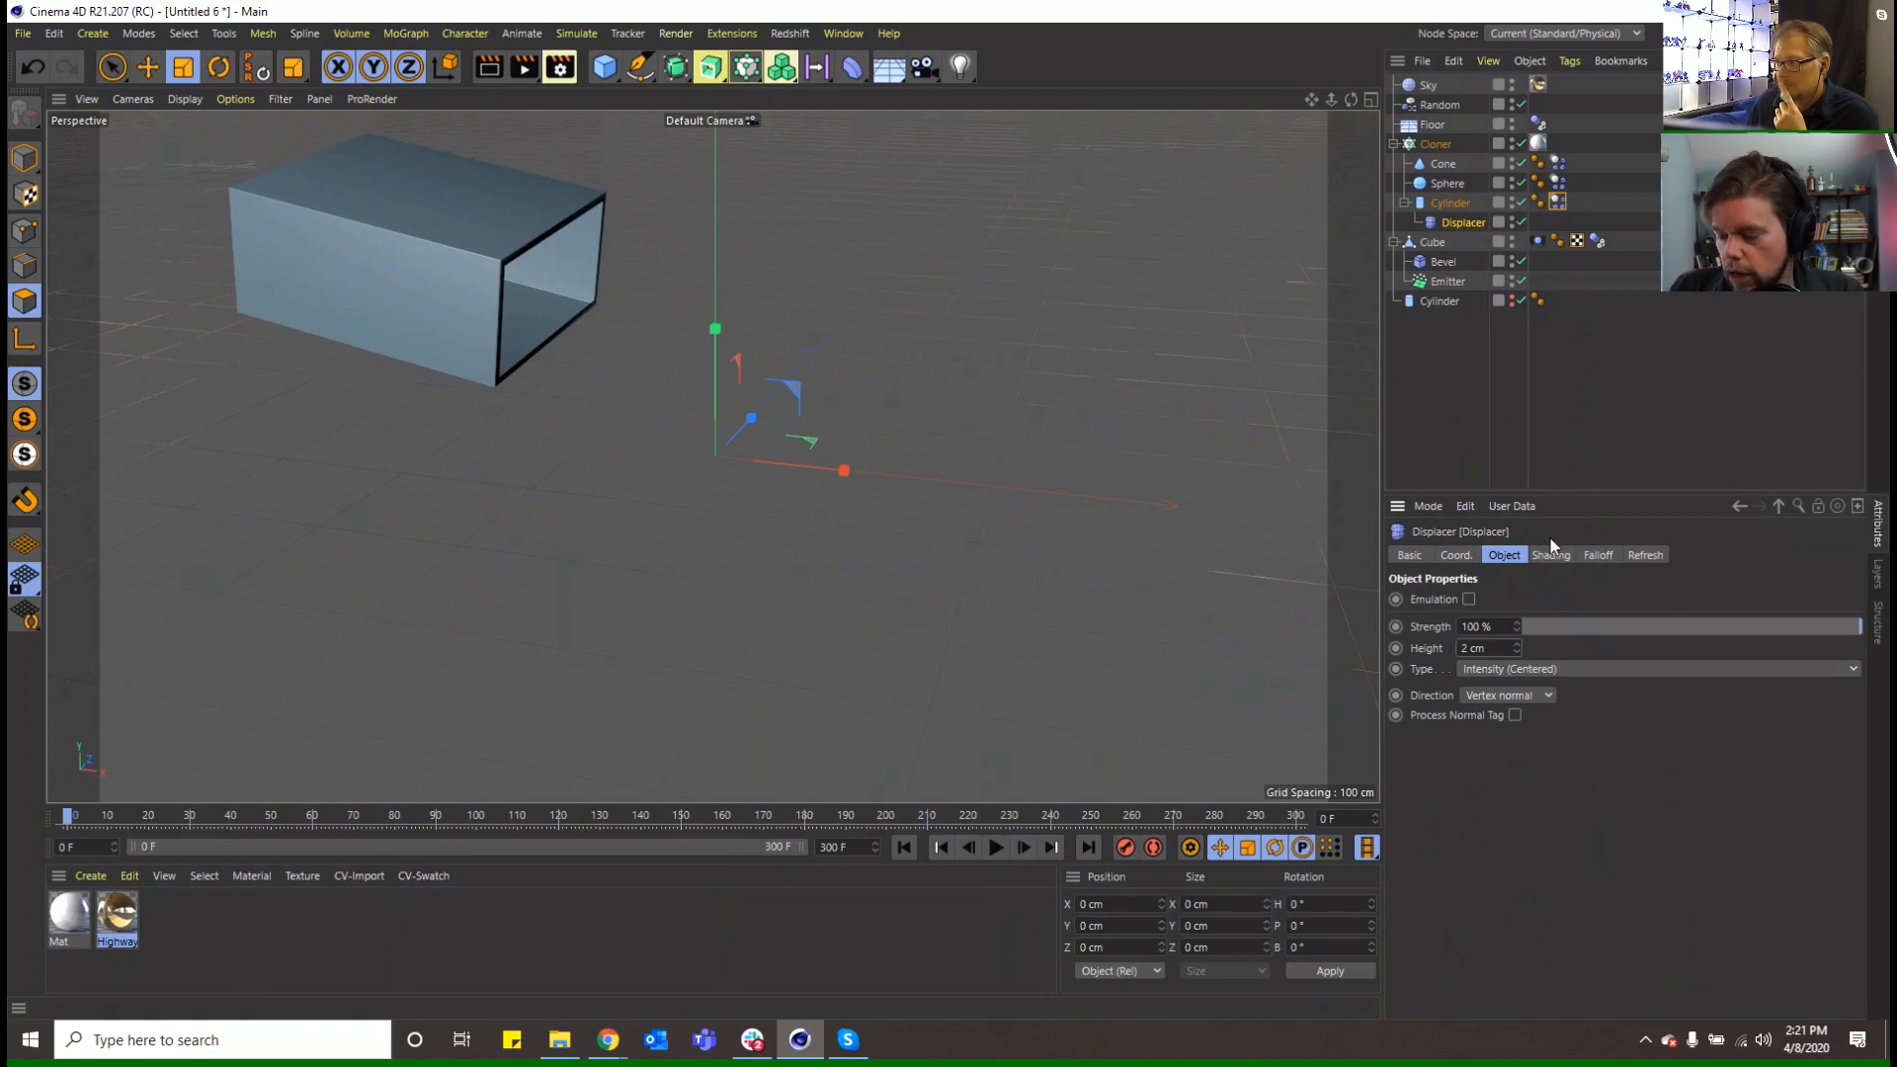
Set the collision shape of the Cloner's Cylinder to Another Object, keeping the linked Cylinder, and play the simulation
click(1557, 202)
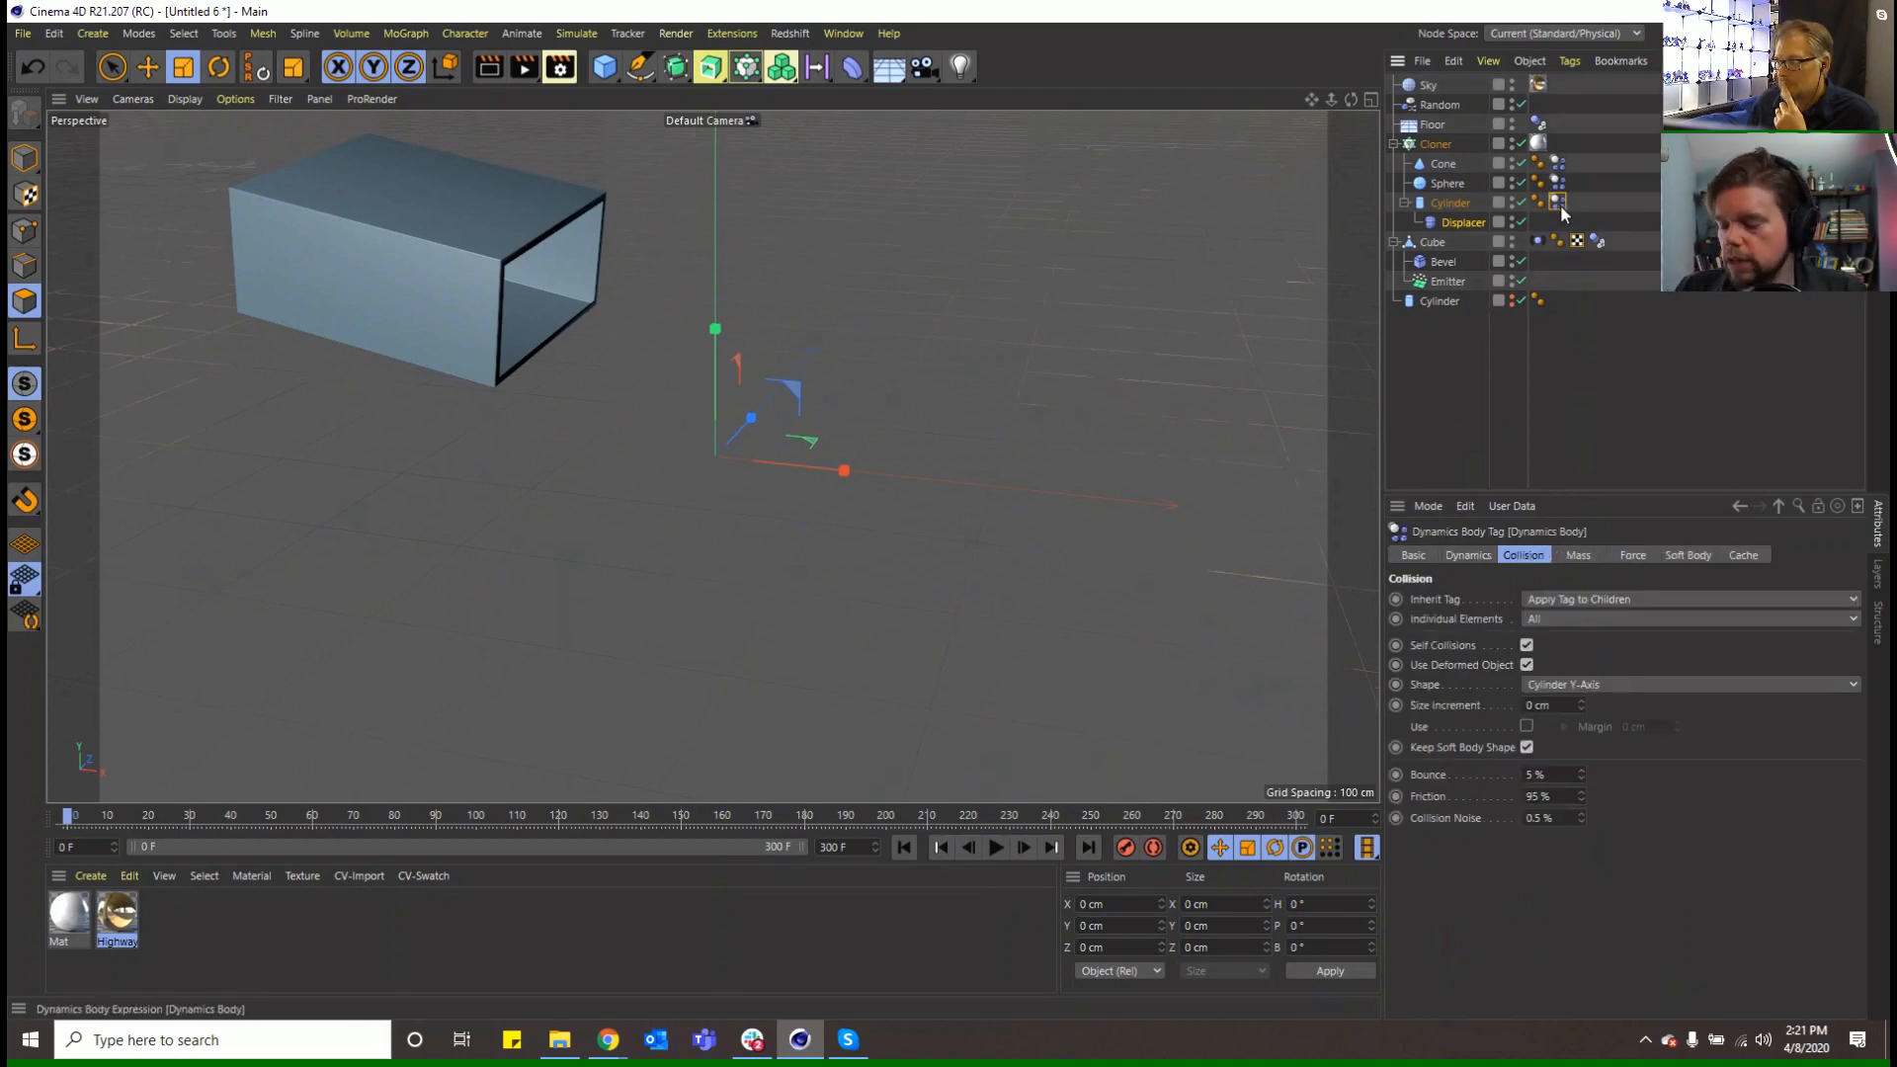
click(1593, 688)
click(1603, 926)
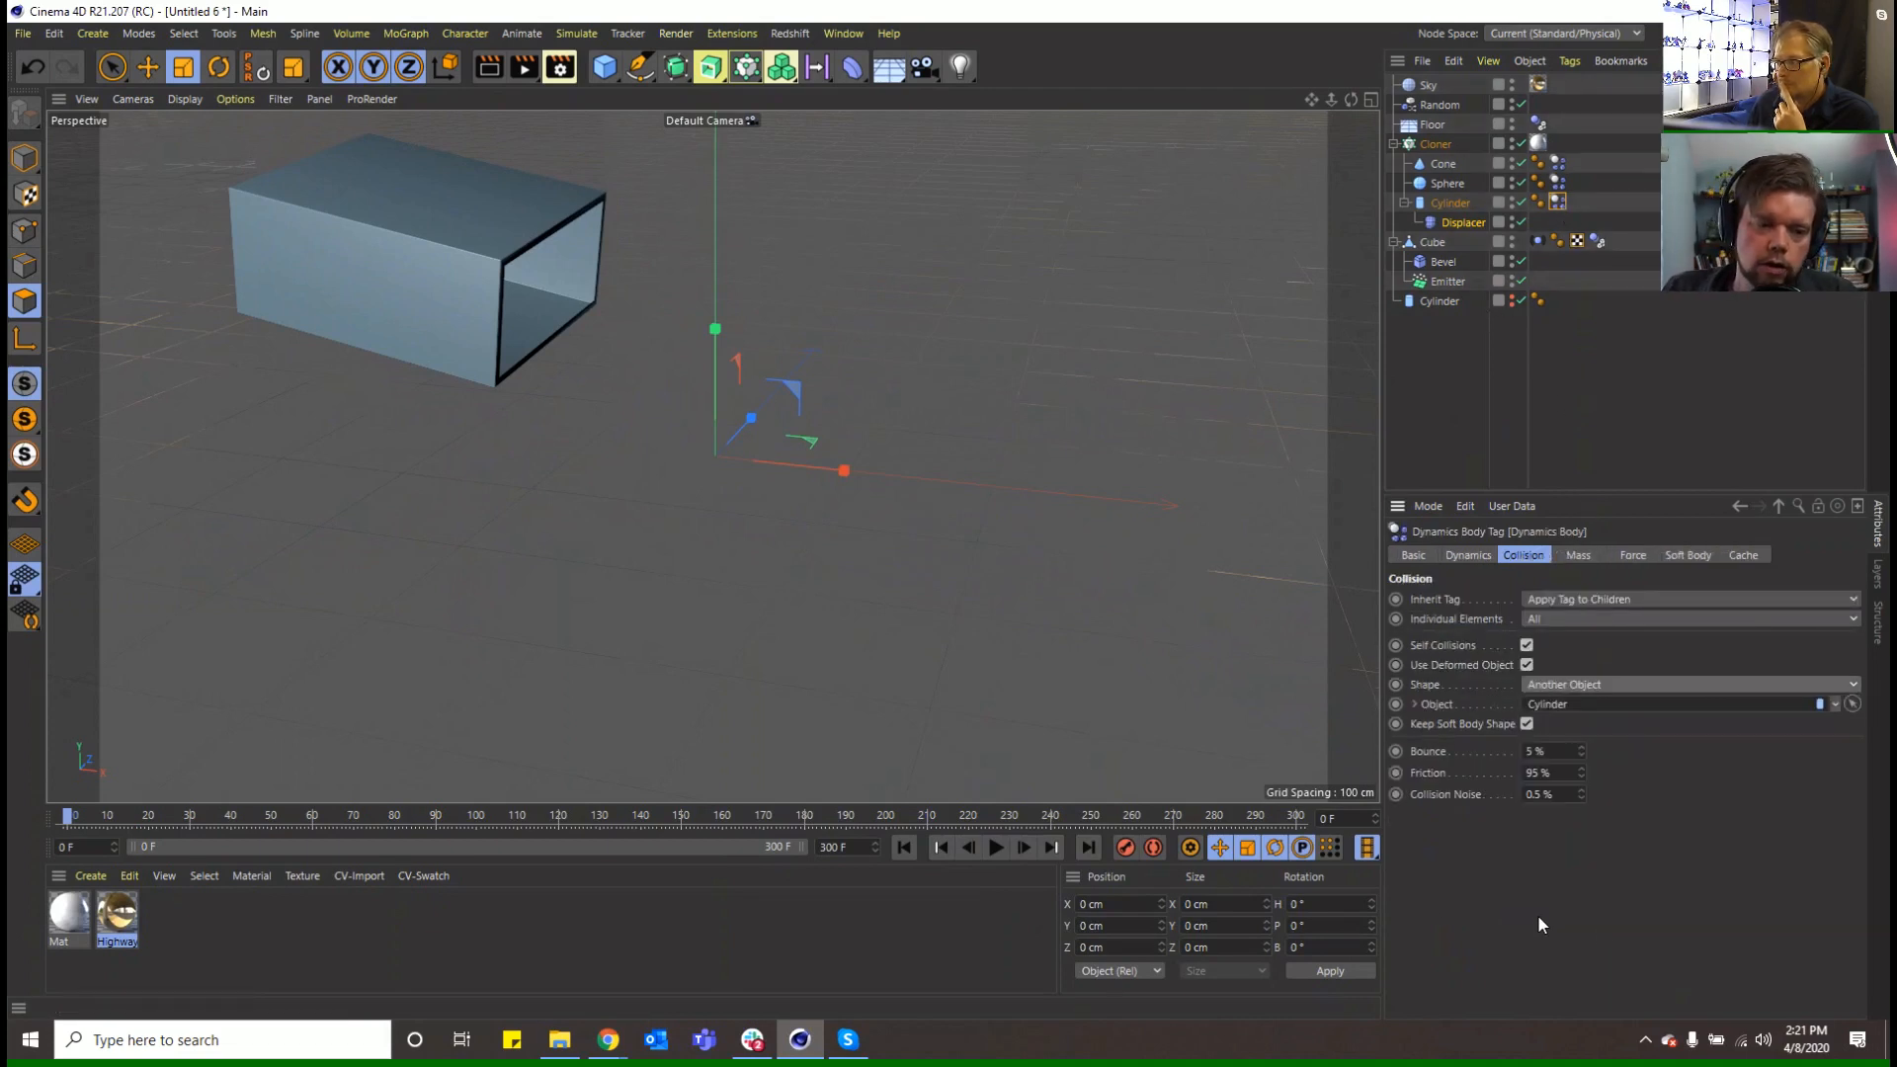
click(996, 847)
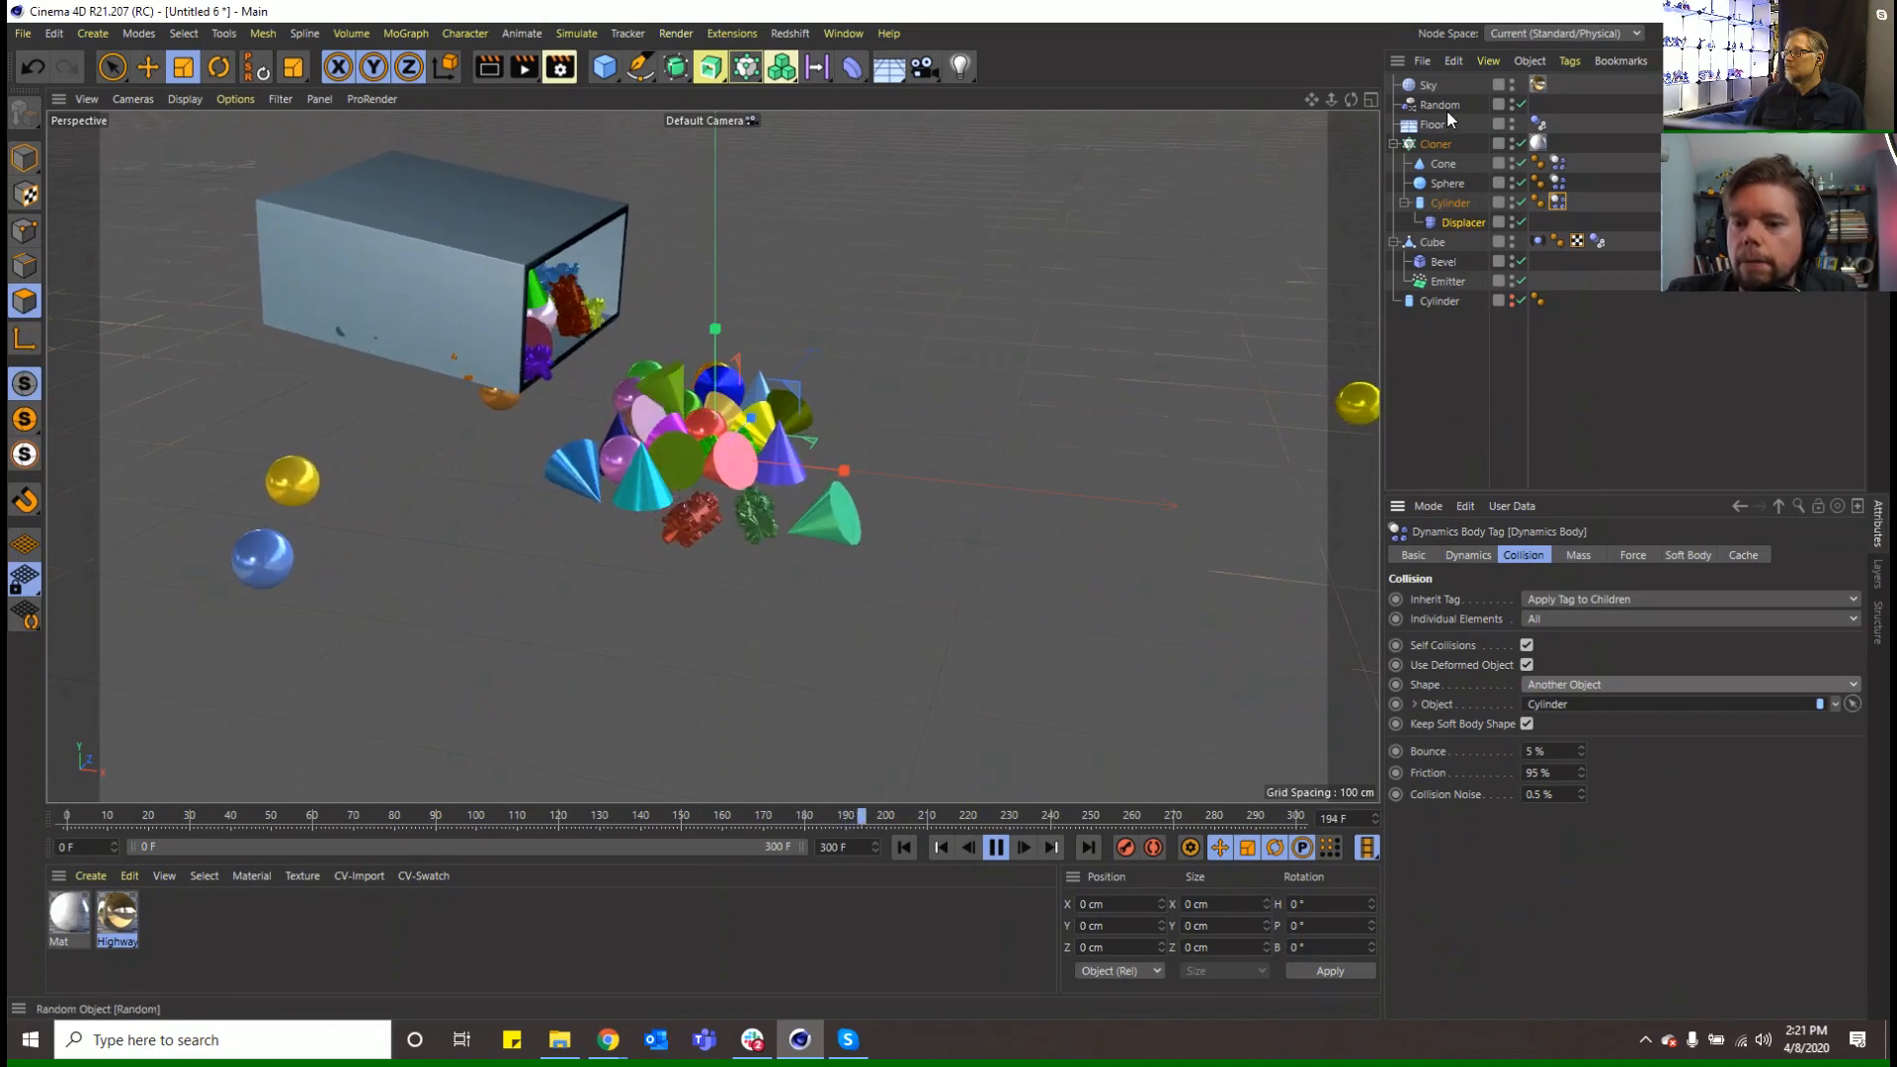
Set the Displacer noise shader's Low Clip to 46% and High Clip to 36%, stop the playback, and return to frame 0
click(1462, 220)
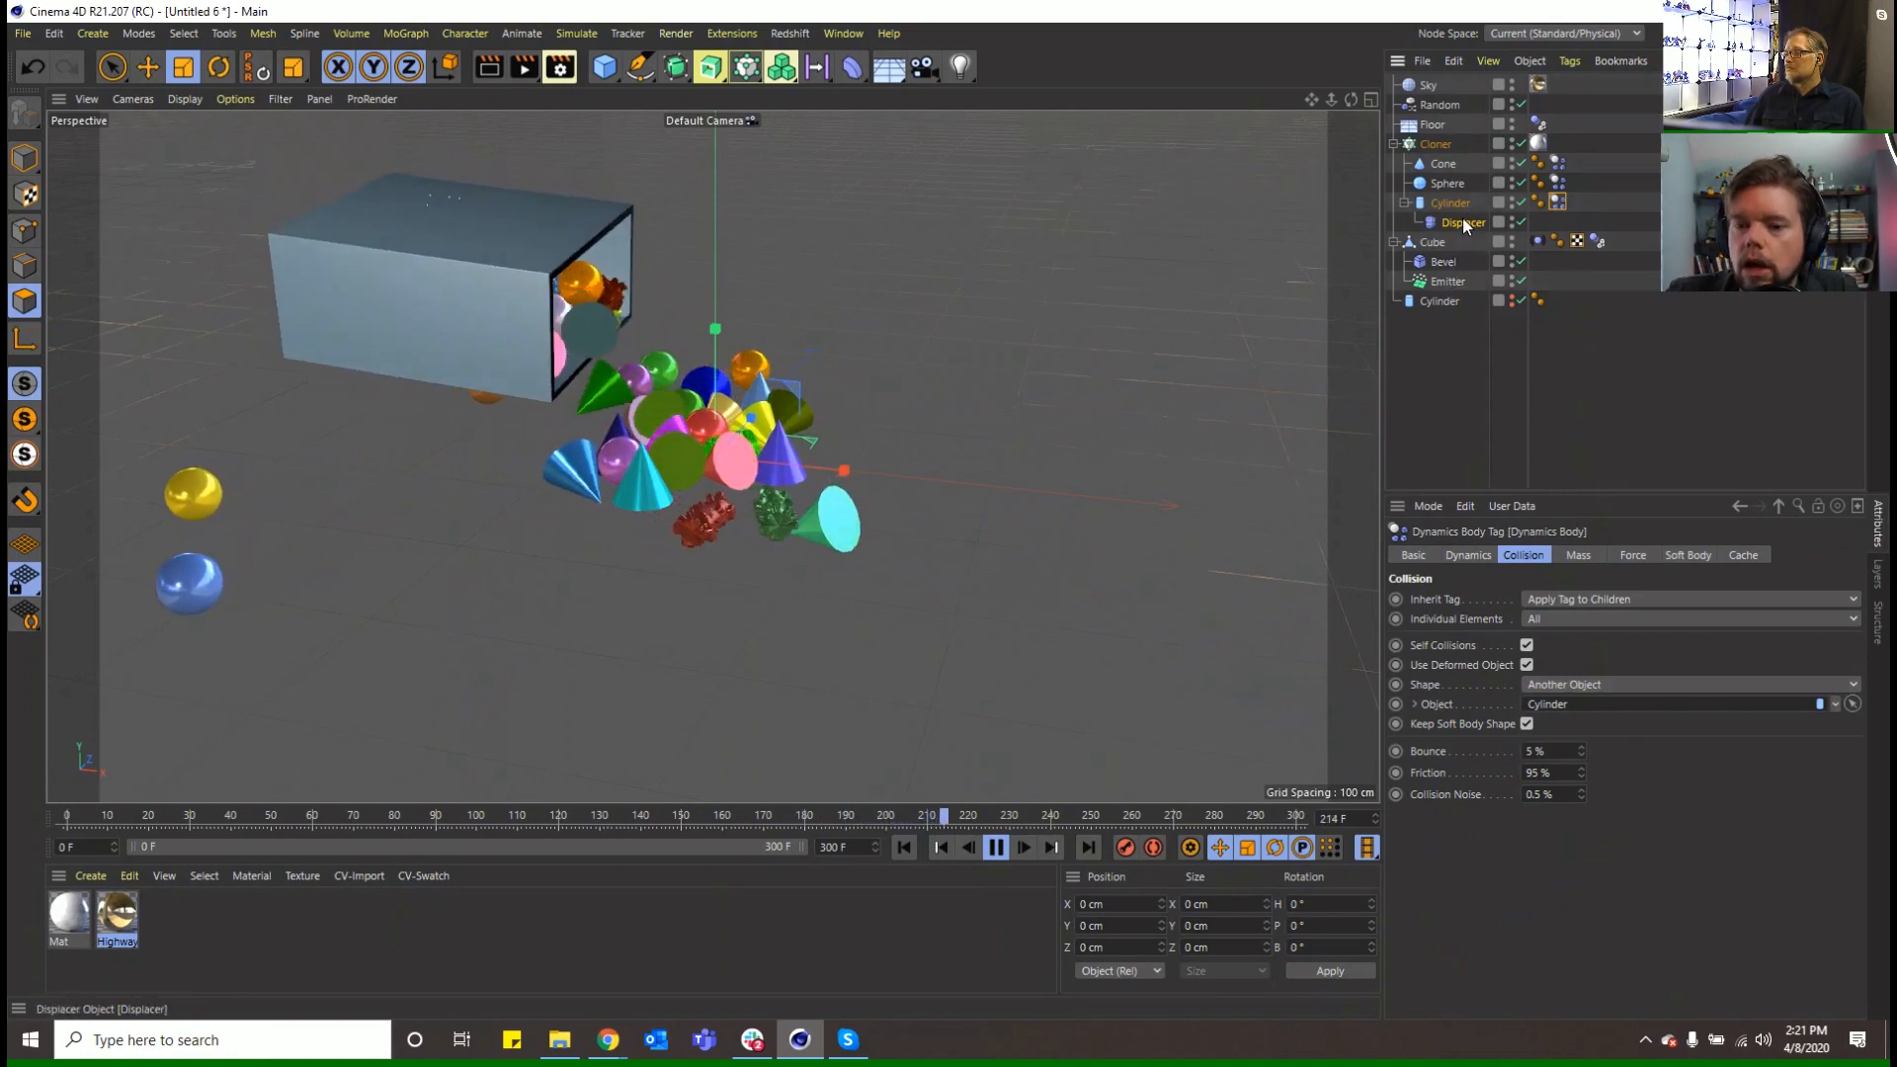
click(1551, 554)
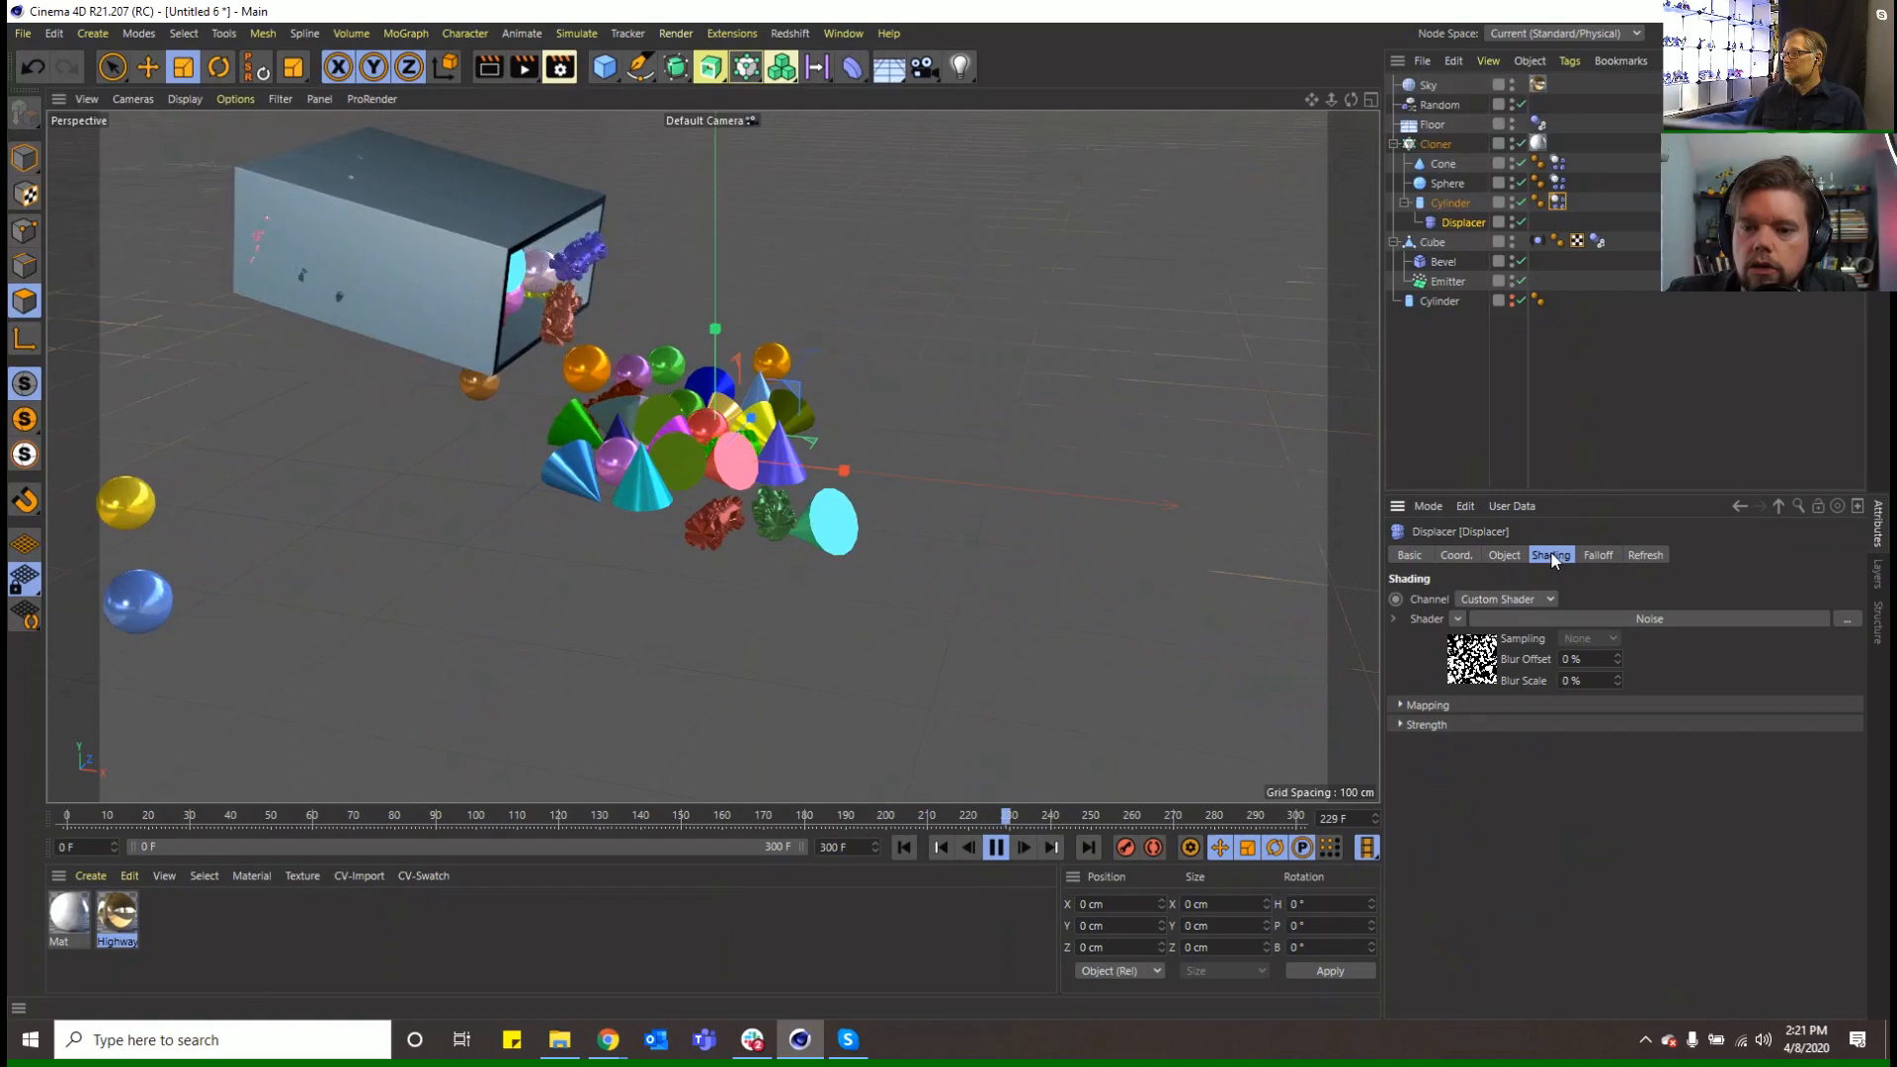
click(1590, 617)
scroll(1626, 904, down, 5)
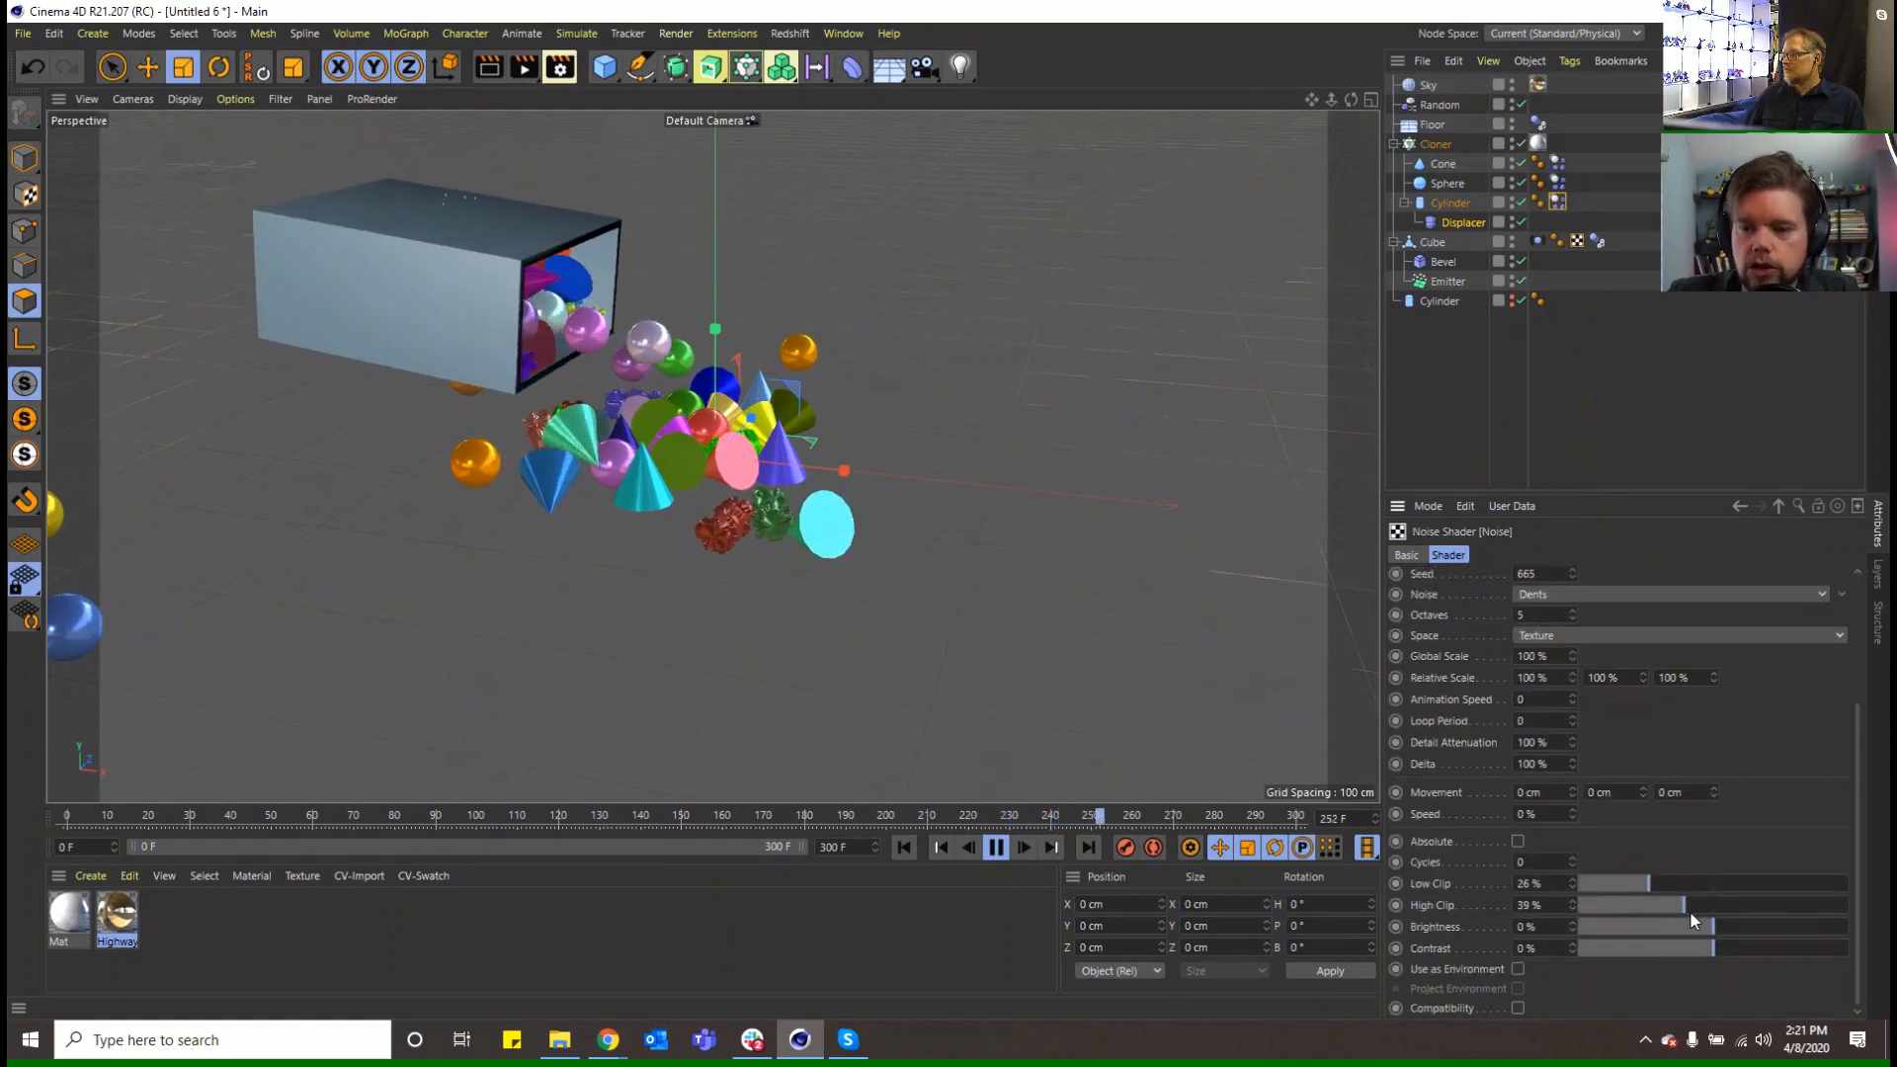
drag(1690, 881, 1675, 903)
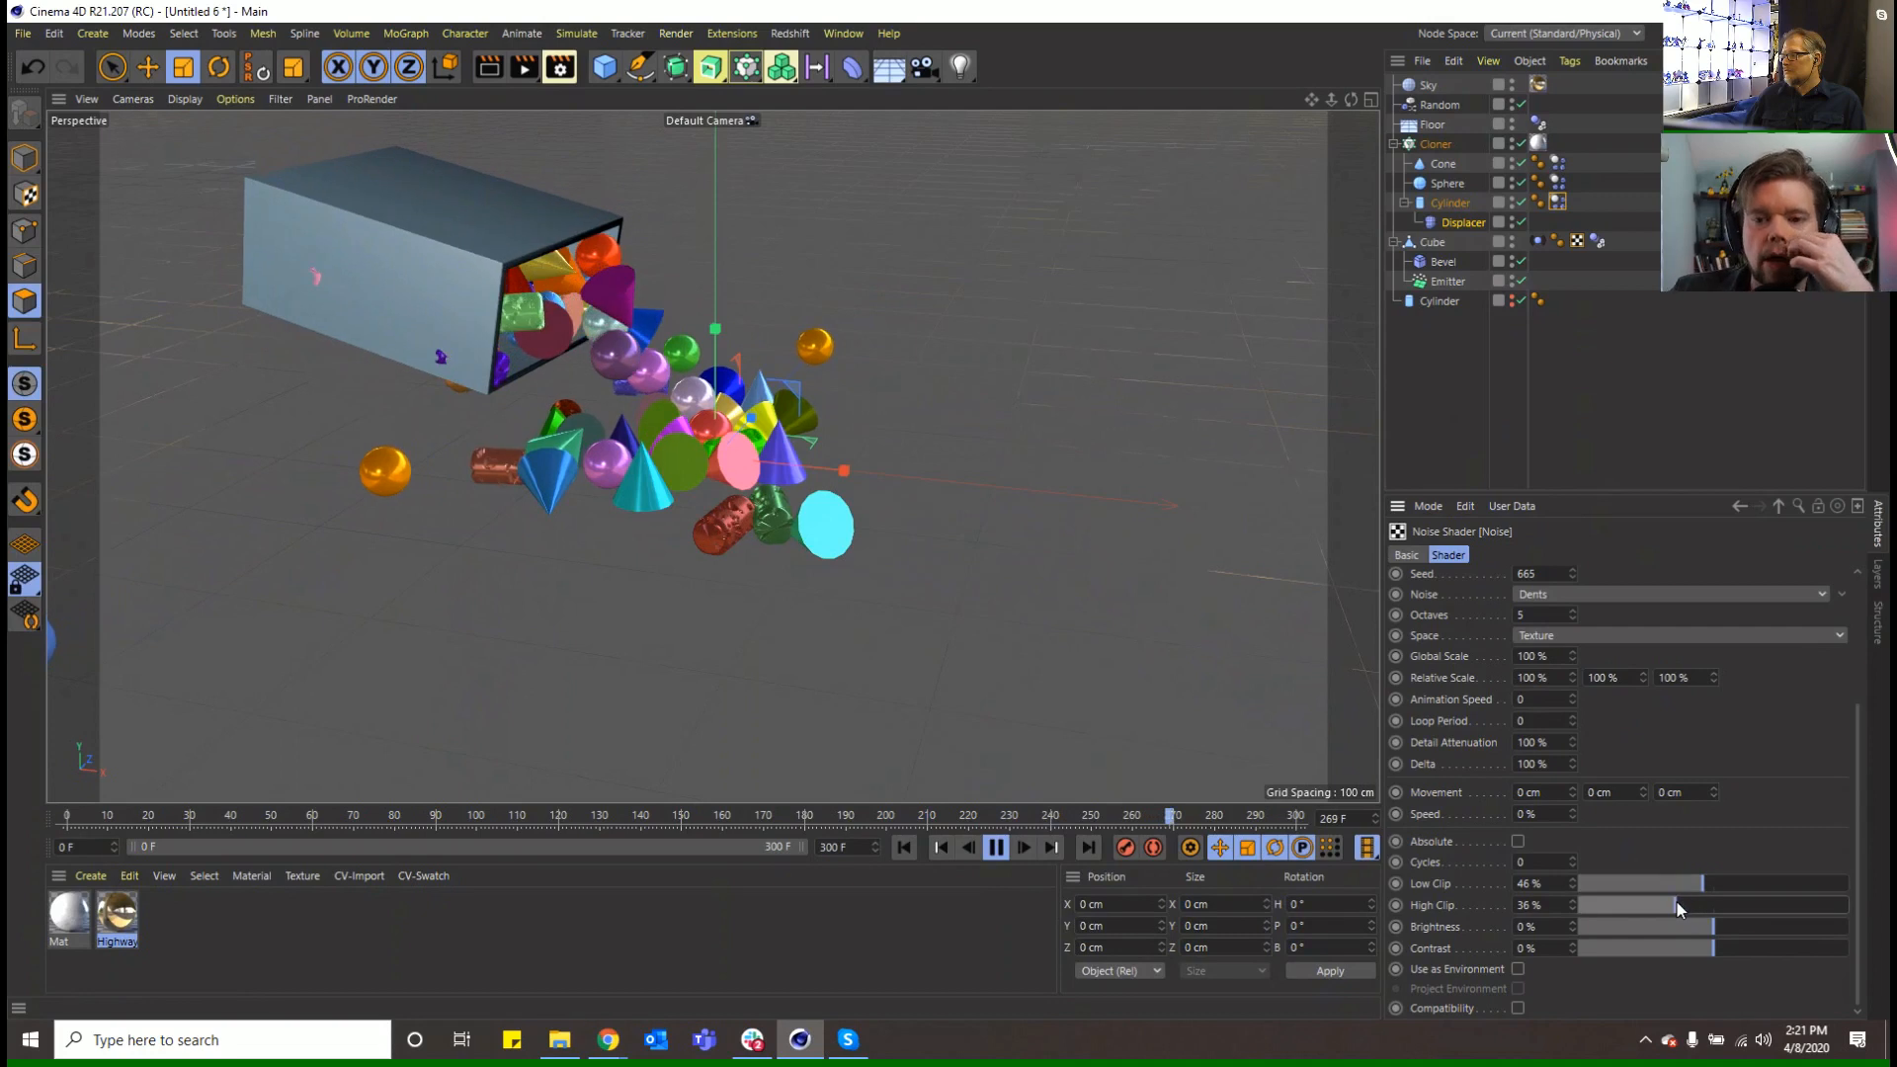
click(996, 846)
click(941, 847)
Set the height segments of the Cloner's Cylinder to 8 and its rotation segments to 50
click(1449, 203)
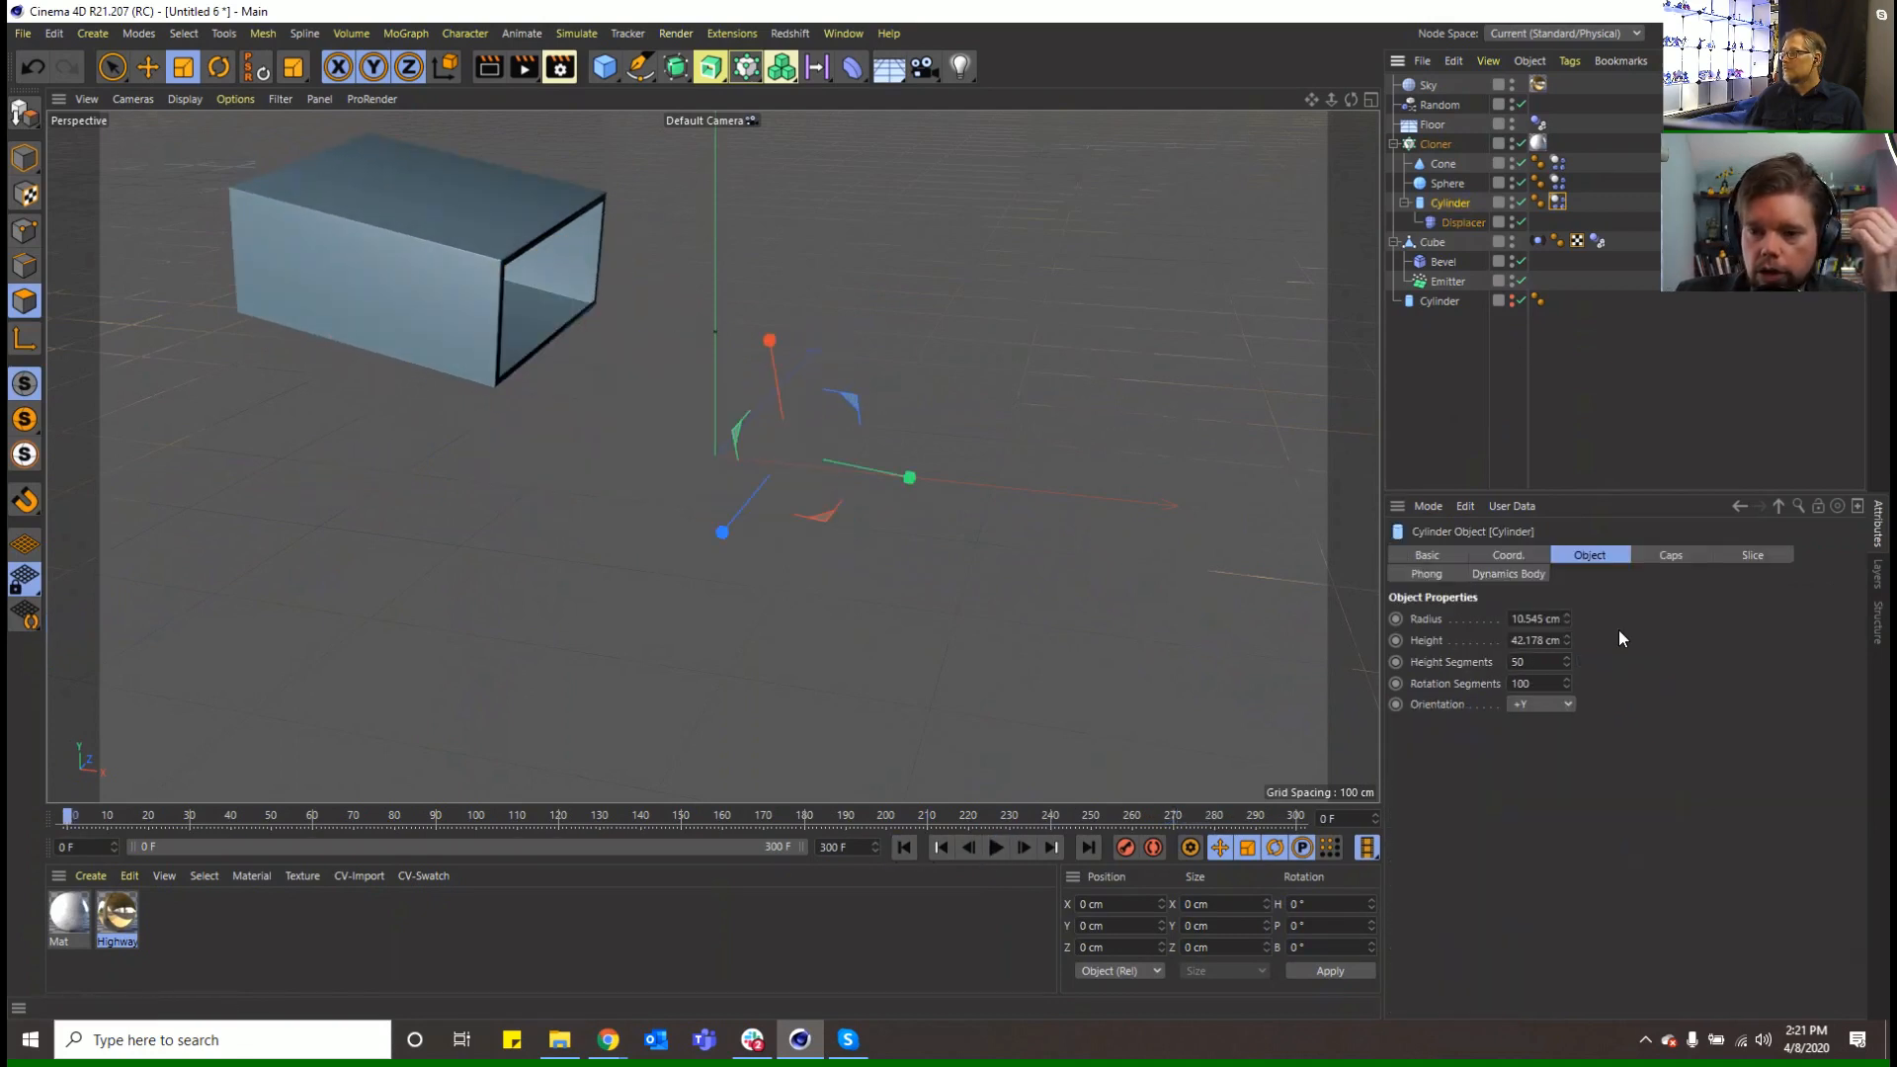
click(1554, 664)
text(10)
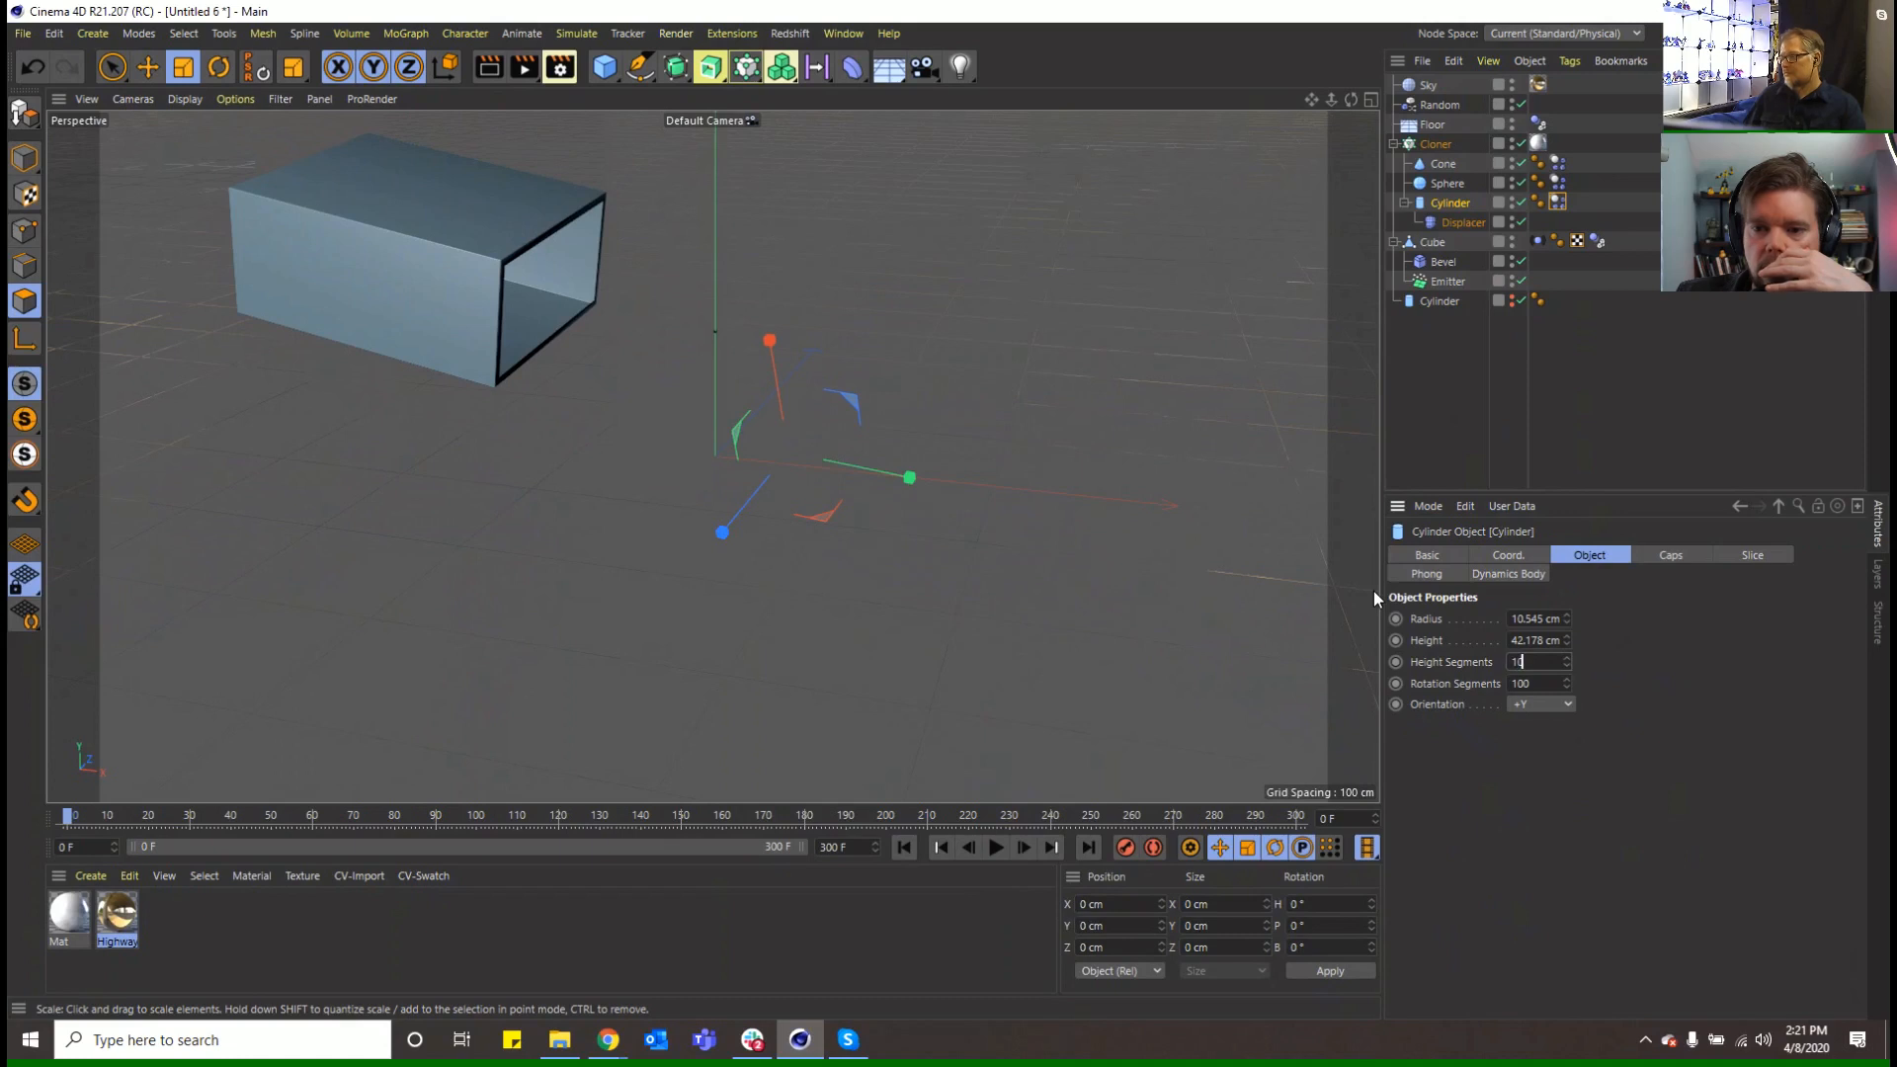
key(Return)
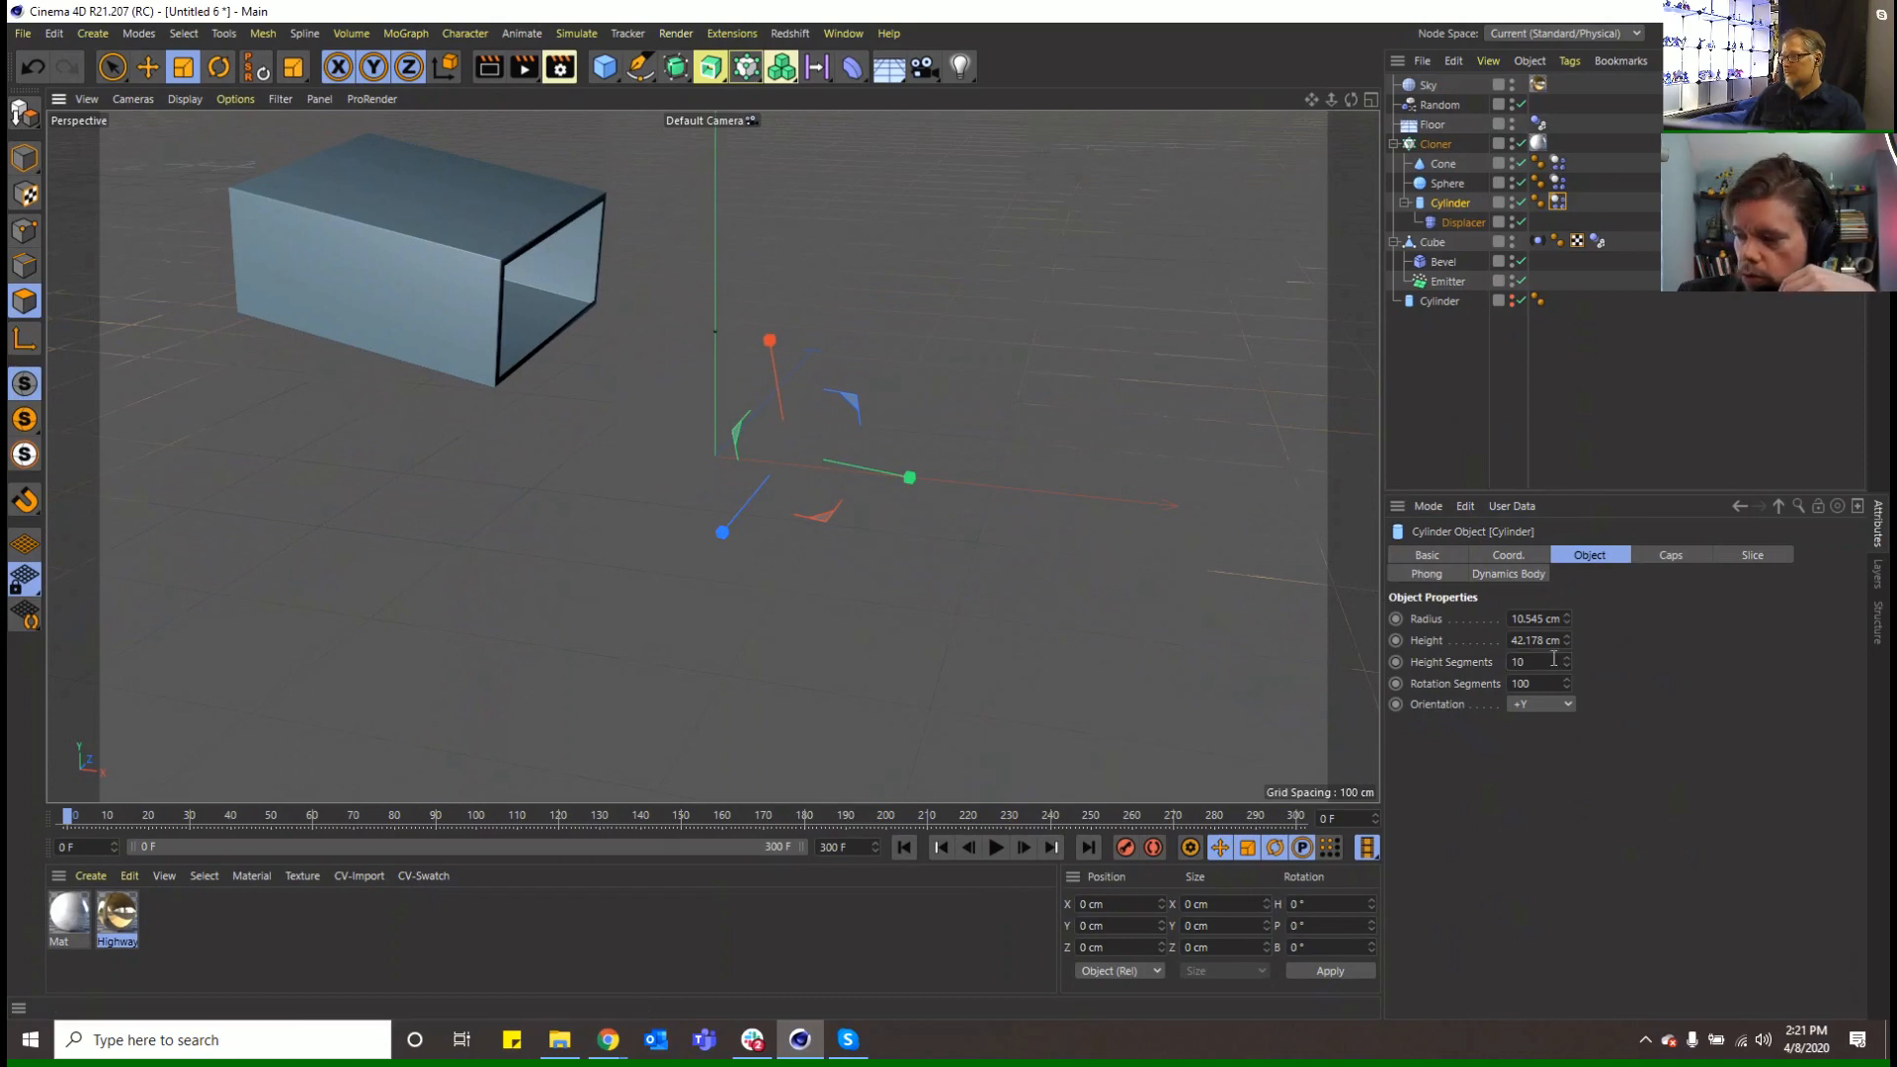
click(1519, 684)
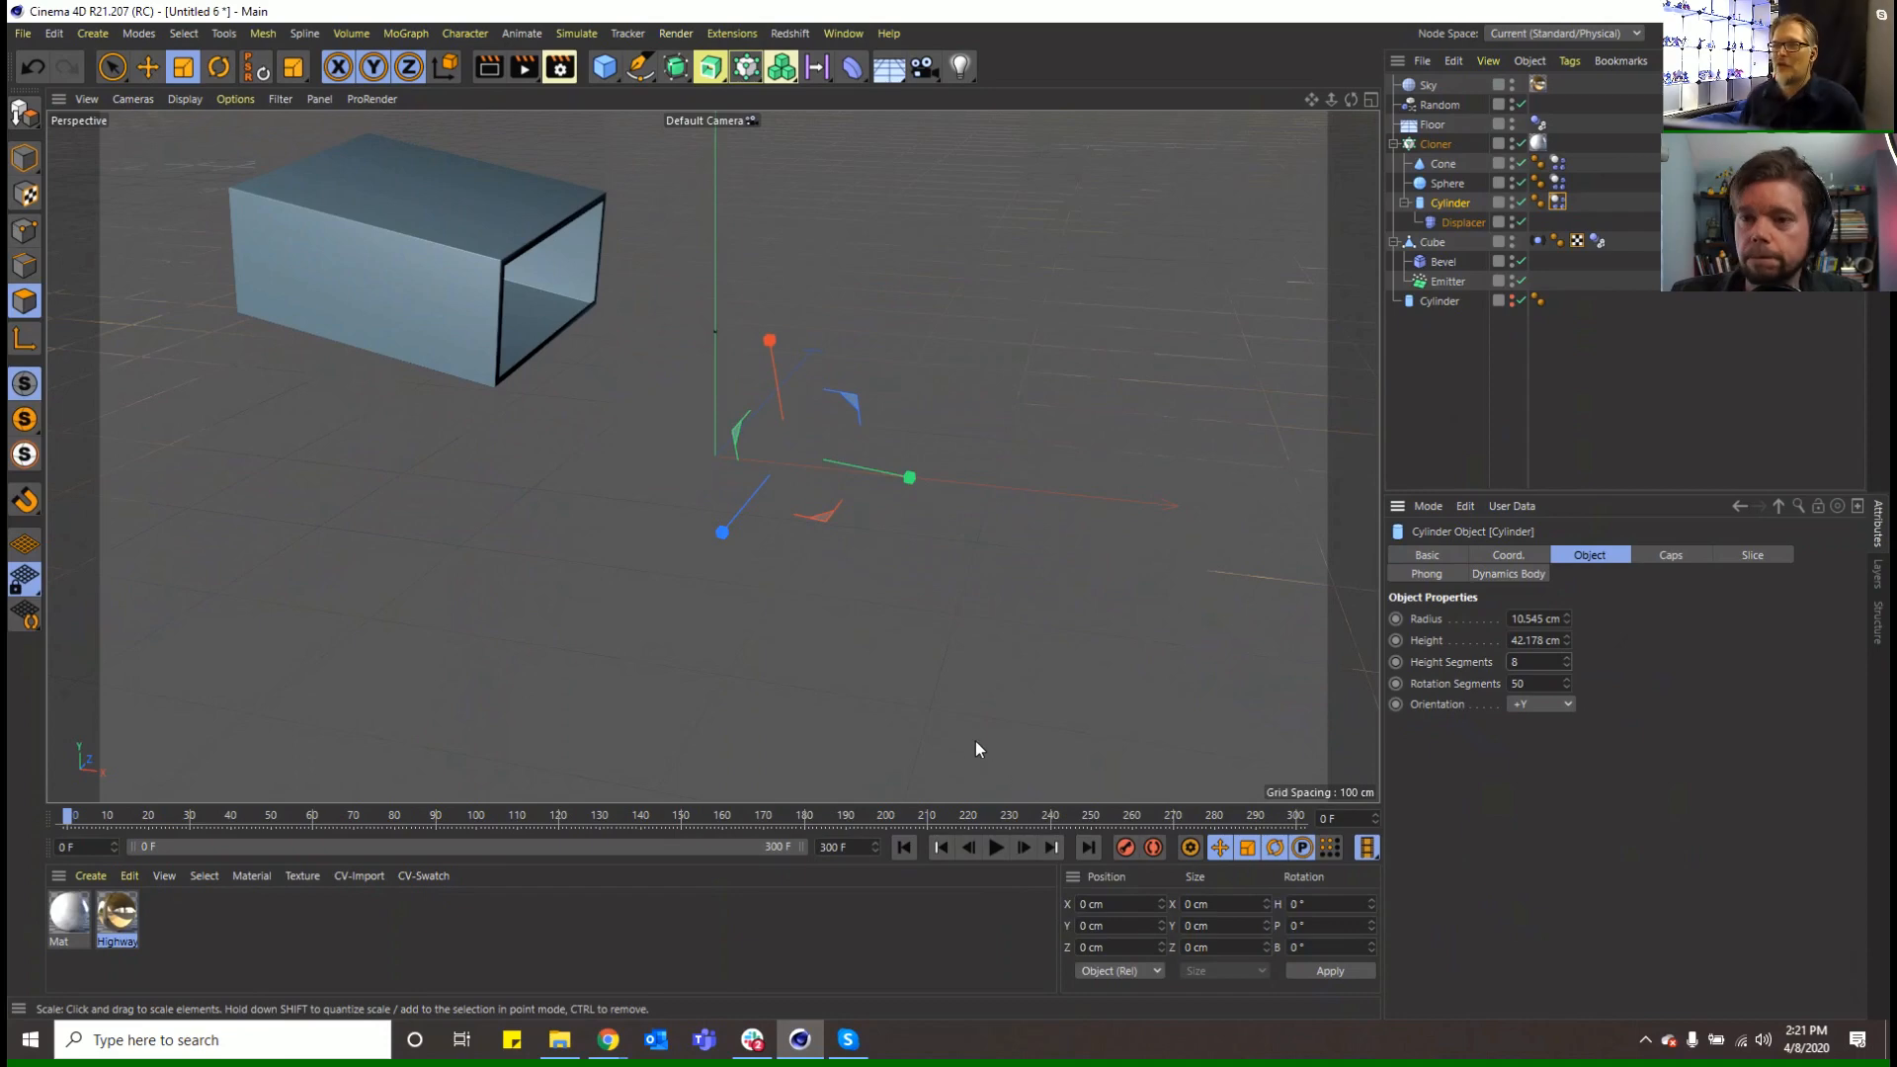
Begin saving the scene in the SceneFiles folder under a file name starting with "[5"
key(ctrl+s)
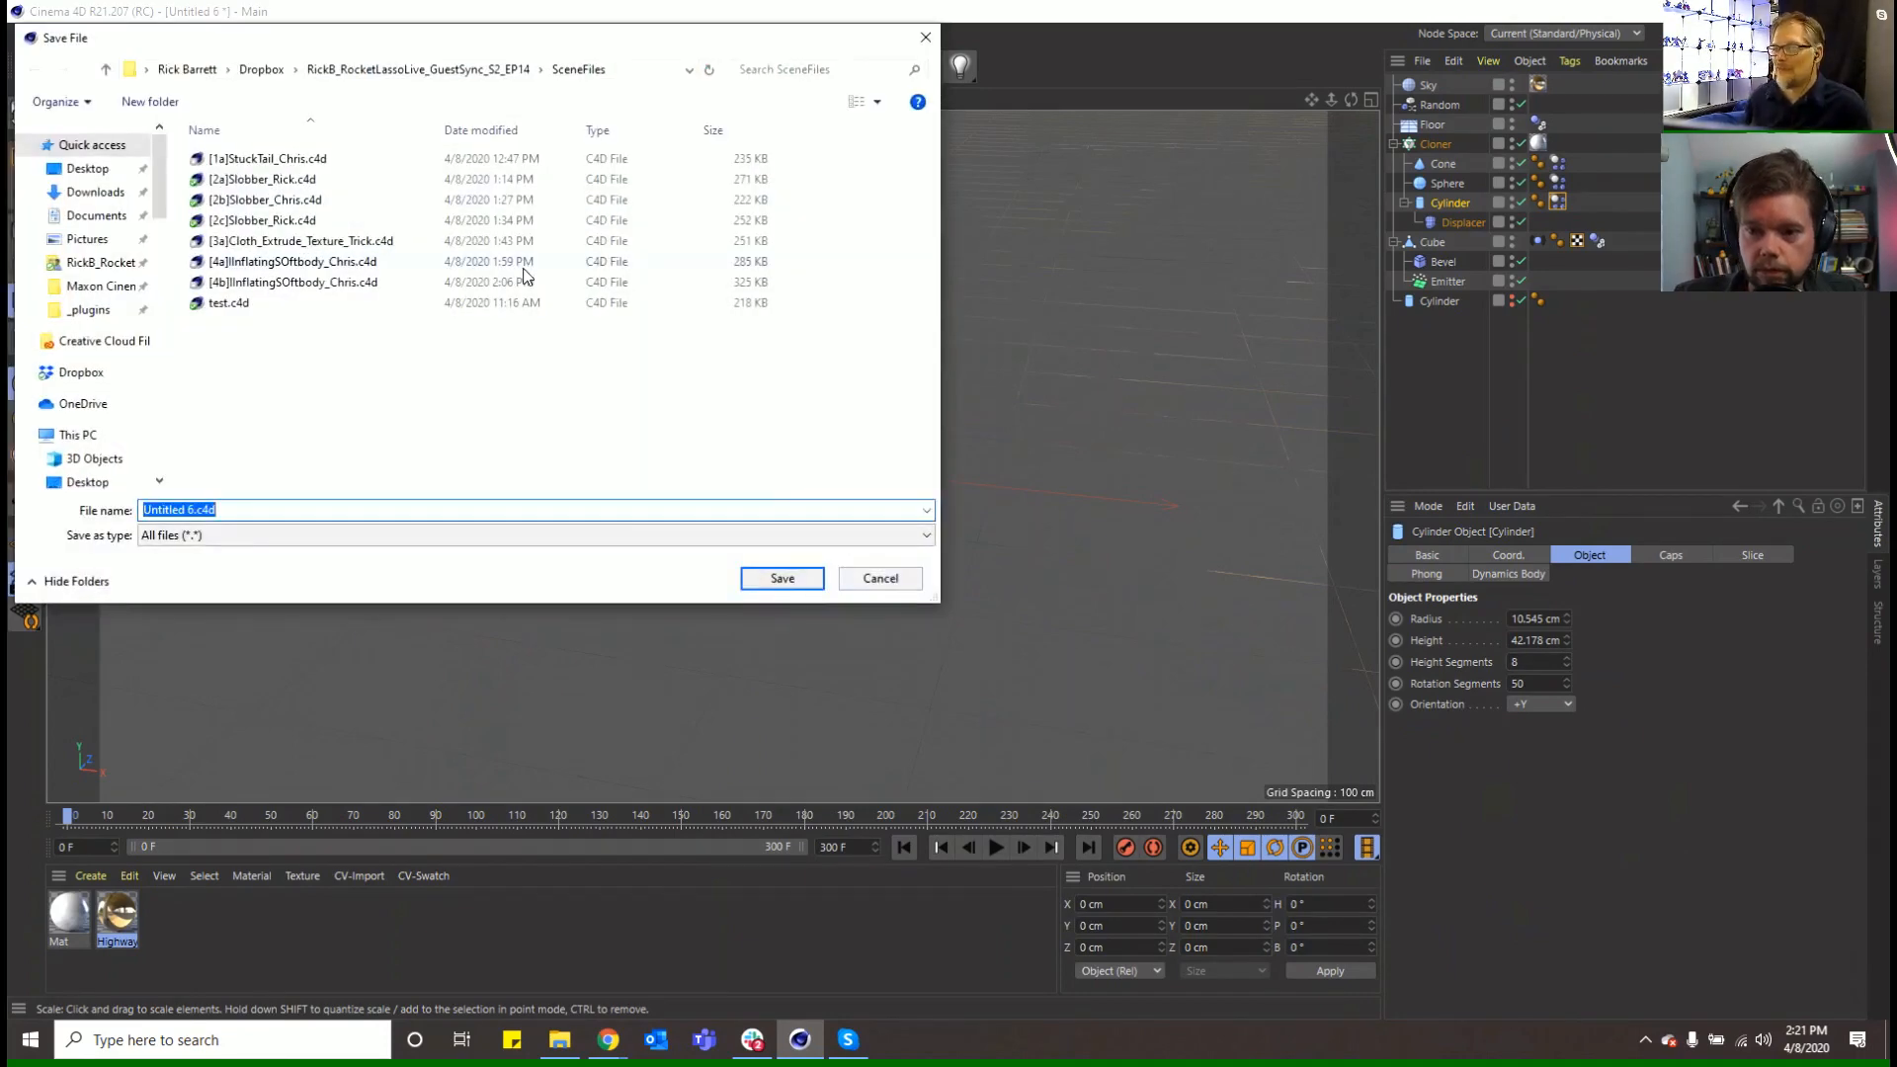
text([)
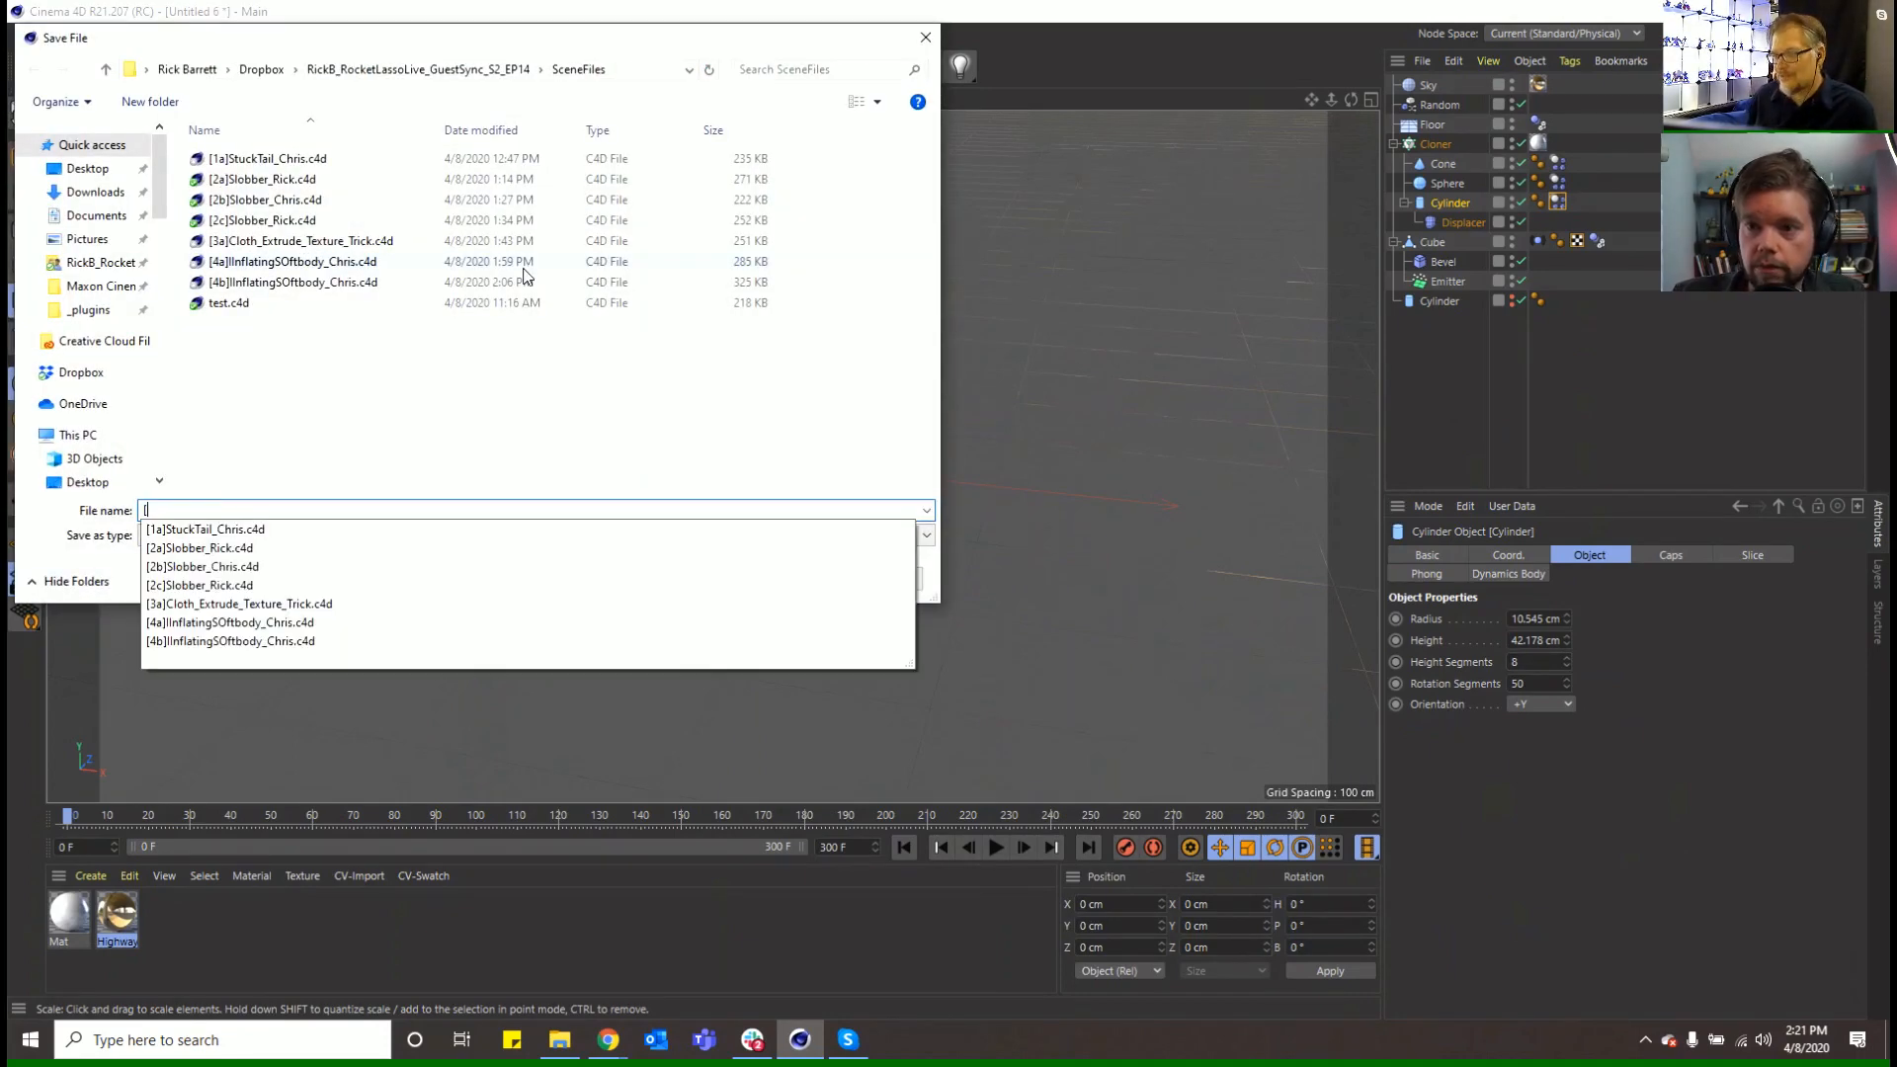
text(5)
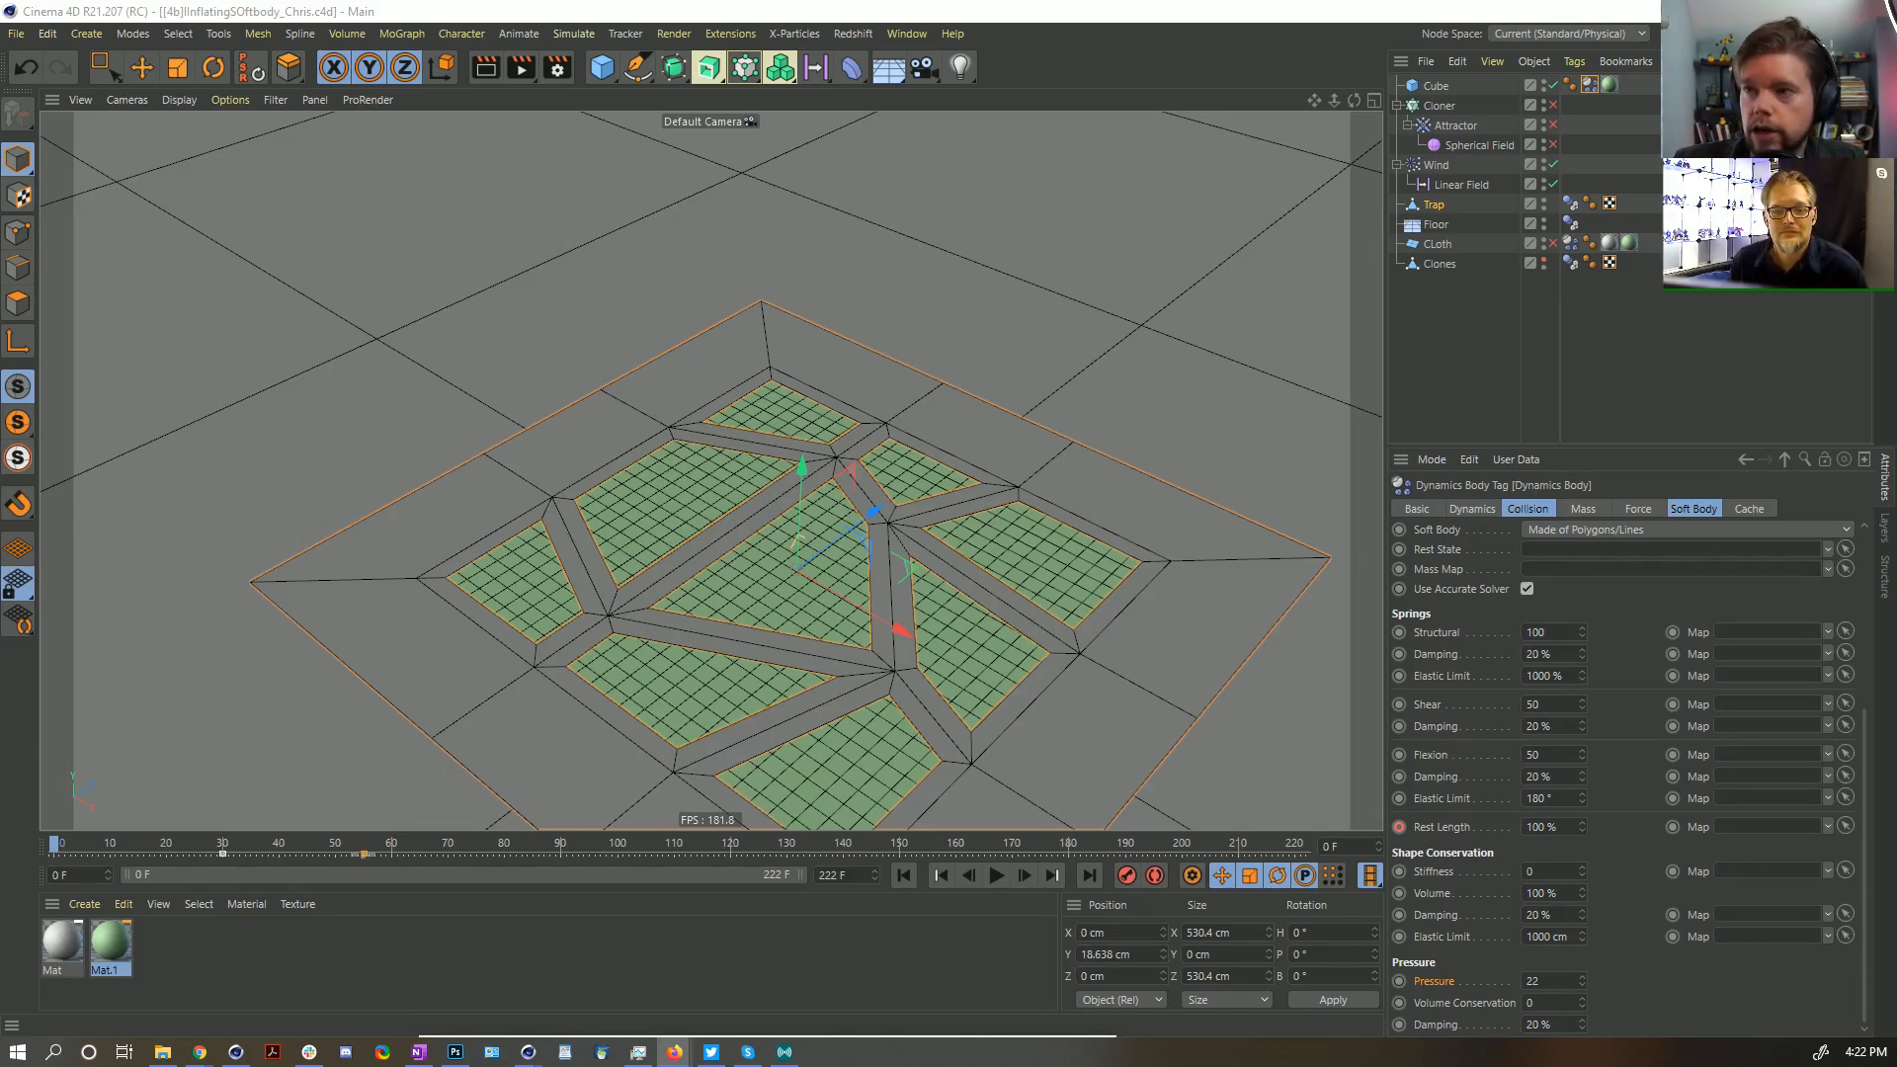
Switch to the browser, look over the UA Process Reel page on Vimeo, and start playing the video
drag(1152, 1066, 1176, 91)
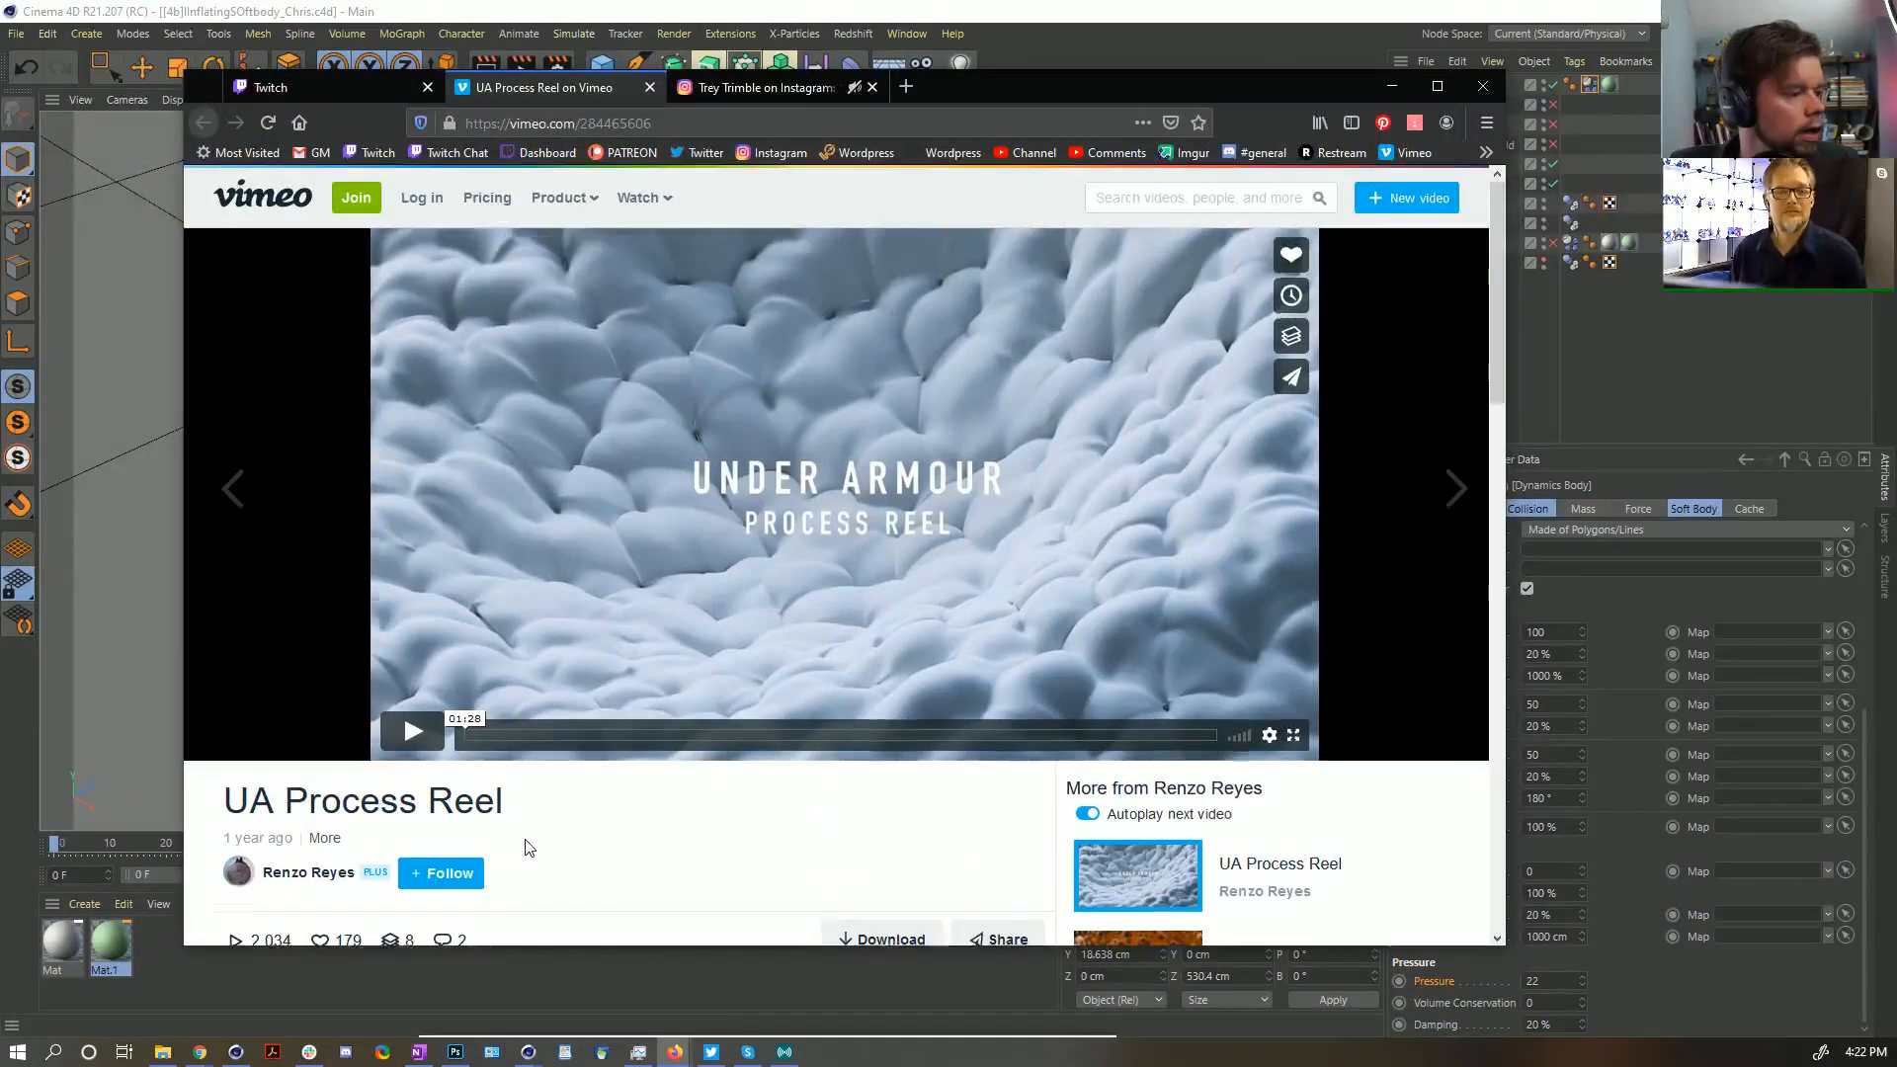
scroll(440, 844, down, 1)
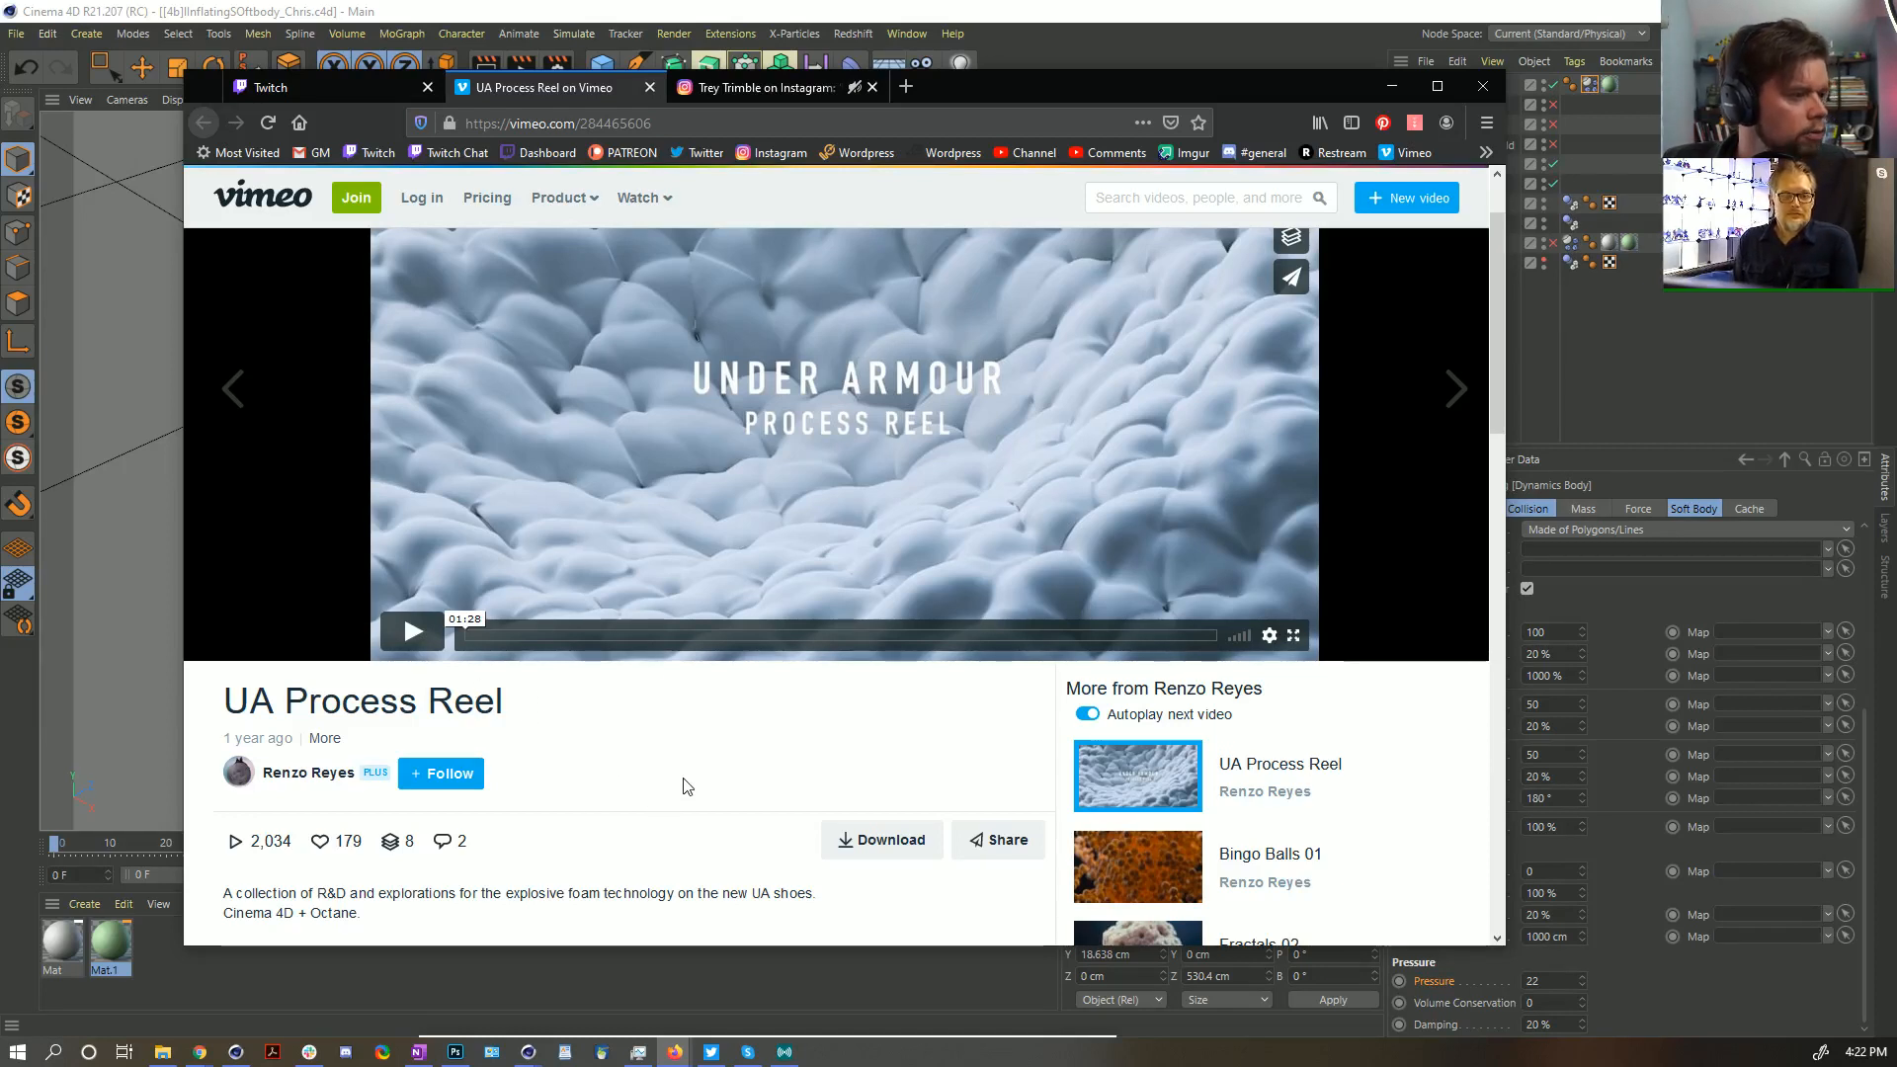
scroll(686, 783, up, 1)
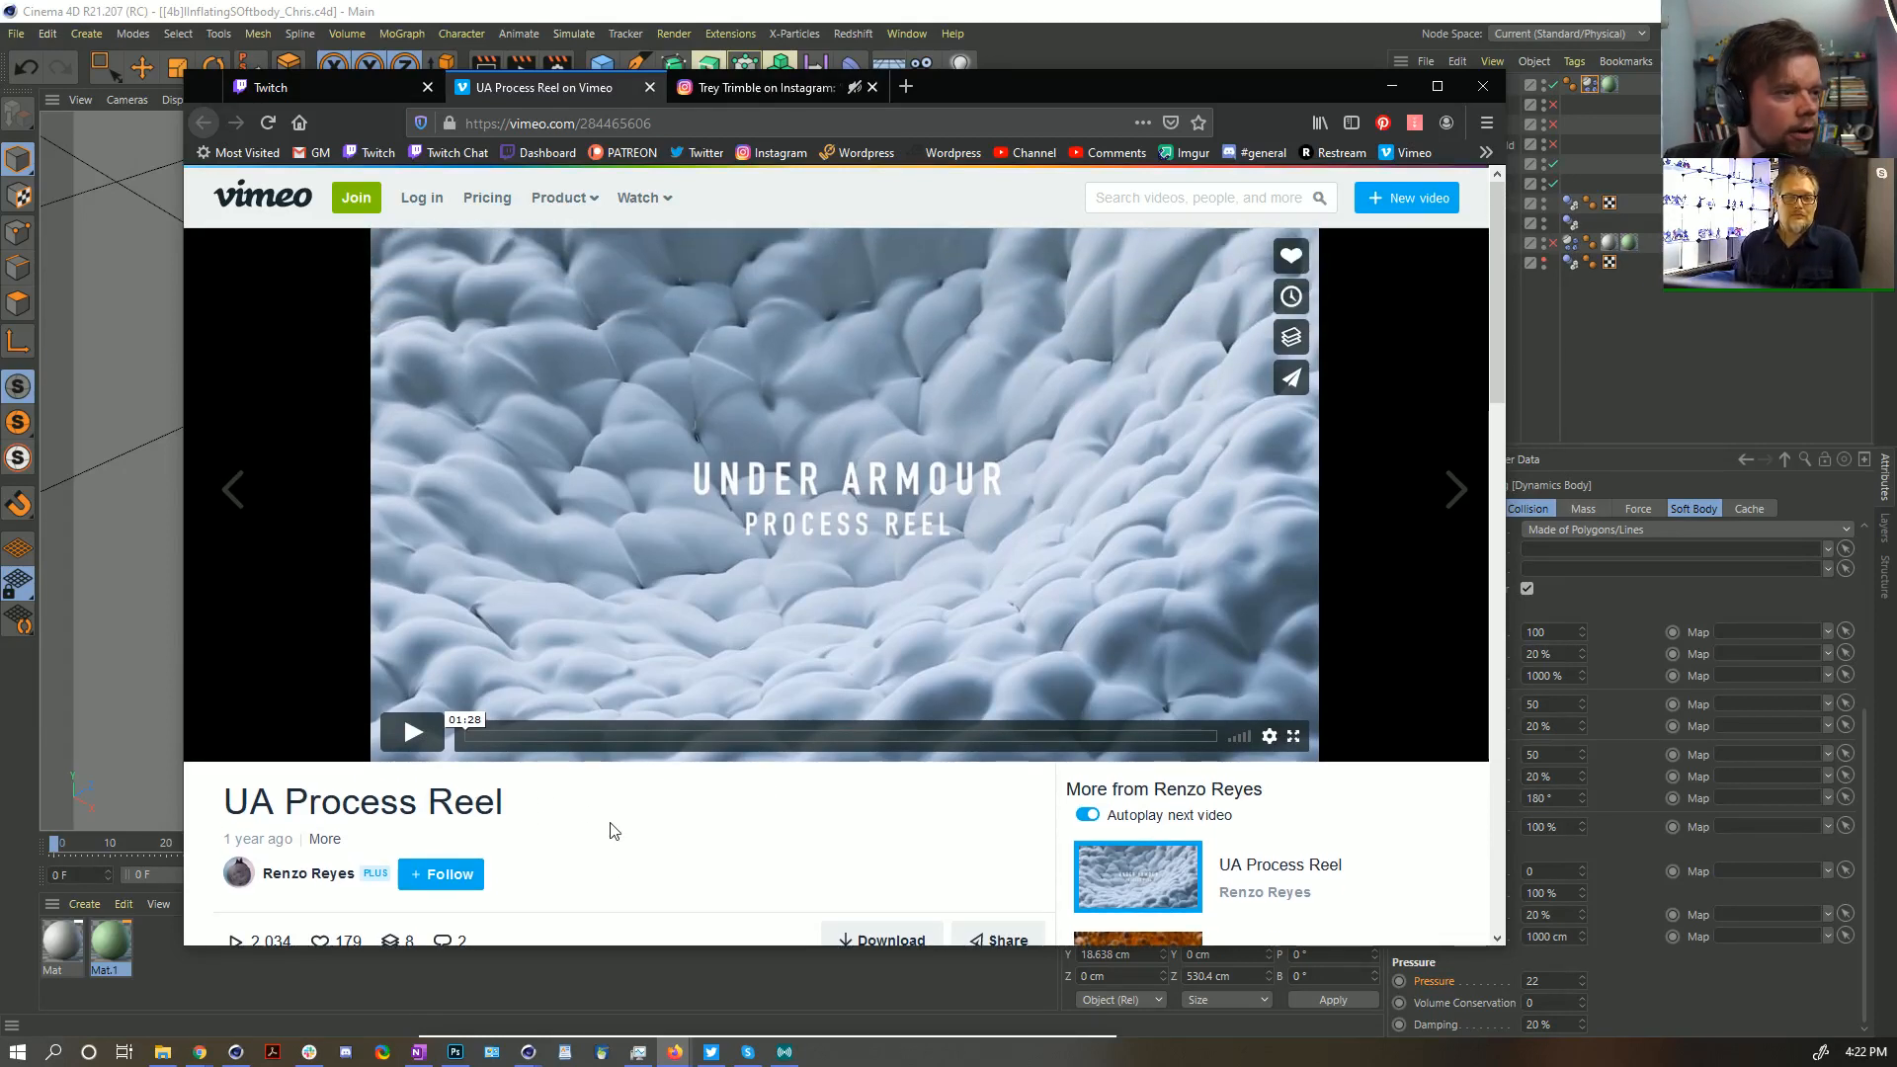
click(424, 735)
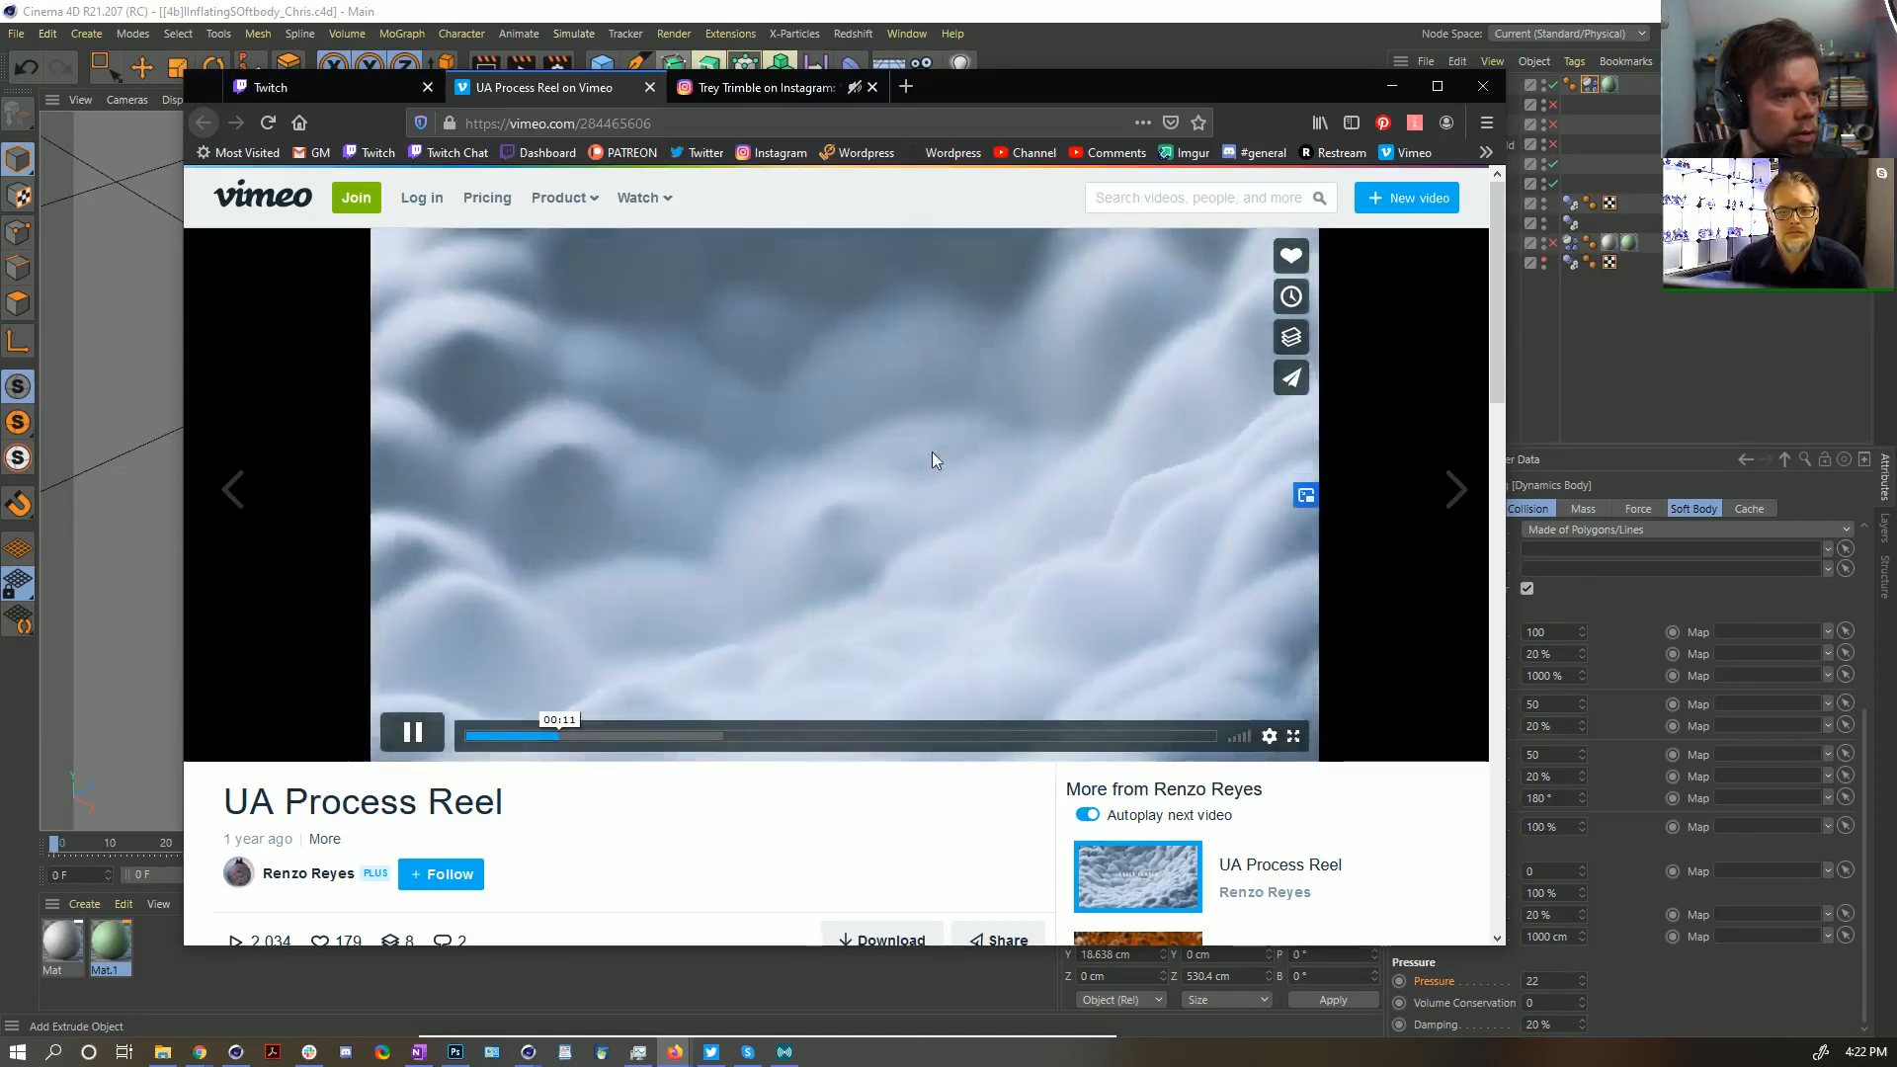
Skip ahead in the UA Process Reel and replay the clay-grey foam inflation from about 00:27
click(668, 736)
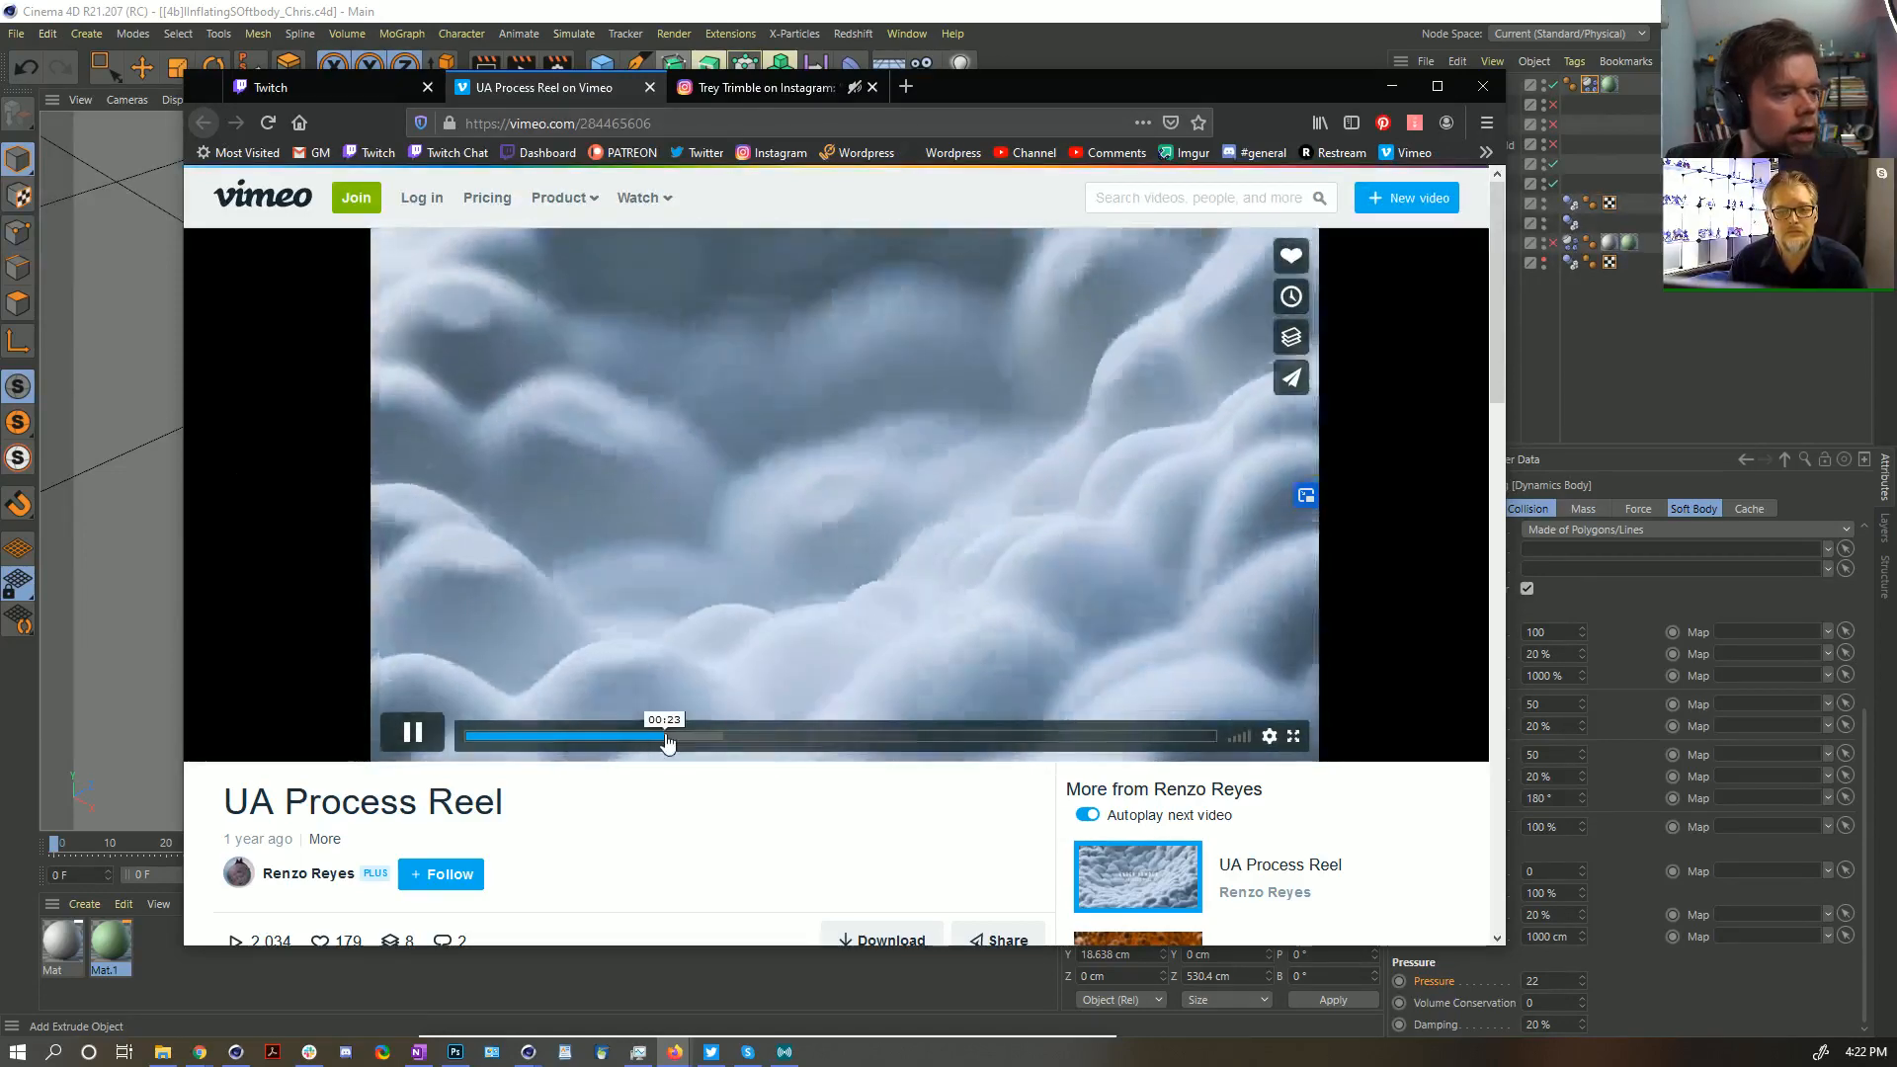
drag(667, 738, 694, 737)
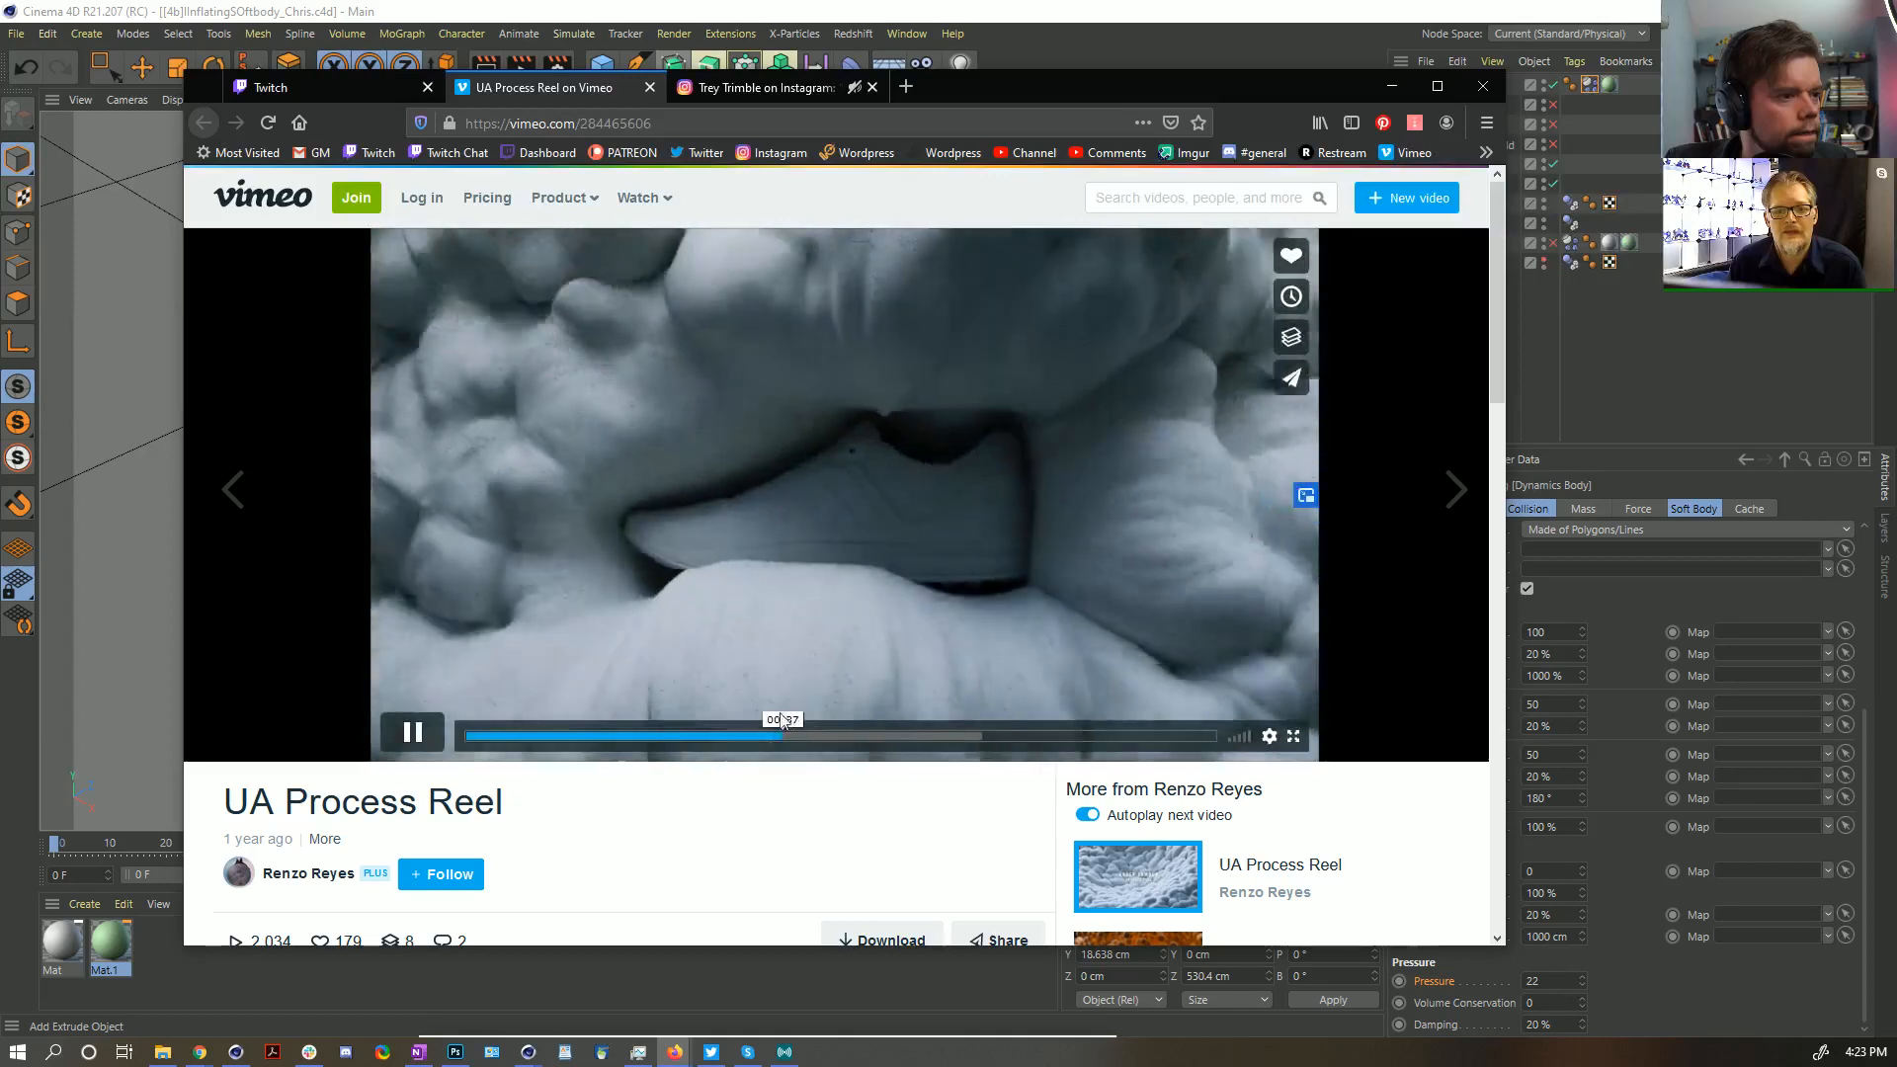
click(719, 737)
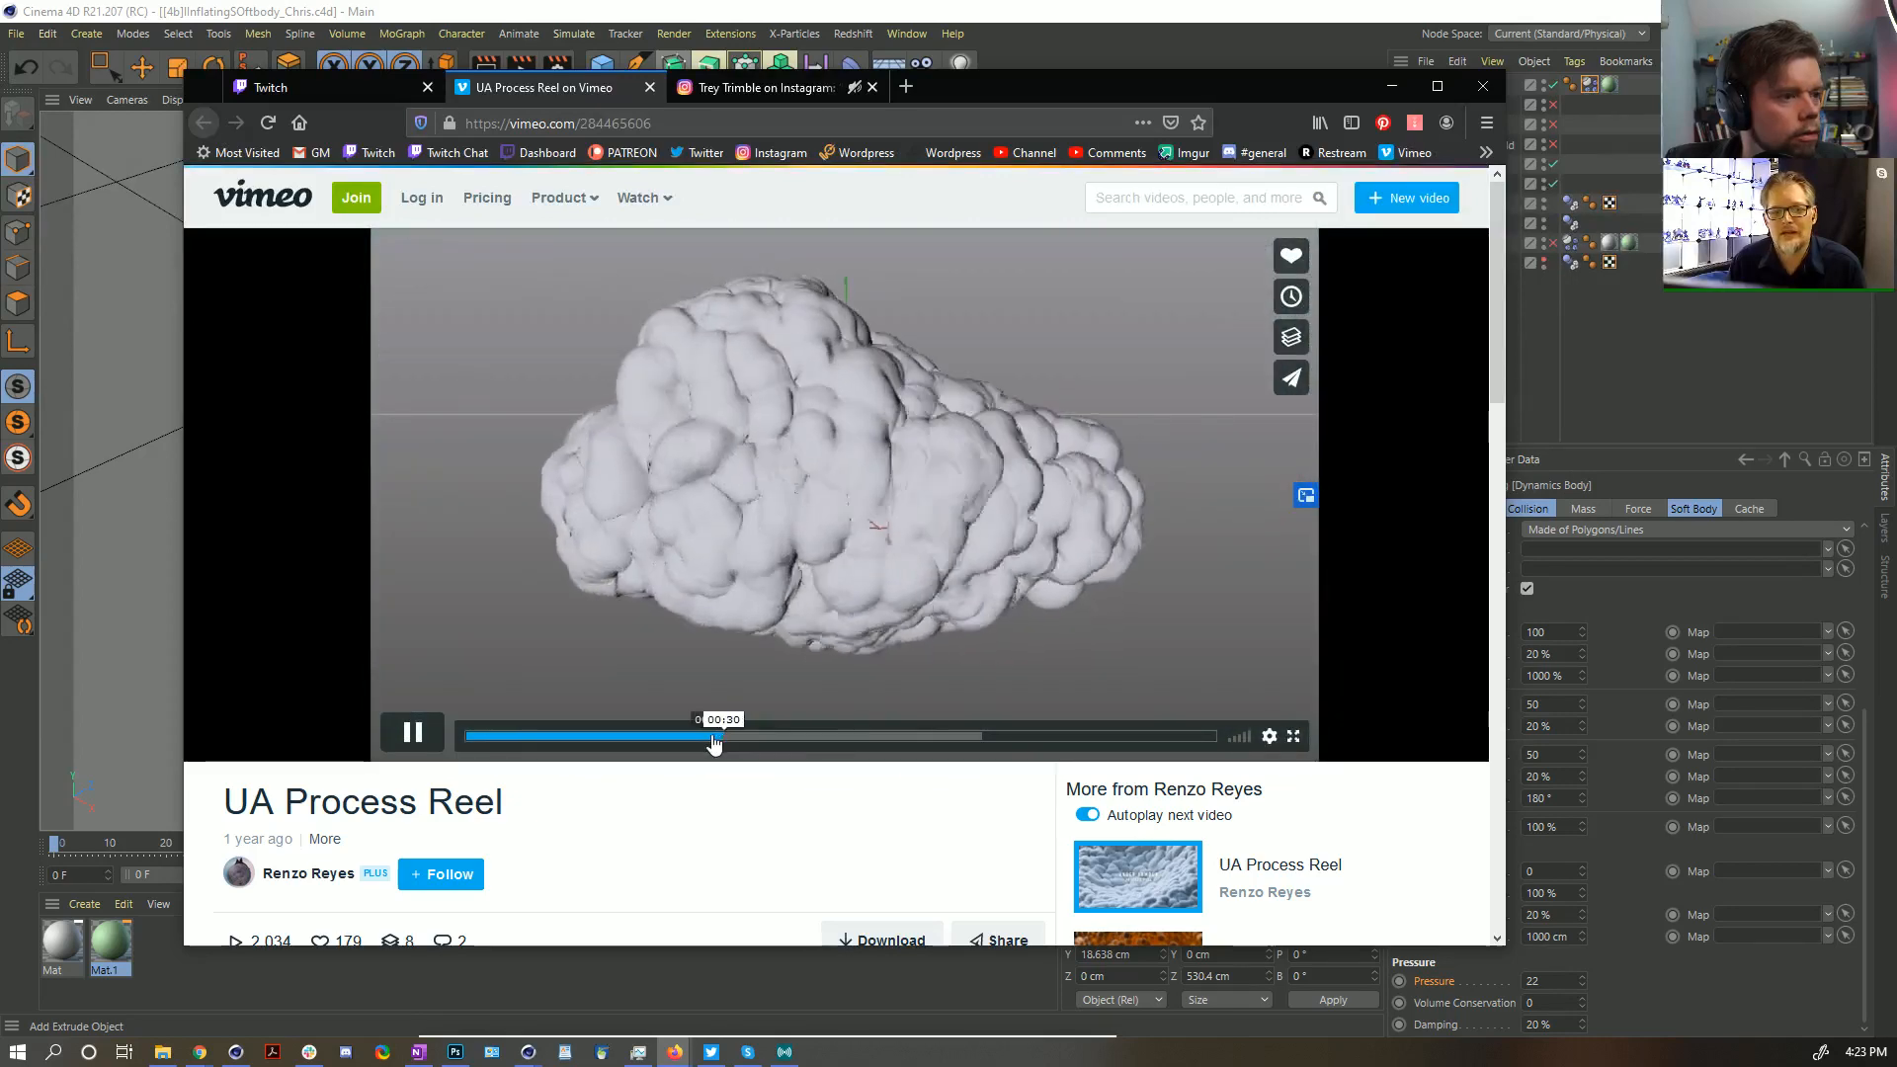
click(705, 736)
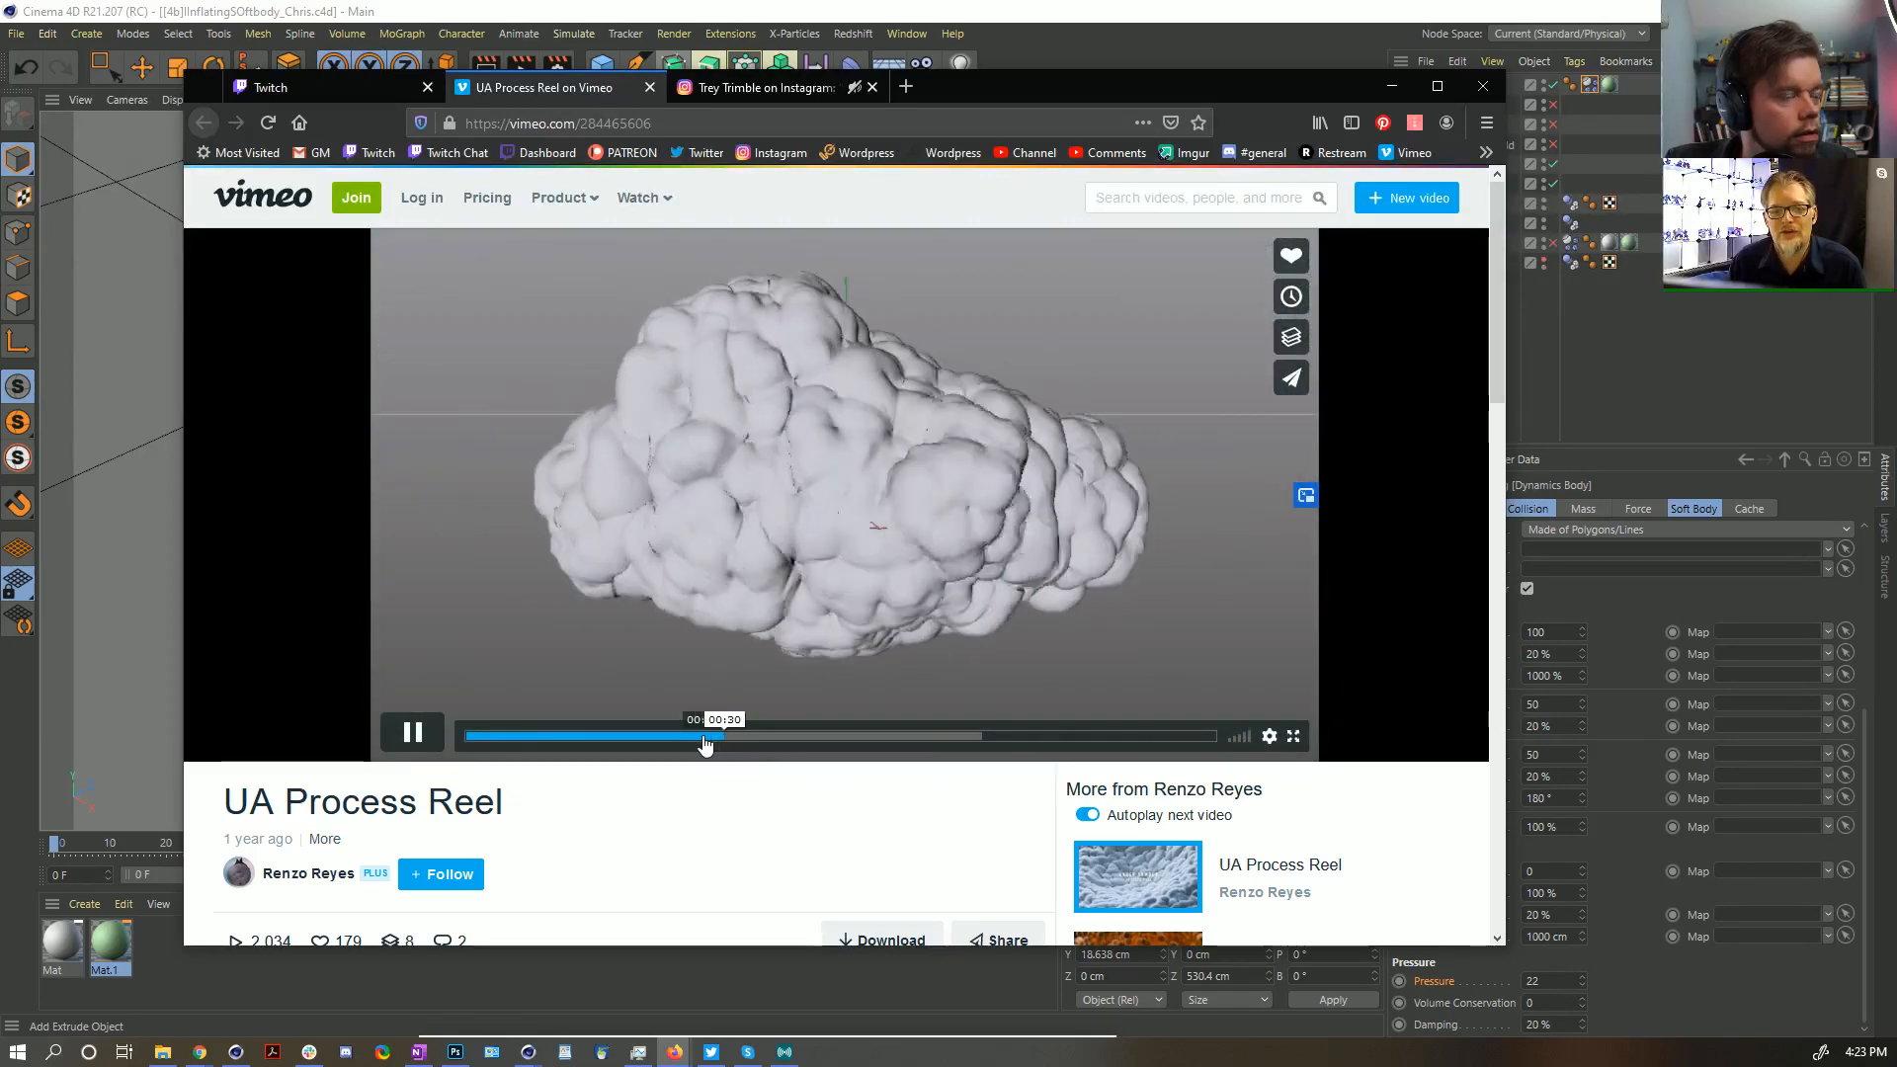
click(704, 738)
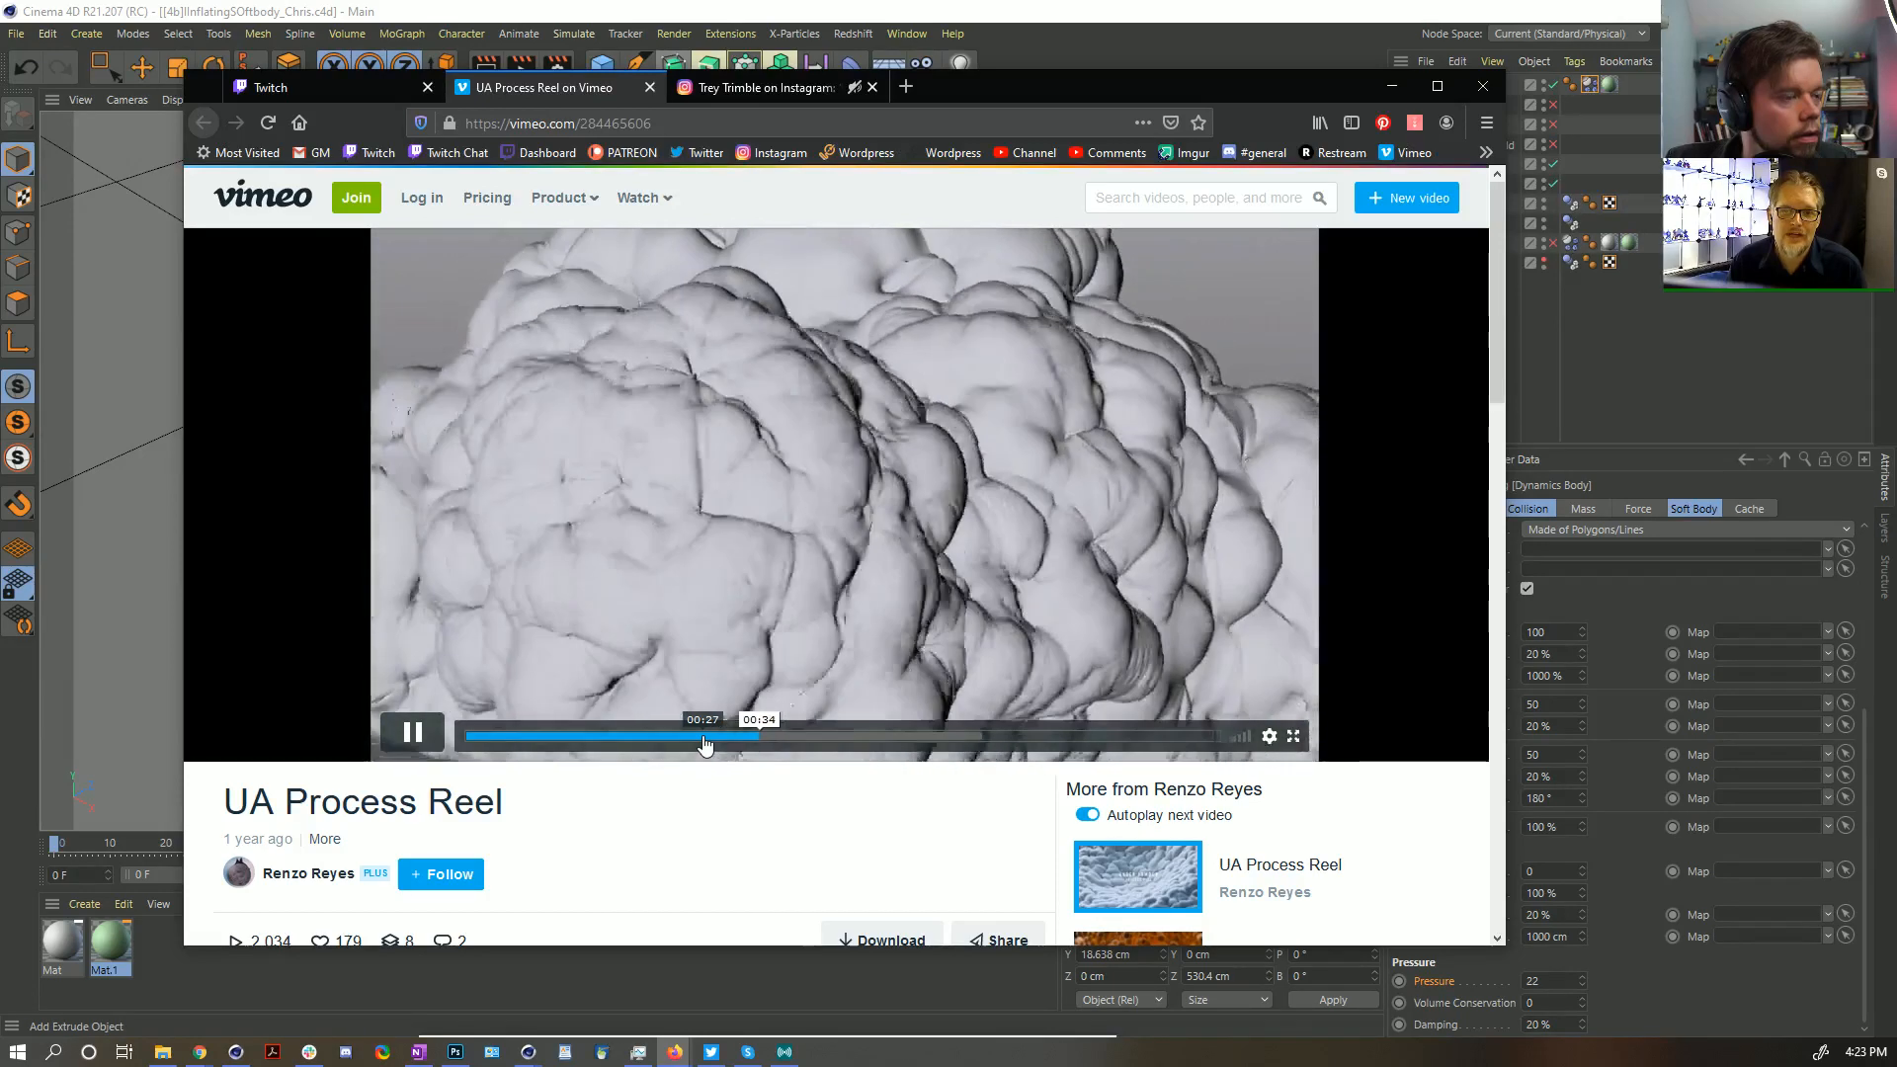
click(704, 736)
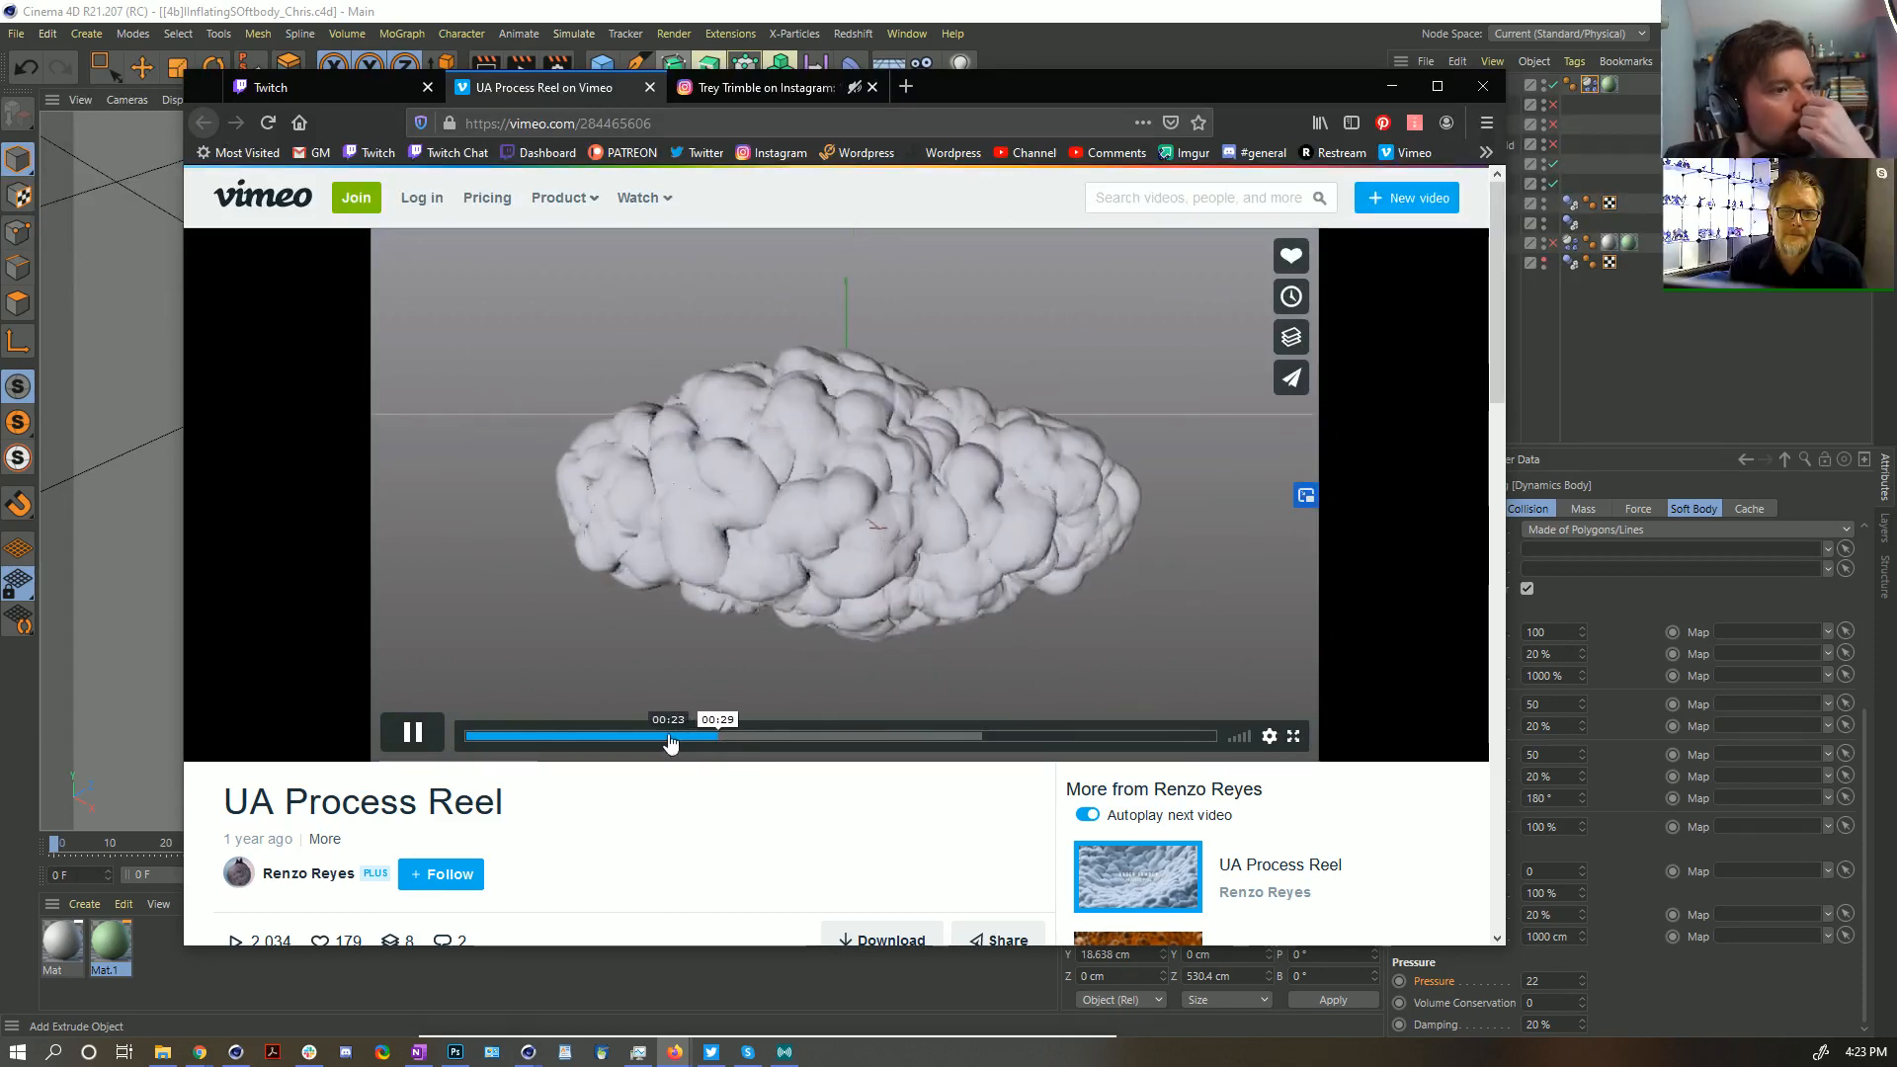
Go back through the reel to 00:23 and 00:17, then advance to 00:28 and pause it there
click(669, 736)
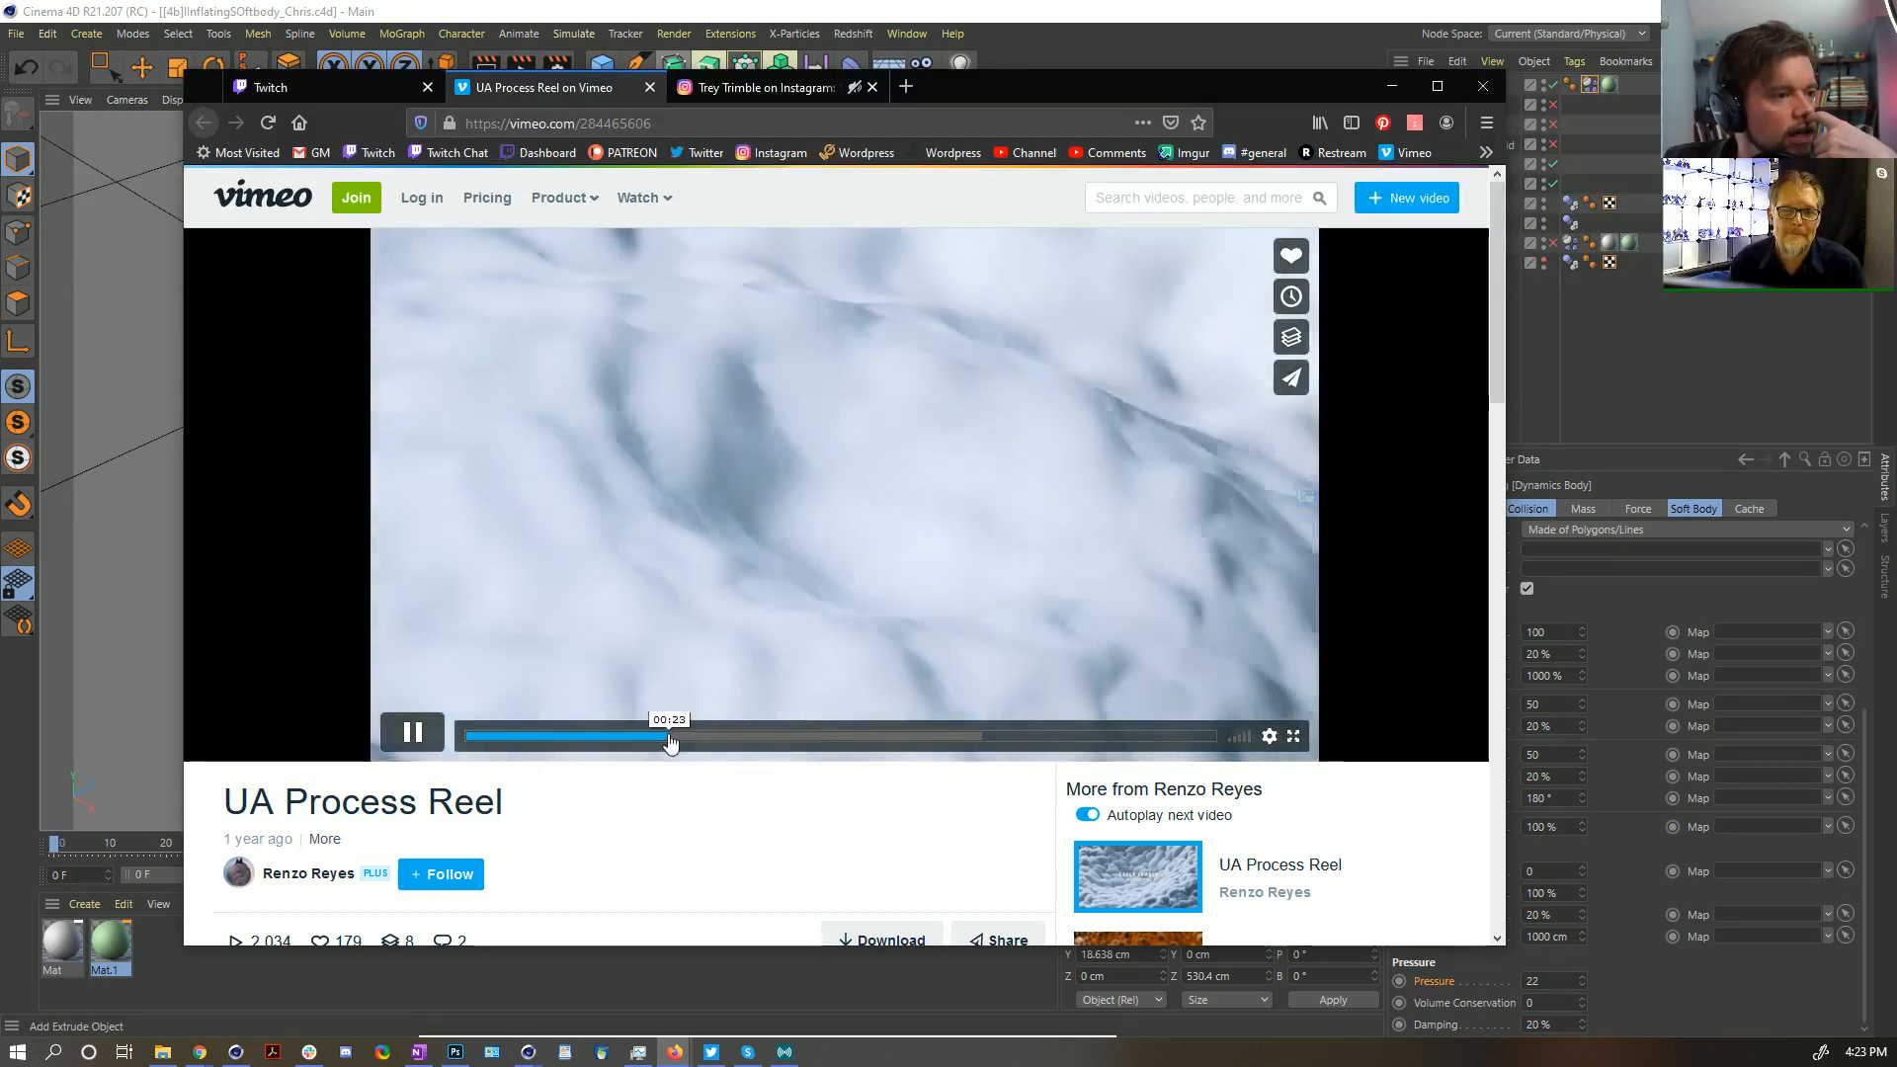
click(643, 737)
click(619, 745)
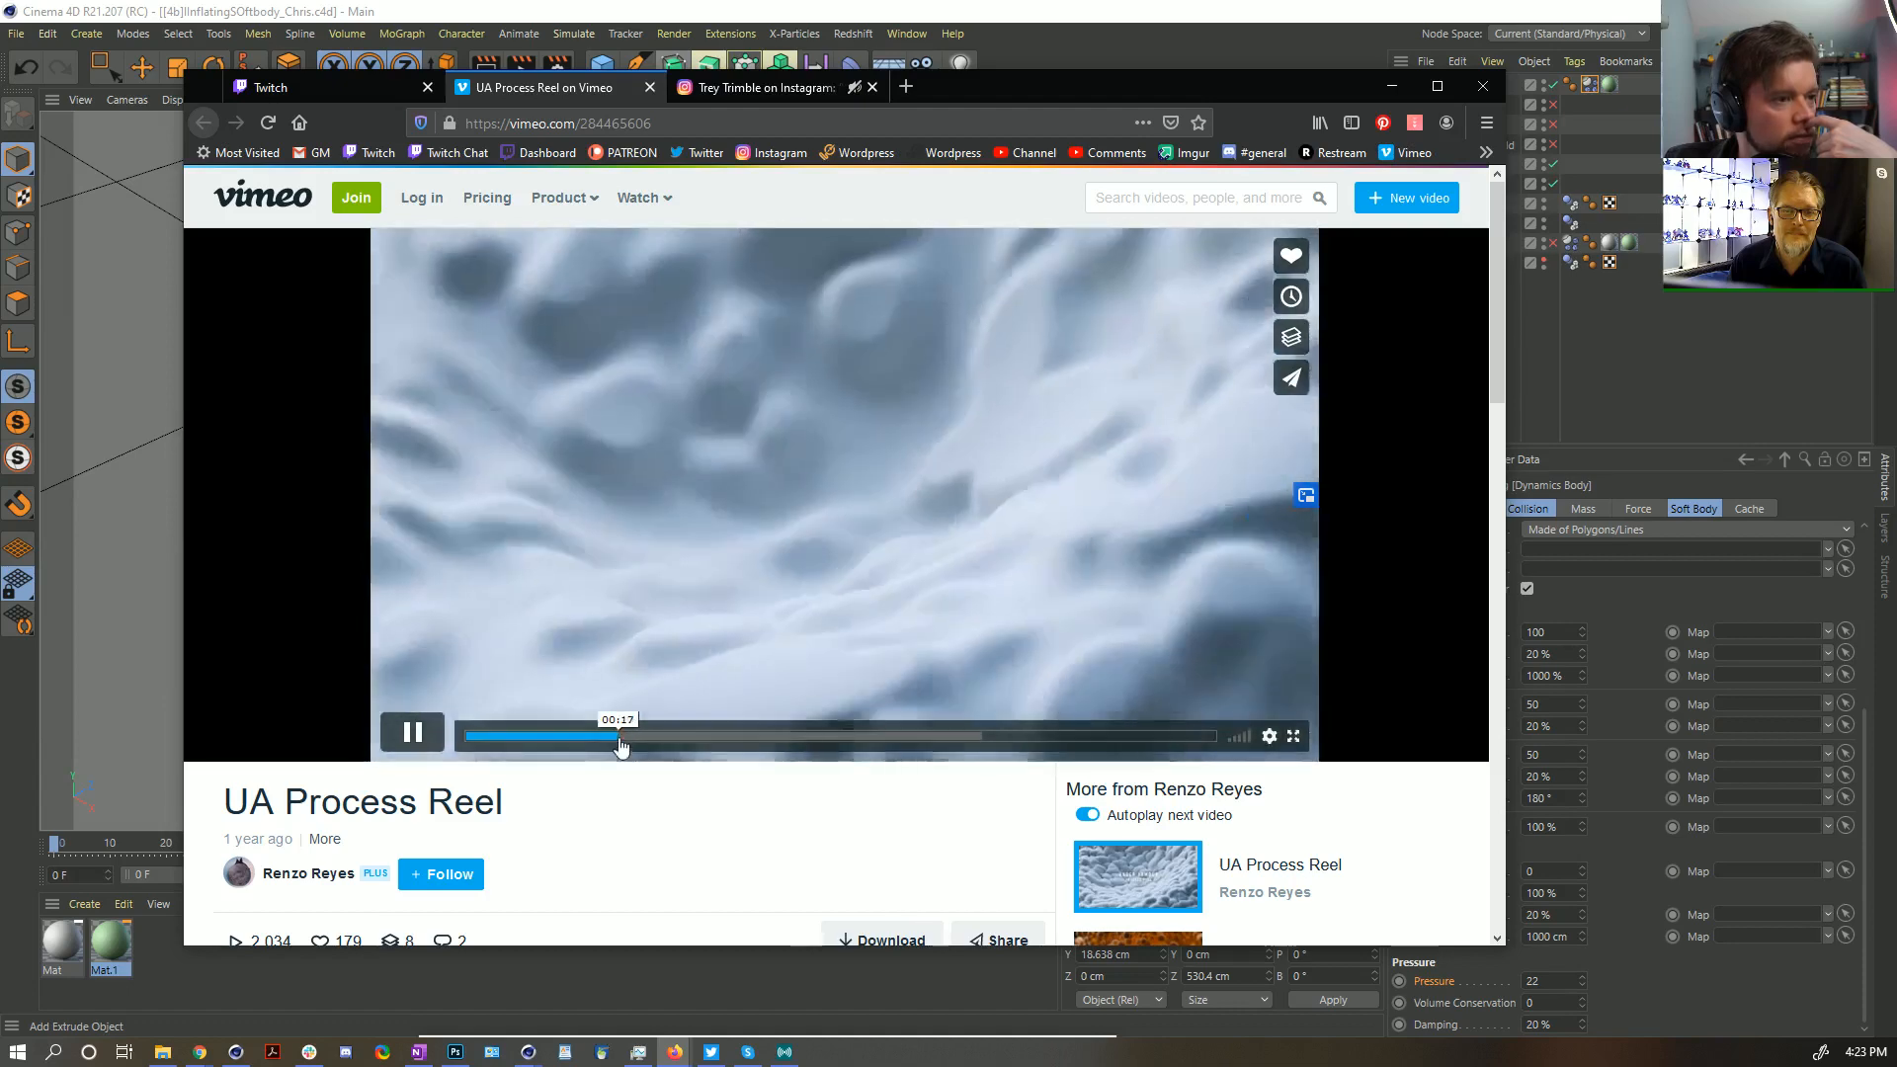
drag(617, 745, 709, 745)
click(435, 748)
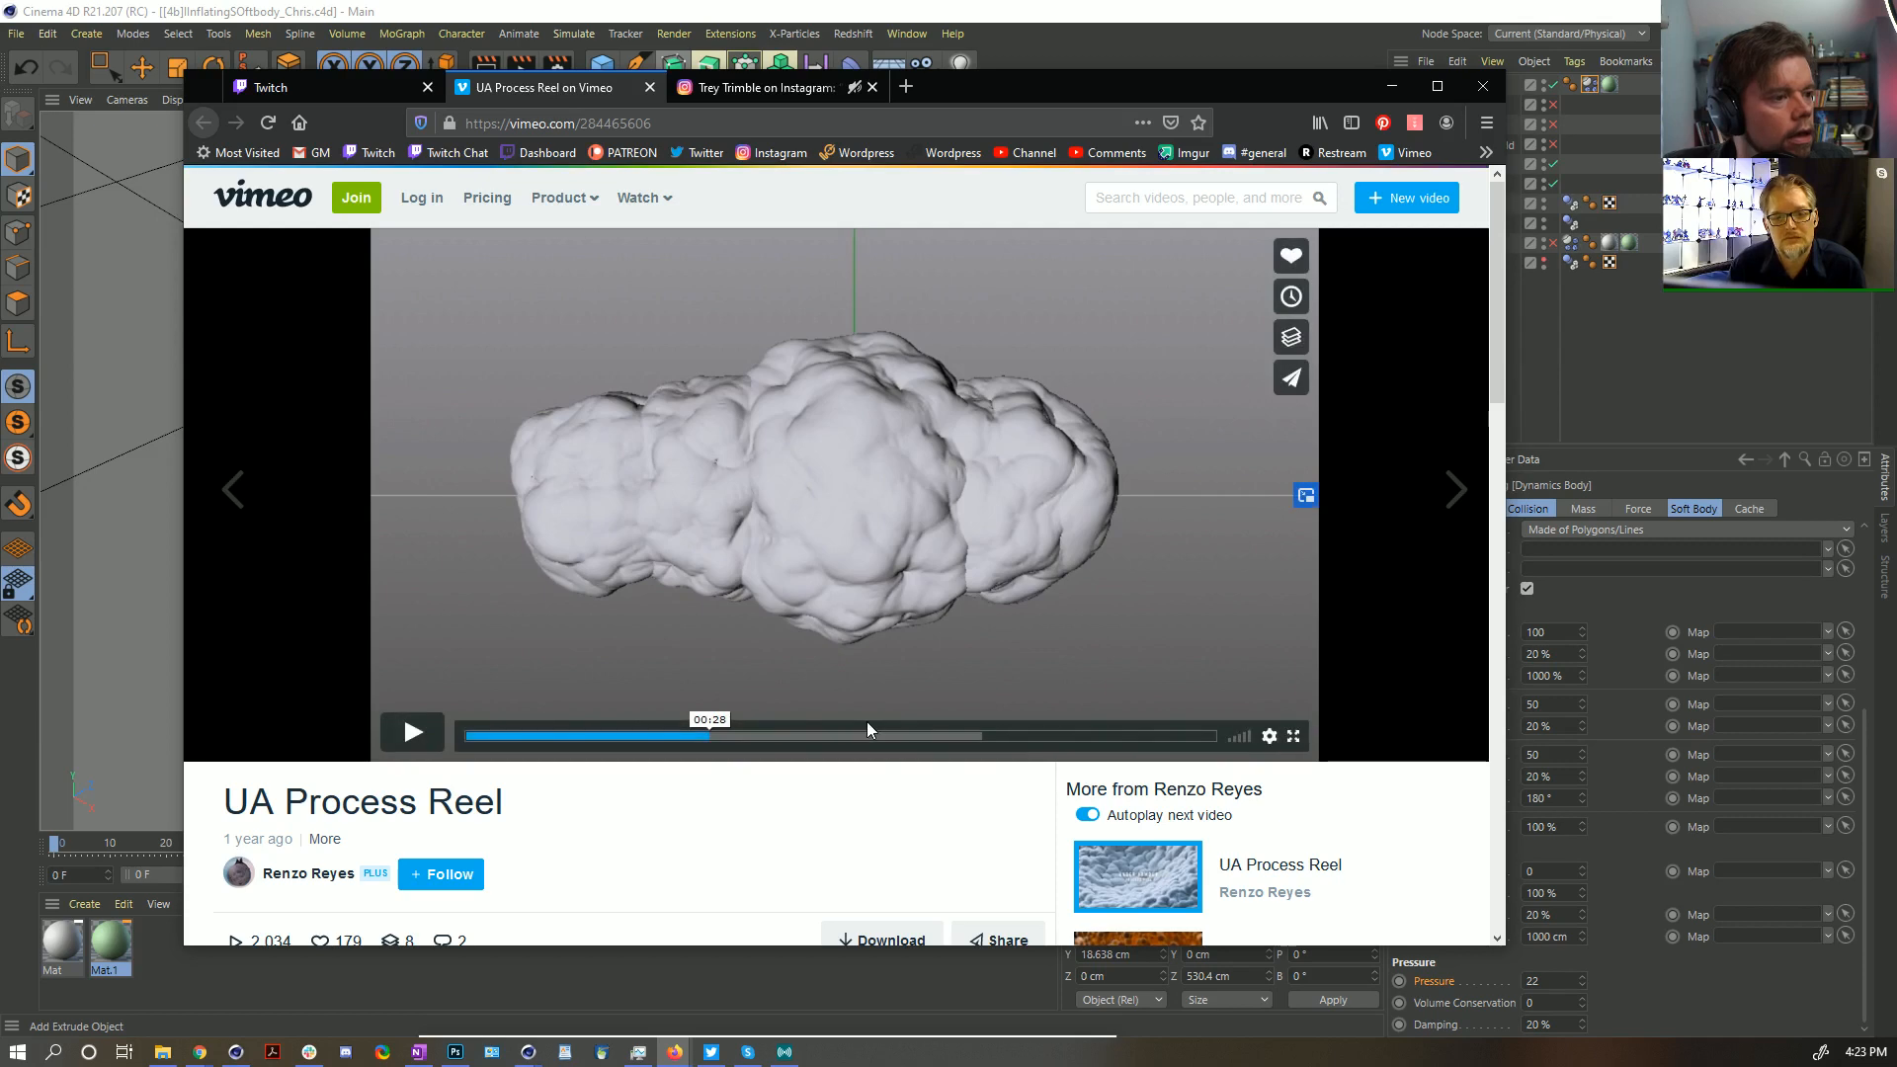
Scrub the paused reel to 00:29 to examine the inflated foam shape and move it back to 00:26
mouse_move(710, 735)
mouse_down()
mouse_move(773, 737)
mouse_move(692, 748)
mouse_move(714, 751)
mouse_up()
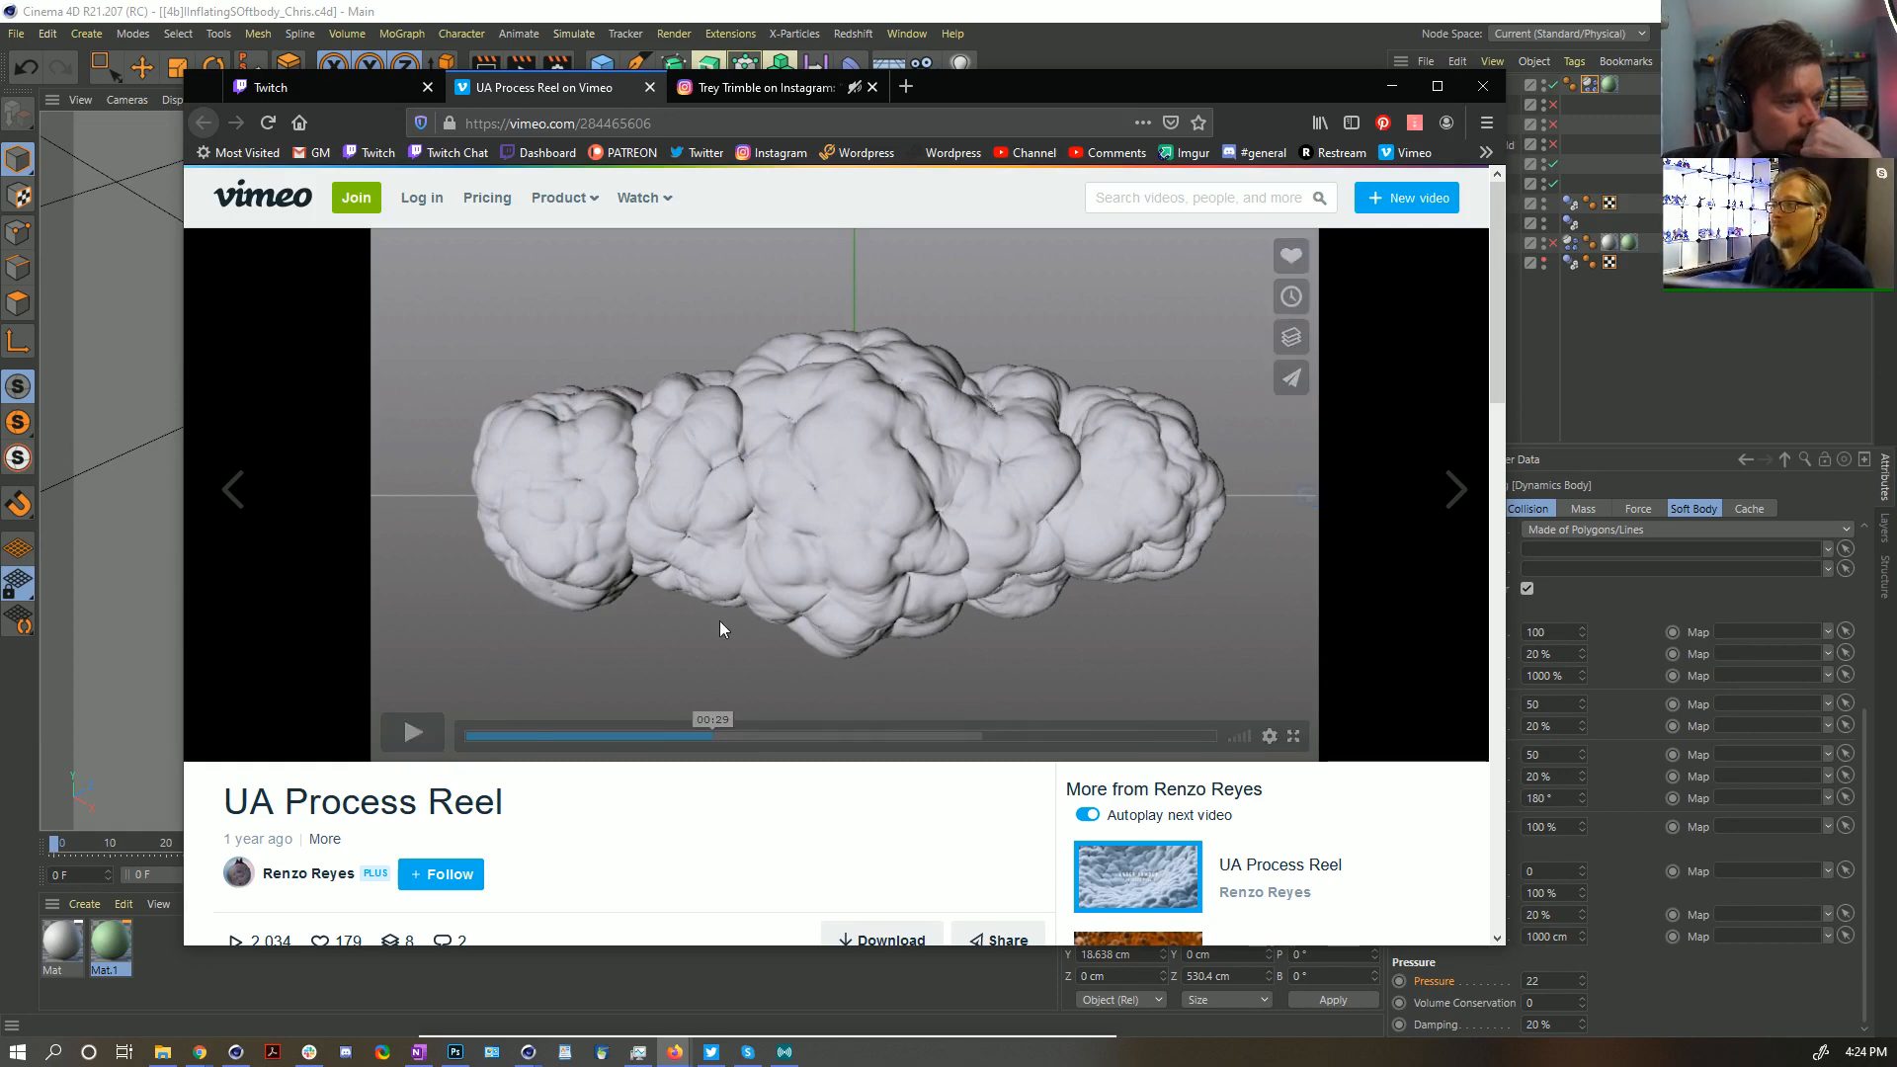
click(693, 736)
drag(694, 736, 696, 739)
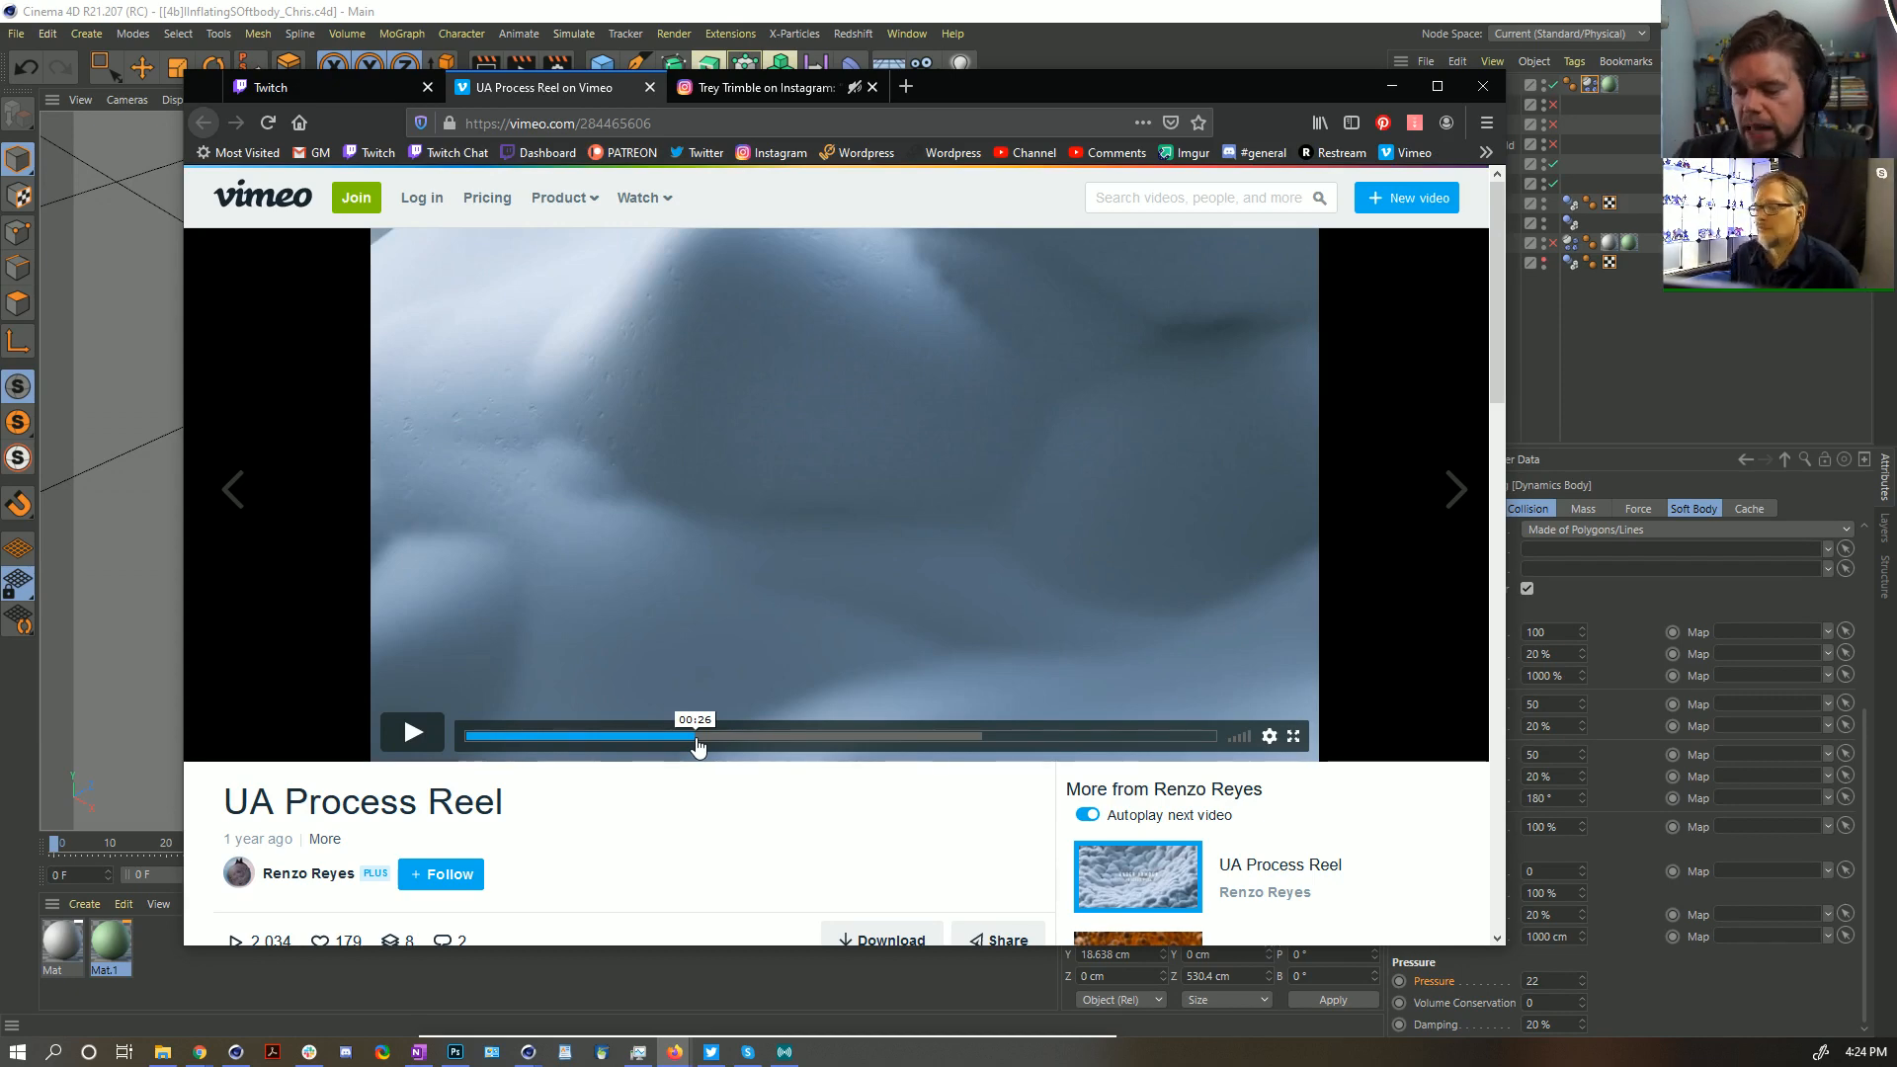
Replay the reel's grey foam shape at about 00:28 and move the paused video back to 00:26
click(428, 741)
click(428, 741)
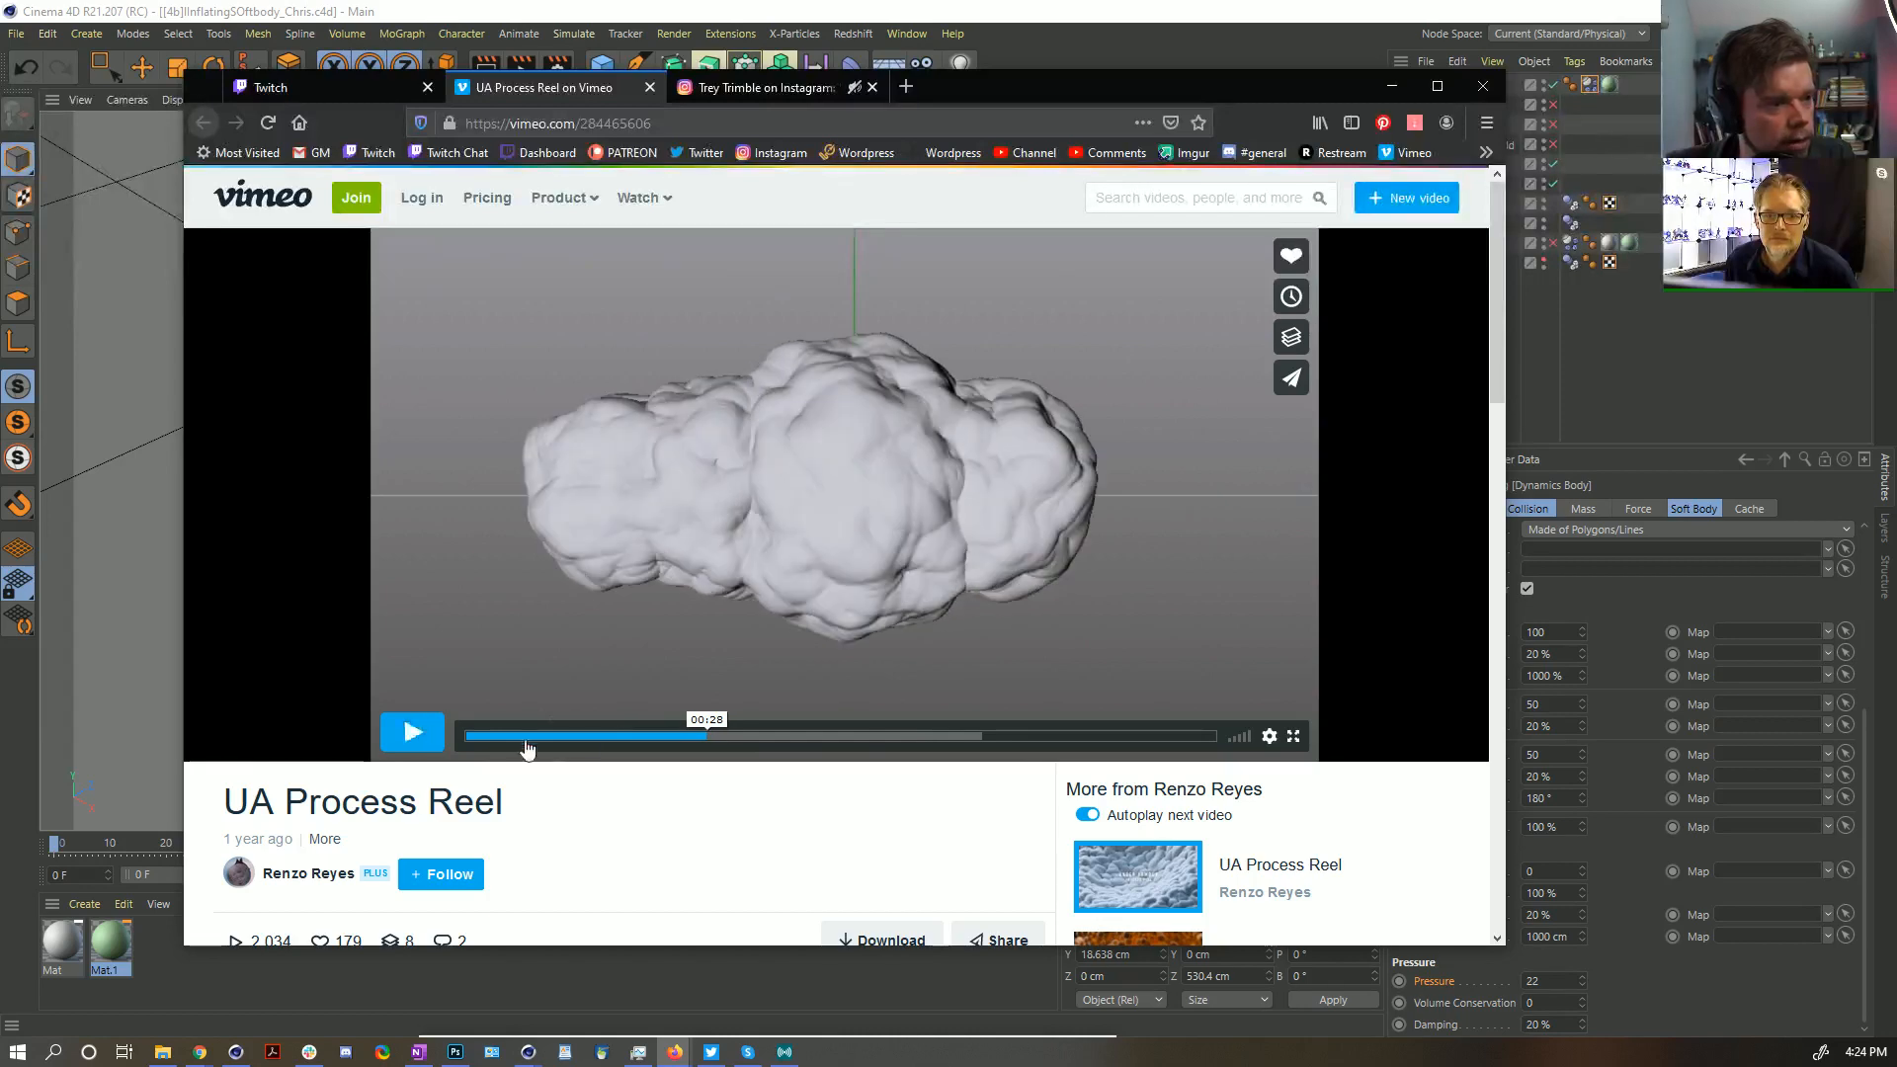
drag(692, 743, 668, 743)
click(415, 736)
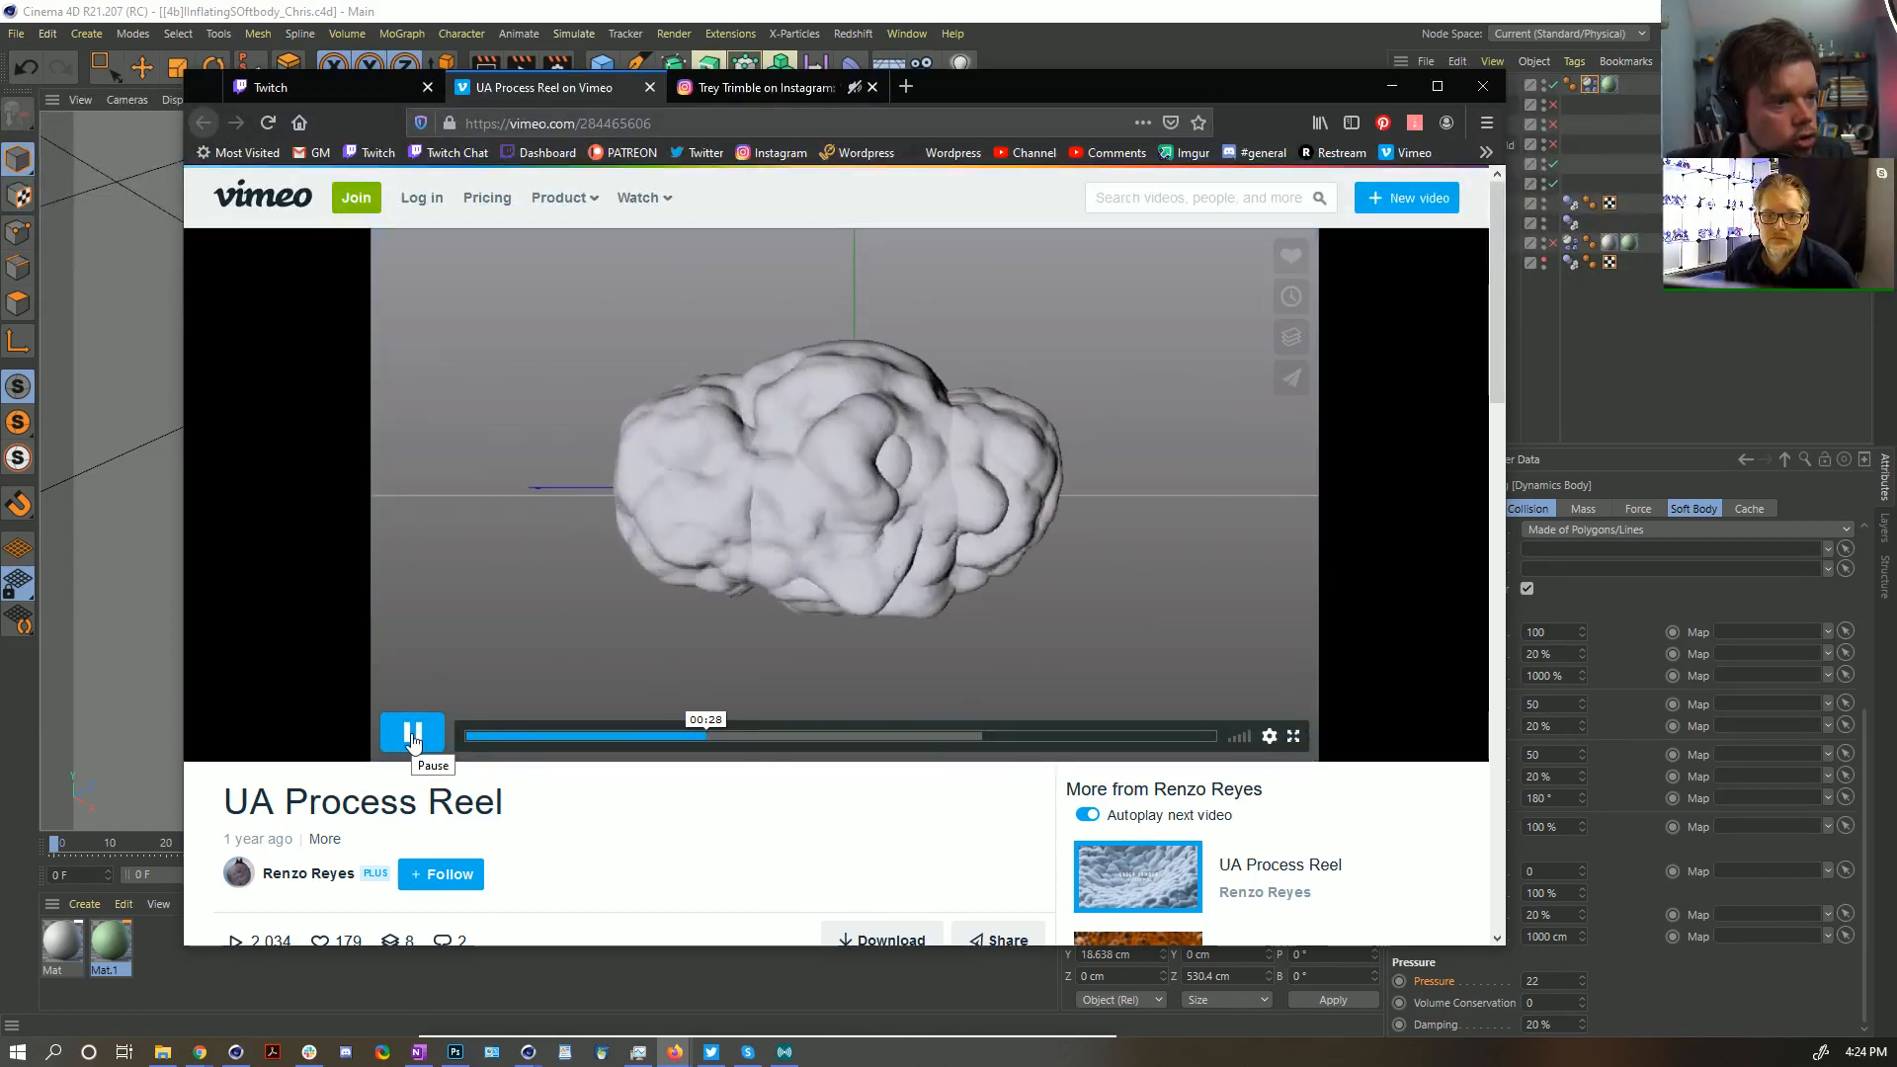
click(682, 736)
click(432, 741)
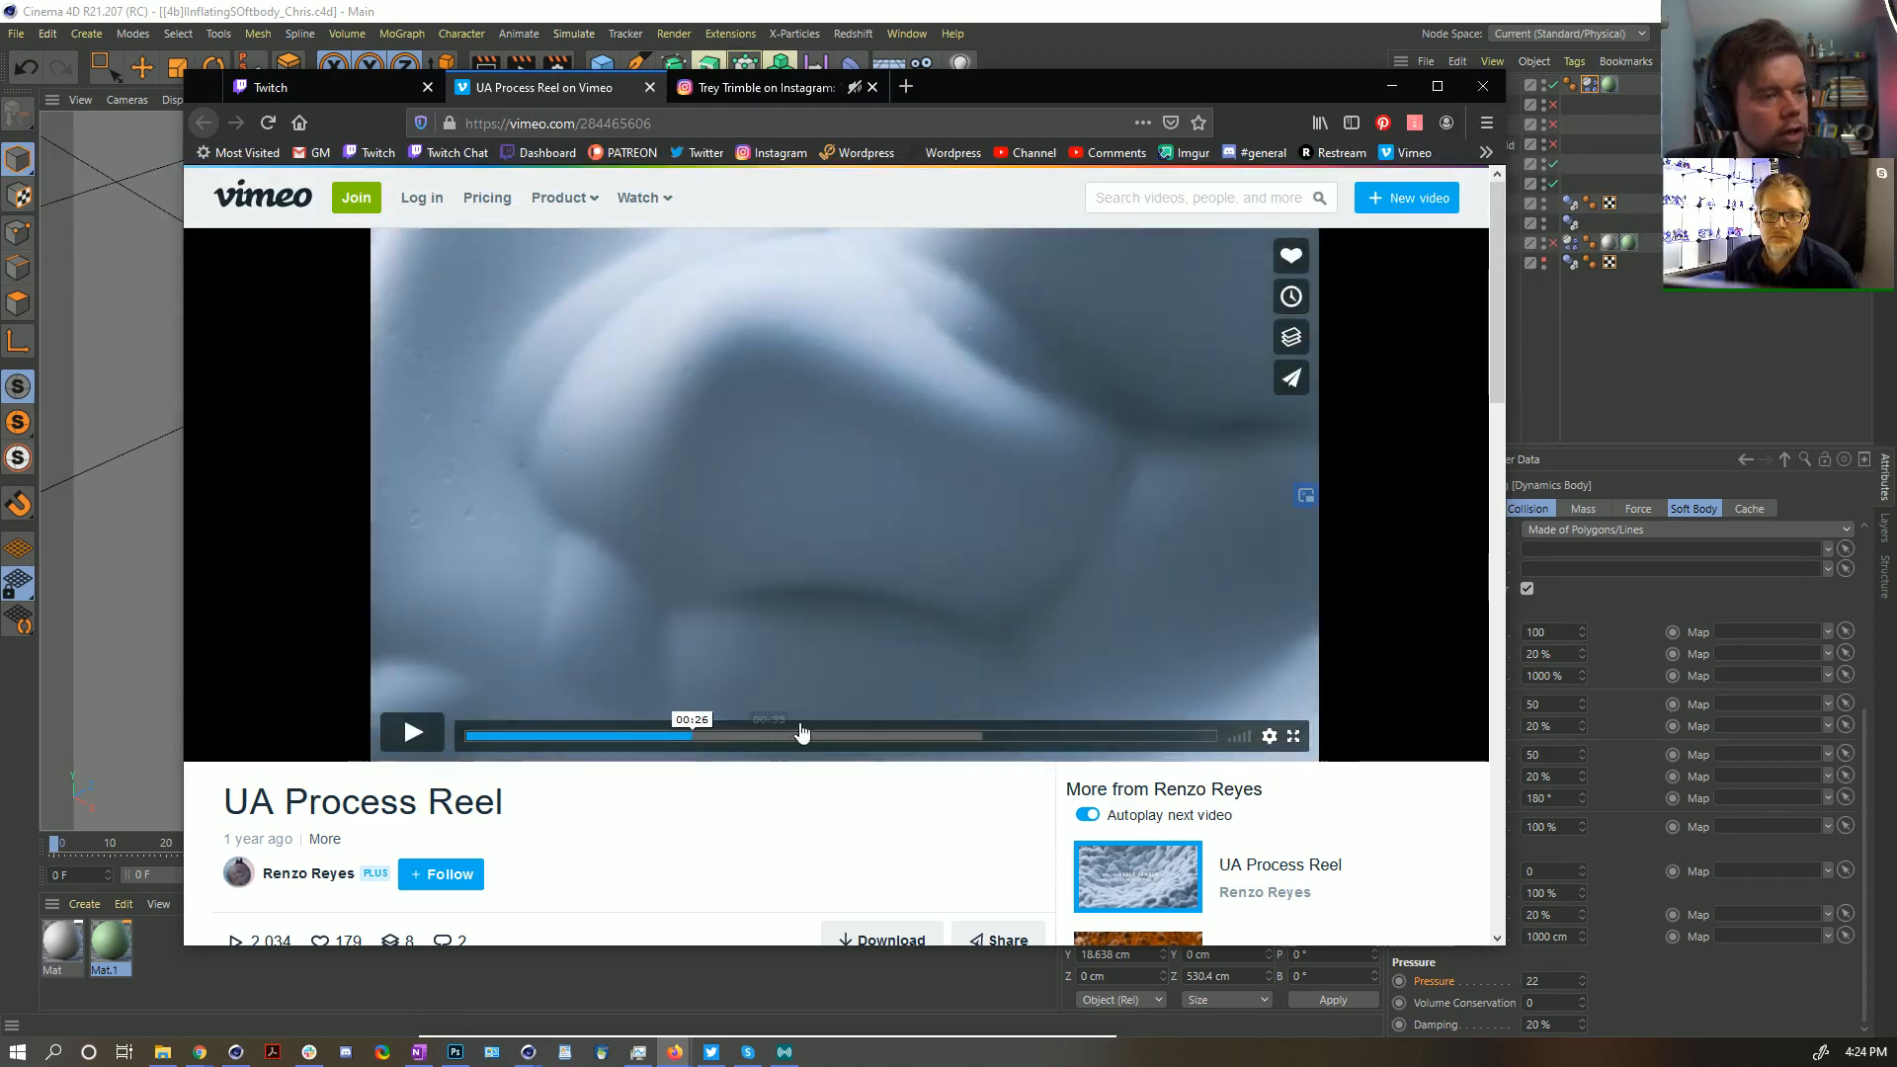
Examine the foam growth in short bursts between 00:27 and 00:28 of the reel, ending paused at 00:27
click(695, 735)
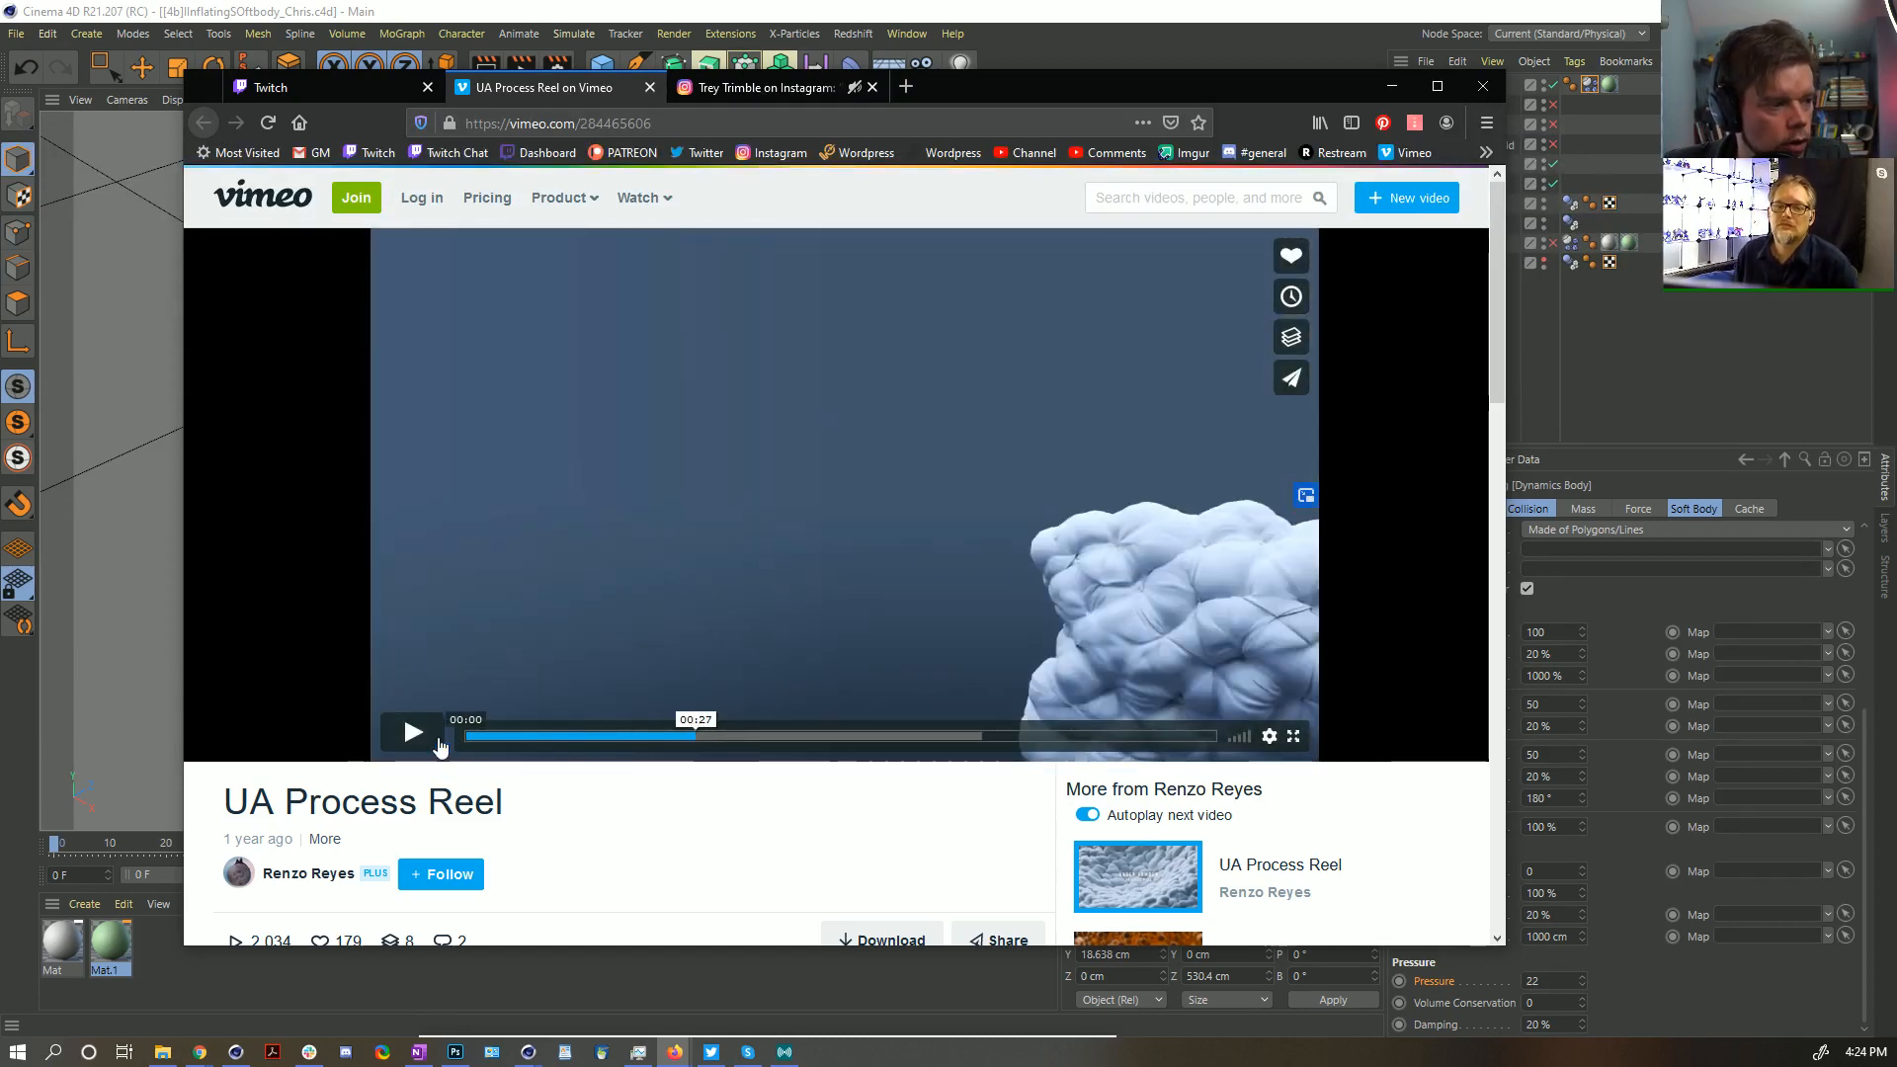
click(435, 741)
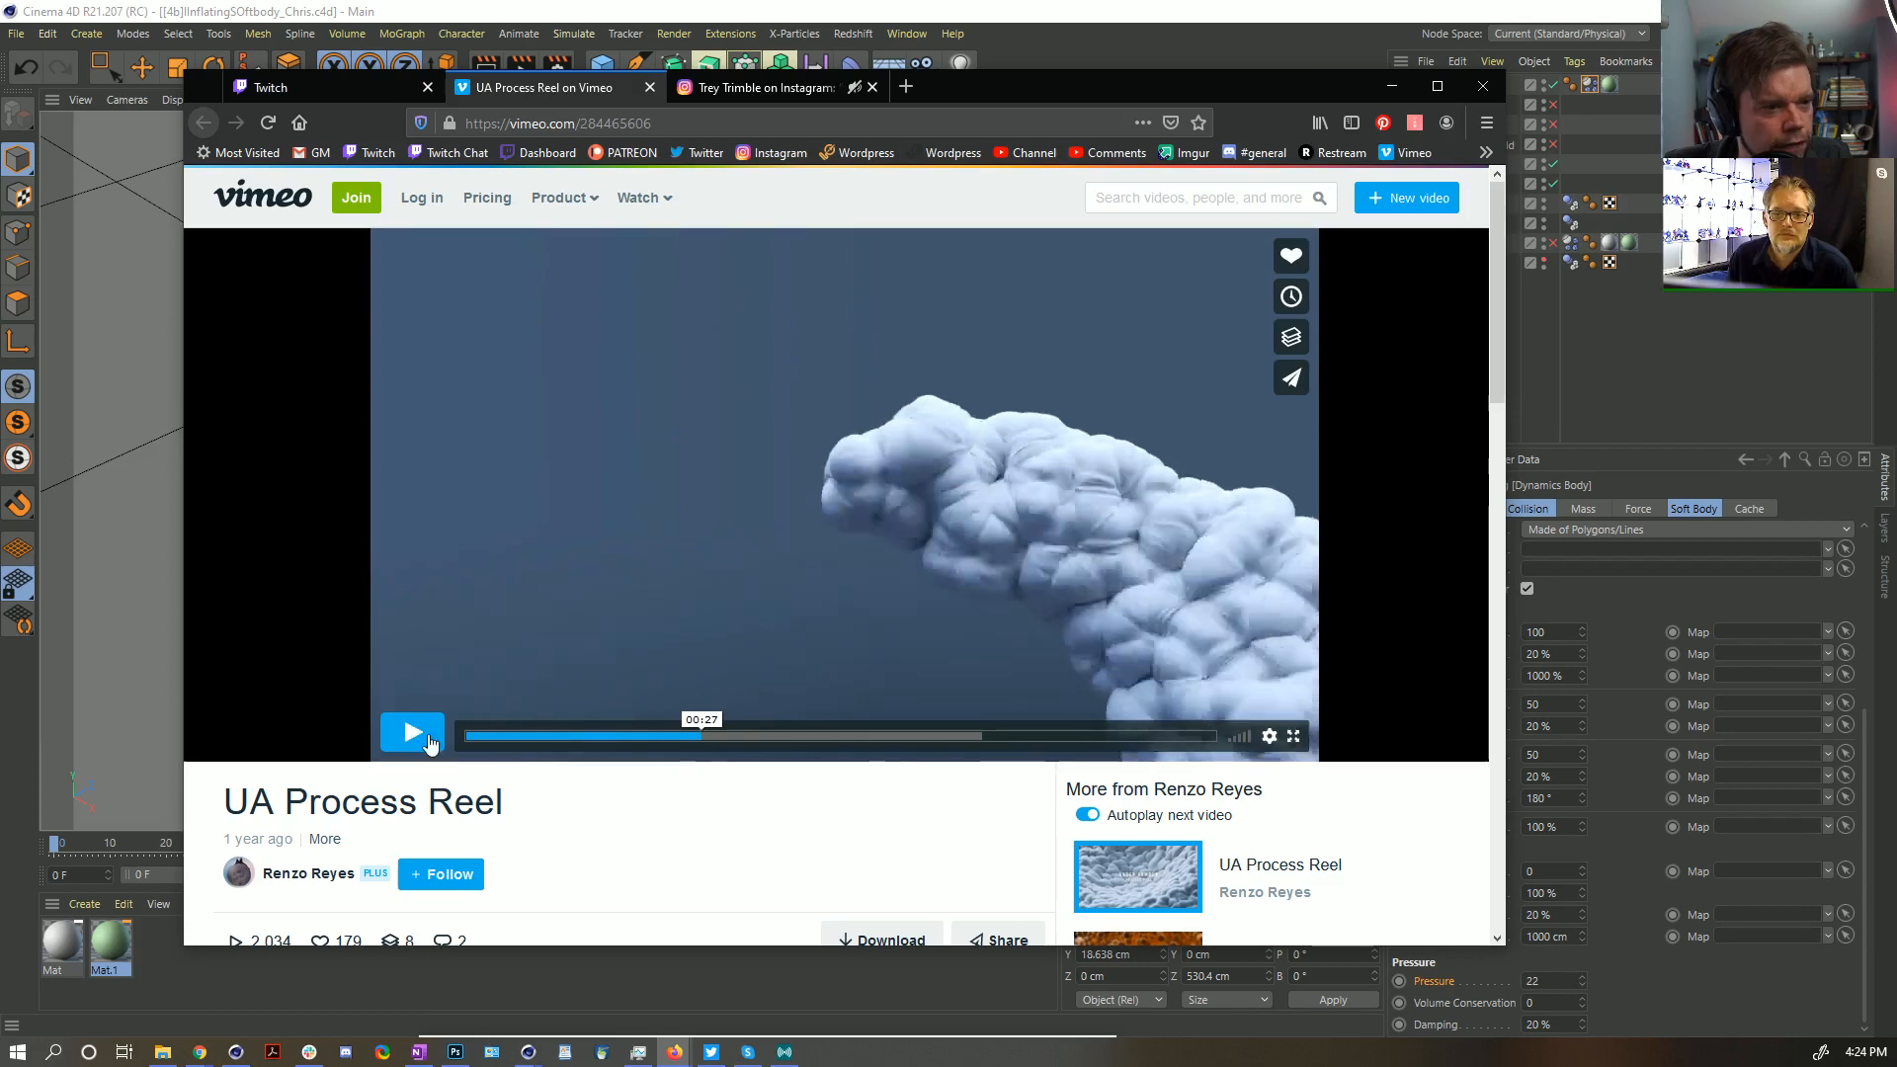
drag(684, 740, 701, 735)
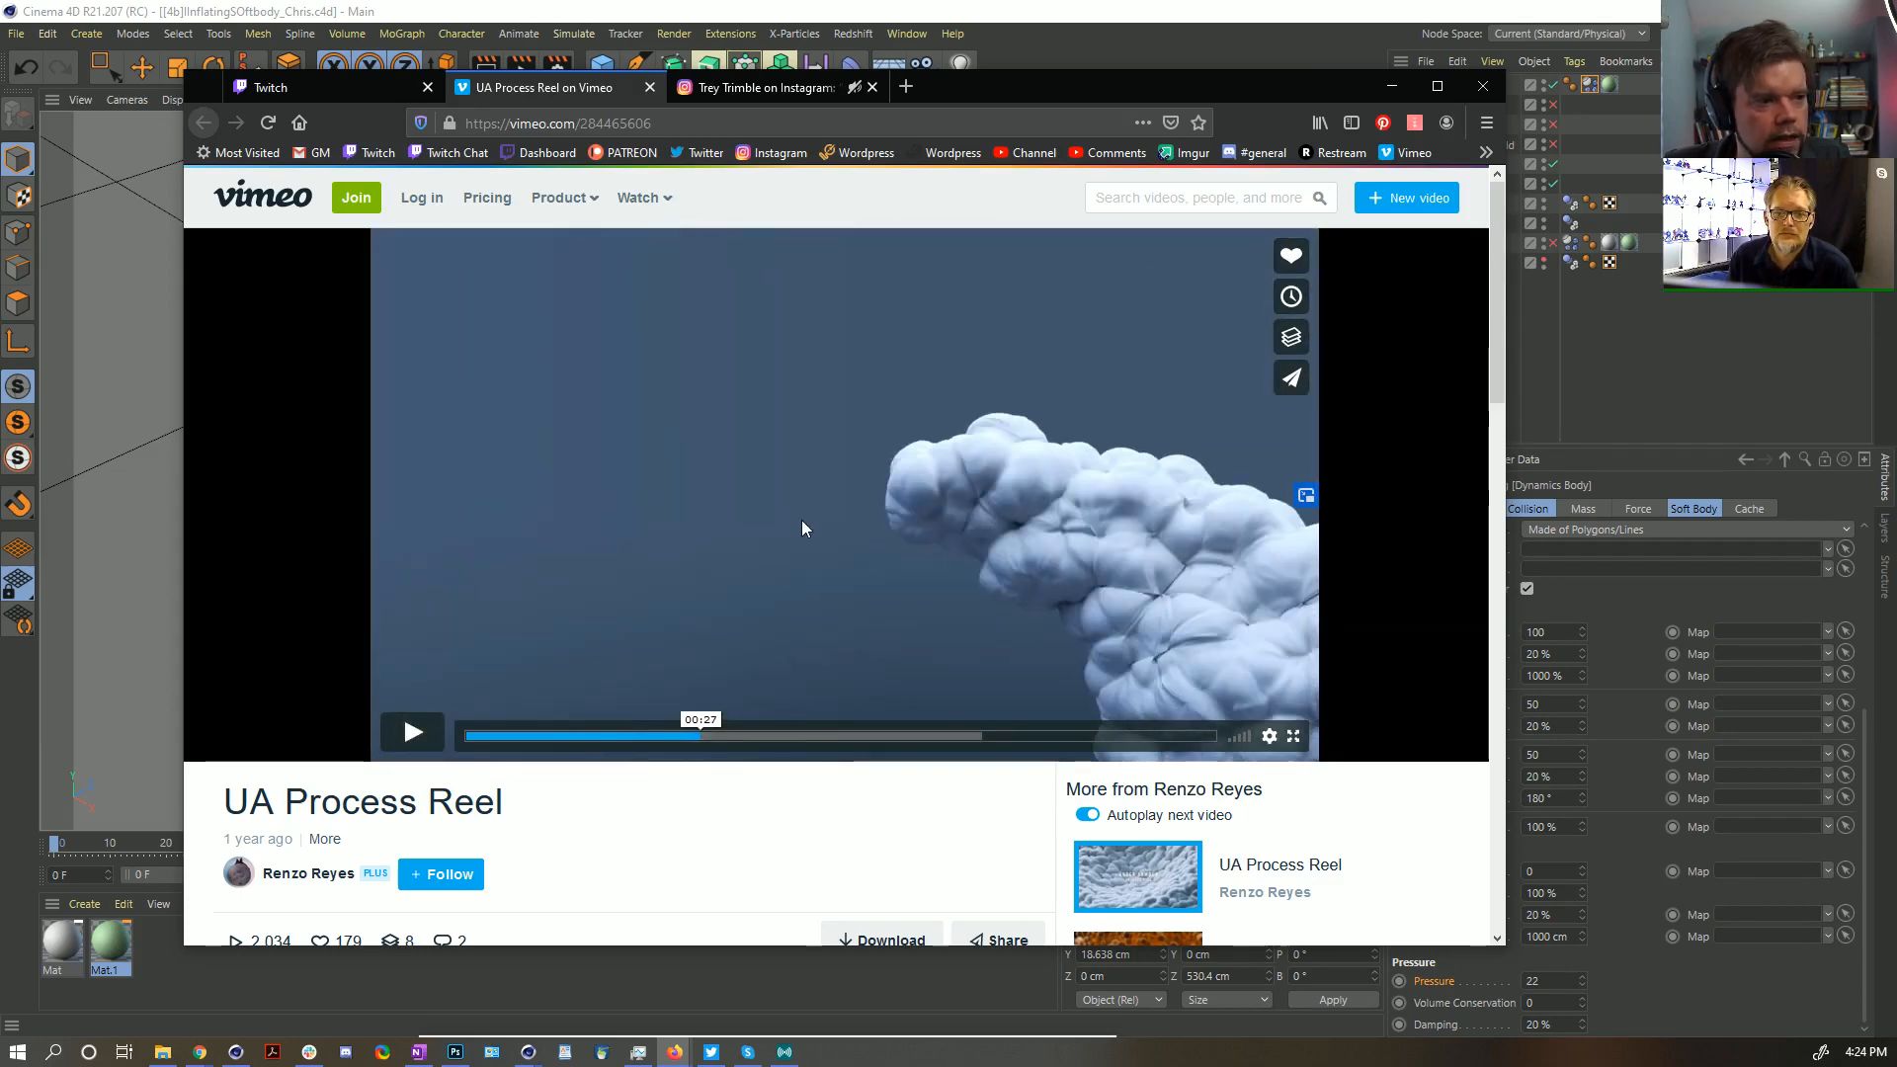
click(409, 735)
click(409, 735)
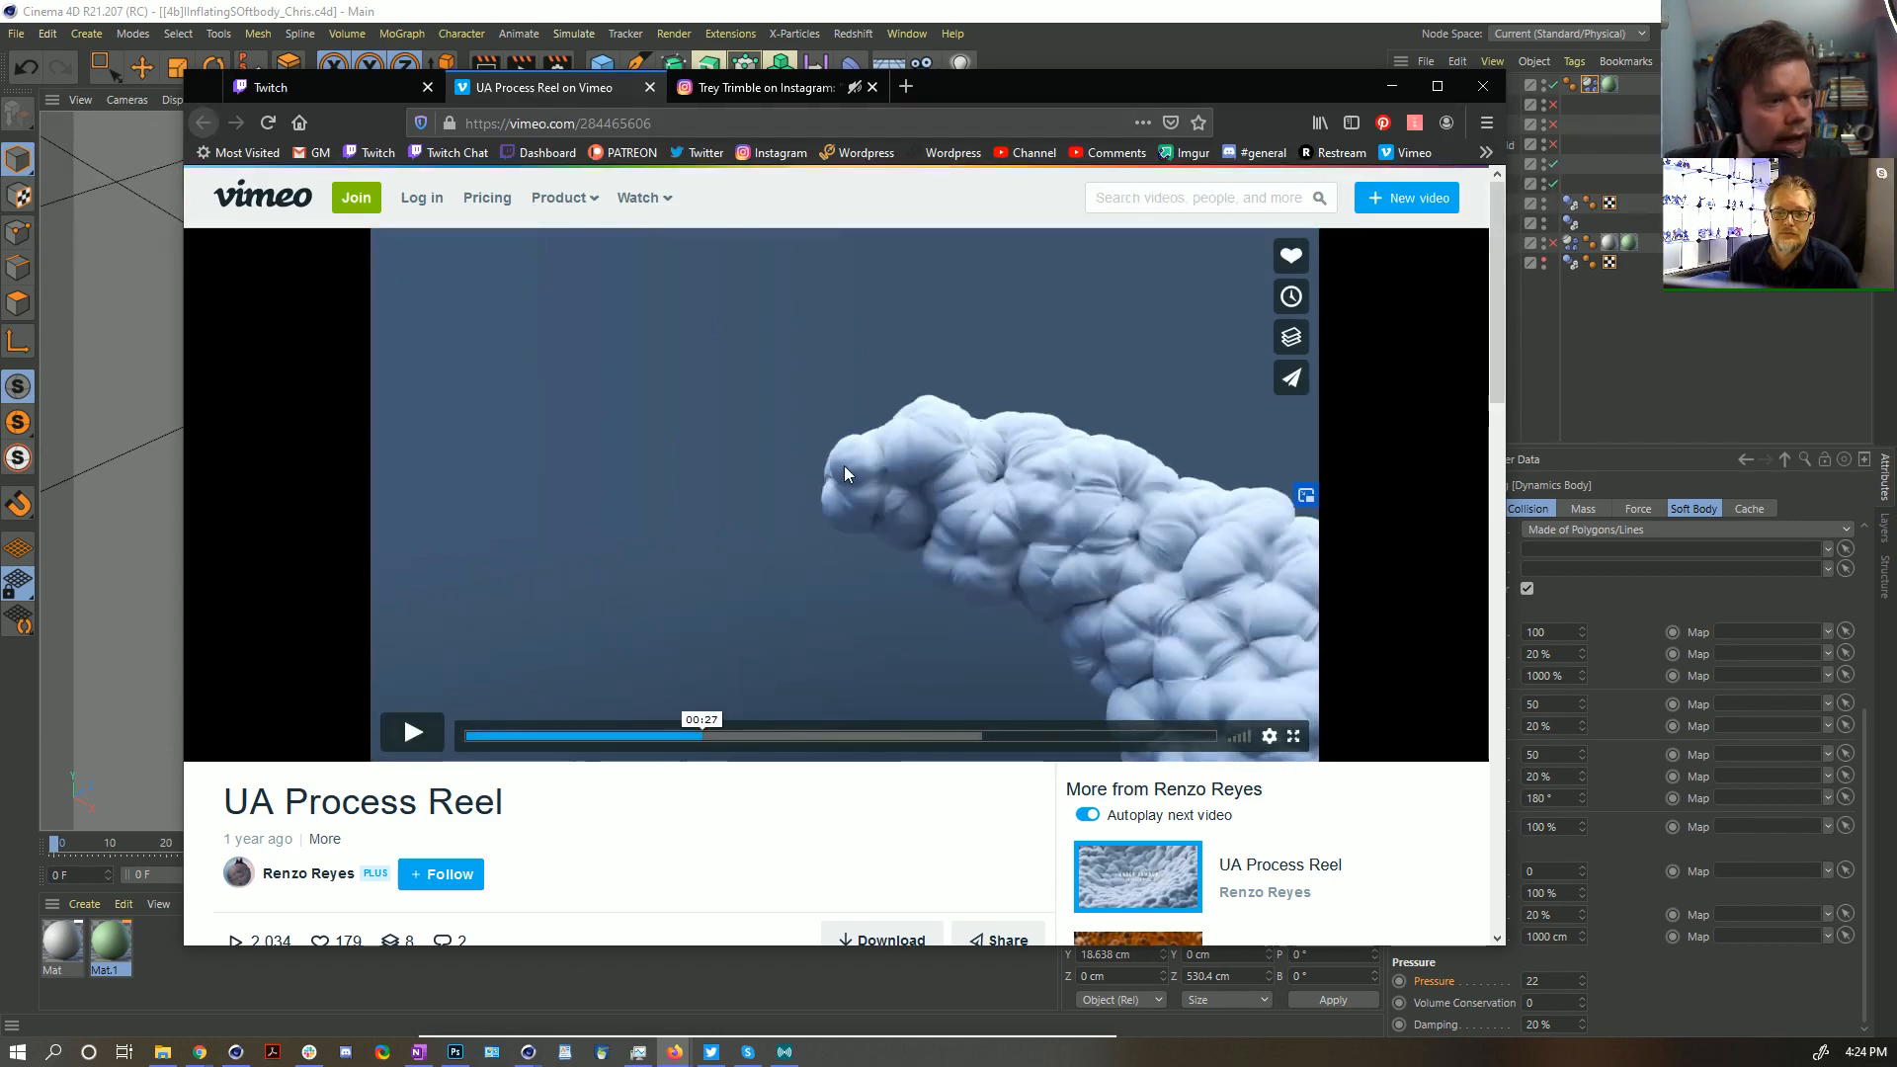
click(413, 732)
click(415, 732)
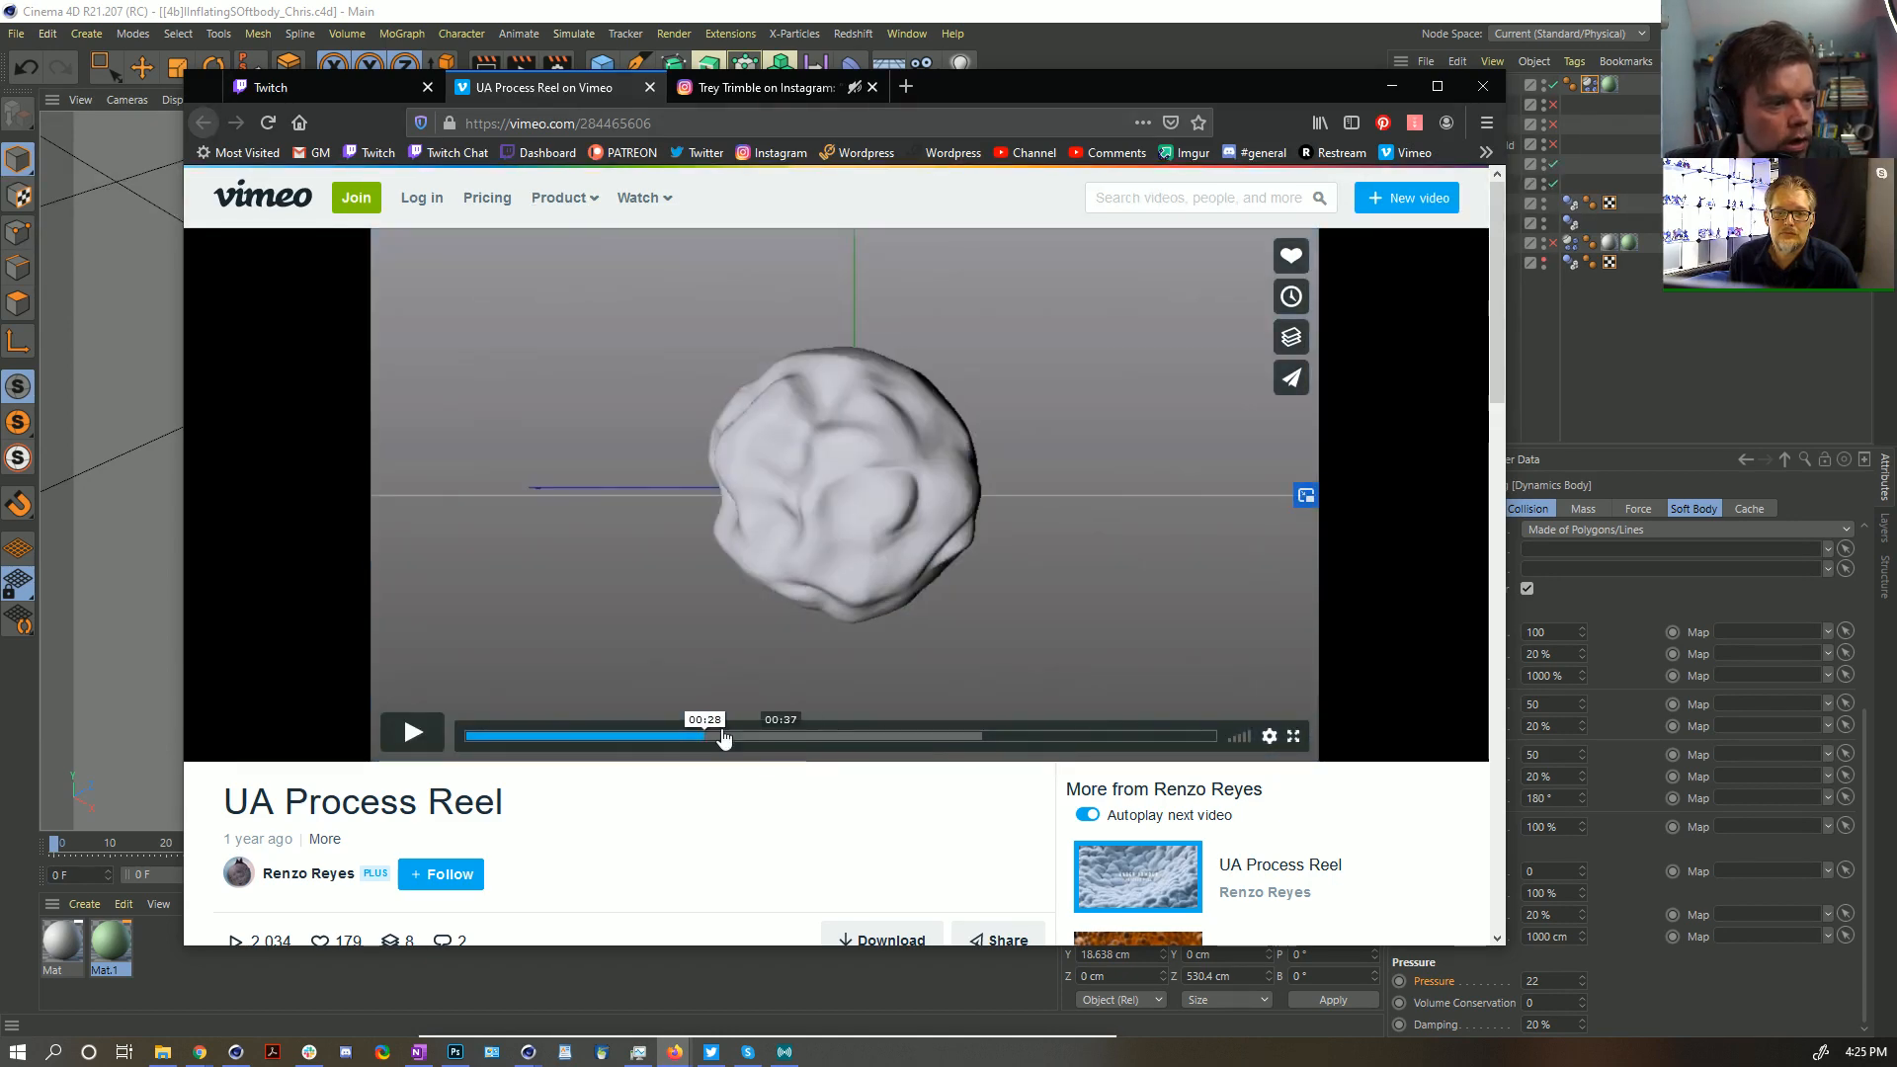
drag(692, 732, 701, 735)
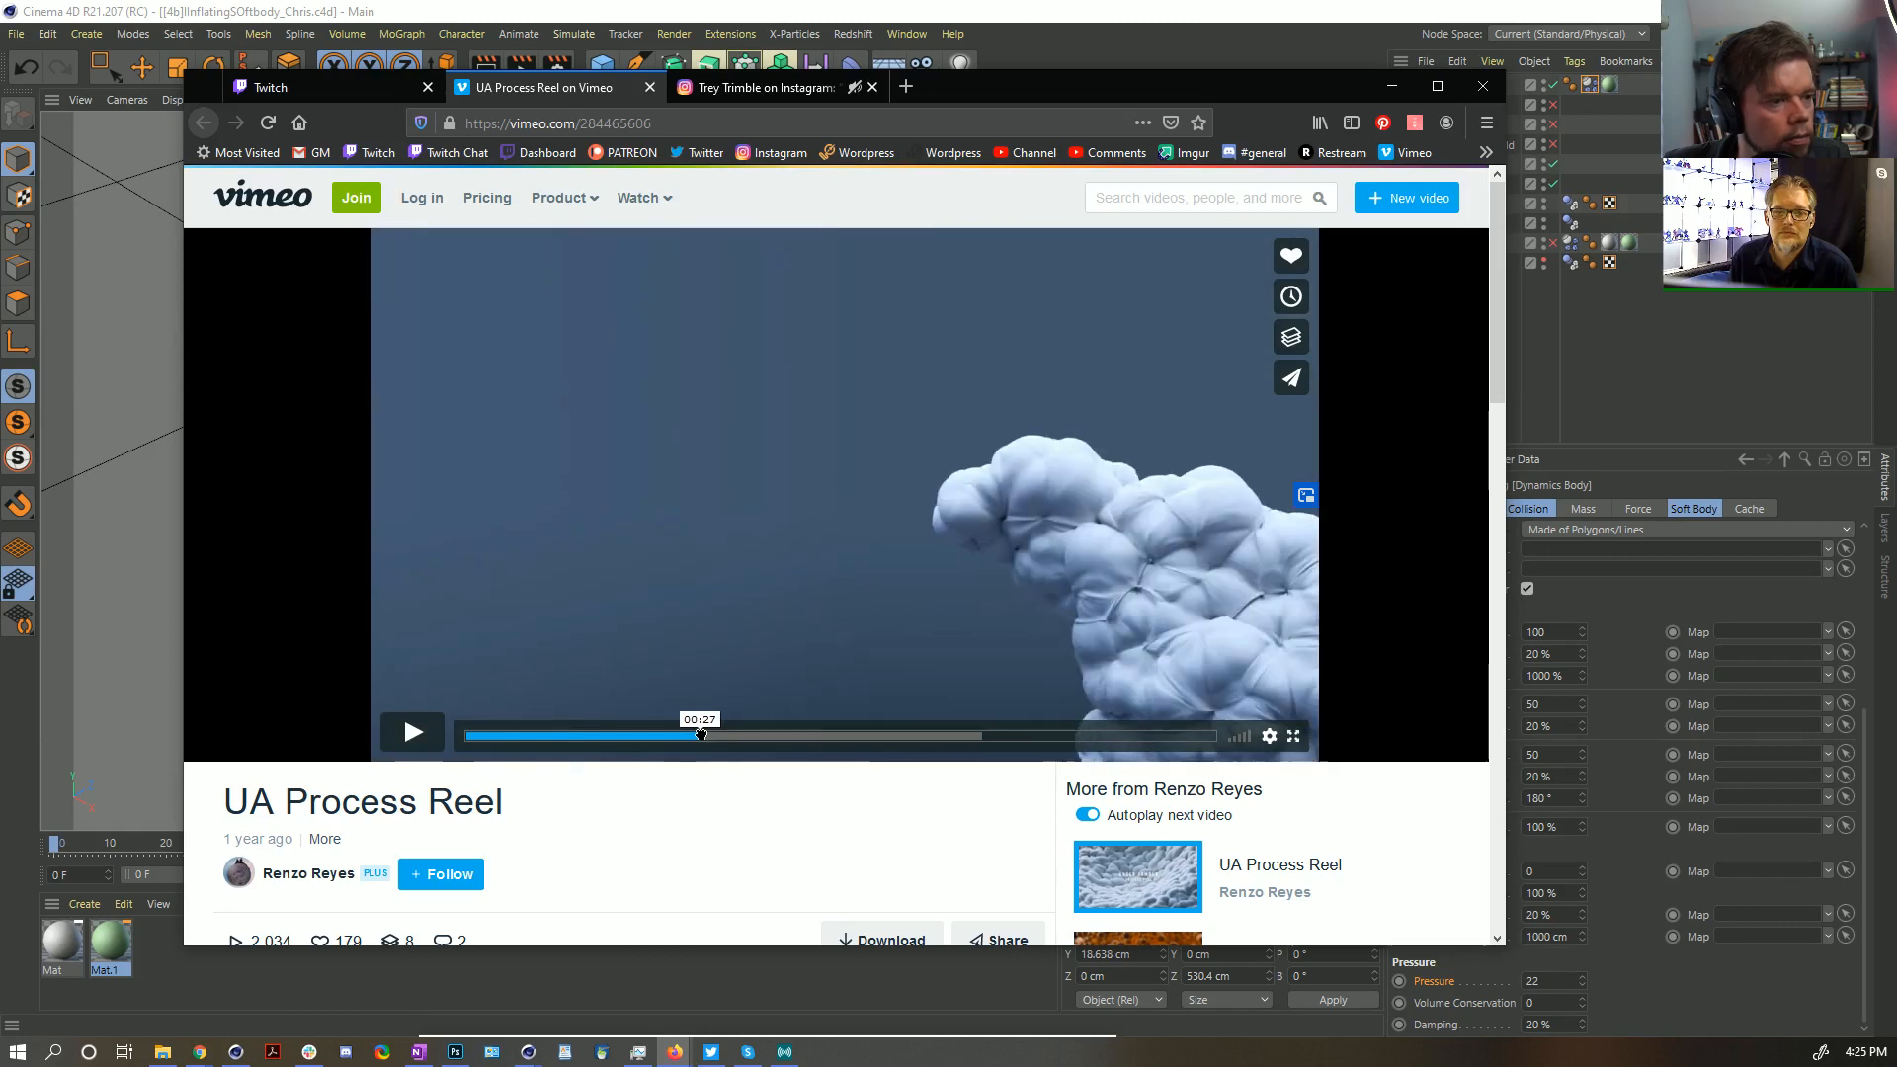
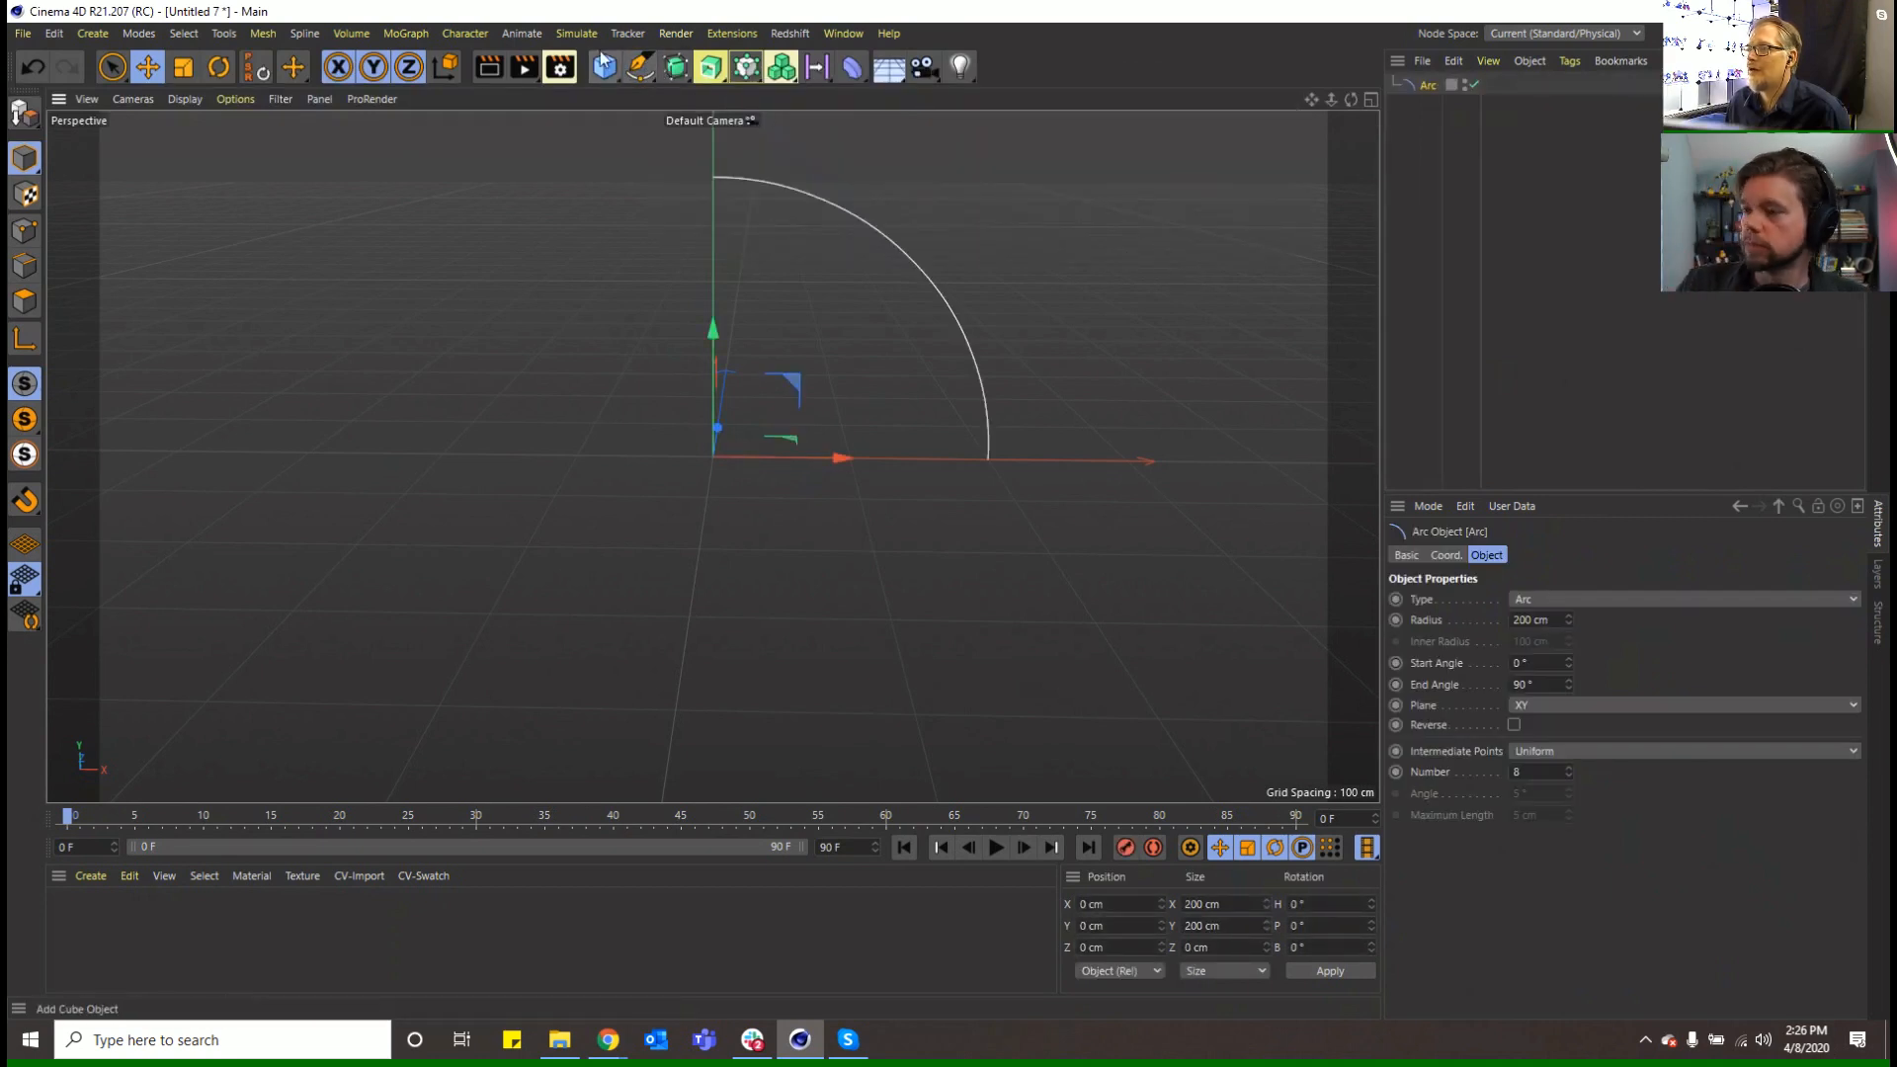
Add a MoGraph Cloner to the scene and place it below the Arc in the object hierarchy
click(407, 32)
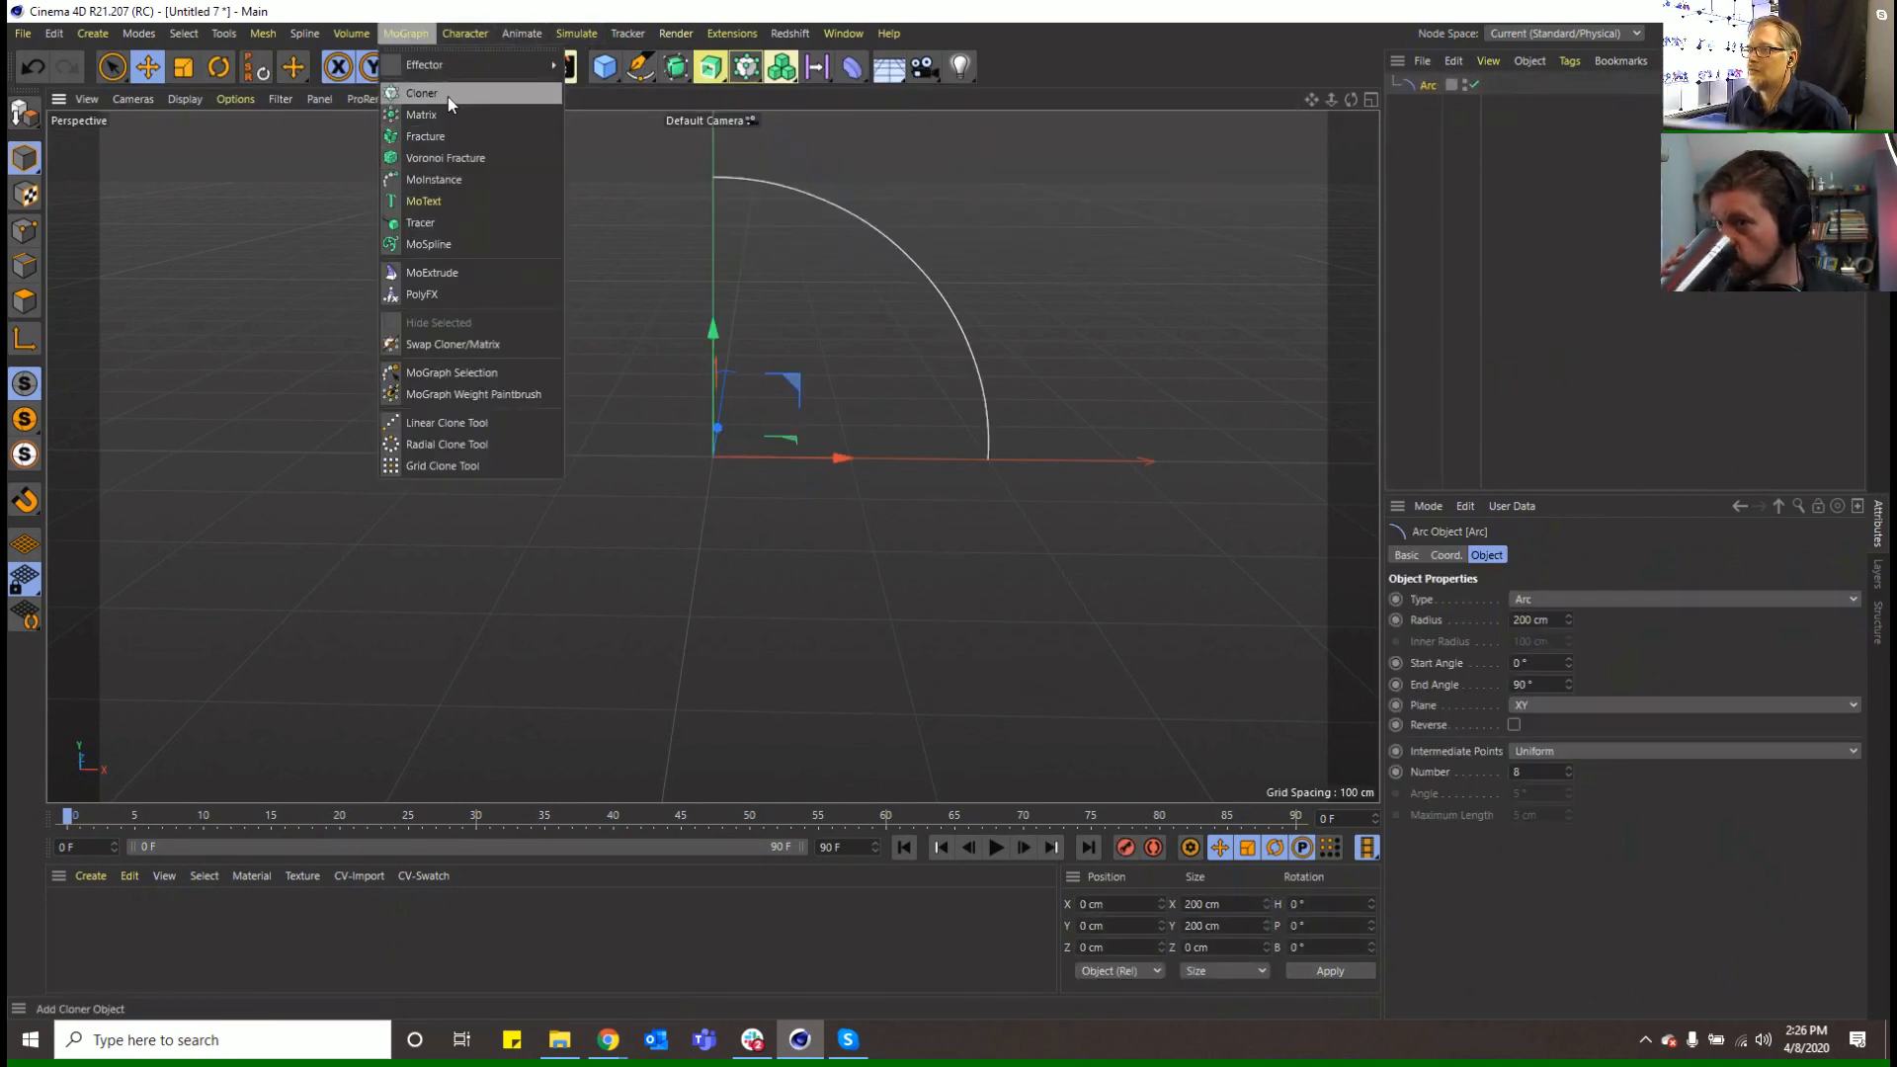
click(448, 95)
drag(1443, 81, 1427, 121)
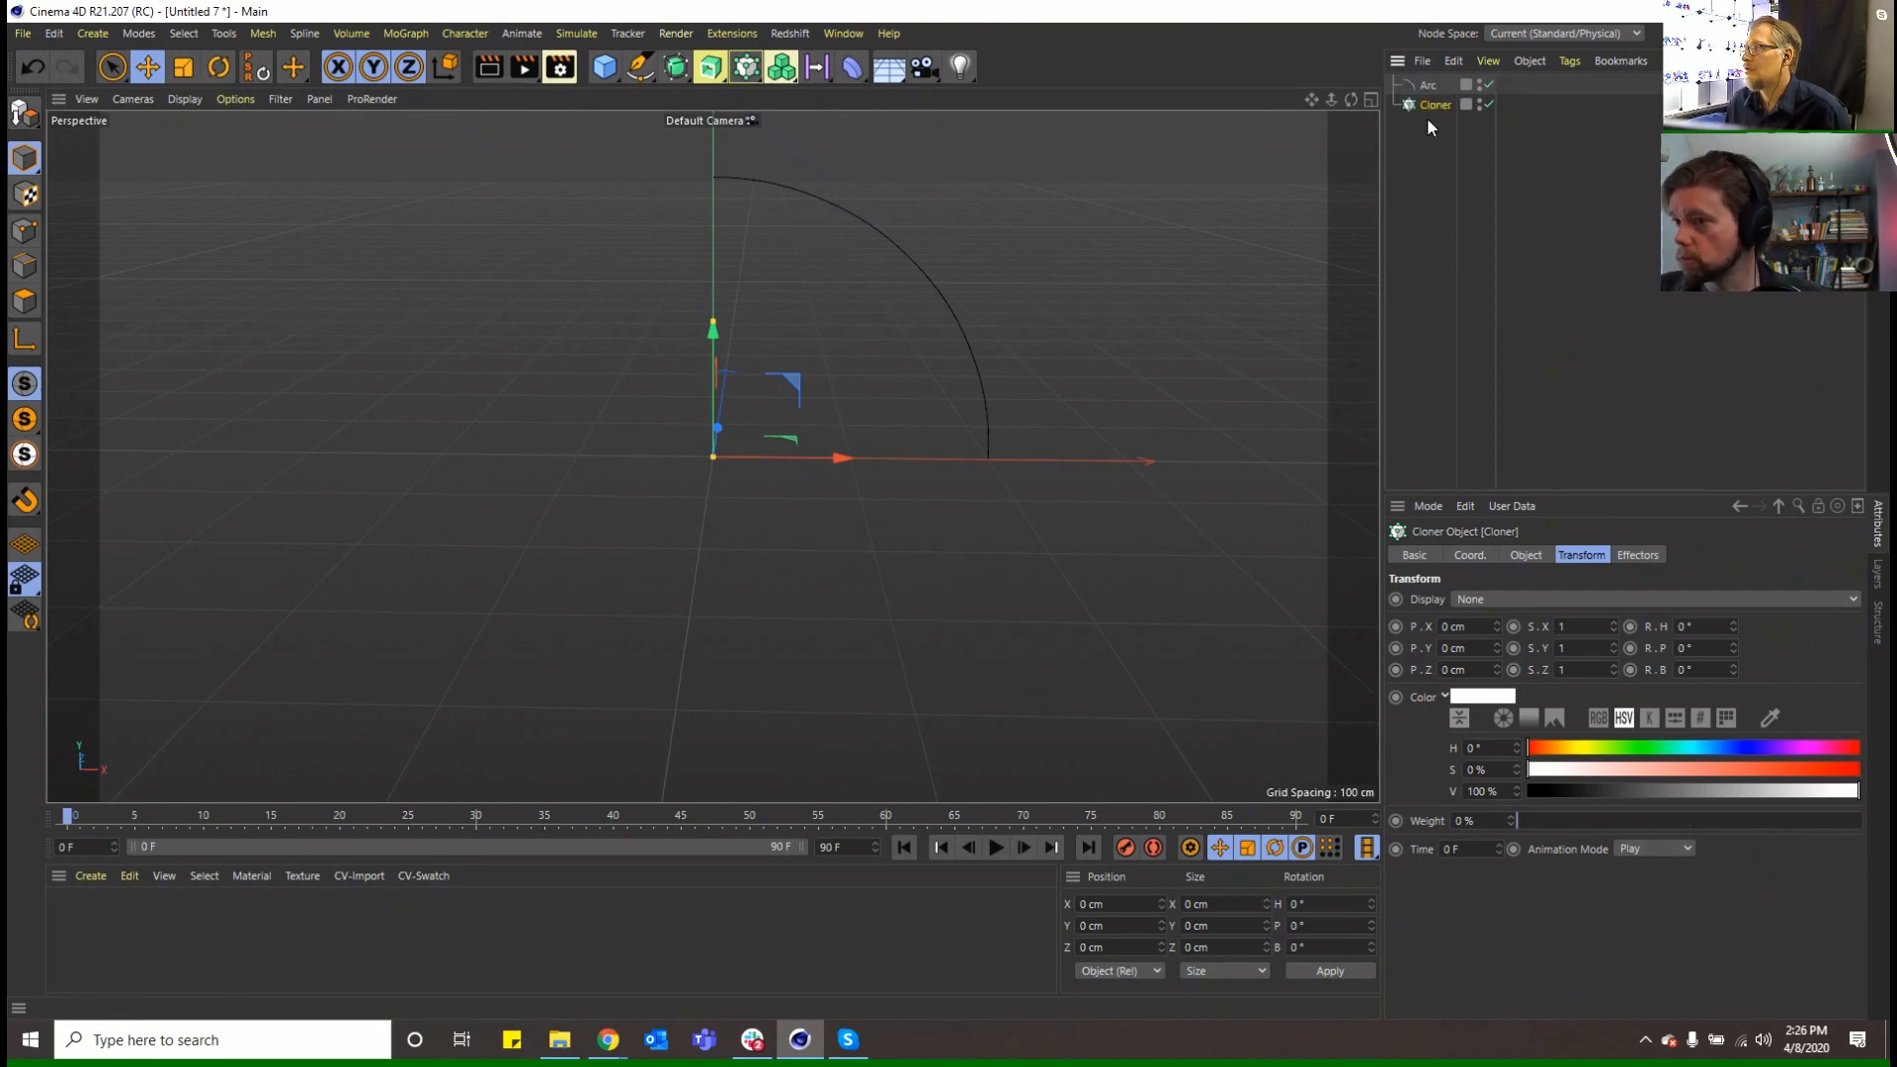
Add a Sweep generator and make the Arc spline its child
click(673, 65)
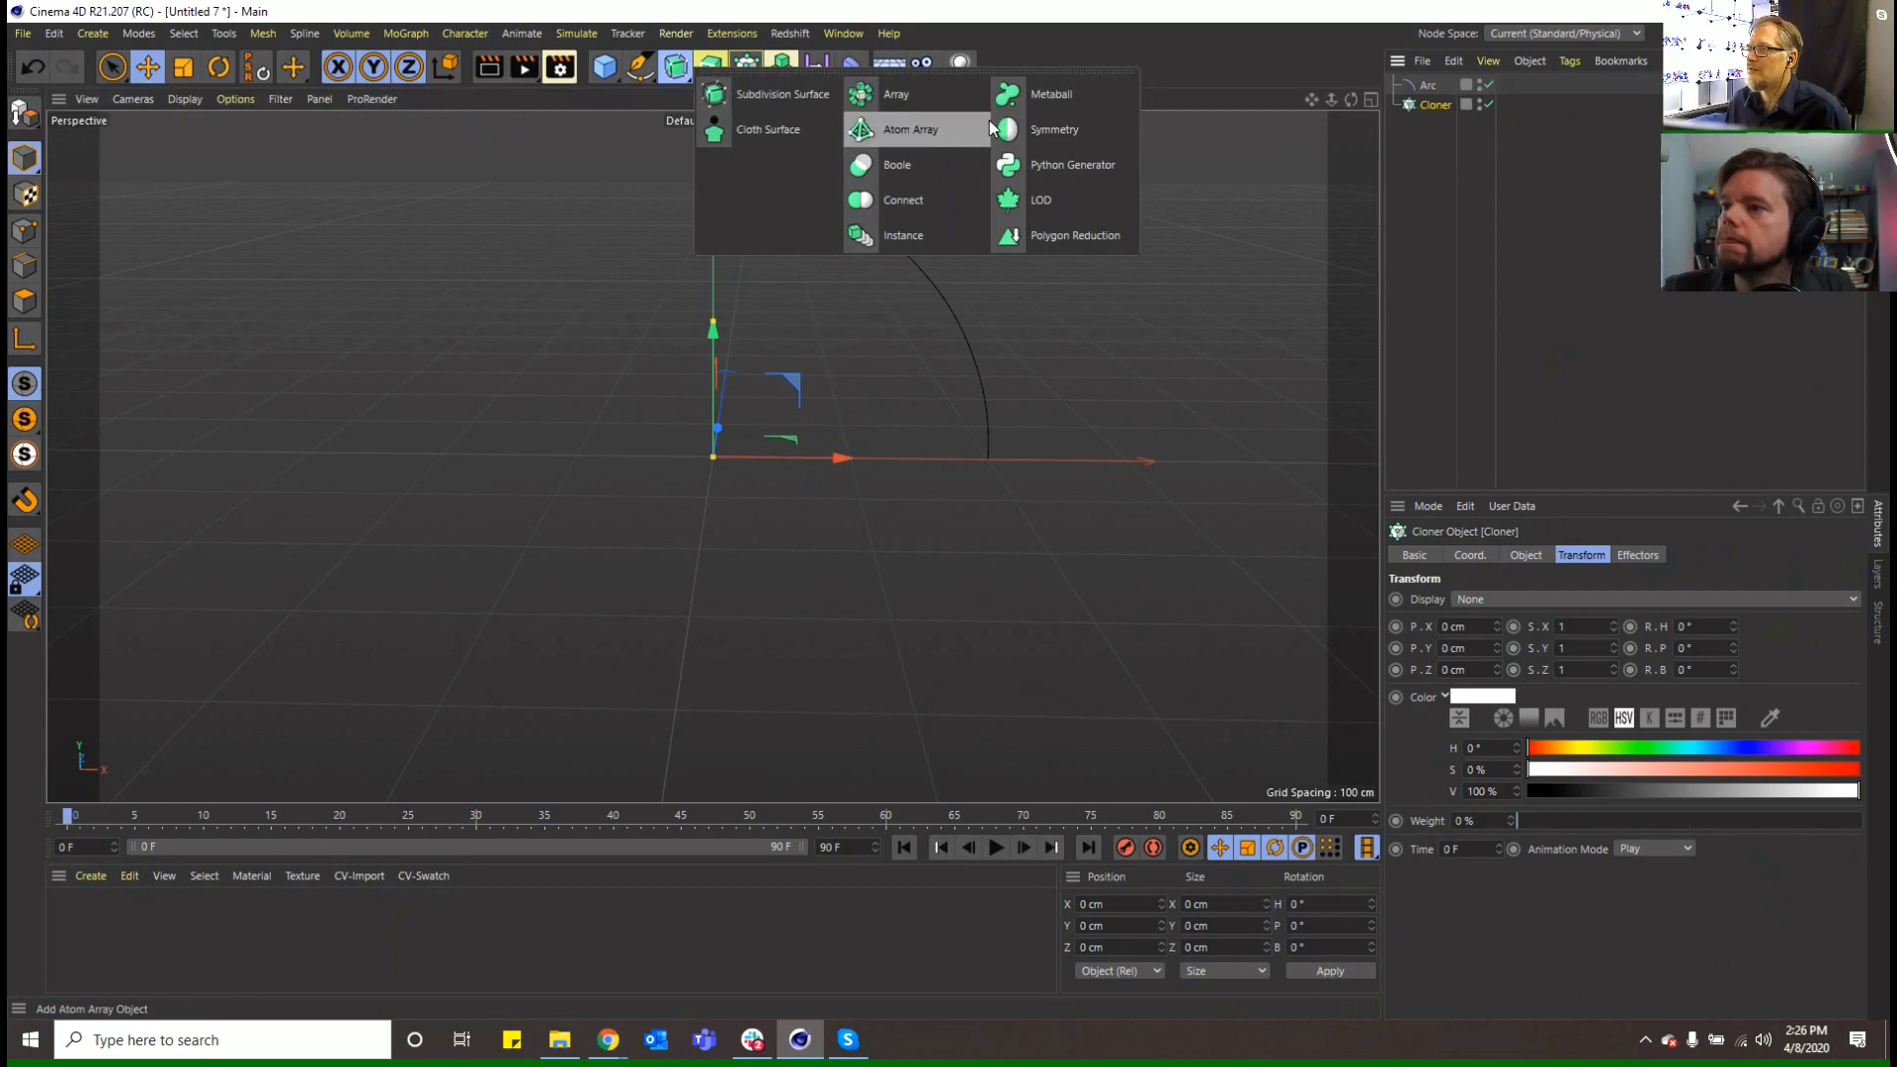
click(710, 66)
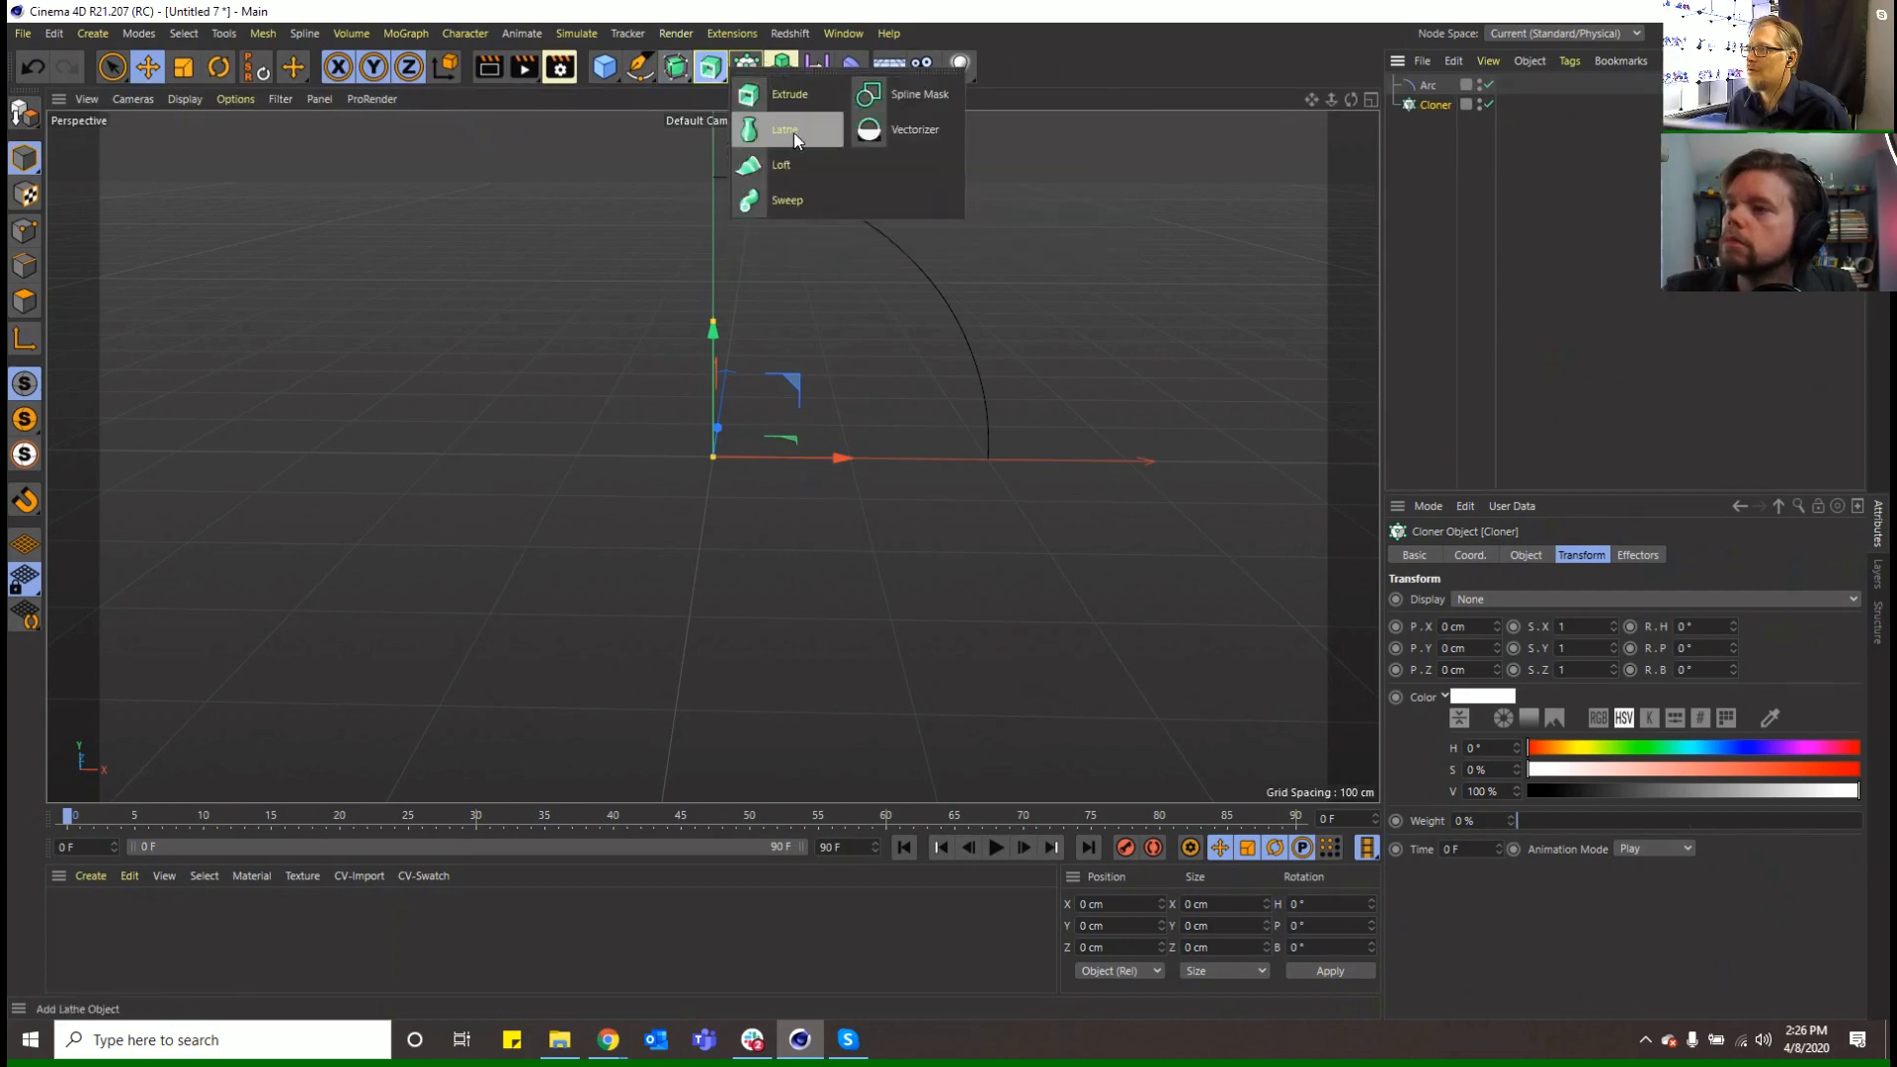
click(796, 198)
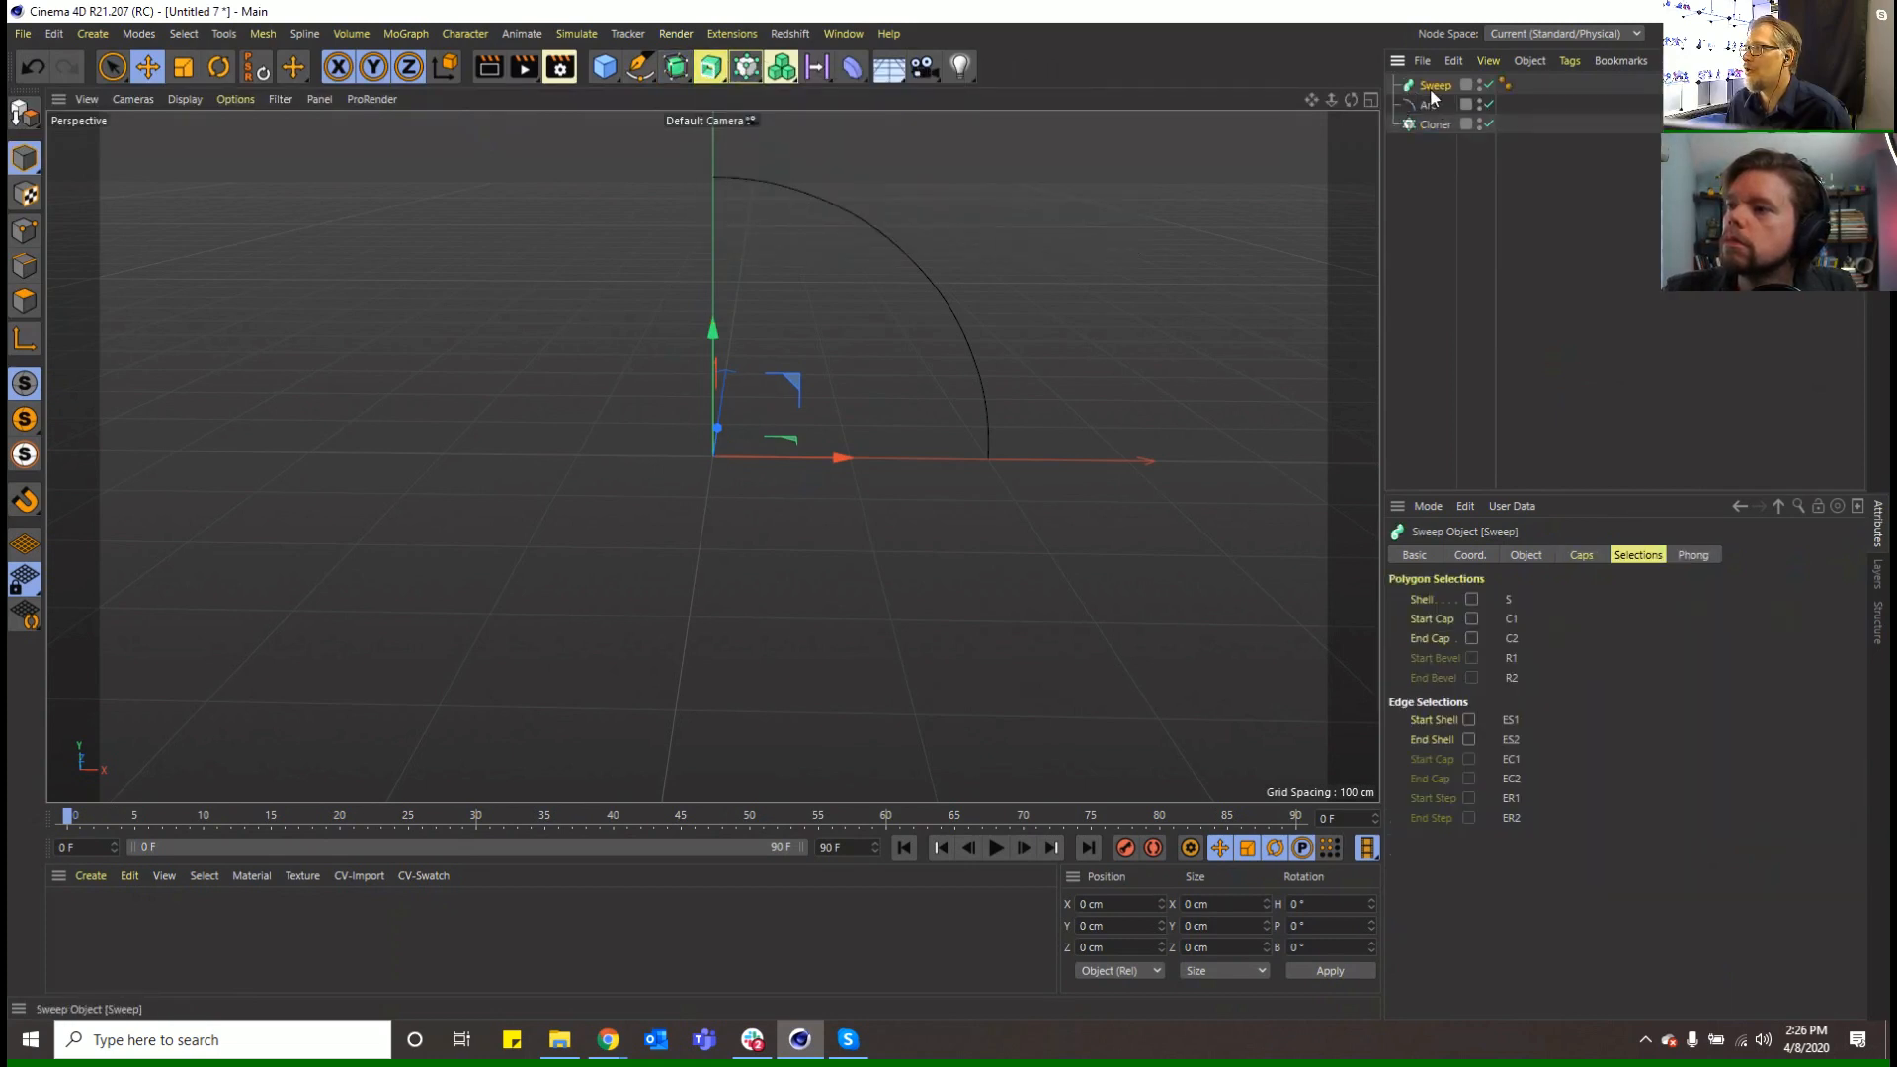
drag(1430, 87, 1433, 85)
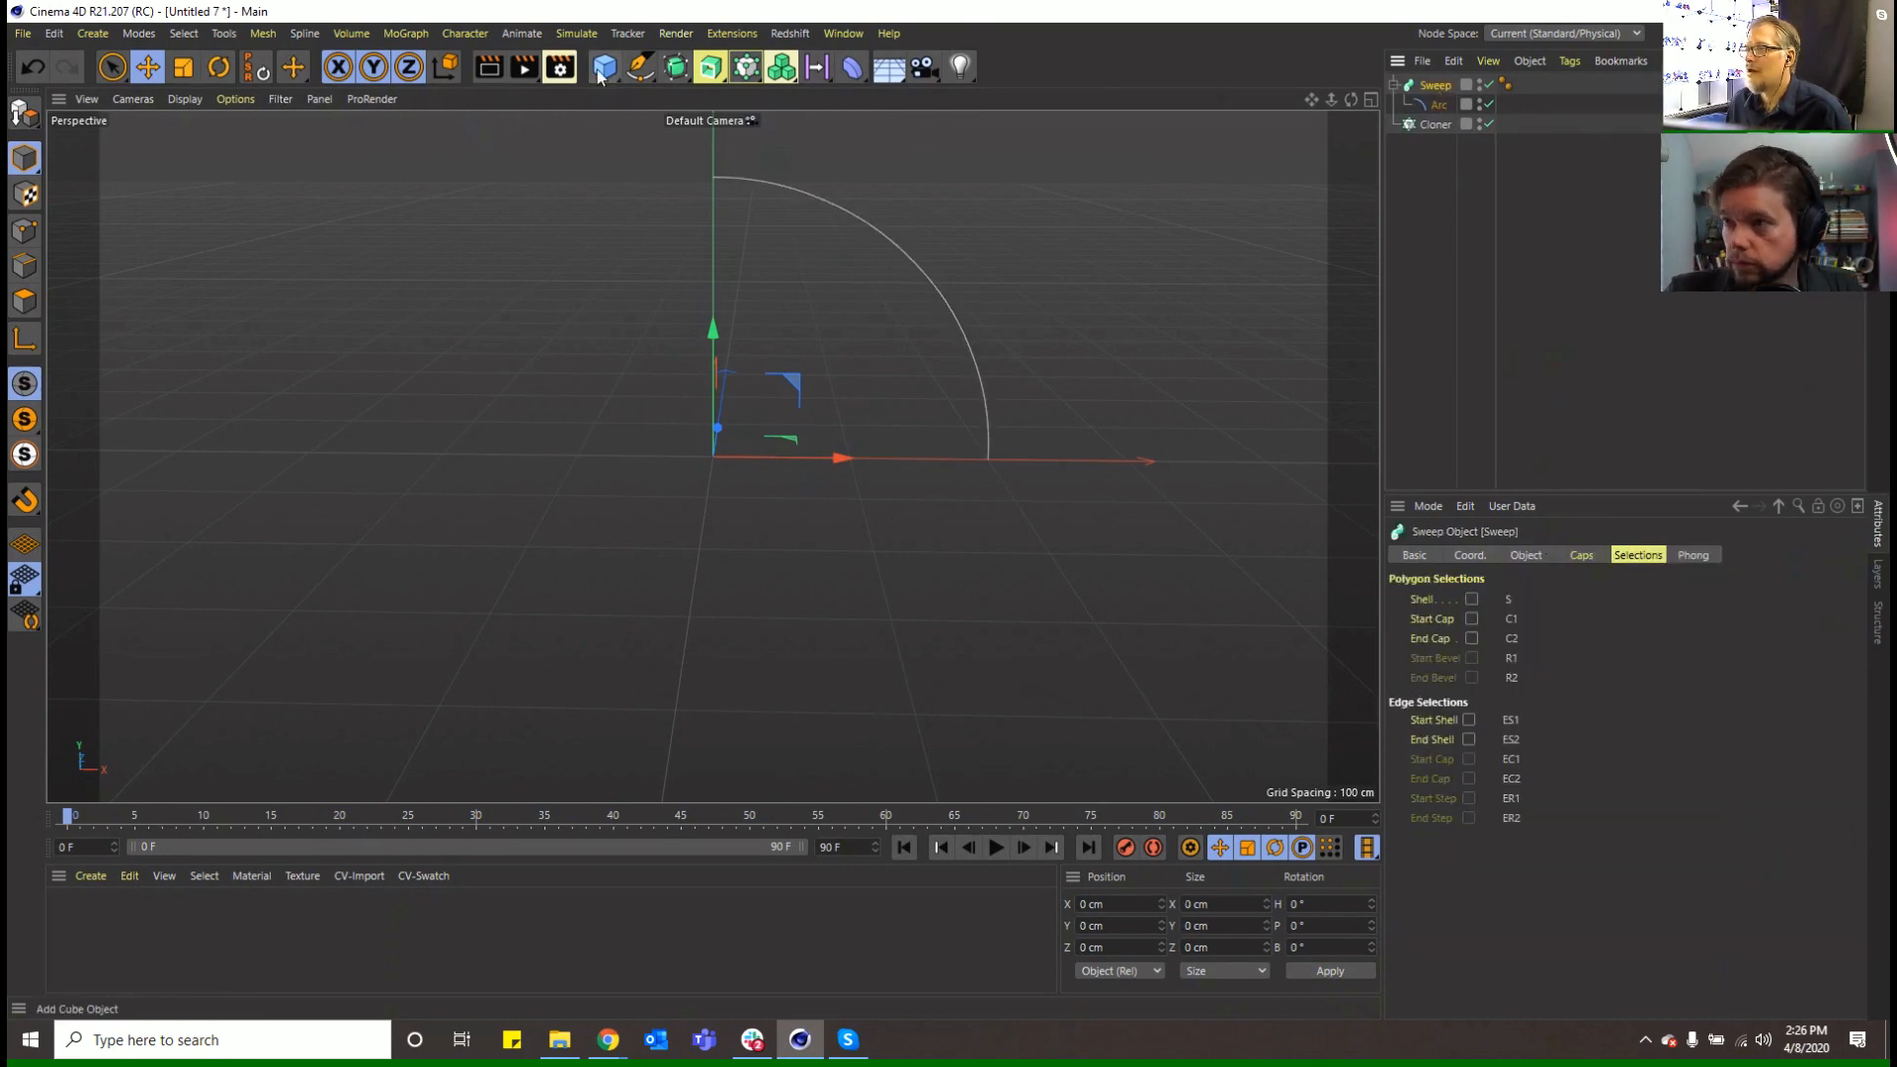
Create an n-Side spline and place it above the Arc inside the Sweep as its profile
click(642, 69)
click(833, 201)
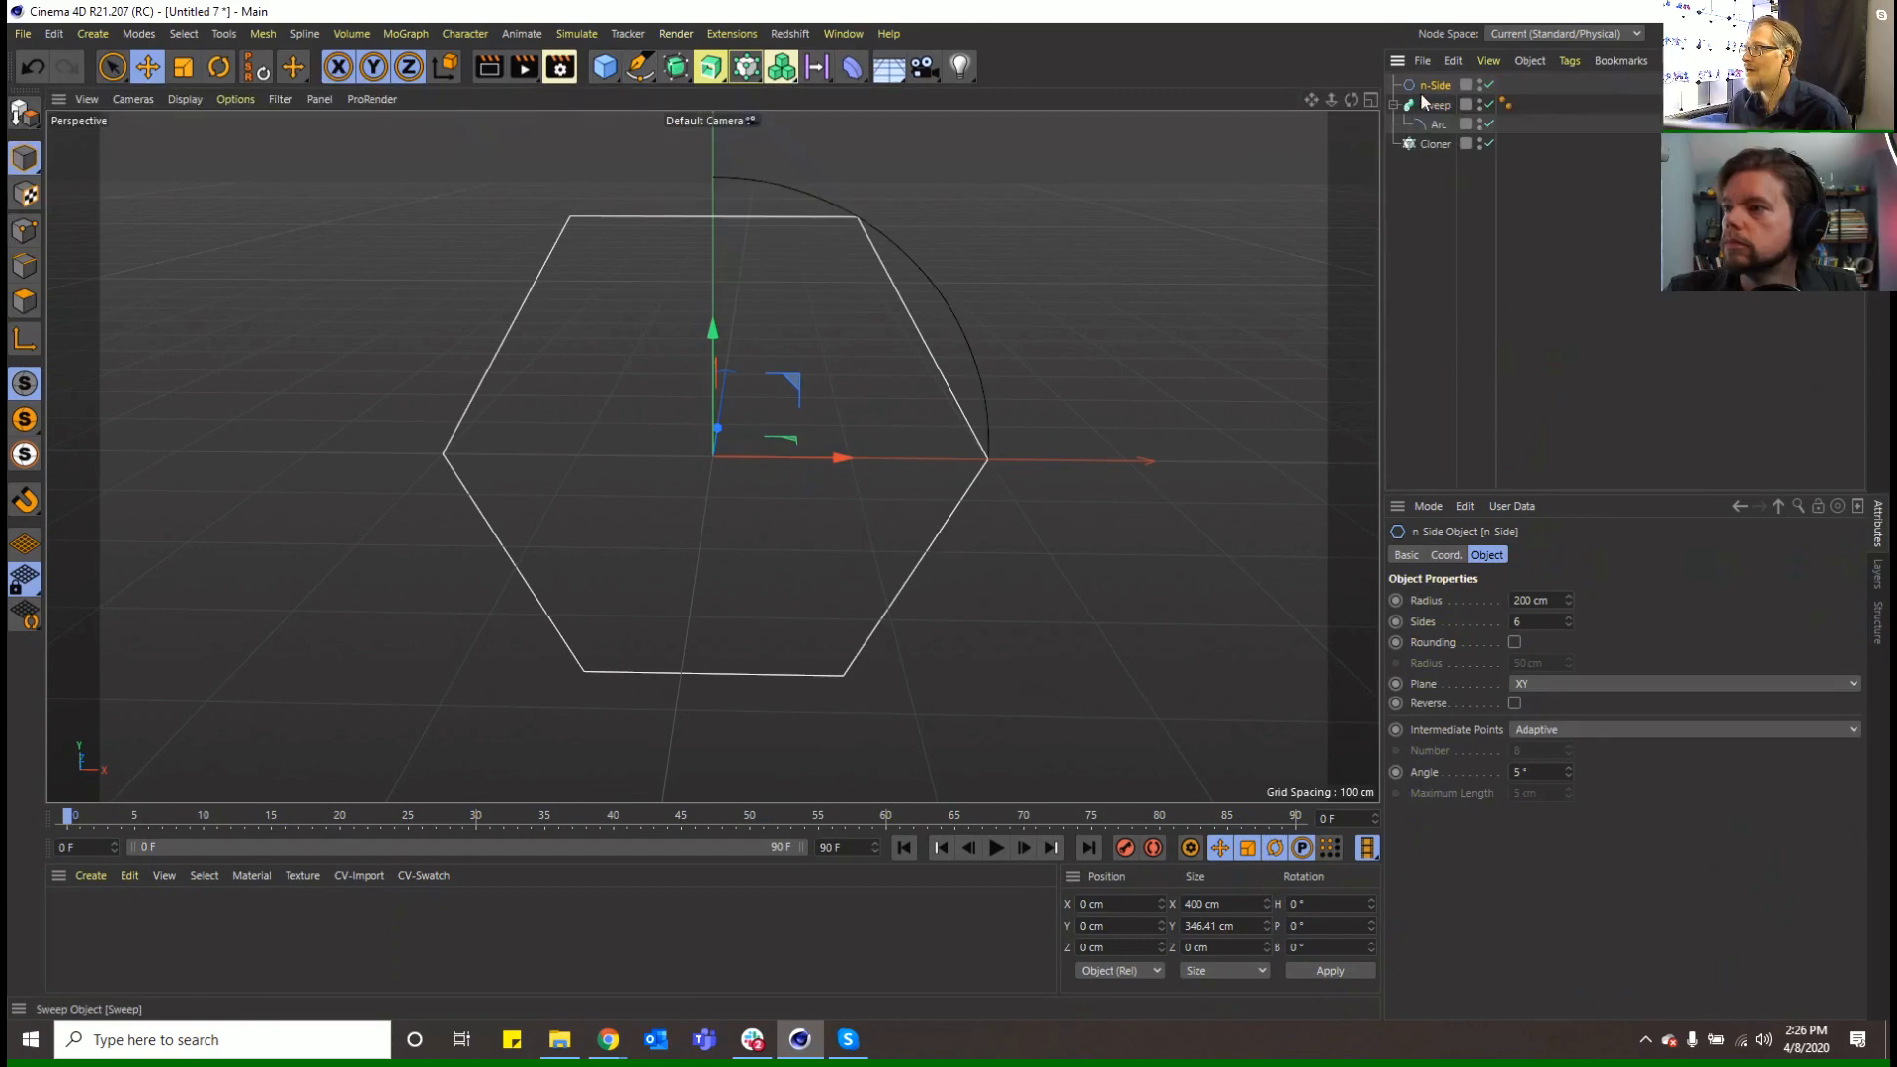
drag(1426, 107, 1429, 109)
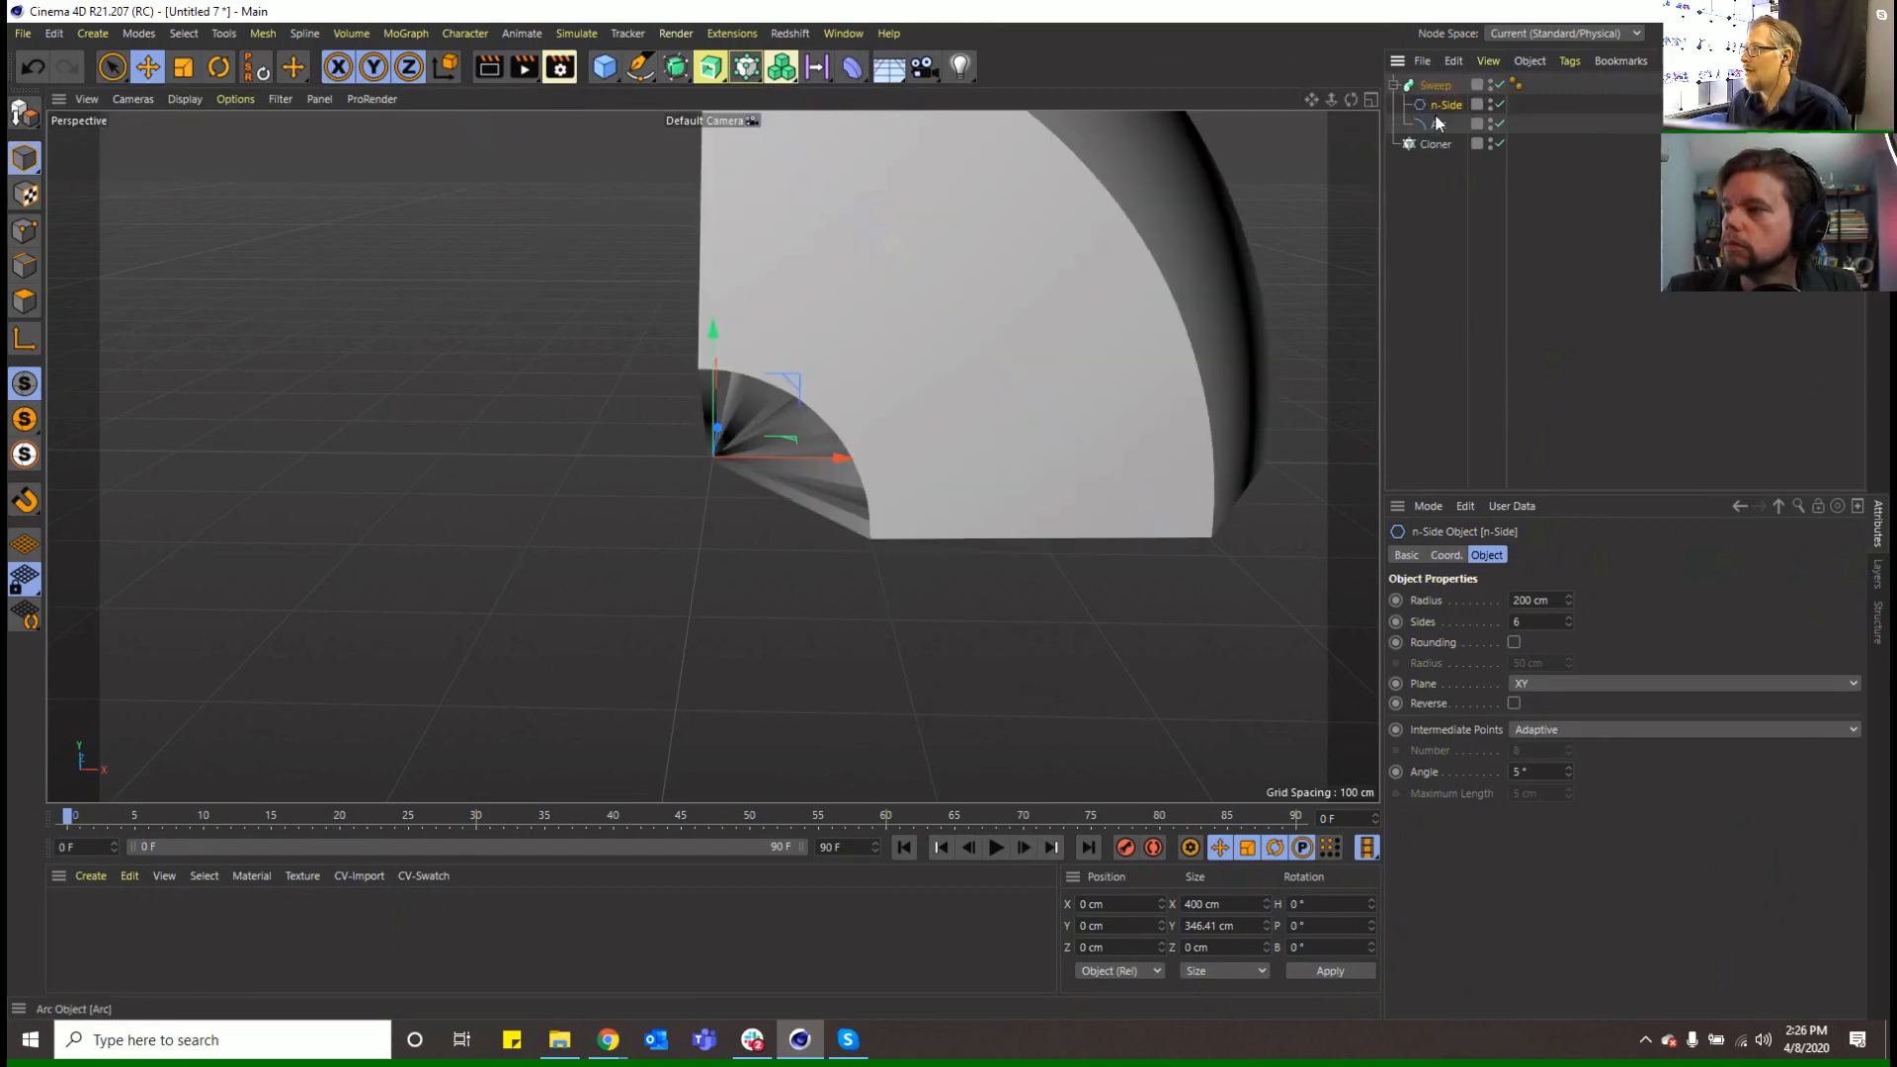
Reduce the n-Side profile's radius to 21 cm, trying the XZ plane and returning it to XY
click(1557, 683)
click(1570, 751)
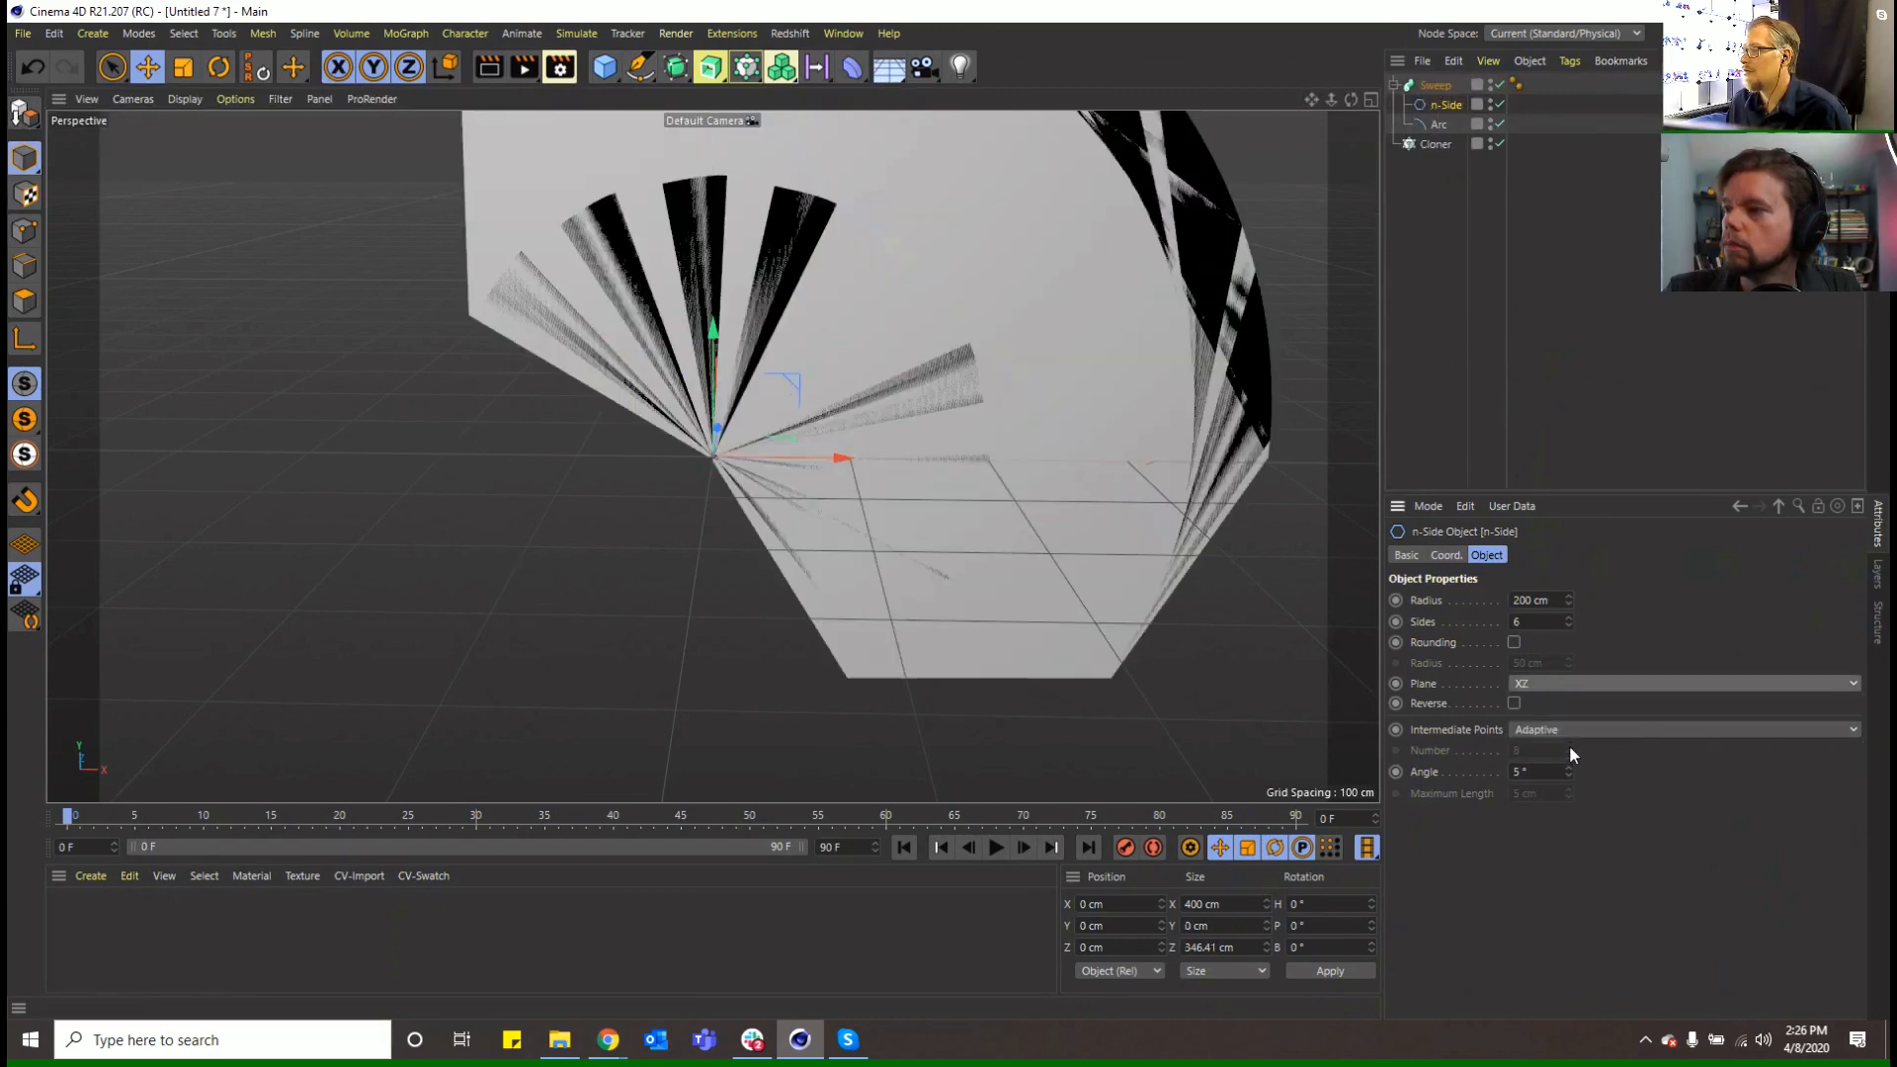
drag(1566, 600, 1569, 634)
click(1585, 681)
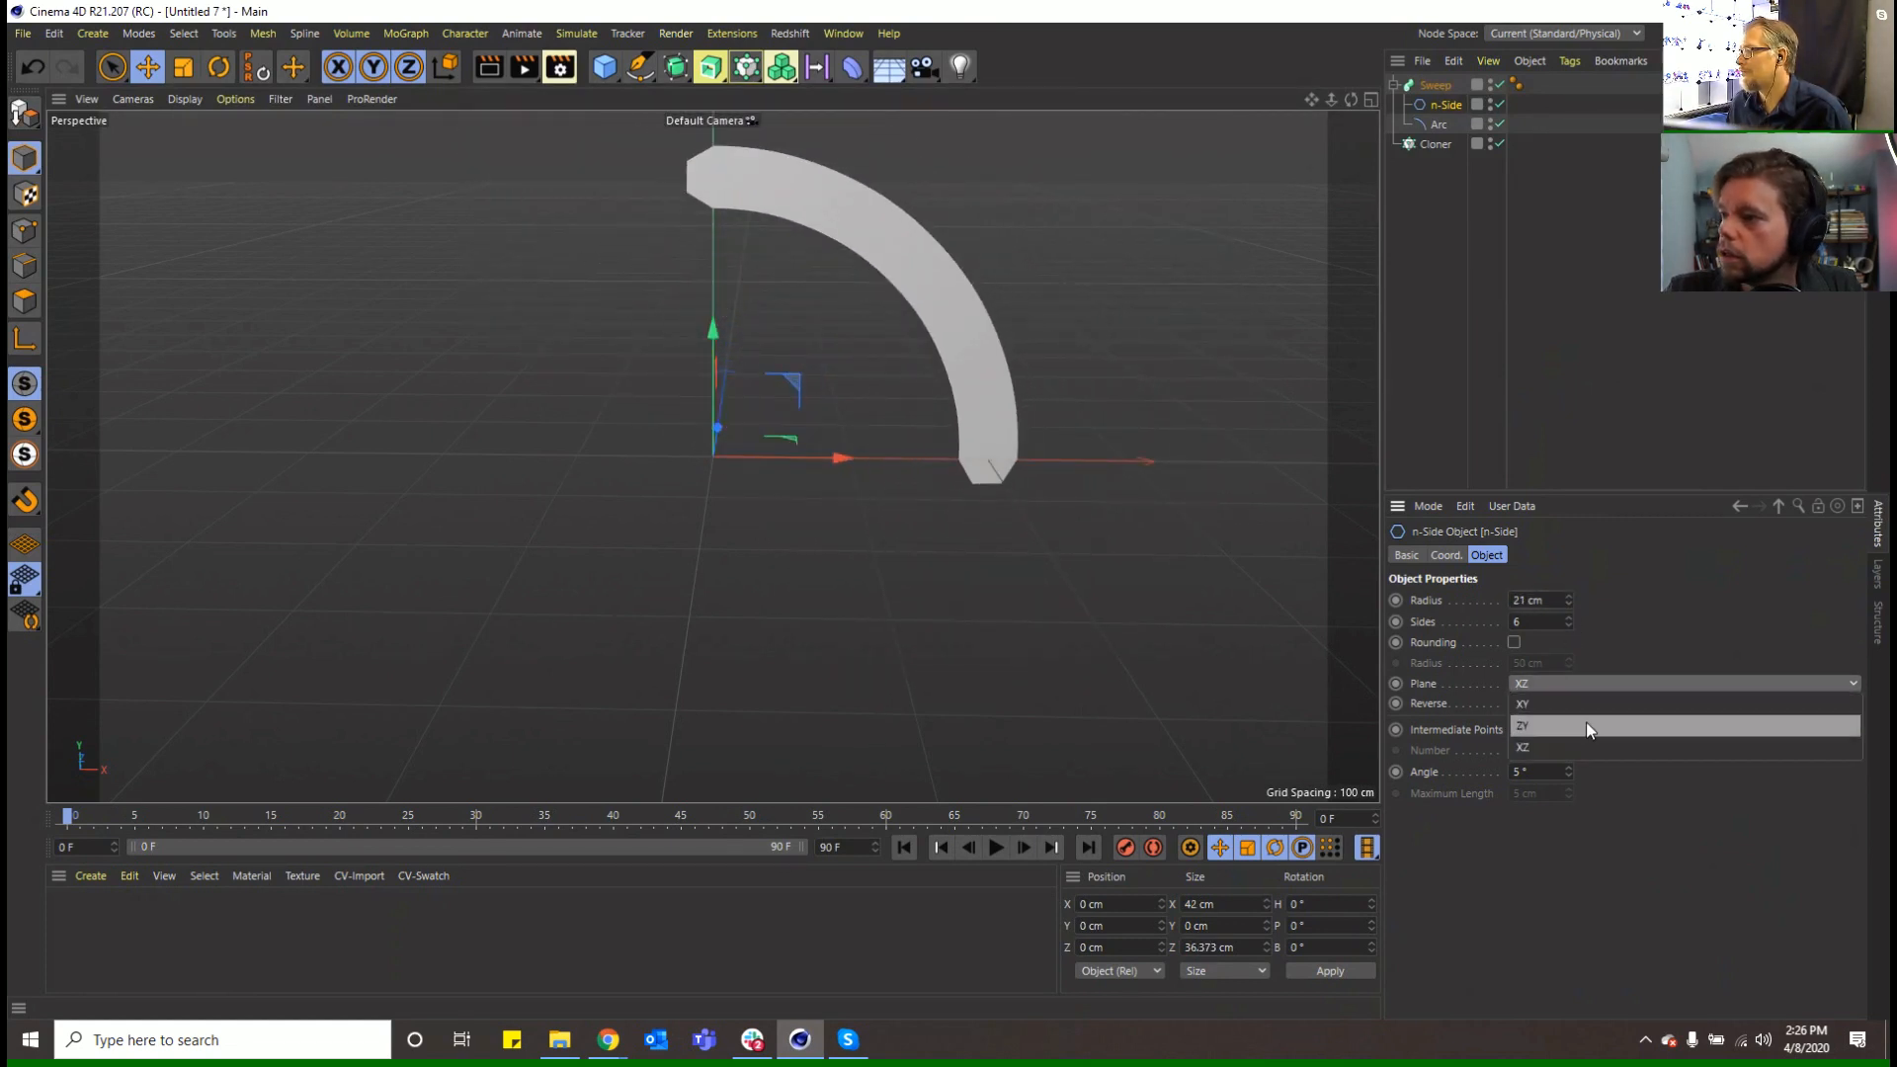
click(1582, 707)
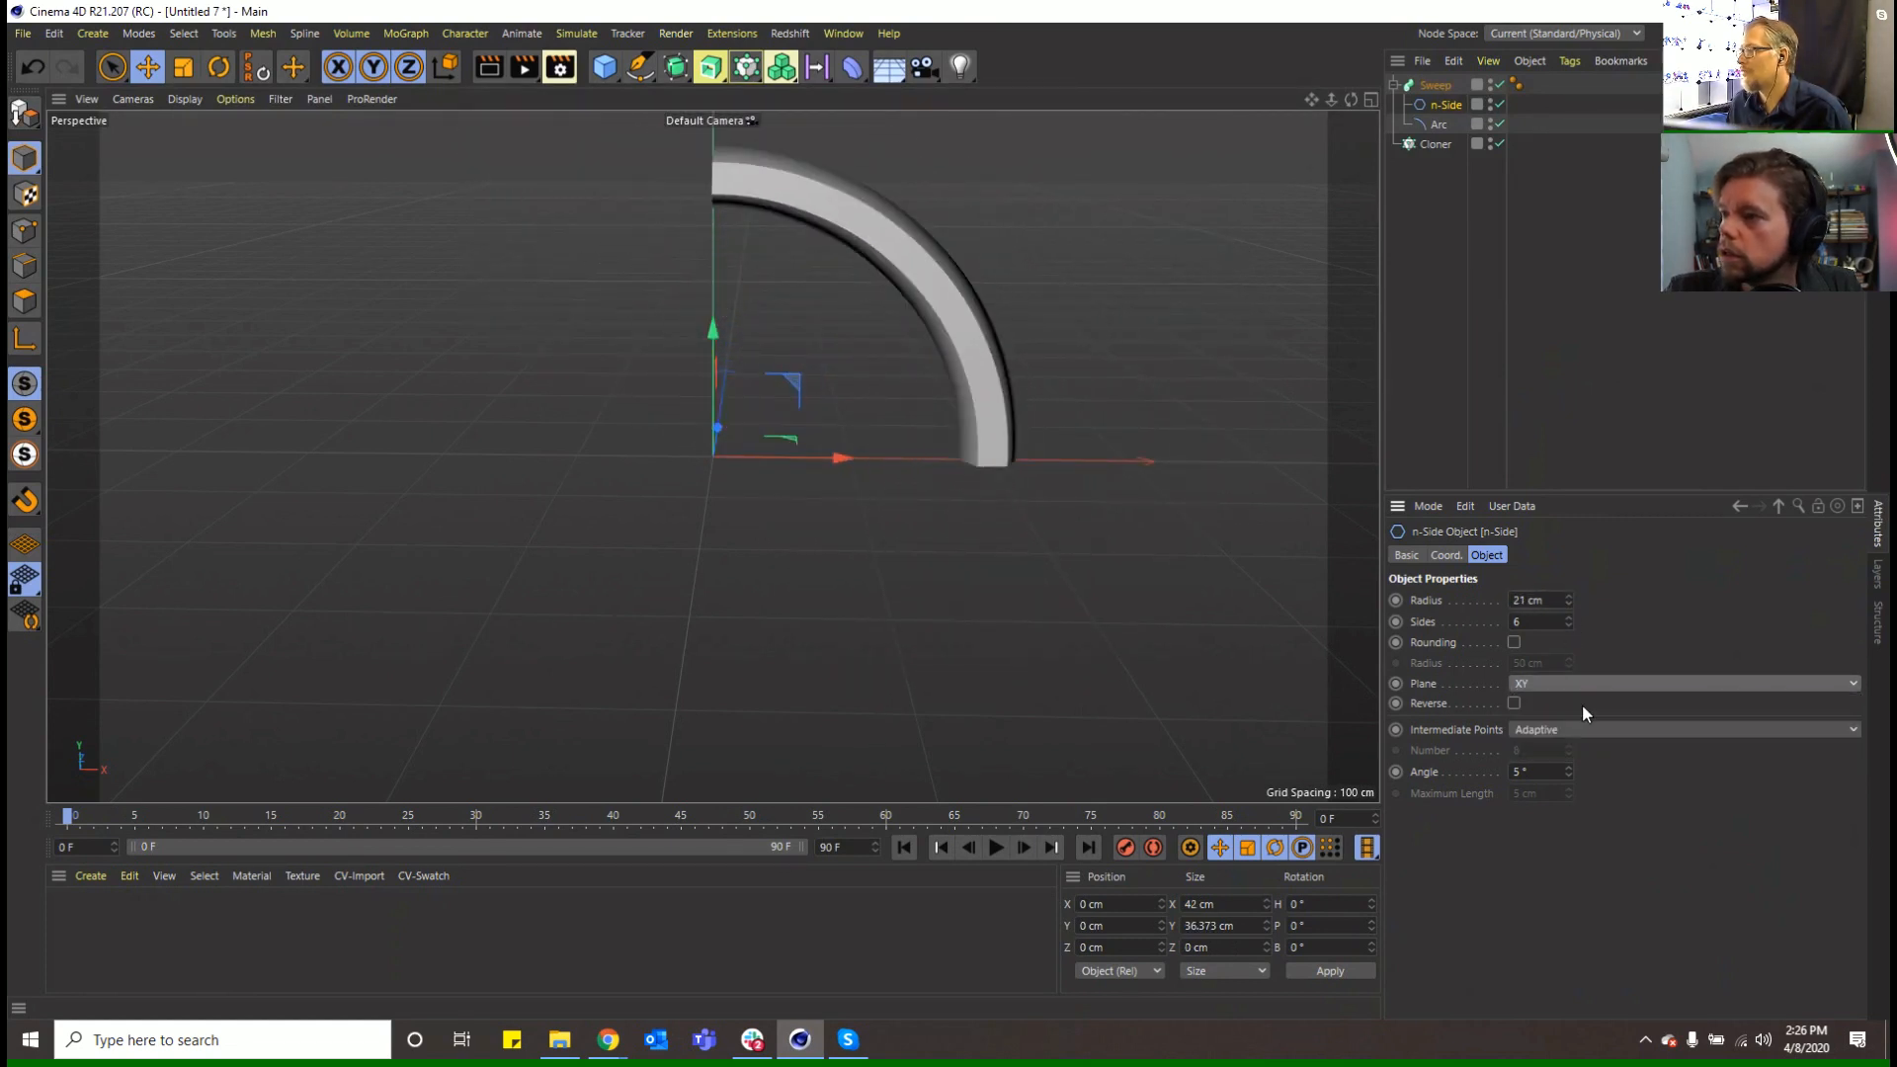
Taper the Sweep into a horn with its Scale curve, lowering the end point to zero and adding a lowered middle point at about 0.4
click(1435, 84)
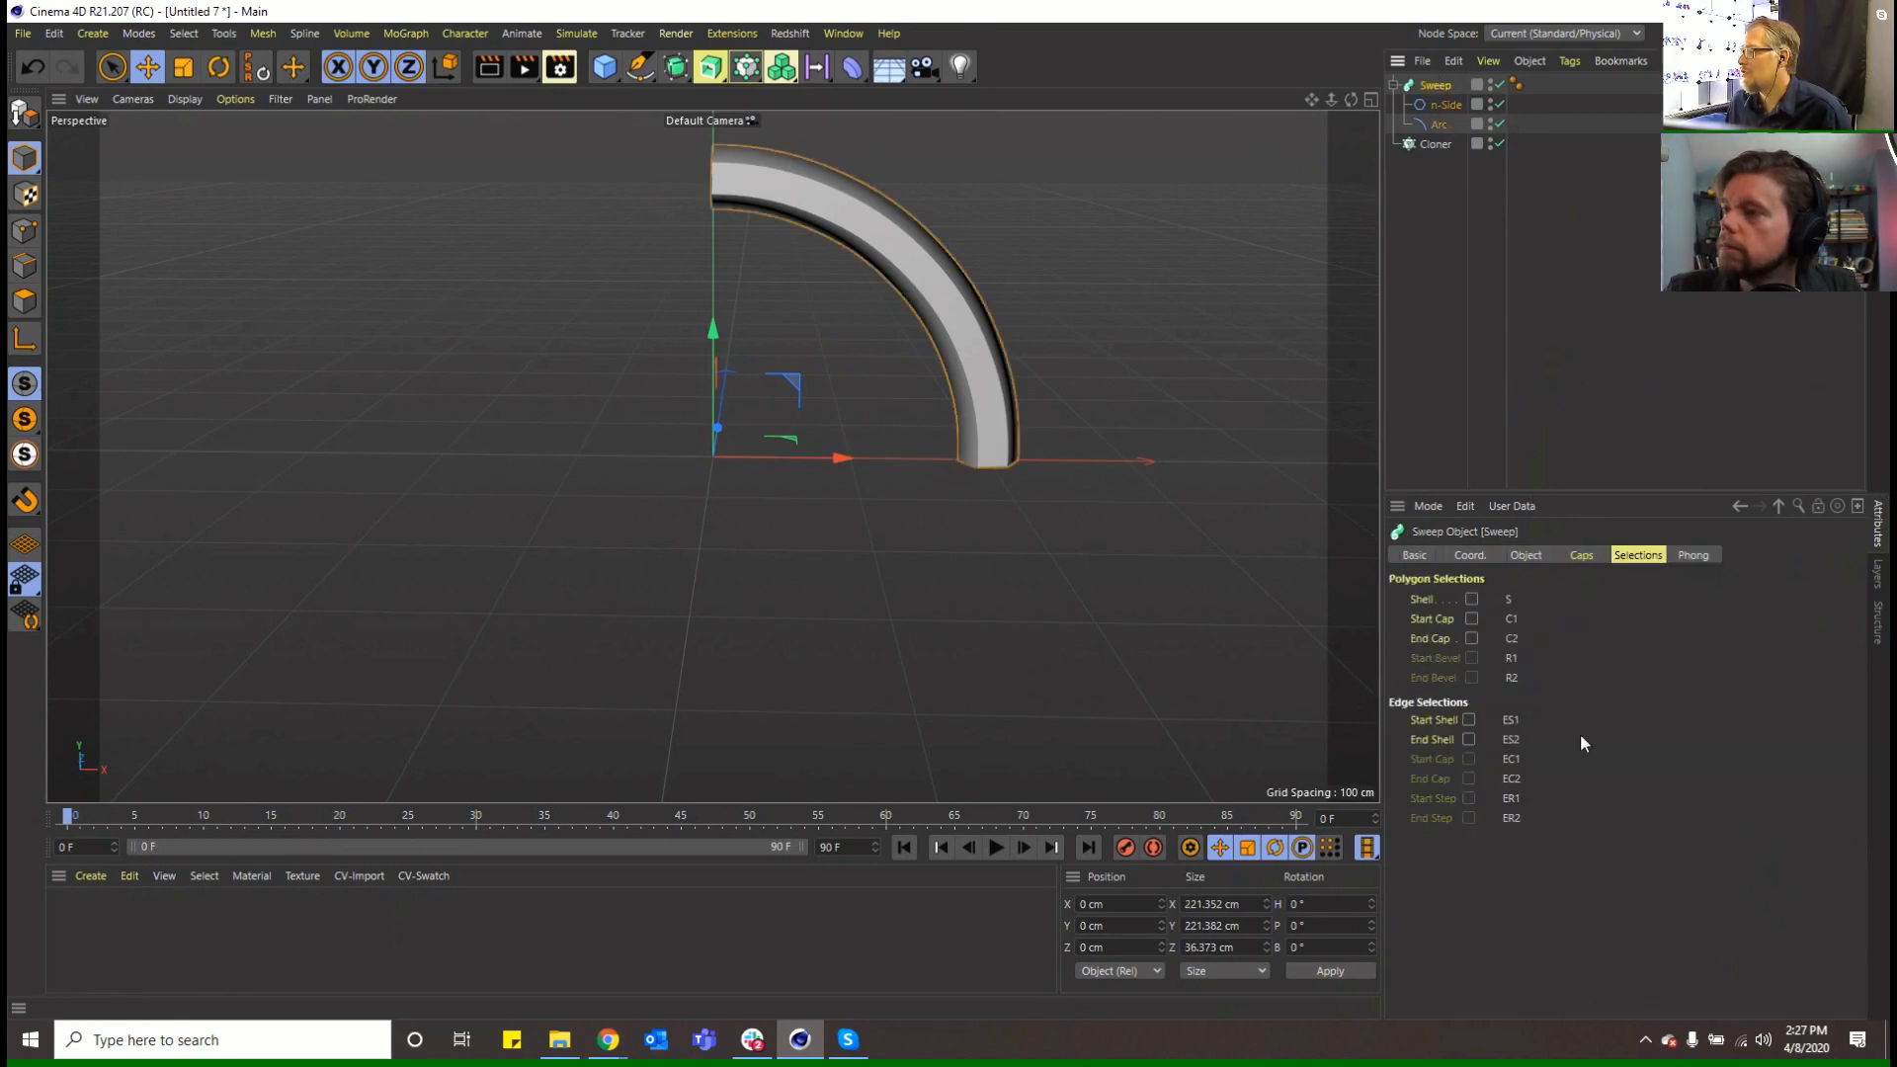
click(1527, 557)
click(1462, 825)
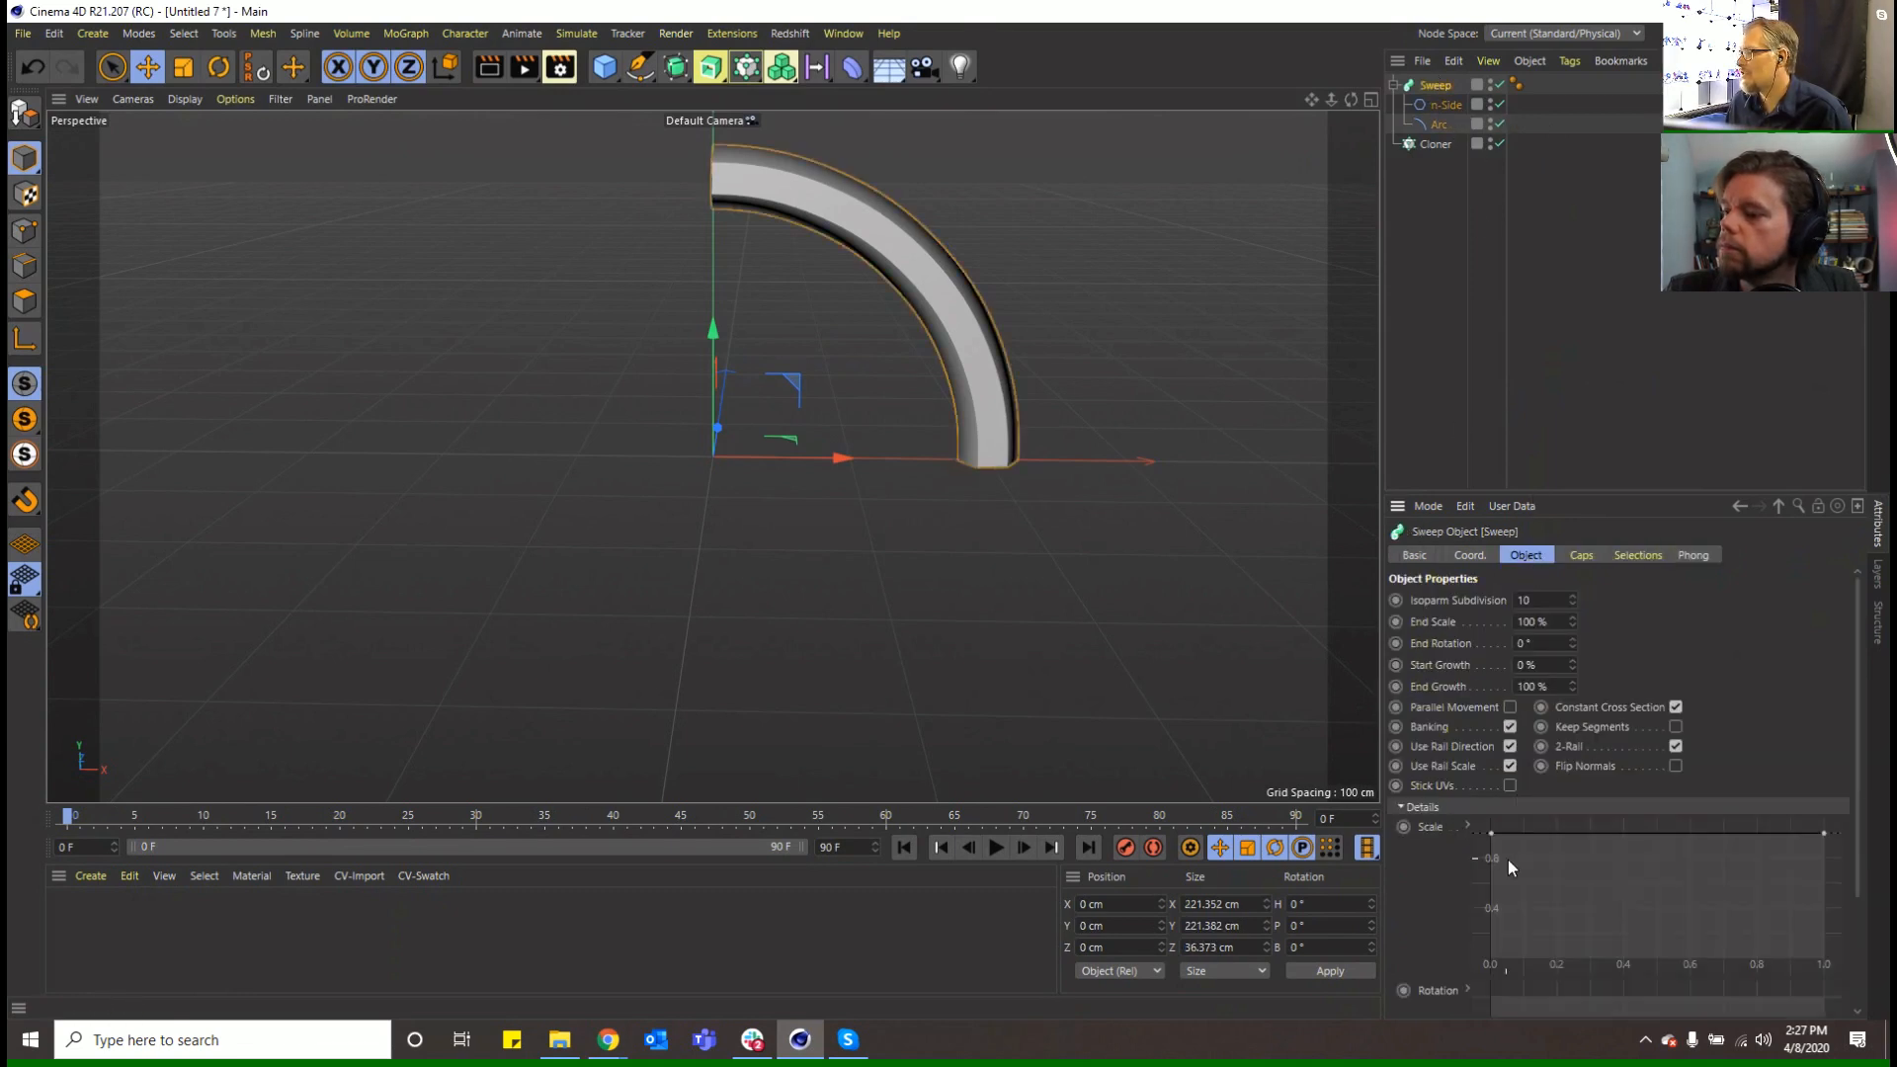
drag(1491, 834, 1452, 833)
drag(1826, 835, 1744, 876)
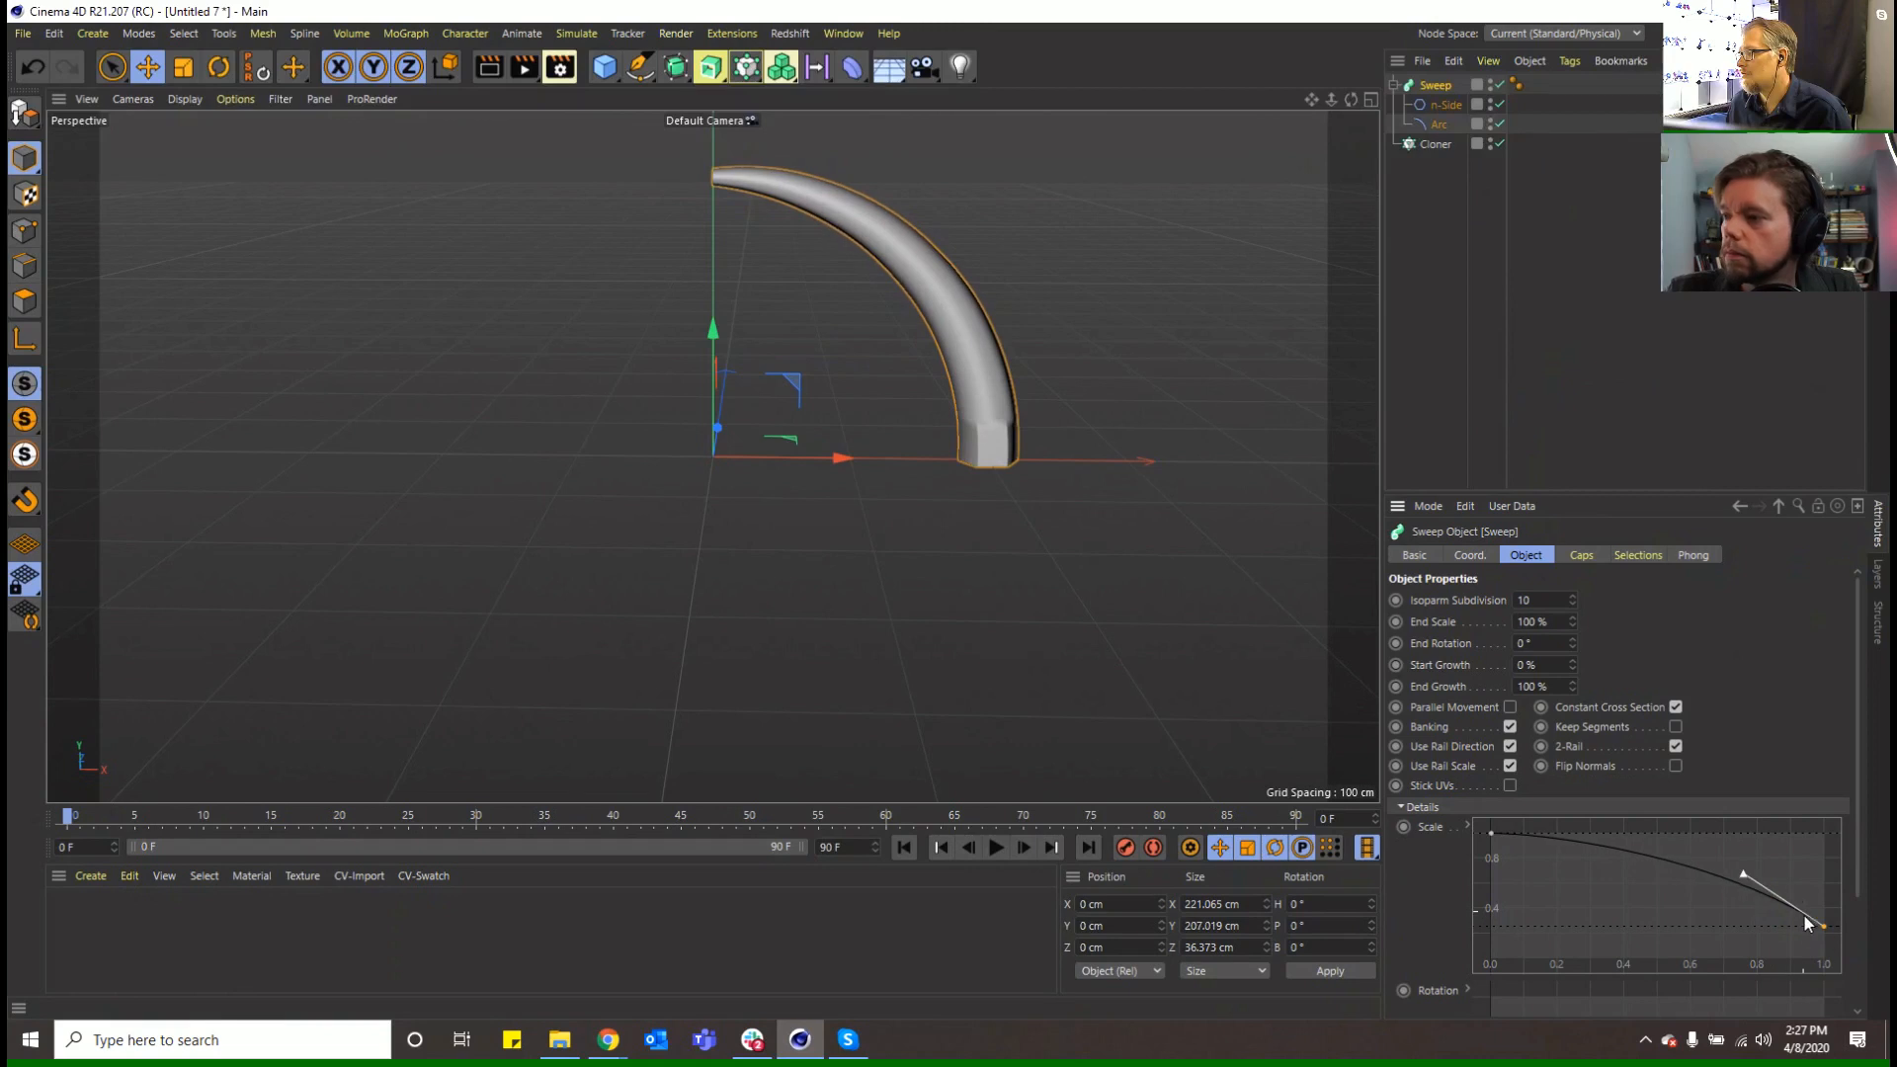
drag(1824, 926, 1840, 972)
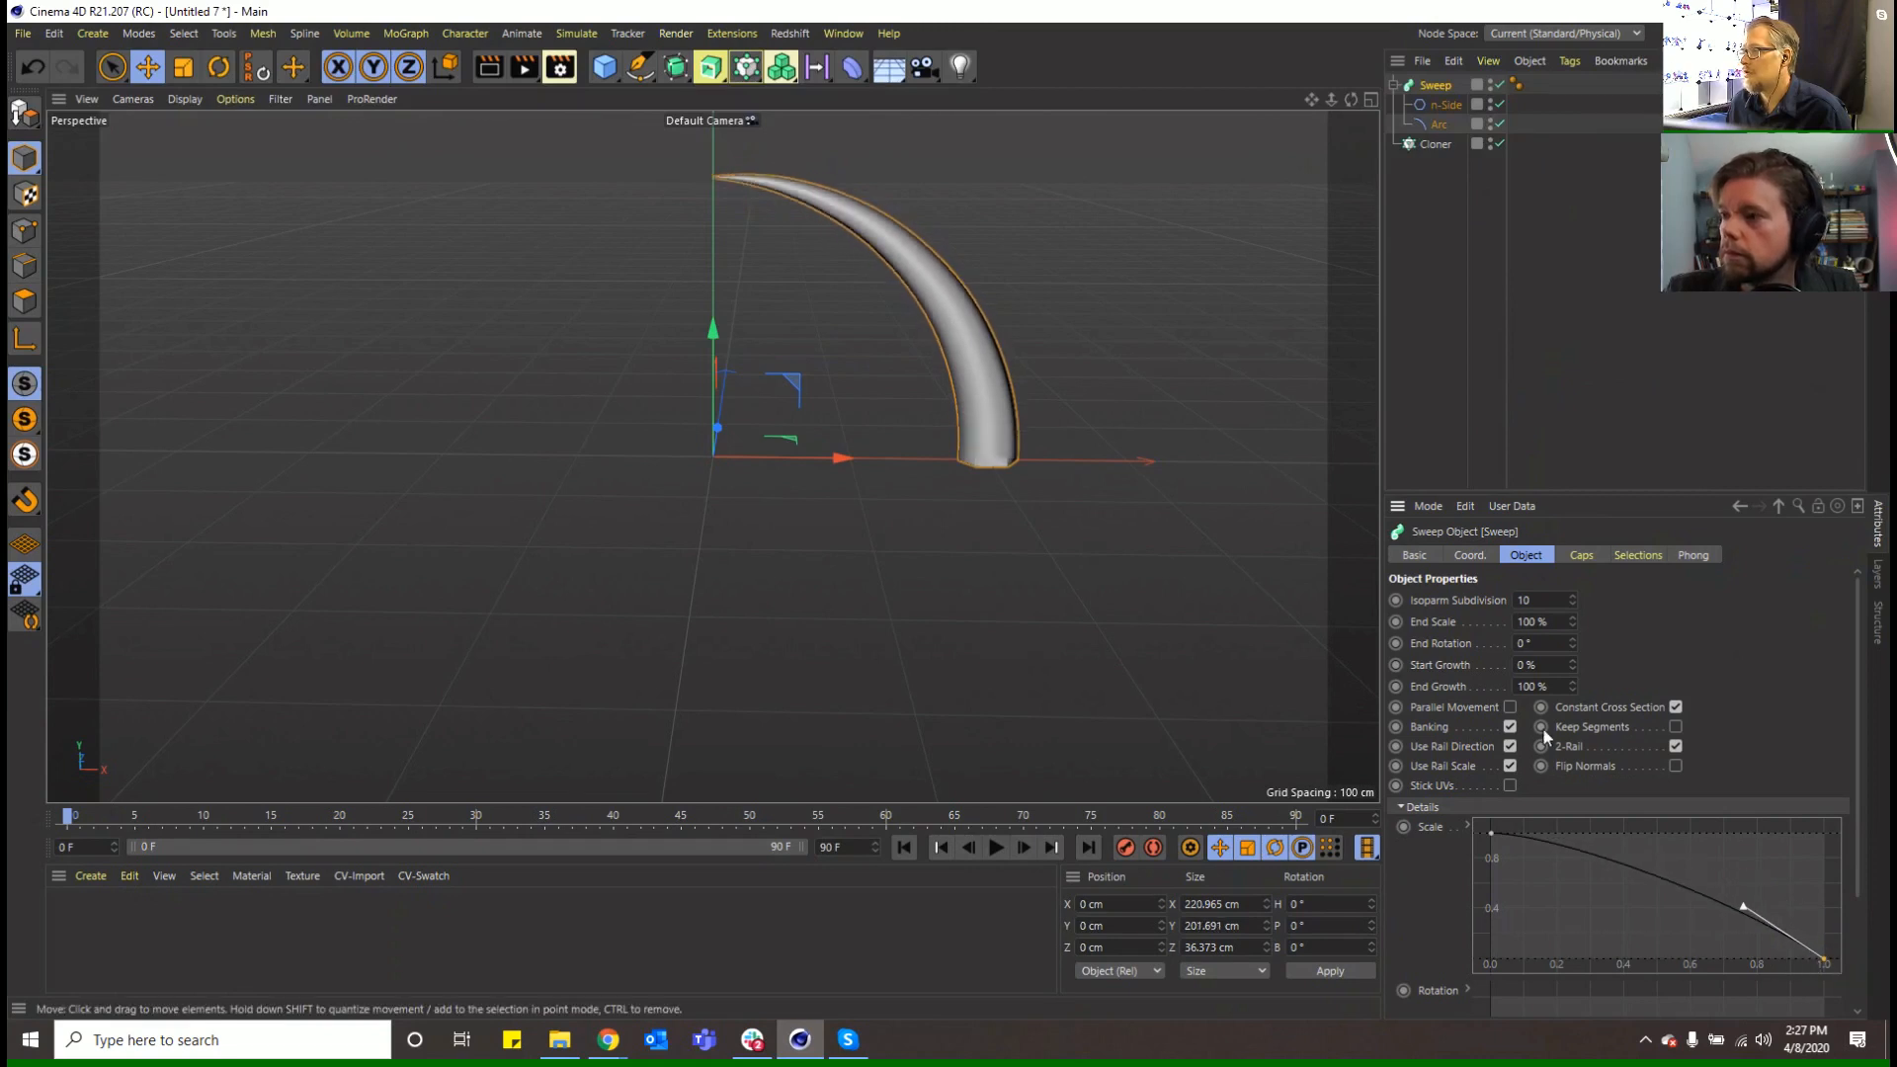
mouse_move(1491, 833)
mouse_down()
mouse_move(1490, 856)
mouse_move(1478, 802)
mouse_up()
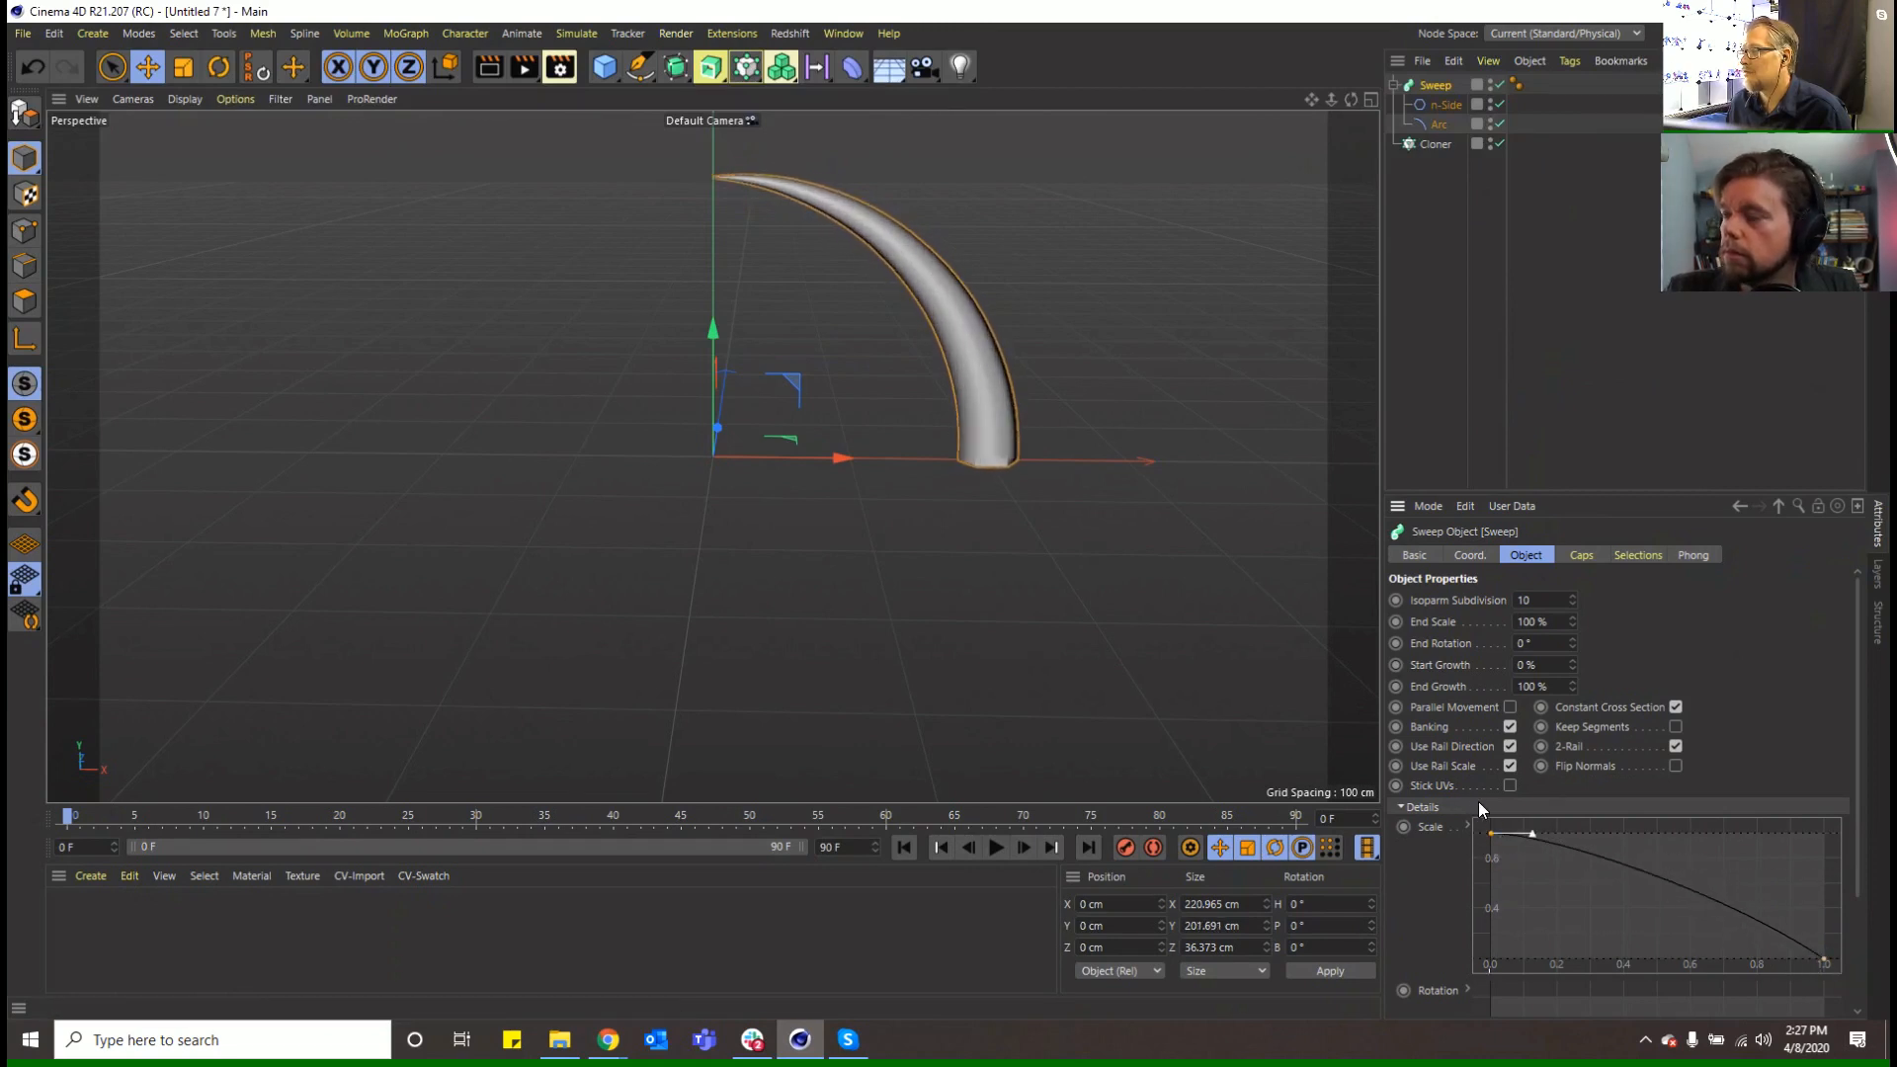
ctrl+drag(1650, 874, 1633, 904)
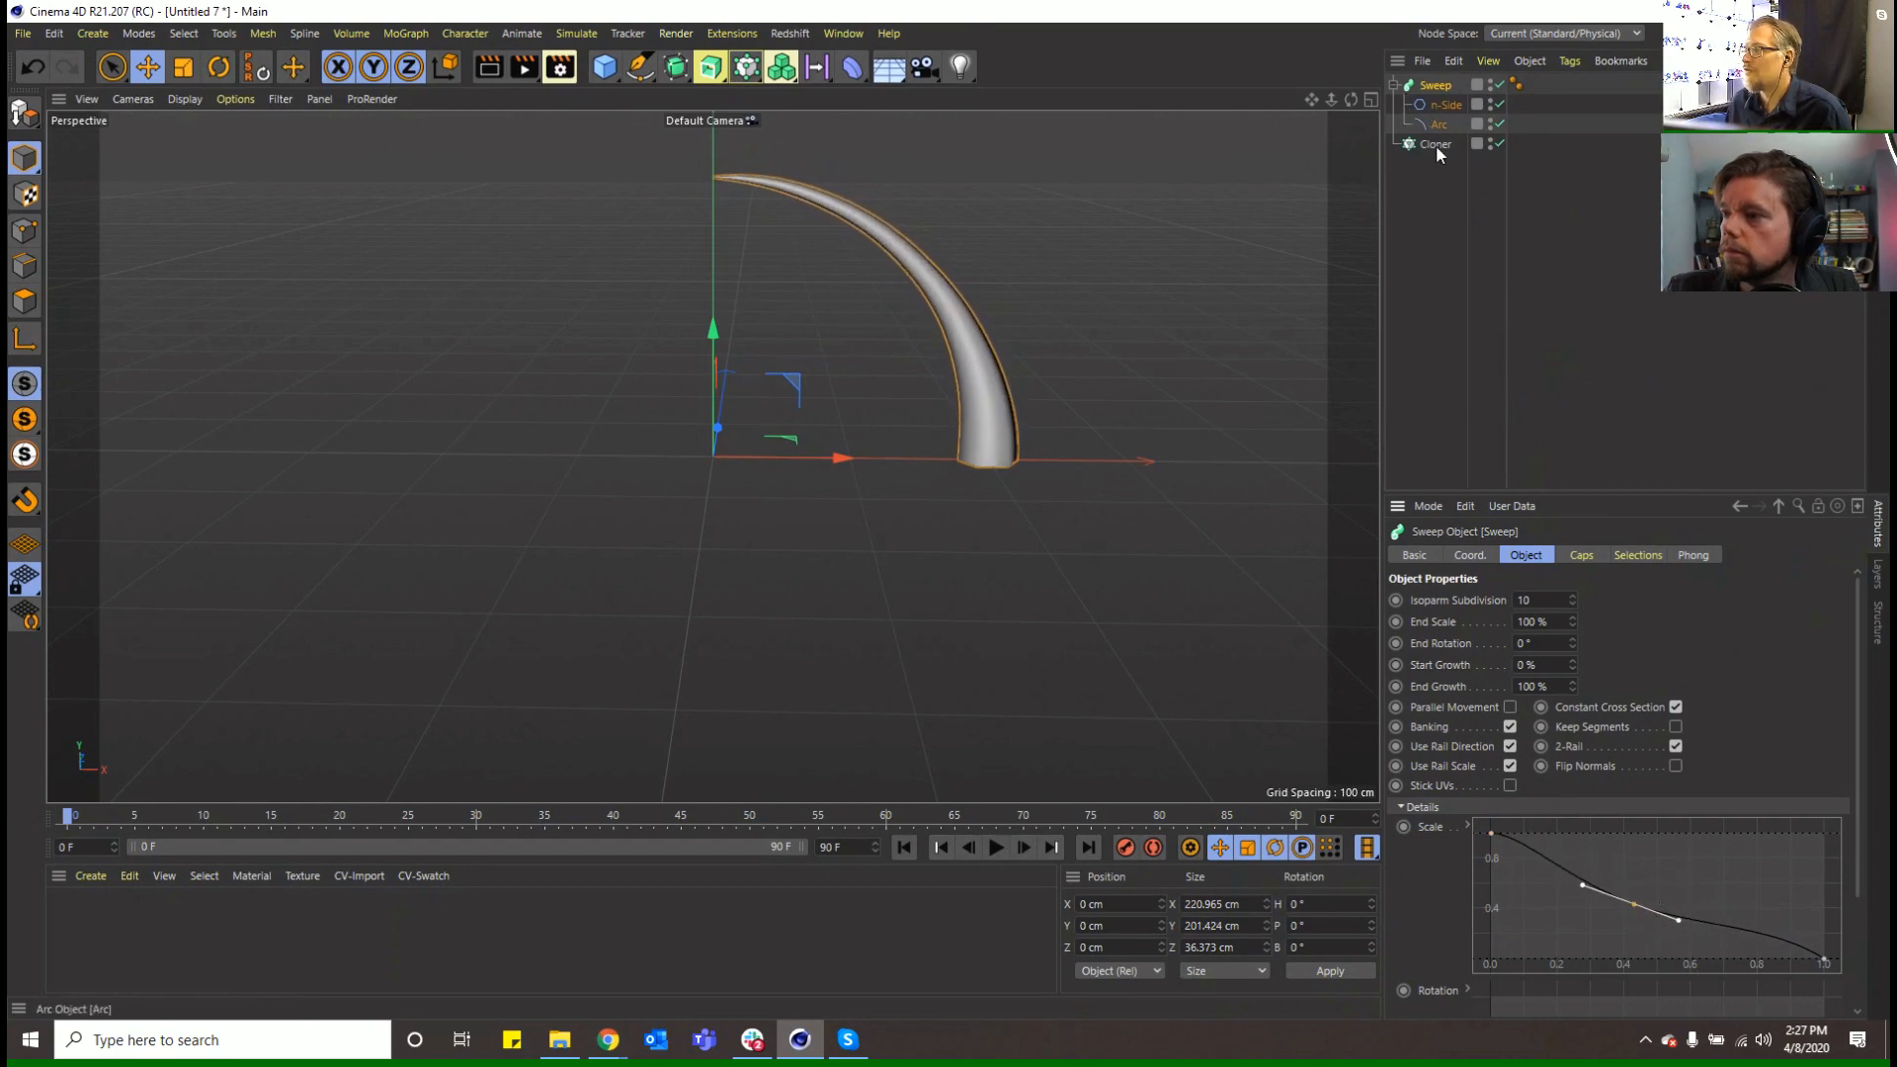
Scale the n-Side profile up to about 68 cm wide to thicken the horn
click(1445, 105)
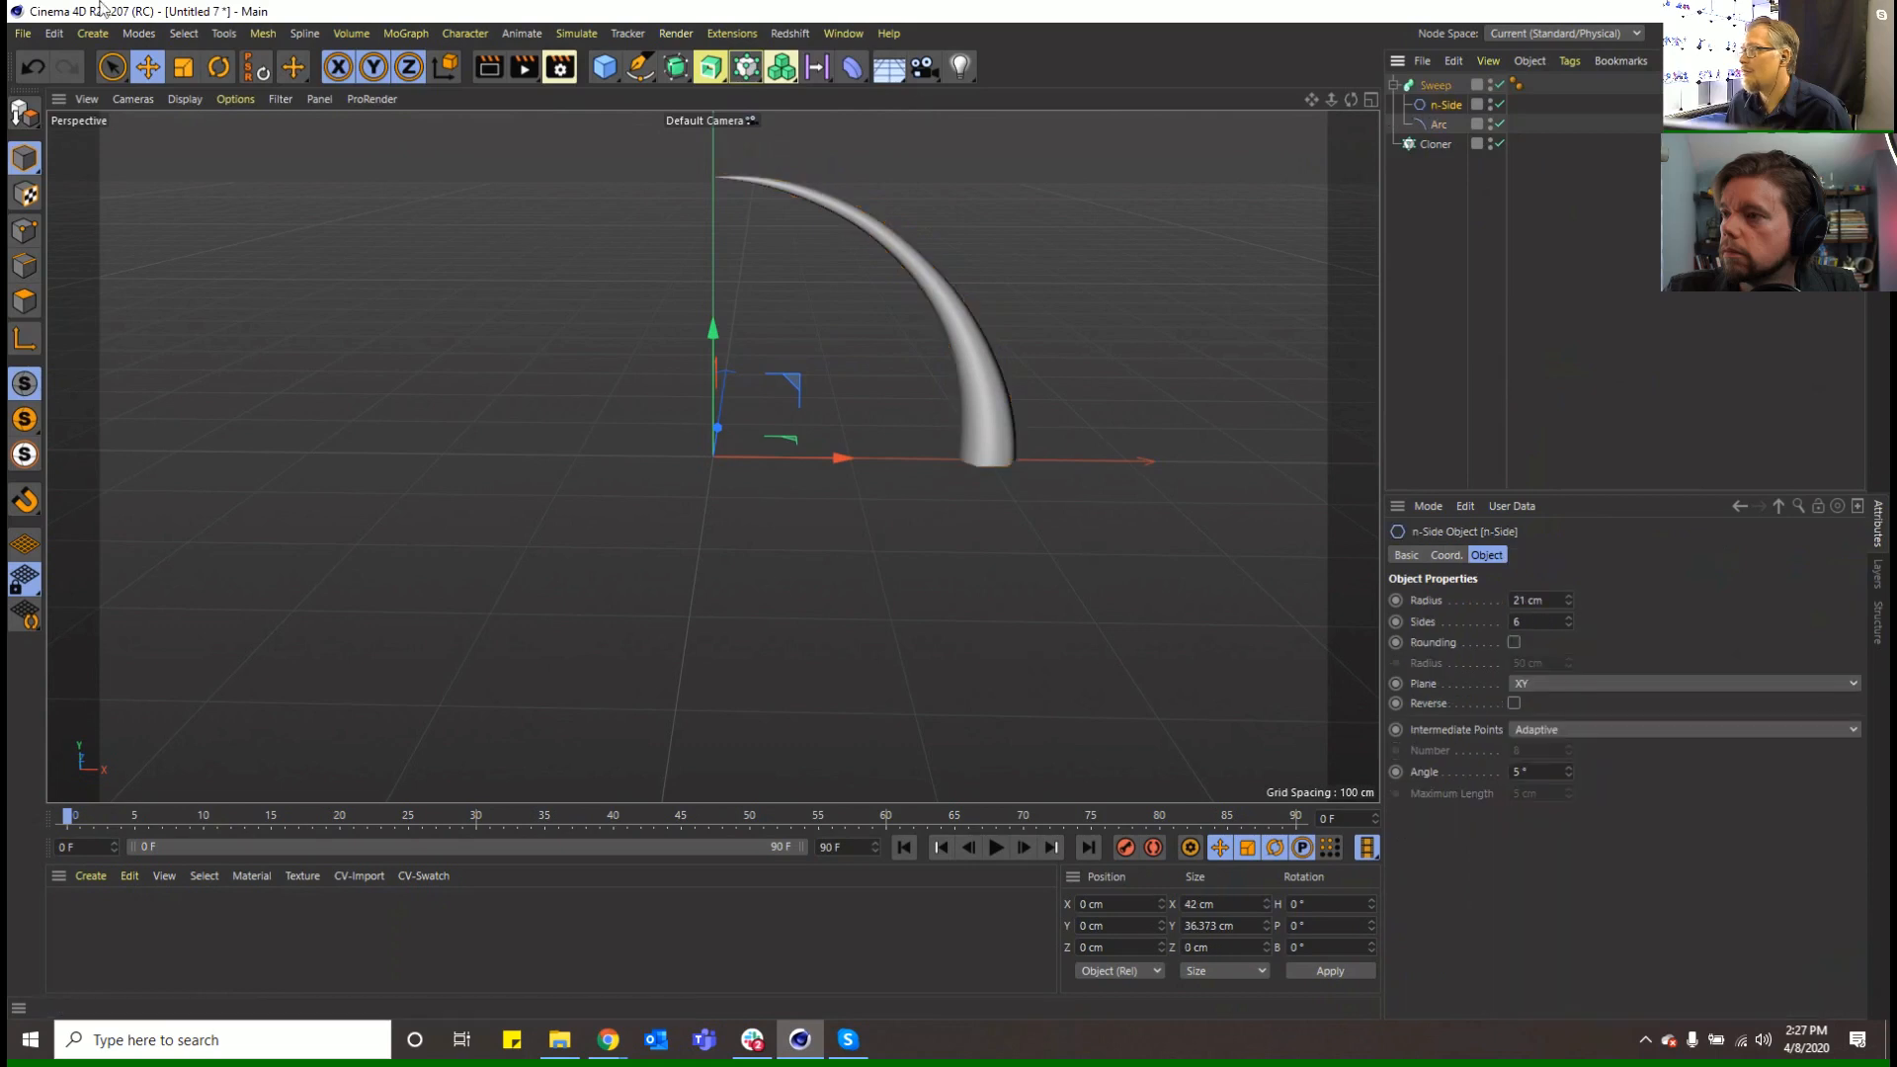
click(180, 68)
drag(722, 278, 1284, 263)
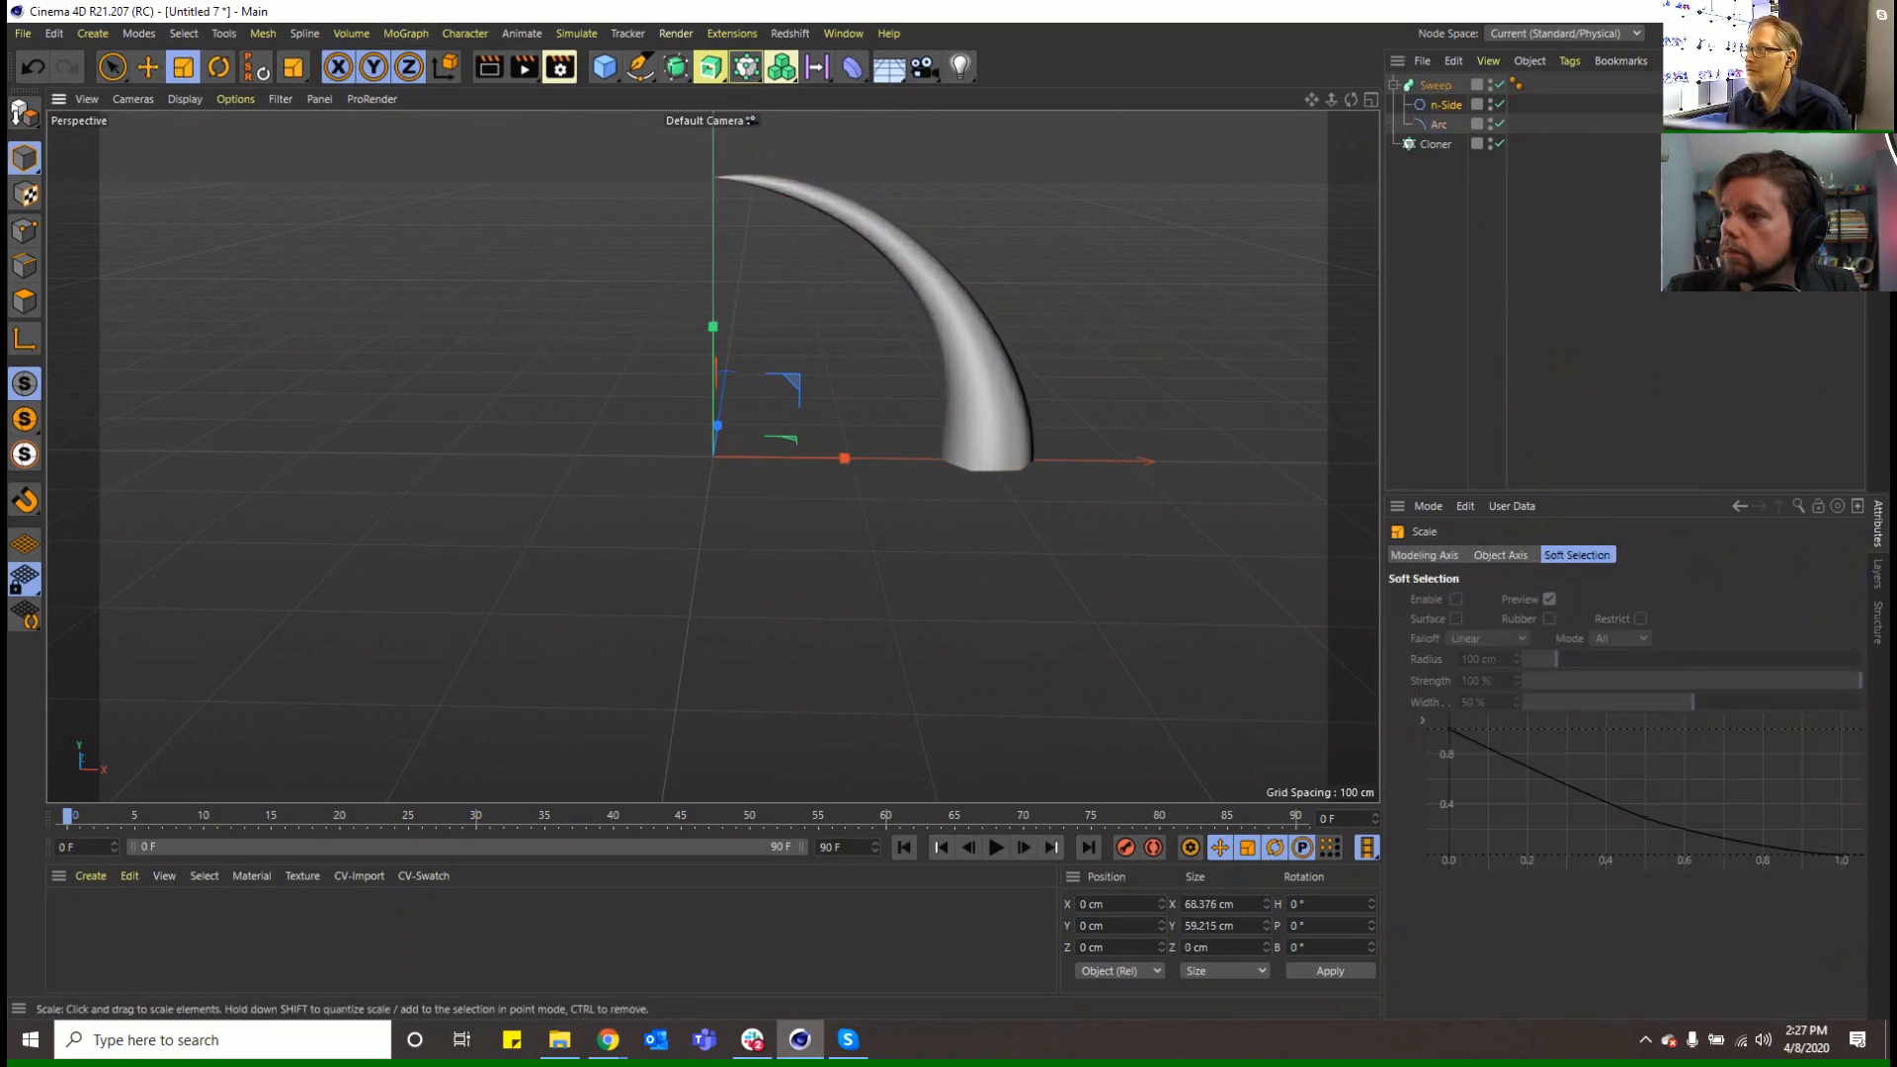
Add a Cube primitive, make it a child of the Cloner, and select the Cloner
click(1432, 145)
click(603, 68)
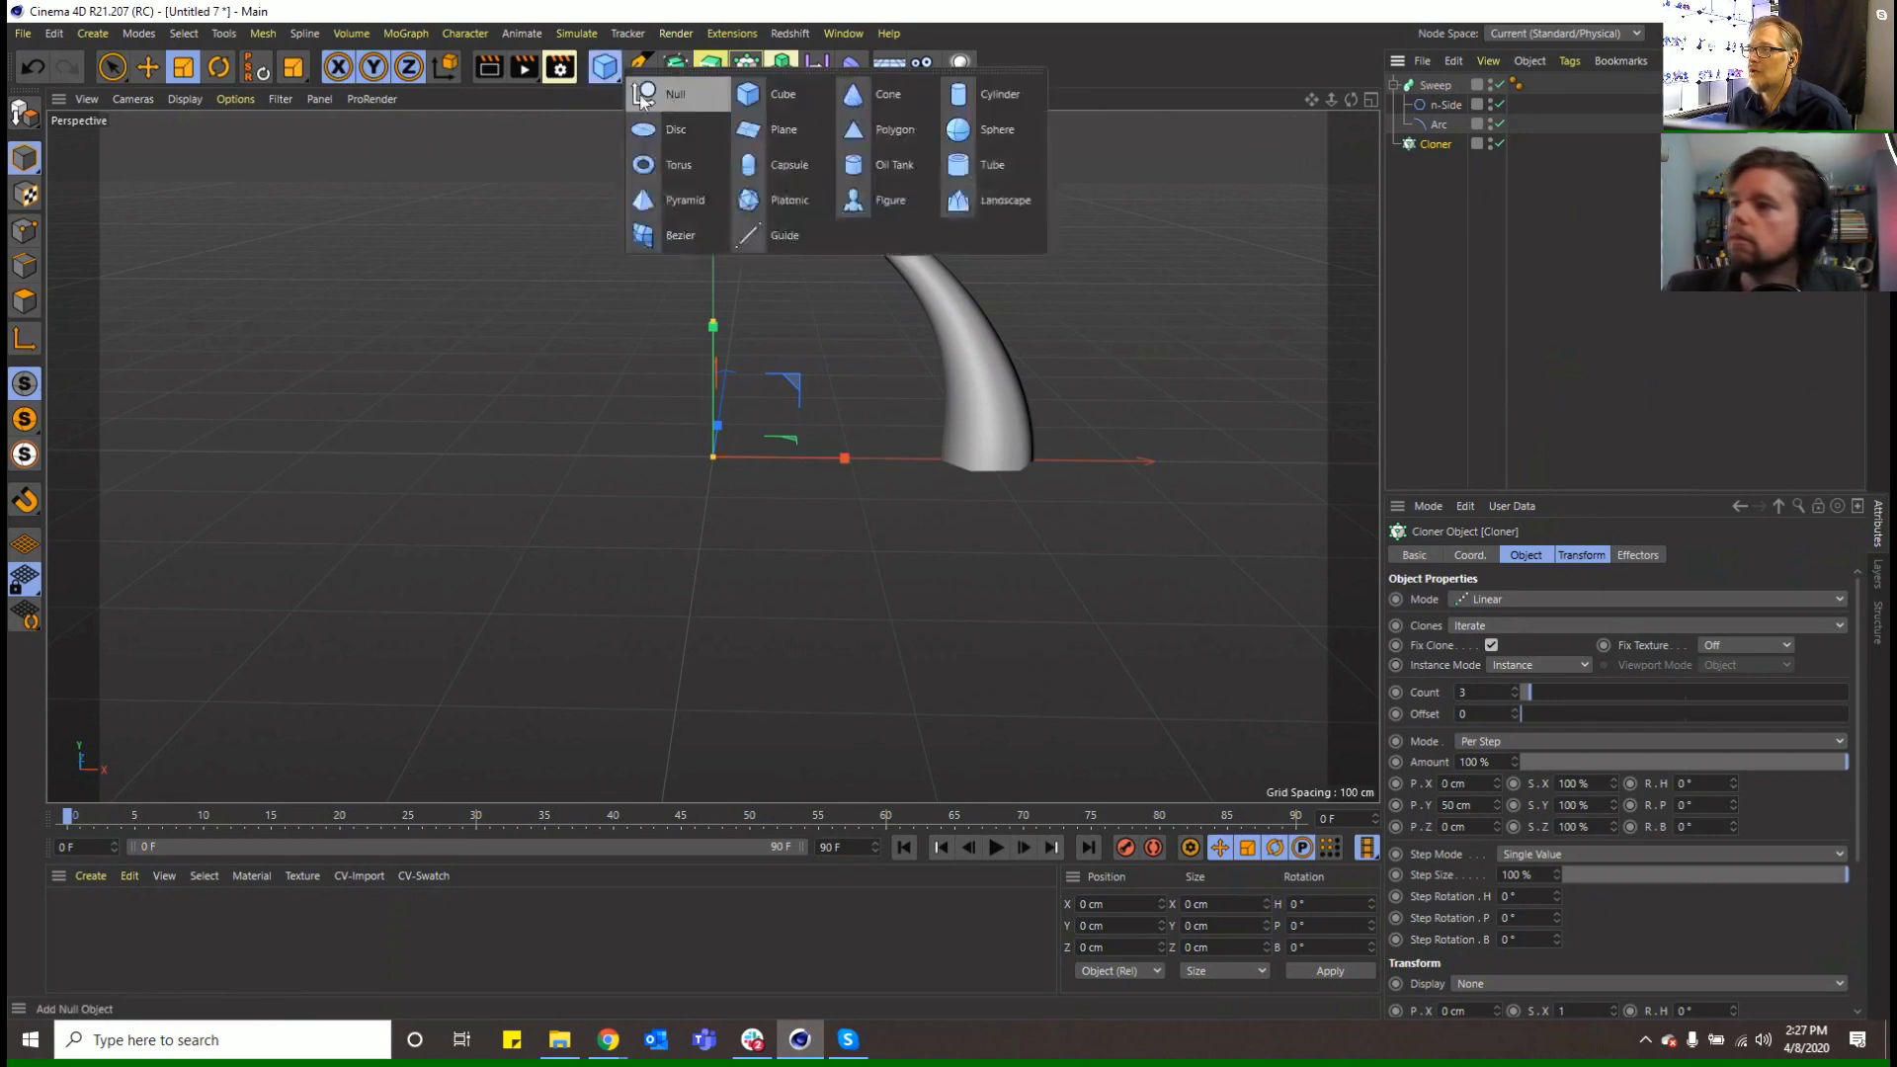
click(790, 86)
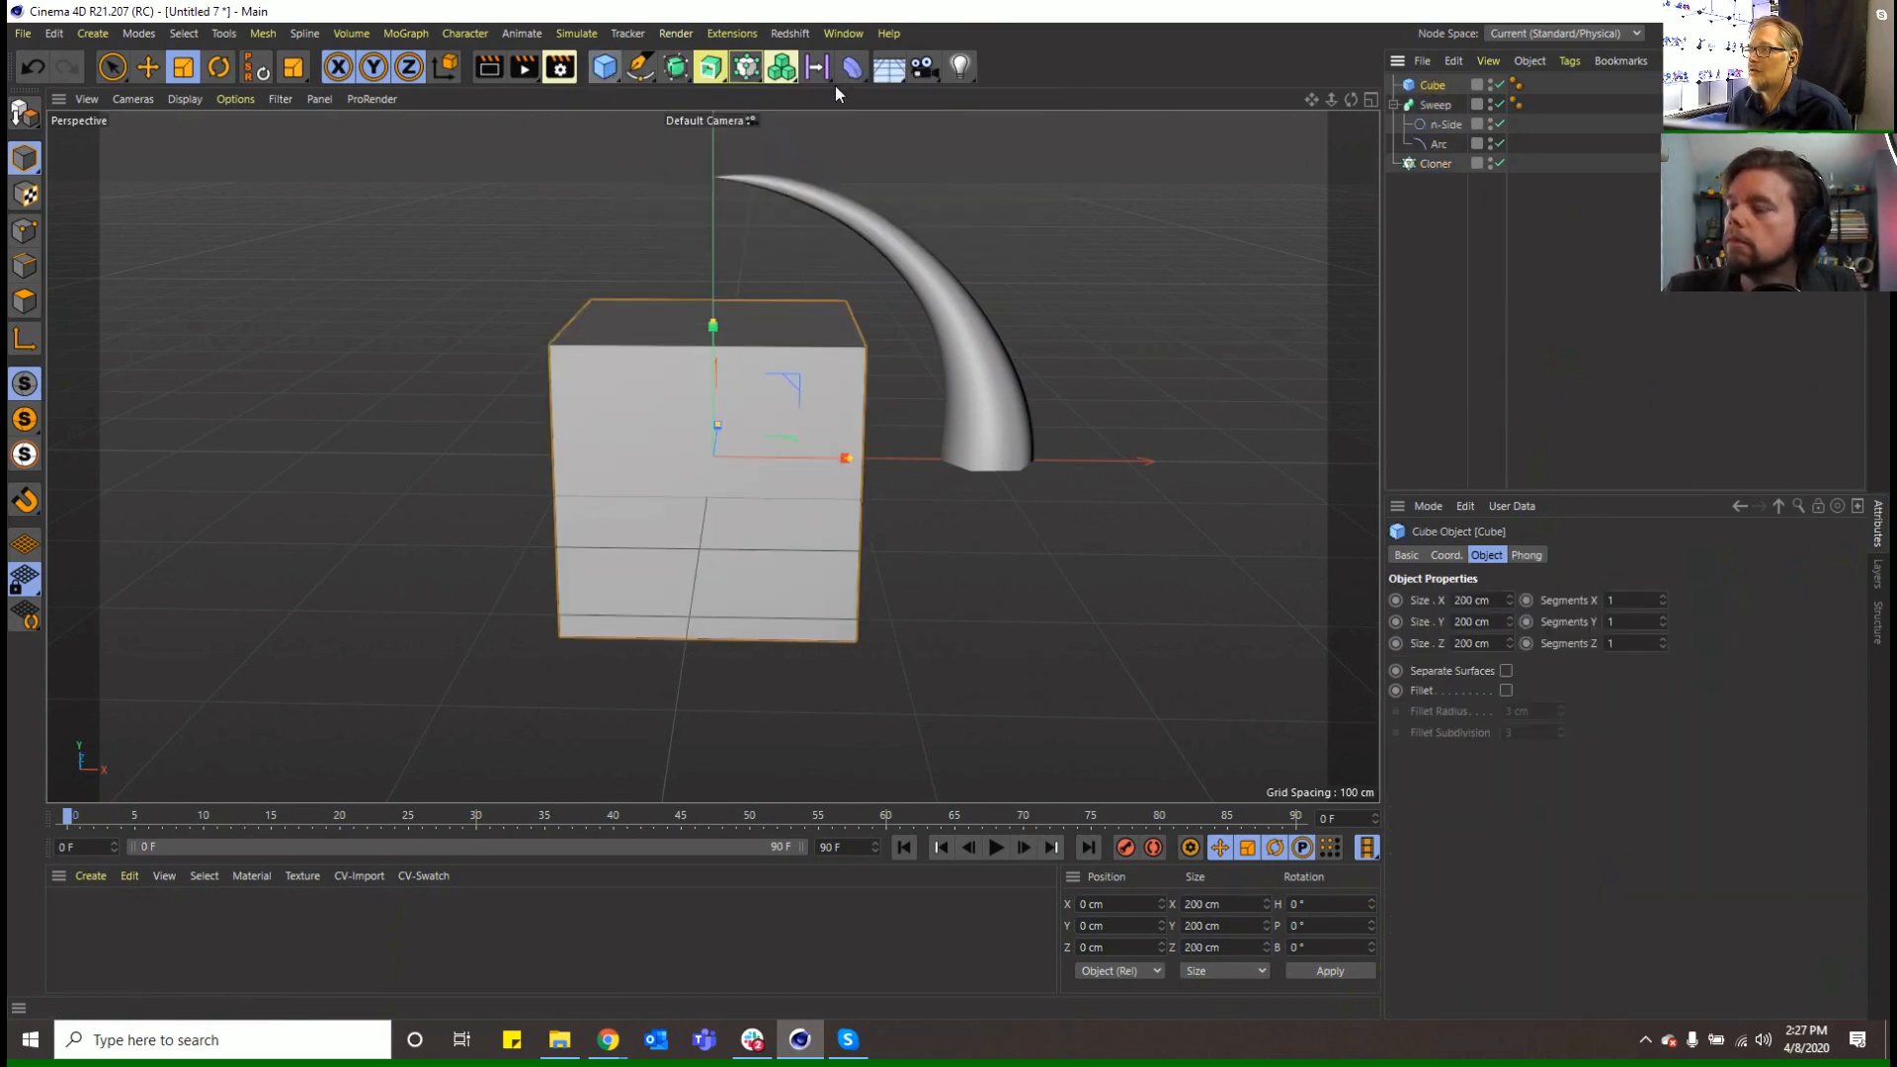
drag(1449, 141, 1443, 162)
click(1437, 148)
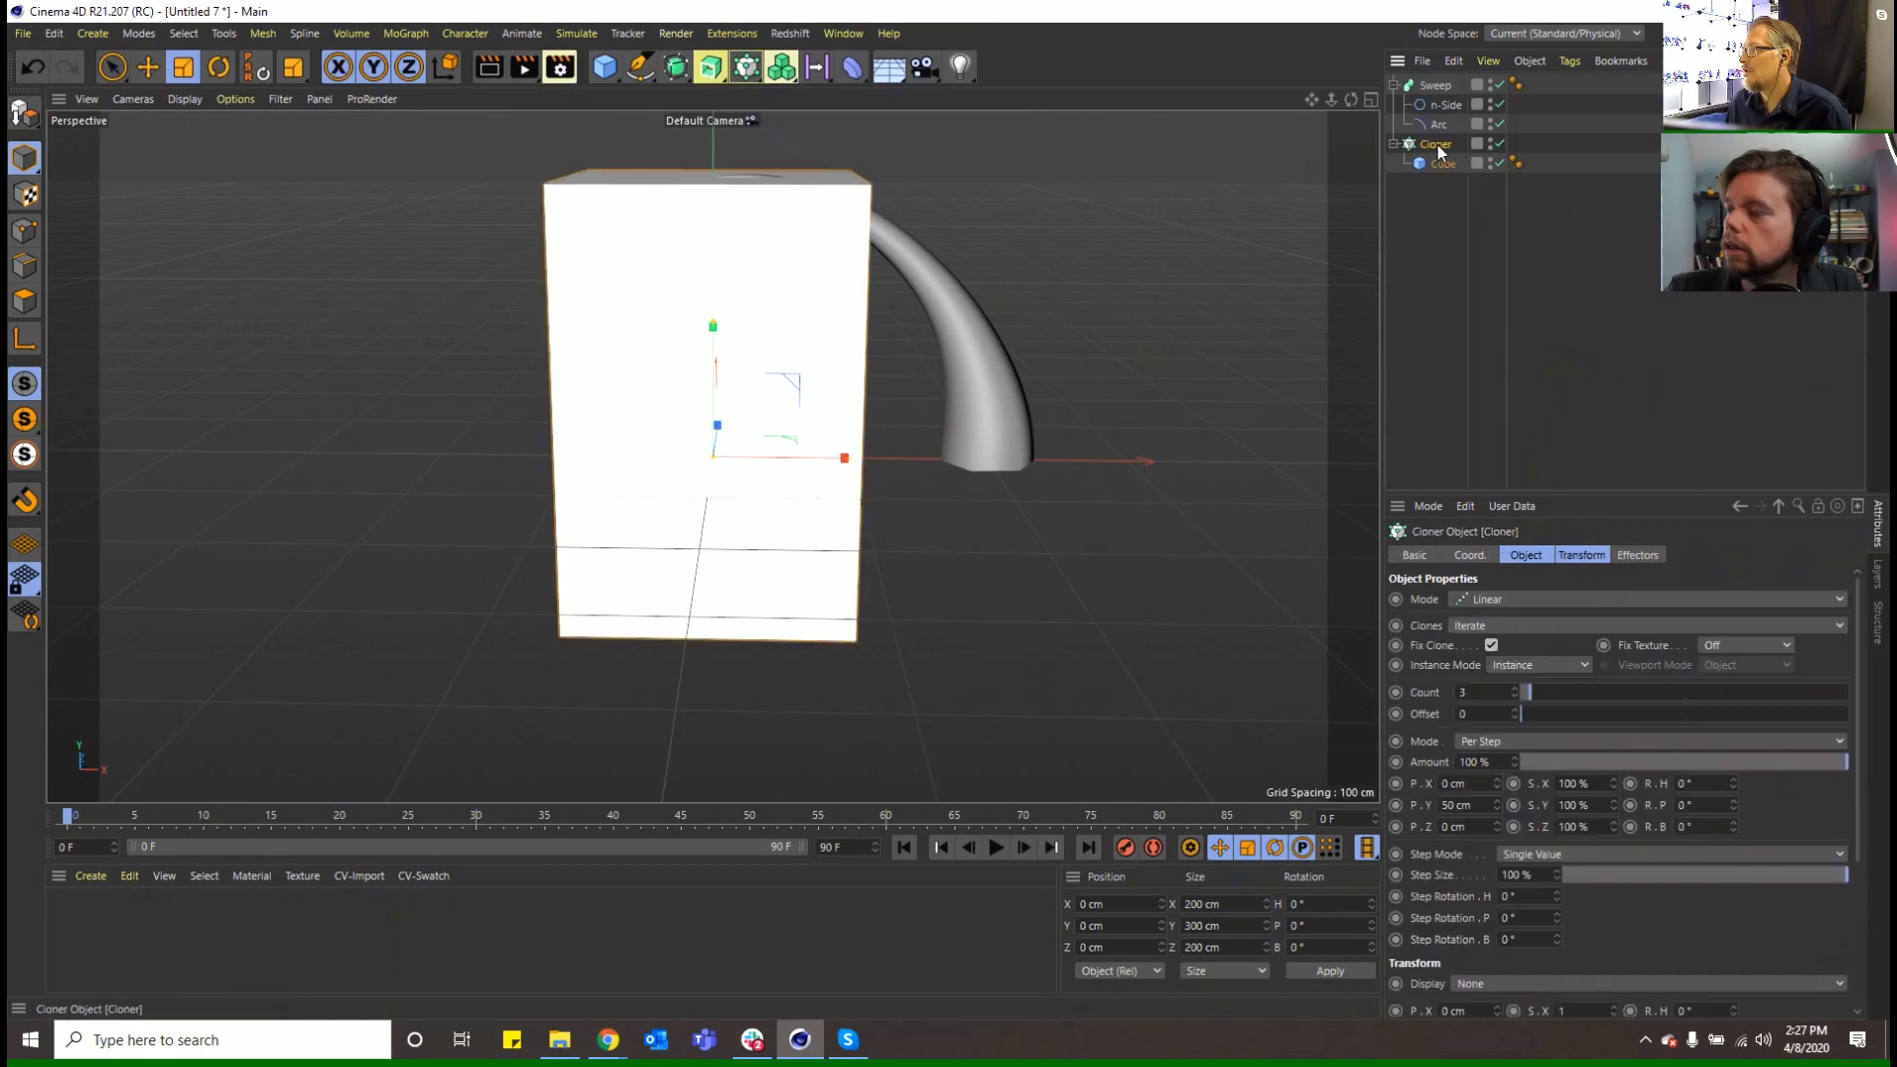
click(1444, 163)
click(1441, 146)
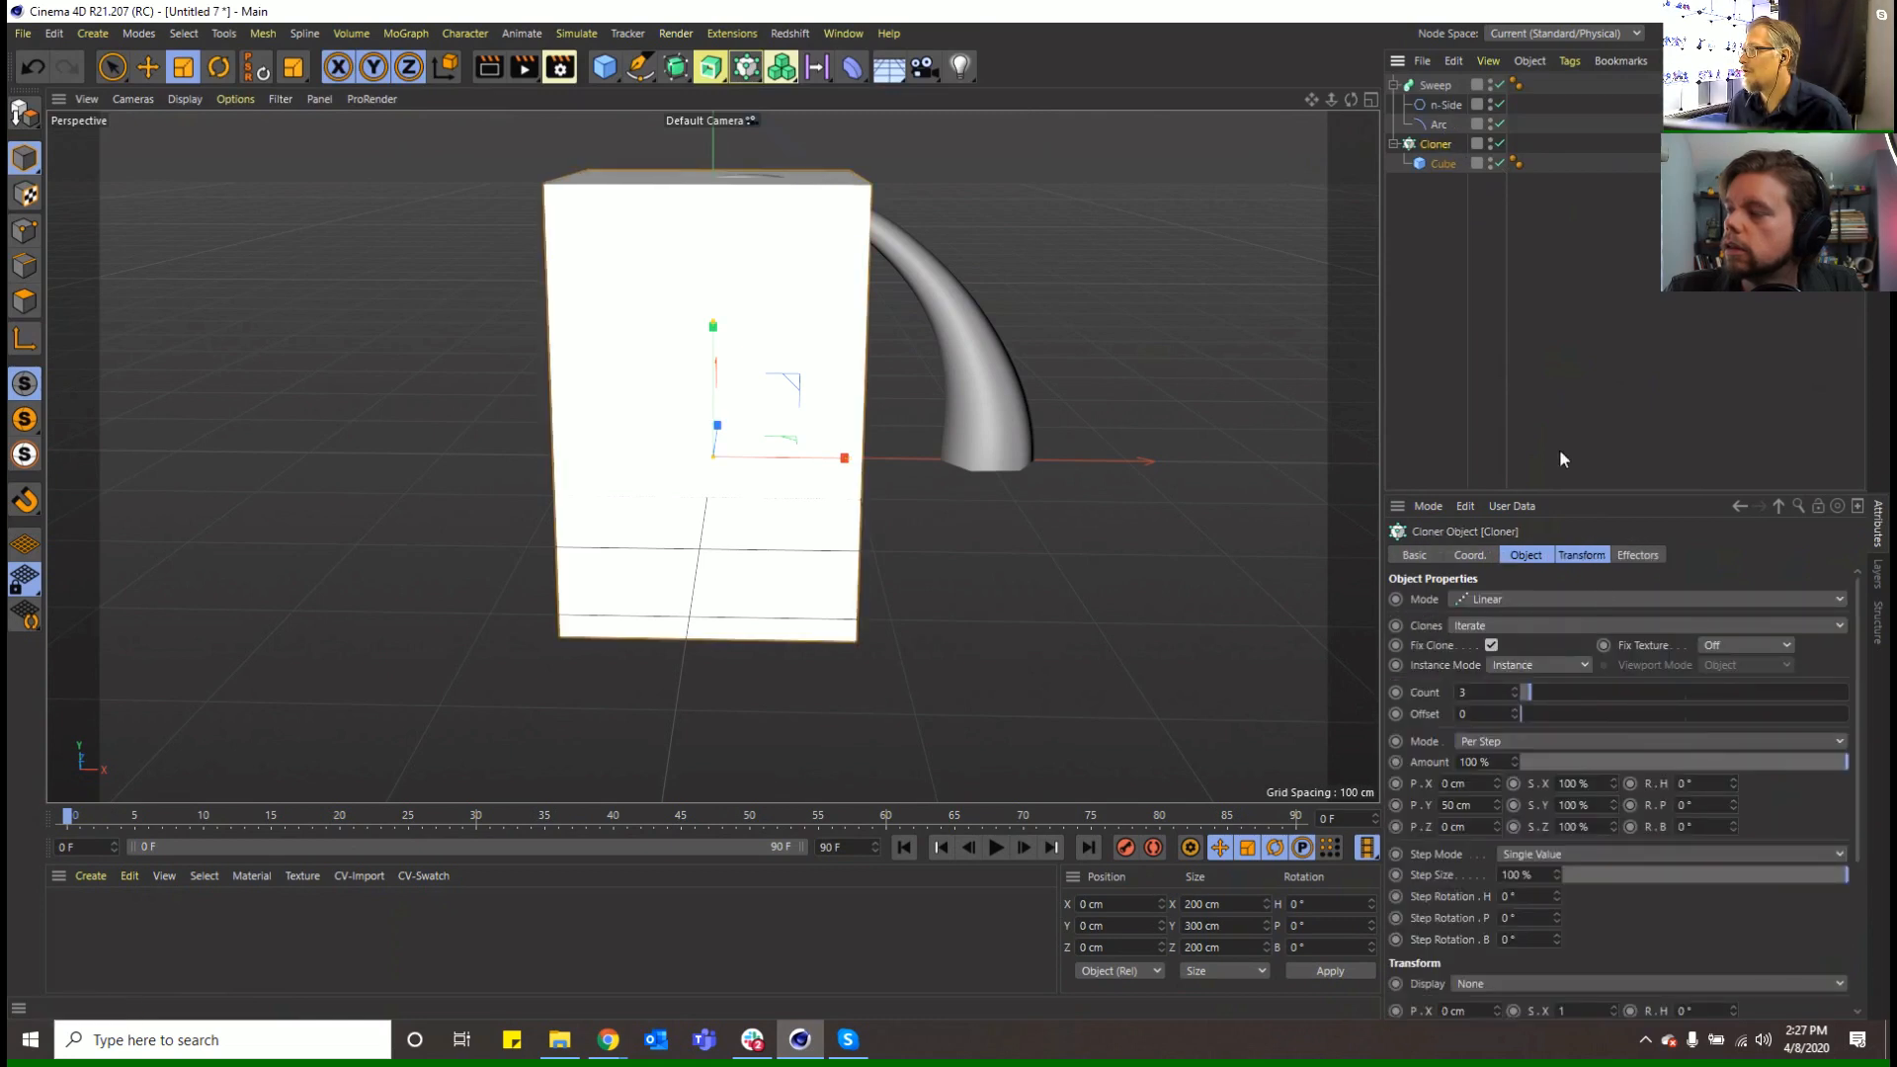
Set the Cloner's mode to Object and assign the Sweep as the object to clone onto
click(1579, 600)
click(1575, 624)
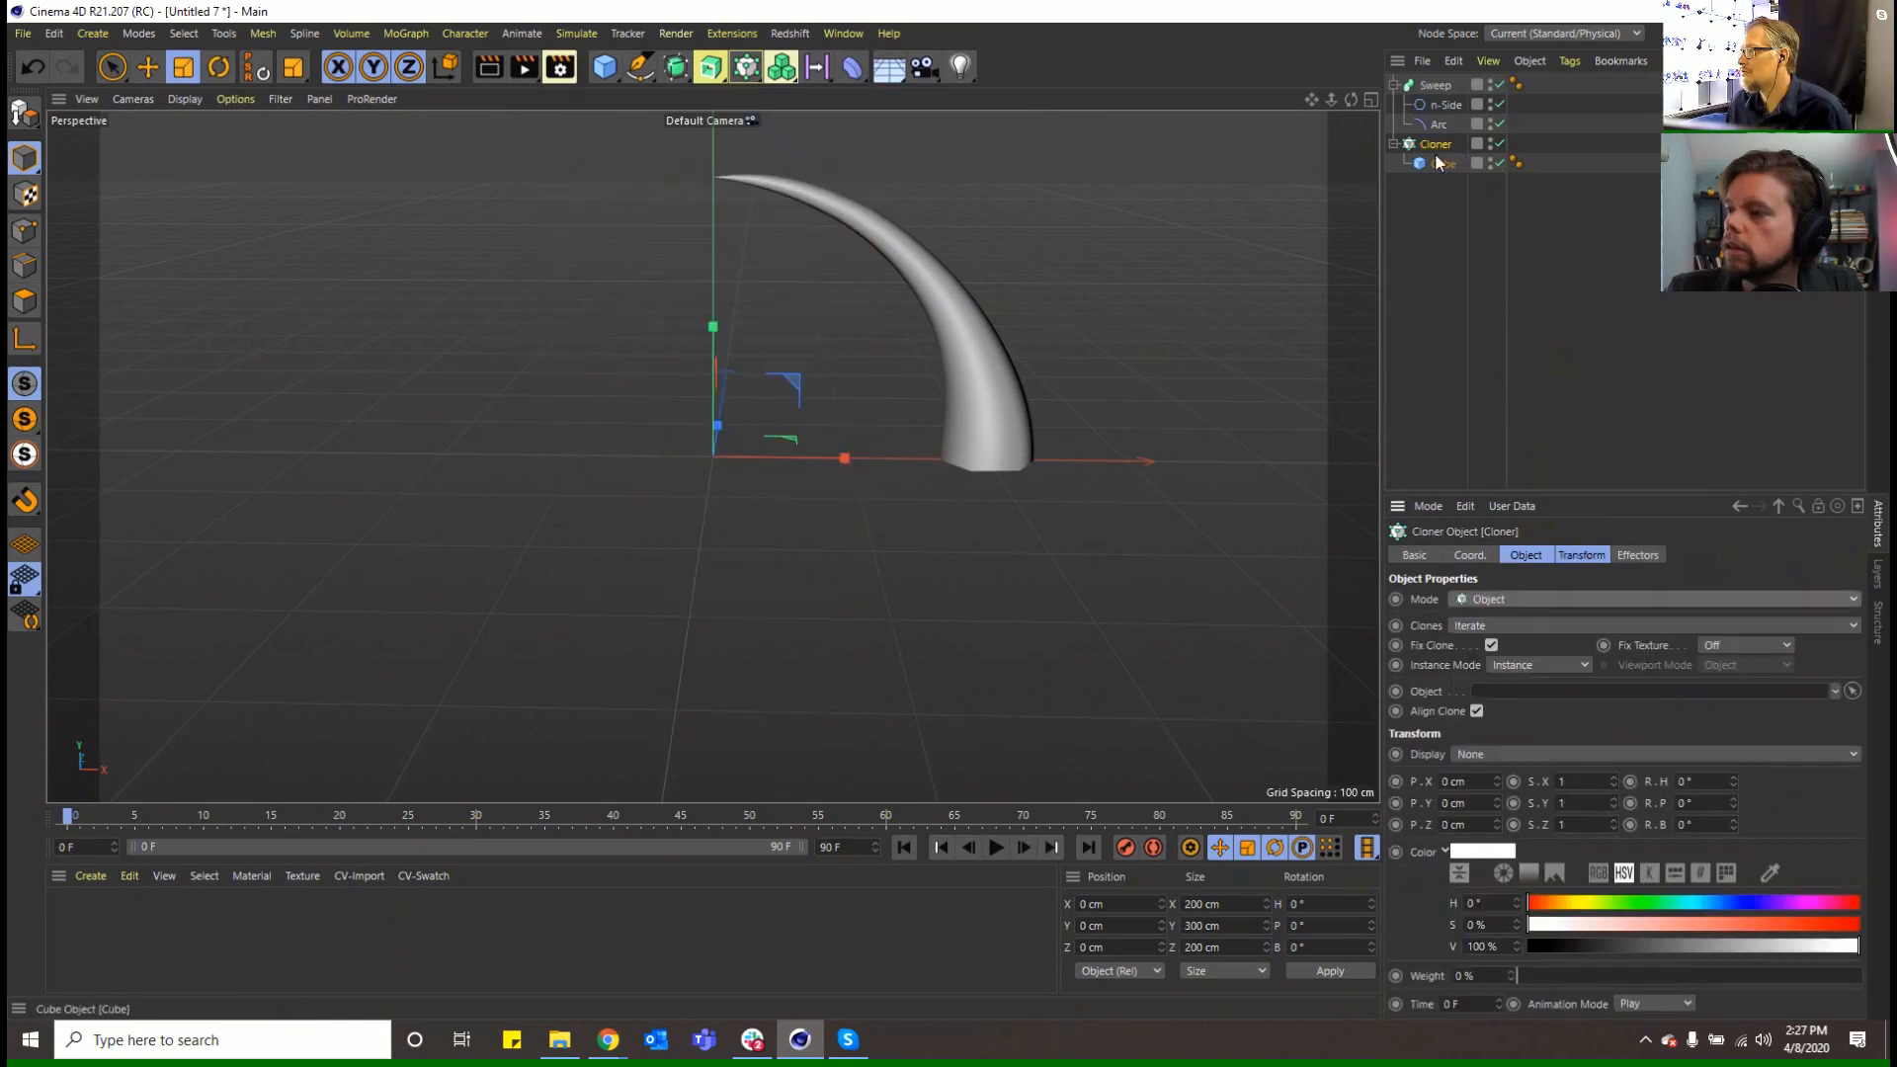
drag(1431, 86, 1432, 87)
drag(1531, 890, 1503, 694)
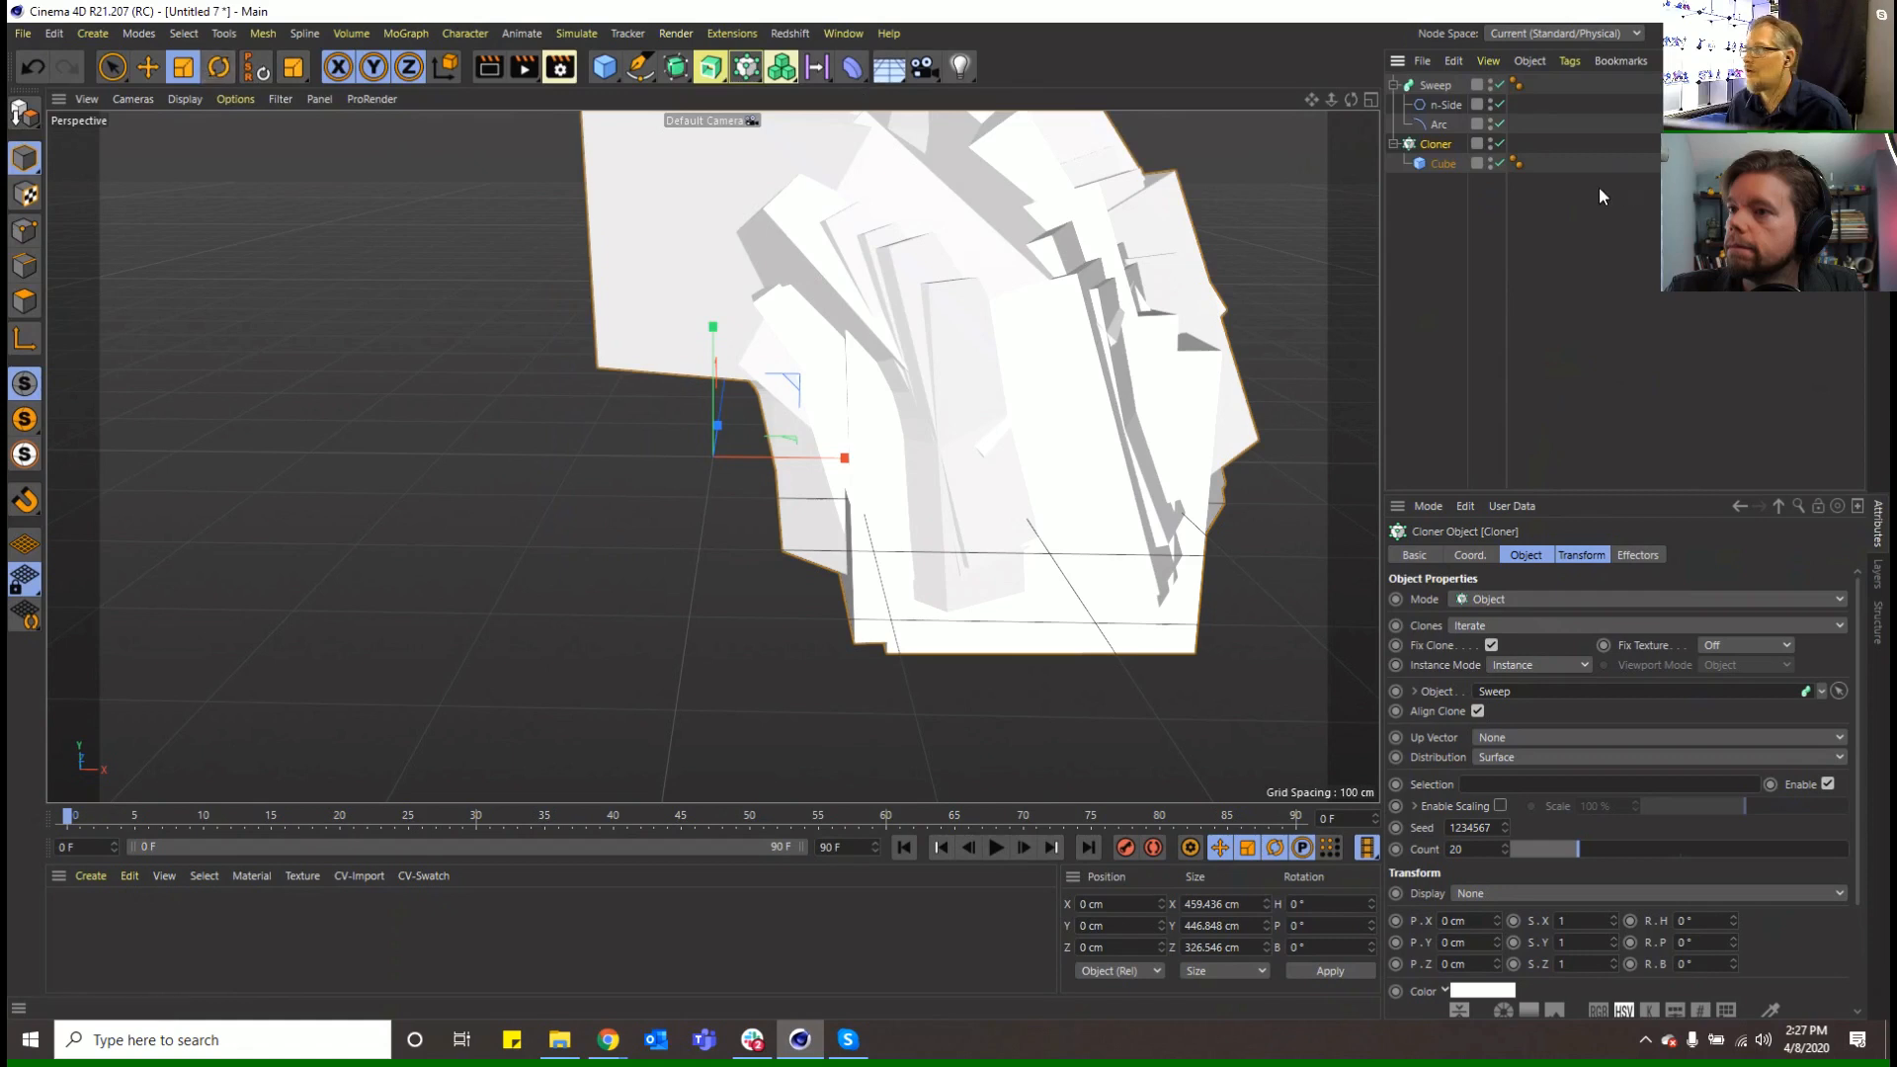
Scale the Cube down to small blocks that fit the horn, and raise the Cloner's count to 268
click(1434, 163)
drag(1249, 176, 652, 464)
click(1432, 143)
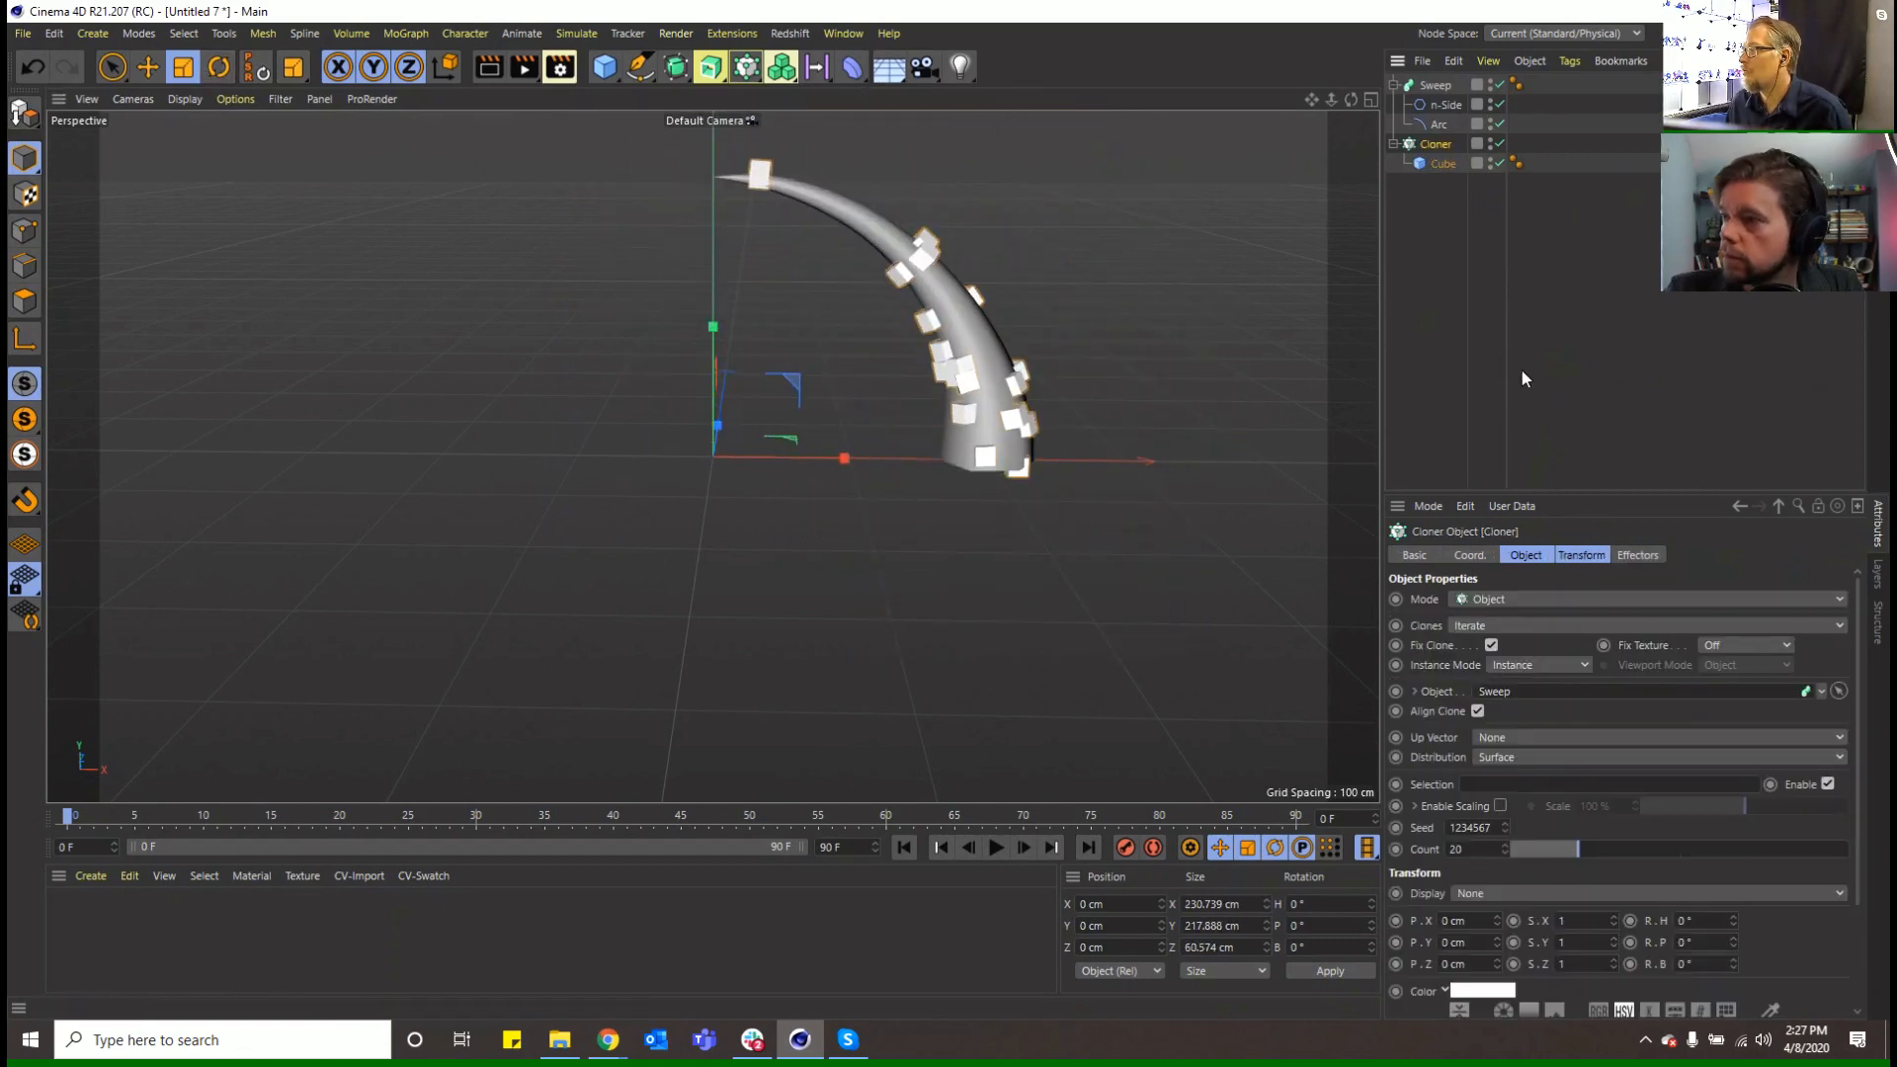
drag(1586, 852, 1877, 869)
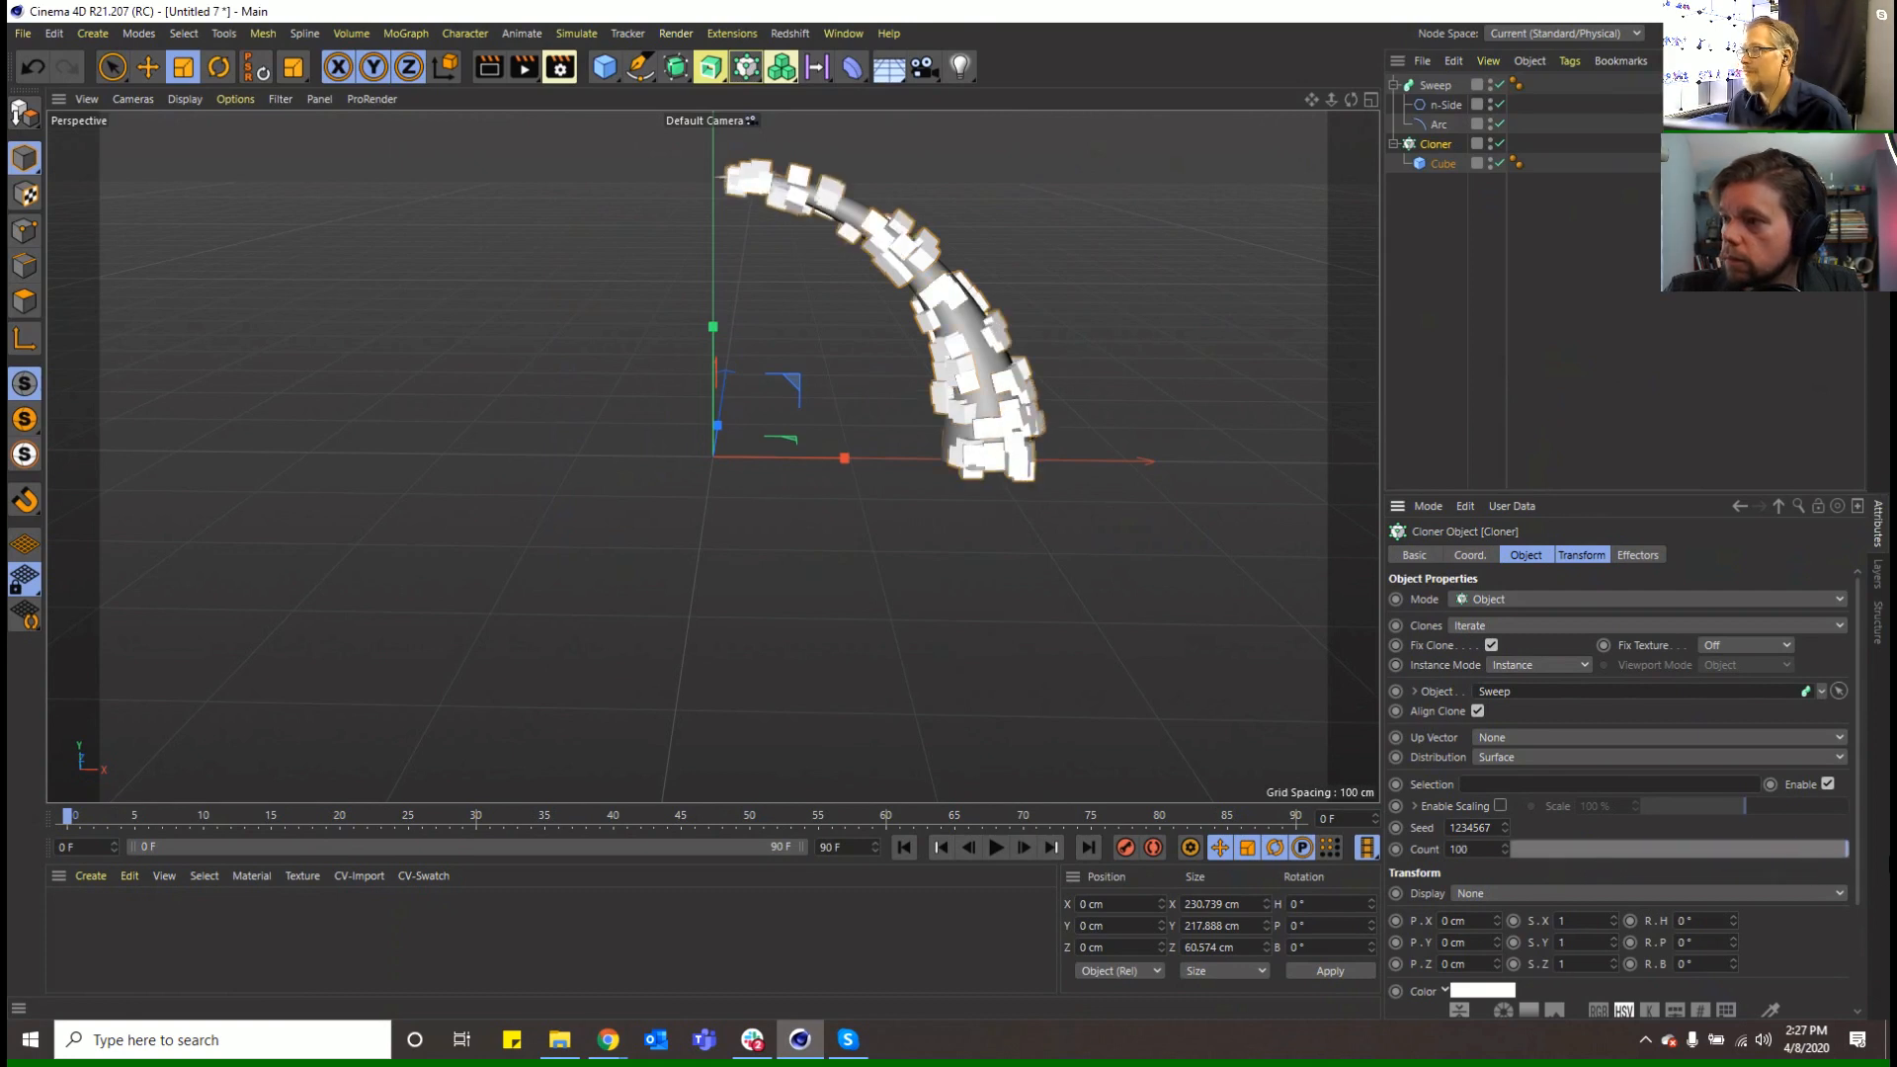
mouse_move(1505, 849)
mouse_down()
mouse_move(1505, 721)
mouse_move(1504, 825)
mouse_up()
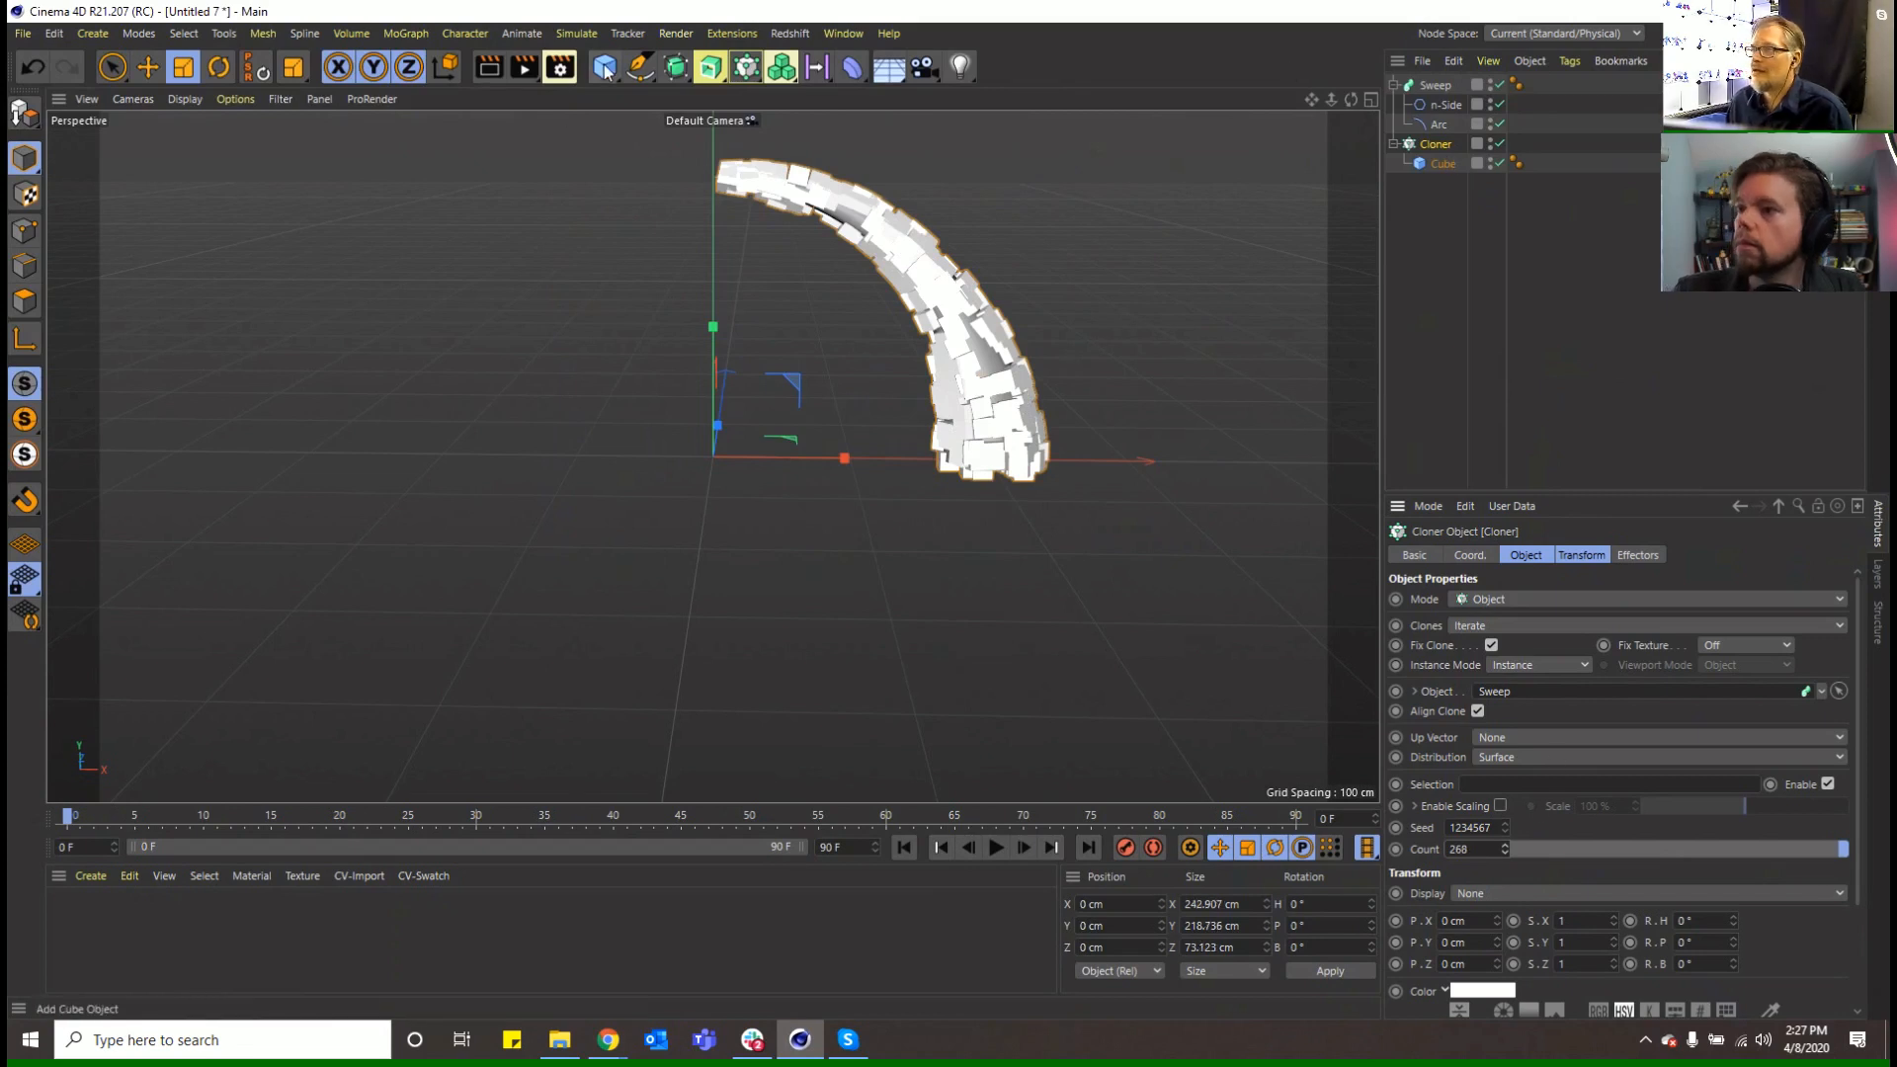
Add a Plain effector to the Cloner, turning off Position and setting a uniform Scale of -1
click(406, 34)
mouse_move(425, 63)
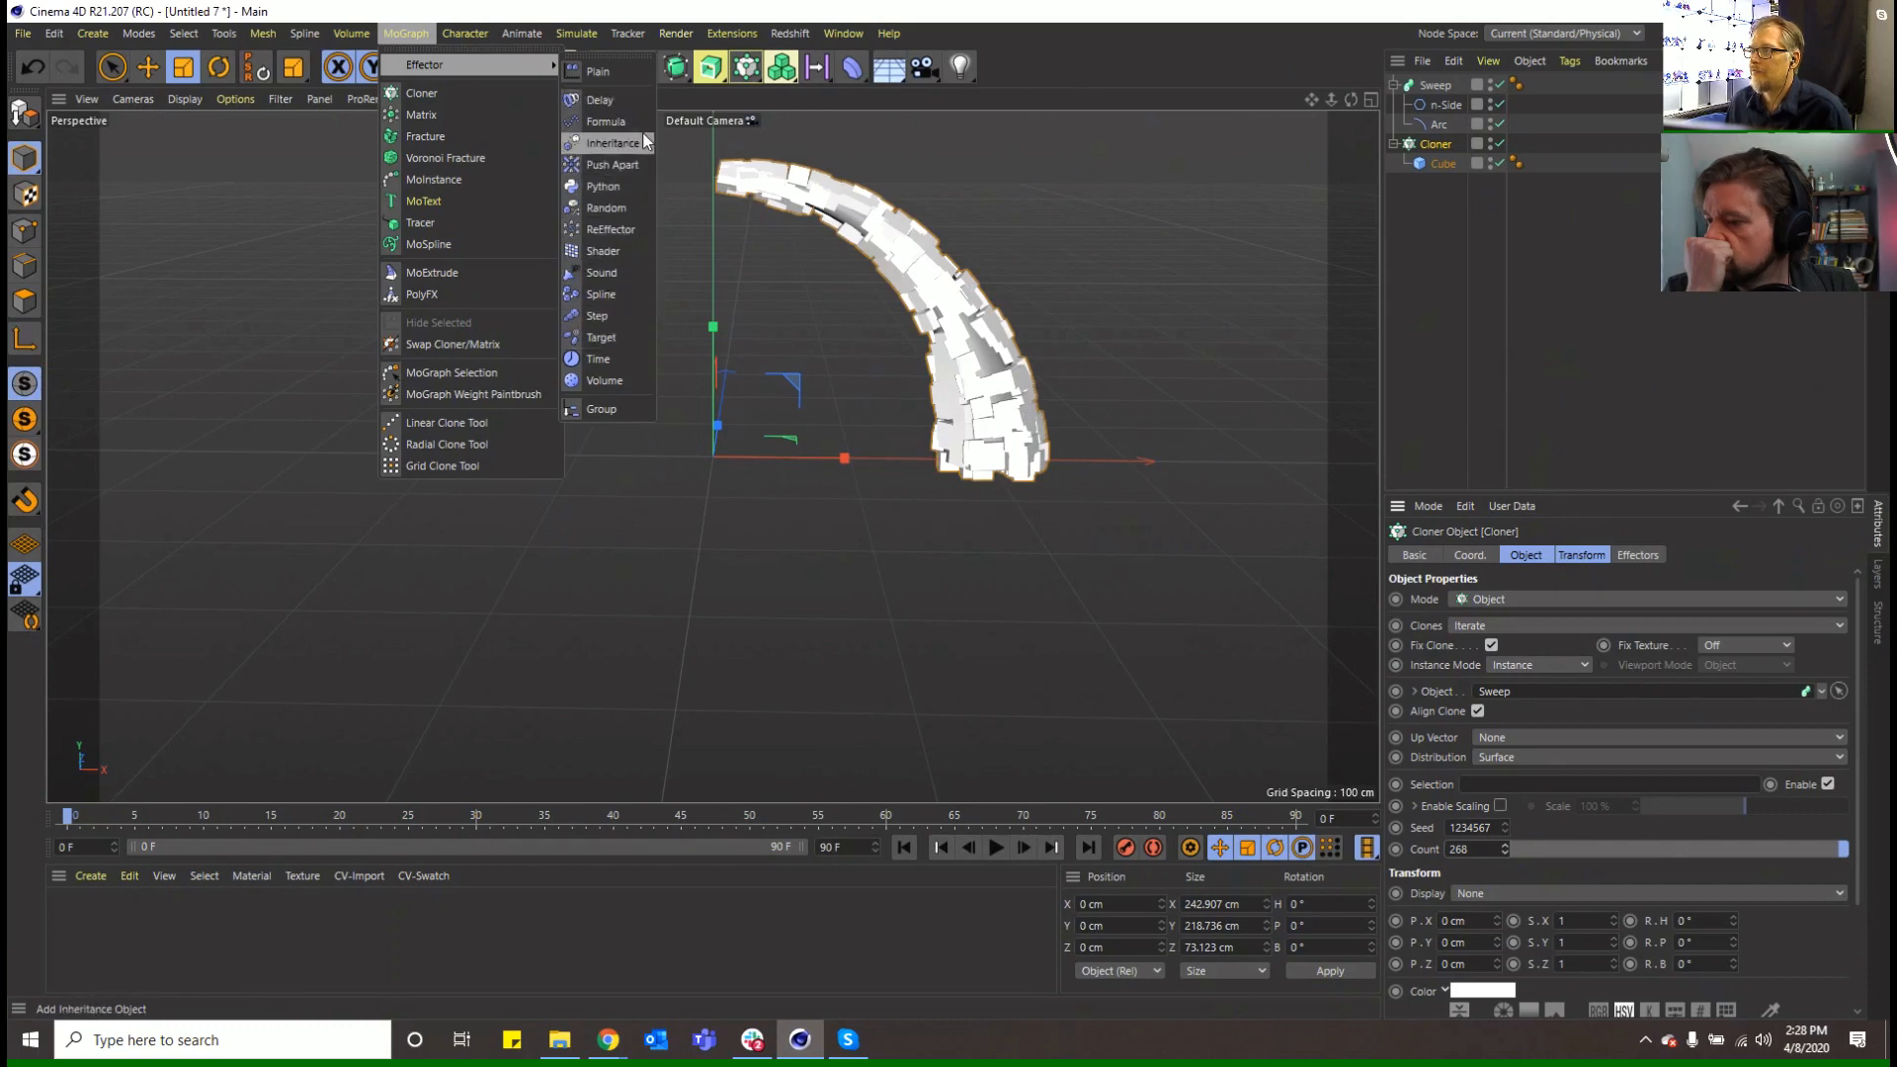
click(626, 75)
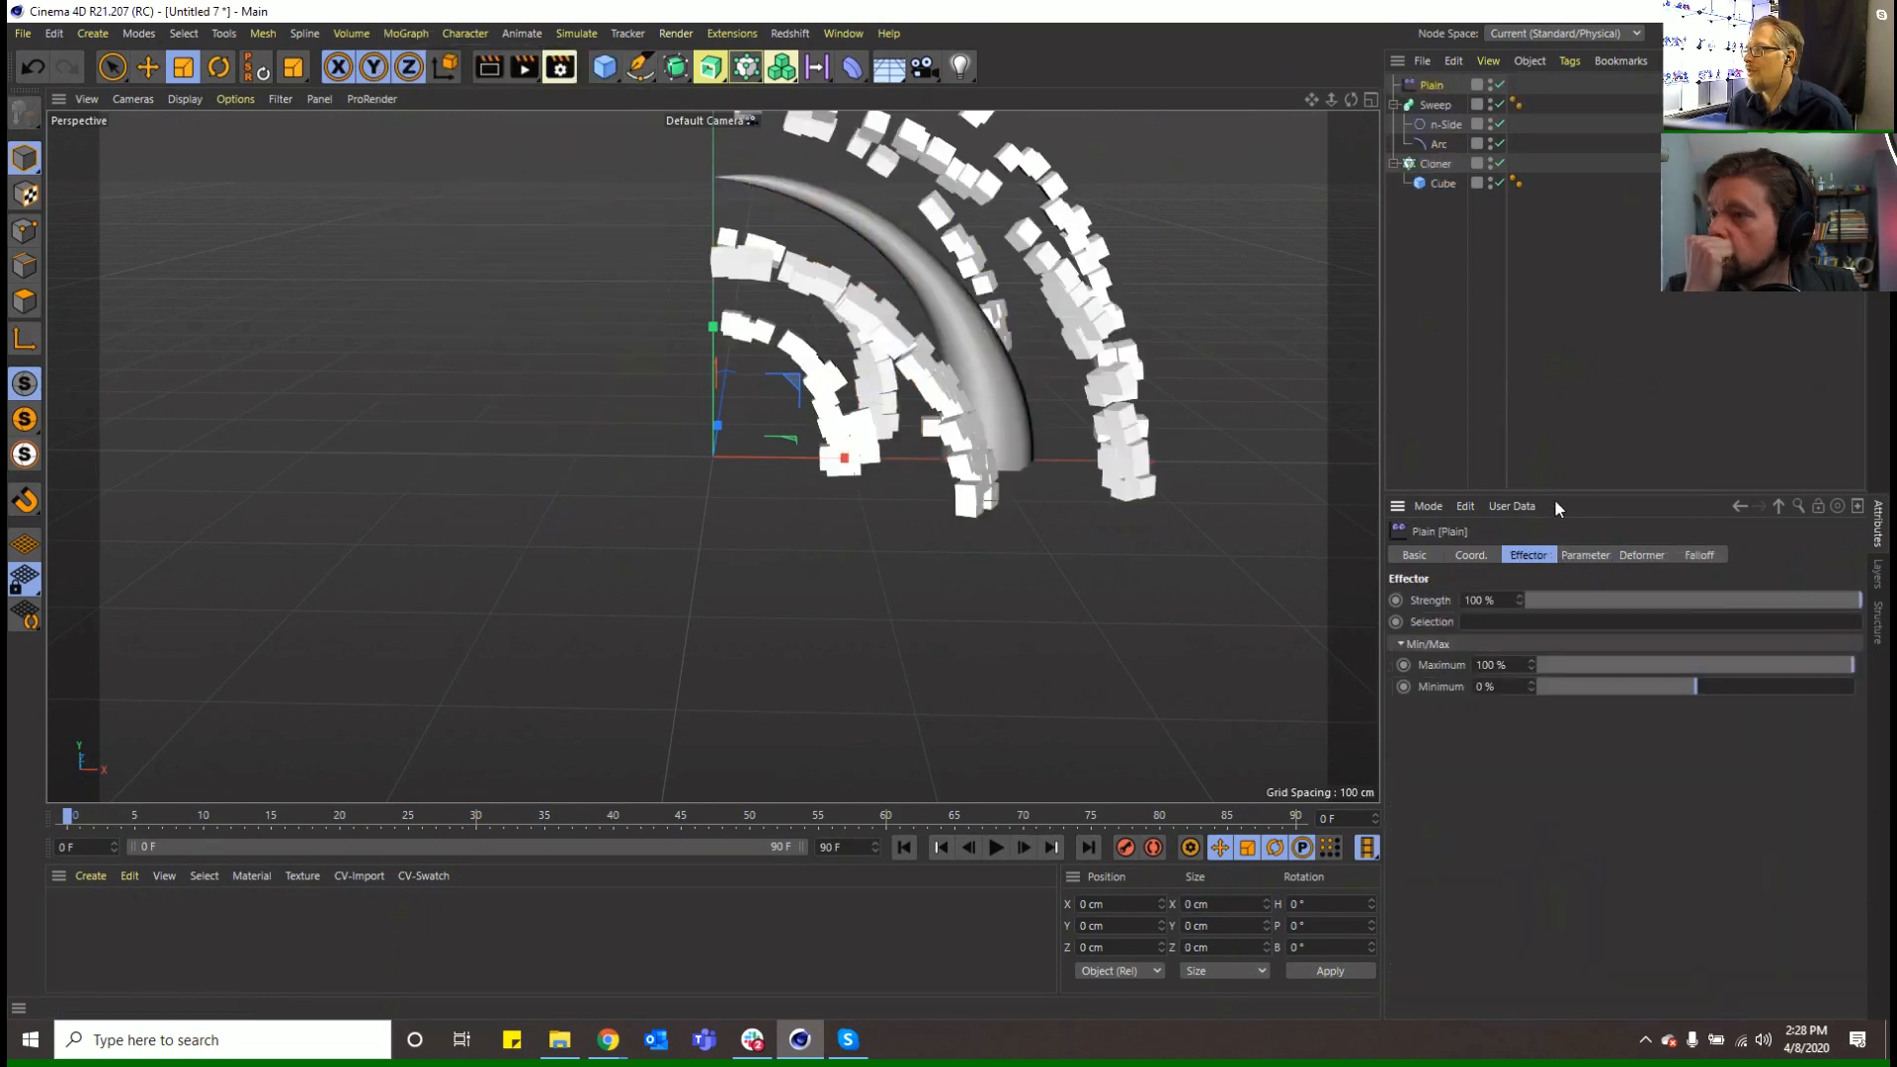
click(1586, 556)
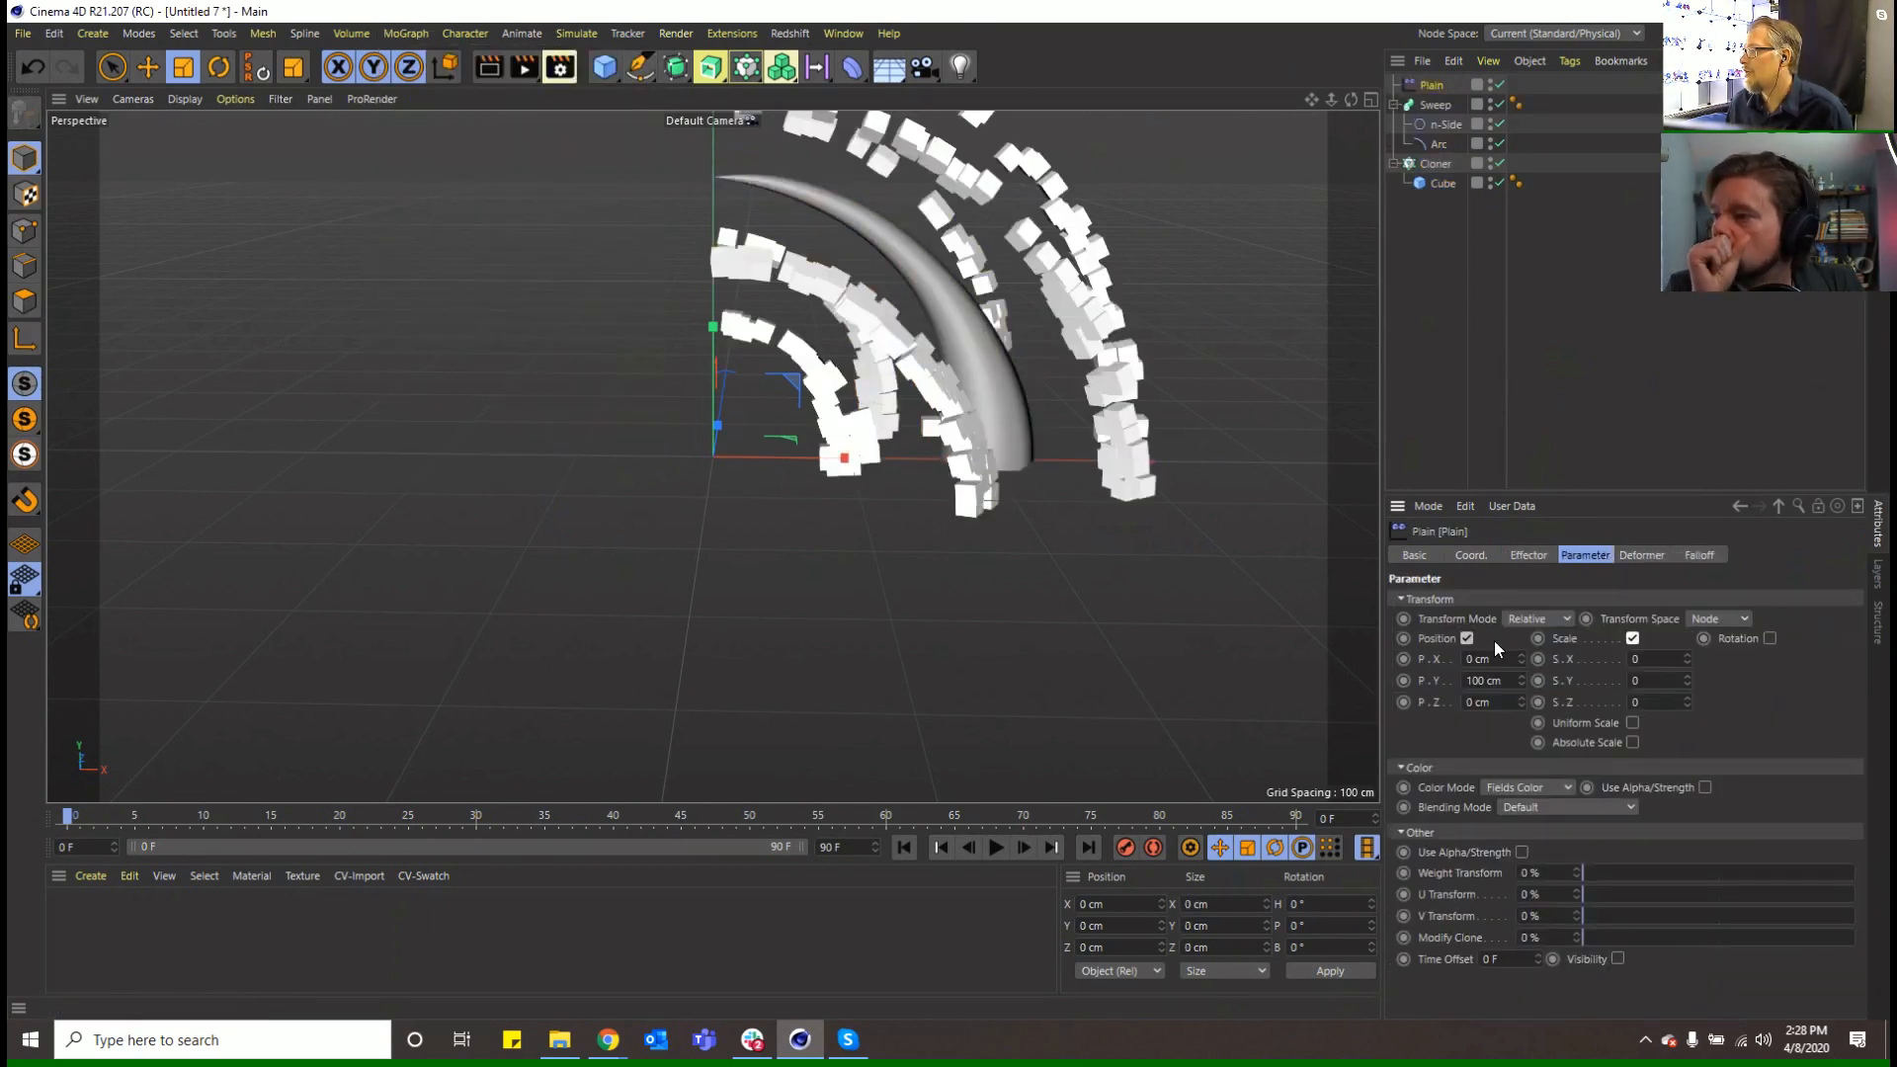
click(1467, 638)
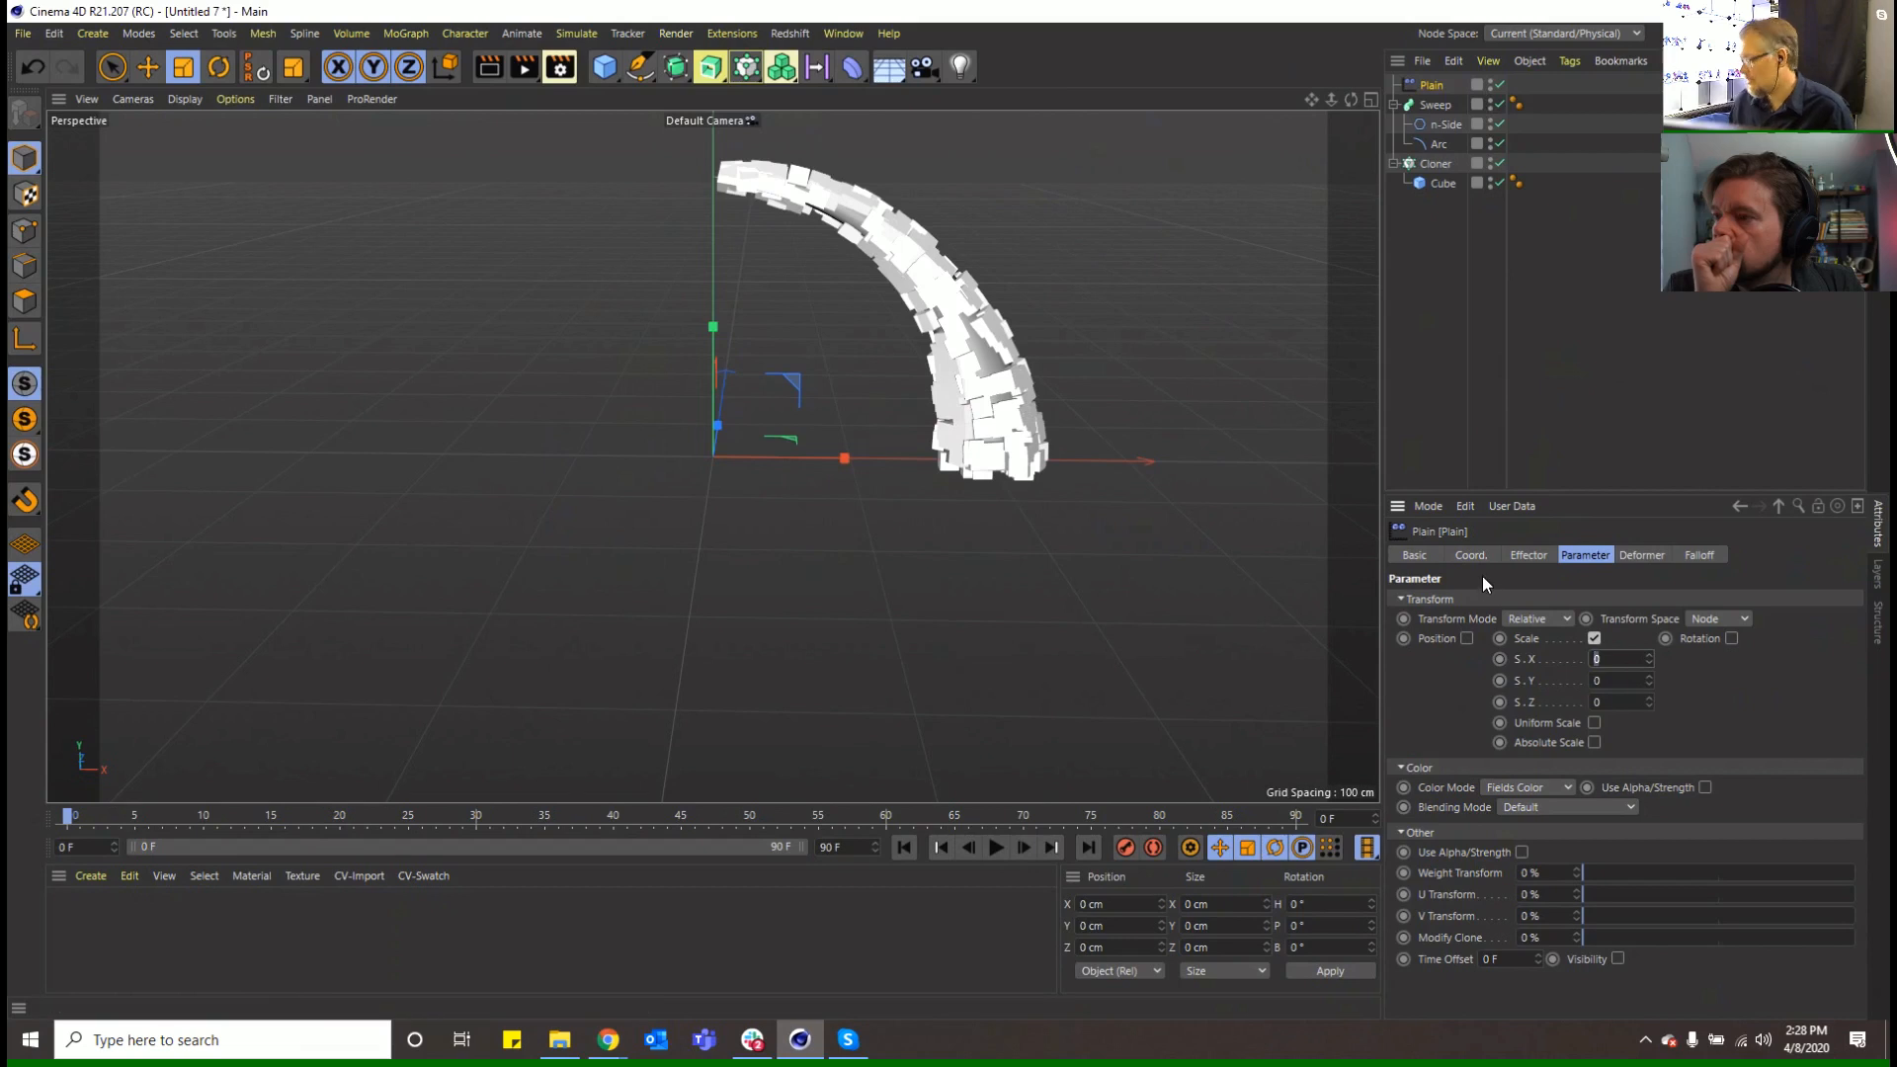
click(1594, 722)
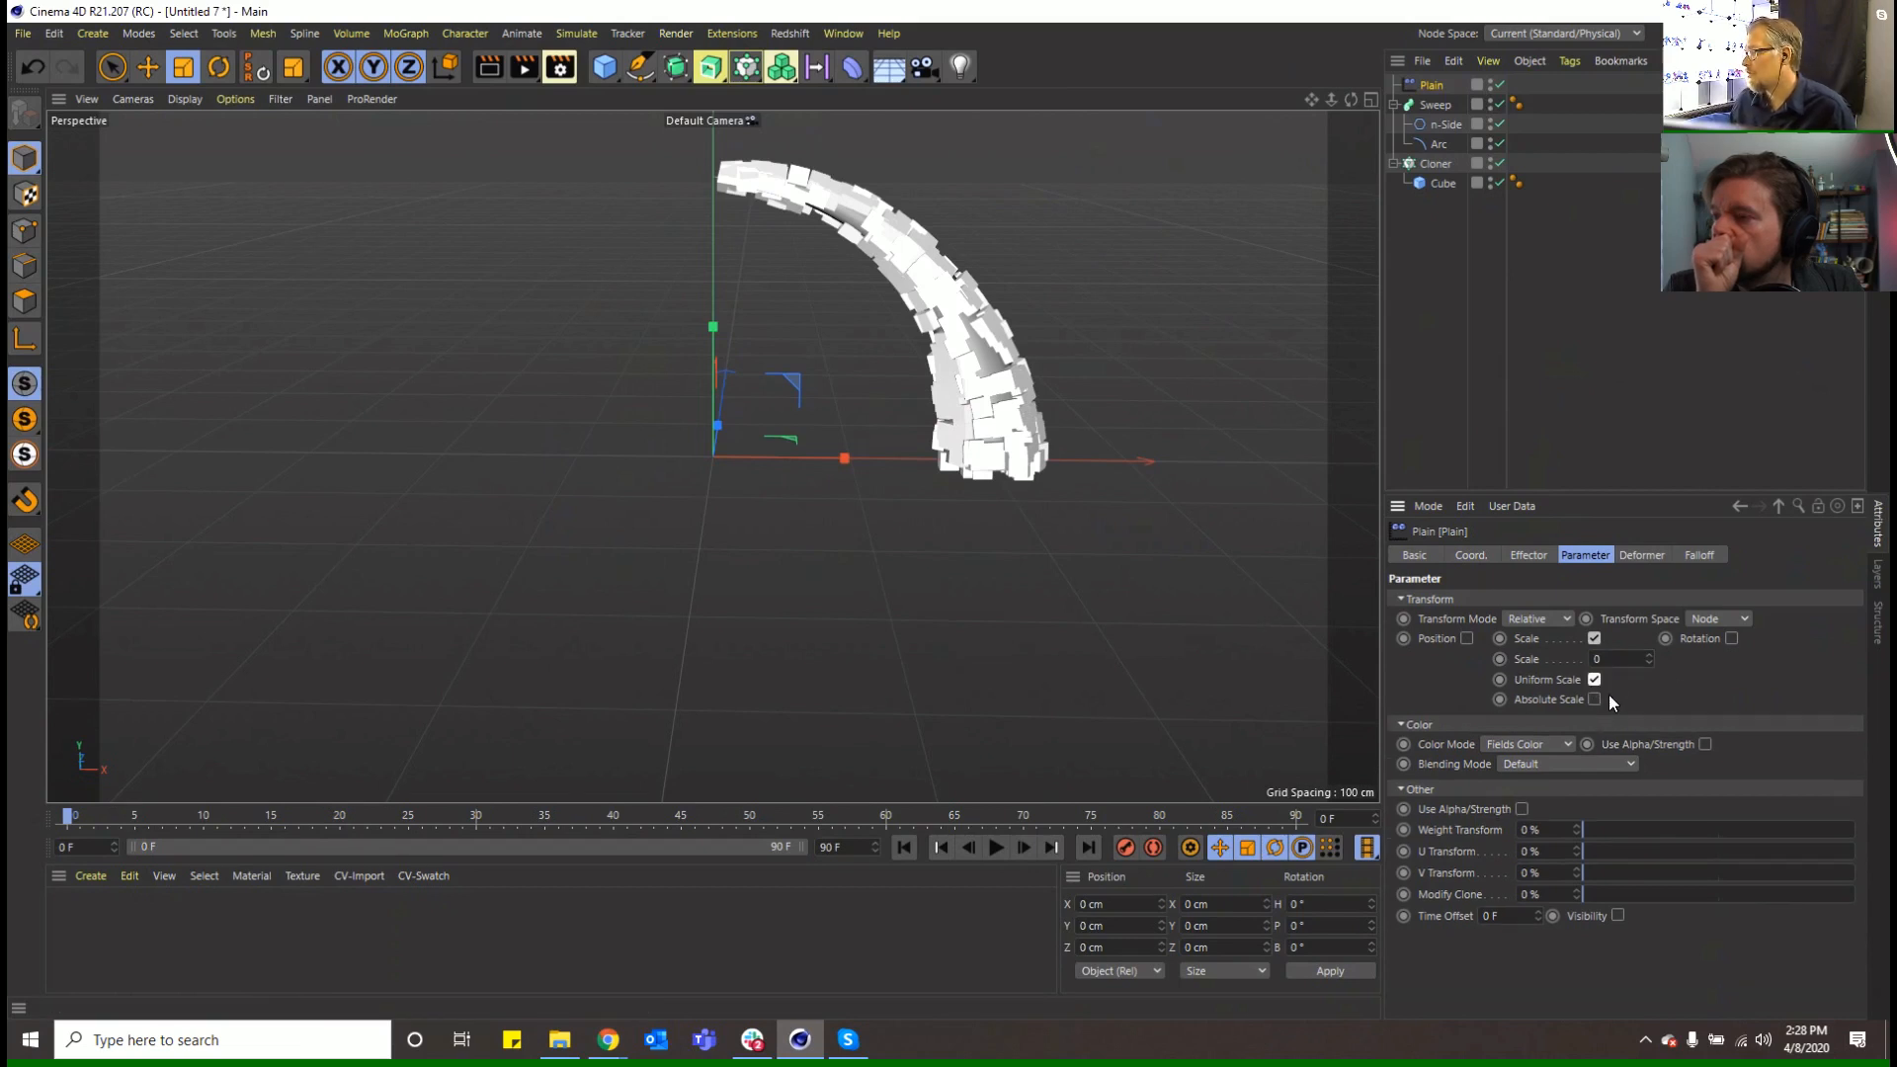
text(-1)
key(Return)
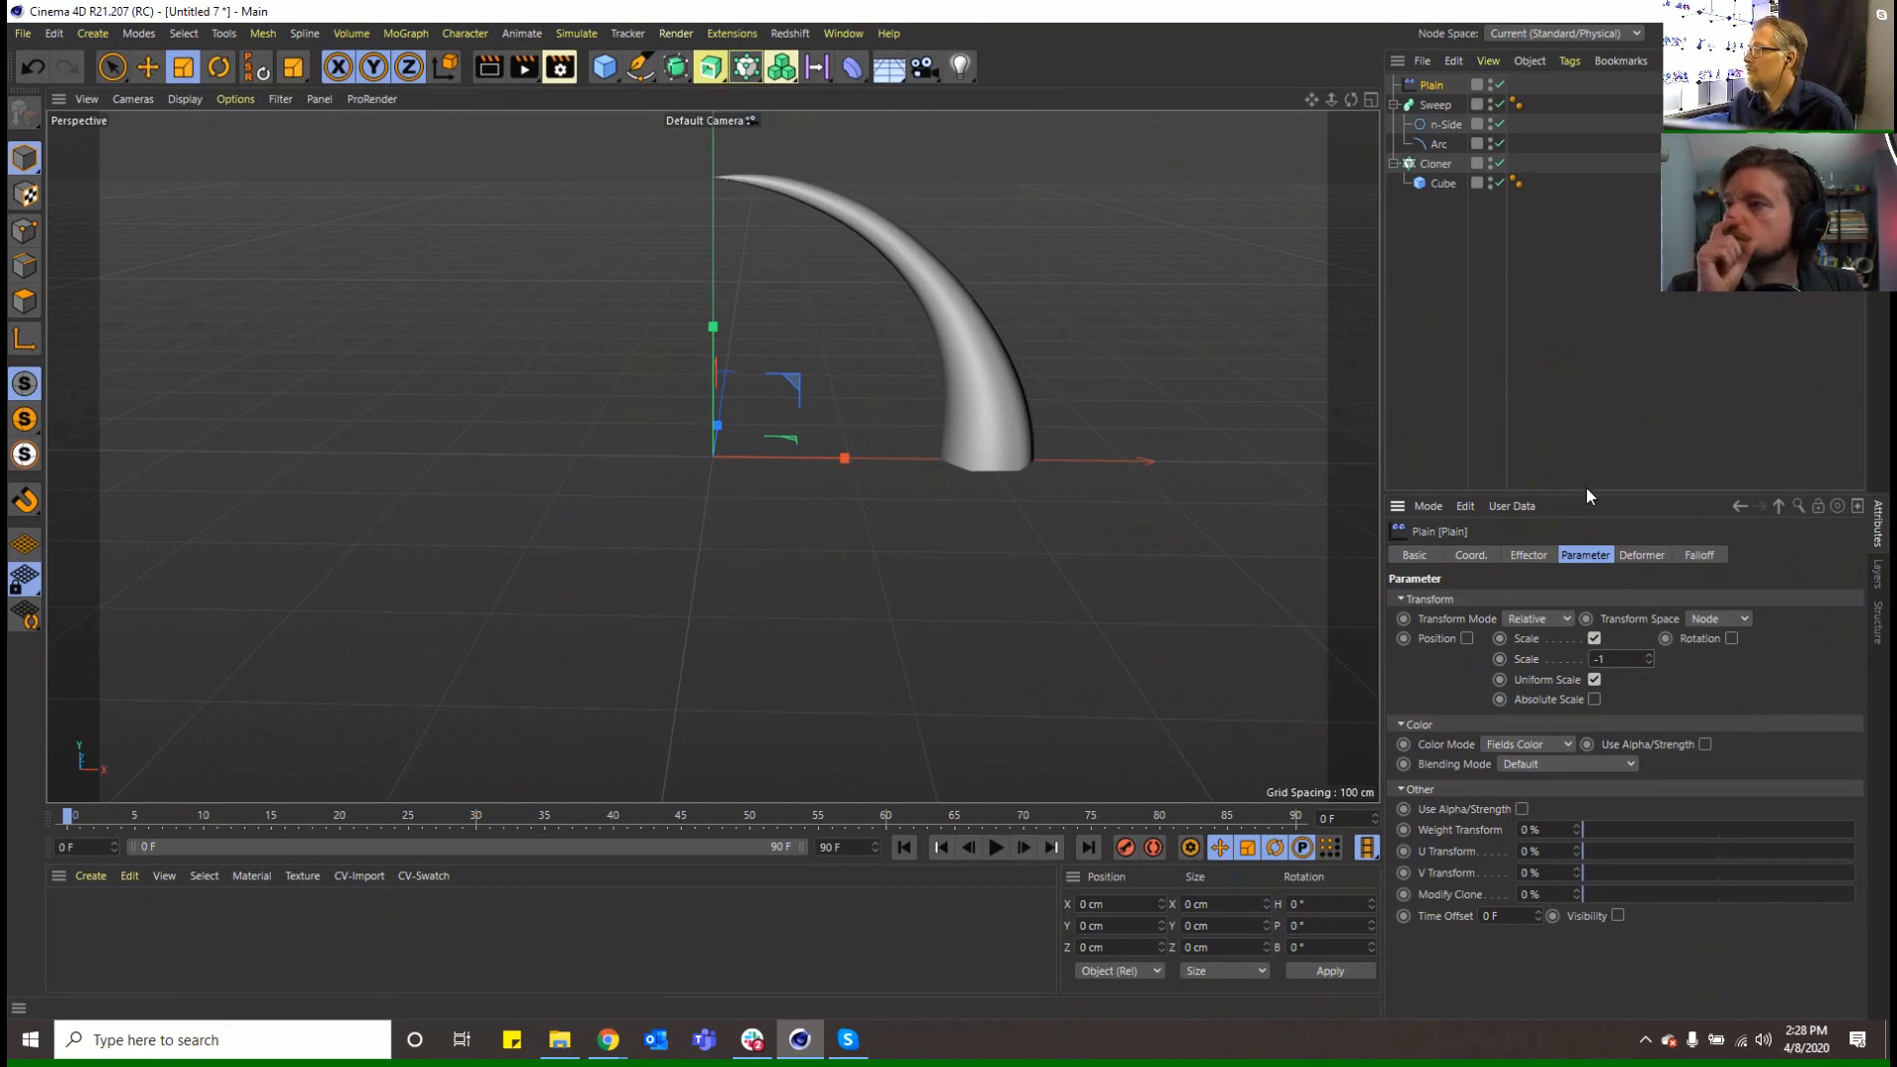
Add a Spherical Field to the Plain effector's falloff and move it to the horn's base, at about X 199 cm and Y -13 cm
click(1699, 554)
click(1472, 748)
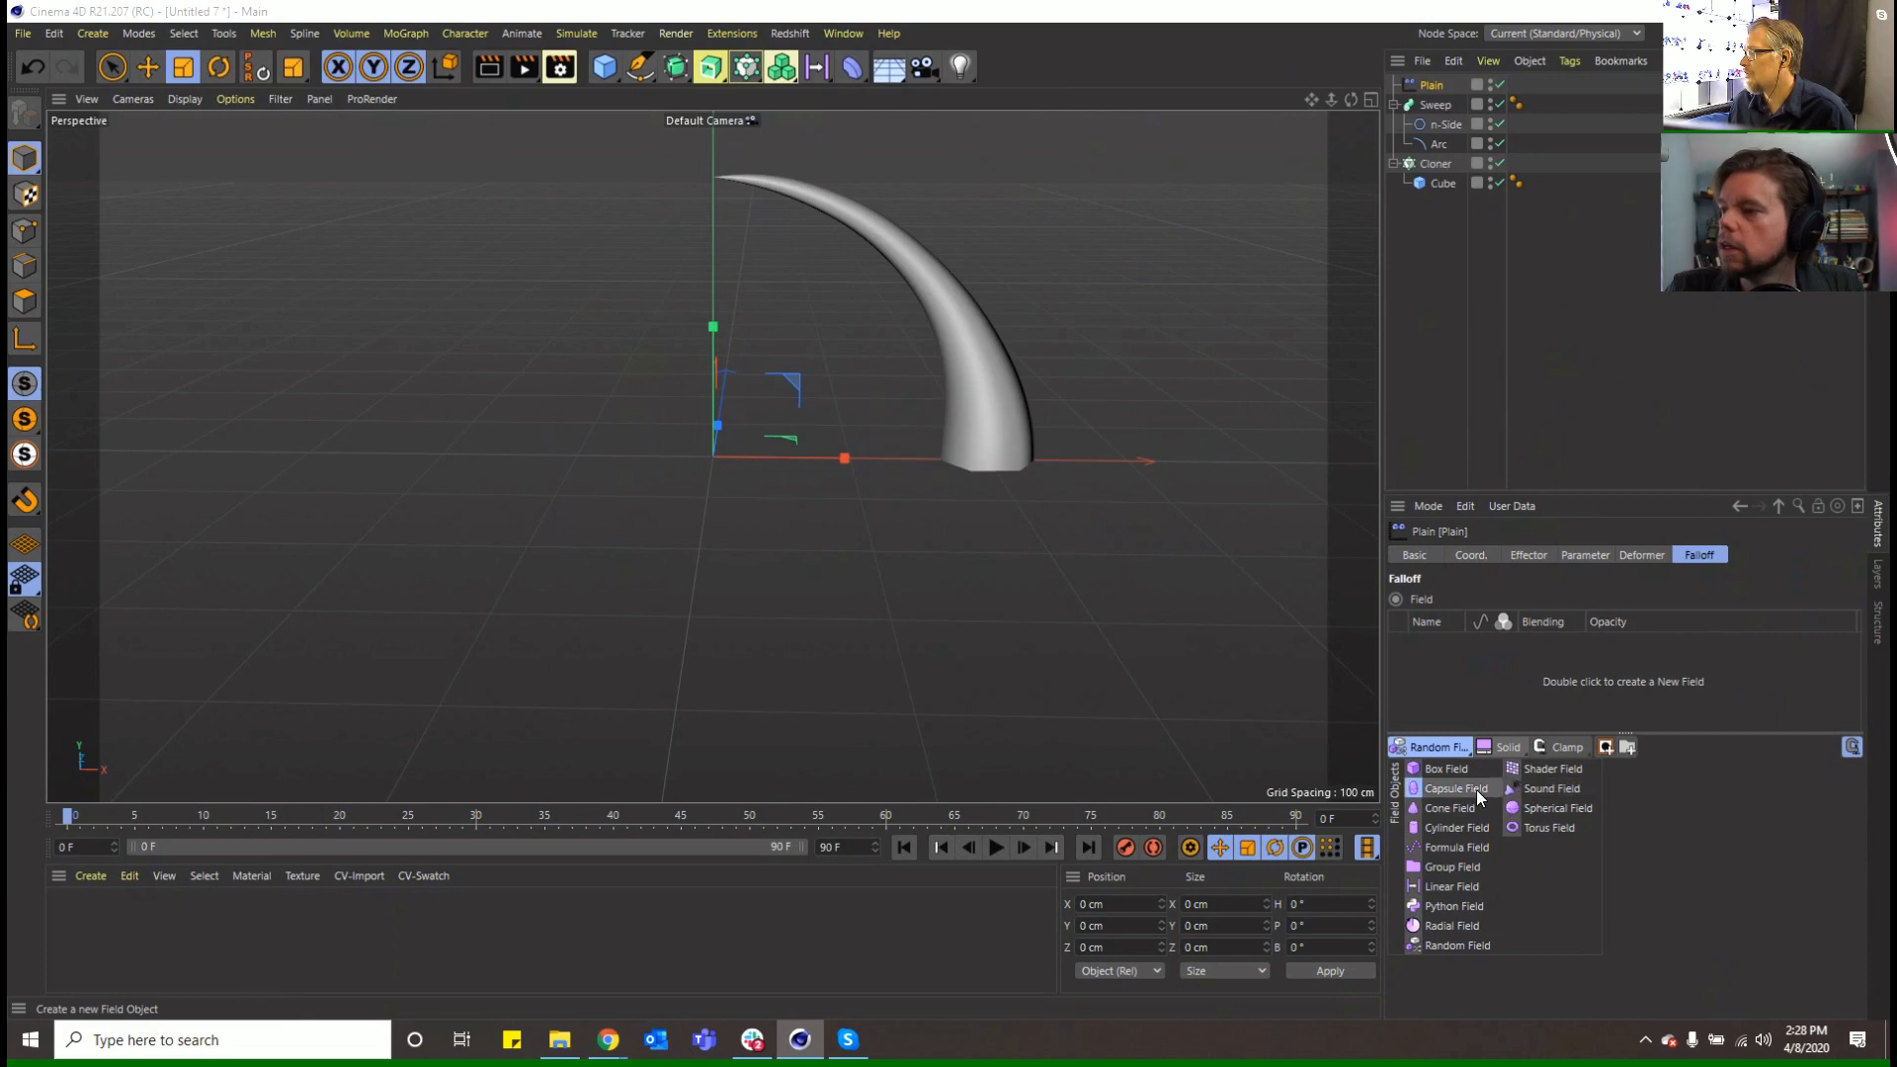
click(1555, 807)
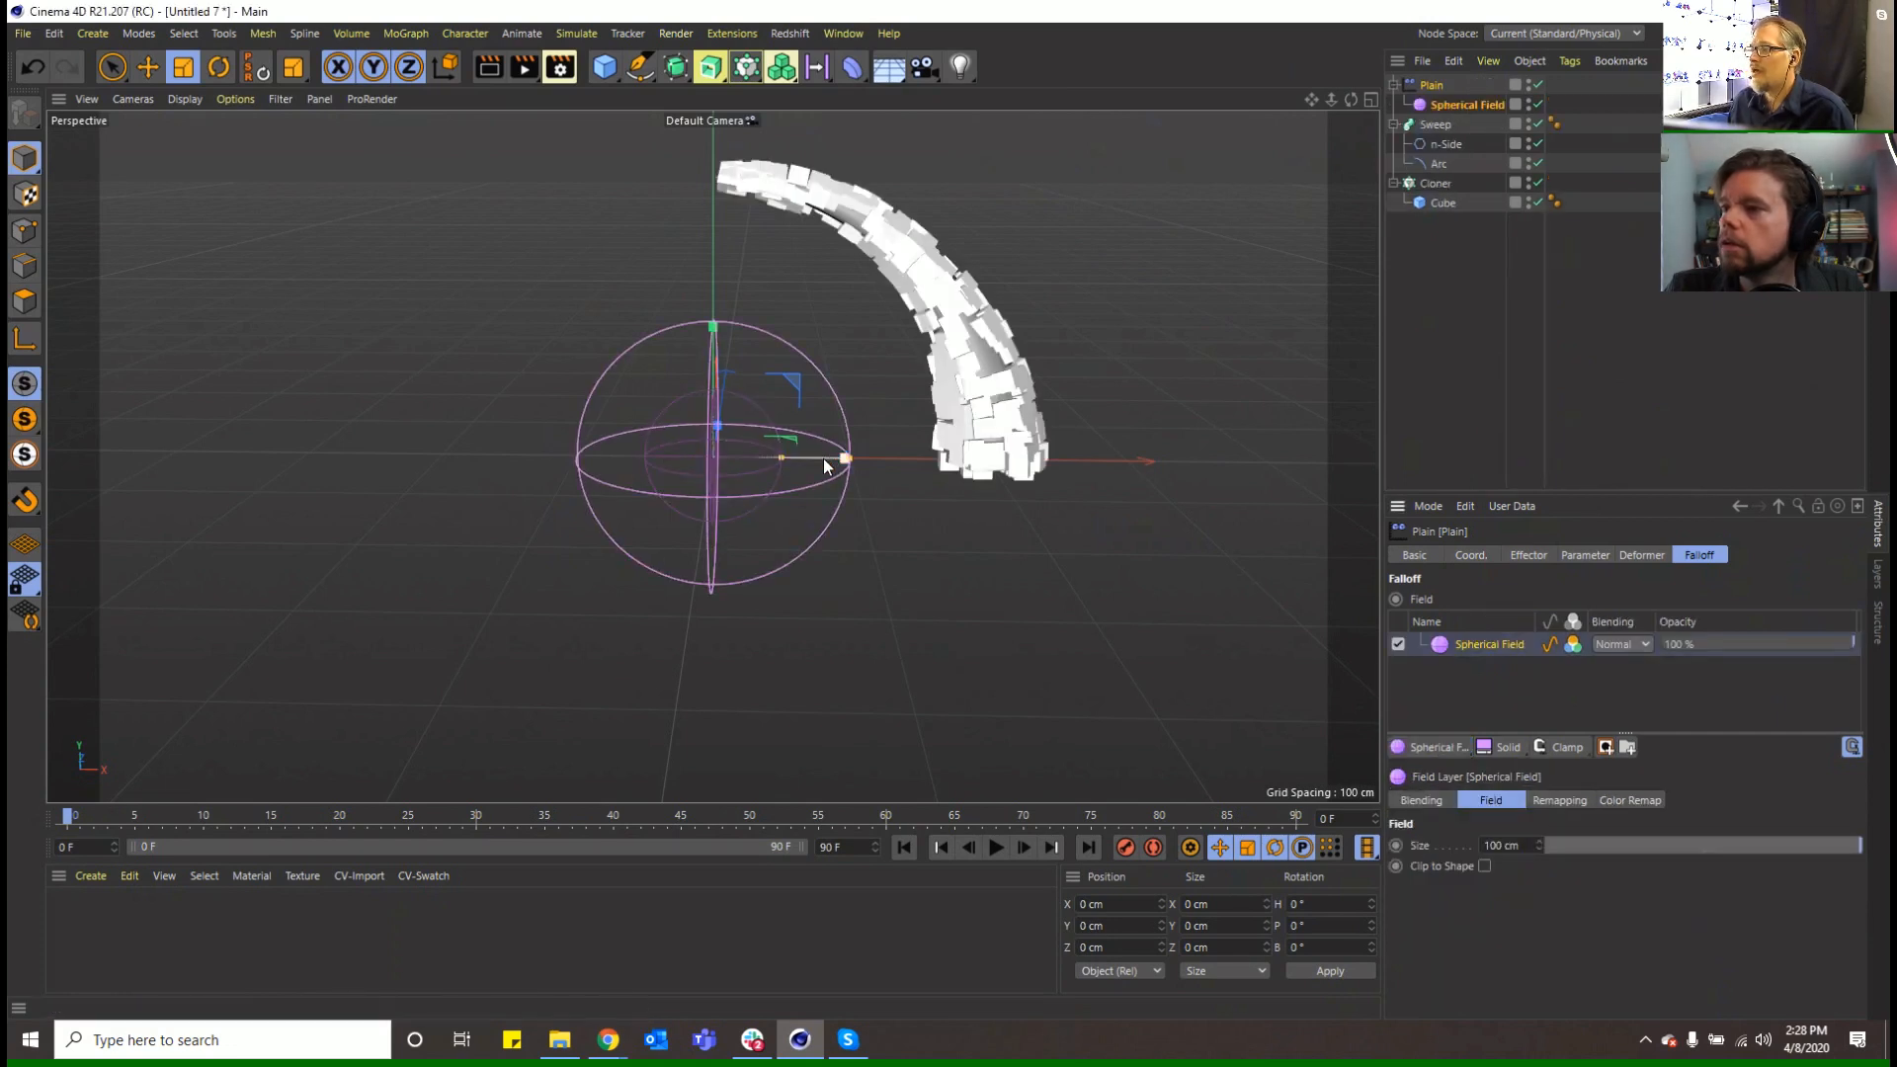
key(e)
drag(842, 458, 1099, 466)
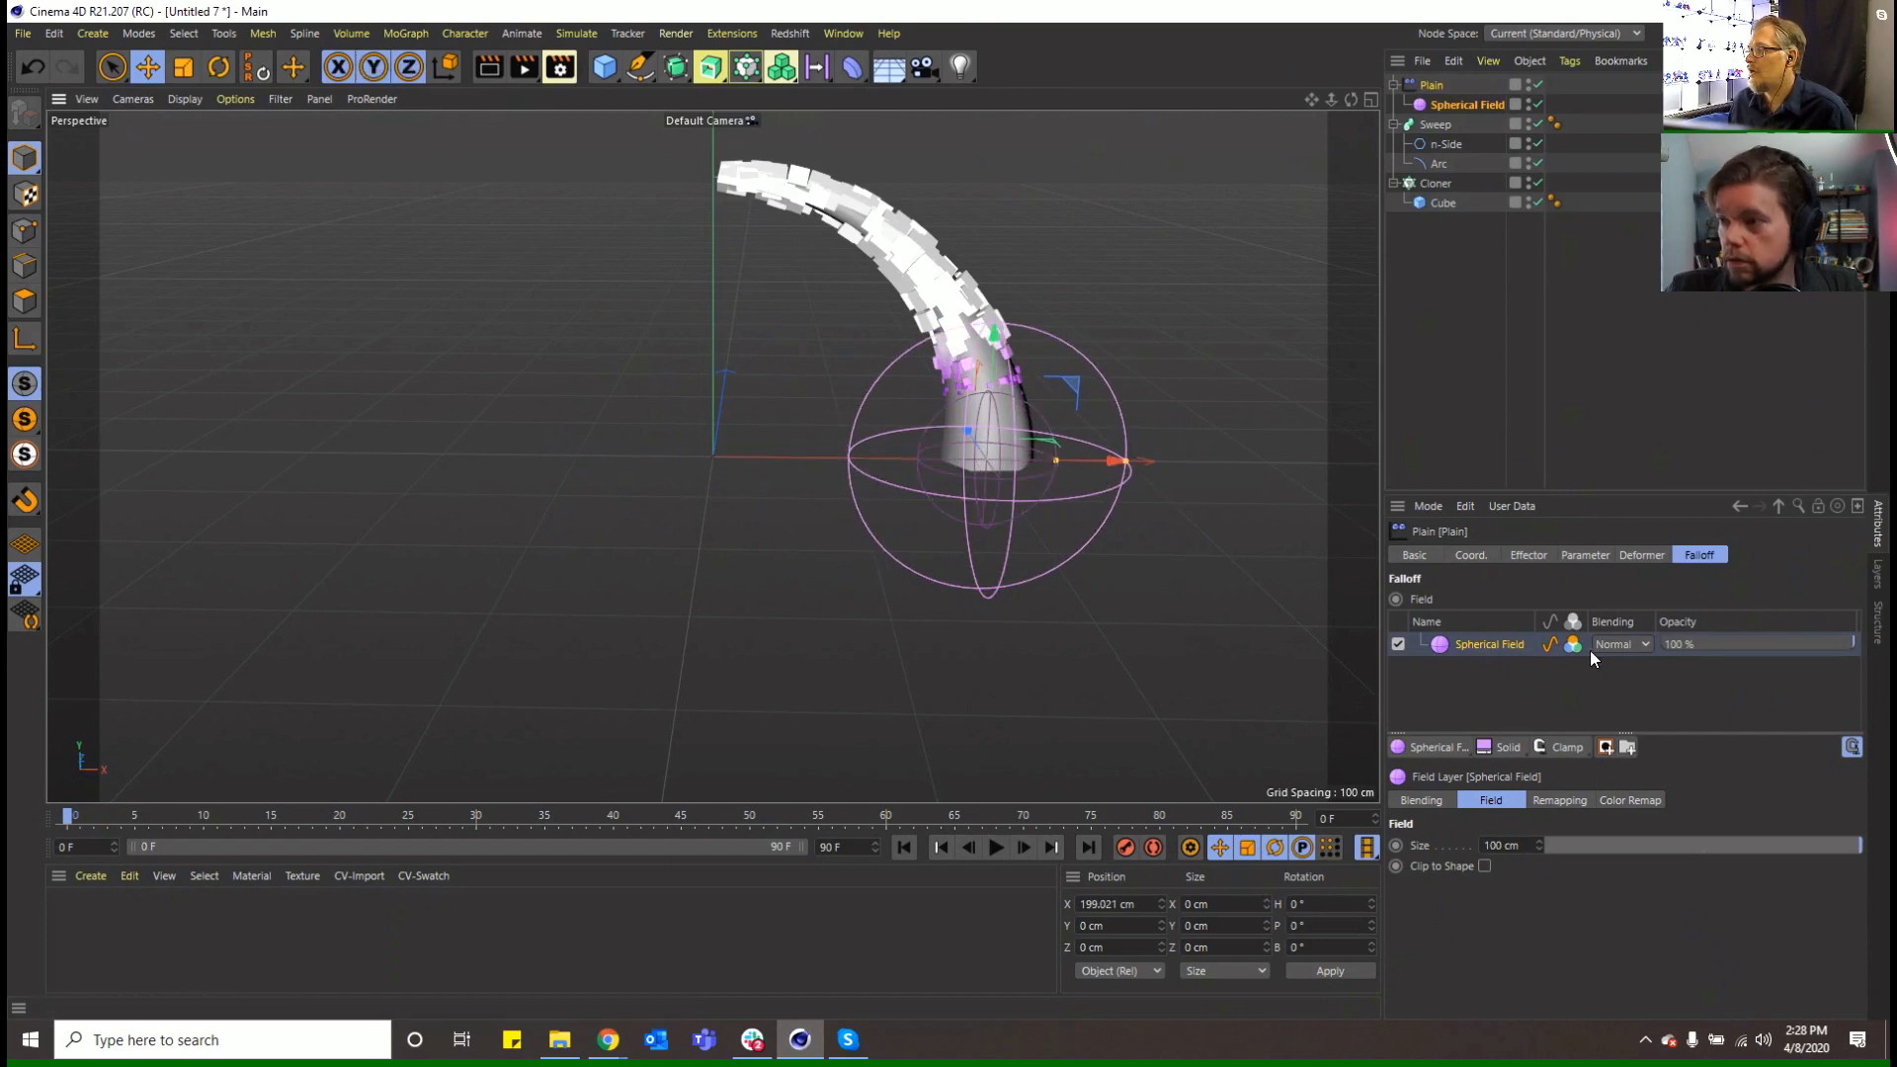
drag(994, 372, 994, 383)
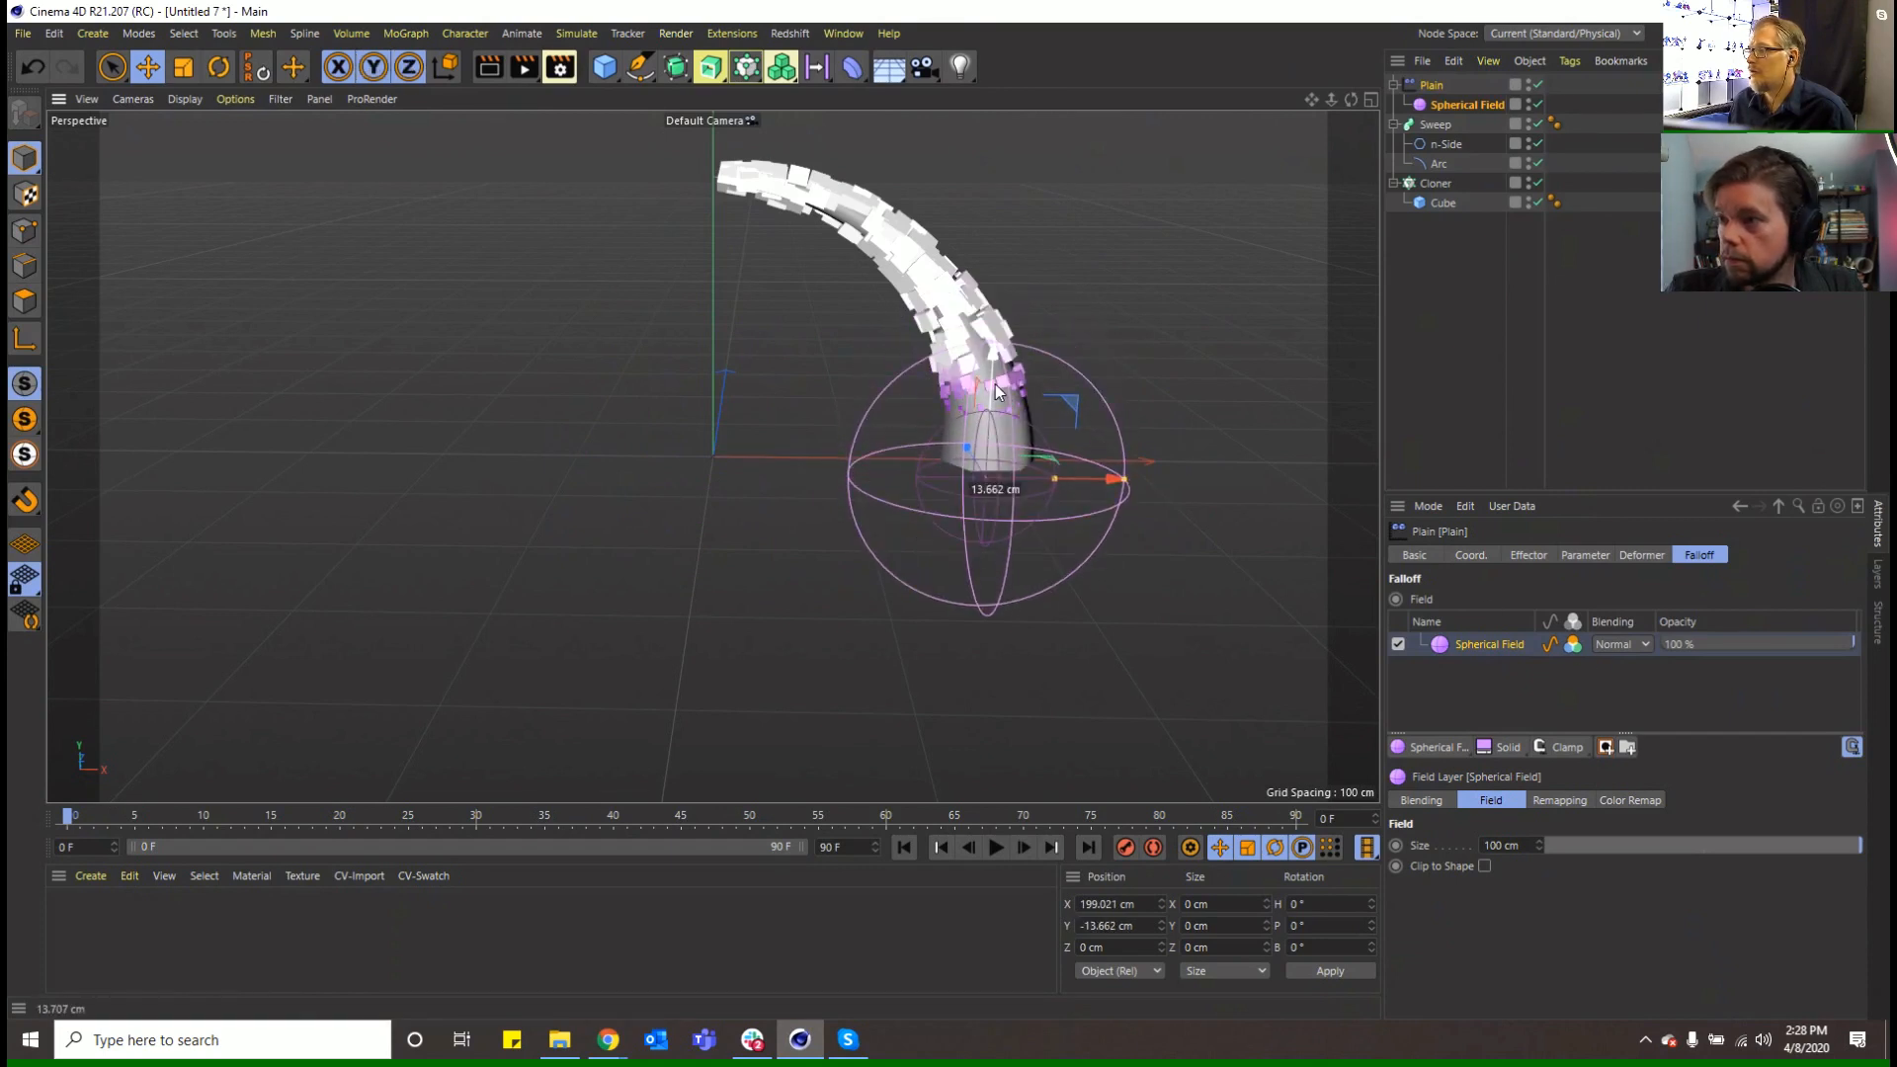
Add an Invert layer to the falloff and move the Plain effector with its field down to about Y -71 cm
click(1559, 748)
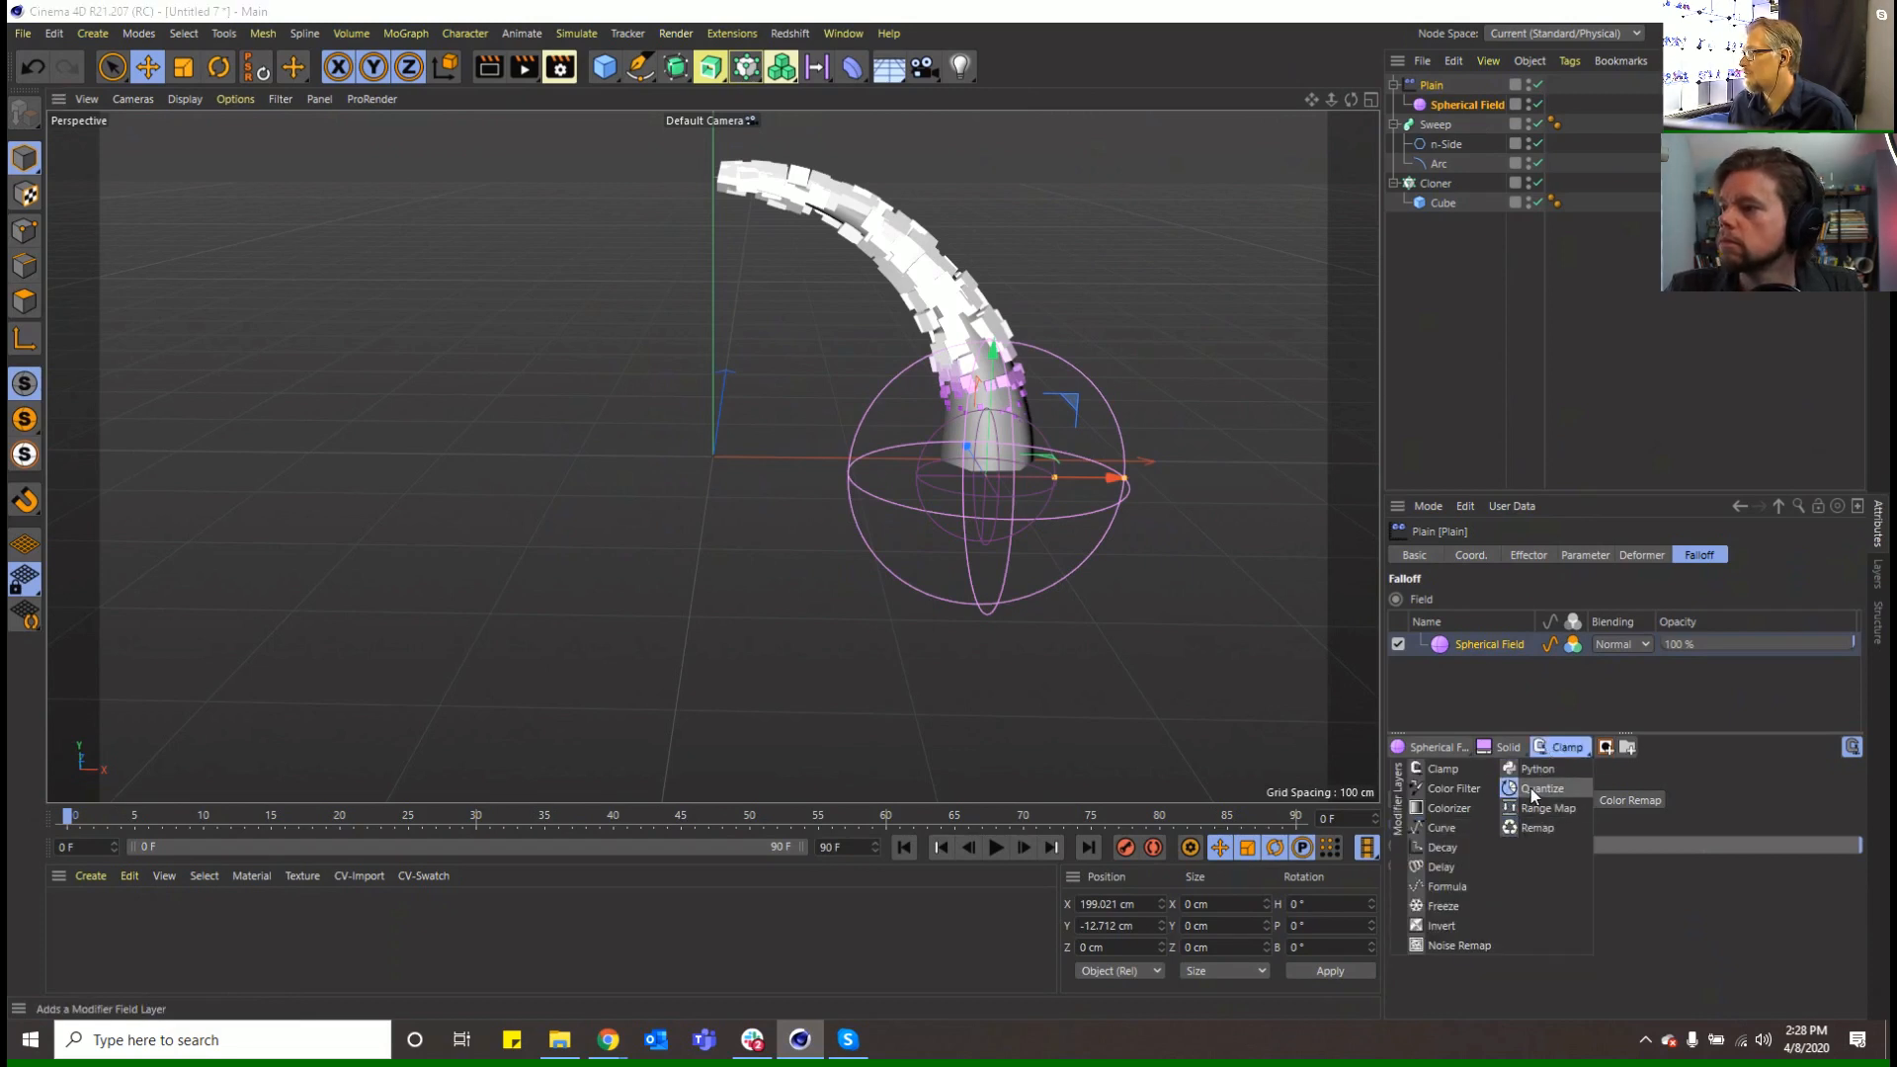
click(1440, 927)
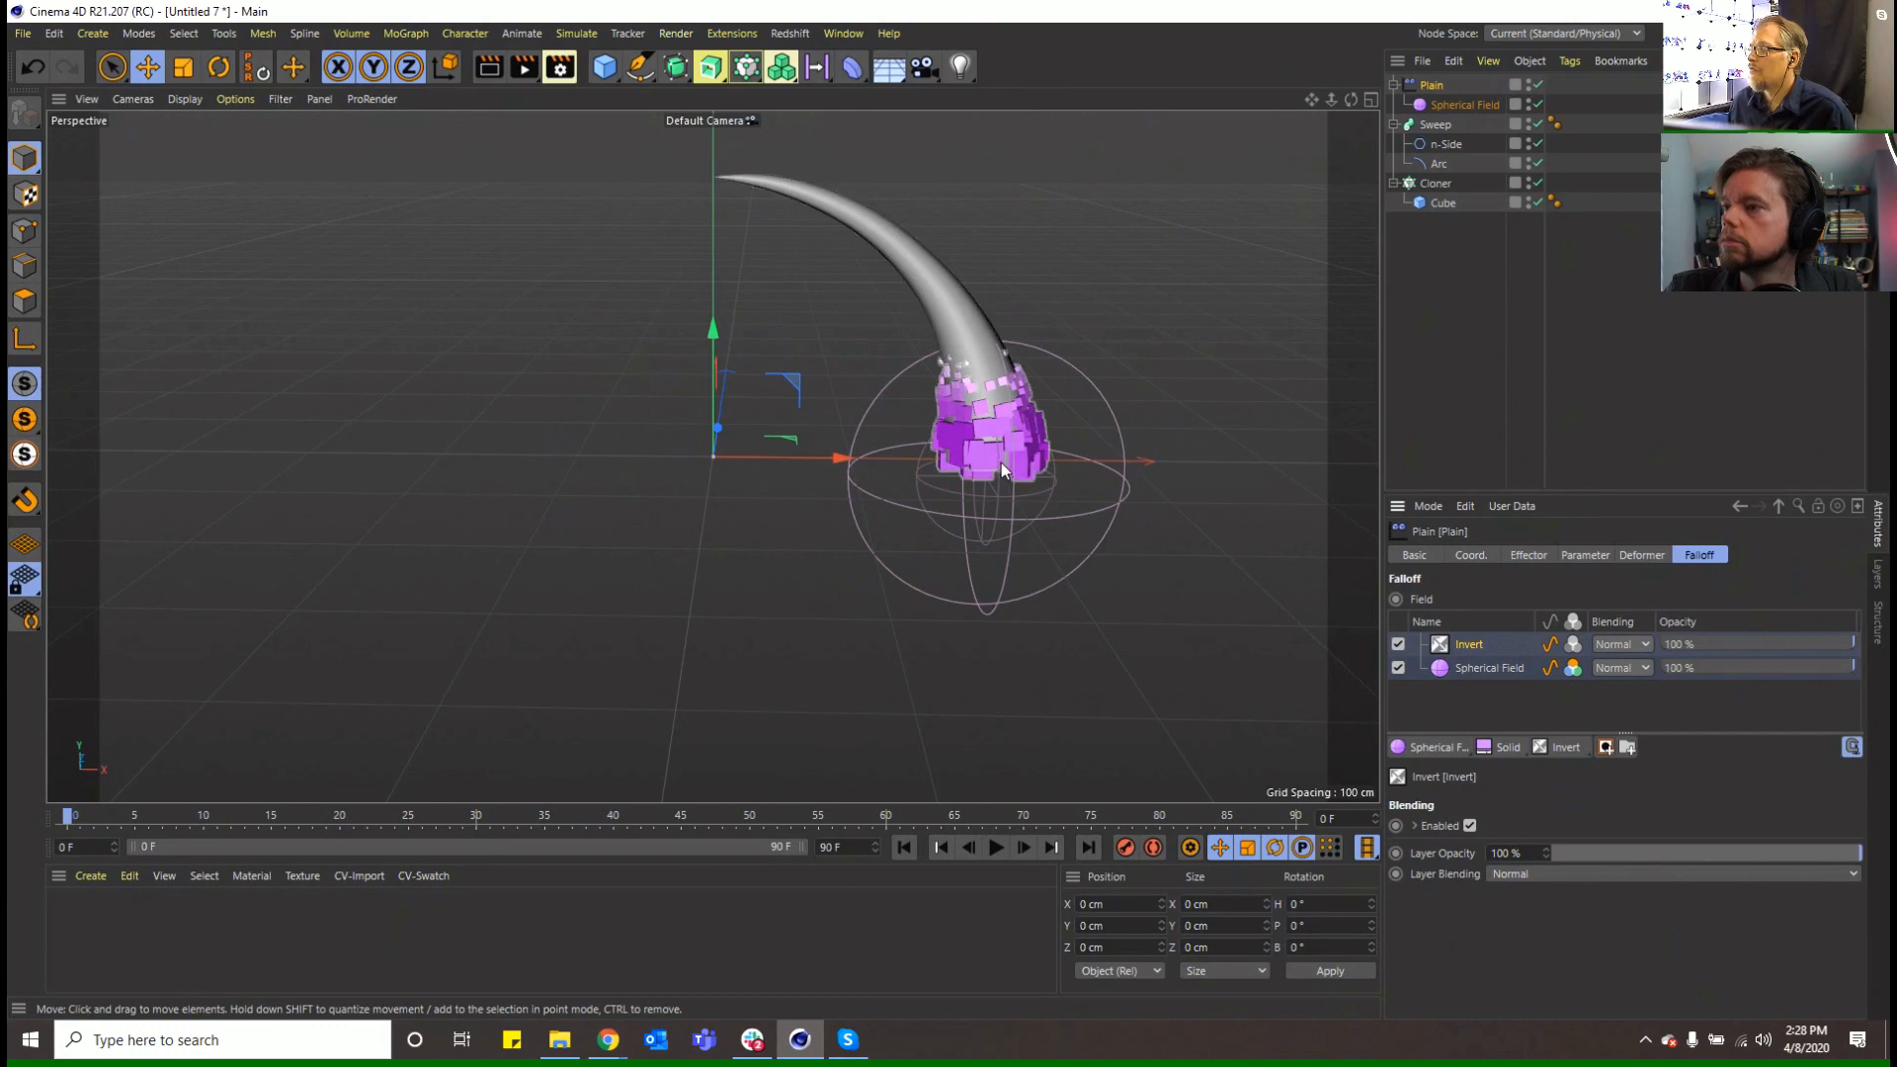
drag(1000, 462, 1011, 561)
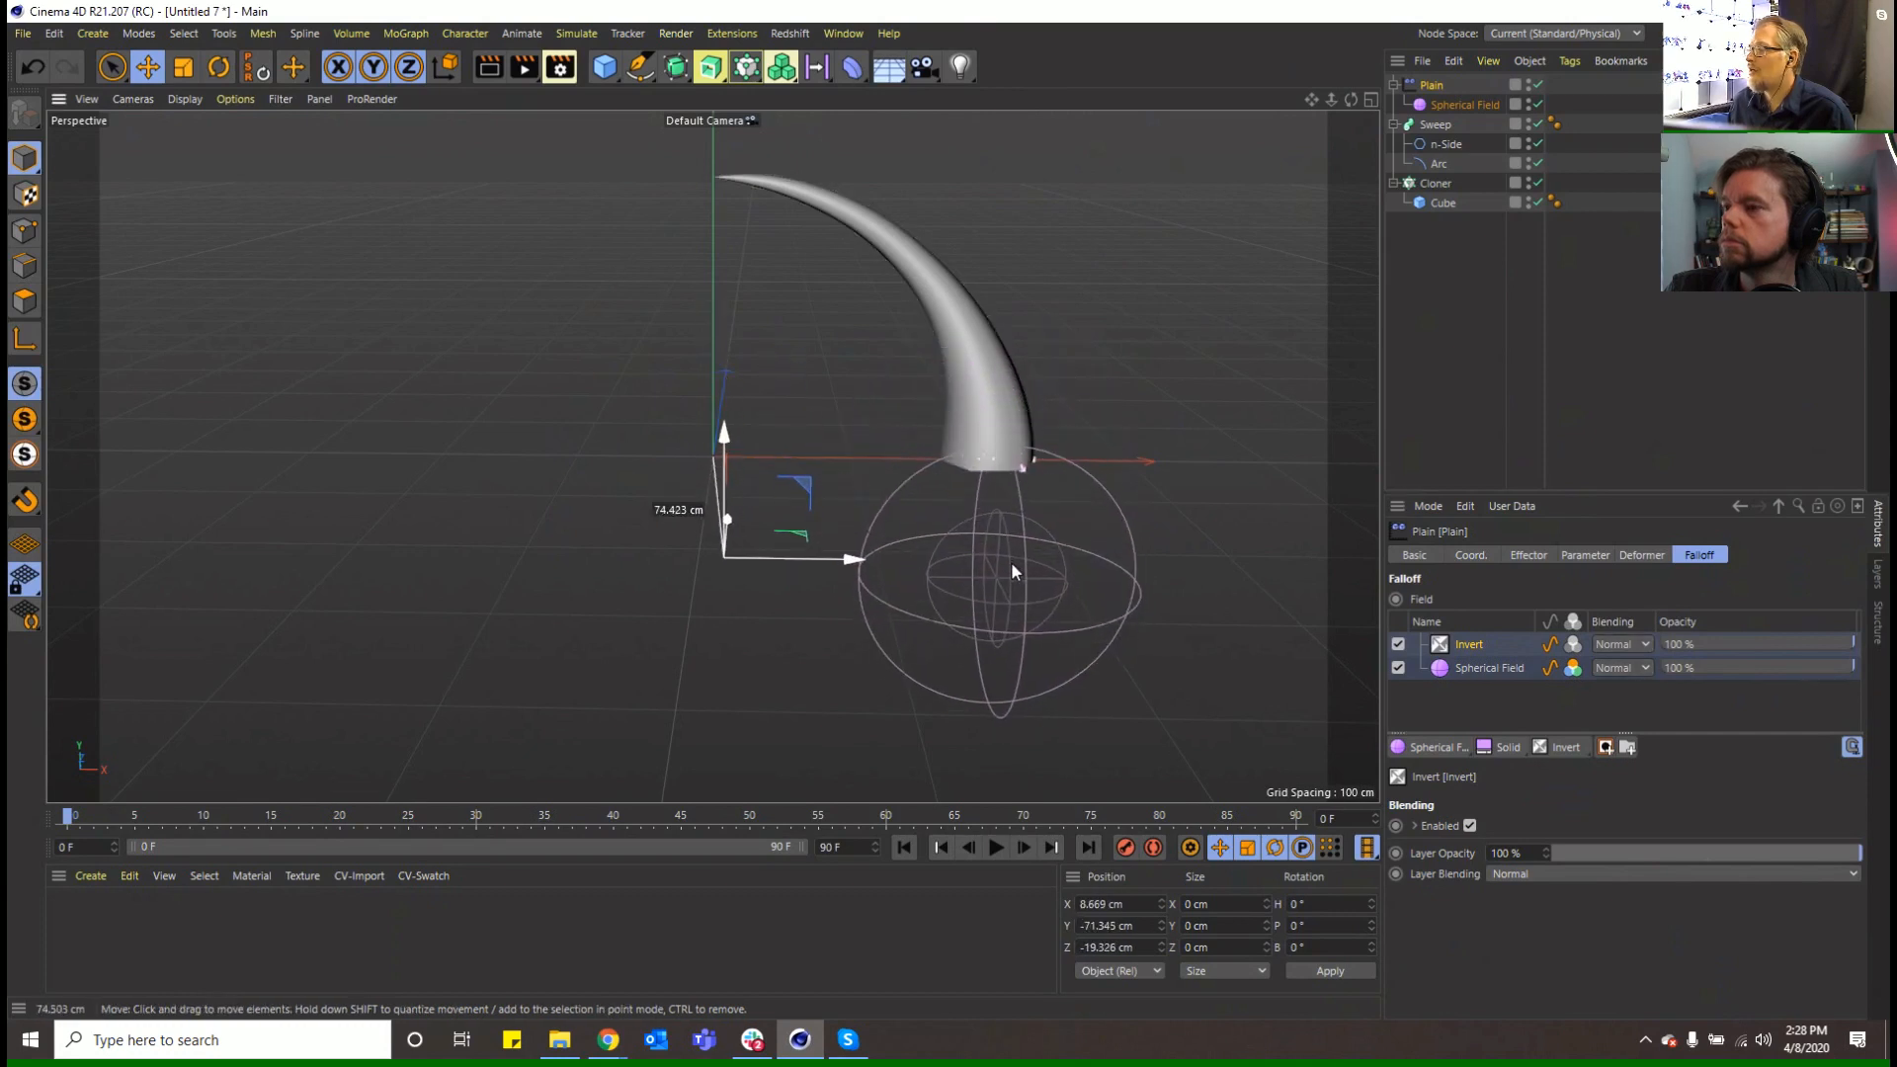
Add a Decay layer in Maximum mode to the falloff and nudge the Plain effector to about X 5 cm
click(1545, 747)
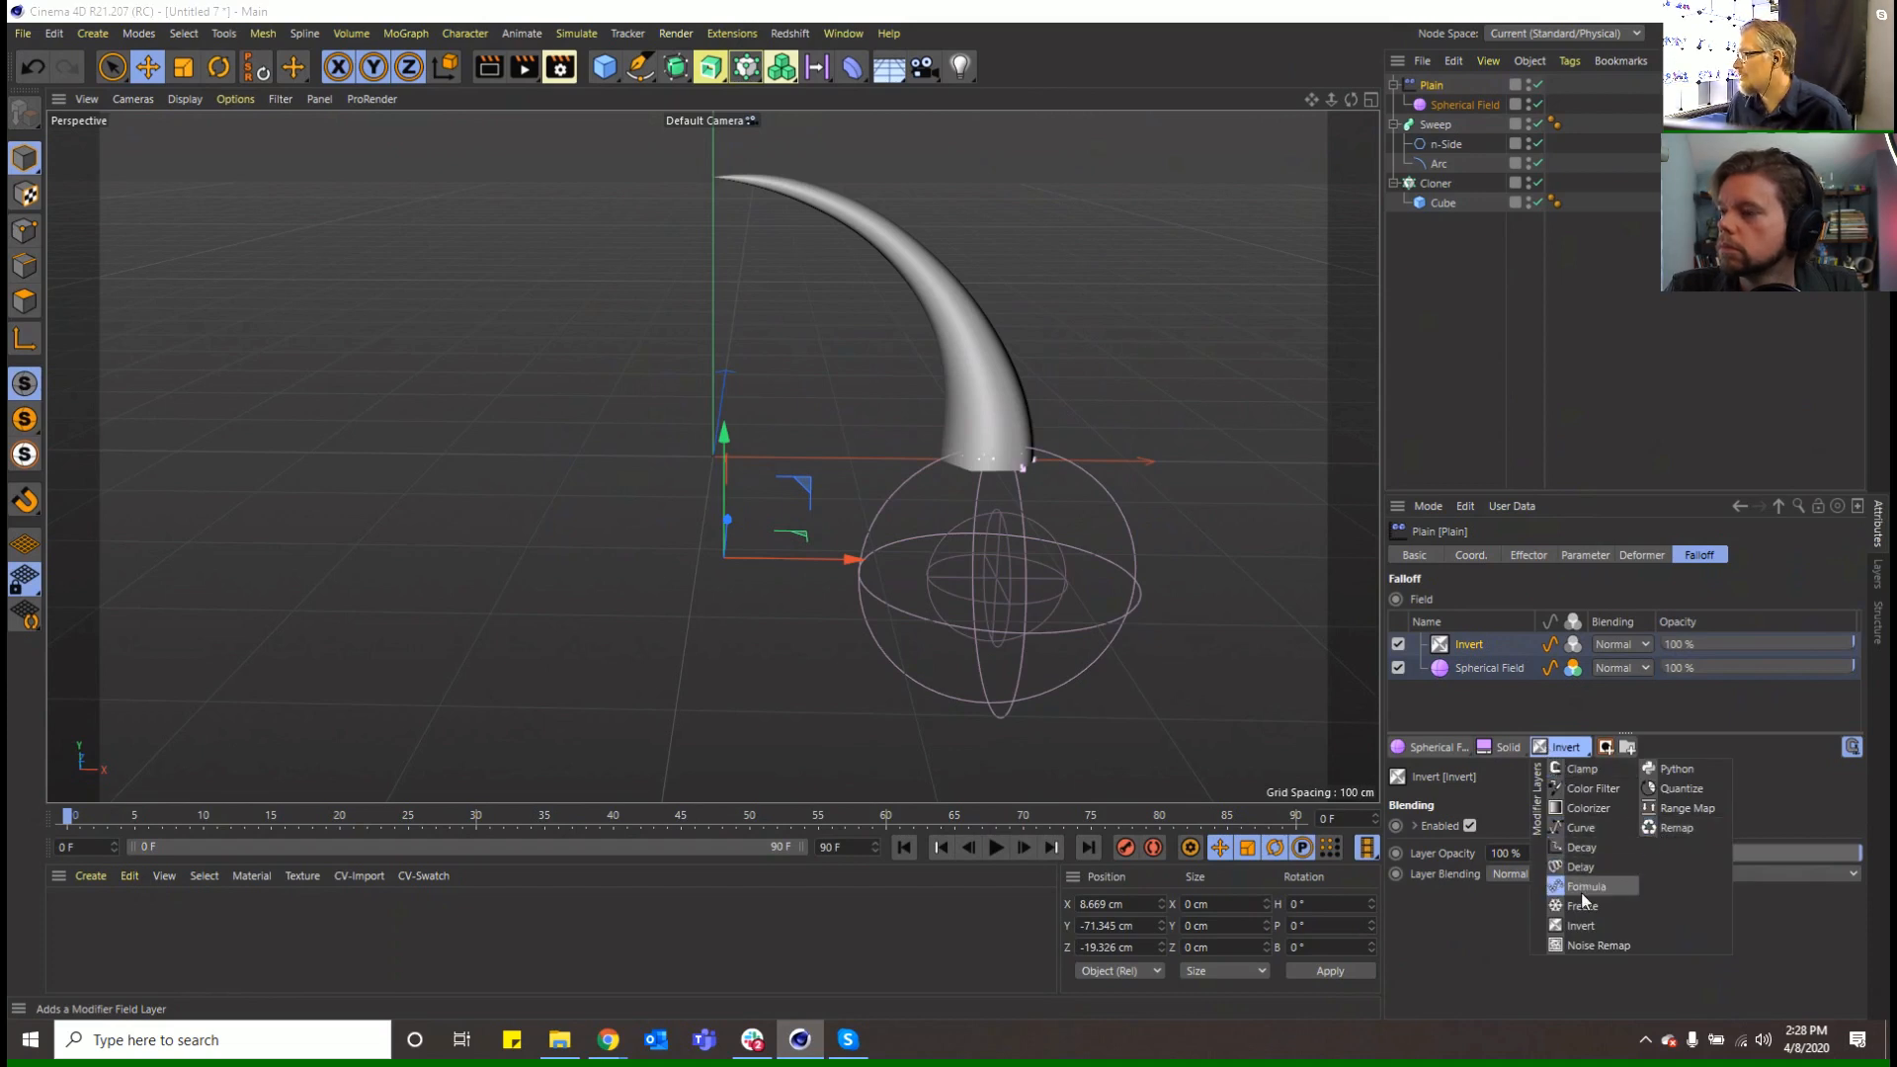
click(1593, 855)
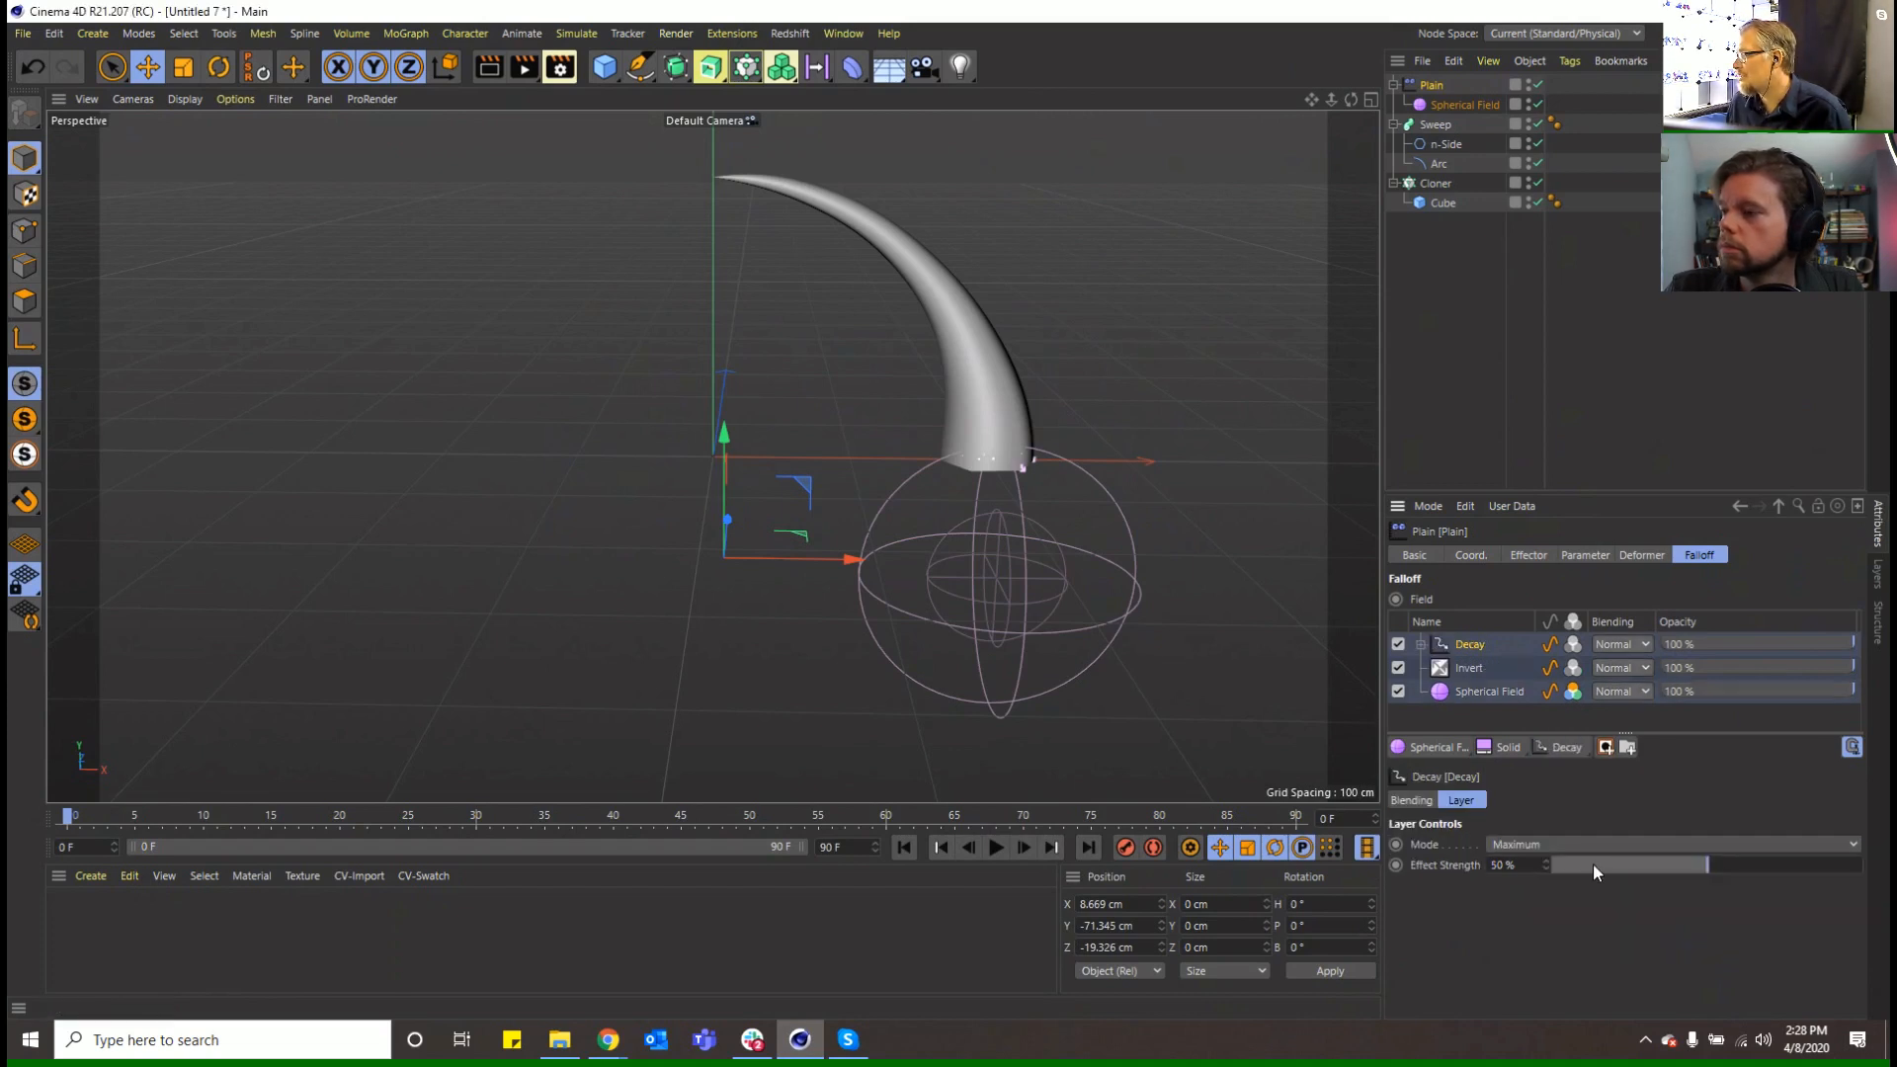
click(1547, 843)
click(1547, 843)
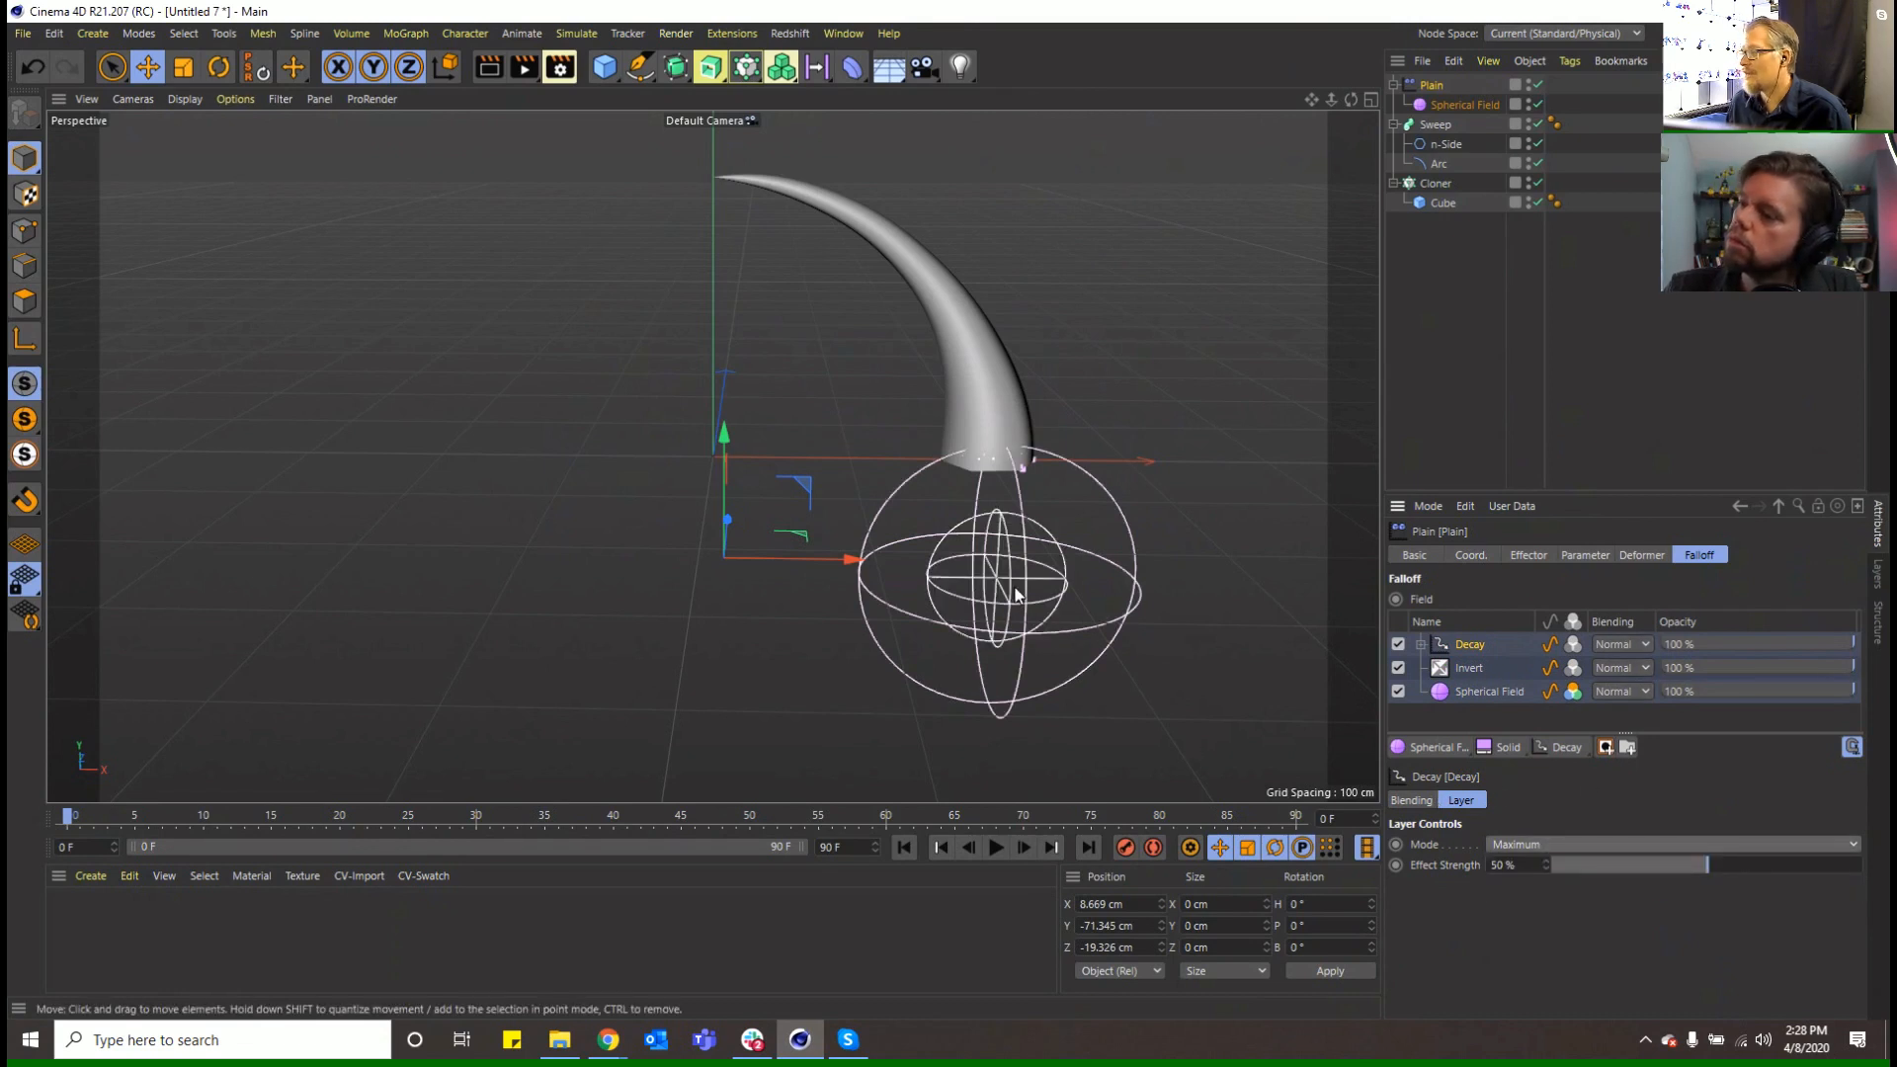
mouse_move(1016, 593)
mouse_down()
mouse_move(995, 530)
mouse_move(719, 233)
mouse_move(1033, 581)
mouse_move(994, 583)
mouse_up()
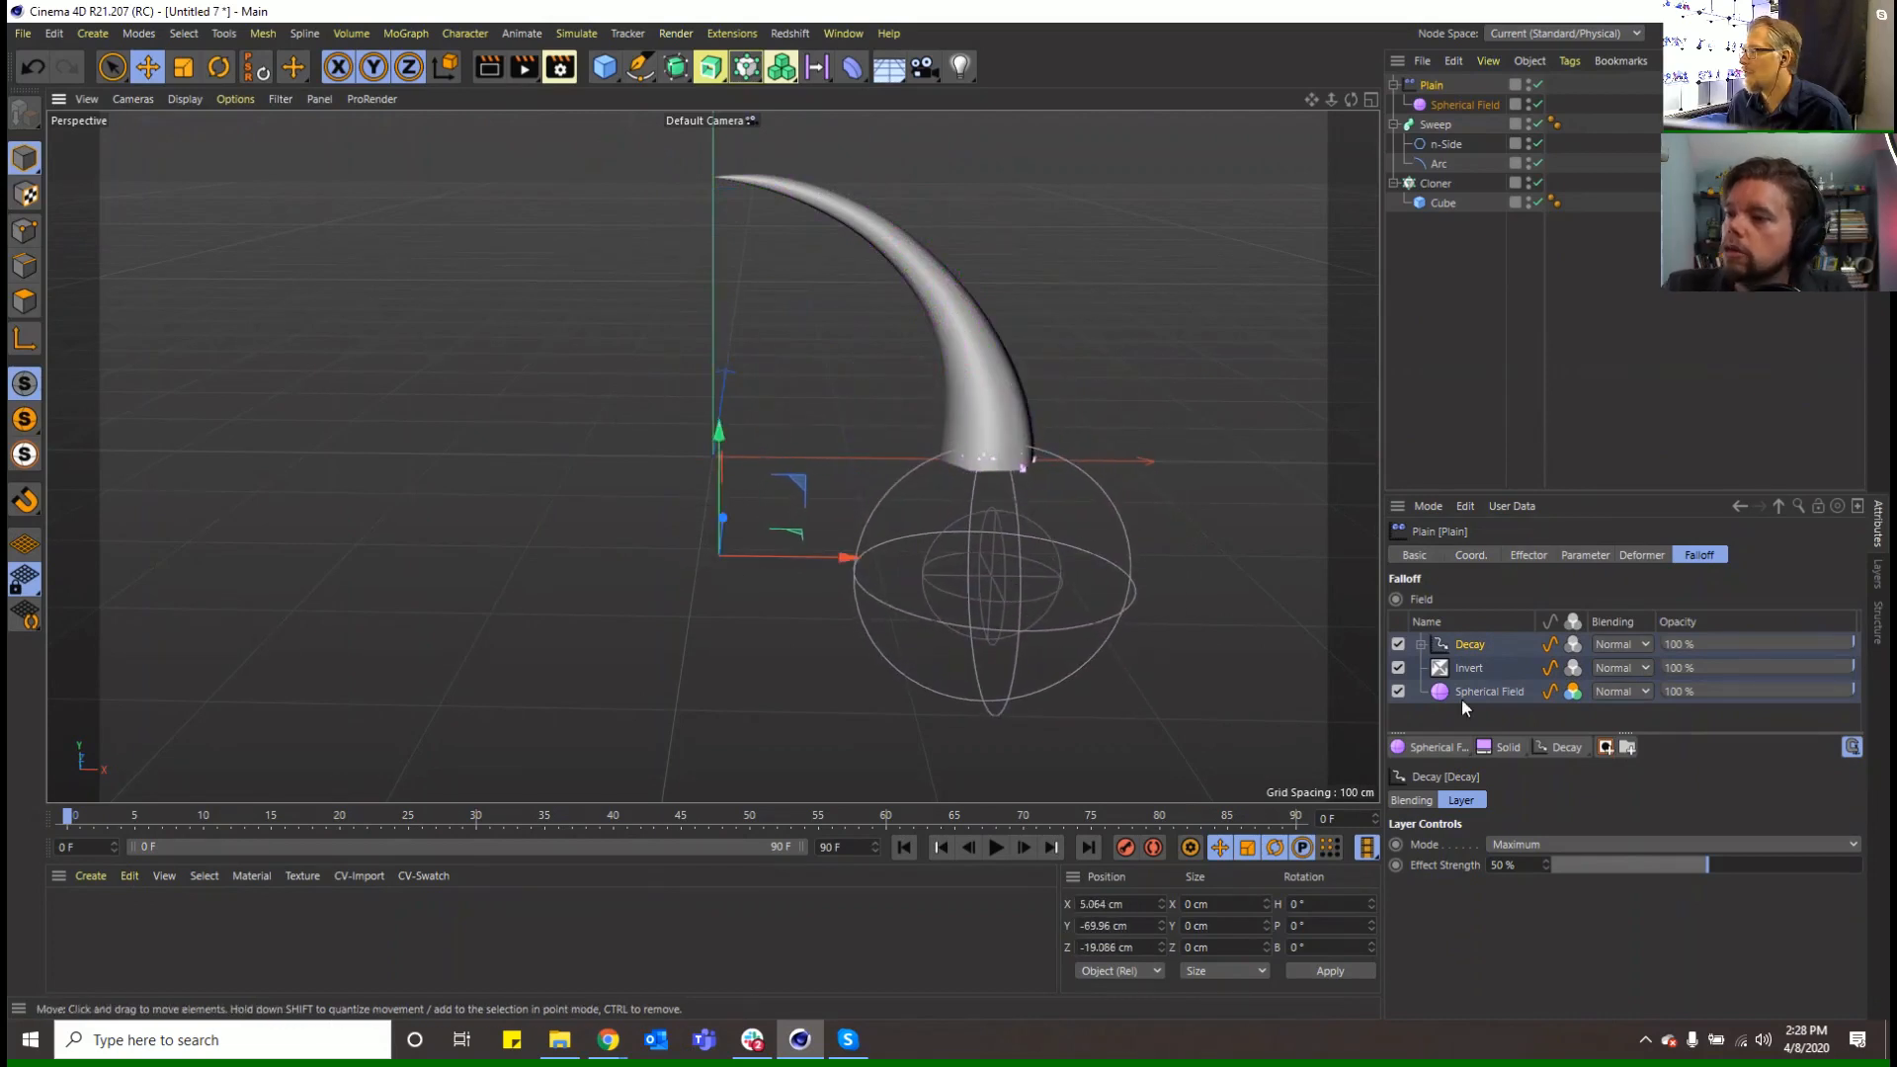
Set the Decay layer's effect strength to 100 % and lower the Plain effector to about Y -86 cm, clear of the horn
click(1553, 746)
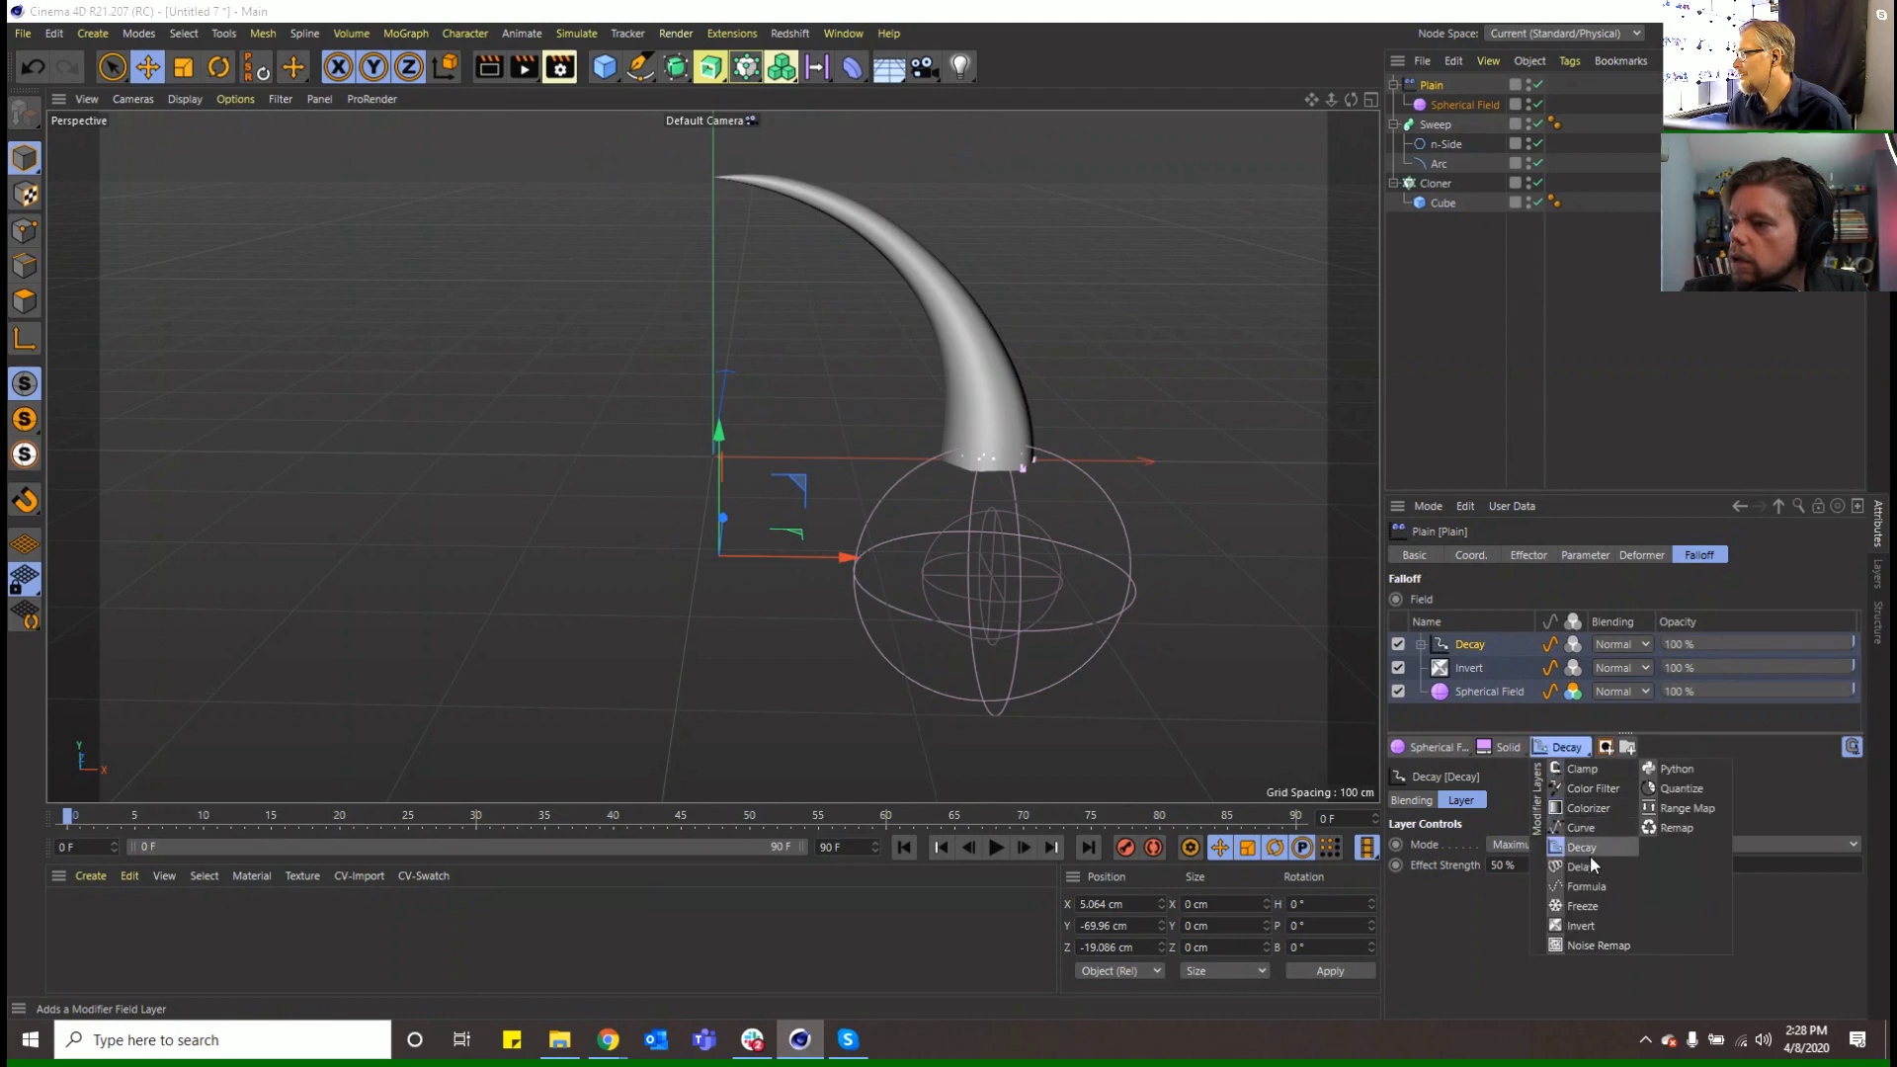
click(1735, 803)
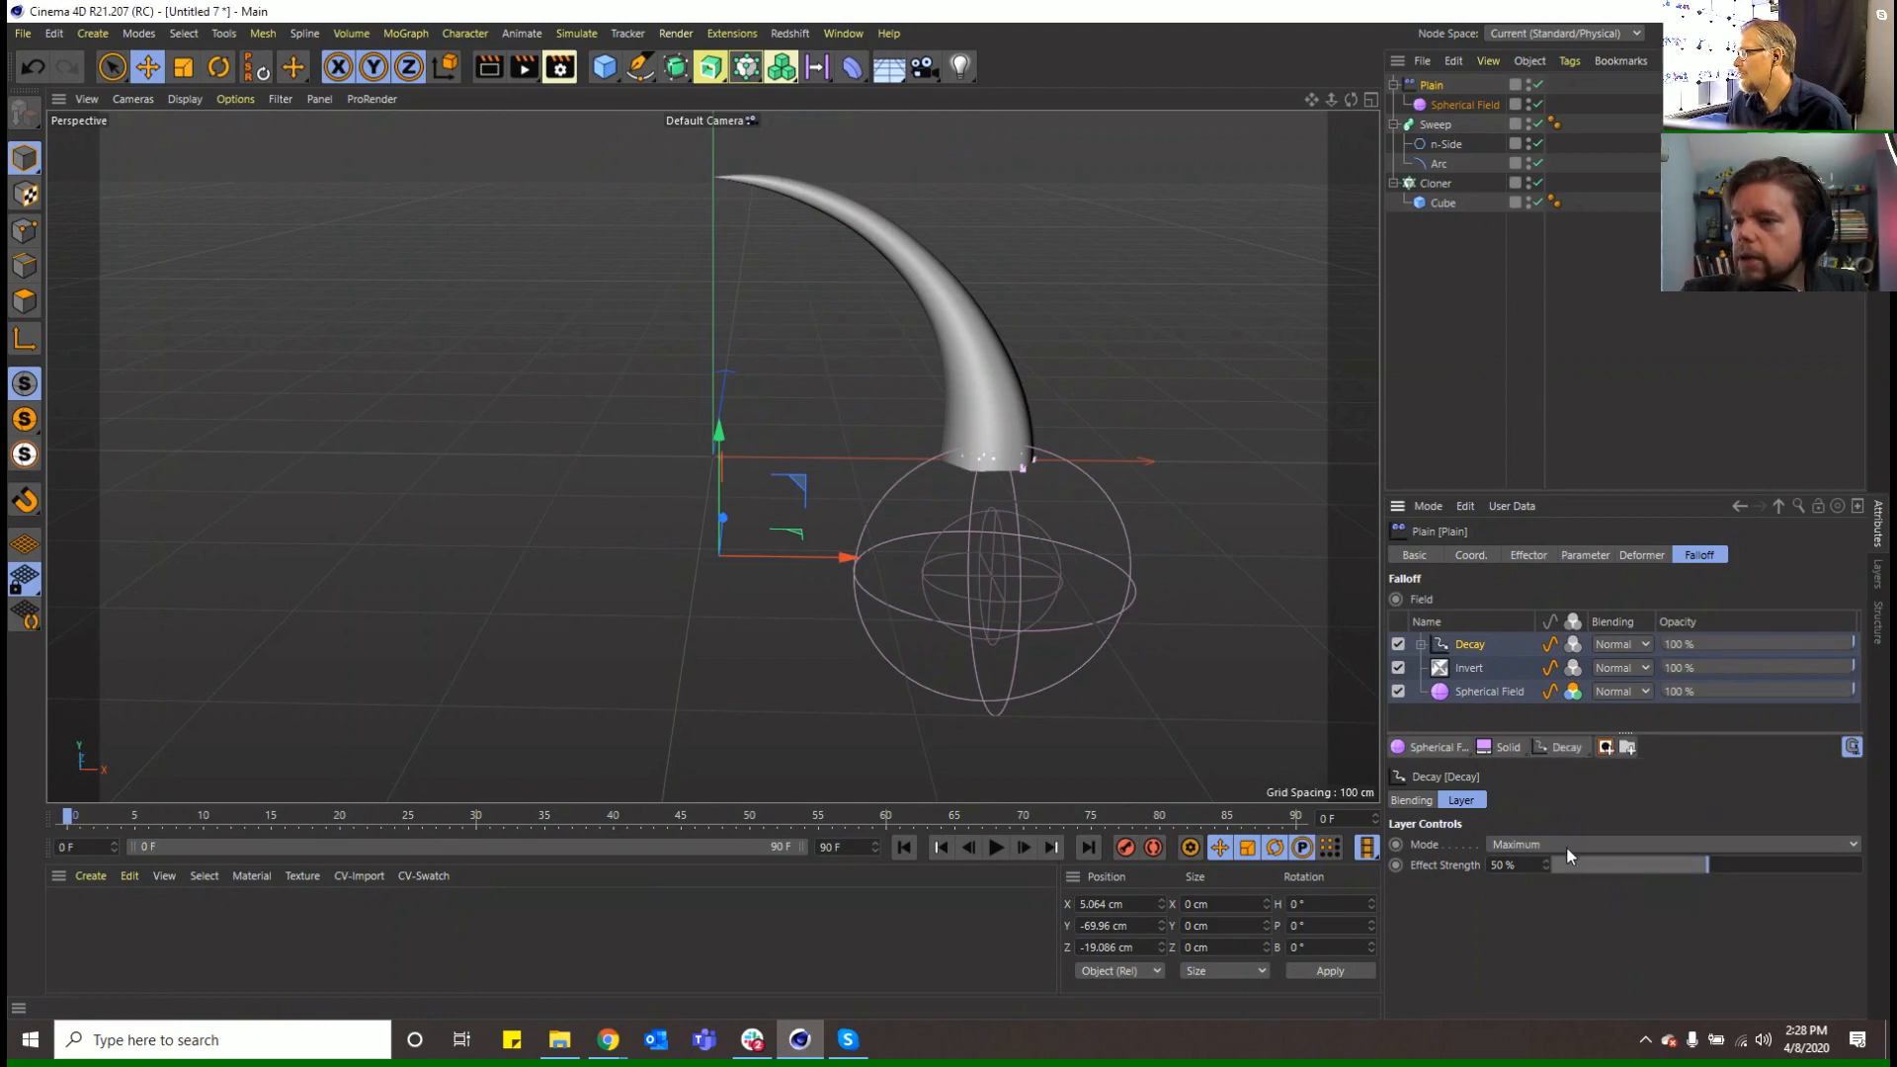
drag(1547, 864, 1547, 815)
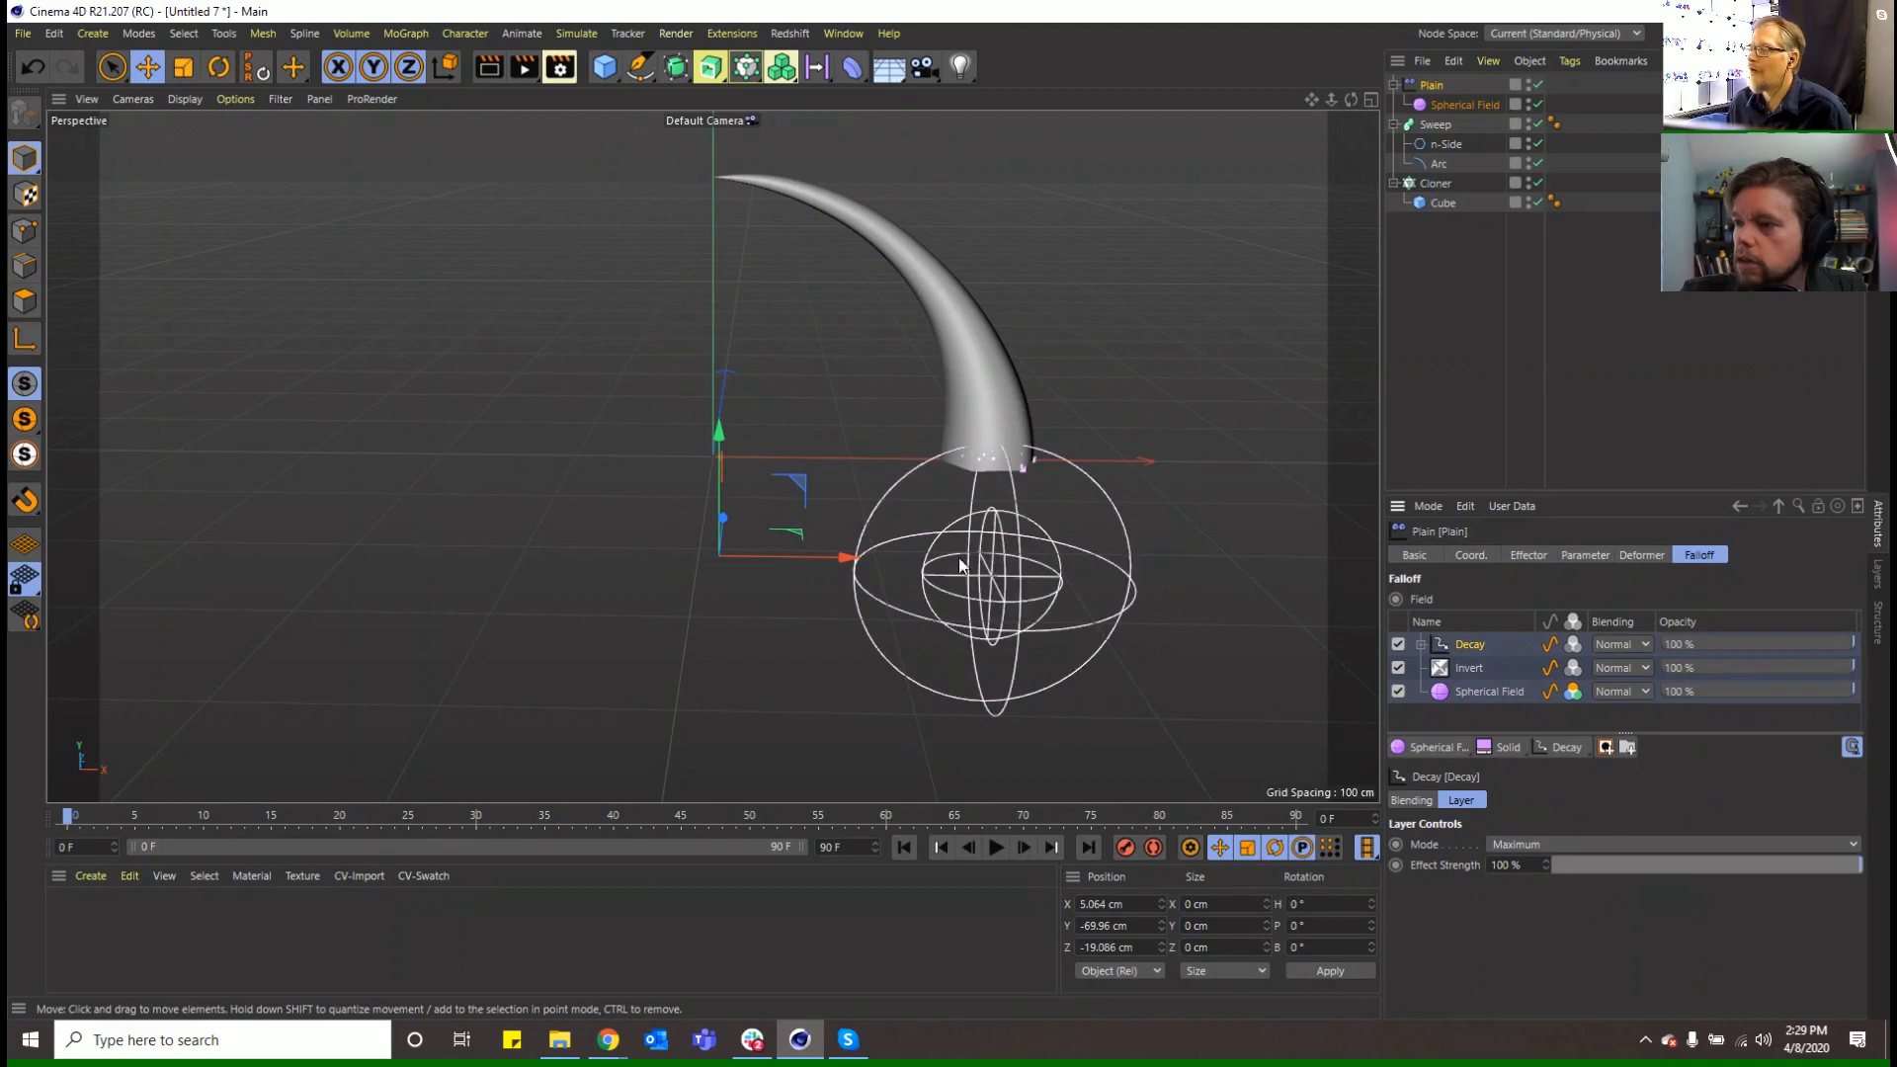
mouse_move(981, 558)
mouse_down()
mouse_move(923, 558)
mouse_move(969, 581)
mouse_up()
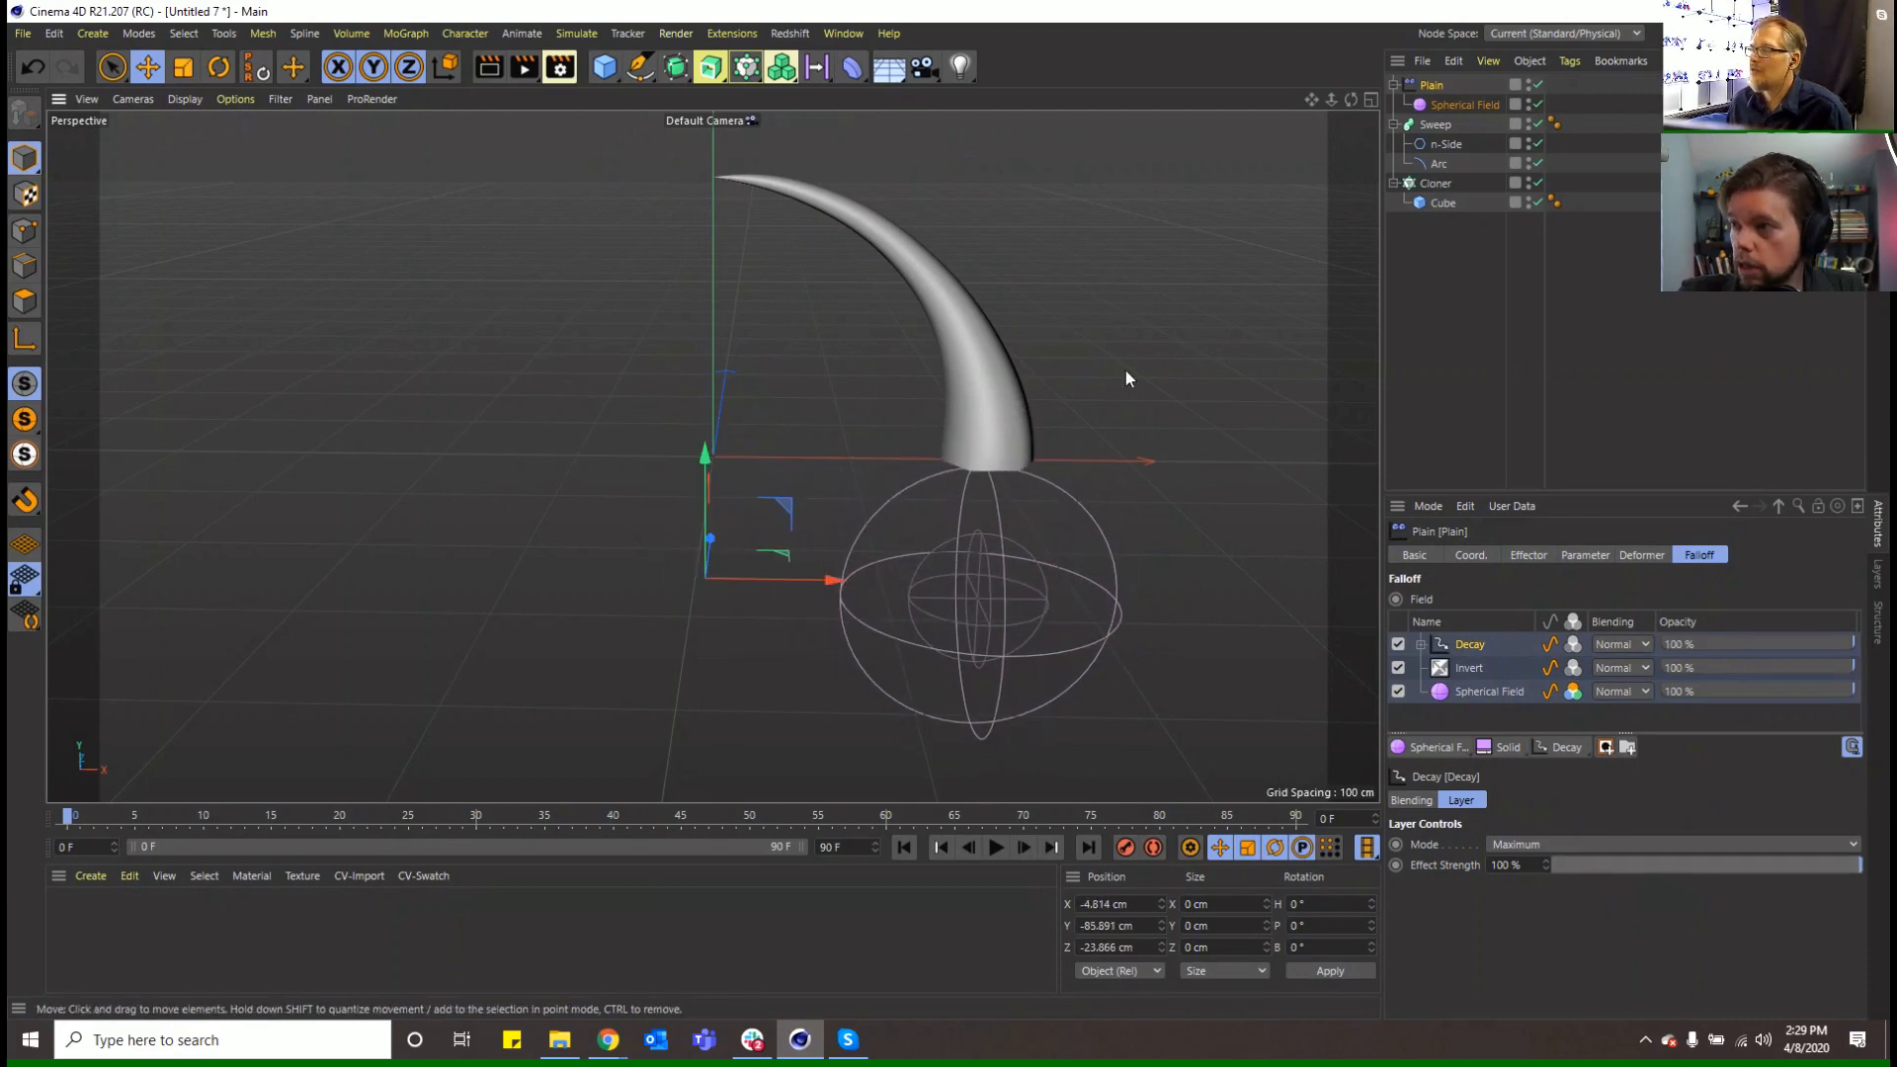
Add an Align to Spline tag to the Spherical Field and assign the Arc as its spline path
right_click(1457, 105)
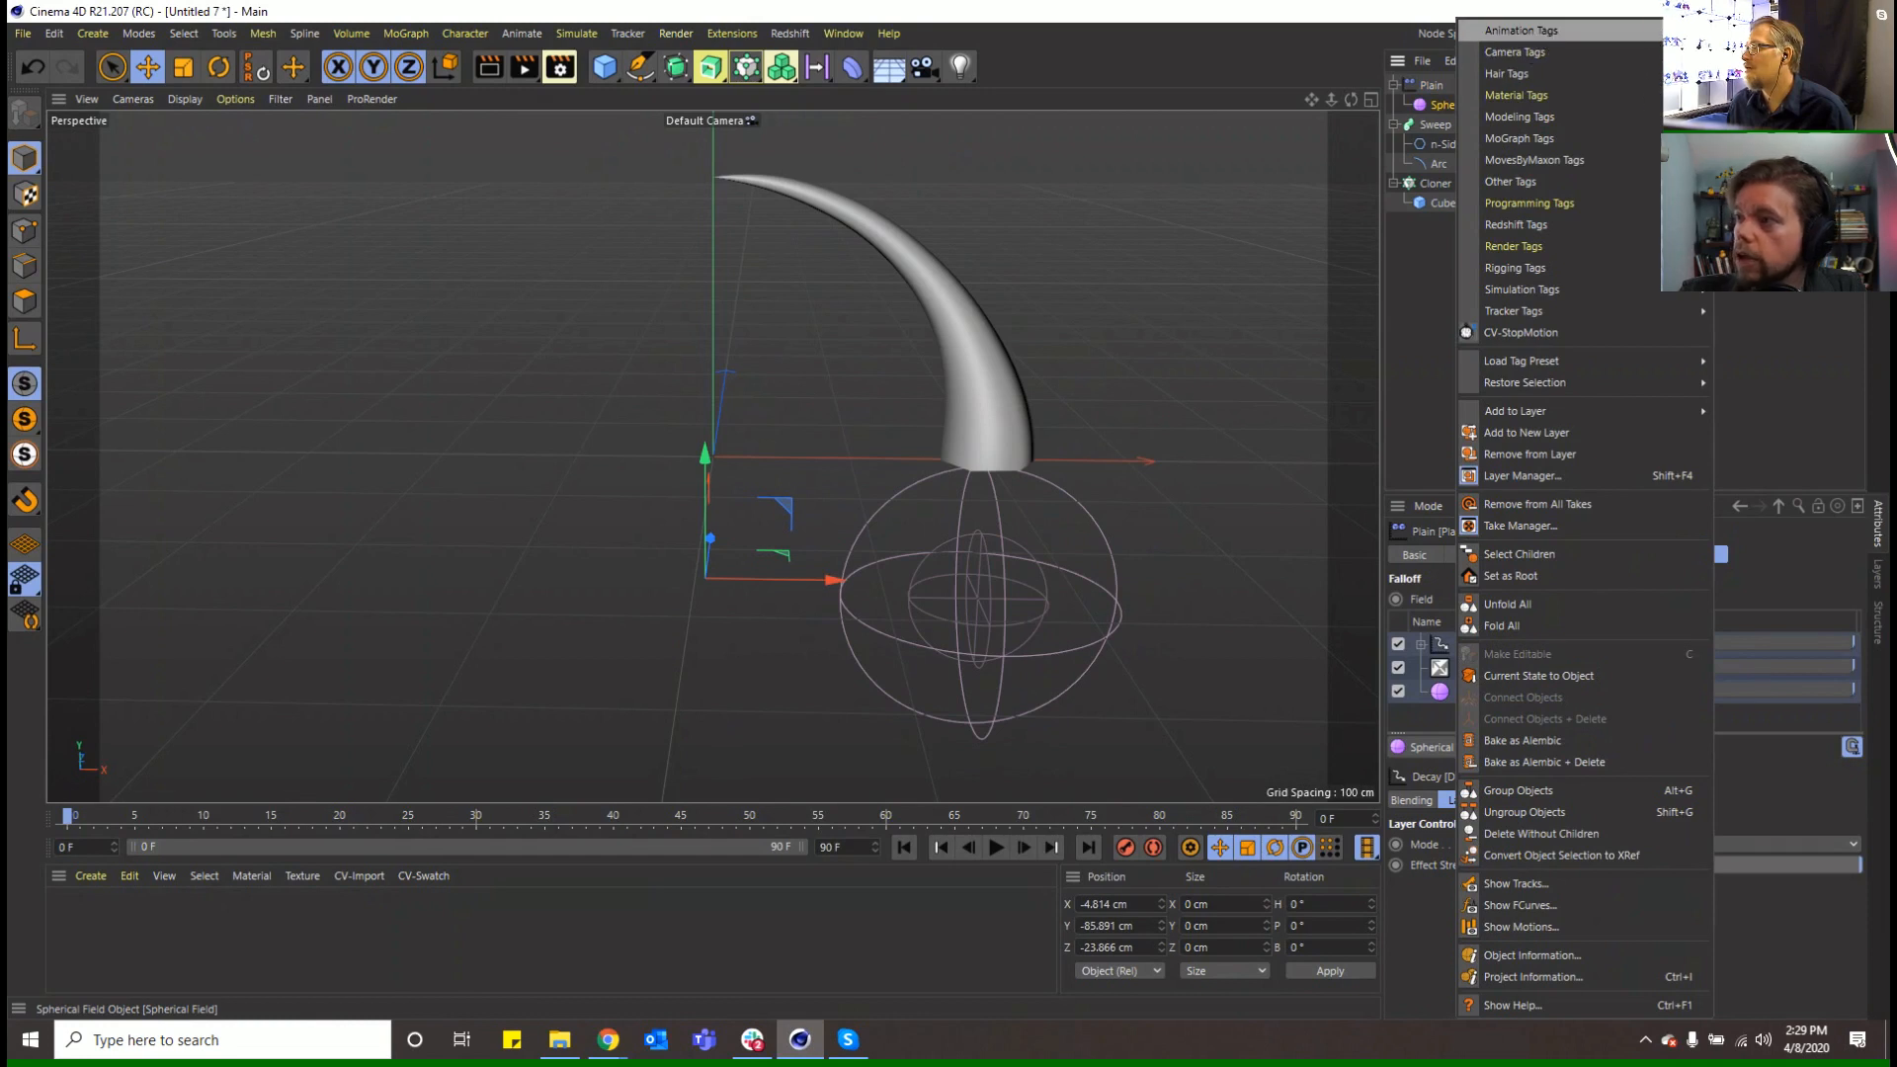
click(1768, 53)
drag(1440, 164, 1536, 608)
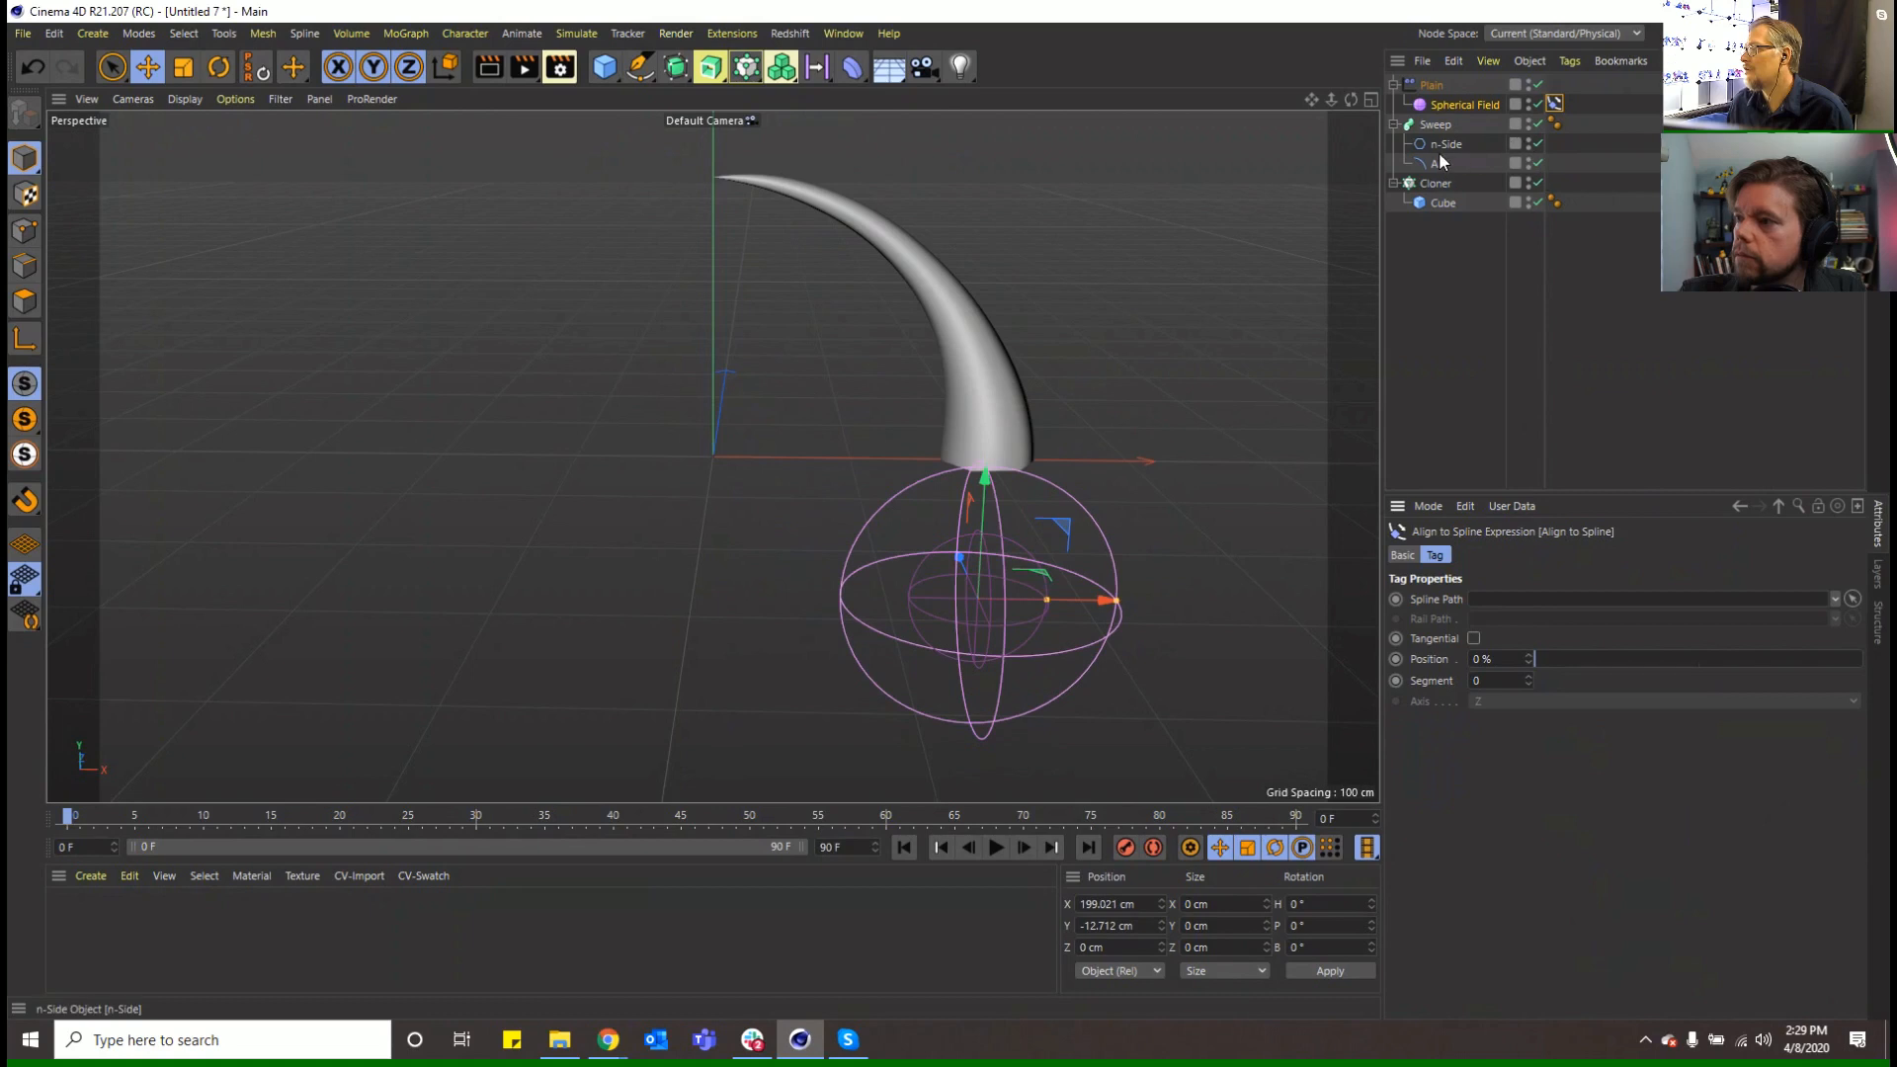
mouse_move(1438, 161)
mouse_down()
mouse_move(1516, 618)
mouse_move(1501, 606)
mouse_up()
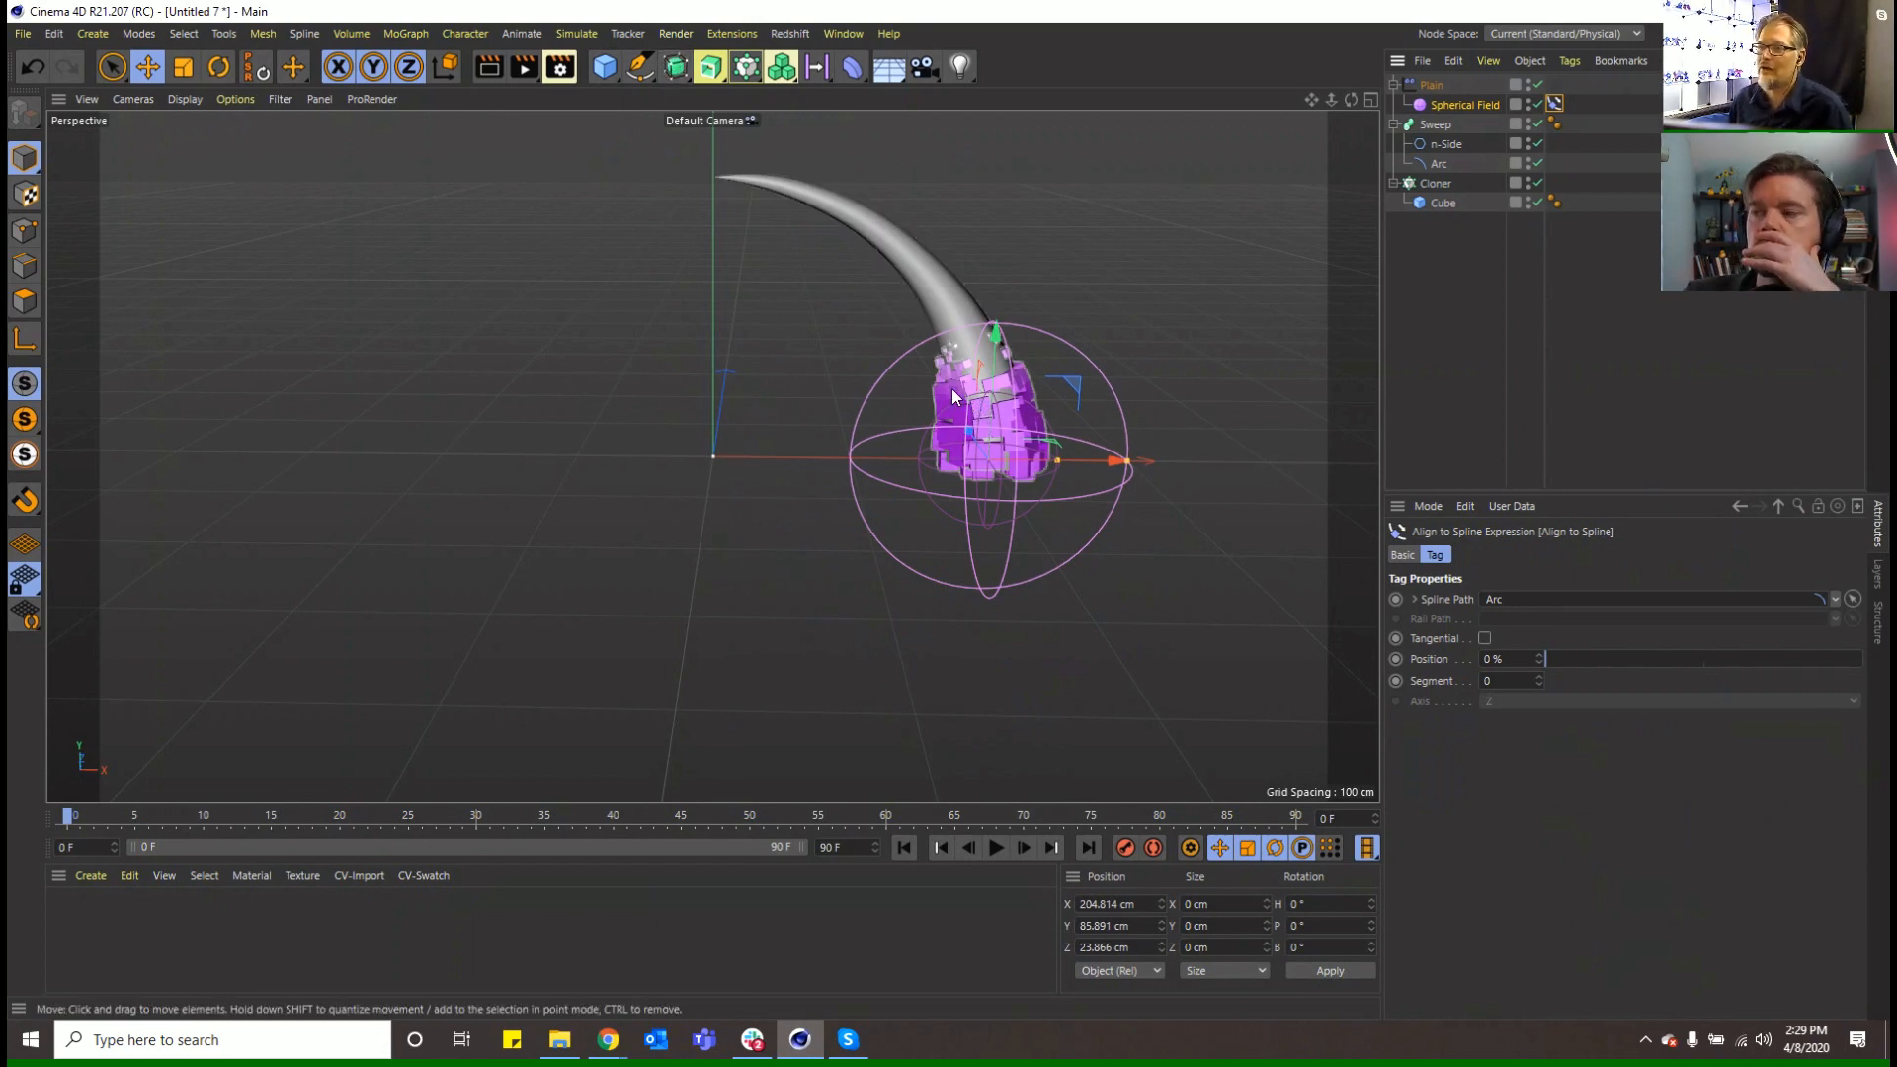
Add a MoSpline, set its mode to Spline, and assign the Arc as its source spline
click(696, 32)
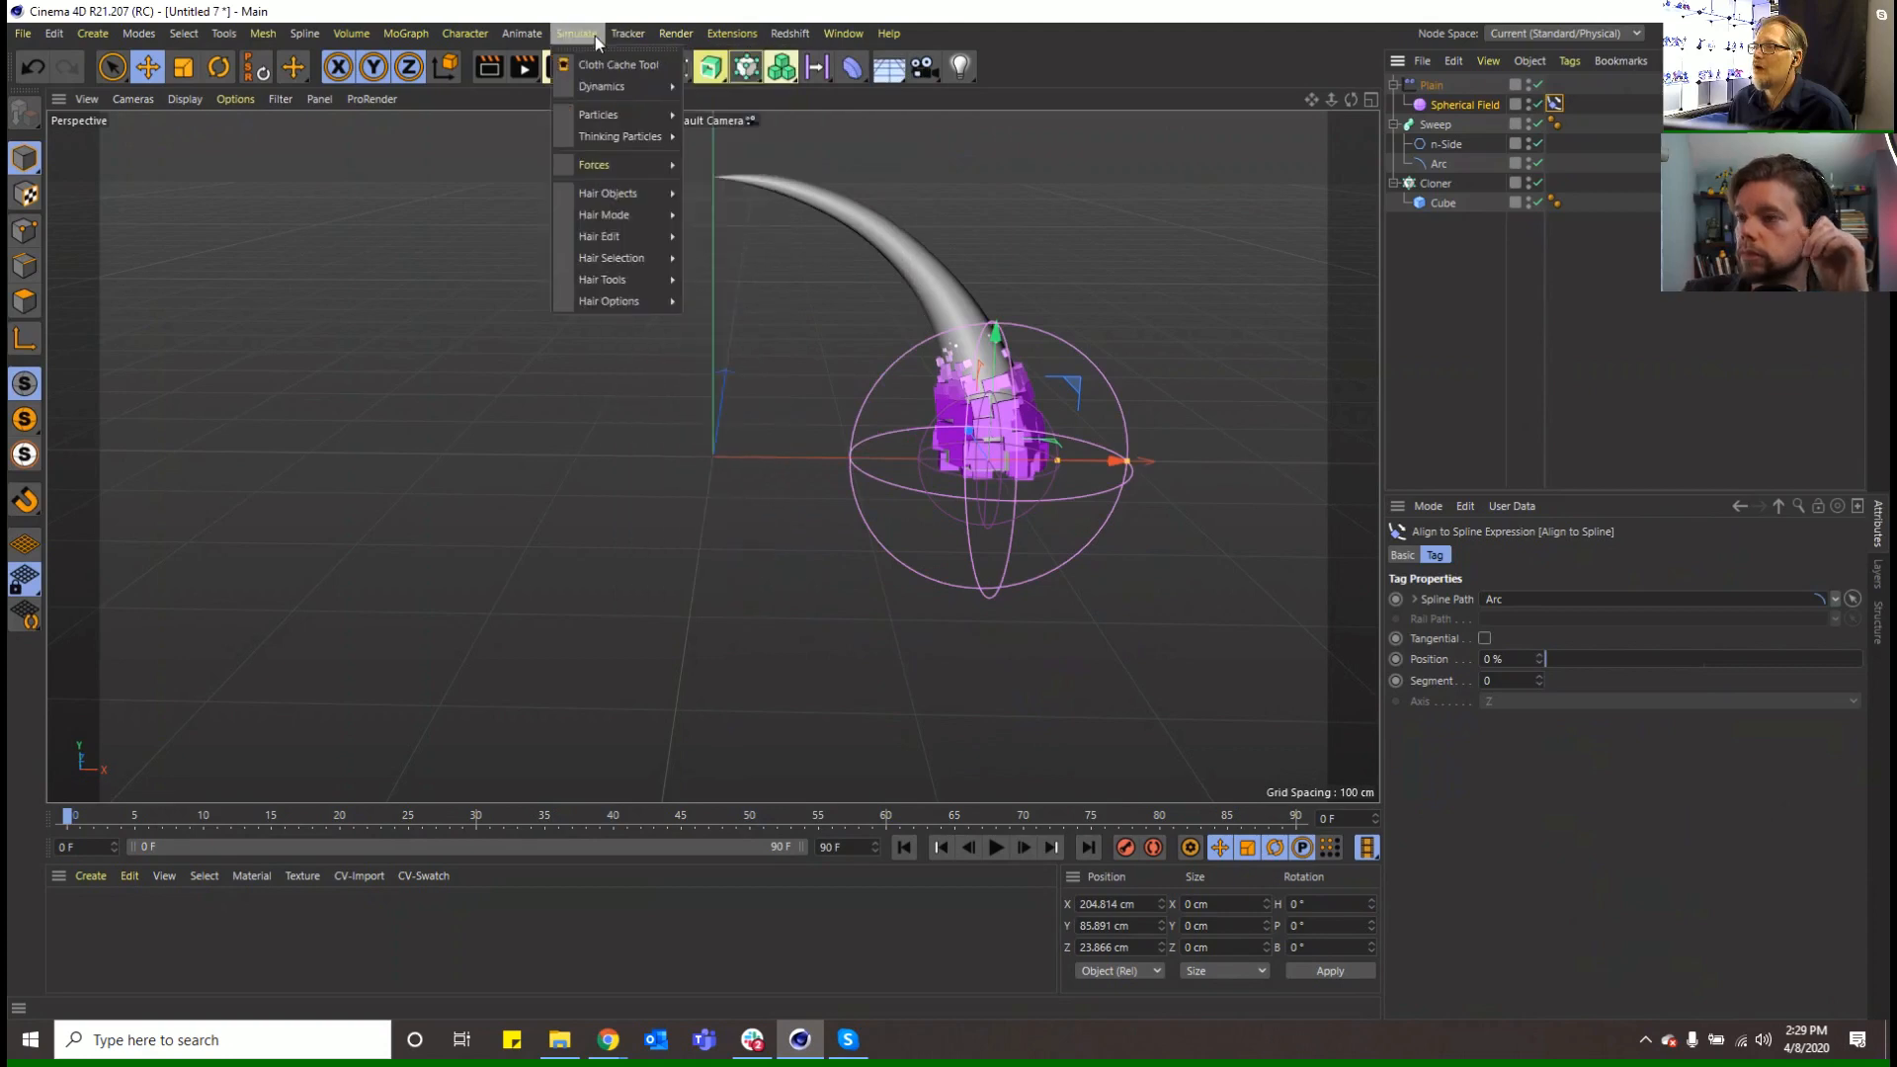
mouse_move(399, 36)
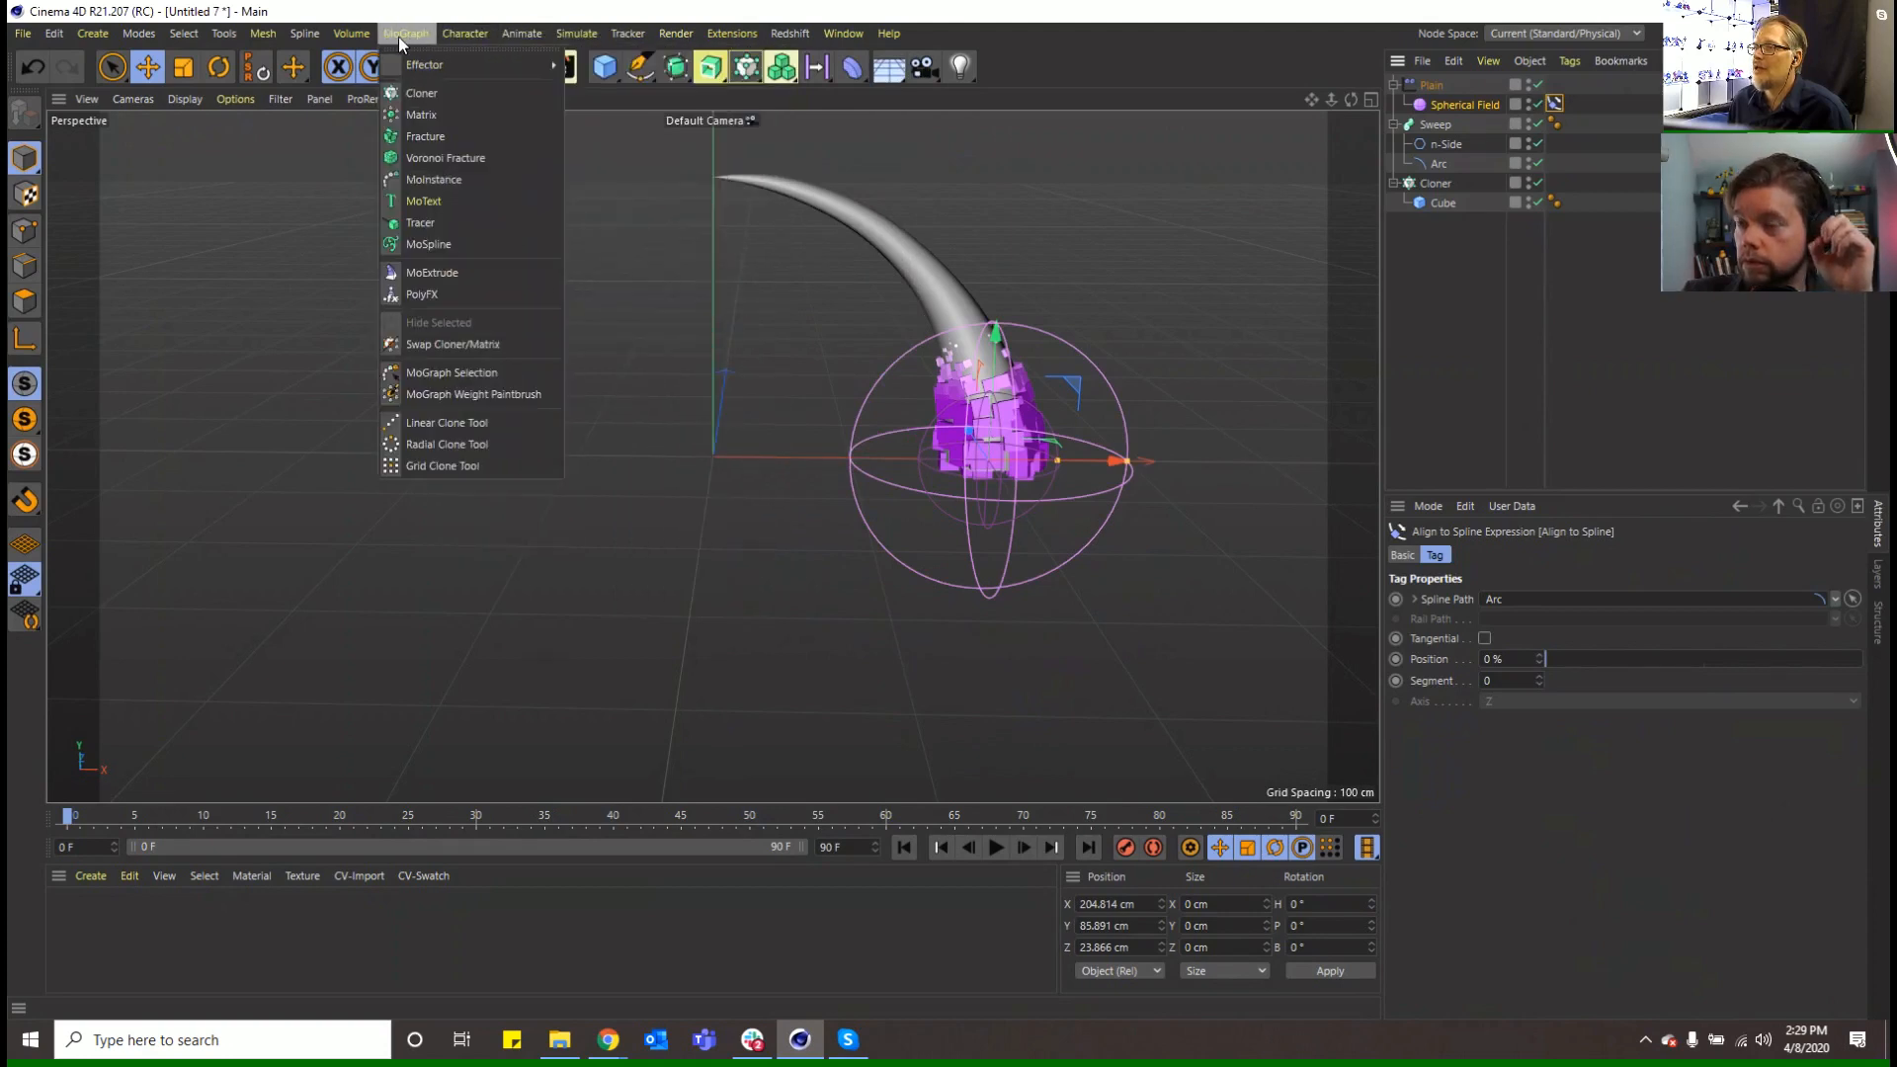
click(429, 244)
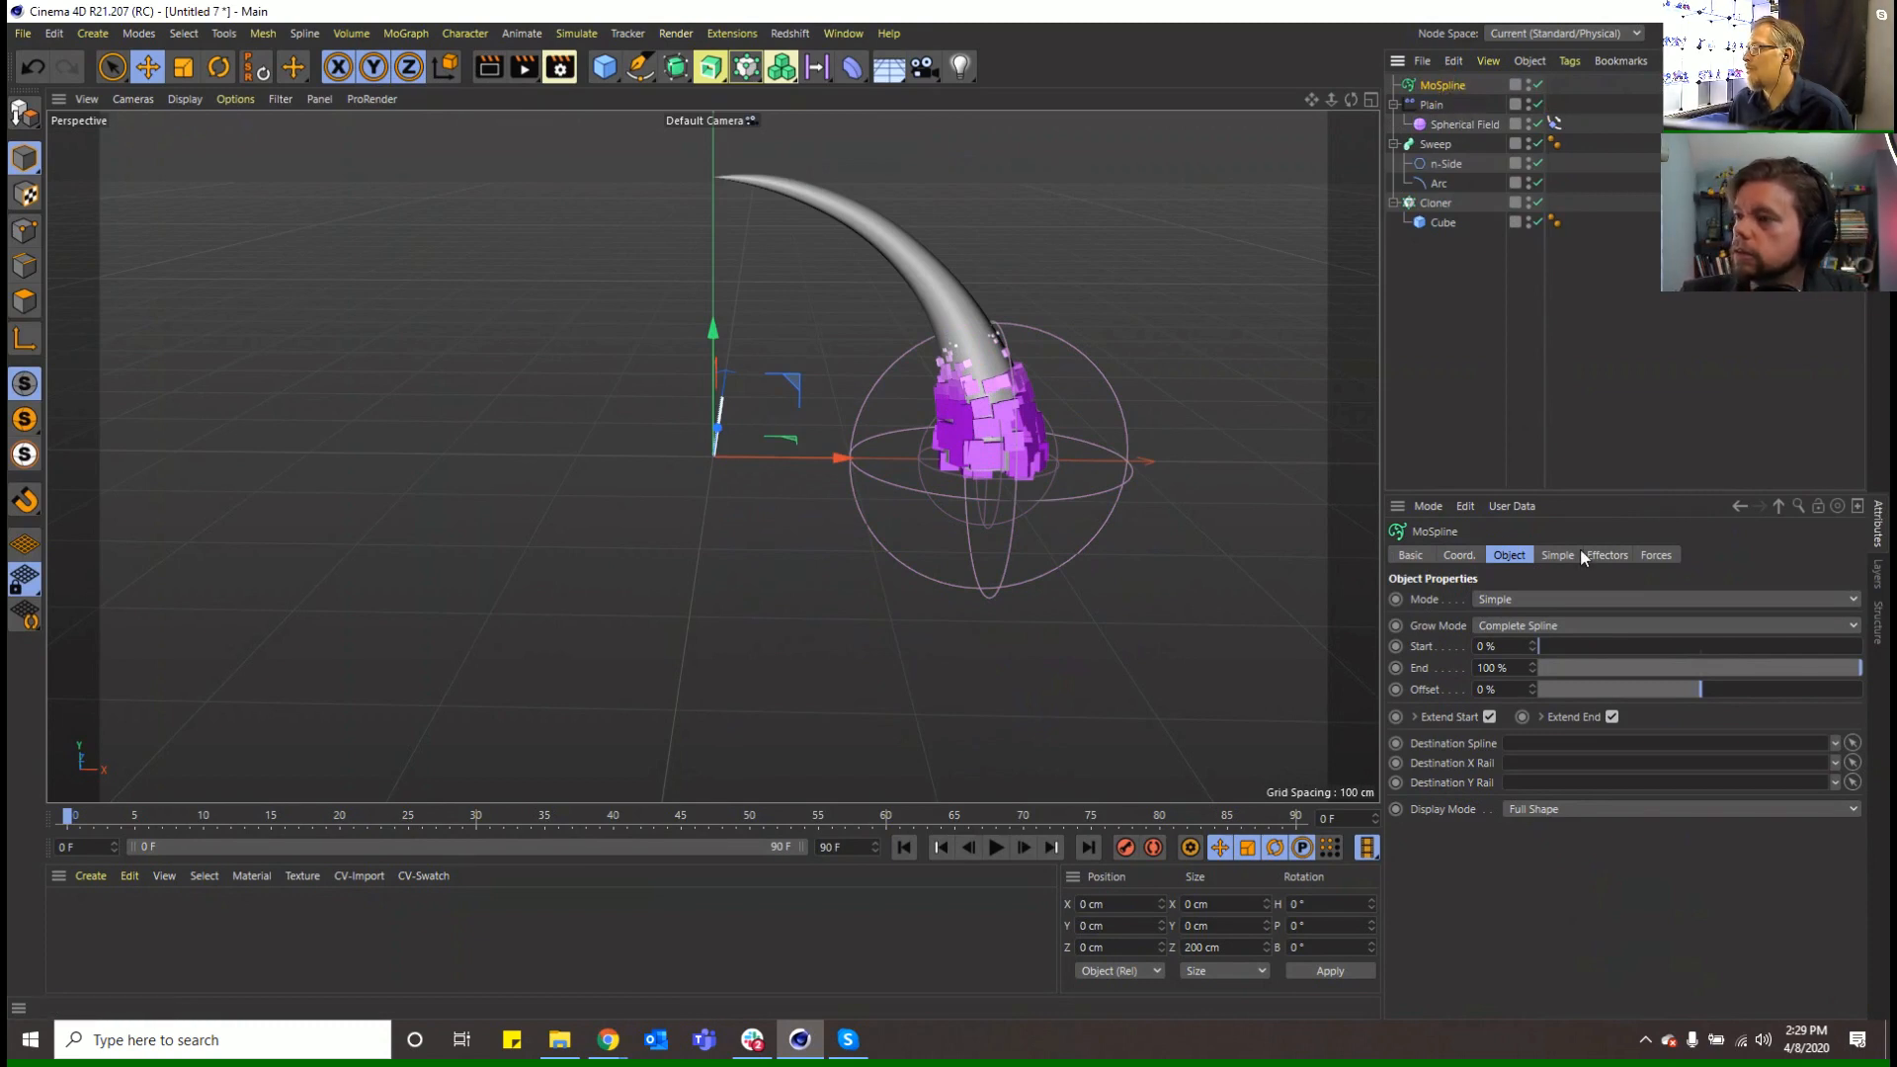
click(1525, 600)
click(1521, 644)
drag(1440, 184, 1485, 263)
drag(1569, 563, 1545, 626)
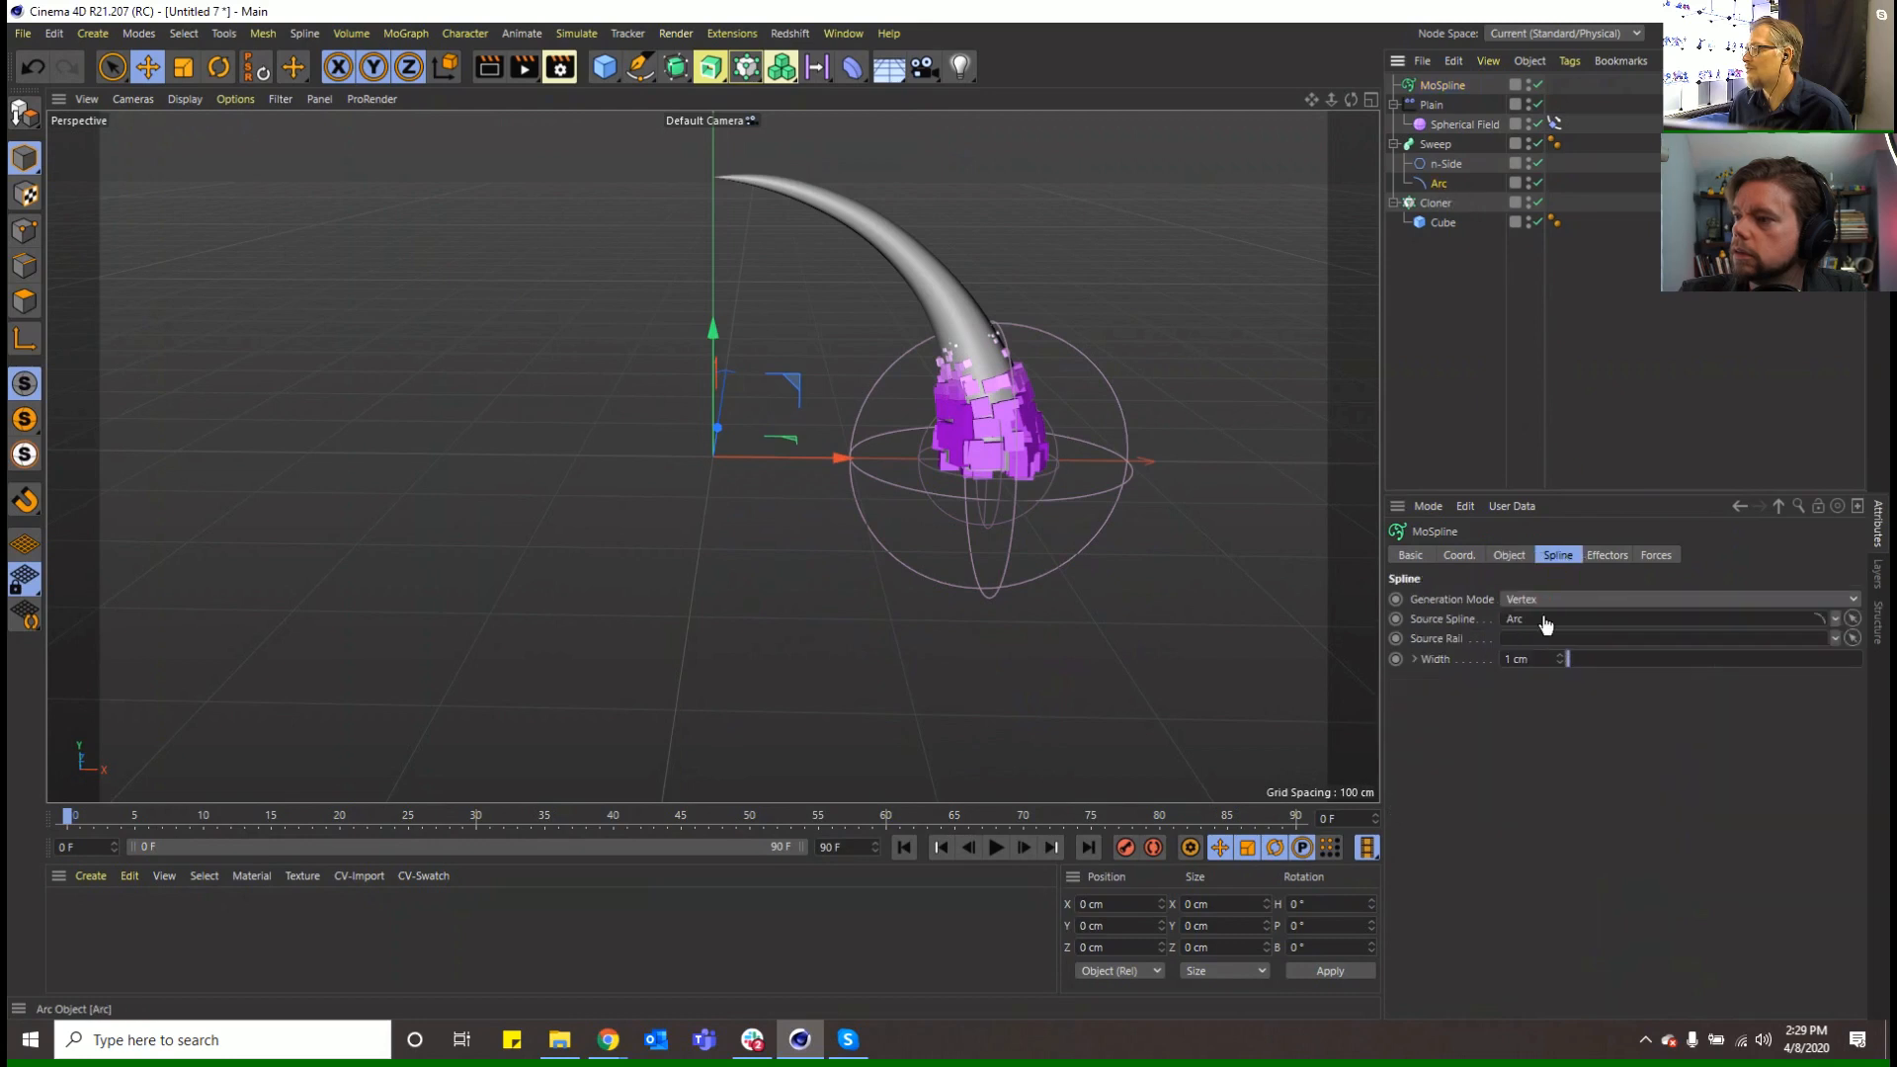
Disable the Plain effector, Sweep and Cloner, and extend the MoSpline to a Start of -25.7 % and an End of 148.9 %
click(1510, 555)
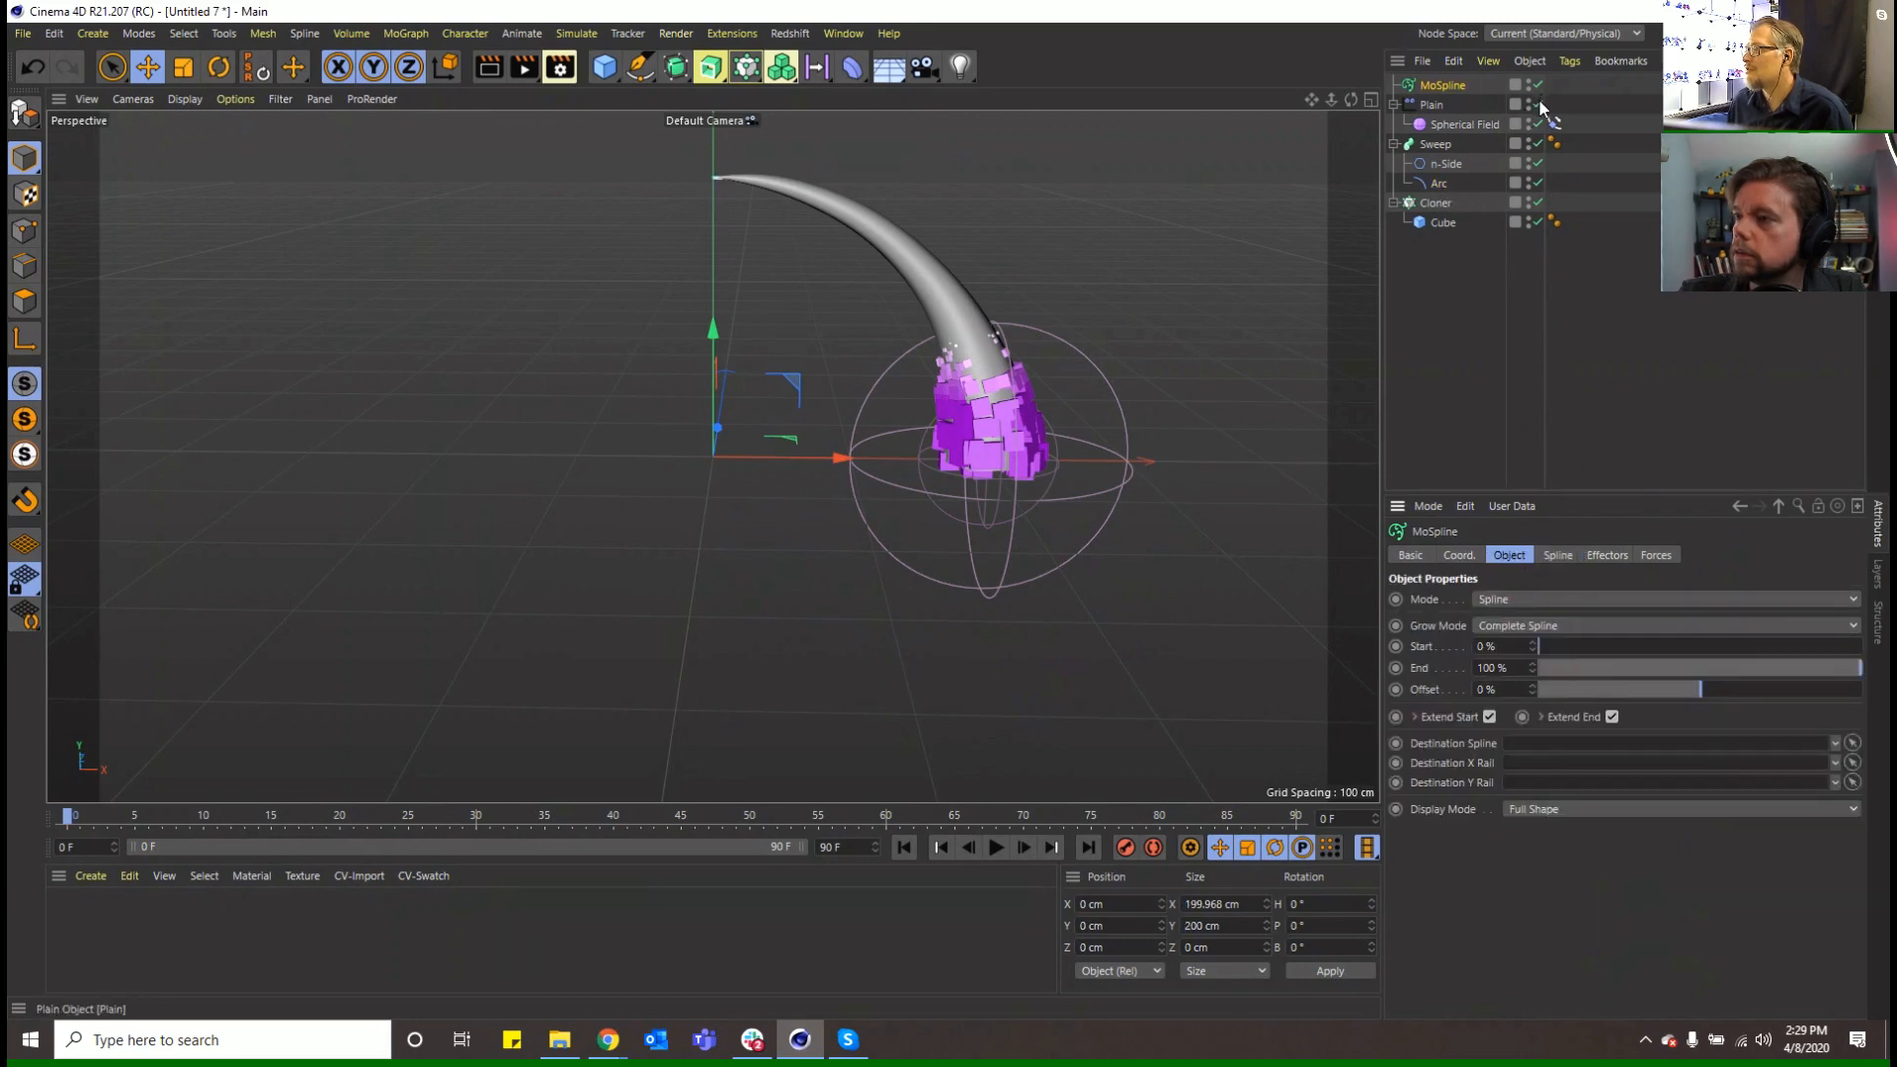
click(1538, 203)
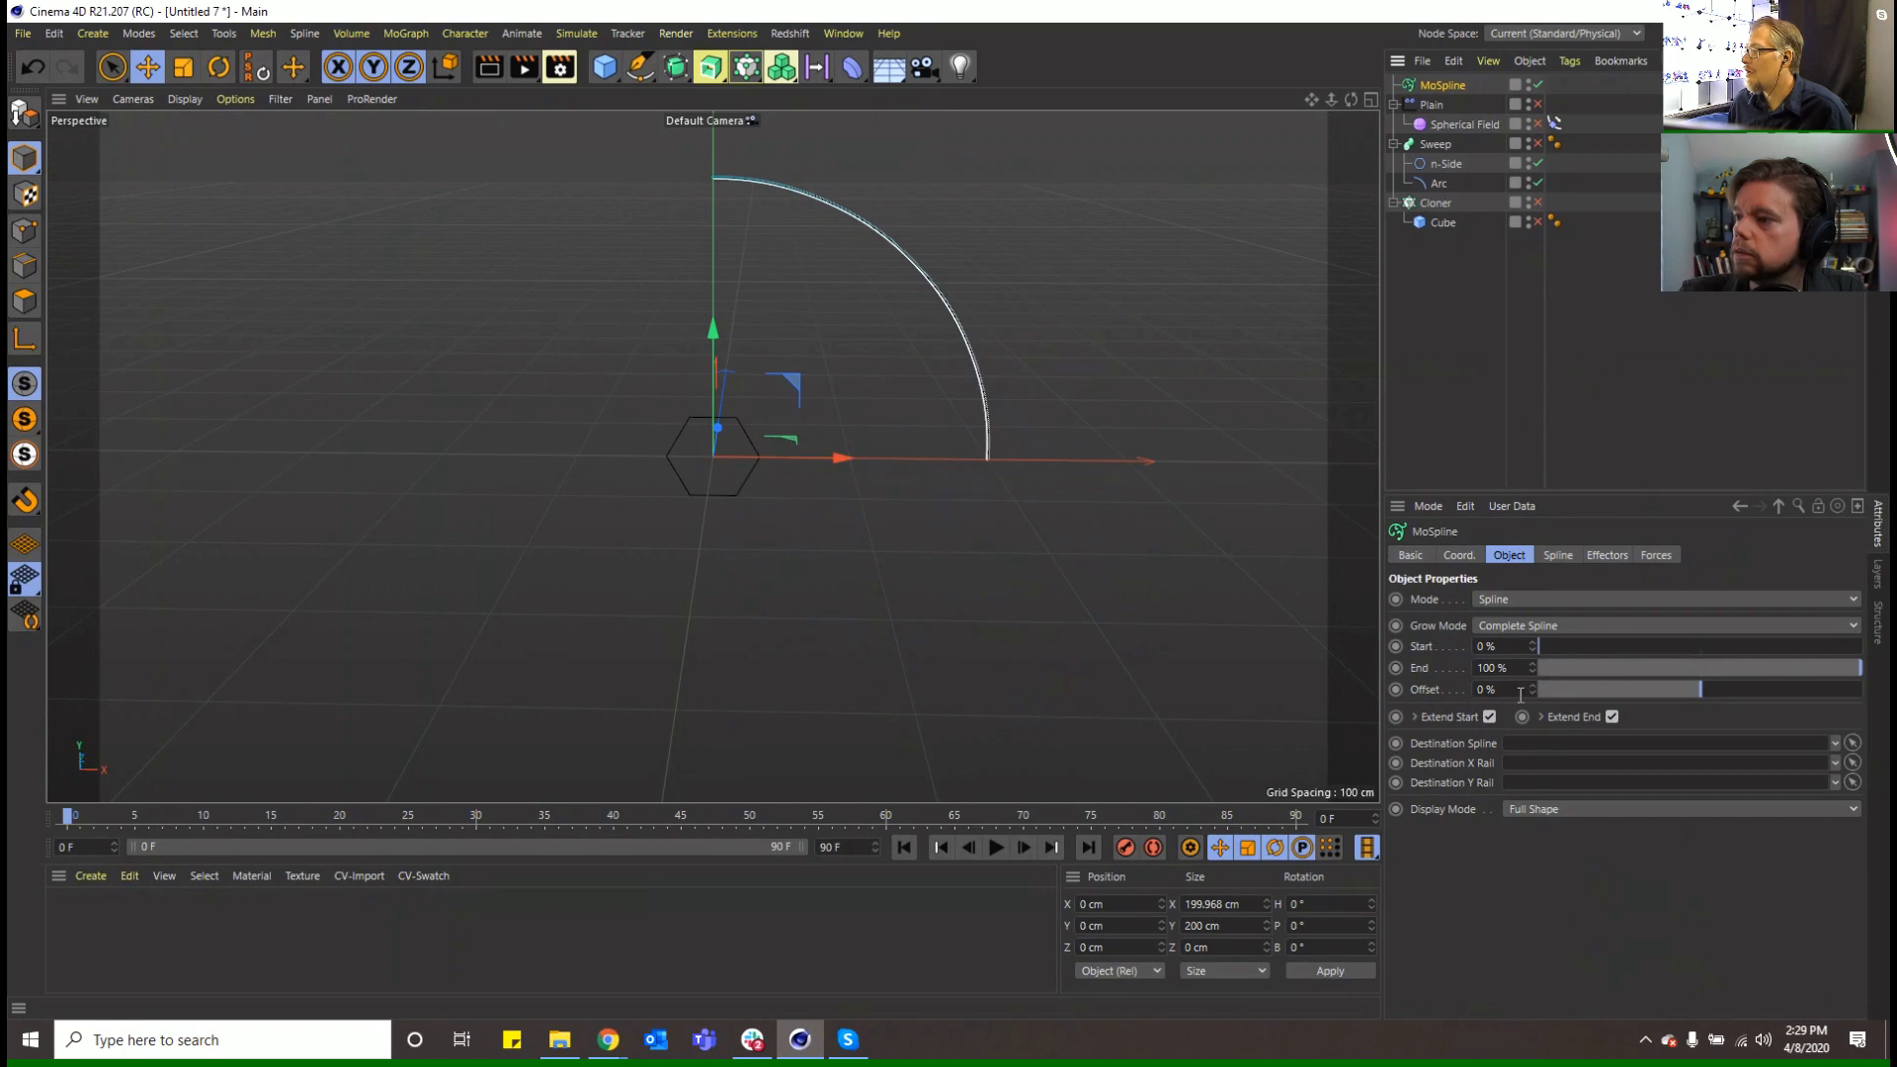
mouse_move(1532, 643)
mouse_down()
mouse_move(1532, 672)
mouse_move(1533, 633)
mouse_up()
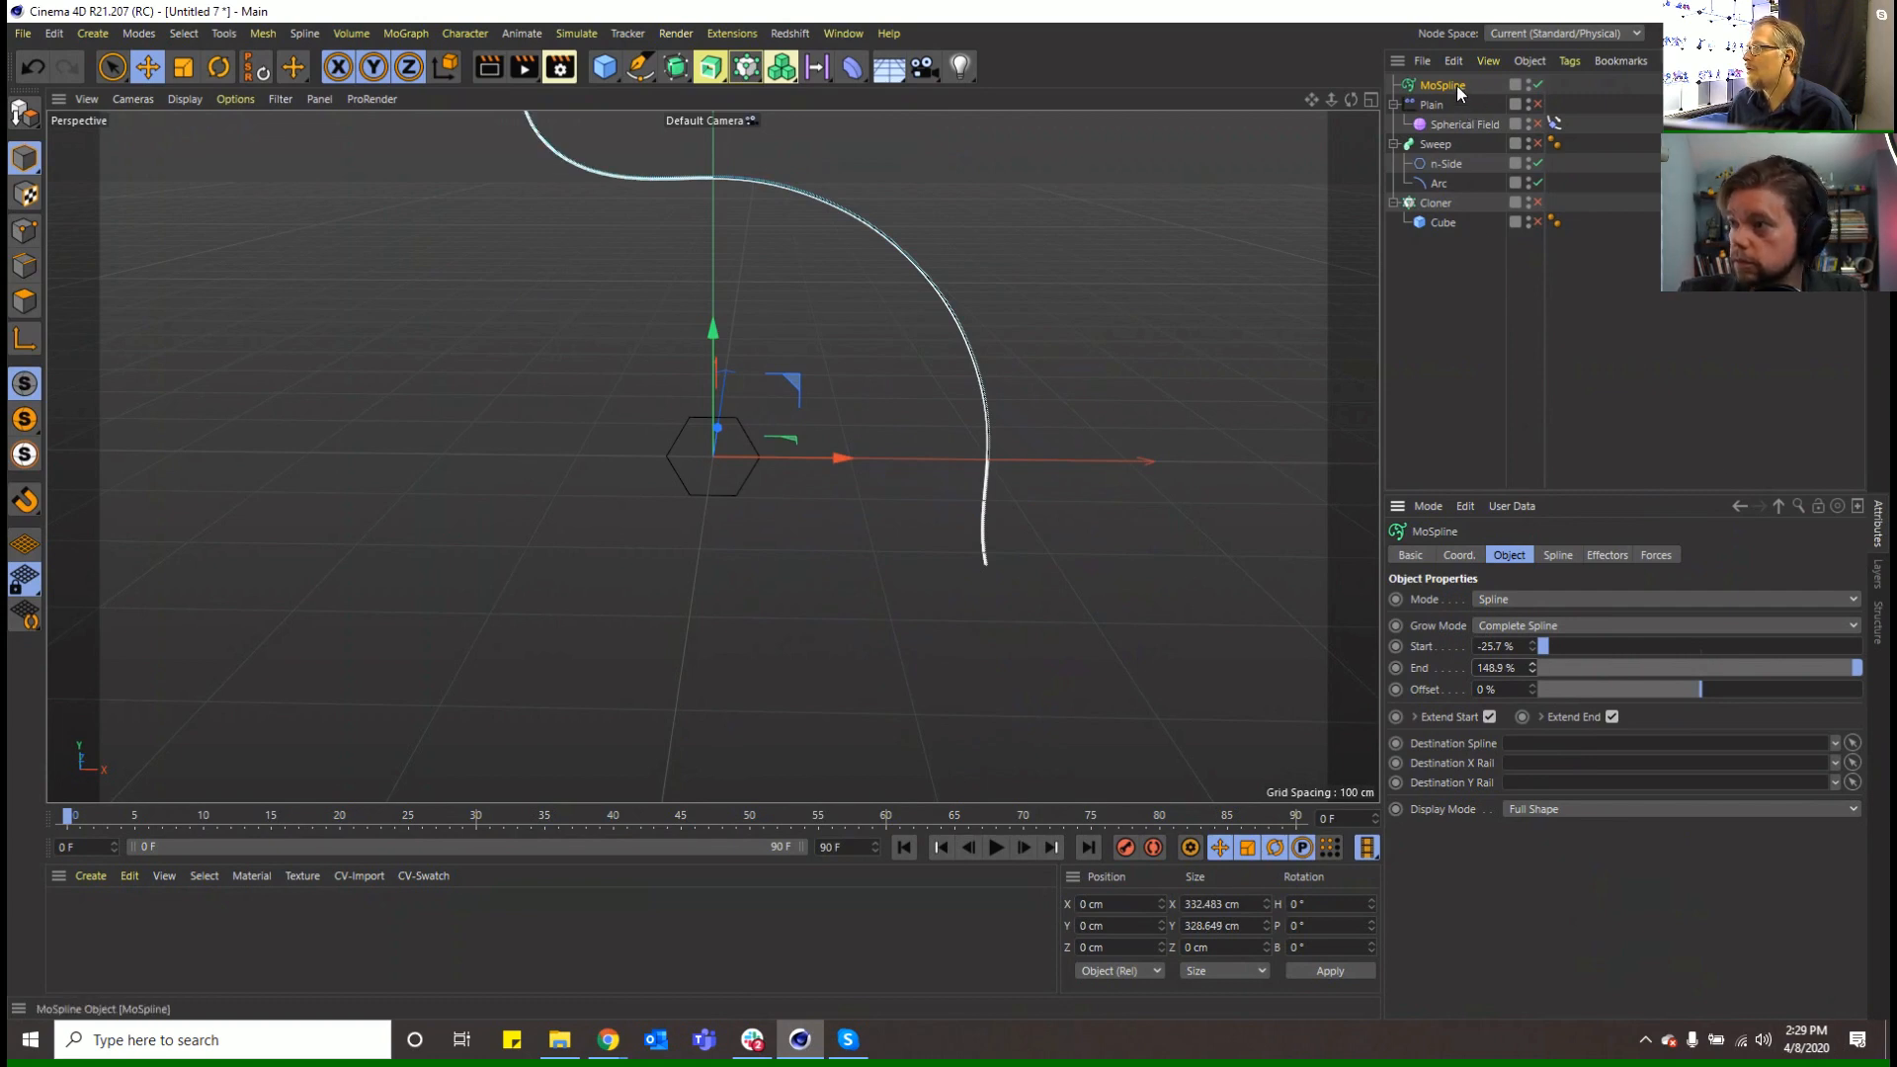
Move the MoSpline directly above the Cloner and make it the spline path of the Spherical Field's Align to Spline tag
drag(1456, 85, 1440, 197)
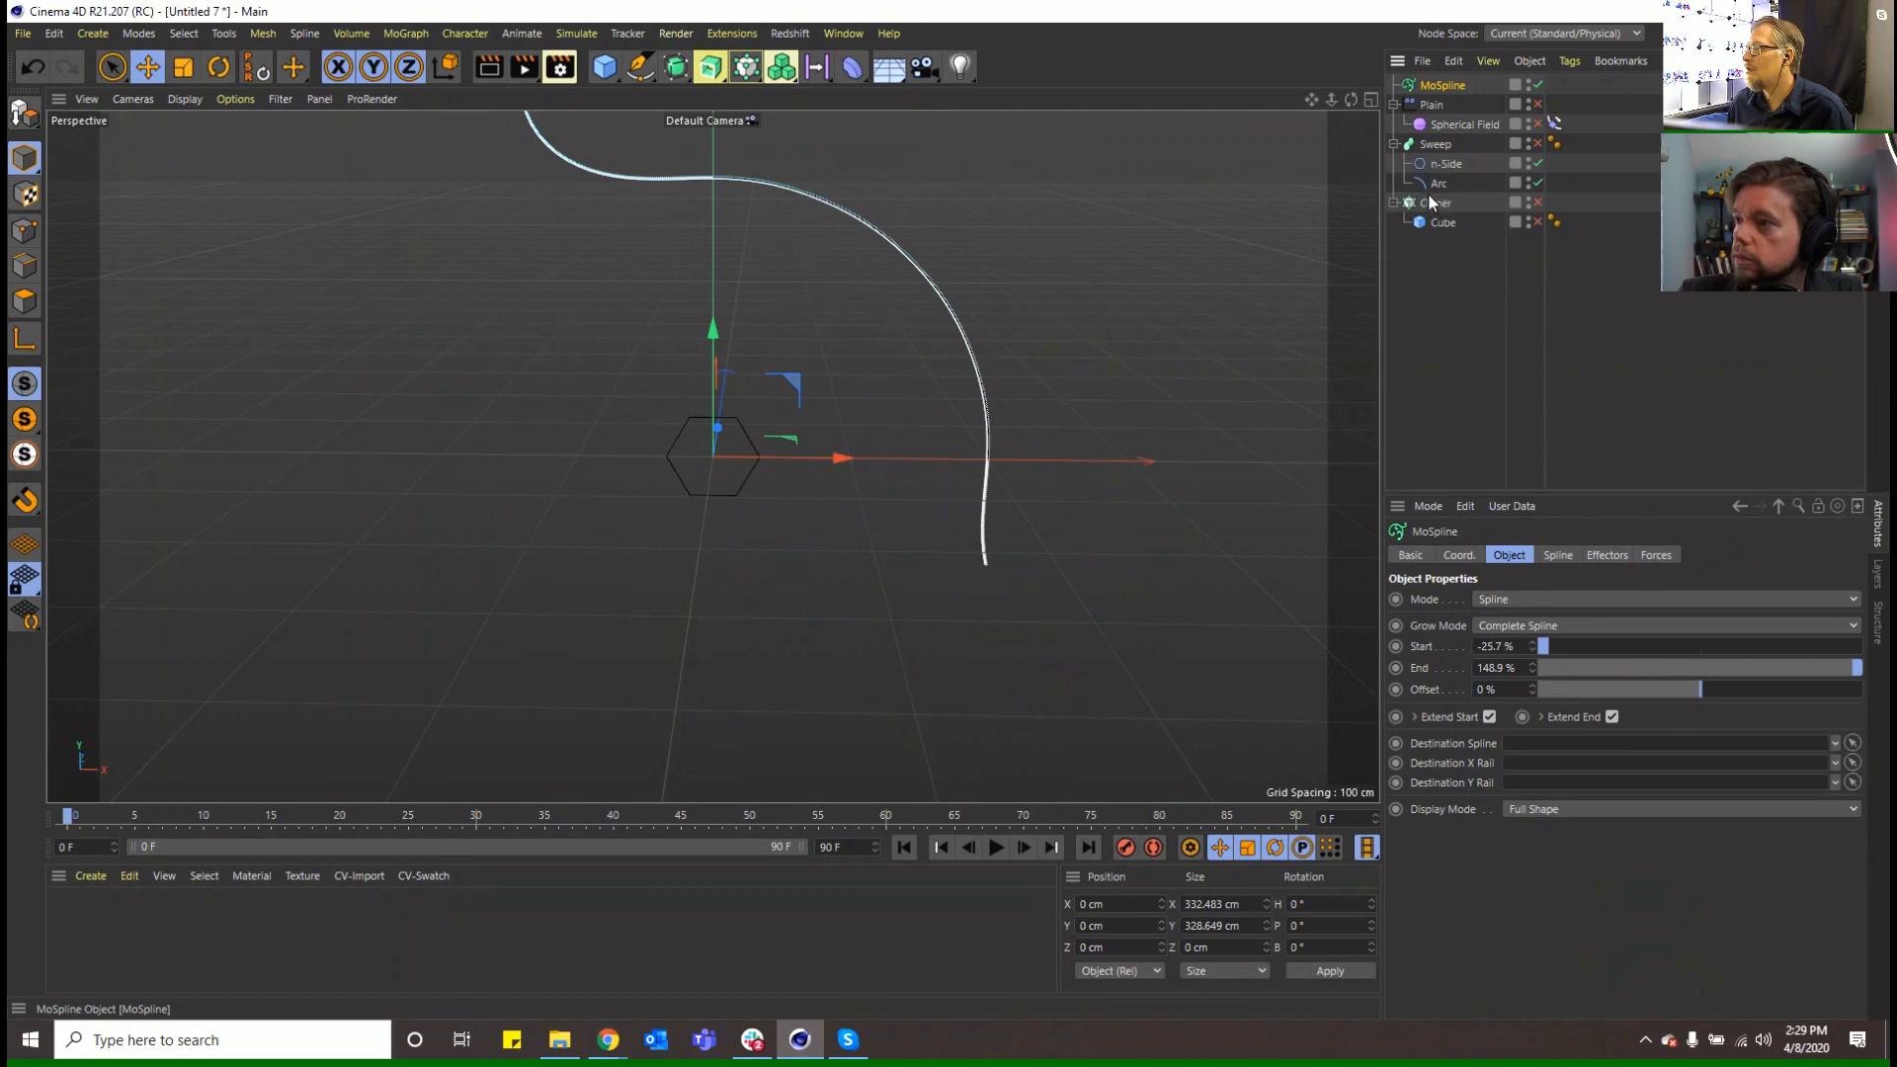
drag(1429, 200, 1432, 194)
click(1555, 105)
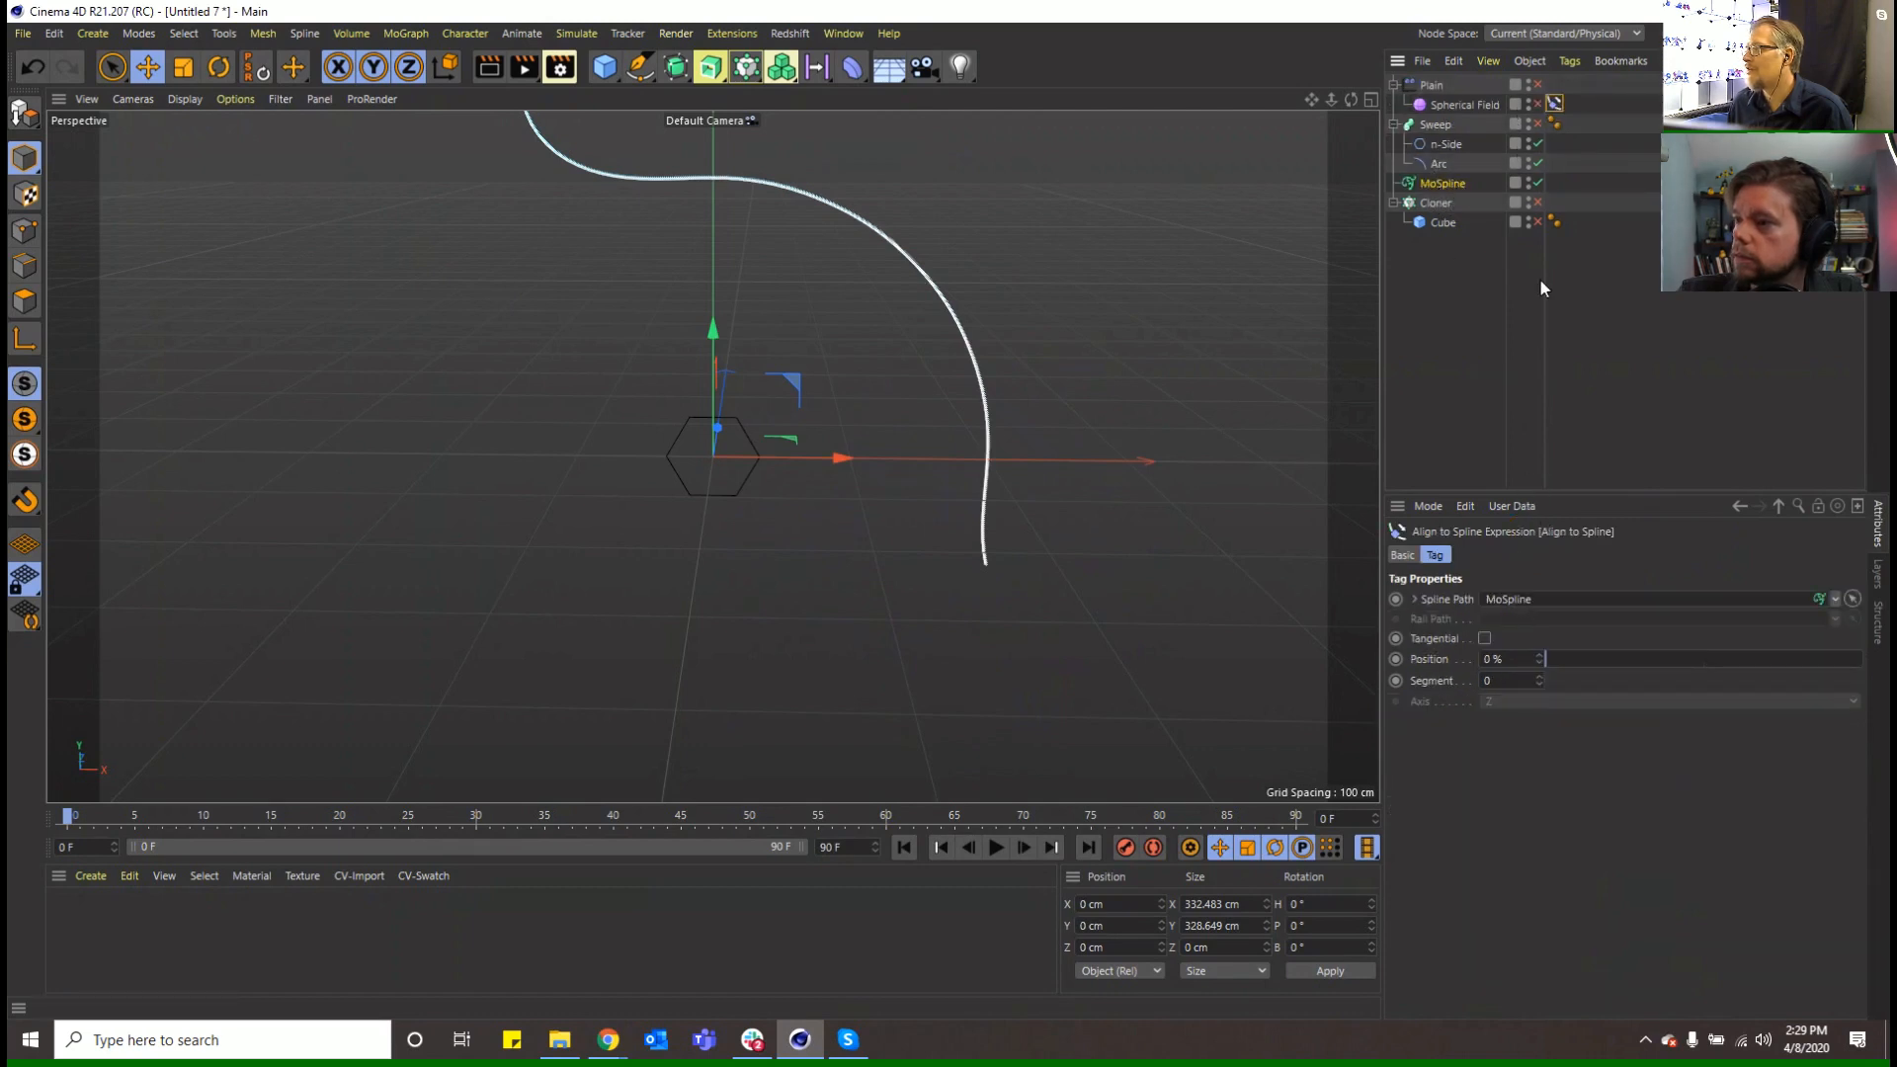
Re-enable the Plain effector, its field and the Sweep, and keyframe the Align to Spline Position from 0 % at frame 0 to 100 % at frame 50
drag(1548, 89, 1536, 87)
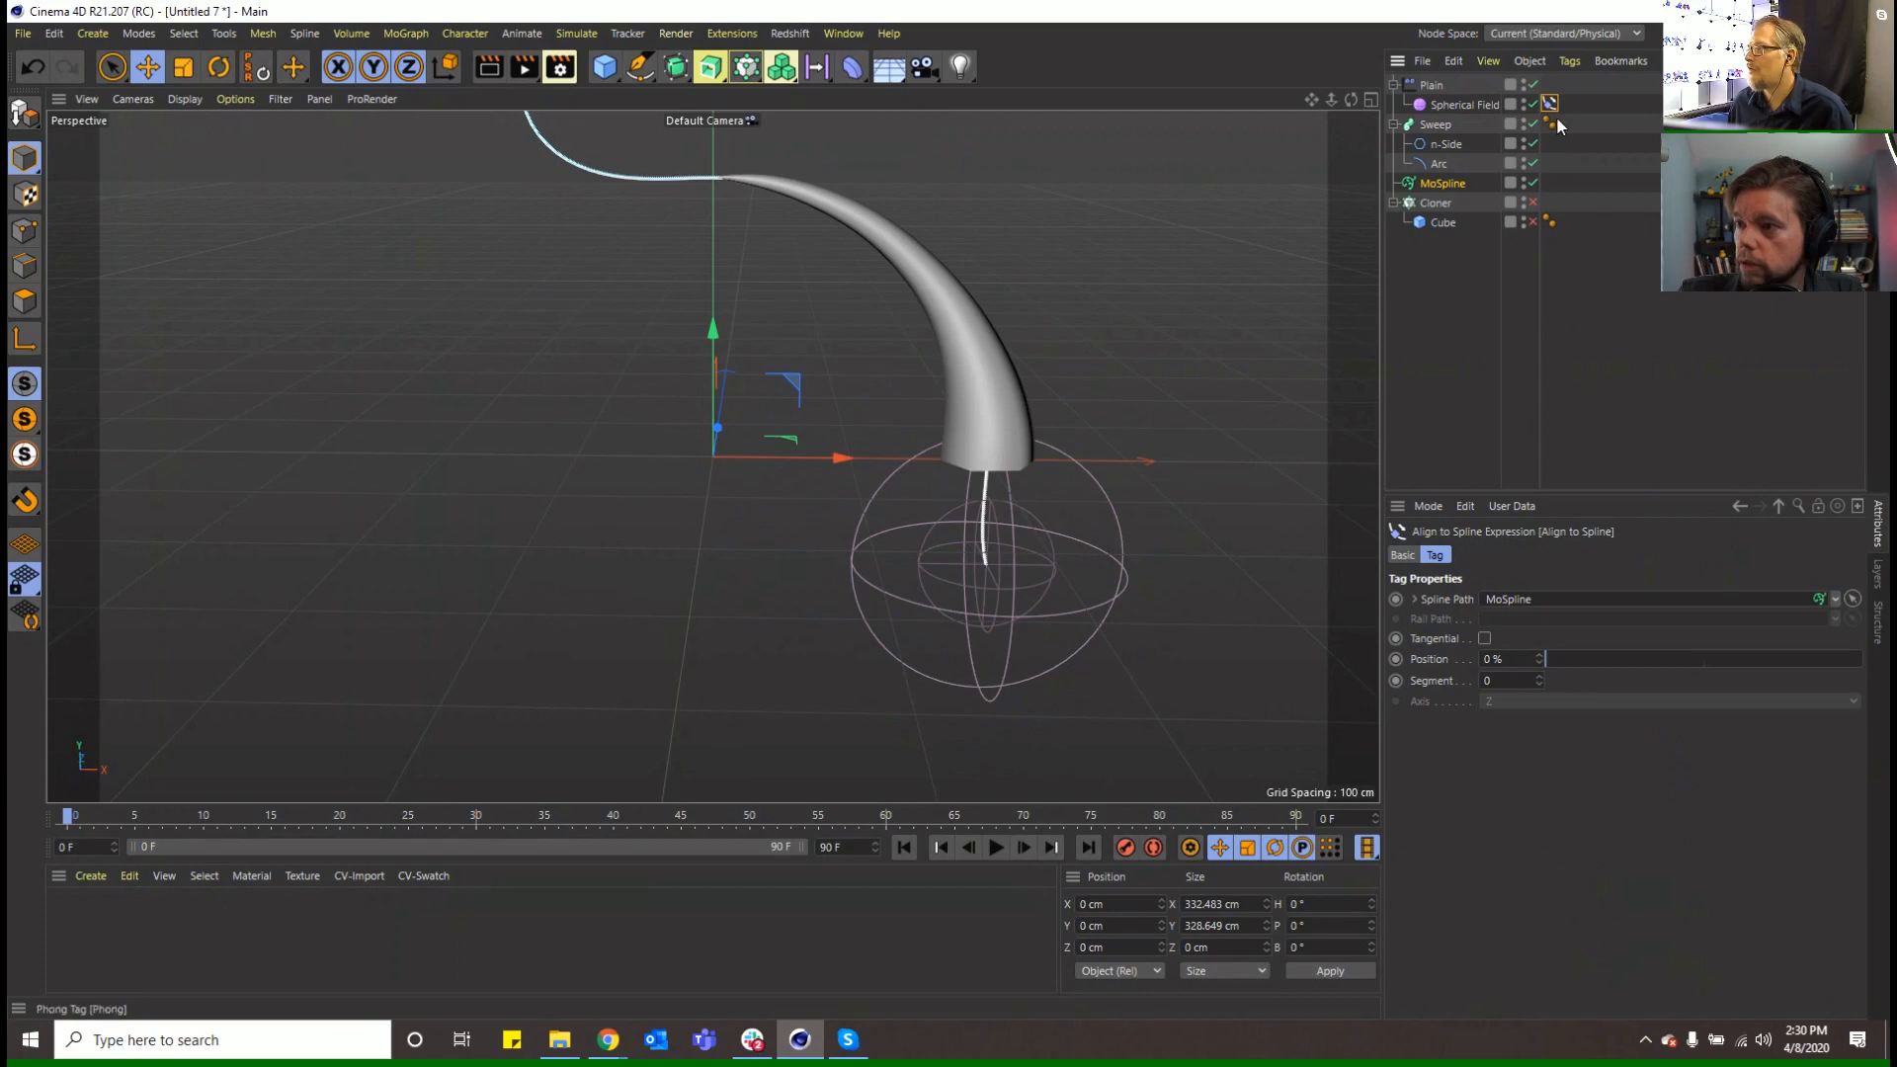
click(1395, 659)
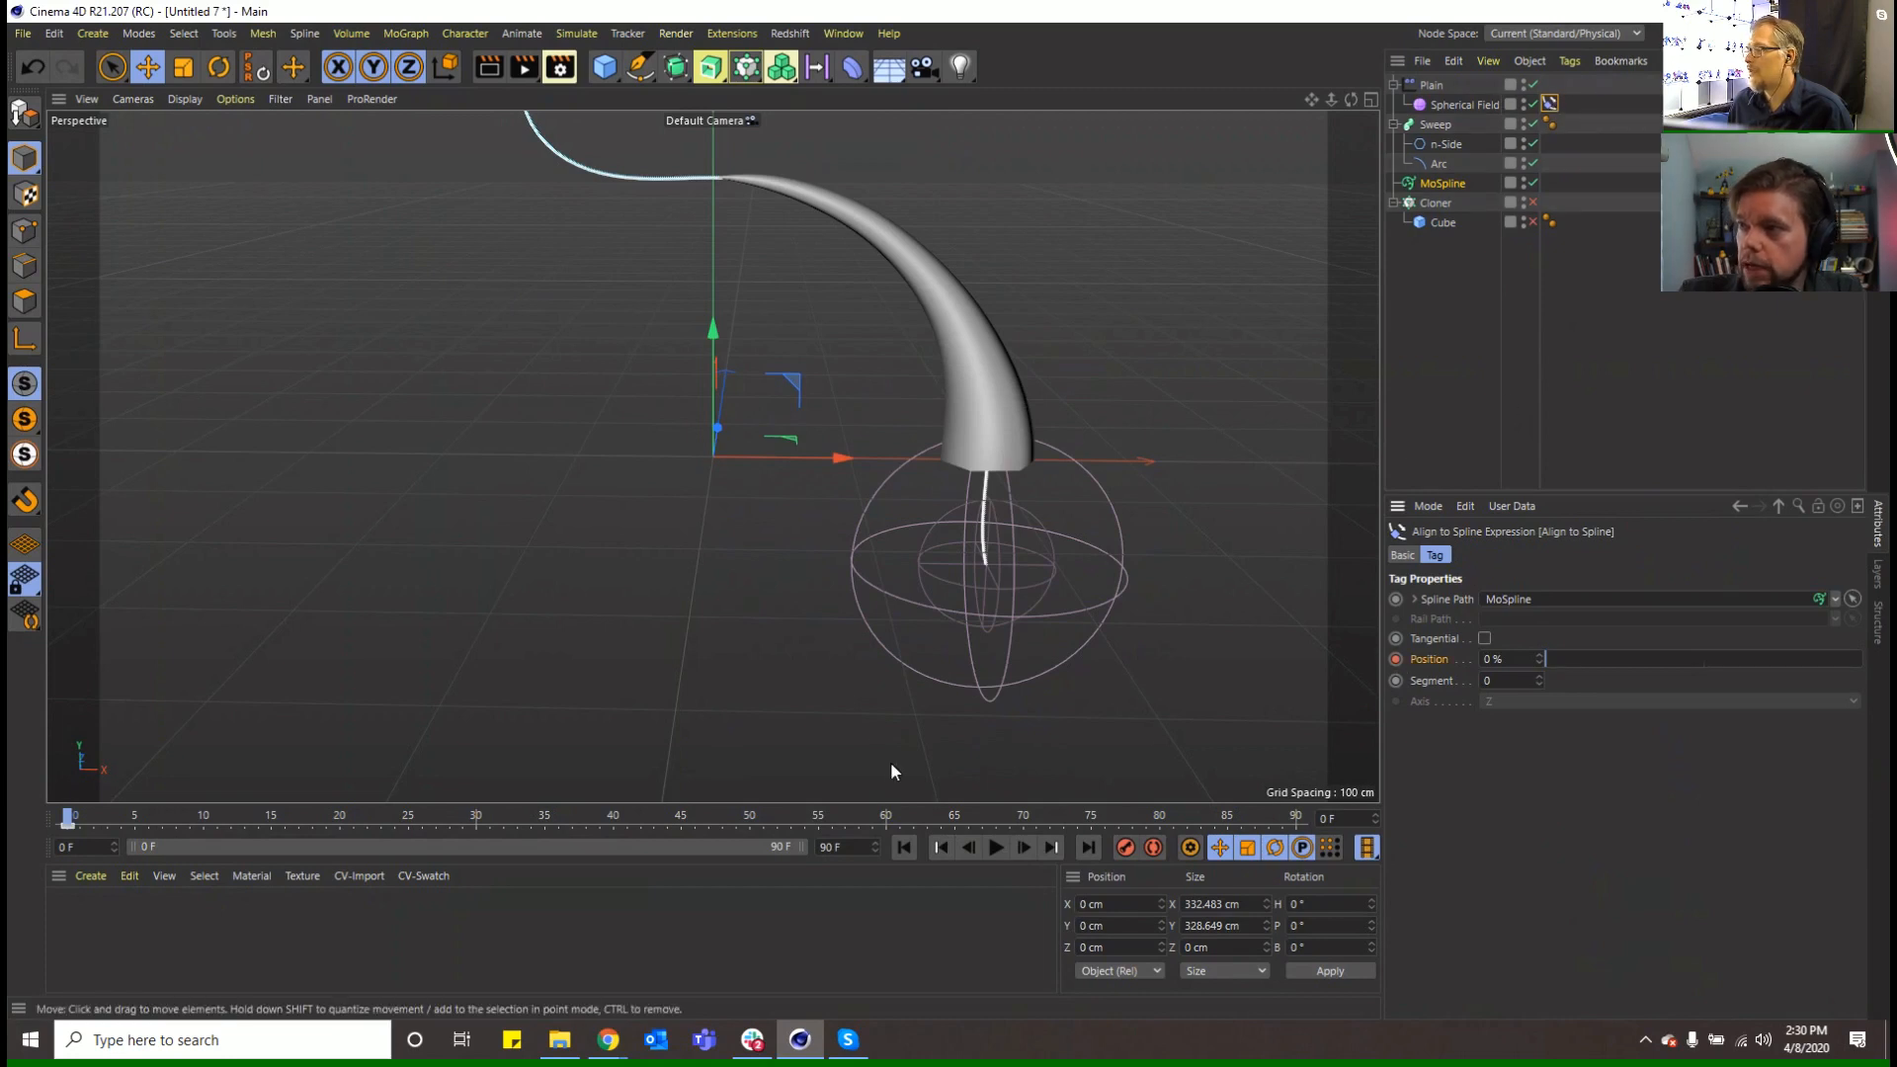
click(749, 816)
drag(1680, 659, 1861, 659)
click(1395, 659)
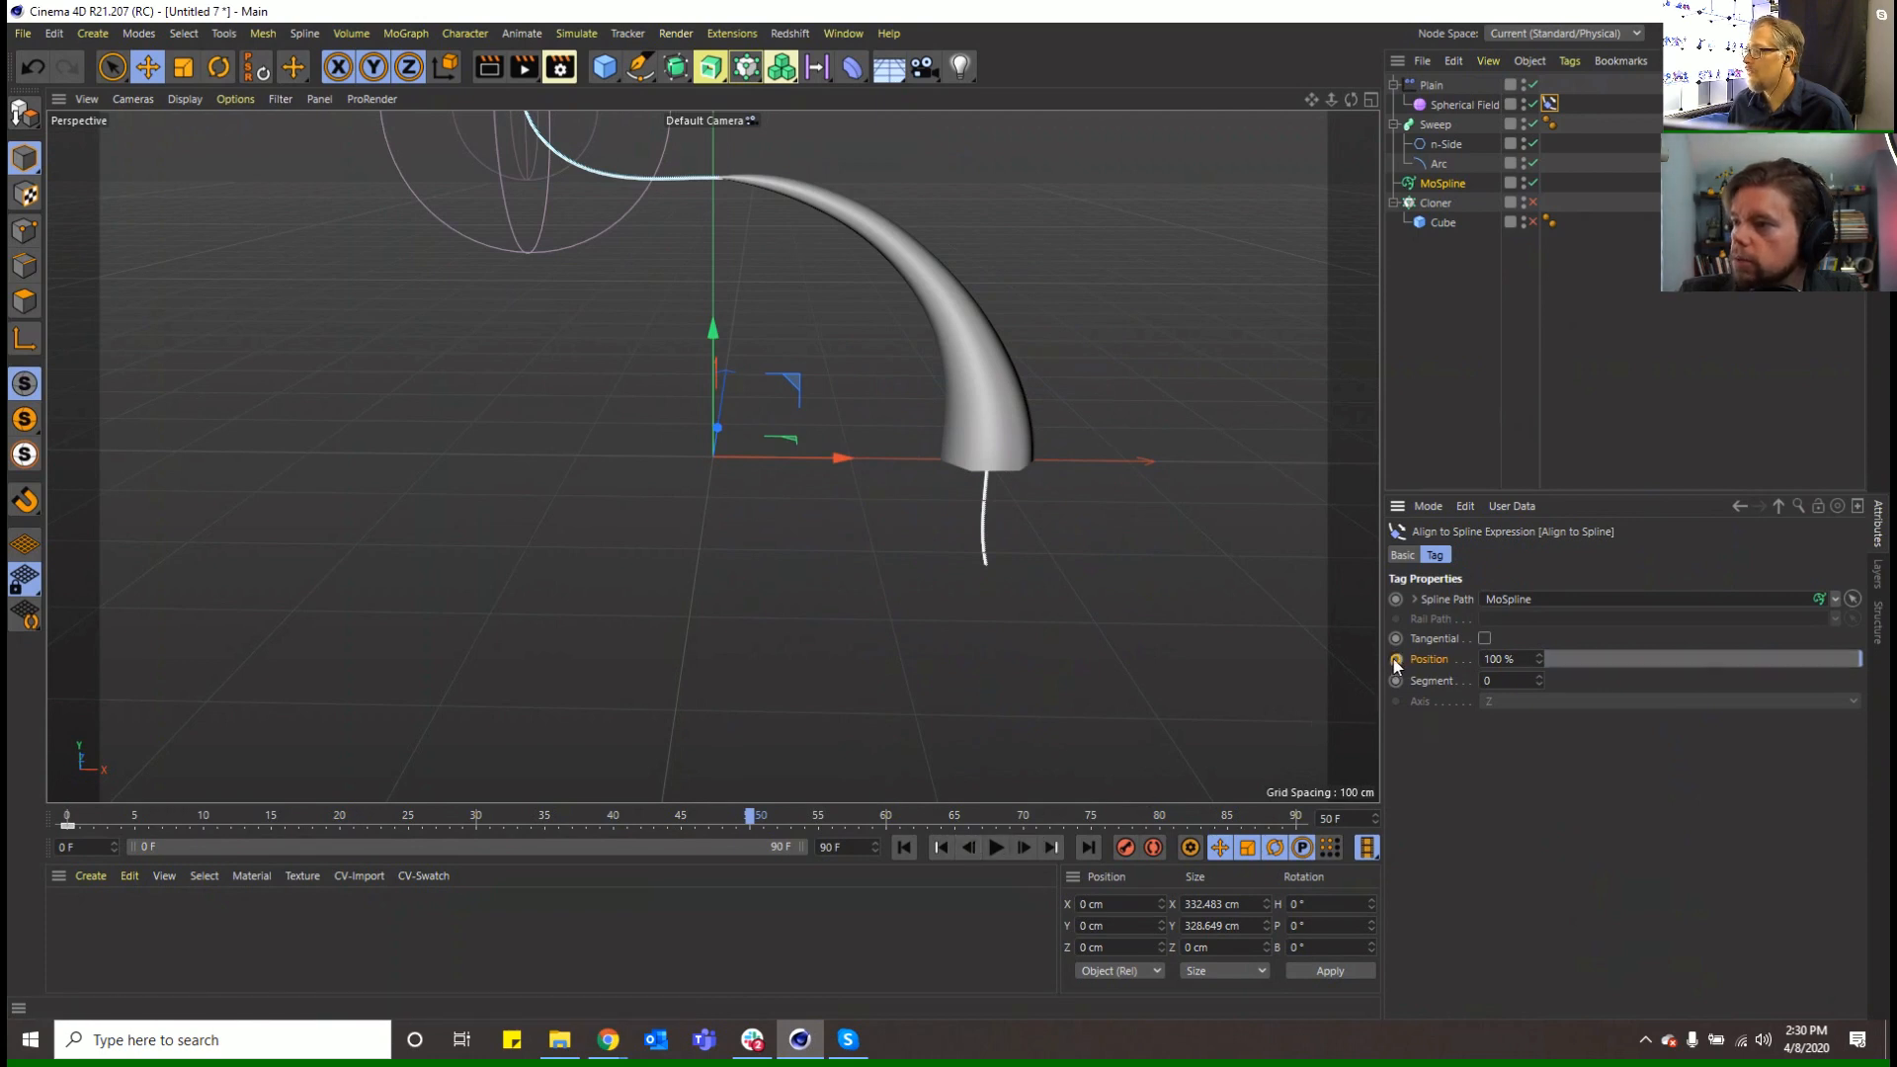
Start playback with the Cloner and Cube re-enabled, and hide the Sweep so only the clones show
click(995, 846)
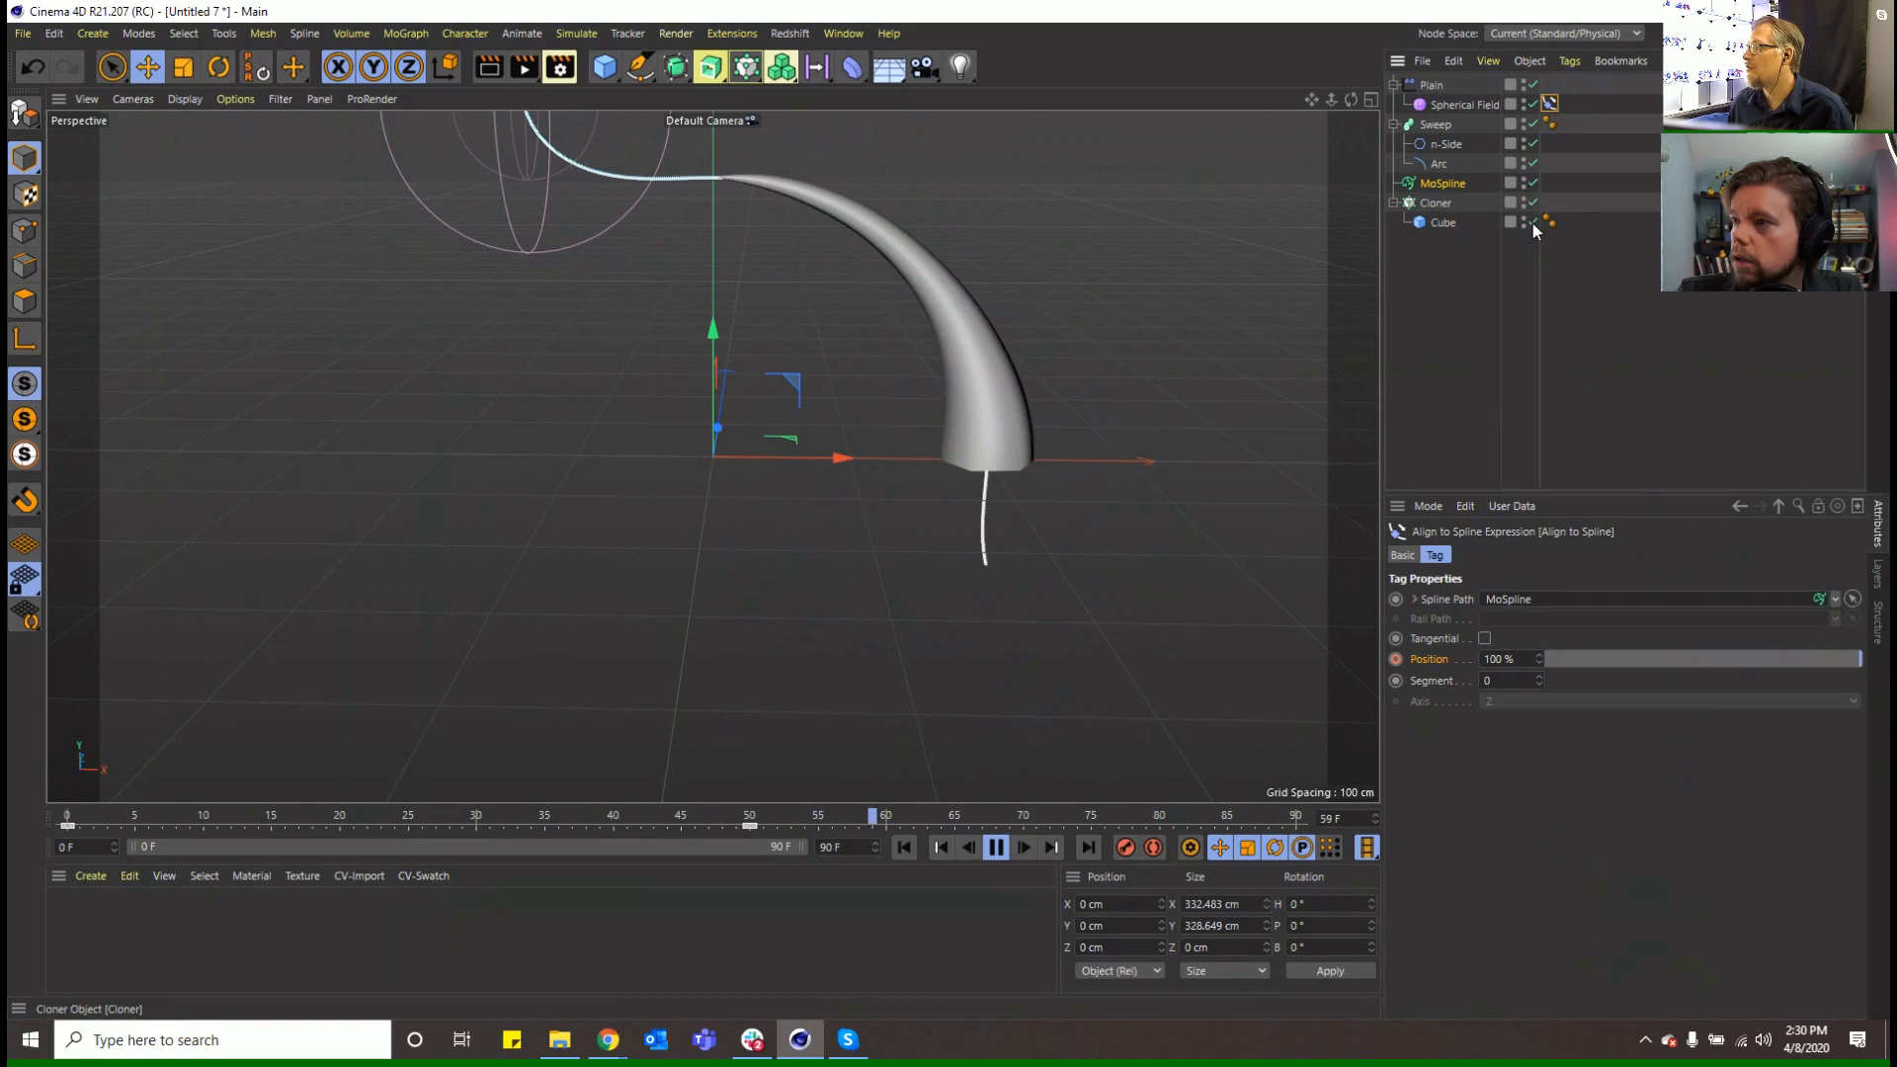
click(1523, 120)
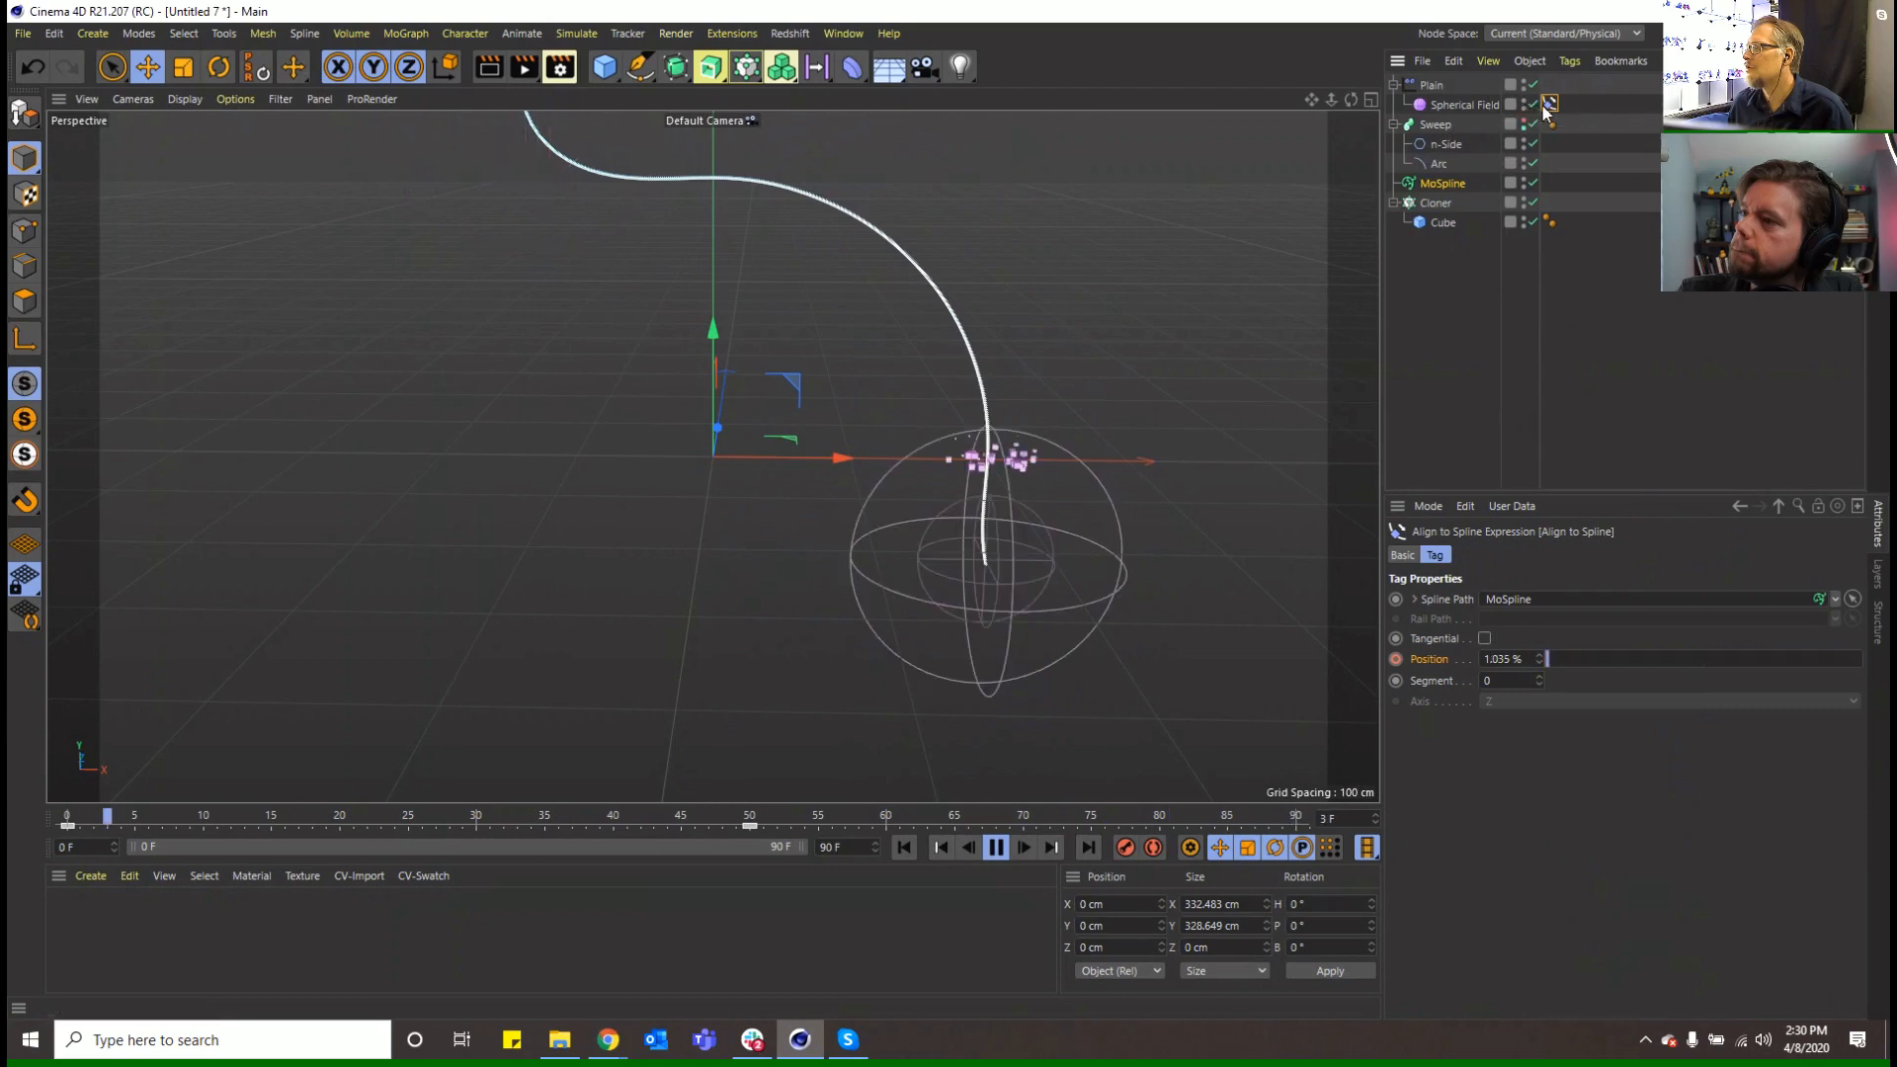
Inspect the Spherical Field's color remap and remapping settings during playback
click(1480, 103)
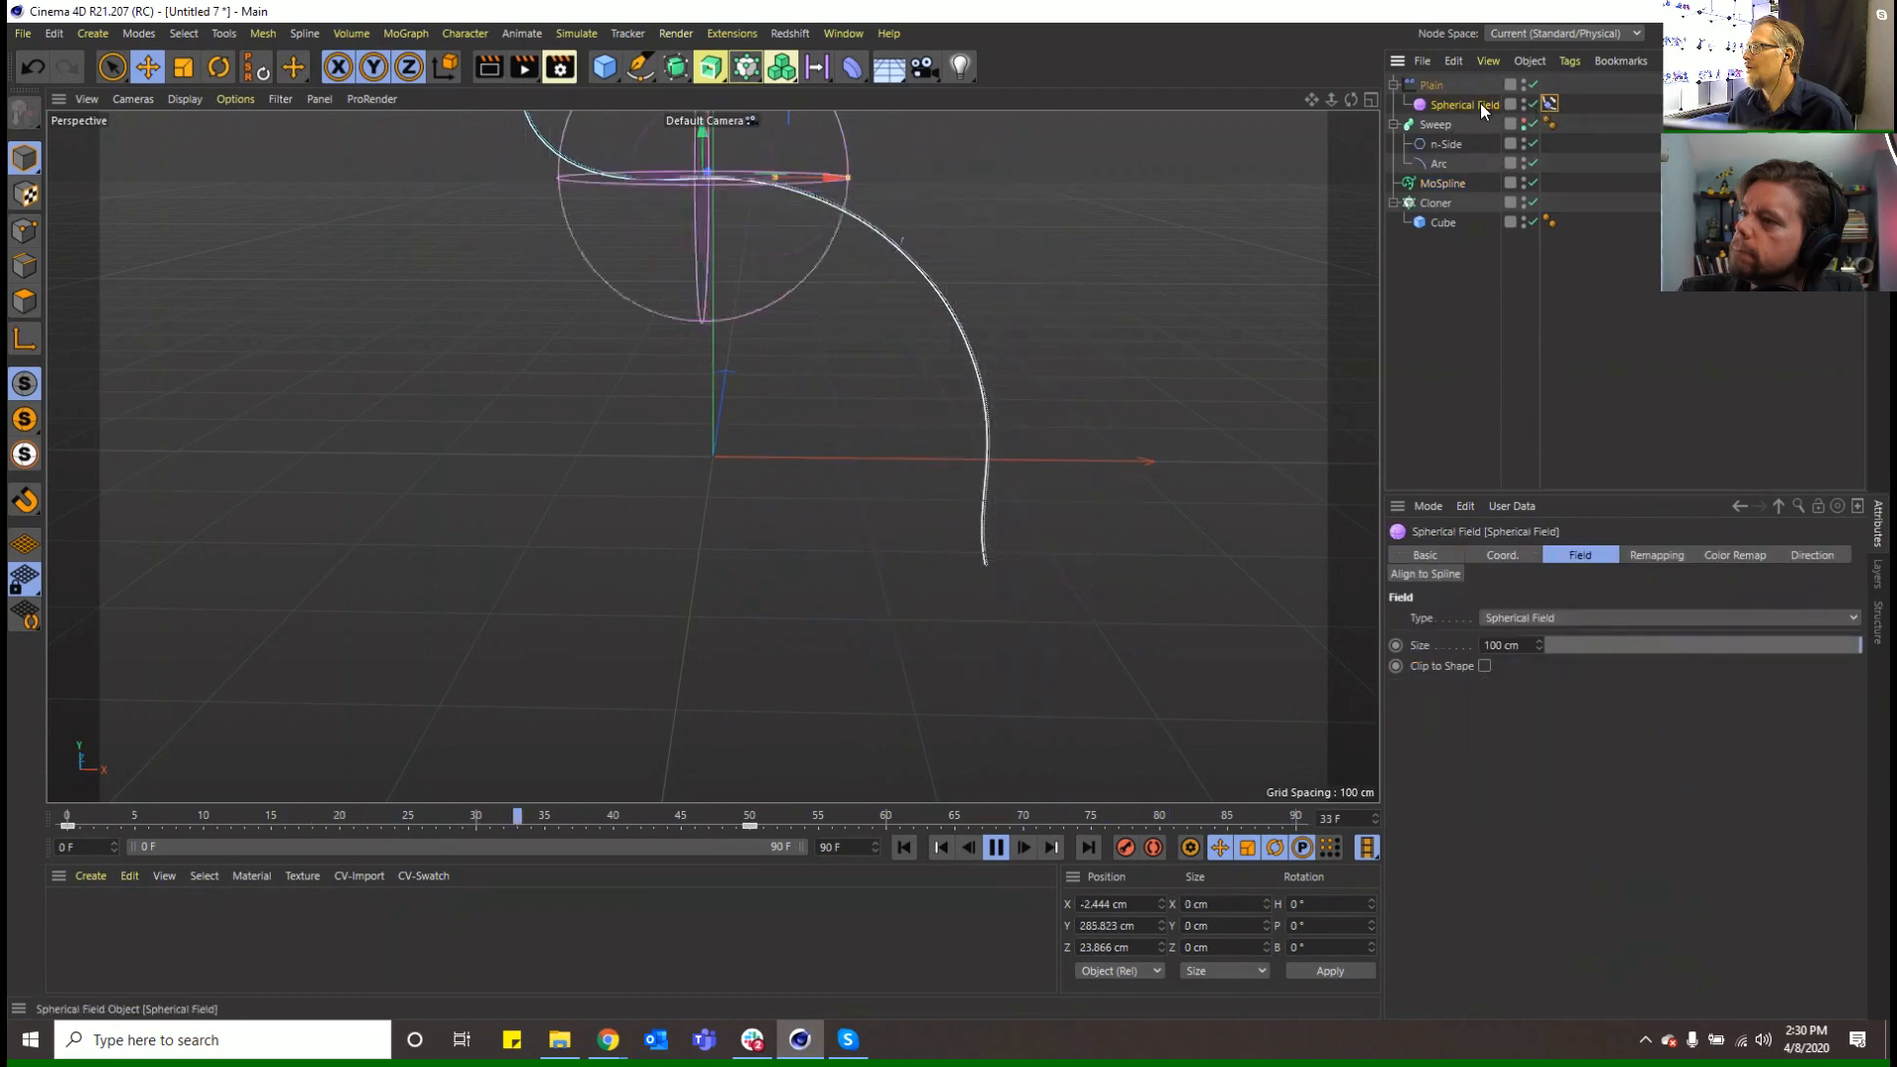
click(1664, 556)
click(1725, 556)
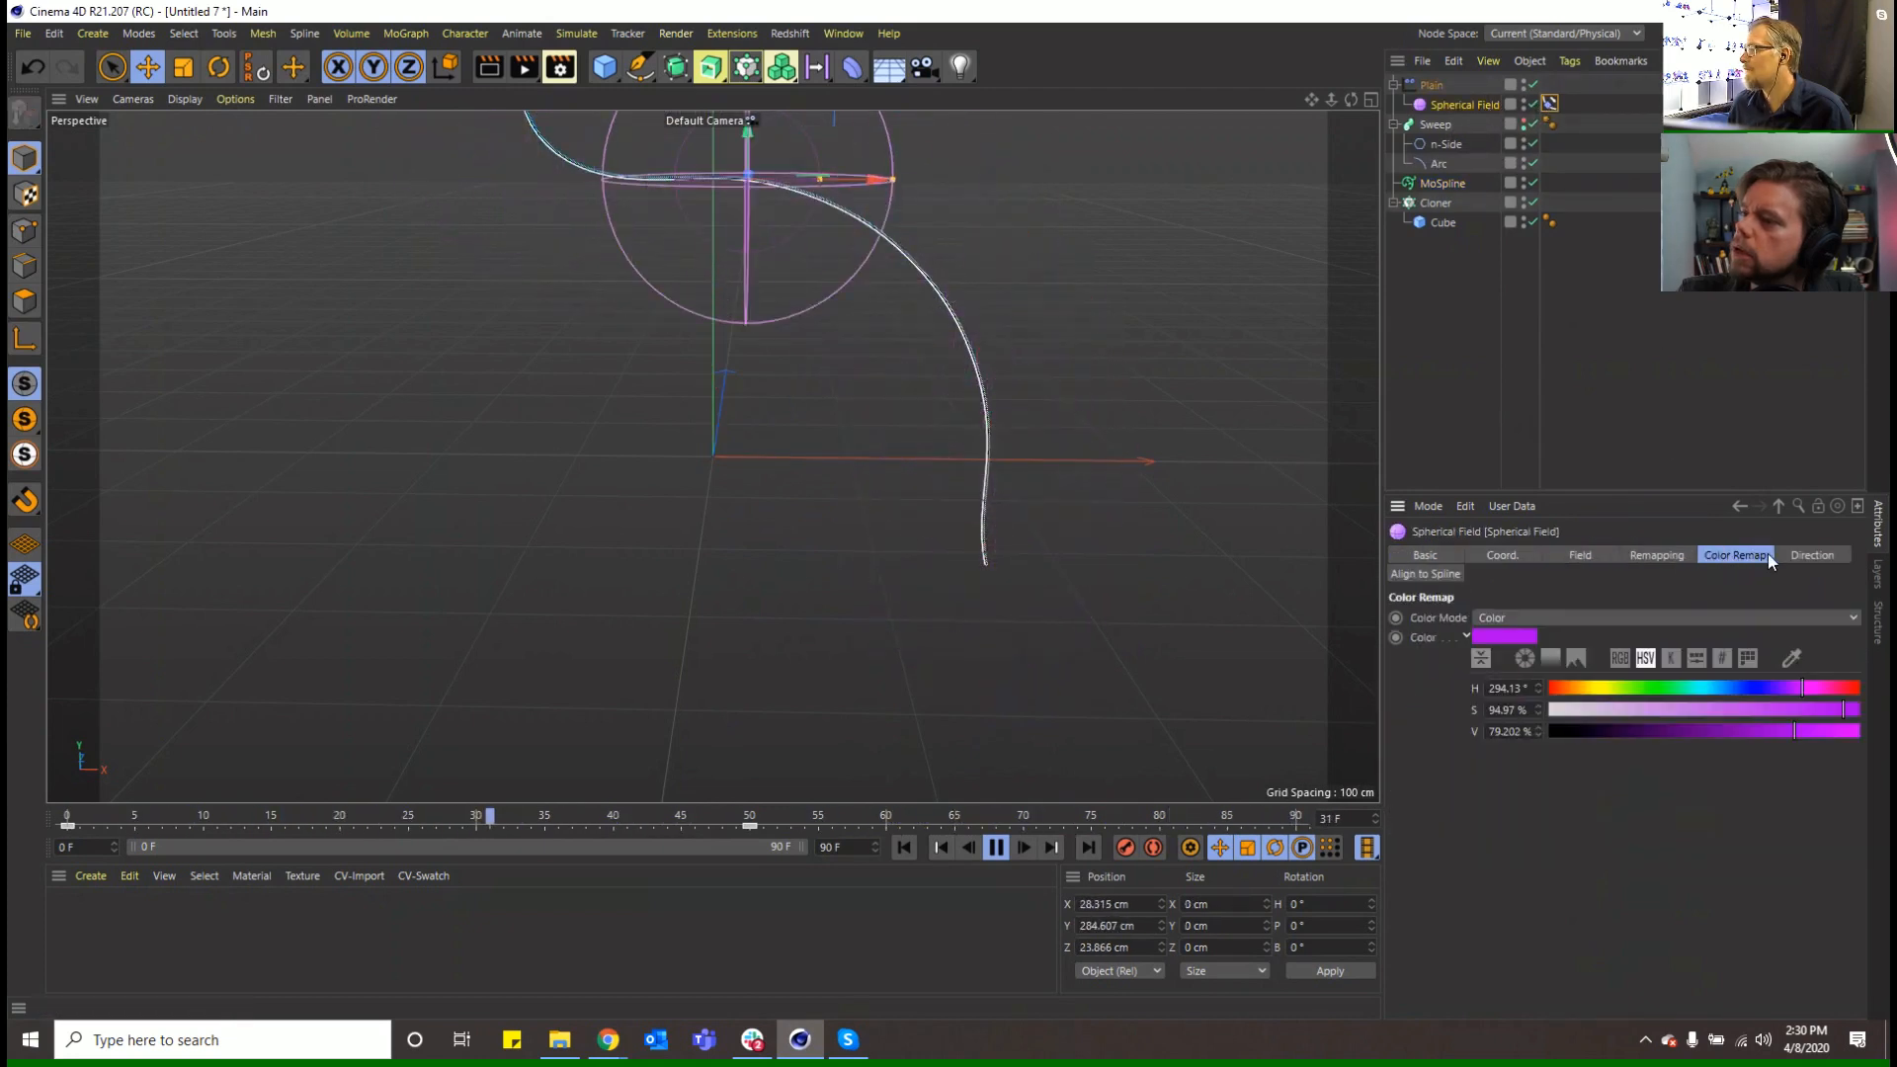
click(1657, 555)
Compare the growth with the Plain effector's Decay layer off and on, and try the Max blending mode on that layer
click(1431, 86)
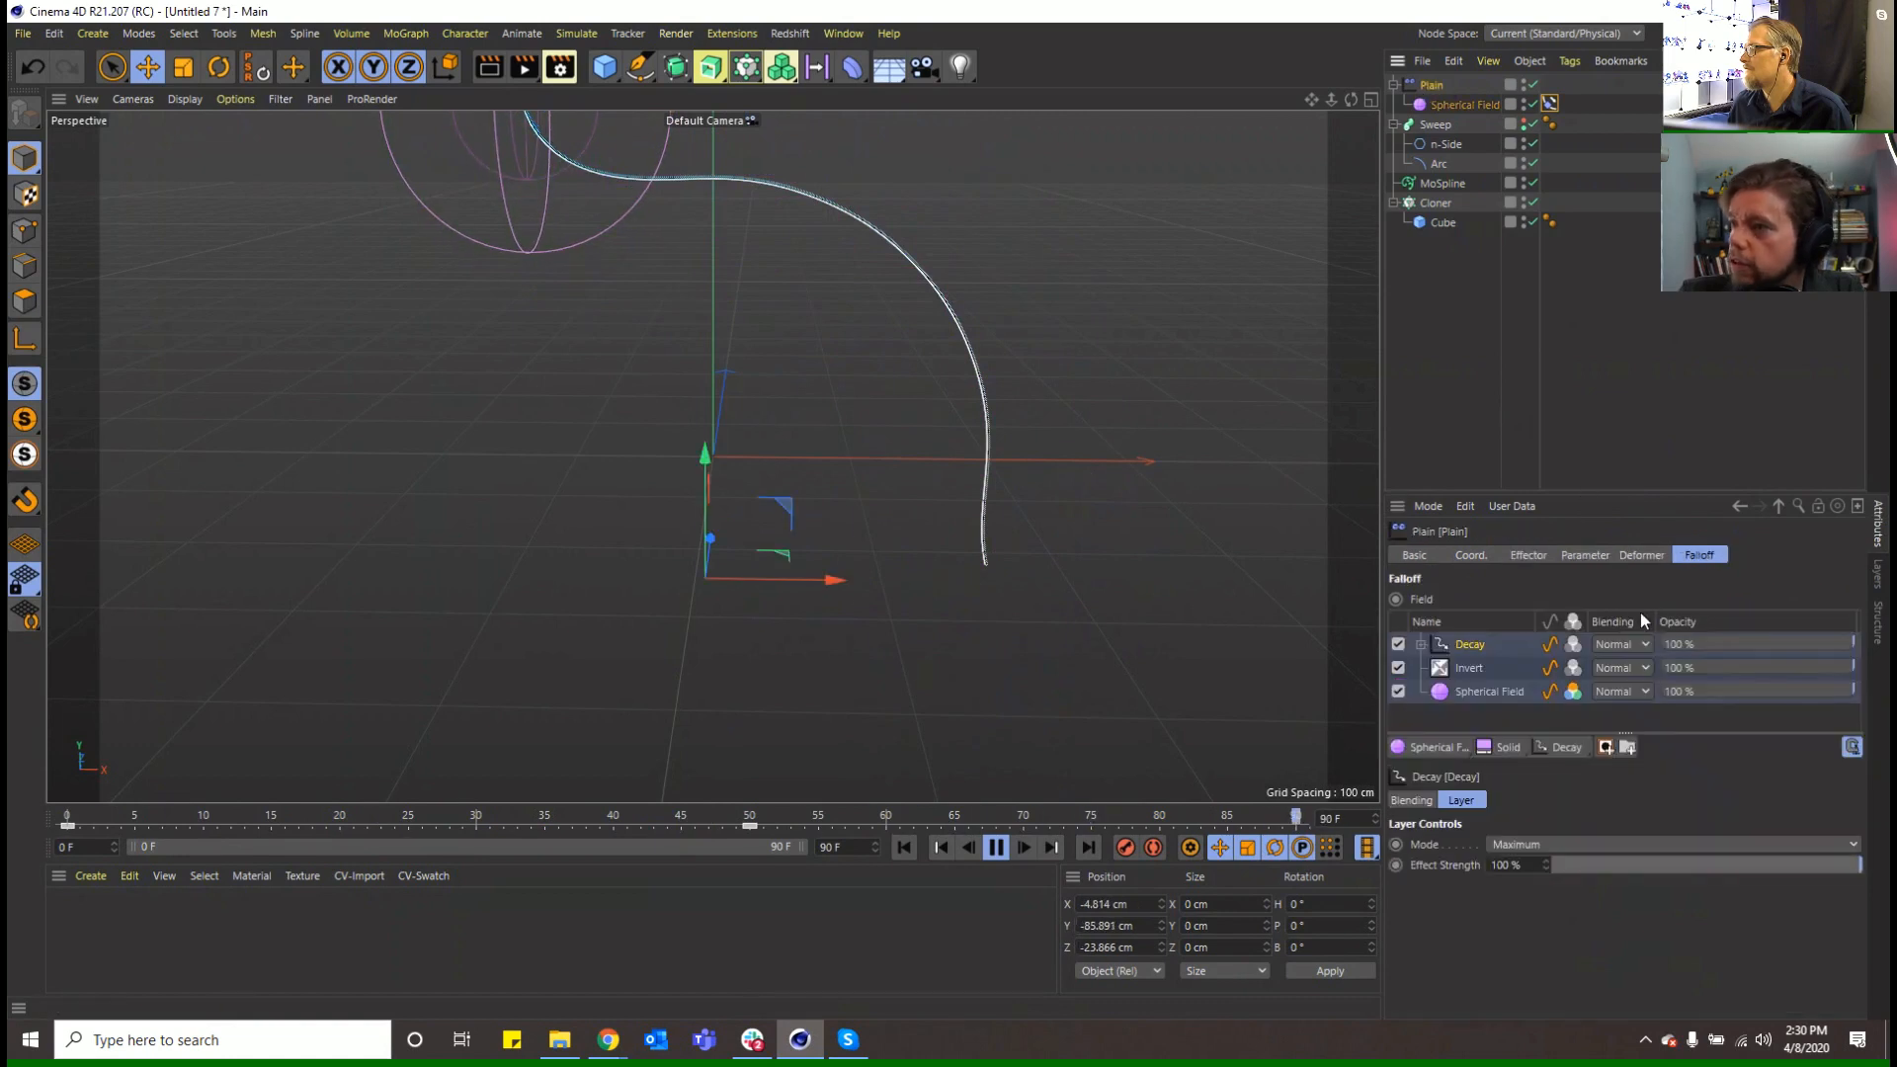
click(1398, 643)
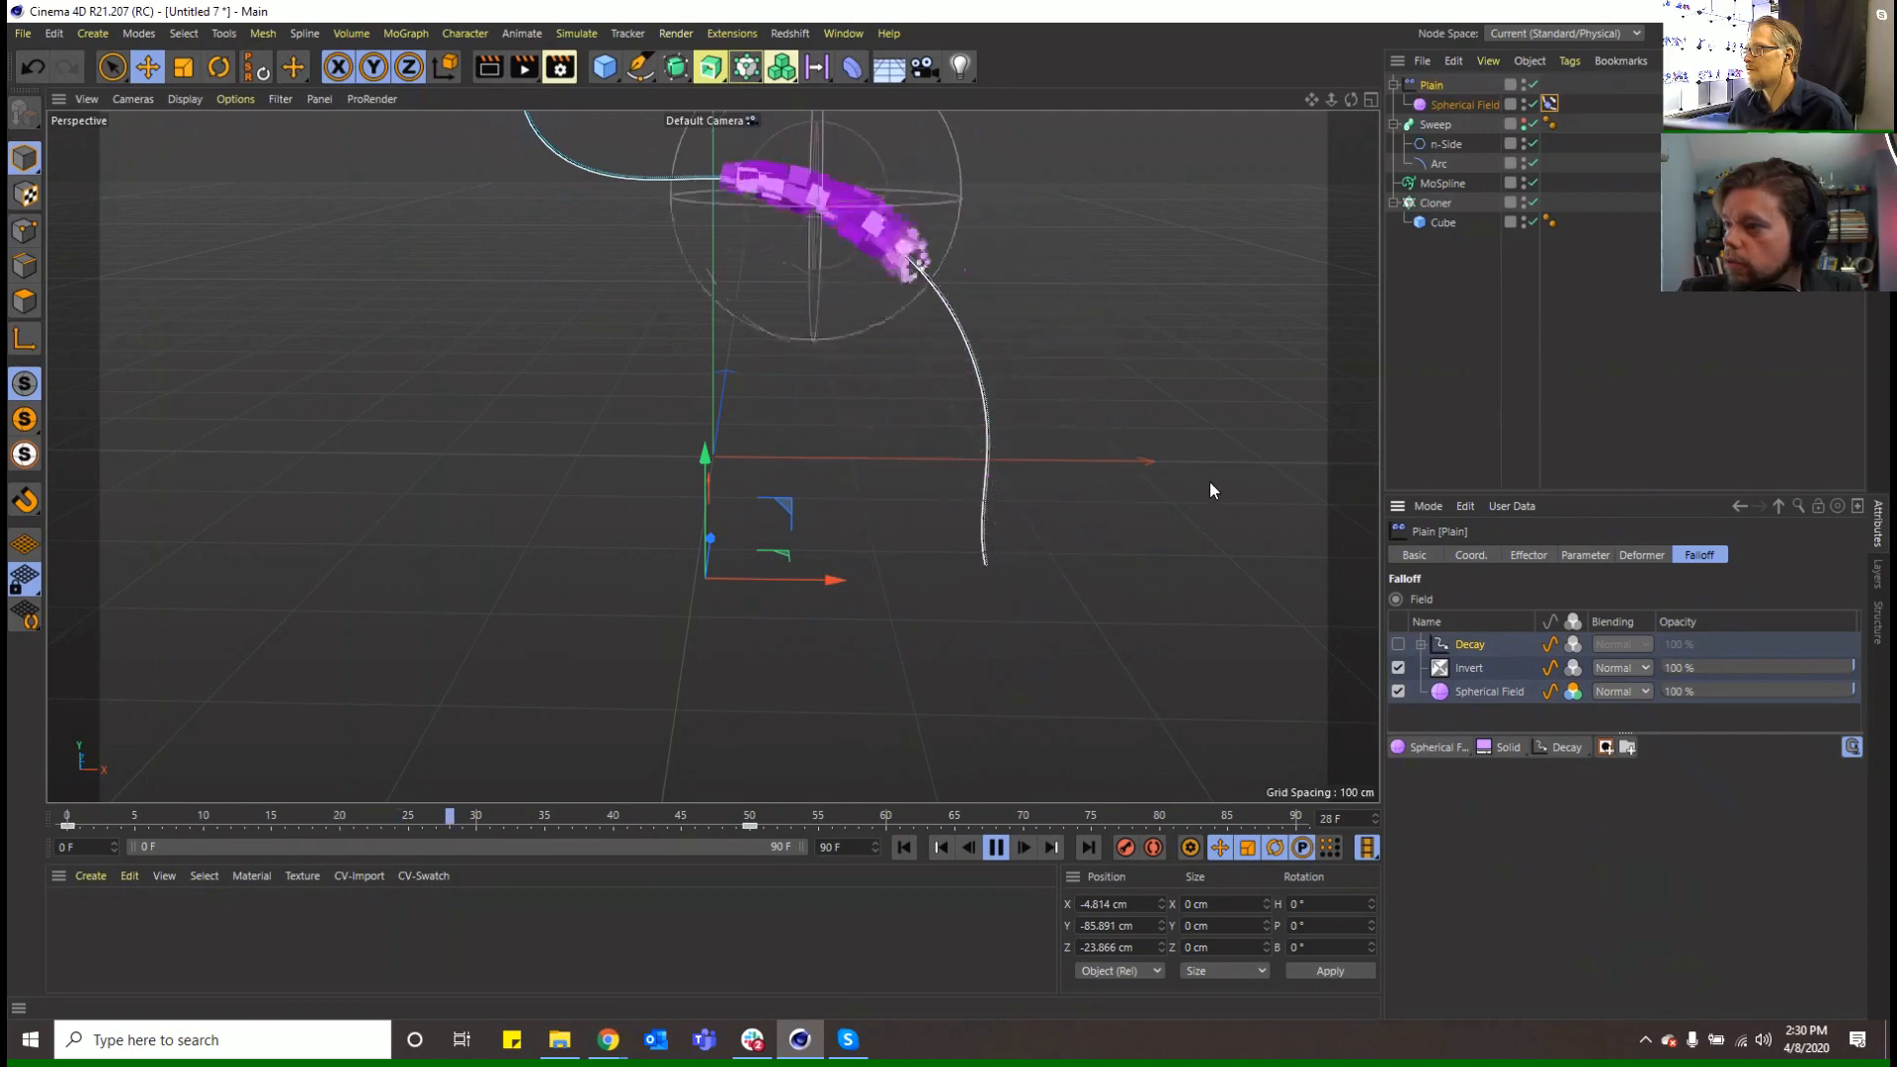
click(1398, 644)
click(1616, 644)
click(1628, 797)
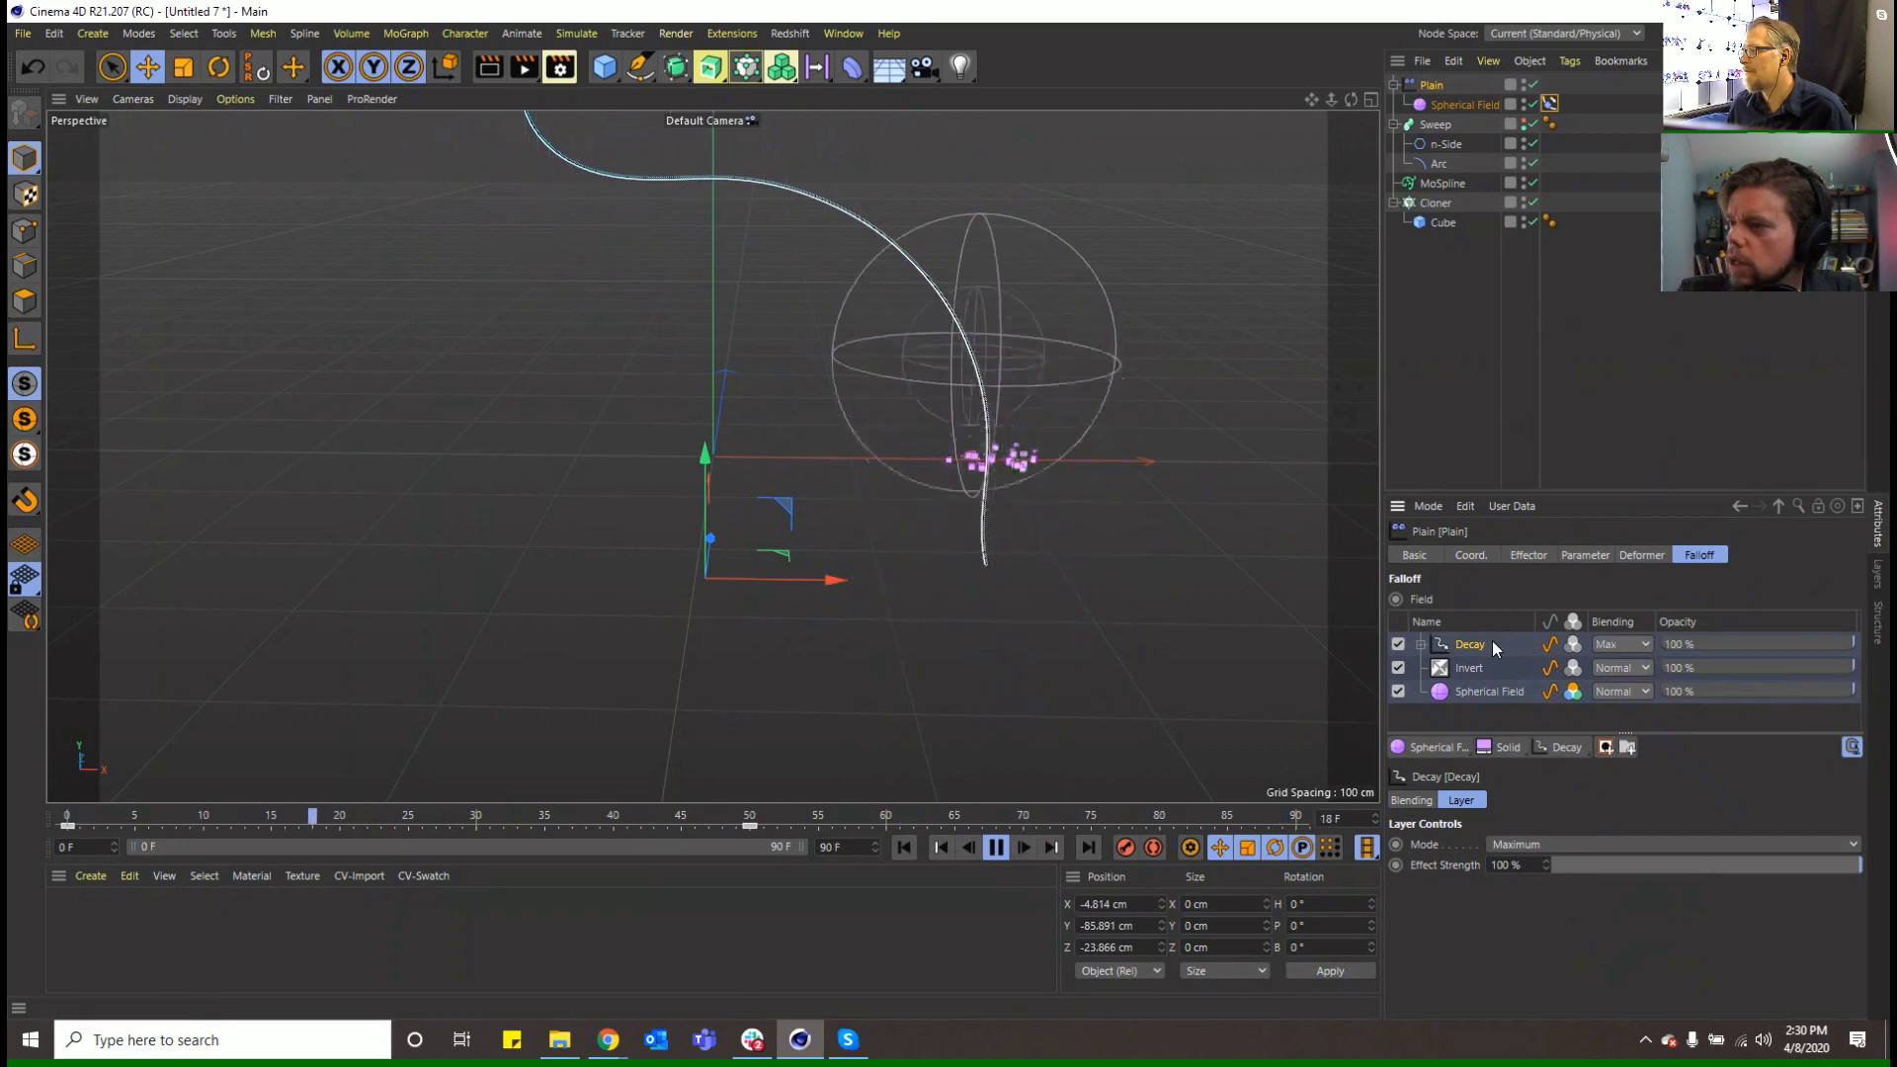
click(1421, 644)
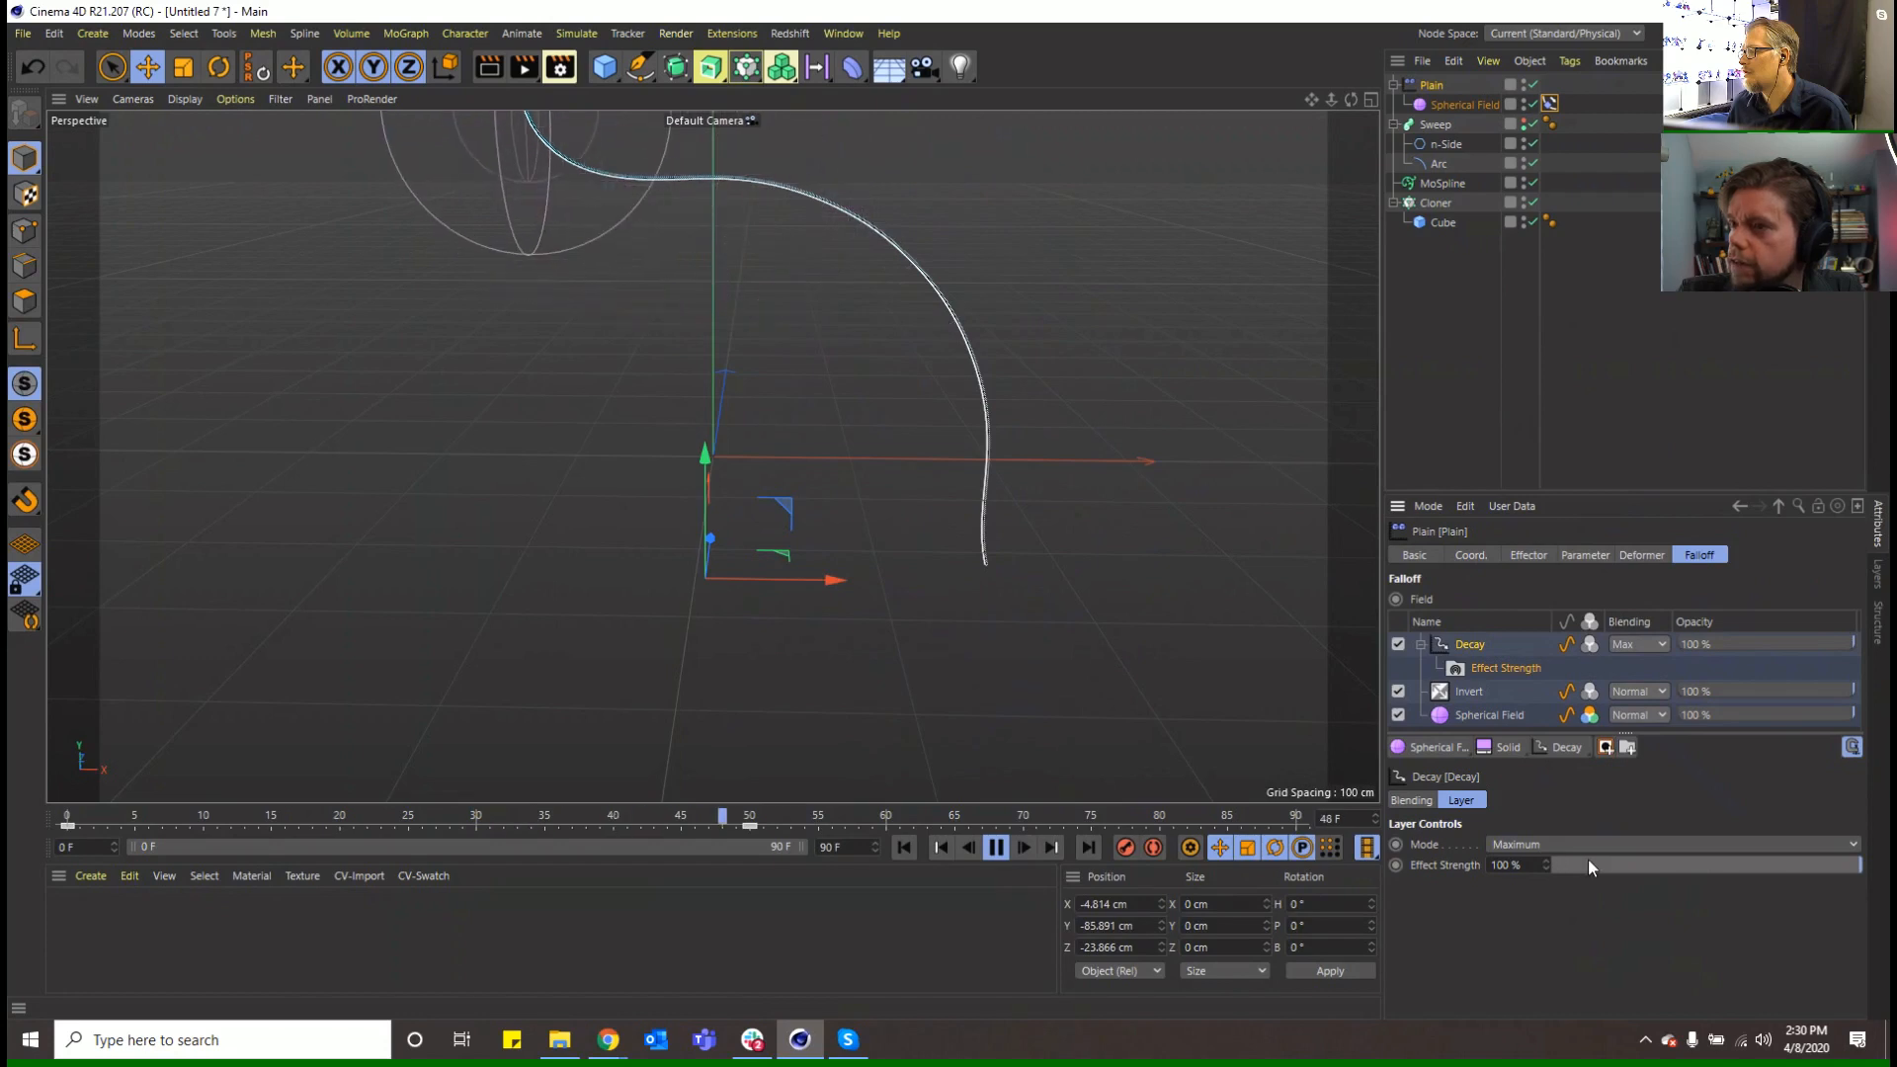
click(1397, 644)
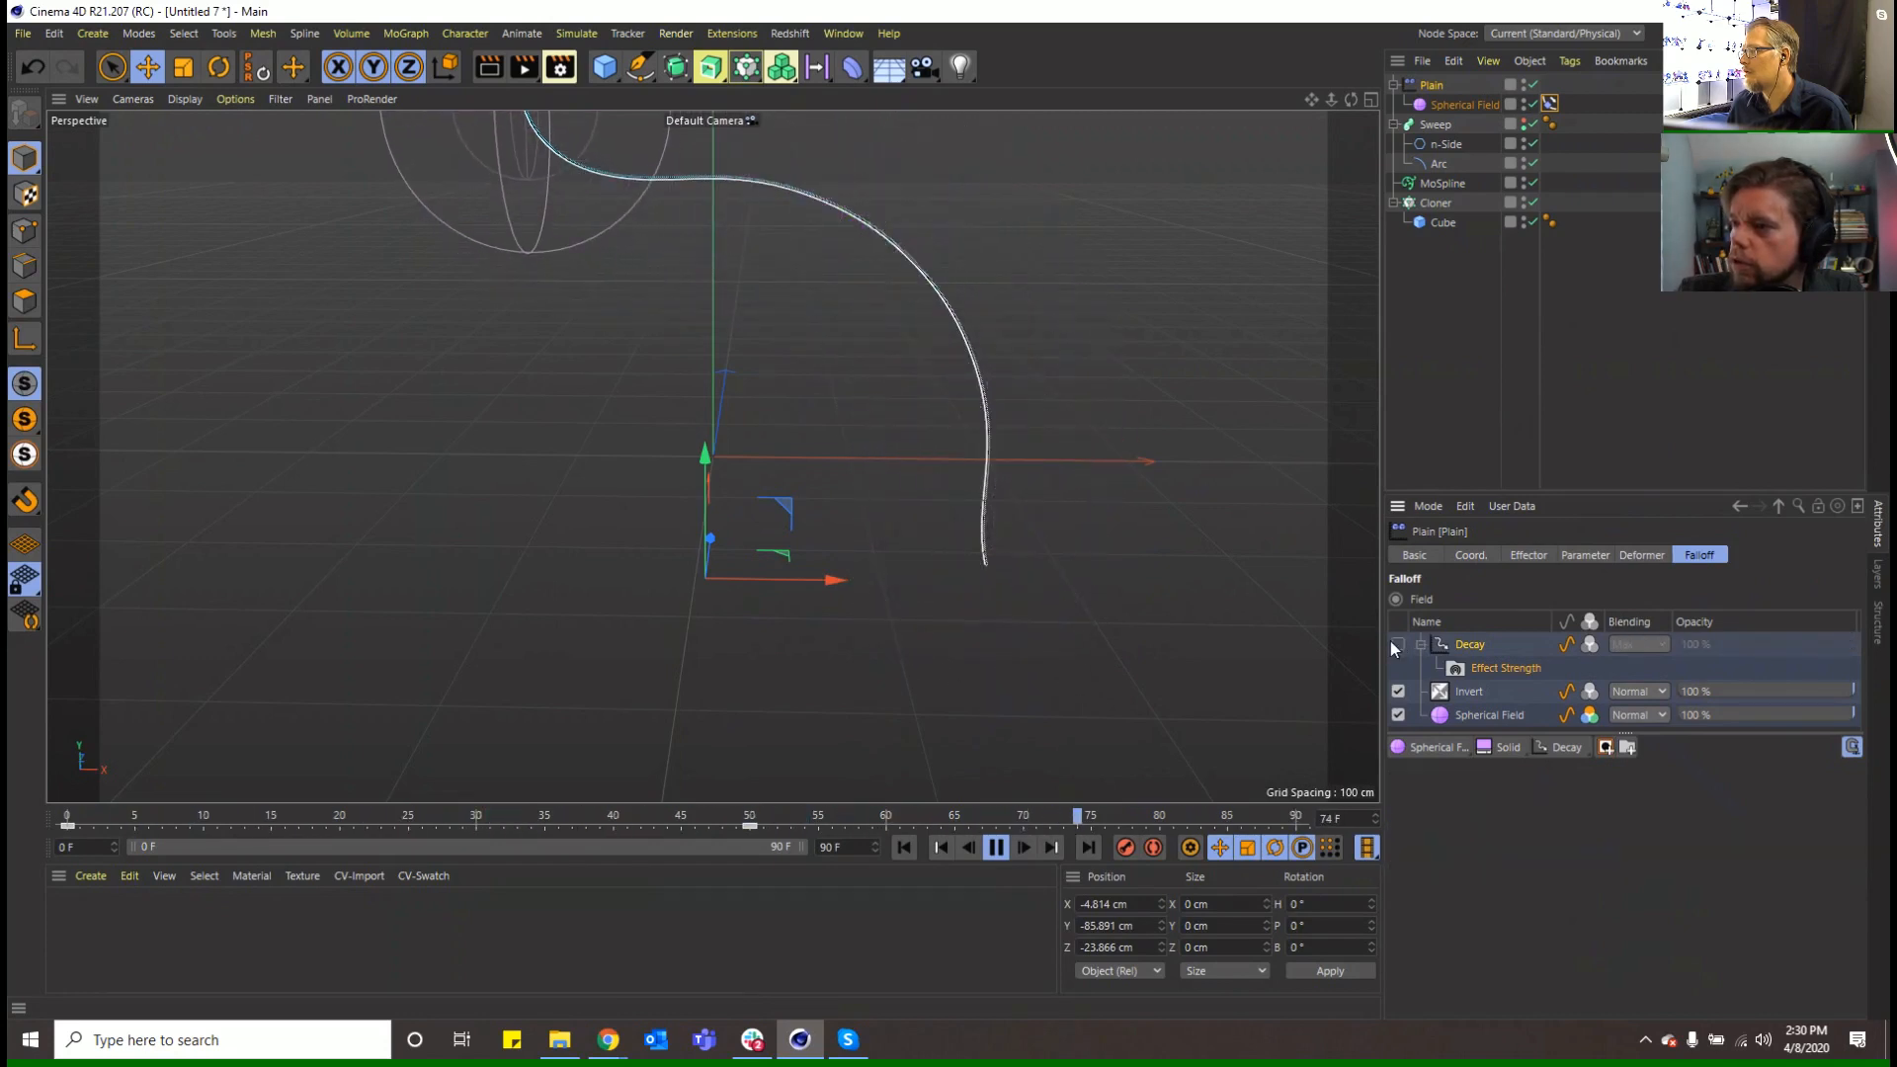
click(1395, 644)
Set the Decay layer's blending to Normal and its mode to Minimum
click(1636, 644)
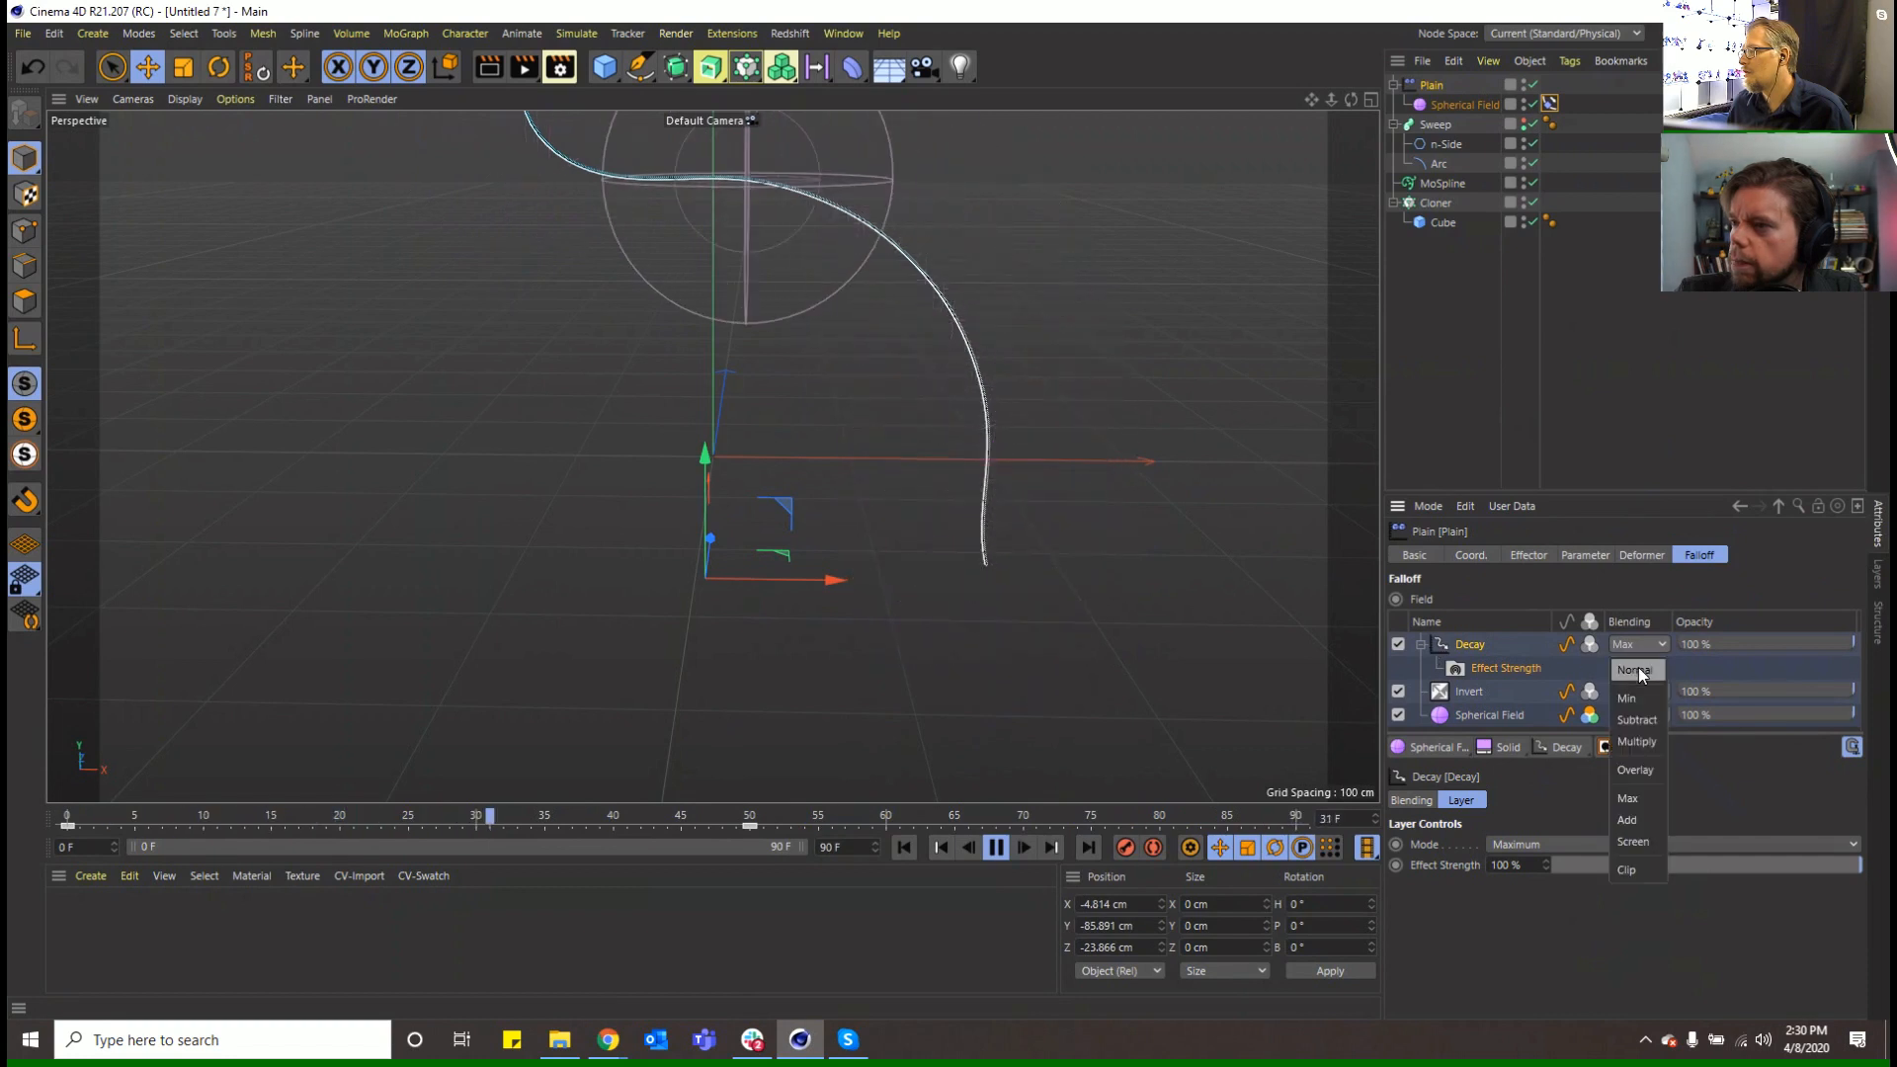
click(1644, 673)
click(1527, 844)
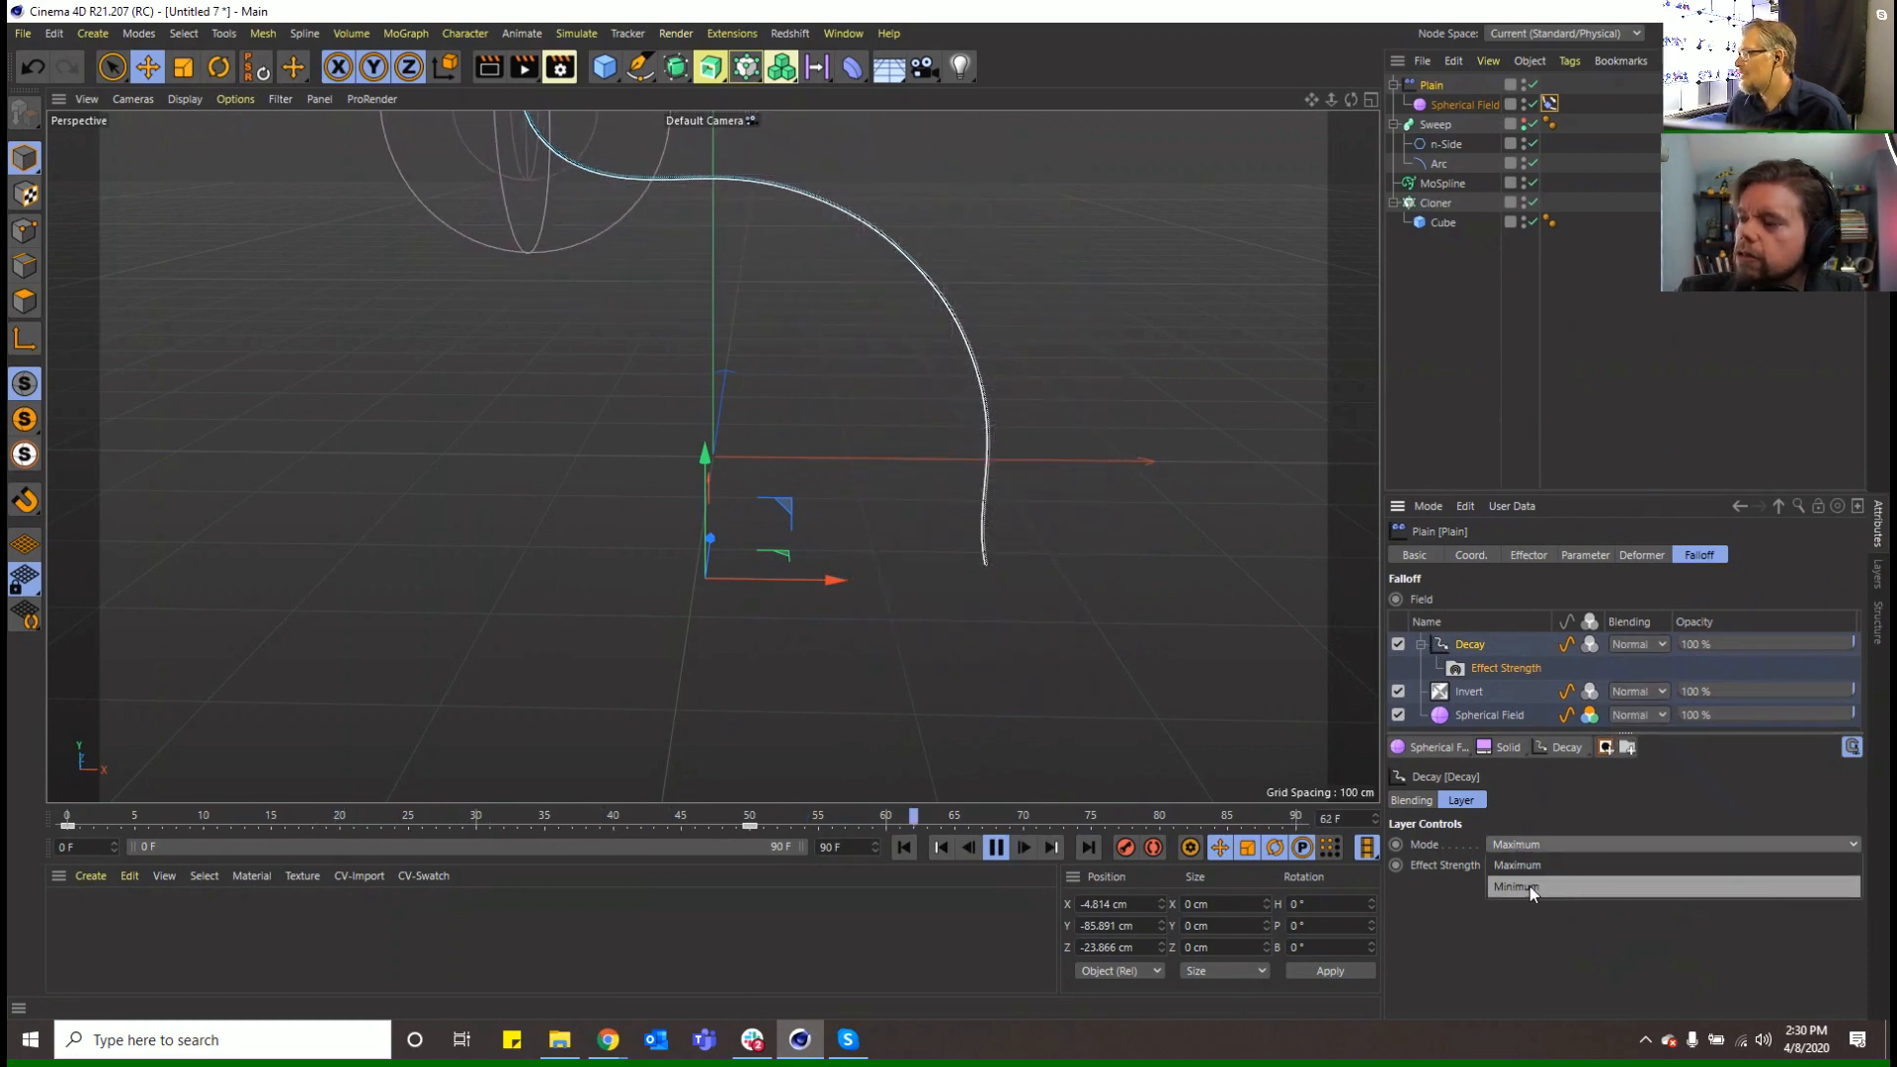
click(1529, 886)
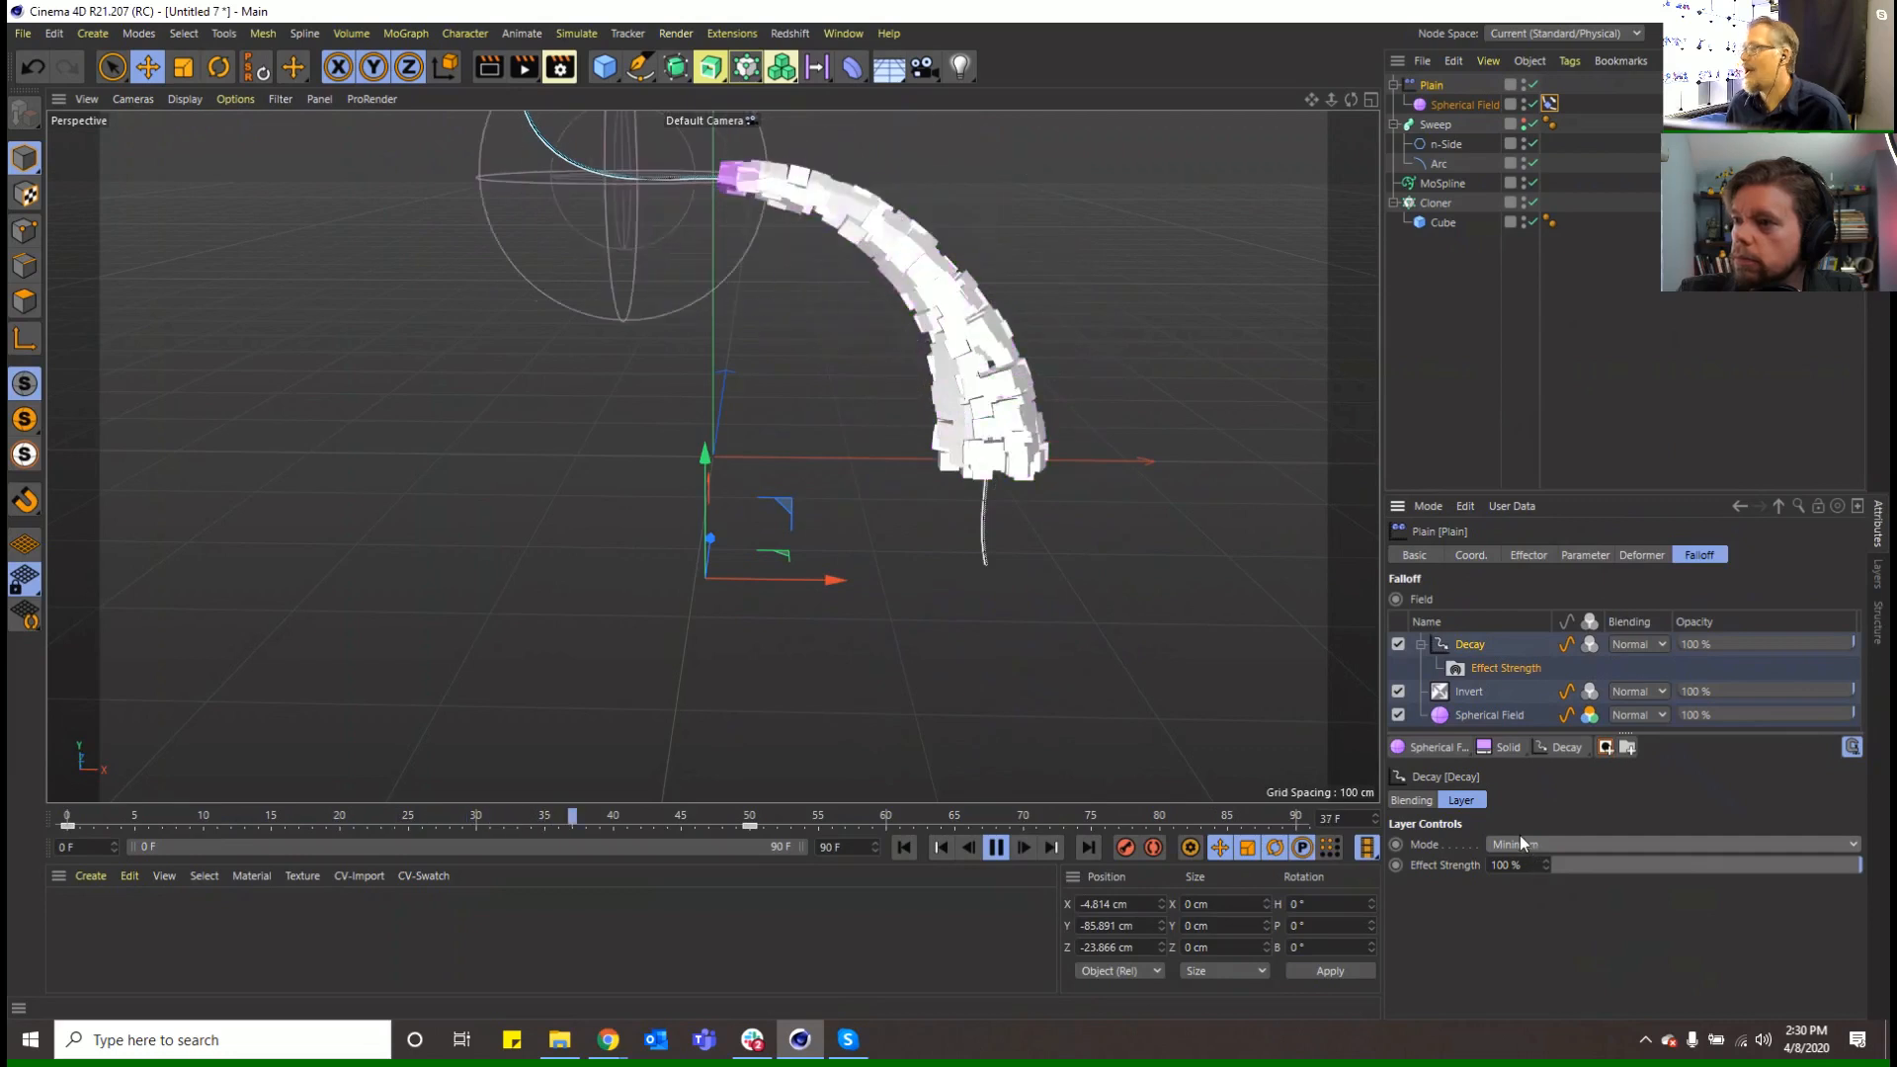
Enable the color channel on the Decay and Invert layers in the Plain effector's falloff
click(1590, 646)
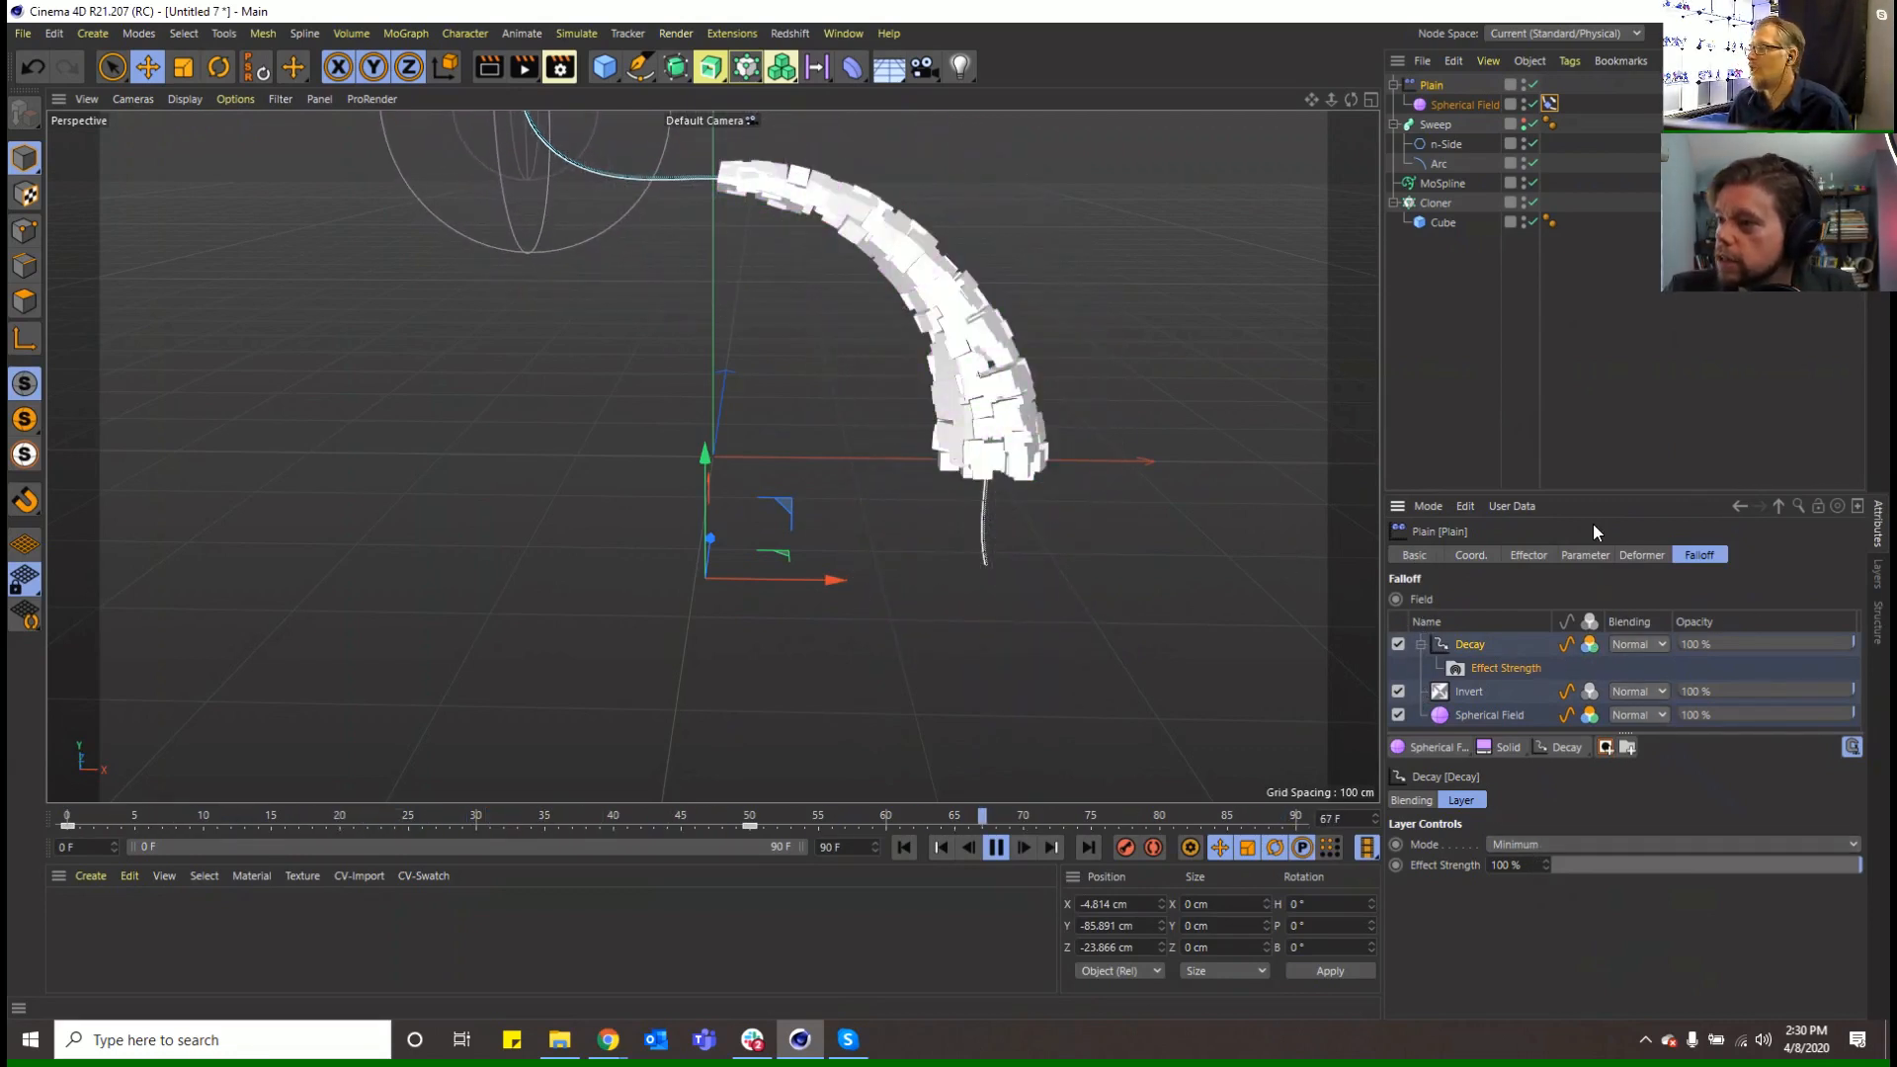
click(1590, 691)
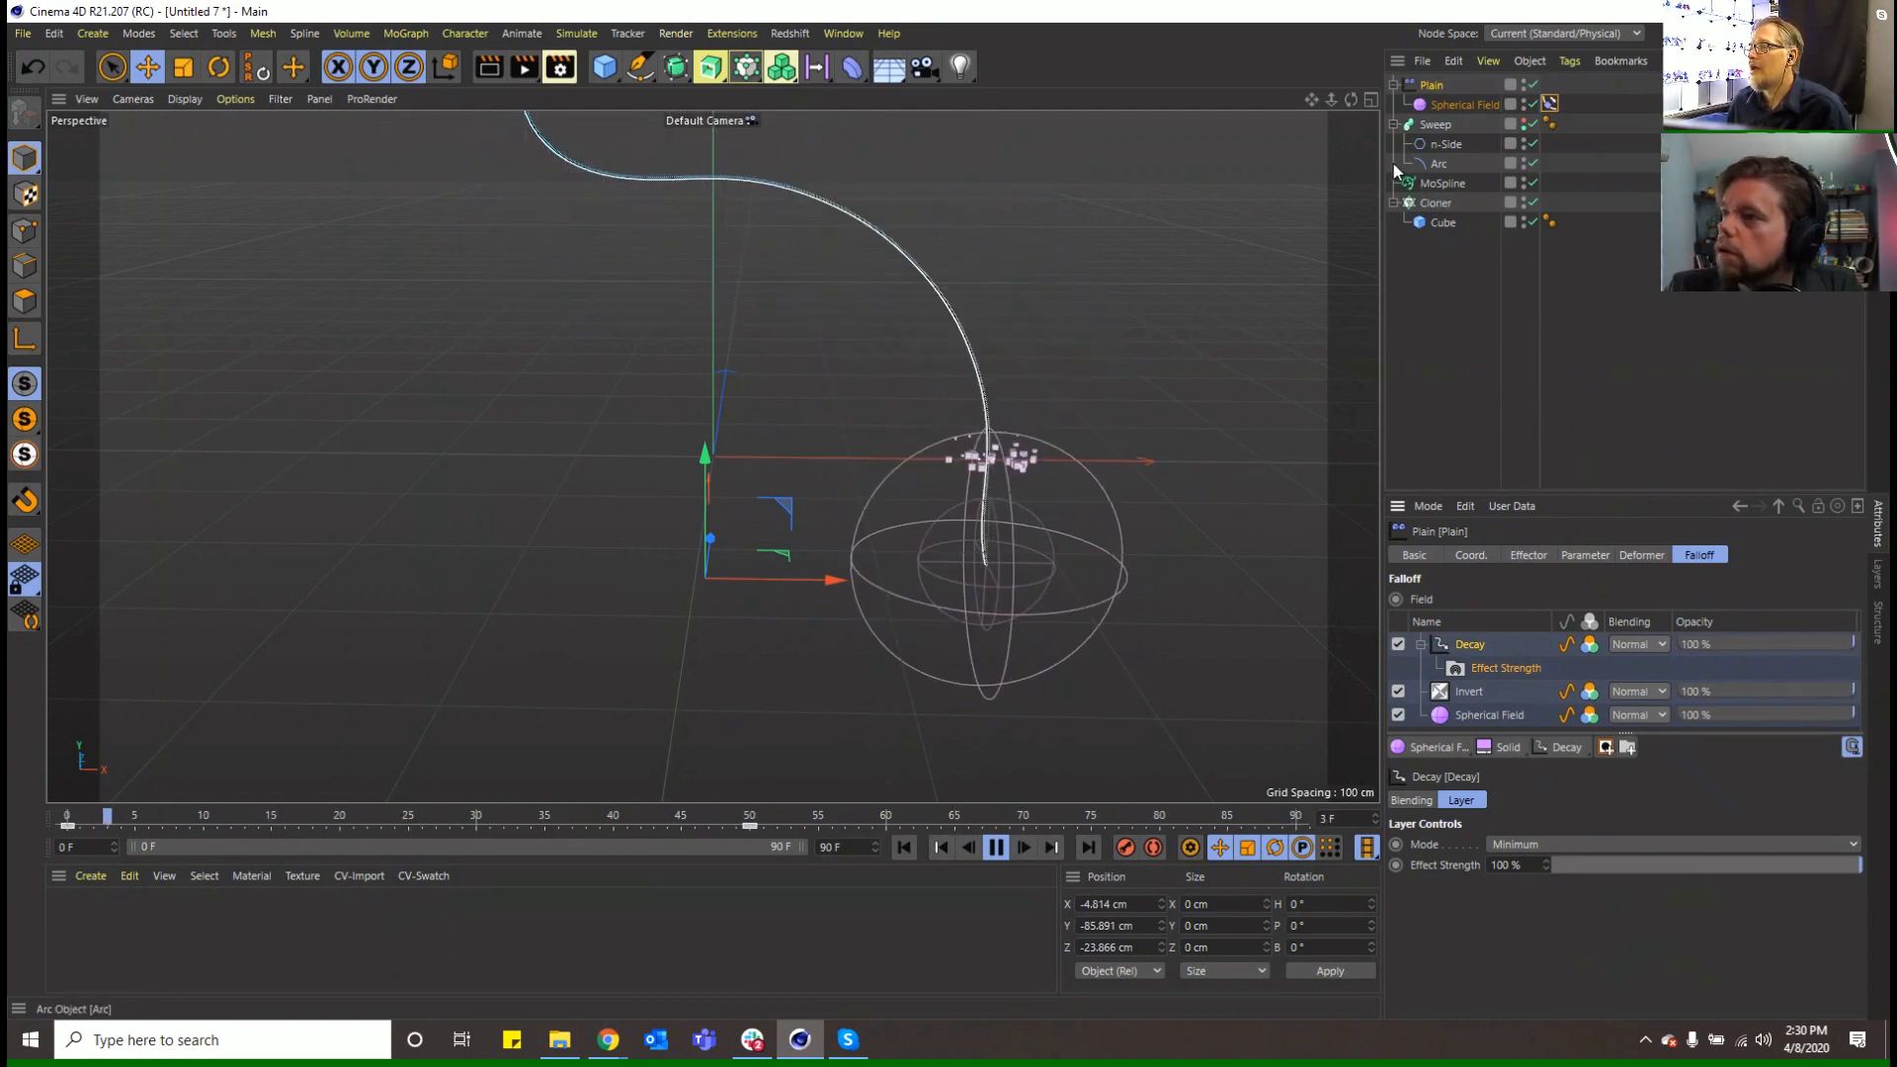
Review the Plain effector's deformer and parameter settings and the Spherical Field's remapping
click(1604, 555)
click(1643, 555)
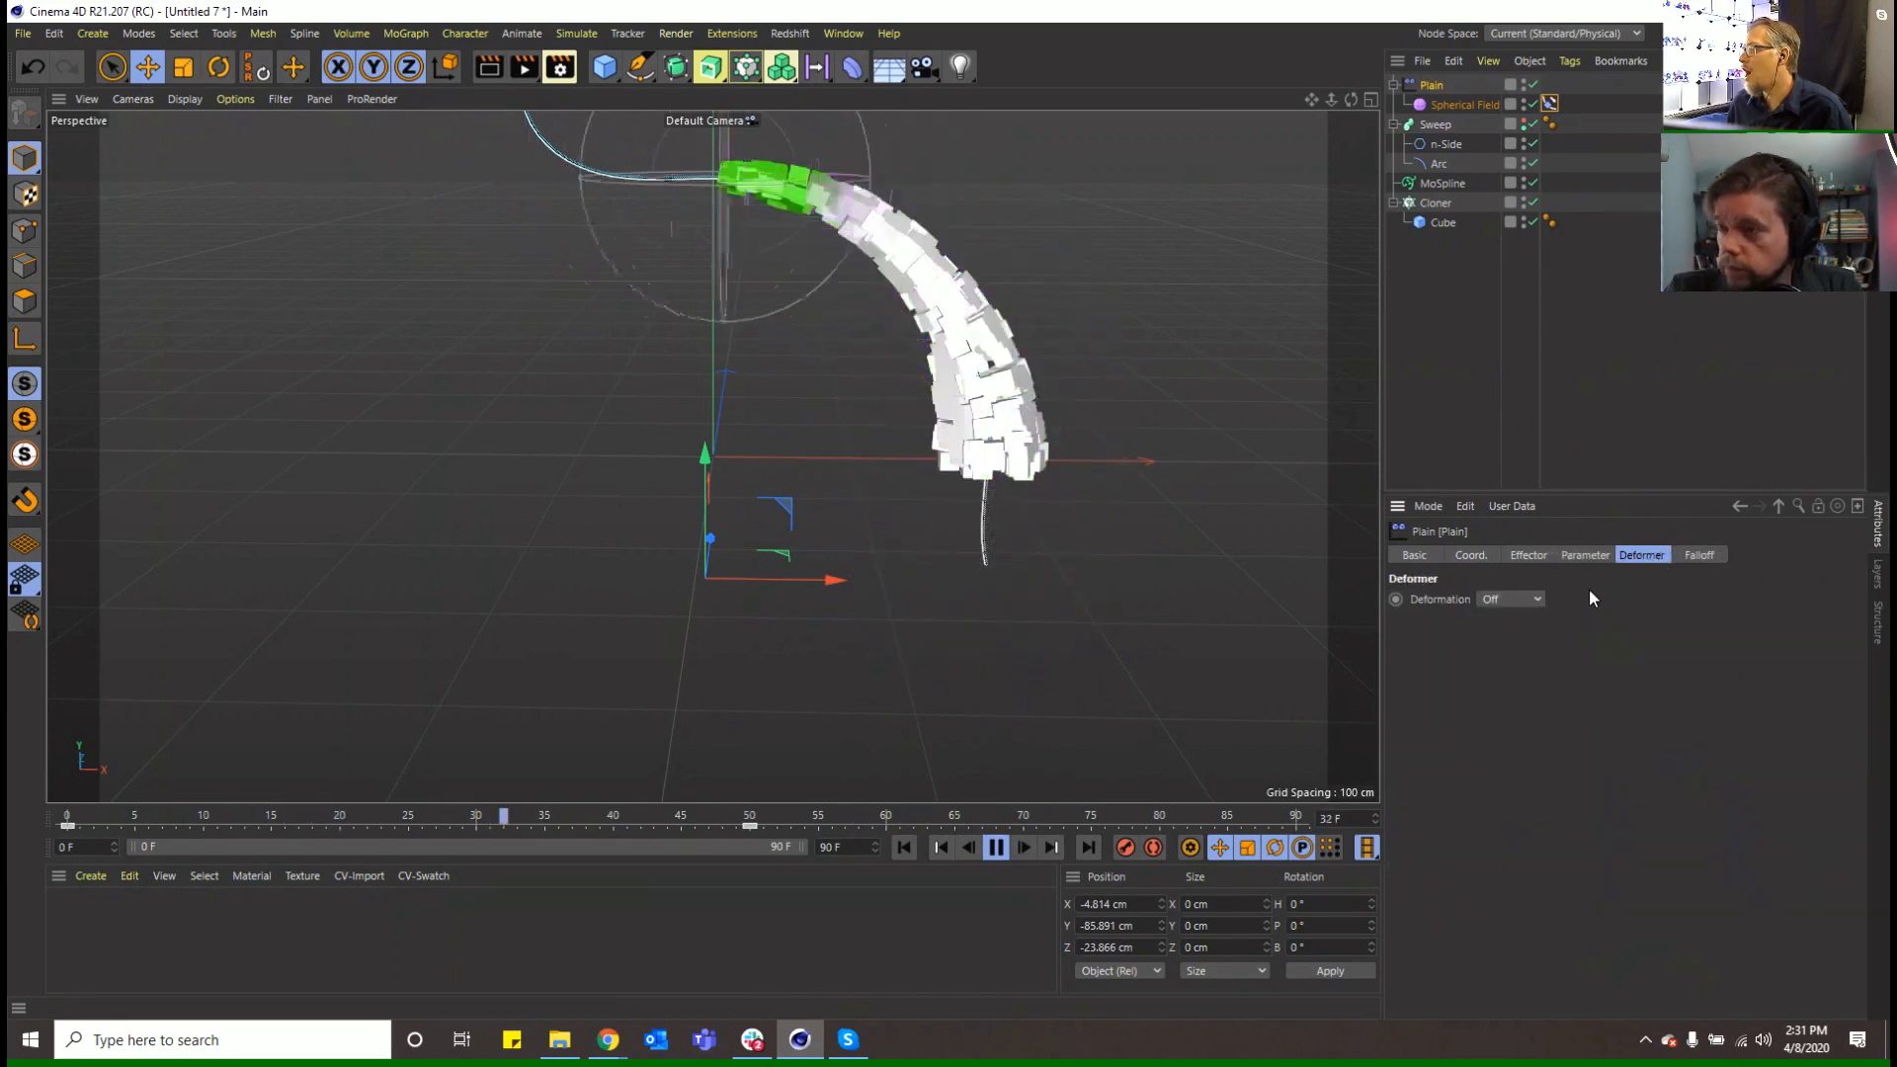
click(1585, 554)
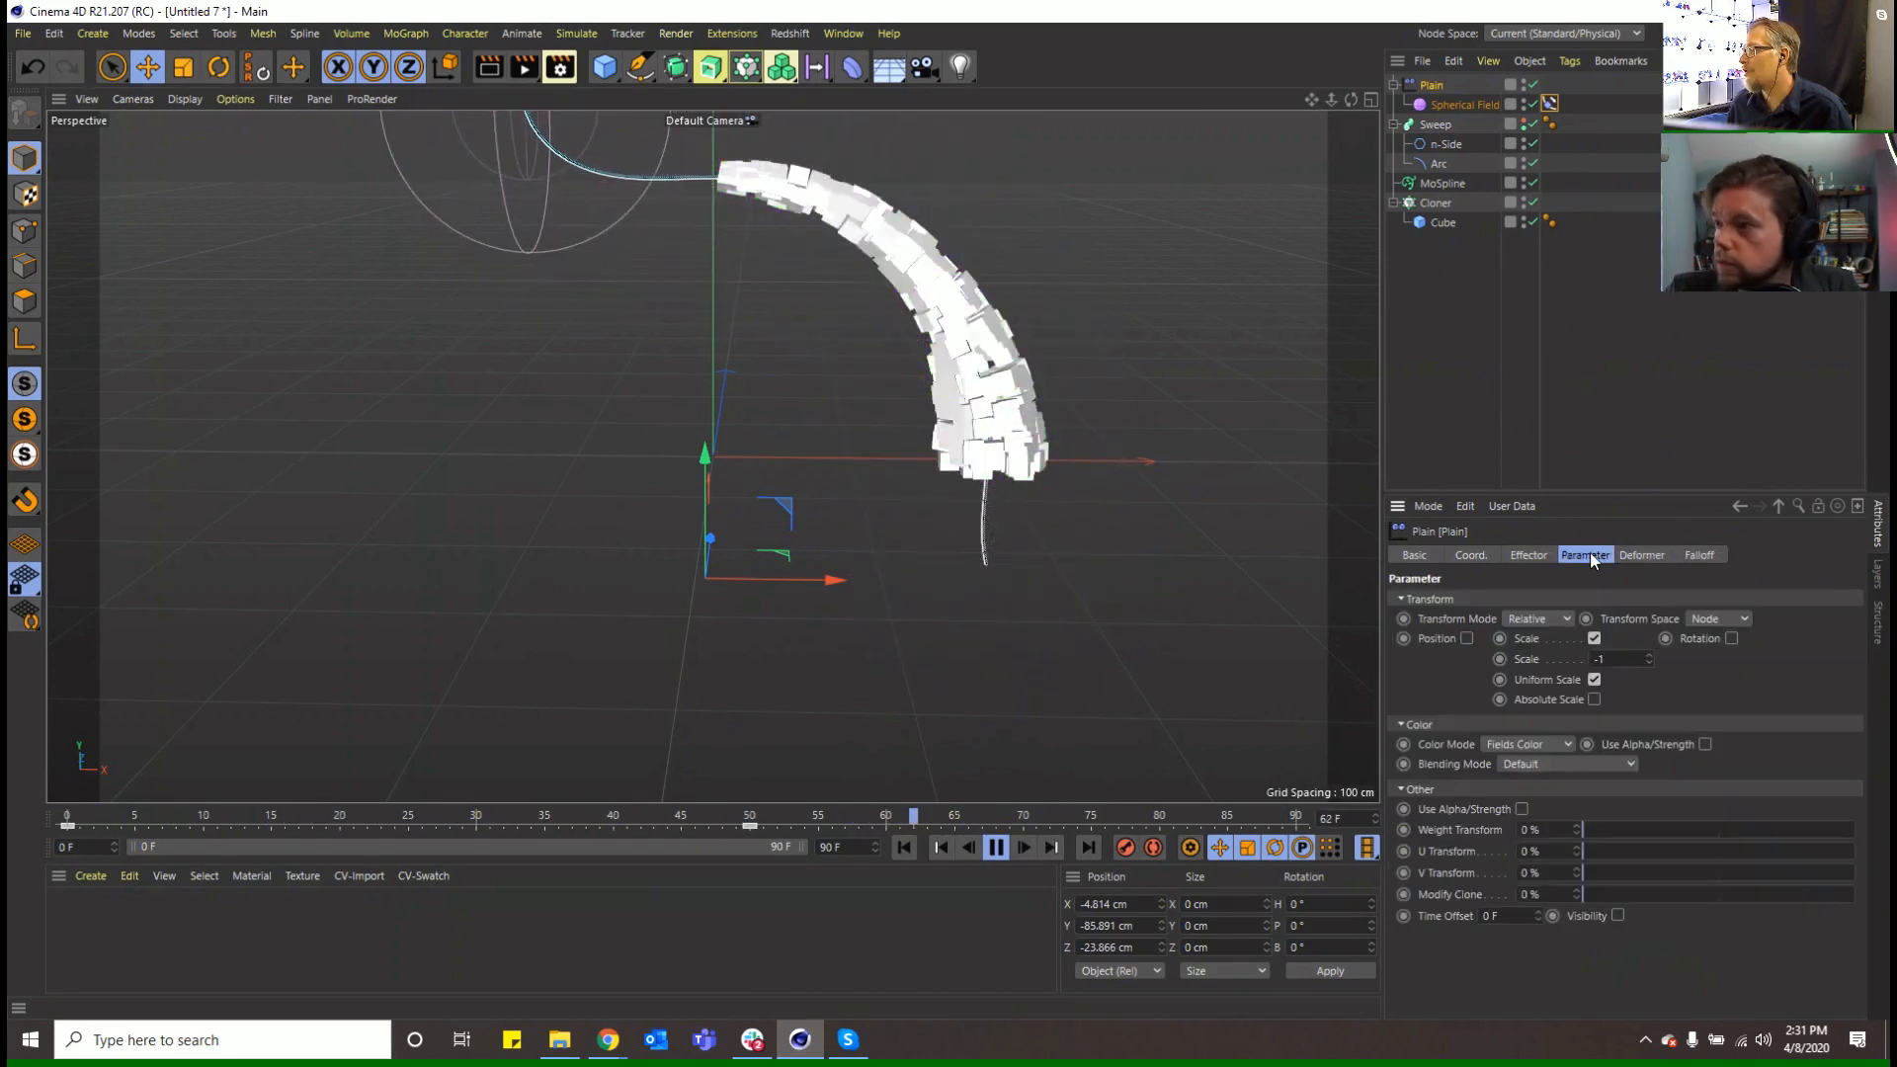
click(1461, 103)
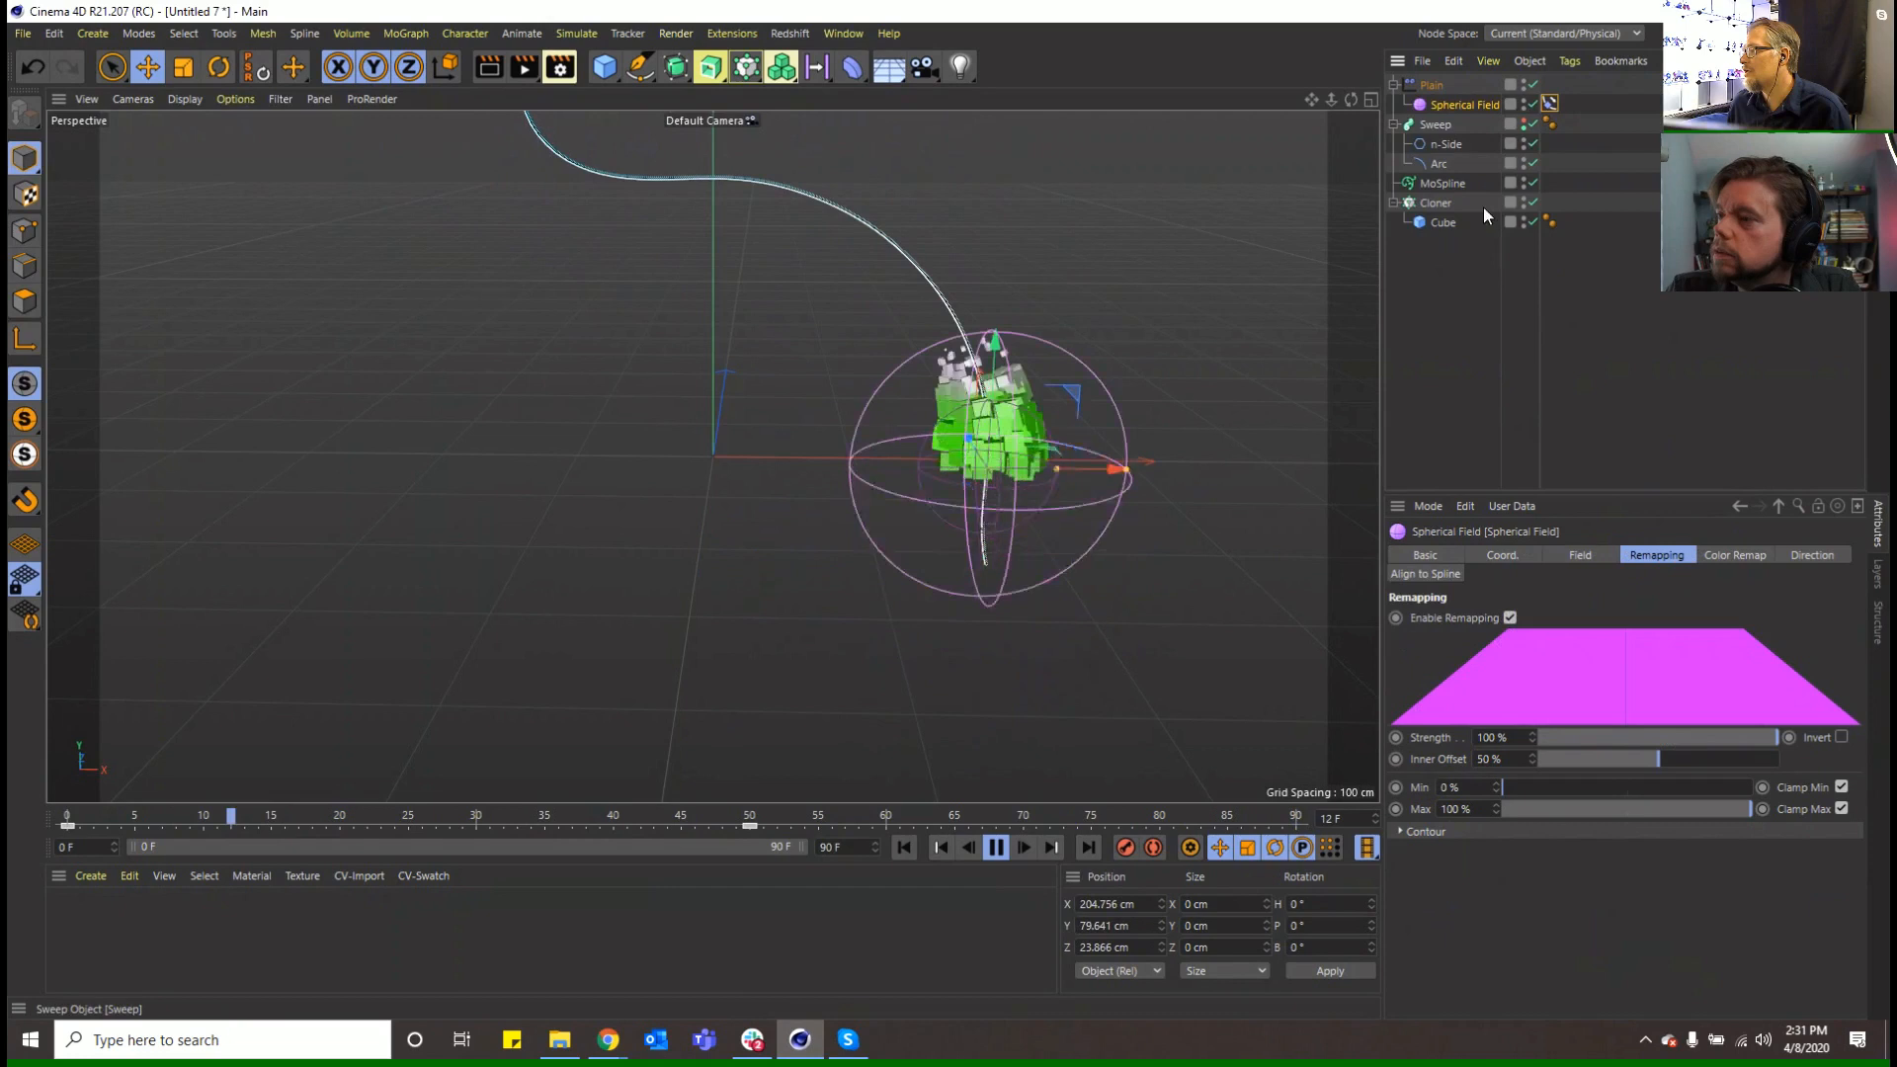
Add a Quantize layer to the Plain effector's falloff and set its Steps to 2
click(1441, 87)
click(1699, 554)
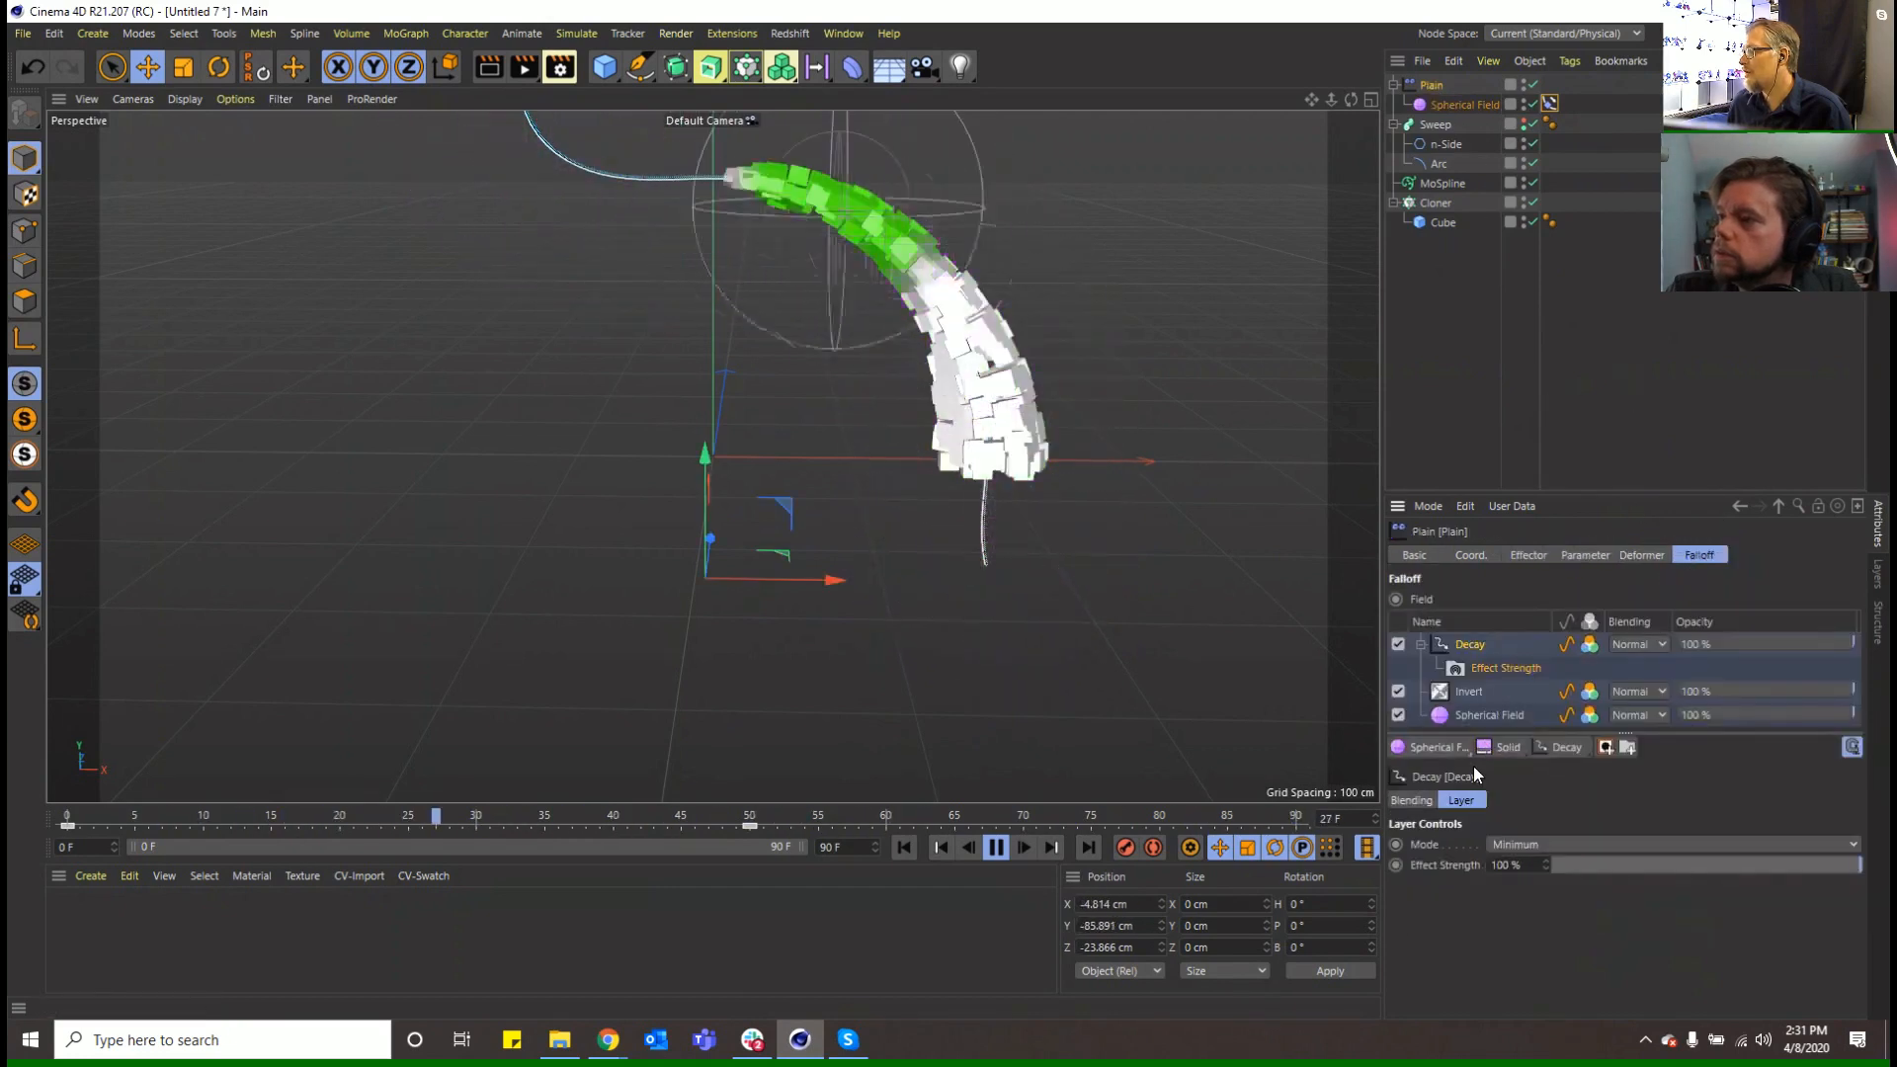
click(1559, 749)
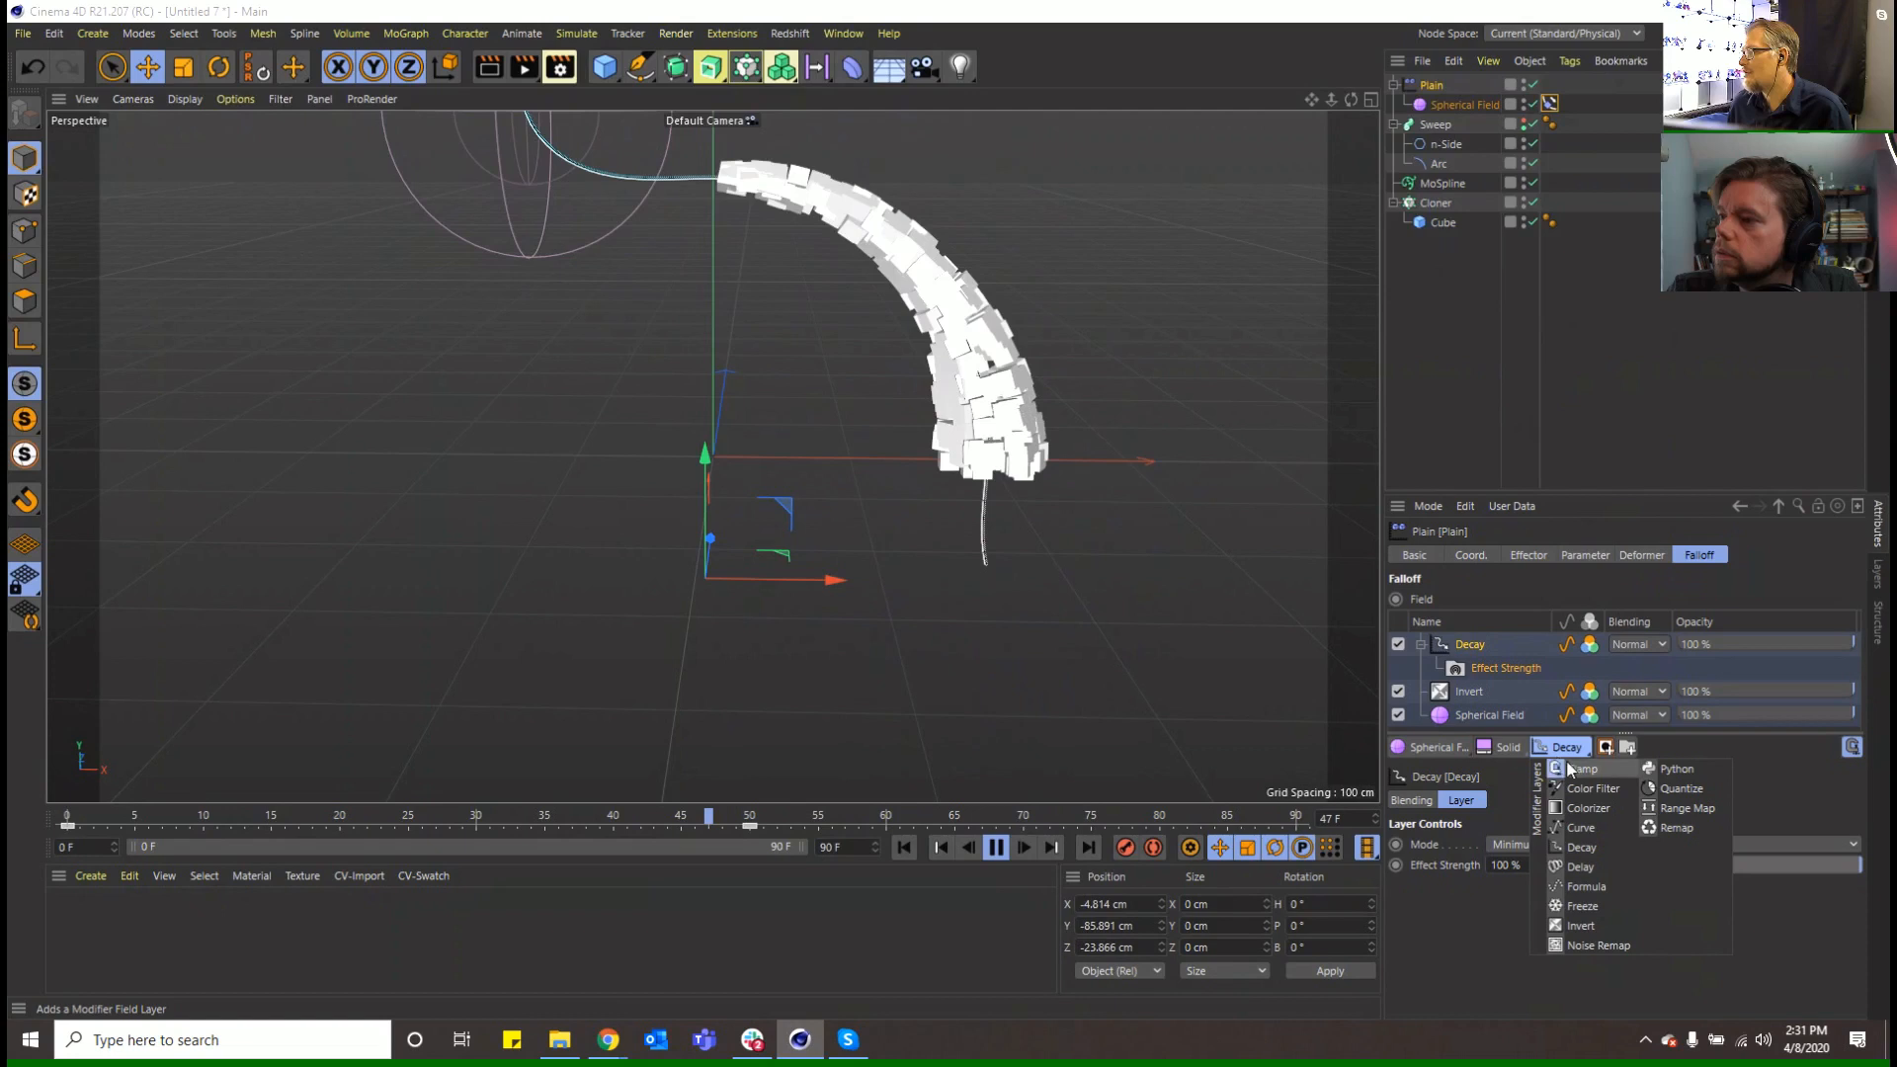
click(1680, 790)
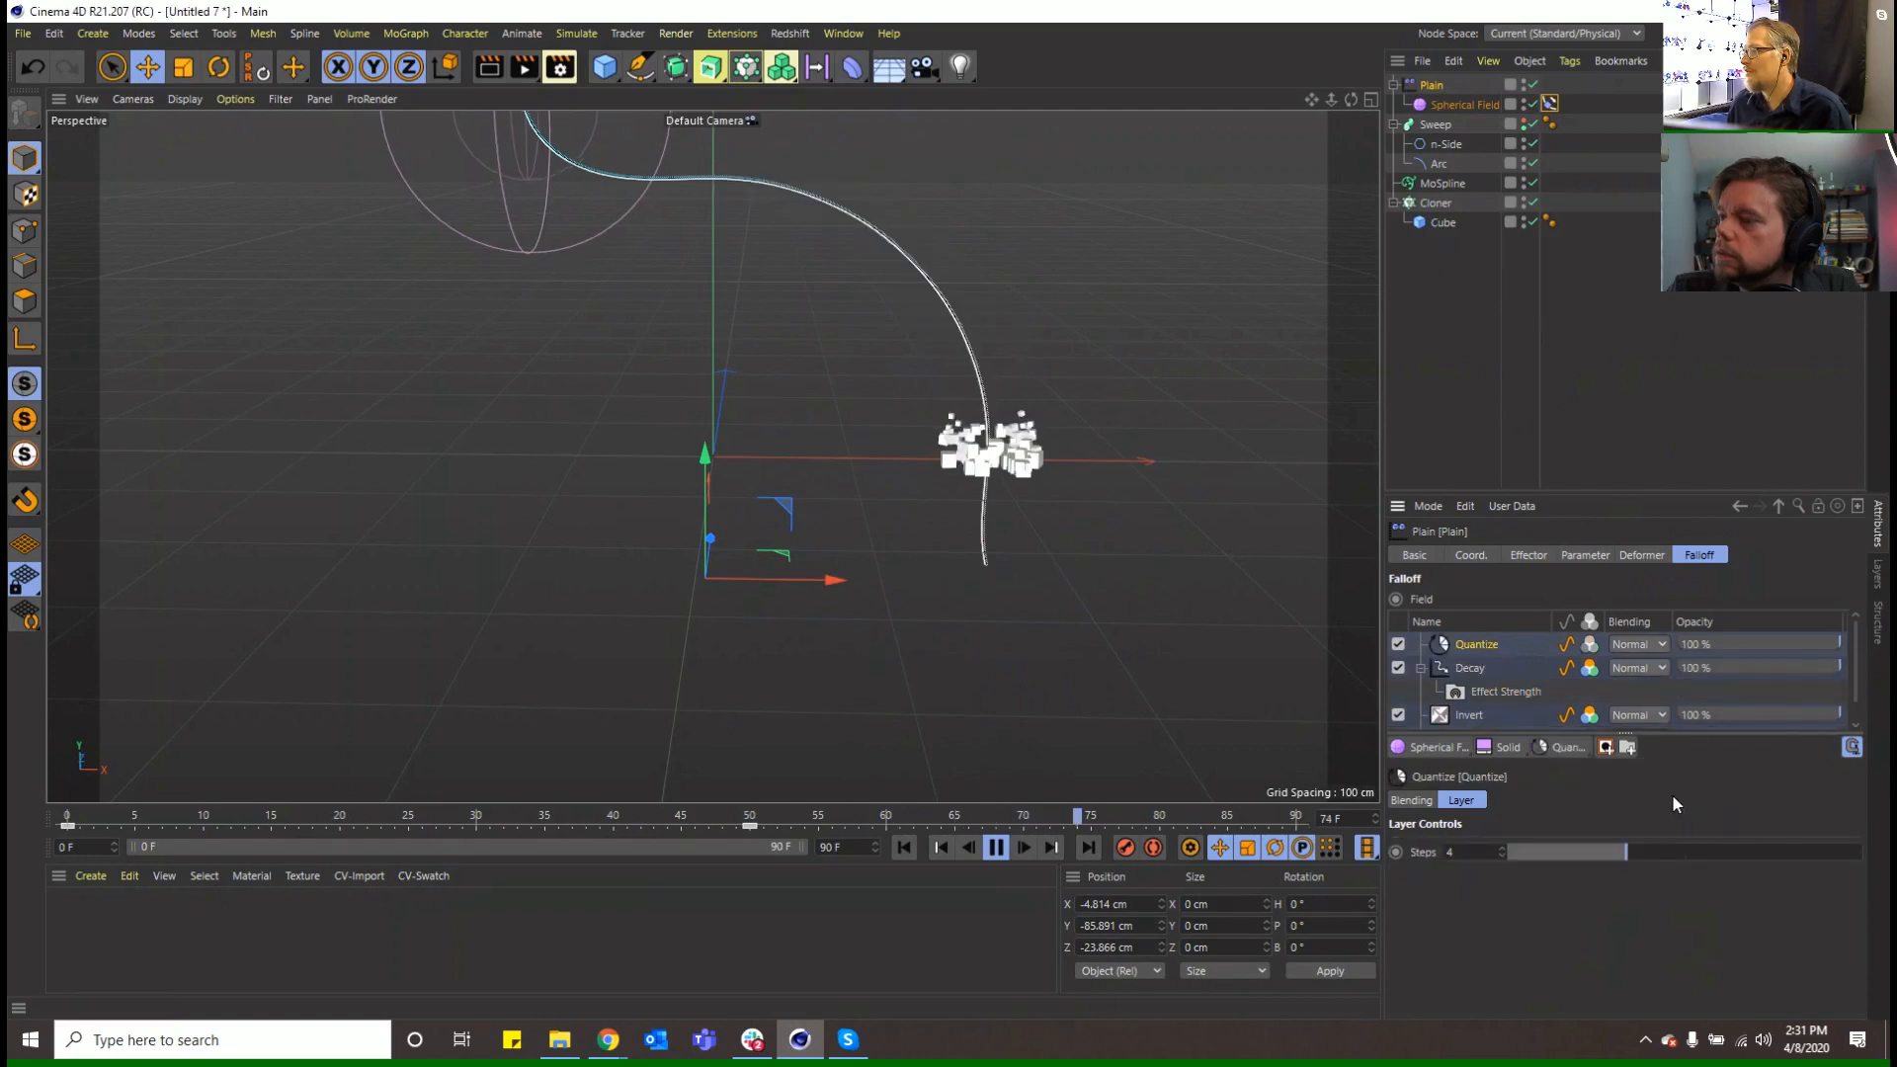
drag(1623, 856, 1531, 861)
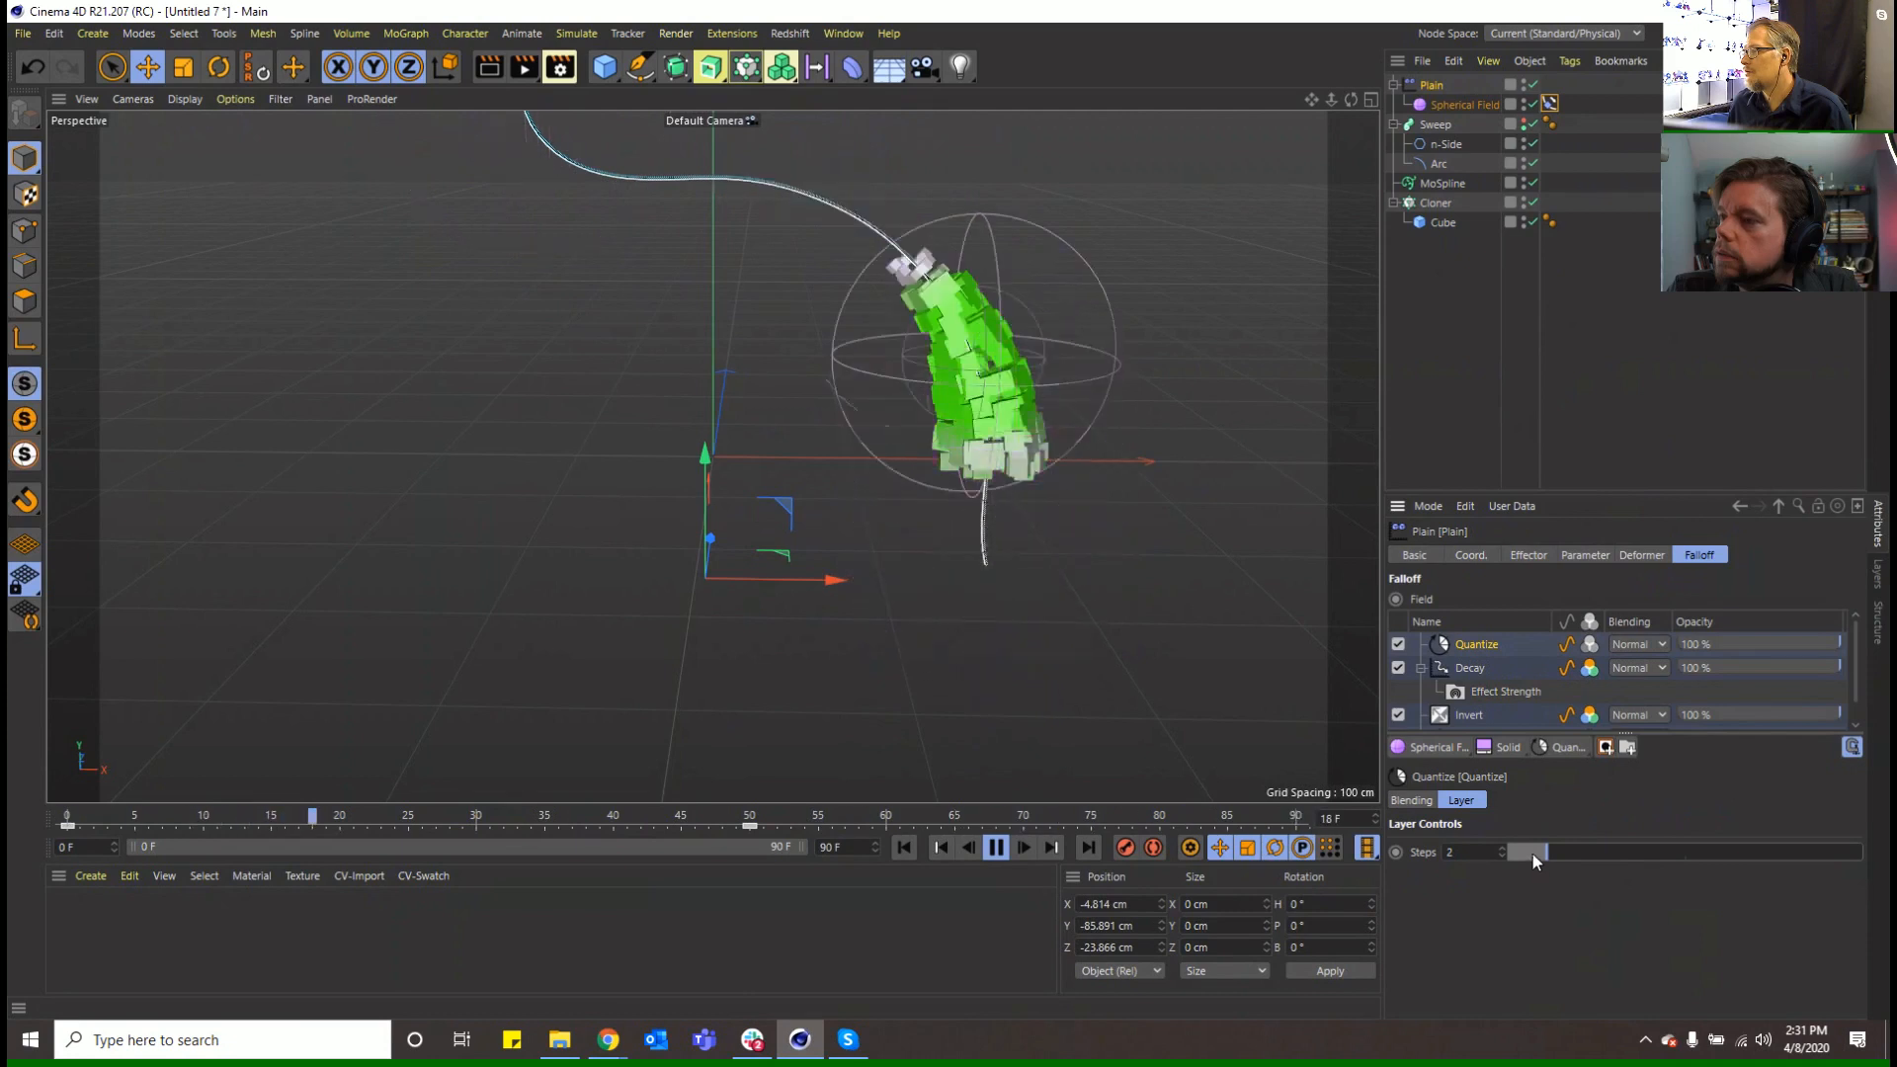
Move the Quantize layer below Invert, directly above the Spherical Field layer
drag(1462, 650, 1461, 708)
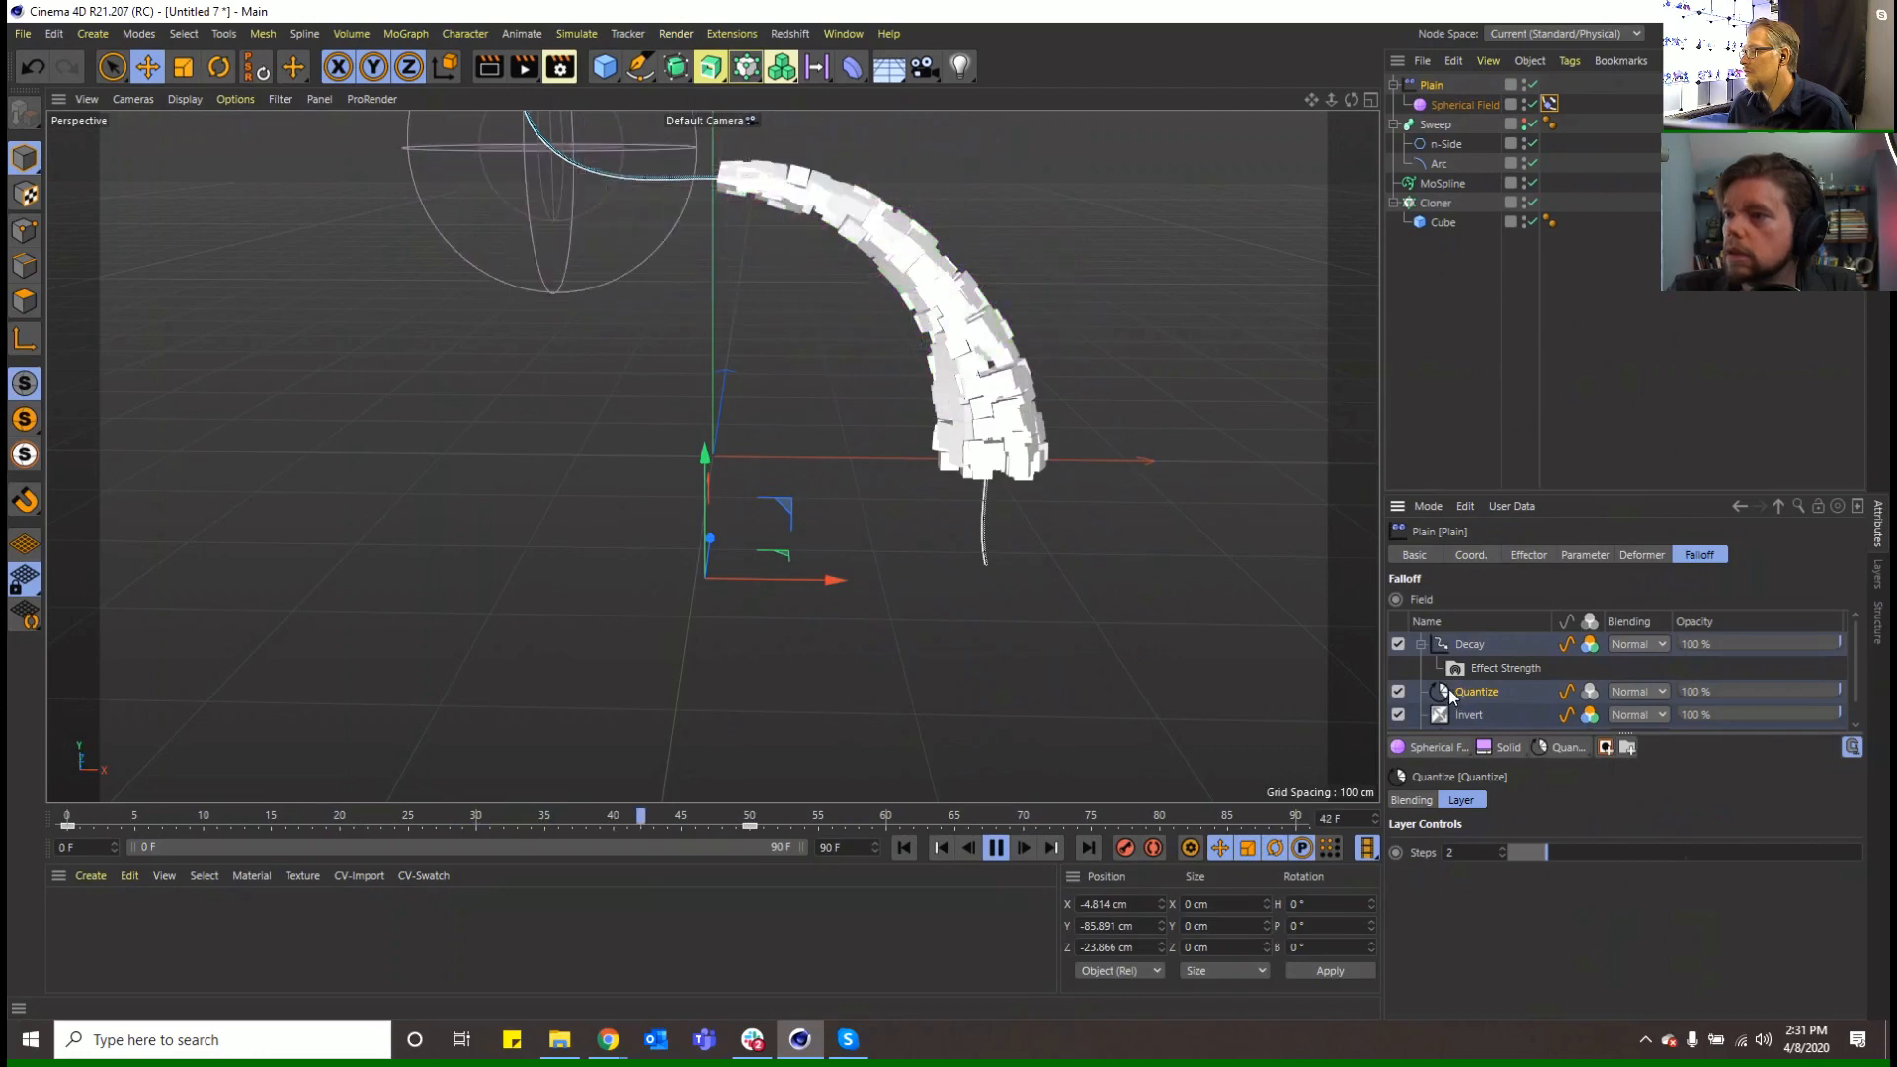
scroll(1449, 689, down, 1)
drag(1446, 672, 1451, 706)
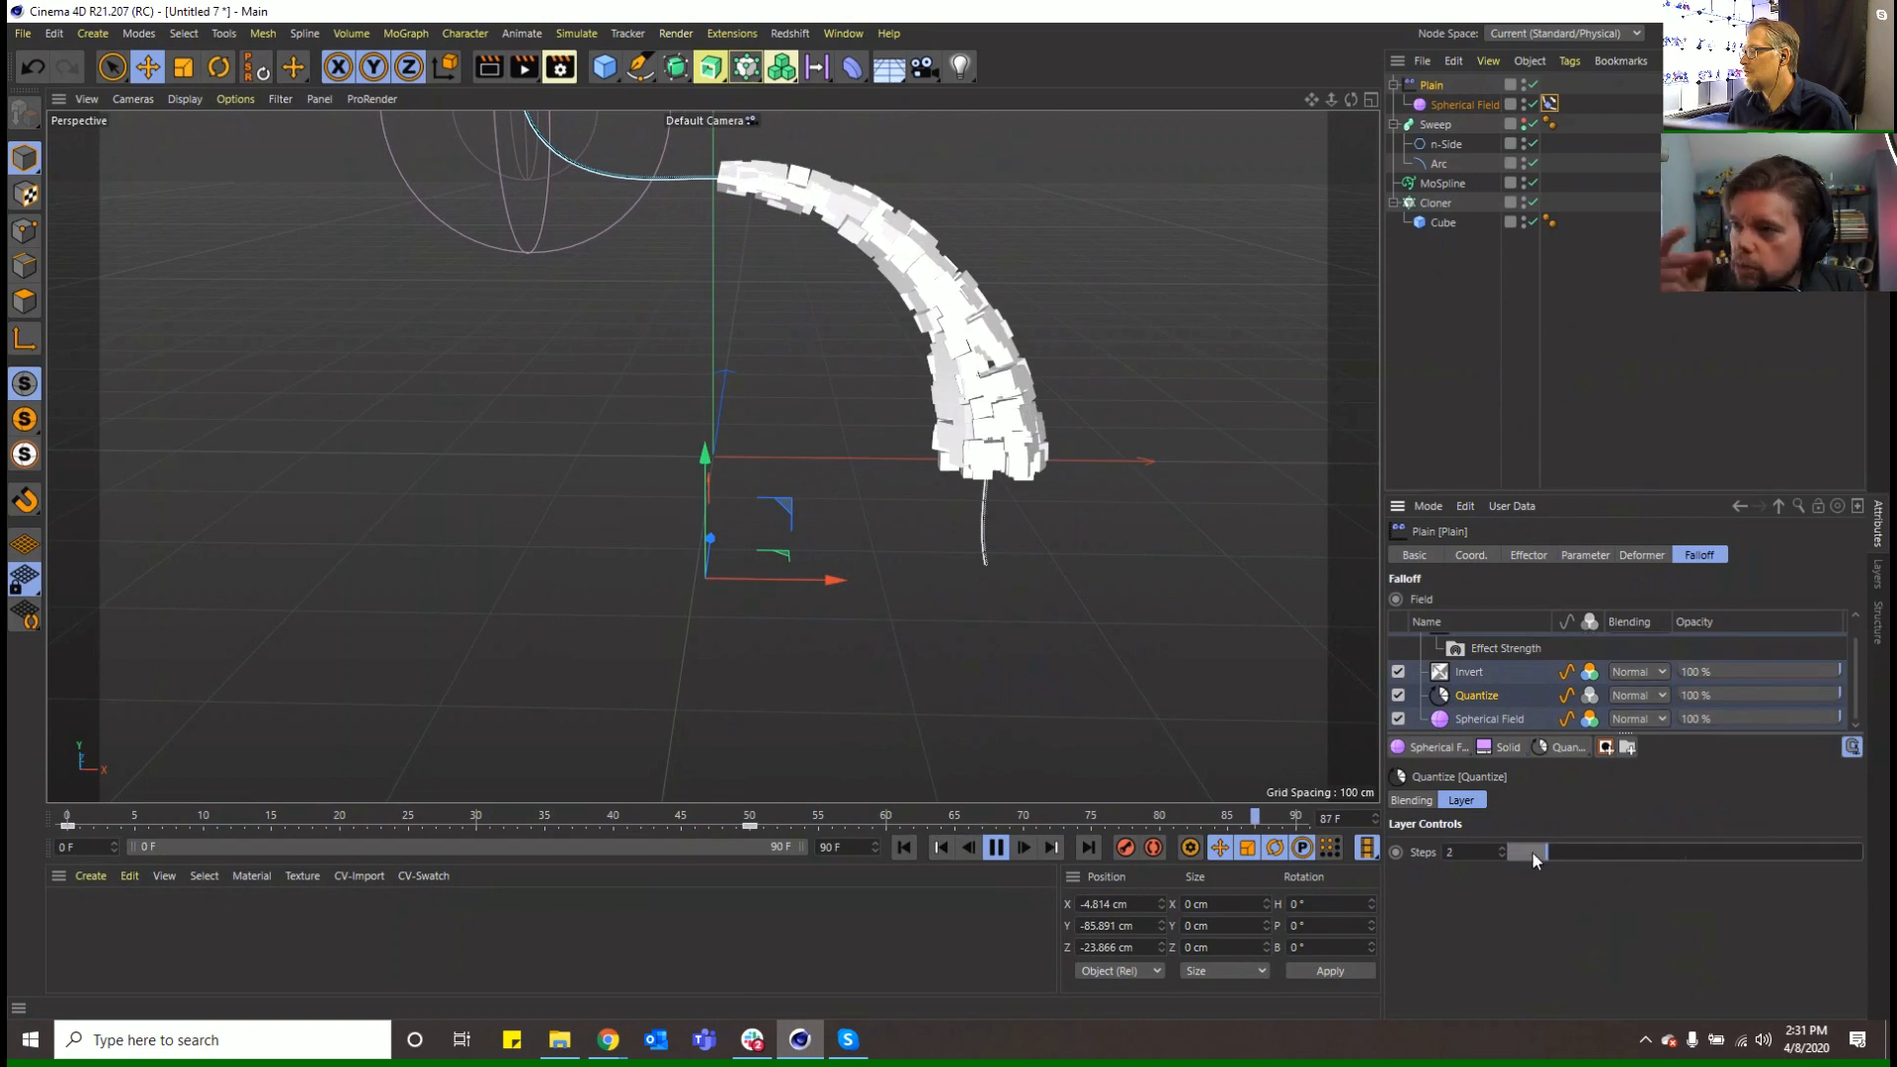
Delete the Quantize layer from the Plain effector's falloff, undoing the accidental deletion of the effector itself
click(1556, 753)
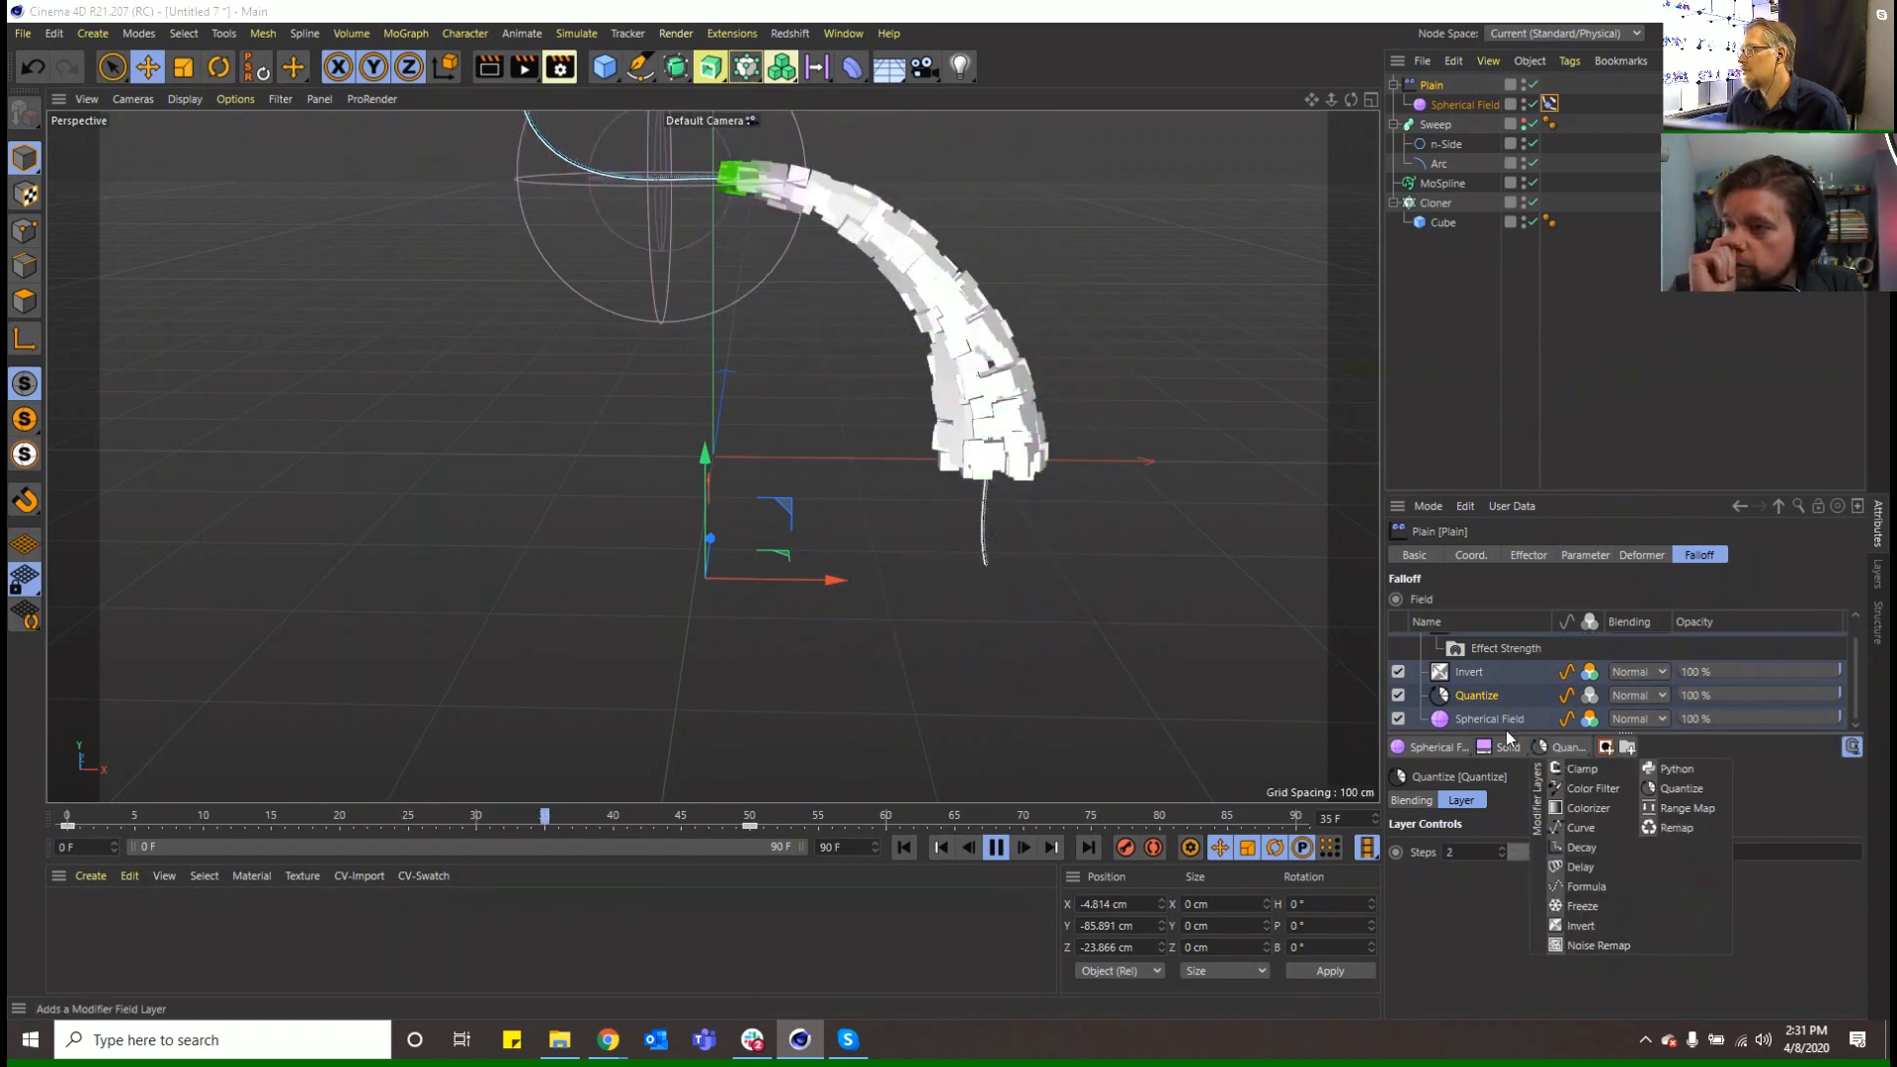
click(1471, 692)
key(Delete)
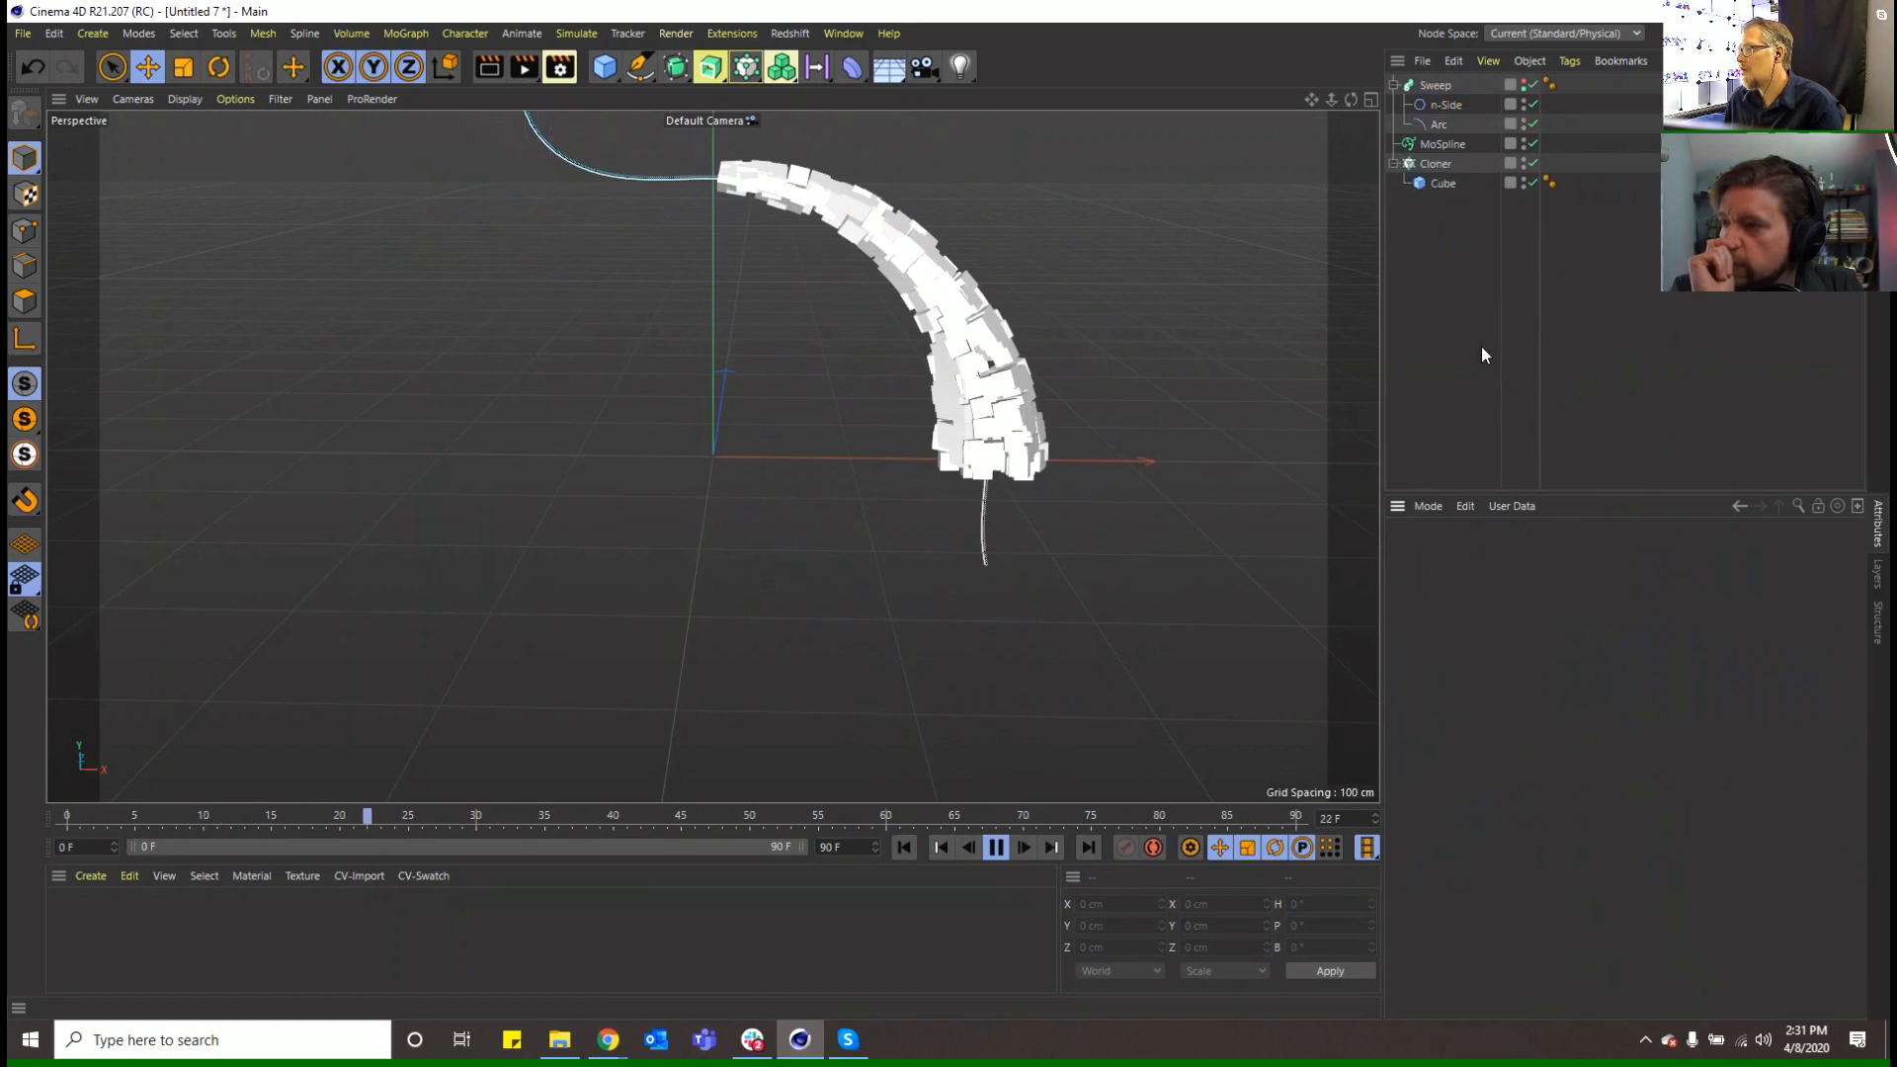
key(ctrl+z)
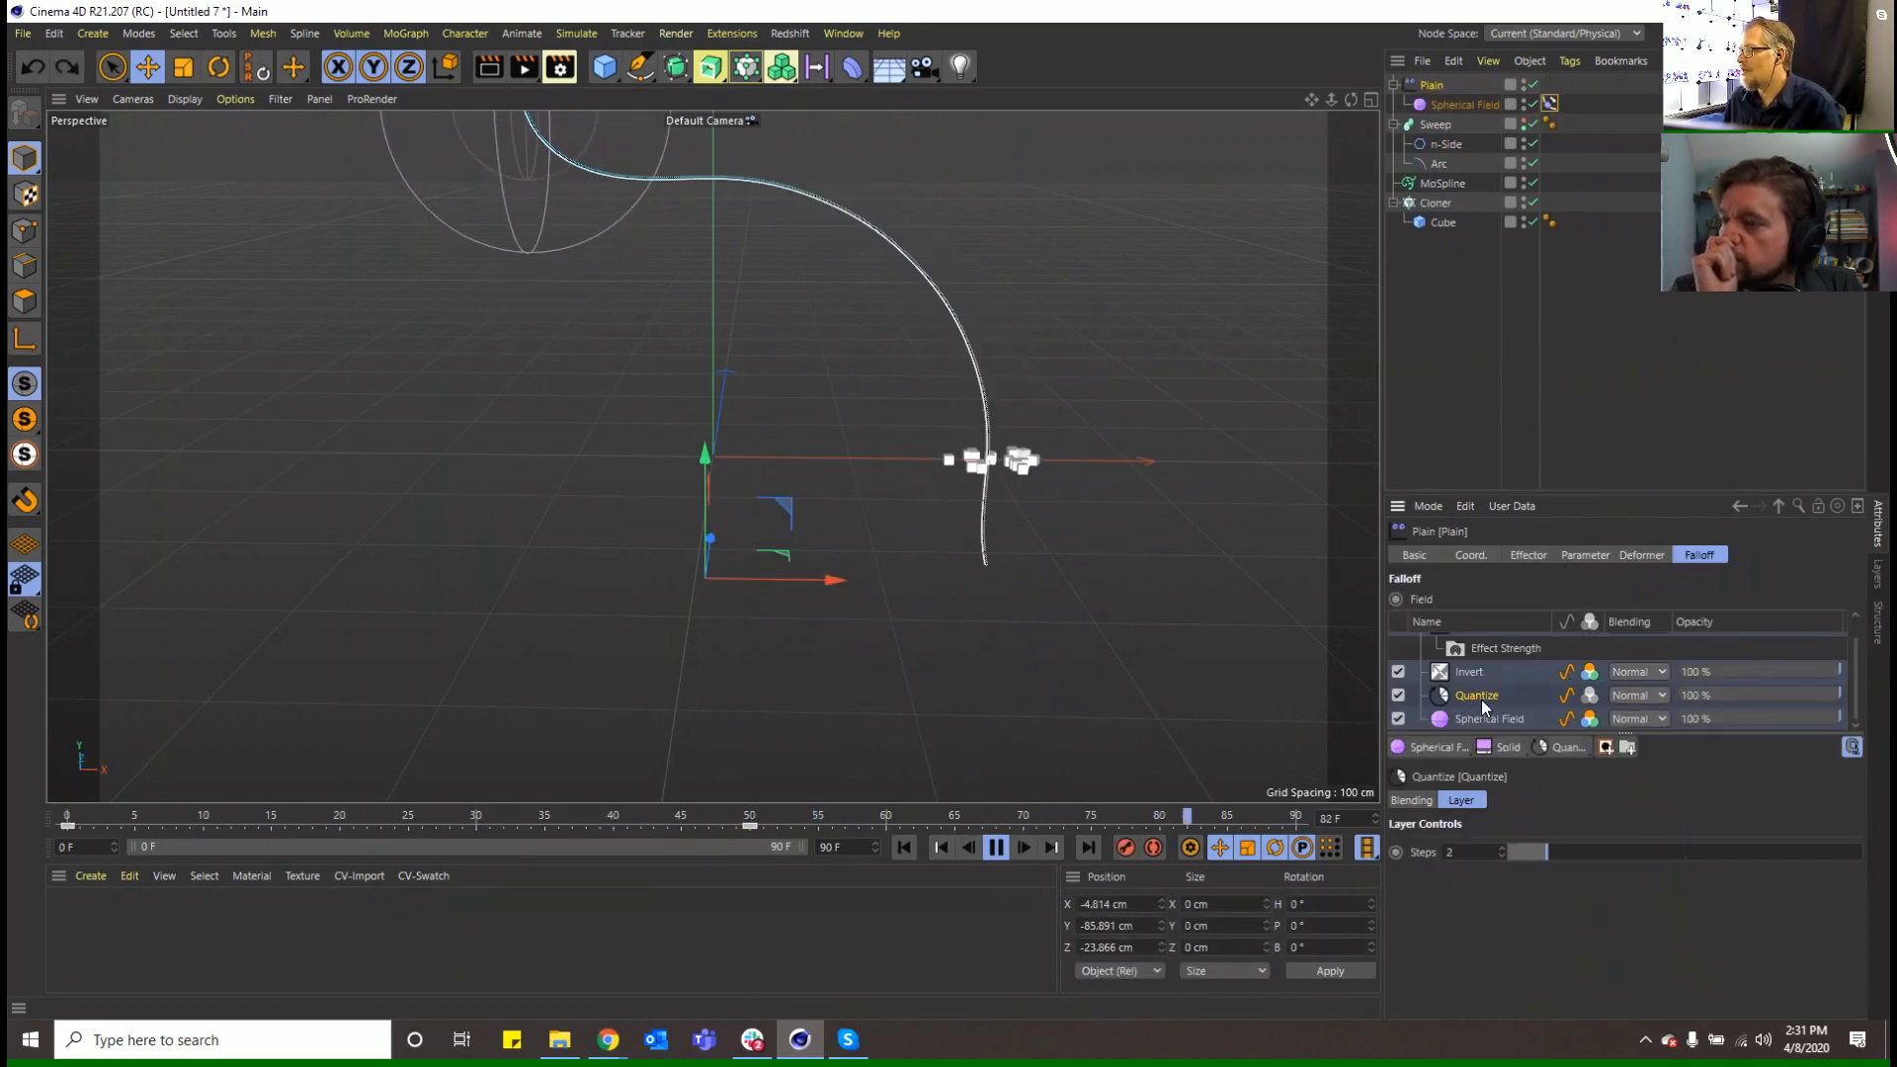
key(Delete)
Add a Remap layer to the Plain effector's falloff, place it between Decay and Invert, and open its remapping settings
click(1569, 748)
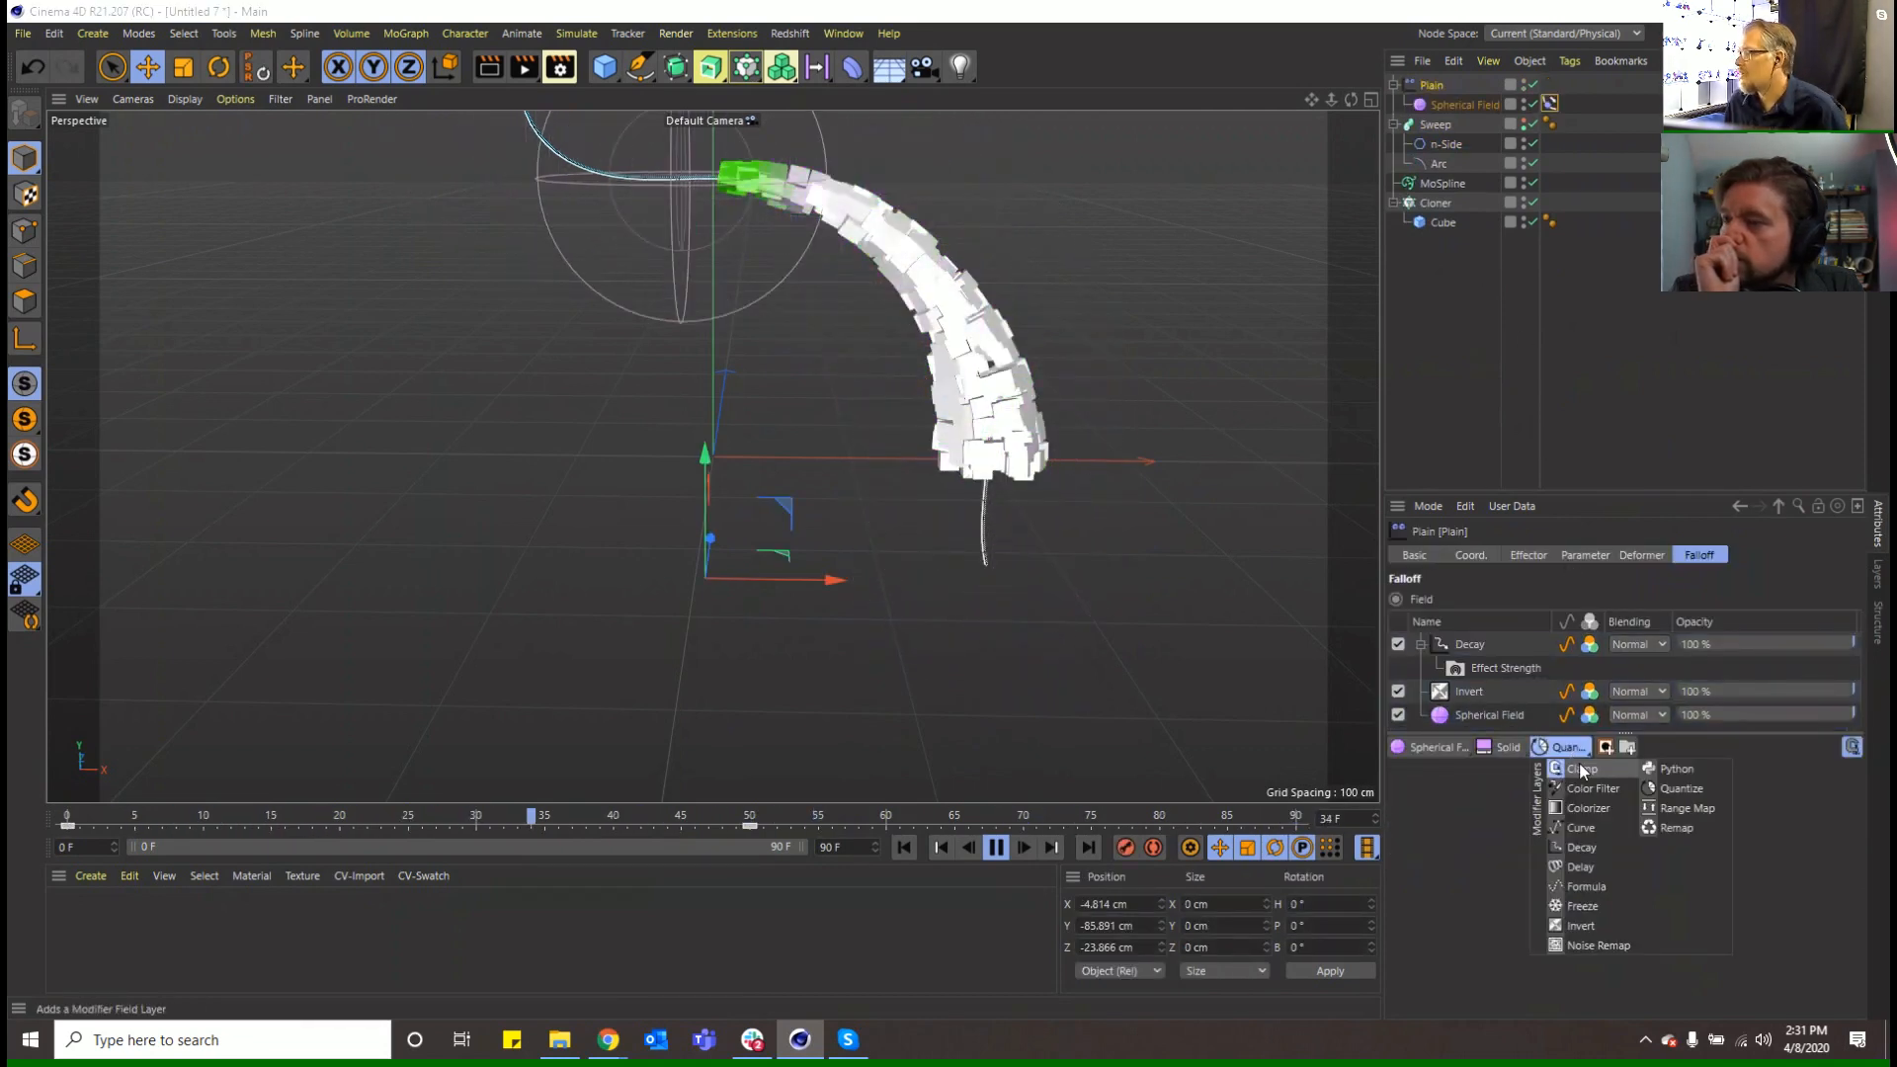
click(1678, 827)
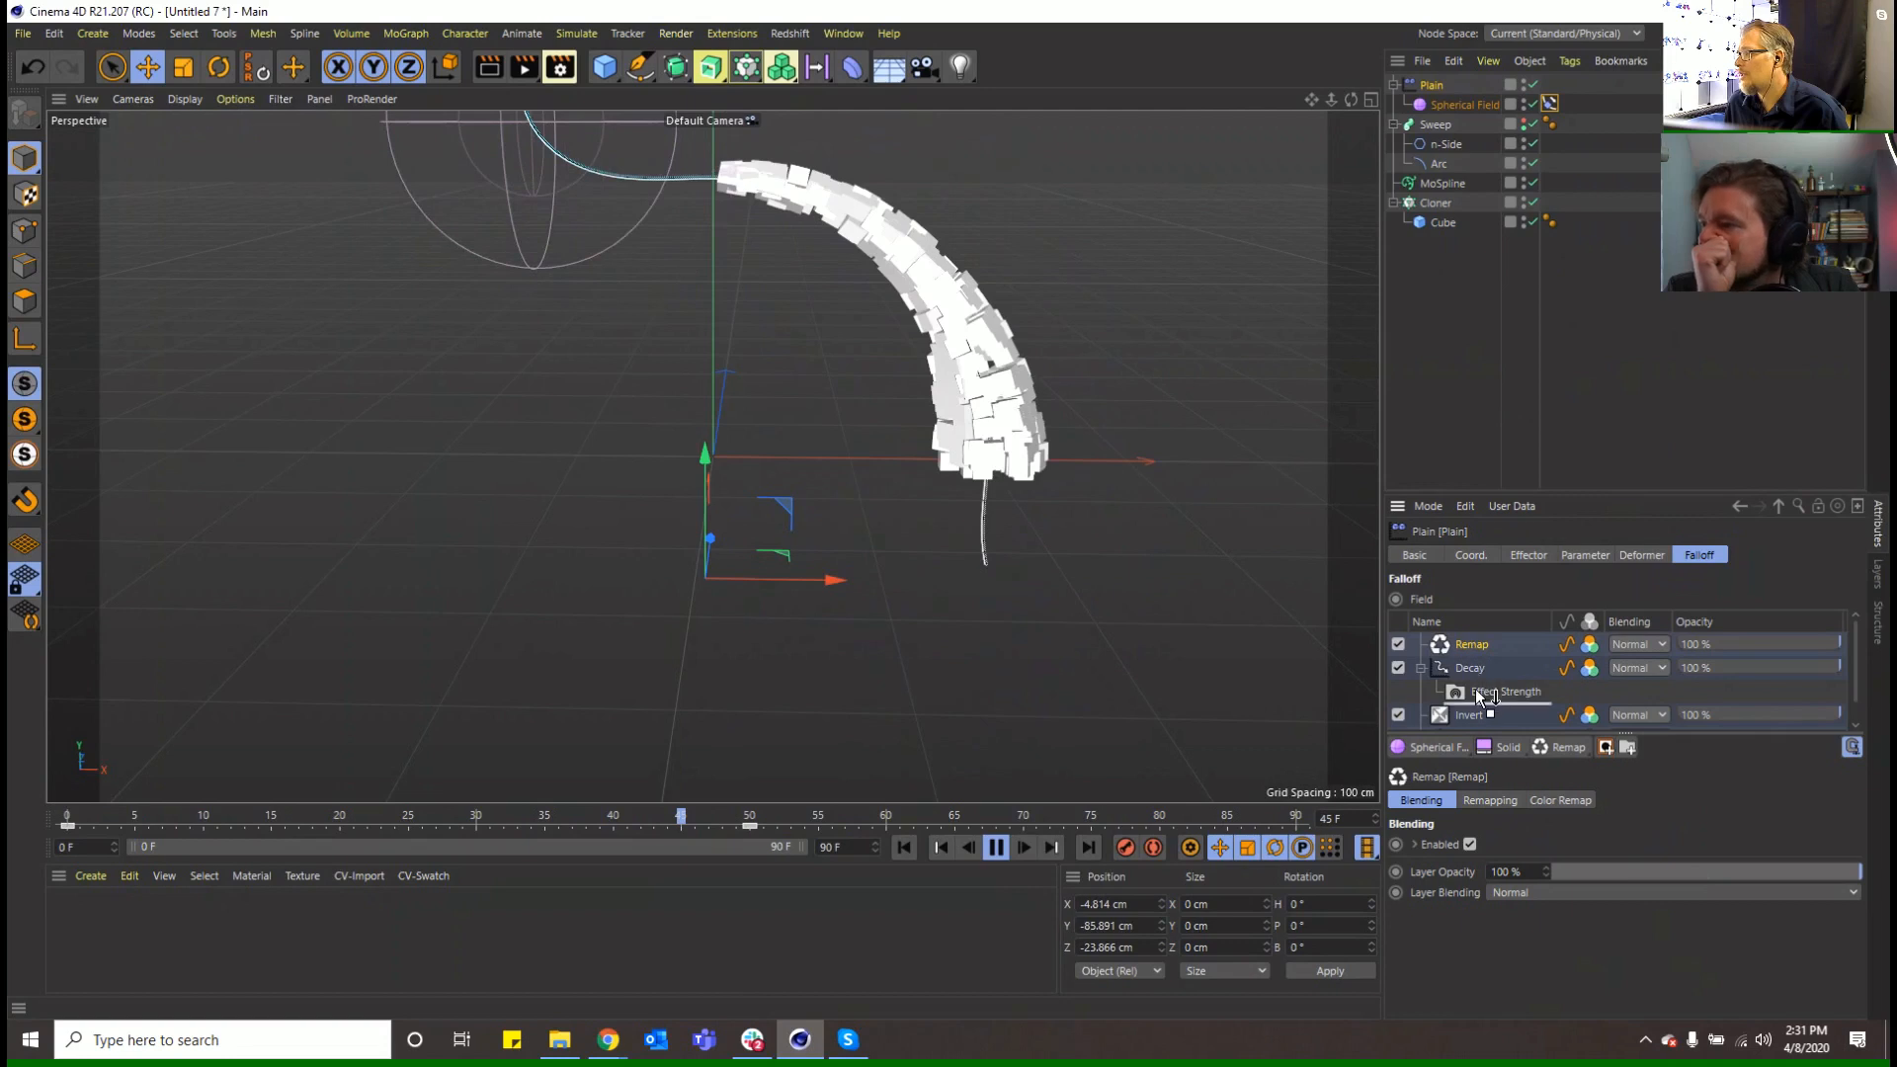
drag(1458, 705, 1458, 708)
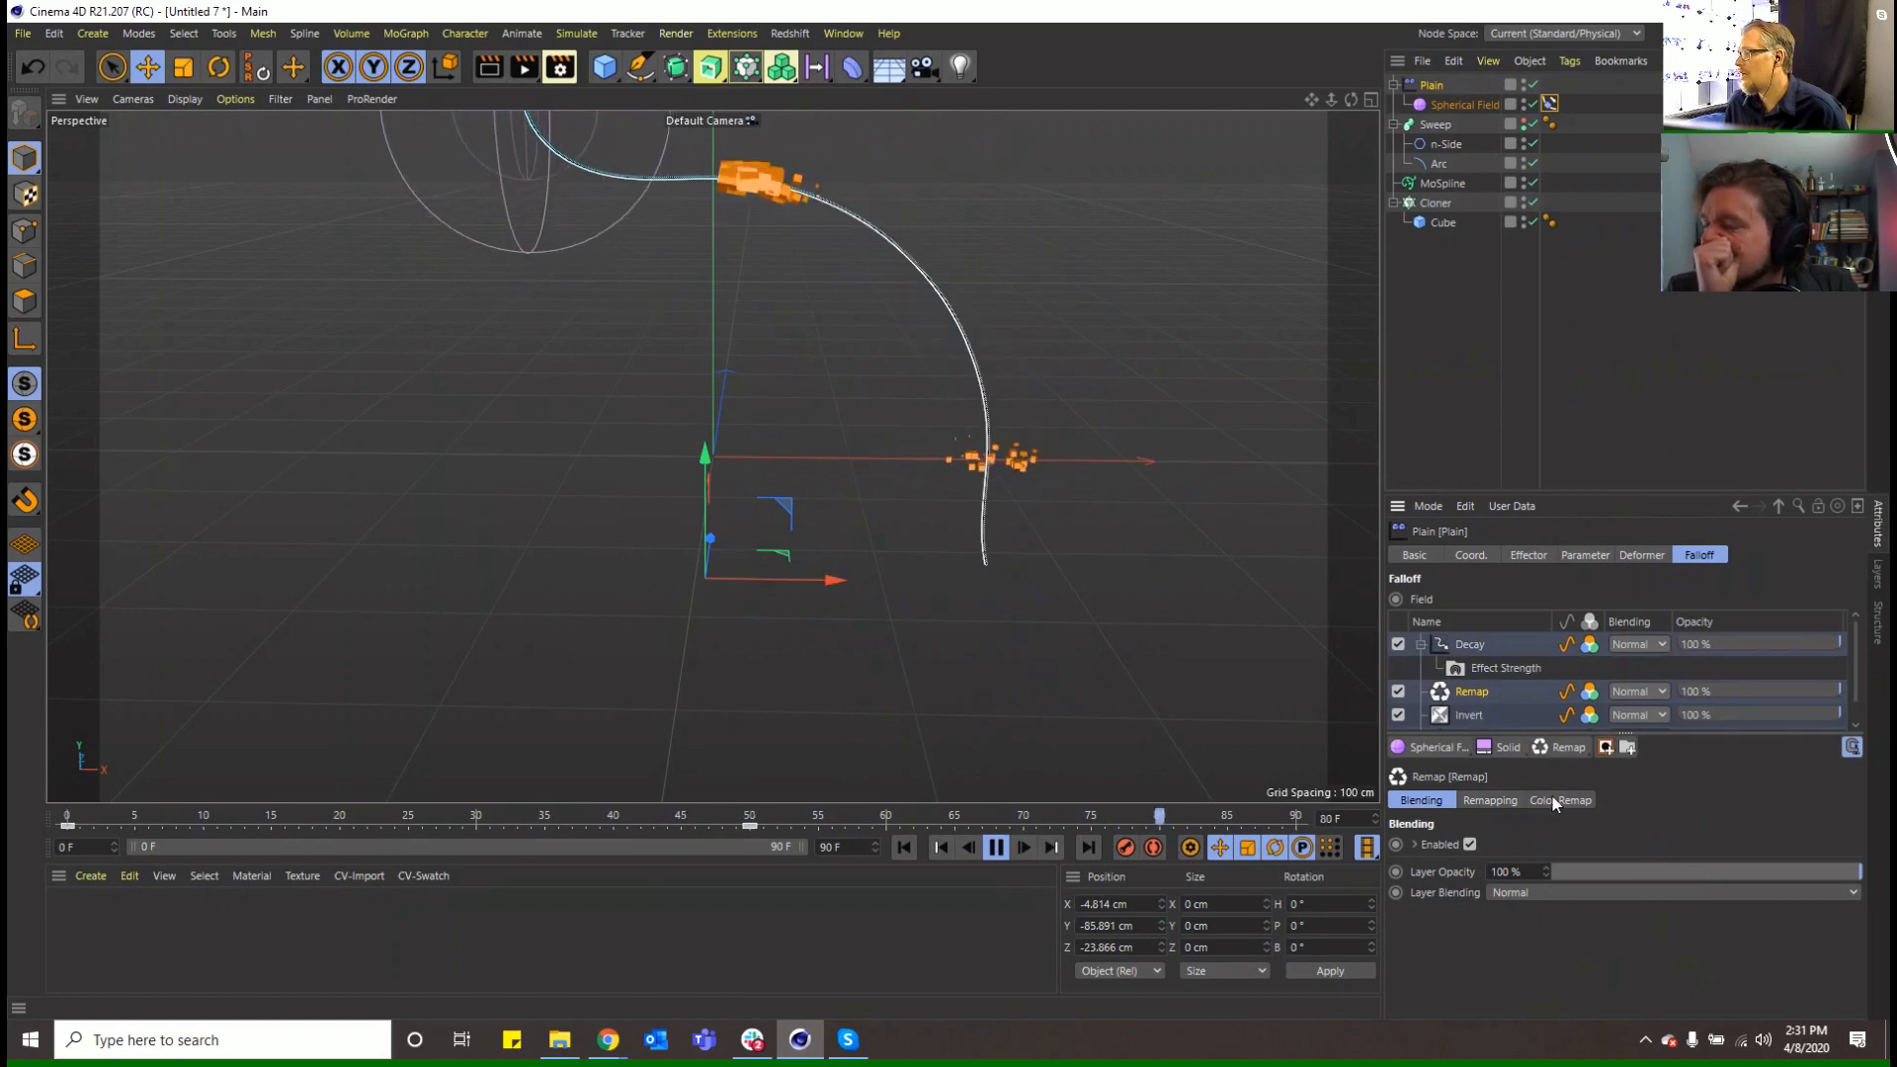
click(1507, 803)
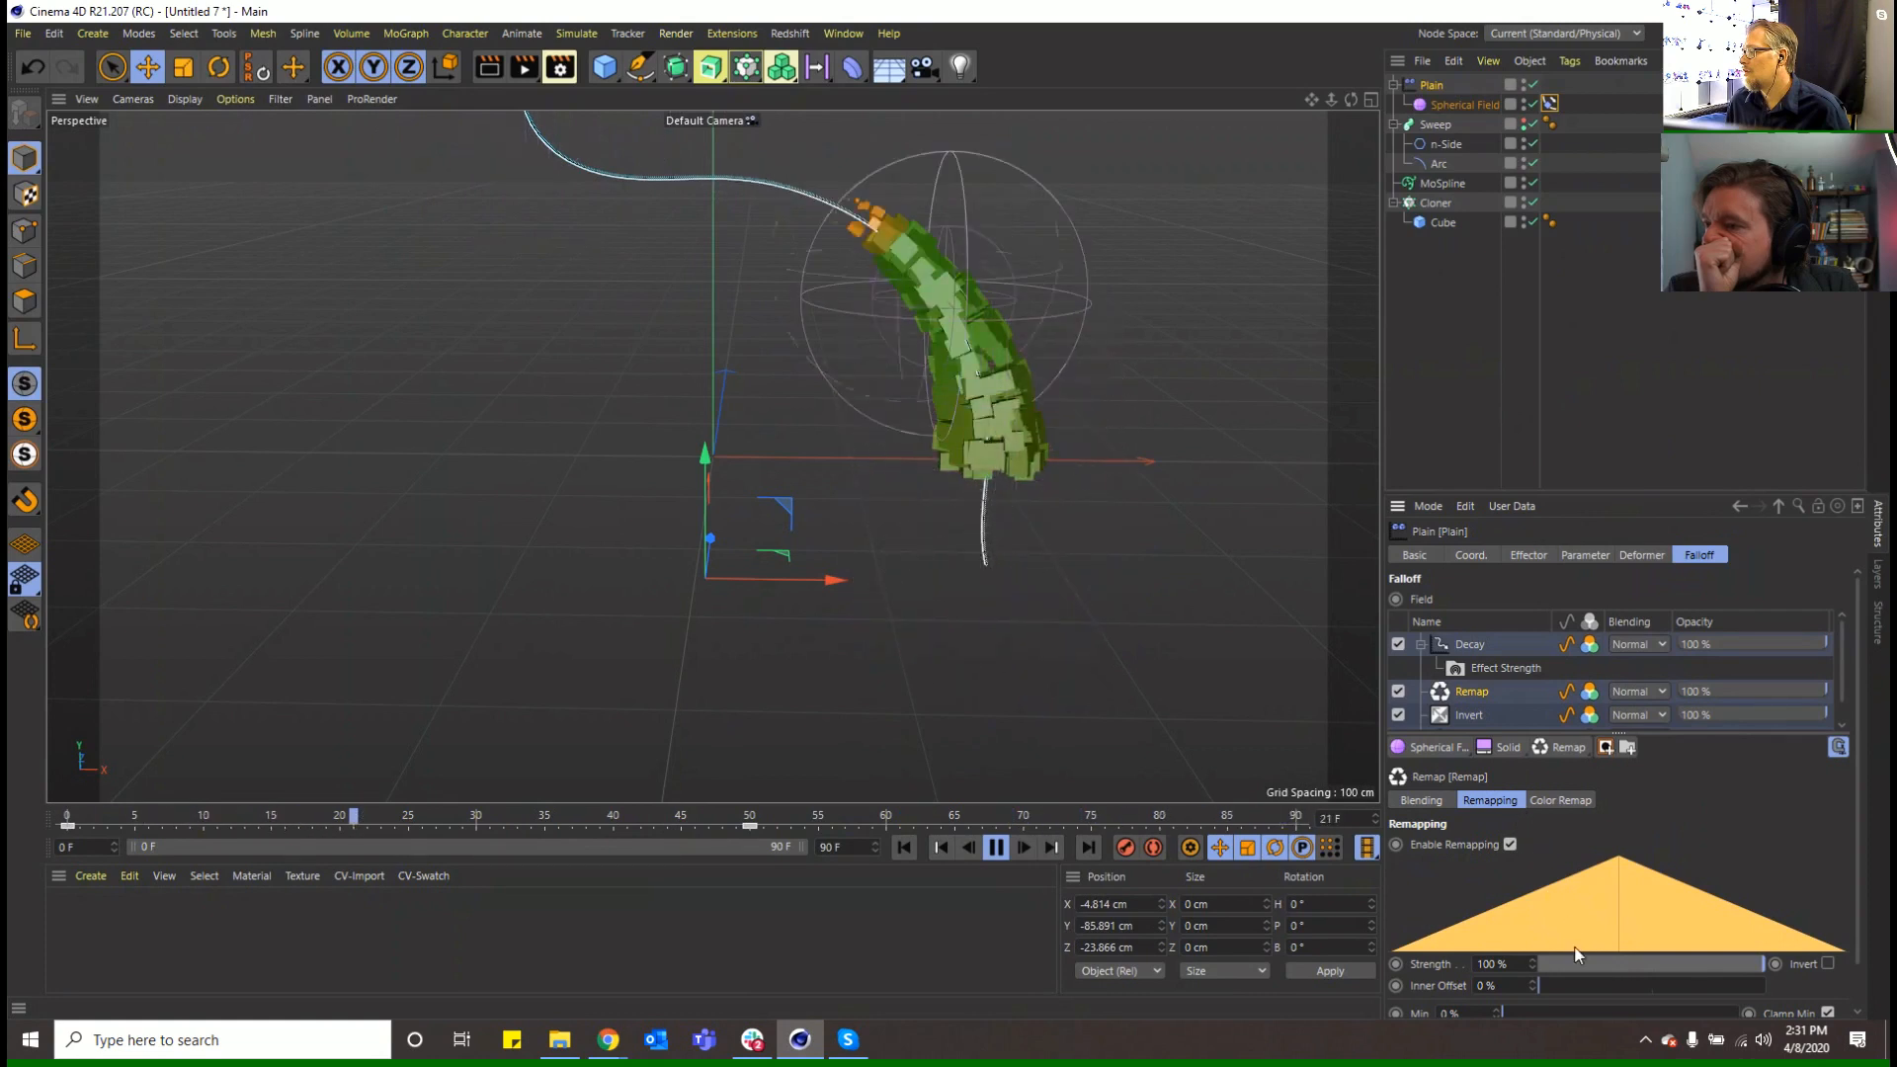
Delete the Remap layer from the Plain effector's falloff
drag(1855, 936, 1858, 998)
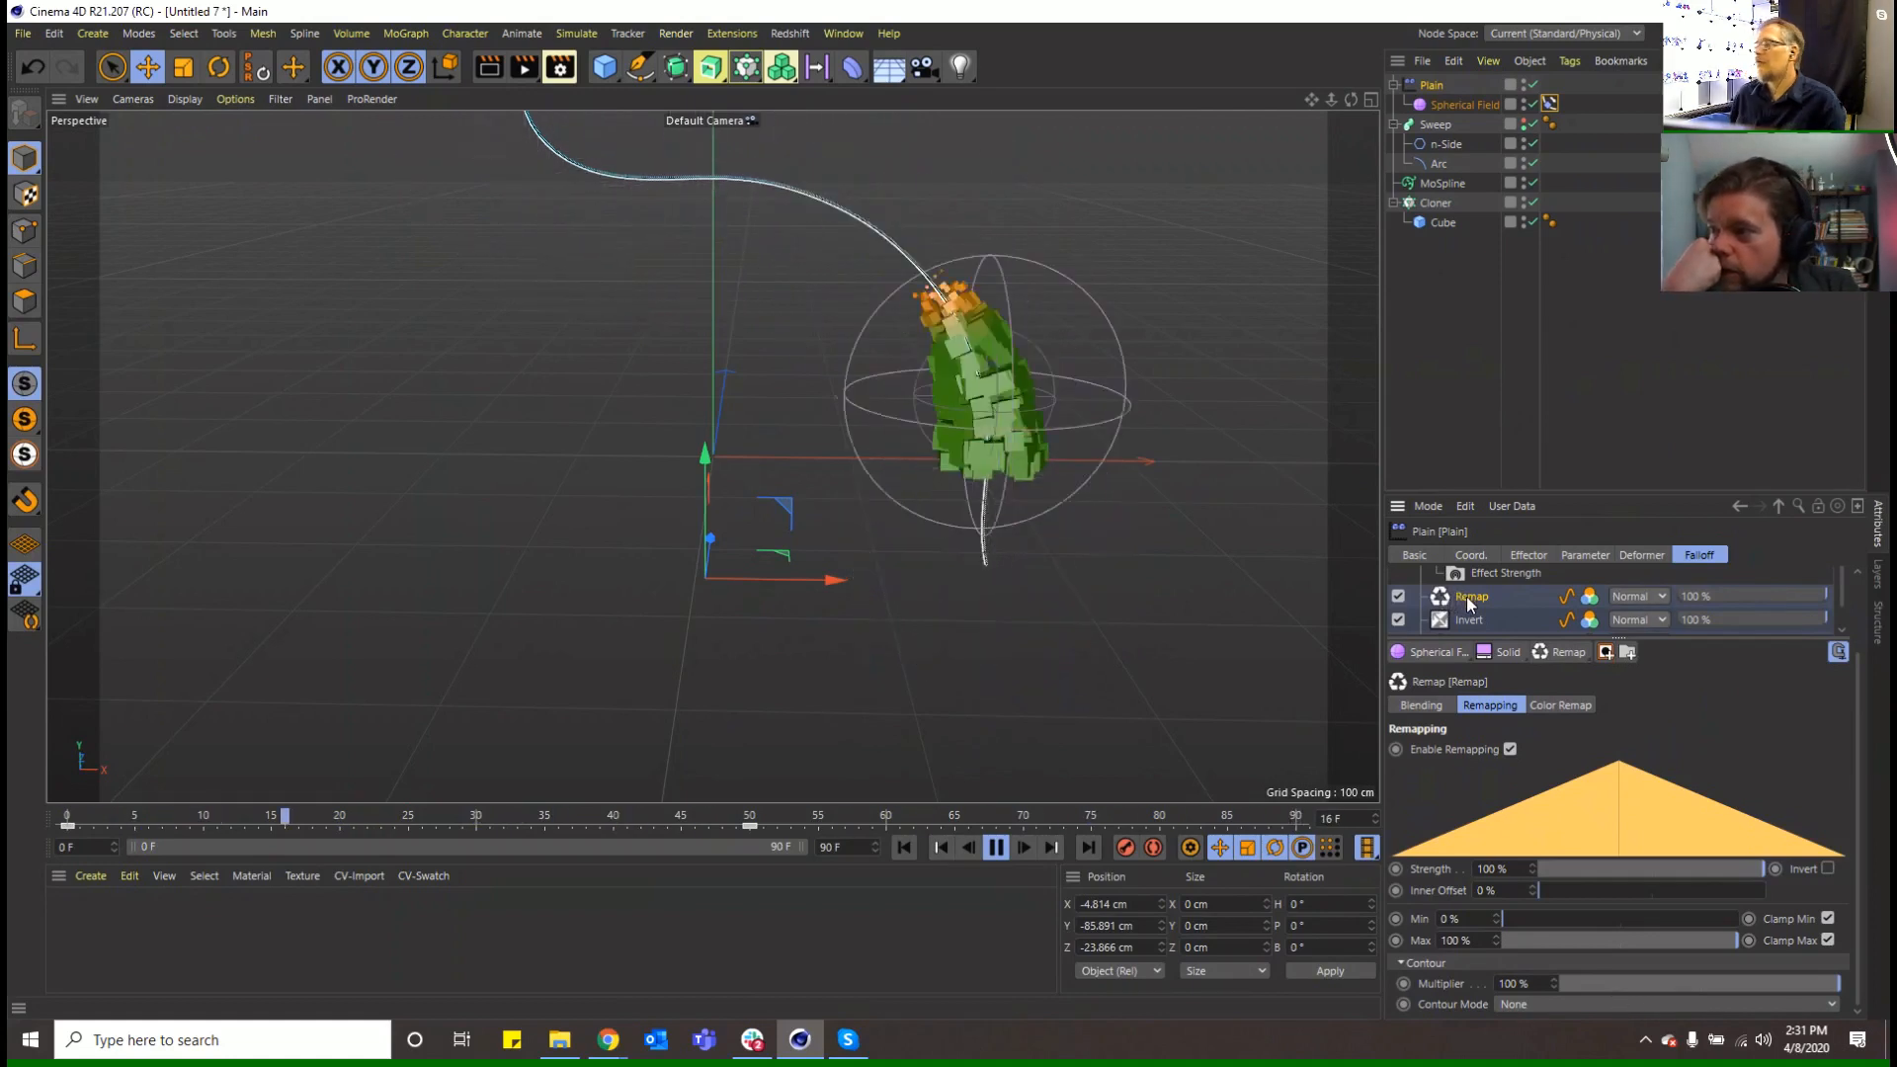
key(Delete)
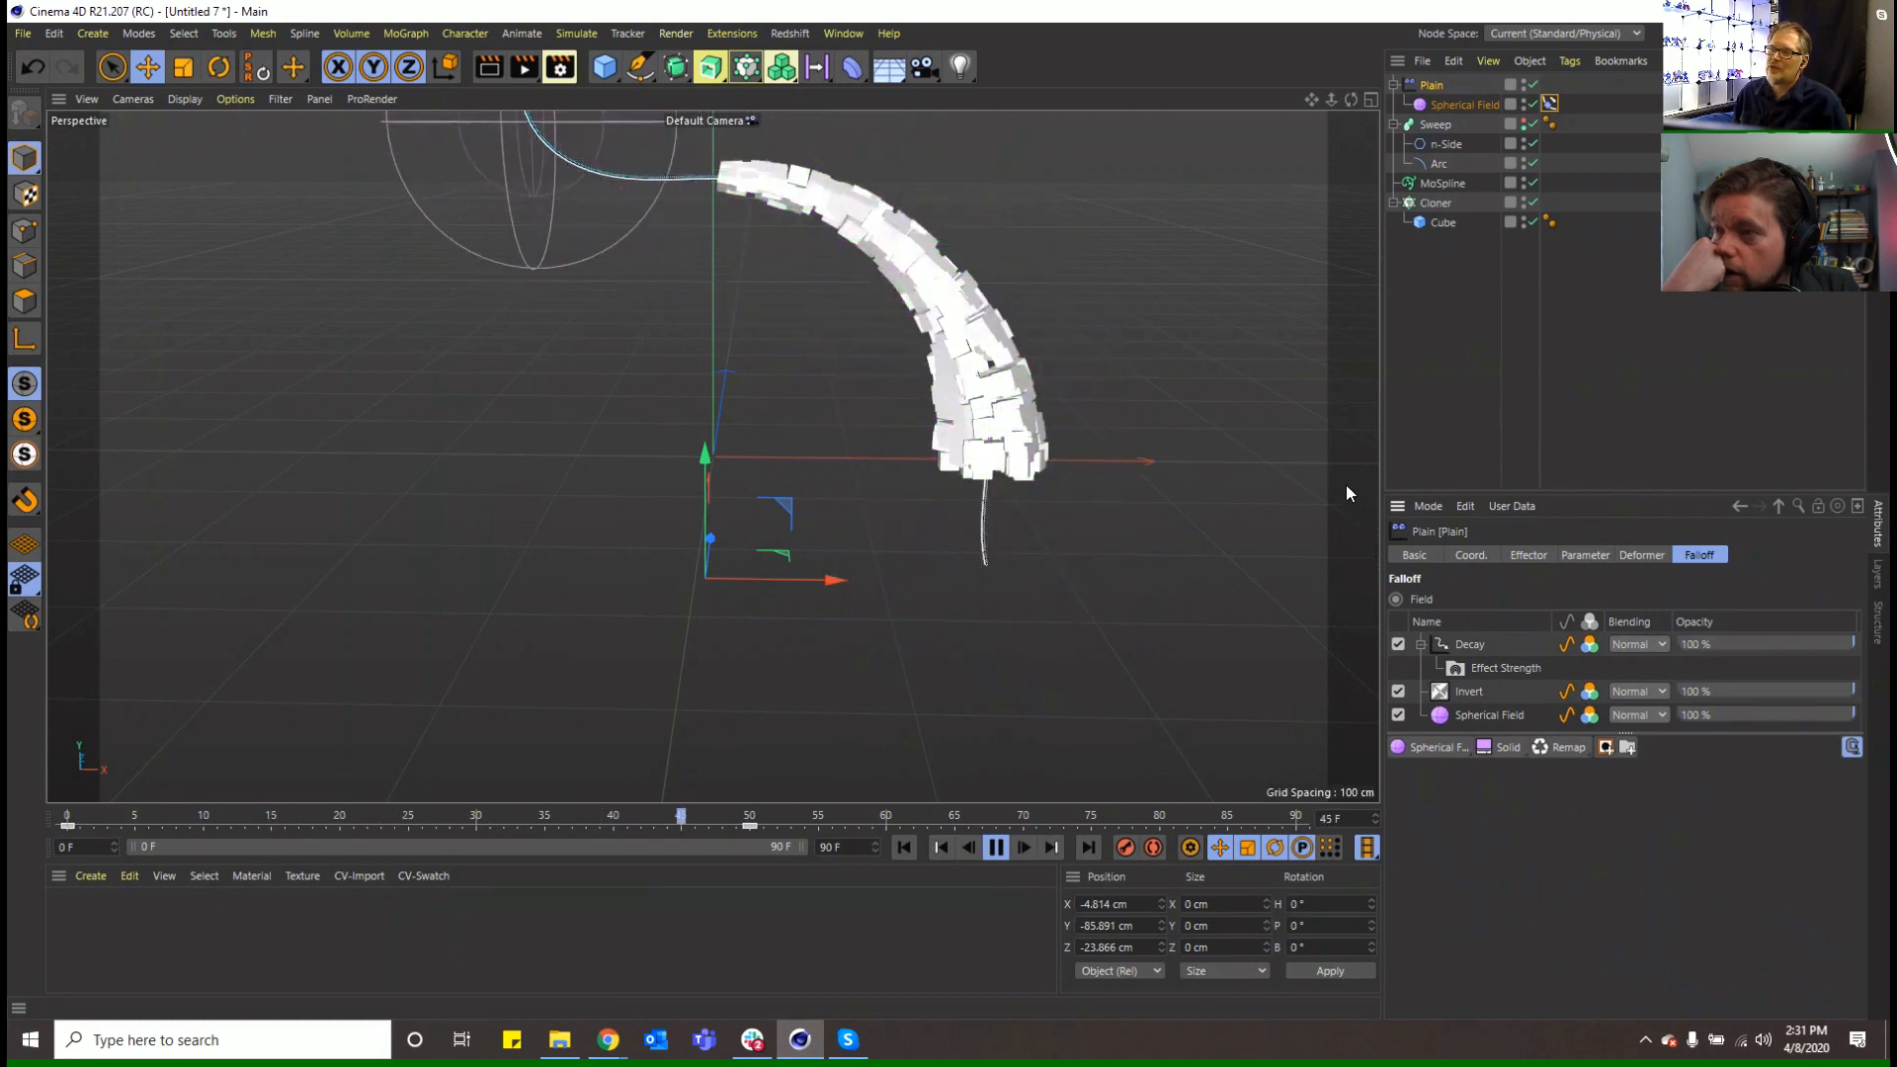
Stop playback, return to frame 0, and open the Align to Spline tag's Position curve in the Dope Sheet timeline
click(1550, 104)
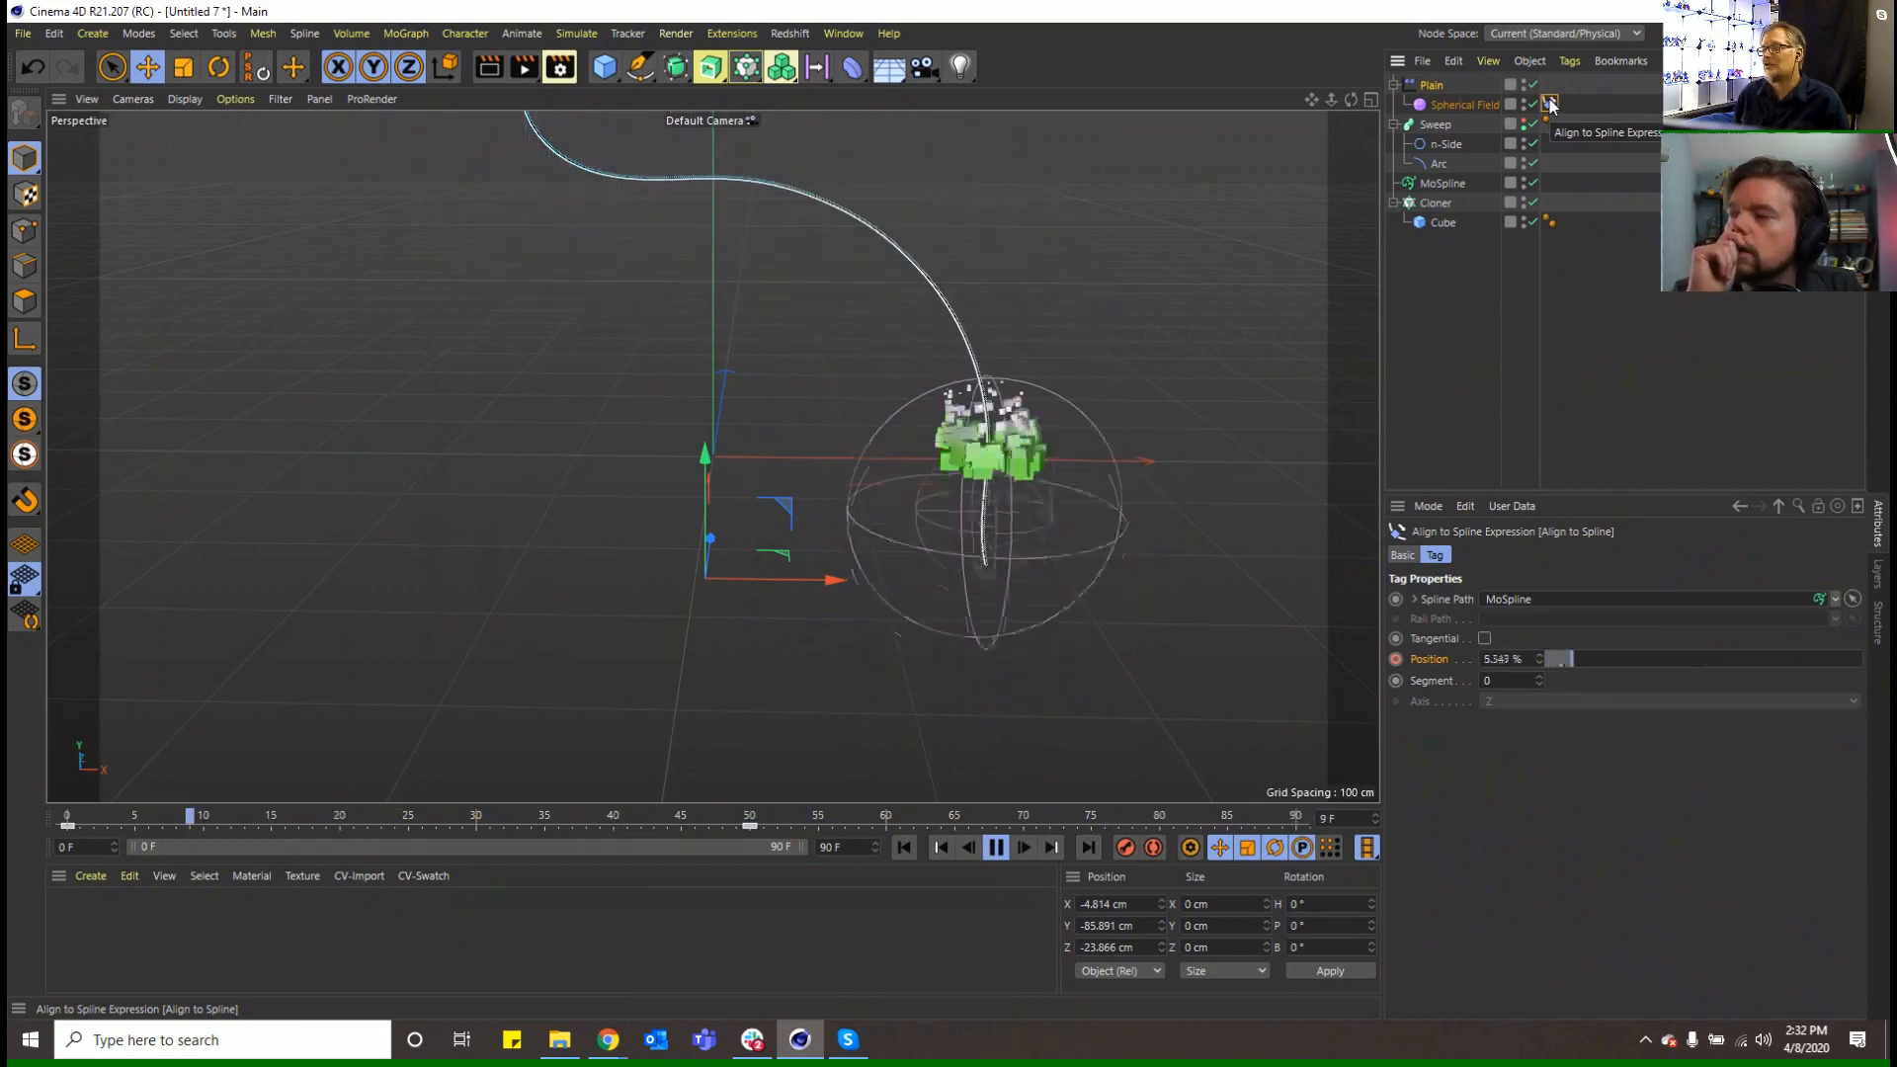
click(997, 851)
click(901, 846)
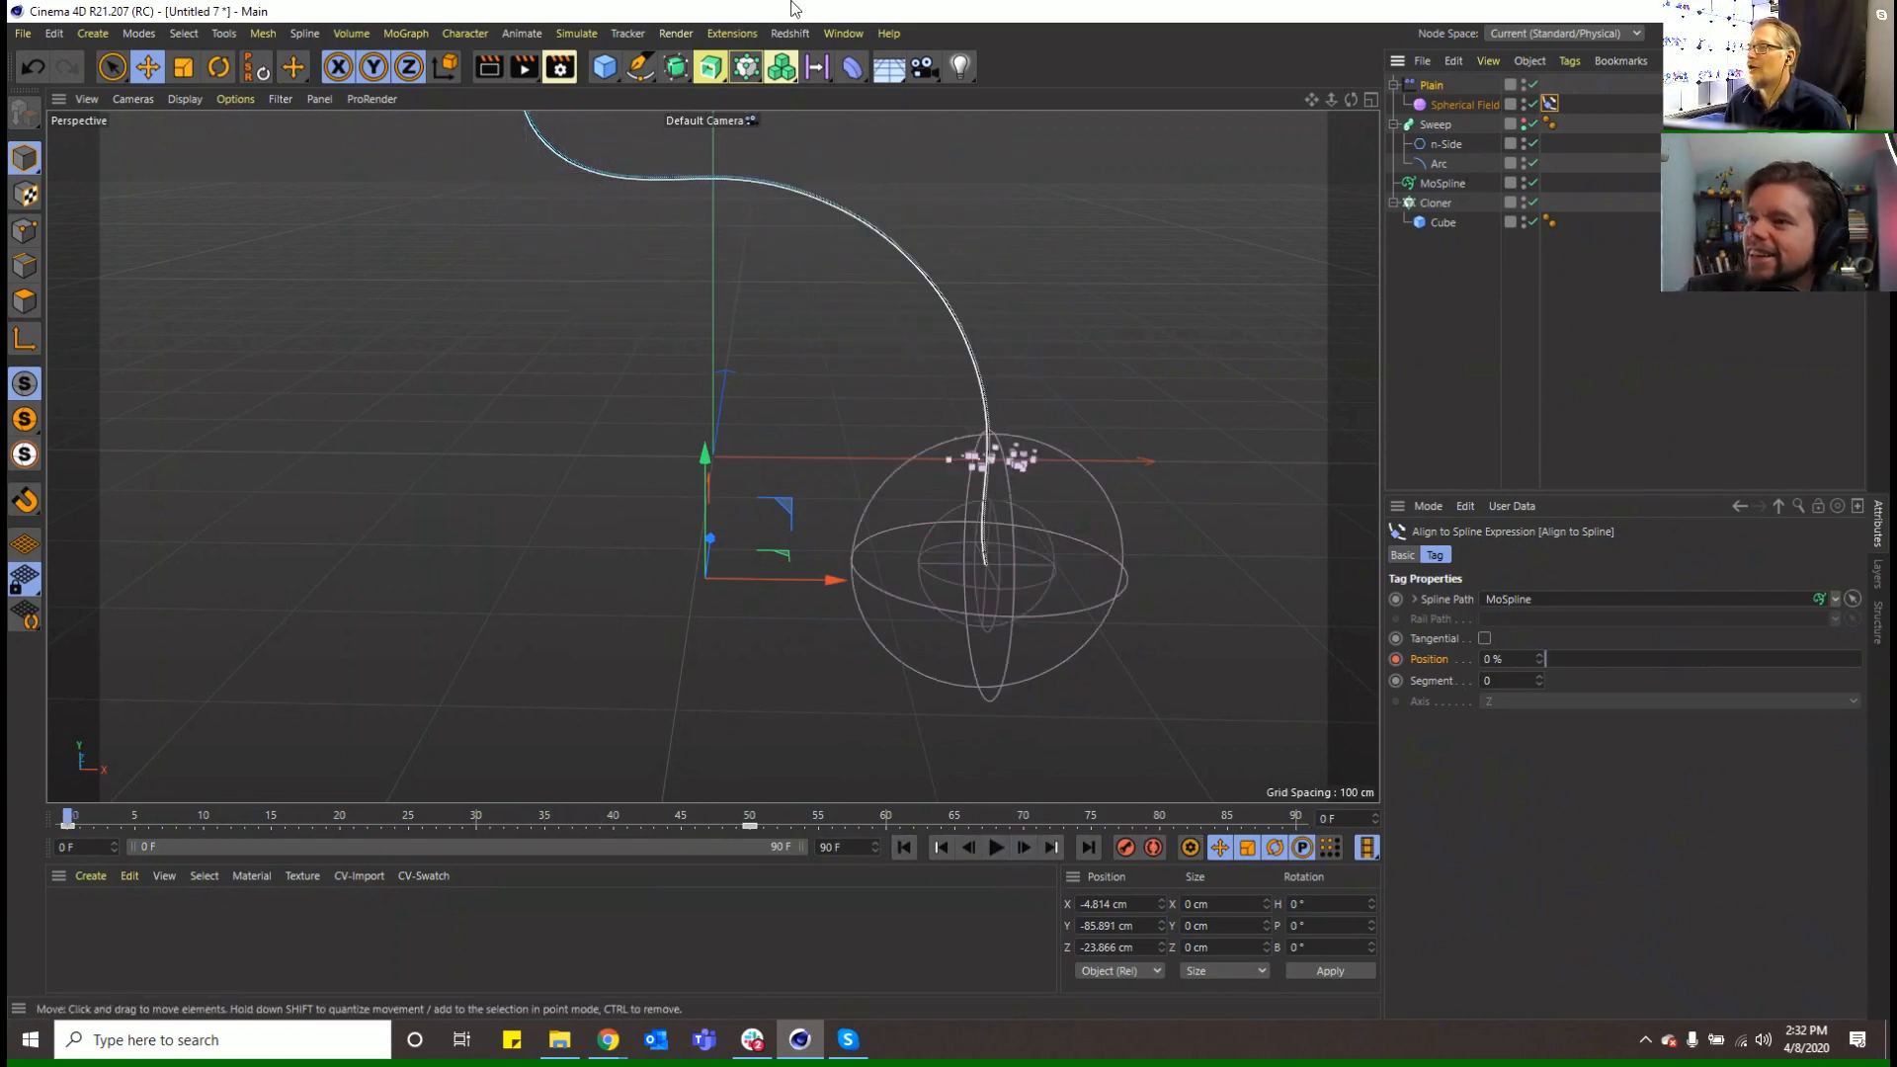
click(841, 33)
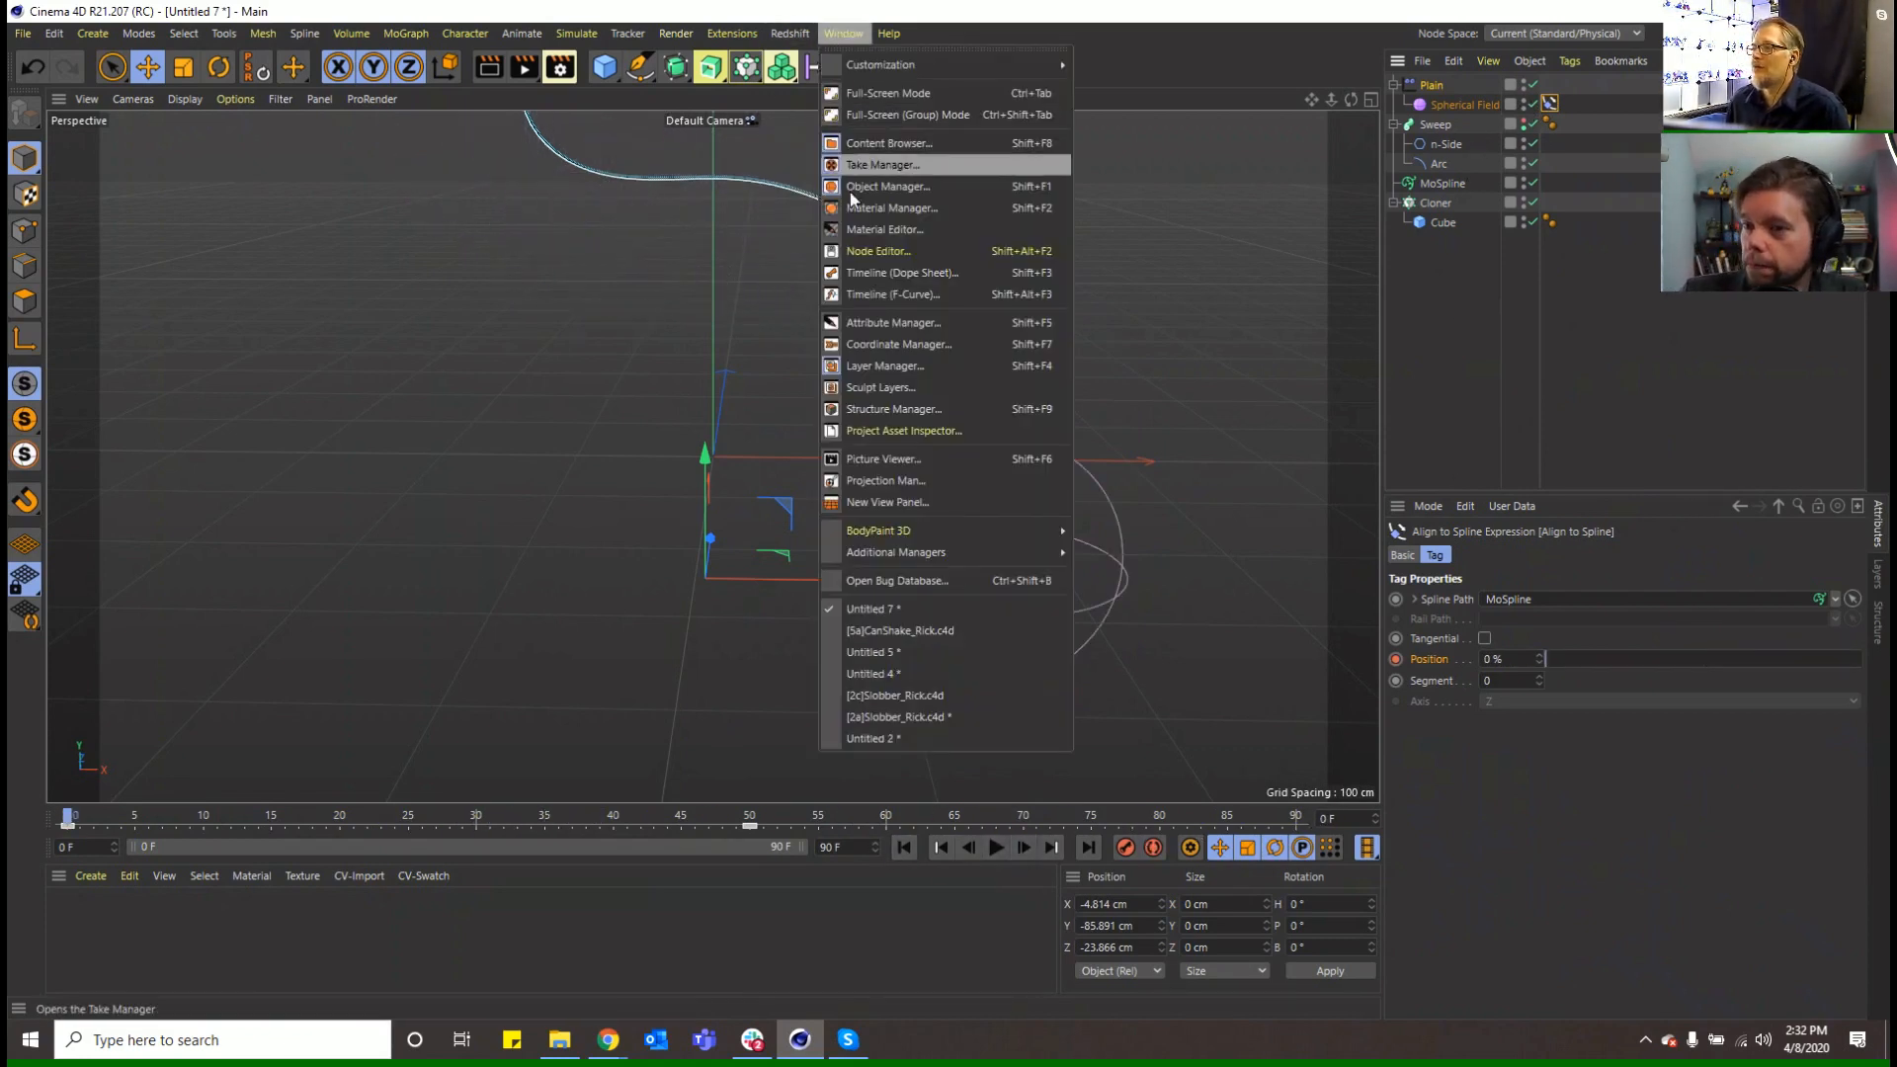
click(862, 274)
click(890, 408)
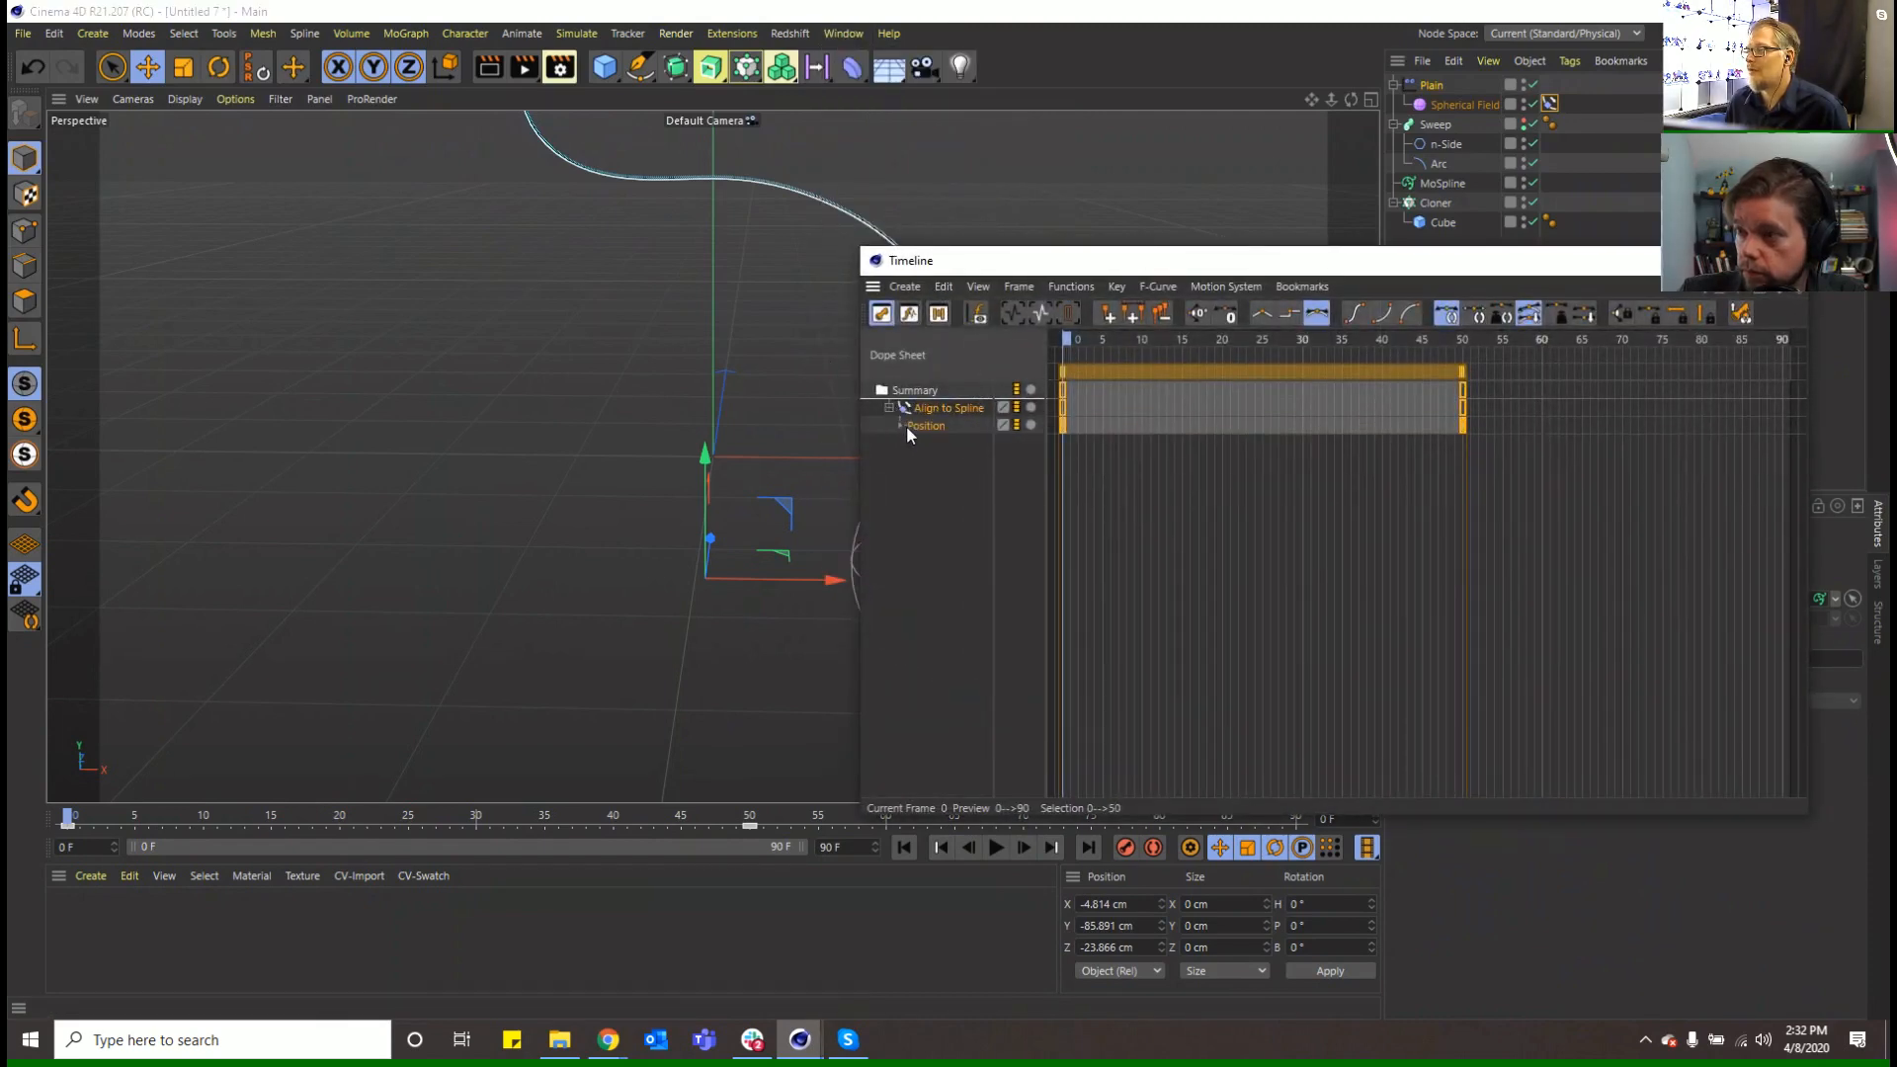
click(900, 426)
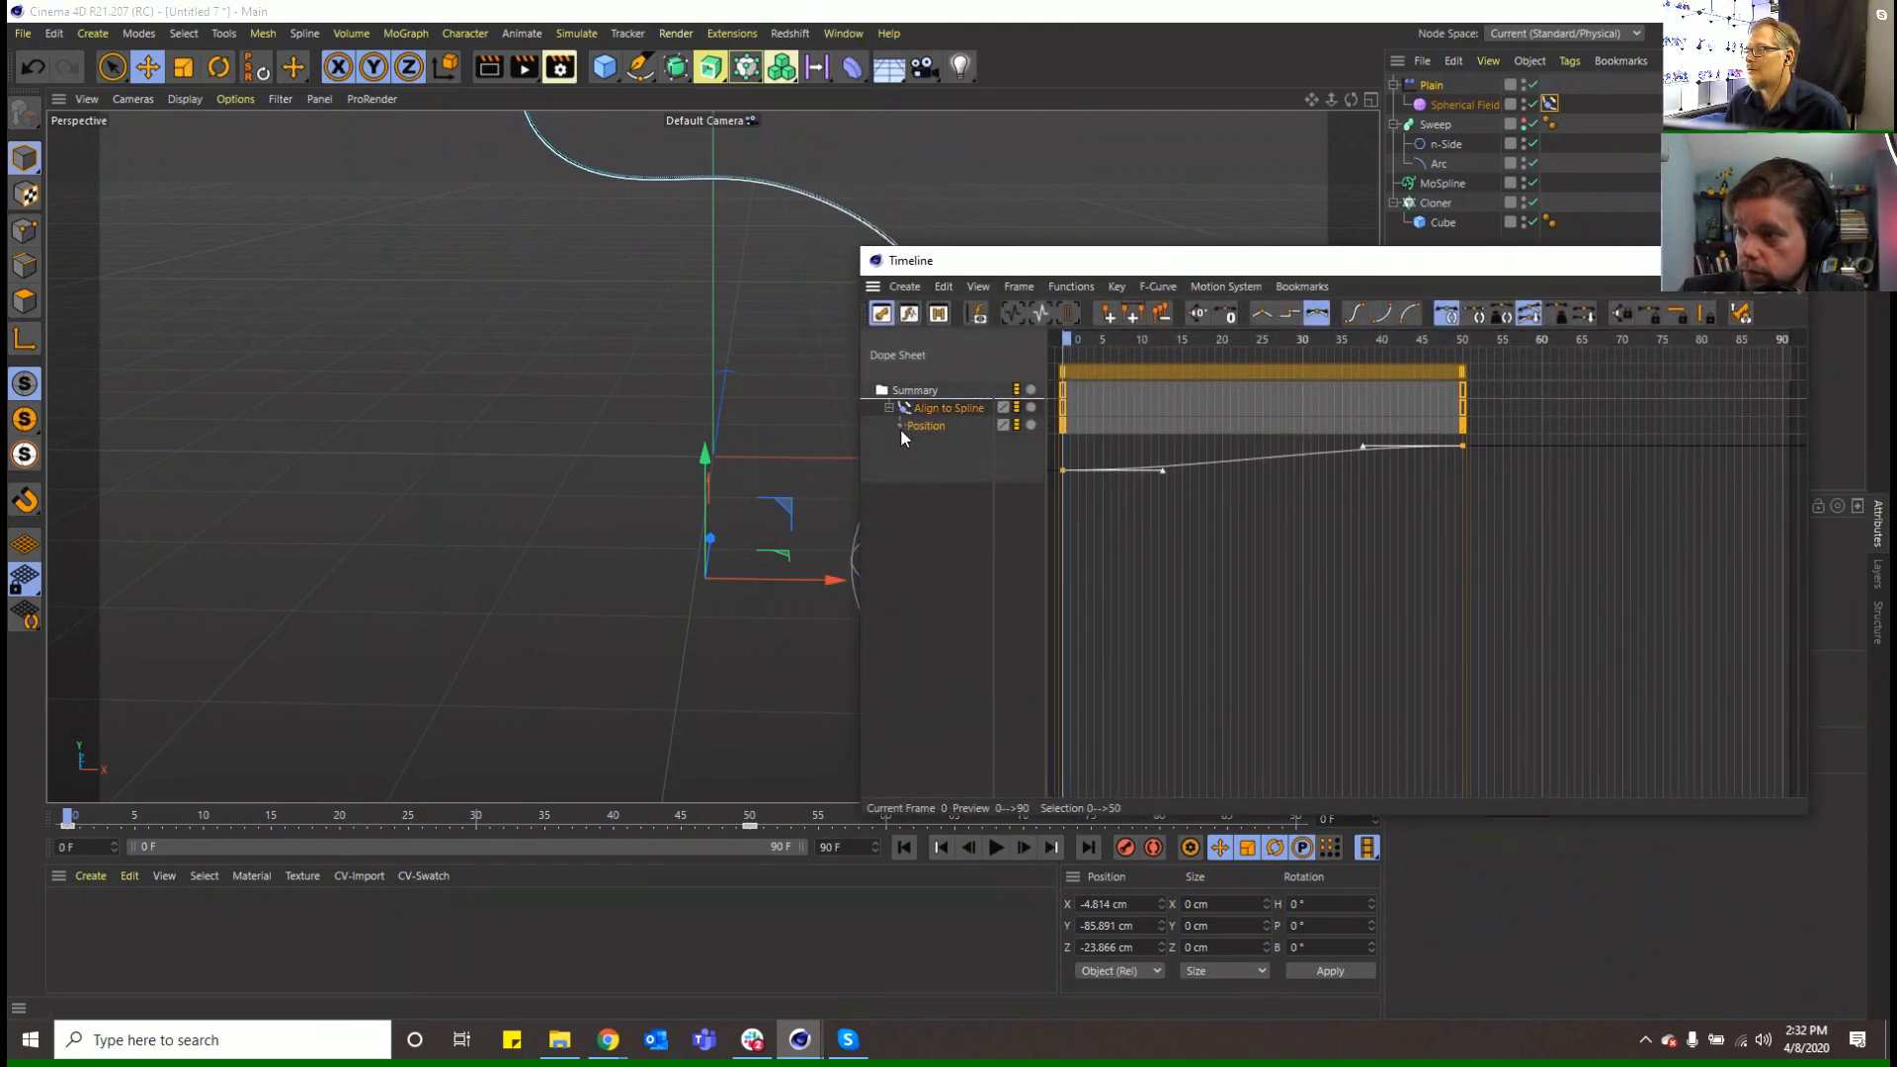
Add two Position keys between the start and end keys, placing them at frames 6 and 11 along a rising curve
ctrl+click(1124, 464)
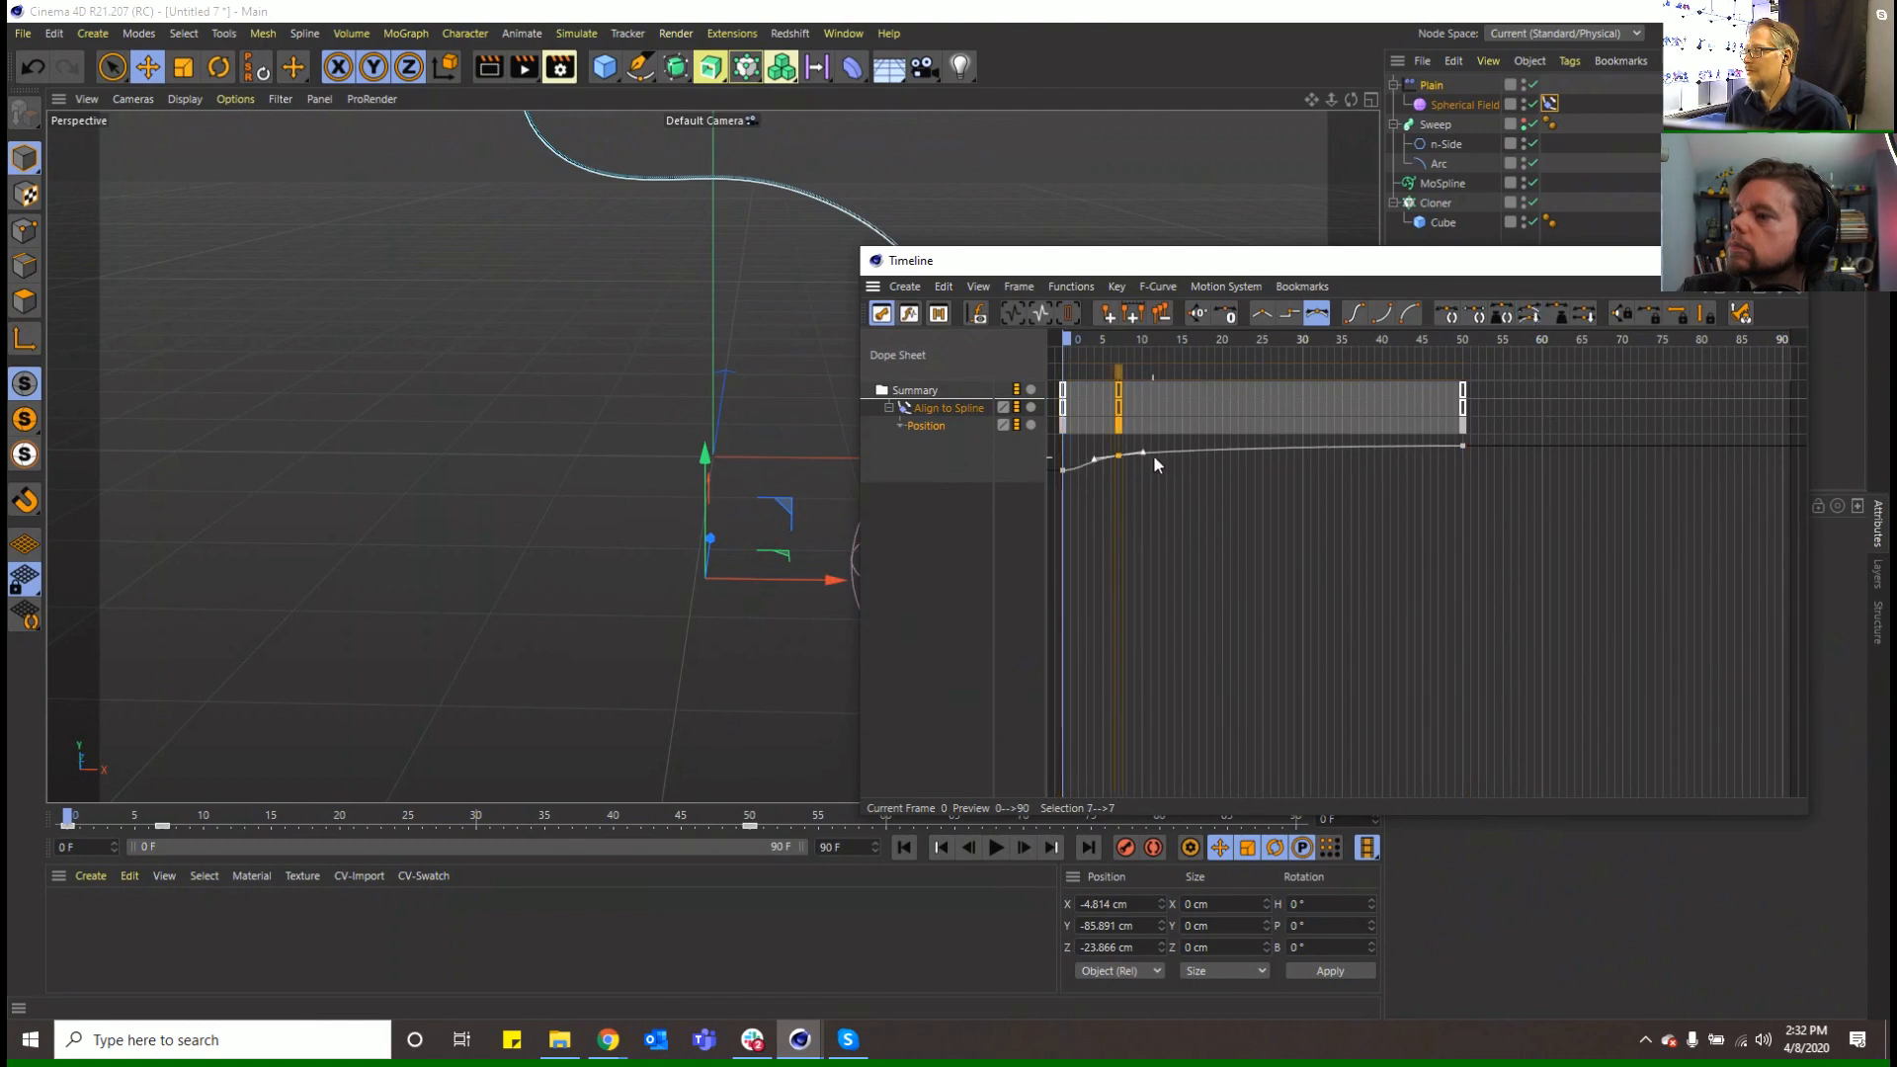
ctrl+click(1151, 457)
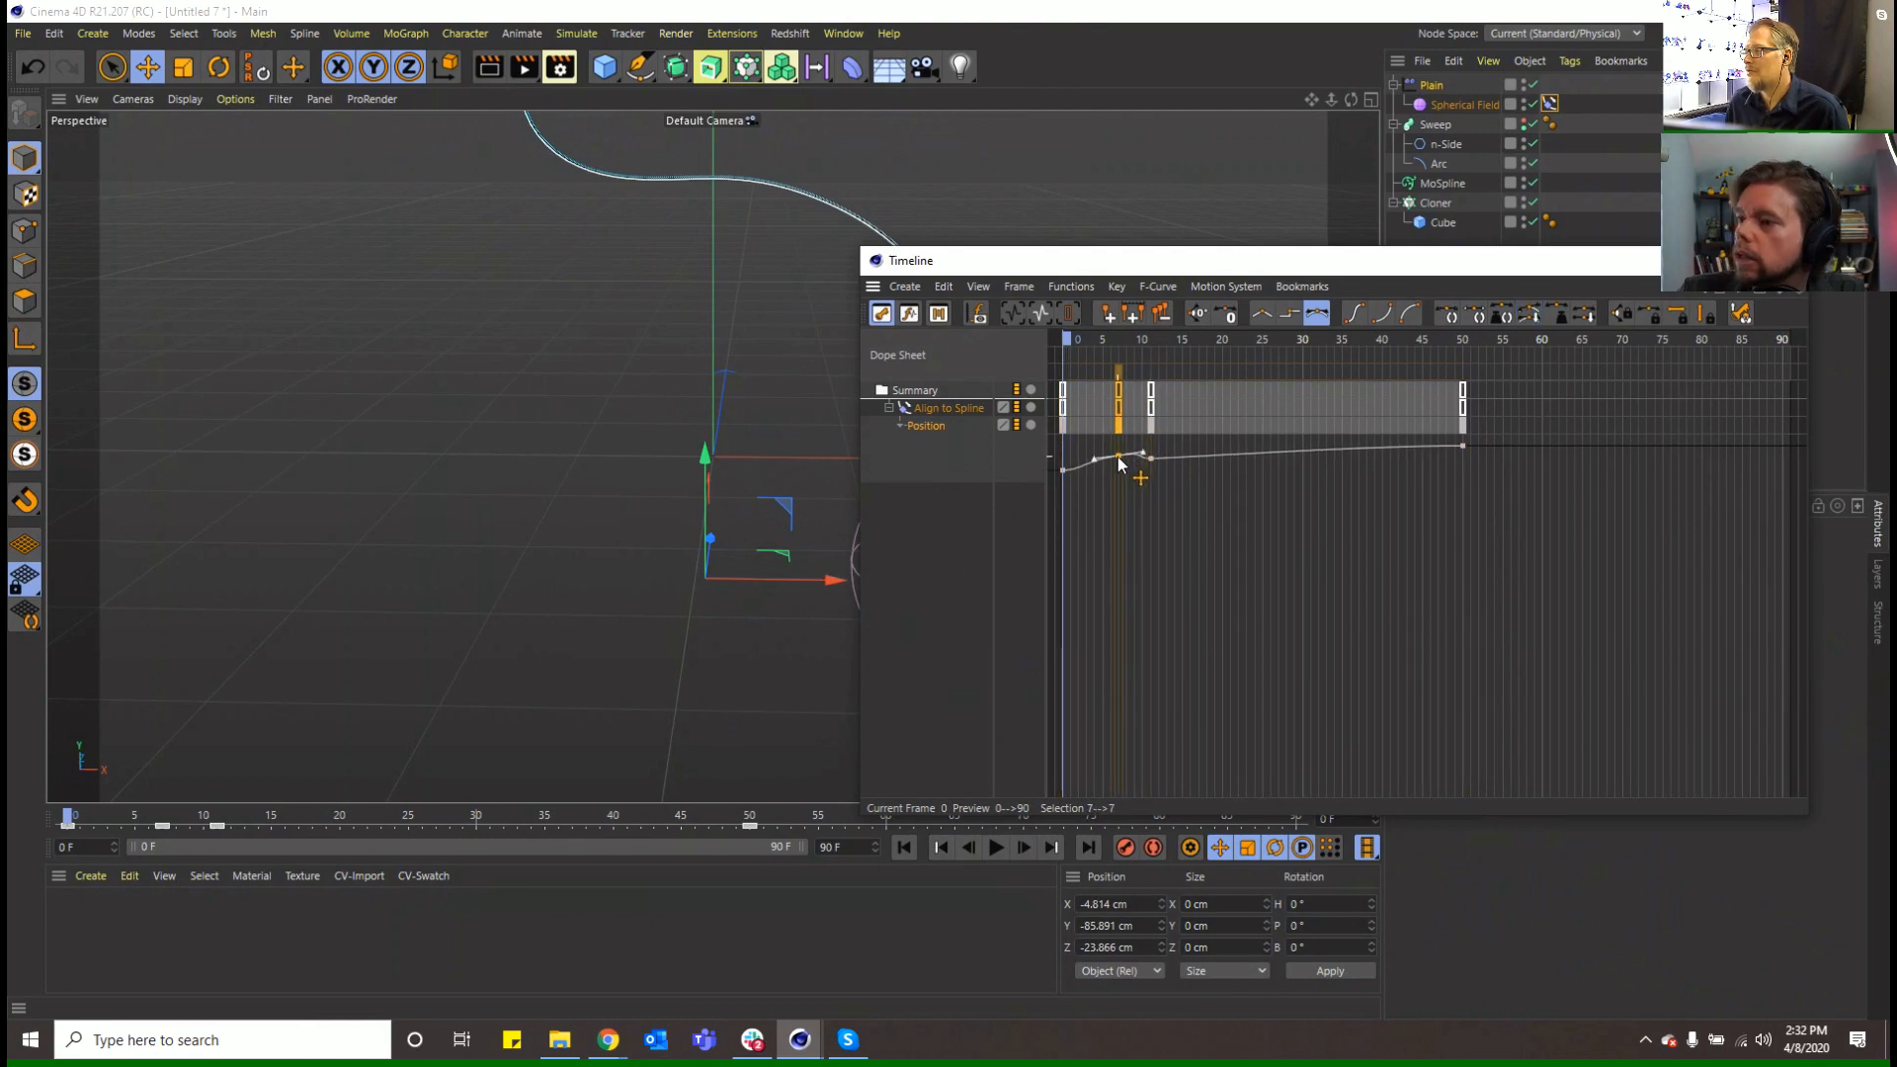
drag(1119, 462, 1103, 468)
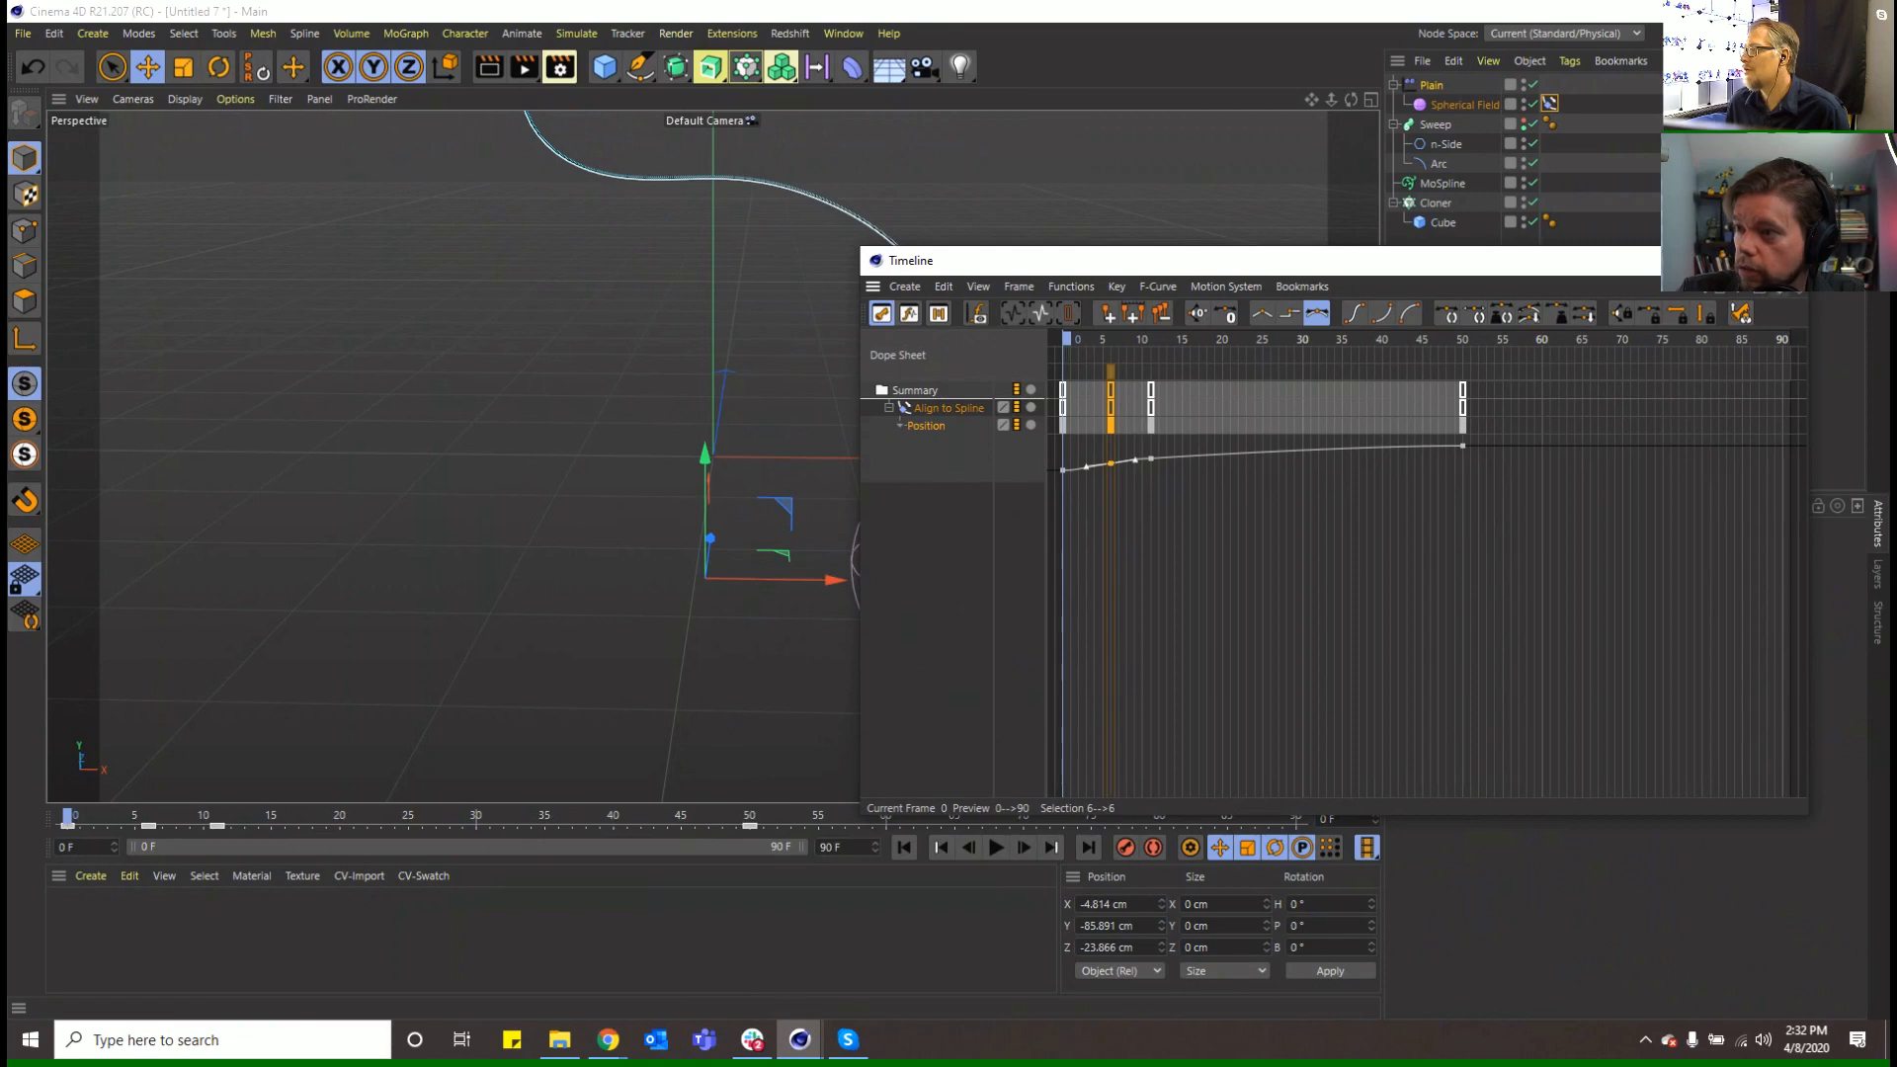
Maximize the timeline window and set all Position keys to Step interpolation
click(1740, 260)
drag(1267, 251, 191, 61)
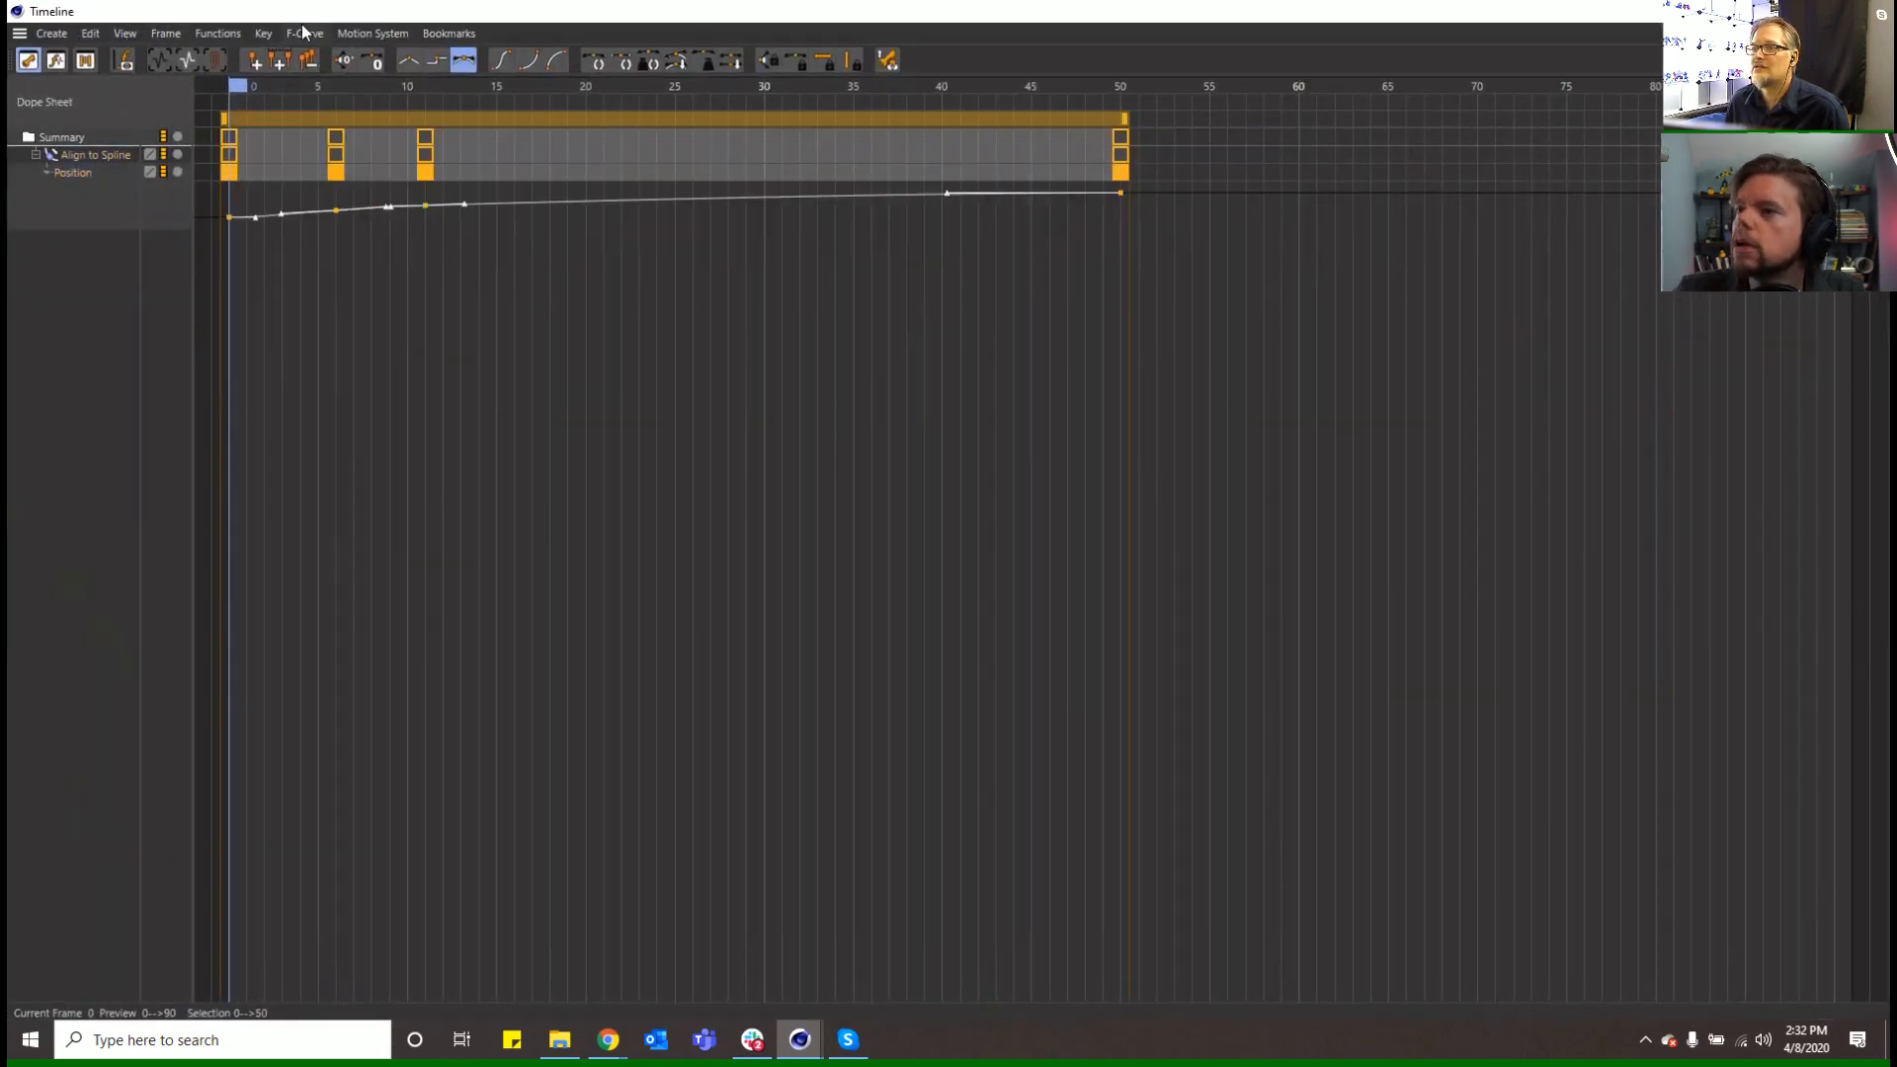
click(444, 64)
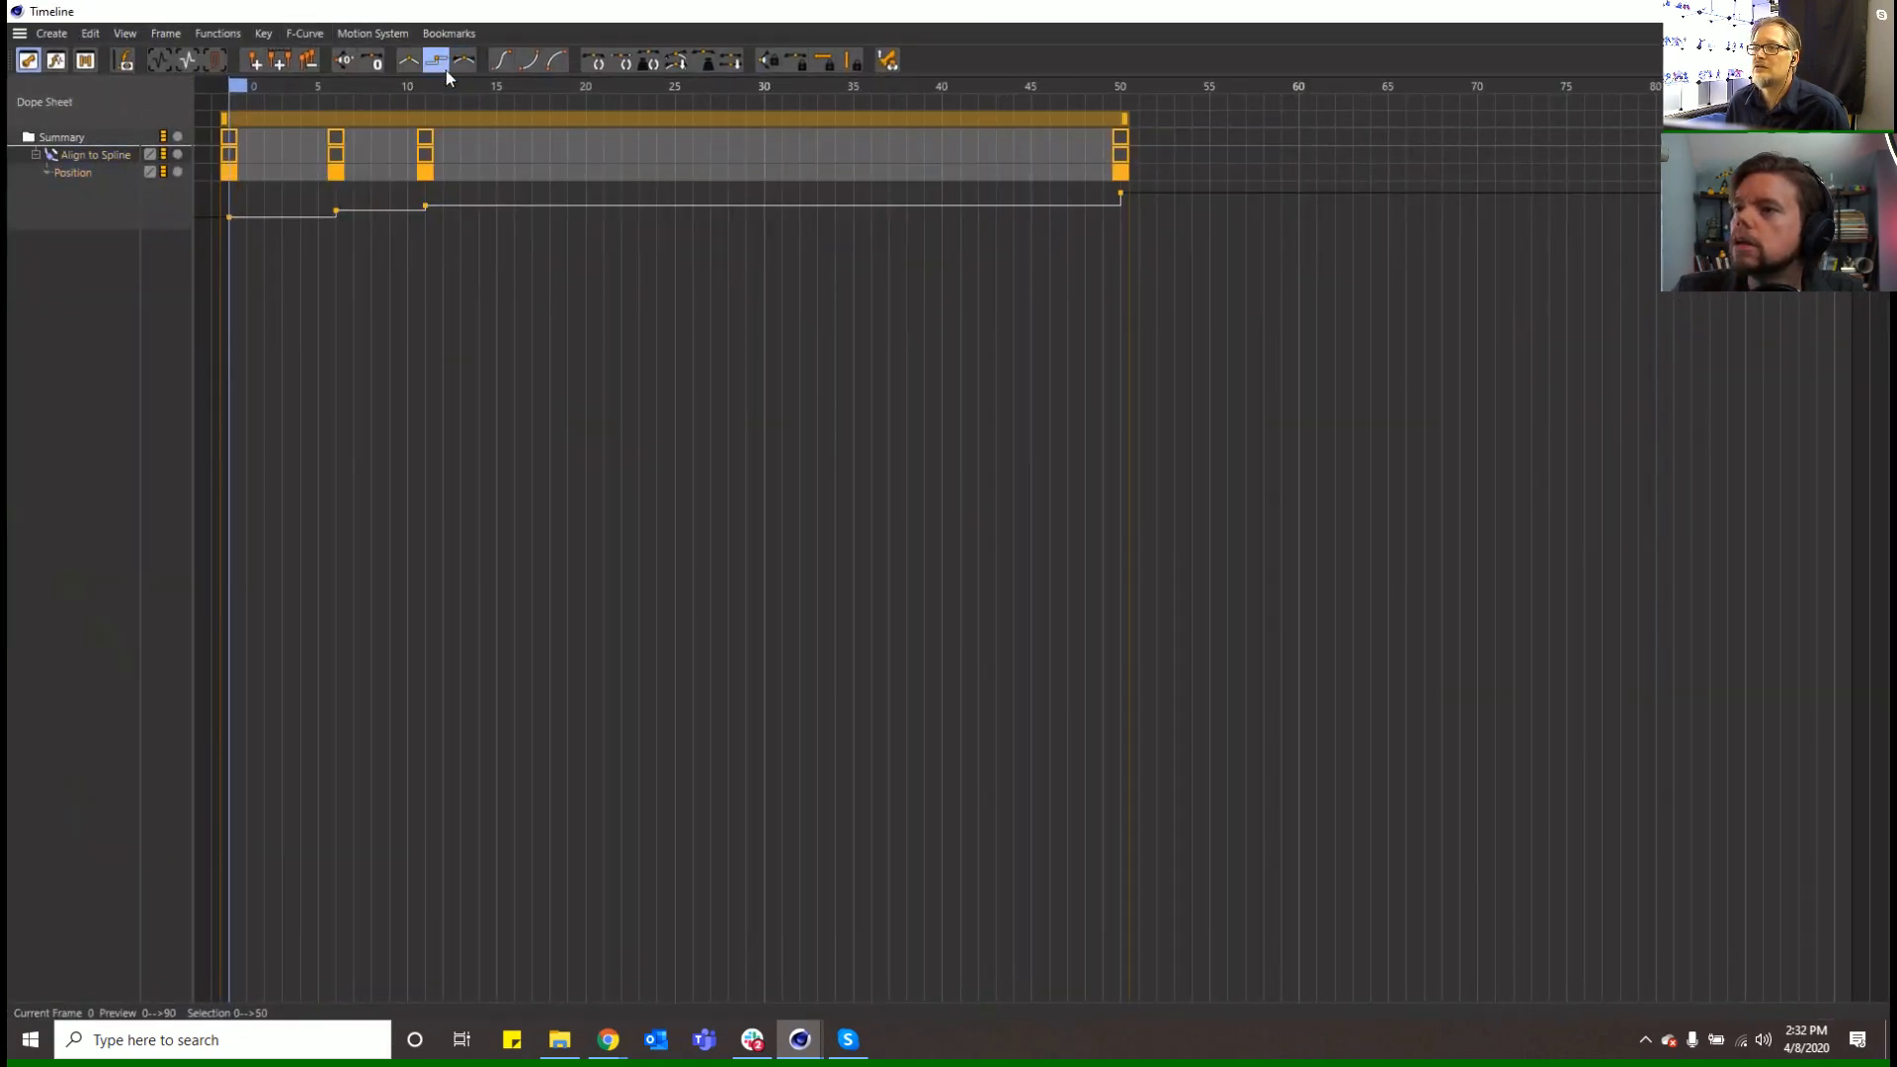
Adjust the Position keys at frames 6 and 11 into rising steps and add a higher key at frame 17
click(338, 225)
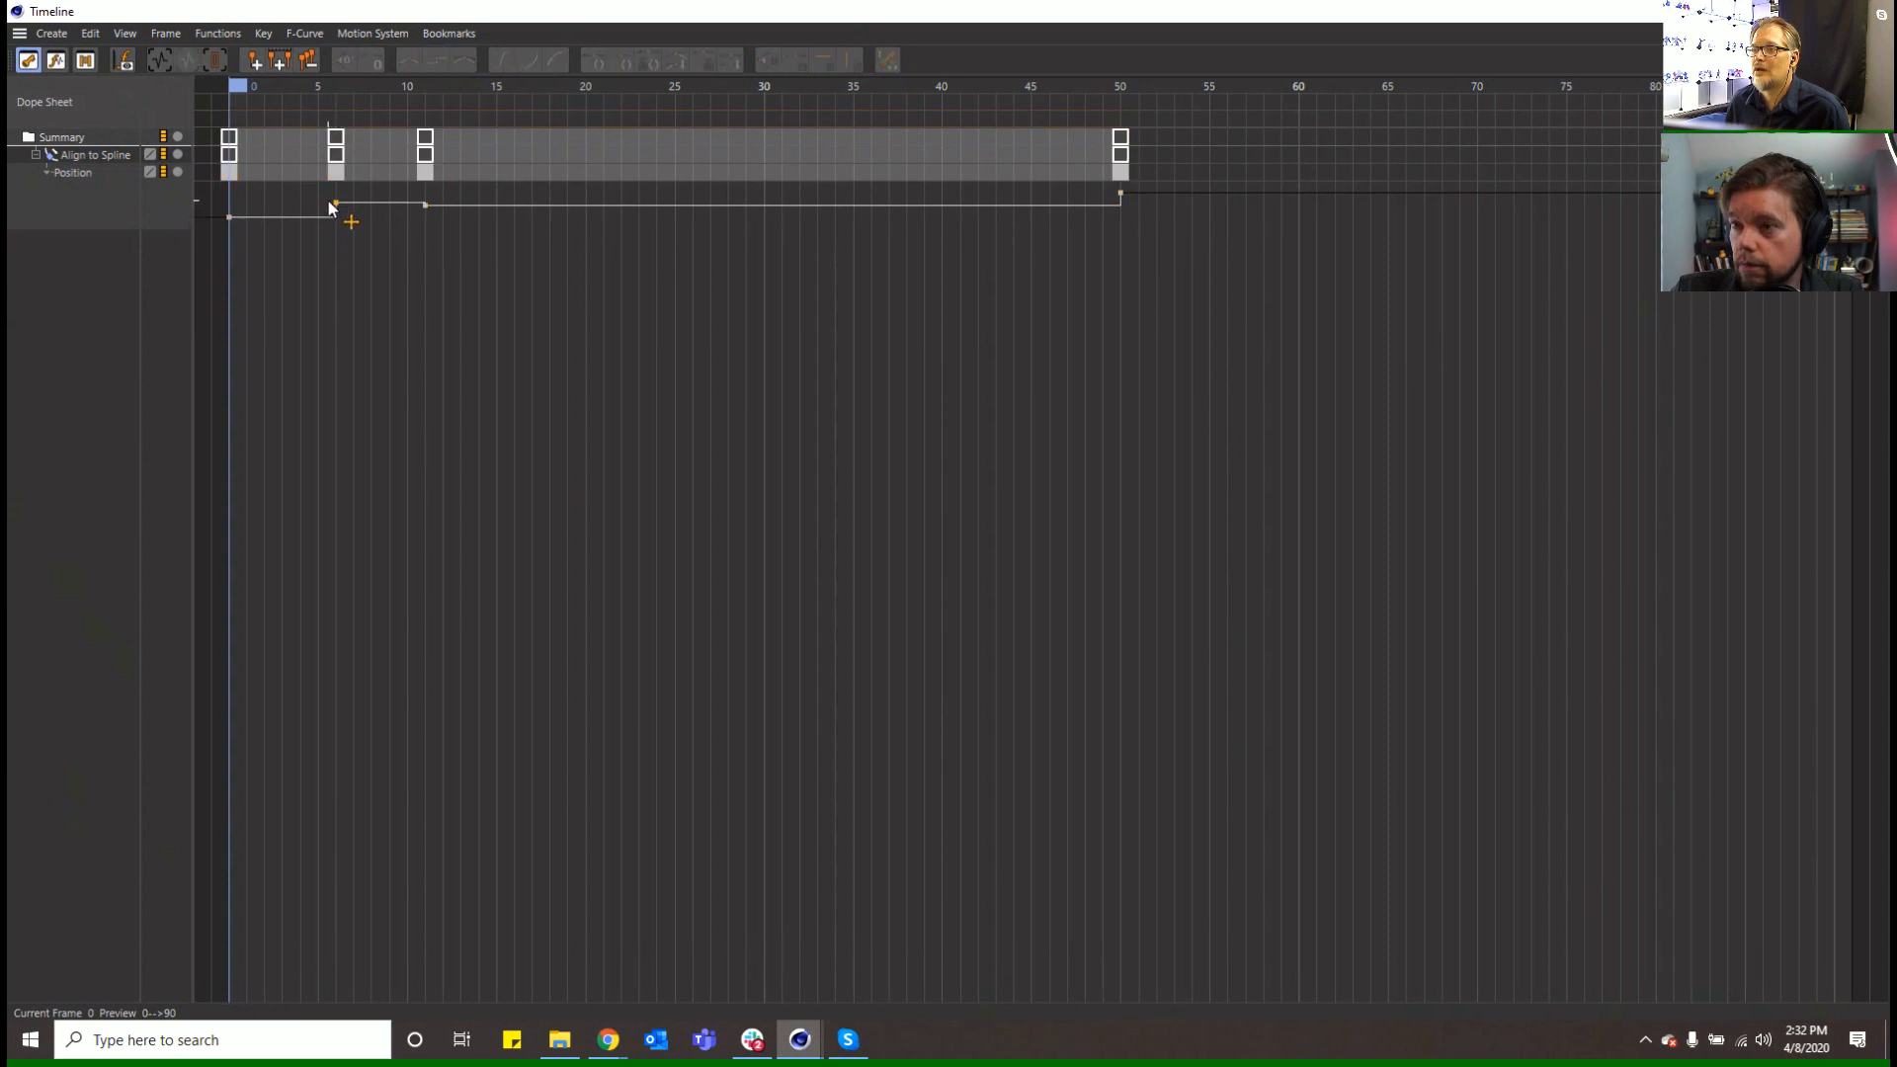
click(336, 208)
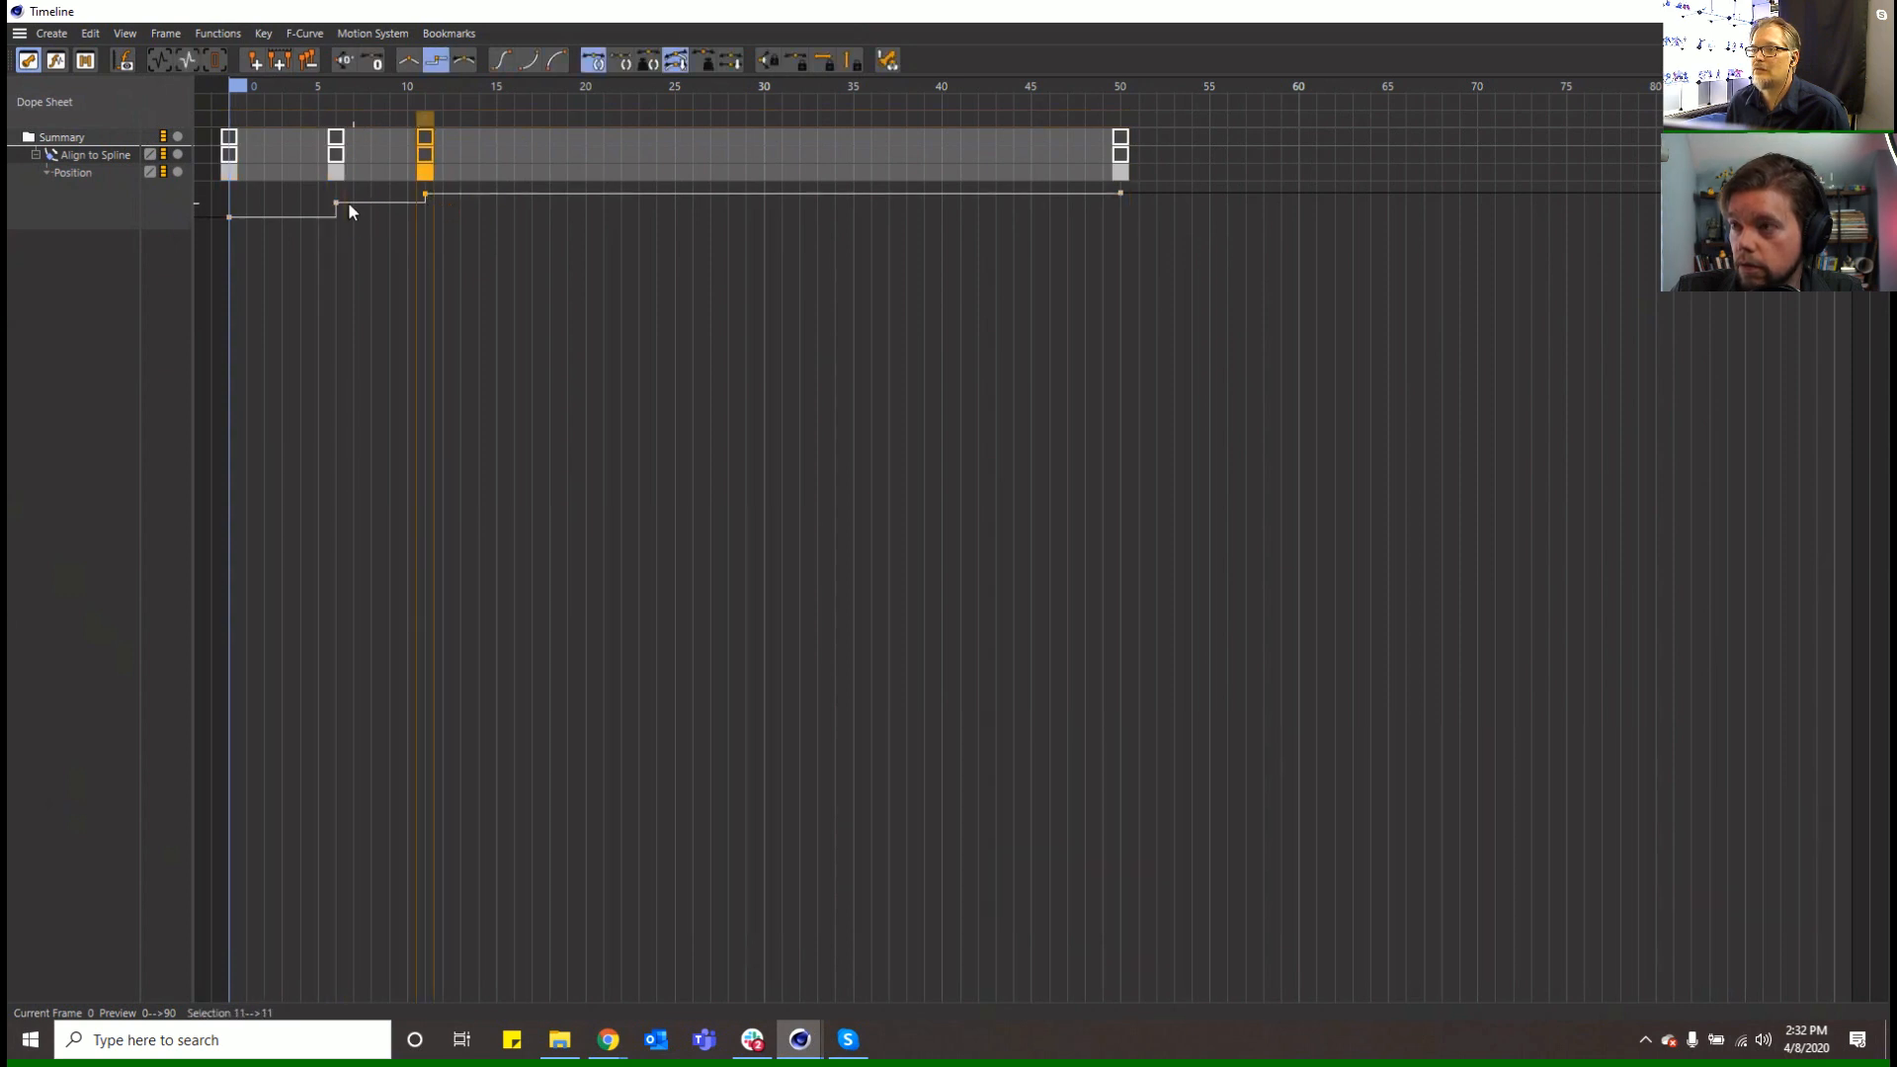
drag(338, 203, 424, 201)
ctrl+click(534, 199)
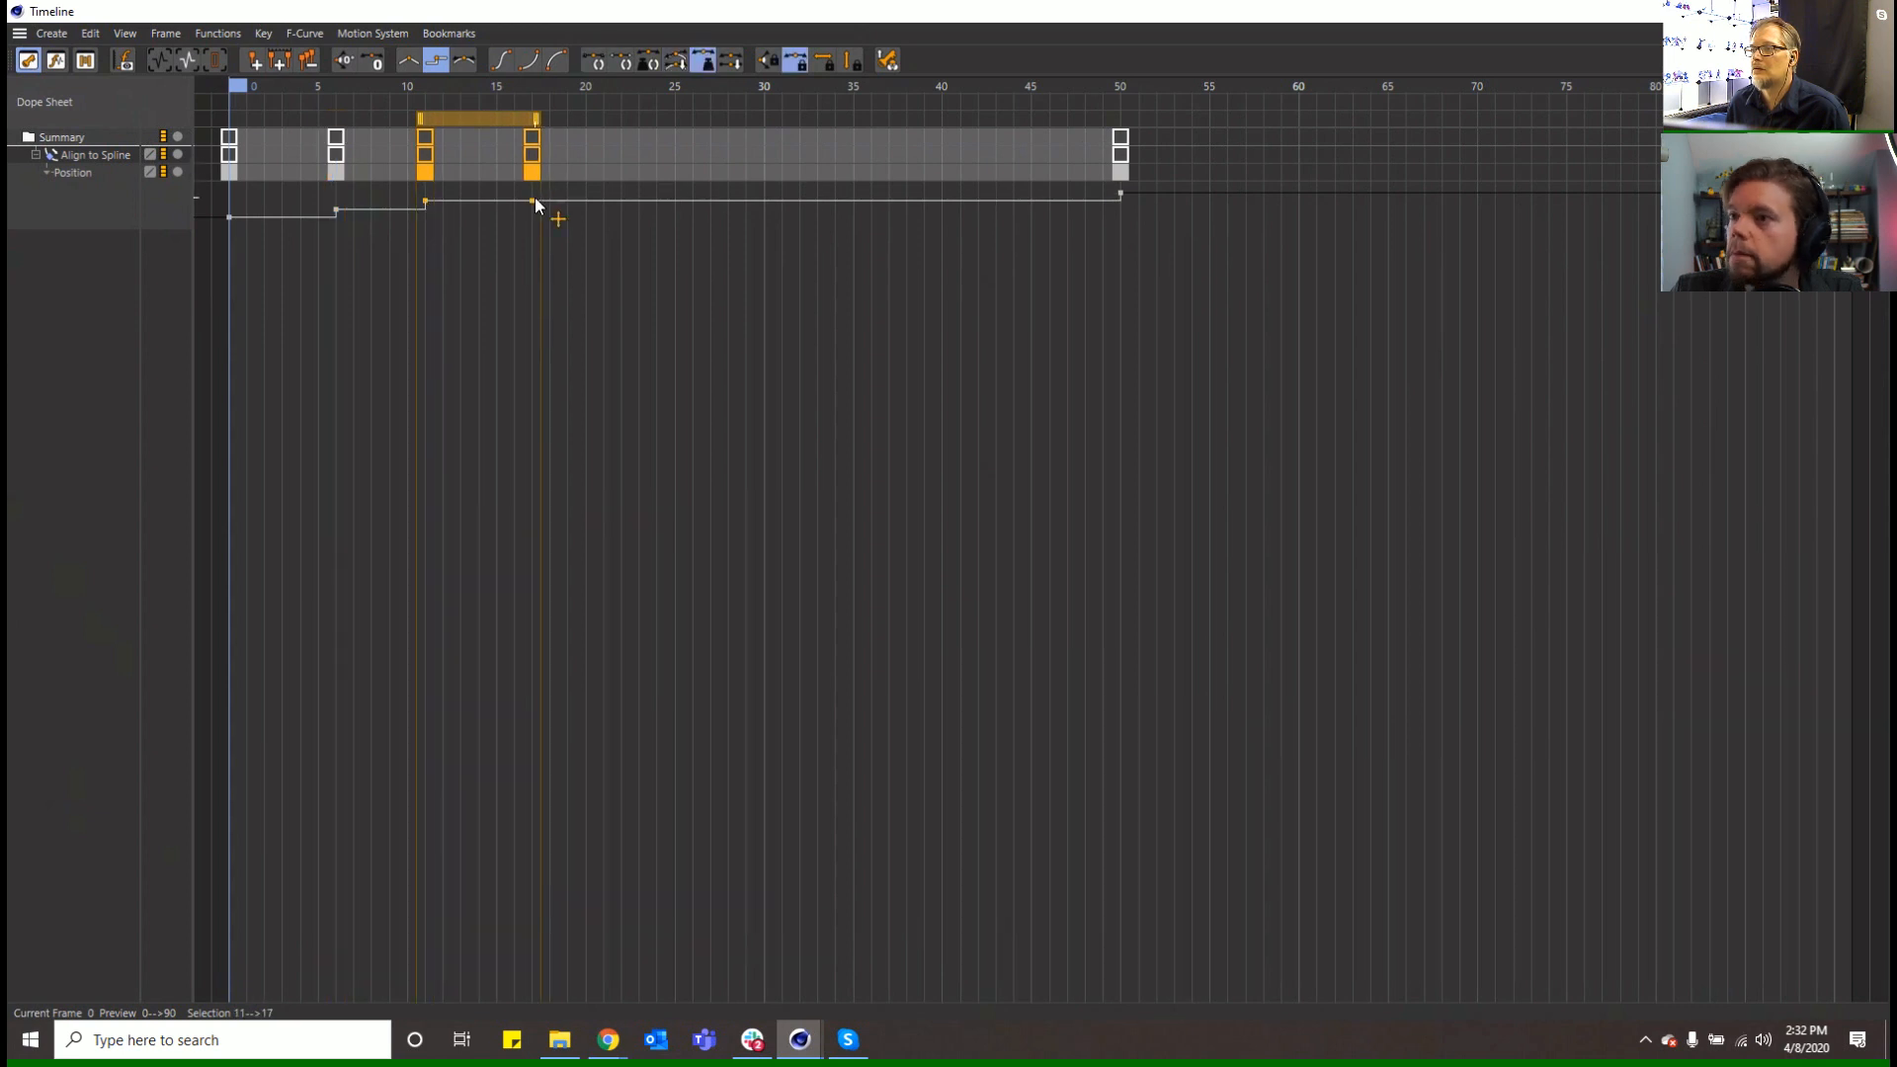
drag(533, 202, 536, 192)
Add Position keys at frames 31 and 44, raising each one above the previous step
ctrl+click(783, 190)
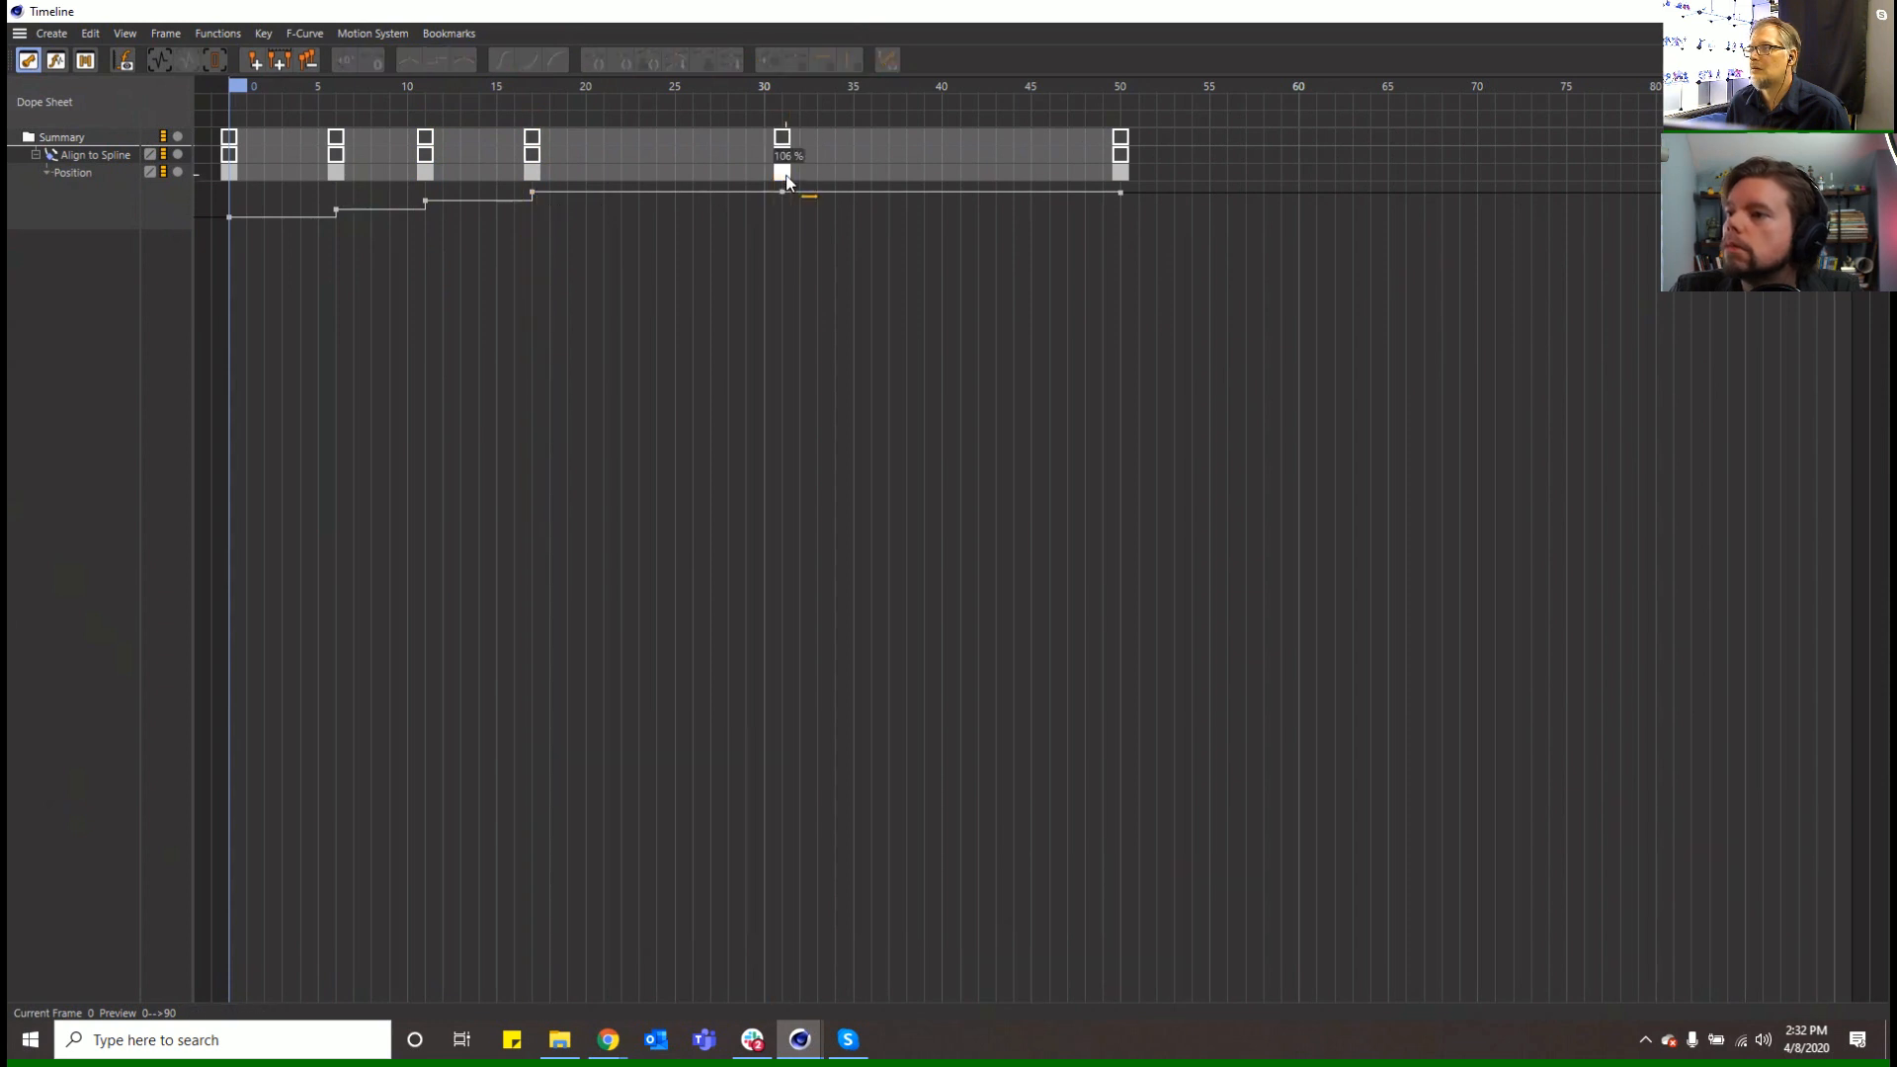
drag(785, 189, 787, 181)
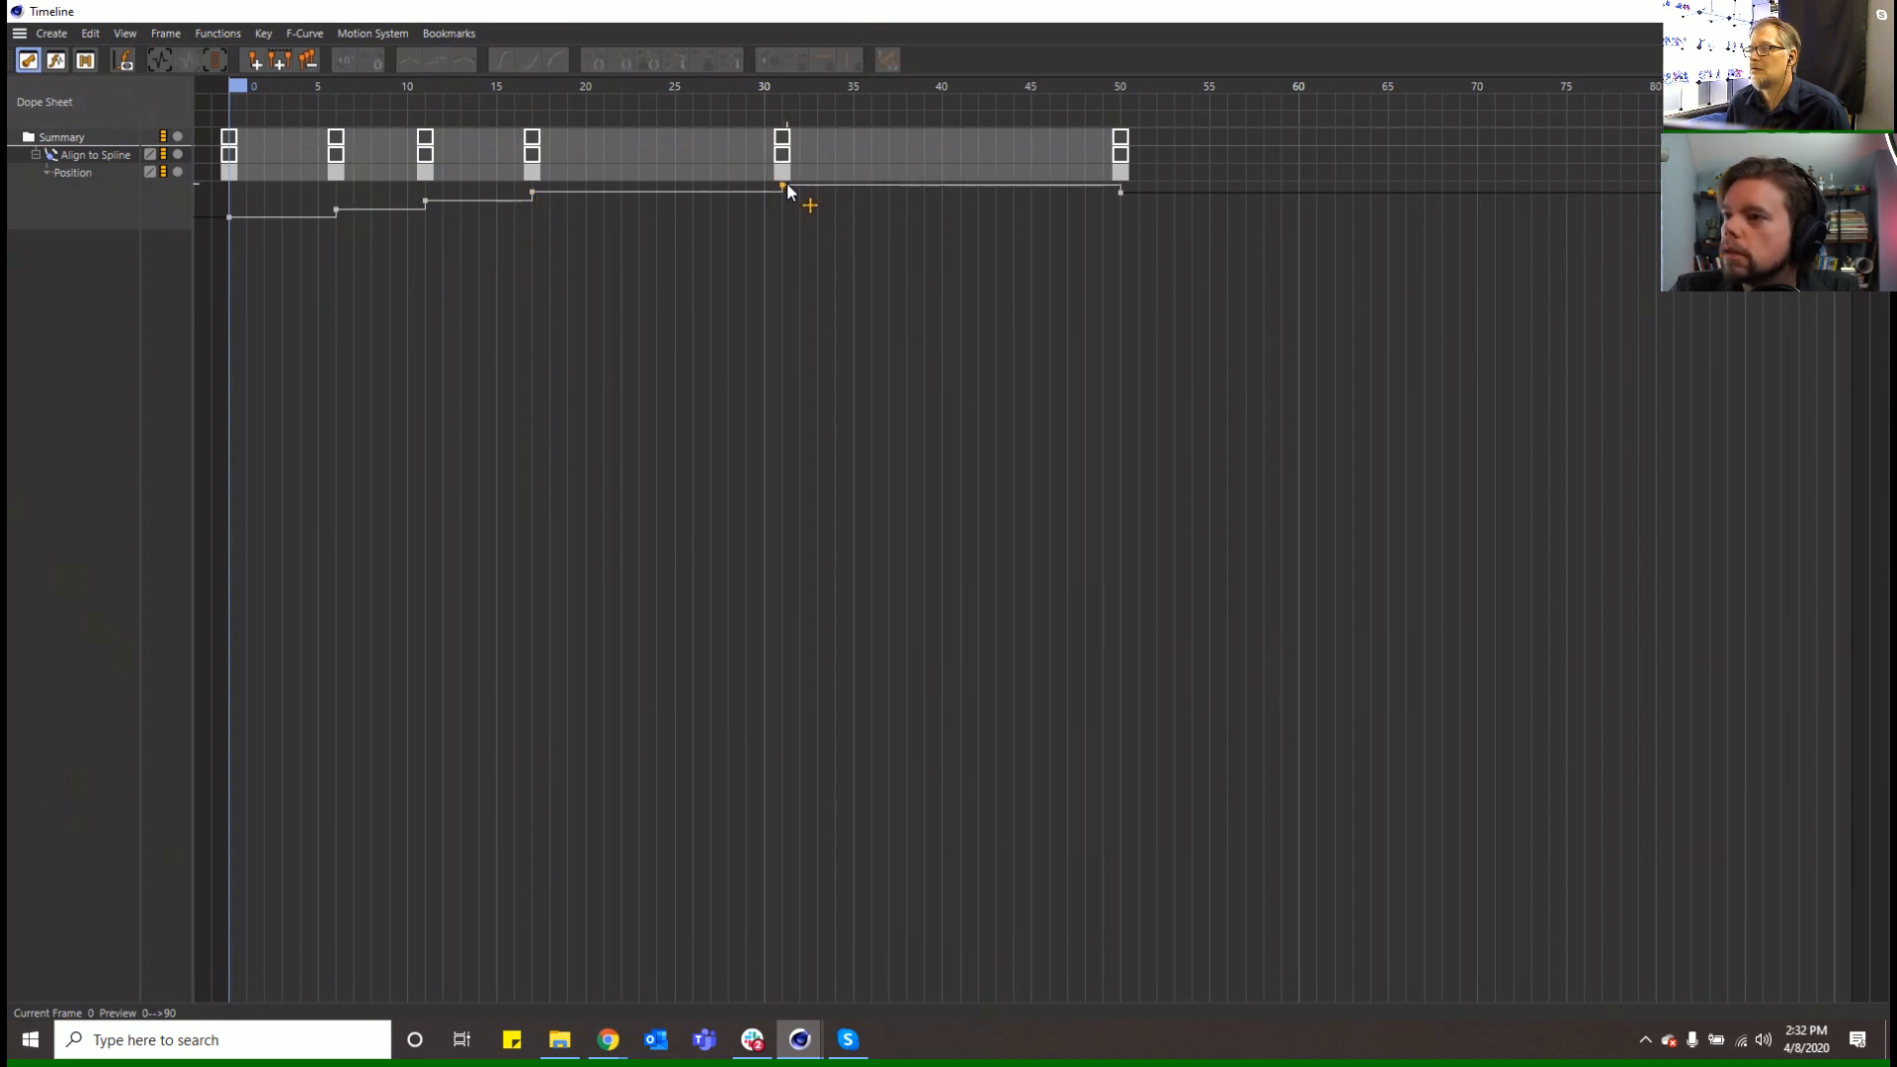
ctrl+click(1015, 184)
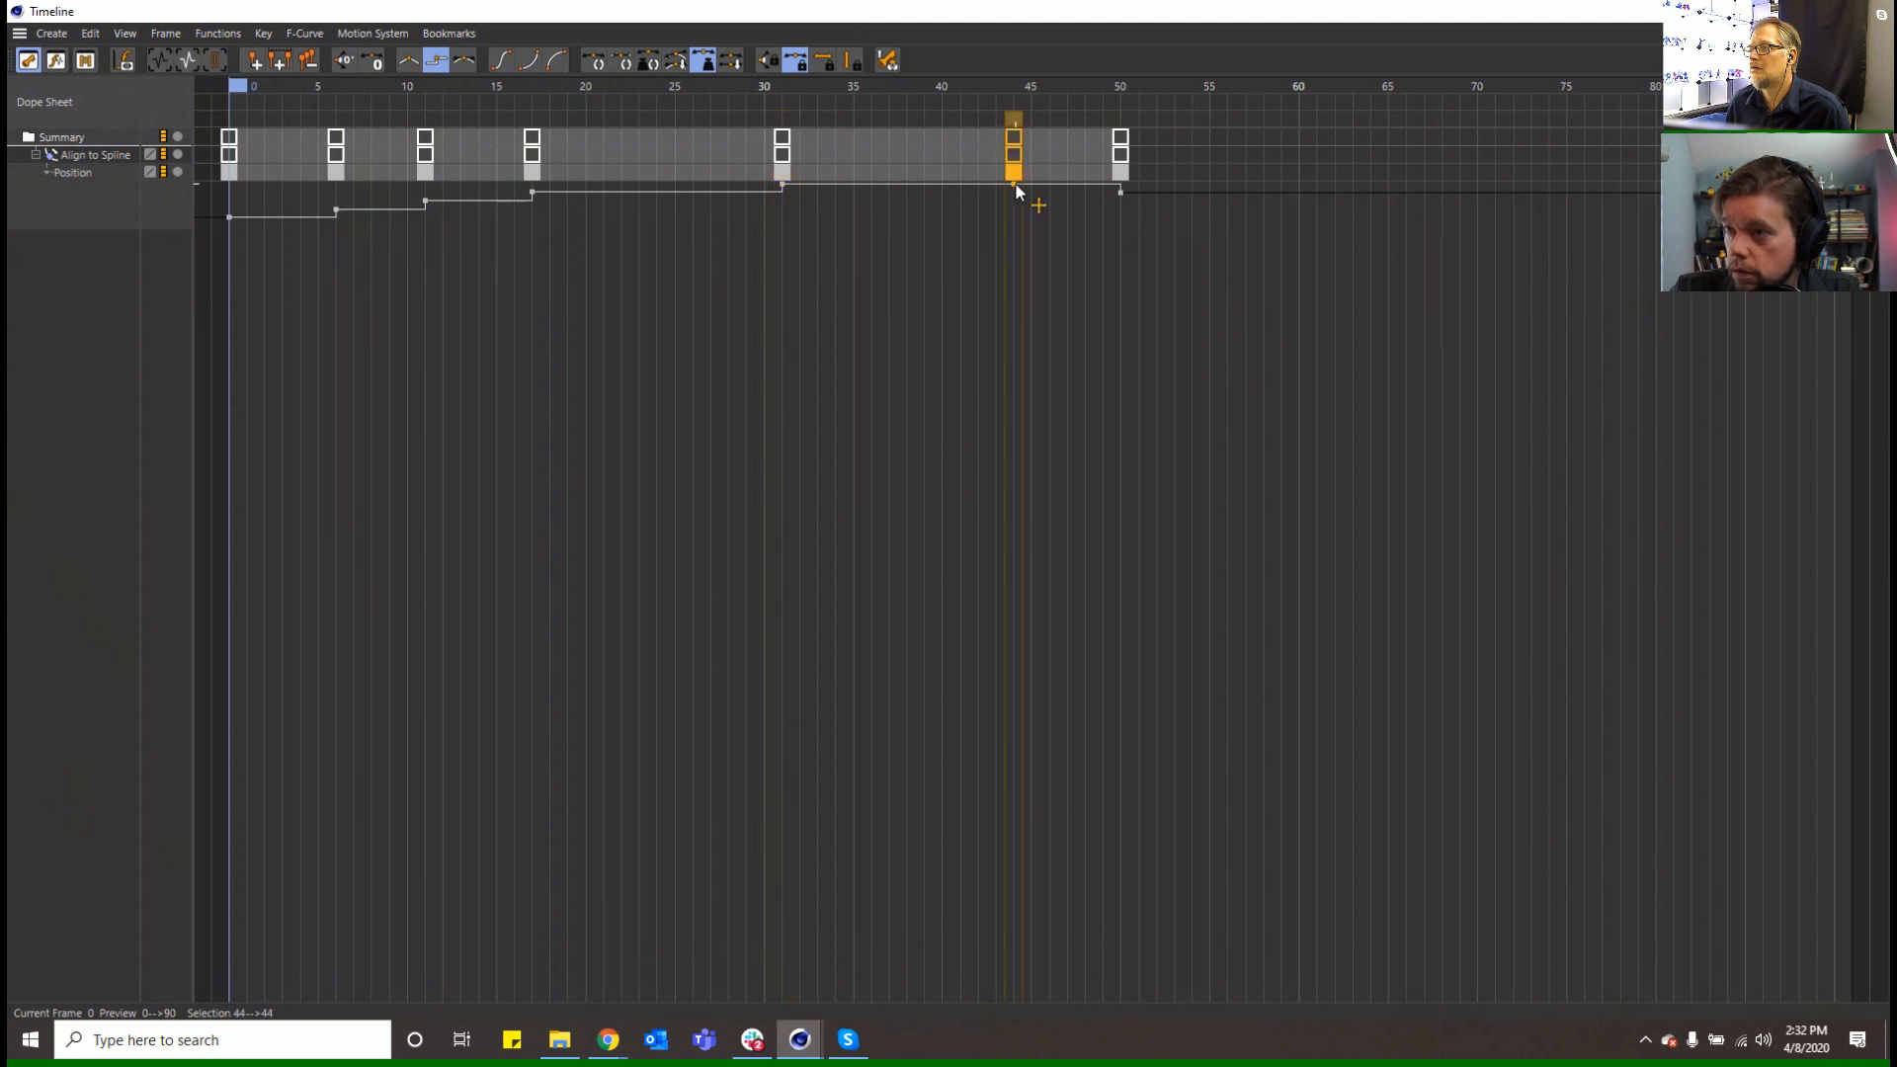
drag(1016, 183, 1018, 178)
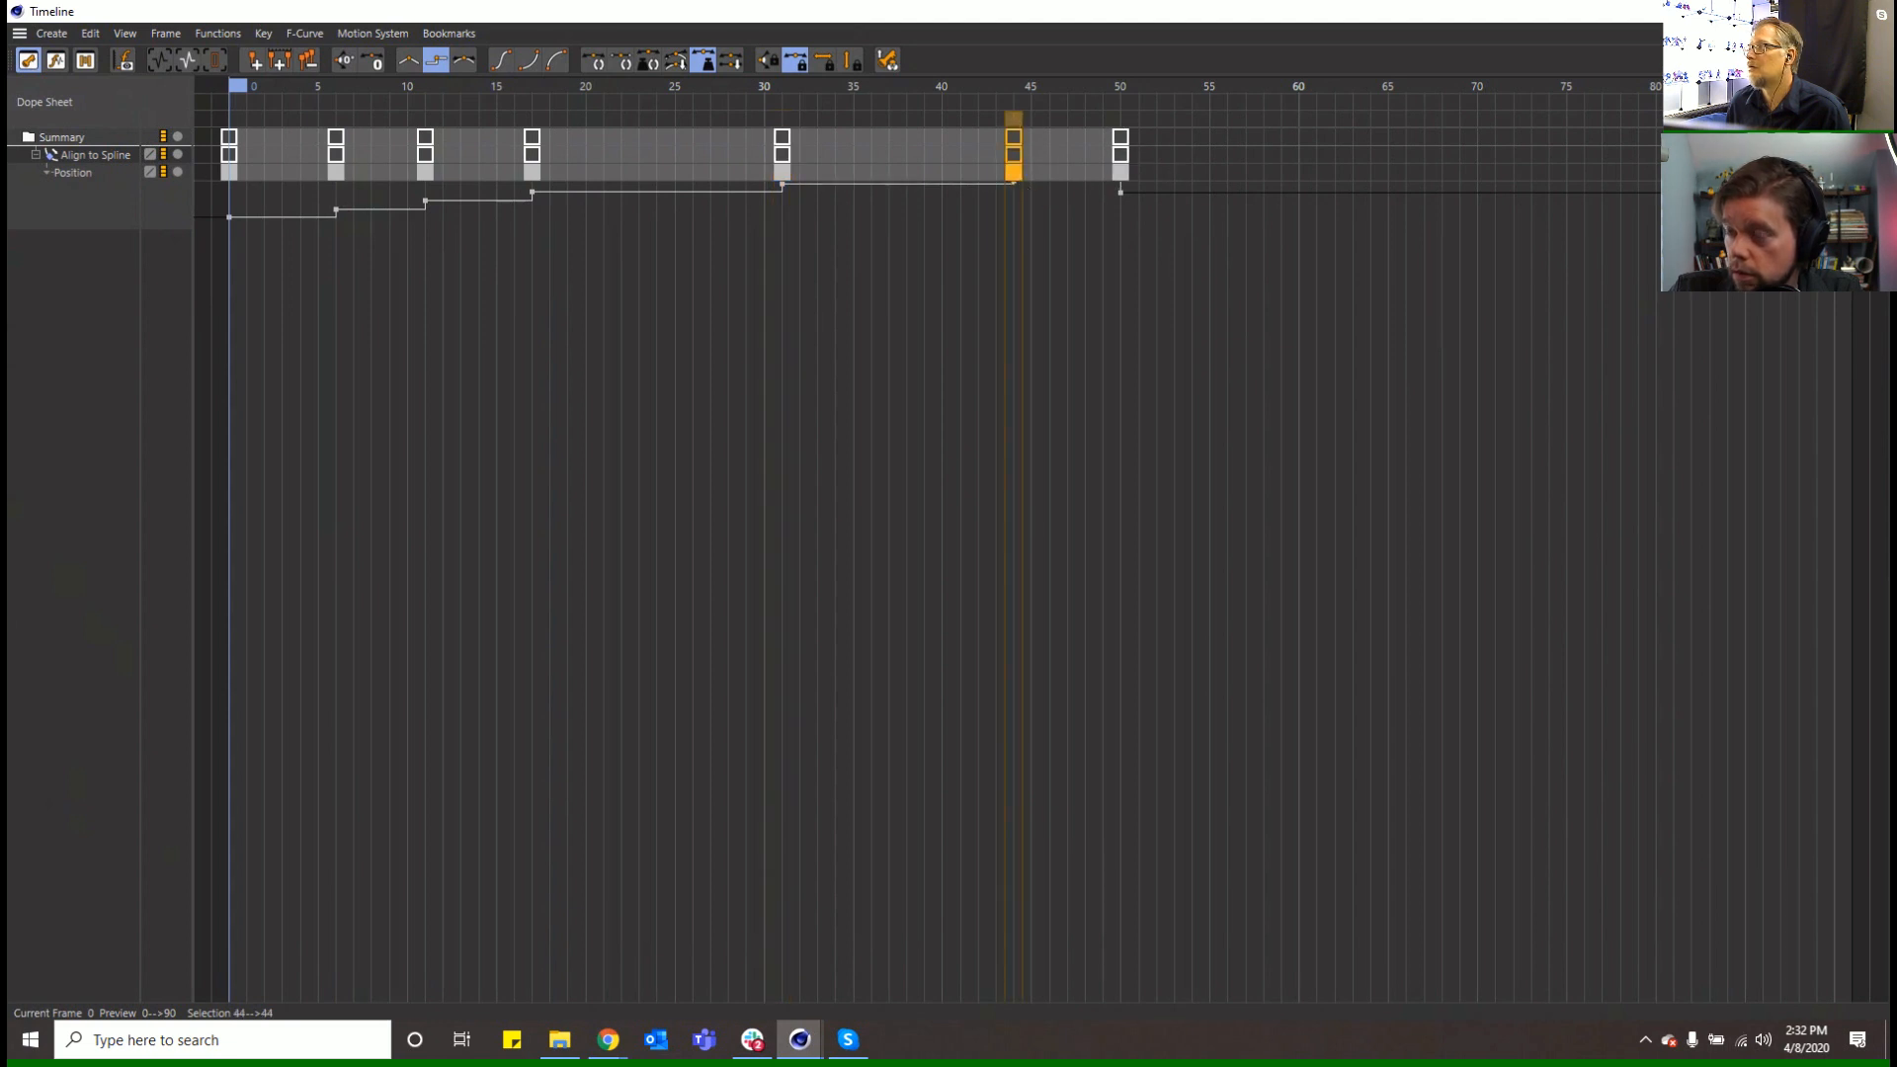
Close the timeline, play back the stepped animation, and return to frame 0
click(1865, 12)
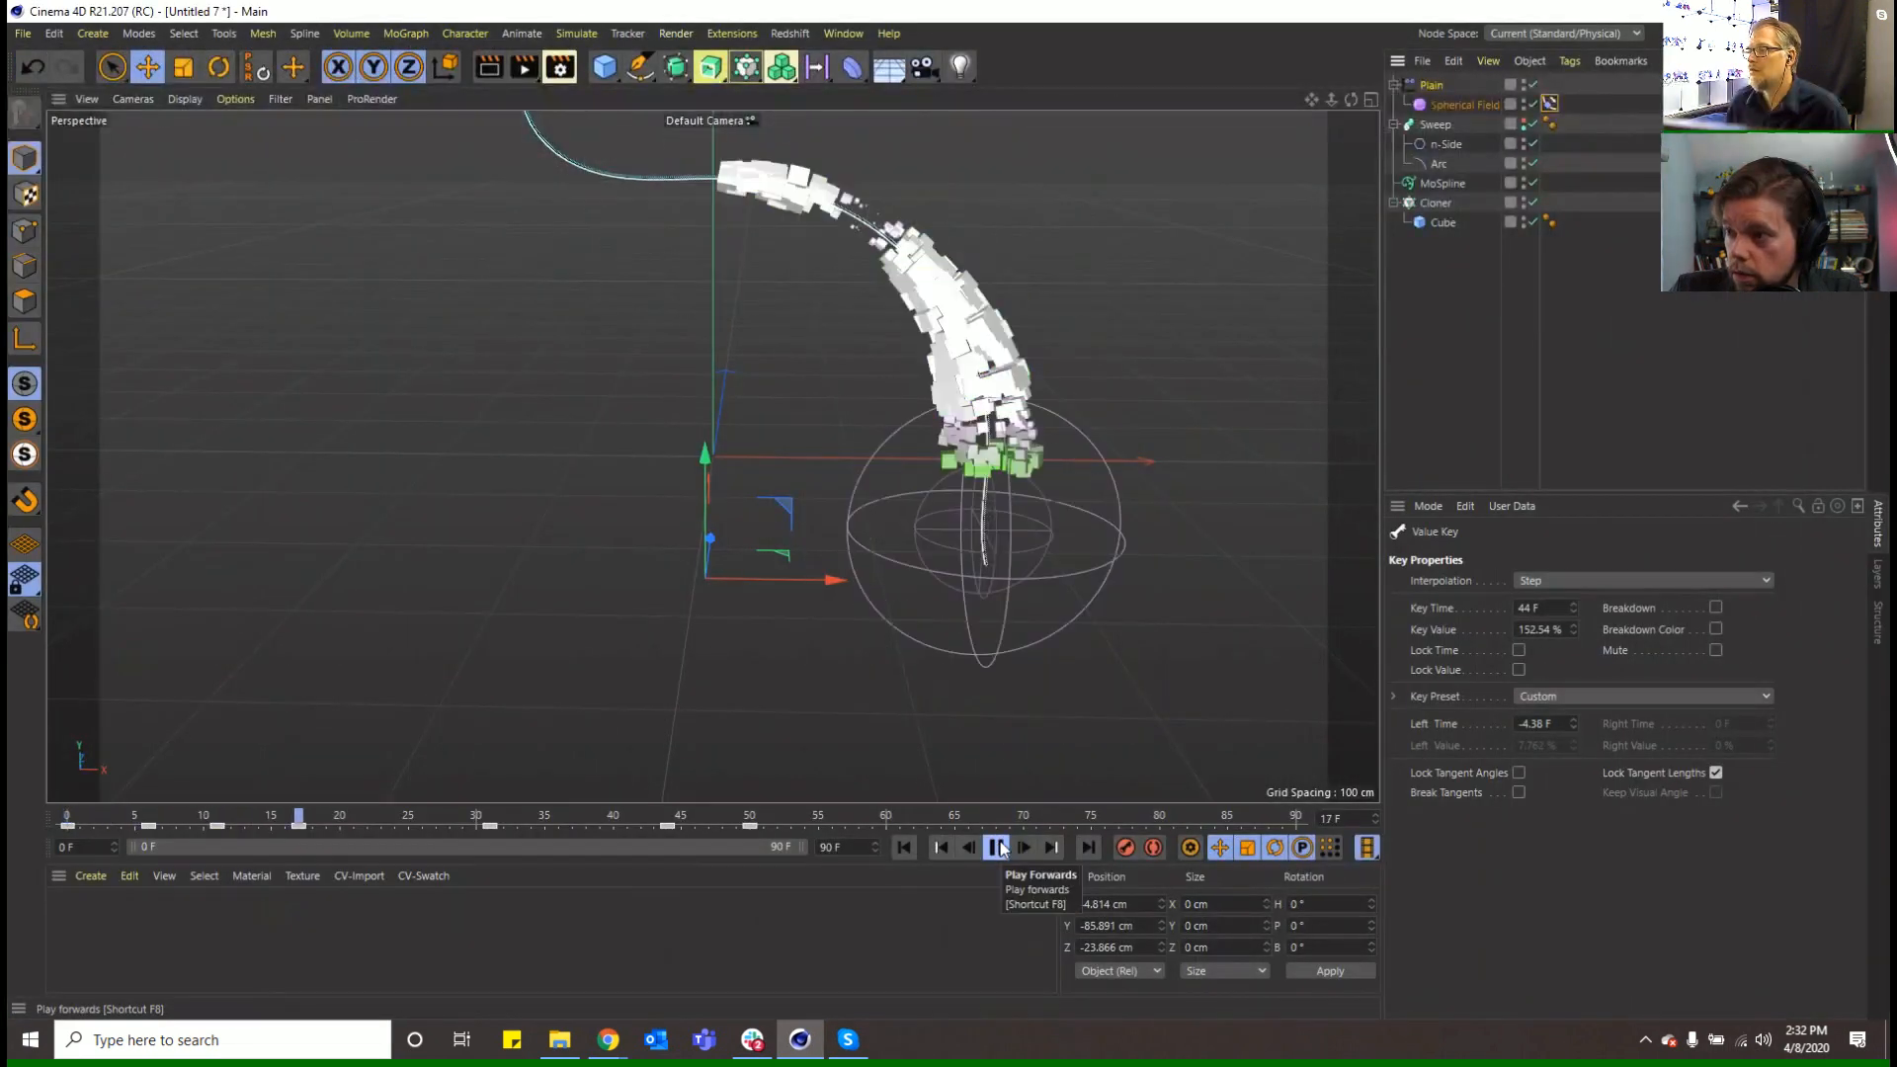
click(998, 848)
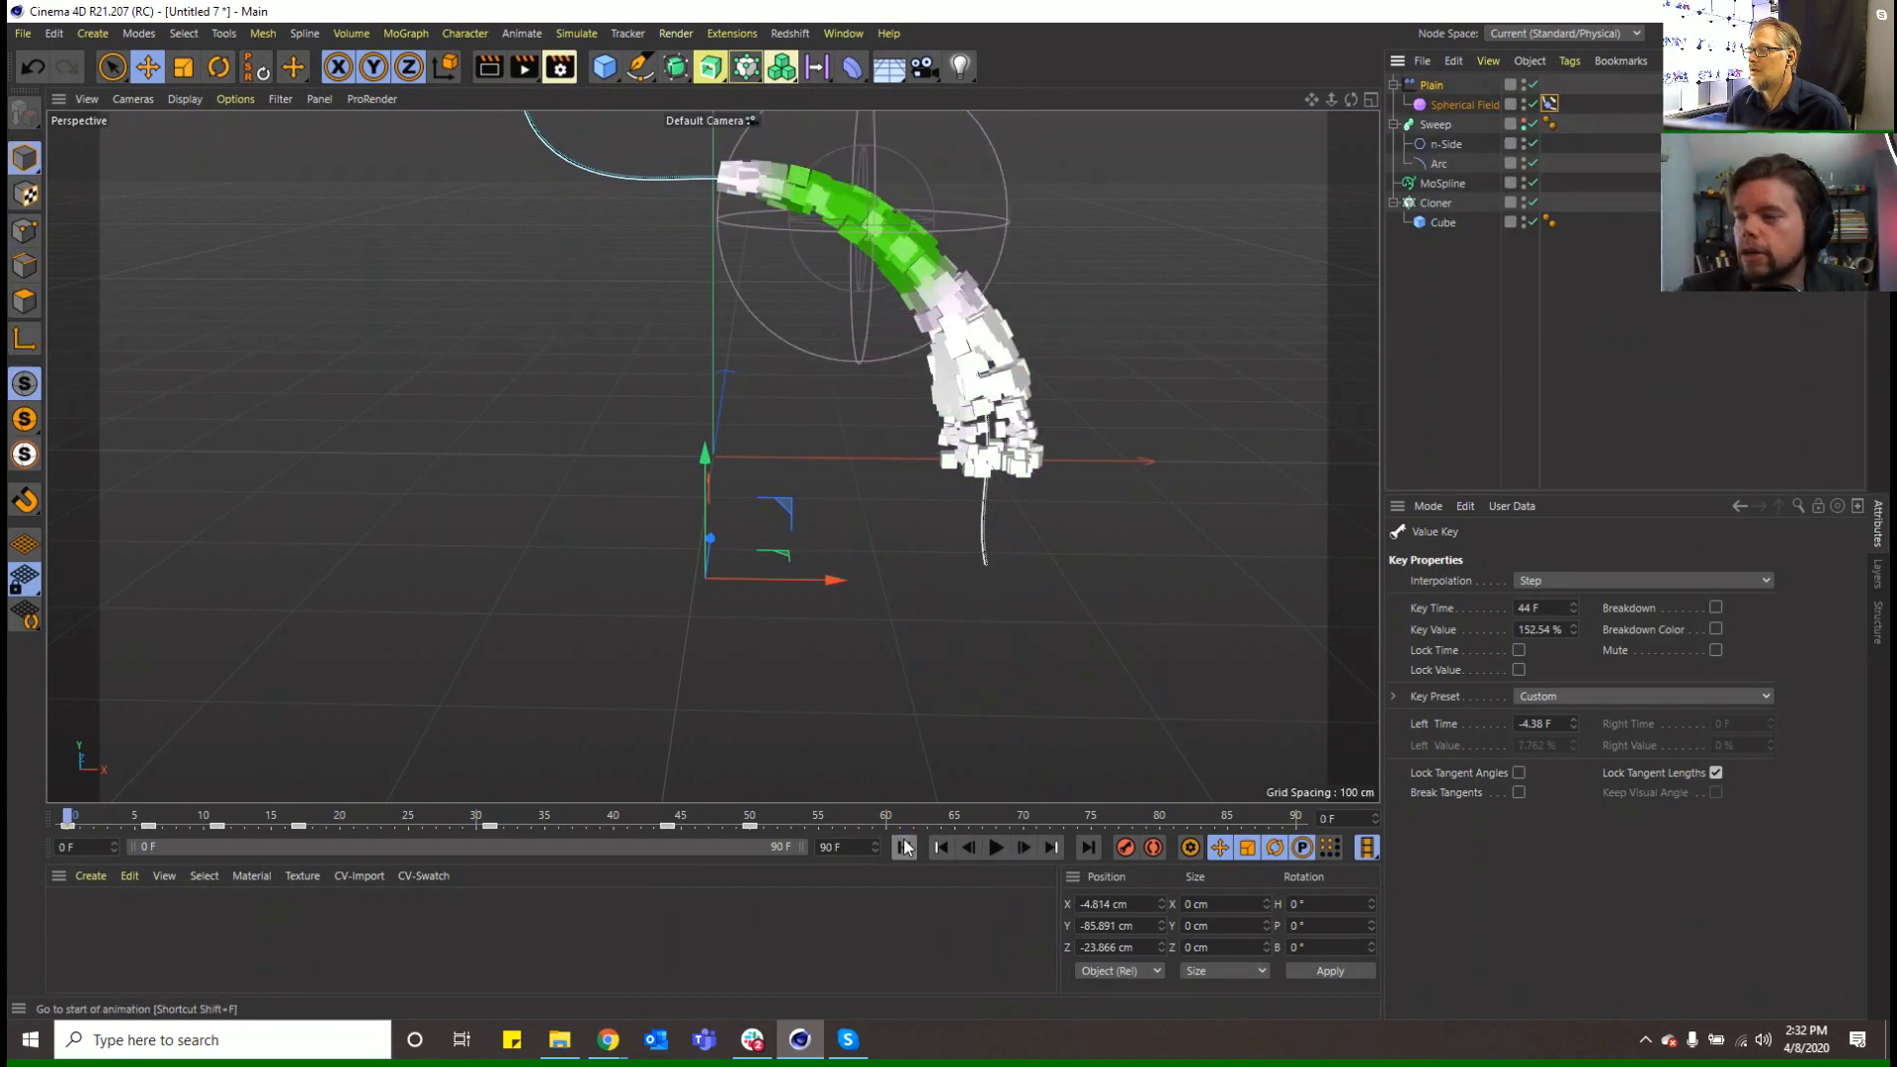
click(903, 848)
click(843, 33)
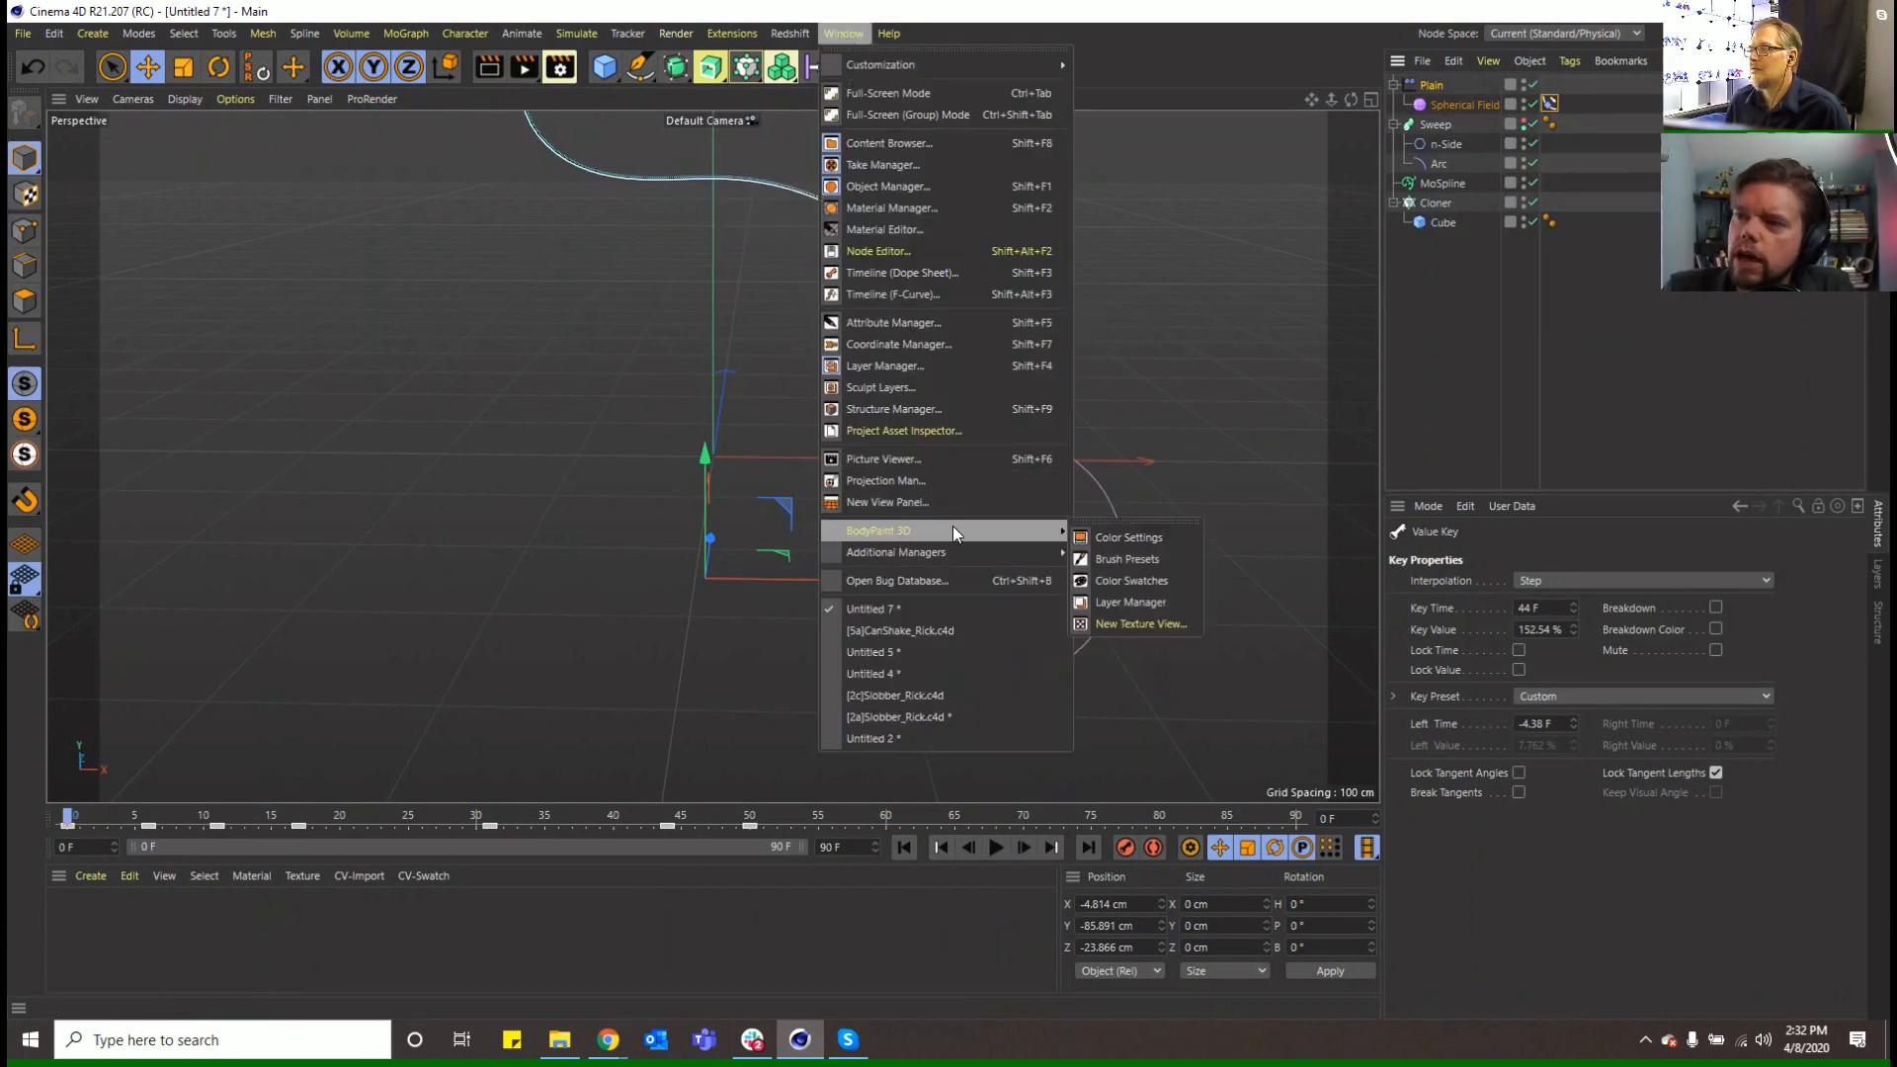
click(1605, 276)
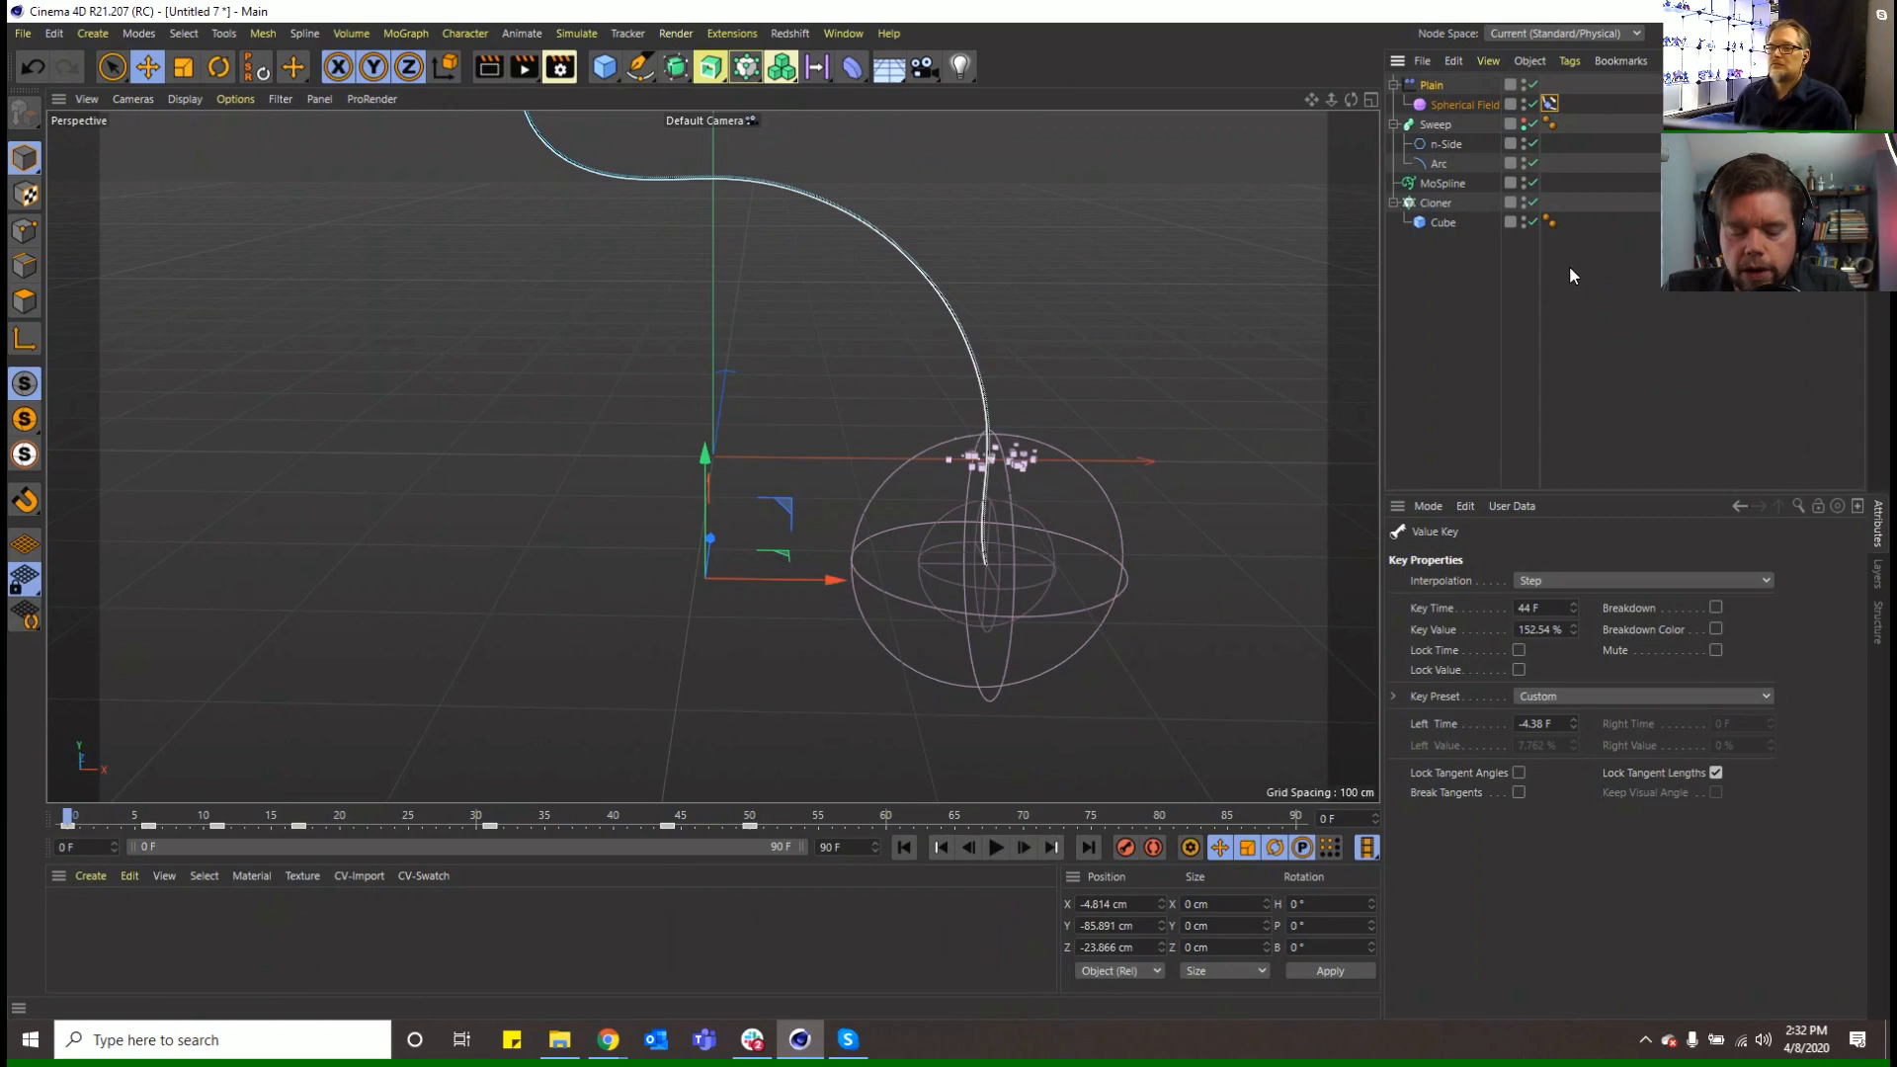
Undo the Position keys added at frames 31 and 44 and play the animation again
key(ctrl+z)
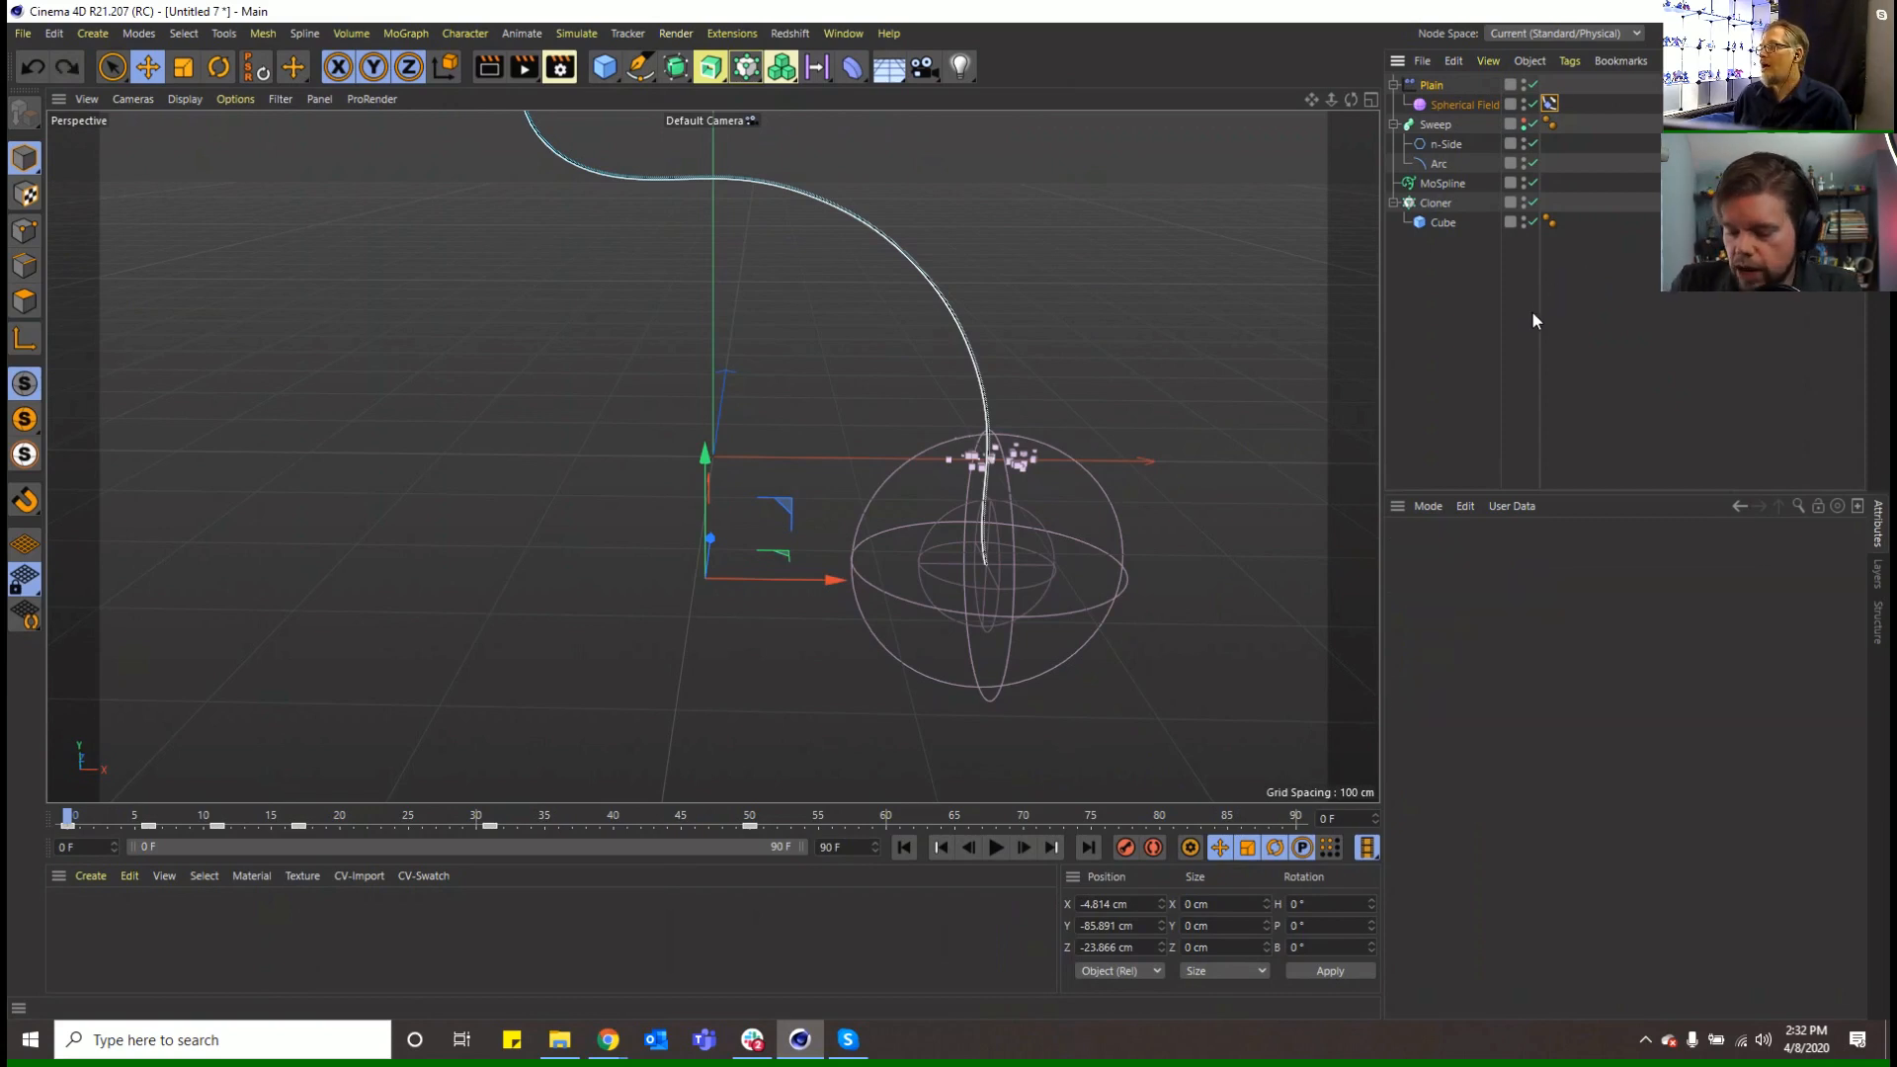
click(1547, 122)
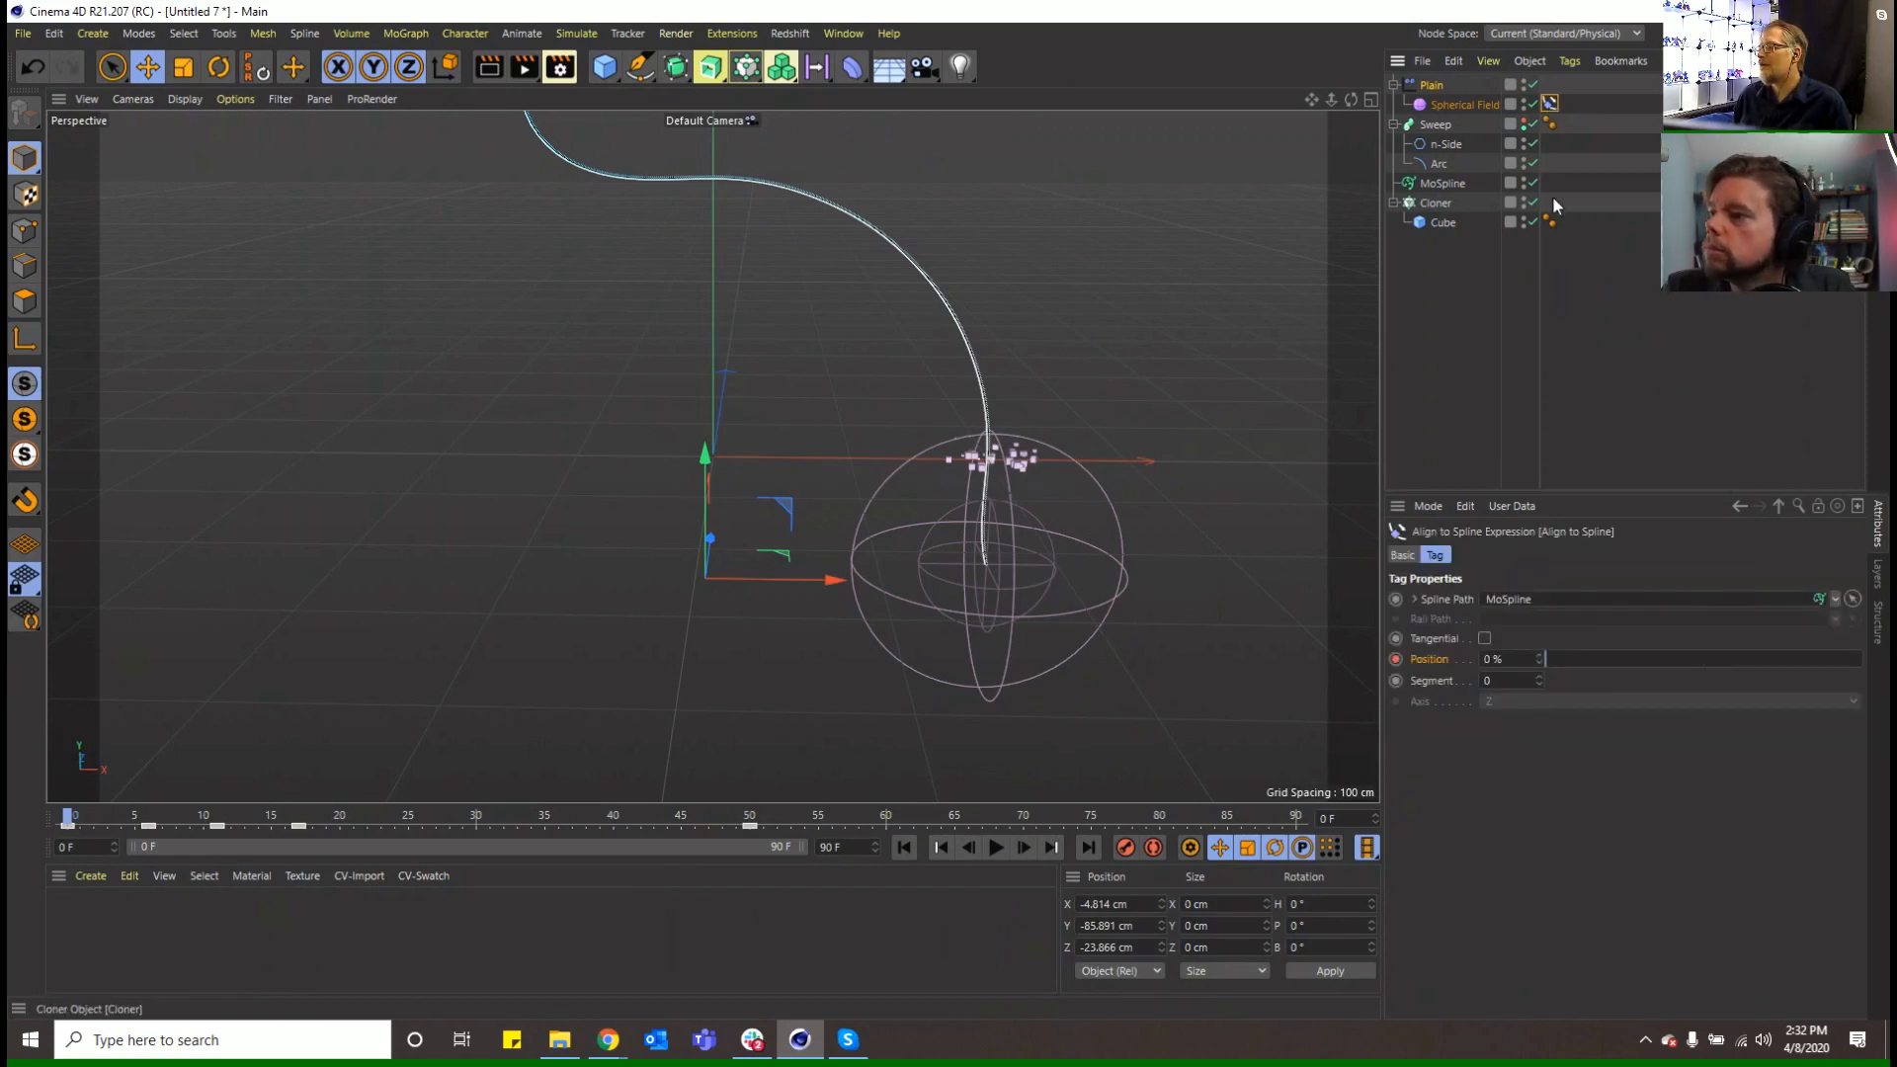
click(992, 848)
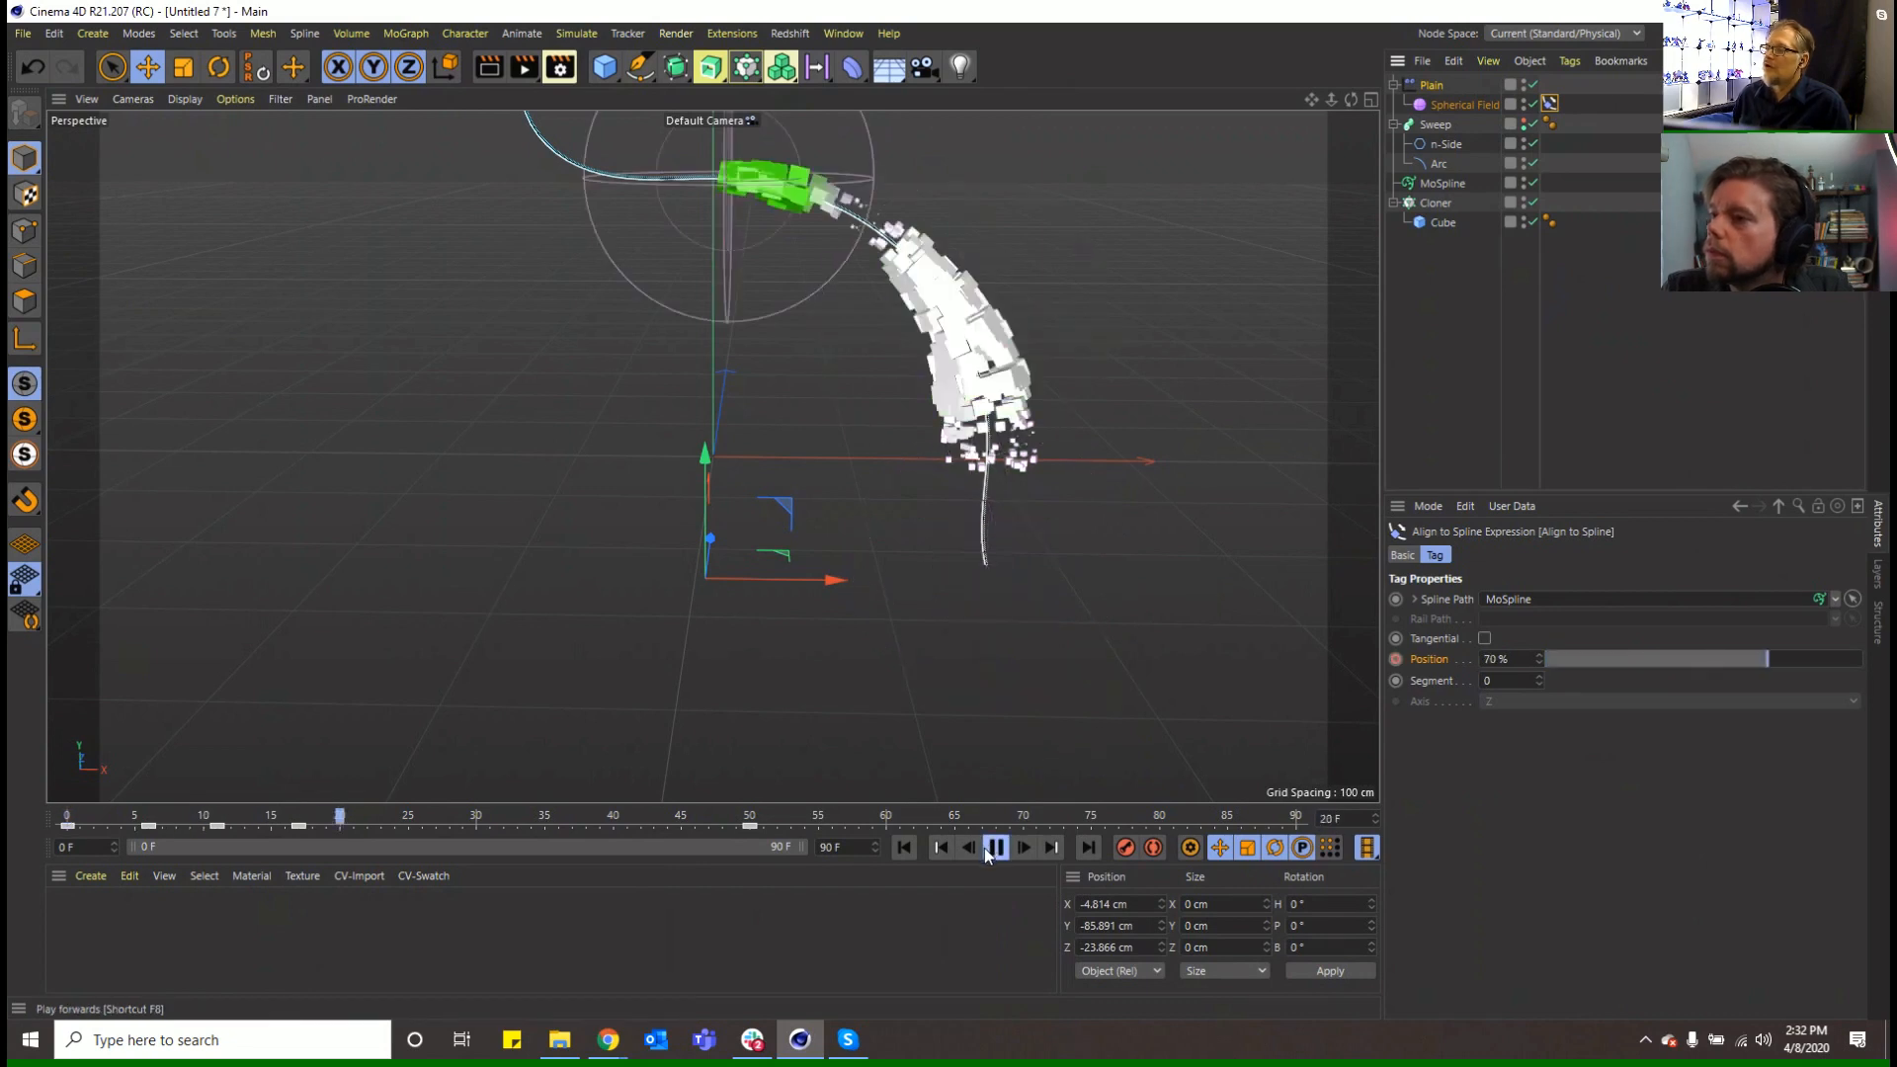
Delete the Position keys at frames 6, 11 and 17 in the timeline and set the frame 0 key to Linear interpolation
click(842, 40)
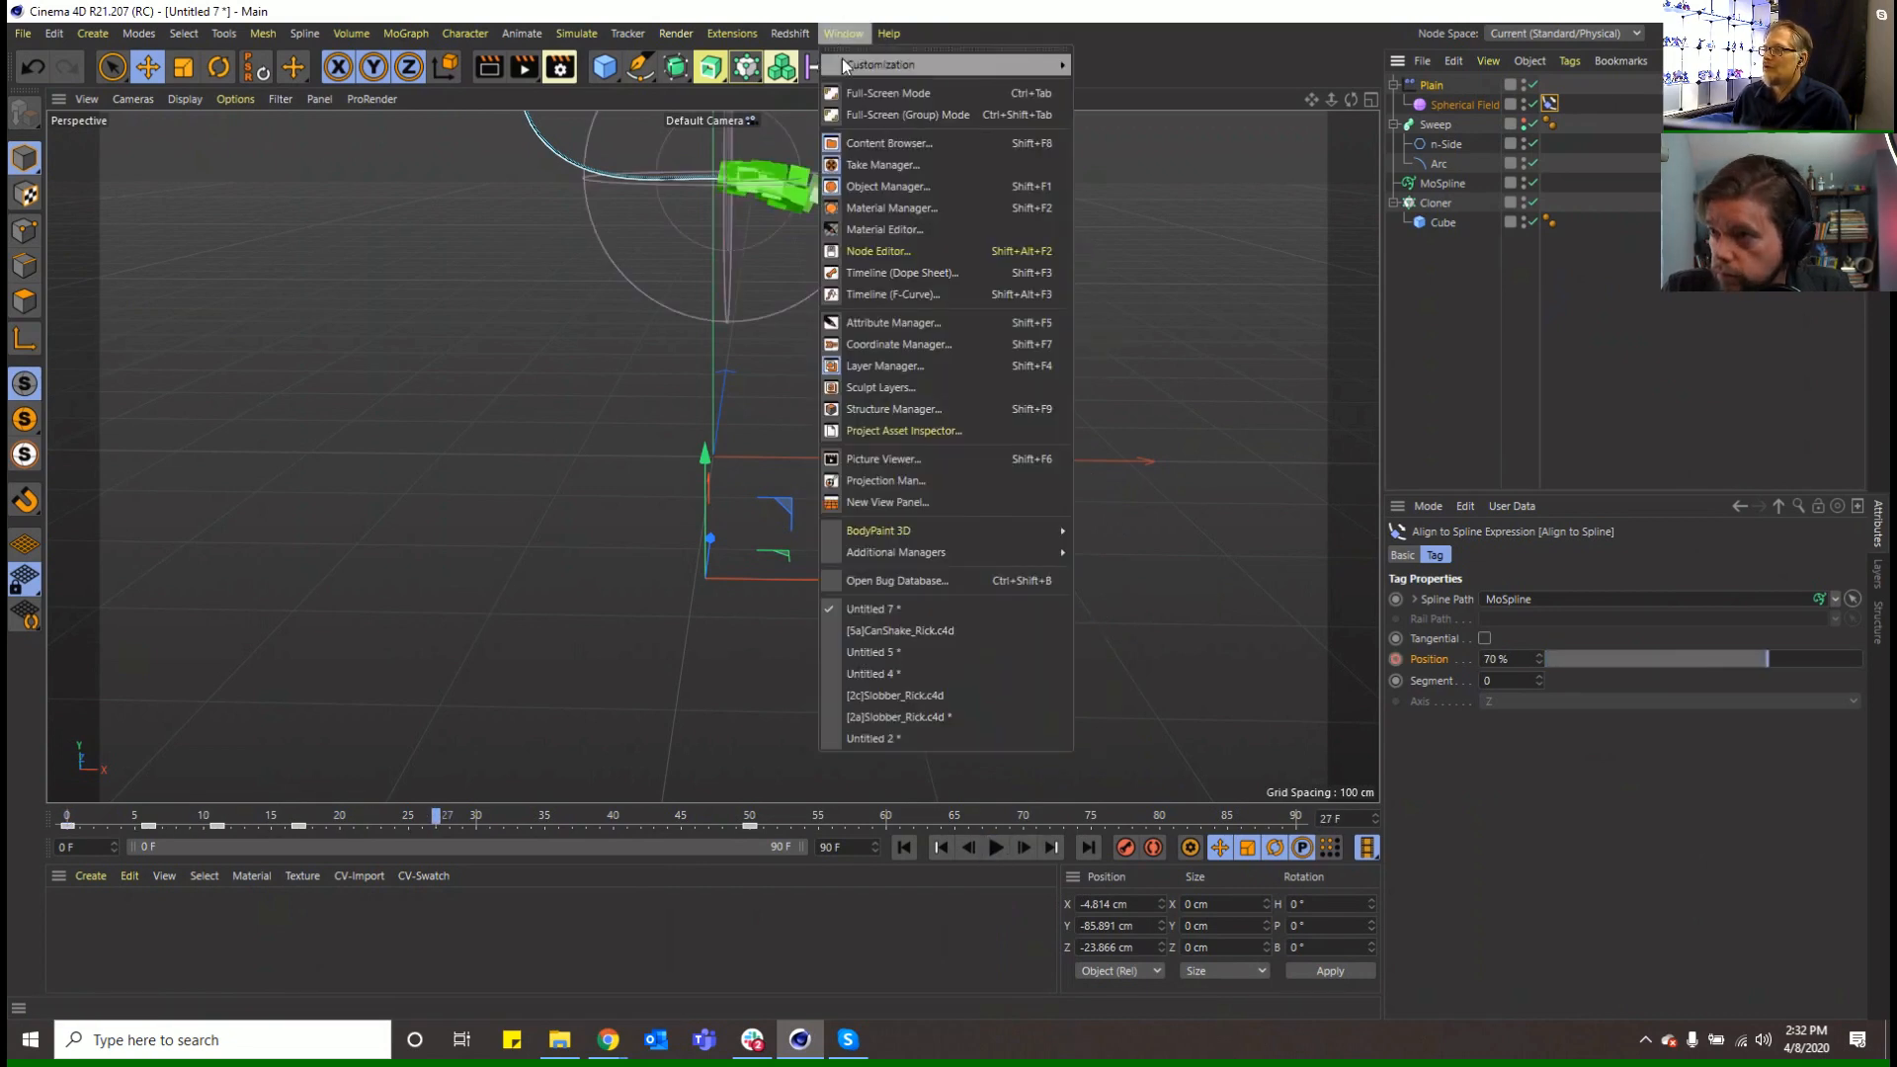
click(892, 273)
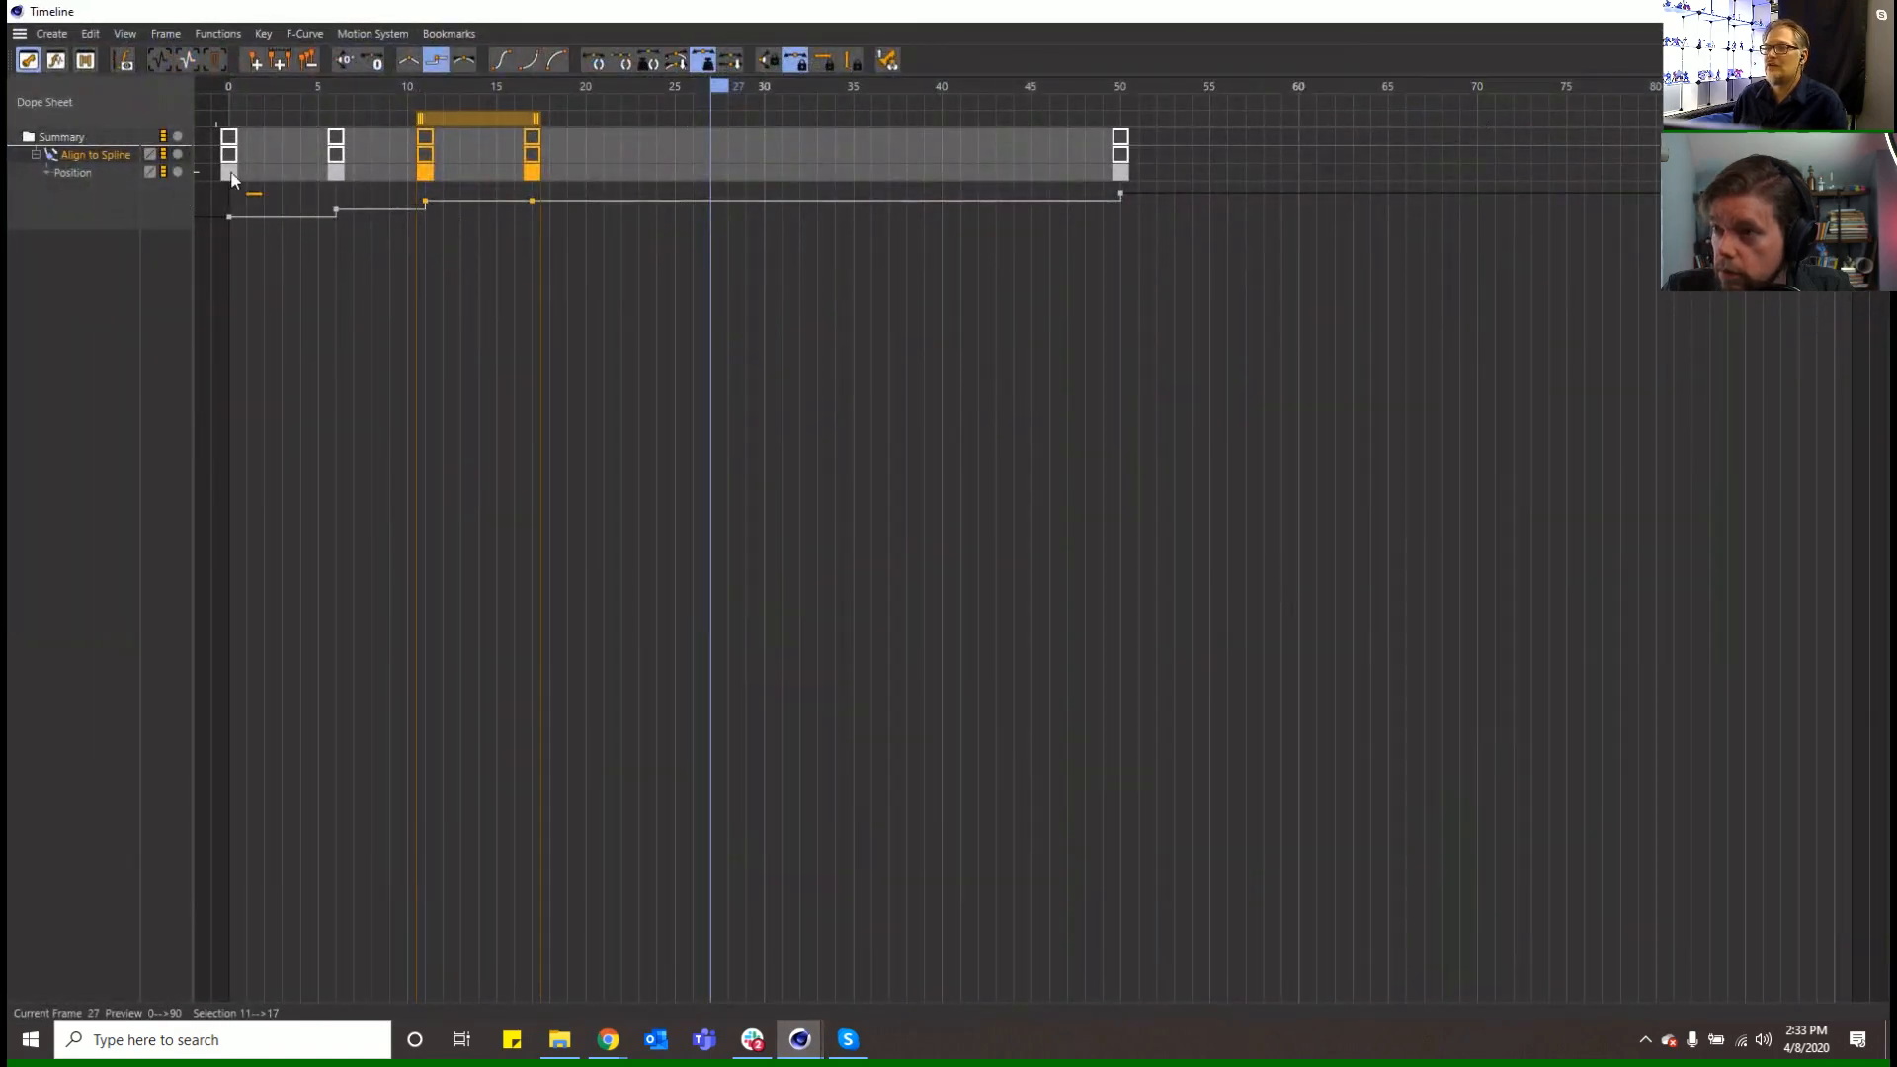
click(336, 172)
key(Delete)
click(425, 171)
key(Delete)
click(531, 172)
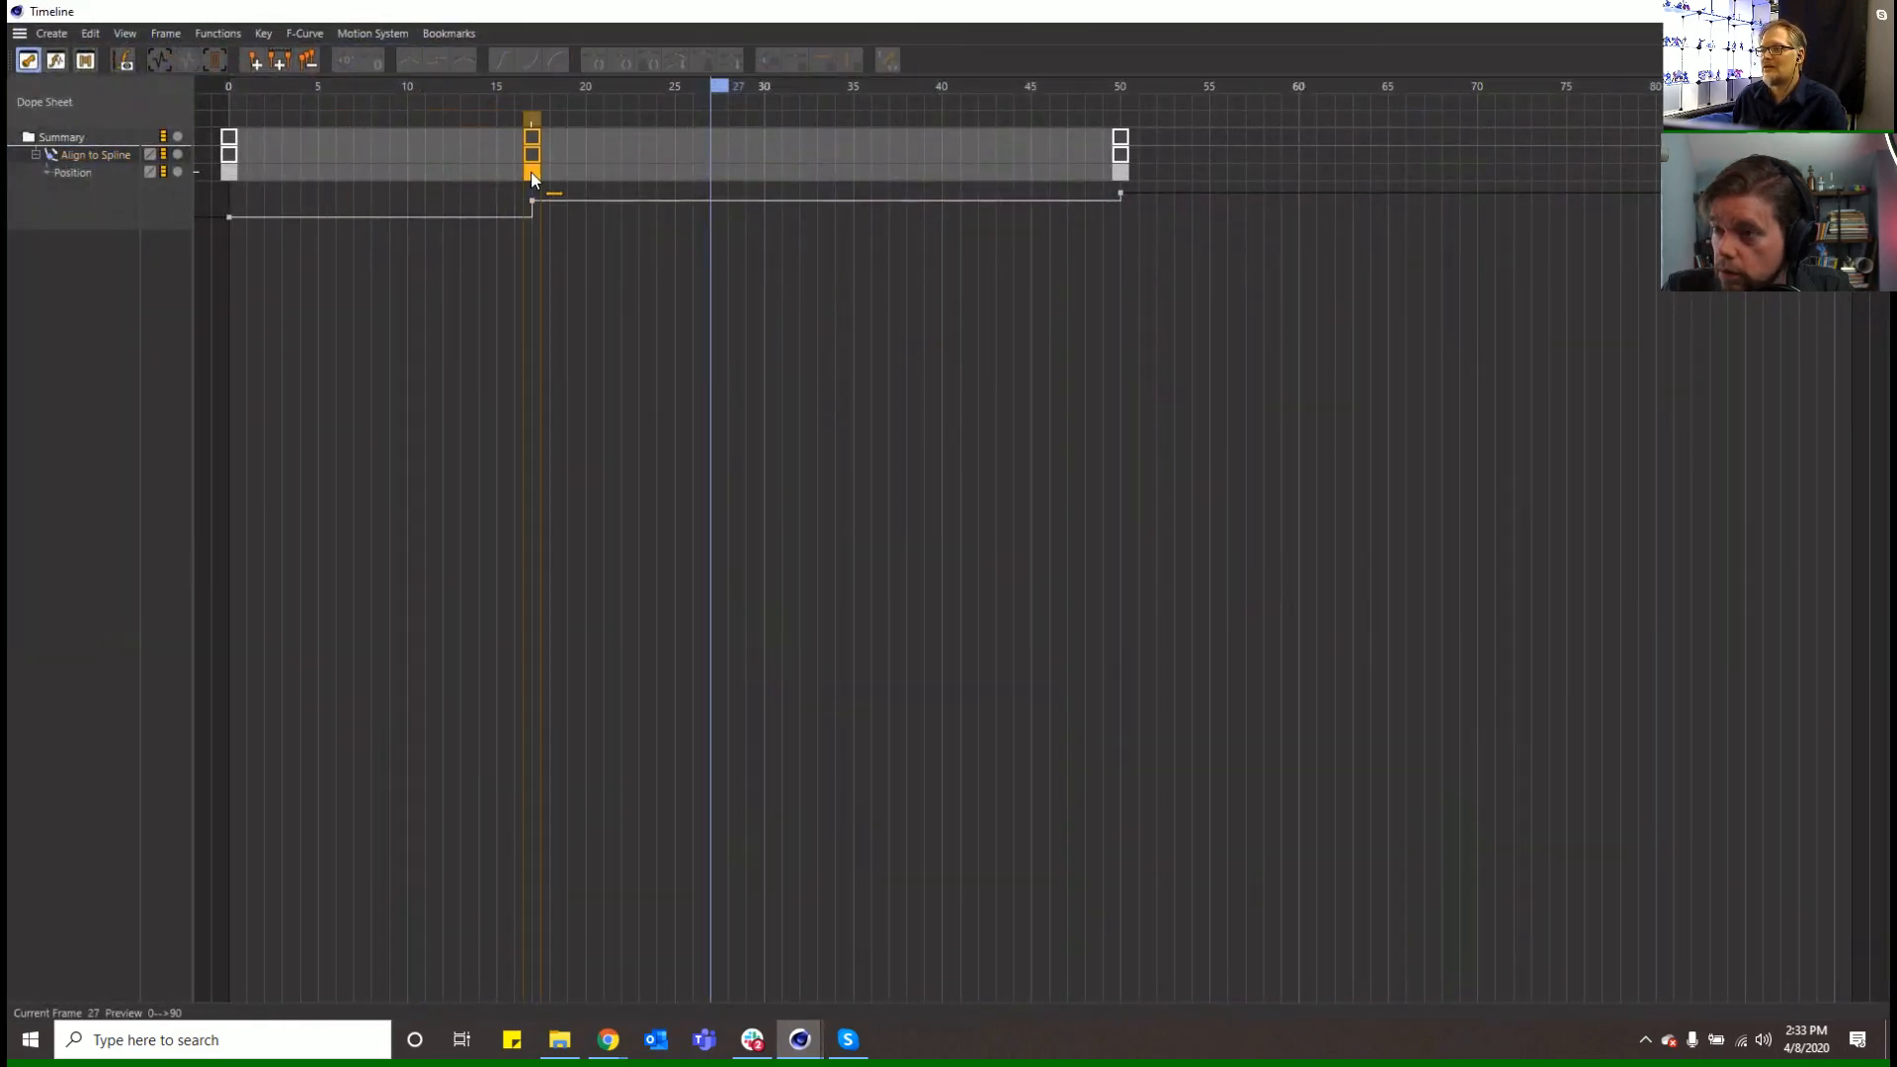
key(Delete)
click(230, 173)
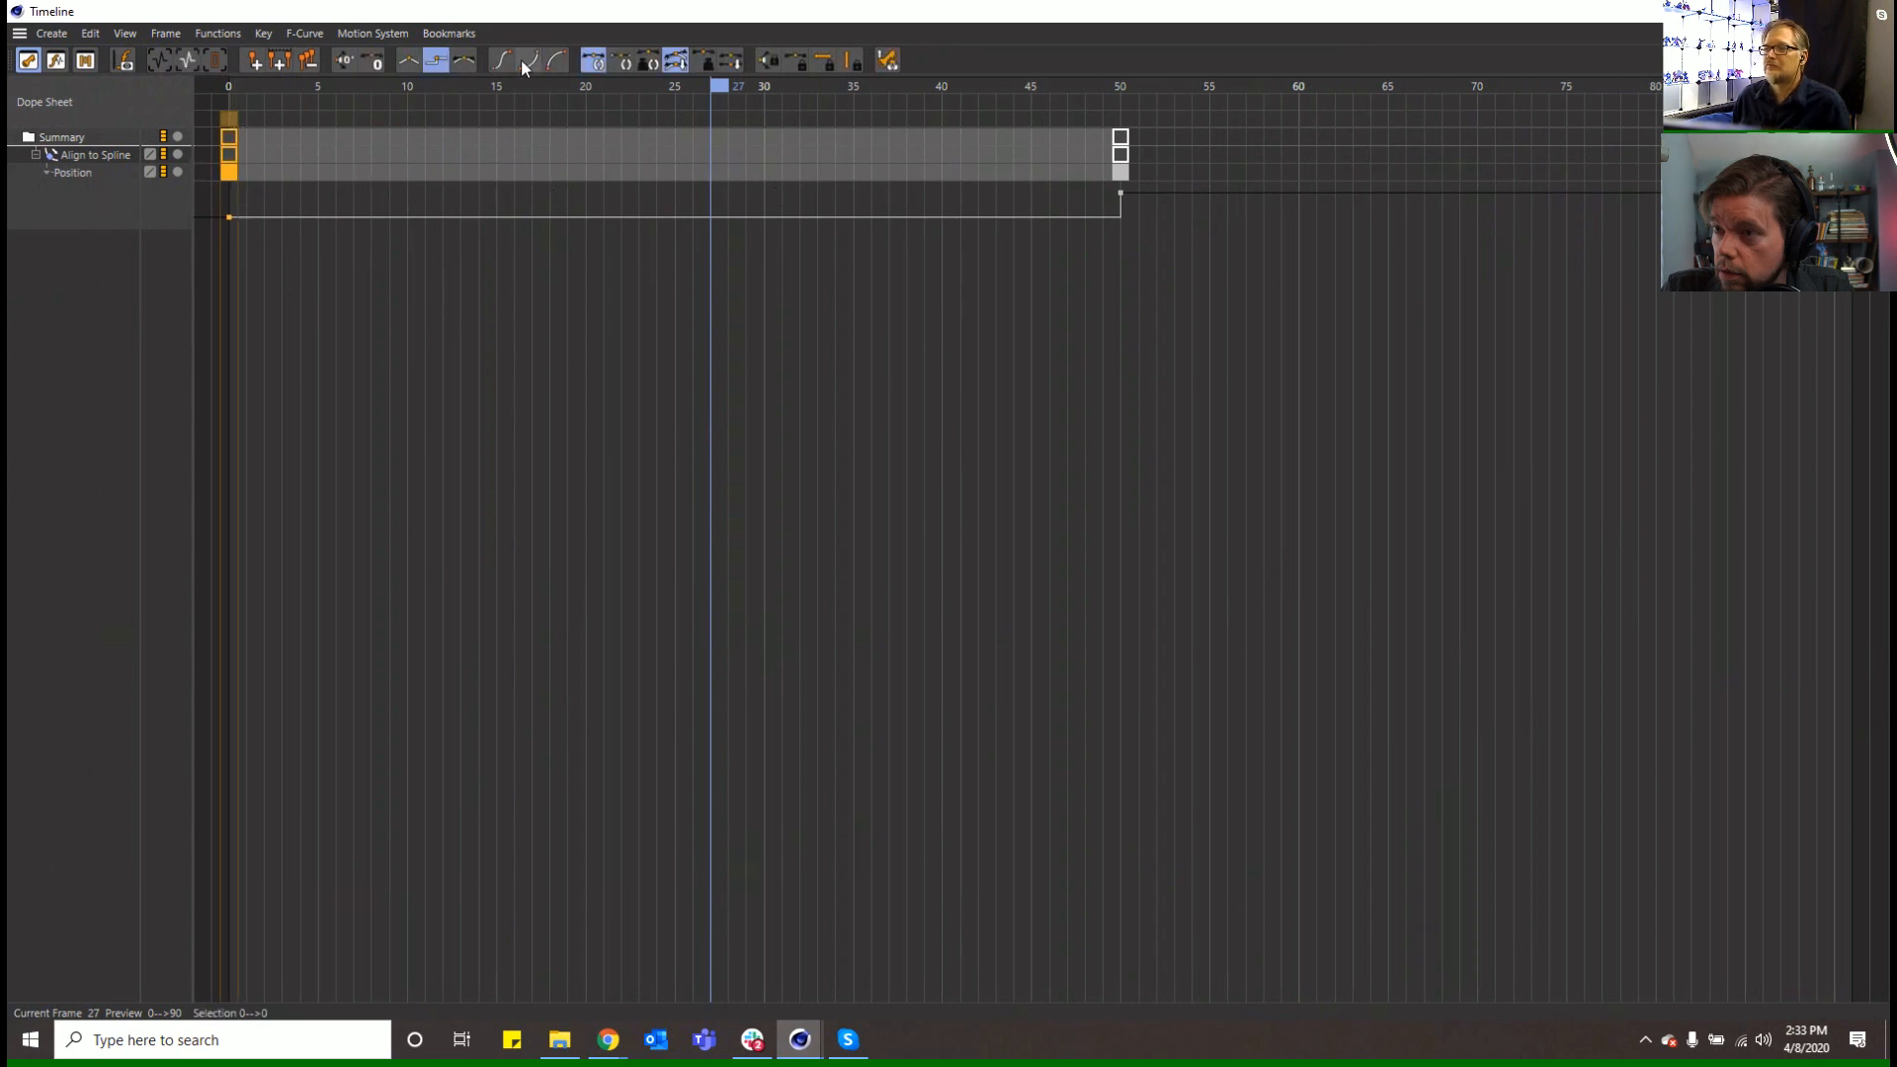
click(409, 60)
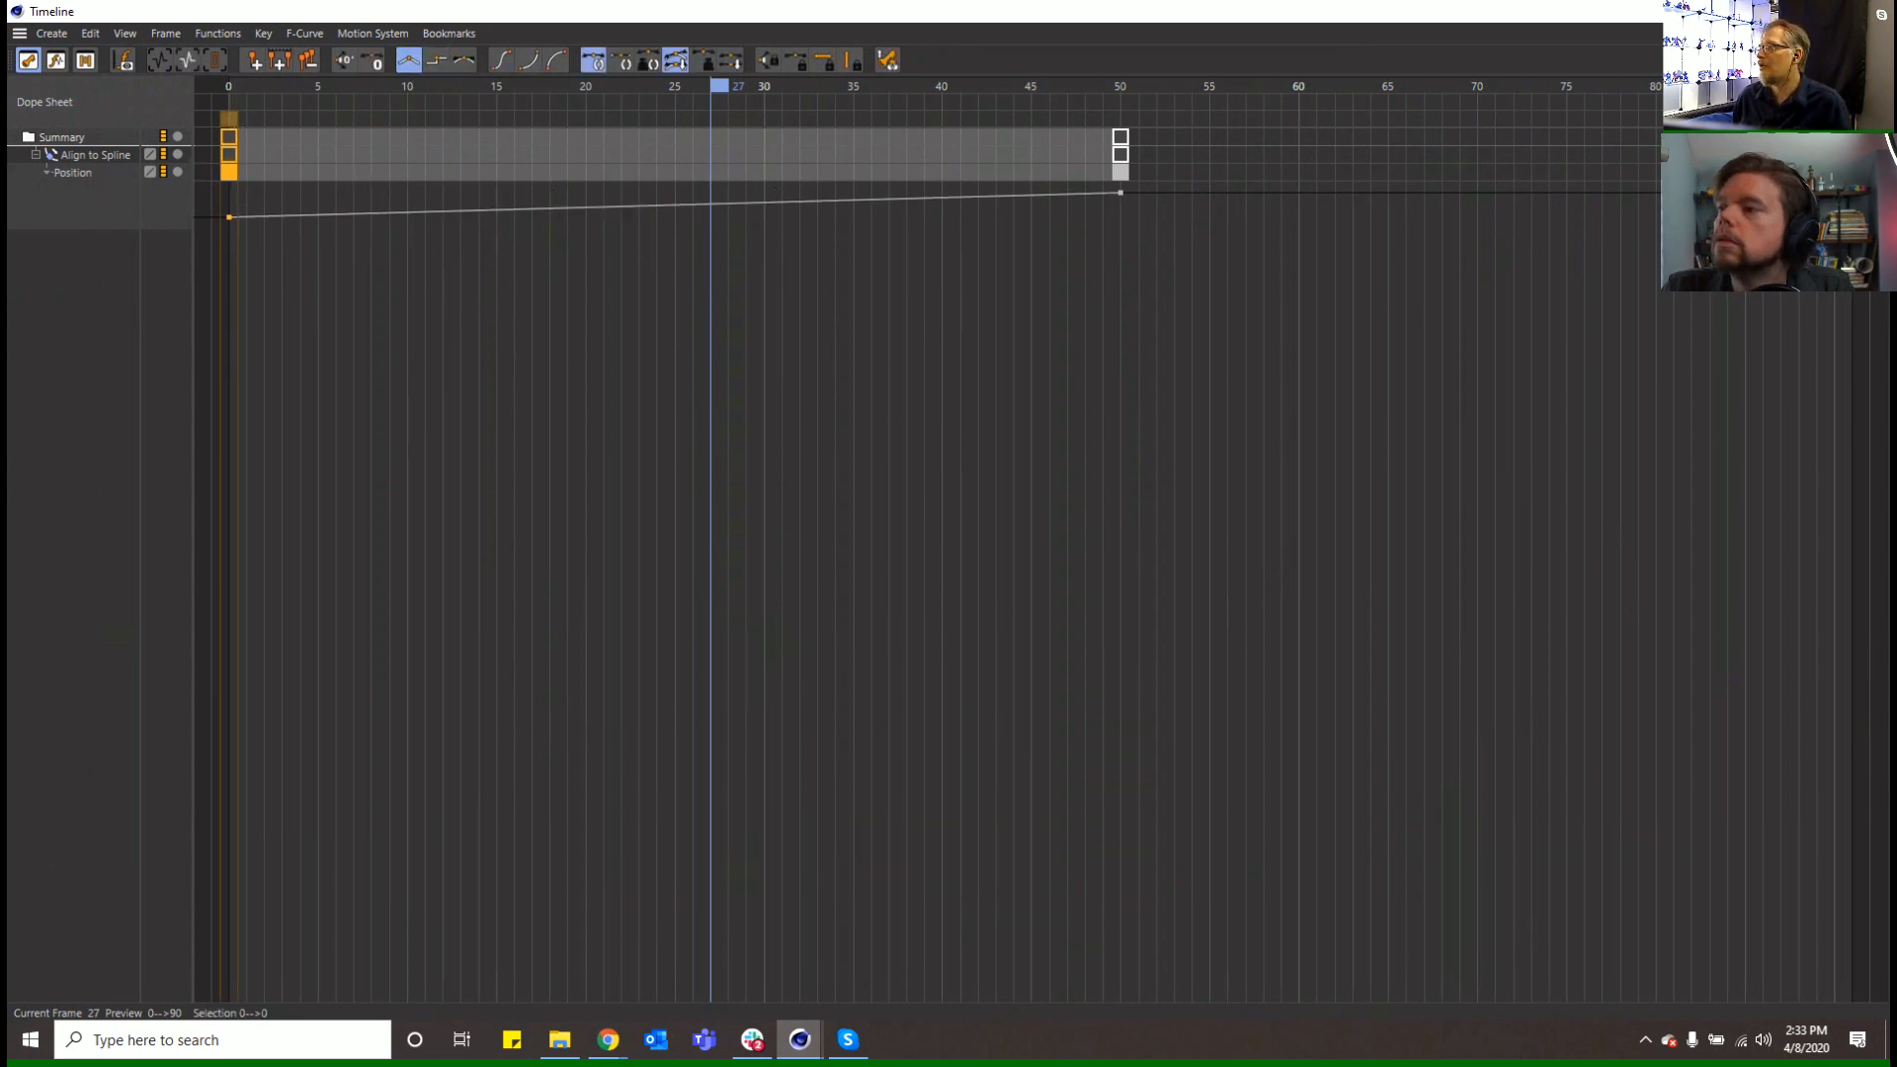
click(1866, 12)
Add a CV-StopMotion tag to the Spherical Field
click(729, 36)
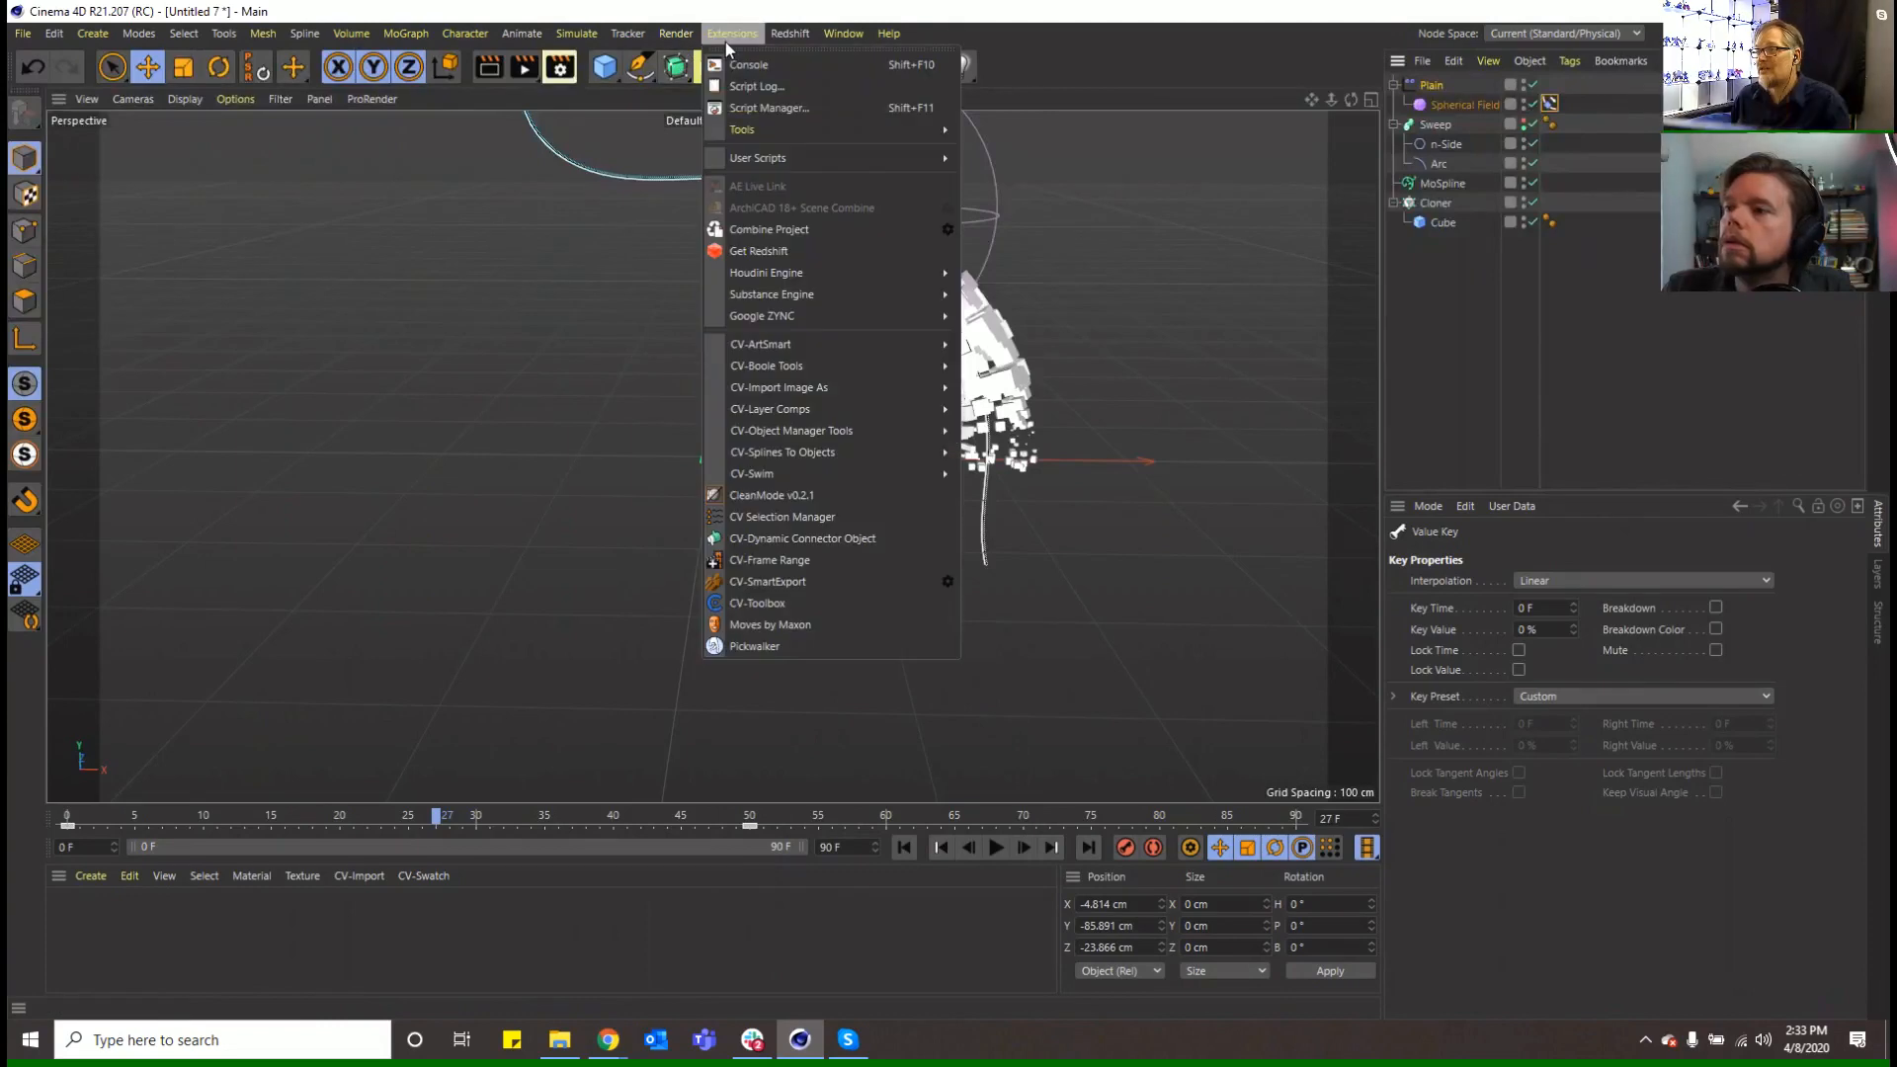
mouse_move(849, 474)
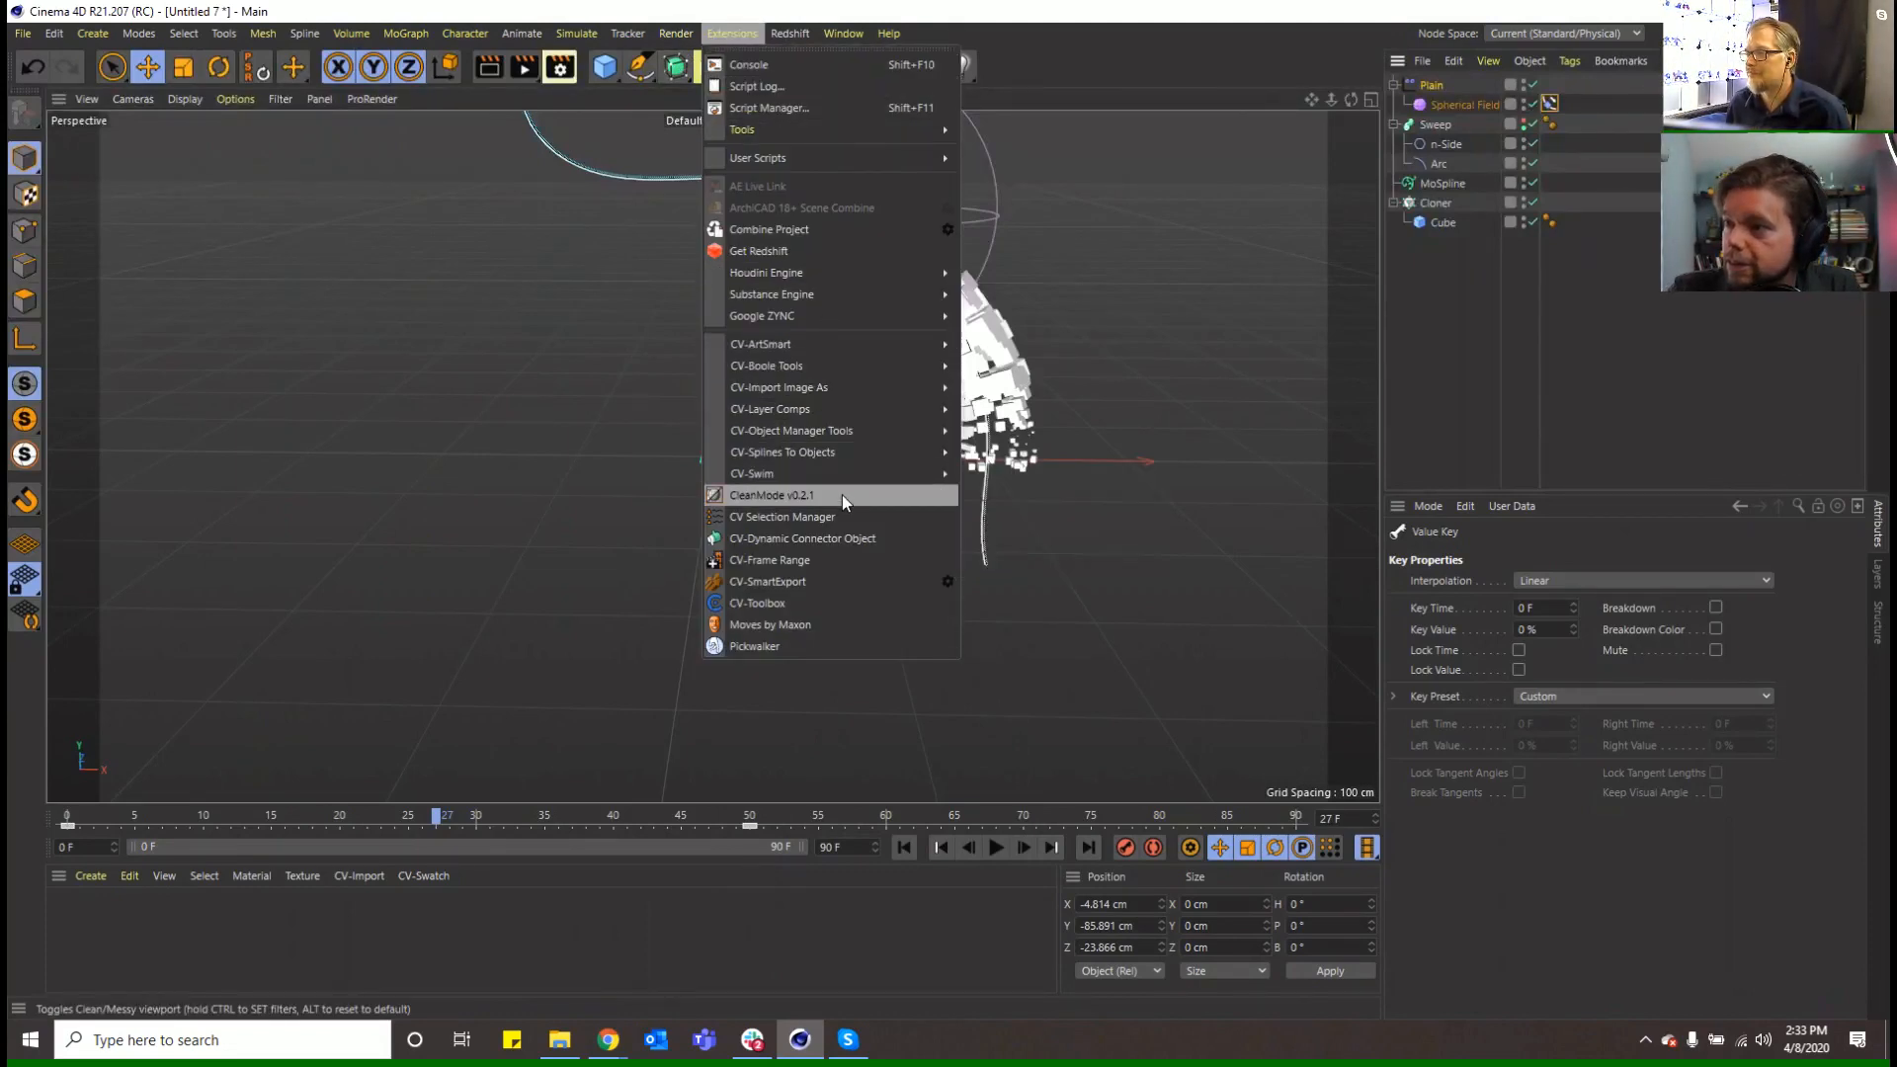
click(1462, 105)
right_click(1450, 107)
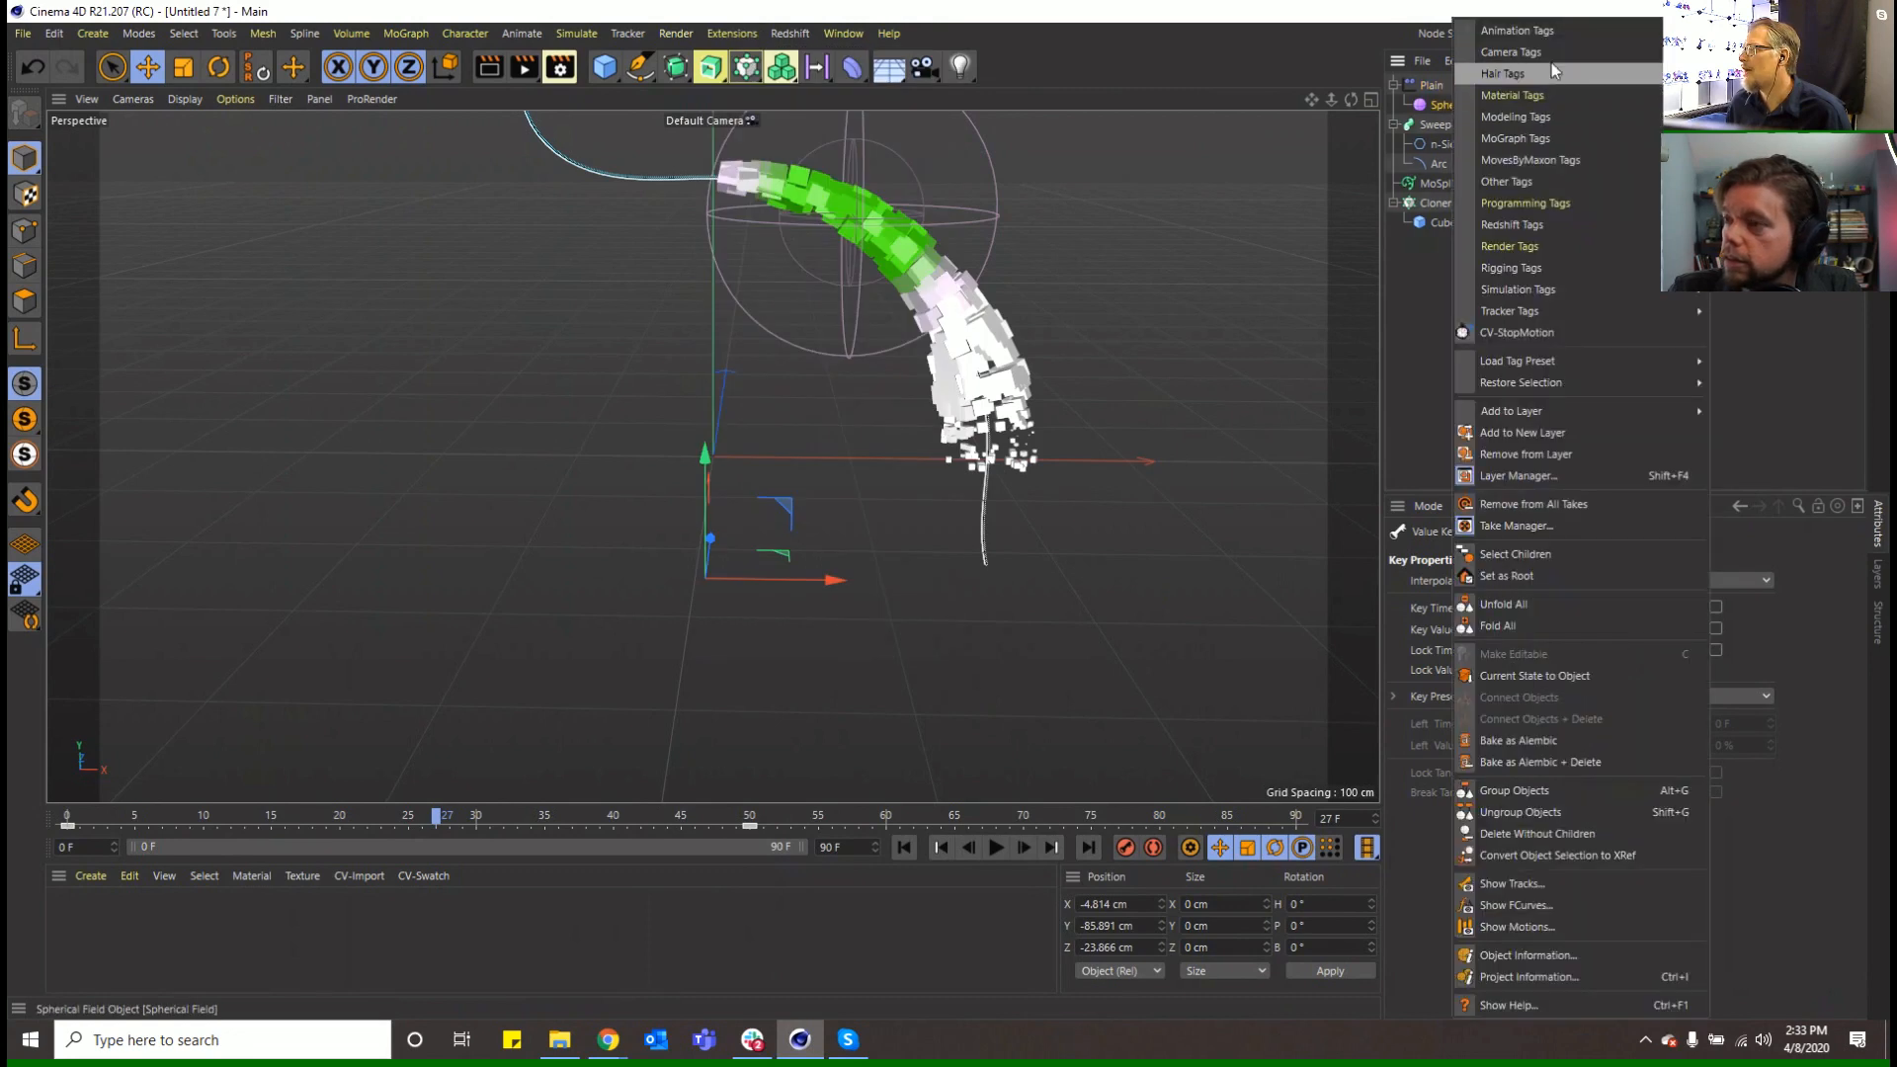
click(1567, 330)
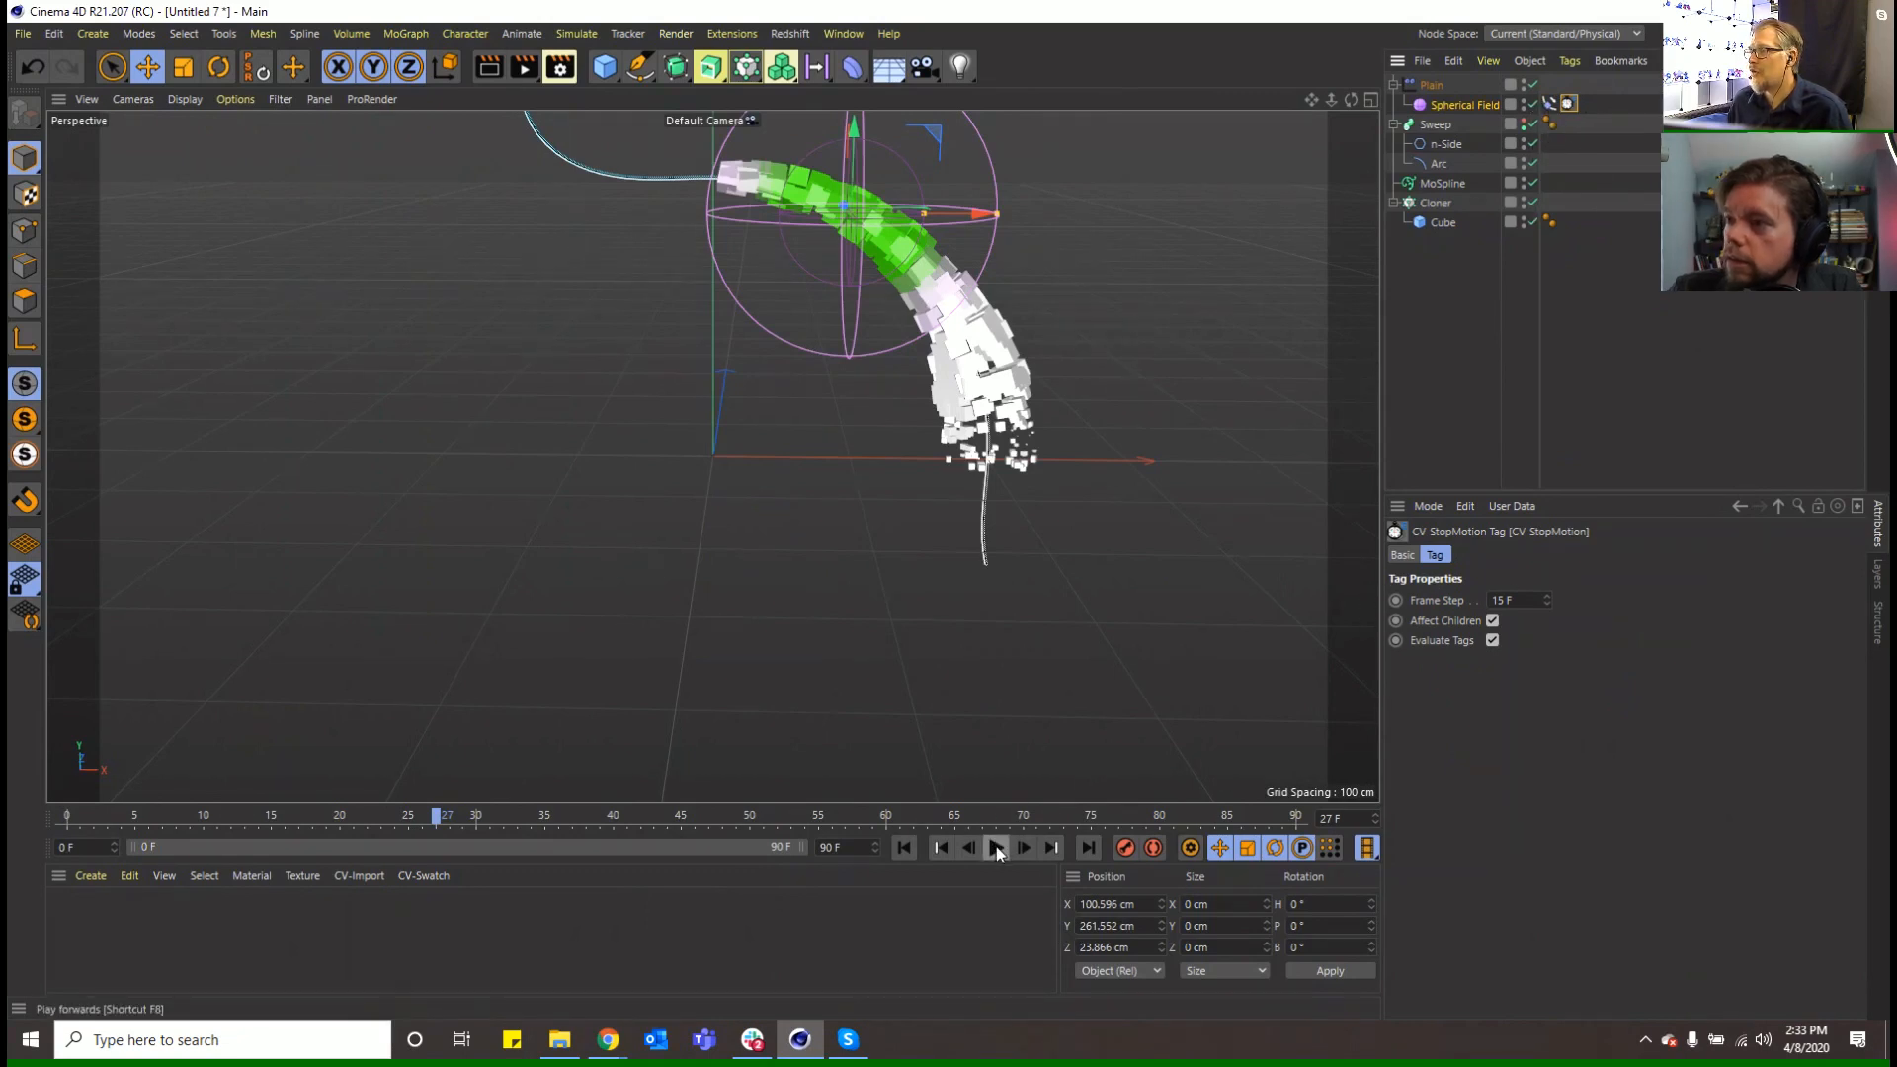
Play the animation from the start and set the CV-StopMotion tag's Frame Step to 2 F
click(958, 847)
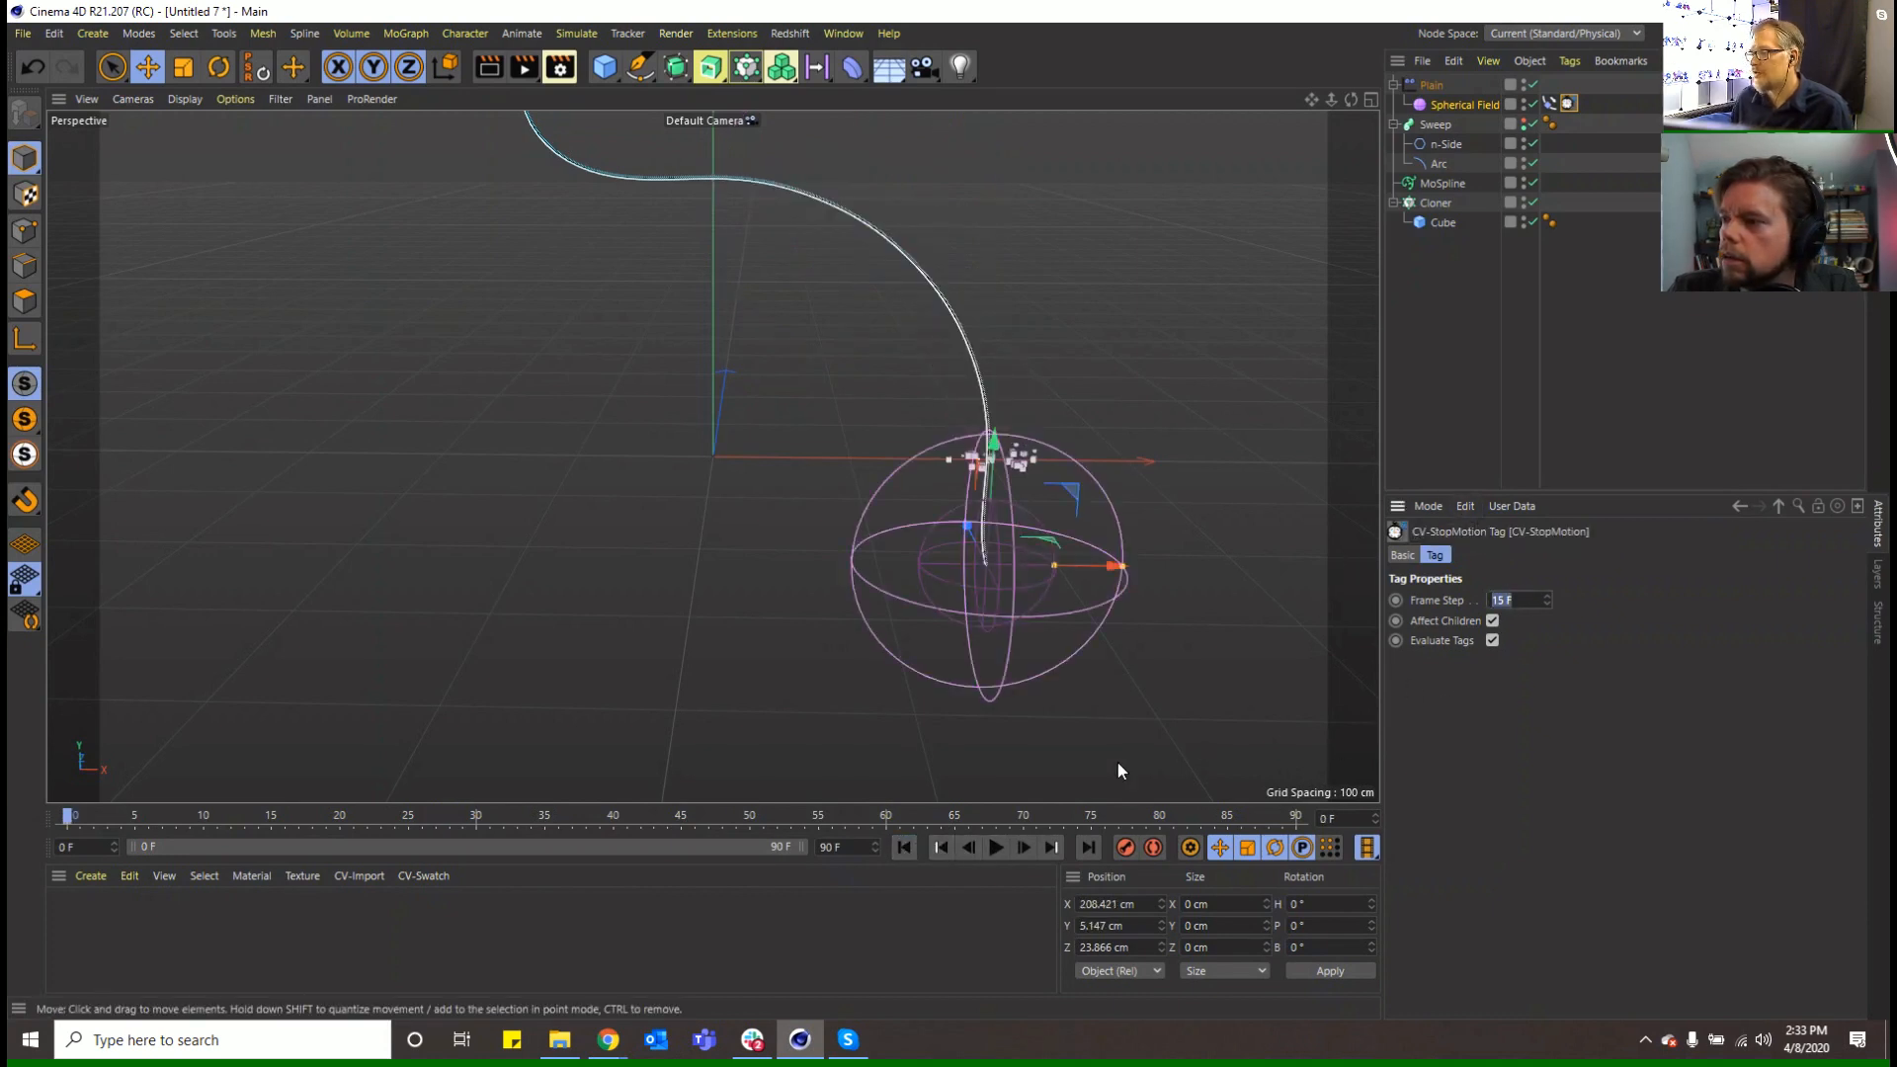
click(993, 849)
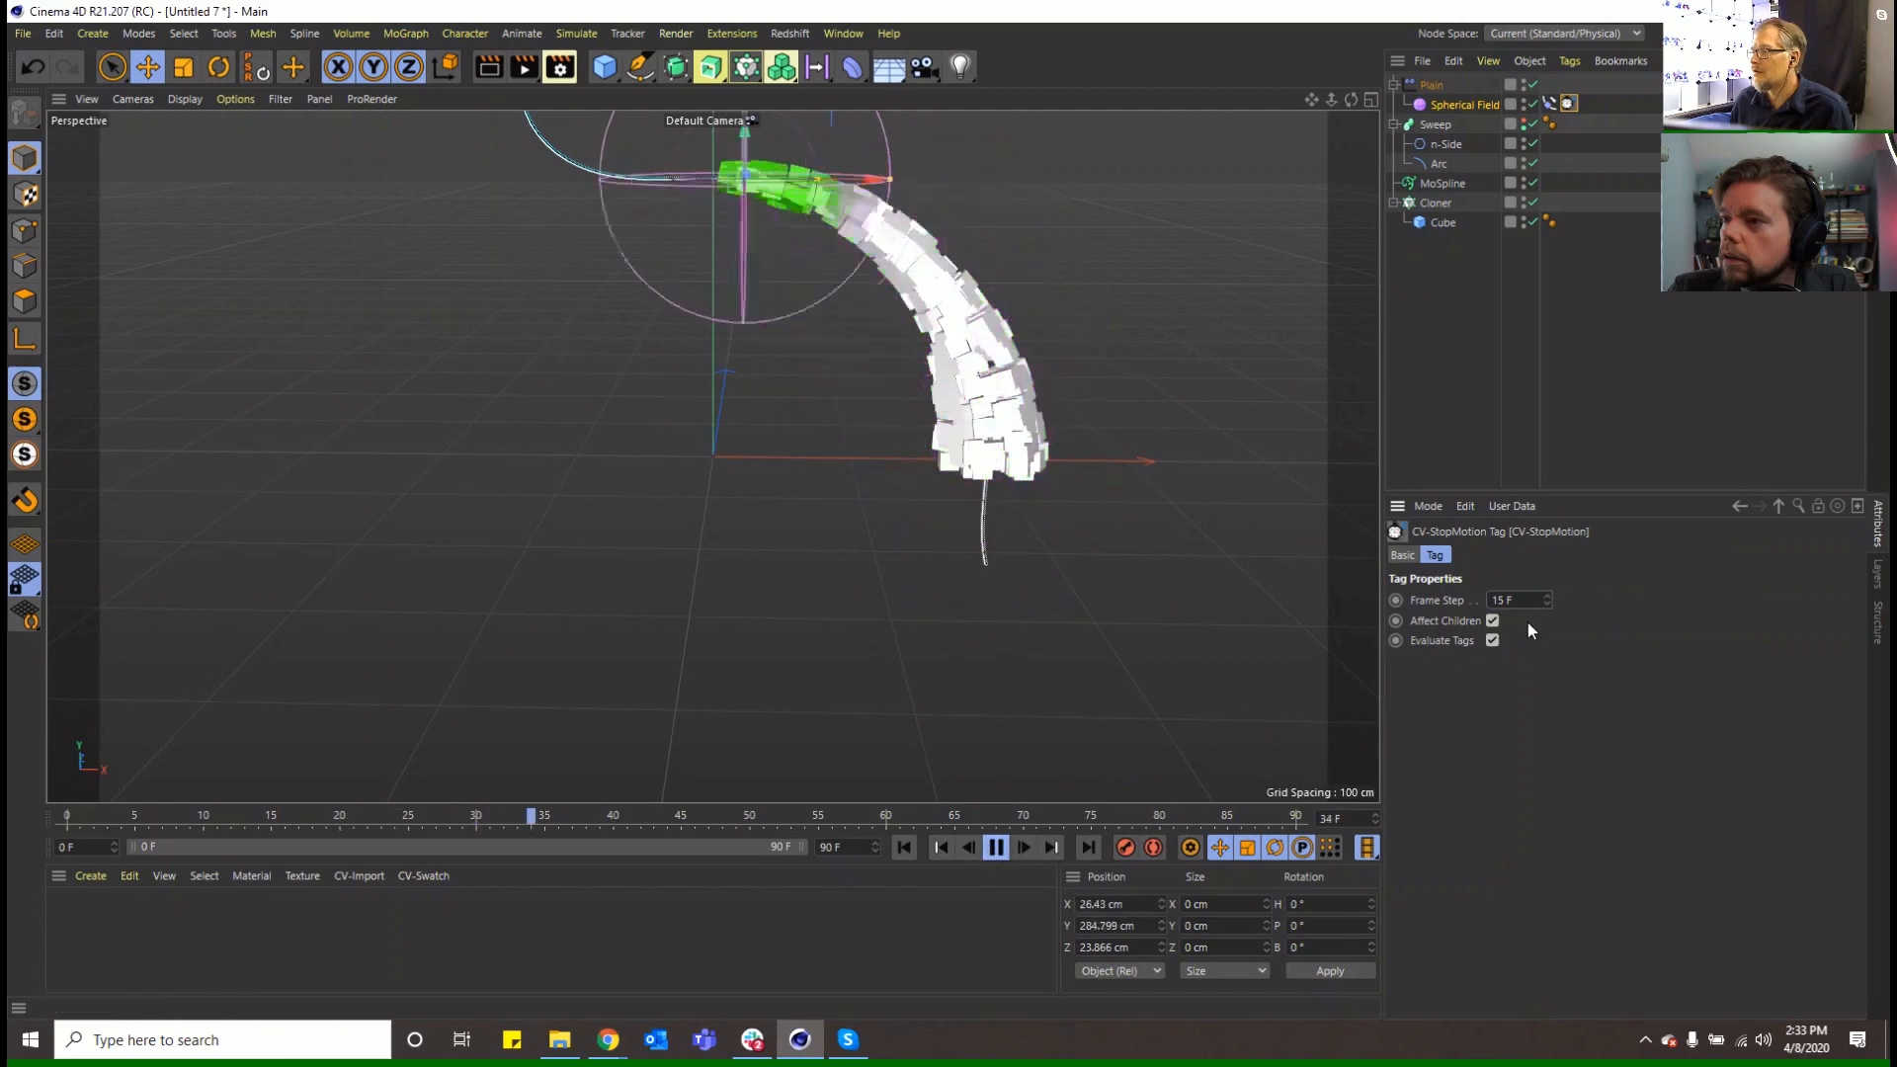
click(1507, 600)
text(2)
key(Return)
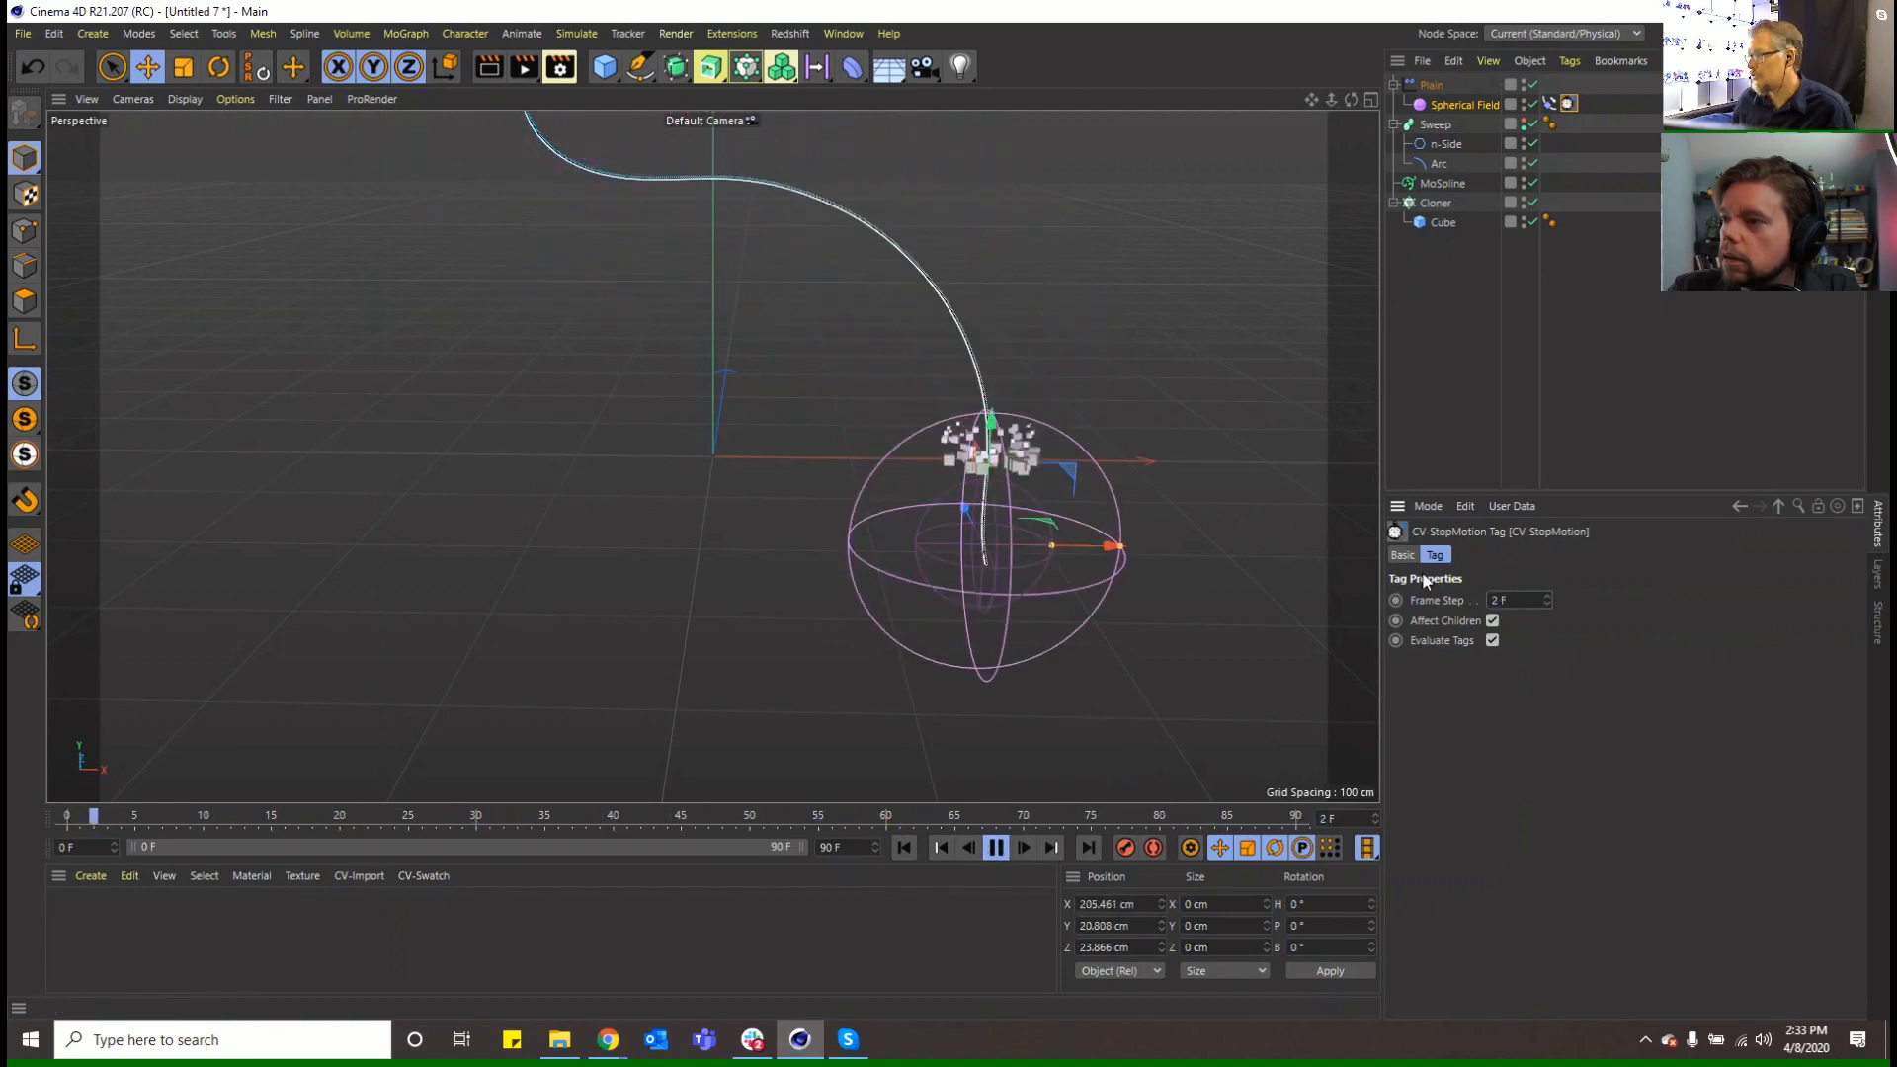
Set the stop-motion Frame Step to 50 F and stop the playback
drag(1529, 605, 1238, 548)
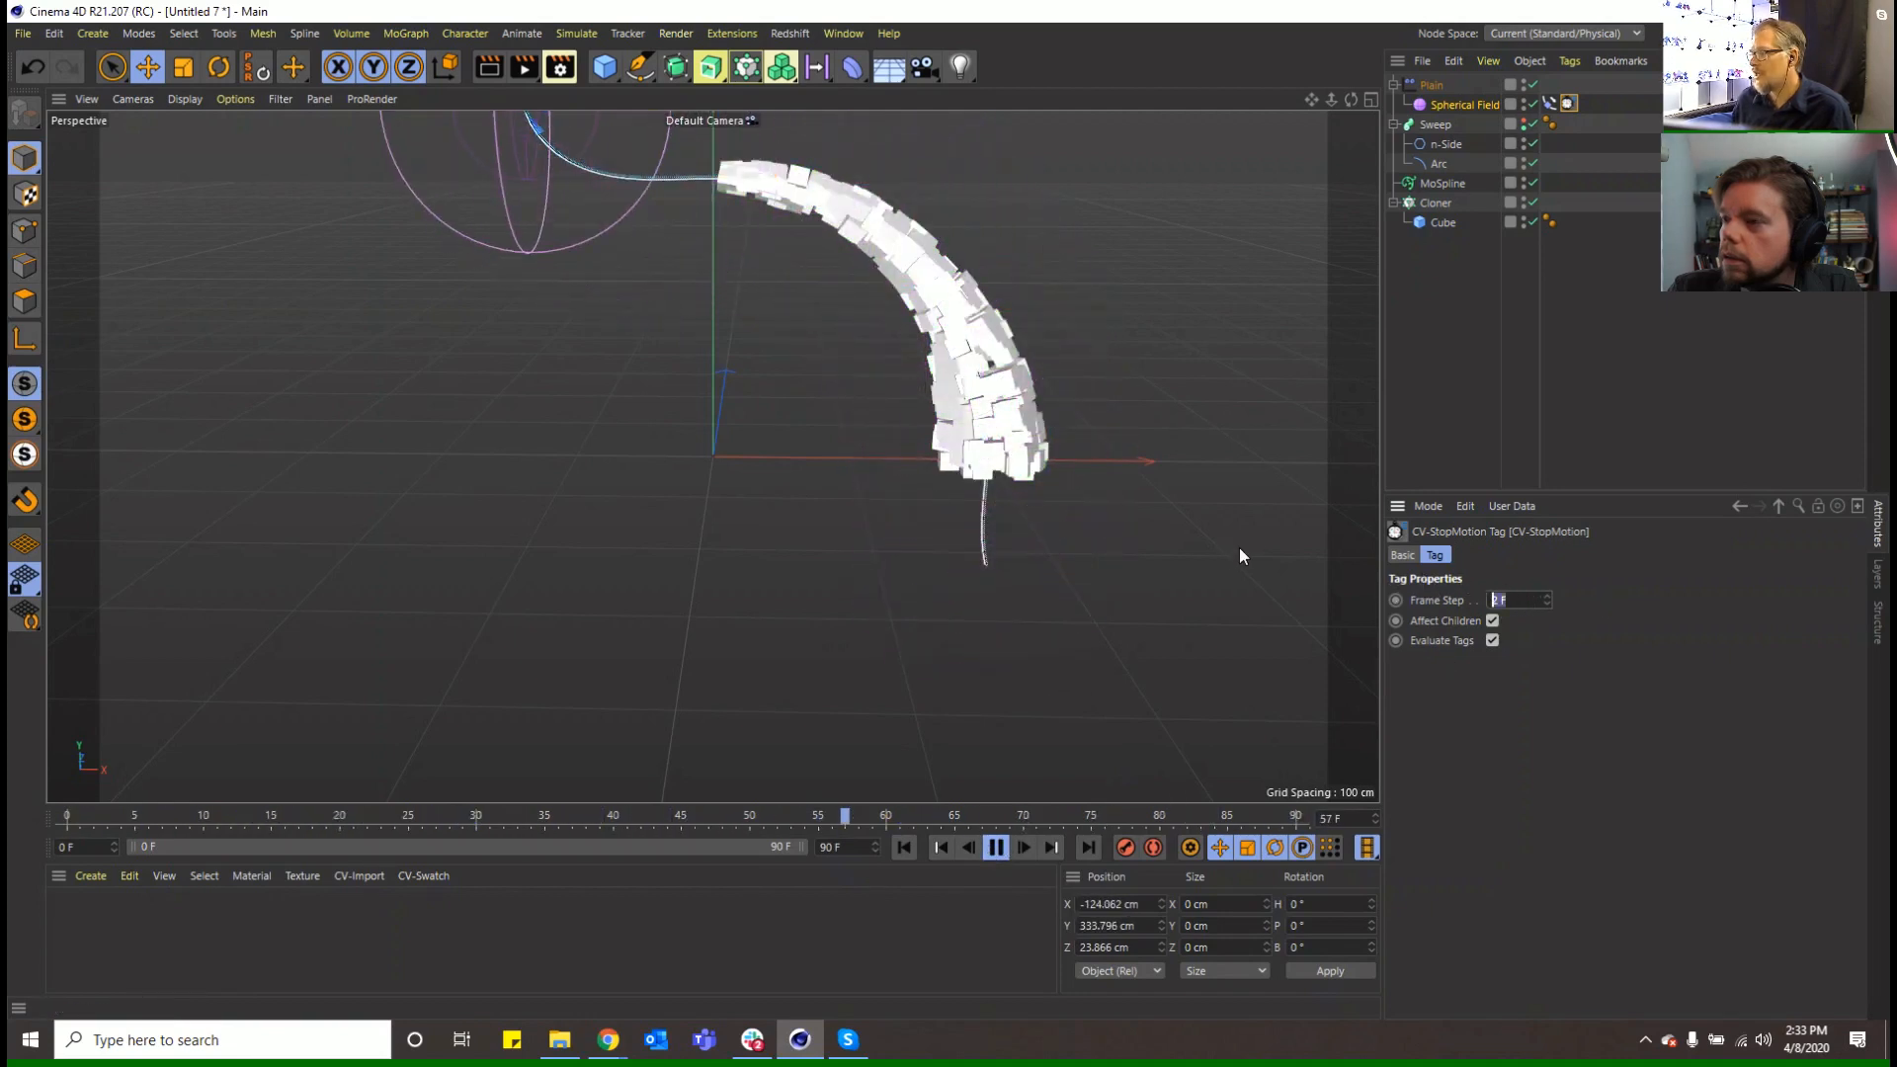
text(50)
key(Return)
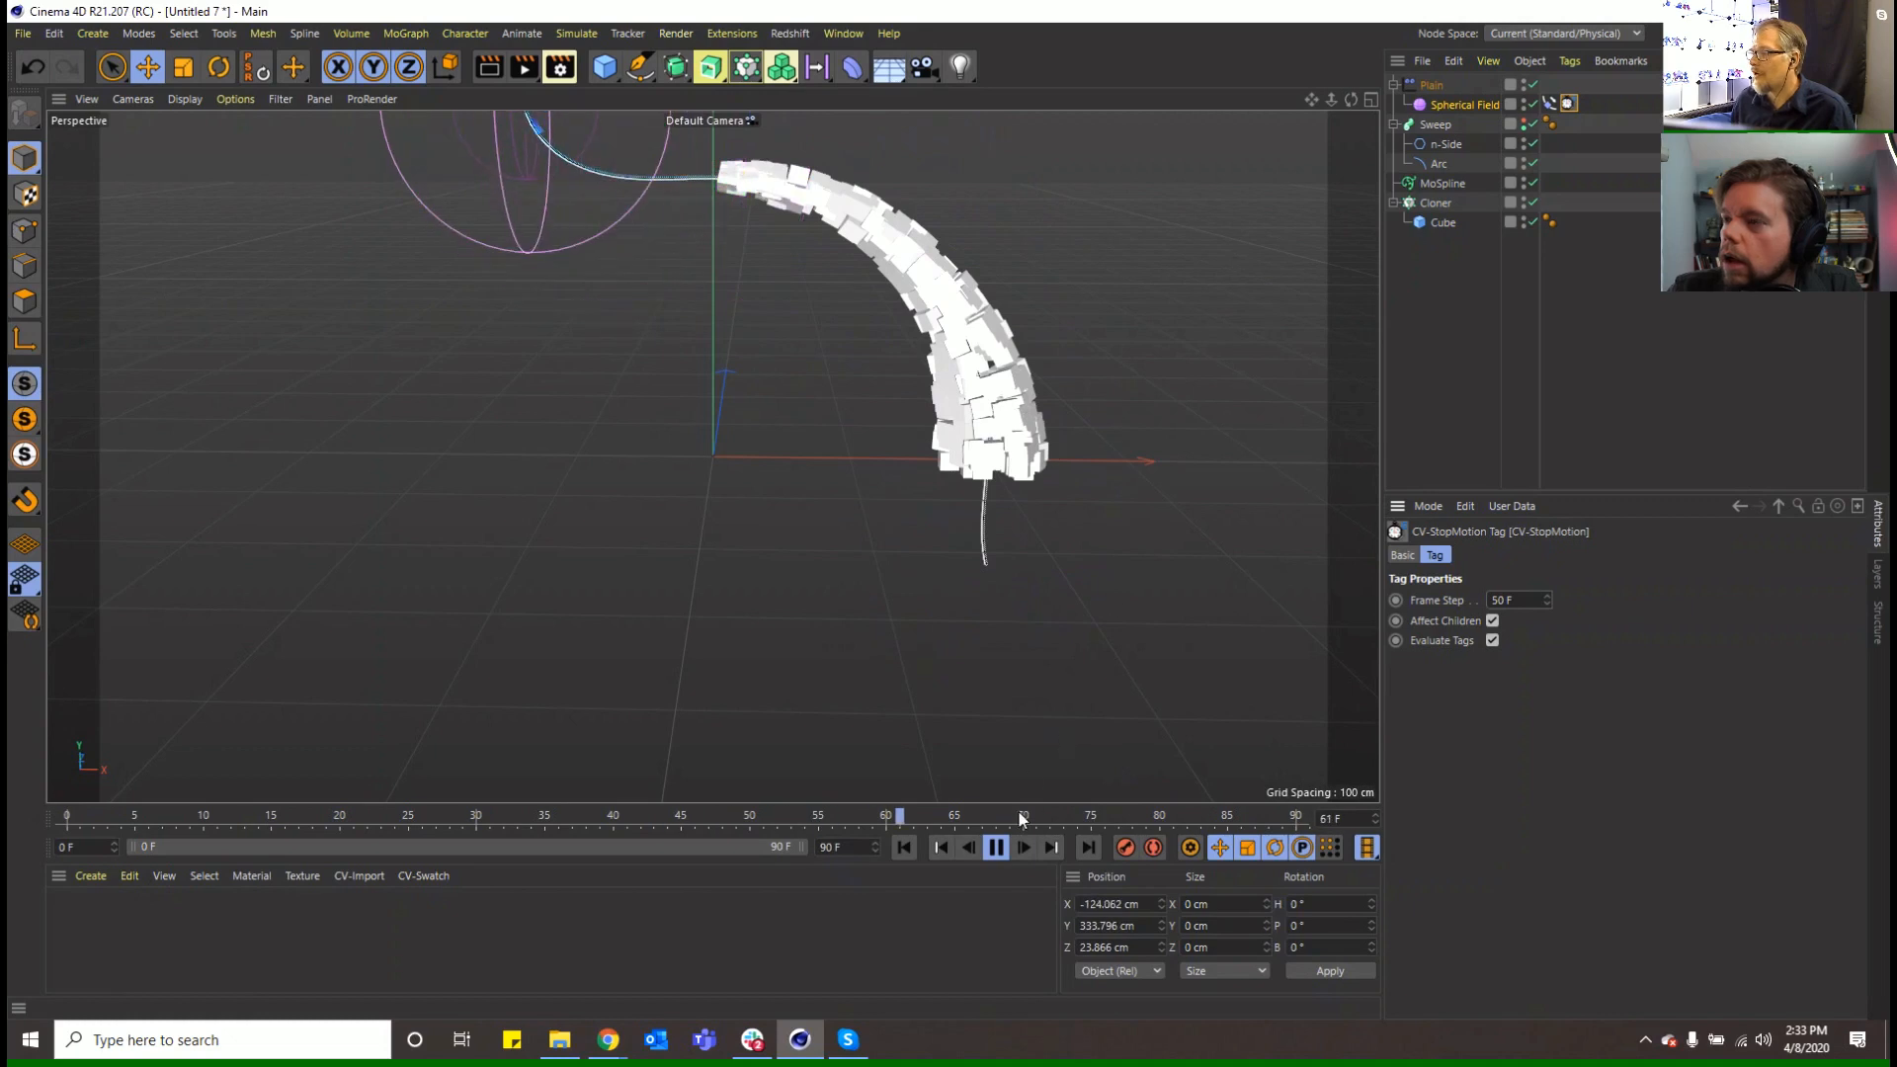
click(1027, 851)
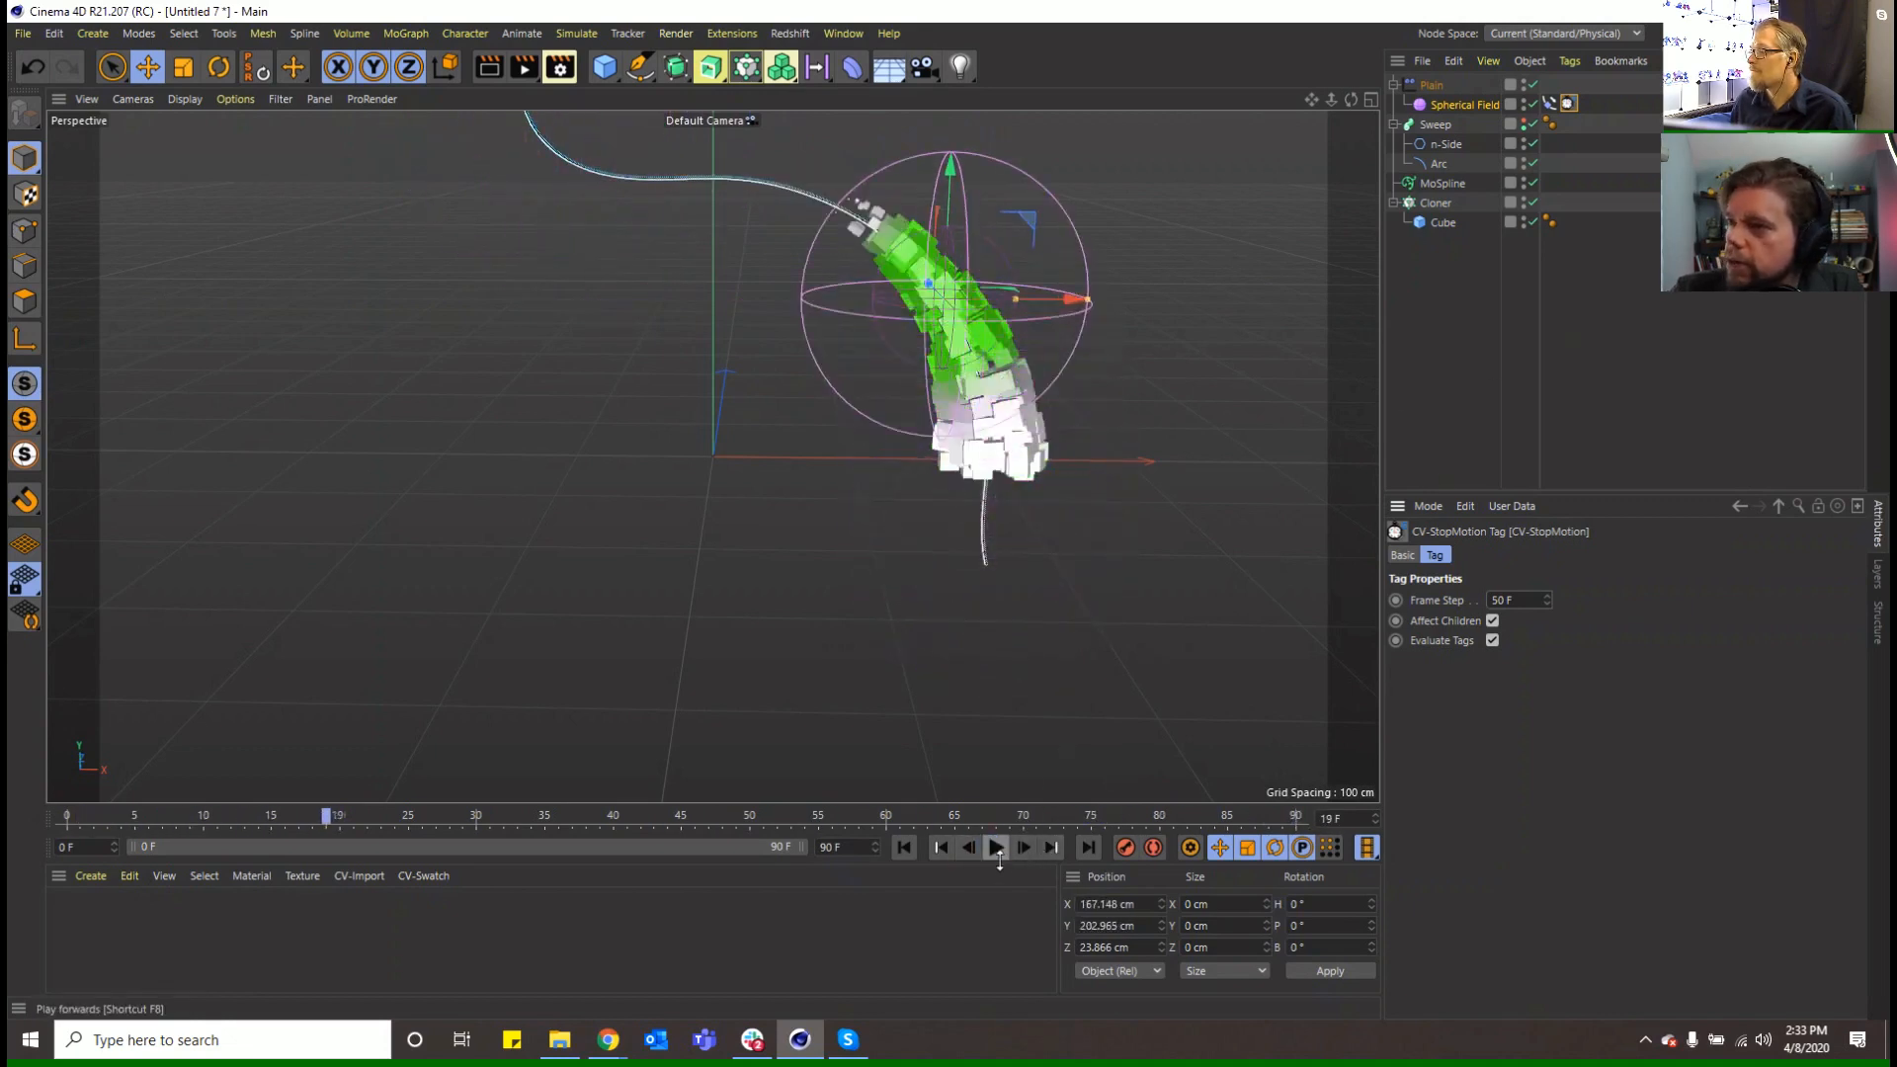
Place the CV-StopMotion tag before the Align to Spline tag on the Spherical Field and replay the animation from frame 0
click(1491, 642)
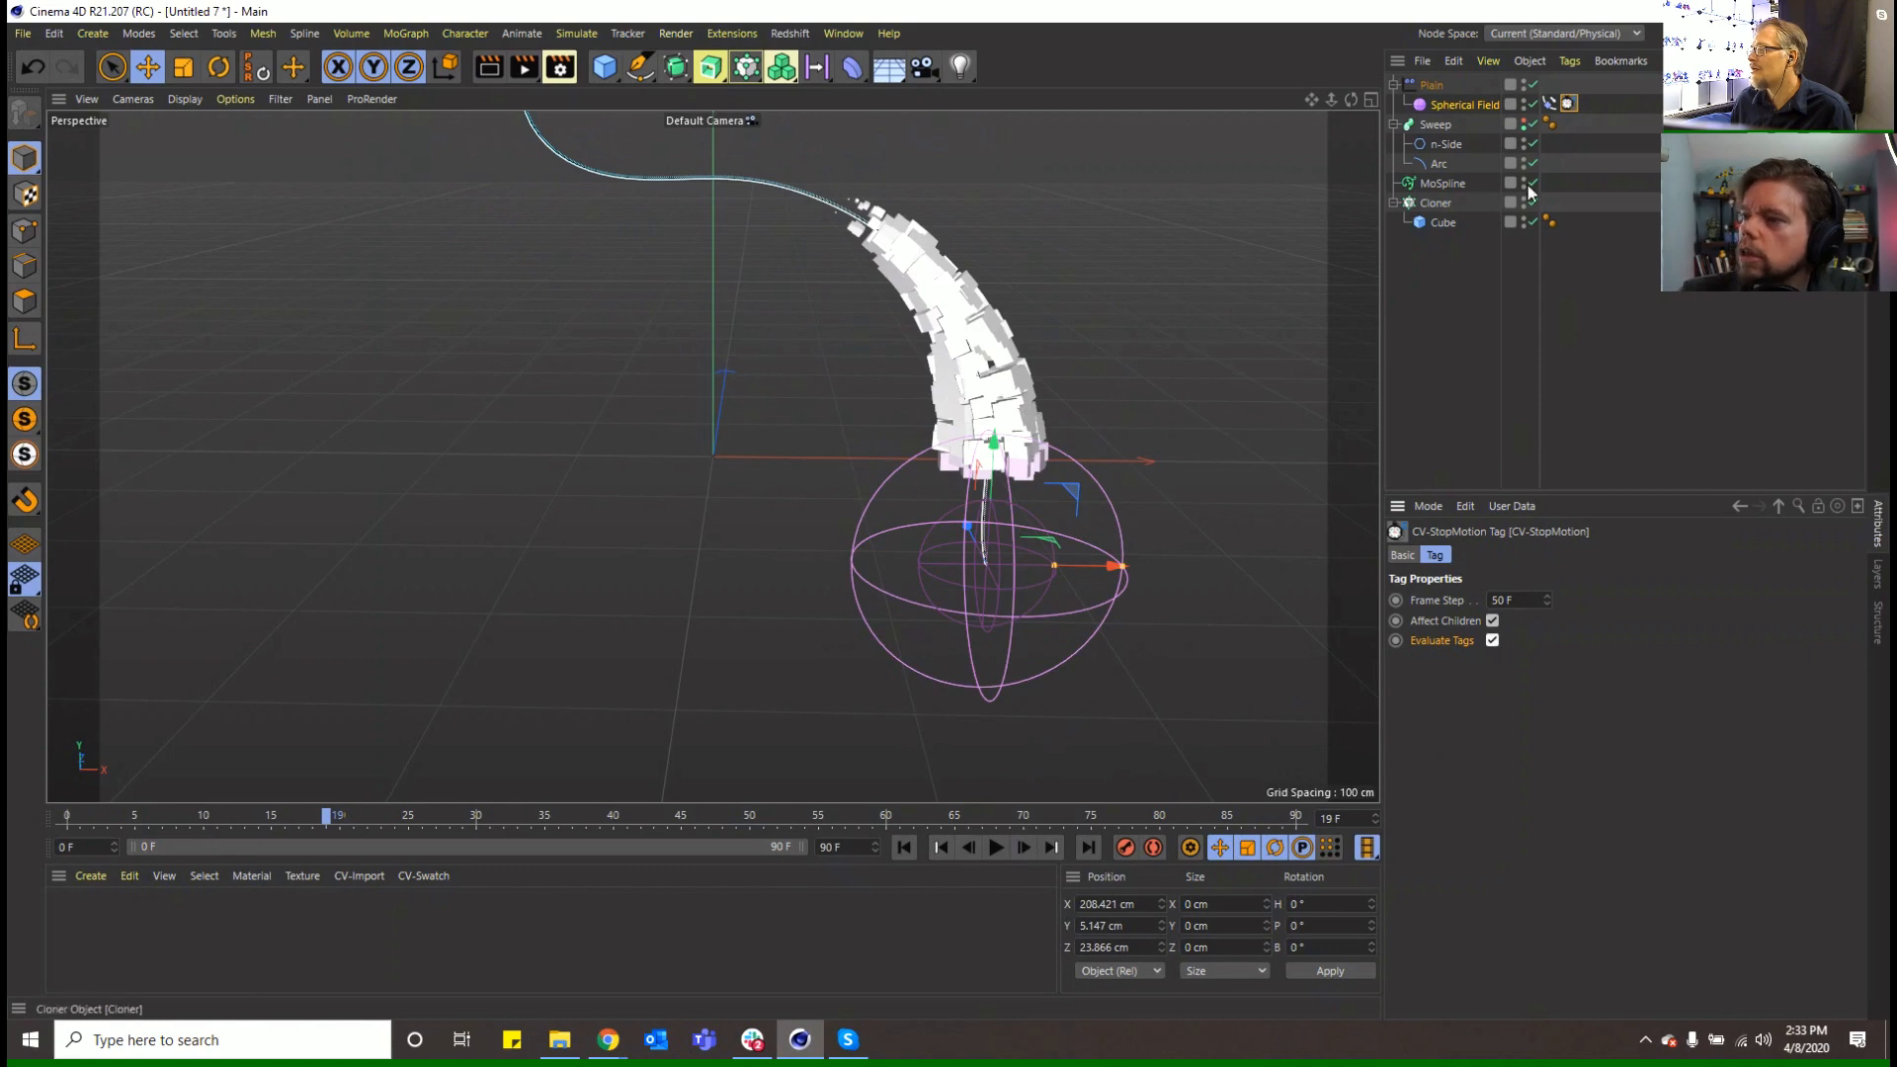
drag(1557, 105, 1579, 103)
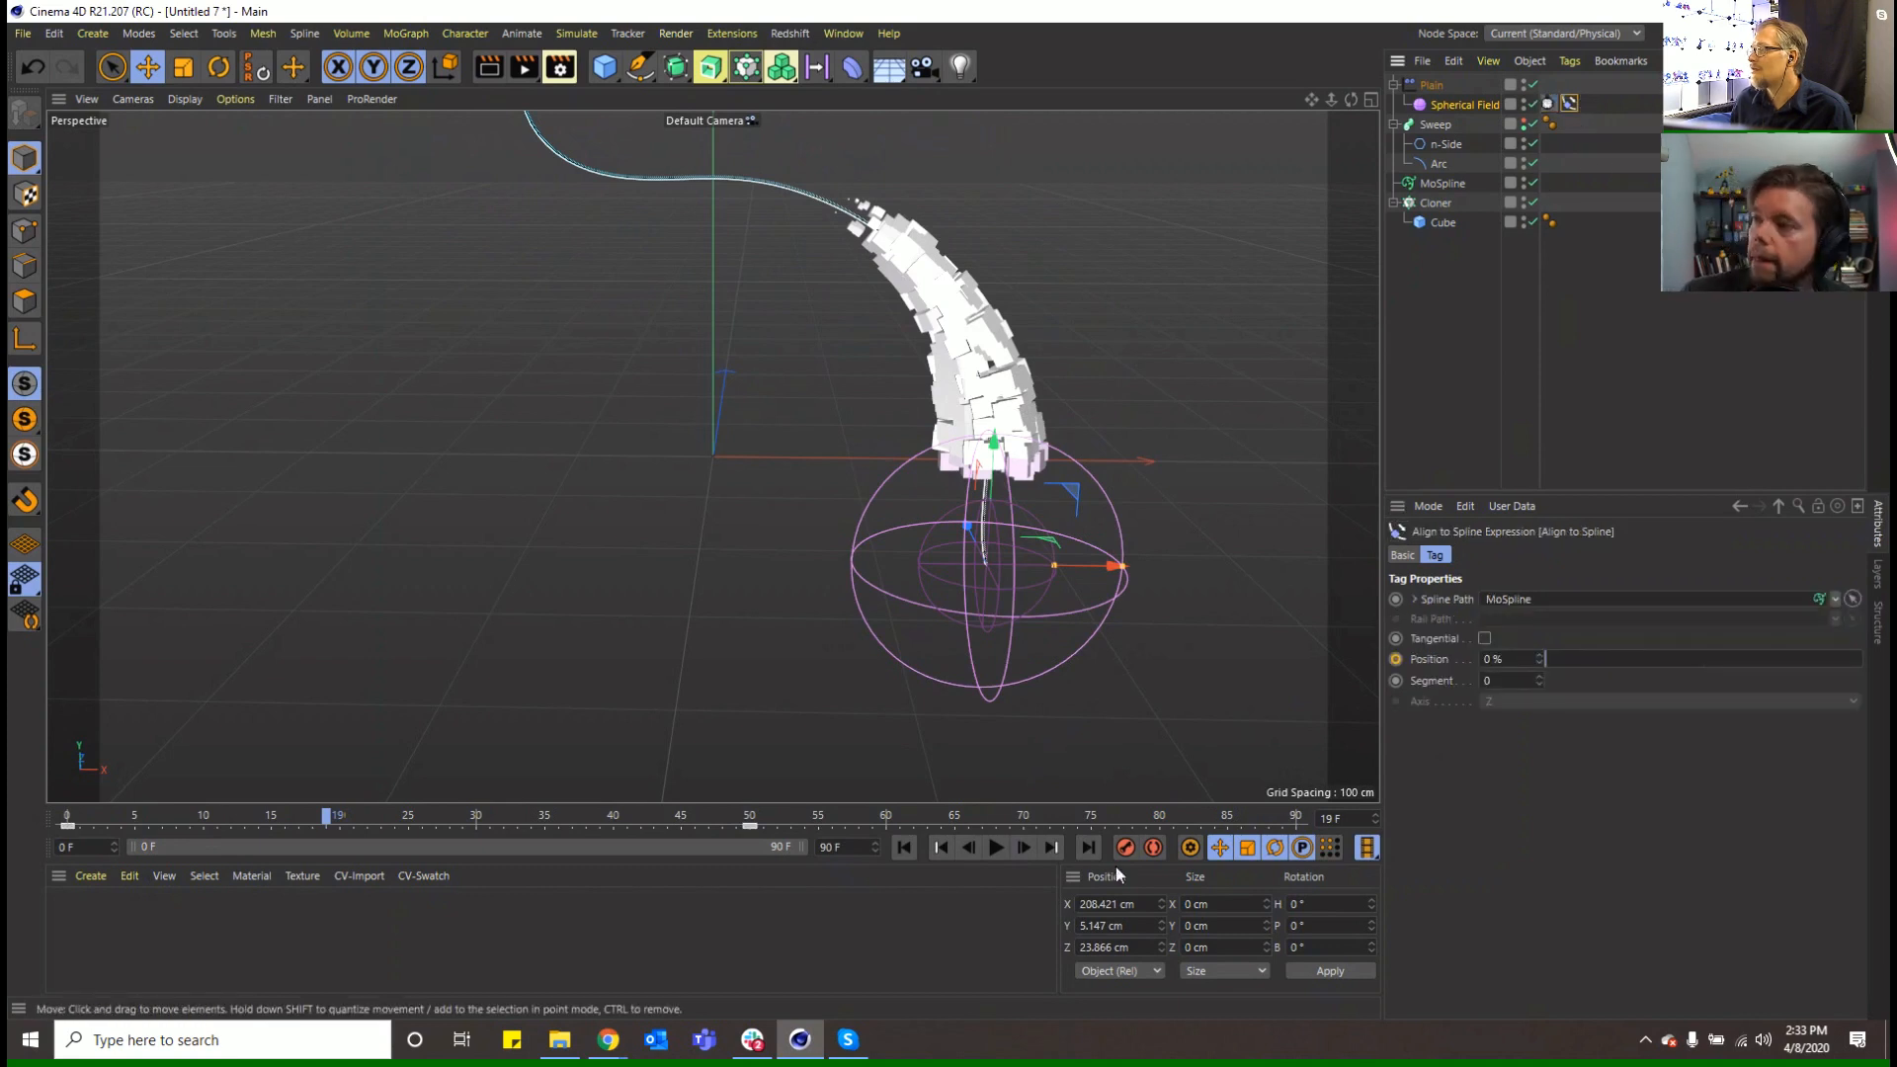
click(905, 848)
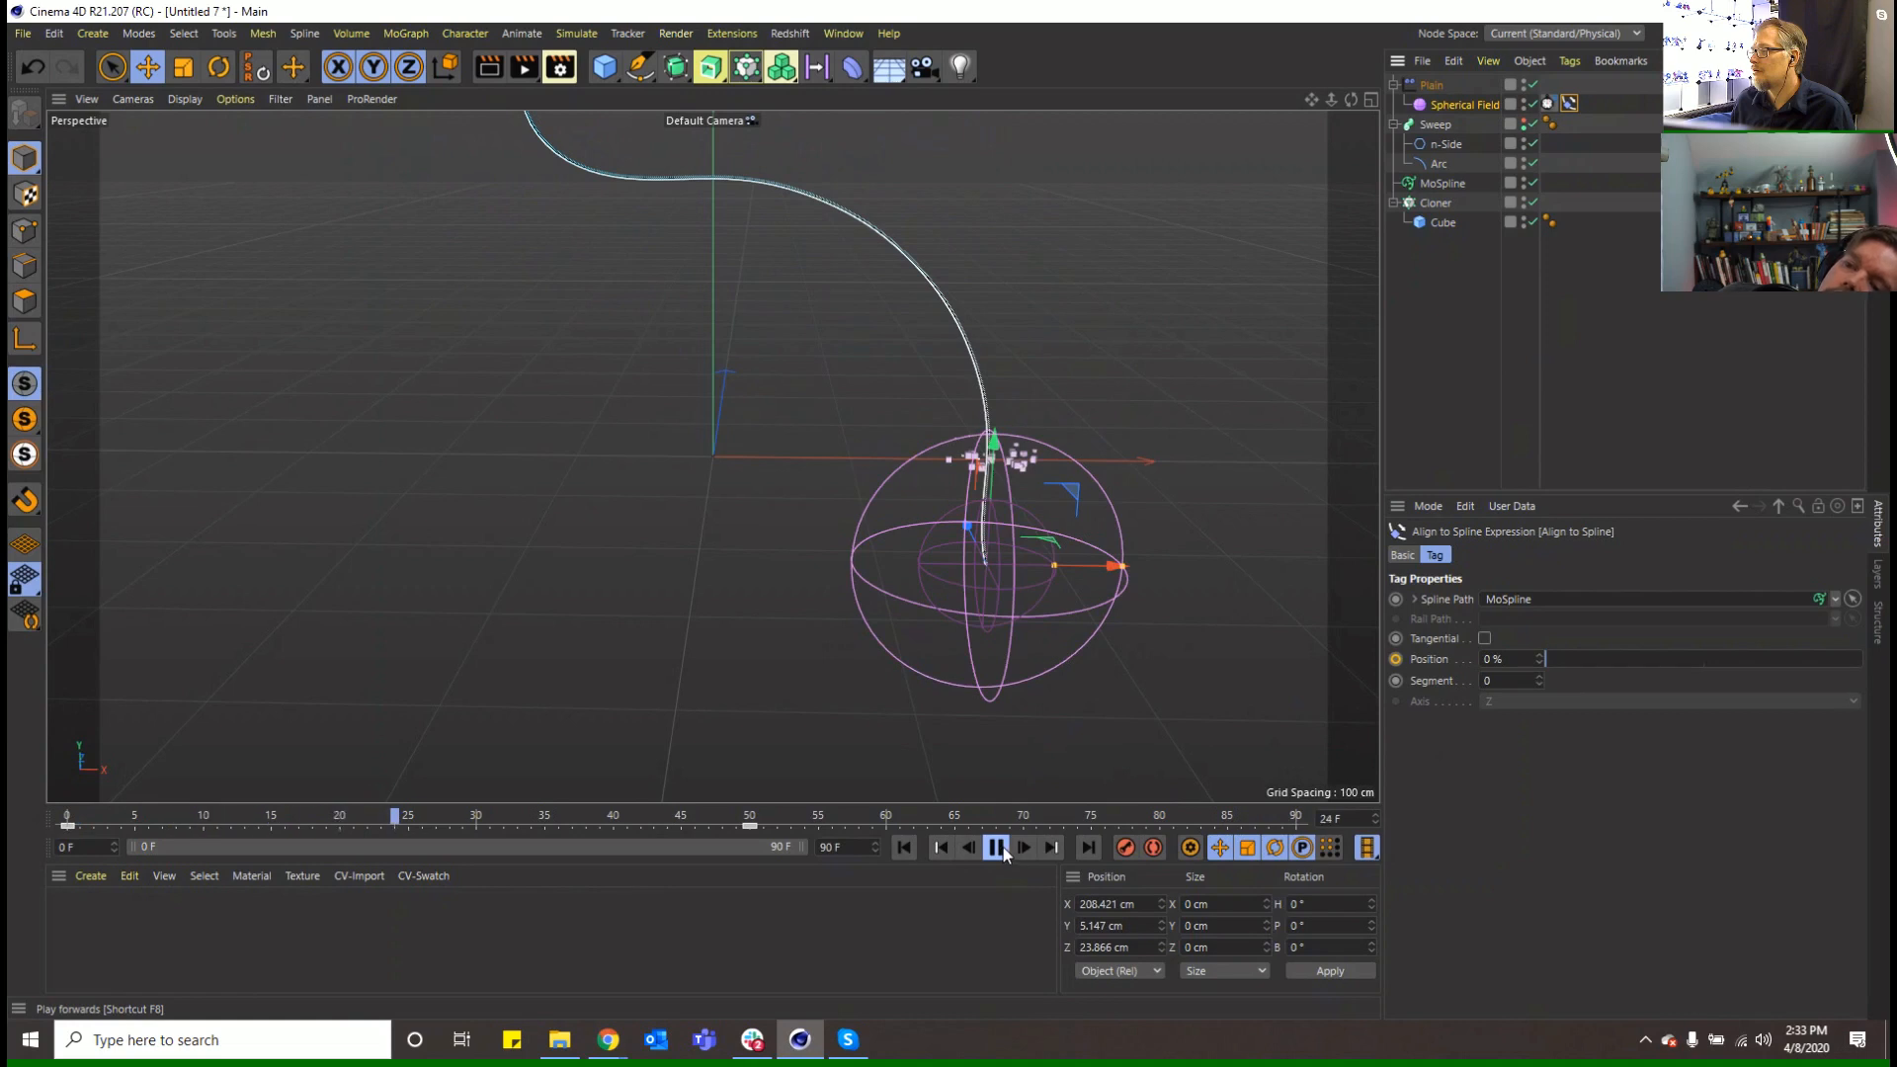
Set the CV-StopMotion tag's Frame Step to 10 F while the animation plays
click(1549, 104)
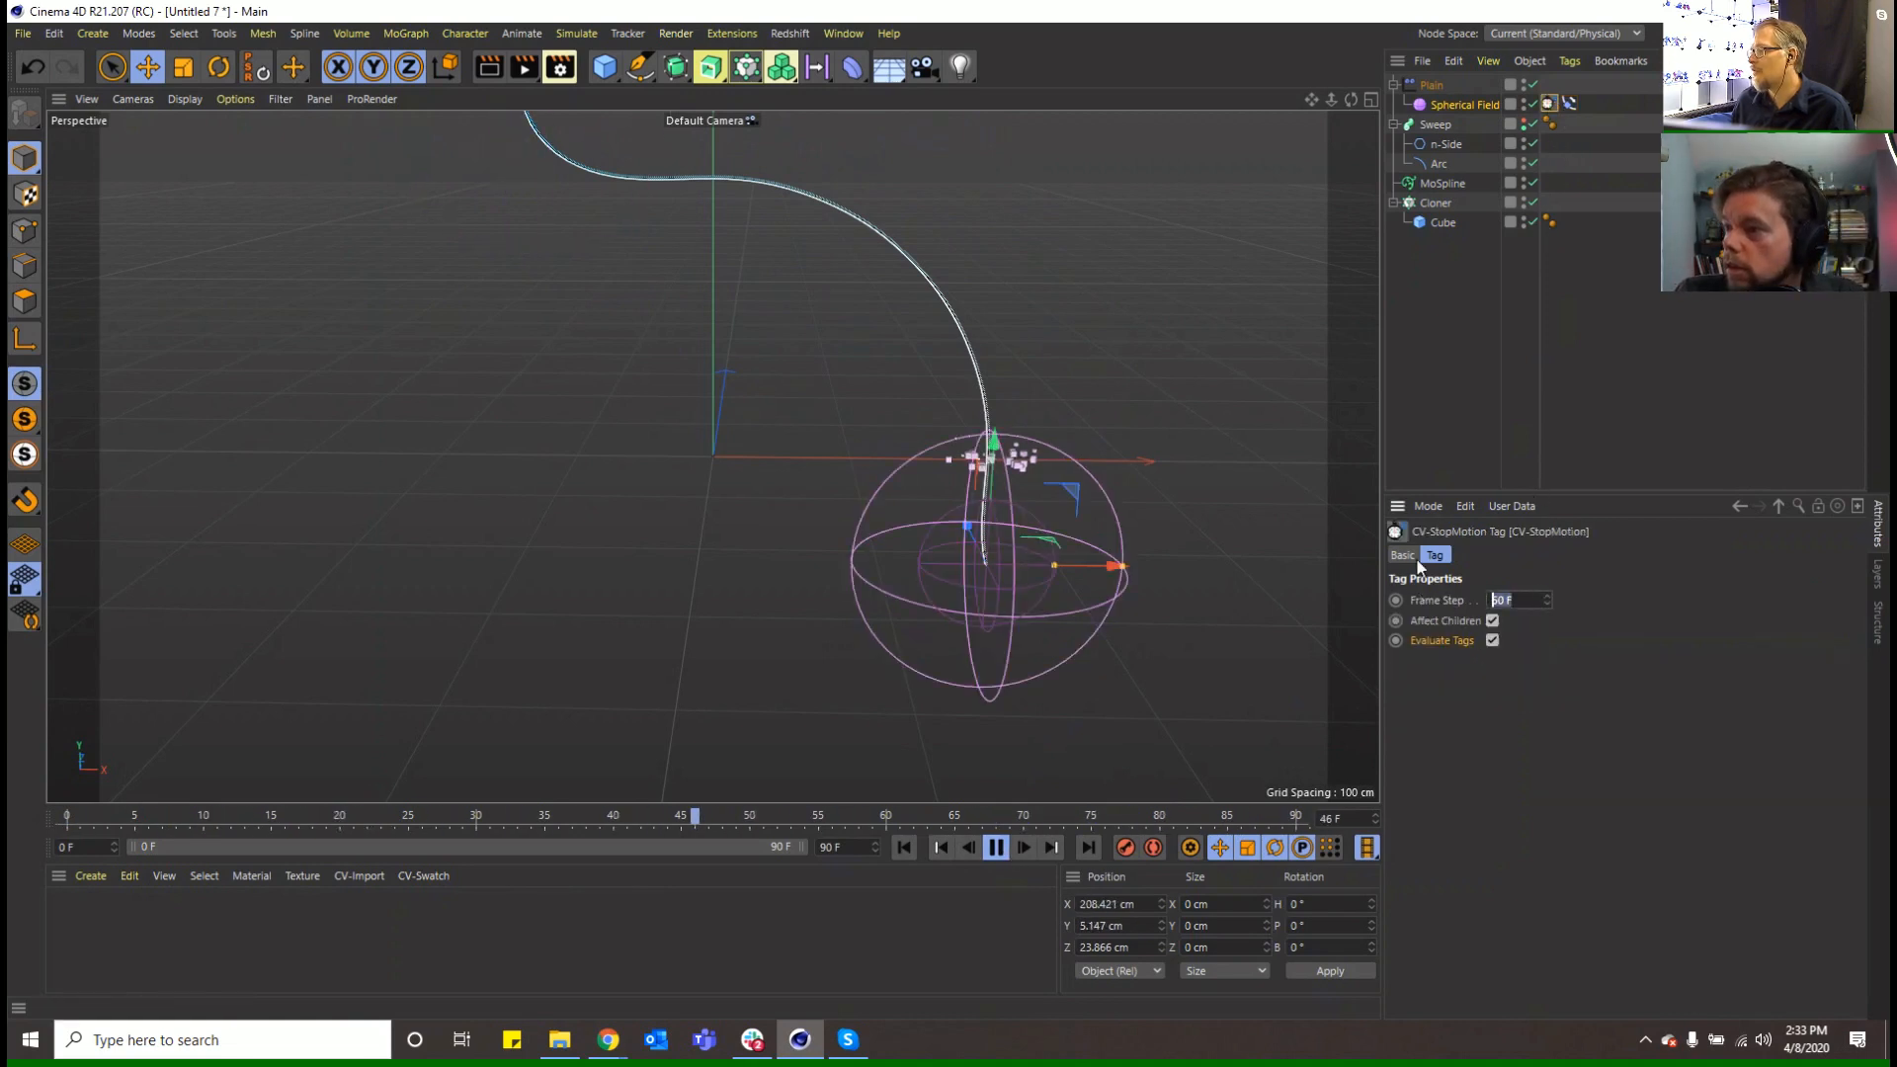
text(10)
key(Return)
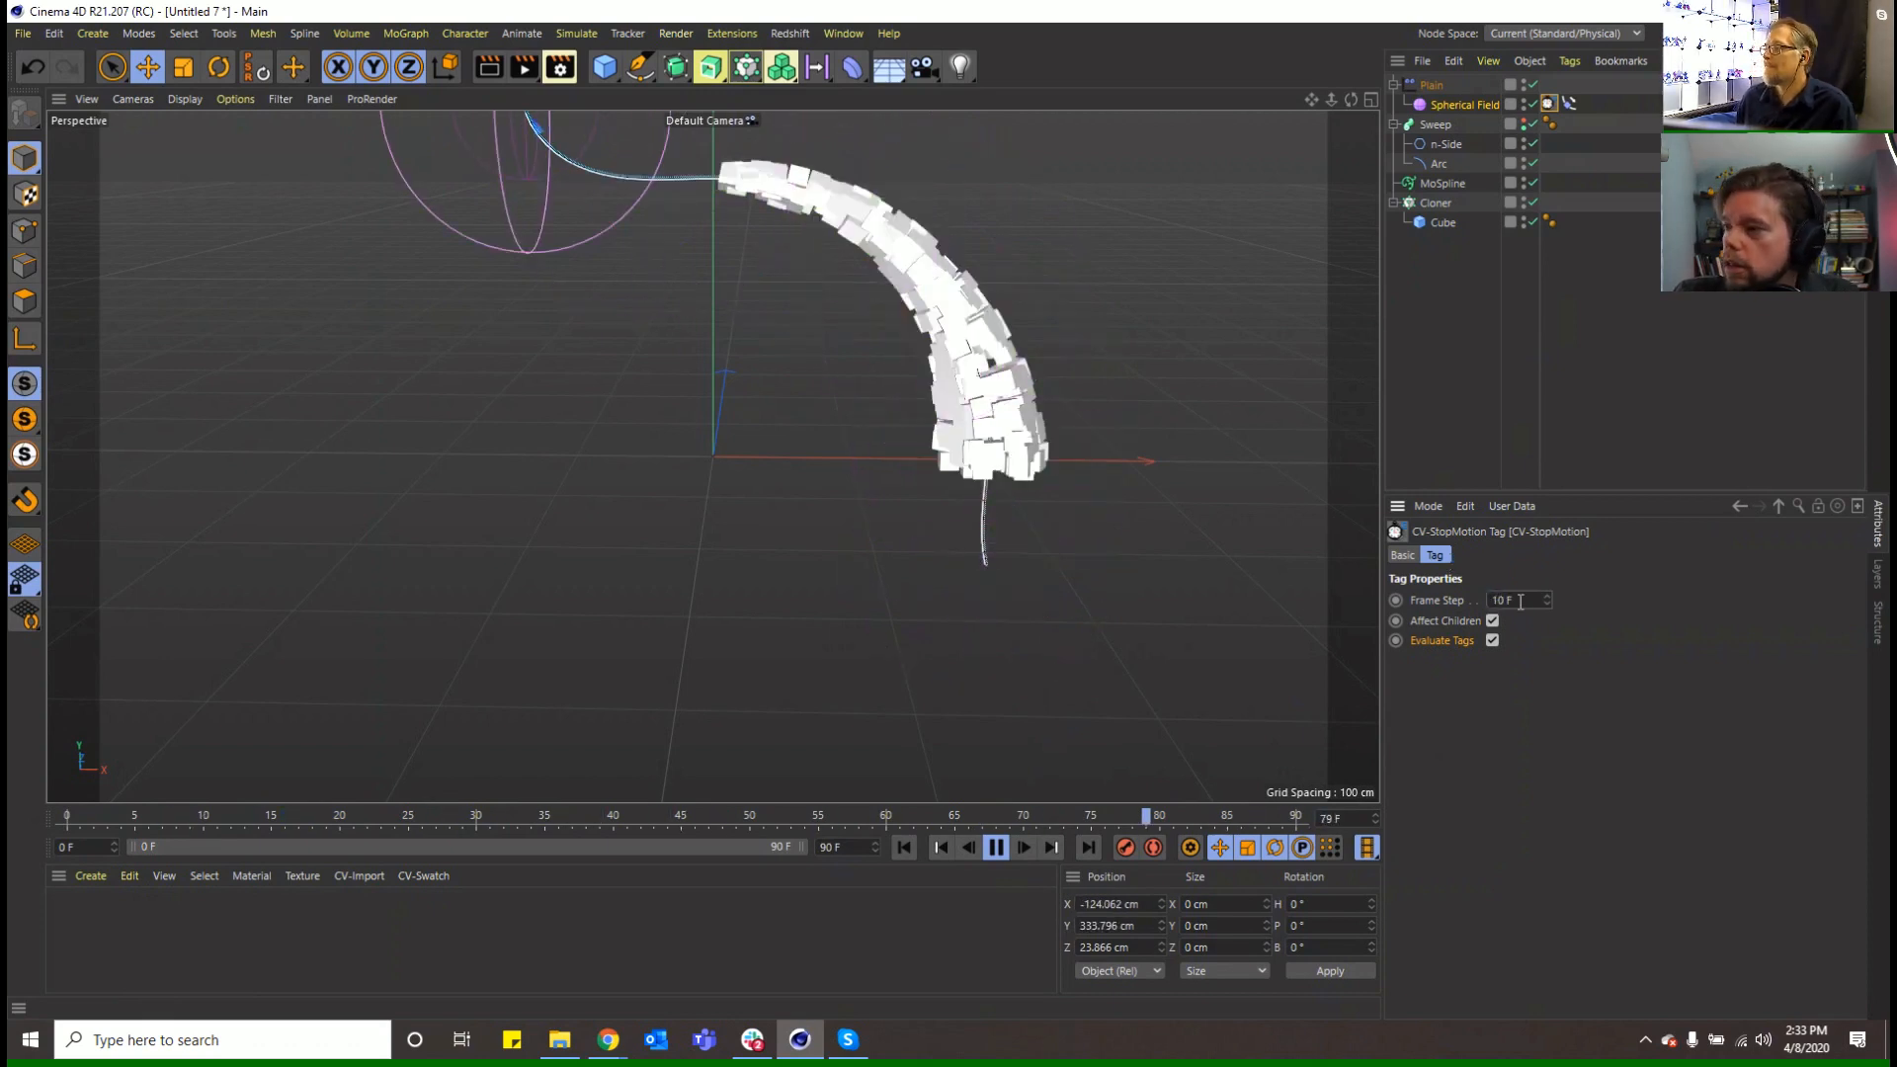
Set the stop-motion Frame Step to 5 F, stop the playback and return to frame 0
drag(1520, 601, 1380, 555)
text(5)
key(Return)
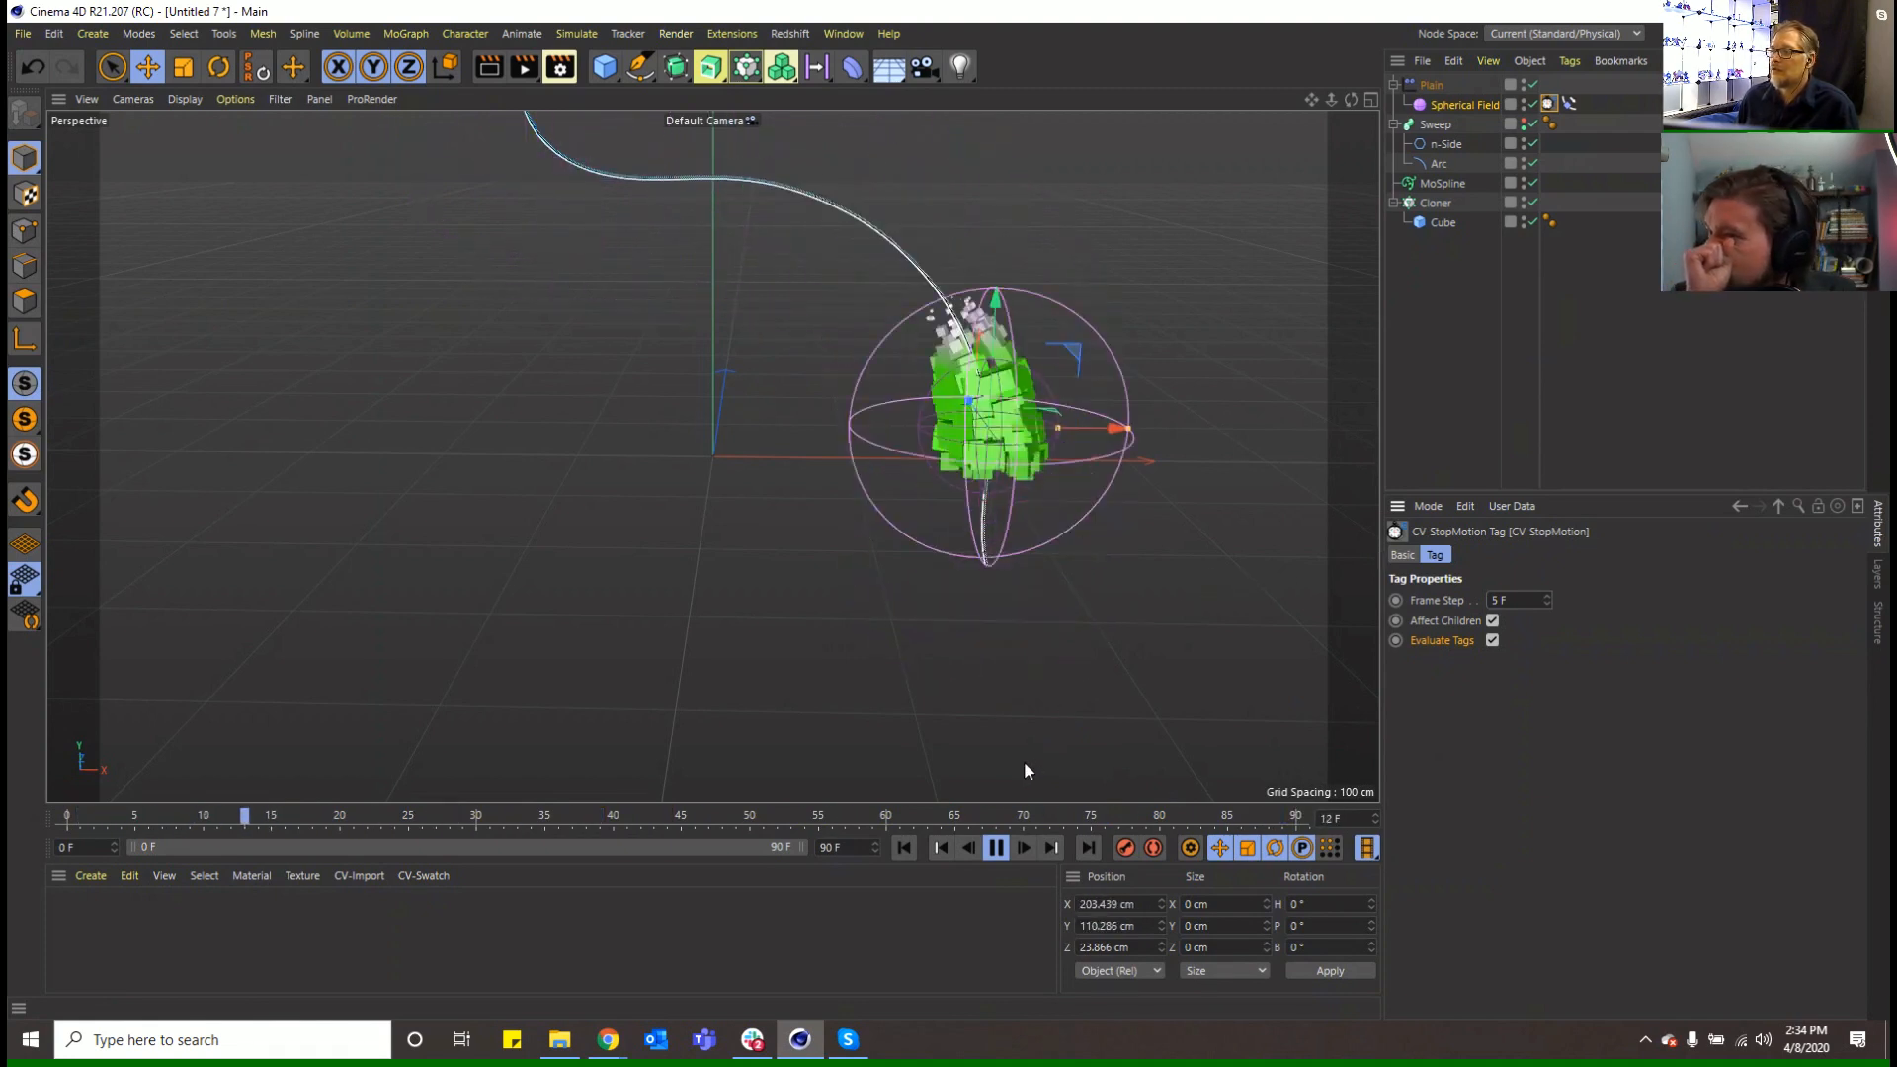
click(995, 848)
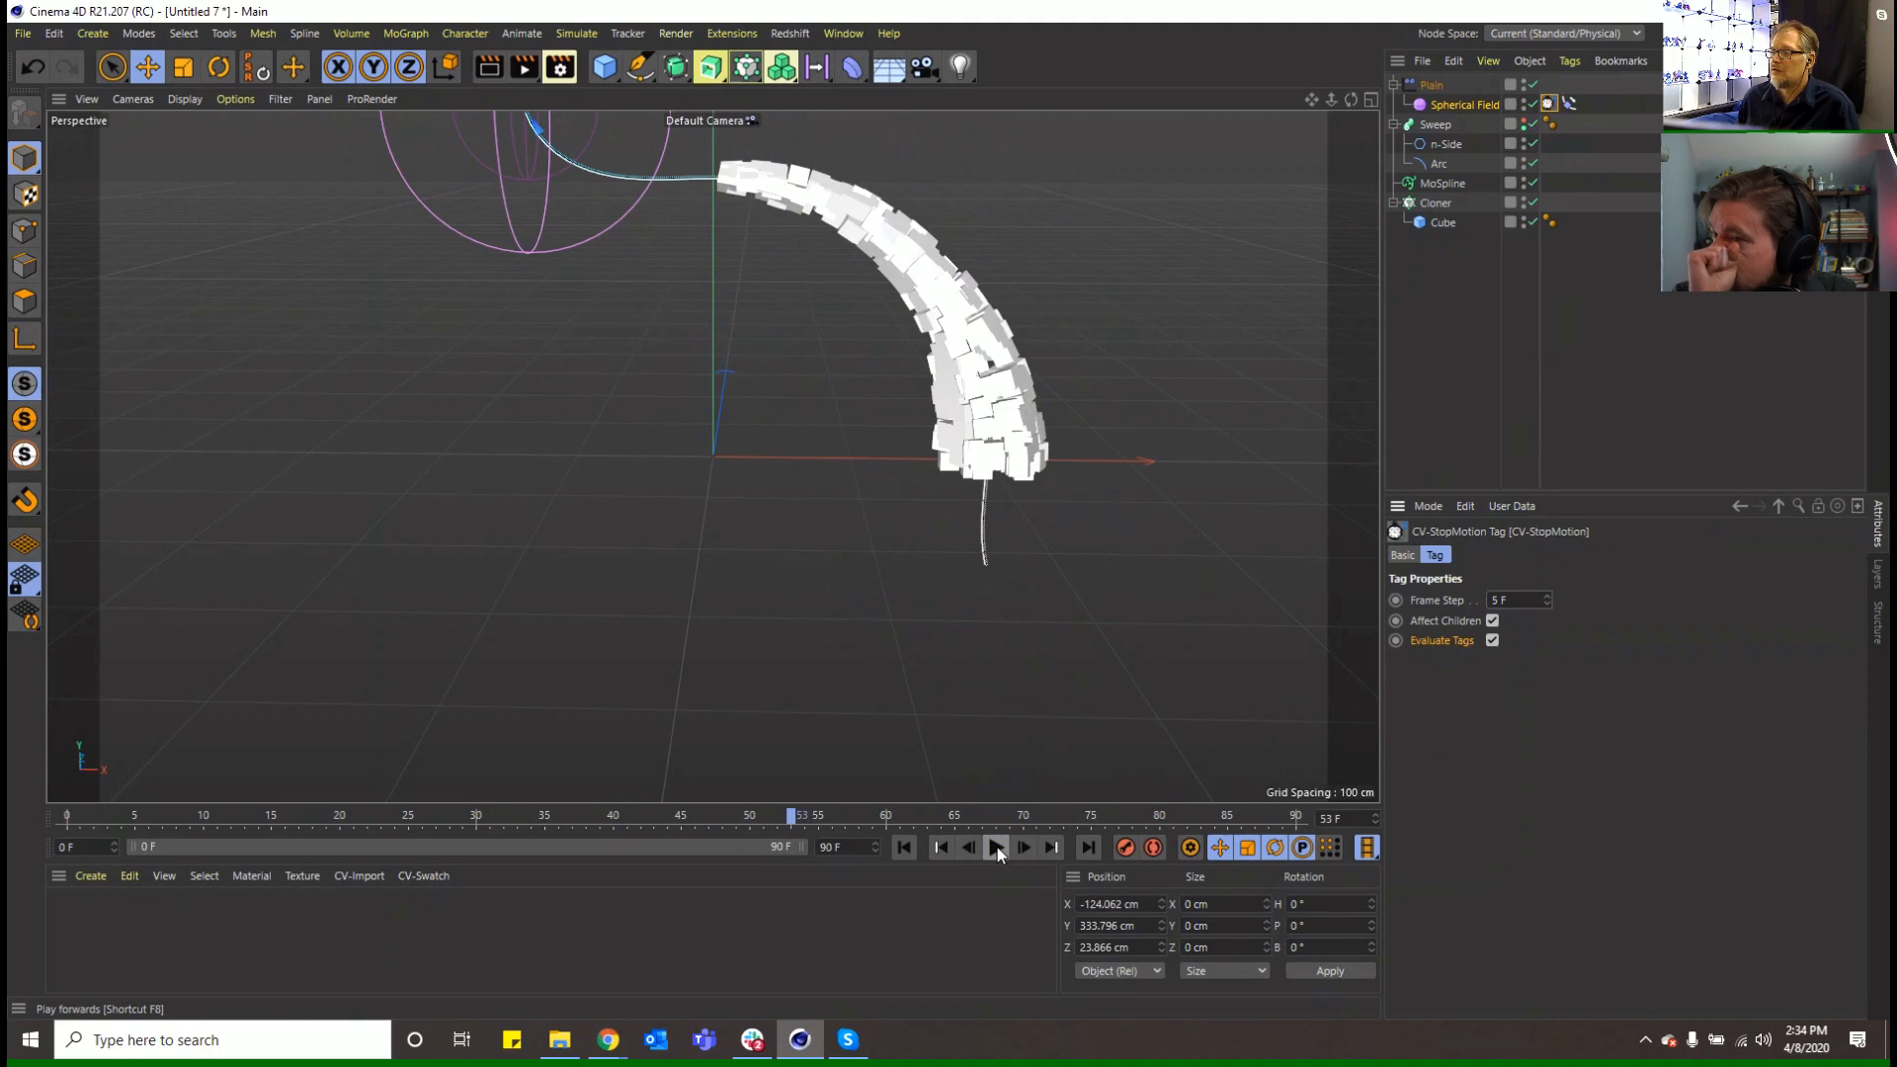
click(907, 847)
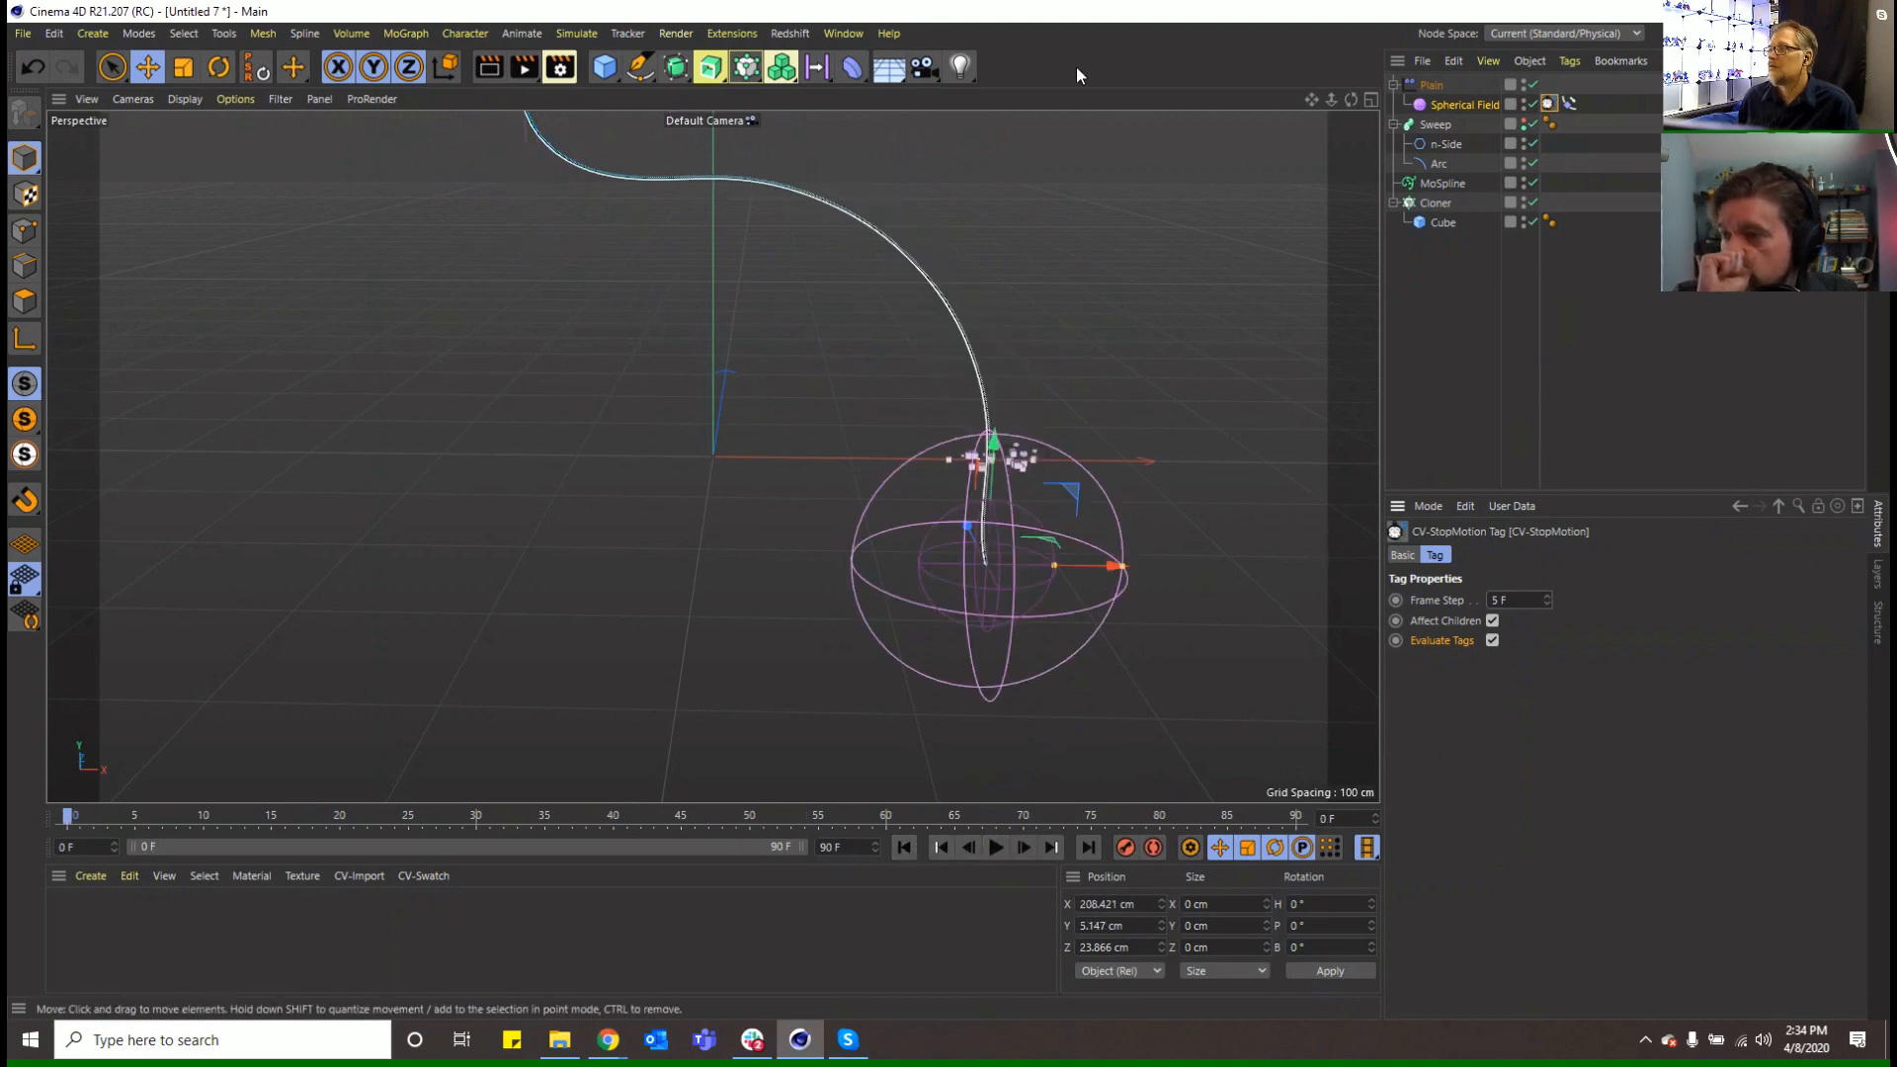
Try meshing the cubes by nesting the Cloner in a new Volume Builder with a 5 cm Voxel Size
click(782, 68)
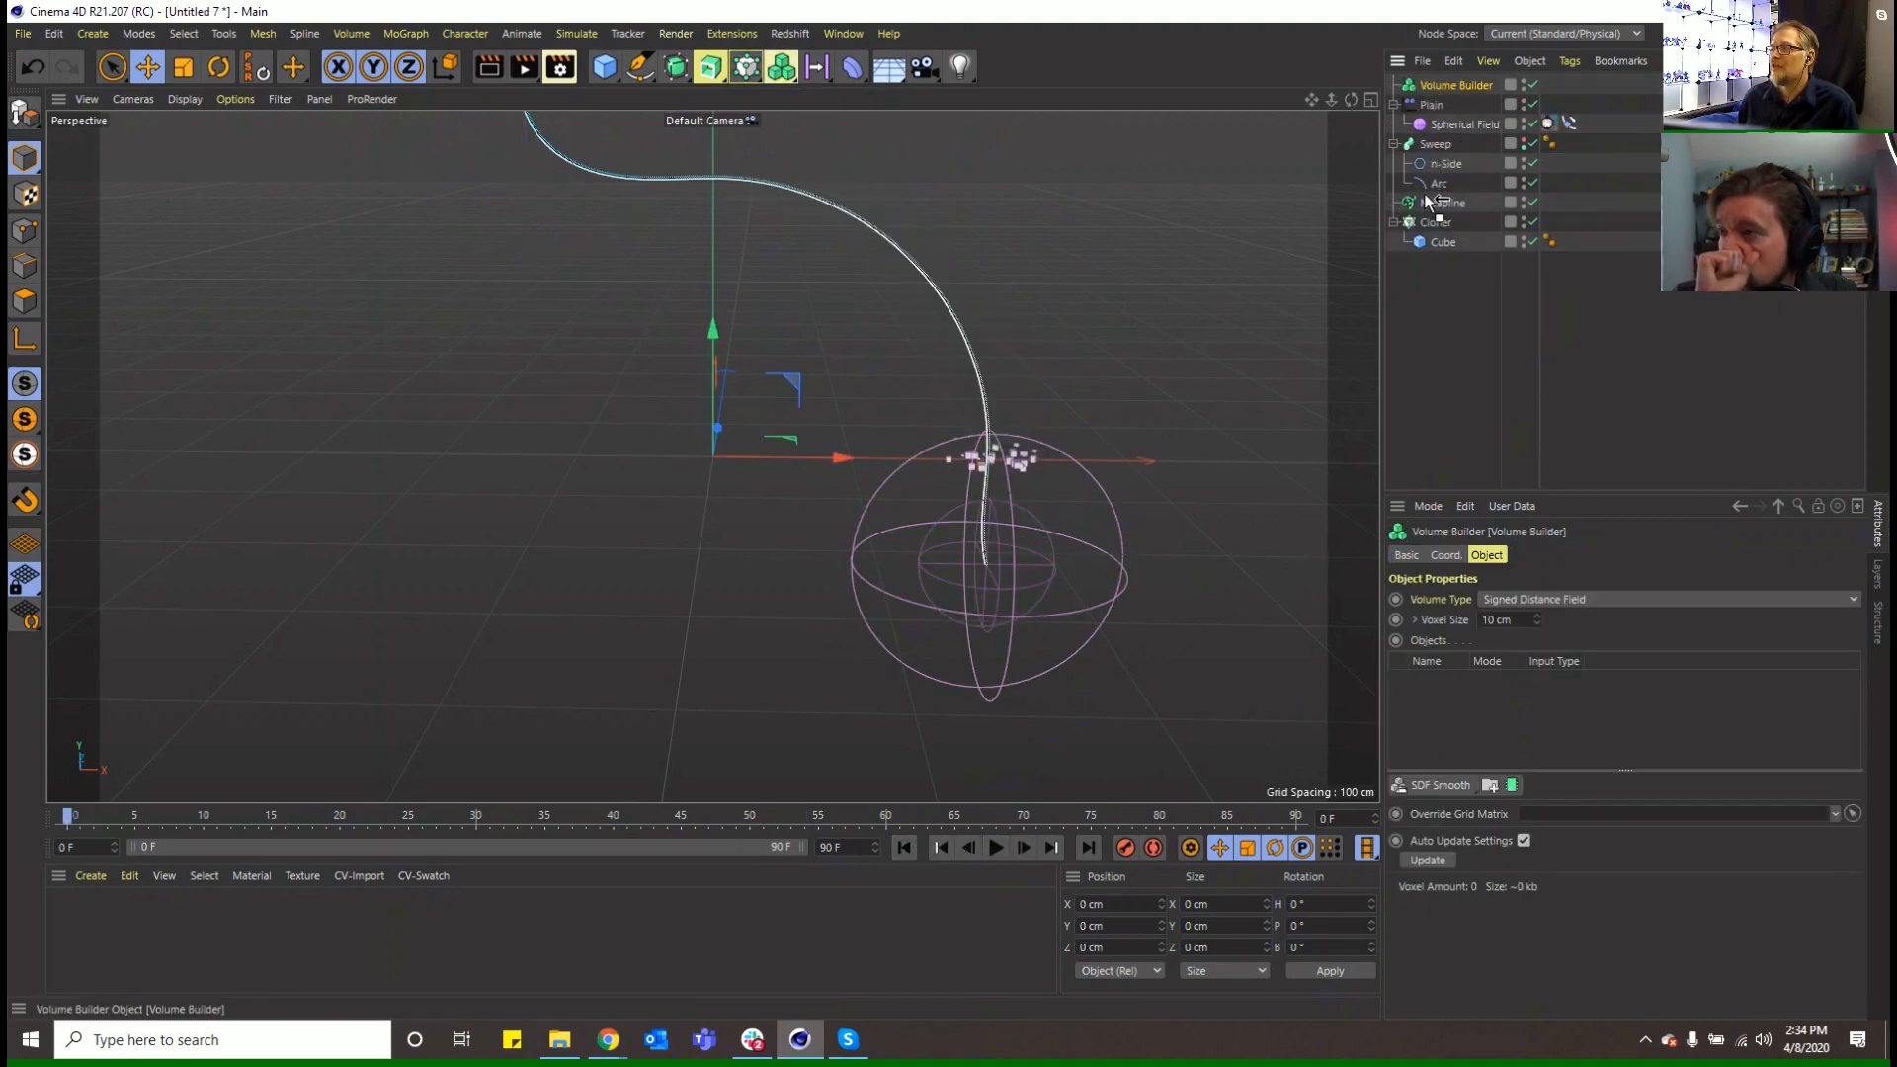
mouse_move(1422, 216)
mouse_down()
mouse_move(1391, 199)
mouse_move(1426, 225)
mouse_move(1440, 206)
mouse_up()
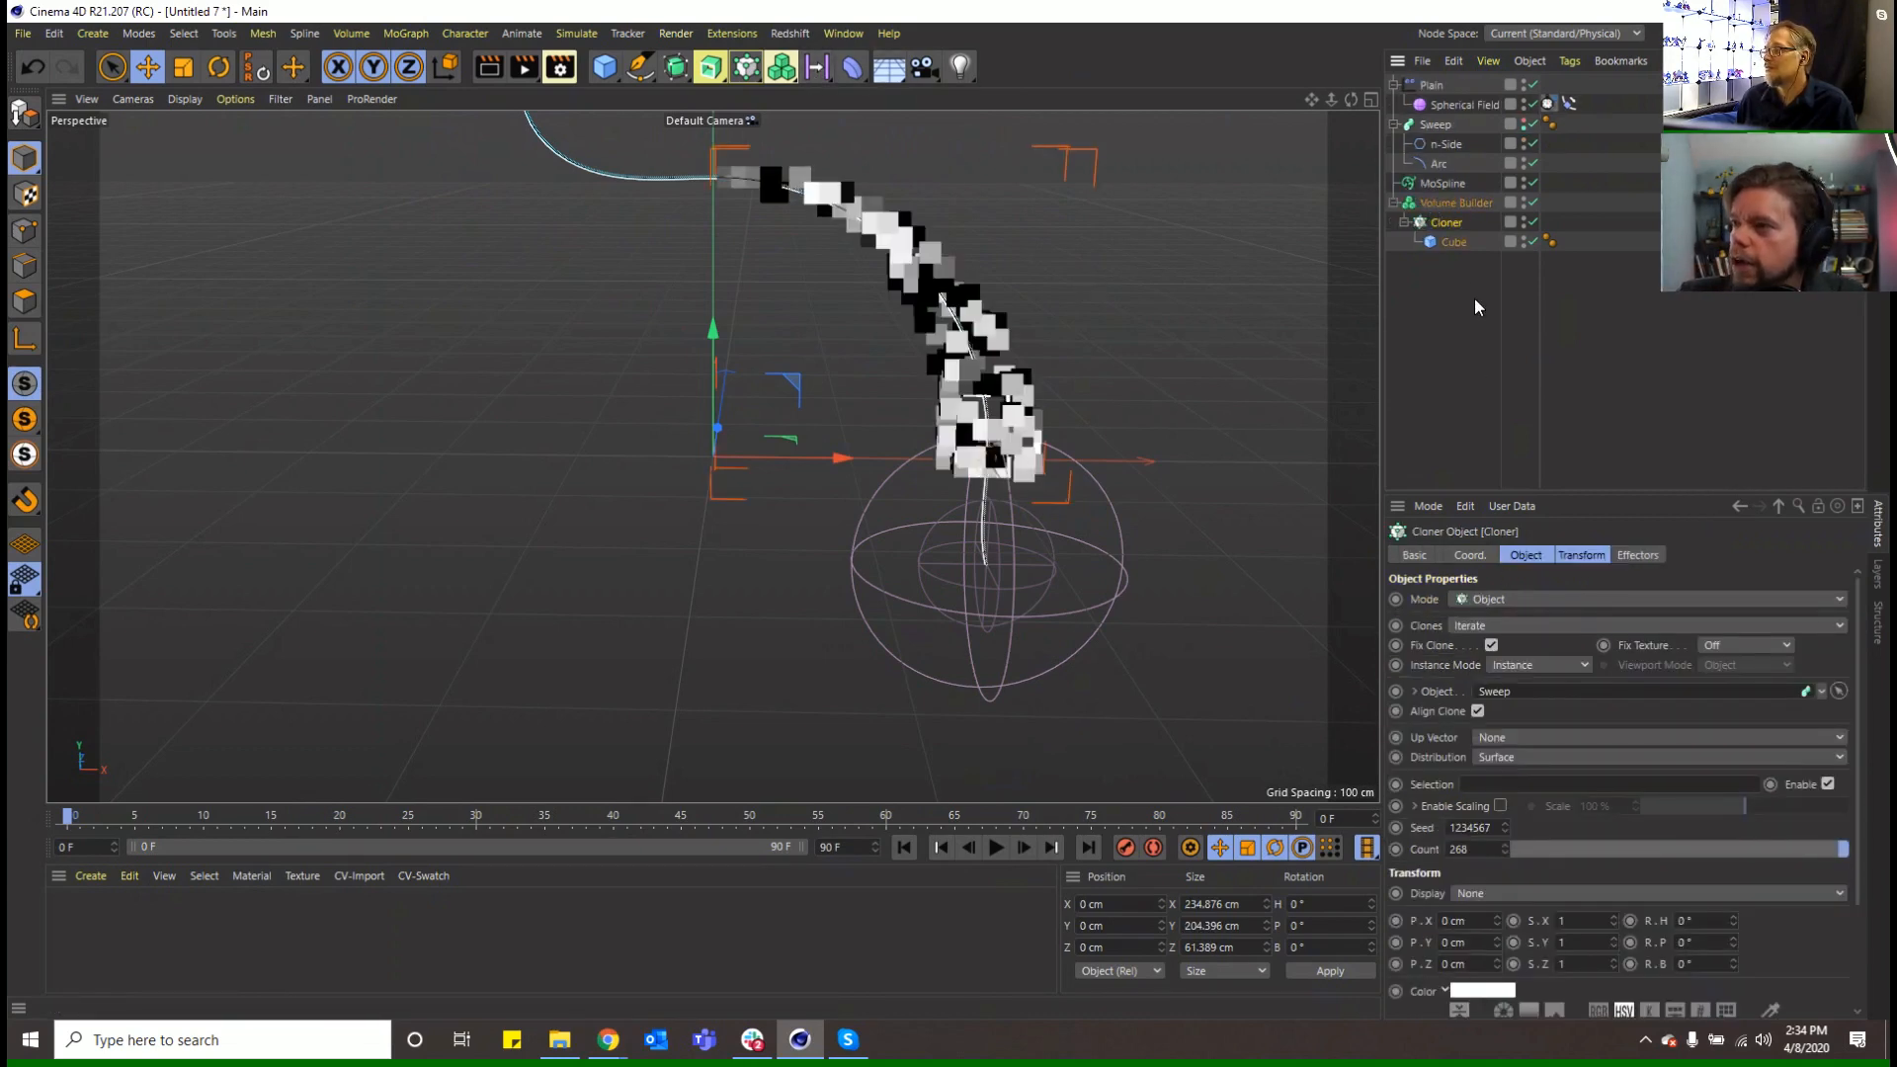
click(1463, 202)
double_click(1519, 616)
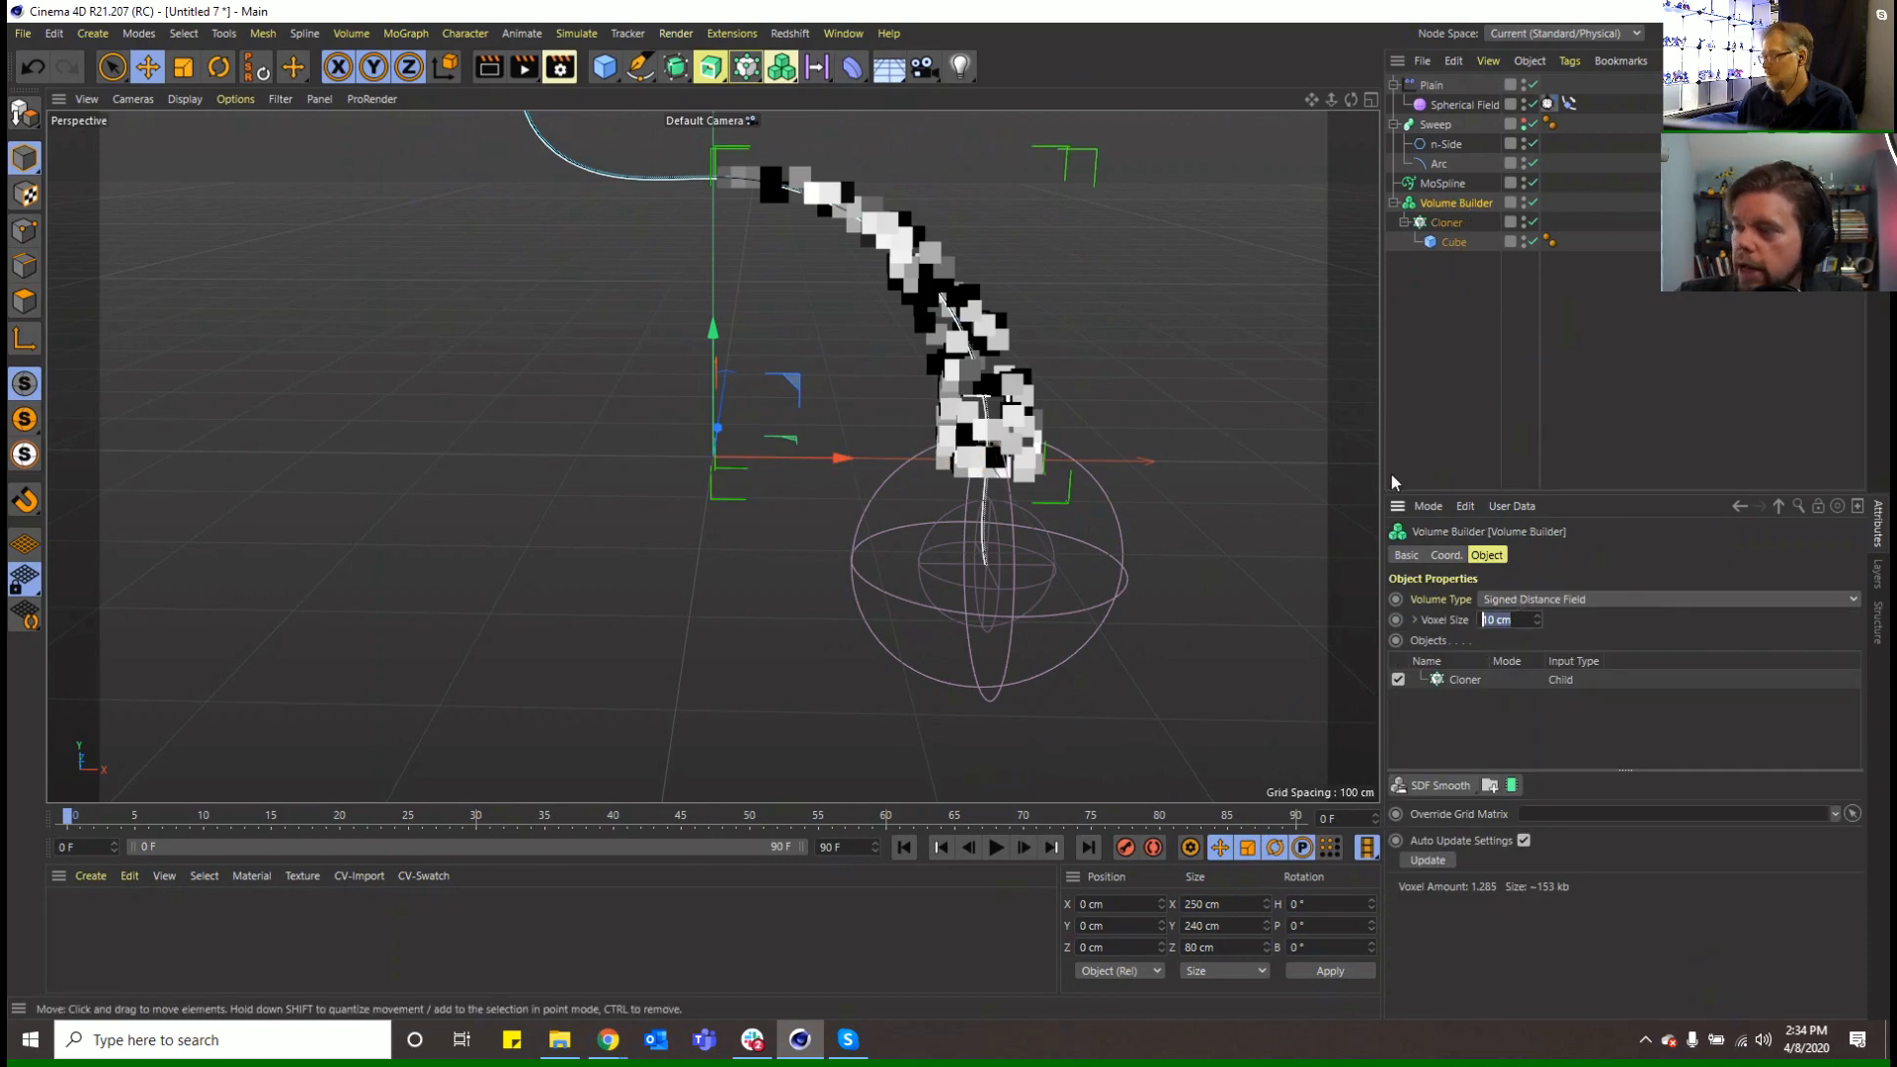
text(5)
key(Return)
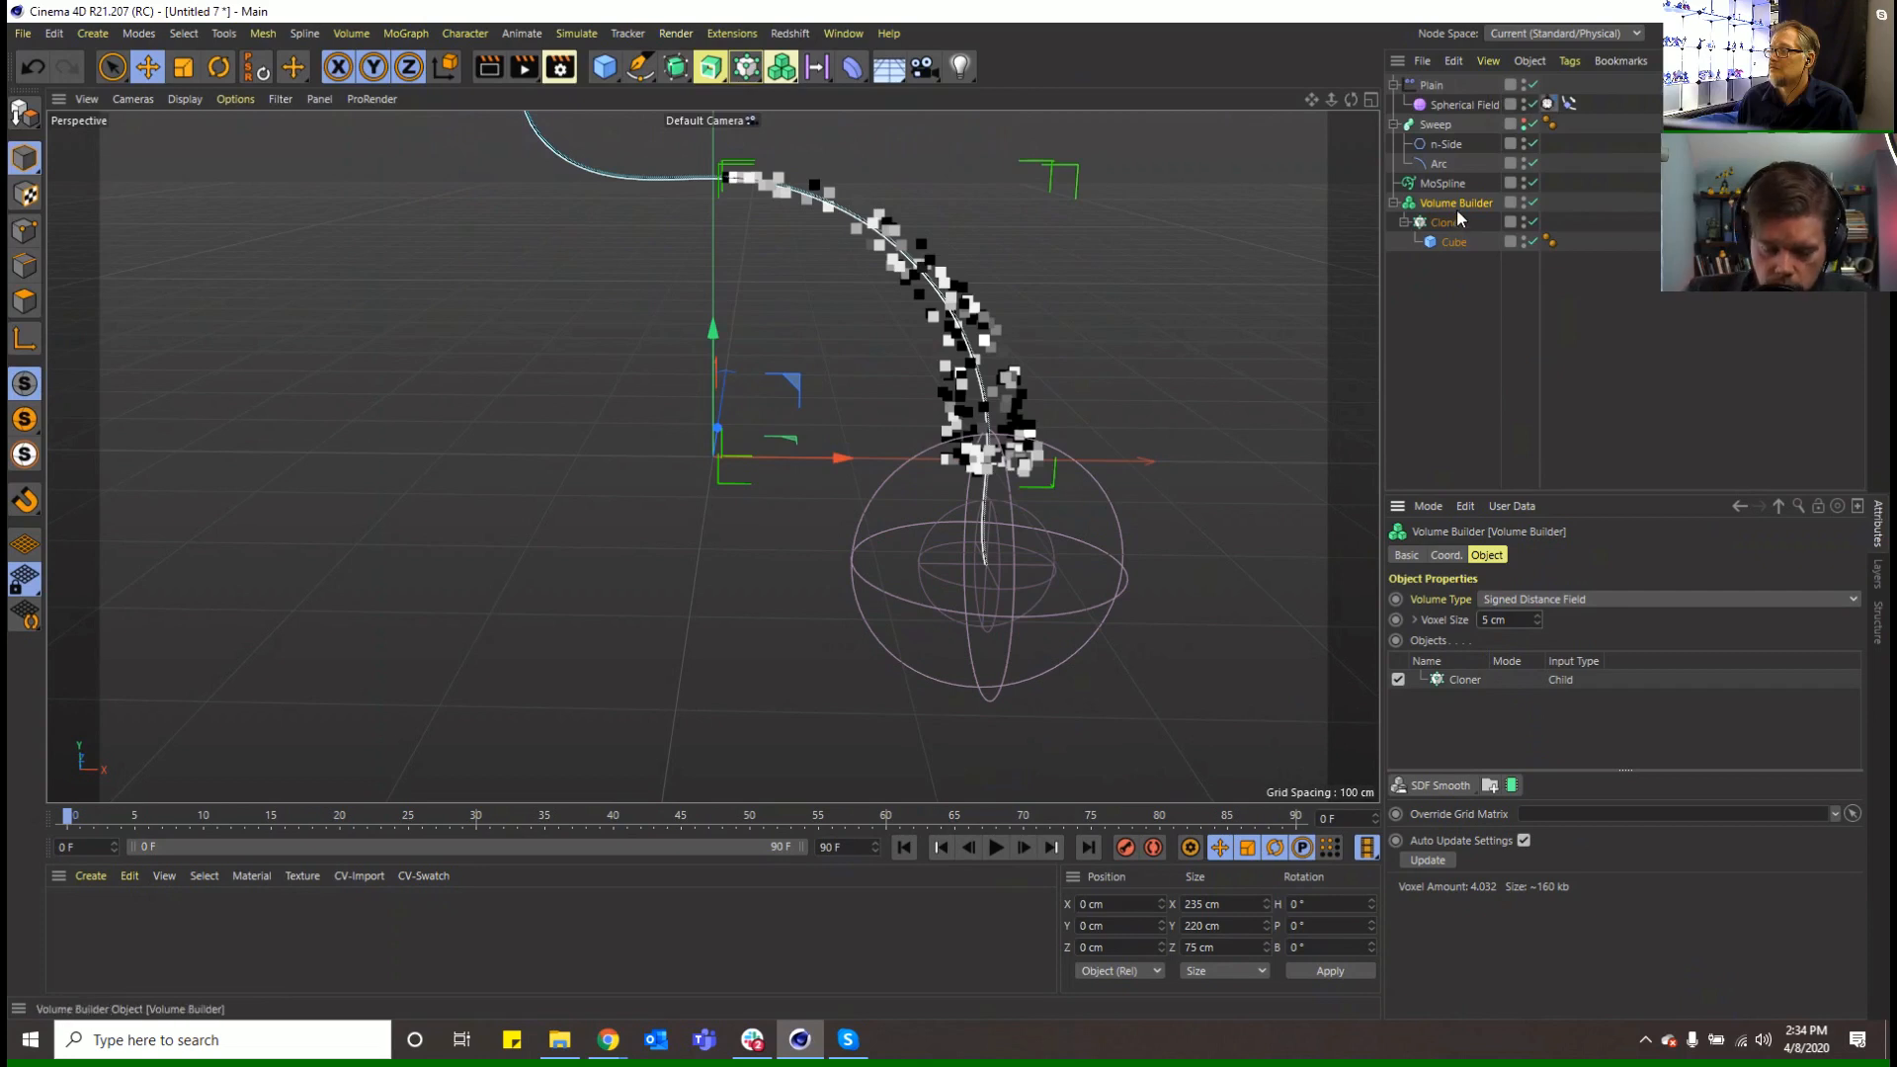
Take the Cloner out of the Volume Builder and delete the Volume Builder
drag(1456, 217, 1454, 243)
click(1461, 210)
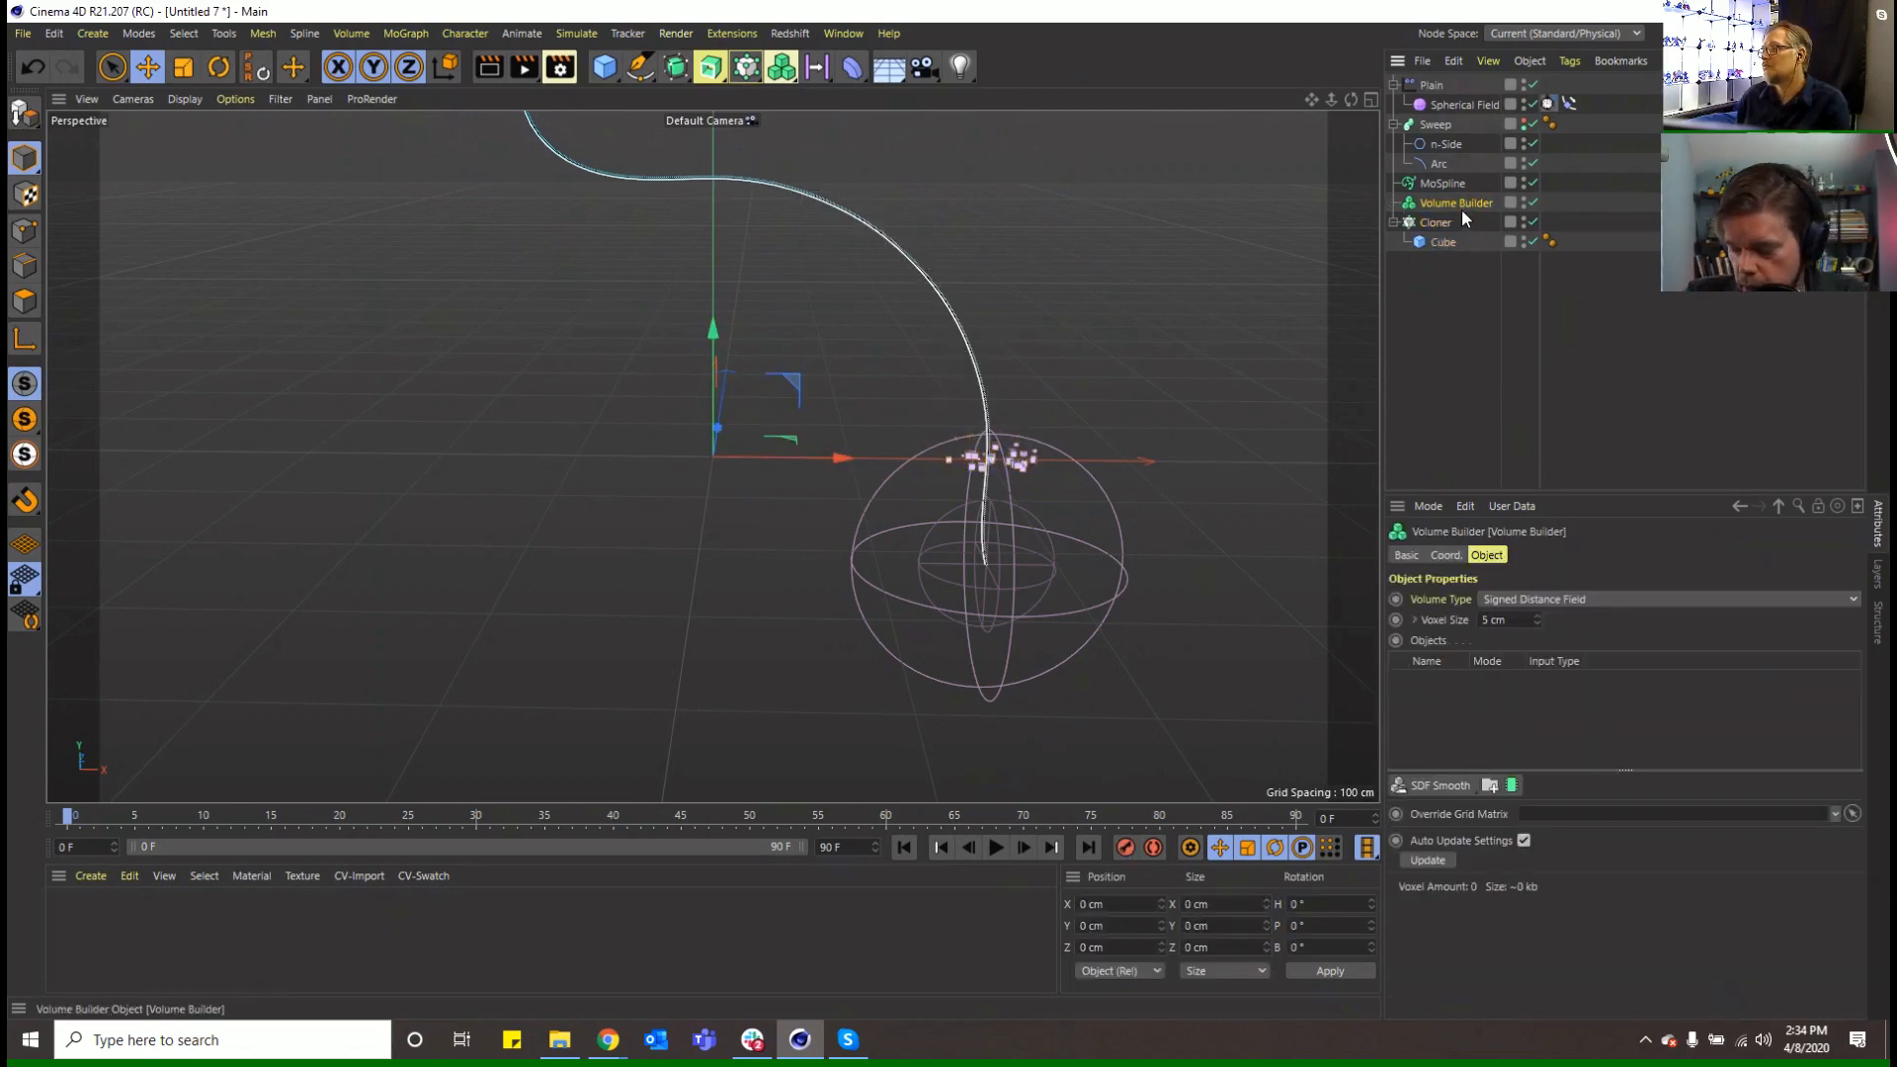
key(Delete)
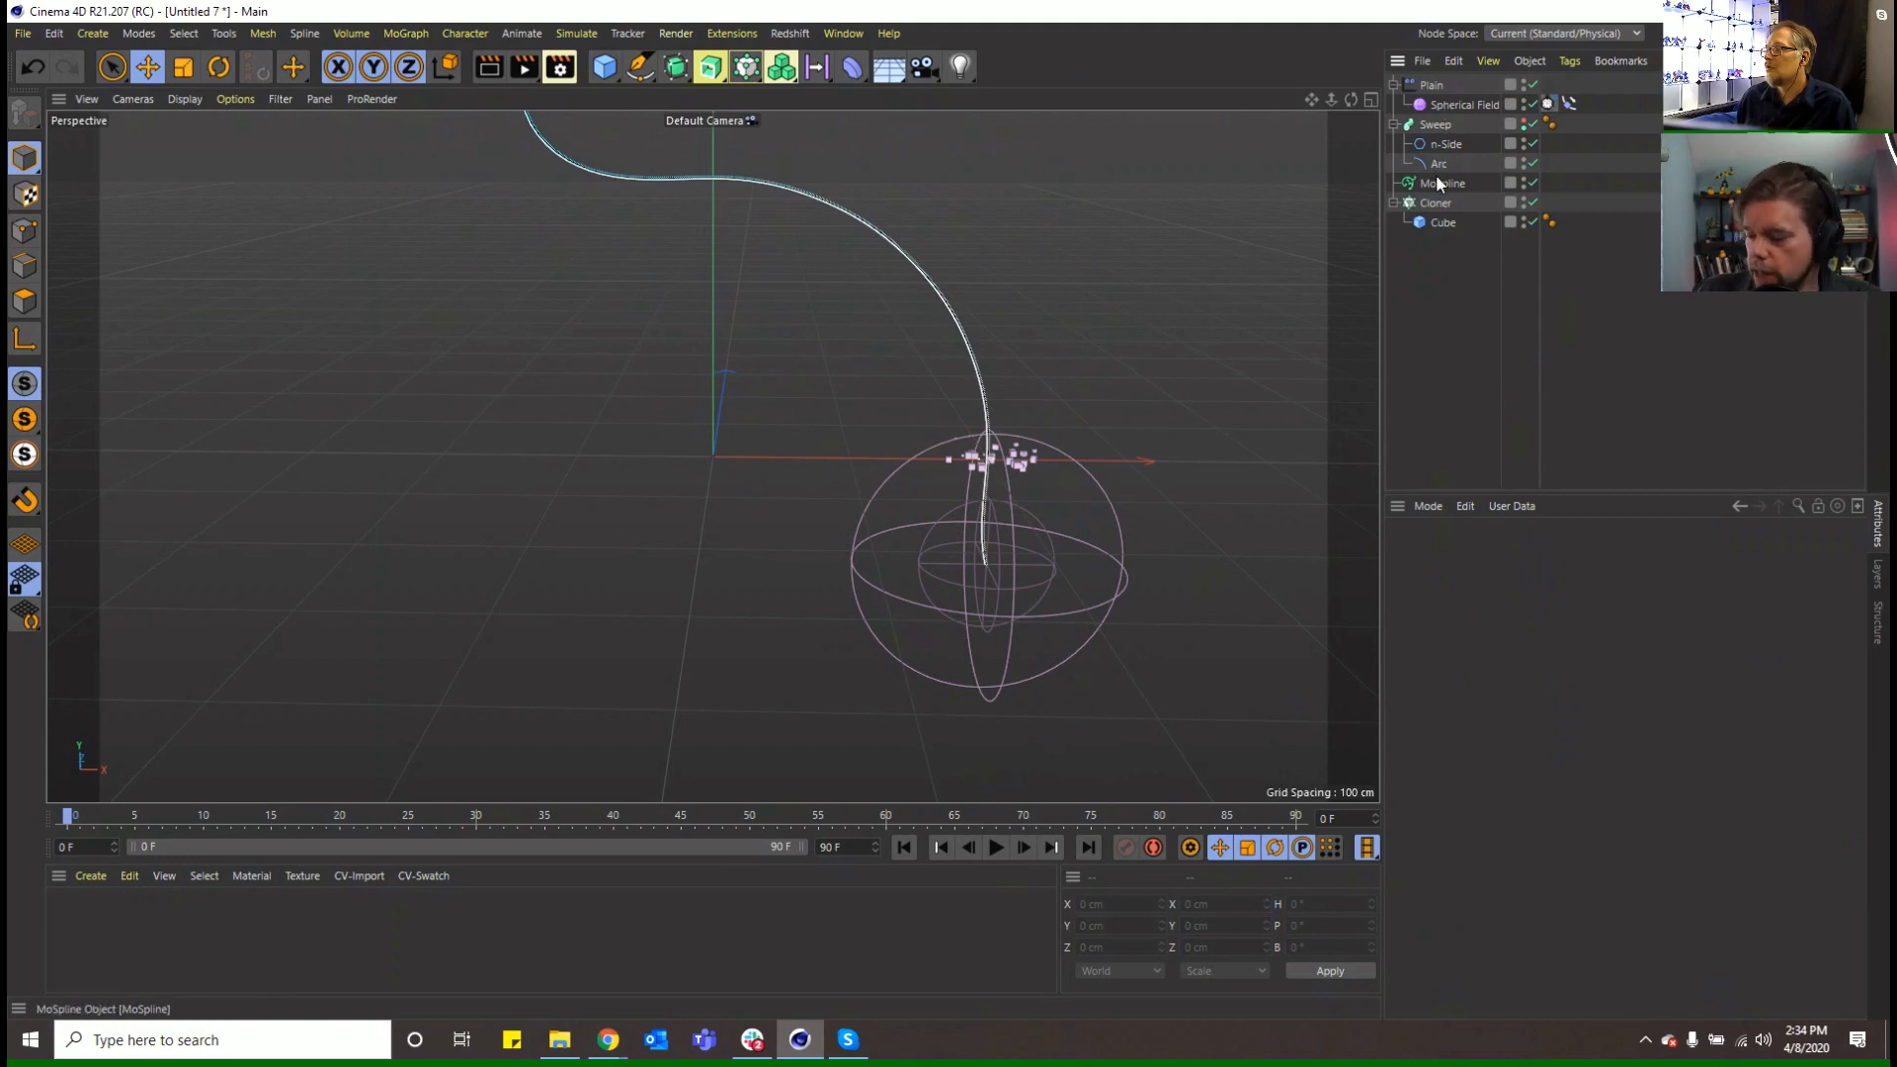
Group the Spherical Field under a new null
click(1469, 106)
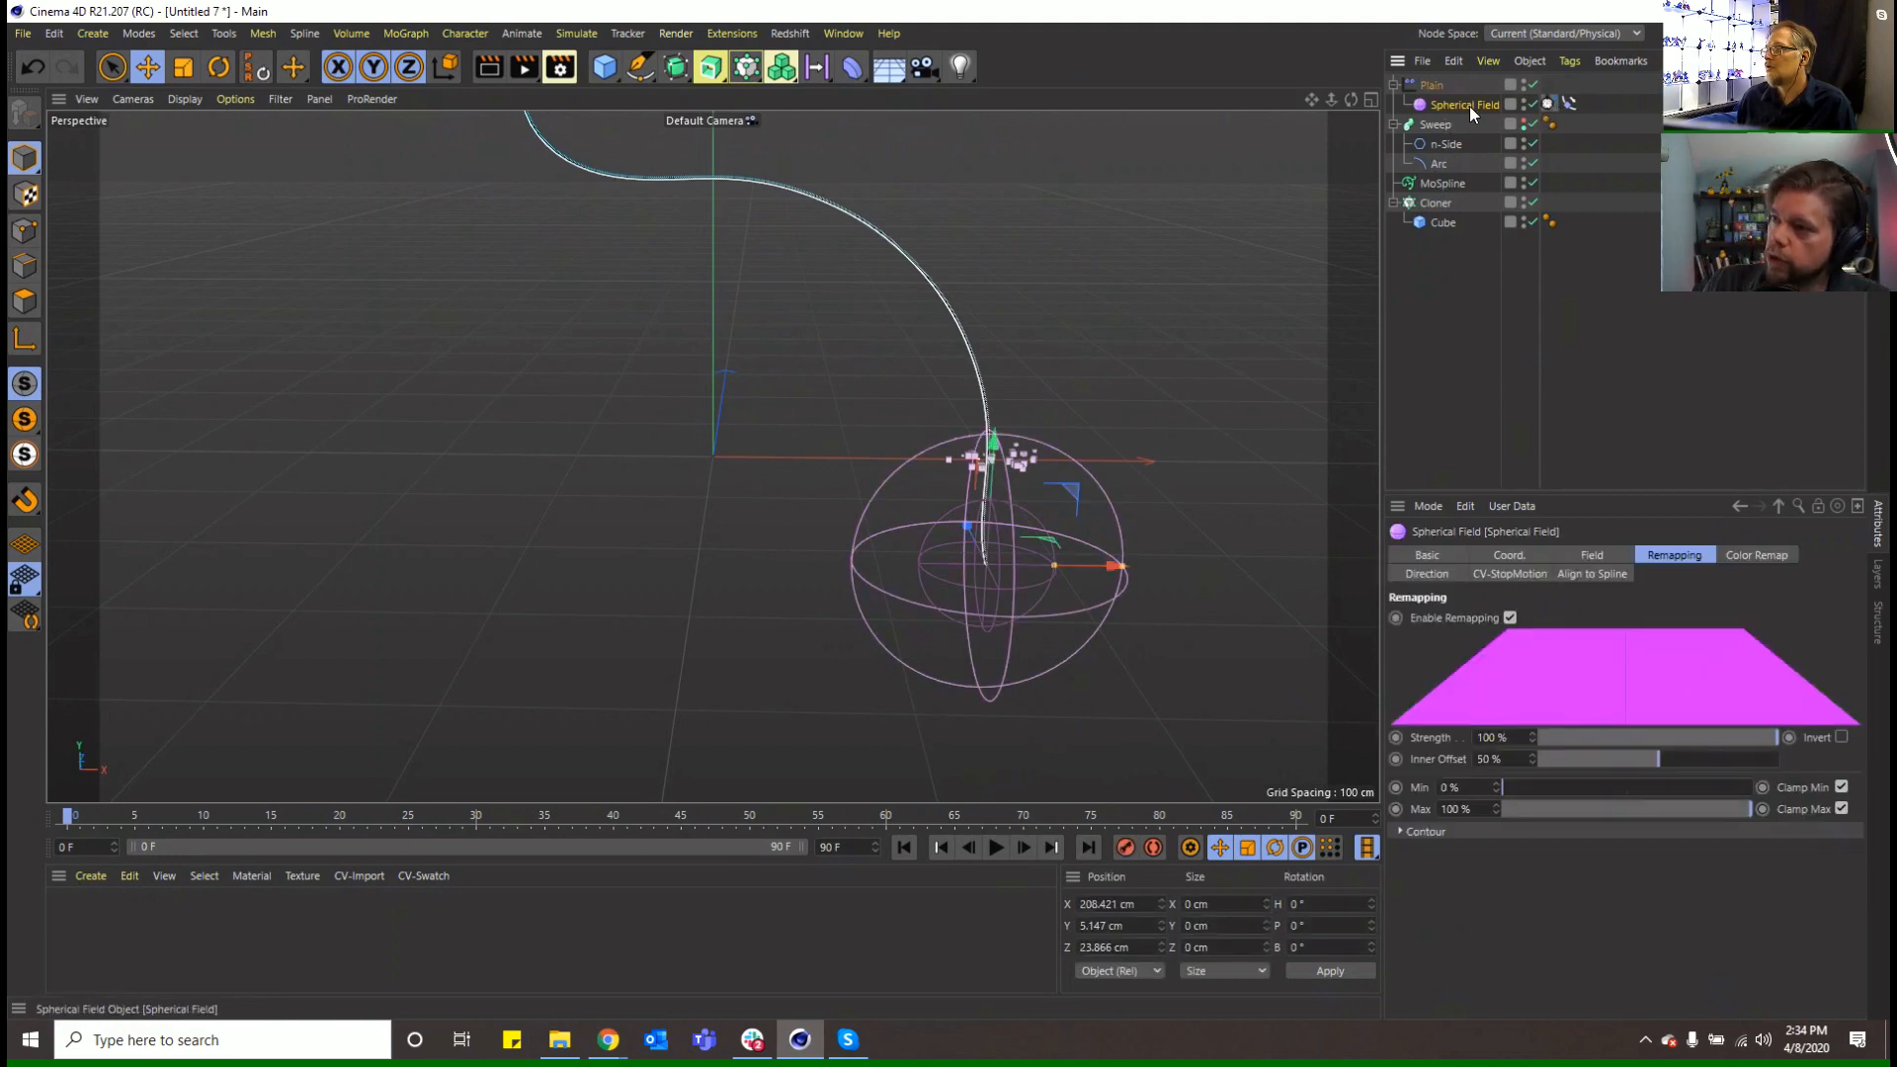
click(1548, 104)
click(1484, 106)
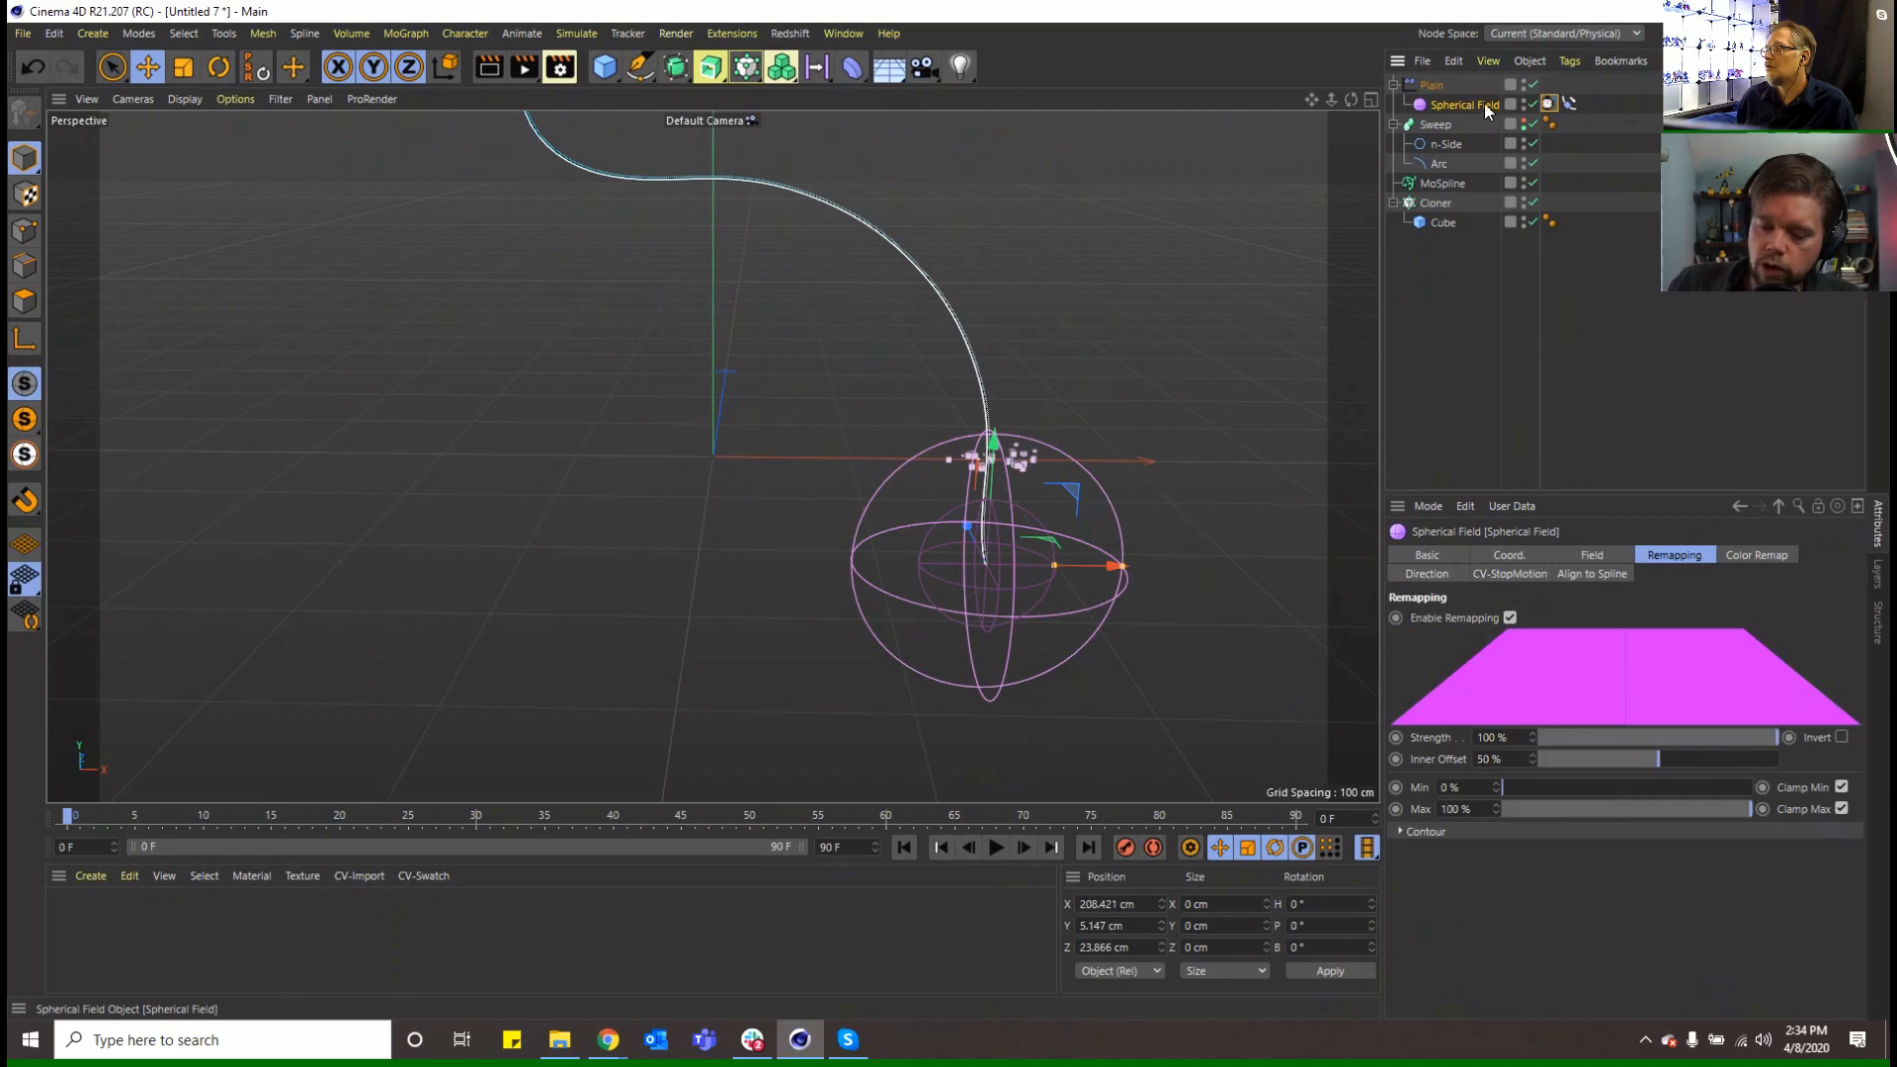
key(alt+g)
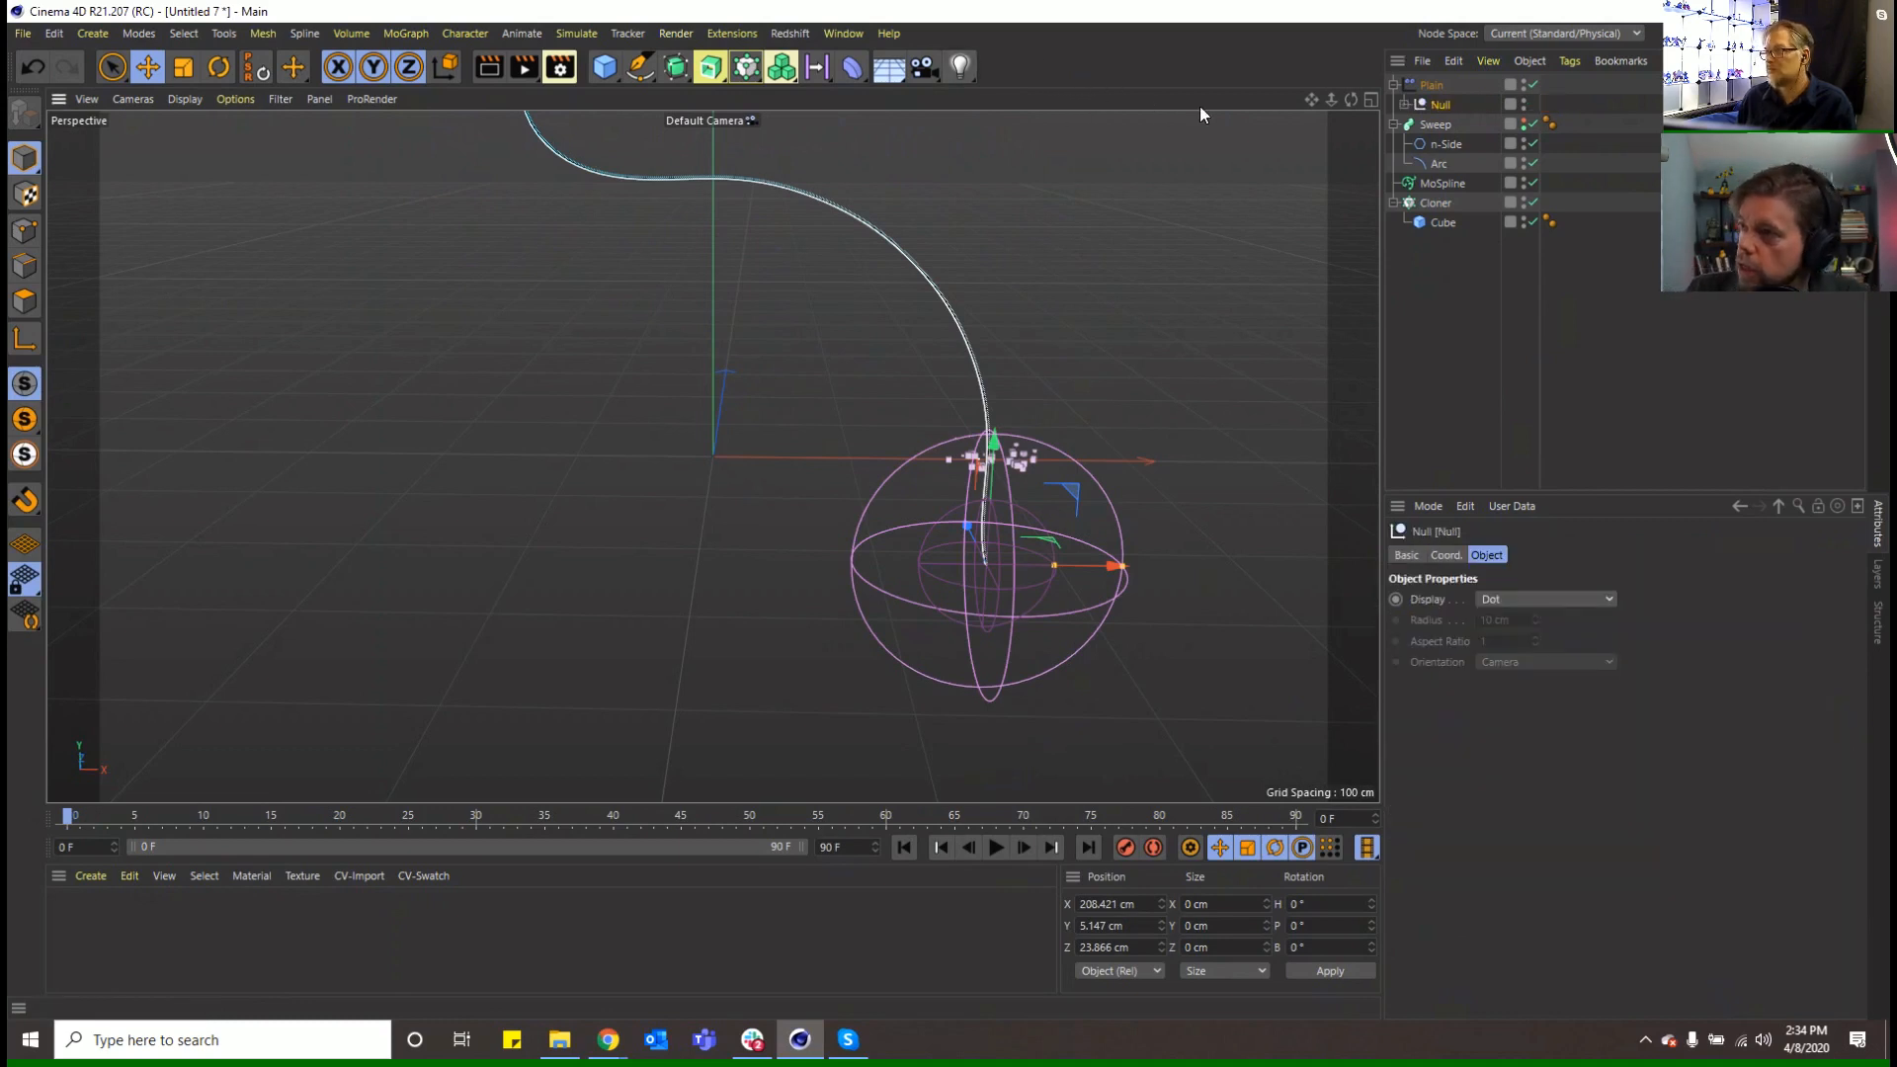
Transfer the stop-motion and Align to Spline tags to the Null, and move the Null and Spherical Field out of the Plain effector
click(1404, 104)
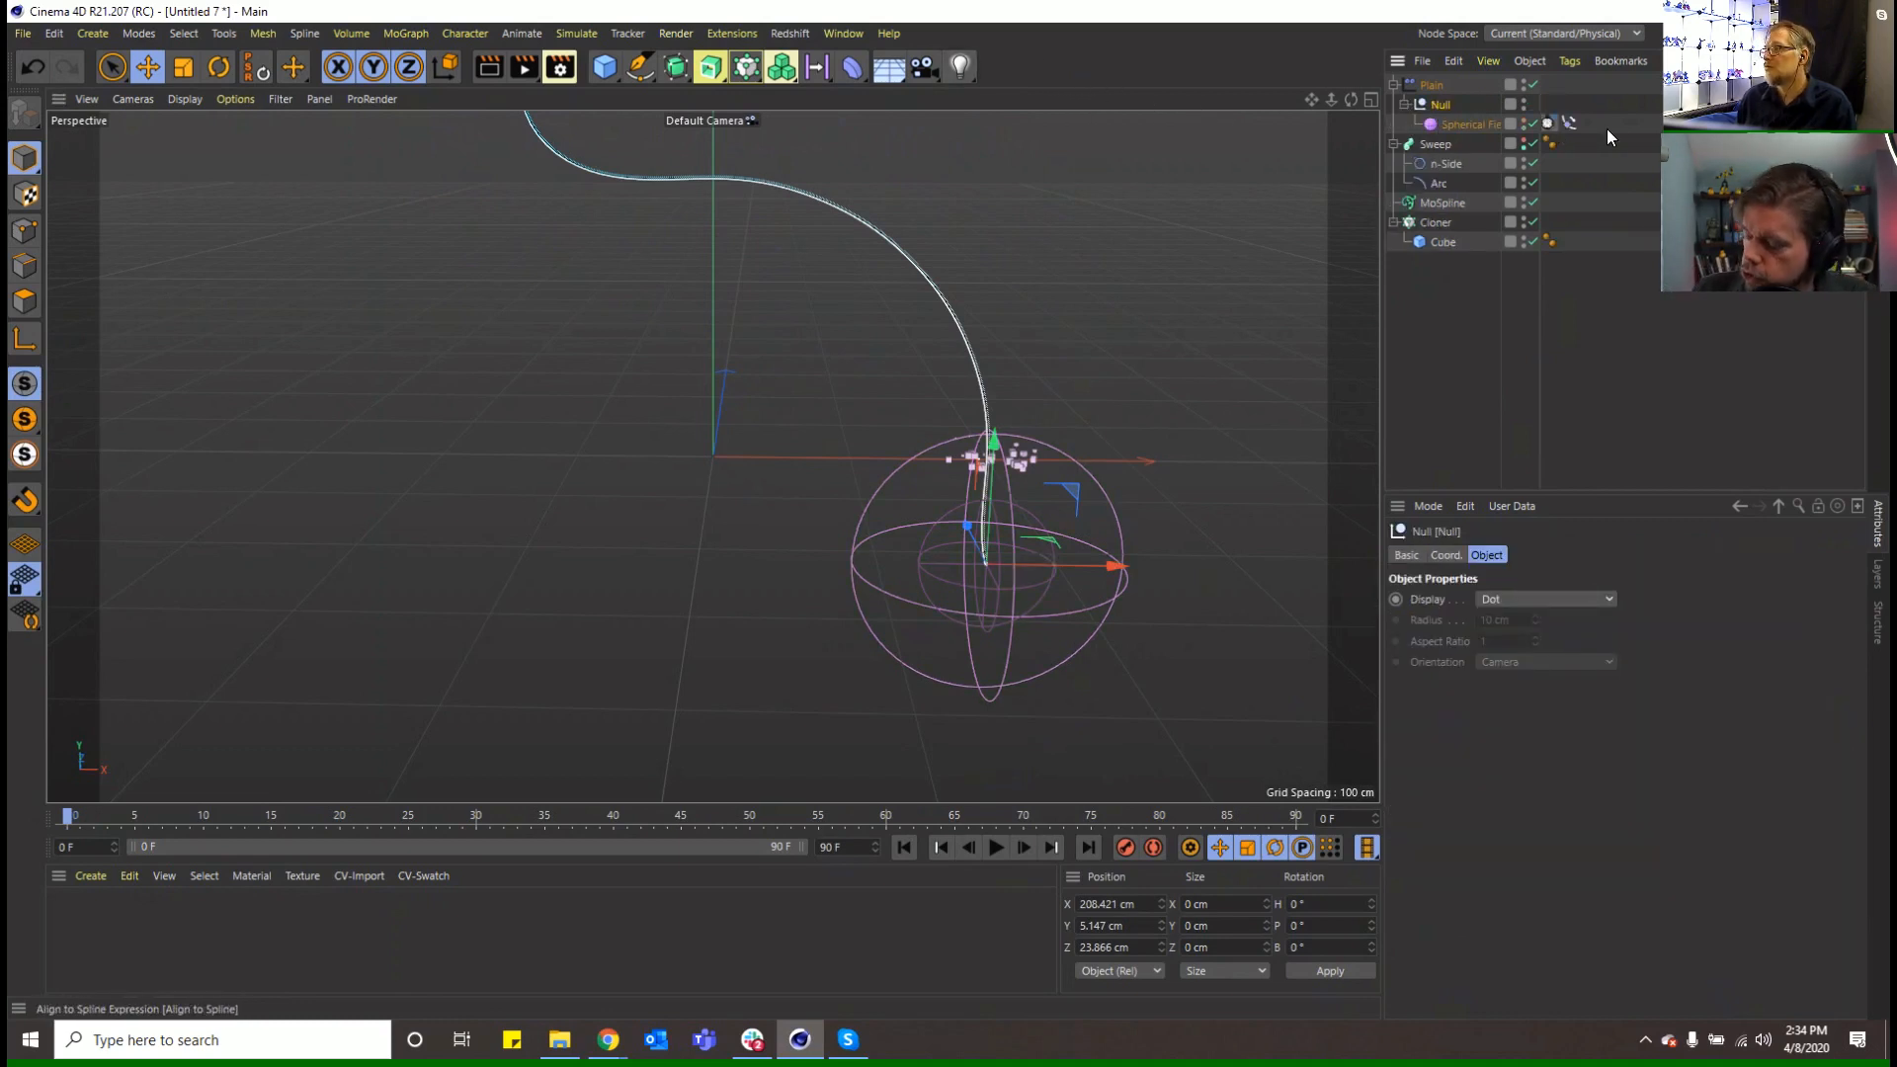
drag(1618, 133, 1452, 138)
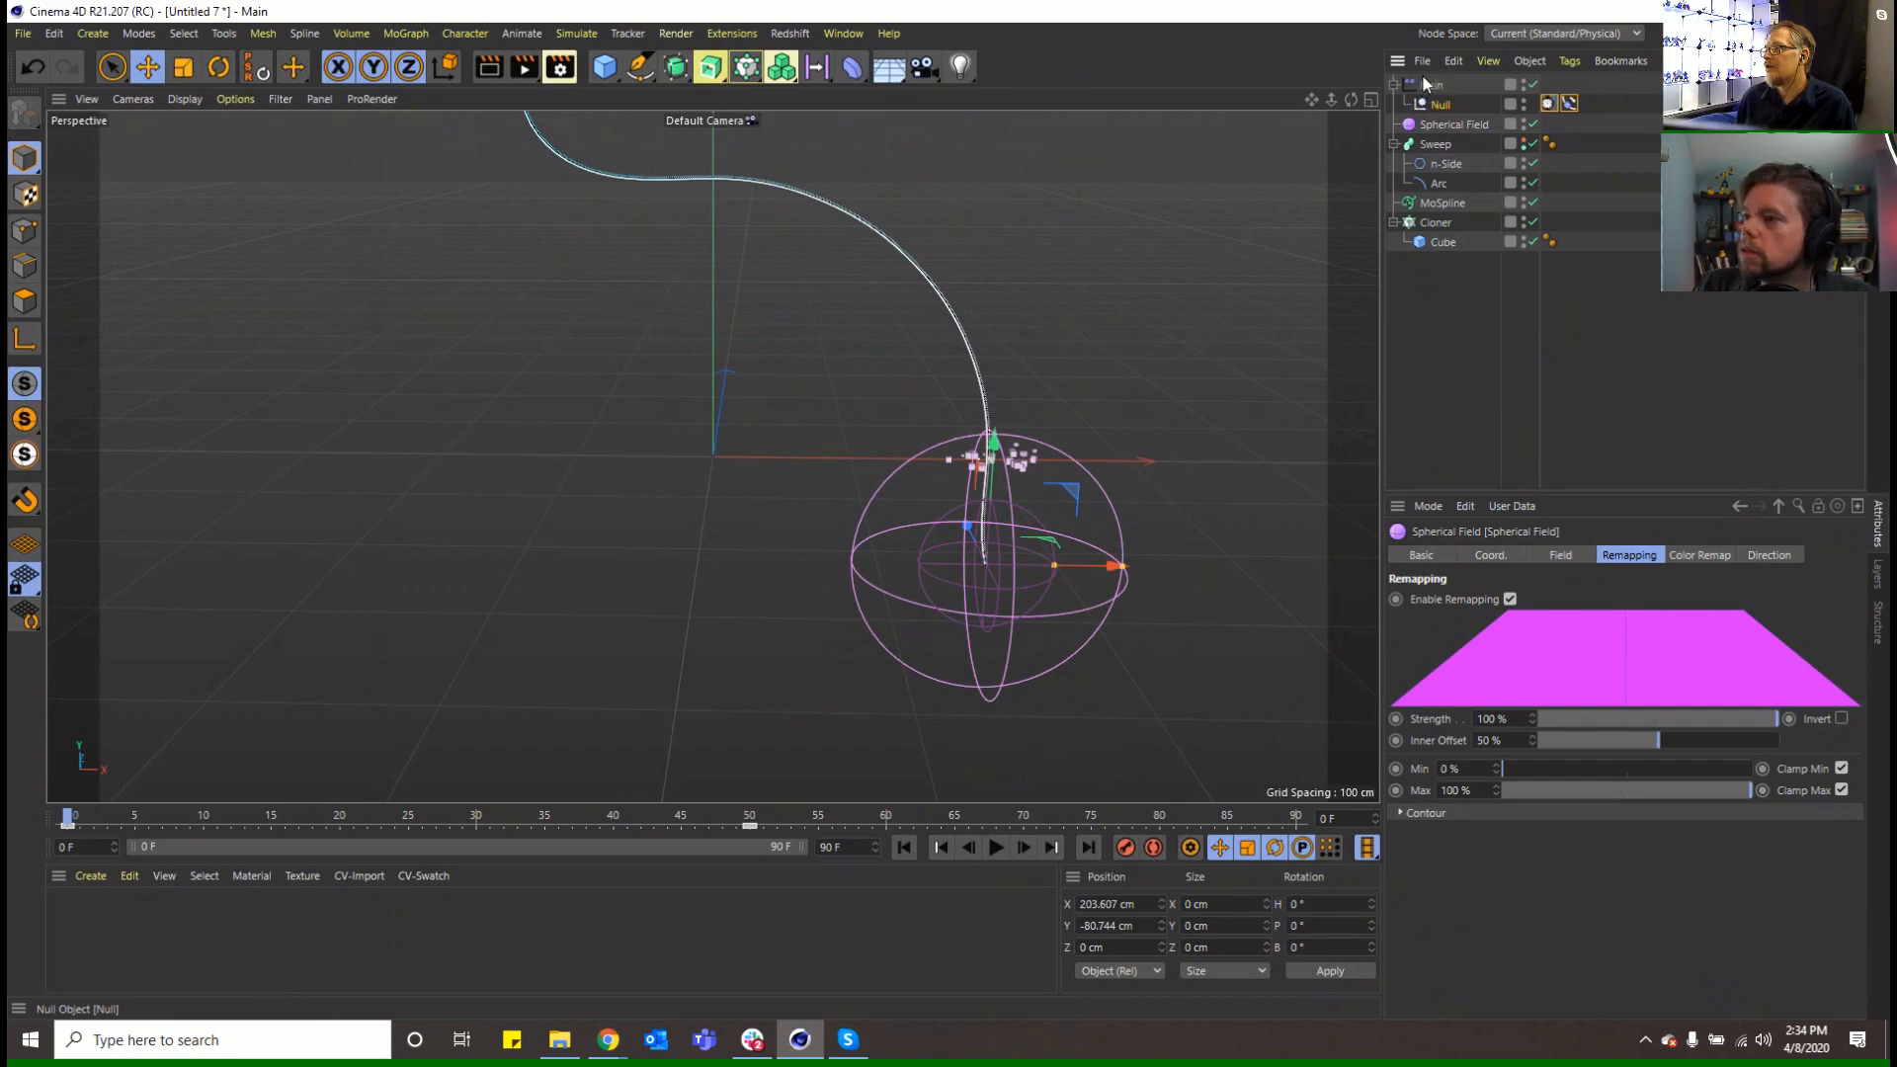
drag(1427, 85, 1425, 87)
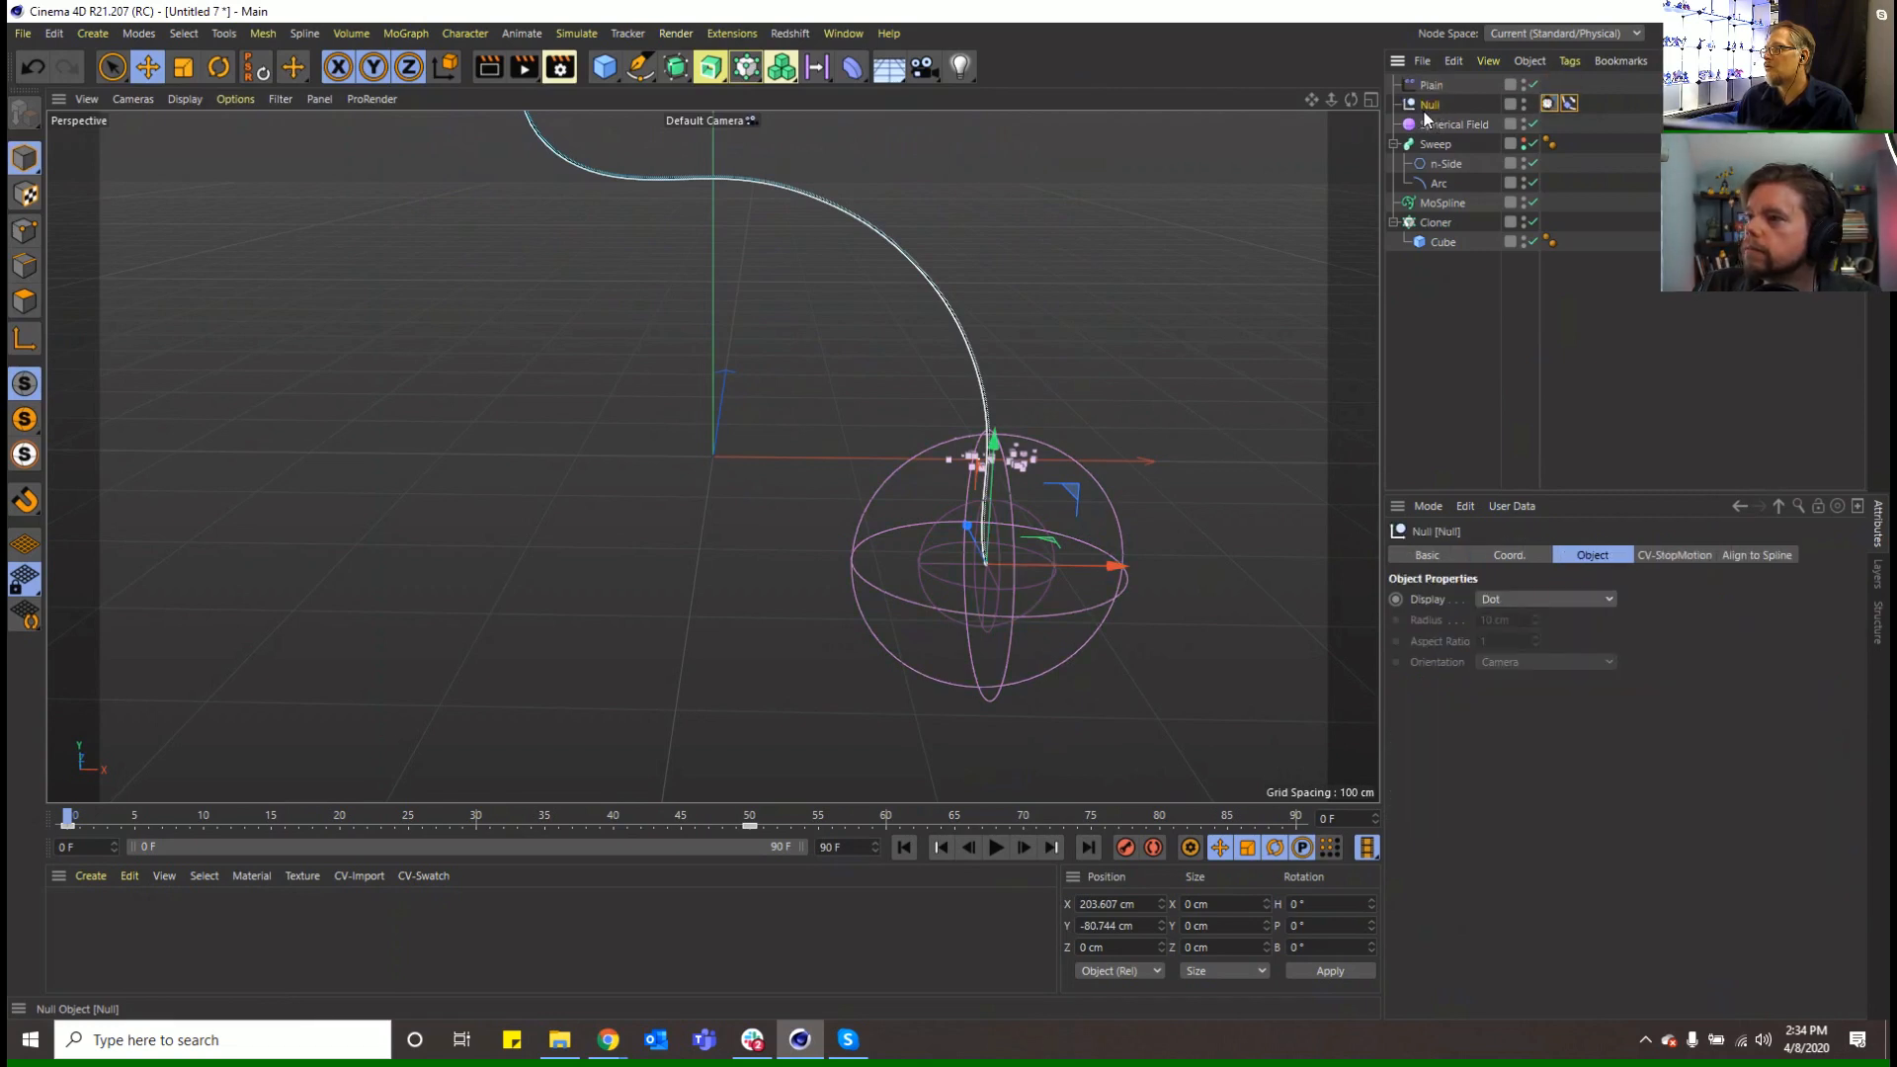
Add a Constraint rigging tag to the Spherical Field
right_click(1430, 129)
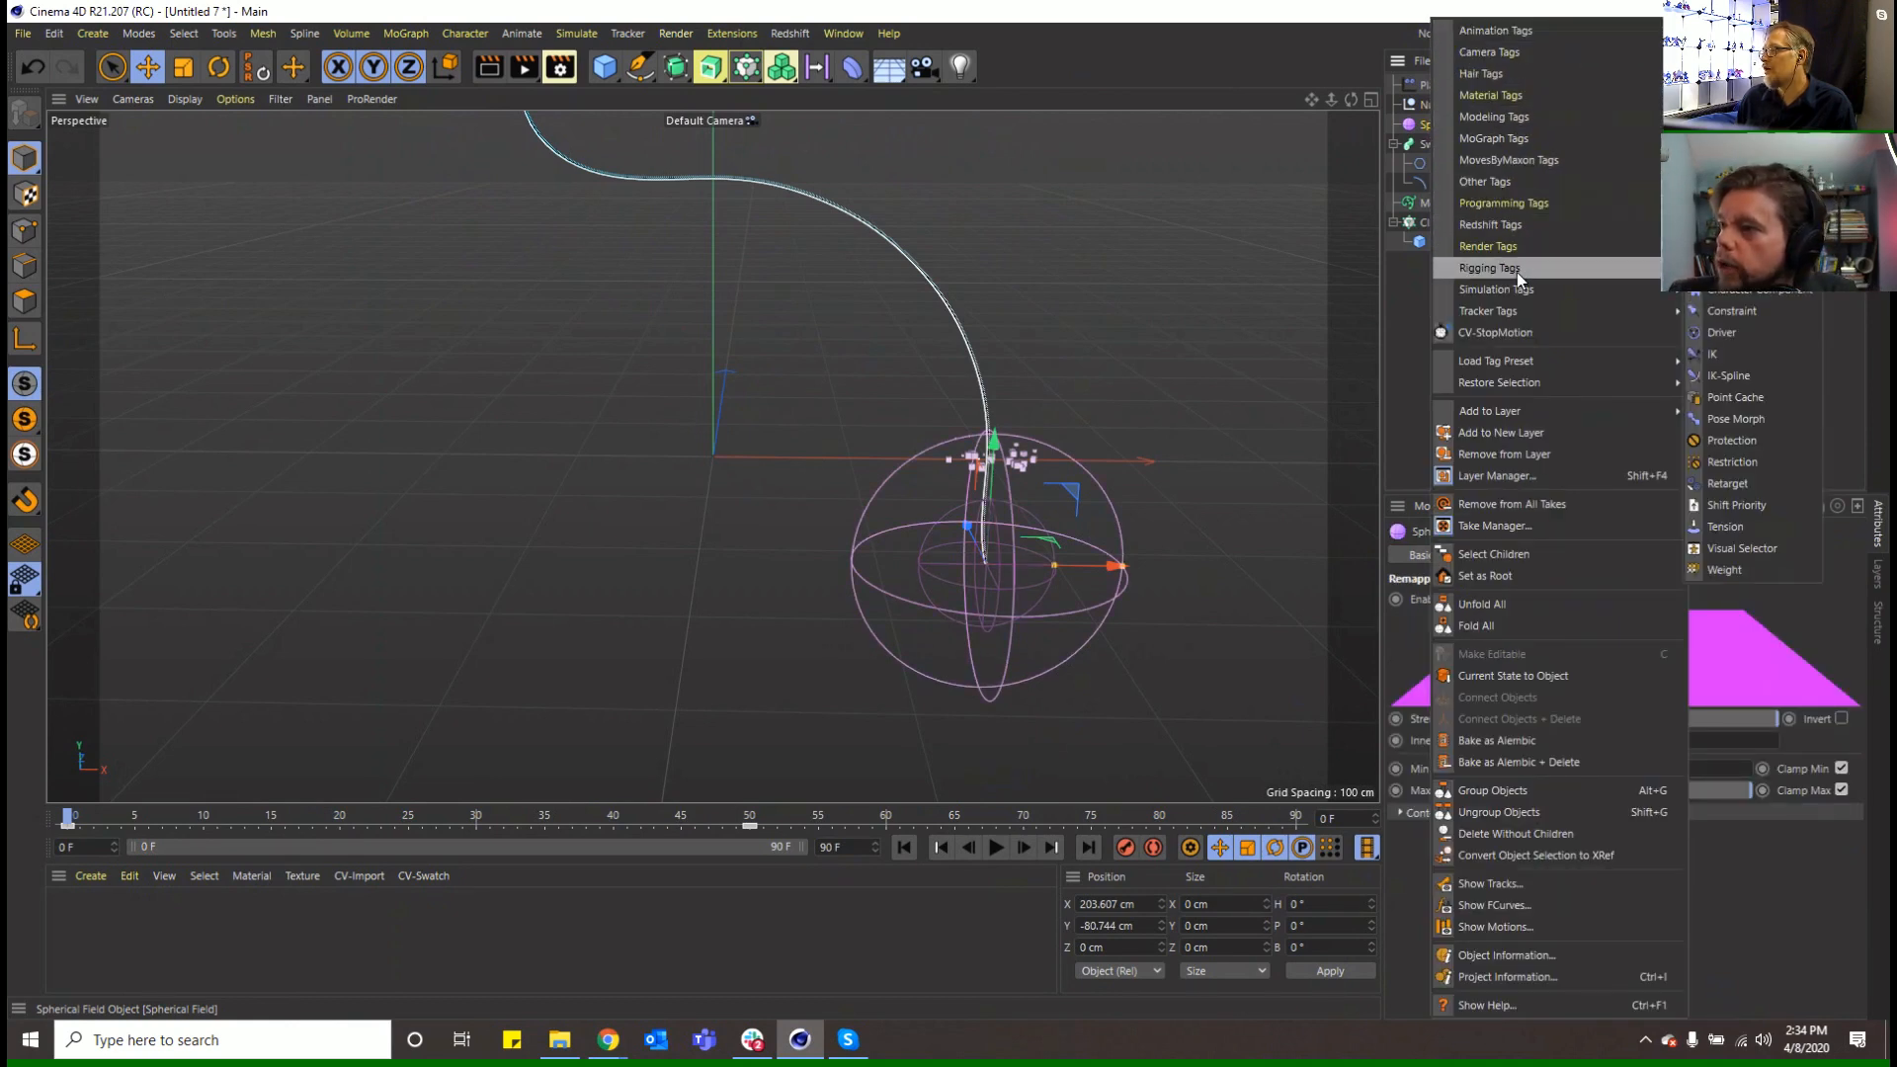
mouse_move(1670, 268)
click(1741, 311)
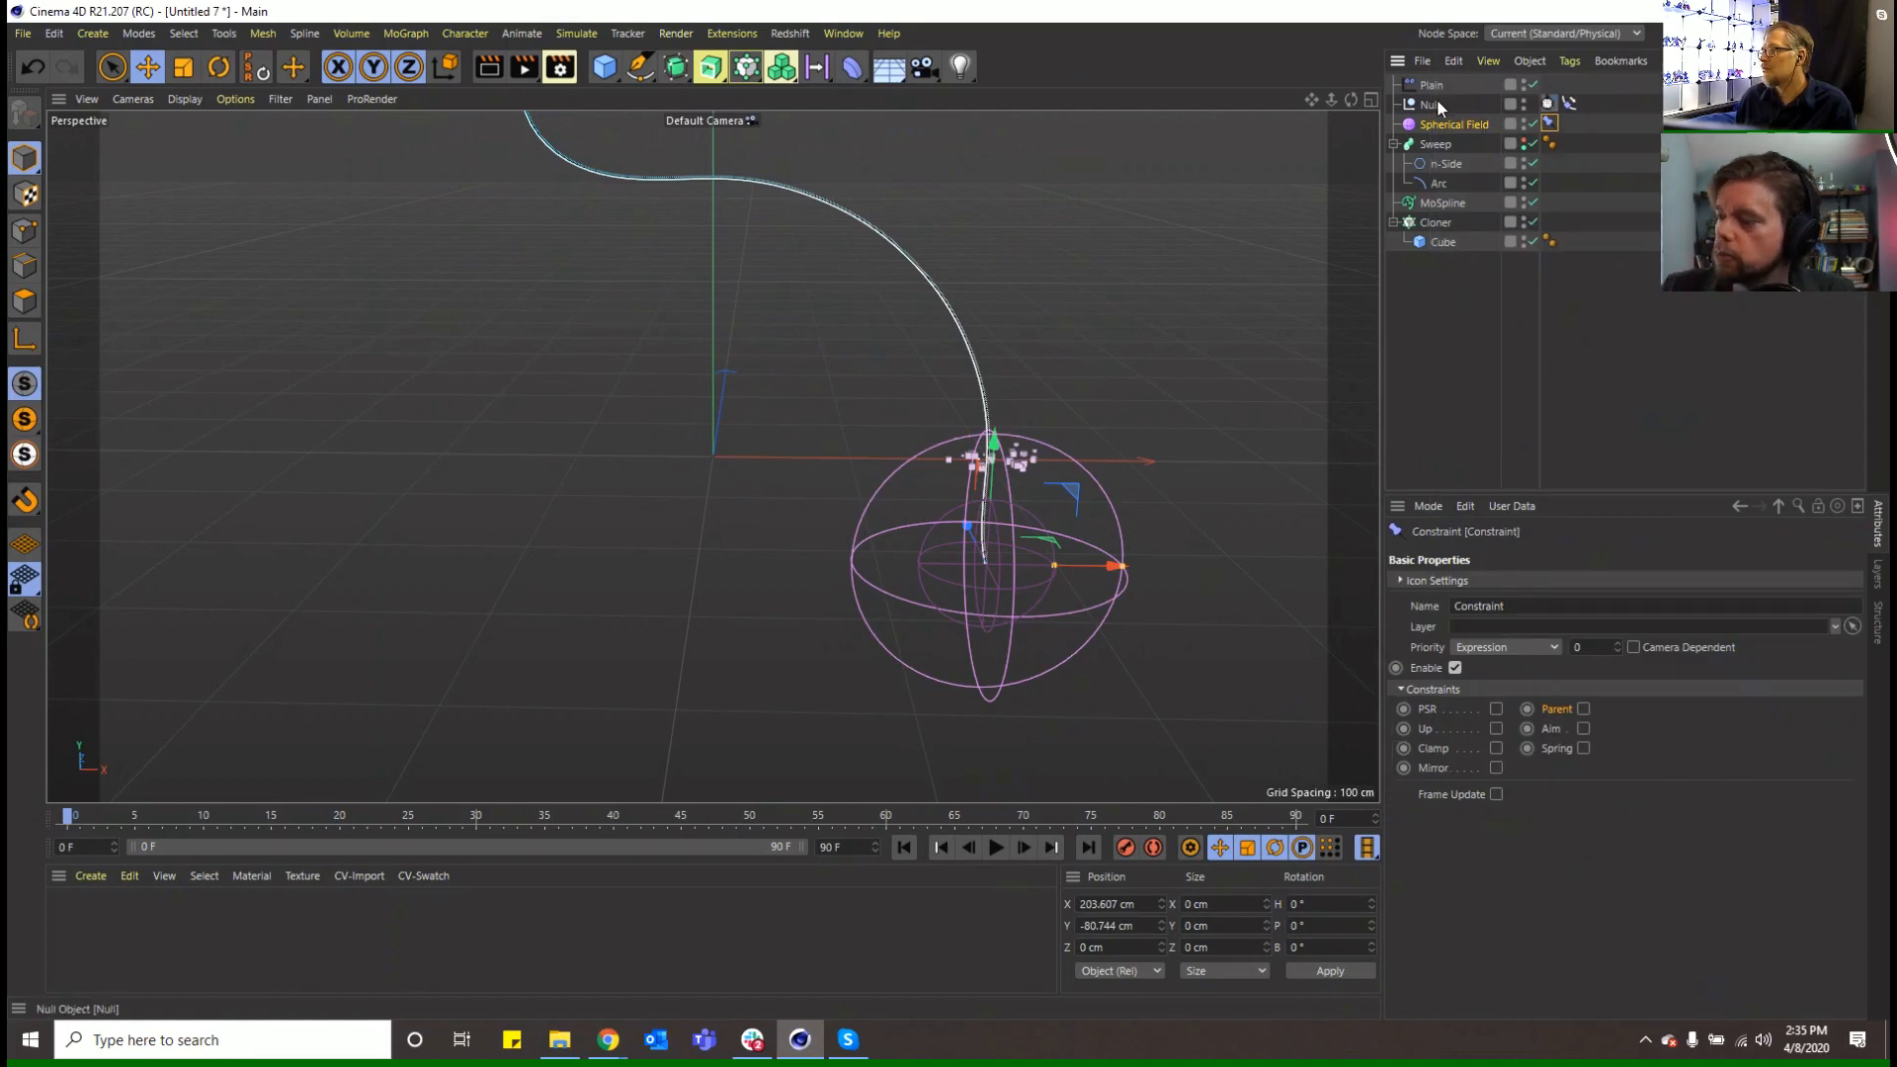
Enable the Spring constraint on the Spherical Field with the Null as target and a Length of 0 cm
drag(1432, 103, 1559, 248)
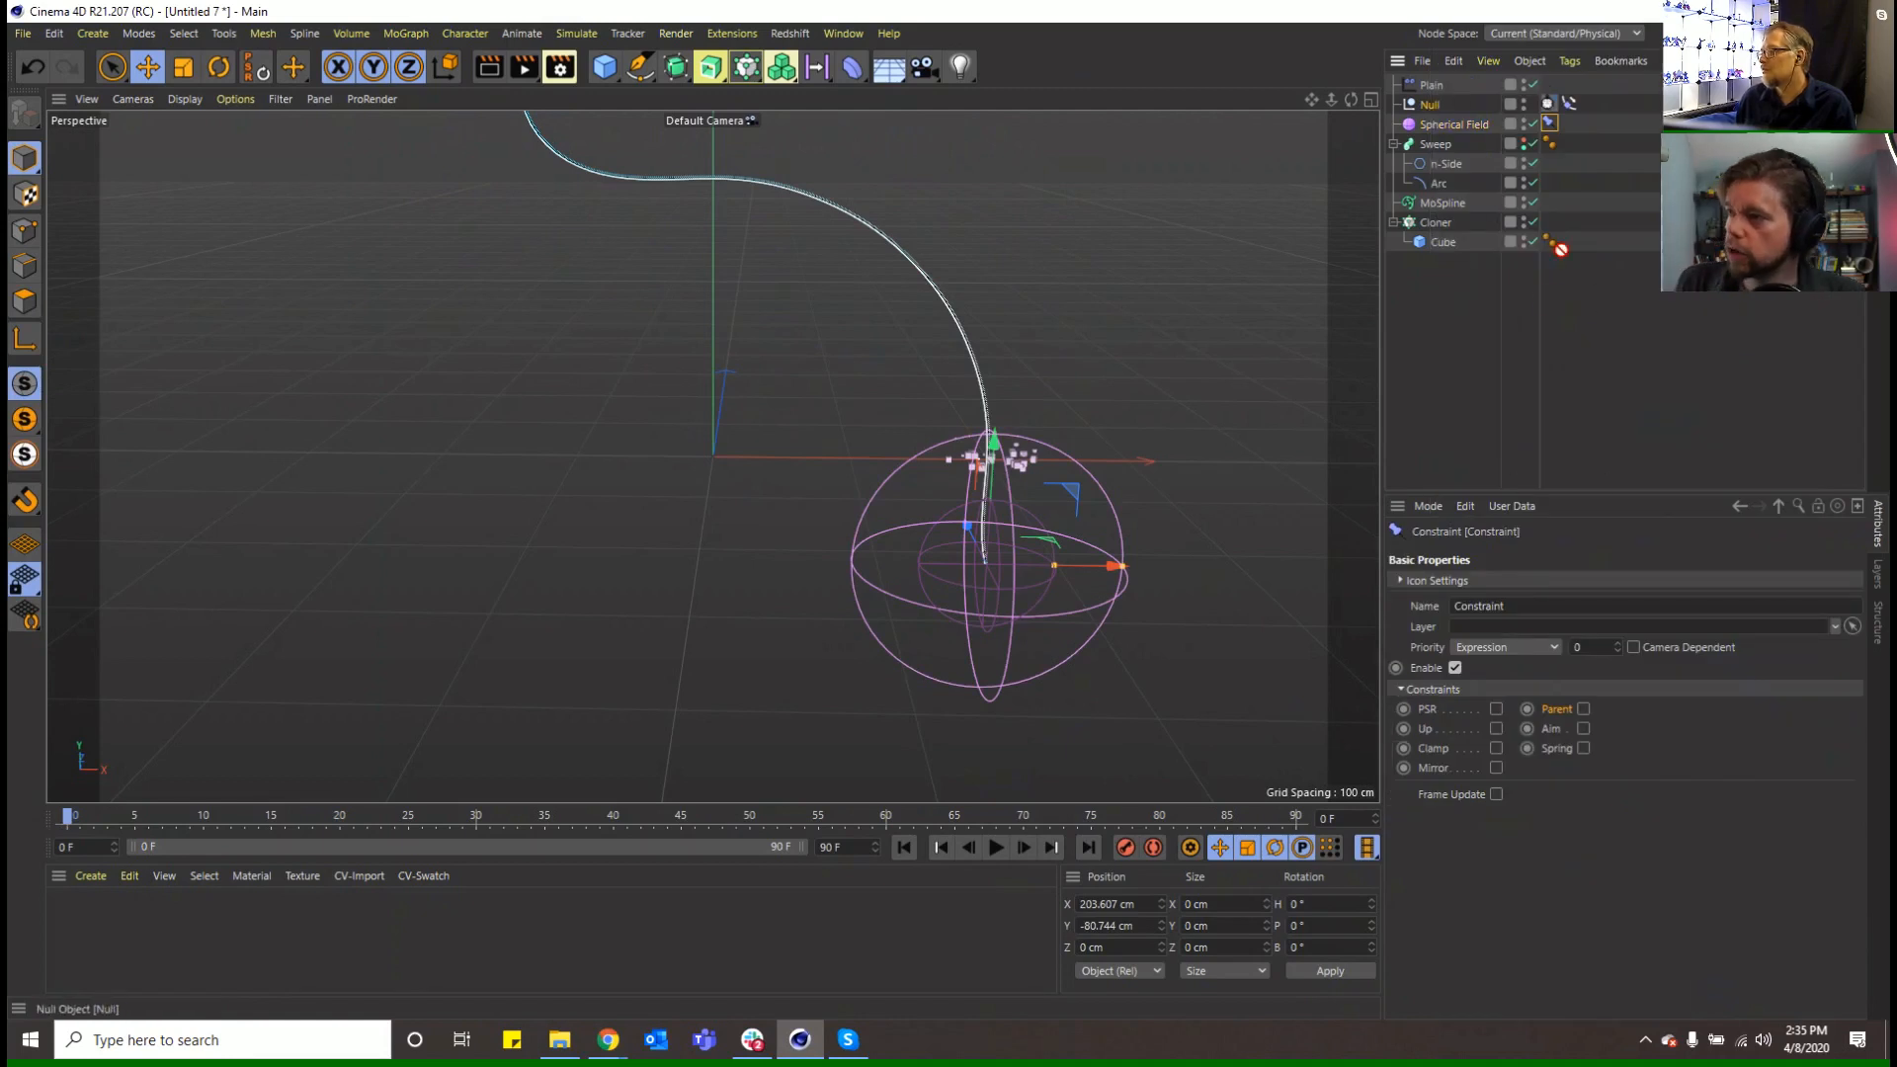
click(1583, 747)
click(1448, 554)
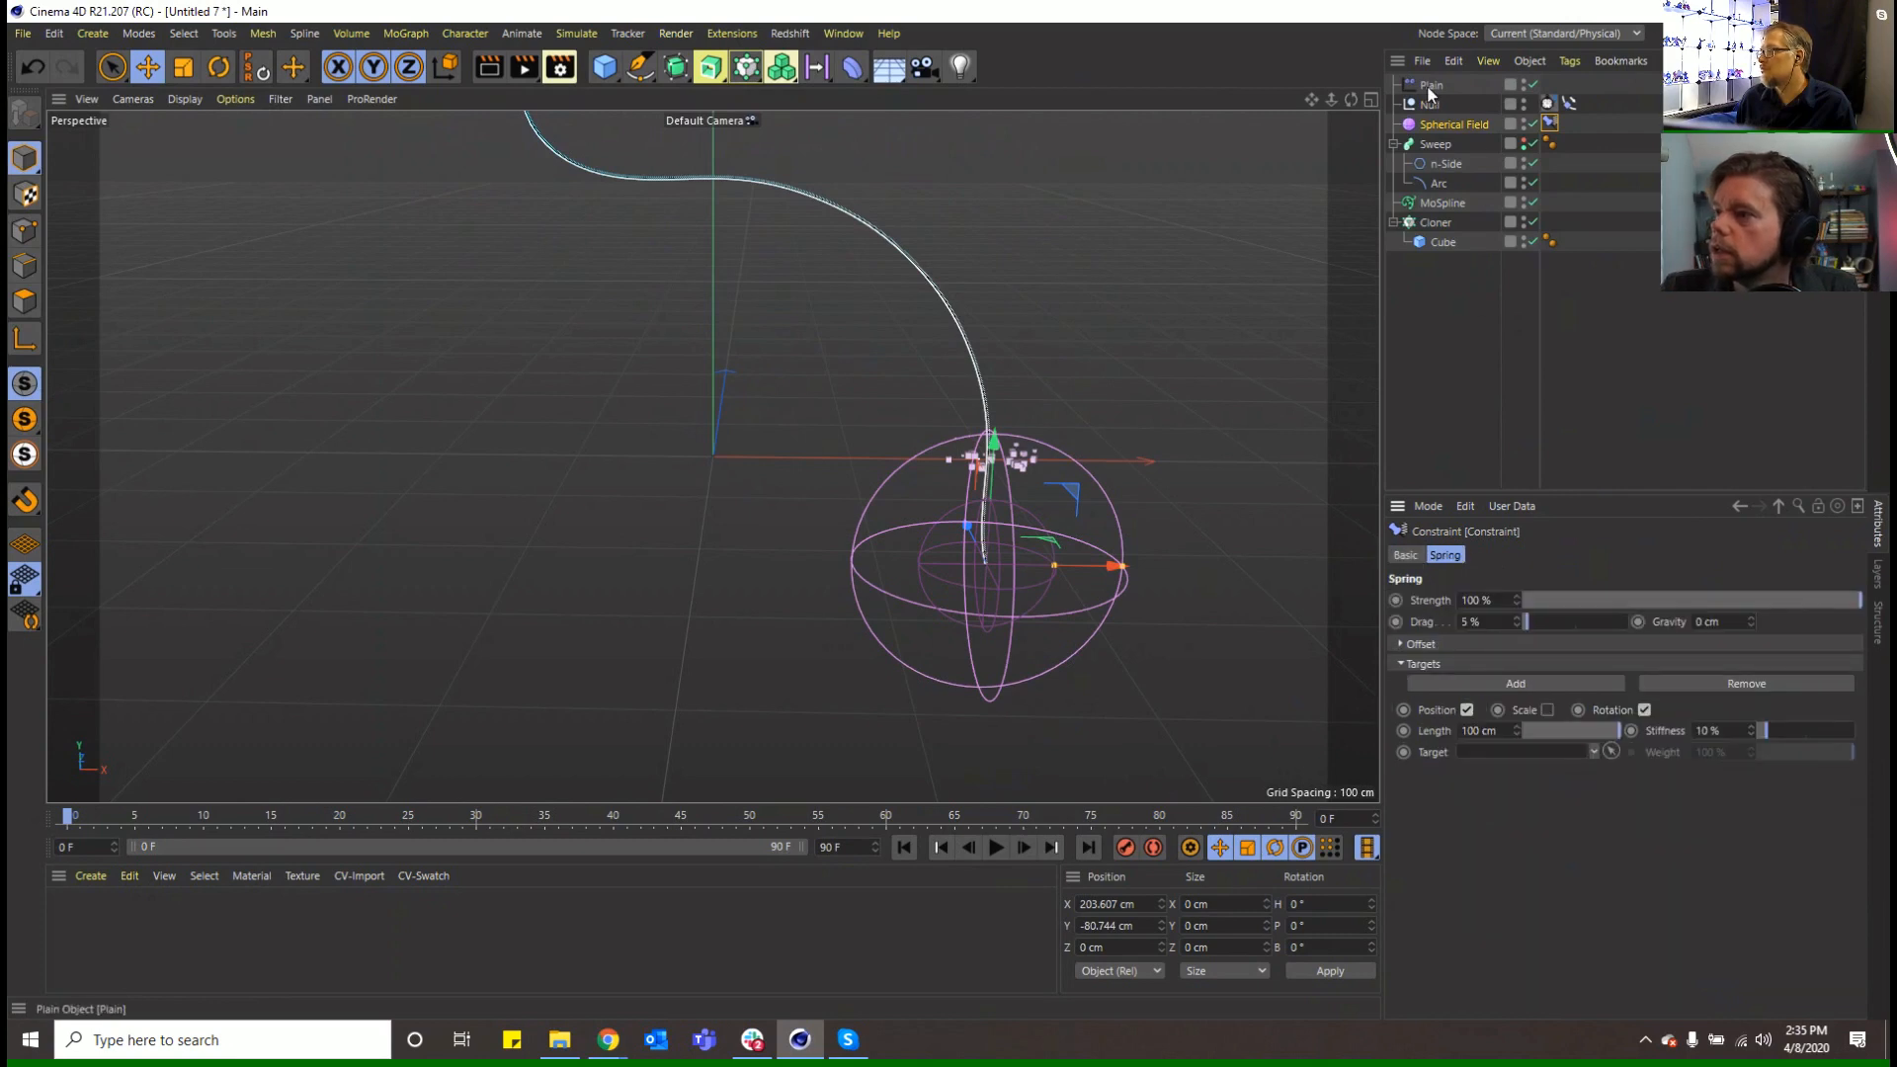
drag(1514, 767, 1515, 768)
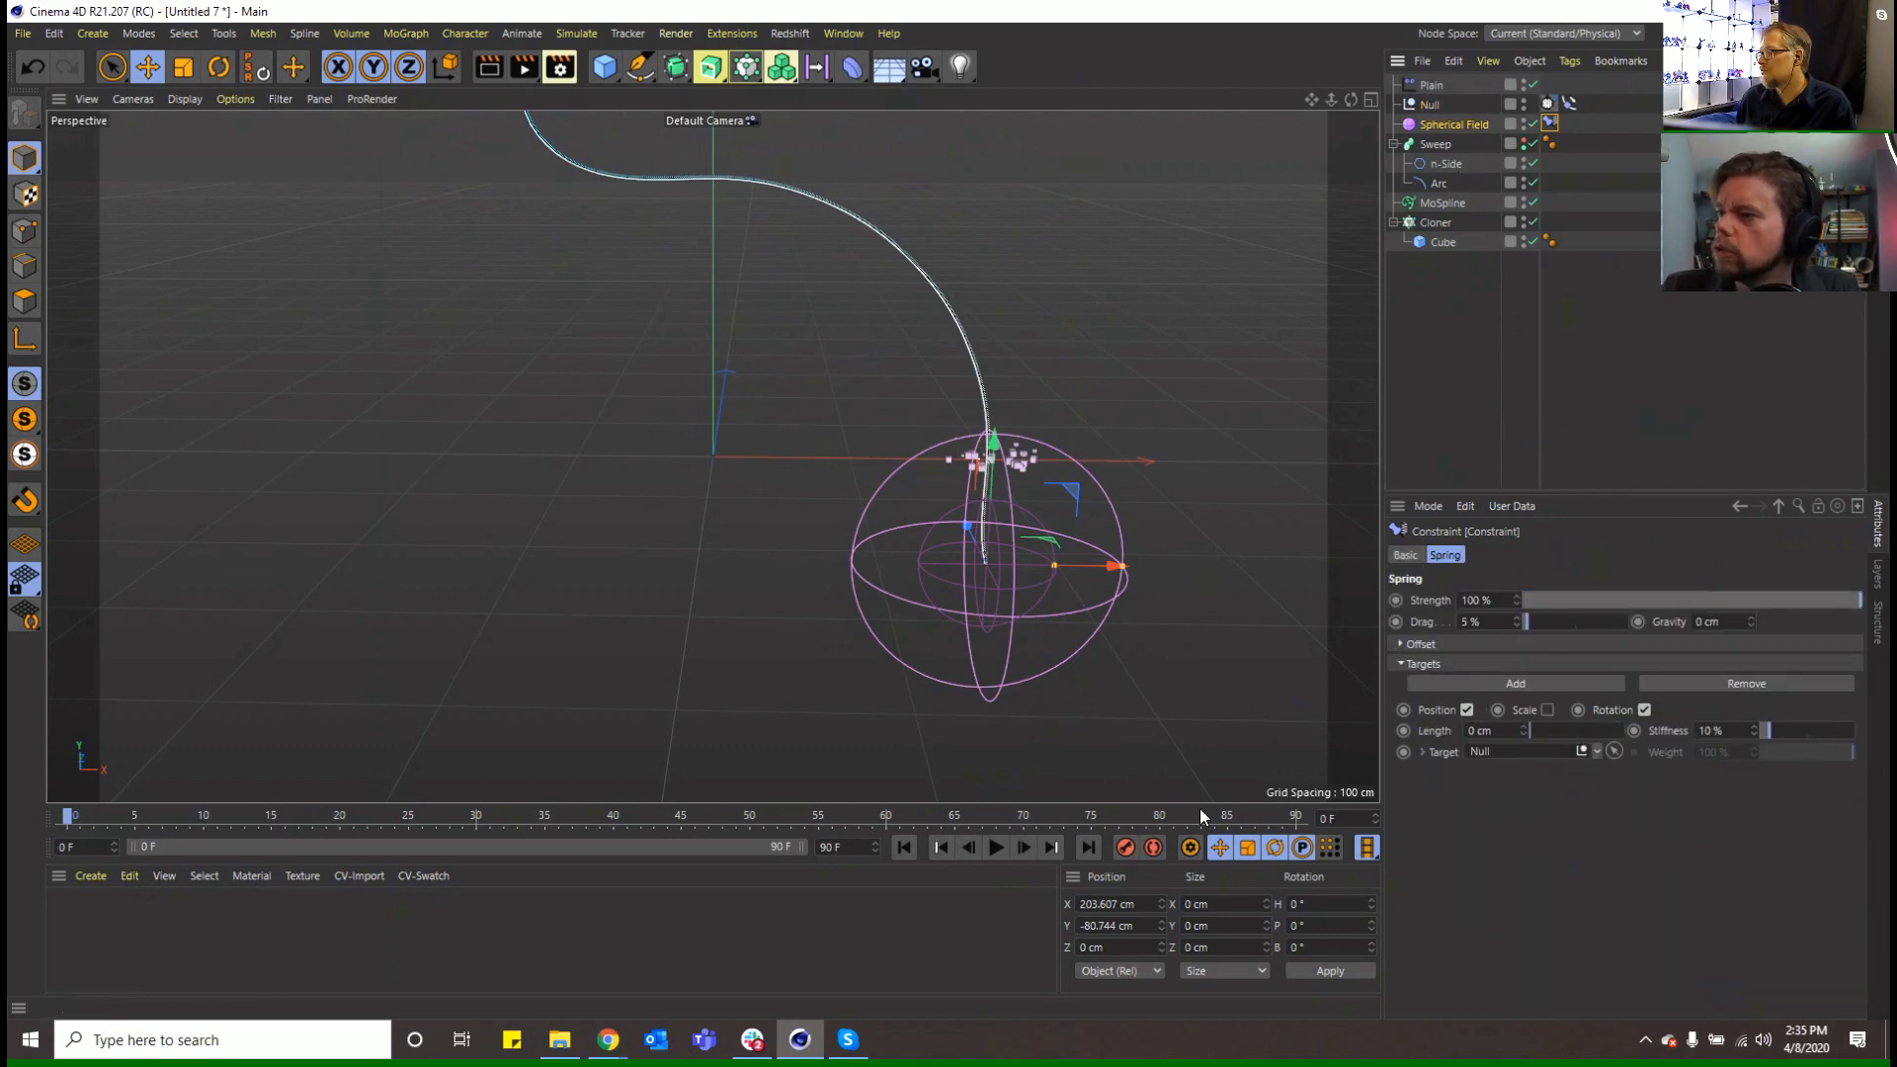
Play back the spring-driven growth, return to frame 0 and raise the spring's Drag to about 20 %
click(1004, 849)
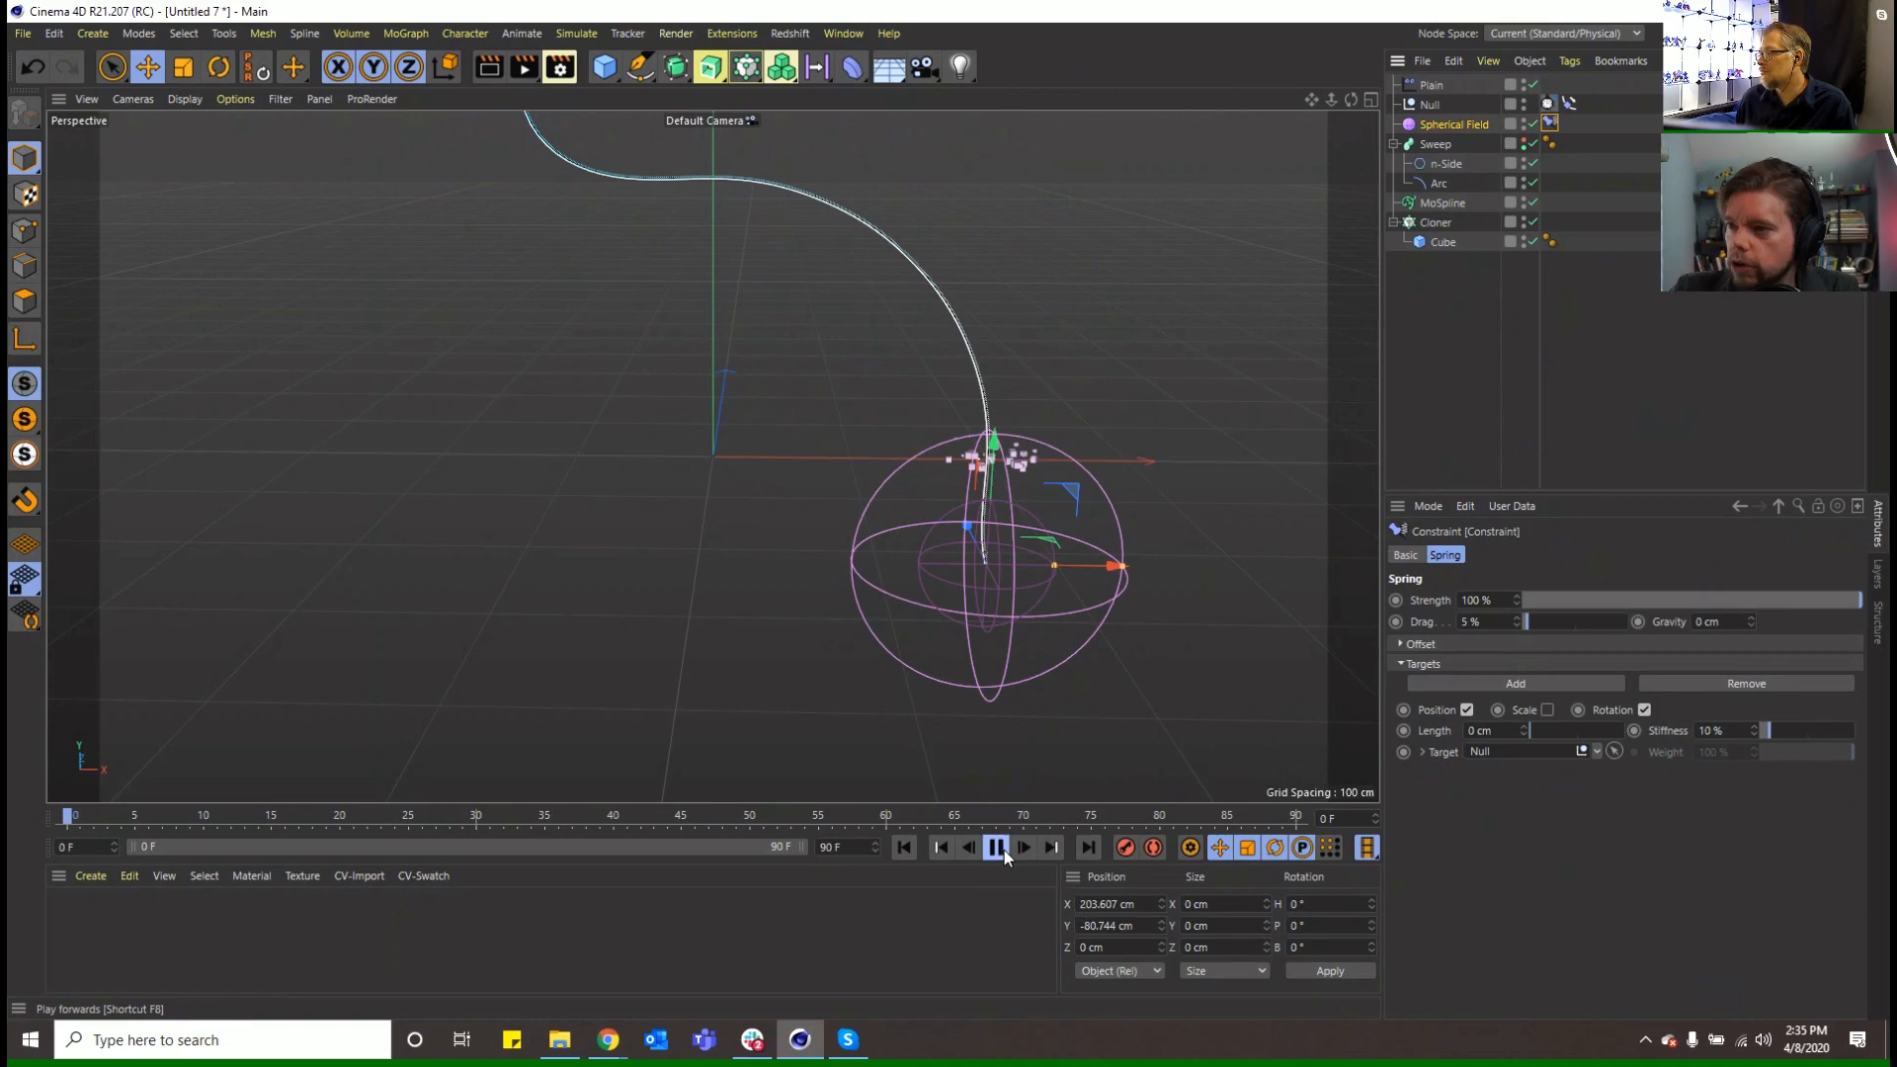
click(1005, 851)
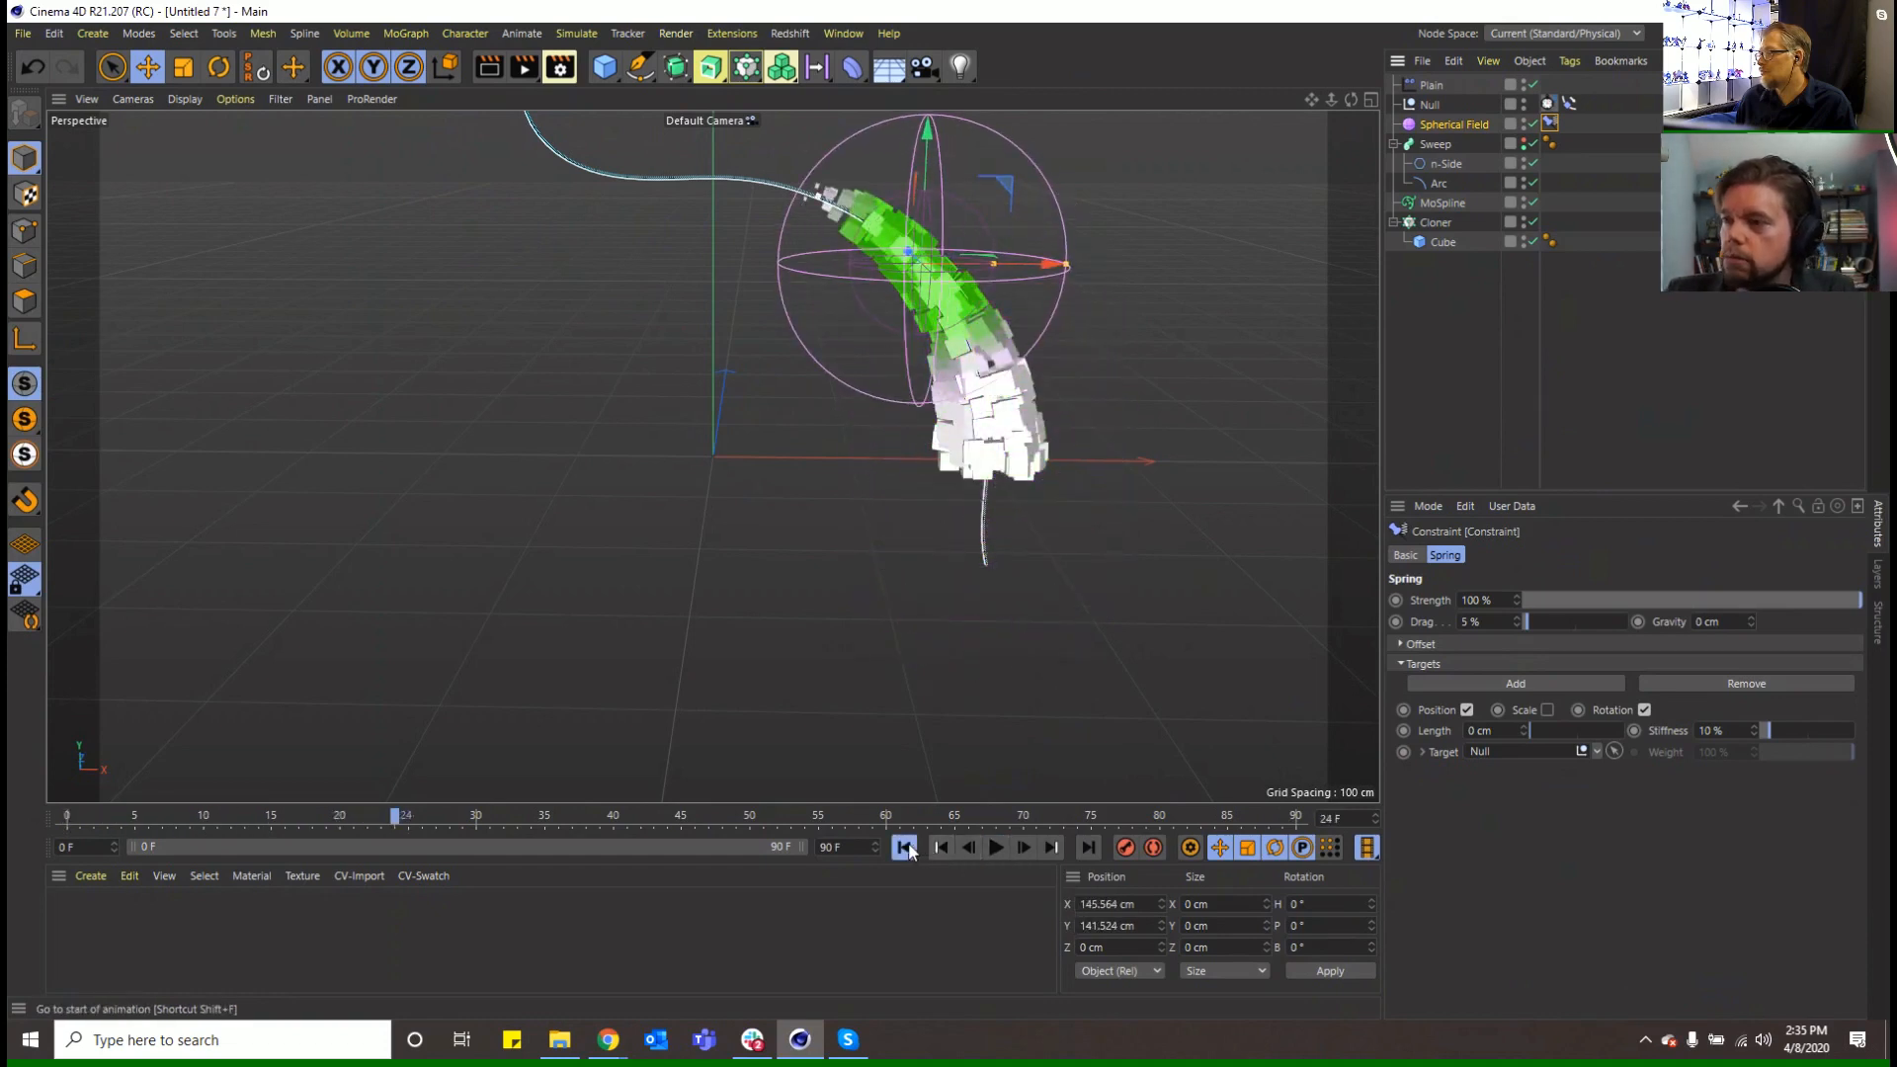
click(941, 848)
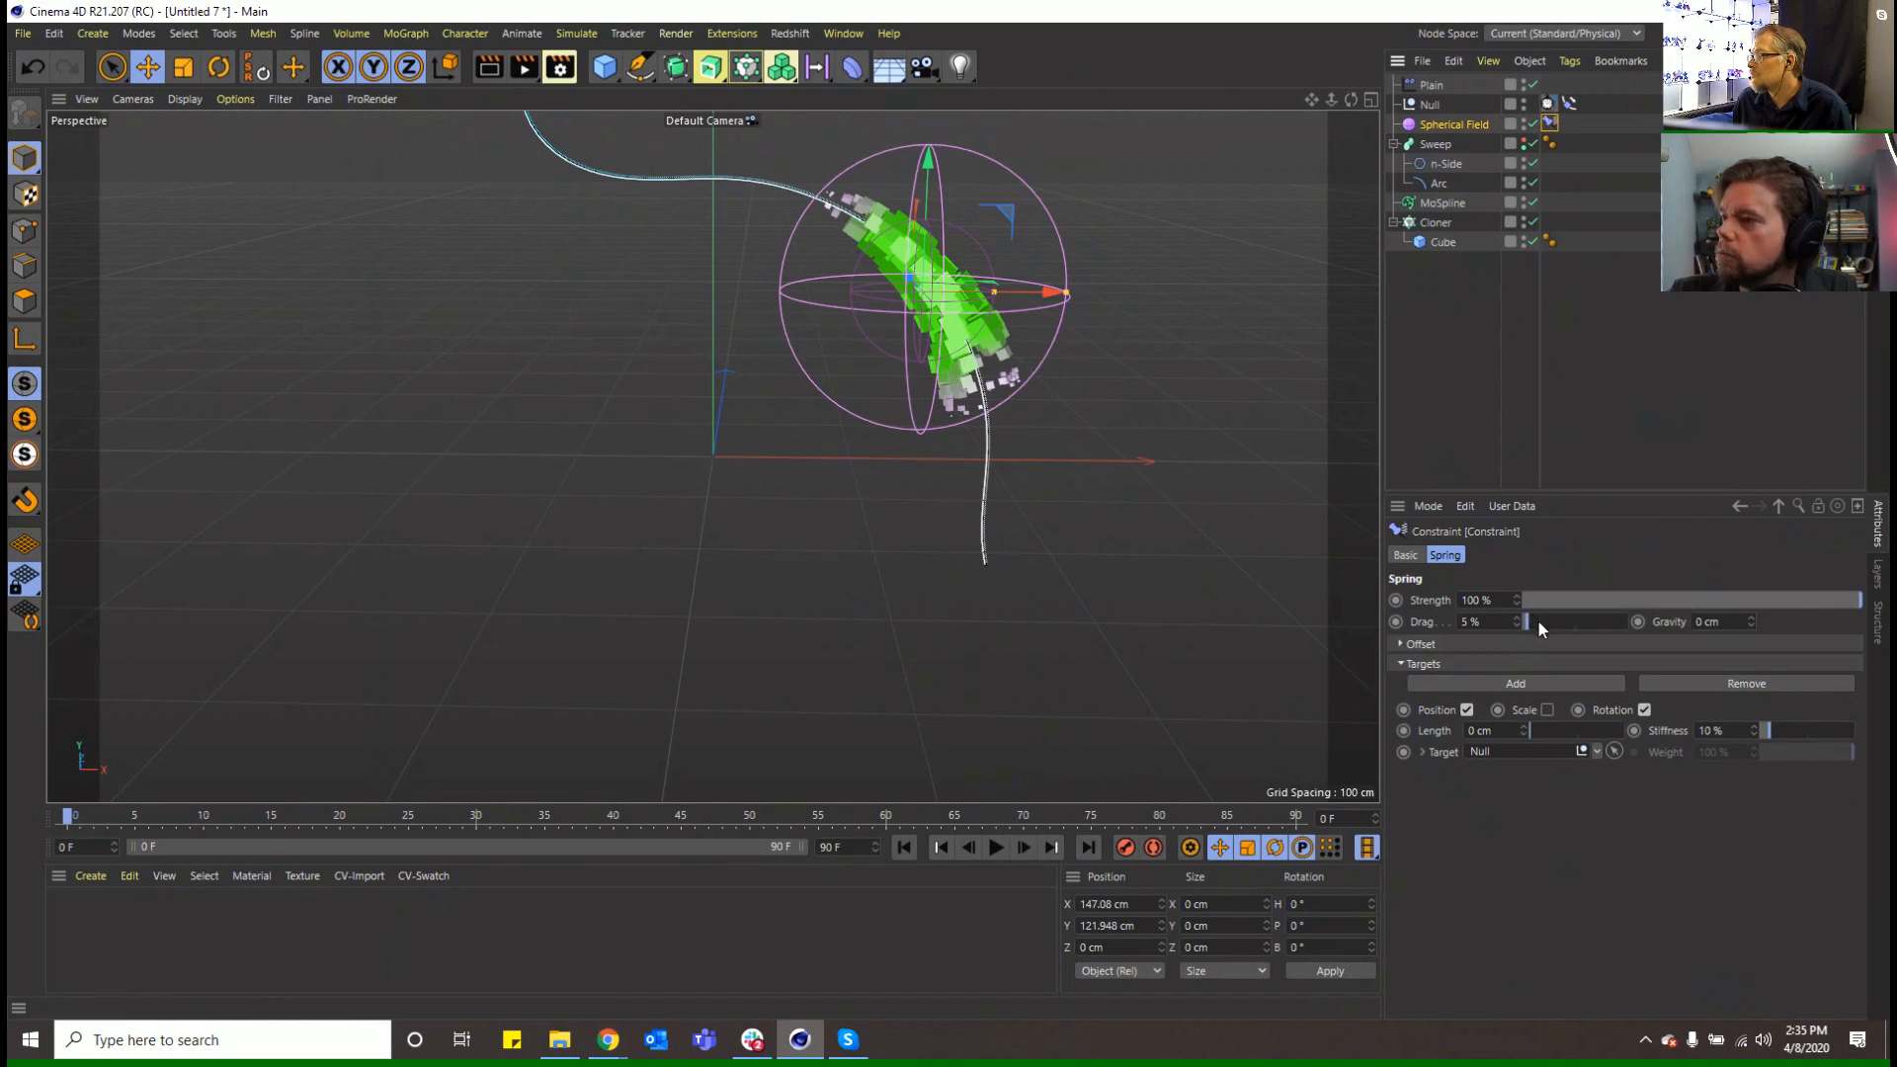
drag(1538, 621, 1549, 619)
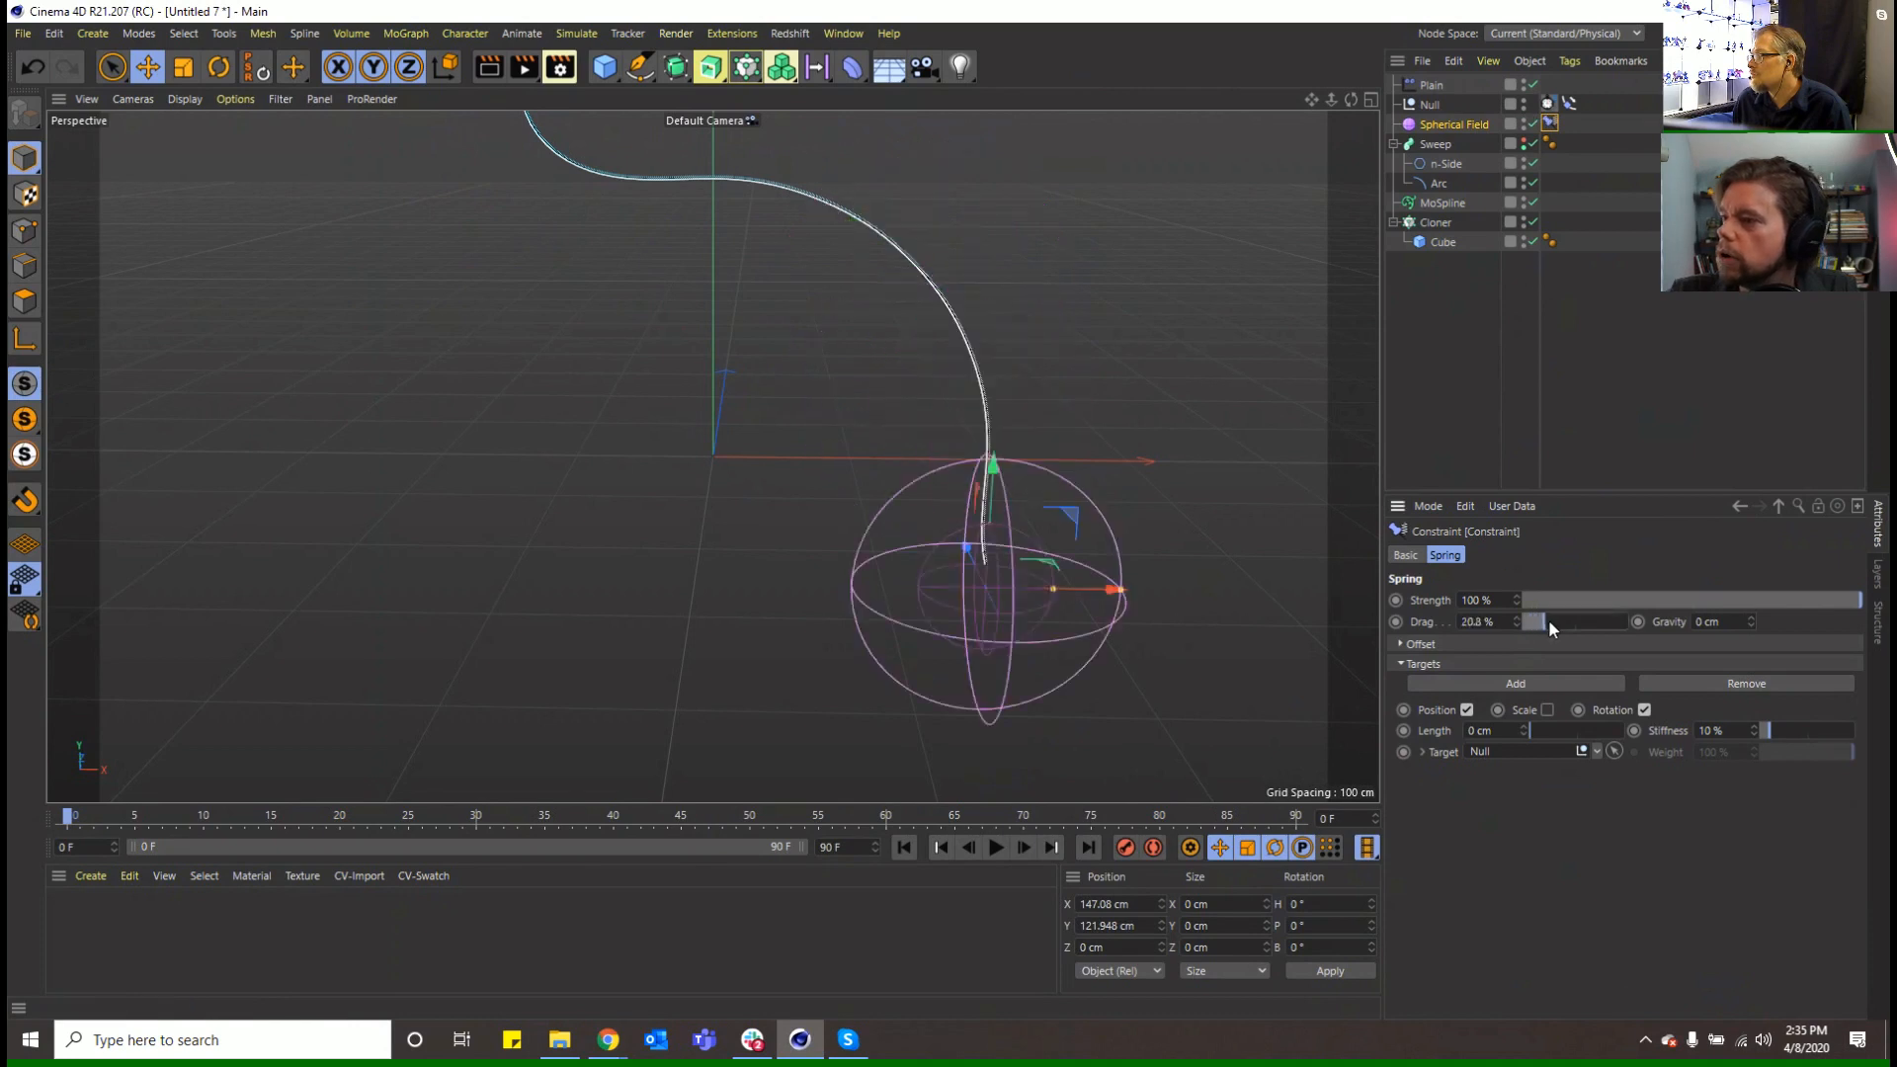
Set the Frame Step of the Null's stop-motion tag to 2 F and play back the animation
click(1548, 104)
drag(1516, 601, 1446, 478)
text(2)
key(Return)
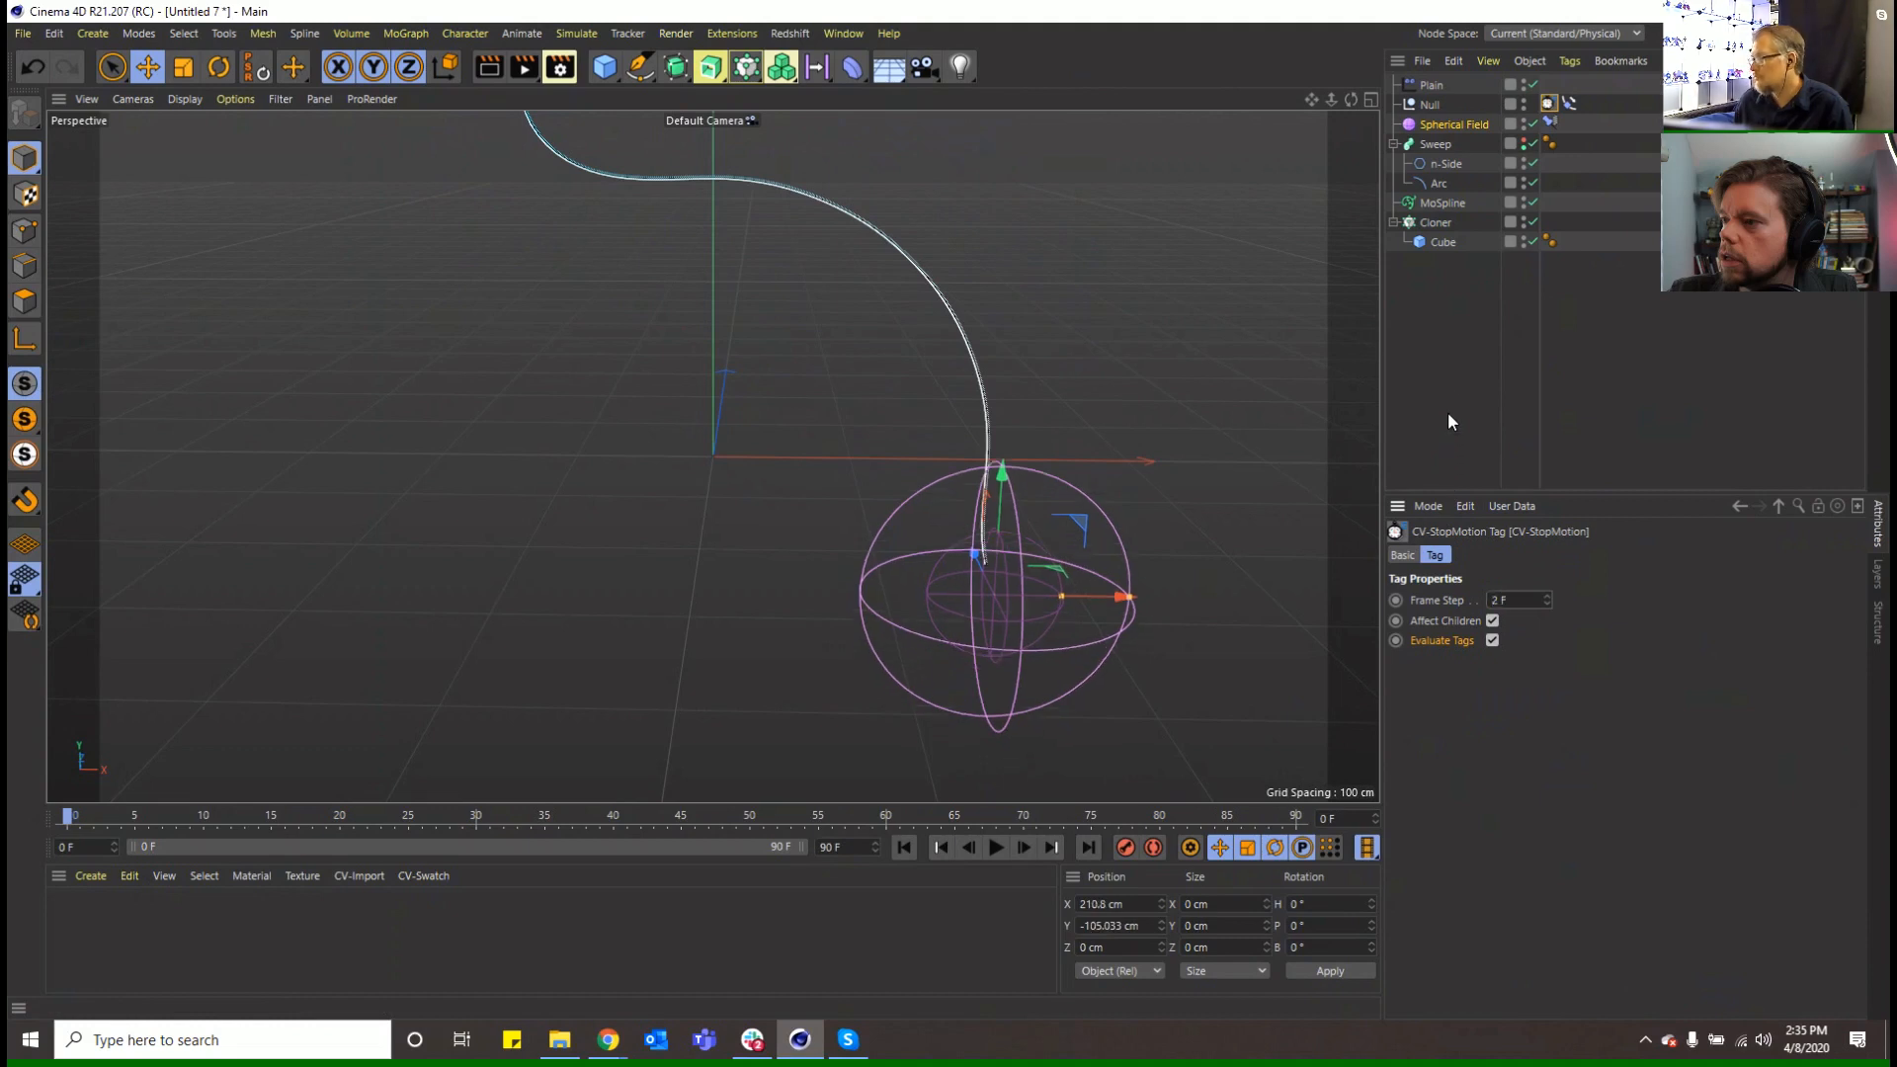
click(995, 847)
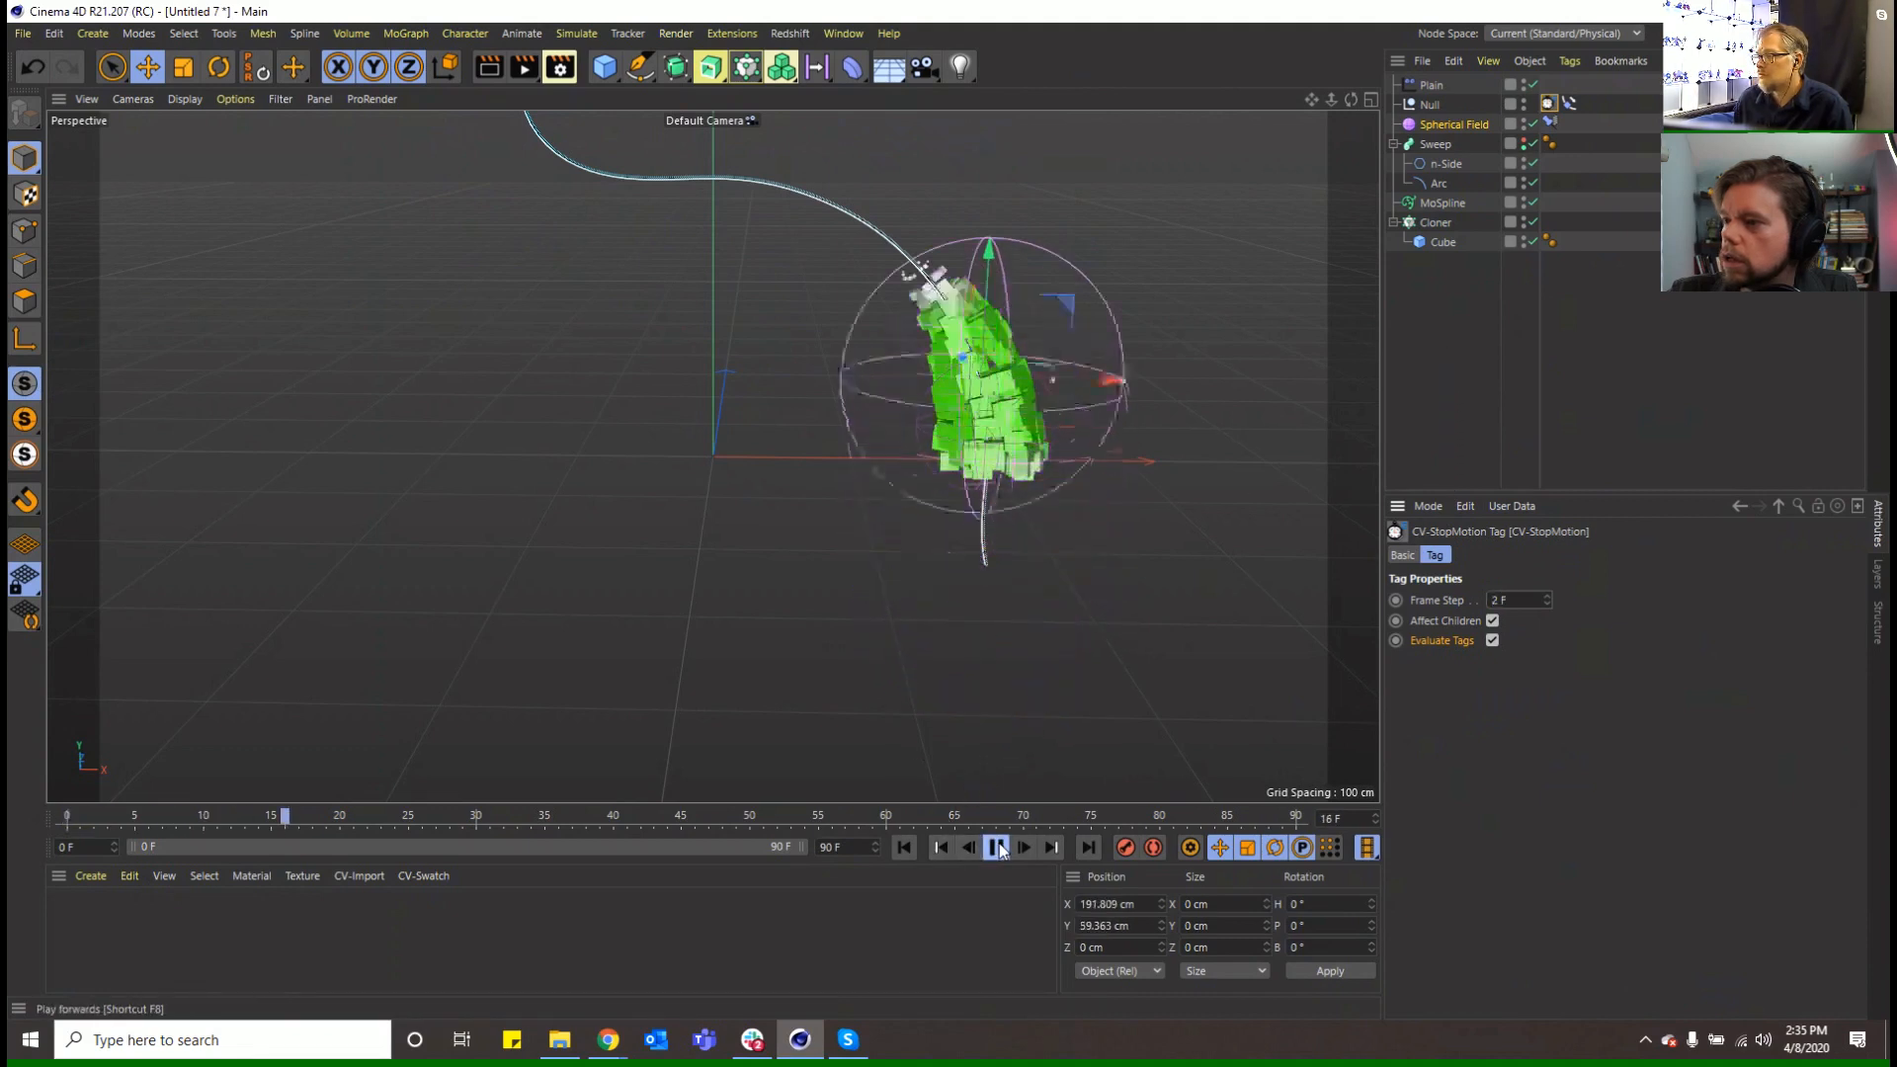
Raise the Drag of the Spherical Field's Spring constraint to about 82 %
click(1548, 124)
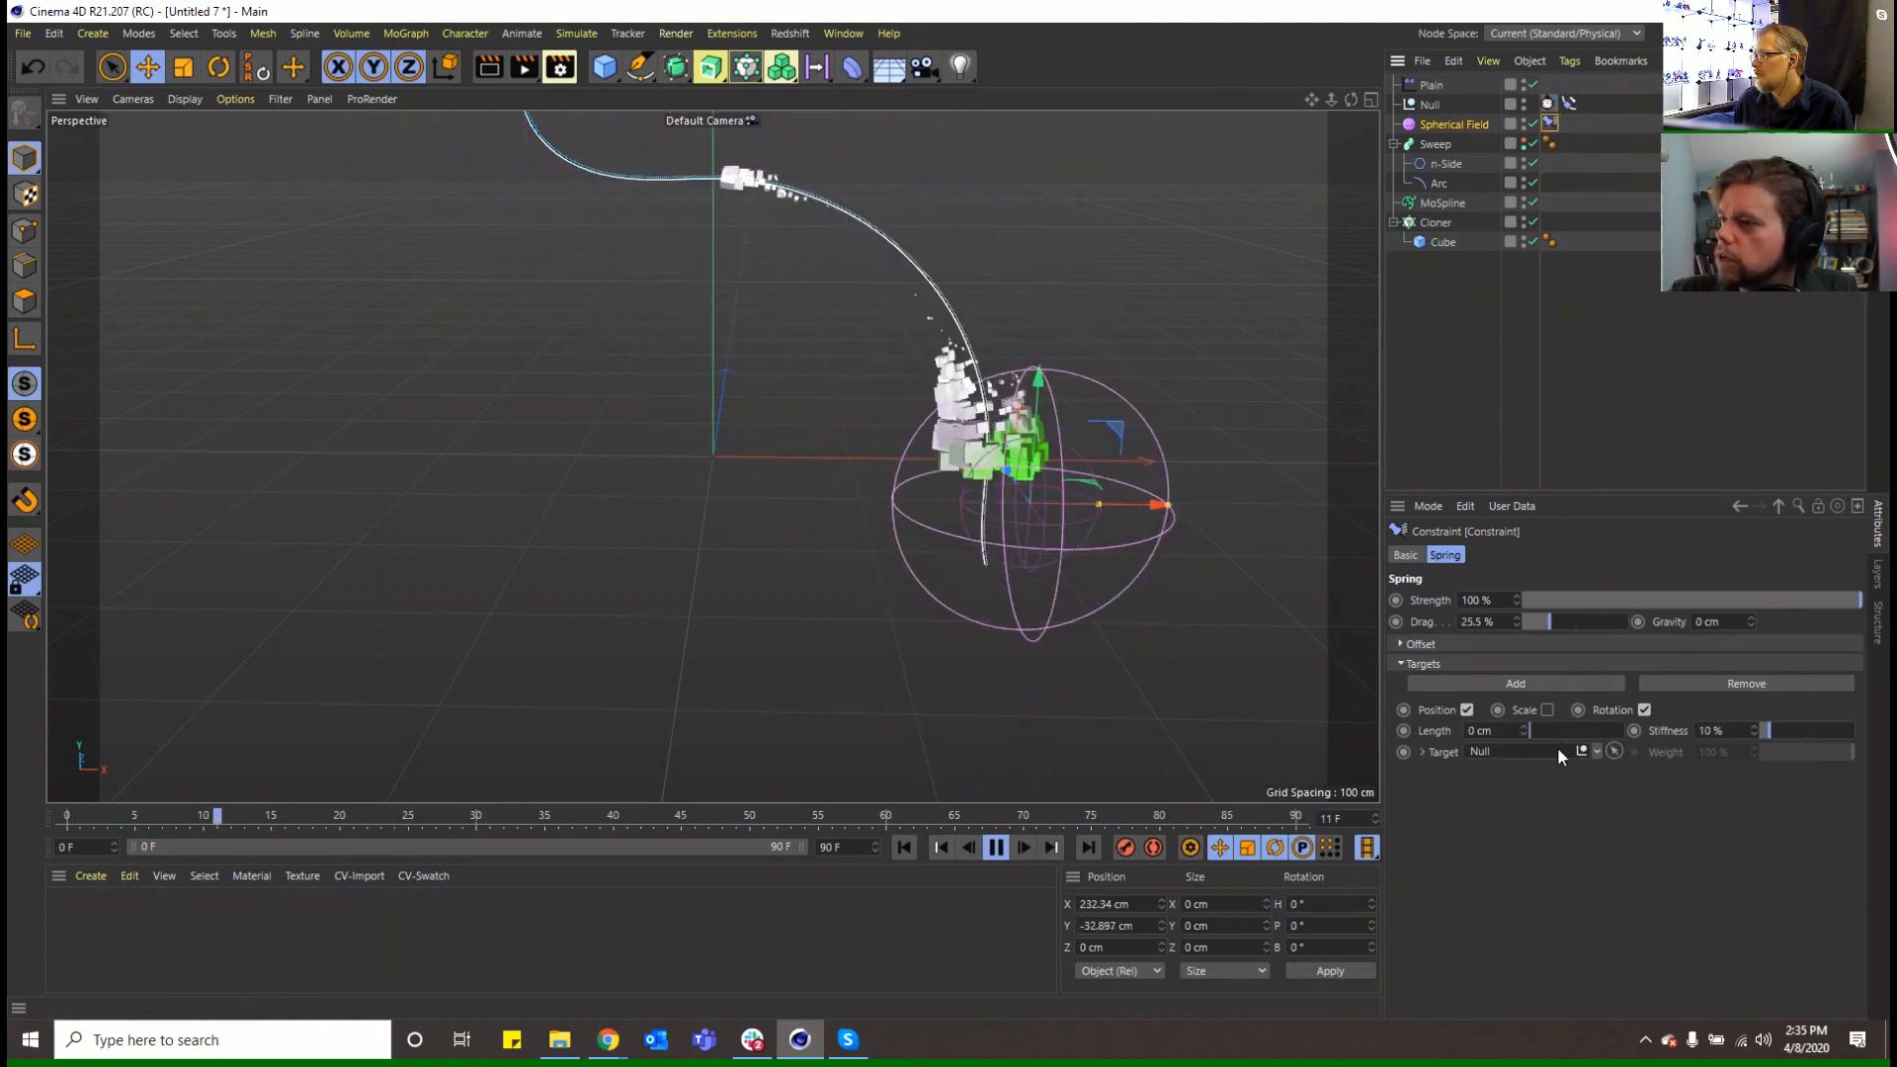
drag(1549, 621, 1618, 622)
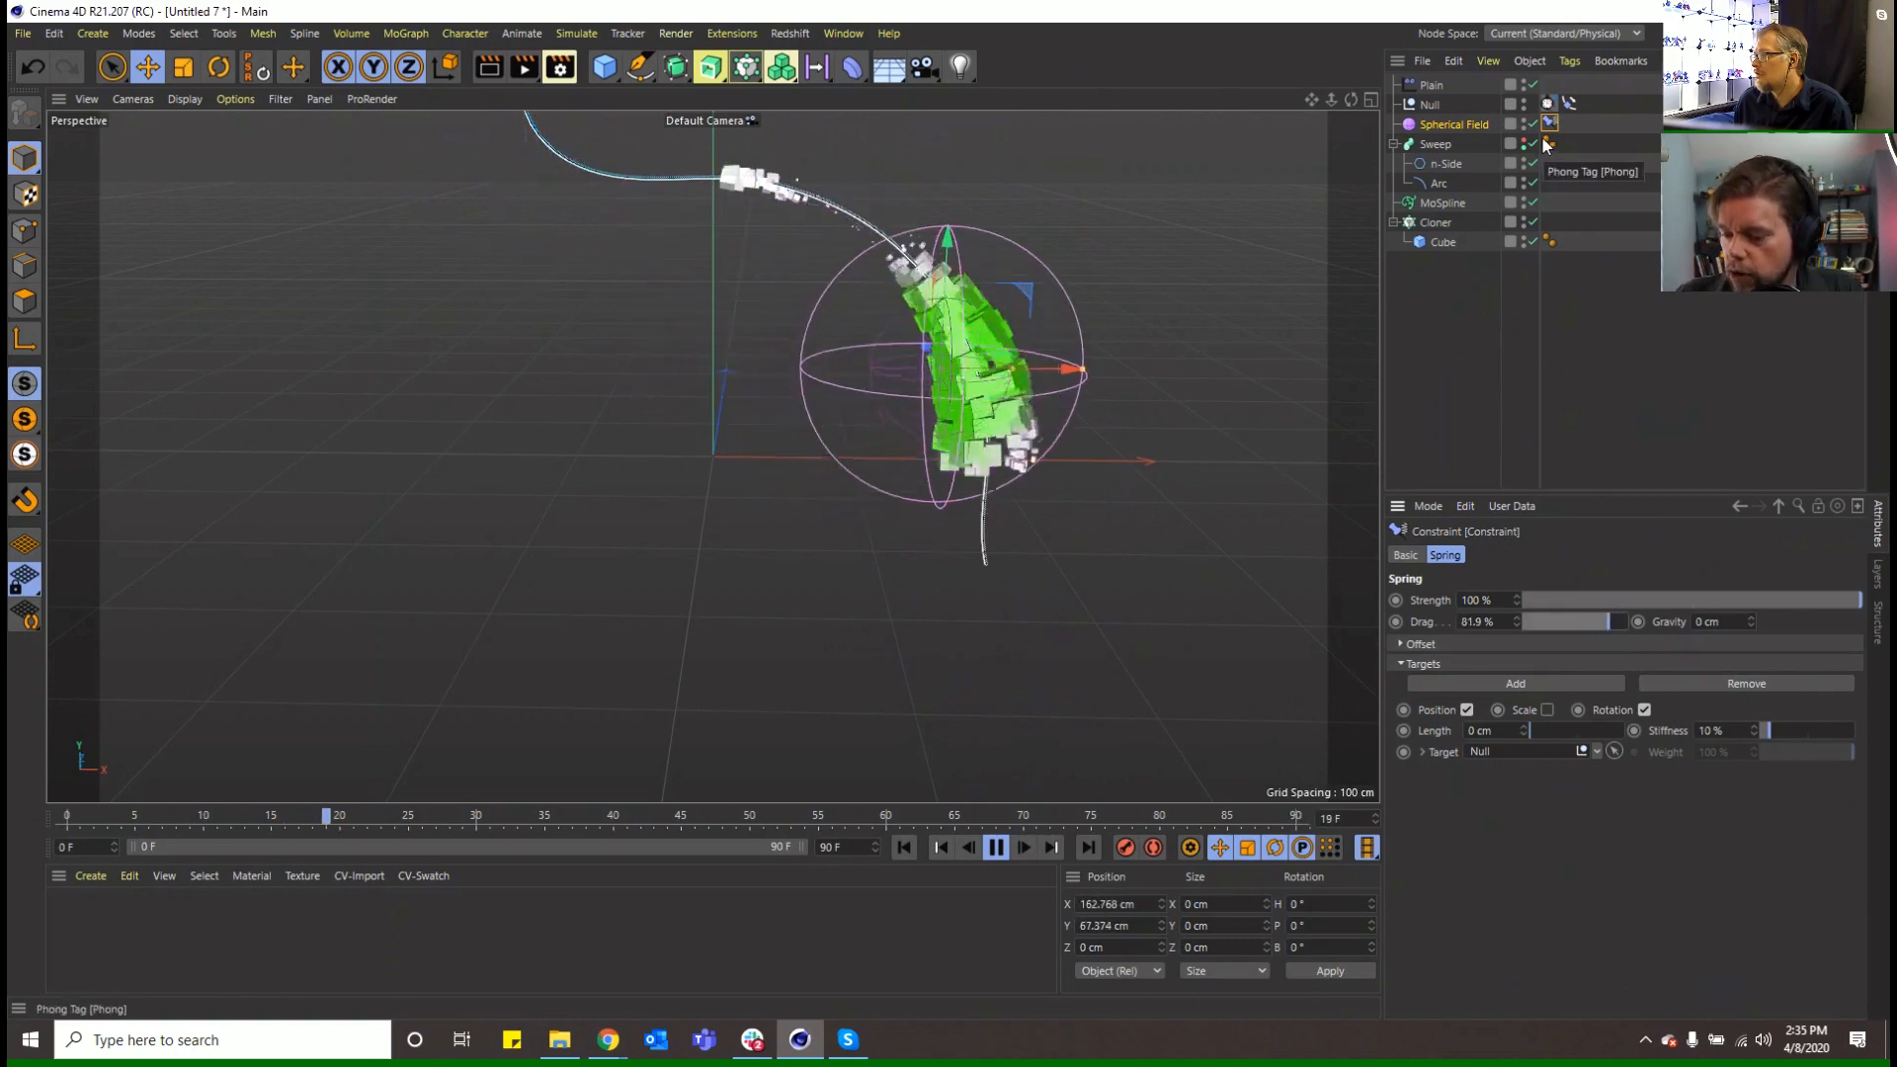
Try a Frame Step of 30 F on the Null's stop-motion tag and settle on 20 F
click(1548, 103)
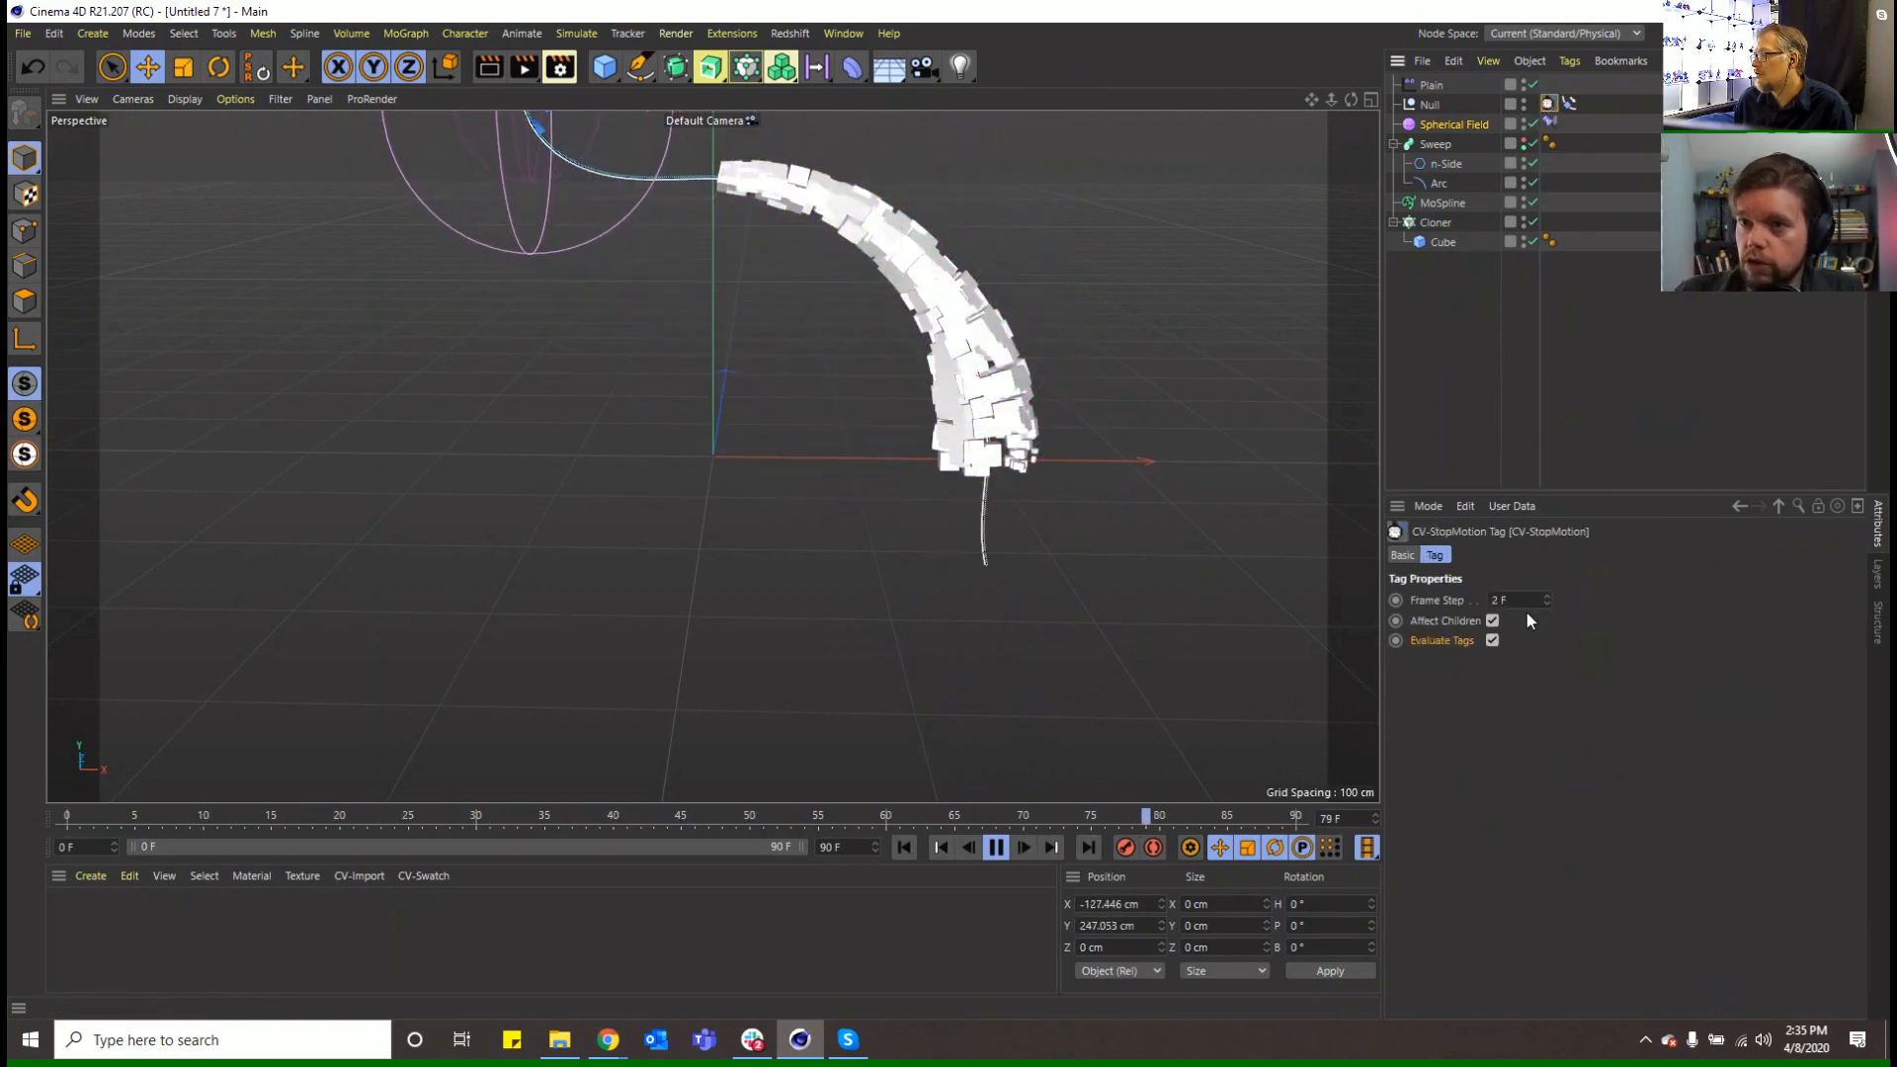
drag(1510, 600, 1252, 555)
text(30)
key(Return)
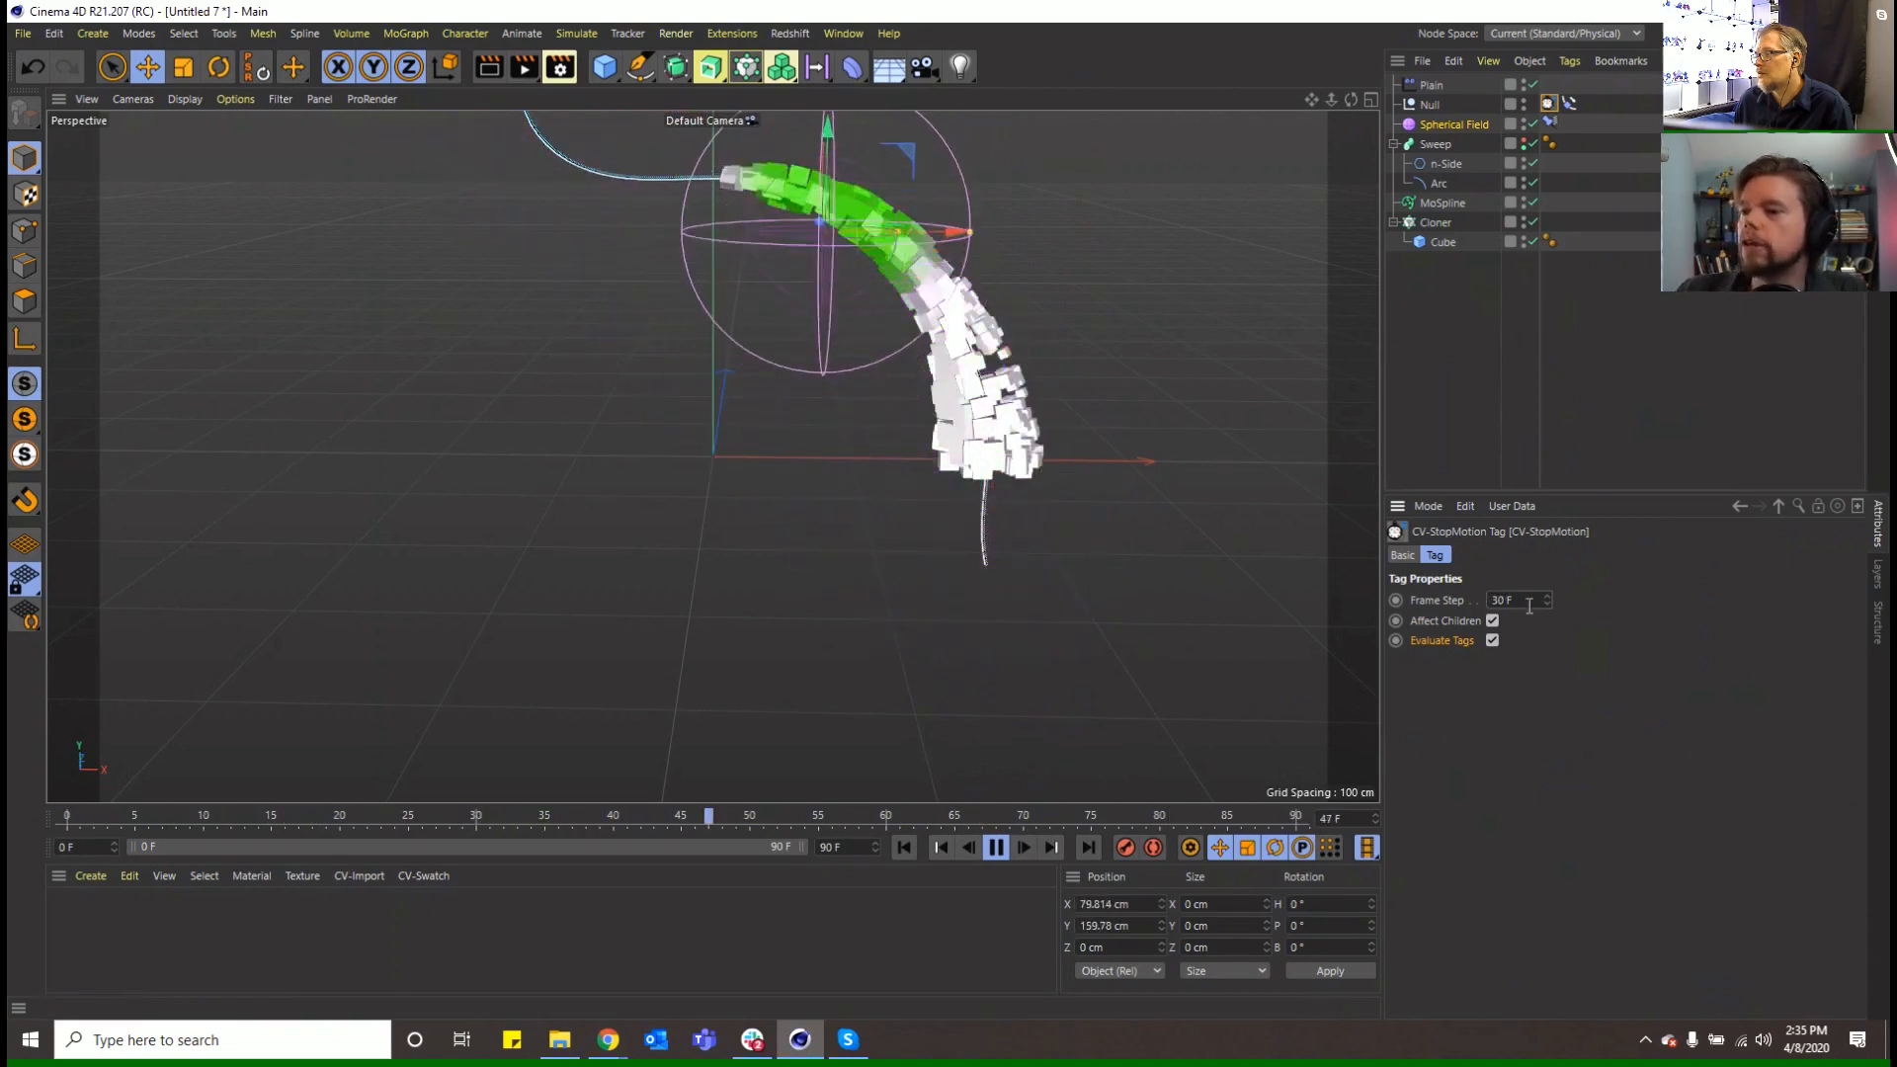
drag(1527, 601, 1371, 534)
text(20)
key(Return)
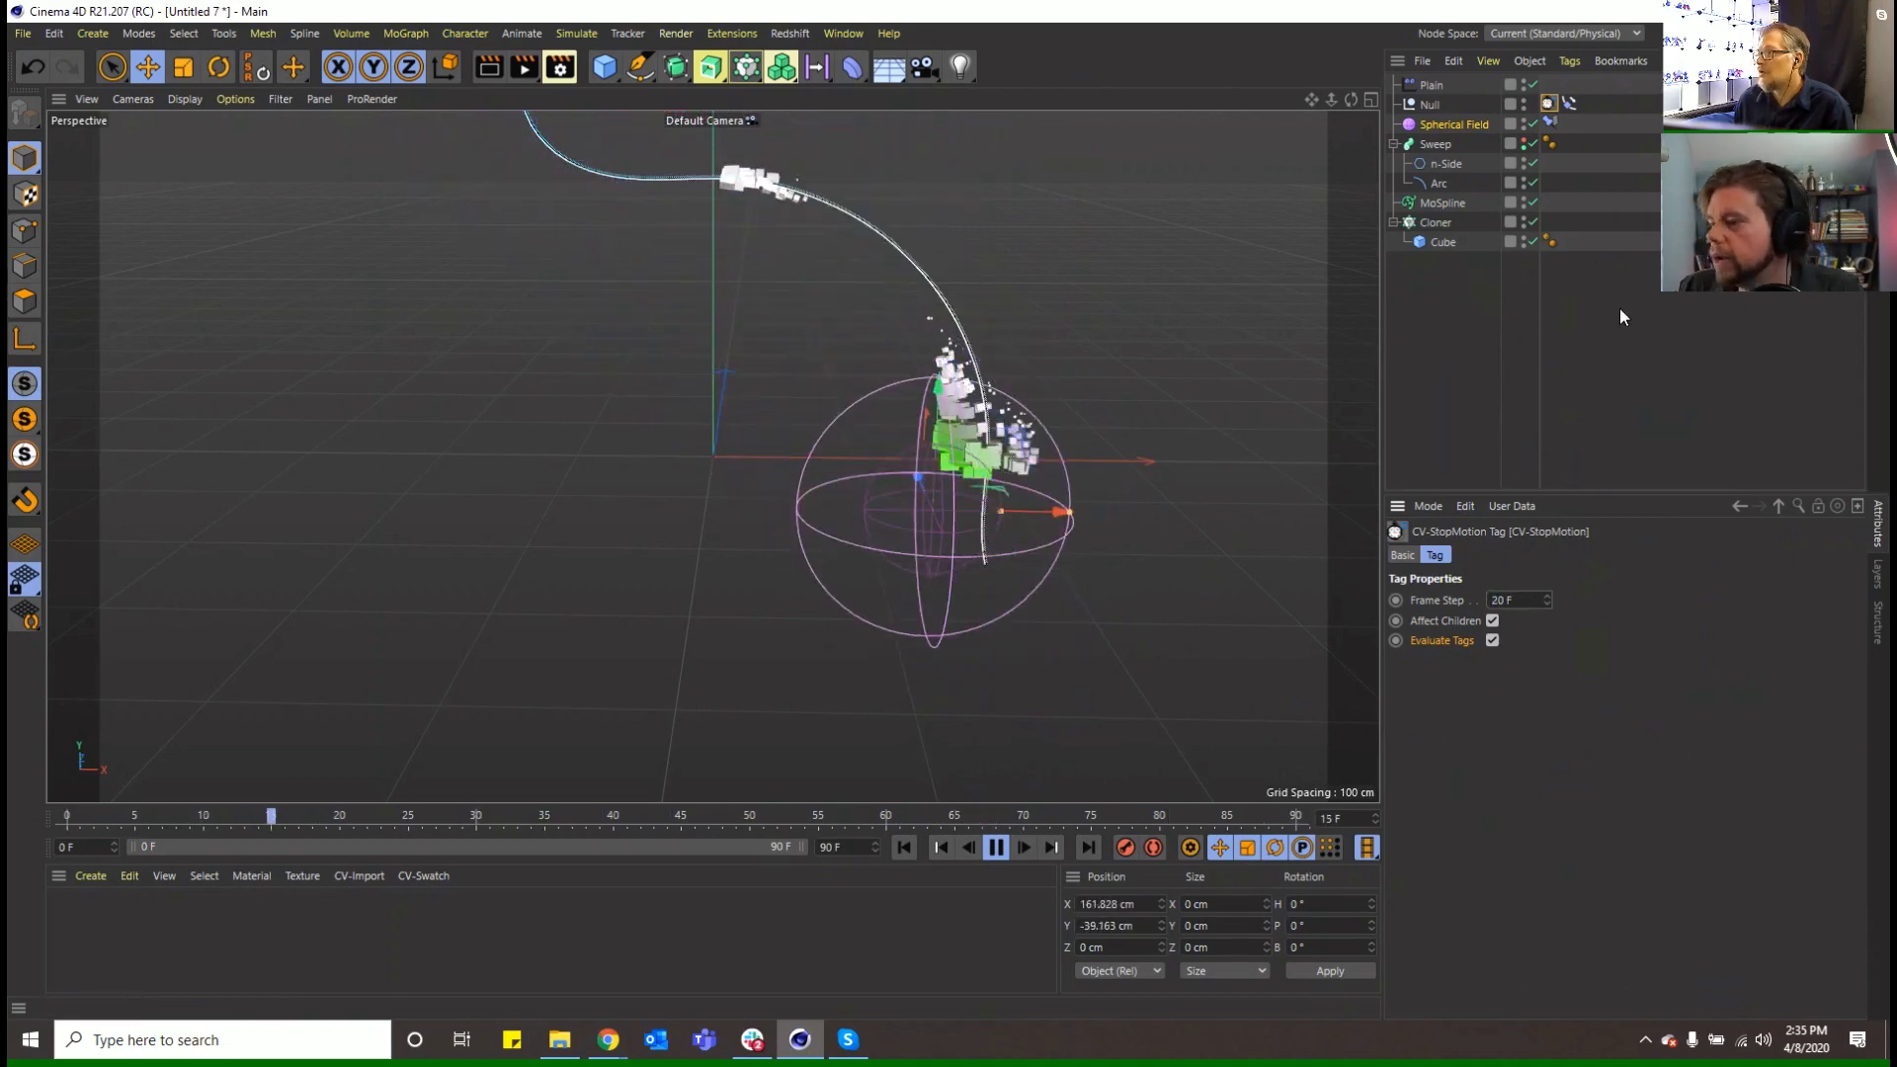
Extend the project and its preview range to 300 F and restart playback from the beginning
drag(852, 848, 589, 790)
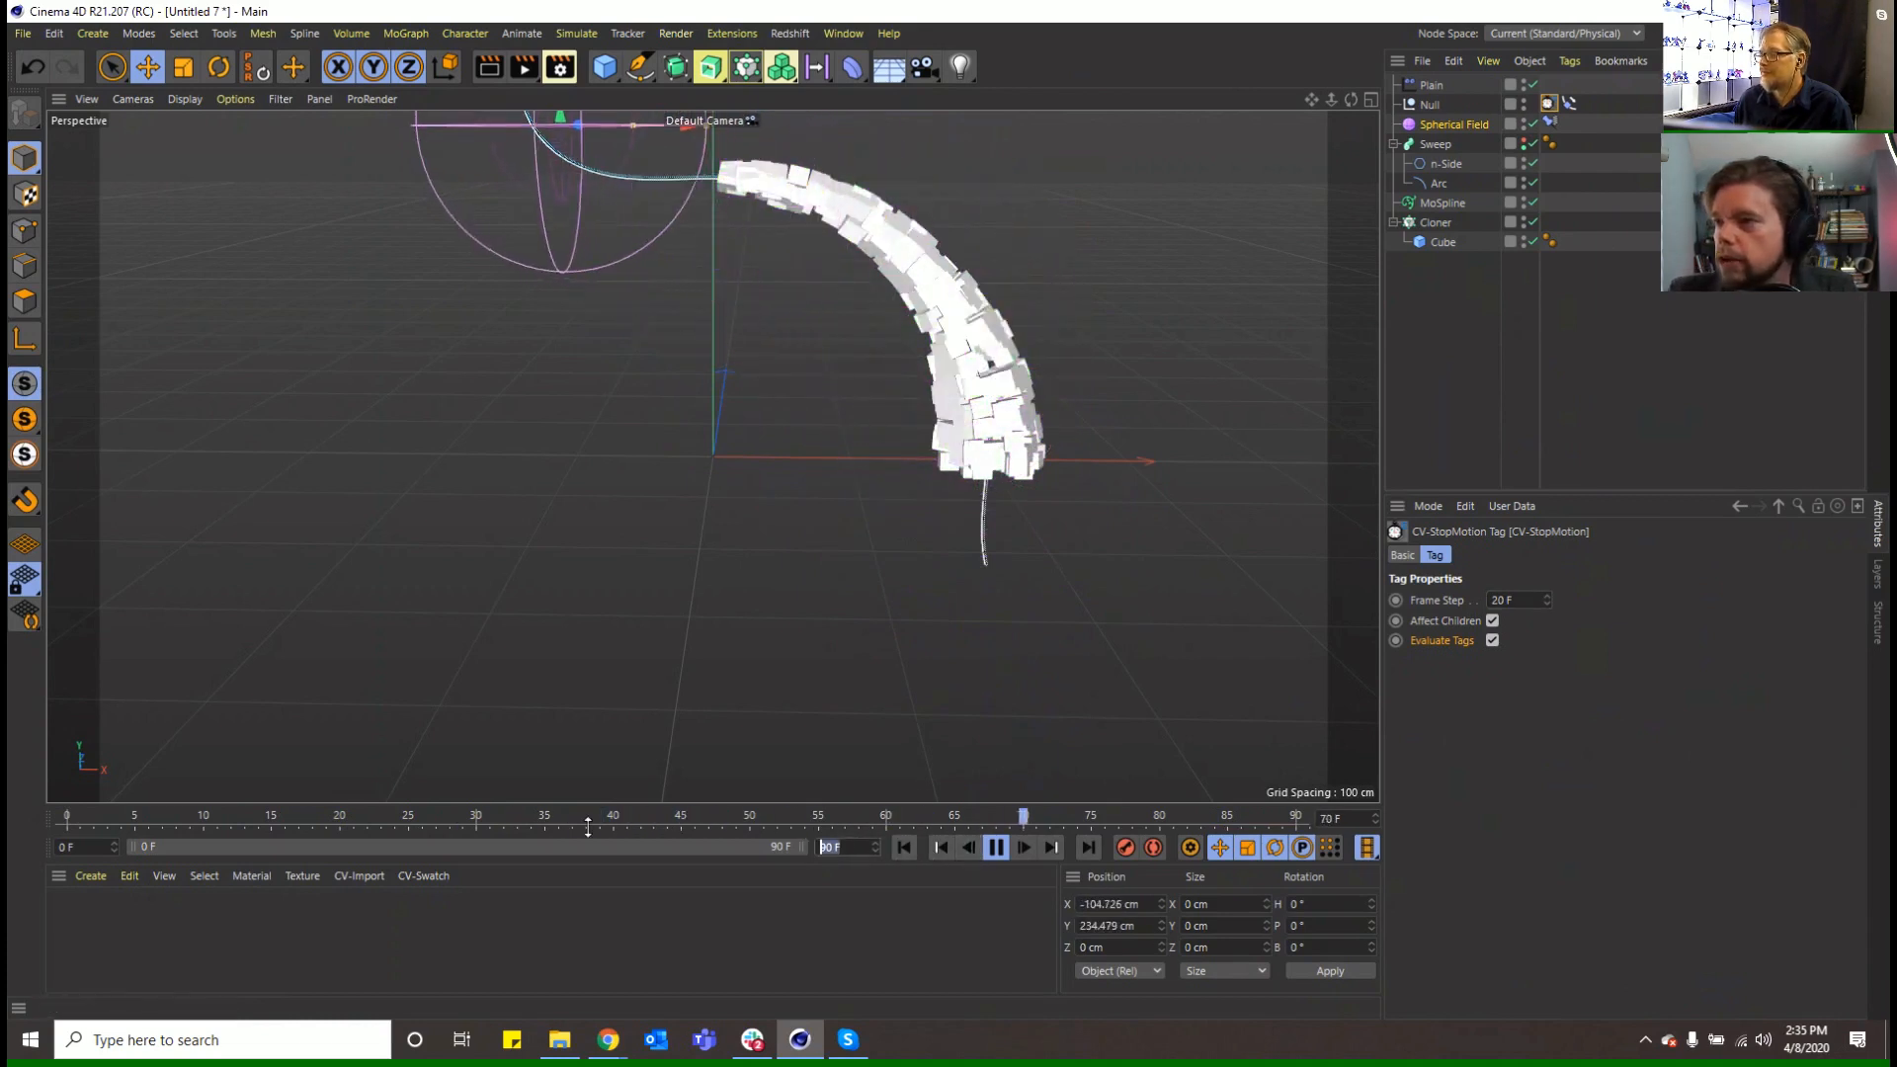
text(300)
key(Return)
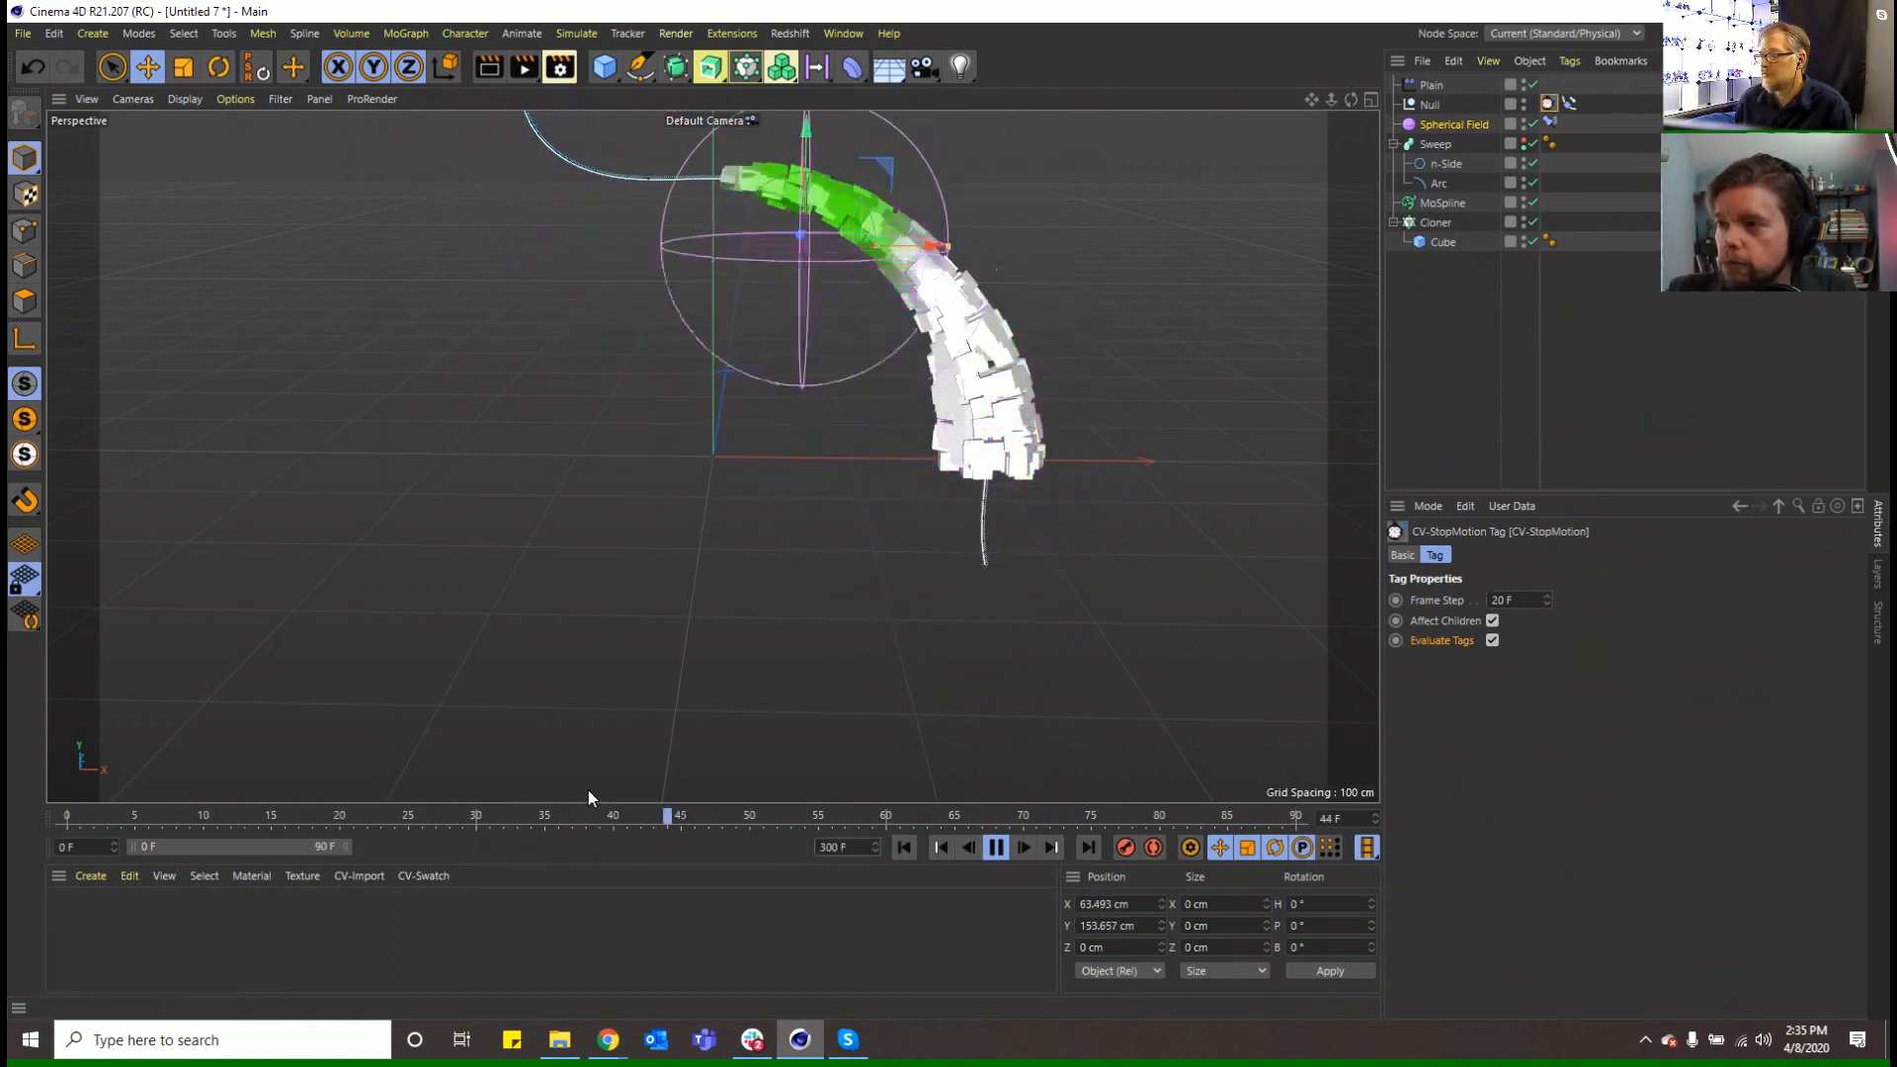
drag(346, 848, 1067, 887)
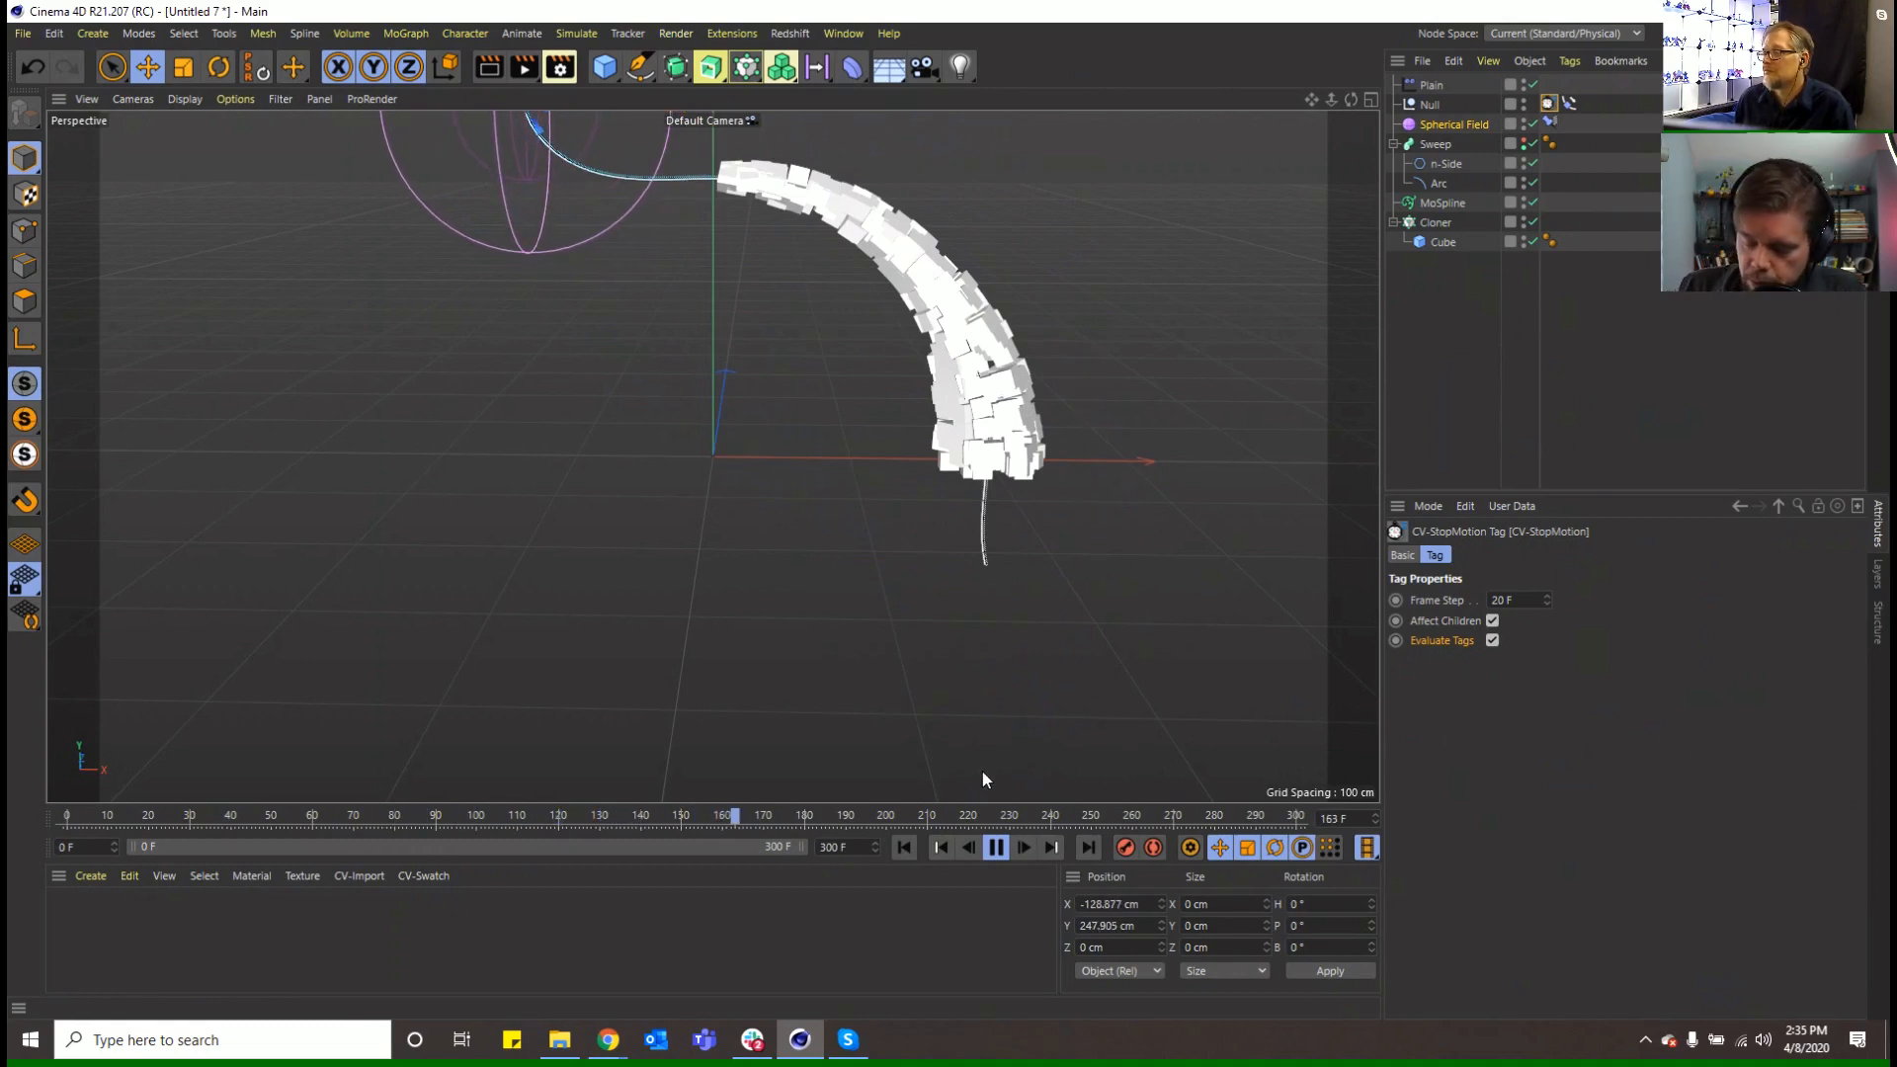
click(905, 847)
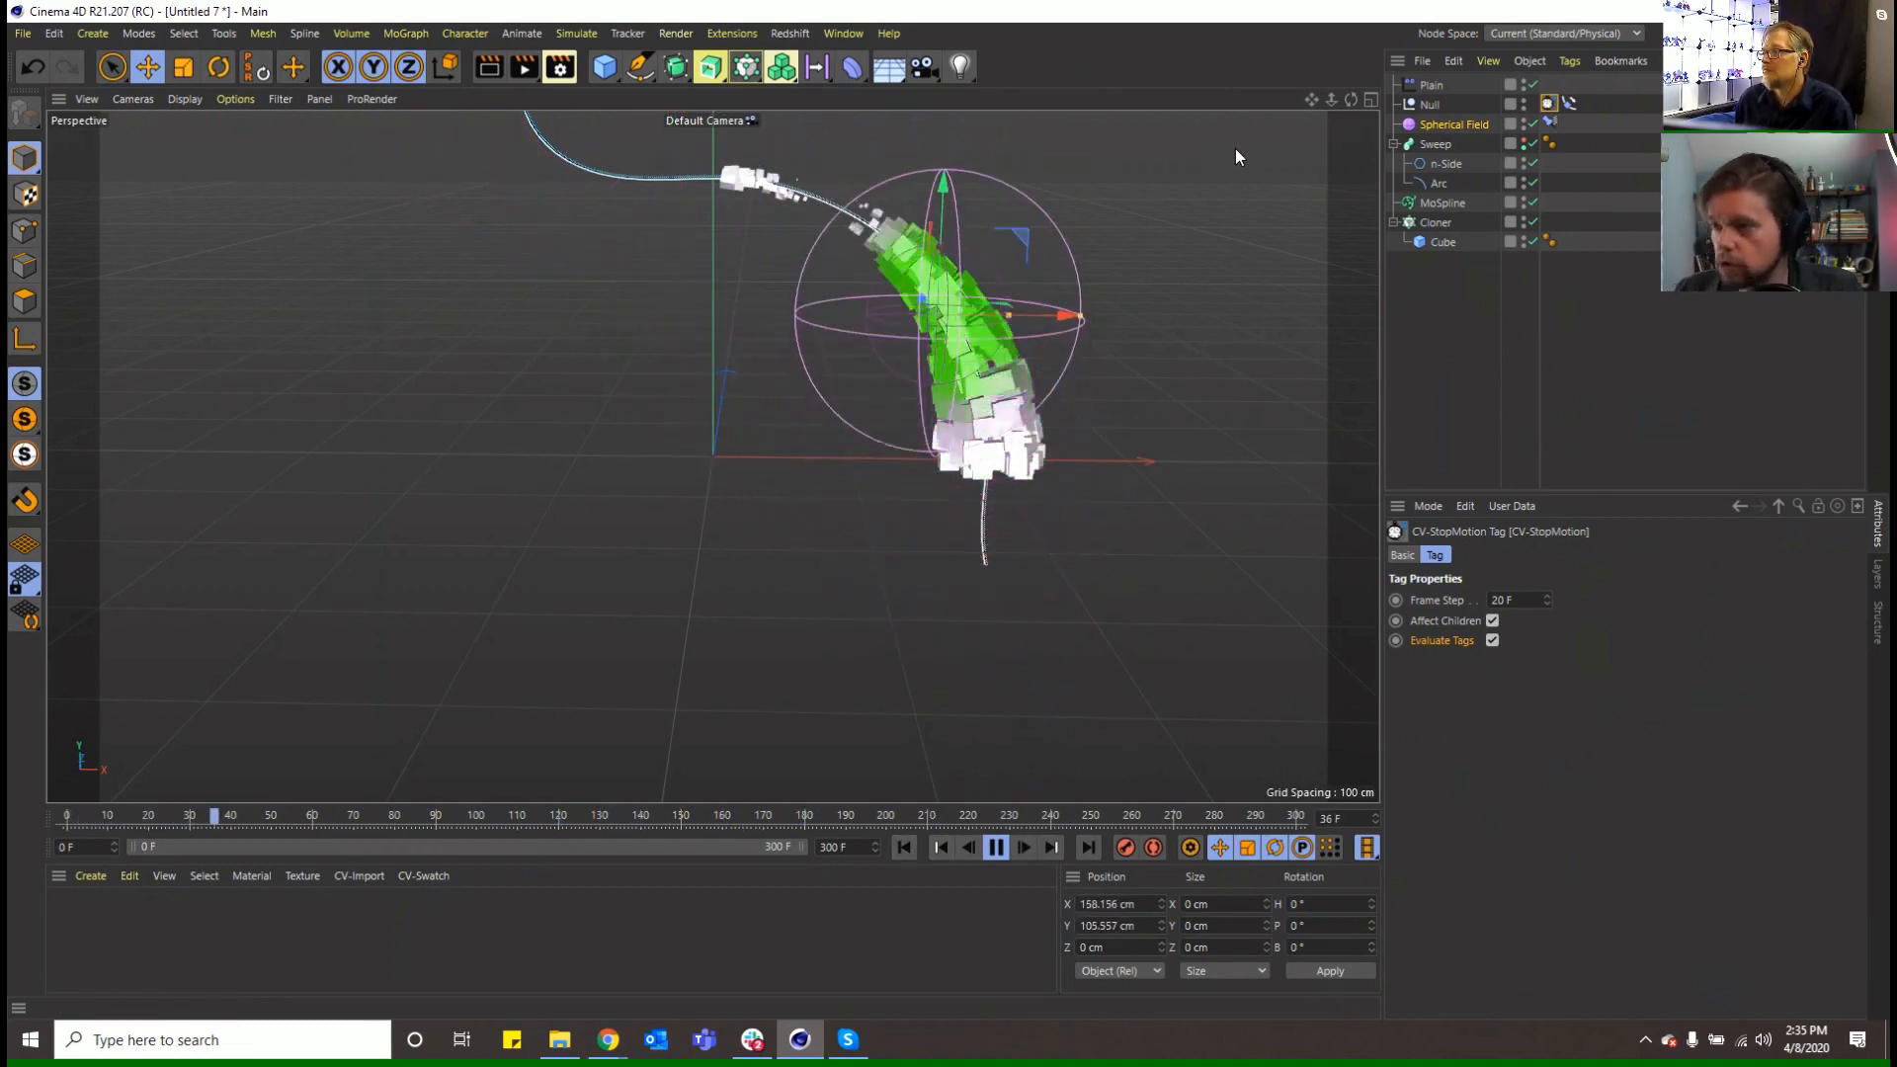
Move the end Position key of the Null's Align to Spline tag to frame 110 and replay the animation from the start
click(1569, 103)
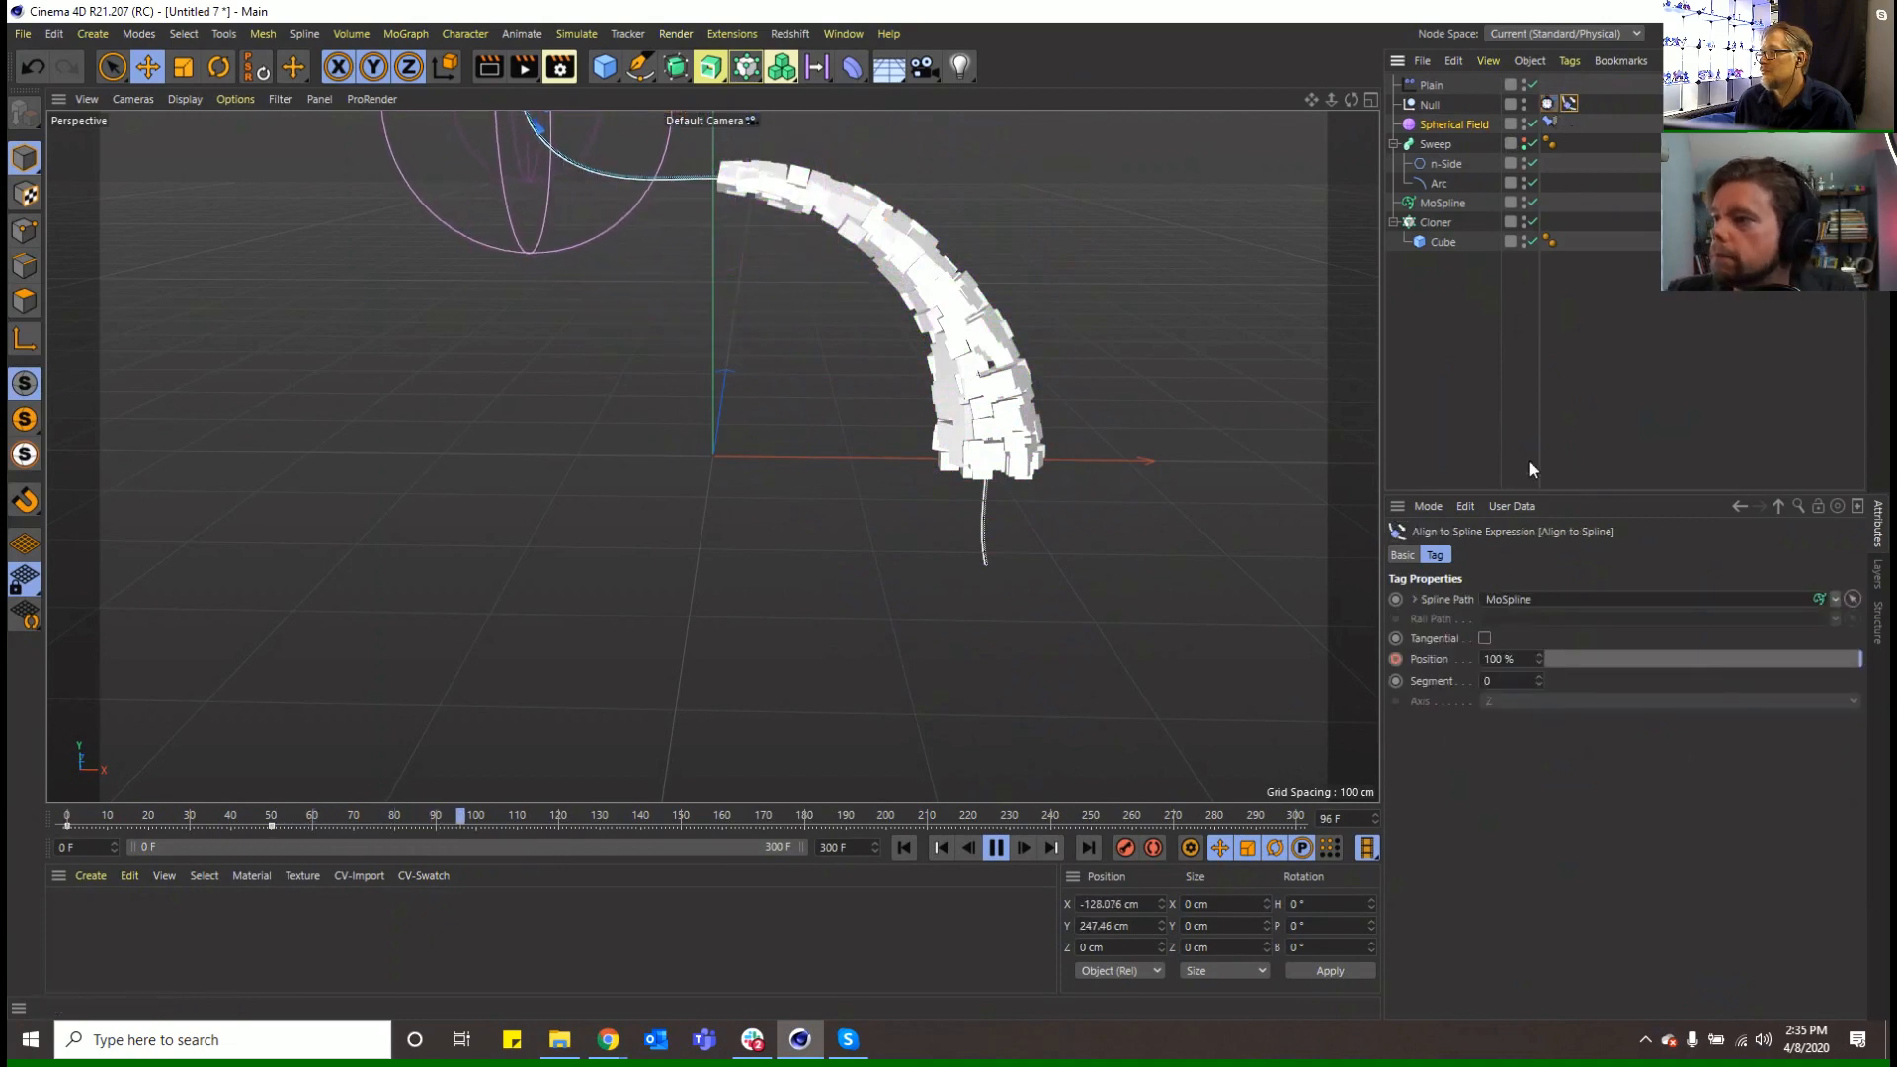
click(996, 847)
drag(322, 804, 566, 854)
click(898, 863)
click(996, 858)
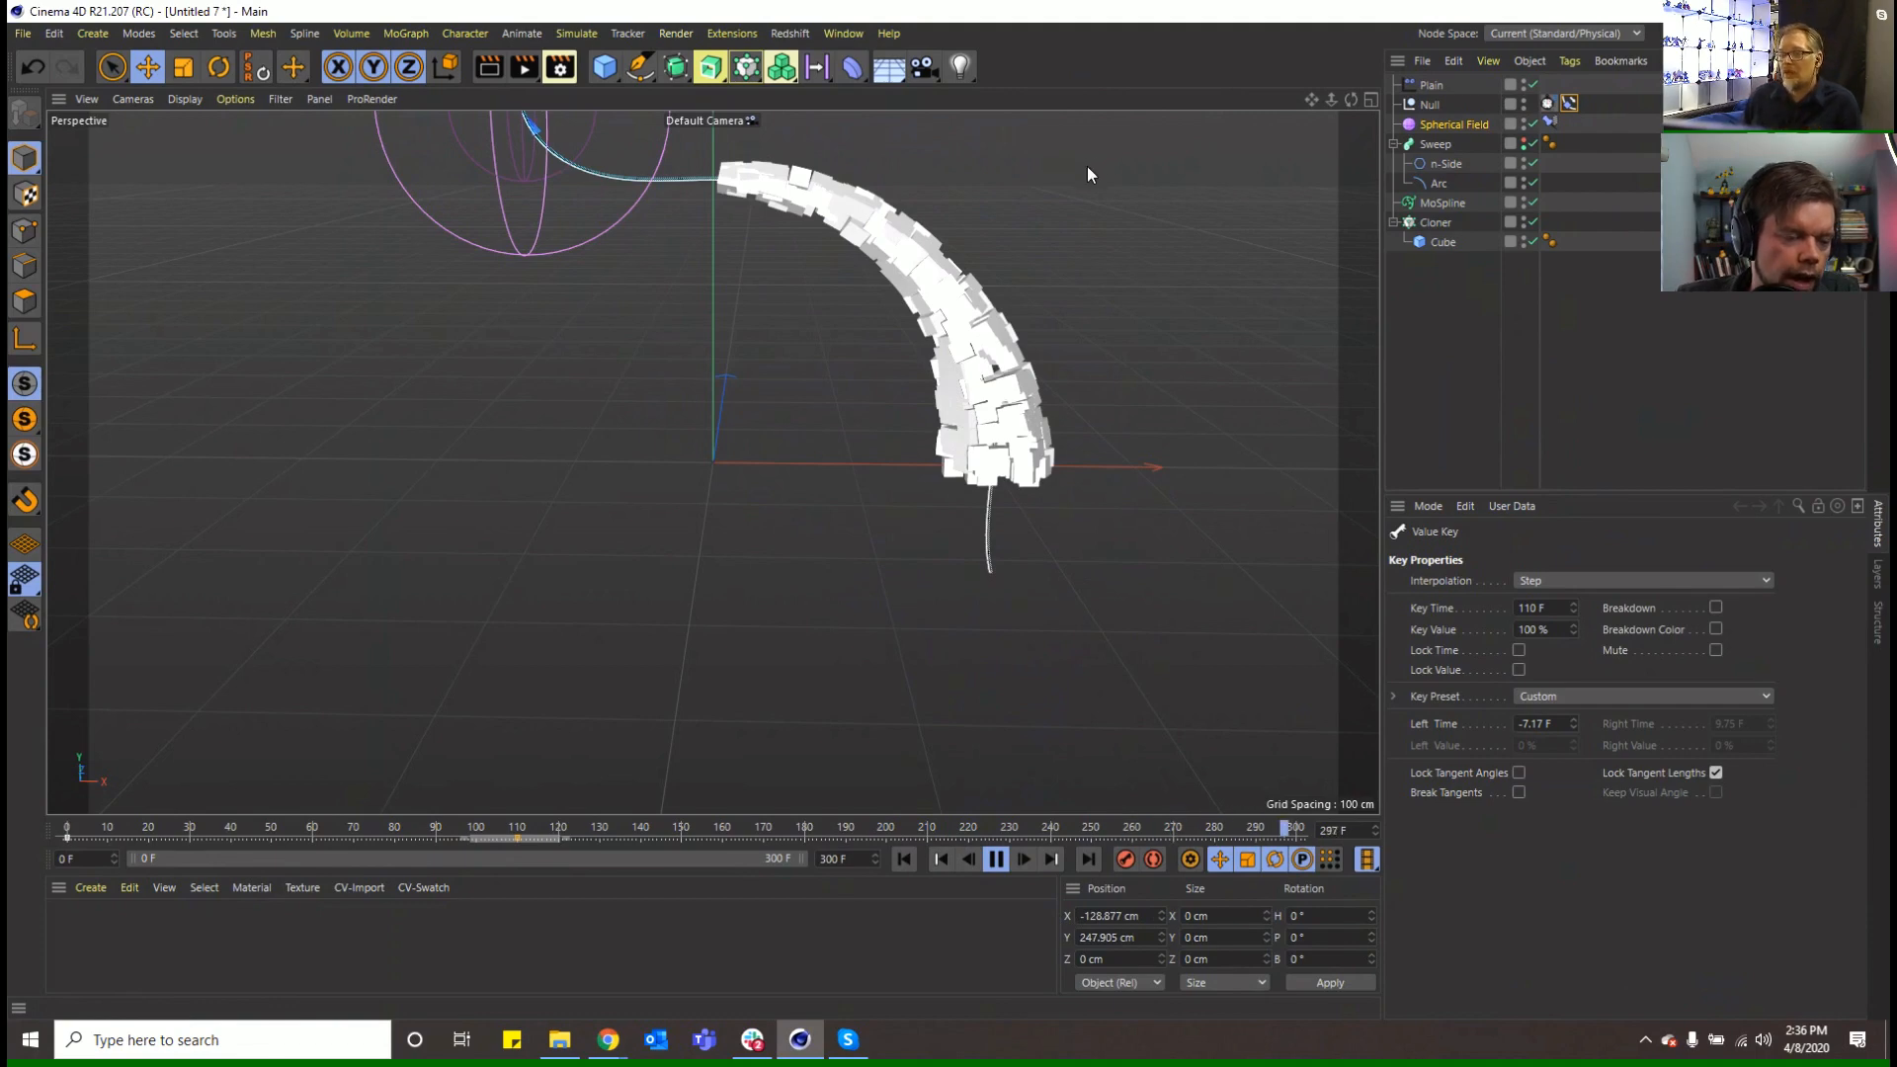
Save the scene as [6a]JitterClones in the SceneFiles folder and return the animation to frame 0
key(ctrl+s)
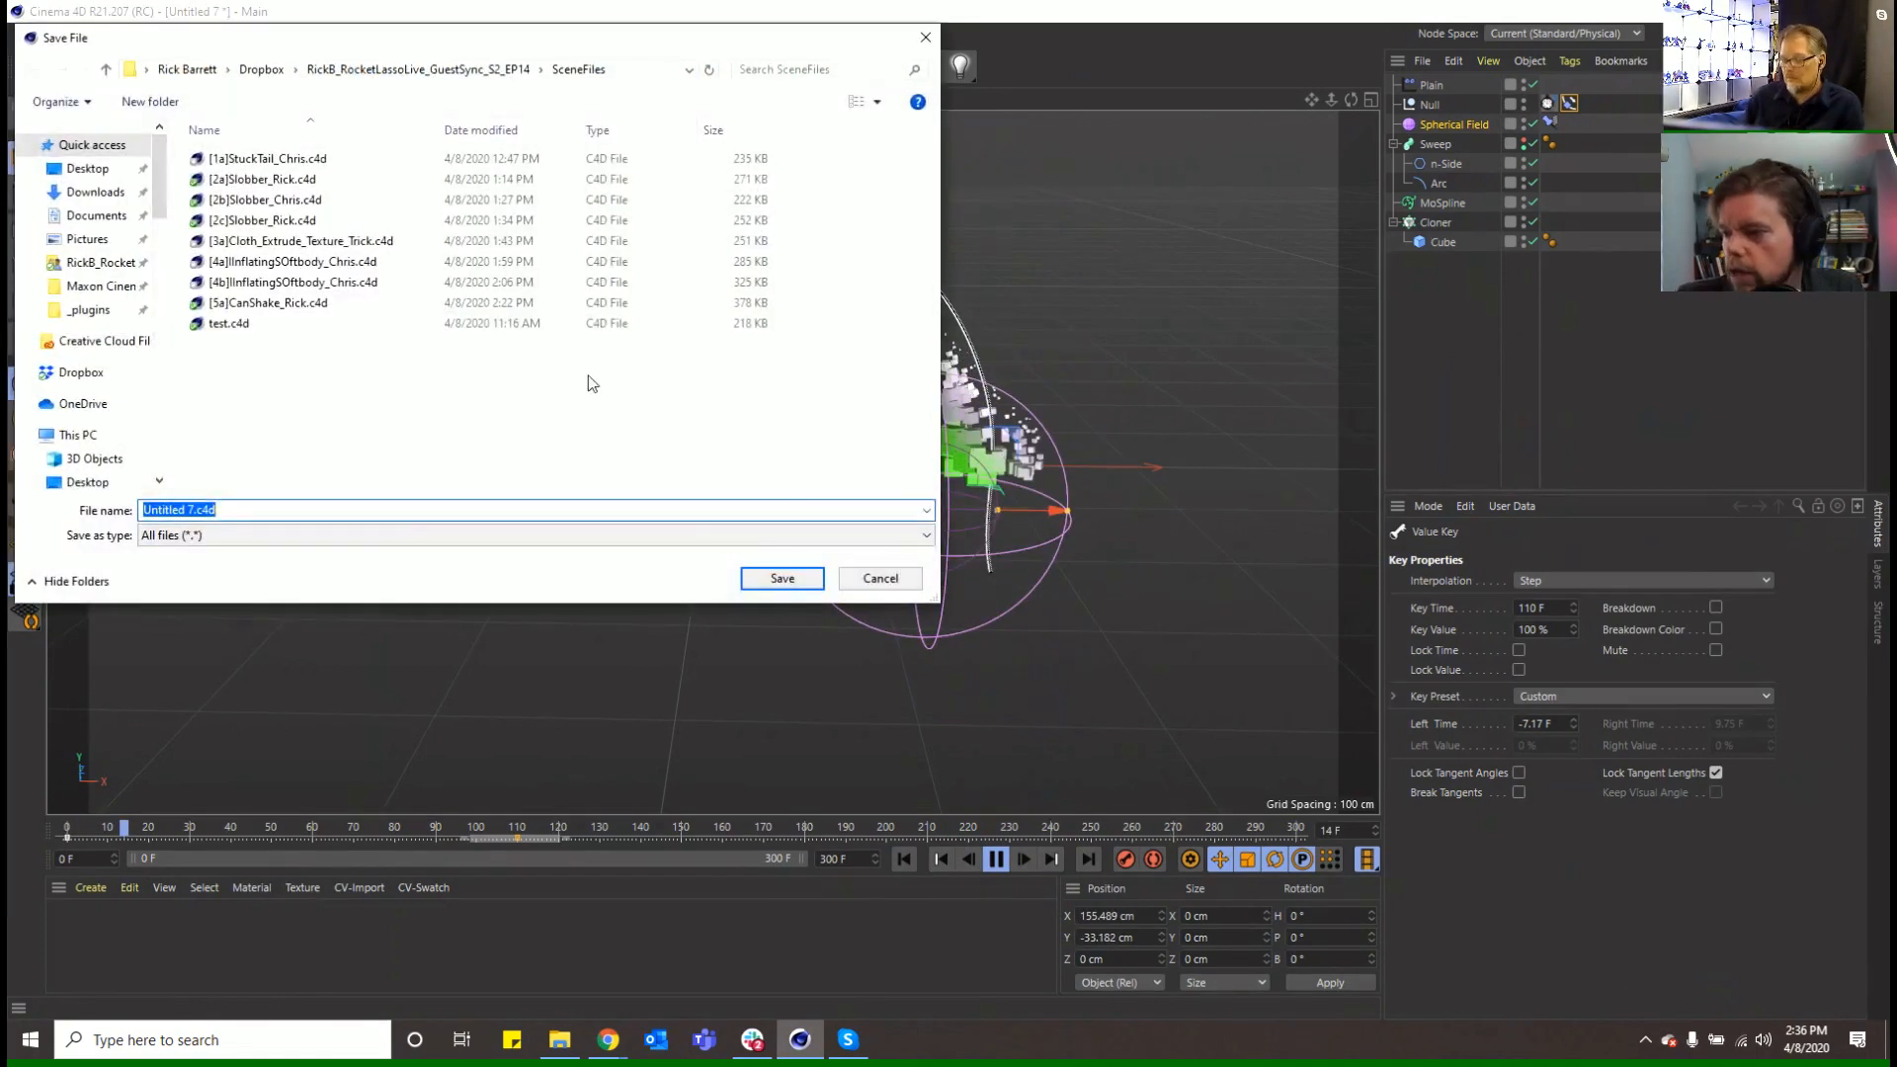
text([6a]JitterClones)
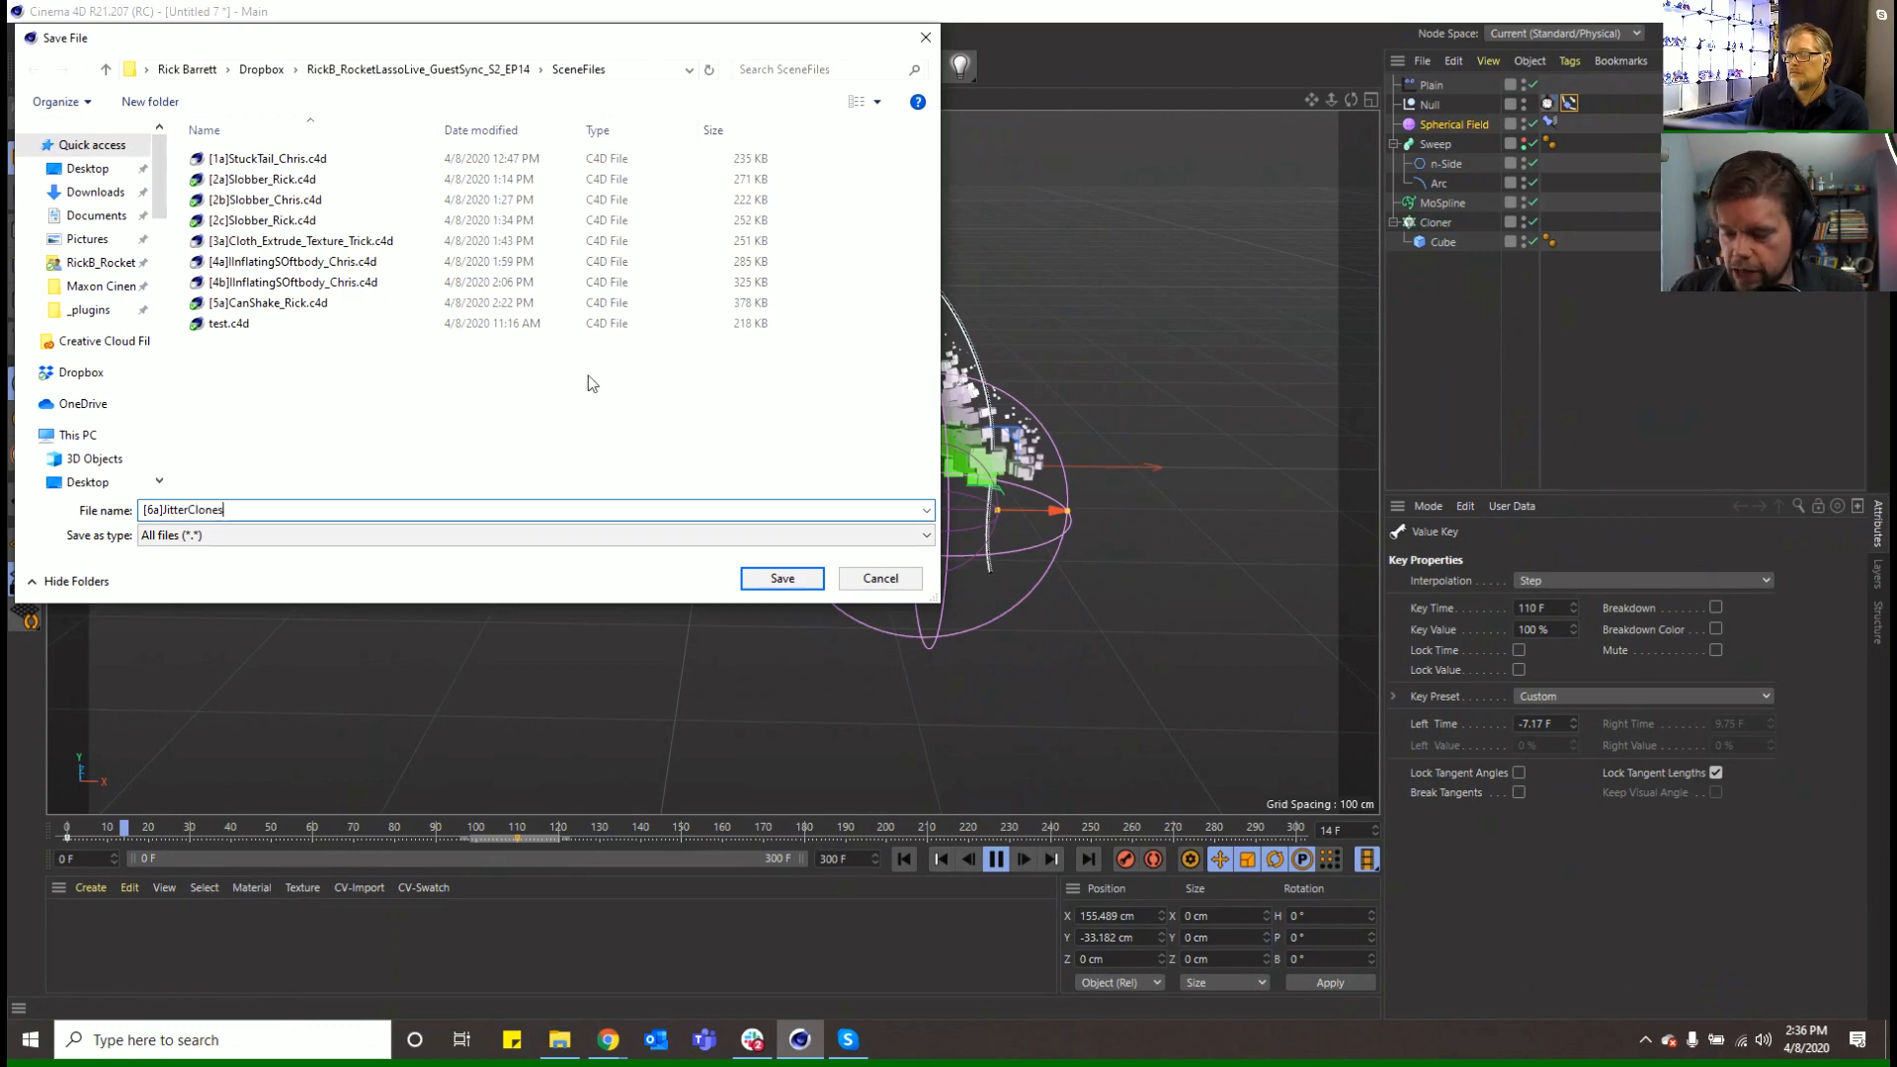
key(Return)
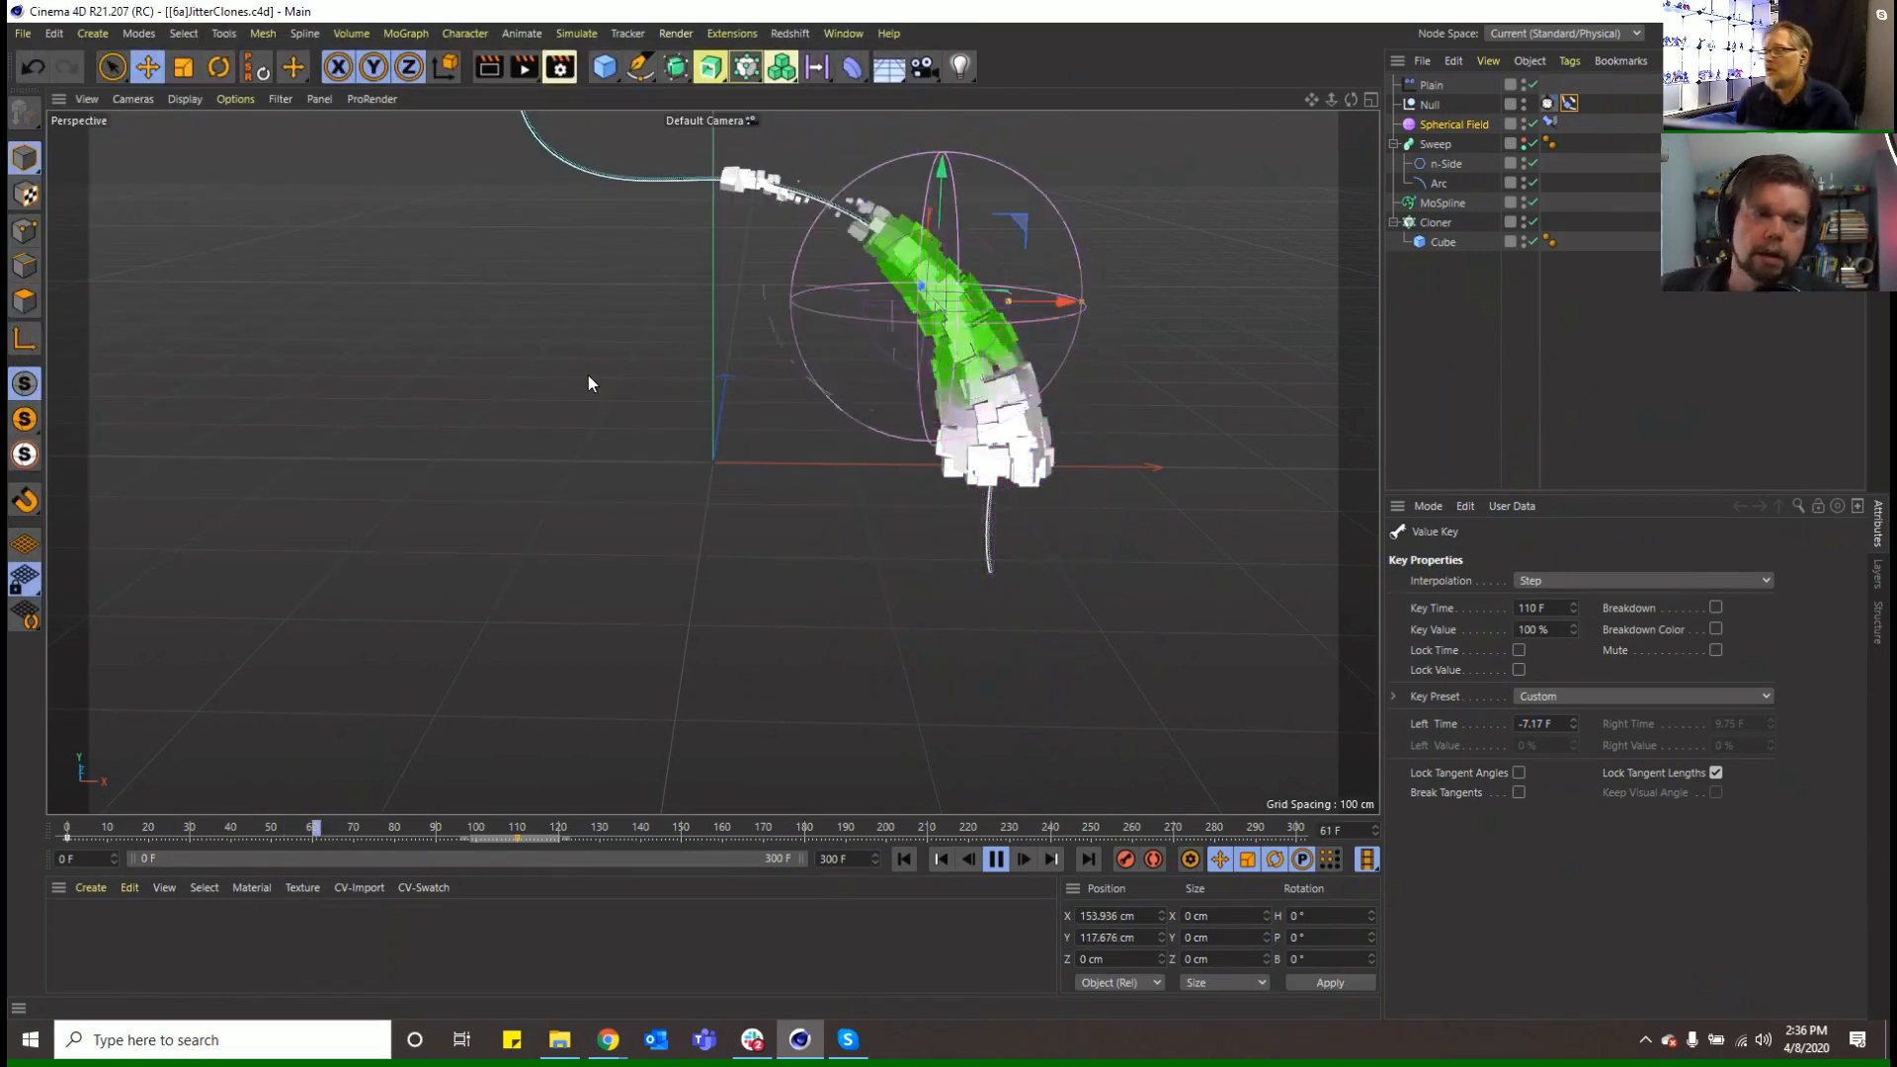
click(915, 863)
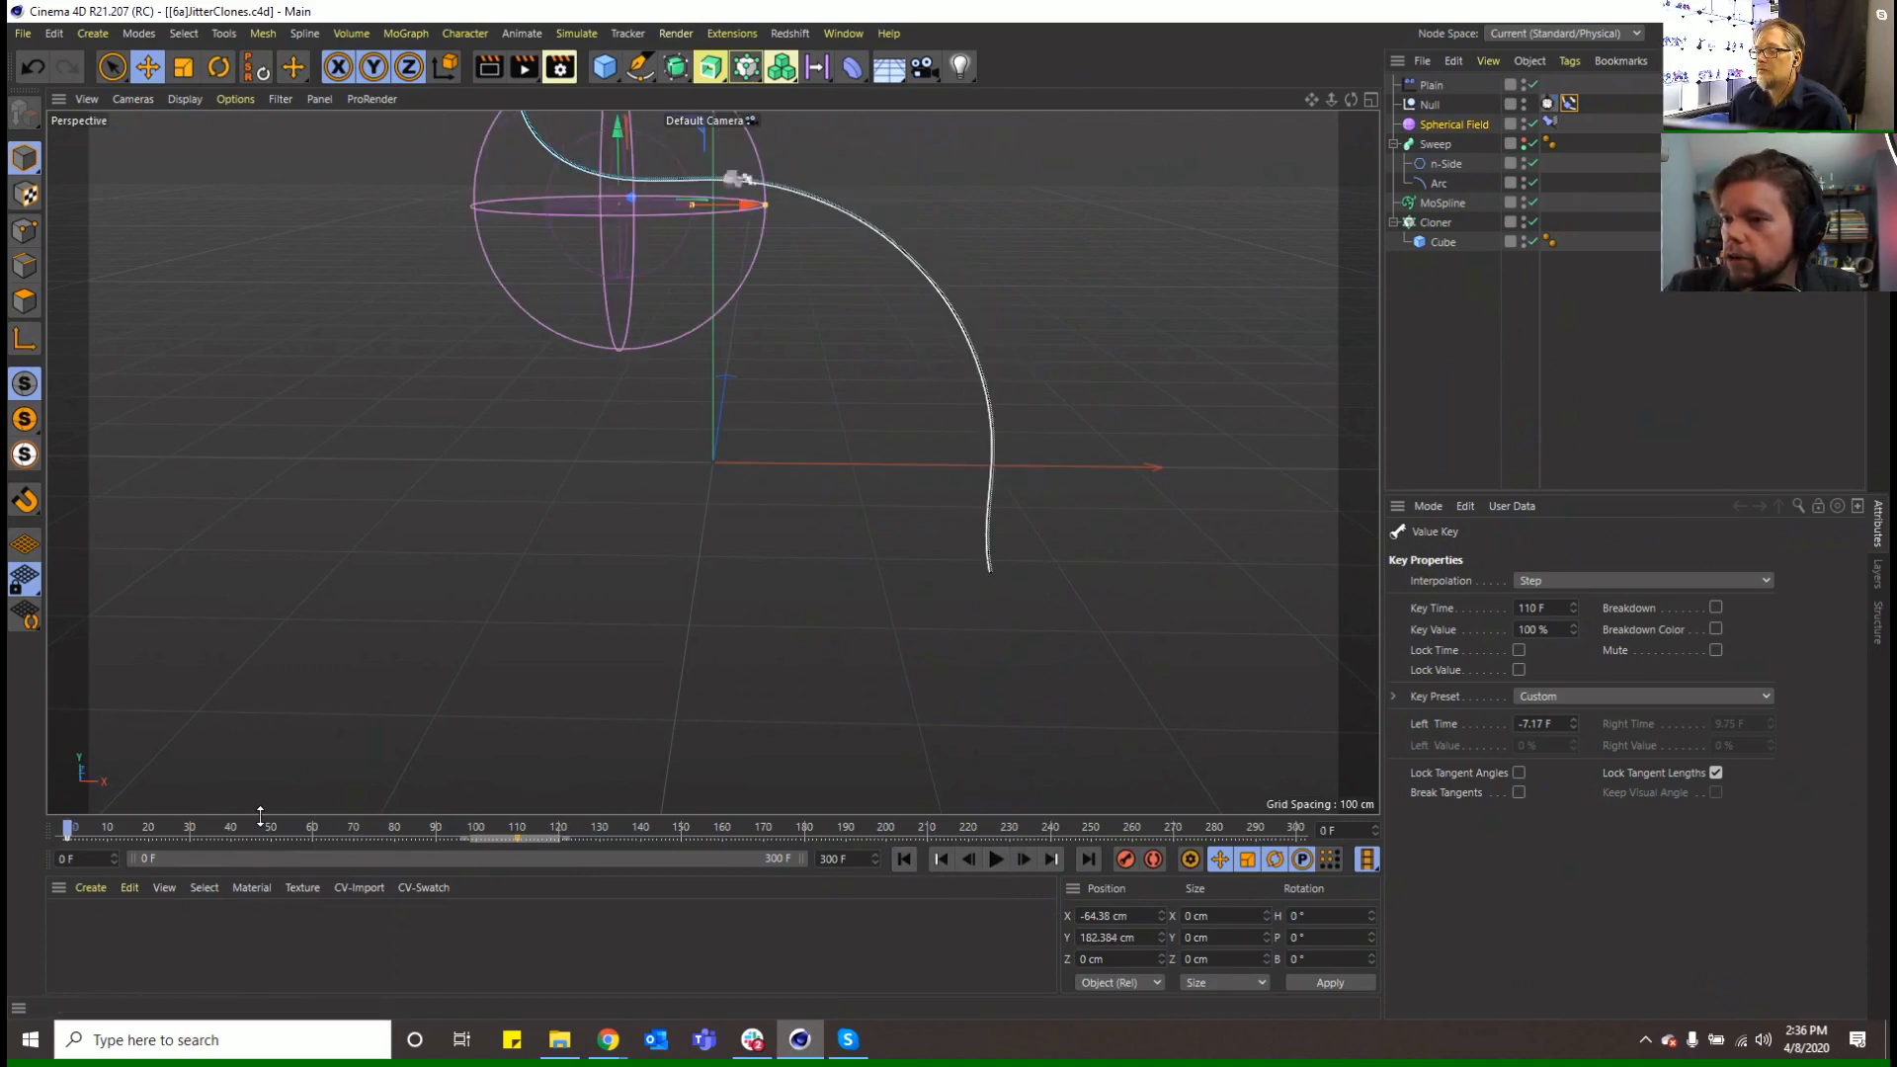
drag(267, 831, 67, 832)
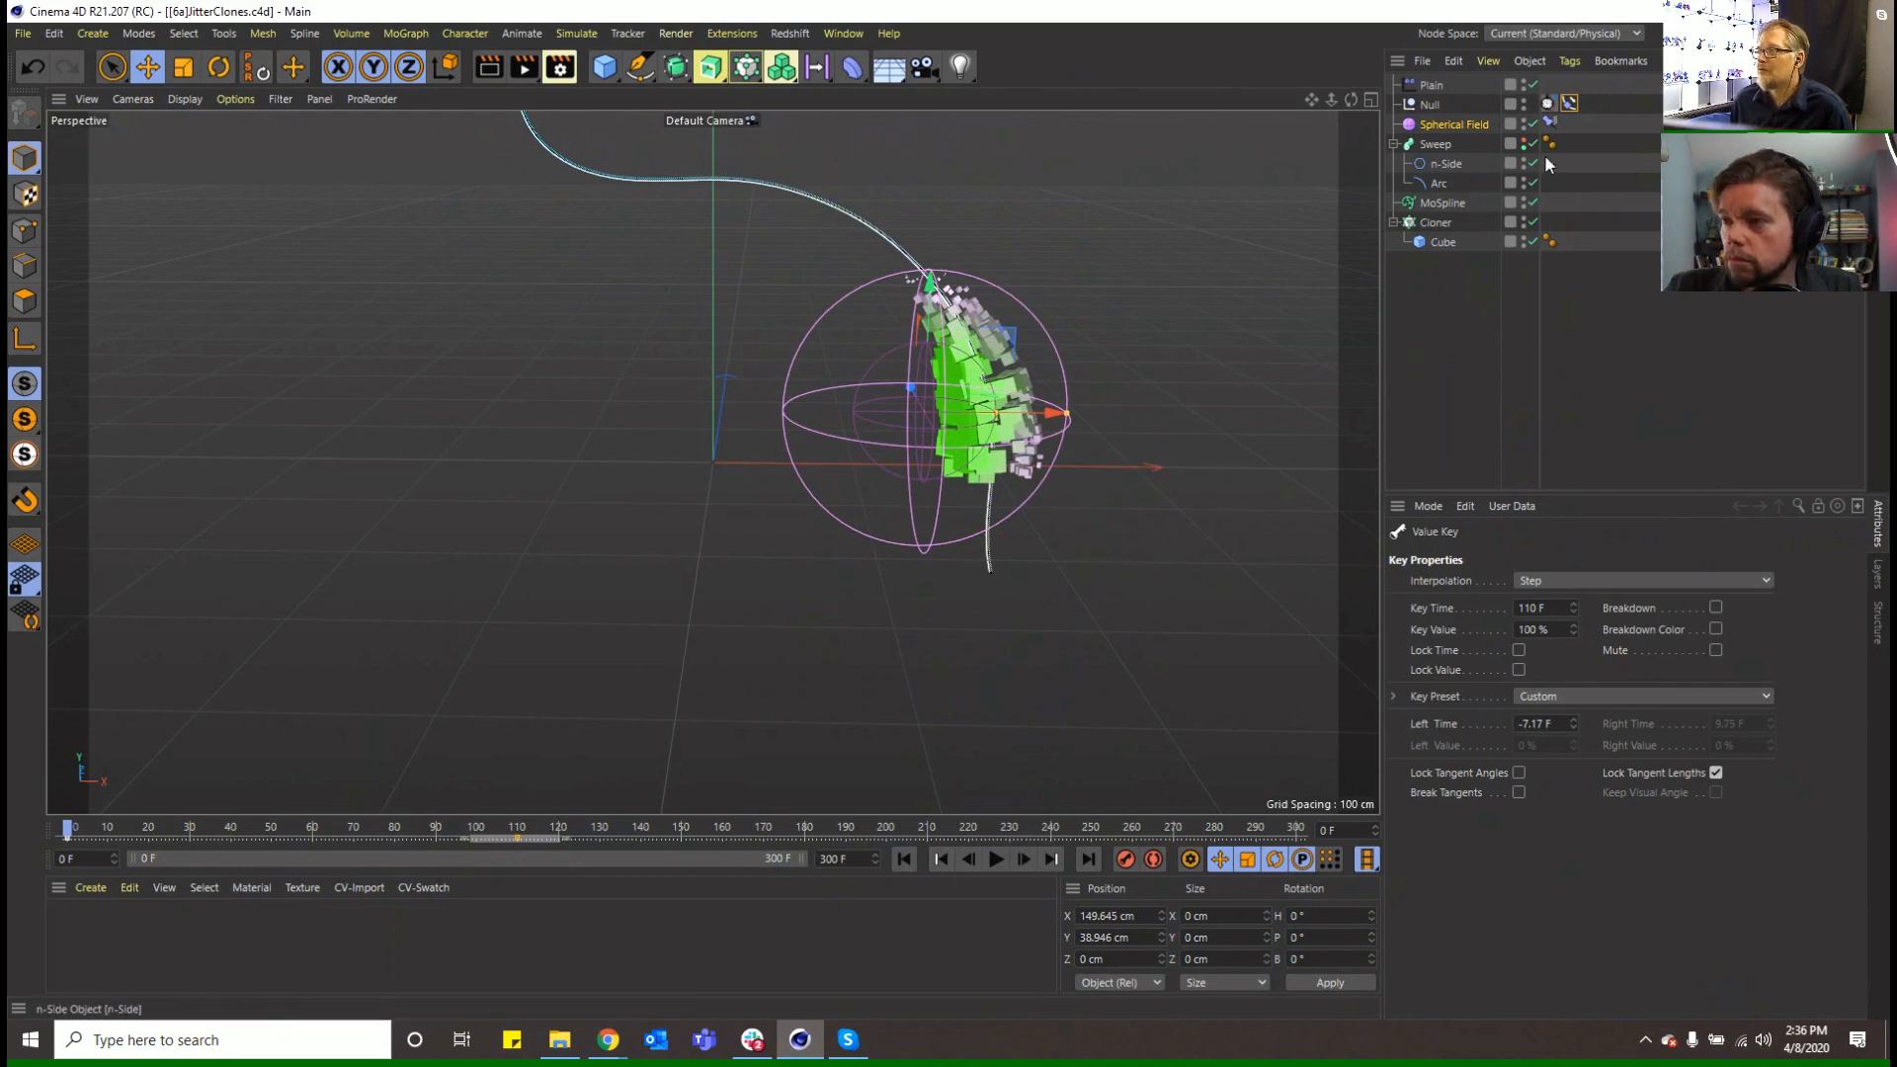
Add a Cone and a Cylinder primitive to the scene and select both
click(1445, 242)
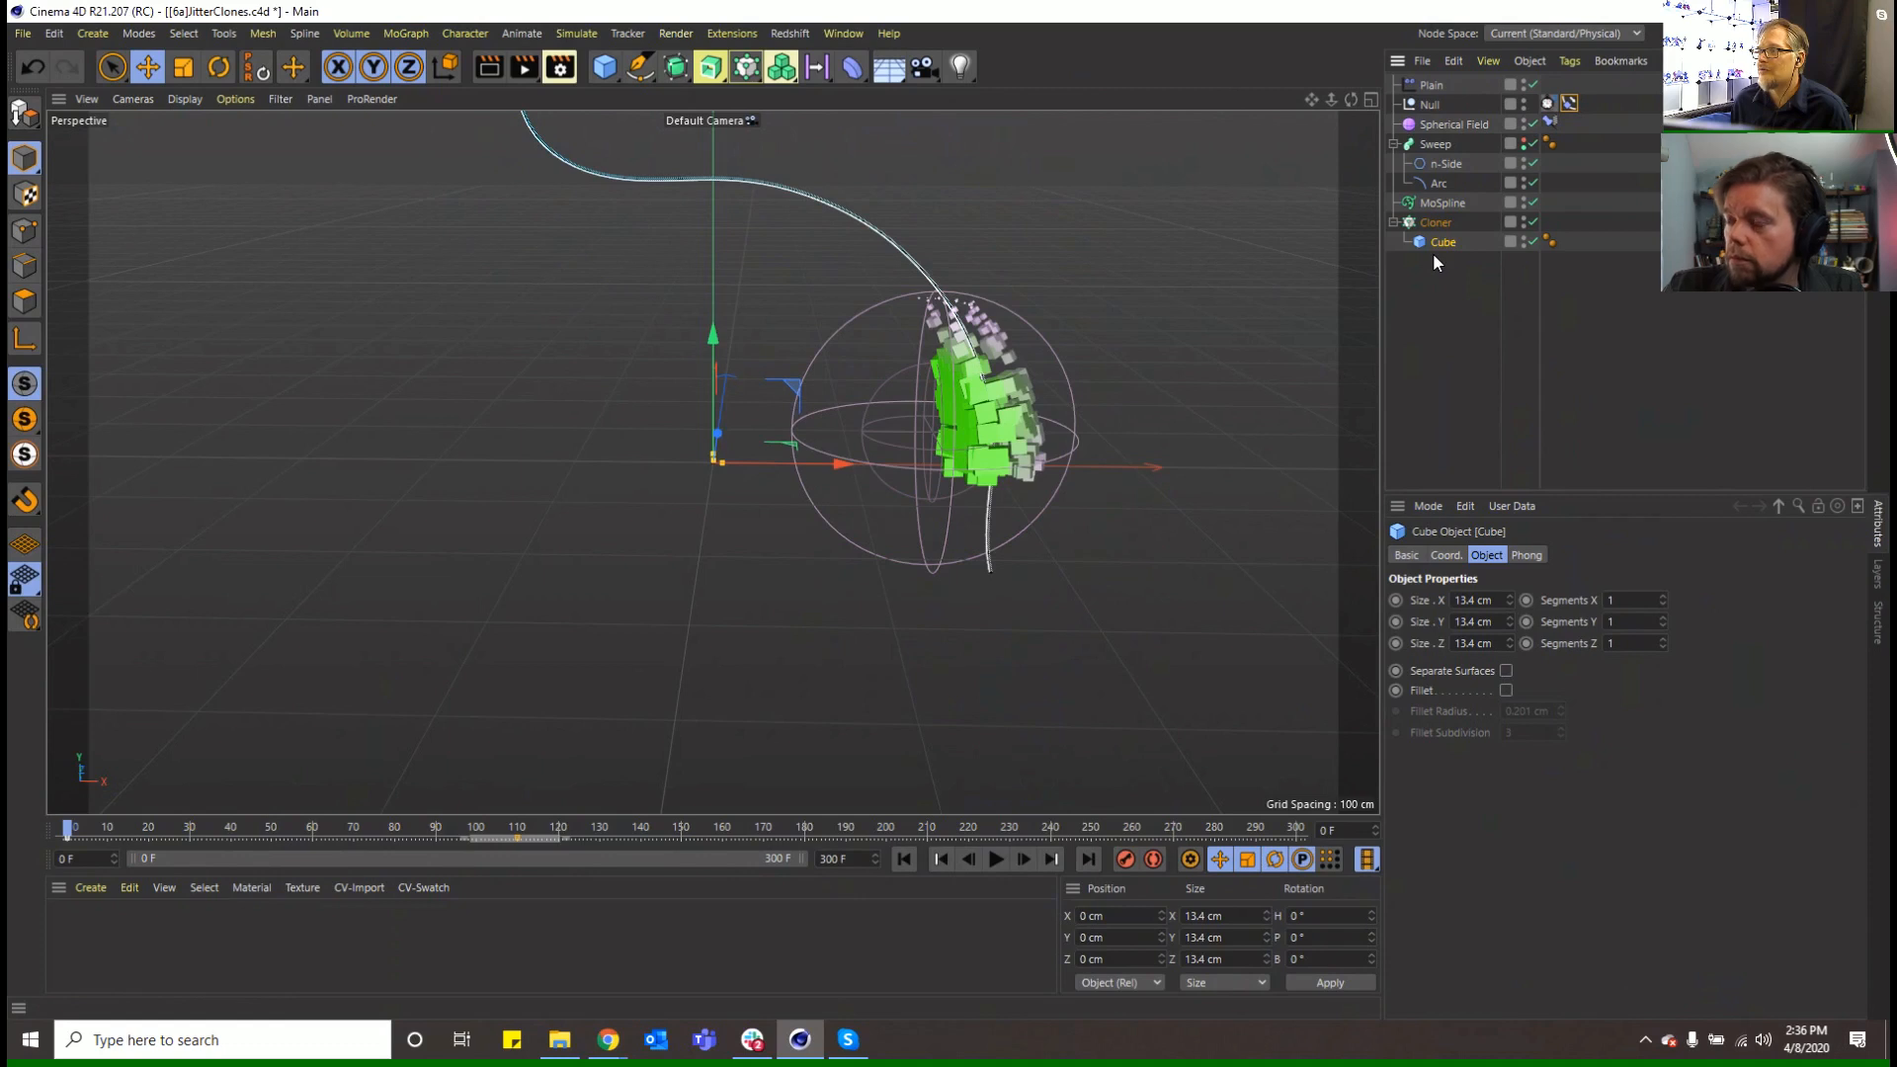
click(617, 78)
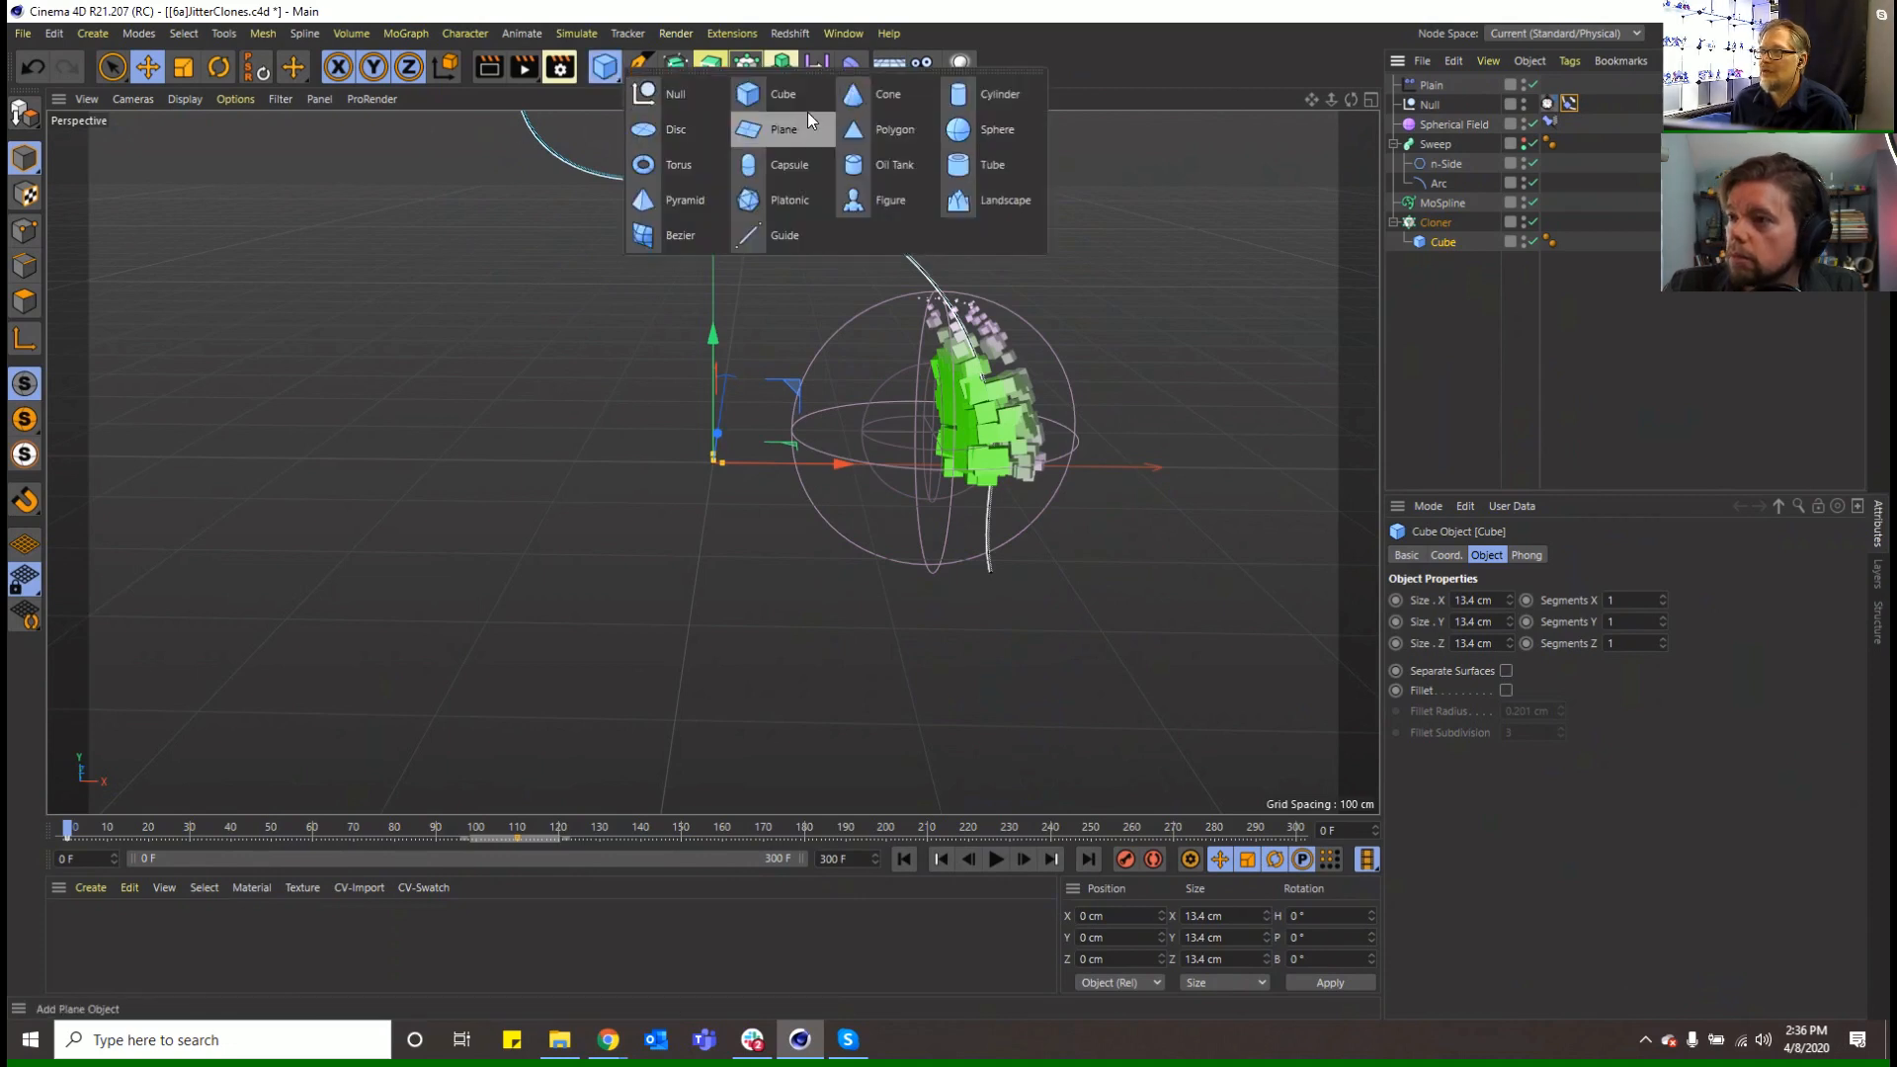
click(892, 116)
click(605, 67)
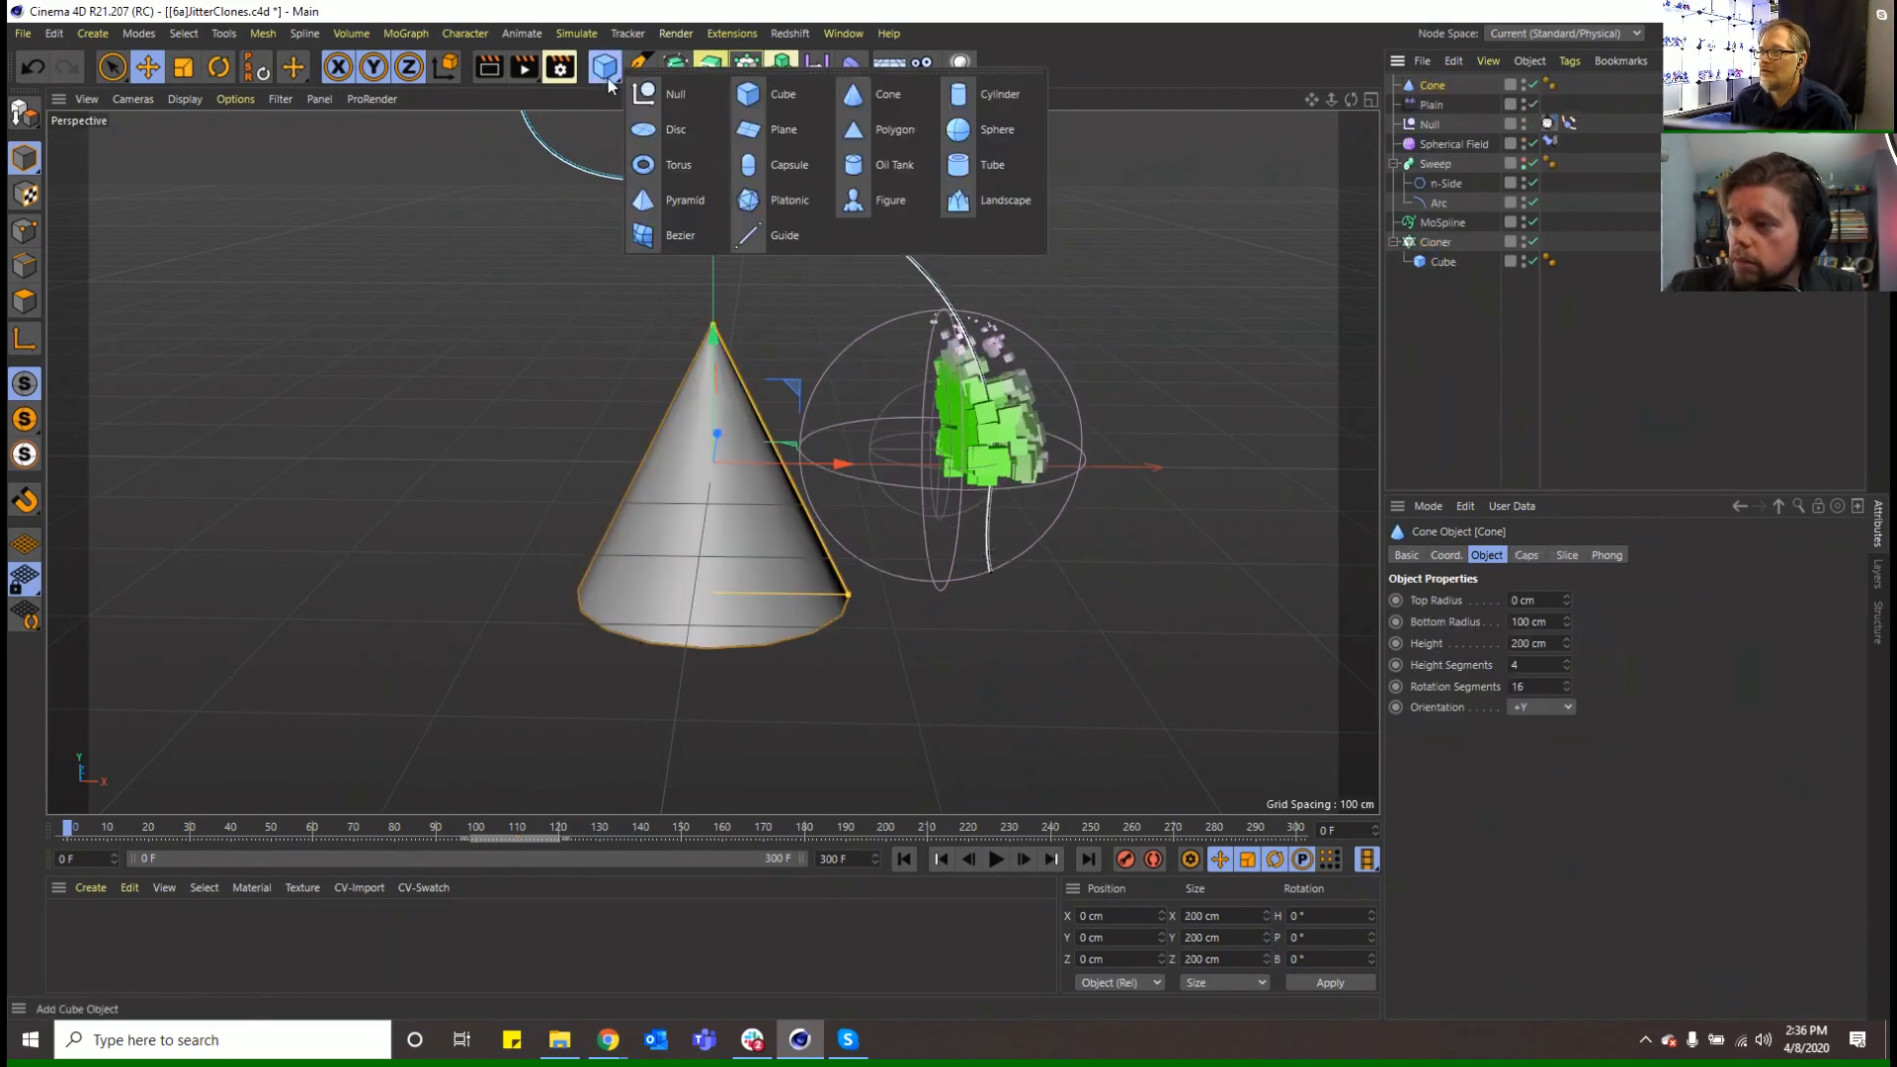
click(993, 94)
ctrl+click(1433, 104)
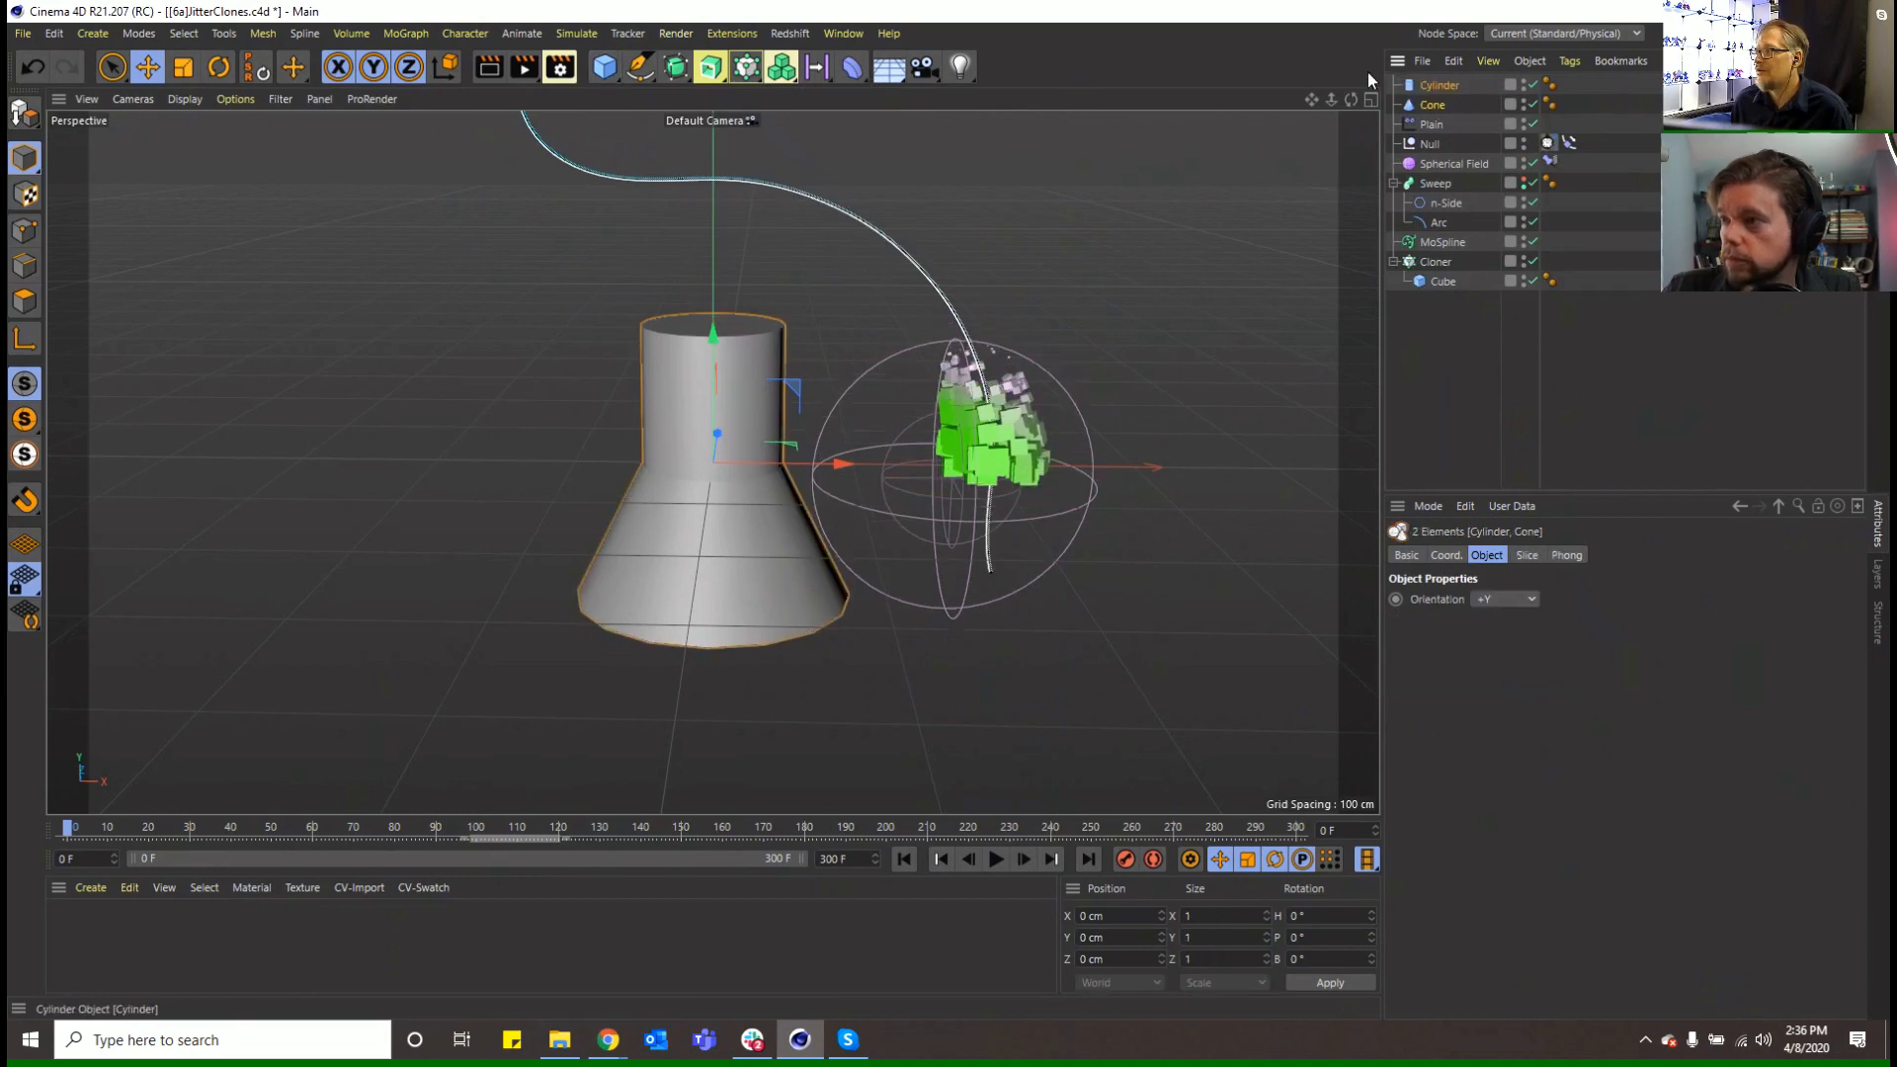
Scale the Cone and Cylinder down to a small fraction of their size and place both in the Cloner above the Cube
click(183, 67)
drag(760, 237, 225, 363)
drag(1398, 107, 1438, 173)
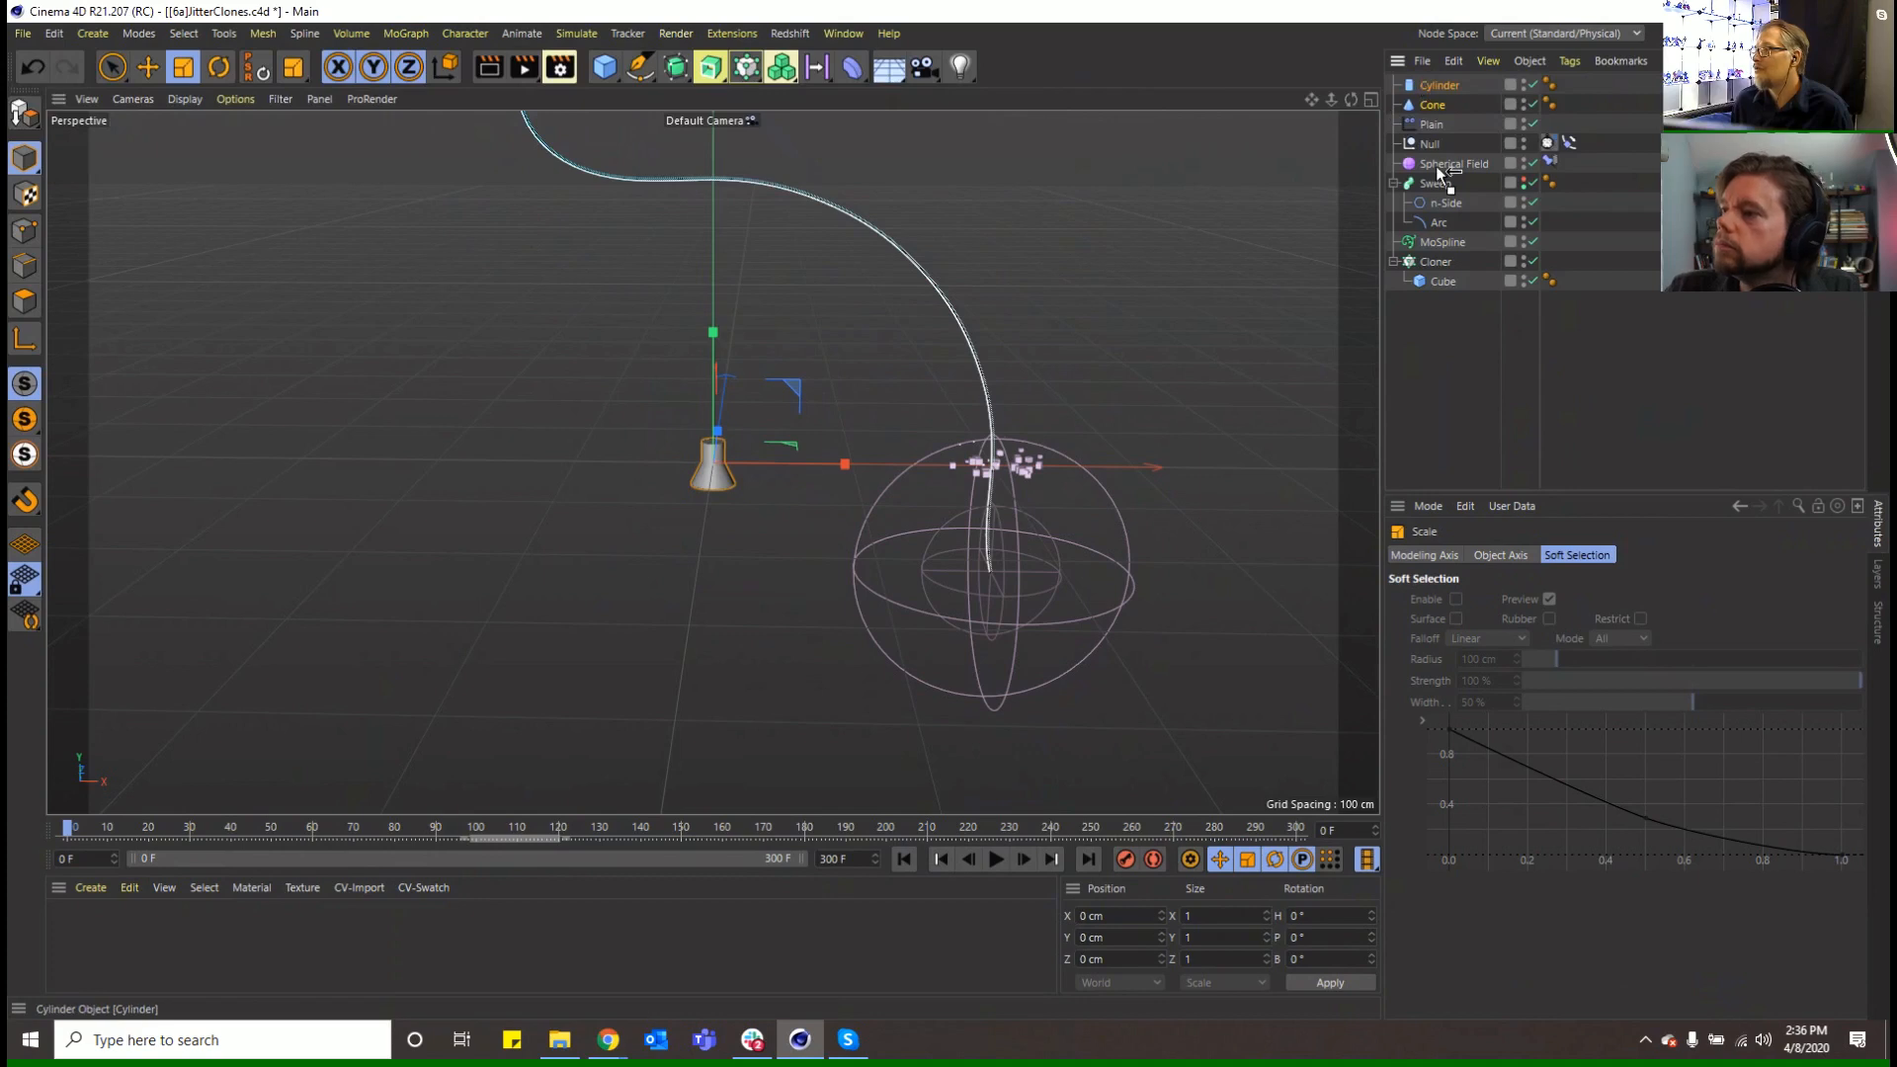
drag(1435, 276, 1435, 278)
click(1438, 223)
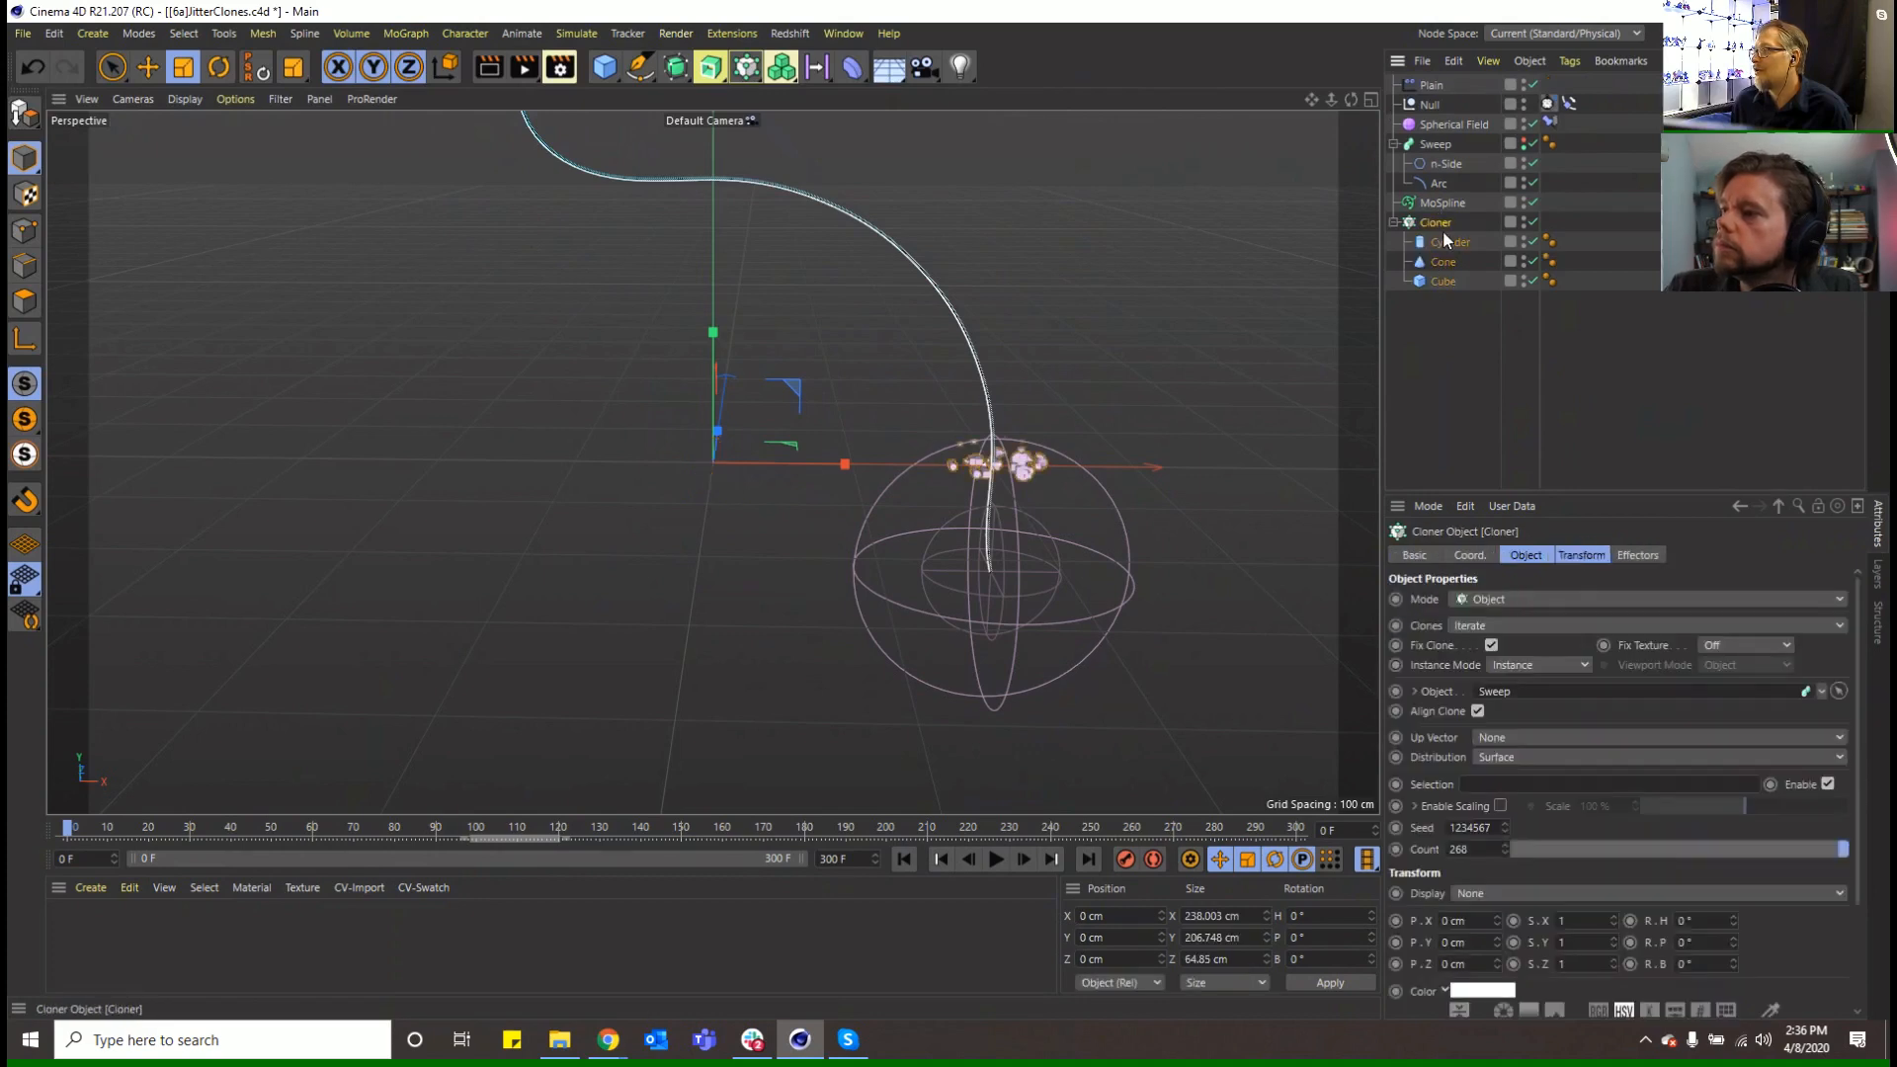
Set the Cloner's Clones option to Random and add a Push Apart effector to it
click(1517, 625)
click(1512, 669)
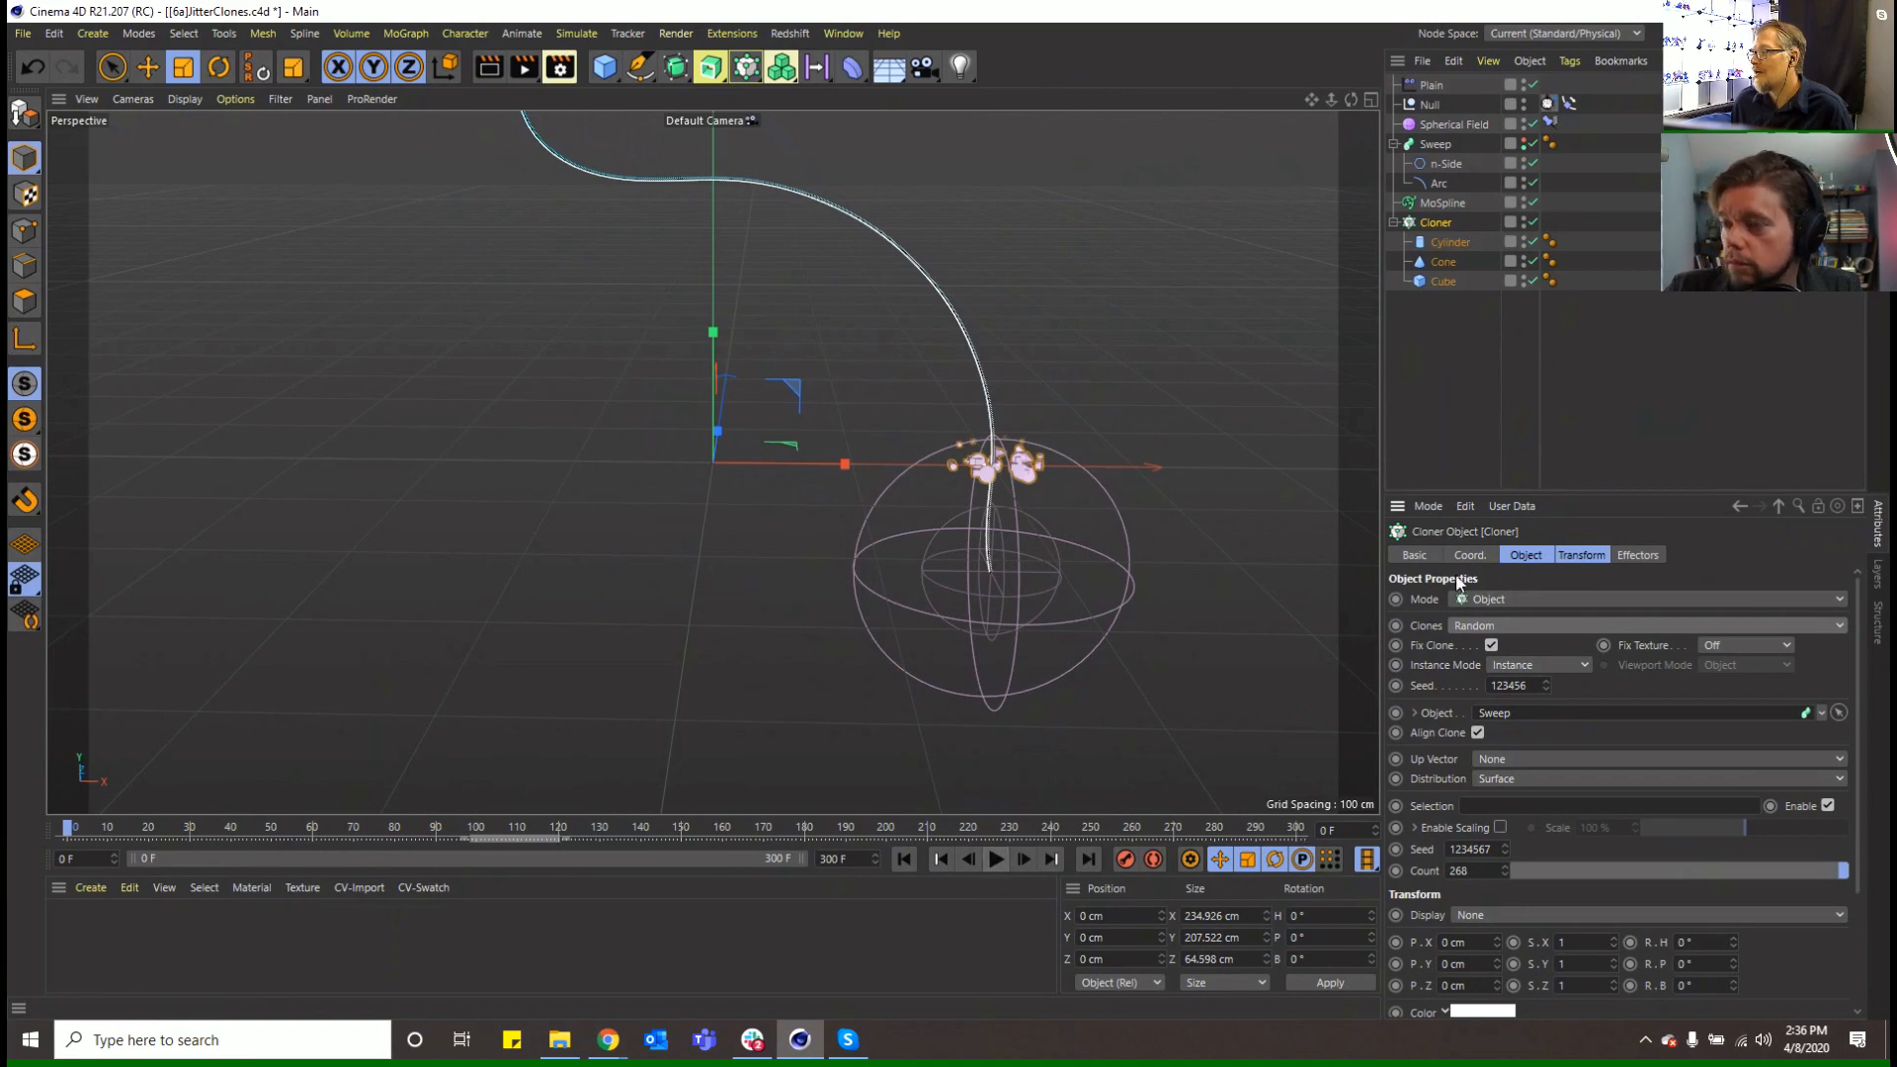
click(387, 35)
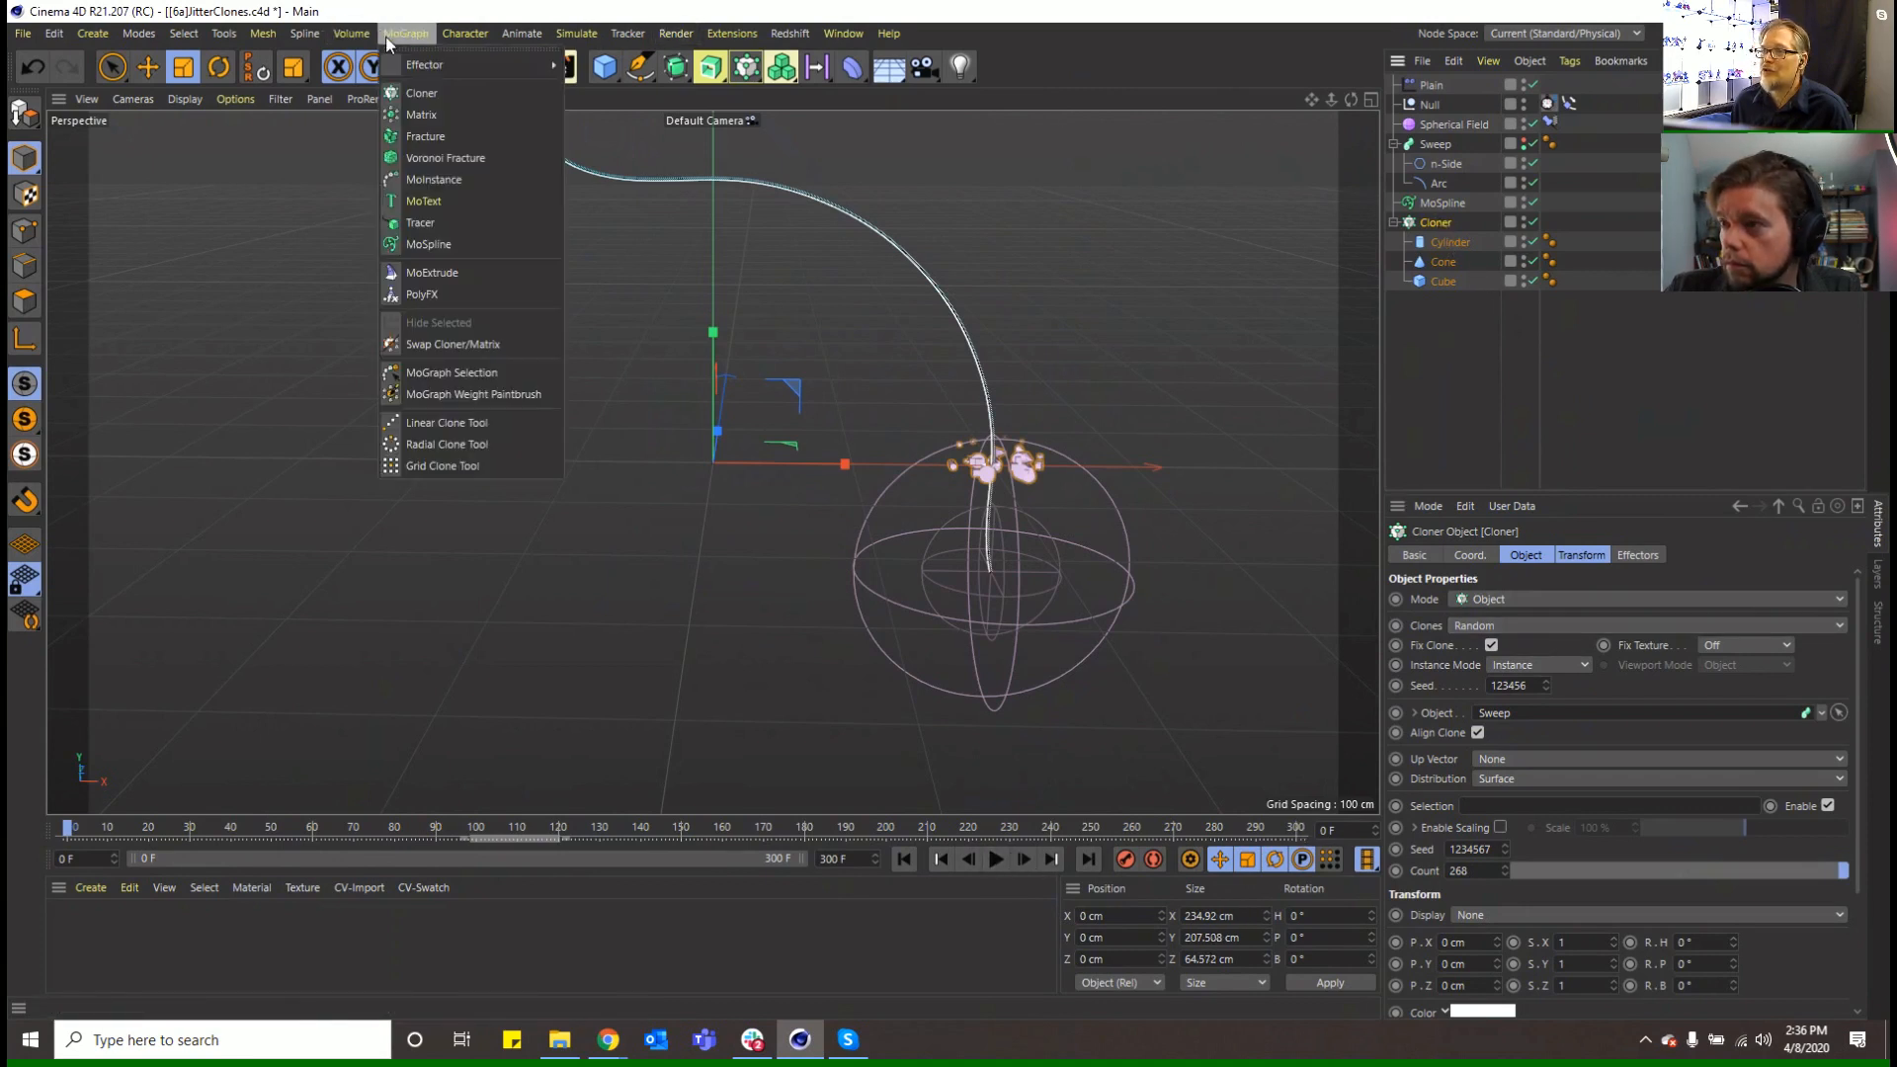
mouse_move(394, 60)
click(612, 165)
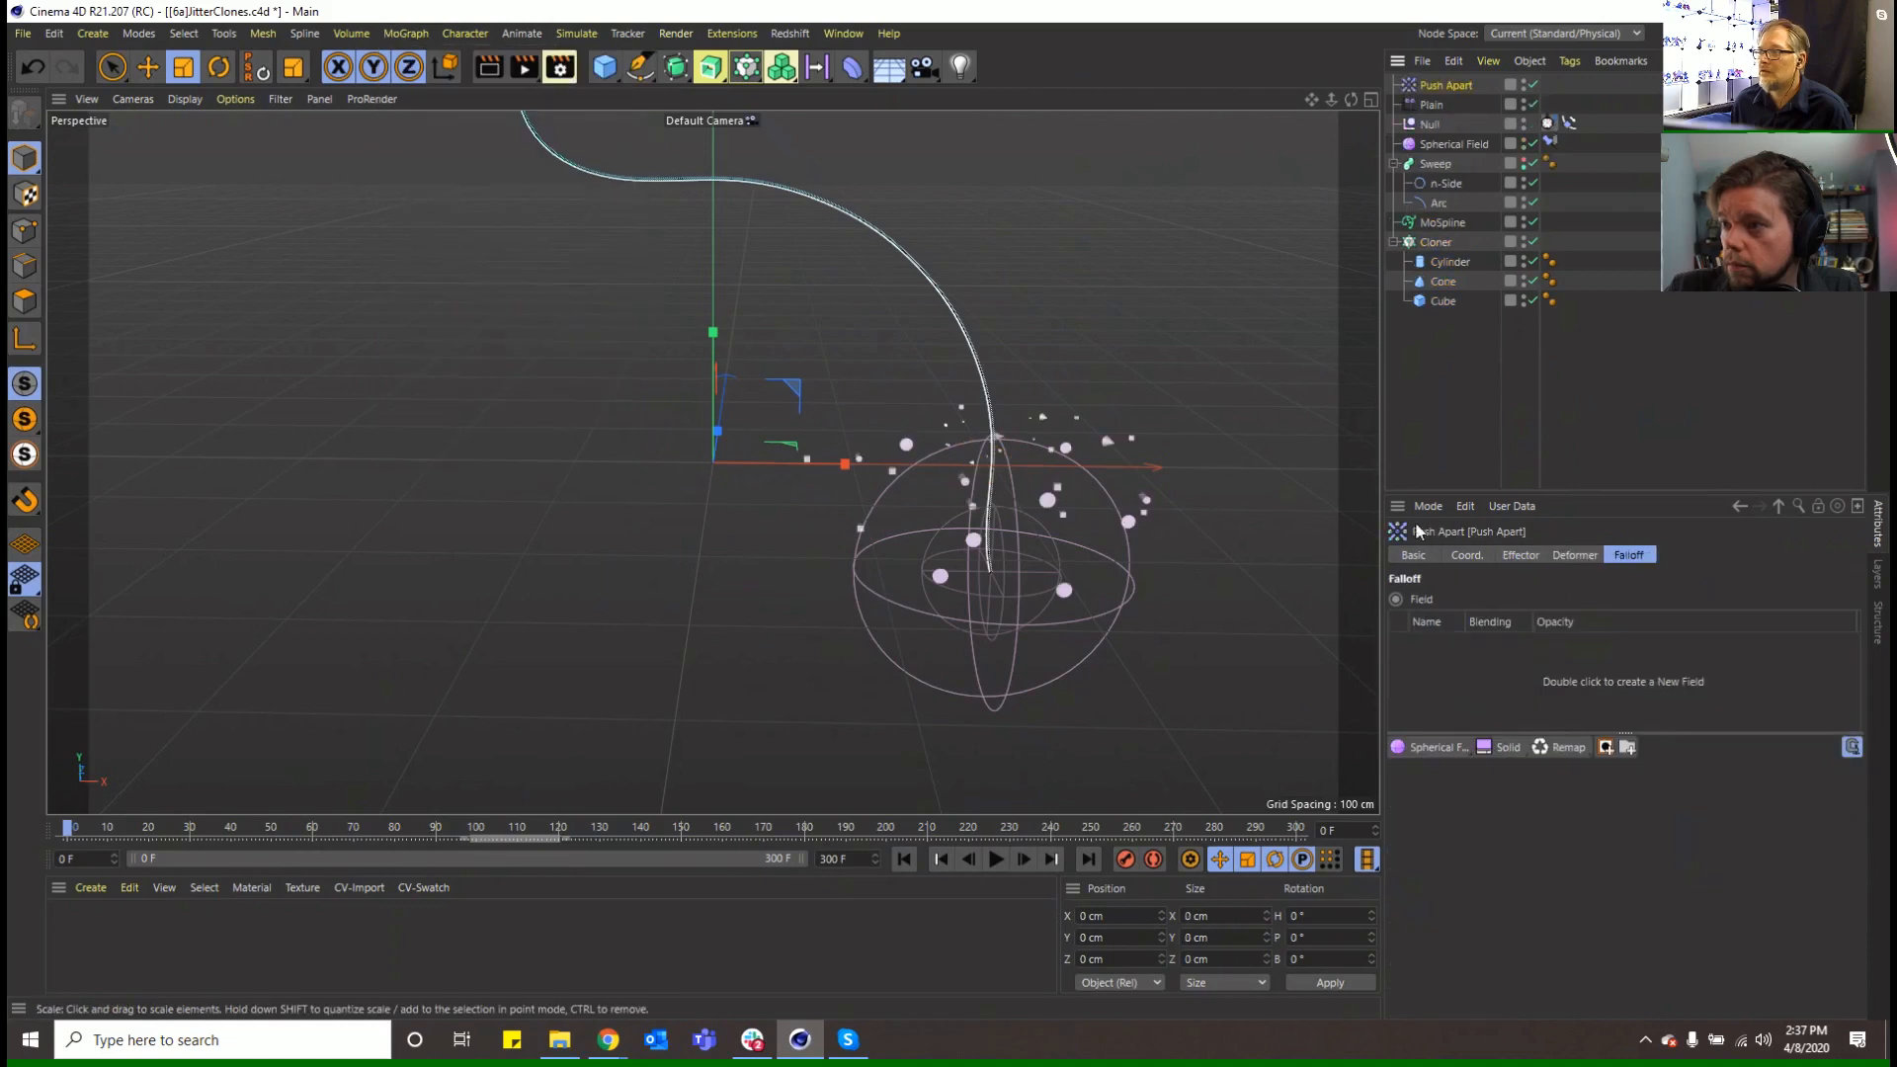
Set the Push Apart effector to Scale Apart mode with 2 iterations and a 10 cm radius, checking the animation in playback
click(1520, 554)
click(1532, 649)
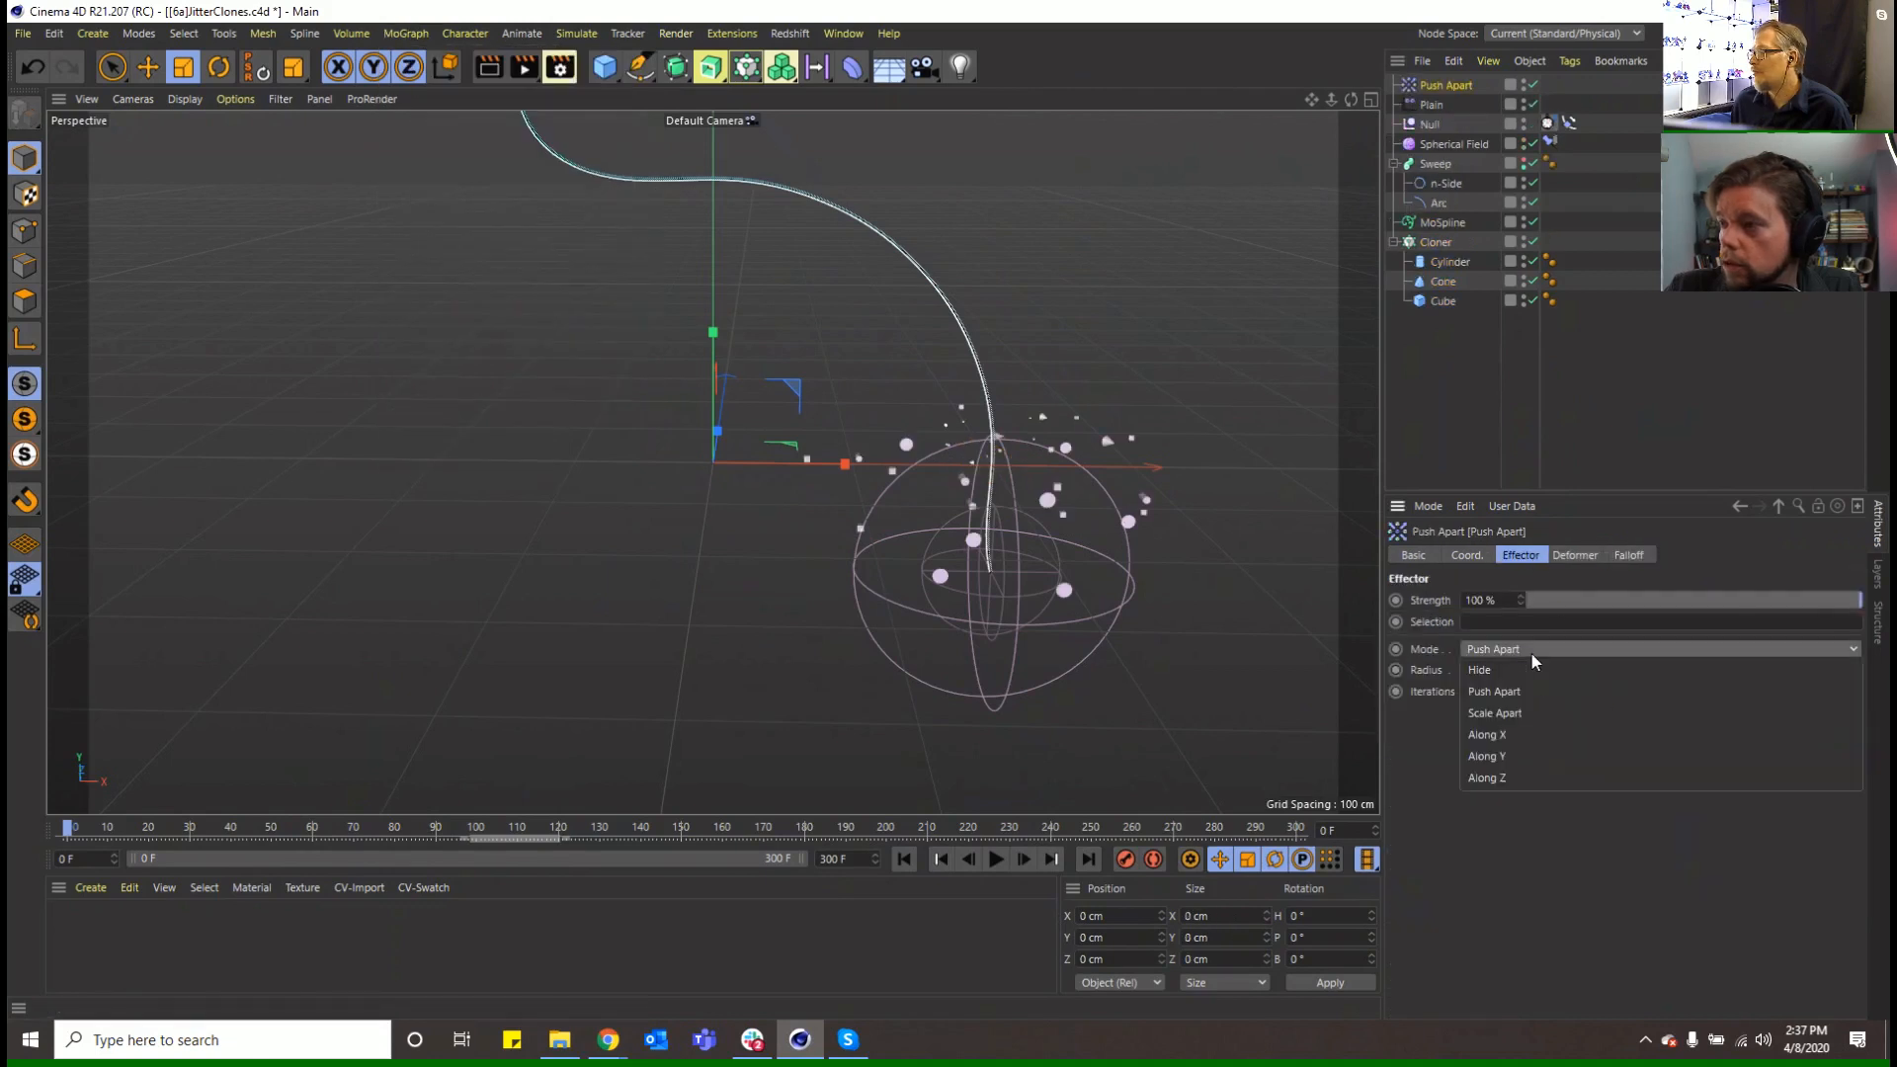
click(1547, 713)
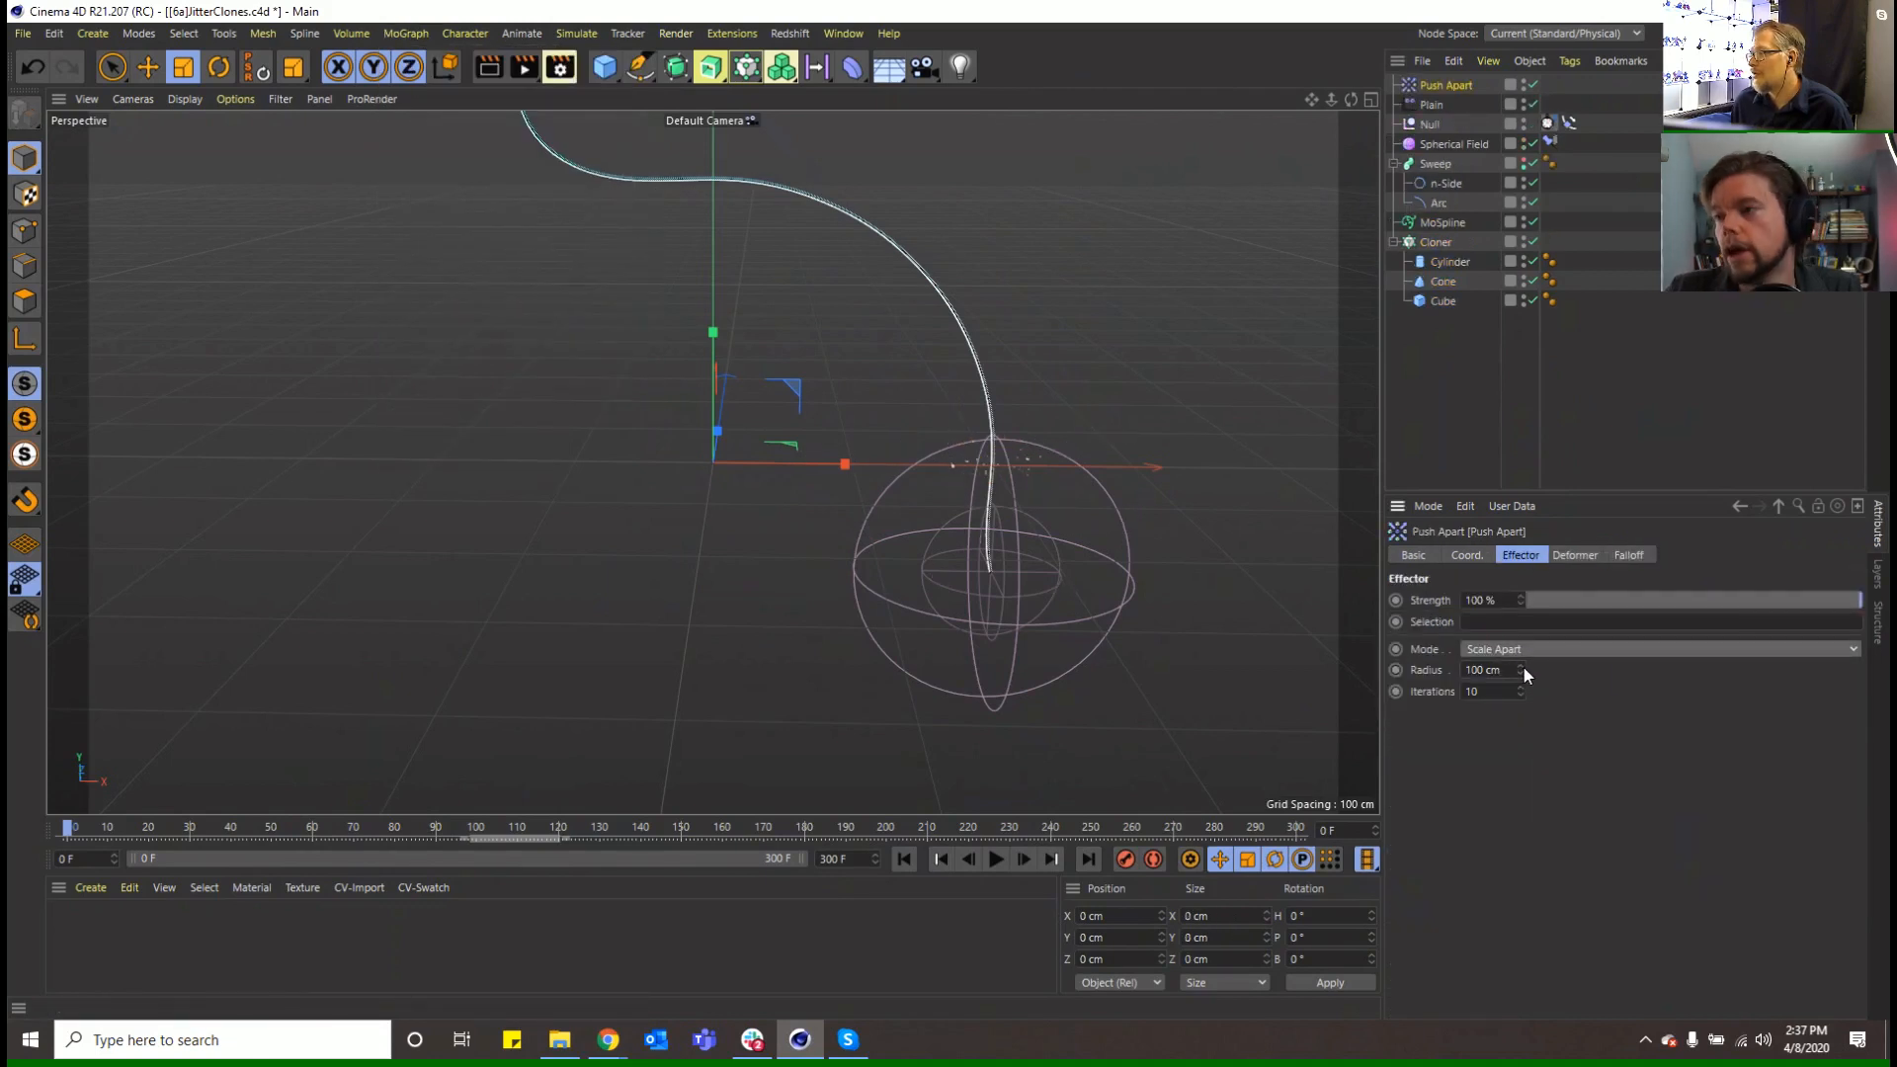
drag(1520, 669, 1520, 701)
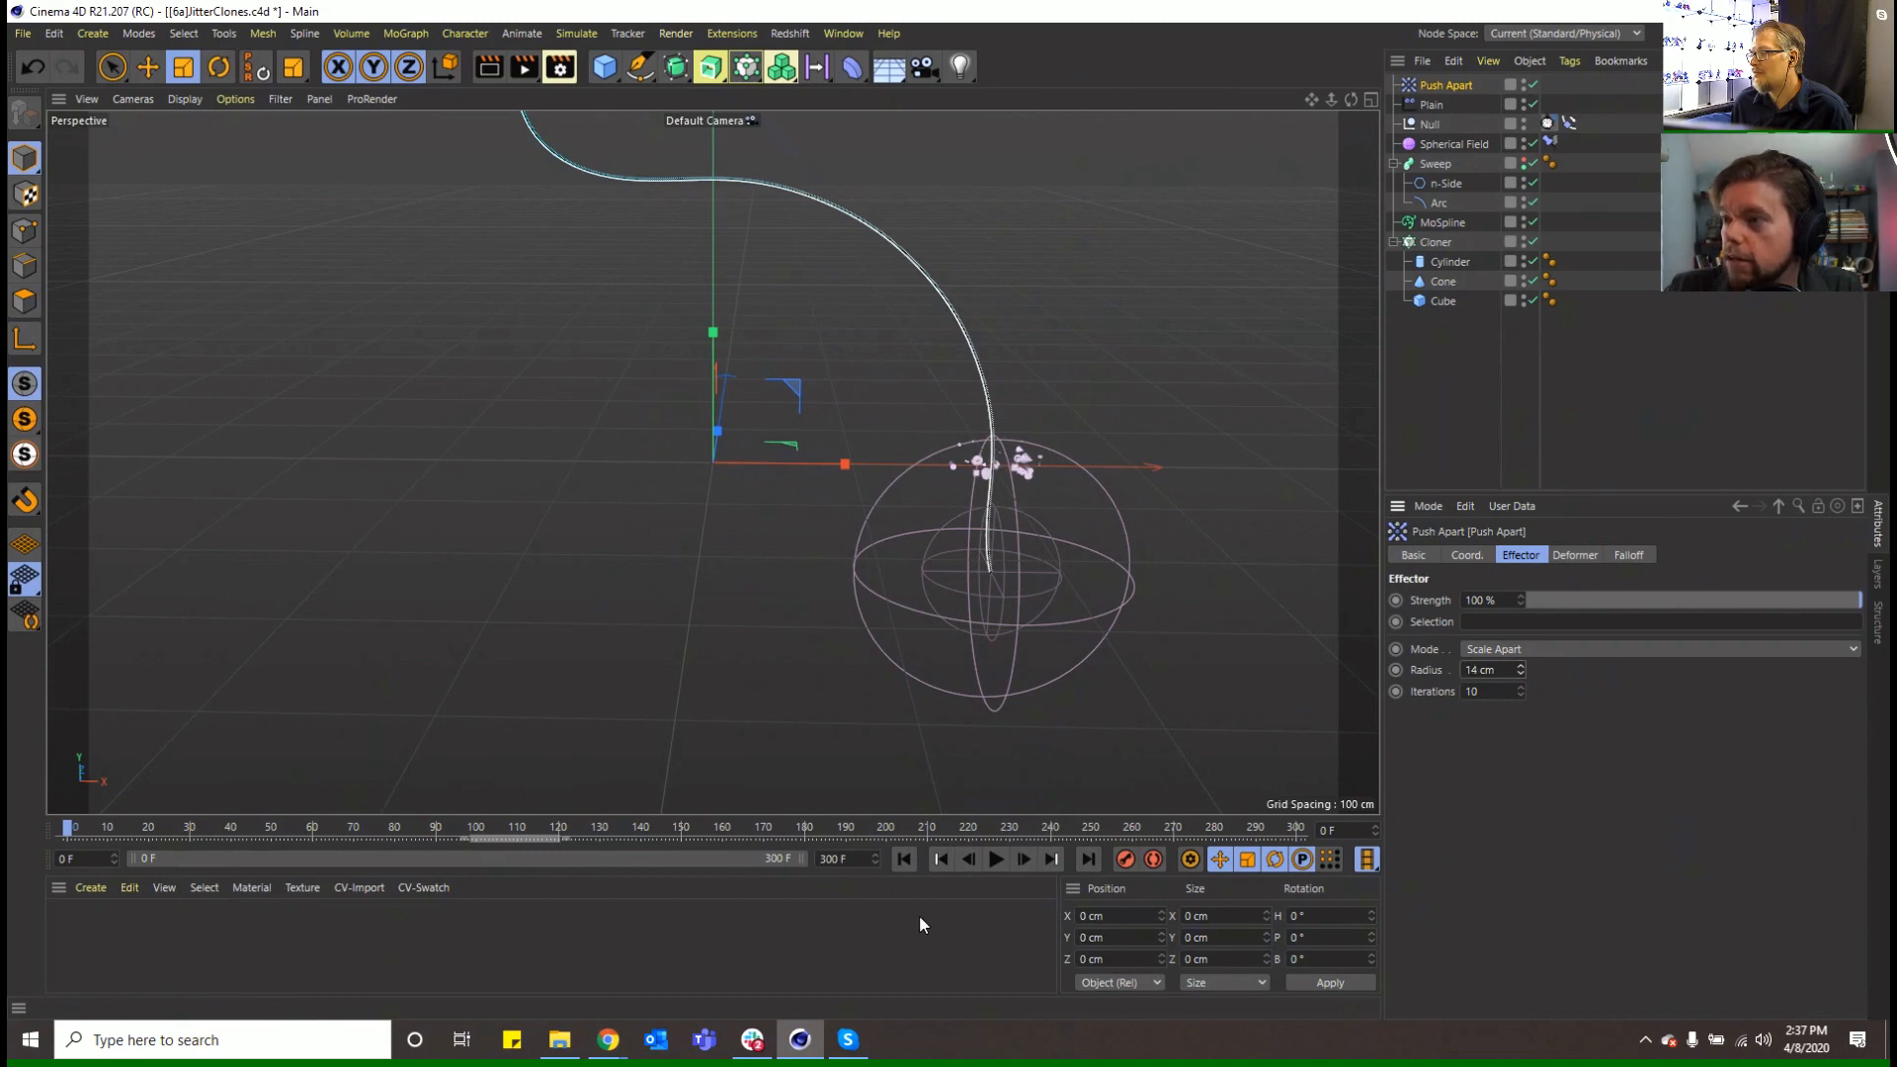
double_click(1500, 697)
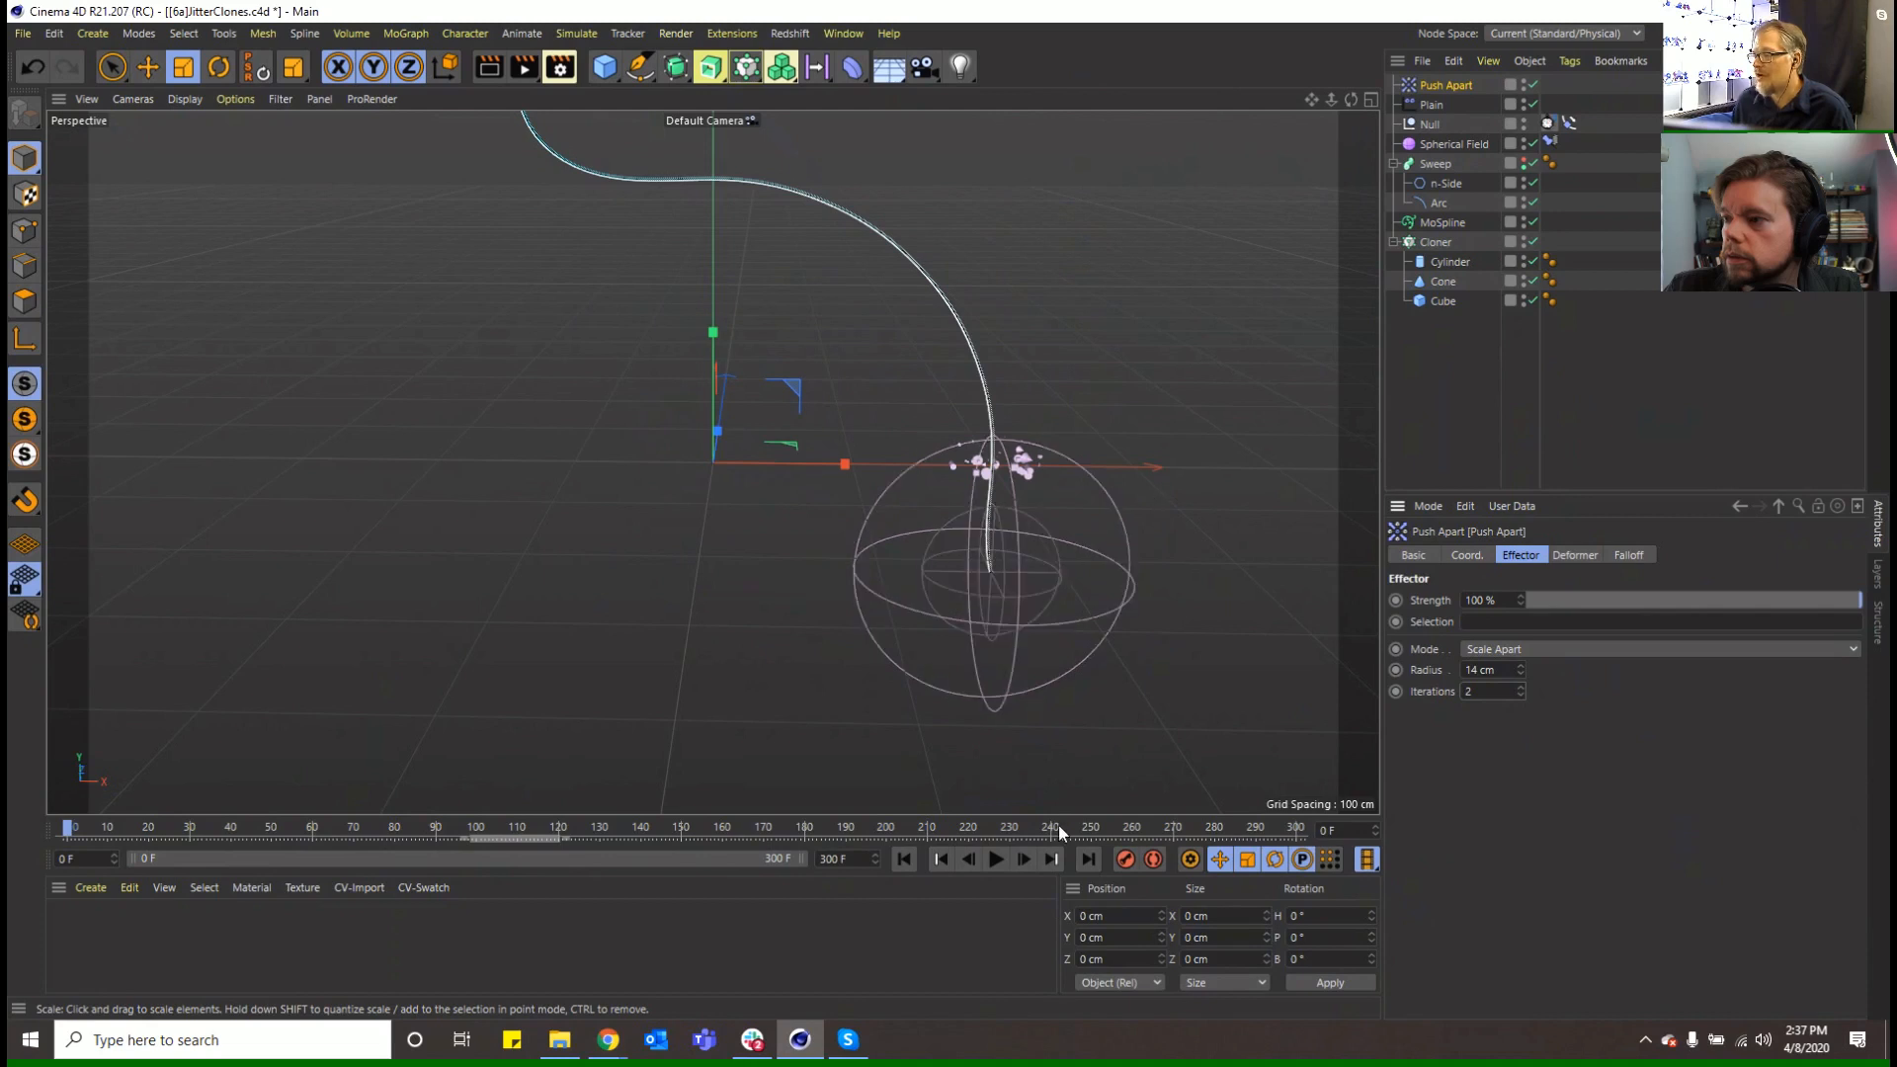
click(996, 858)
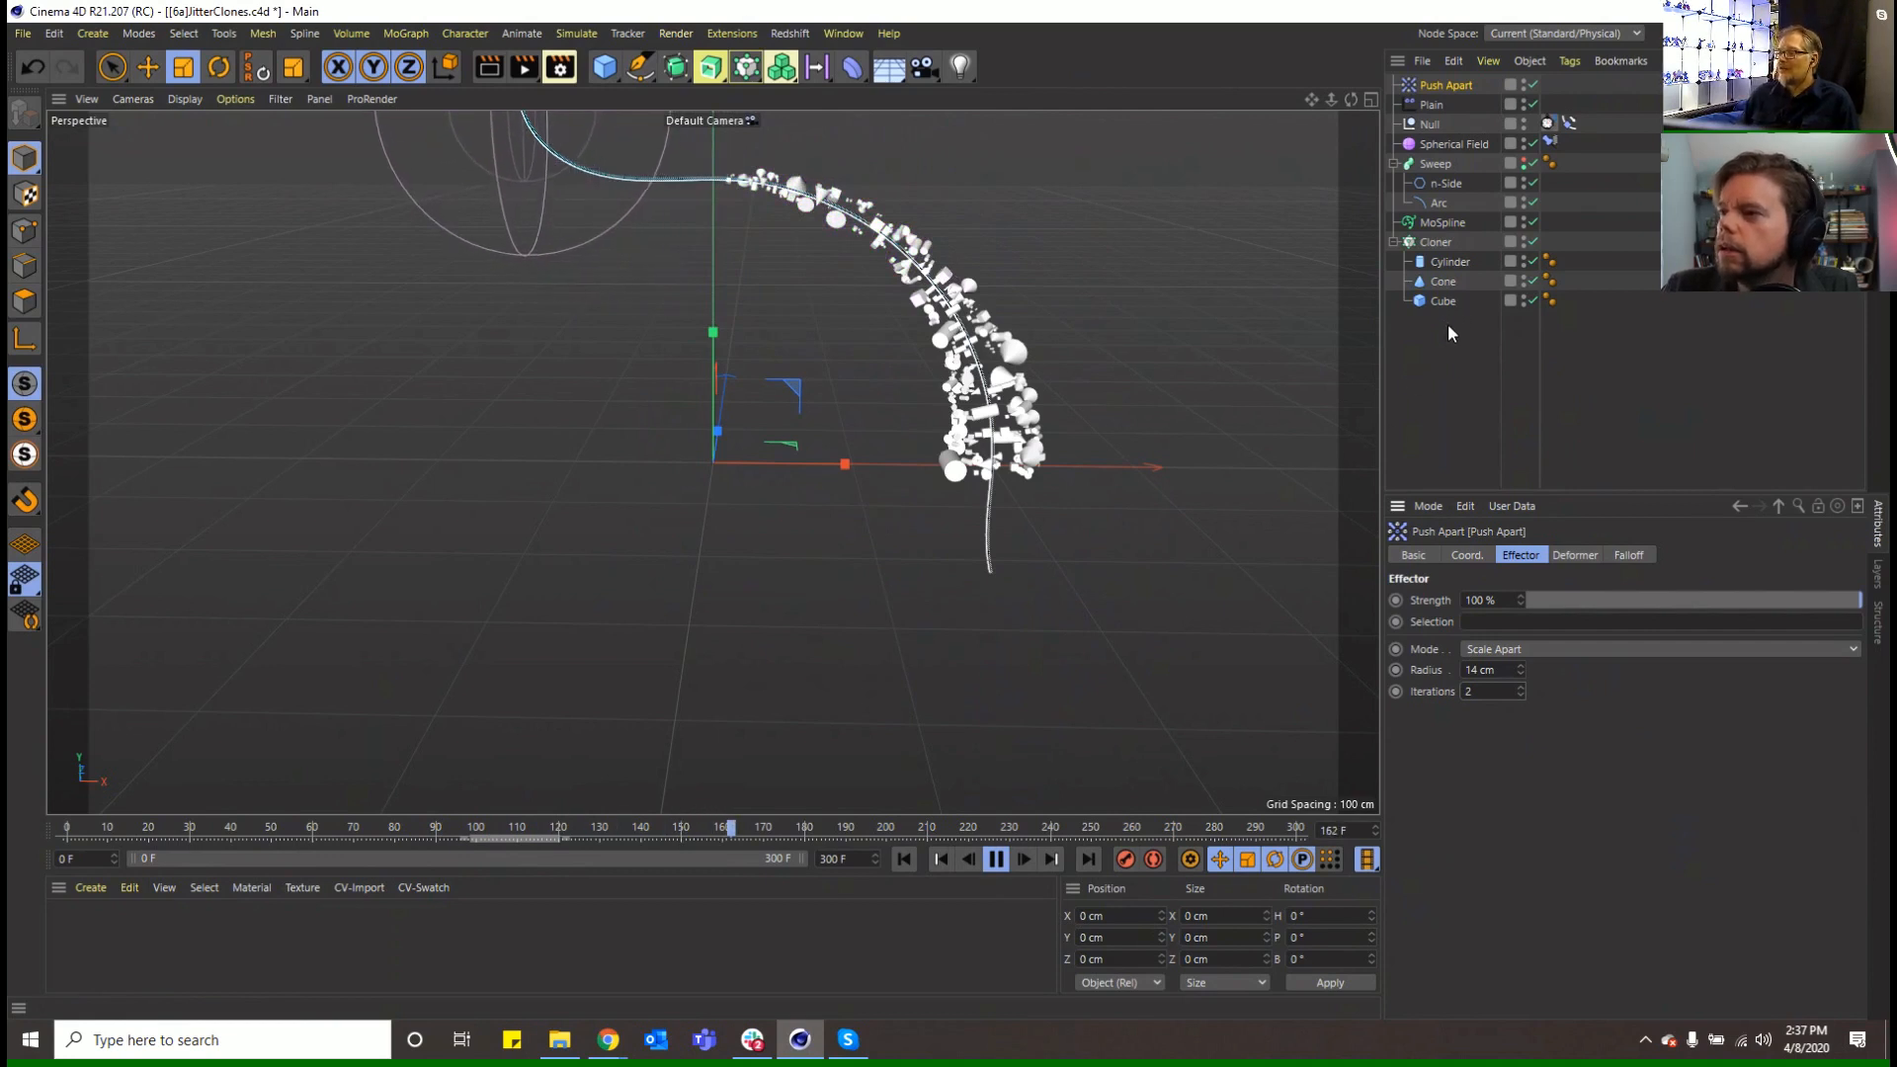
mouse_move(1520, 670)
mouse_down()
mouse_move(1520, 701)
mouse_move(1520, 676)
mouse_up()
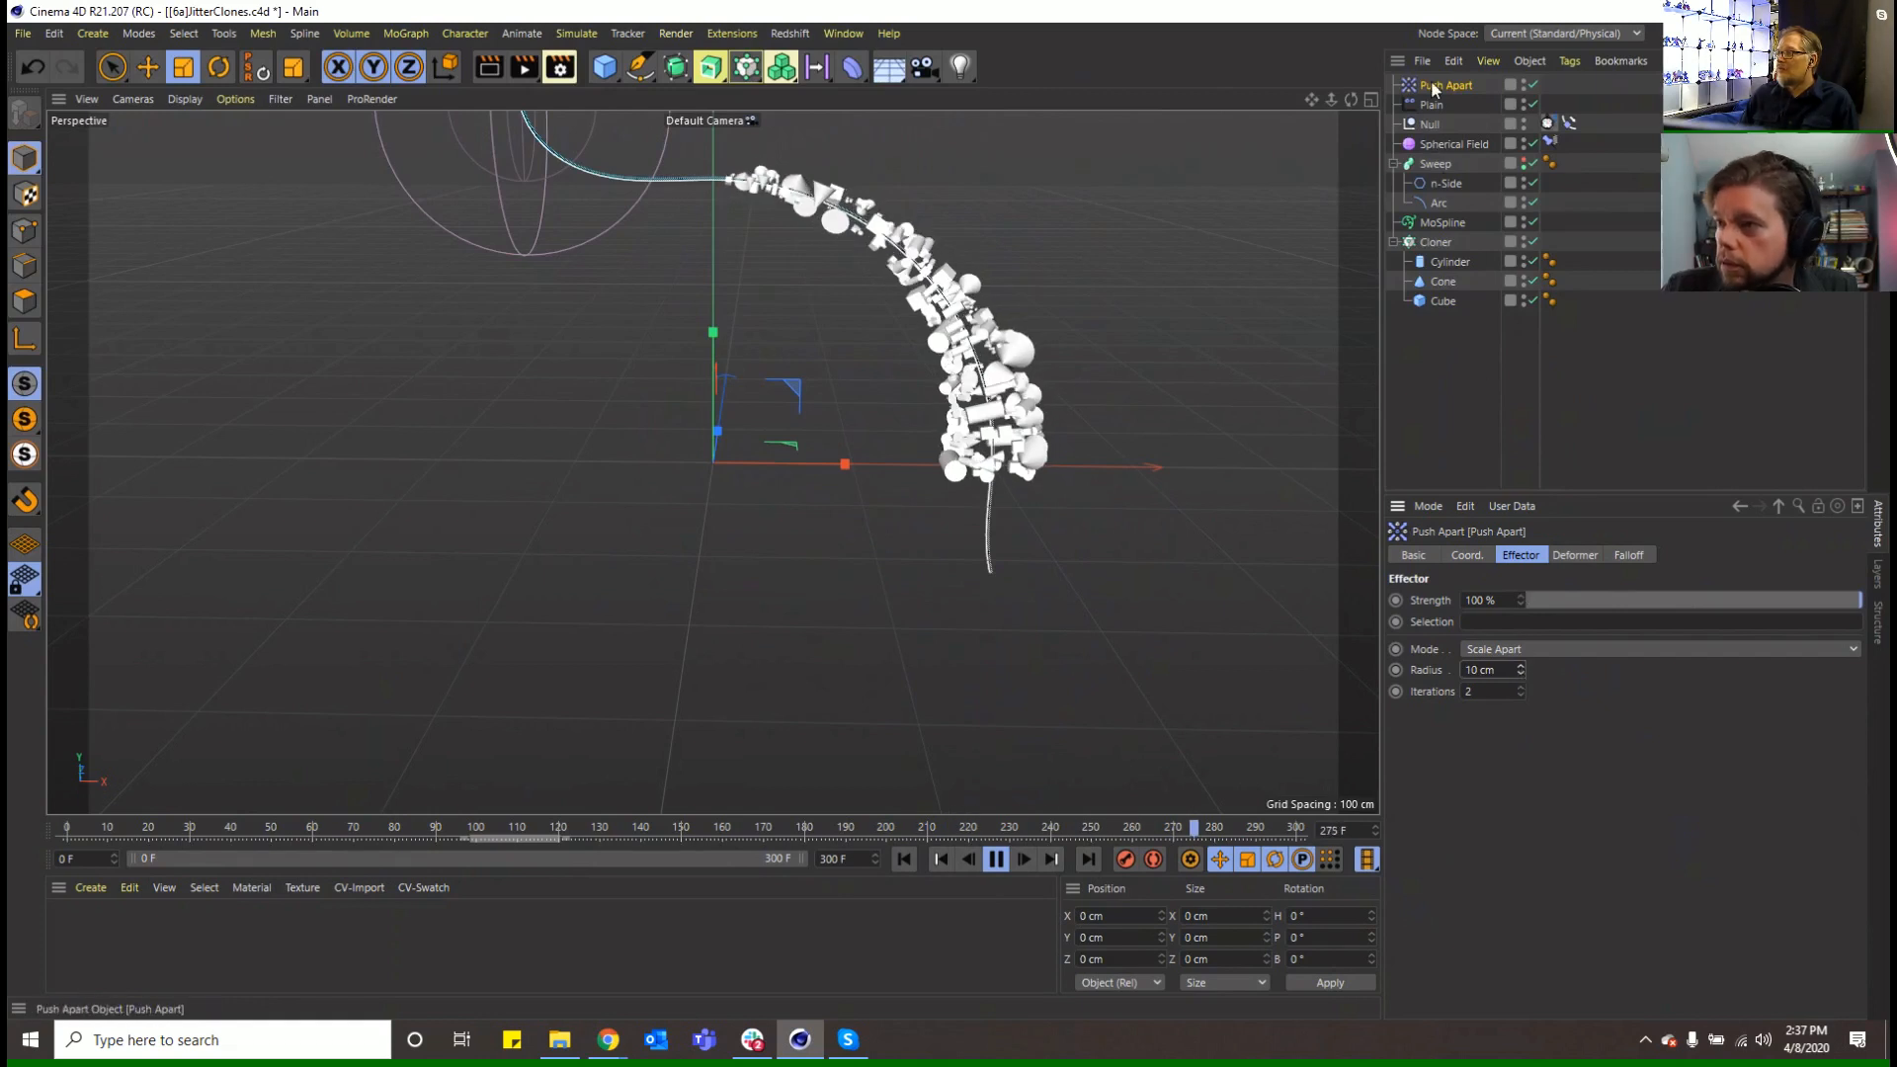
Add a Random effector to the Cloner and turn off its position variation
click(1436, 243)
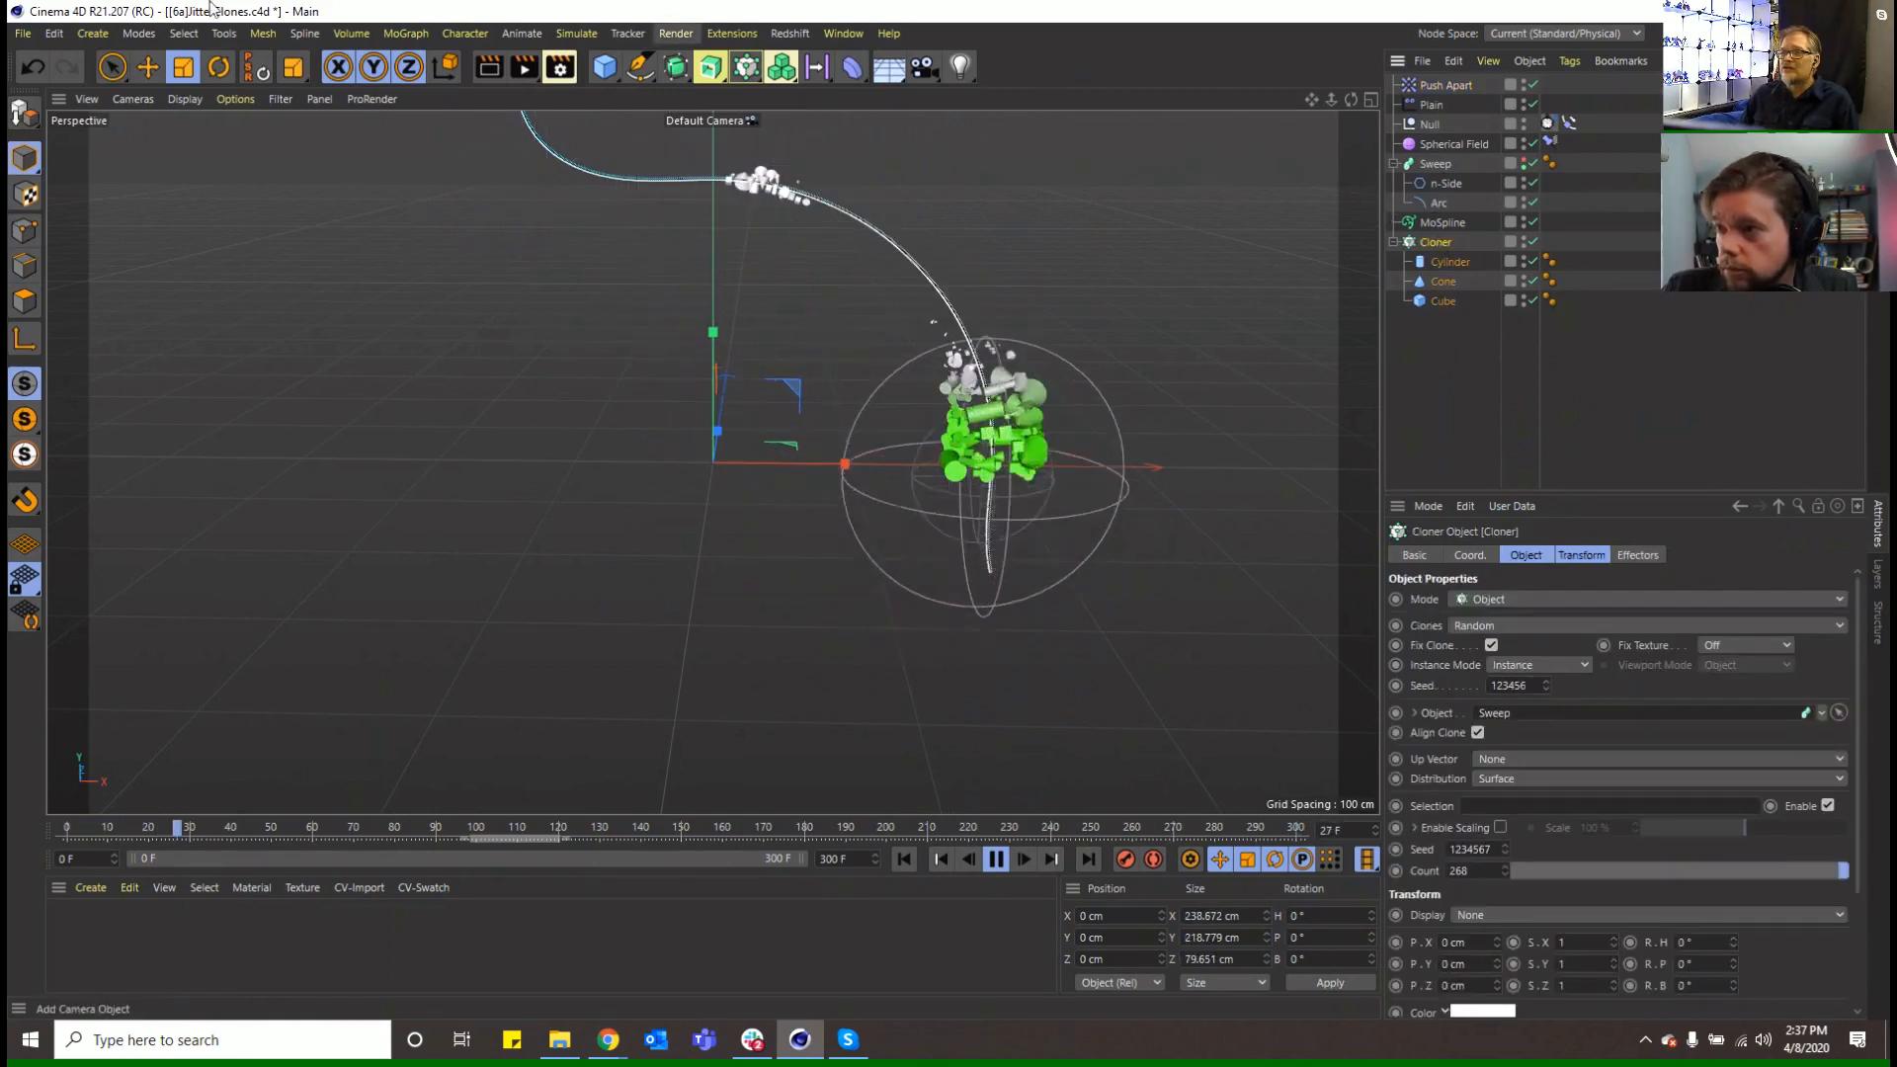
click(406, 33)
mouse_move(417, 64)
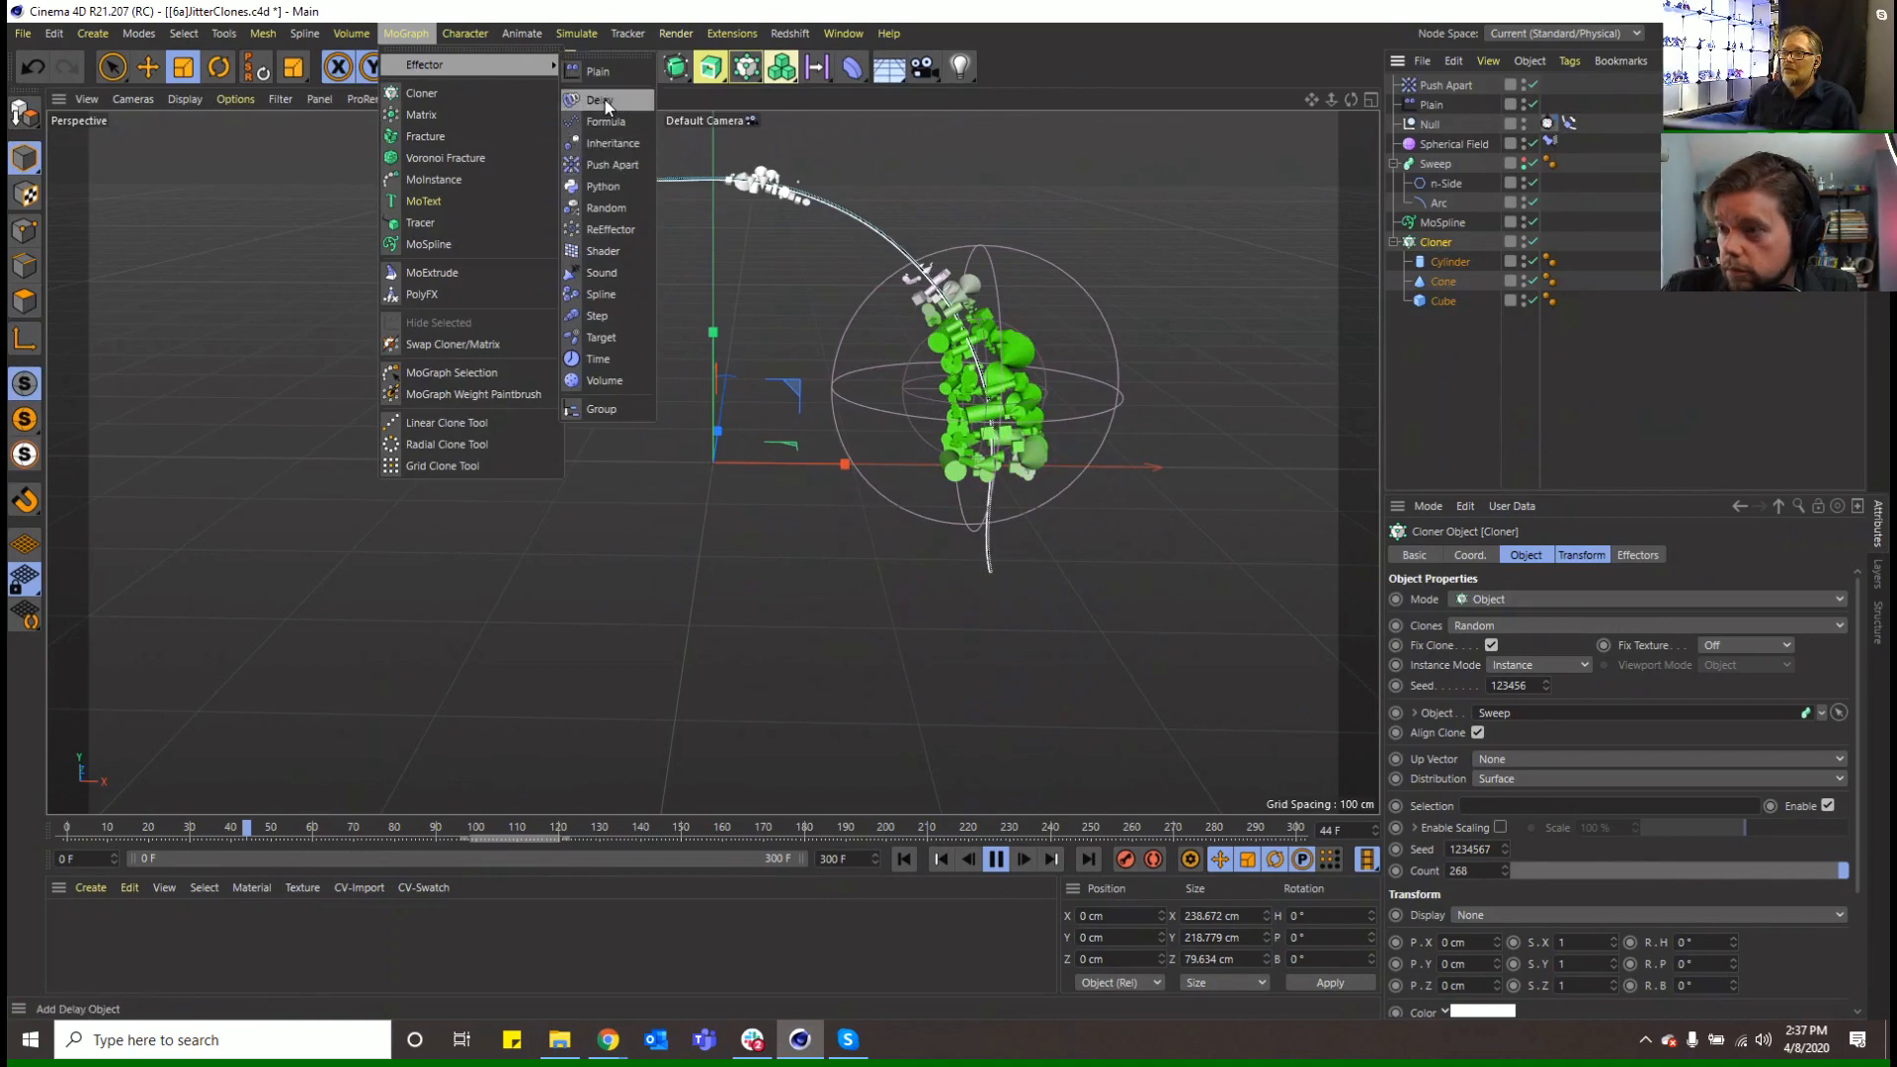
click(614, 211)
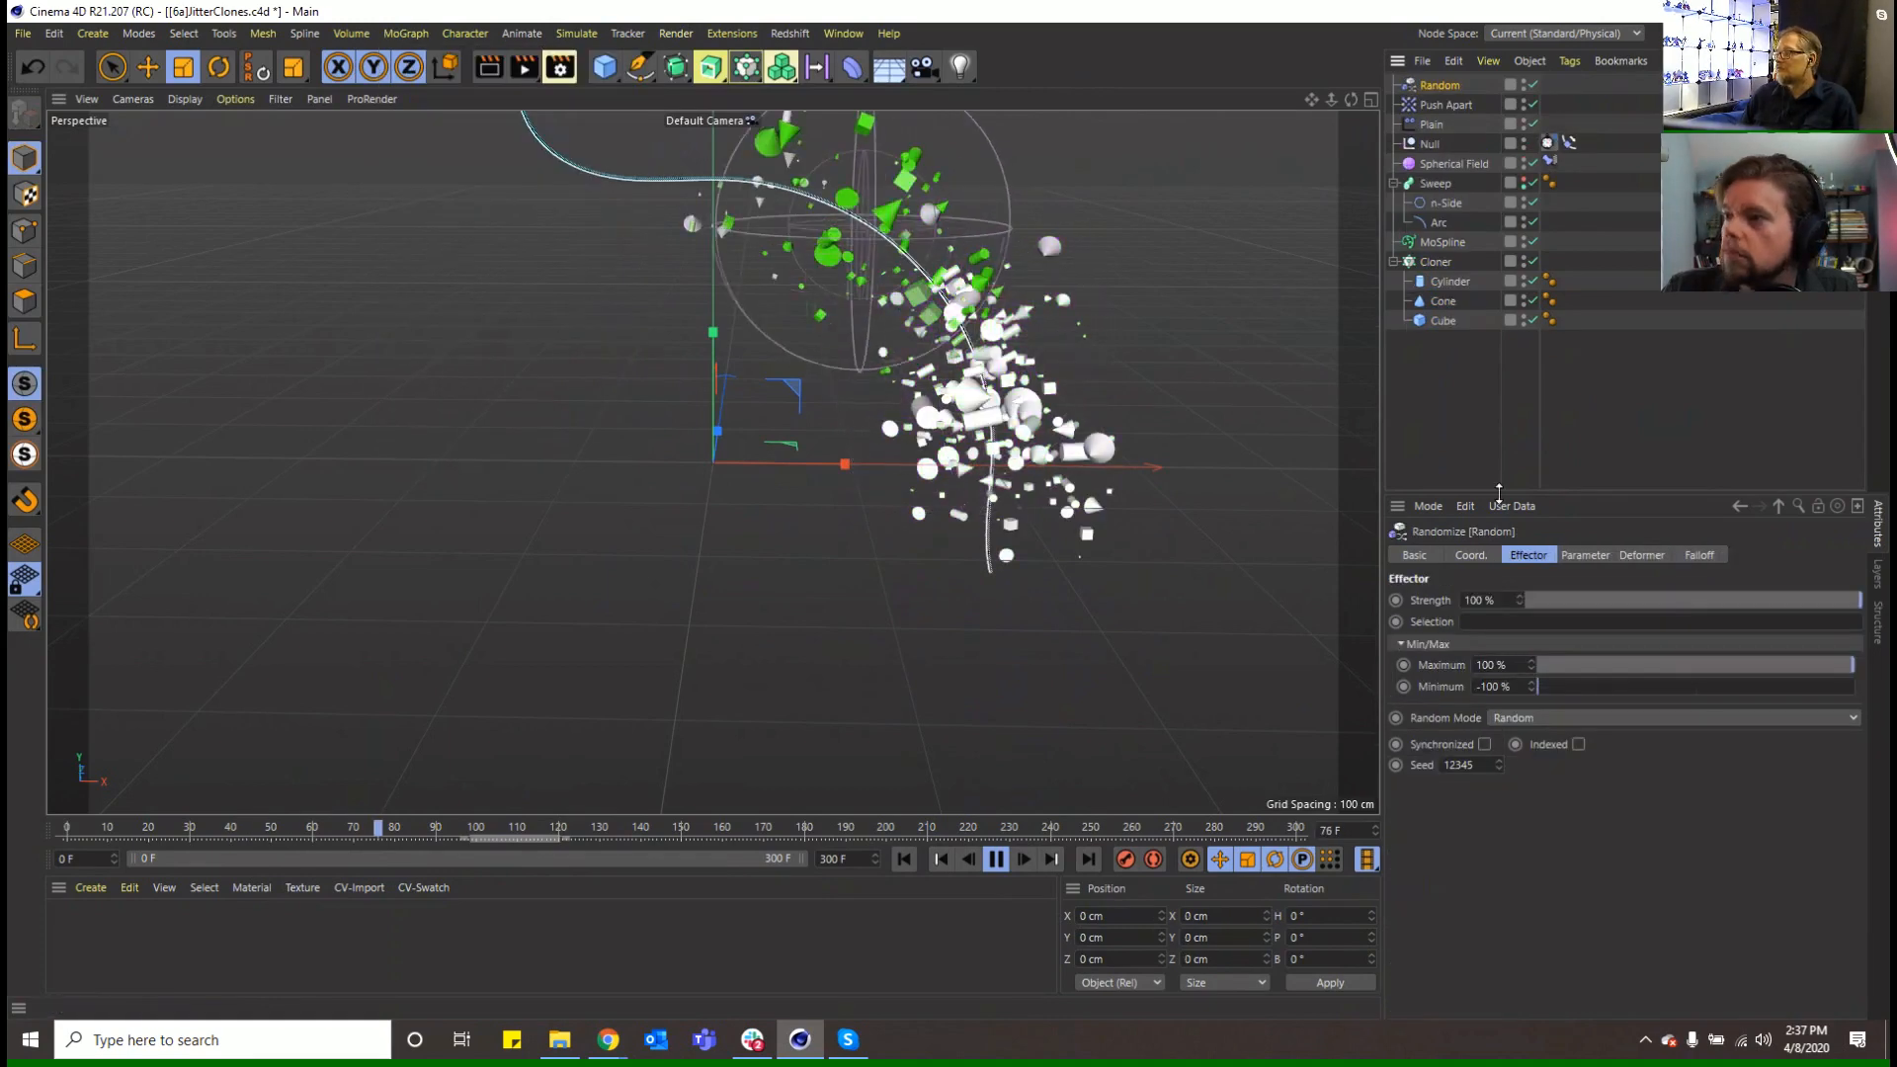
click(1584, 554)
click(1467, 638)
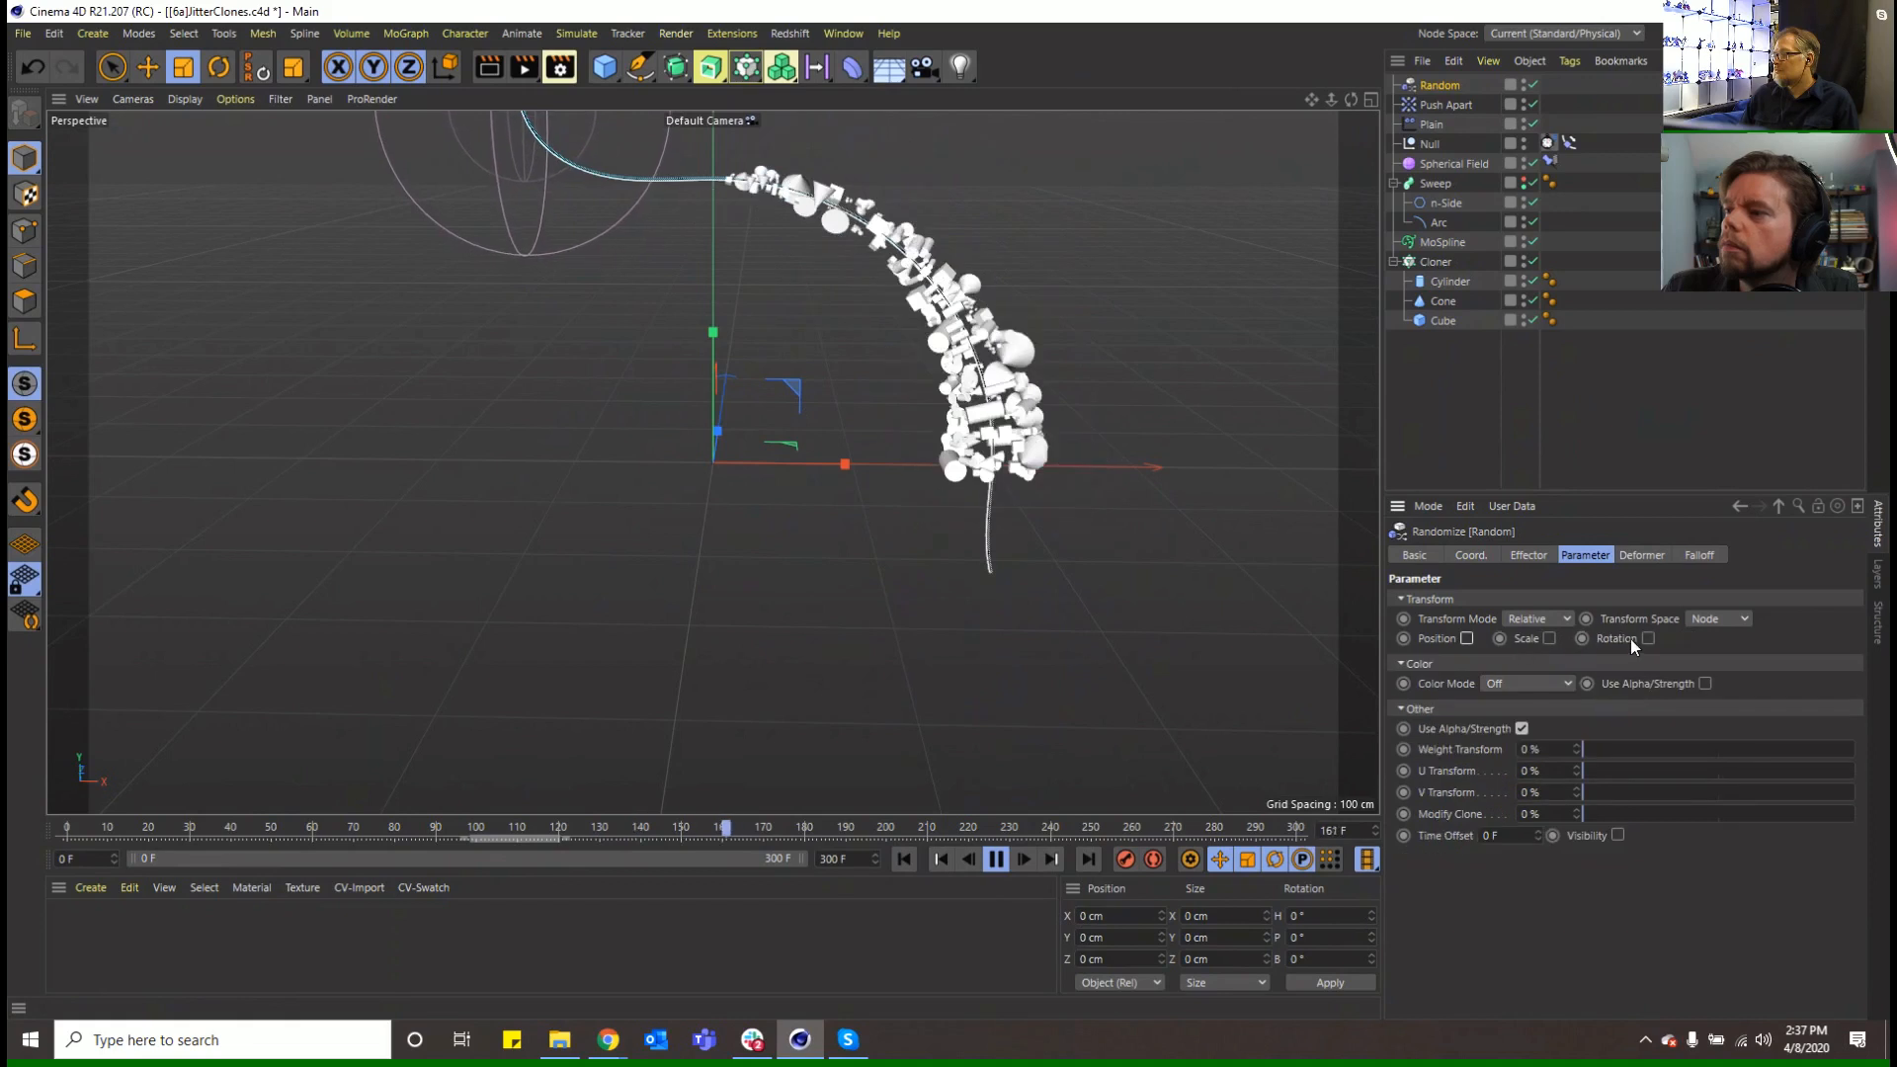
Enable rotation on the Random effector and set its H, P and B rotation to 180° each
click(1647, 638)
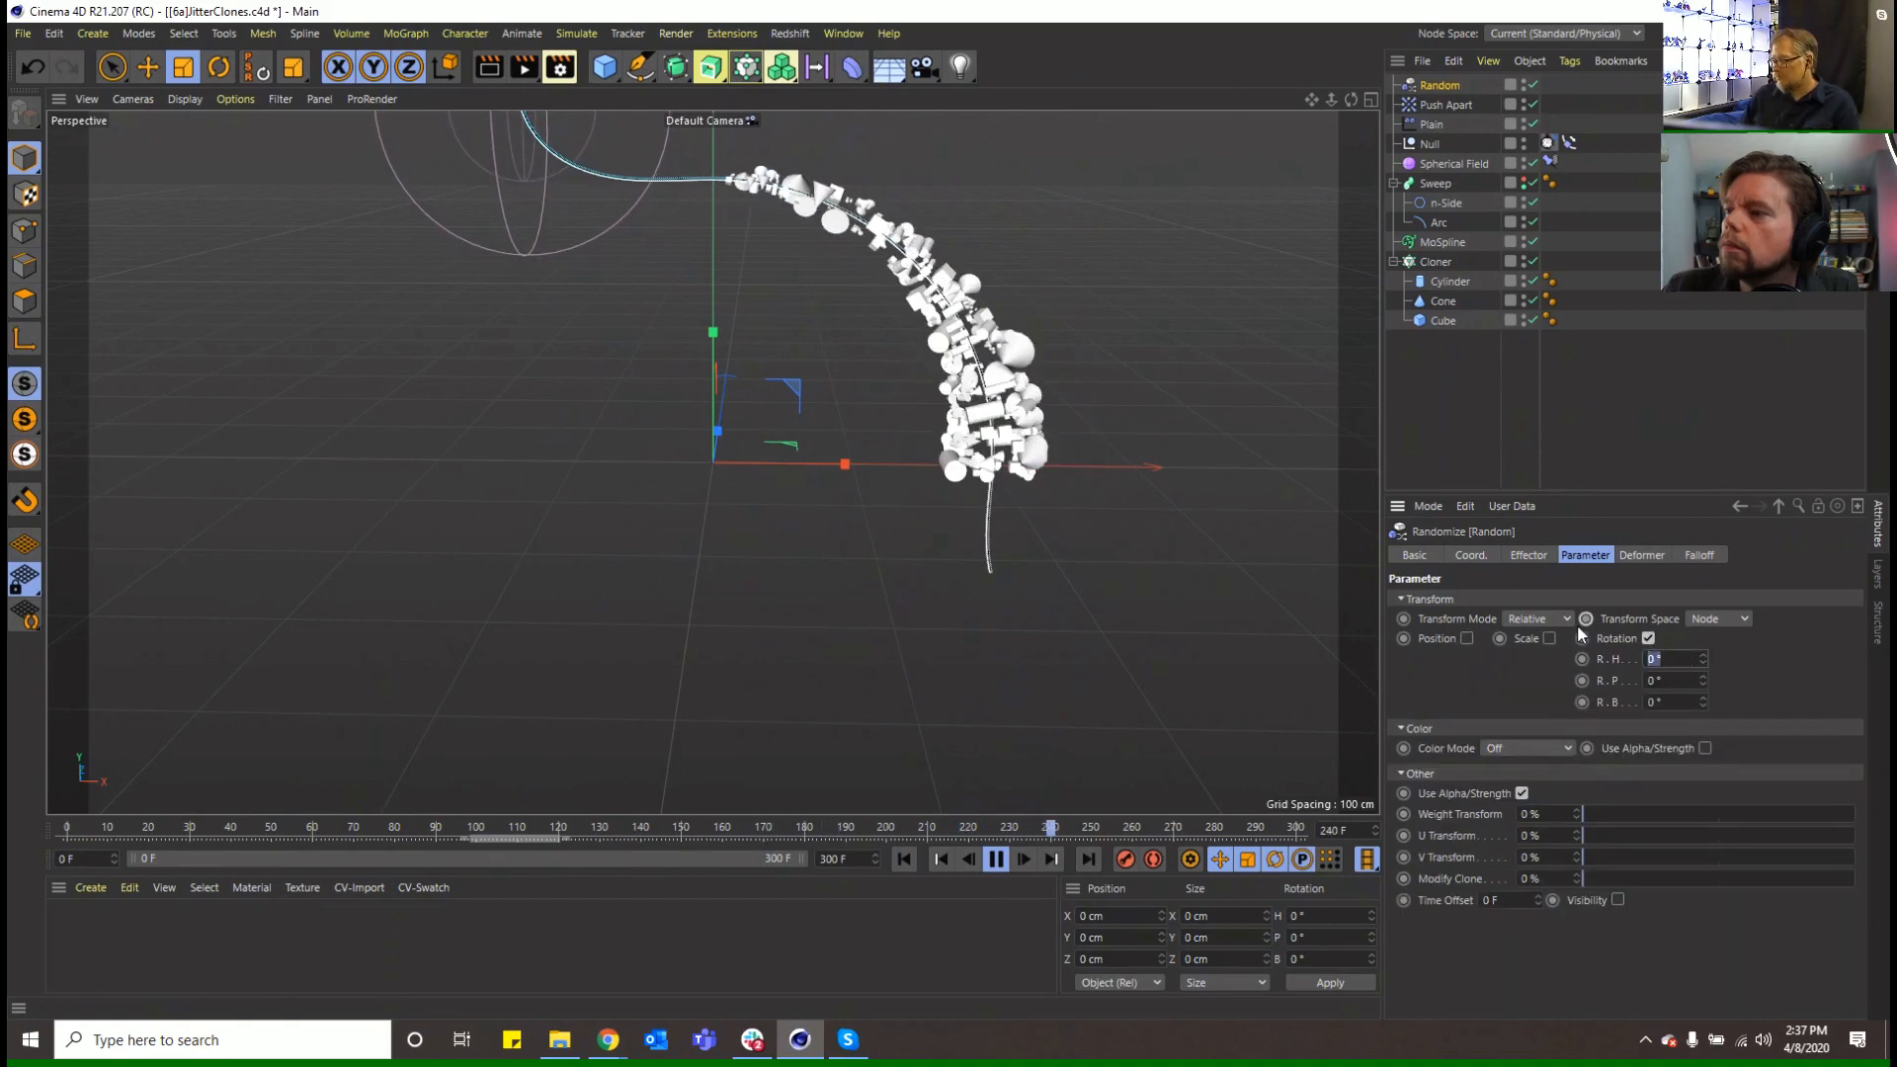
text(180)
key(Tab)
text(180)
key(Tab)
text(180)
key(Return)
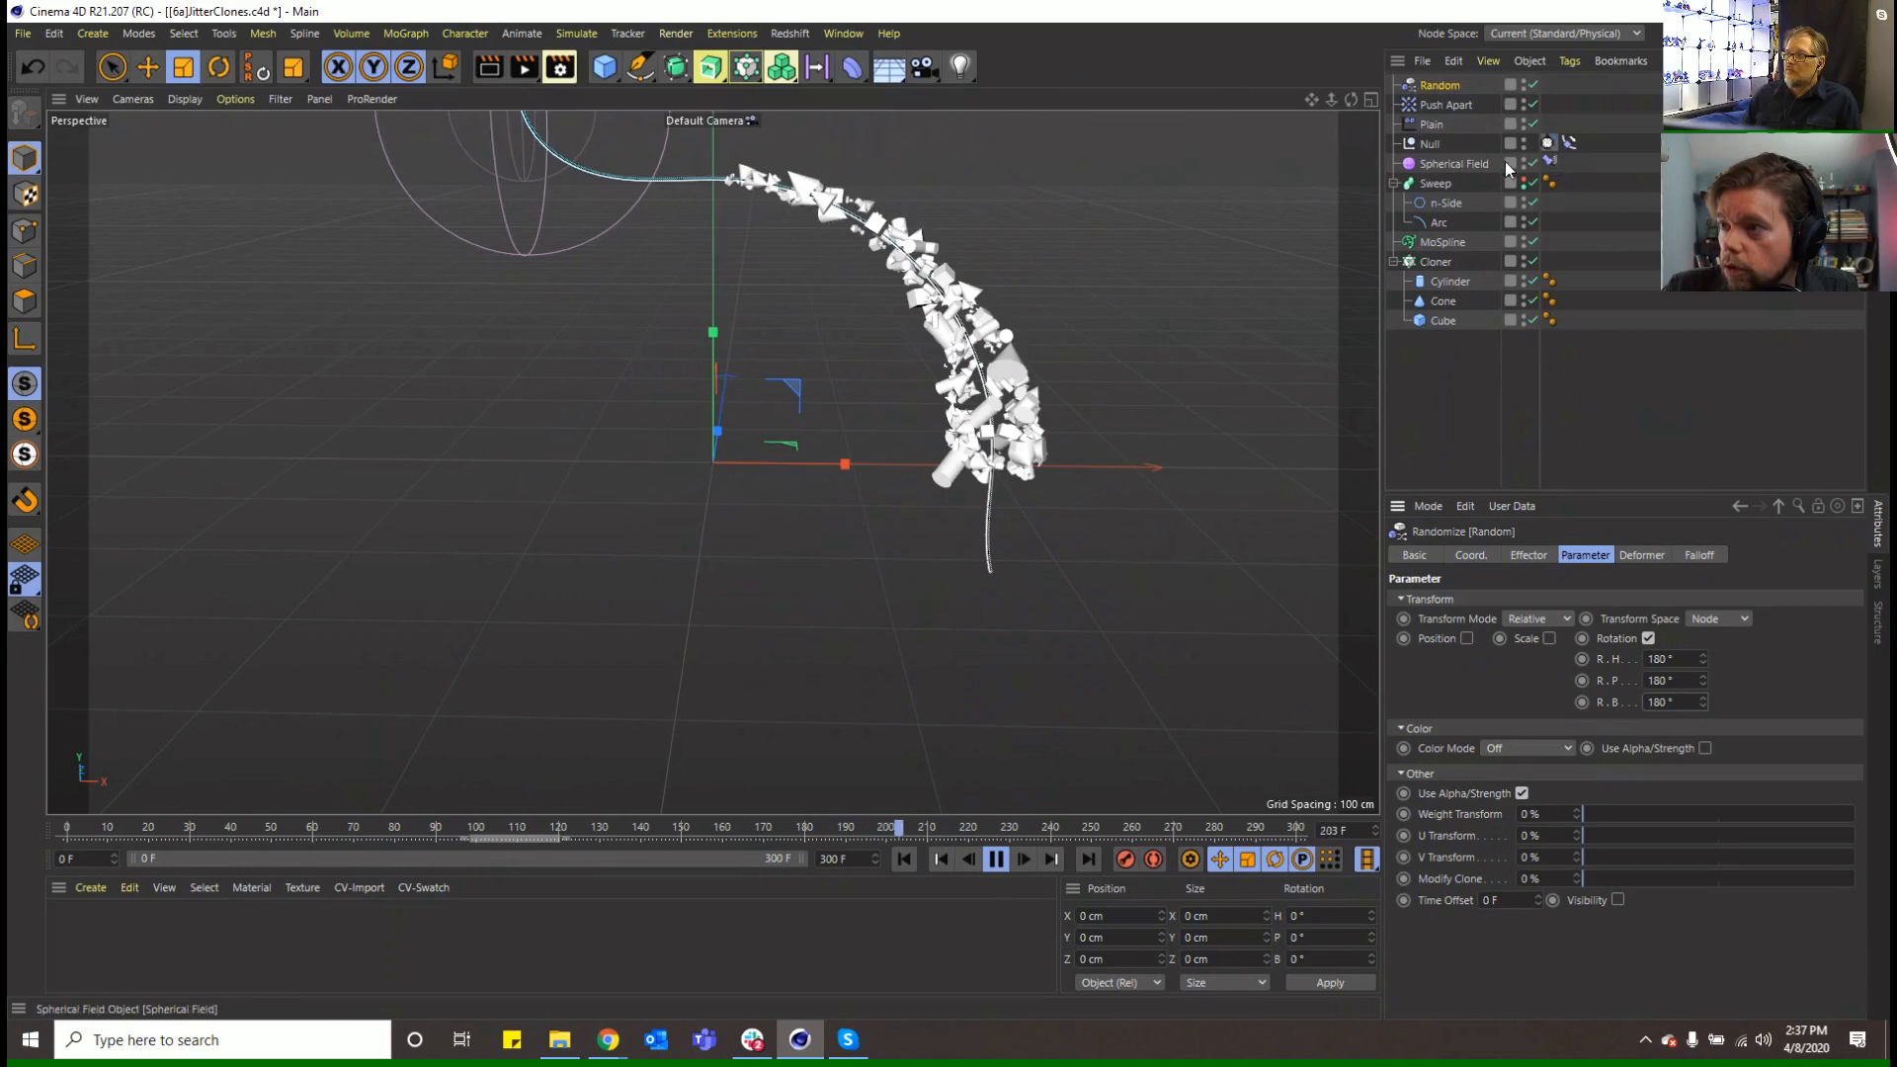
Delete the Spherical Field's spring constraint tag and make the field a child of the Null
click(1547, 163)
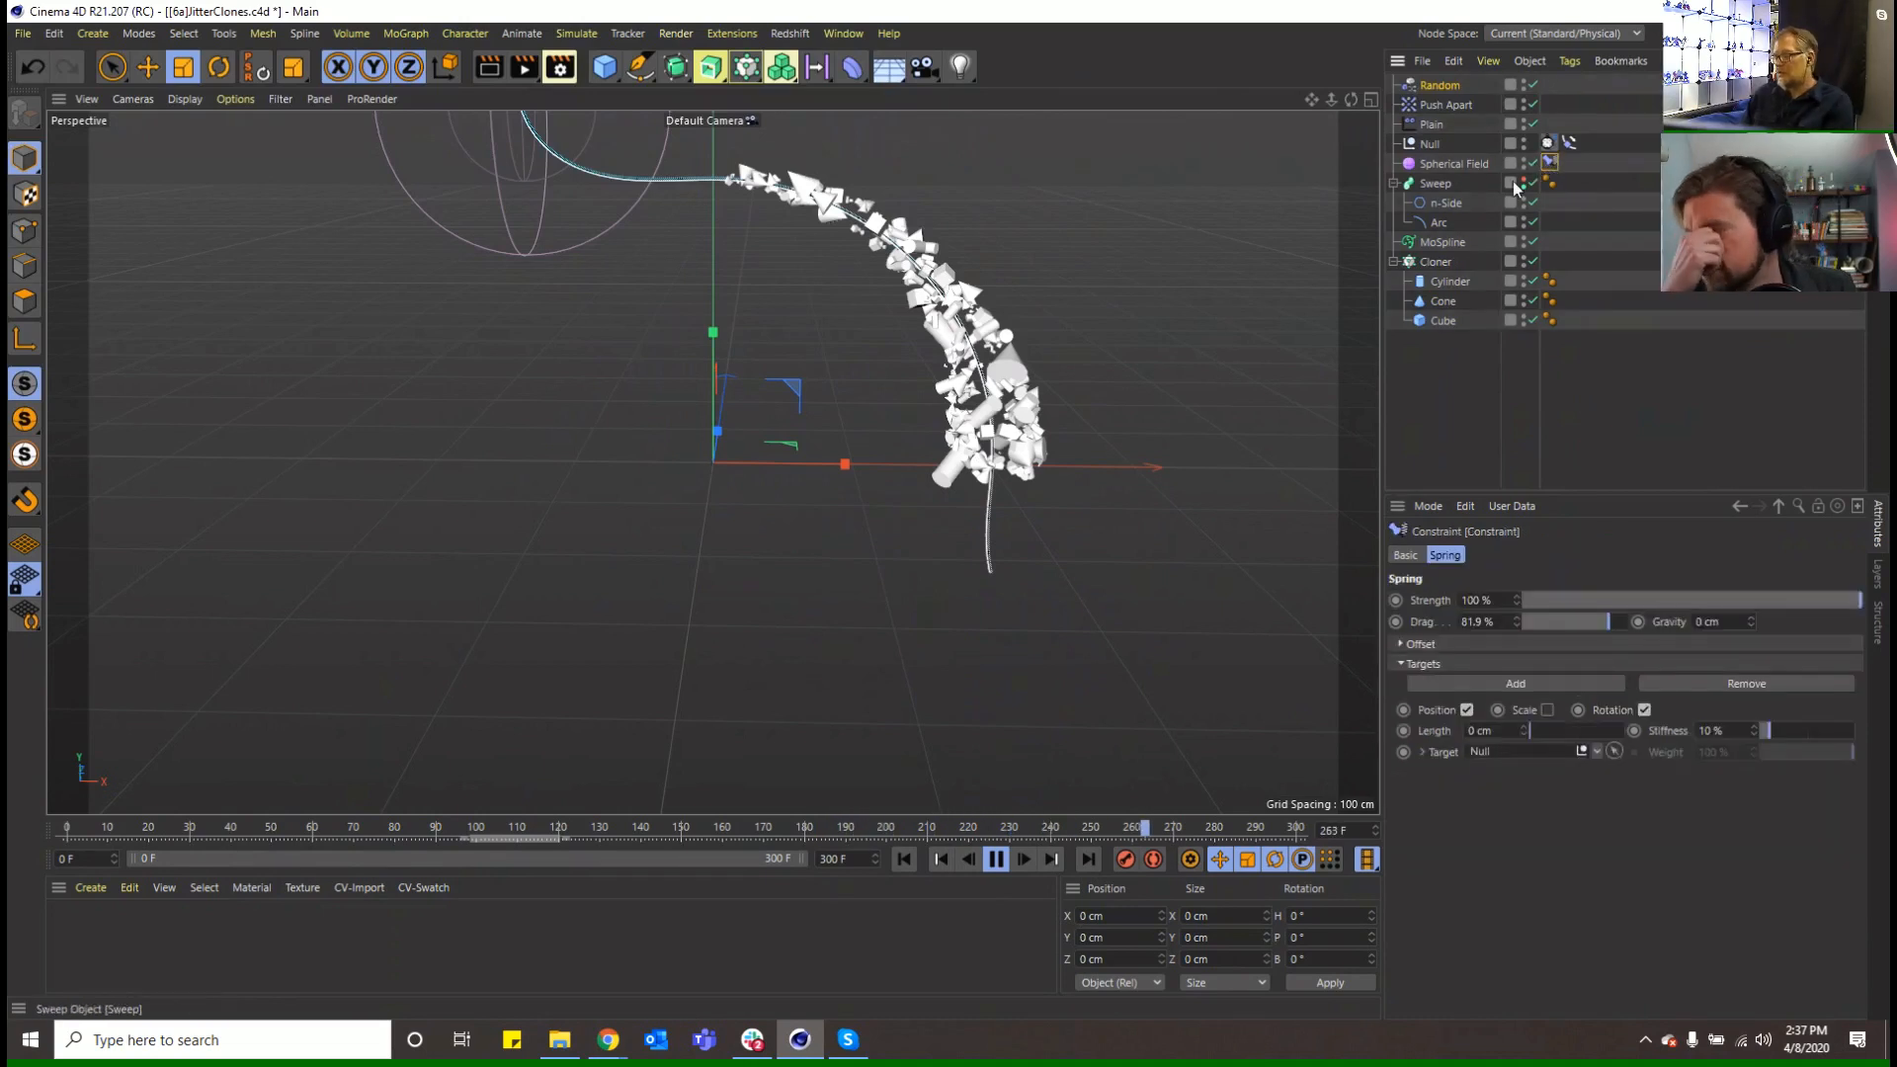
key(Delete)
drag(1446, 165, 1430, 146)
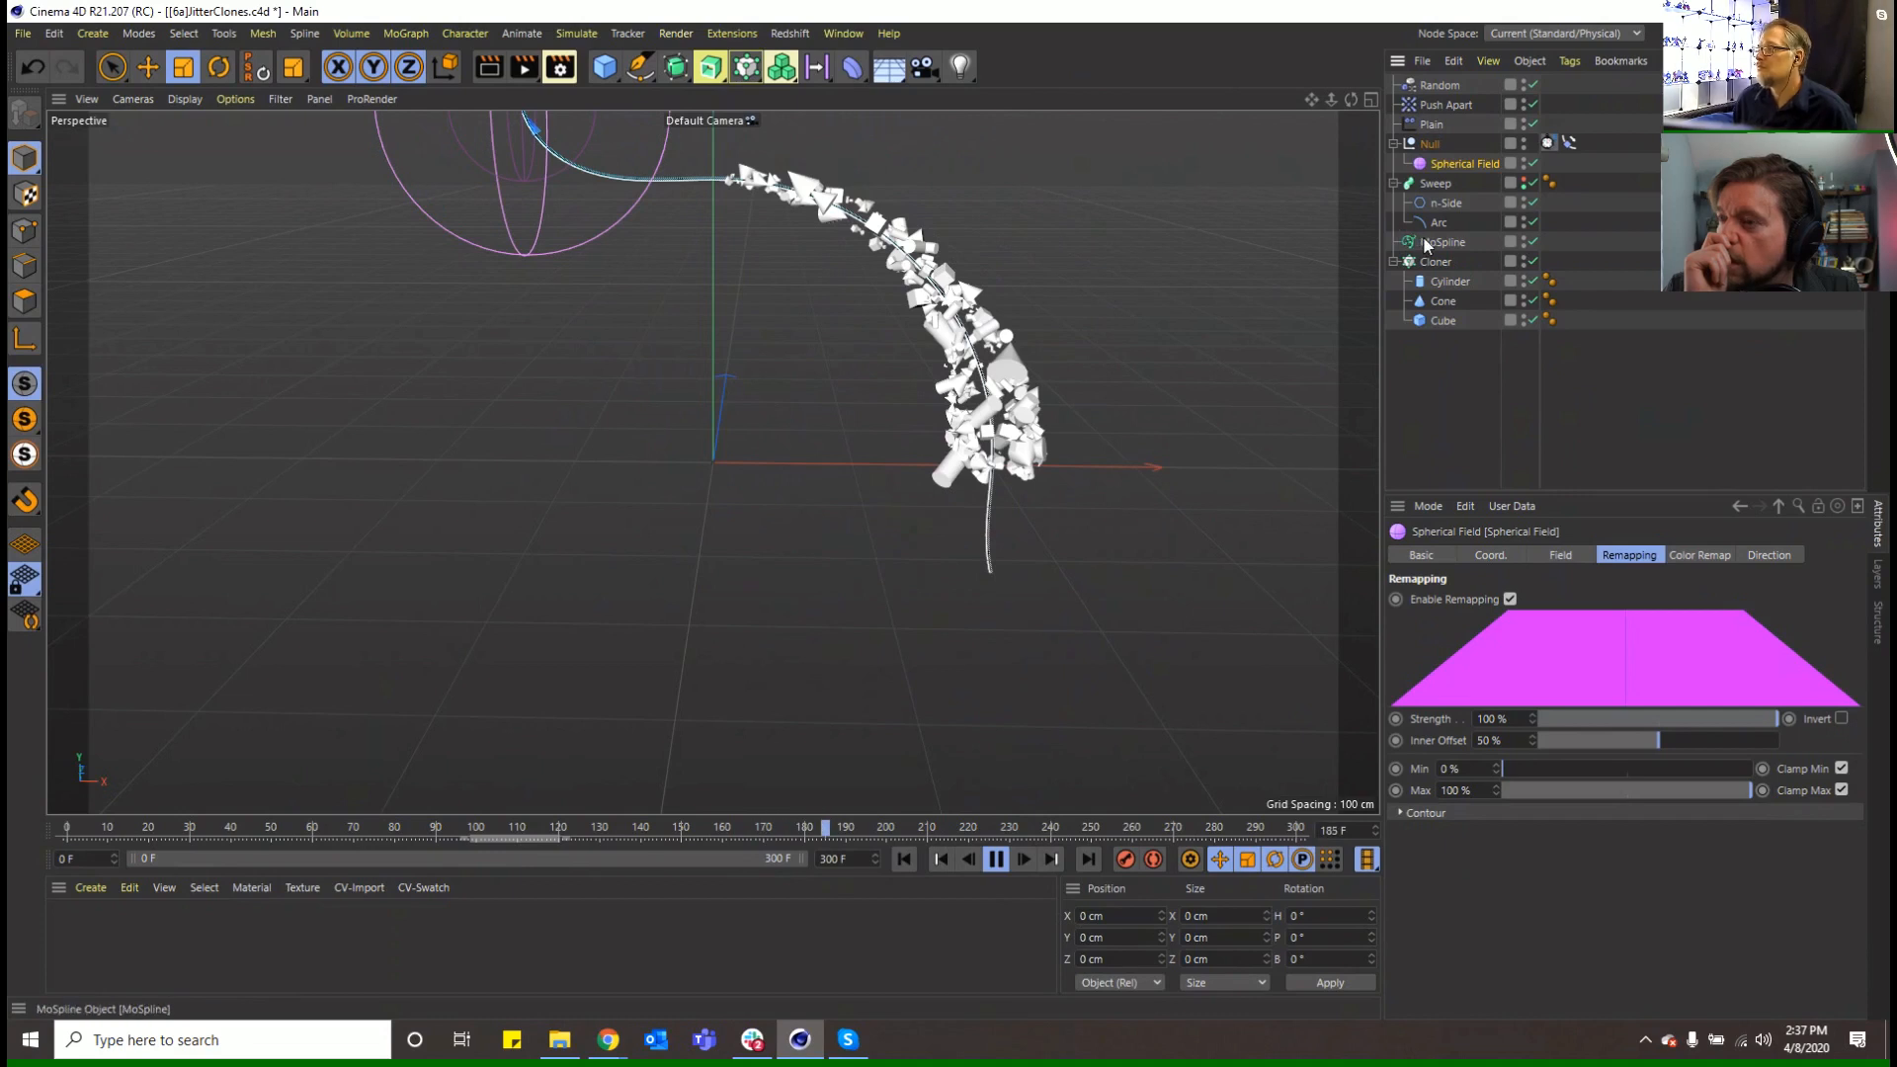
Save the project as a new version named [6b]JitterClones.c4d
click(1437, 263)
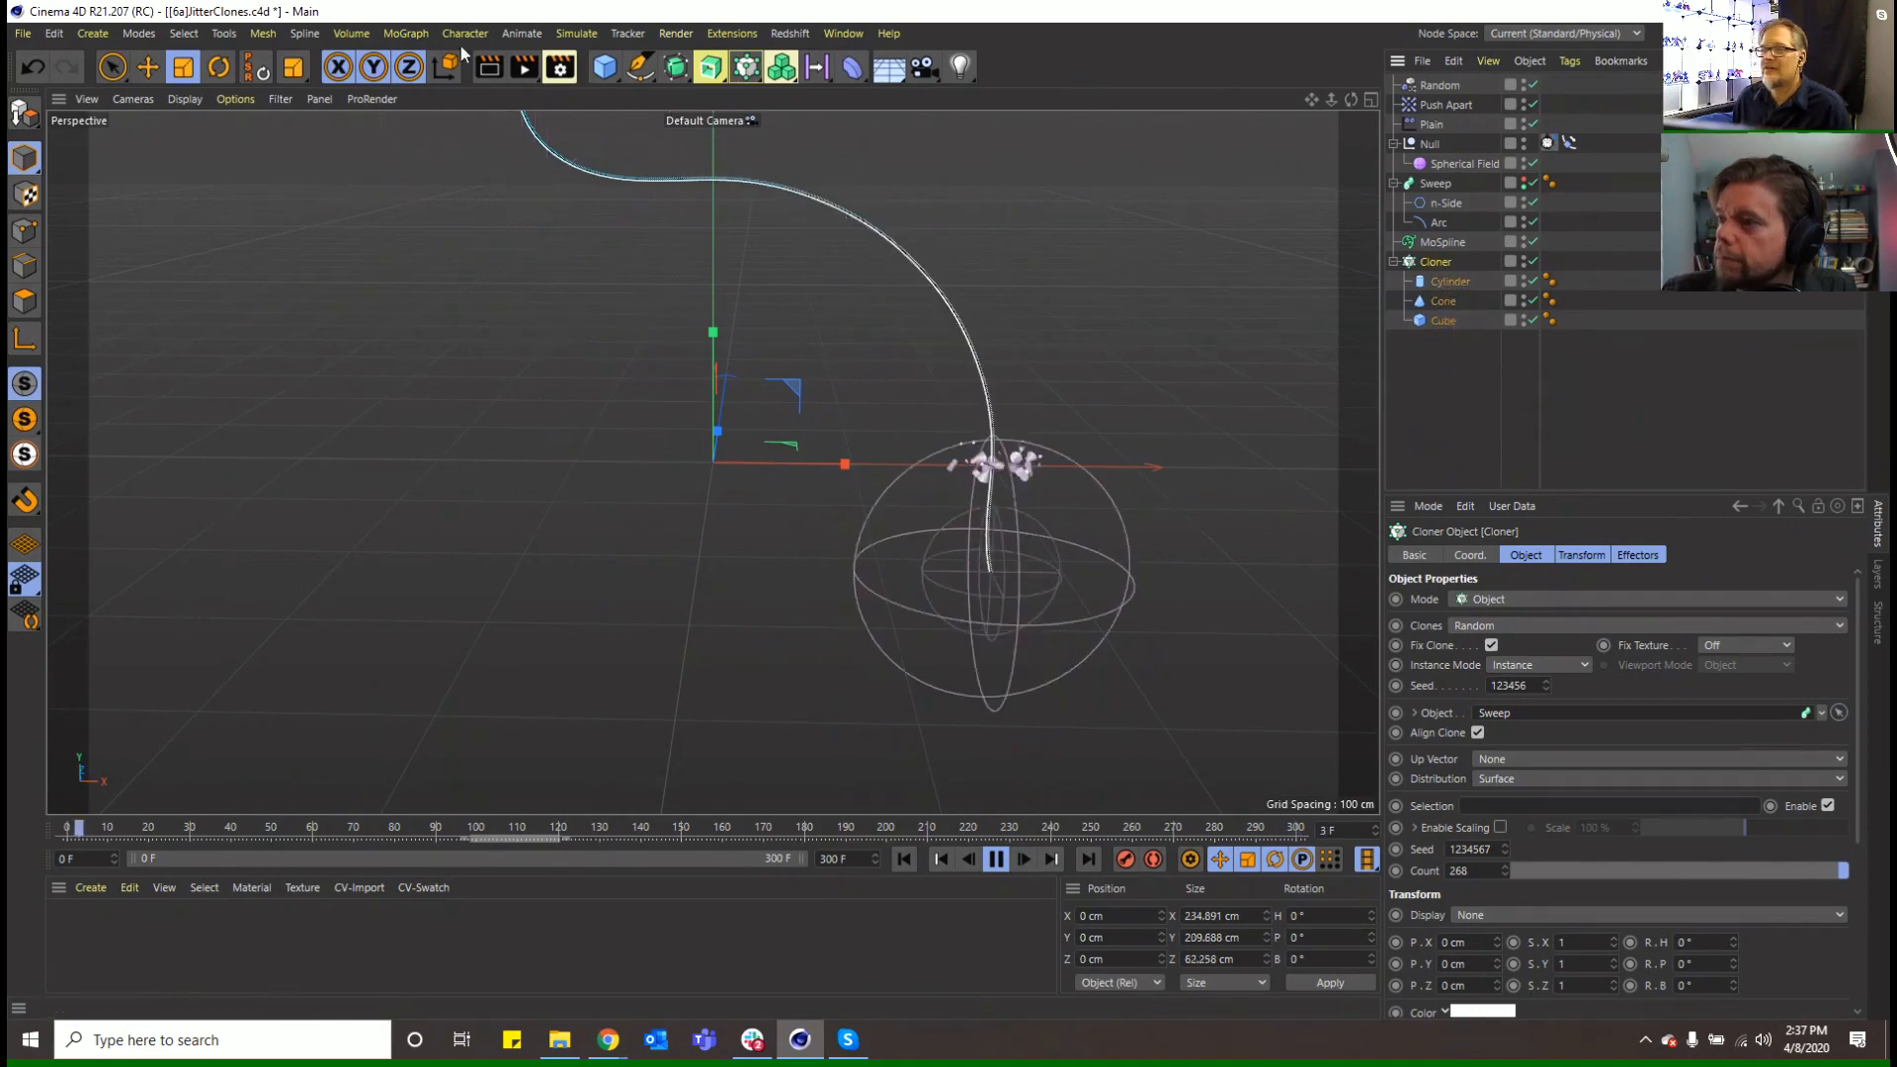
click(22, 33)
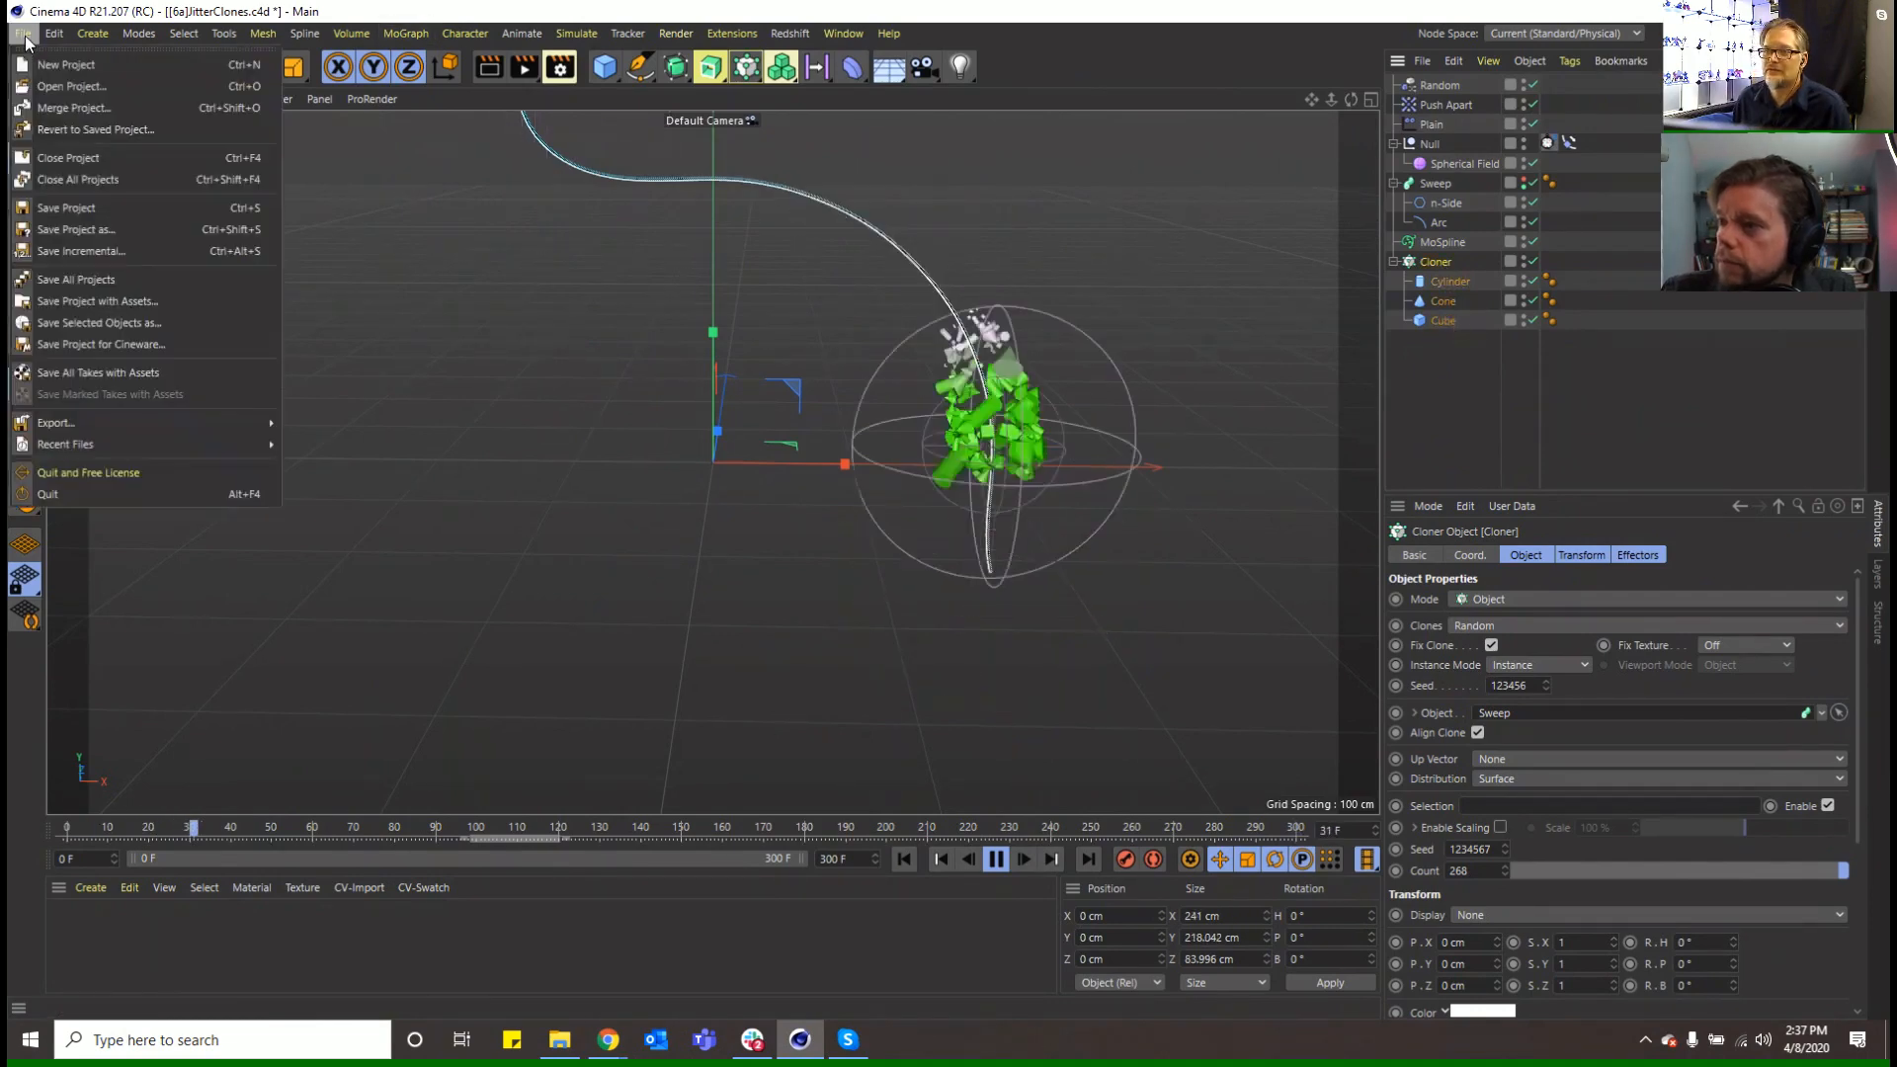
click(65, 232)
click(159, 509)
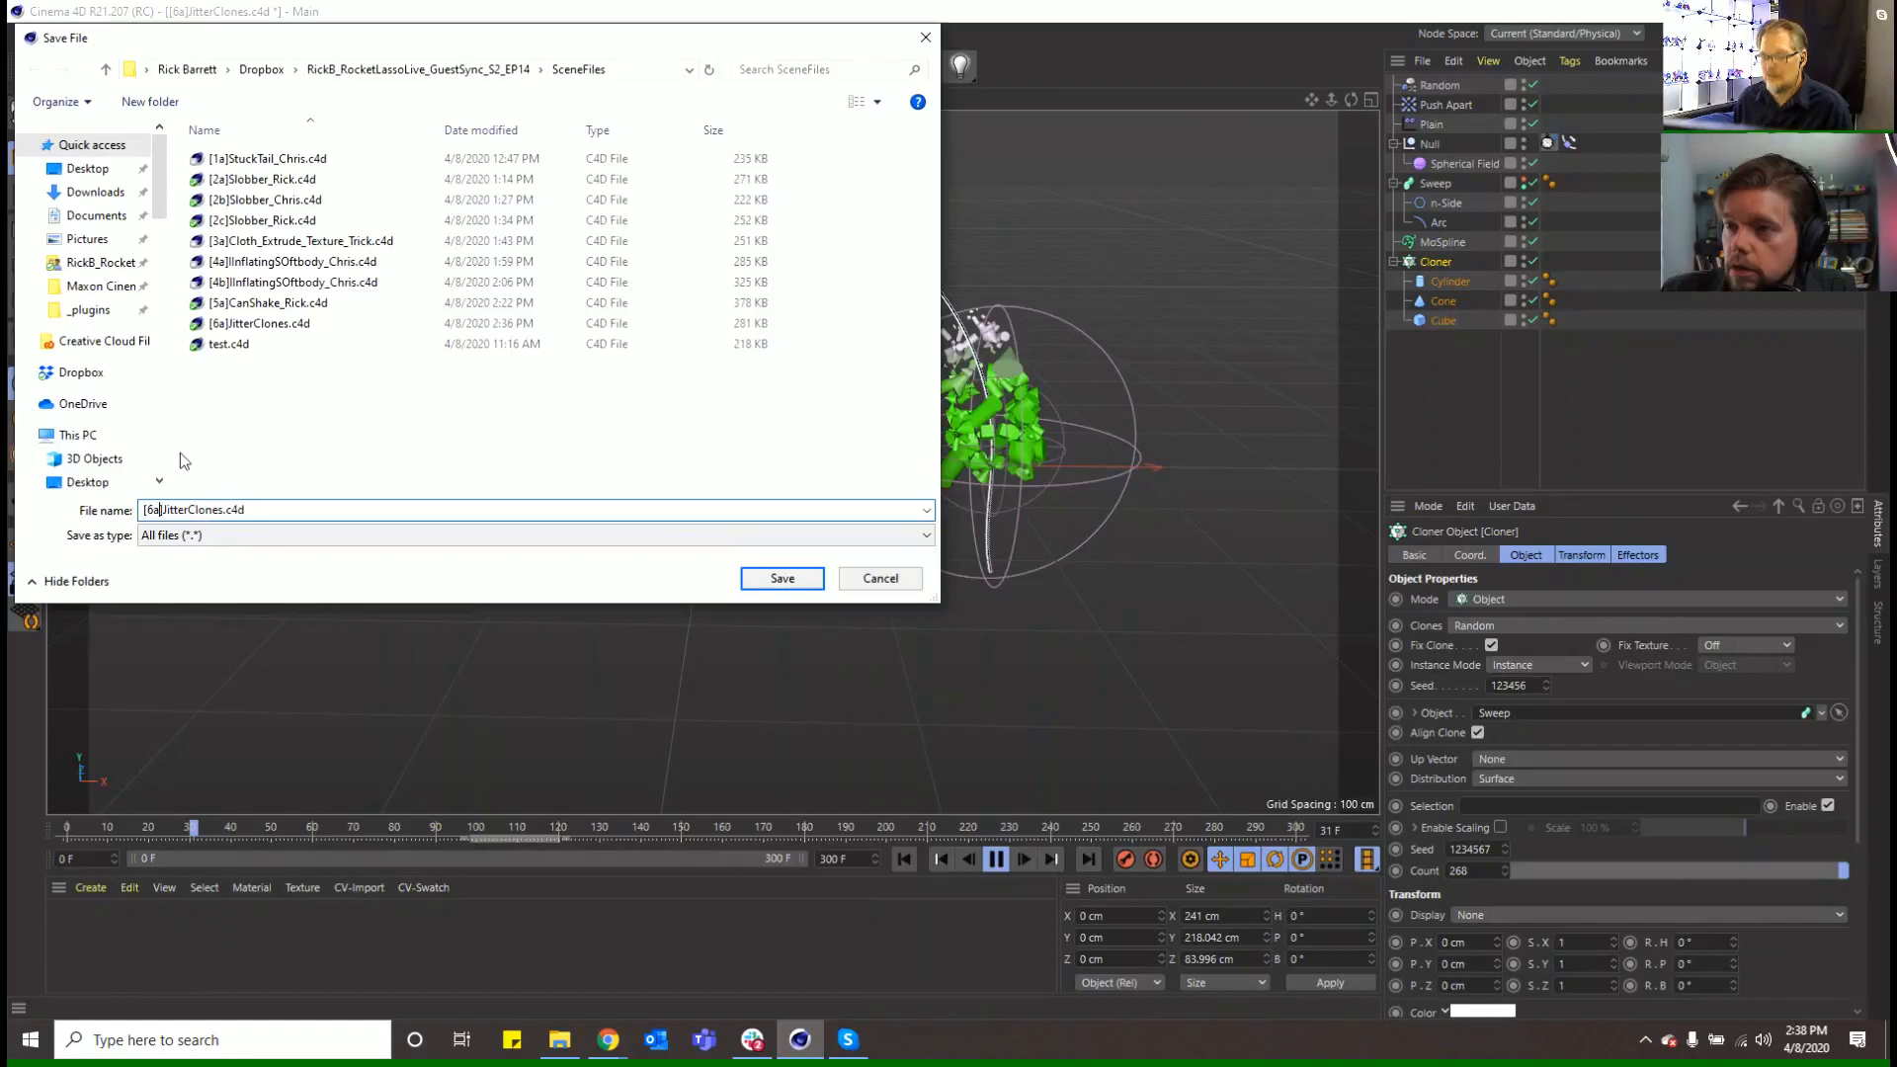
text(b)
key(Return)
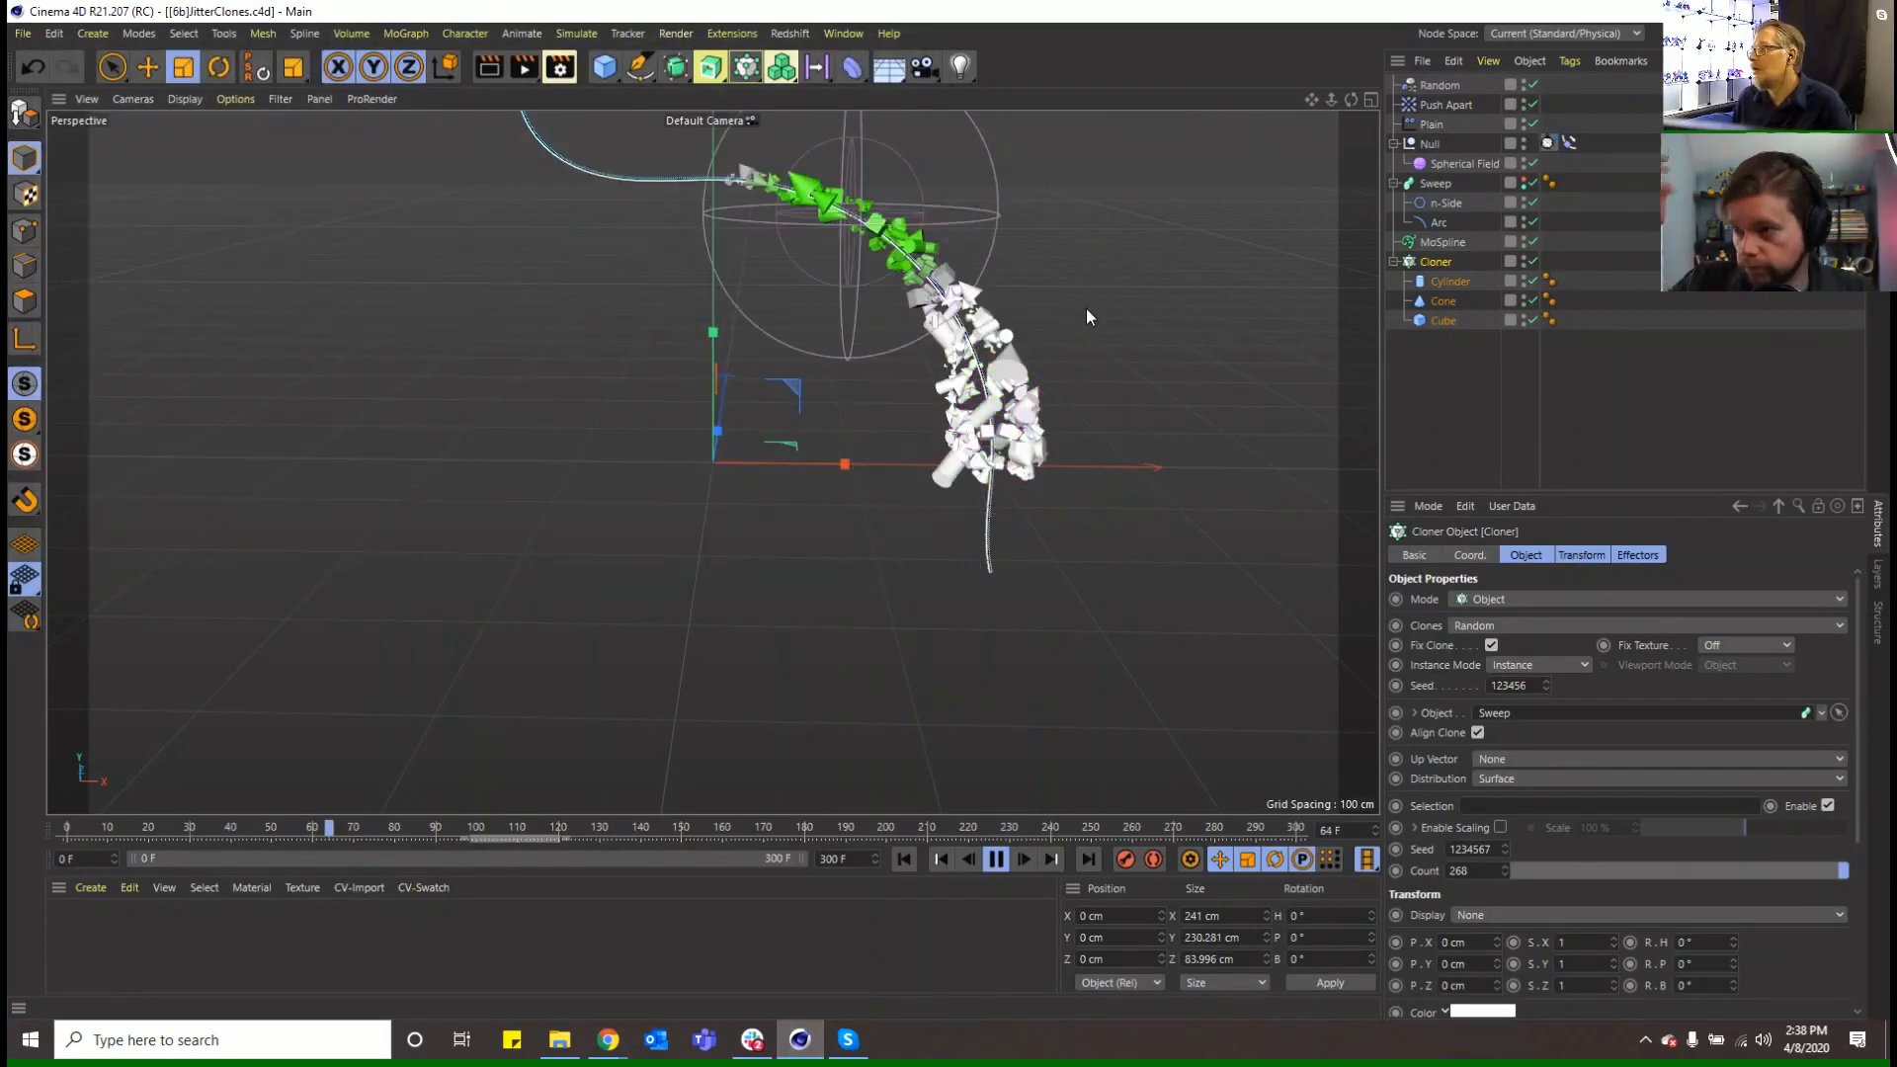
Delete the Cylinder and Cone from the Cloner, stop playback and return to frame 0
click(1448, 300)
shift+click(1450, 286)
key(Delete)
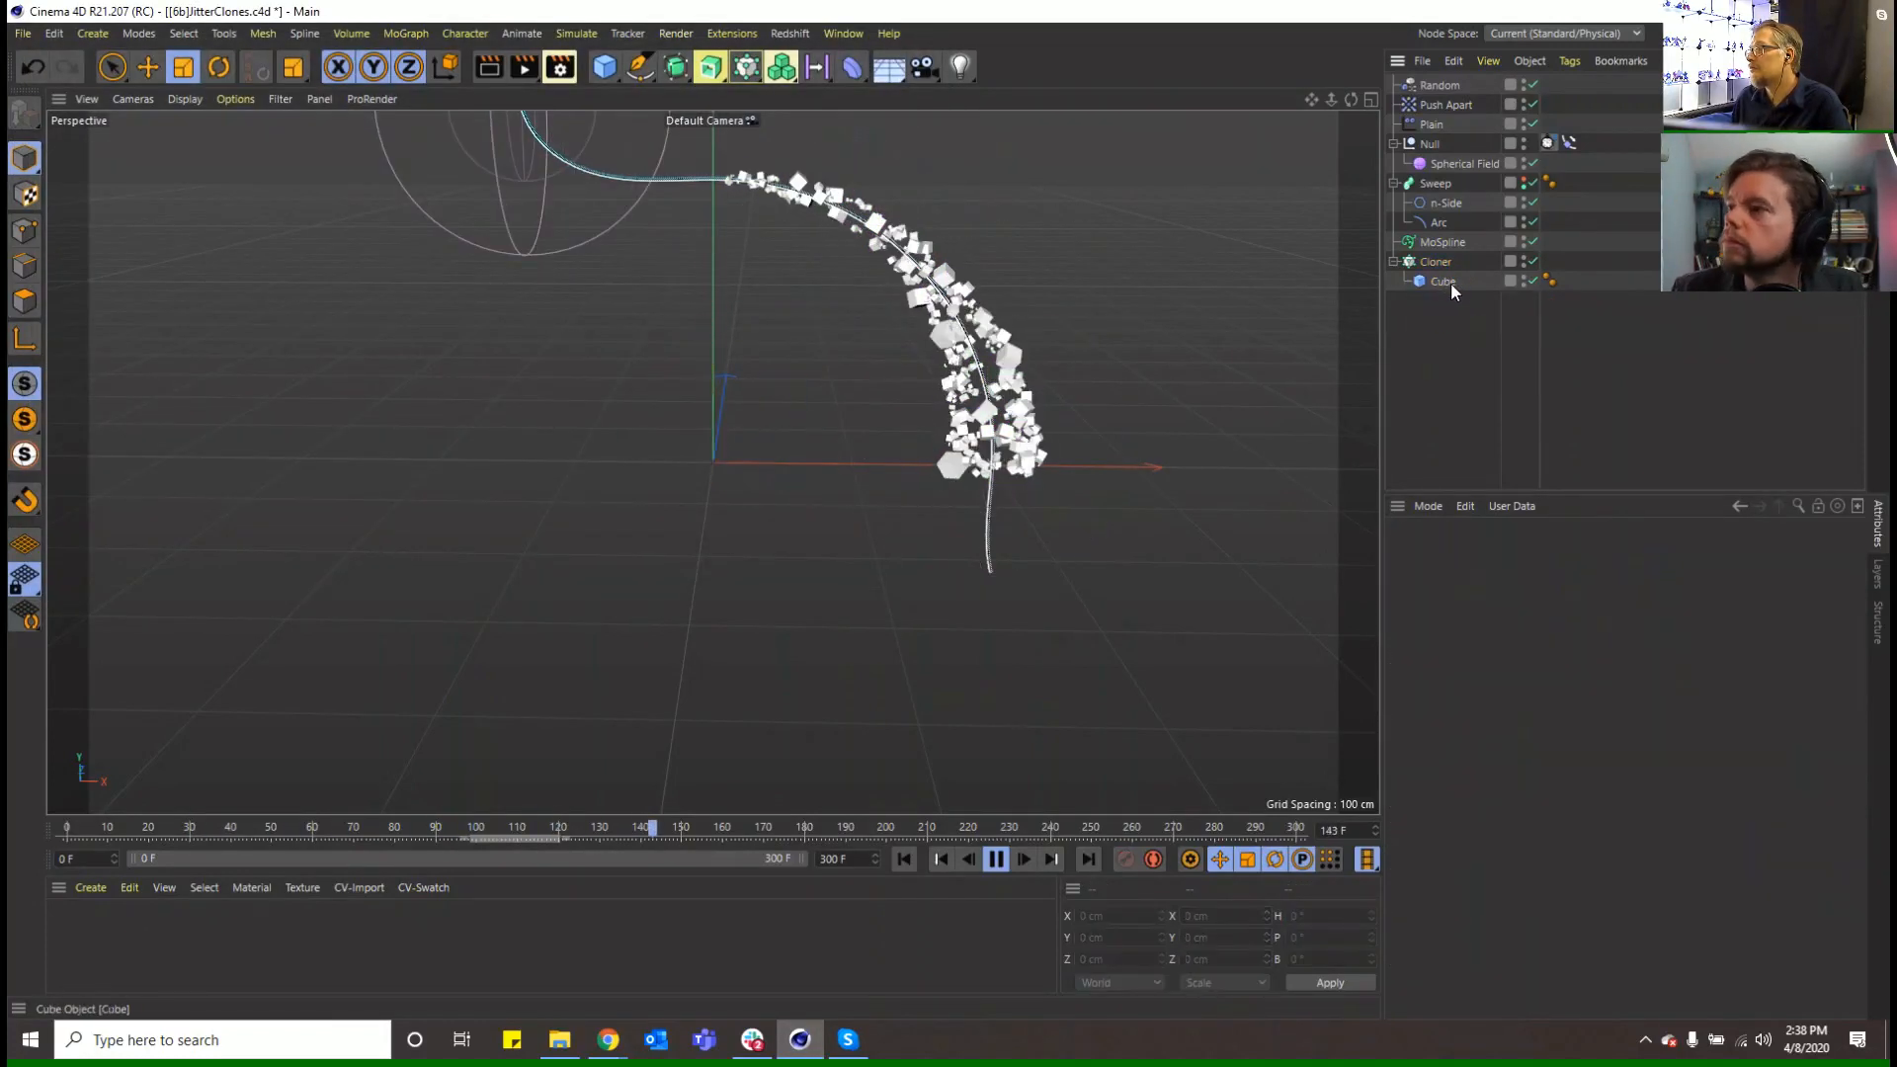
click(1437, 263)
click(995, 859)
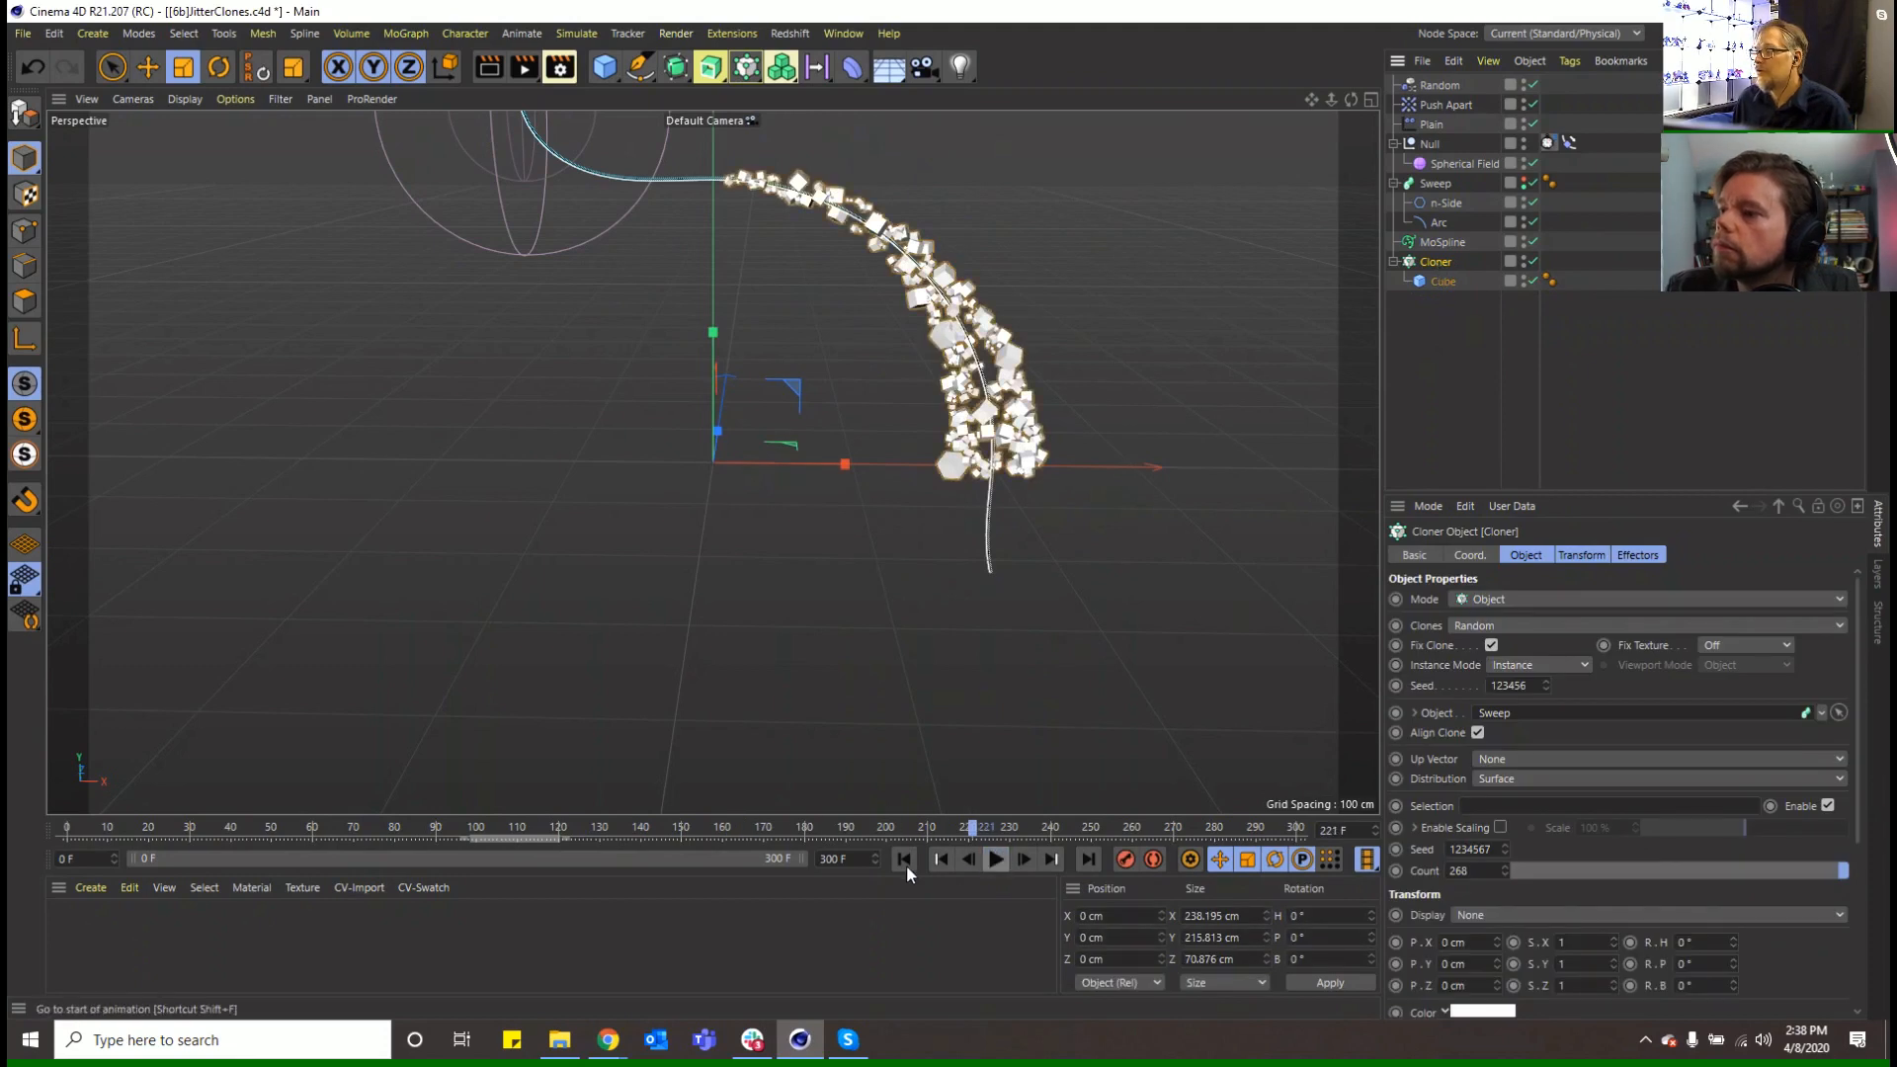
click(903, 858)
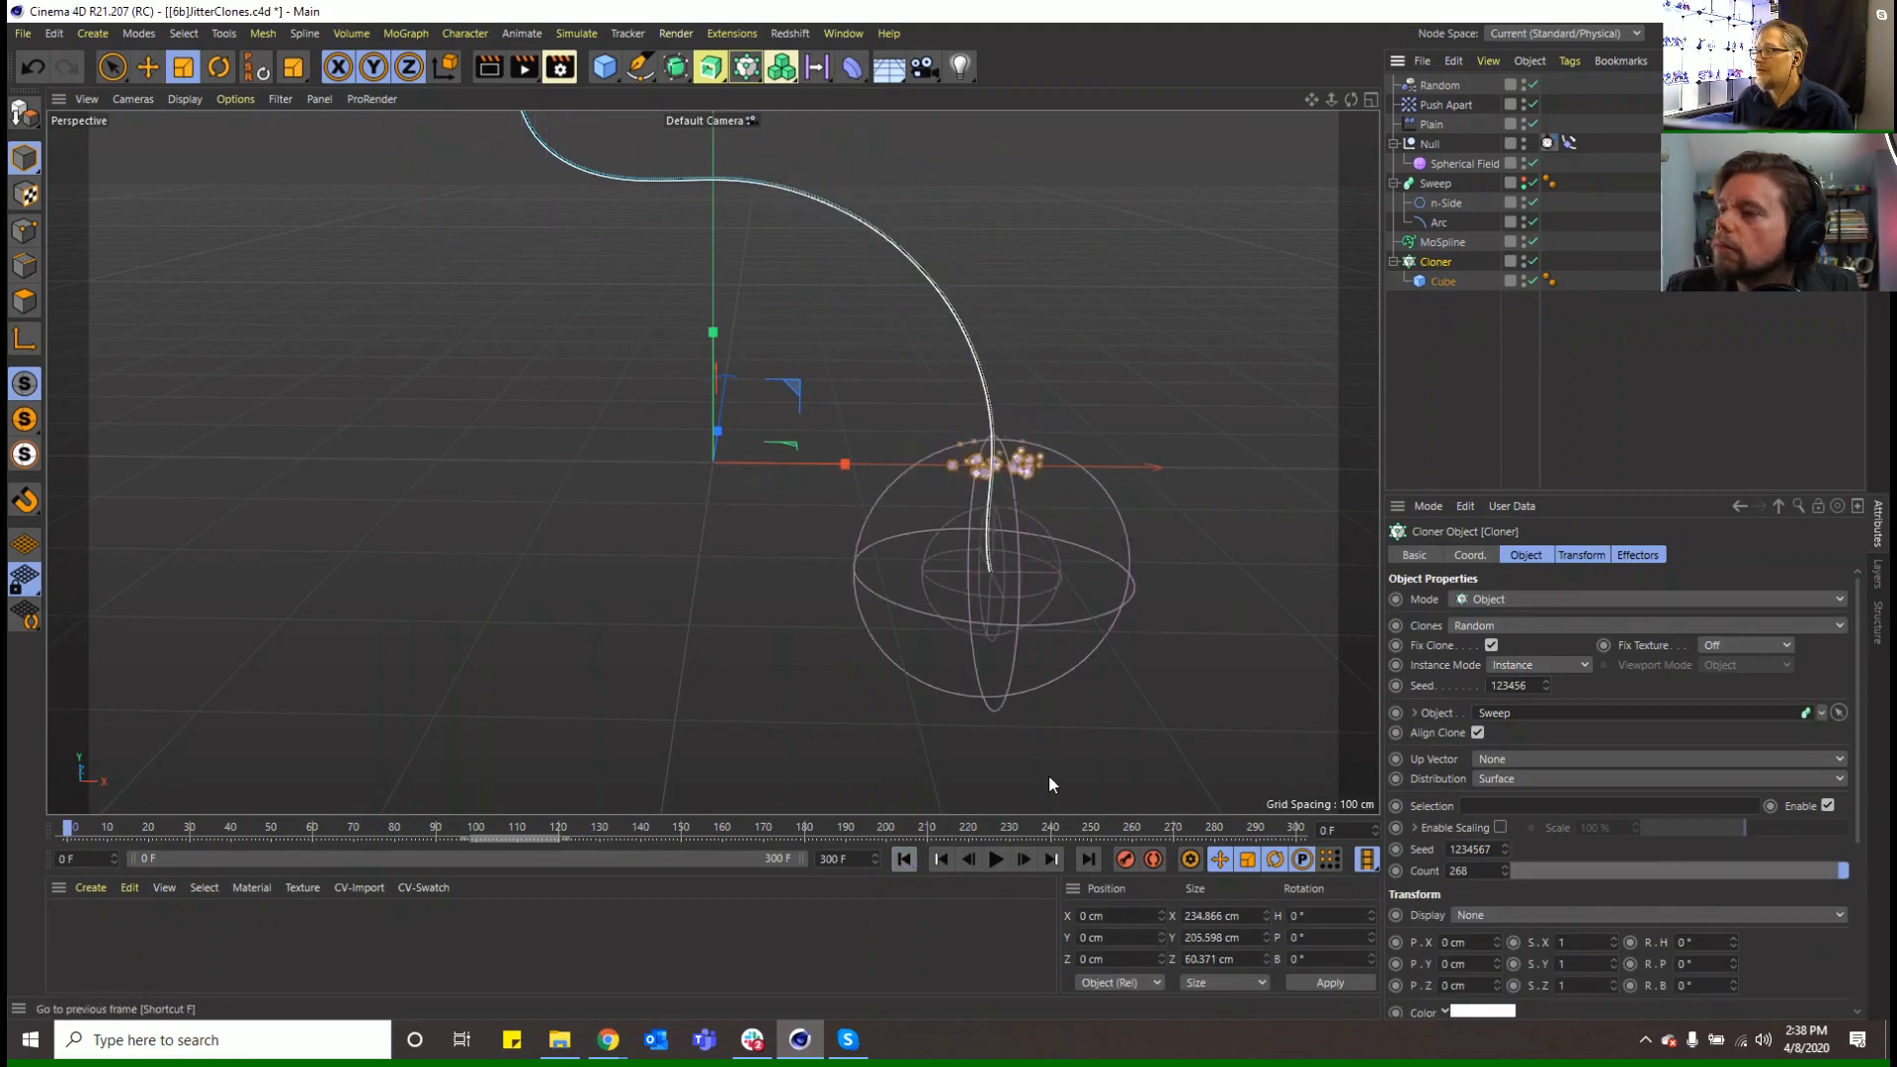
Add a Volume Builder and place the Cloner inside it as a child
click(748, 72)
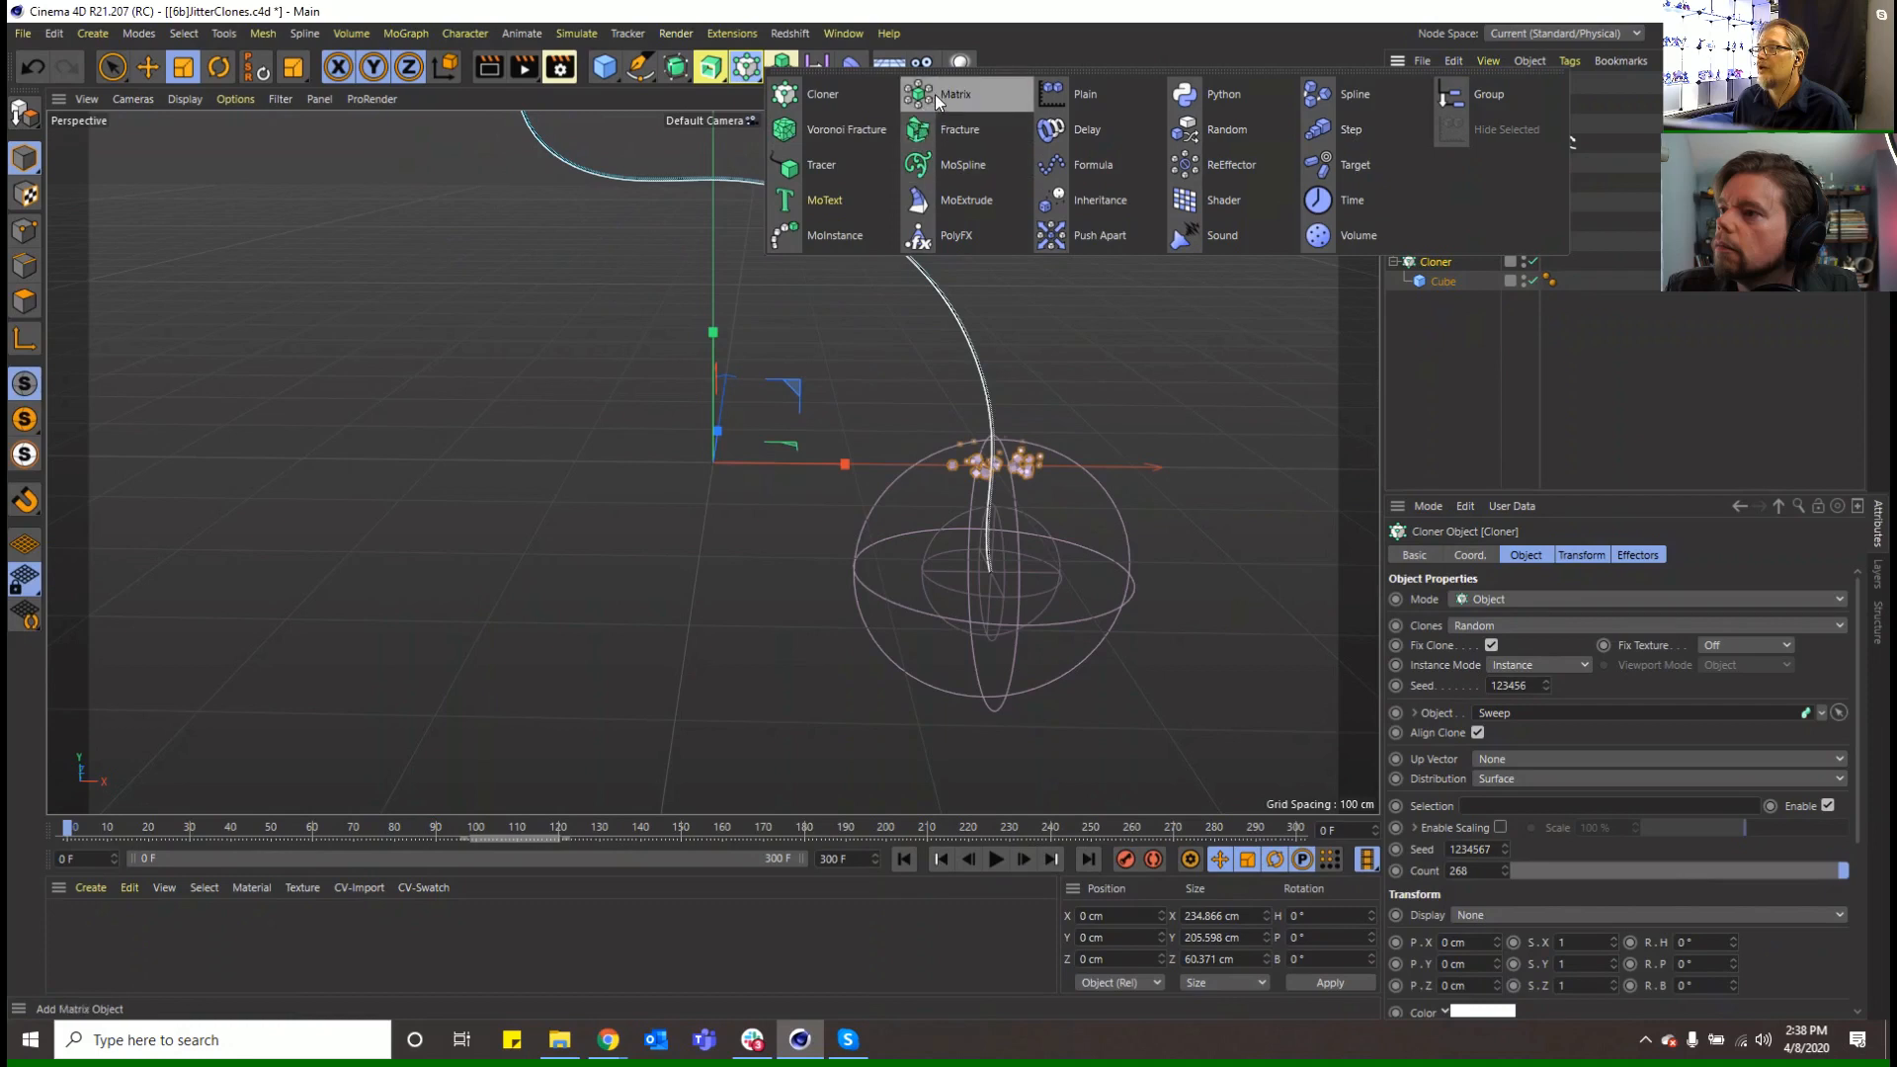
click(781, 67)
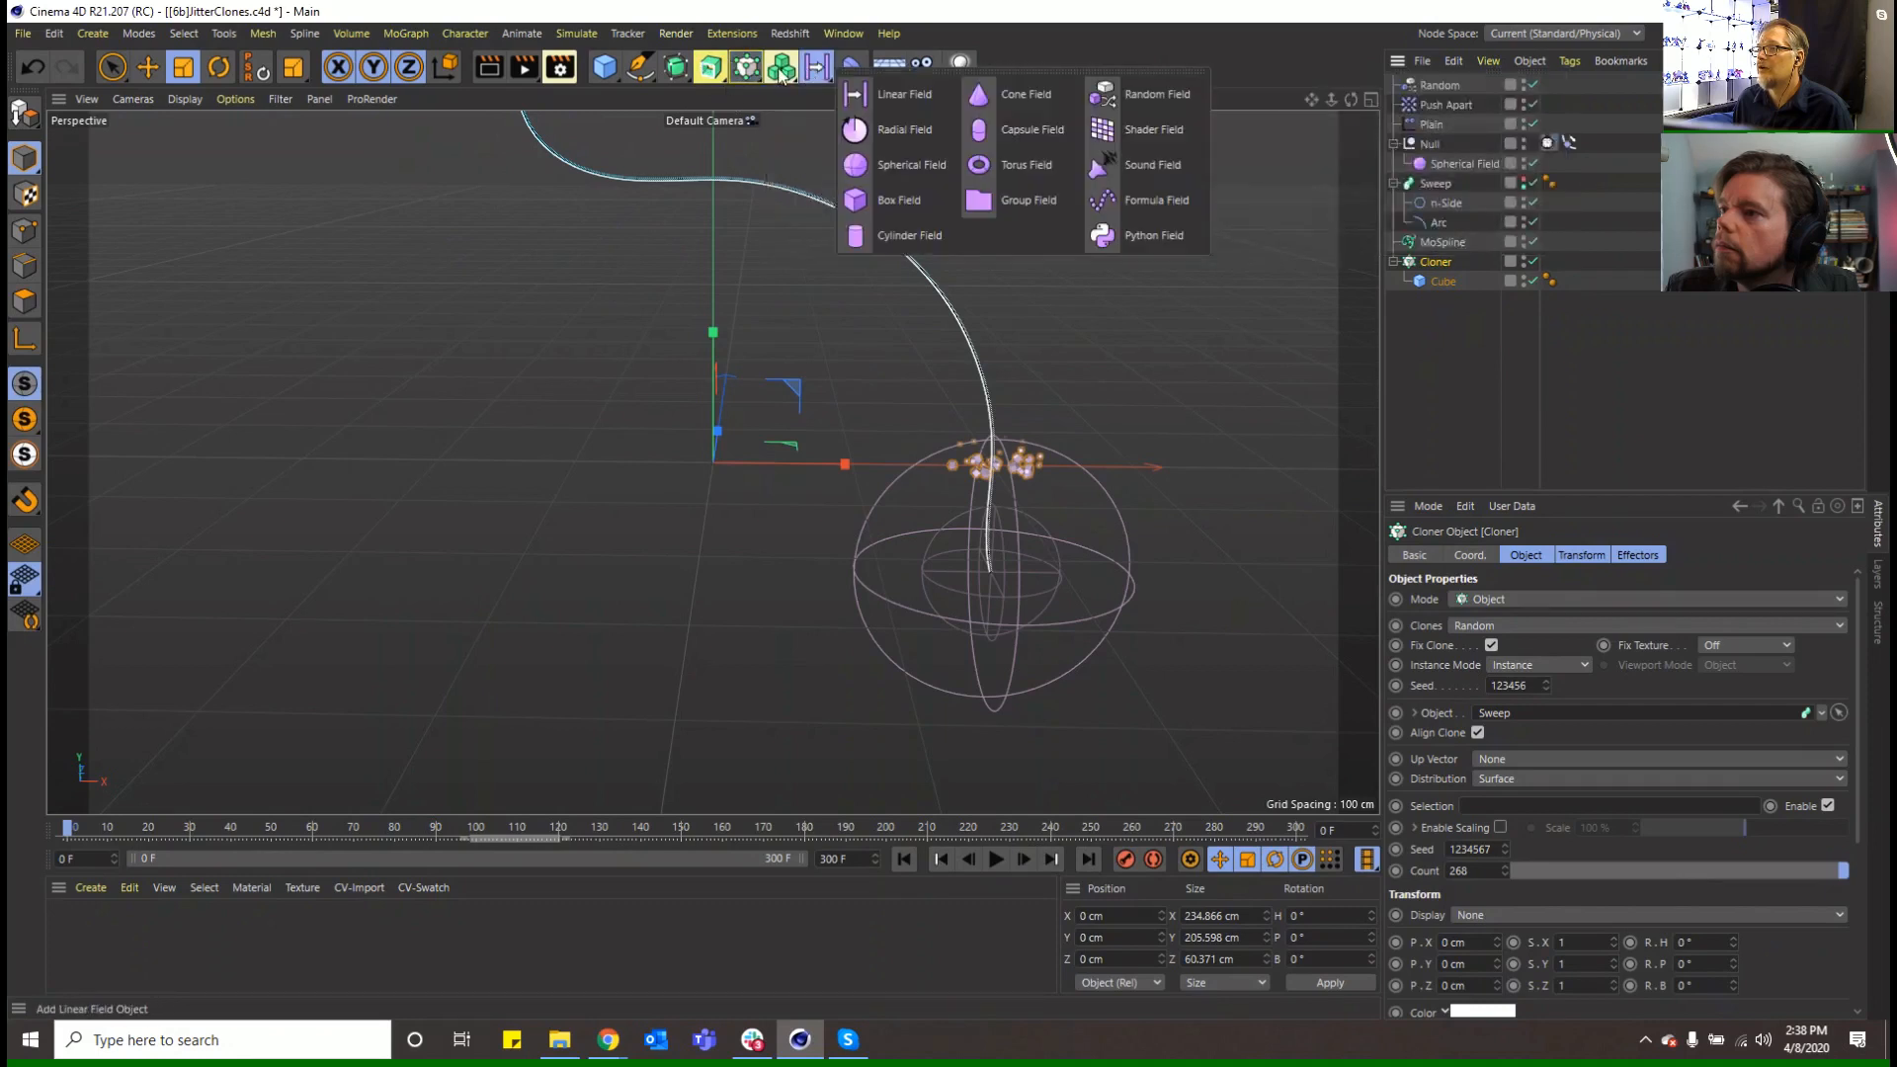
click(869, 97)
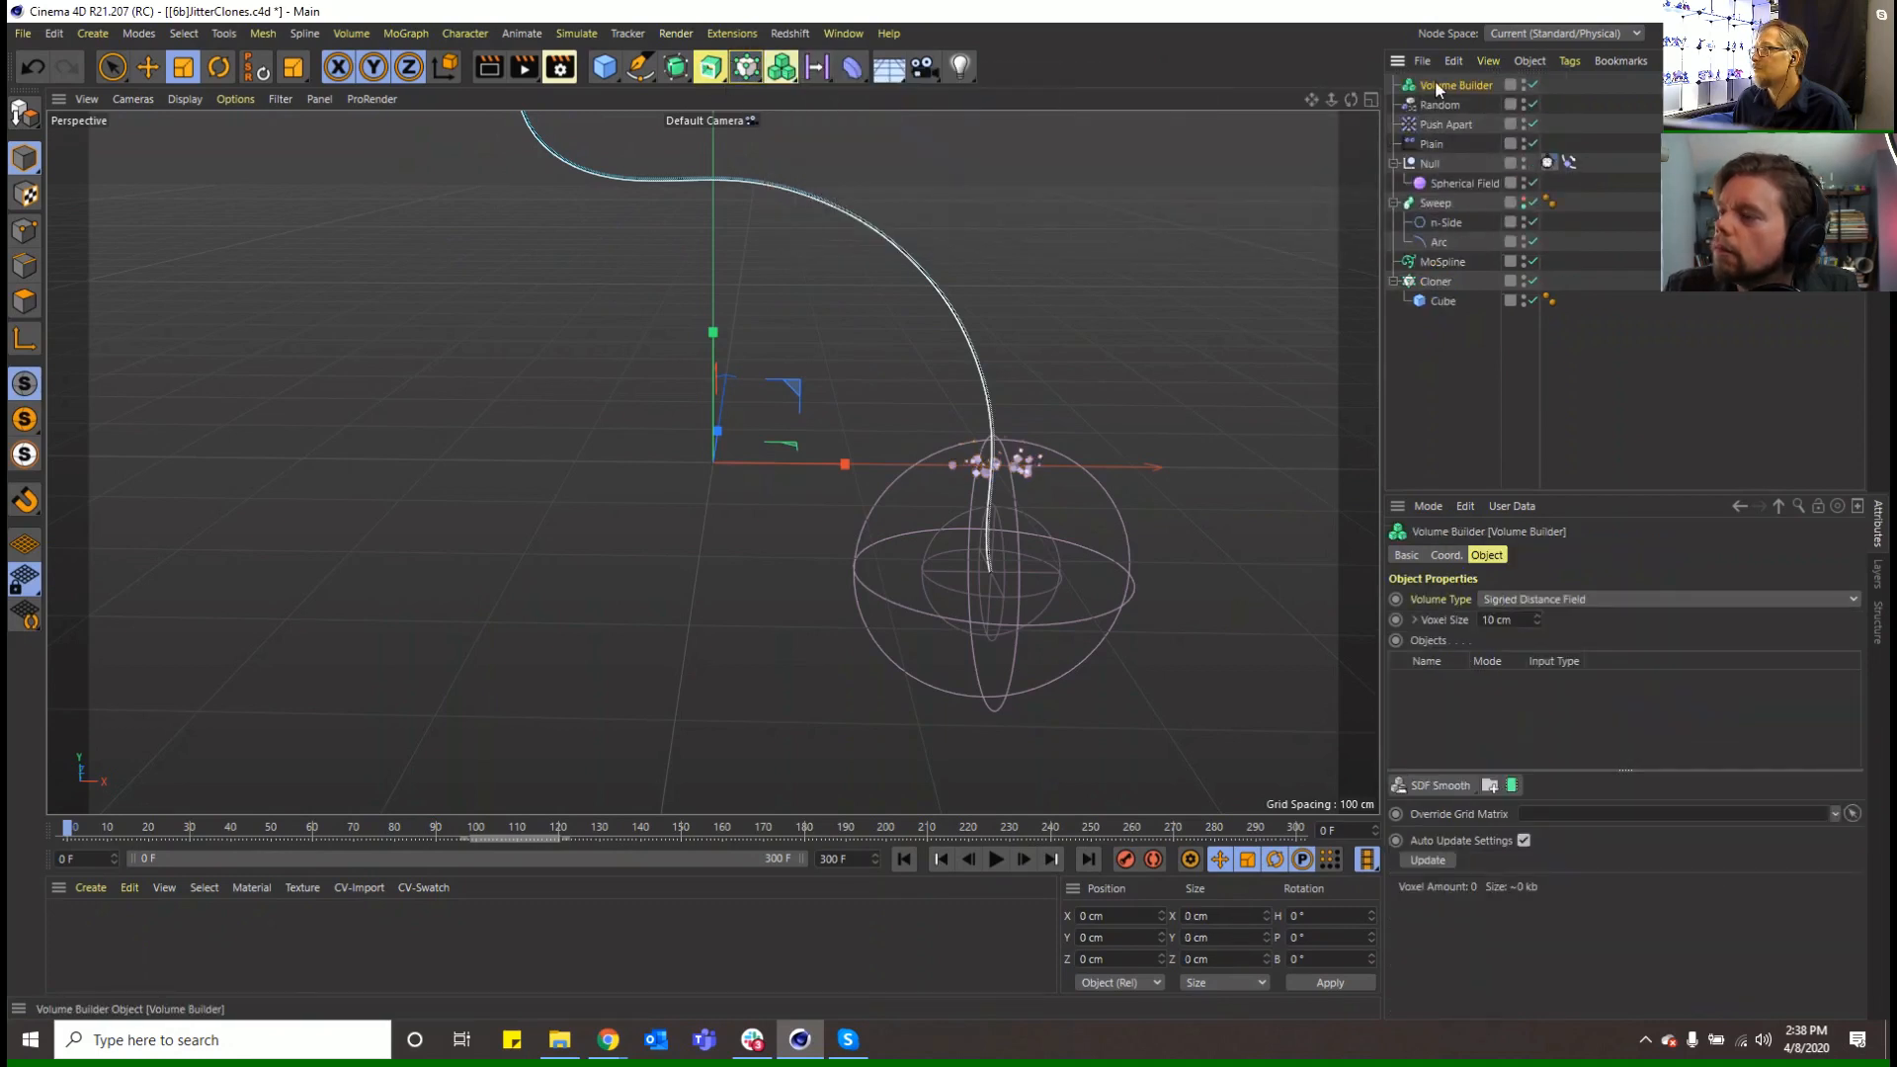
drag(1424, 278, 1434, 262)
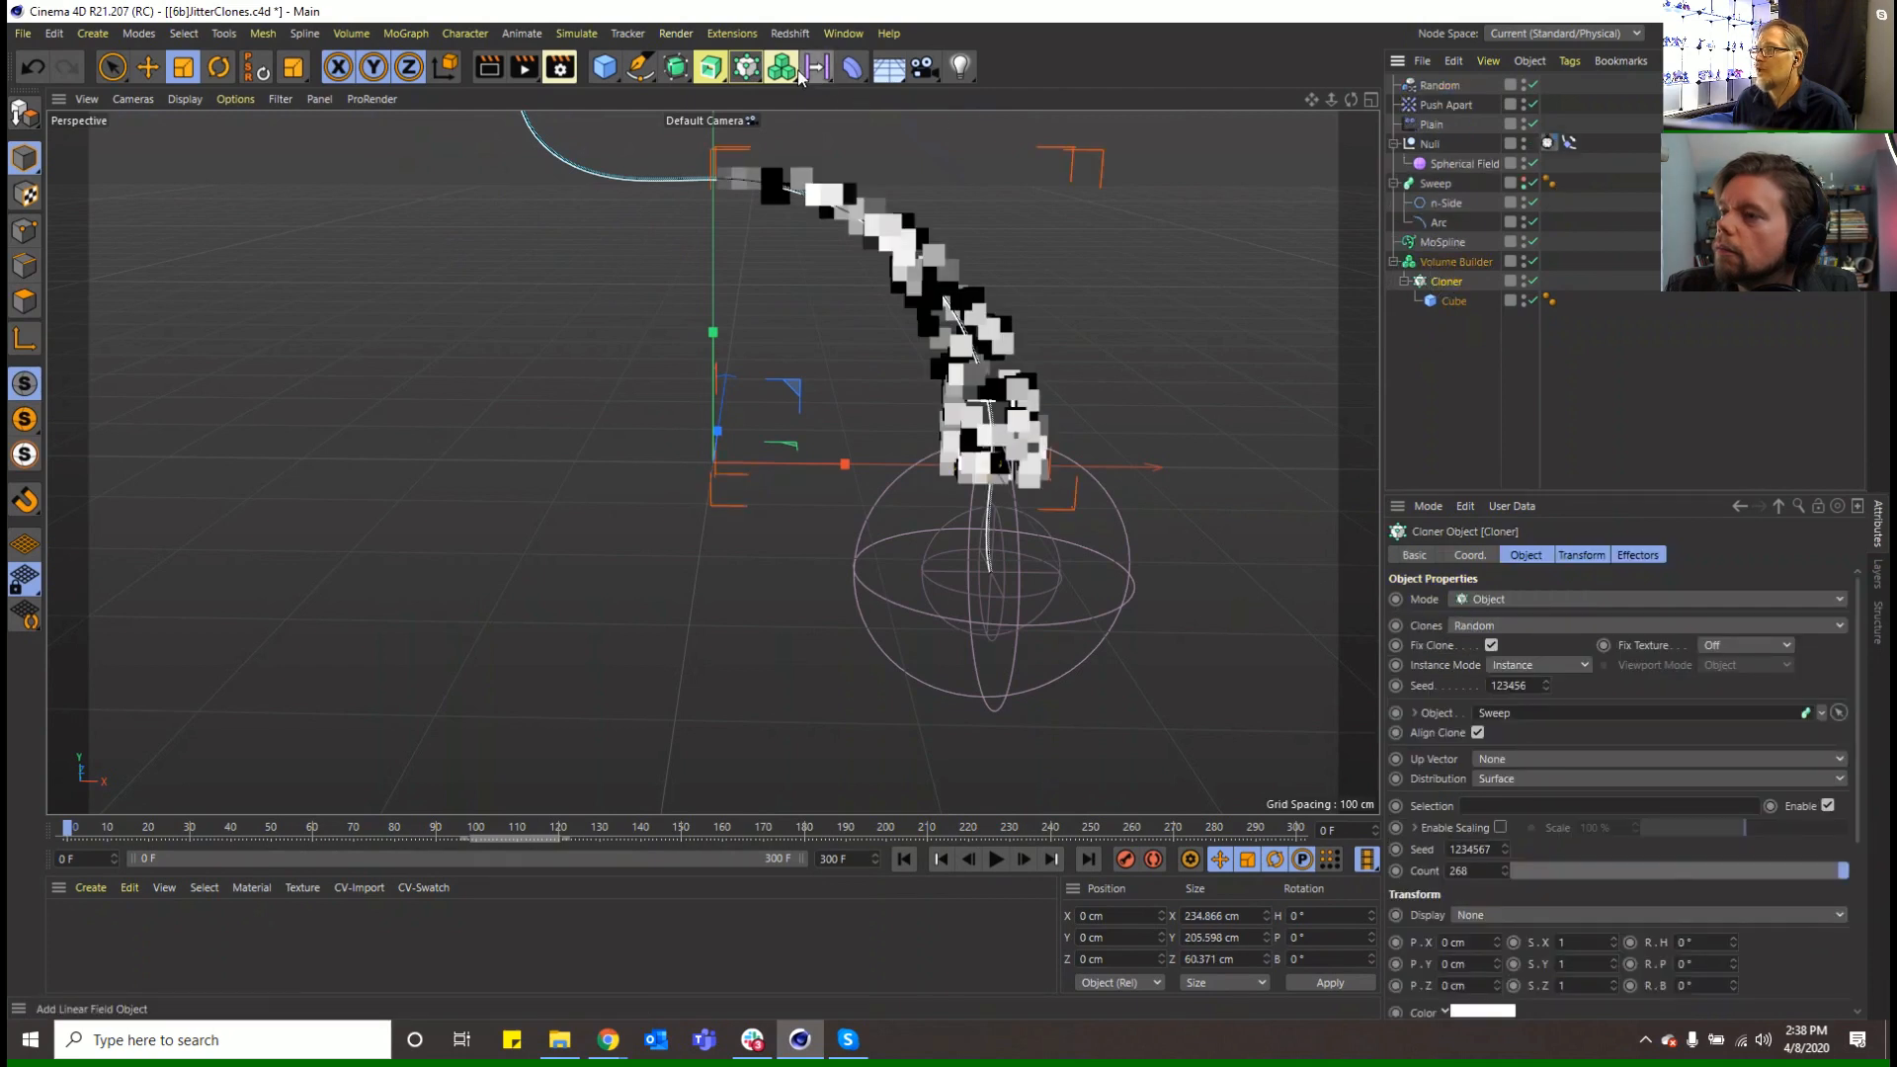
Add a Volume Mesher and make the Volume Builder its child
drag(798, 73, 870, 128)
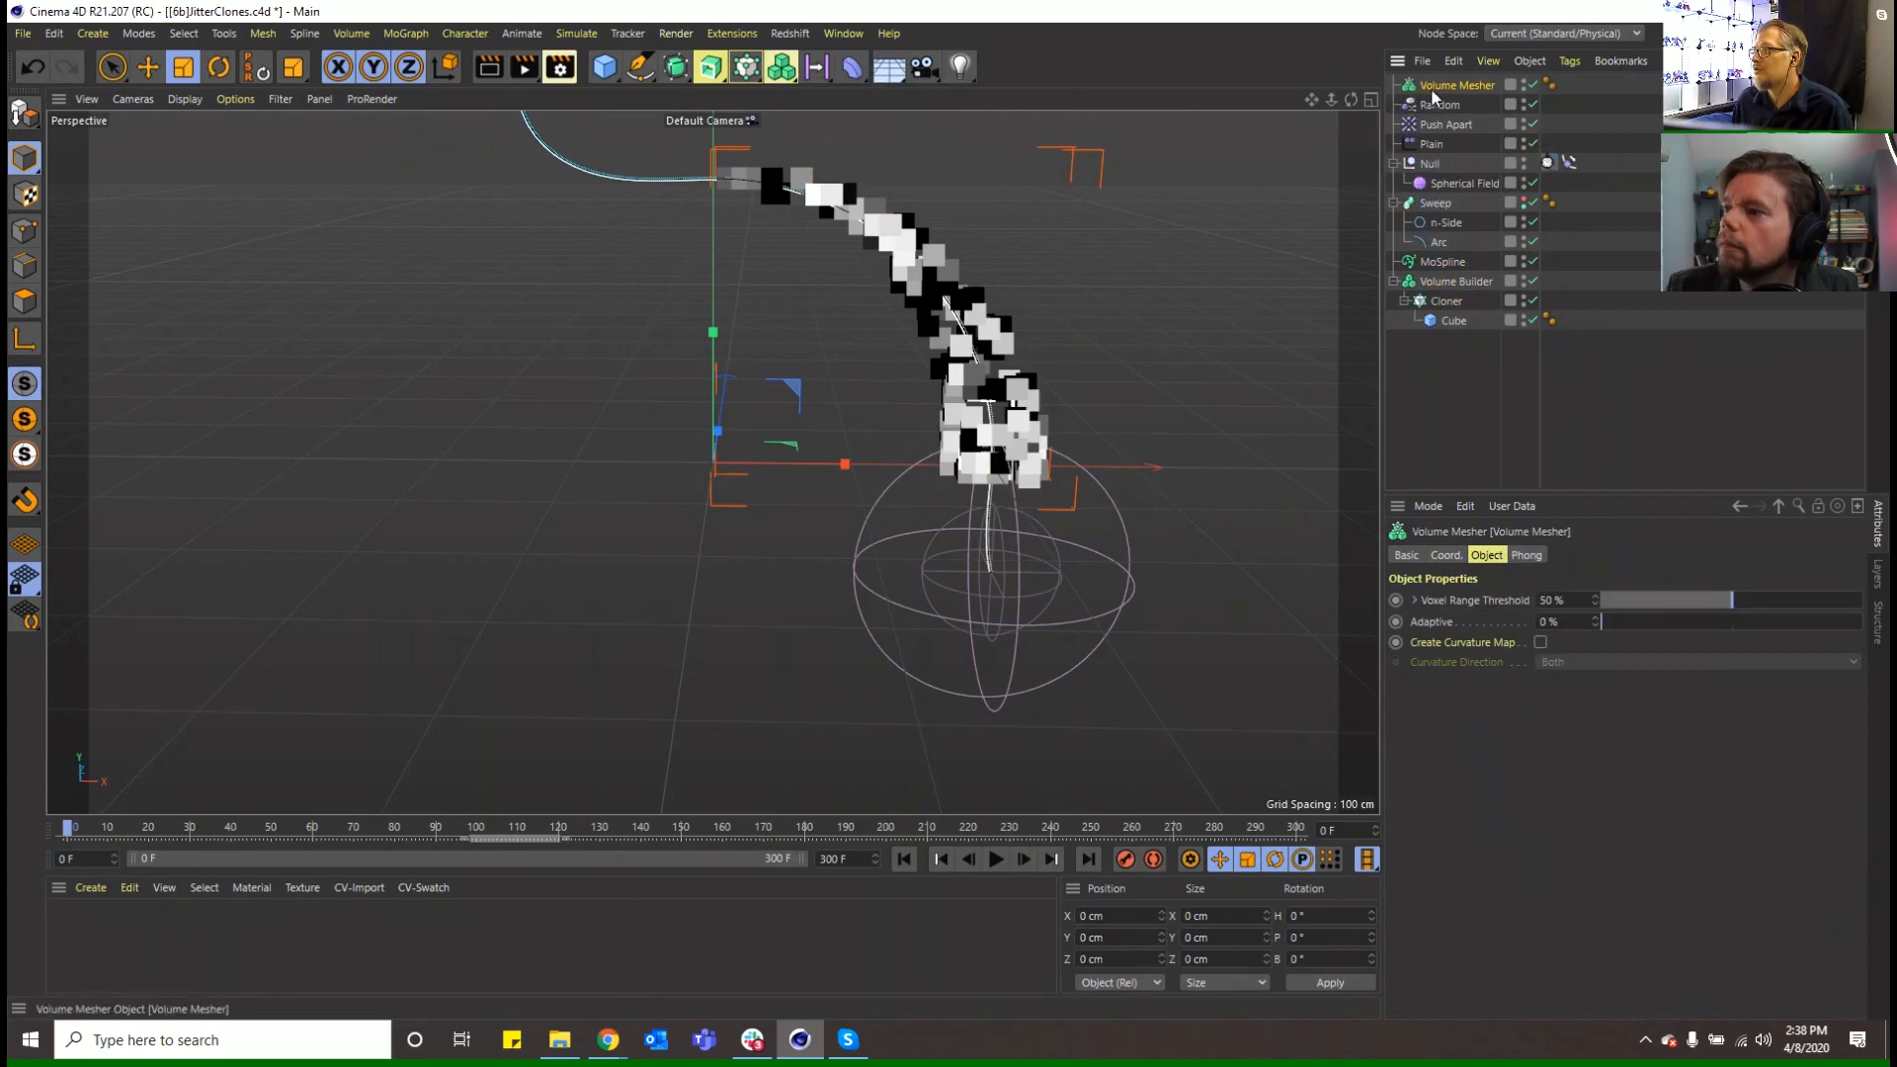
drag(1433, 95, 1450, 267)
click(1456, 297)
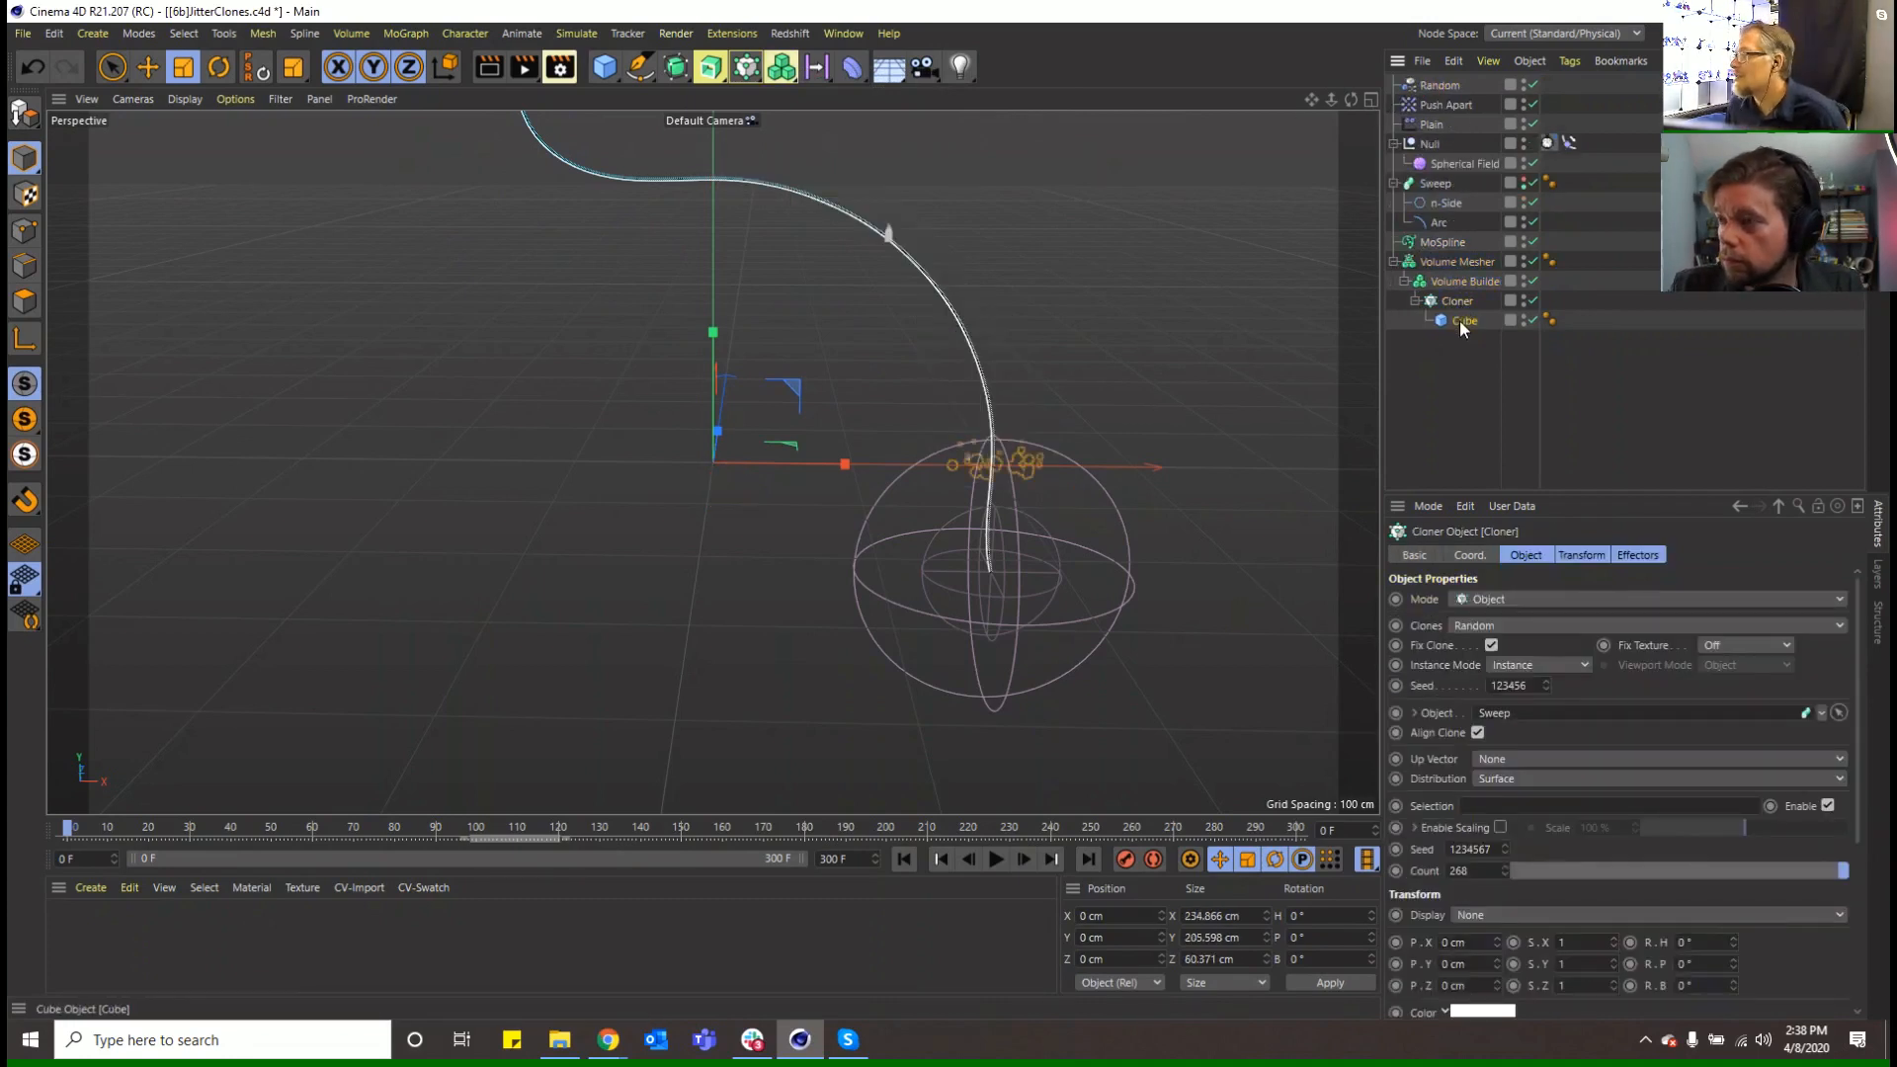
Scale the Cube under the Cloner up to about 61.7 cm per side and disable the Push Apart effector
click(1462, 320)
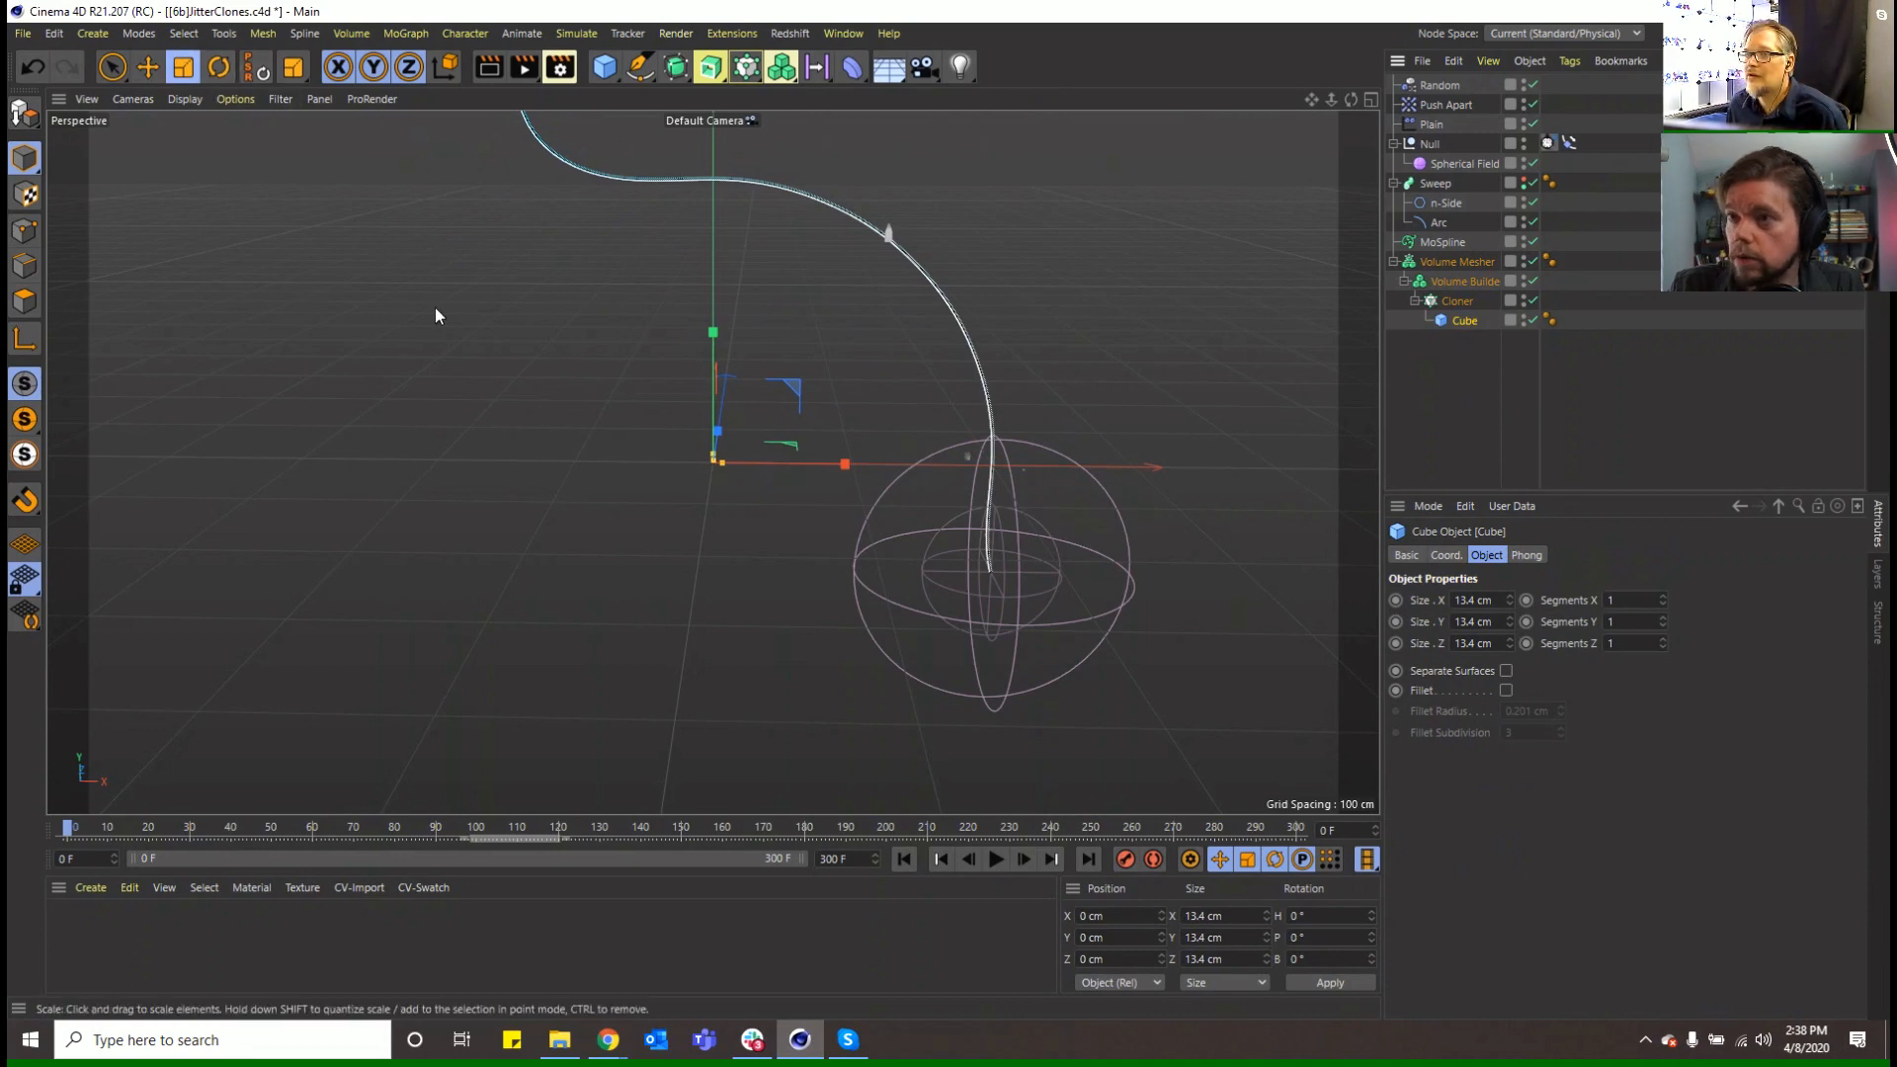
drag(436, 308, 699, 310)
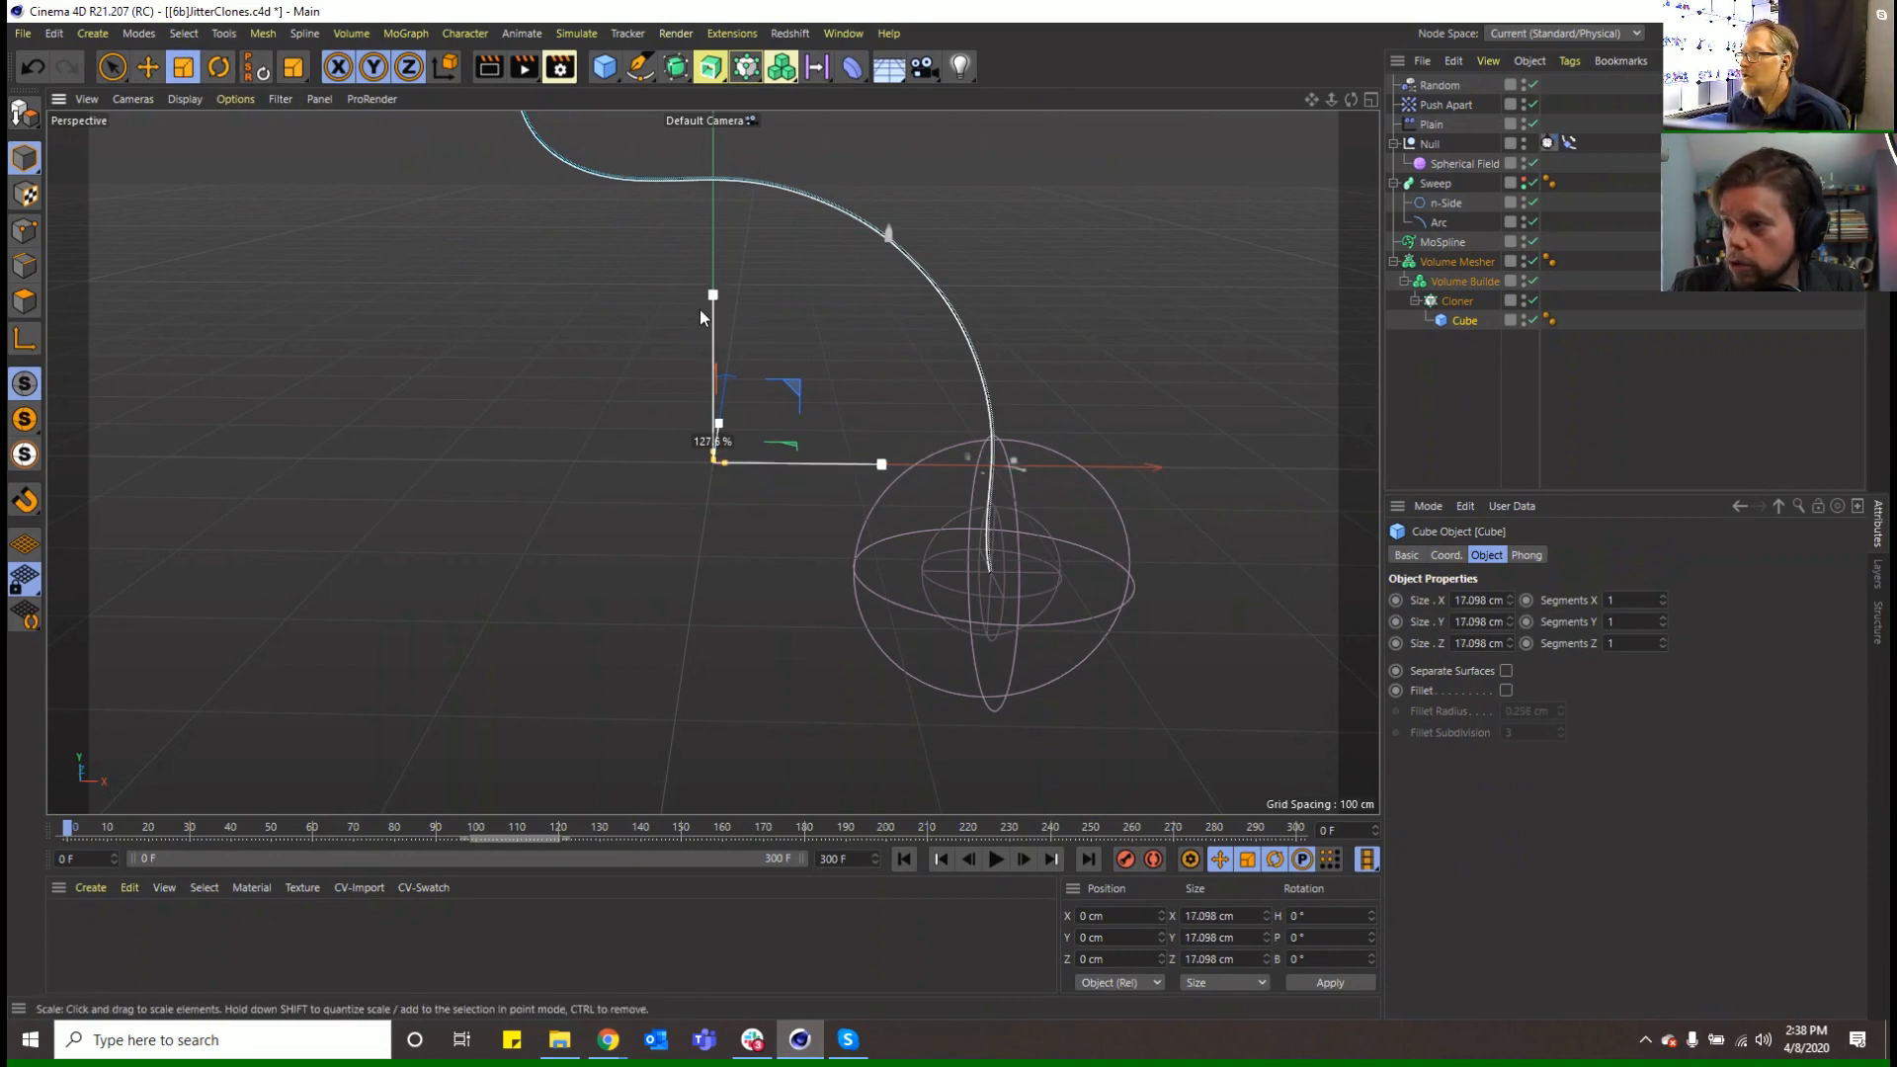
click(1534, 104)
drag(587, 390, 1363, 330)
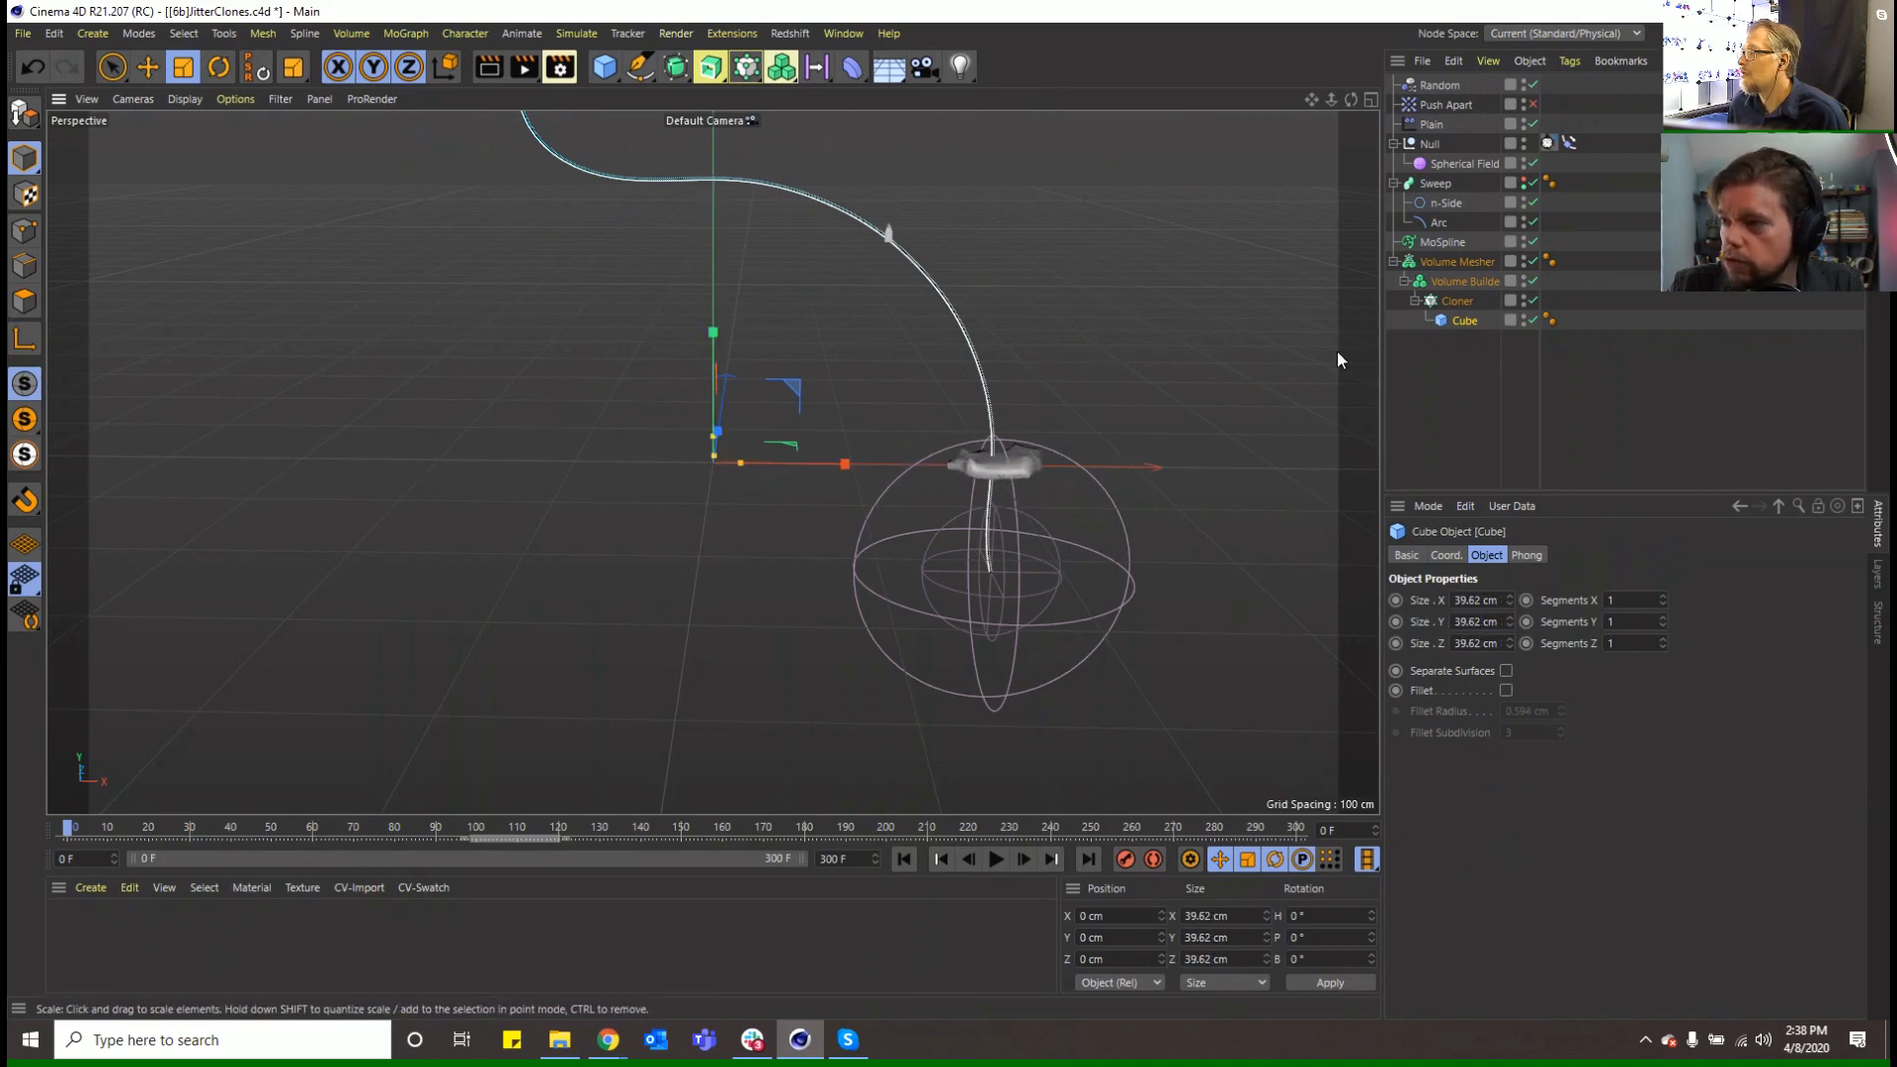
drag(731, 419, 1324, 368)
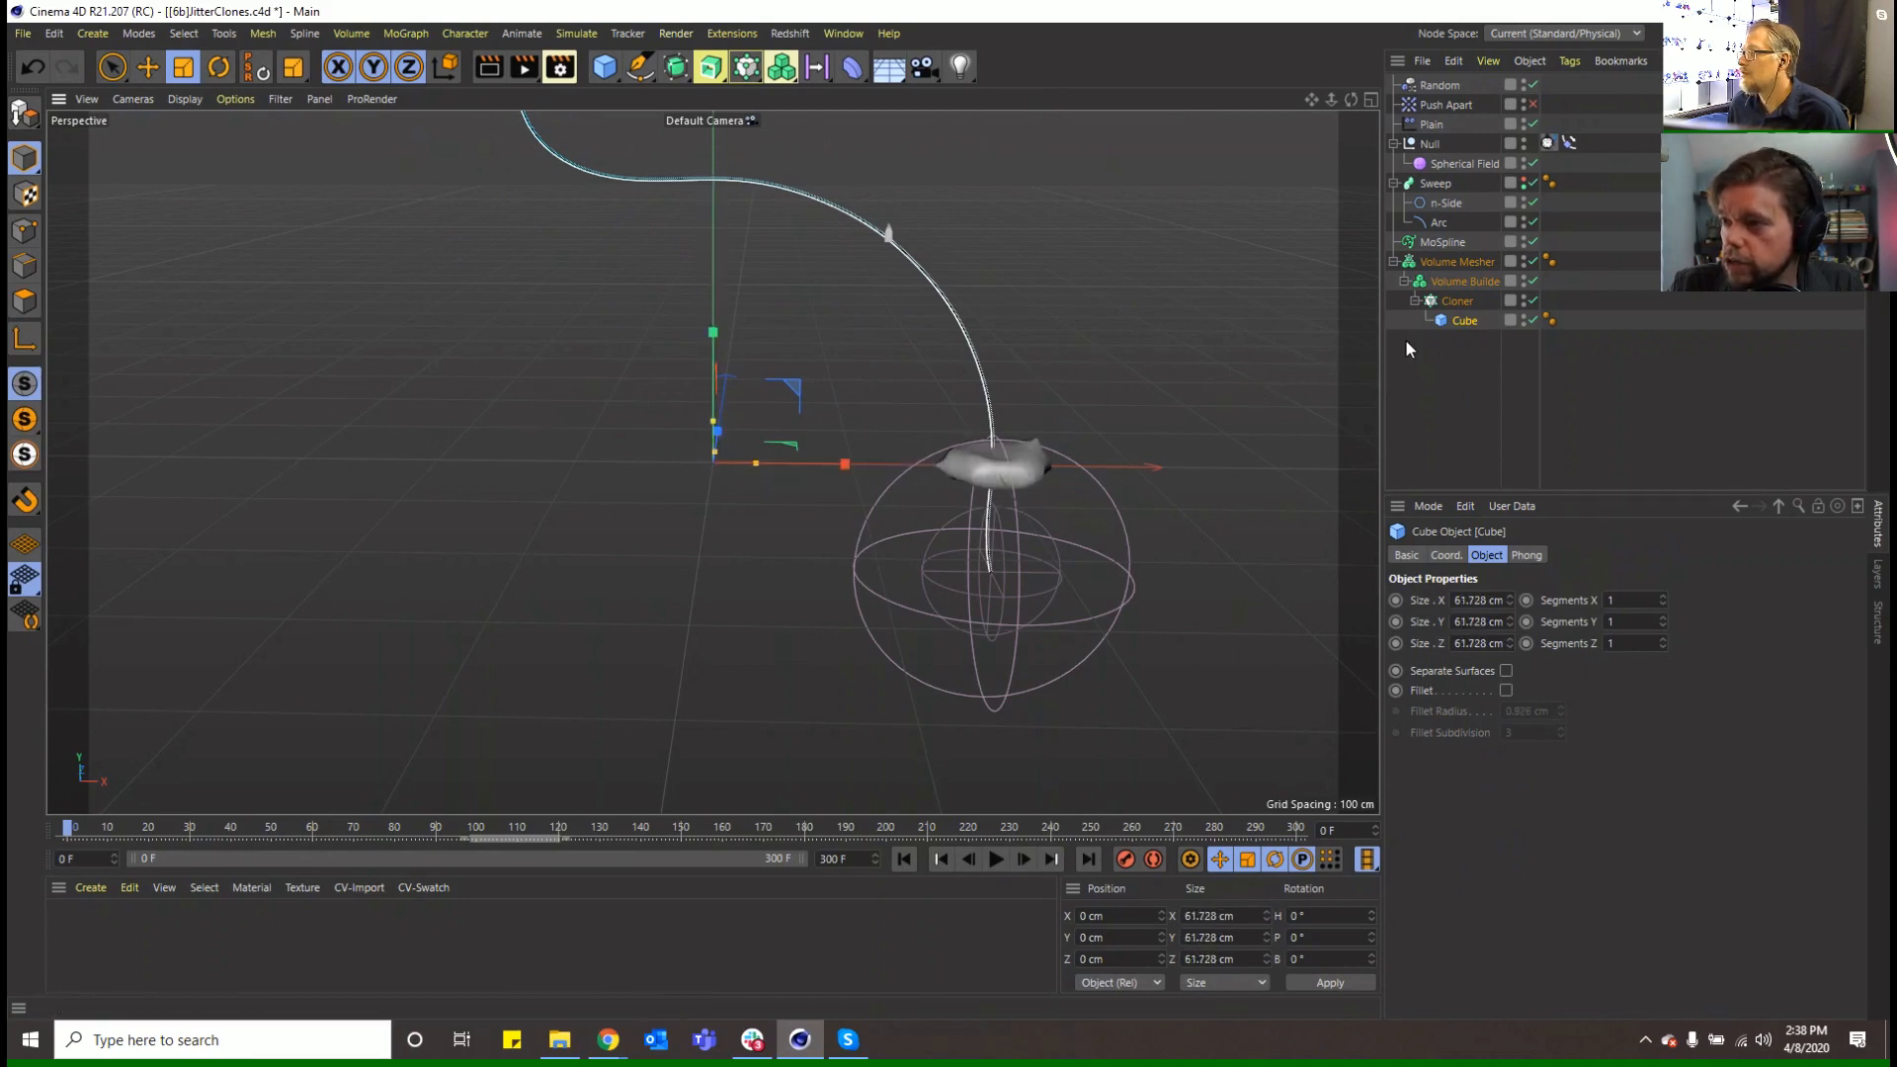
Set the Volume Builder's voxel size to 8 cm, preview the animation and return to frame 0
click(1466, 289)
click(1466, 299)
click(1467, 281)
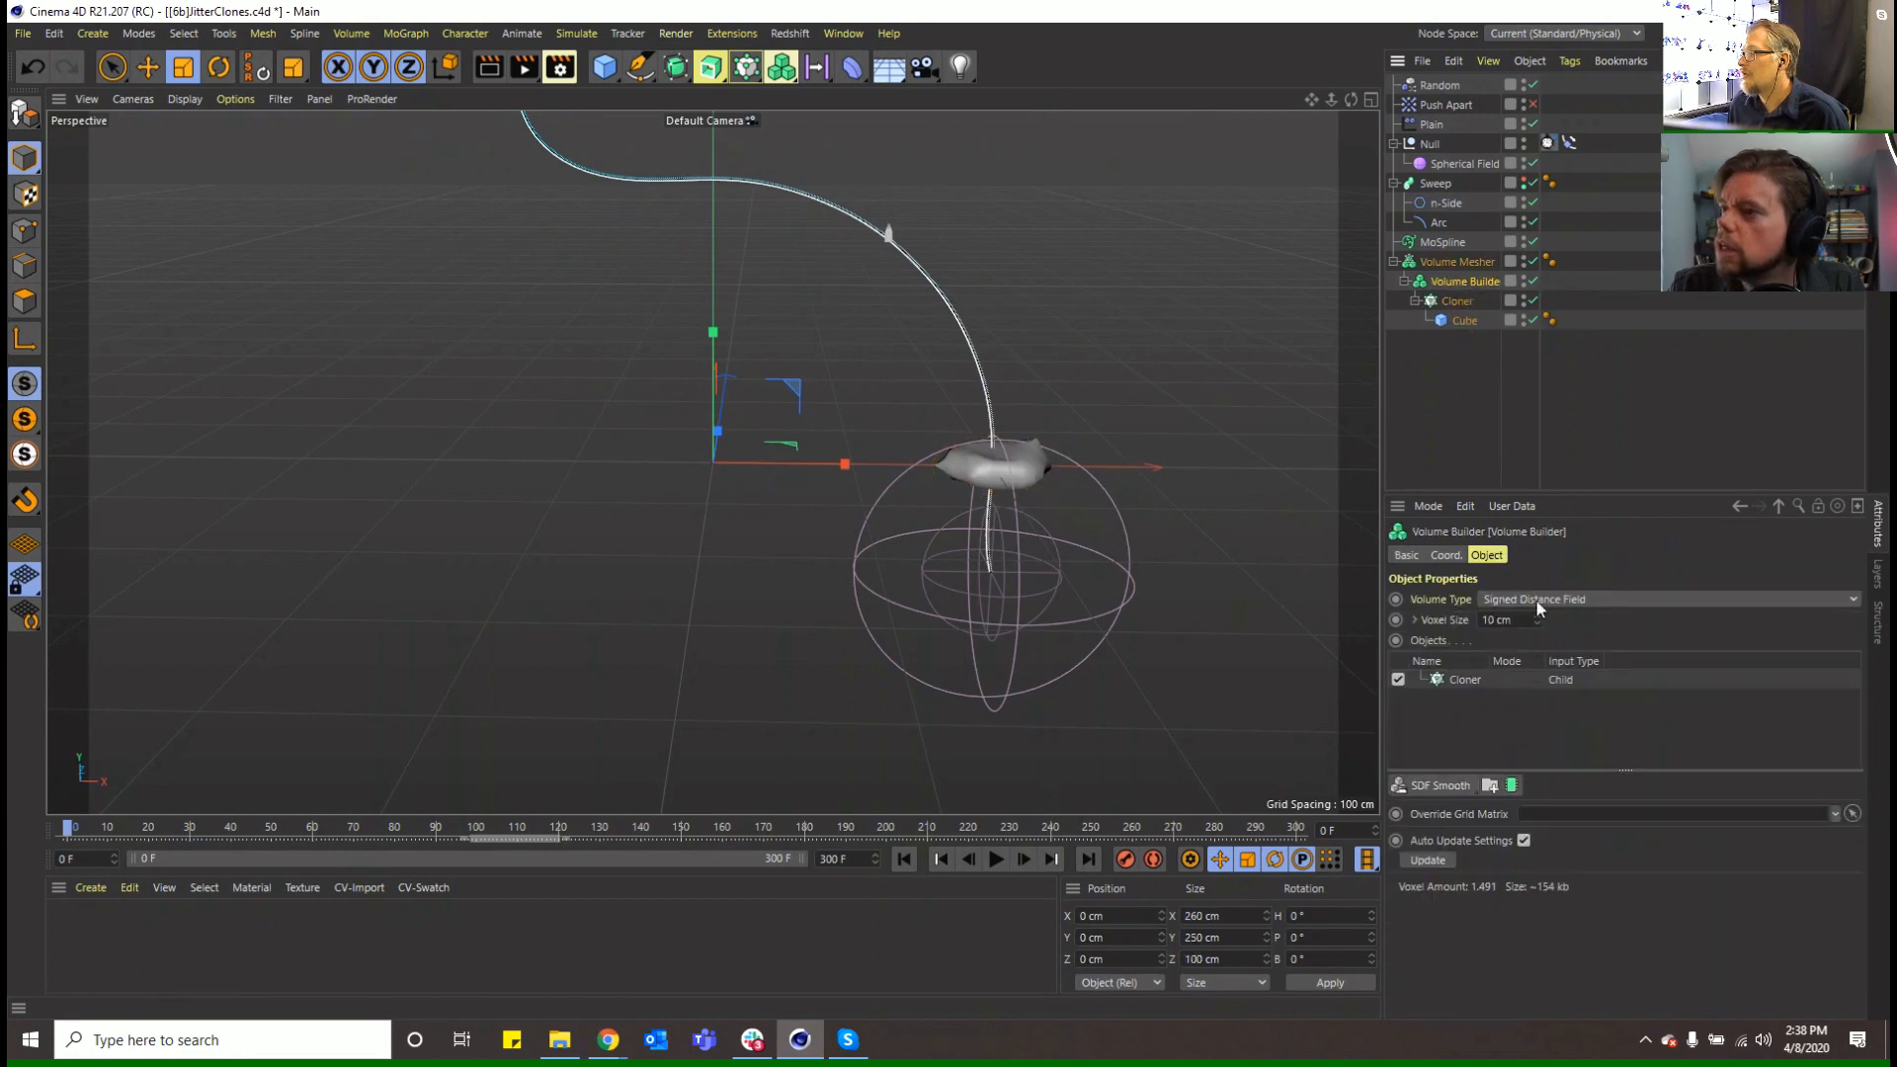
click(1520, 619)
drag(1520, 622, 1230, 554)
text(8)
key(Return)
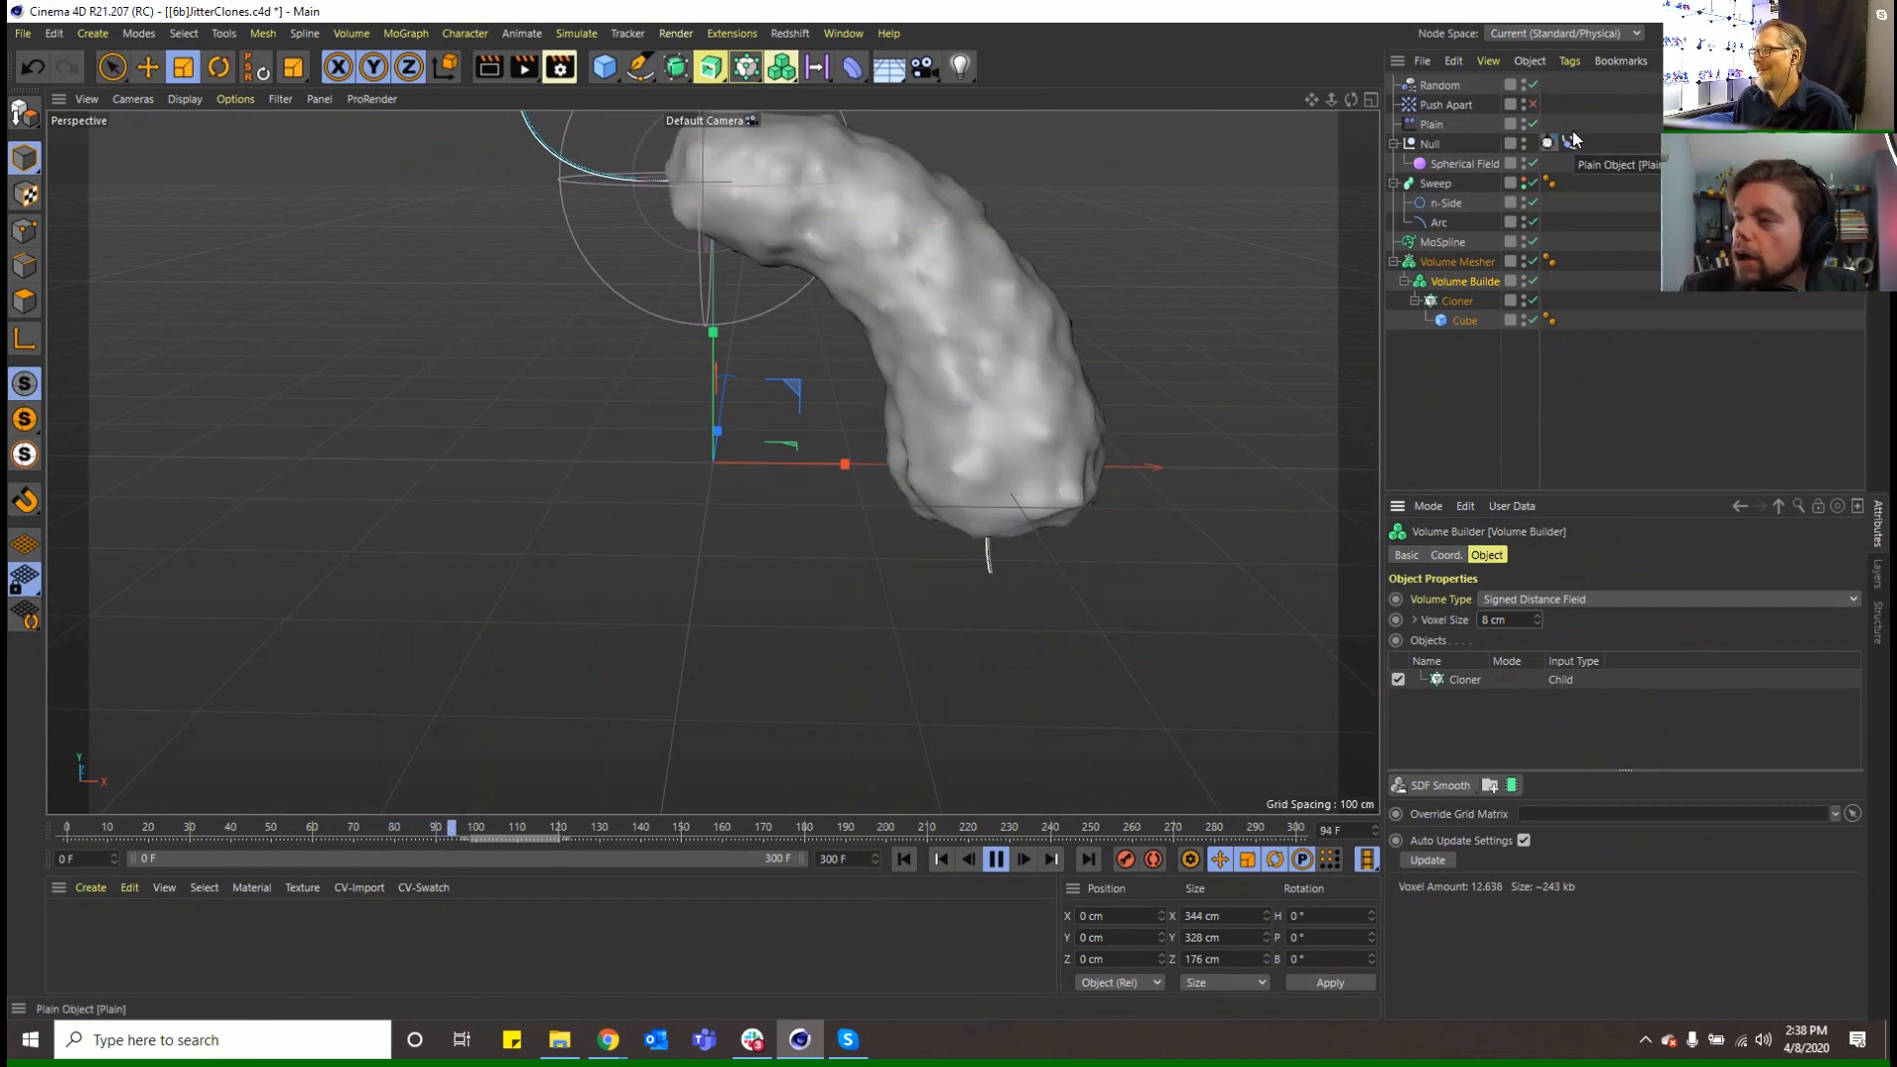
click(996, 858)
click(907, 859)
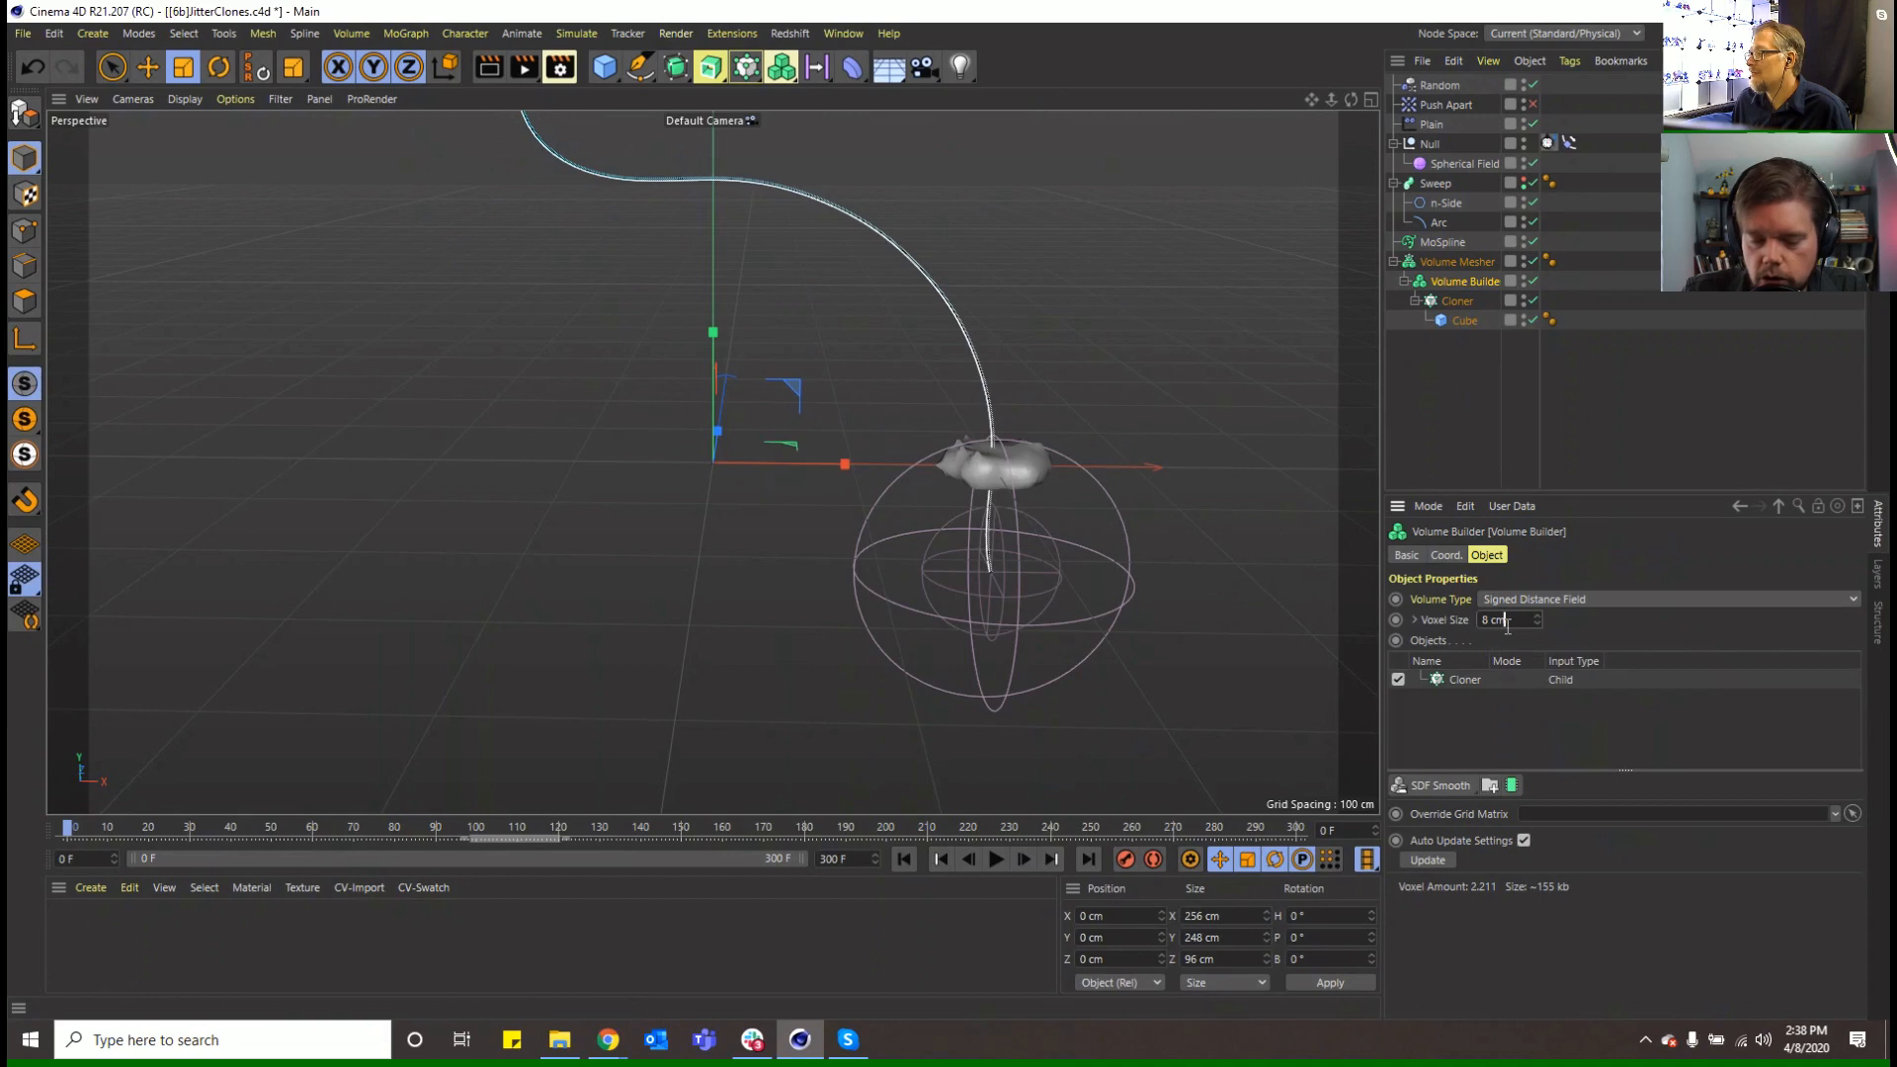
Set the Volume Builder's voxel size to 5 cm
drag(1508, 626, 1242, 522)
text(5)
key(Return)
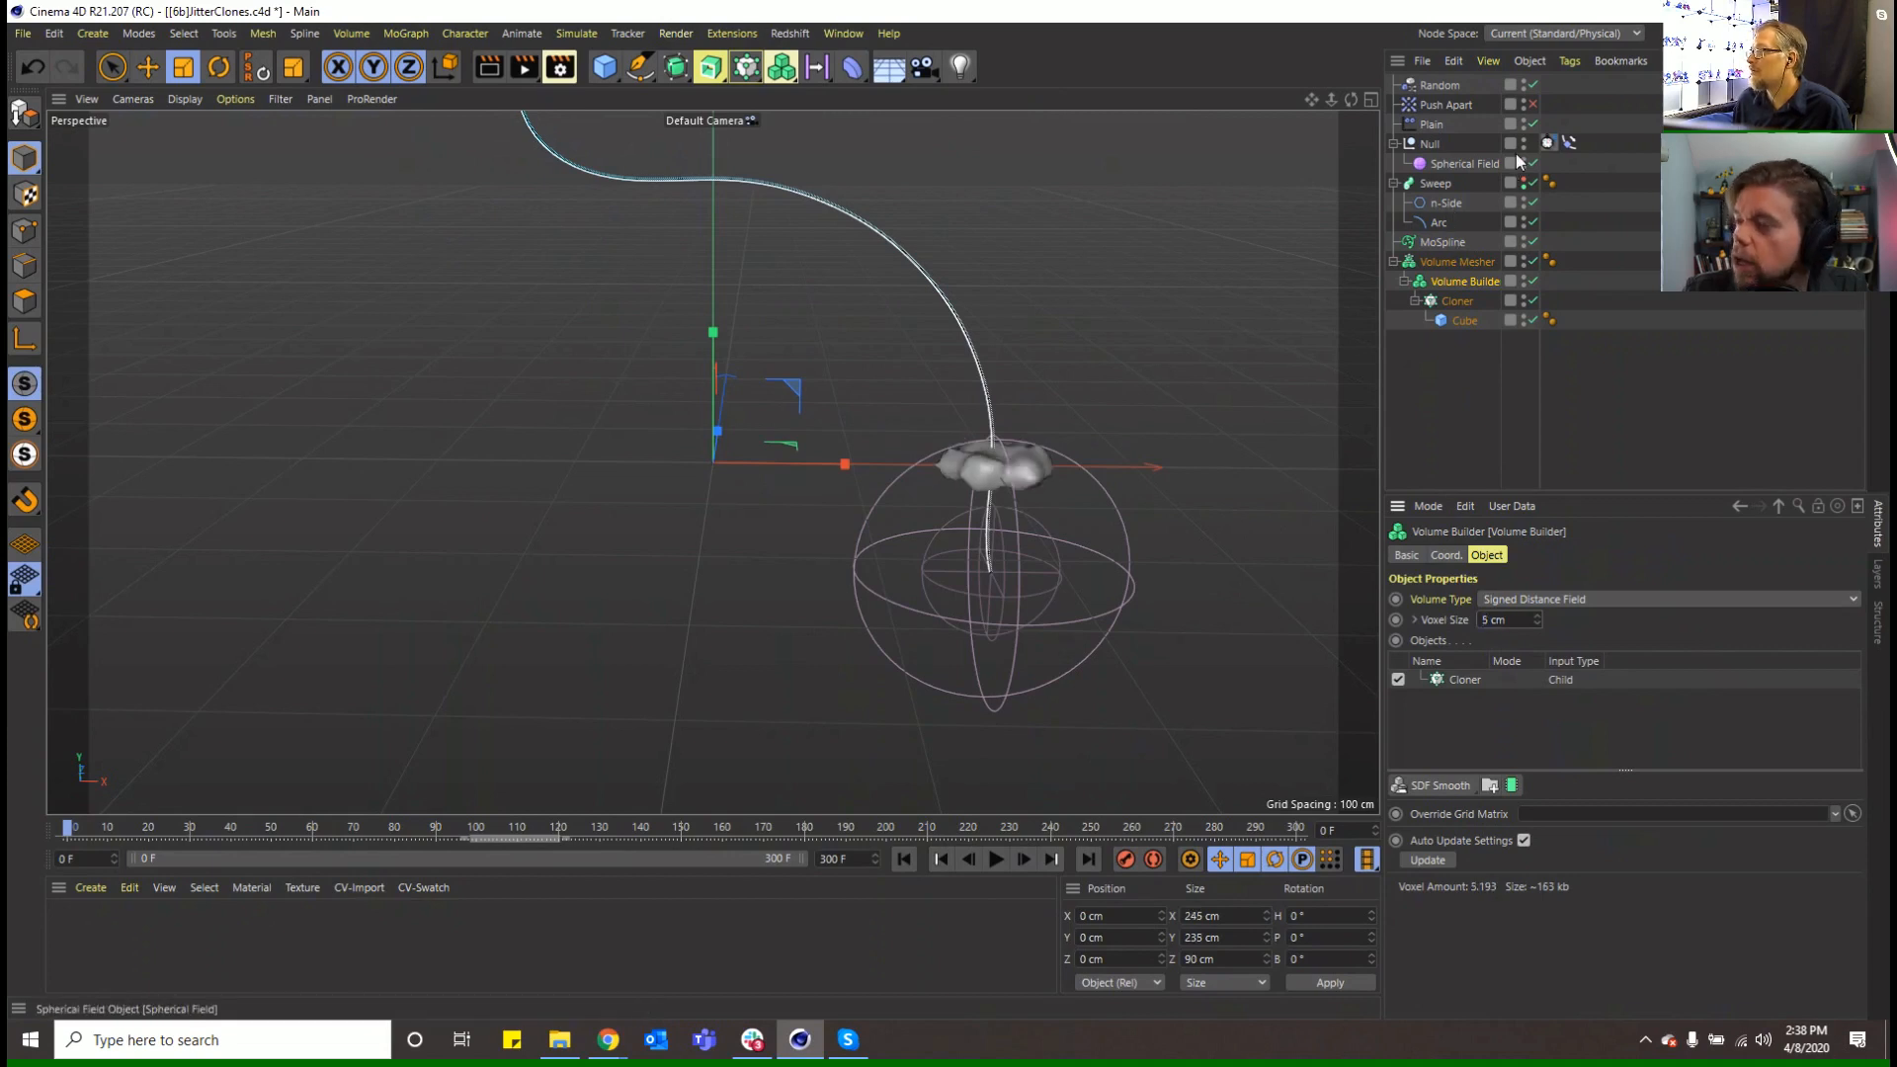
Set the frame step of the Null's CV-StopMotion tag to 5 F and preview the animation
click(1547, 143)
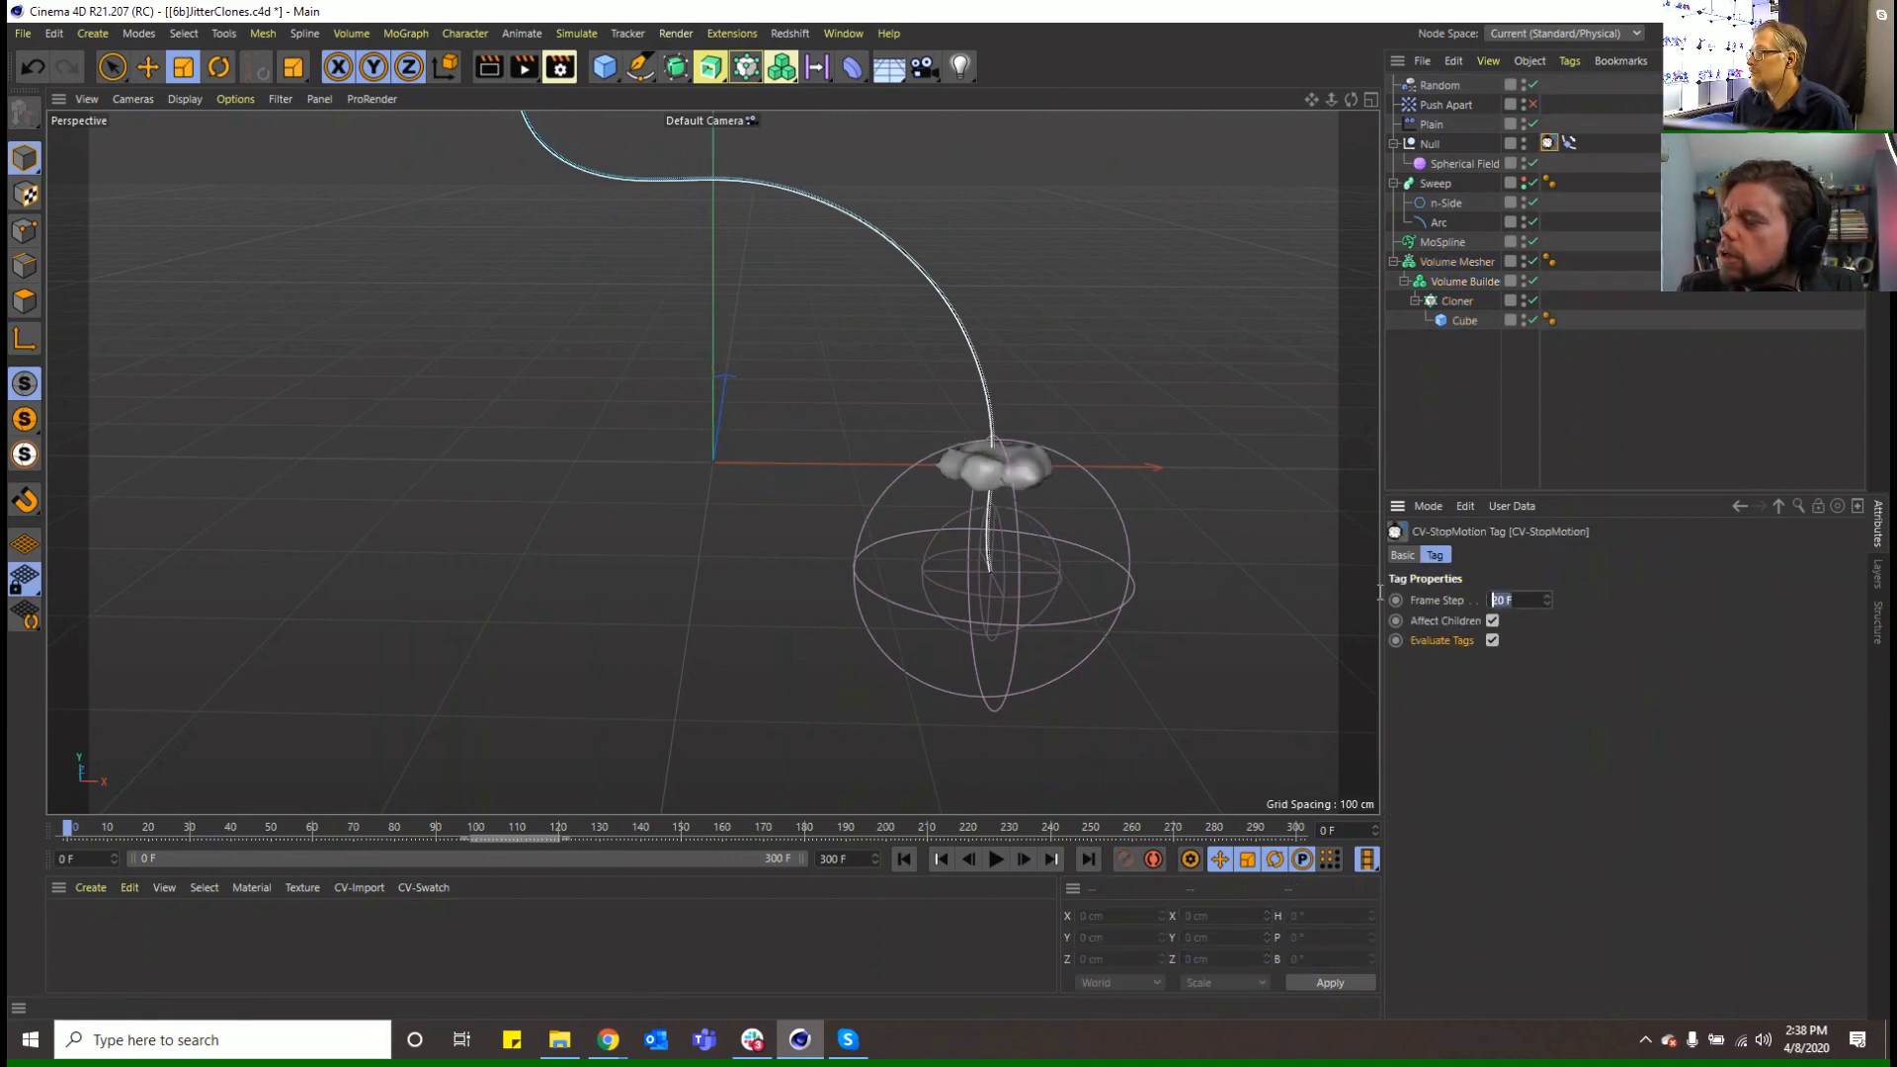
text(5)
key(Return)
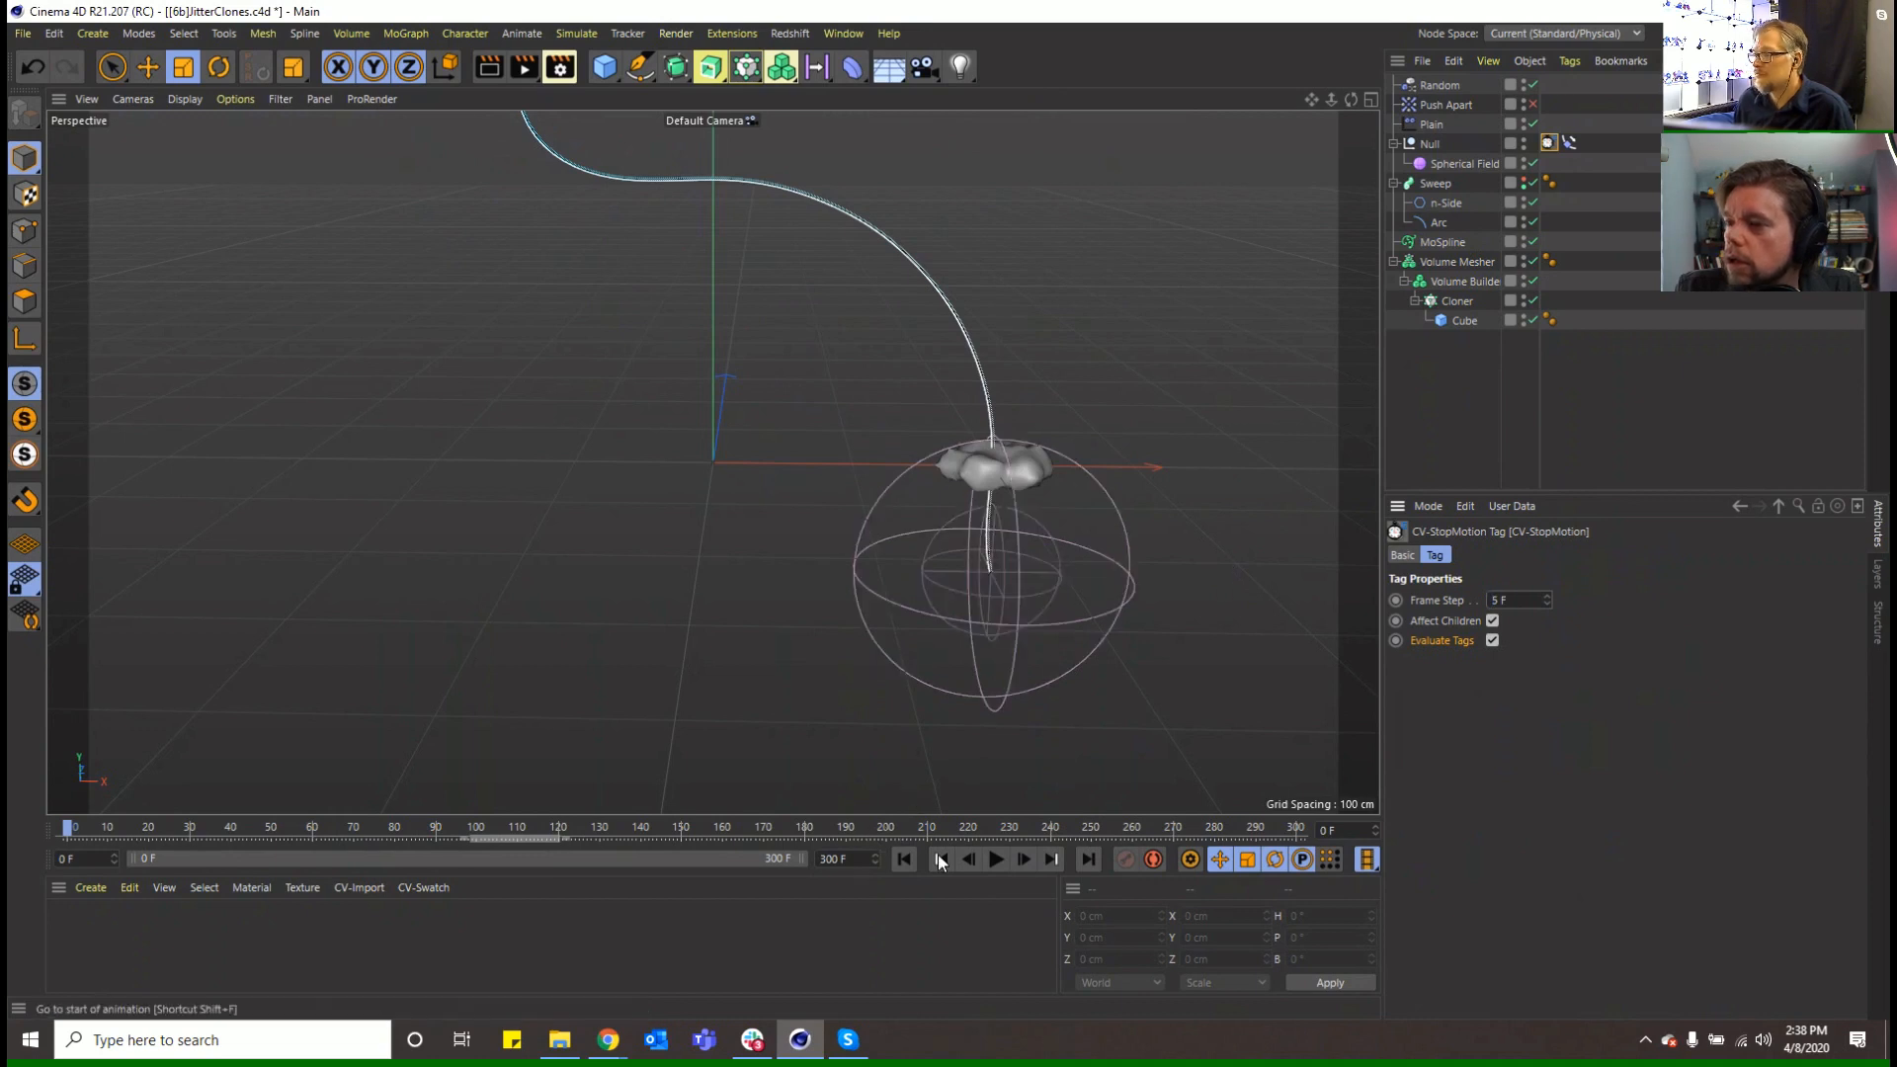
click(994, 860)
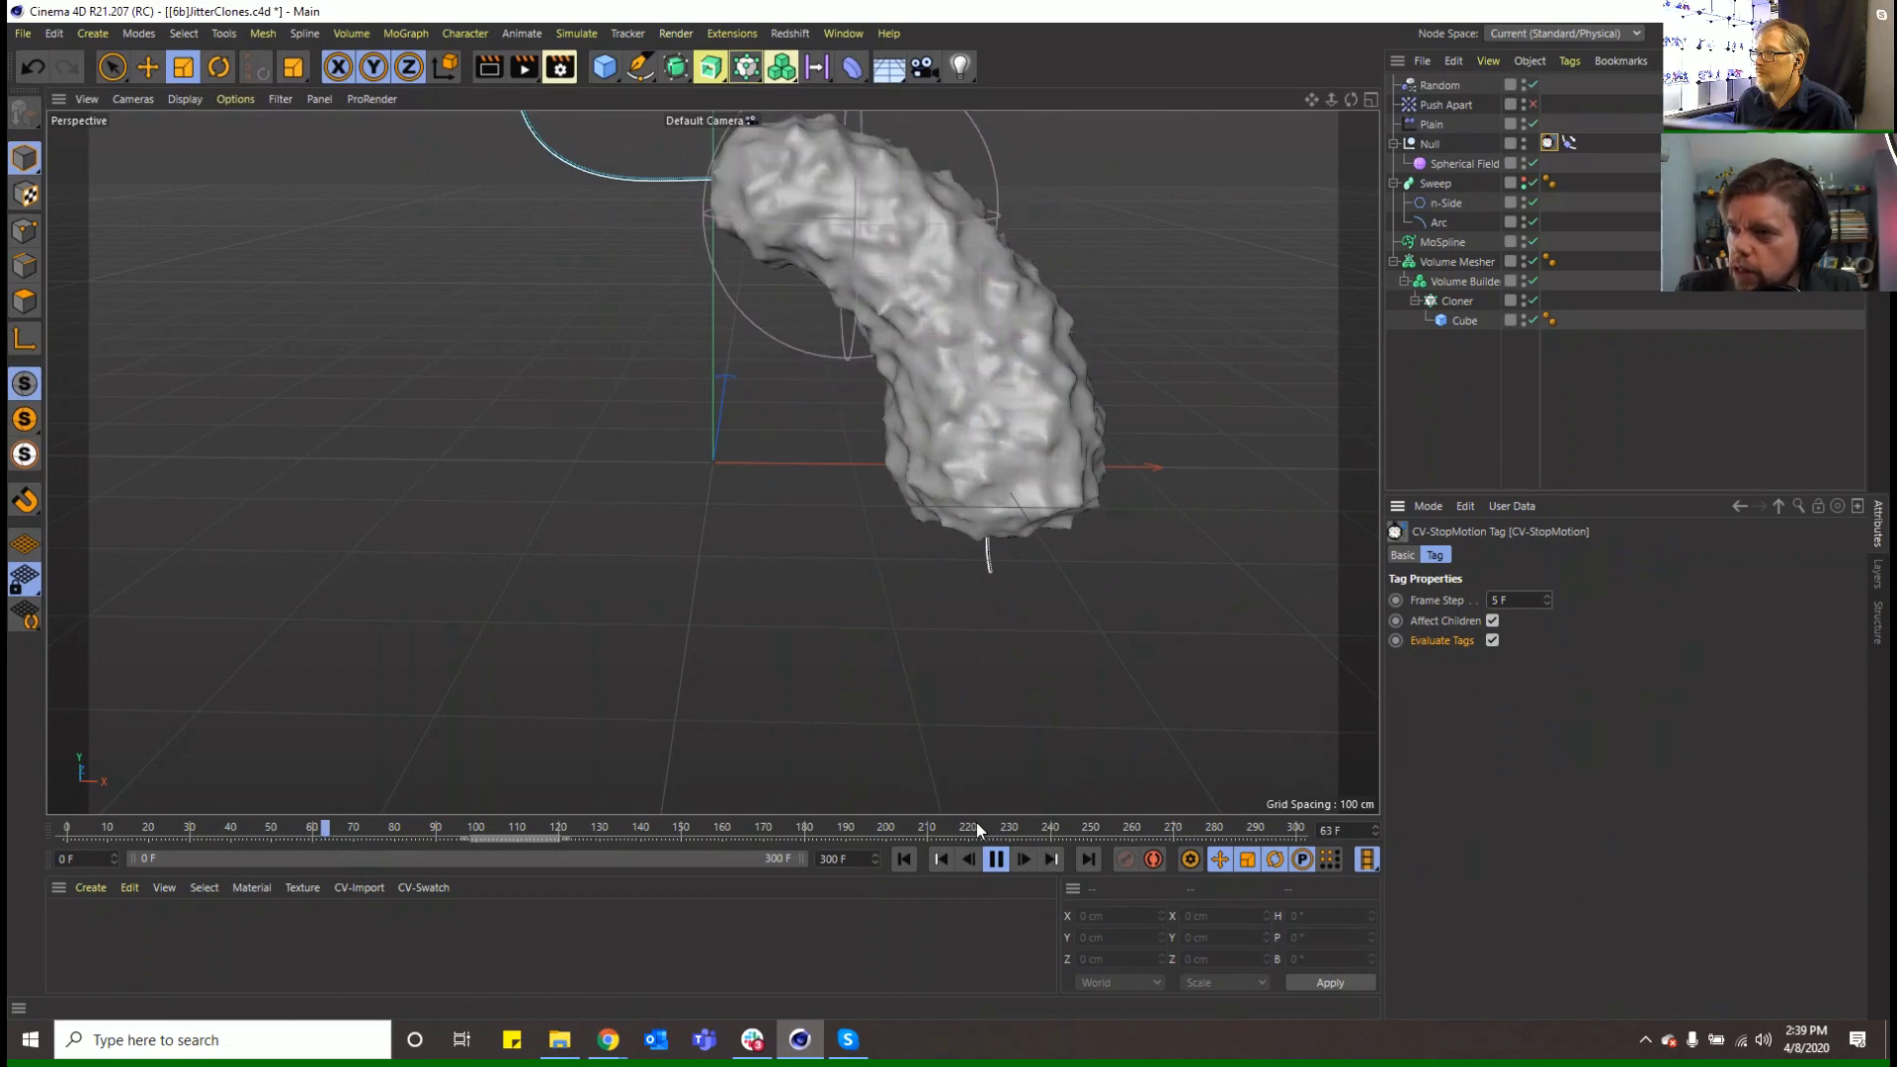
click(996, 859)
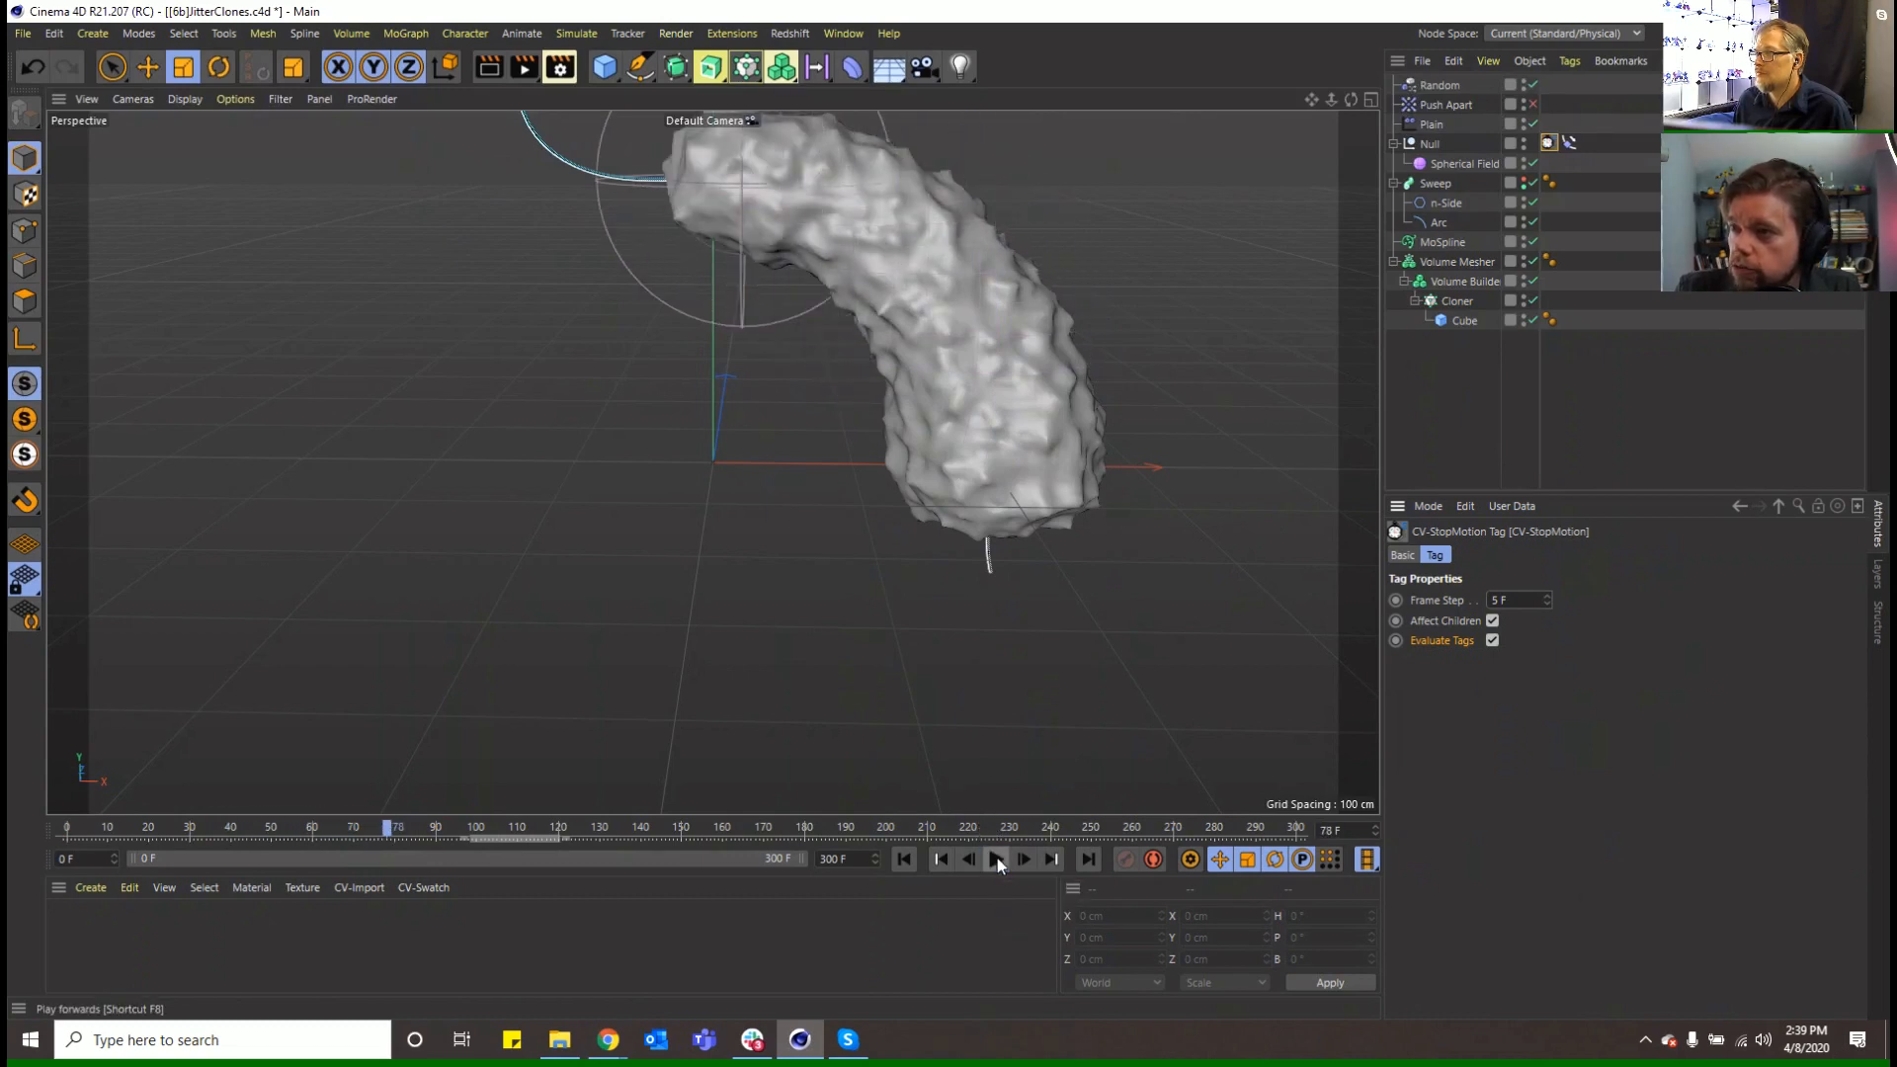
Select the Volume Builder and display the shaded mesh with its wireframe lines in the viewport
click(1448, 269)
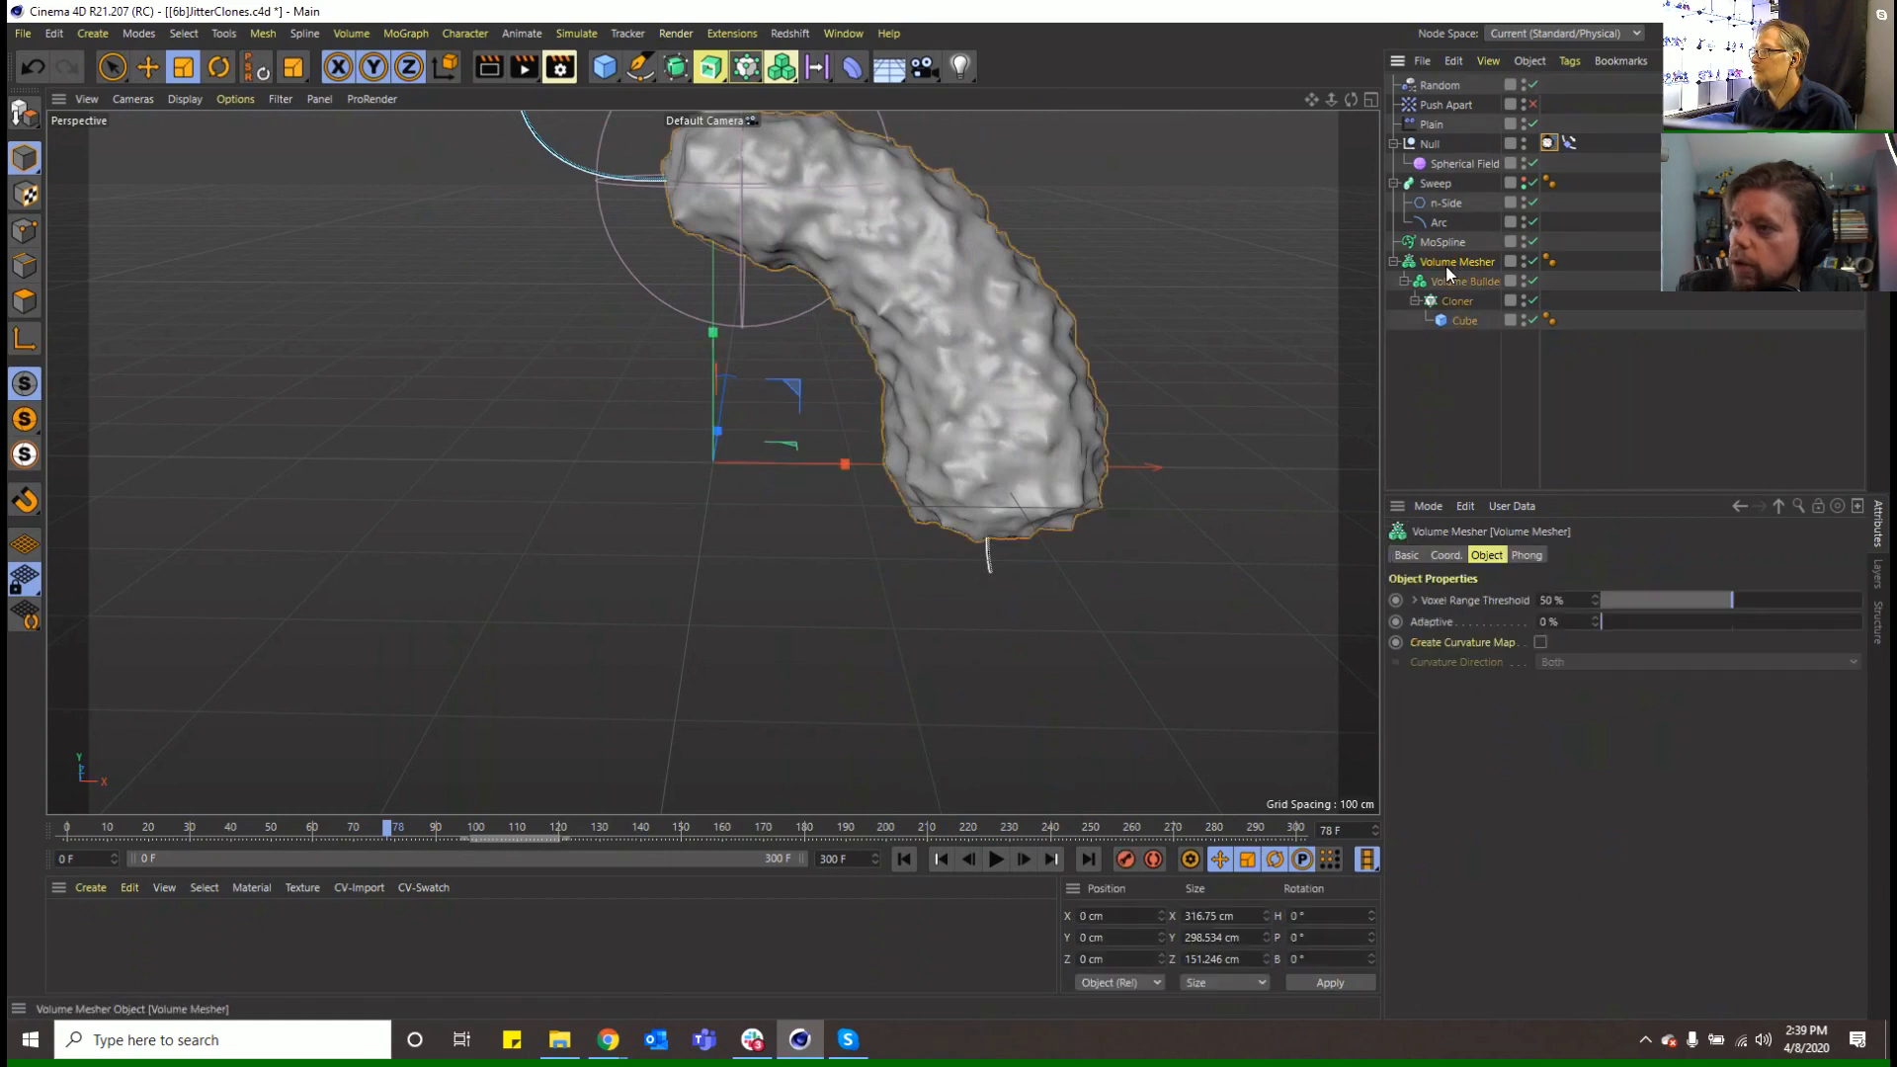
click(1450, 279)
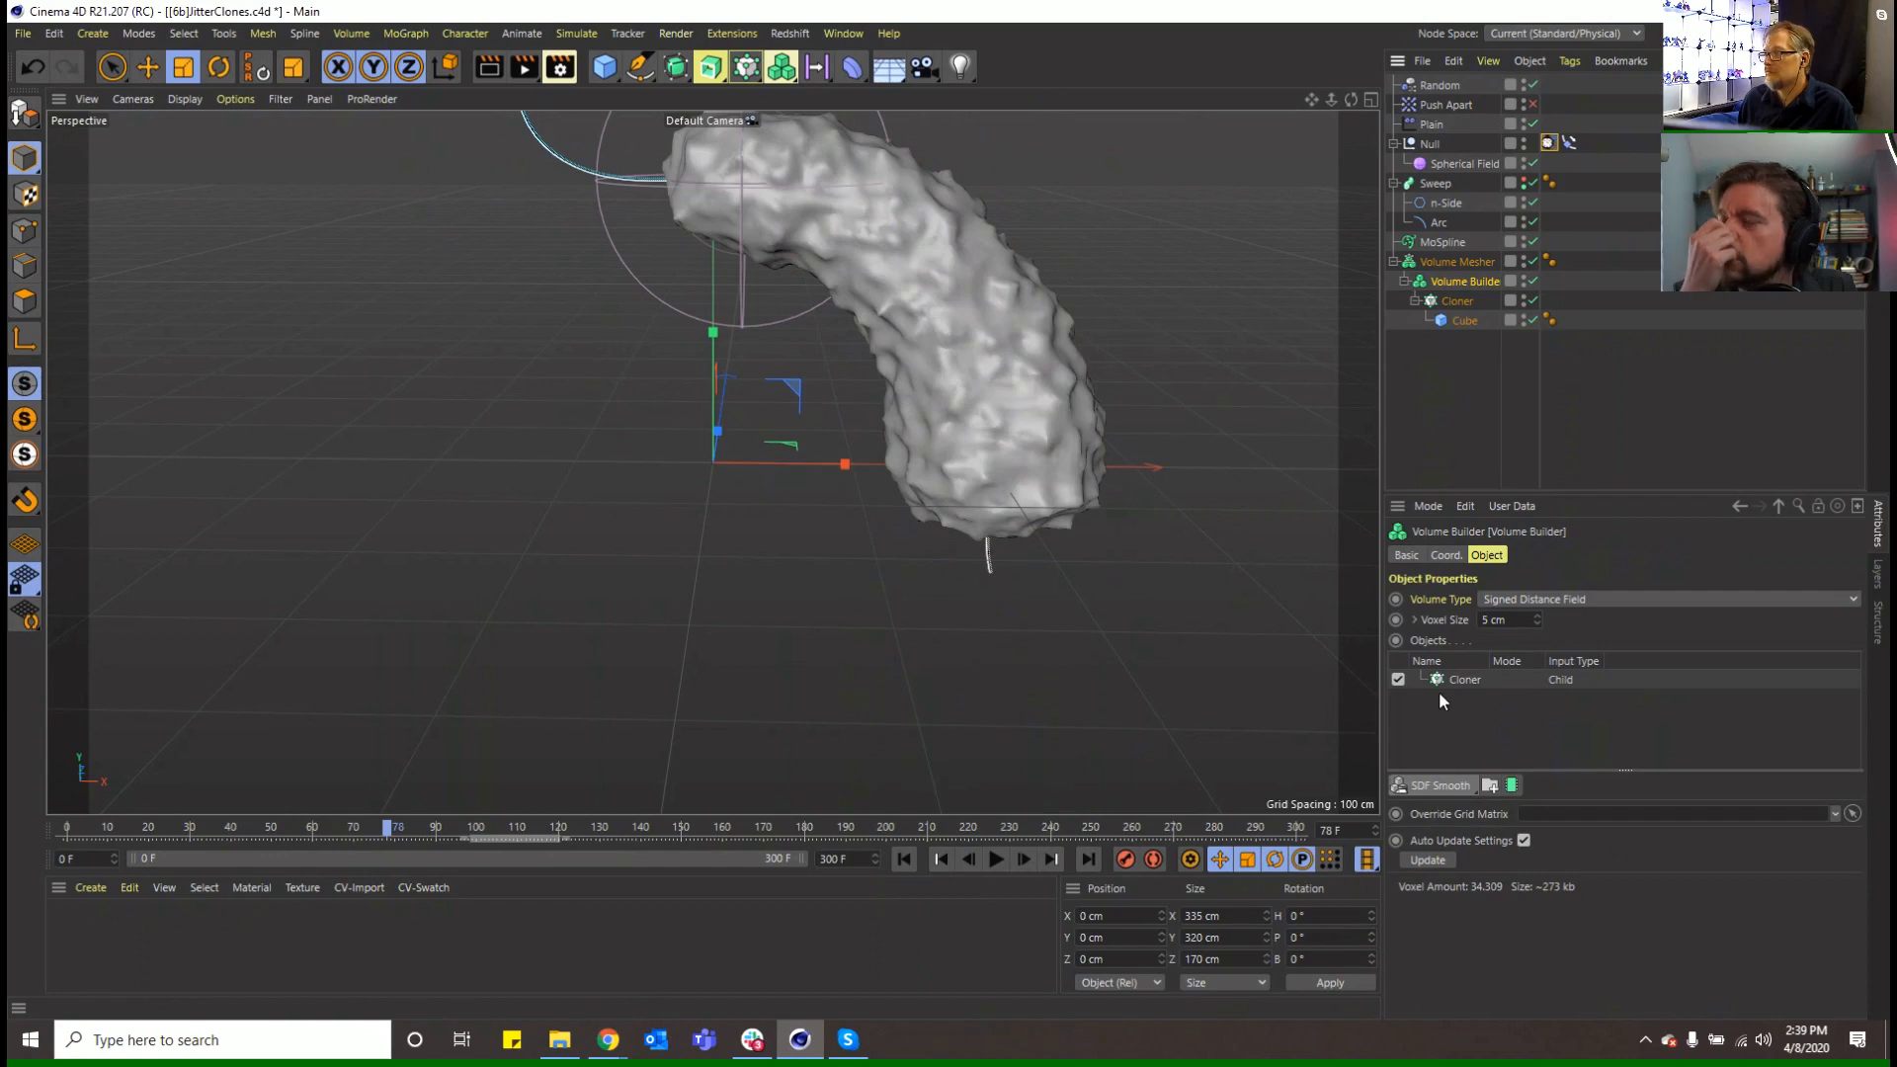
click(173, 98)
click(203, 153)
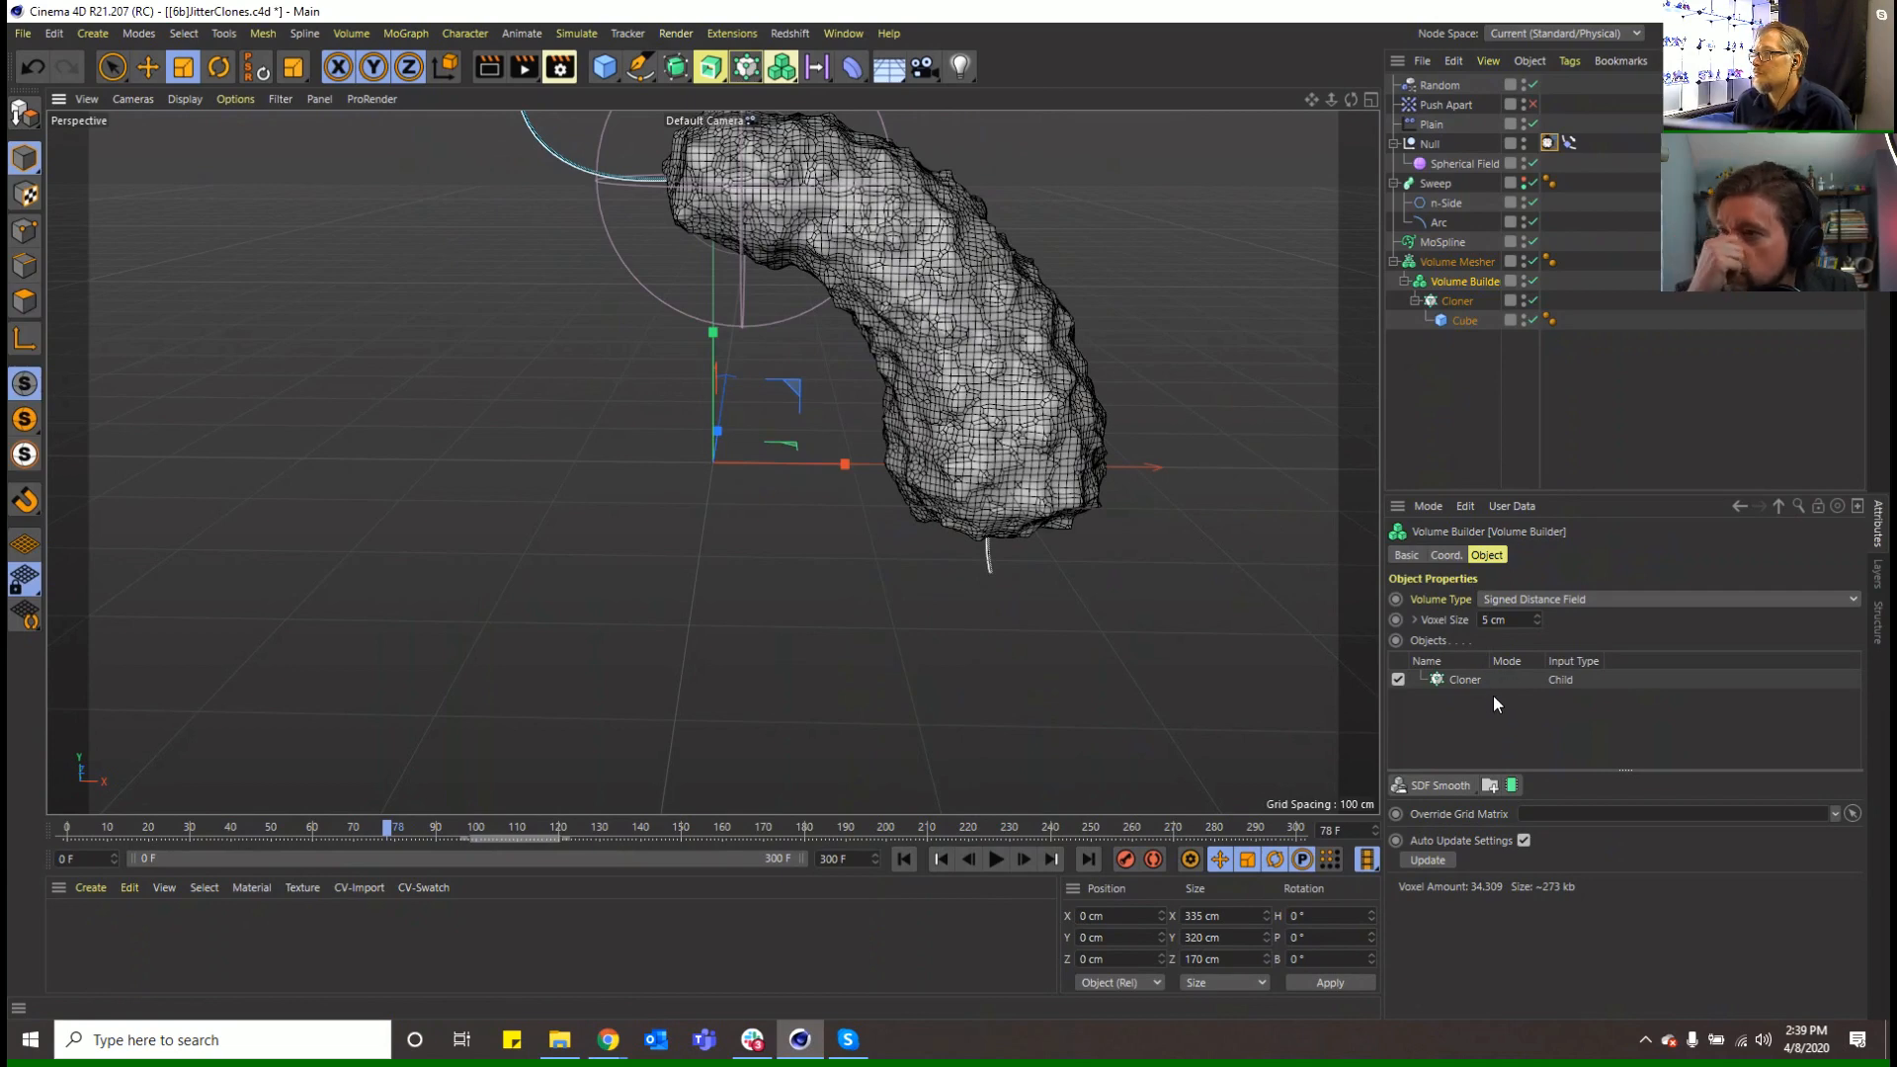
Add a Displacer deformer and place it under the Volume Mesher, above the Volume Builder
click(851, 66)
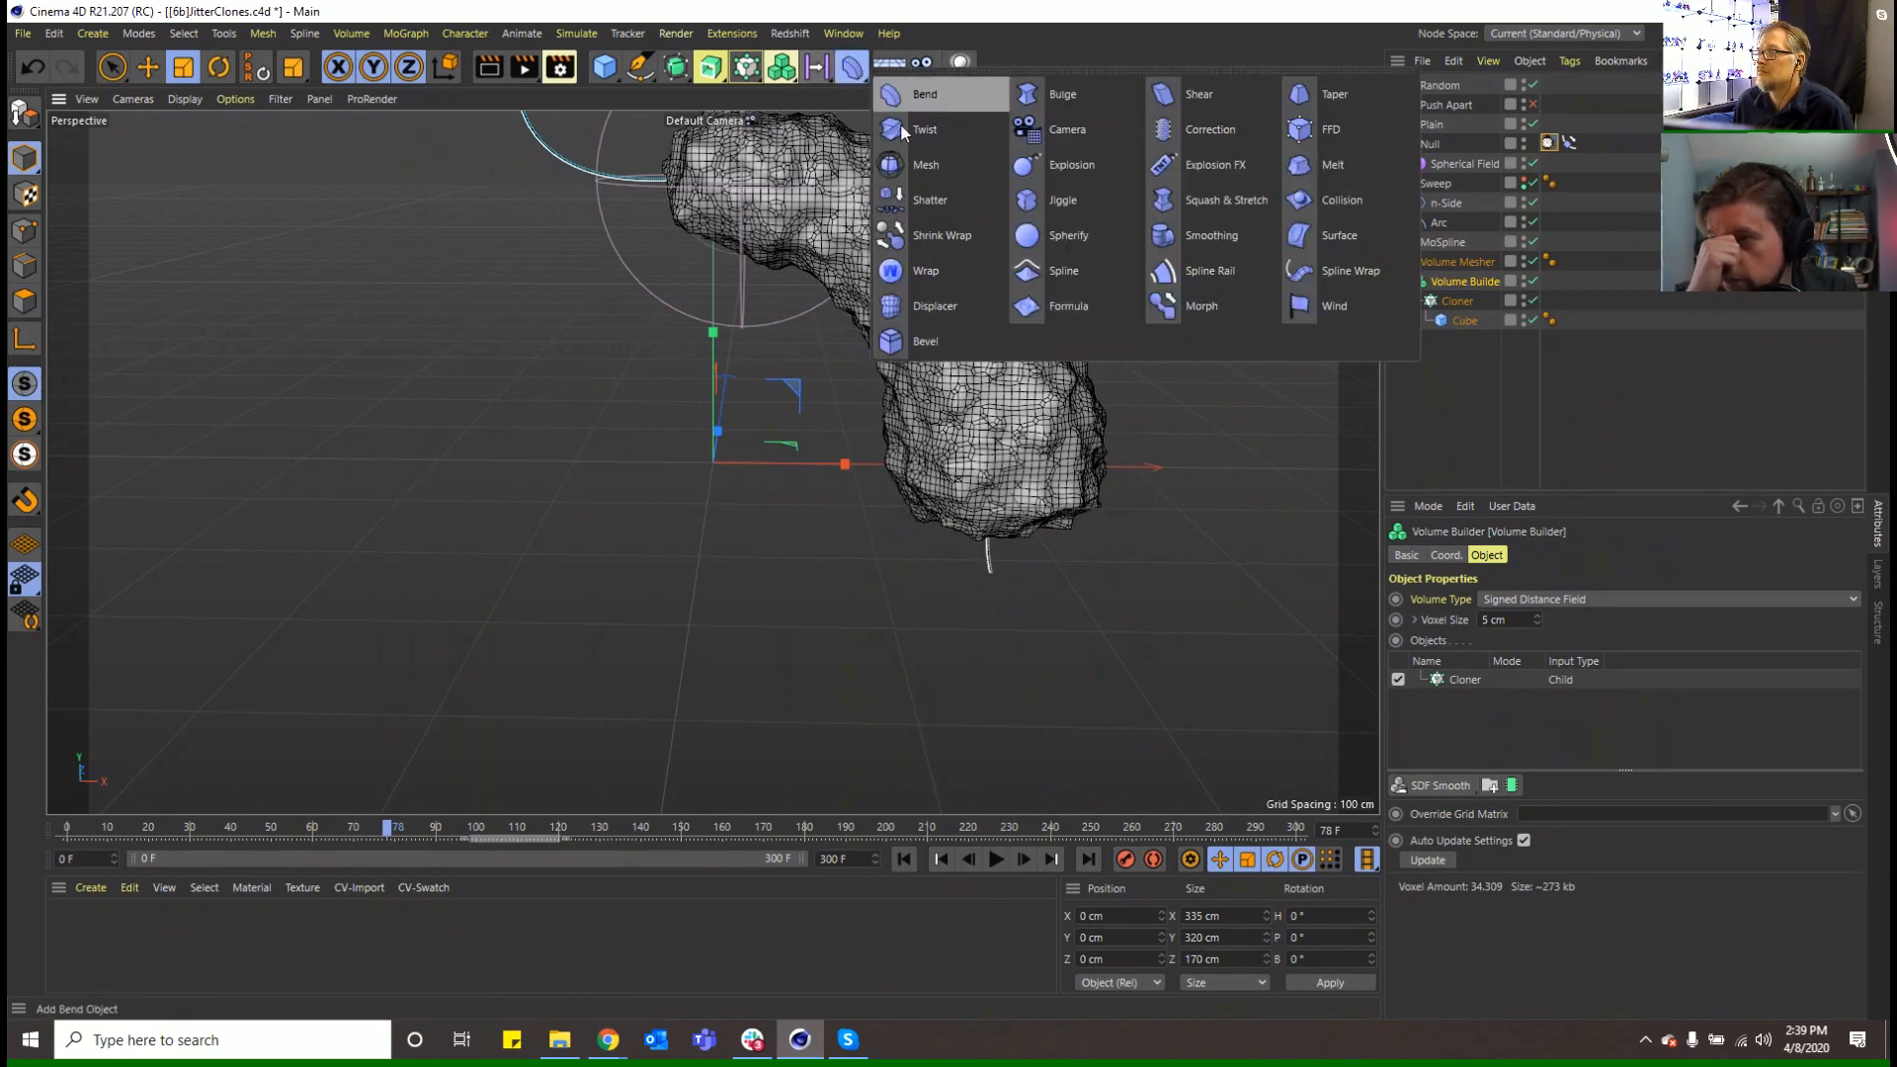
click(948, 308)
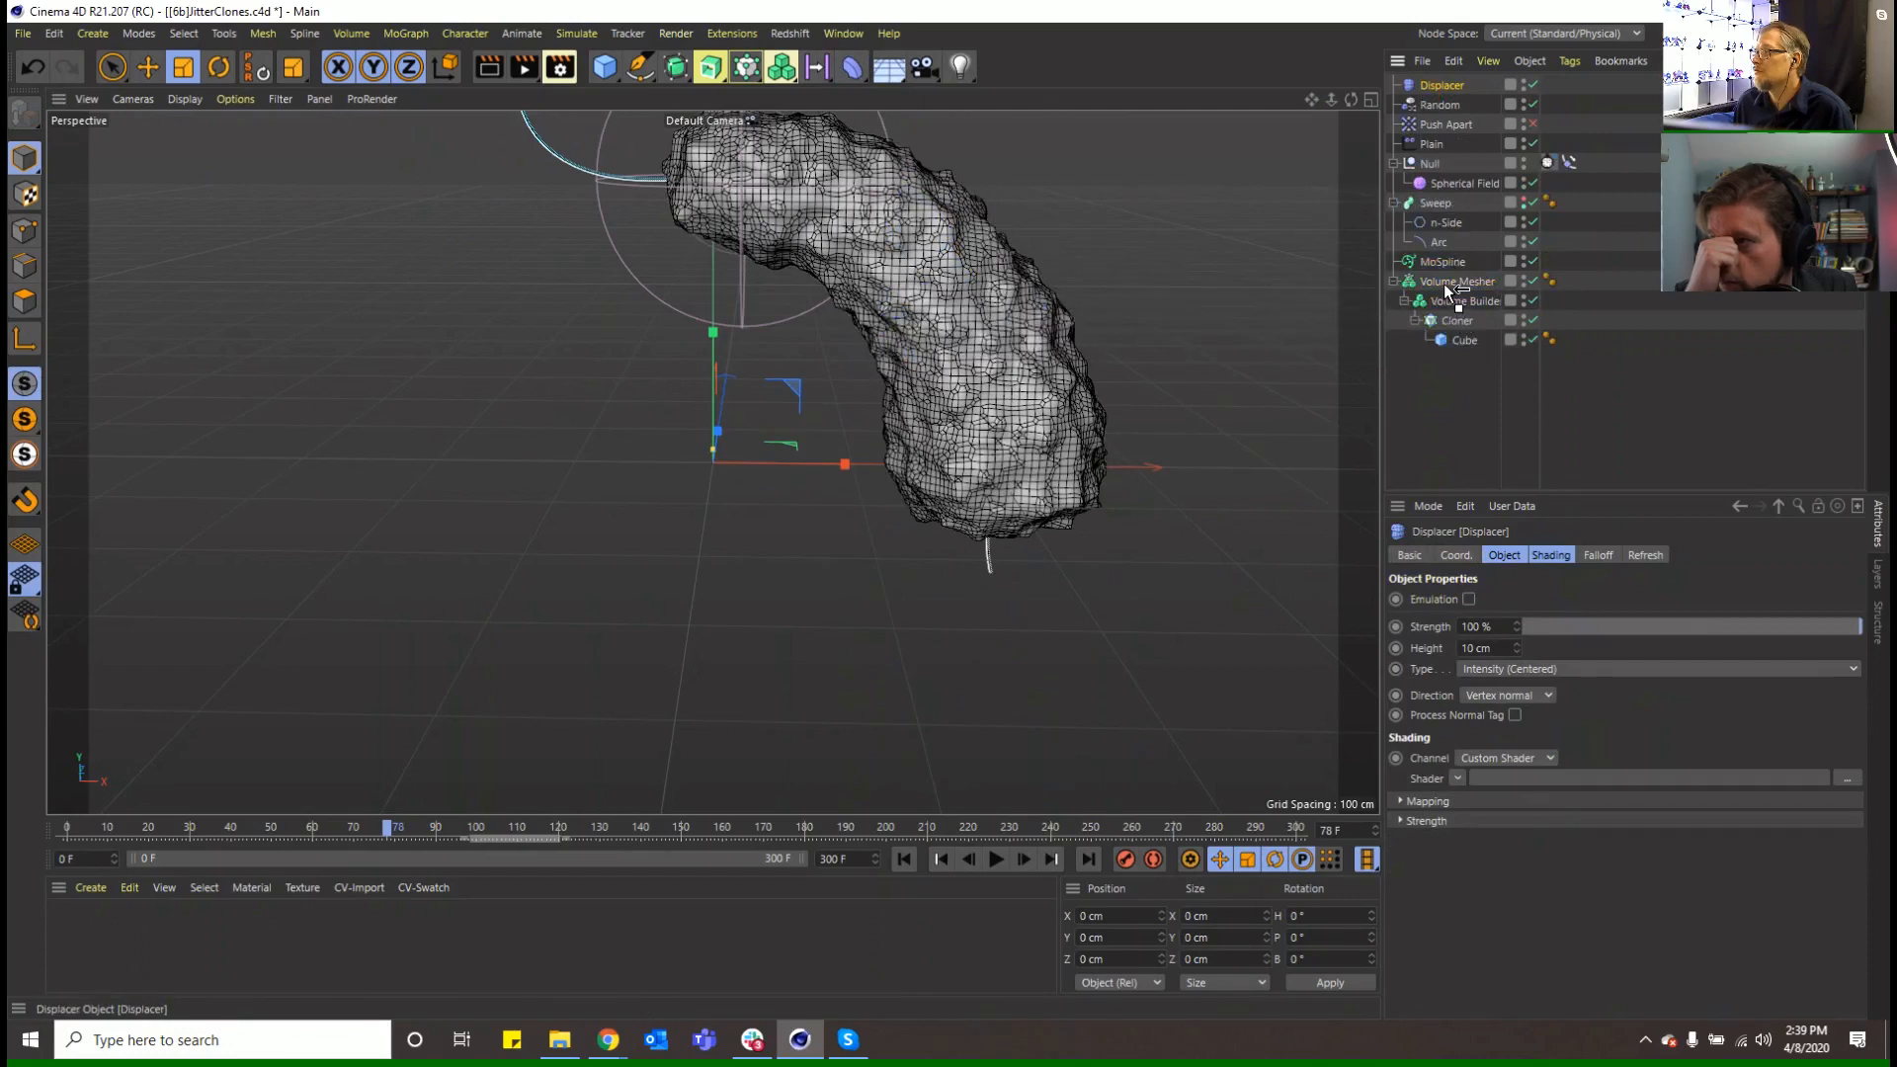
drag(1444, 282, 1443, 283)
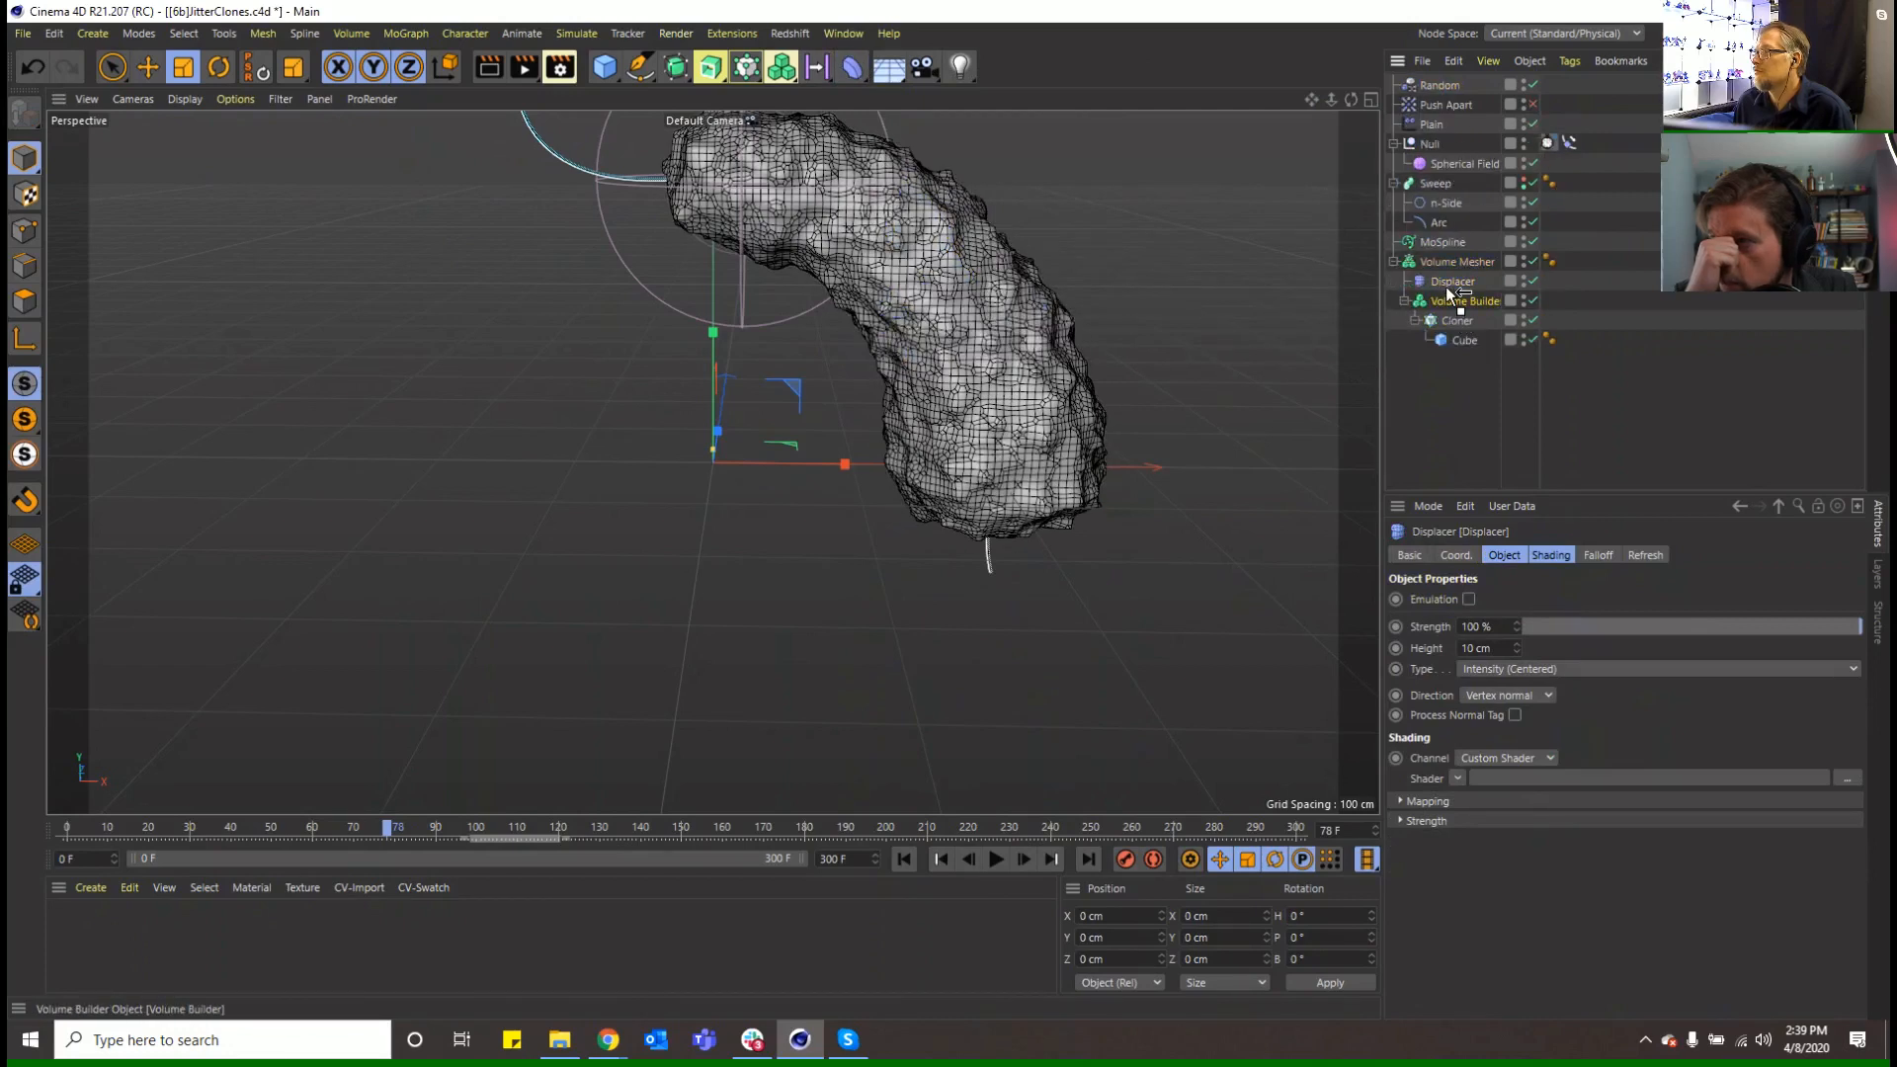
click(1445, 295)
click(1447, 283)
Assign a Noise shader to the Displacer and set its noise type to Voronoi 3
click(1537, 556)
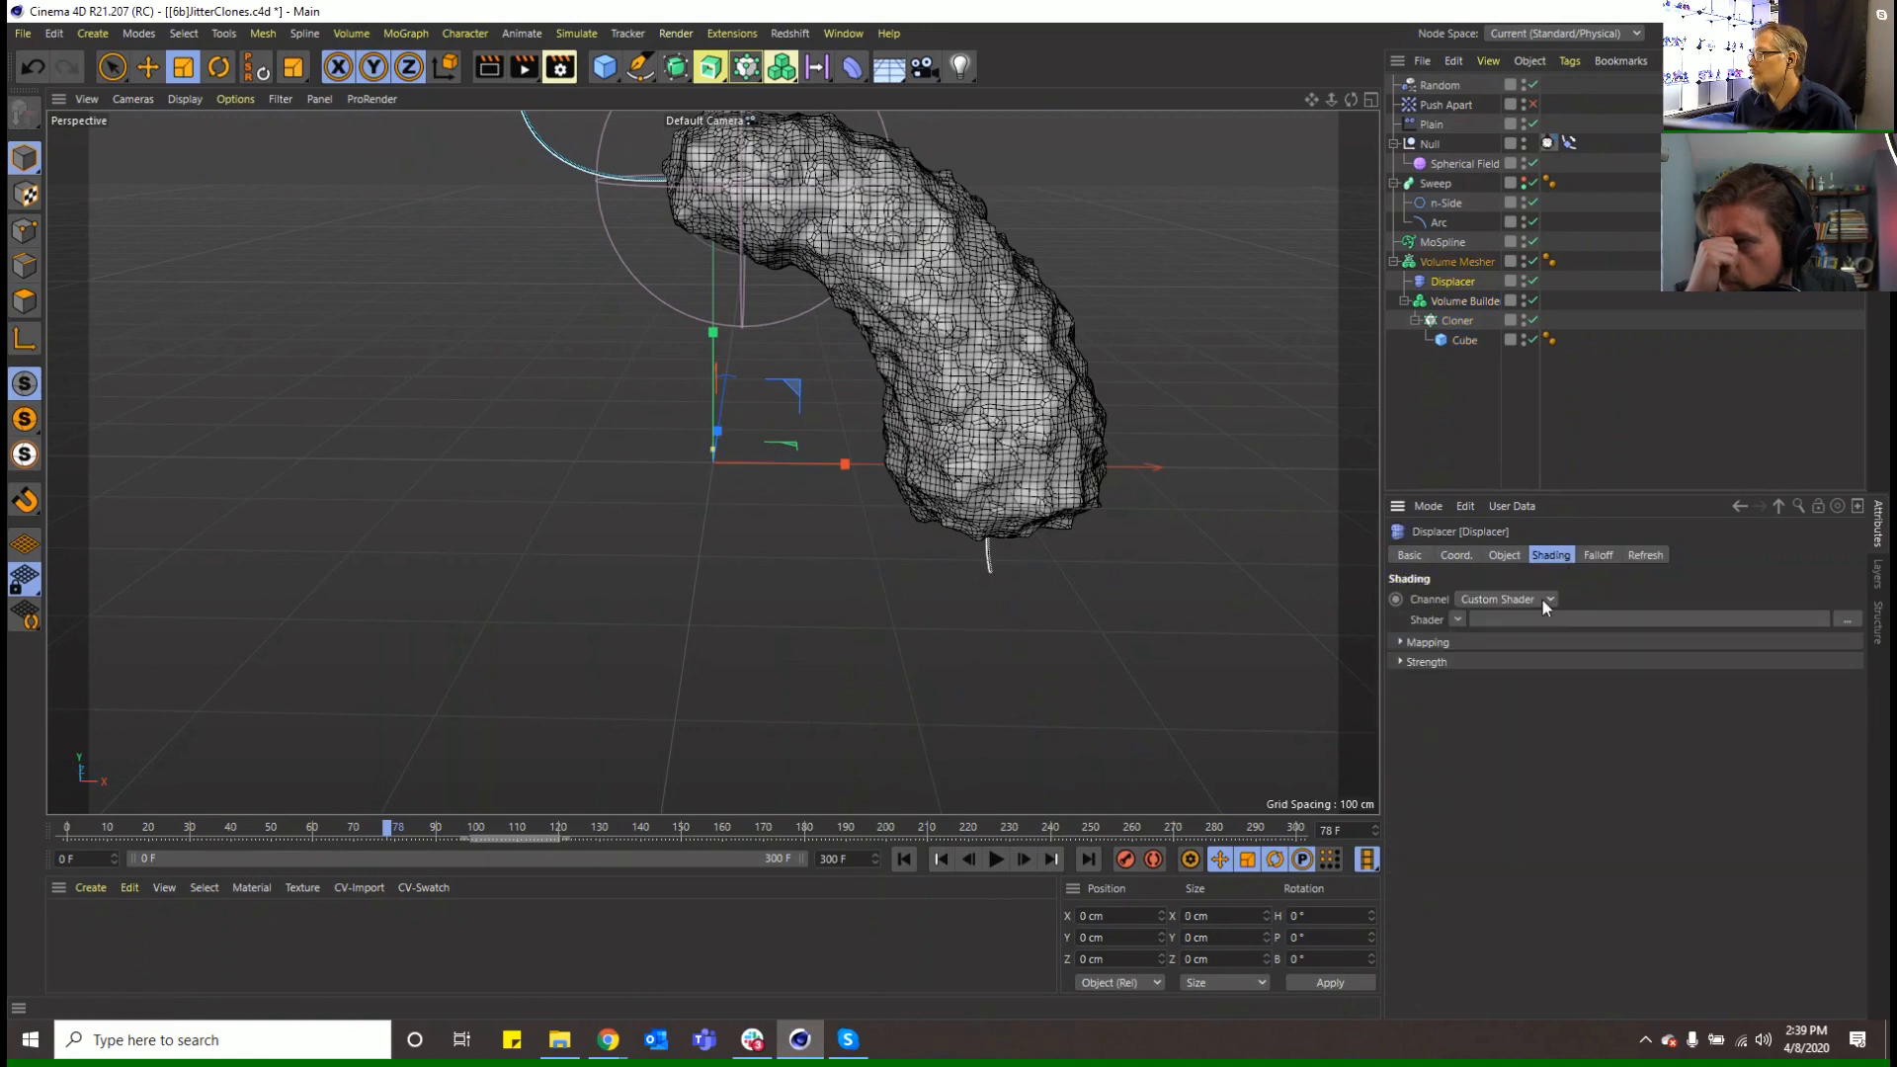
click(1452, 619)
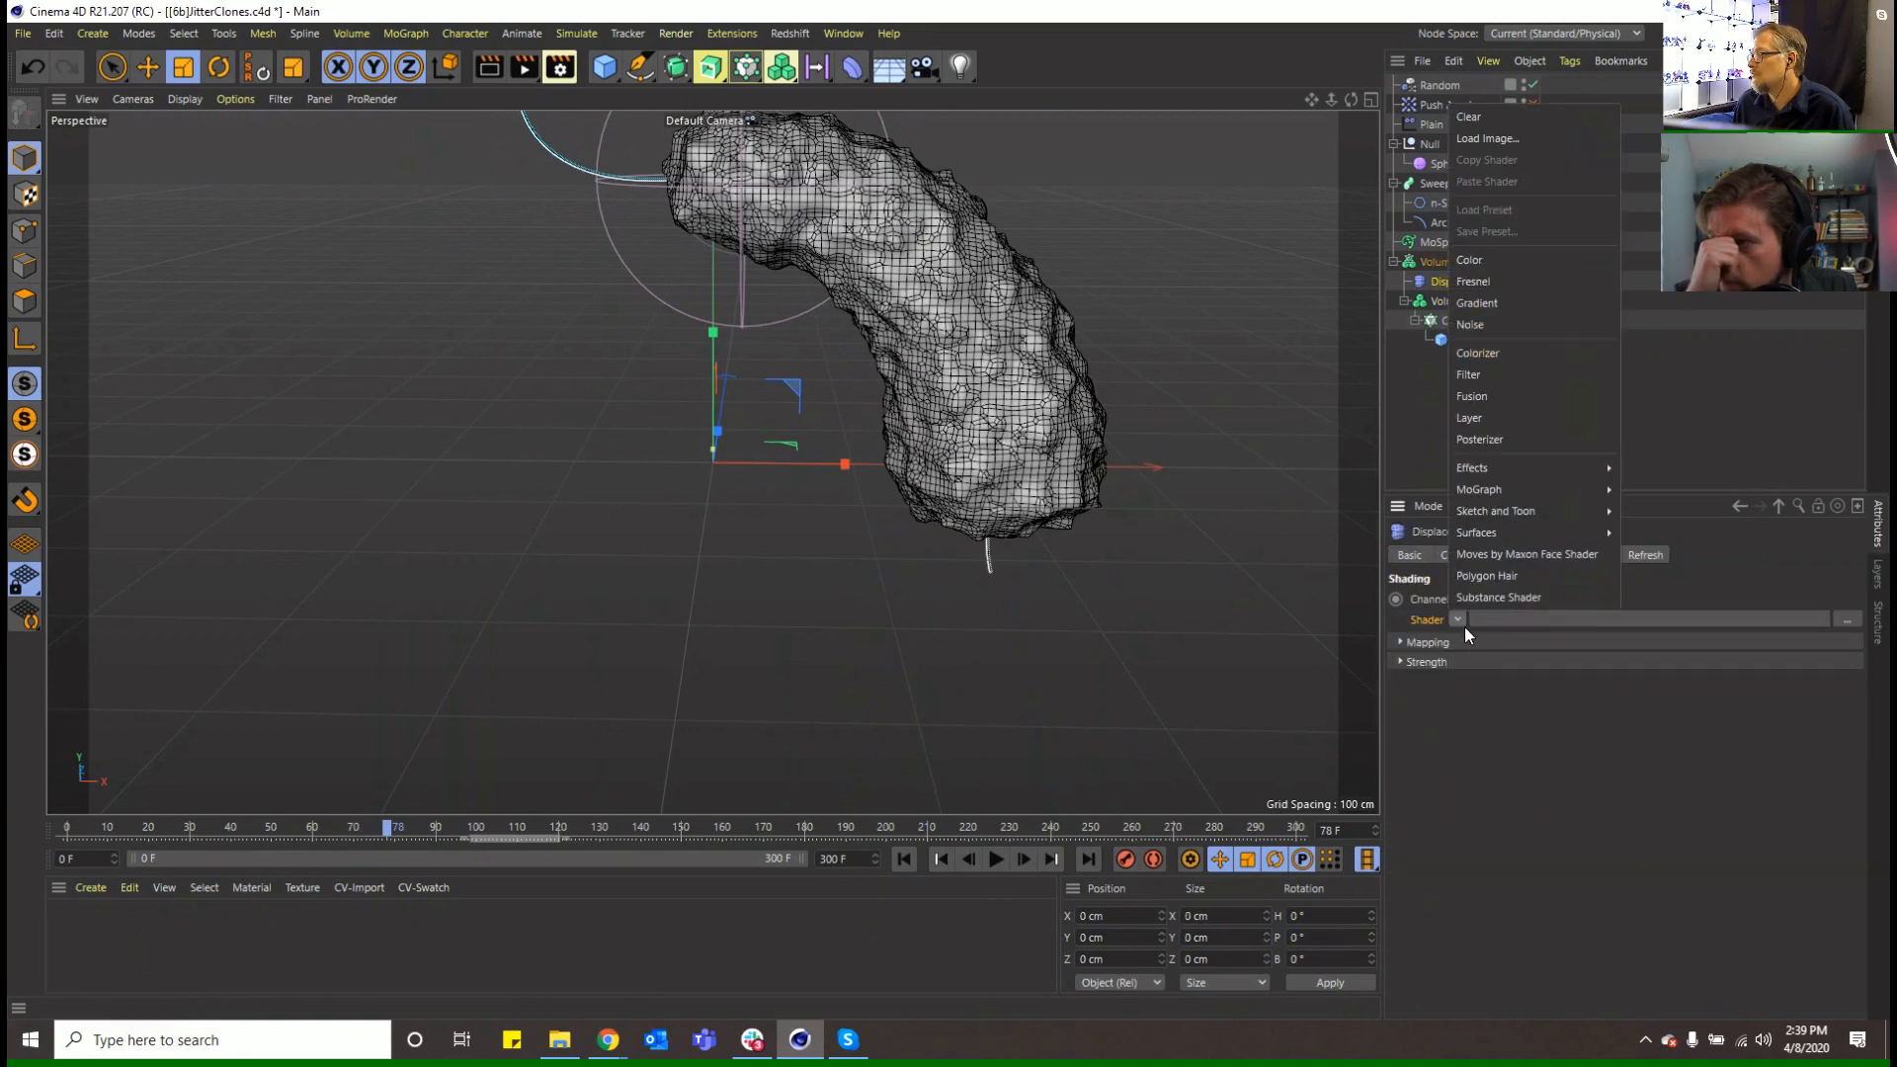
click(1515, 306)
click(1563, 620)
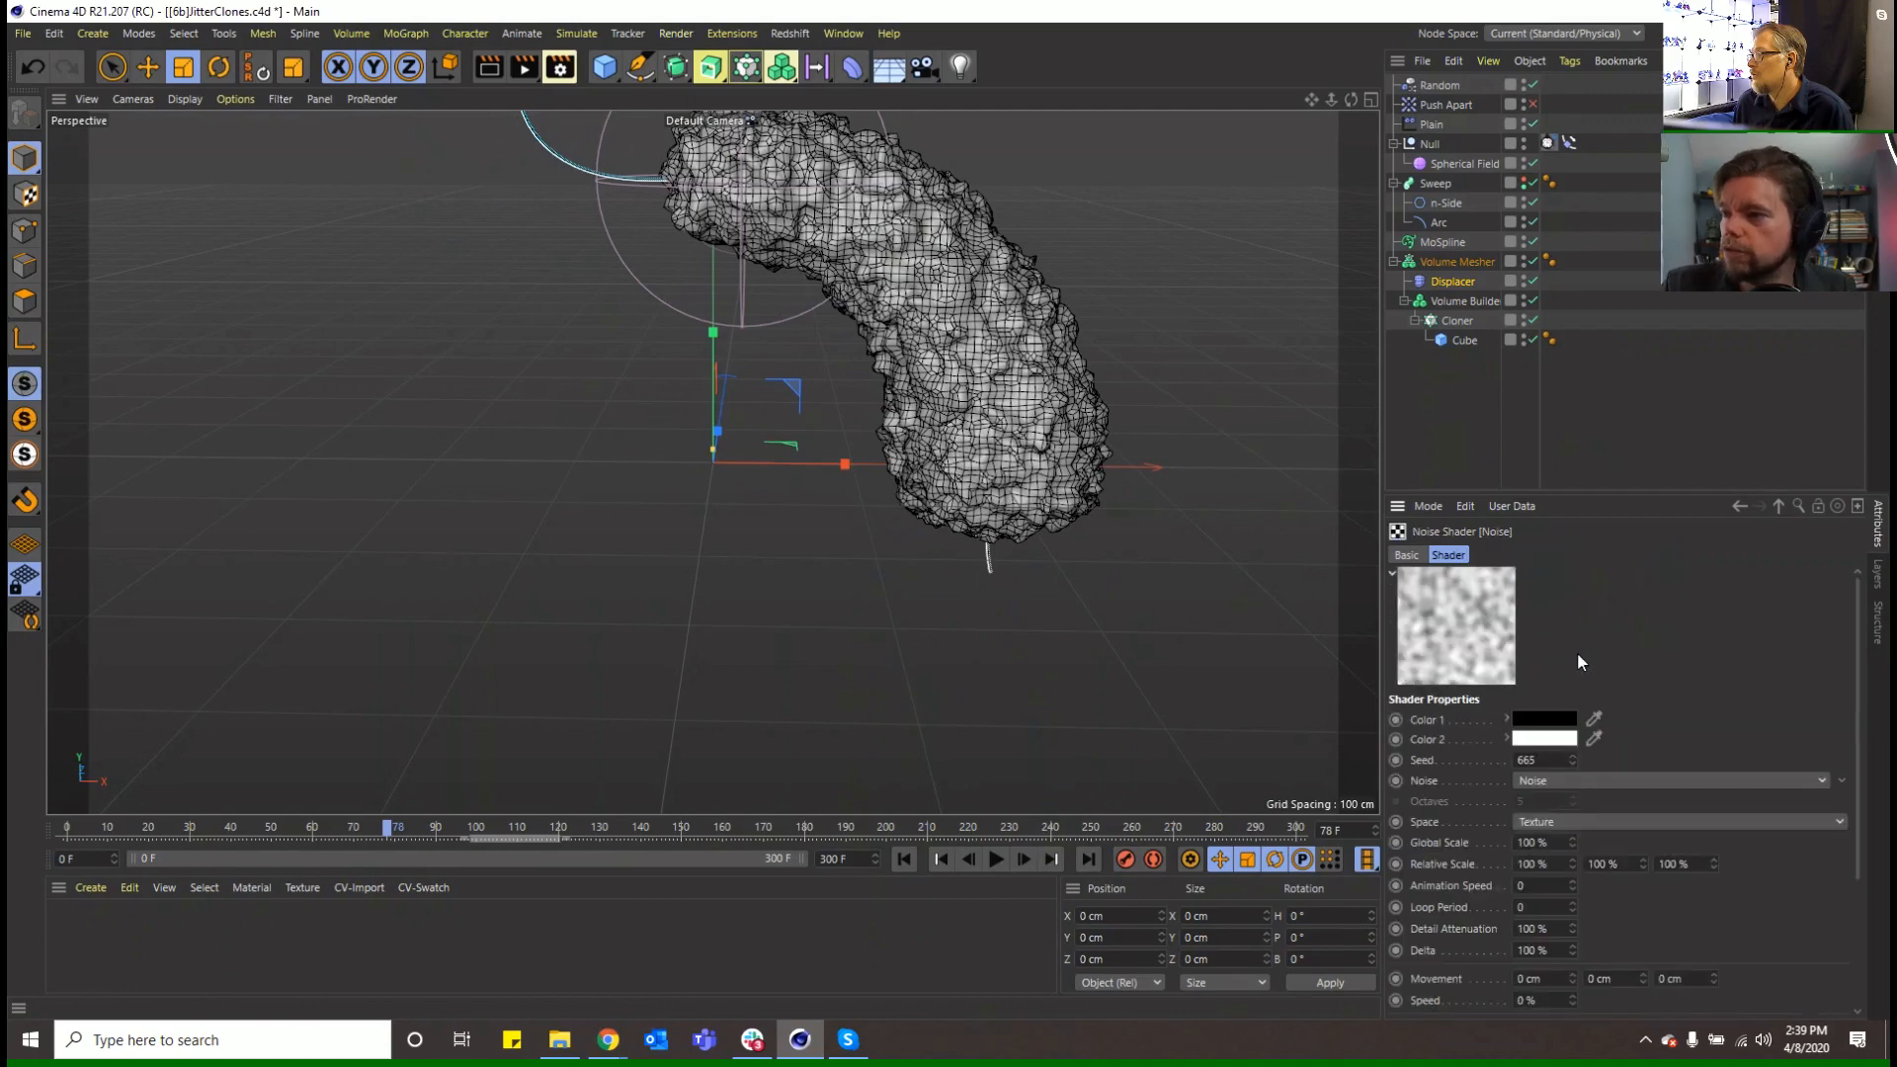
click(1821, 780)
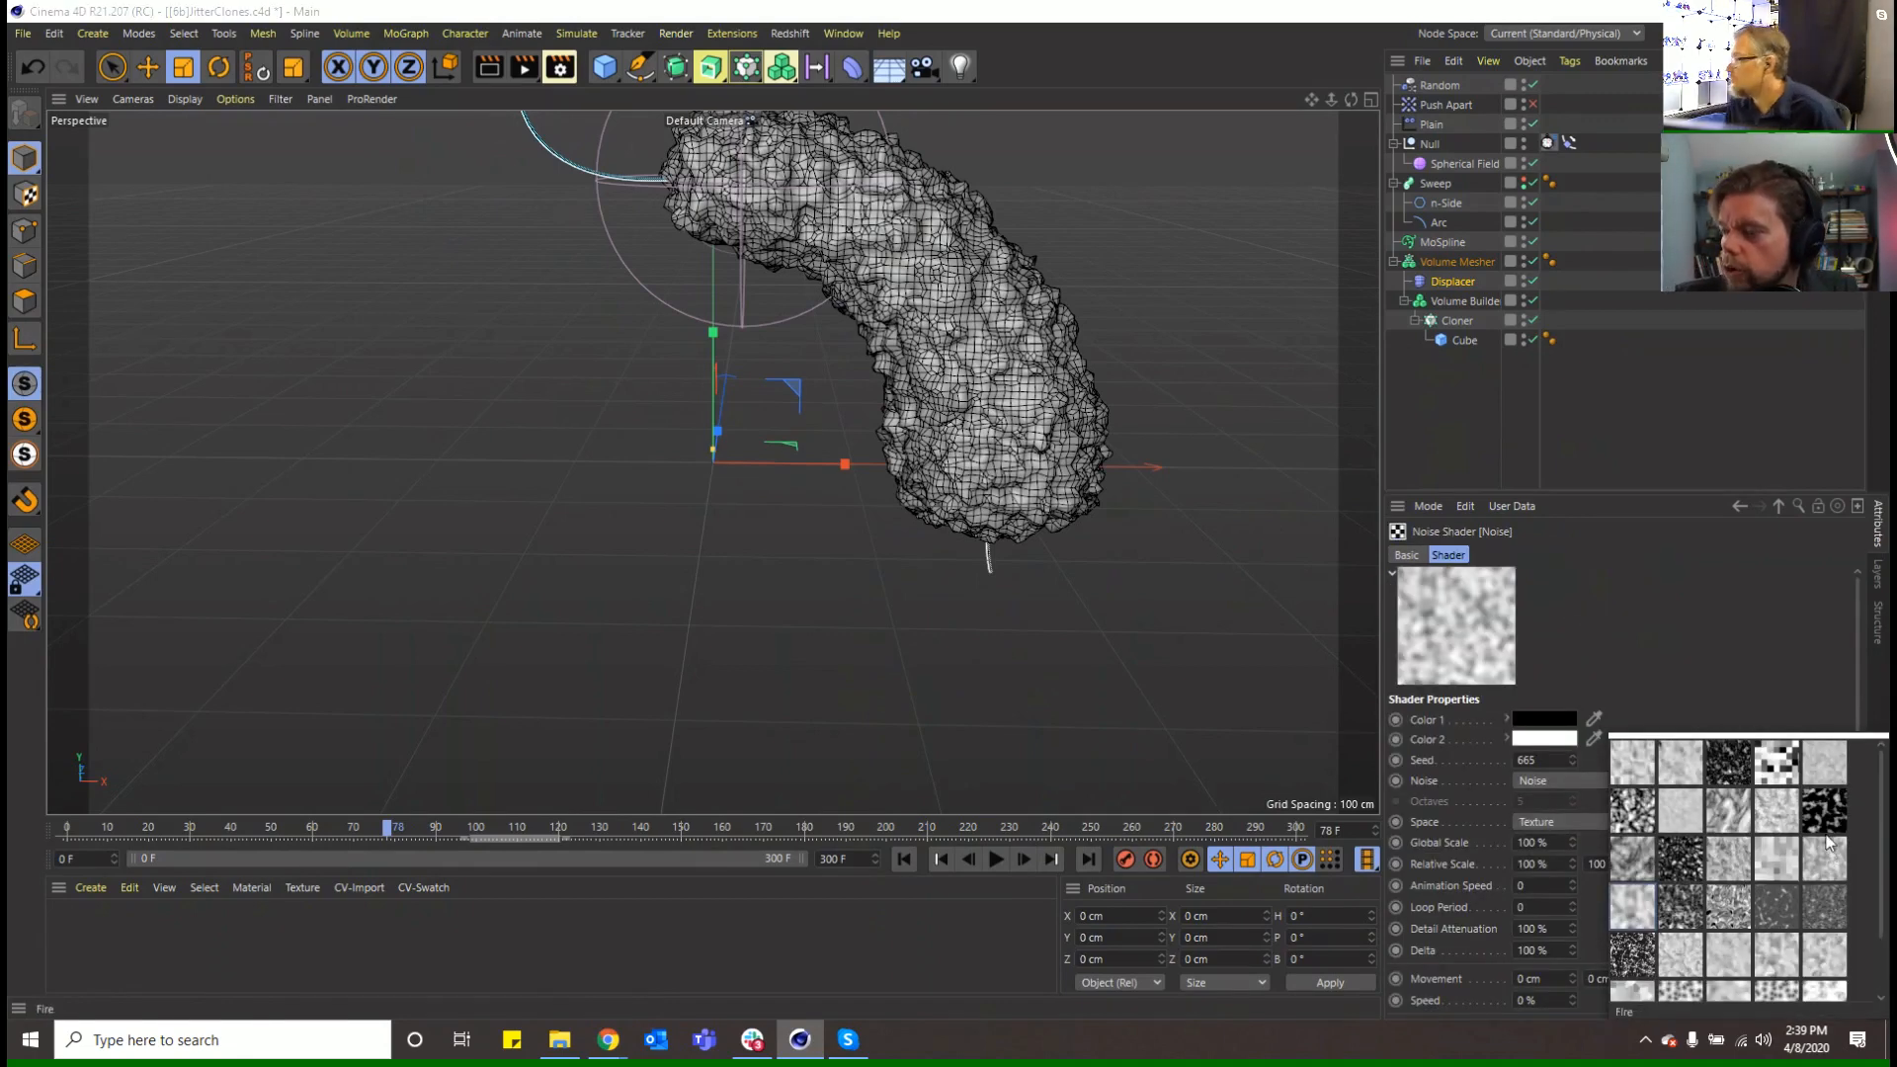
click(1646, 984)
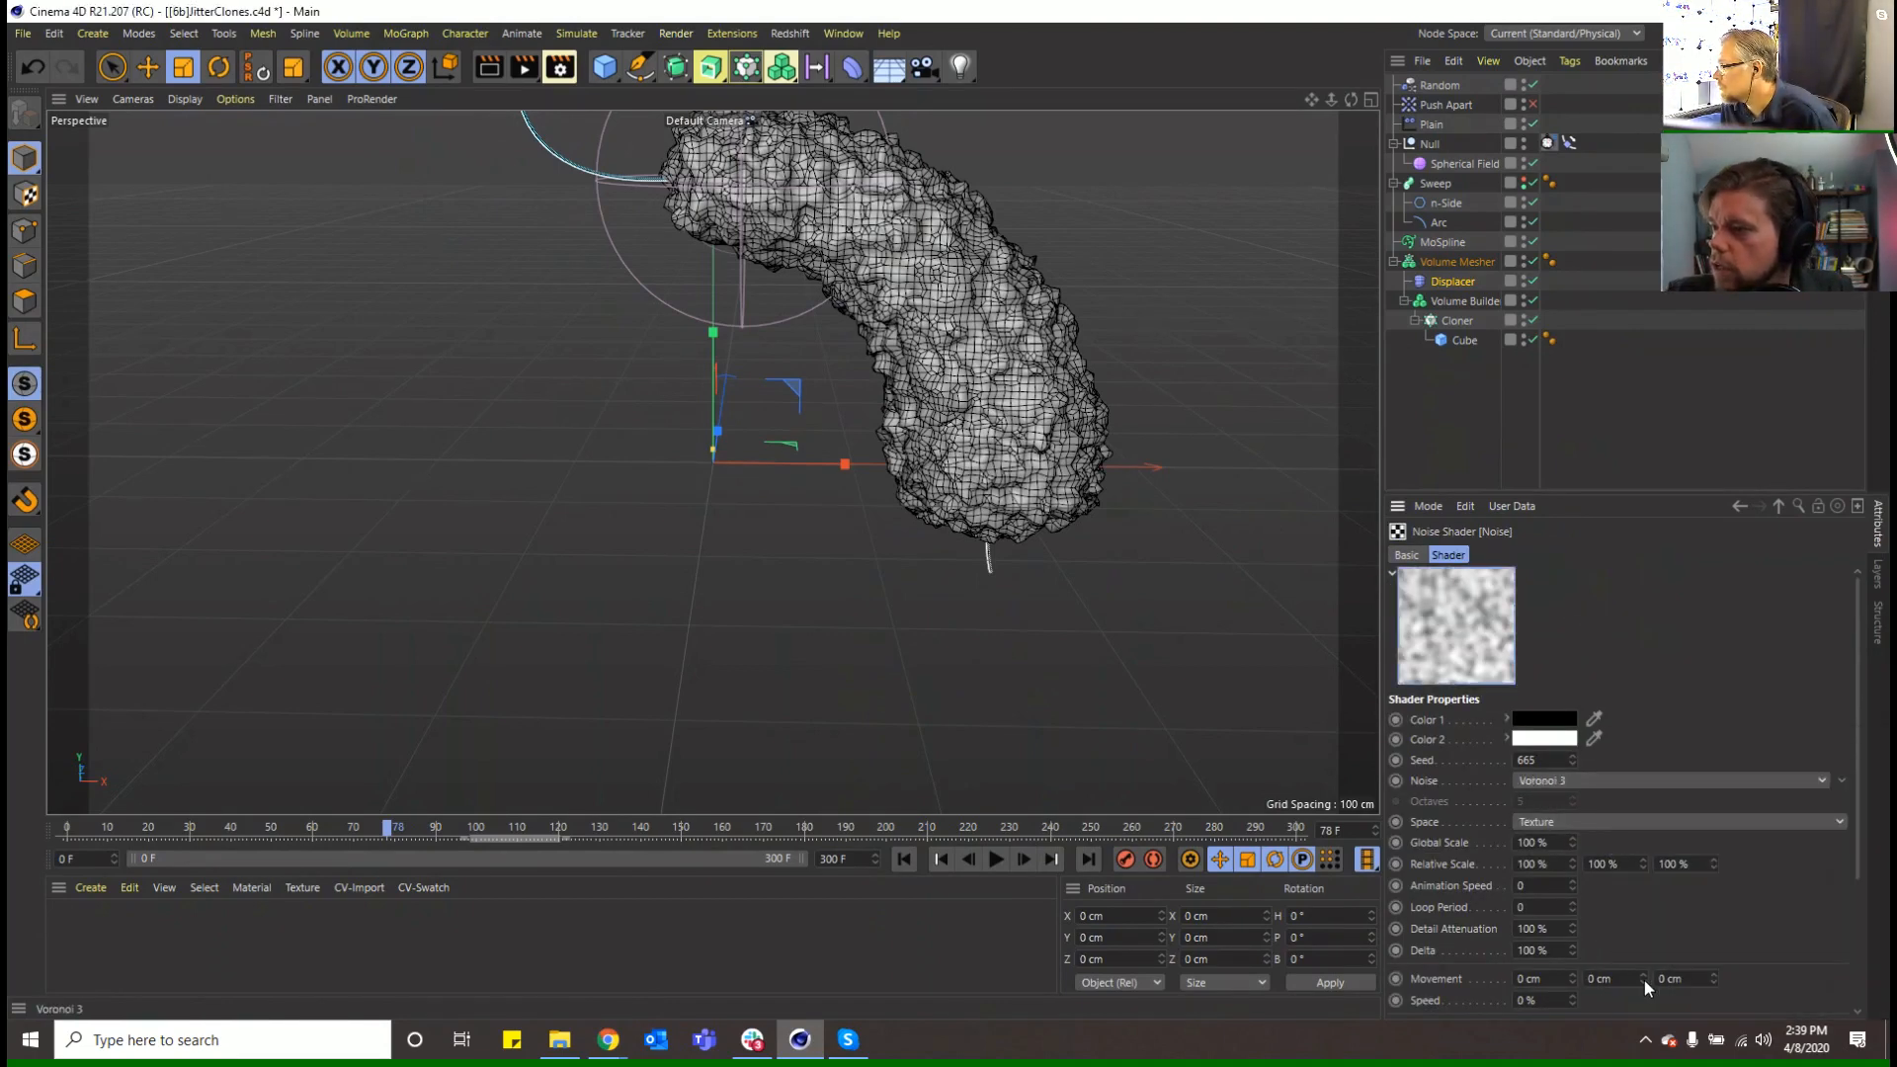
Set the noise's Global Scale to 902%, Low Clip to 100% and High Clip to 0%, and play the animation from frame 0
drag(1569, 838, 1585, 783)
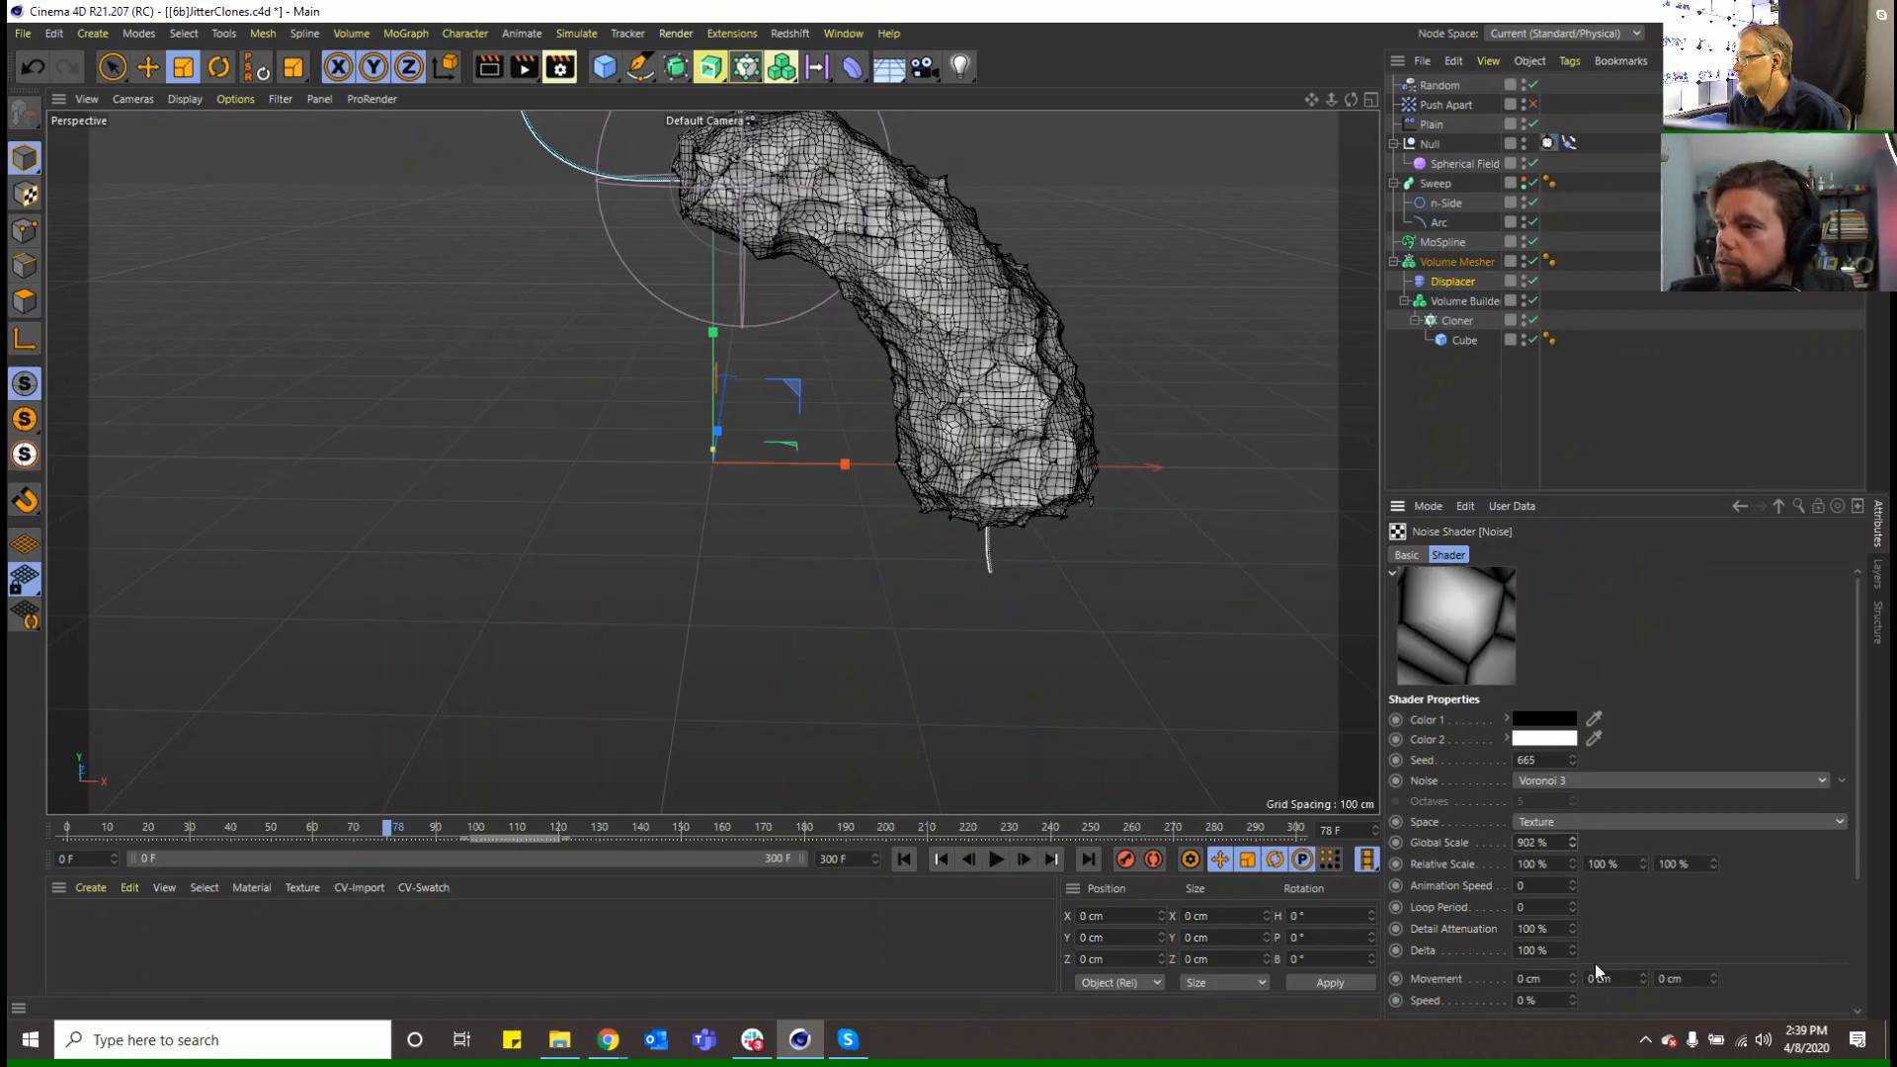
scroll(1707, 939, down, 3)
mouse_move(1600, 886)
mouse_down()
mouse_move(1804, 883)
mouse_move(1586, 907)
mouse_up()
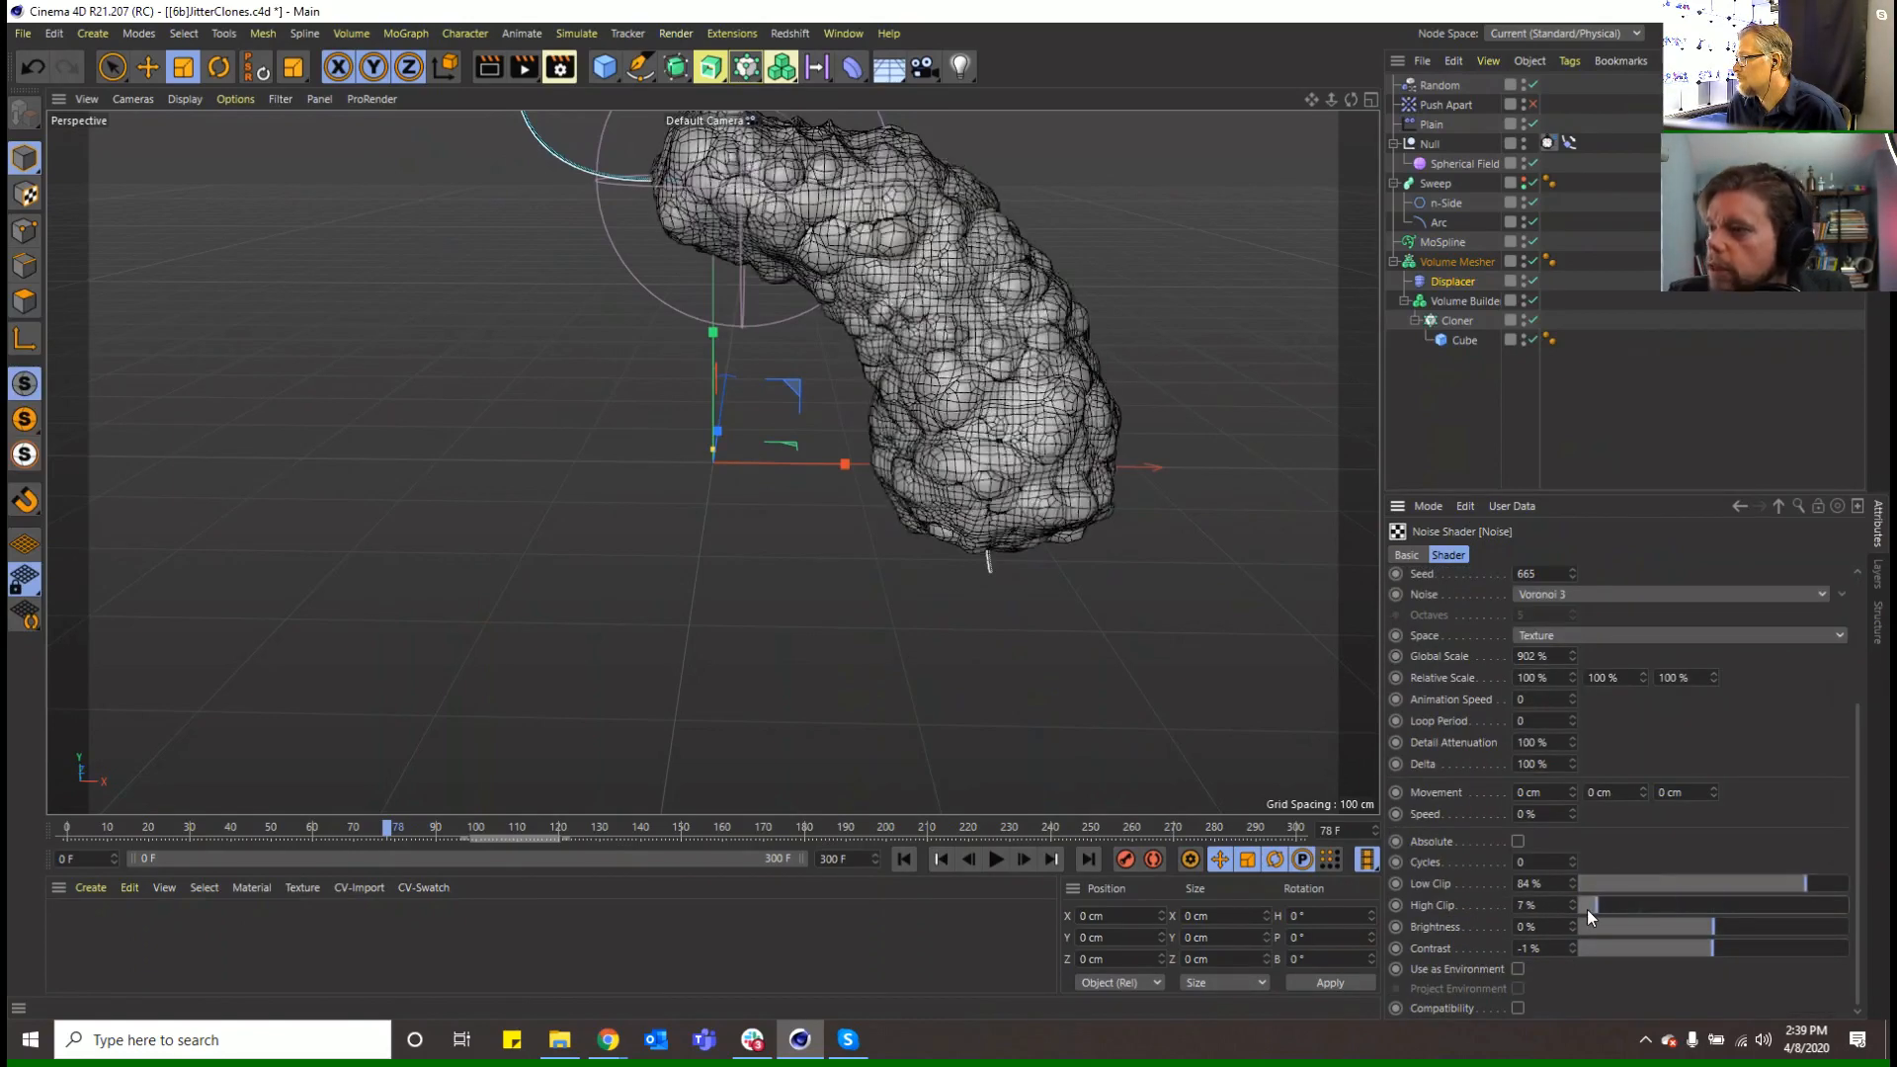
drag(1802, 884, 1853, 882)
click(909, 858)
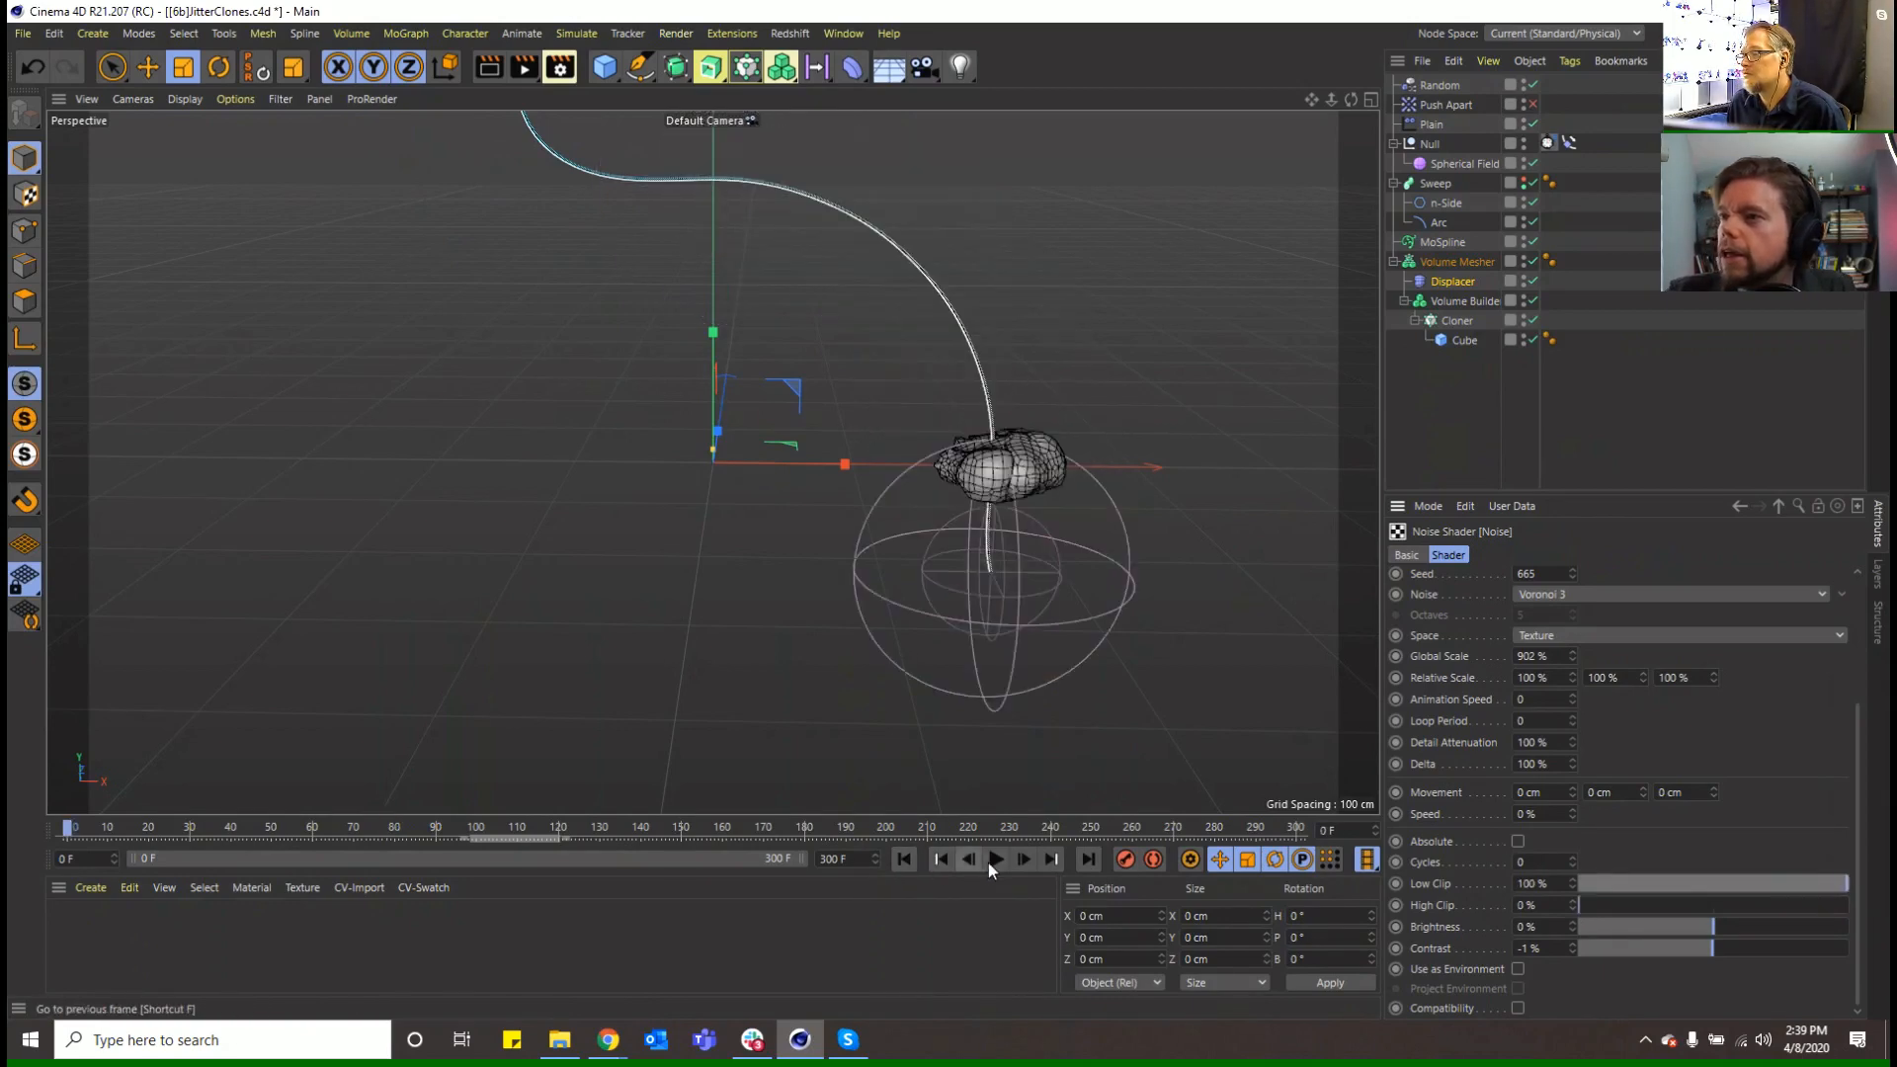
click(998, 859)
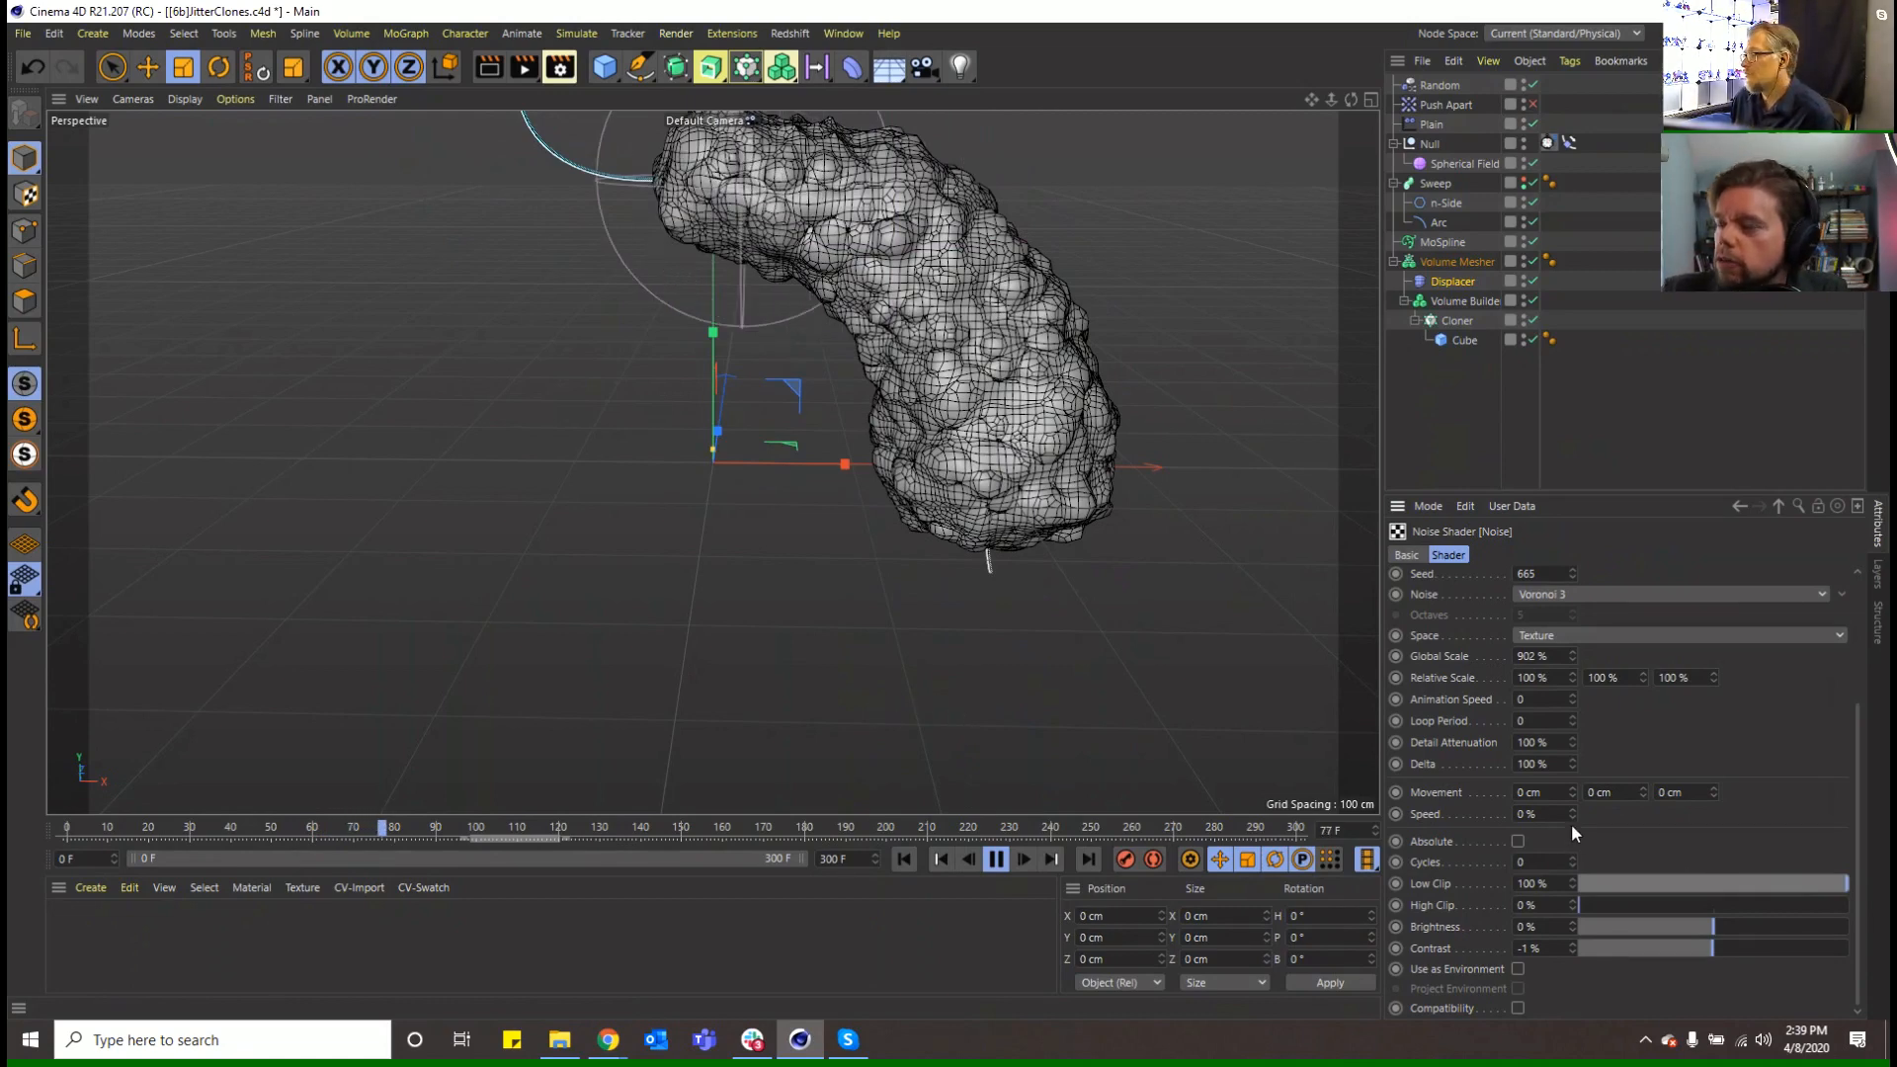
Set the noise's Animation Speed to 0.2 and restart the playback from frame 0
drag(1553, 699, 1372, 699)
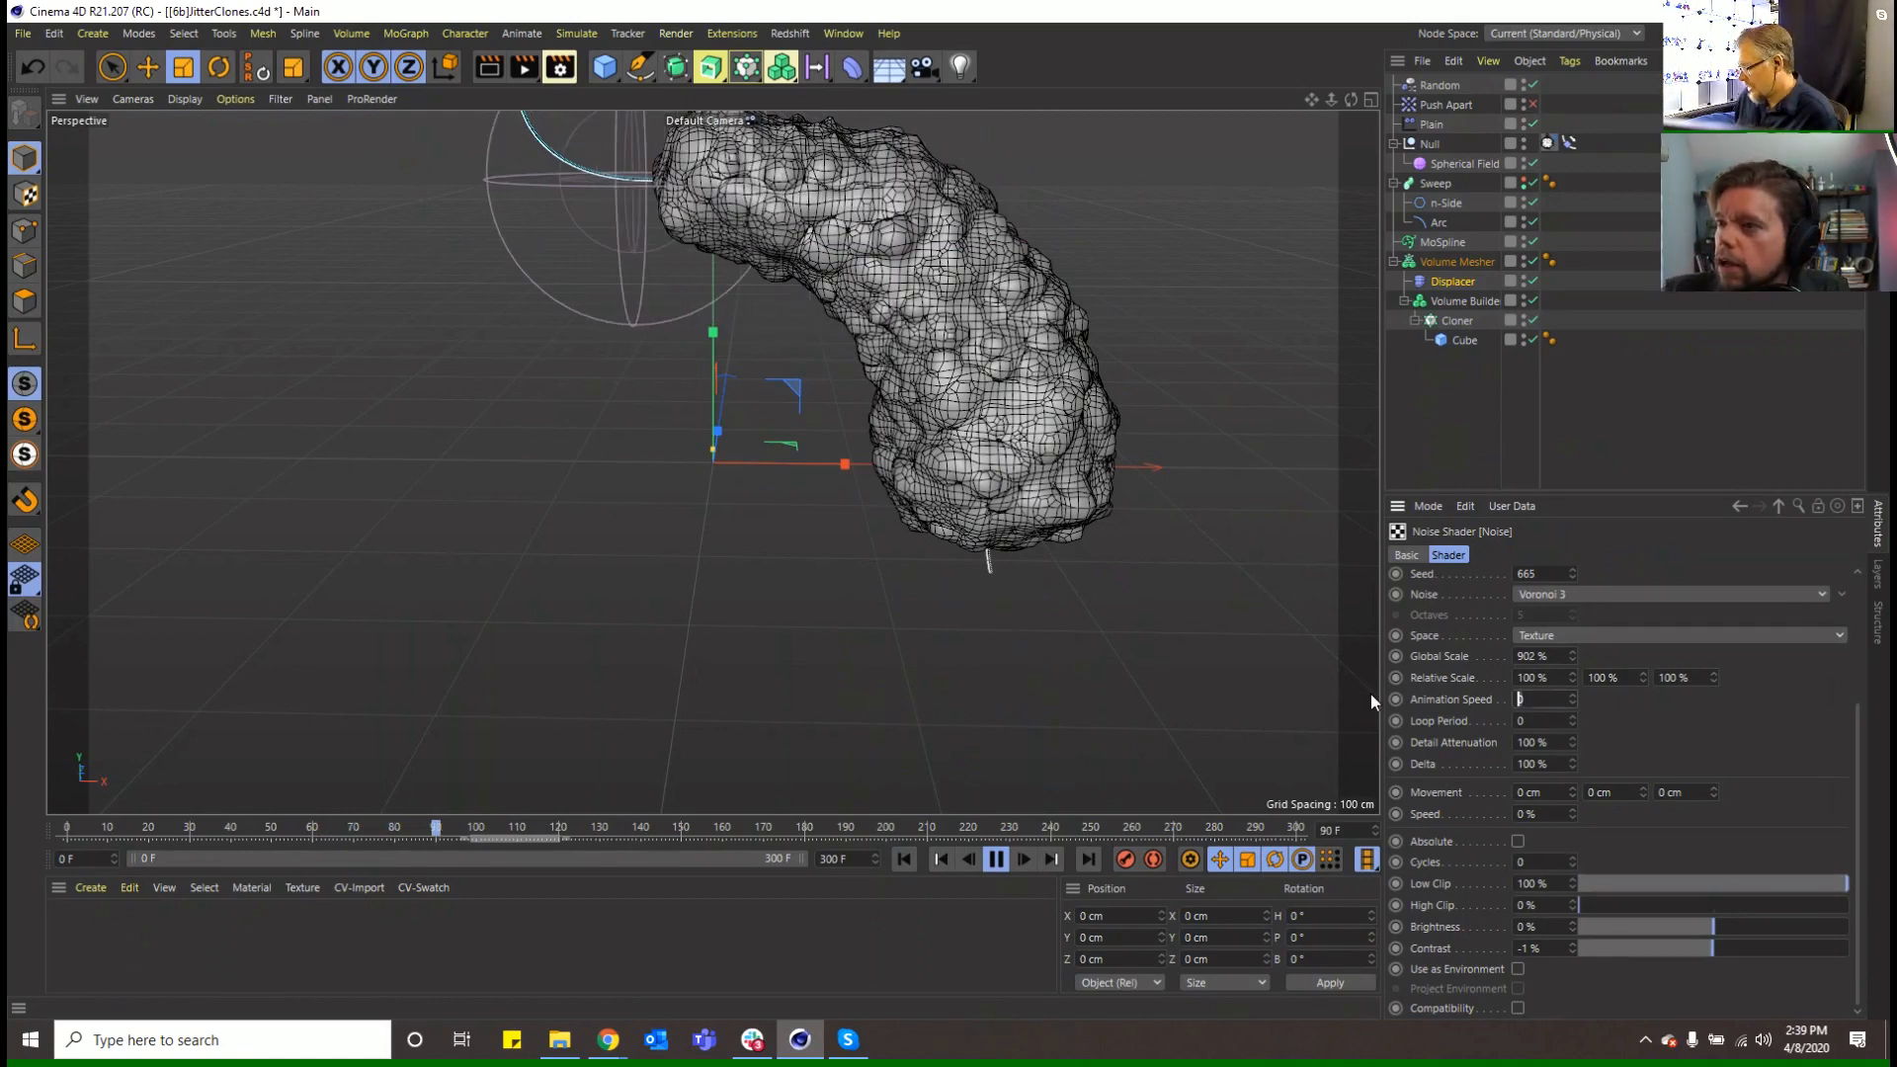
text(0.2)
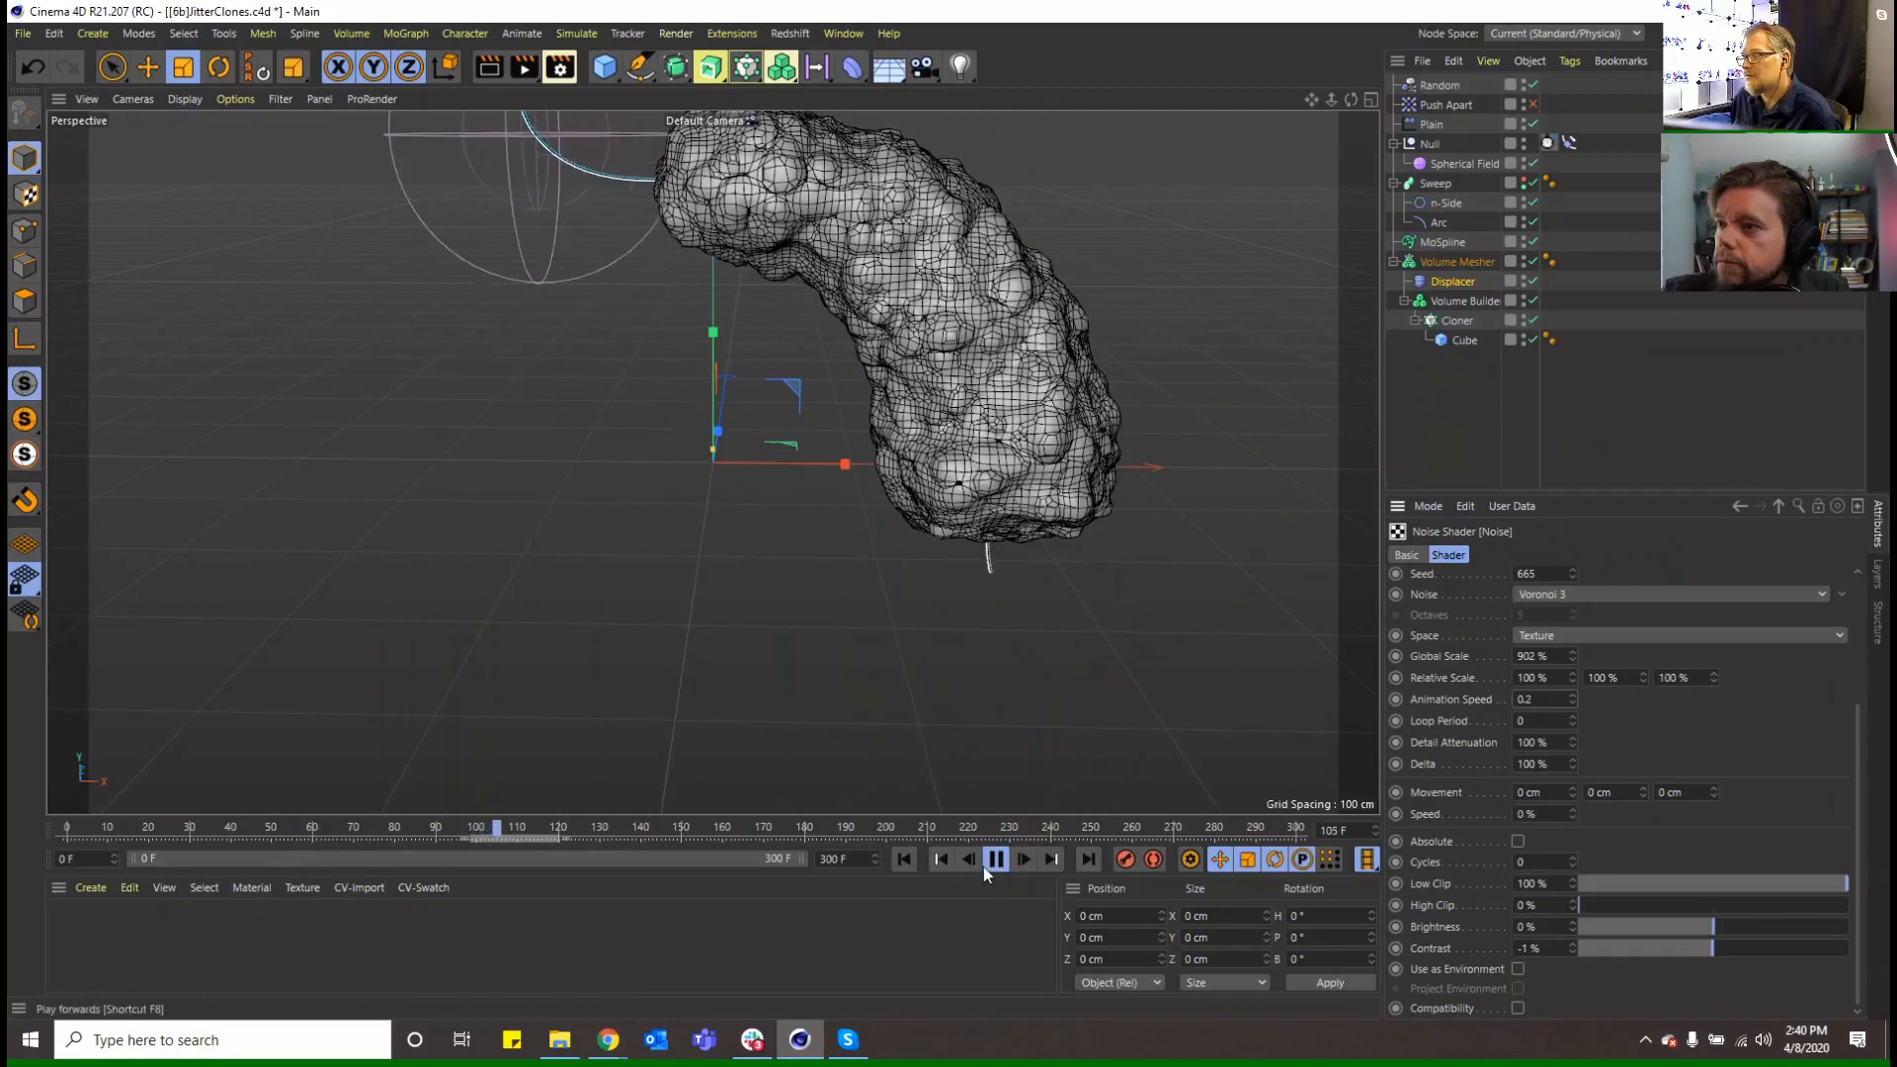
click(901, 858)
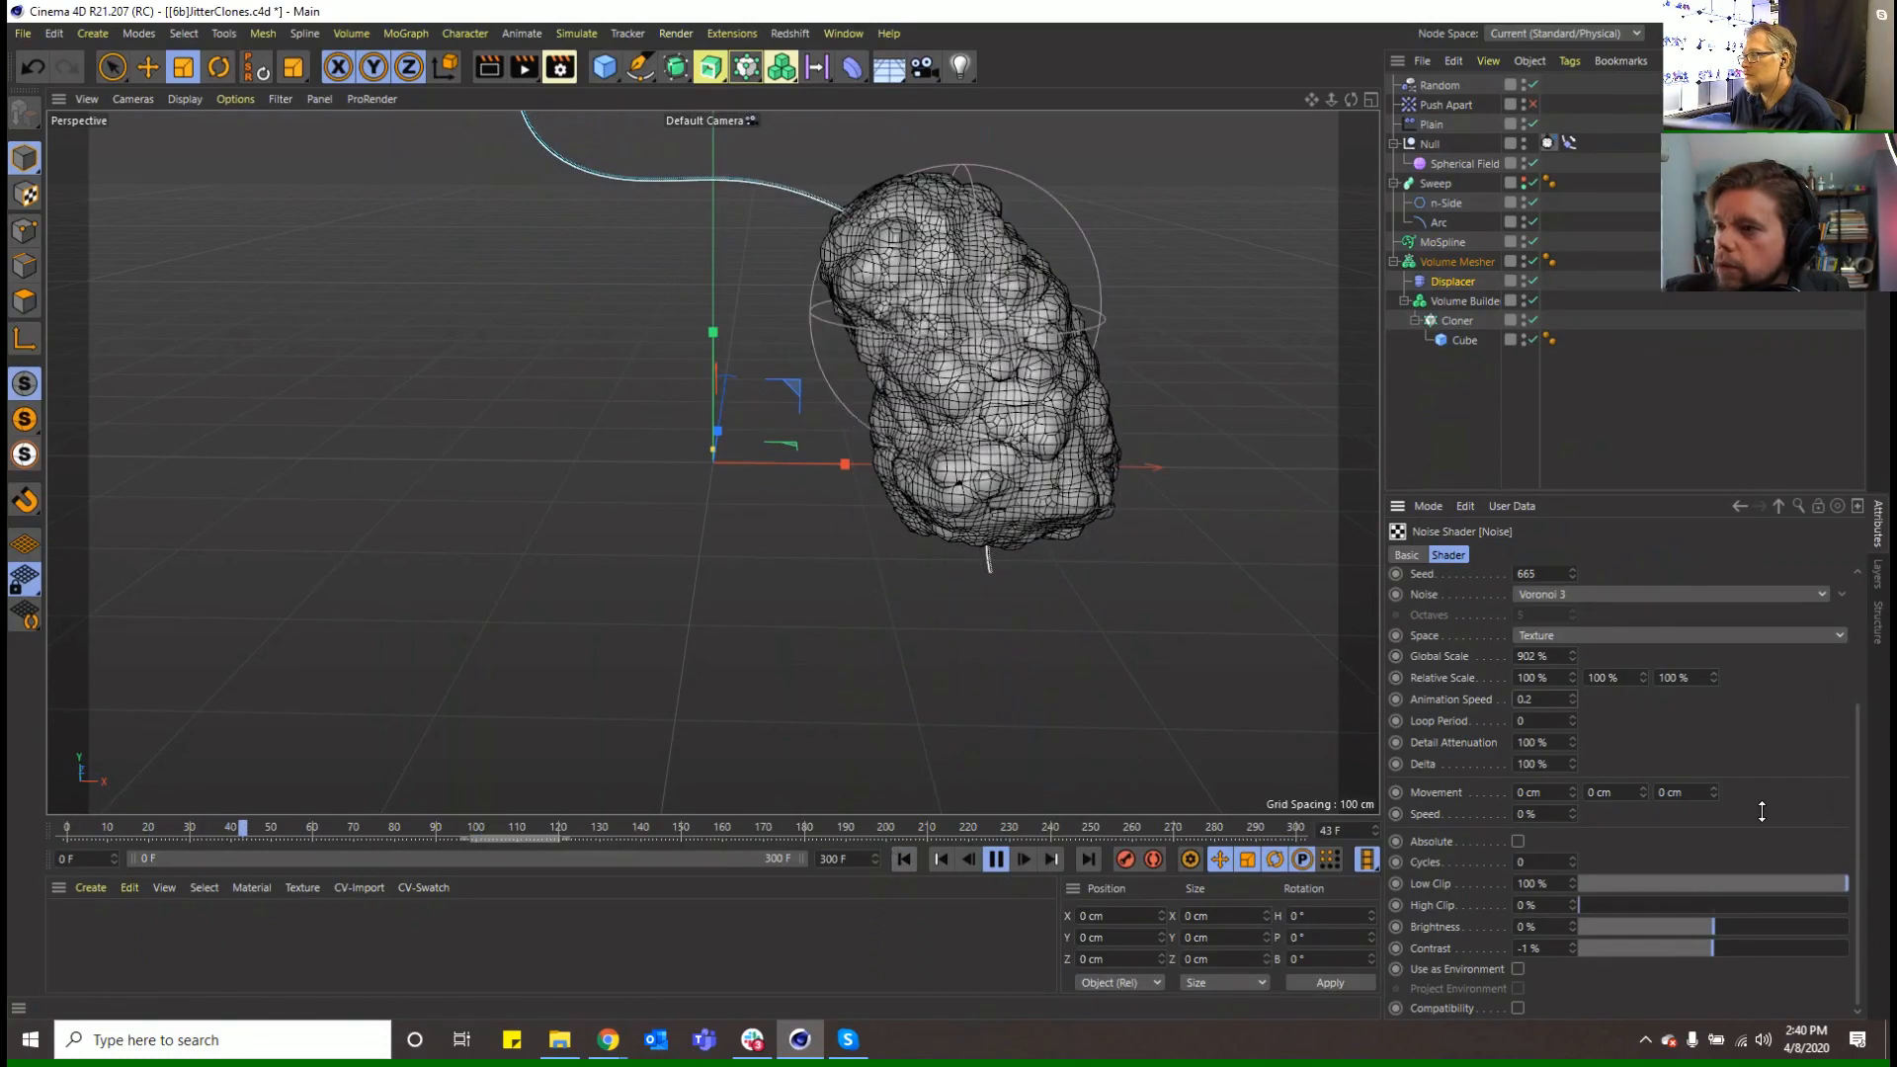
Set the noise's Animation Speed to 0.4 and replay the animation from the start
drag(1554, 720, 1362, 695)
drag(1544, 700, 1355, 656)
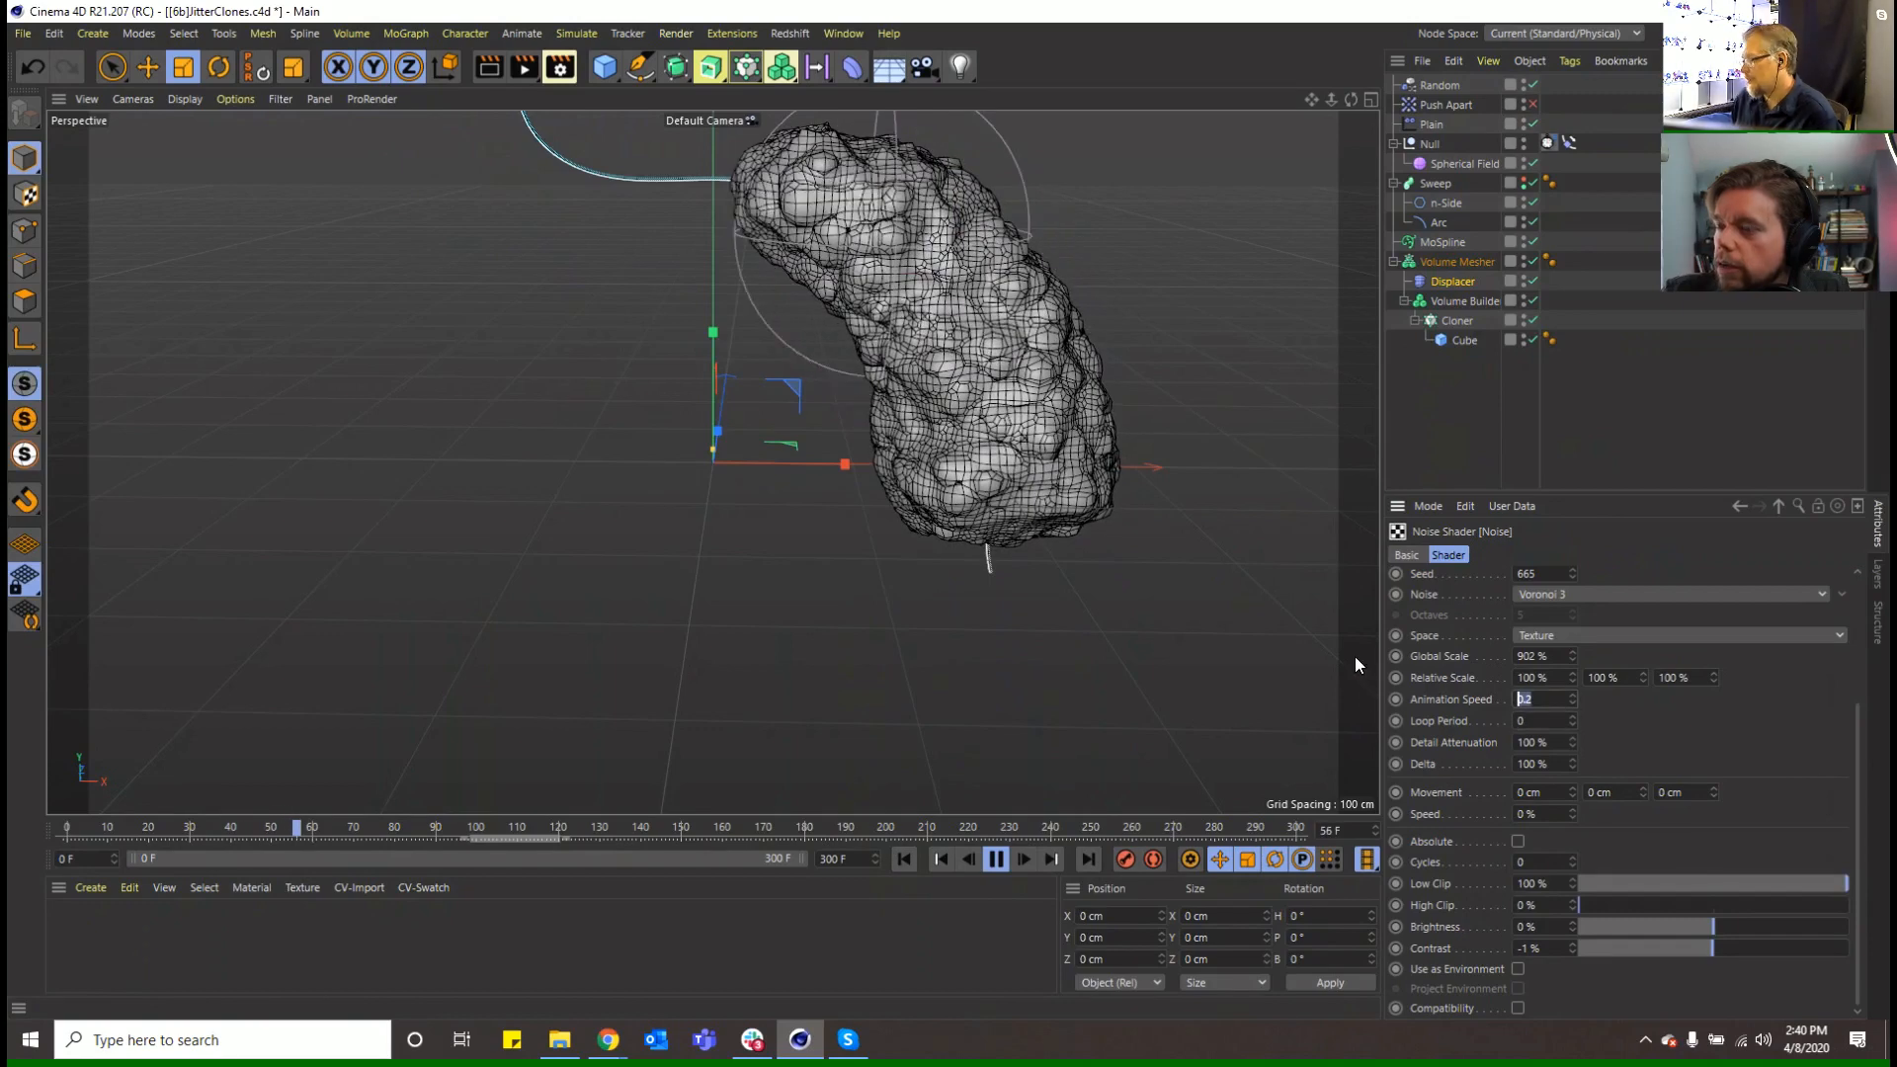
text(.4)
key(Return)
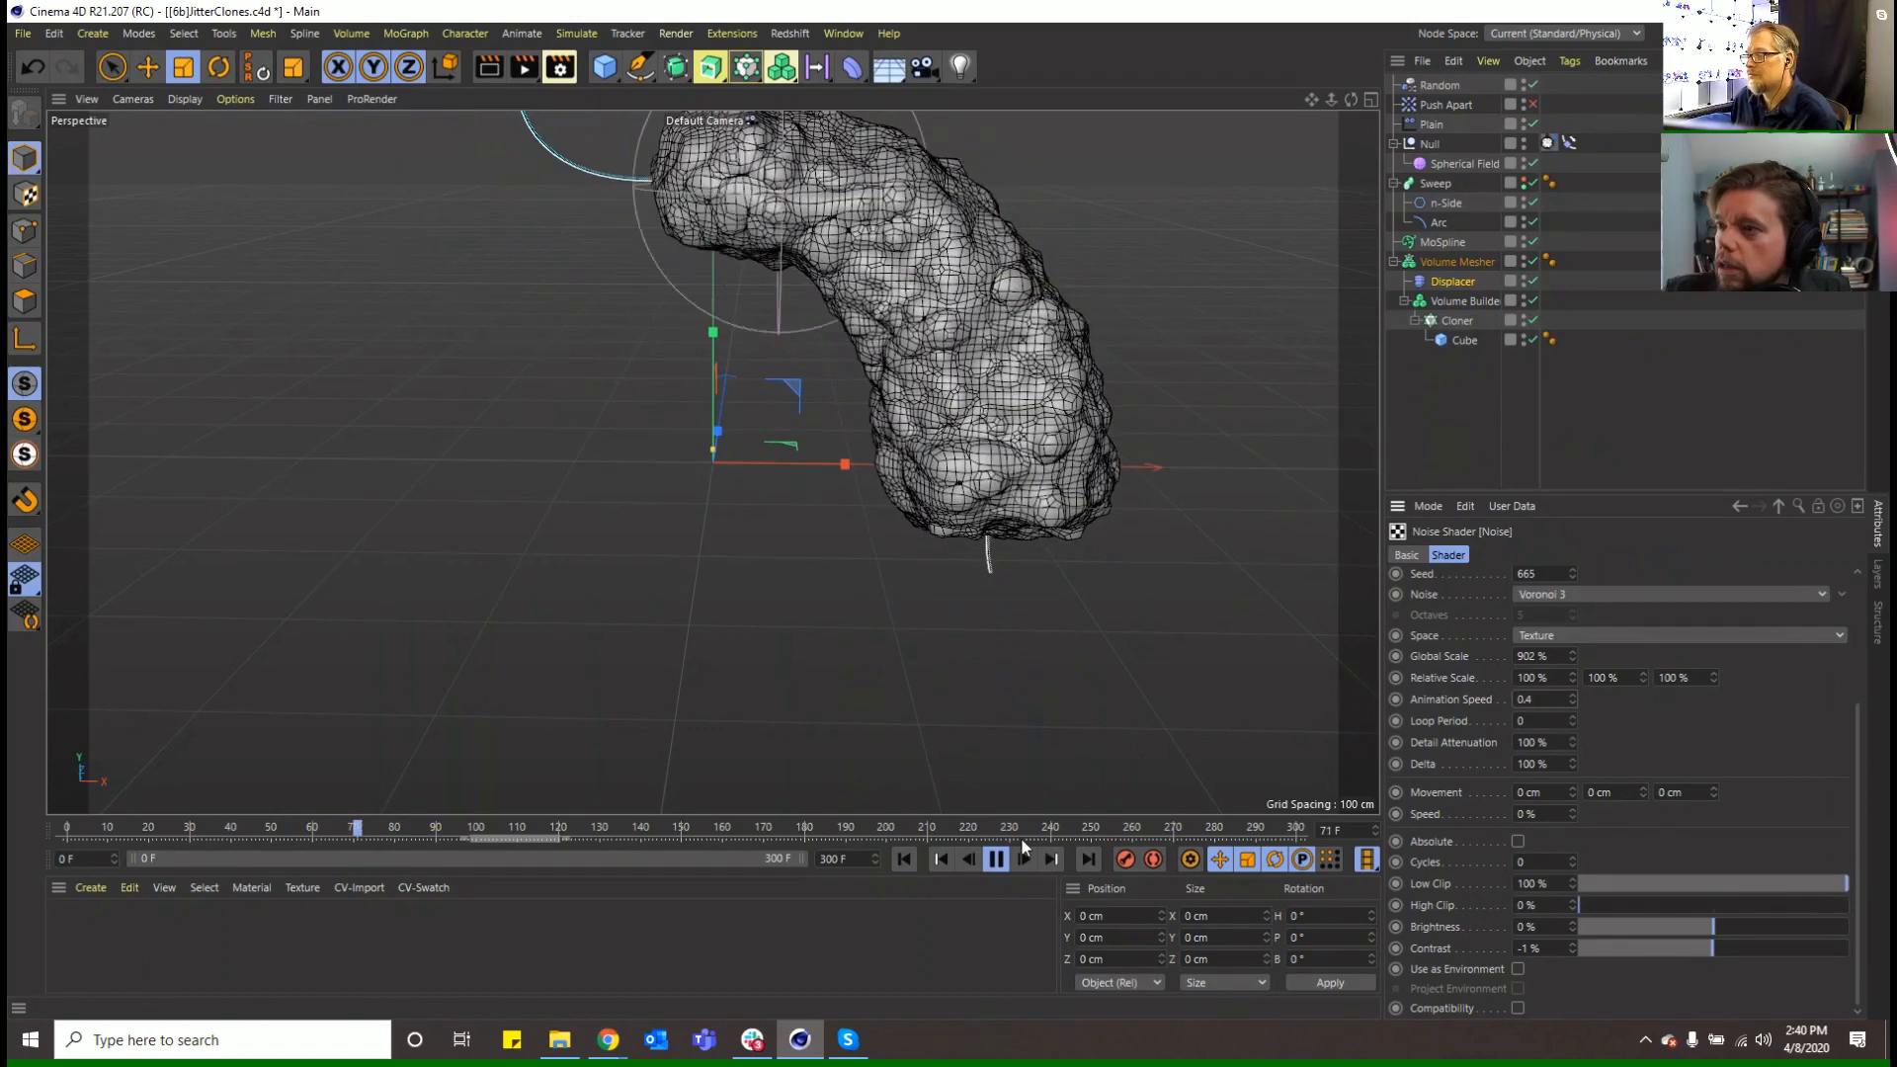
click(903, 858)
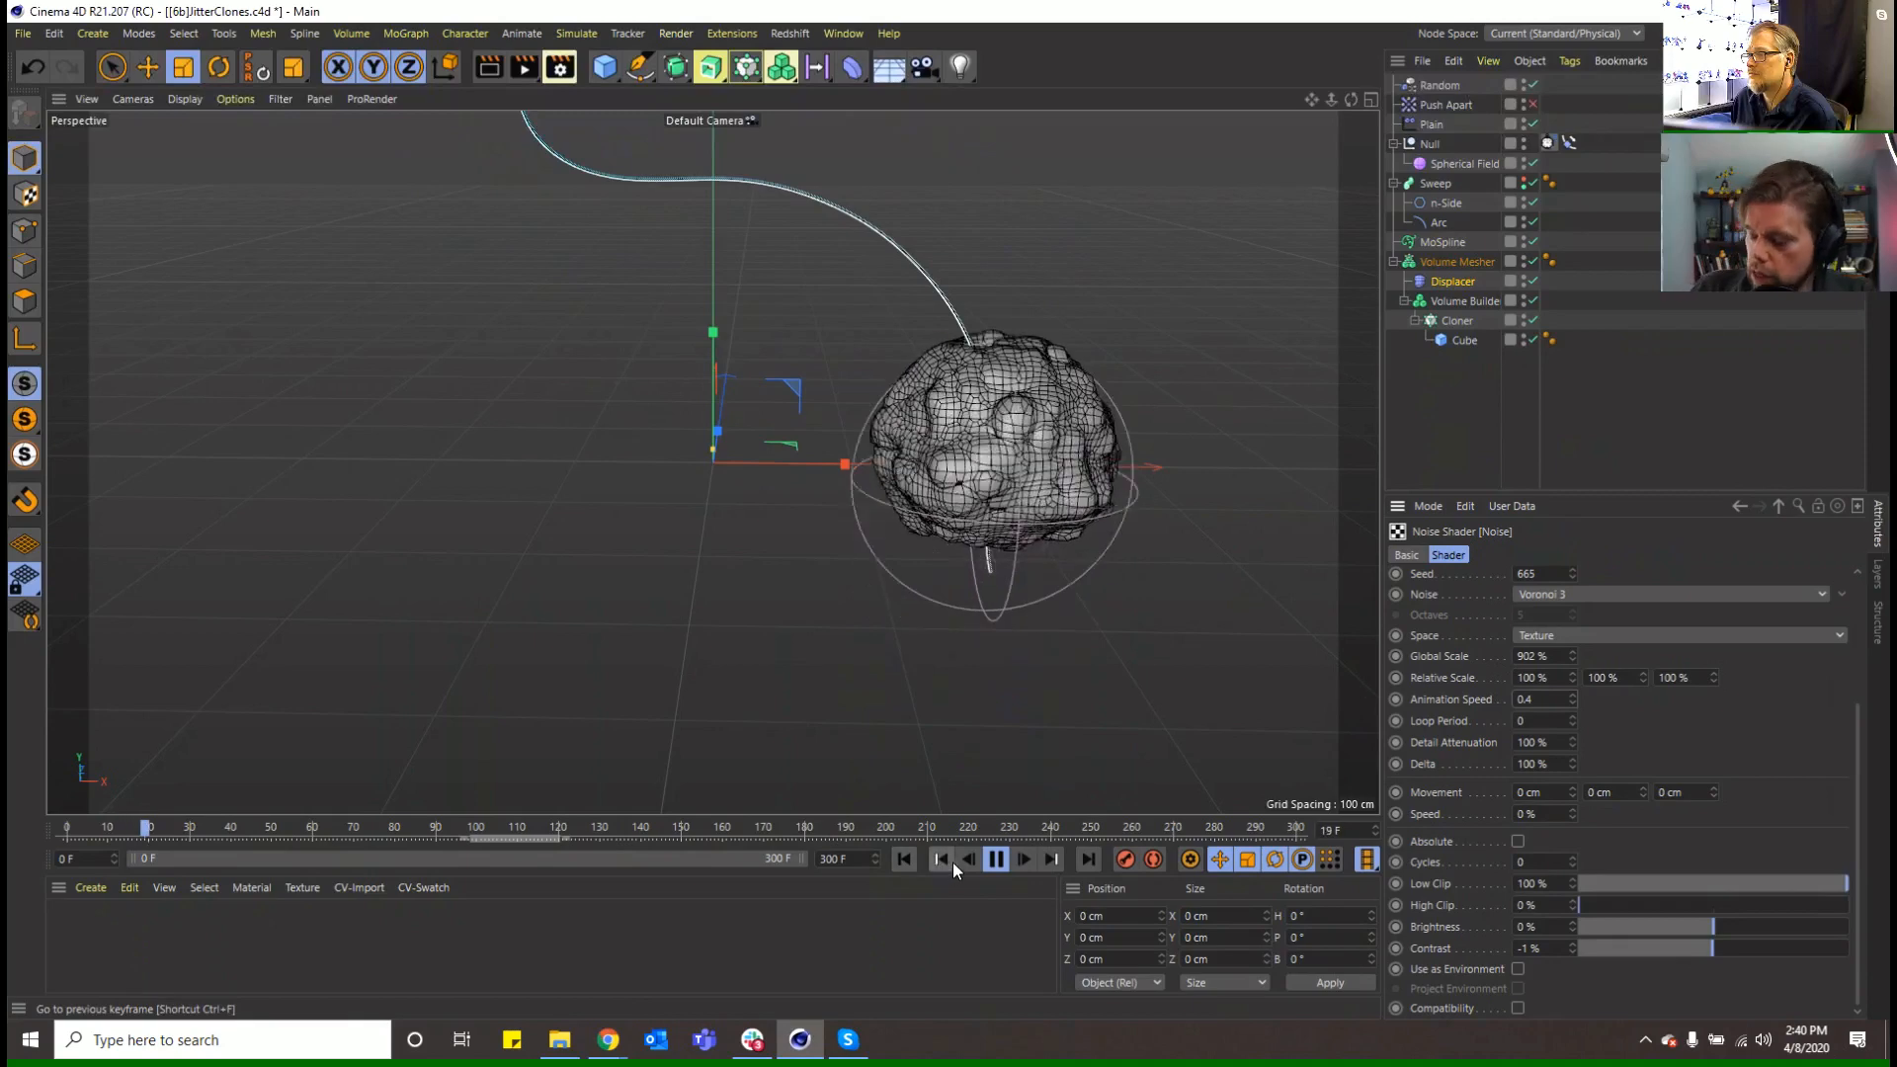
Add a second Random effector to the Cloner, with Position turned off and Scale turned on
click(1460, 318)
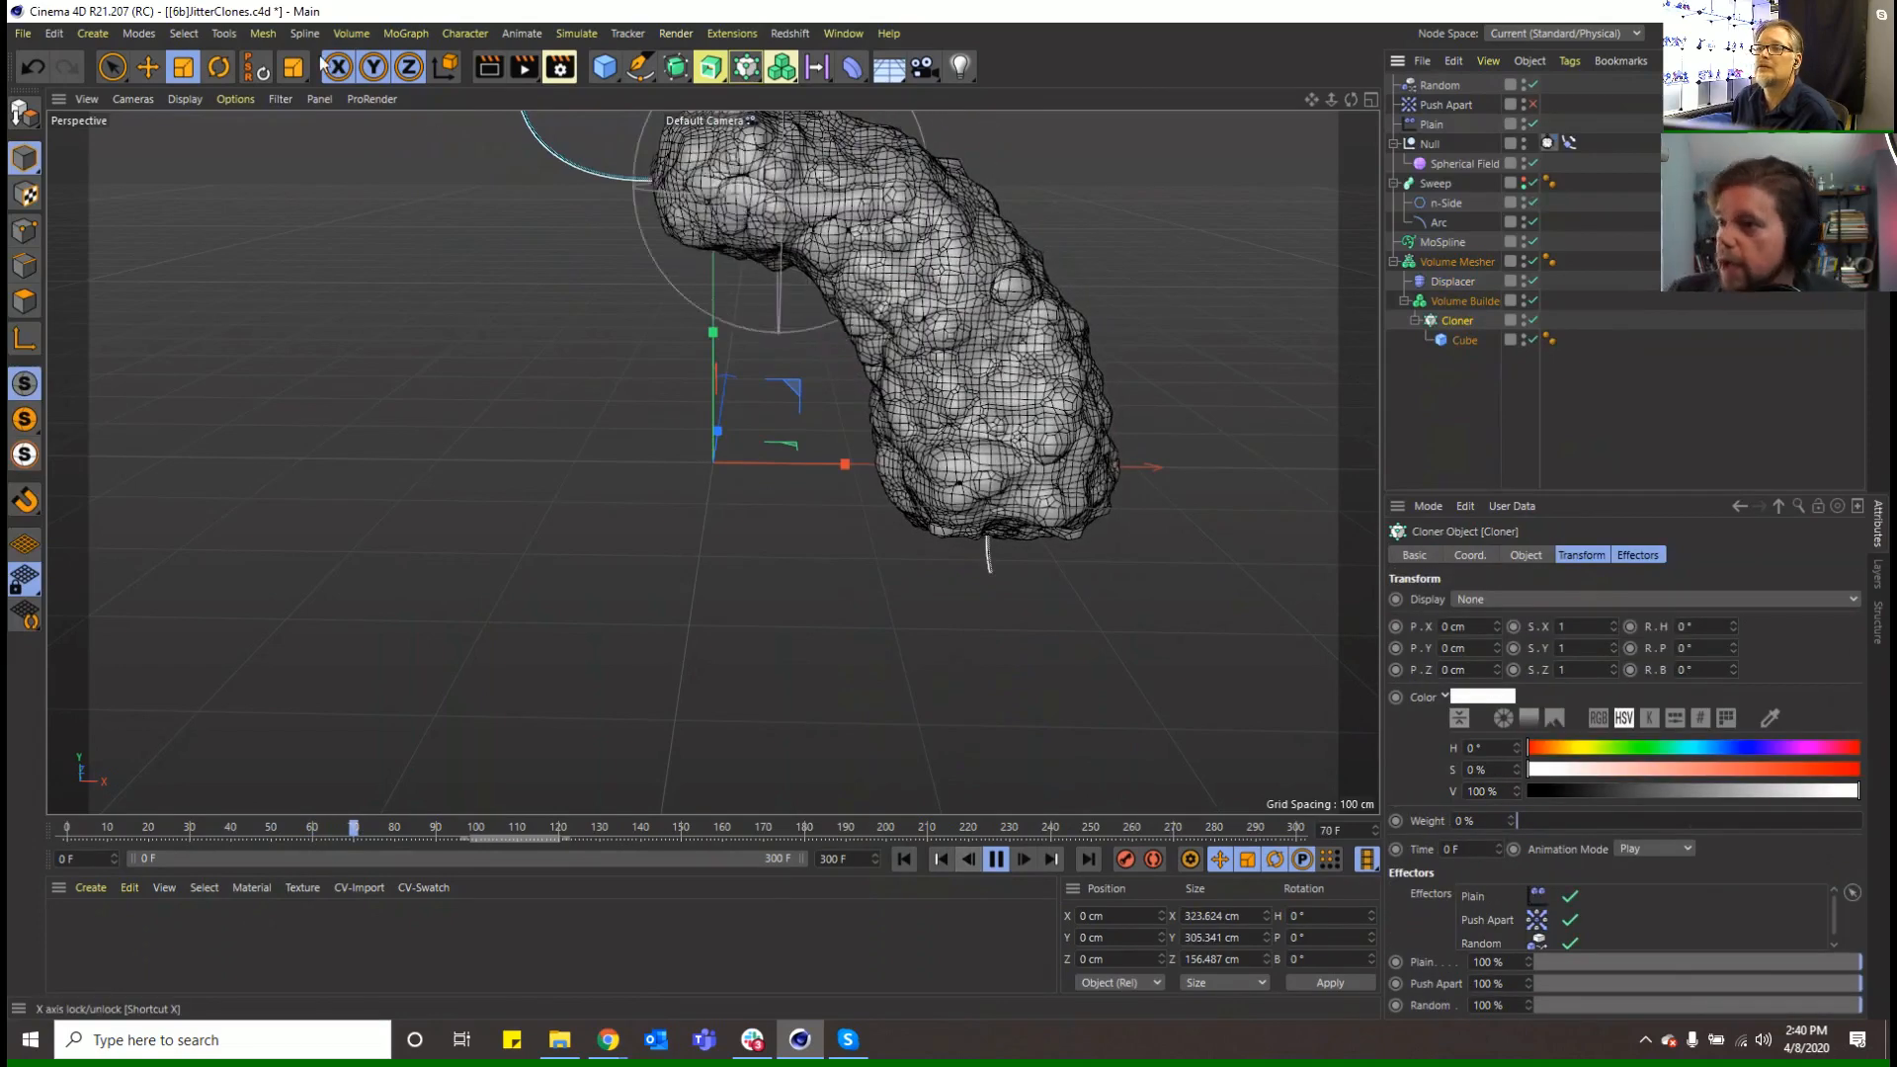
click(265, 34)
mouse_move(354, 36)
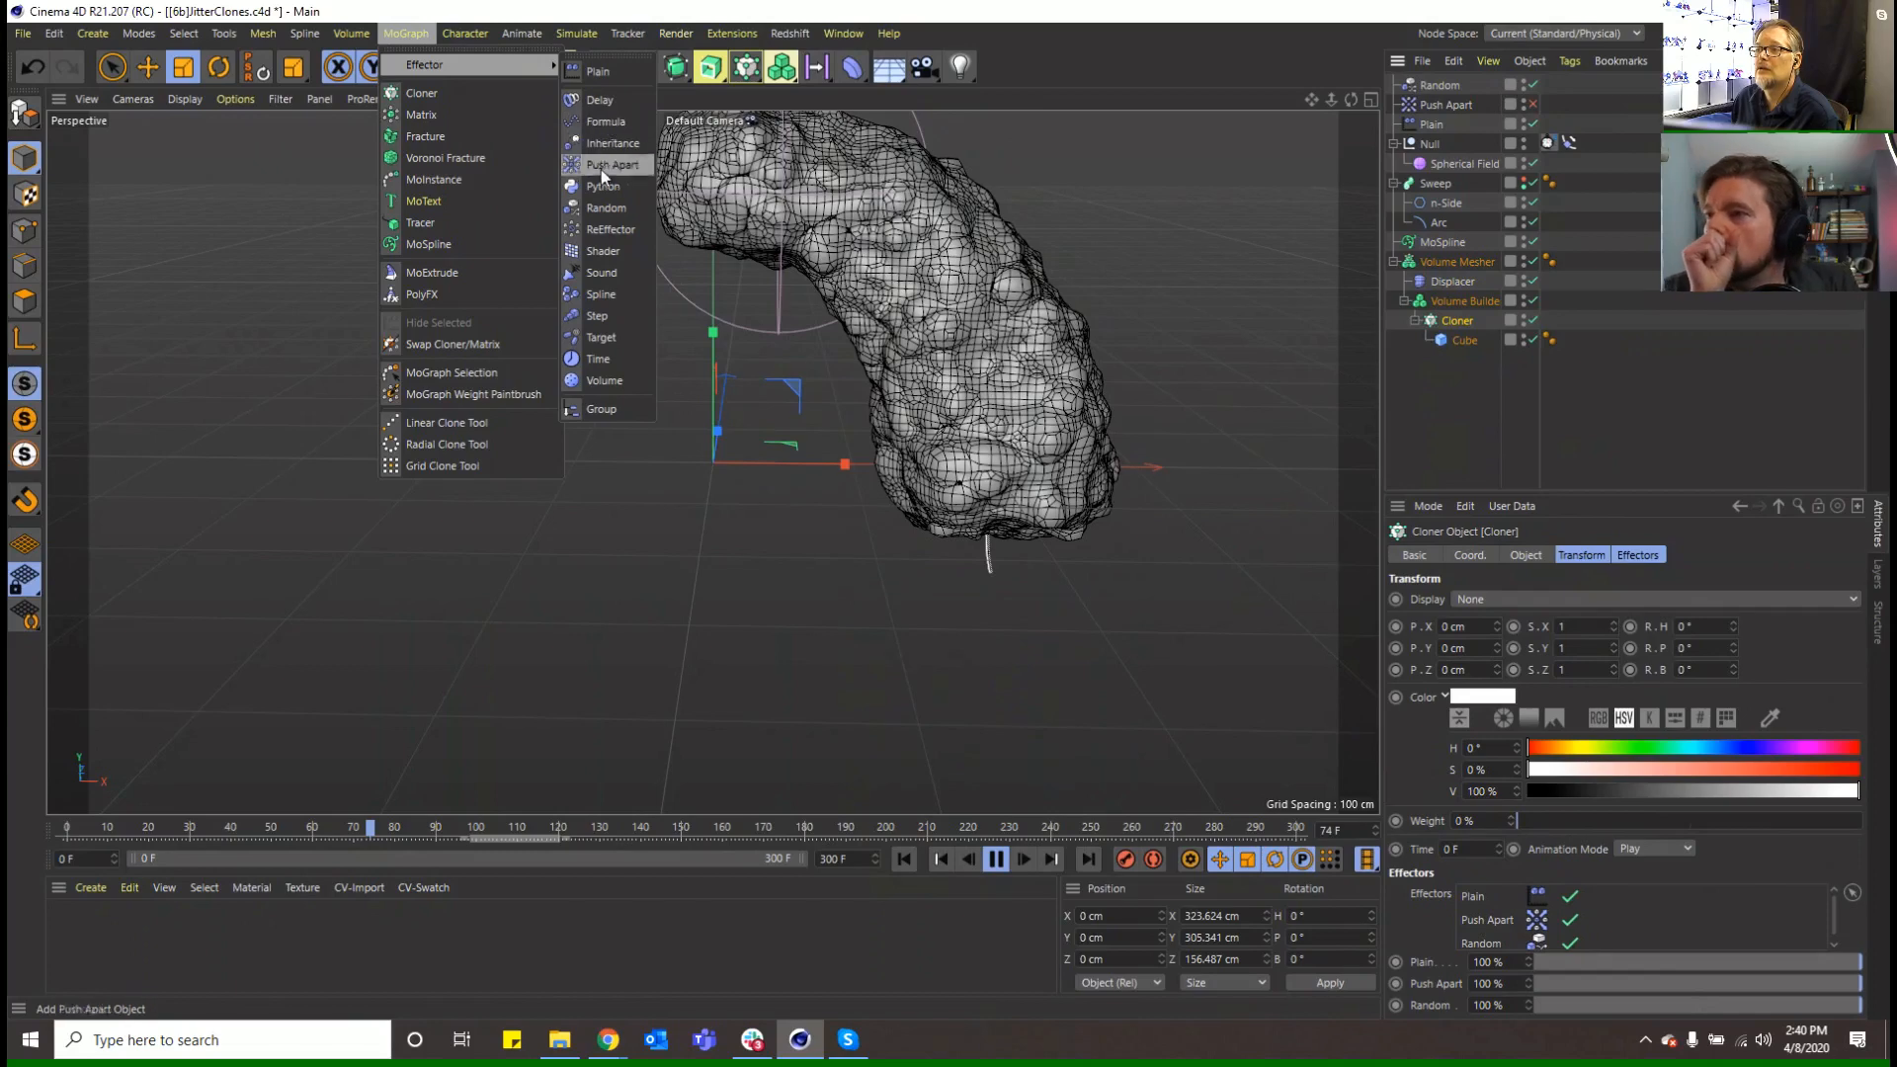
click(605, 207)
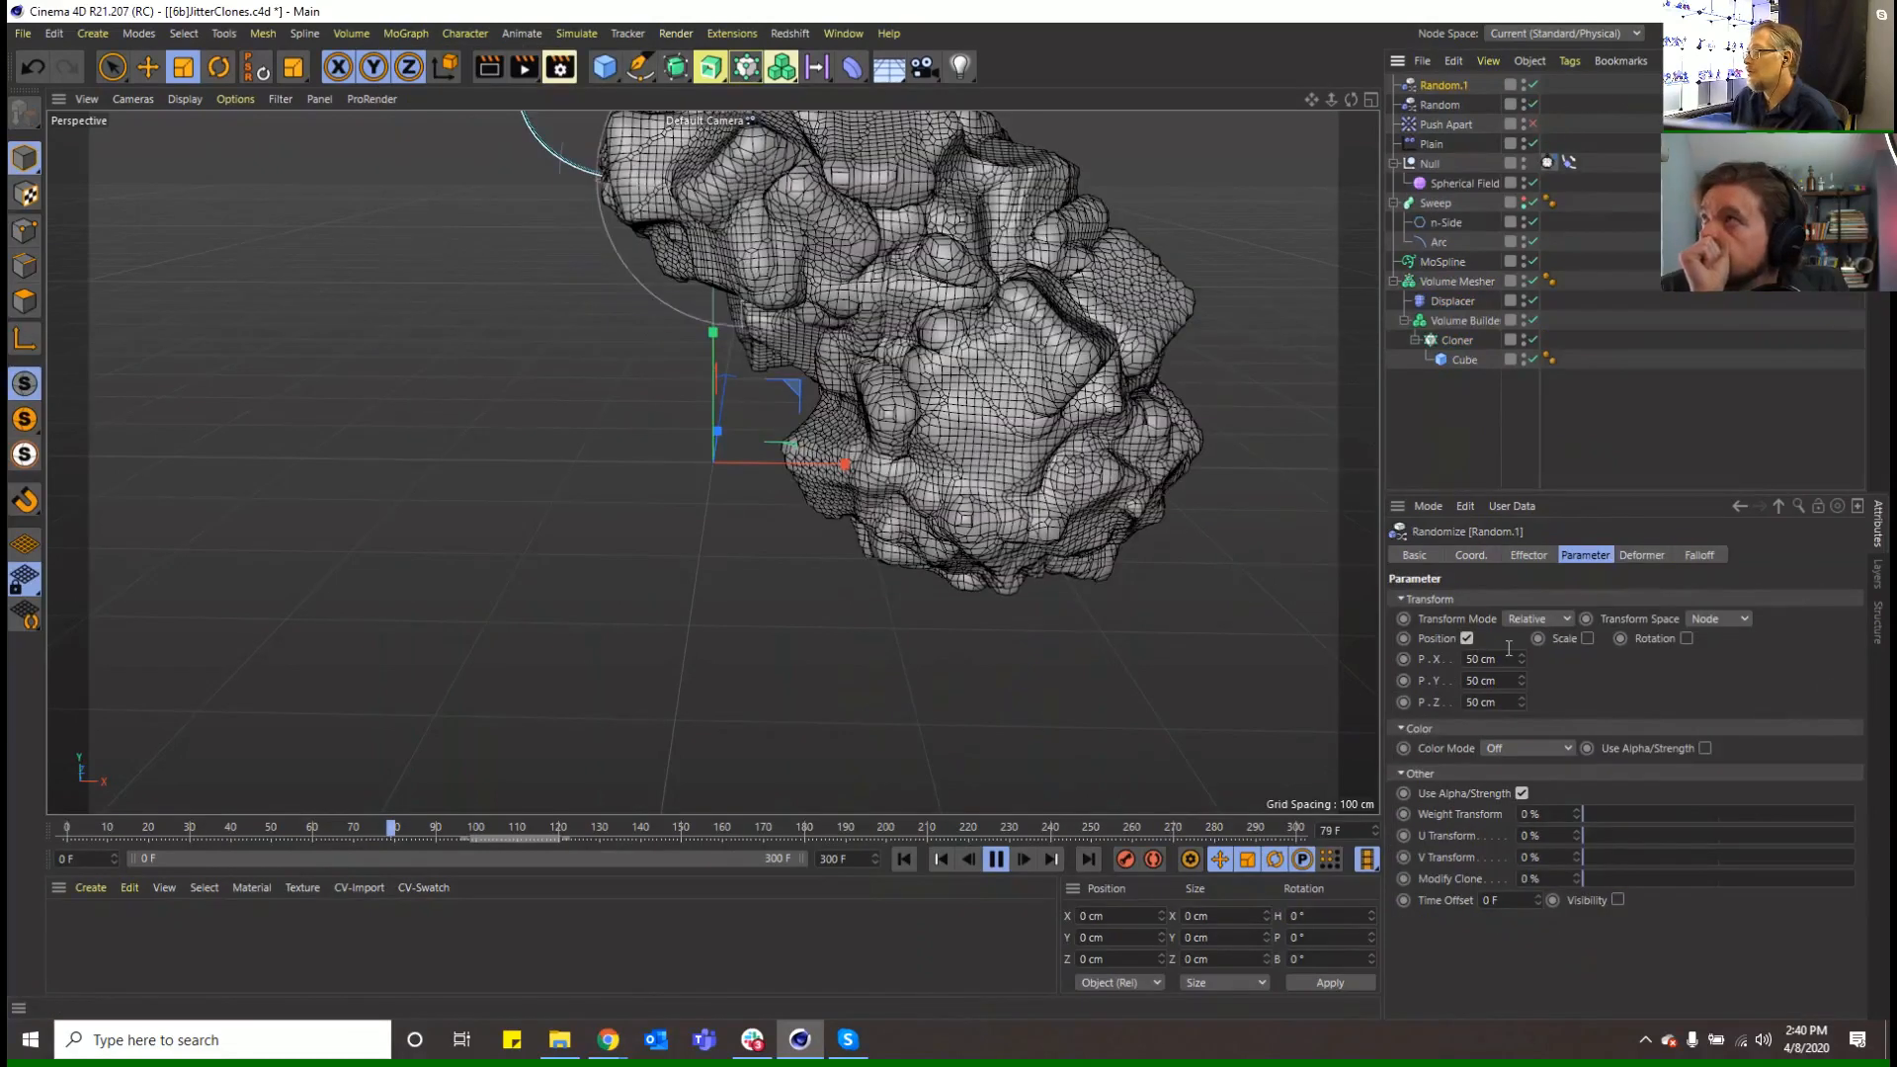
click(1467, 638)
click(1549, 639)
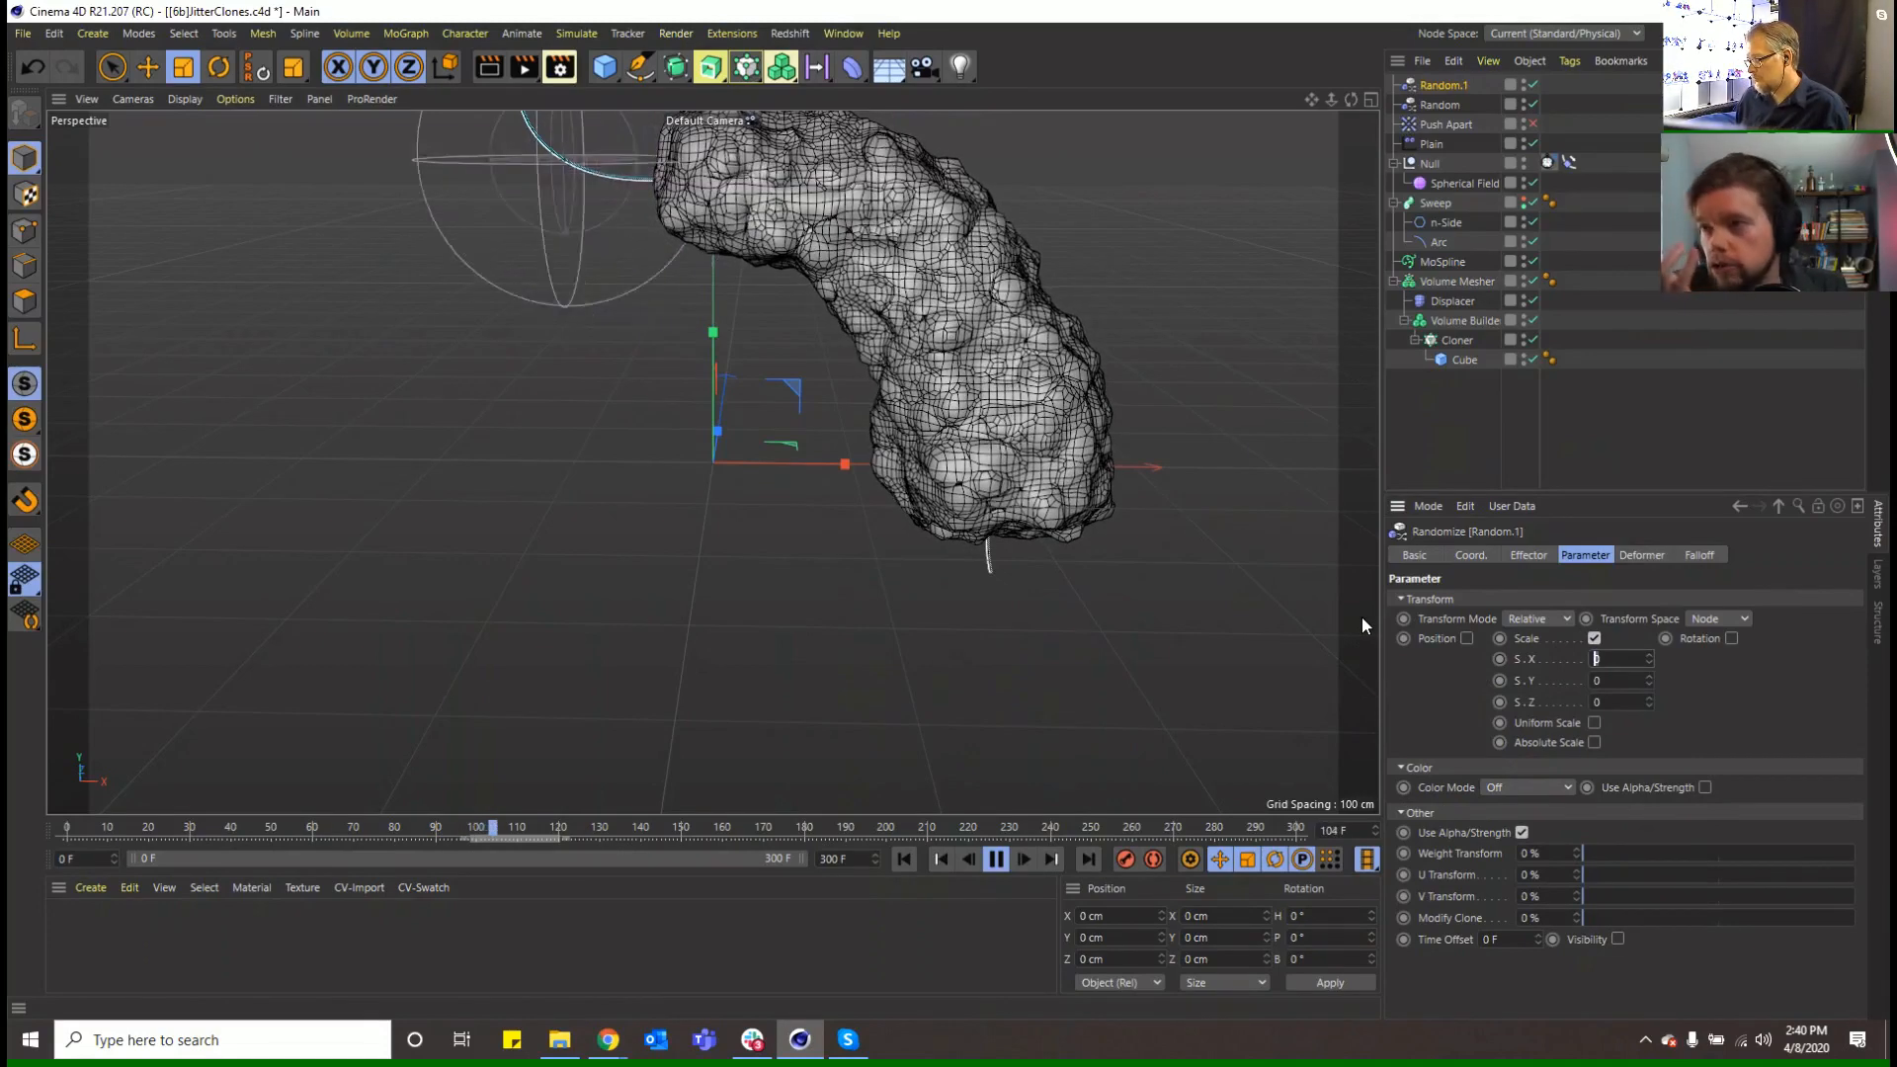
Set the second Random effector's scale to 1 on X, Y and Z
text(1)
key(Return)
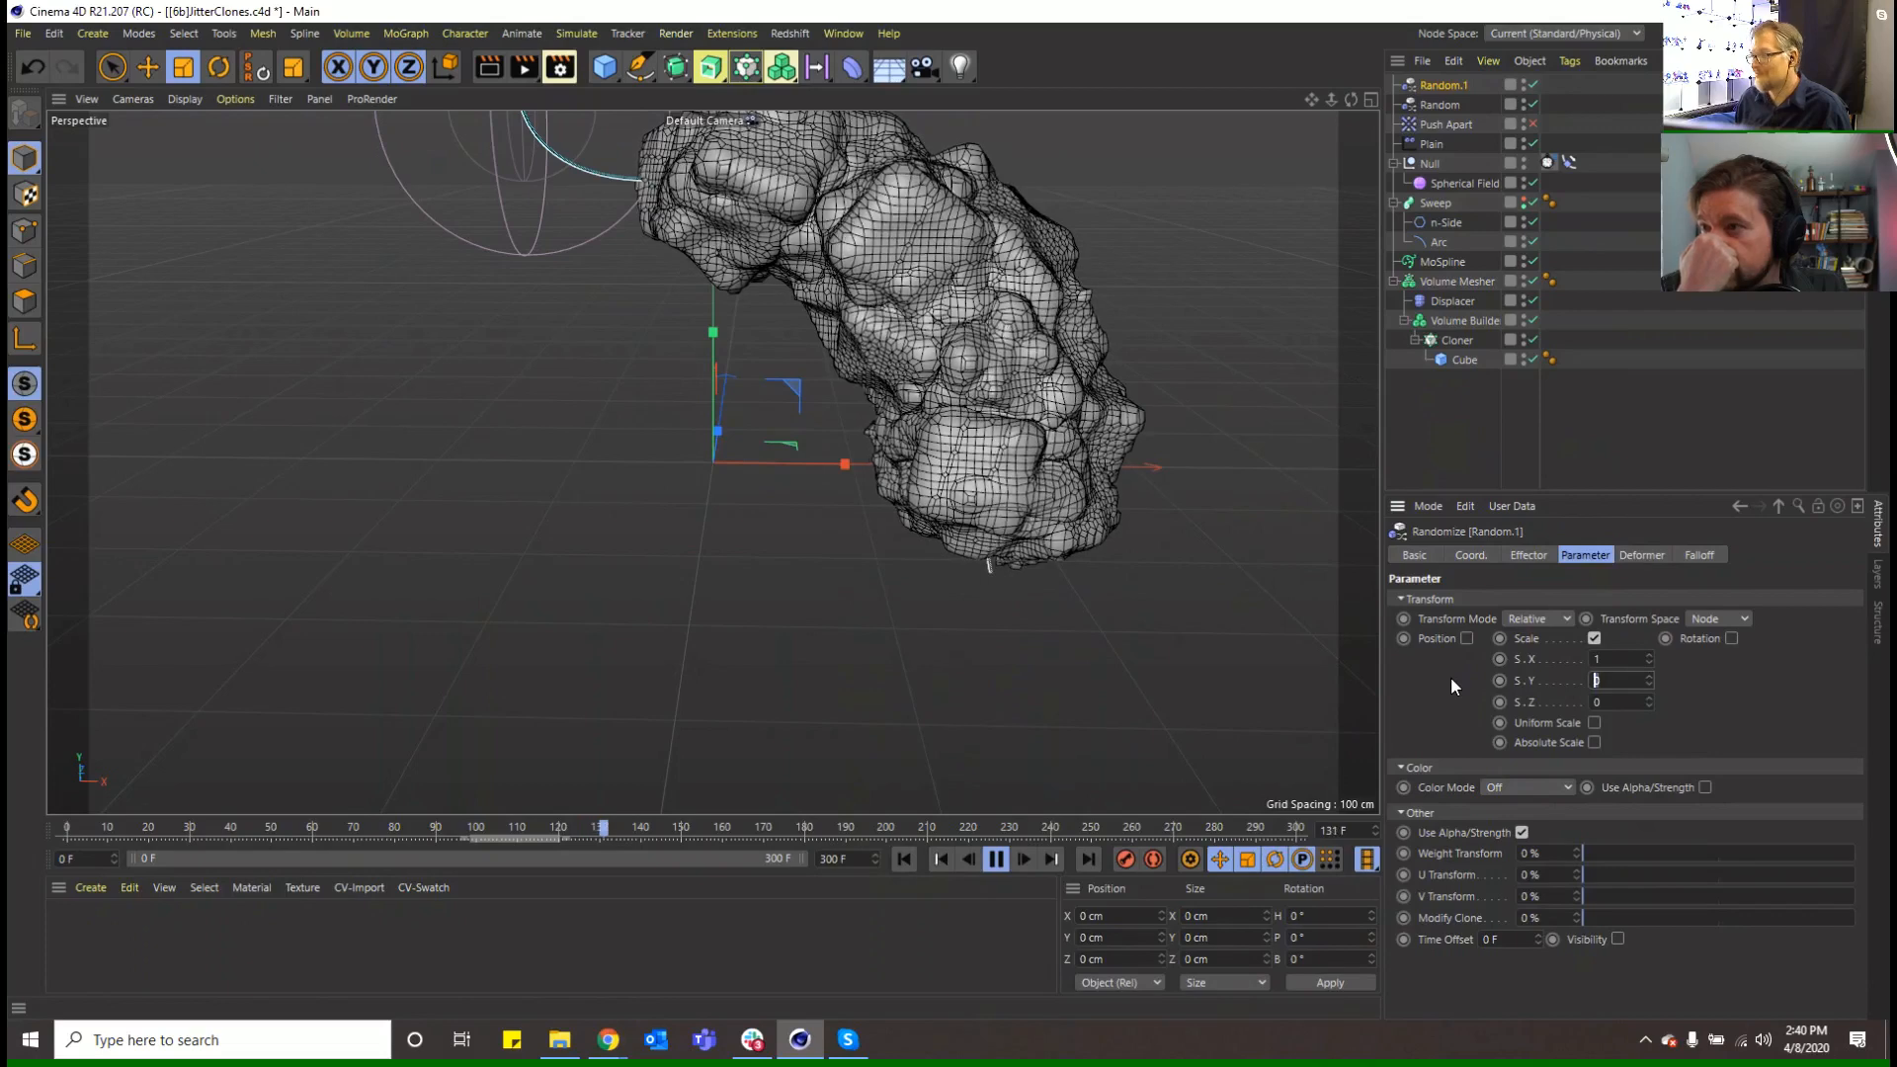
text(1)
key(Tab)
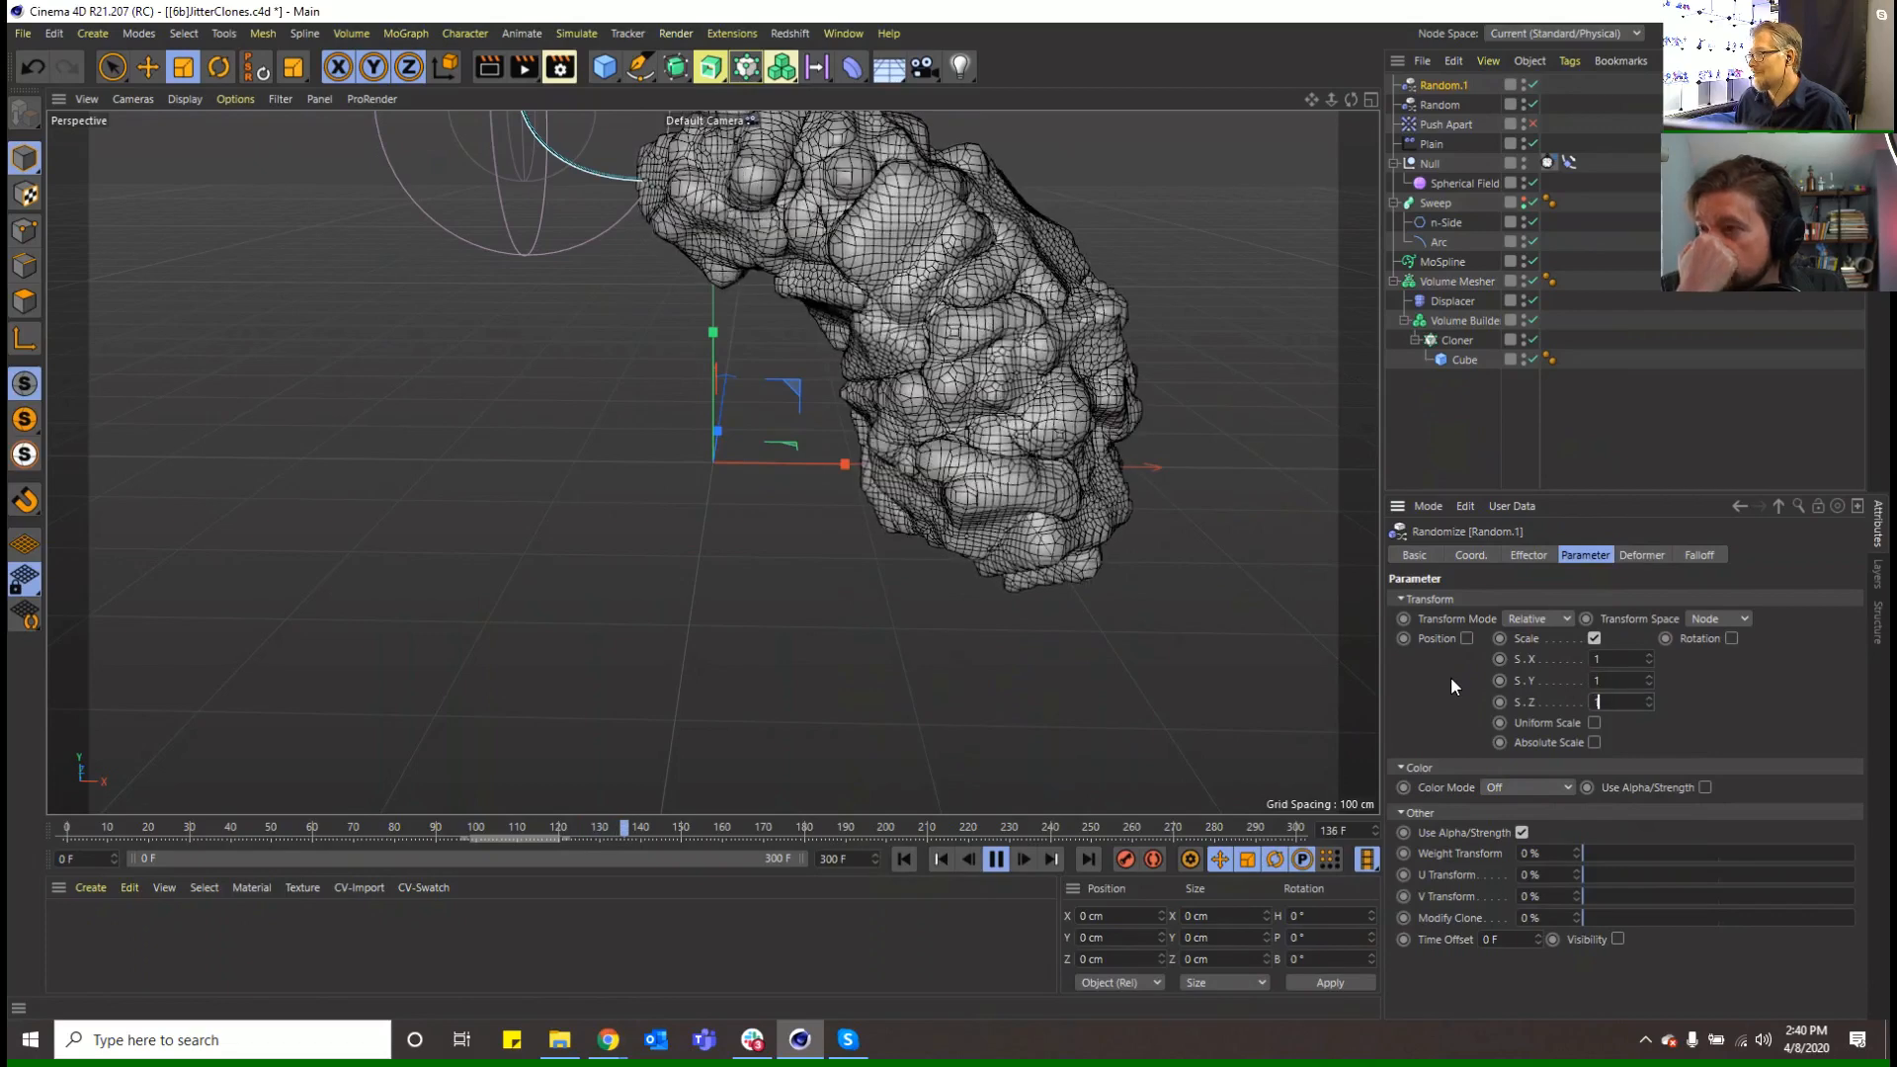
Change the second Random effector's Random Mode to Noise and replay the animation from the start
click(1531, 554)
click(1510, 715)
click(1517, 779)
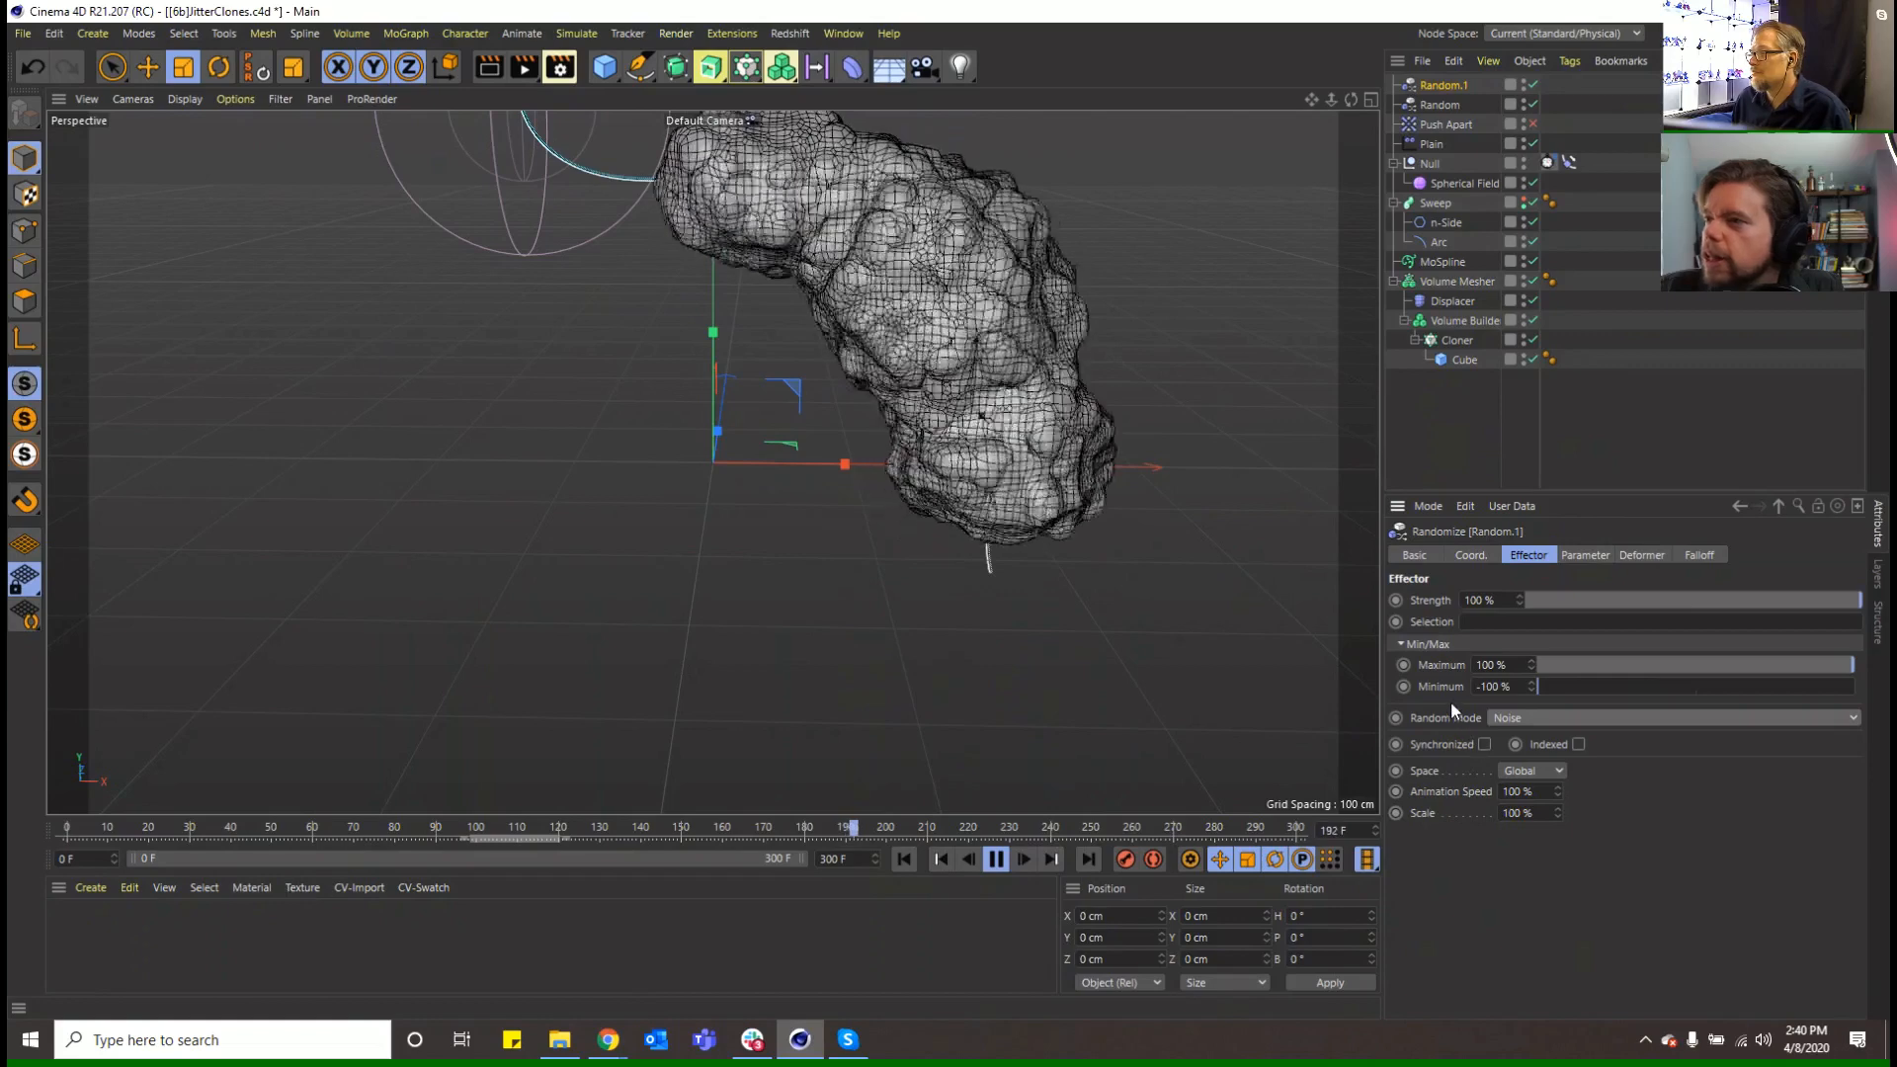
click(902, 860)
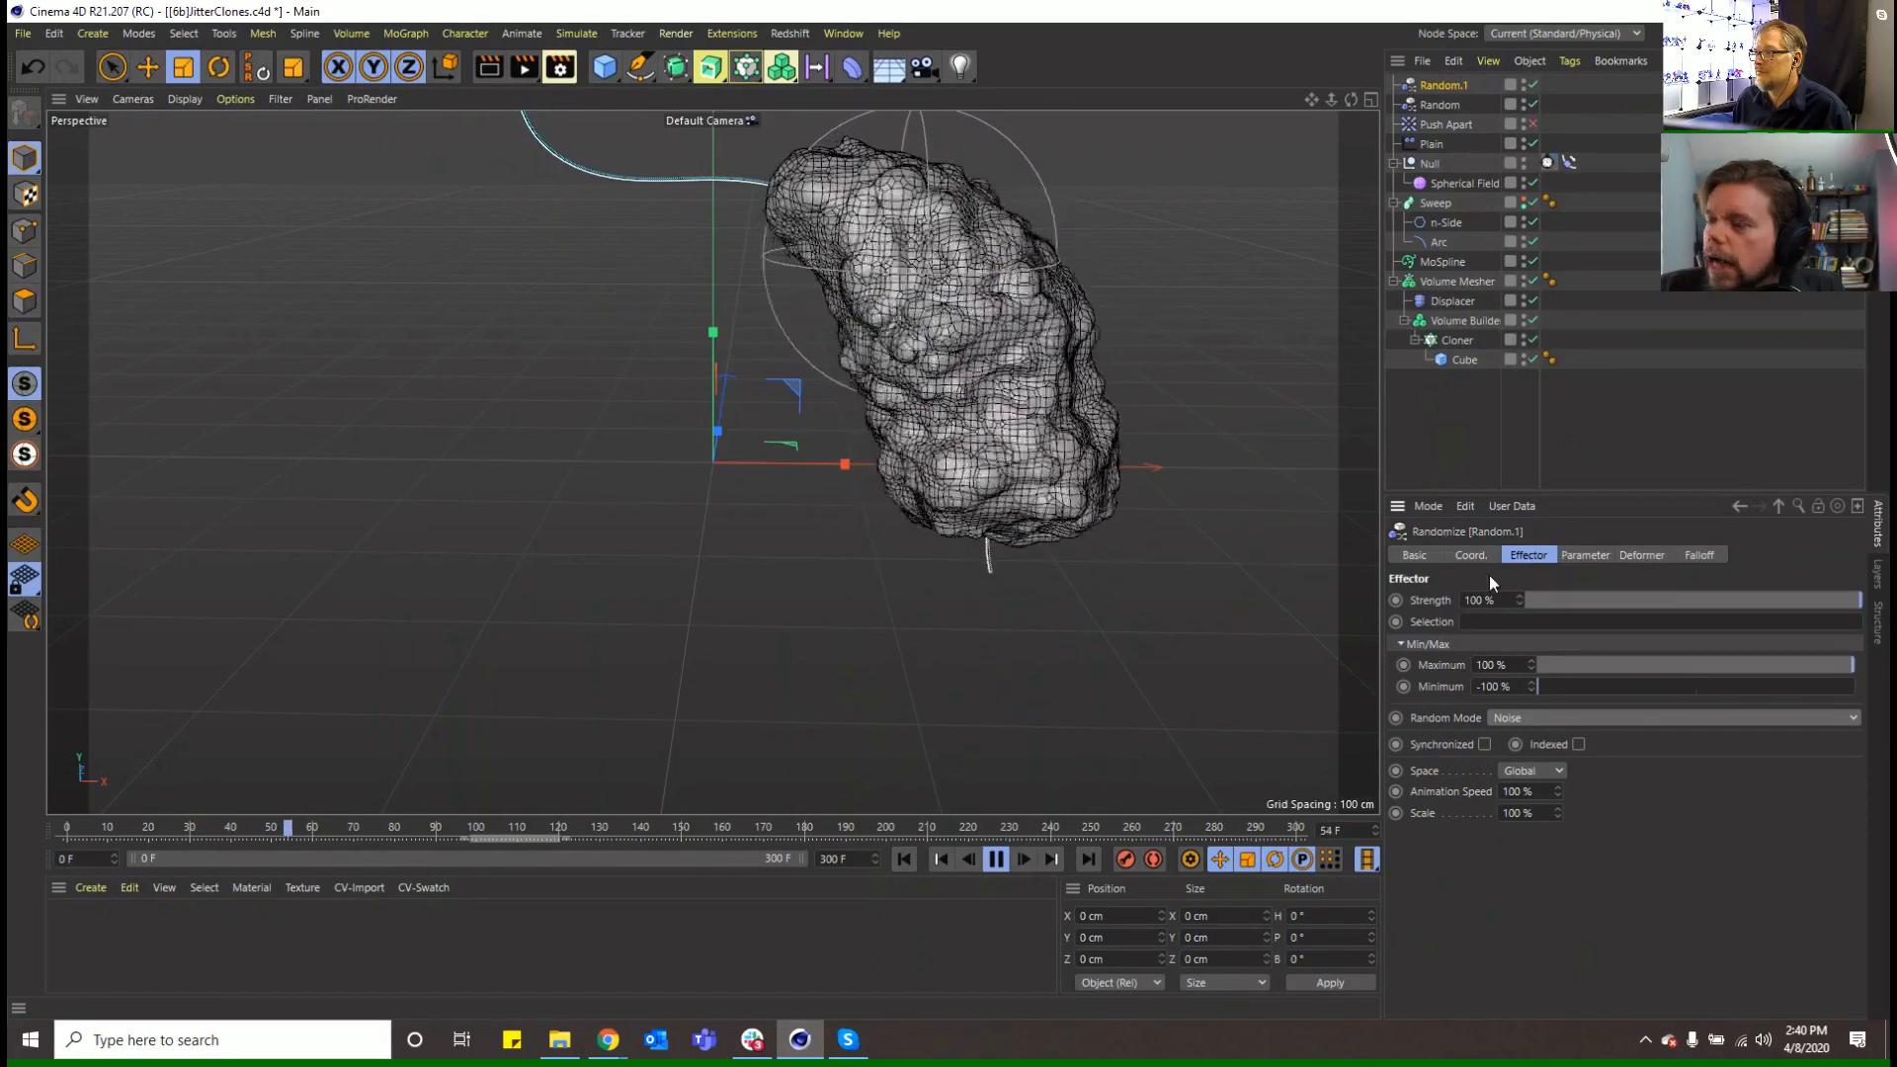
Disable the Null's CV-StopMotion tag, replay the animation from the start for comparison, and enable the tag again
click(1548, 162)
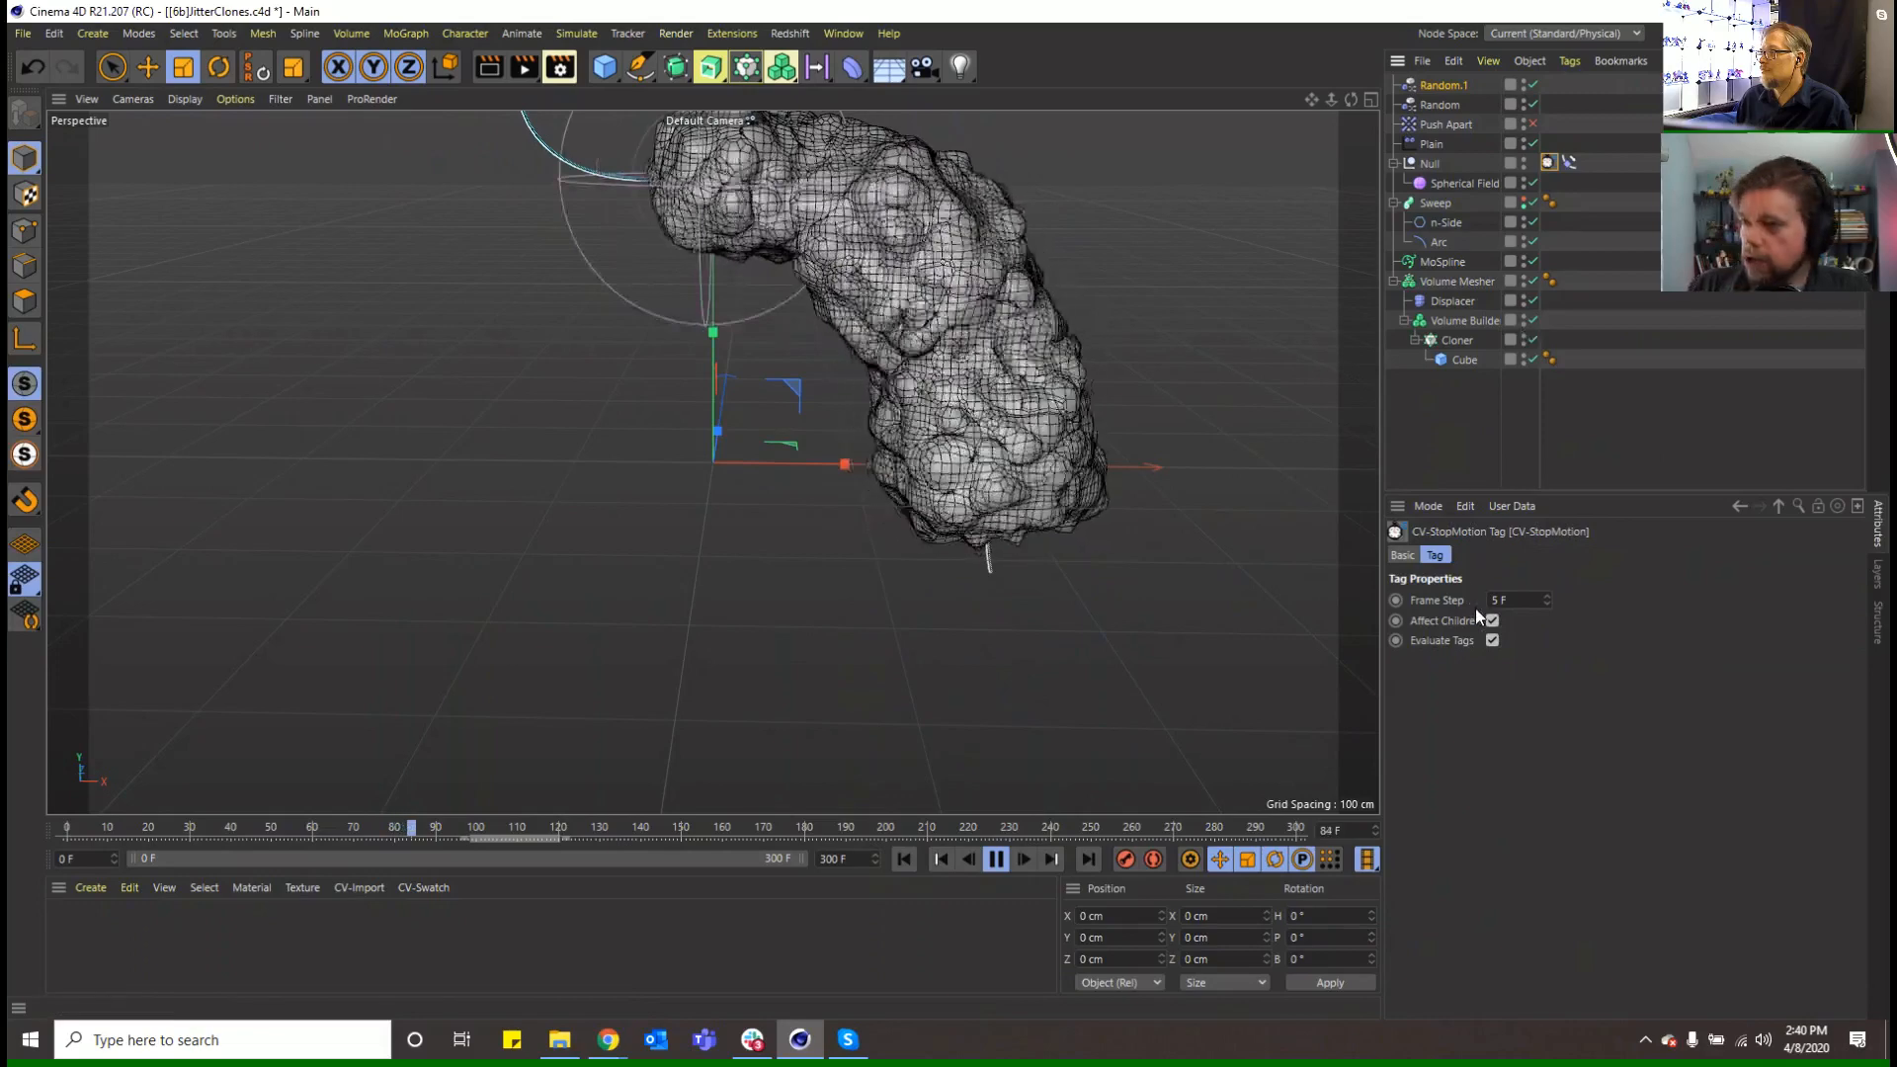
click(1414, 556)
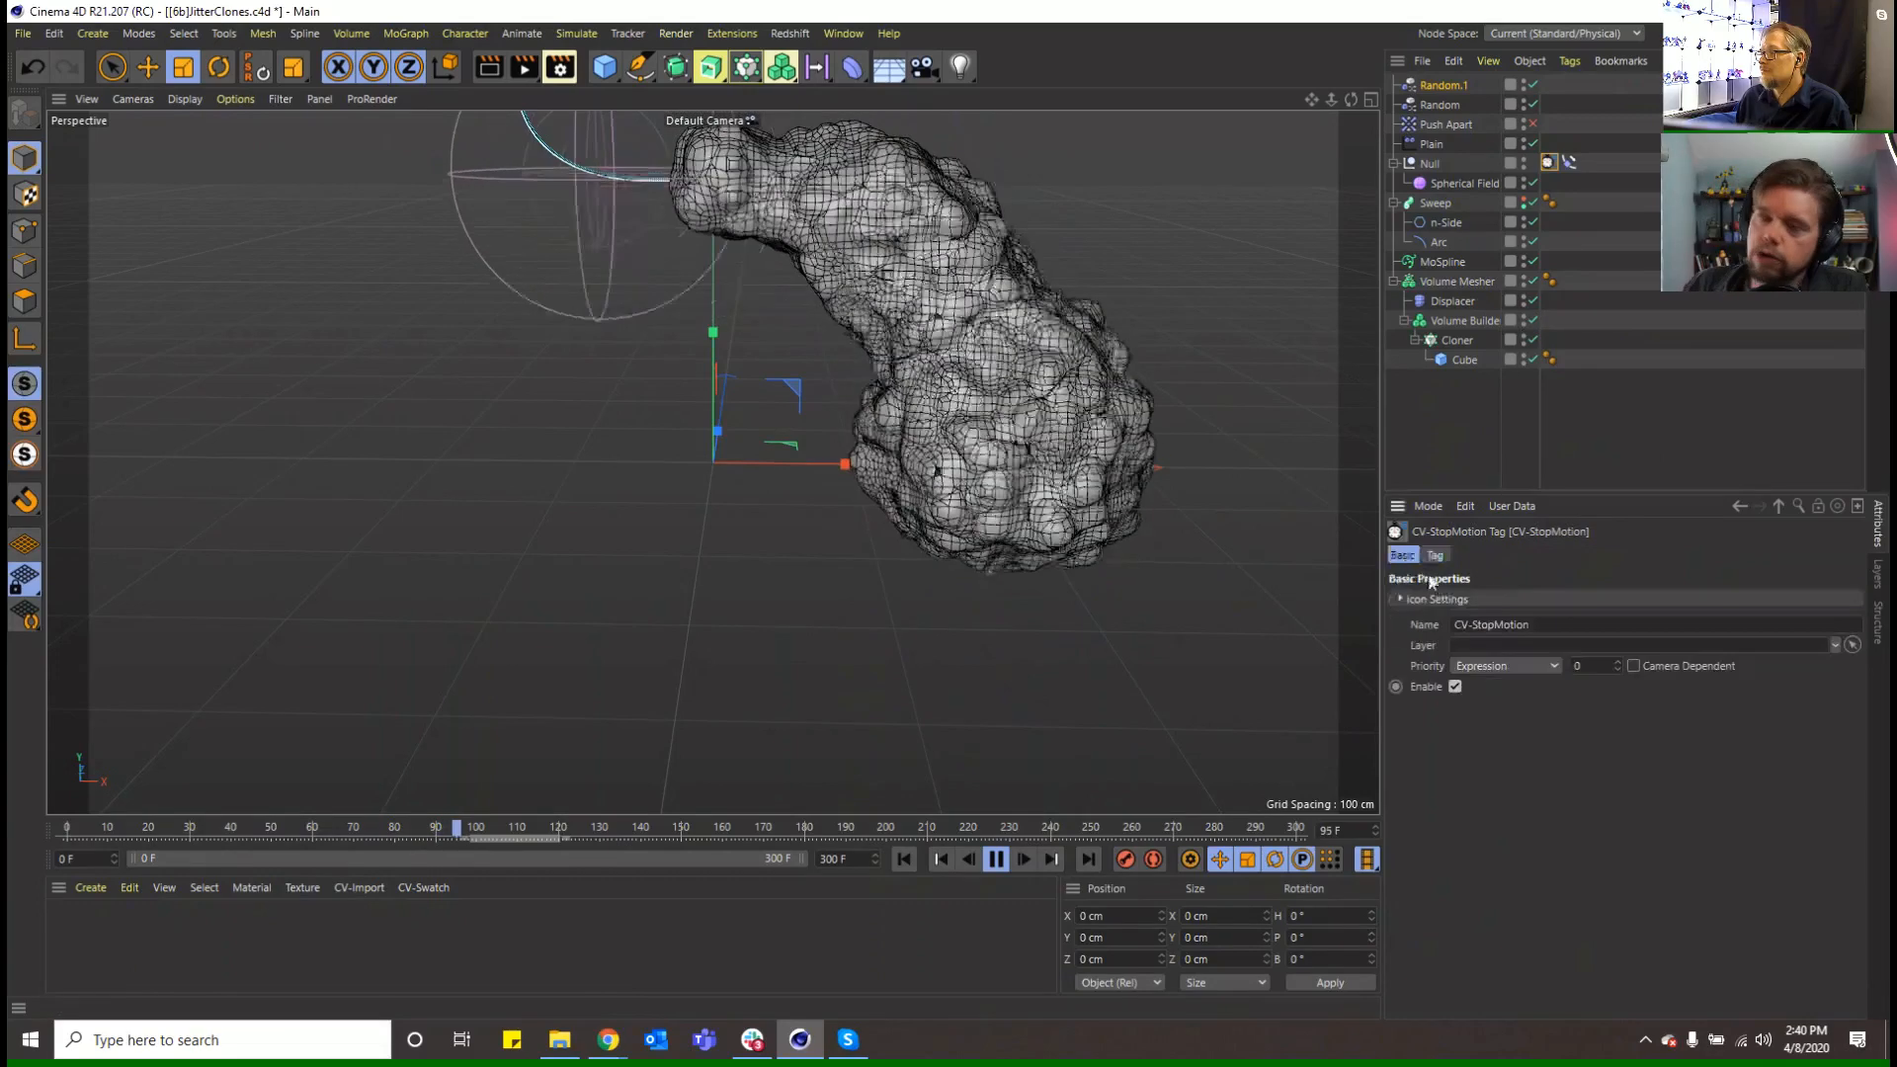
click(1453, 687)
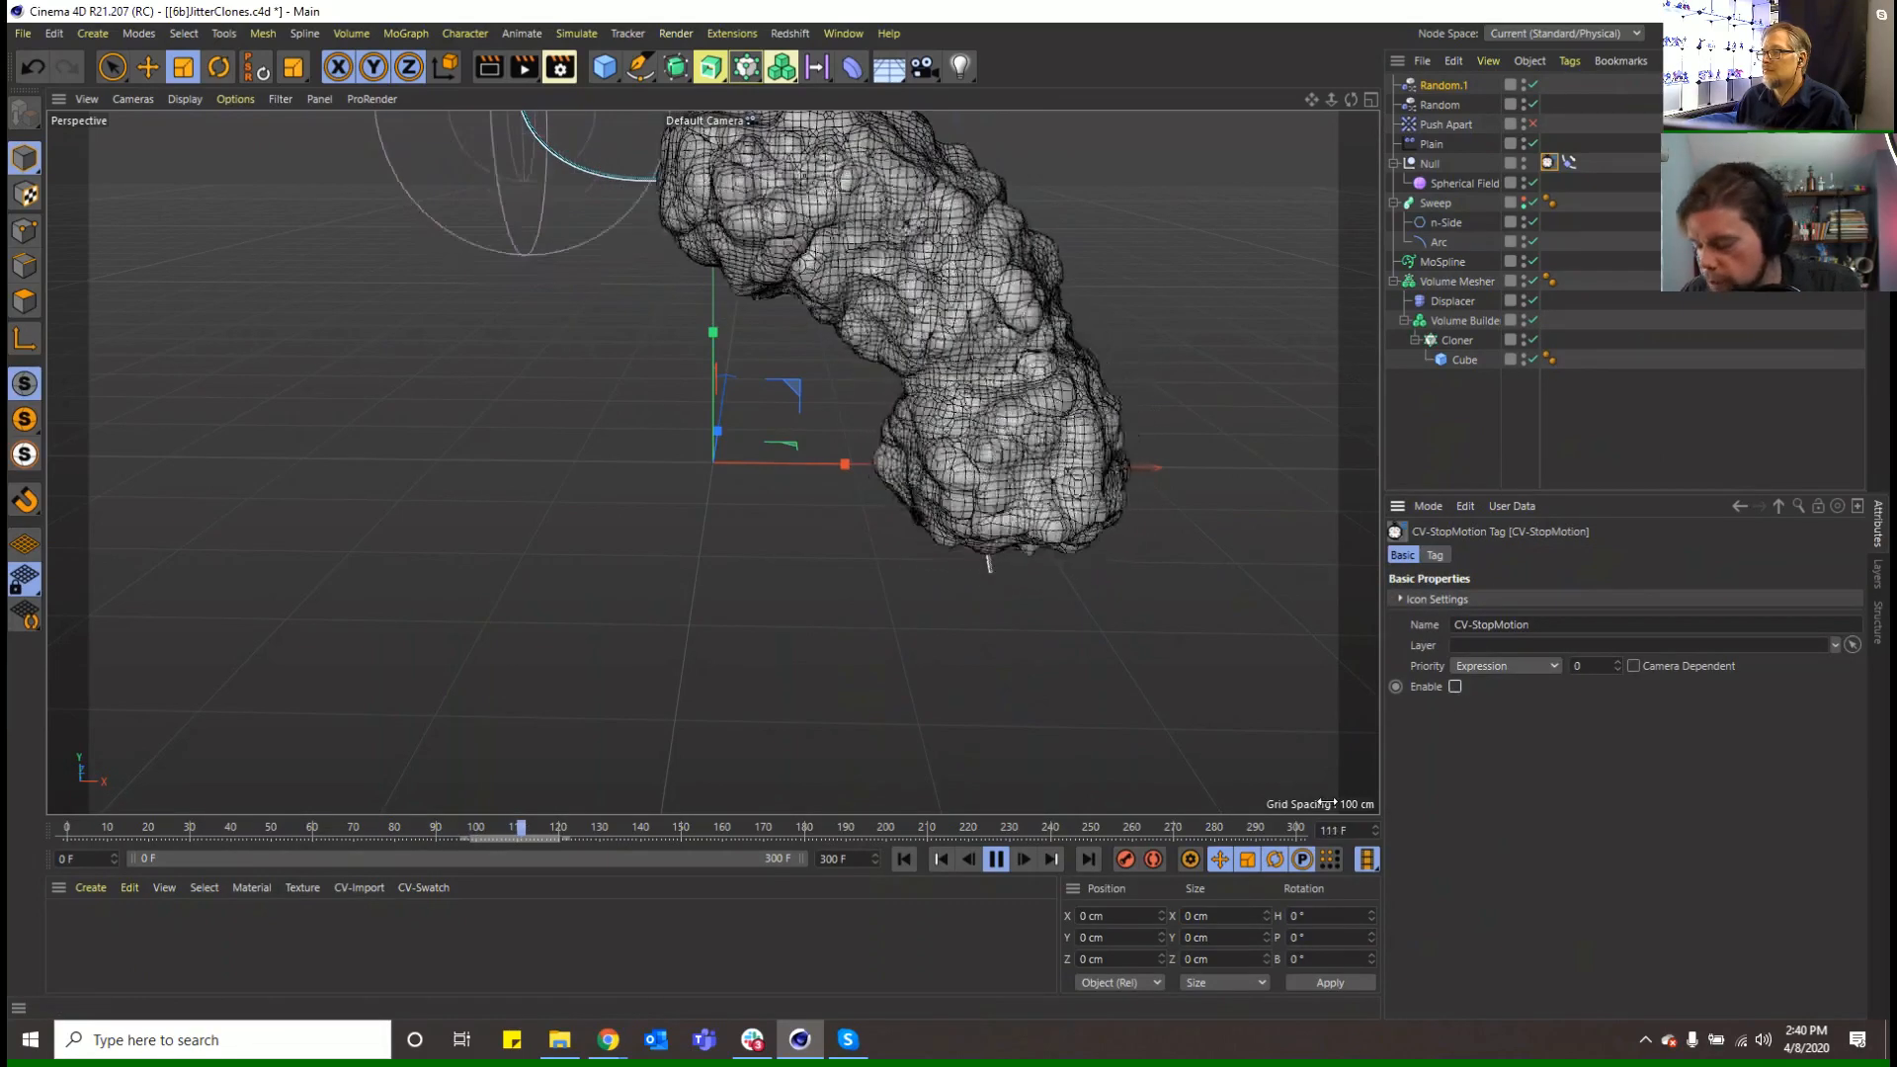
click(902, 859)
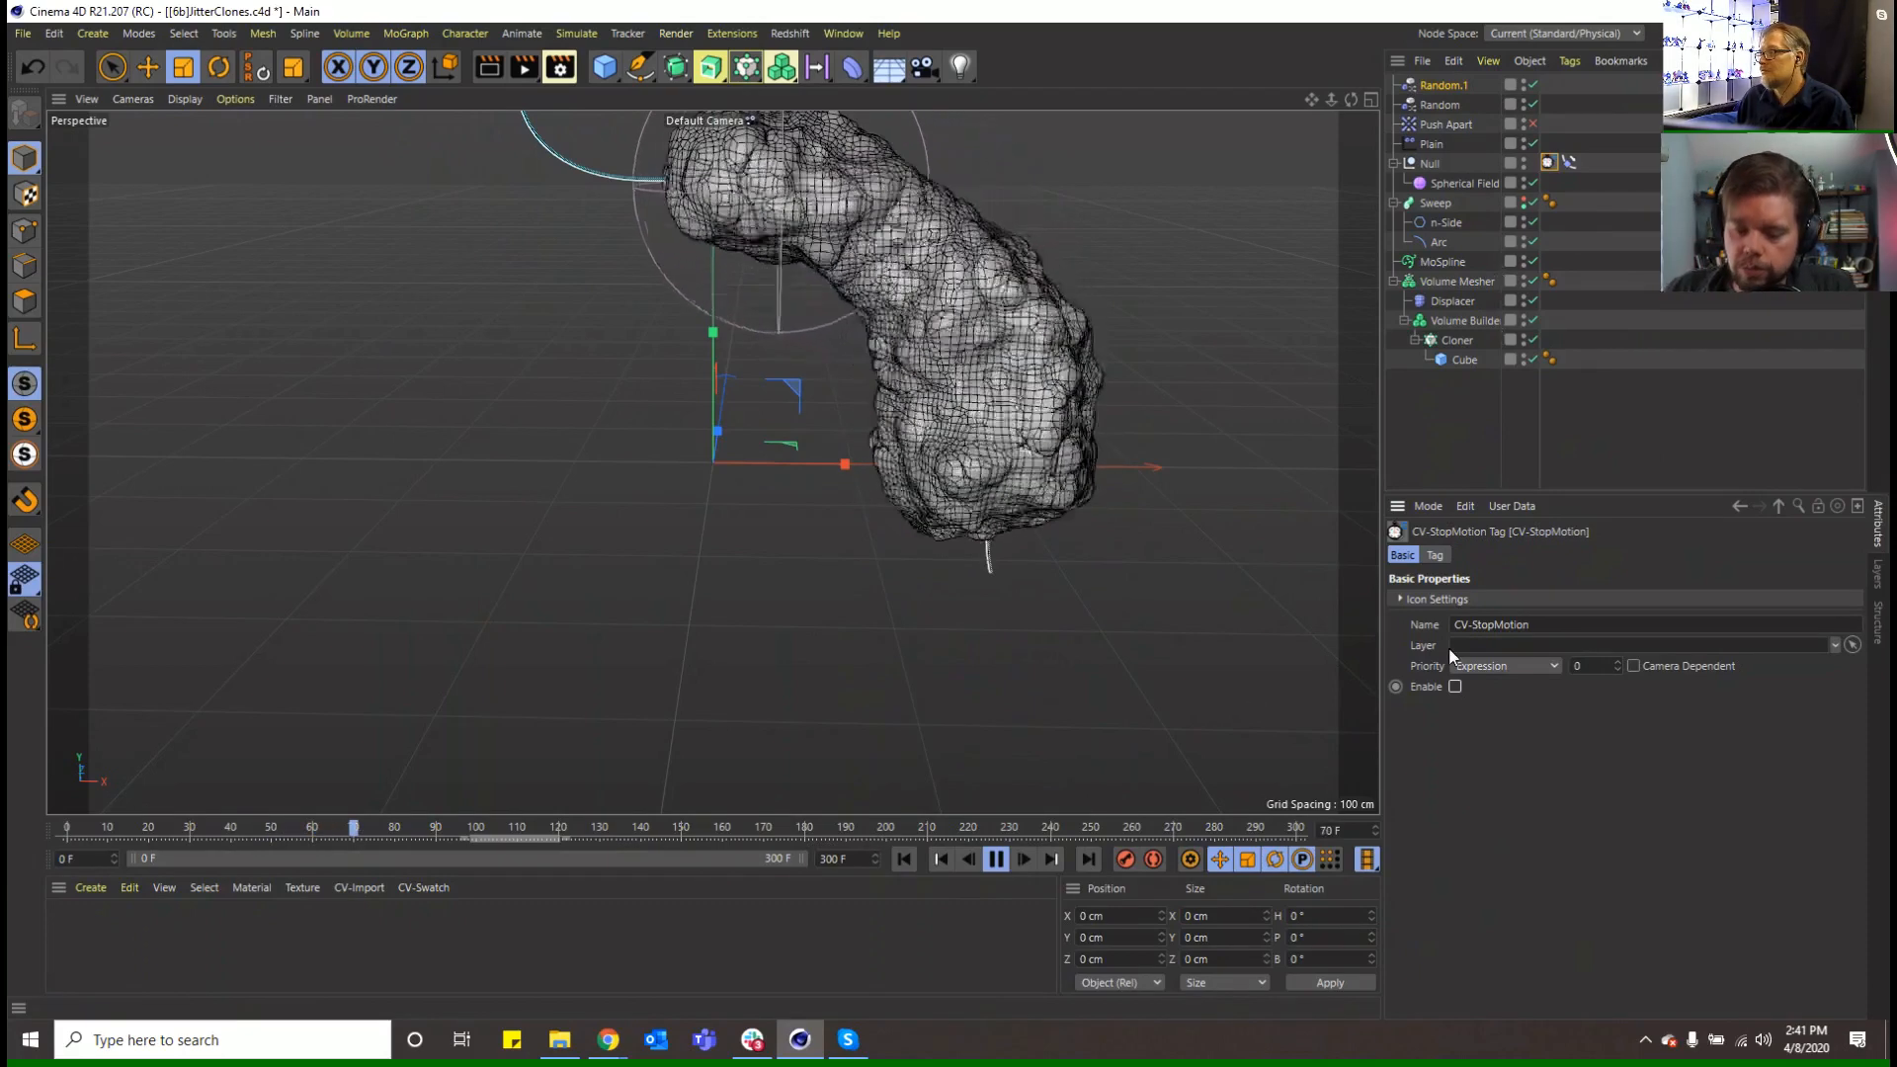
click(1455, 686)
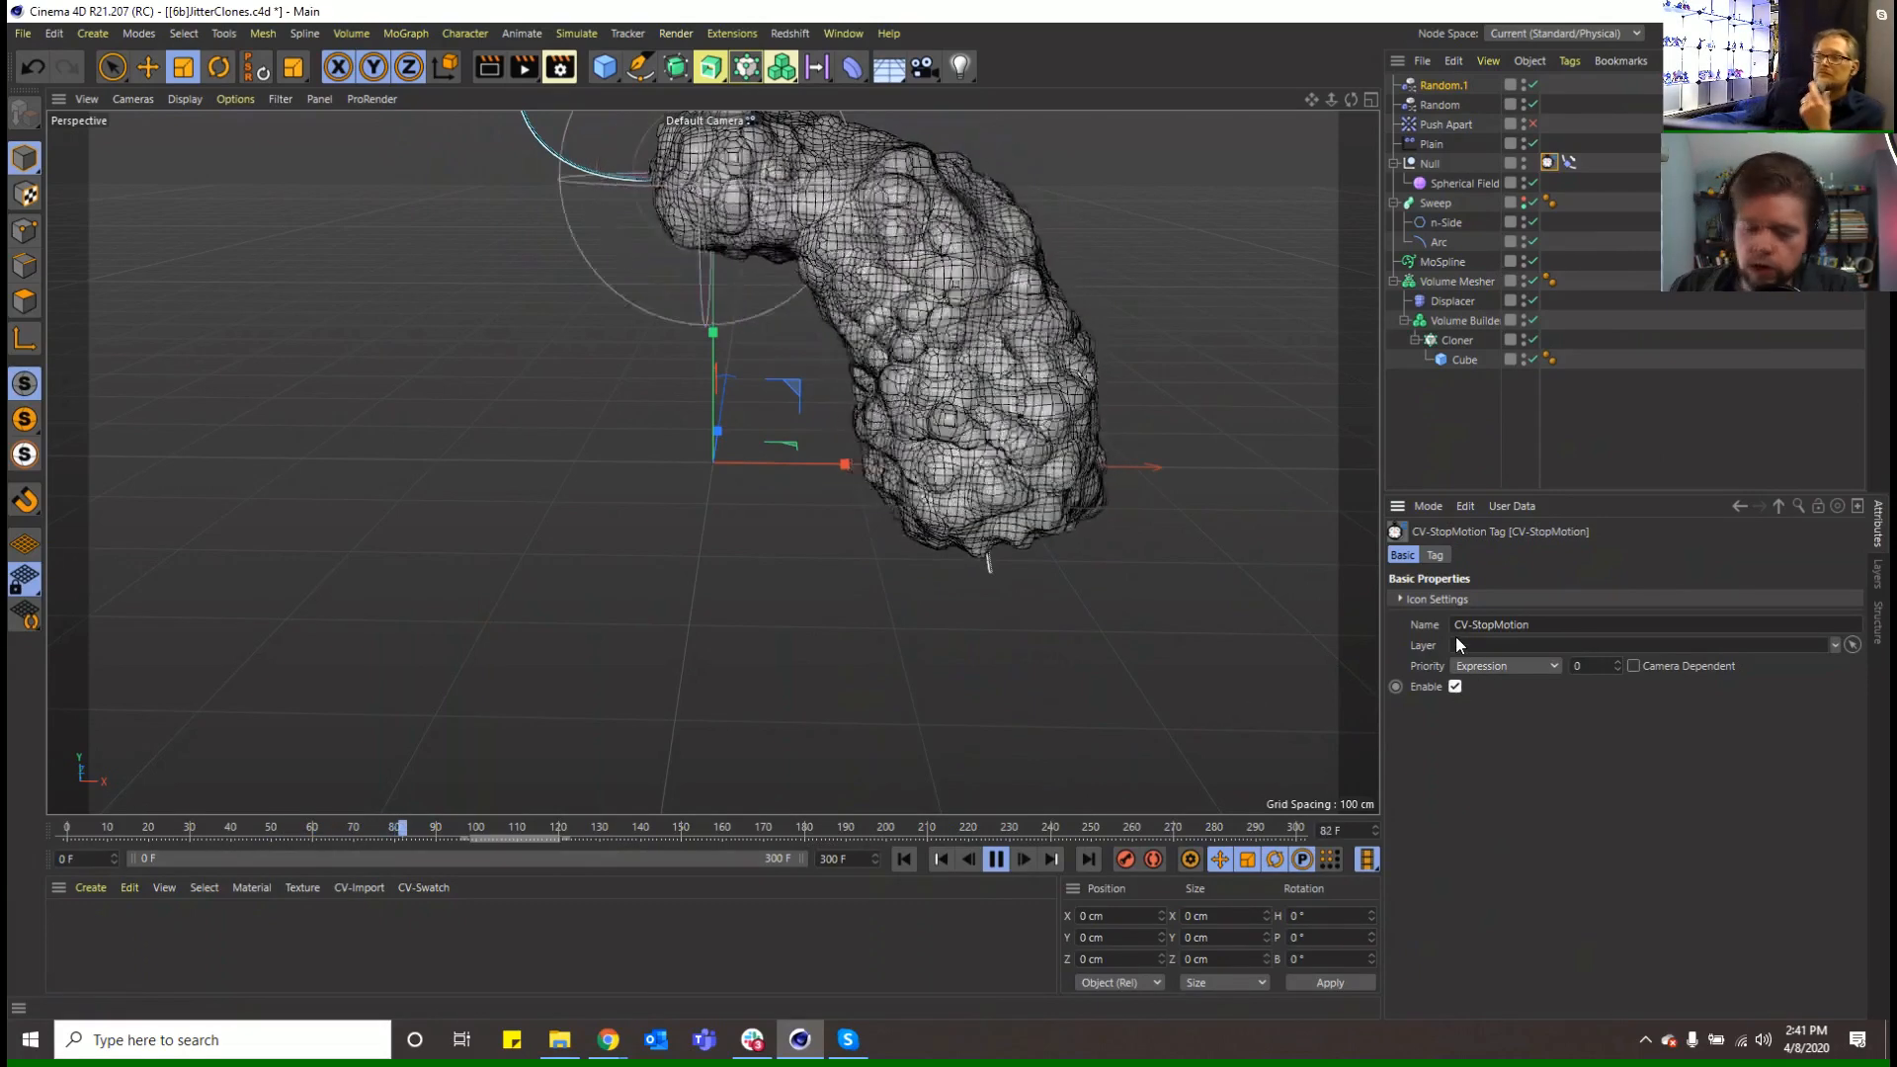
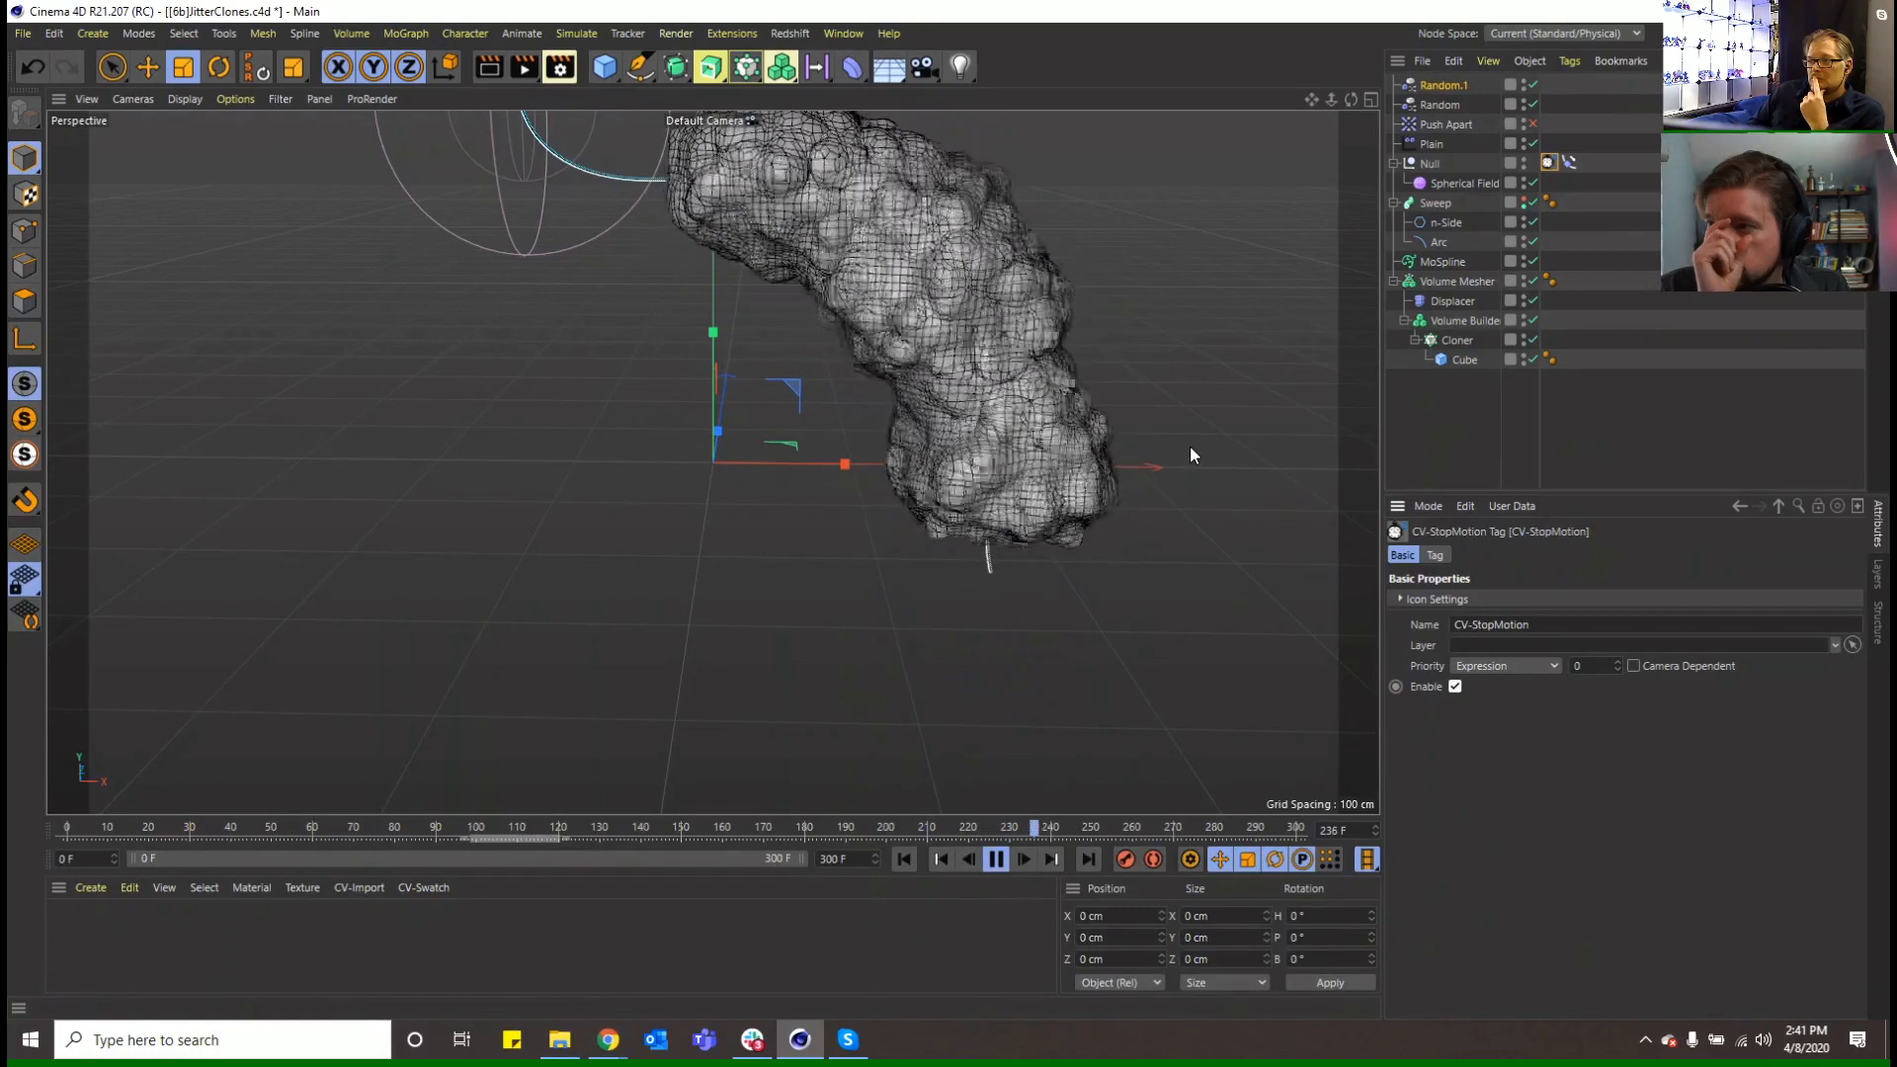
Stop the playback, display the mesh with smooth shading without wireframe lines, and turn on SSAO in the viewport
click(996, 858)
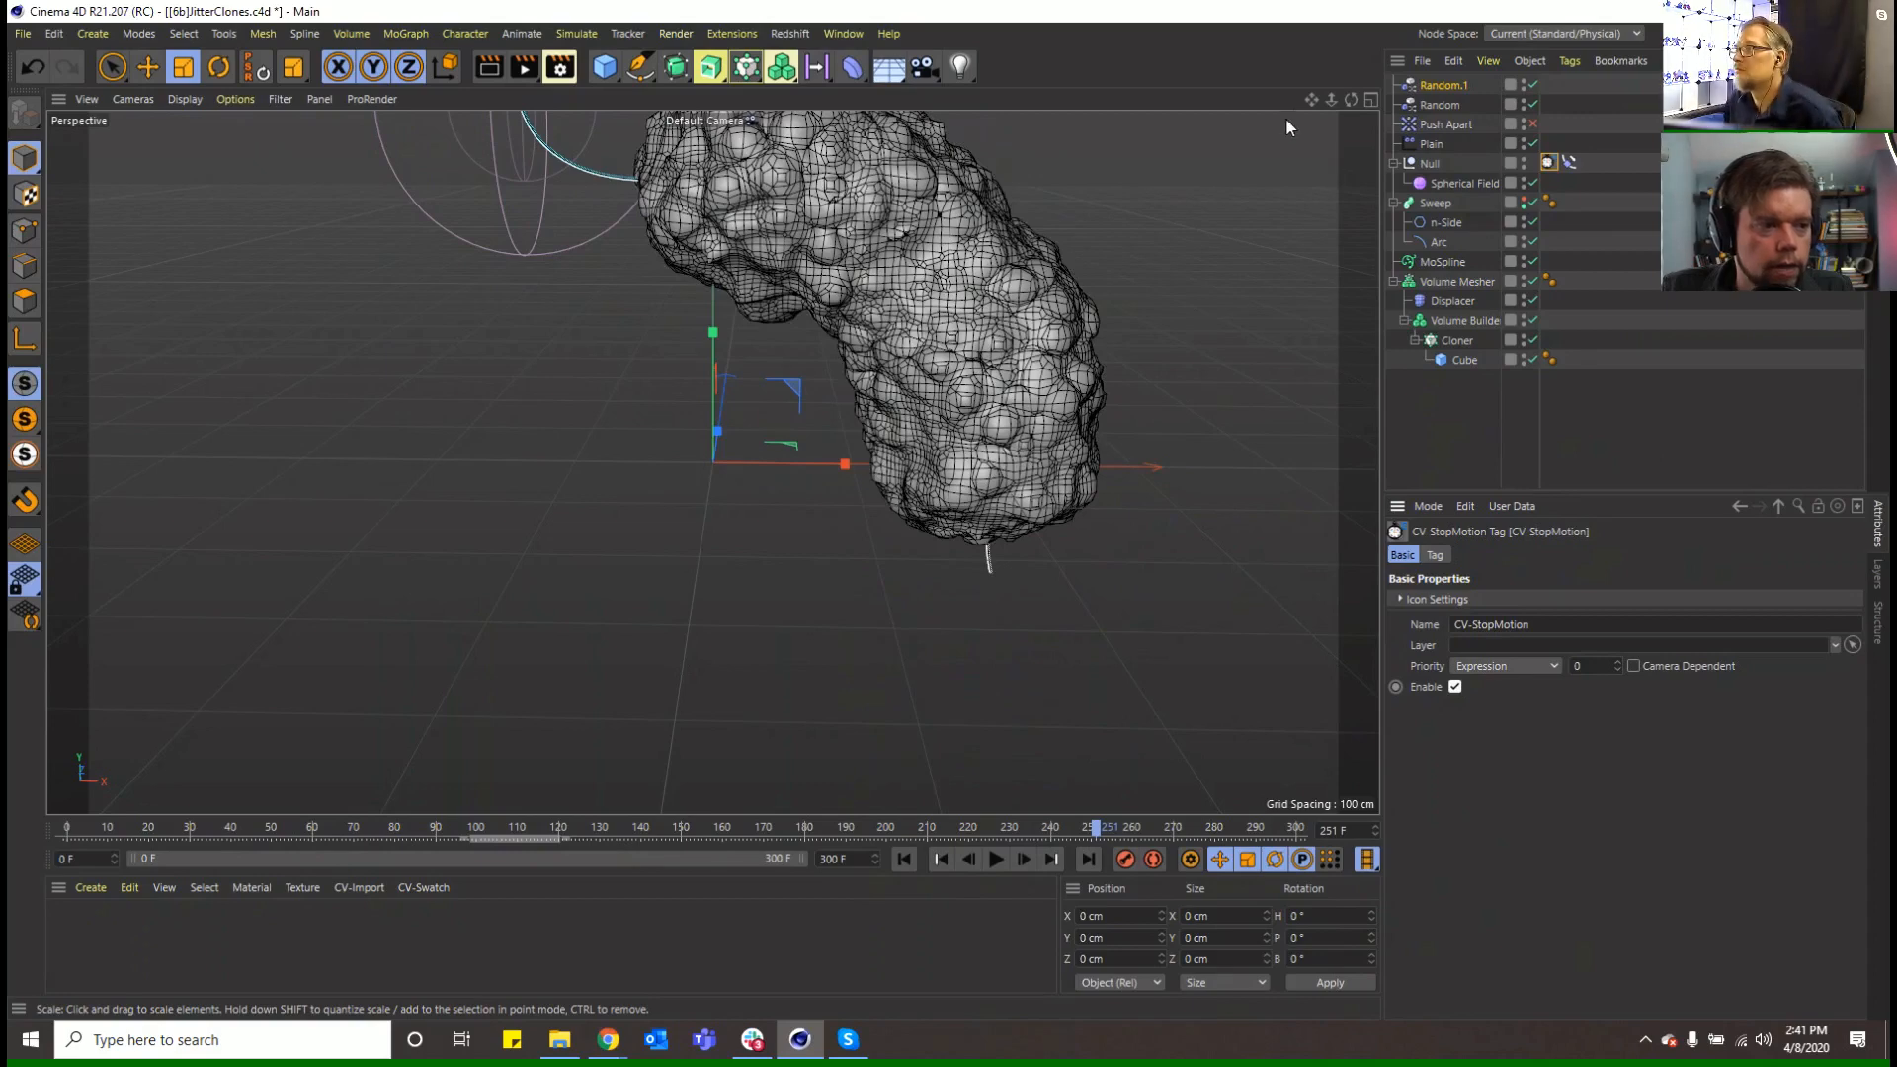
drag(1311, 100, 1263, 220)
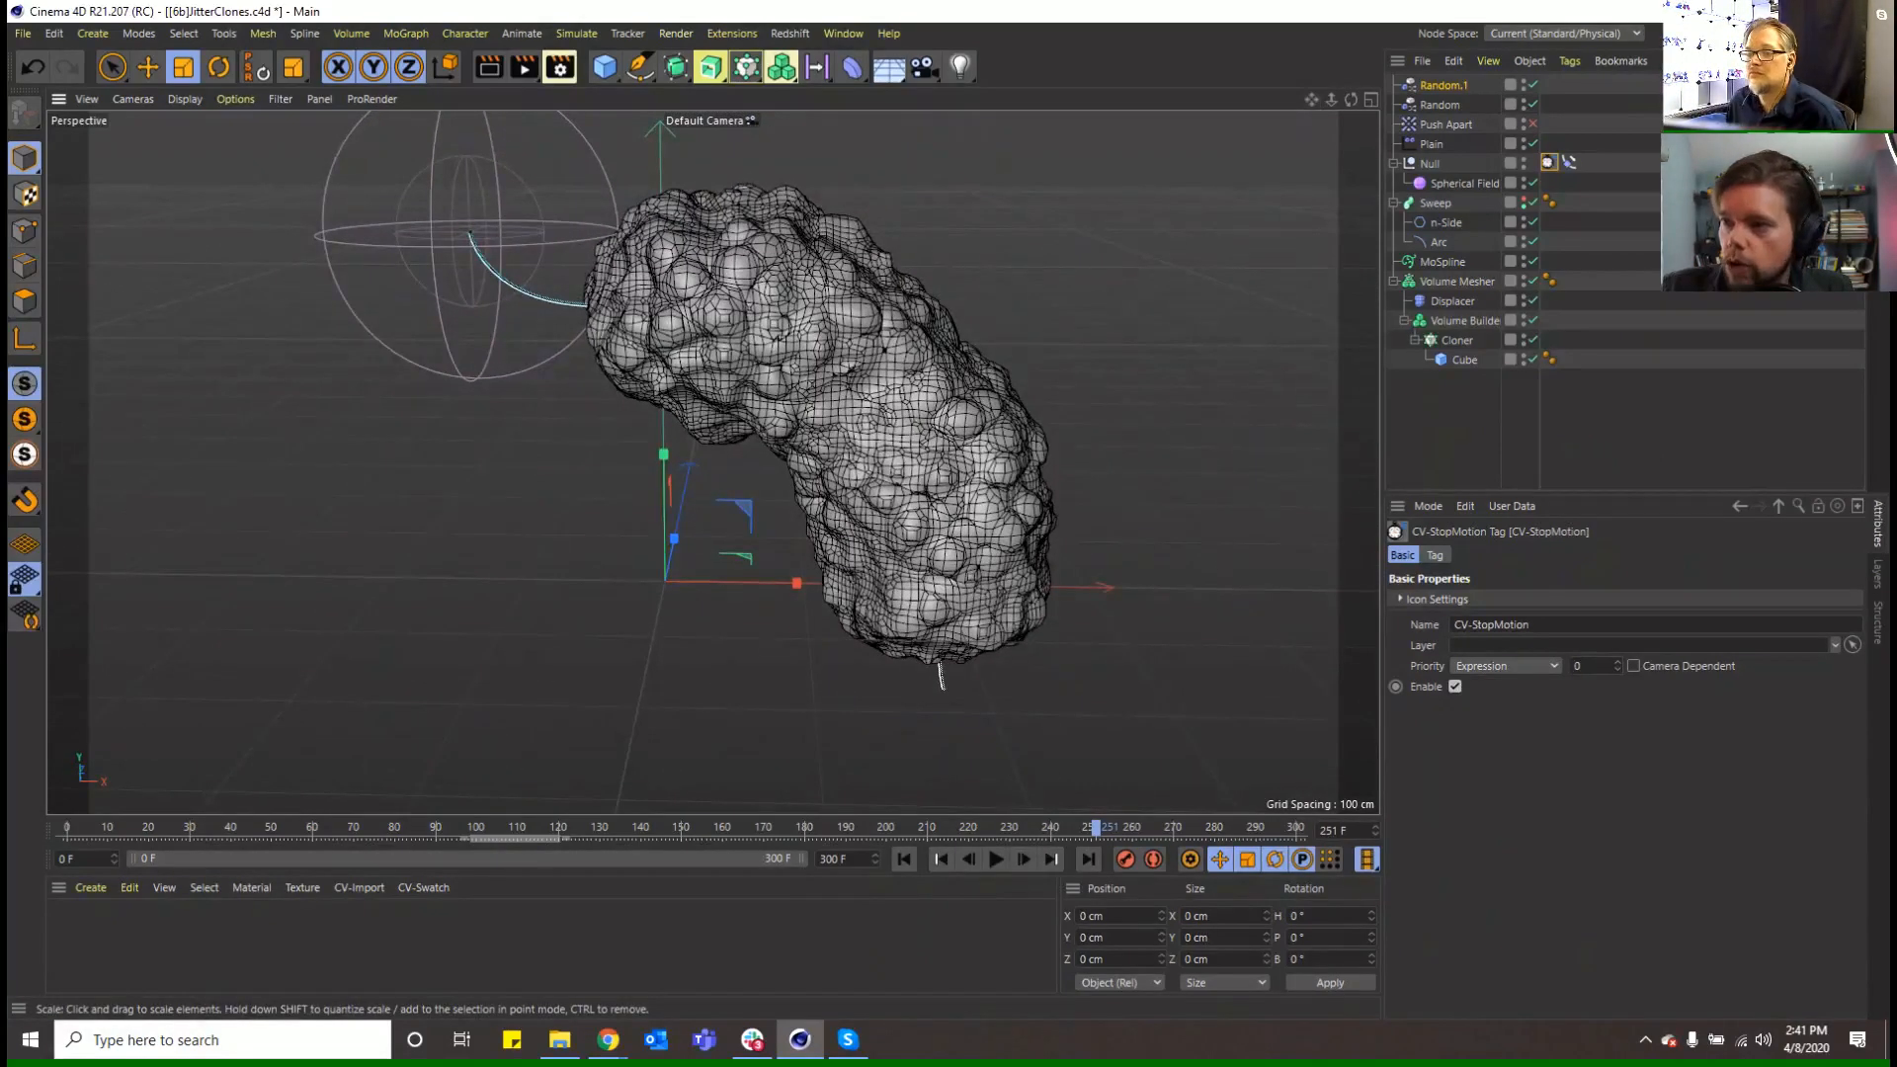
click(99, 887)
mouse_move(129, 887)
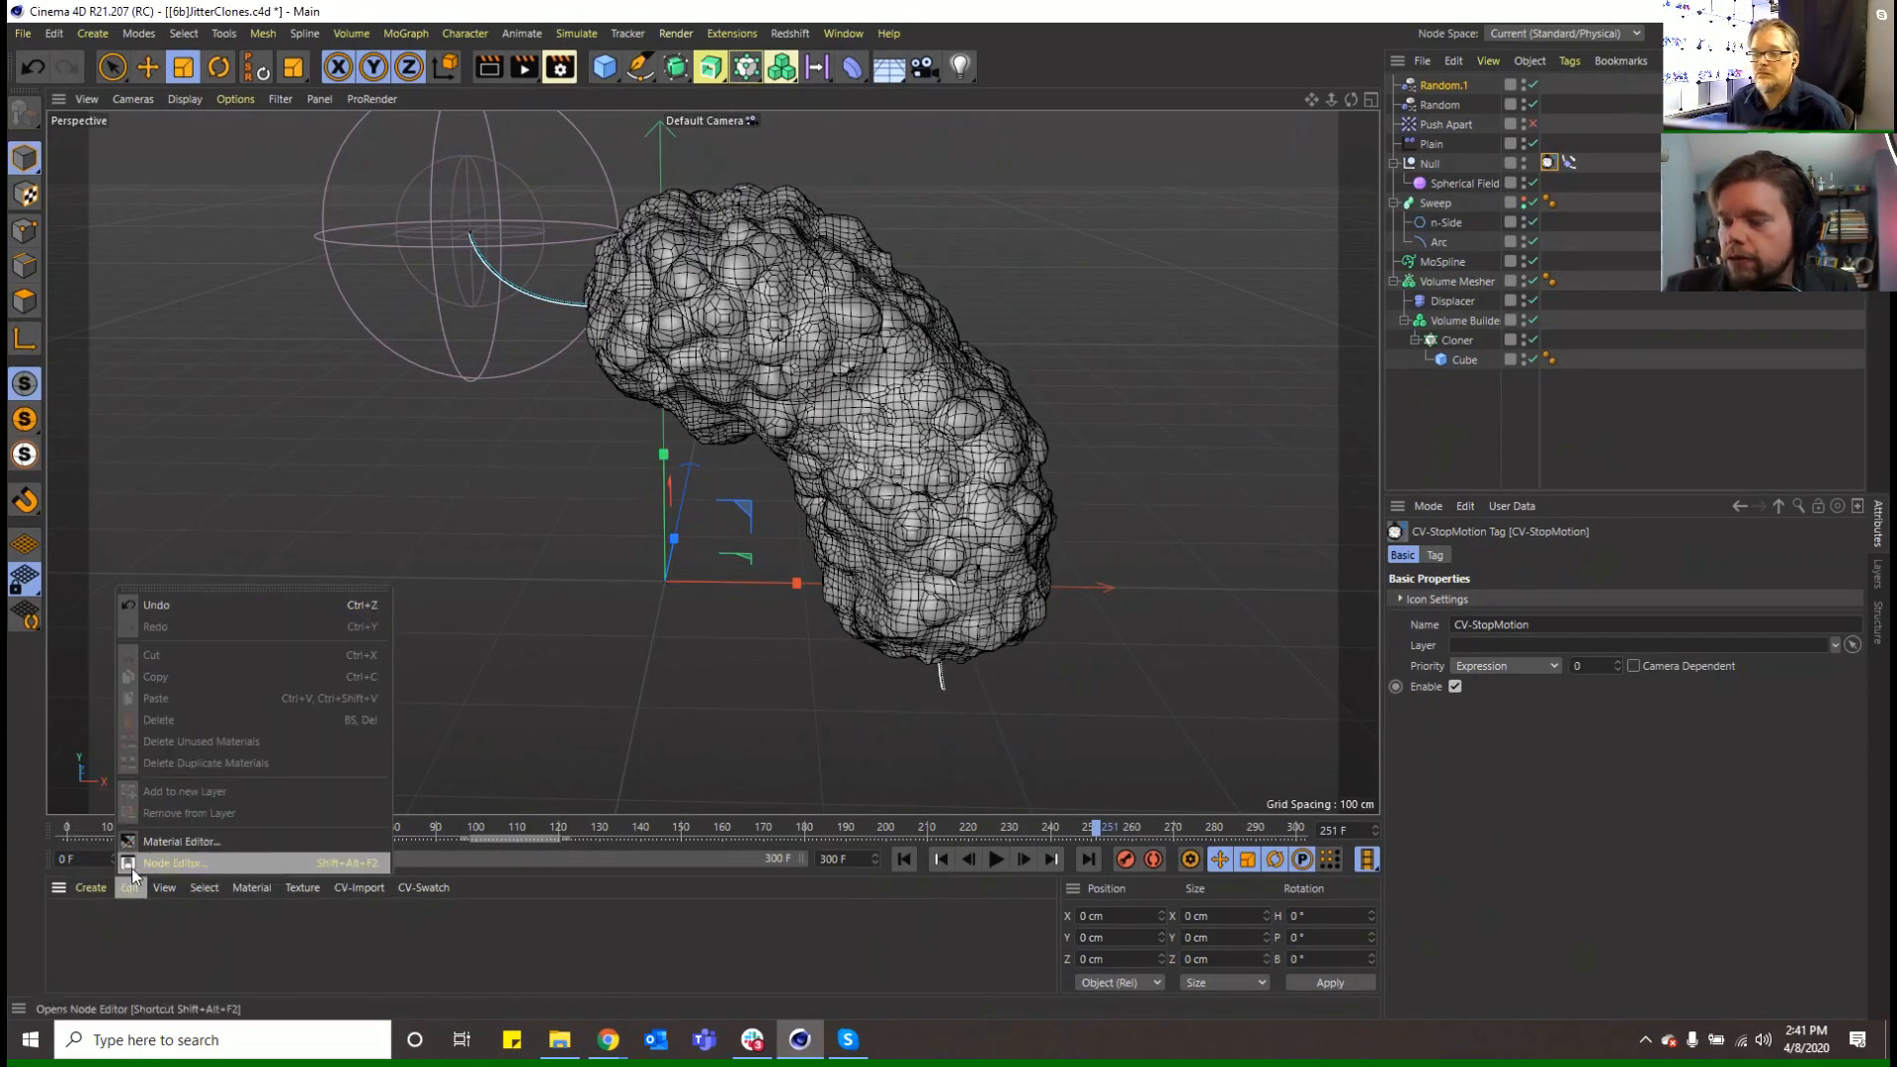
click(183, 99)
click(192, 130)
click(281, 99)
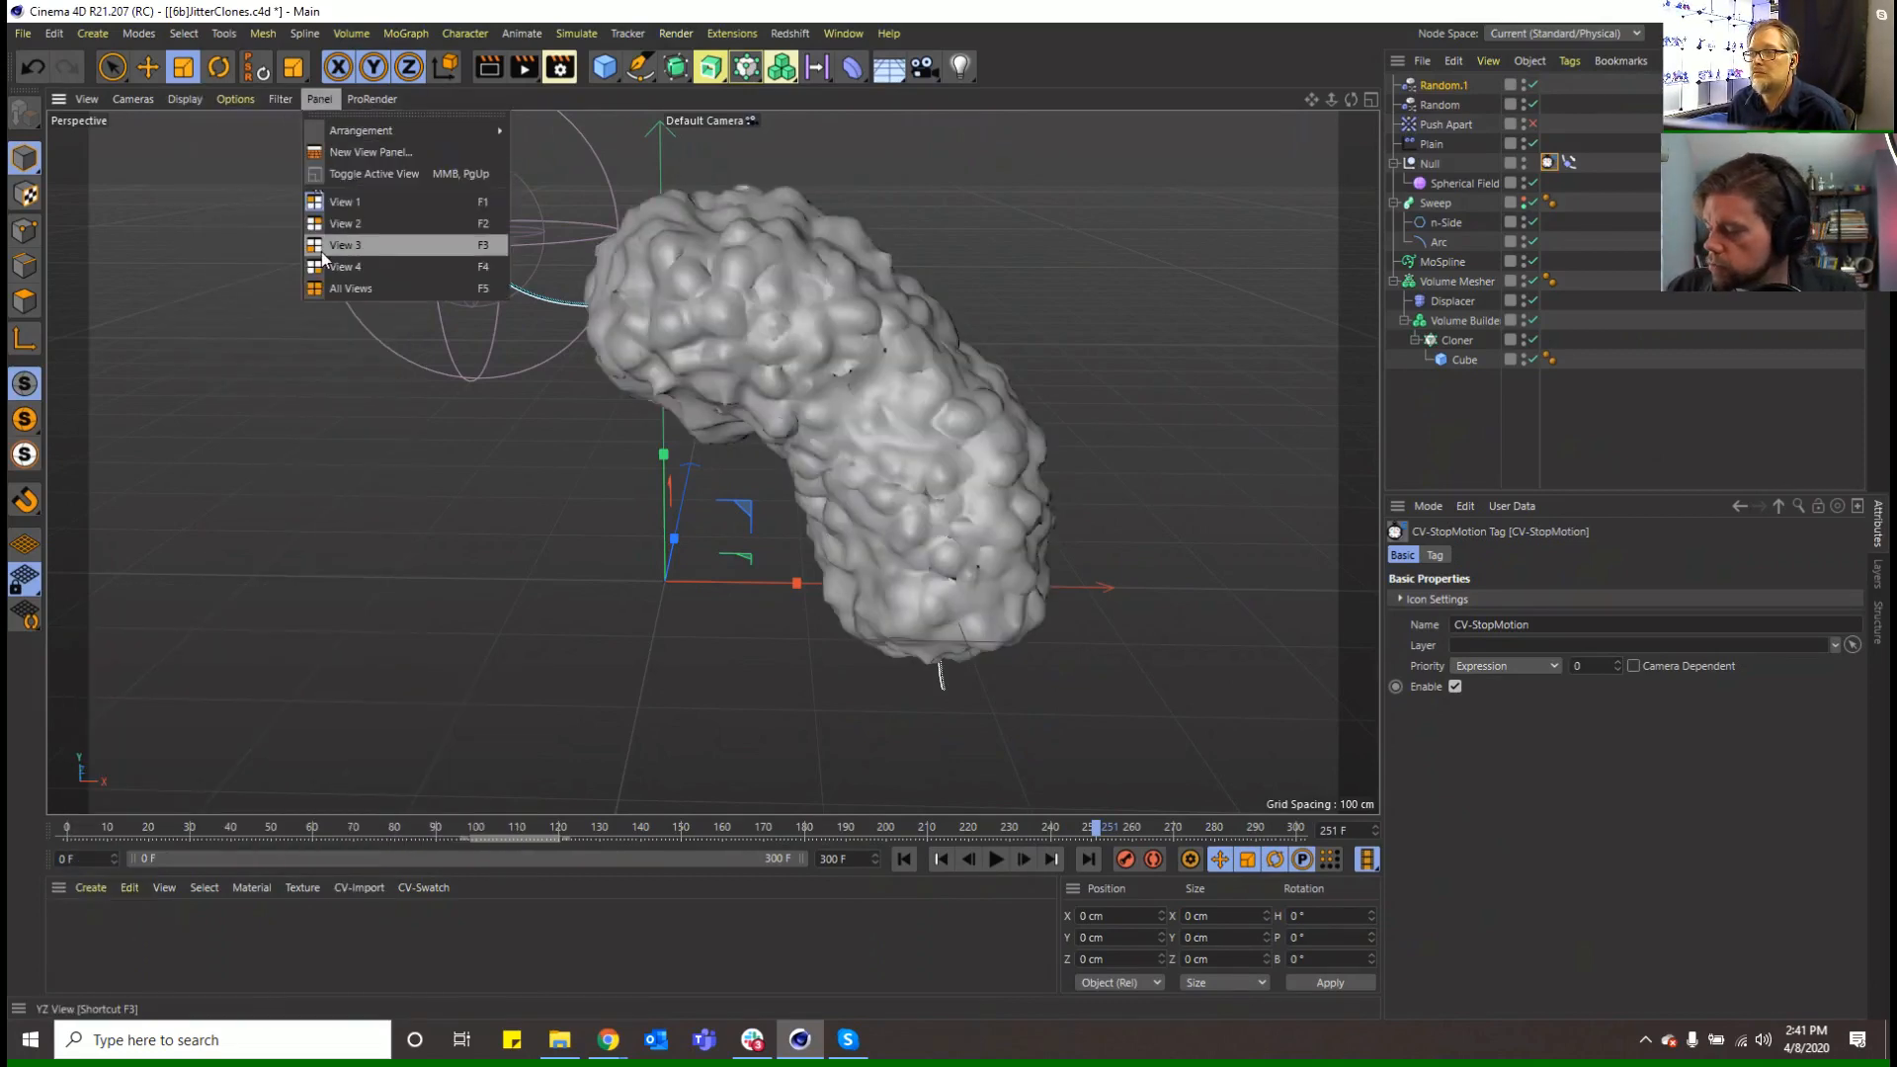
click(235, 99)
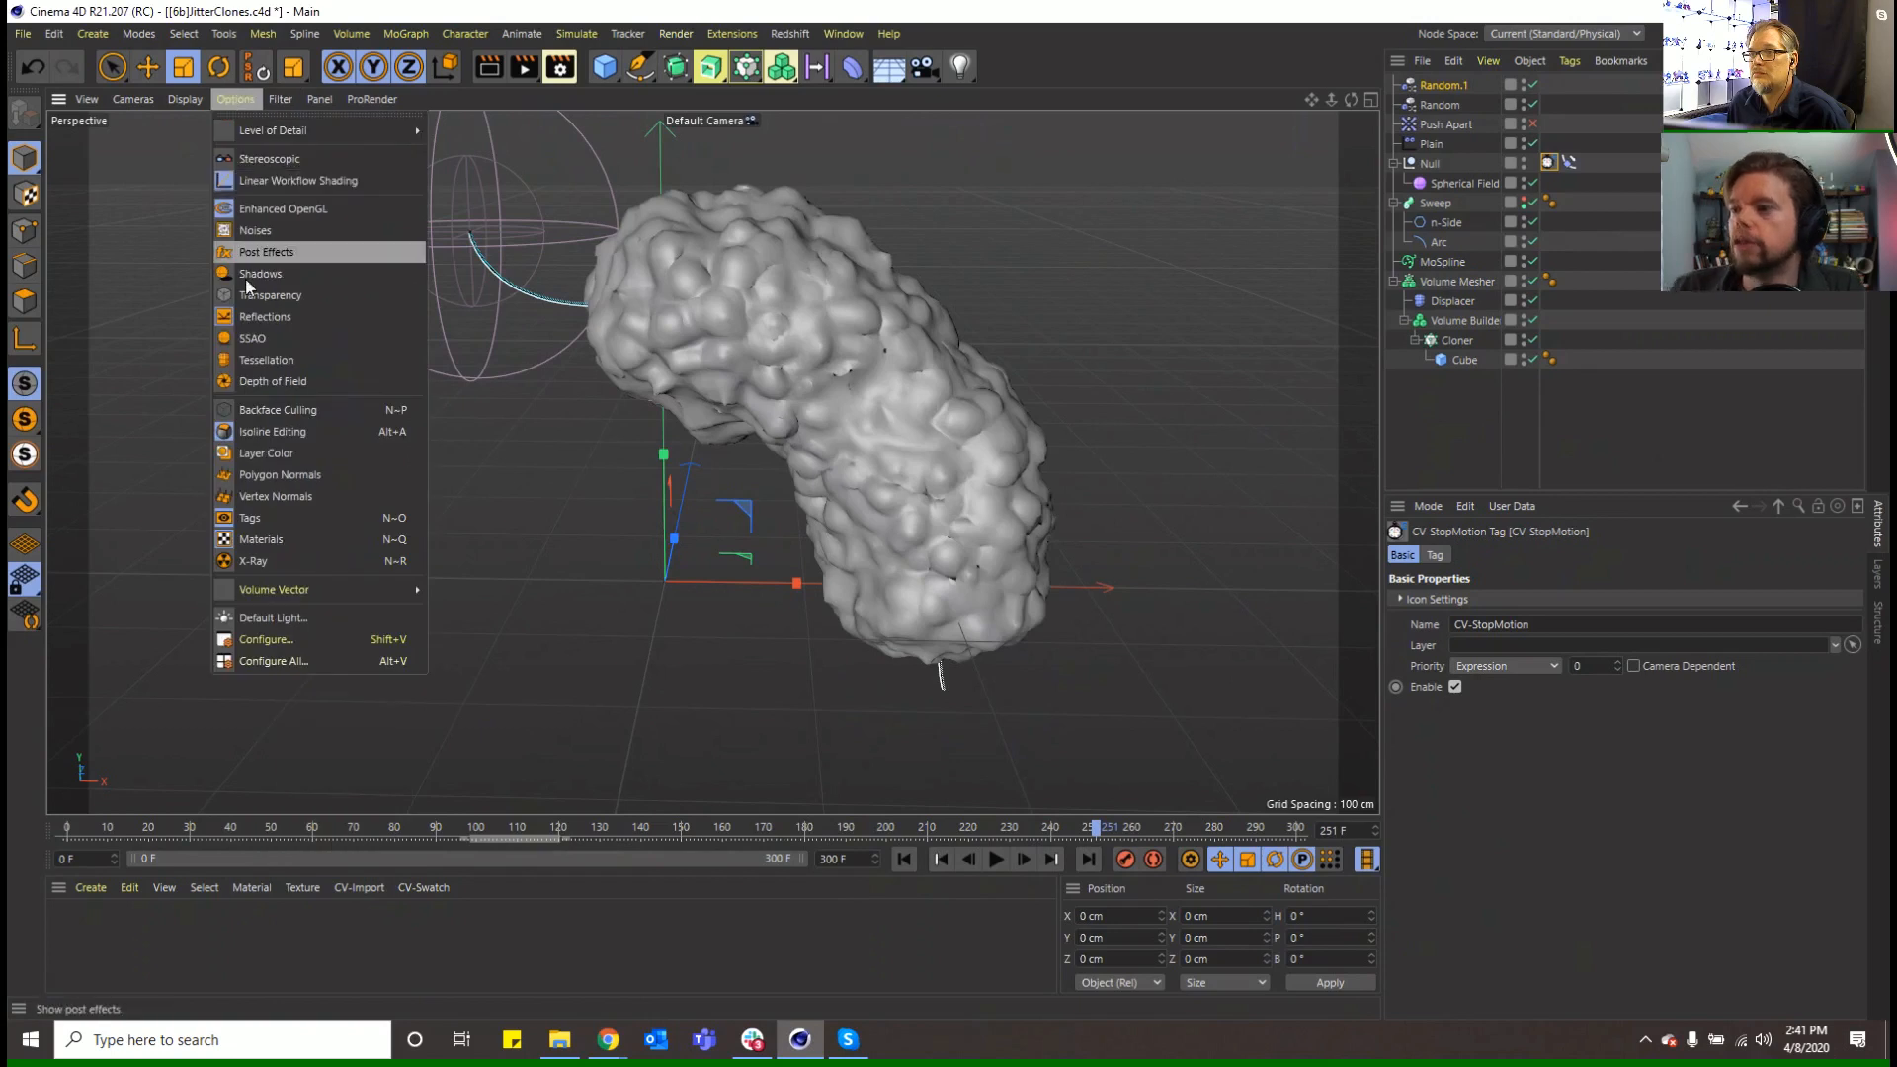
click(261, 357)
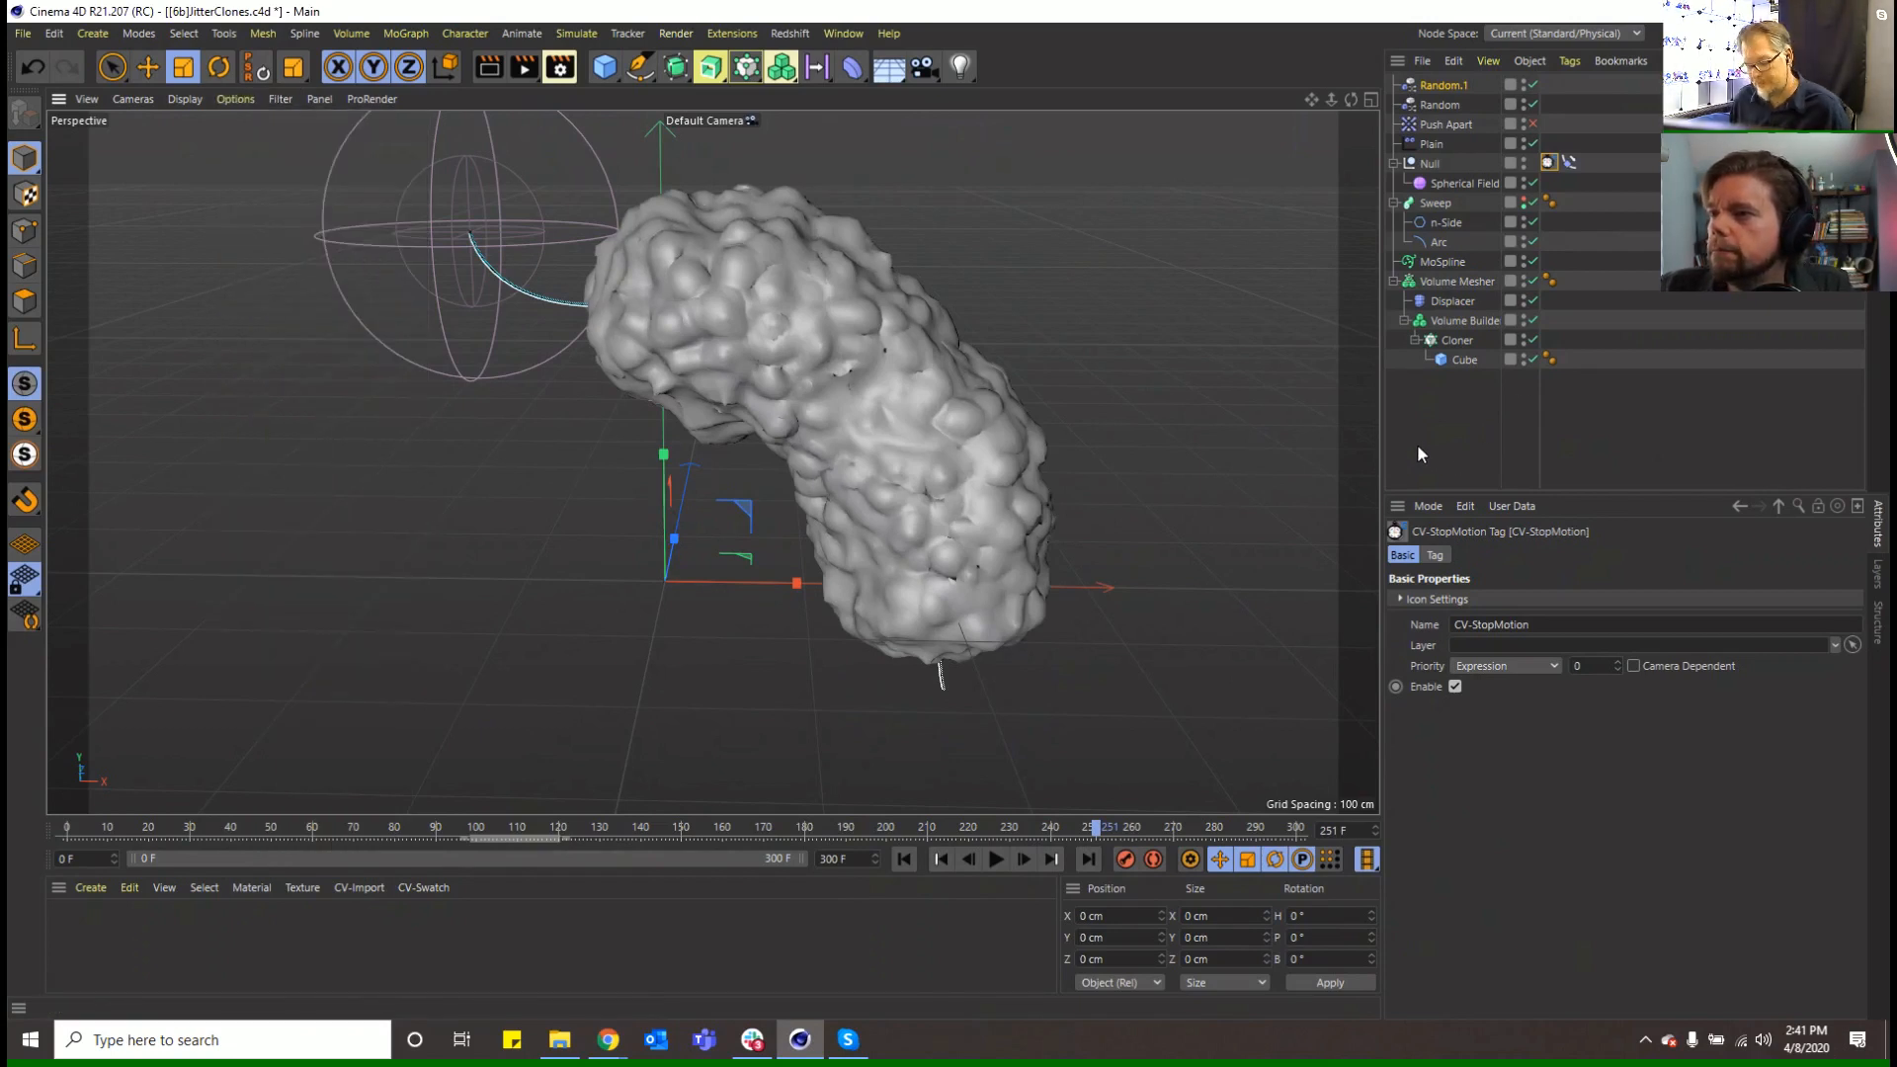
Set the viewport SSAO to Radius 18 cm, Depth Range 254 cm, Power 9 and Samples 53, and play the animation from the start
key(shift+v)
click(1596, 576)
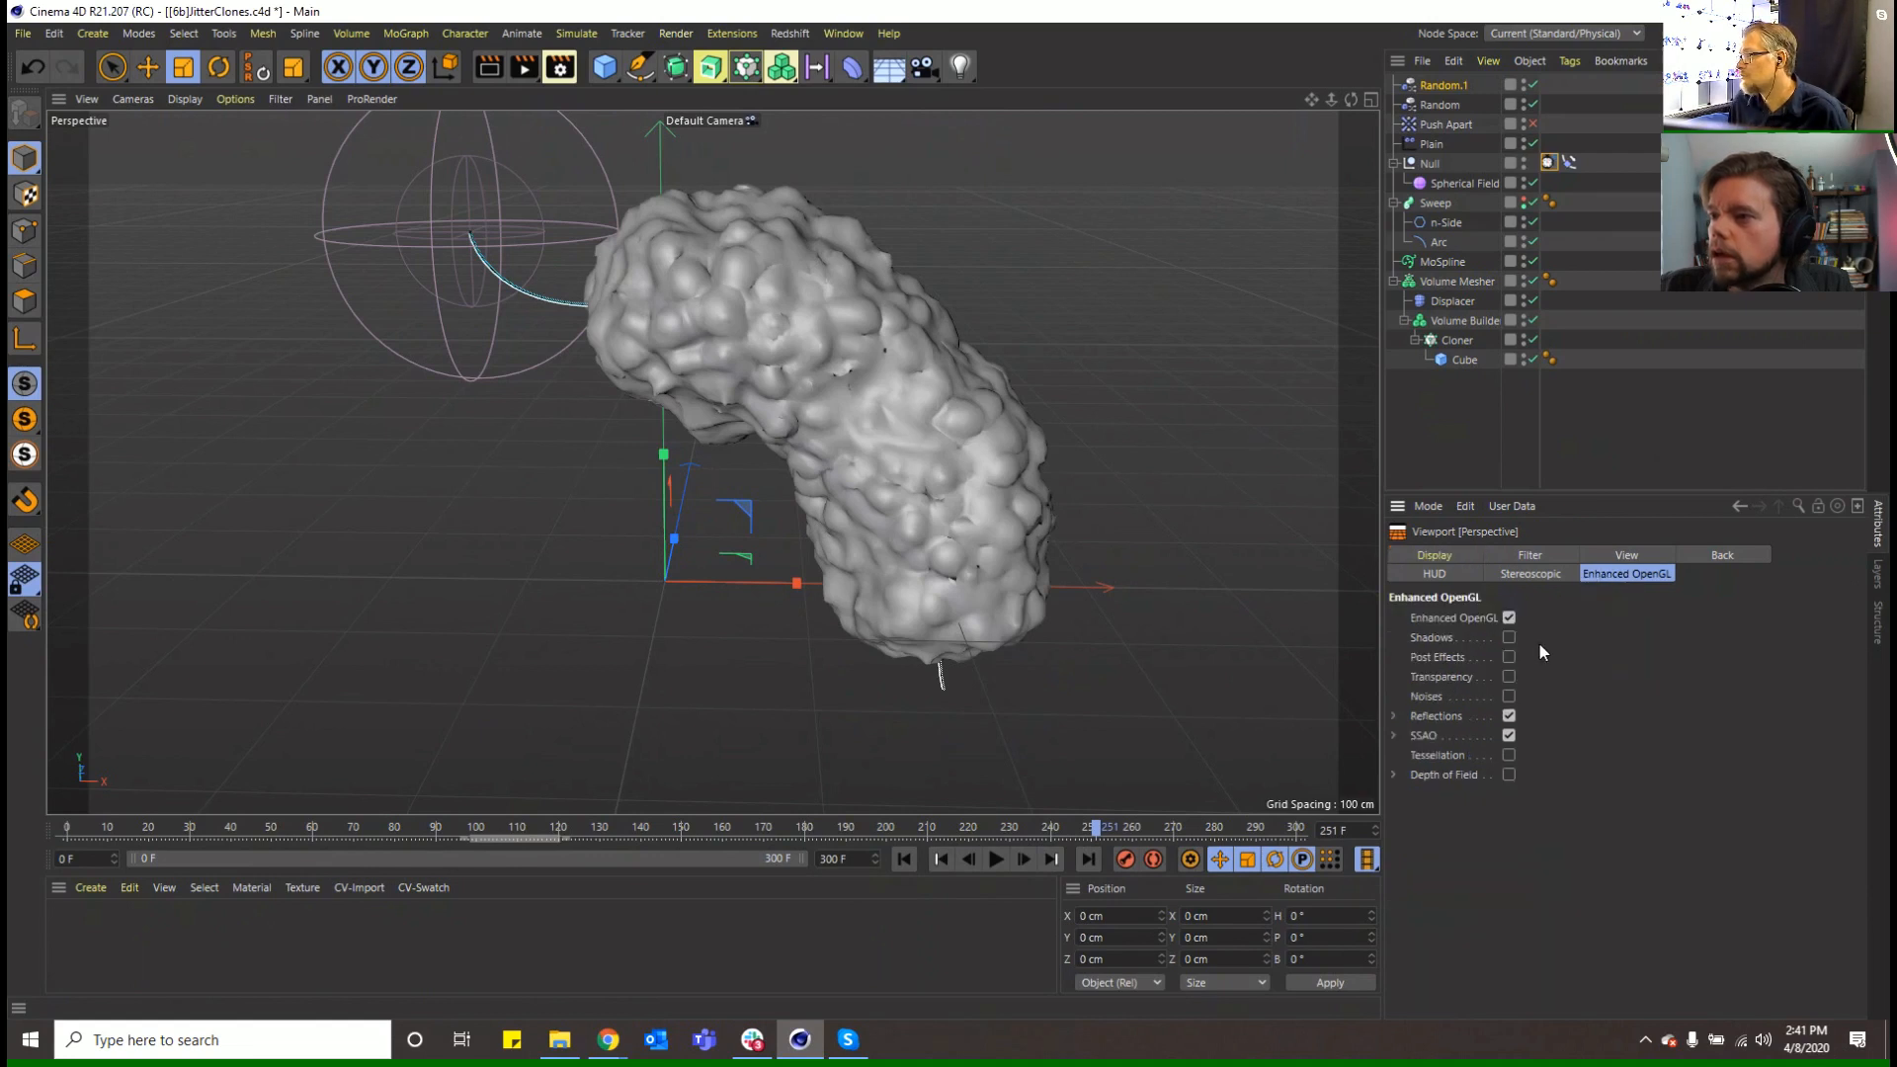
click(1394, 736)
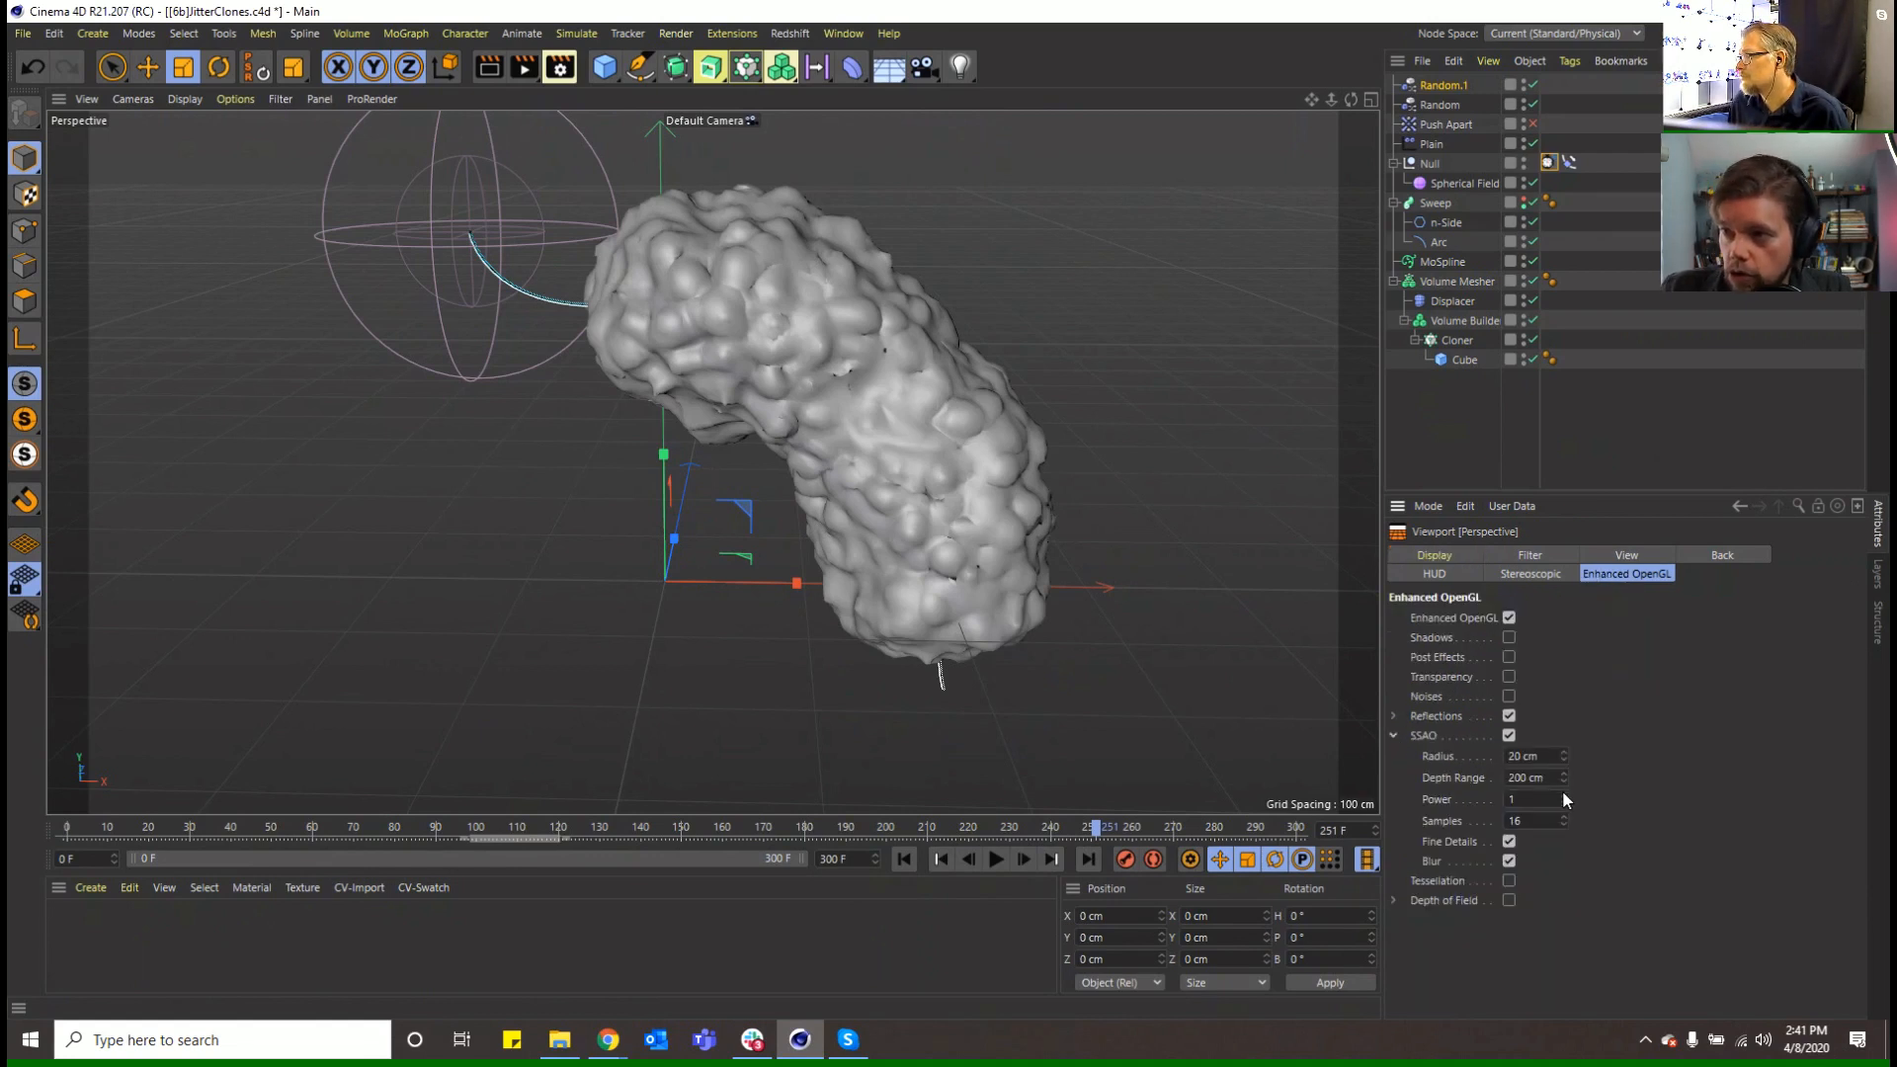
drag(1563, 798, 1564, 776)
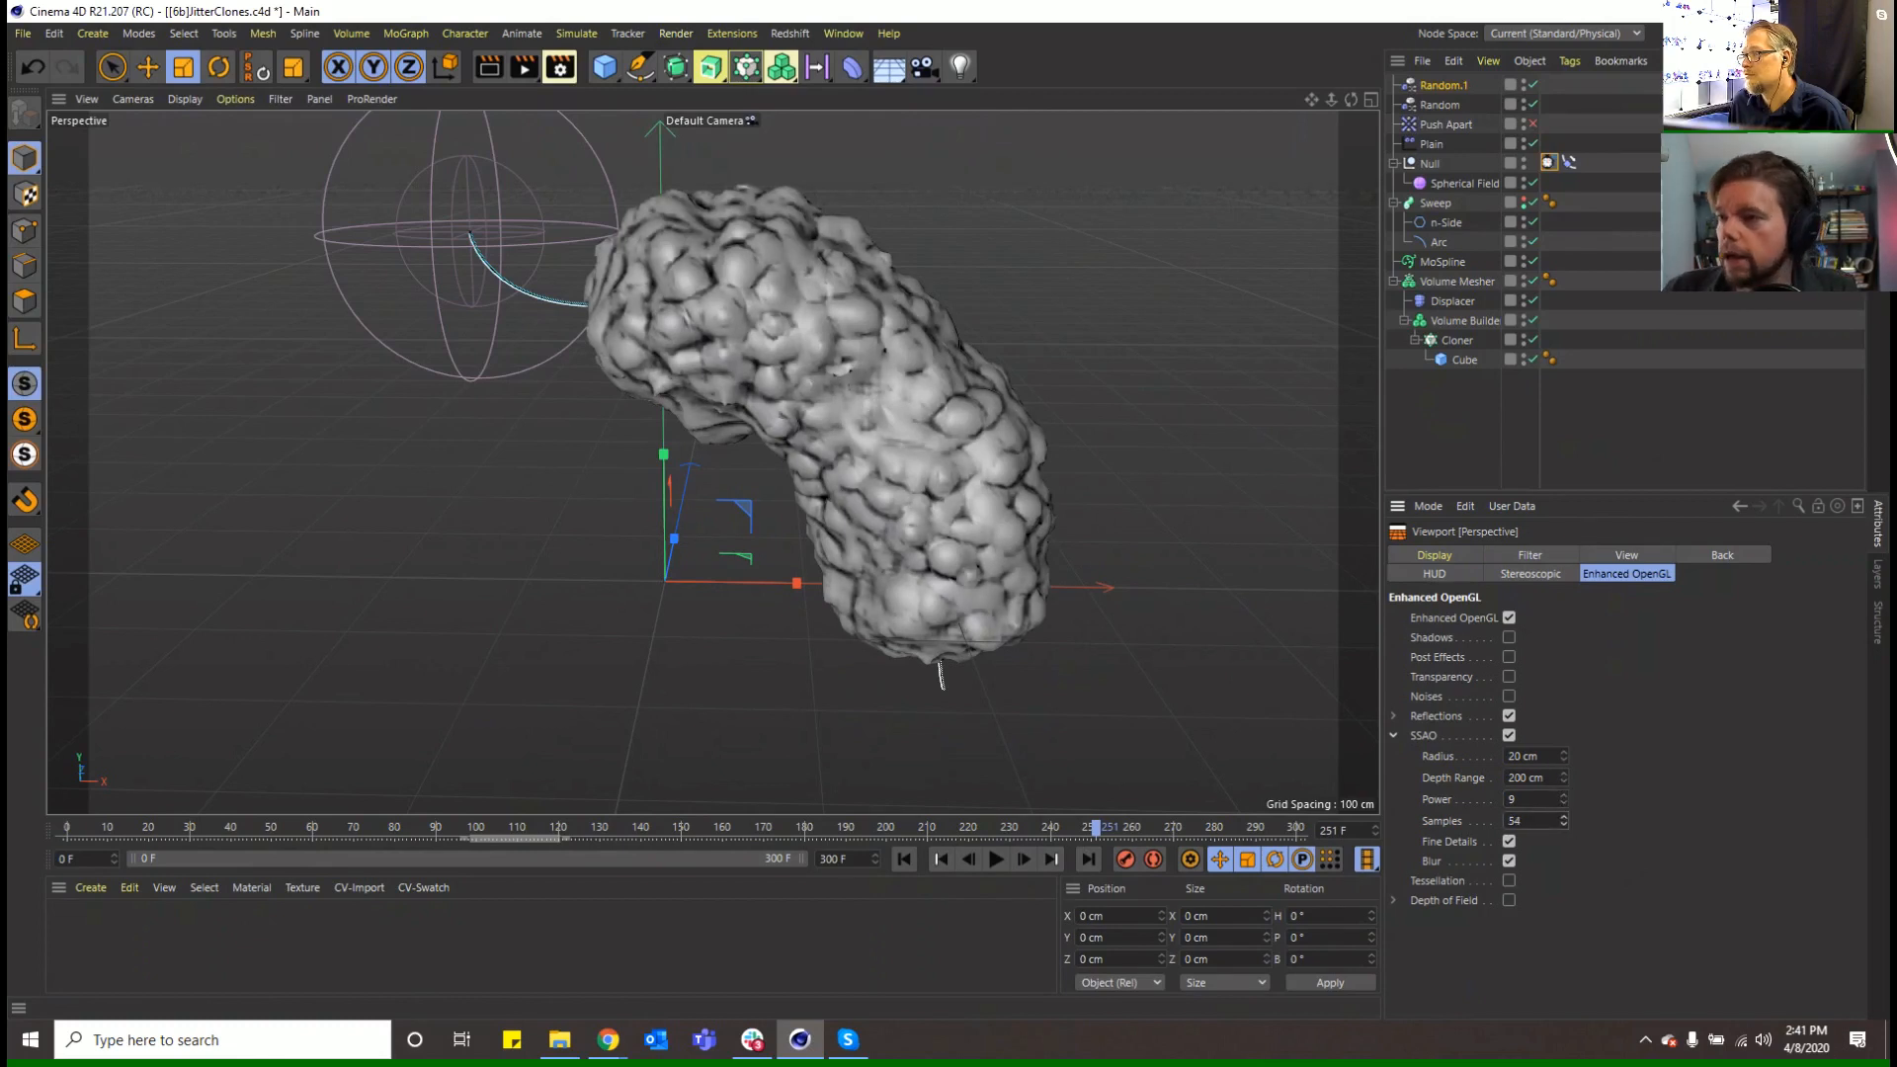
drag(1563, 755, 1562, 786)
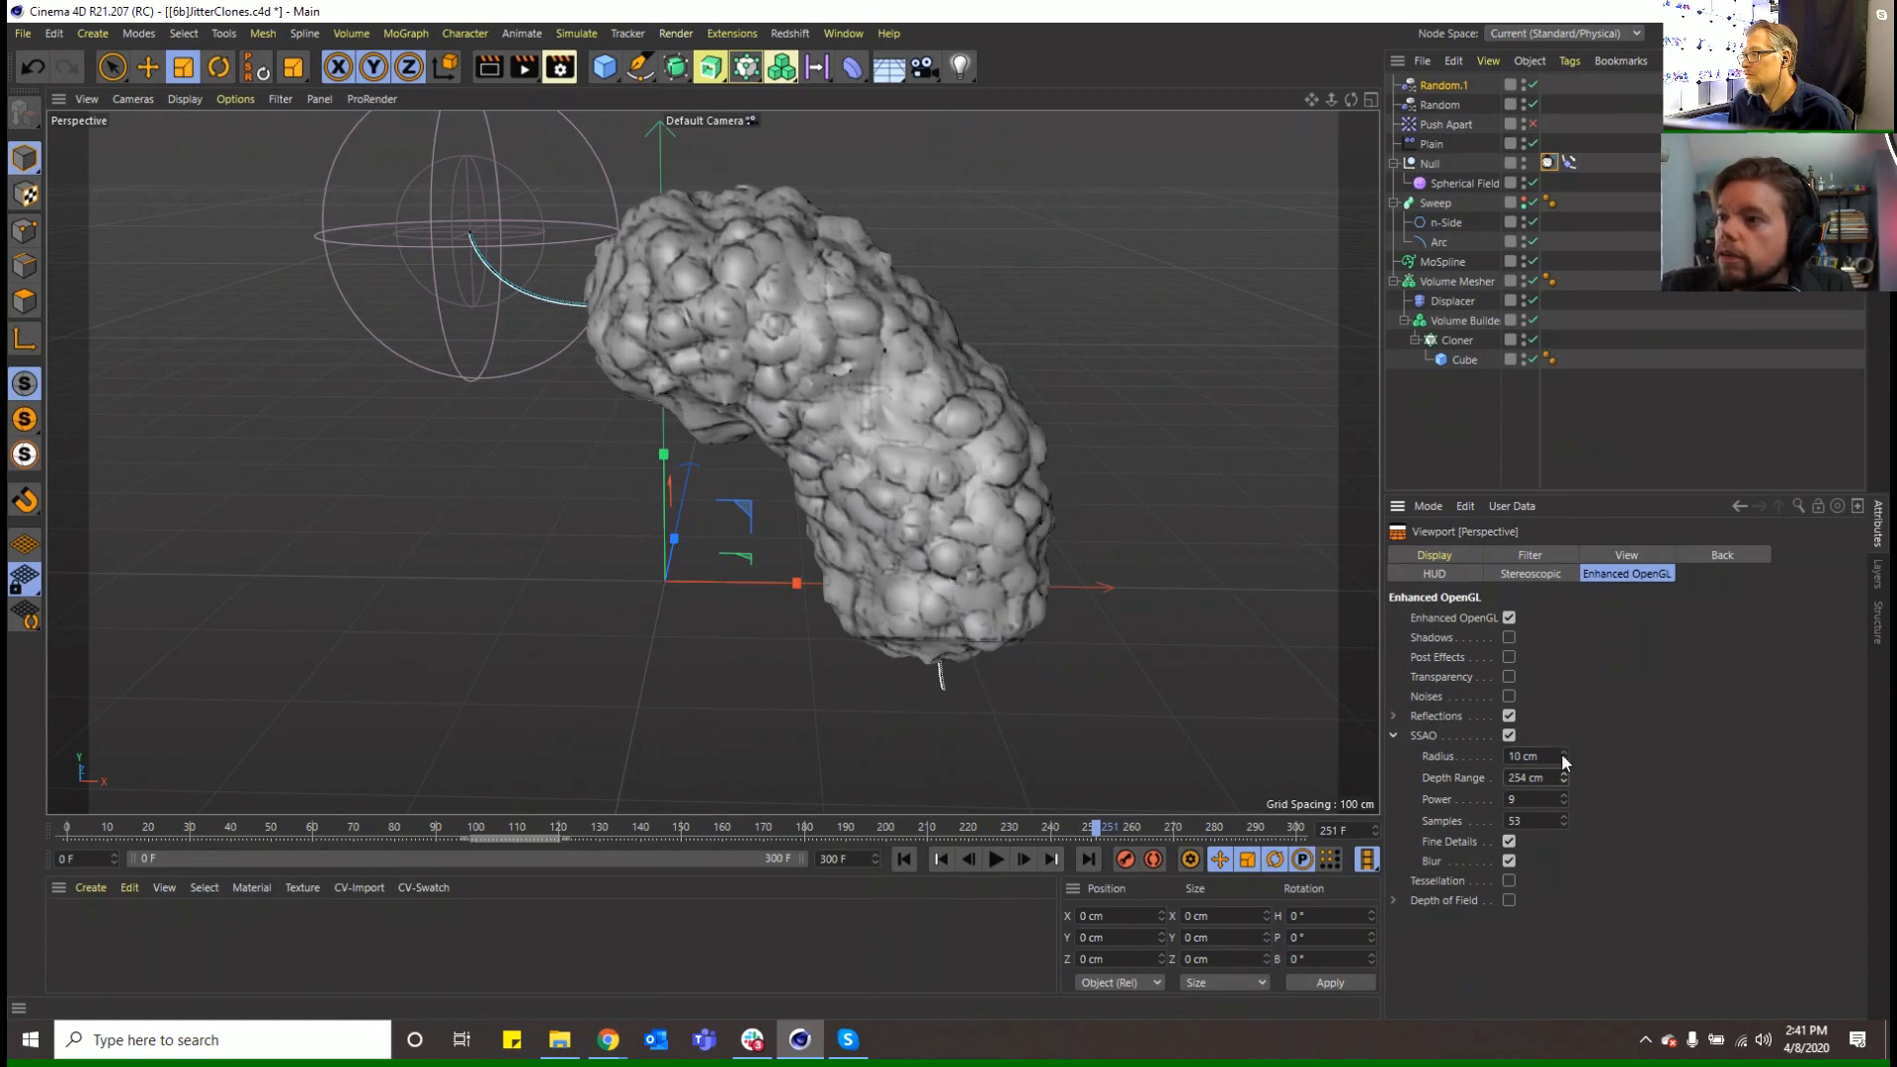
click(905, 860)
click(995, 859)
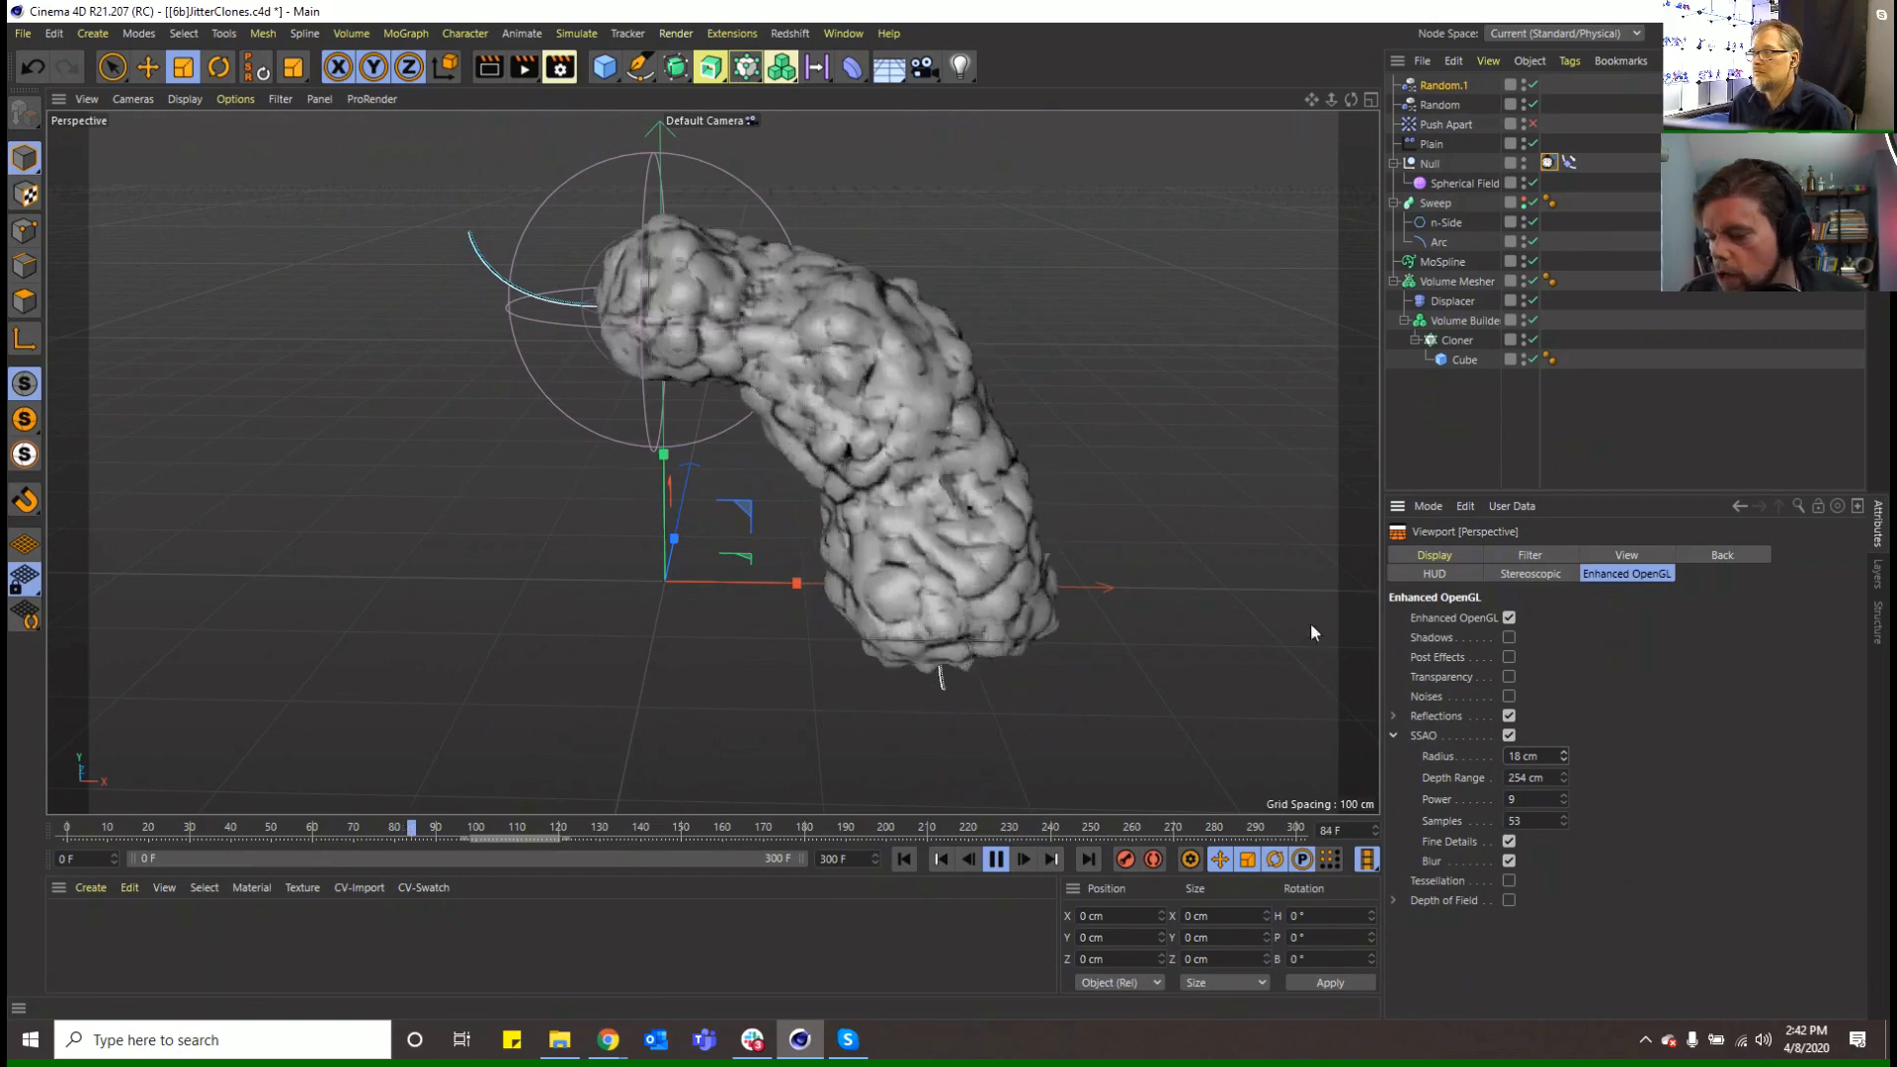
Create a new material, remove its Default Specular layer and add a Beckmann reflectance layer
double_click(233, 951)
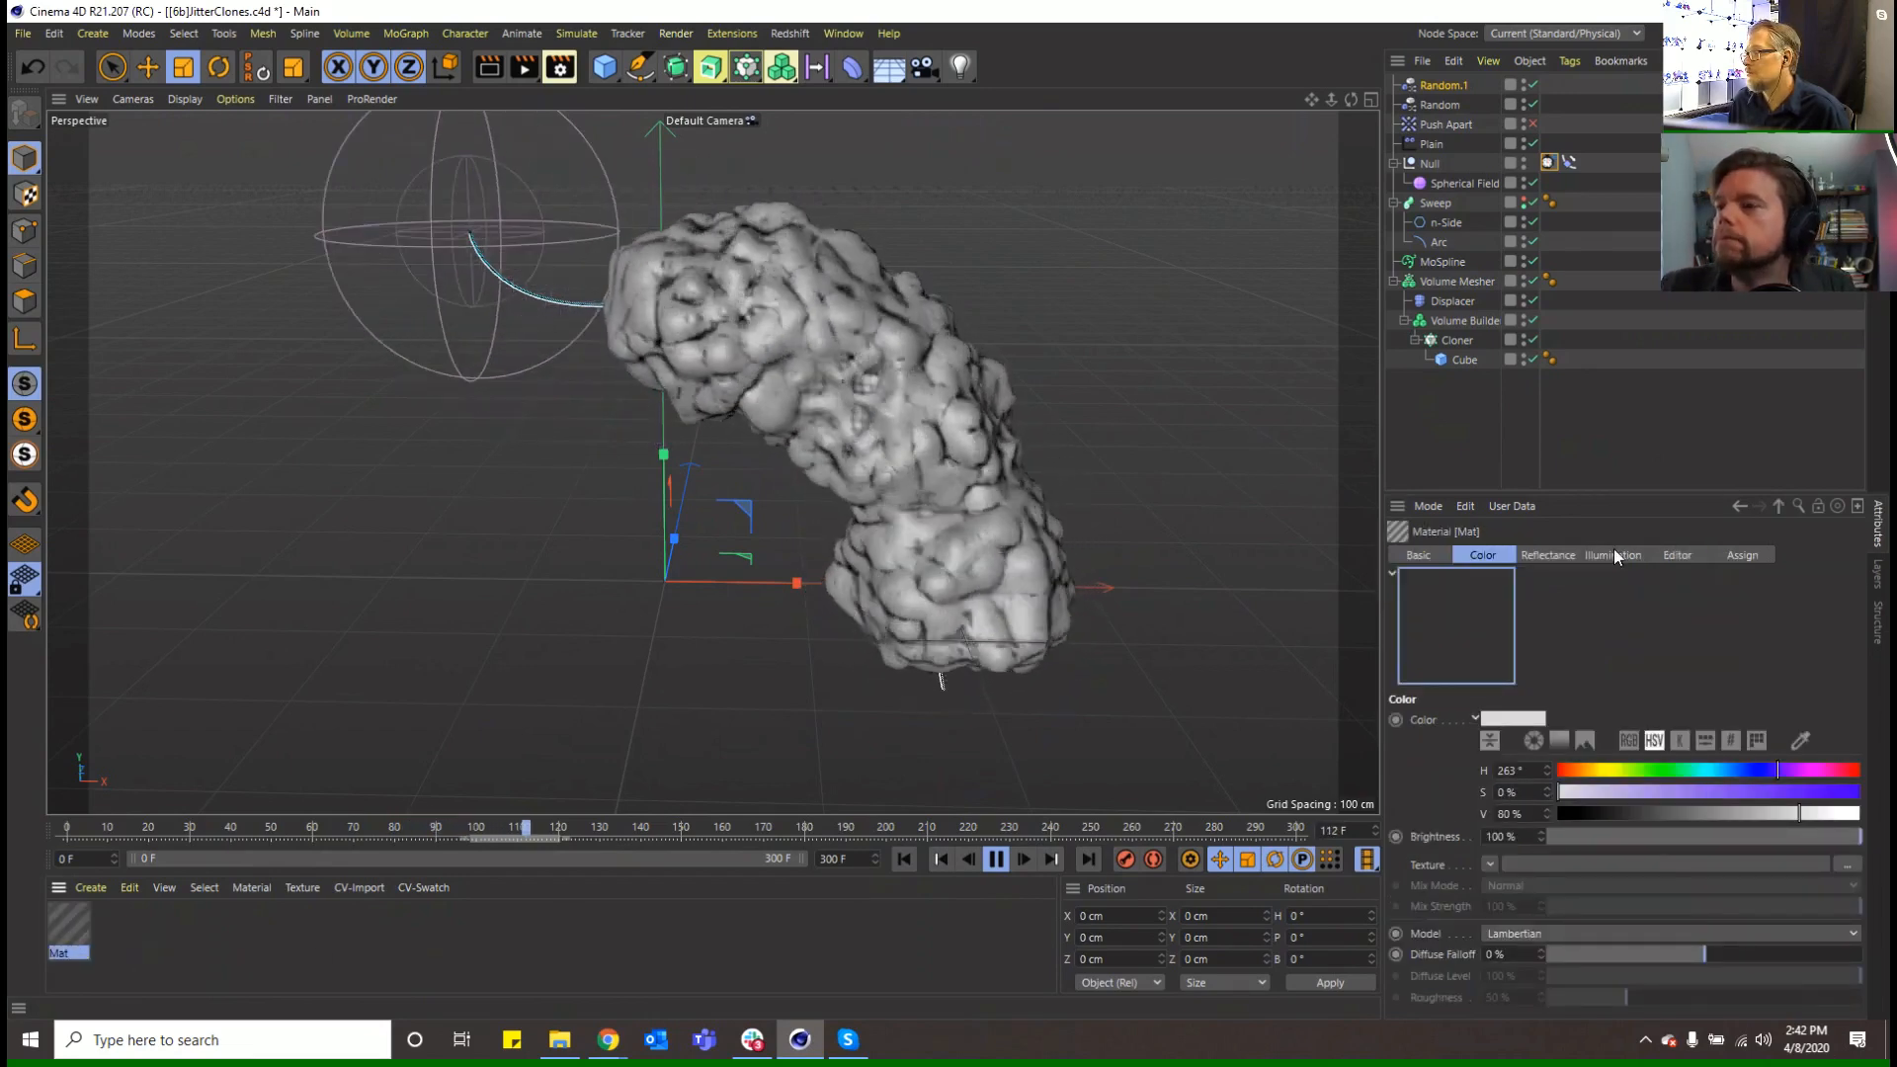
click(1548, 554)
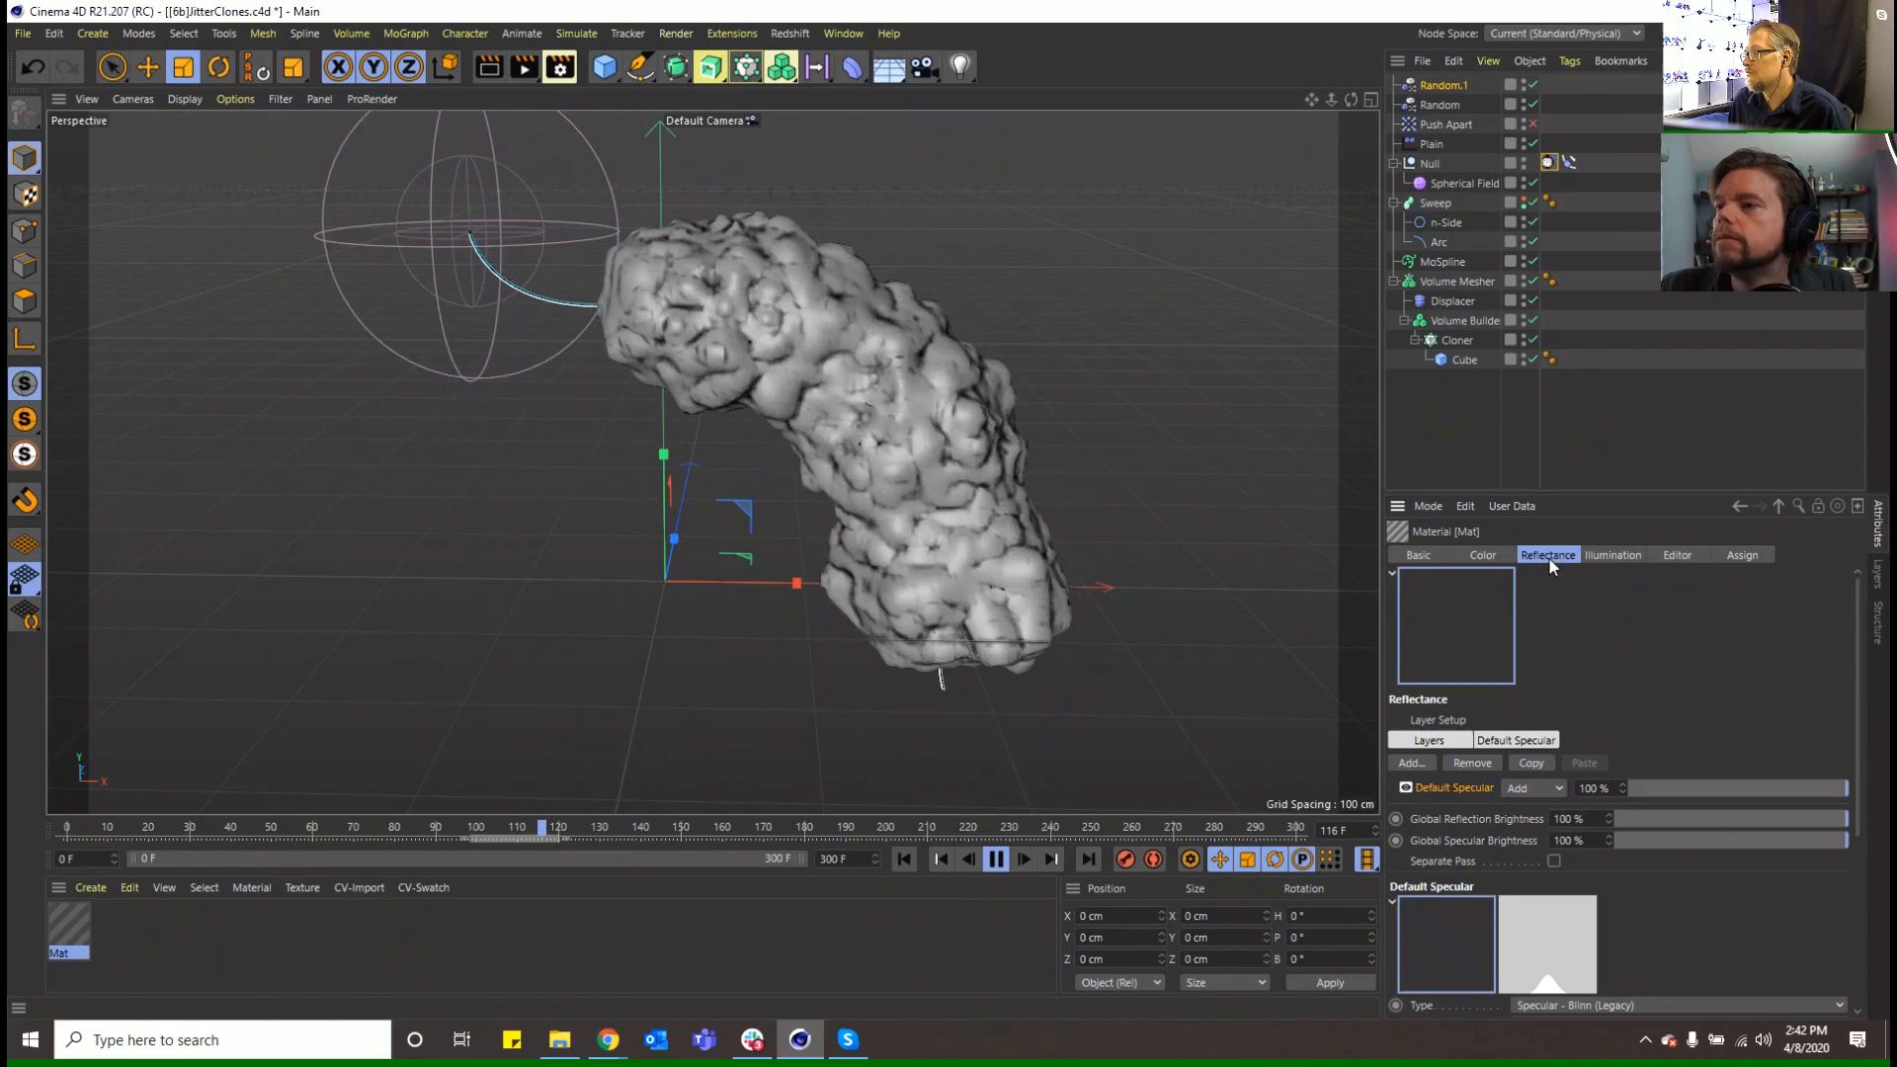
click(1474, 763)
click(1415, 762)
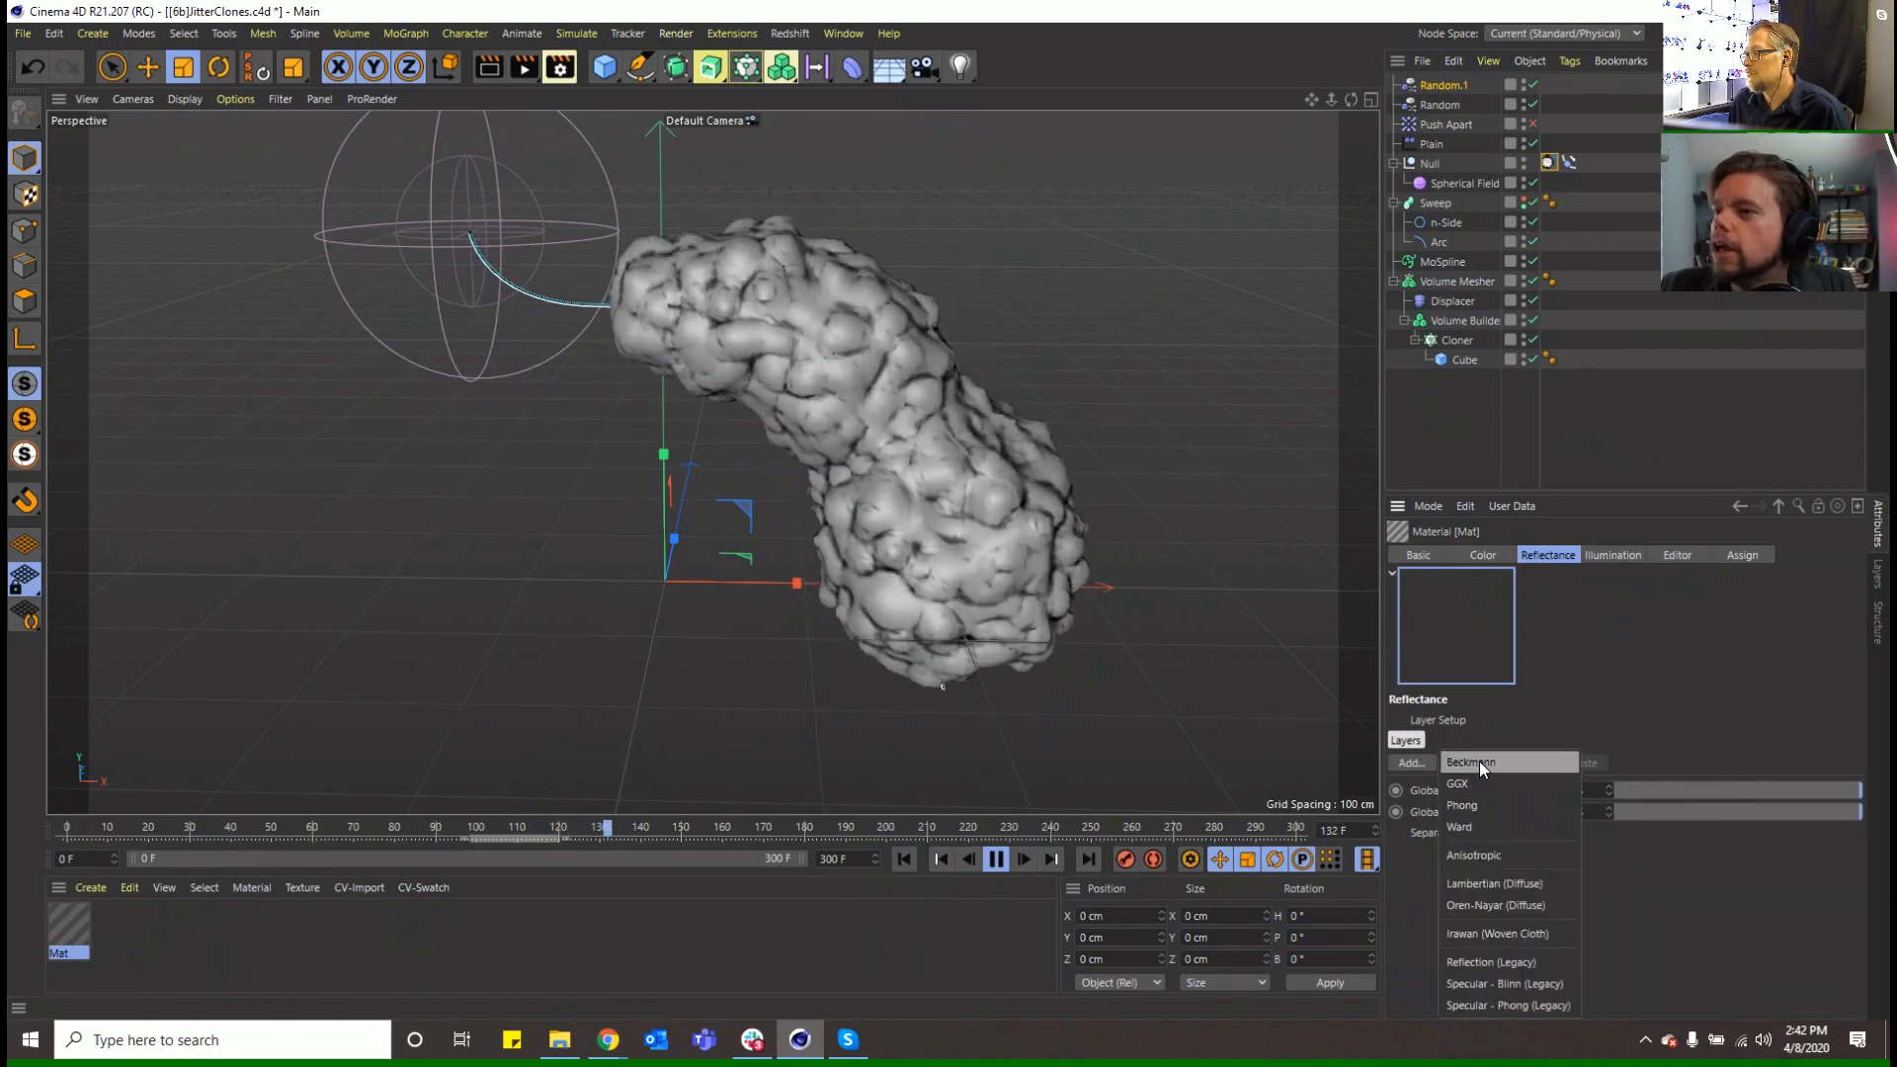
click(1479, 761)
Give the Beckmann layer a Dielectric Fresnel with IOR 1.81 and 66% roughness, and apply the material to the Volume Mesher
scroll(1816, 887, down, 5)
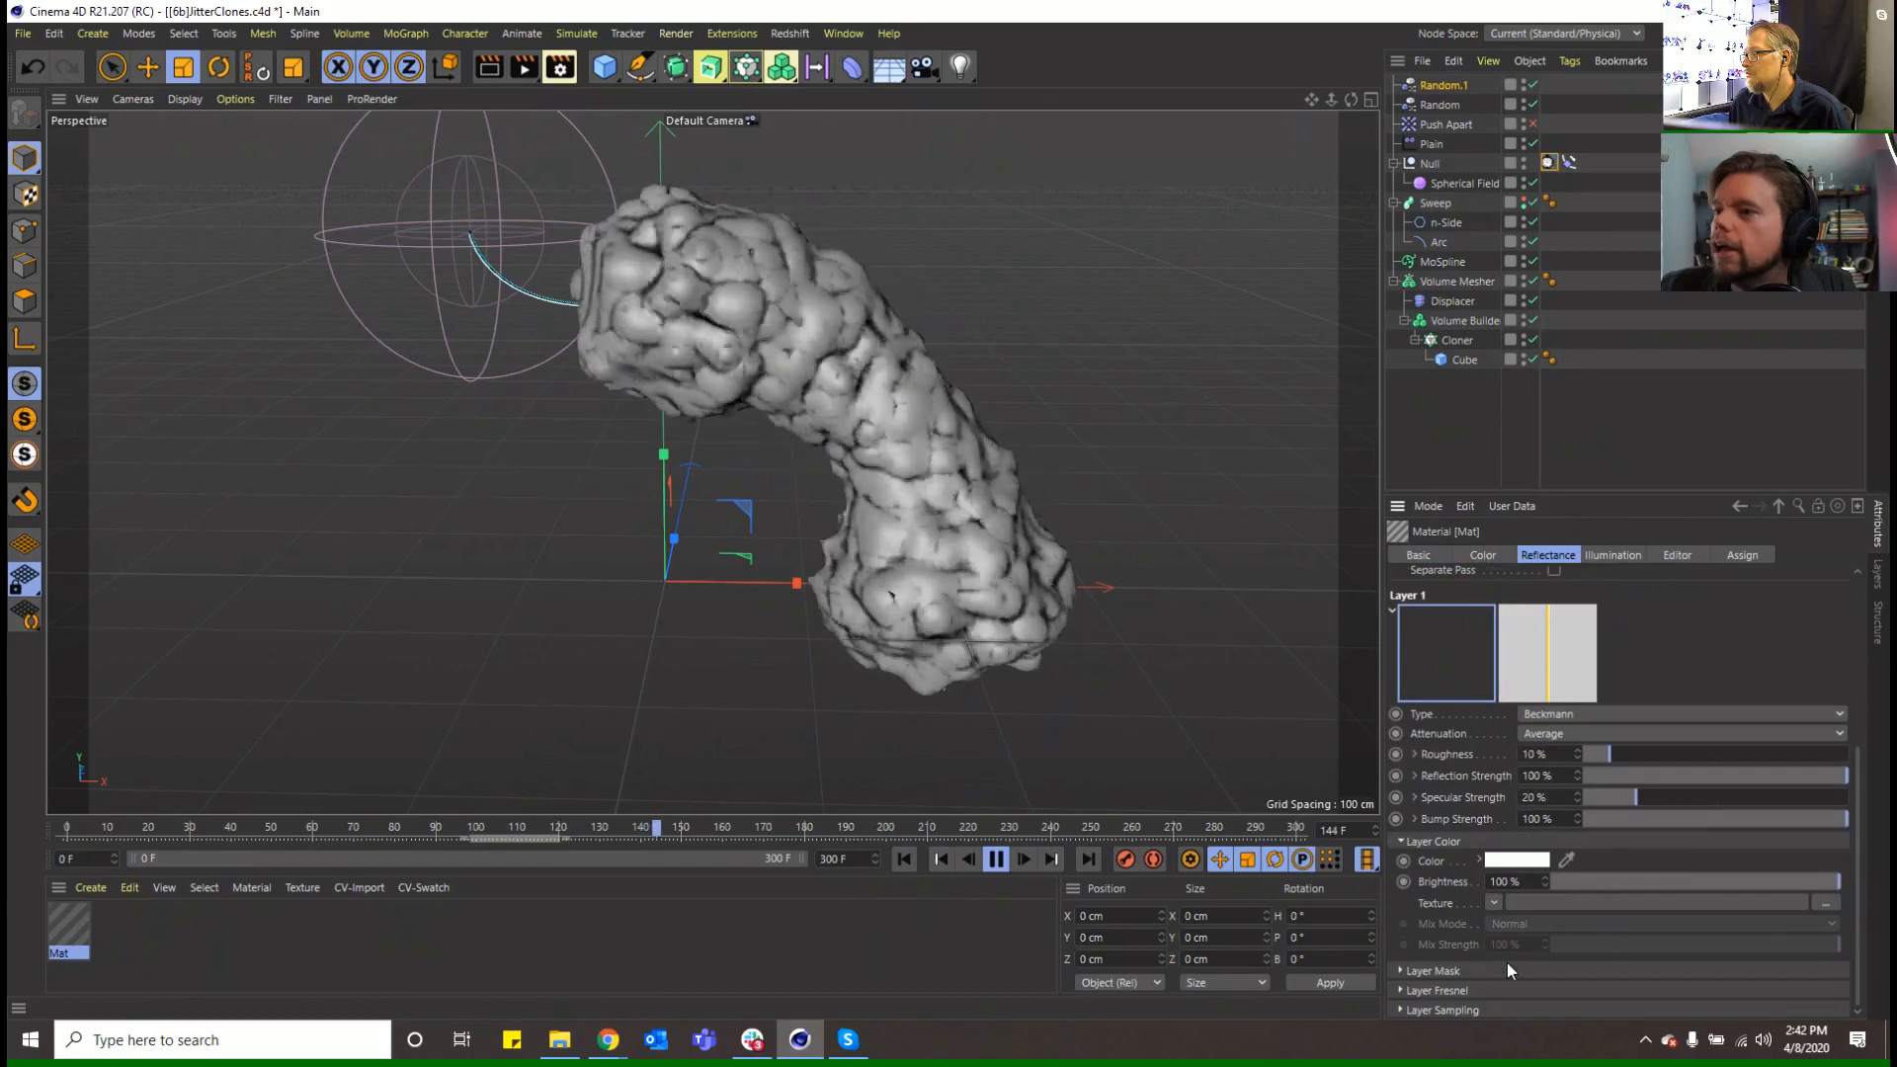
click(1572, 1006)
click(1584, 970)
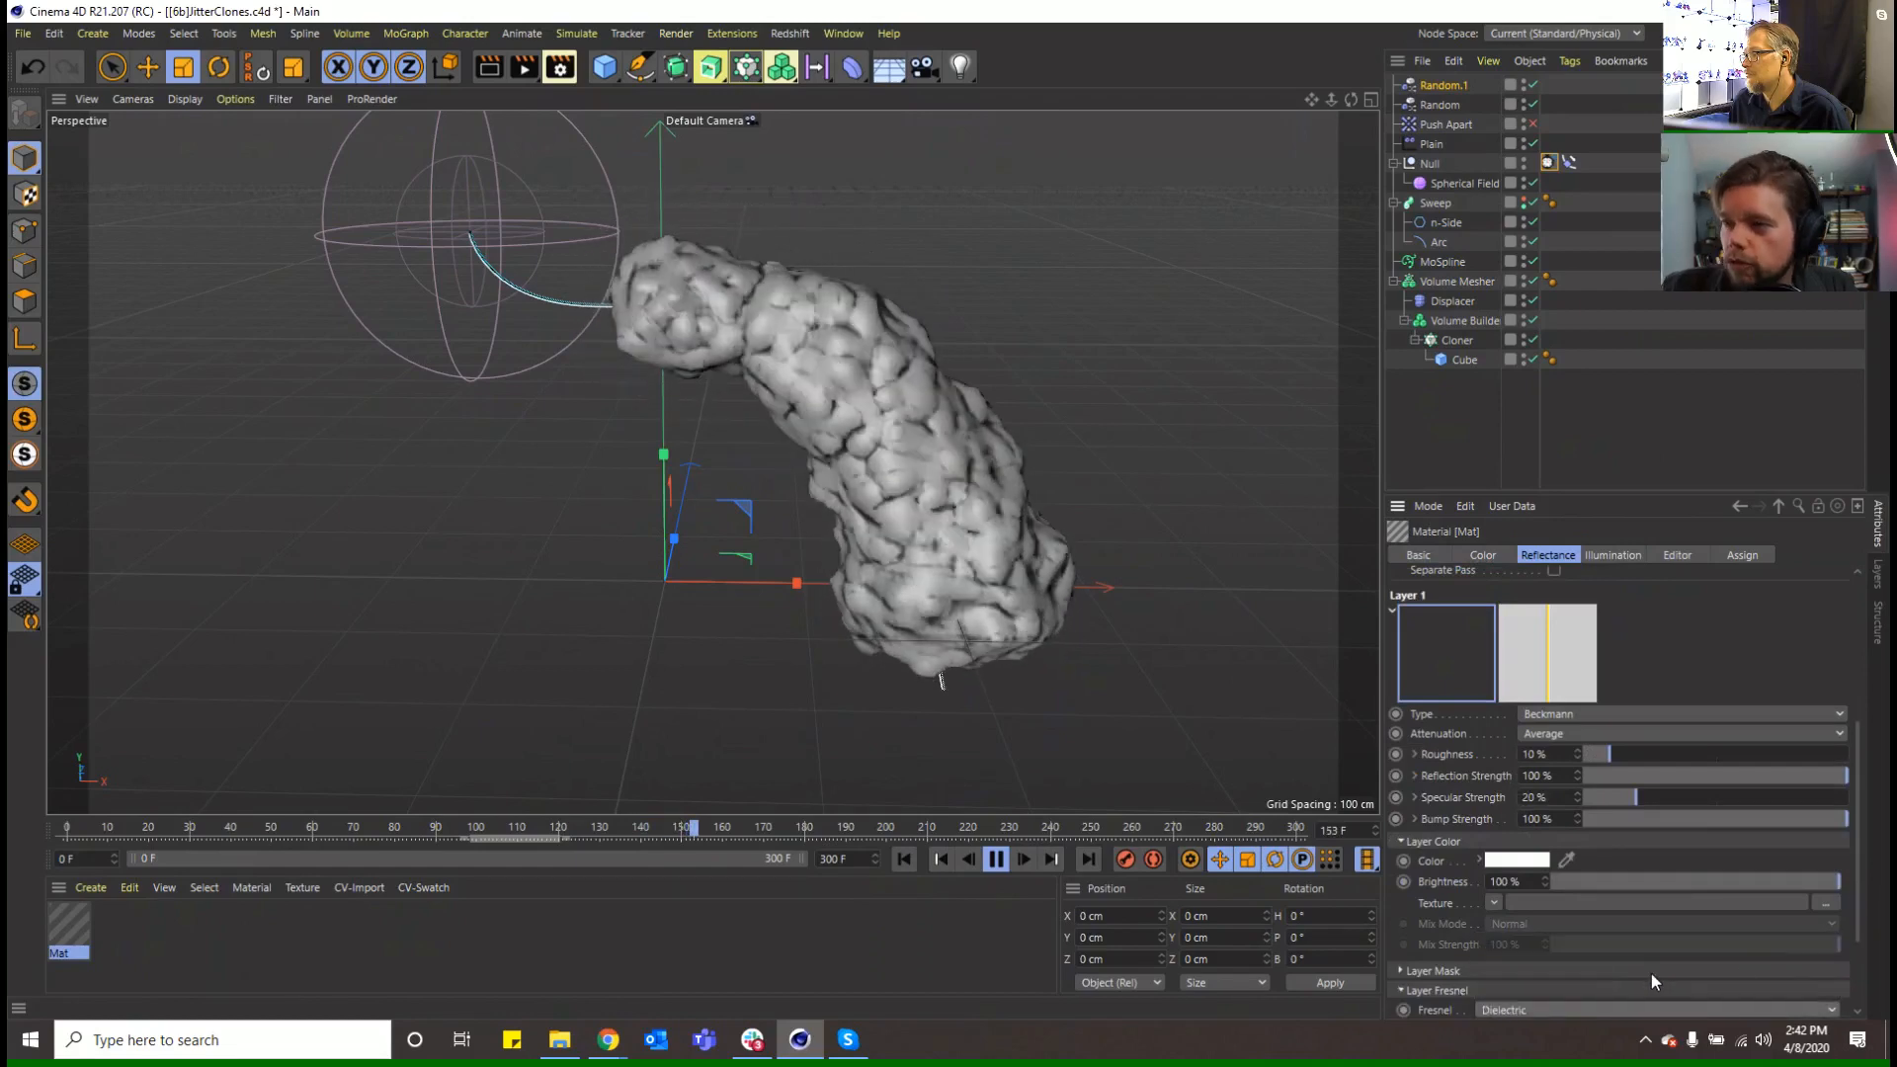
scroll(1857, 968, down, 2)
drag(1558, 947, 1569, 944)
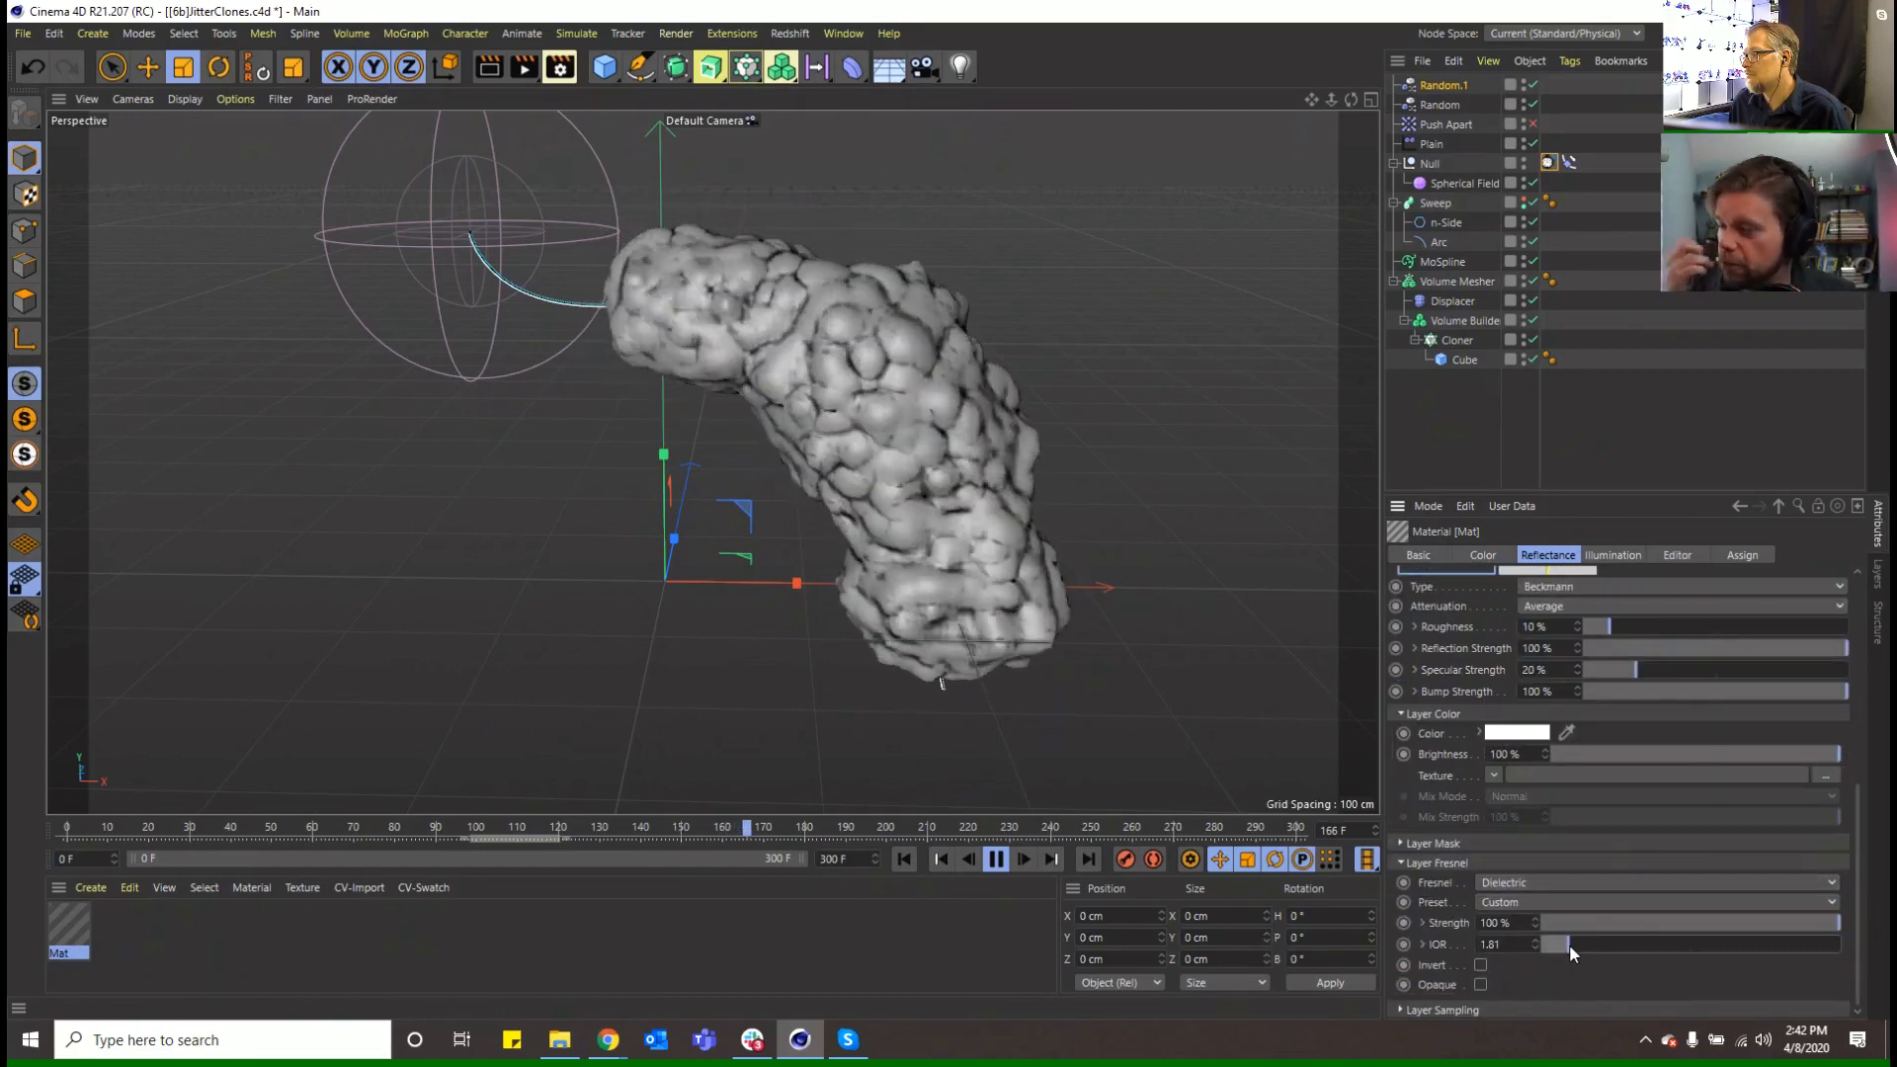
click(1660, 607)
click(1693, 629)
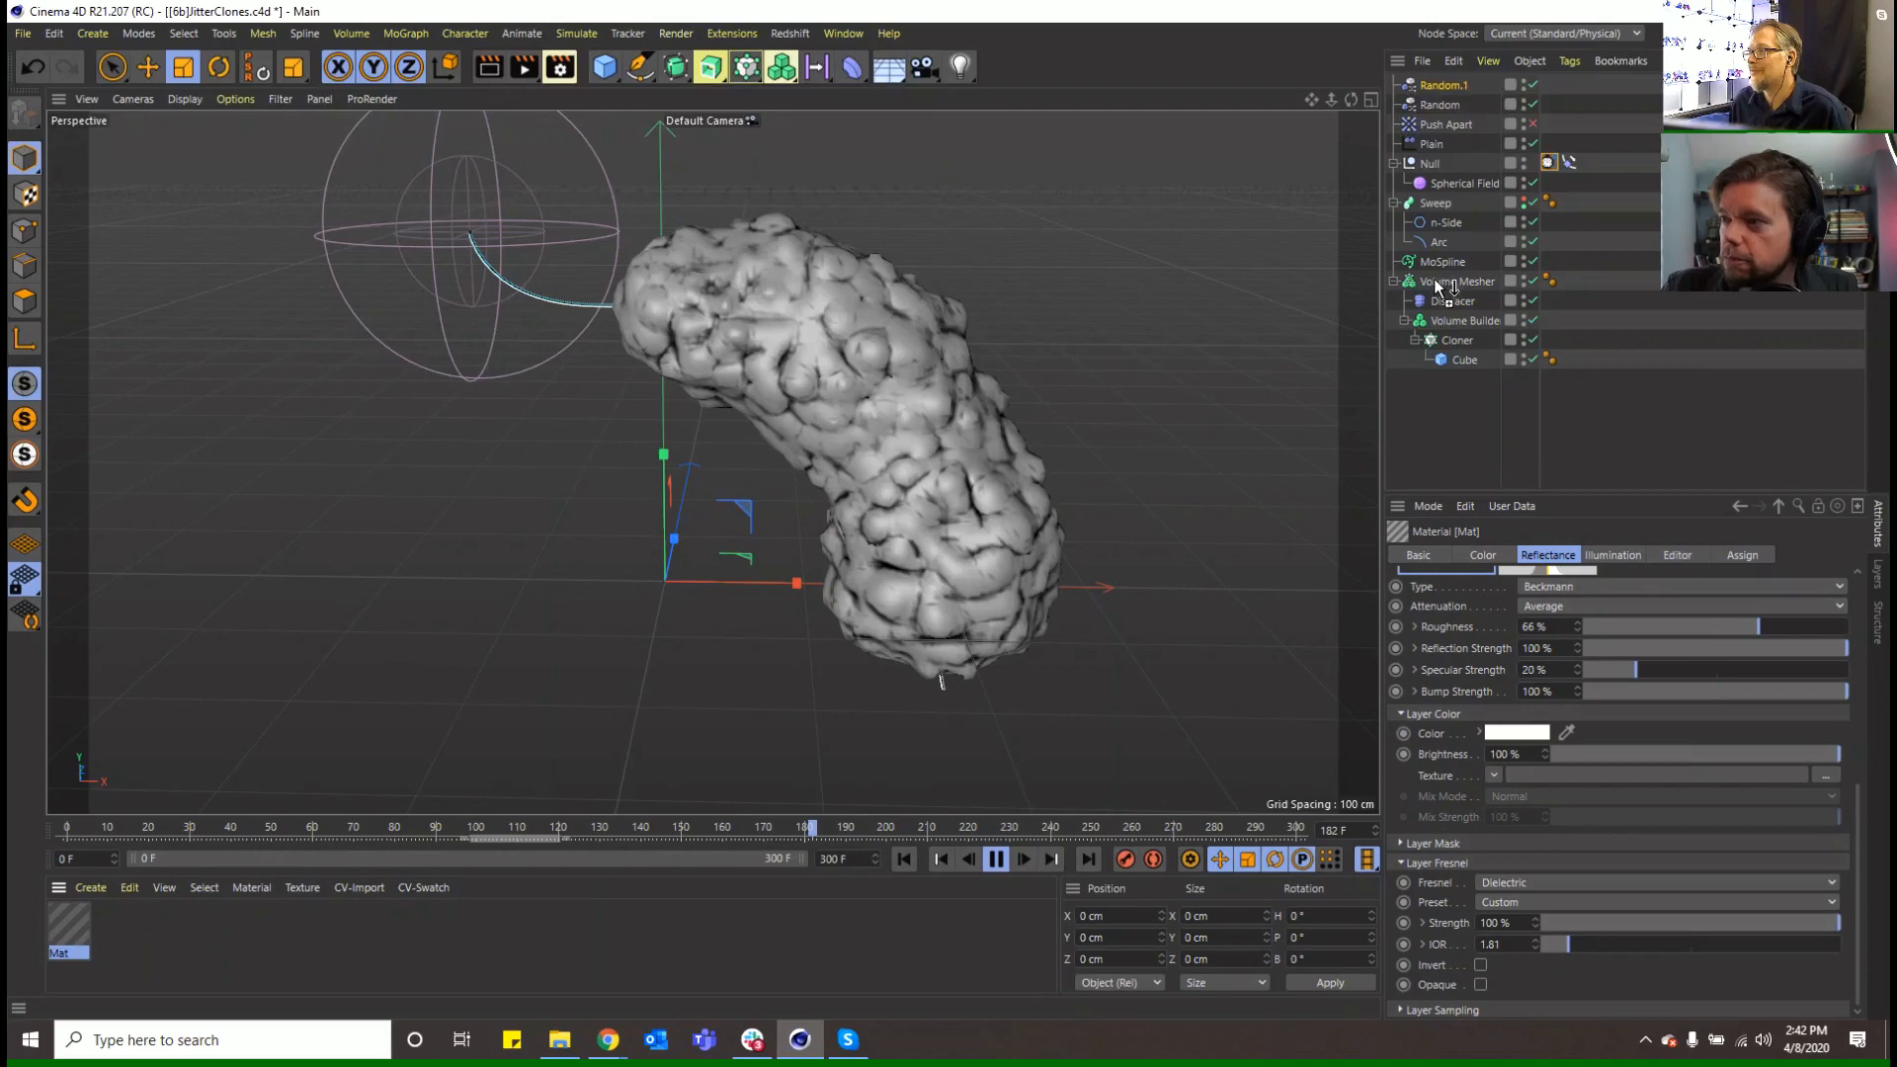
drag(1438, 286, 1434, 288)
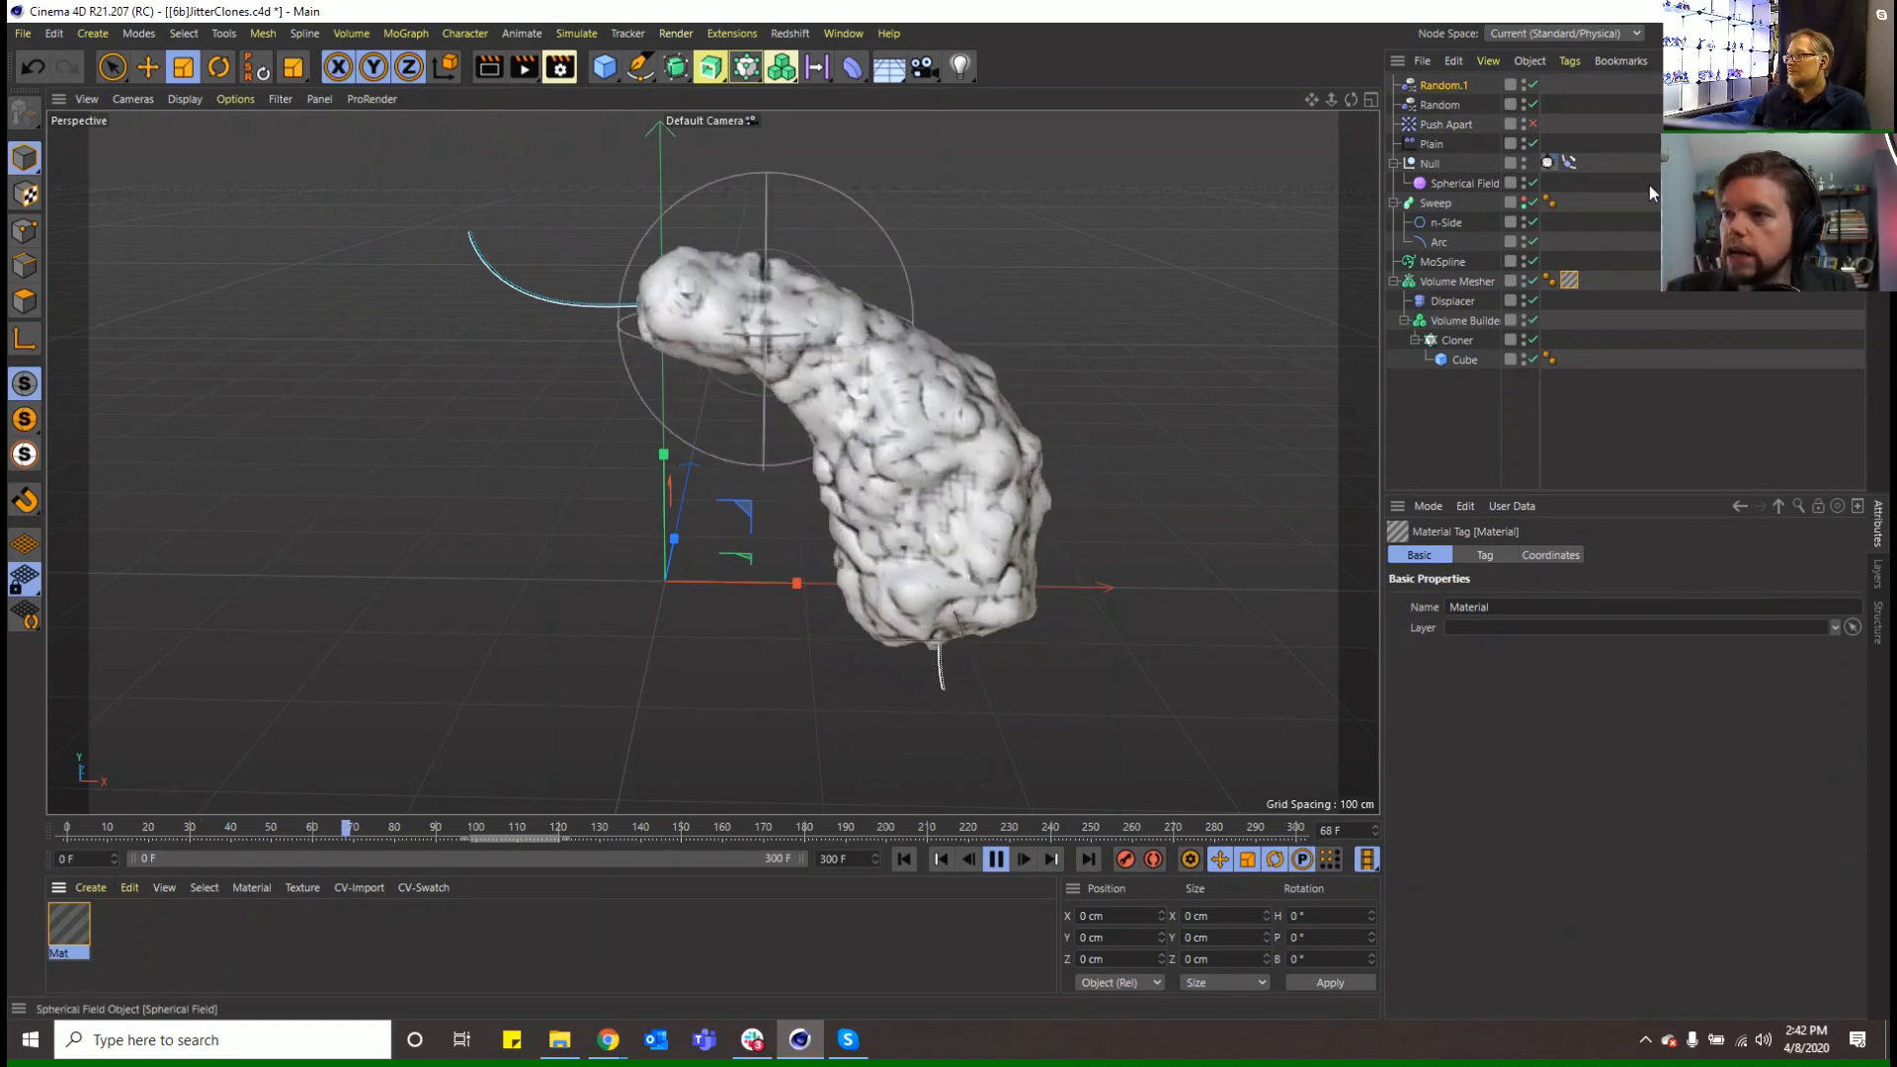
Set the Arc spline's End Angle to 180°
click(1439, 243)
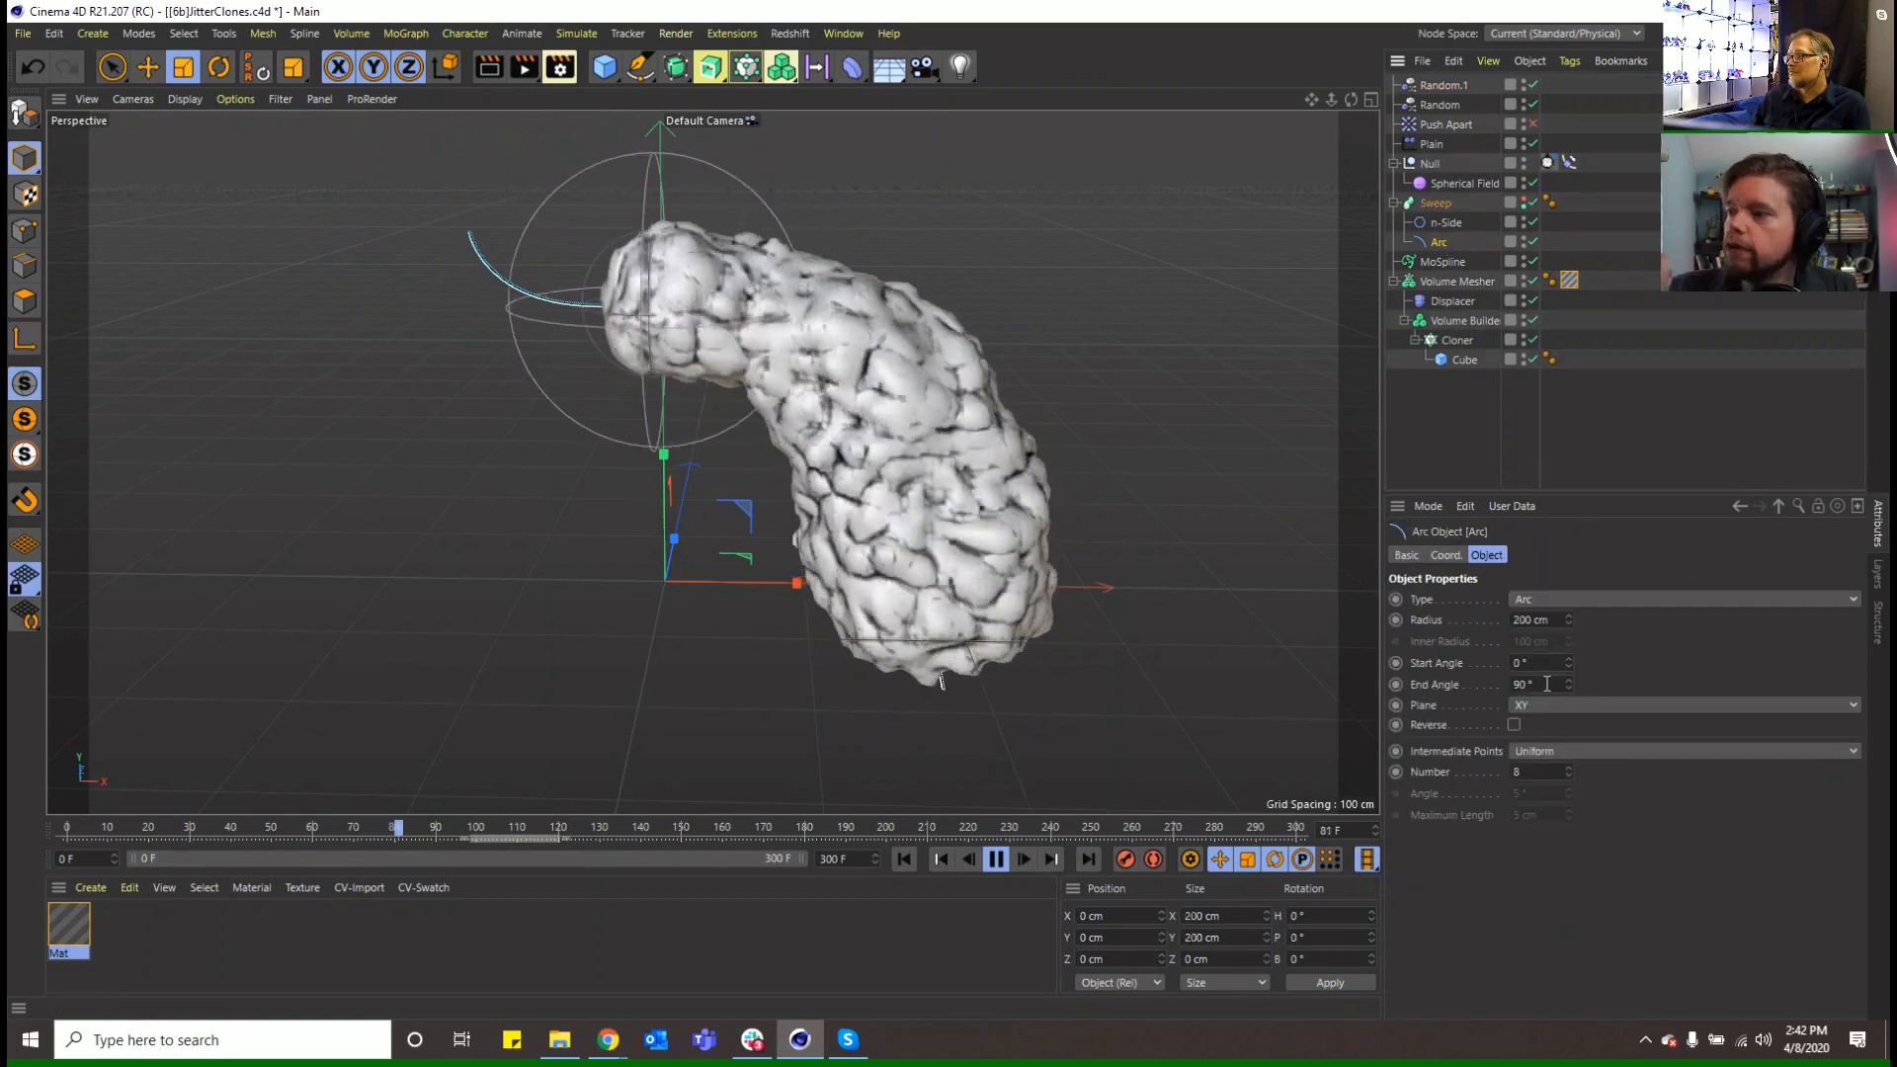
drag(1546, 684, 1413, 580)
text(180)
key(Return)
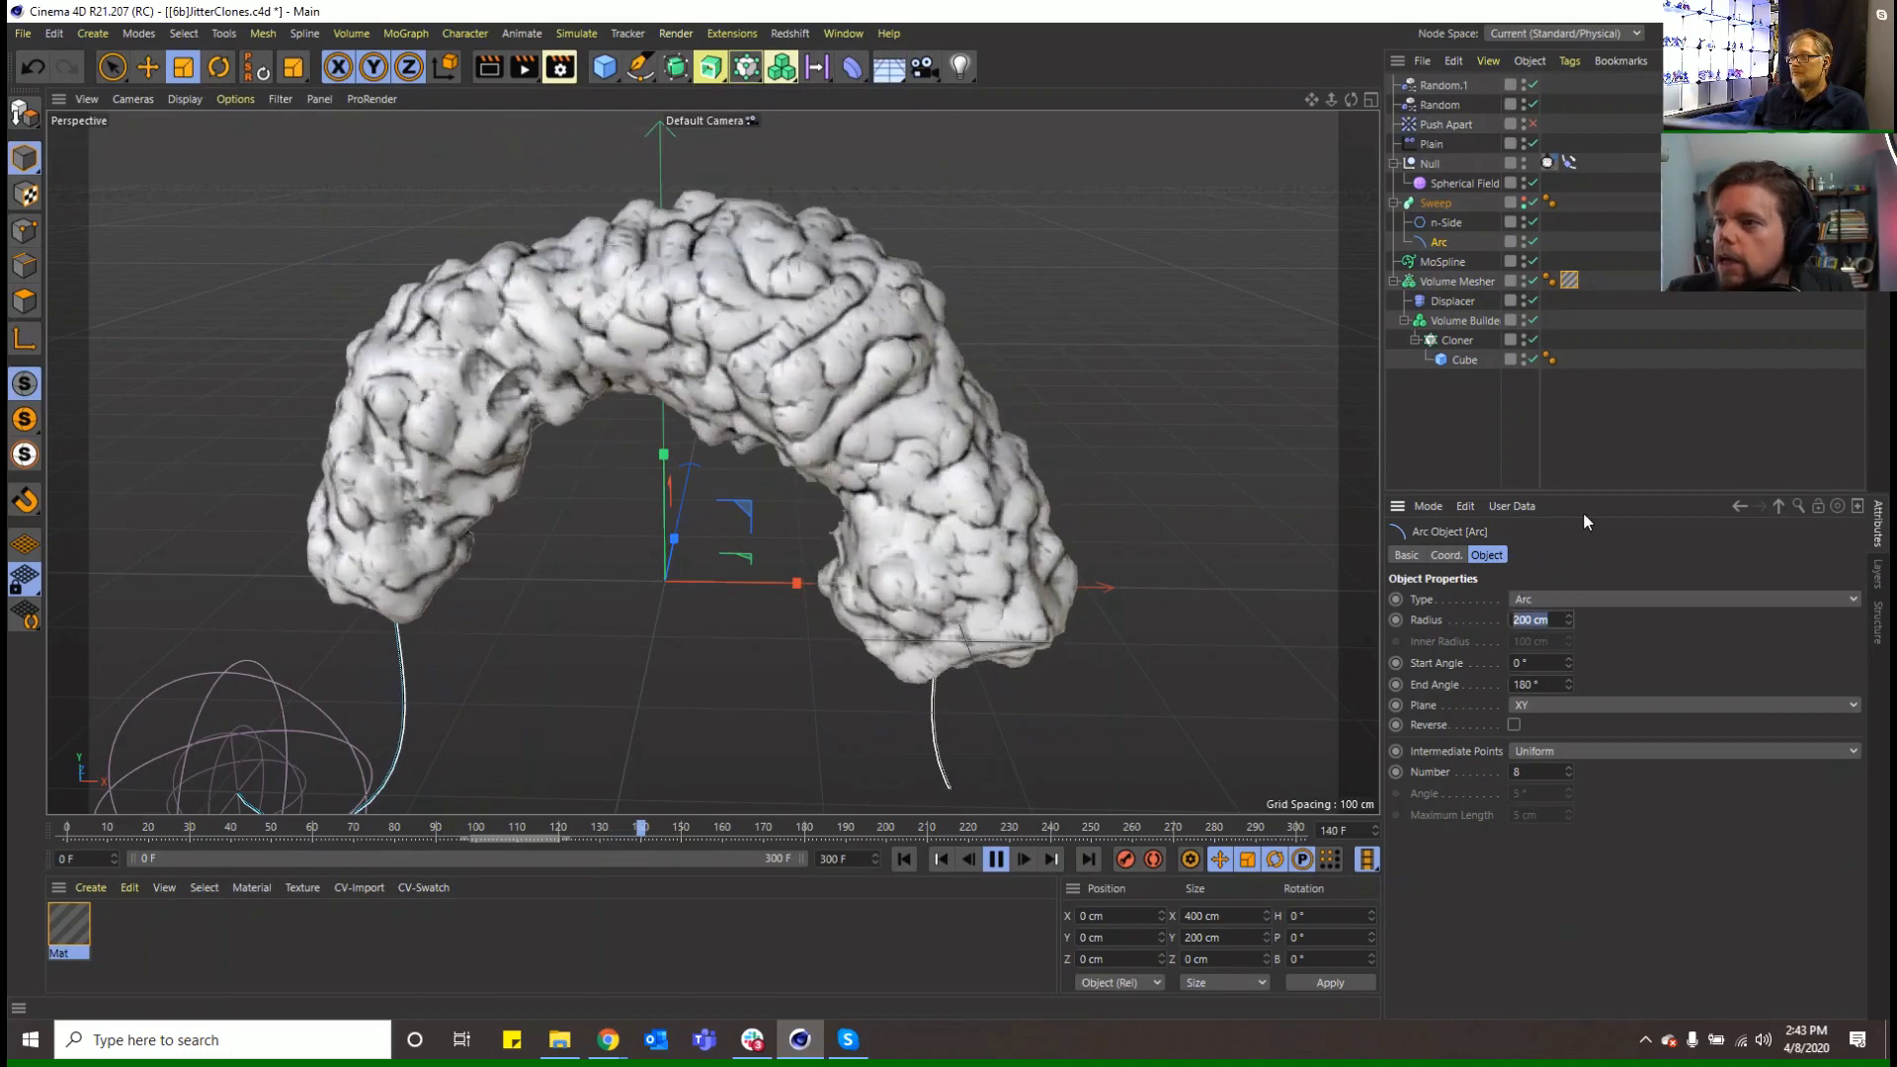
Add a Random effector to the MoSpline
click(1444, 261)
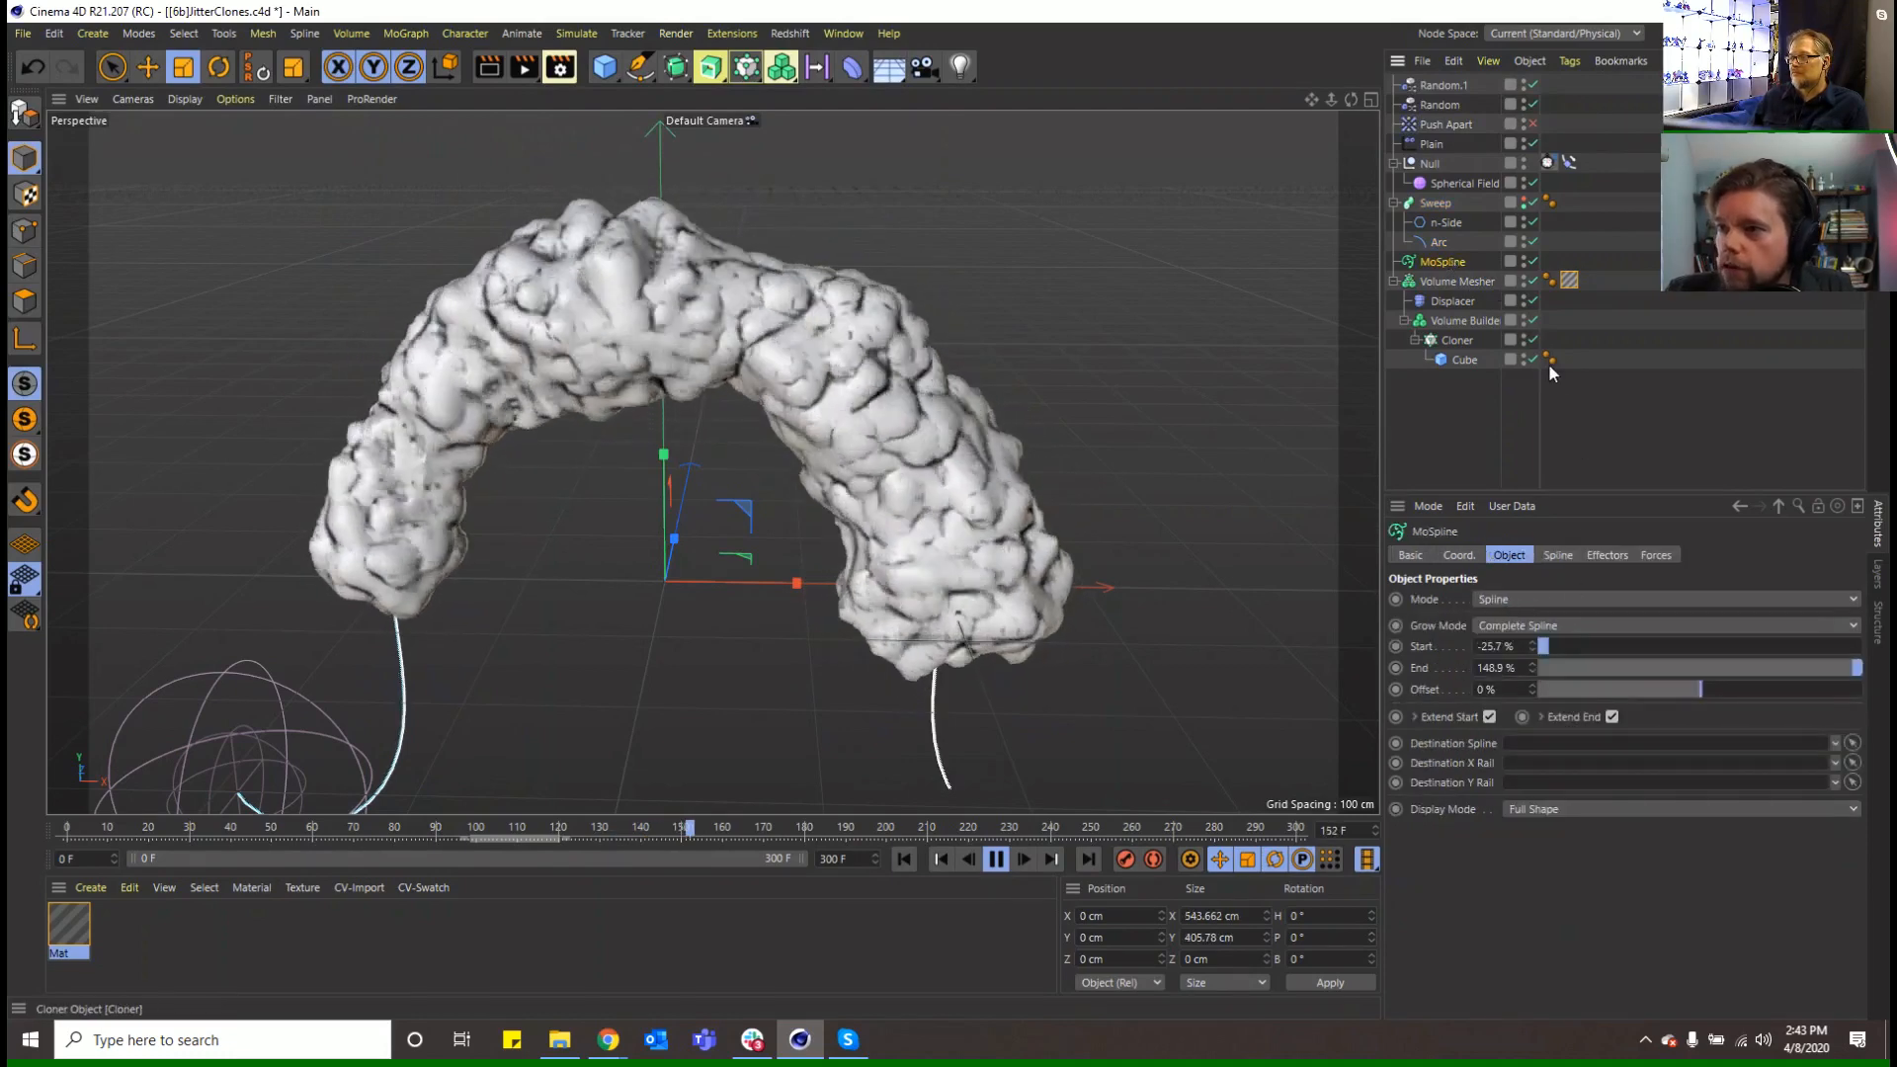
click(1606, 555)
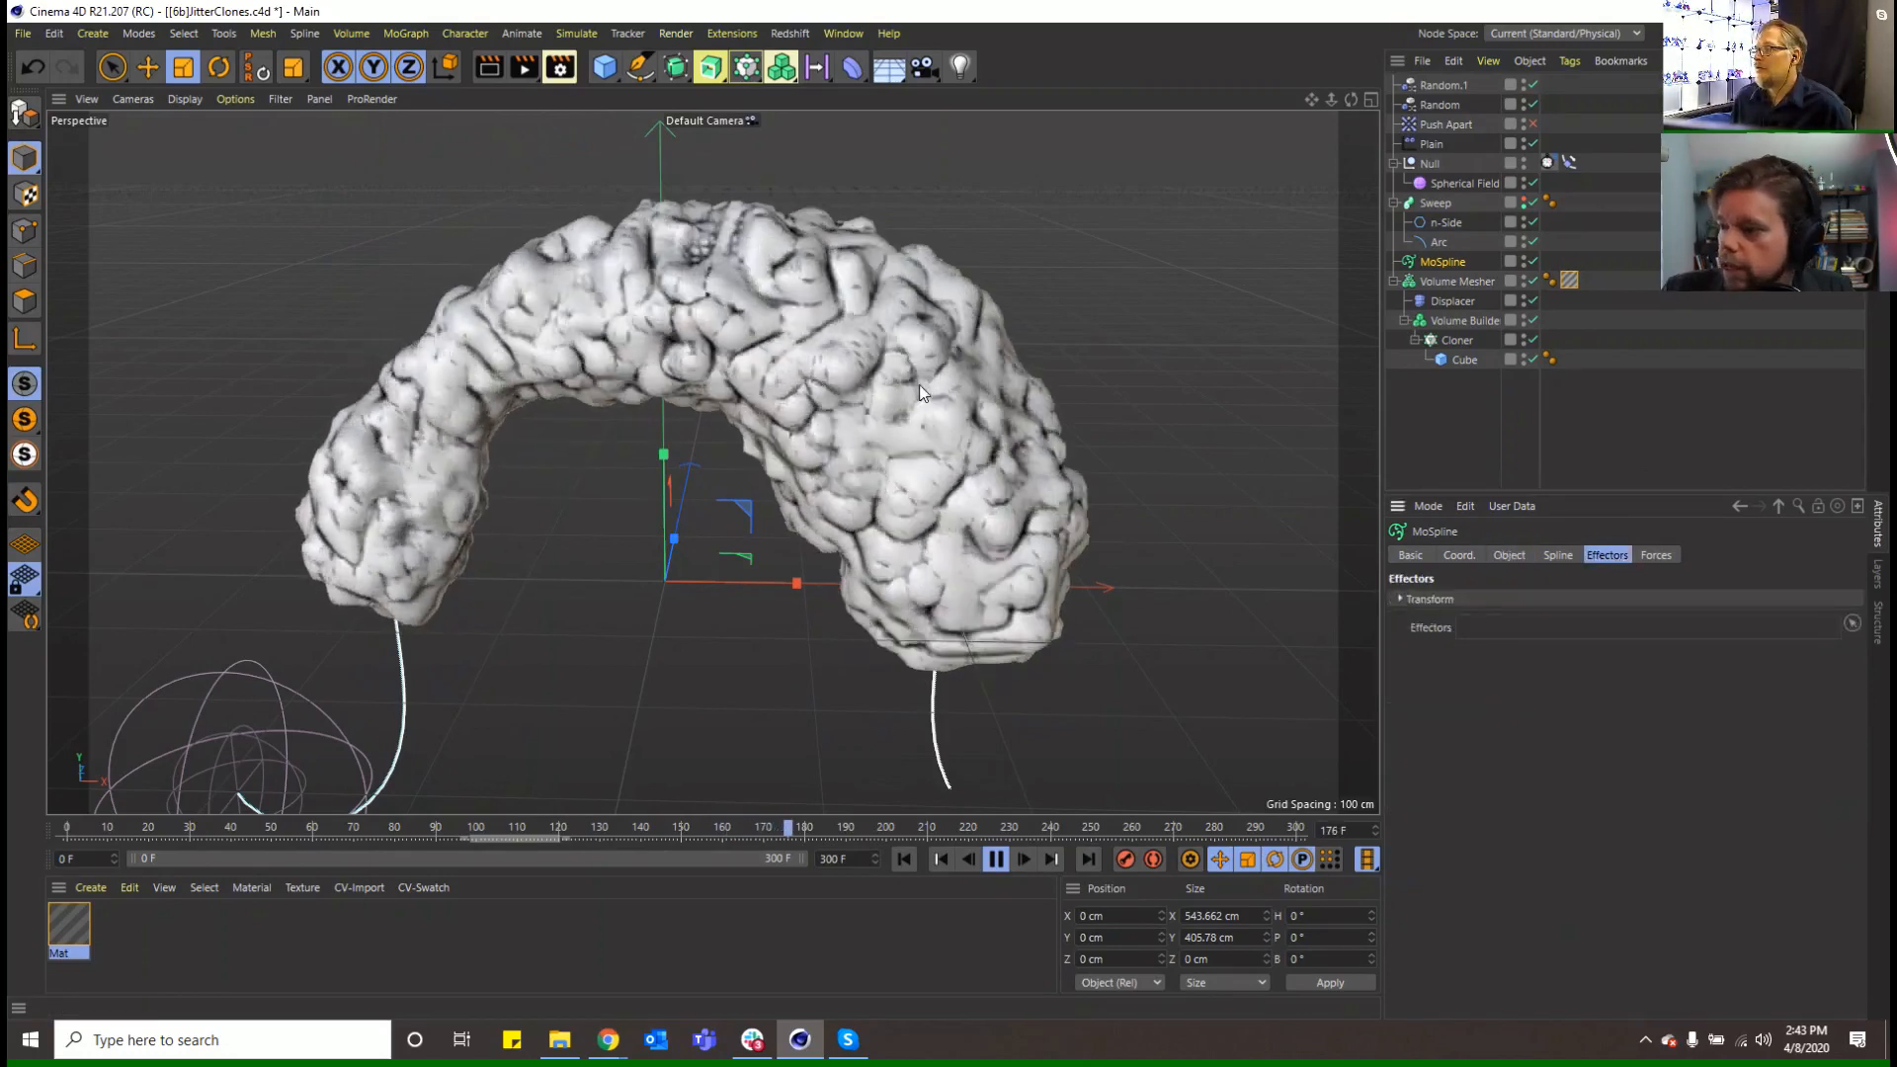
click(425, 32)
mouse_move(484, 73)
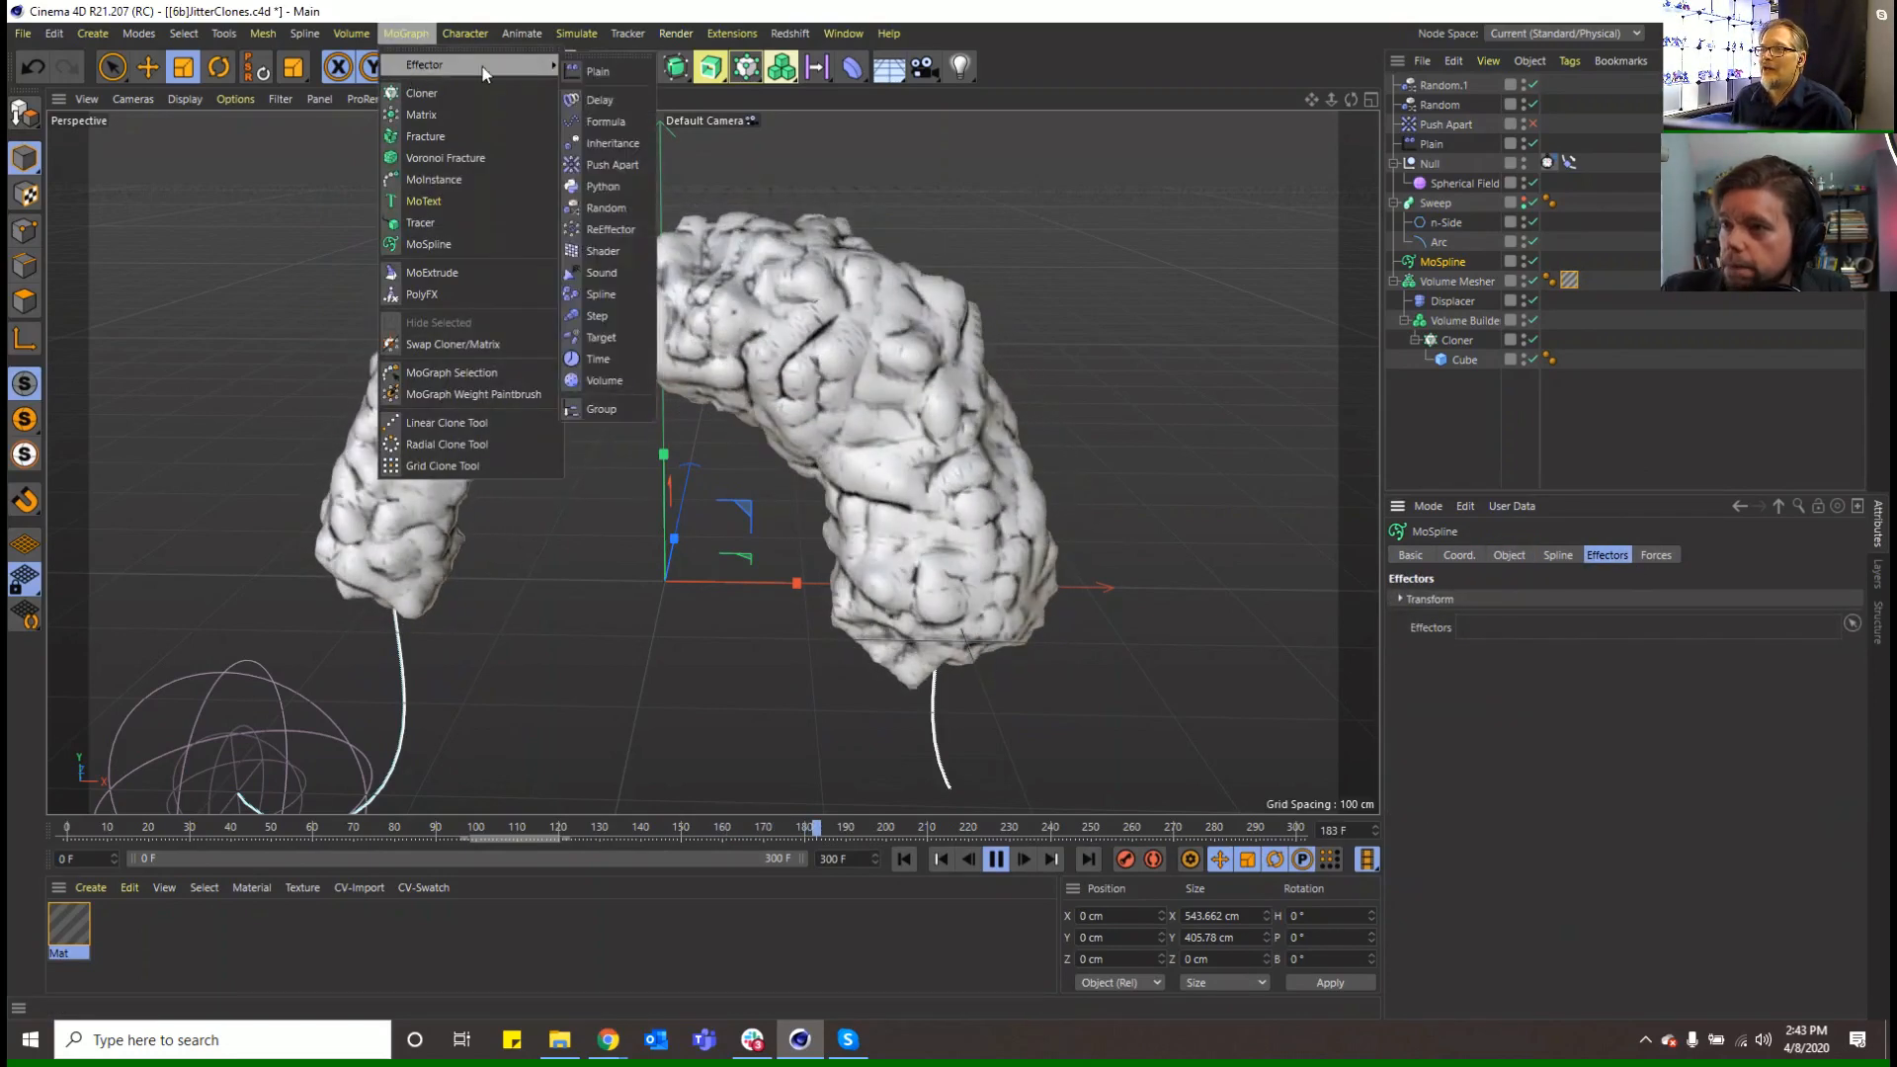
click(607, 208)
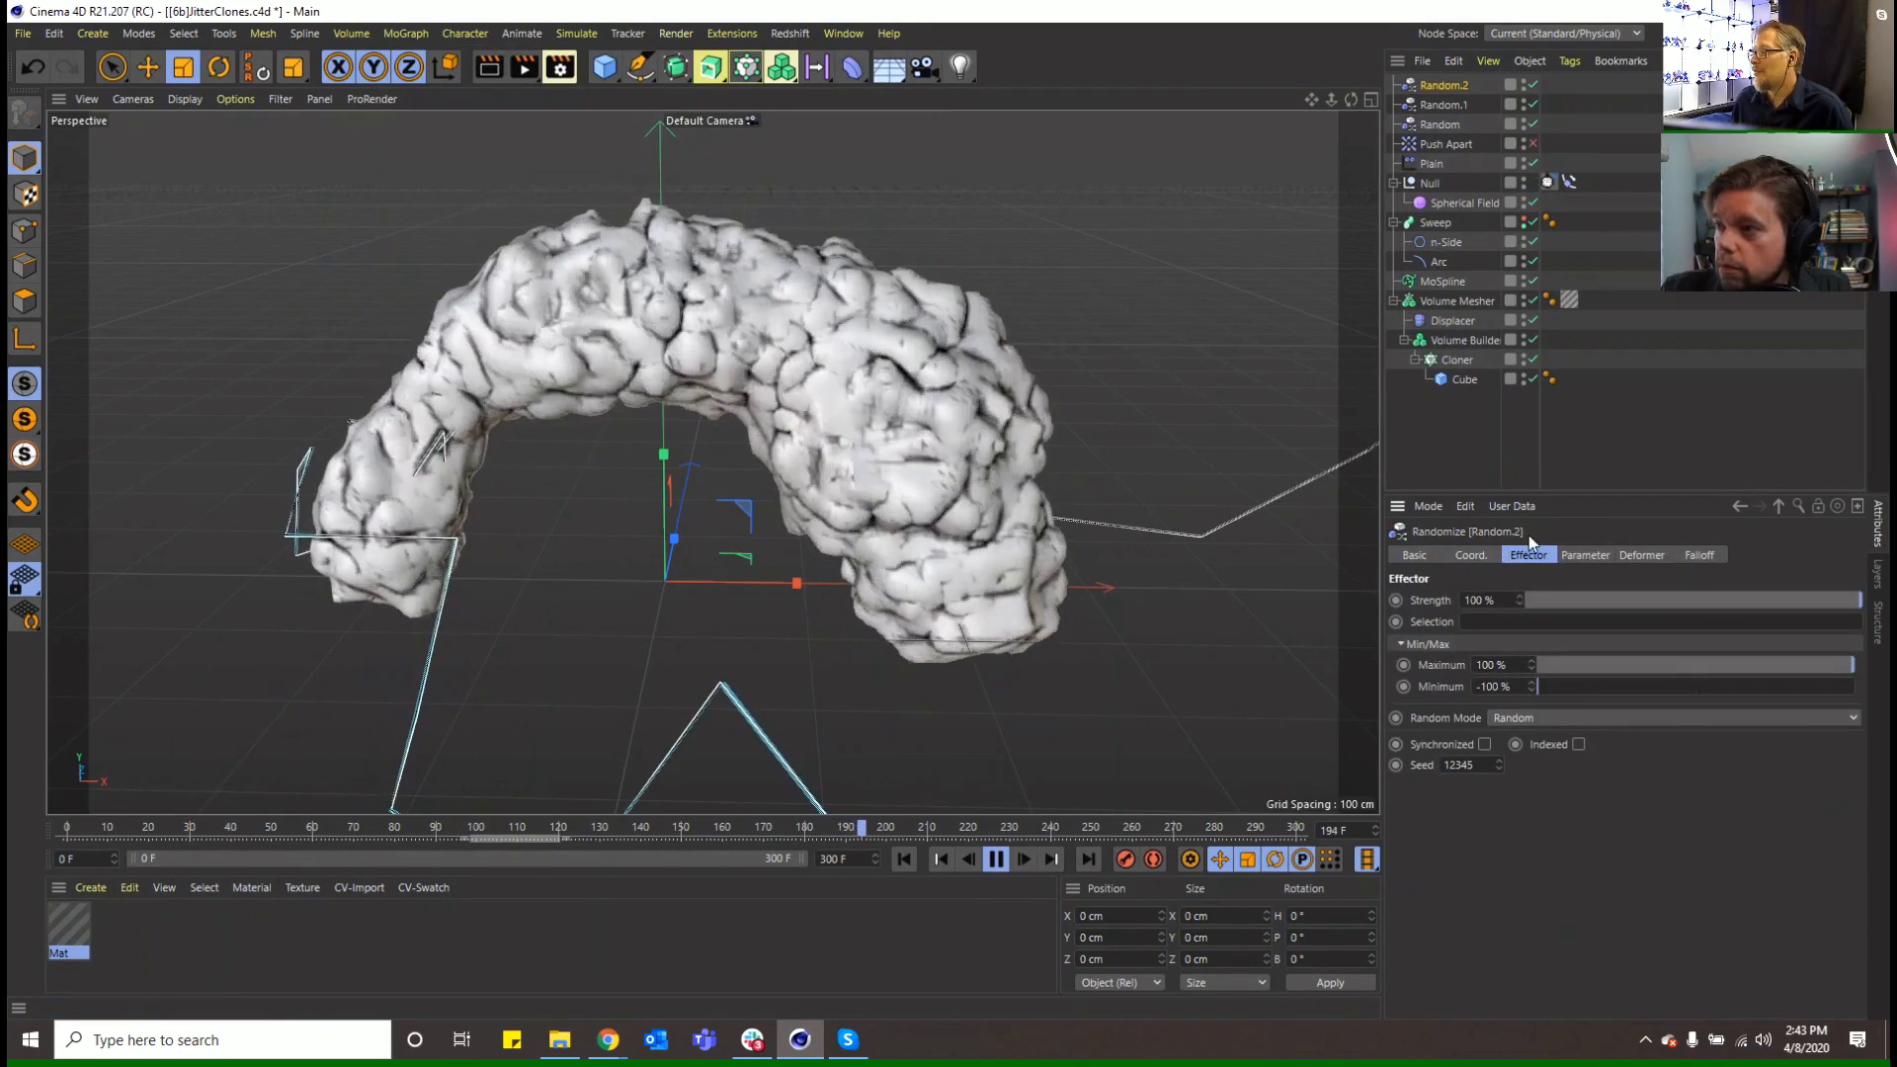
Set the Random Mode of the MoSpline's Random.2 effector to Turbulence
click(1585, 555)
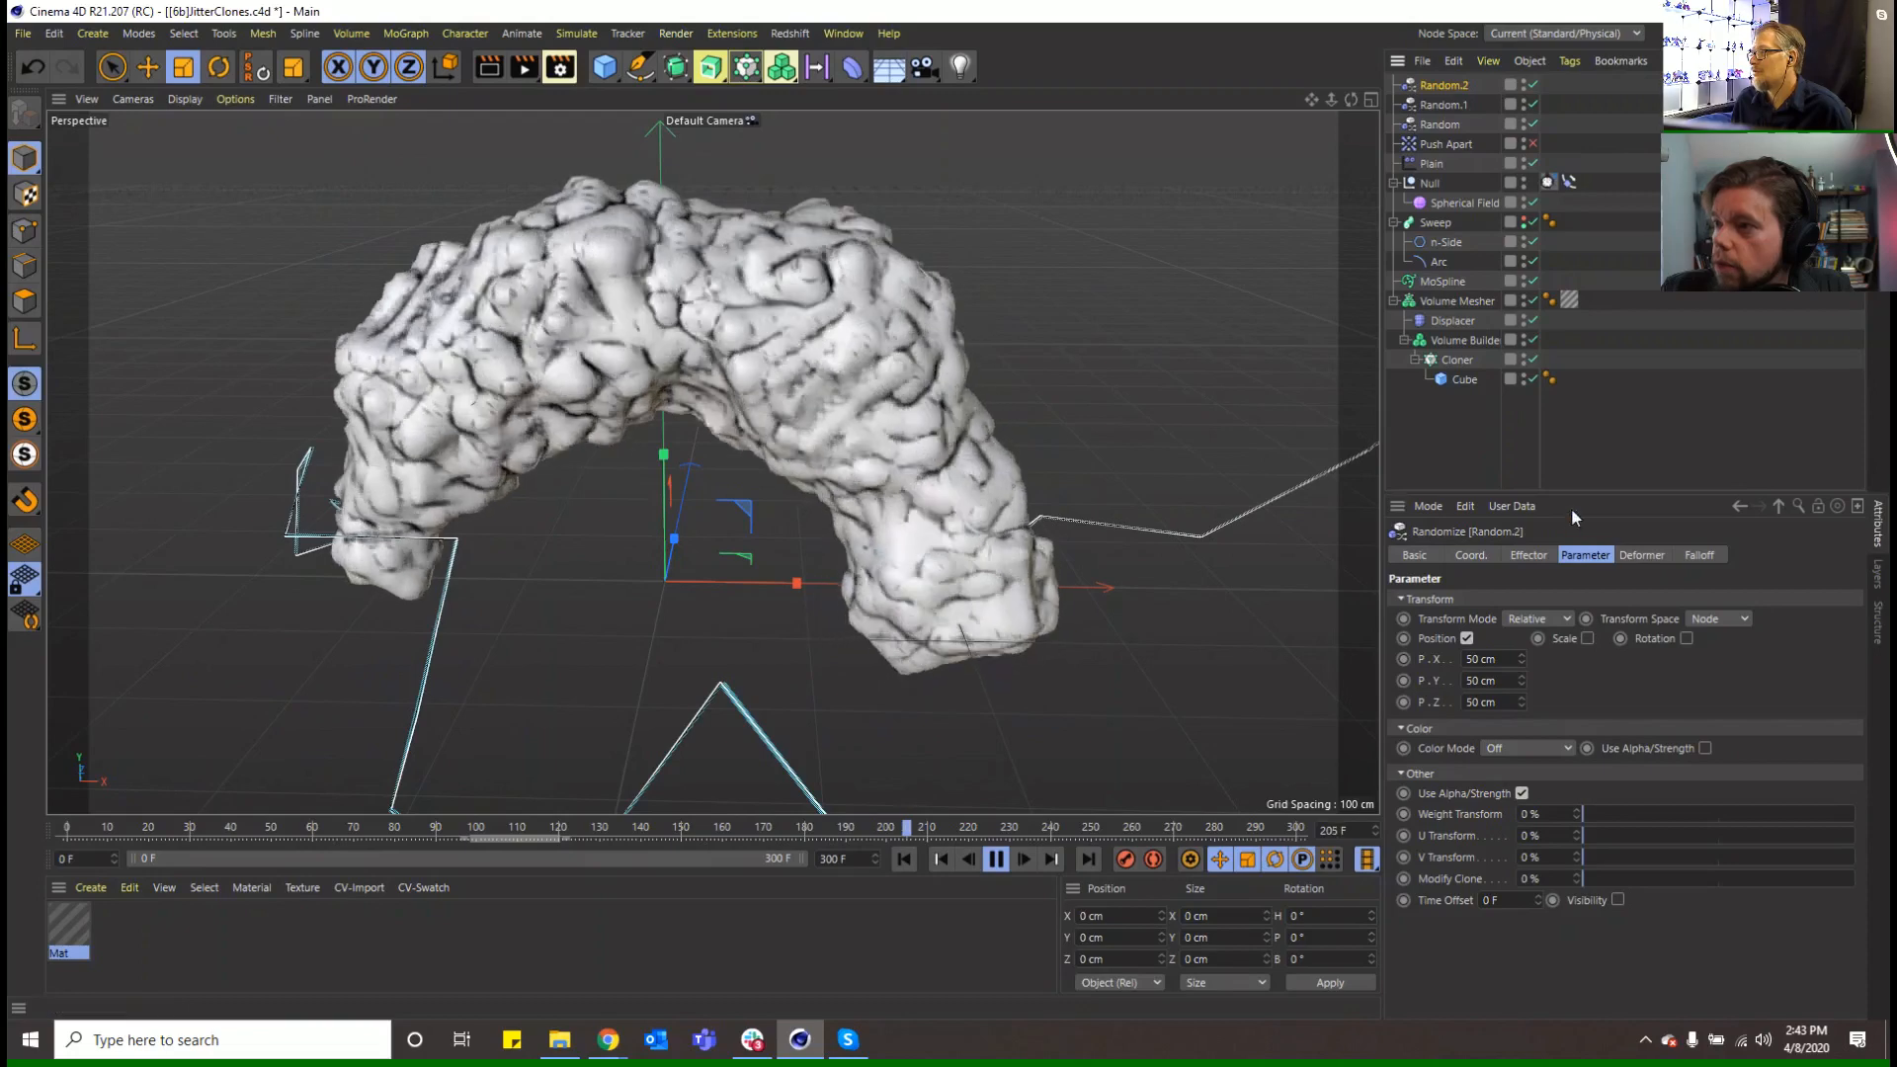
click(1544, 557)
click(1502, 719)
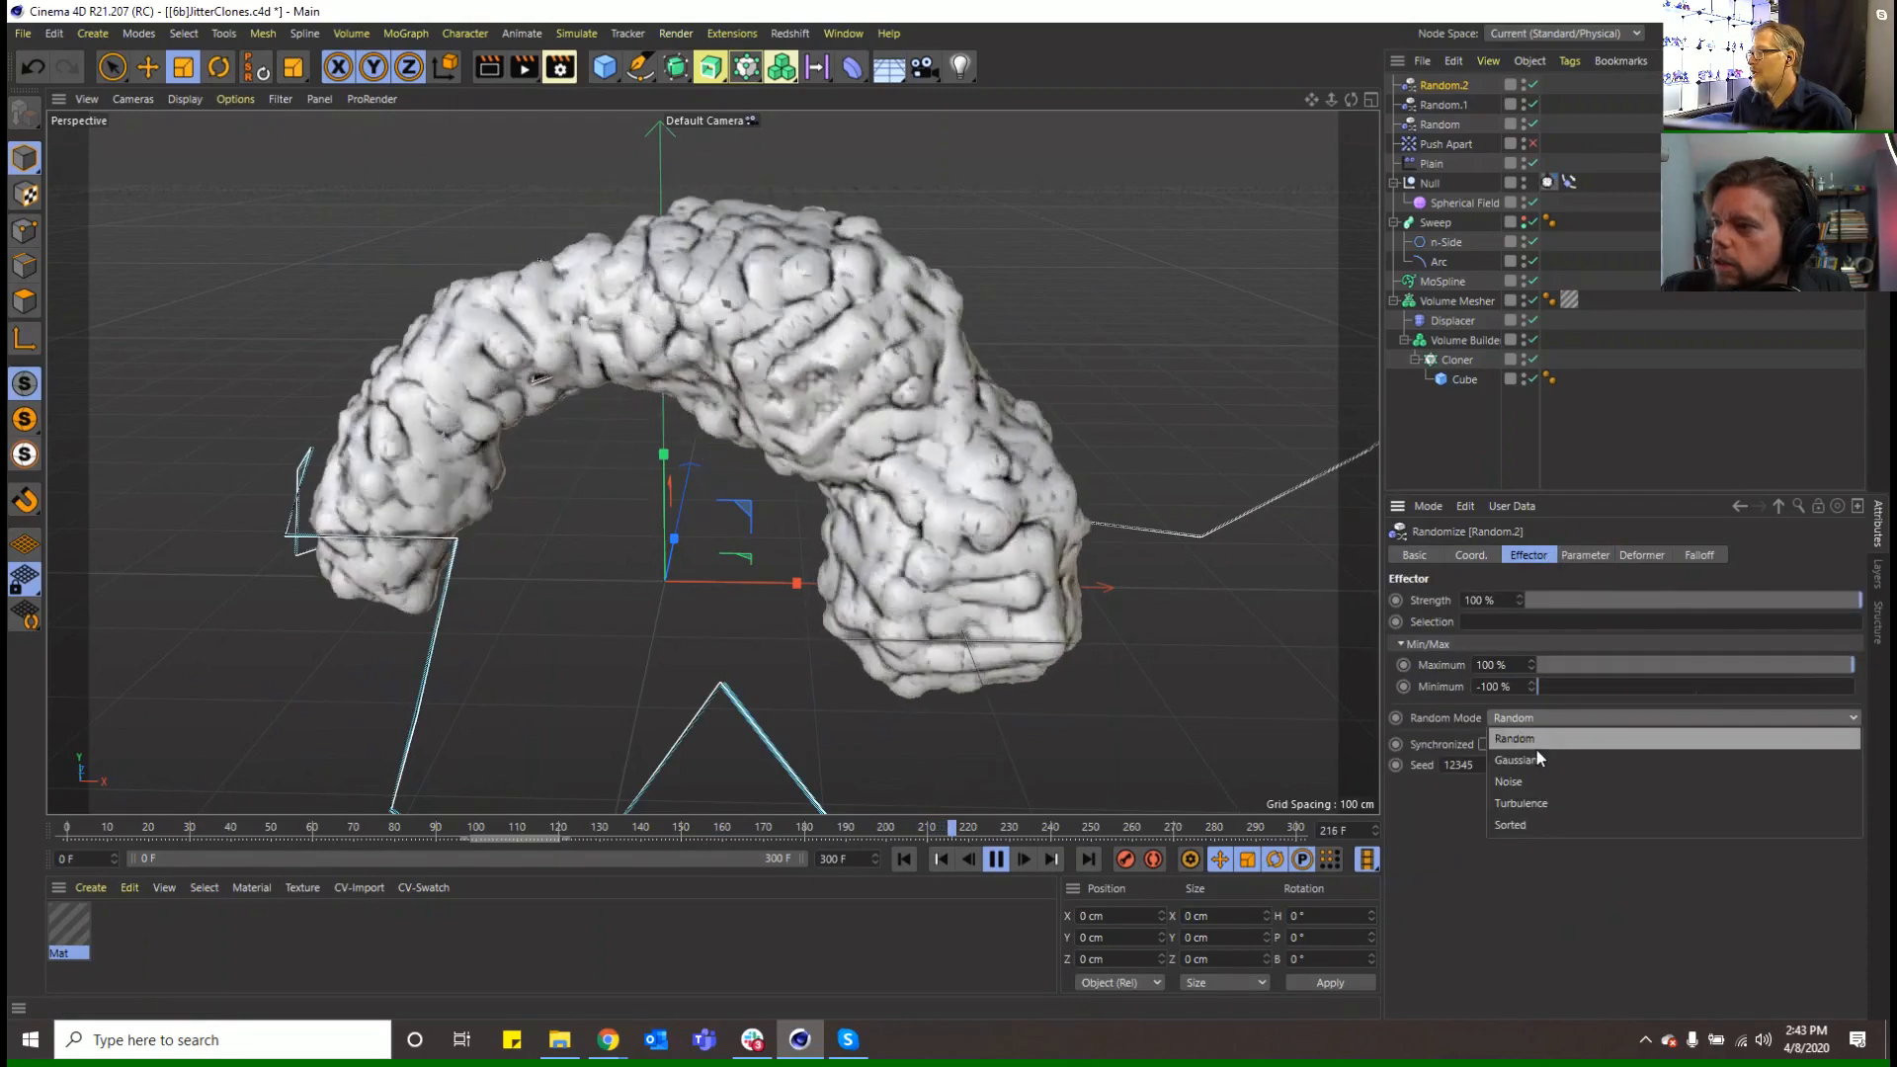
click(1537, 801)
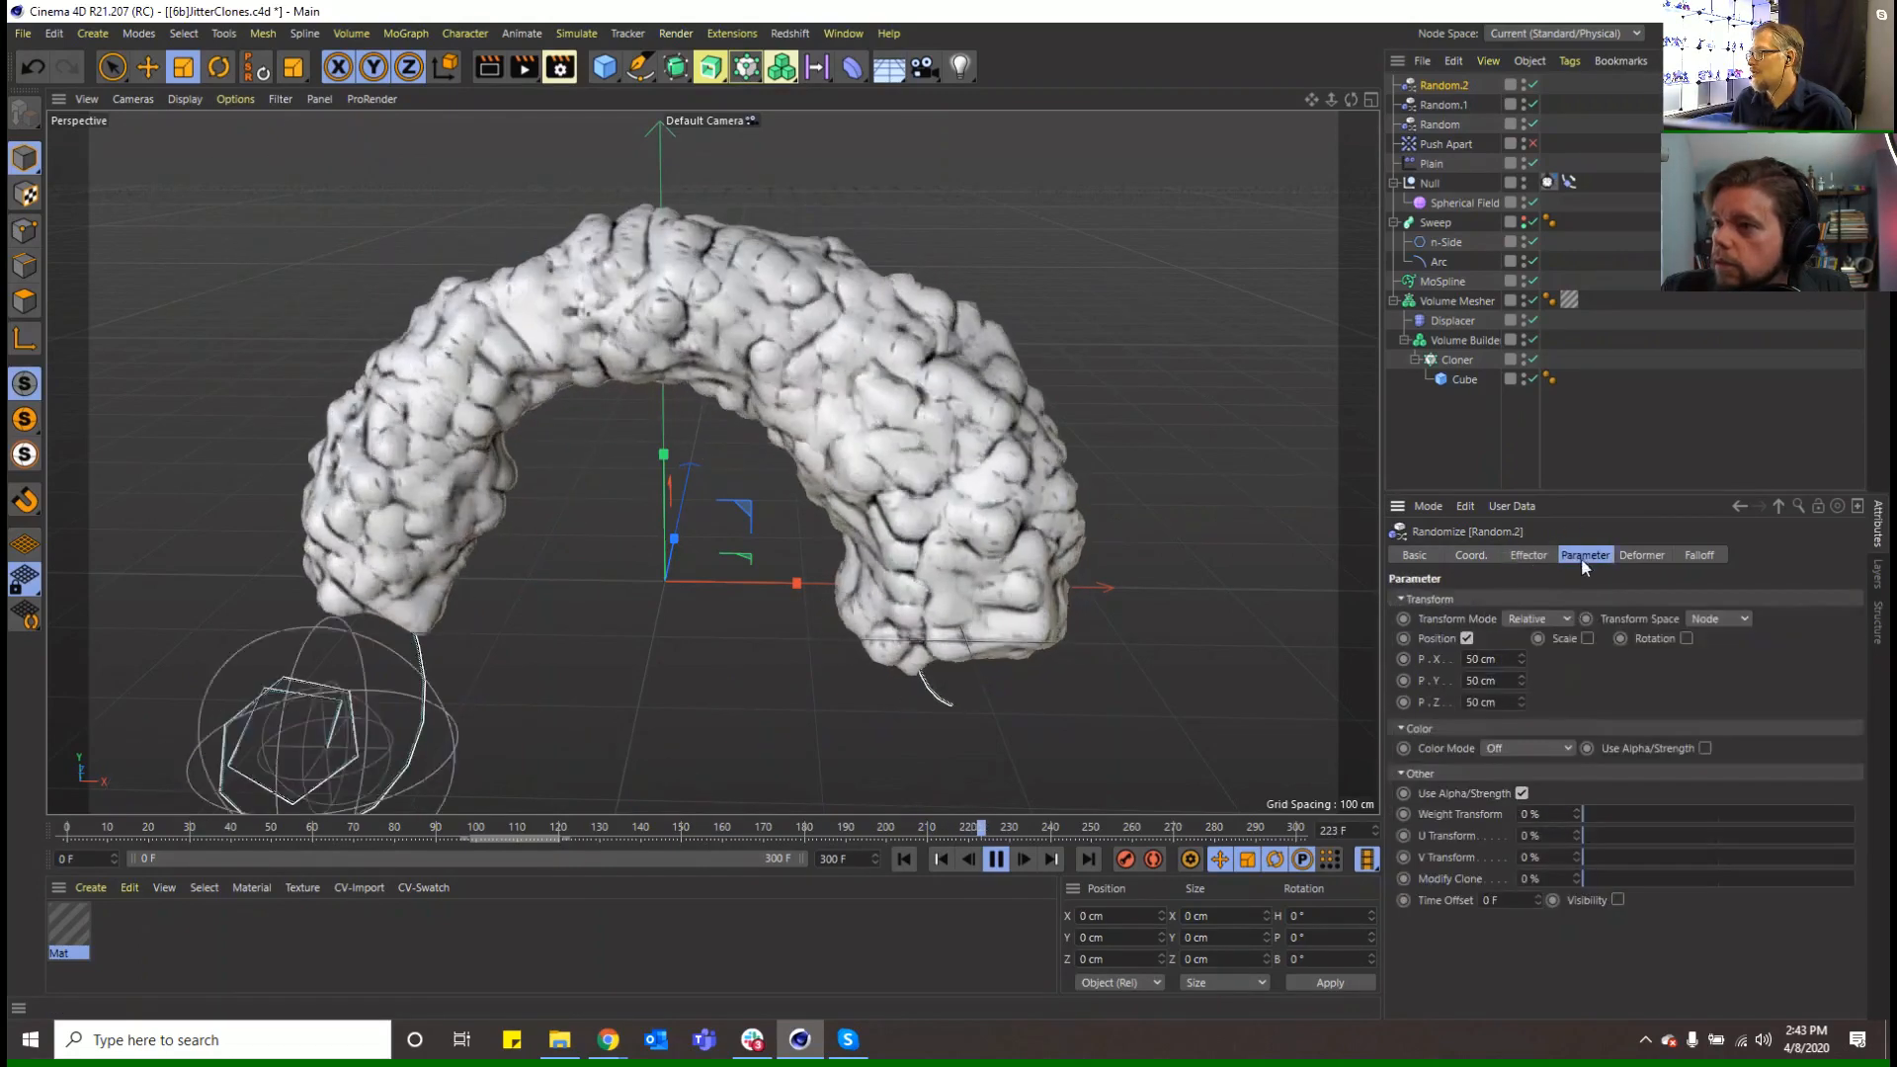
Set the Random.2 effector's X, Y and Z position variation to 5 cm each
click(1583, 556)
drag(1507, 659, 1449, 607)
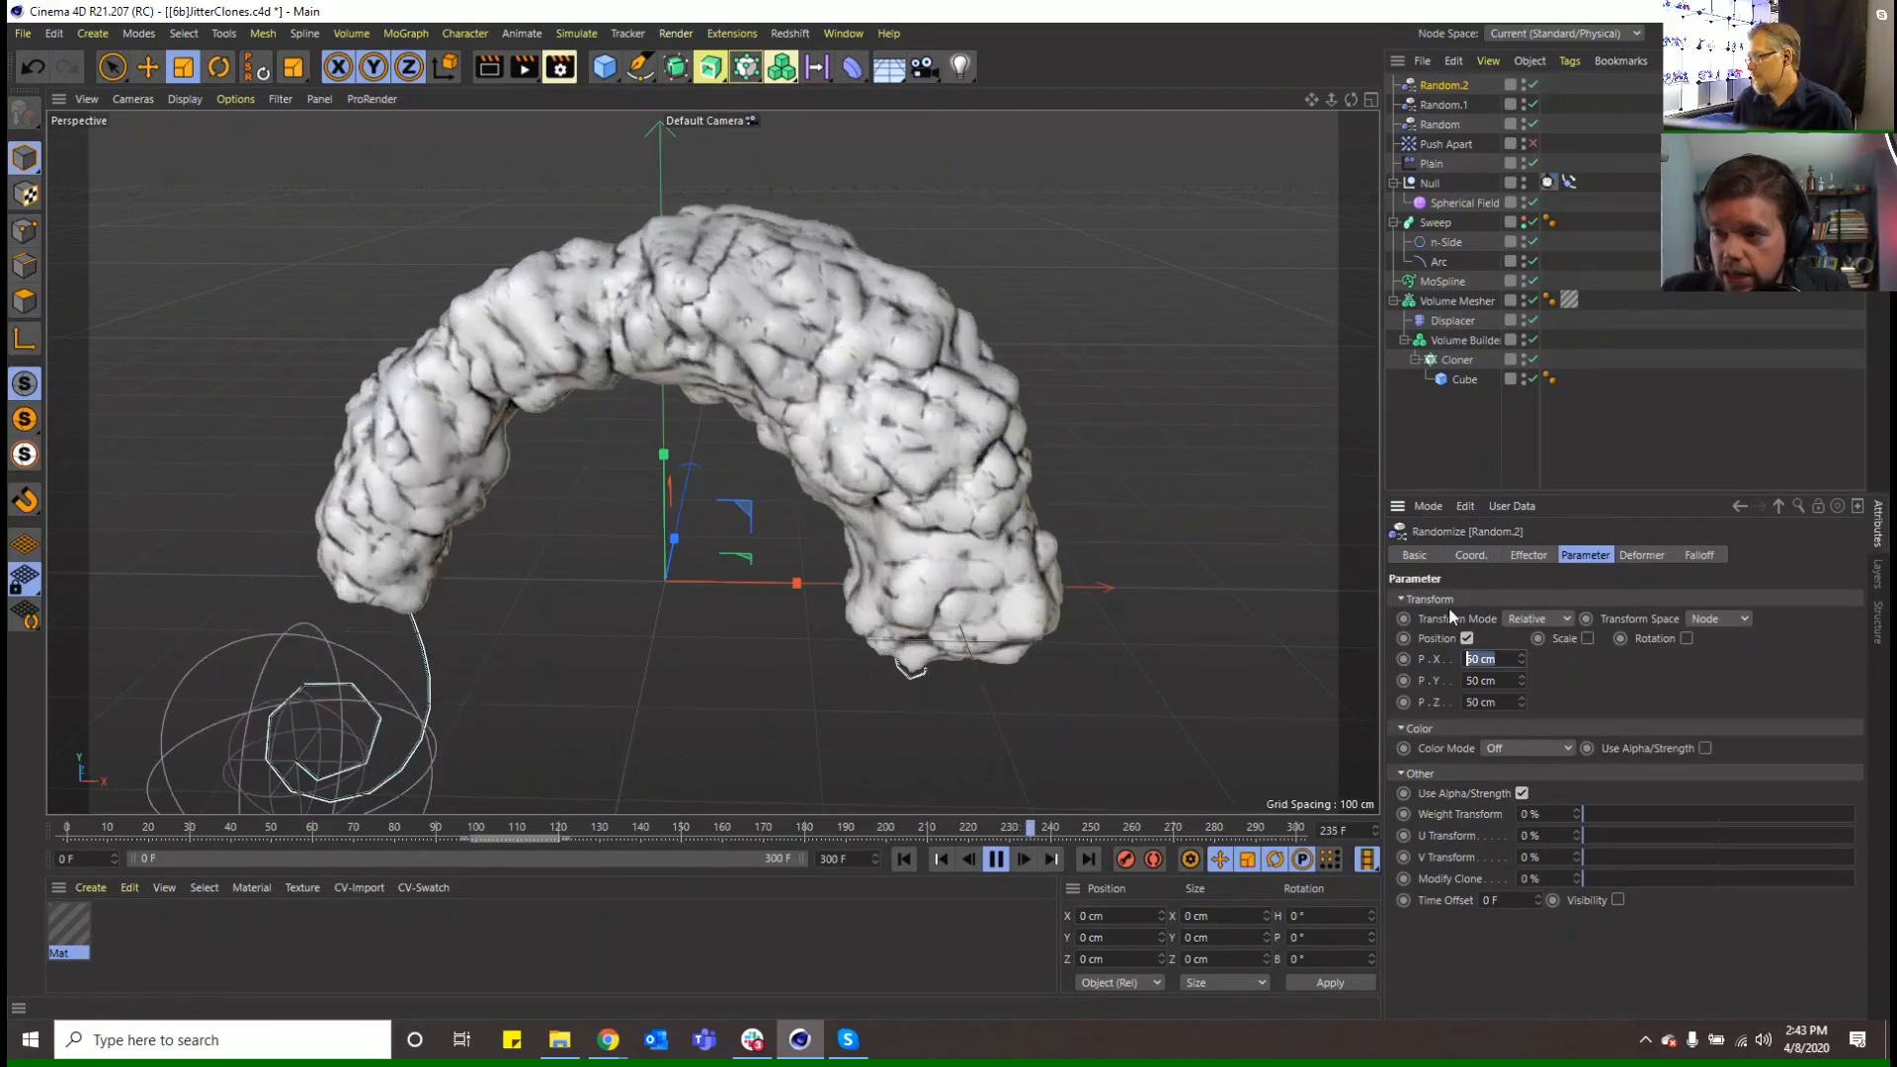
text(5)
key(Tab)
text(5)
key(Tab)
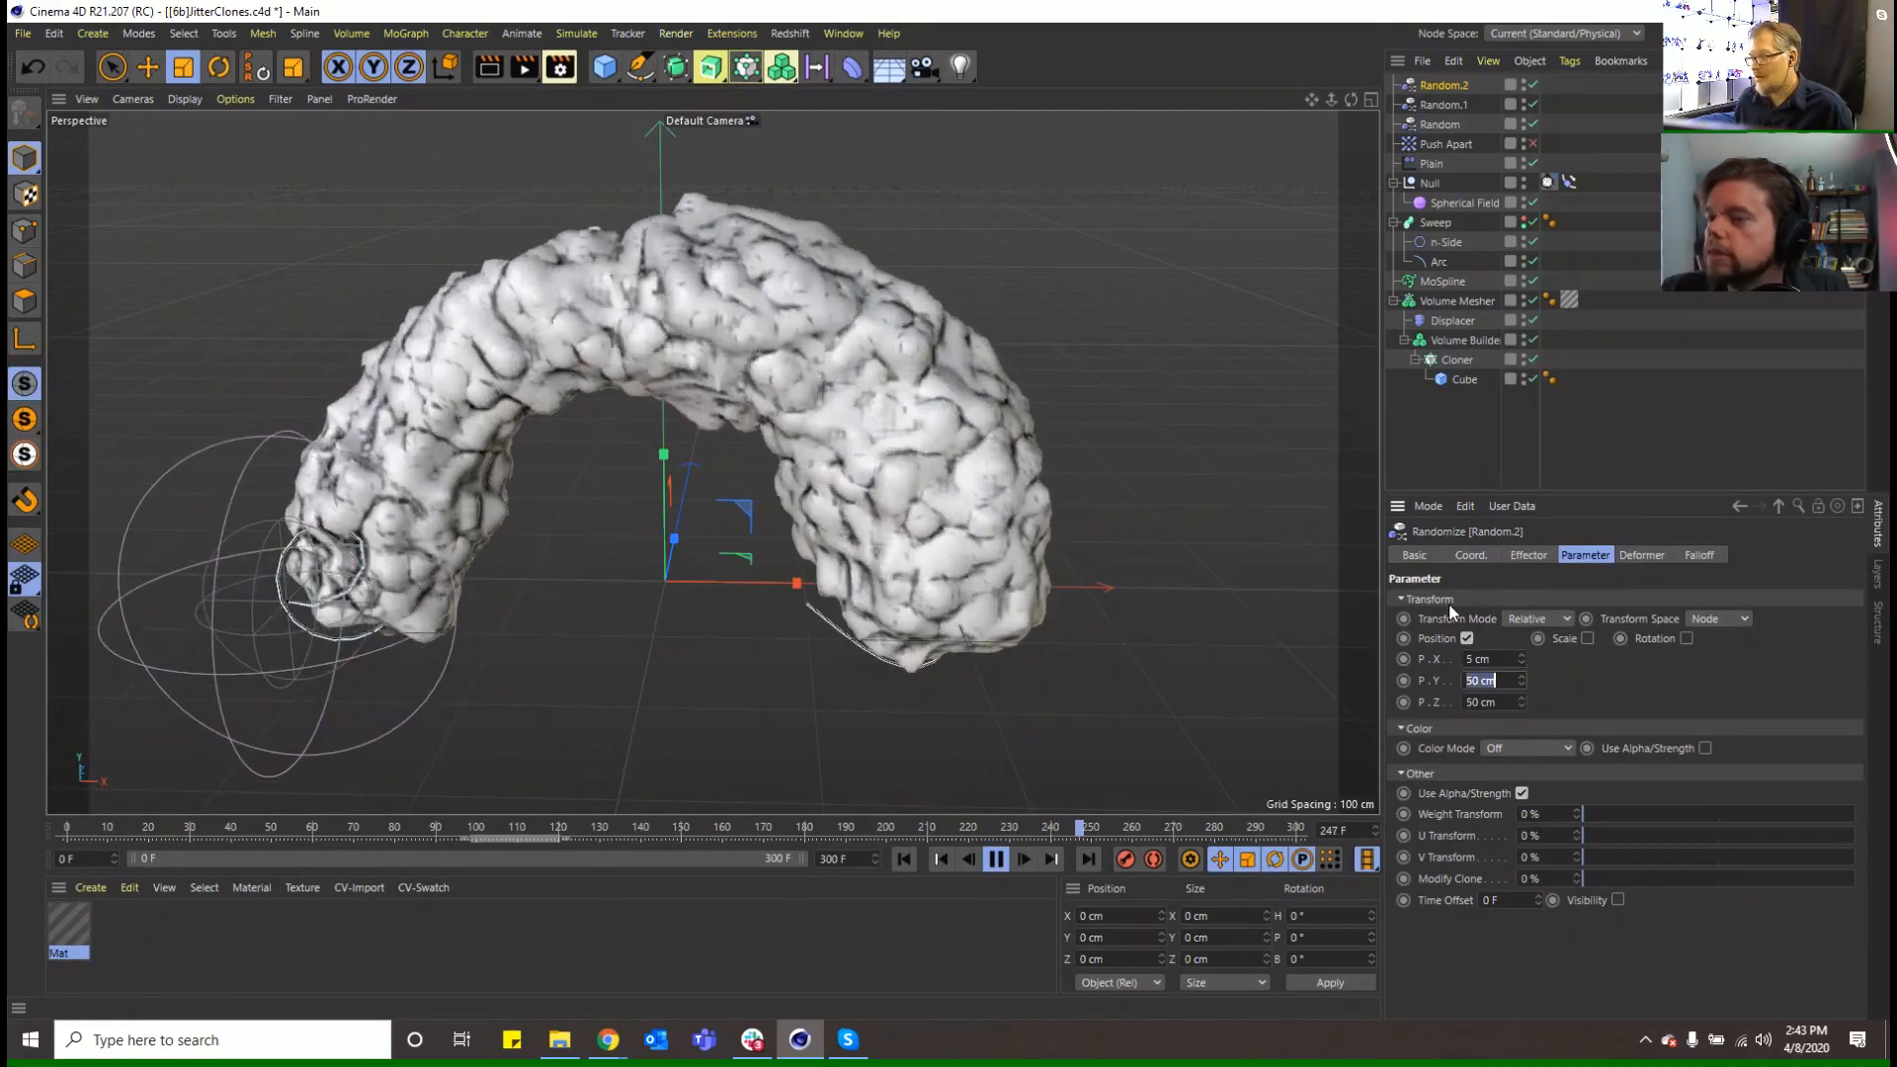
text(5)
key(Return)
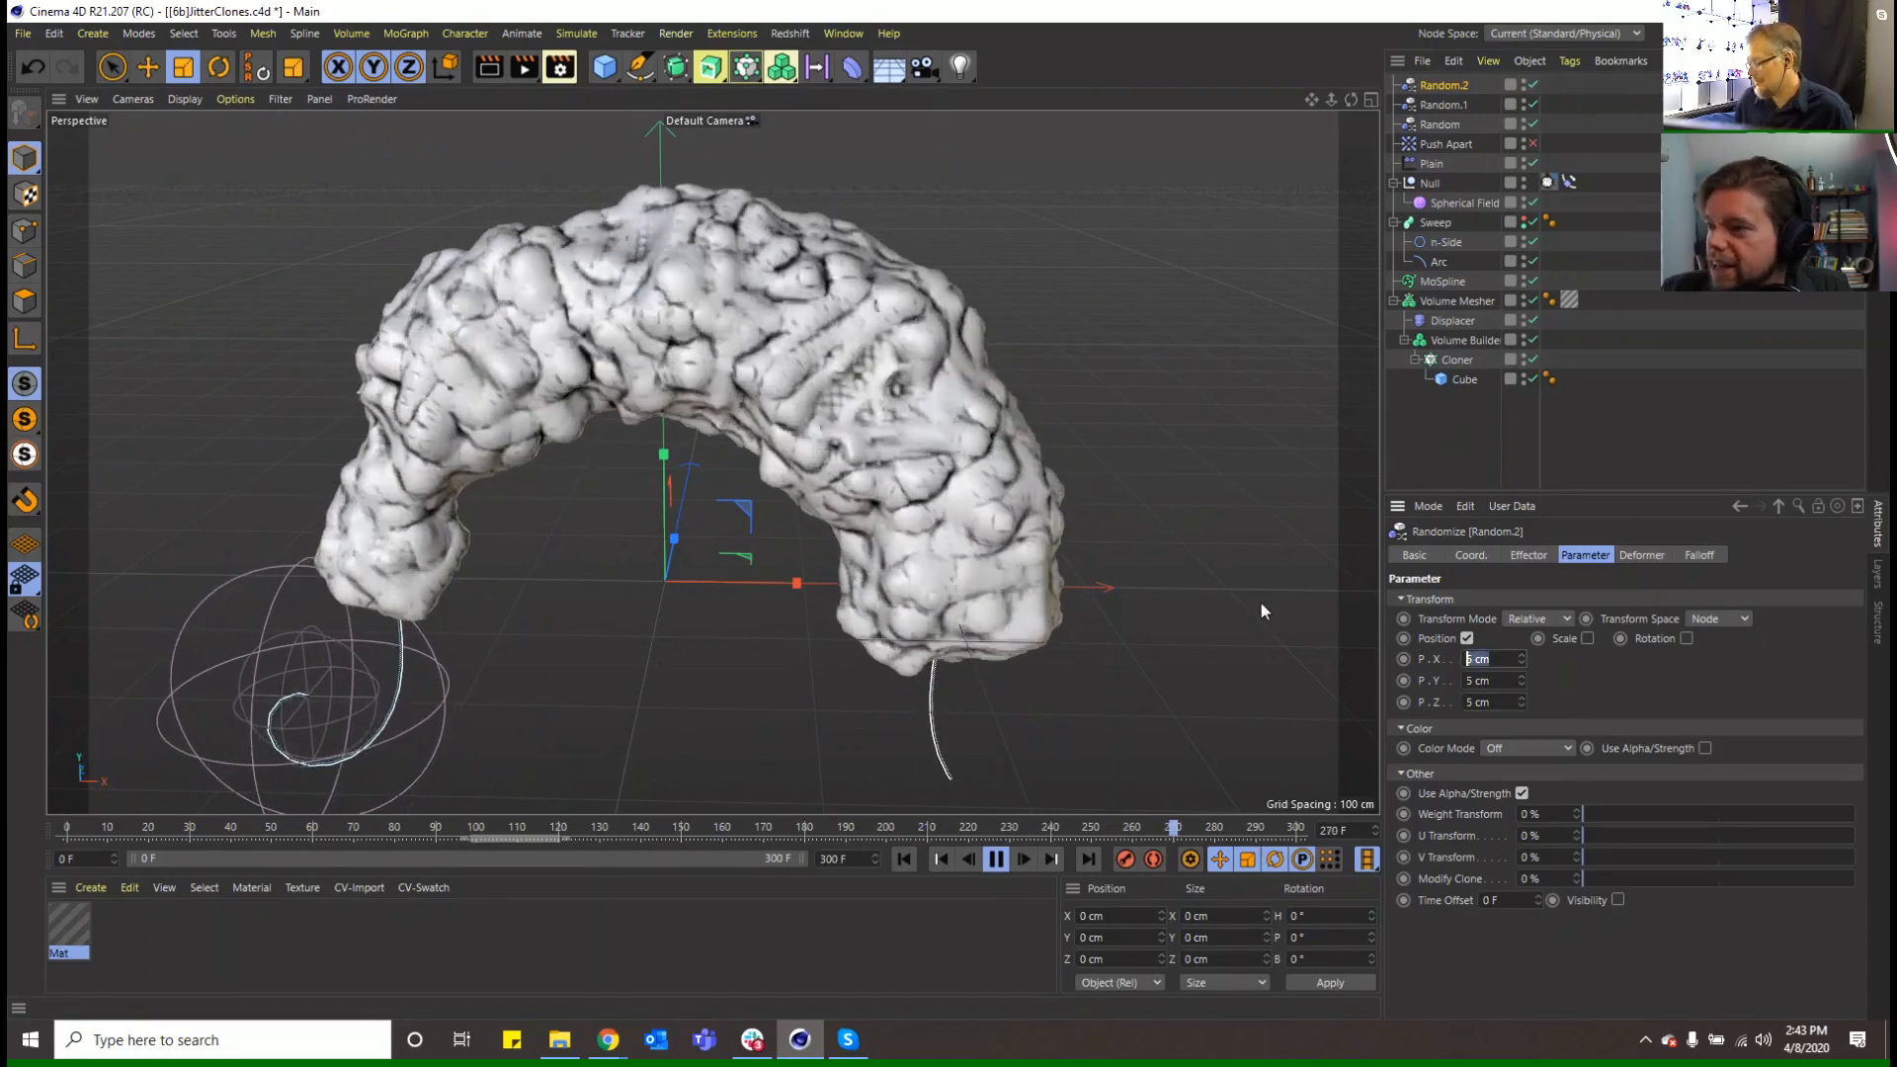
Set the Random.2 effector's X, Y and Z position variation to 15 cm each
text(15)
key(Tab)
text(15)
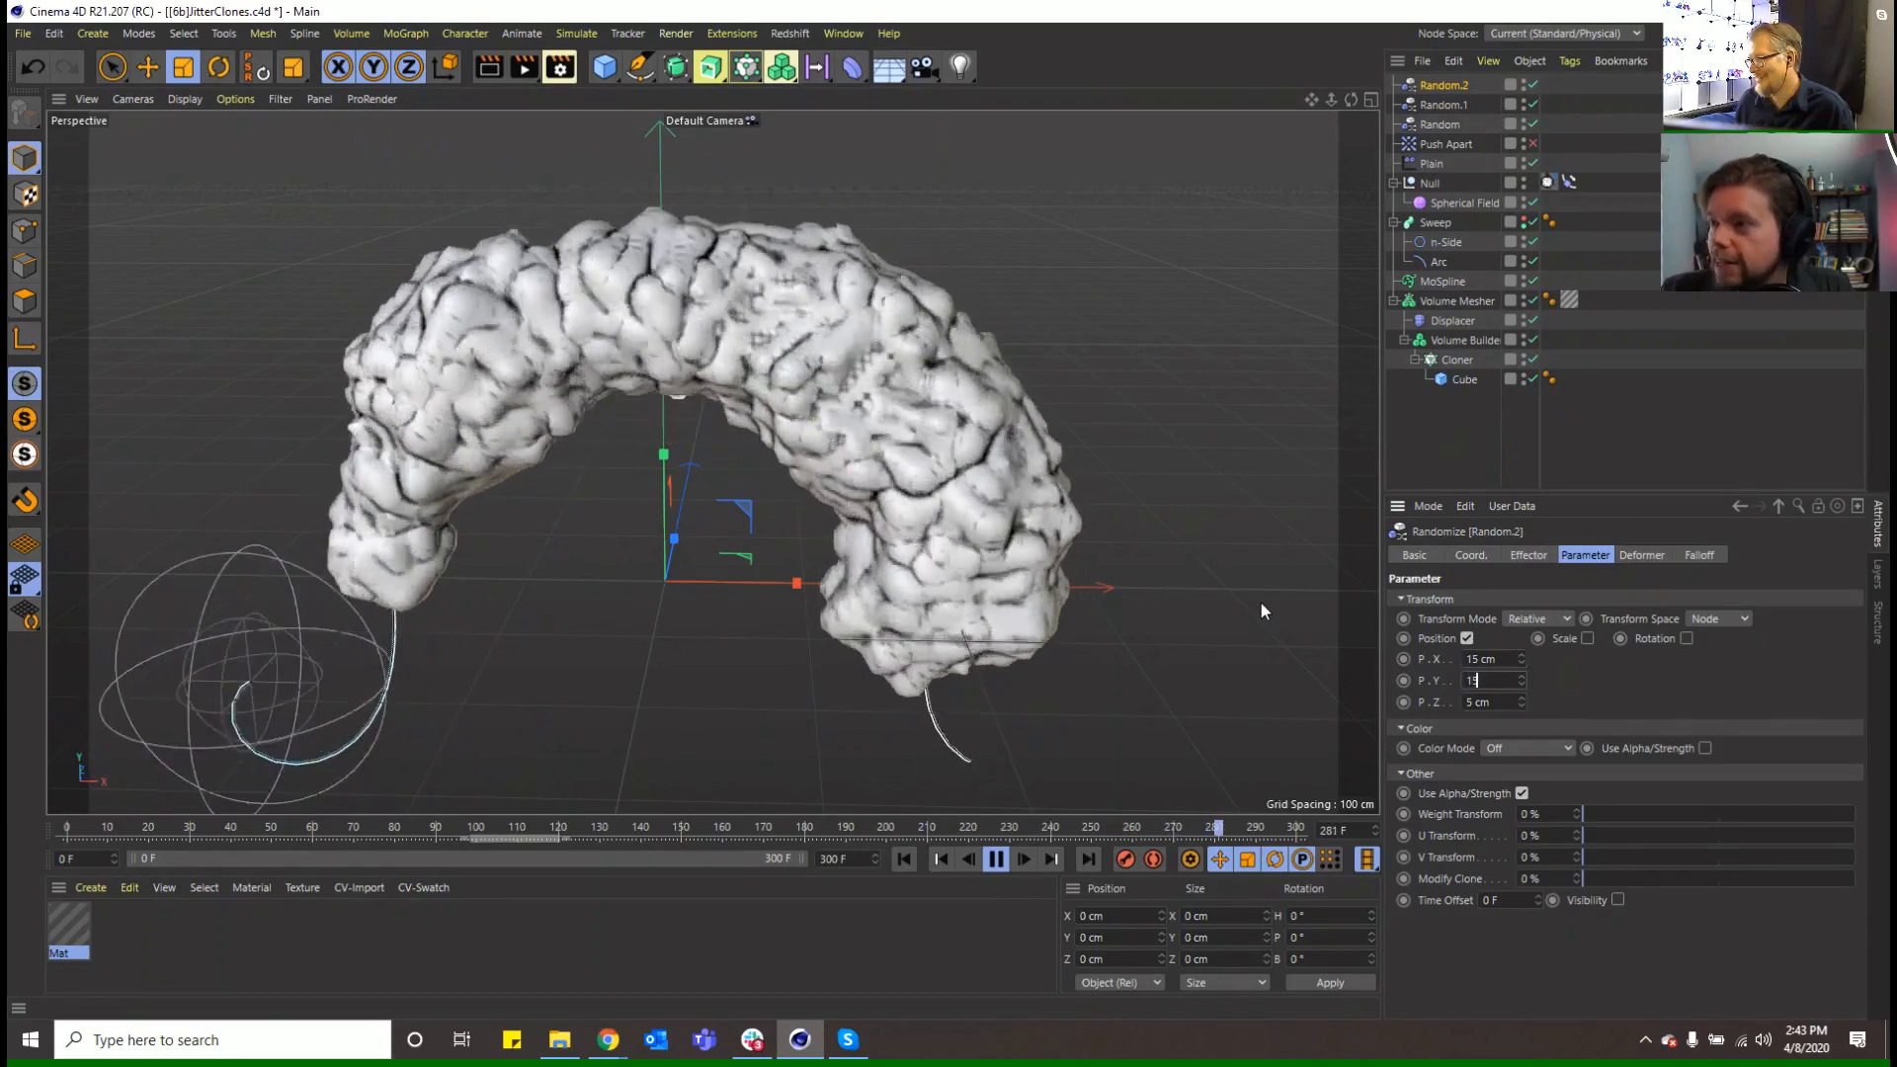
key(Tab)
text(15)
key(Return)
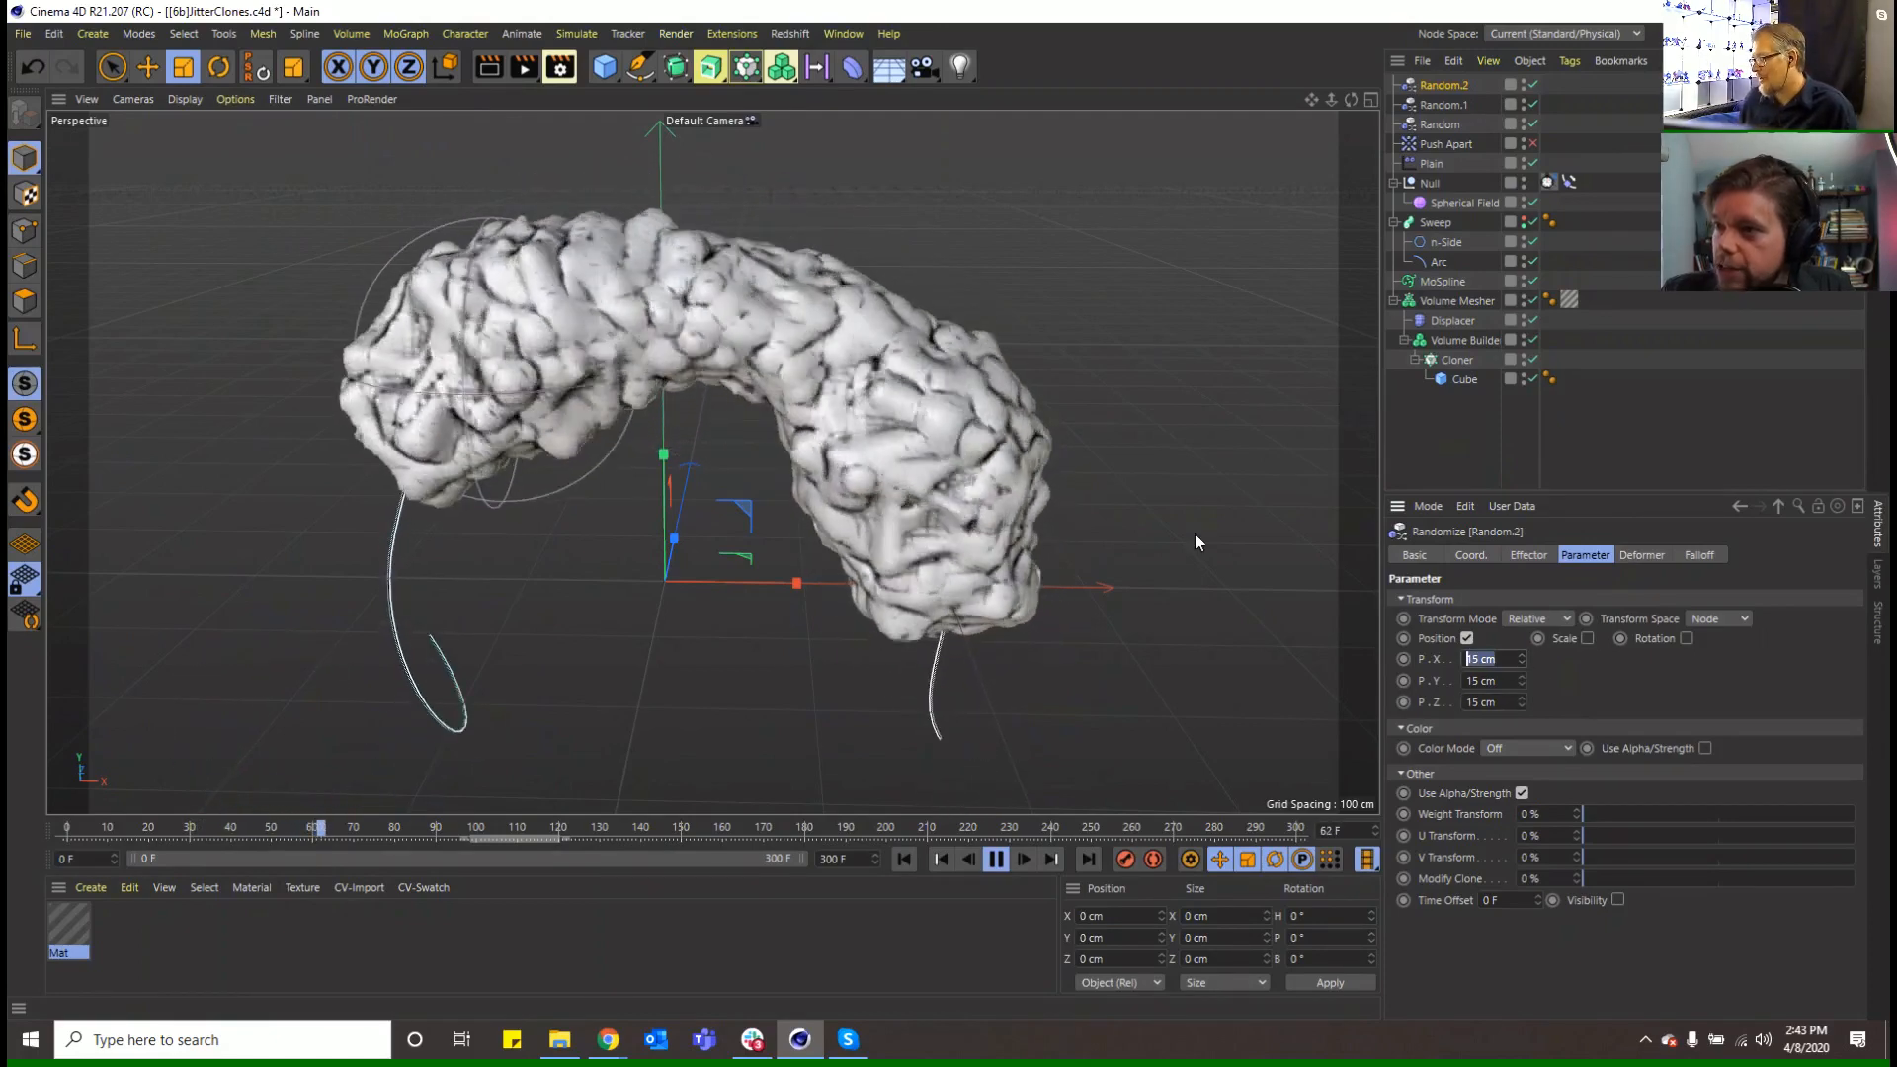
Set the Random.2 effector's X, Y and Z position variation to 35 cm each
text(35)
key(Return)
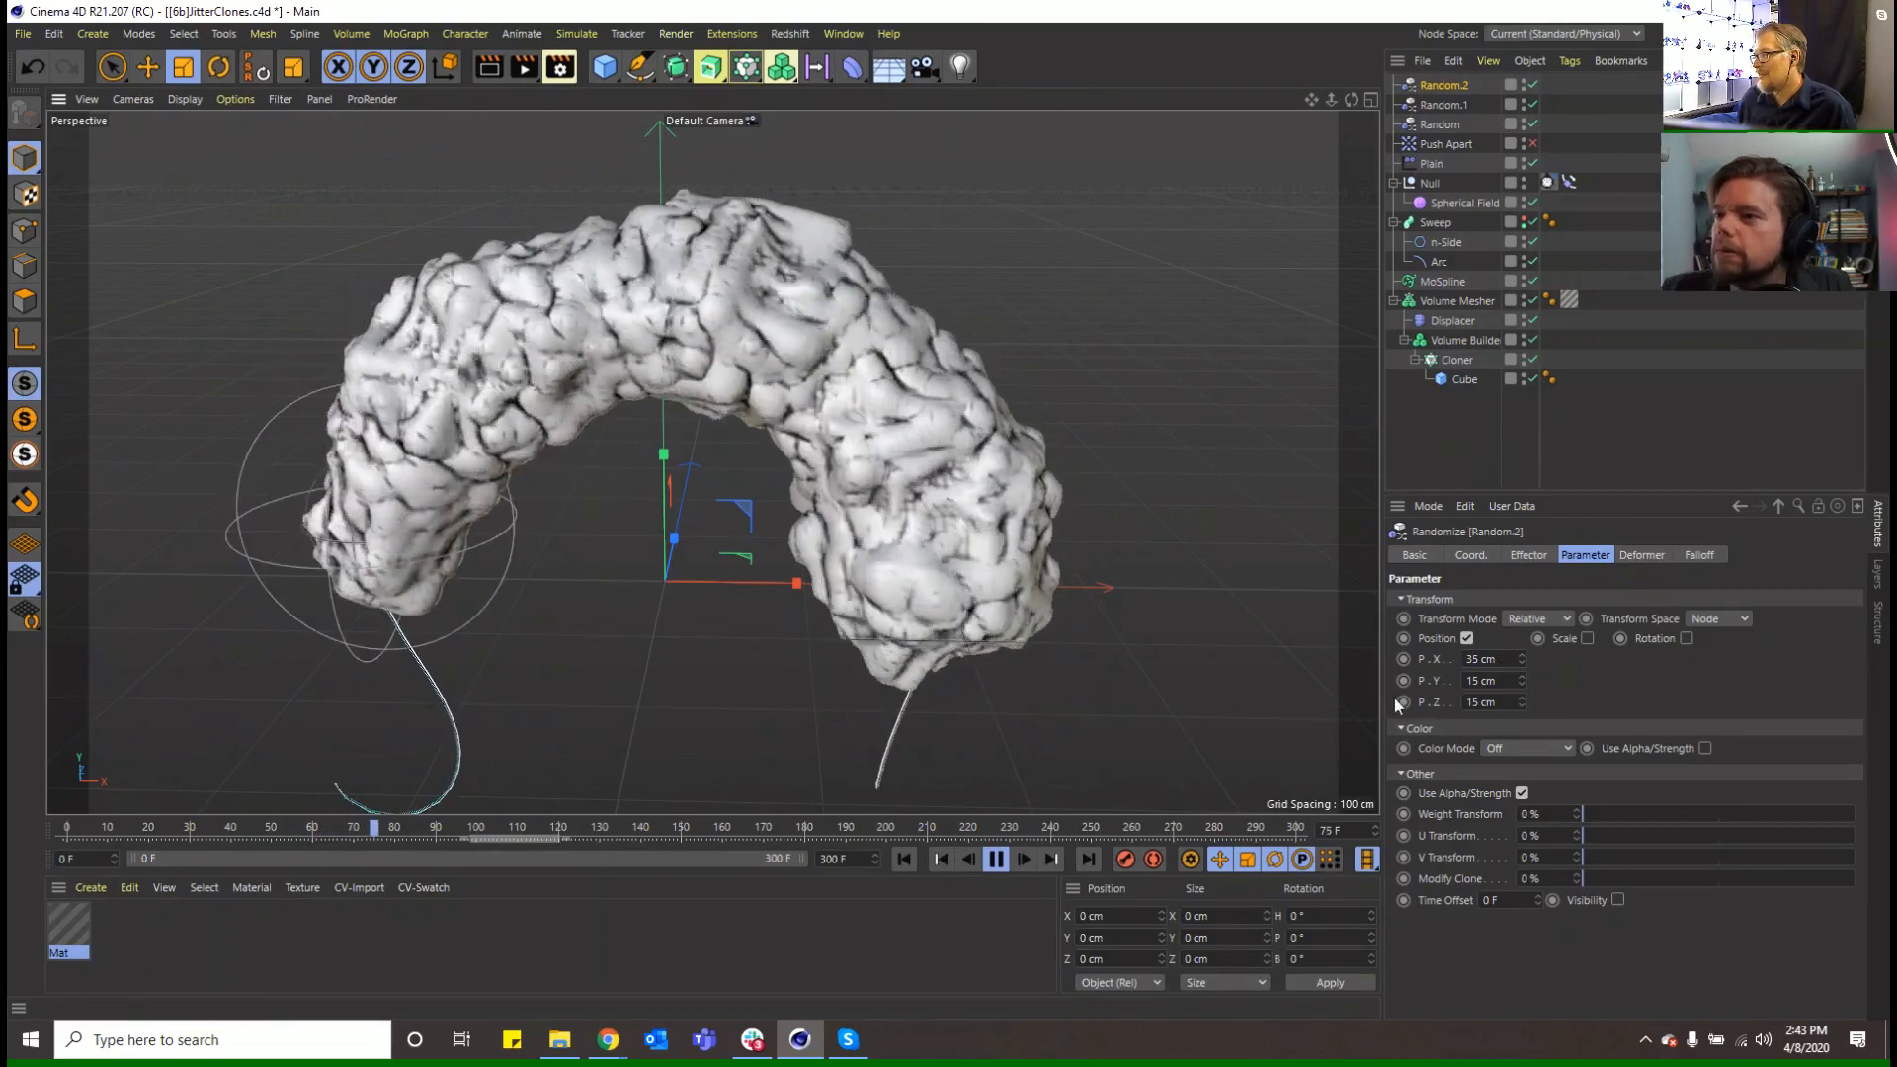
text(35)
key(Return)
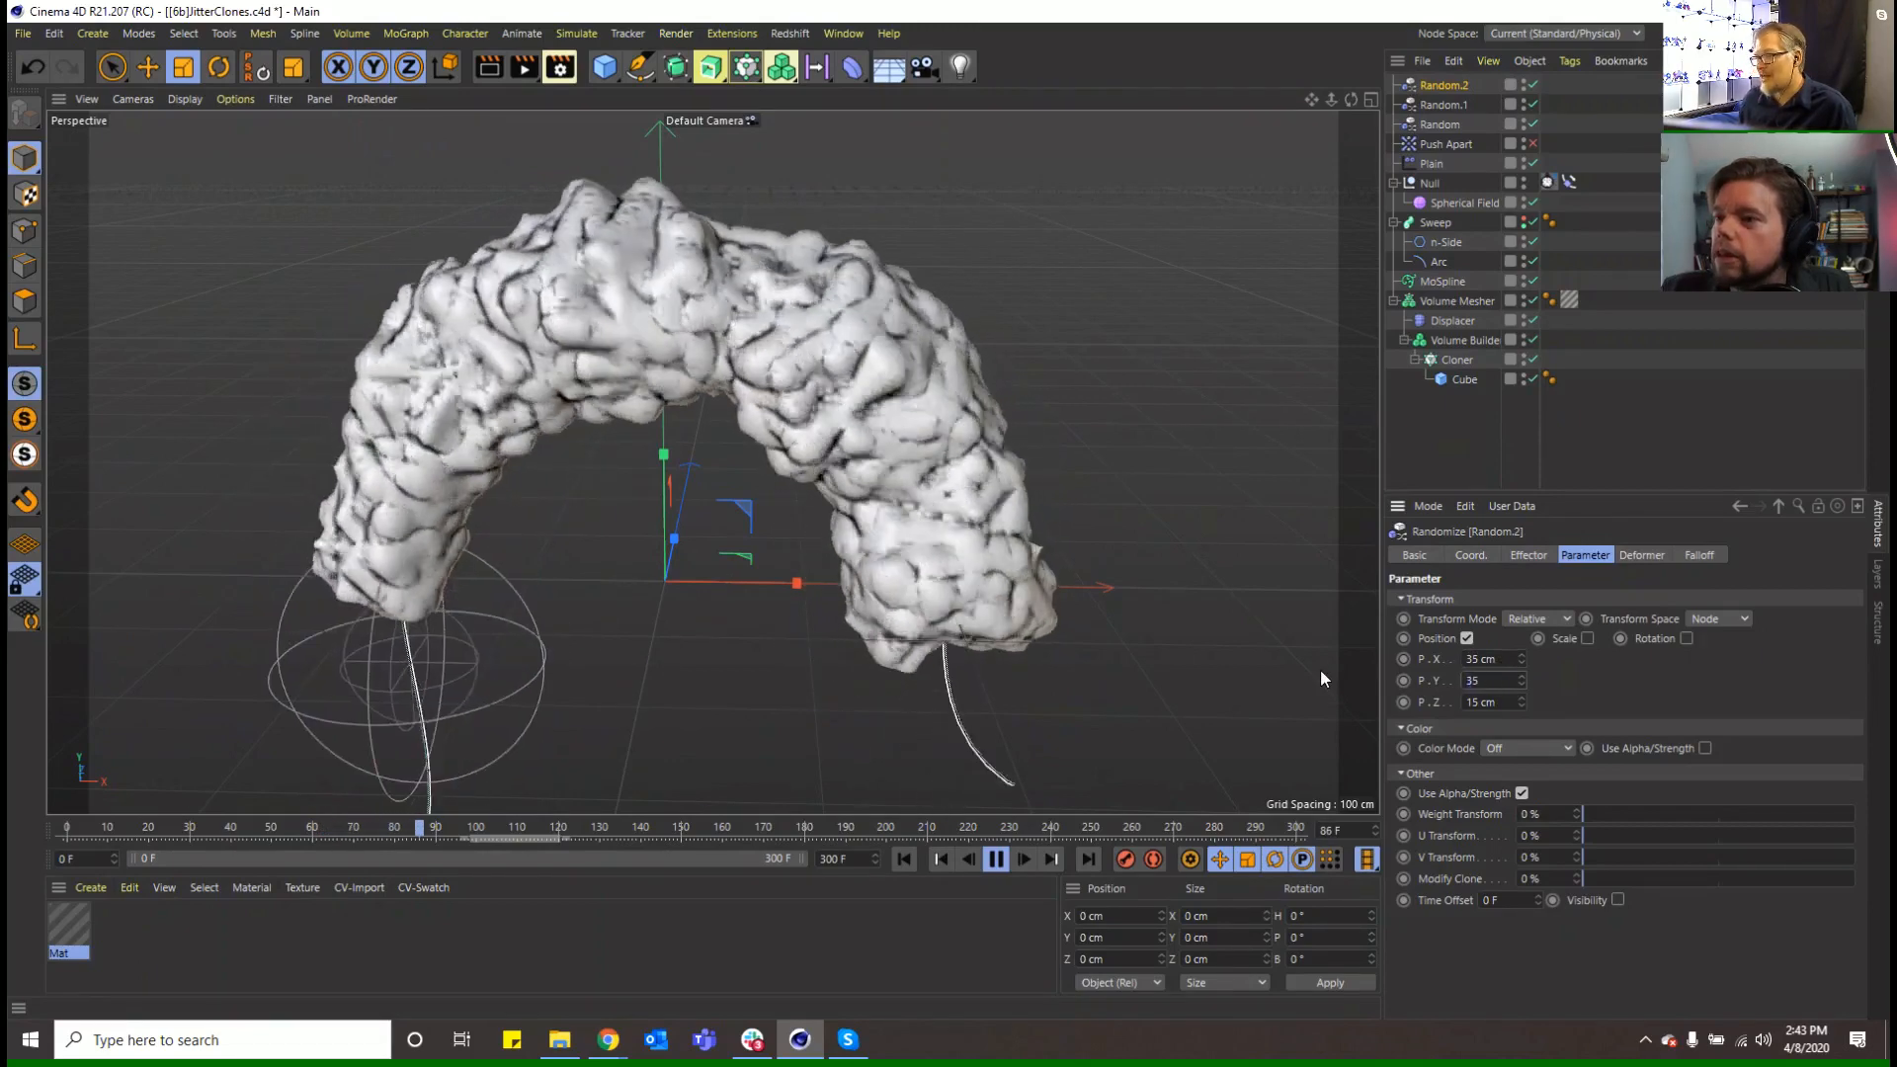
click(1487, 702)
text(35)
key(Return)
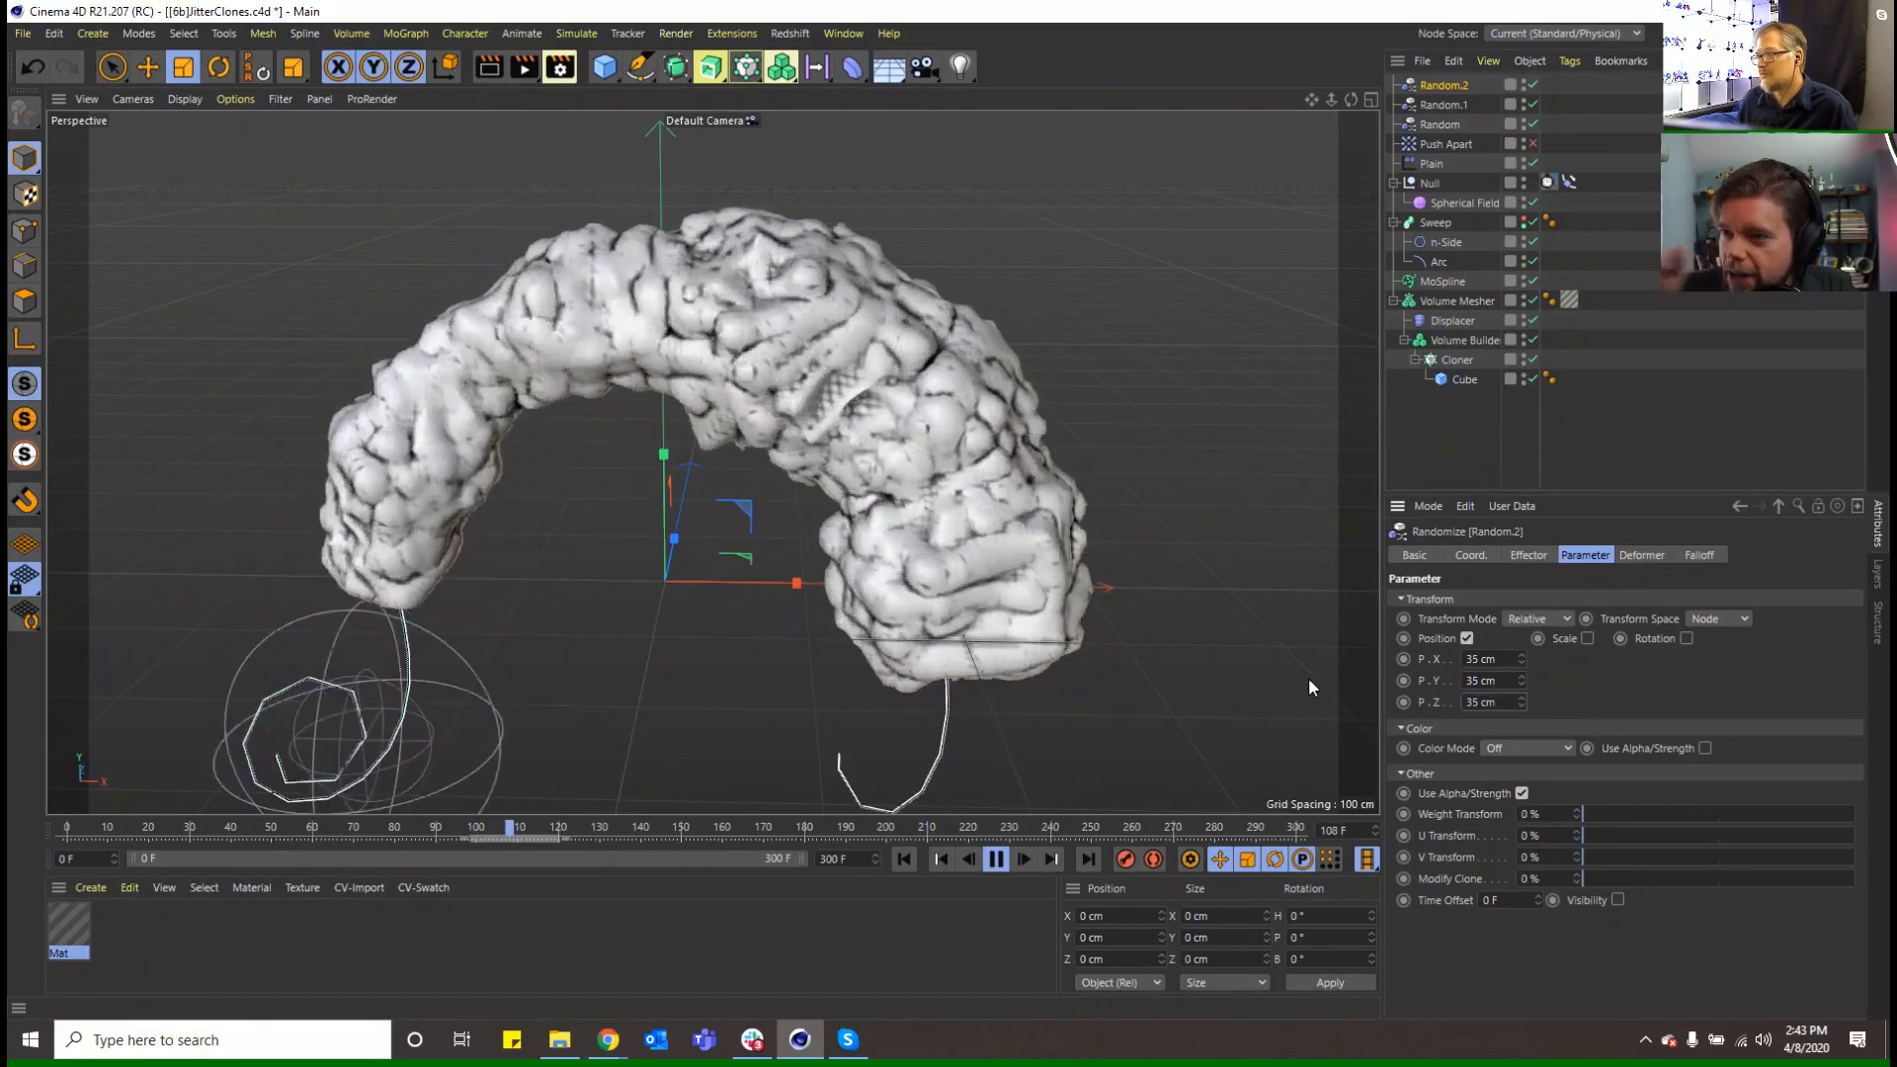
Add a Wind force to the scene and set its Wind Speed to 55 cm
click(1437, 282)
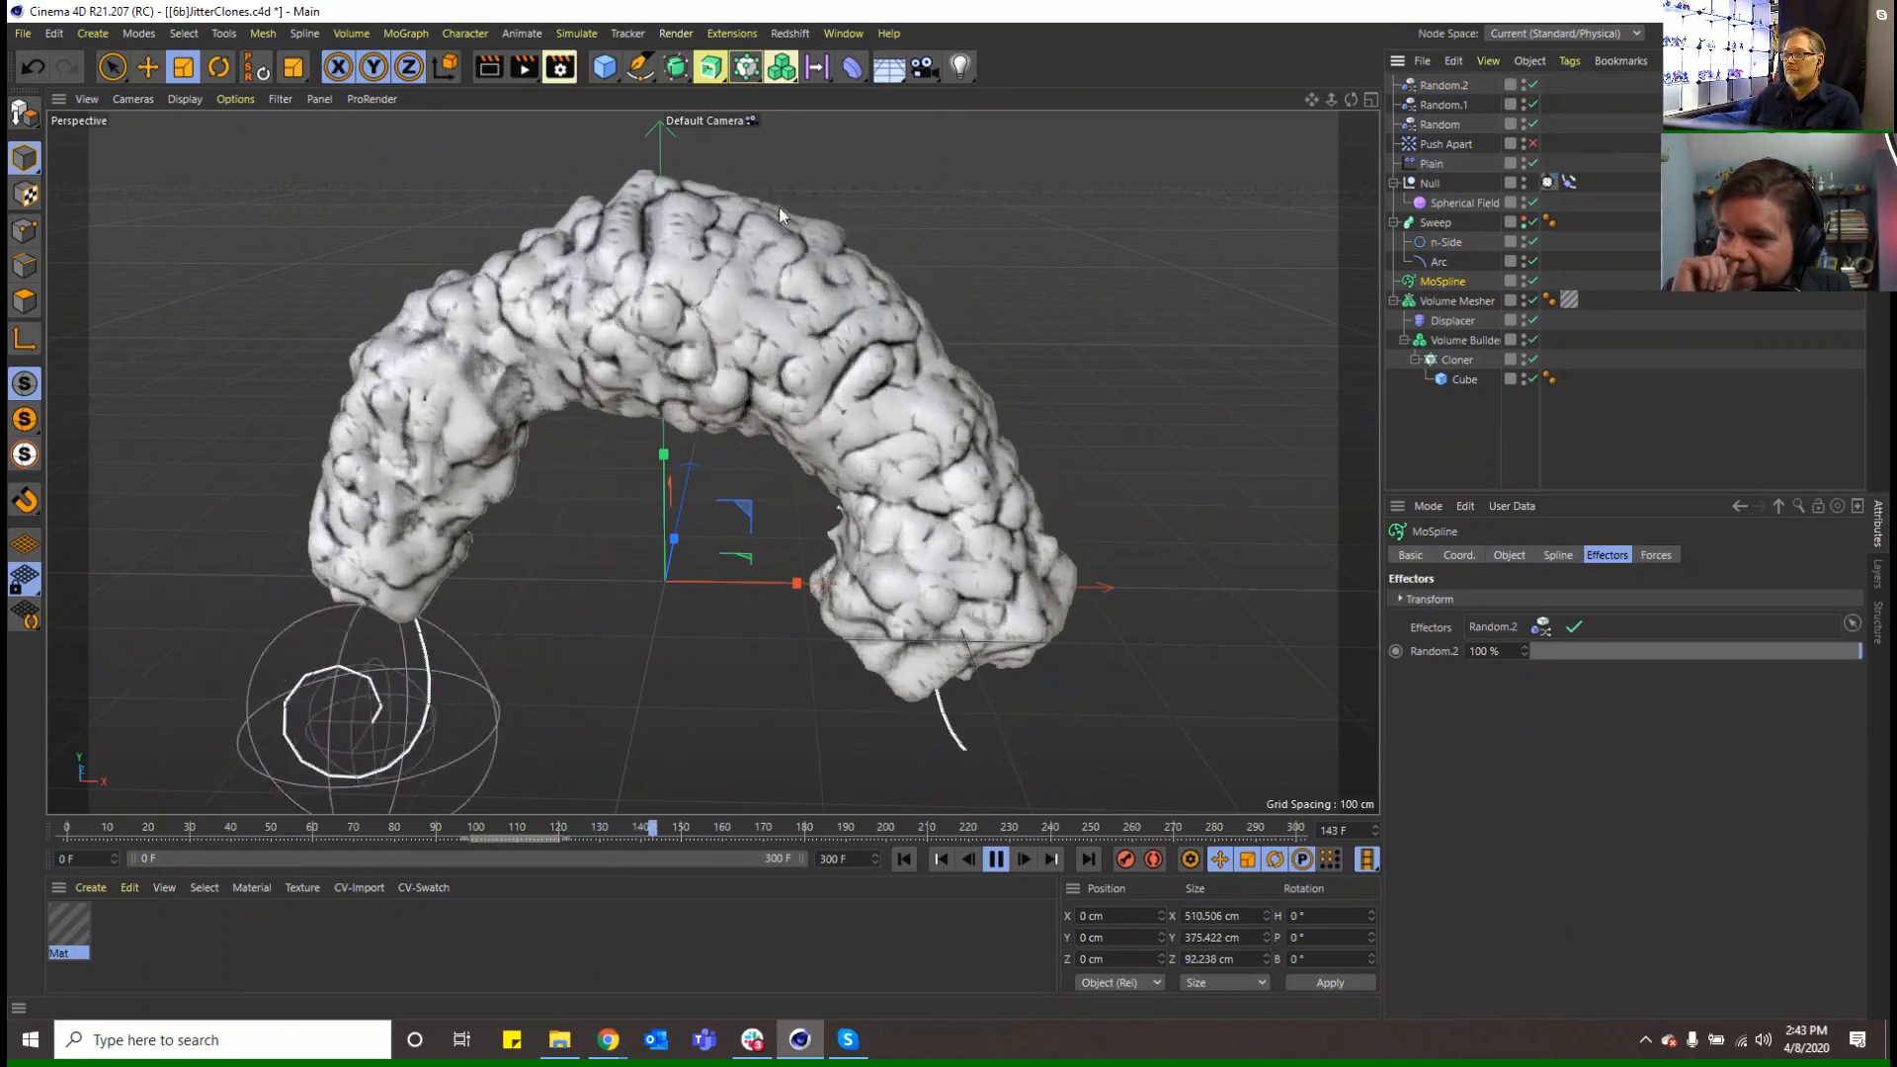
click(427, 37)
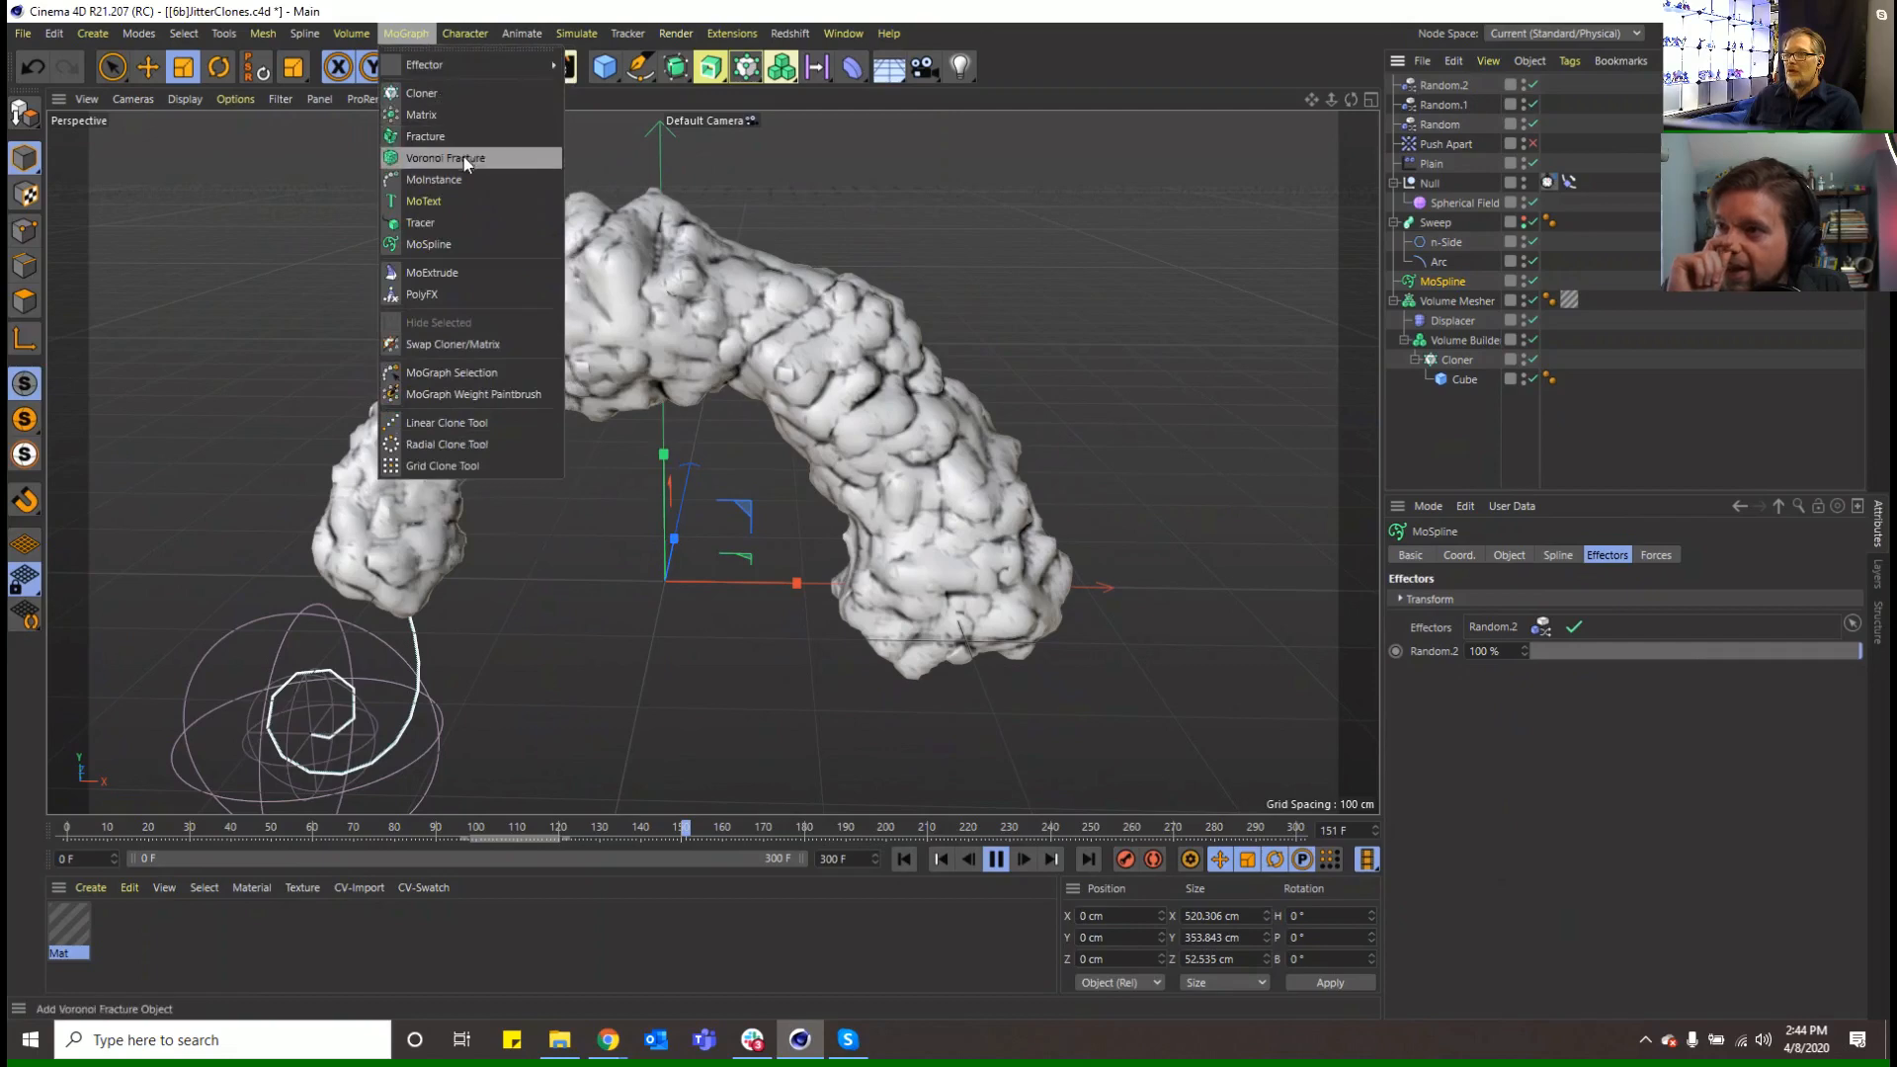
mouse_move(351, 33)
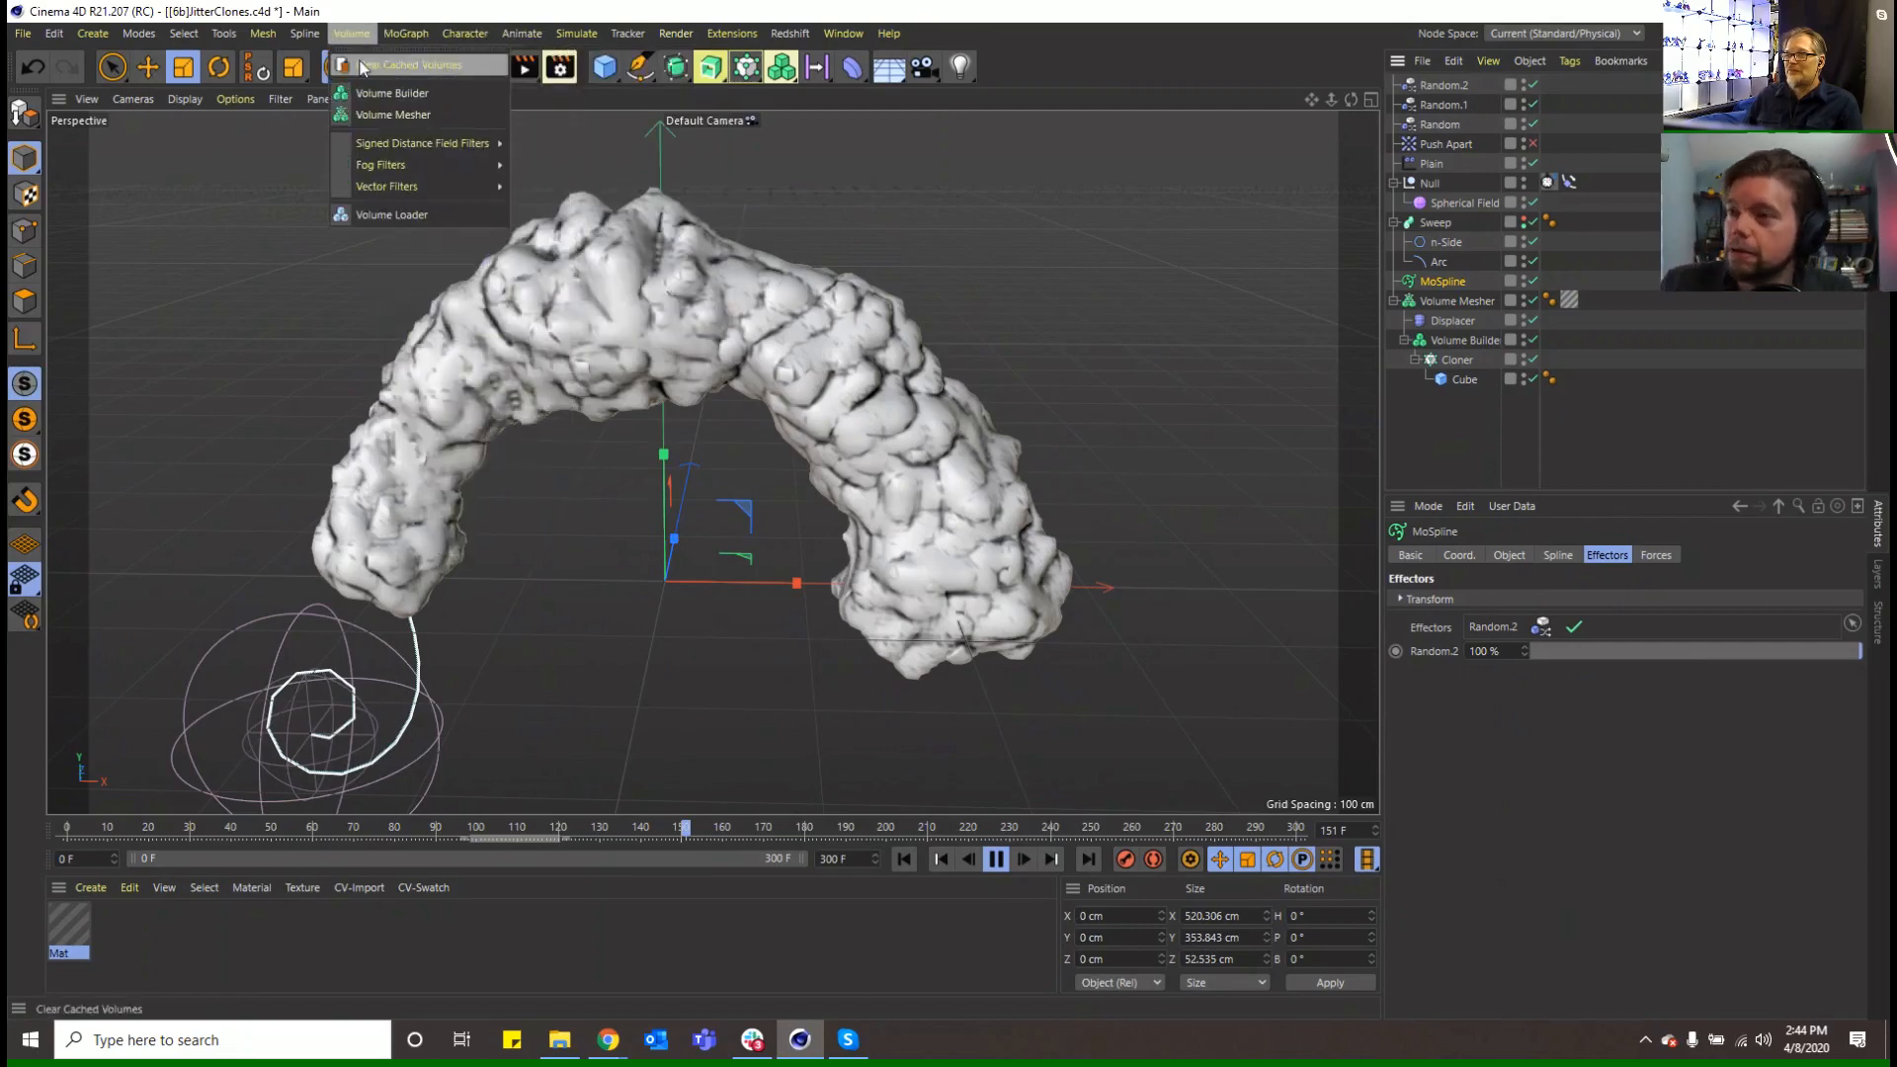
mouse_move(435, 35)
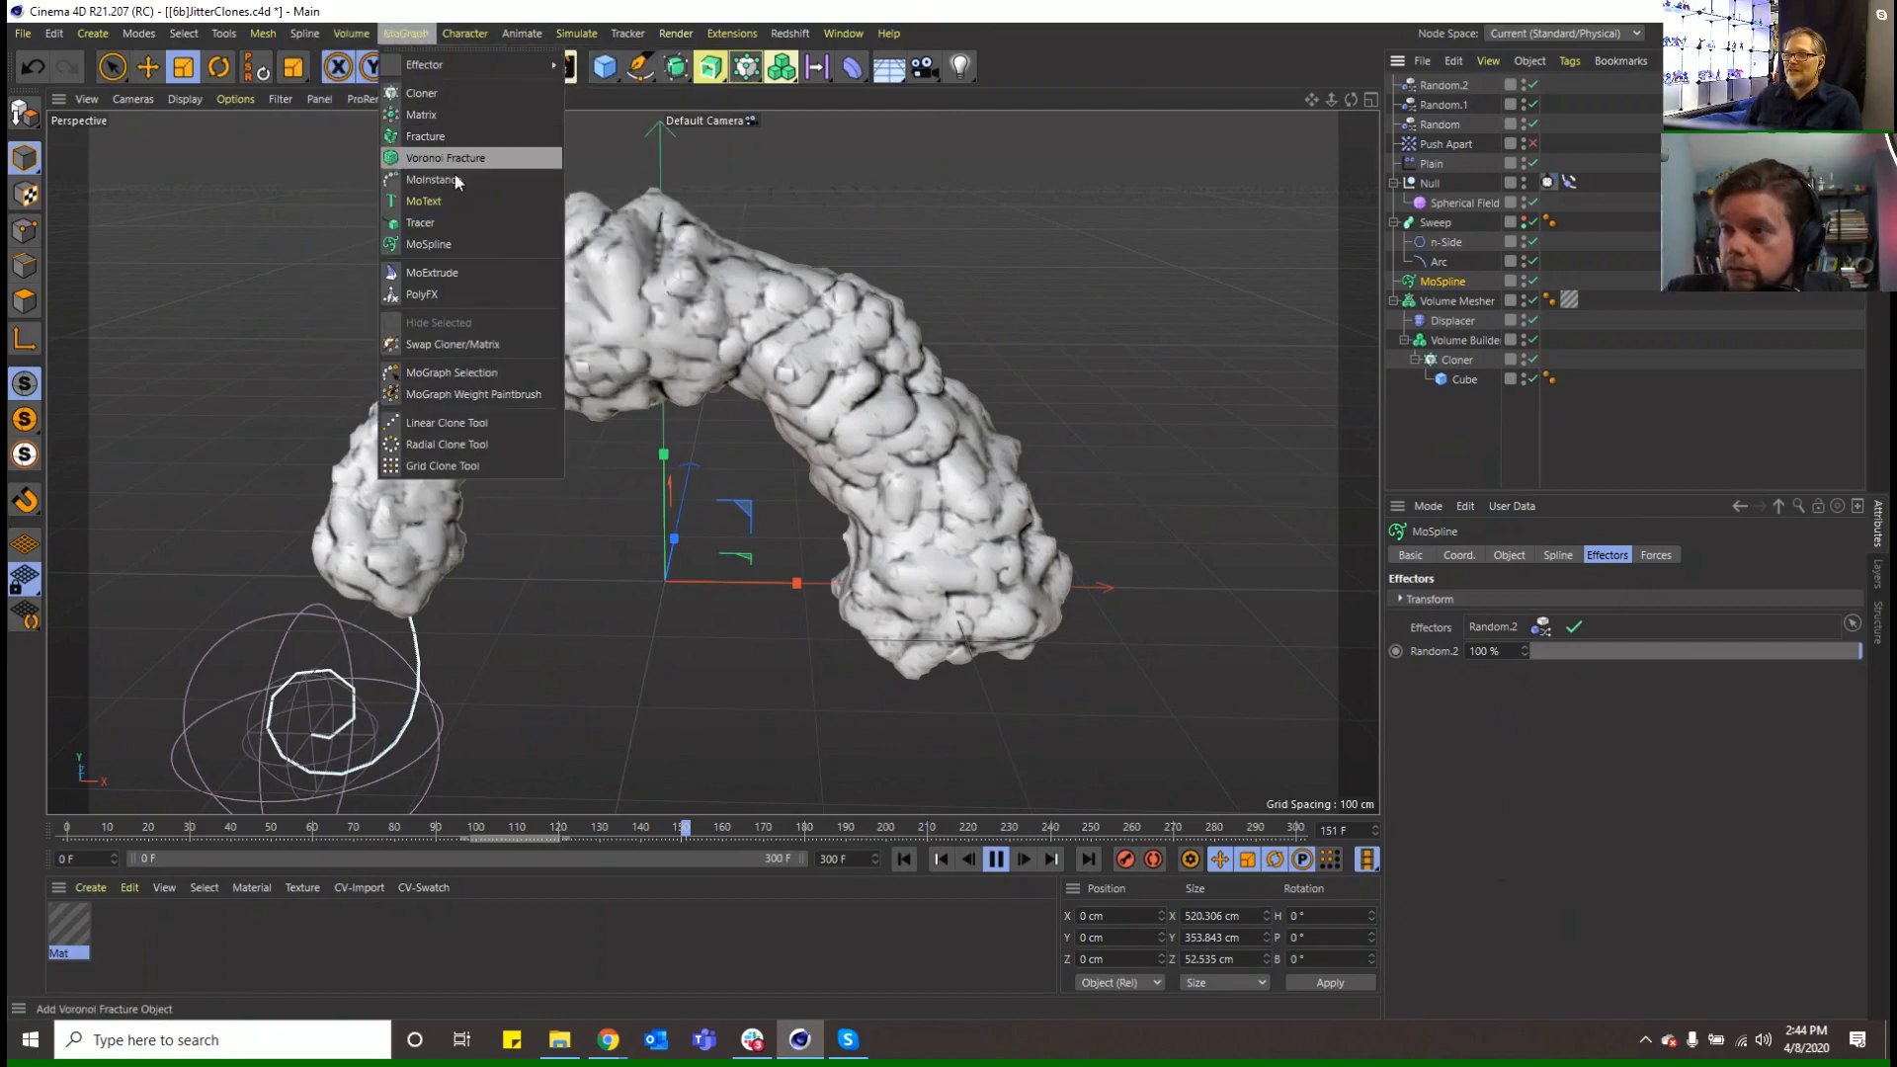
mouse_move(601, 30)
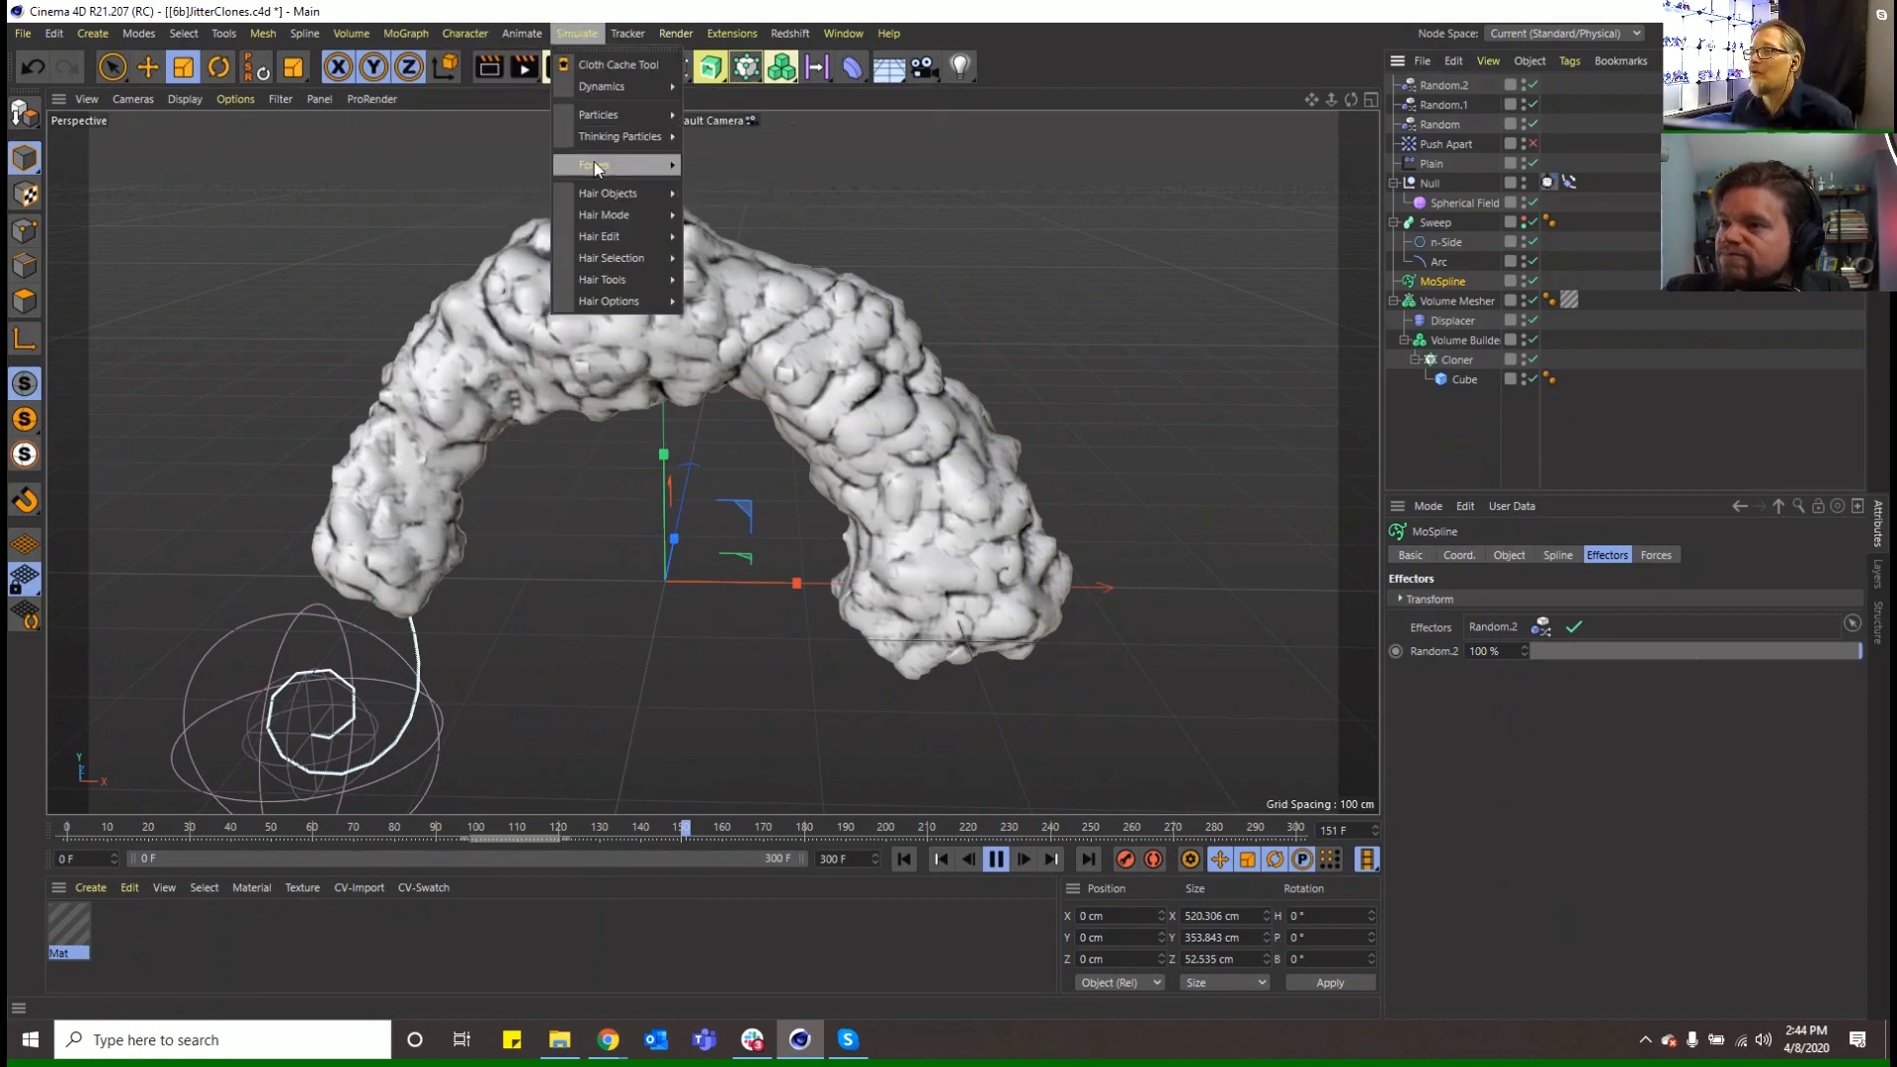
mouse_move(595, 165)
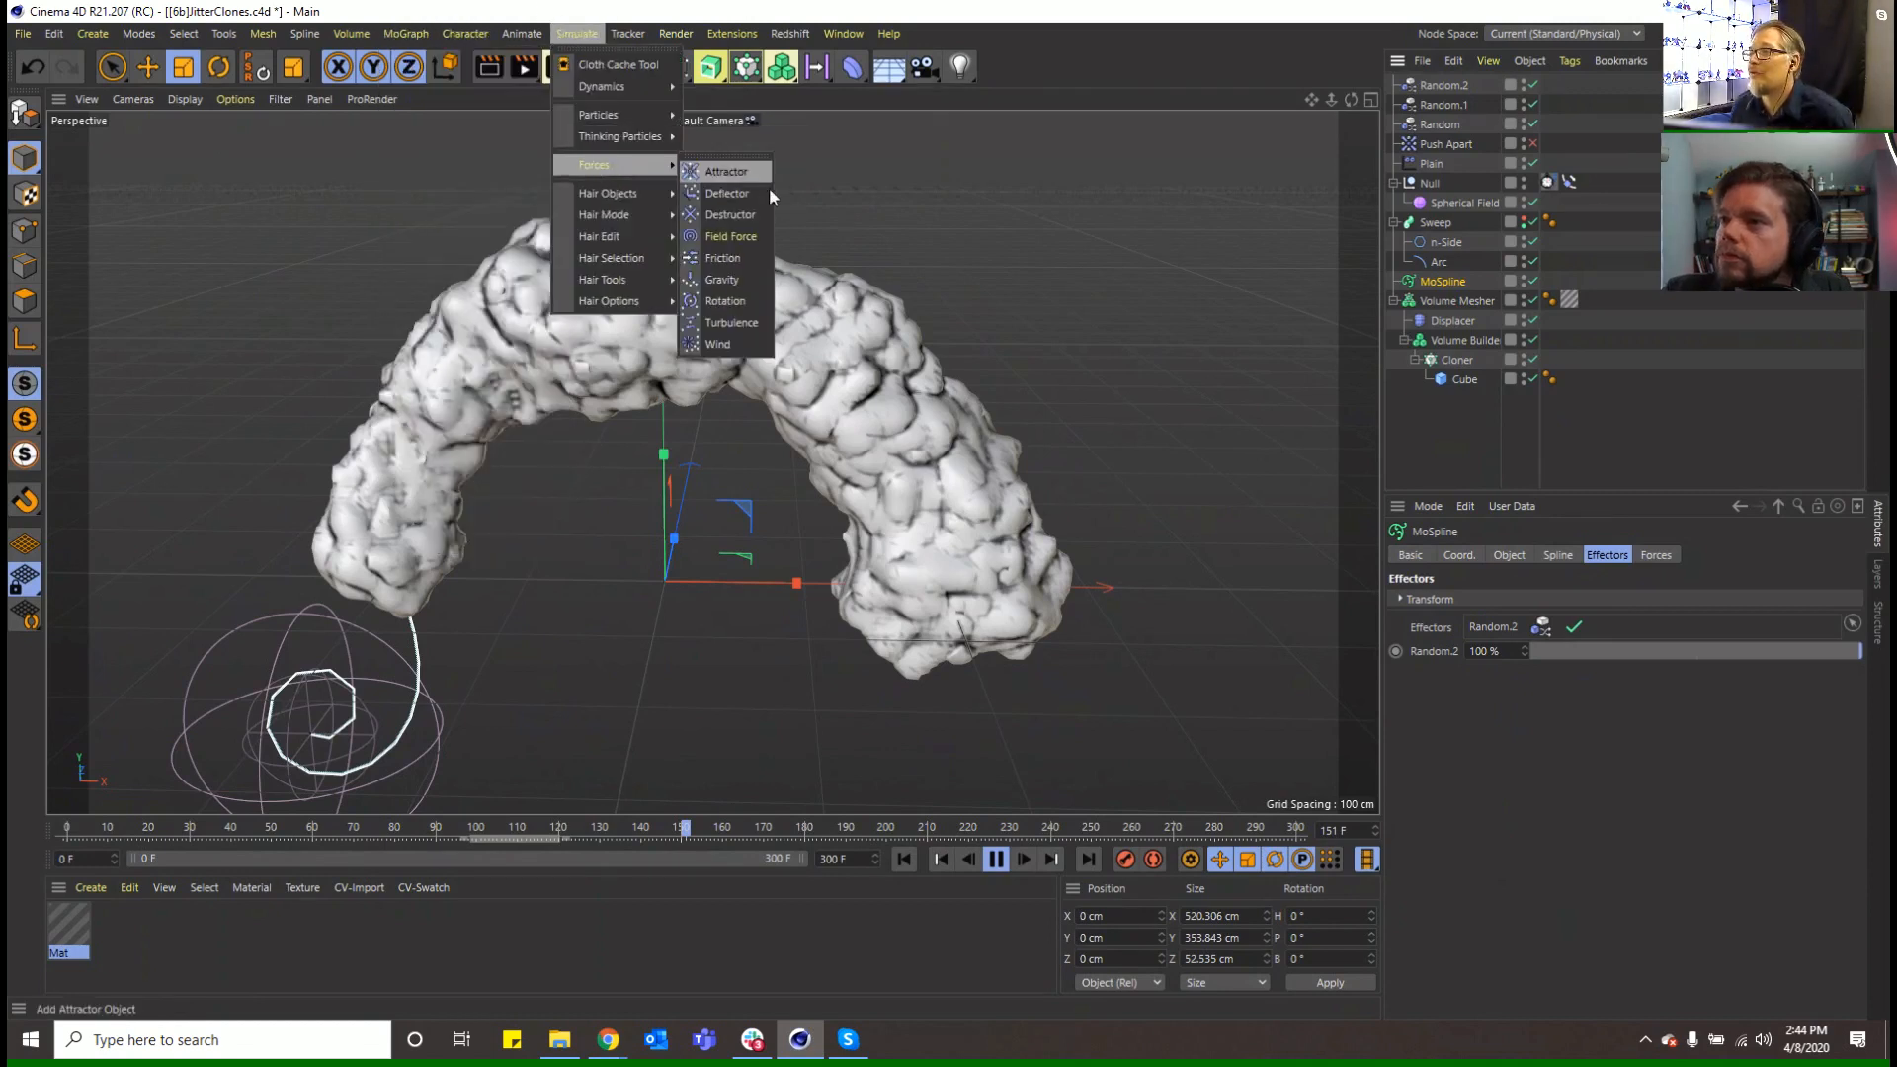
click(716, 342)
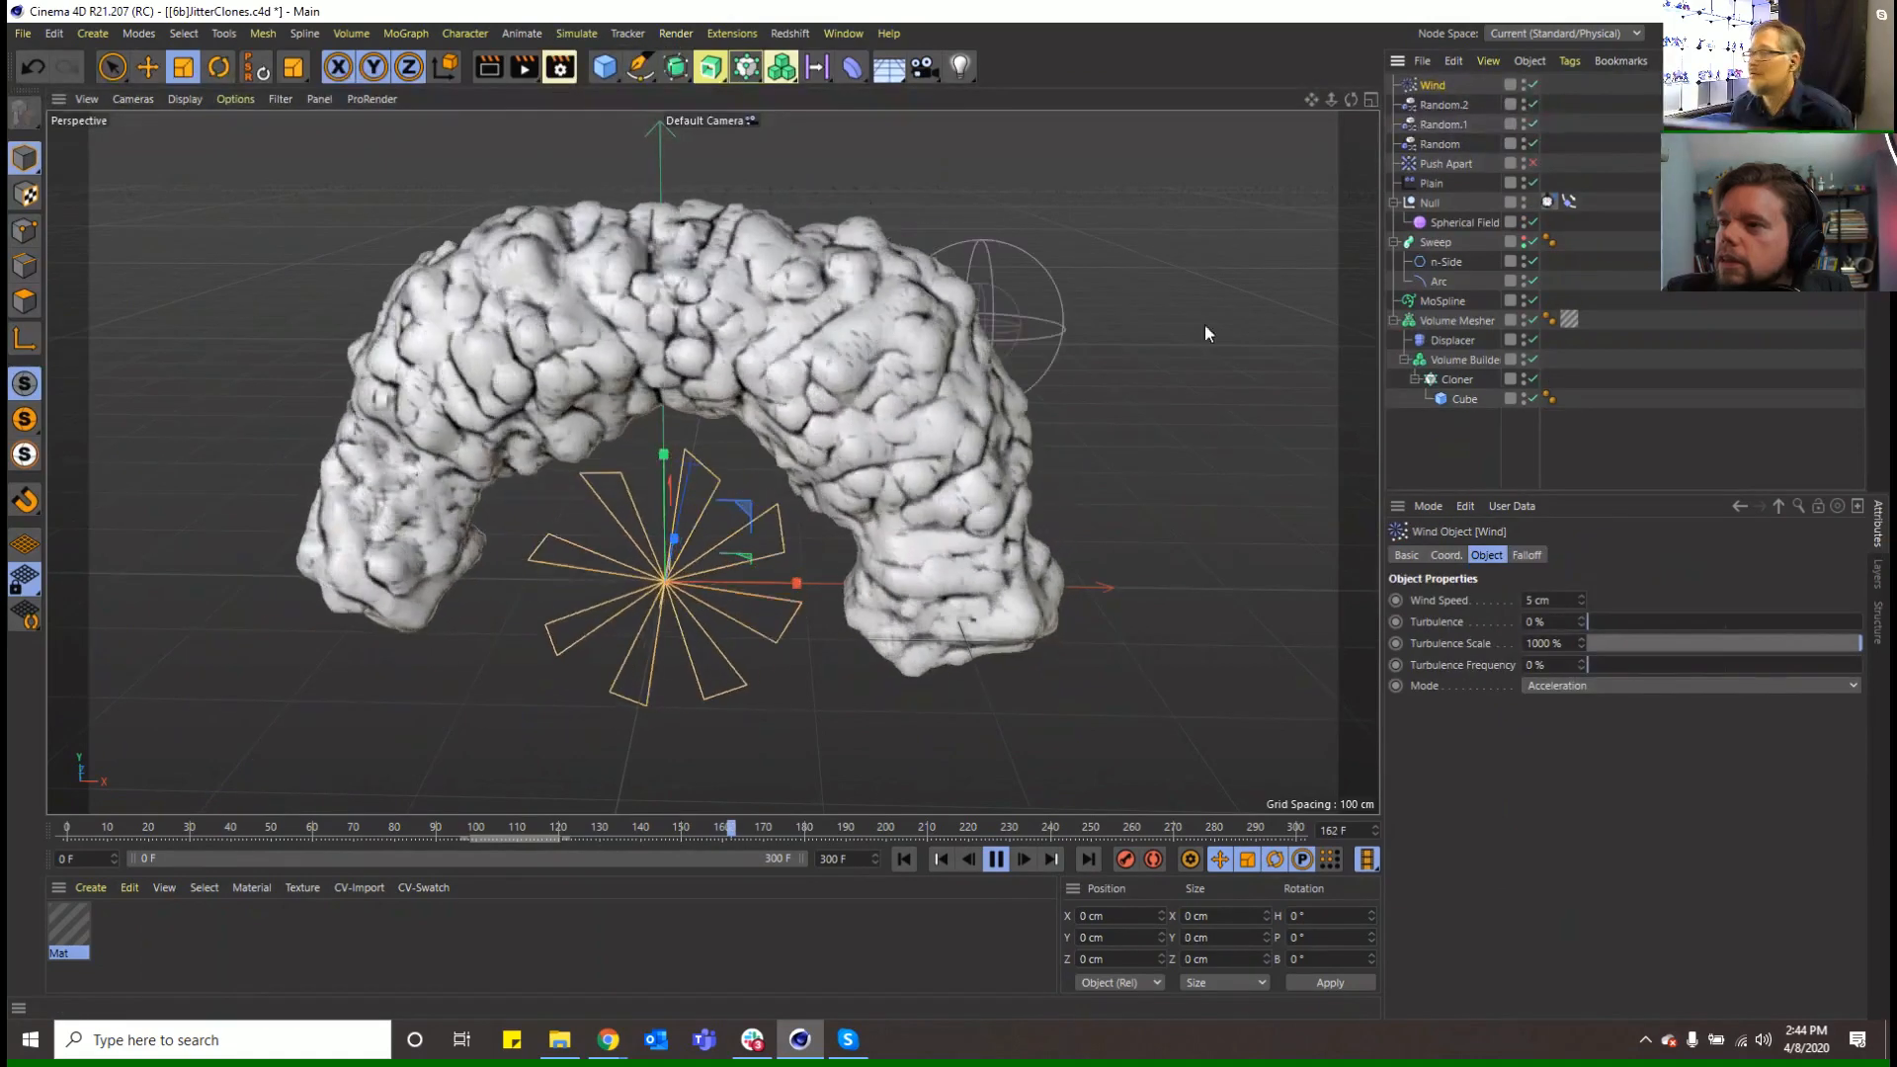
click(1546, 600)
text(55)
key(Return)
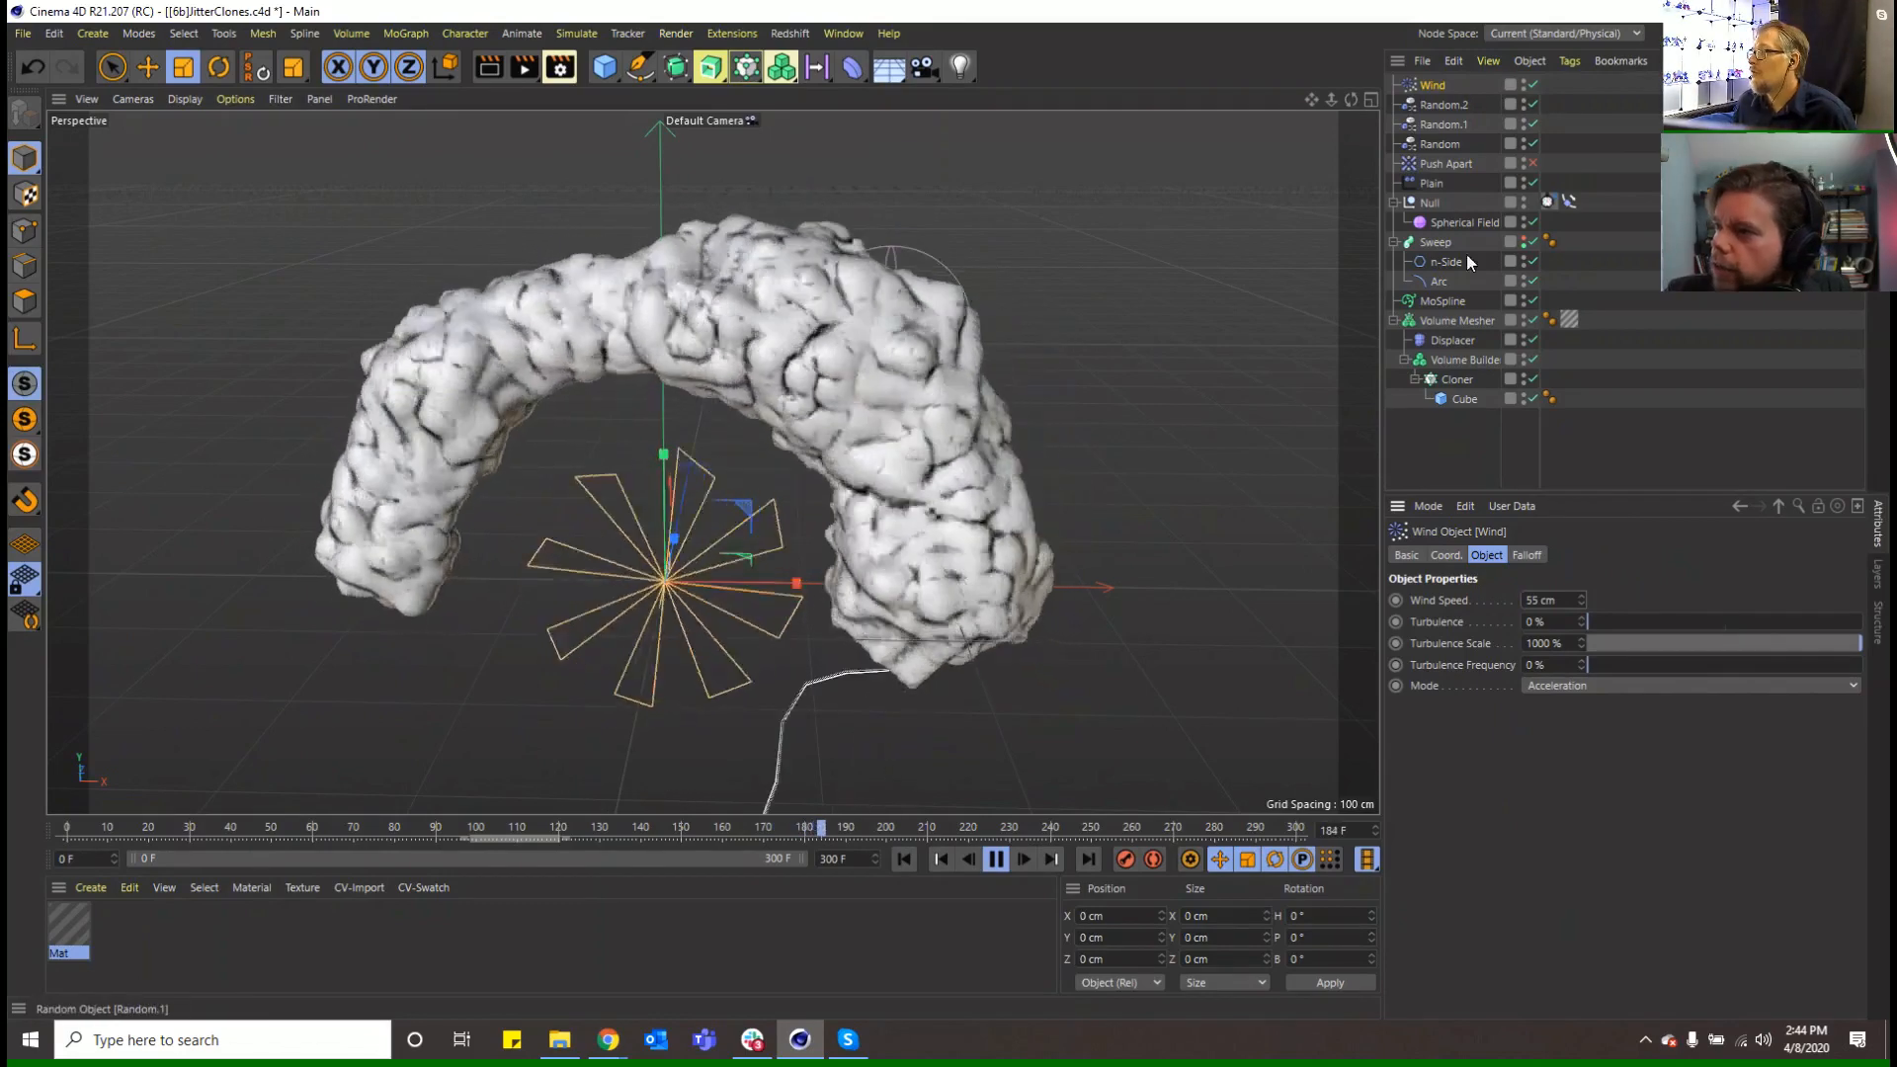
Check the MoSpline's force settings and move the MoSpline to about X -64, Y 149, Z -208 cm
click(1442, 301)
click(1606, 554)
click(1645, 552)
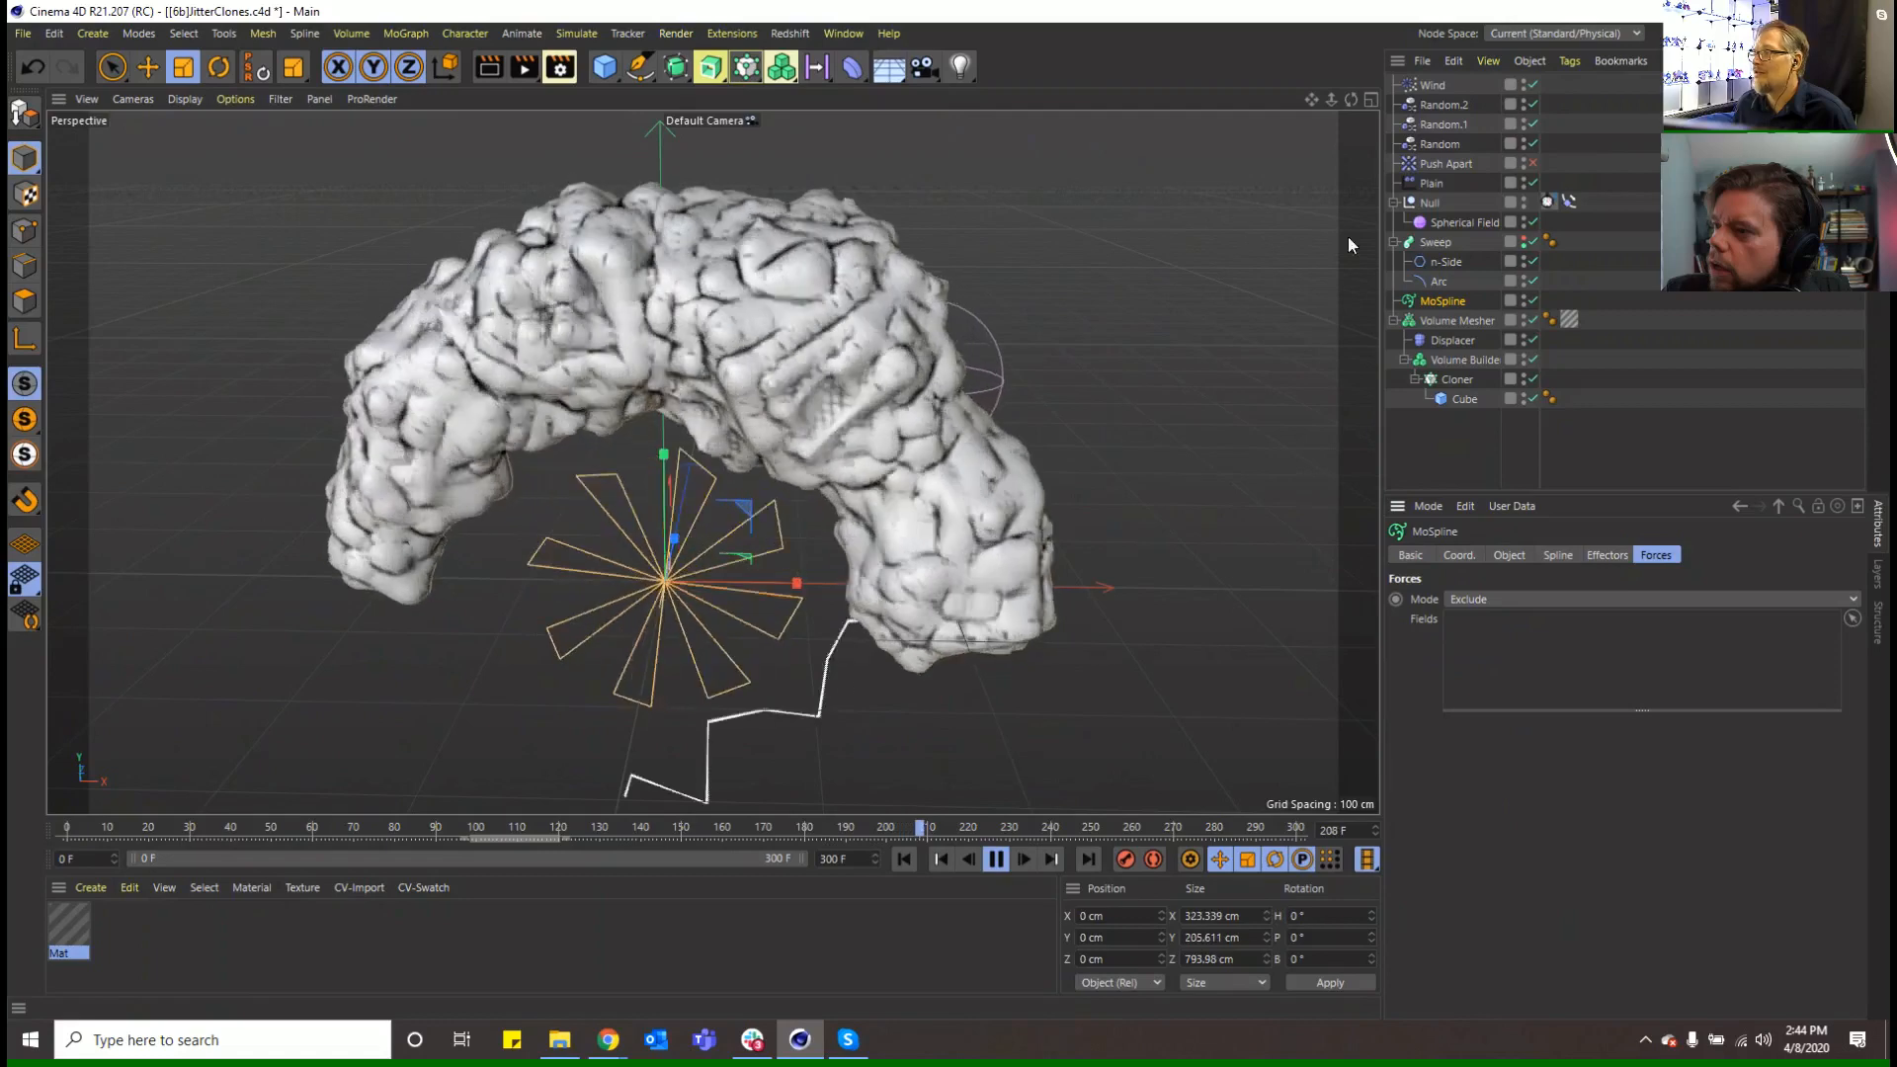
drag(1350, 100, 153, 181)
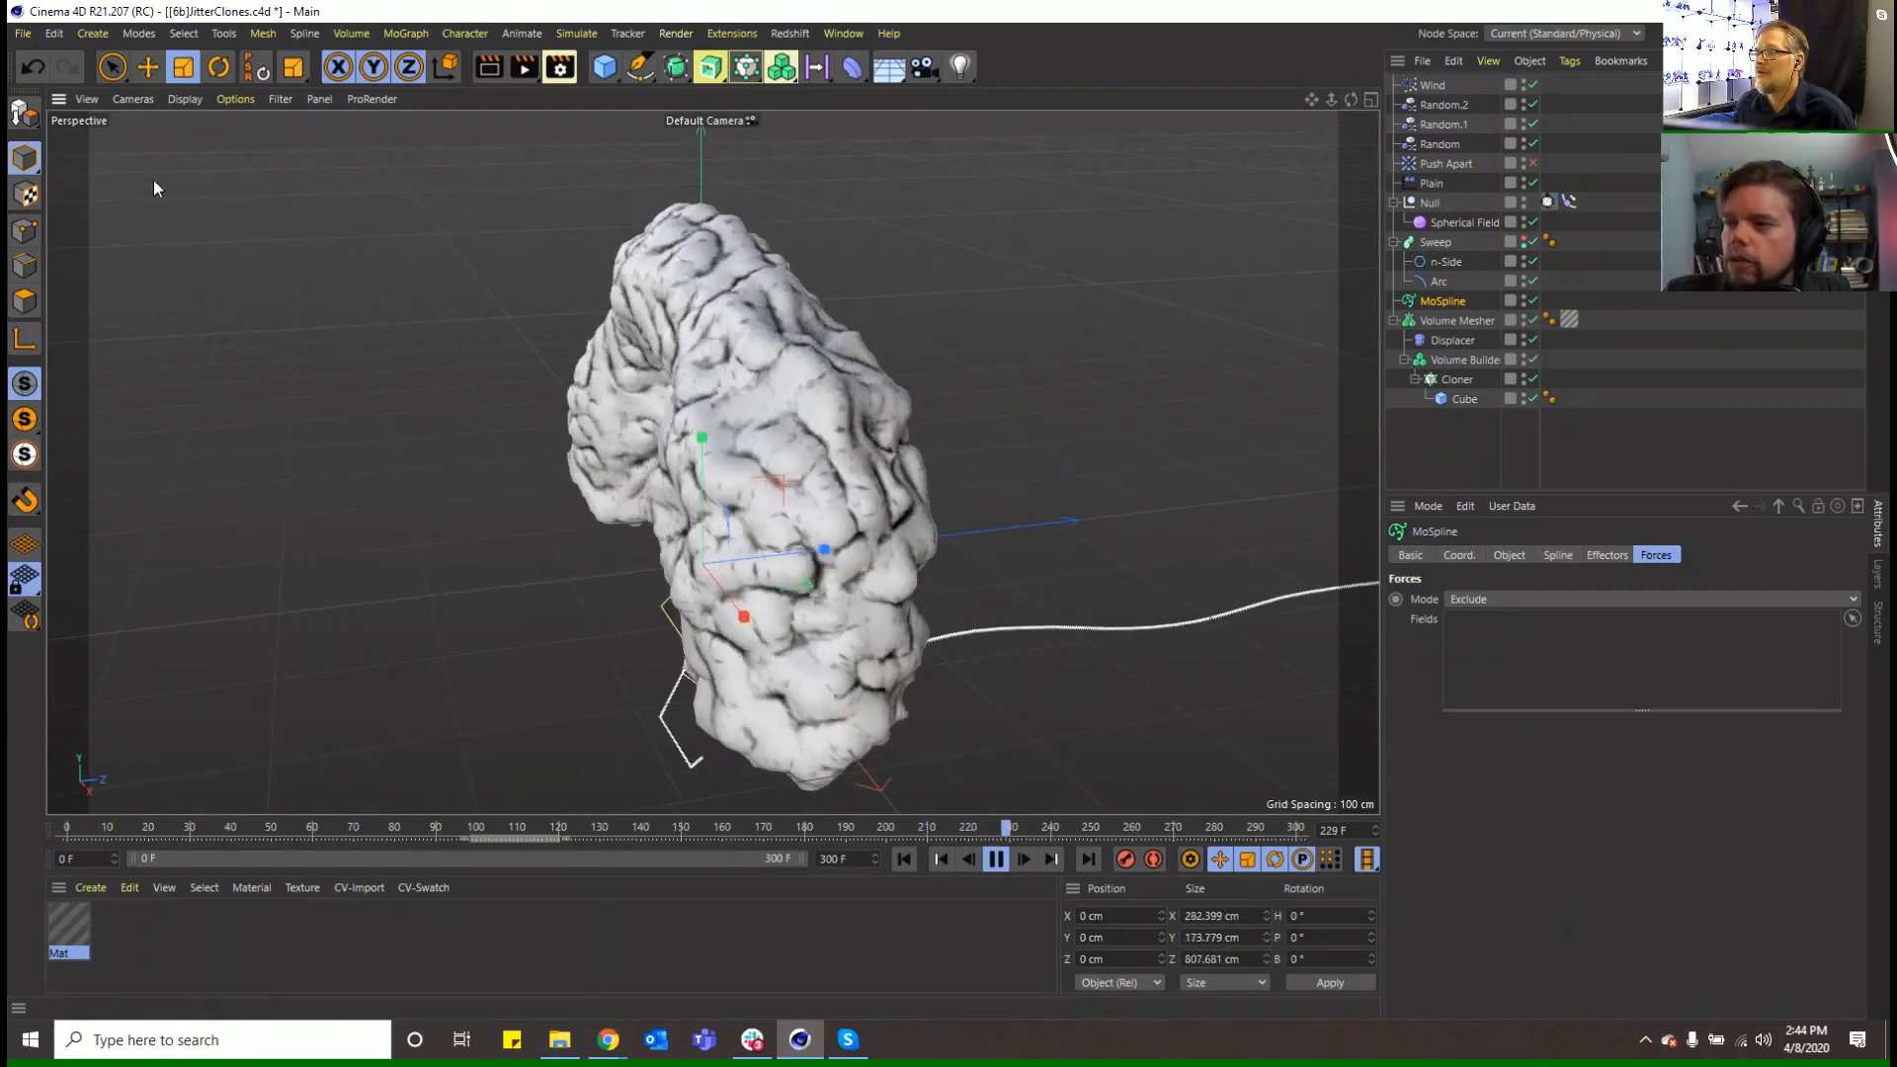
click(148, 67)
drag(792, 549, 394, 278)
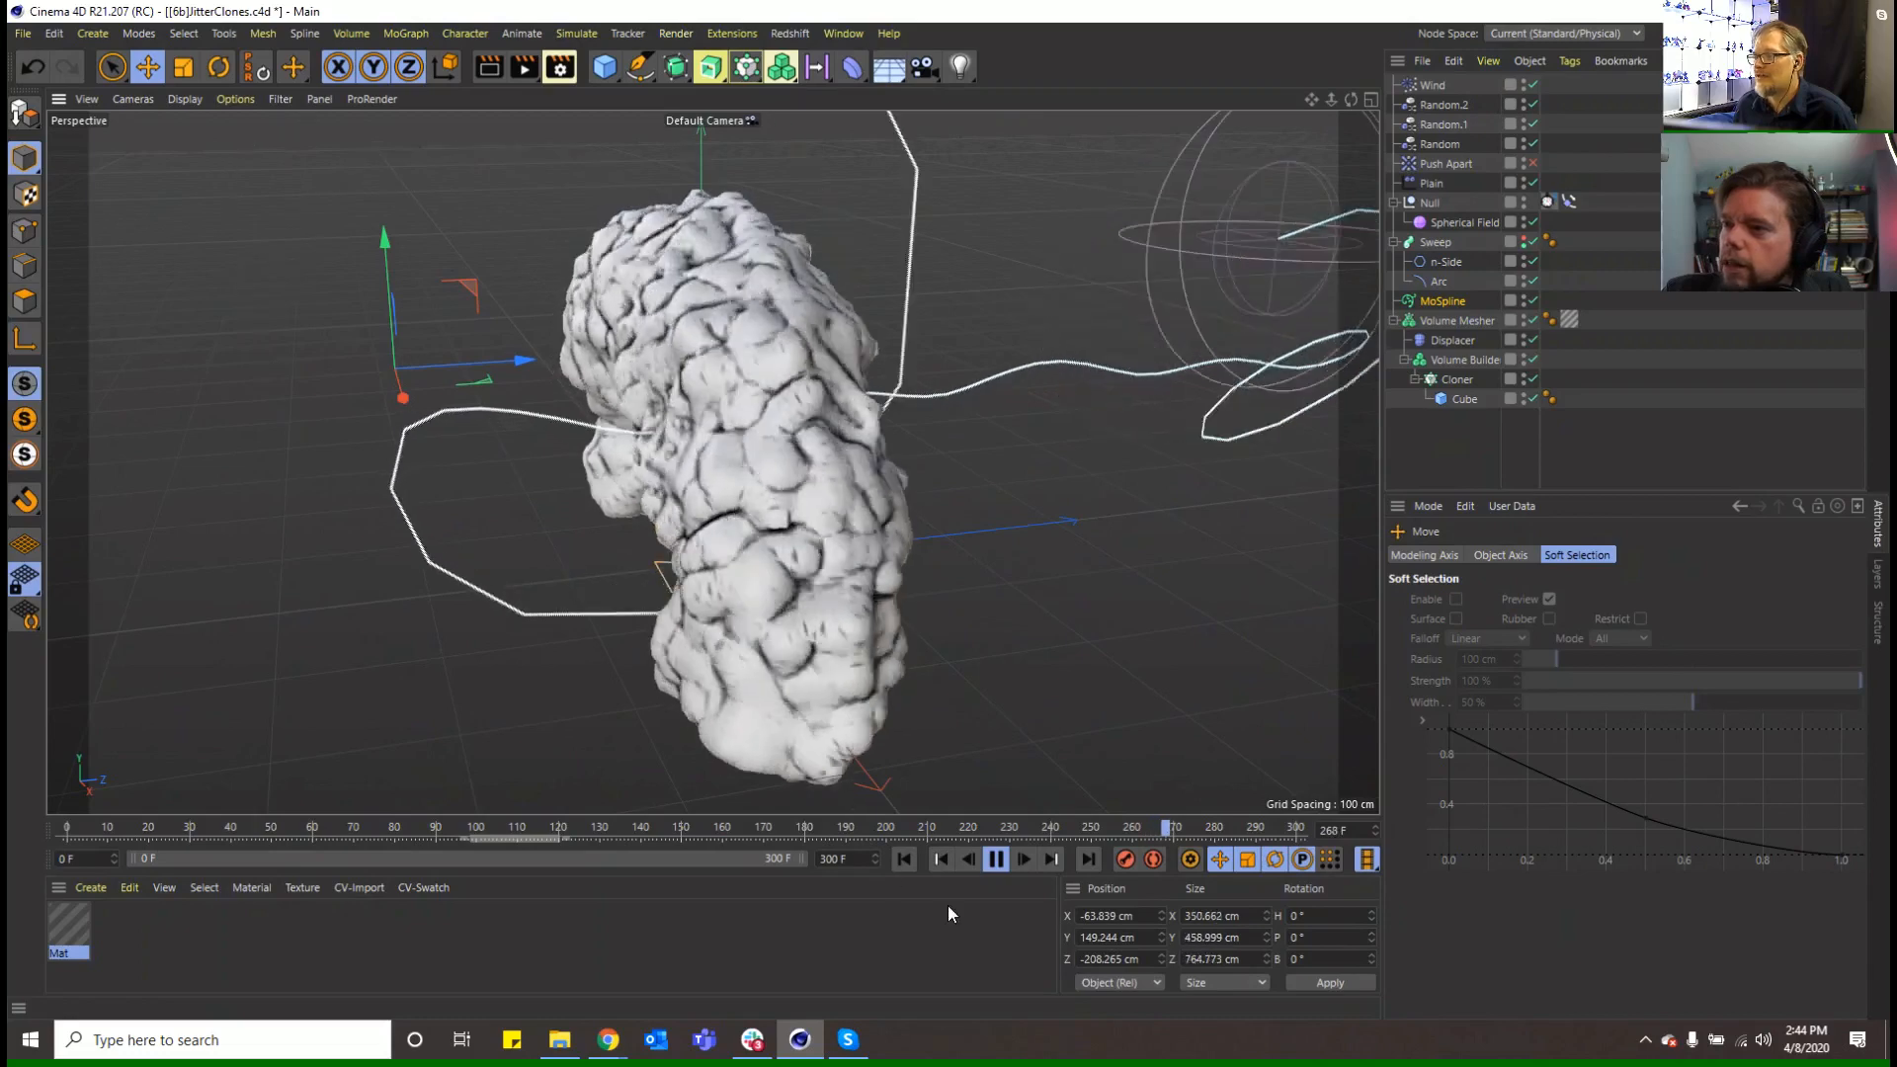
Replay the animation from the first frame to examine how the moved MoSpline behaves with the Wind, and rewind to the start
click(1002, 863)
click(902, 861)
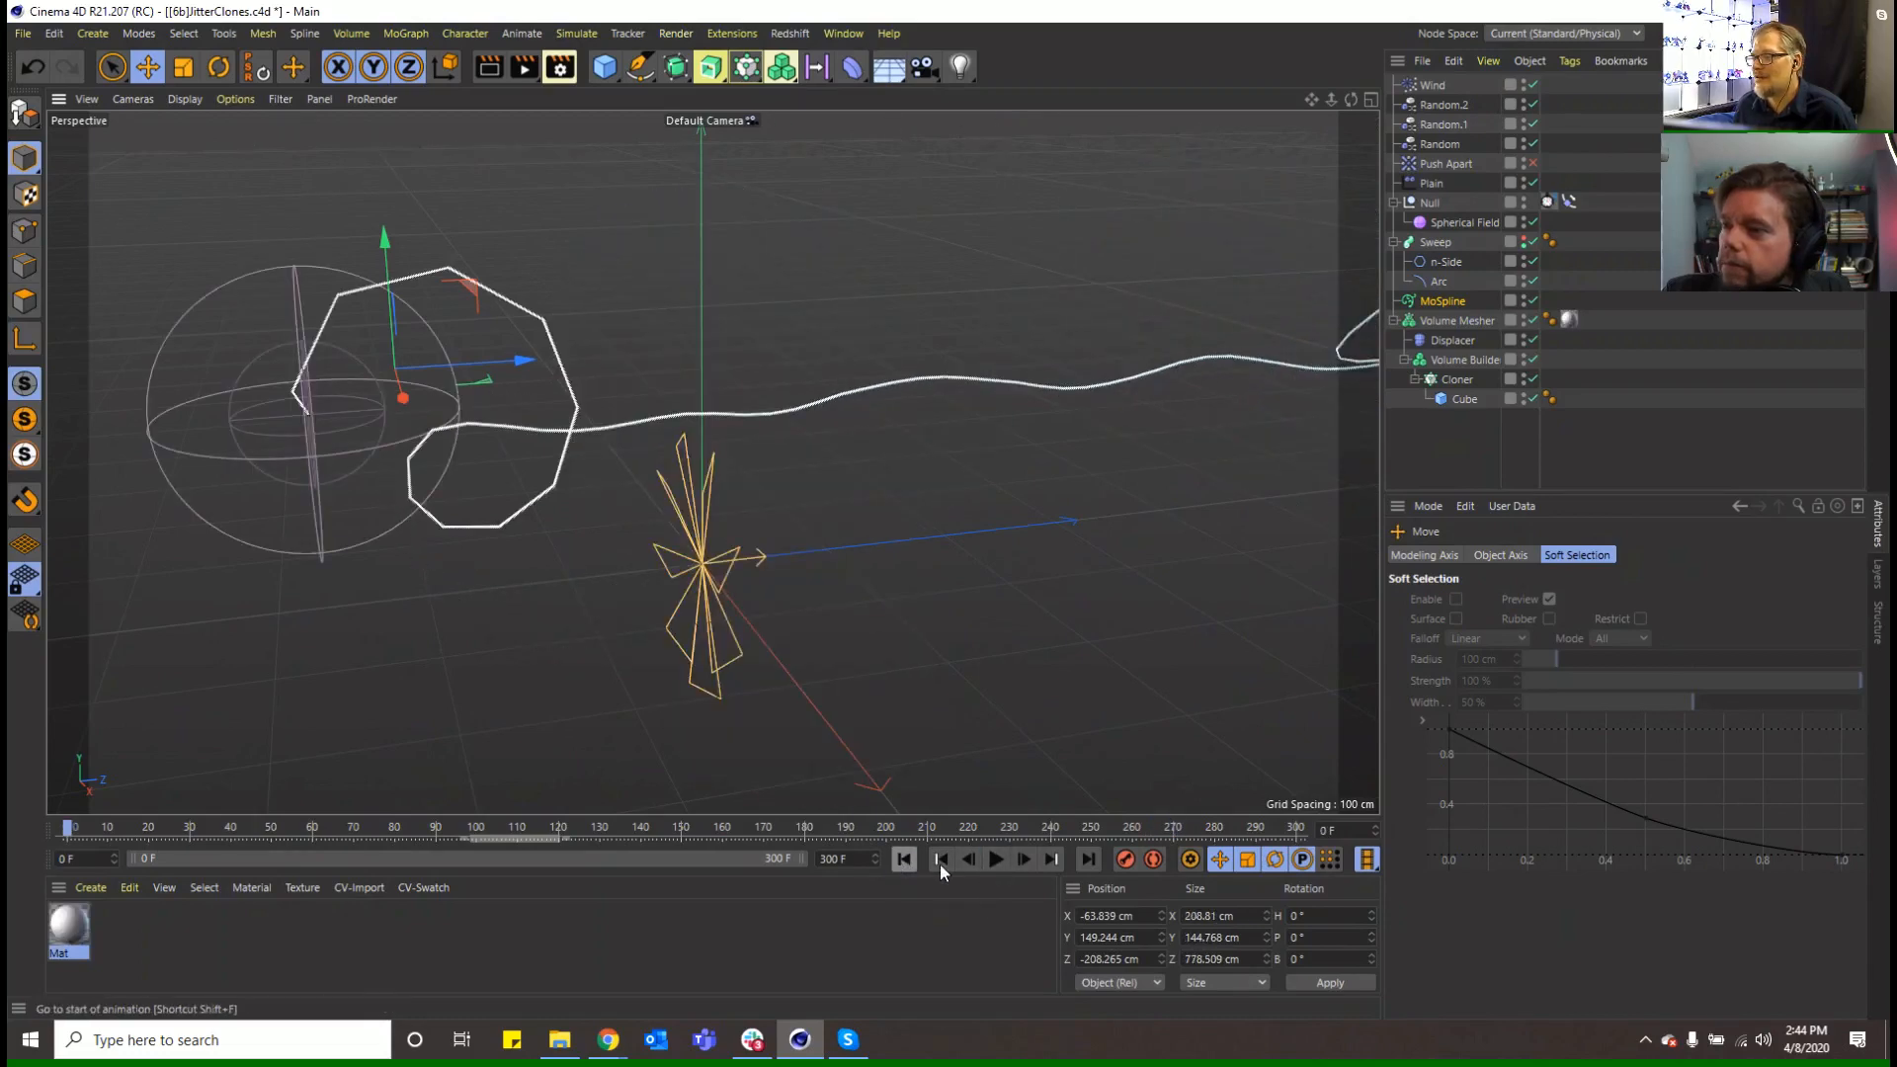
click(989, 865)
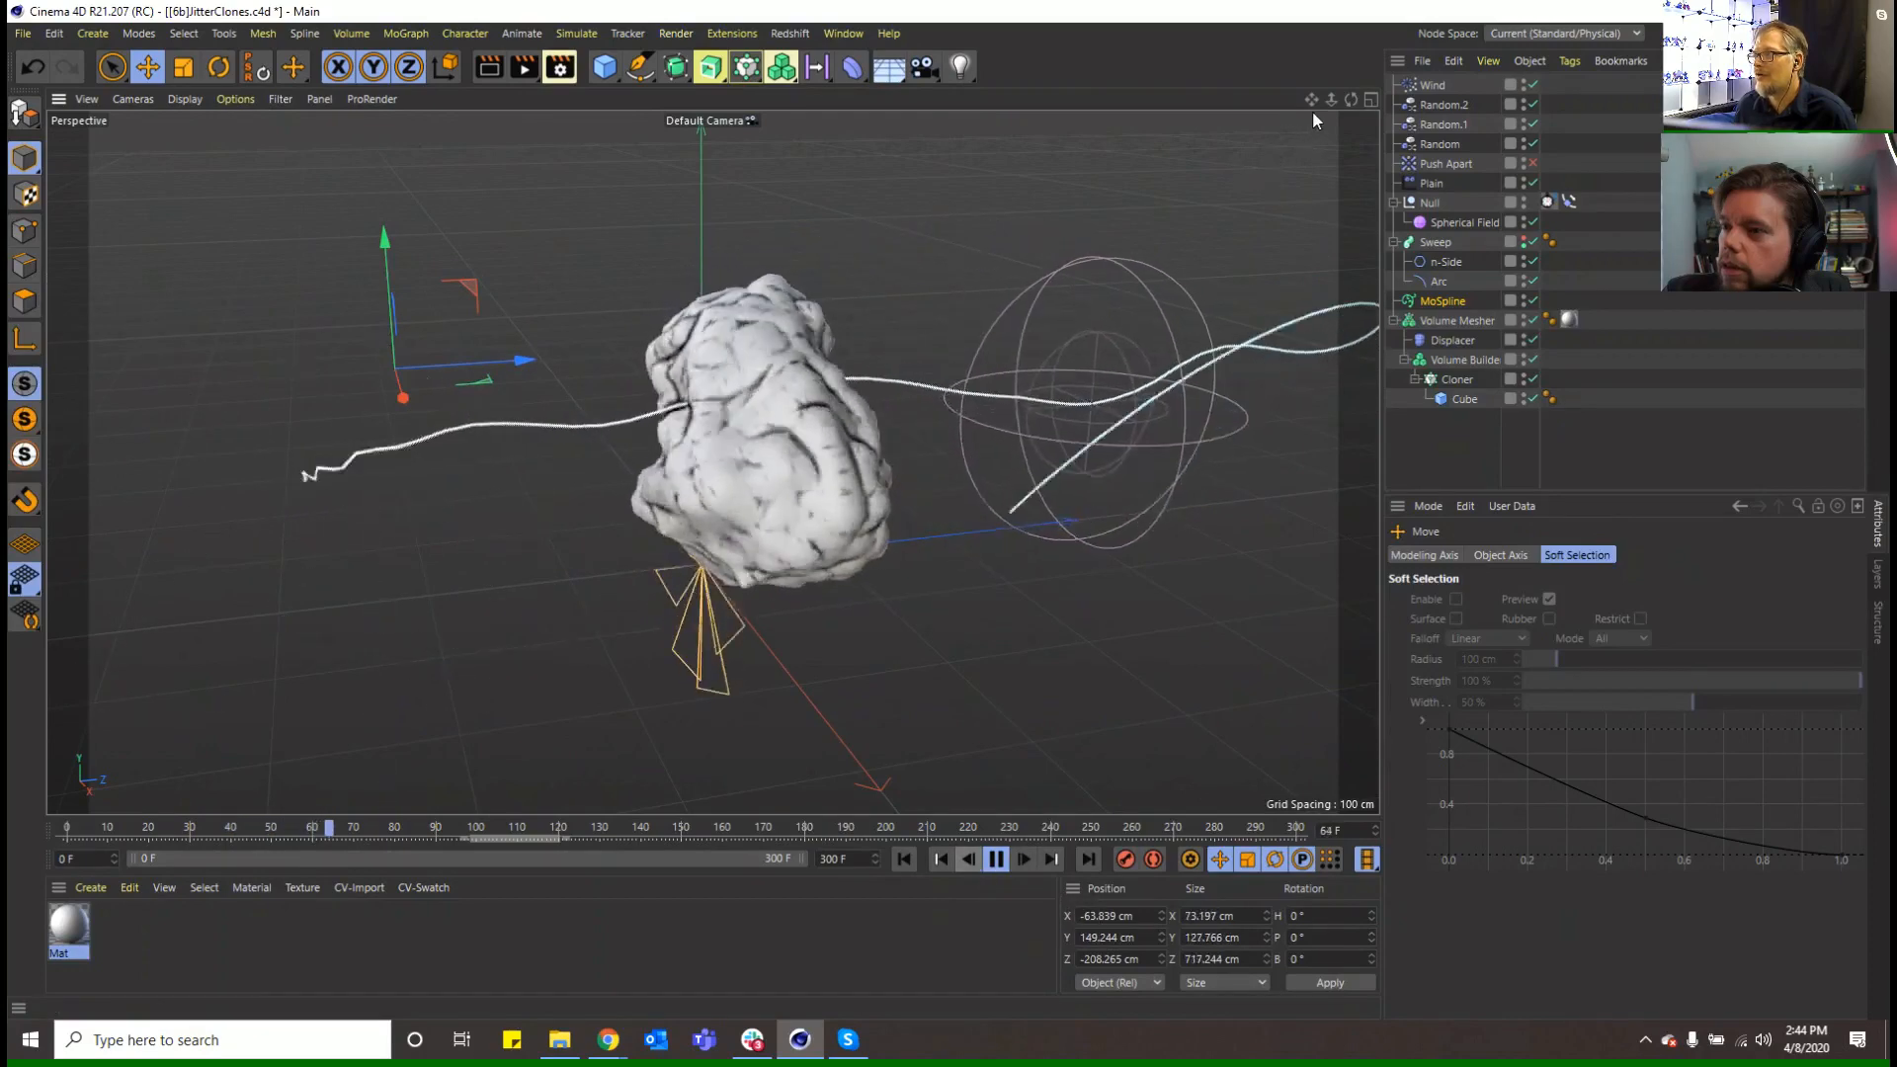
mouse_move(1350, 100)
mouse_down()
mouse_move(1414, 106)
mouse_move(1359, 91)
mouse_up()
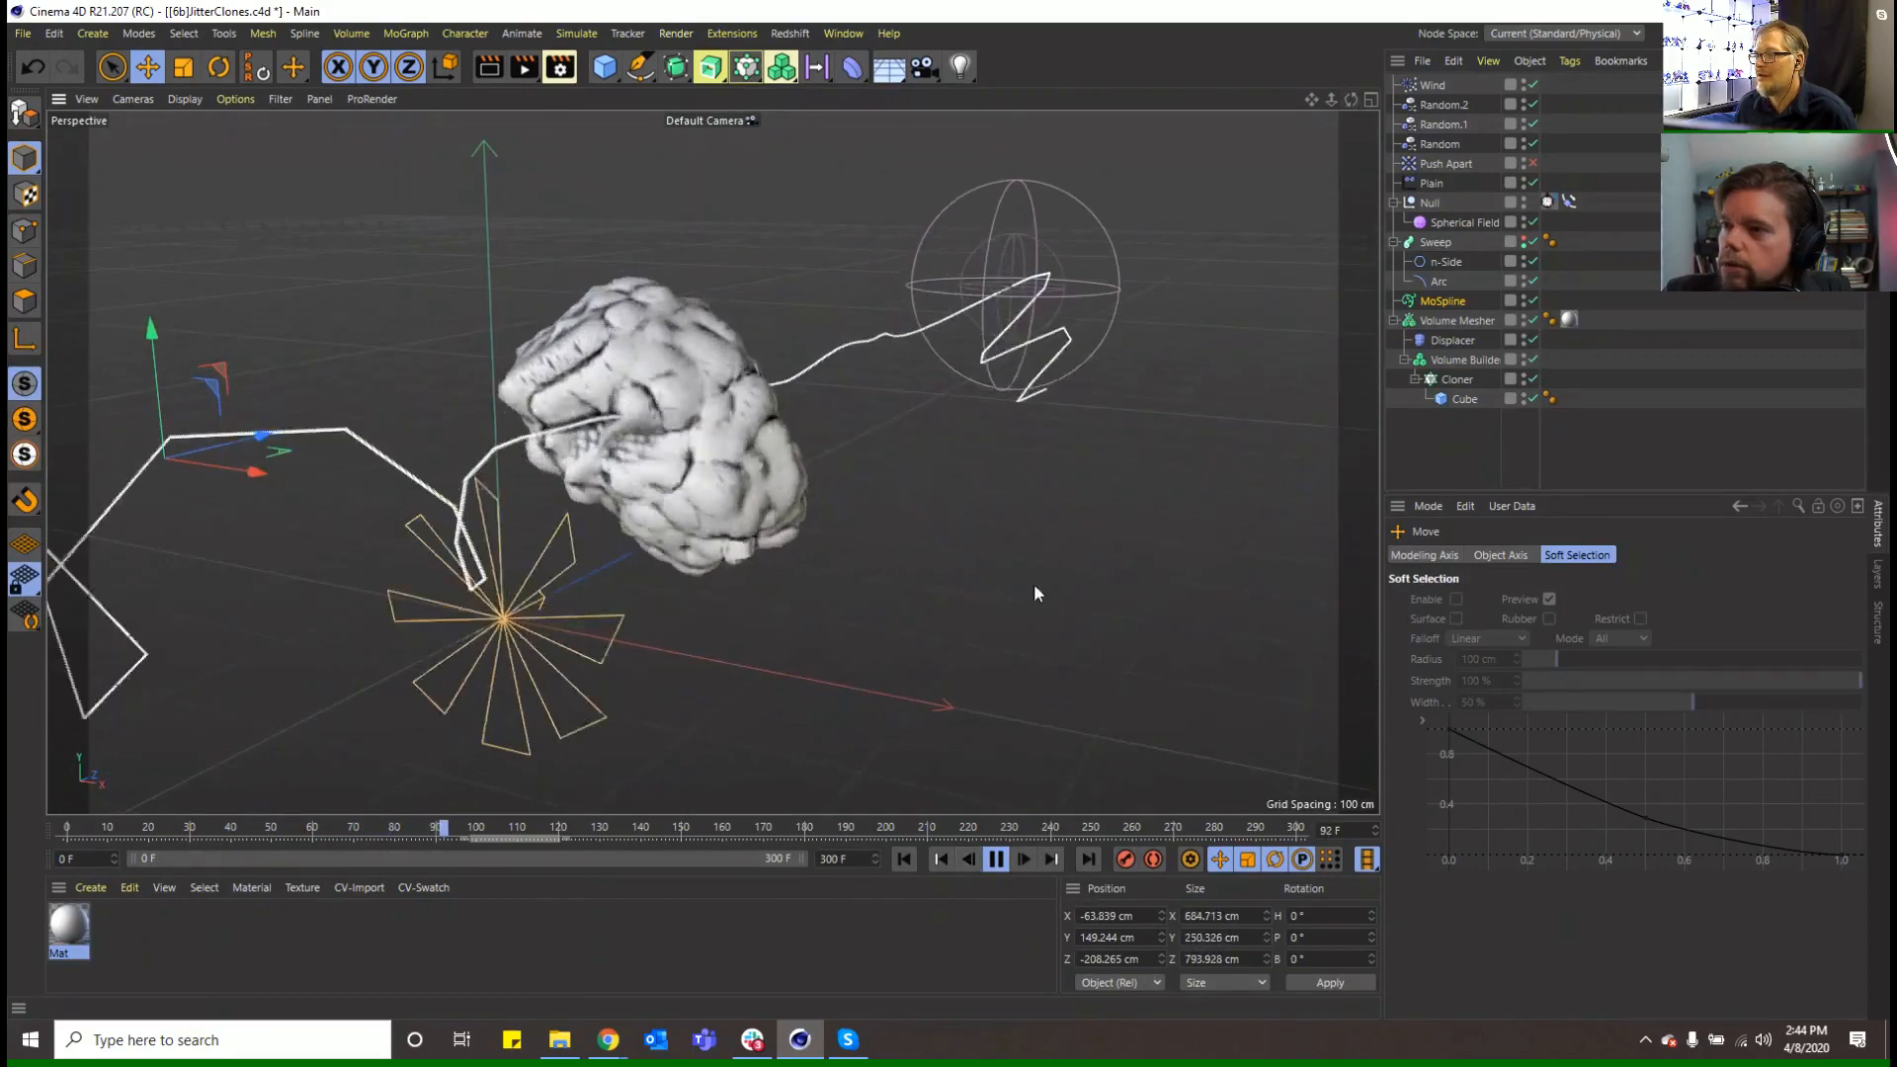
click(1432, 85)
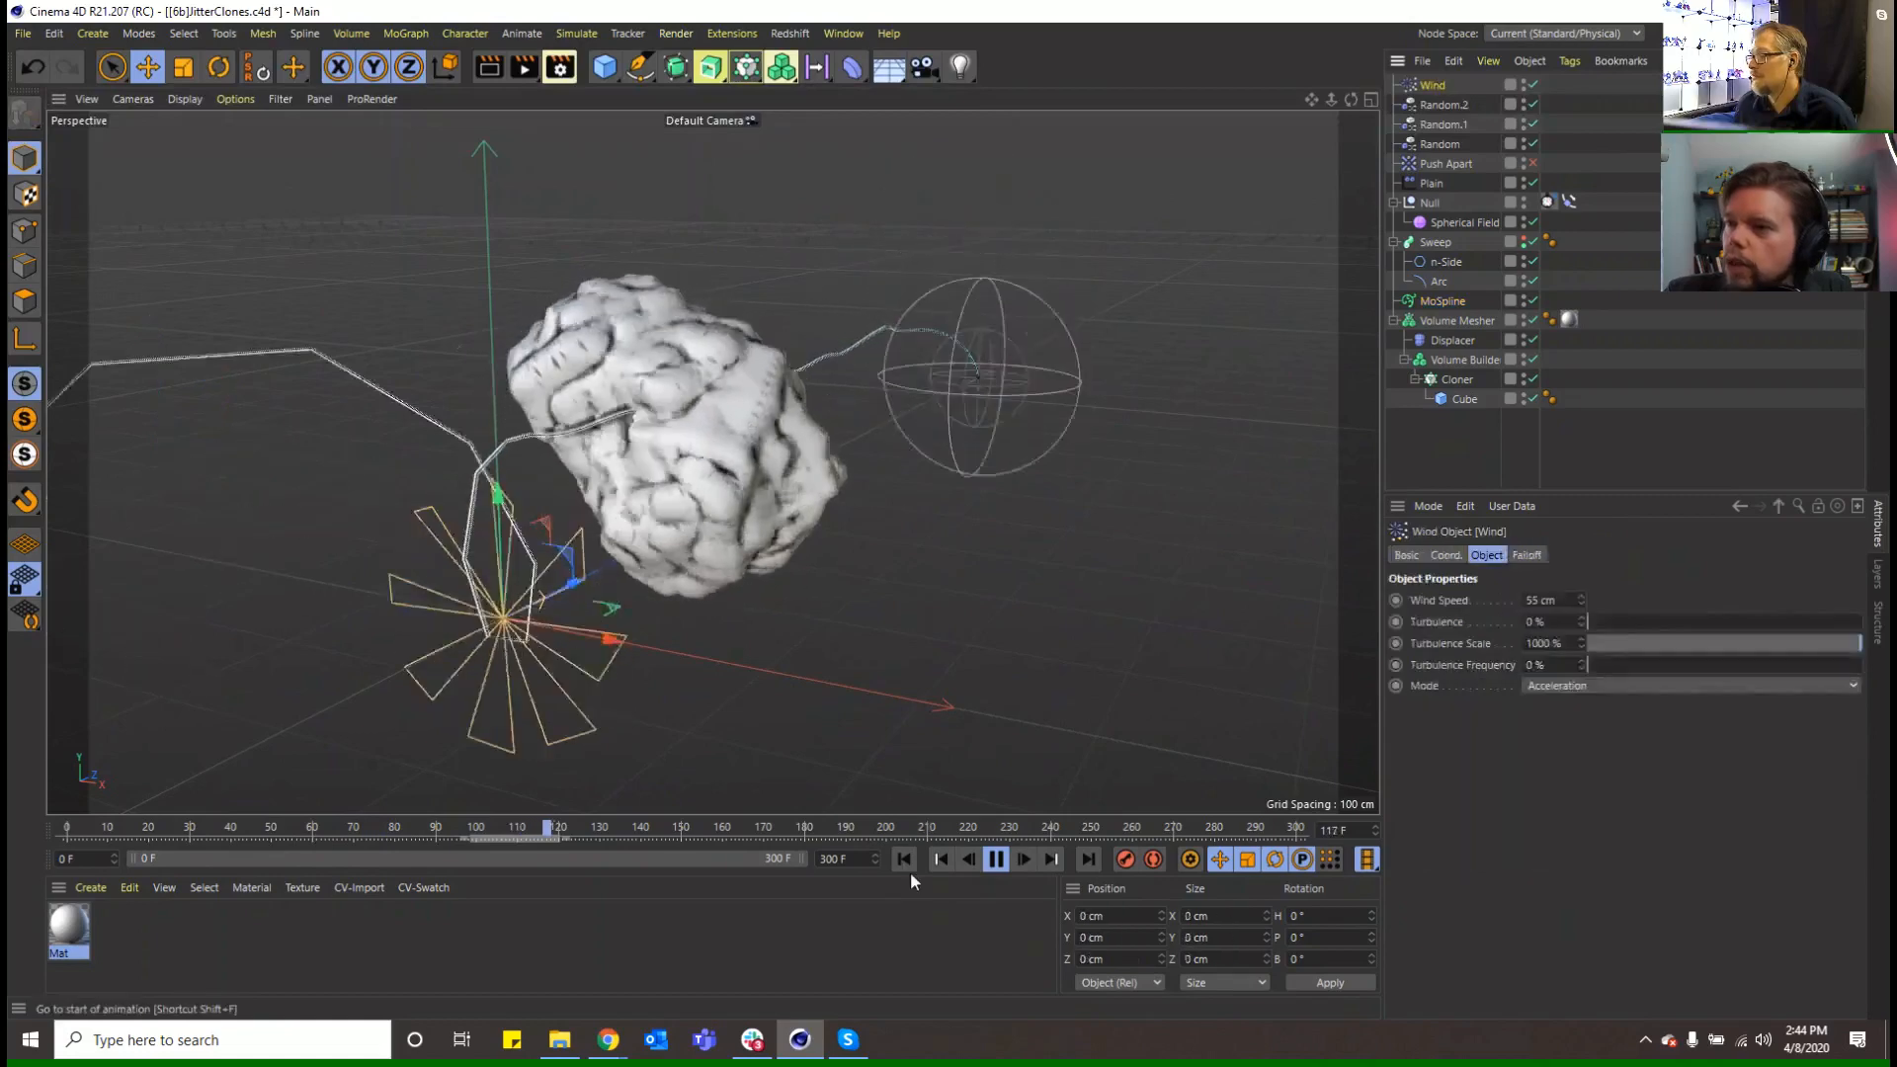
click(996, 859)
click(905, 859)
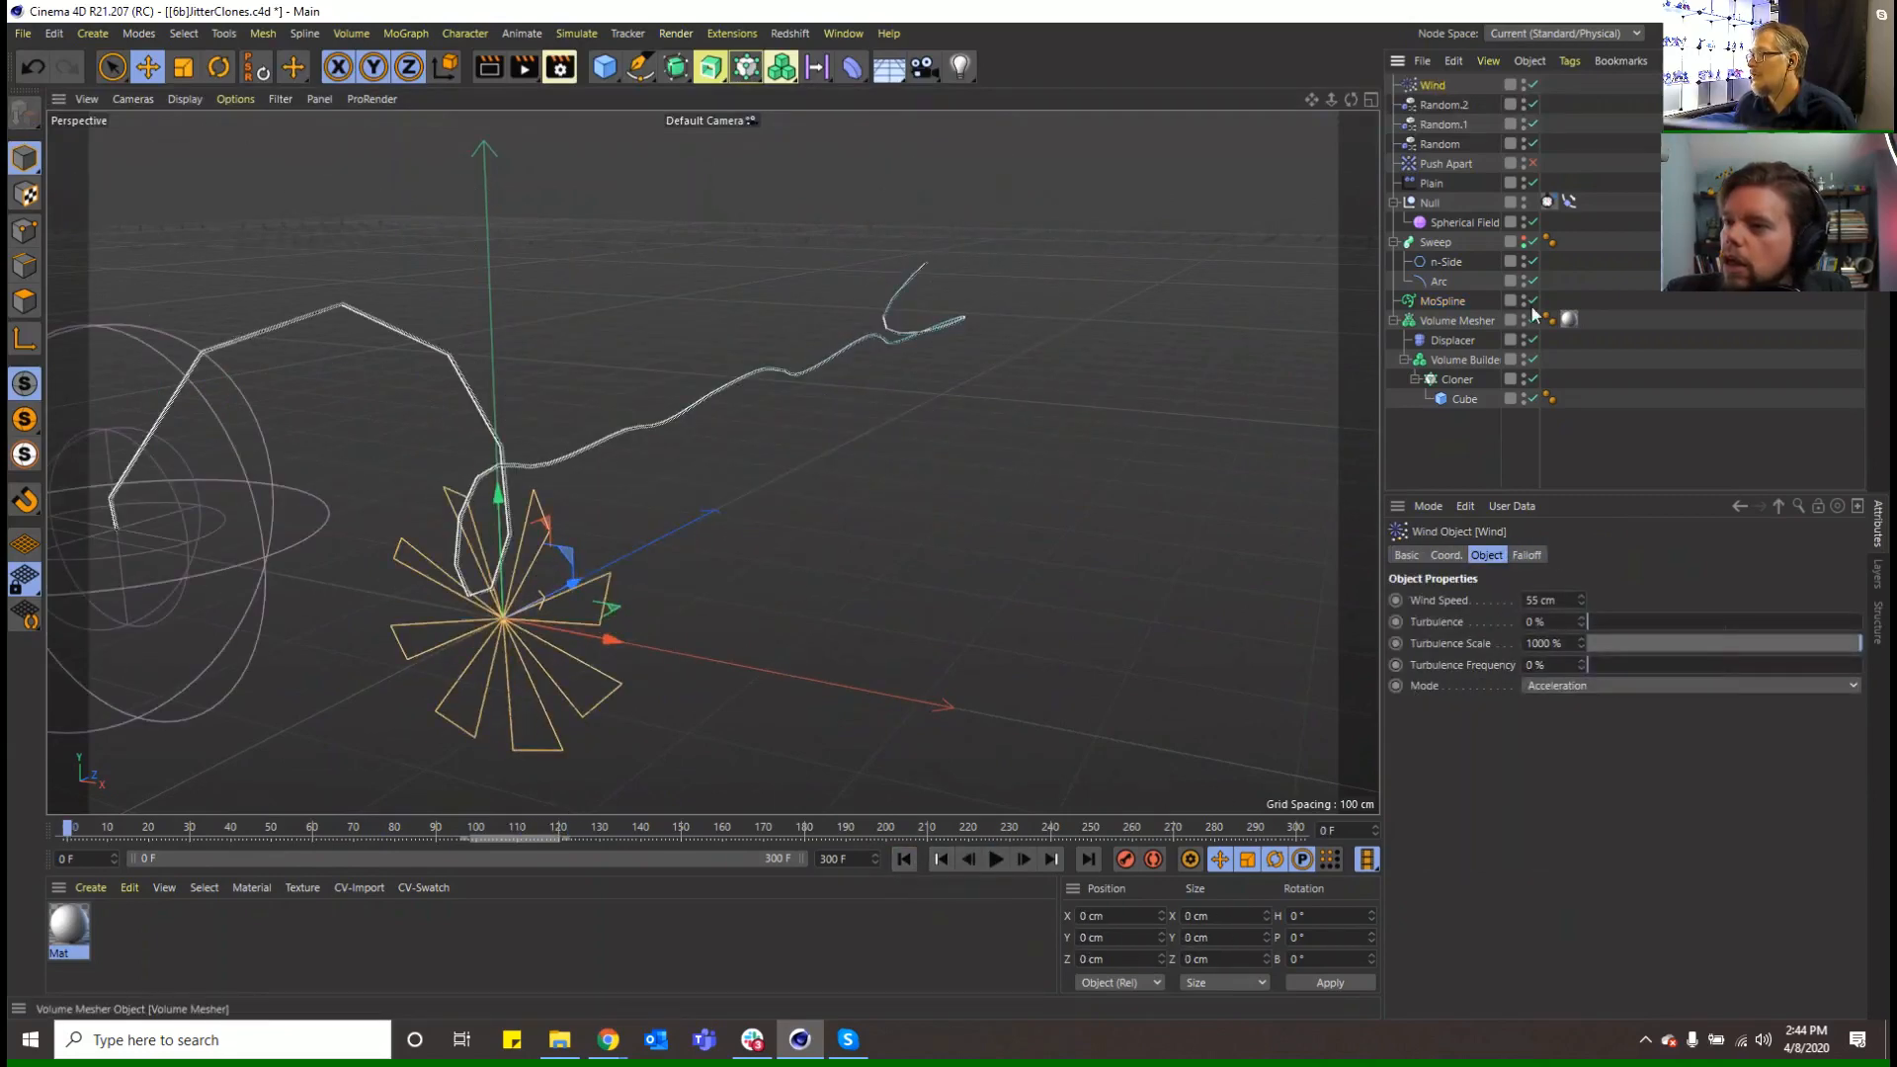
Set the MoSpline's Generation Mode to Count with a count of 177, and display its effector settings
click(1435, 301)
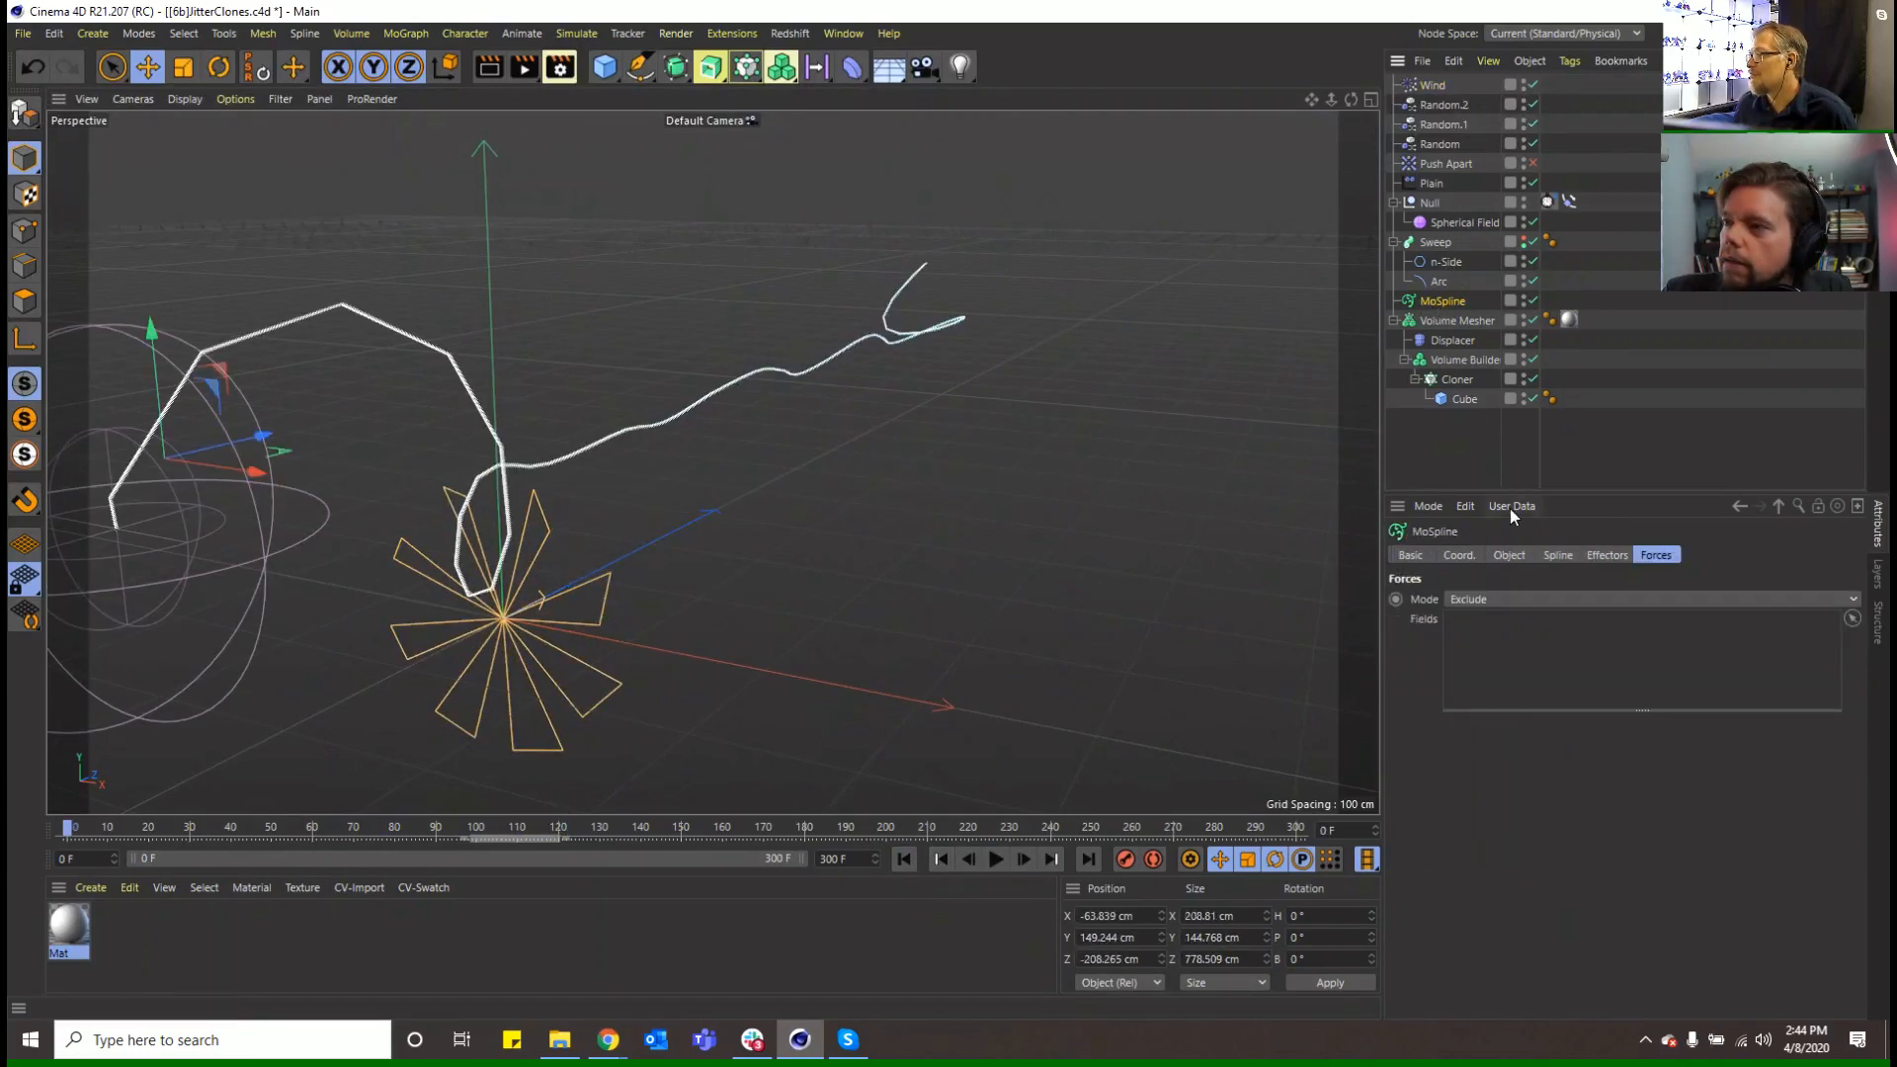
click(1553, 555)
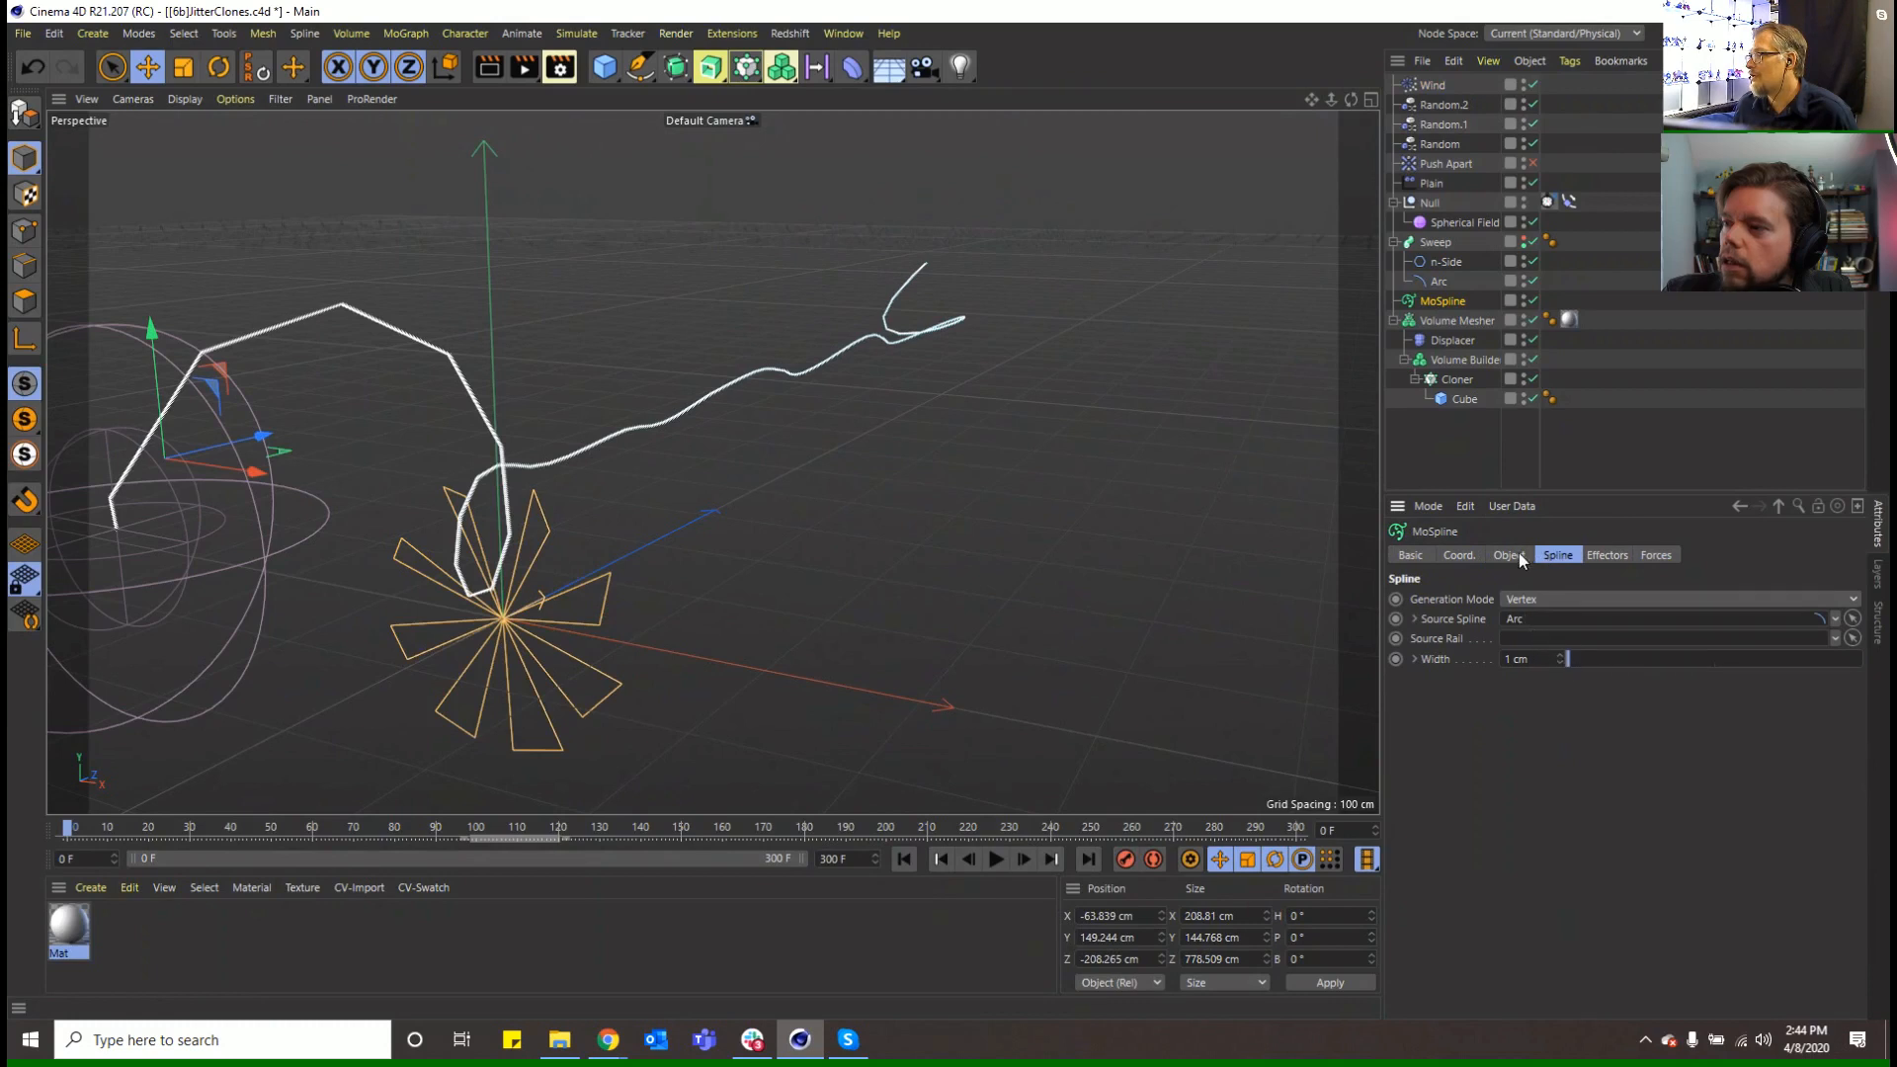
click(1518, 556)
click(1556, 556)
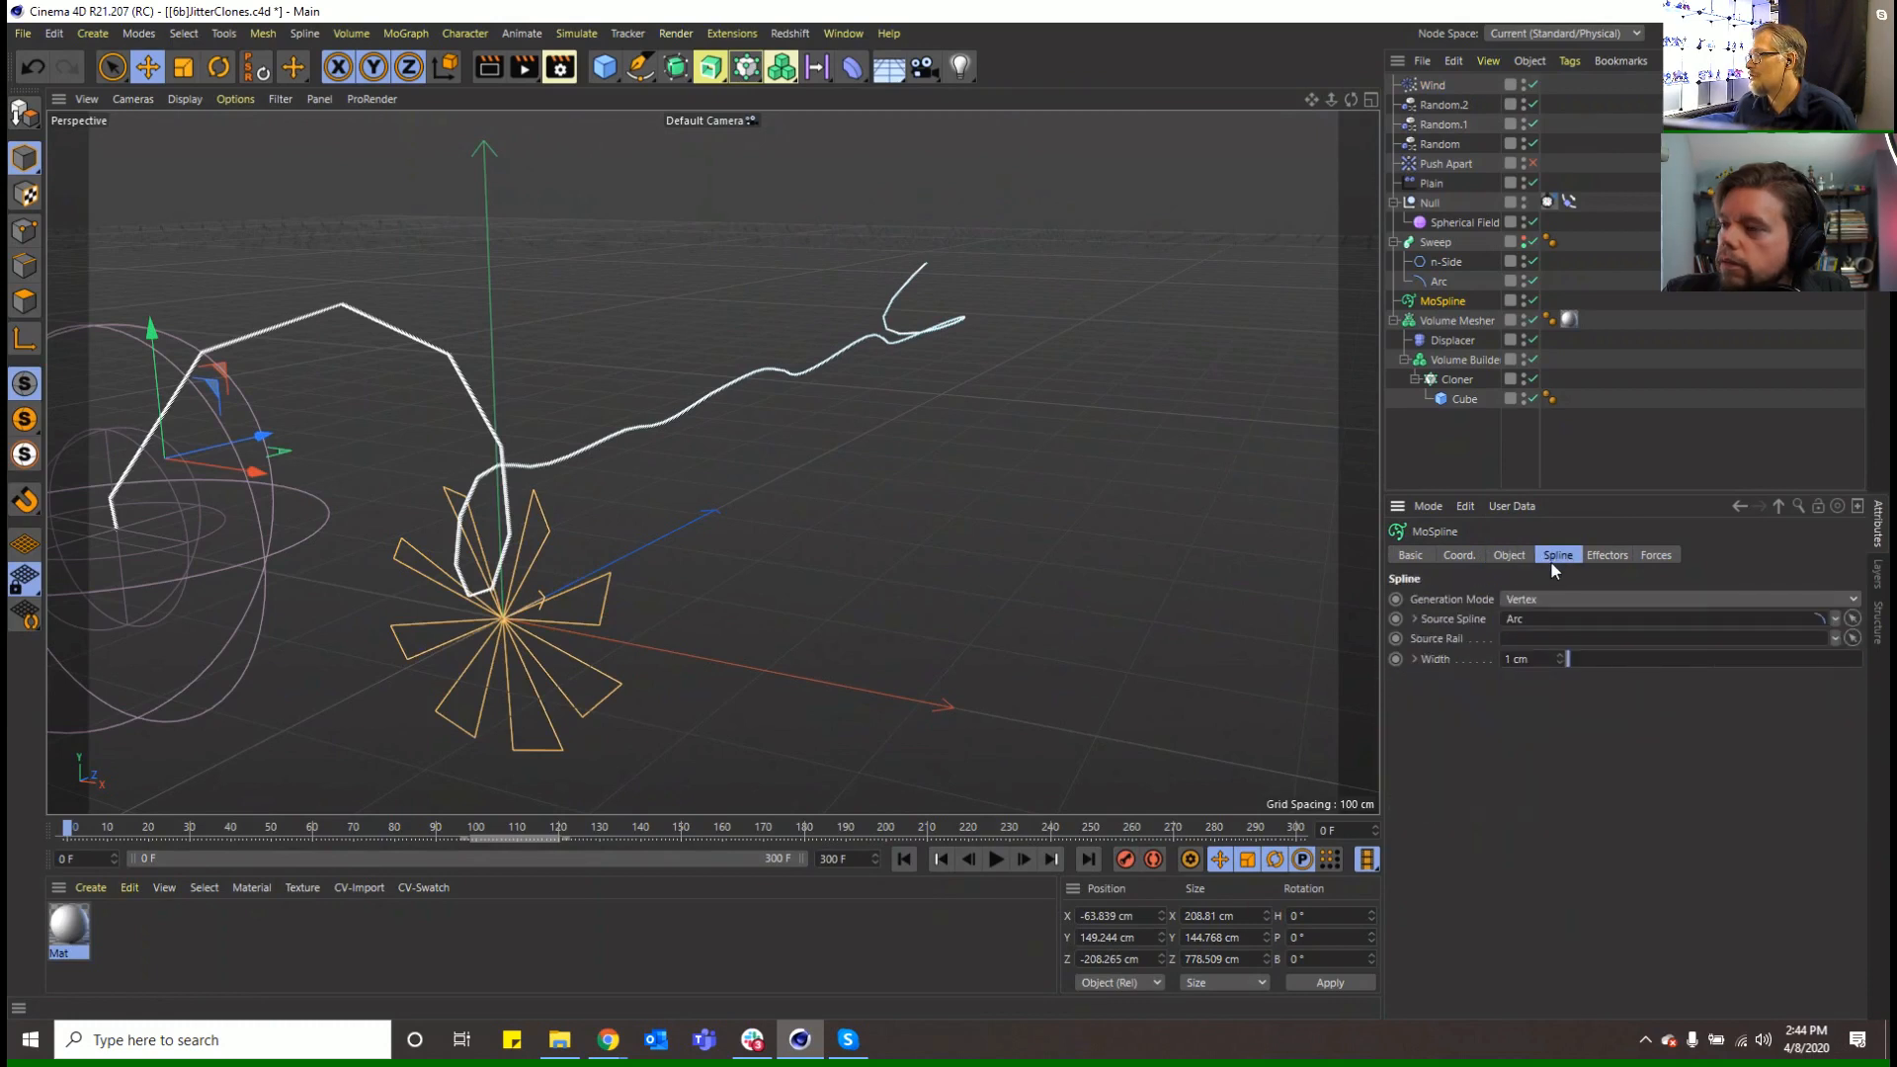
click(1547, 596)
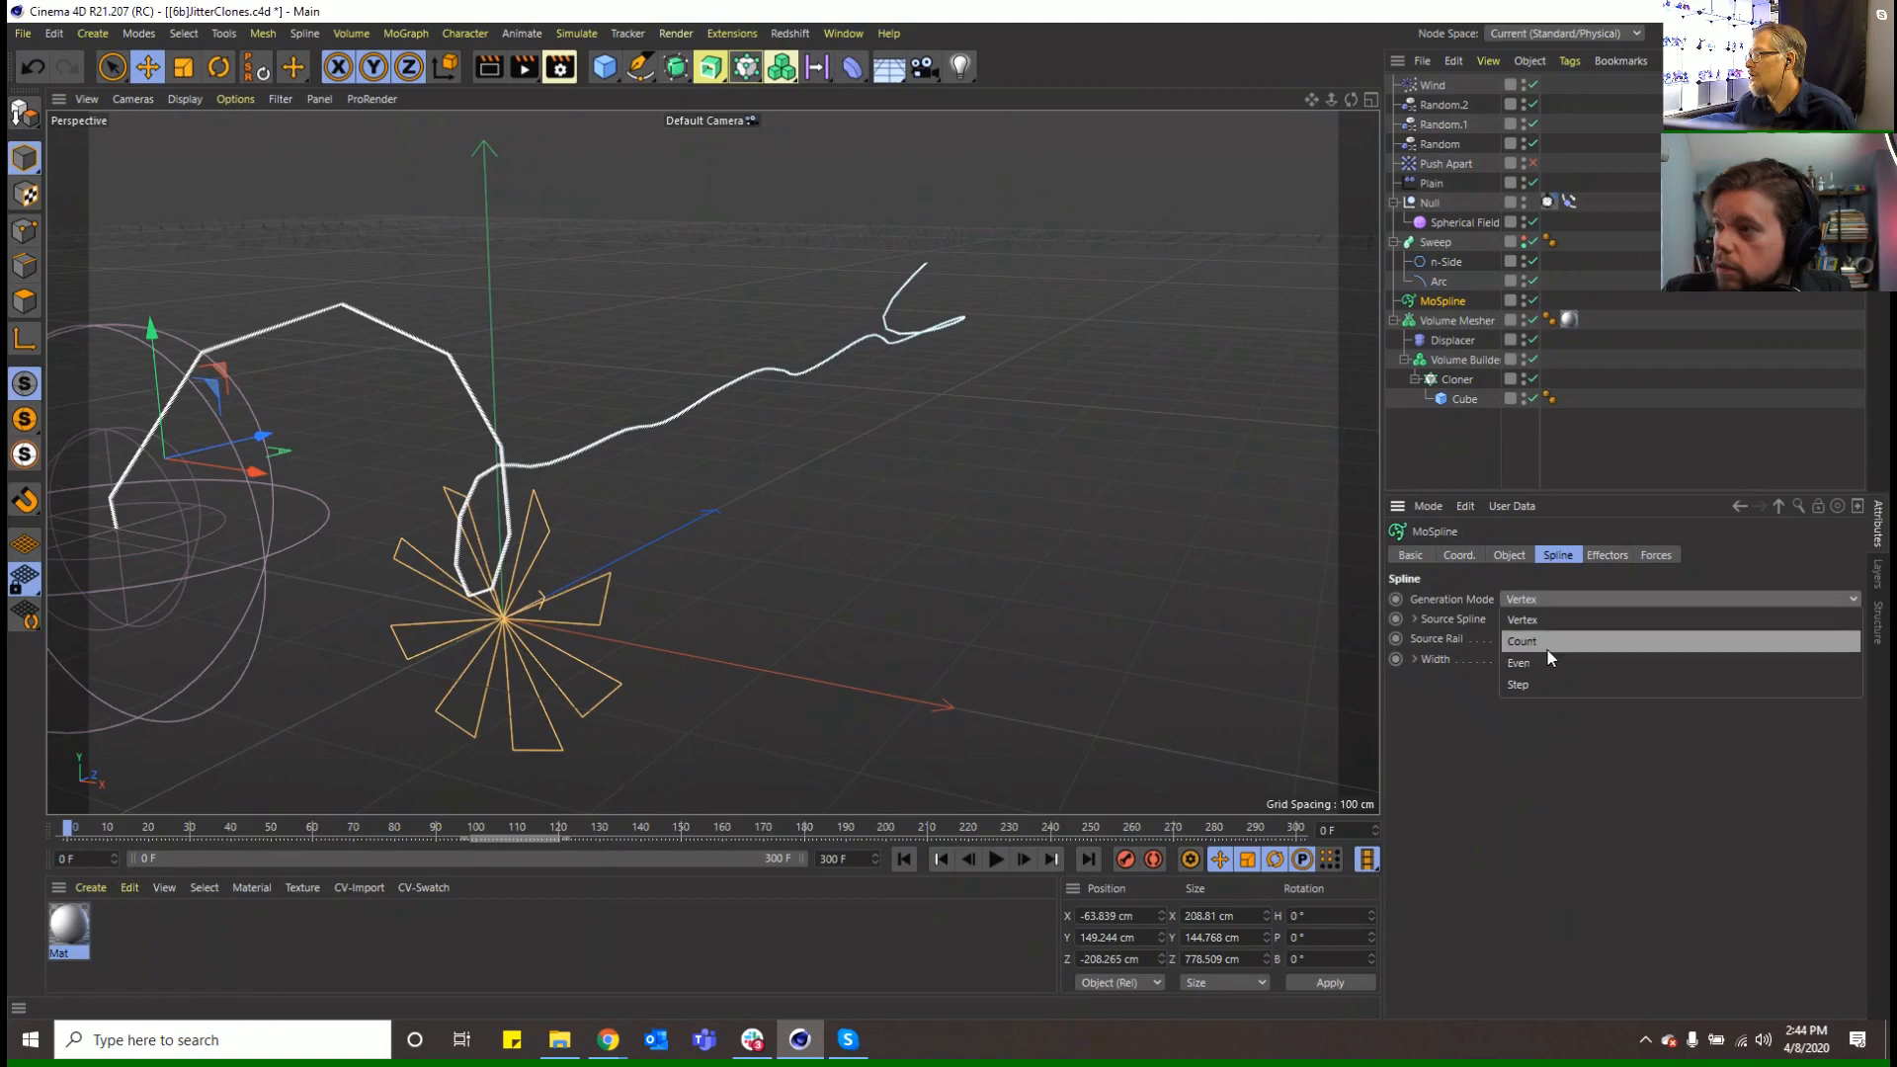
click(1545, 648)
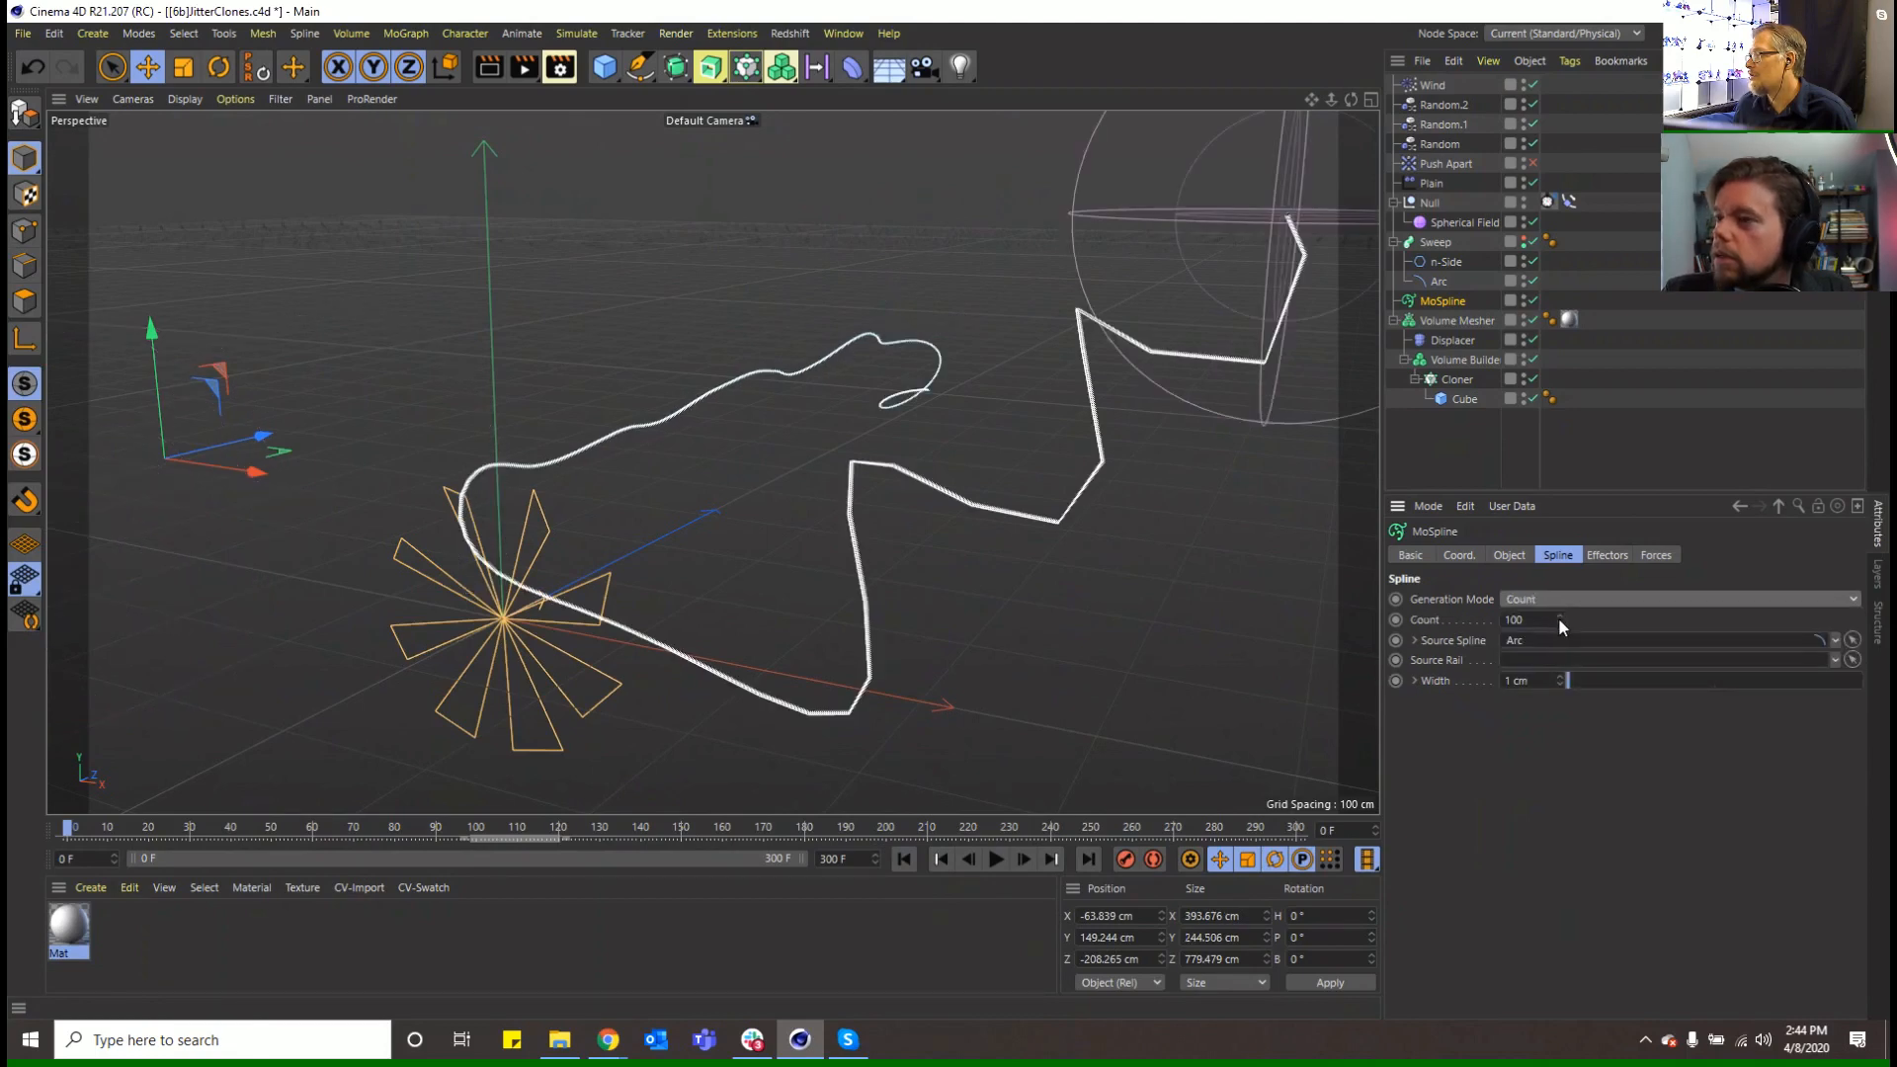
drag(1559, 616, 1559, 553)
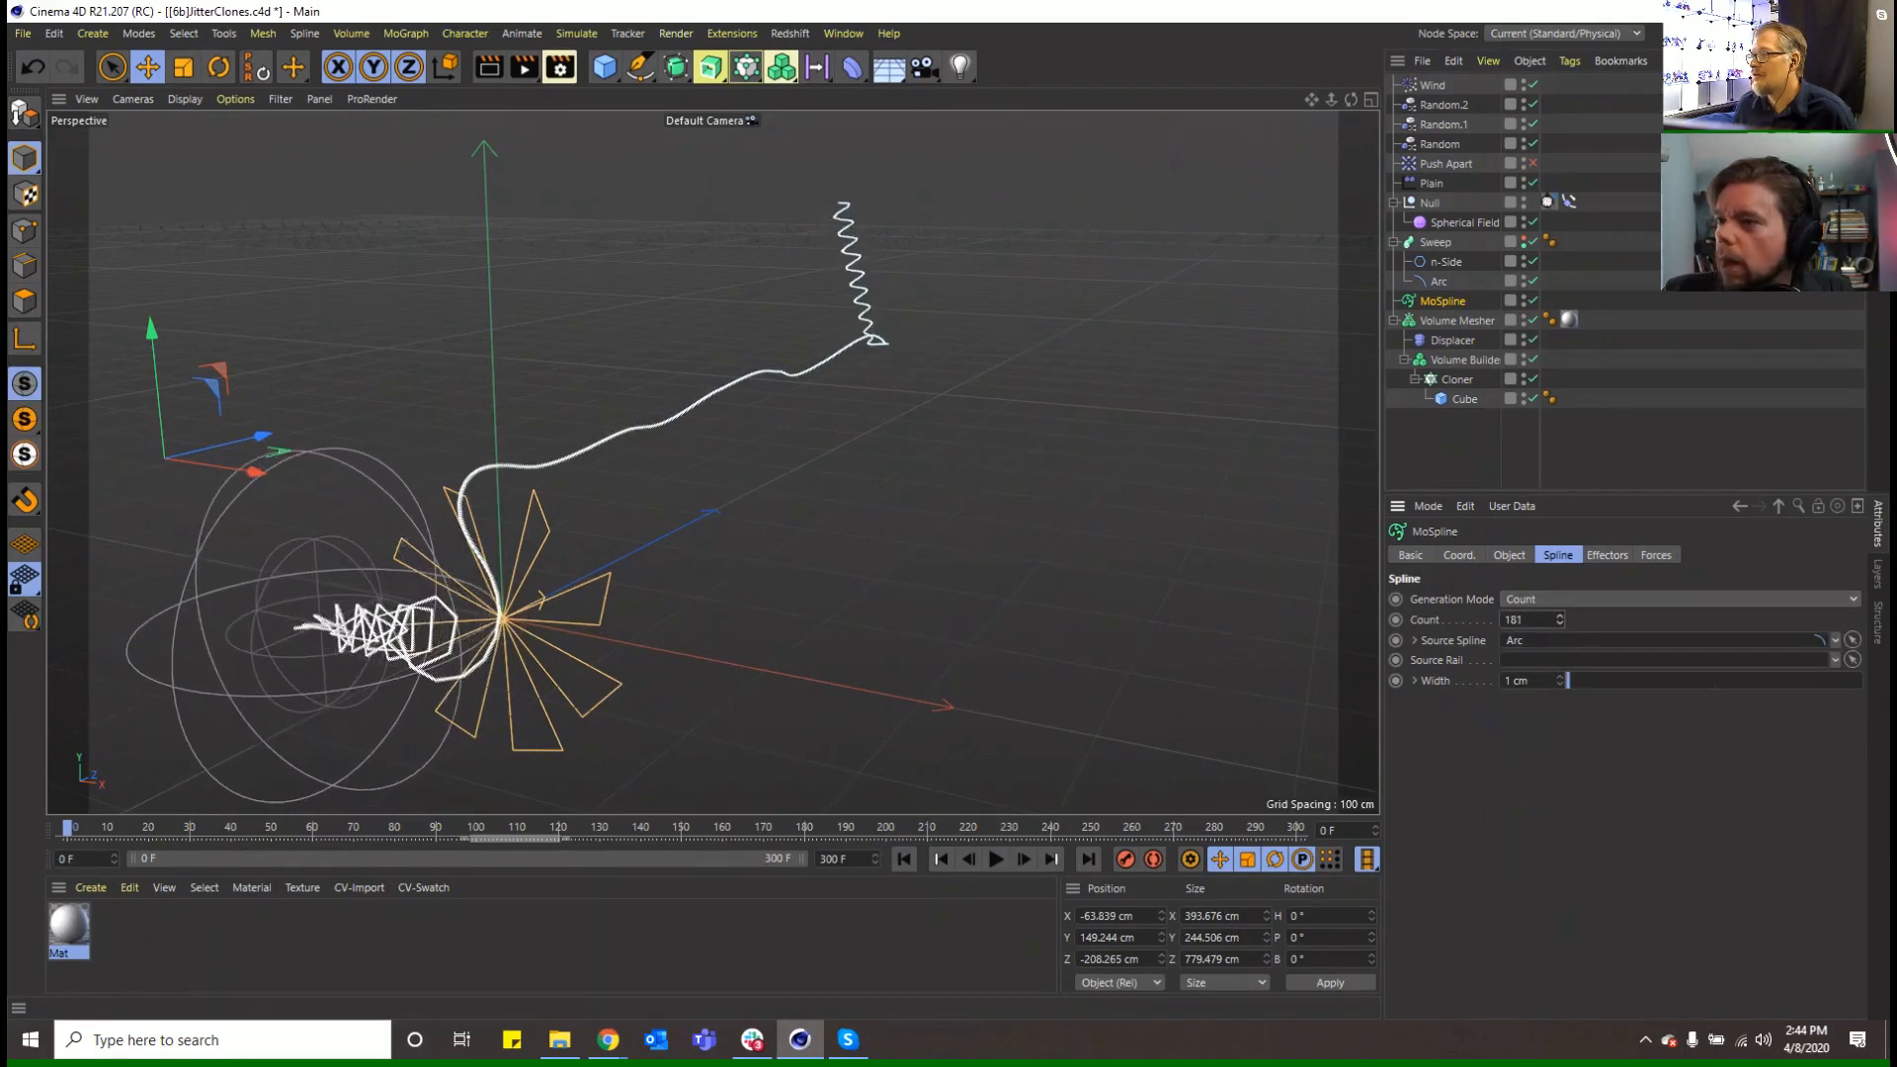
drag(1561, 618, 1561, 626)
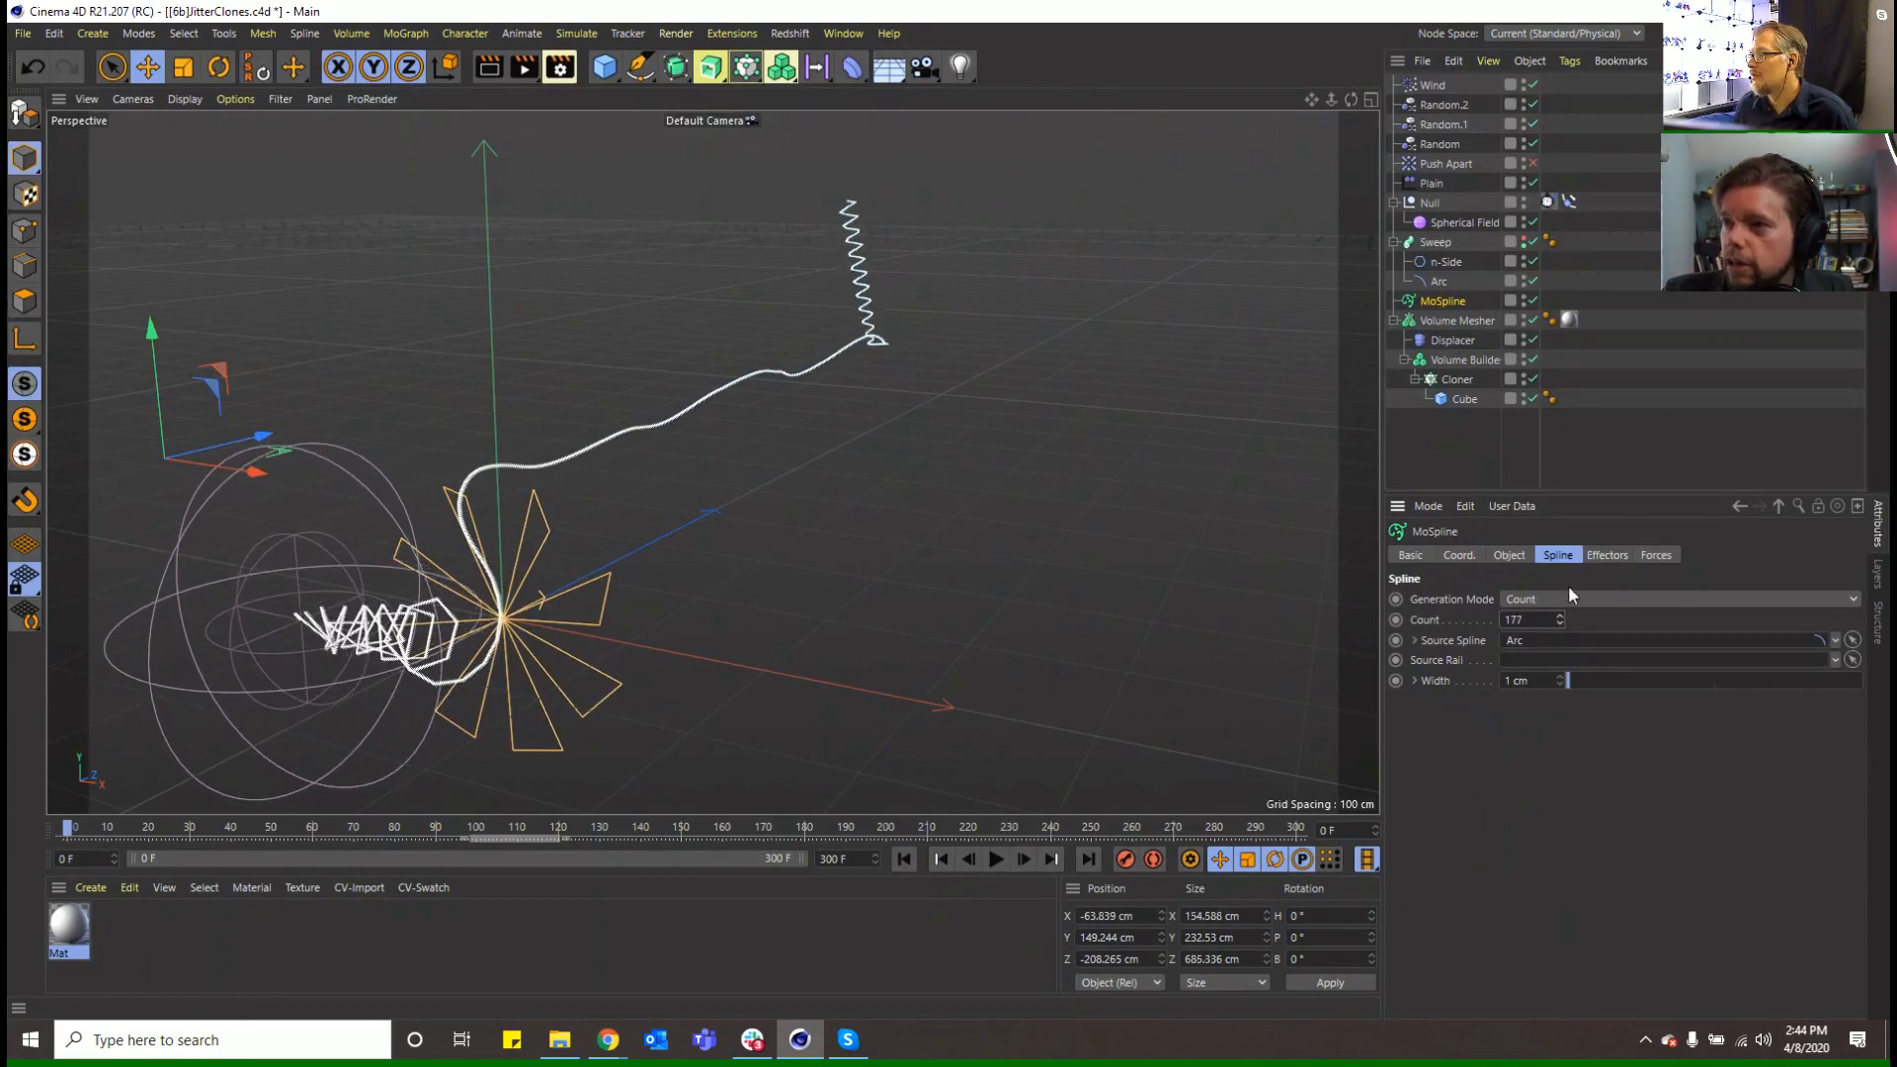
click(1602, 556)
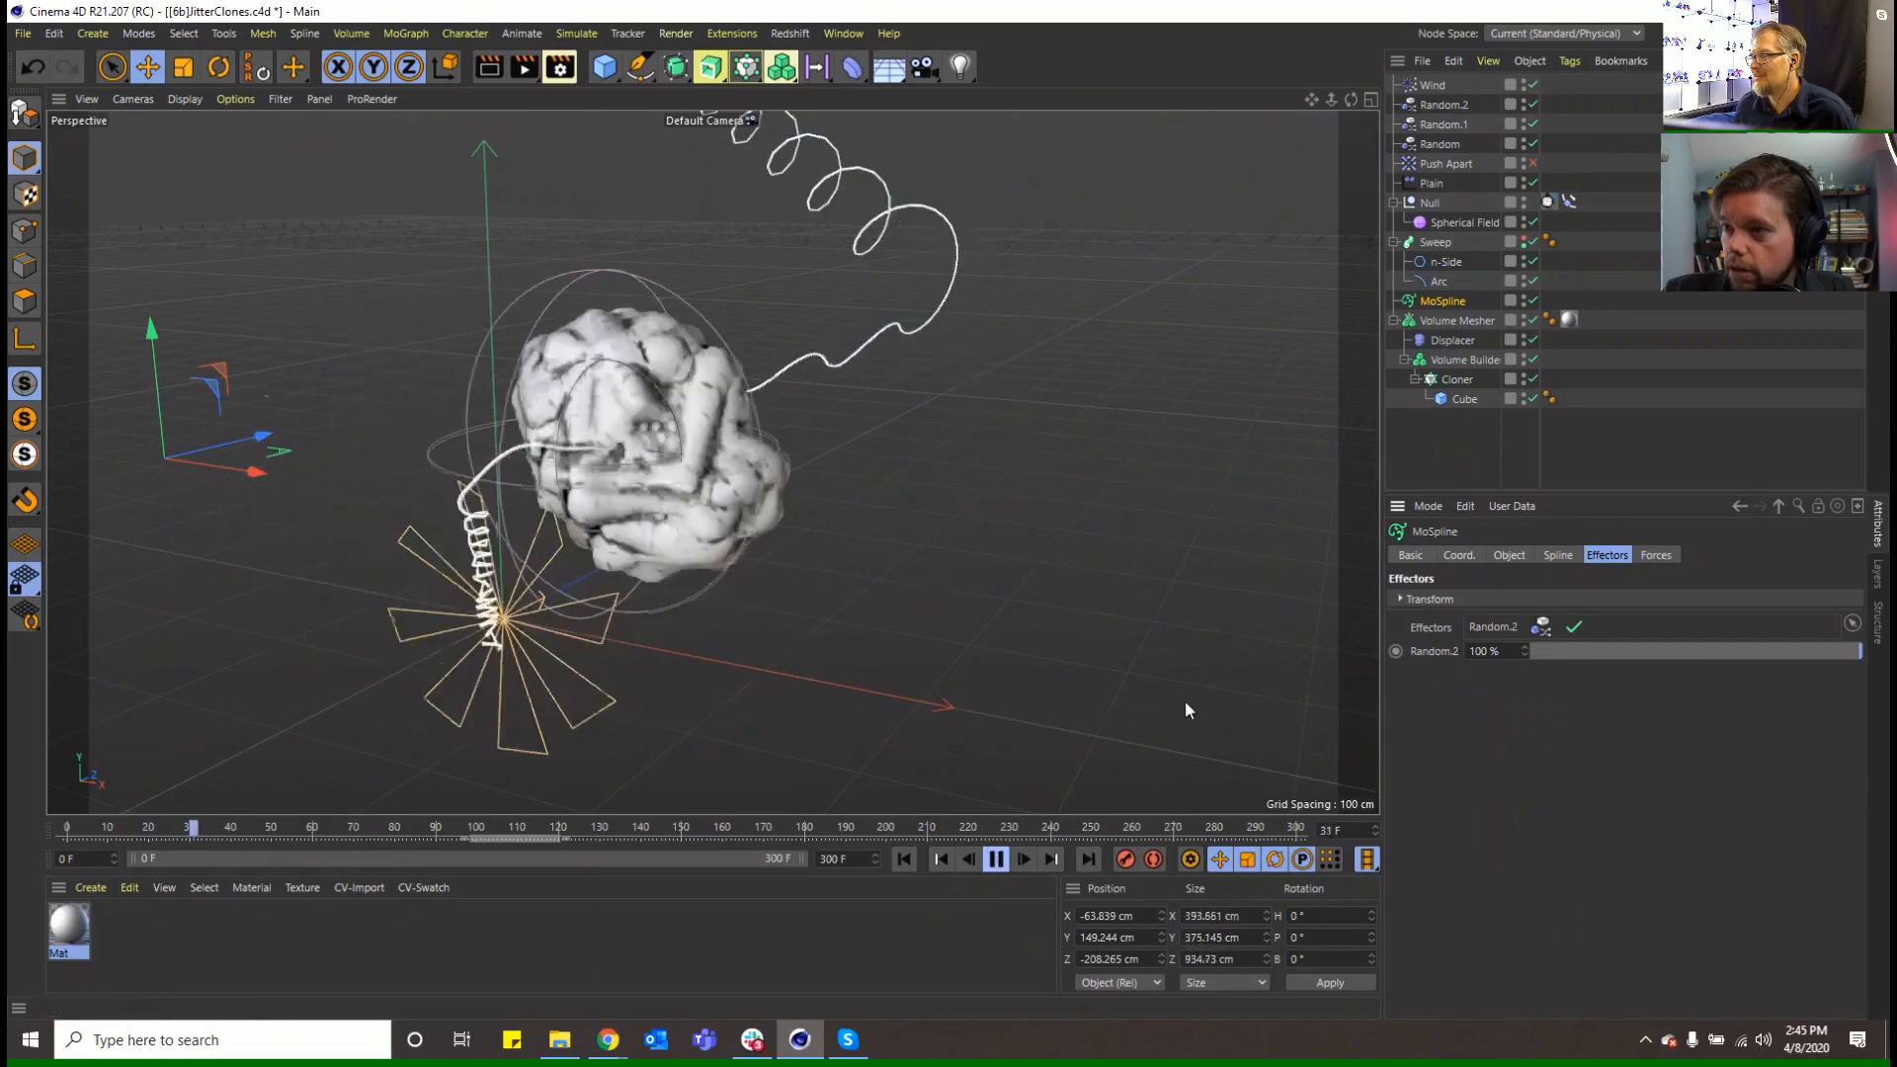
Set the Wind's speed to 5 cm, its turbulence to 71.71 % and its turbulence frequency to 82.74 %
click(1433, 85)
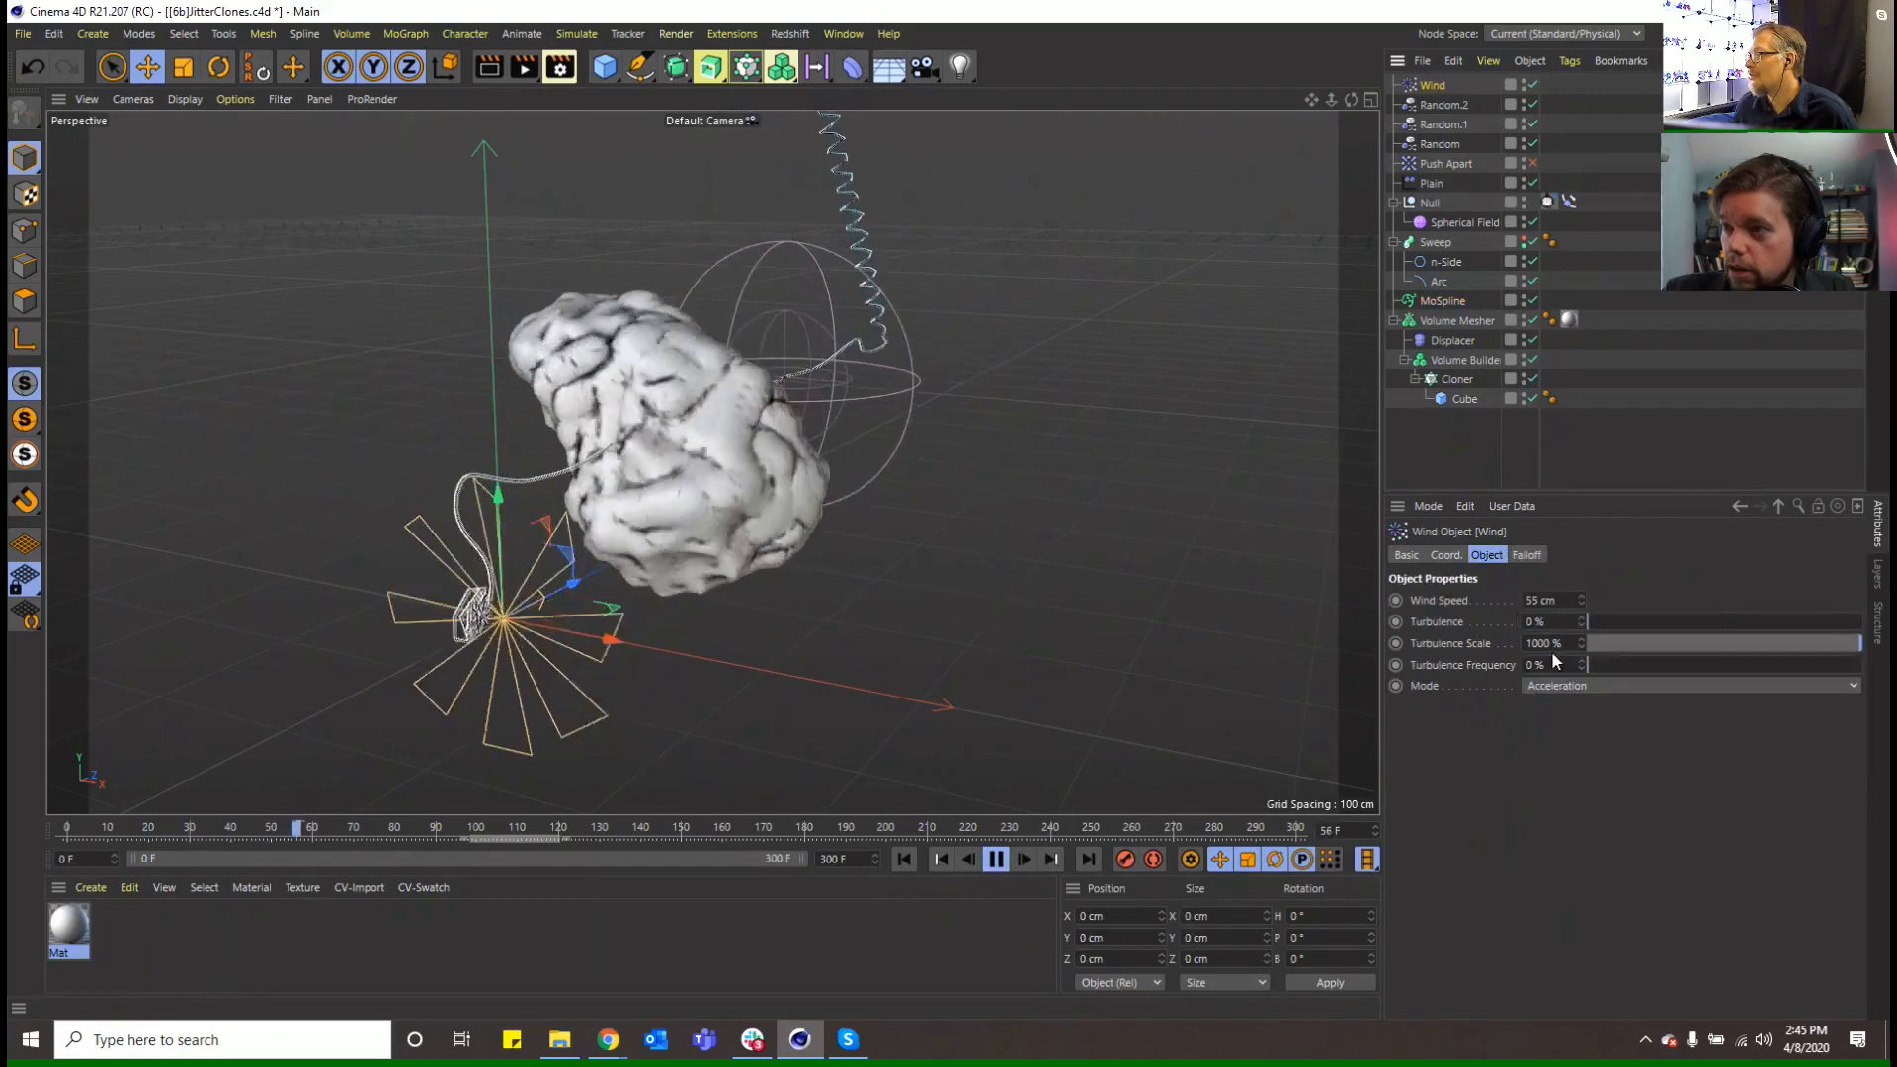
text(5)
key(Return)
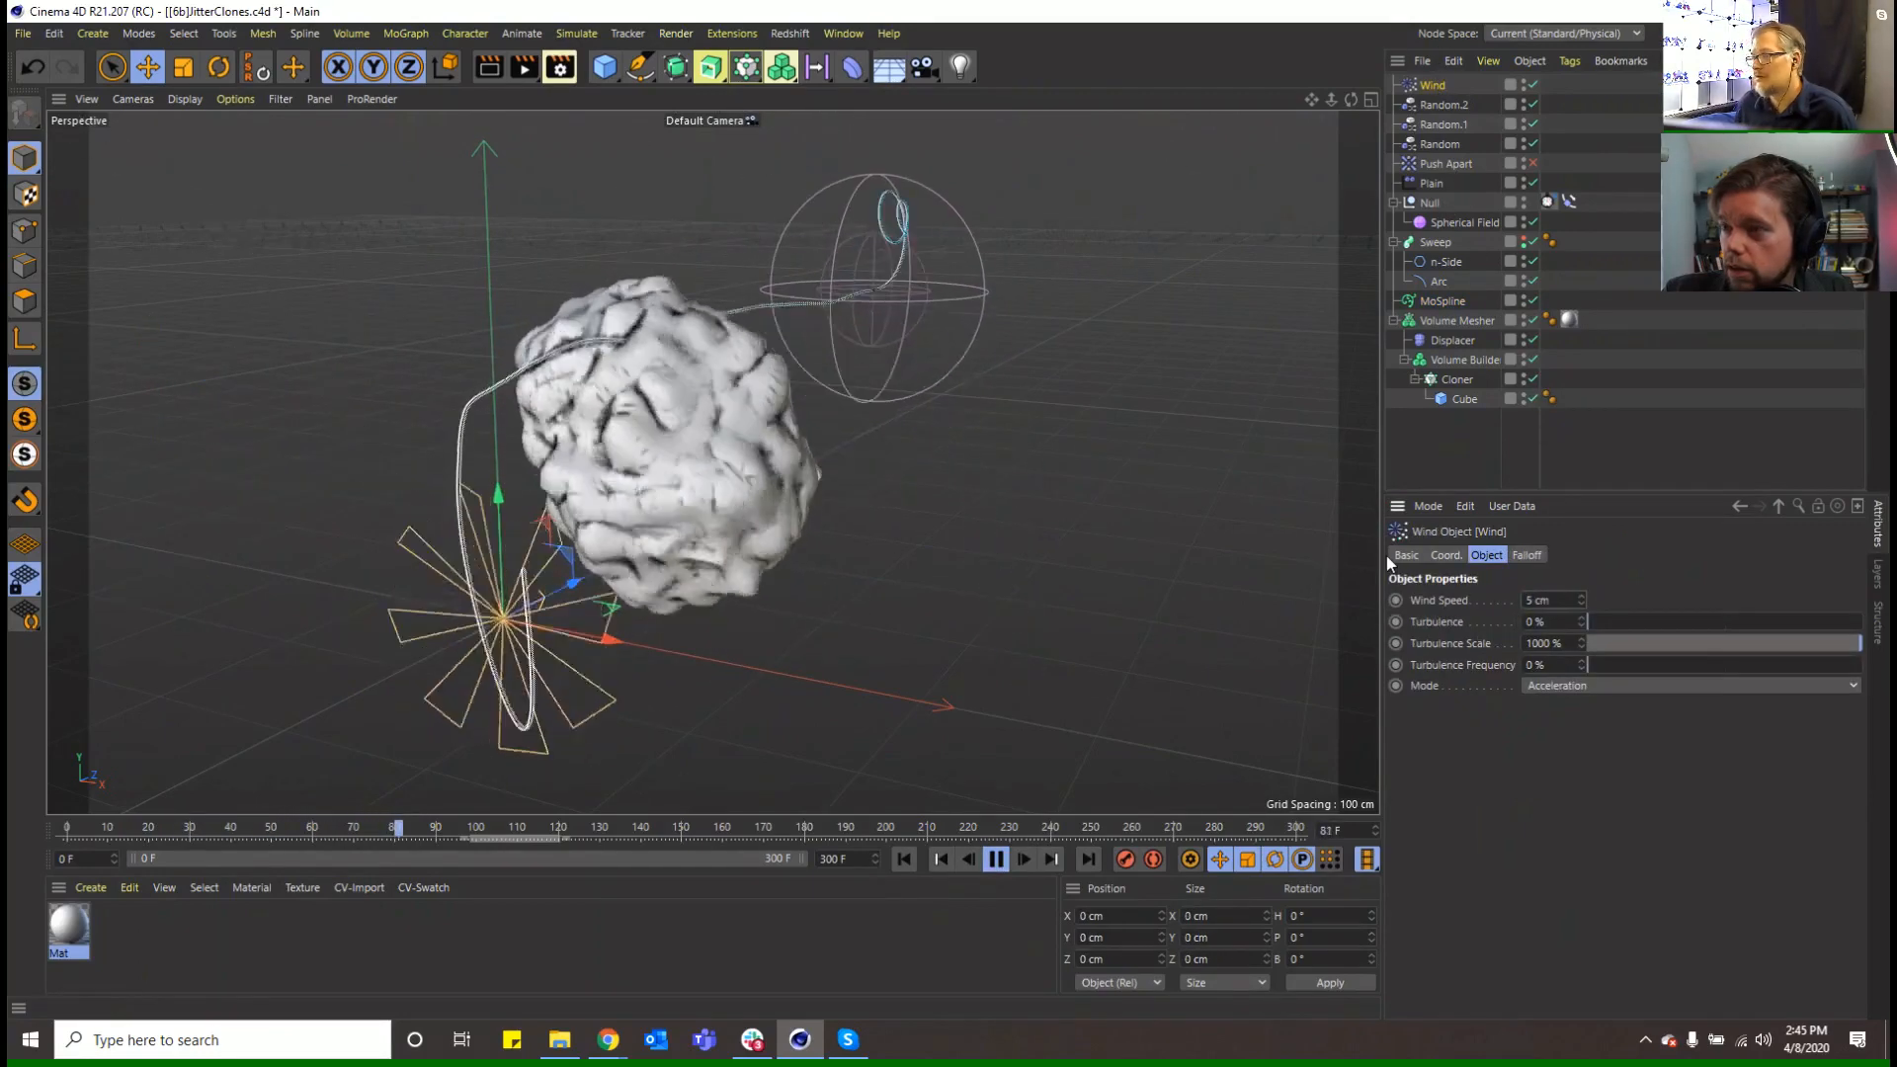
click(905, 860)
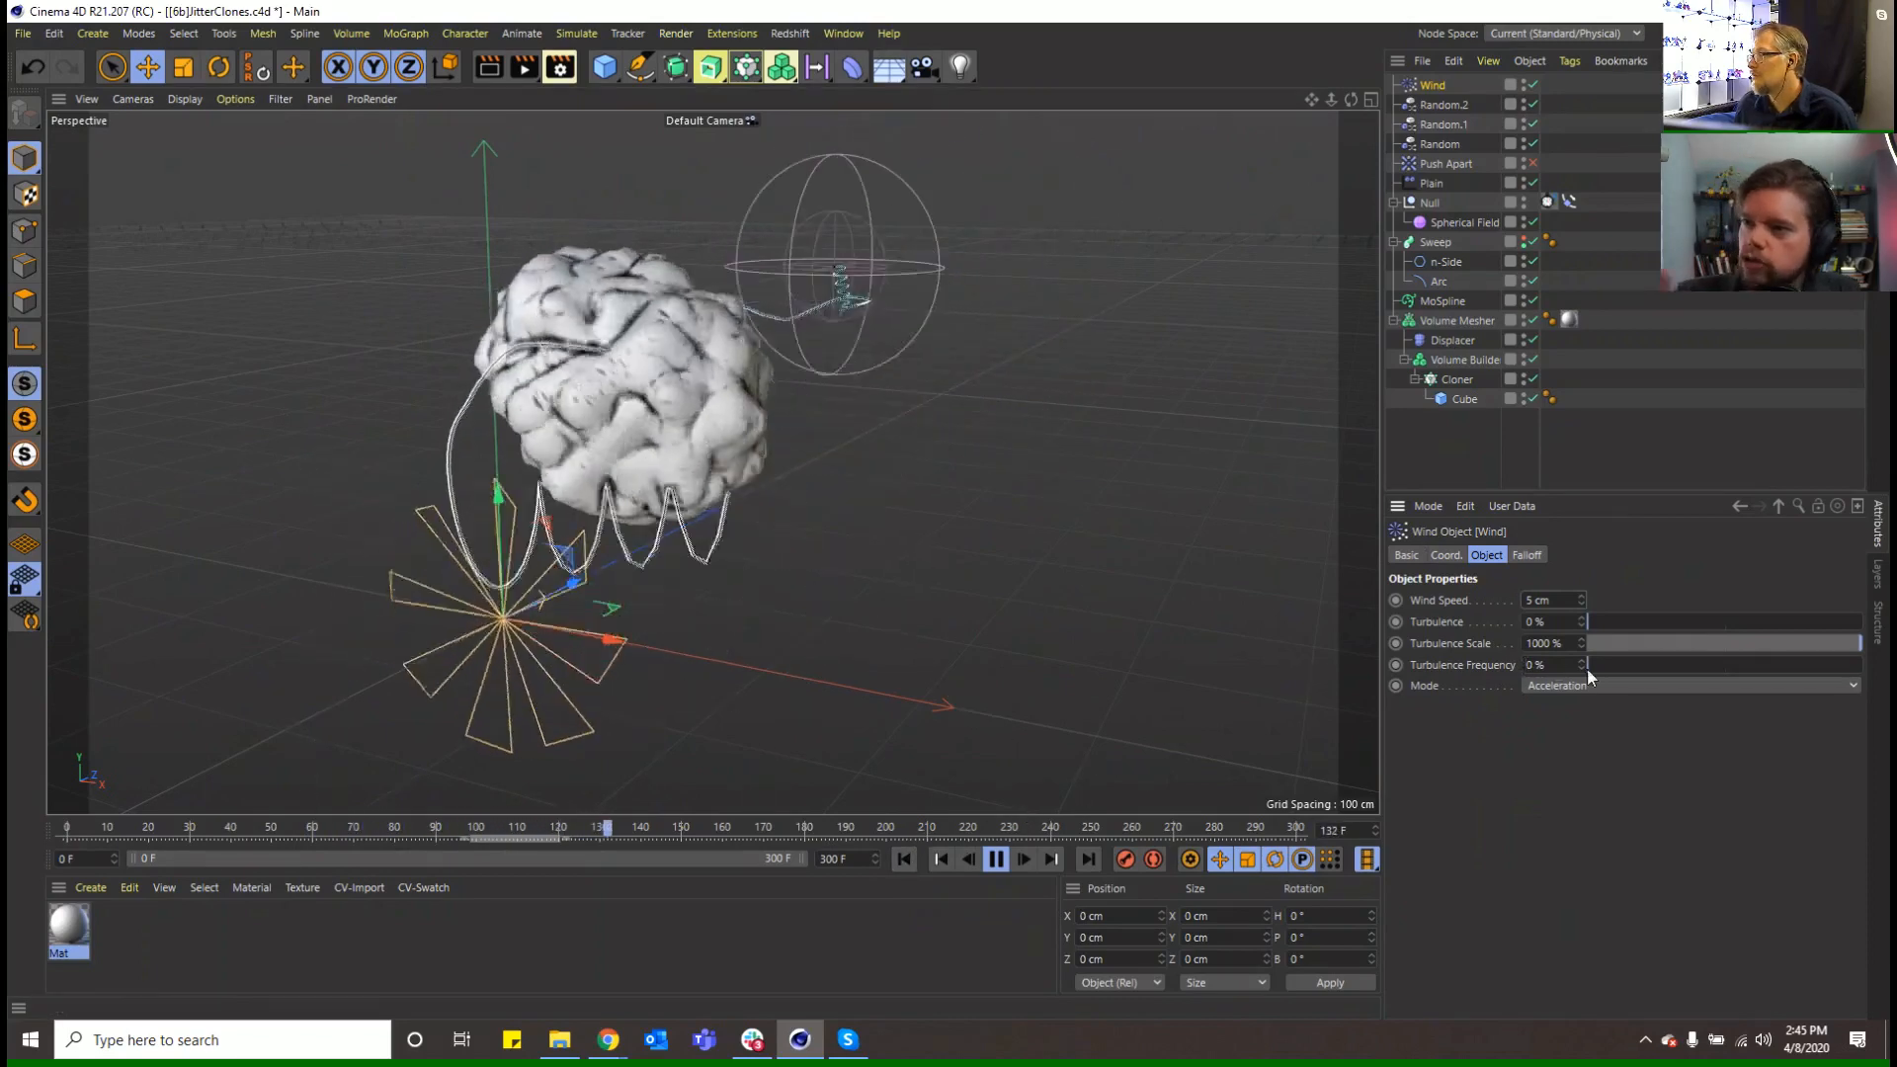
drag(1742, 665, 1786, 668)
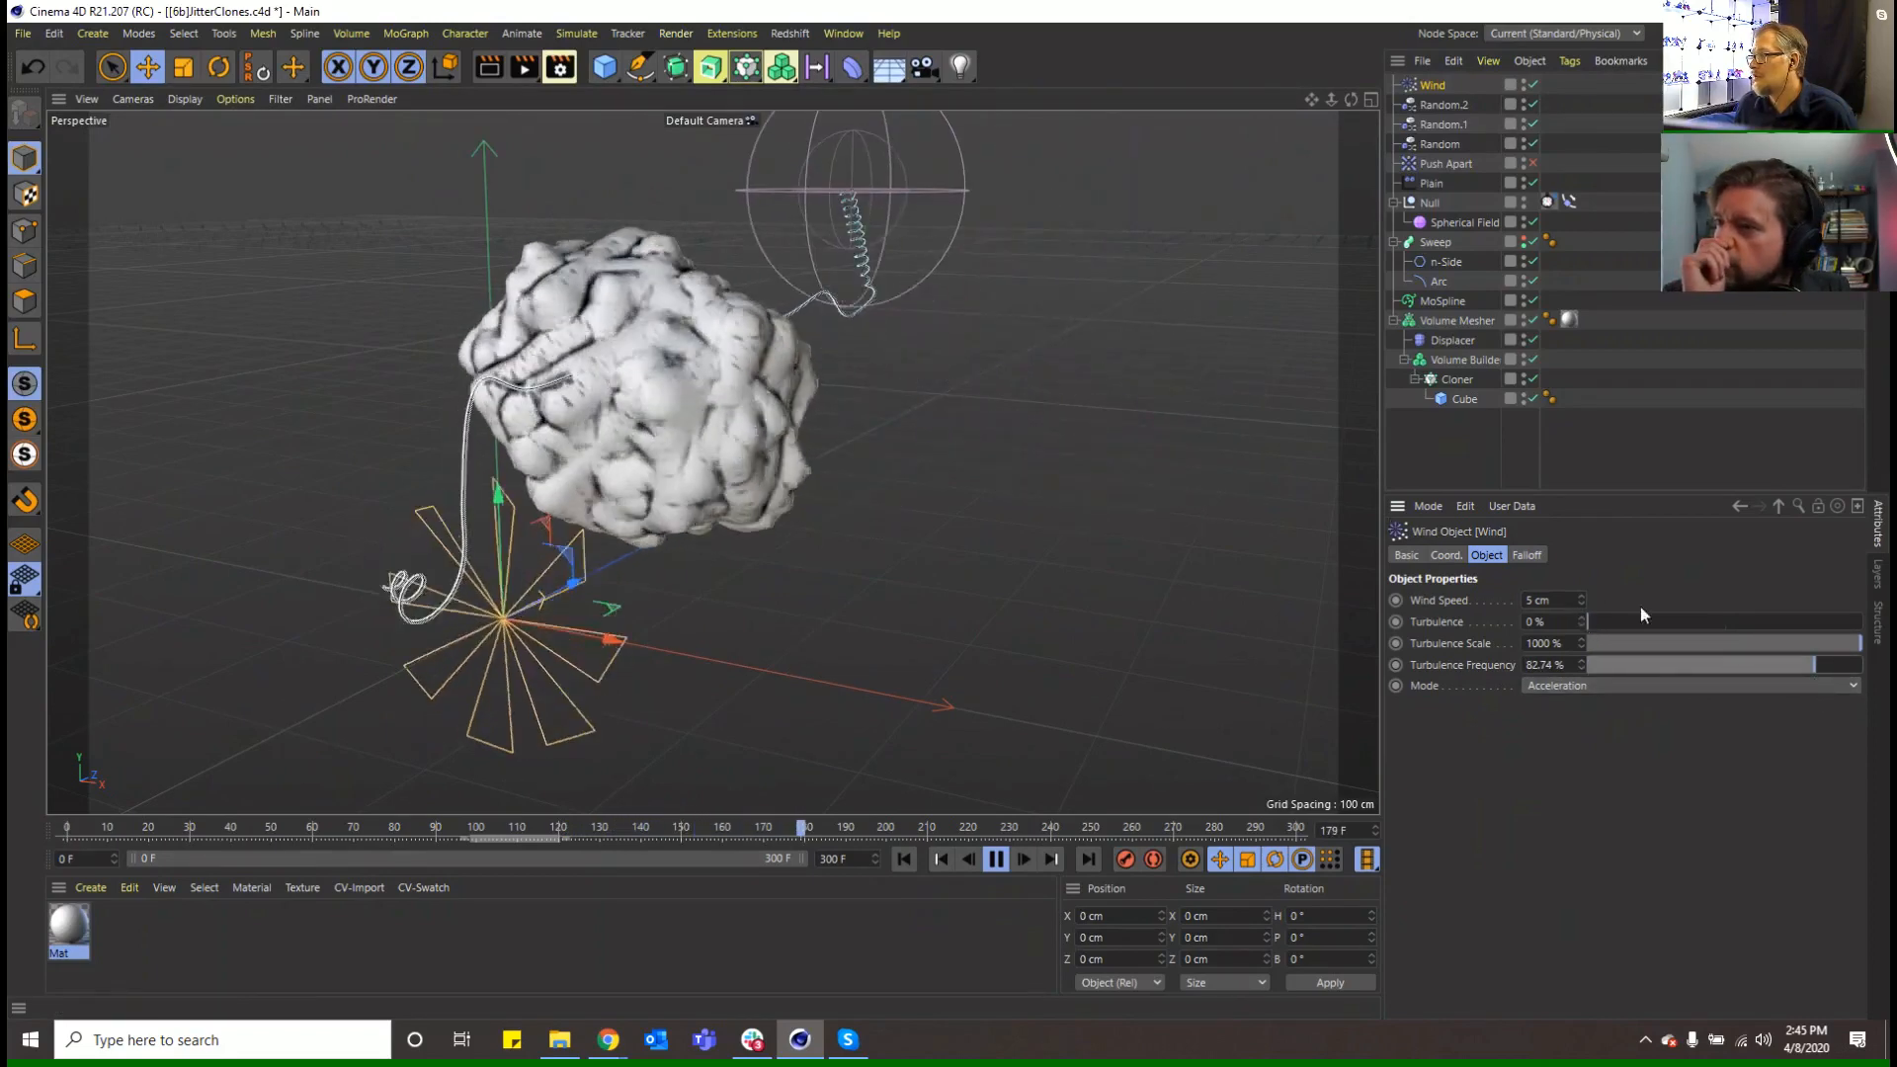
drag(1643, 620, 1784, 629)
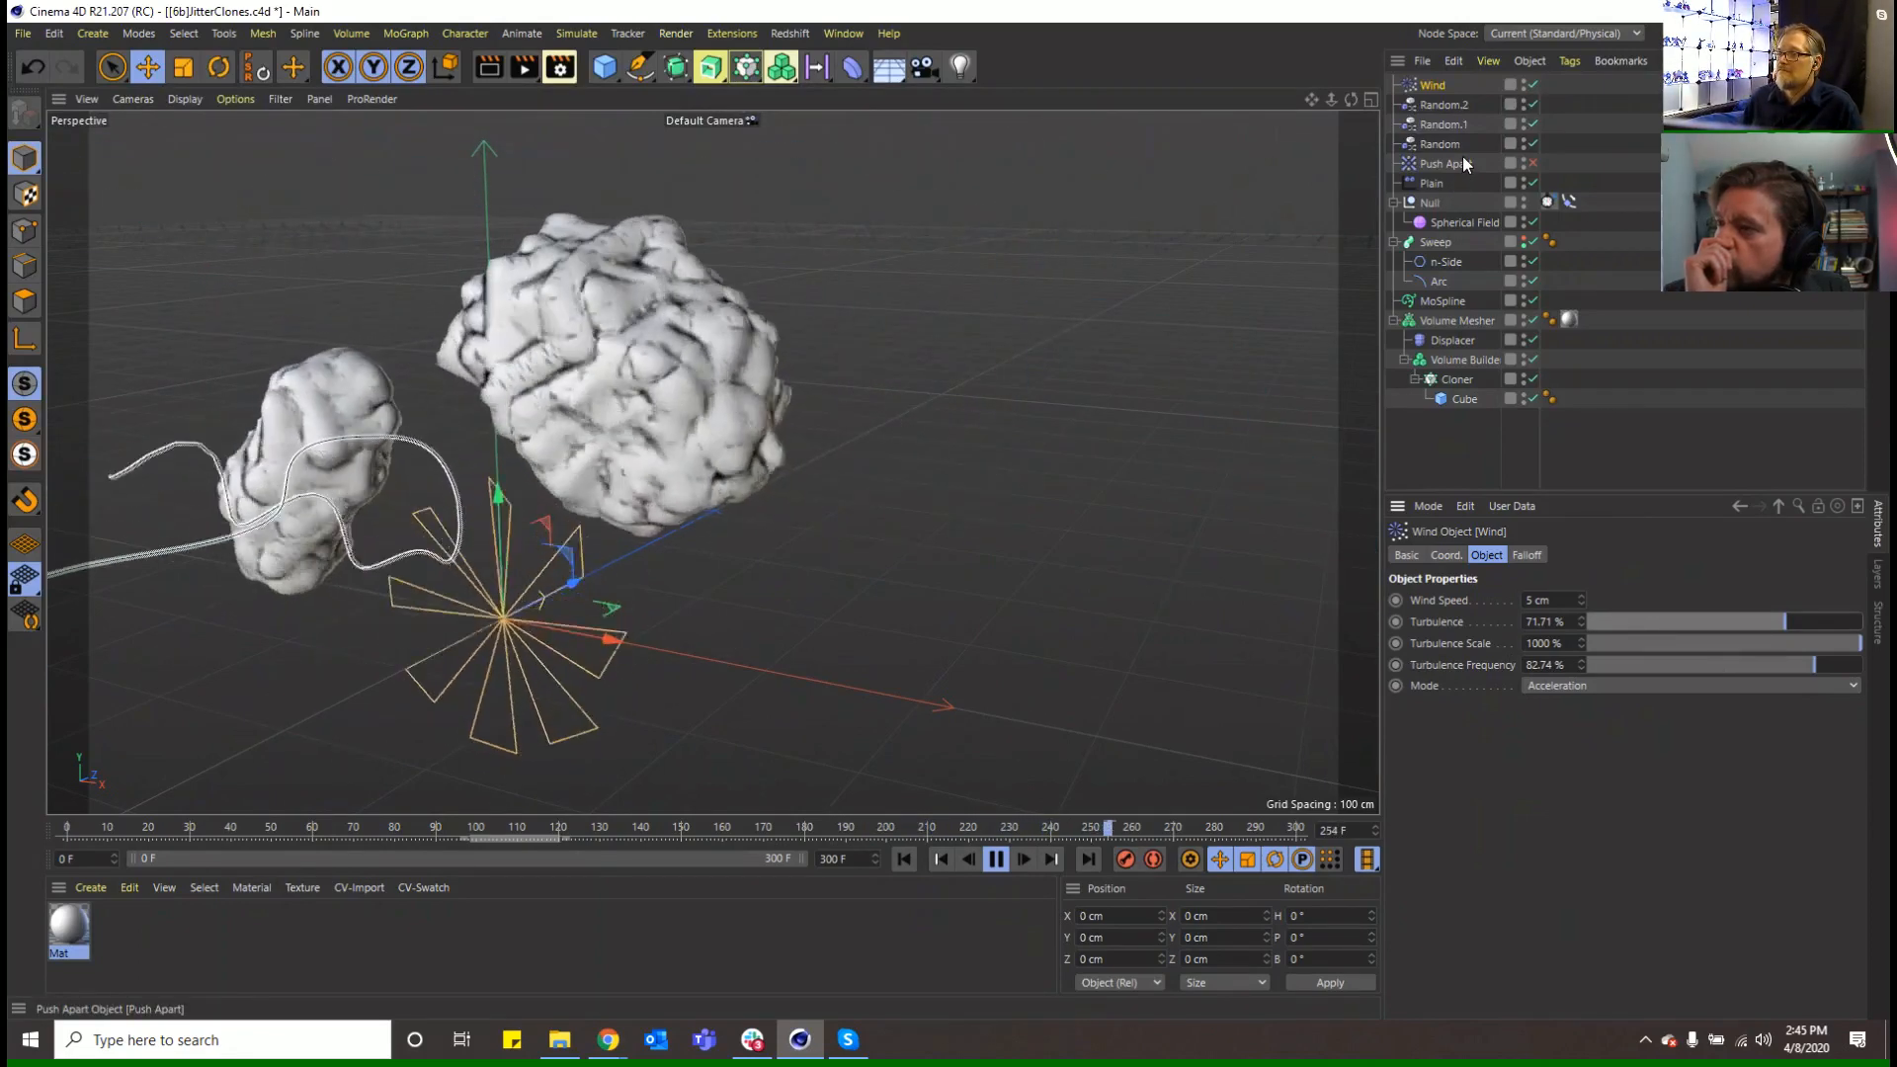
Disable the Wind force and replay the animation from the first frame to examine the spline's motion without it
click(1533, 87)
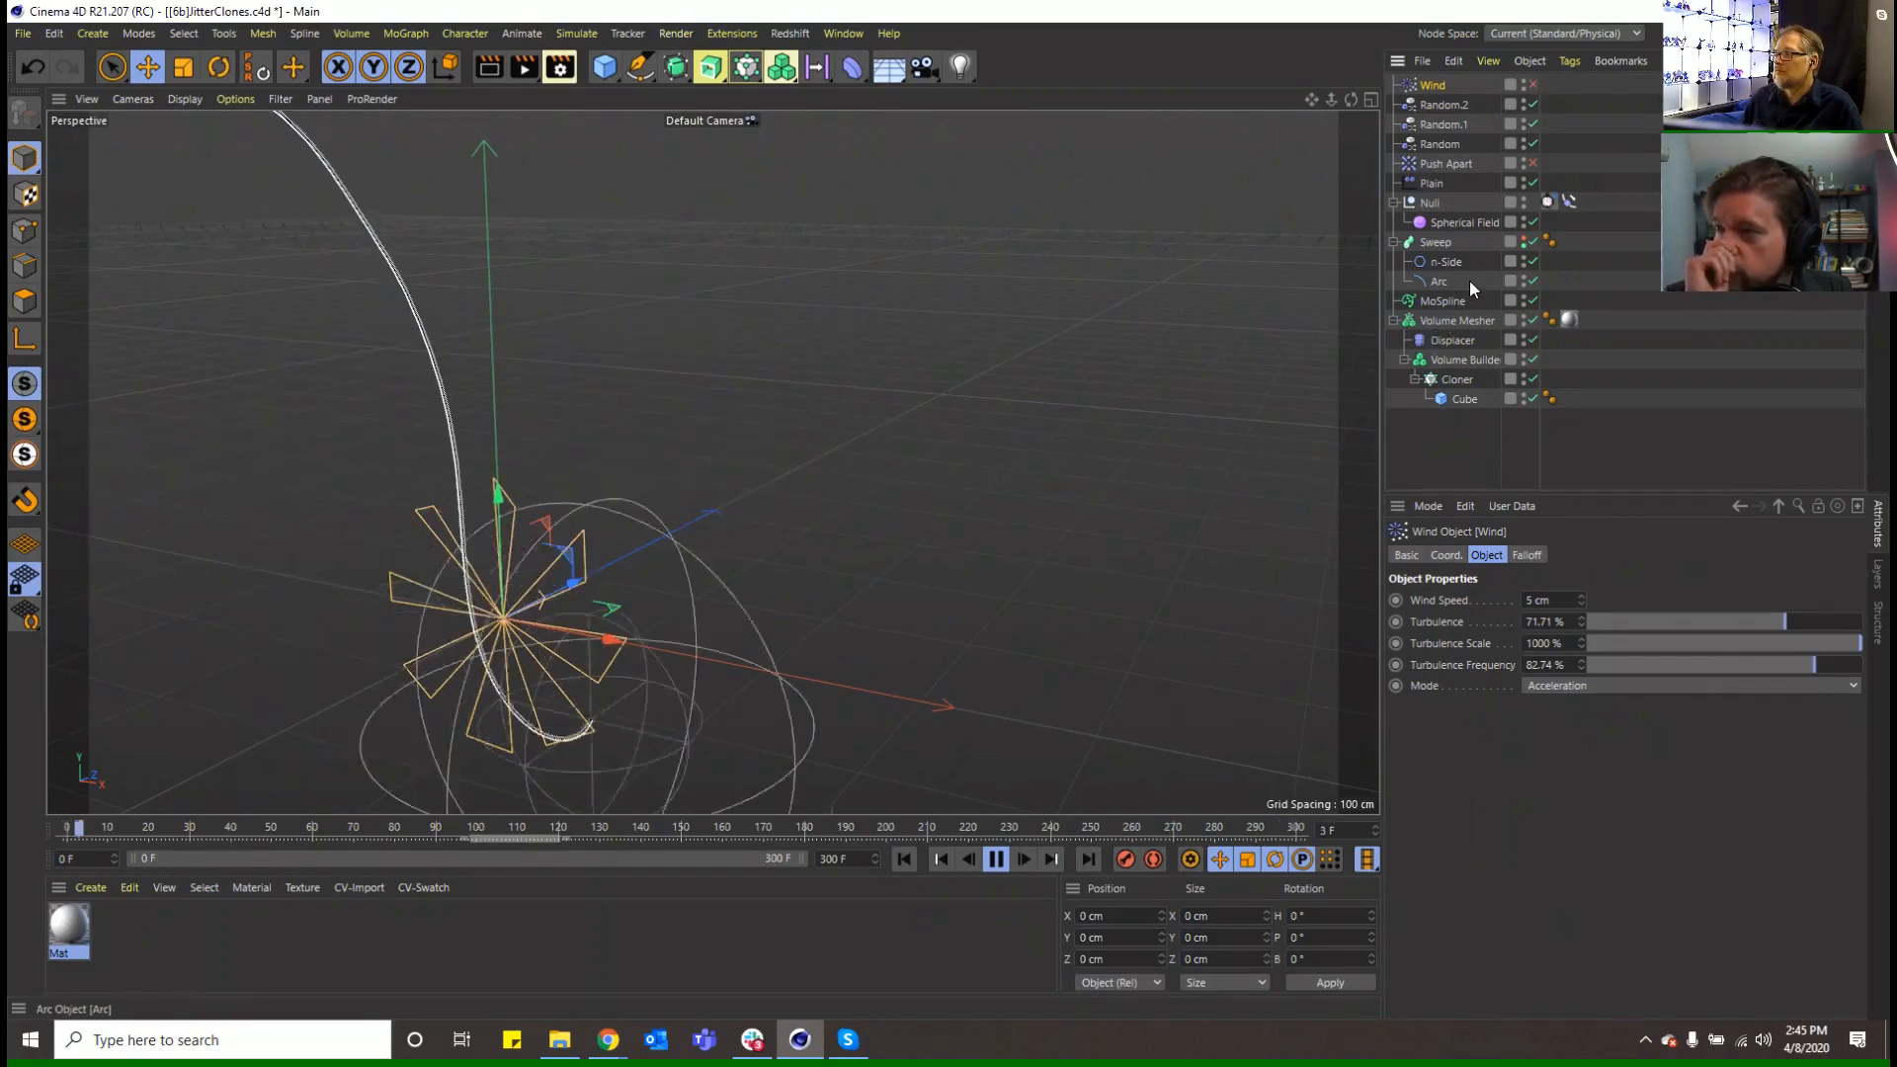
click(907, 862)
click(1001, 864)
click(899, 863)
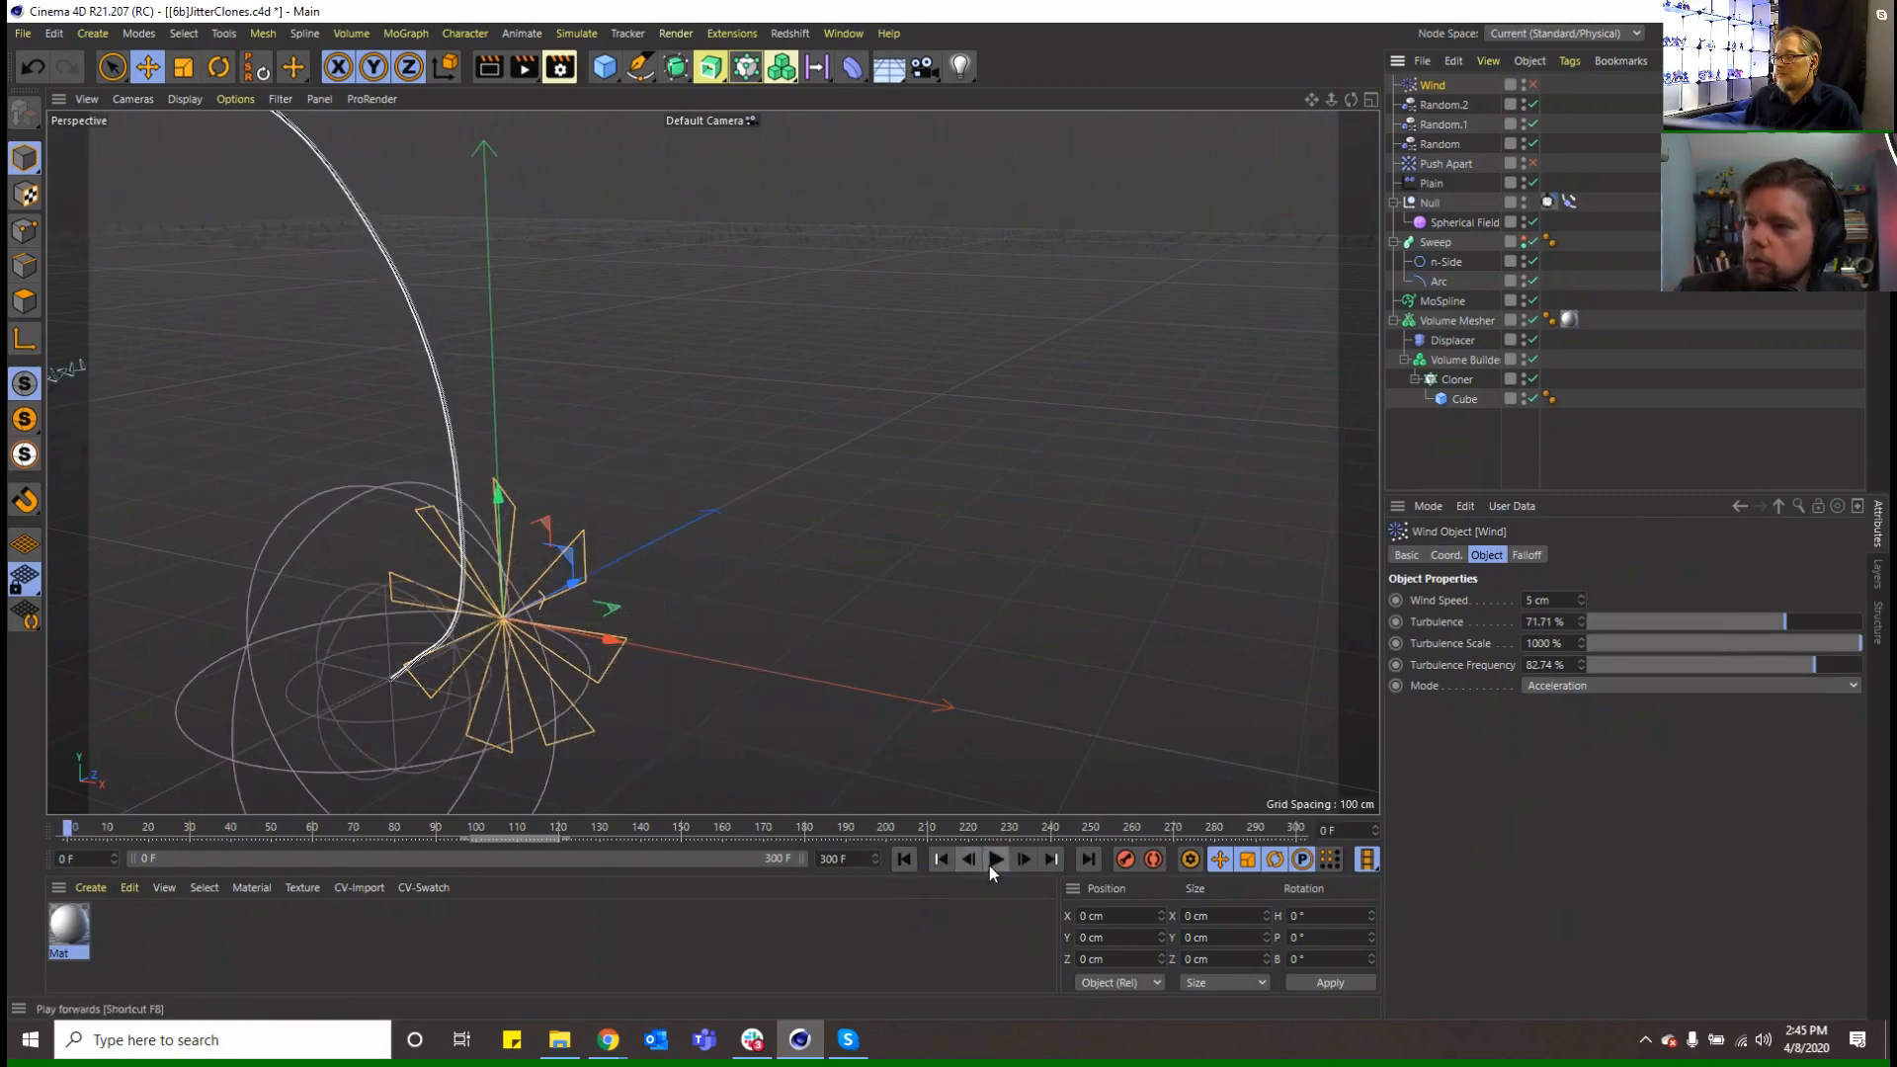
click(993, 860)
scroll(713, 462, down, 4)
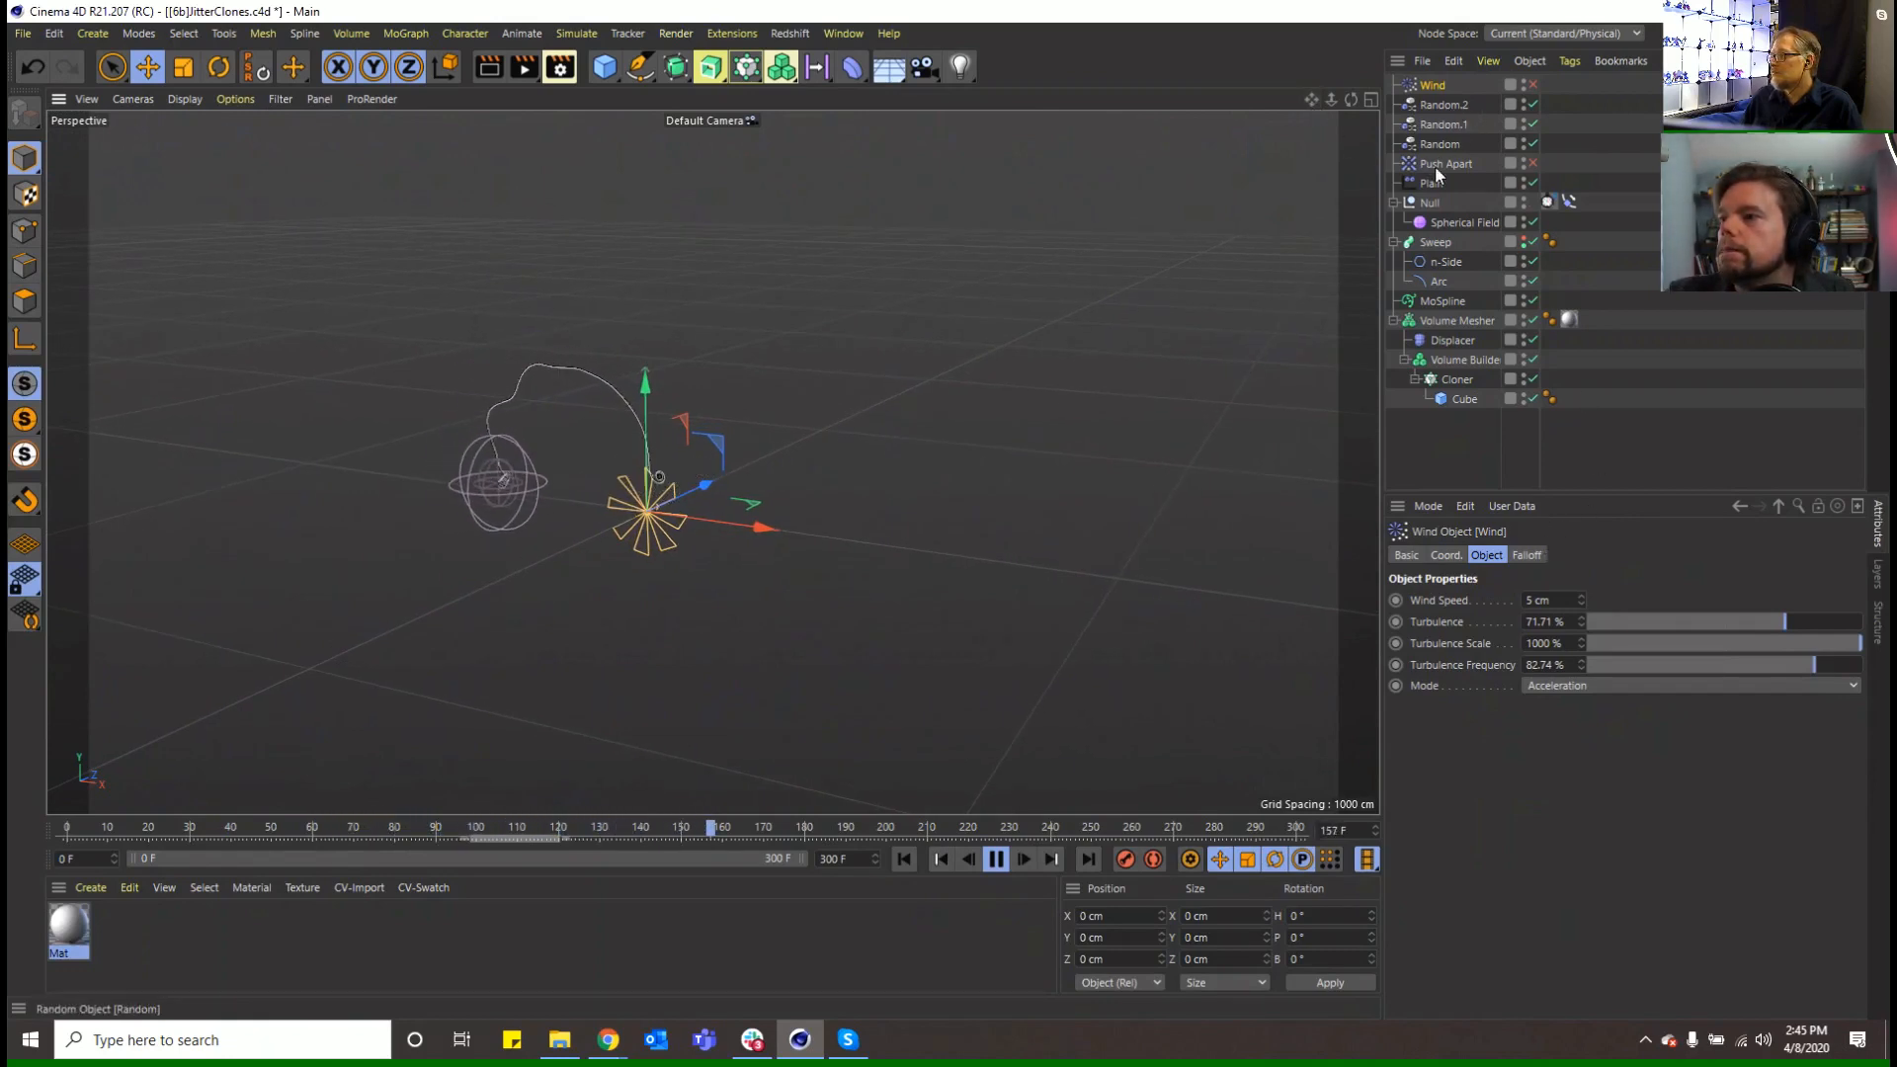
click(994, 862)
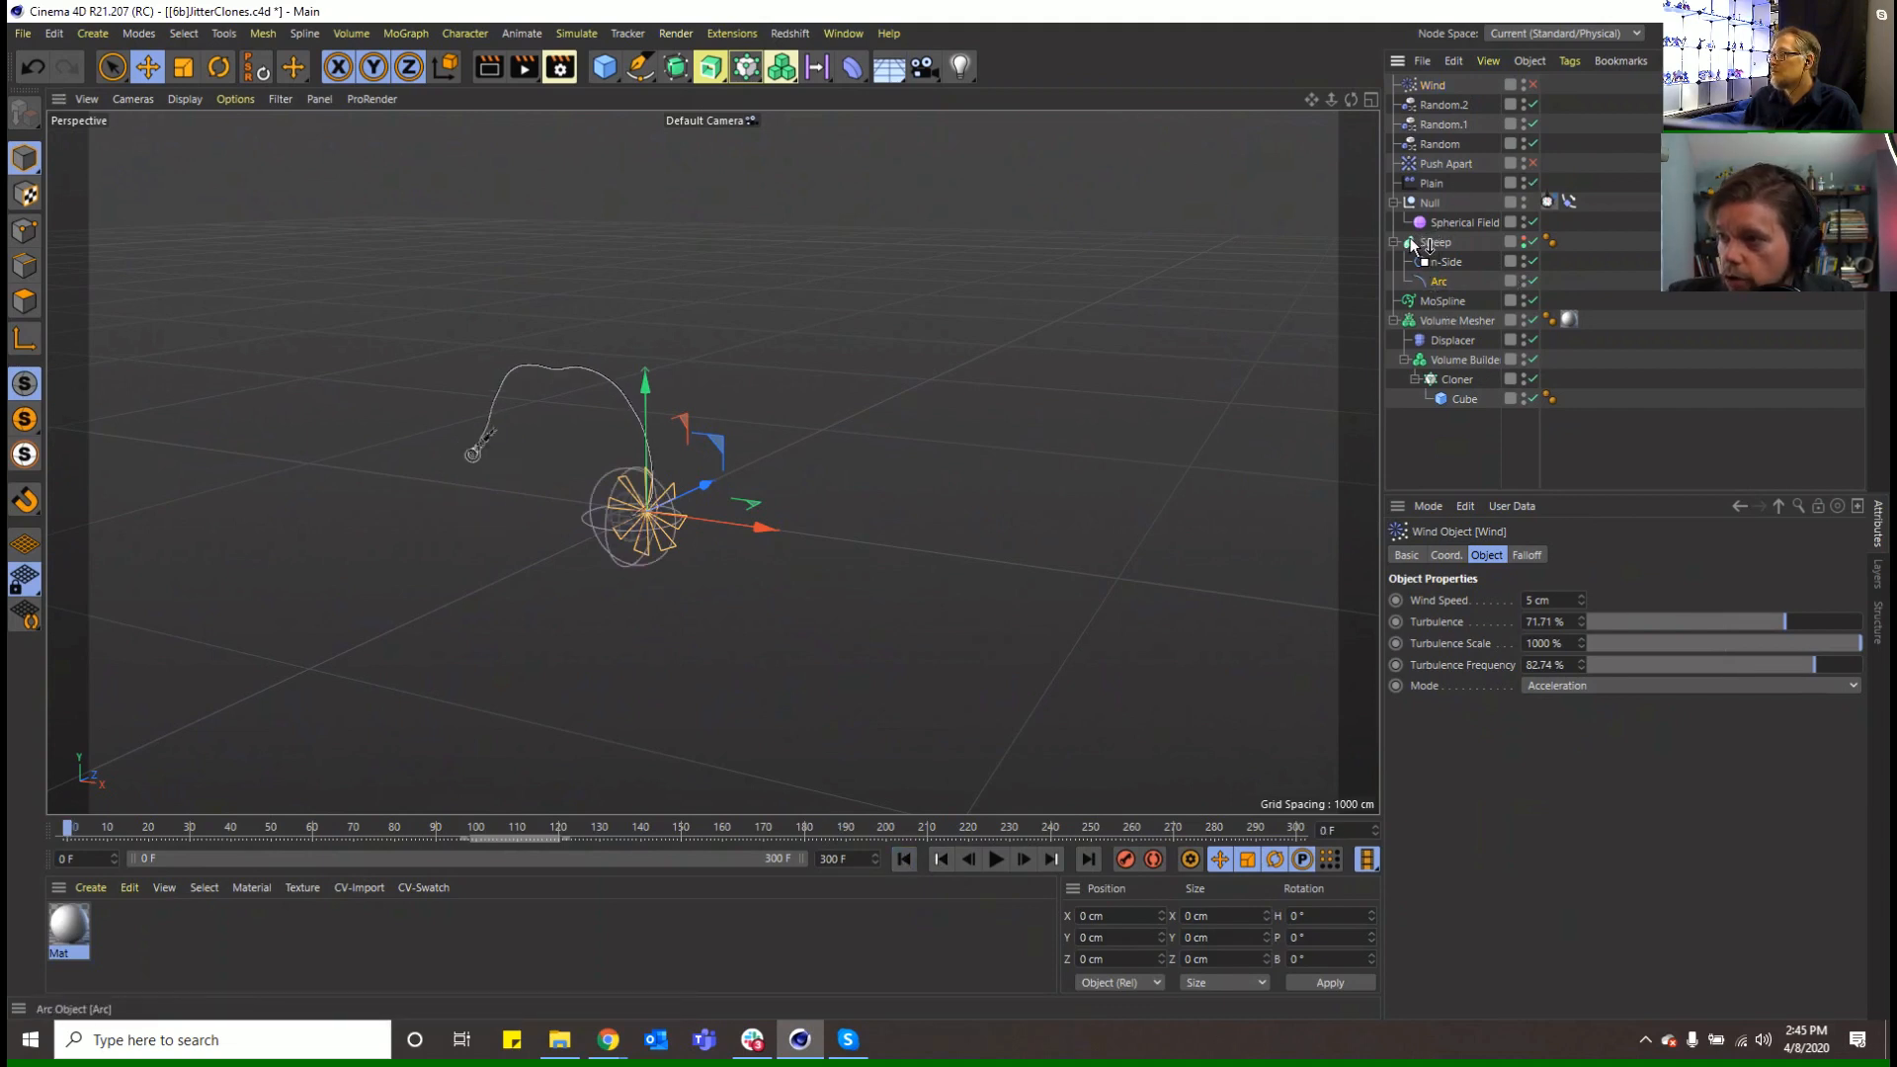
Replace the Arc inside the Sweep with the MoSpline, and save the project as [6c]JitterClones.c4d
drag(1413, 241, 1448, 292)
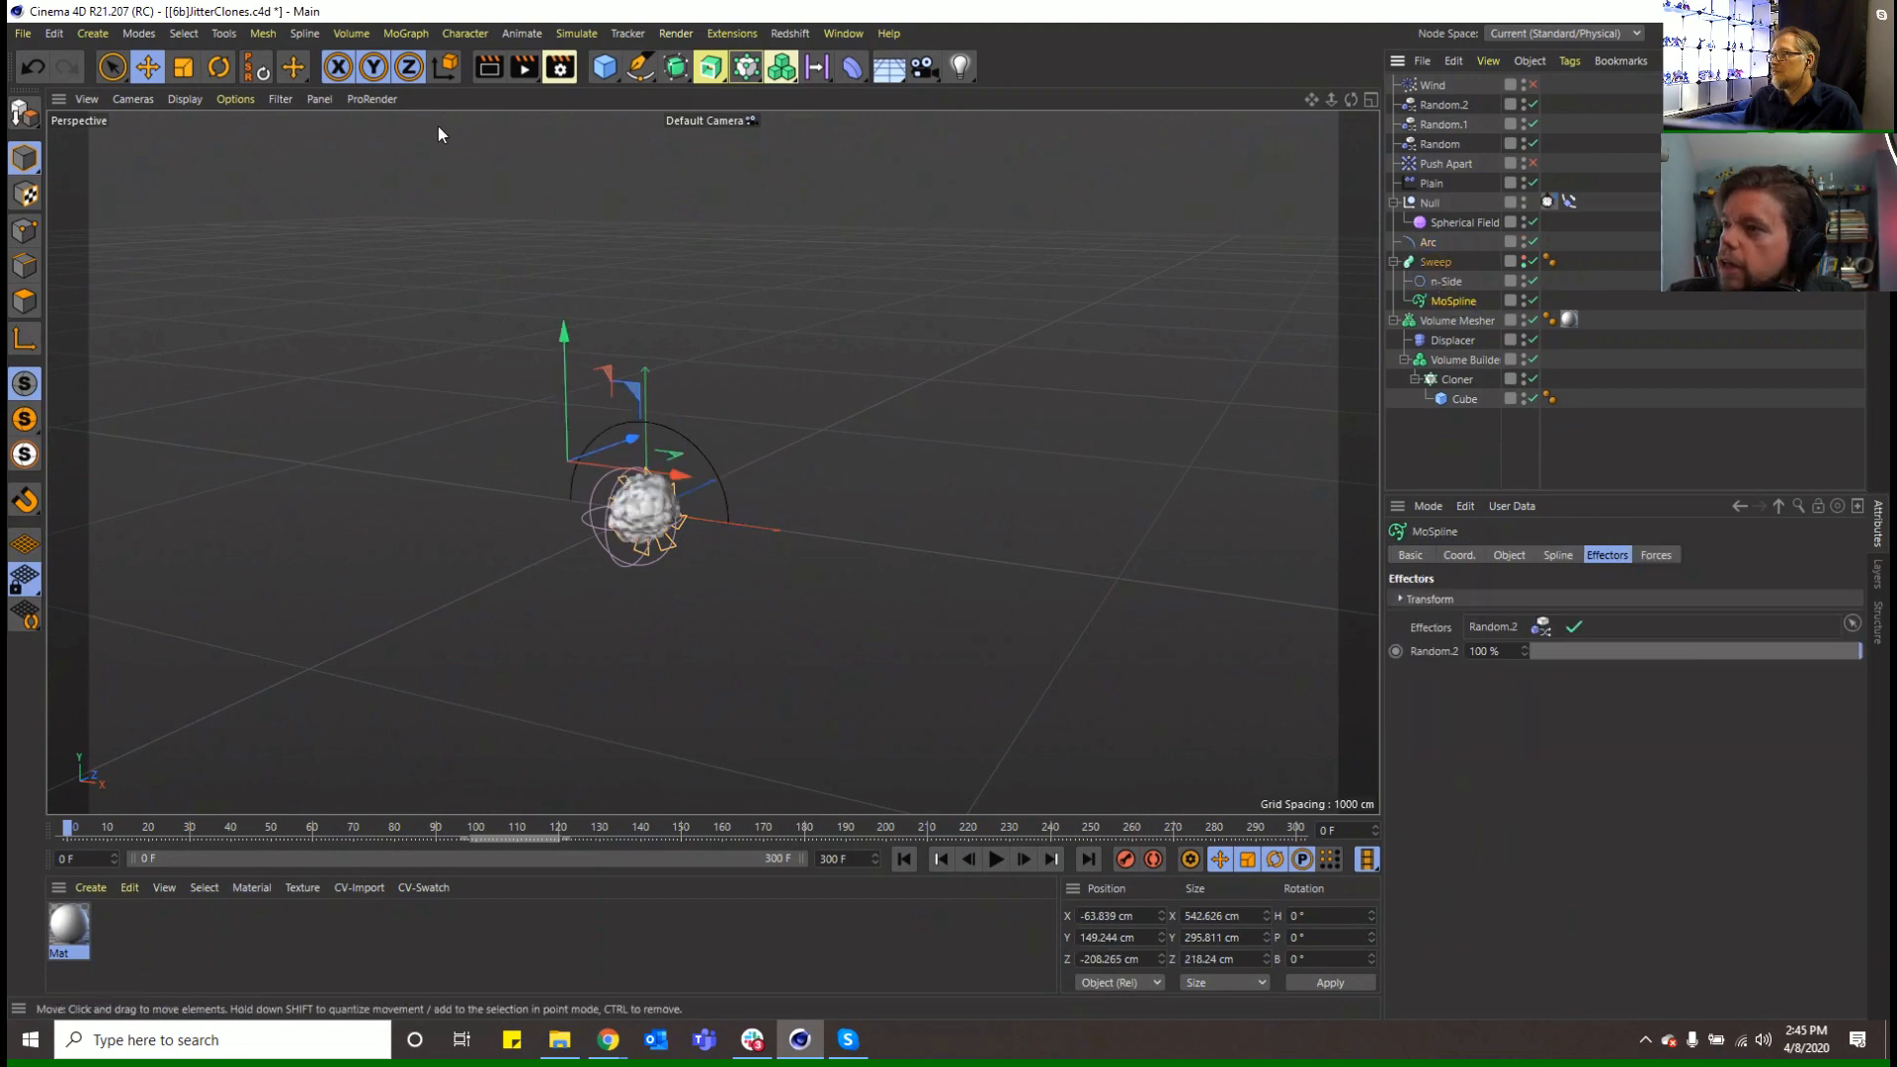
click(20, 33)
click(73, 224)
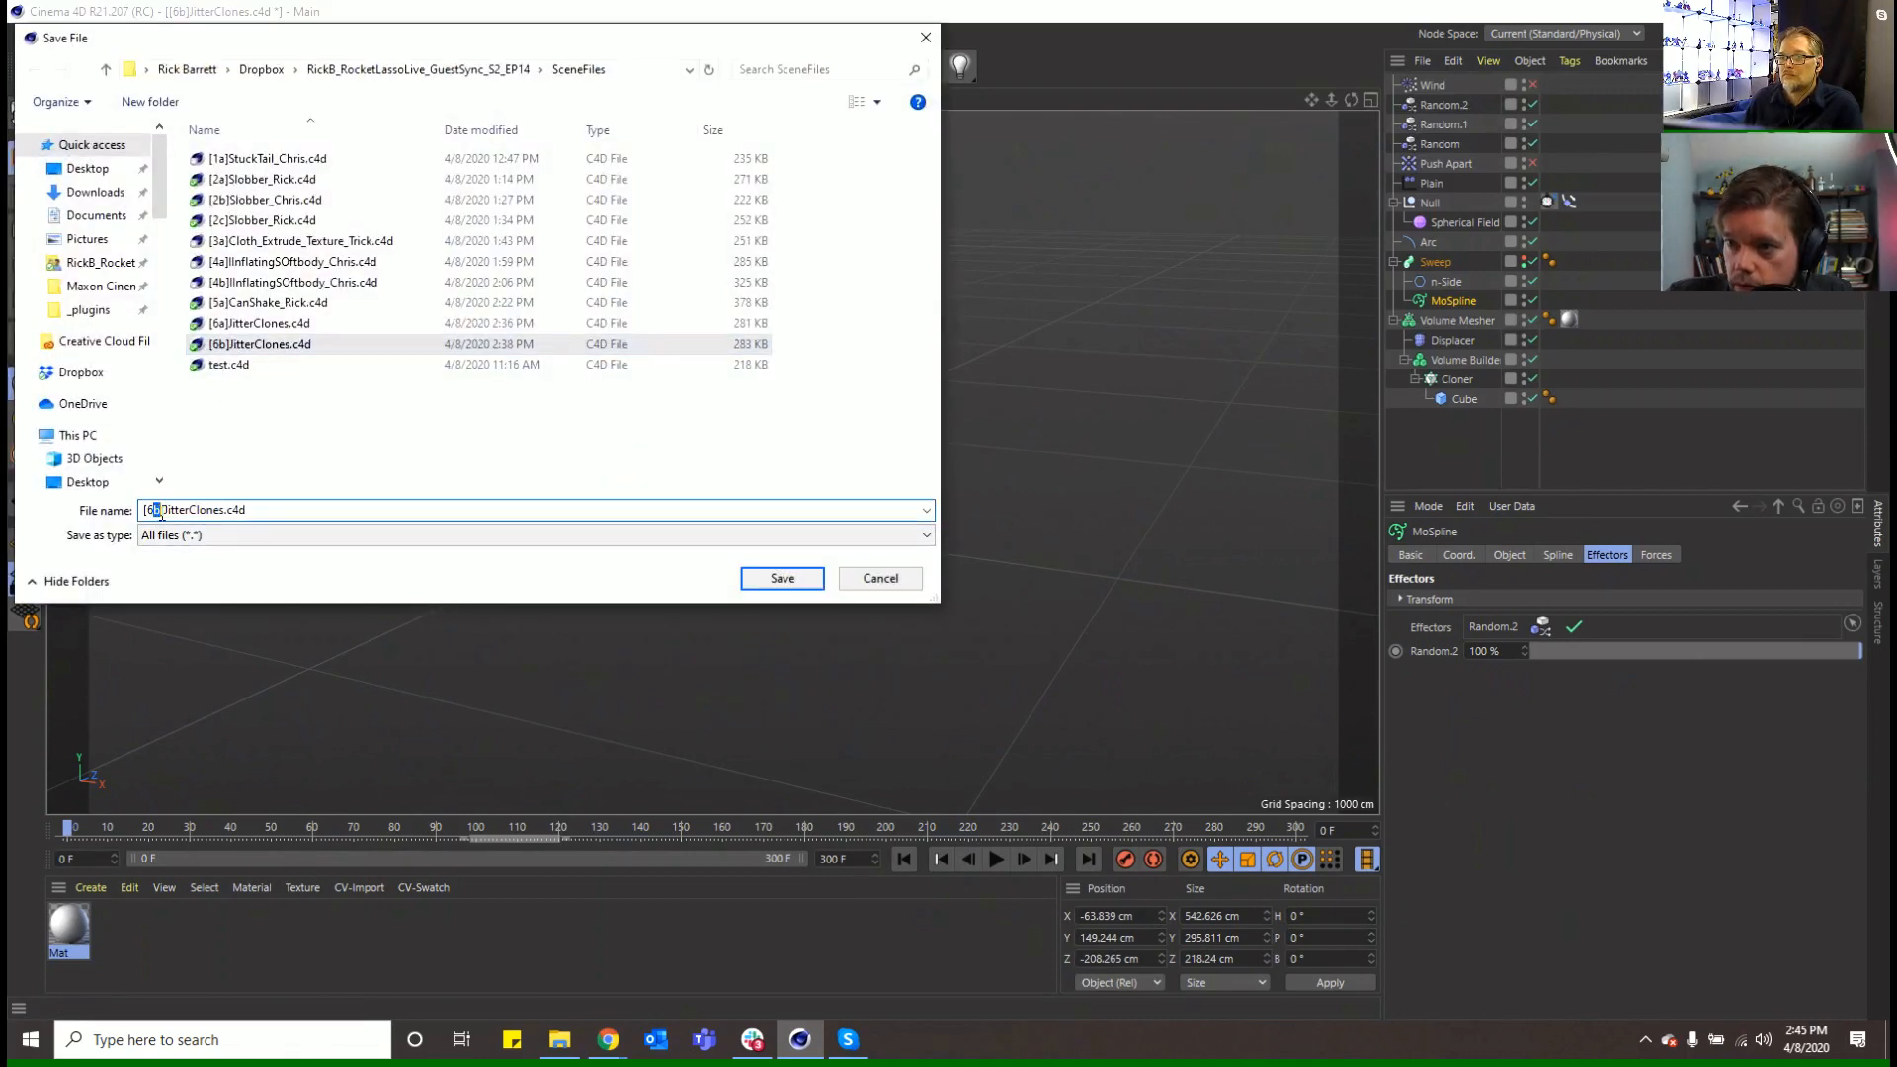
click(780, 580)
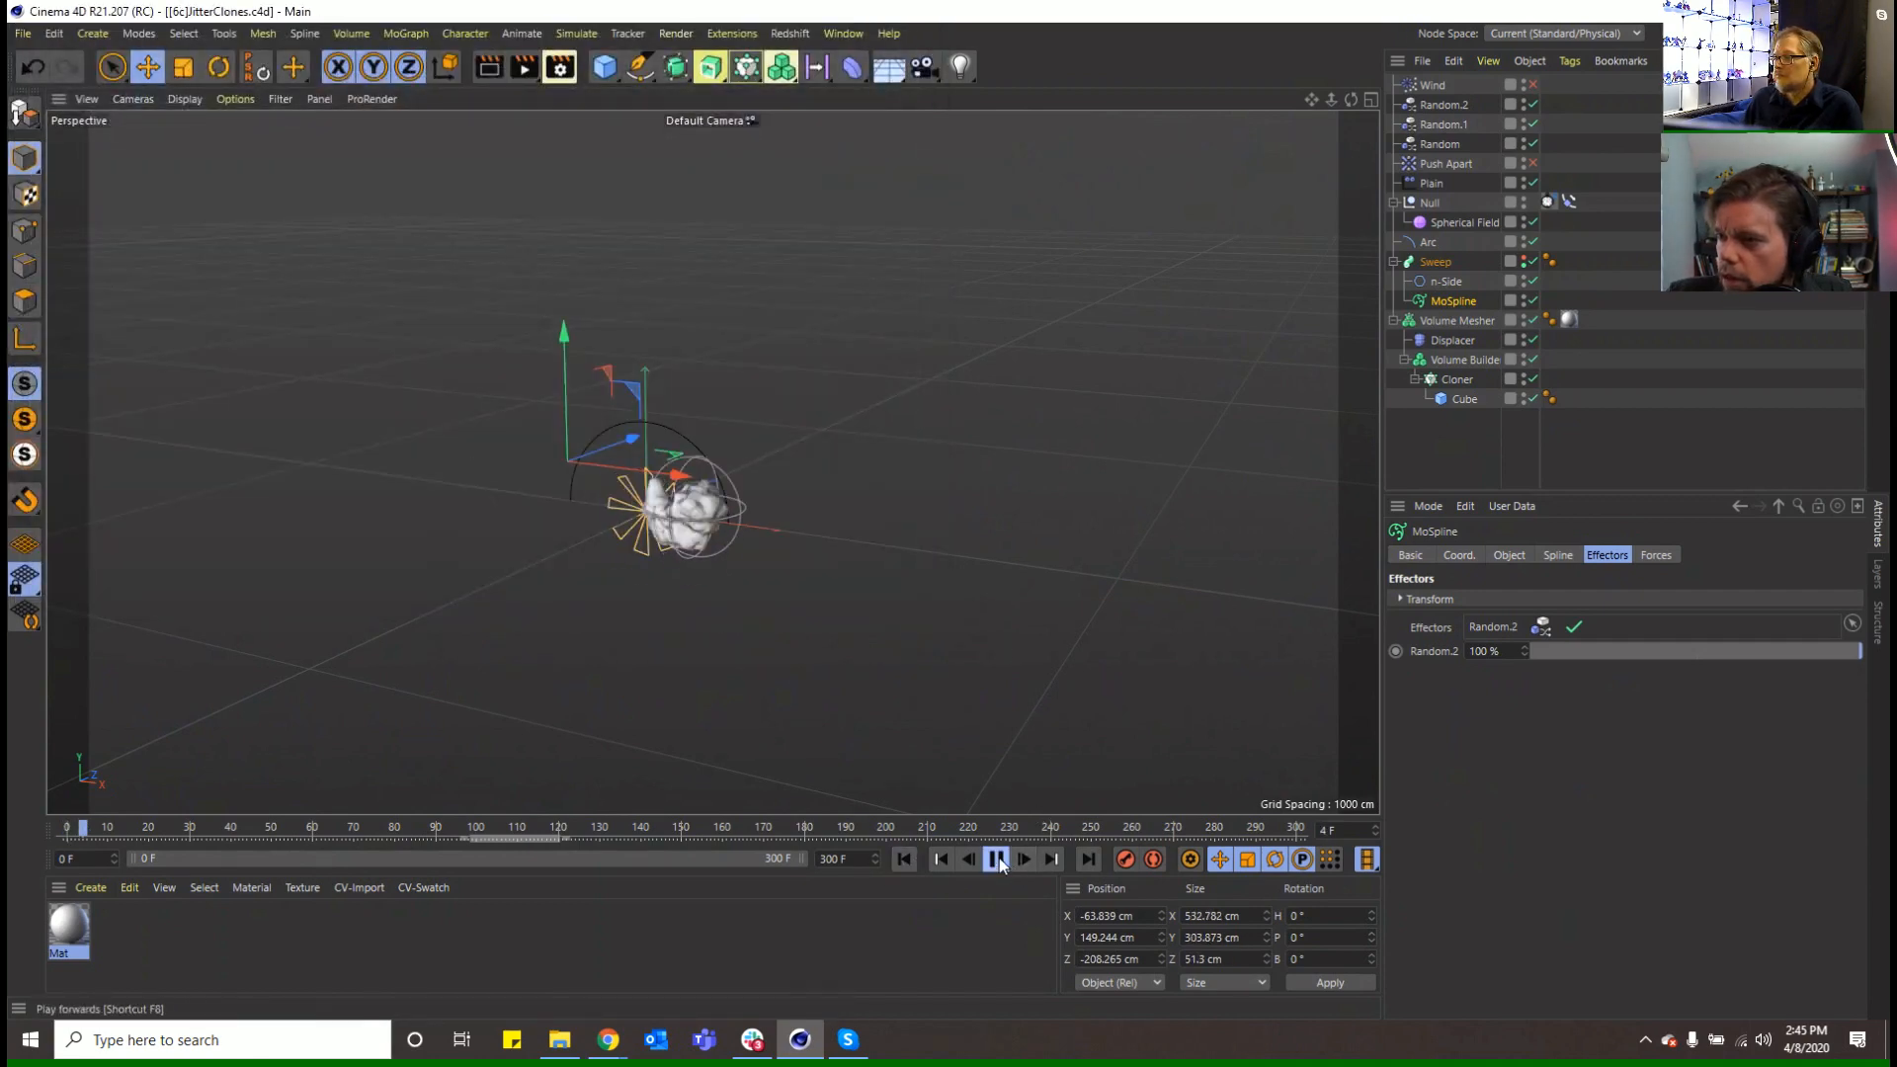
Play the animation to examine the meshed clones, inspect the Sweep and MoSpline settings, and rewind to the start
scroll(964, 654, up, 3)
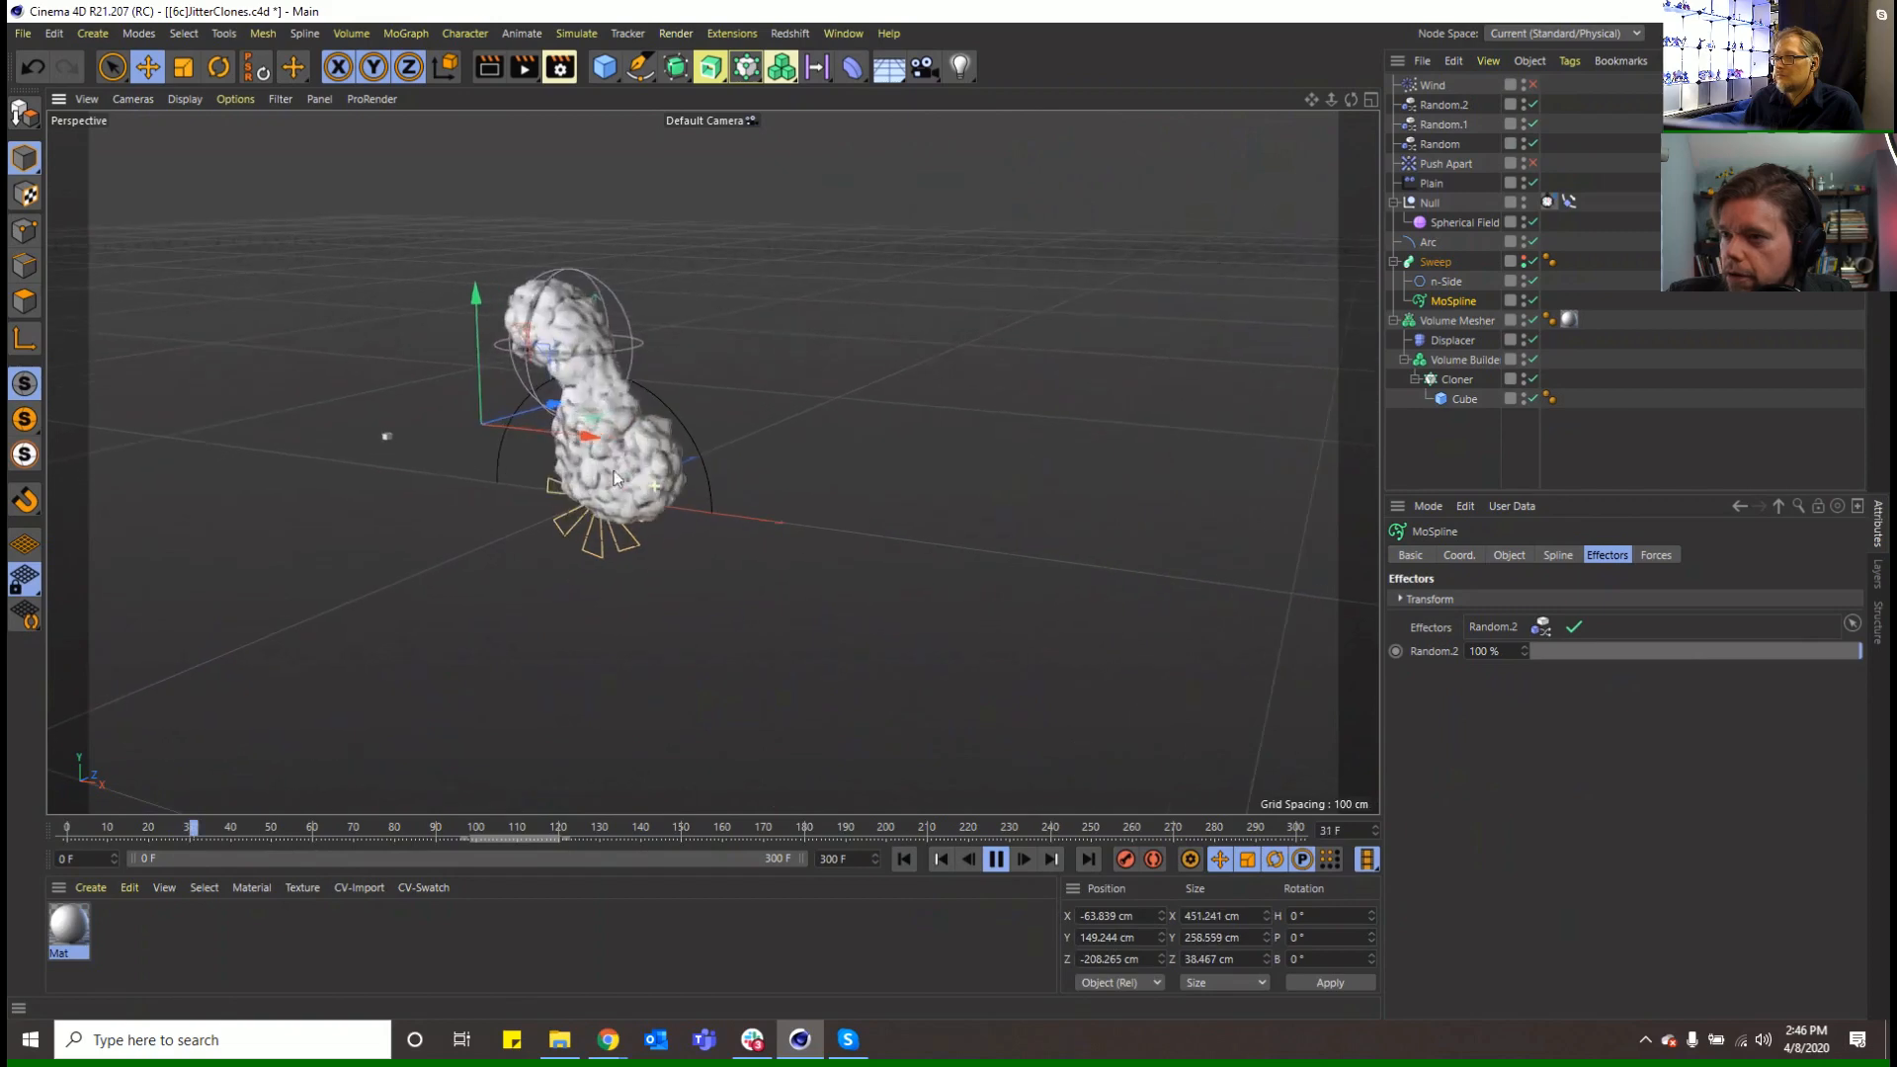
scroll(482, 411, up, 2)
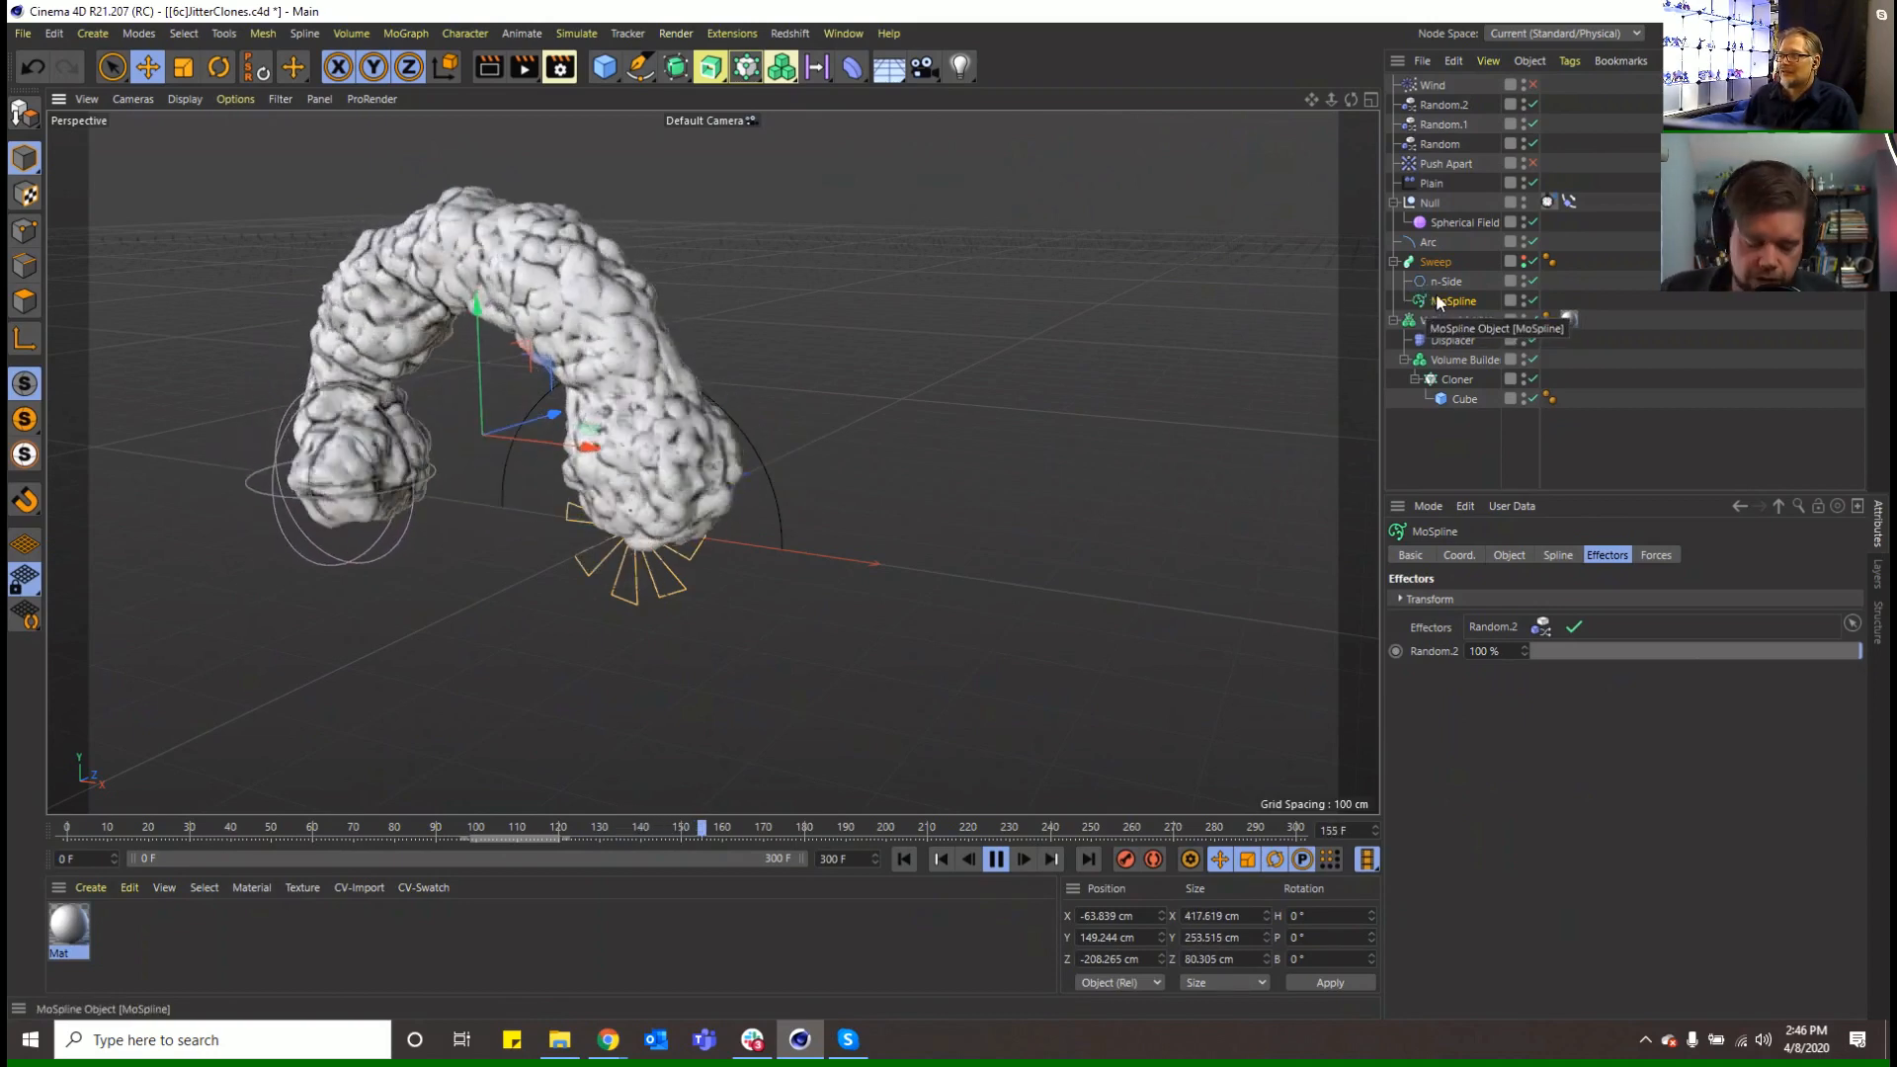
click(1438, 263)
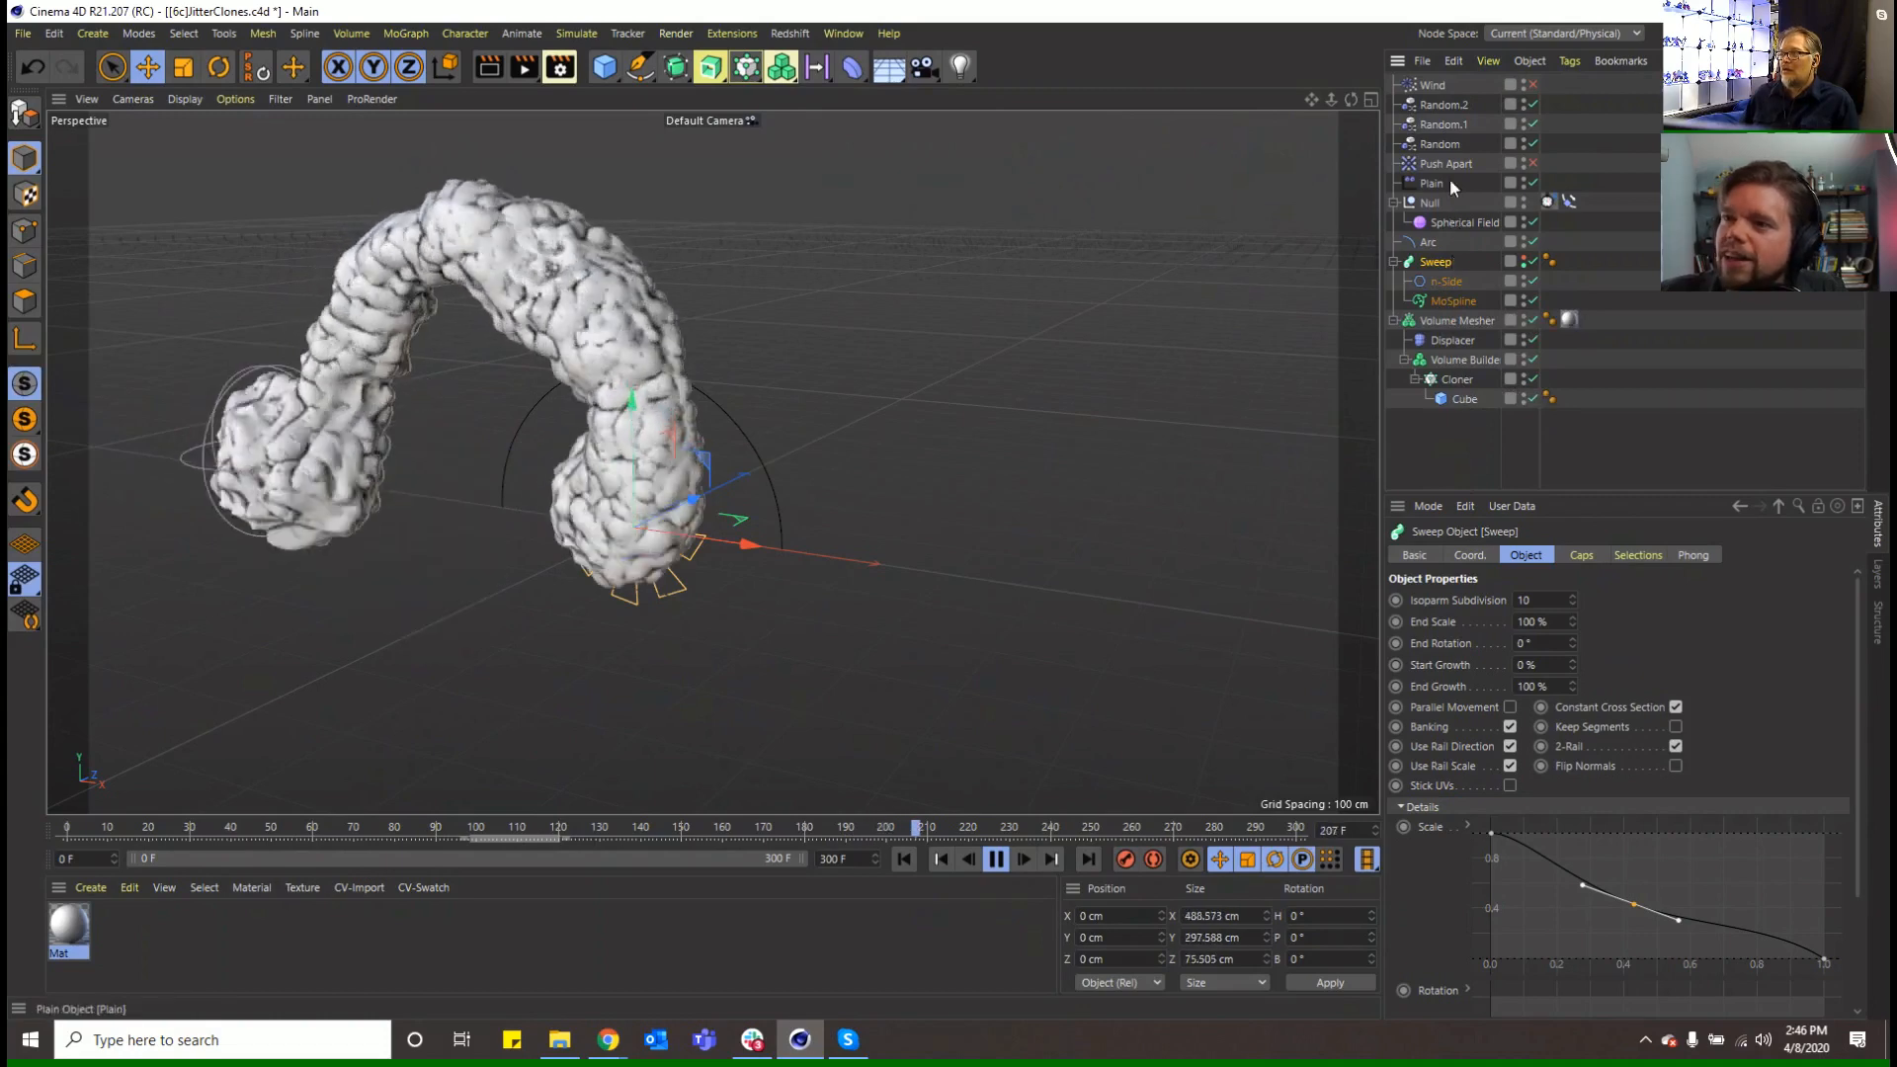
click(1450, 300)
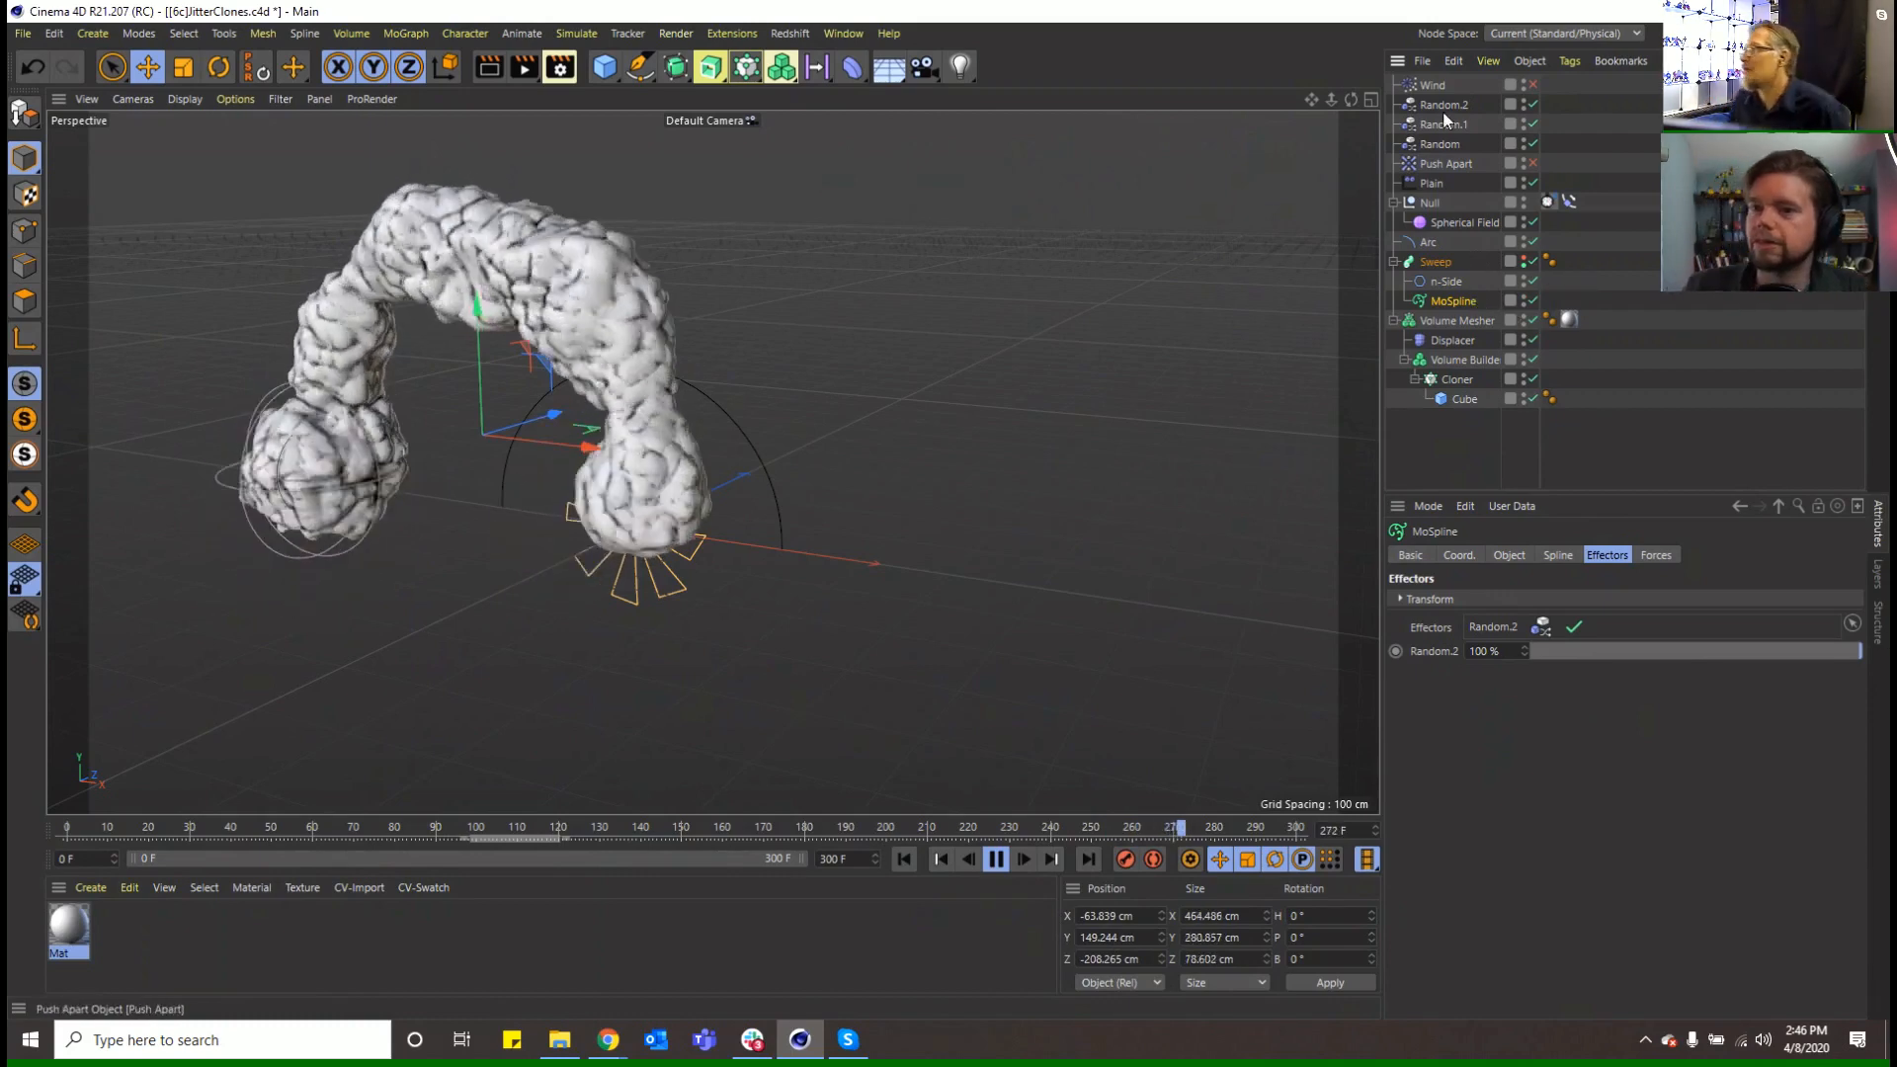
click(996, 859)
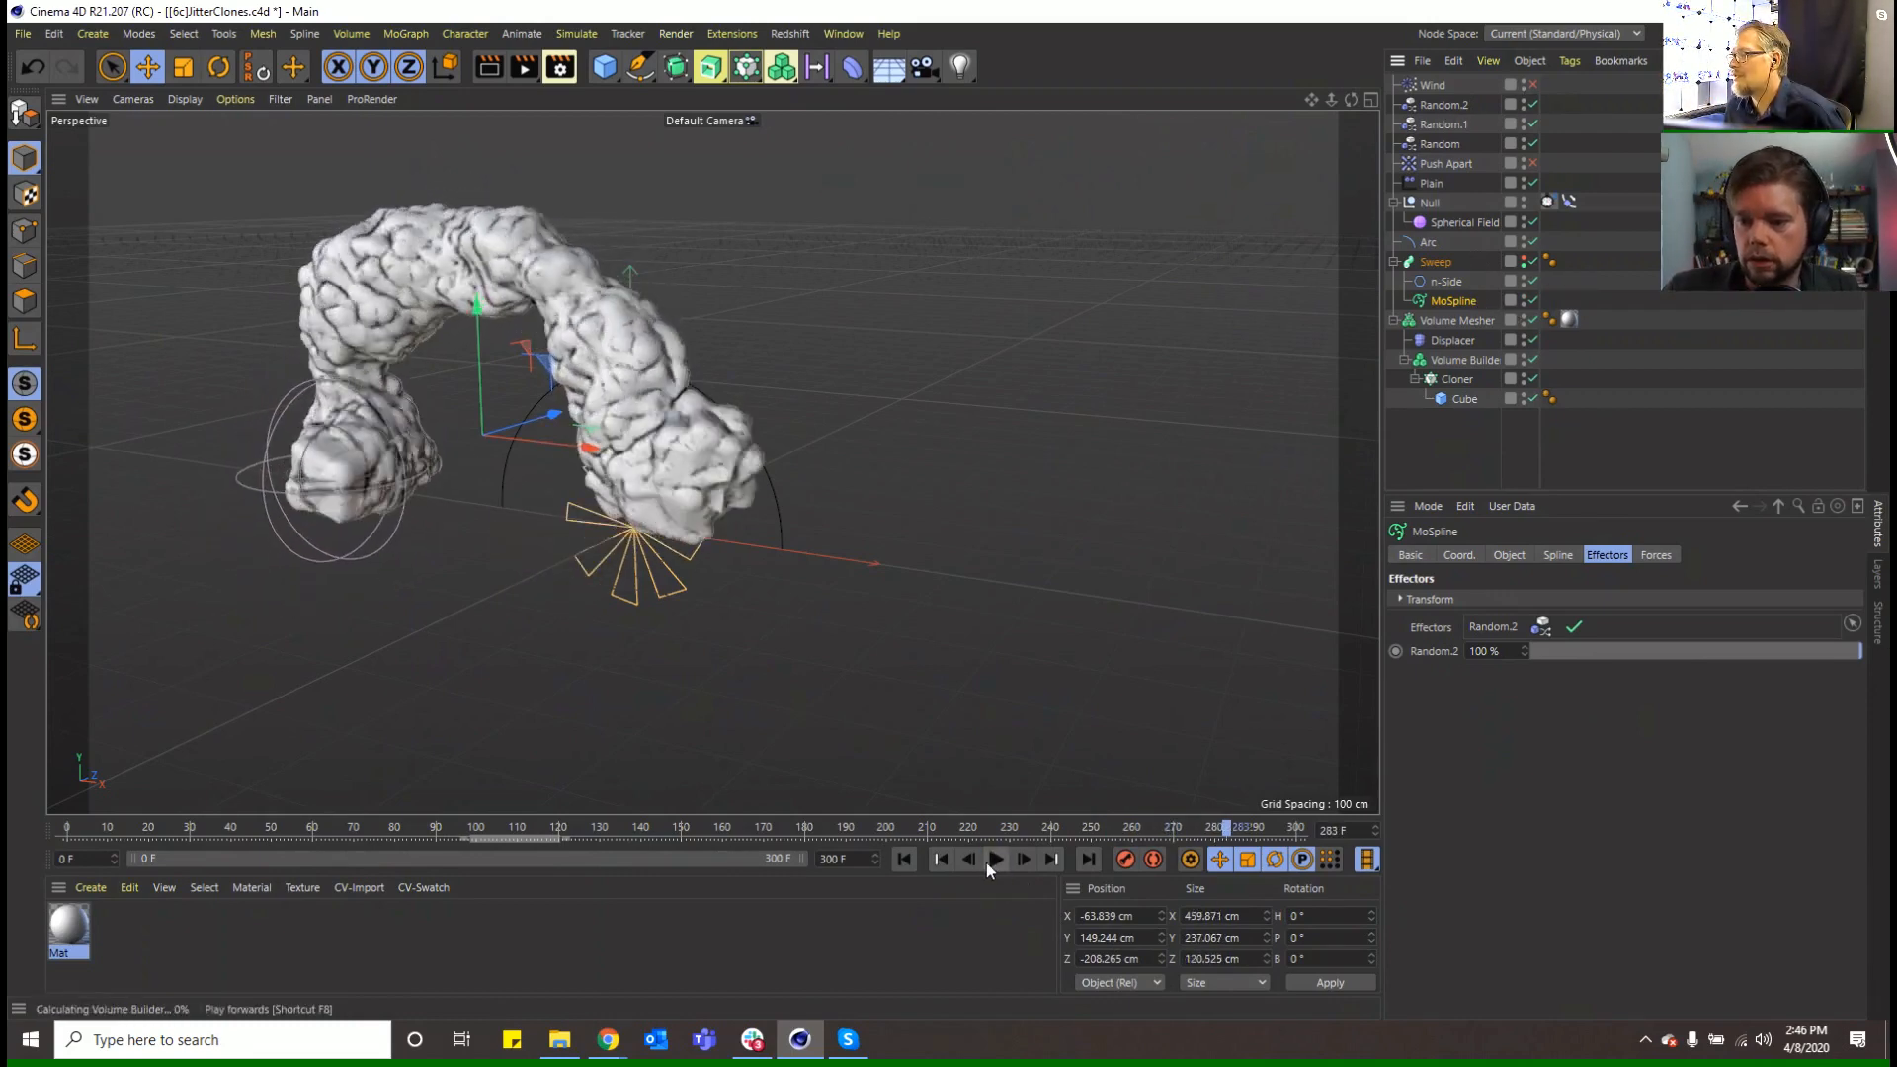
click(903, 858)
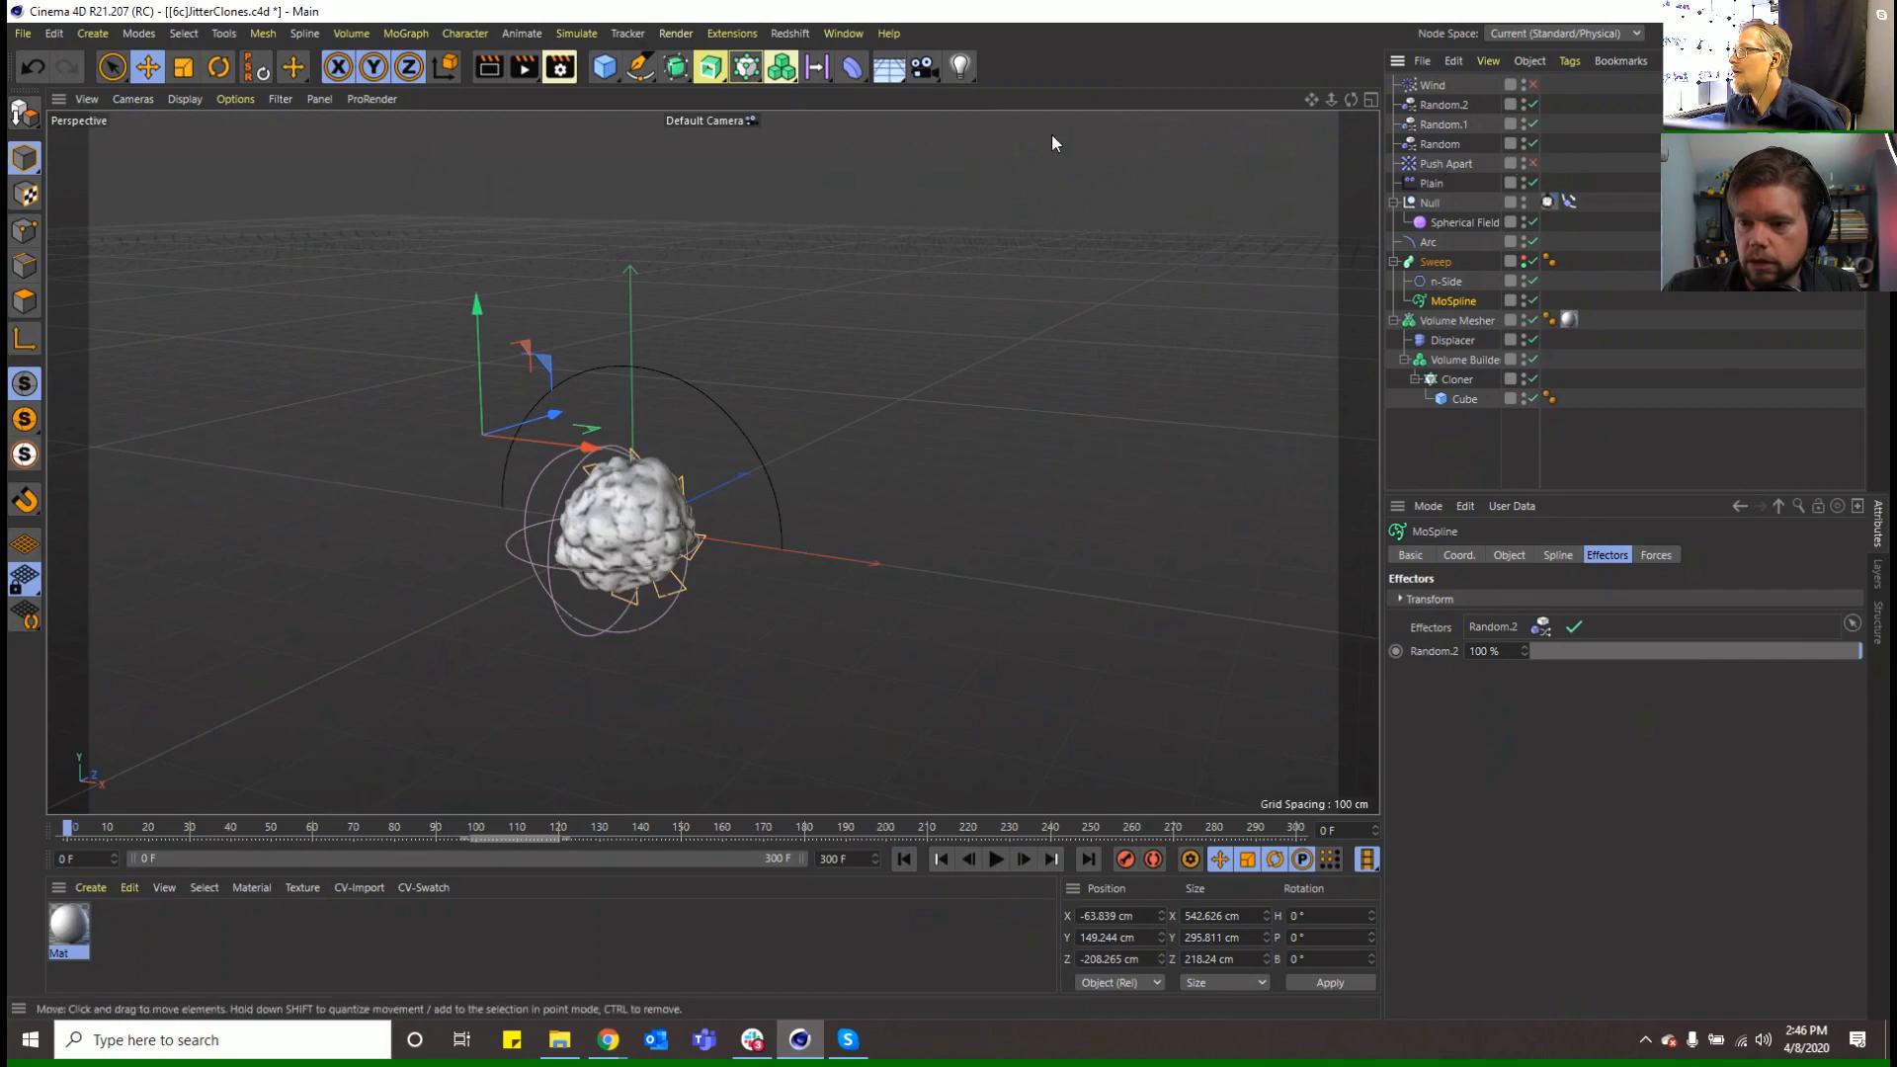
Save the project under the new name [6d]JitterClones.c4d
click(22, 34)
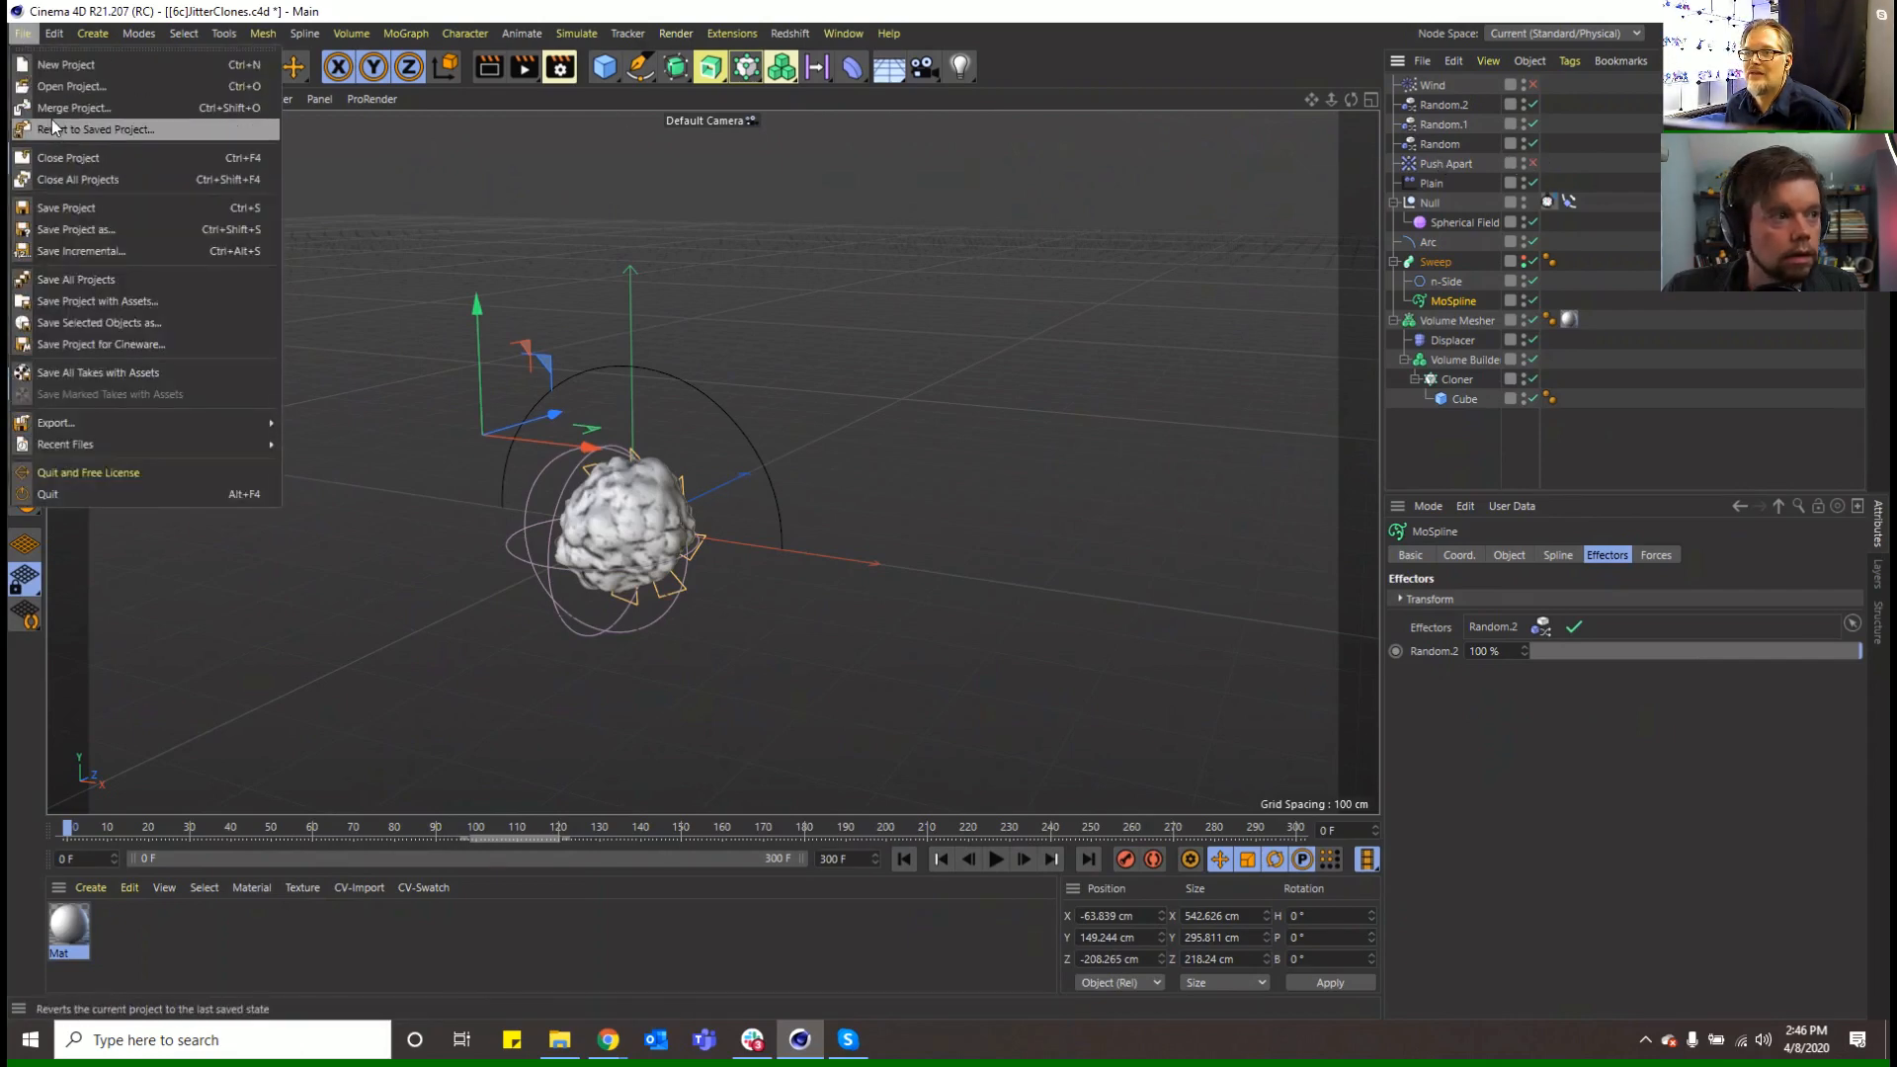
click(57, 238)
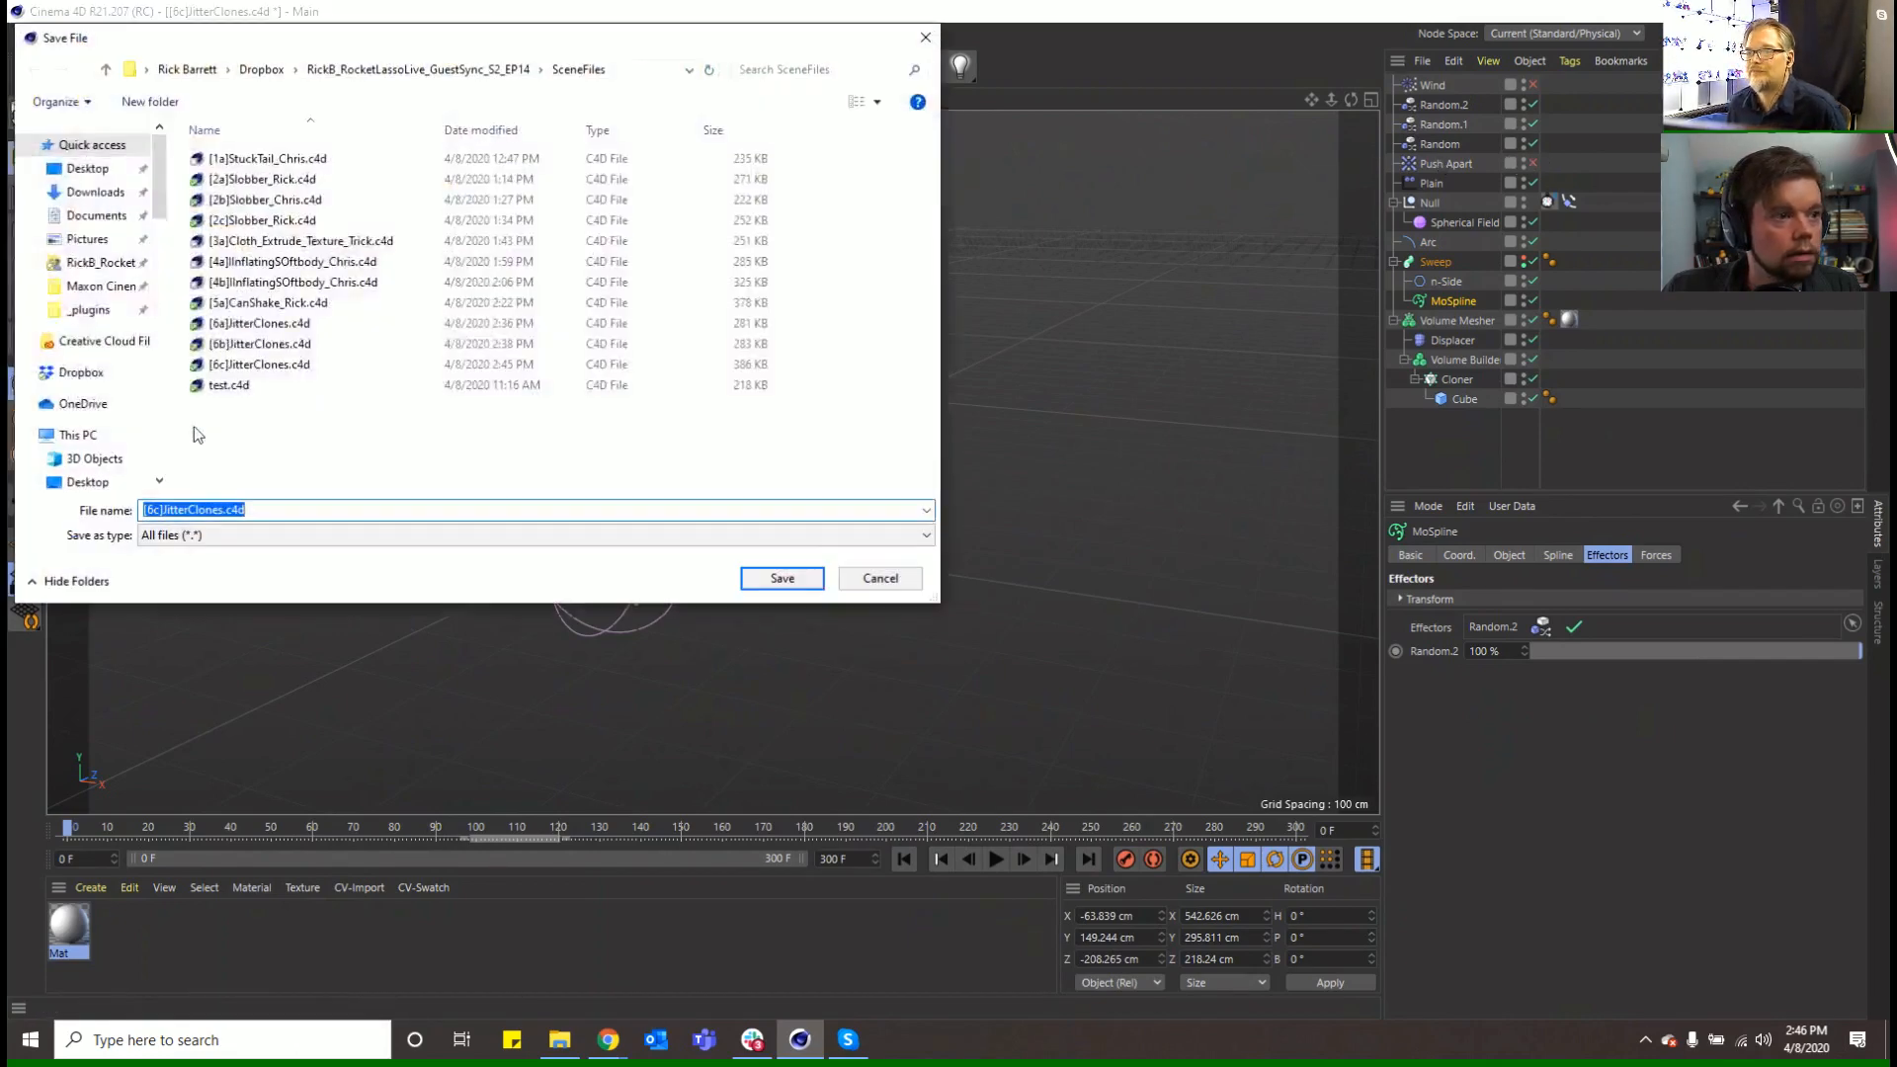
click(160, 510)
key(BackSpace)
text(d)
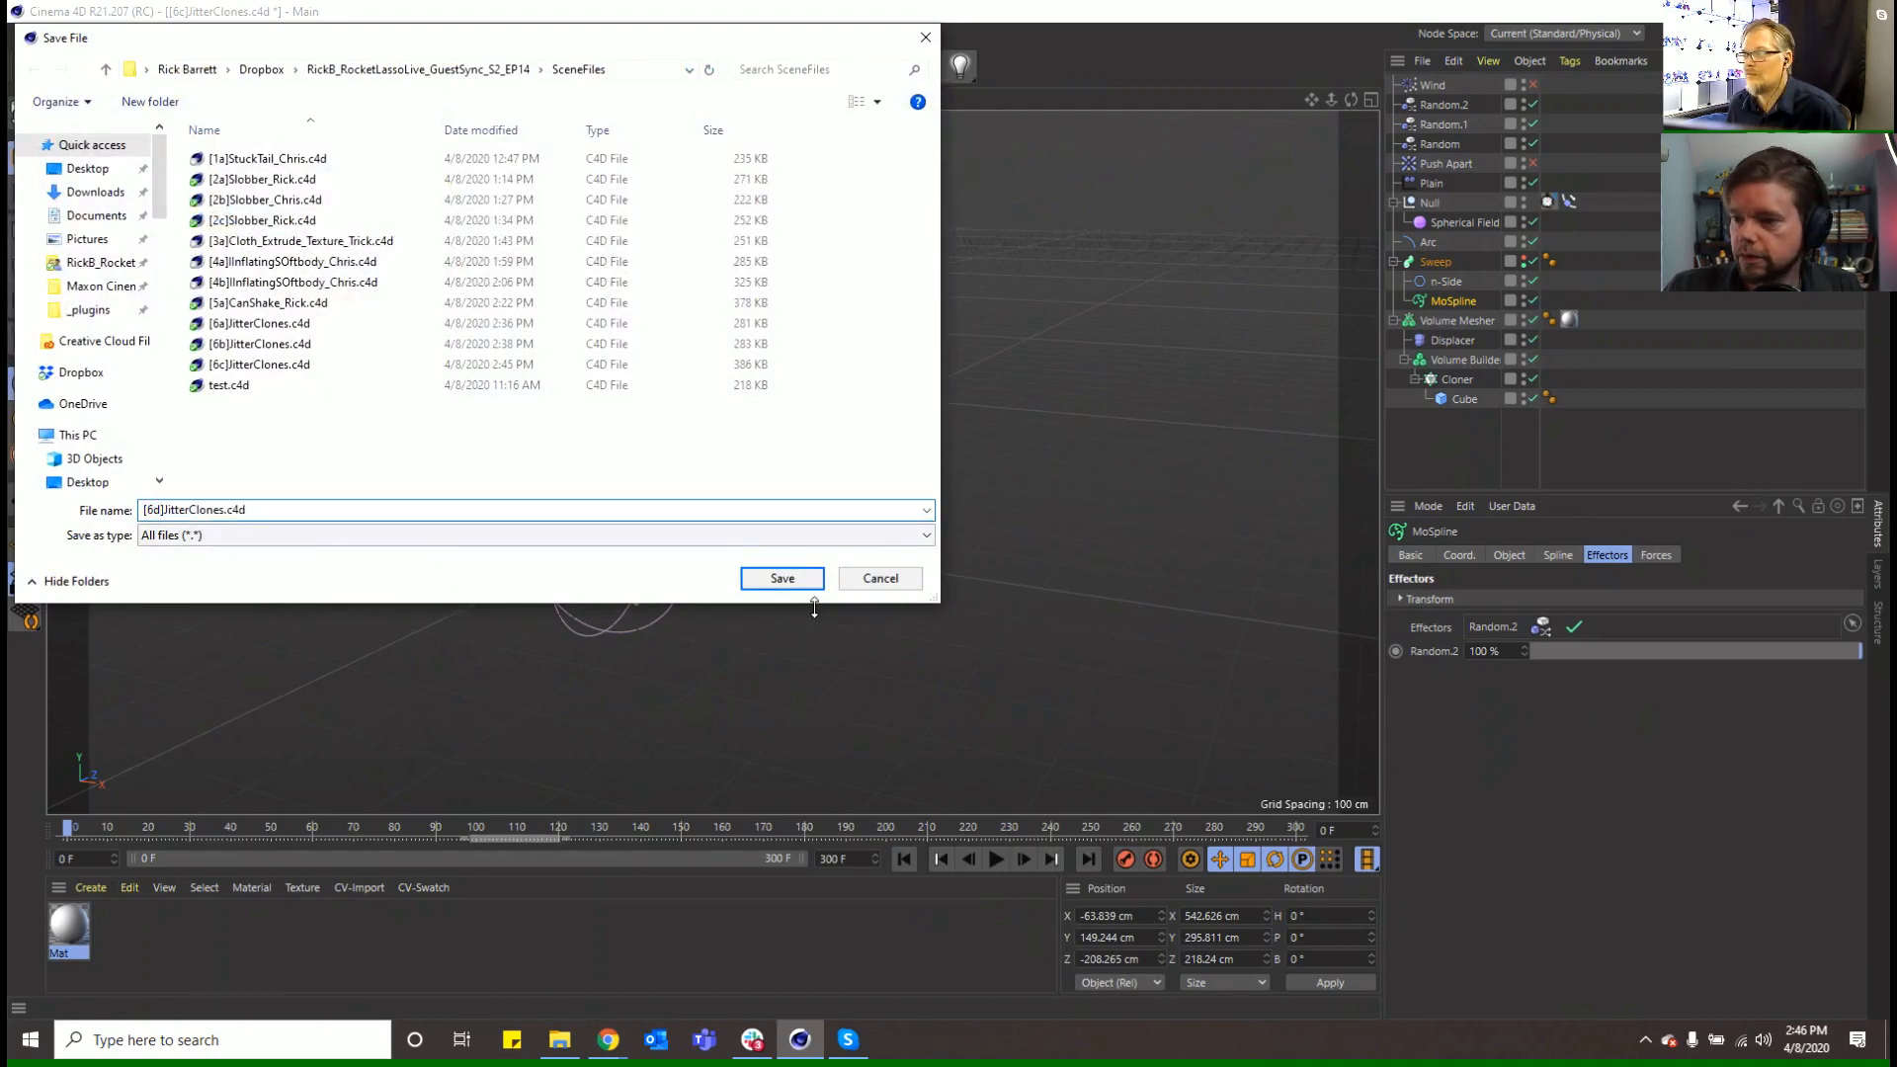
click(783, 578)
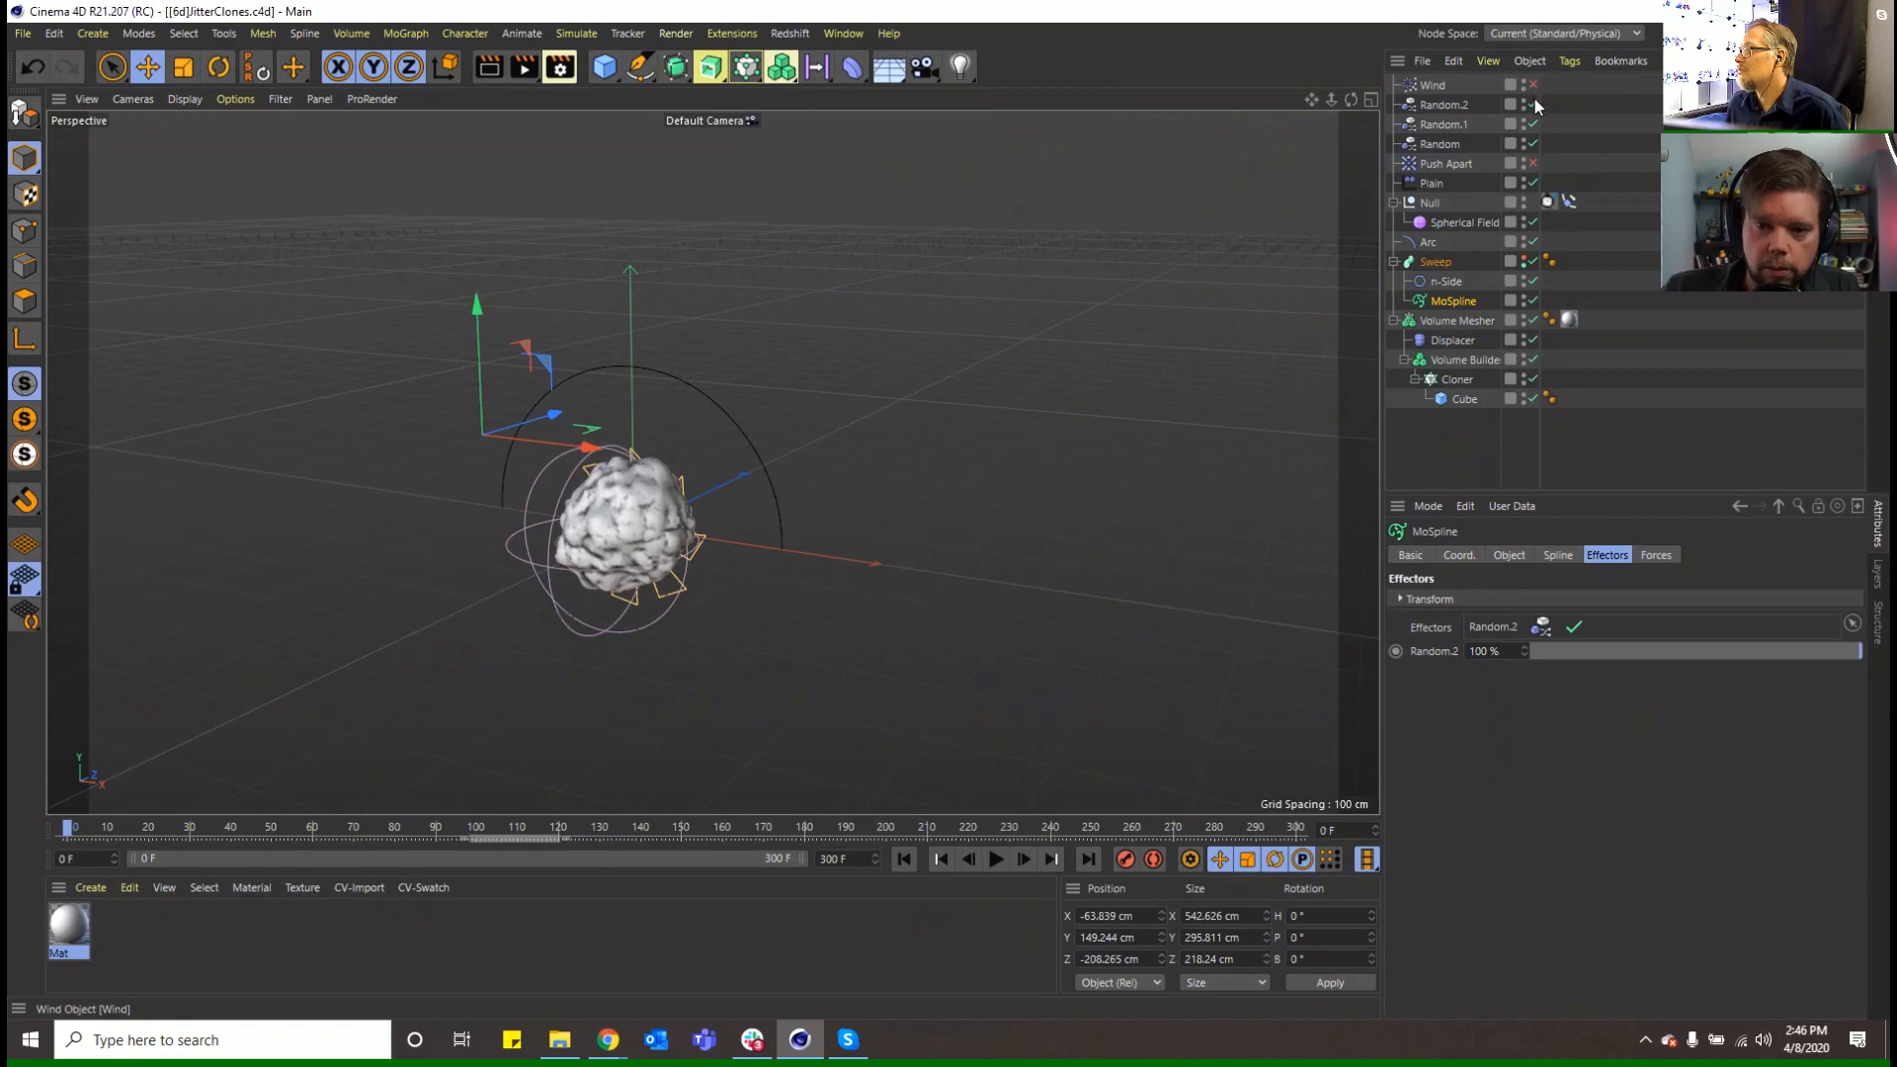
Disable the Random, Random.1 and Random.2 effectors and play the animation to check the clones without them
drag(1532, 104, 1532, 144)
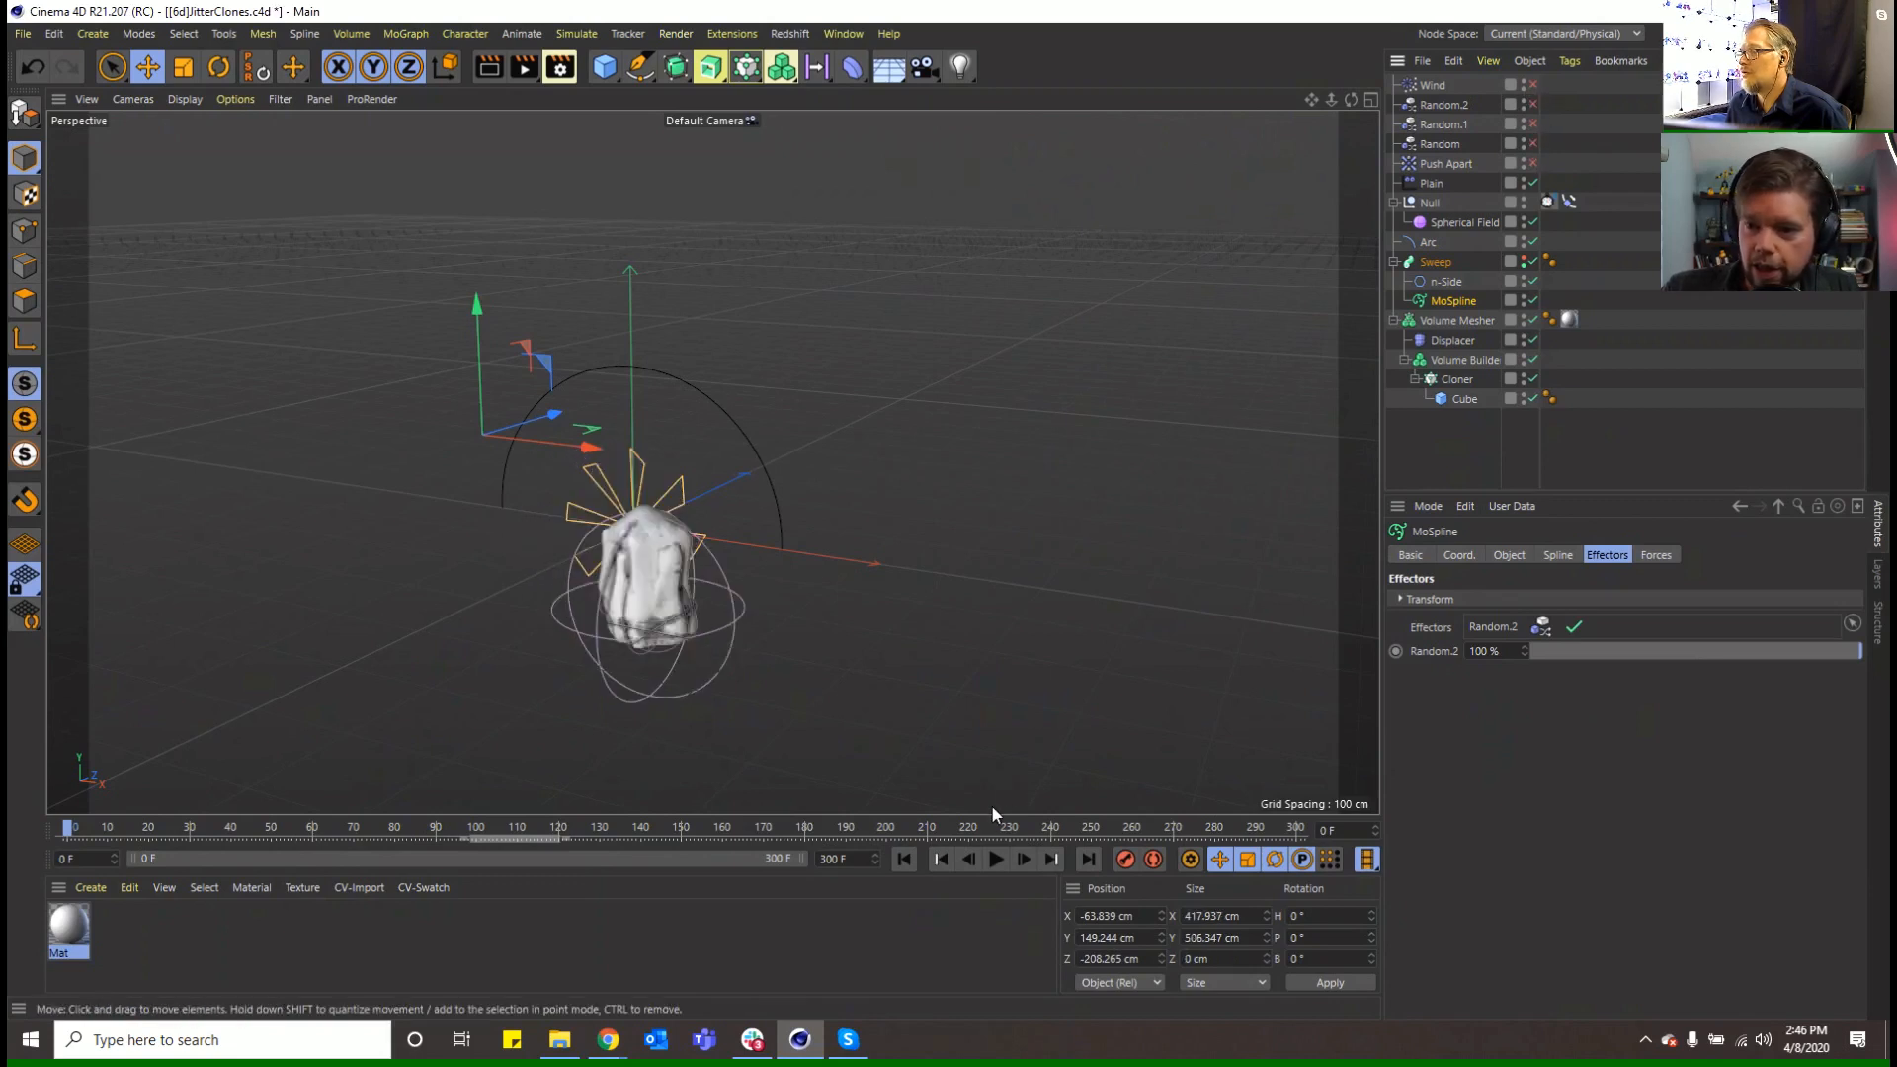
click(999, 864)
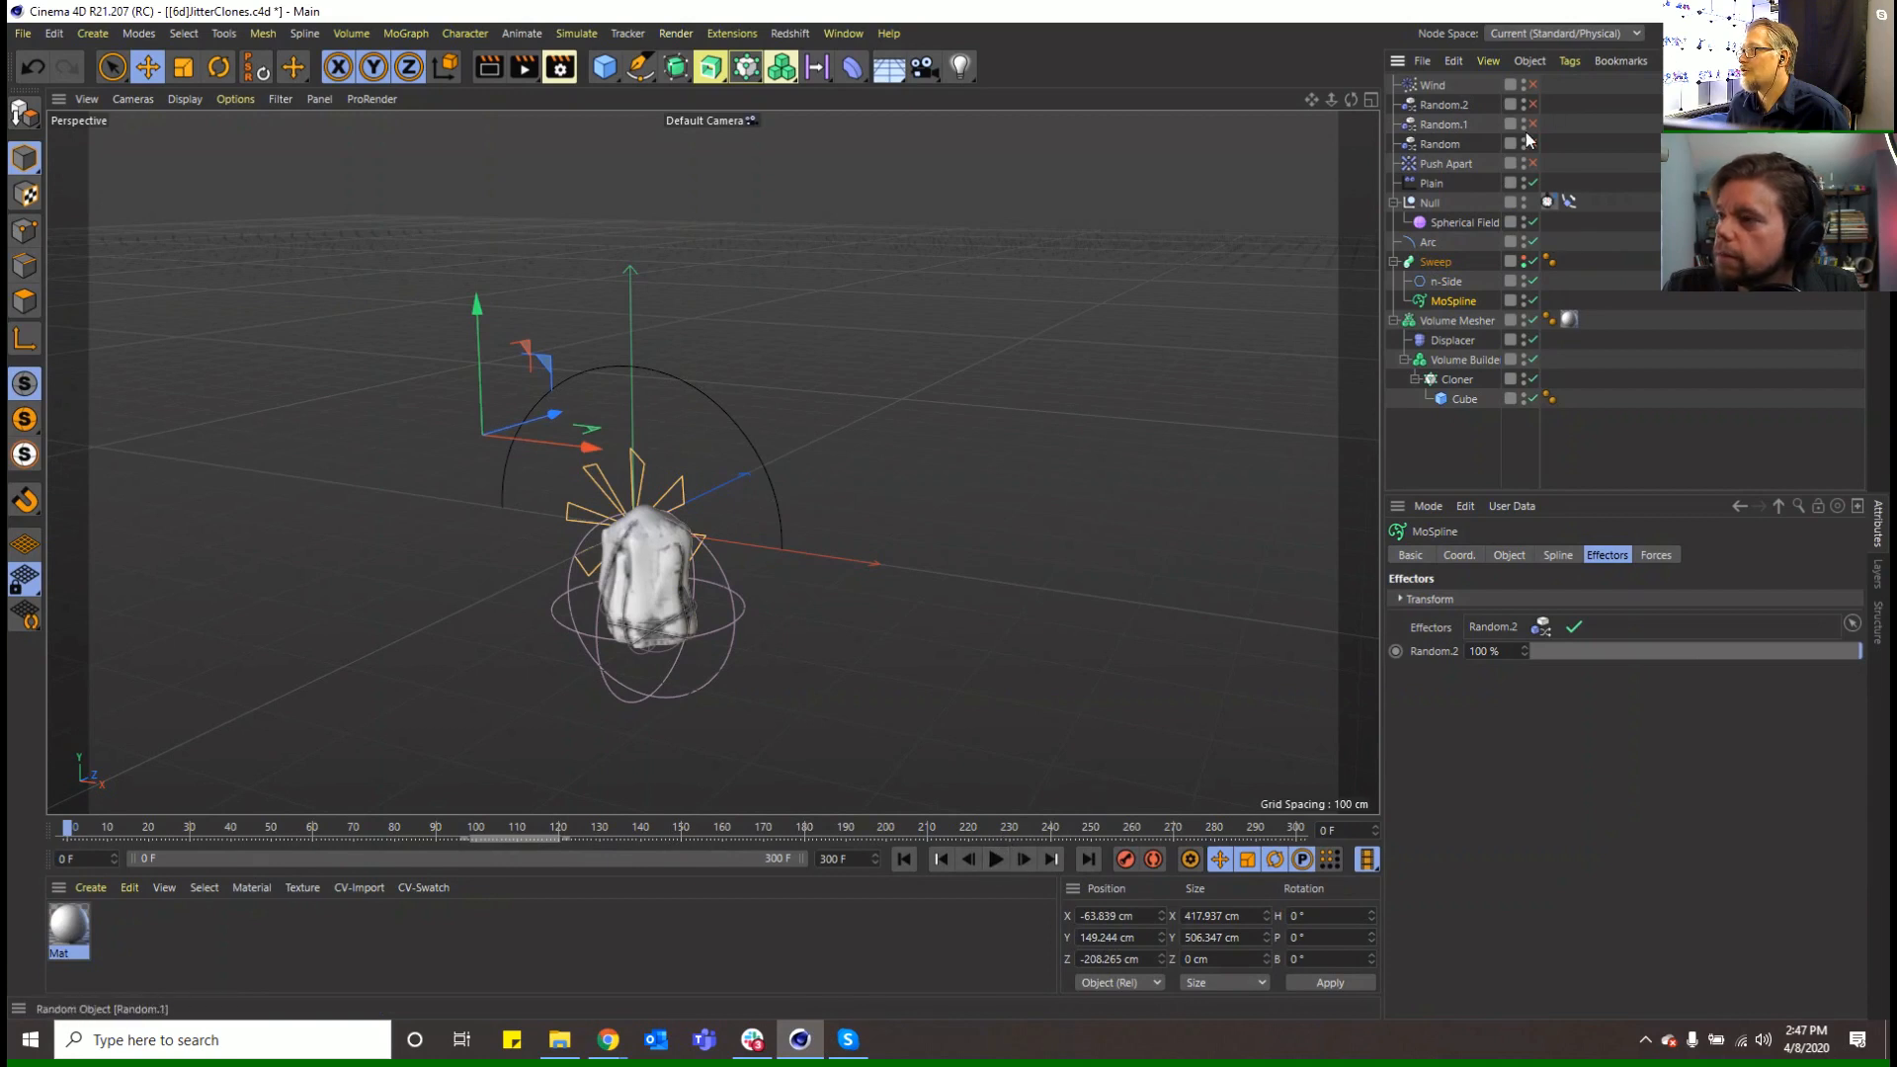
click(996, 859)
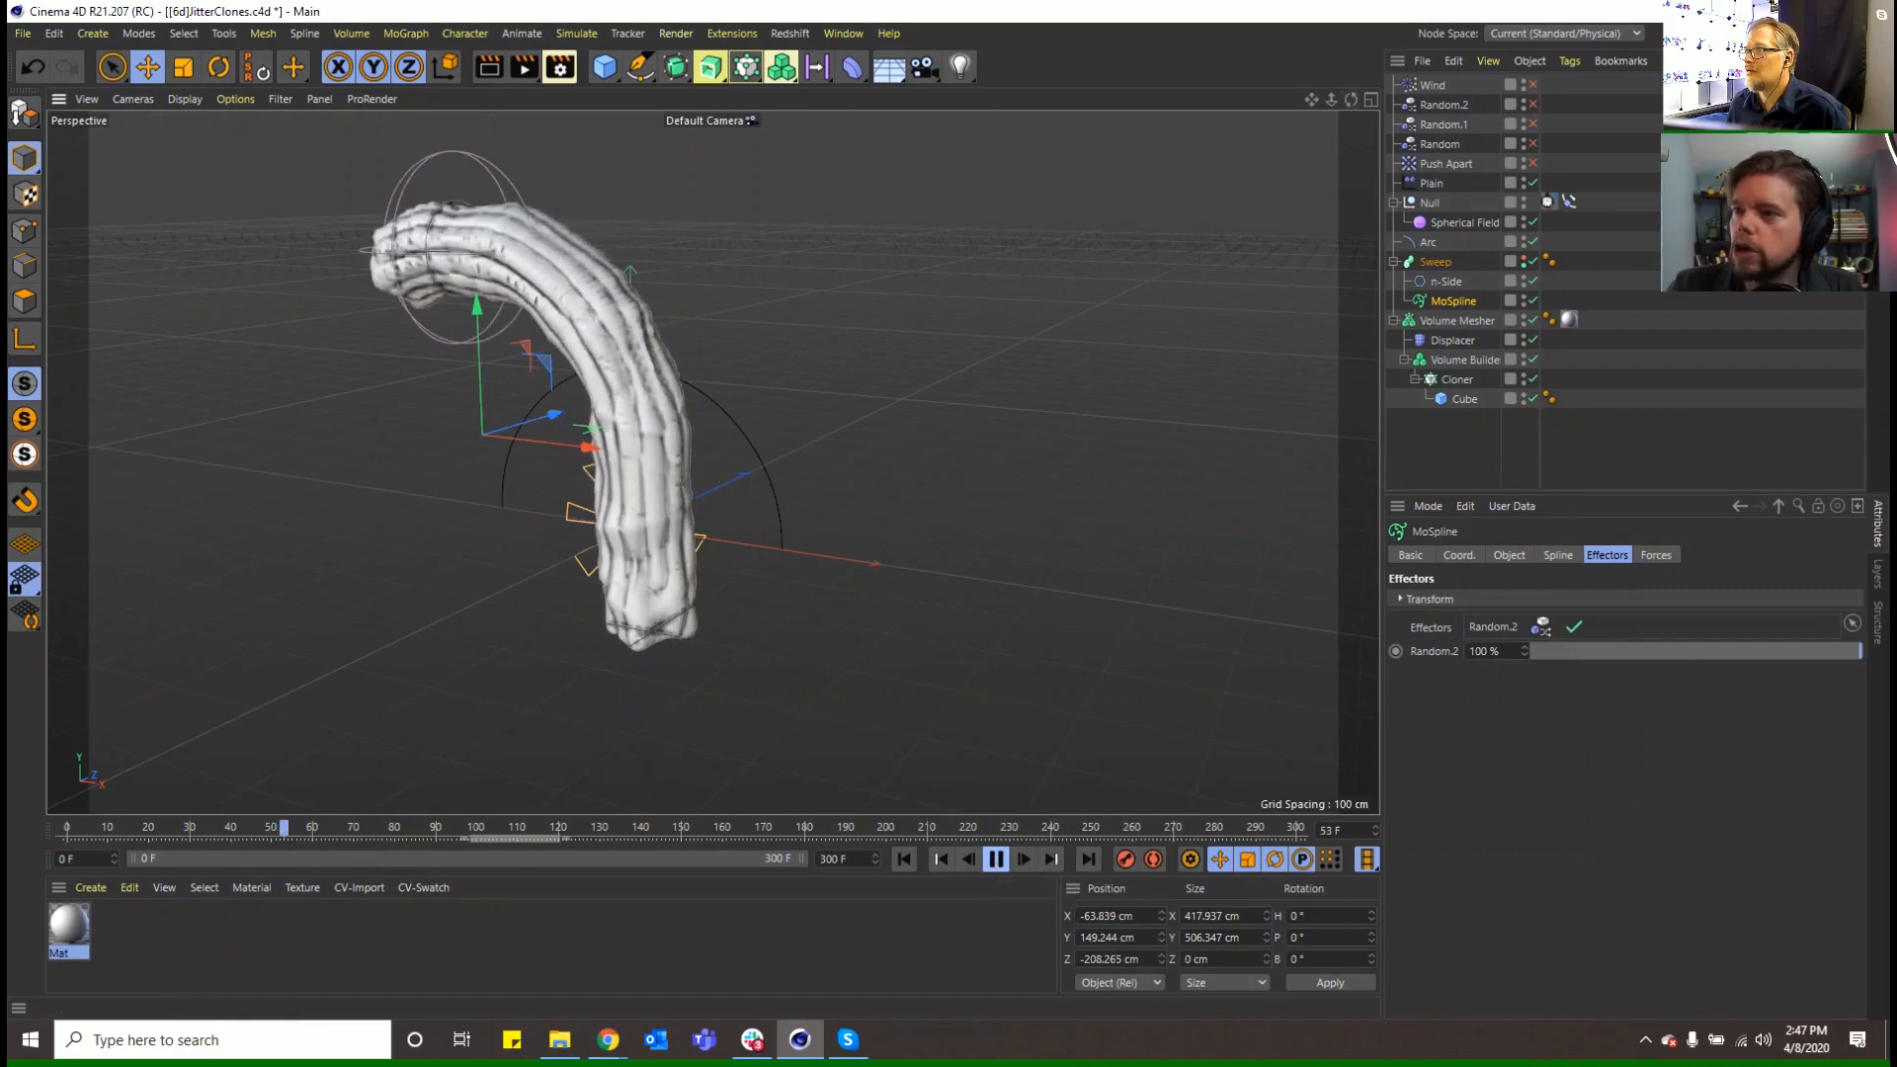
Disable the Volume Mesher, Displacer and Volume Builder, replay the animation with the plain clones, and rewind to the start
drag(1347, 100, 1380, 79)
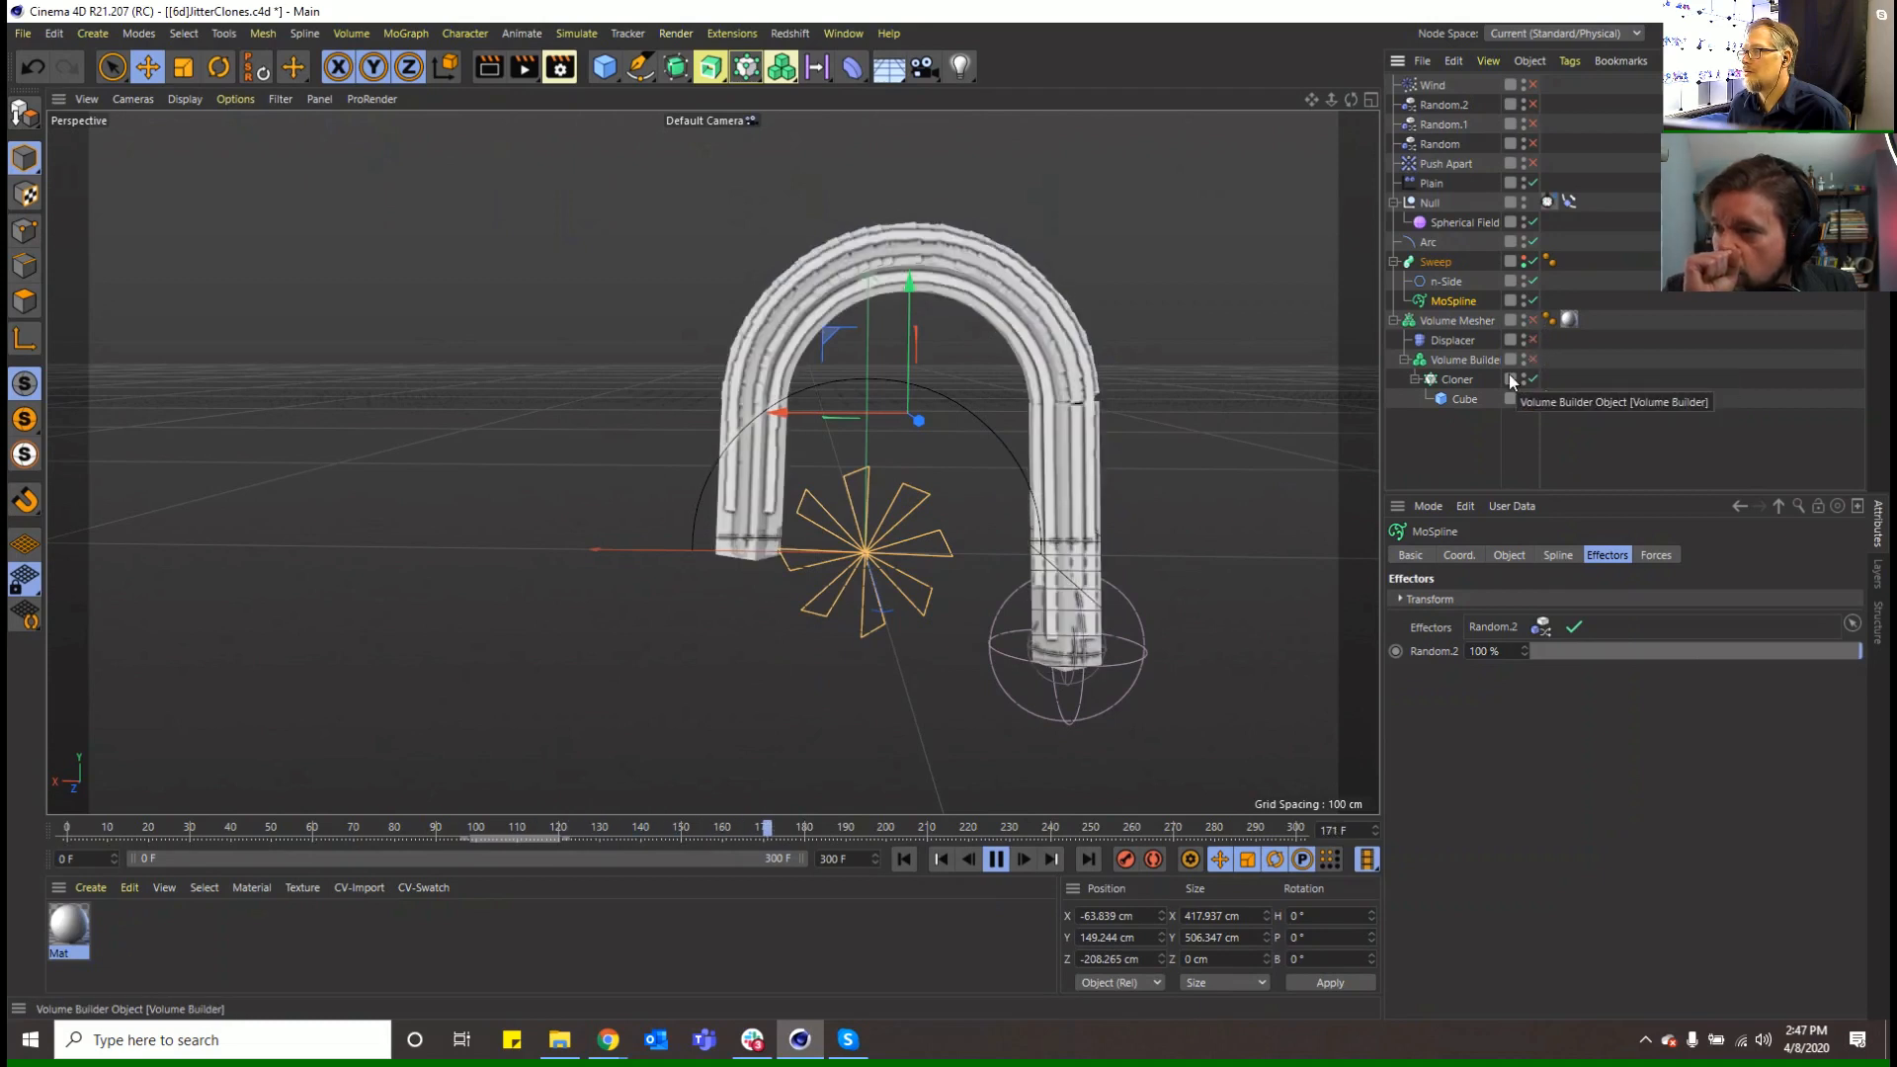
click(902, 858)
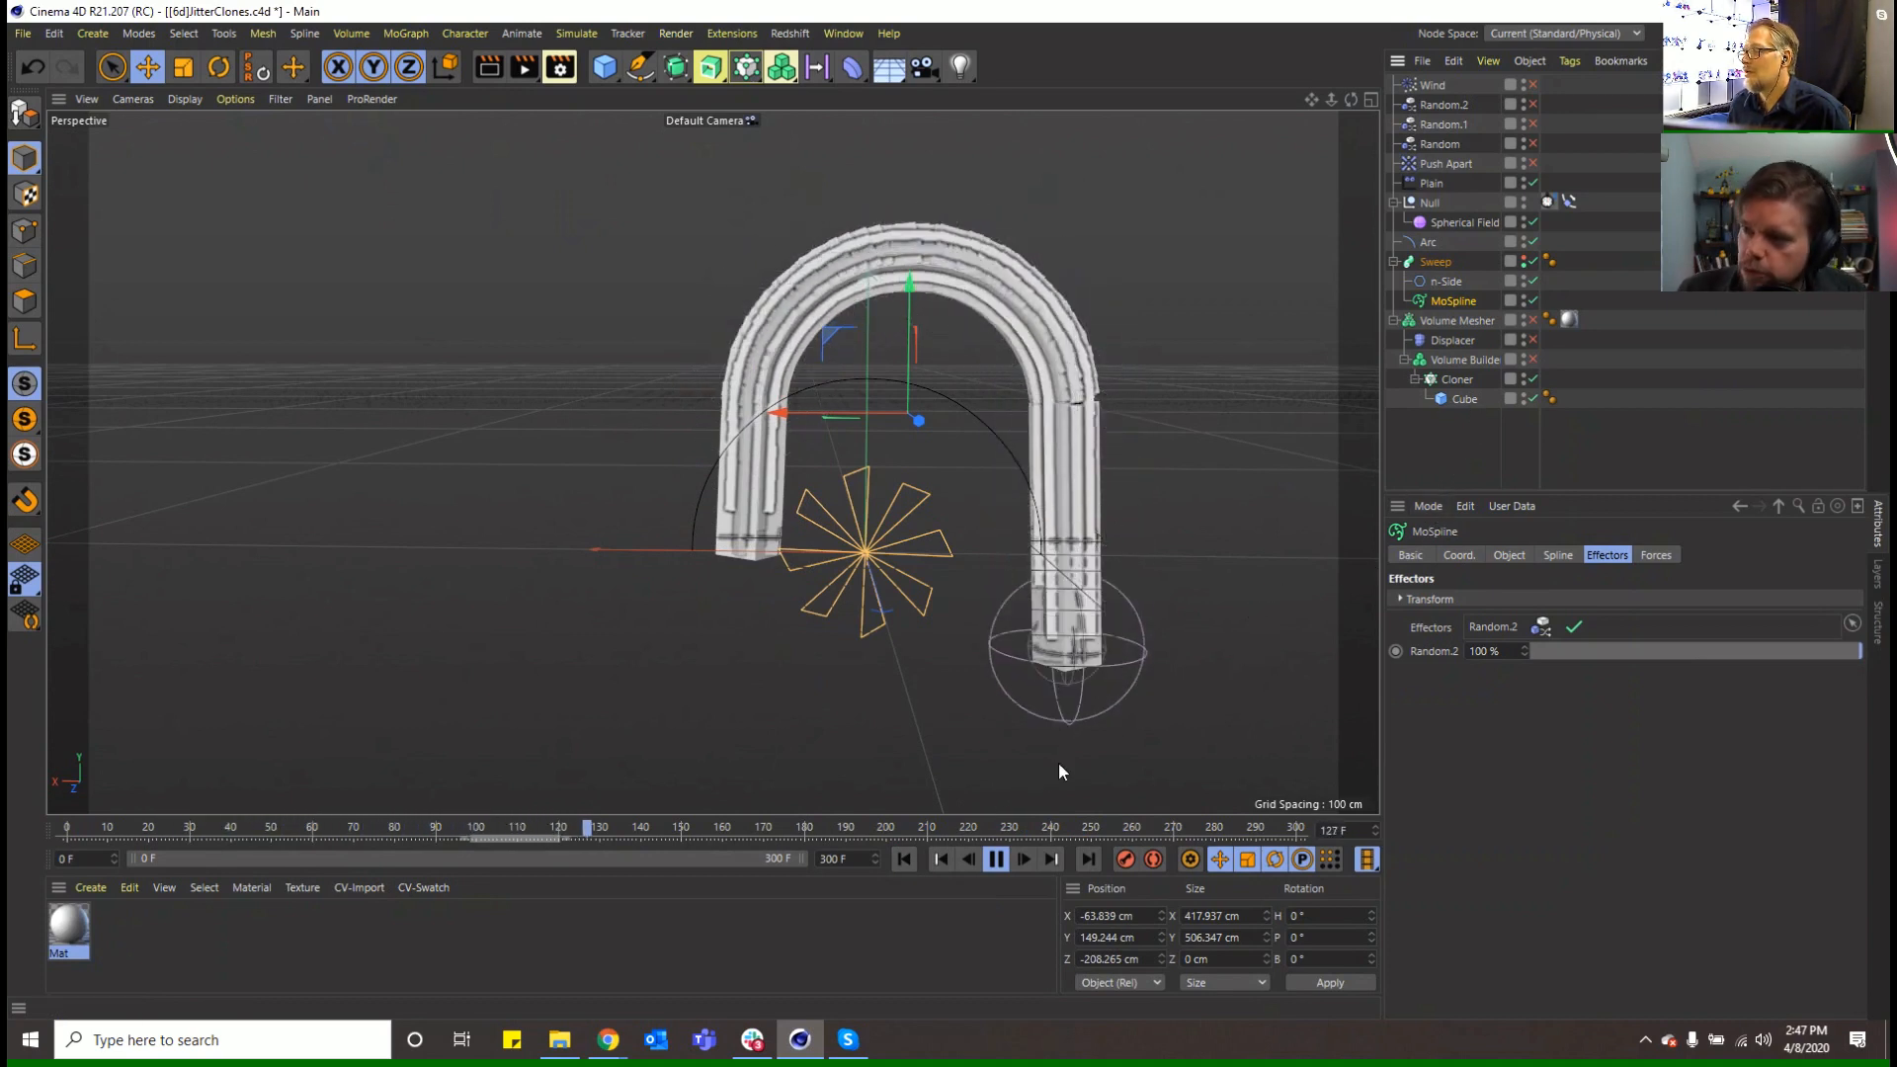
click(993, 858)
click(902, 859)
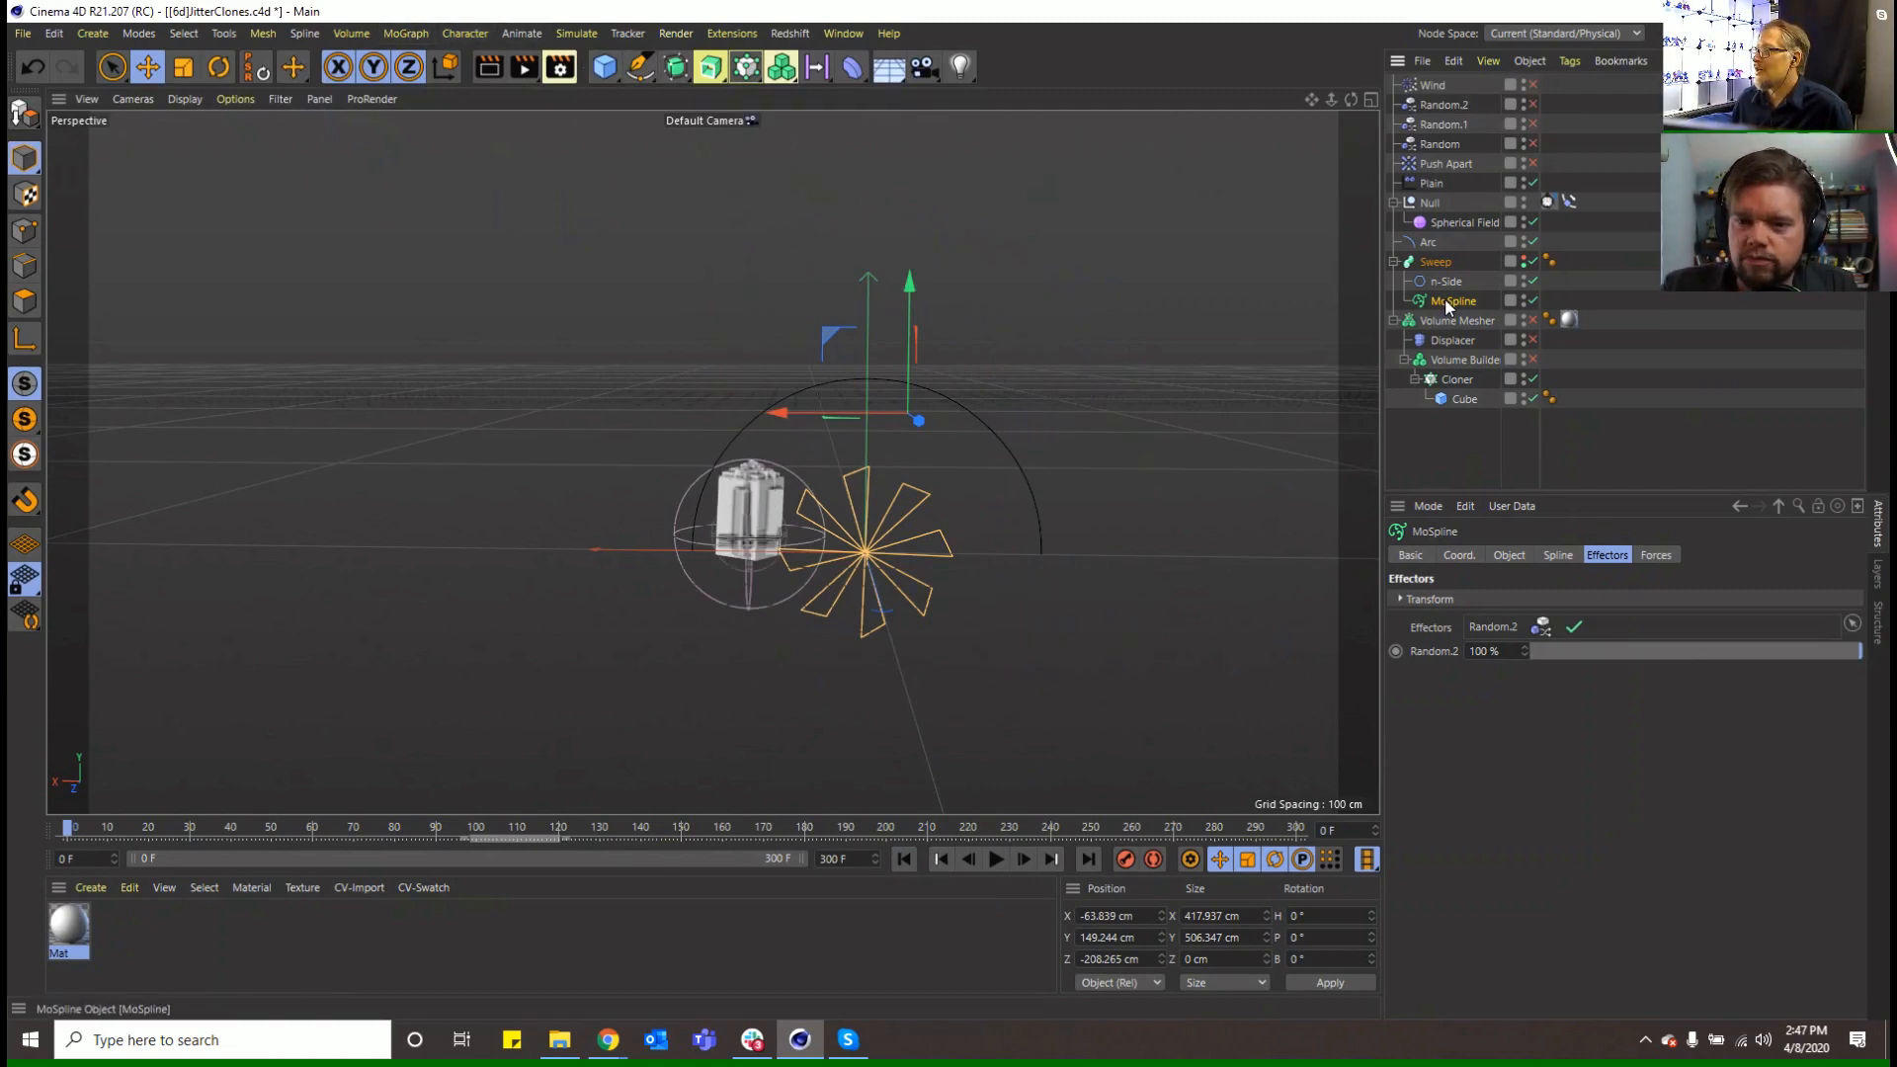
Re-enable the Random.2 effector, play the animation briefly to see its influence, and rewind to the start
click(1455, 106)
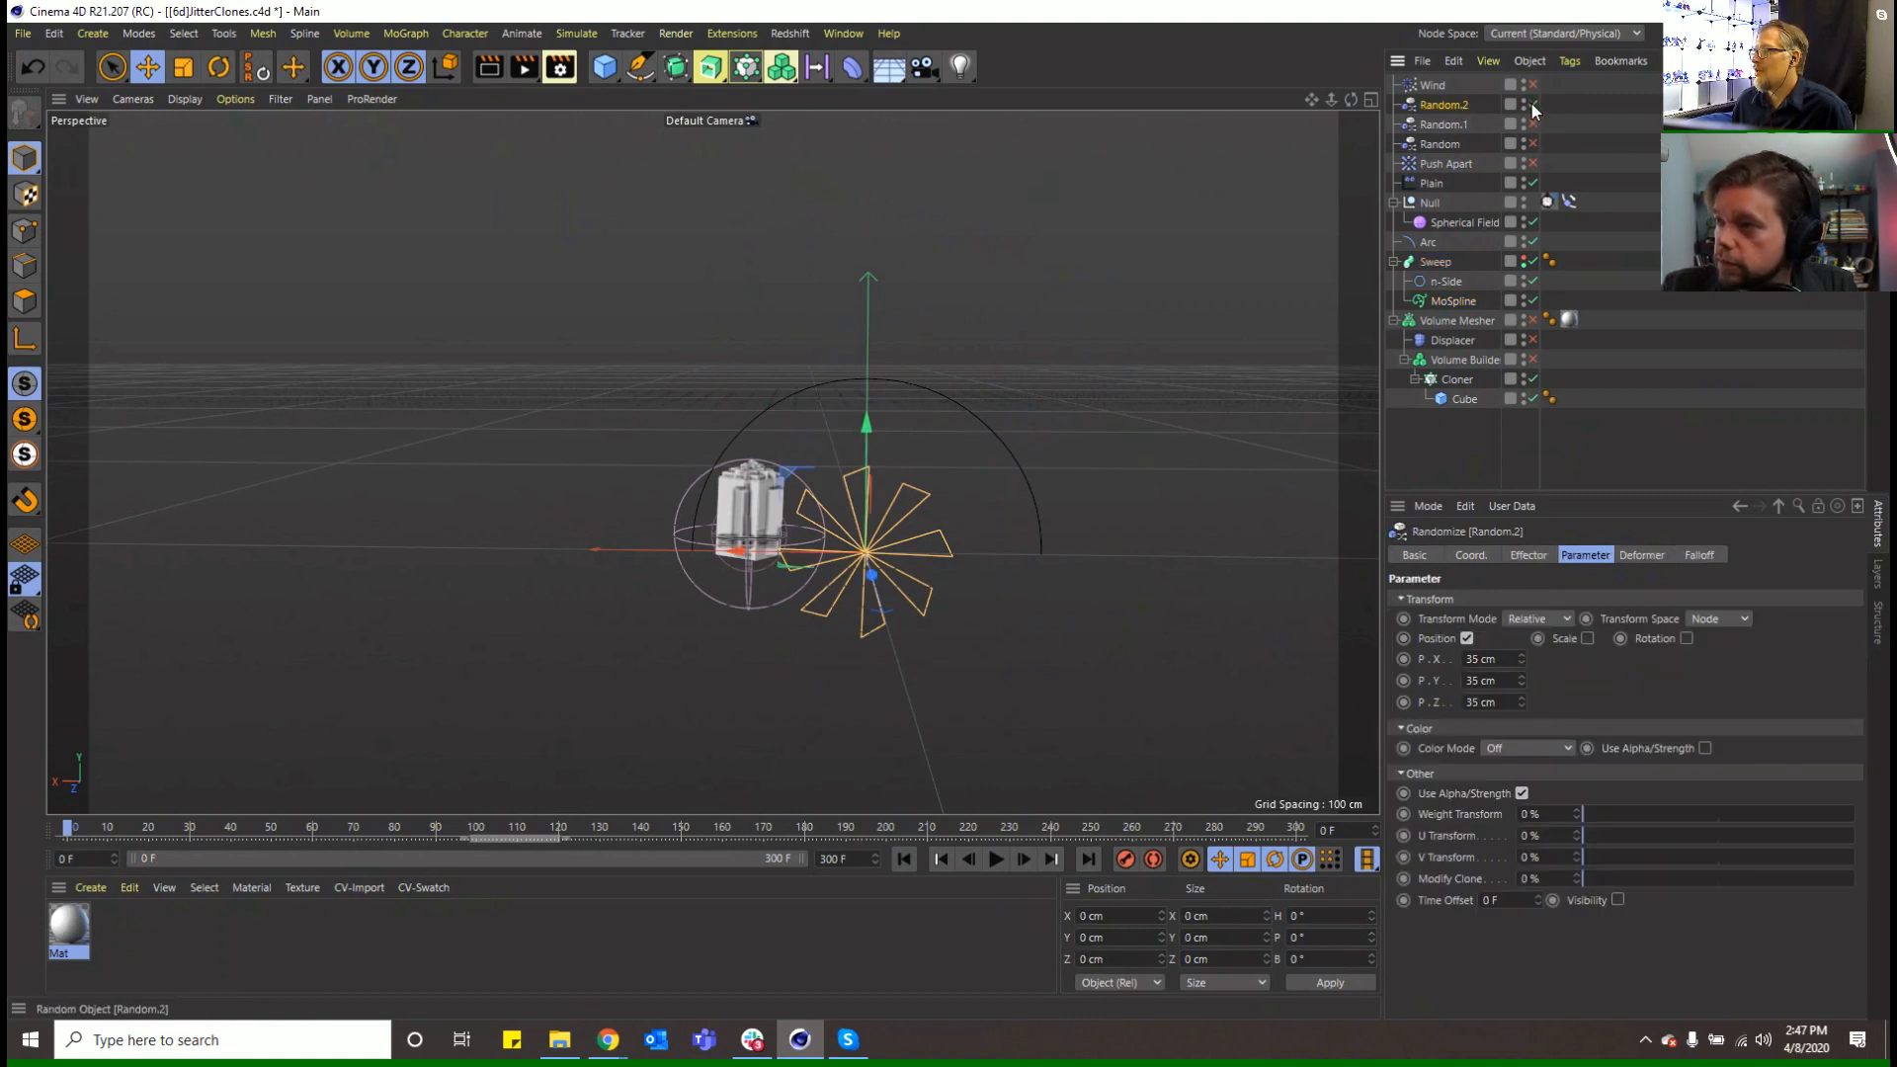
click(1532, 103)
click(994, 858)
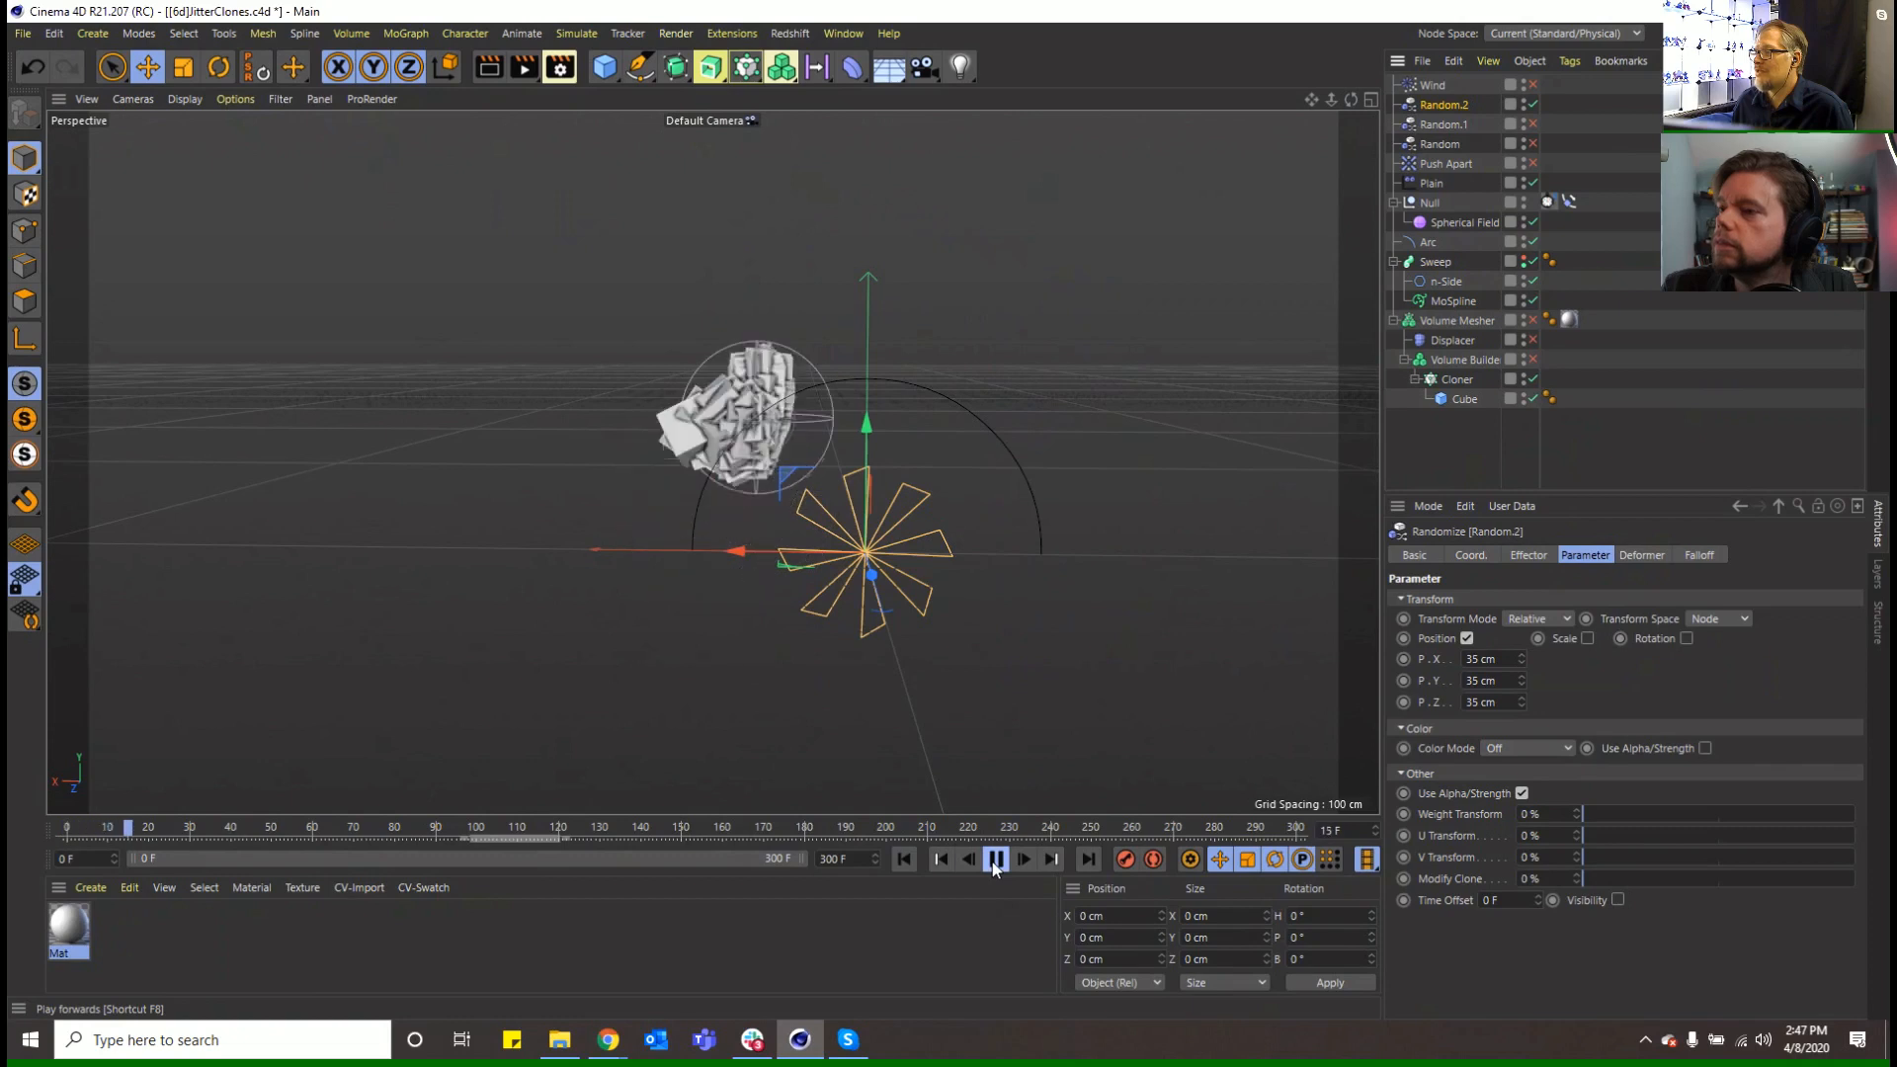
click(995, 859)
click(939, 860)
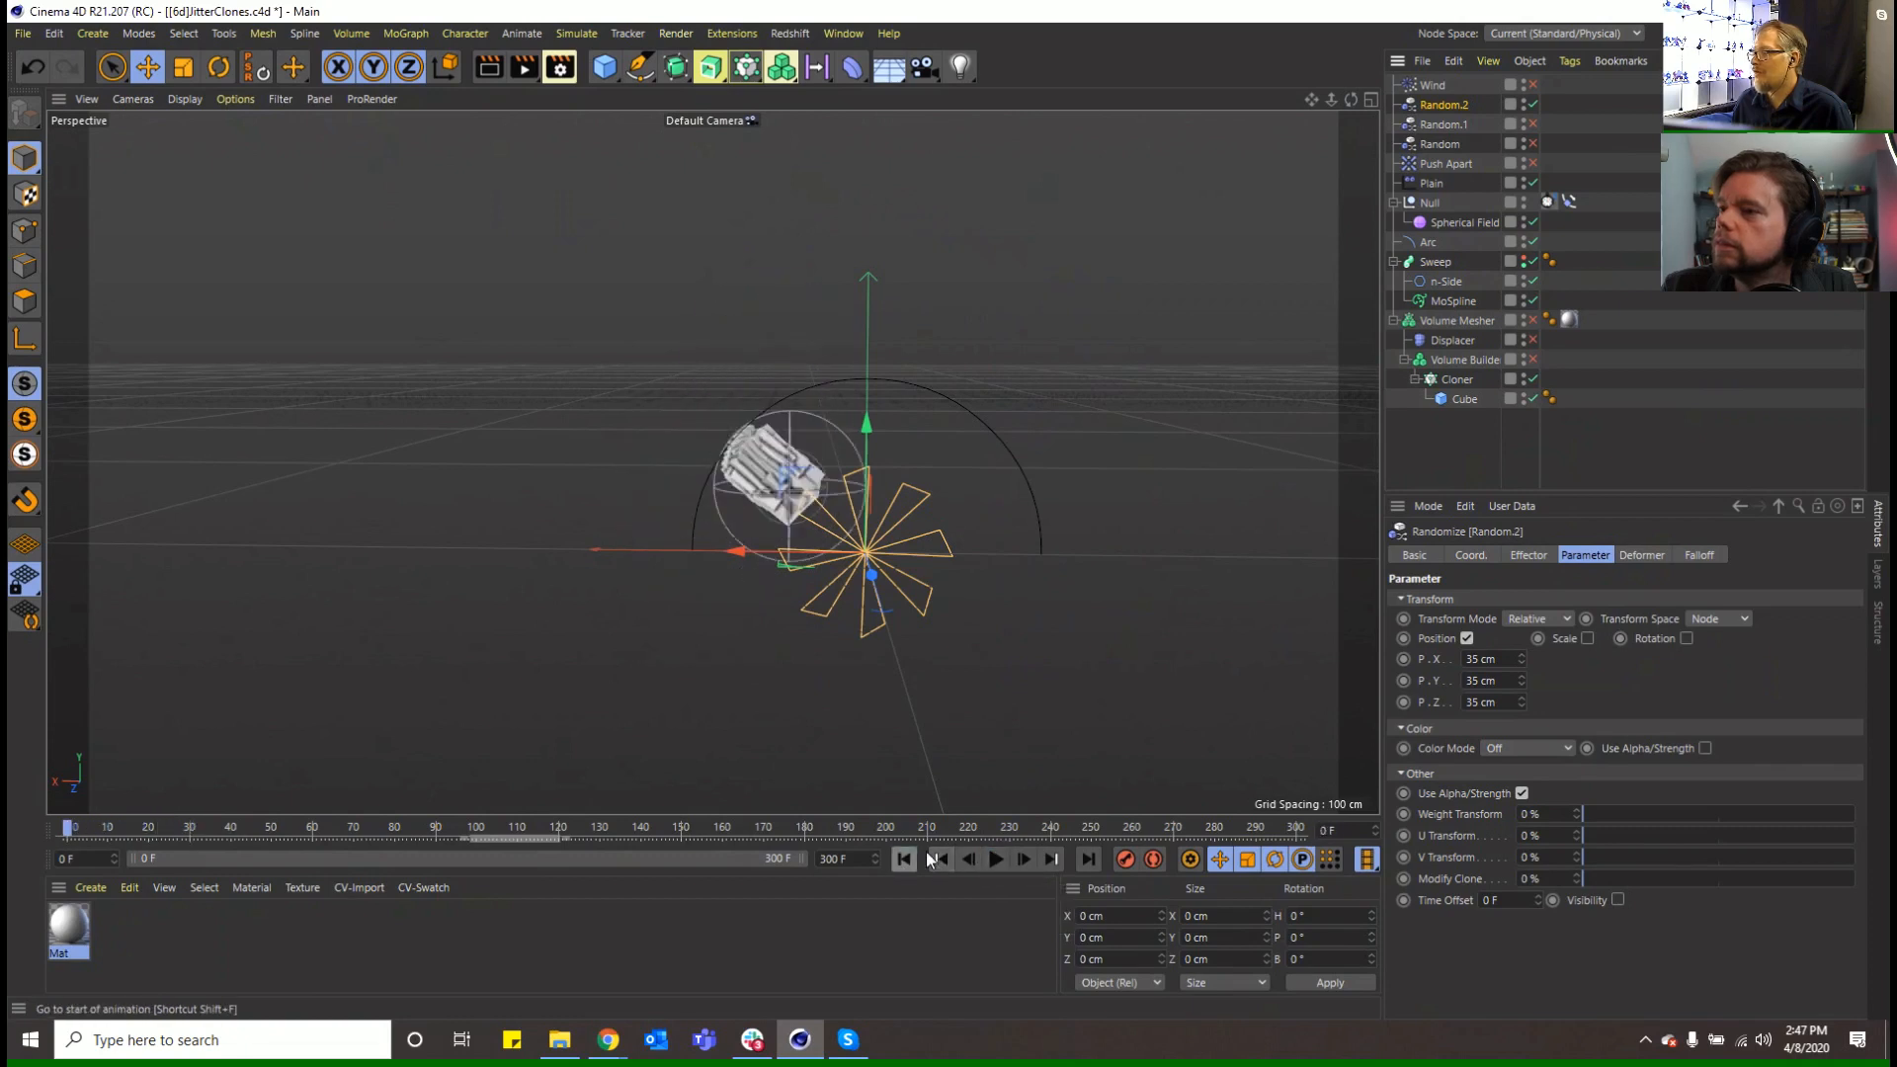
Switch Random.2 from position to scale variation with X, Y and Z of 5, and show the Sweep in the viewport
click(1466, 638)
click(1549, 638)
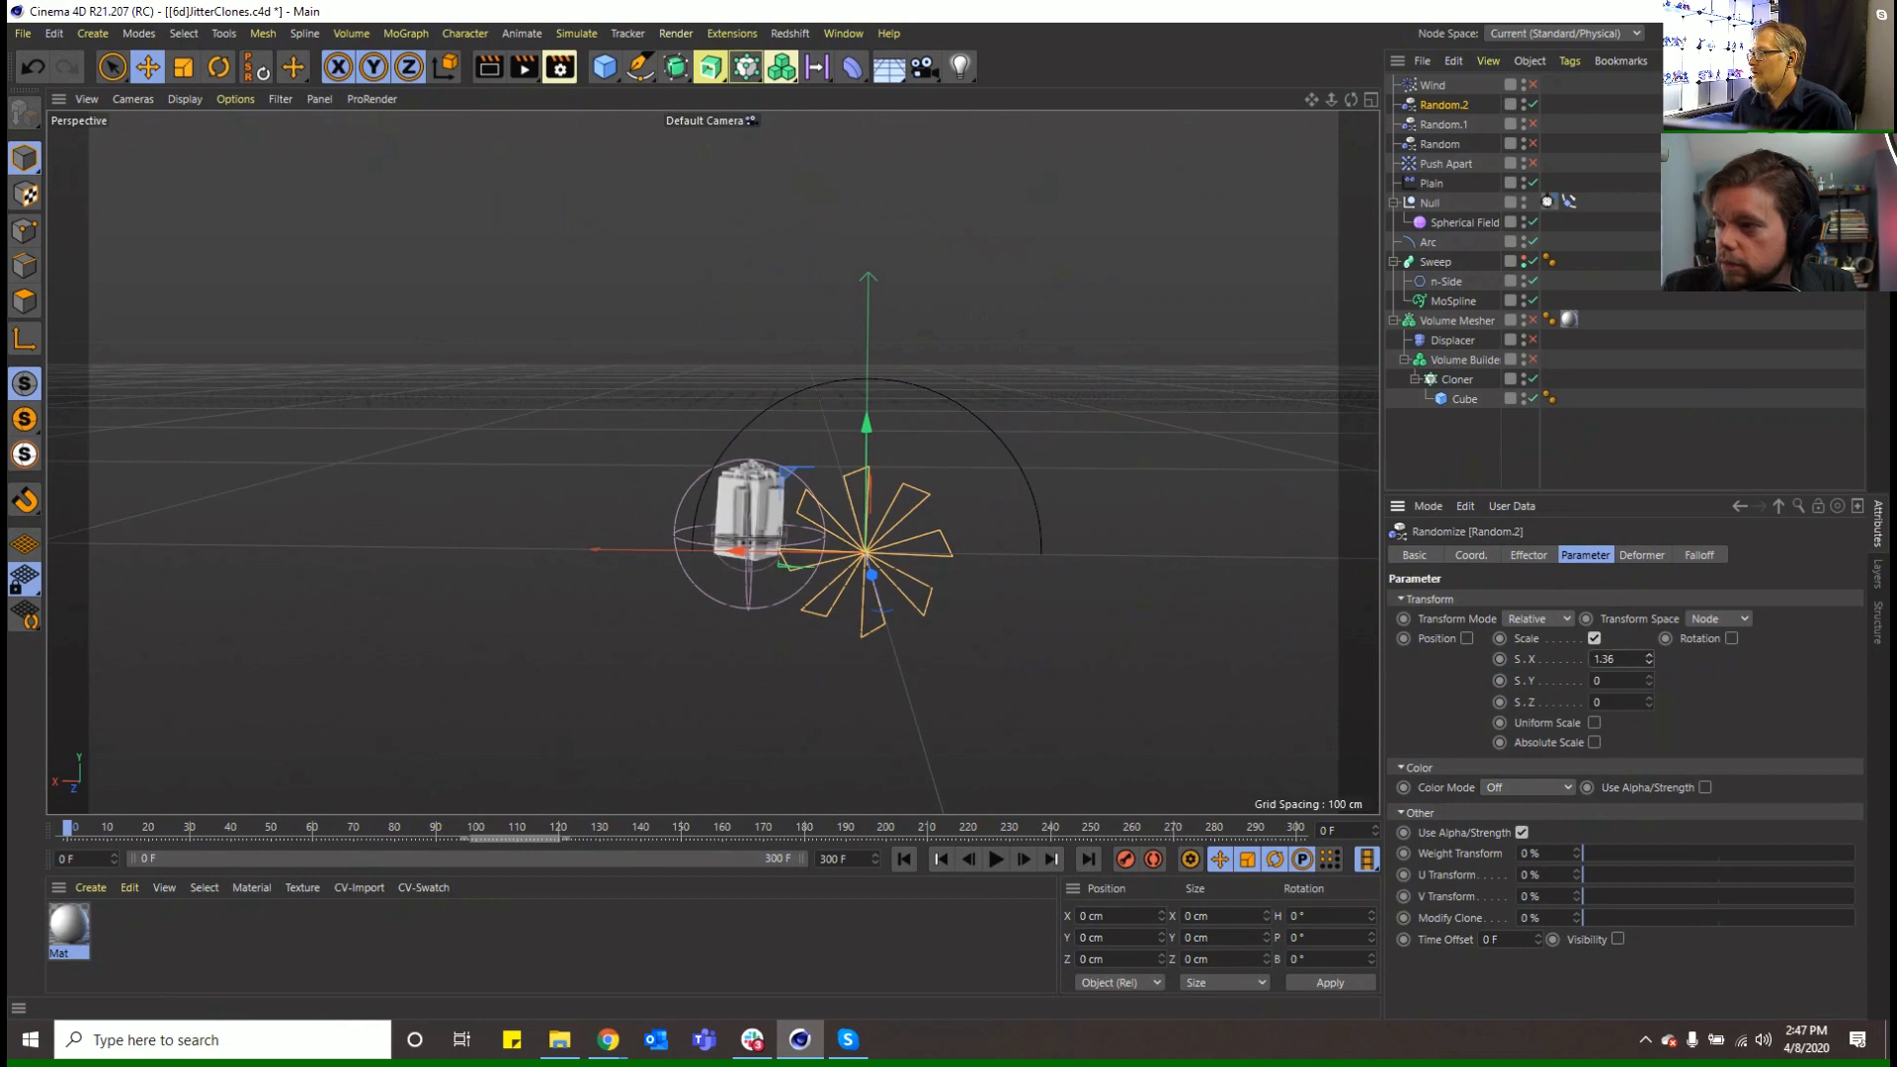
text(5)
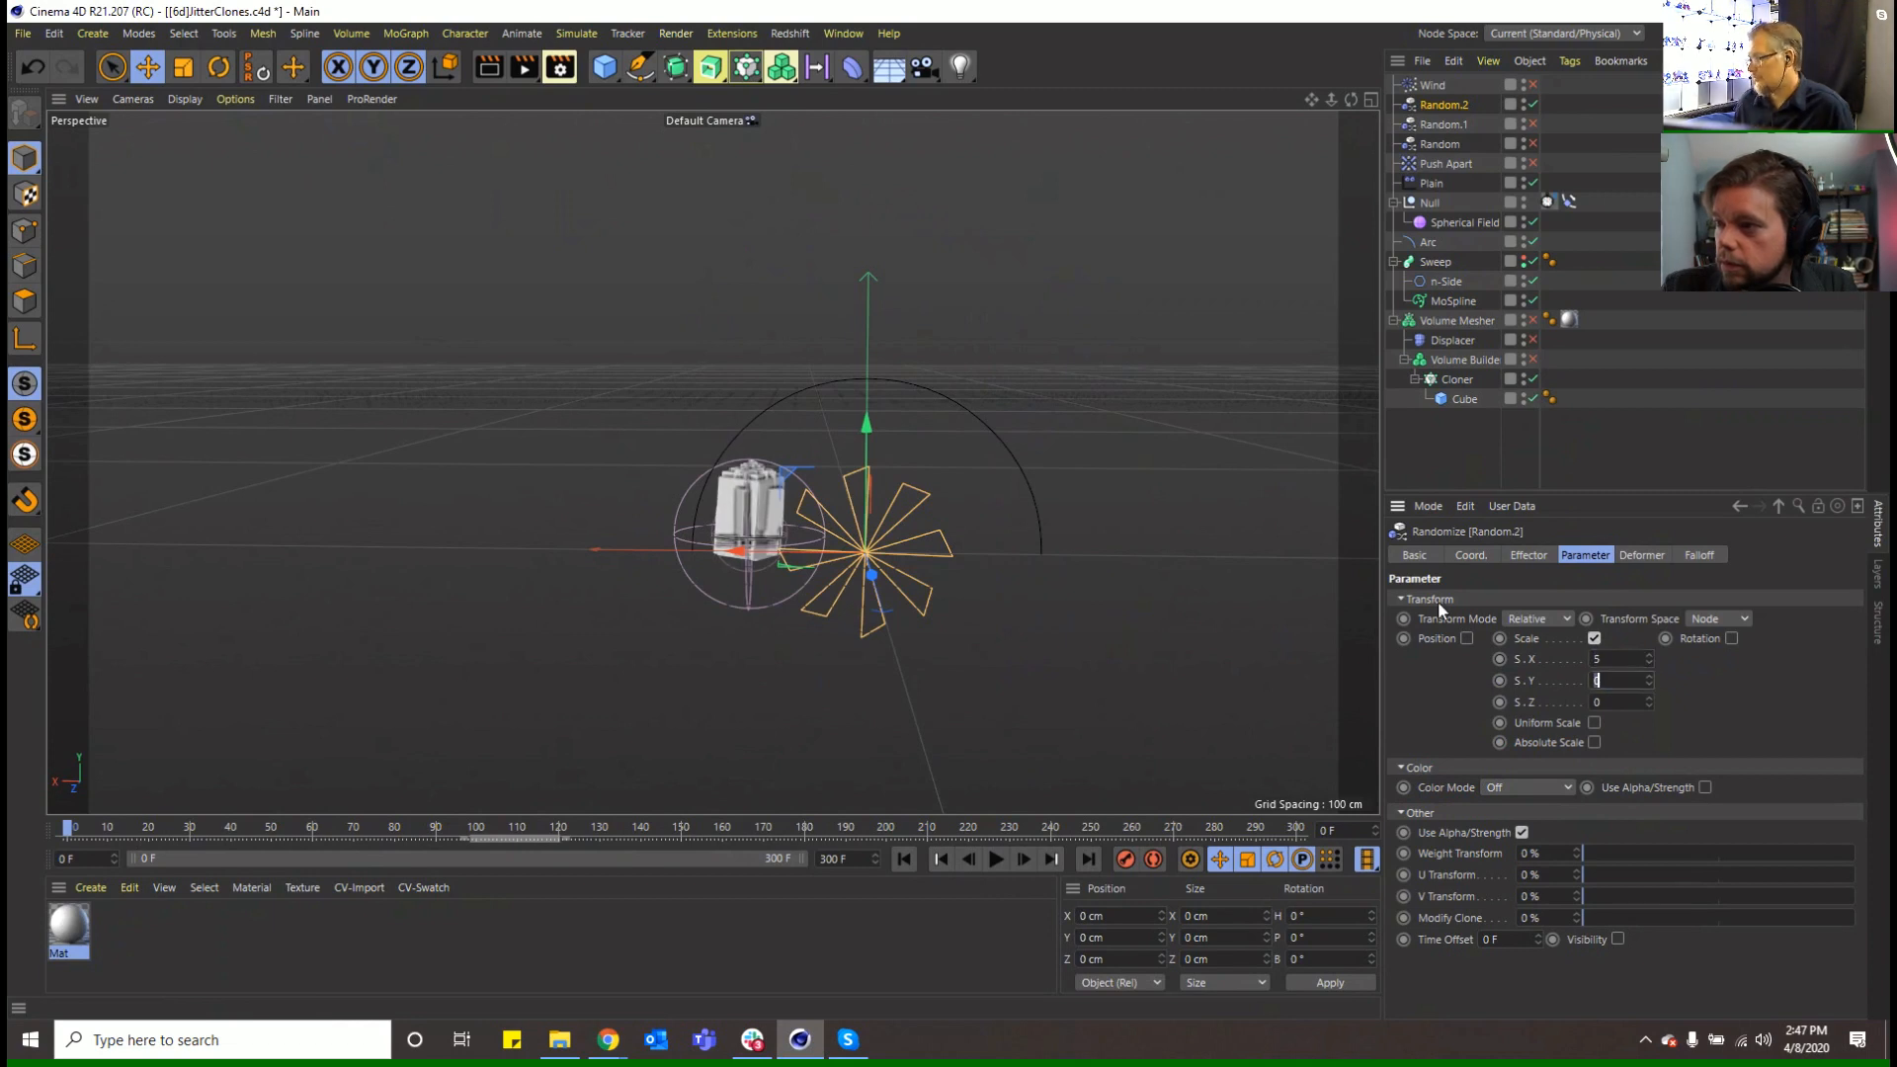
key(Tab)
text(5)
key(Tab)
text(5)
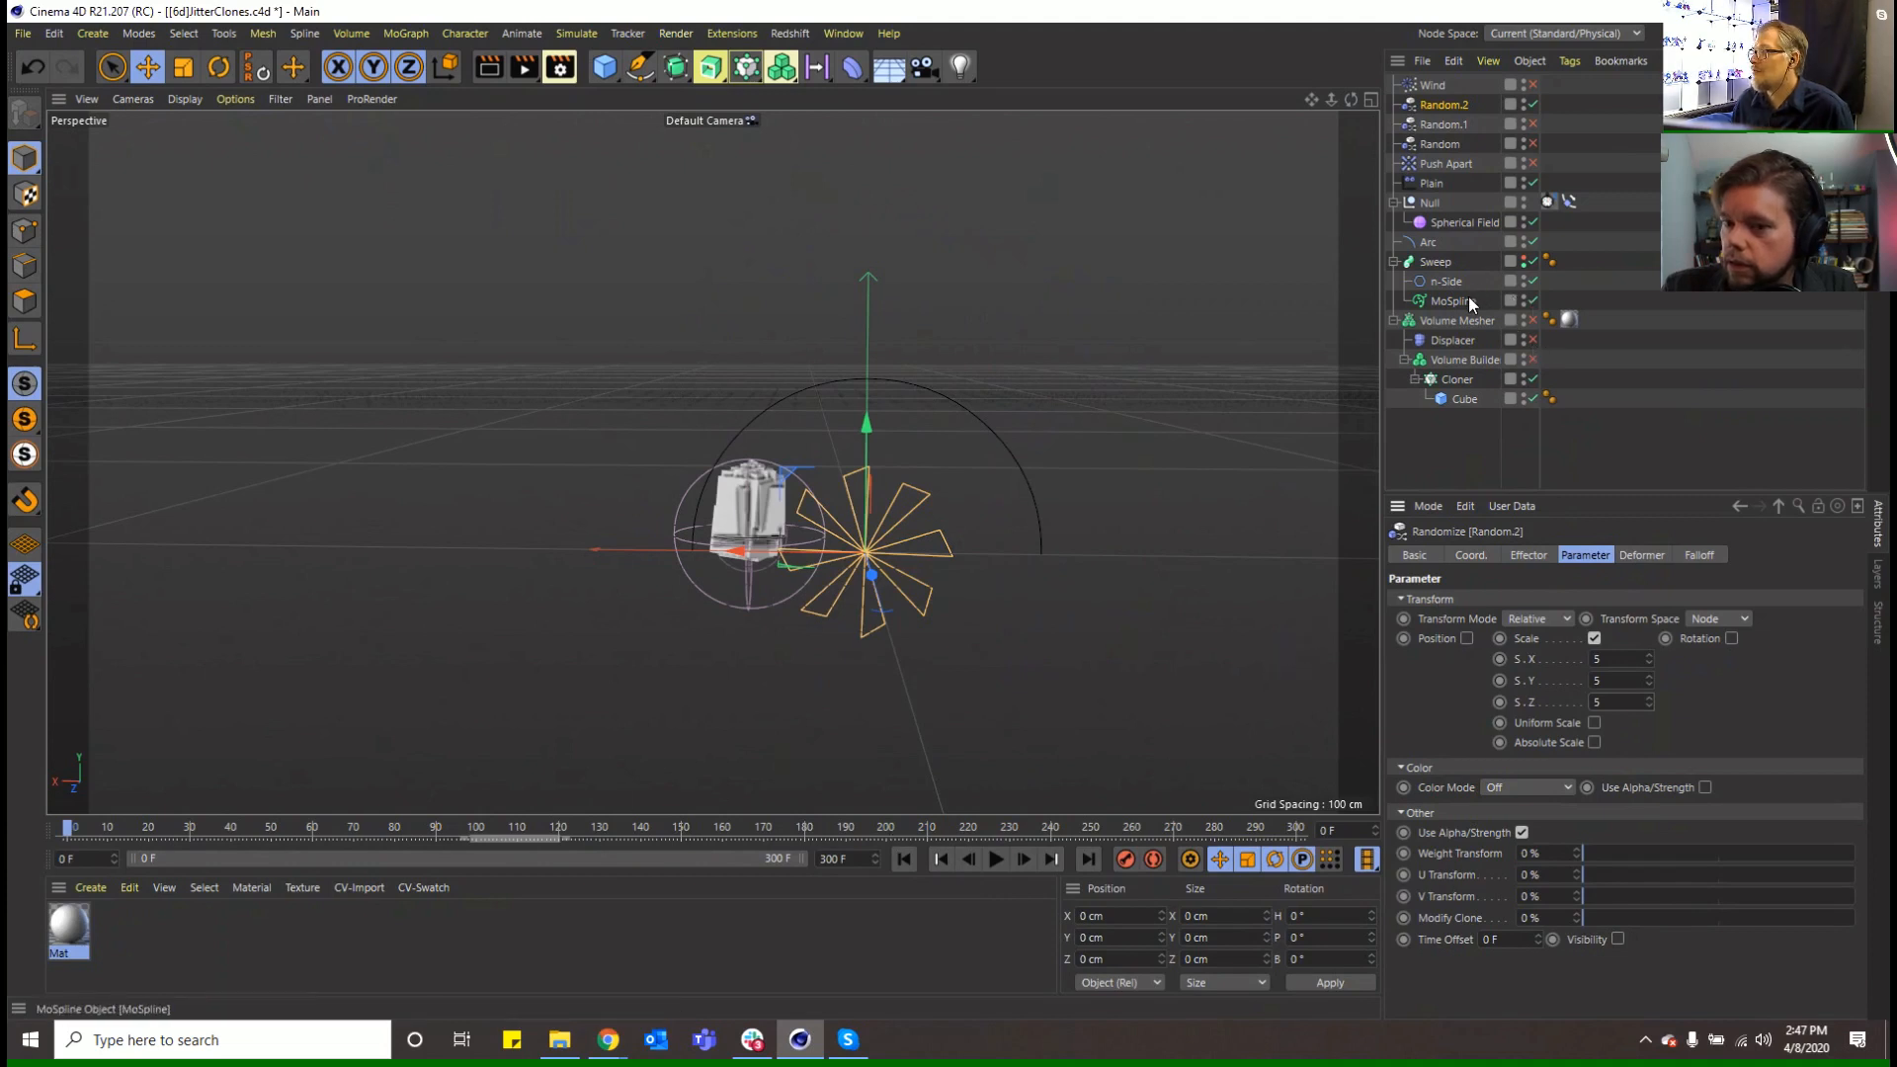
click(1523, 259)
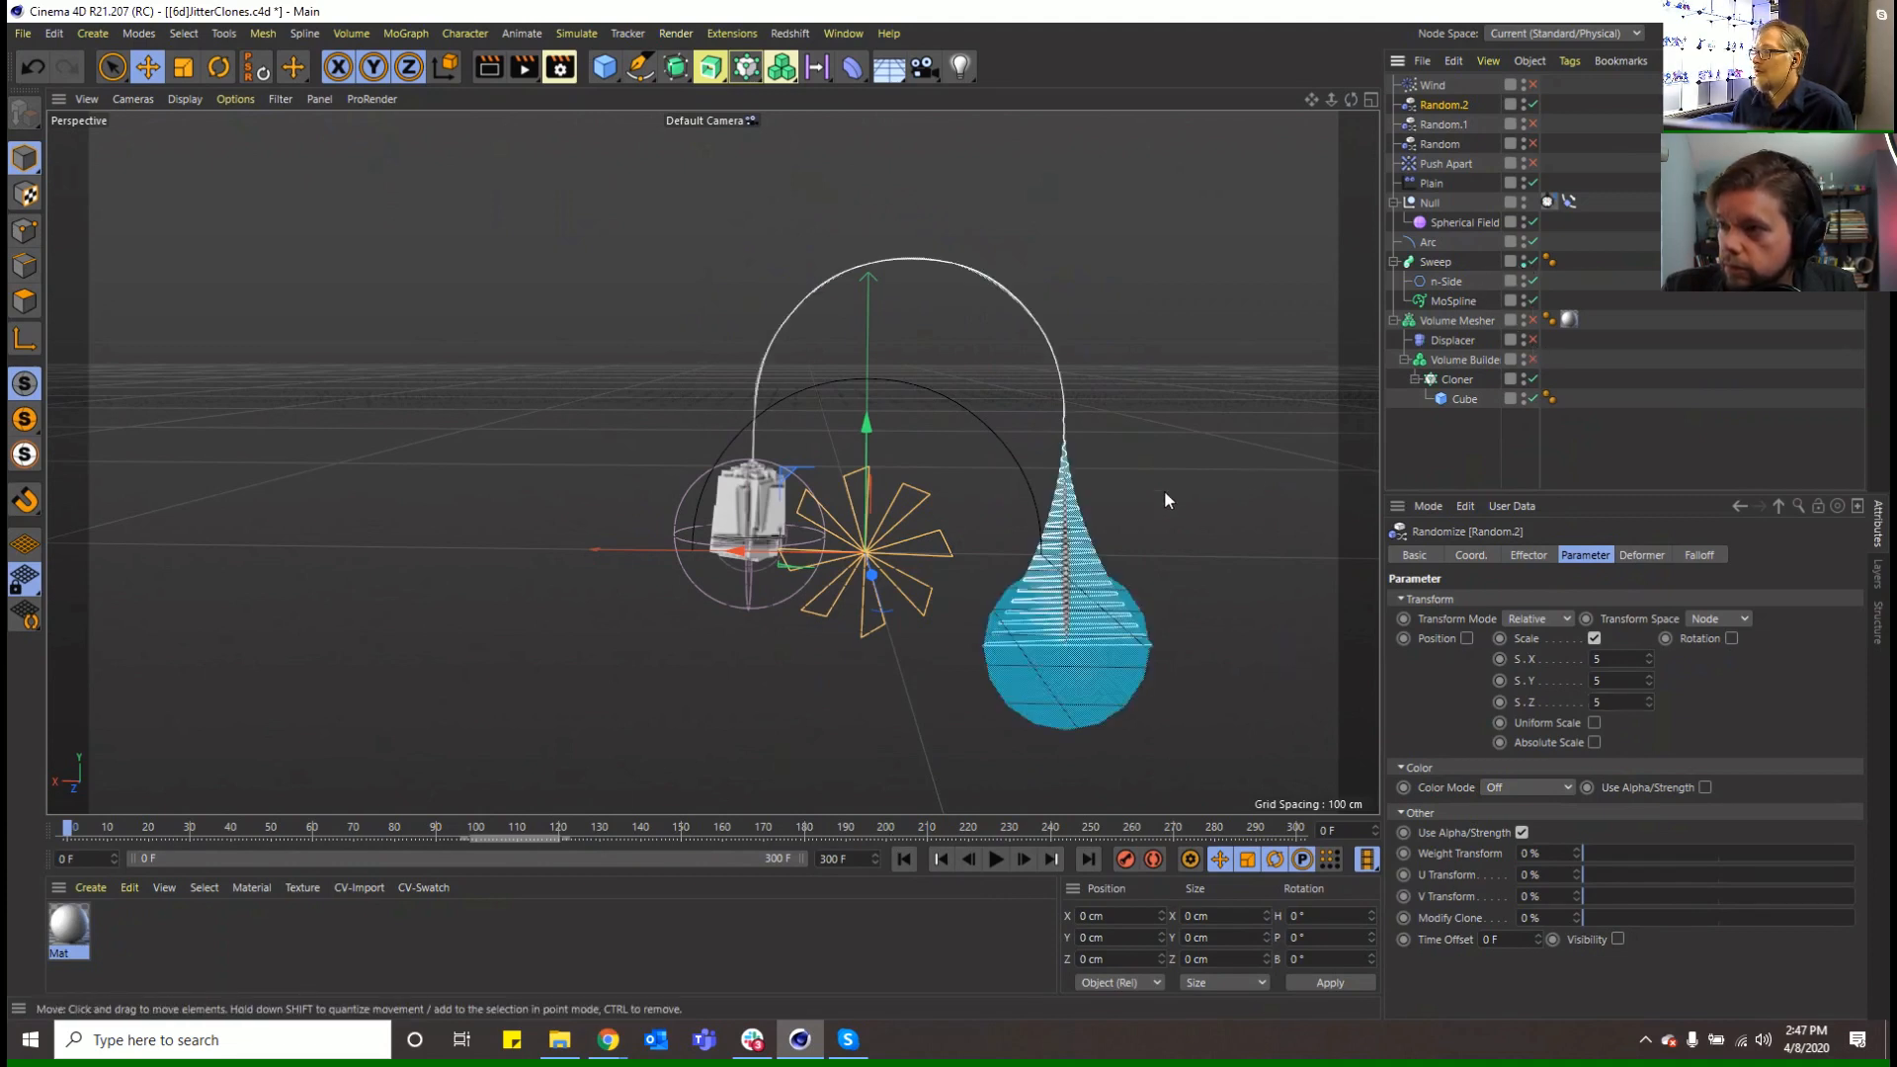
Play the animation briefly, and reduce the Random.2 effector's X, Y and Z scale variation to 2
click(996, 859)
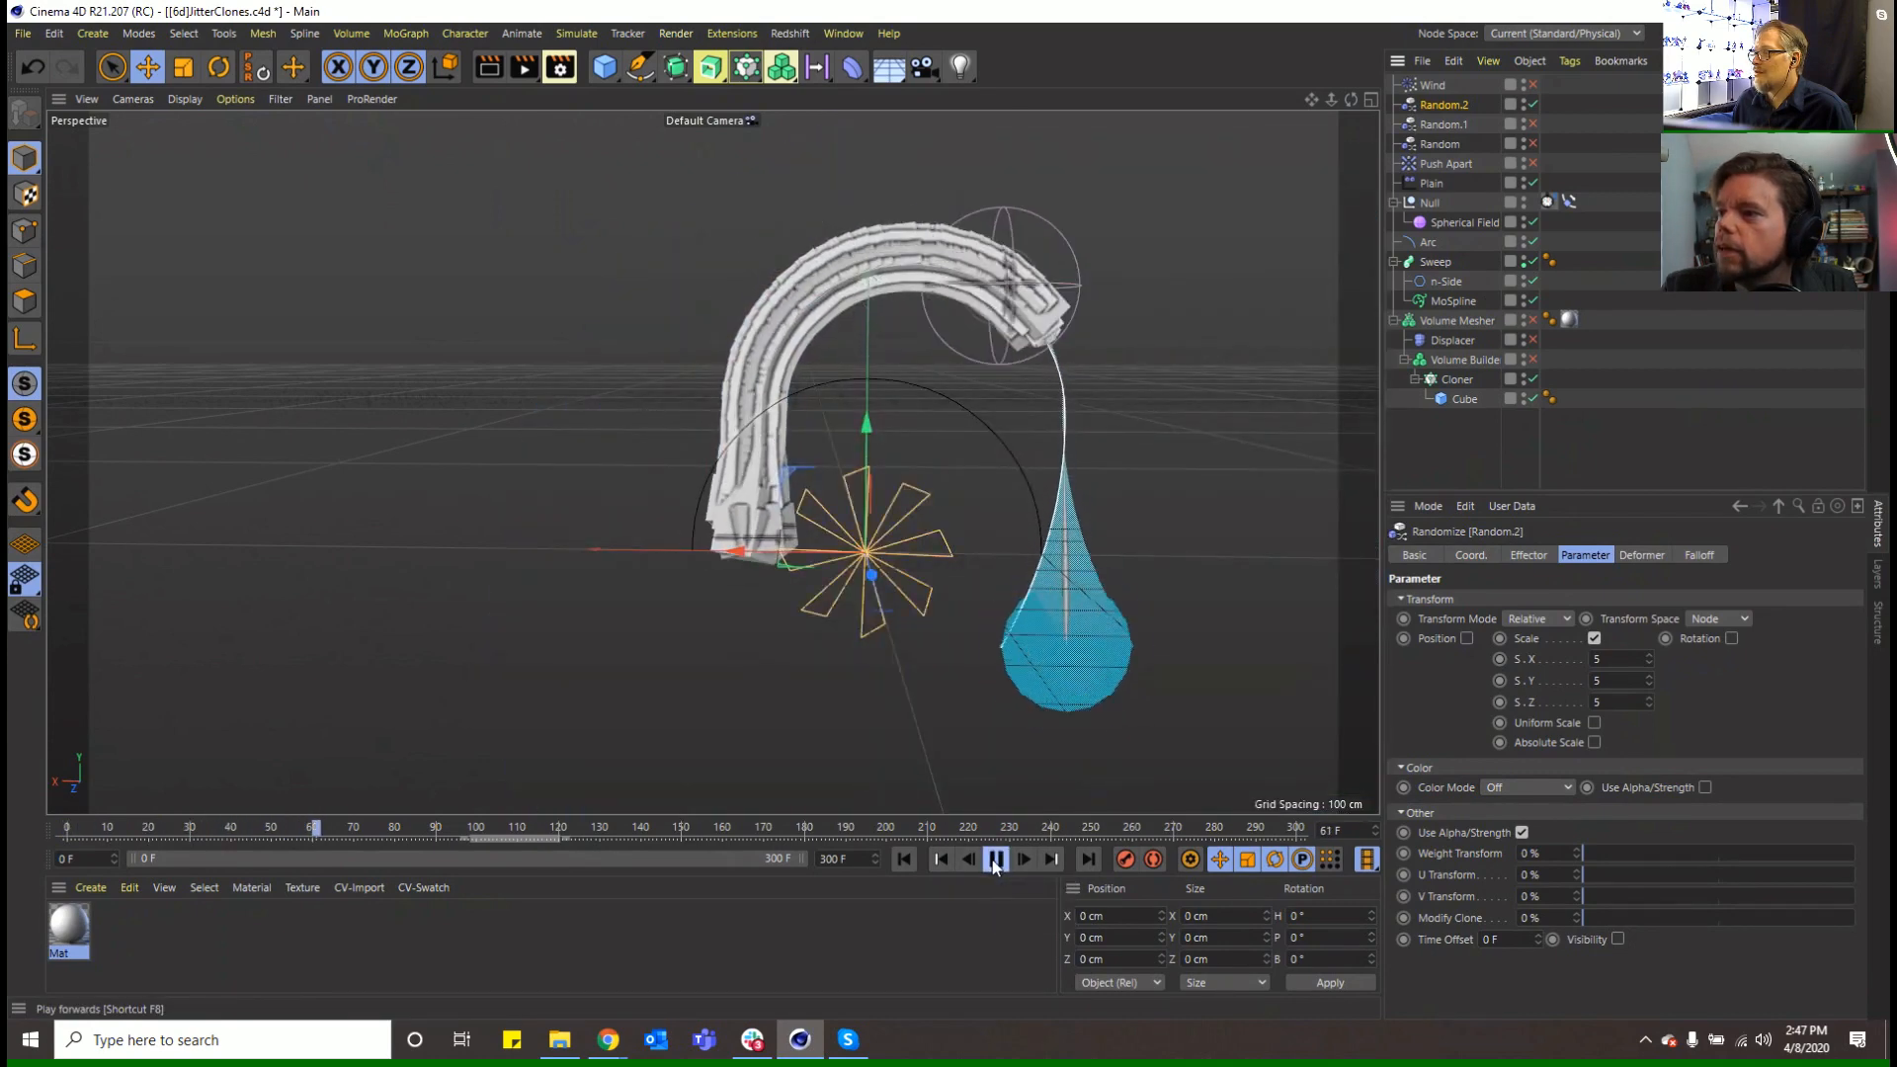
click(995, 859)
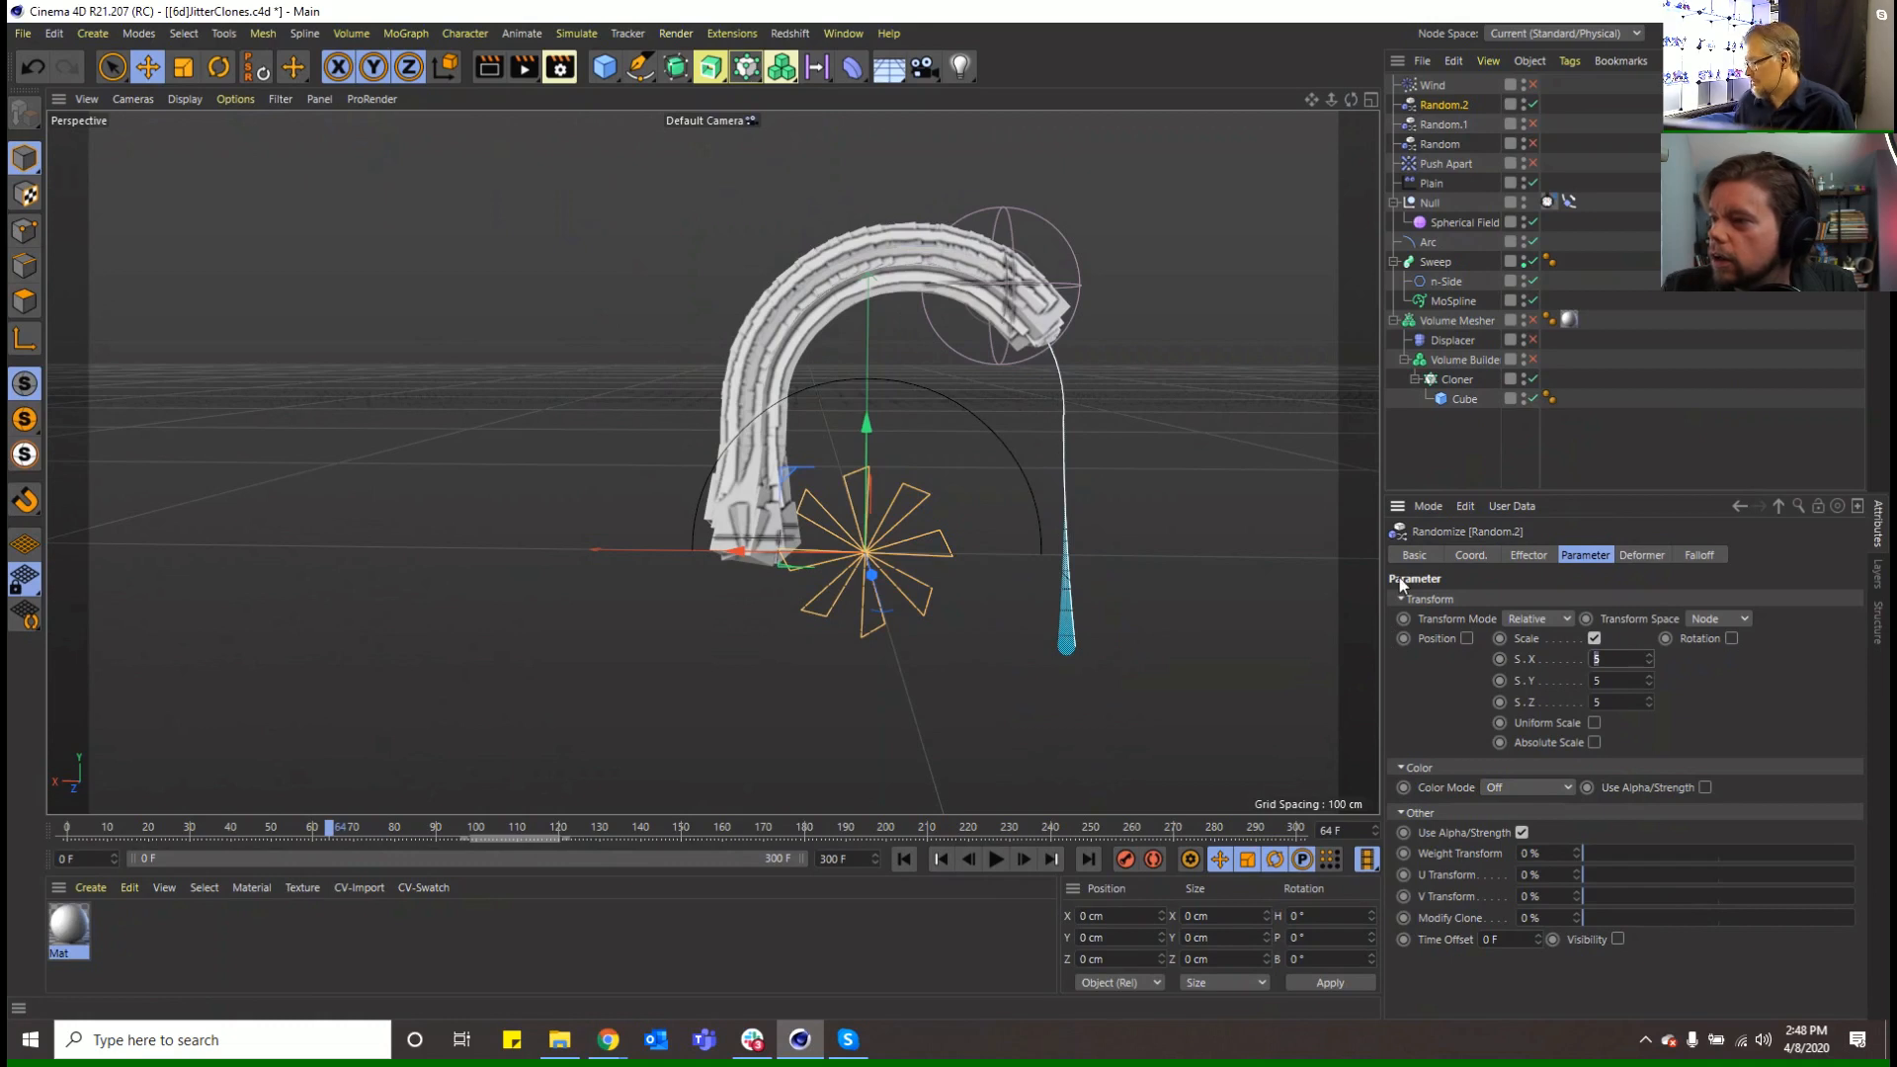
text(2)
key(Tab)
text(2)
key(Tab)
text(2)
key(Return)
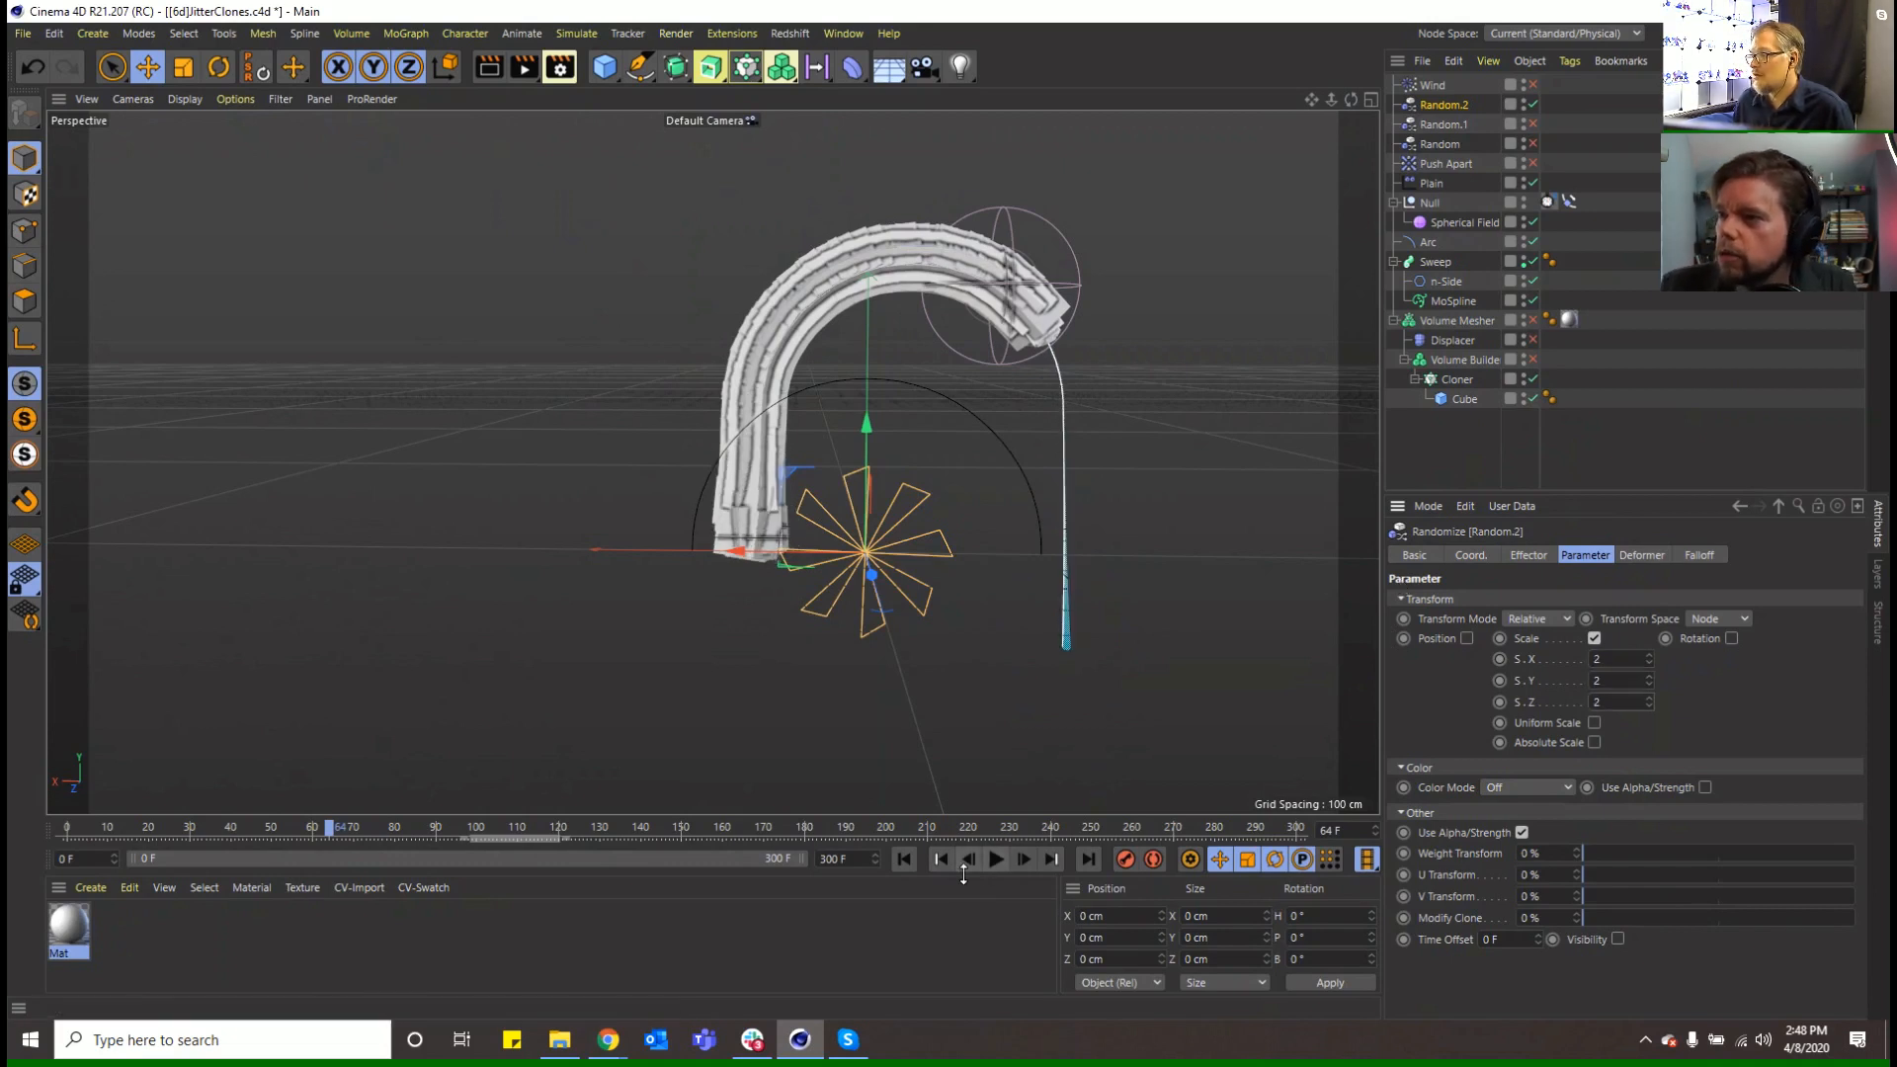
Rewind and replay the animation to check the clones with the reduced scale variation
click(903, 858)
click(995, 858)
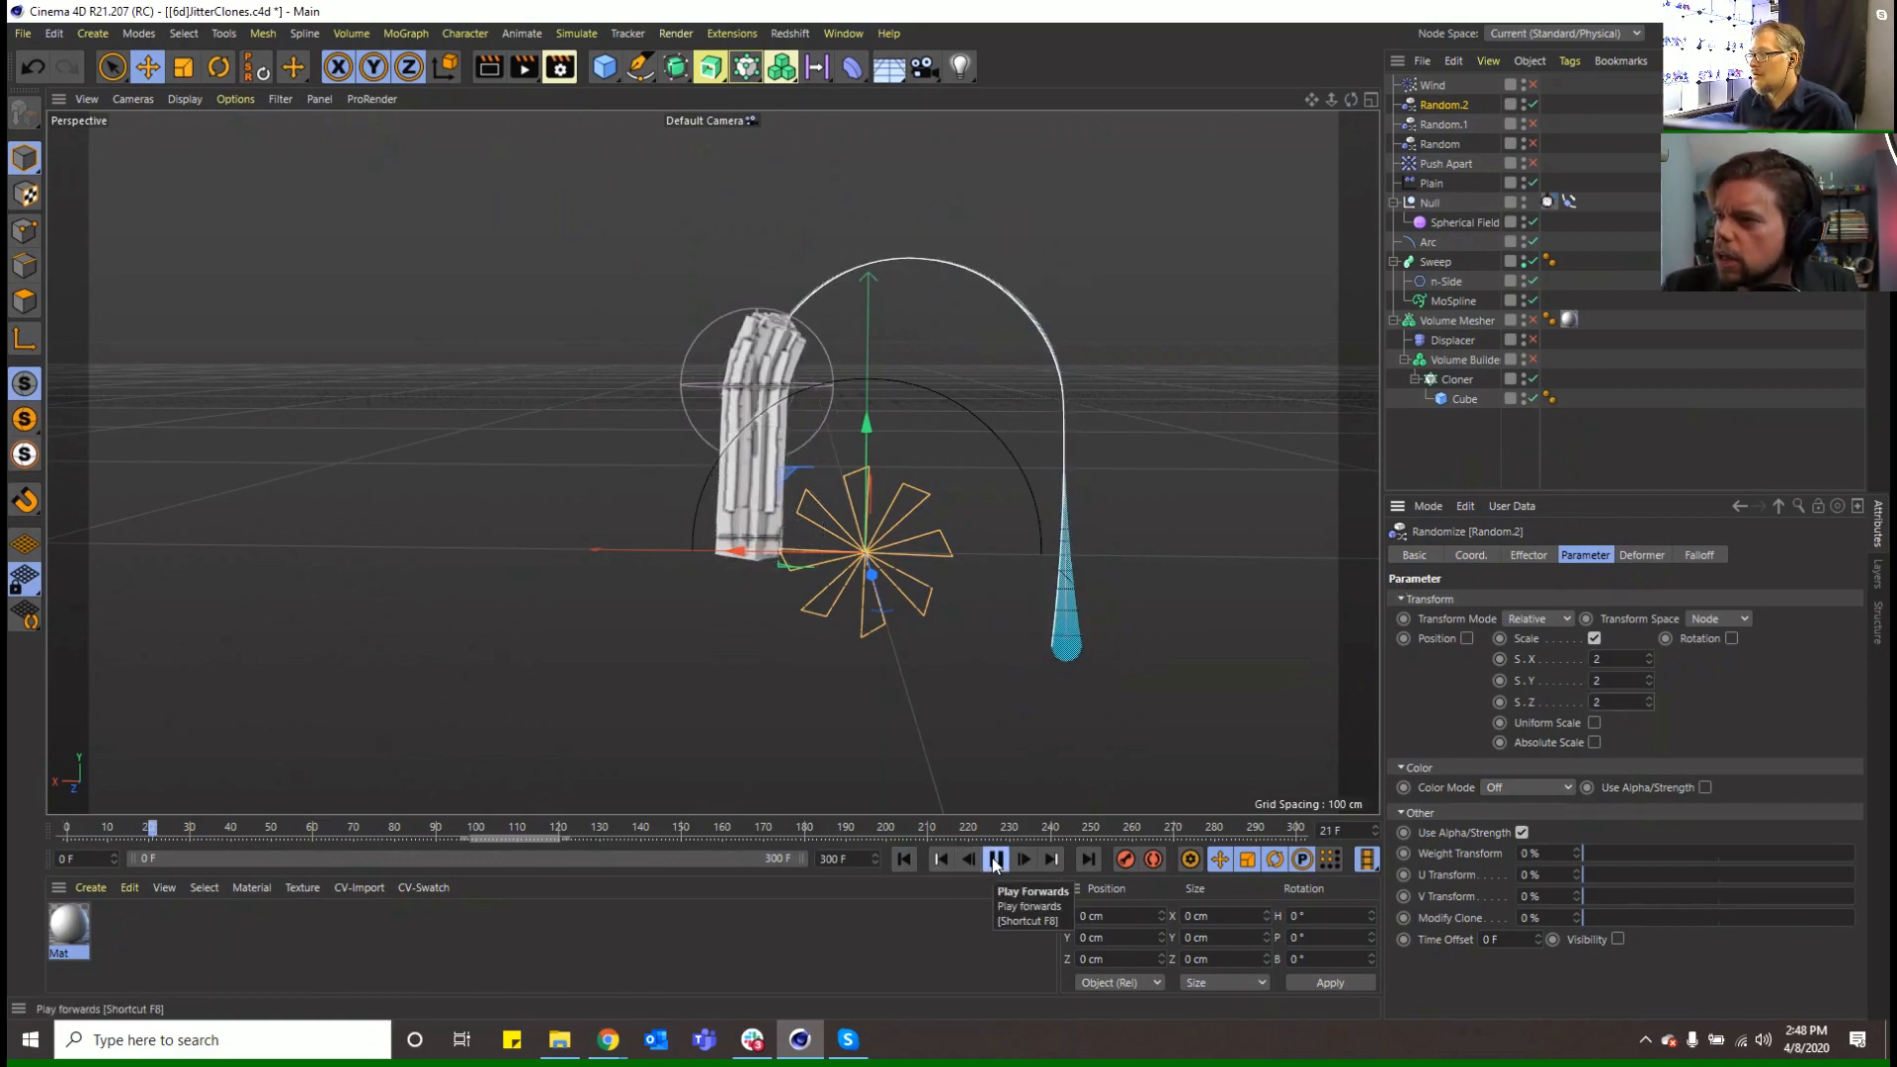
click(995, 858)
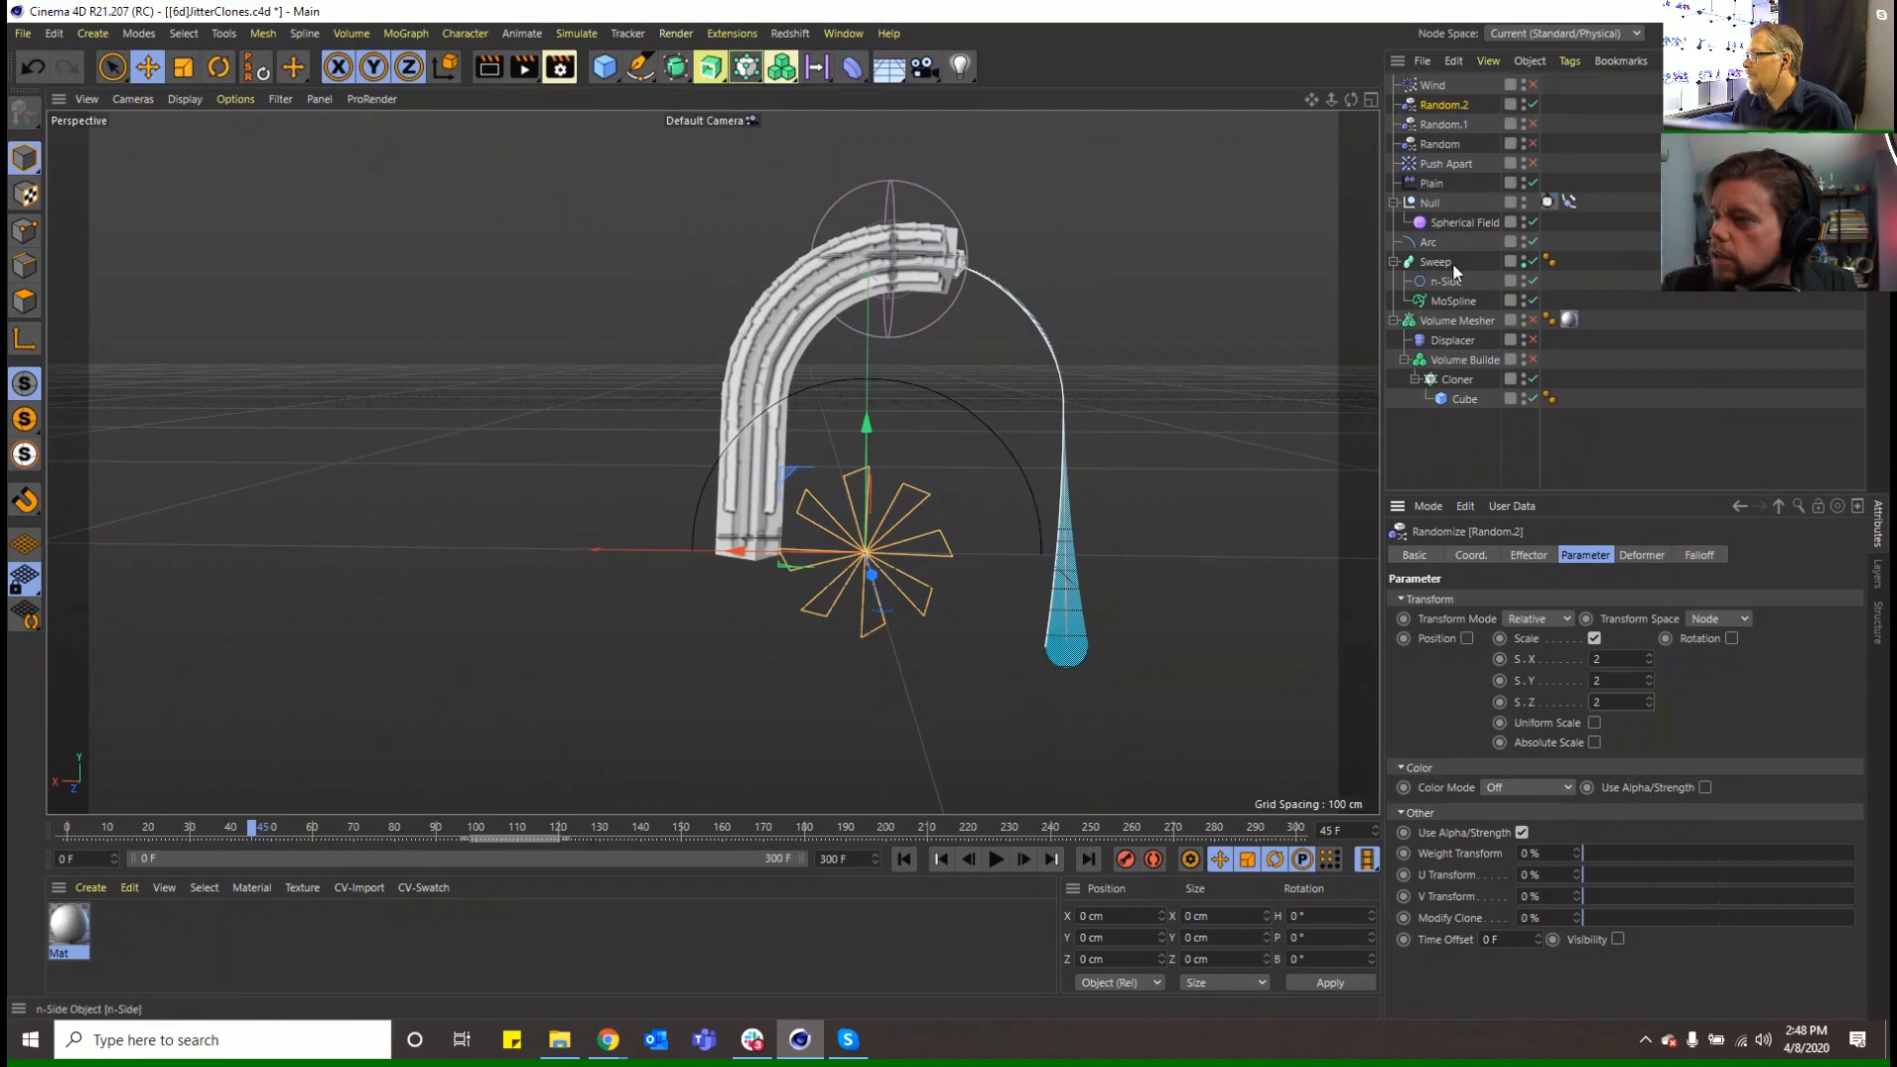
Review the Random.2 effector's settings and change its random mode from Noise to Random
click(1530, 555)
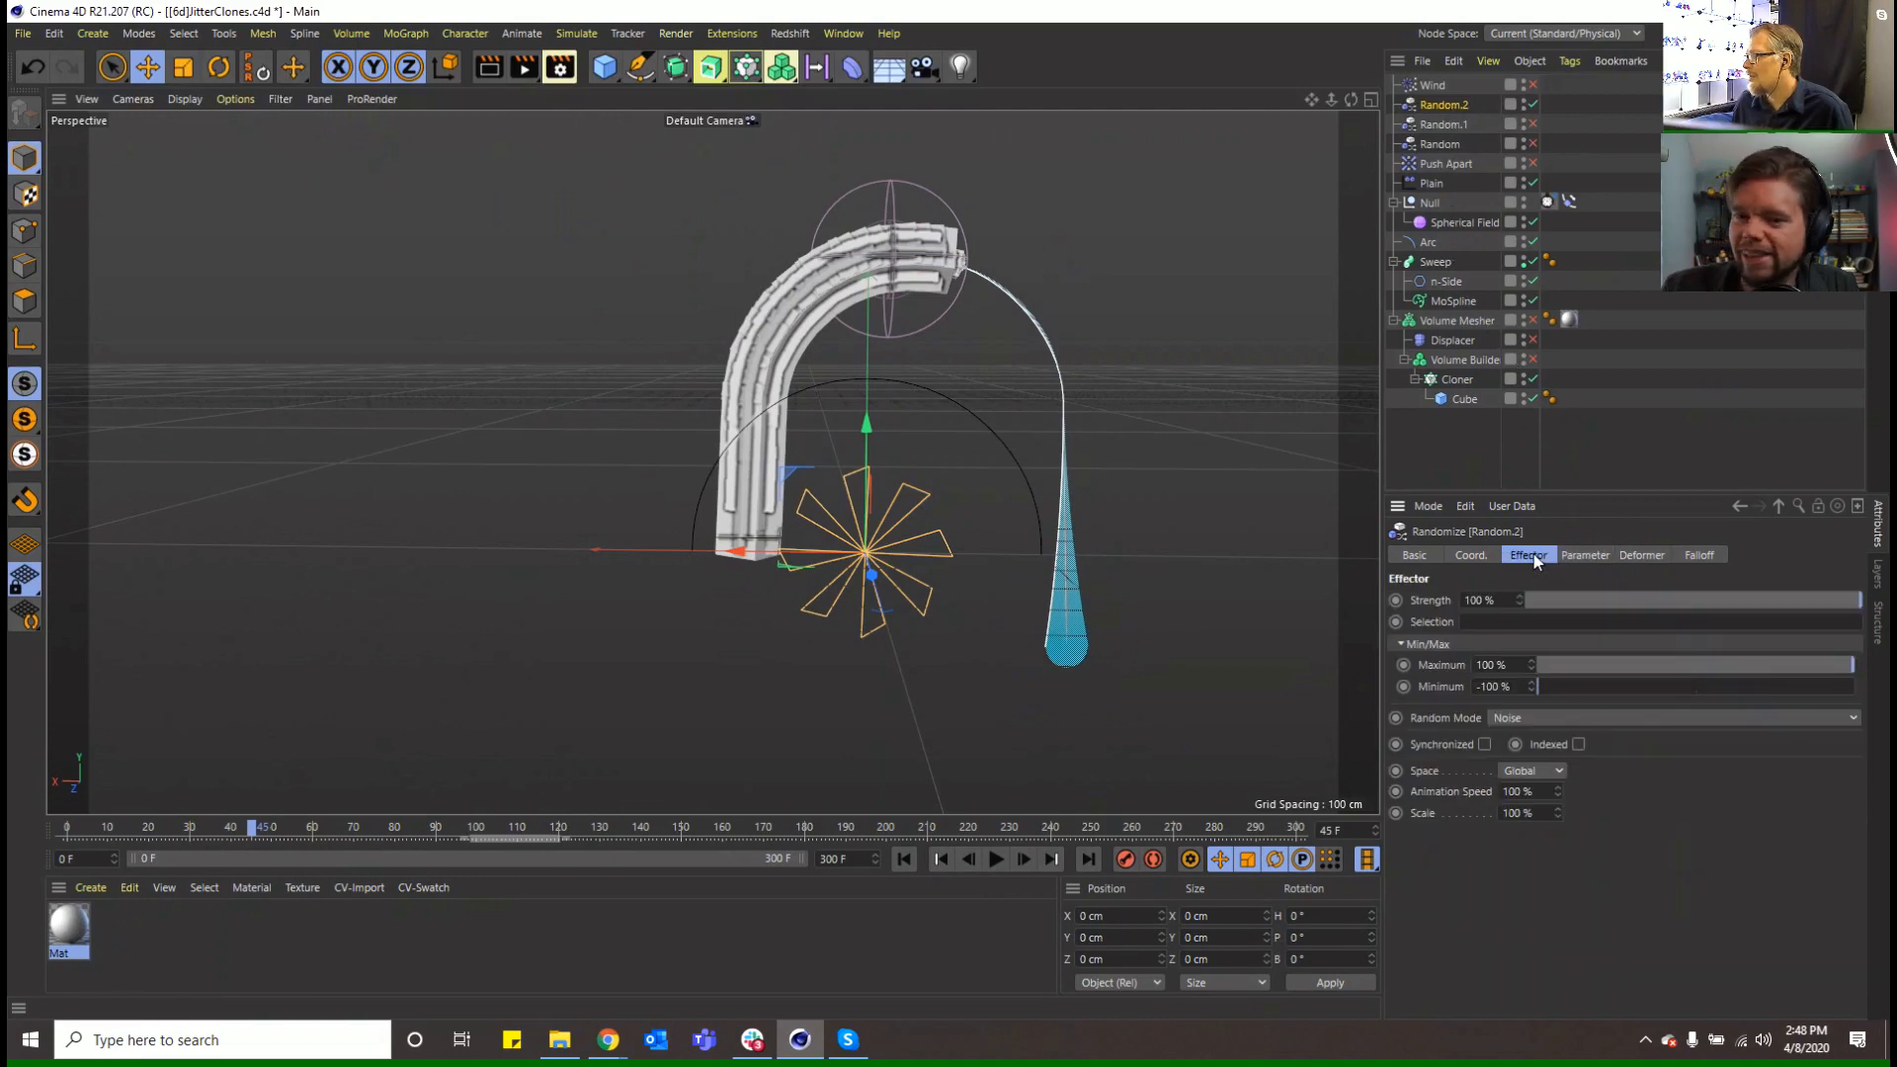
click(1691, 555)
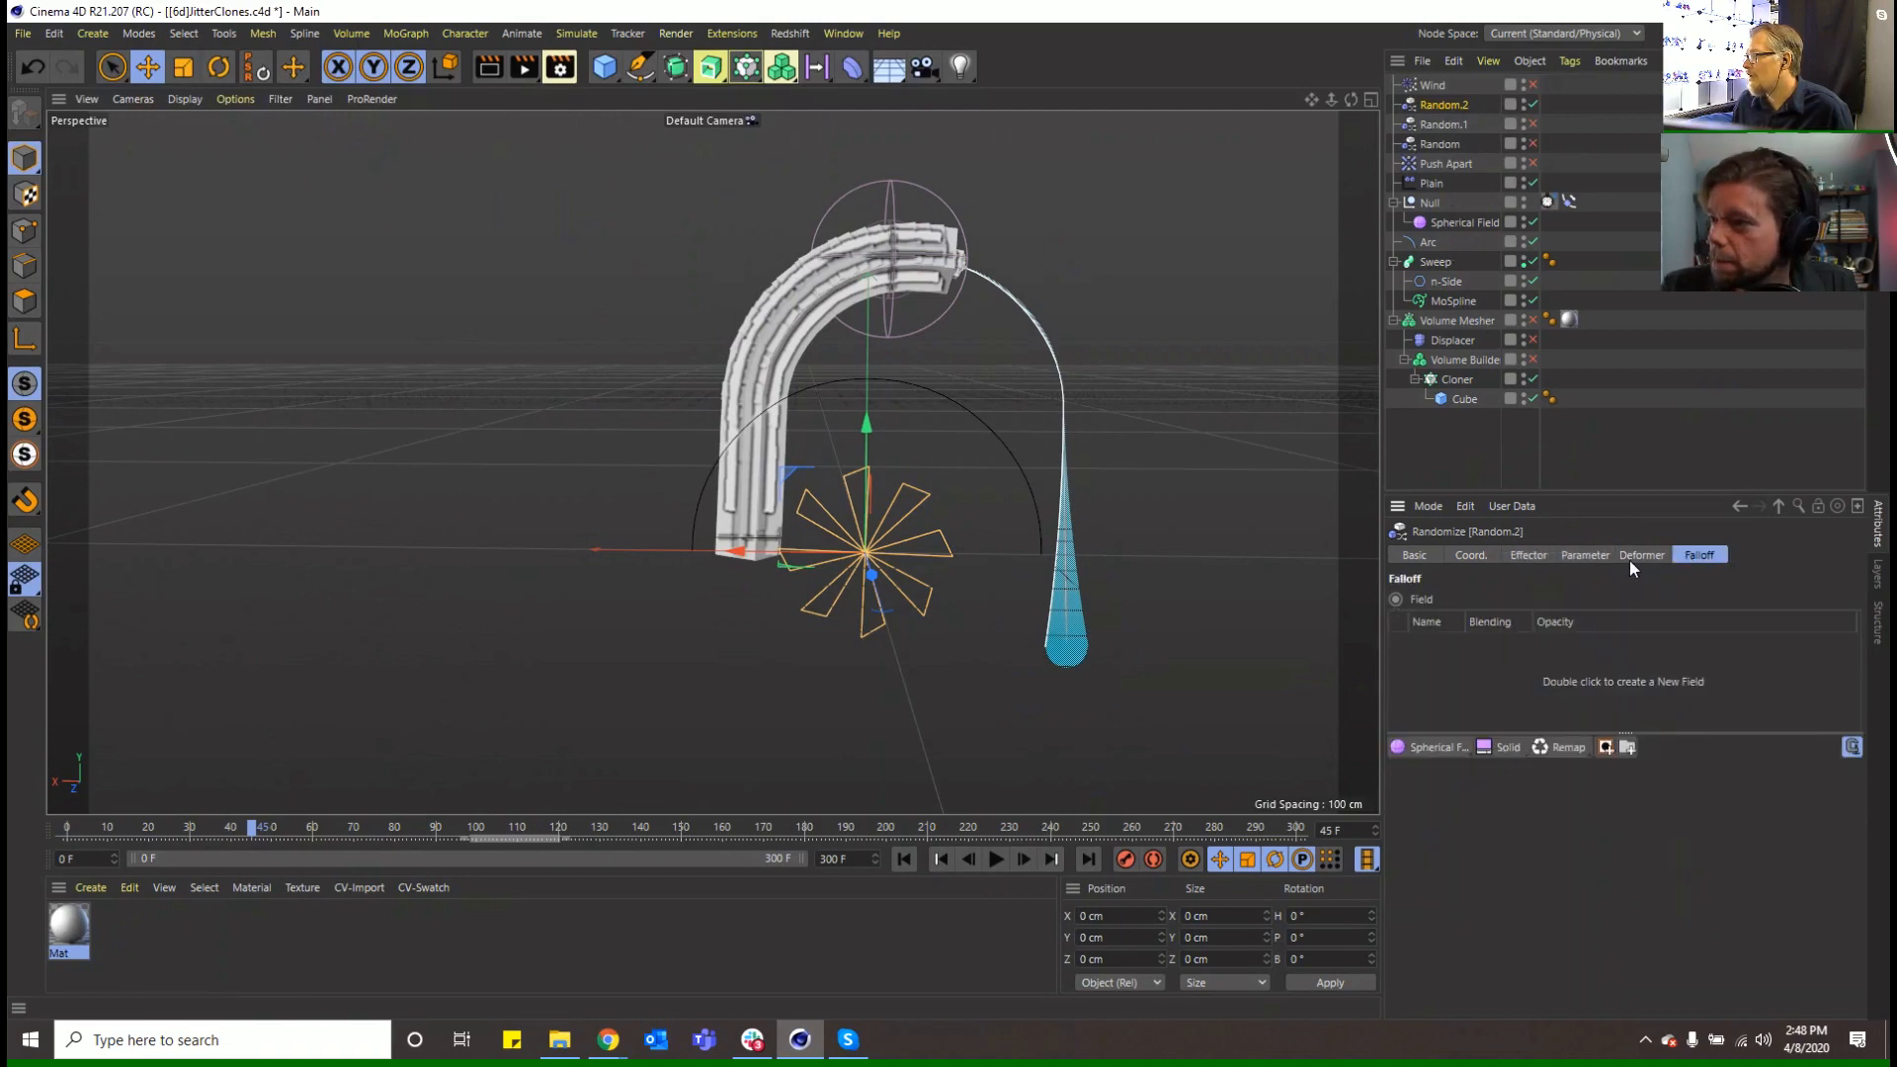
click(1628, 560)
click(1576, 553)
click(1513, 554)
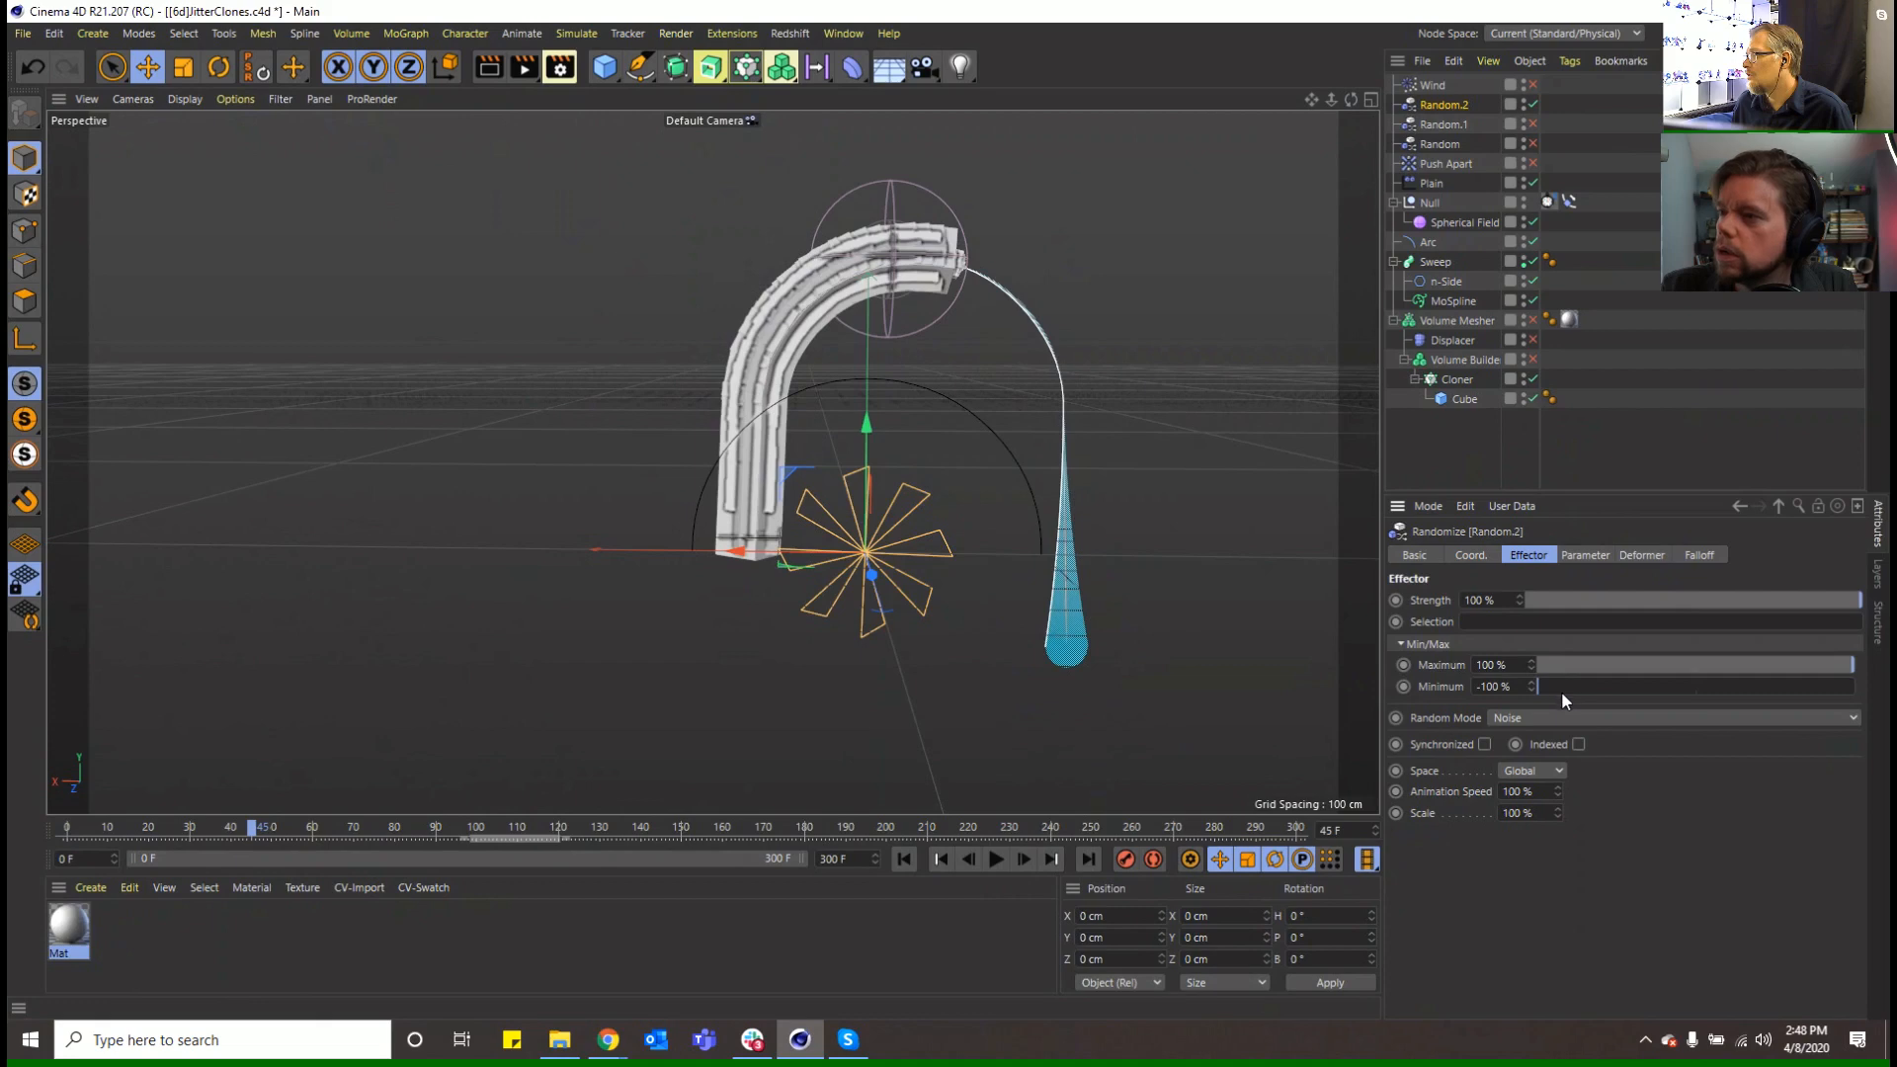
click(1551, 718)
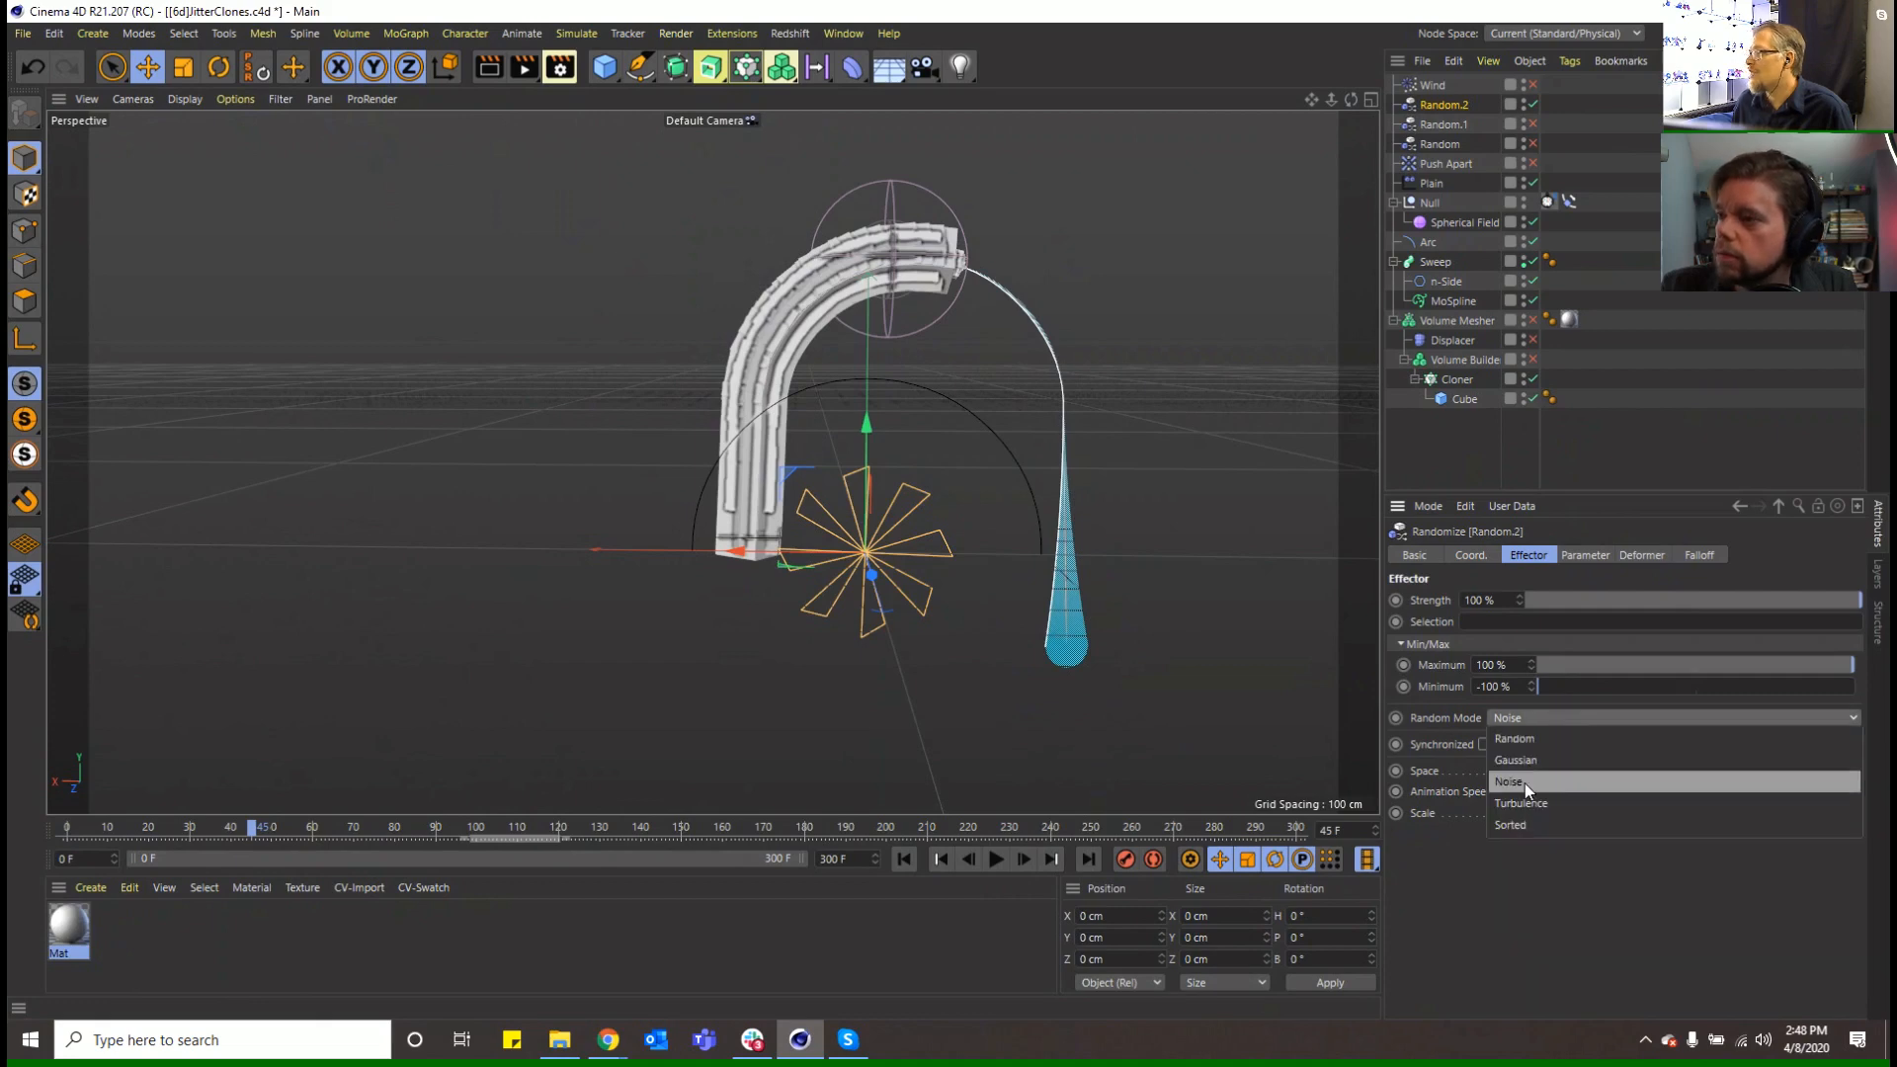
click(1532, 745)
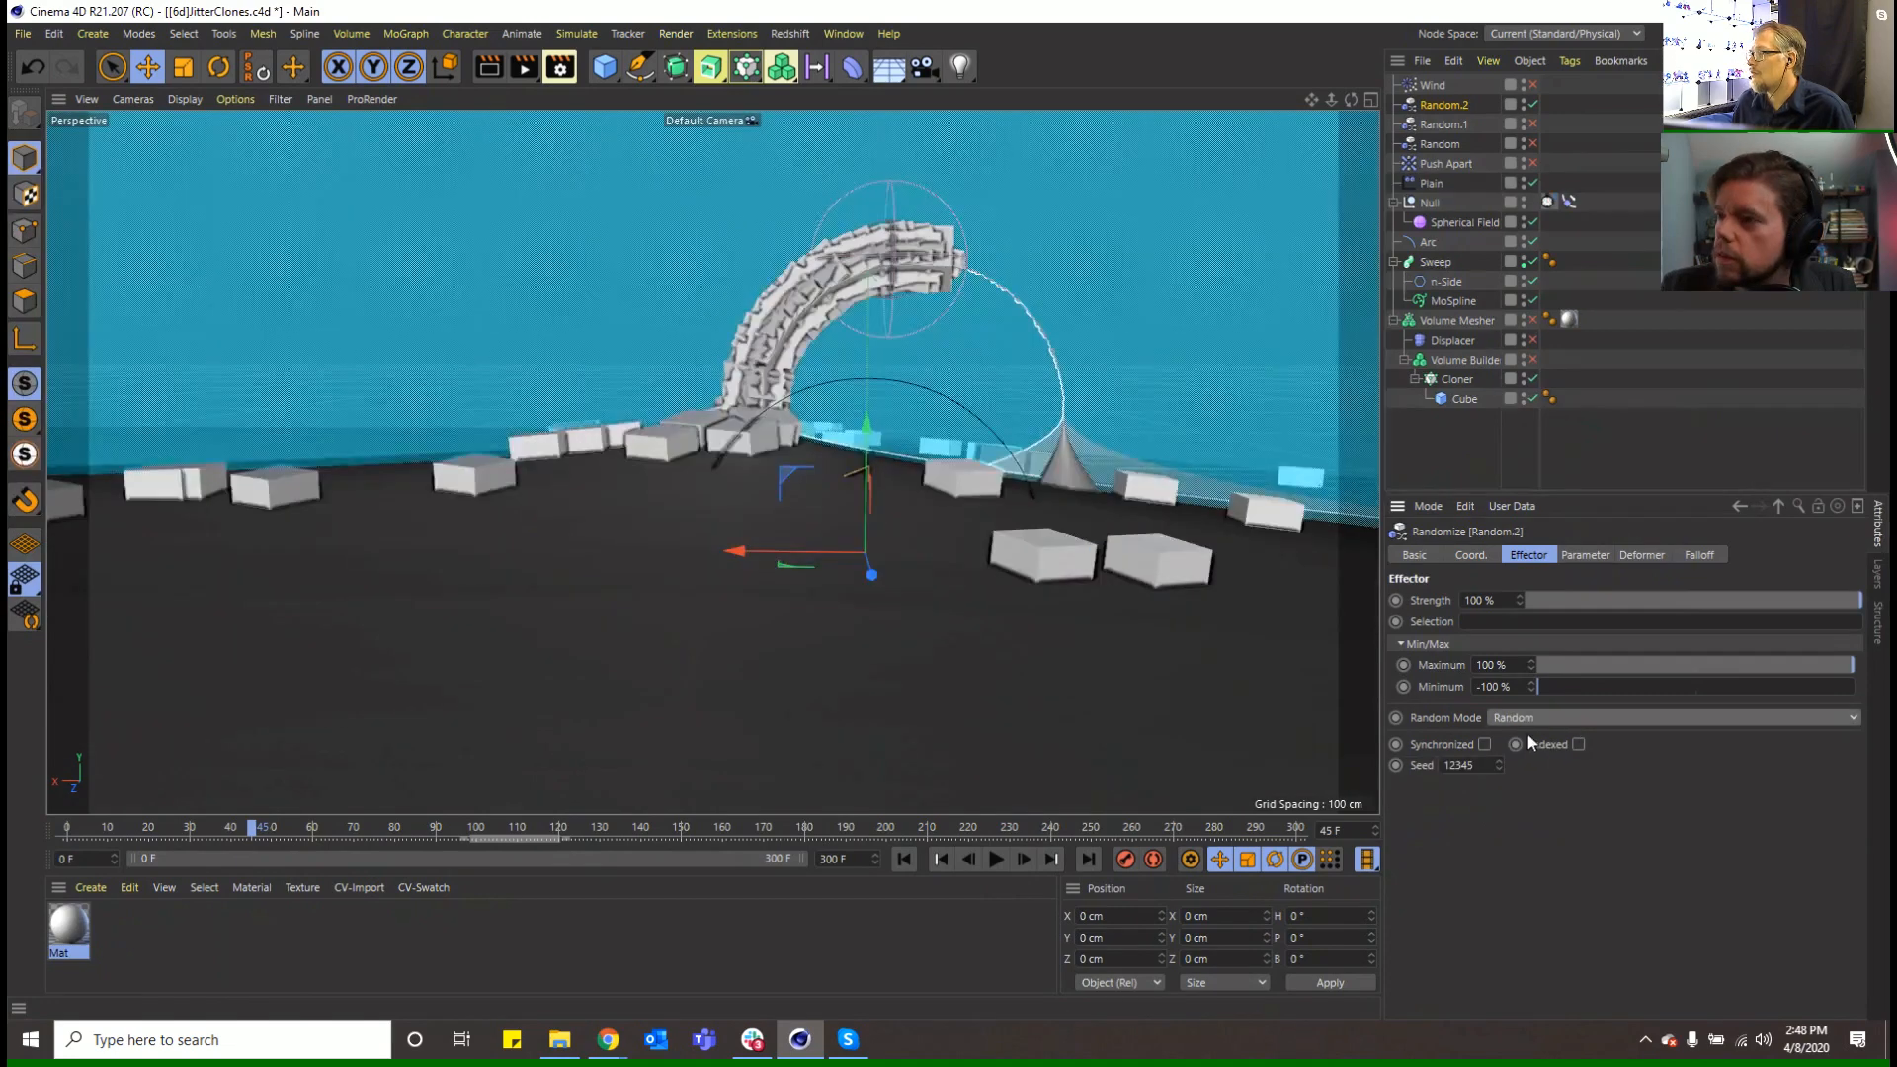
Reduce the Random.2 effector's strength to 3 %, play the animation to check the clones, and rewind to the start
click(1571, 557)
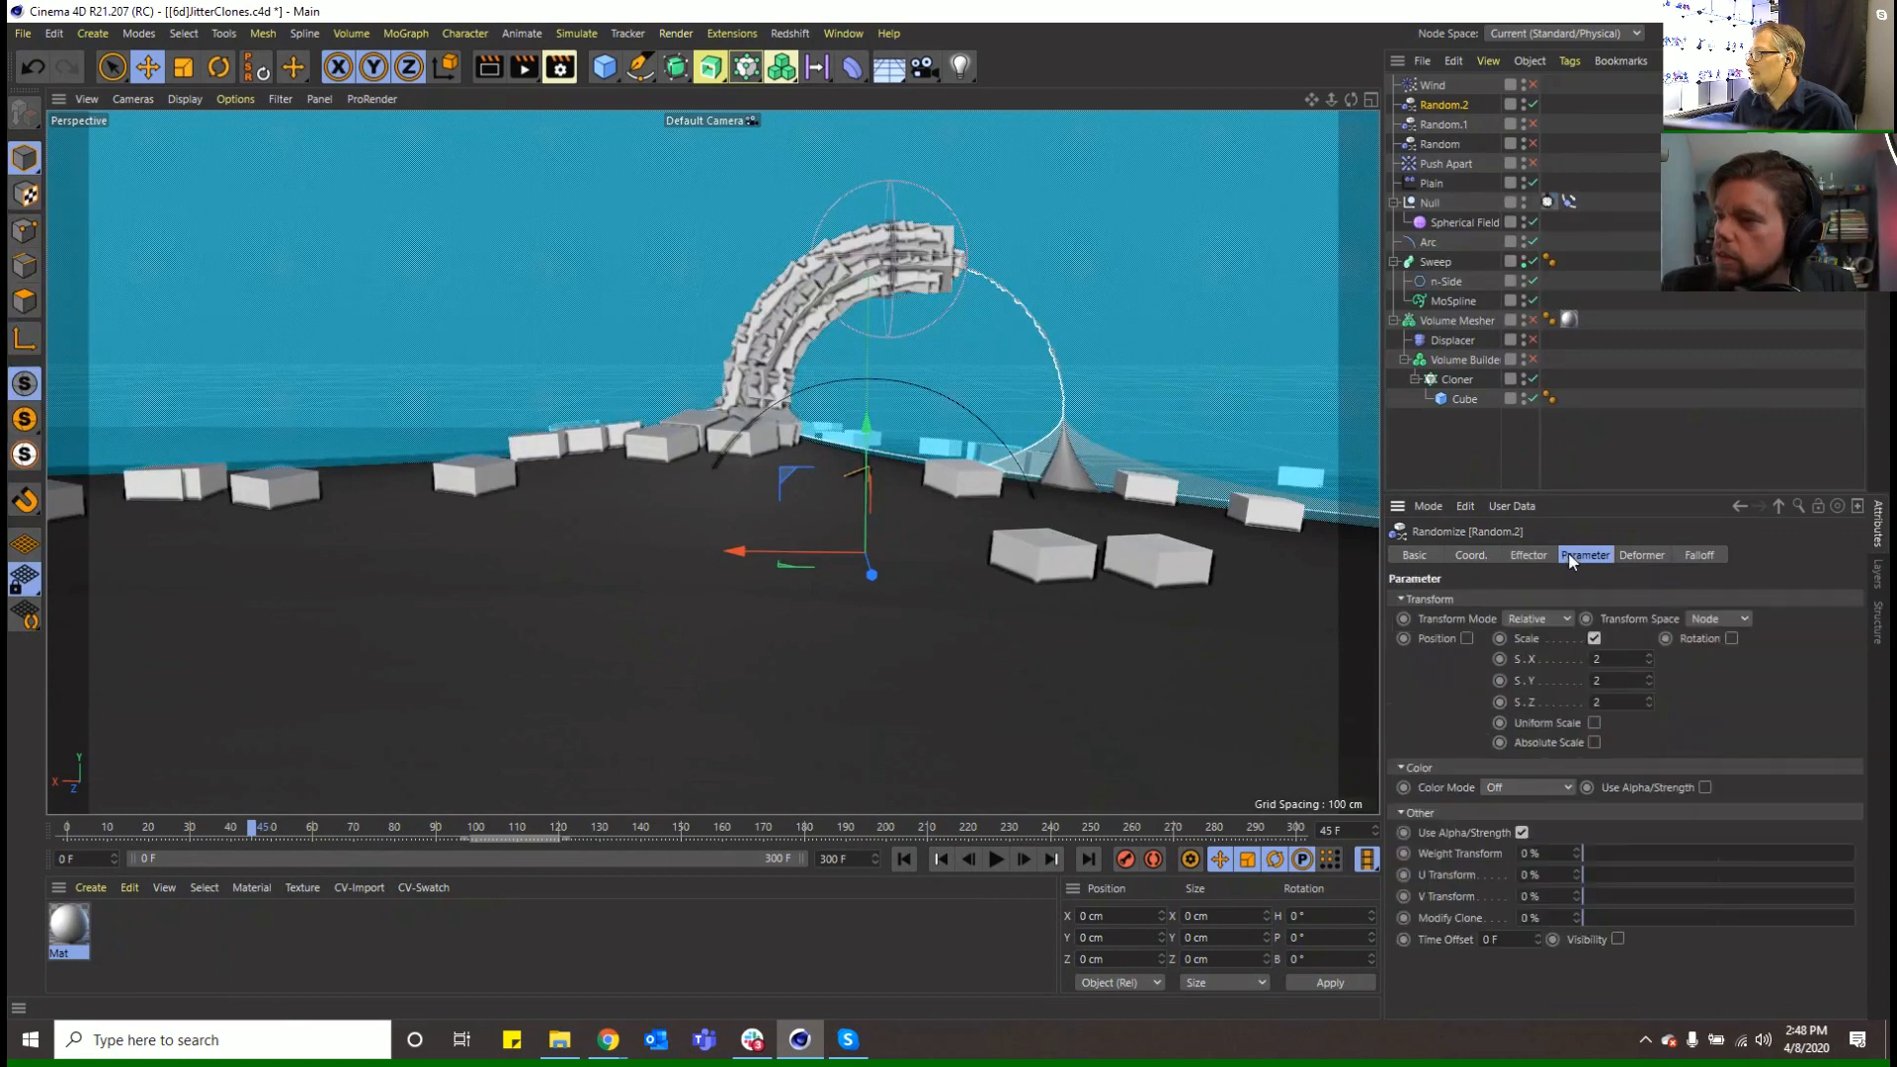
click(1527, 555)
drag(1664, 602, 1534, 614)
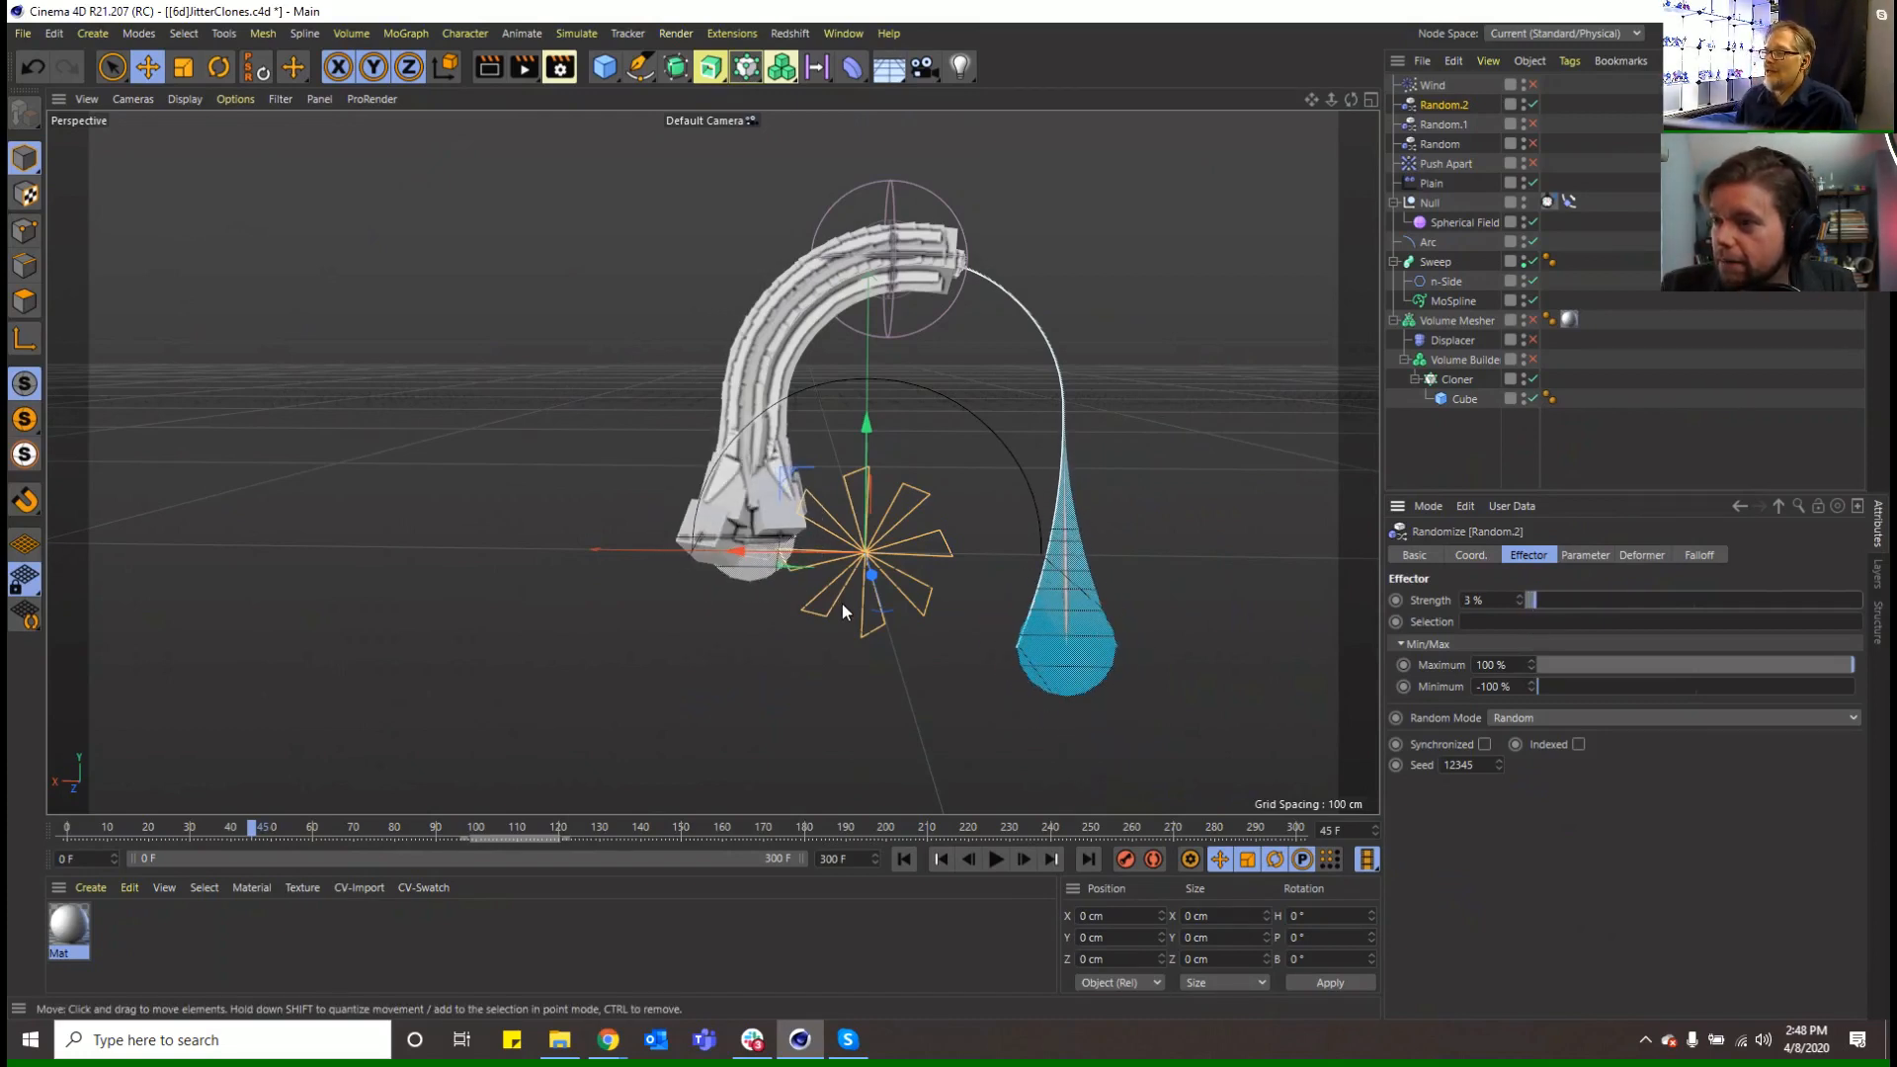
click(996, 860)
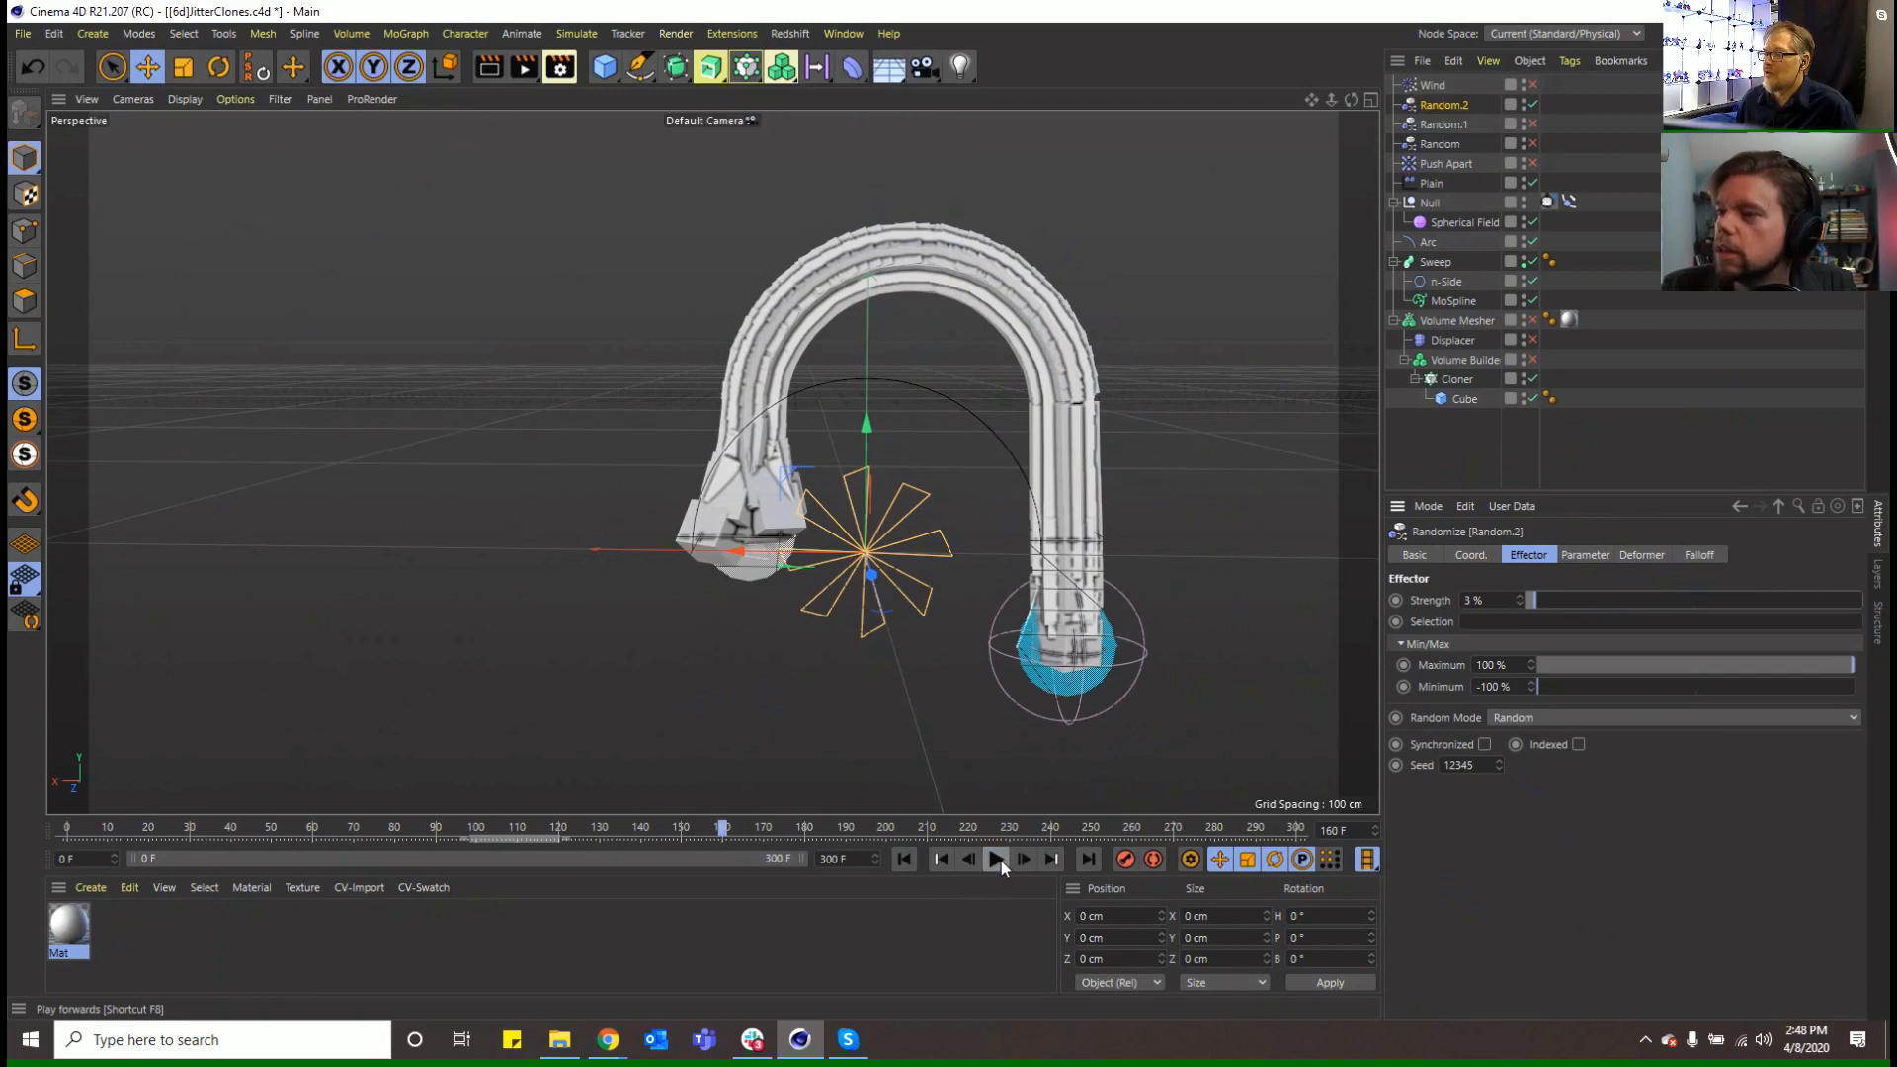
click(996, 858)
click(904, 859)
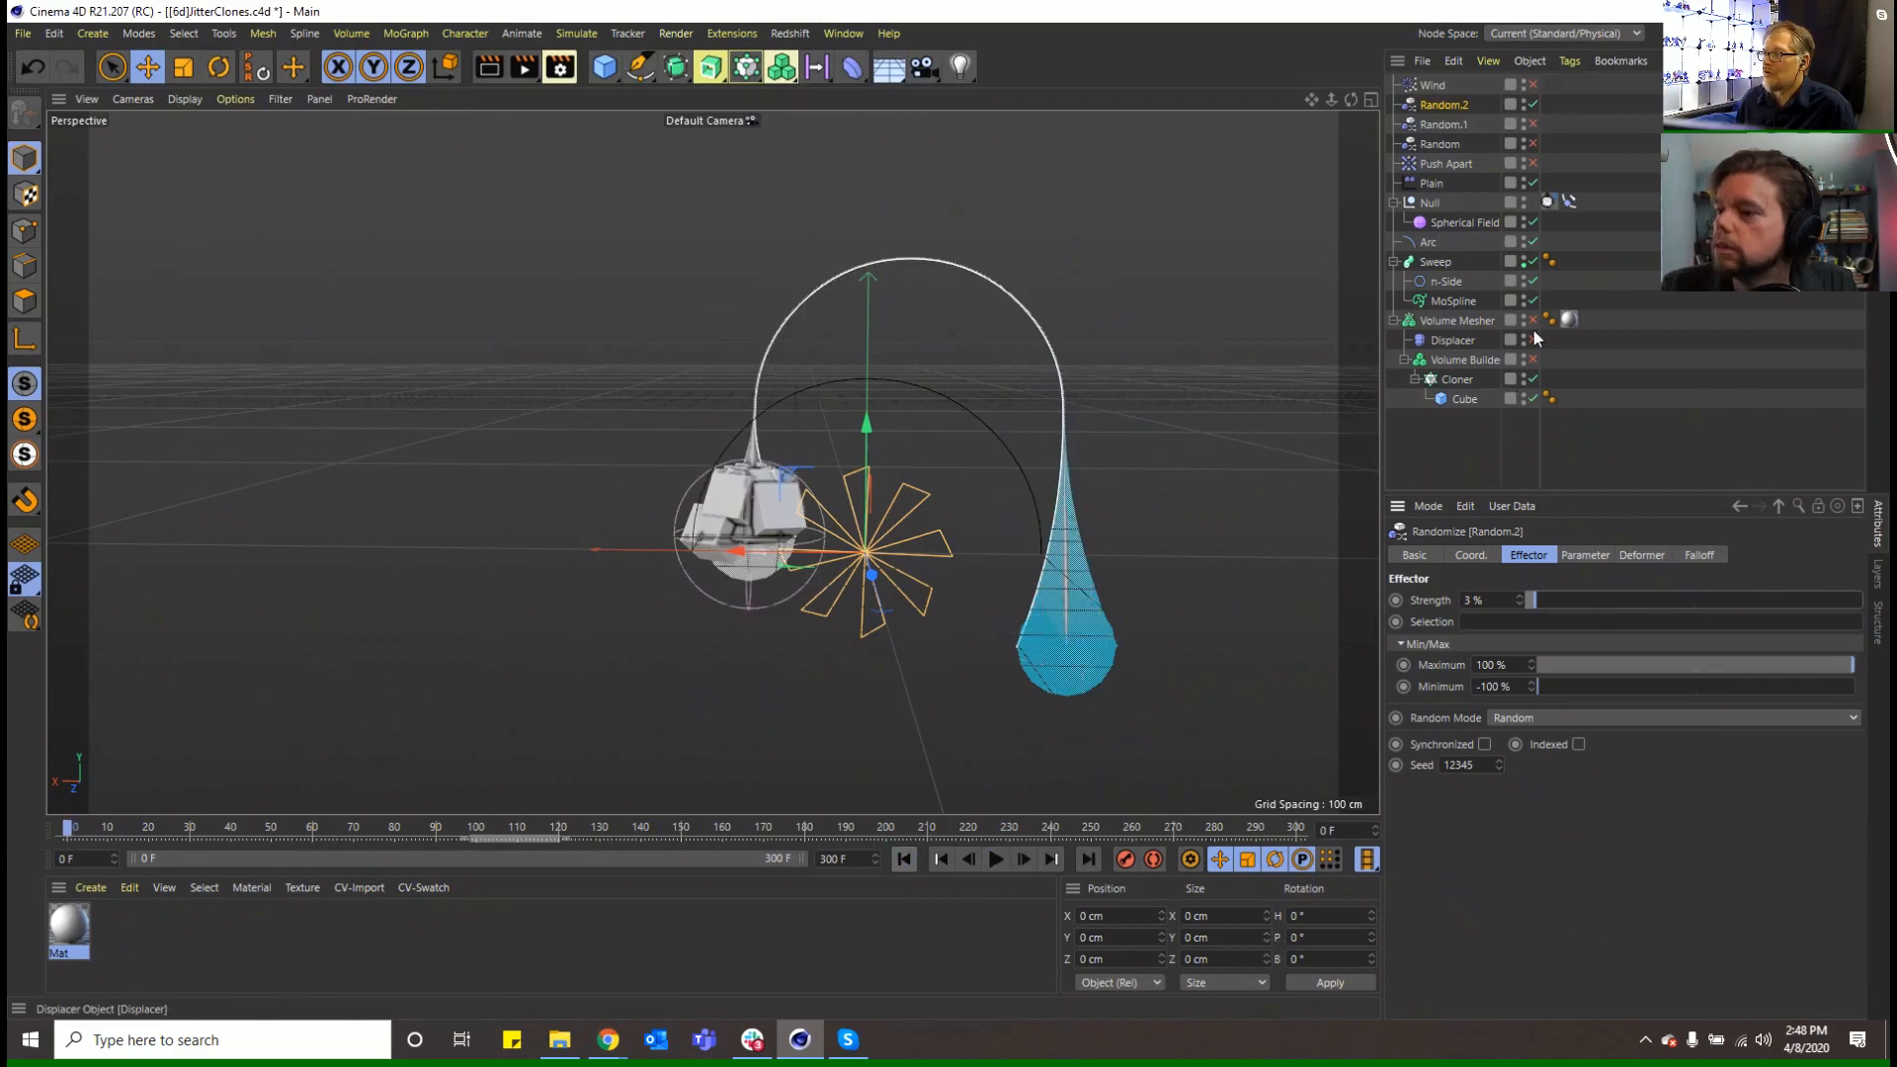
Reset the Sweep's Scale curve under Details to its flat default and expand the curve's settings
click(1440, 264)
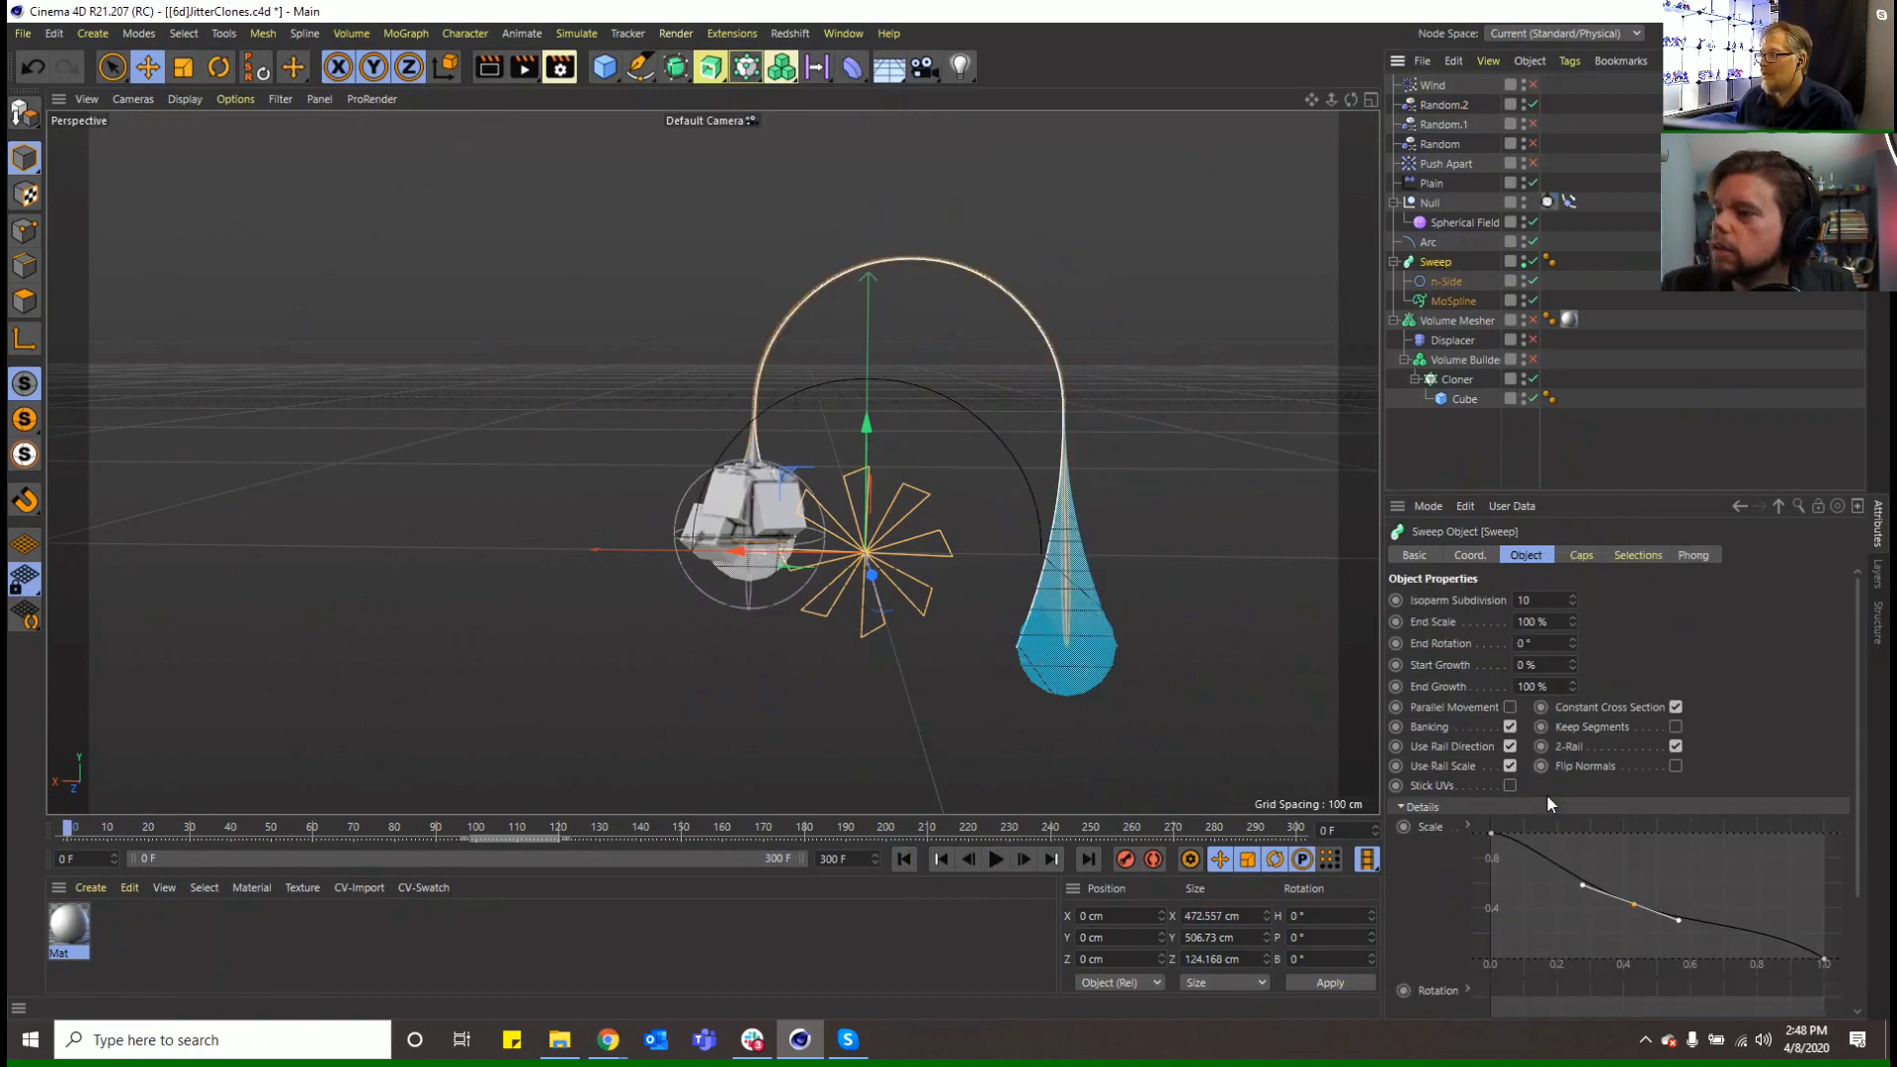
right_click(1440, 826)
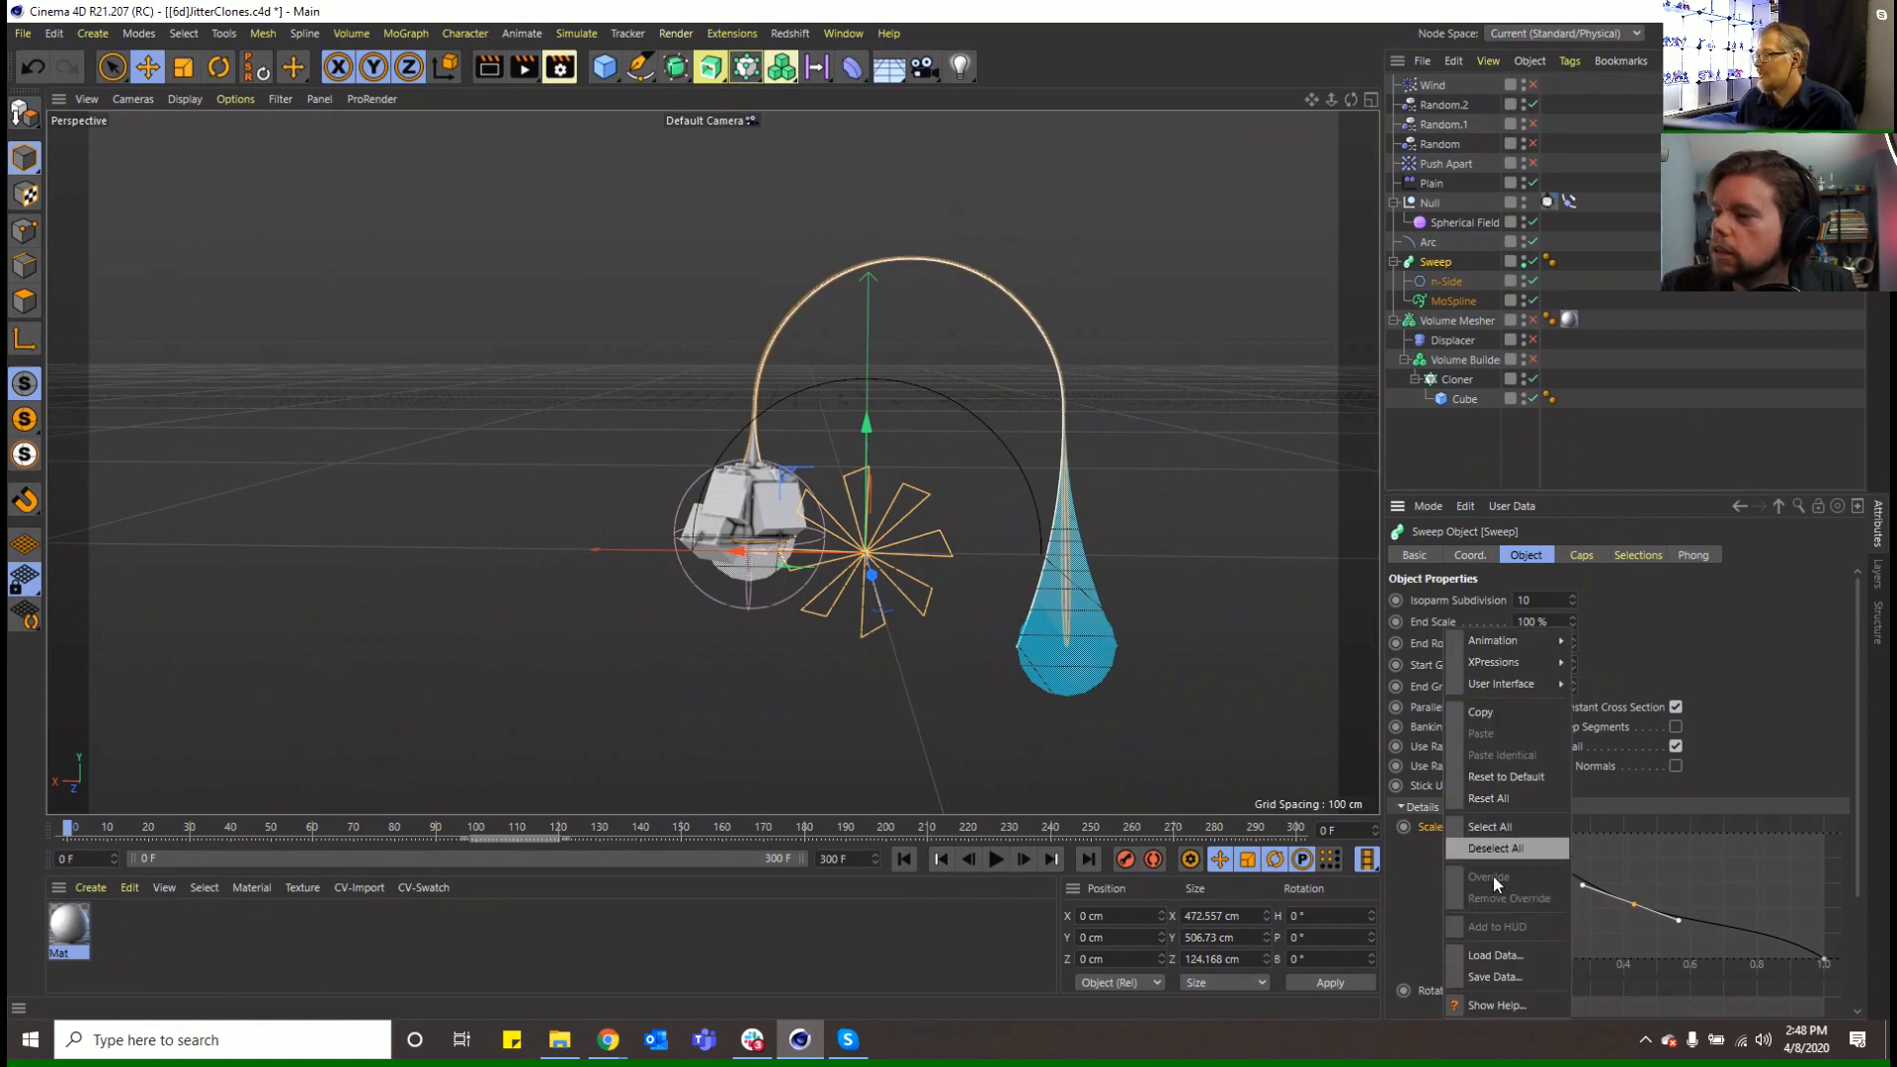
click(1508, 798)
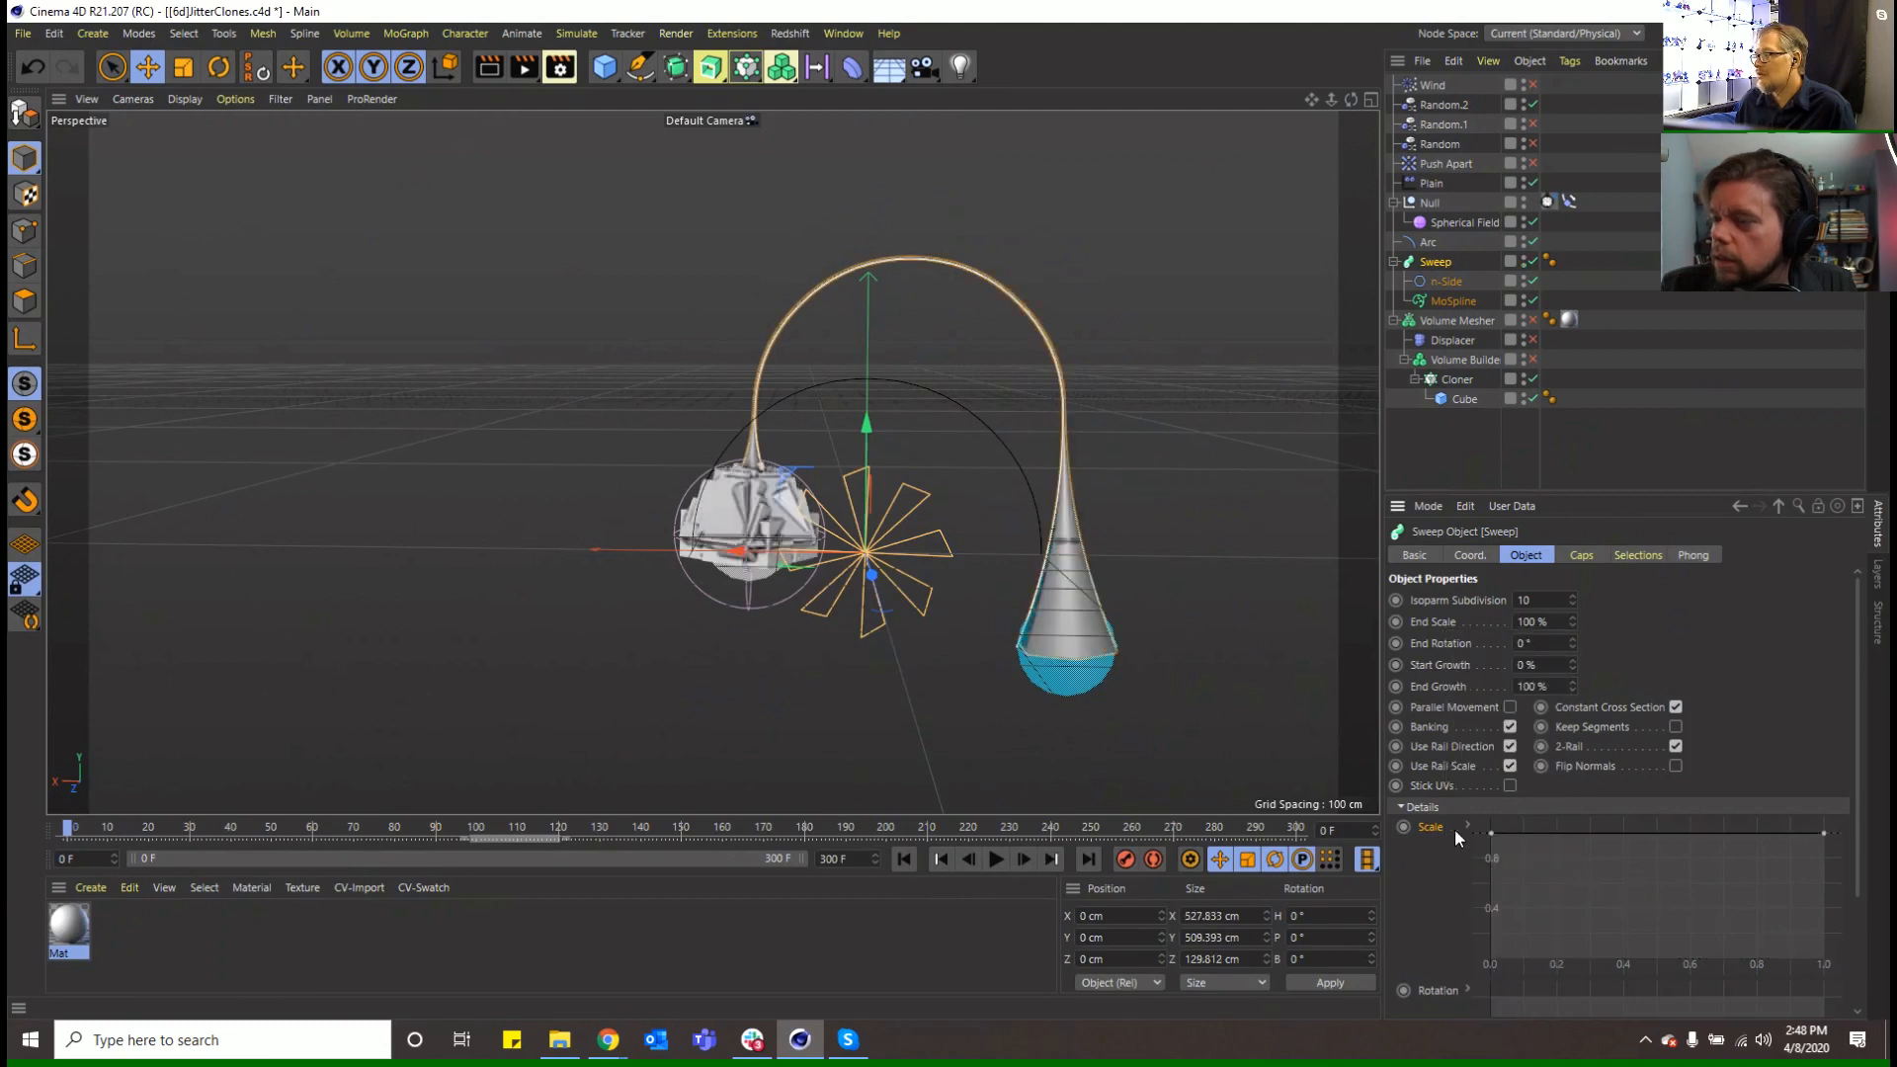
click(1468, 827)
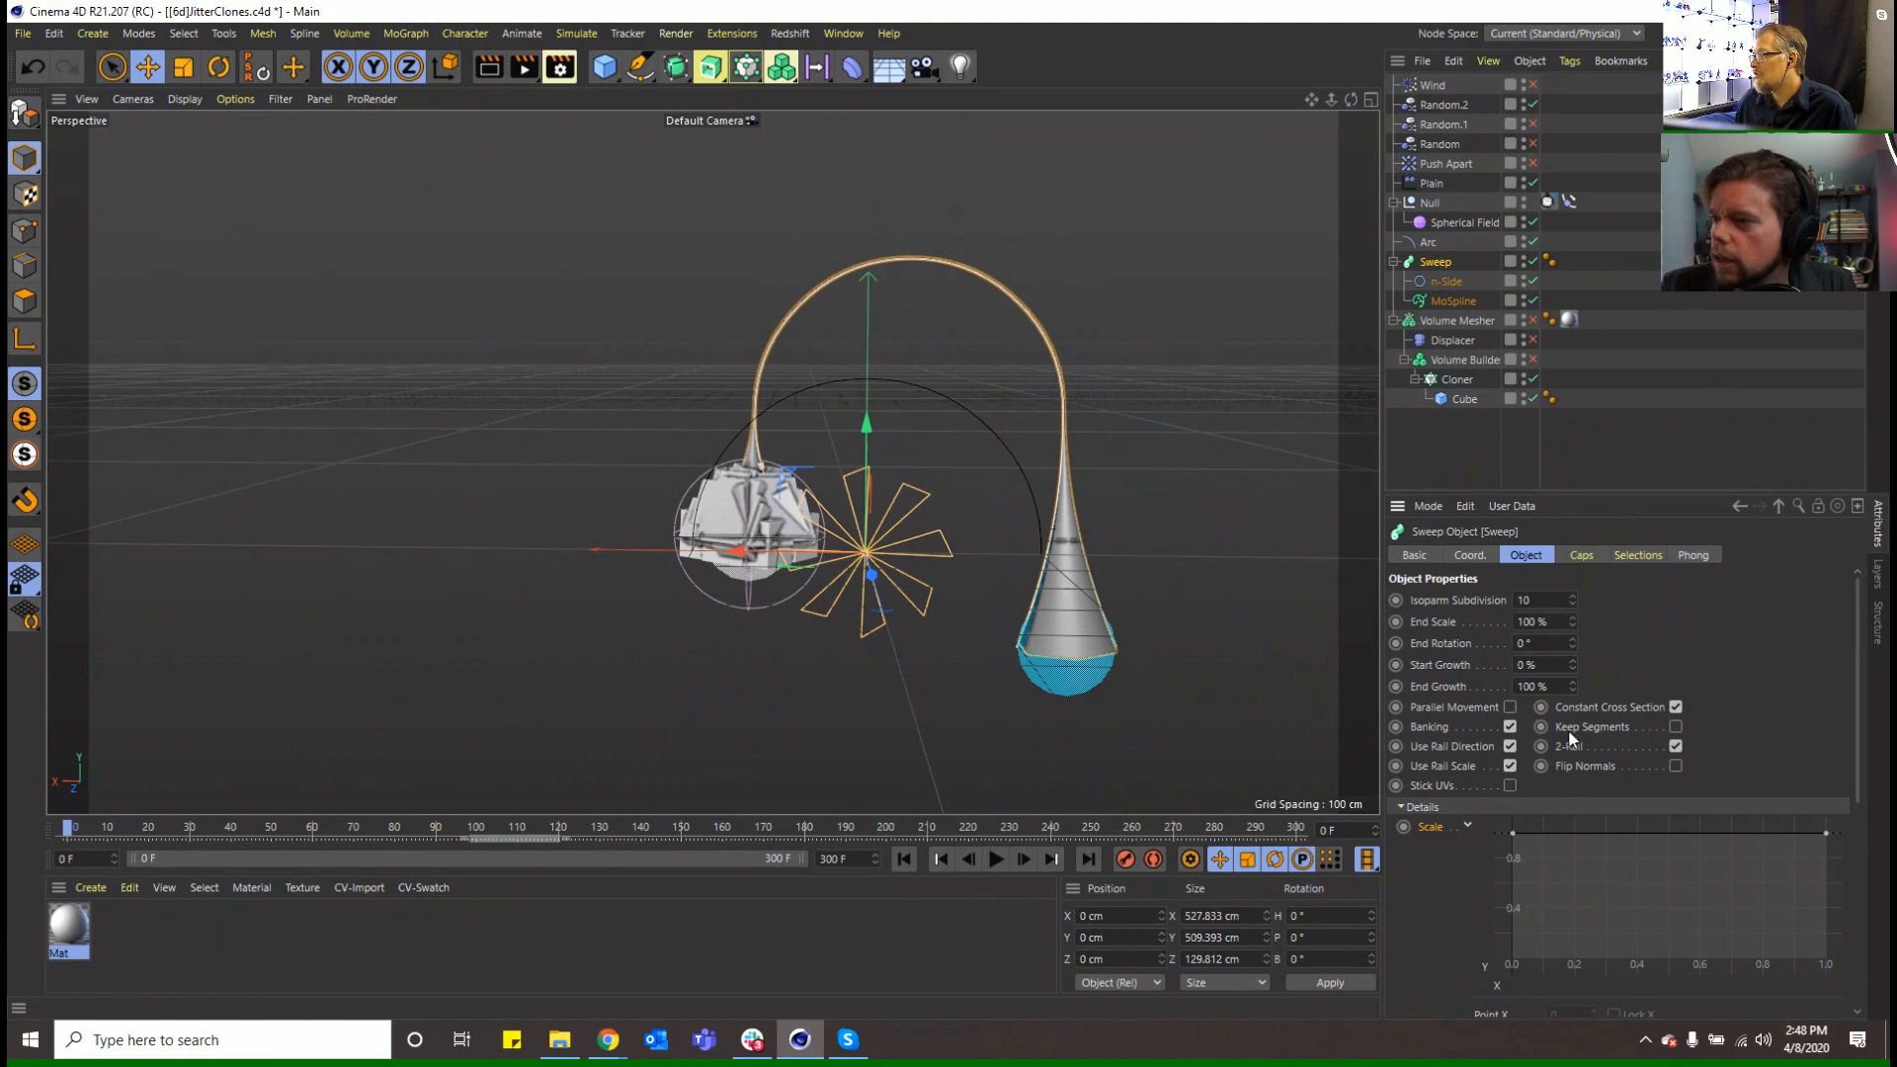
Disable the Random.2 effector and widen the MoSpline, trying a width of 47 cm and settling on a slightly smaller one
click(1452, 301)
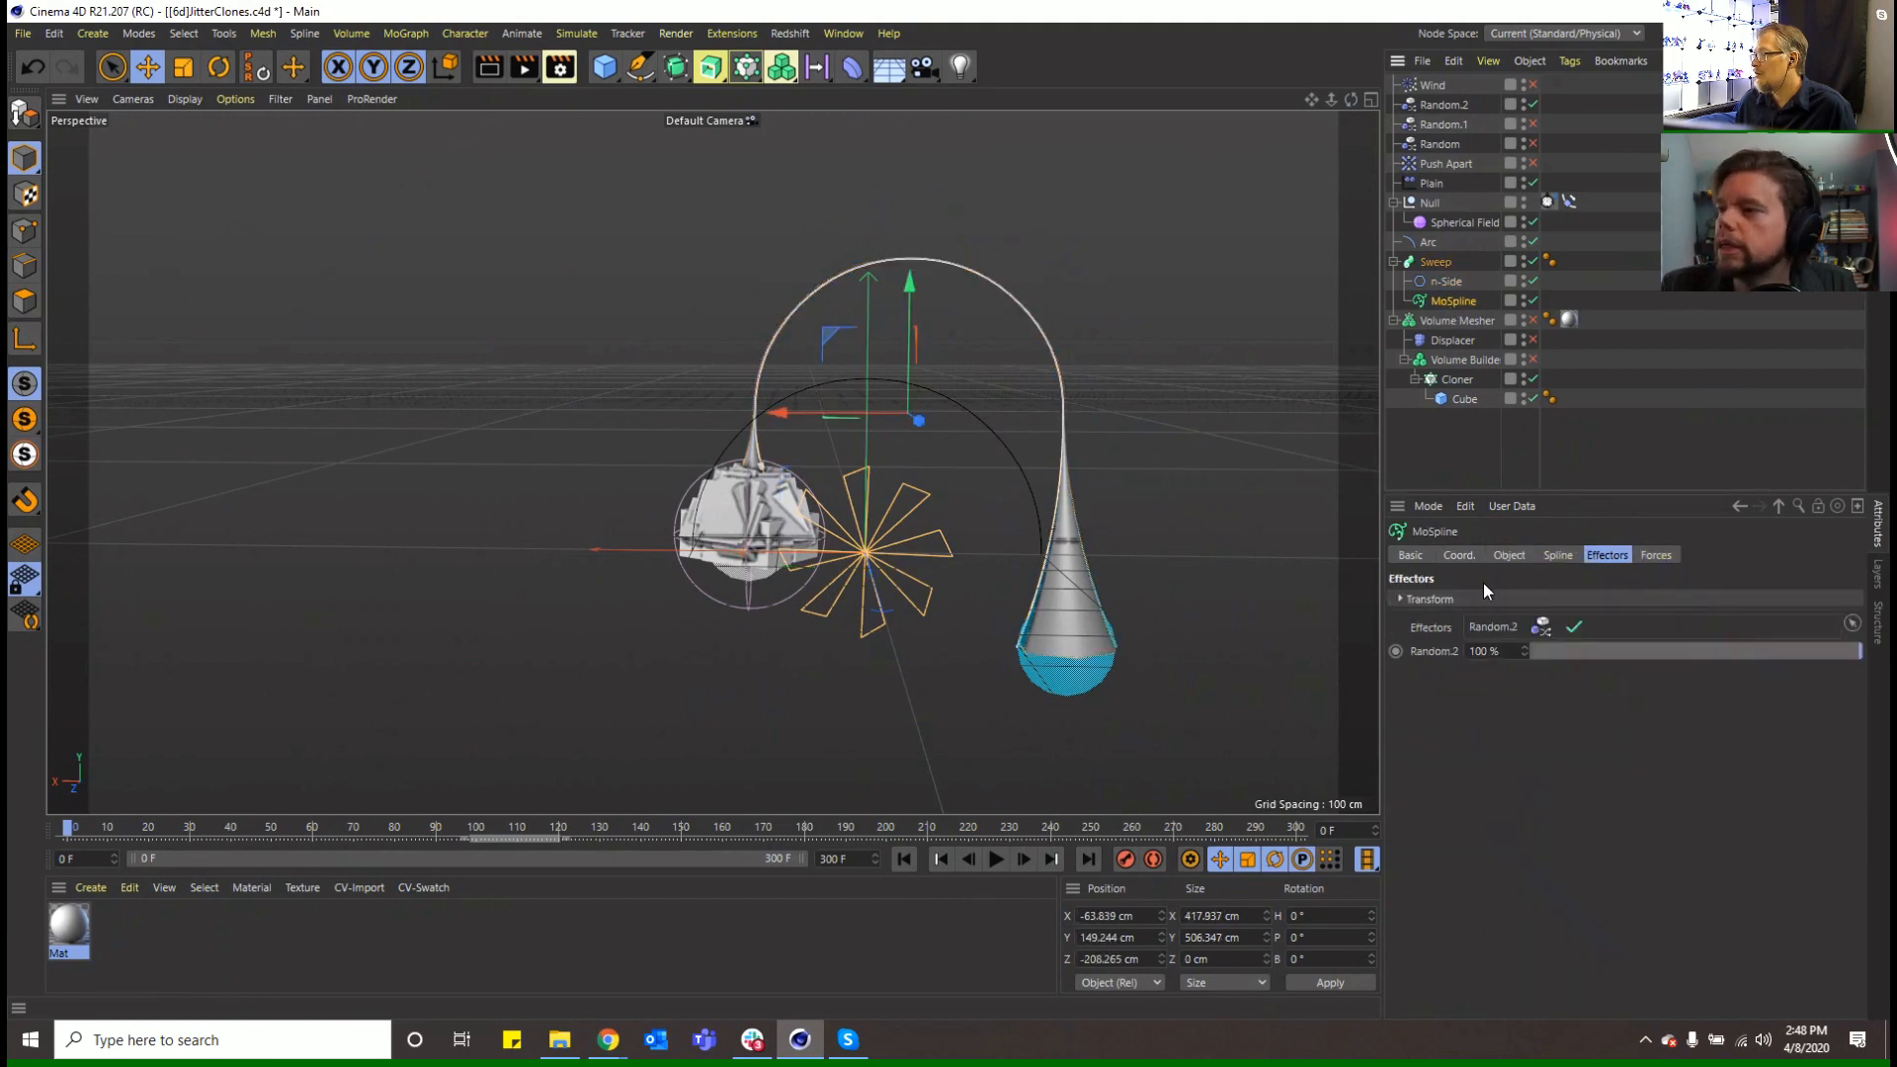
click(1510, 556)
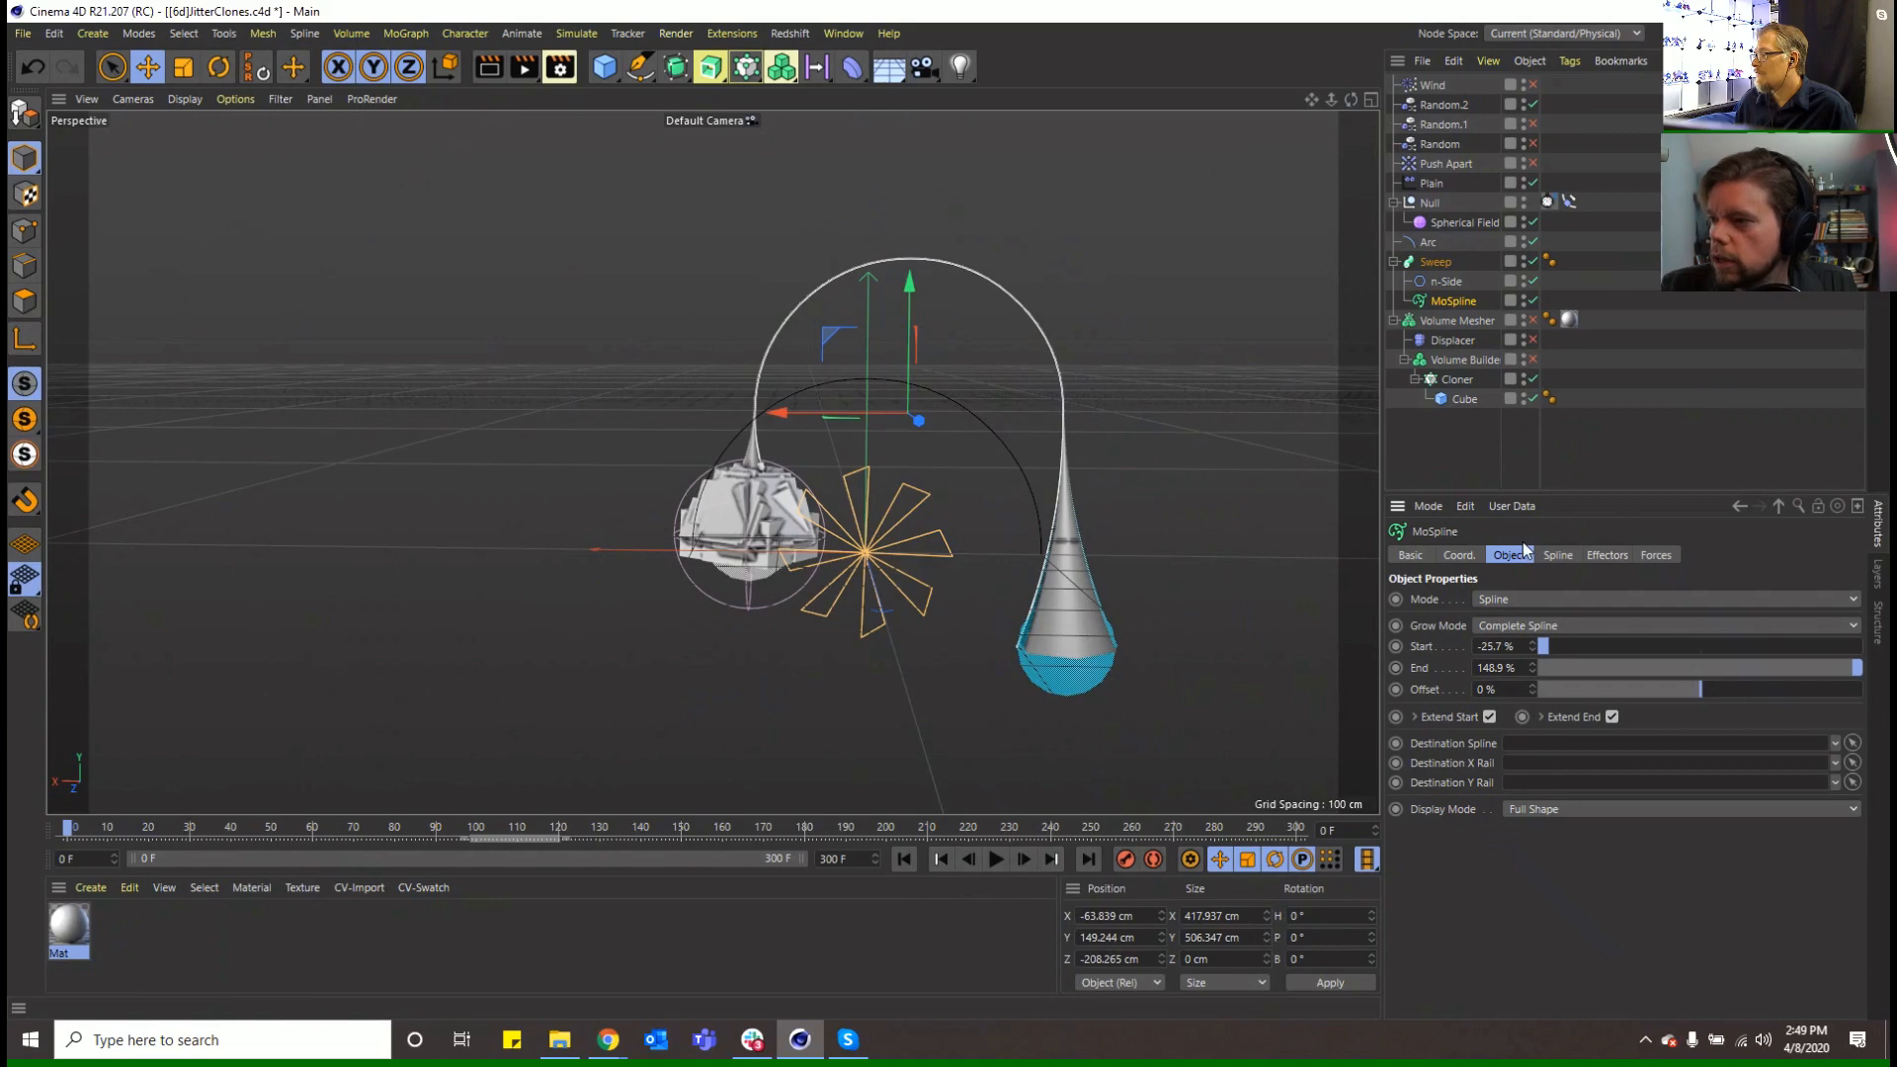
click(1556, 556)
mouse_move(1581, 678)
mouse_down()
mouse_move(1599, 680)
mouse_move(1551, 684)
mouse_move(1581, 685)
mouse_move(1575, 704)
mouse_up()
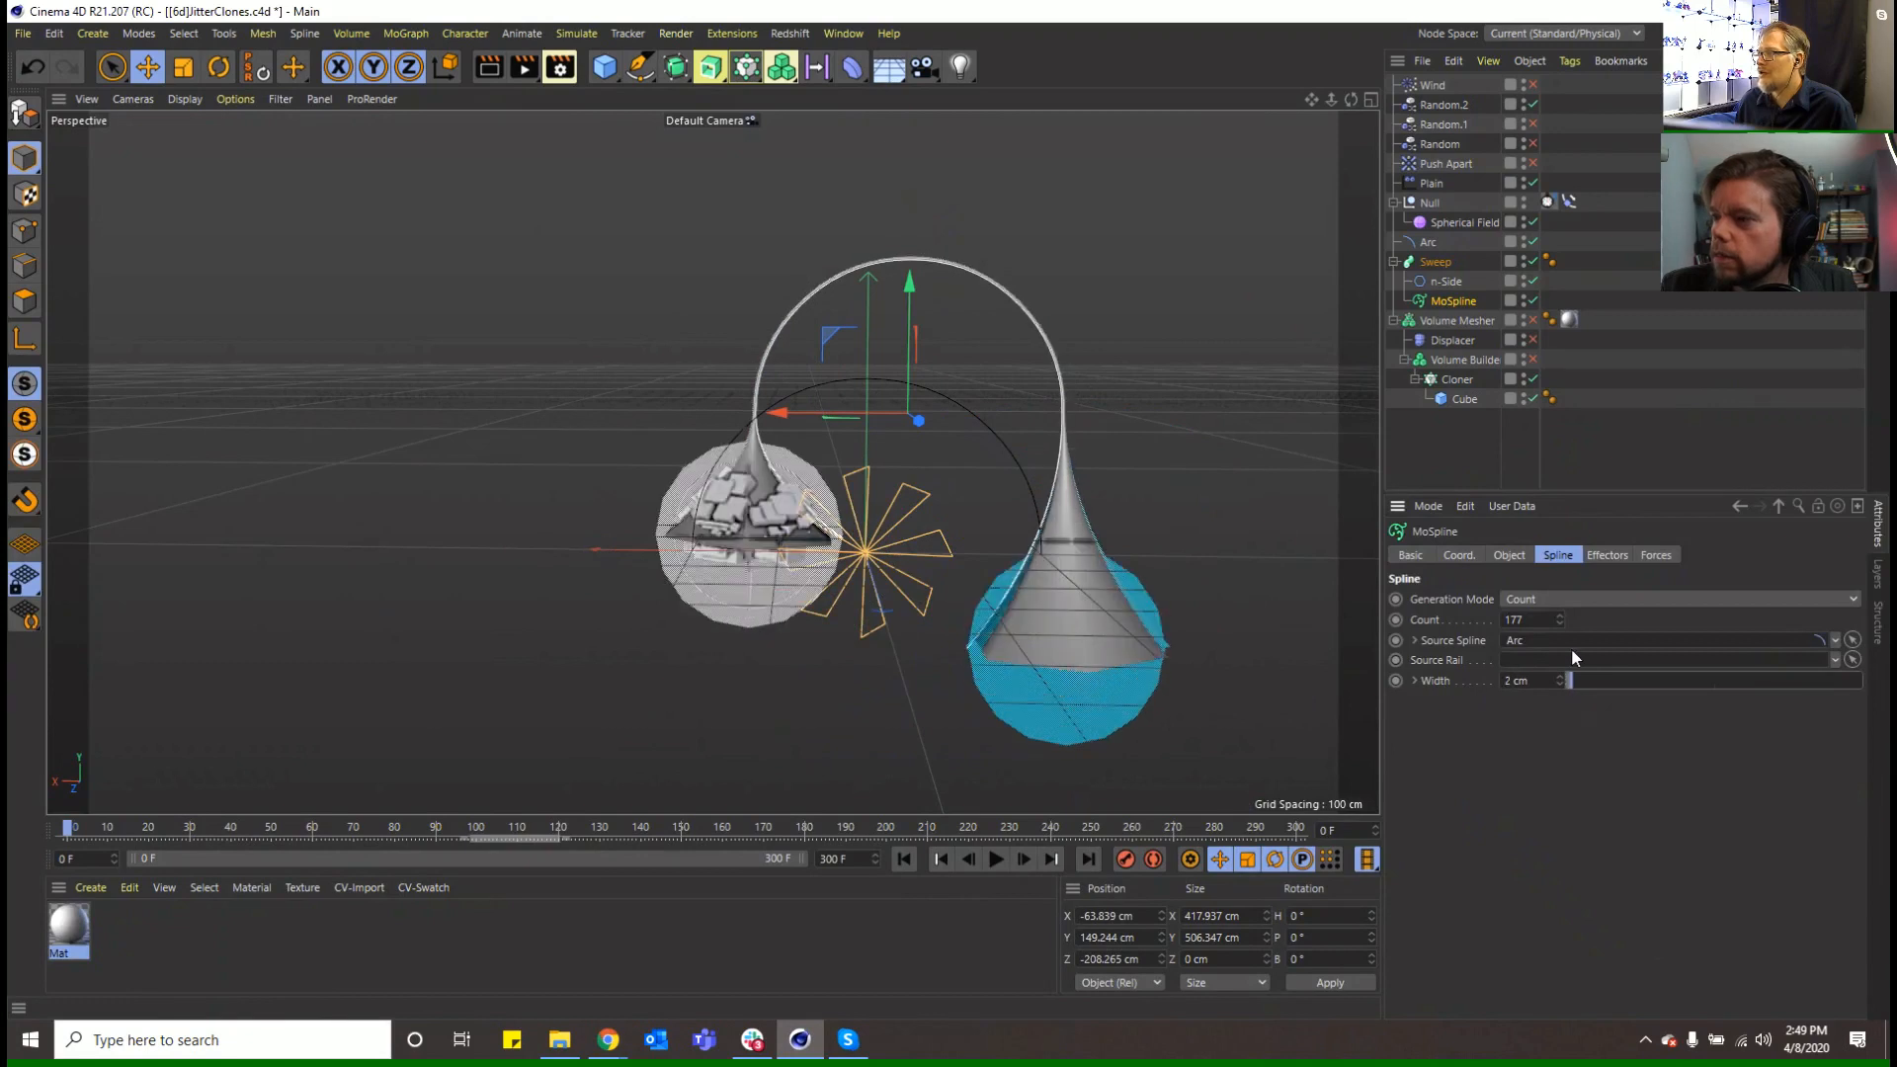
click(1532, 105)
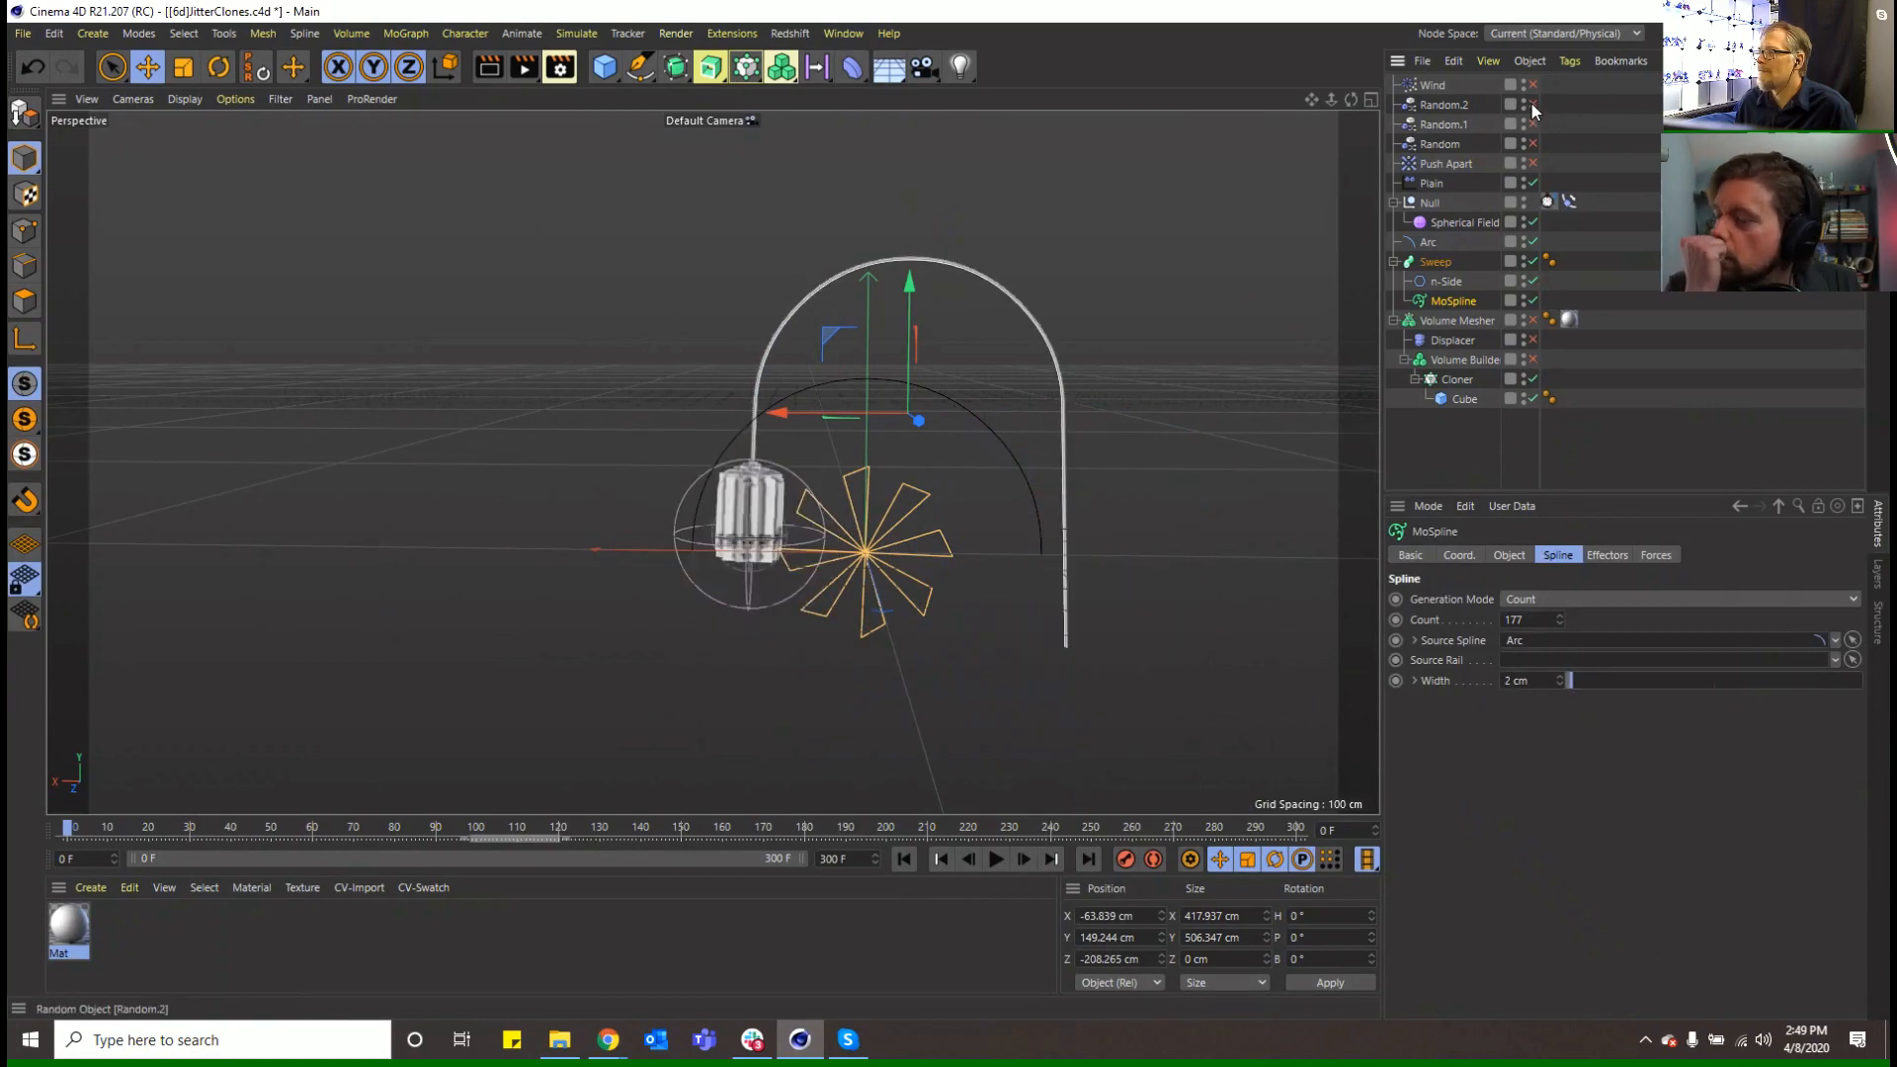
drag(1571, 680, 1705, 680)
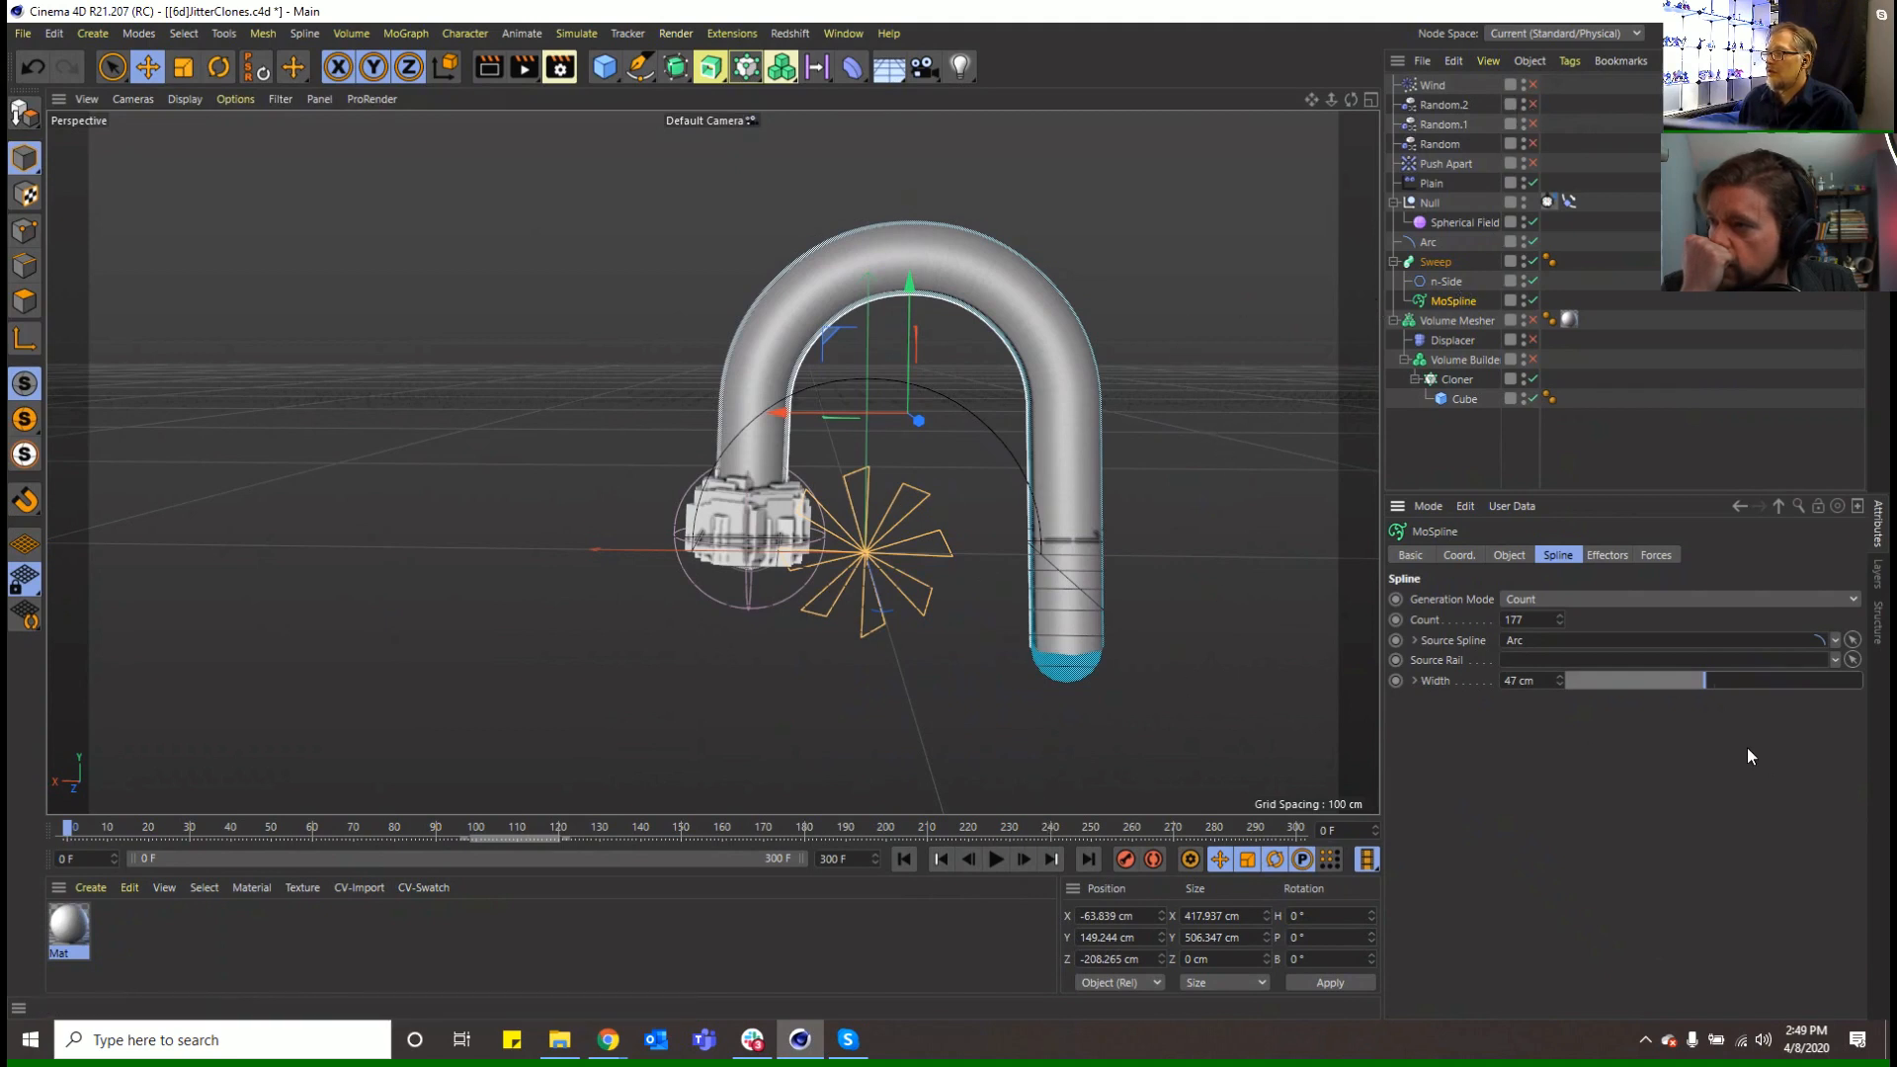
mouse_move(1701, 681)
mouse_down()
mouse_move(1588, 689)
mouse_move(1786, 699)
mouse_move(1675, 679)
mouse_up()
Add a Step effector to the MoSpline and check that it is listed among the MoSpline's effectors
click(1606, 555)
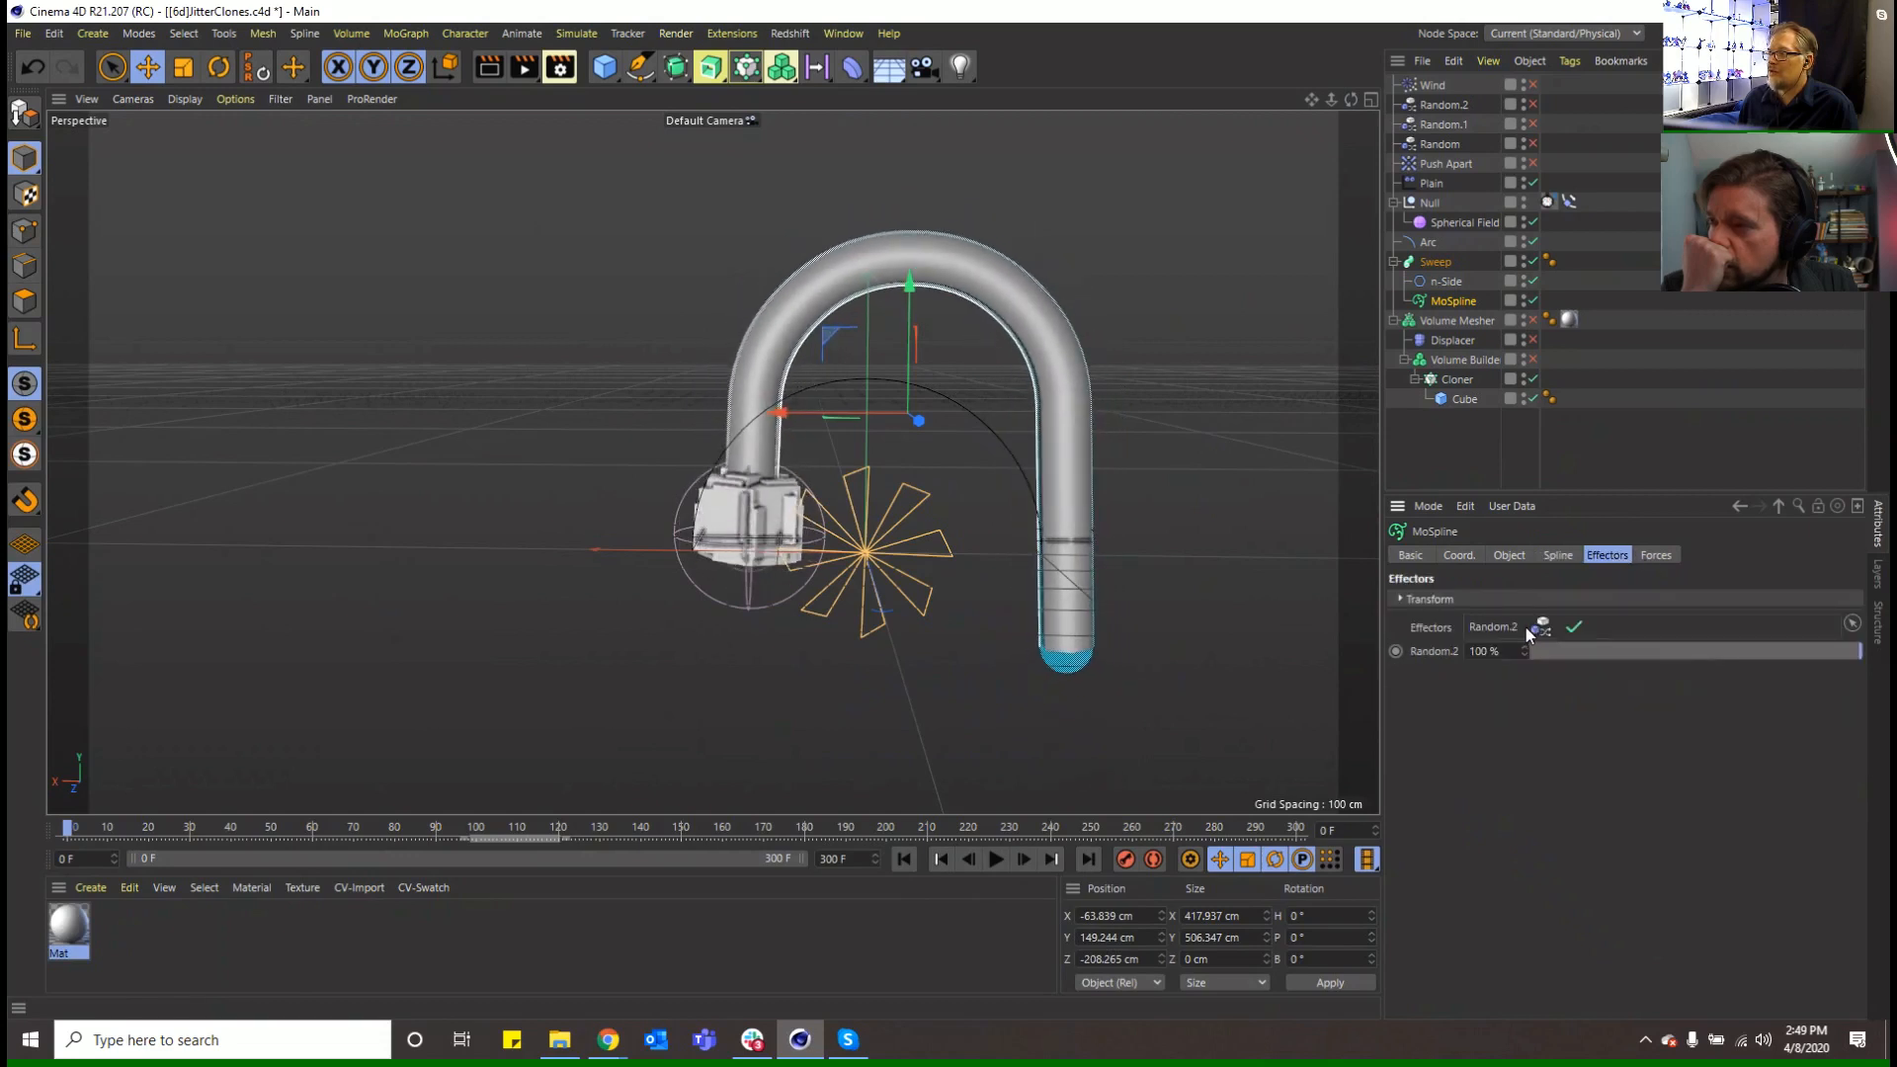
click(351, 32)
mouse_move(304, 33)
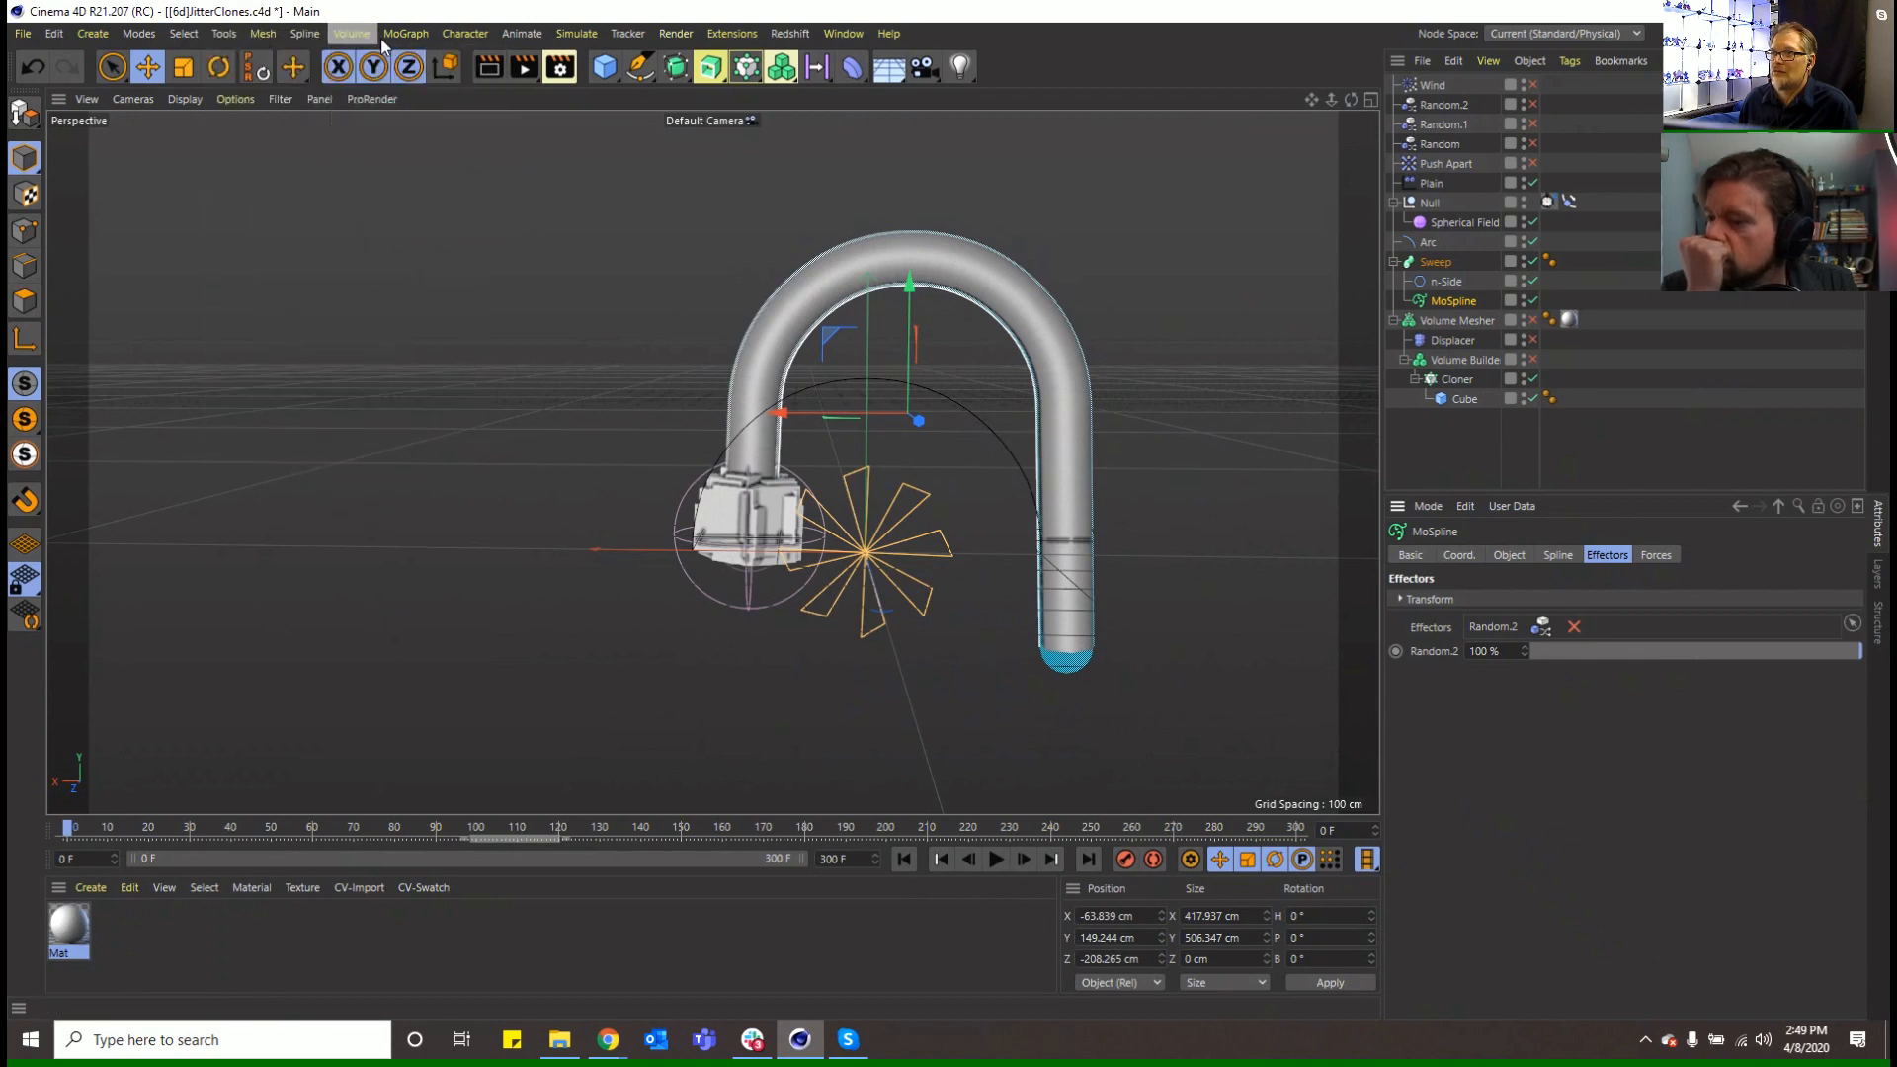
click(405, 33)
mouse_move(474, 64)
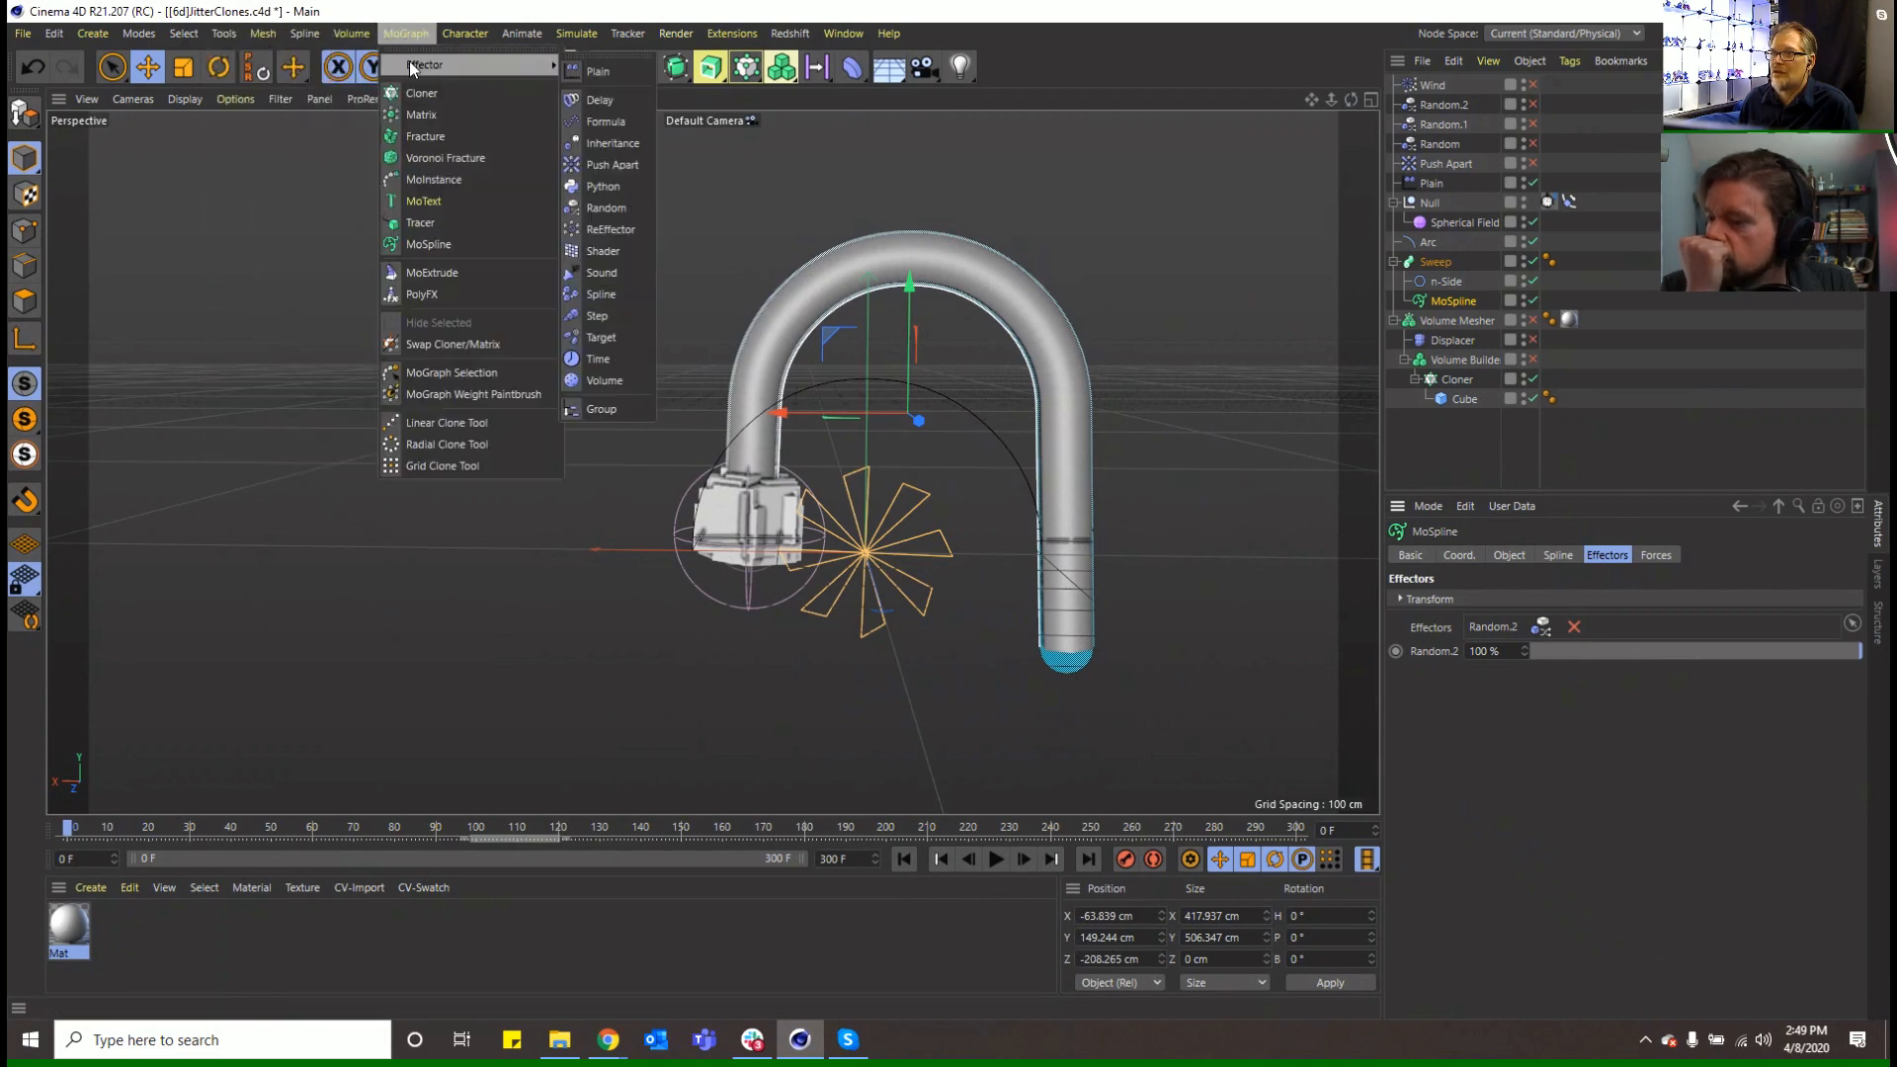
click(598, 315)
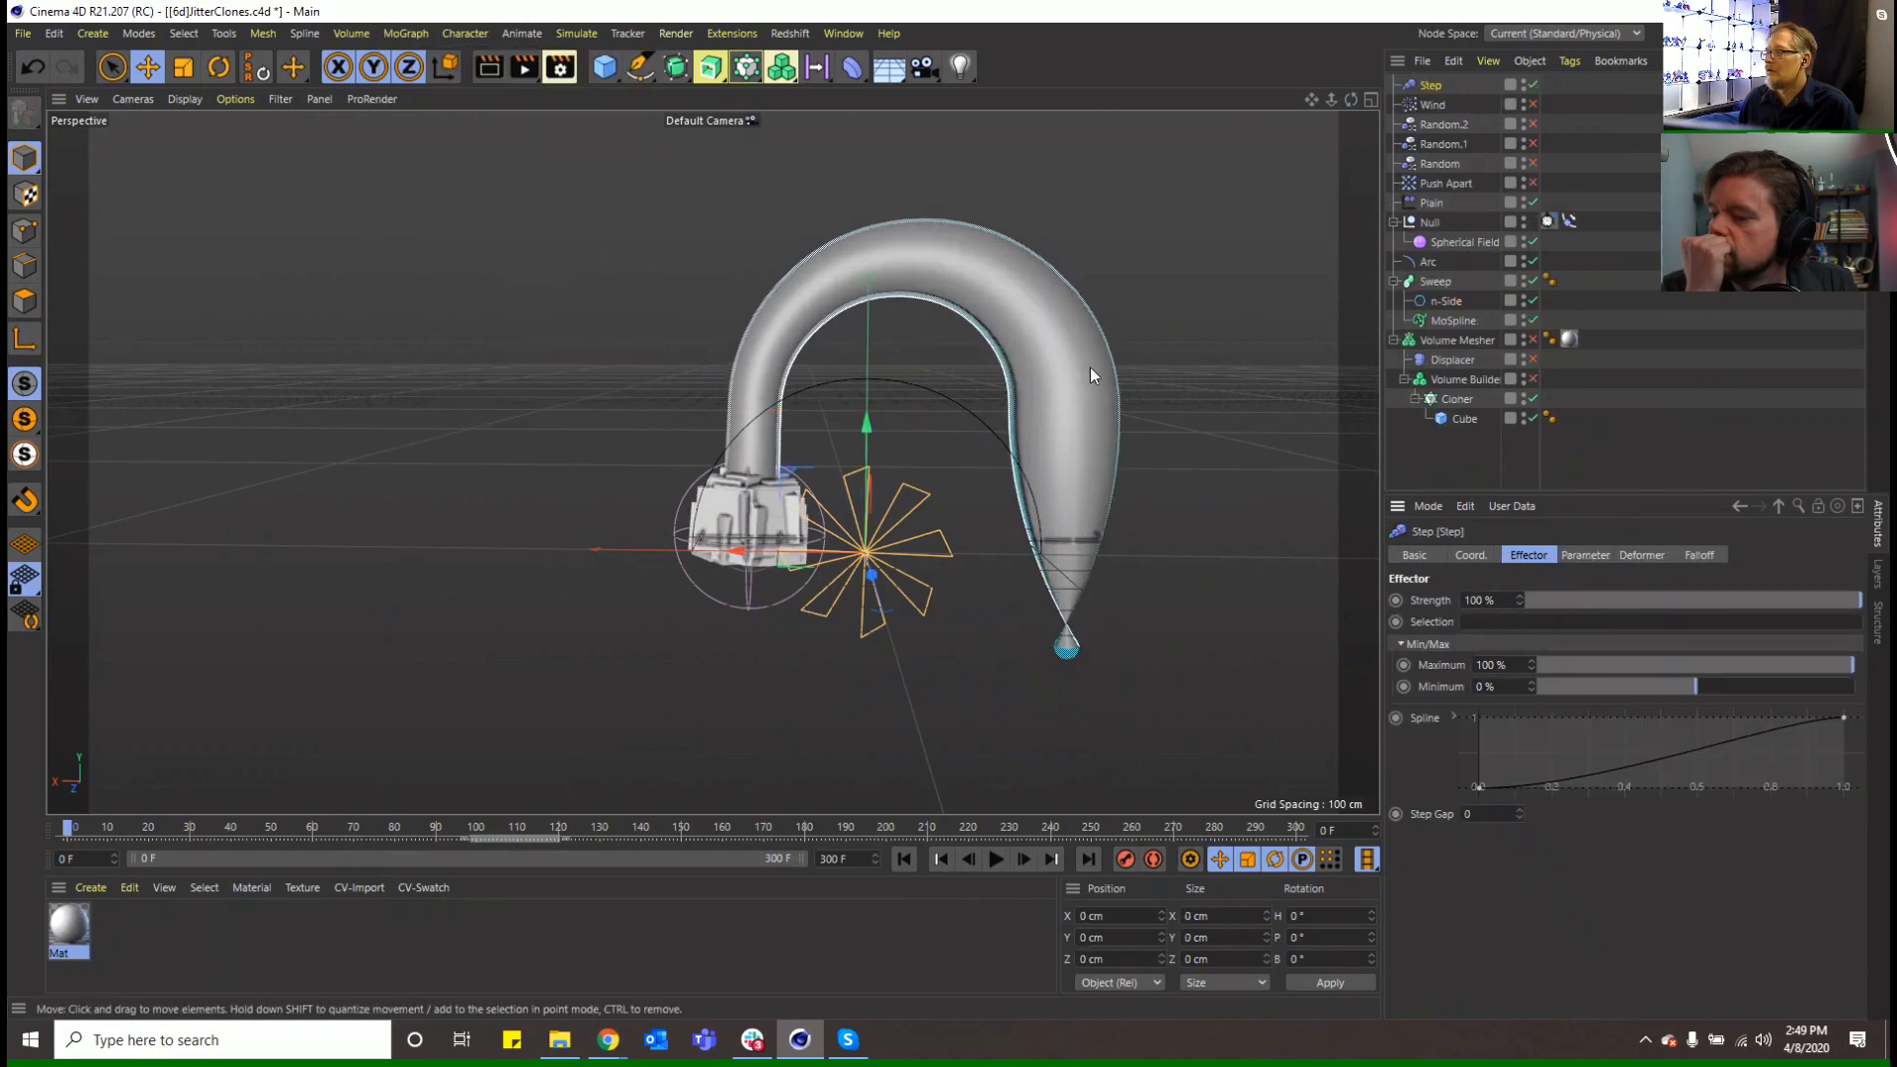
click(1444, 318)
drag(1431, 85, 1484, 633)
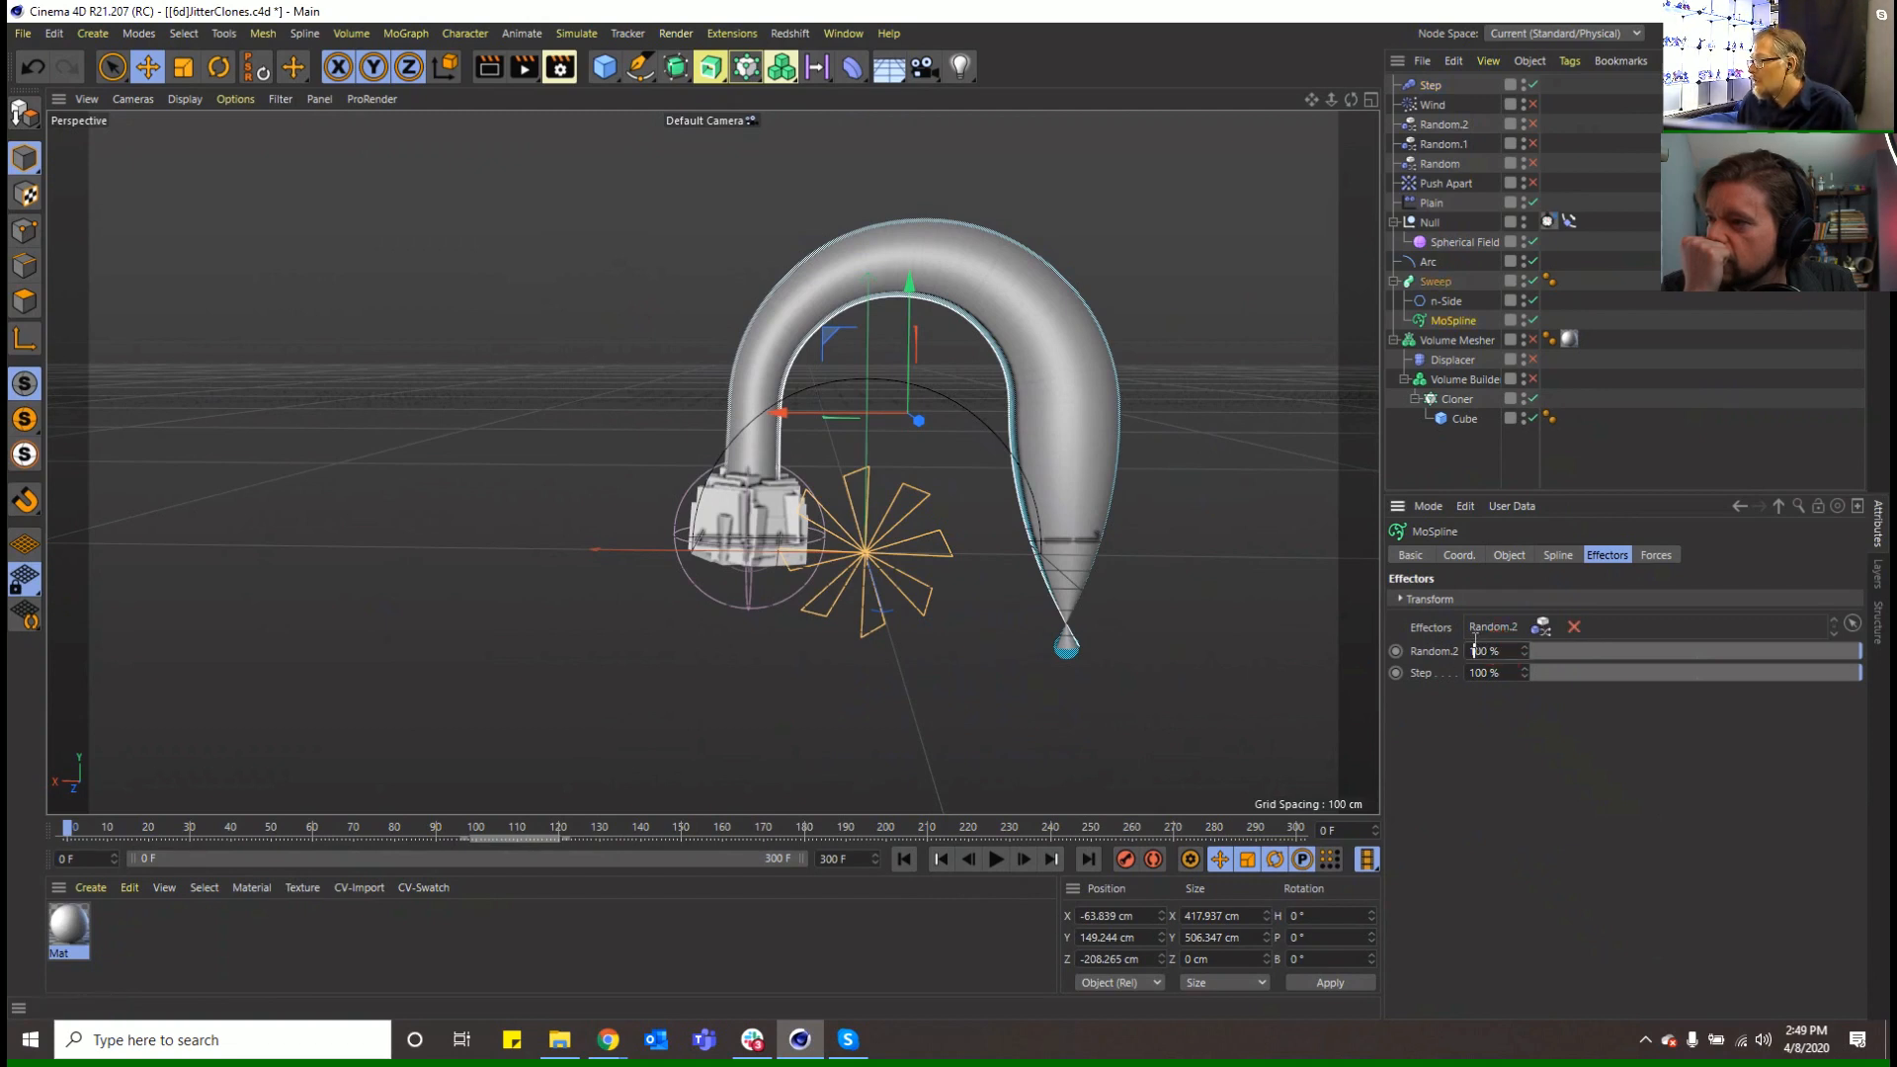
click(1833, 634)
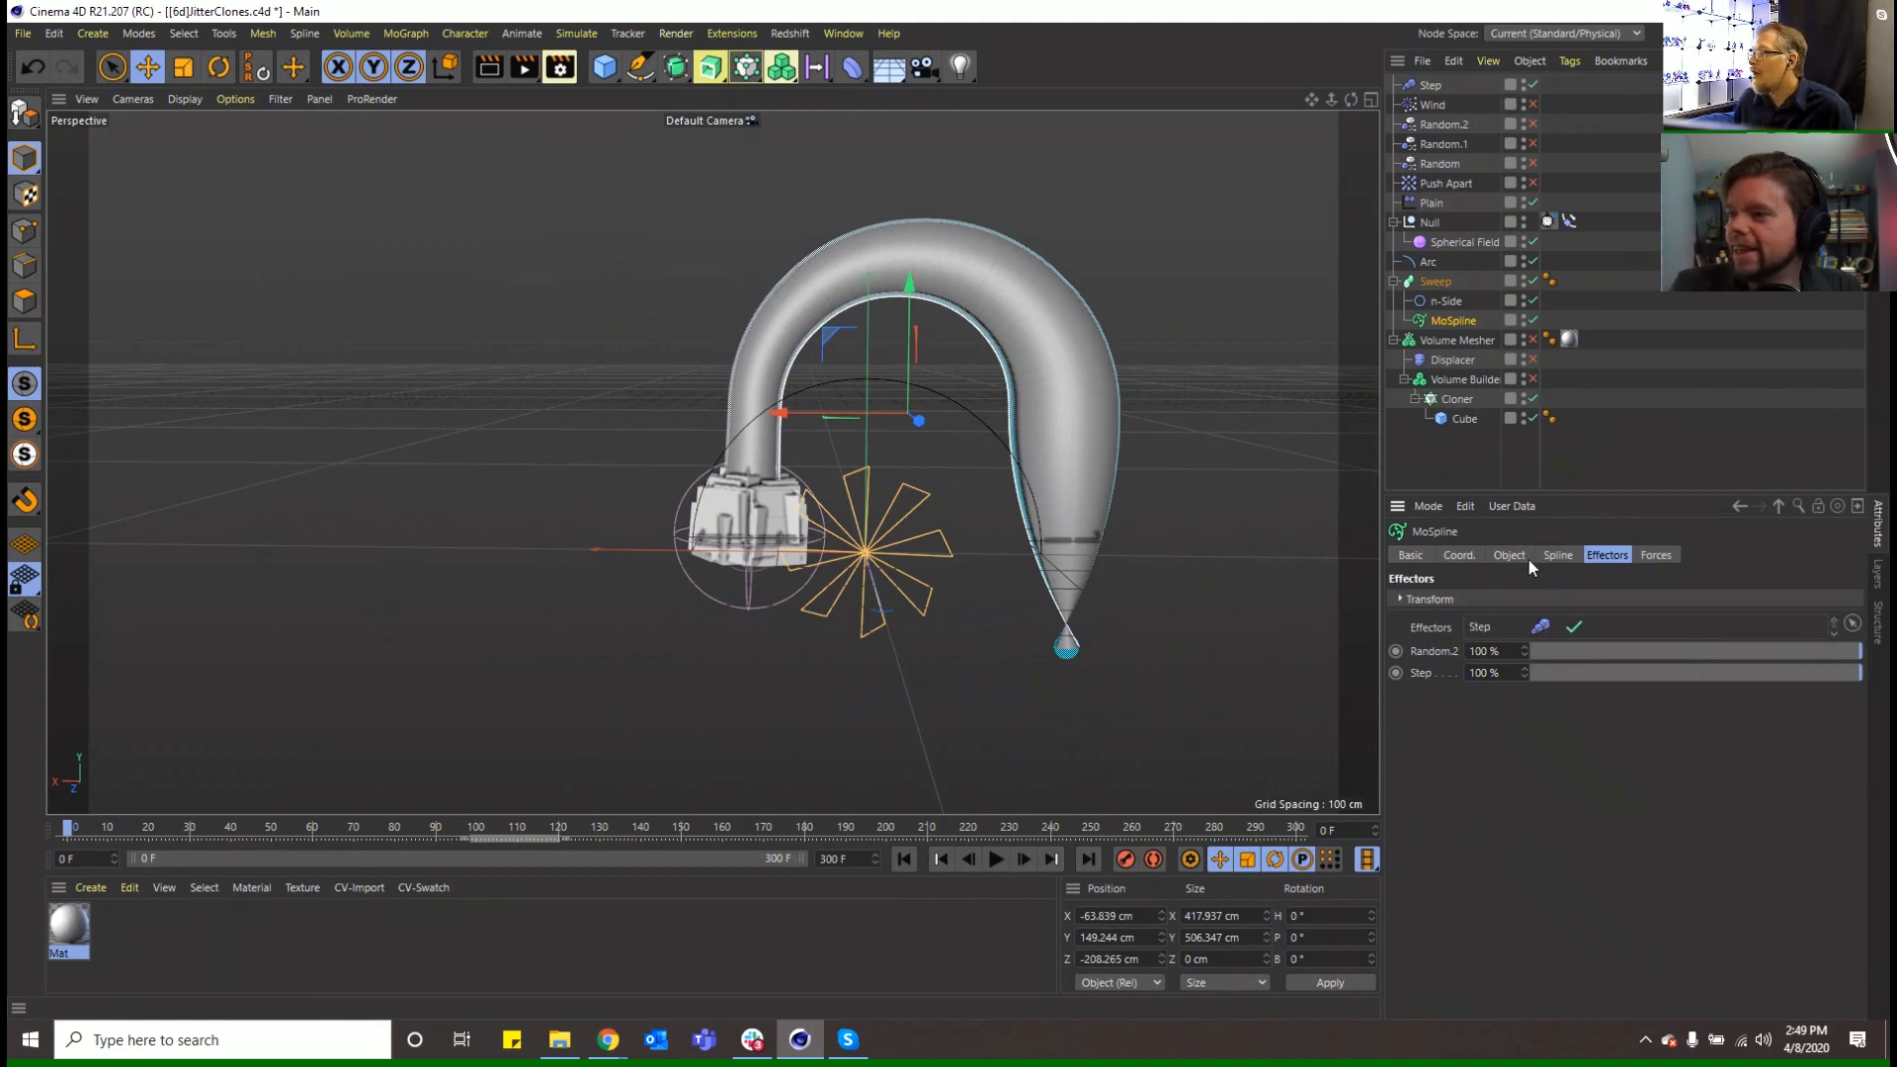
Reshape the Step effector's spline curve to start at 1 and fall steeply before easing out to 0
click(1433, 86)
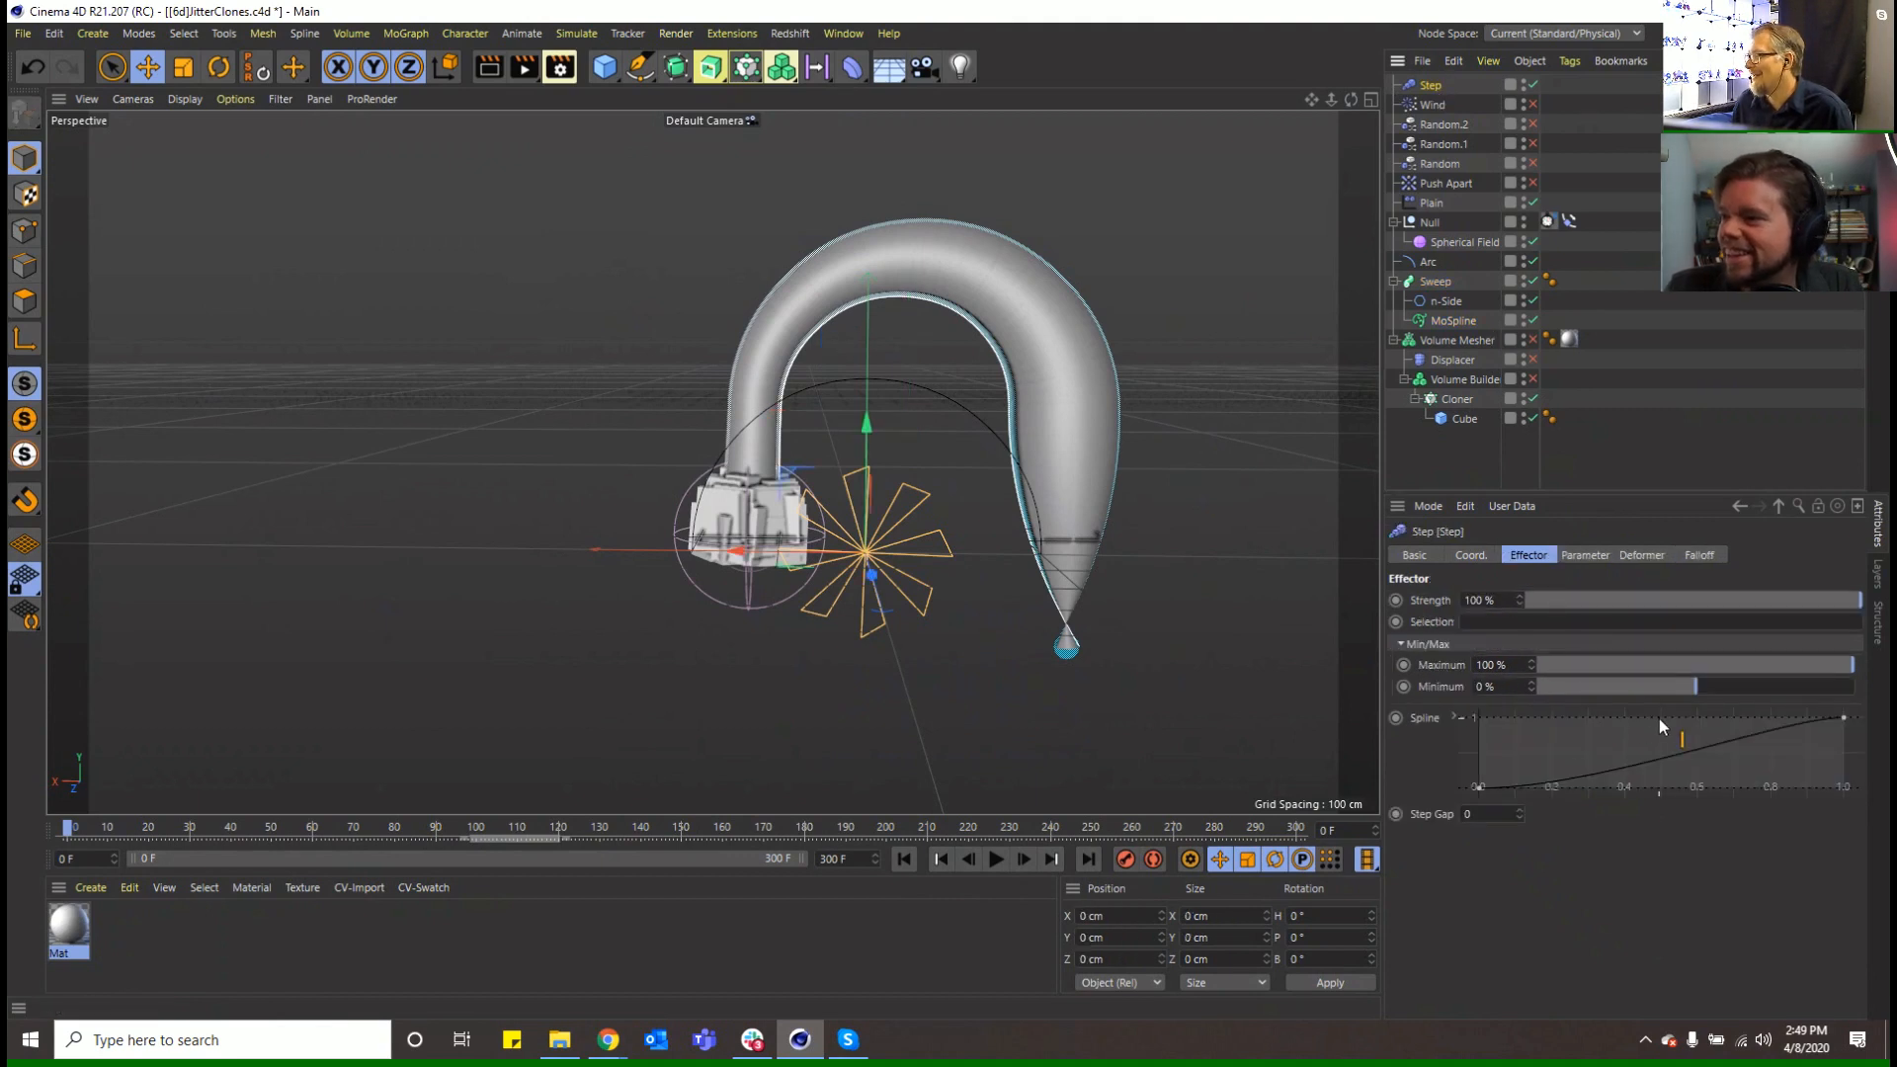
drag(1839, 718, 1844, 769)
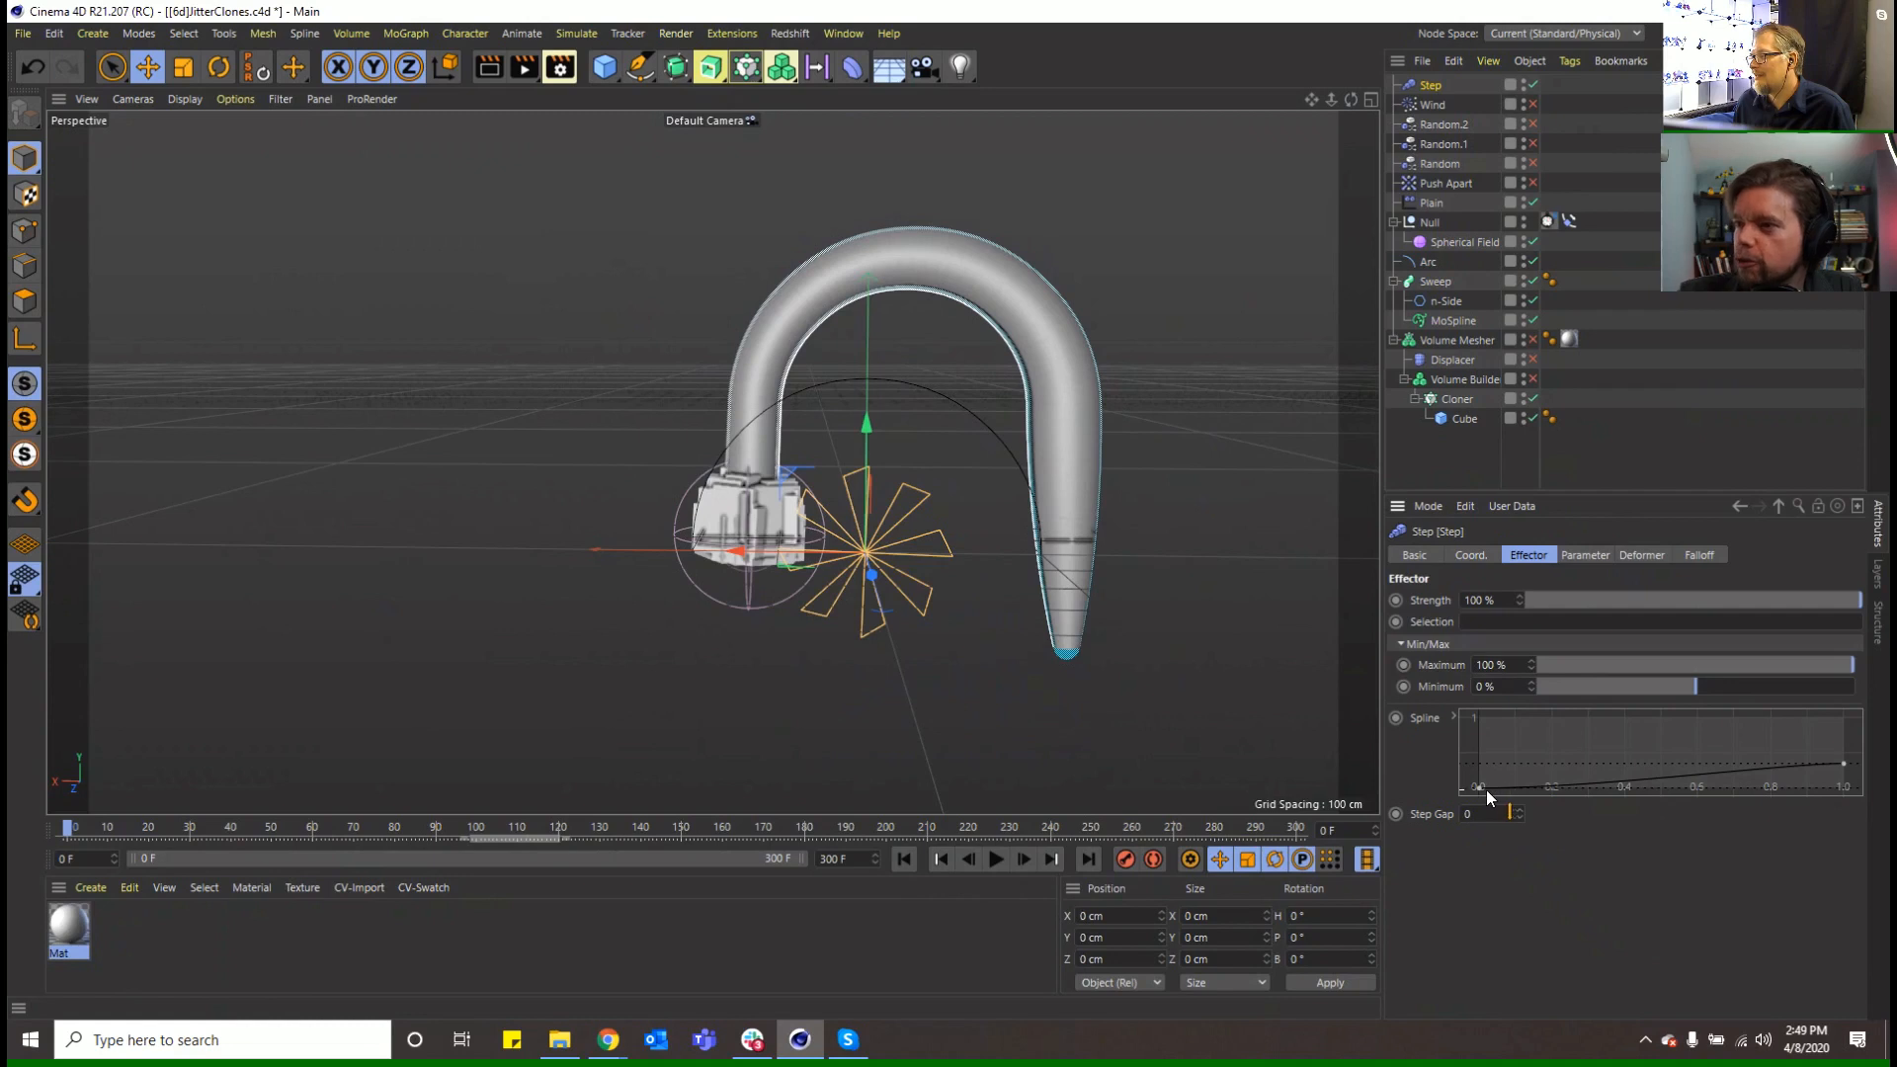
drag(1479, 789, 1529, 737)
drag(1854, 769, 1857, 796)
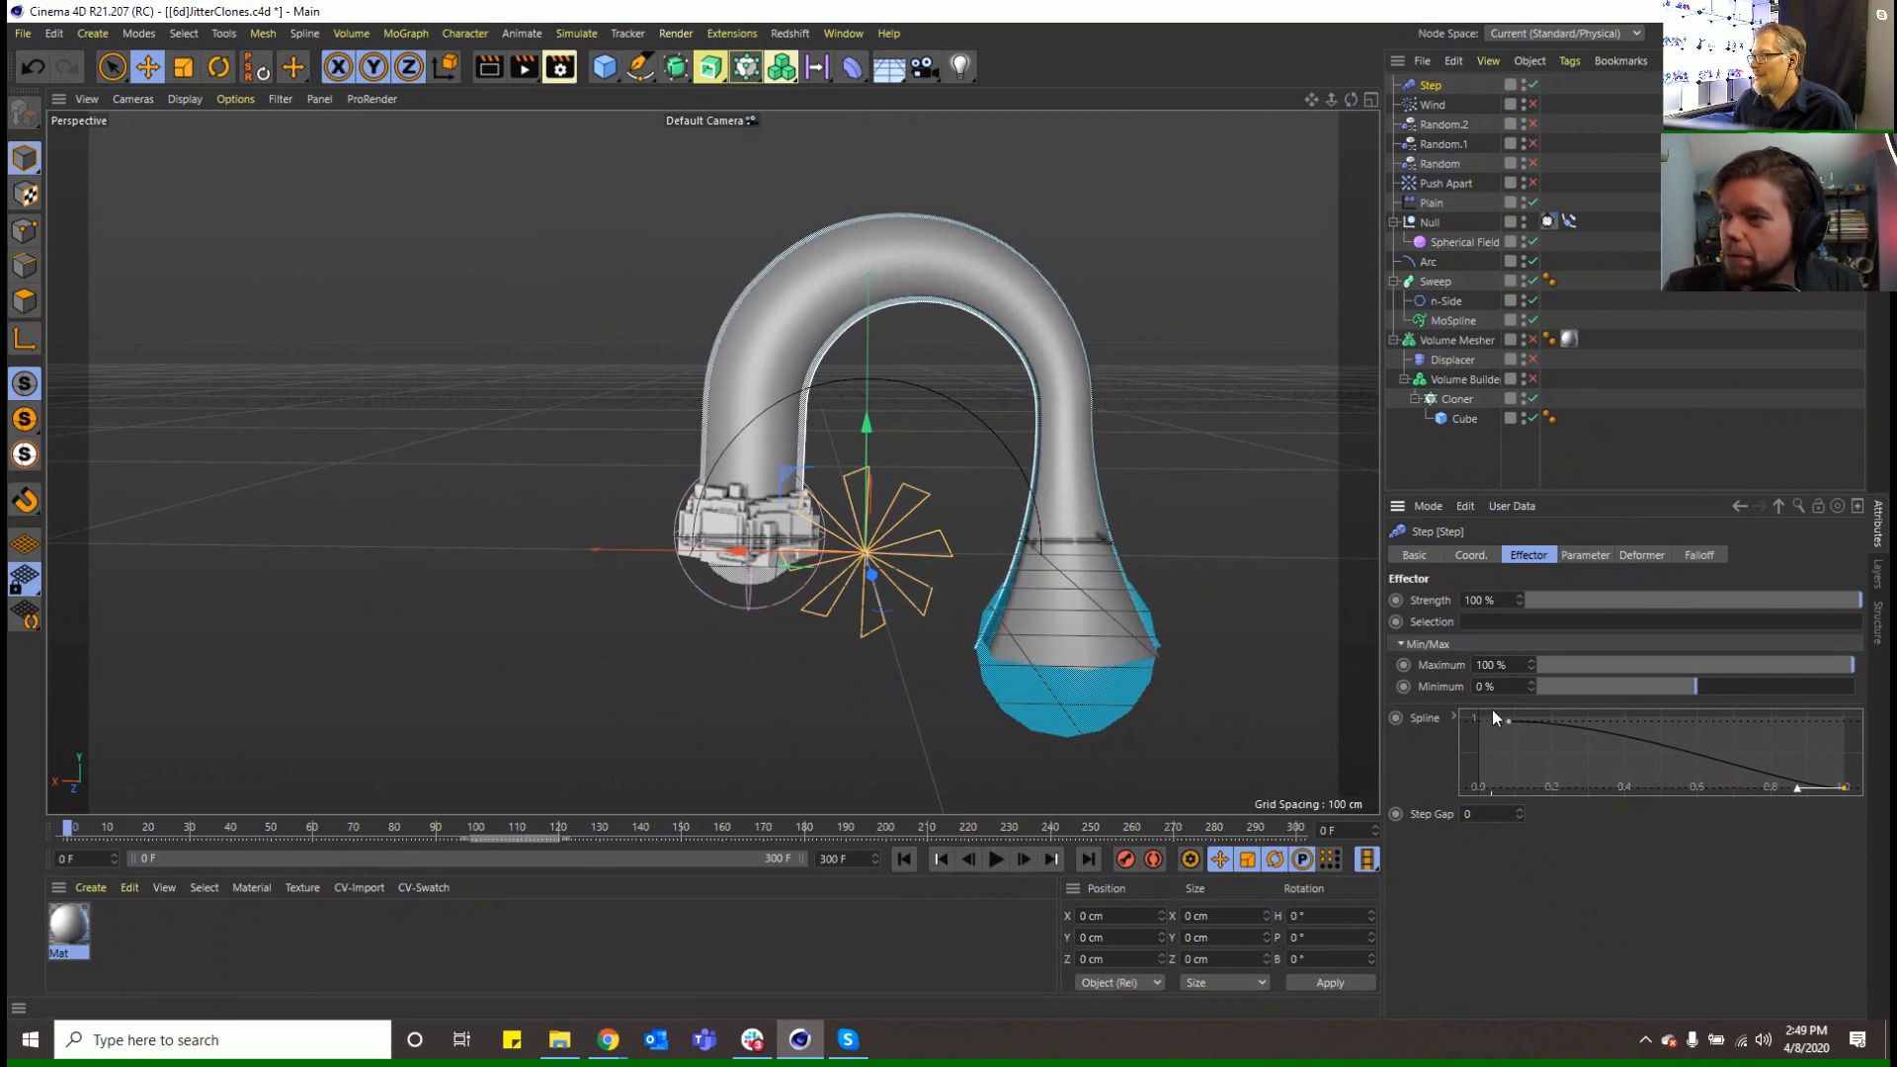
drag(1499, 721, 1538, 787)
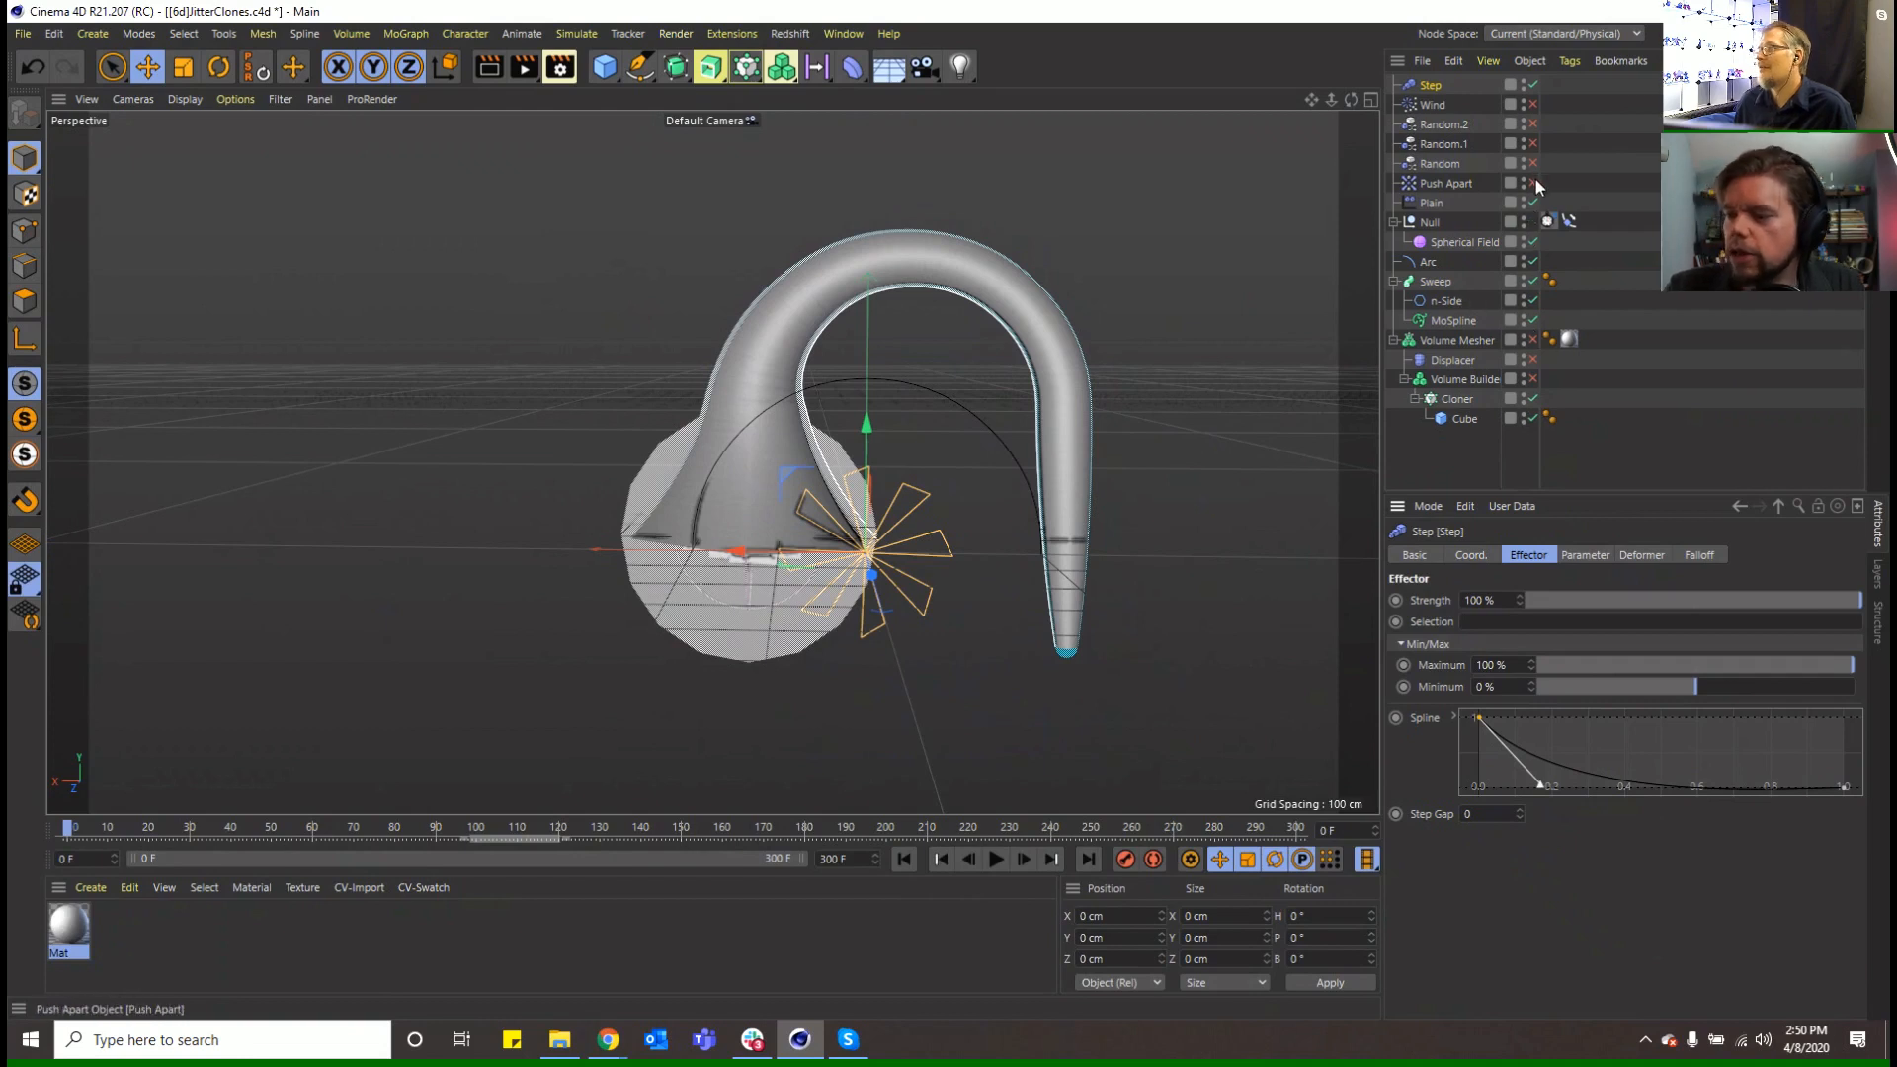
Re-enable the Volume Mesher, Displacer and Volume Builder, and hide the Sweep in the viewport
click(1532, 359)
click(1532, 380)
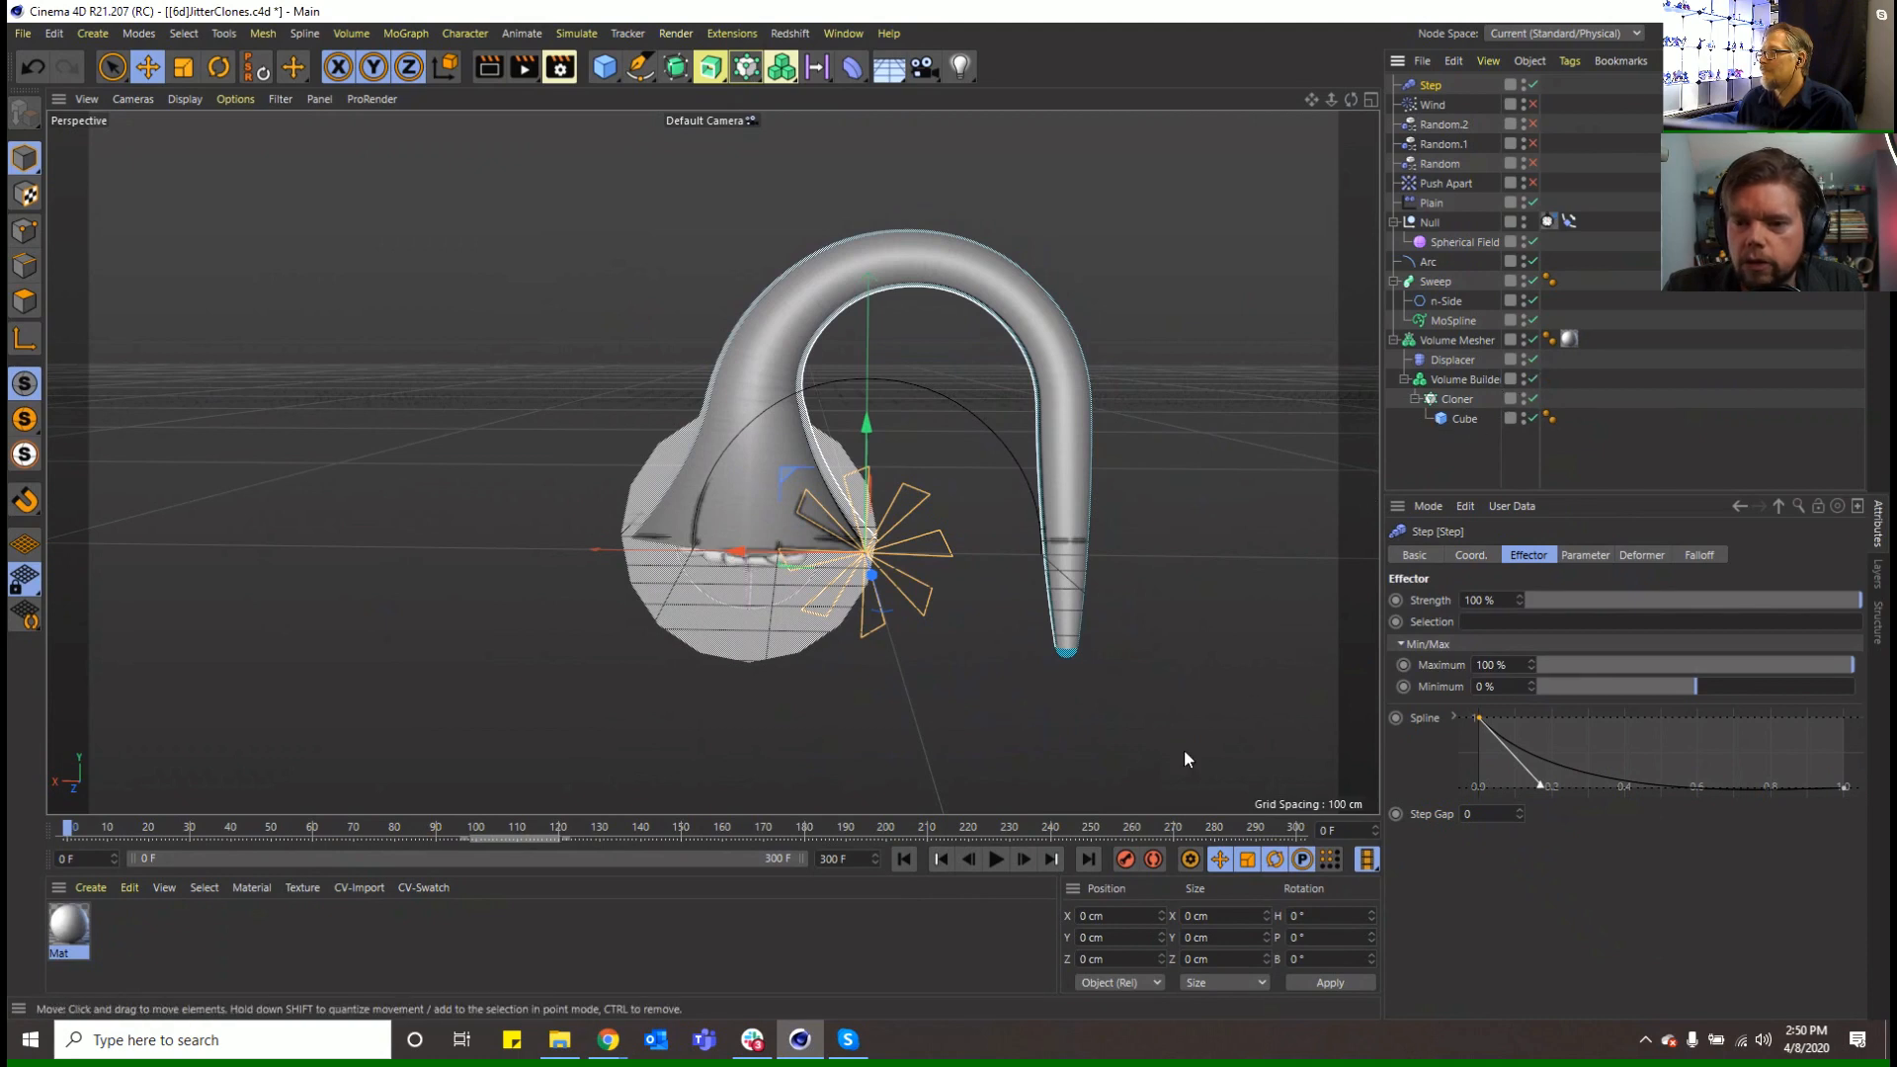
click(1525, 283)
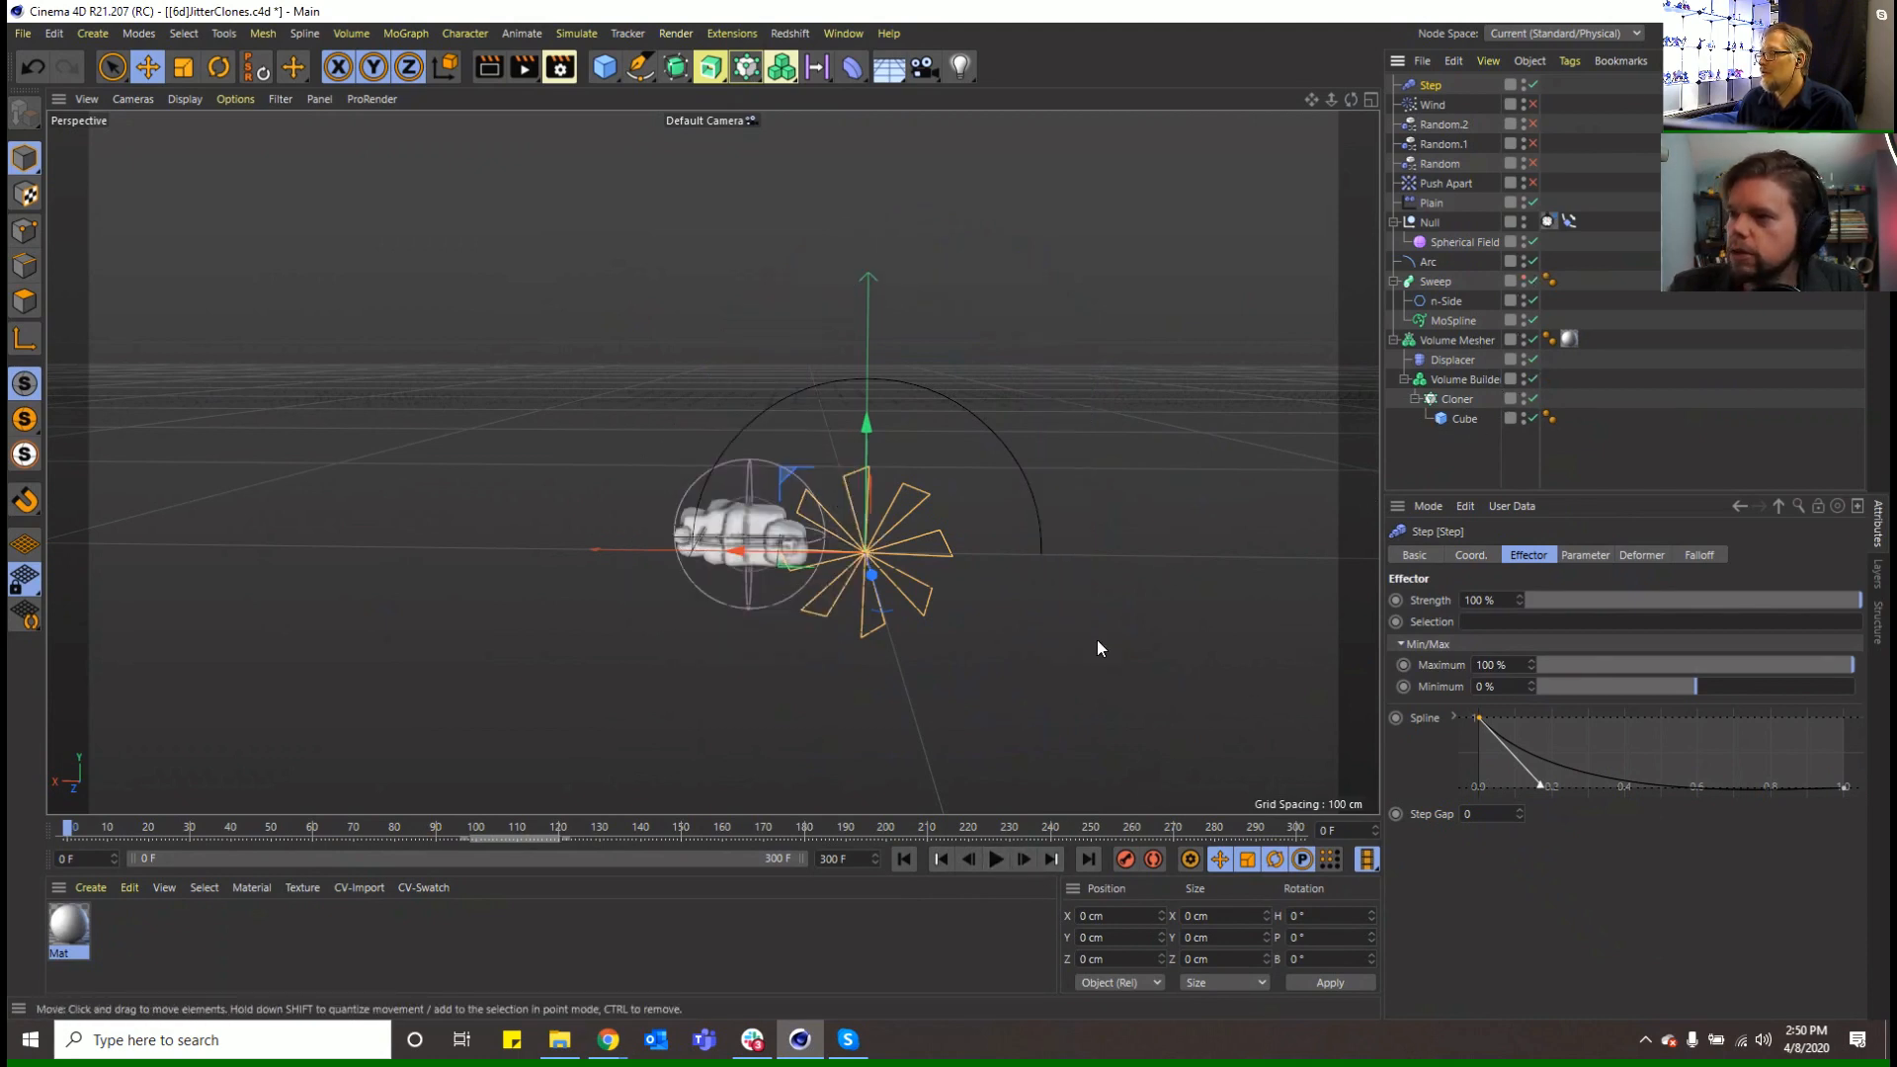
Play the animation, review the Step effector's settings and set the MoSpline's Generation Mode to Even
click(1004, 862)
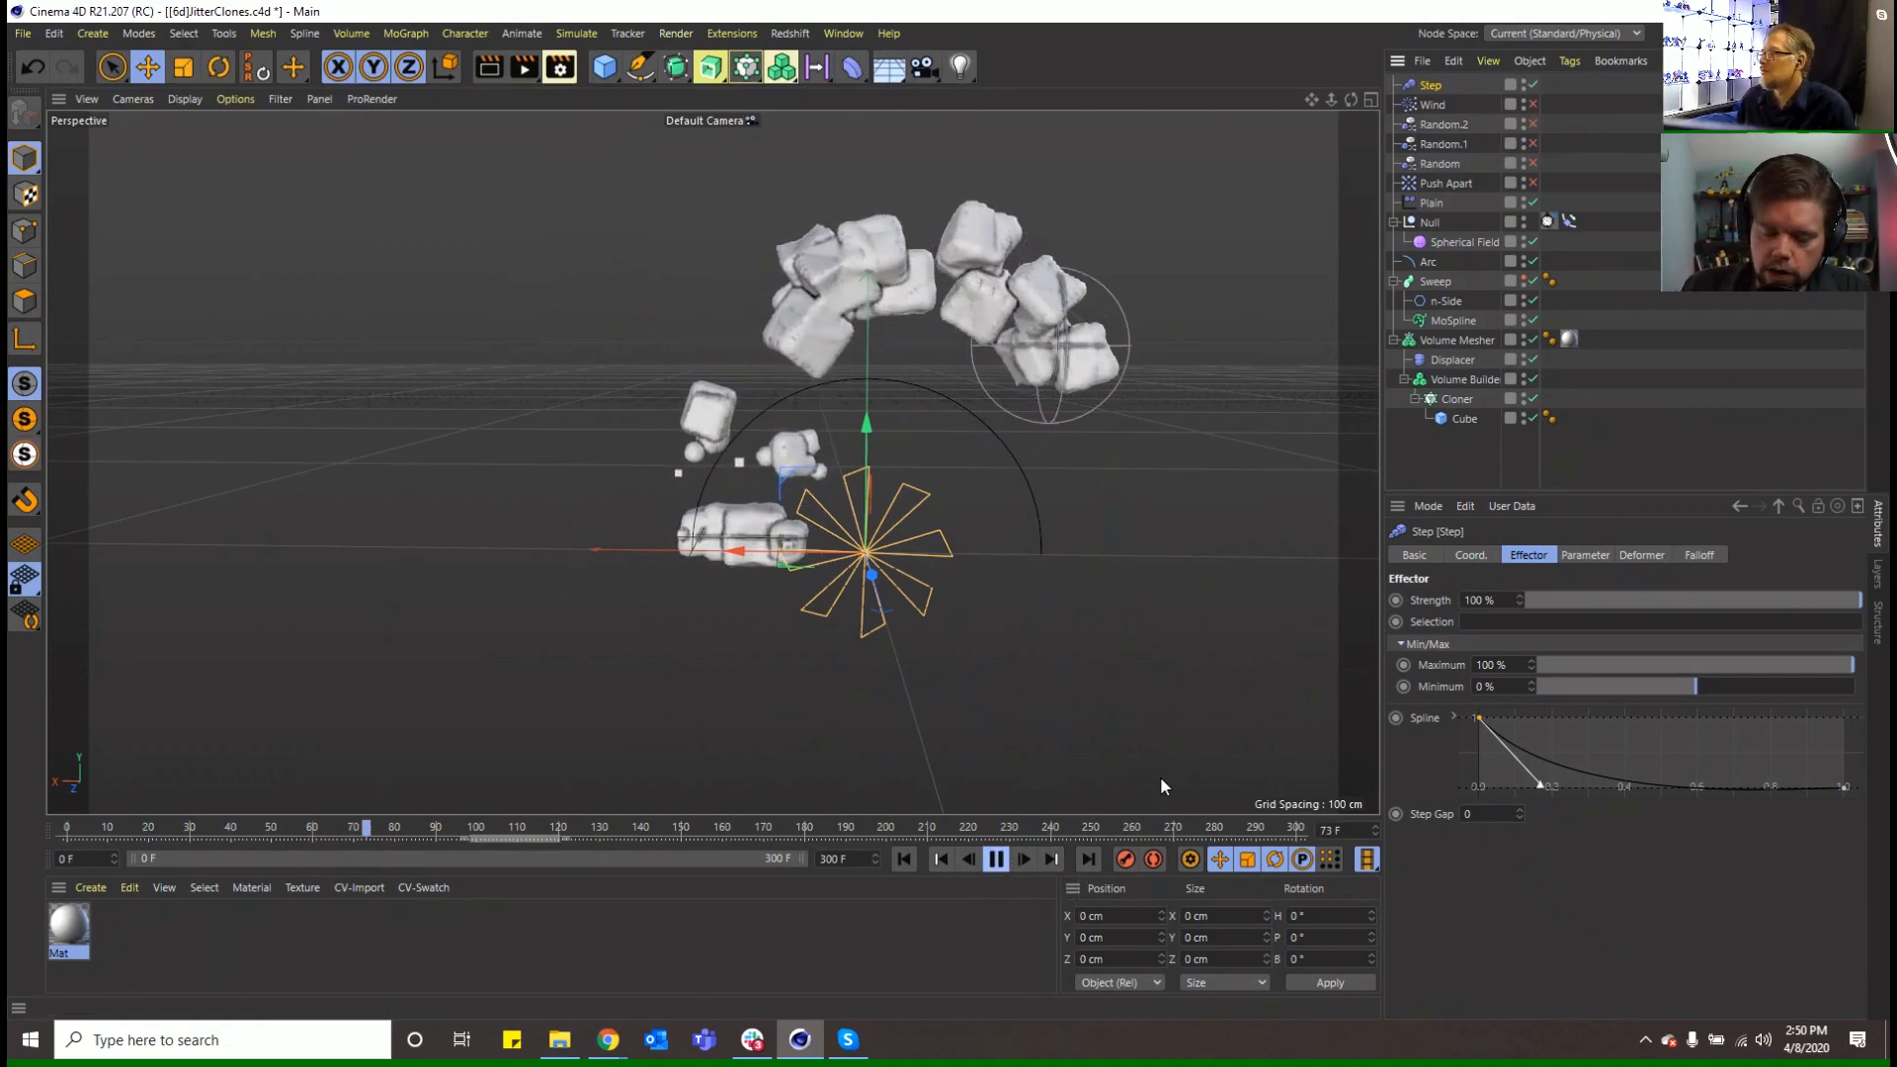
click(1580, 557)
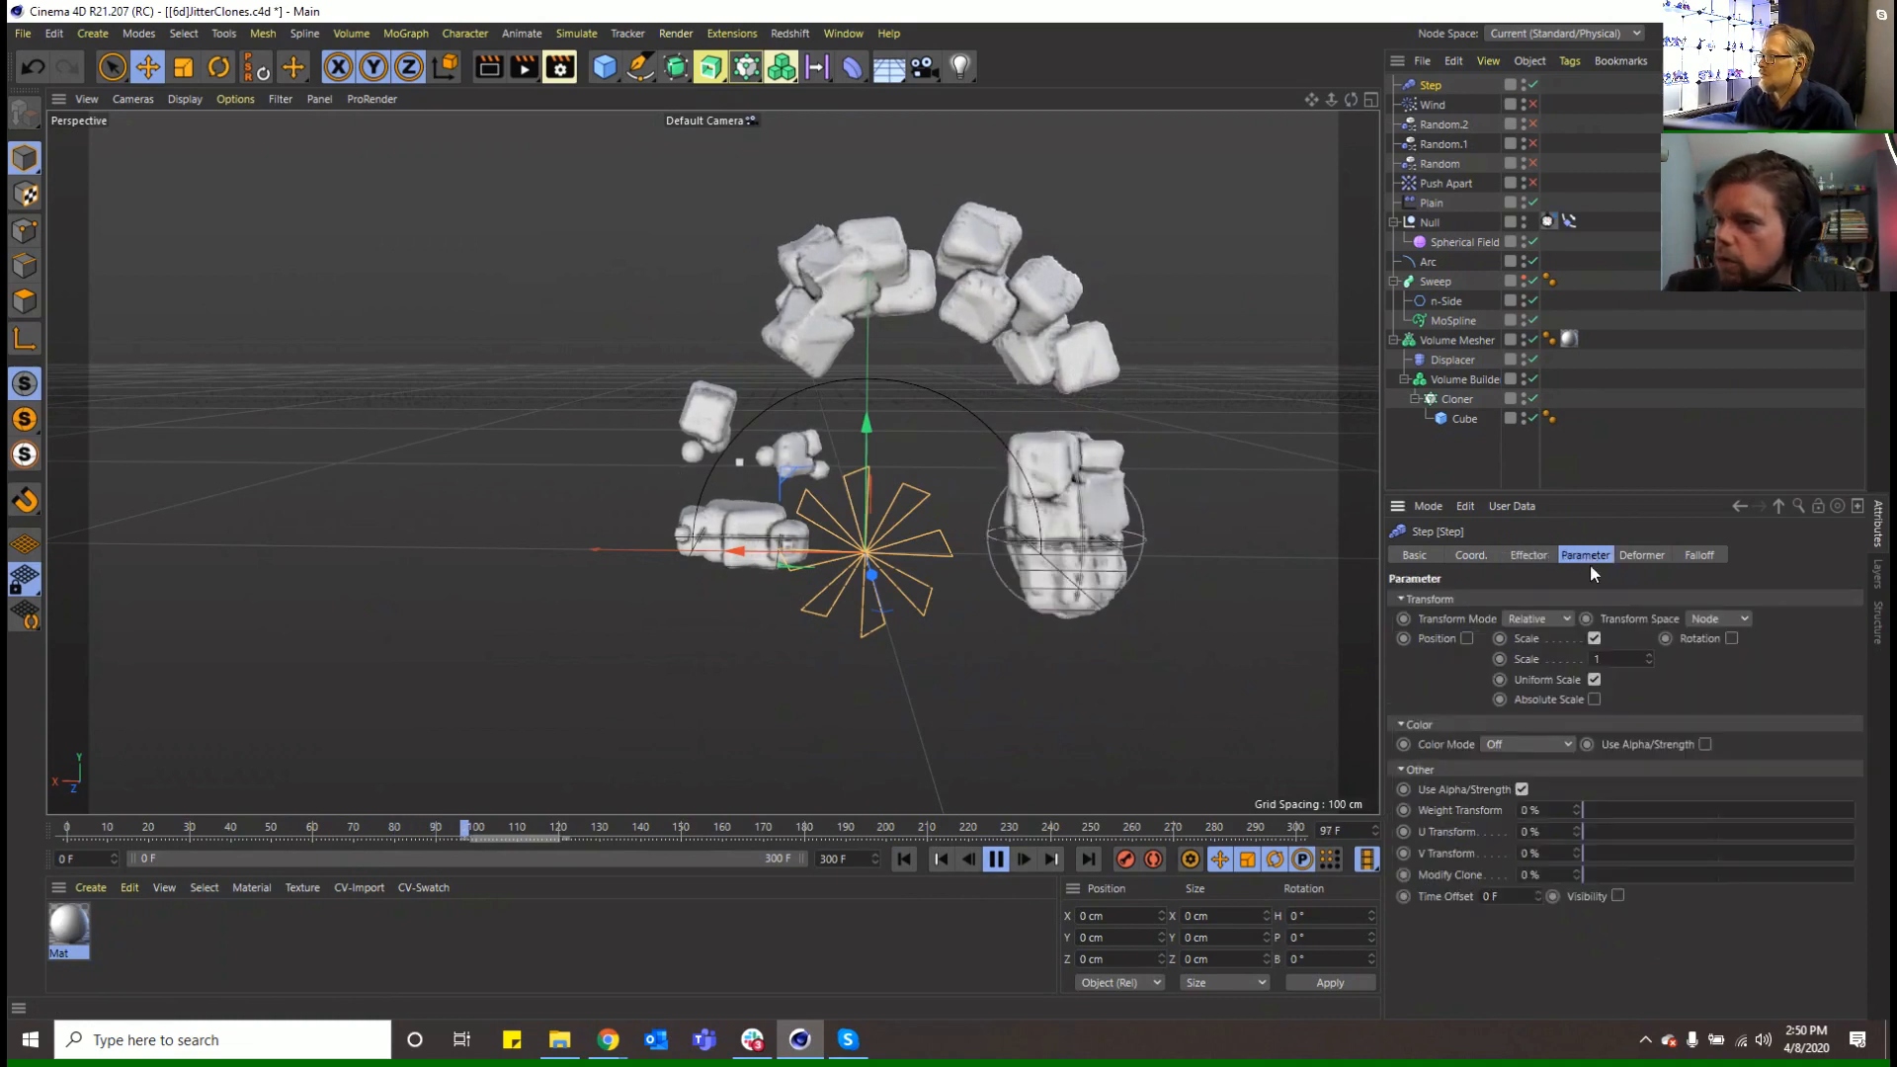
click(1511, 556)
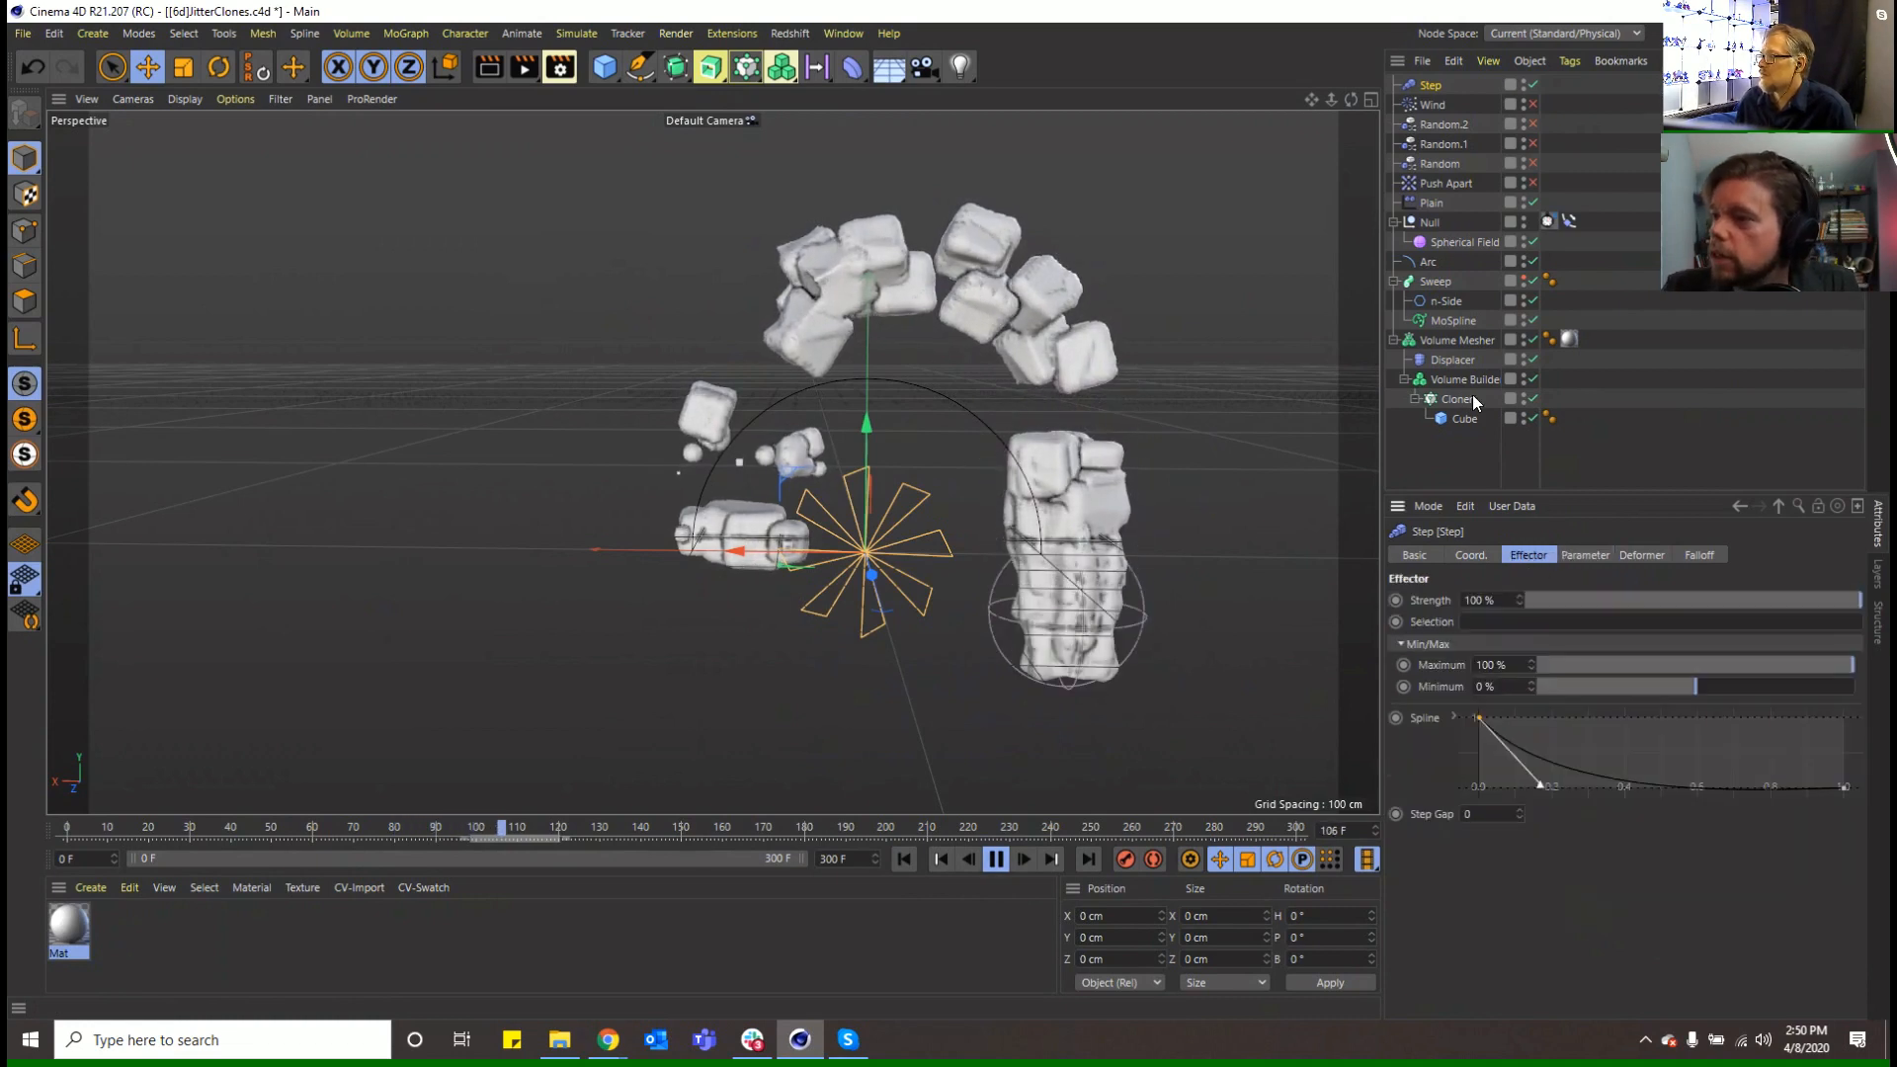
click(1456, 324)
click(1511, 556)
click(1556, 557)
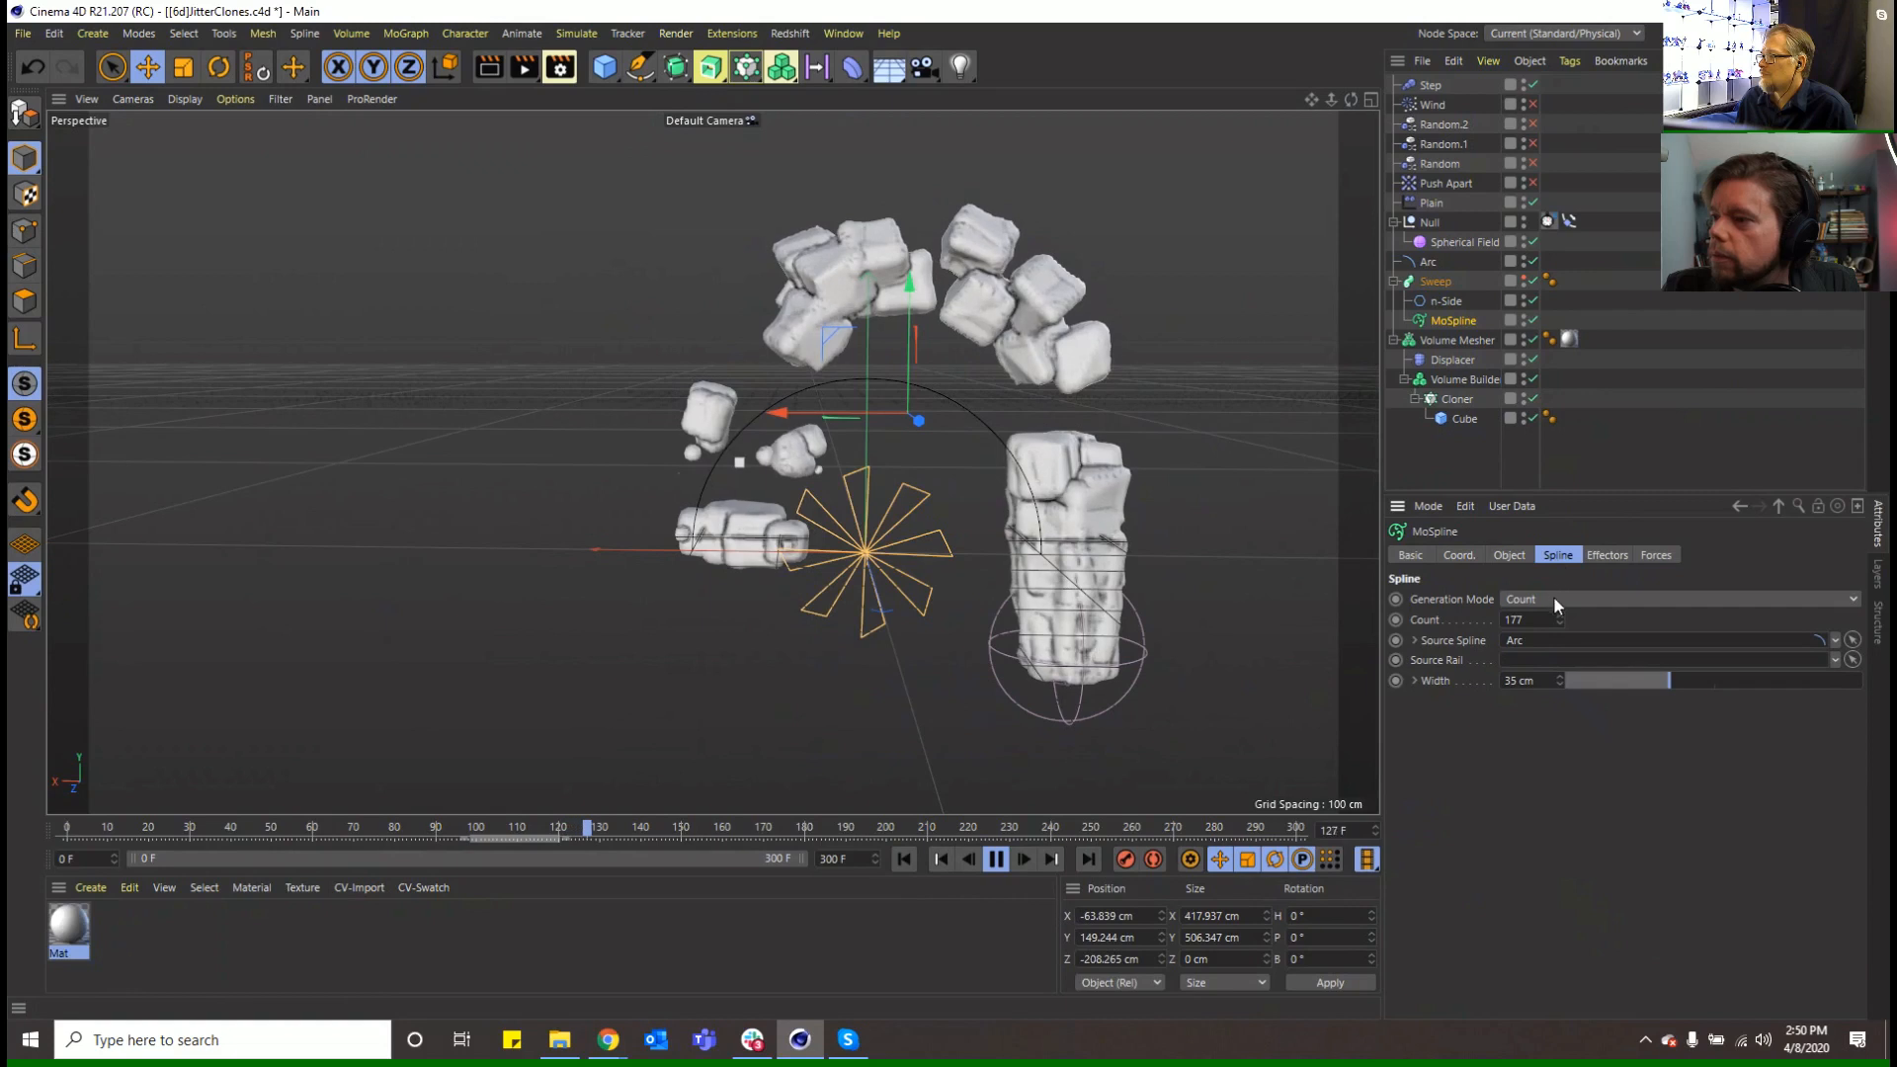
click(1553, 598)
click(1546, 660)
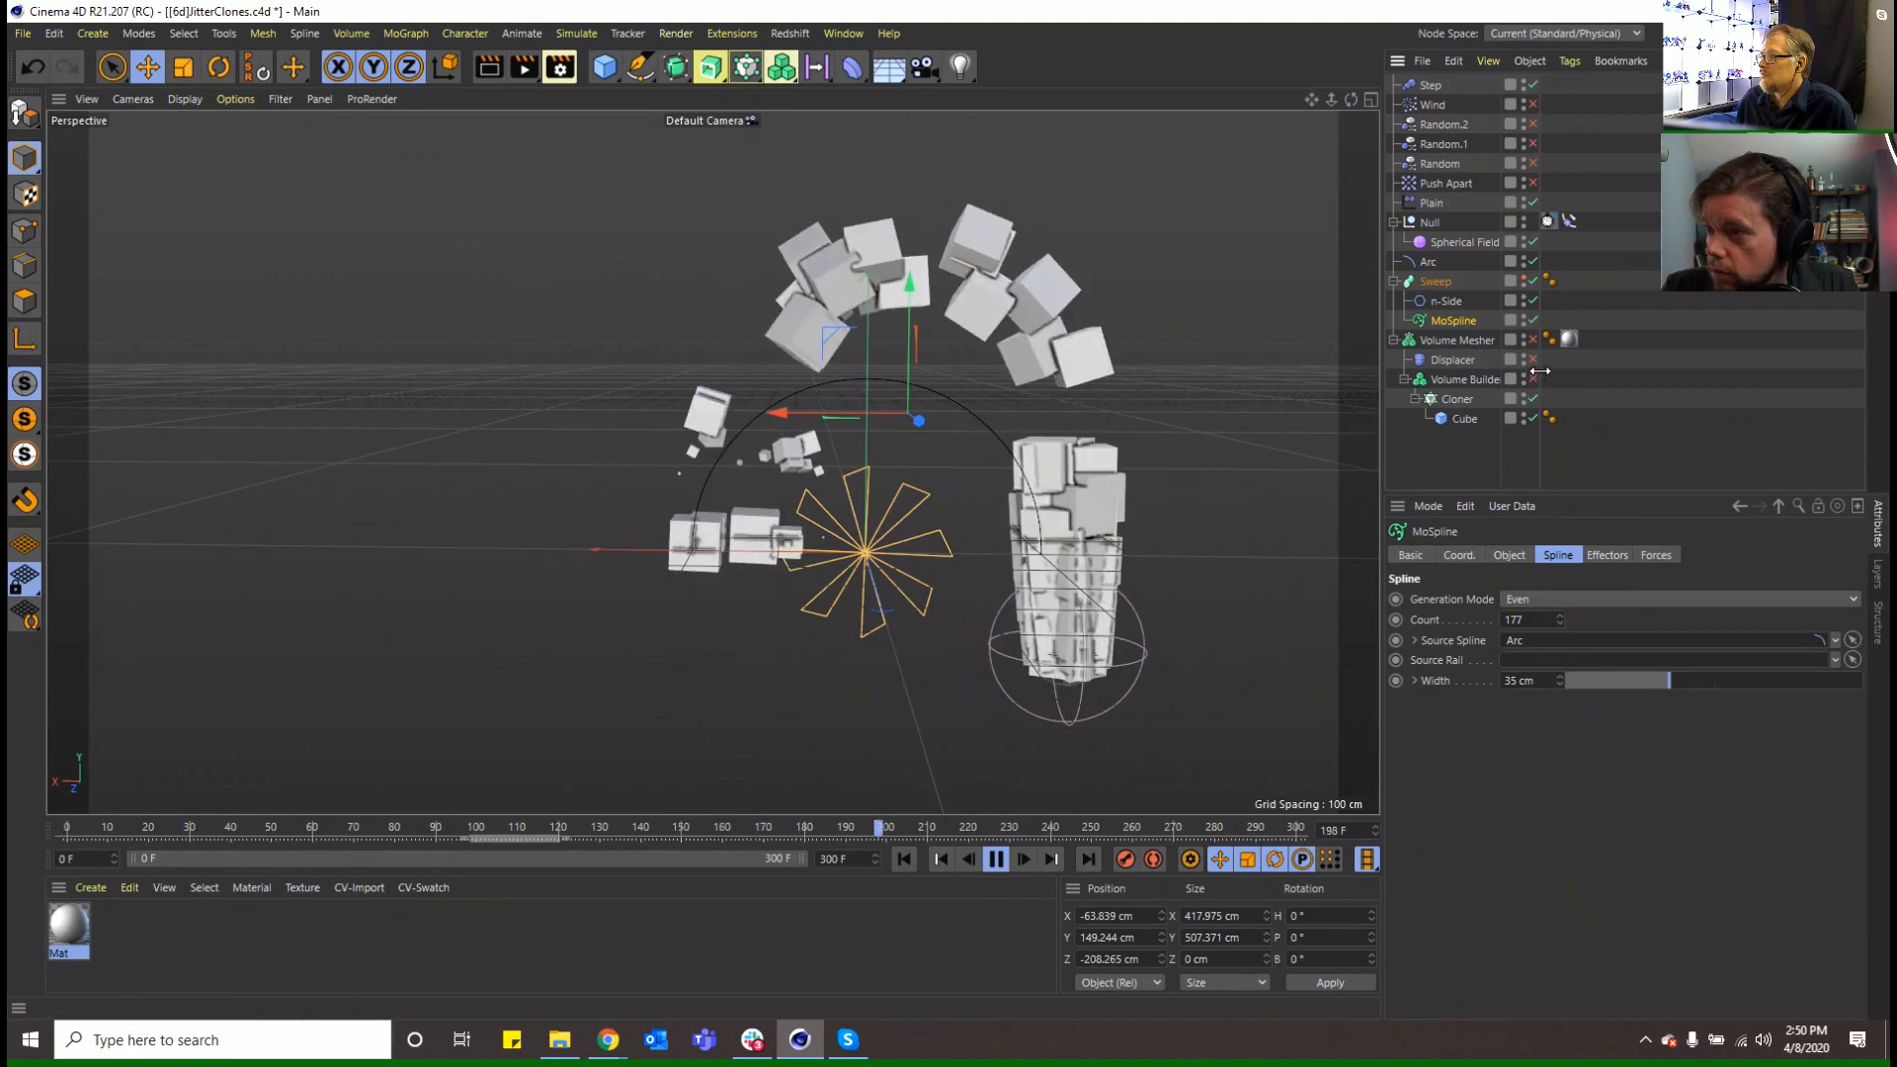
Toggle the Volume Mesher, Displacer and Volume Builder to compare the raw and meshed clones, leaving all three enabled
click(1533, 340)
click(1532, 380)
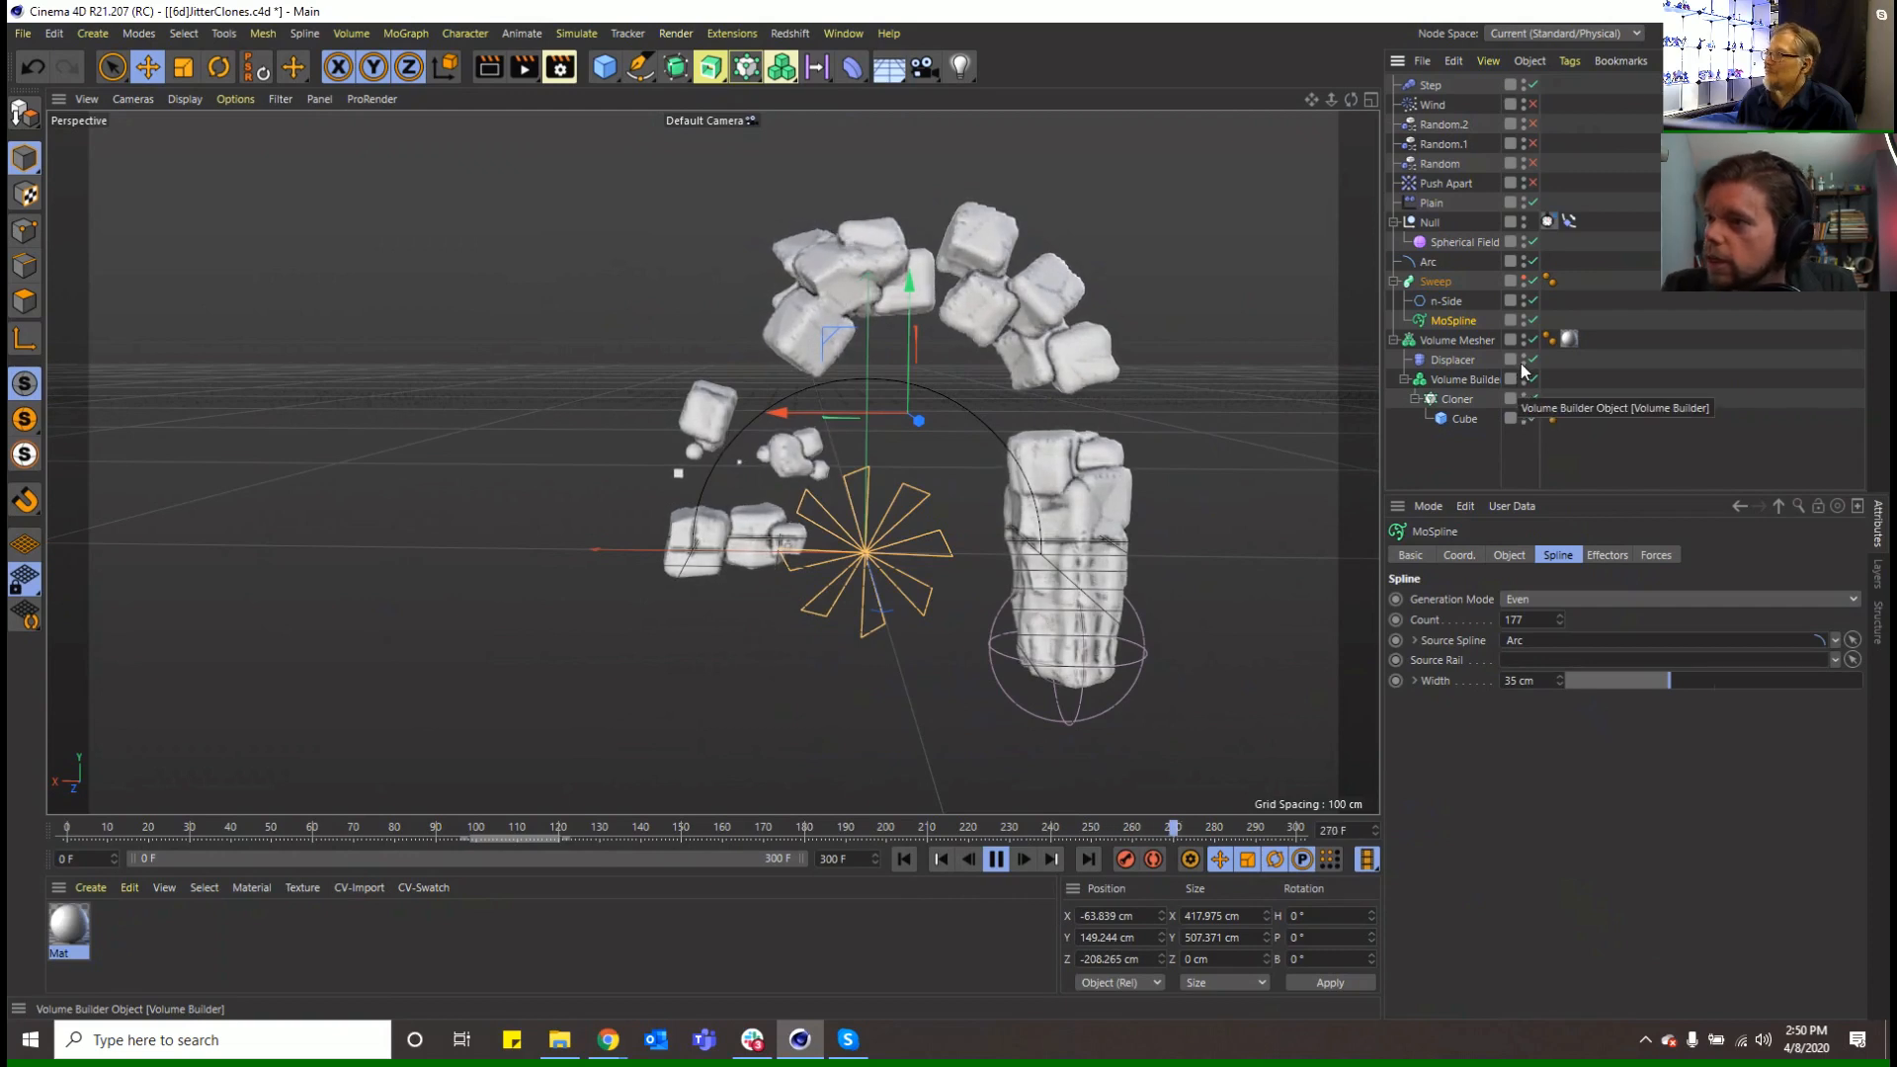
drag(1534, 340, 1537, 376)
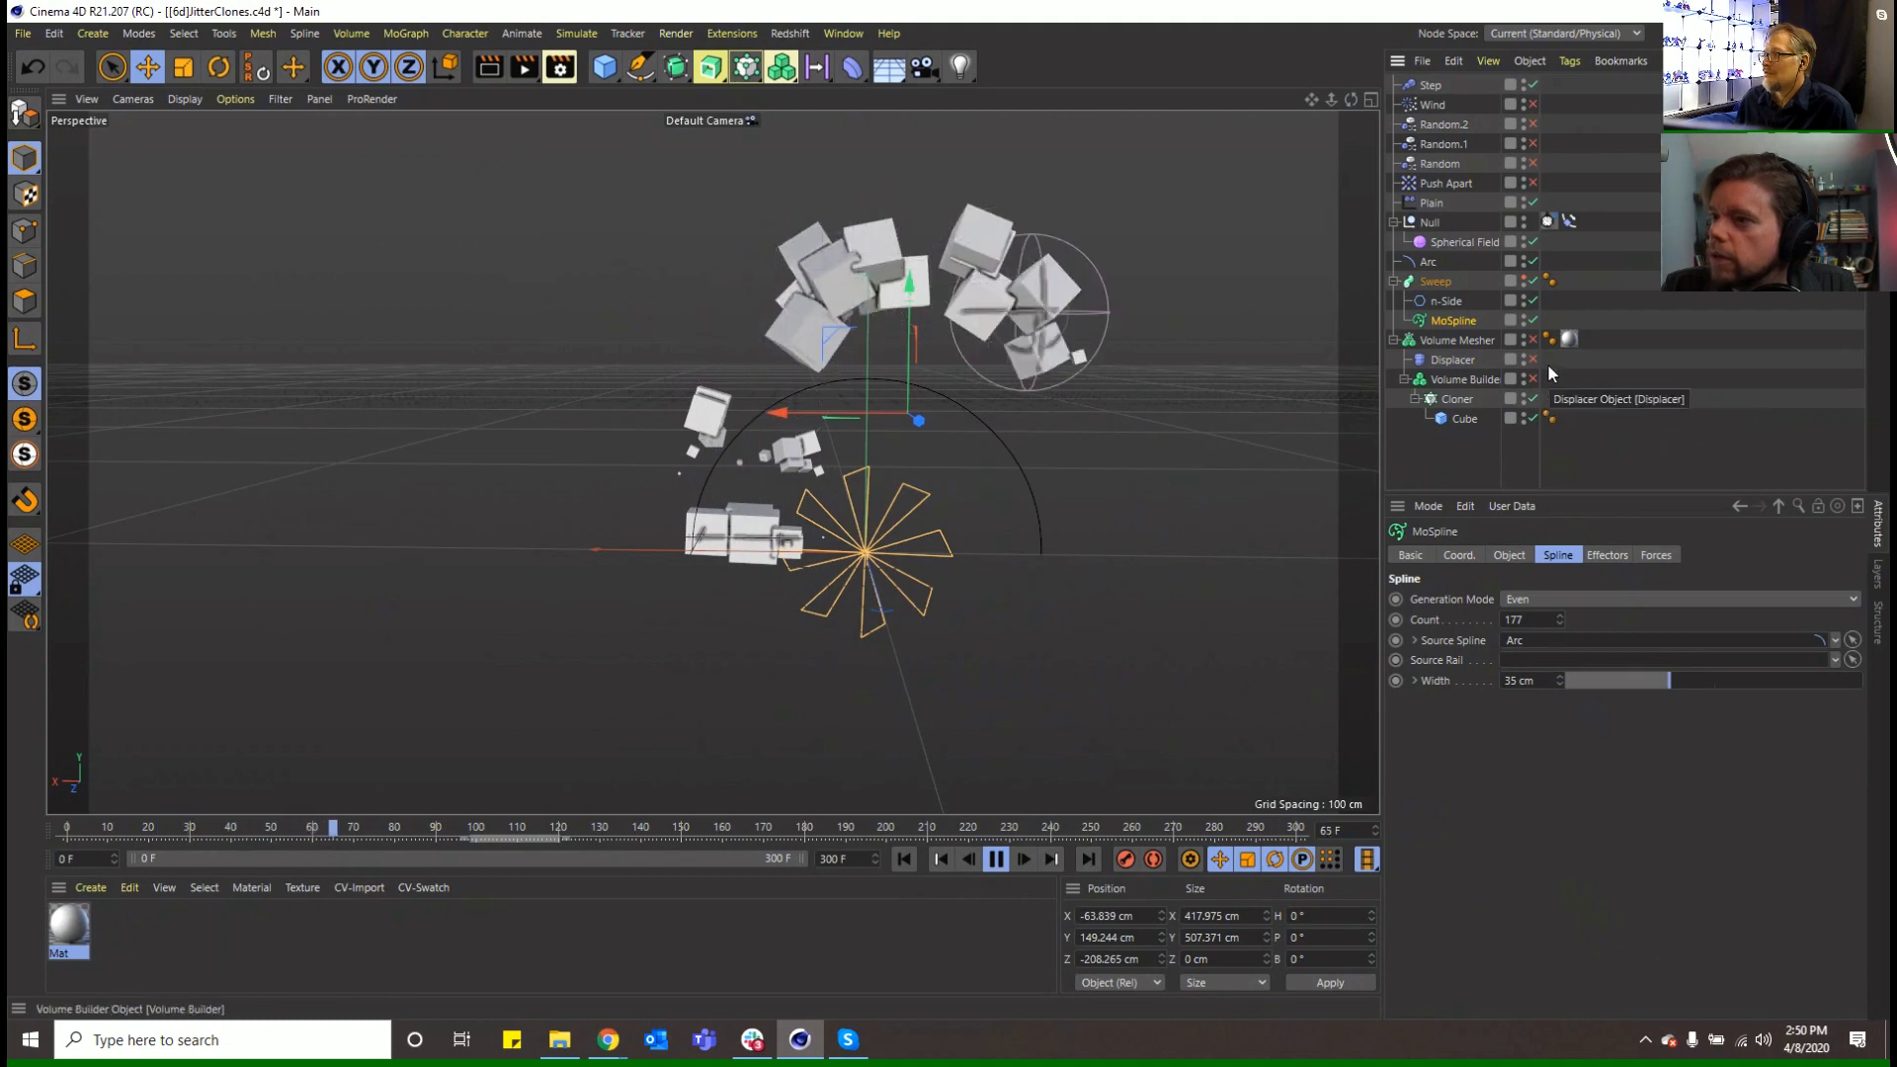
drag(1534, 339, 1529, 407)
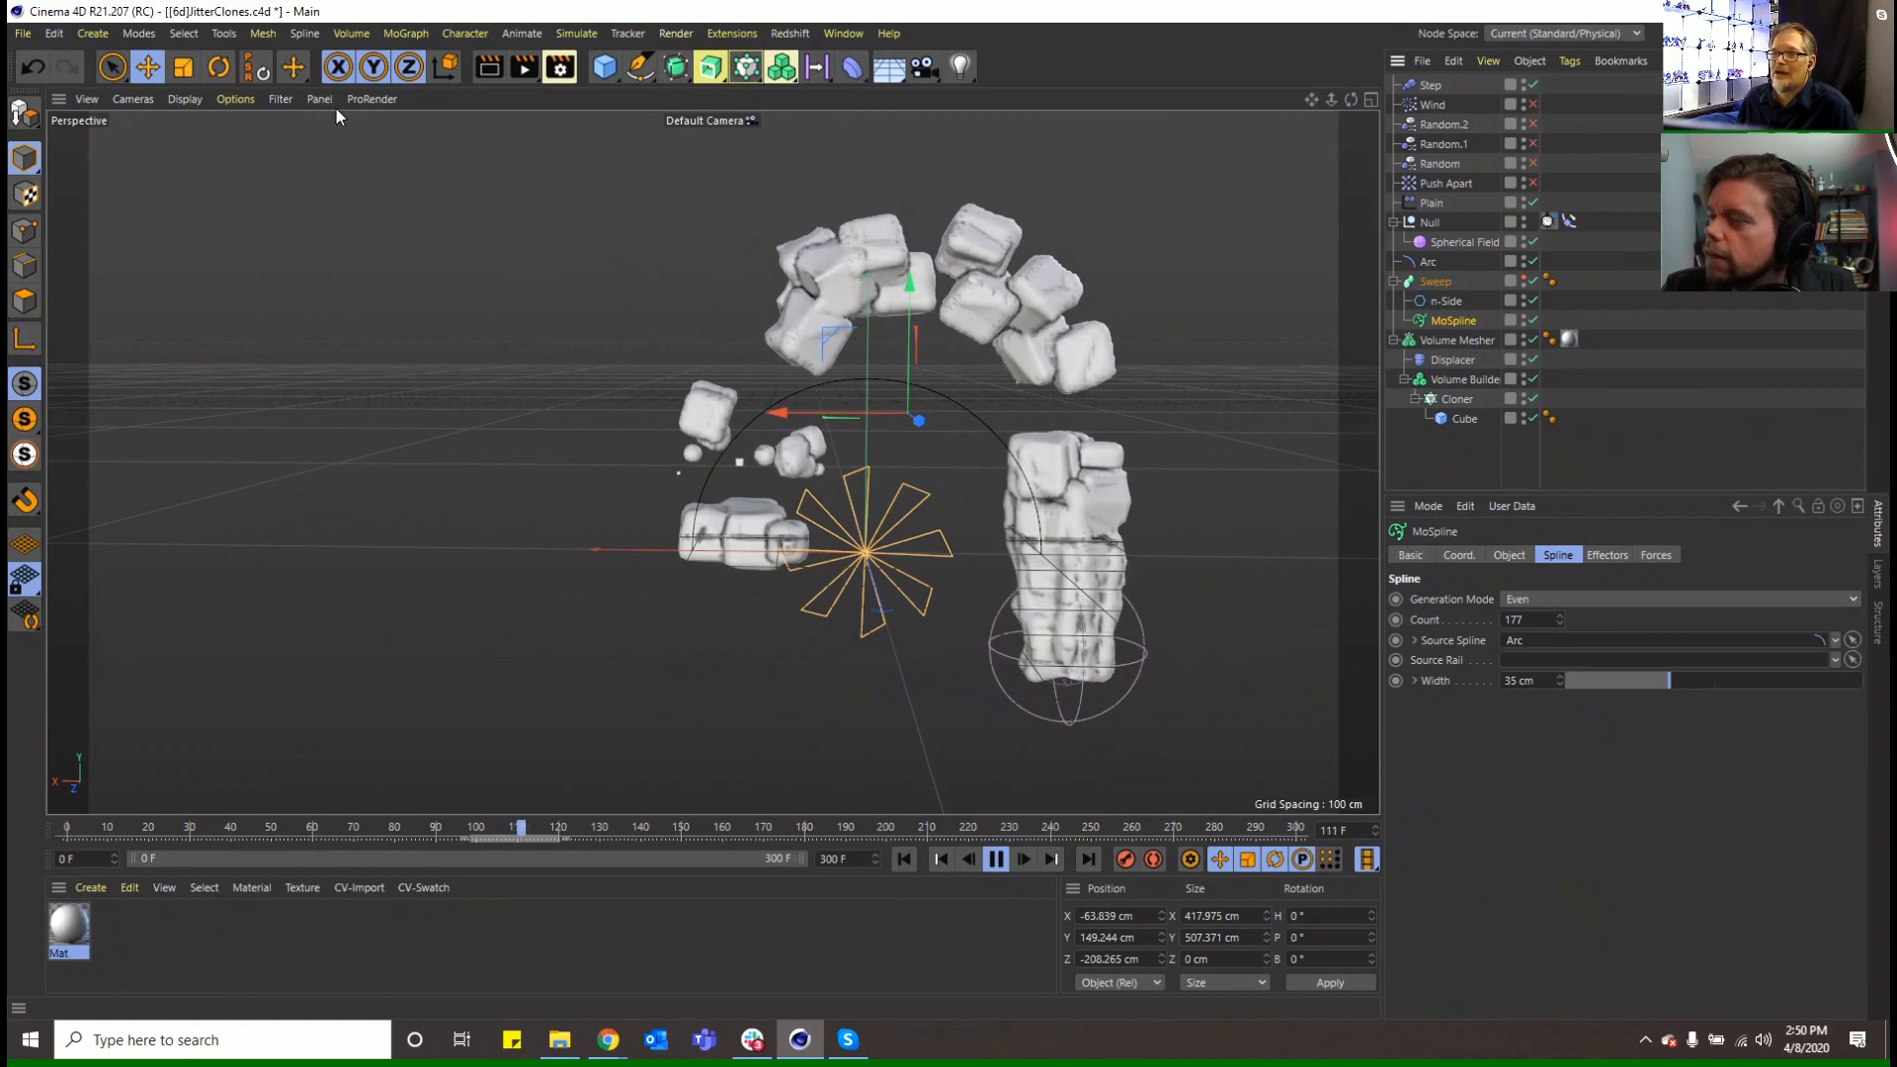
Stop the playback and save the project under the new name [6e]JitterClones.c4d
click(22, 34)
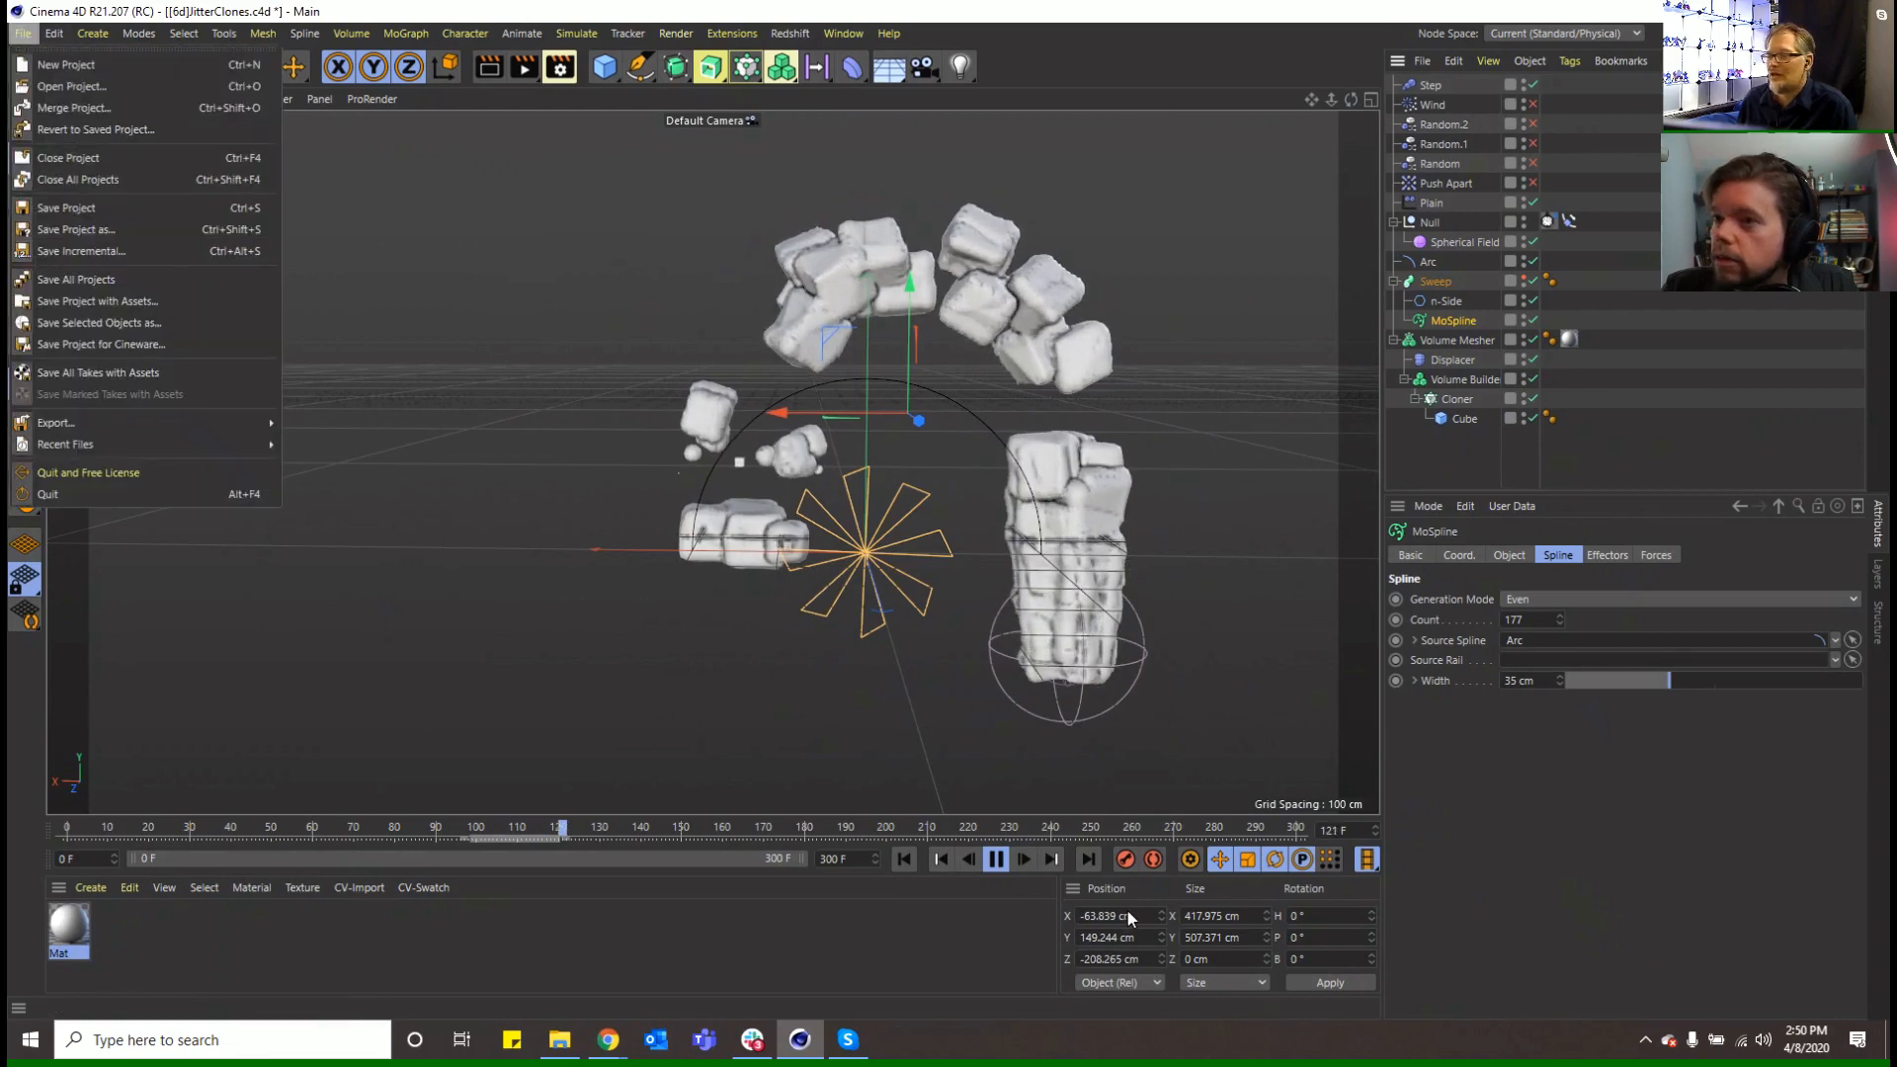
click(985, 859)
click(21, 33)
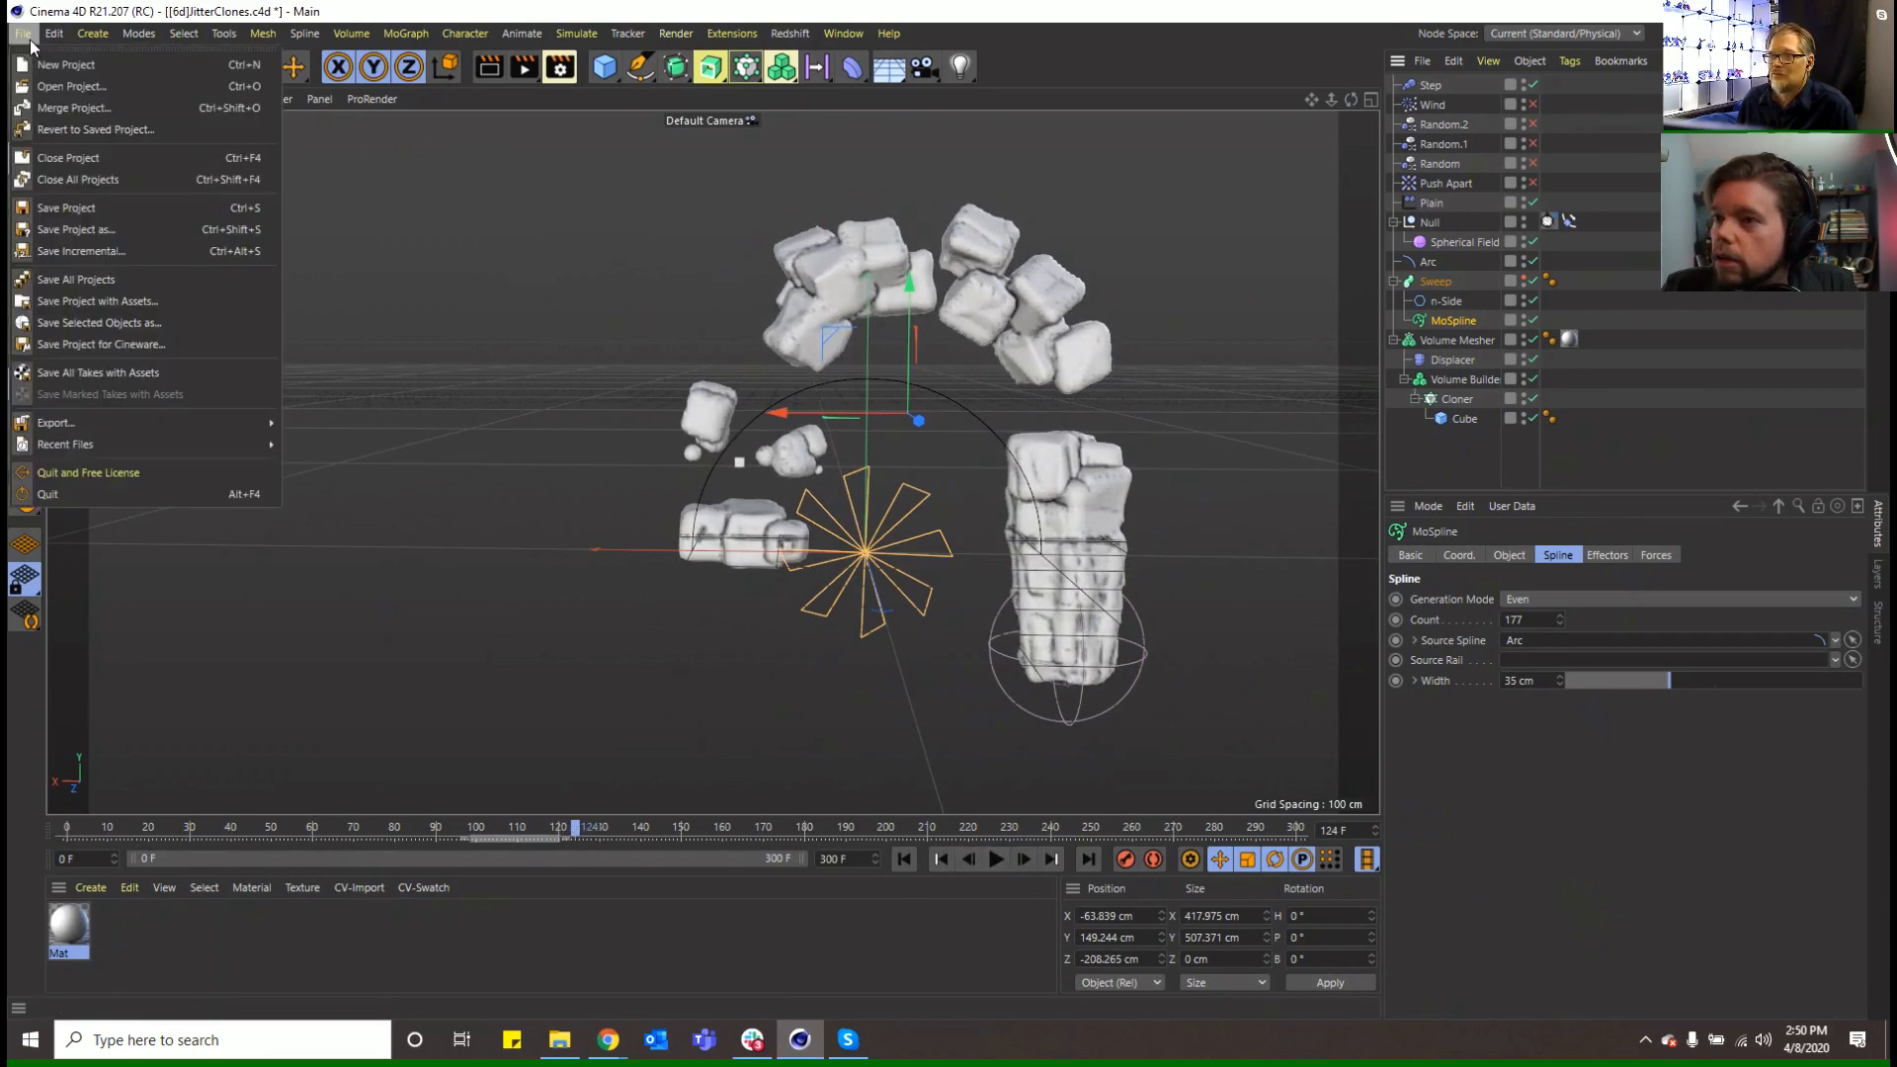
click(61, 235)
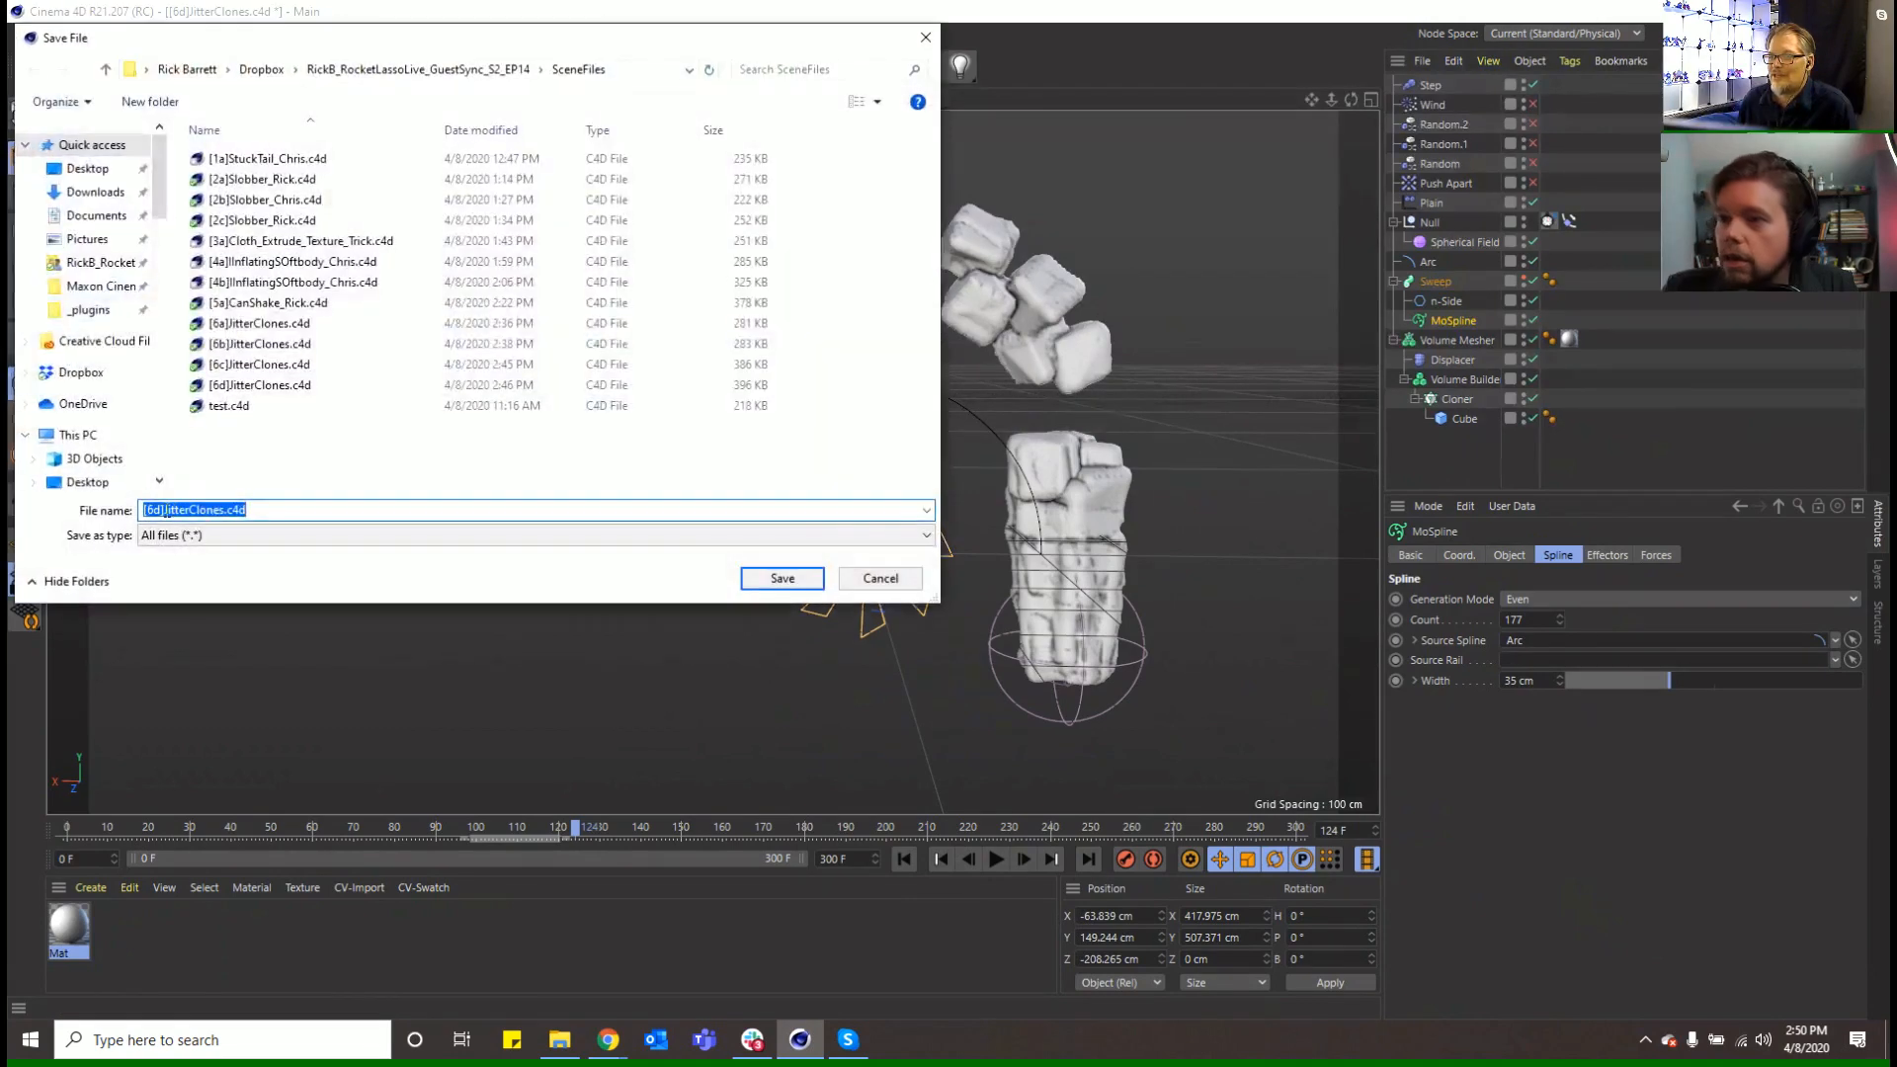
drag(162, 510, 156, 509)
text(e)
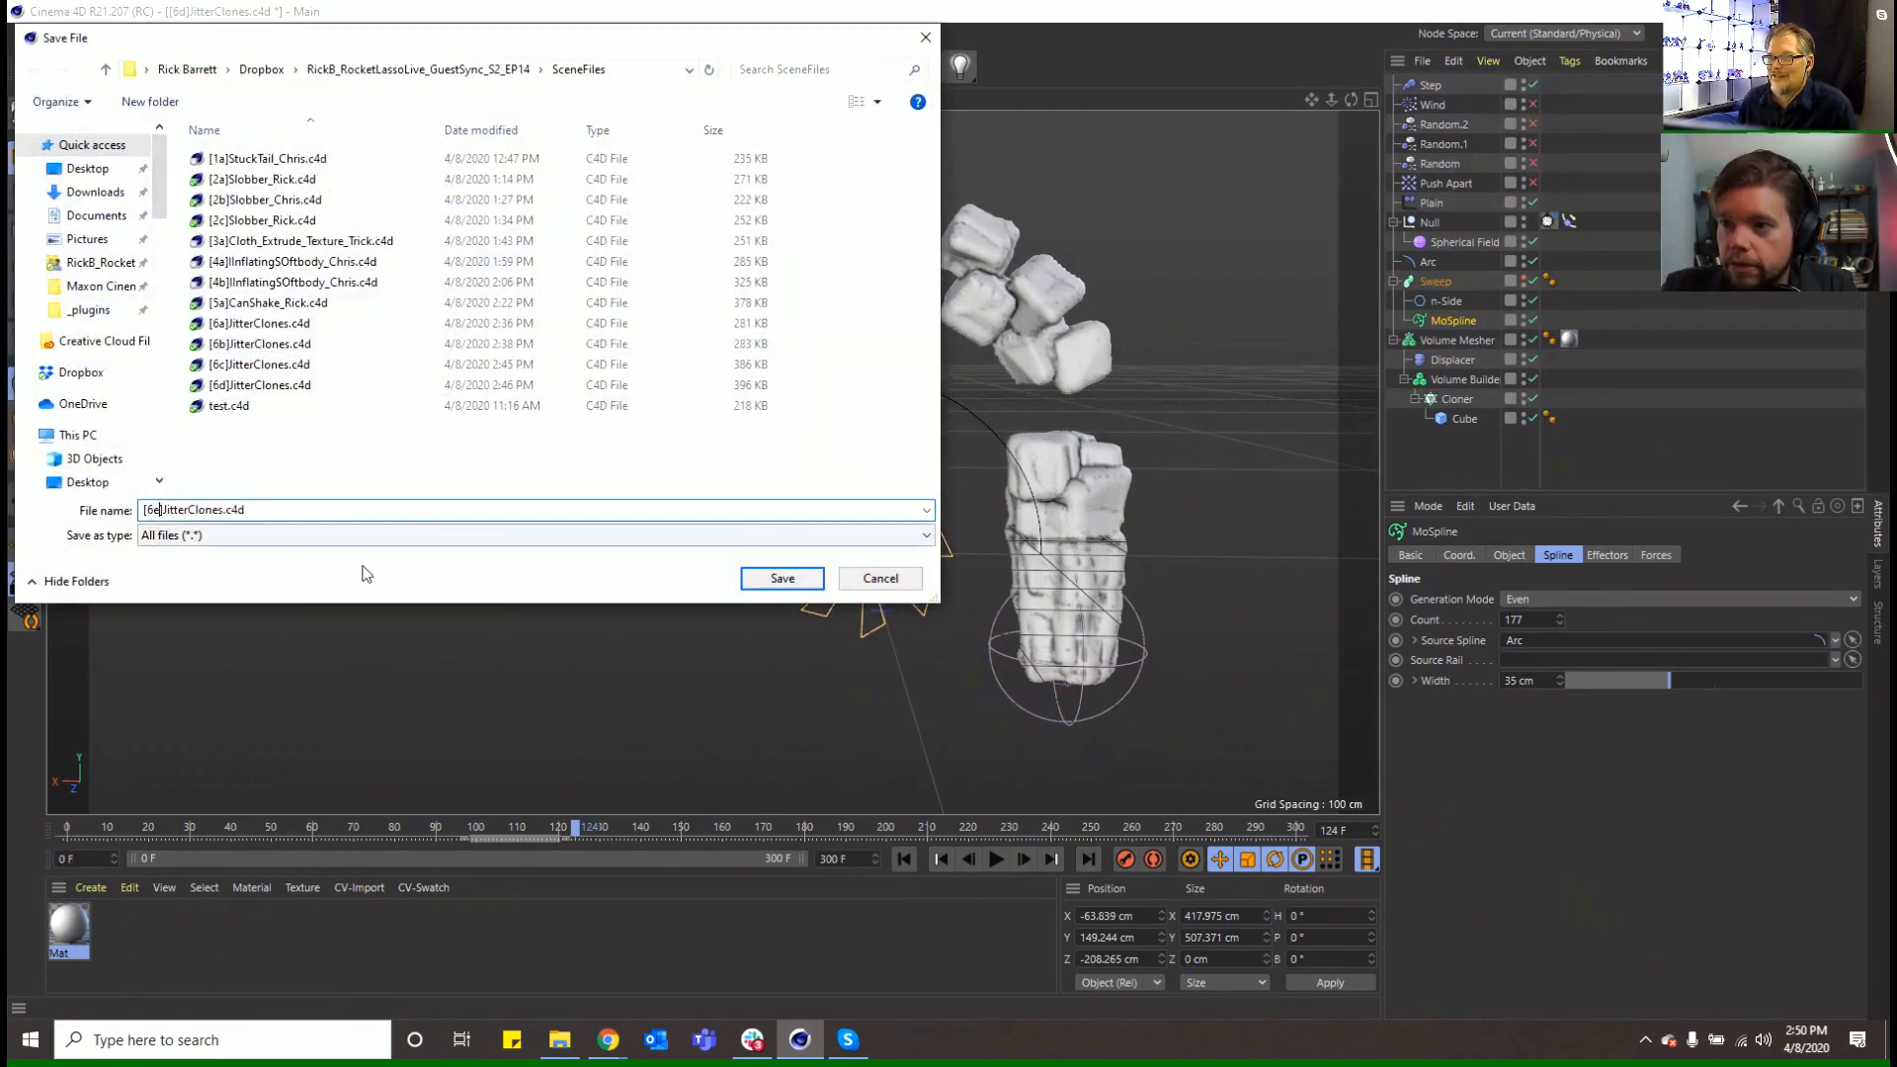
click(763, 583)
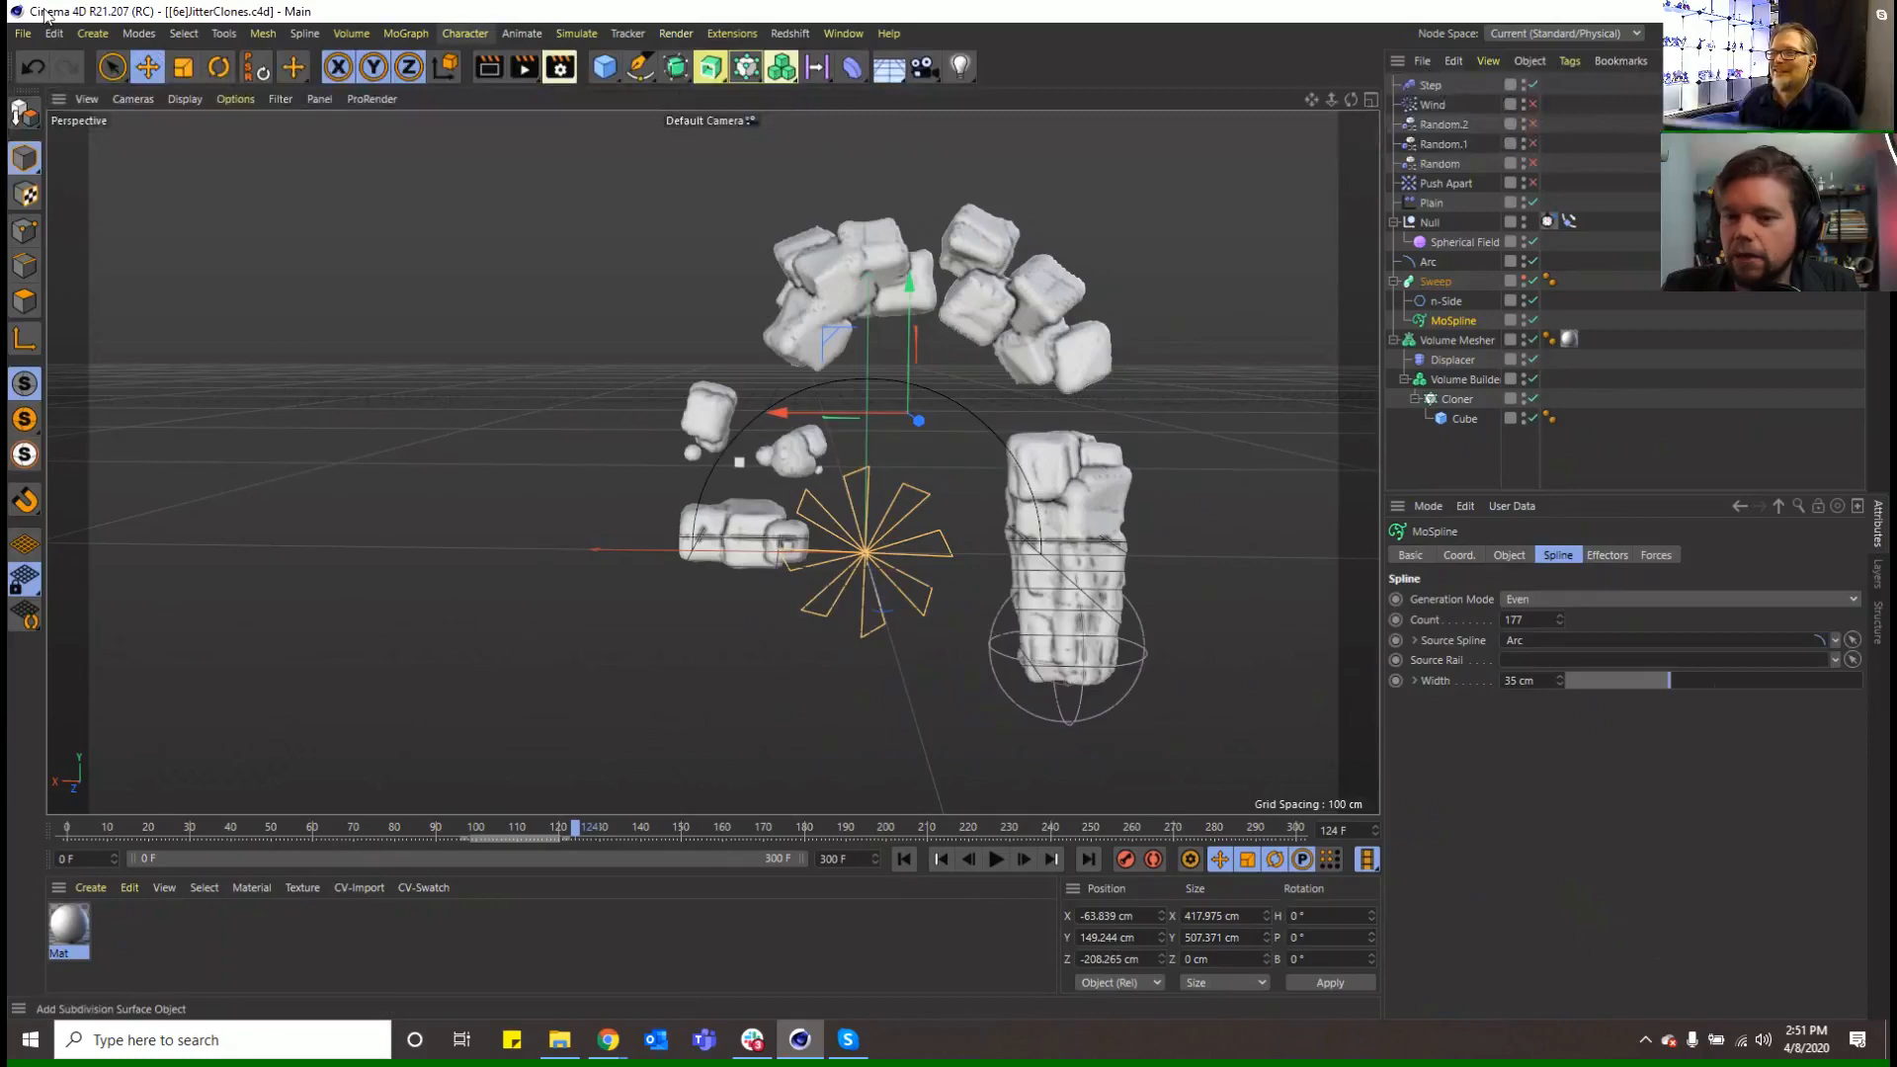
Open the earlier project [6d]JitterClones.c4d and play its animation, stopping at frame 93
click(22, 33)
click(60, 86)
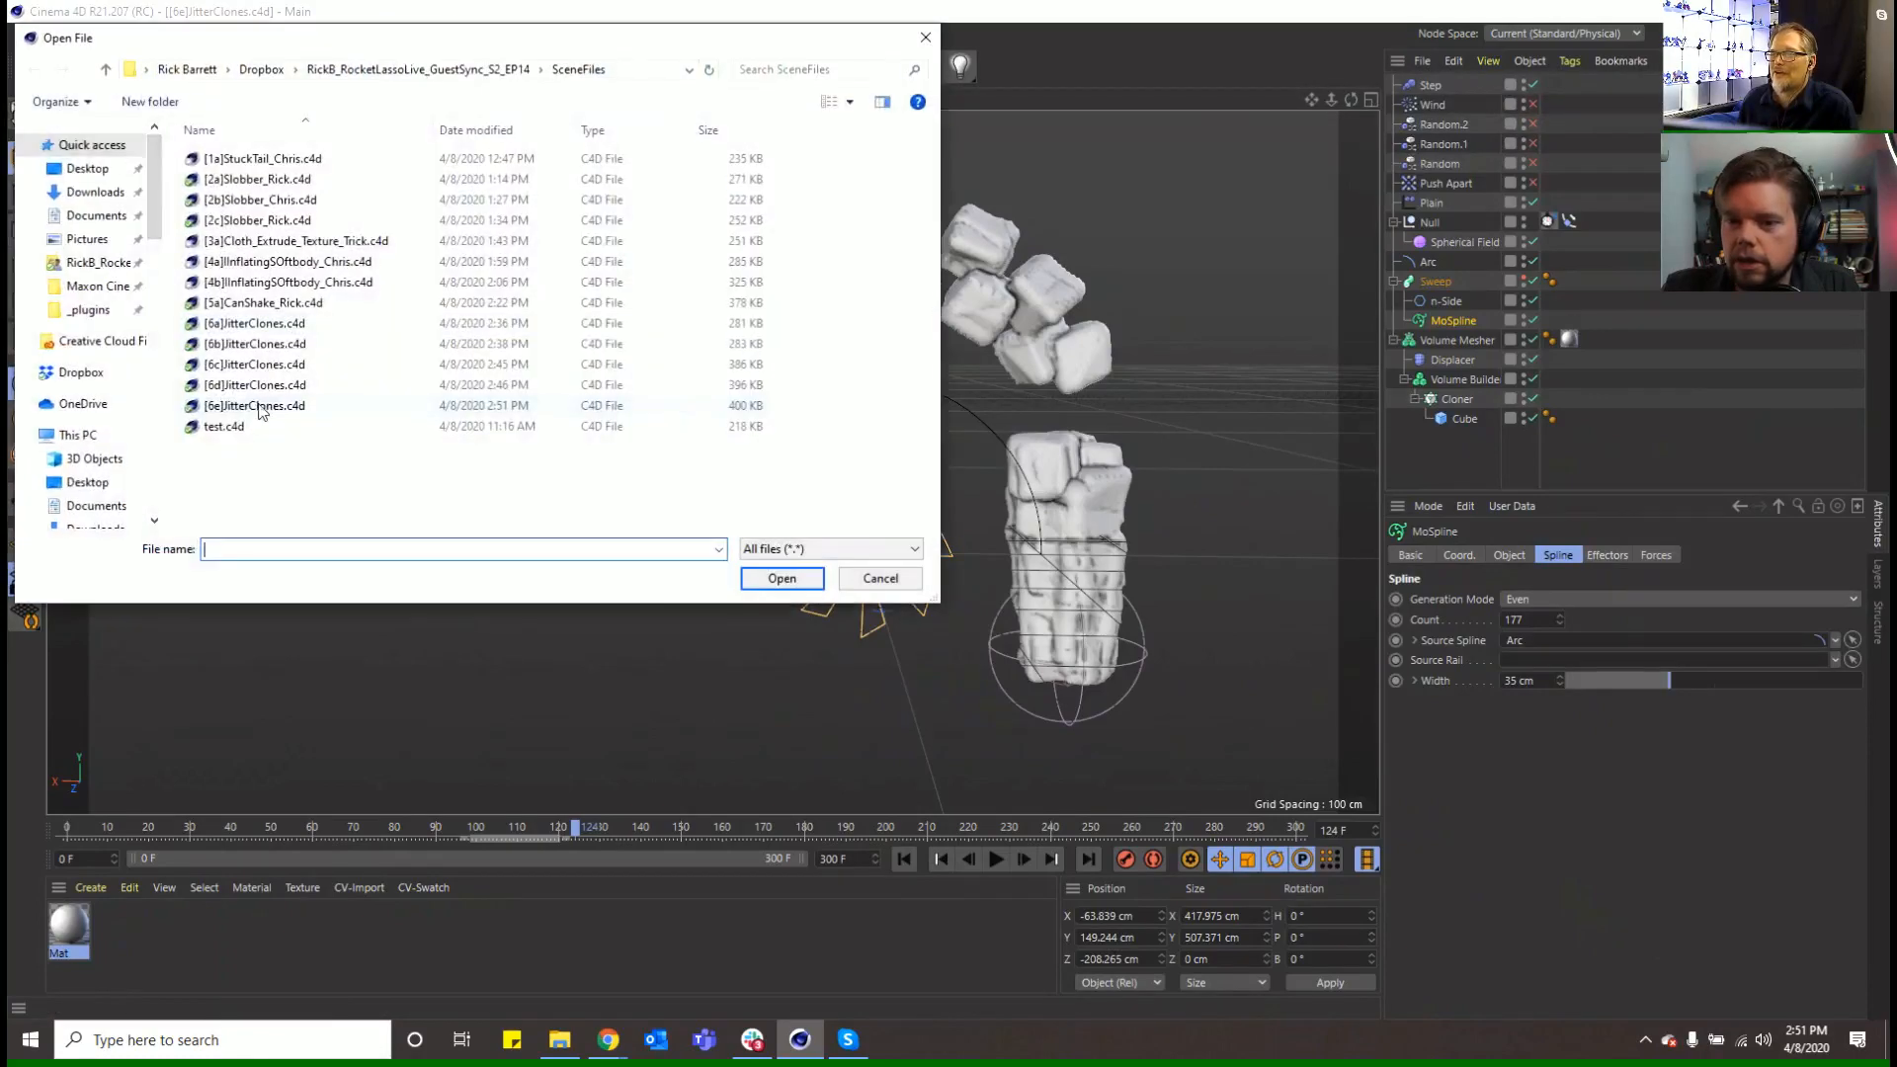
click(264, 386)
key(Return)
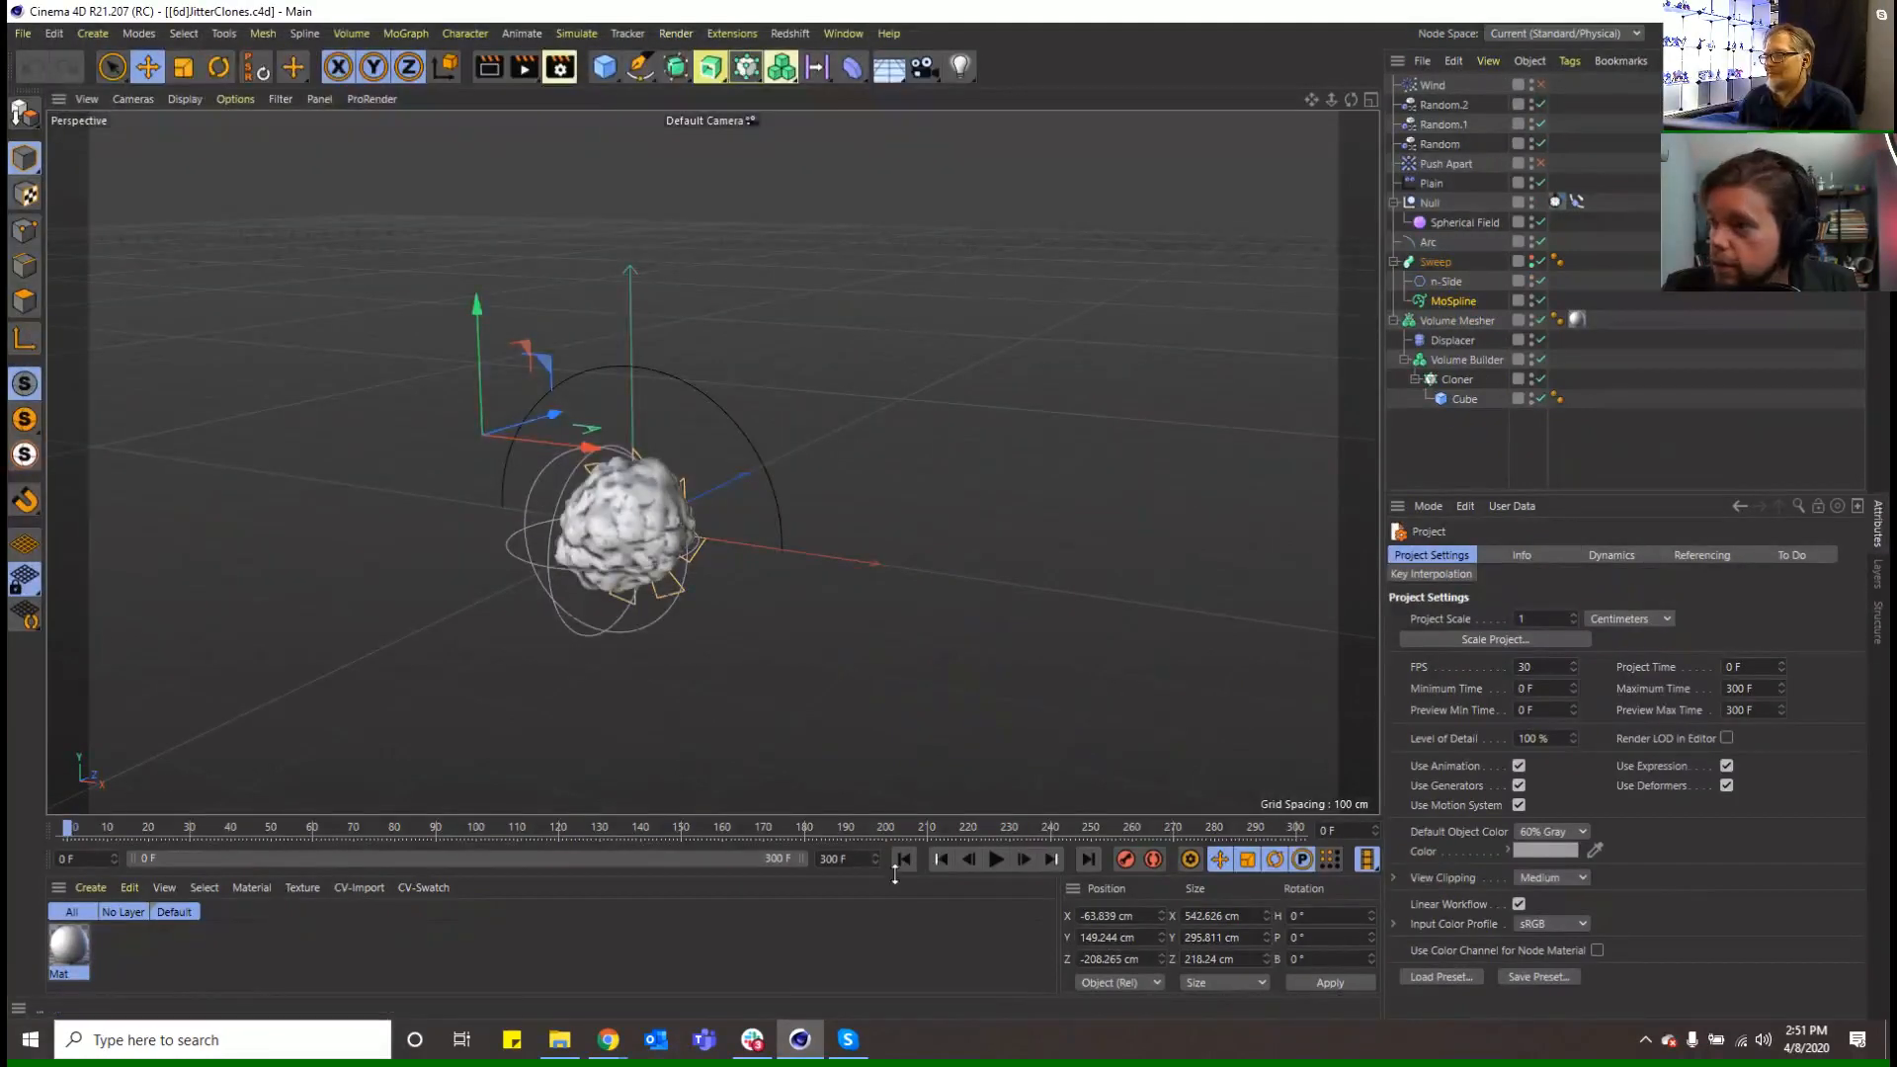
click(996, 859)
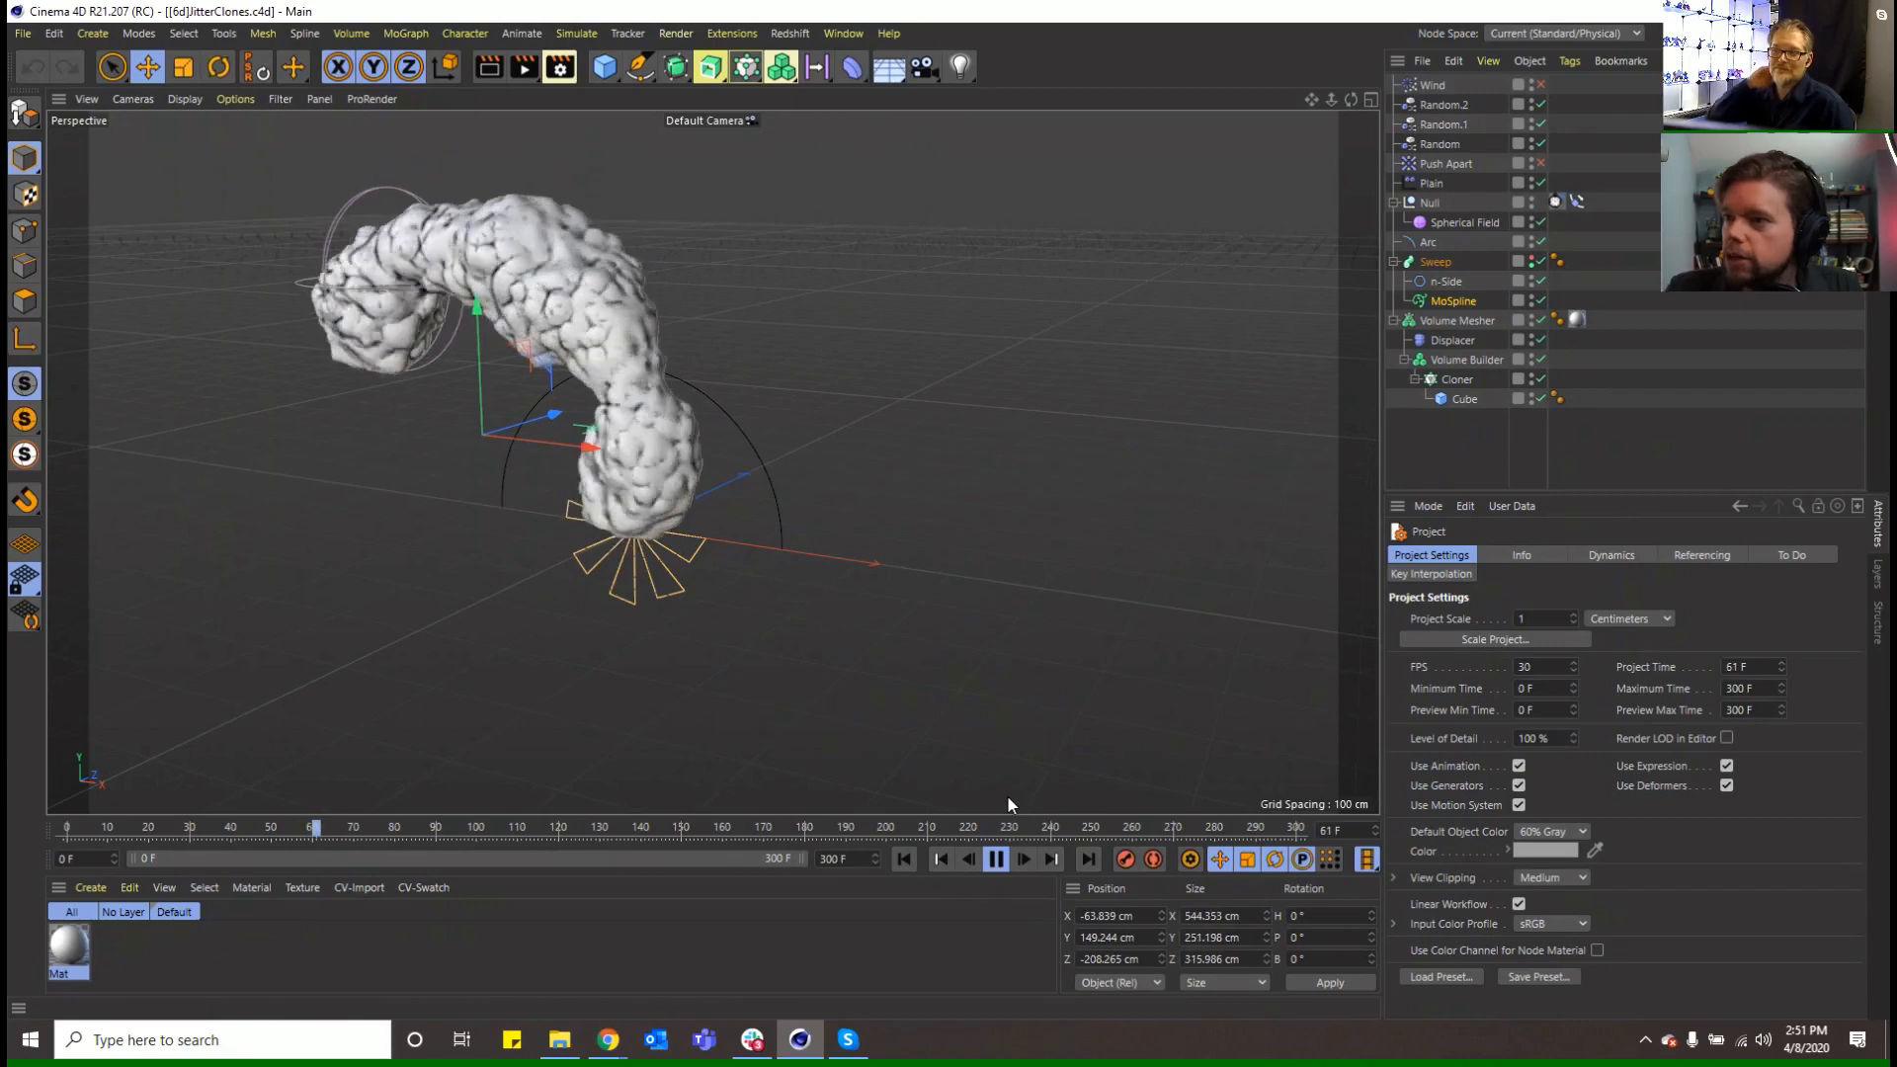
click(77, 944)
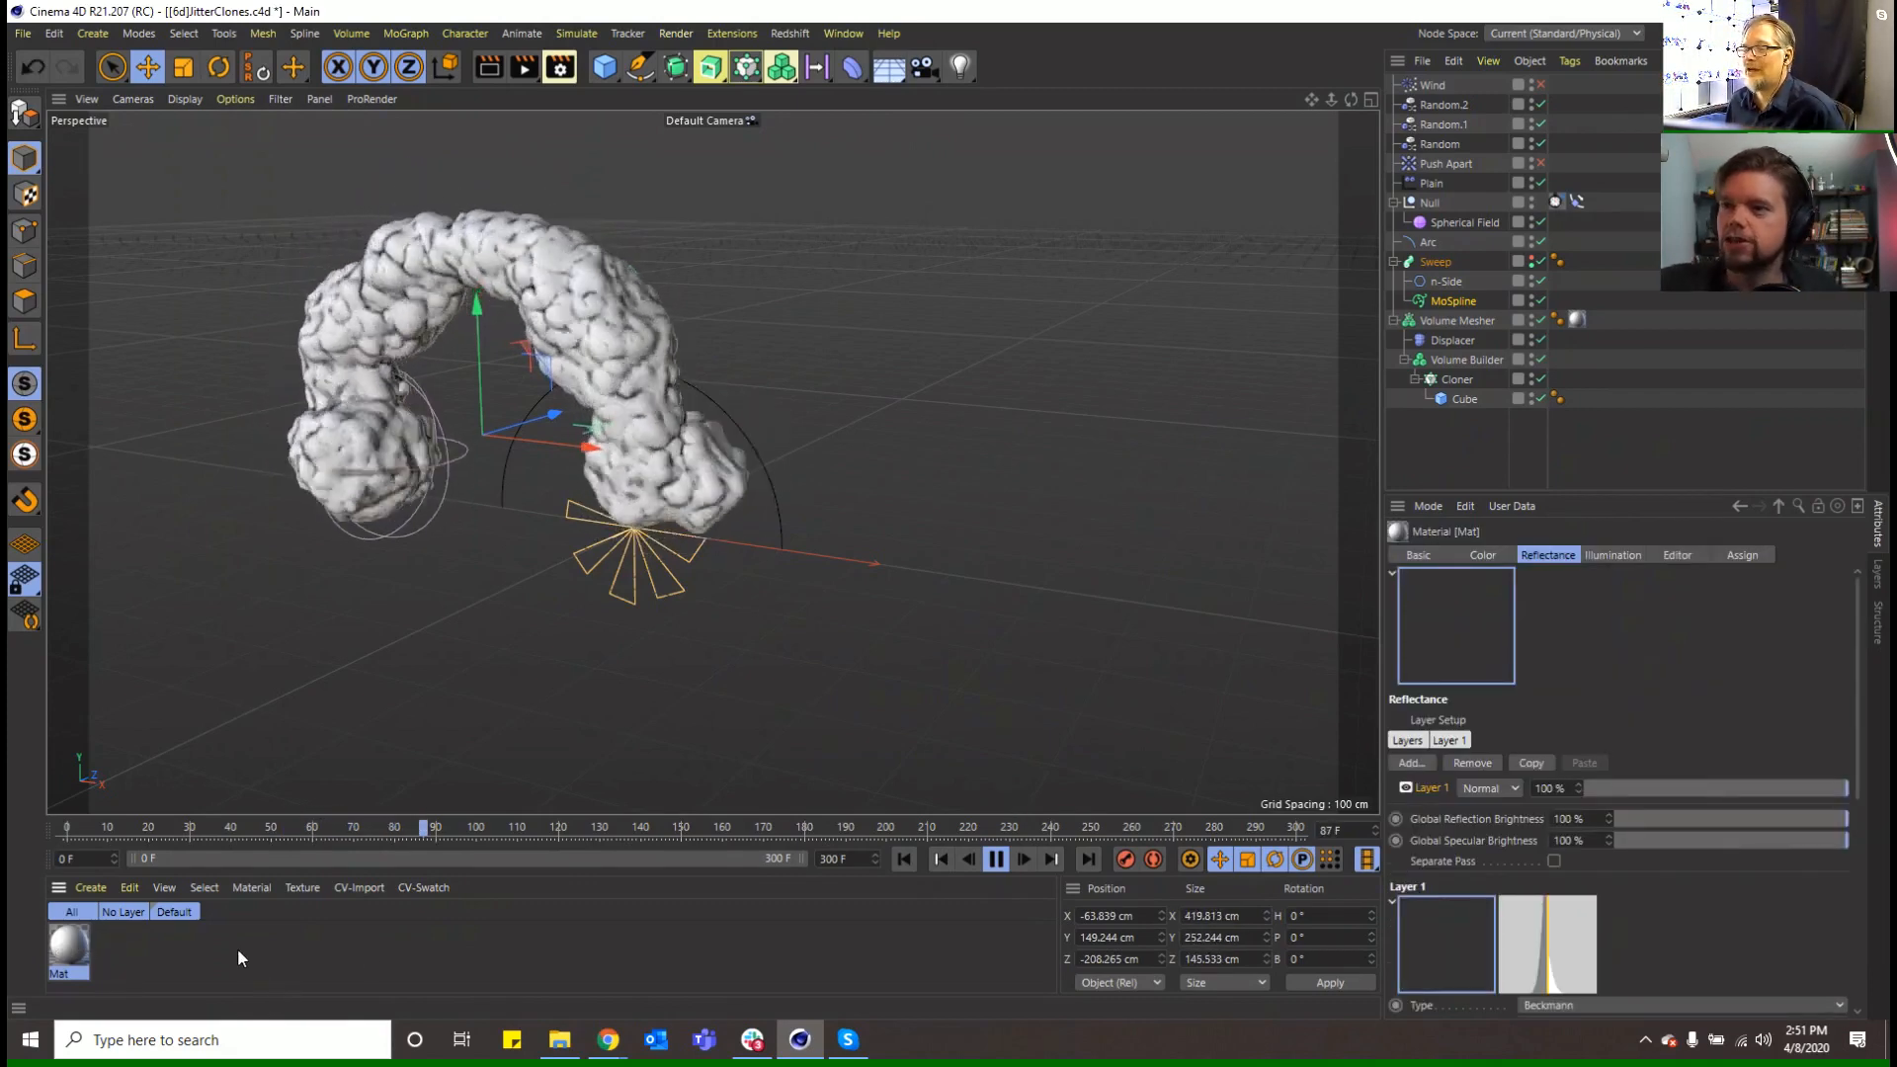
click(998, 857)
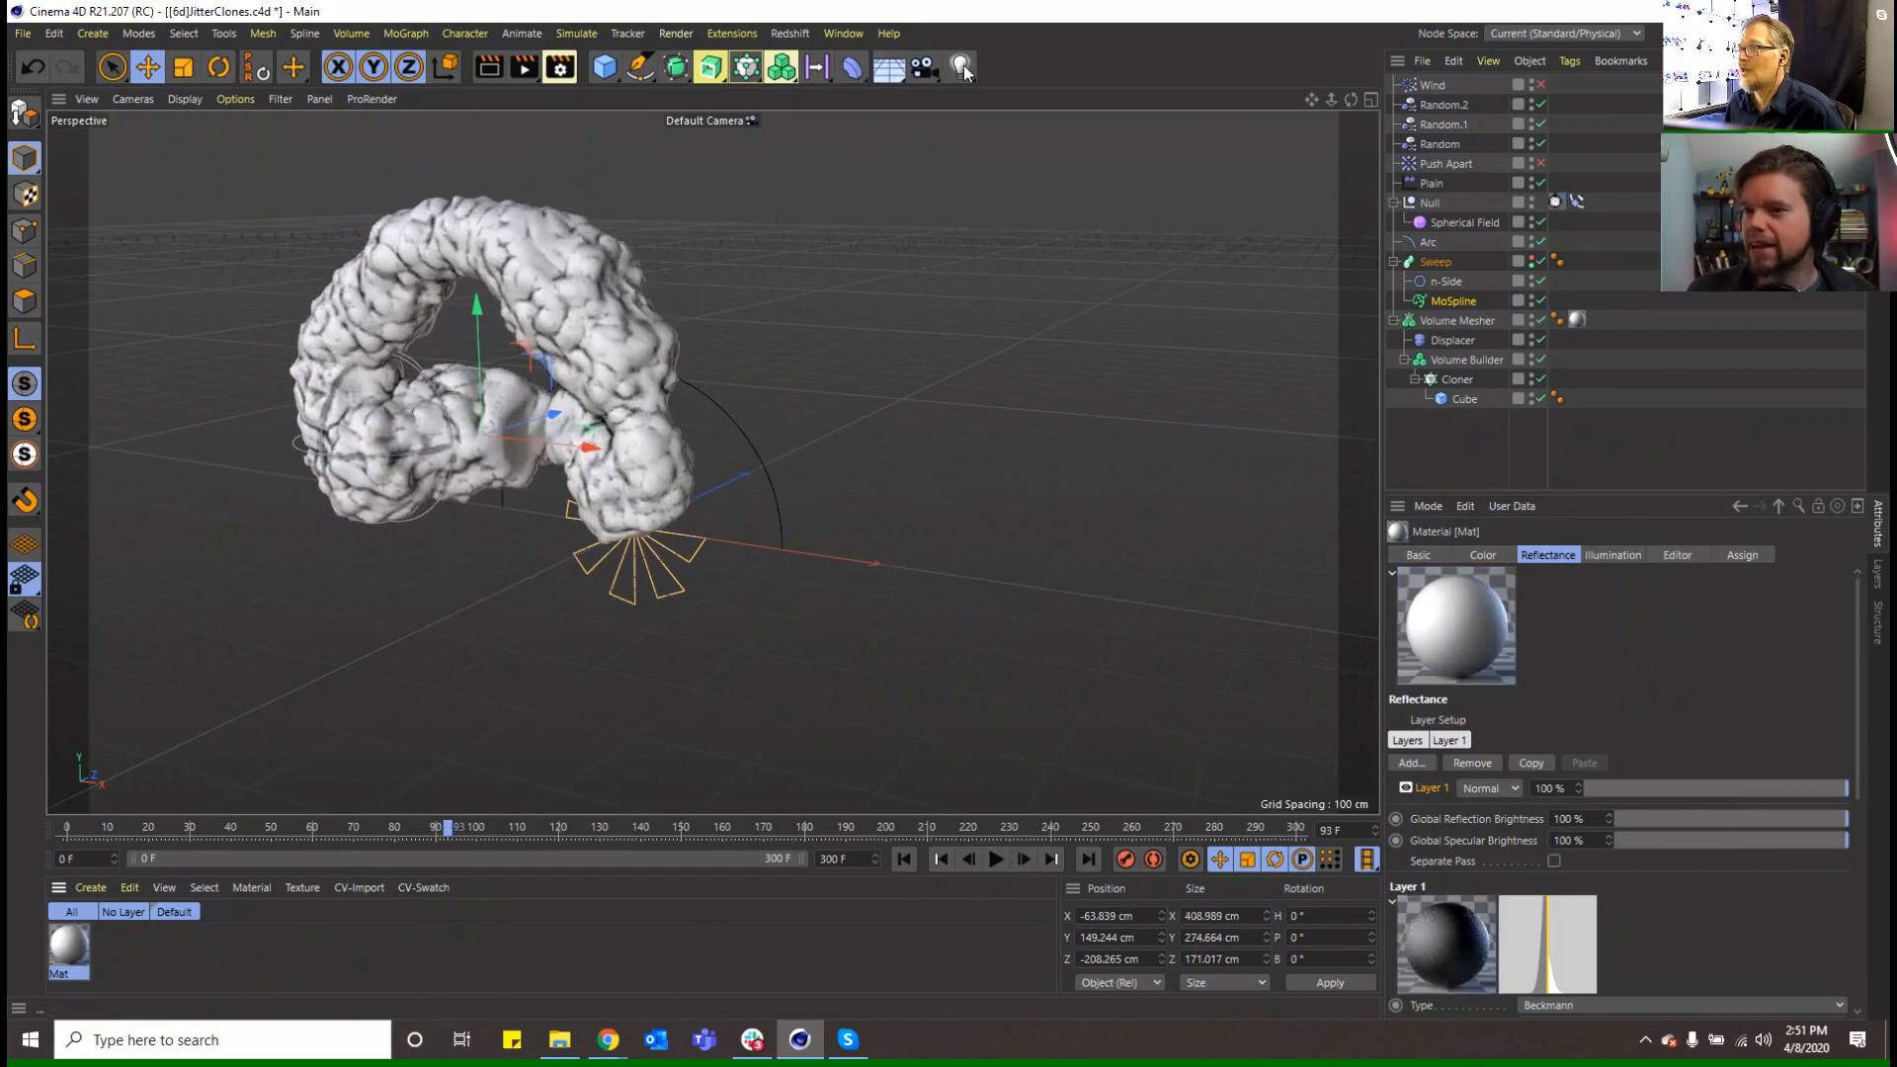
Add a Sky object and apply the Plants Downtown Montreal Canada 3K HDRI Exterior Sky Environment material to it
drag(873, 71, 963, 128)
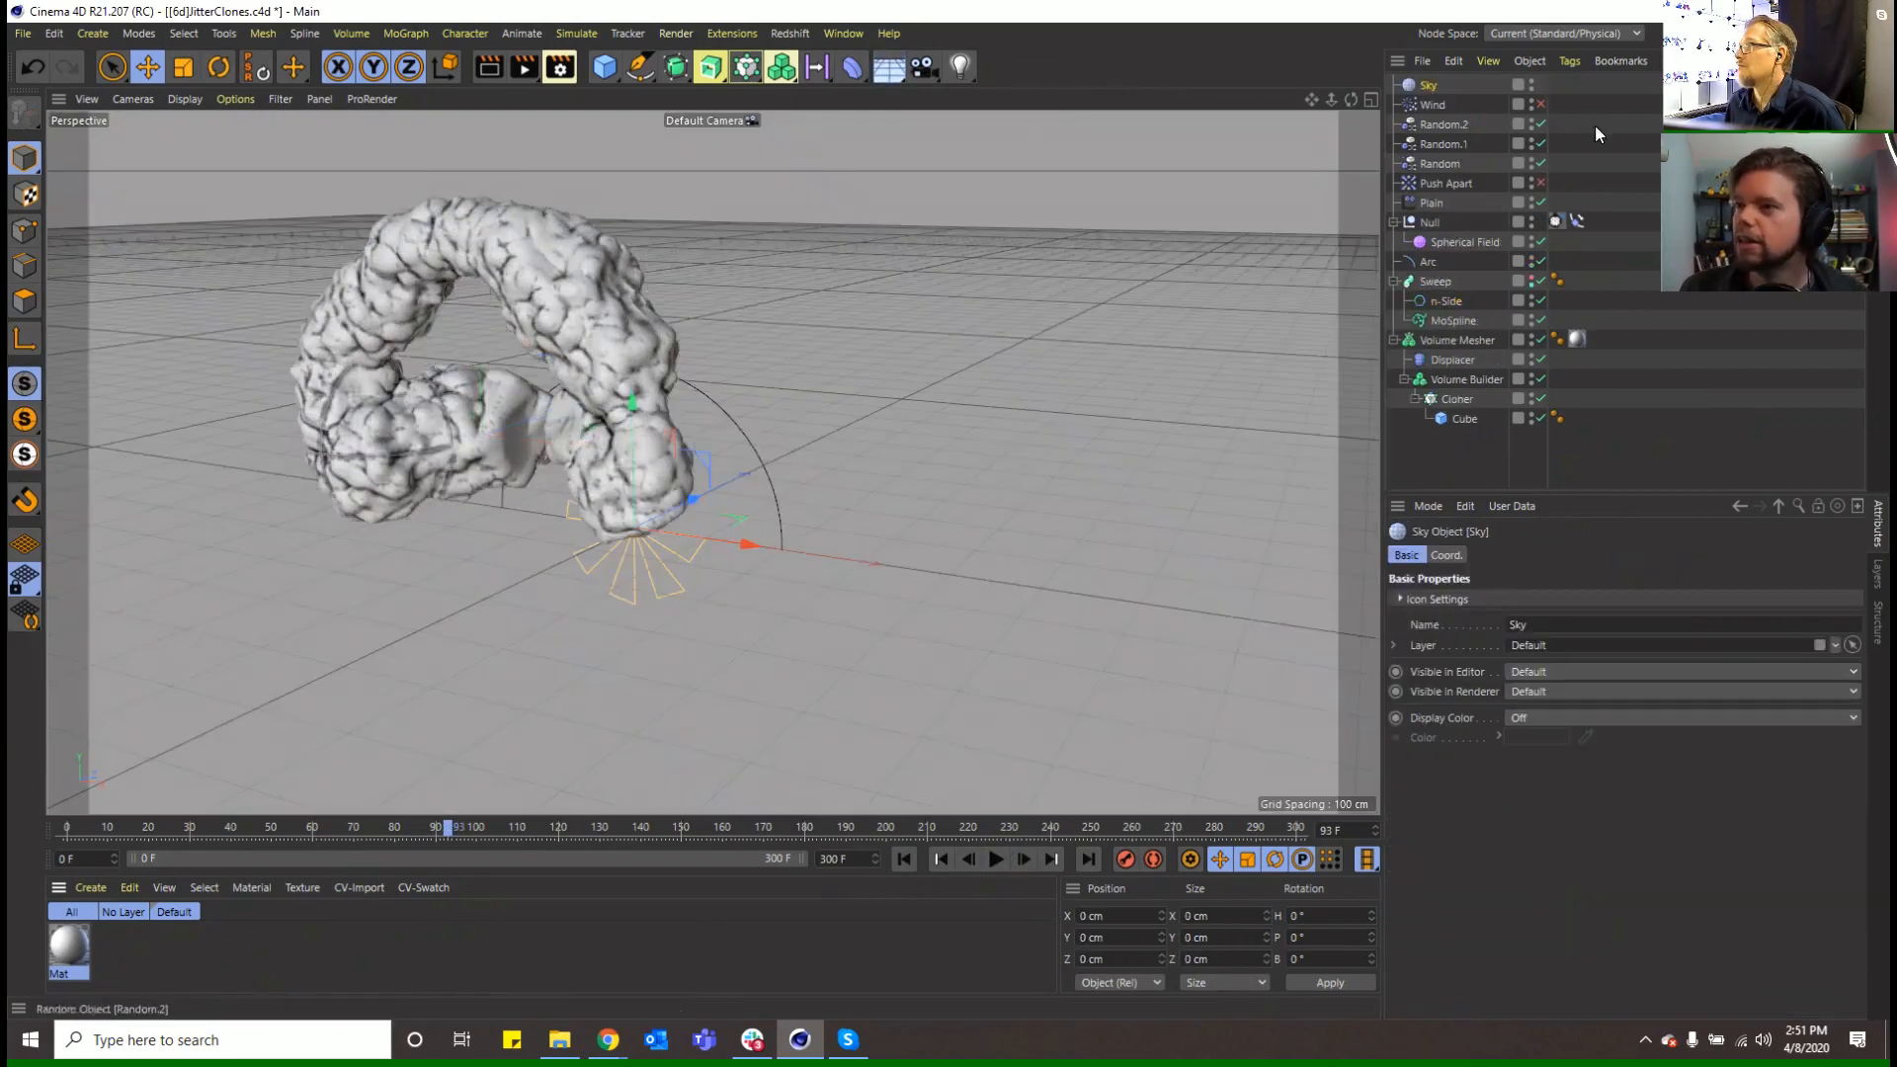
click(1878, 180)
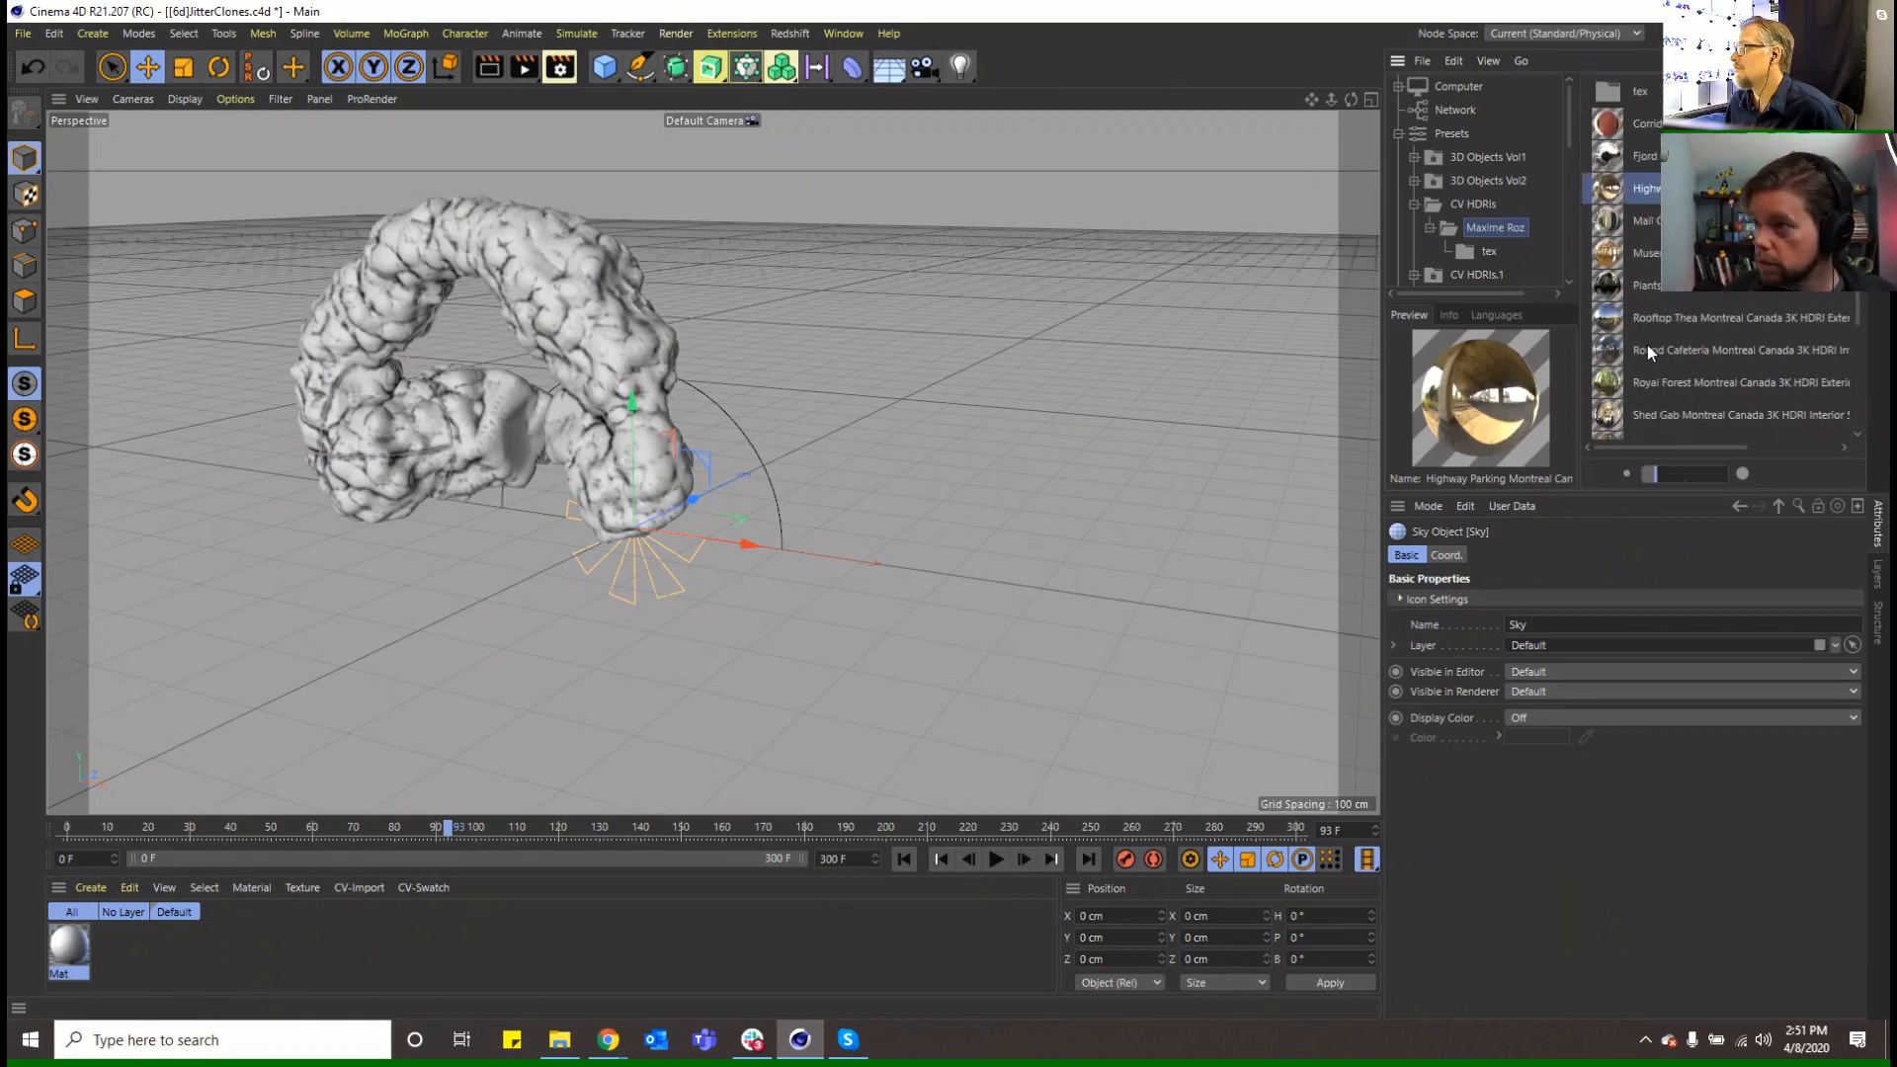
double_click(1610, 287)
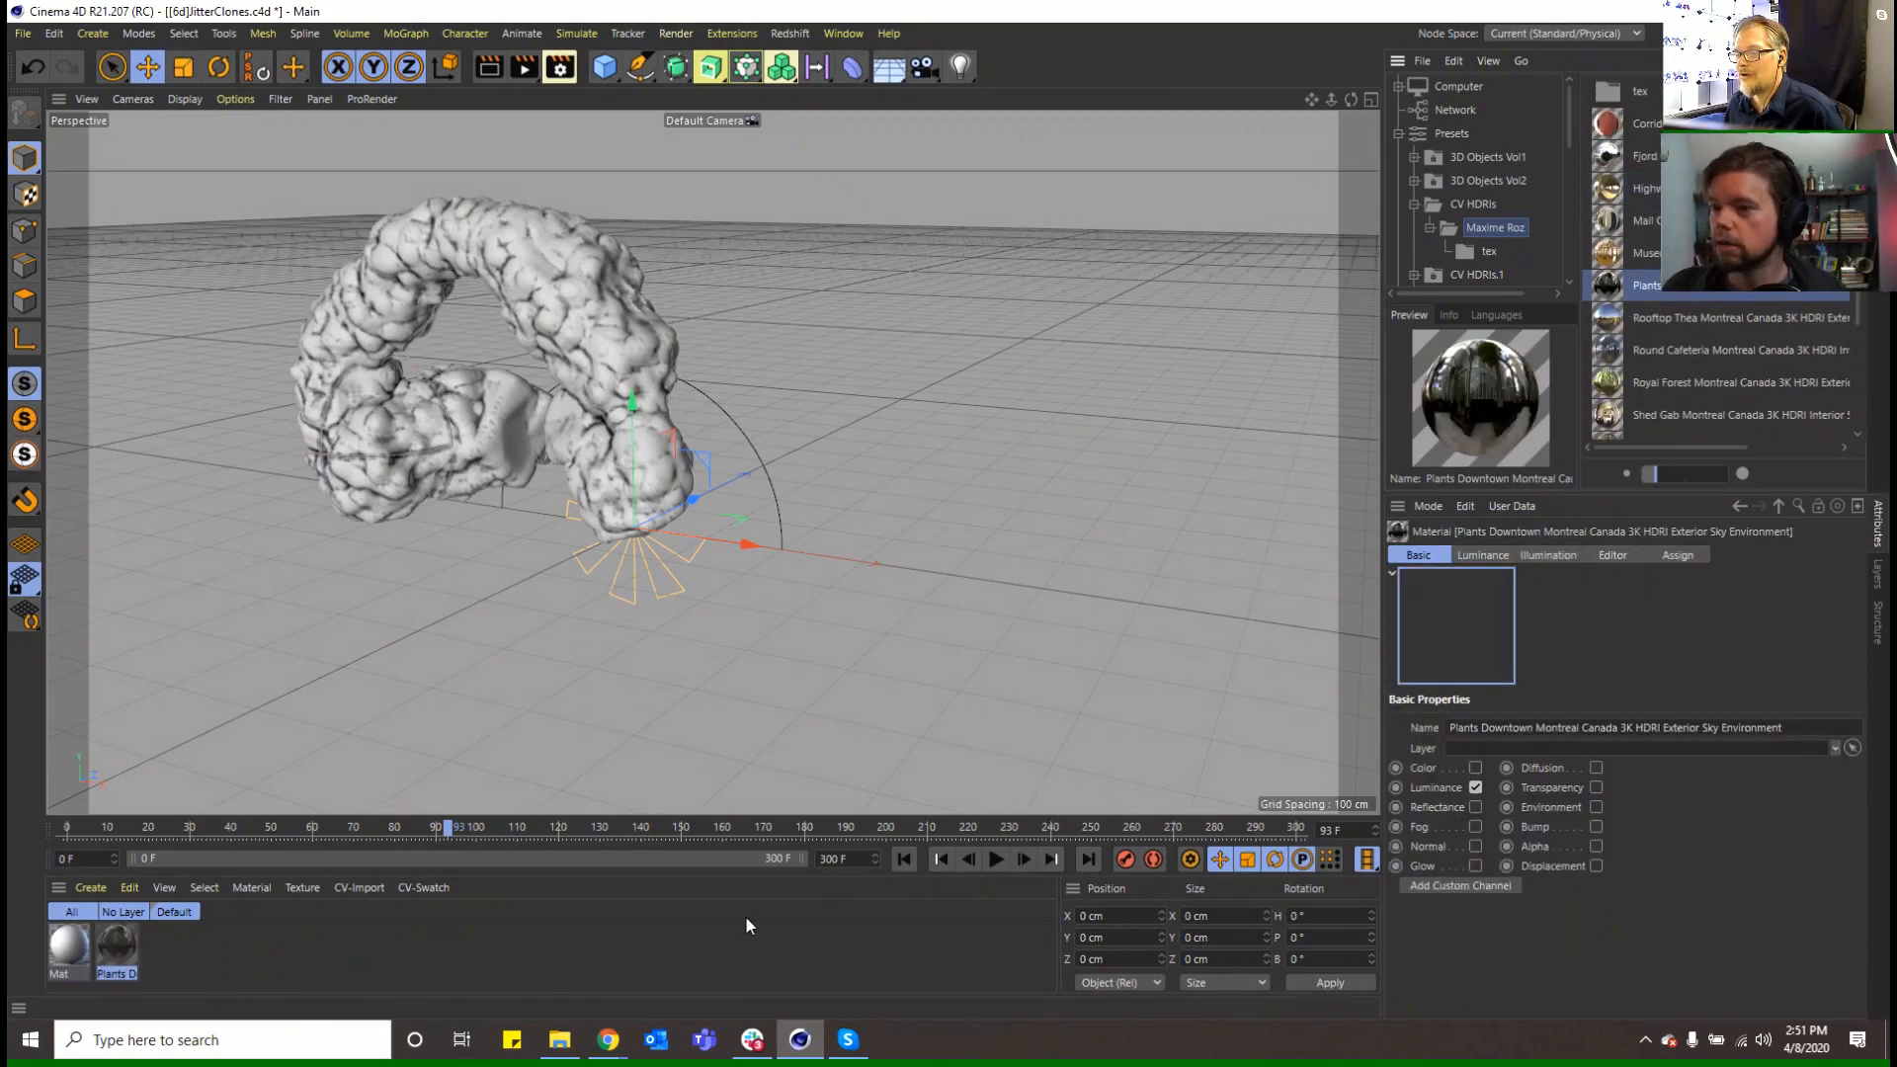
click(1878, 83)
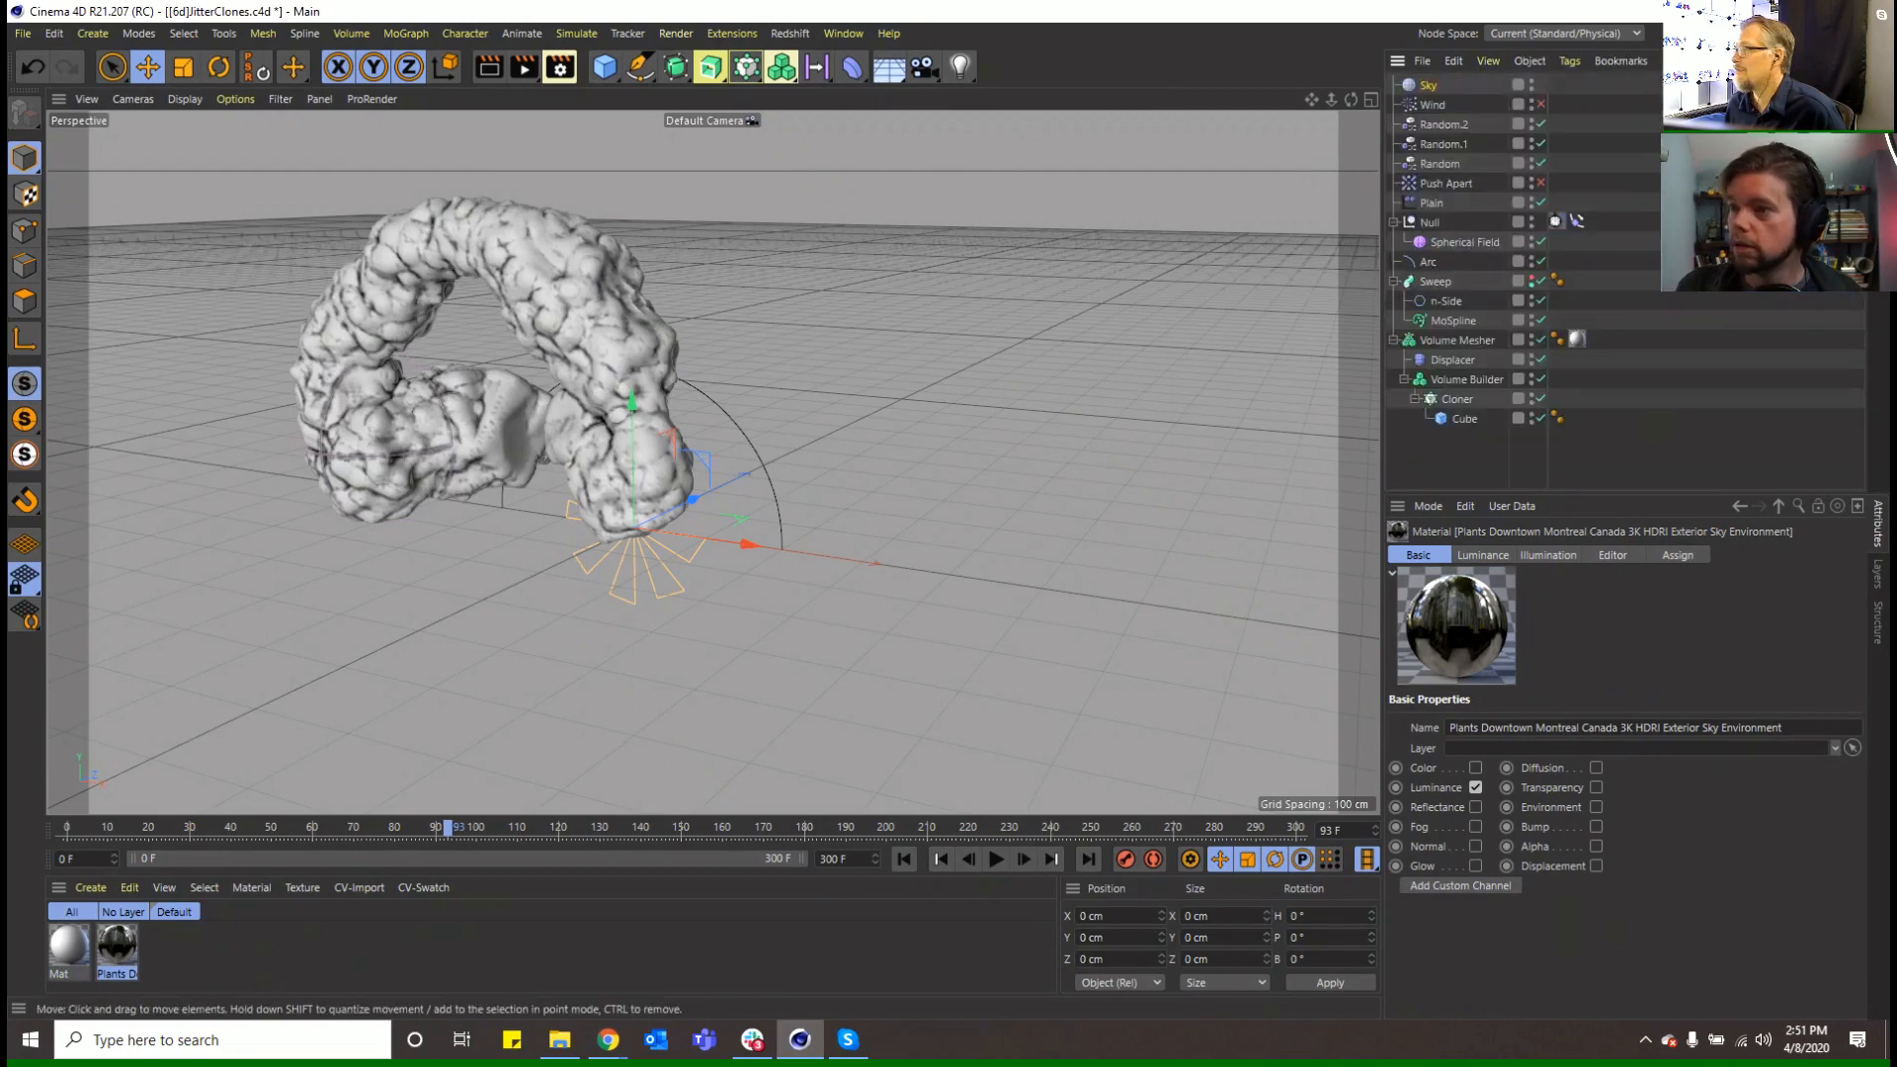
drag(132, 958, 1430, 87)
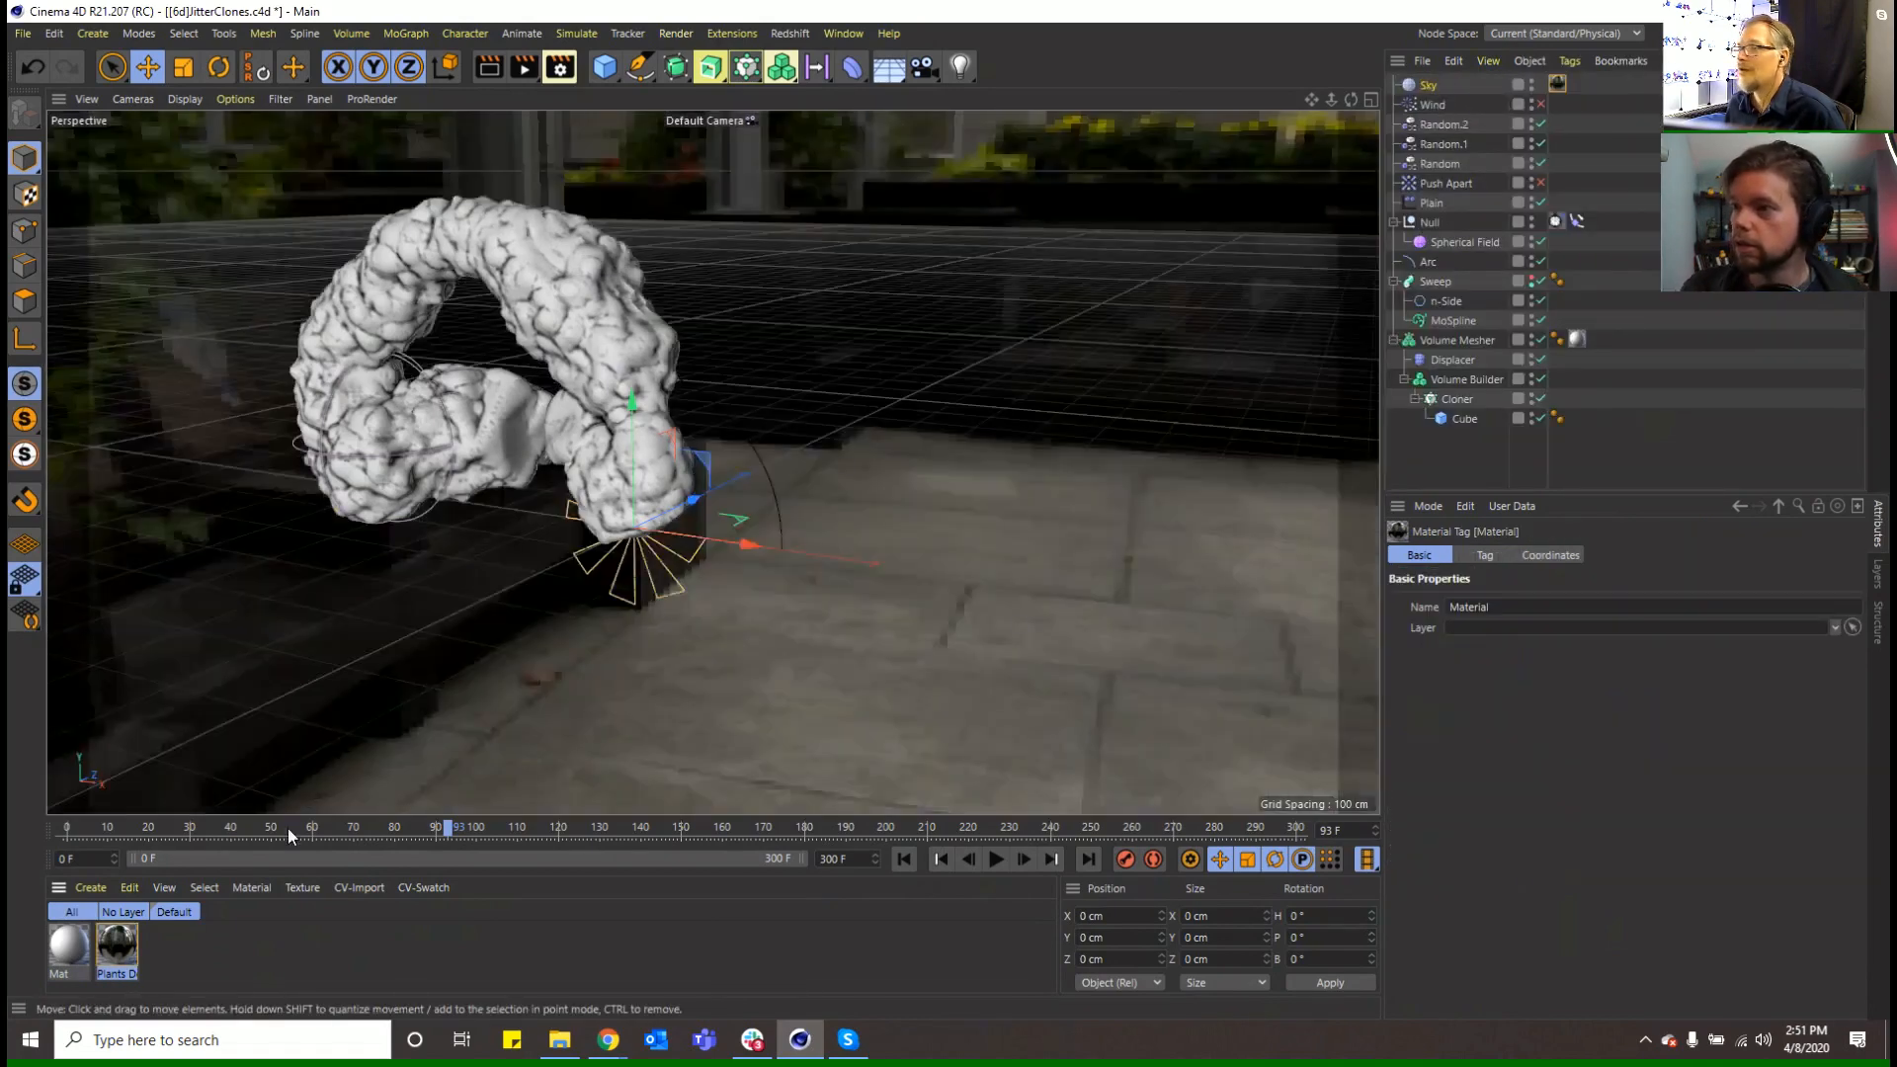
Add a Compositing tag to the Sky and disable its Seen by Camera option
right_click(1430, 91)
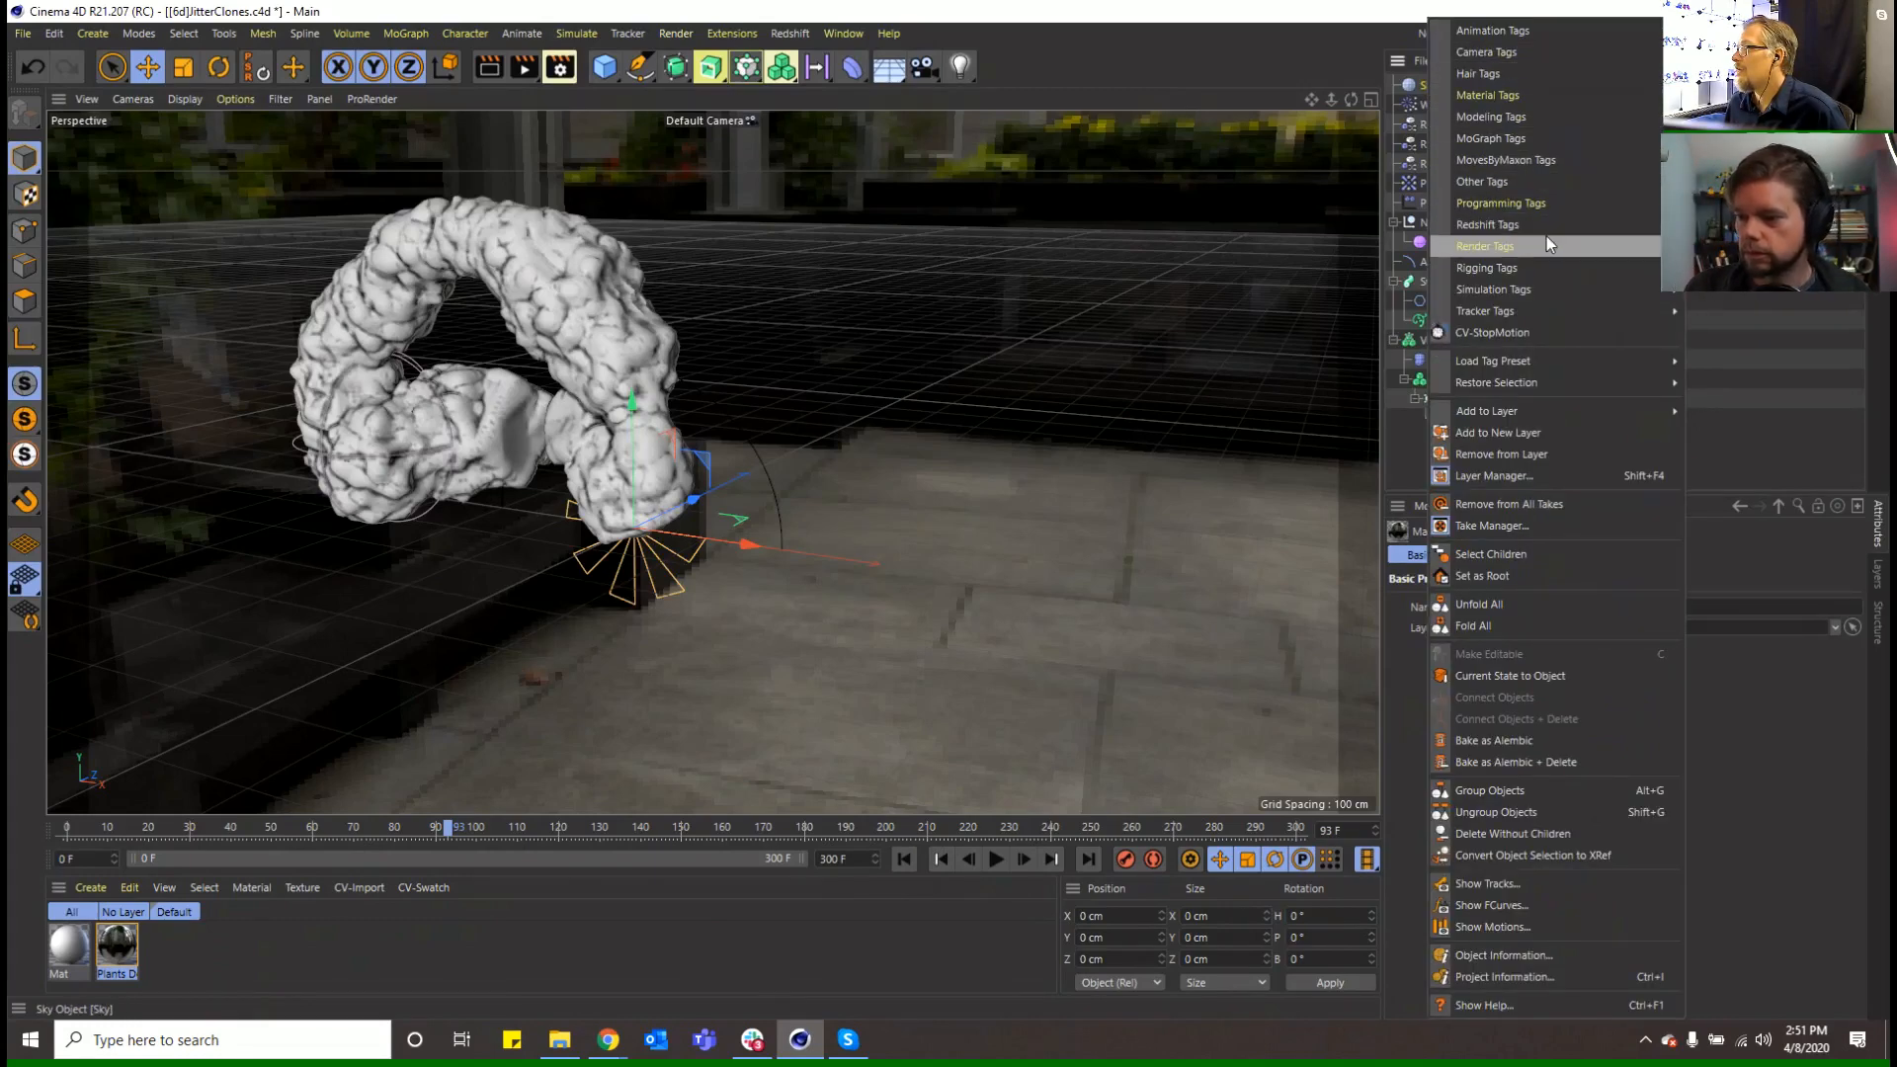
click(1739, 296)
click(1536, 556)
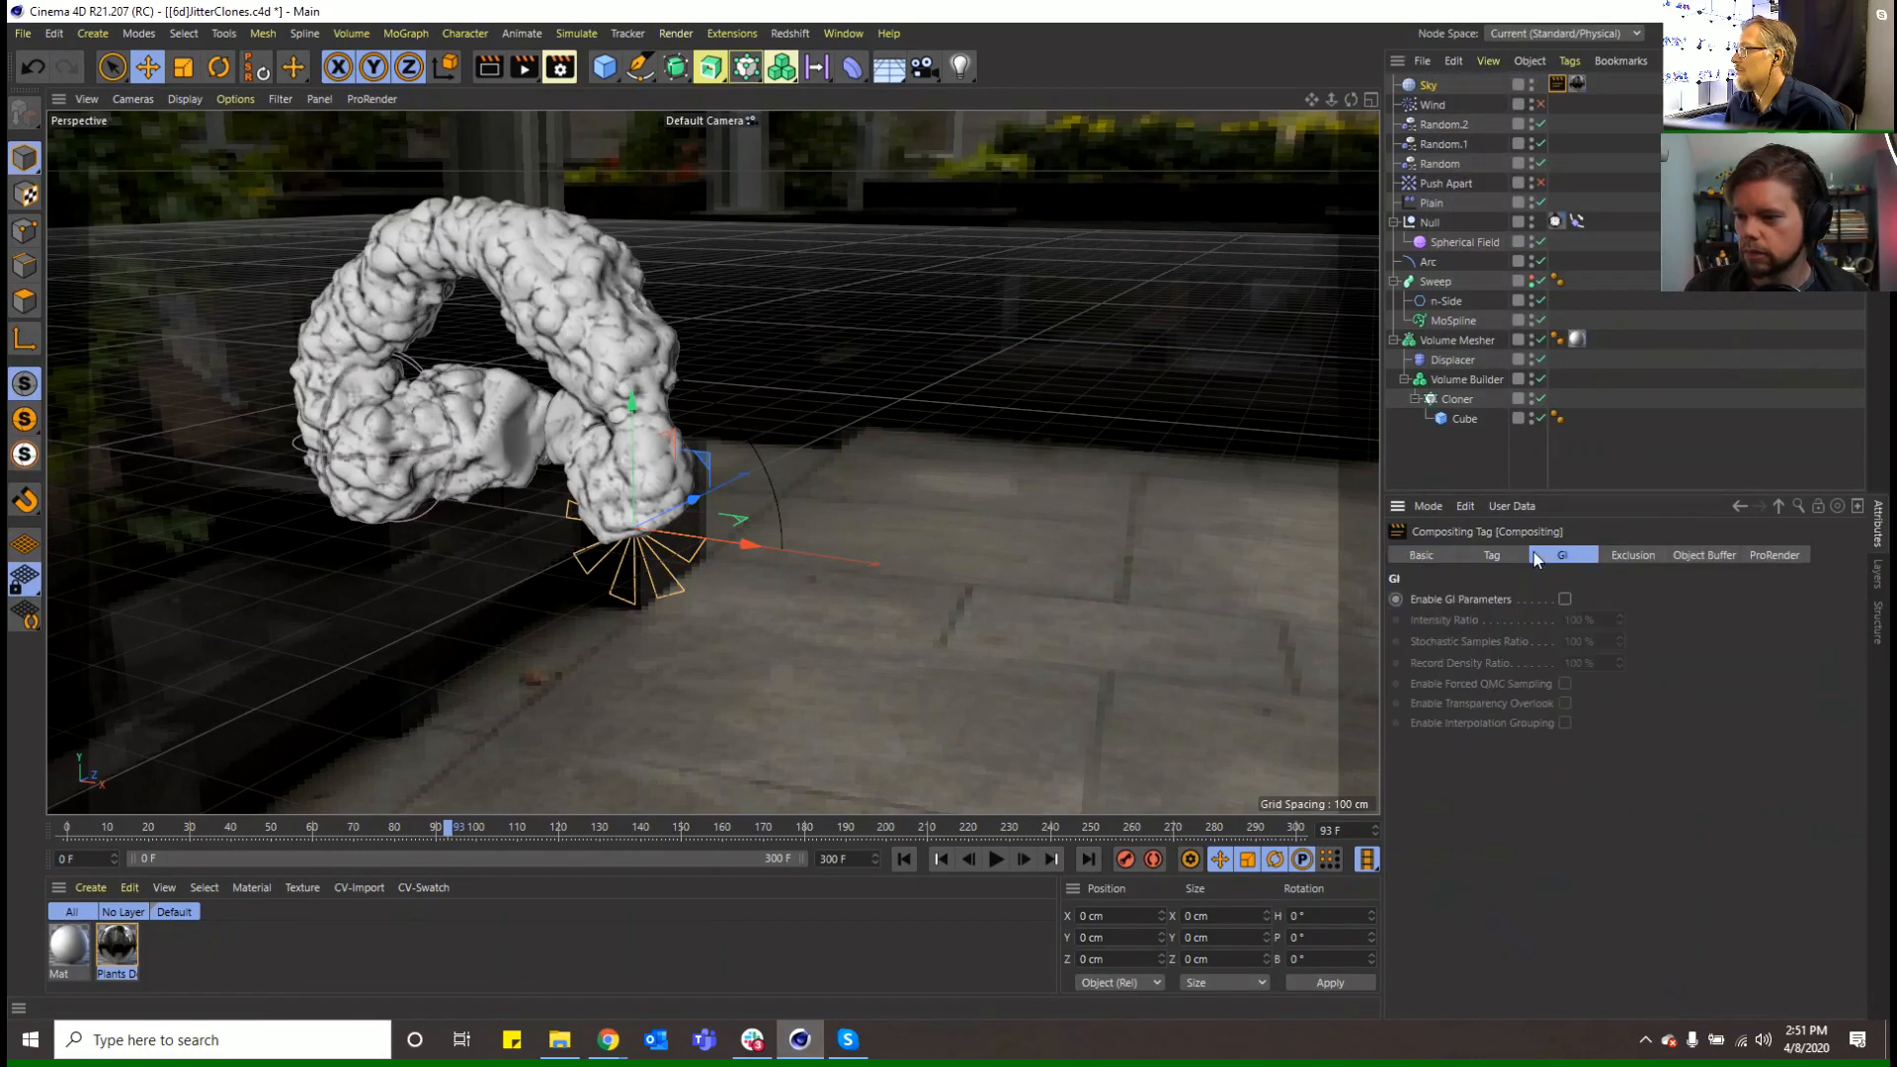
click(1492, 556)
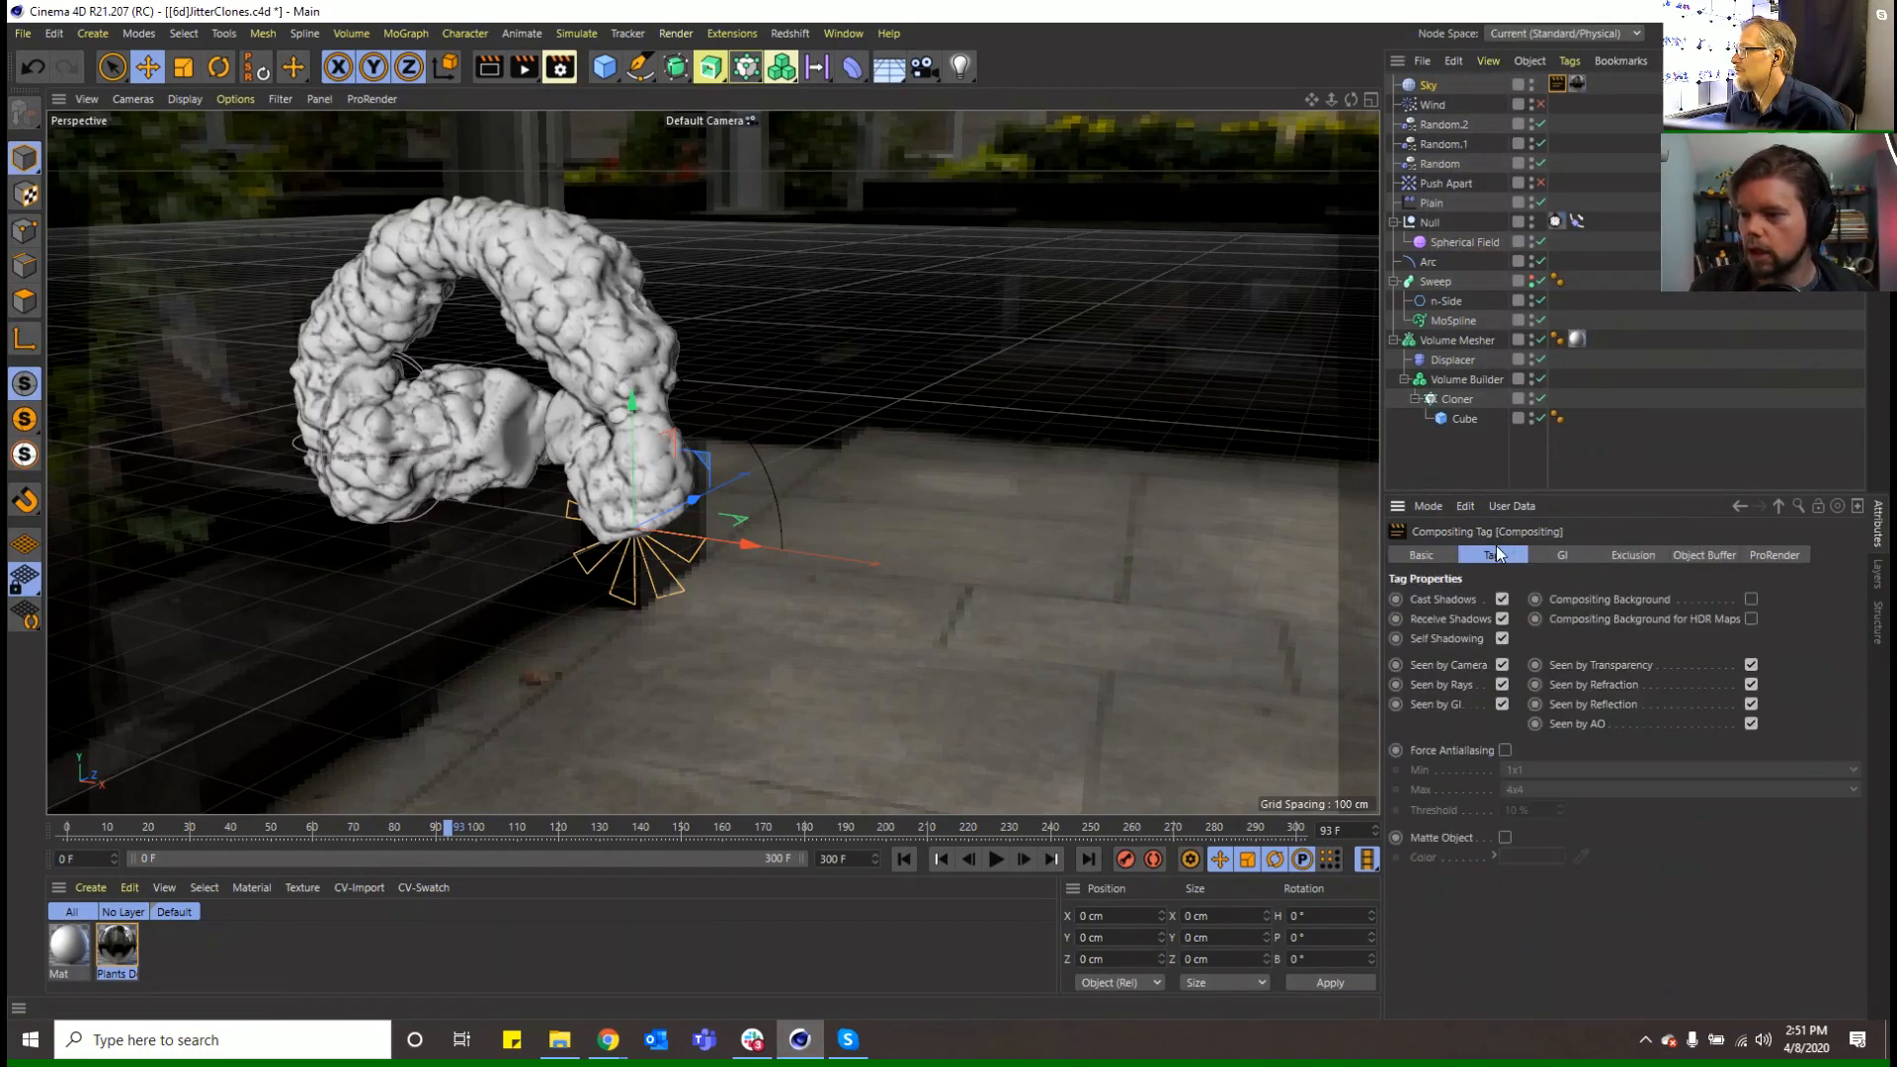
click(1502, 665)
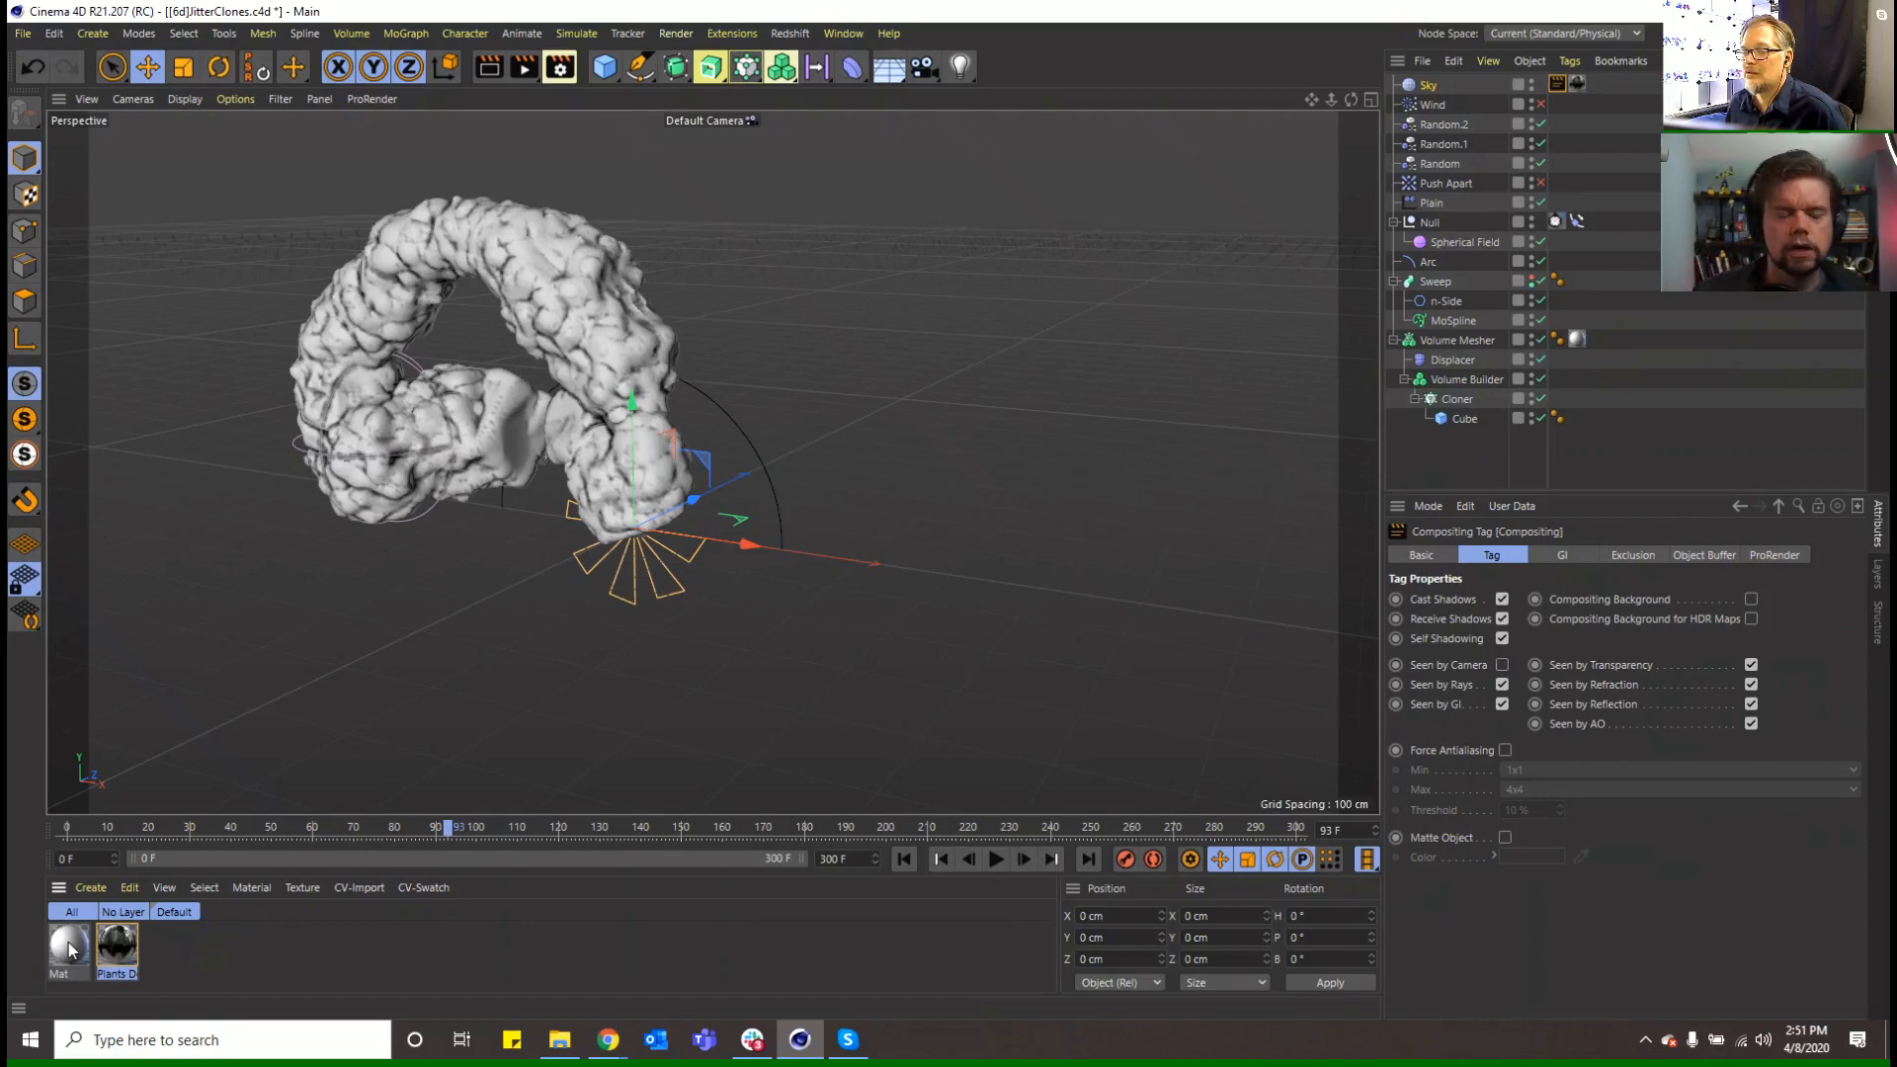
Add a GGX reflectance layer to the Mat material and move its editor to reveal the mesh
click(69, 947)
double_click(67, 948)
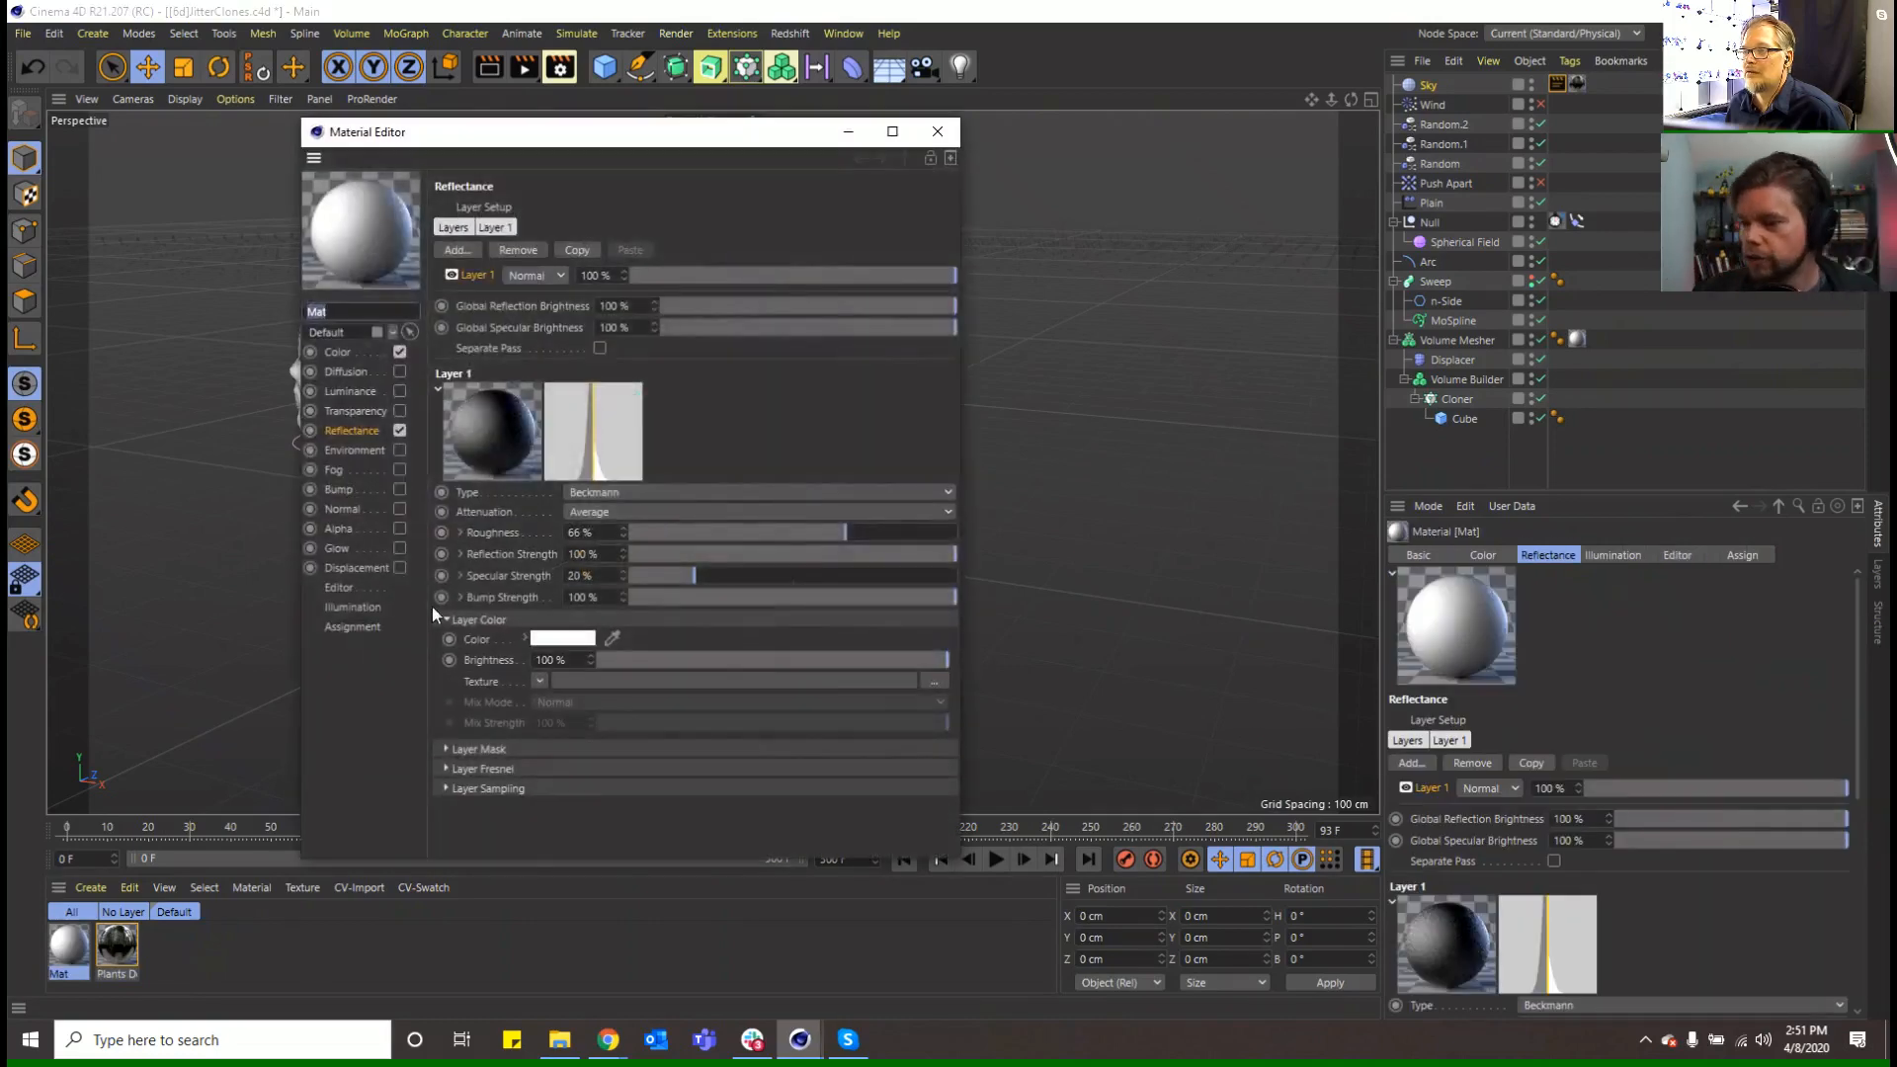
click(476, 259)
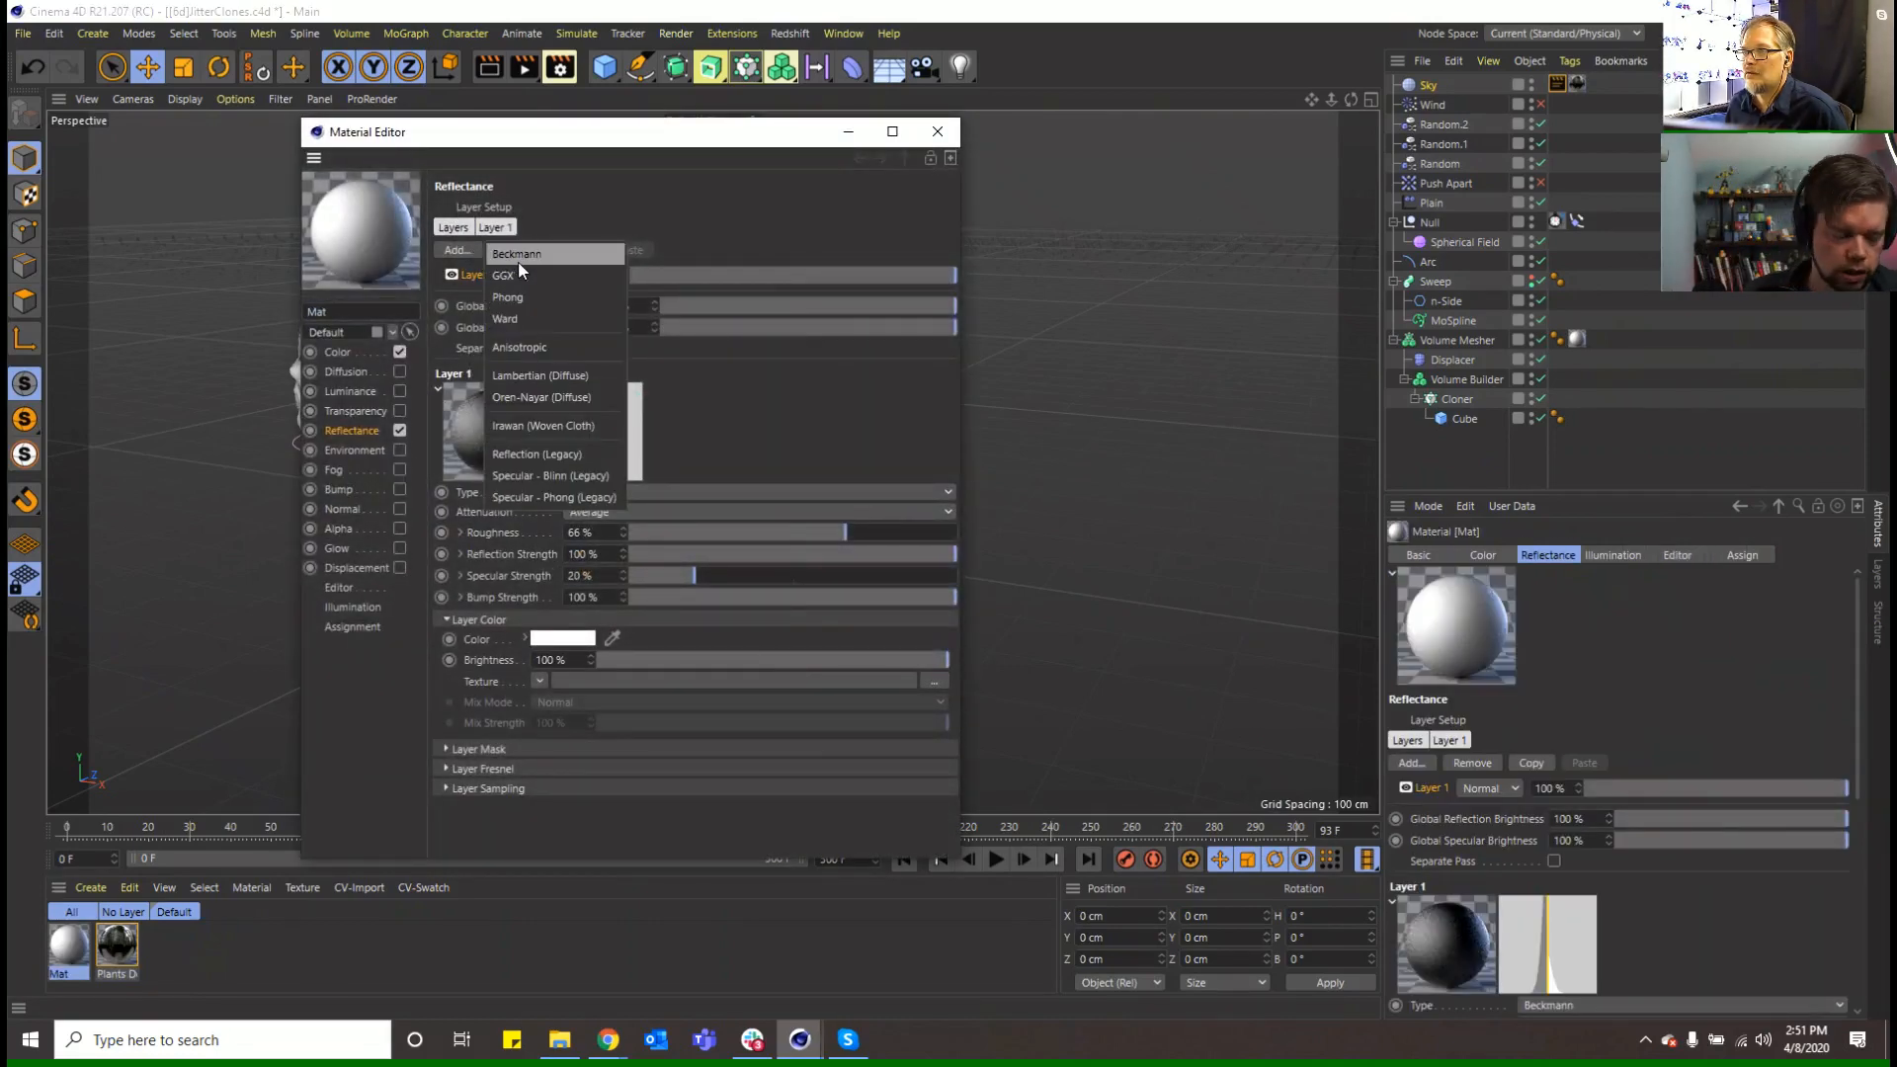
click(519, 274)
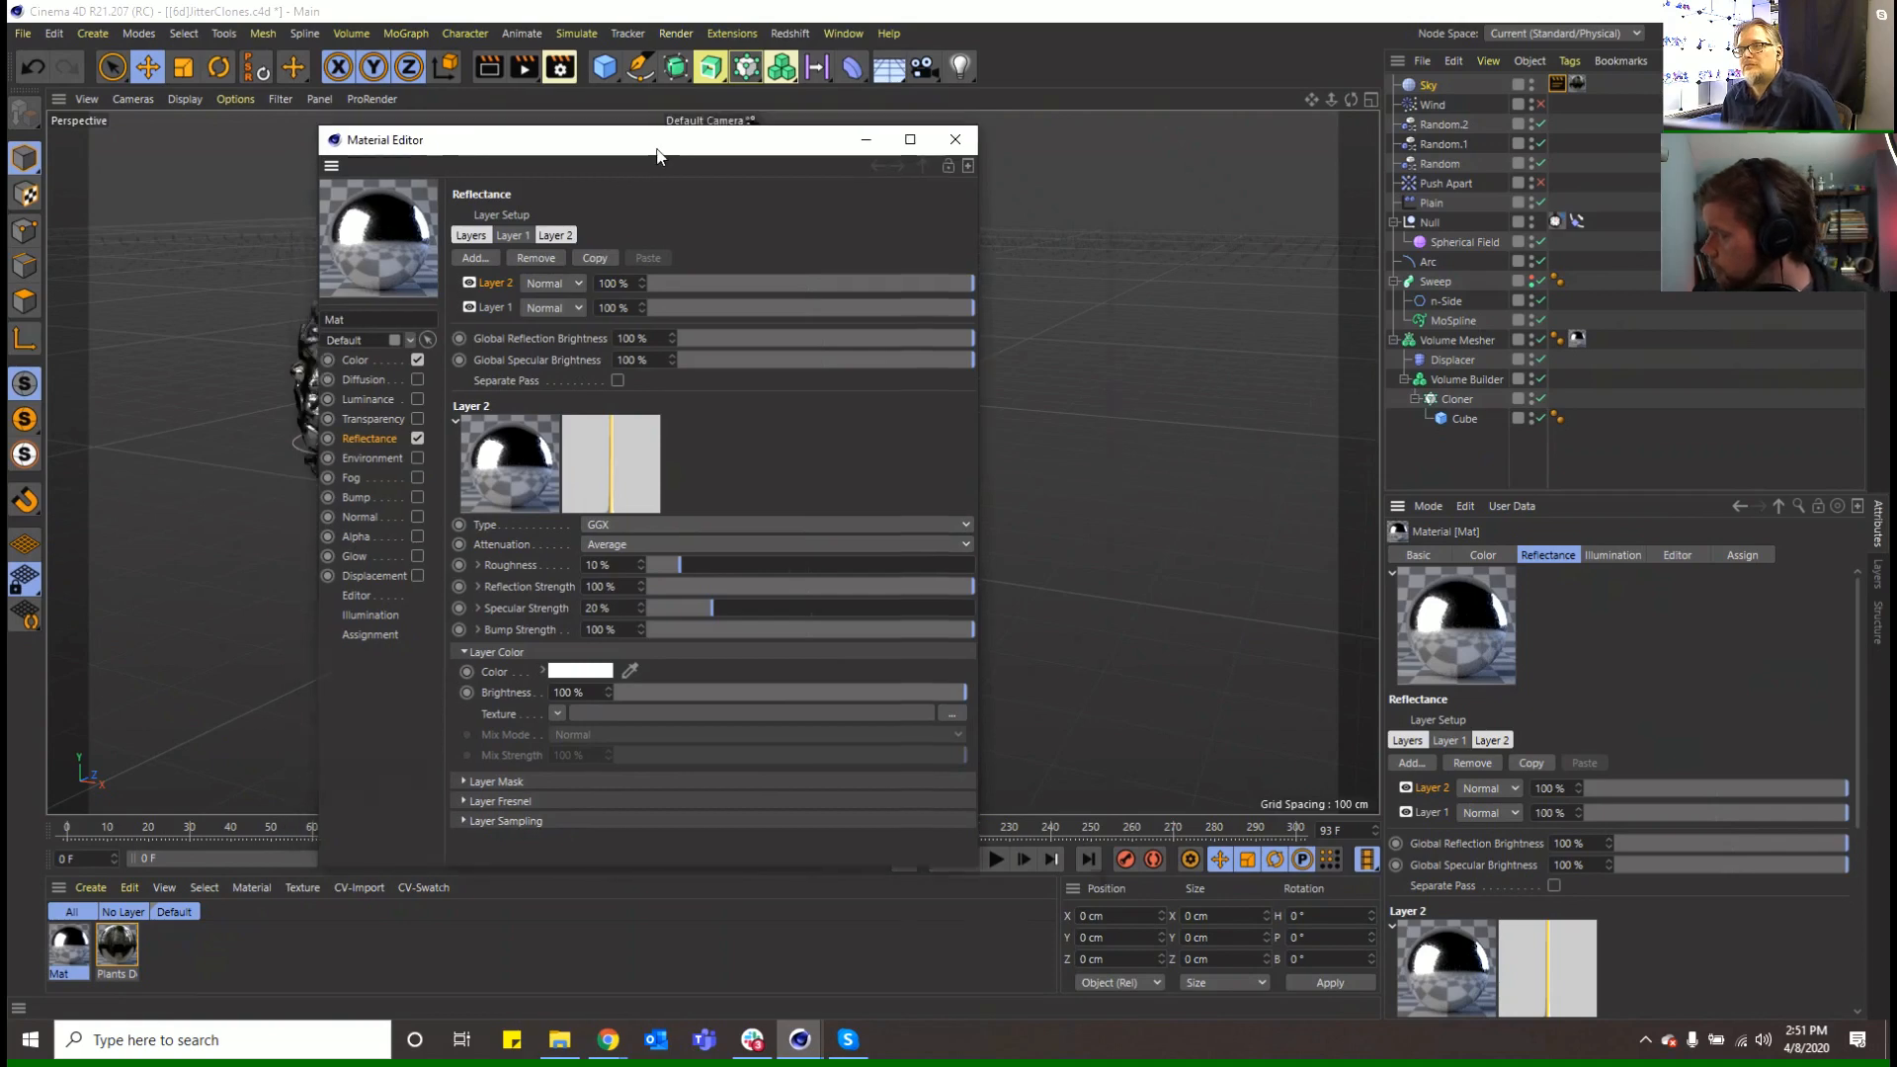
drag(619, 131, 1030, 196)
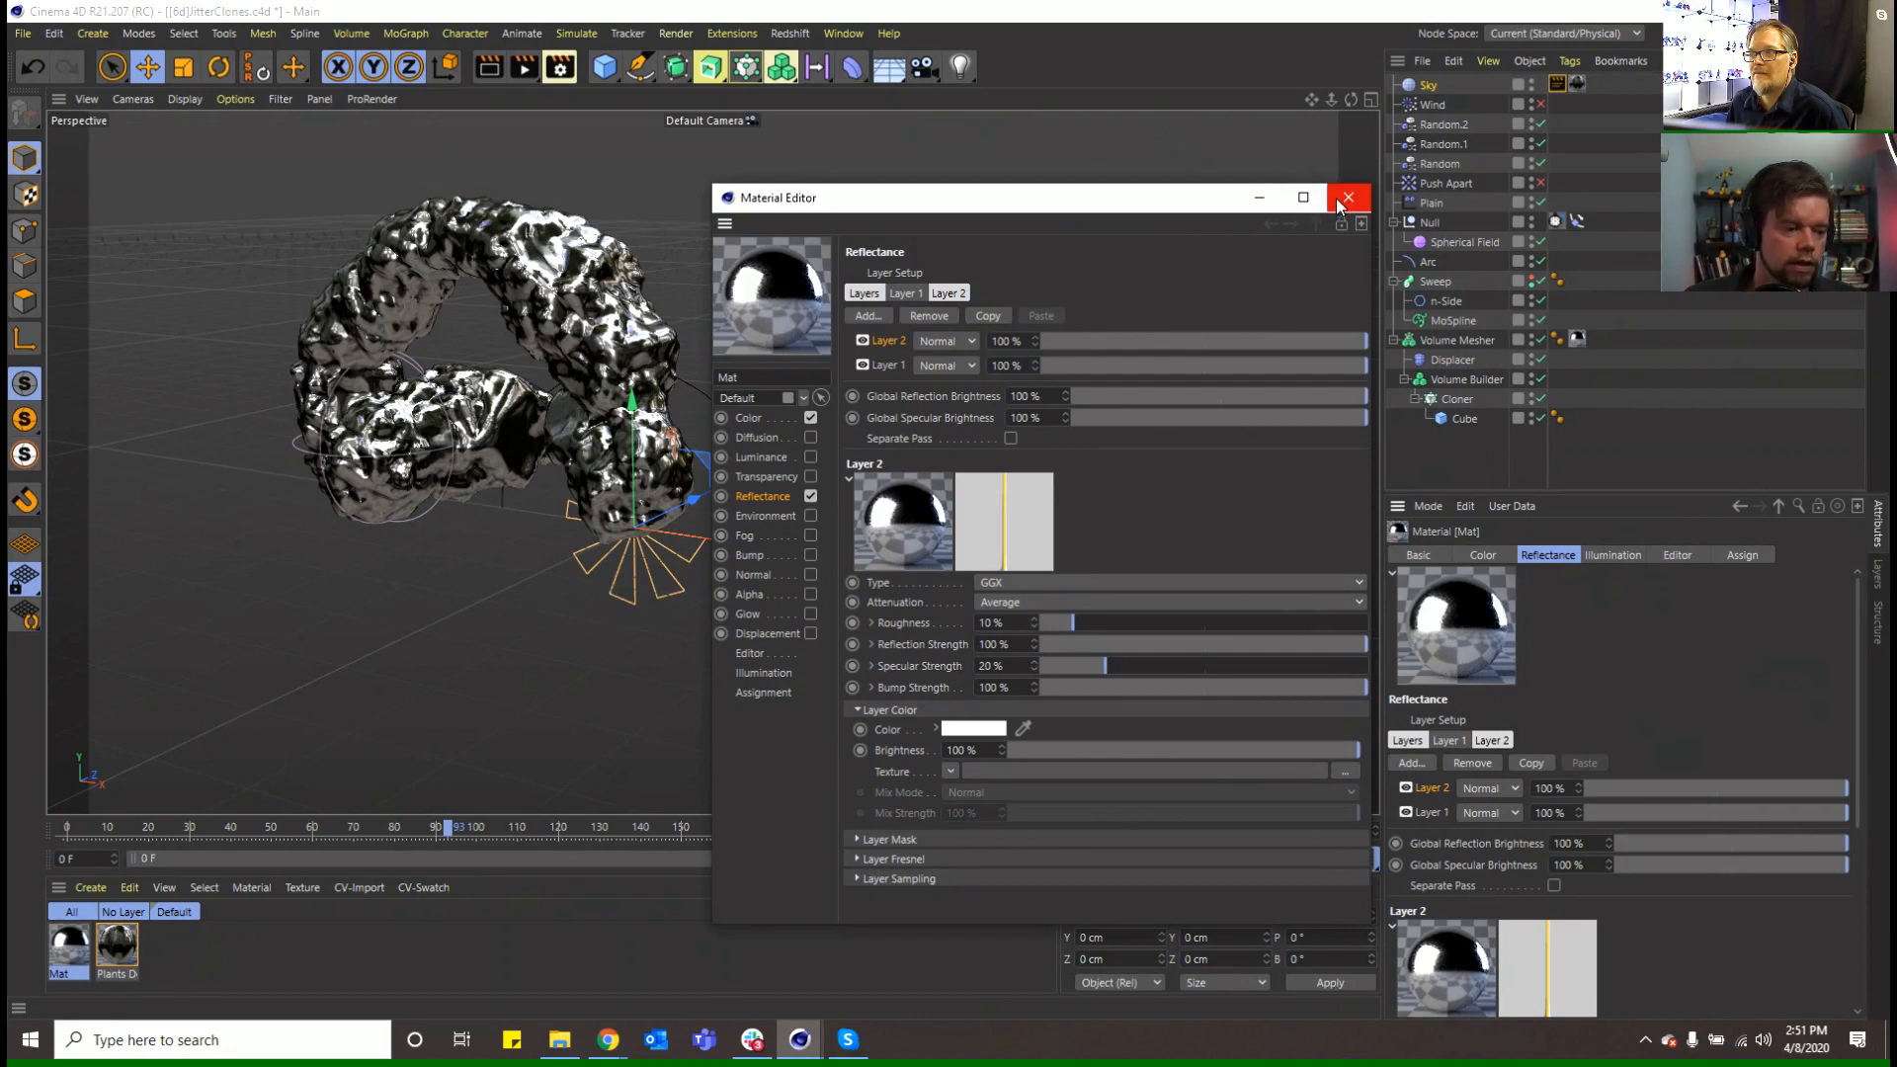
drag(1225, 198, 1053, 185)
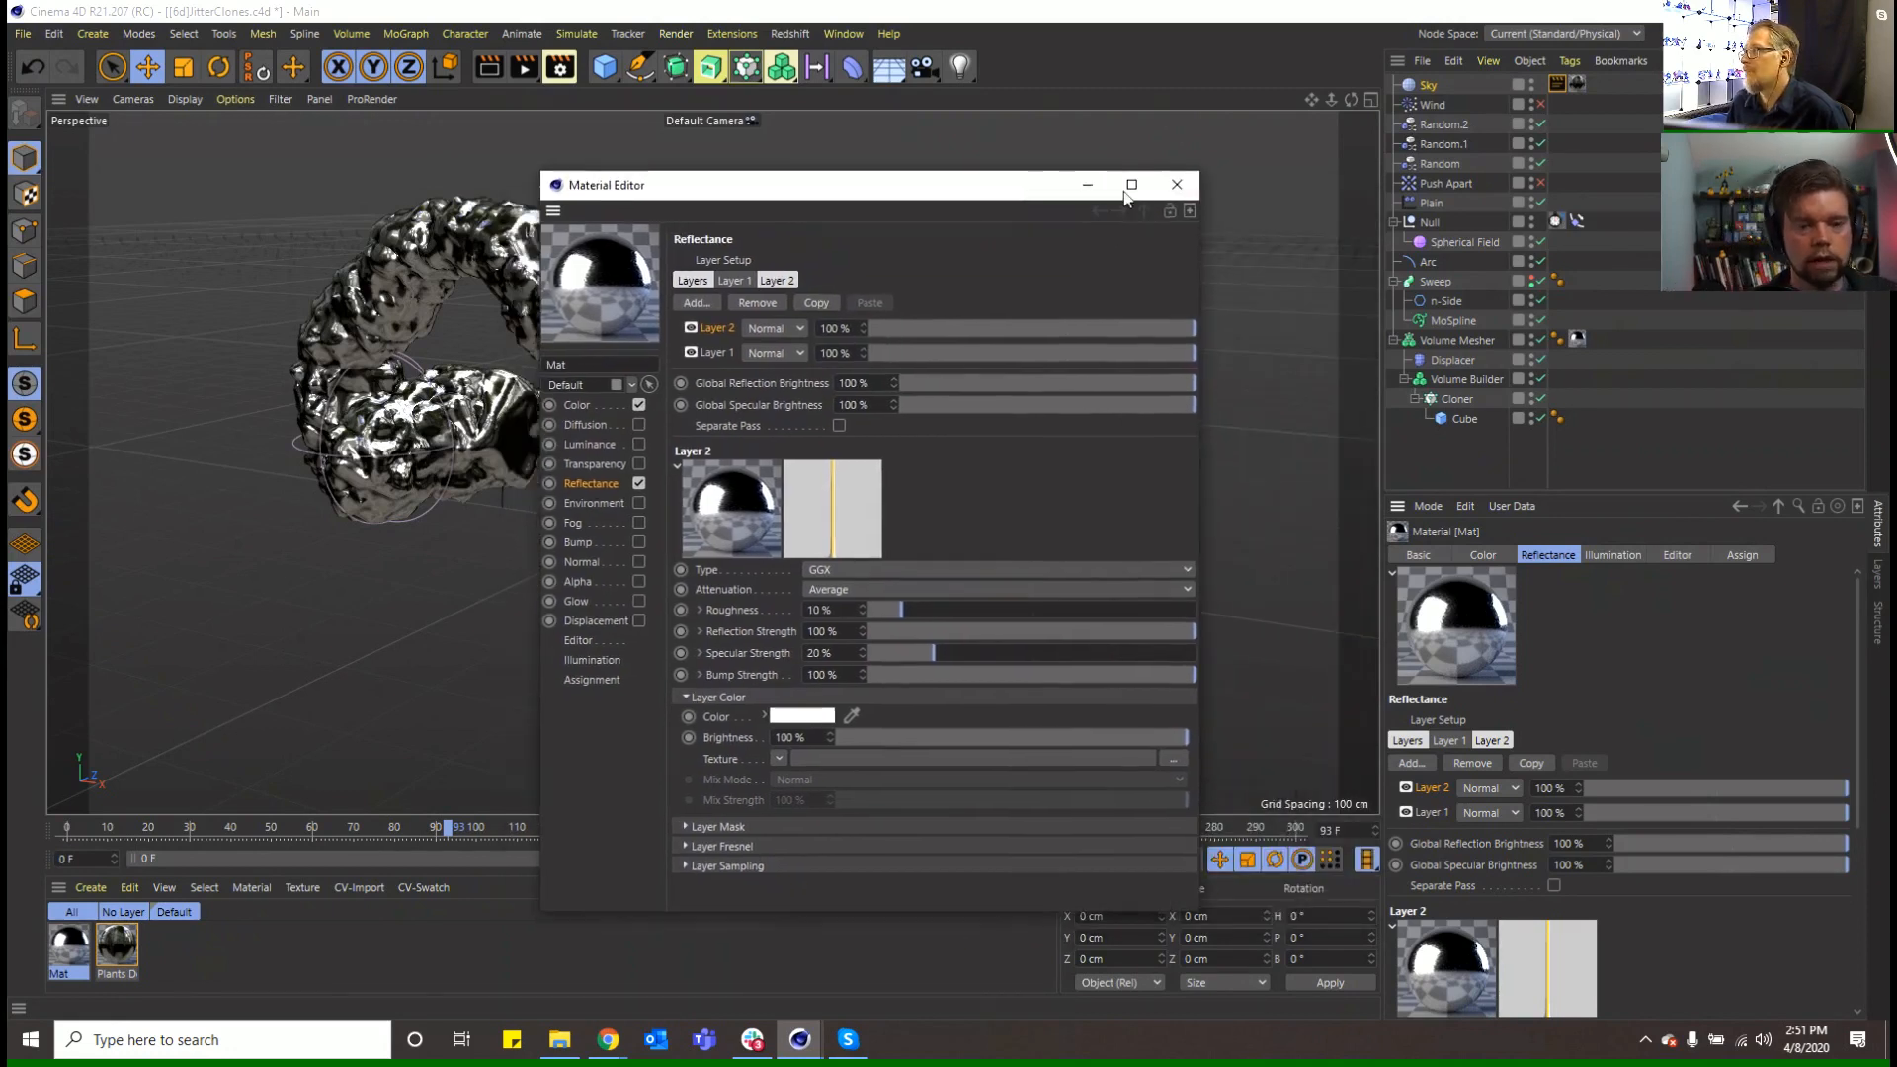
Copy the Displacer's Noise shader and paste it as the Roughness texture of the Mat material's Layer 2
click(1453, 360)
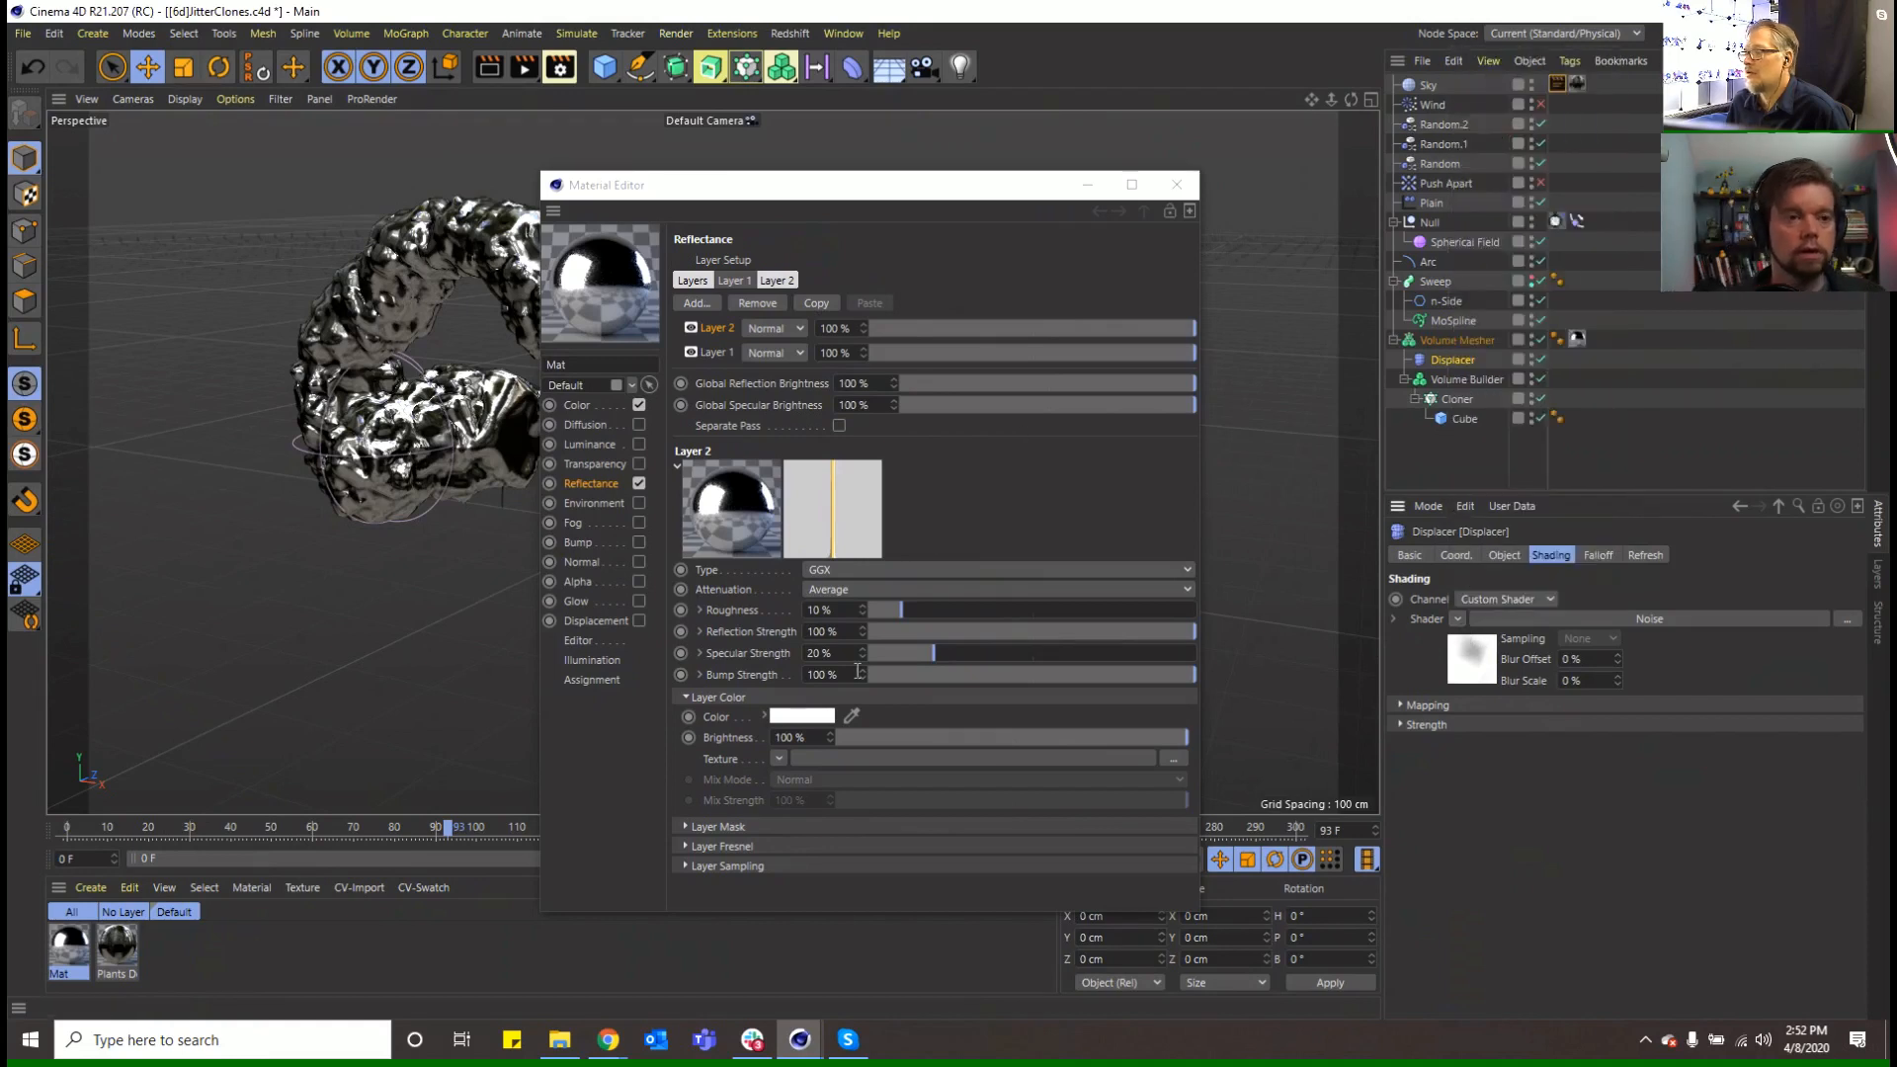
click(729, 846)
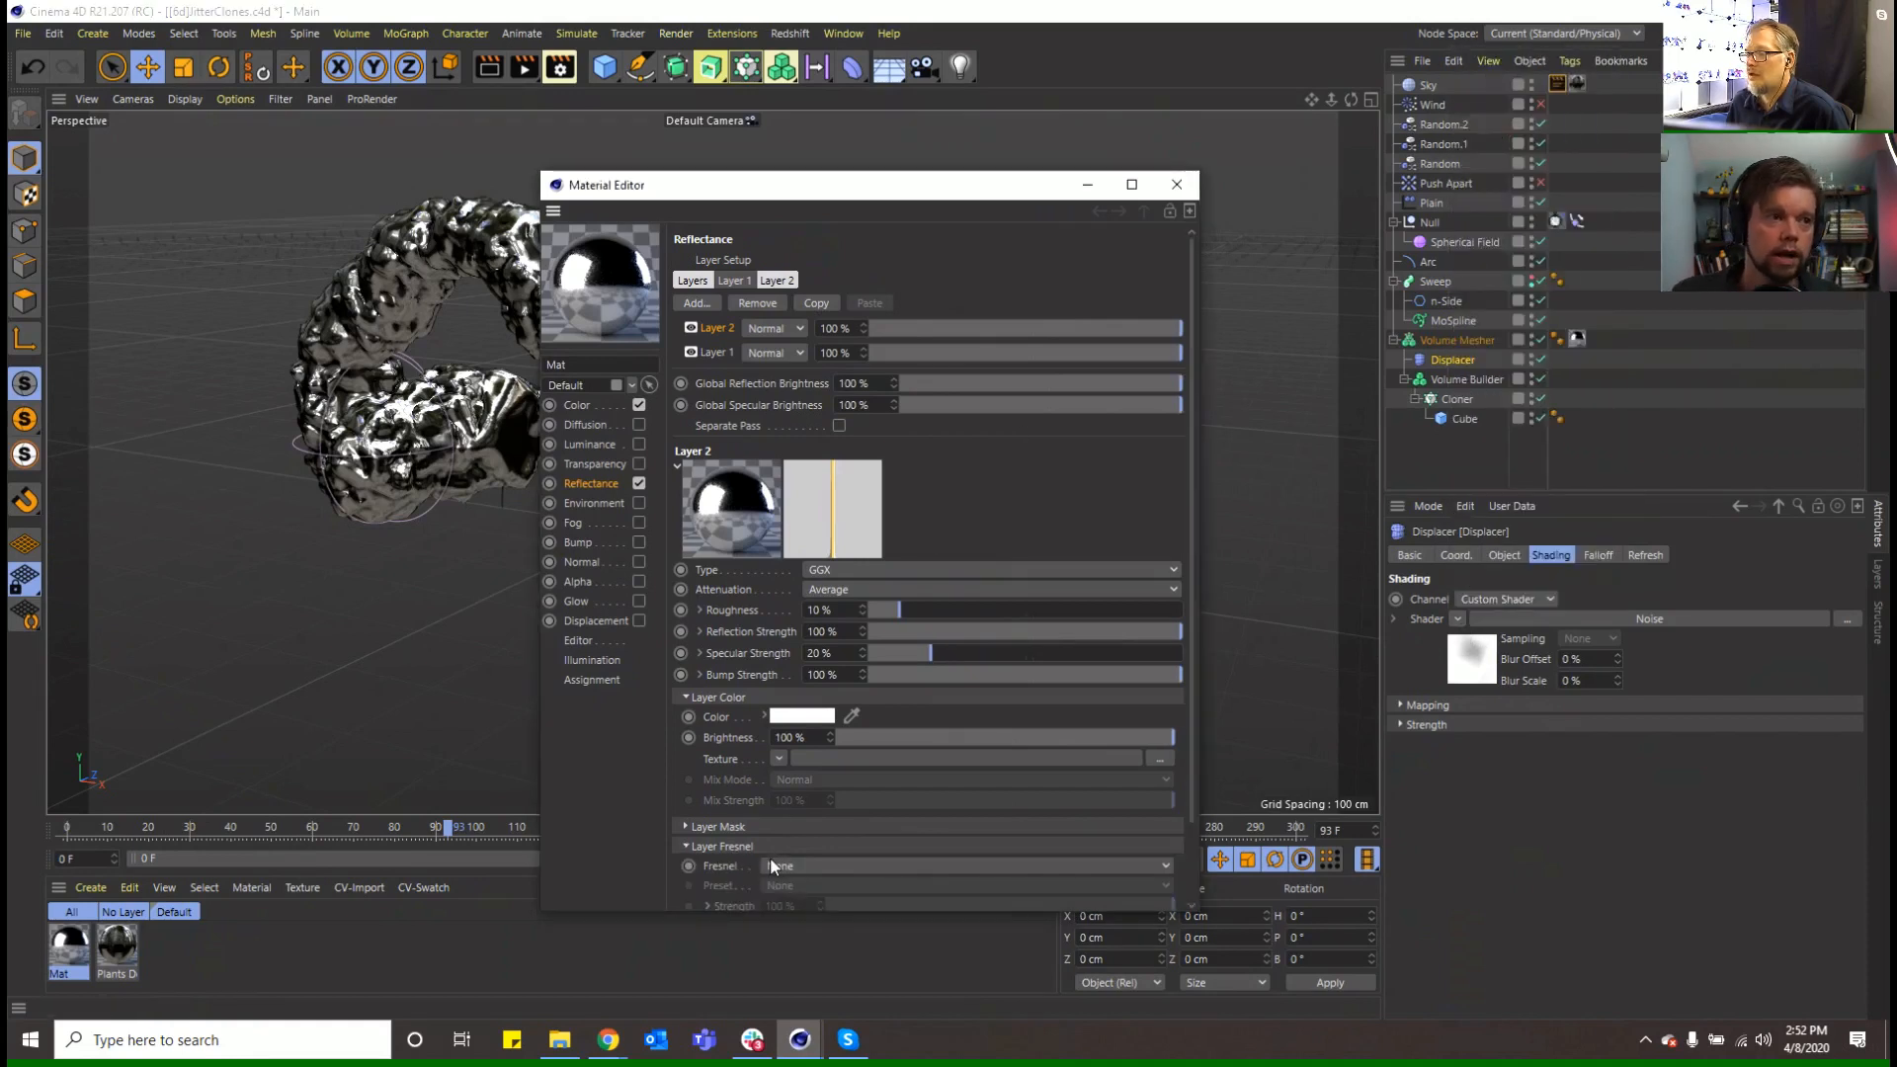
click(699, 611)
click(811, 631)
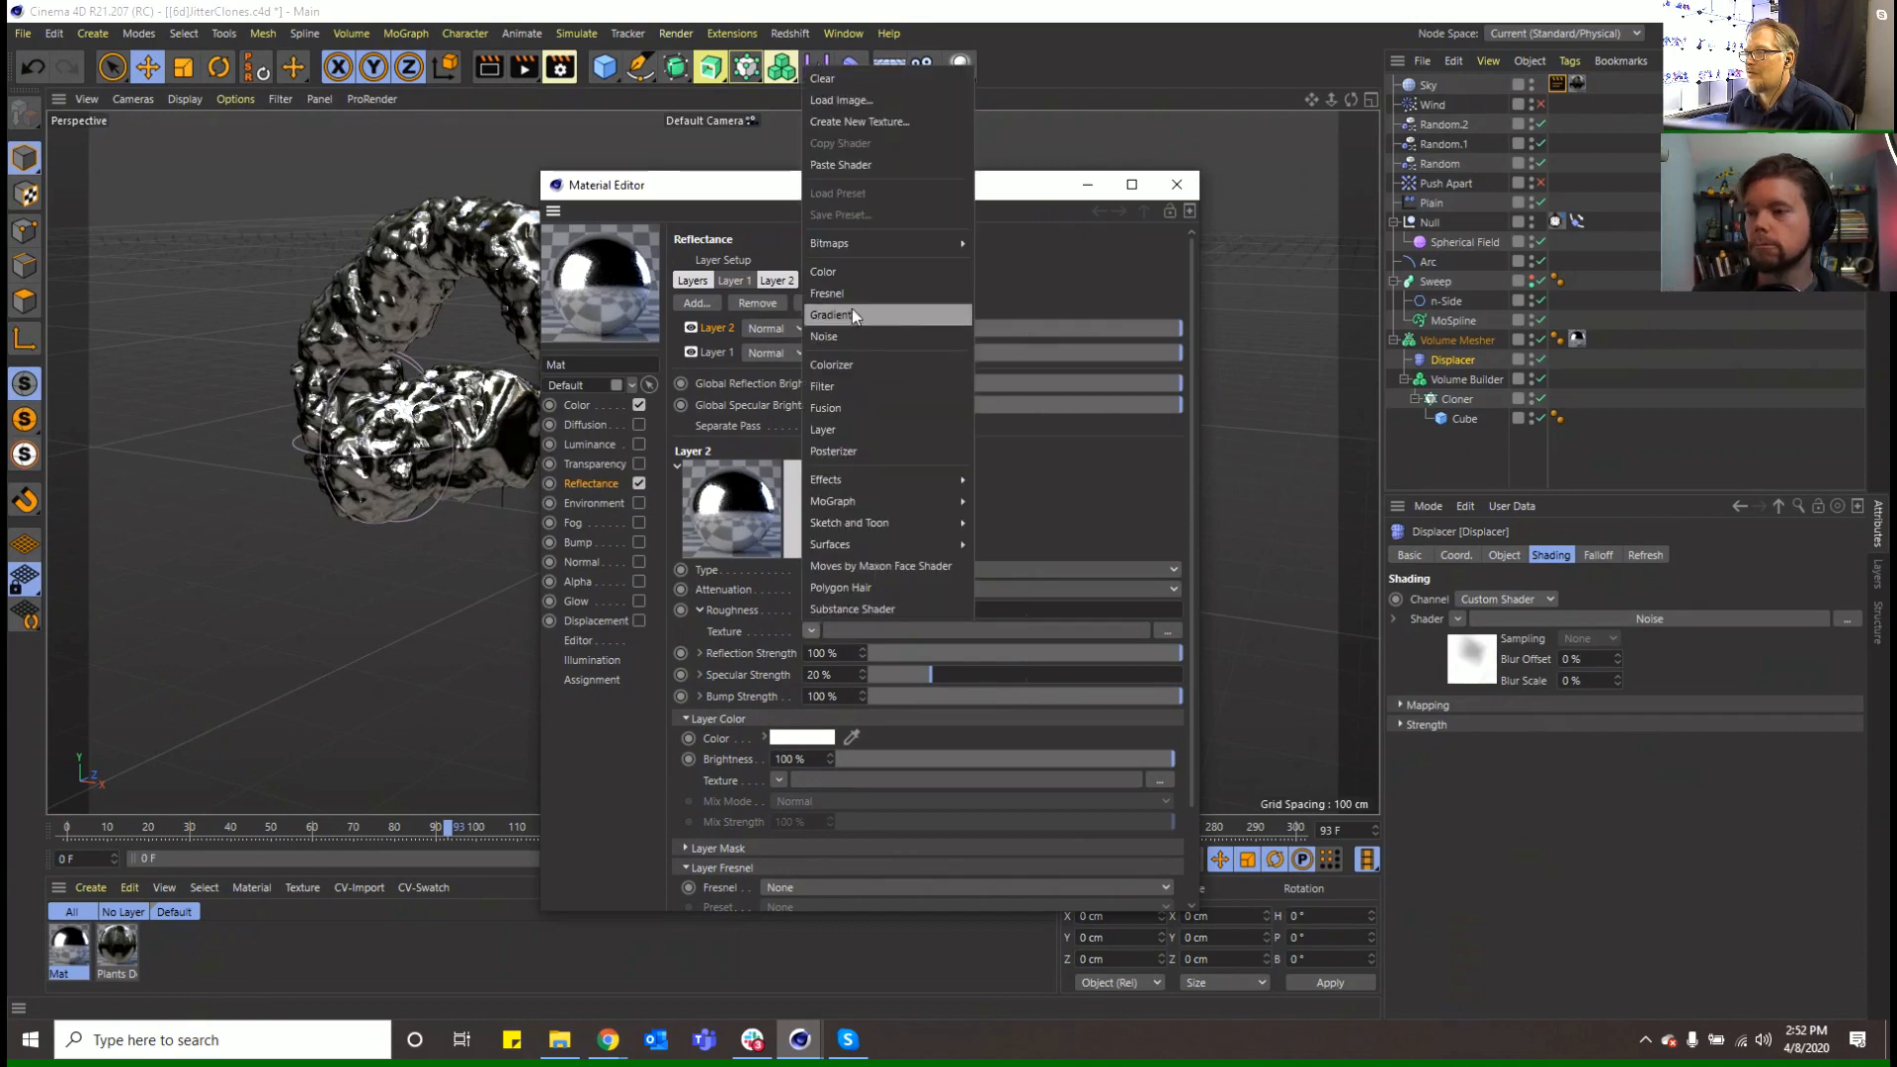
click(852, 166)
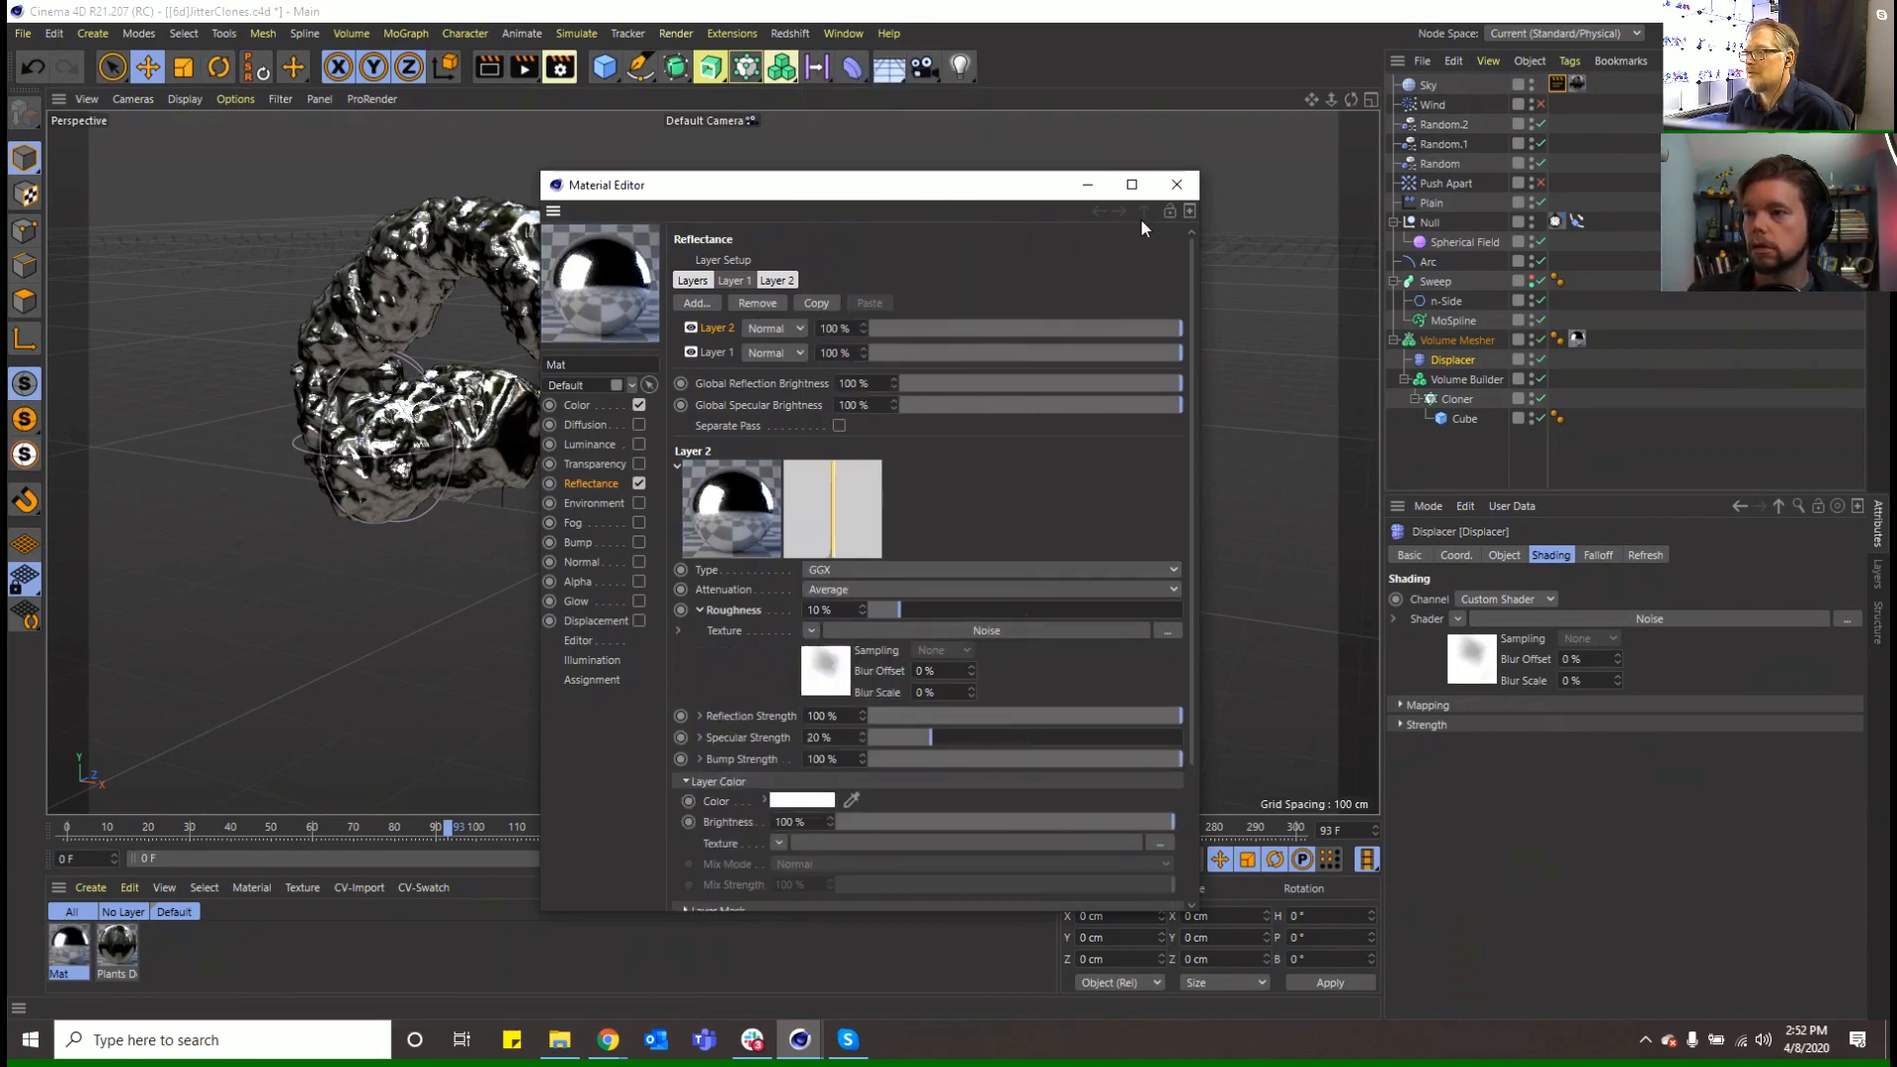
Set Layer 2's Roughness to 34%, close the material editor and render the view
drag(910, 611, 974, 614)
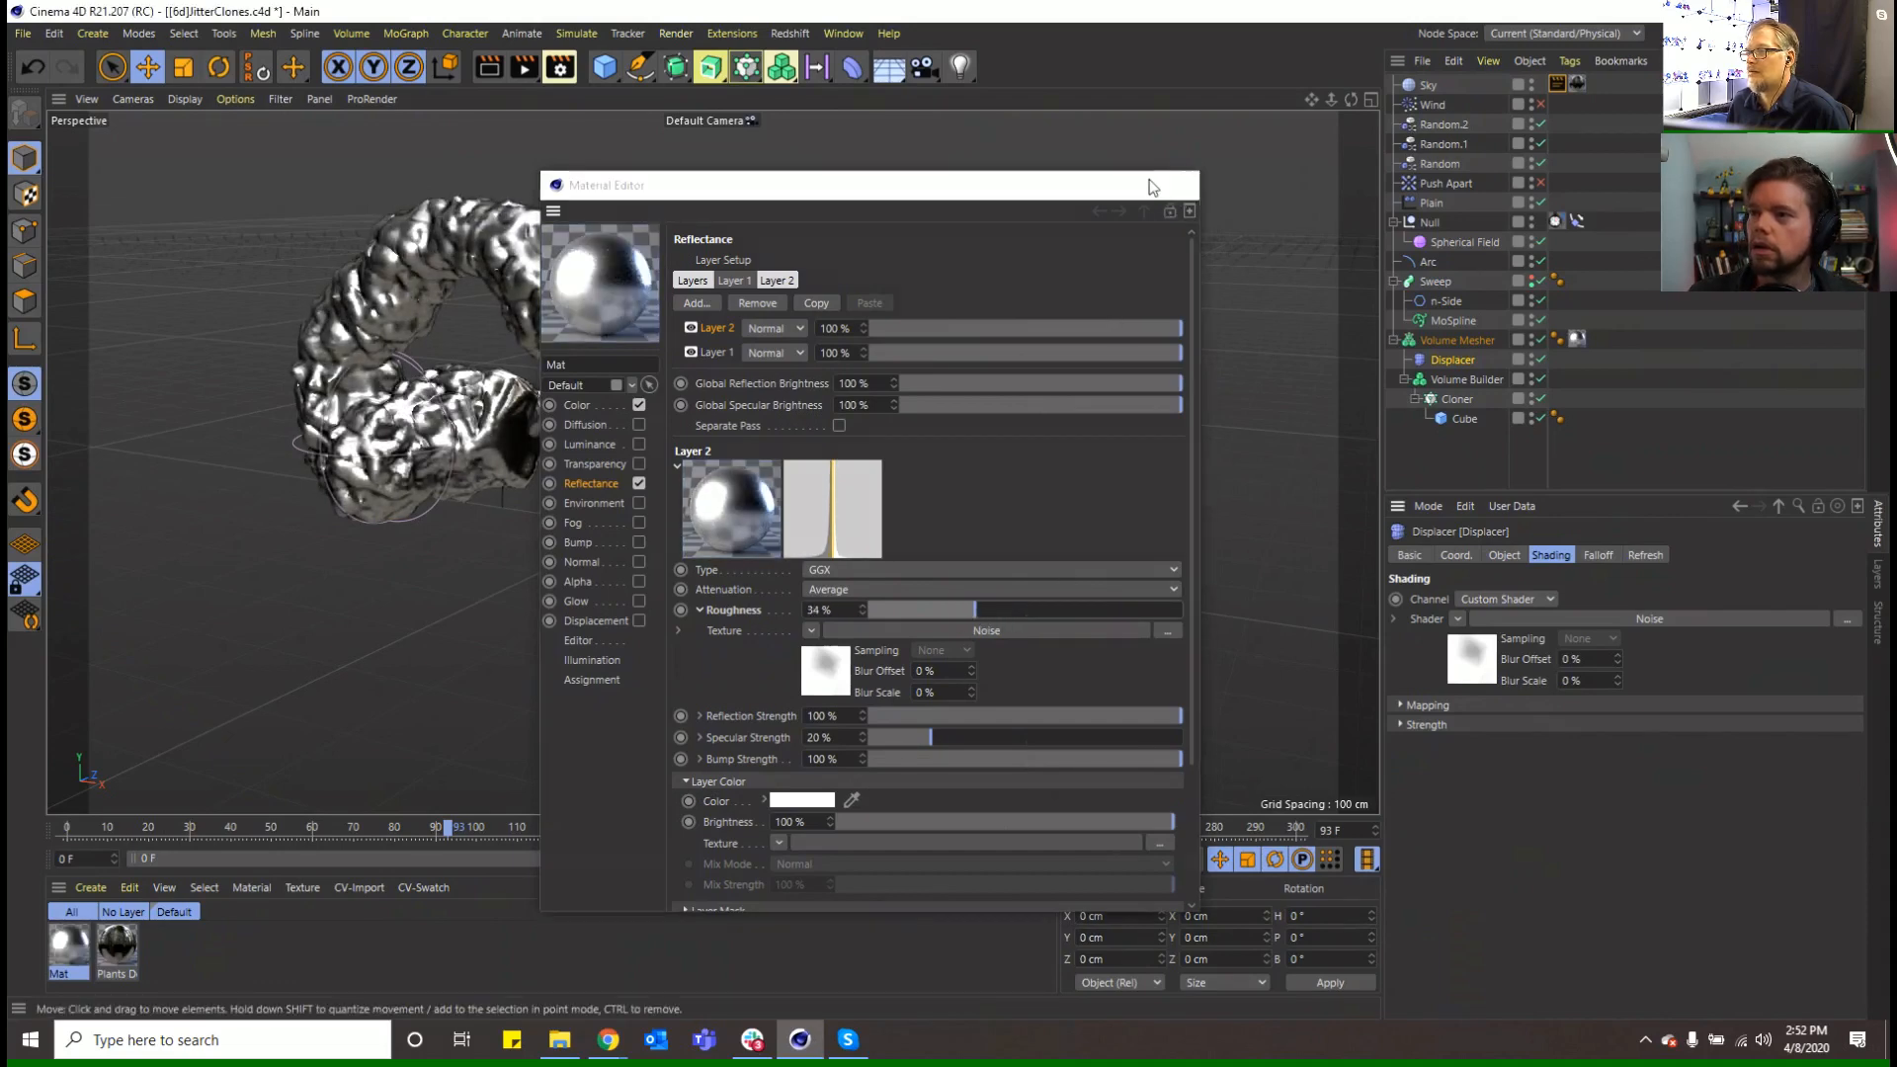
click(1176, 185)
click(490, 69)
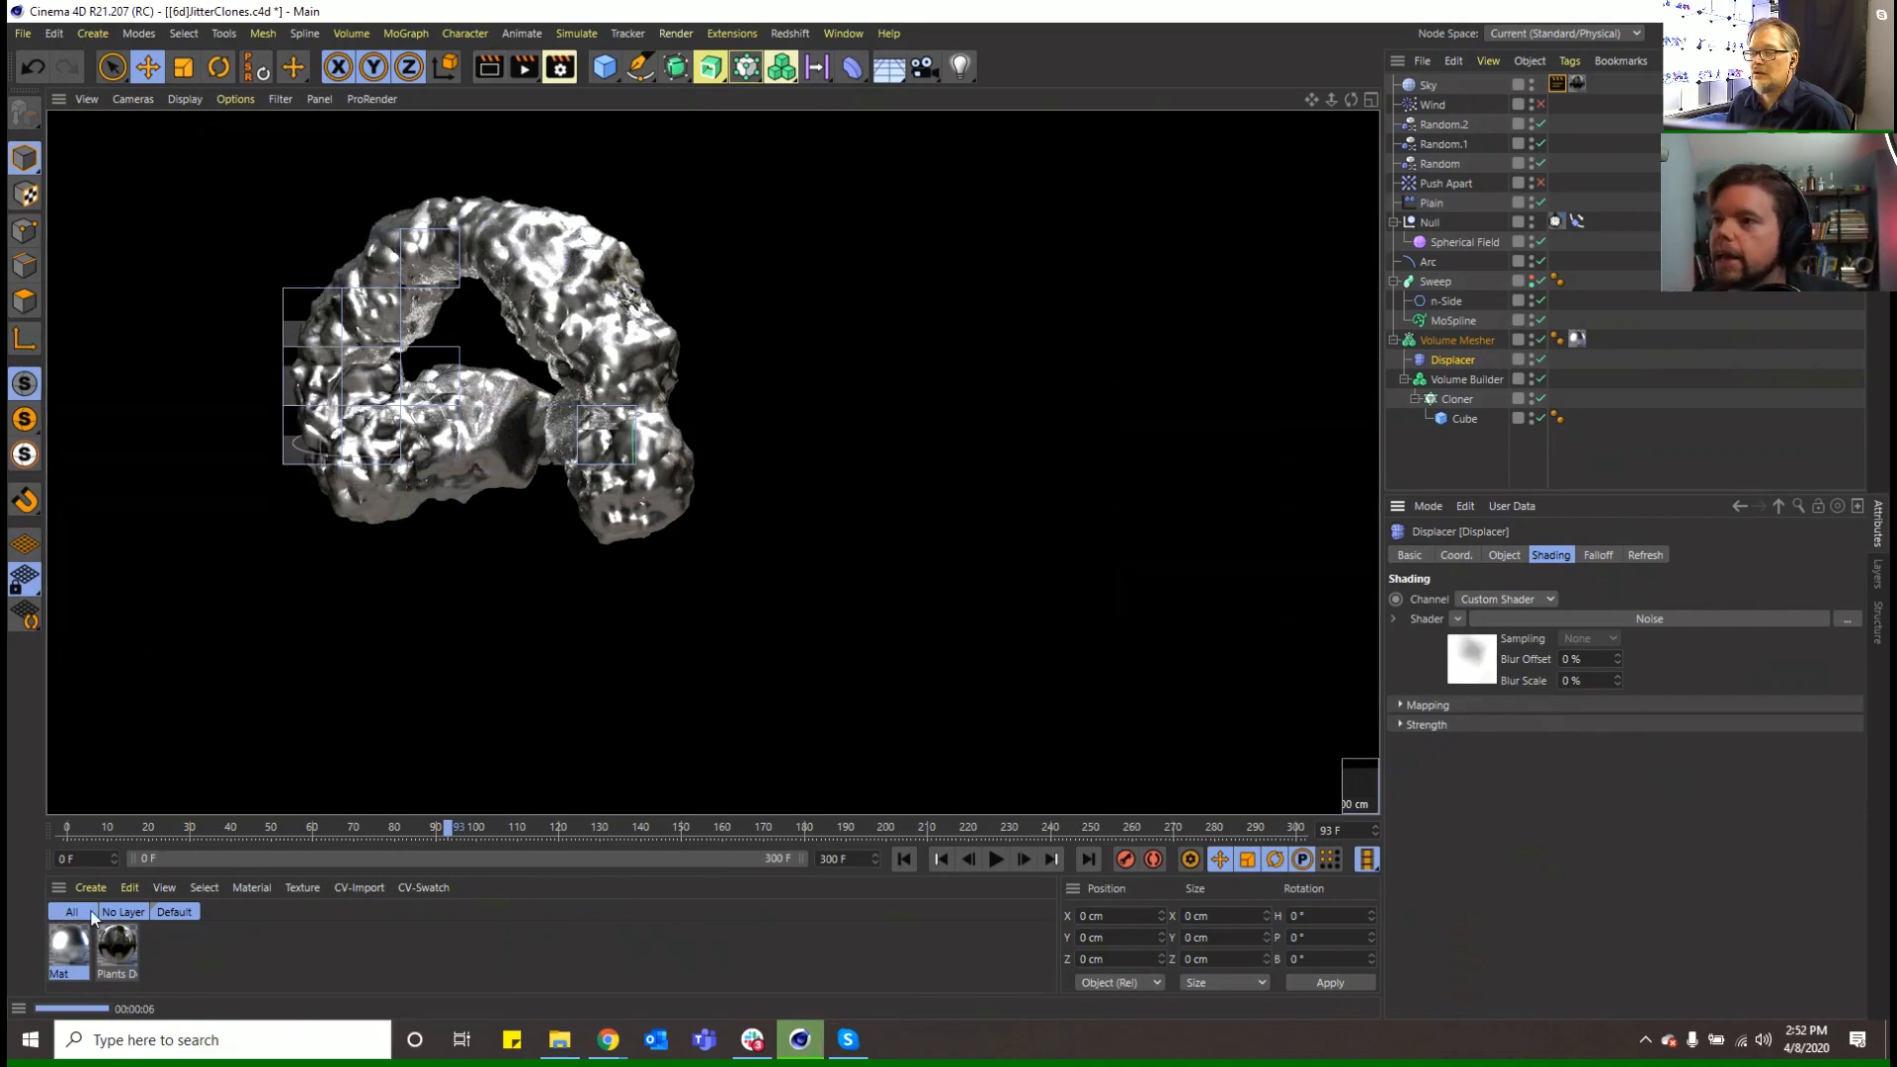
Reopen the Mat material and delete reflectance Layer 1, keeping Layer 2 selected
double_click(68, 945)
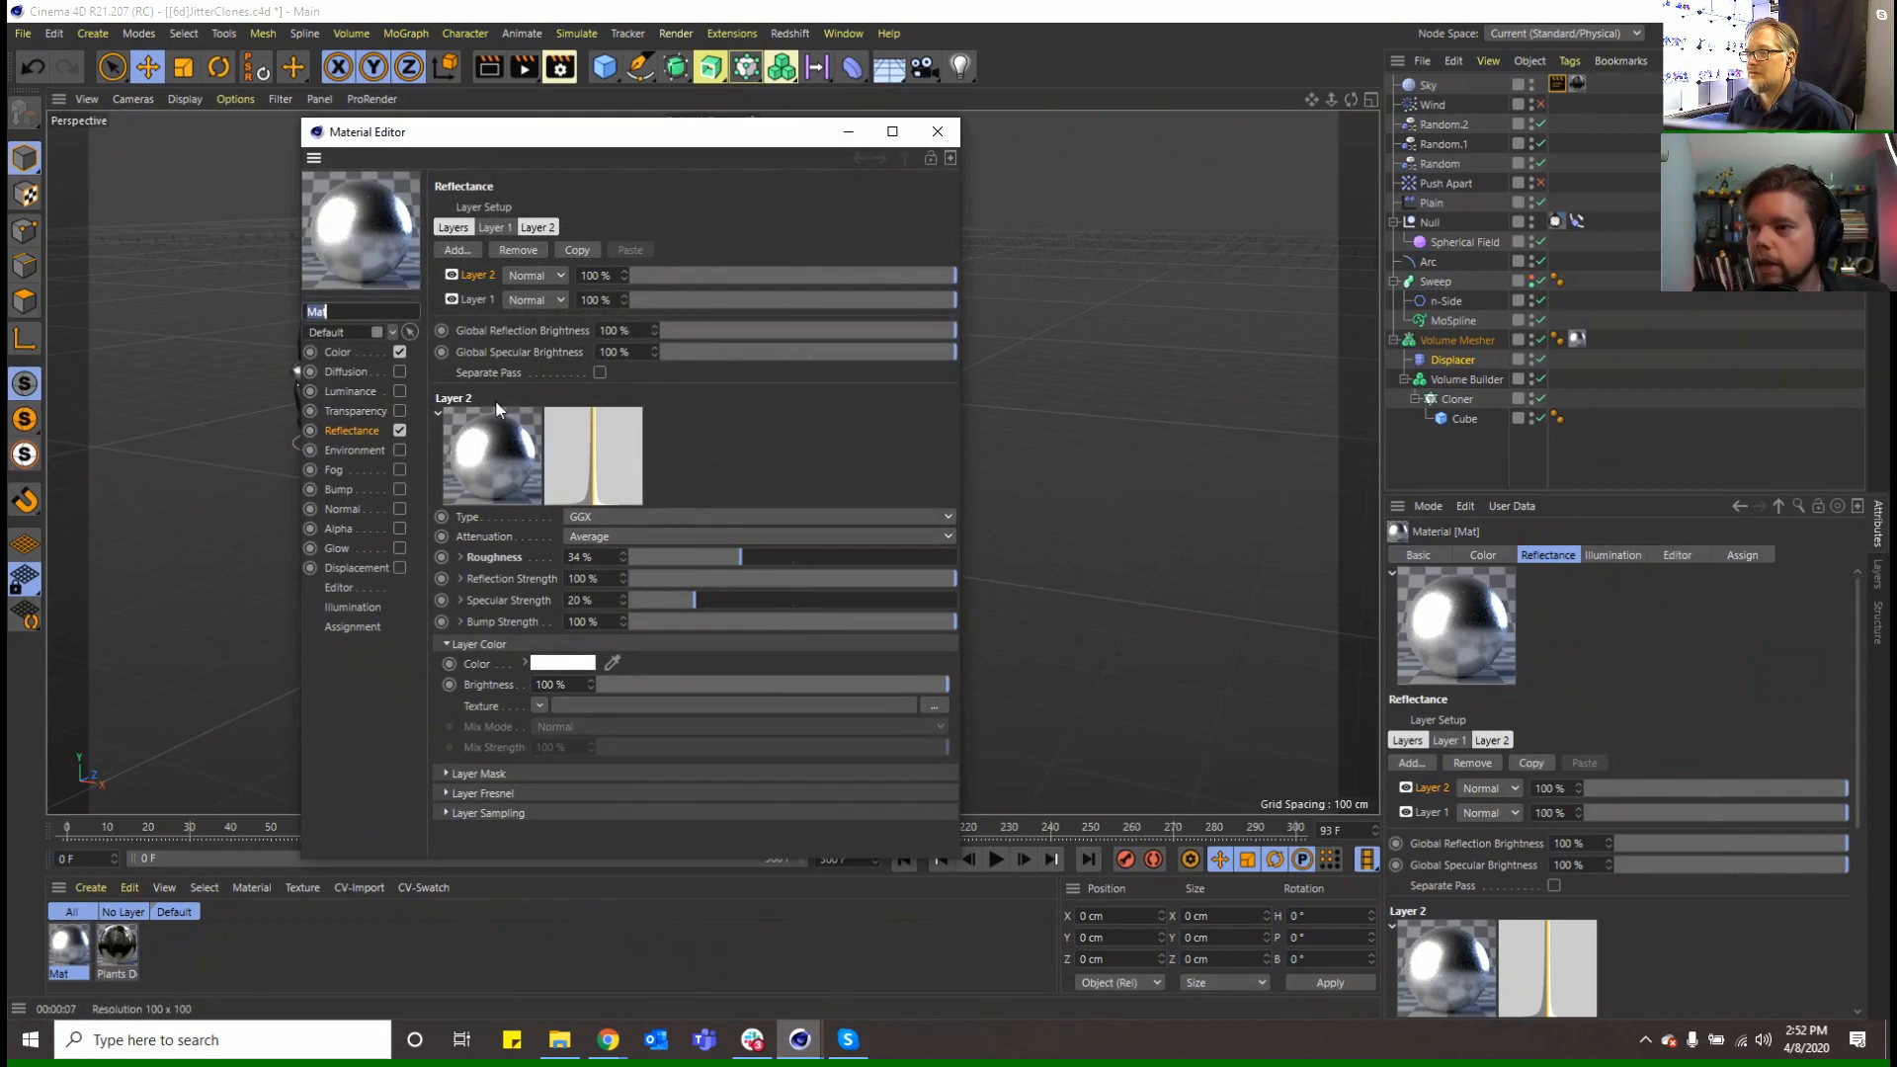
click(476, 300)
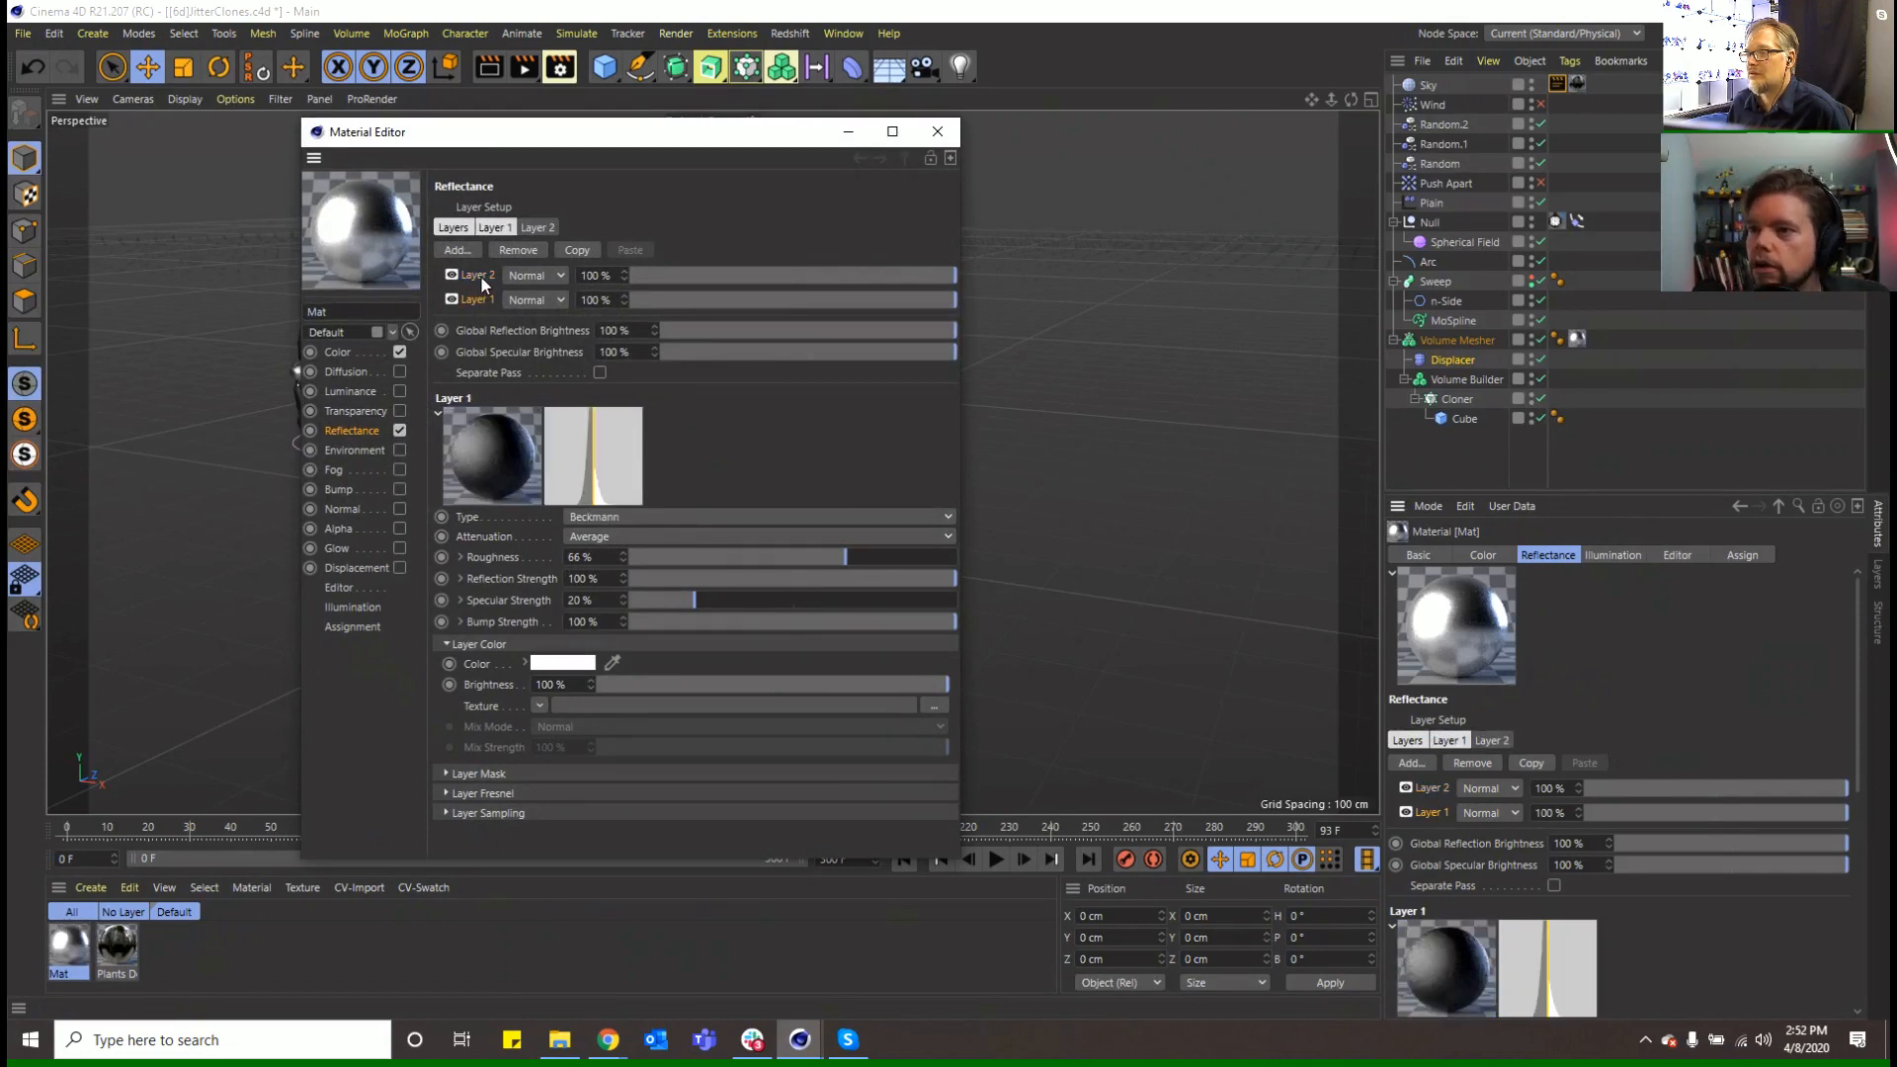
key(Delete)
click(482, 276)
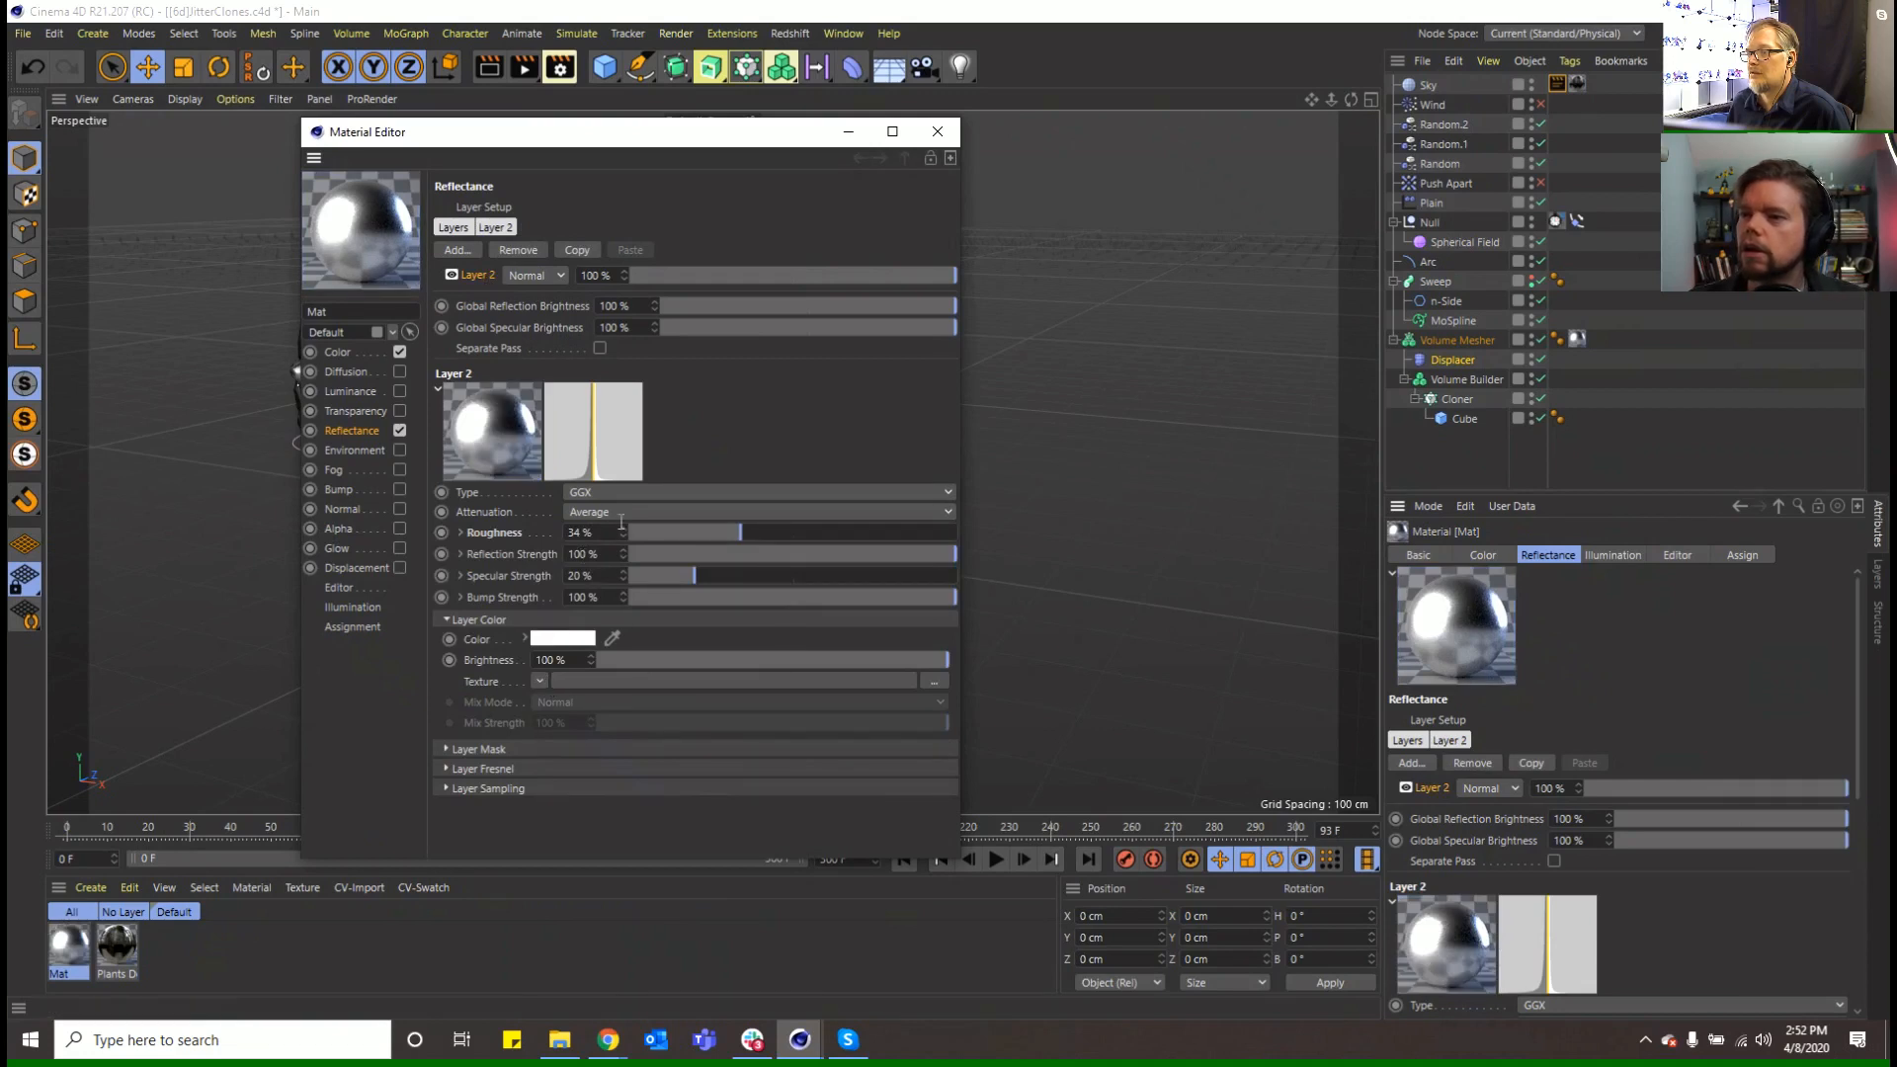
Wrap Layer 2's Noise roughness texture in a Filter shader and open the filter's properties
click(459, 533)
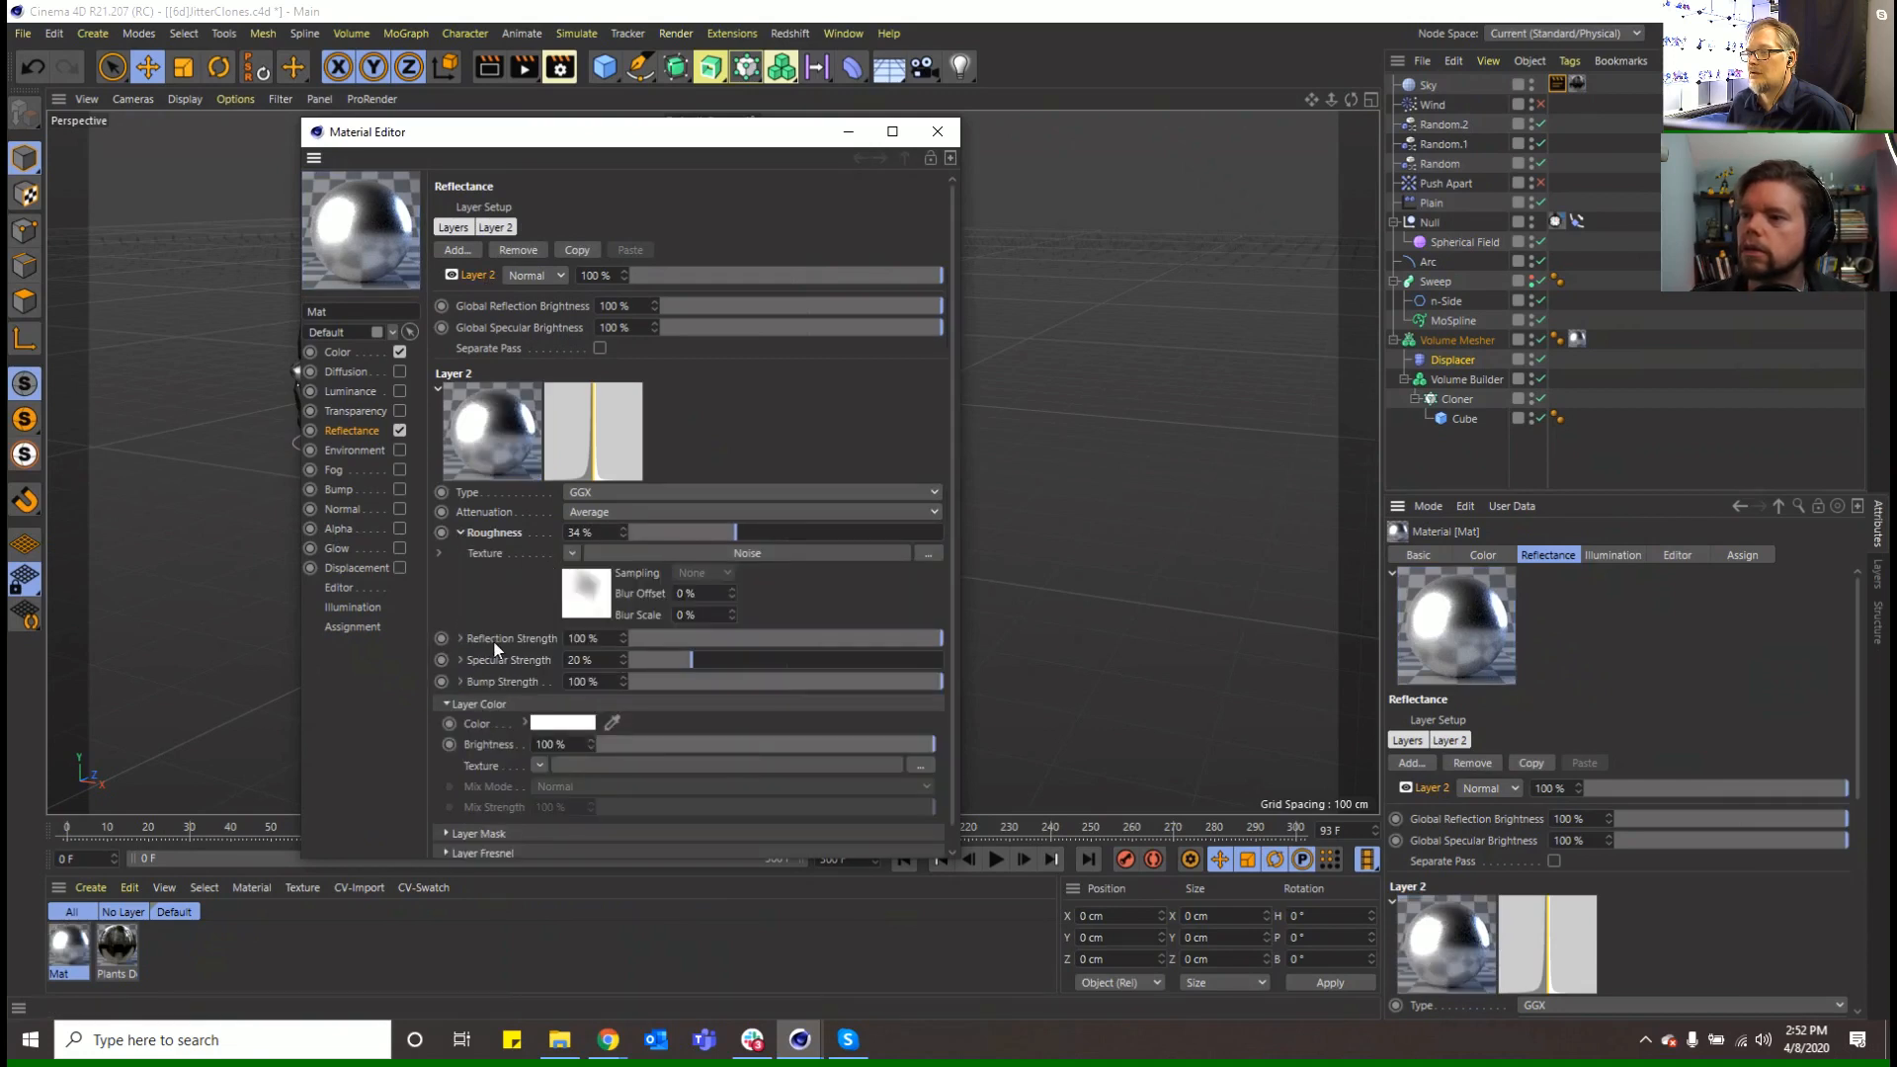
click(576, 555)
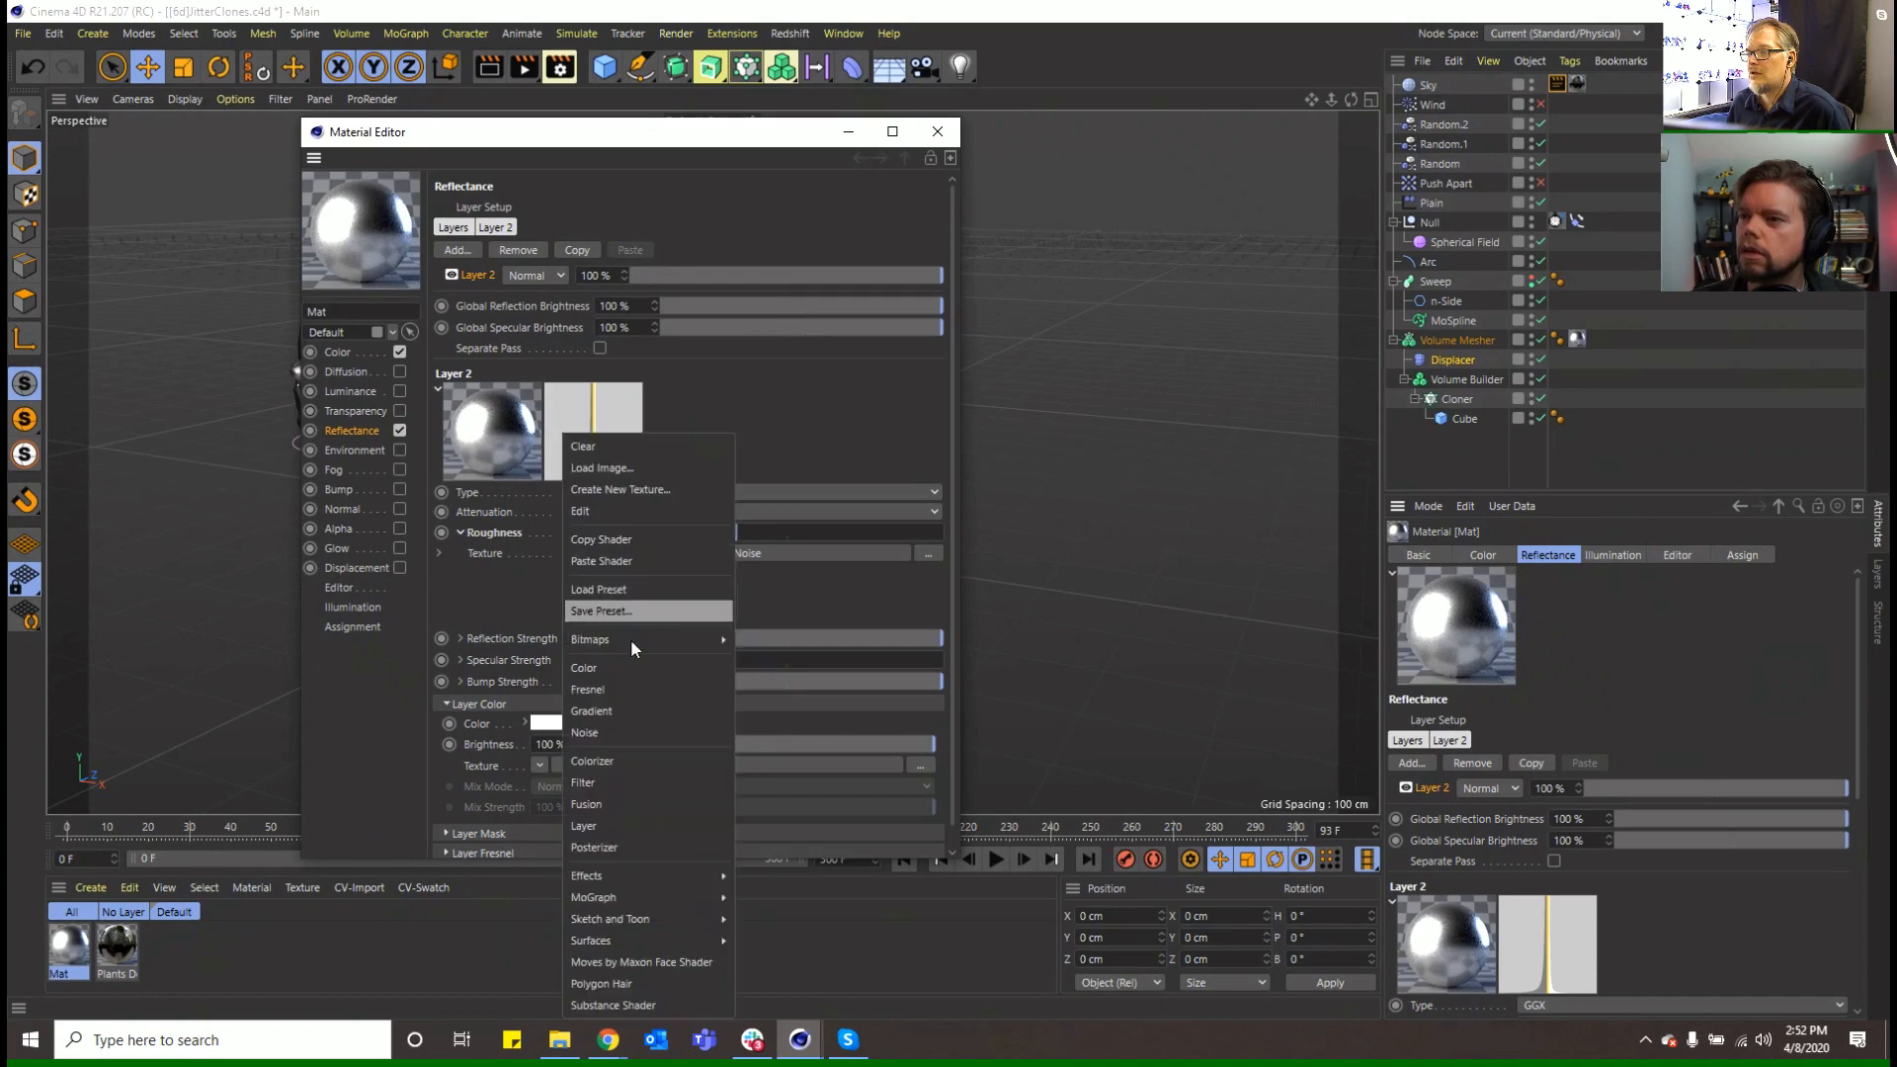
click(660, 782)
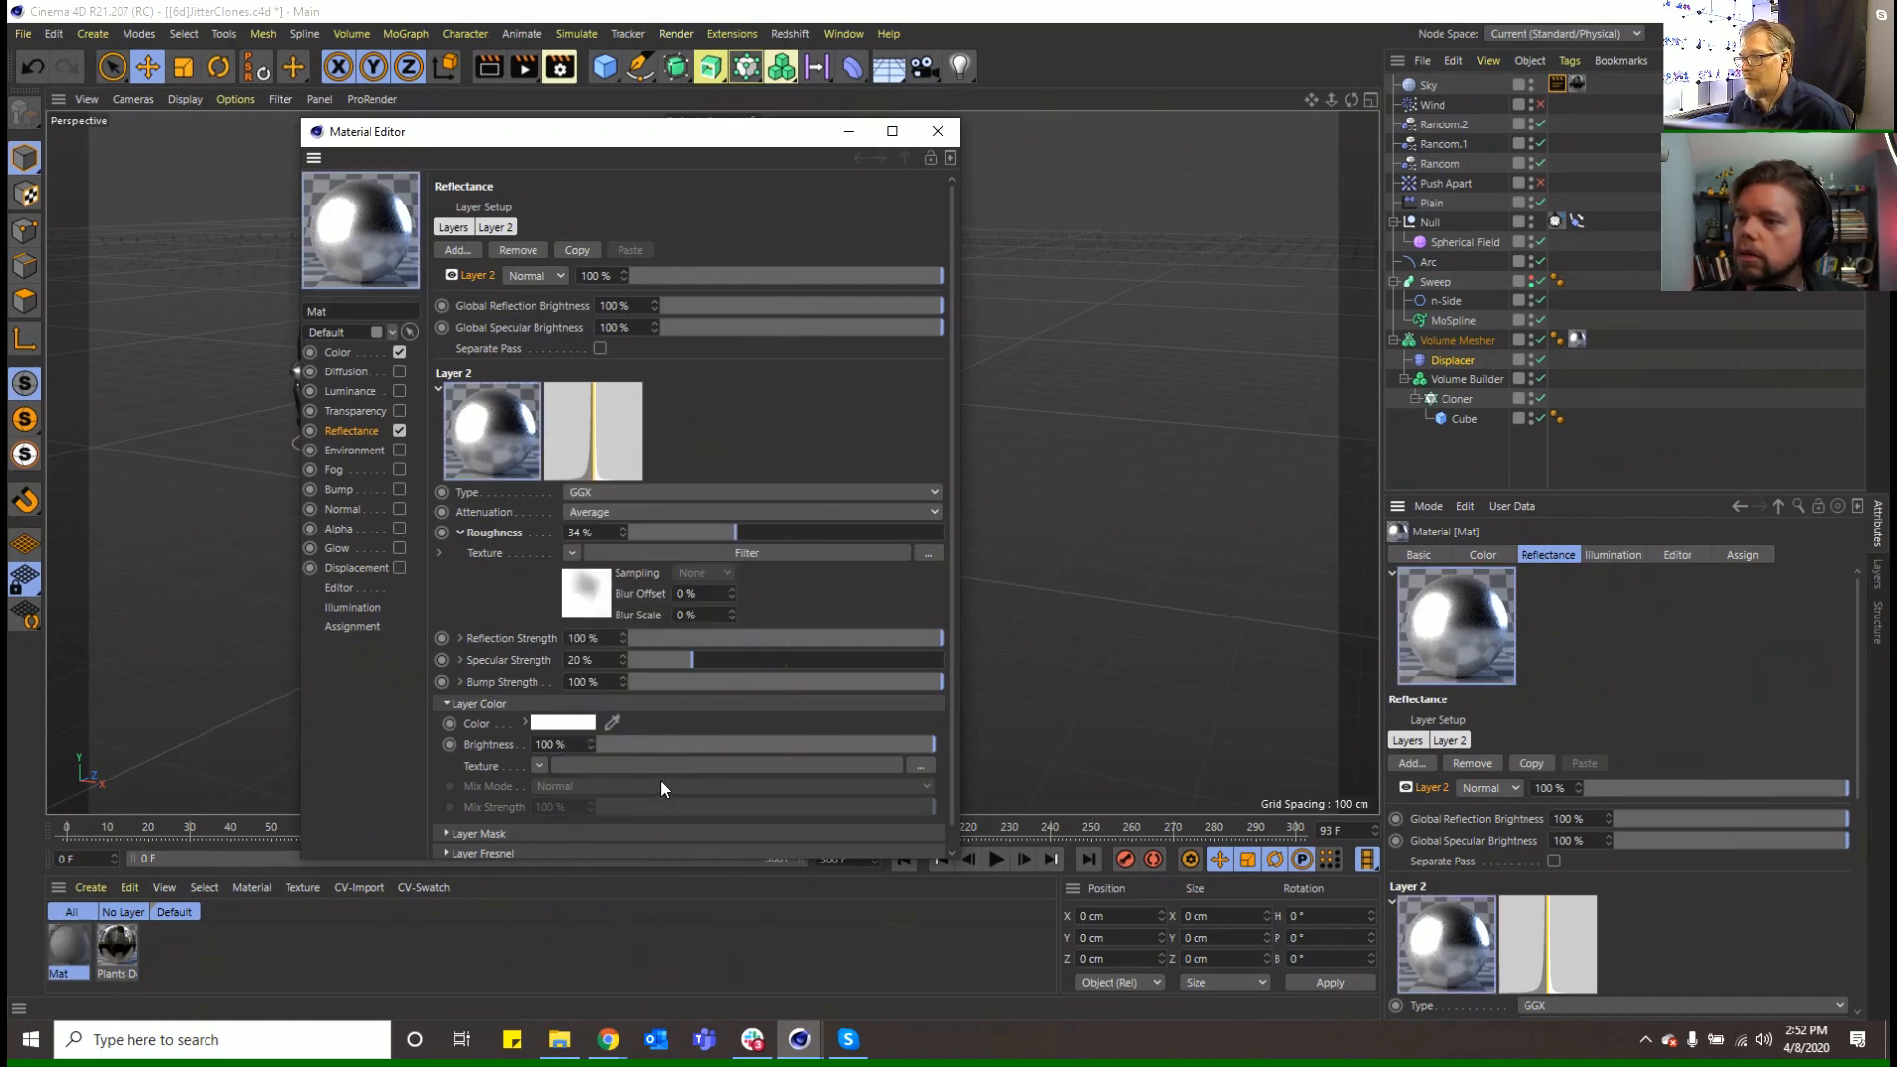
click(692, 550)
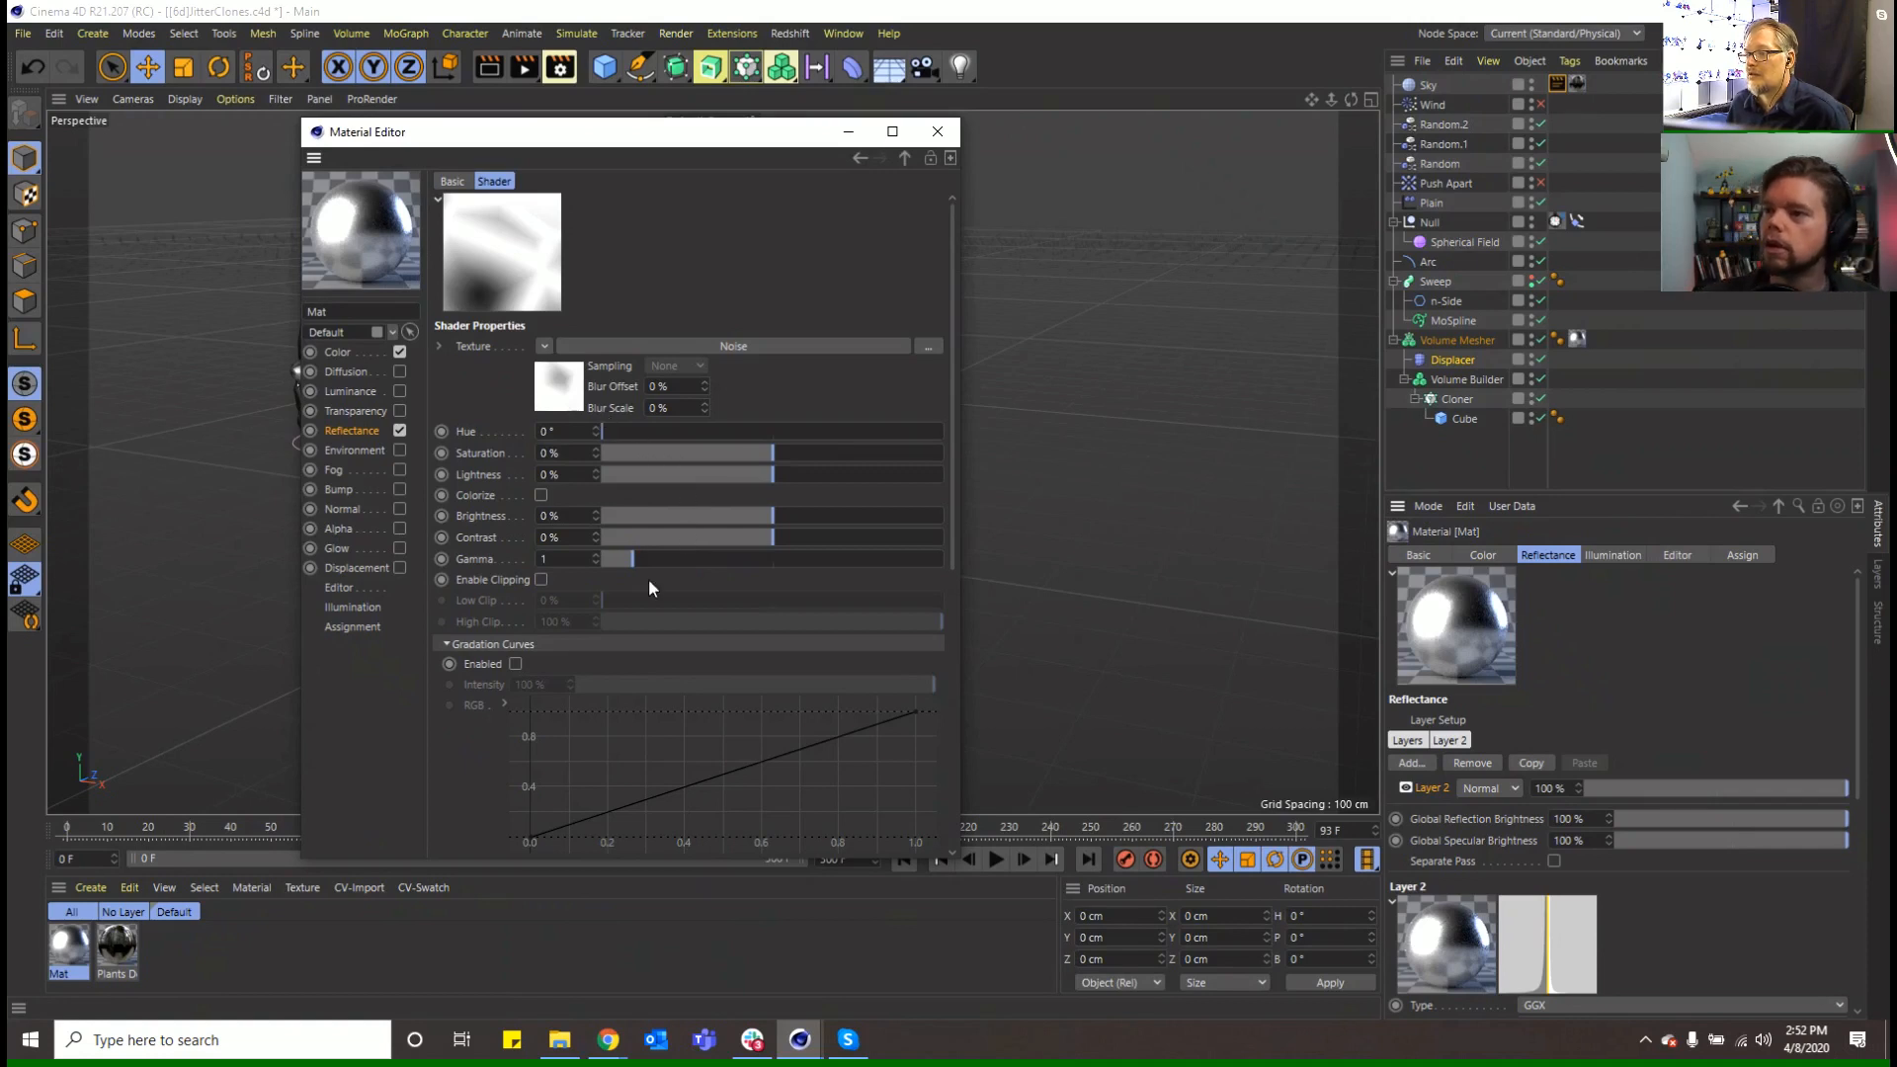
Enable clipping in the Filter shader with Low Clip 100% and High Clip 0%, and render the view
scroll(729, 707, down, 4)
scroll(716, 691, up, 4)
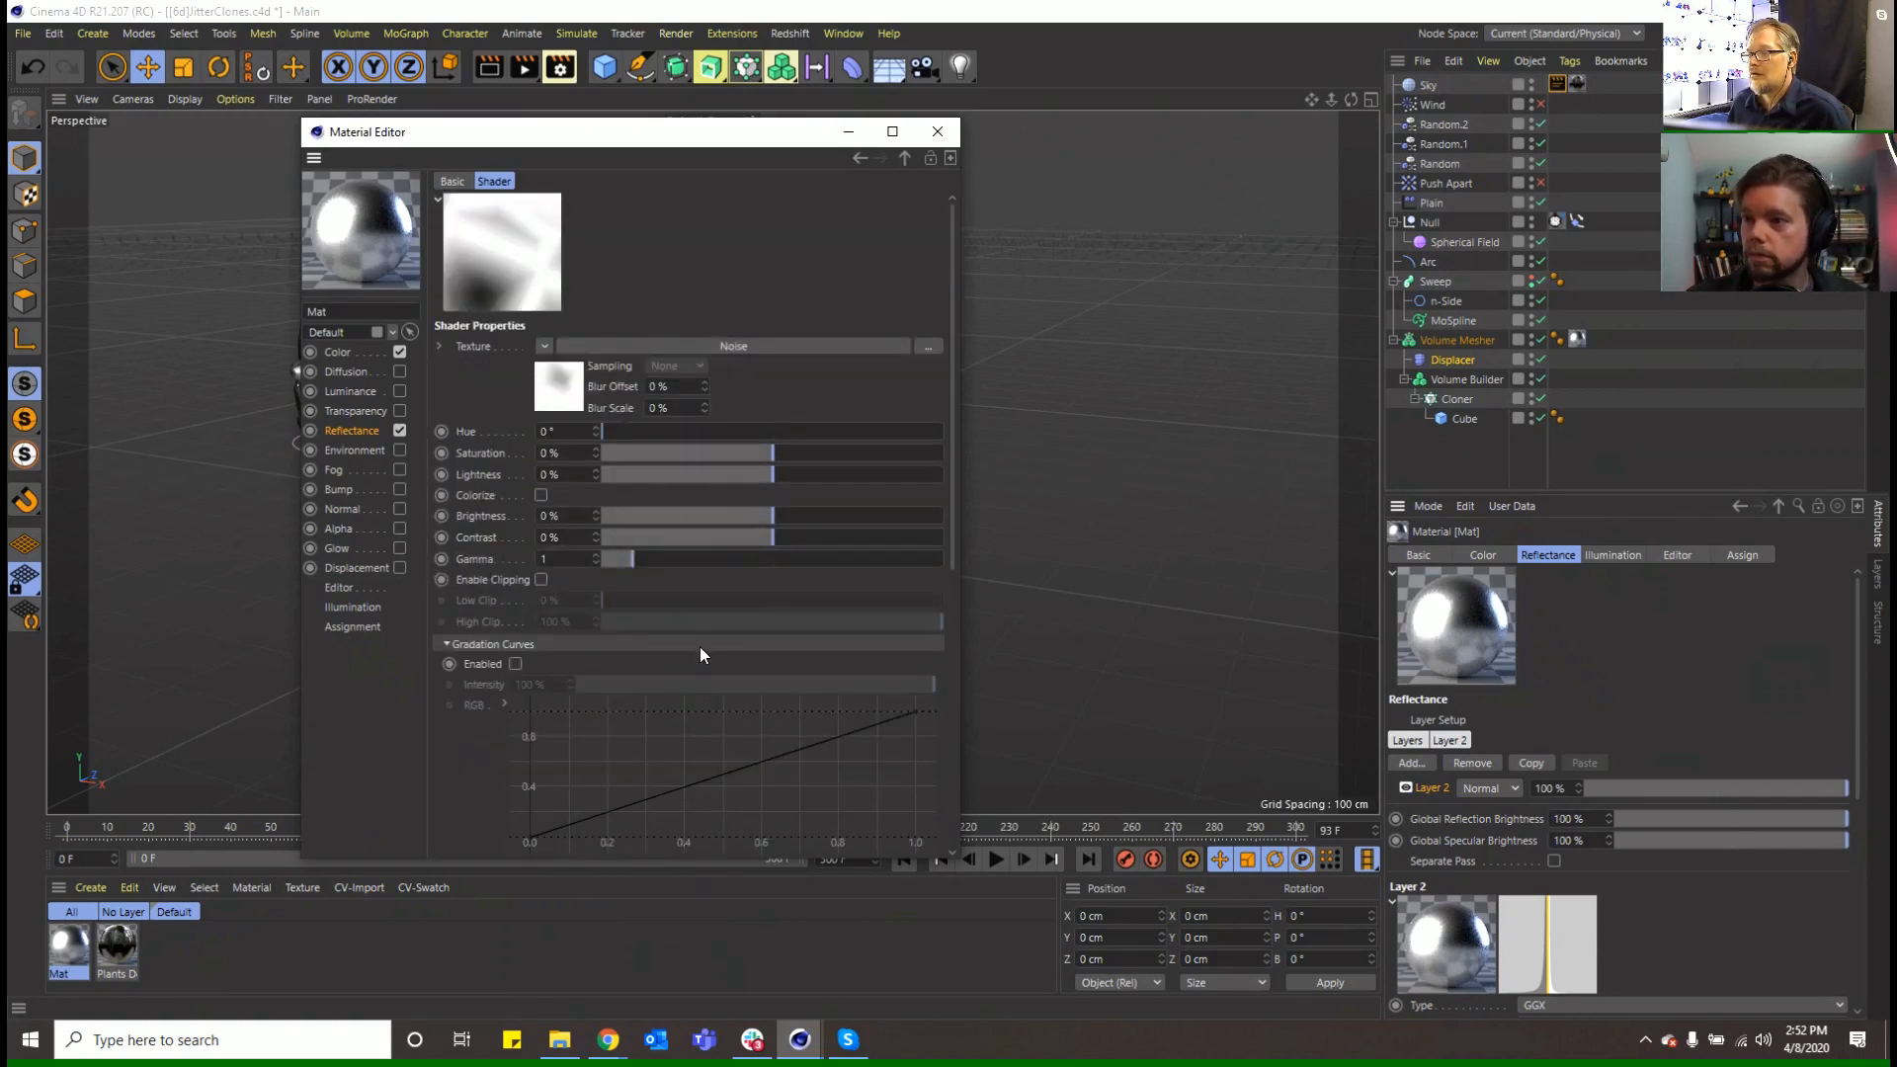
click(541, 580)
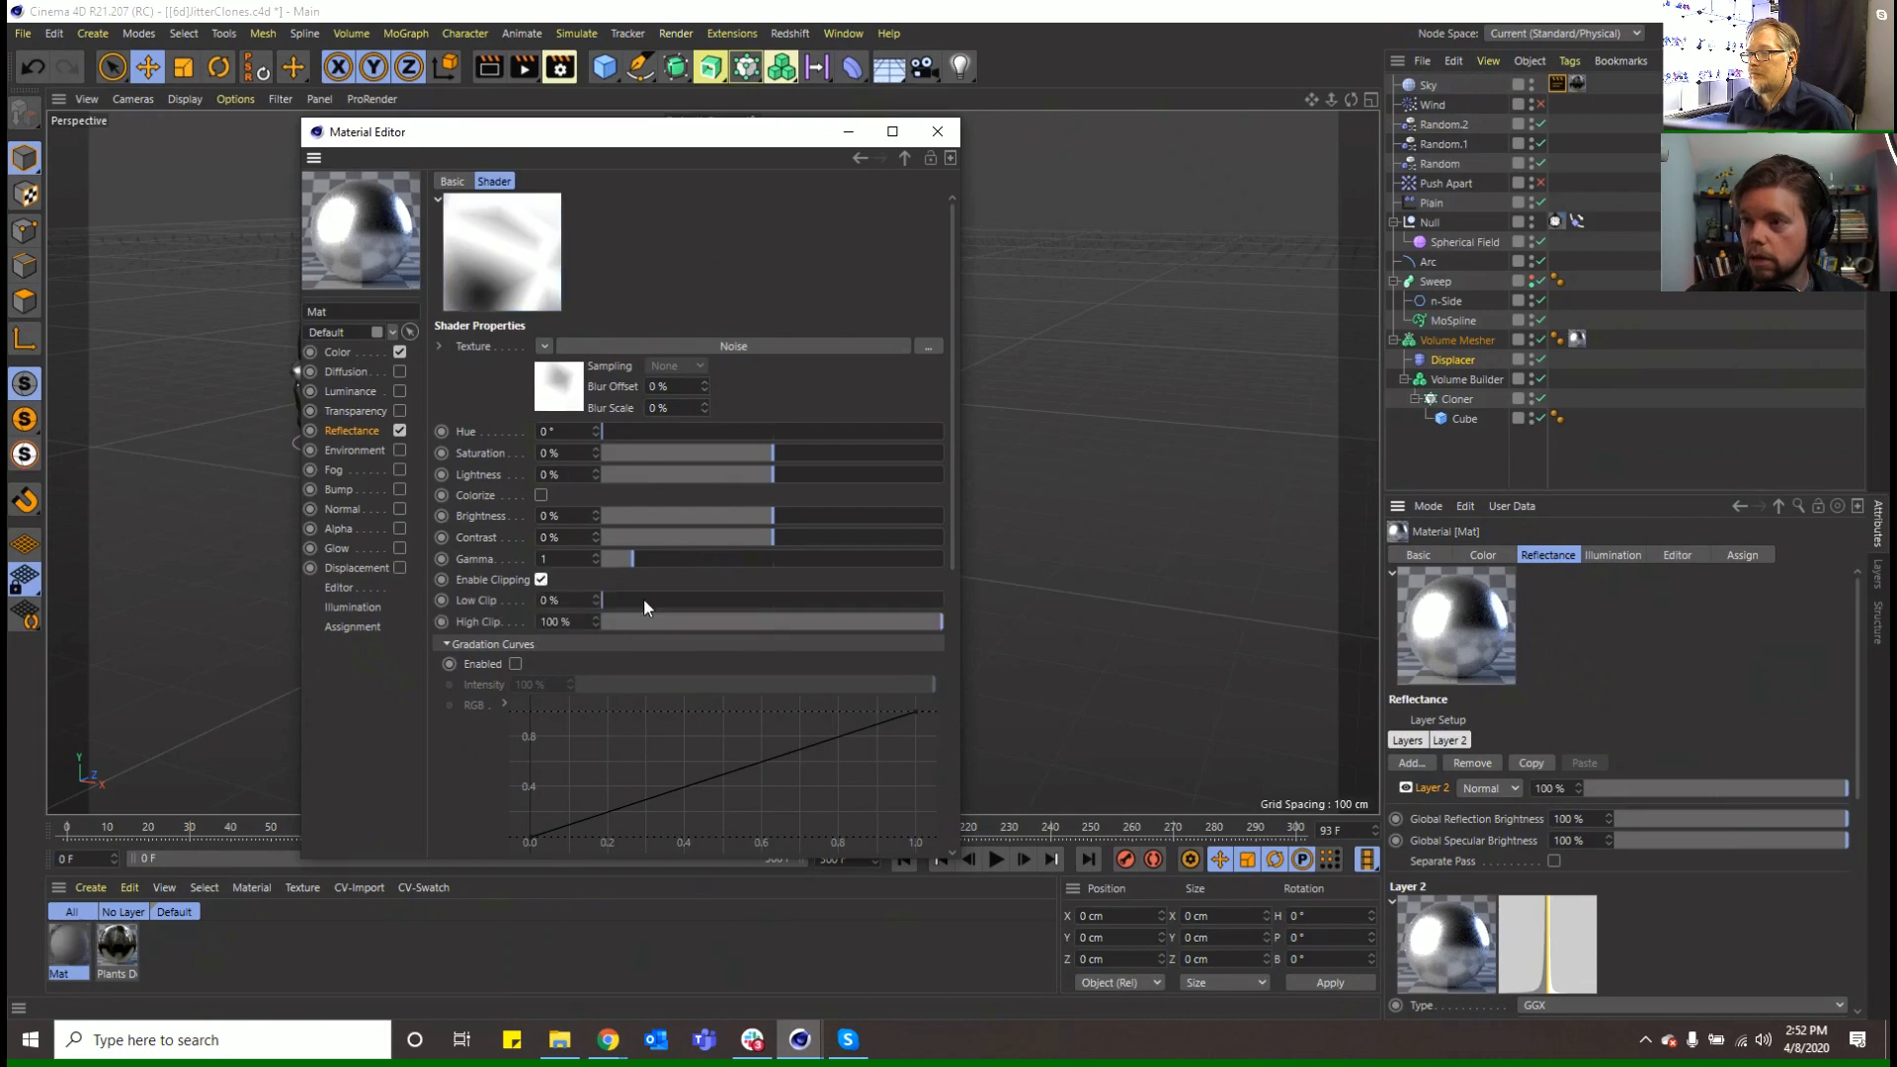
drag(643, 598, 1040, 589)
drag(941, 621, 478, 612)
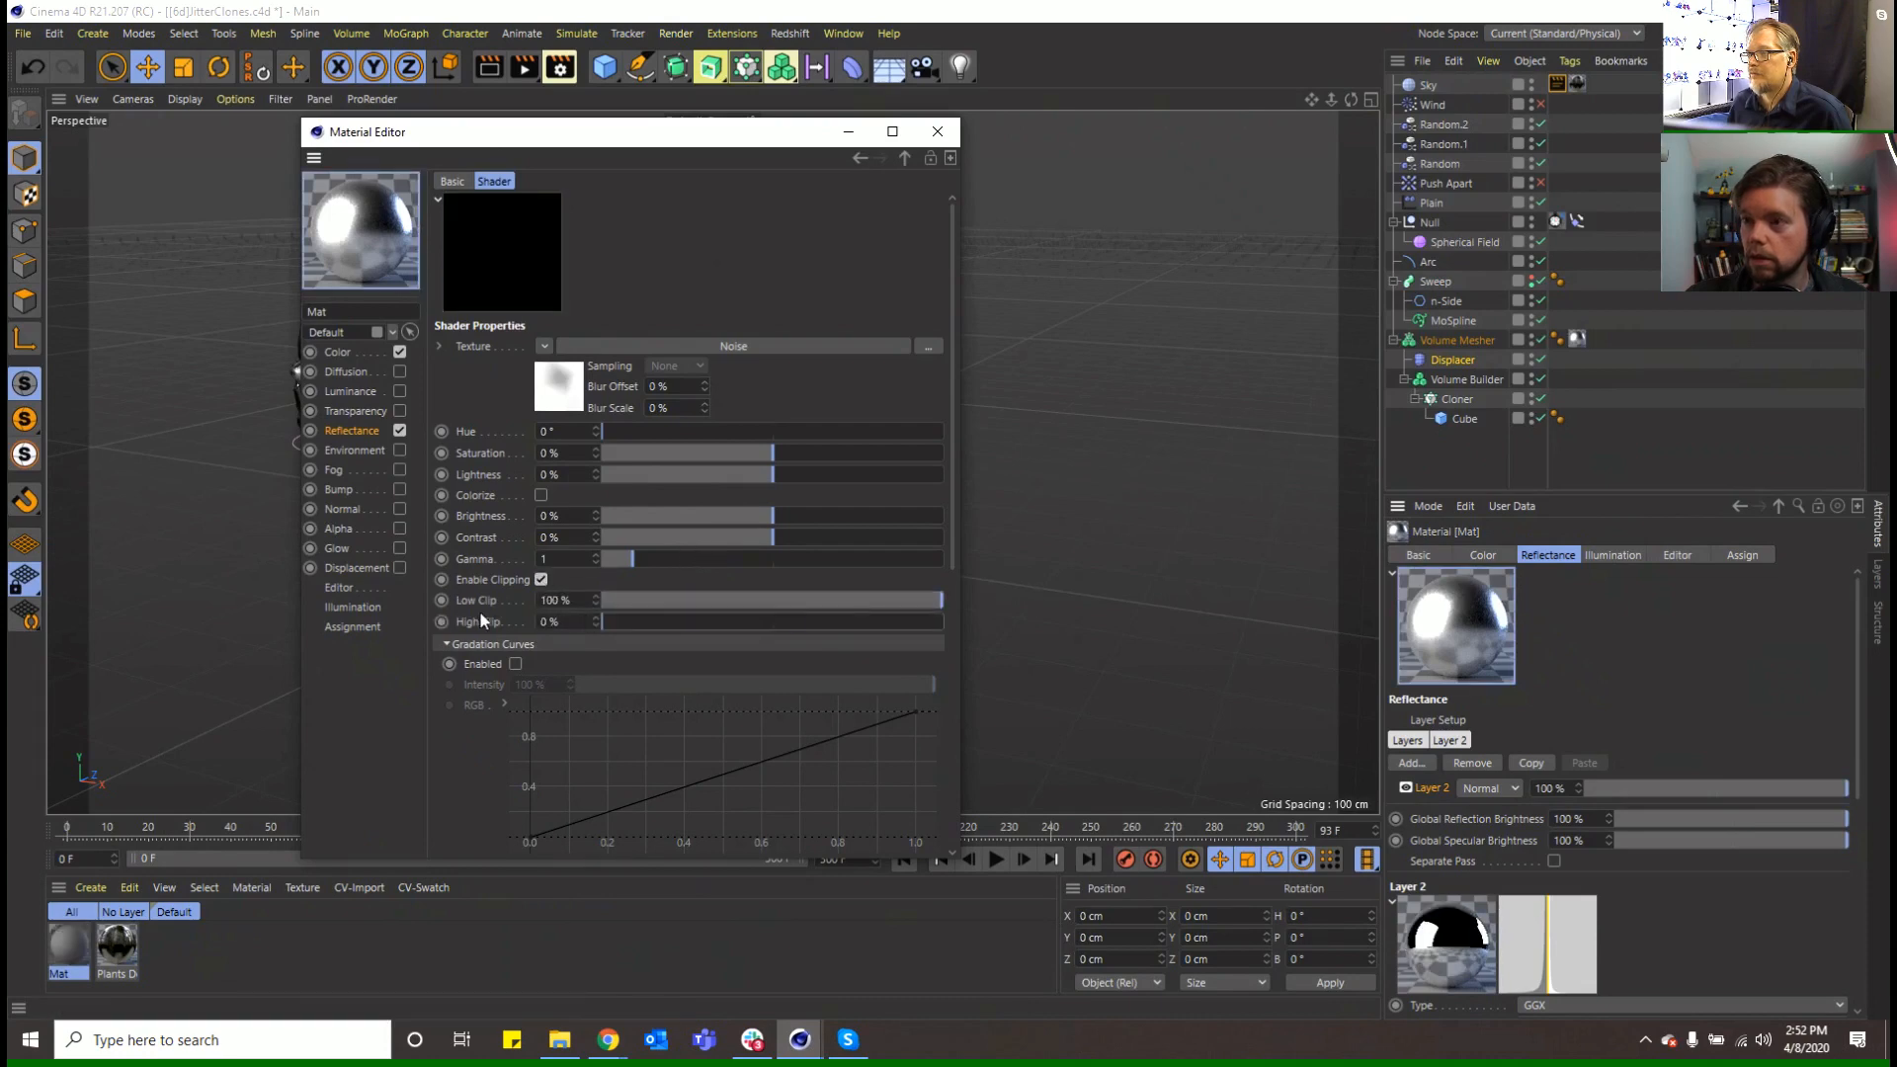
click(937, 131)
click(480, 69)
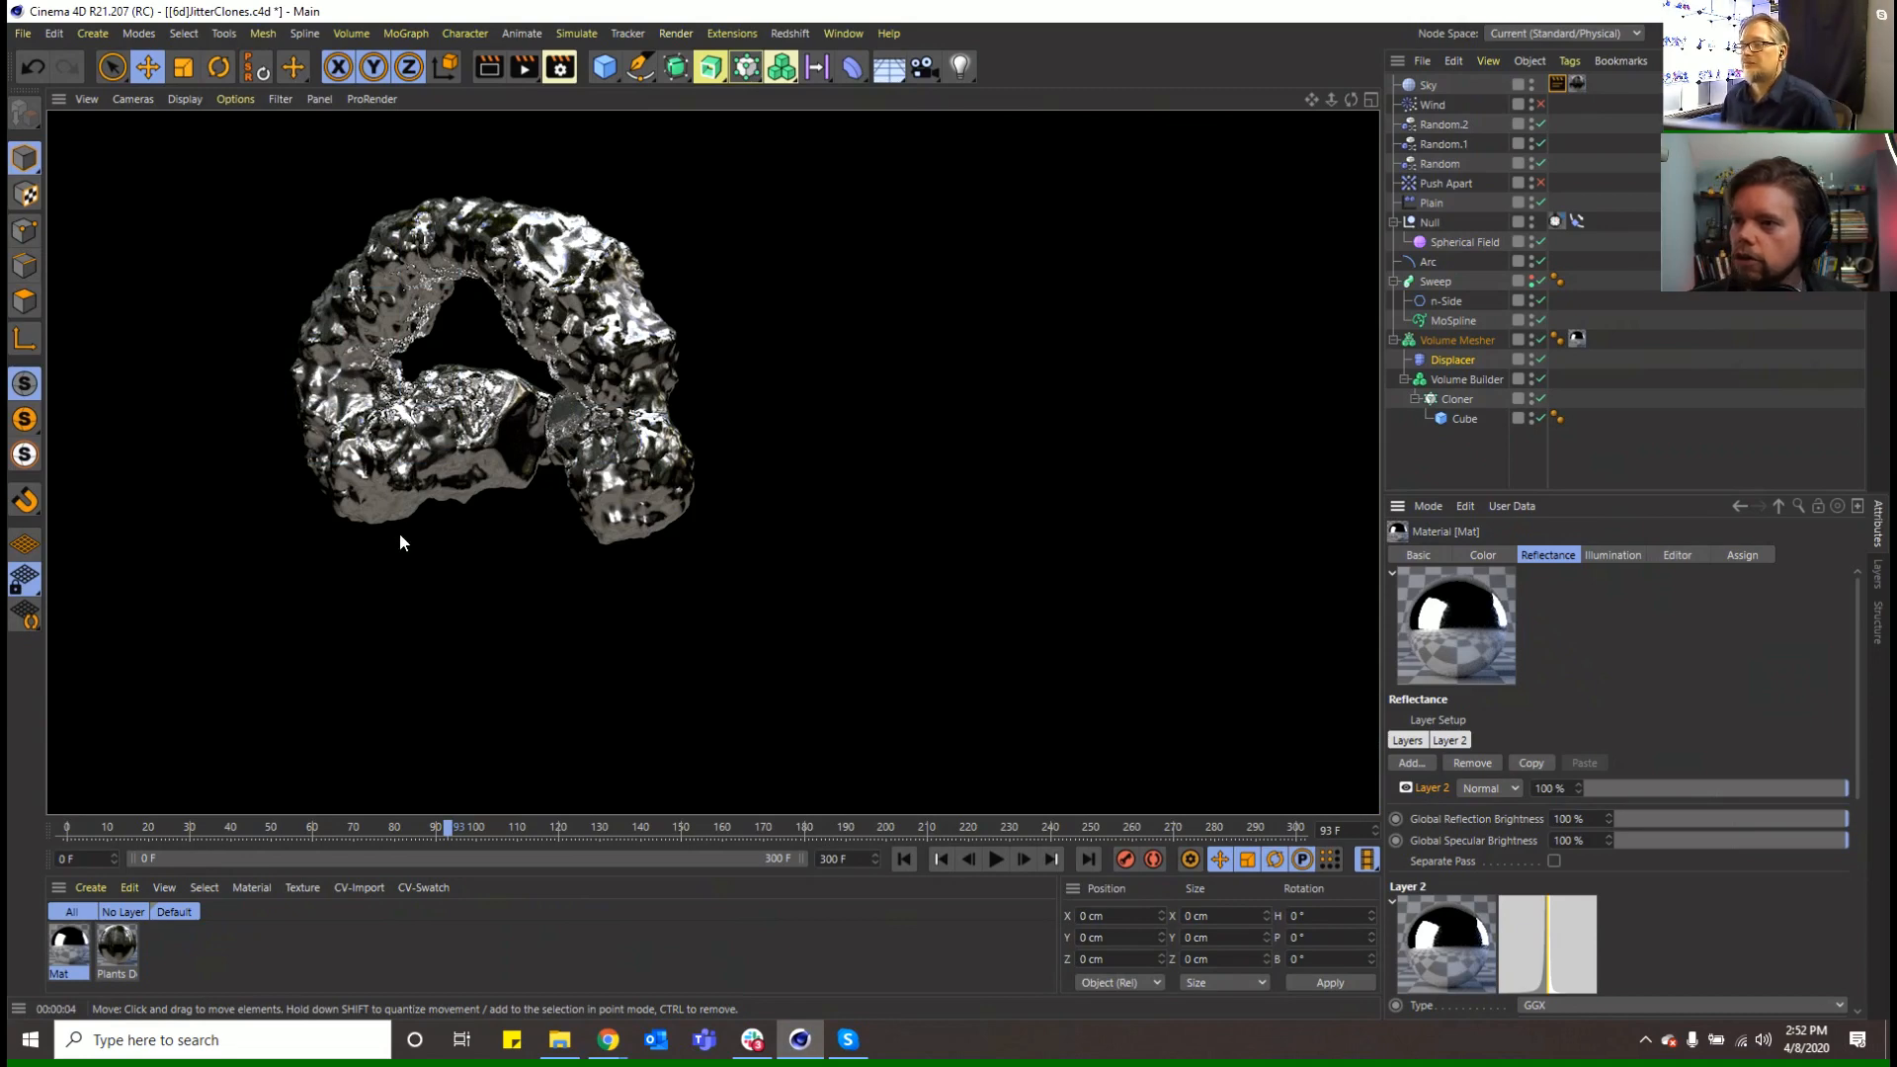
Reopen the roughness Filter shader, set Low Clip to 84% and High Clip to 32%, and return to the Reflectance settings
click(71, 942)
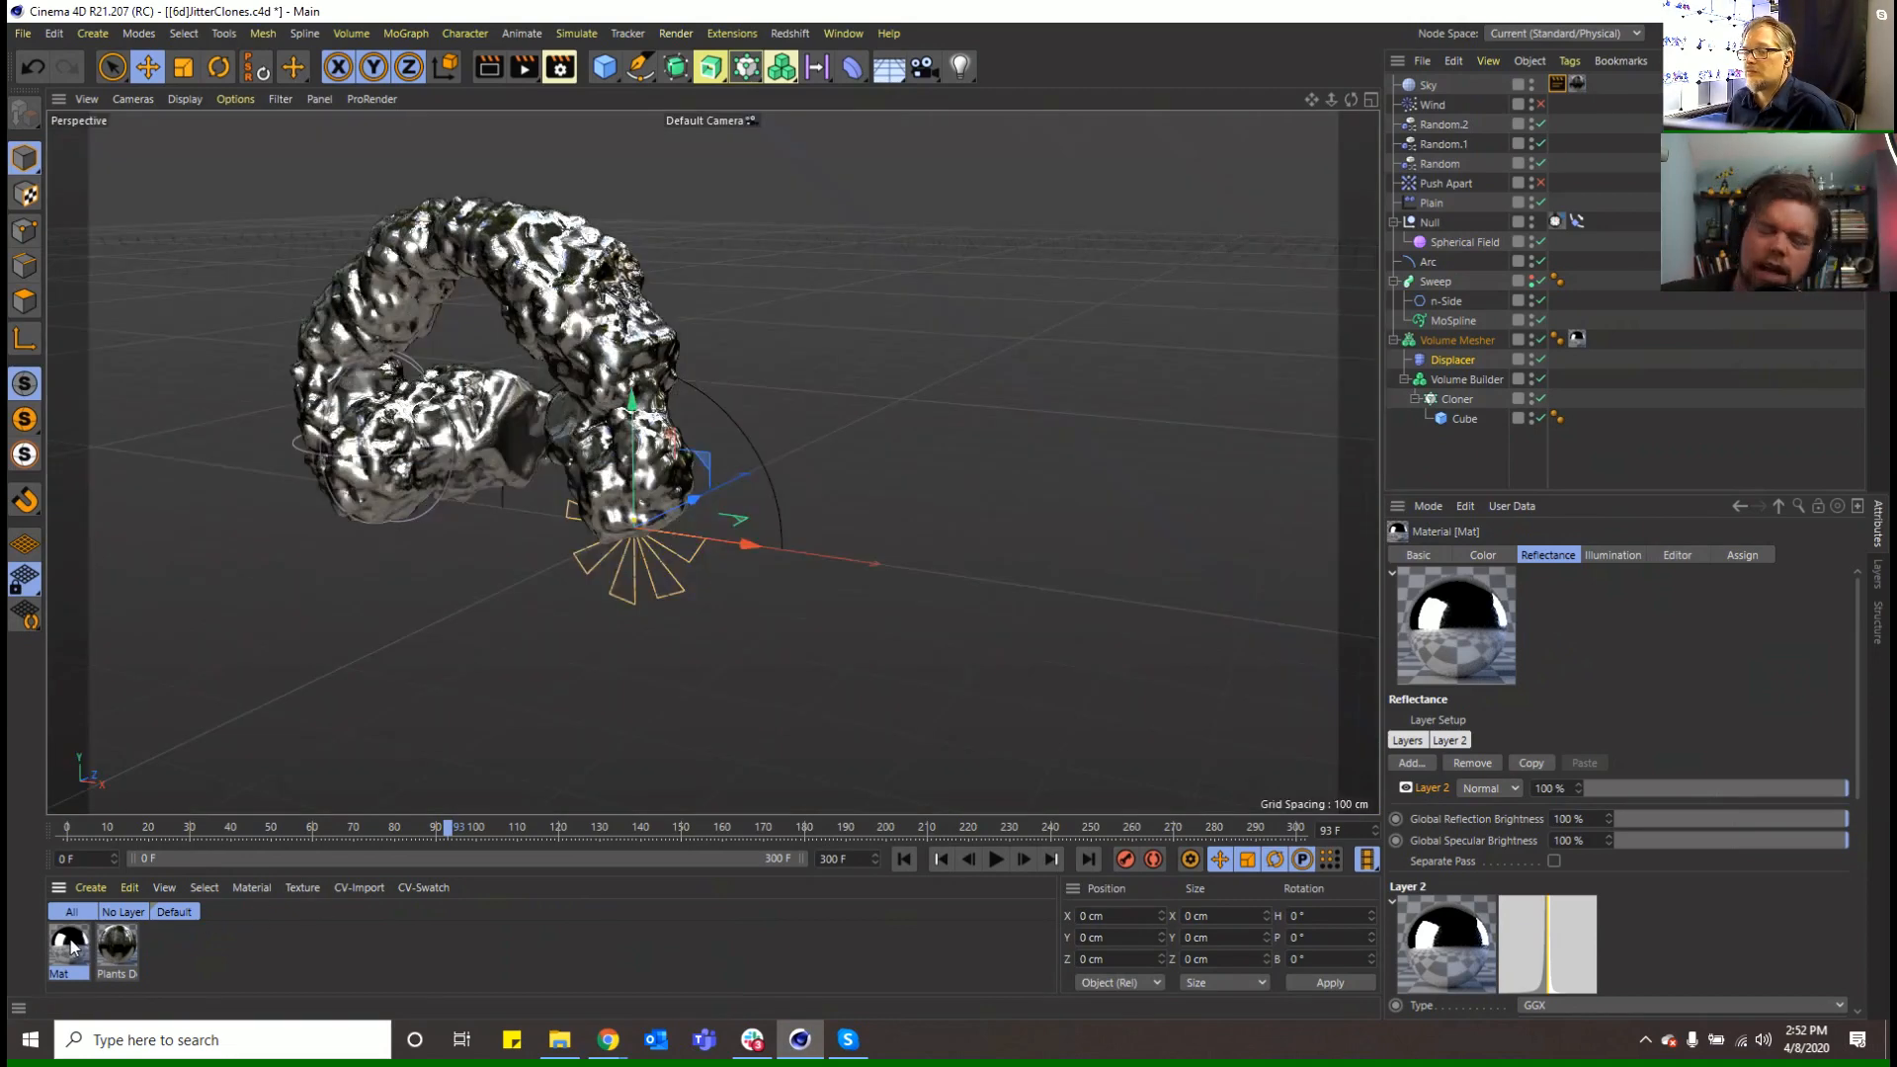
double_click(71, 948)
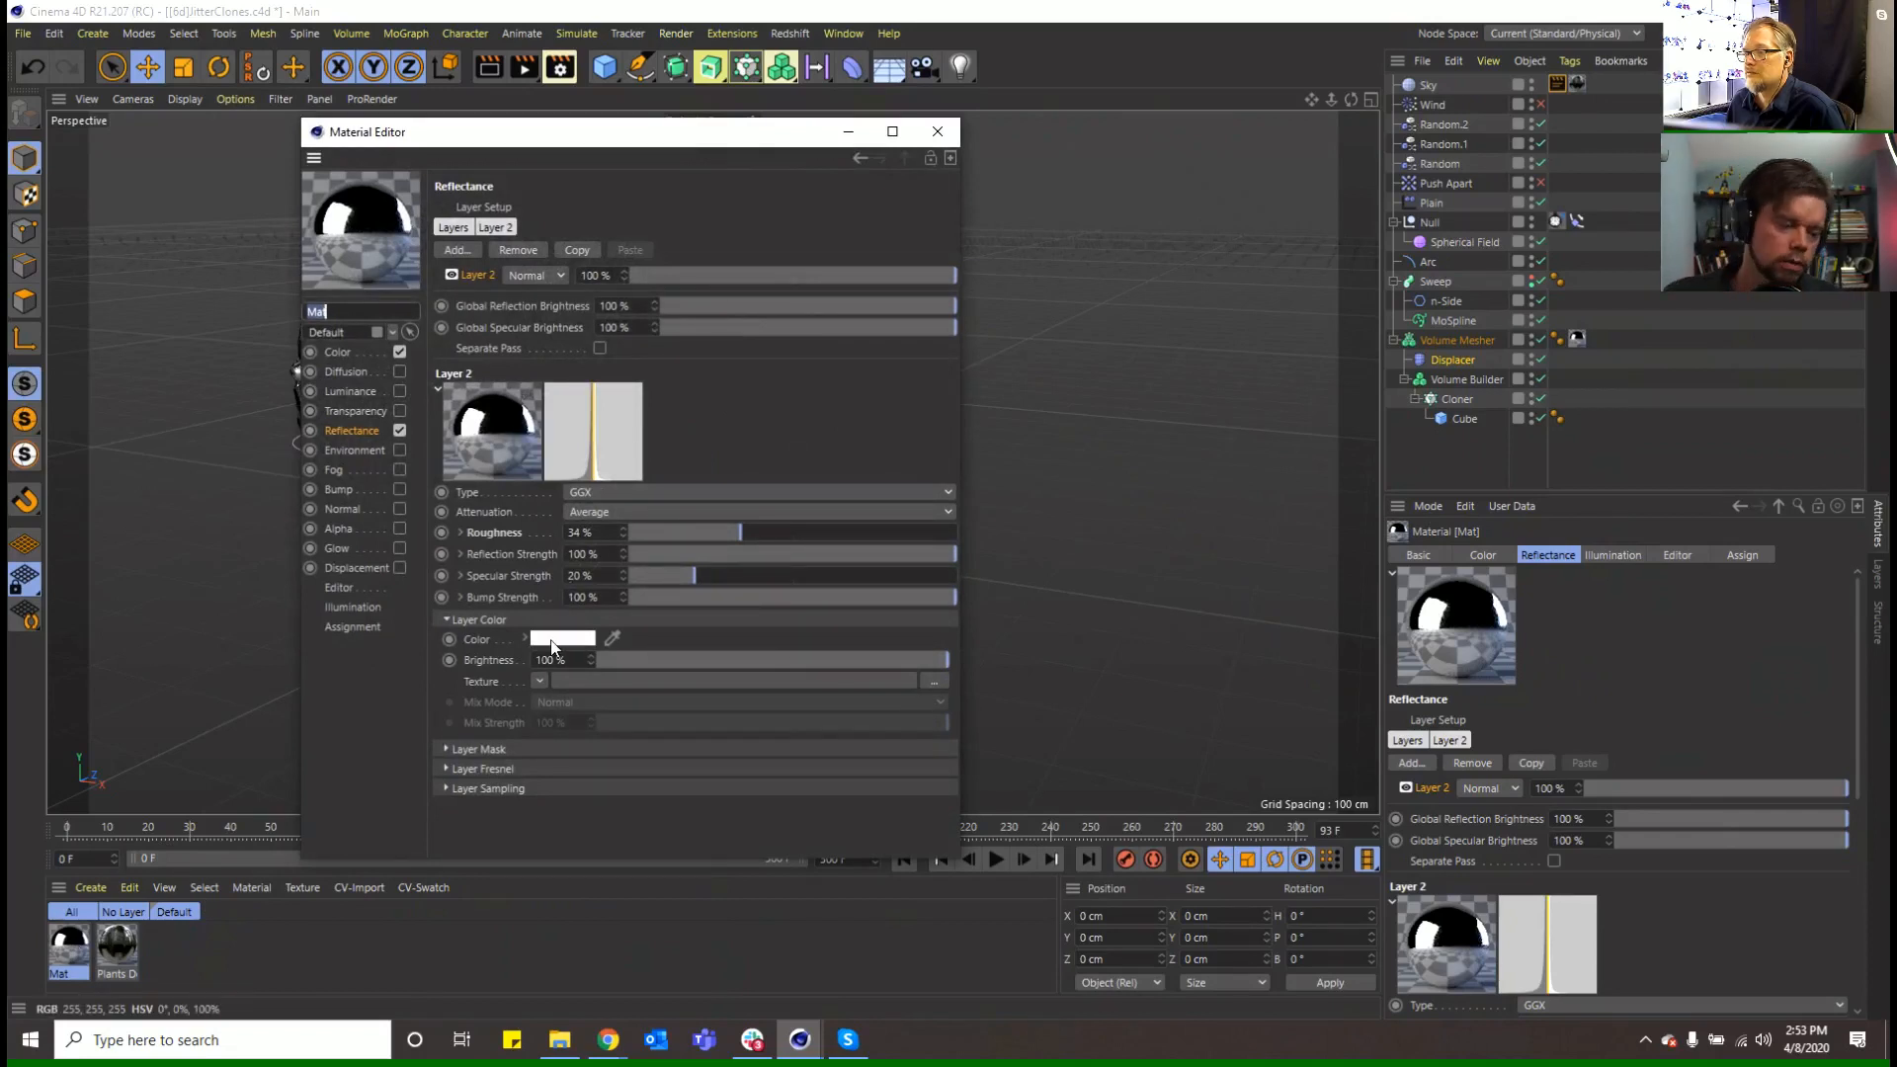
click(461, 534)
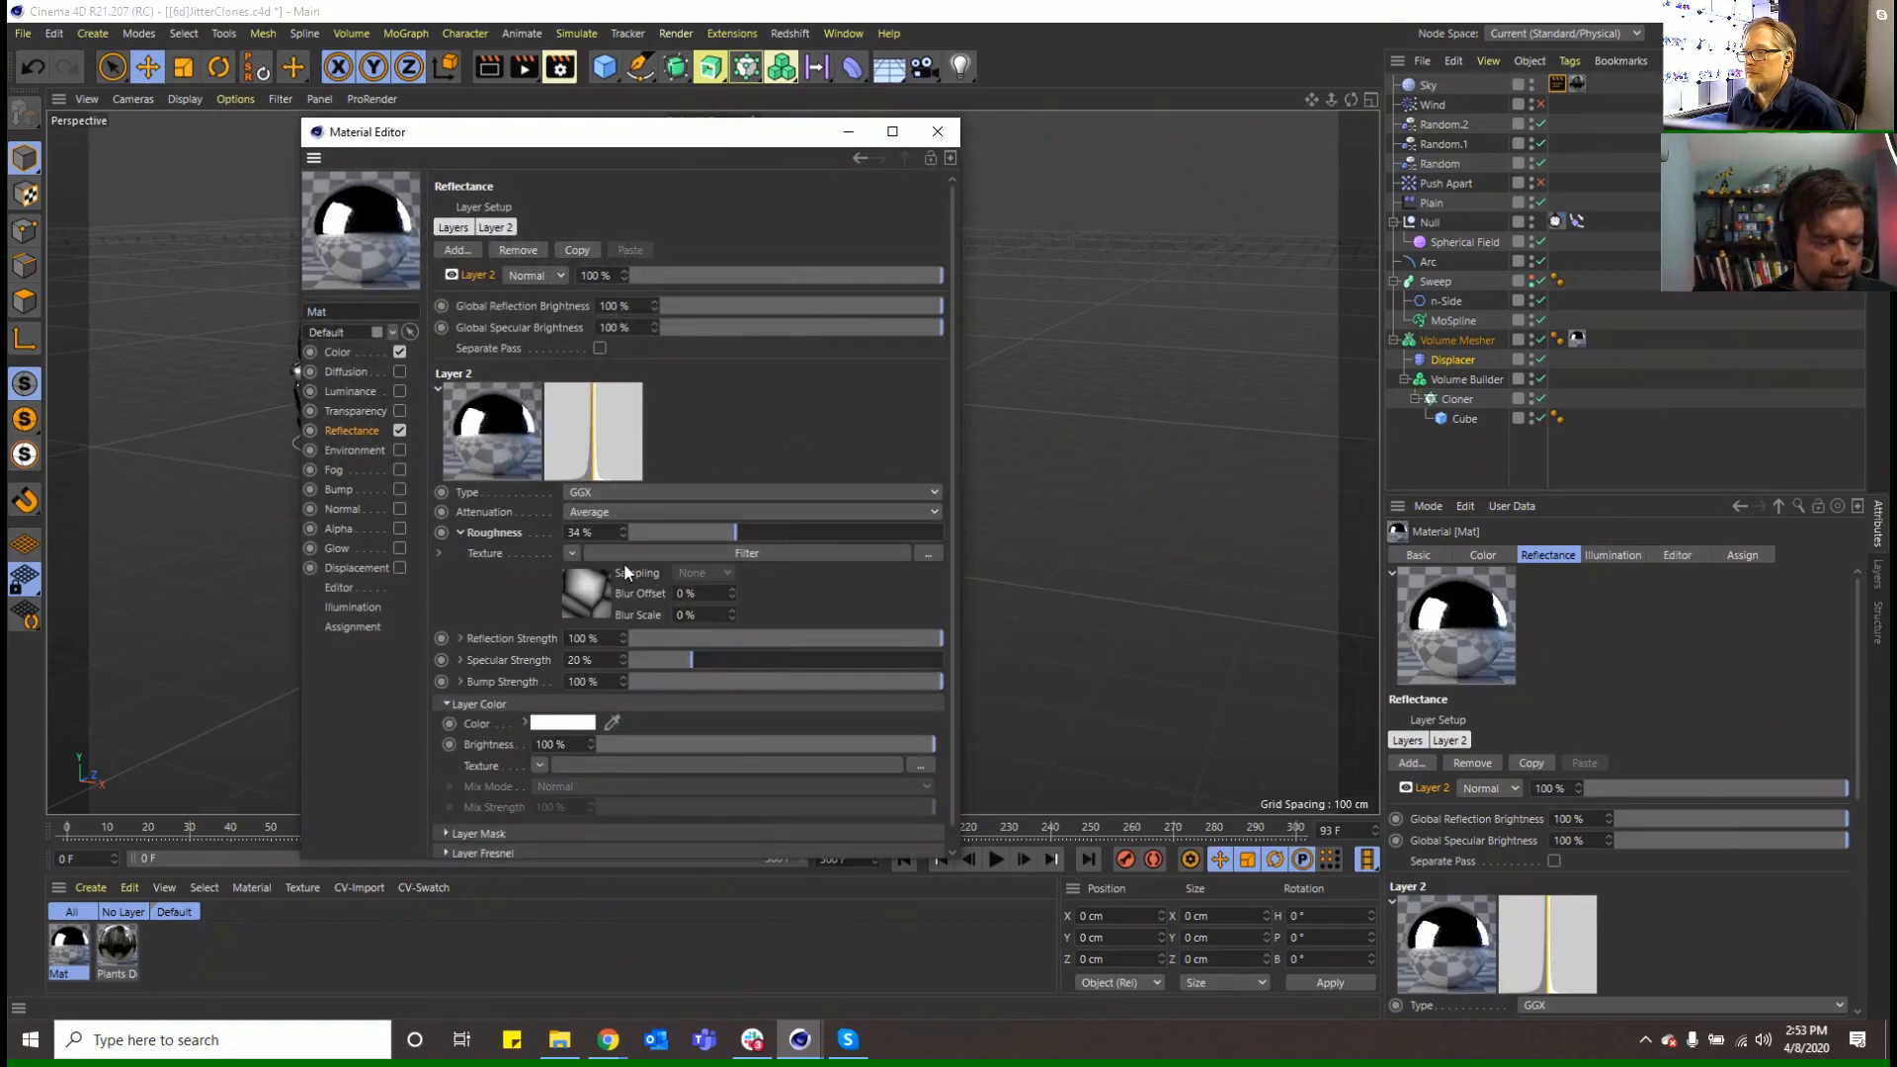
click(685, 560)
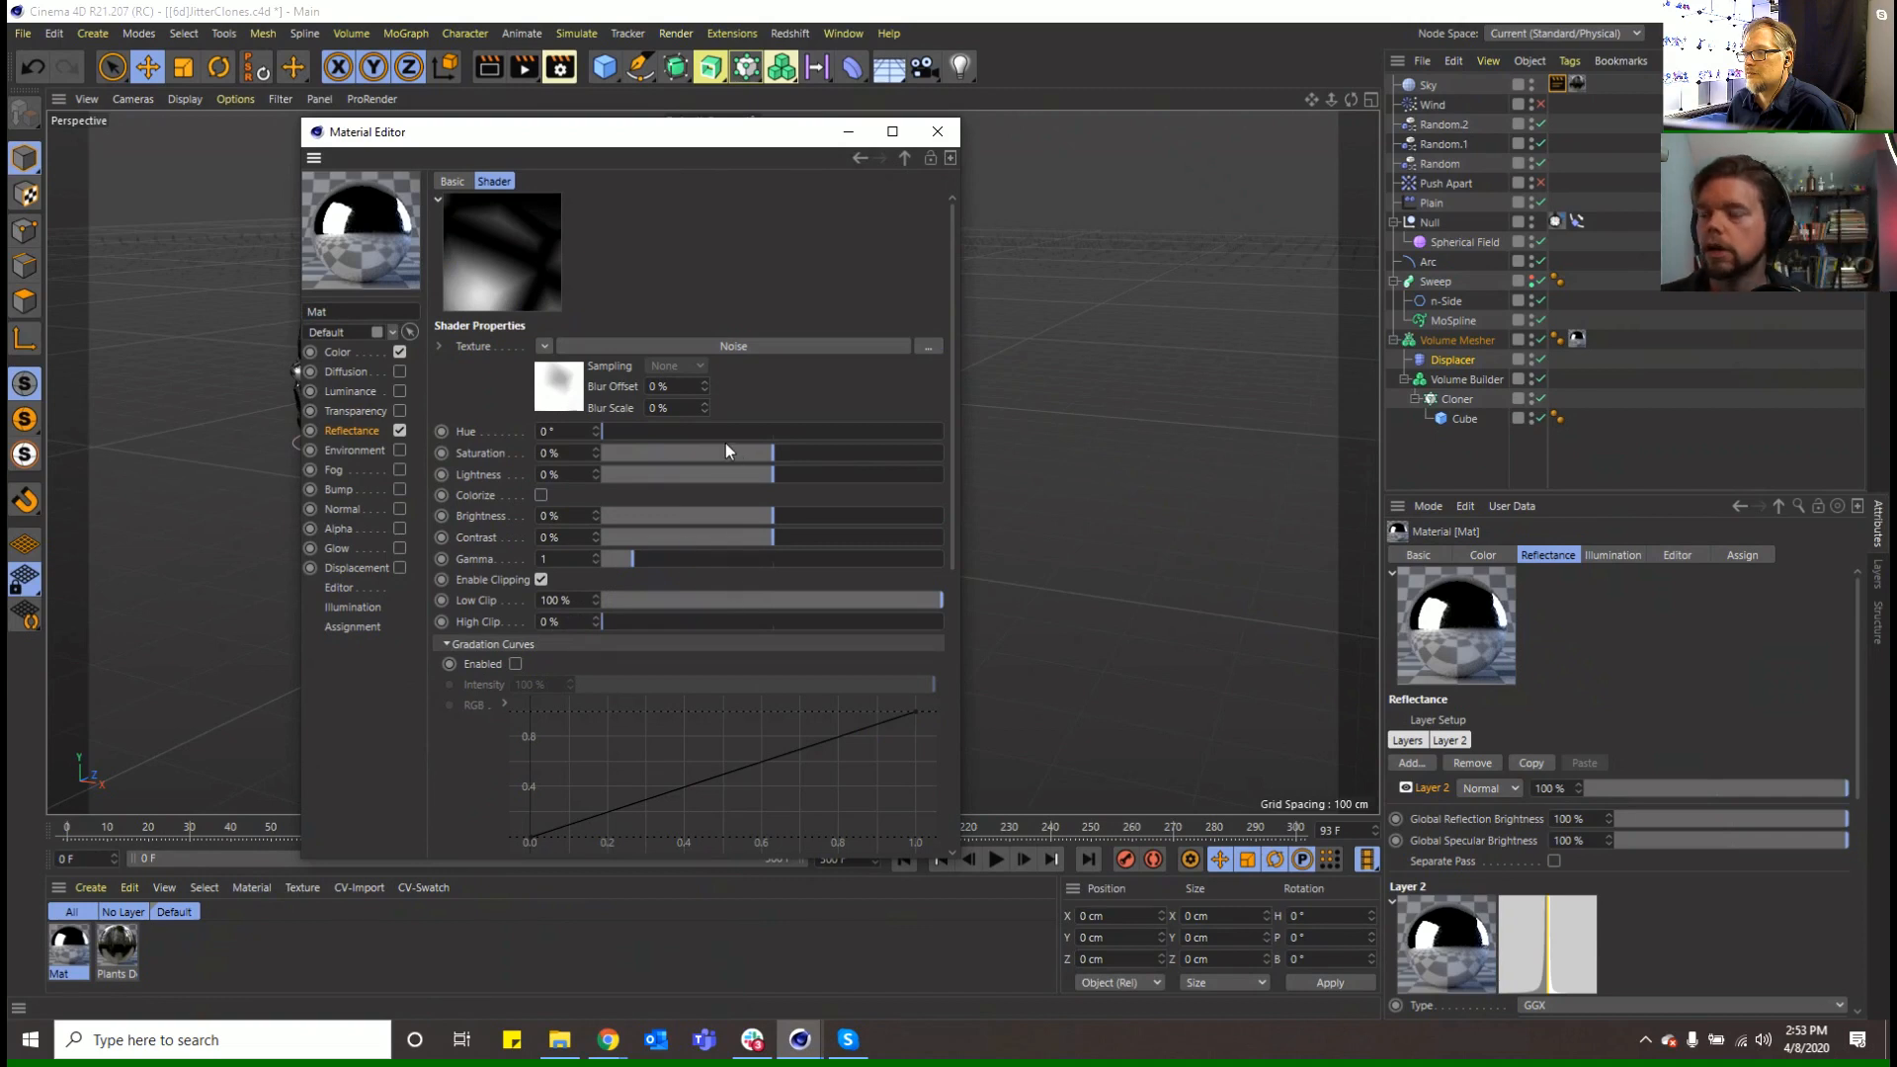
drag(810, 604, 860, 602)
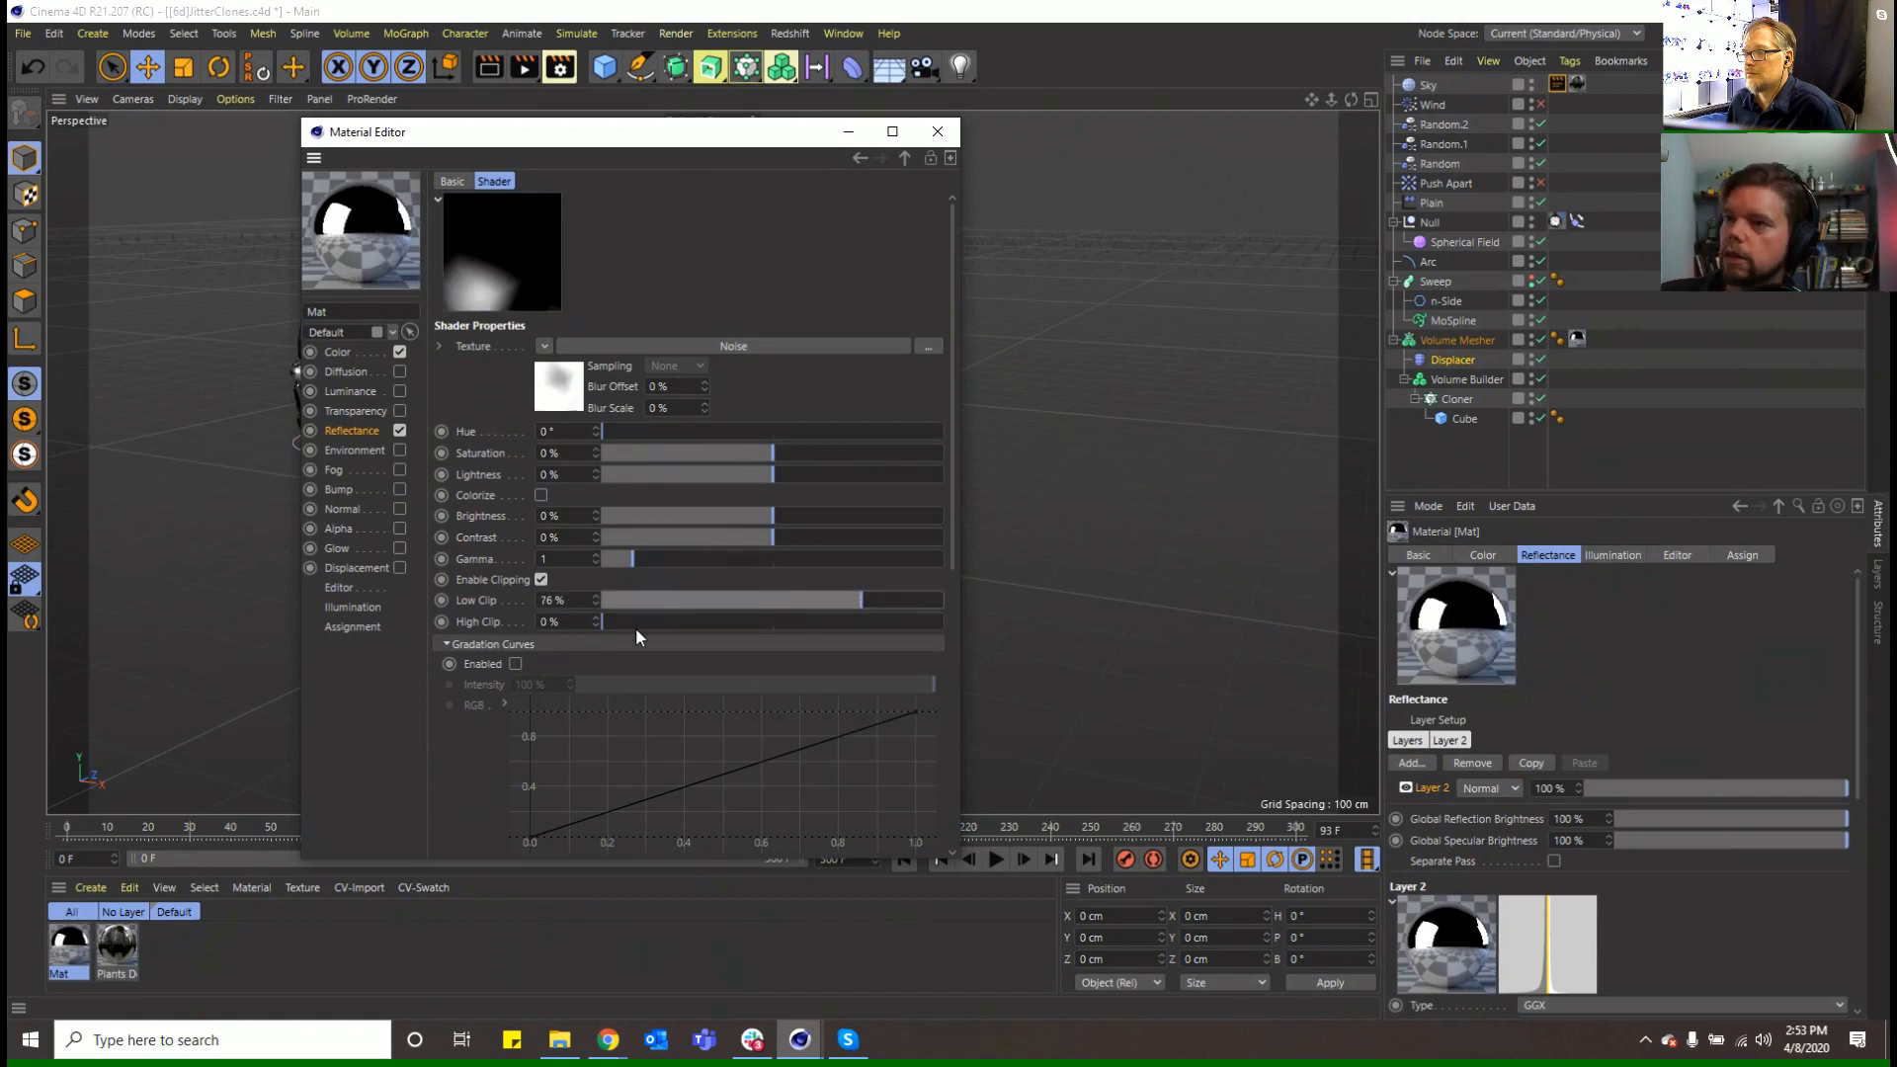
drag(636, 626, 701, 625)
drag(816, 603, 899, 619)
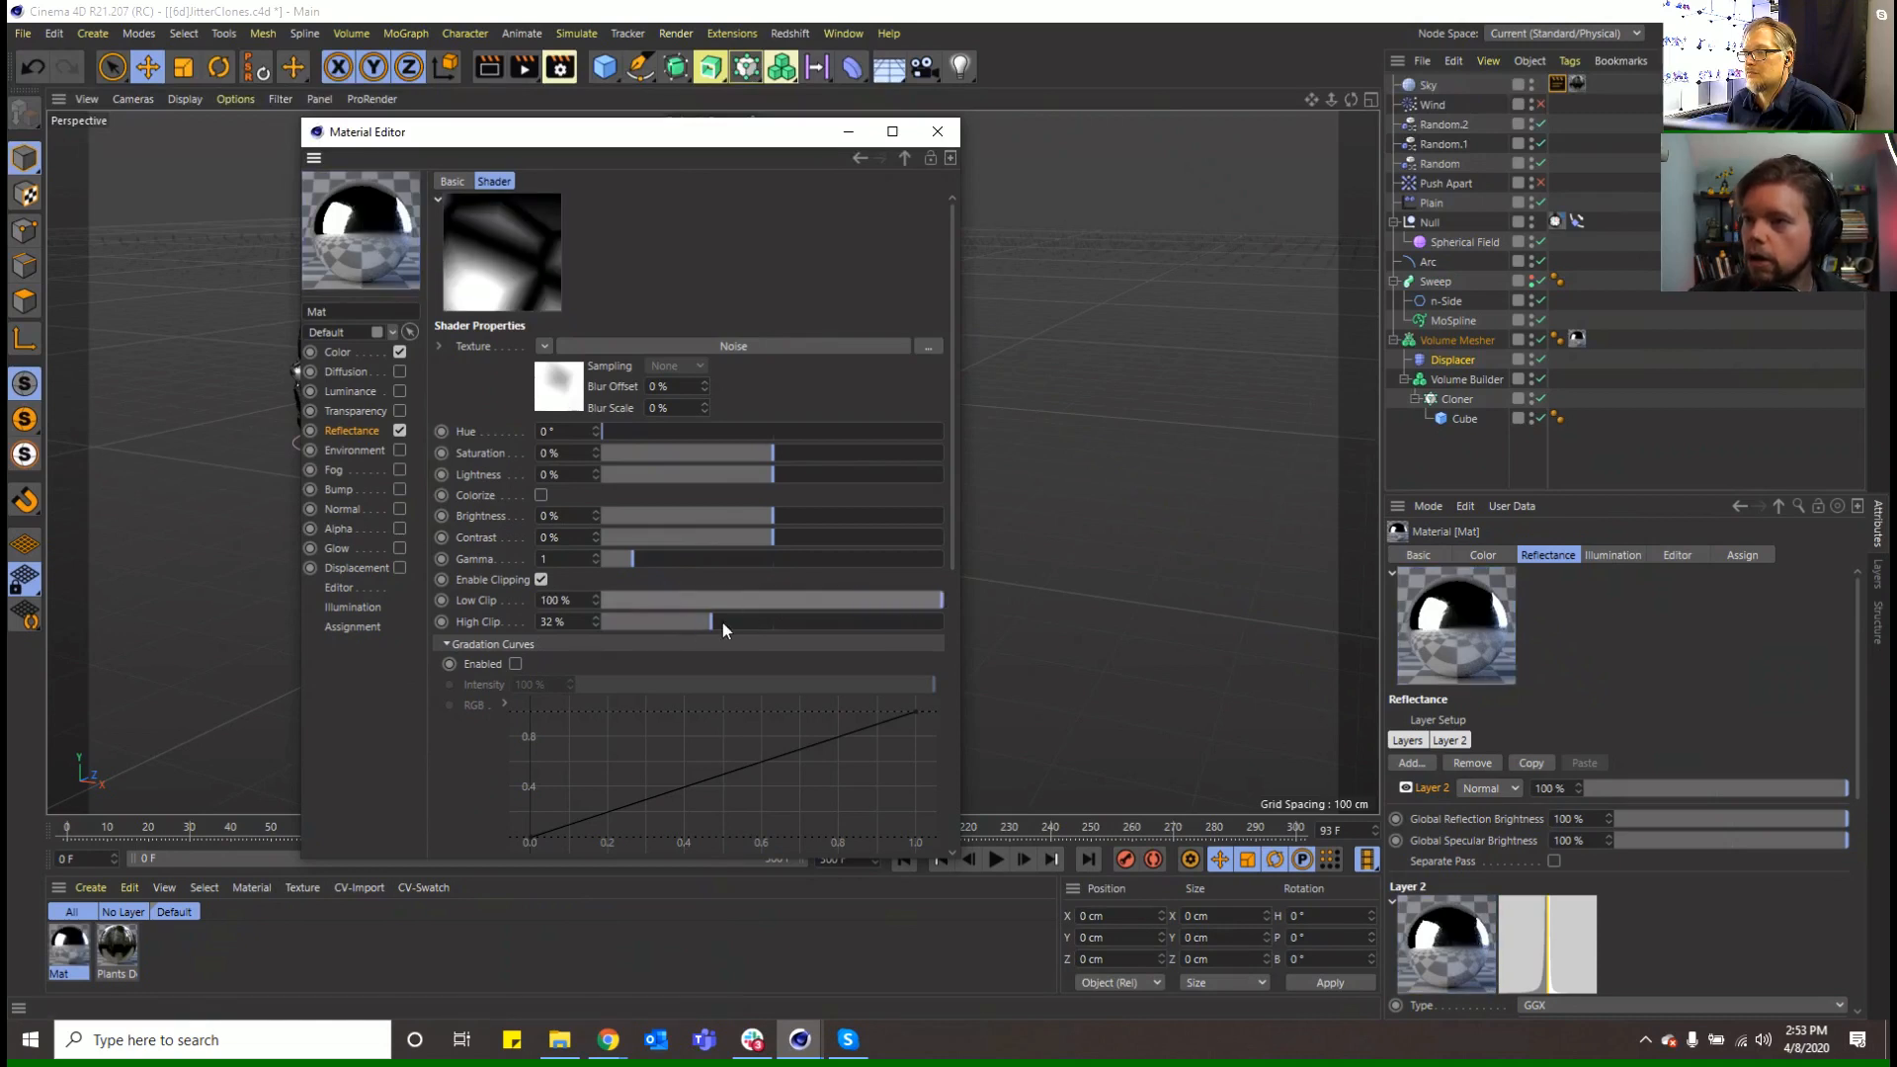
drag(780, 610, 713, 623)
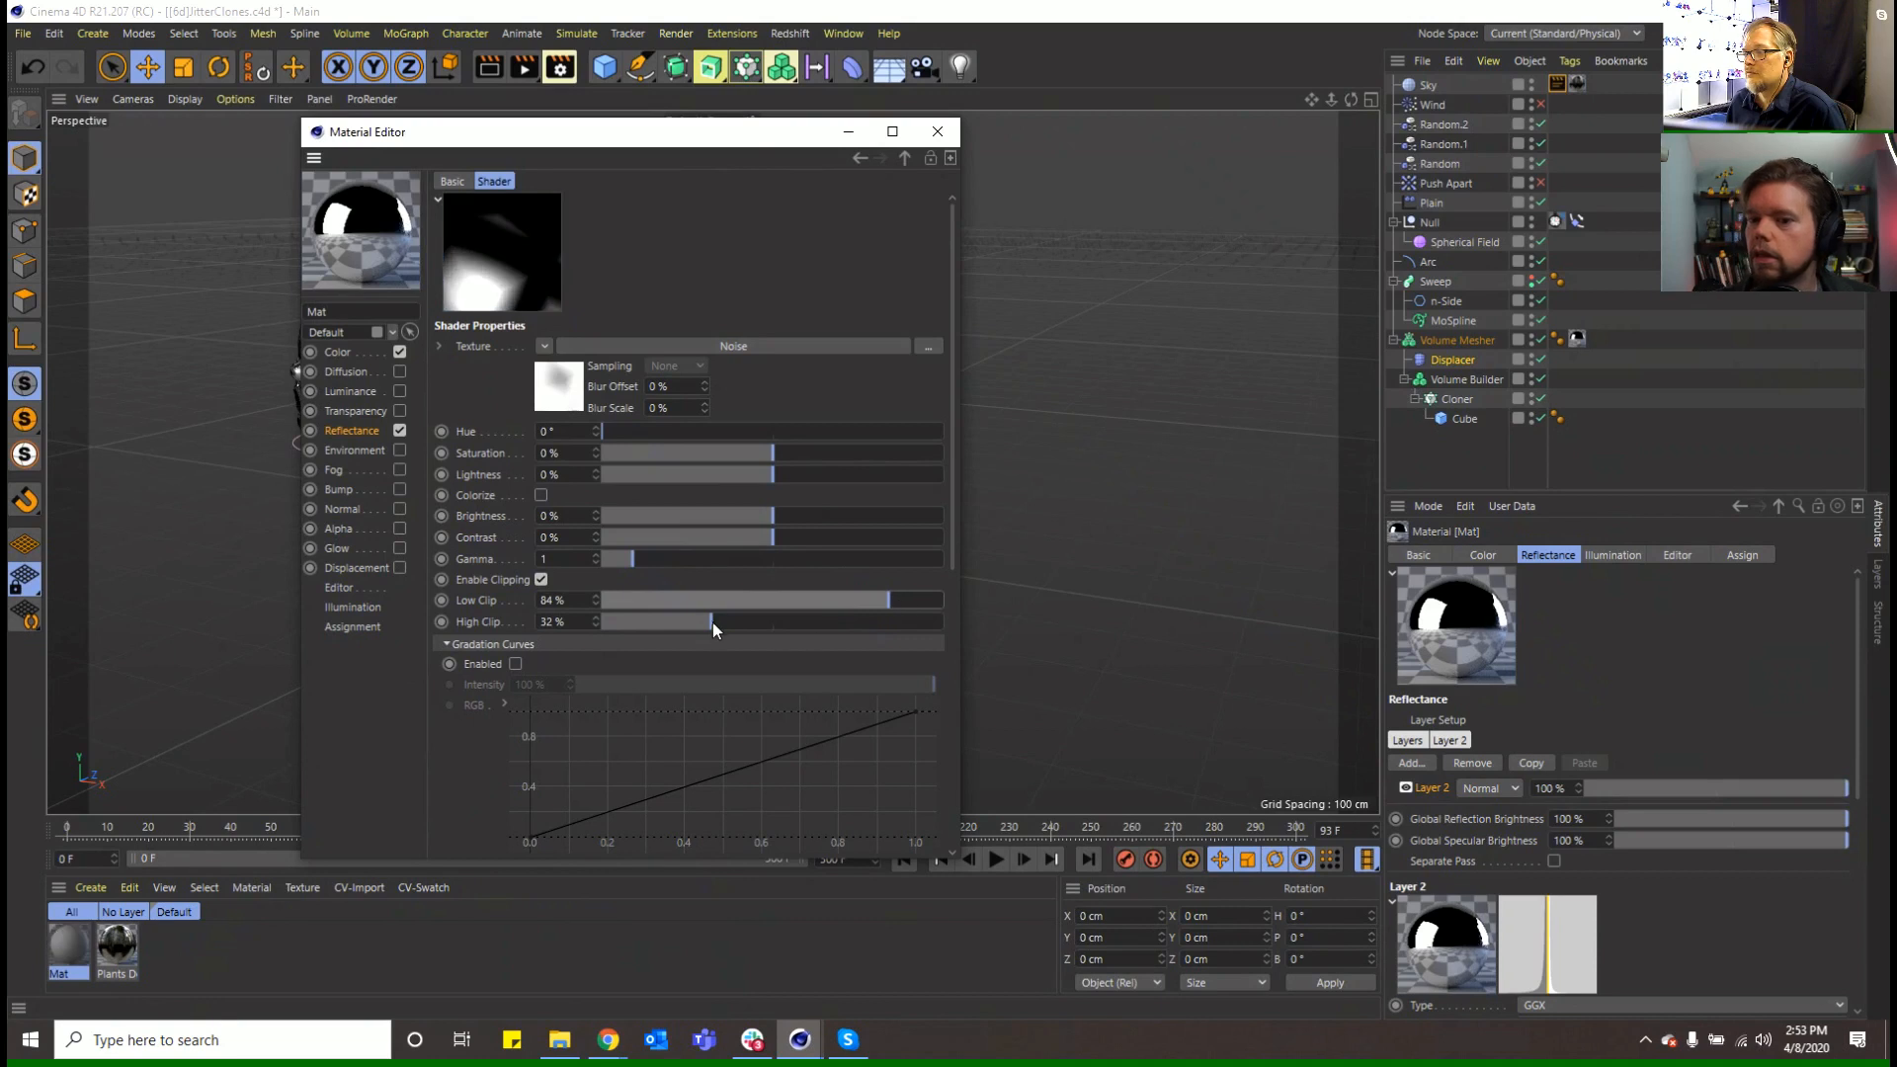
click(905, 159)
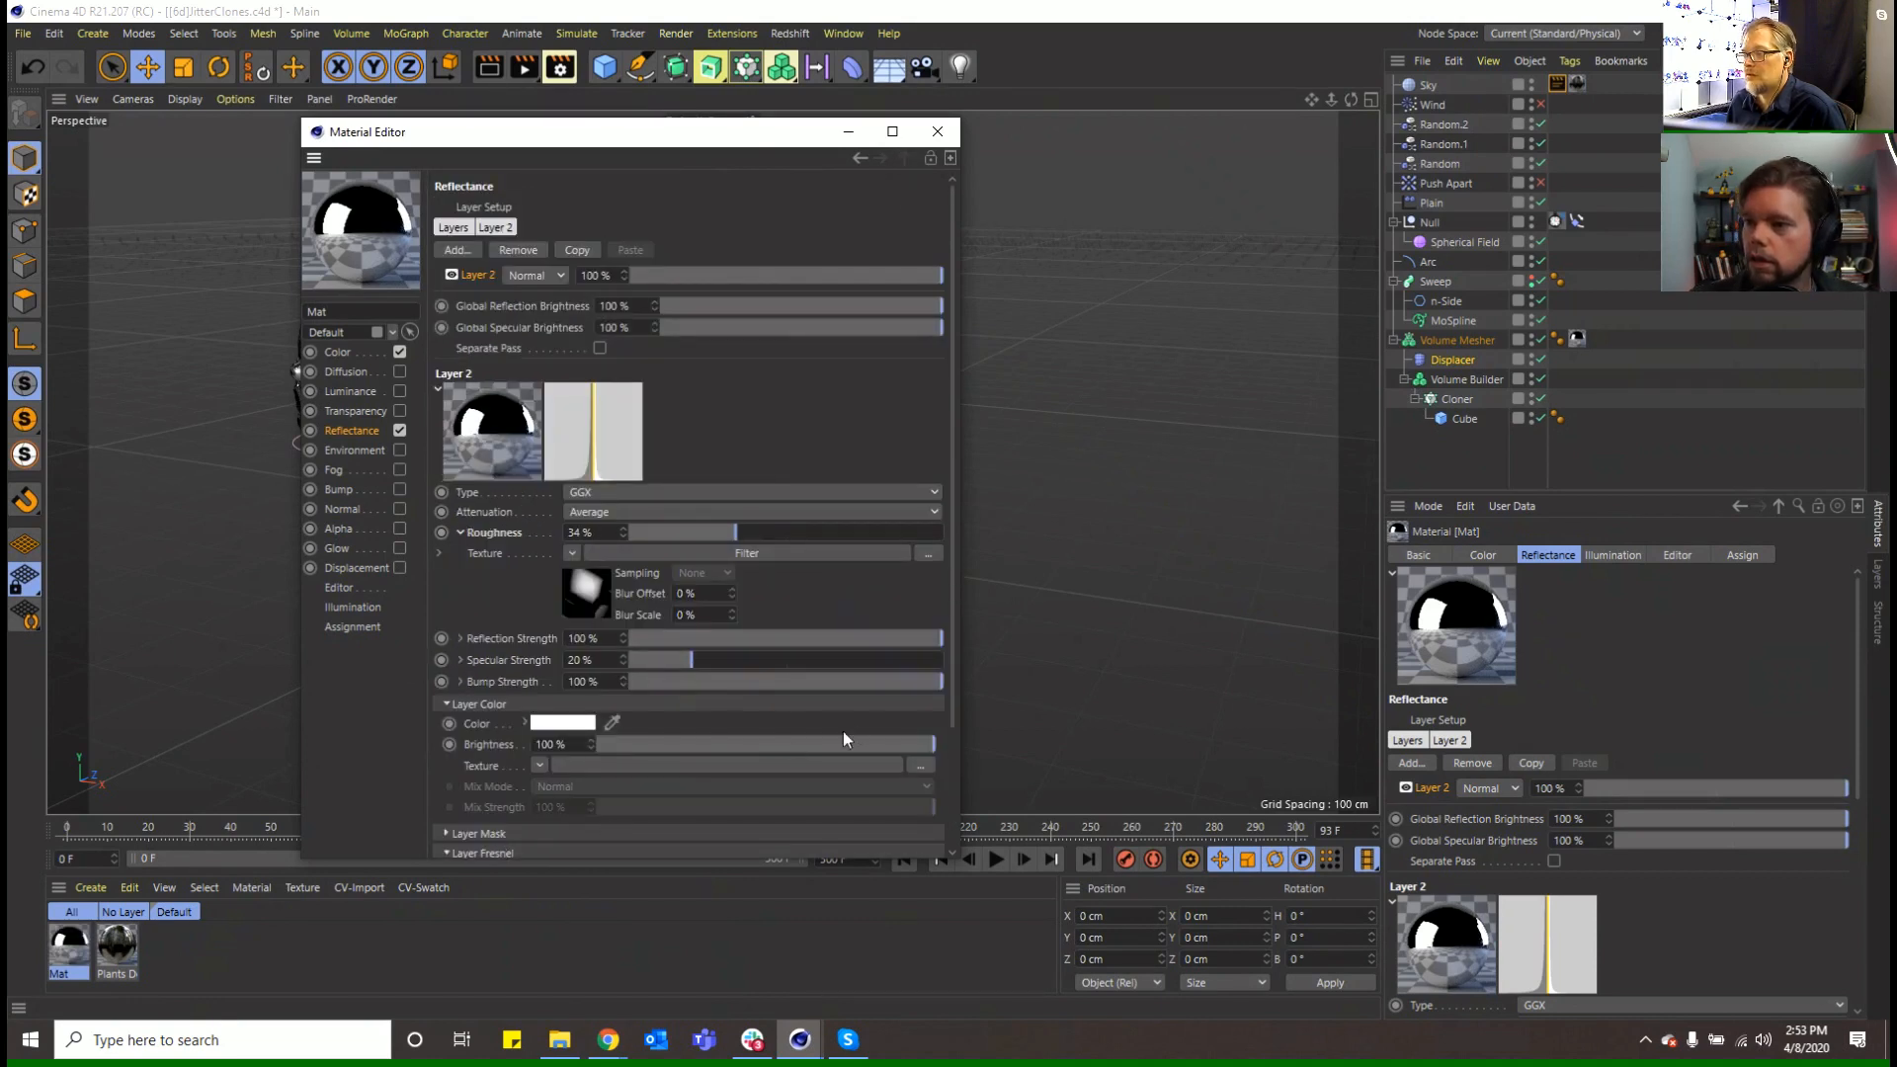
Set Layer 2's Fresnel to Dielectric with an IOR of about 8.04
scroll(632, 735, down, 3)
click(549, 723)
click(561, 758)
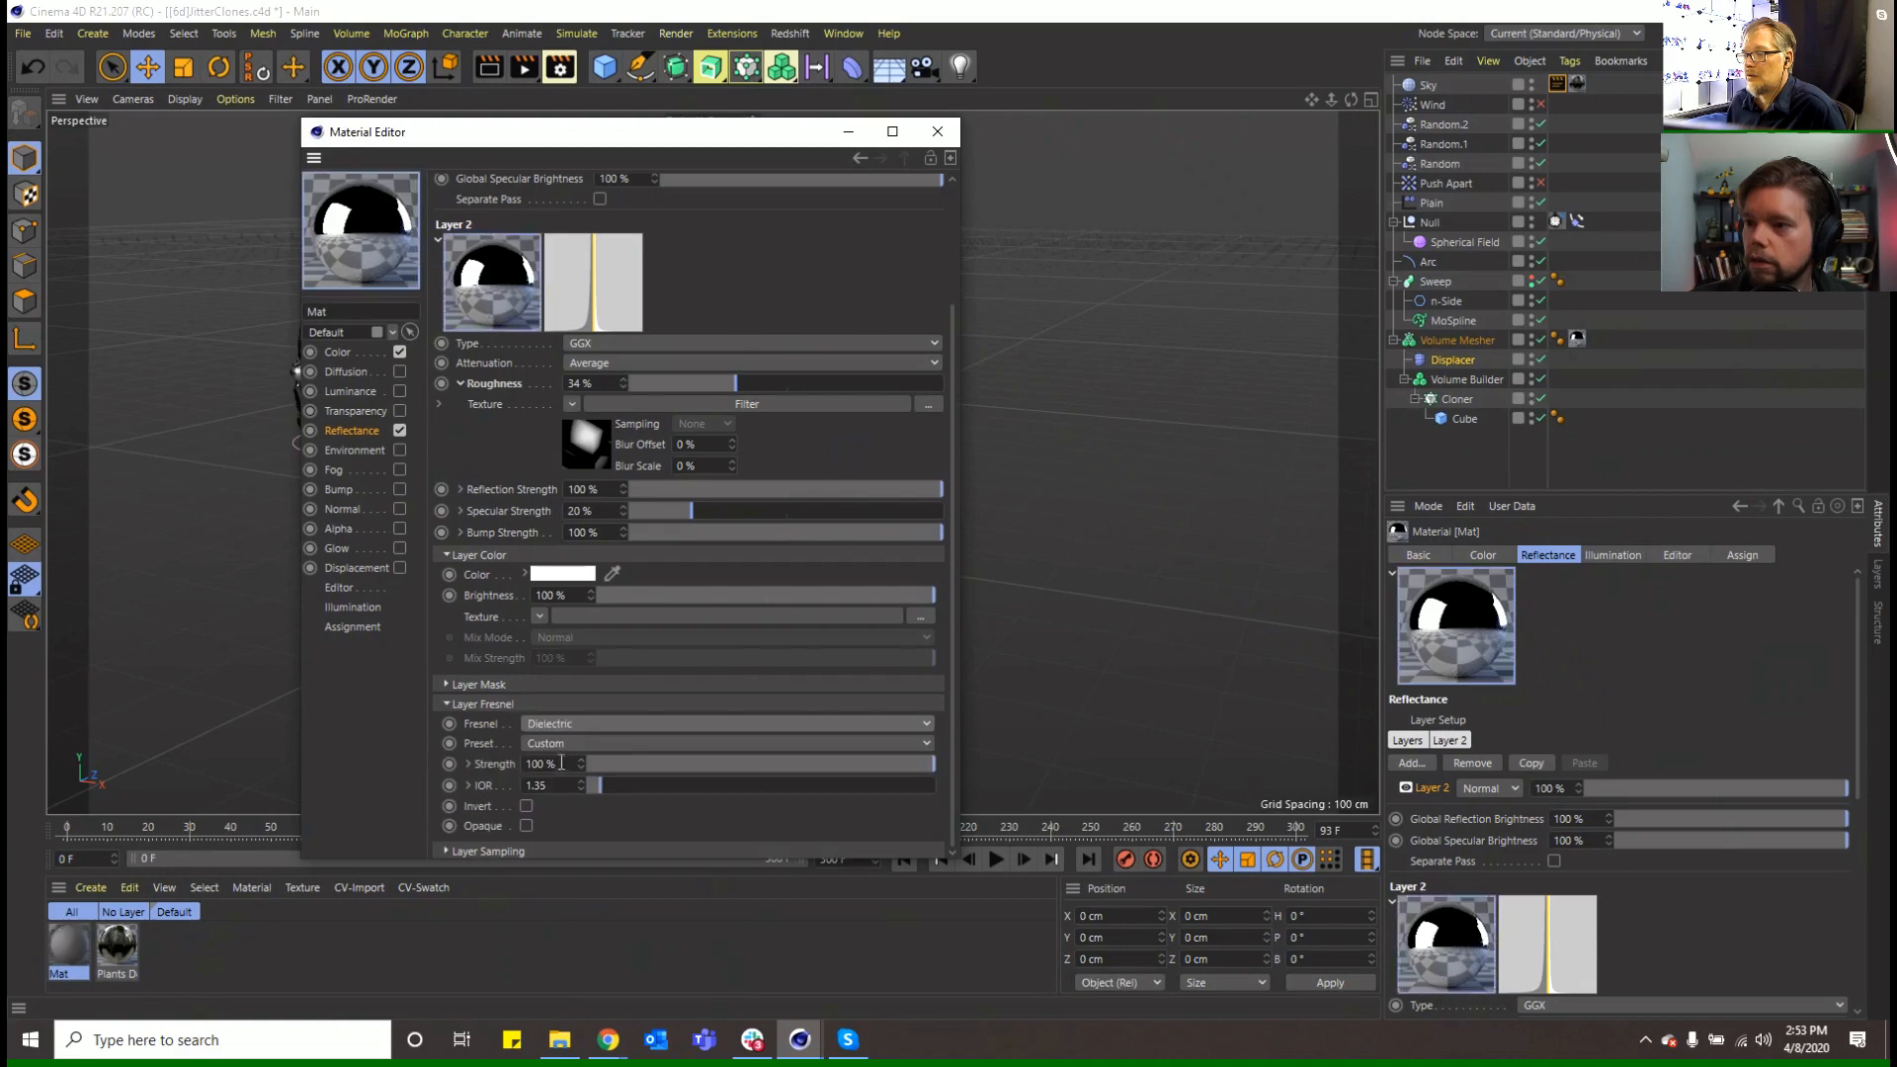
drag(603, 785, 852, 784)
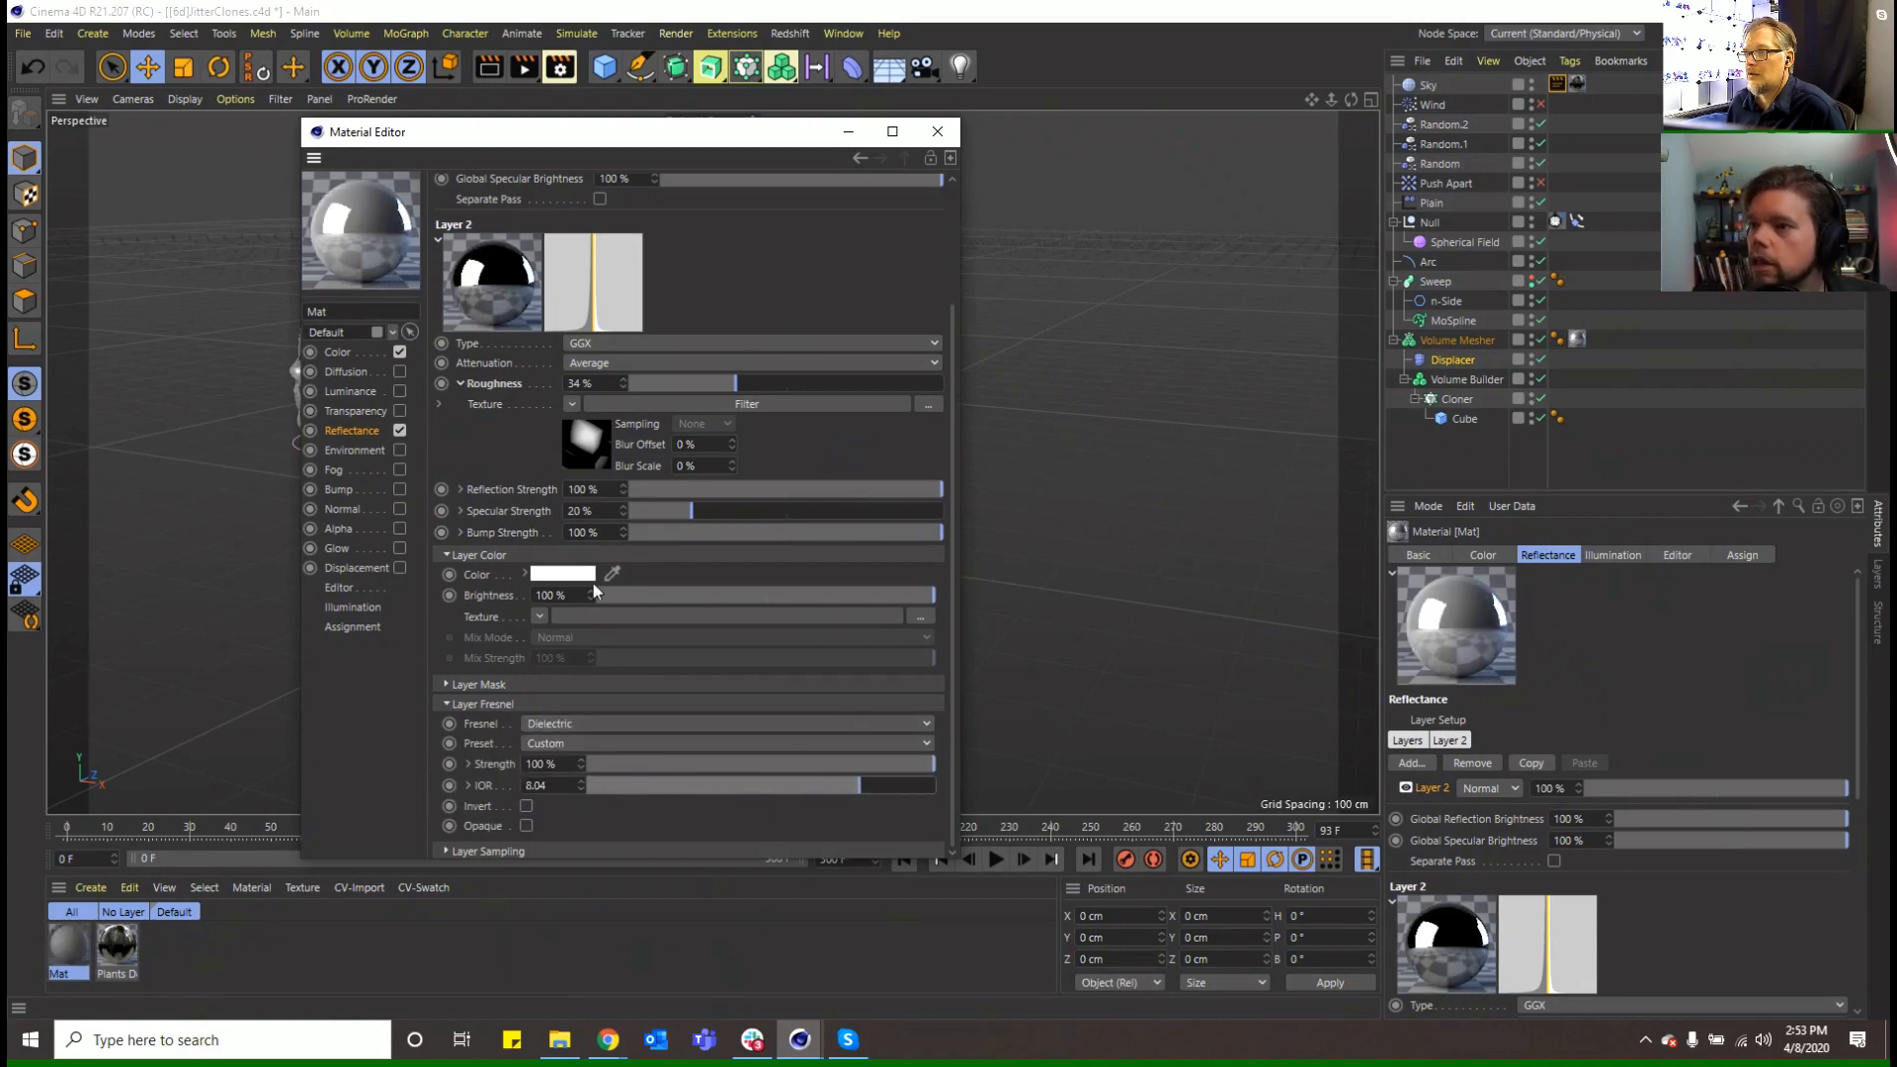
Disable the Mat material's Color channel, move the editor off the mesh and render the view
click(400, 349)
drag(553, 131, 1047, 145)
click(488, 67)
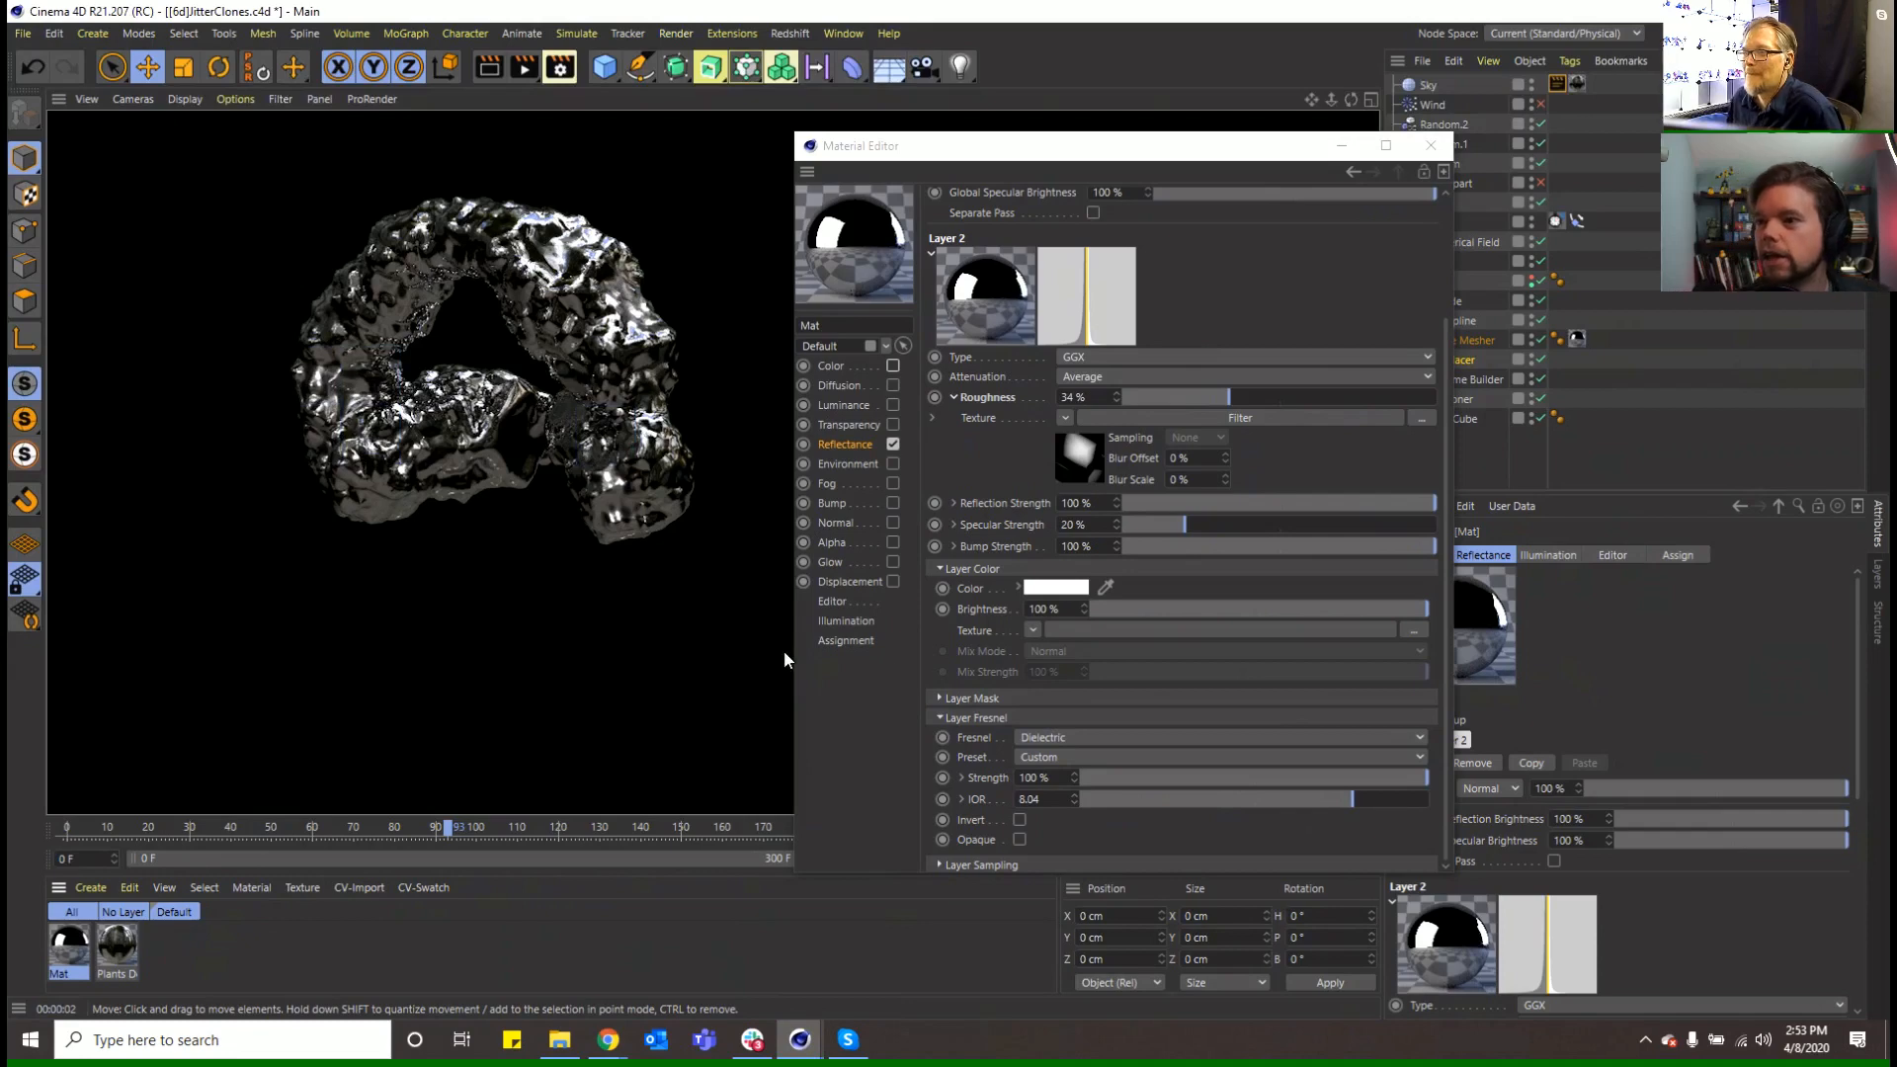
Set Layer 2's Fresnel IOR to about 6.68 and its Roughness to 2%, and render the view
drag(1356, 802, 1301, 811)
click(1068, 423)
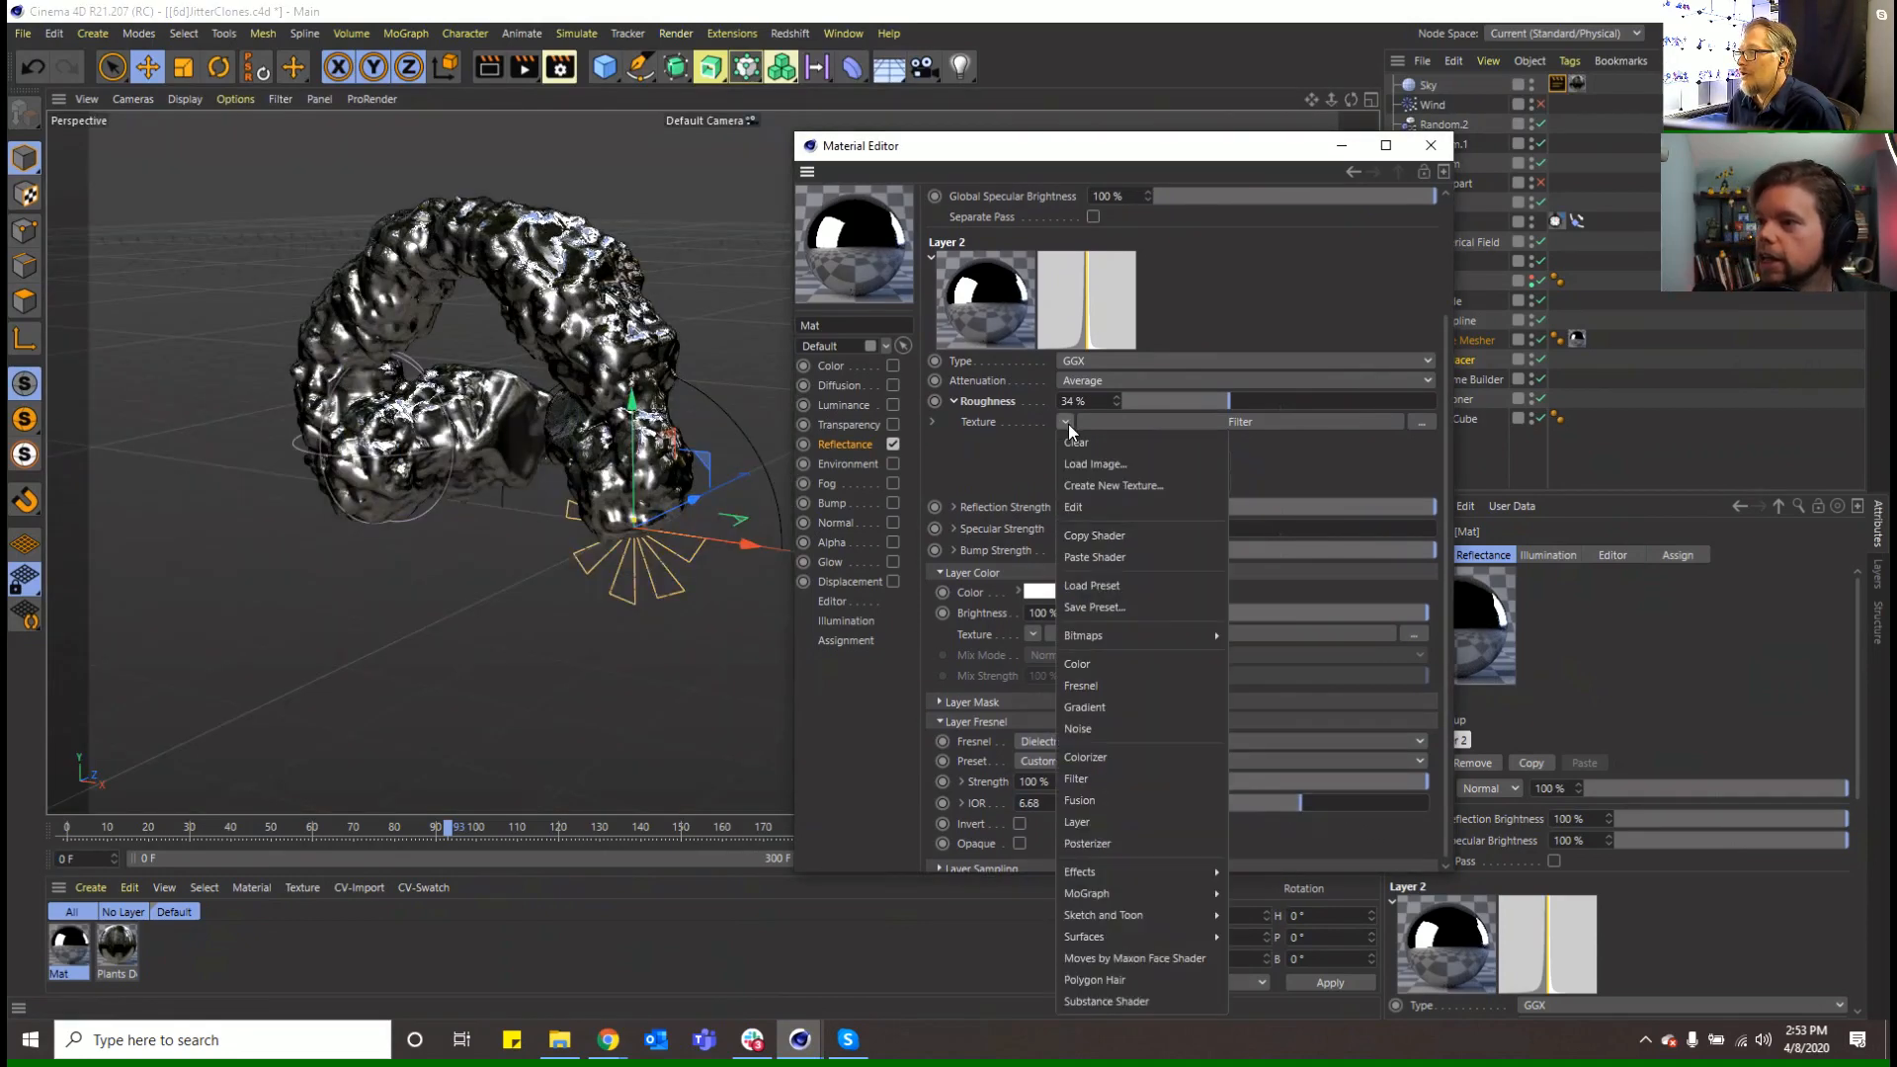
click(1071, 407)
drag(1154, 403, 1131, 407)
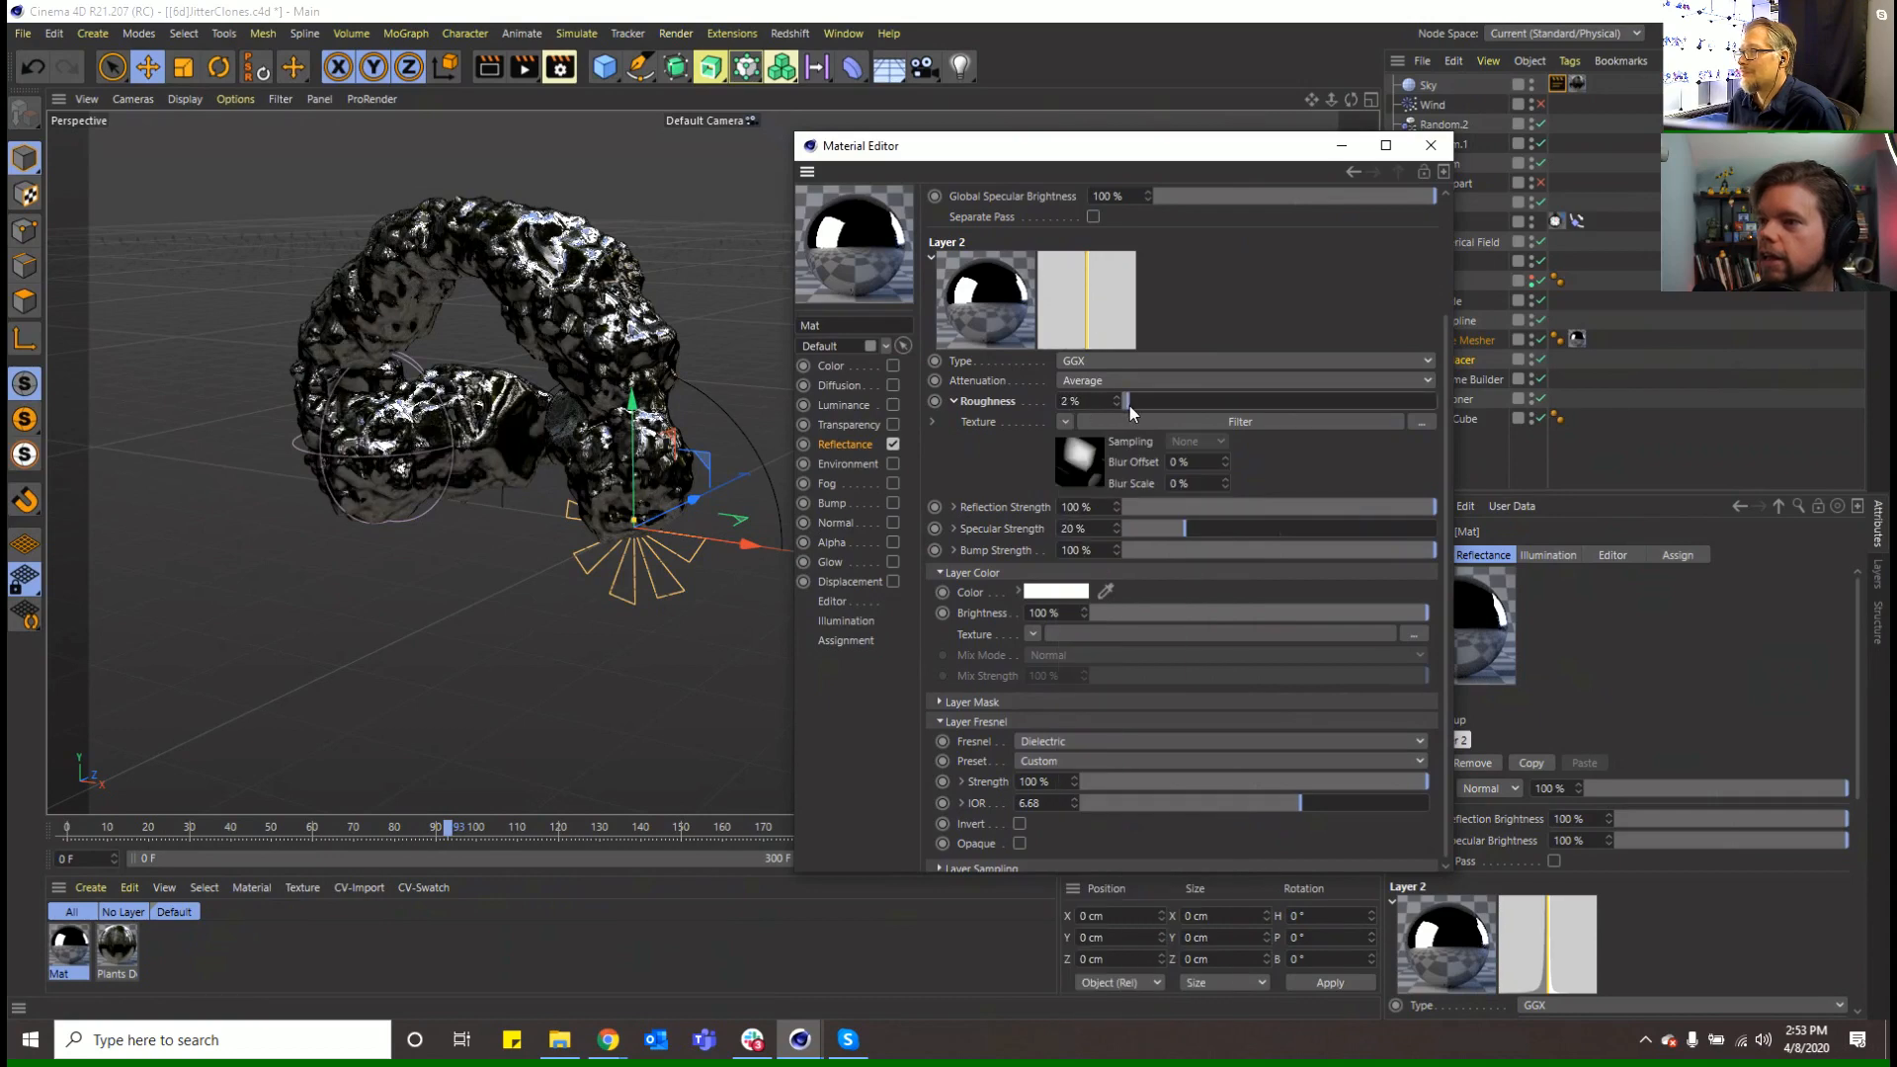
click(490, 68)
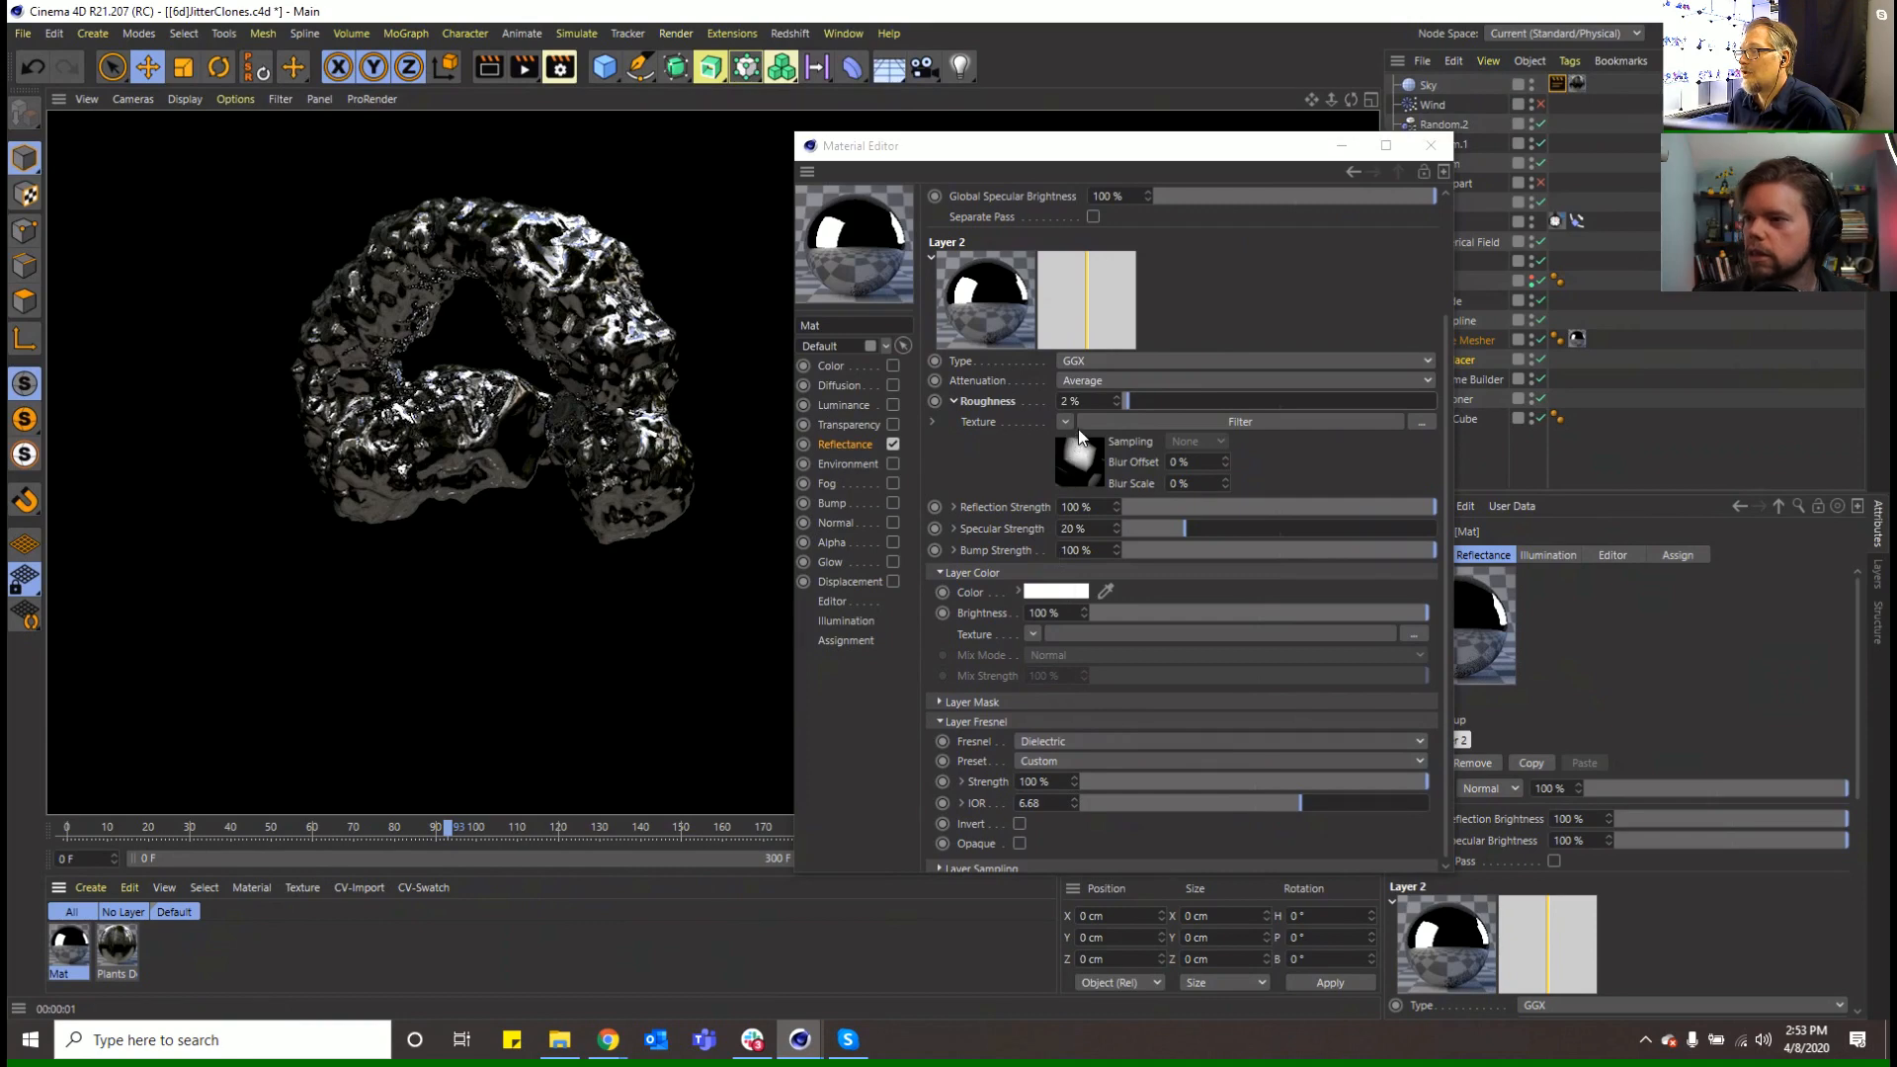
Raise the Fresnel IOR close to its maximum, checking it with a render, and finish at about 9.84
click(1406, 803)
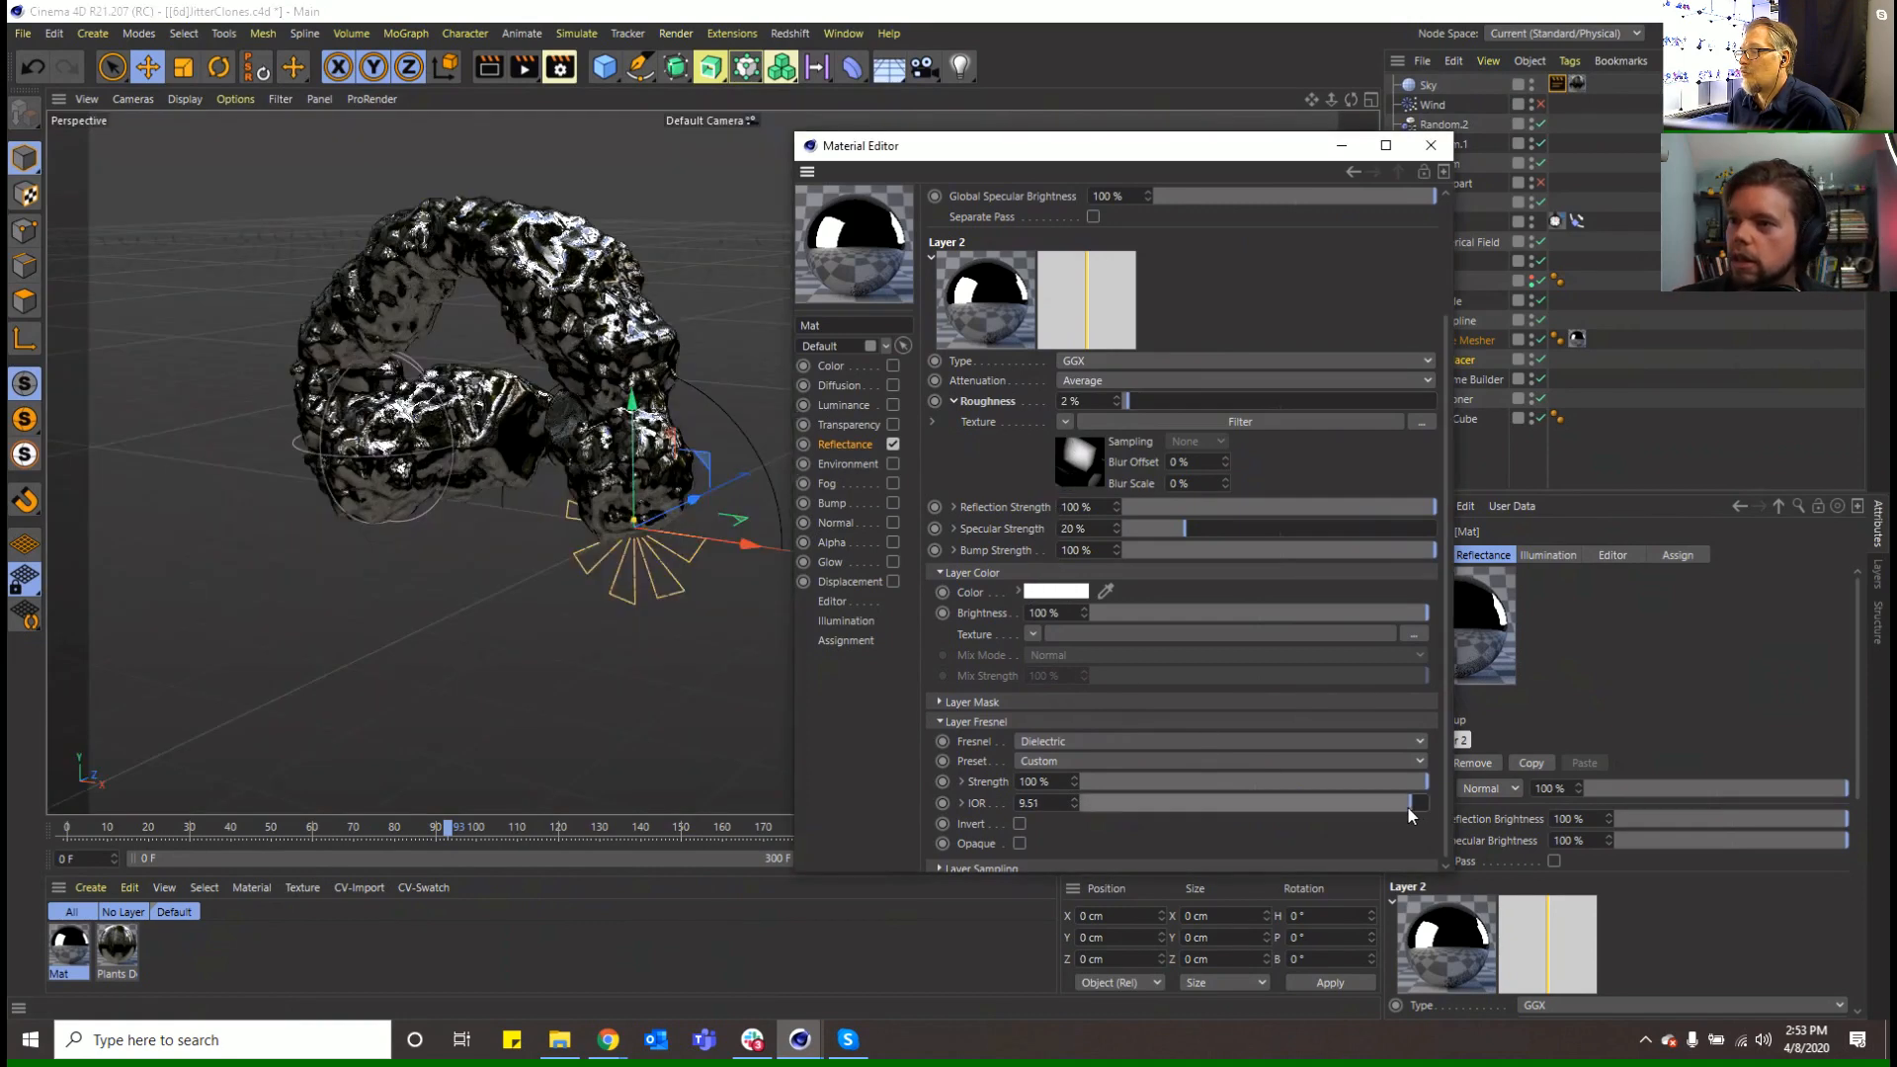
click(485, 69)
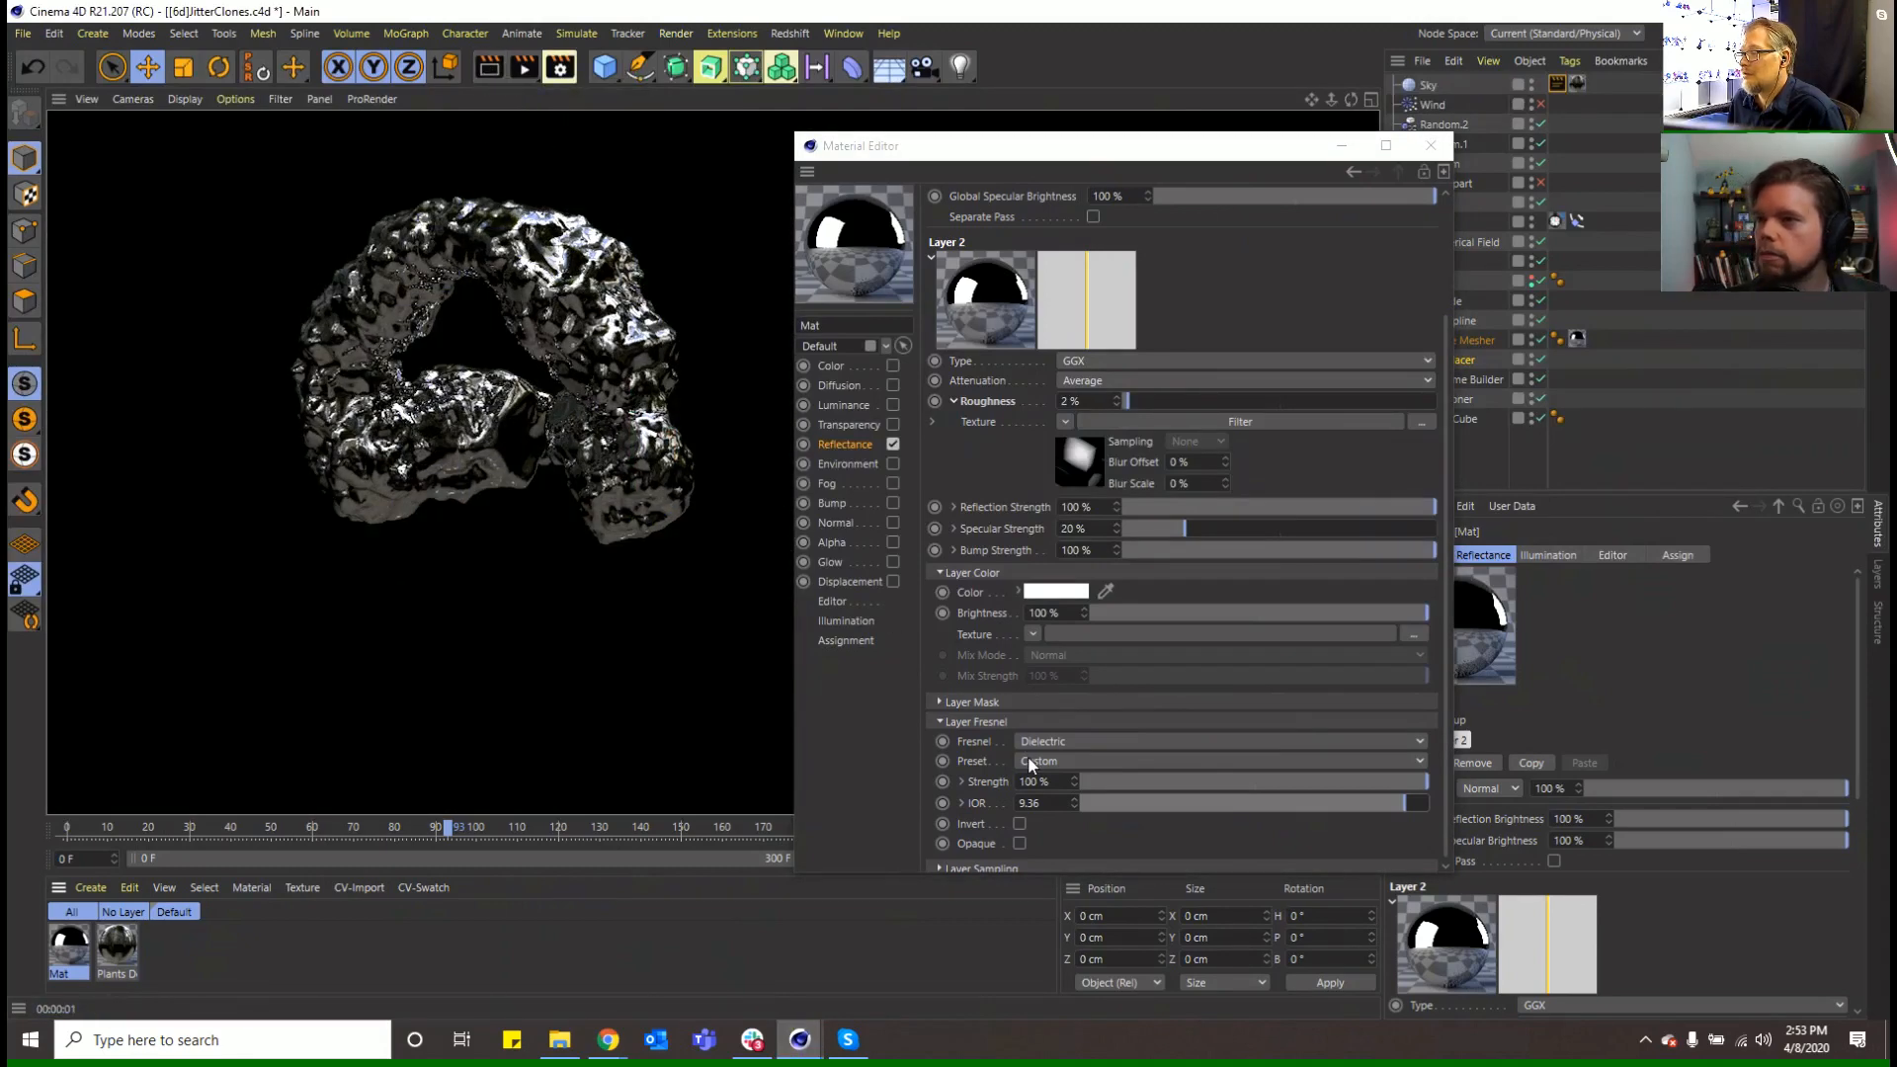
drag(1414, 803, 1422, 804)
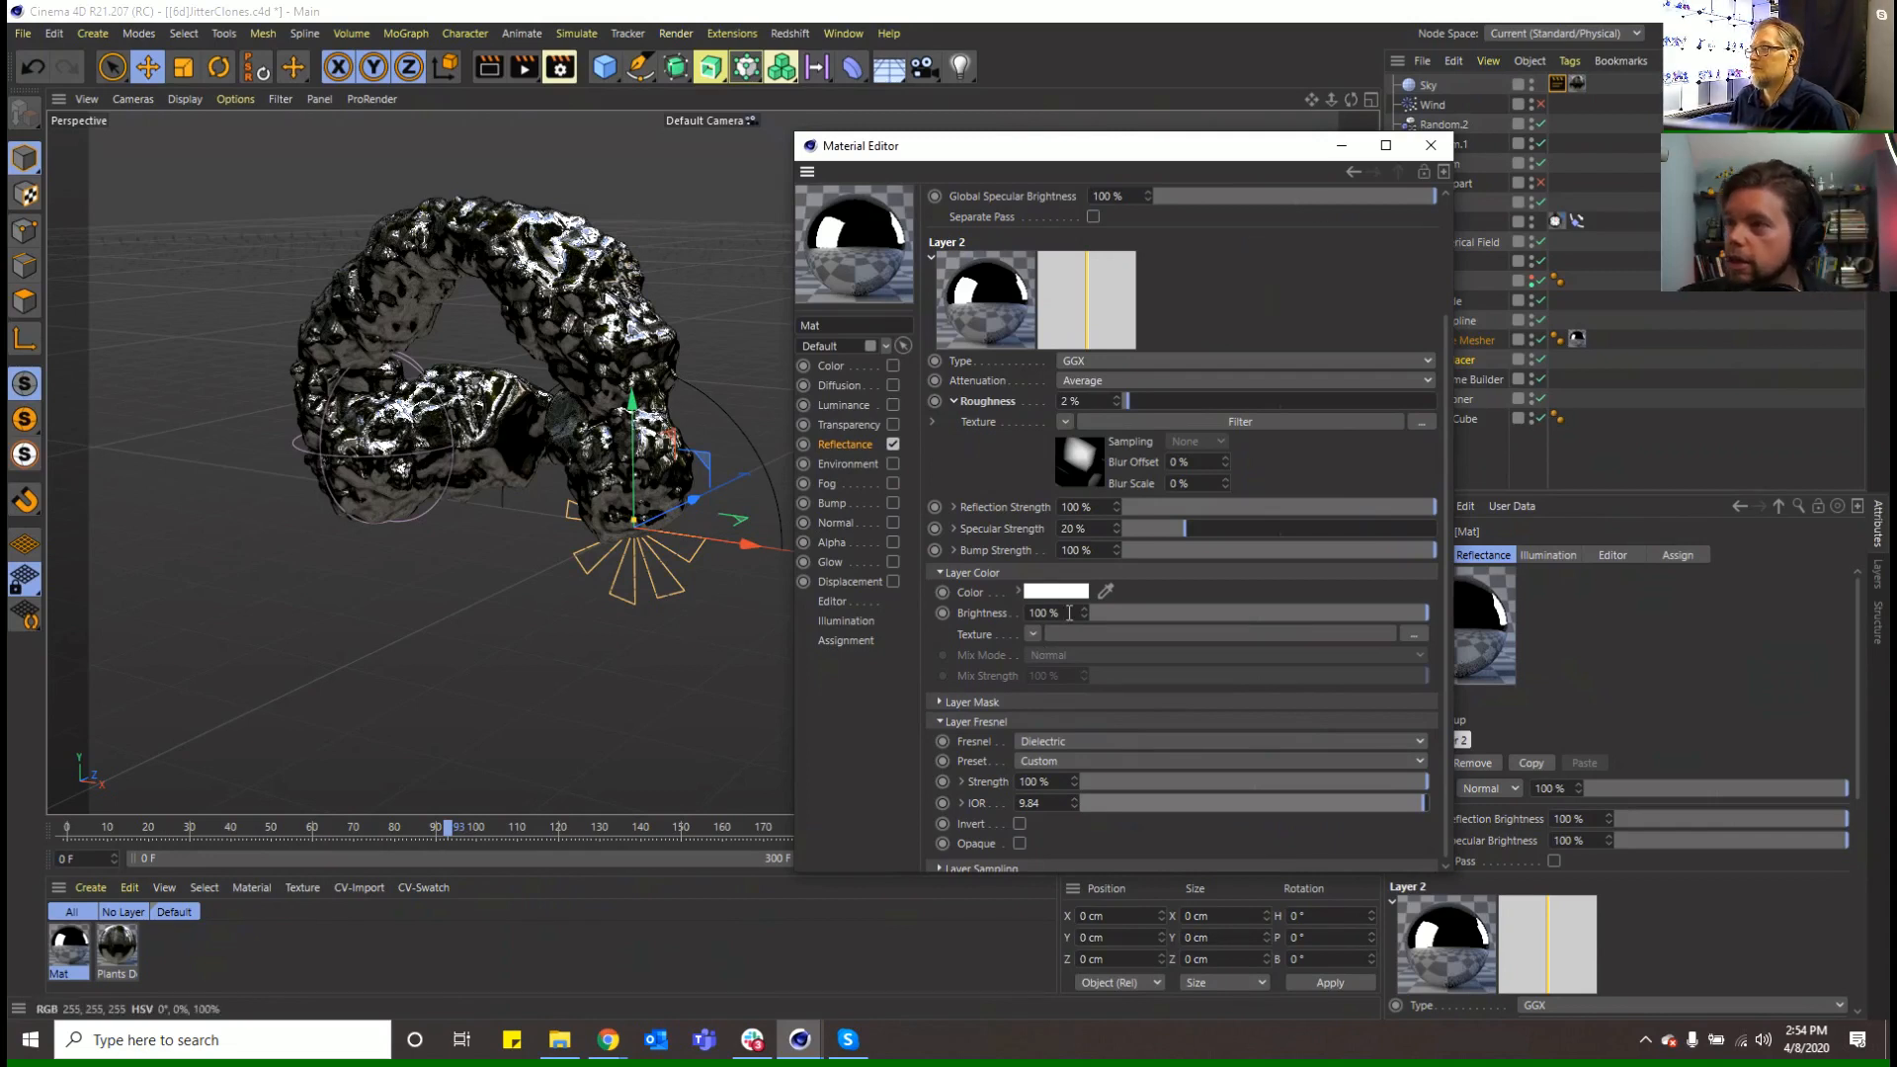
Paste the copied Noise shader into the texture slot of Layer 2's Layer Color
click(1032, 636)
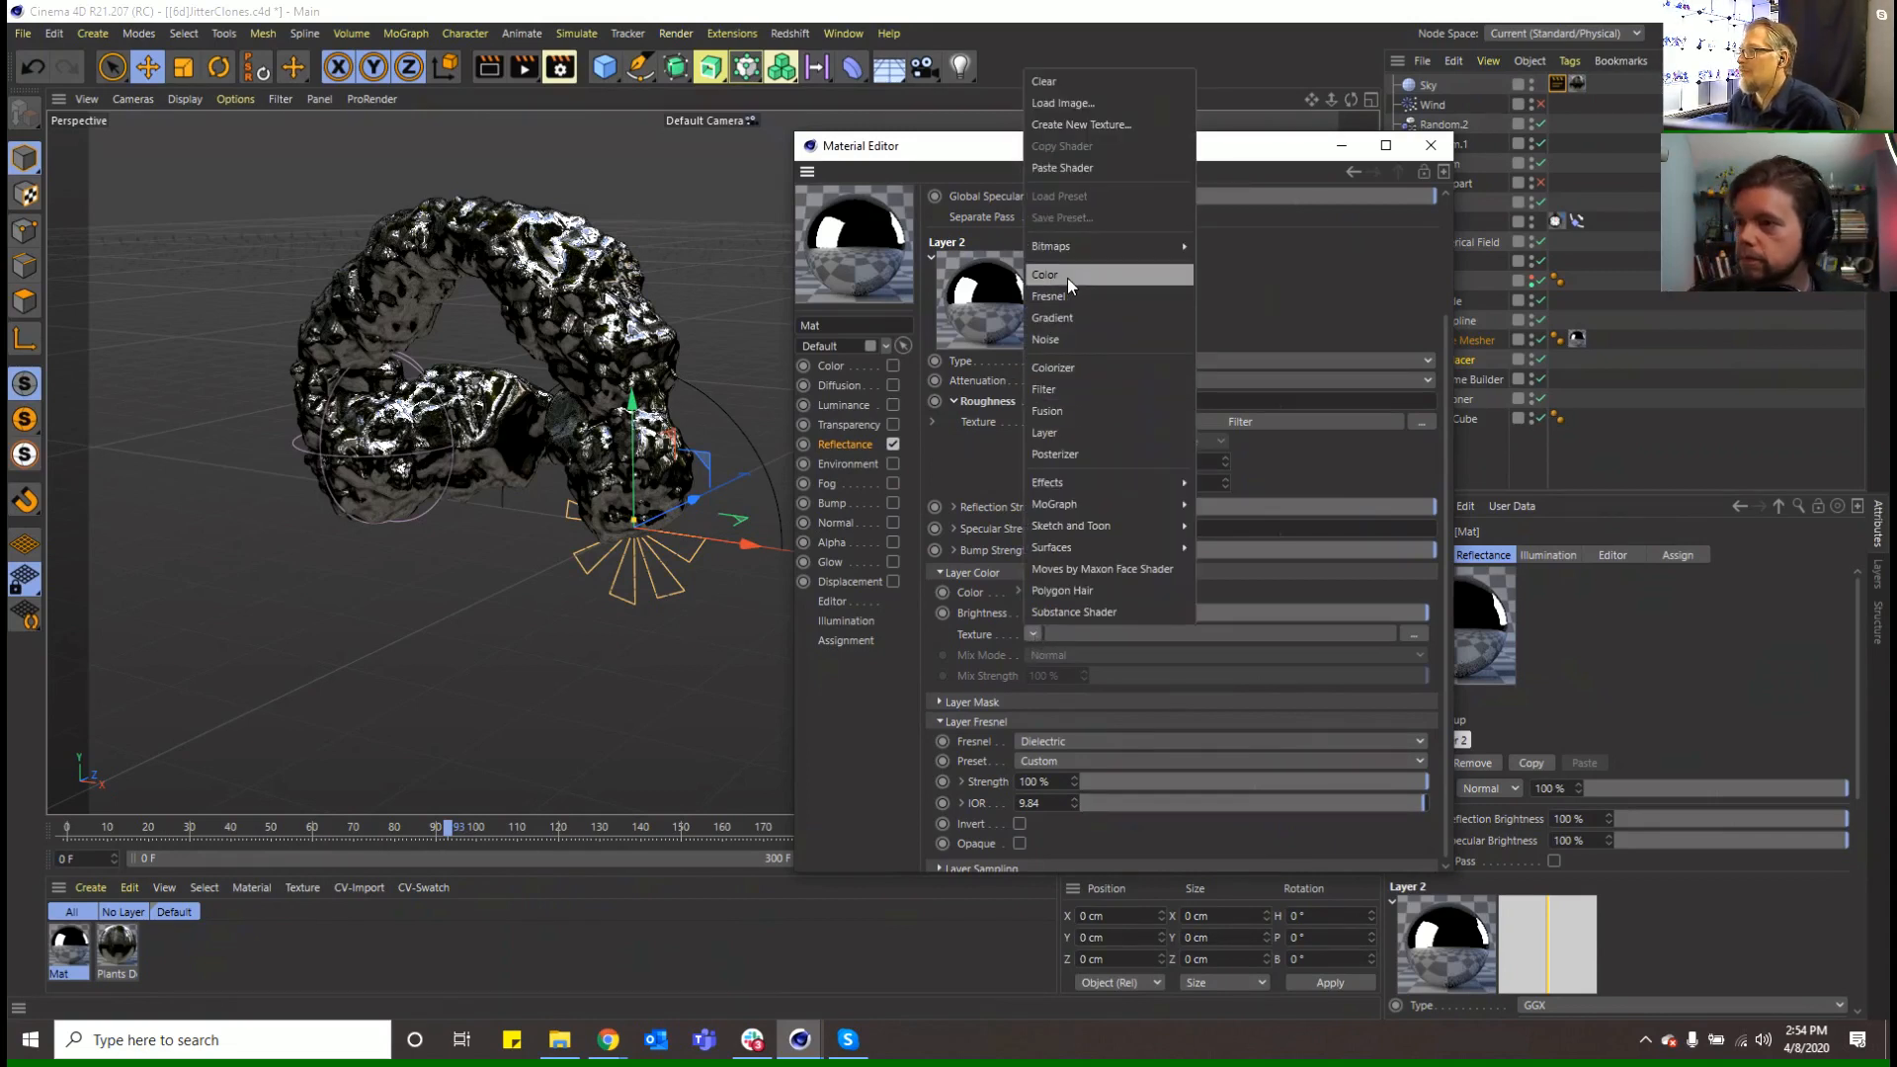
click(1063, 170)
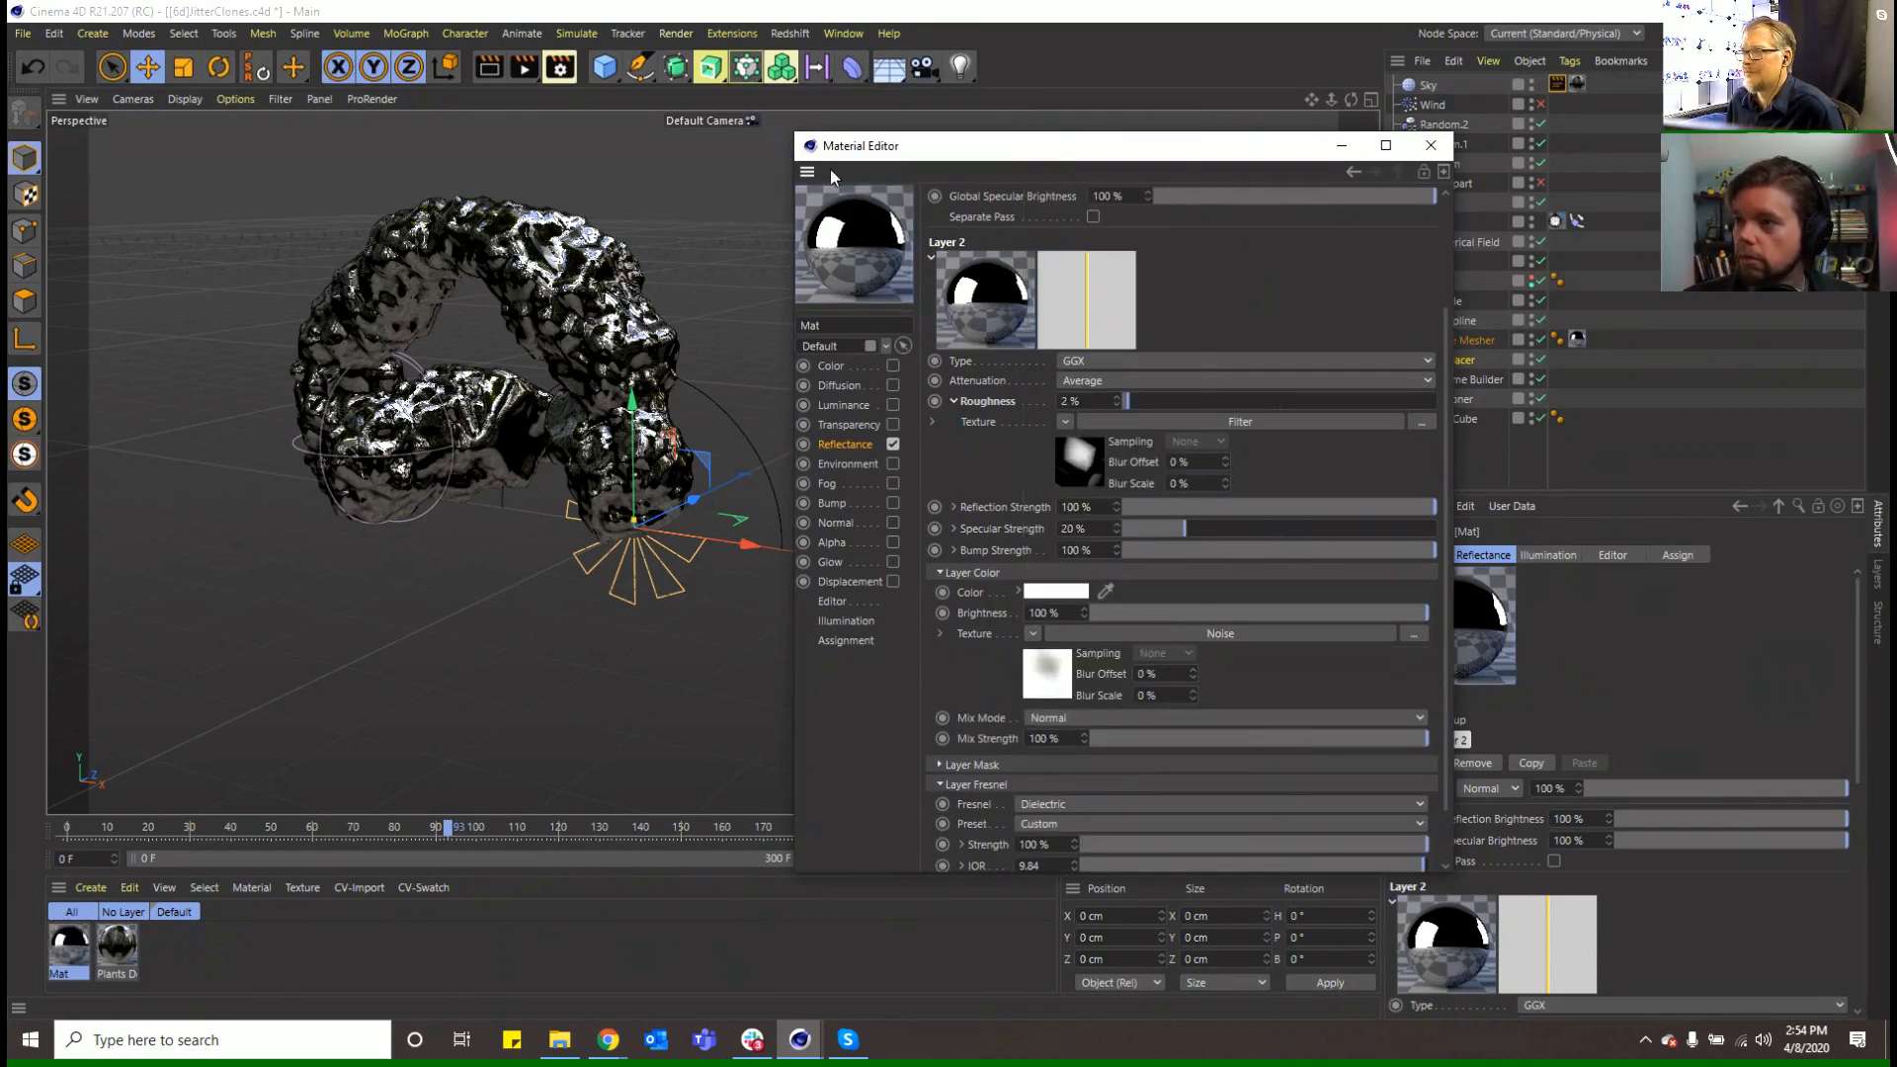
click(1060, 687)
click(1396, 175)
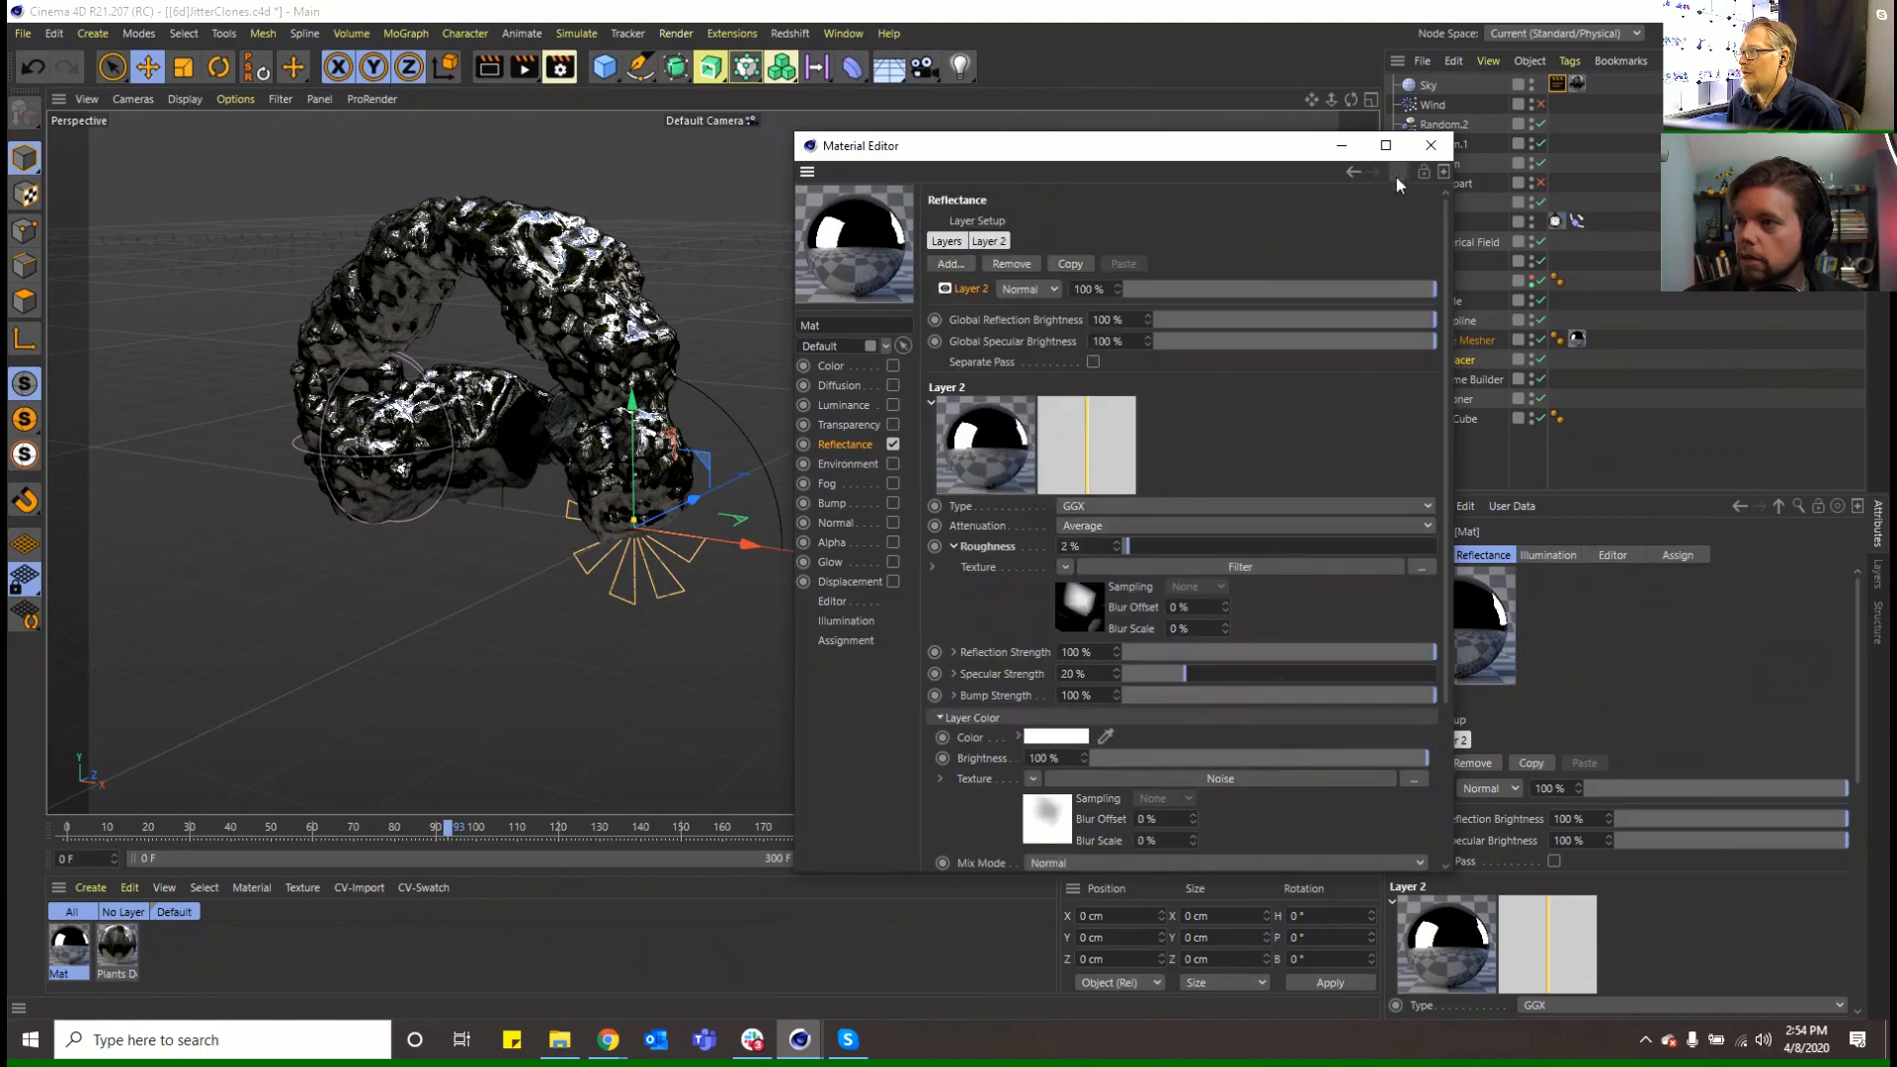
Wrap the Layer Color's Noise texture in a Colorizer shader and open the Colorizer's settings
click(1032, 778)
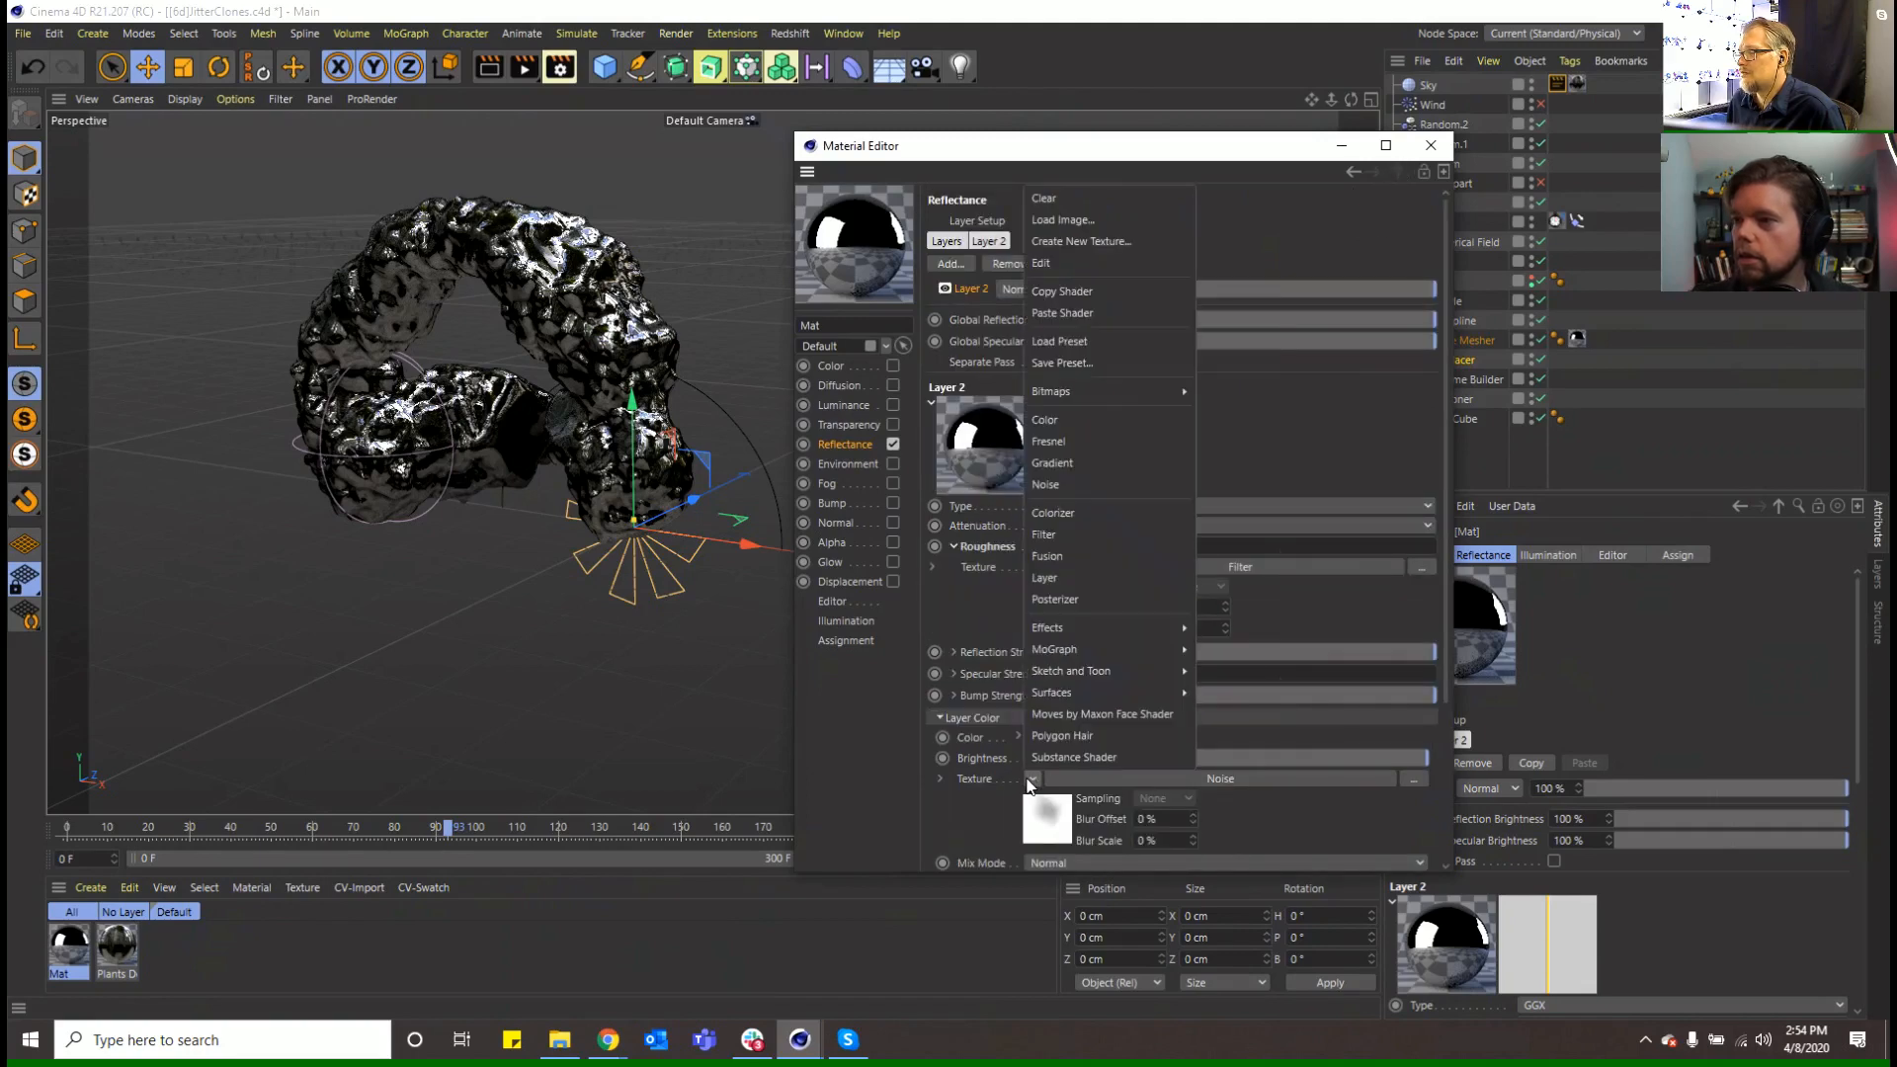
mouse_move(1093, 393)
mouse_move(1106, 633)
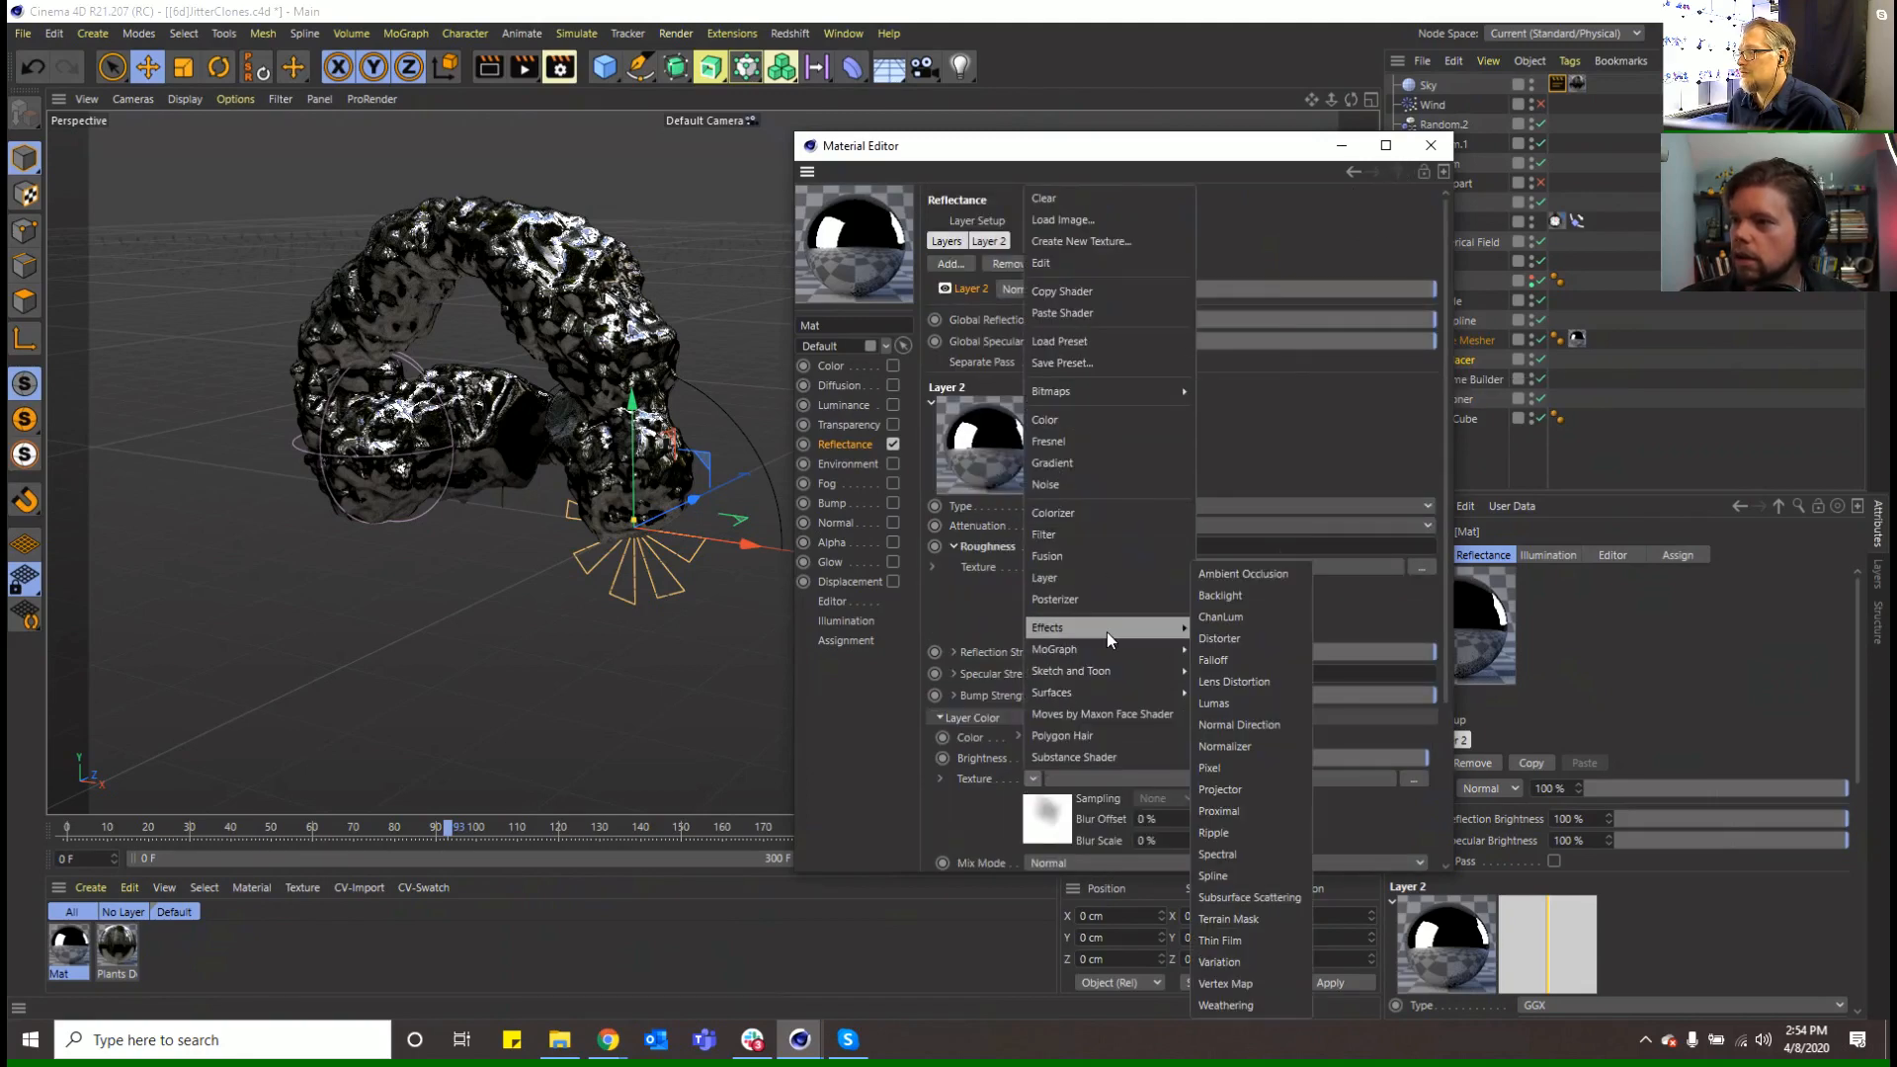
click(1094, 515)
click(1161, 776)
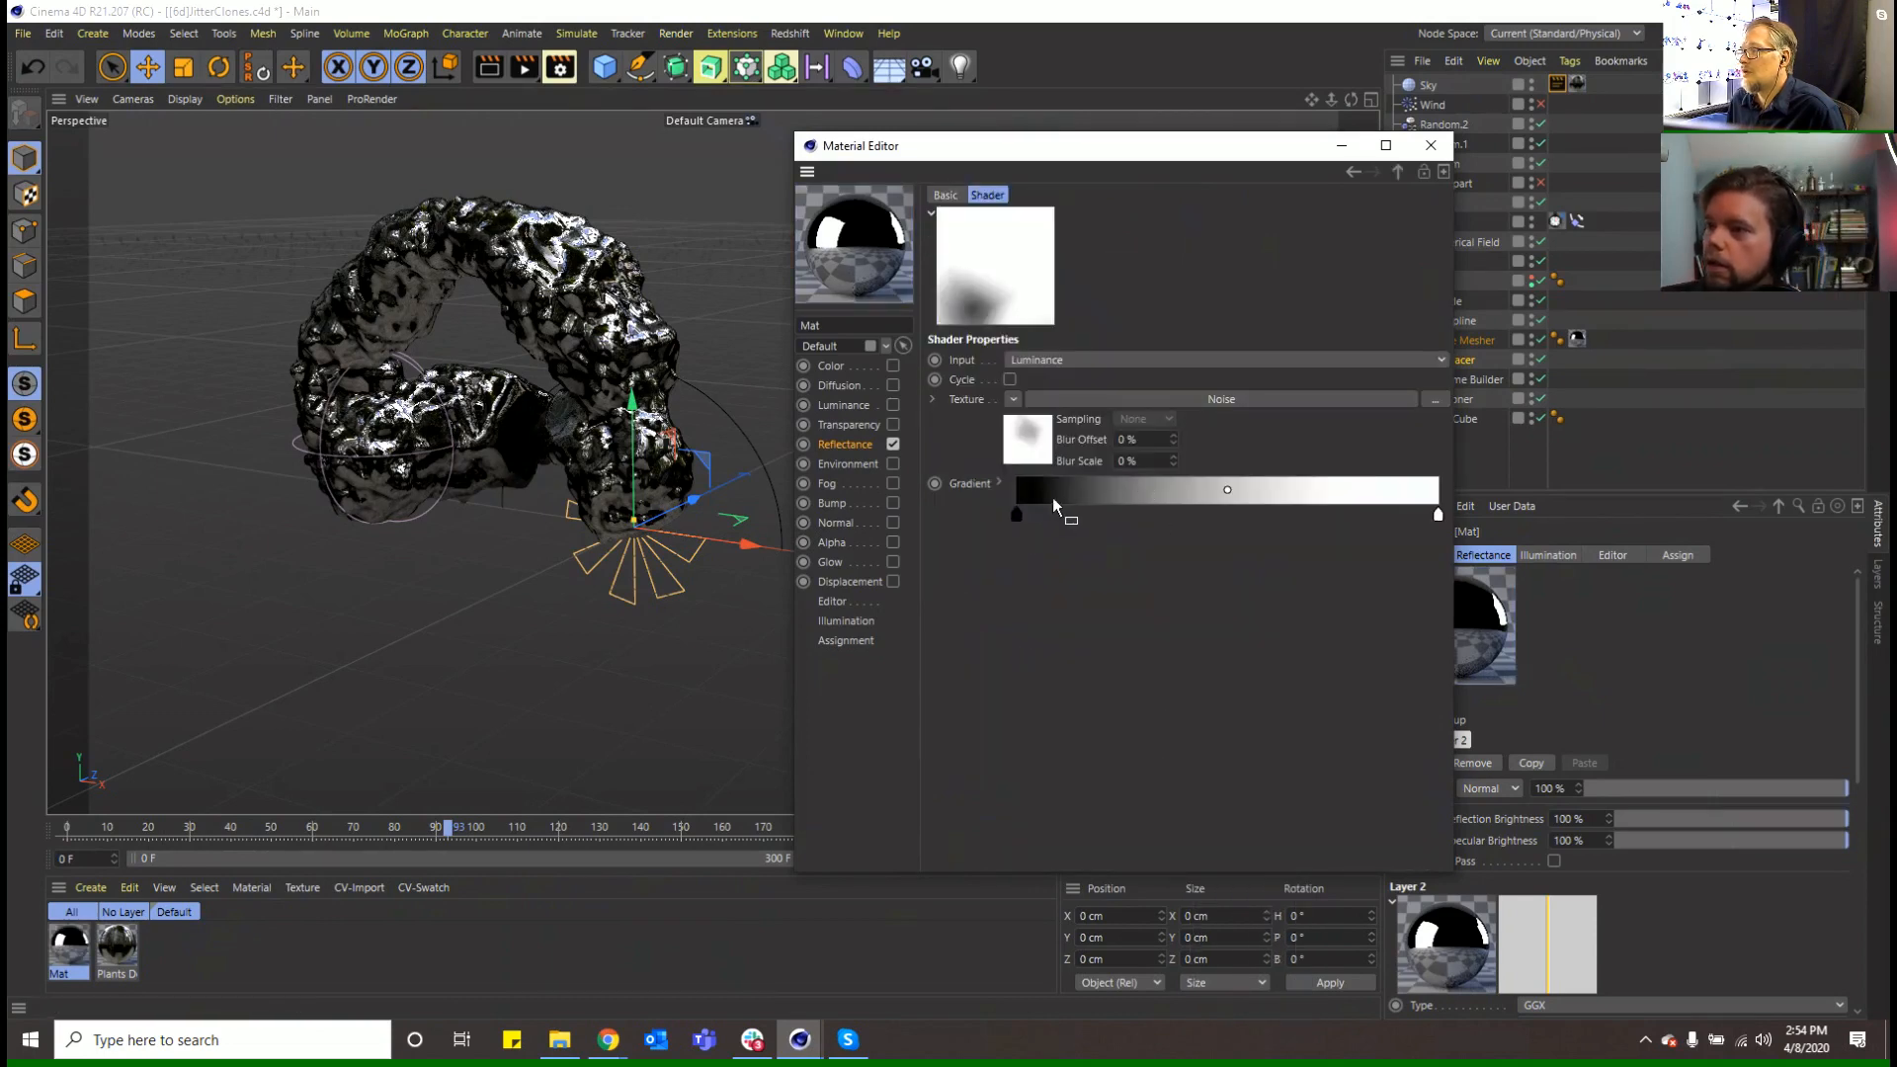
Set the Colorizer gradient's starting knot to dark blue, about H 237°, S 76%, V 43%
double_click(1016, 514)
click(1066, 533)
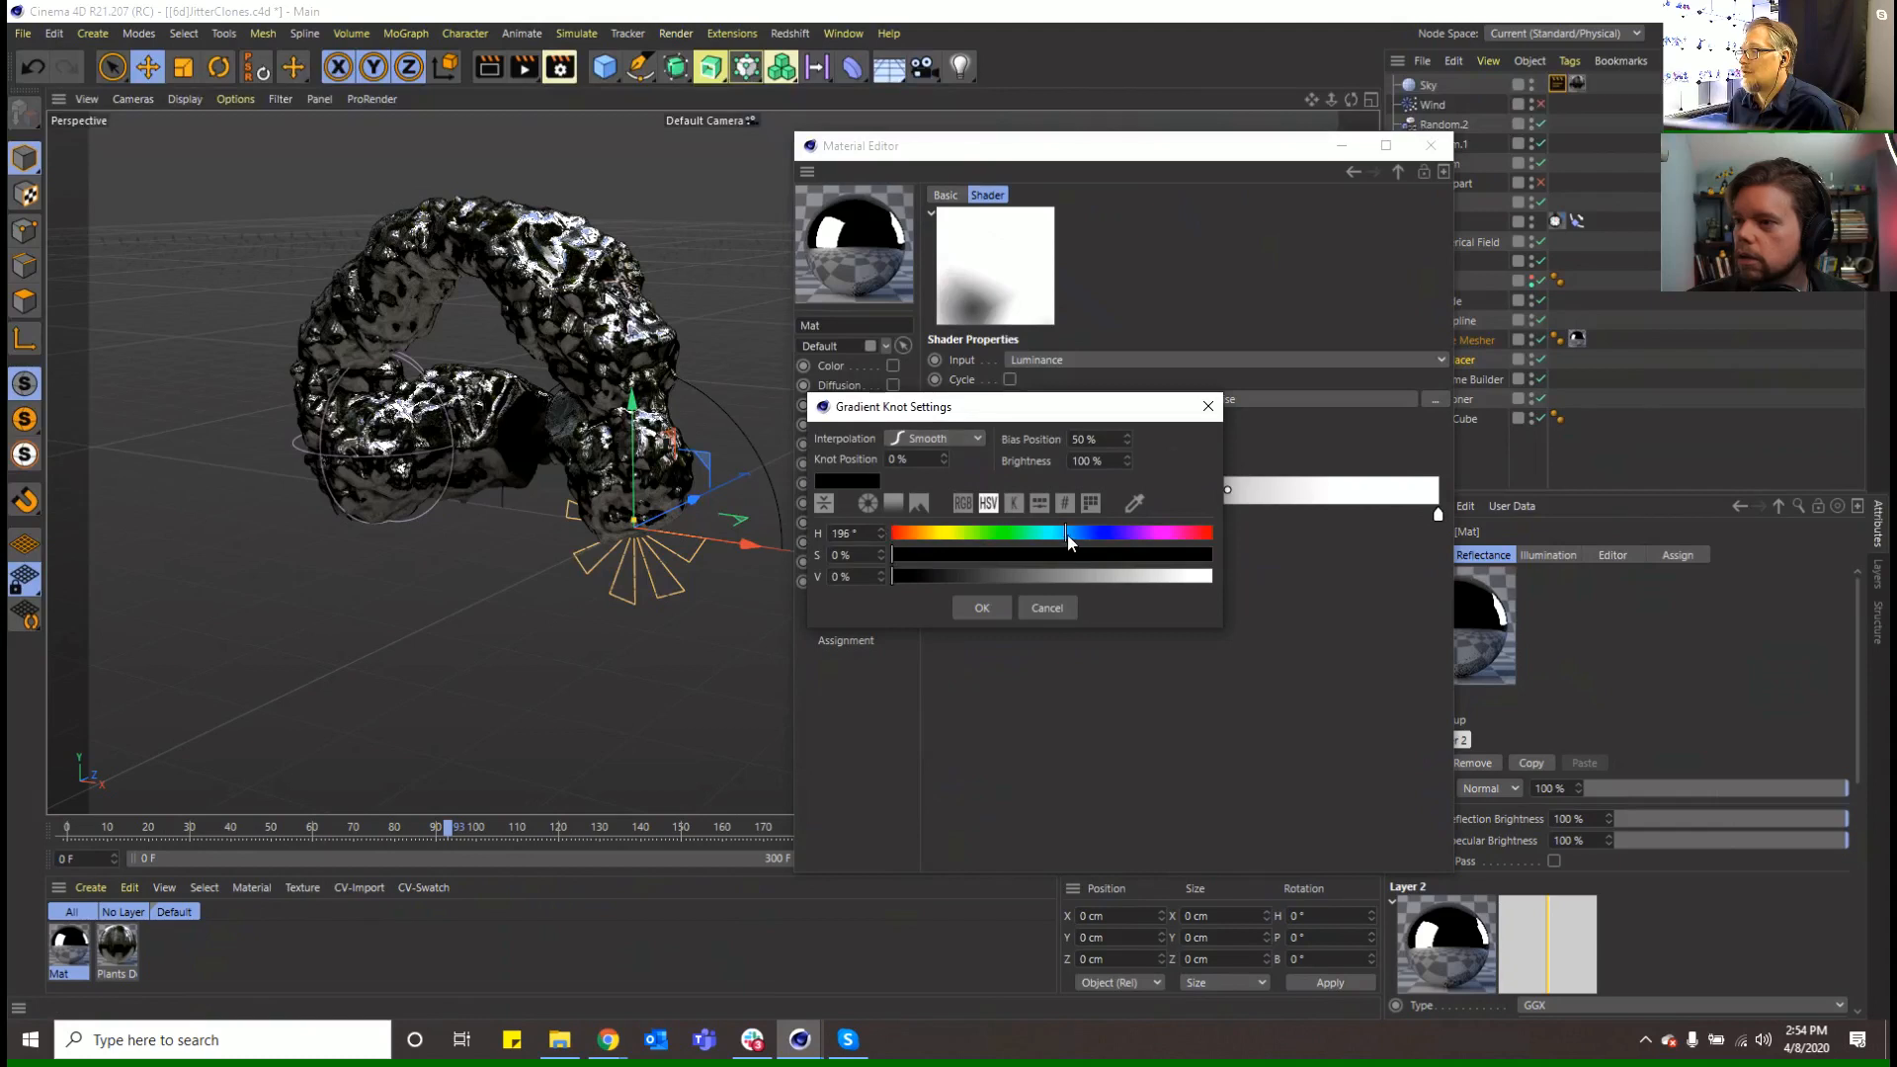
click(1073, 556)
click(1108, 571)
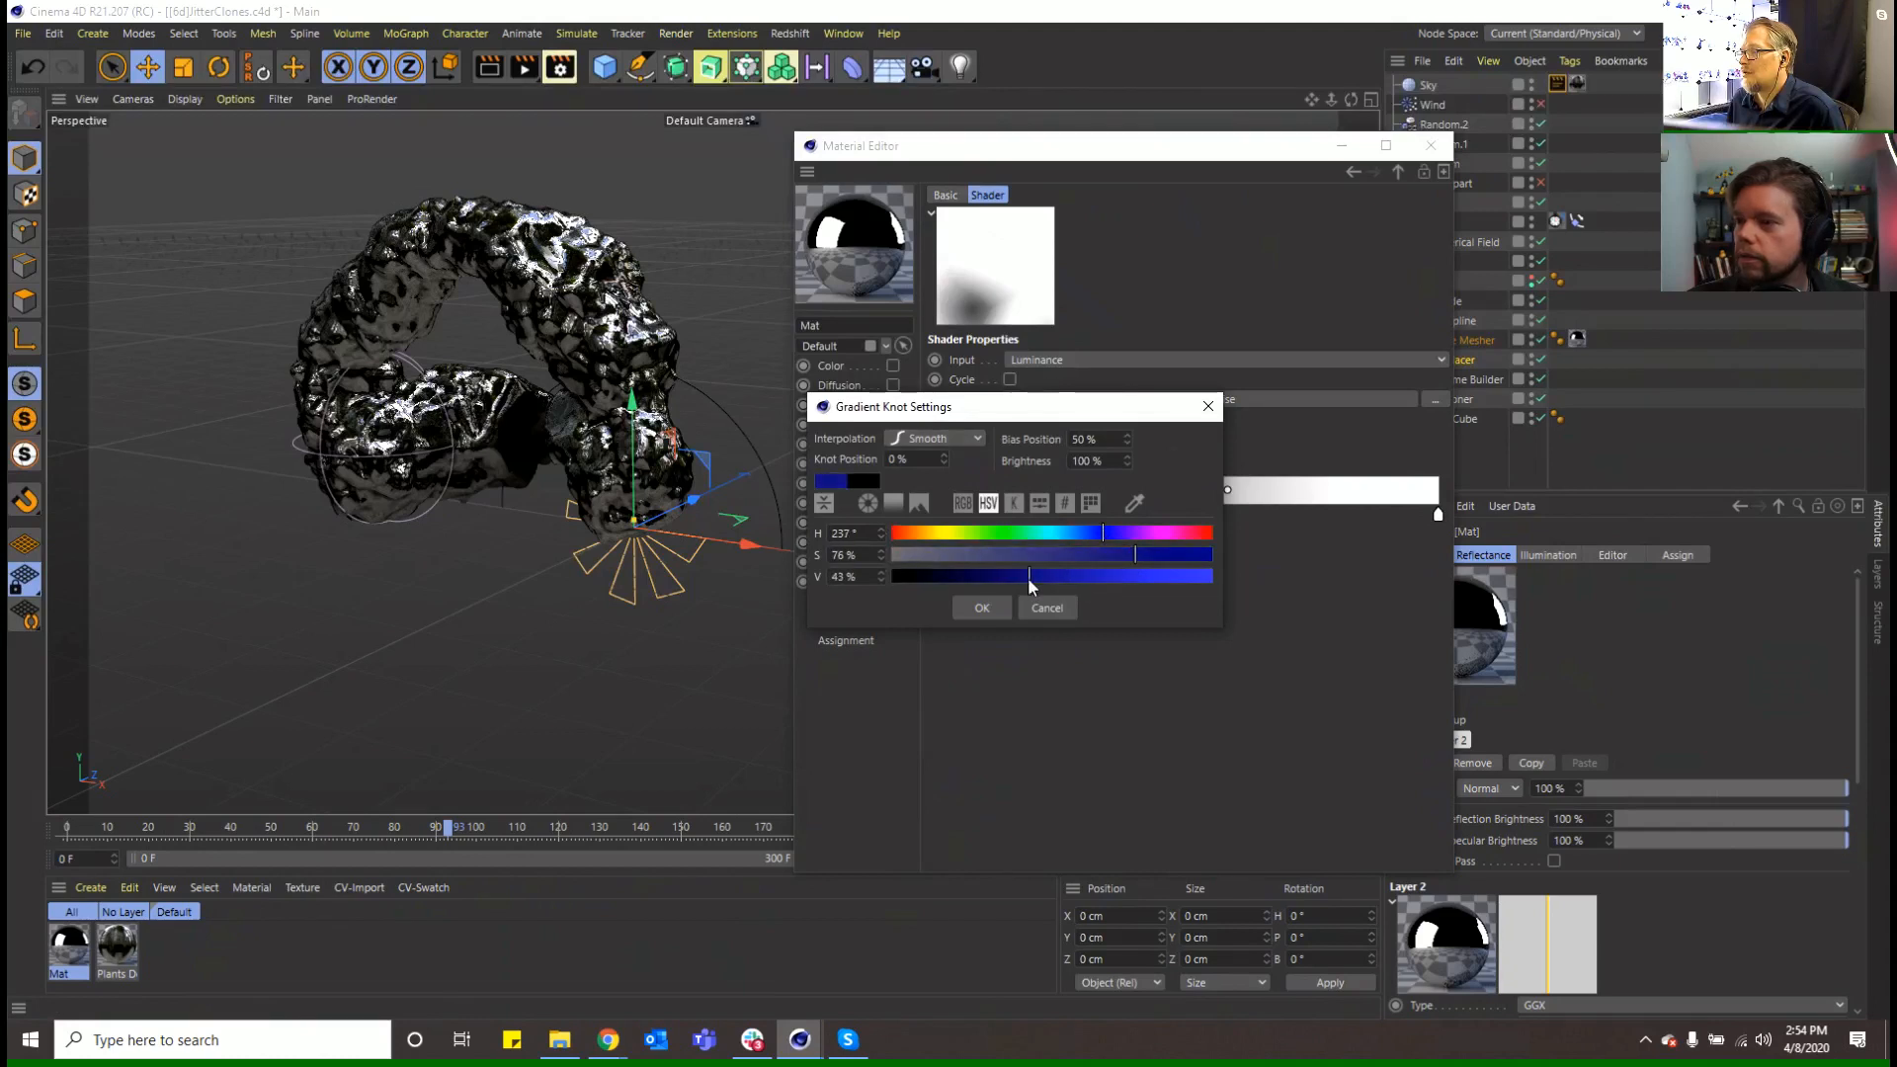
click(982, 607)
Set the Colorizer gradient's end knot to black and render the view
double_click(1433, 513)
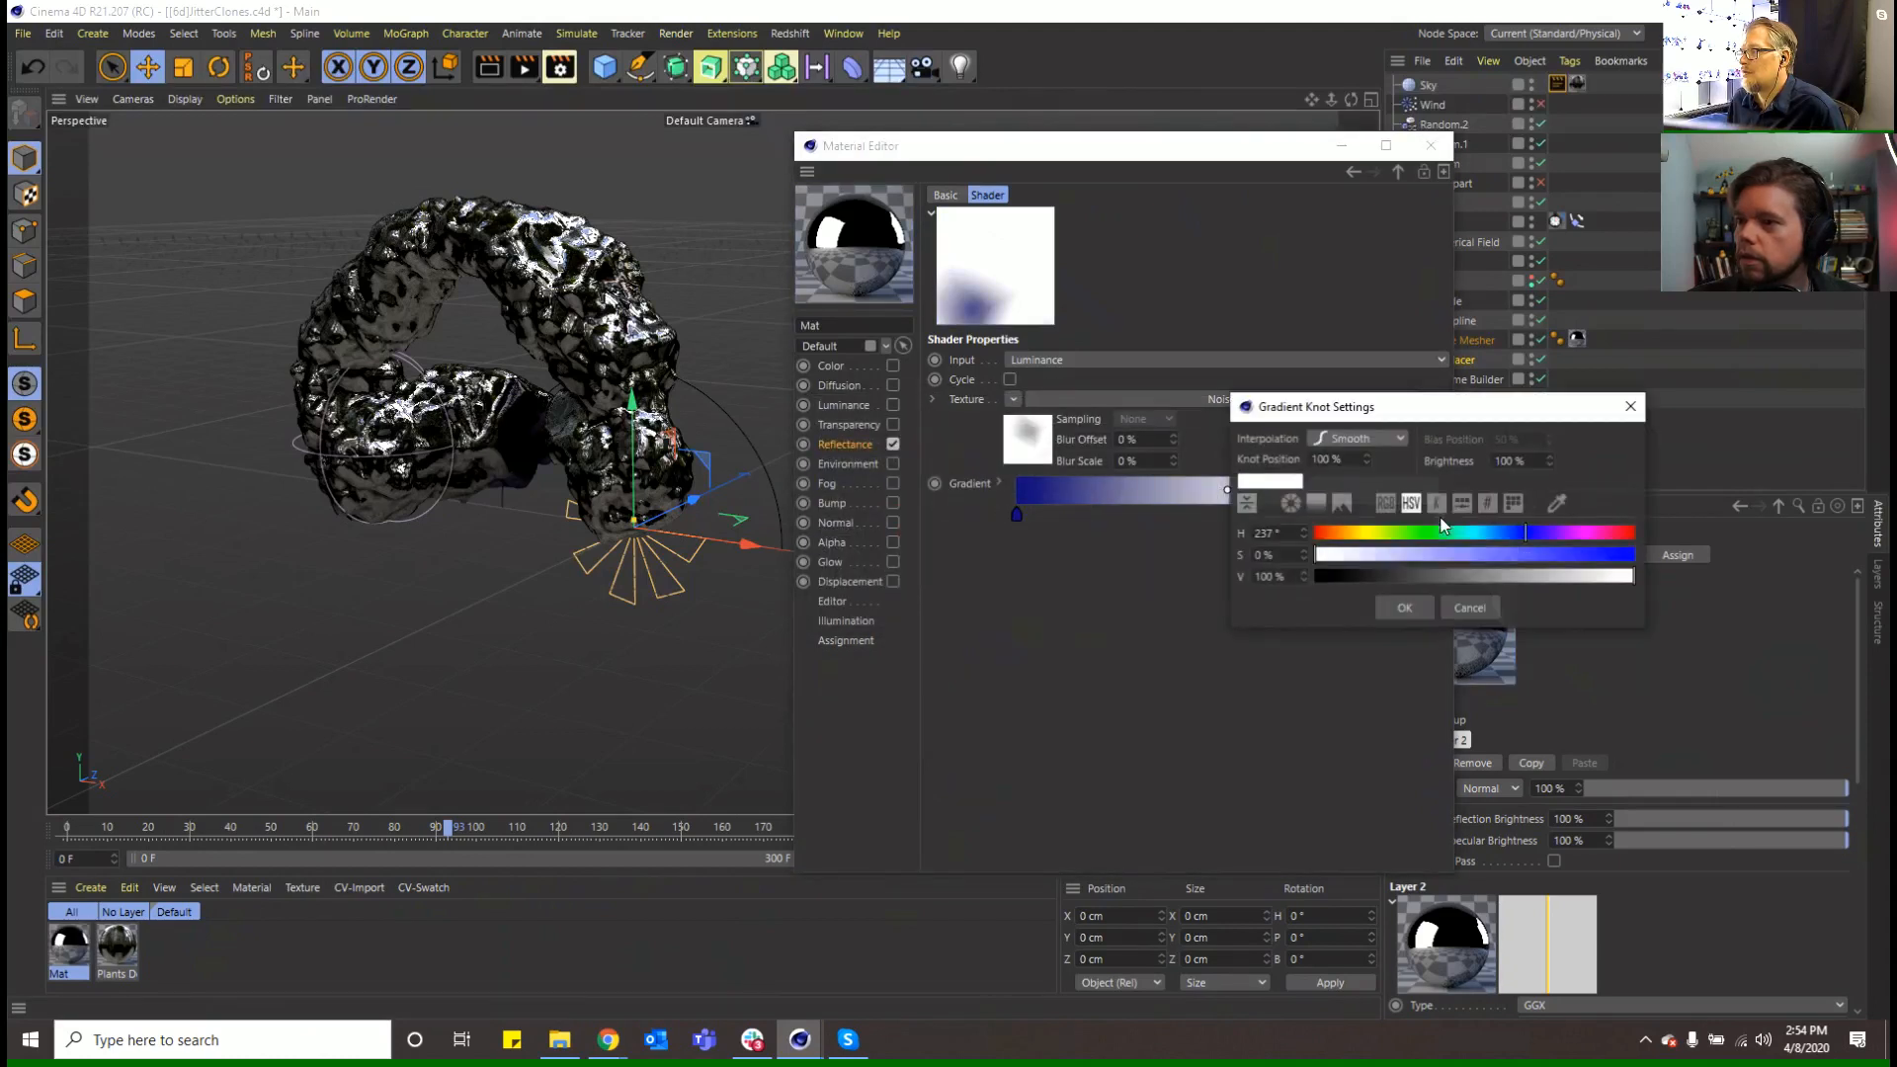
click(1317, 576)
click(1404, 608)
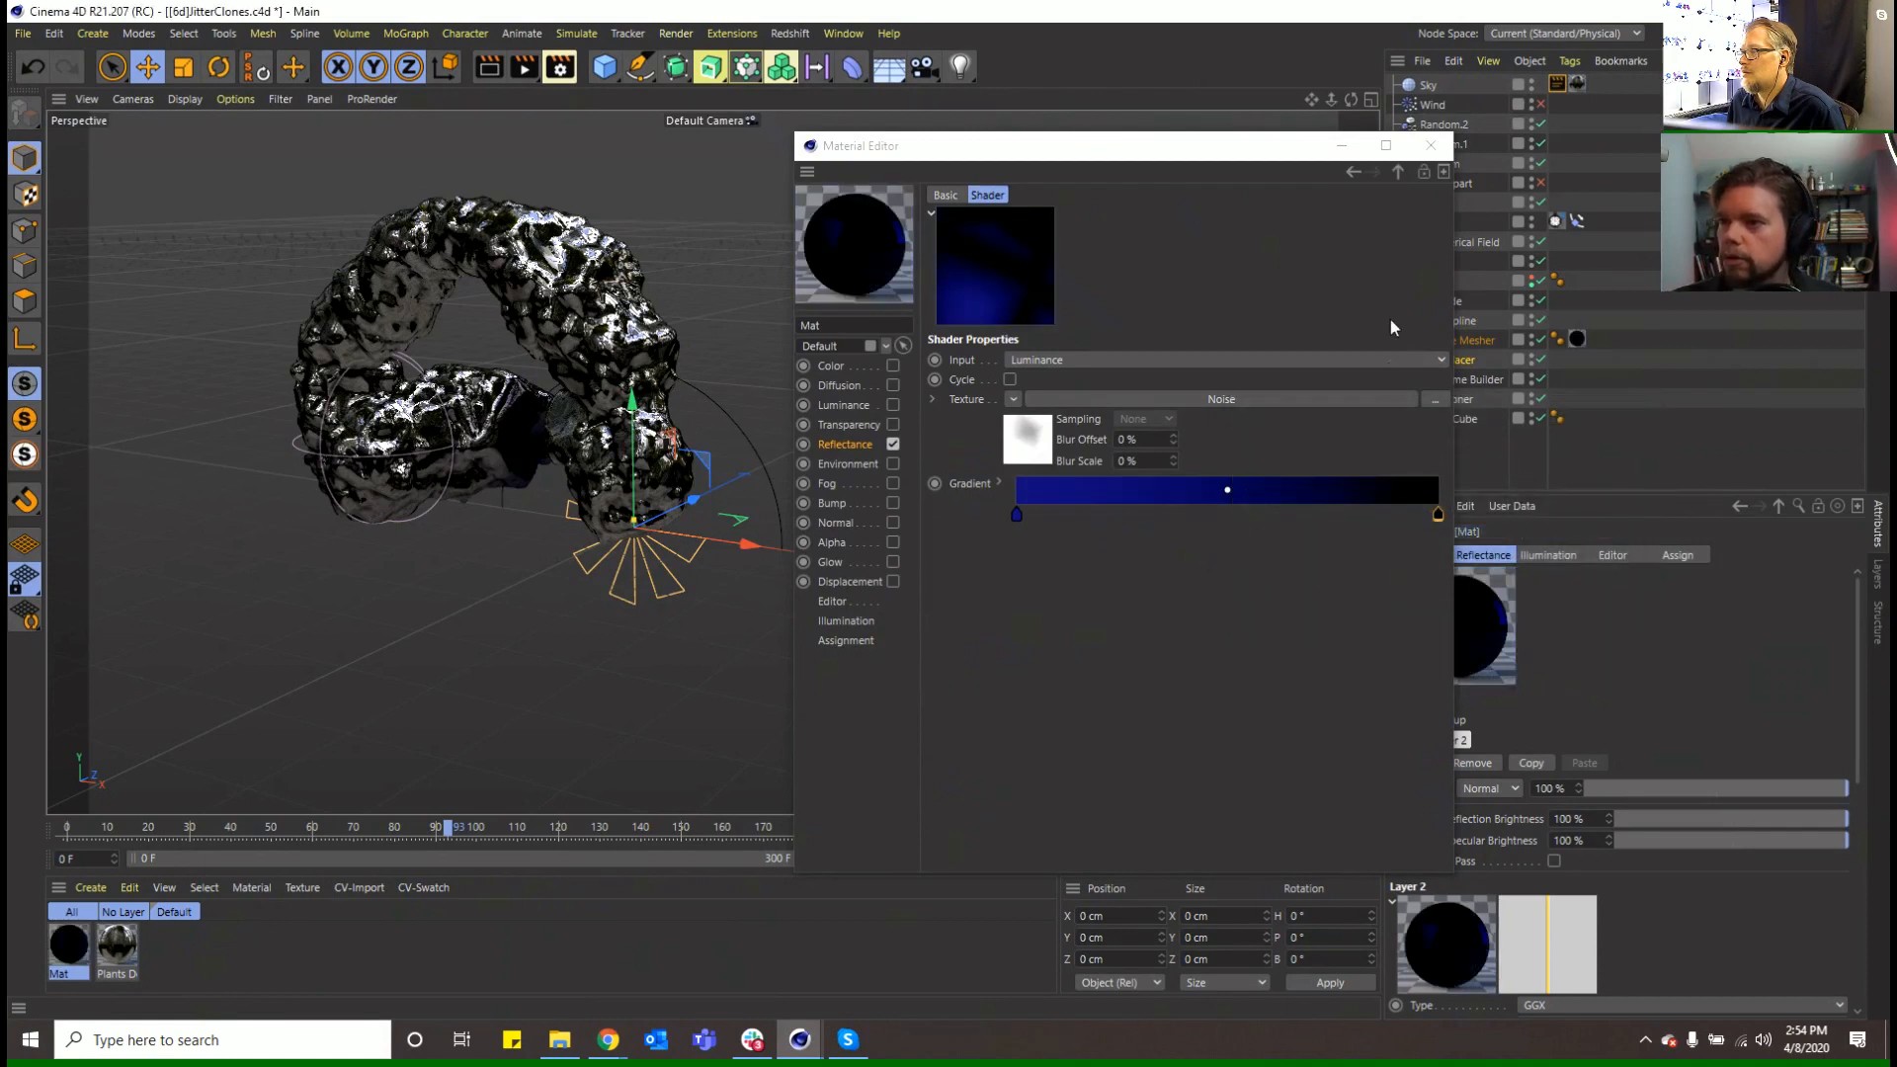
click(495, 68)
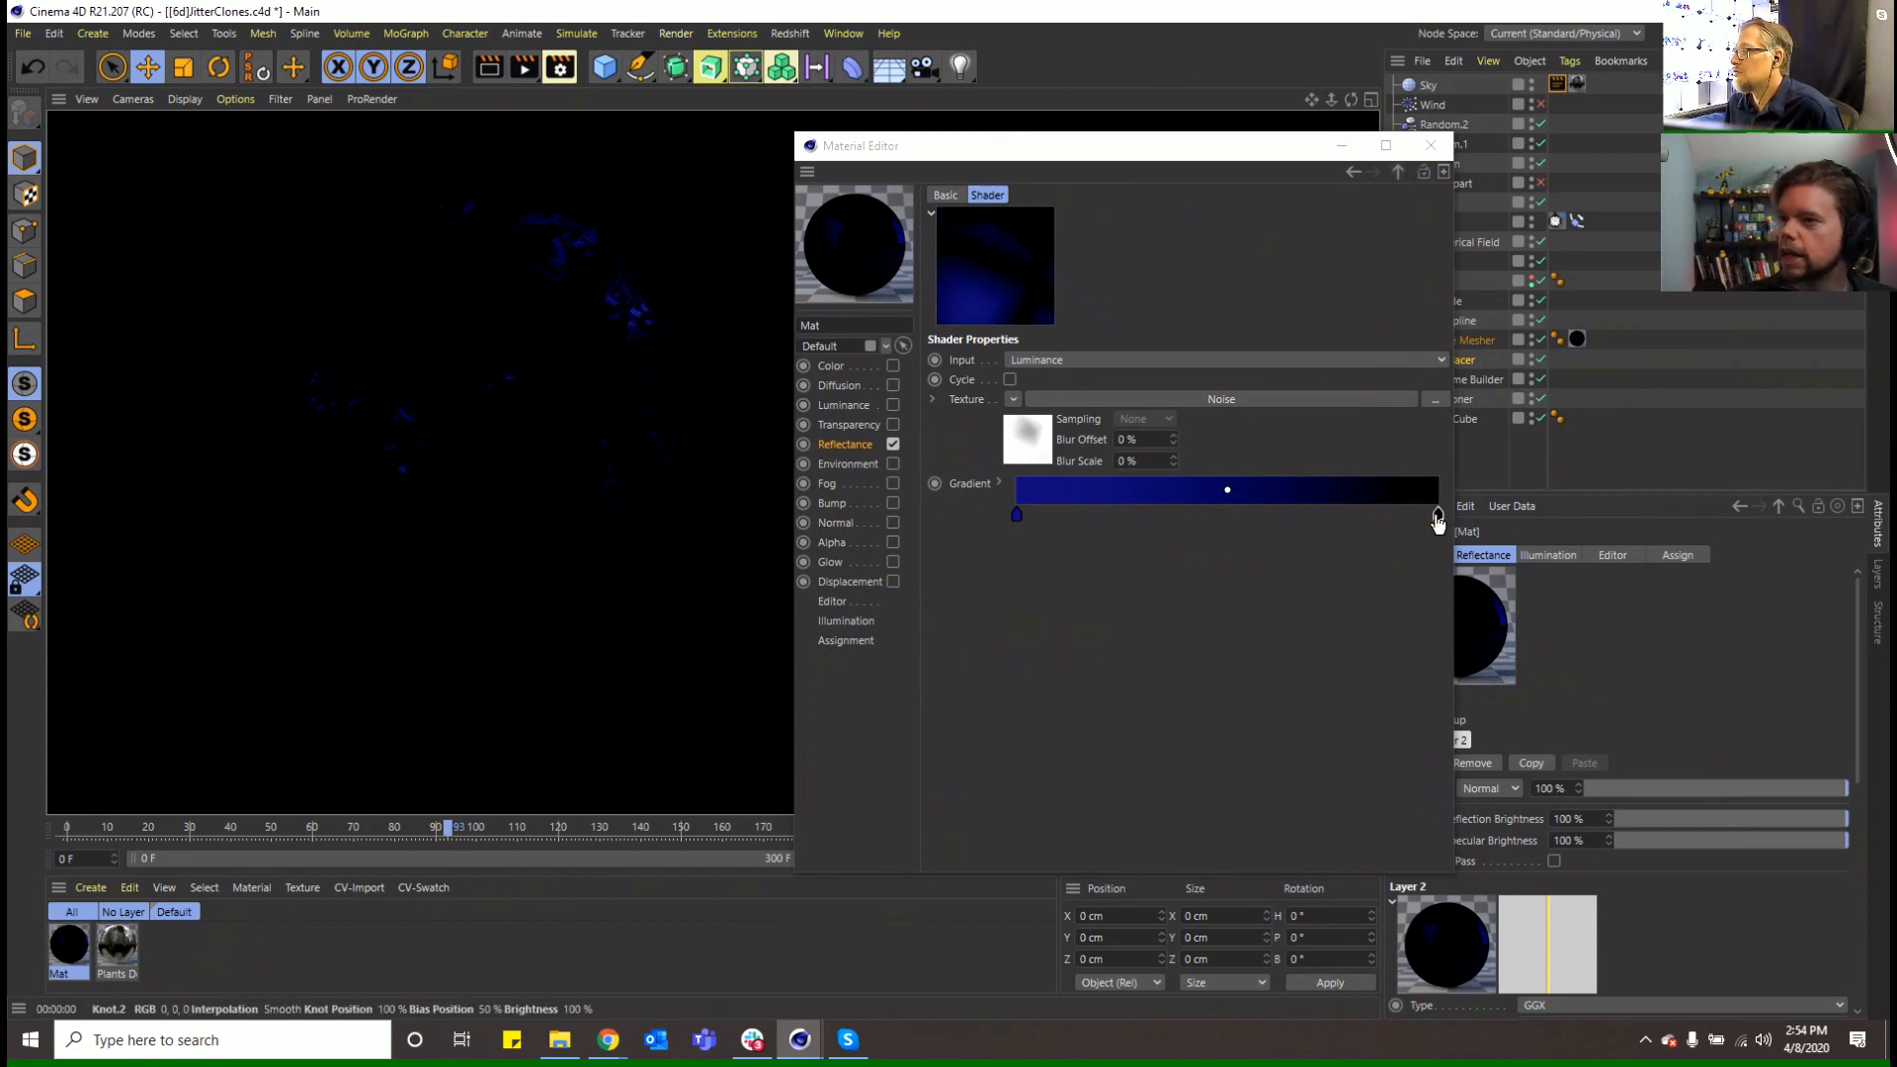
Go back to the material's Reflectance settings and duplicate Layer 2
click(1396, 172)
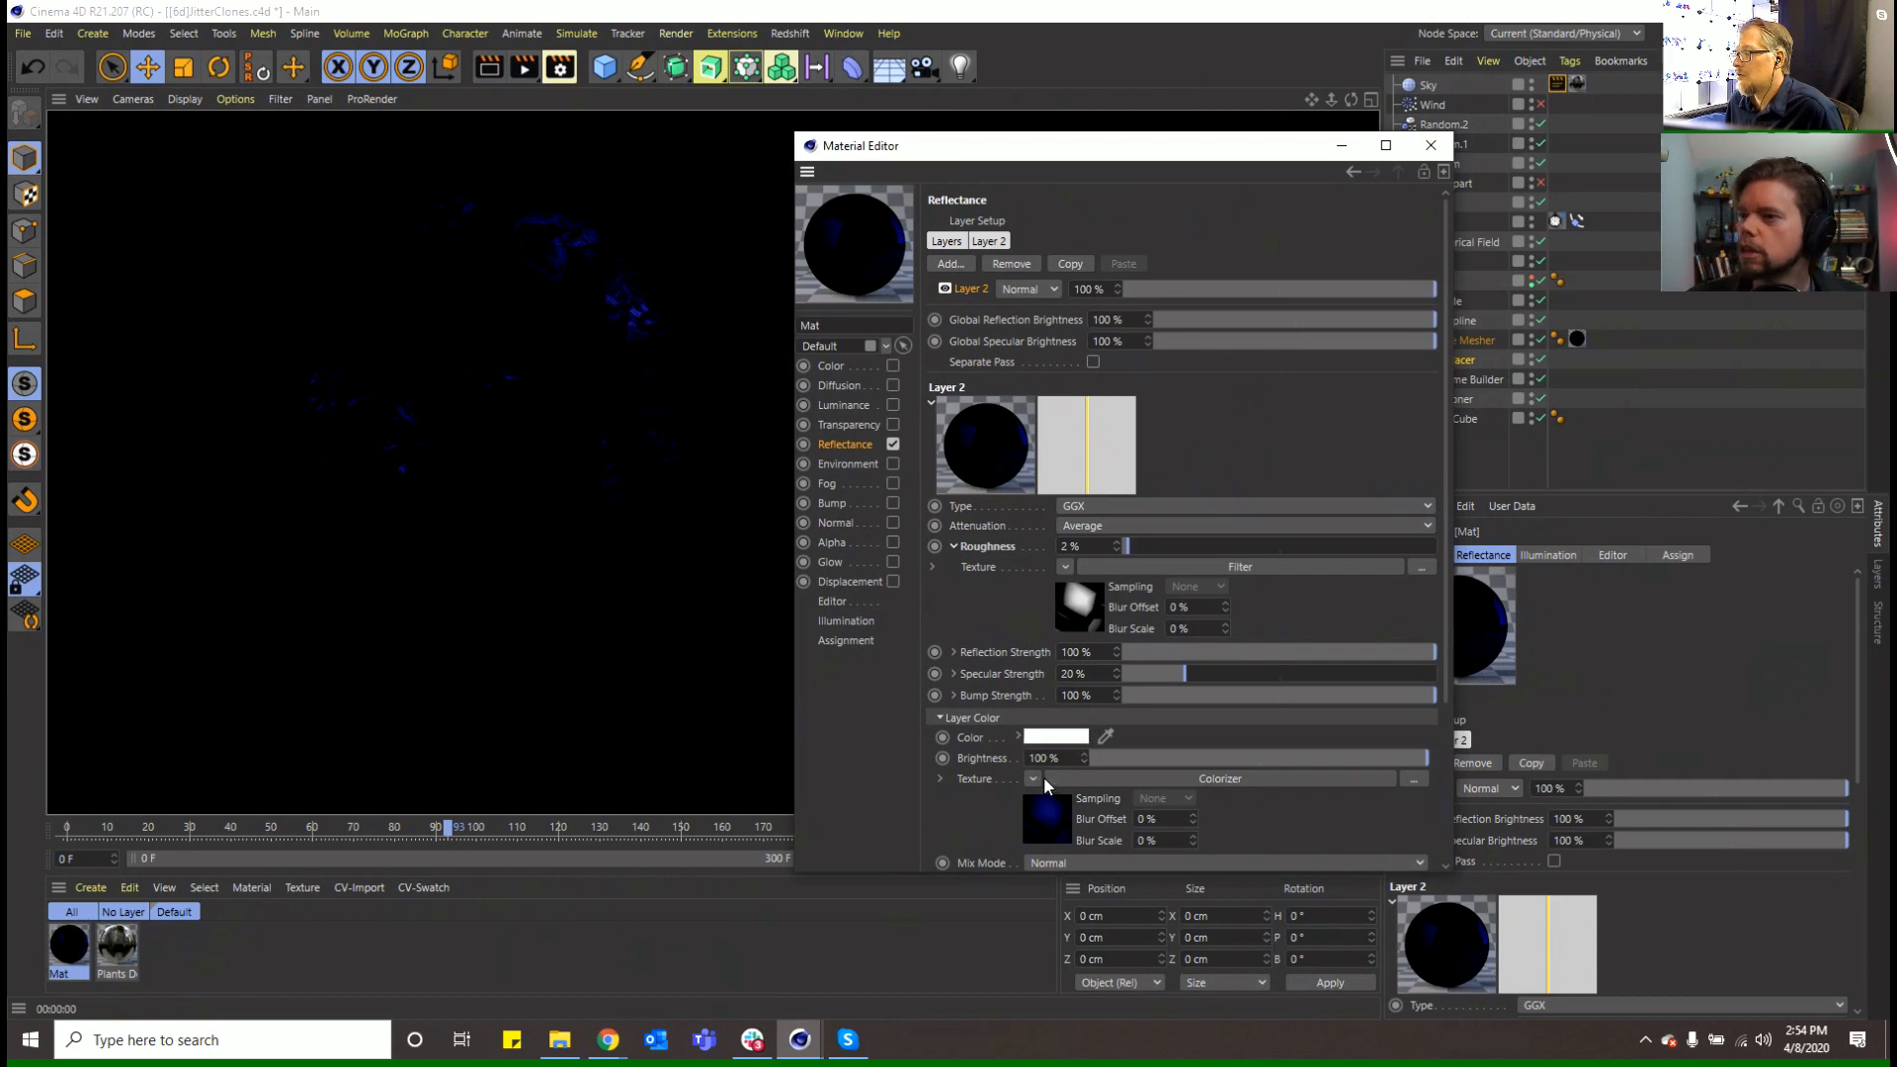
click(970, 262)
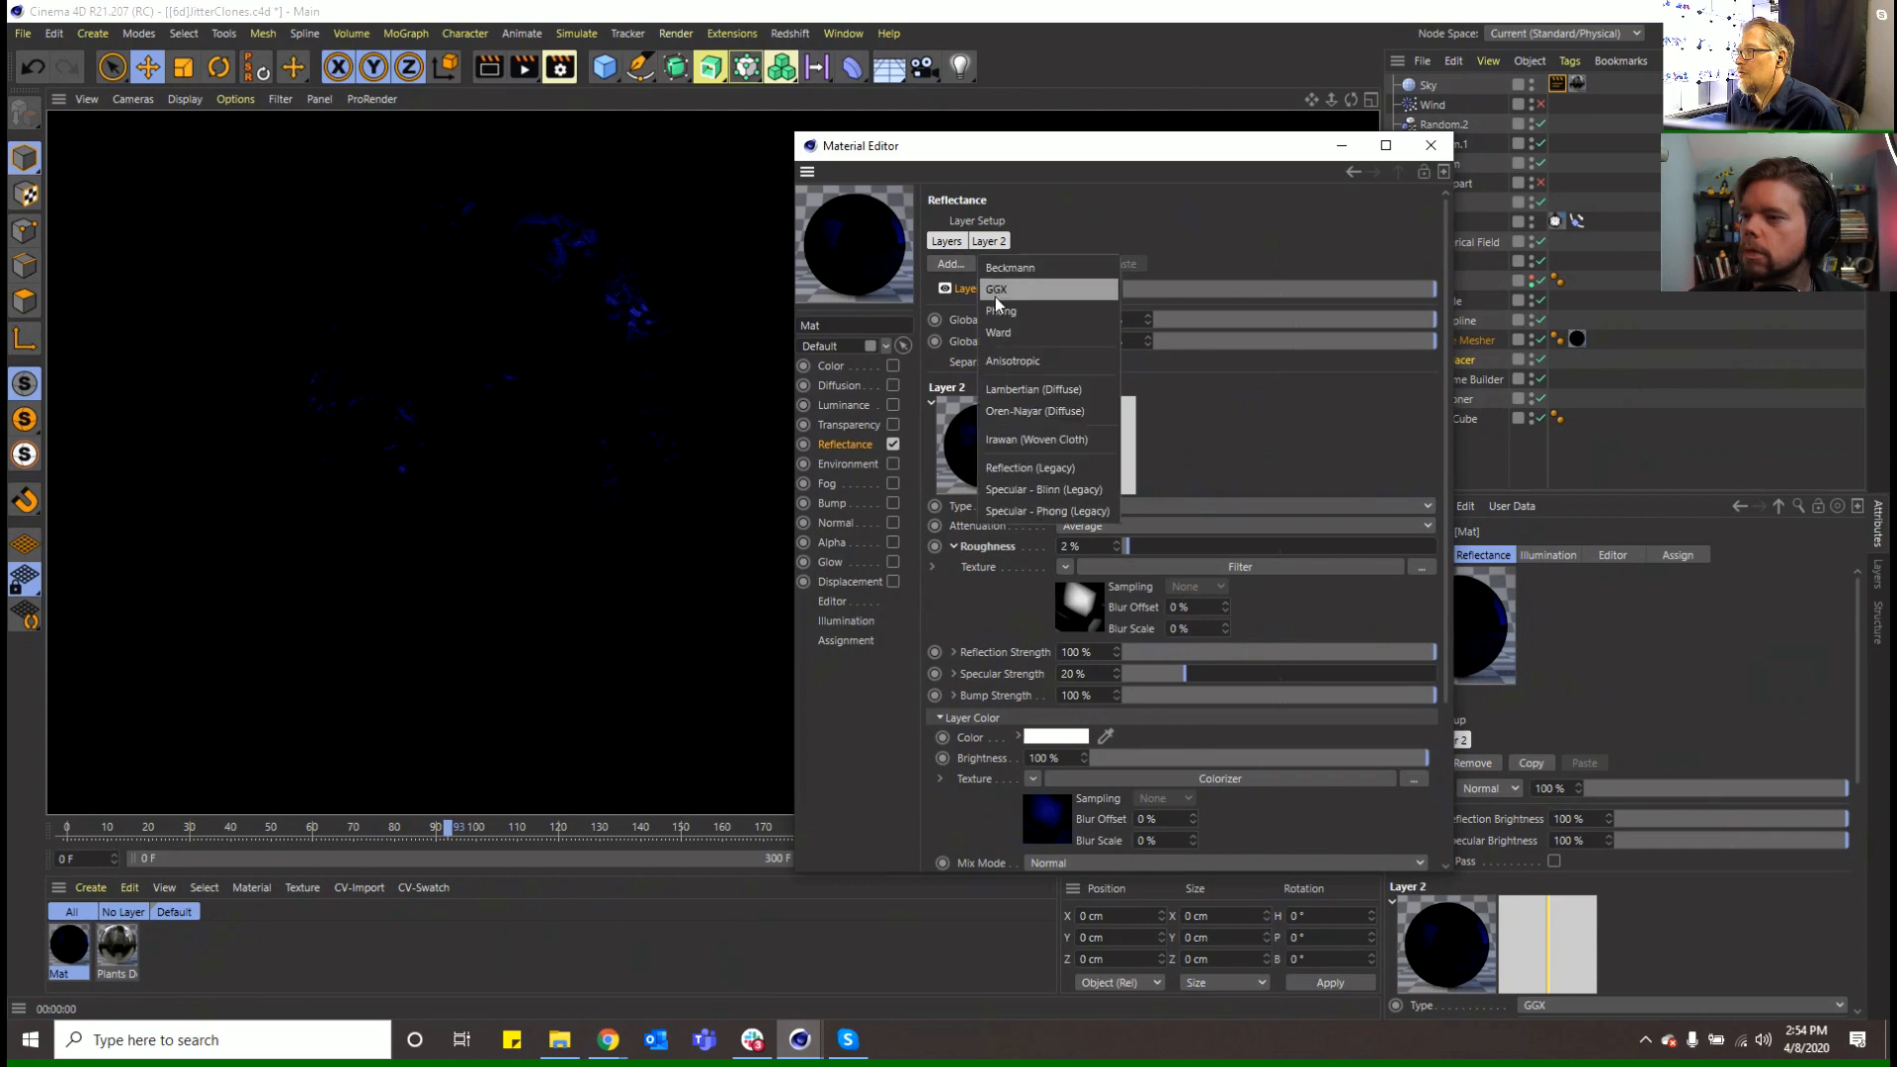
click(958, 292)
right_click(966, 287)
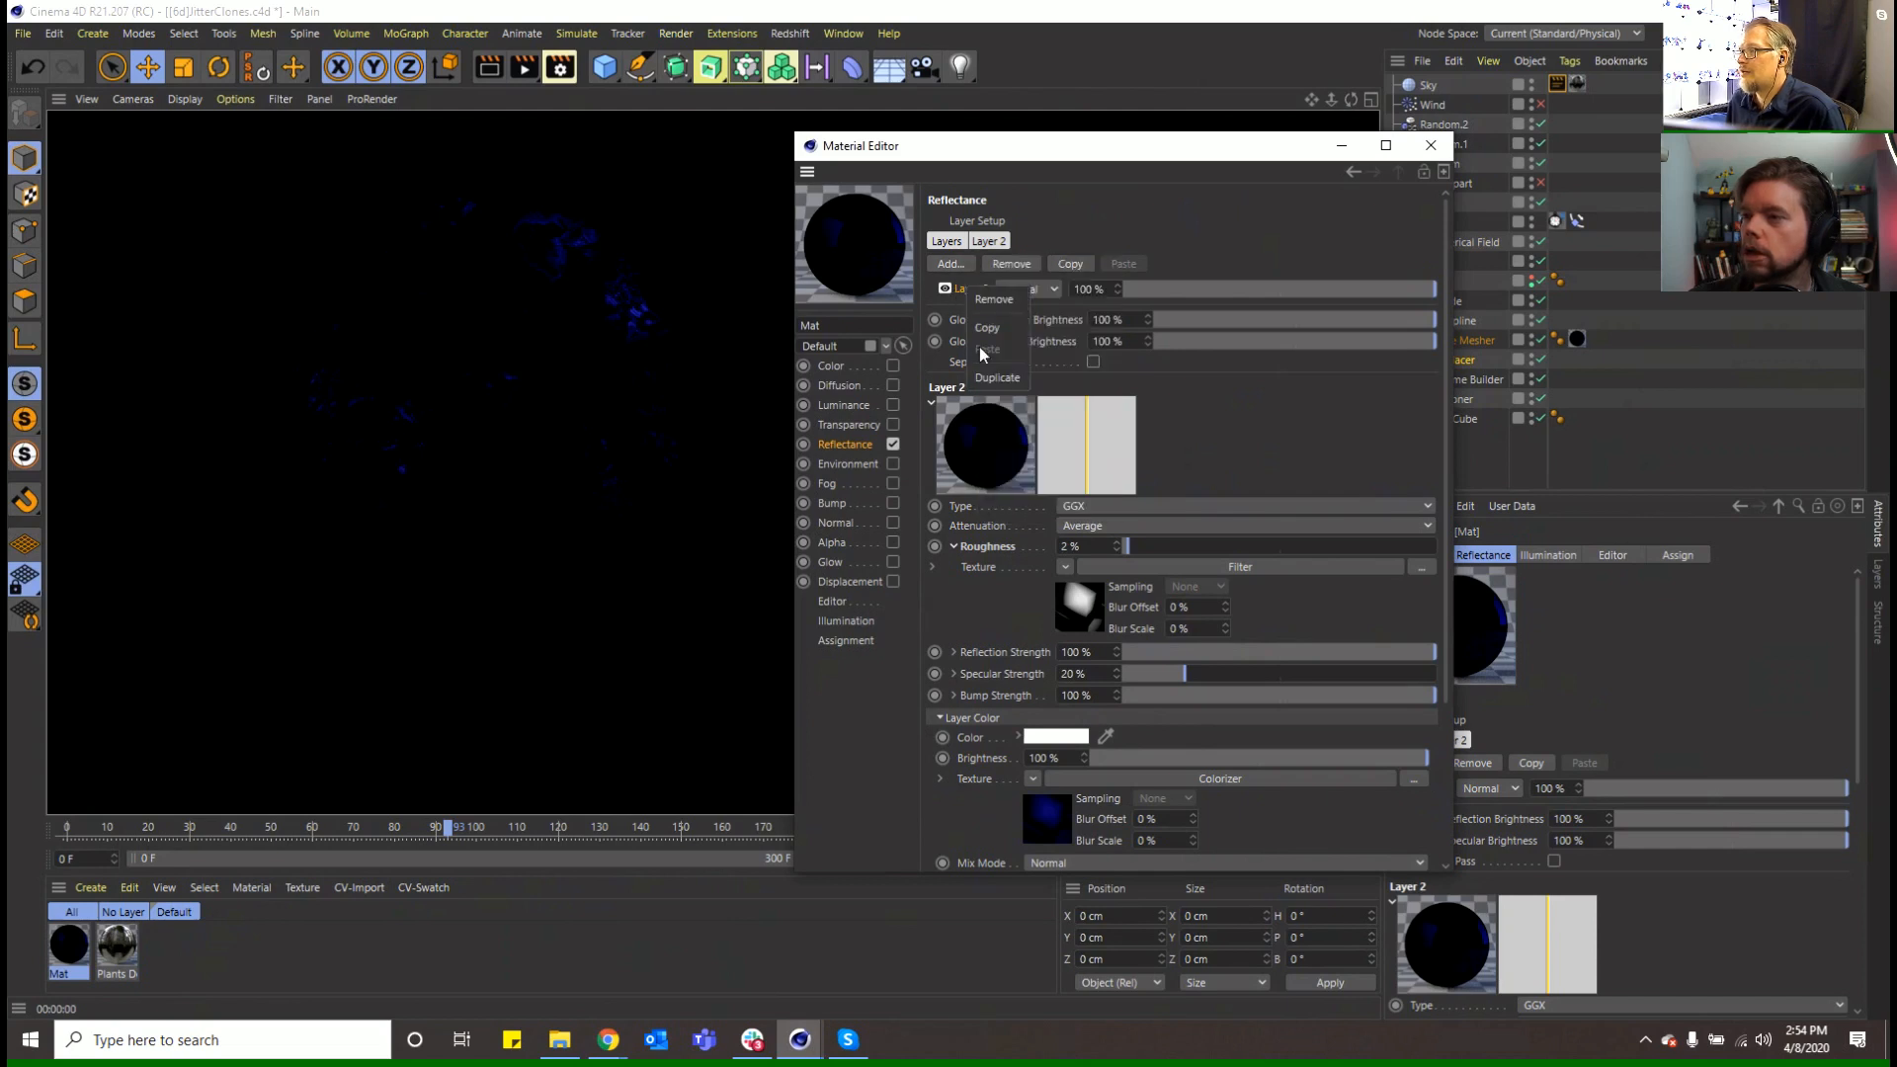
click(984, 376)
Clear the Colorizer texture from the Layer Color of the duplicated reflectance layer, Layer 1
click(1030, 718)
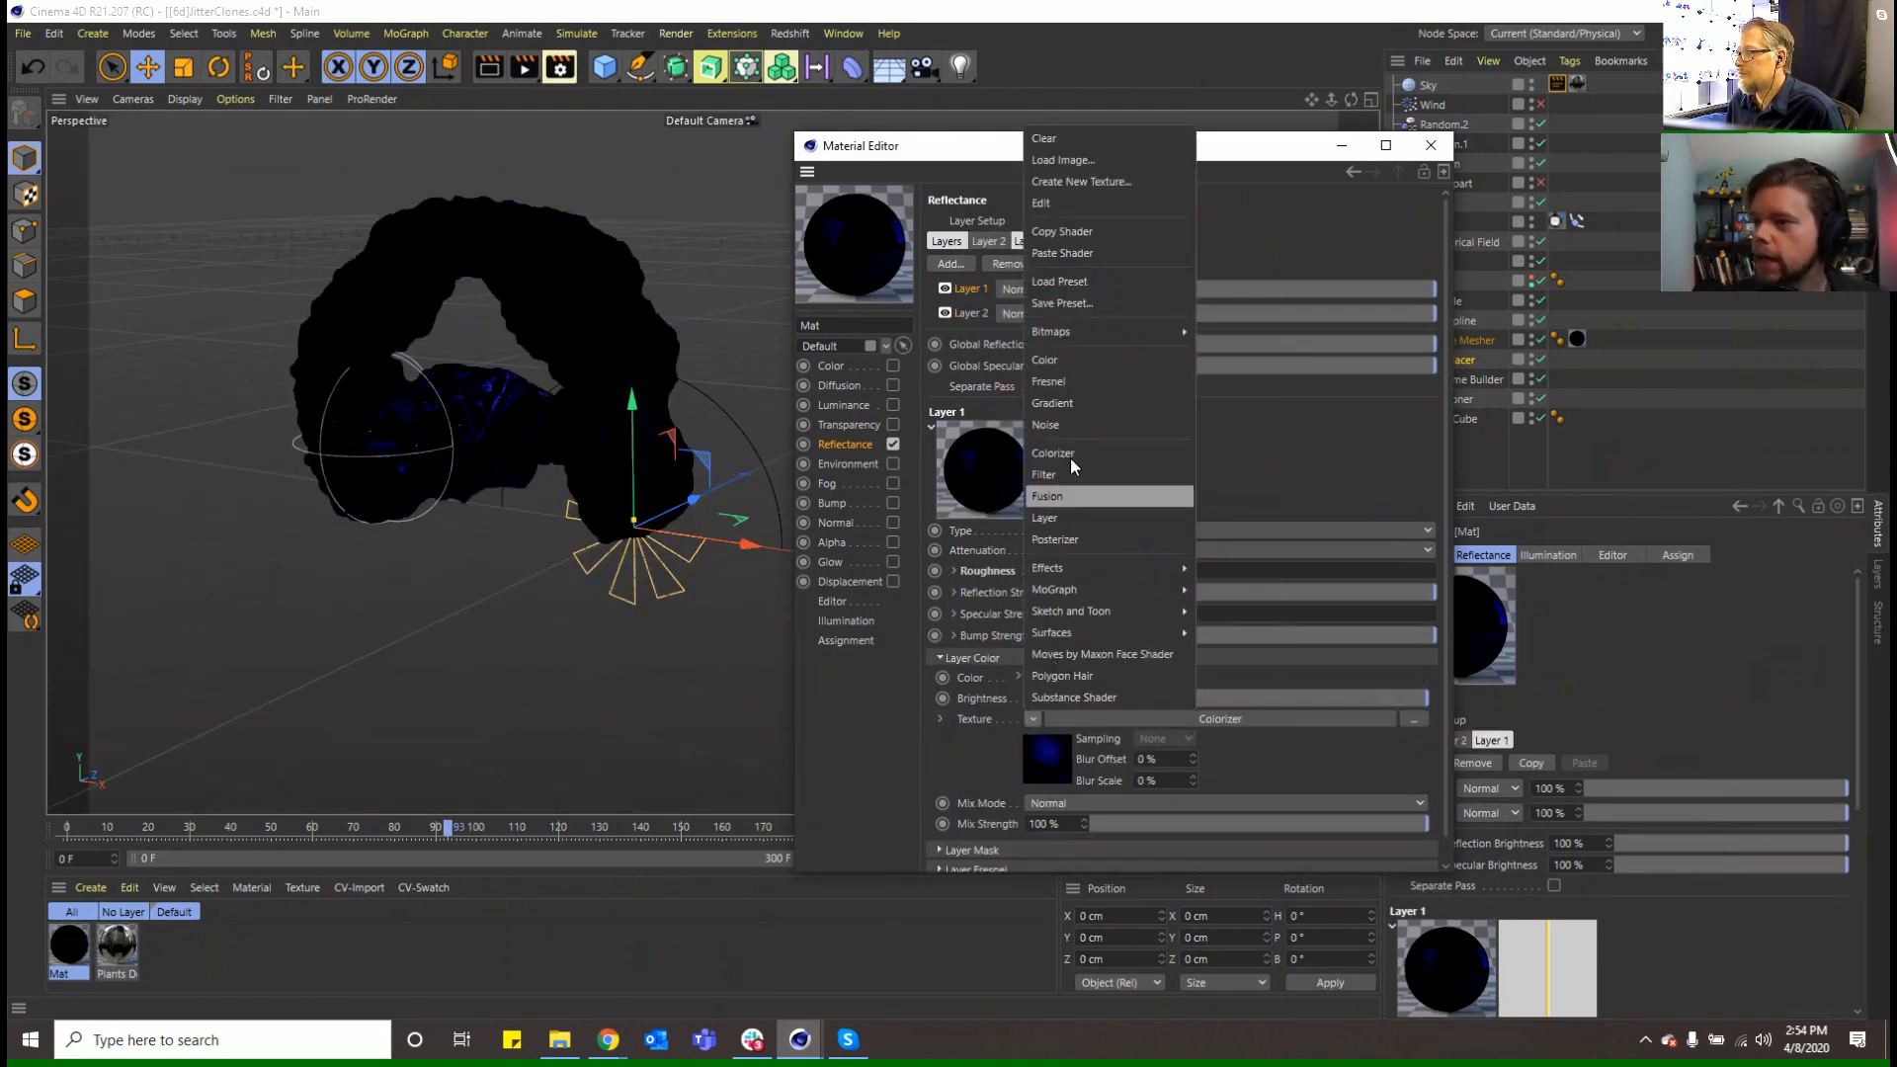
click(971, 317)
click(970, 314)
click(973, 290)
click(1034, 718)
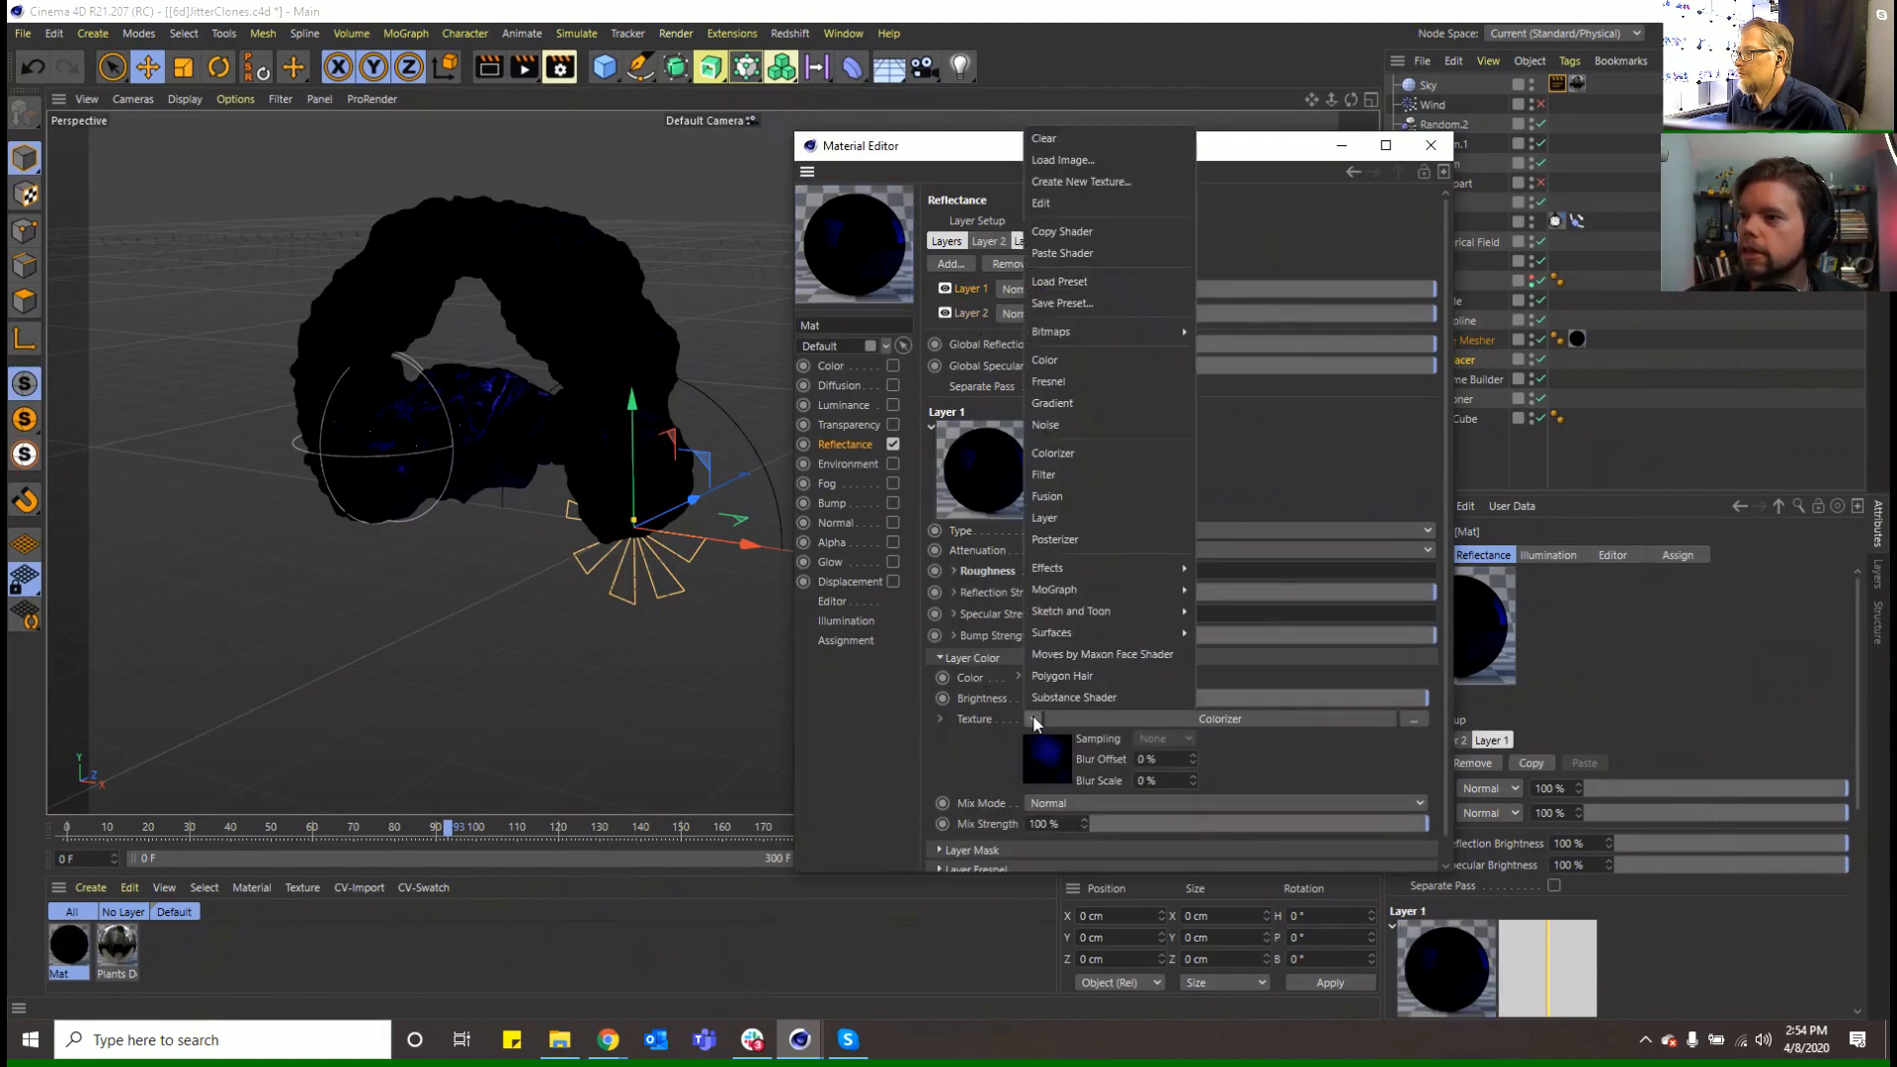
click(1033, 718)
click(1035, 719)
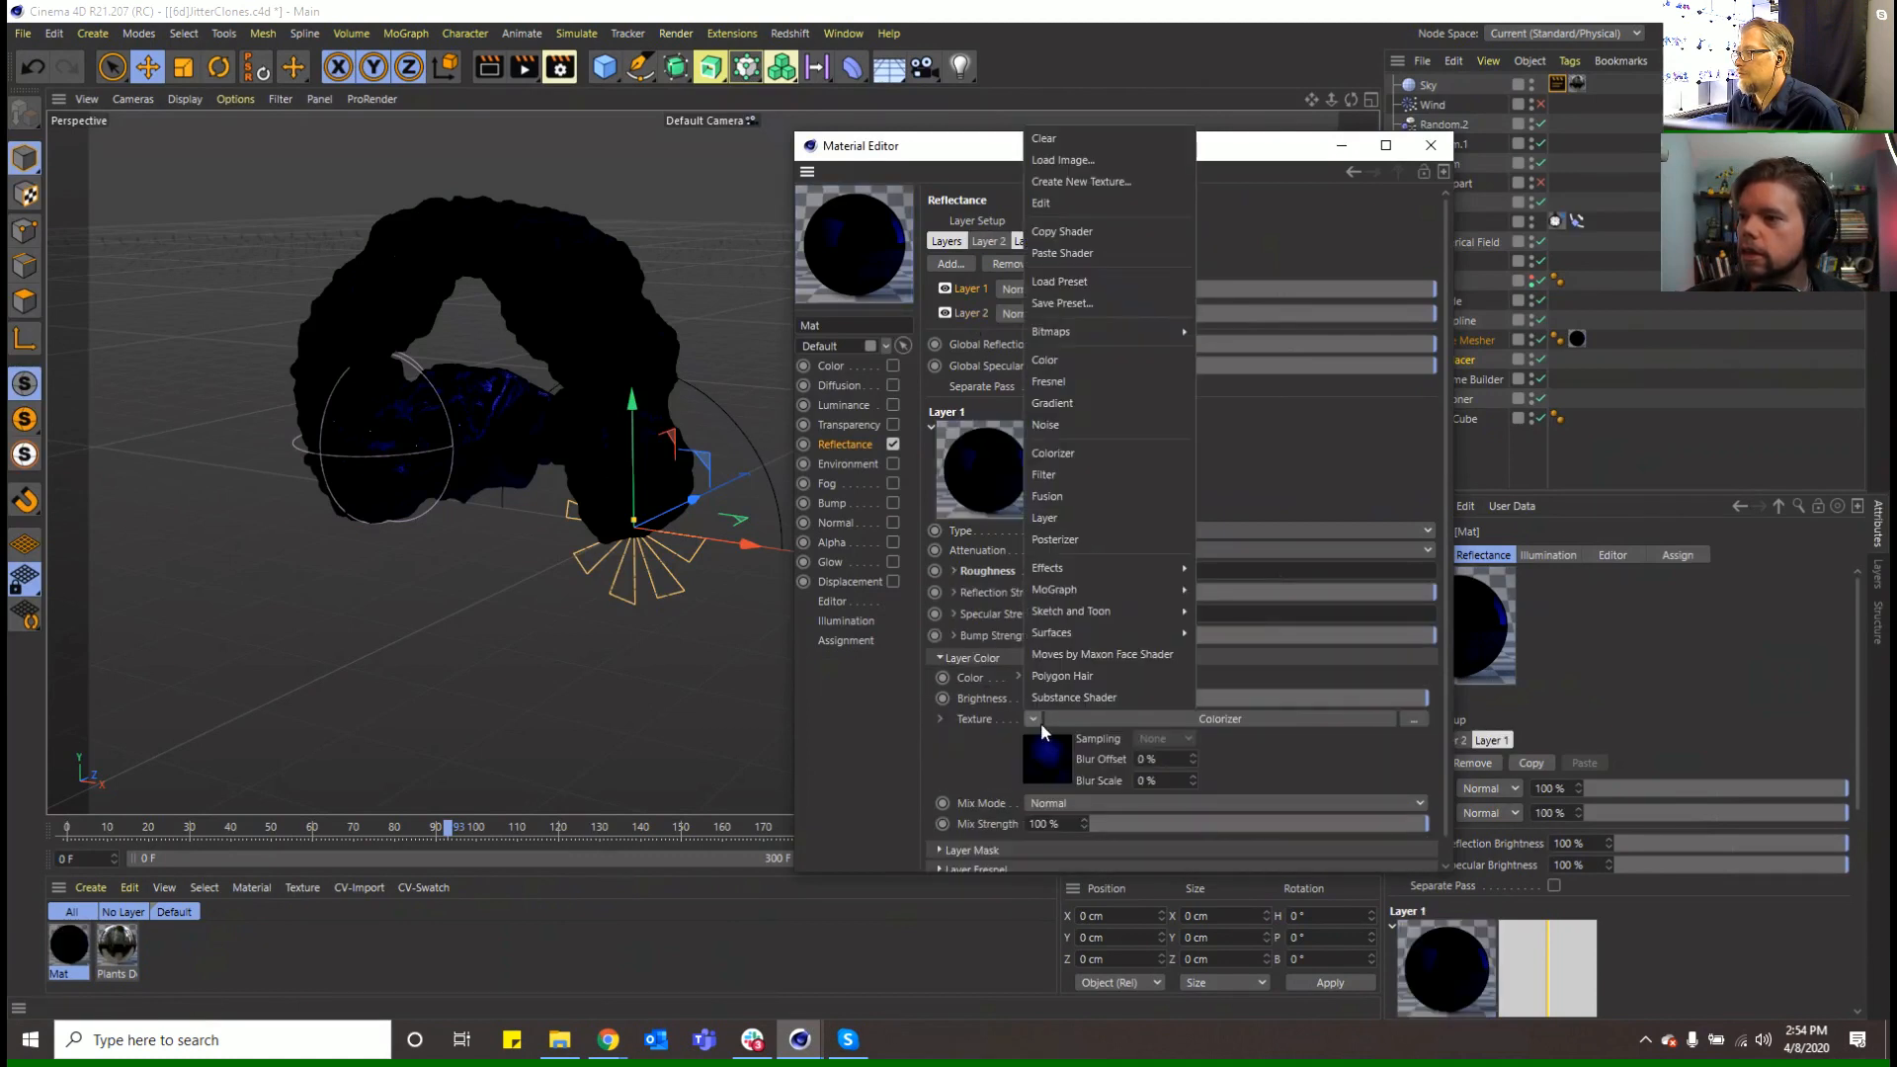
click(1075, 140)
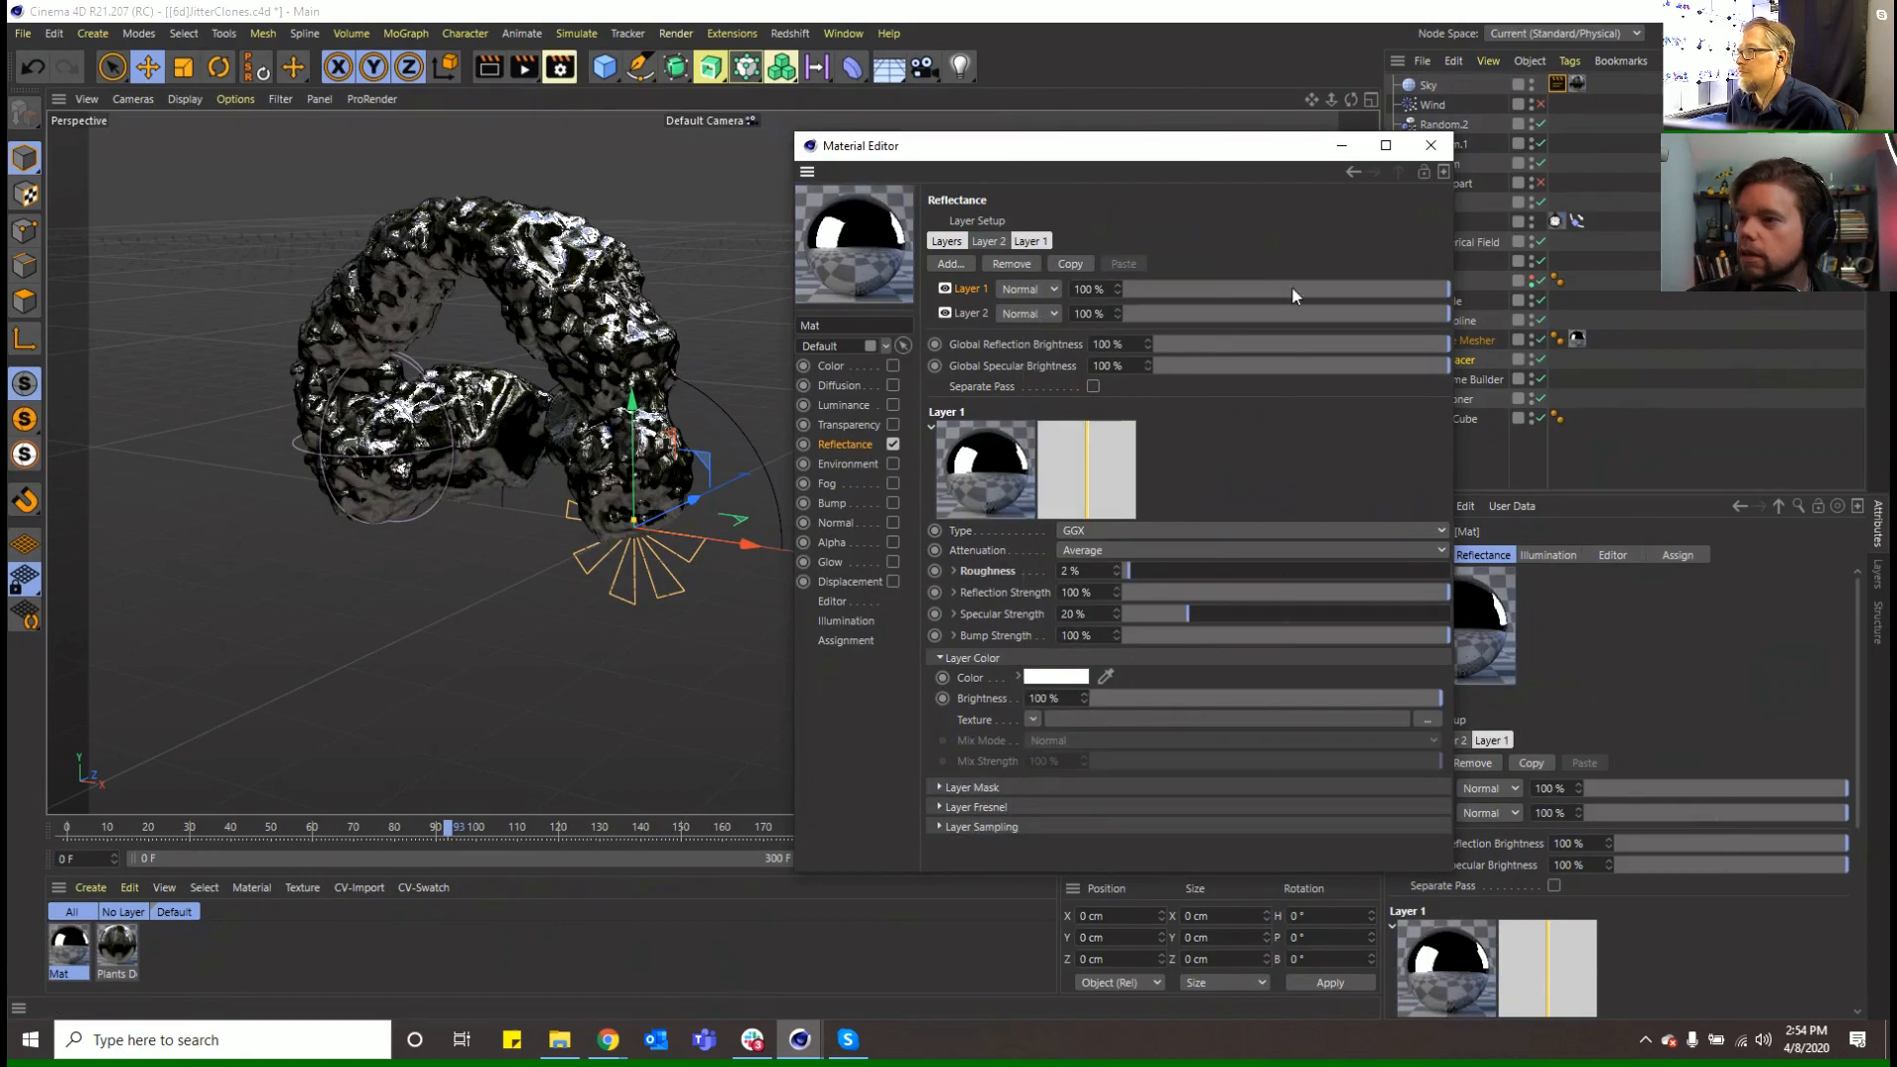
Set Layer 1's blend mode to Add with a strength of about 62%, and render the view
drag(1292, 292, 1325, 293)
click(1045, 289)
click(1051, 339)
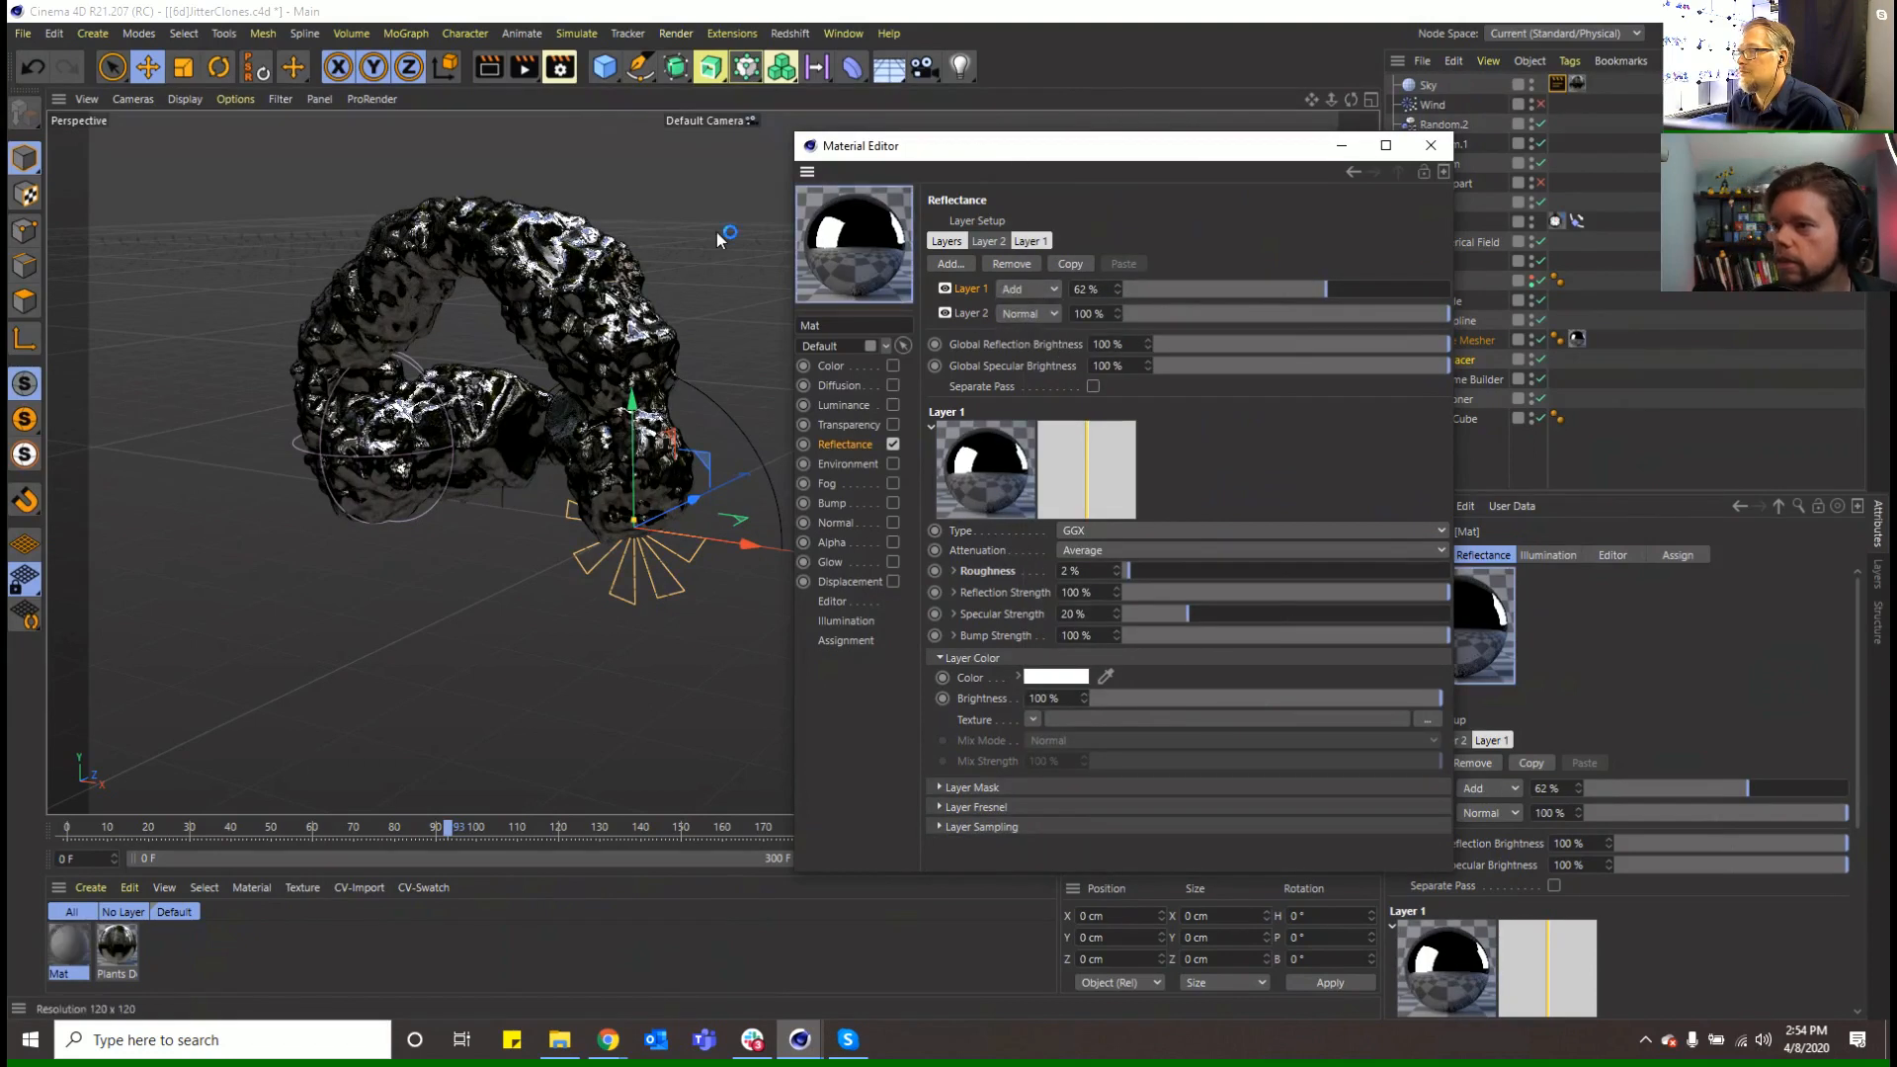
click(491, 69)
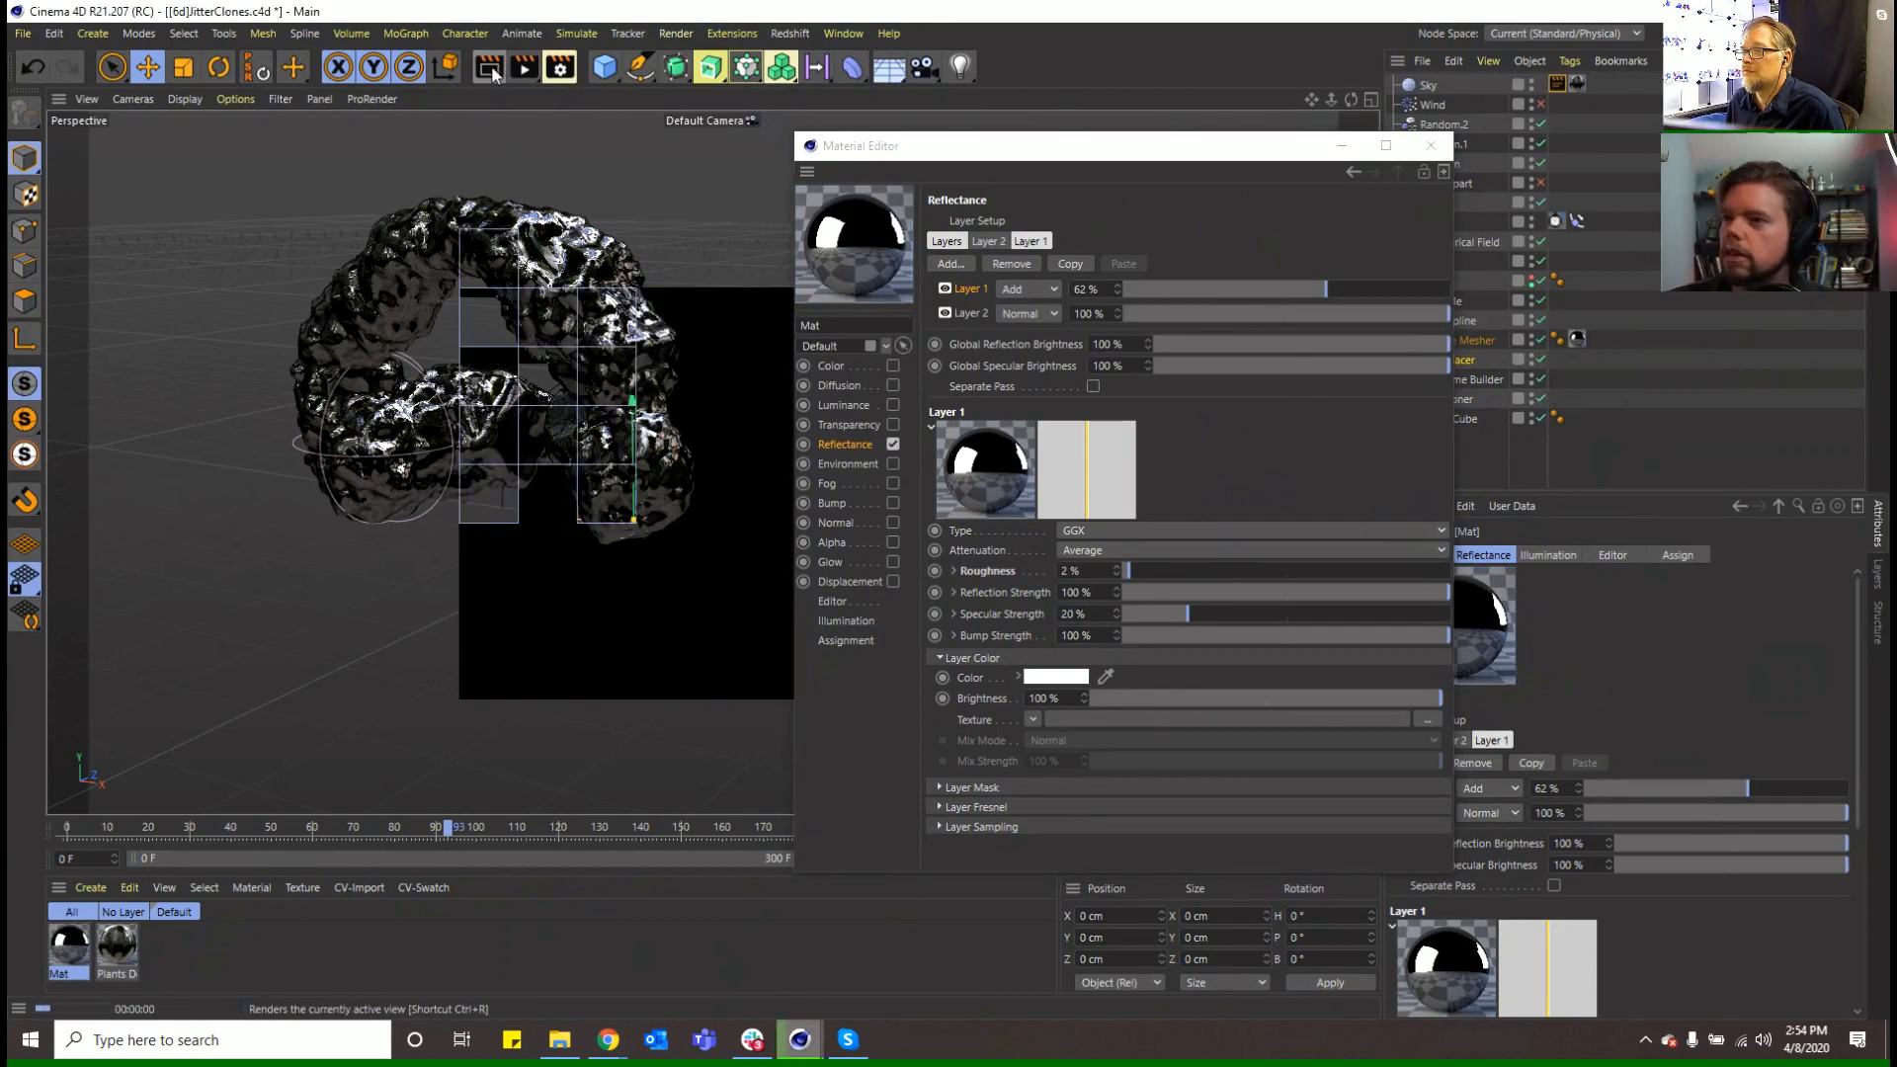
Lower Layer 1's strength to 18% for a test render, raise it to 40% and render the view again
drag(1227, 292, 1175, 292)
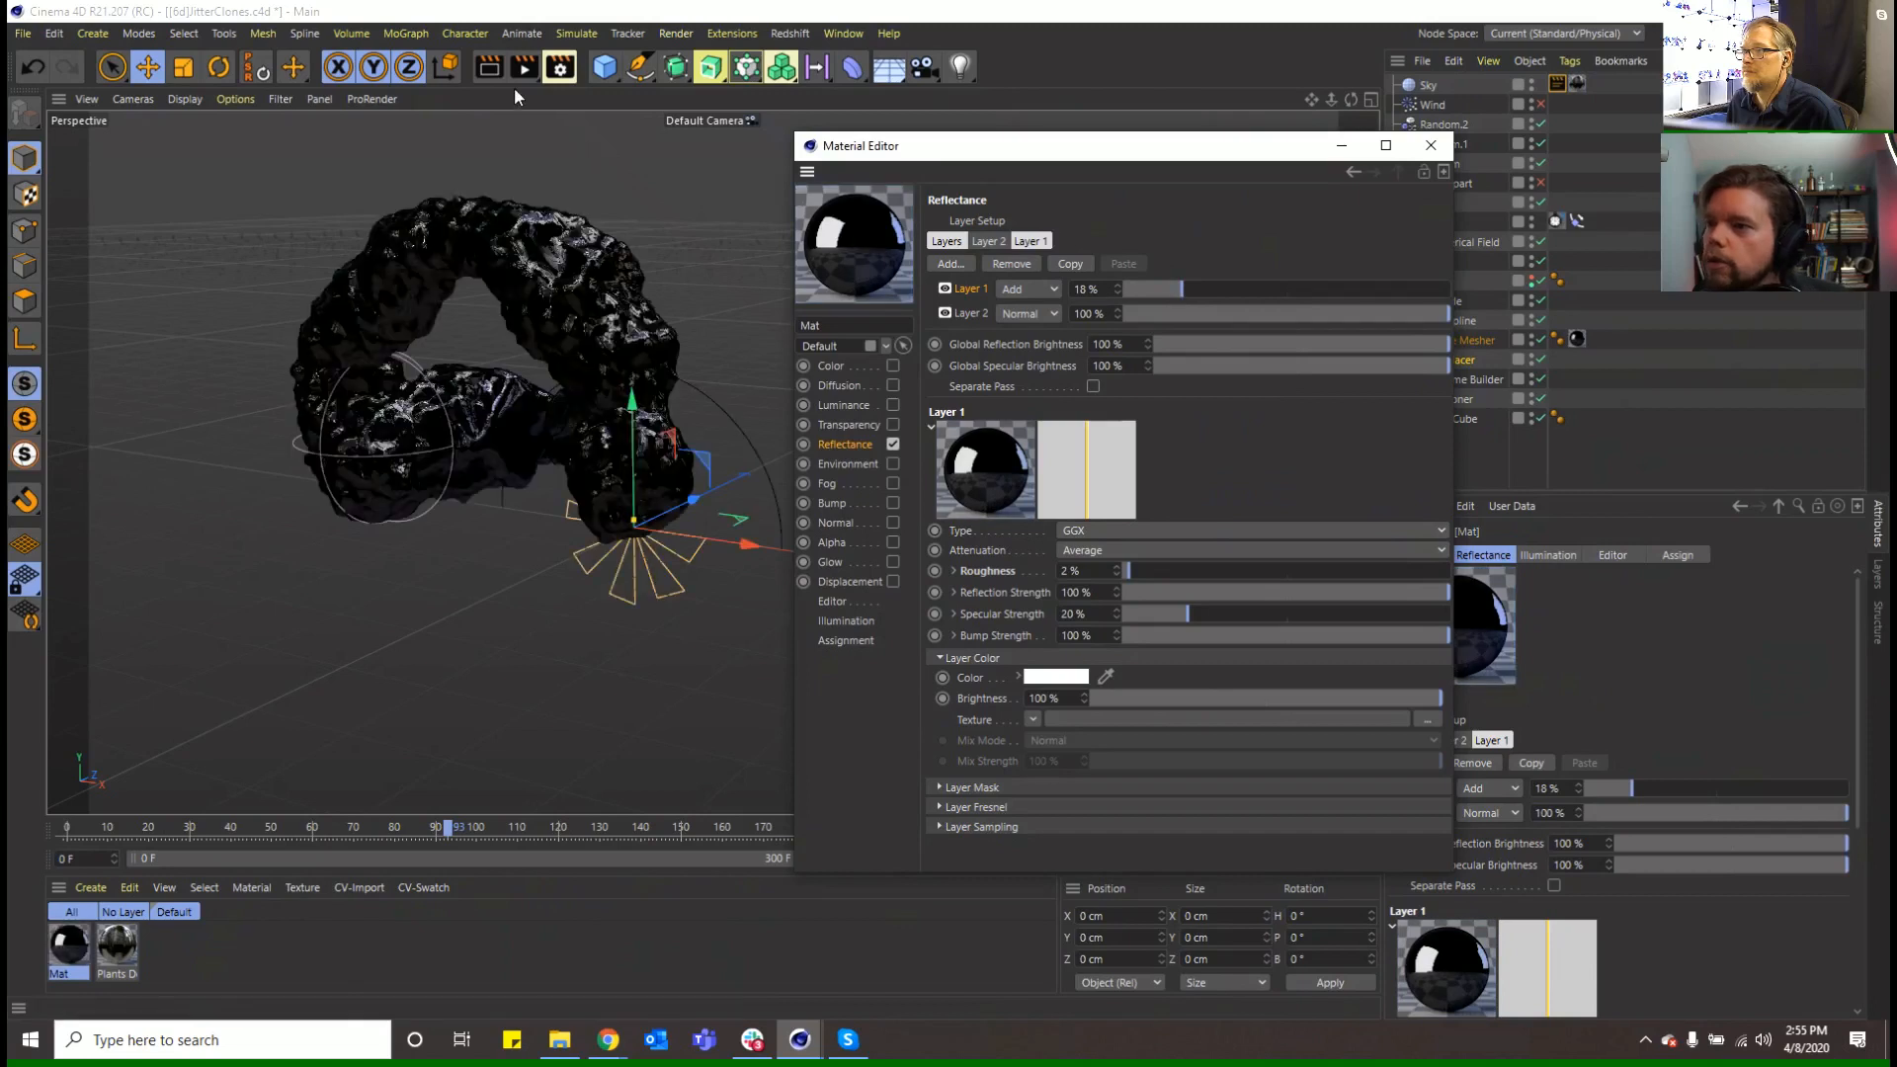
click(491, 69)
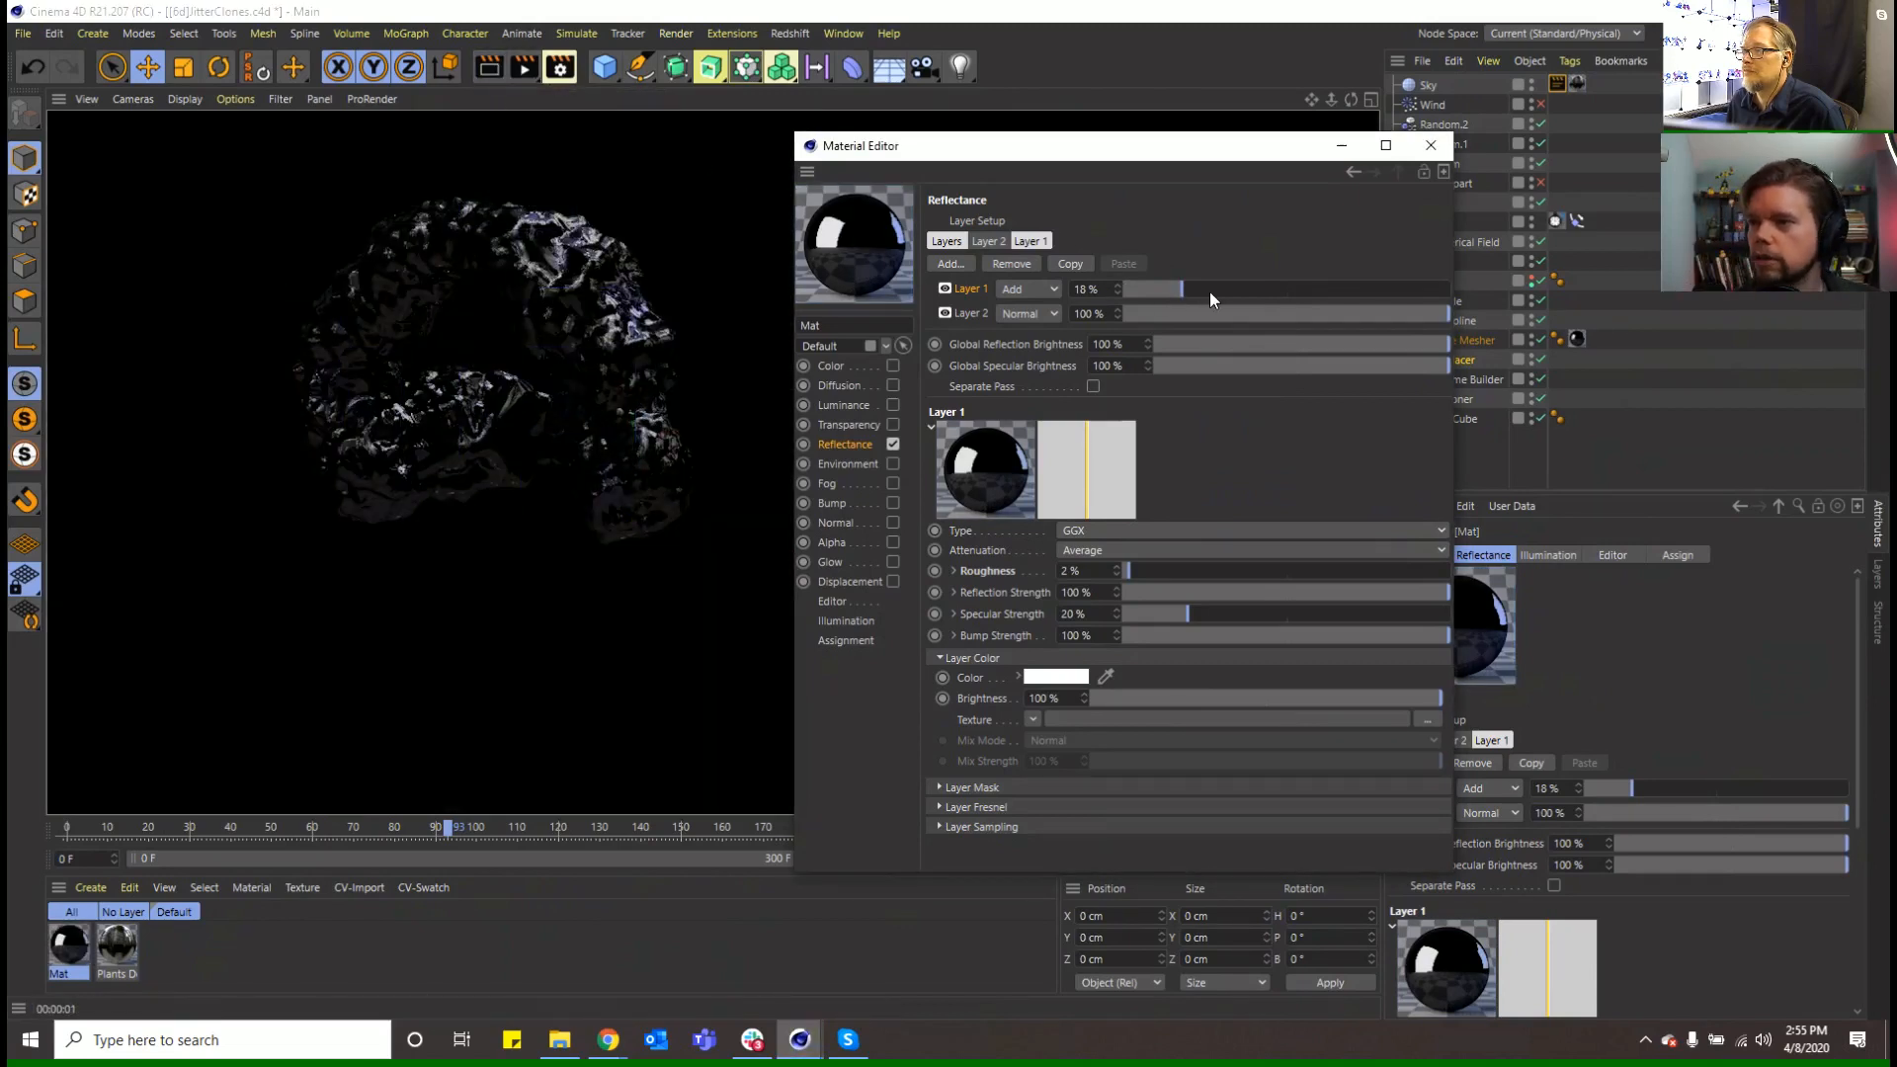
drag(1209, 292, 1254, 293)
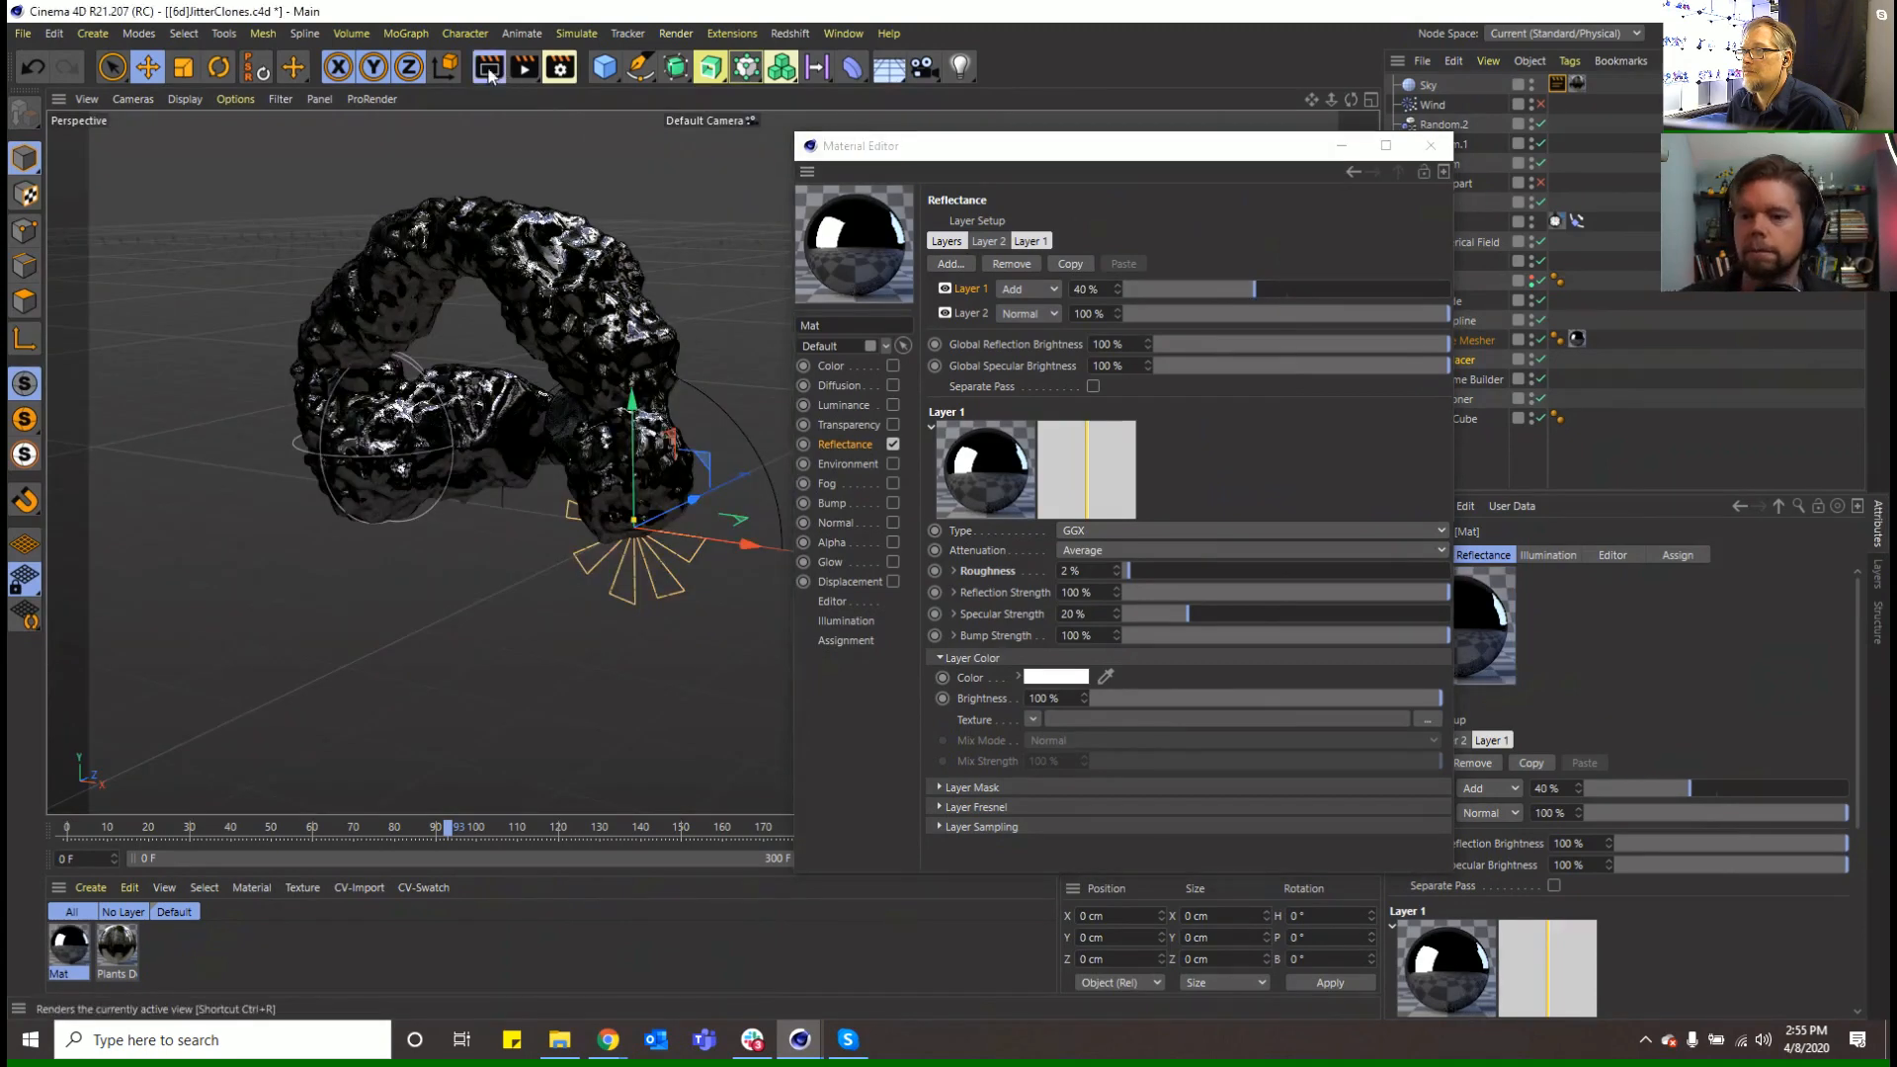
click(491, 65)
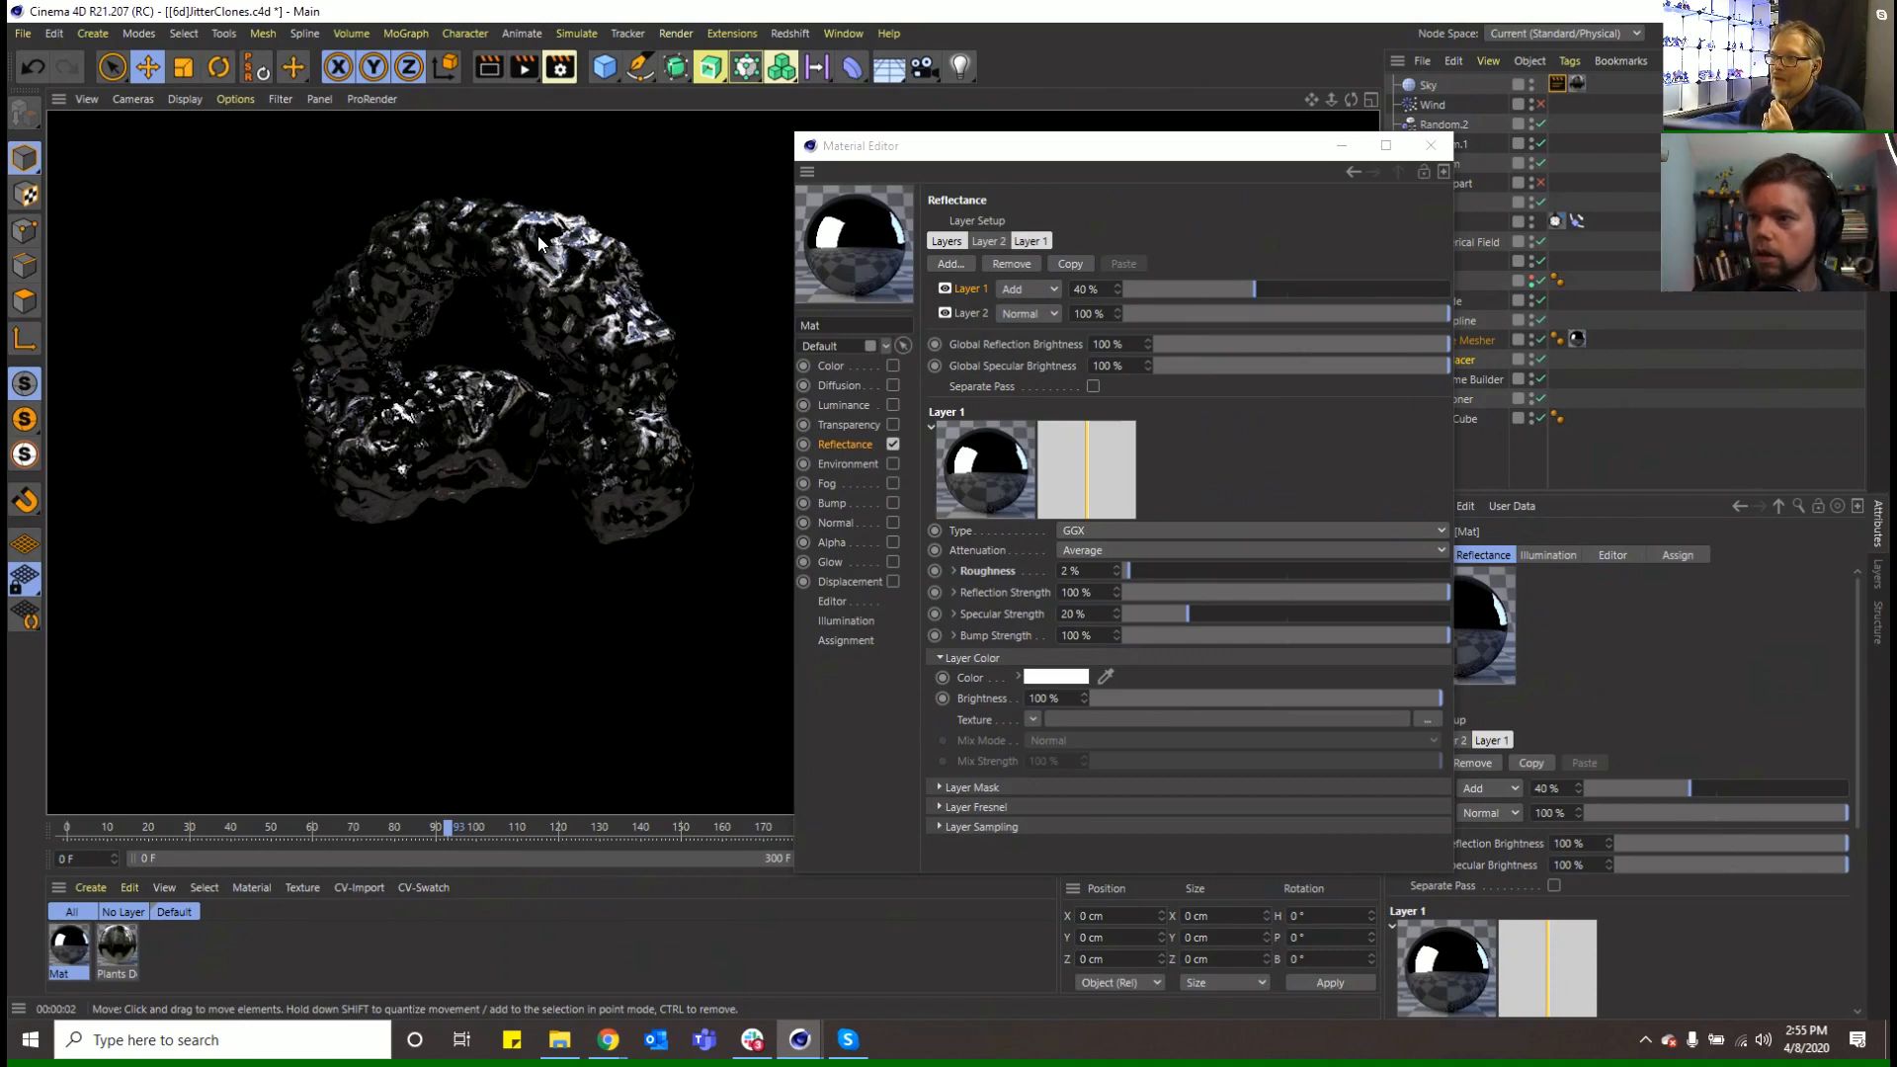
In the HDRI sky material's Luminance image, set the Exposure to 0.5 and close the Material Editor
click(1571, 81)
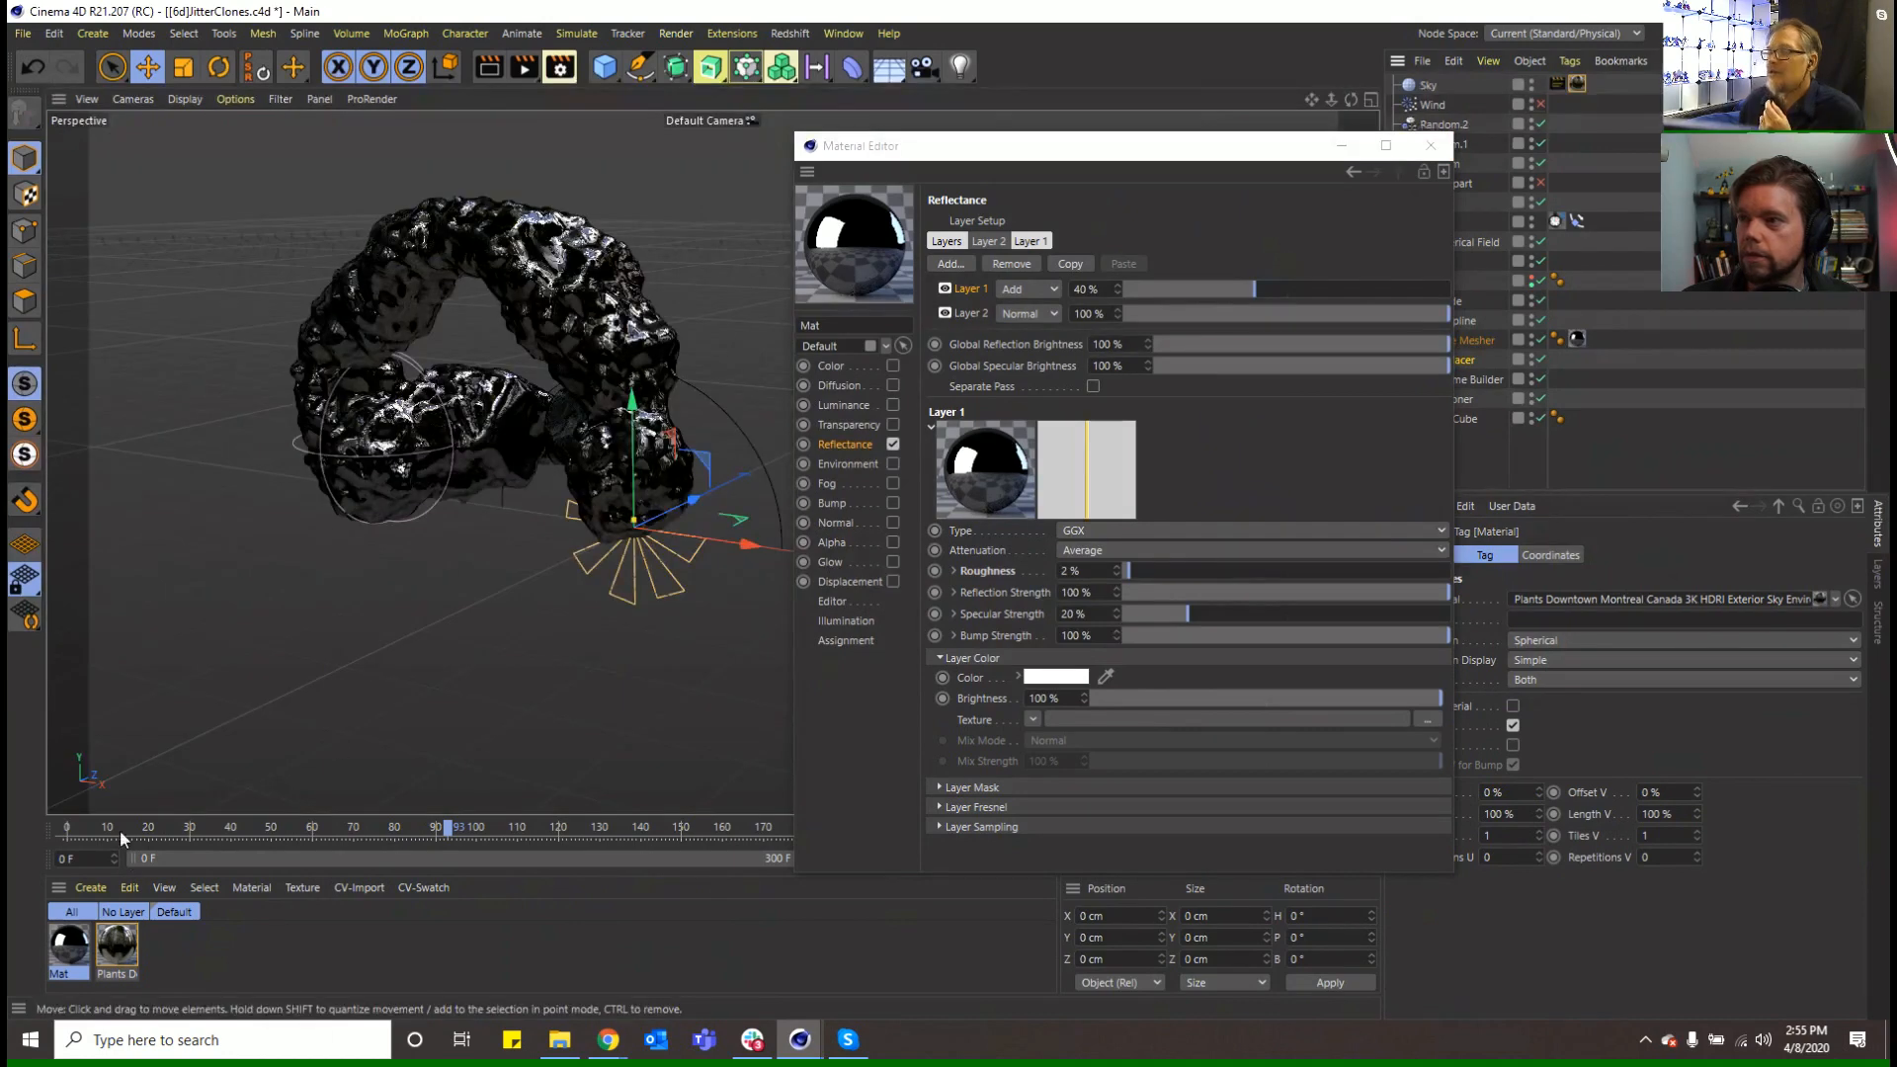
click(117, 943)
click(862, 406)
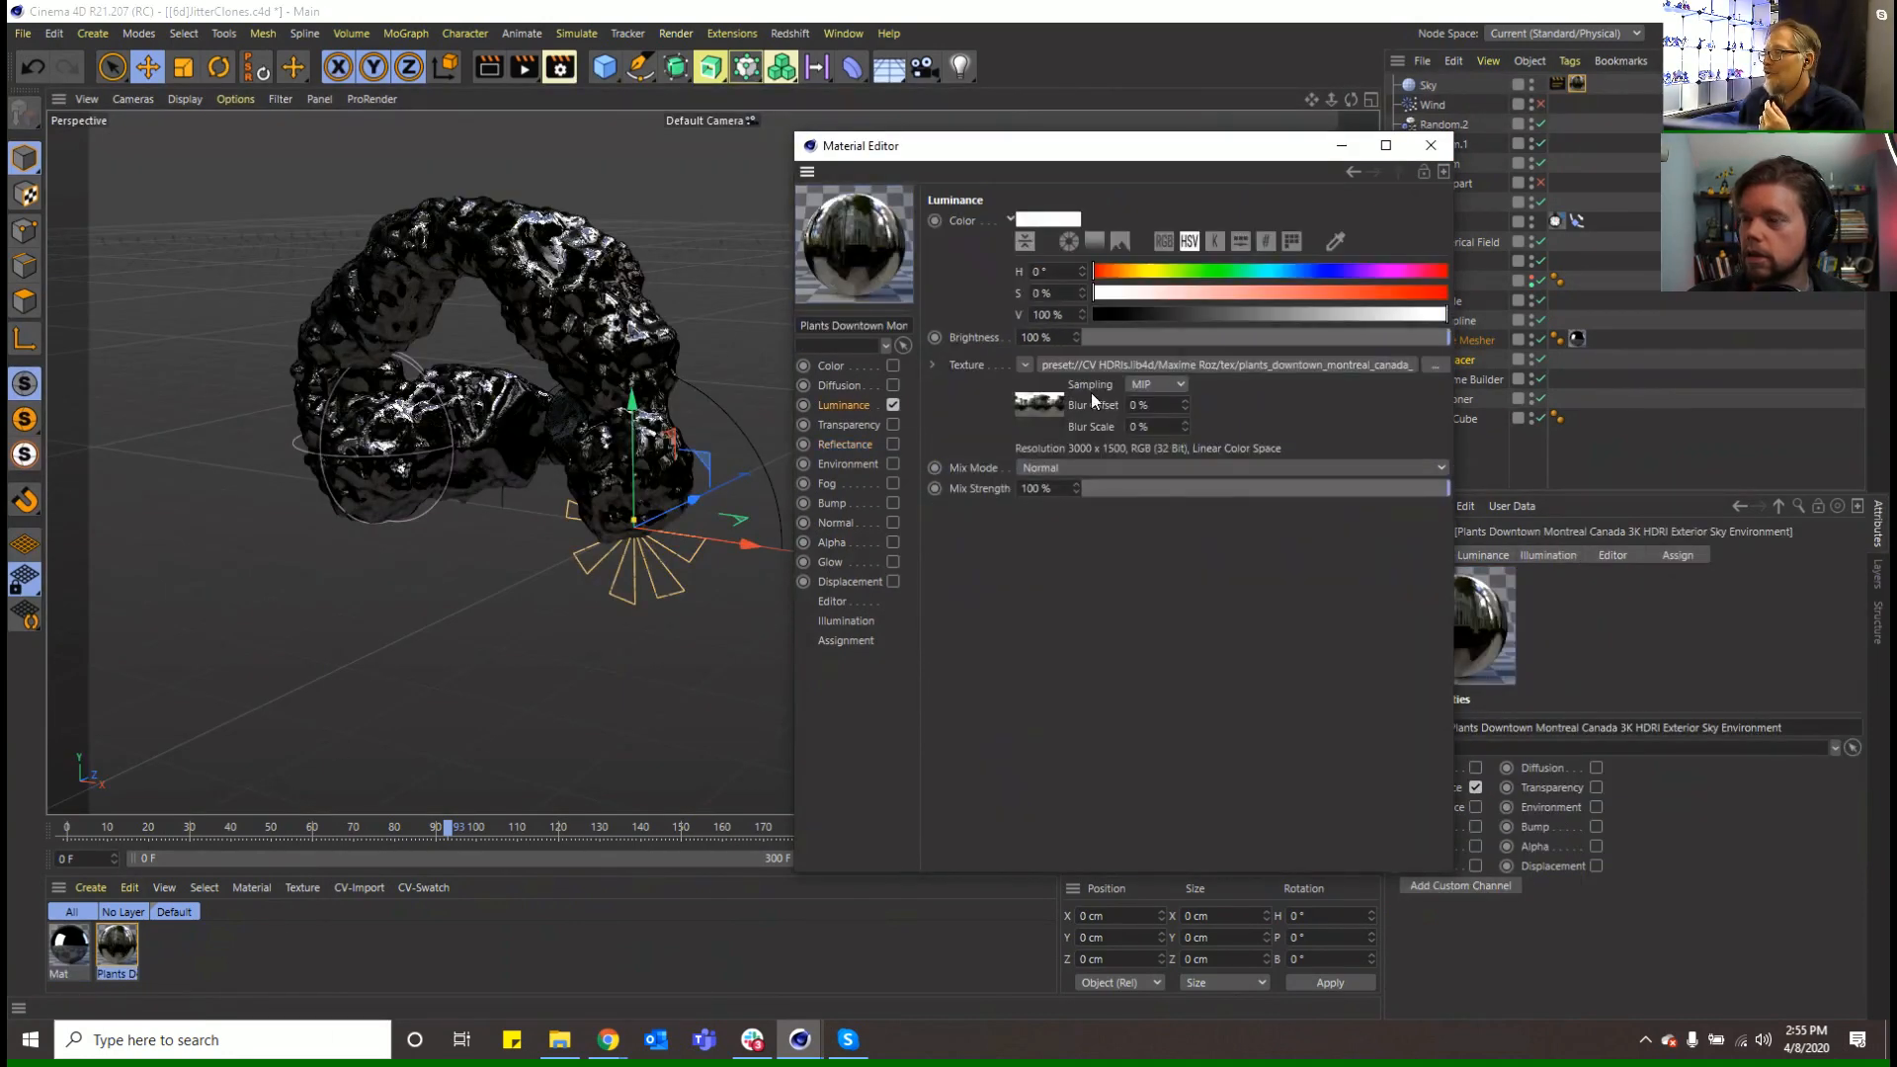
click(1111, 364)
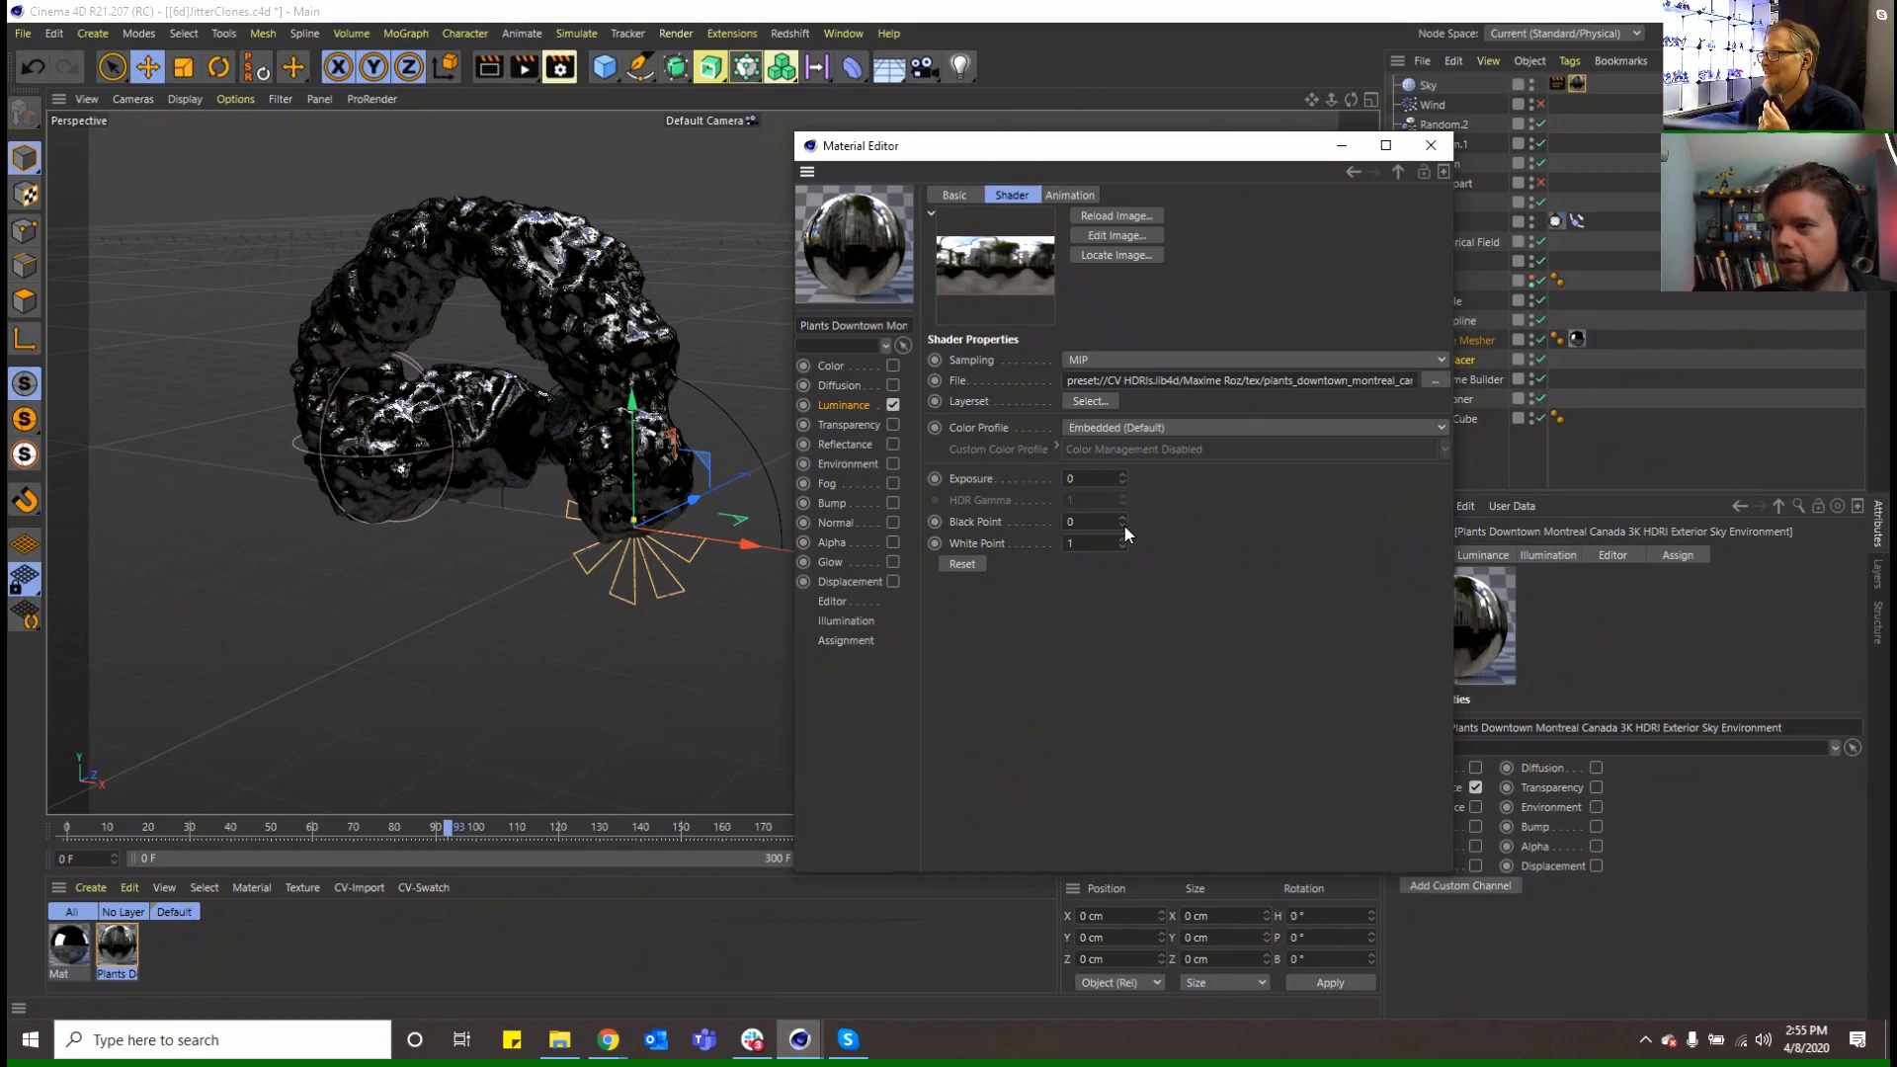
click(1123, 474)
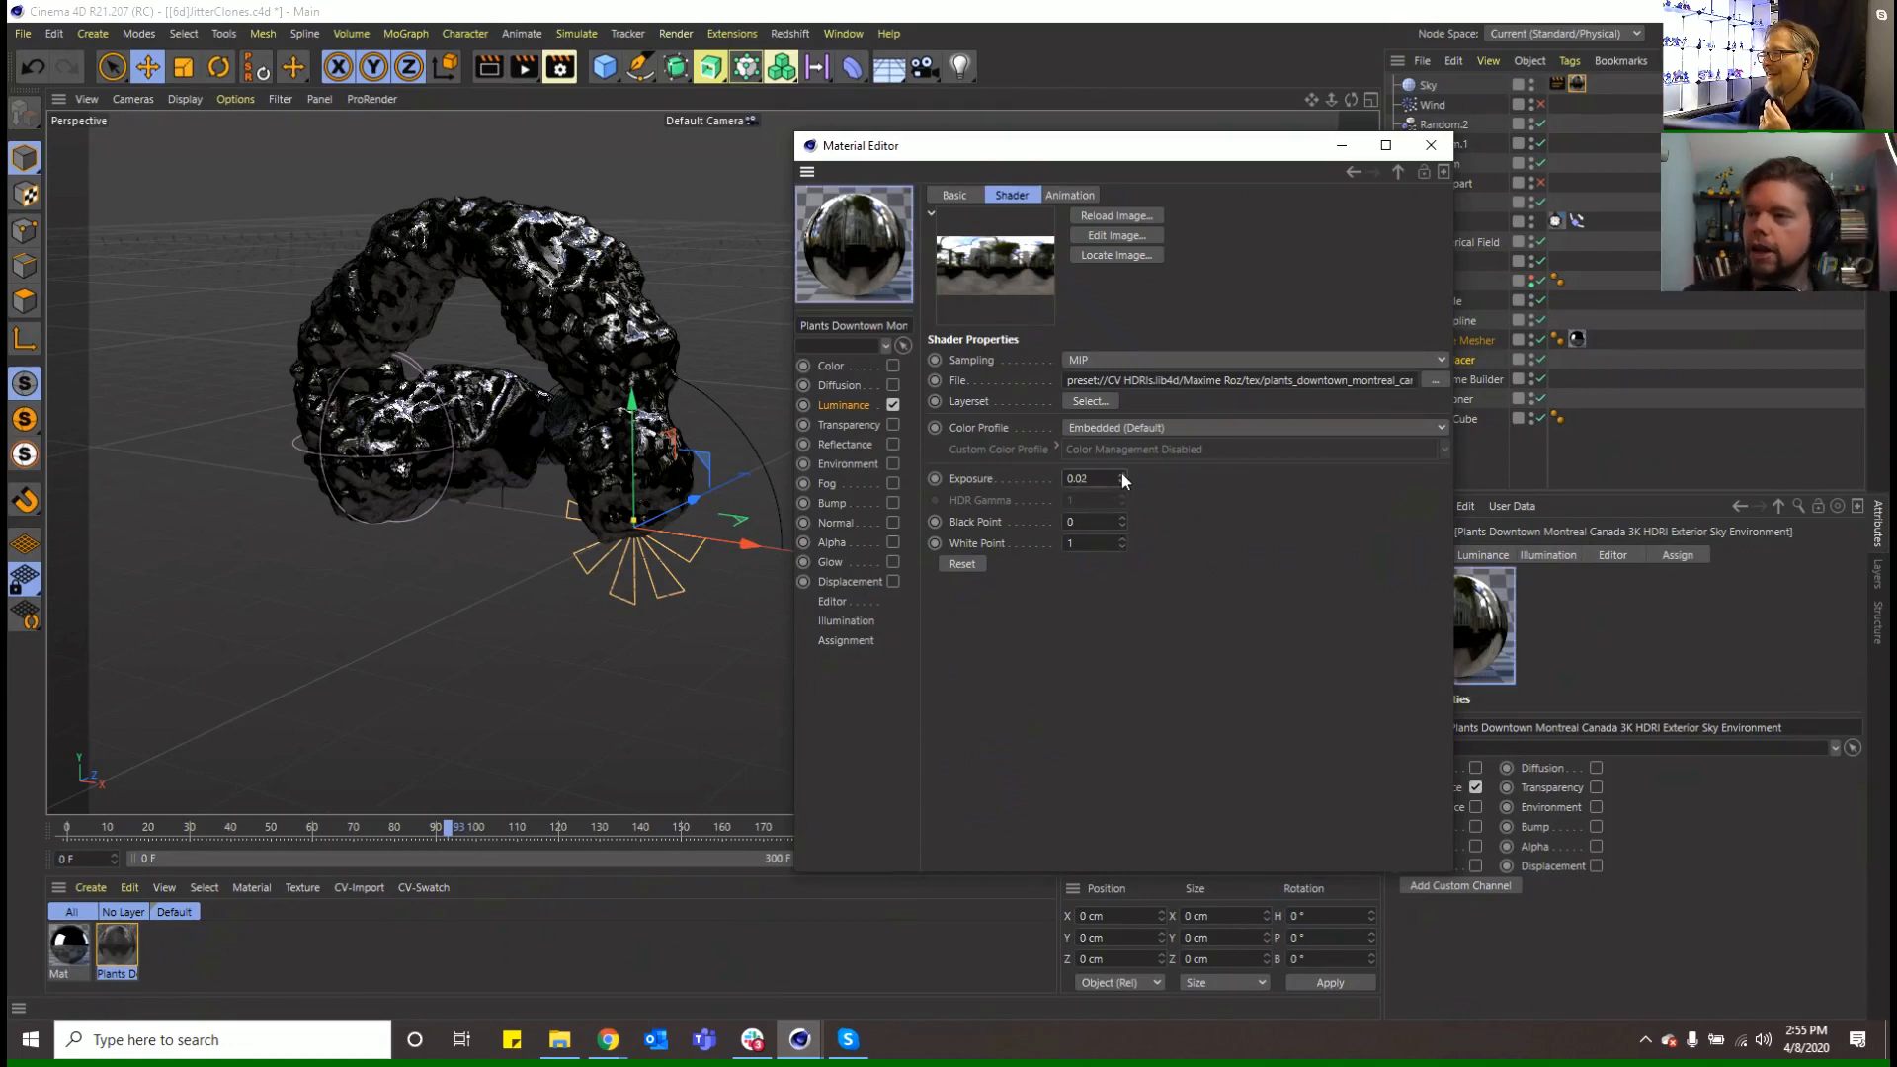
drag(1122, 474, 1122, 468)
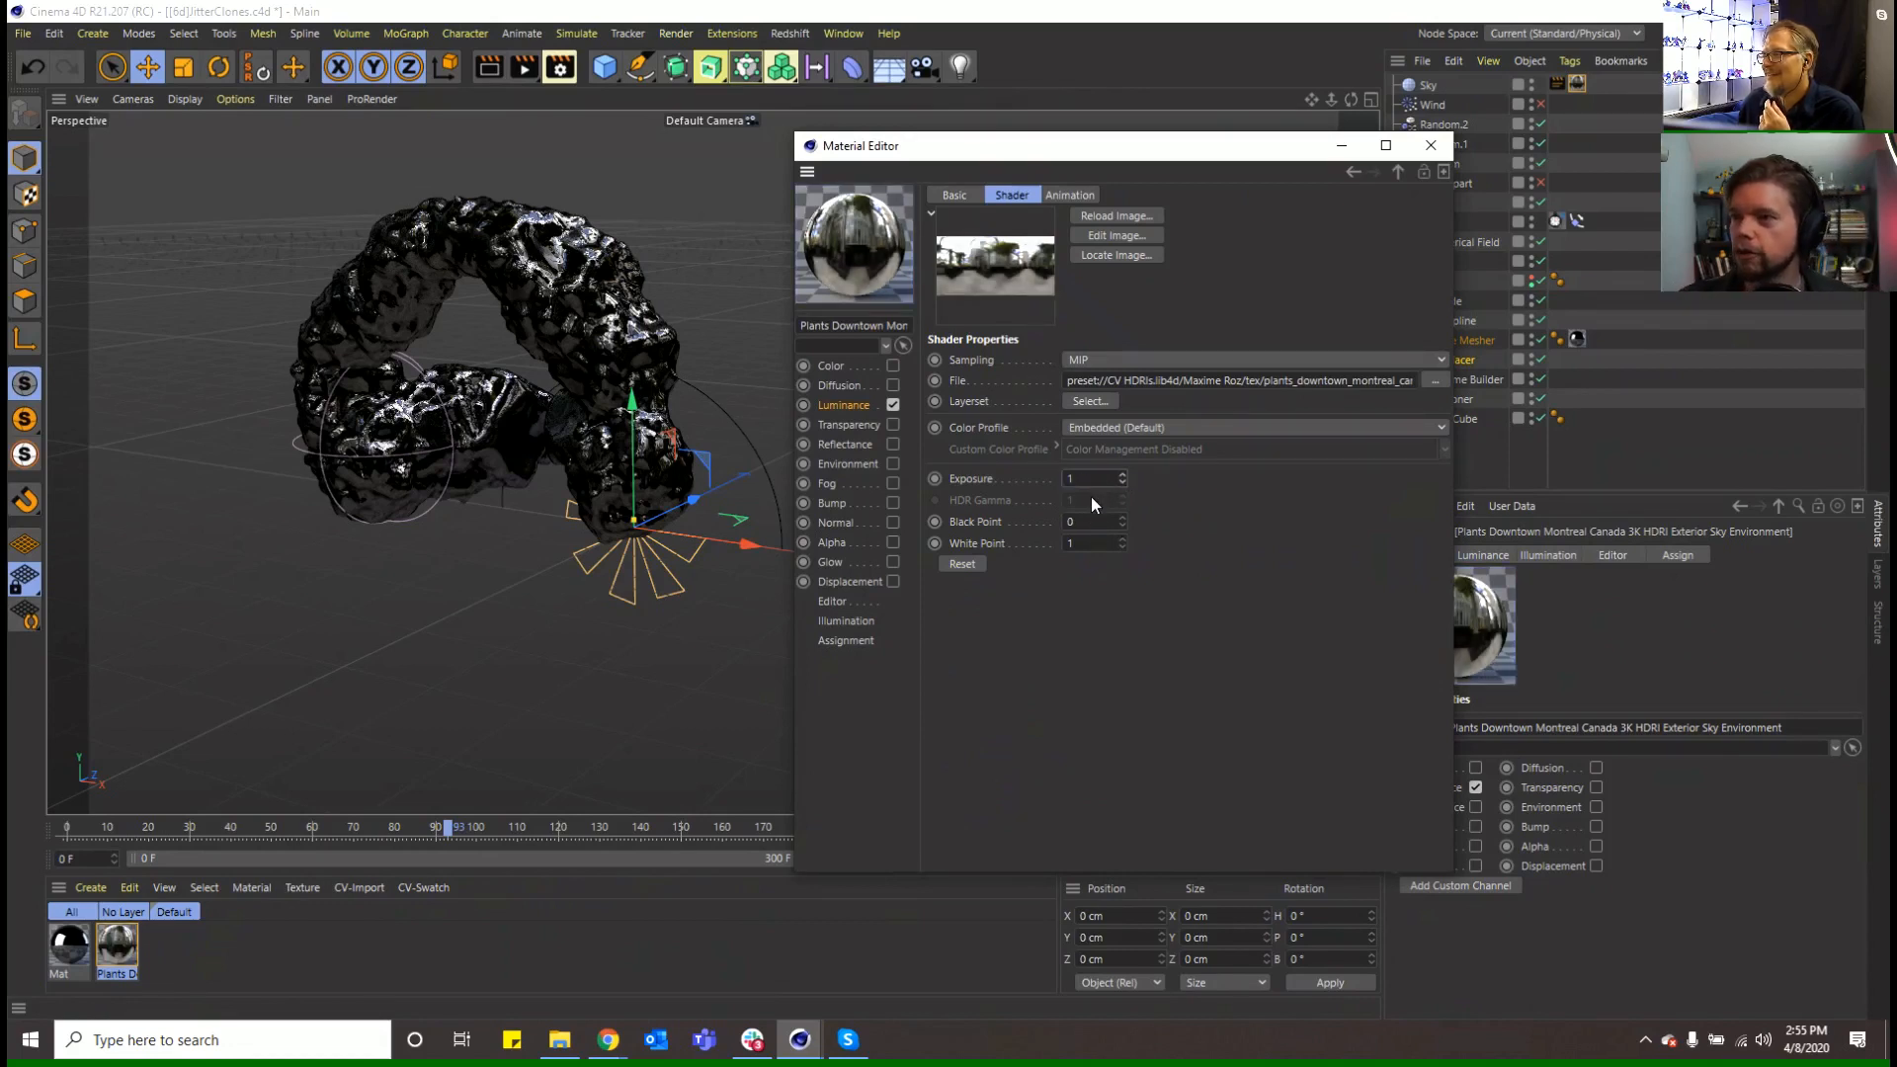
click(1078, 478)
text(0.5)
key(Return)
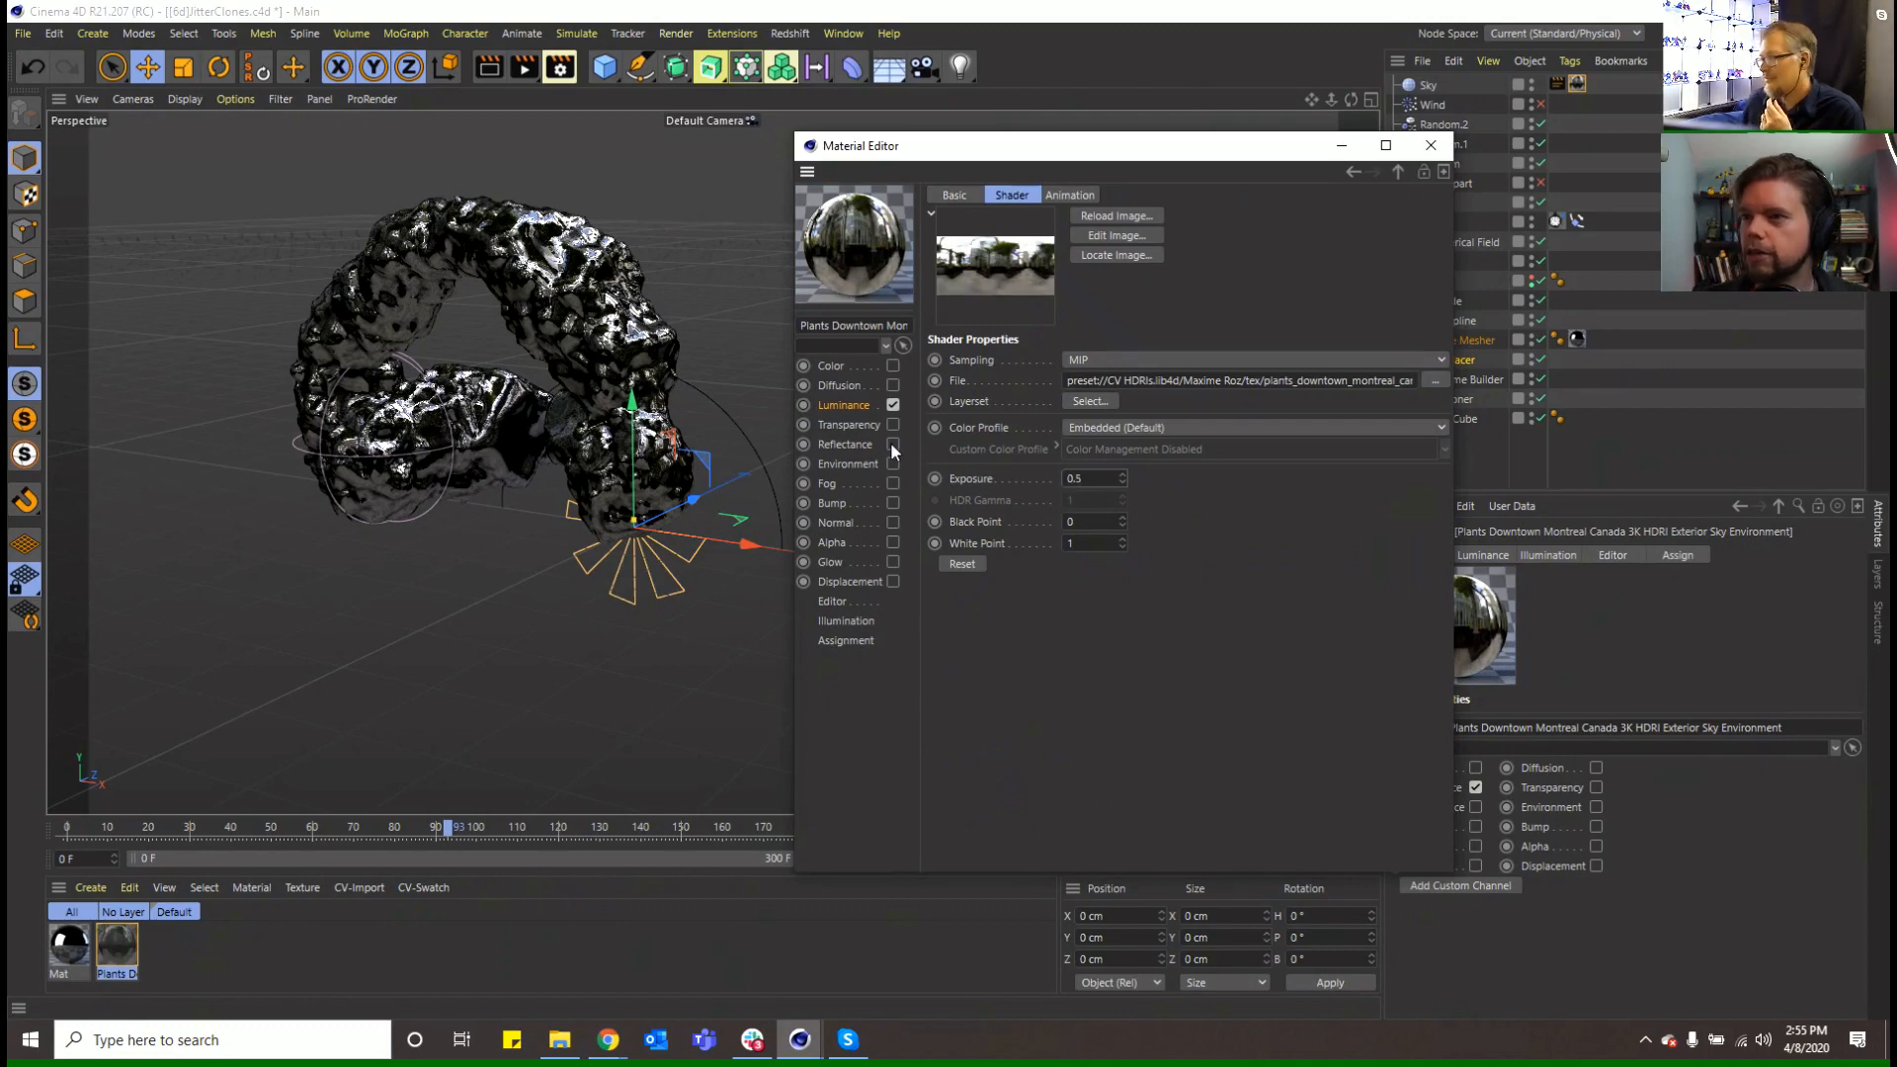
click(1431, 145)
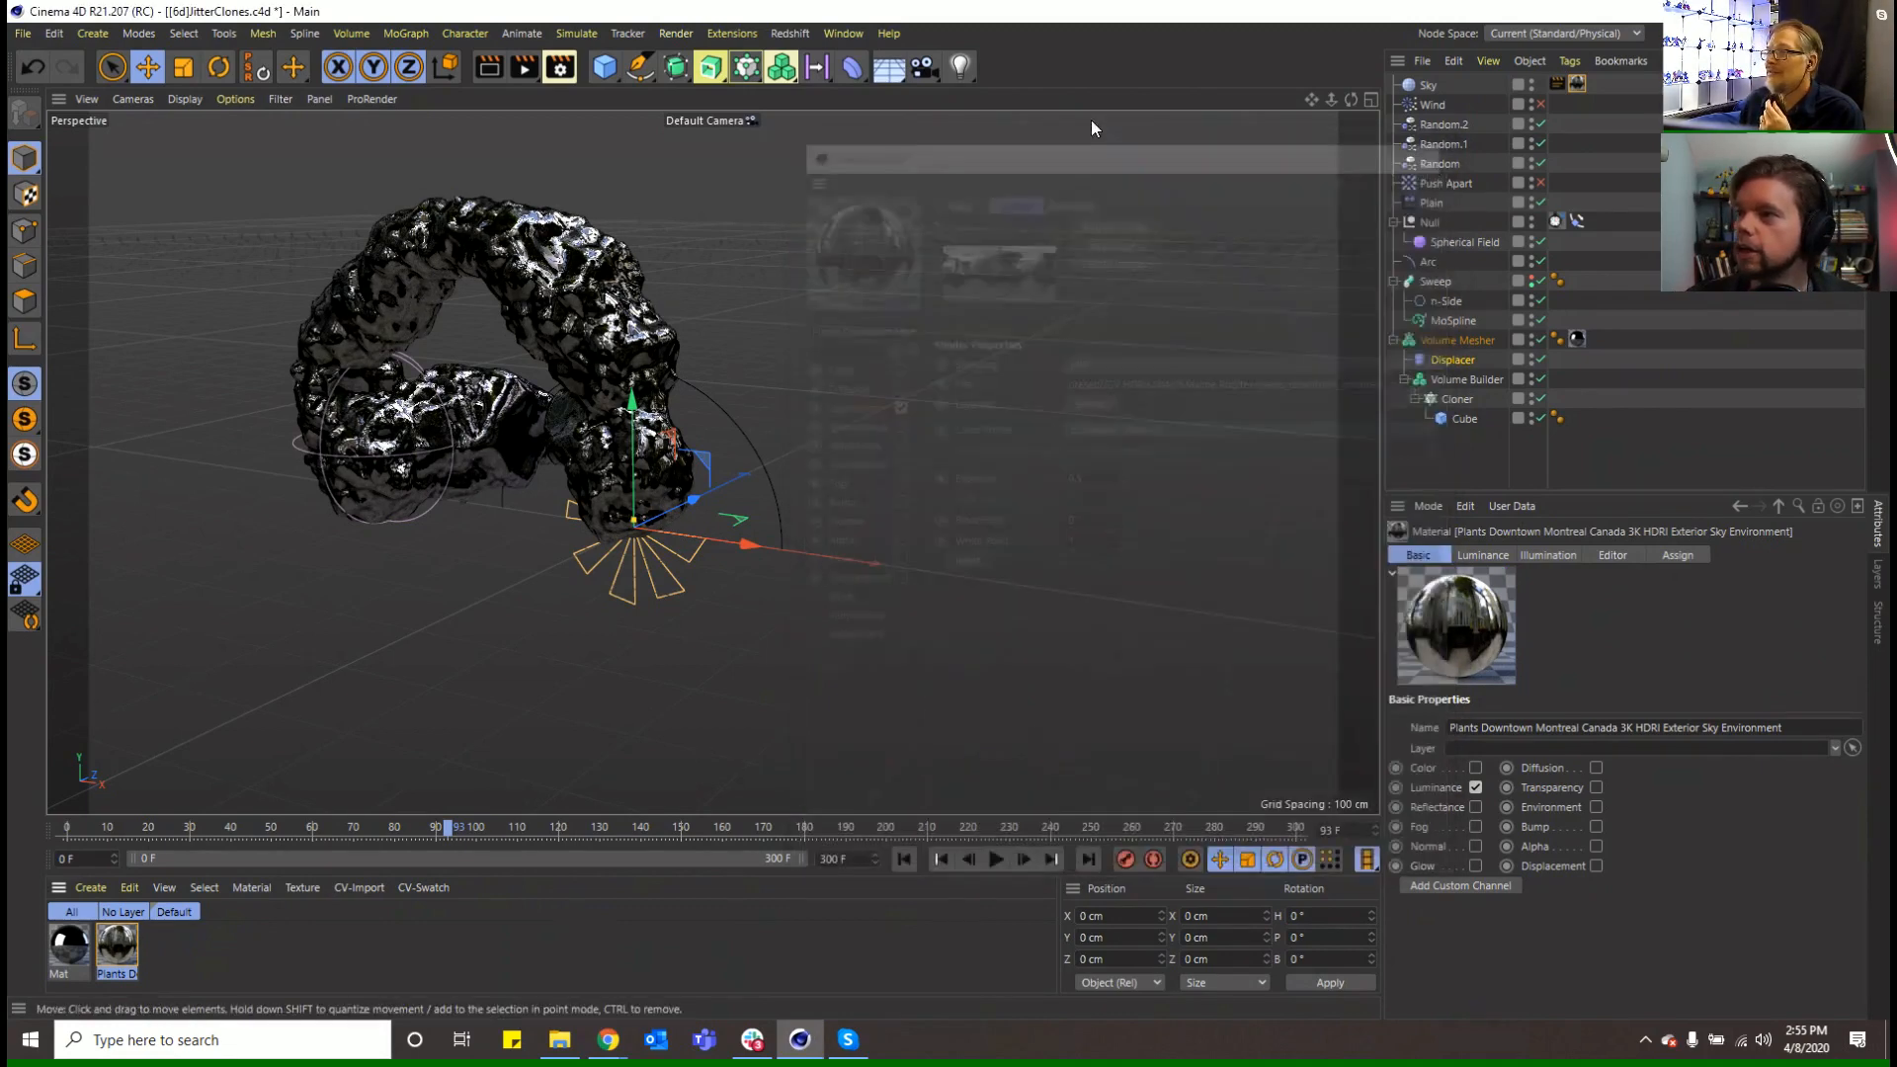
In the render settings, switch the renderer to Physical with a Progressive sampler and expand the sampler's options
click(559, 66)
click(654, 100)
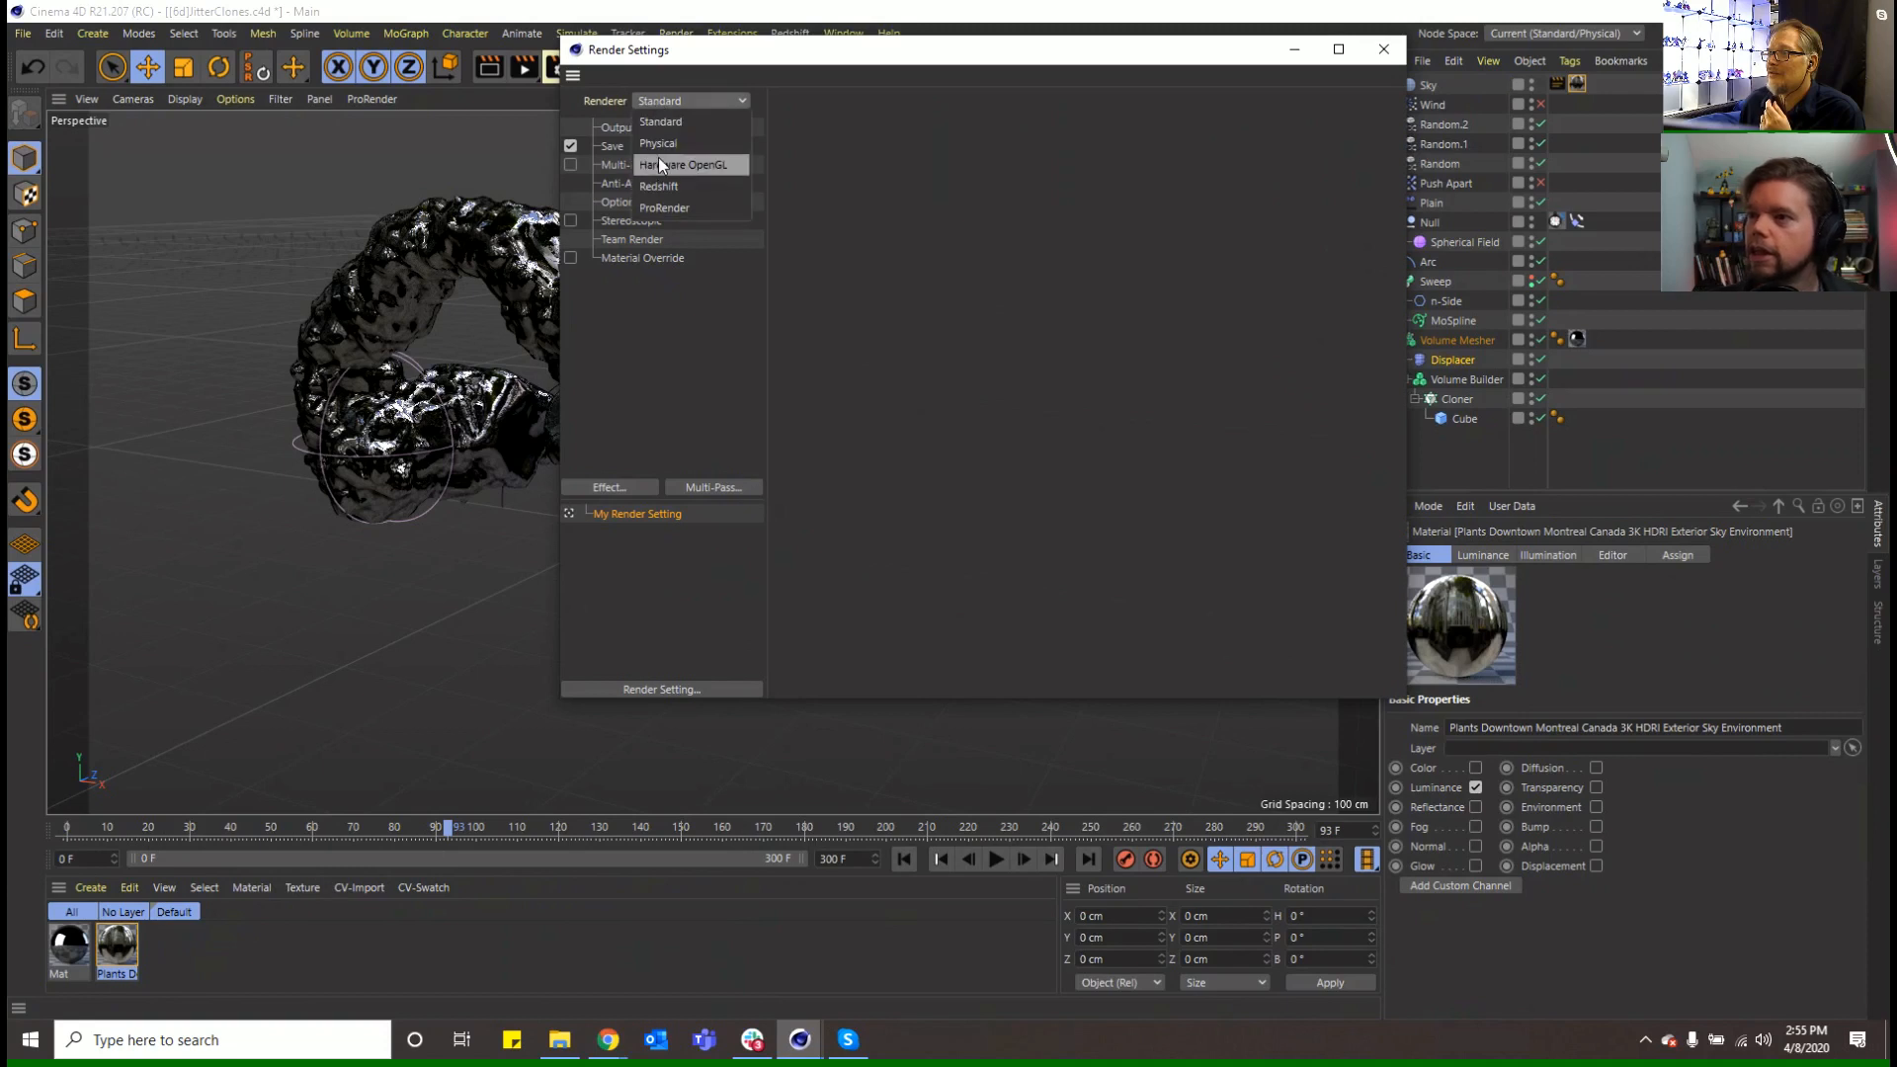
click(659, 150)
click(1033, 288)
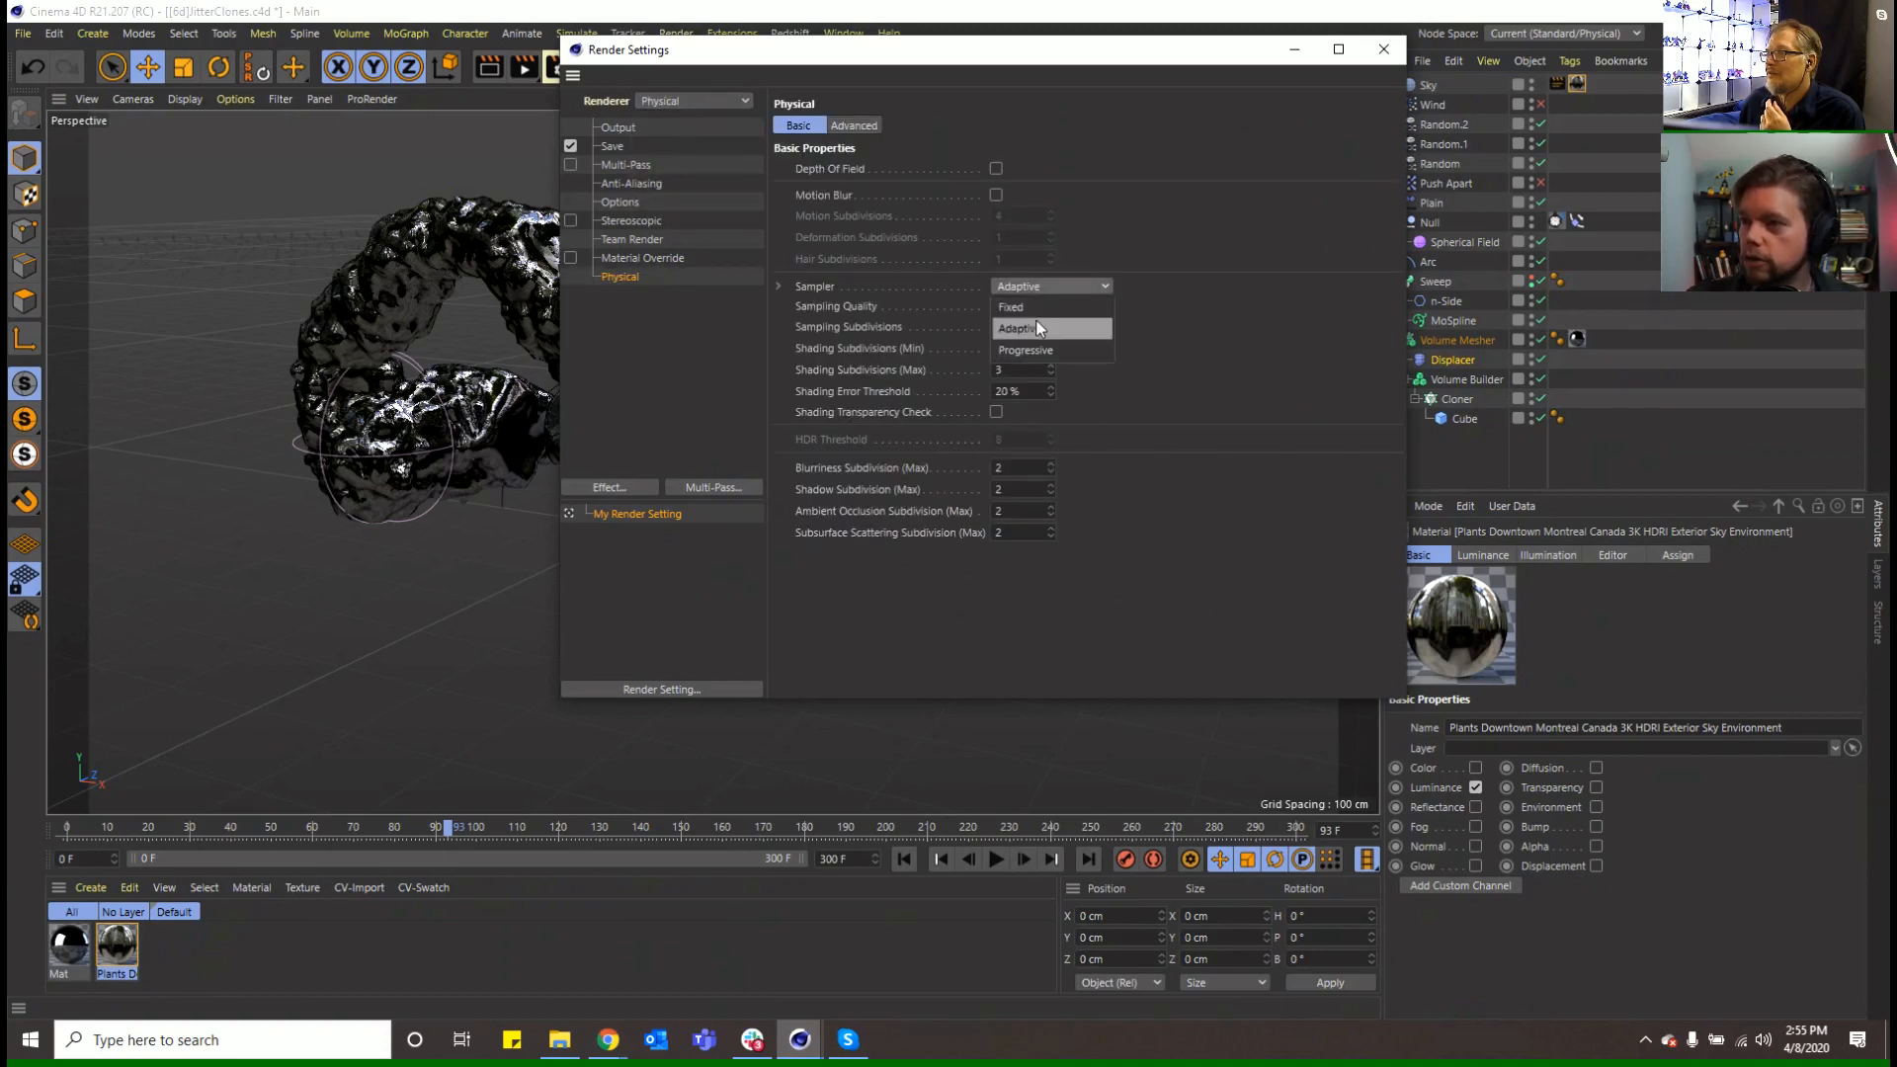
click(1040, 342)
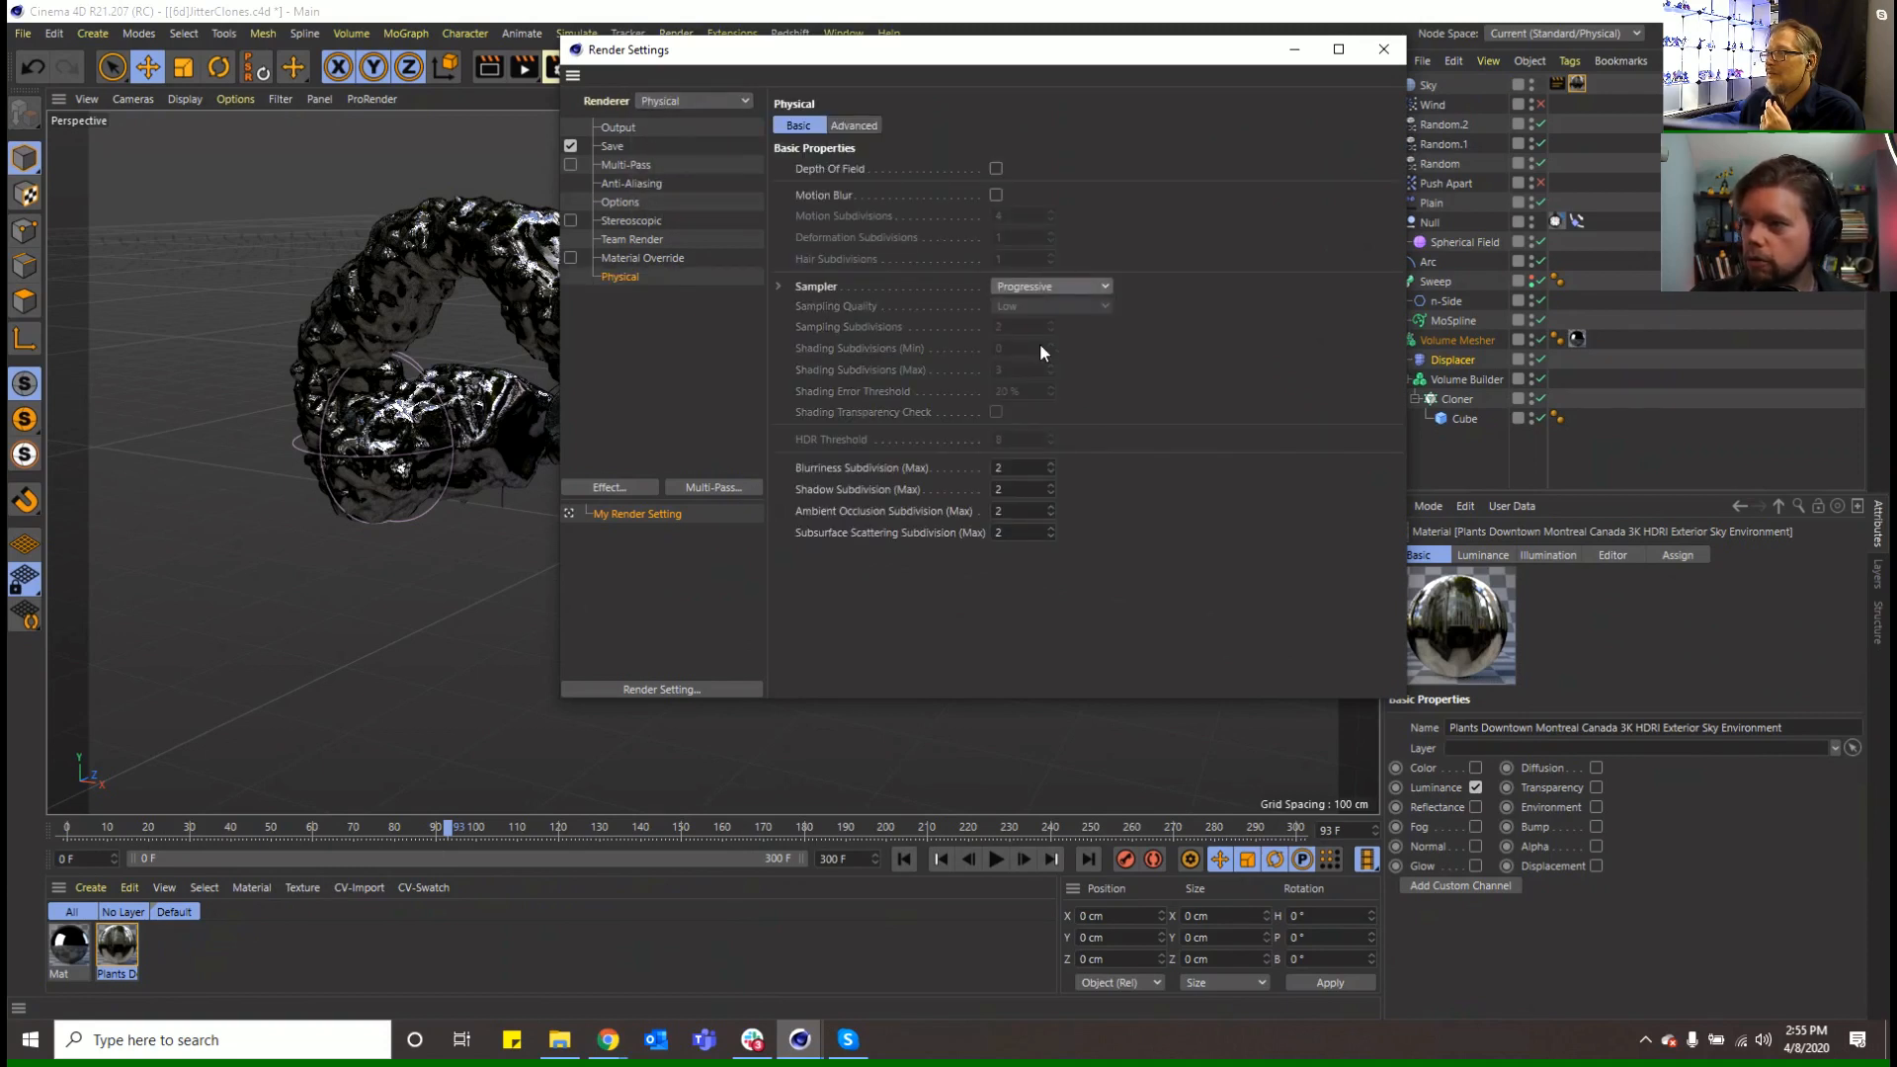
click(812, 286)
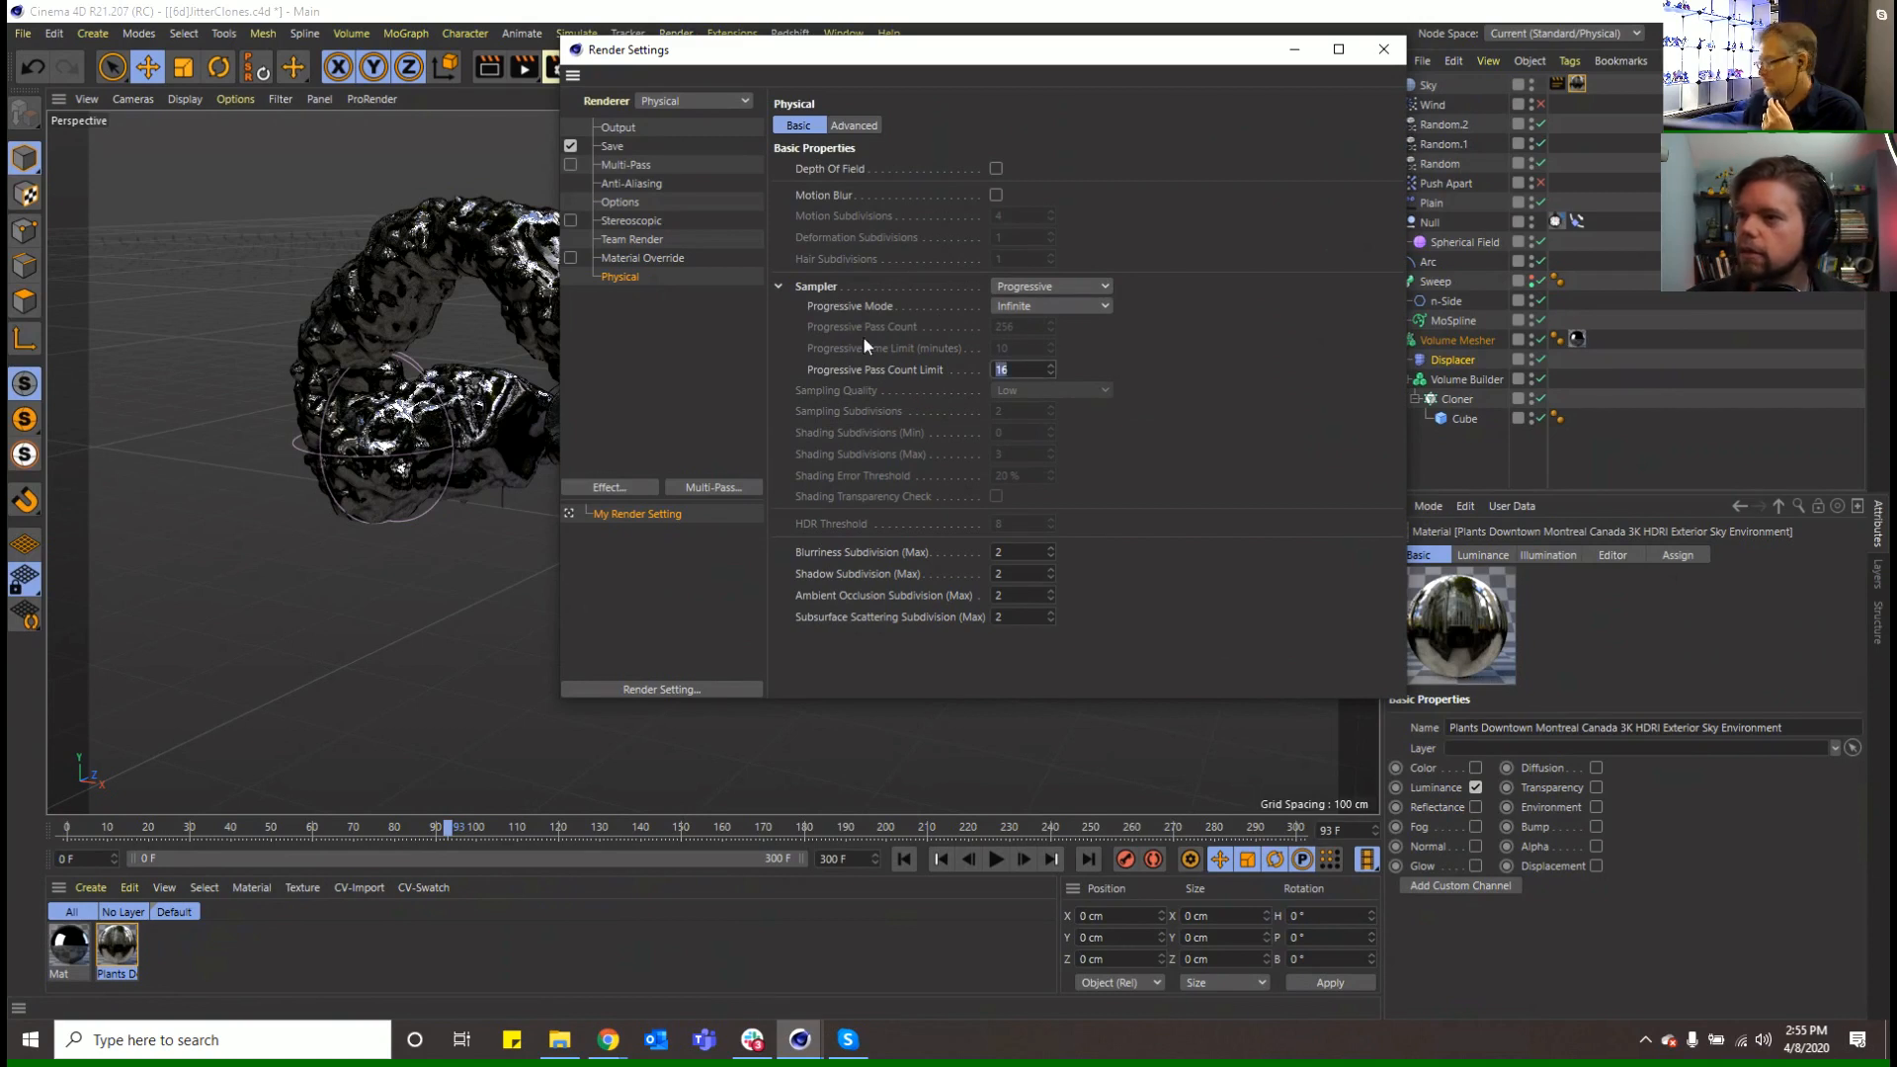
Set the Progressive Pass Count Limit to 2 and add the Denoiser effect to the render settings
text(2)
key(Return)
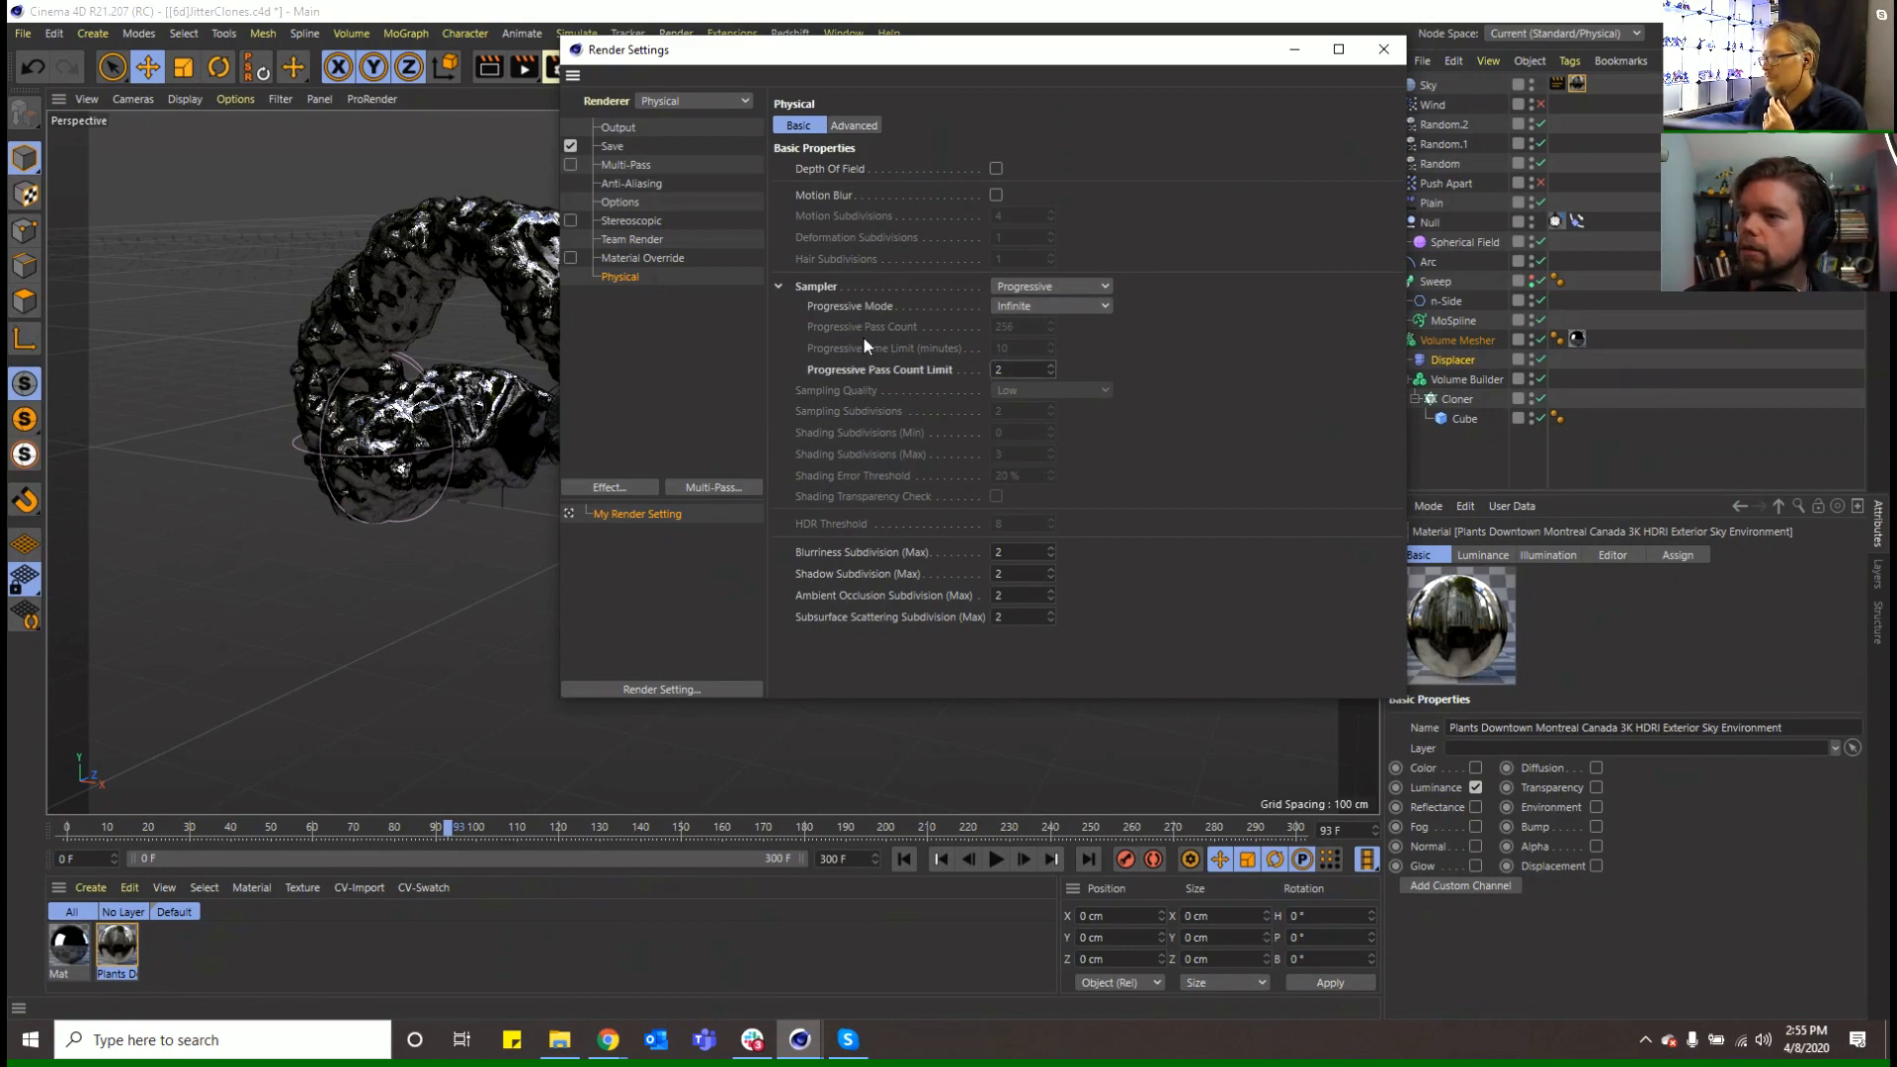
click(649, 488)
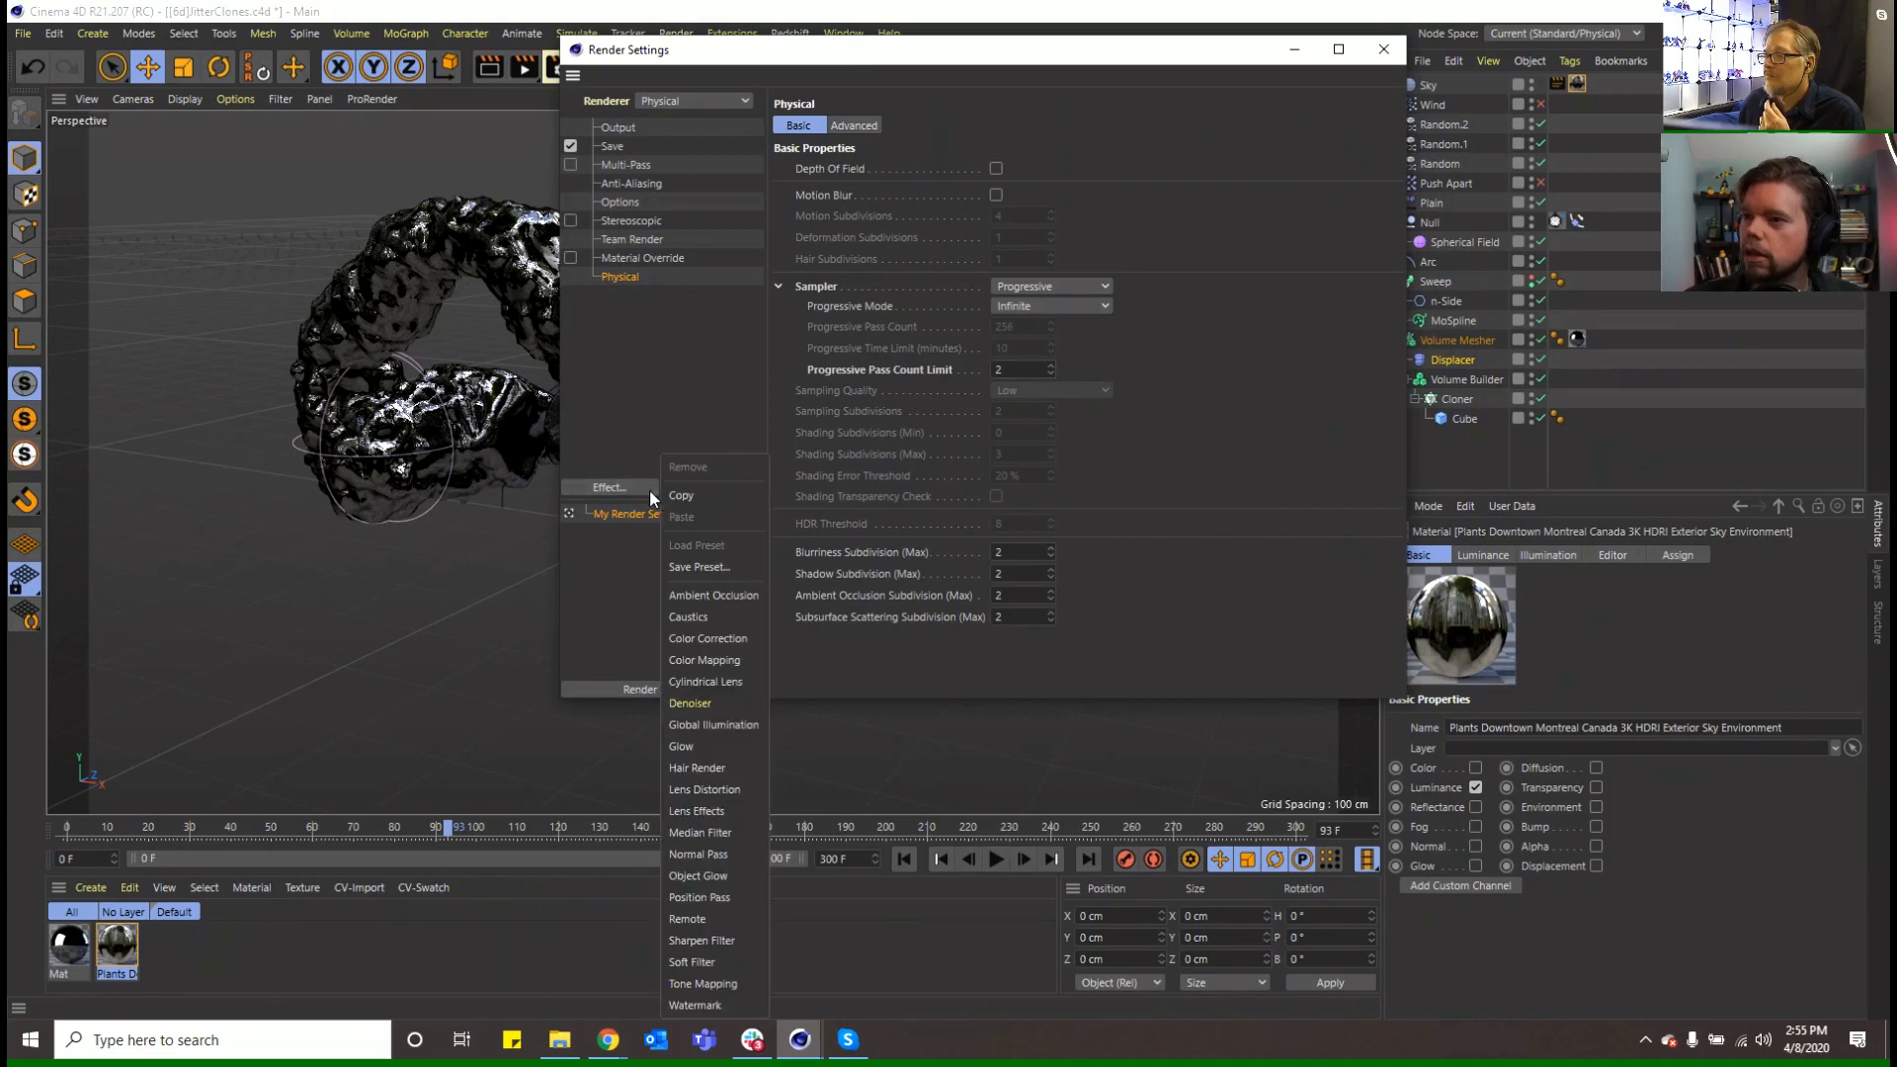
click(719, 706)
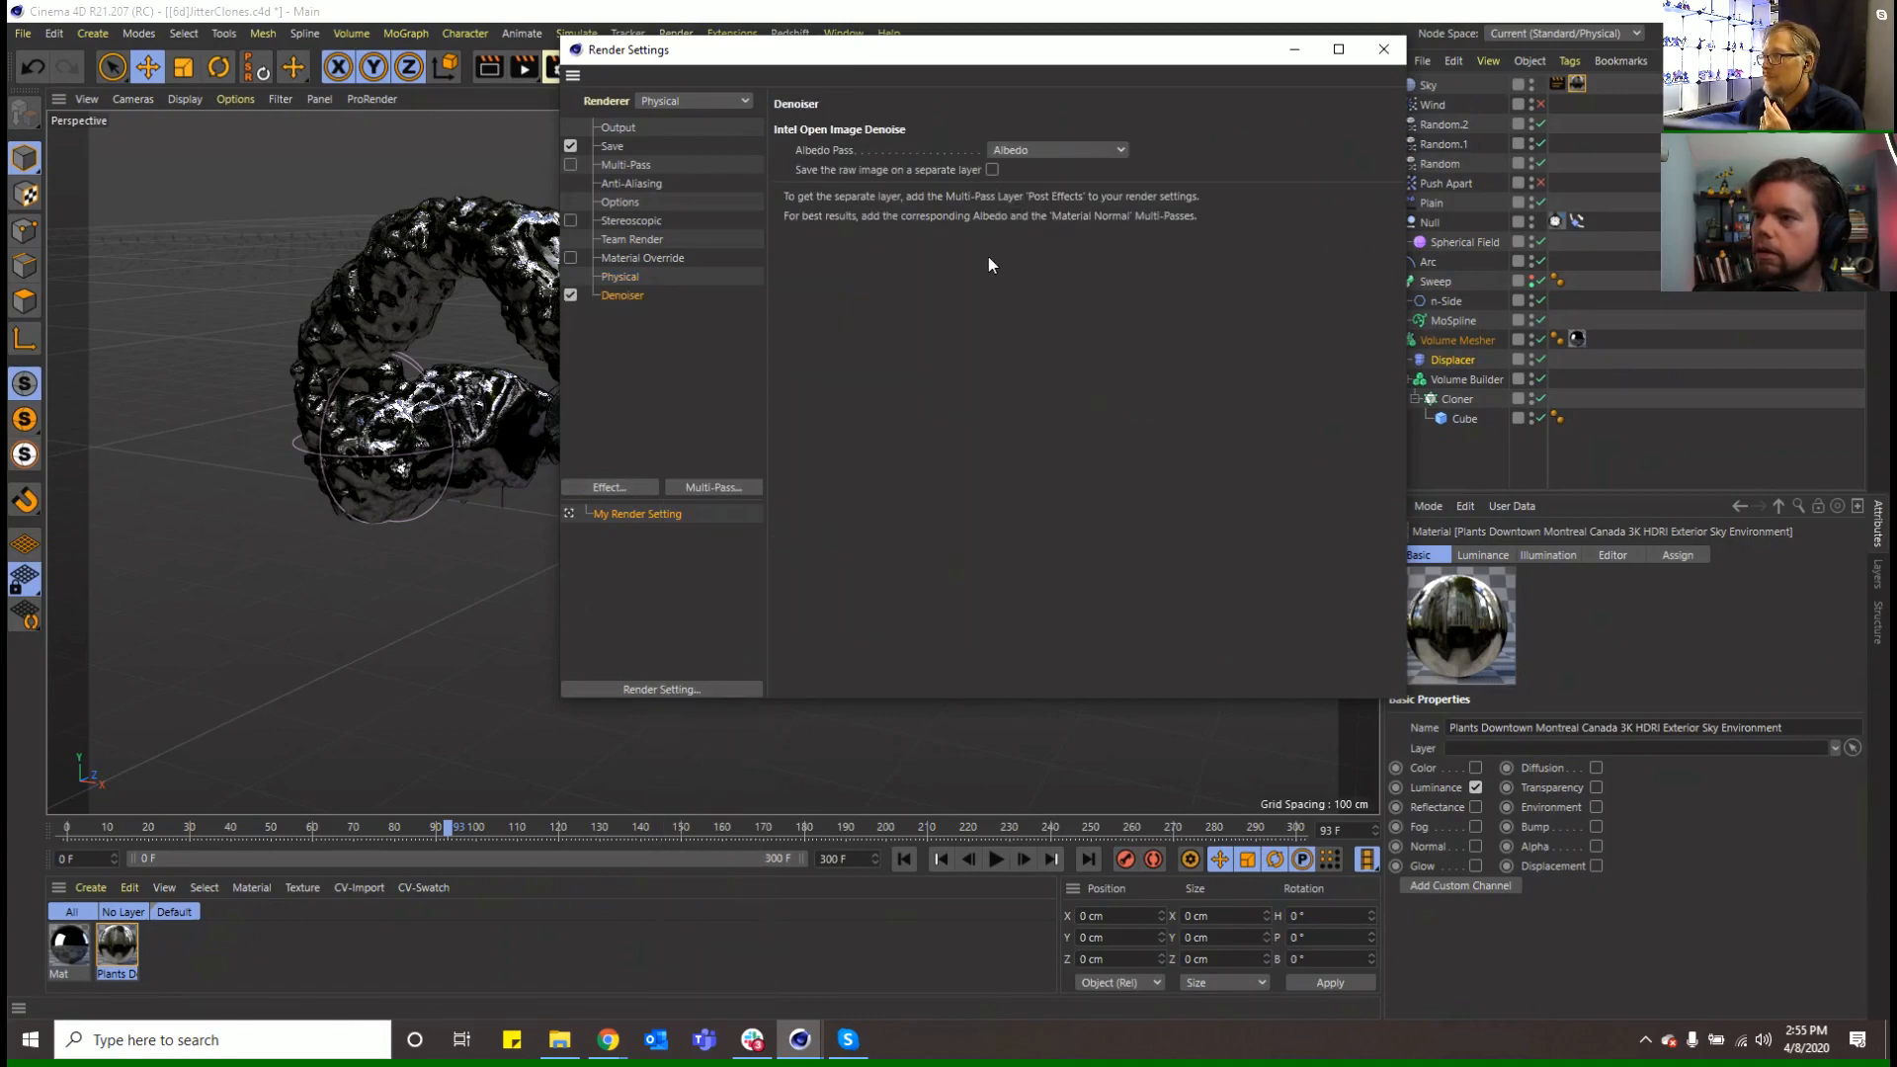
click(1384, 49)
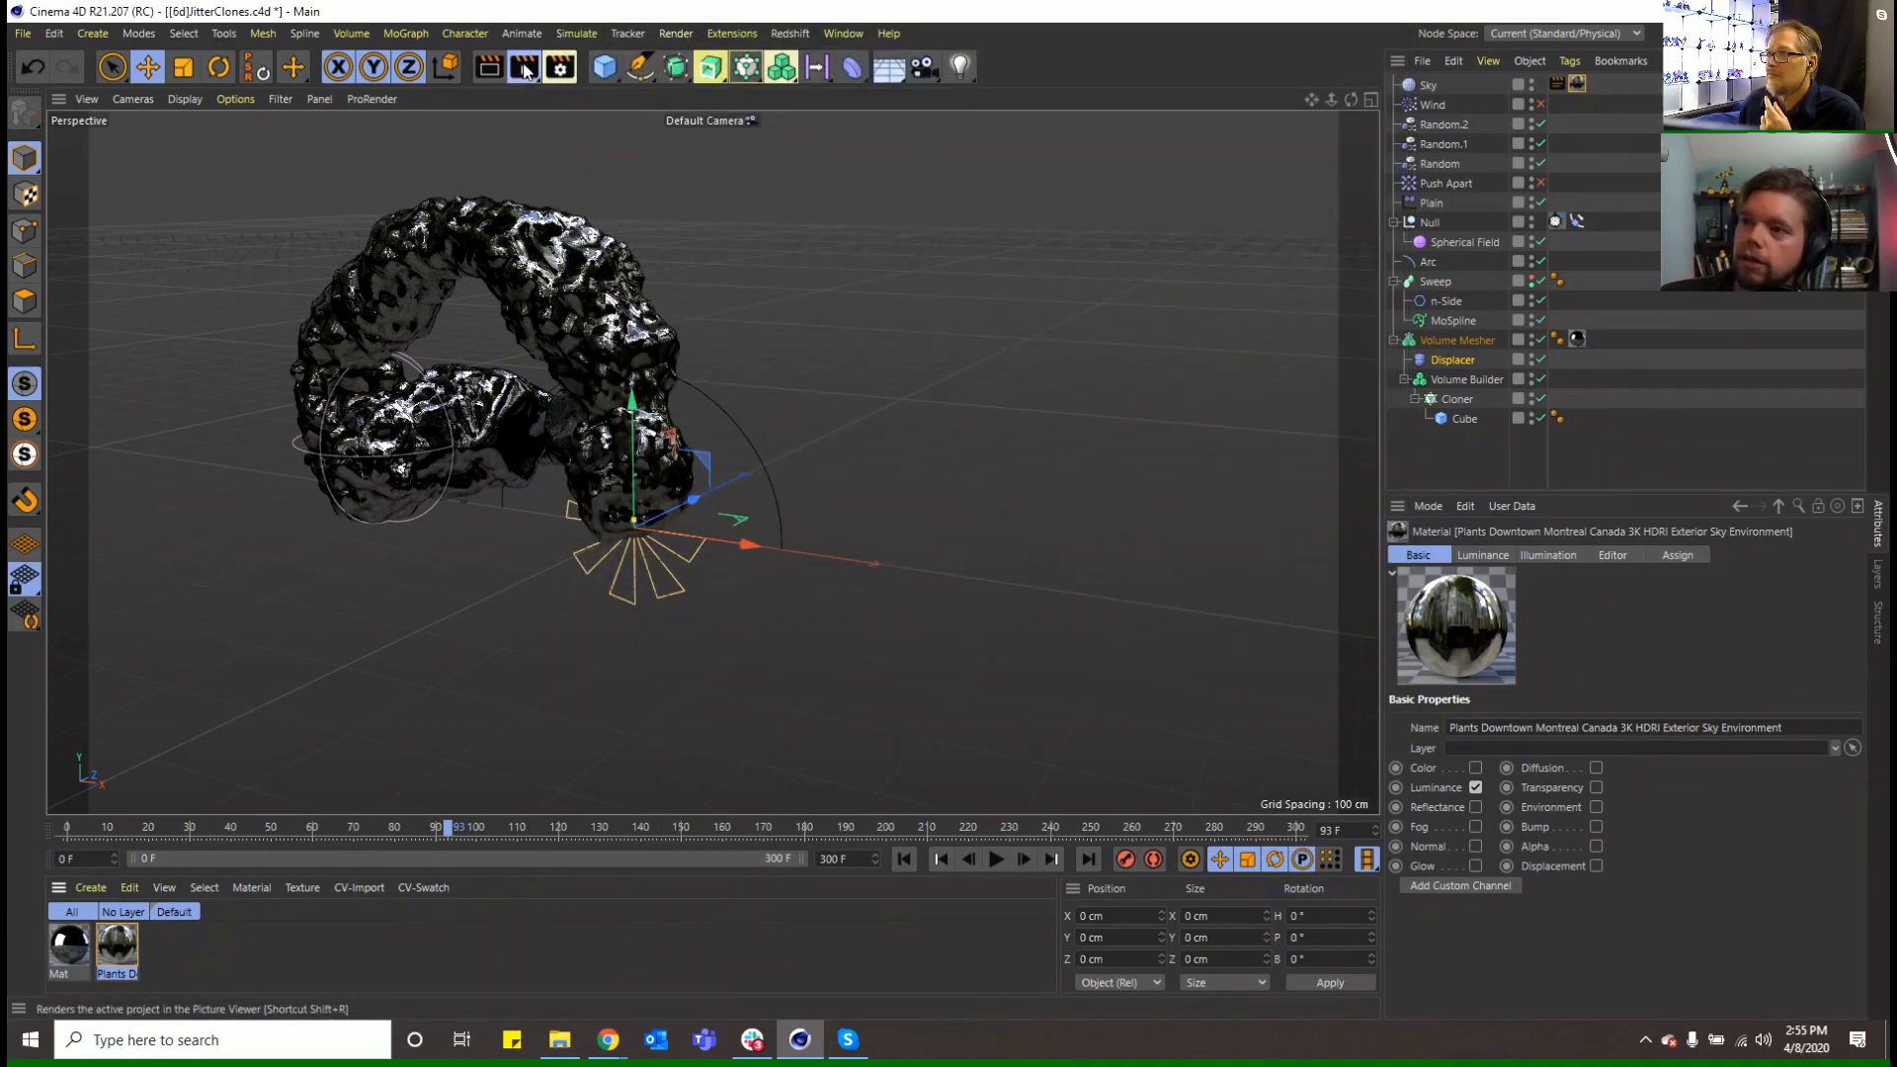
Start a Picture Viewer render, and restart it without saving after setting the output Frame Range to All Frames
click(525, 69)
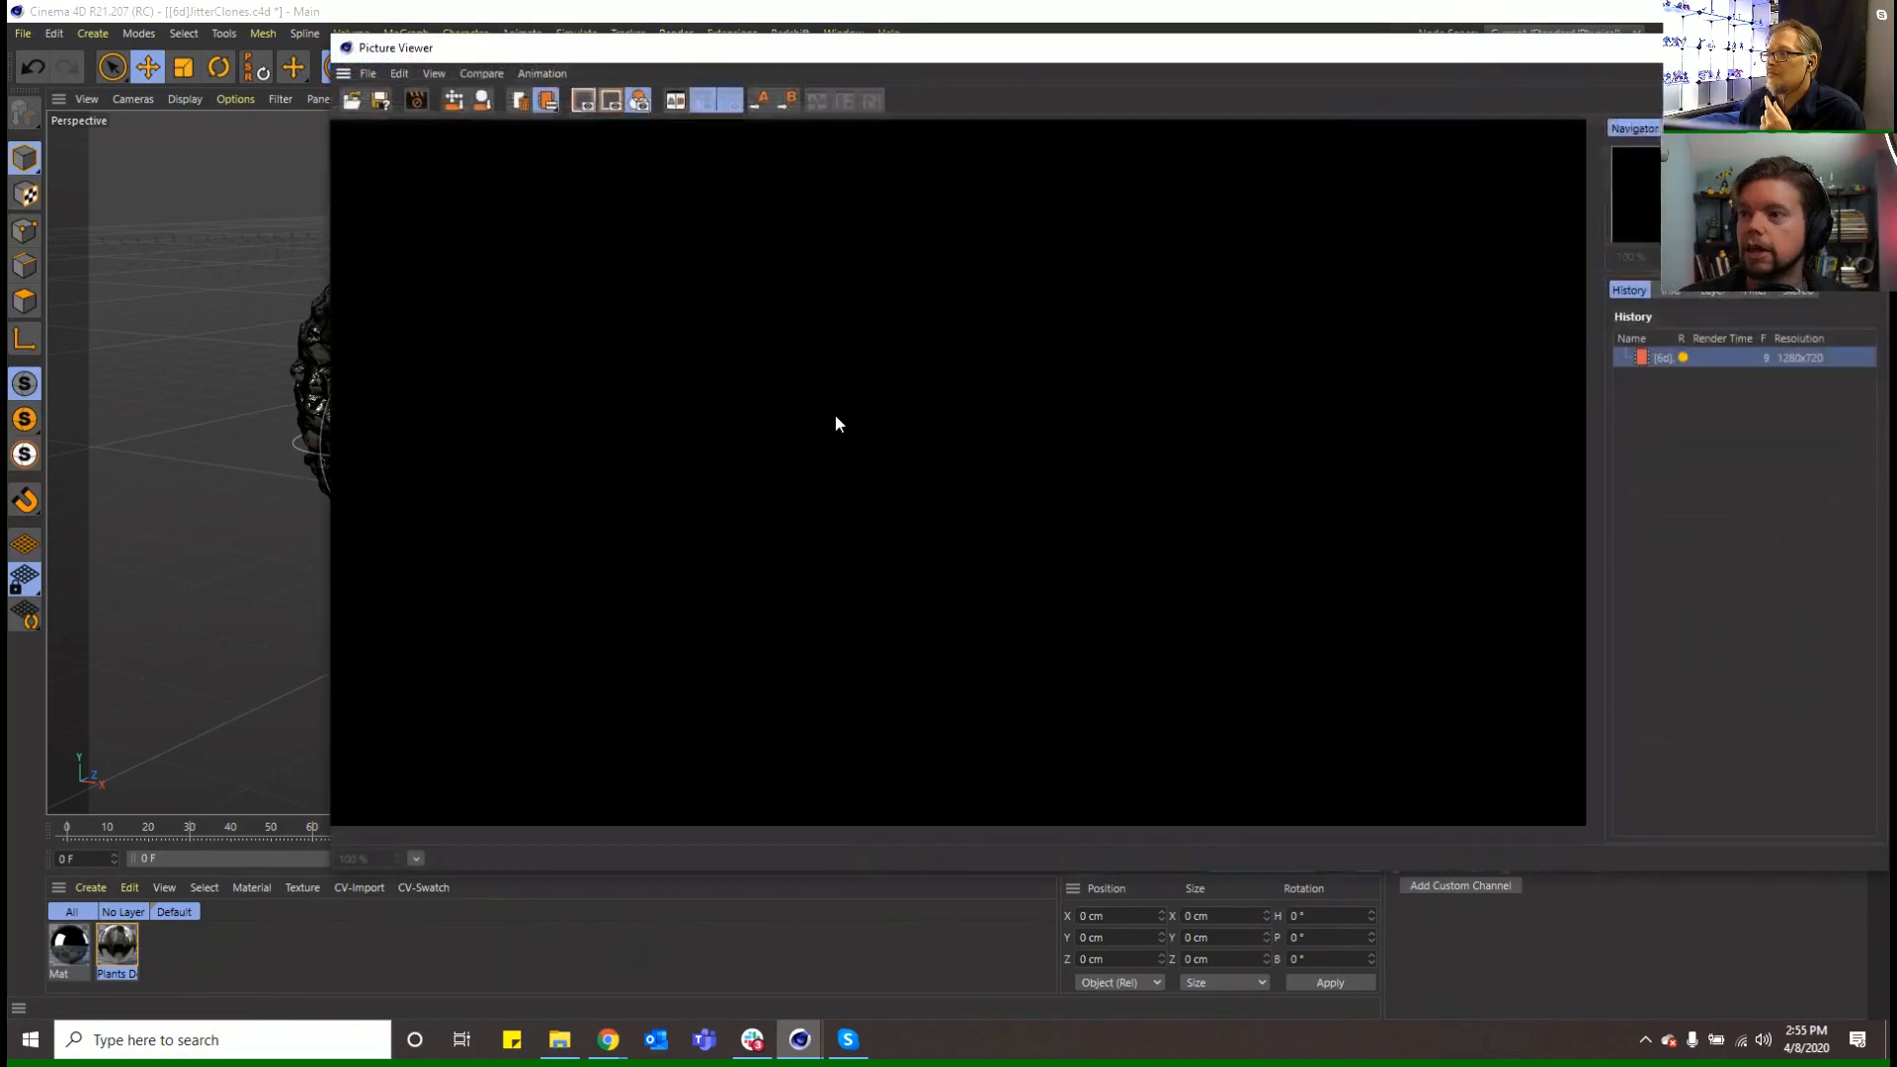
double_click(472, 39)
click(555, 67)
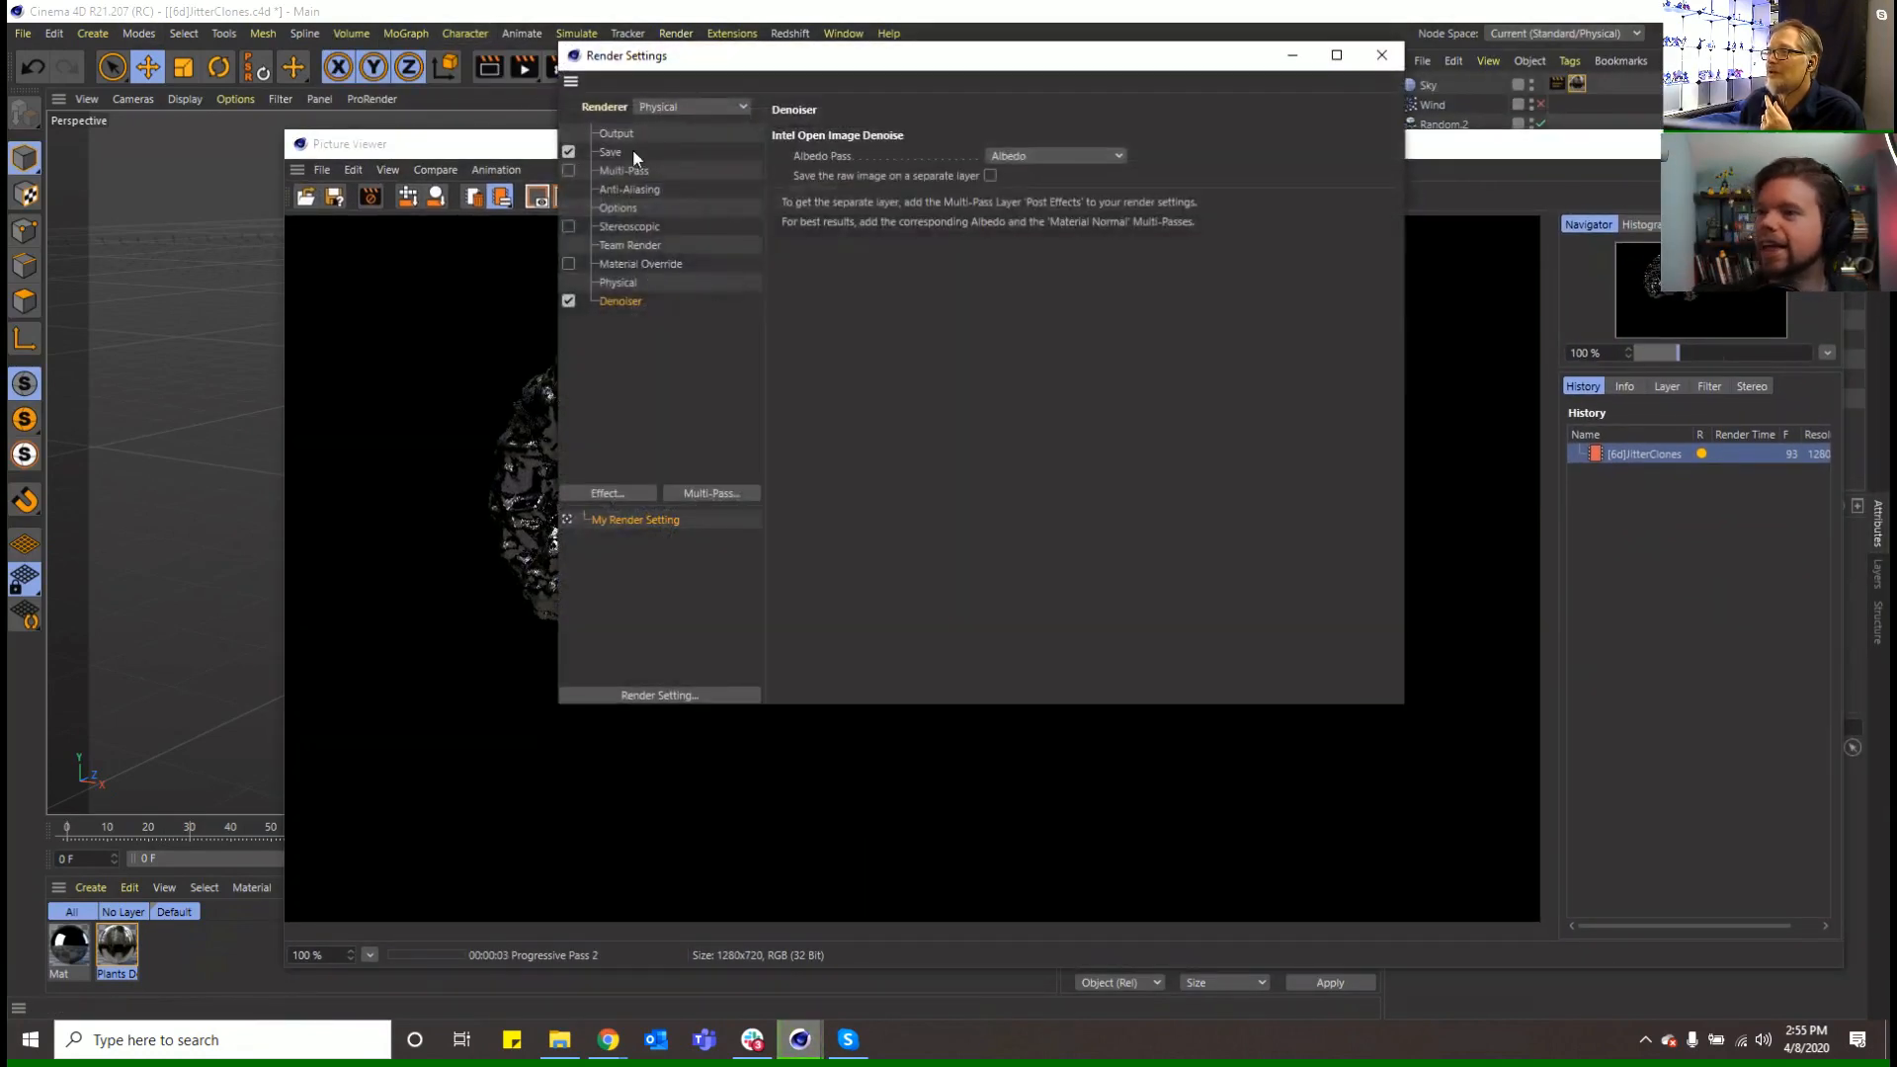
click(615, 134)
click(946, 372)
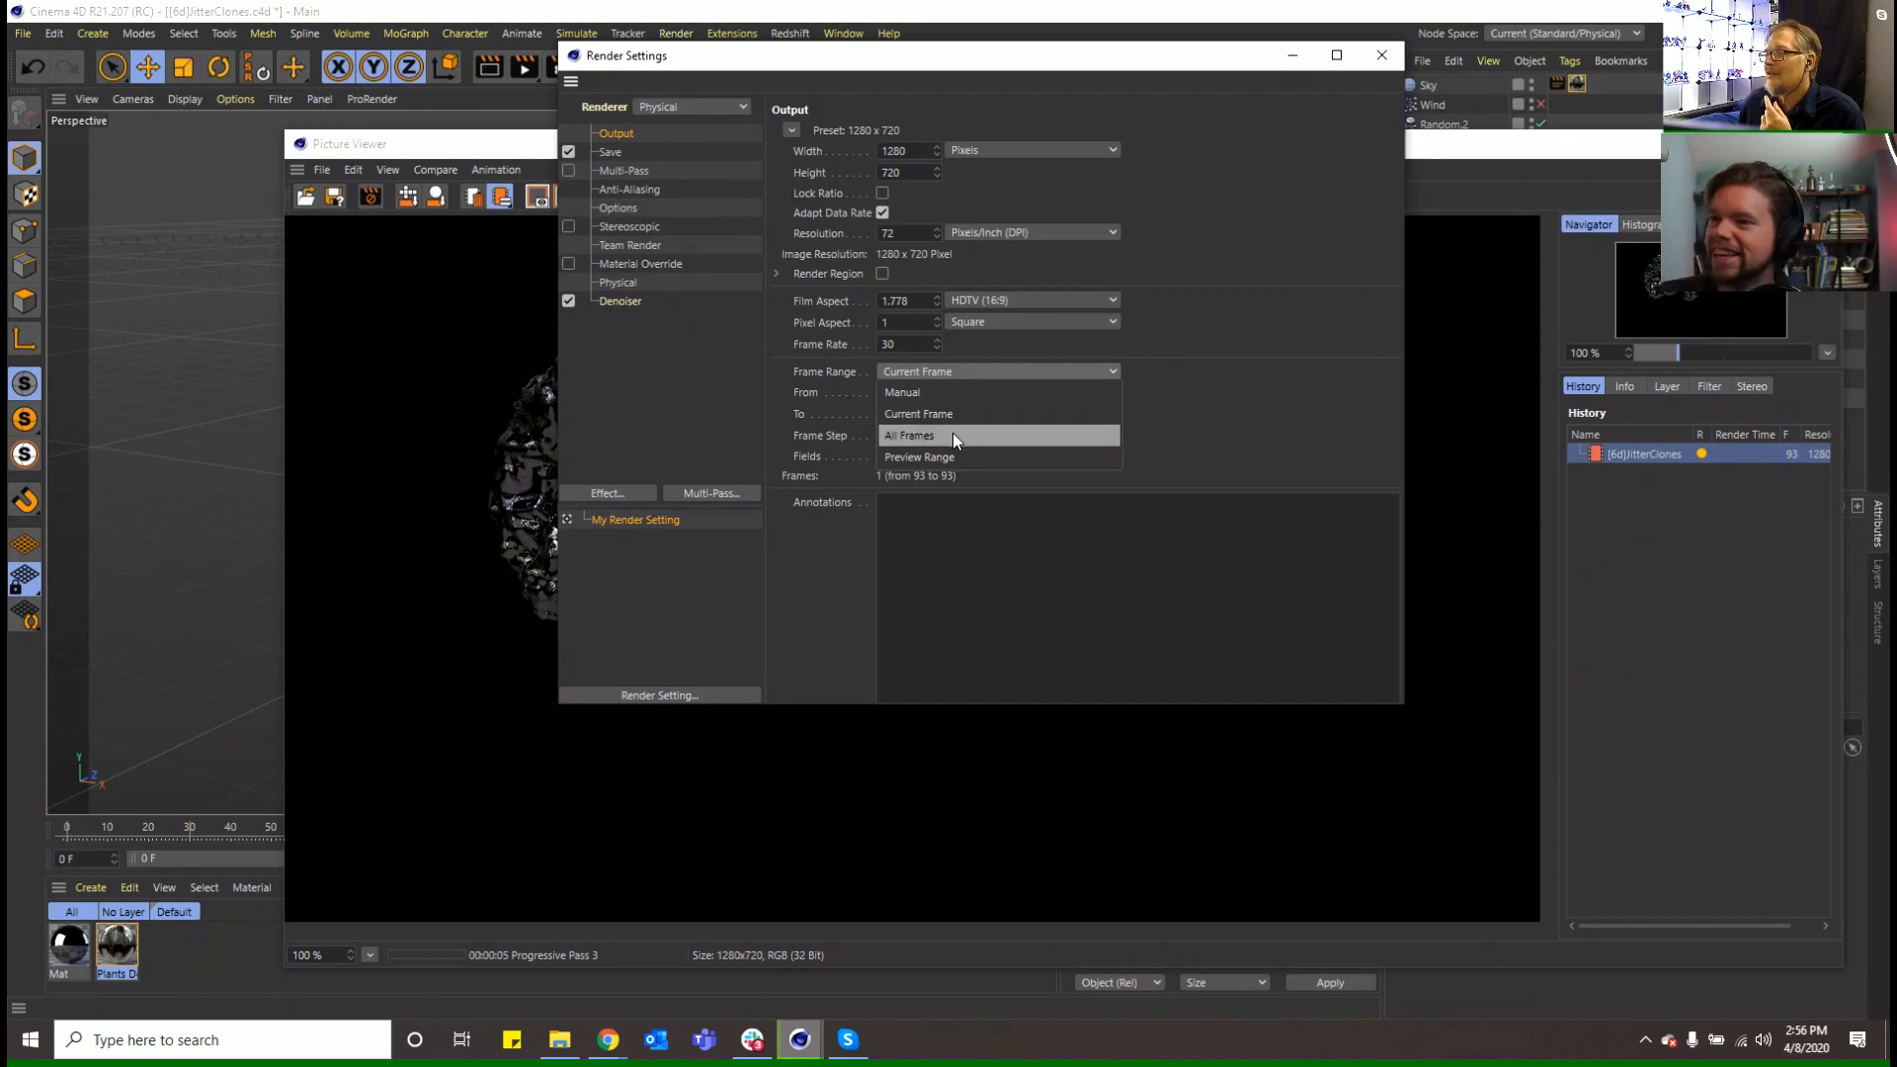
click(953, 433)
click(1379, 56)
click(524, 67)
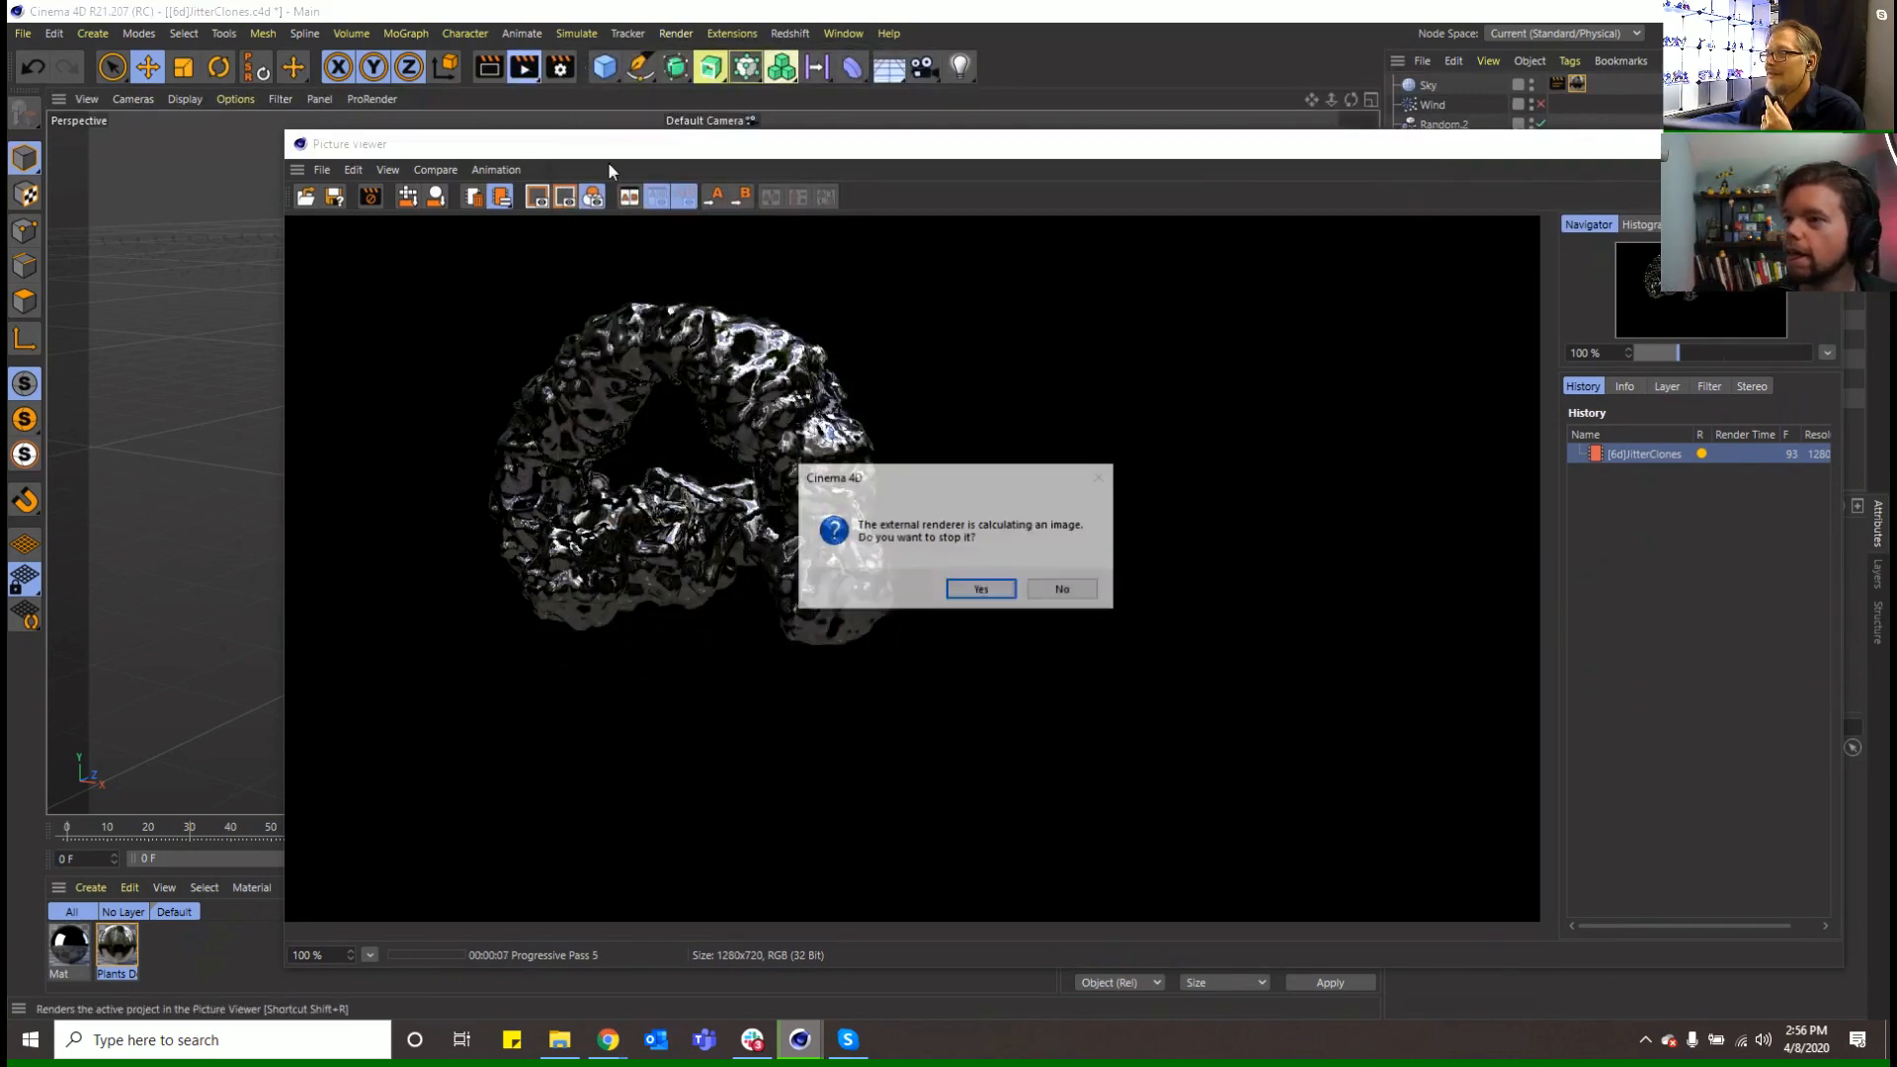
click(982, 591)
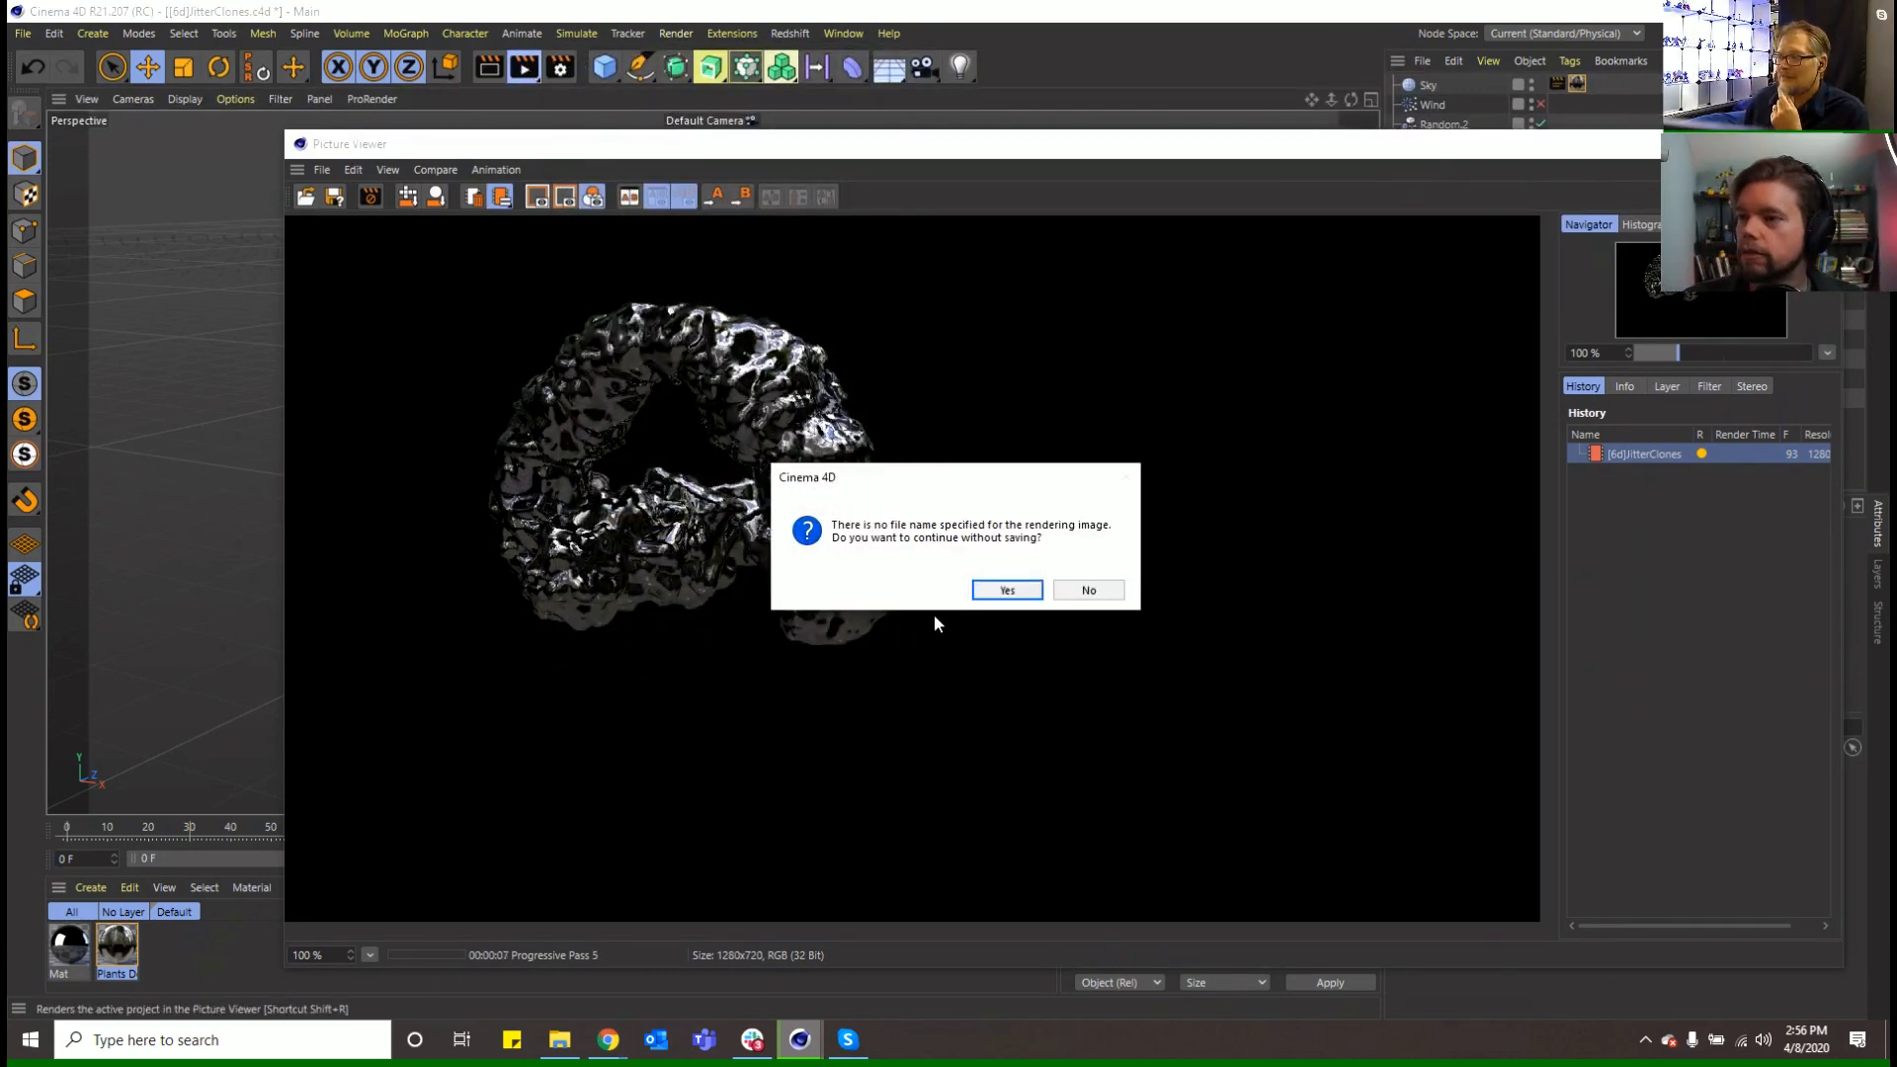
click(1006, 589)
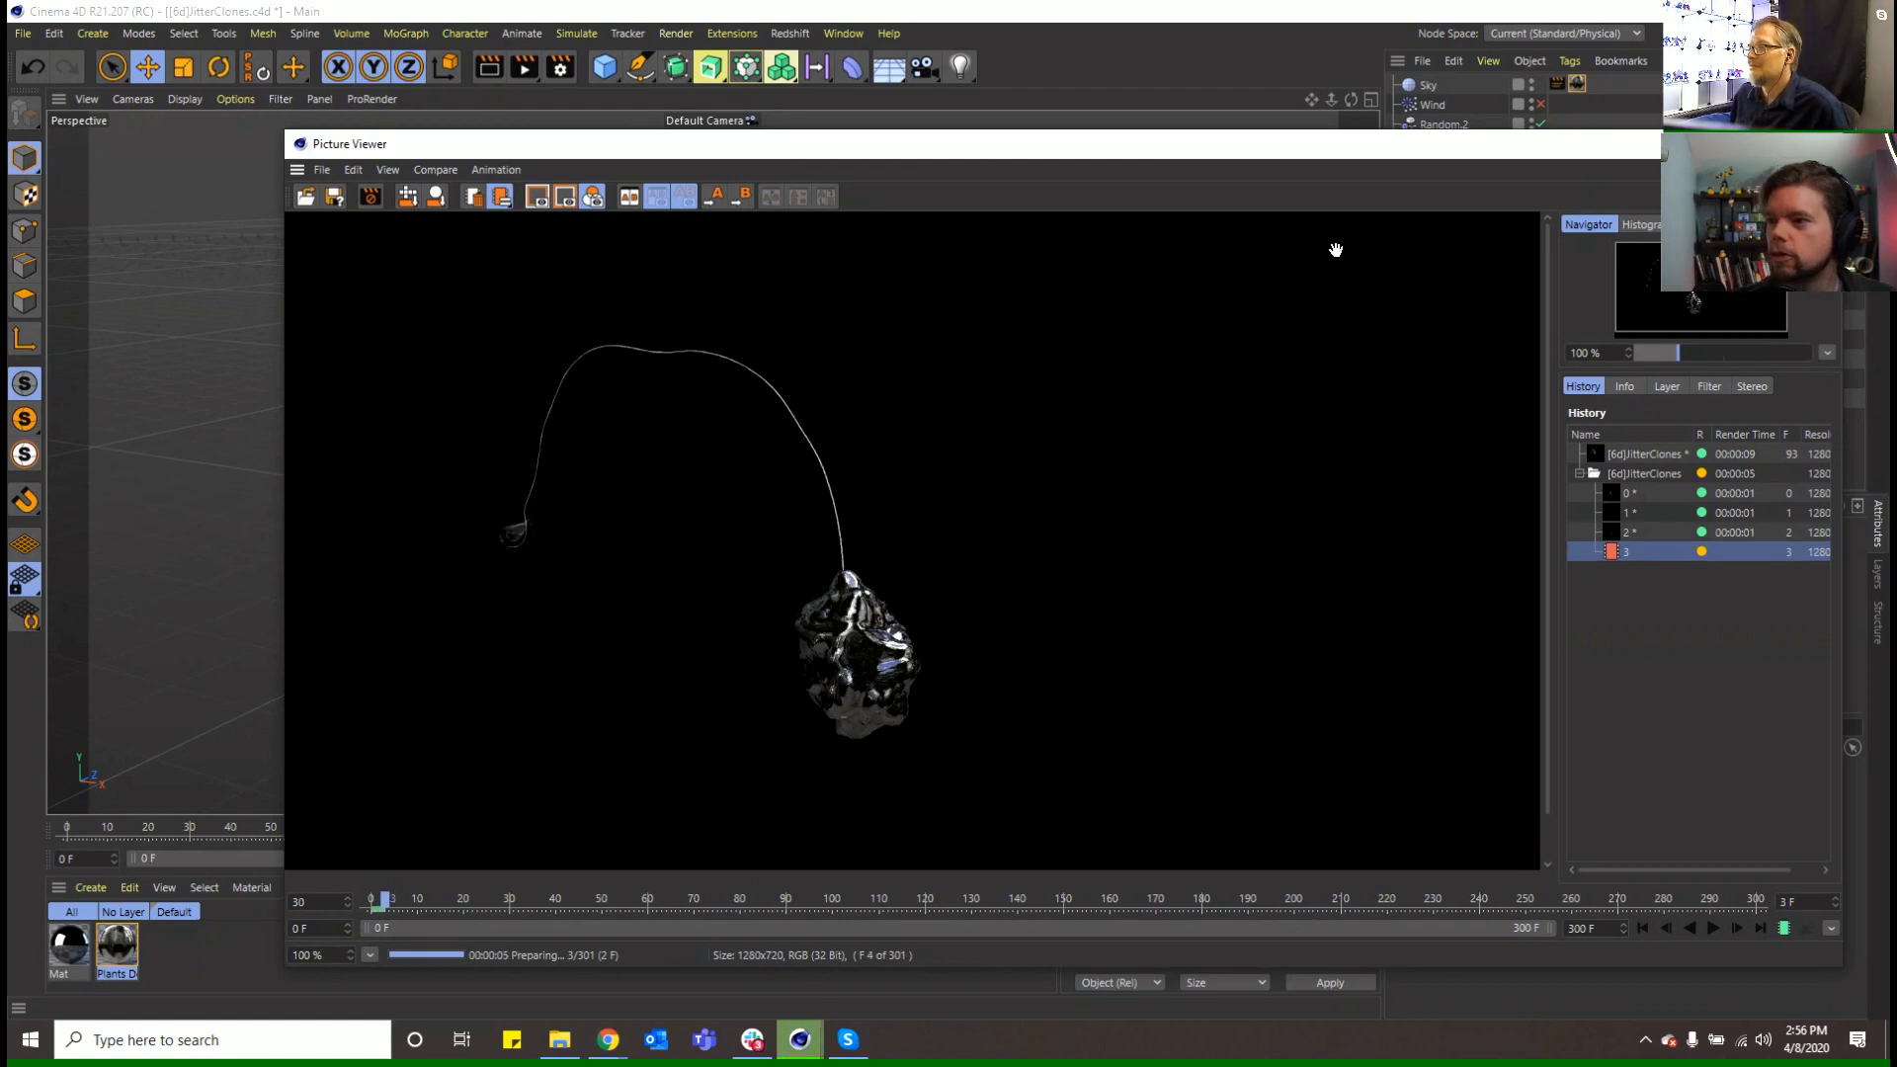
Save the project as a new version named [6f]JitterClones.c4d while the Picture Viewer keeps rendering
drag(1273, 150, 888, 403)
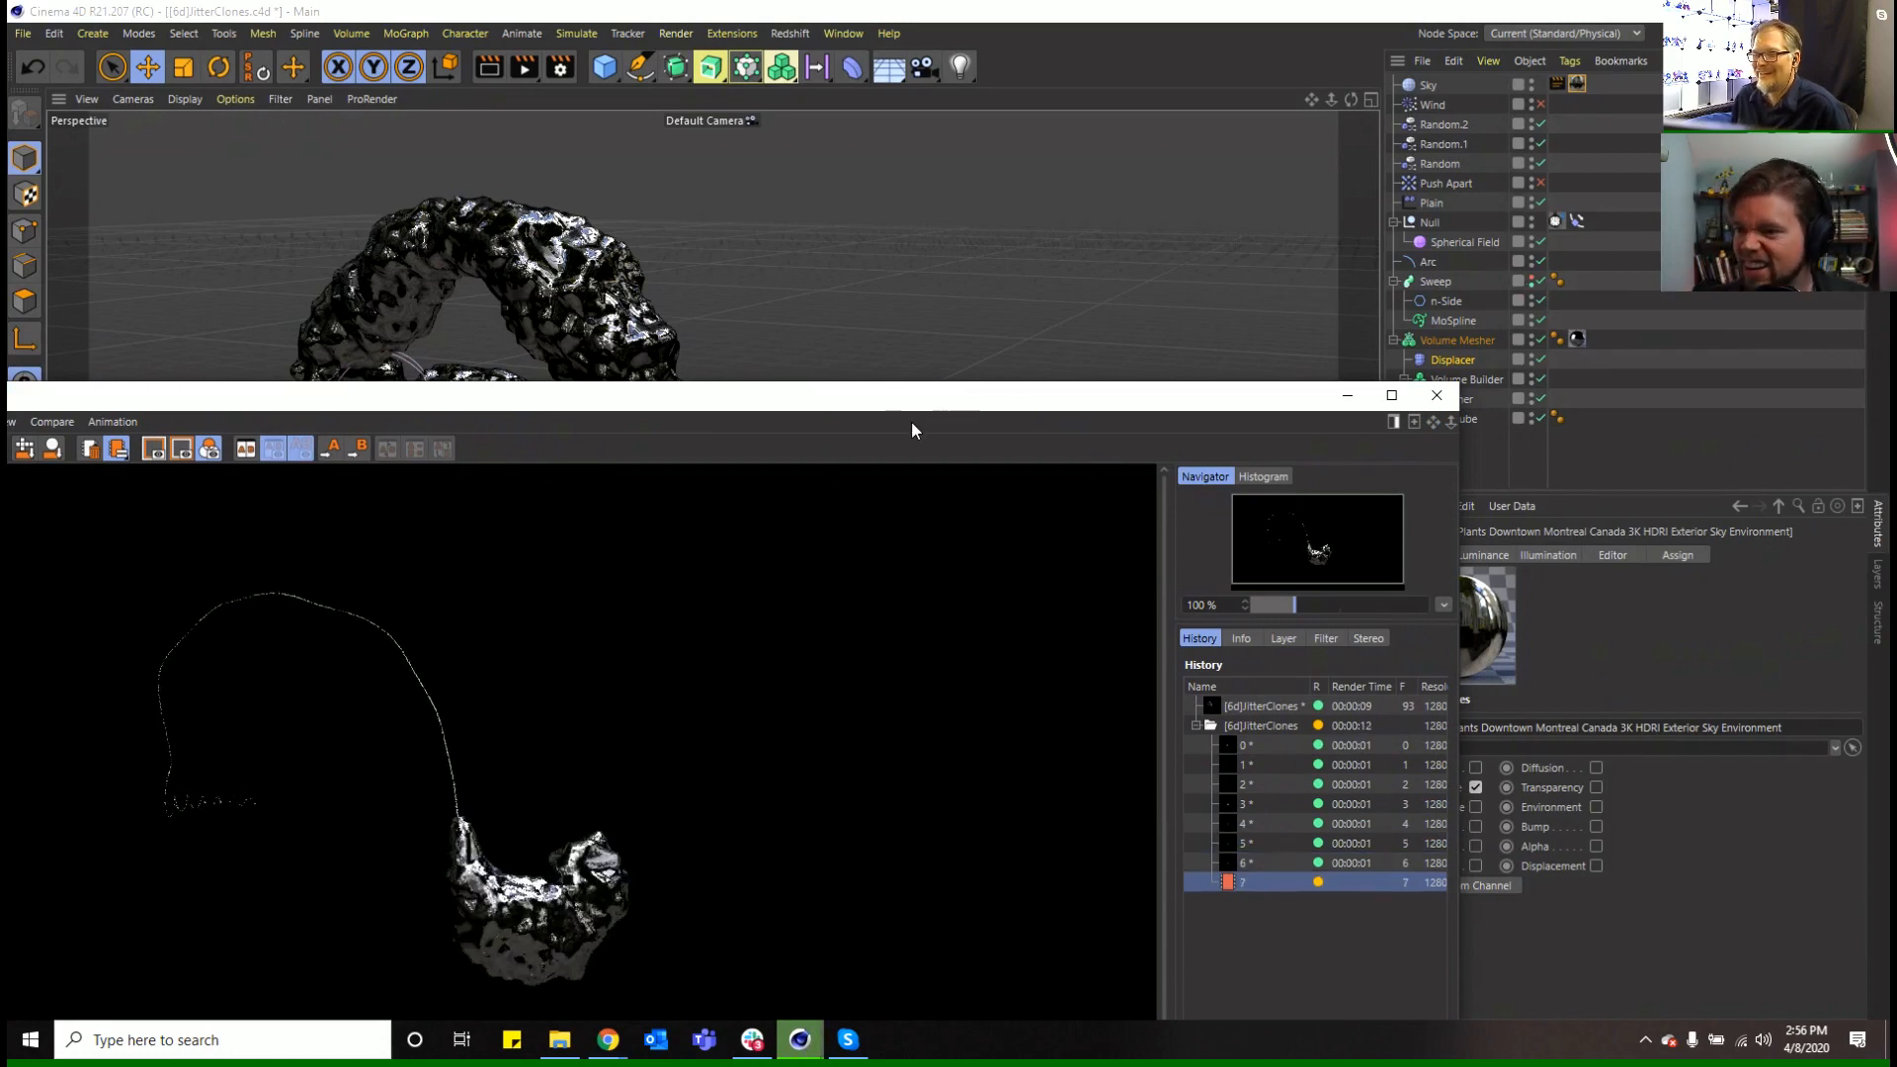
drag(884, 406, 1183, 199)
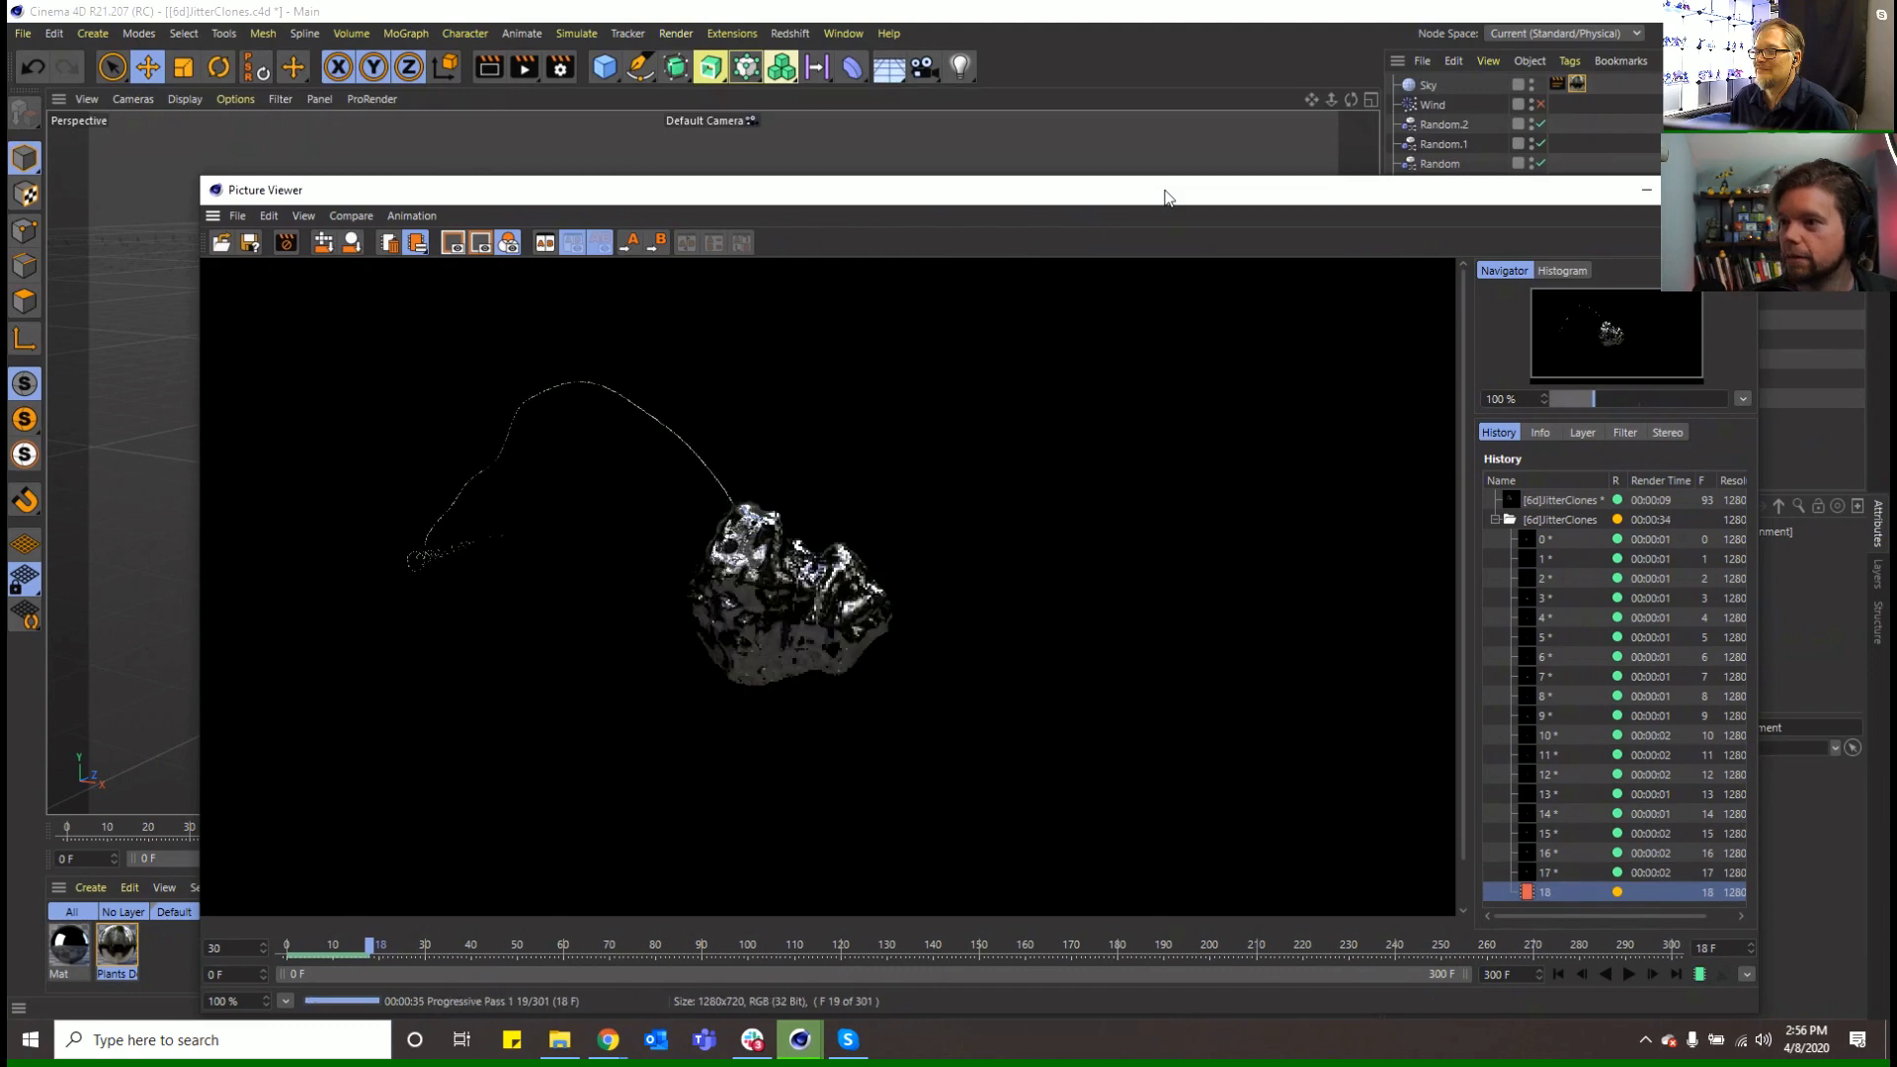
click(53, 32)
mouse_move(22, 33)
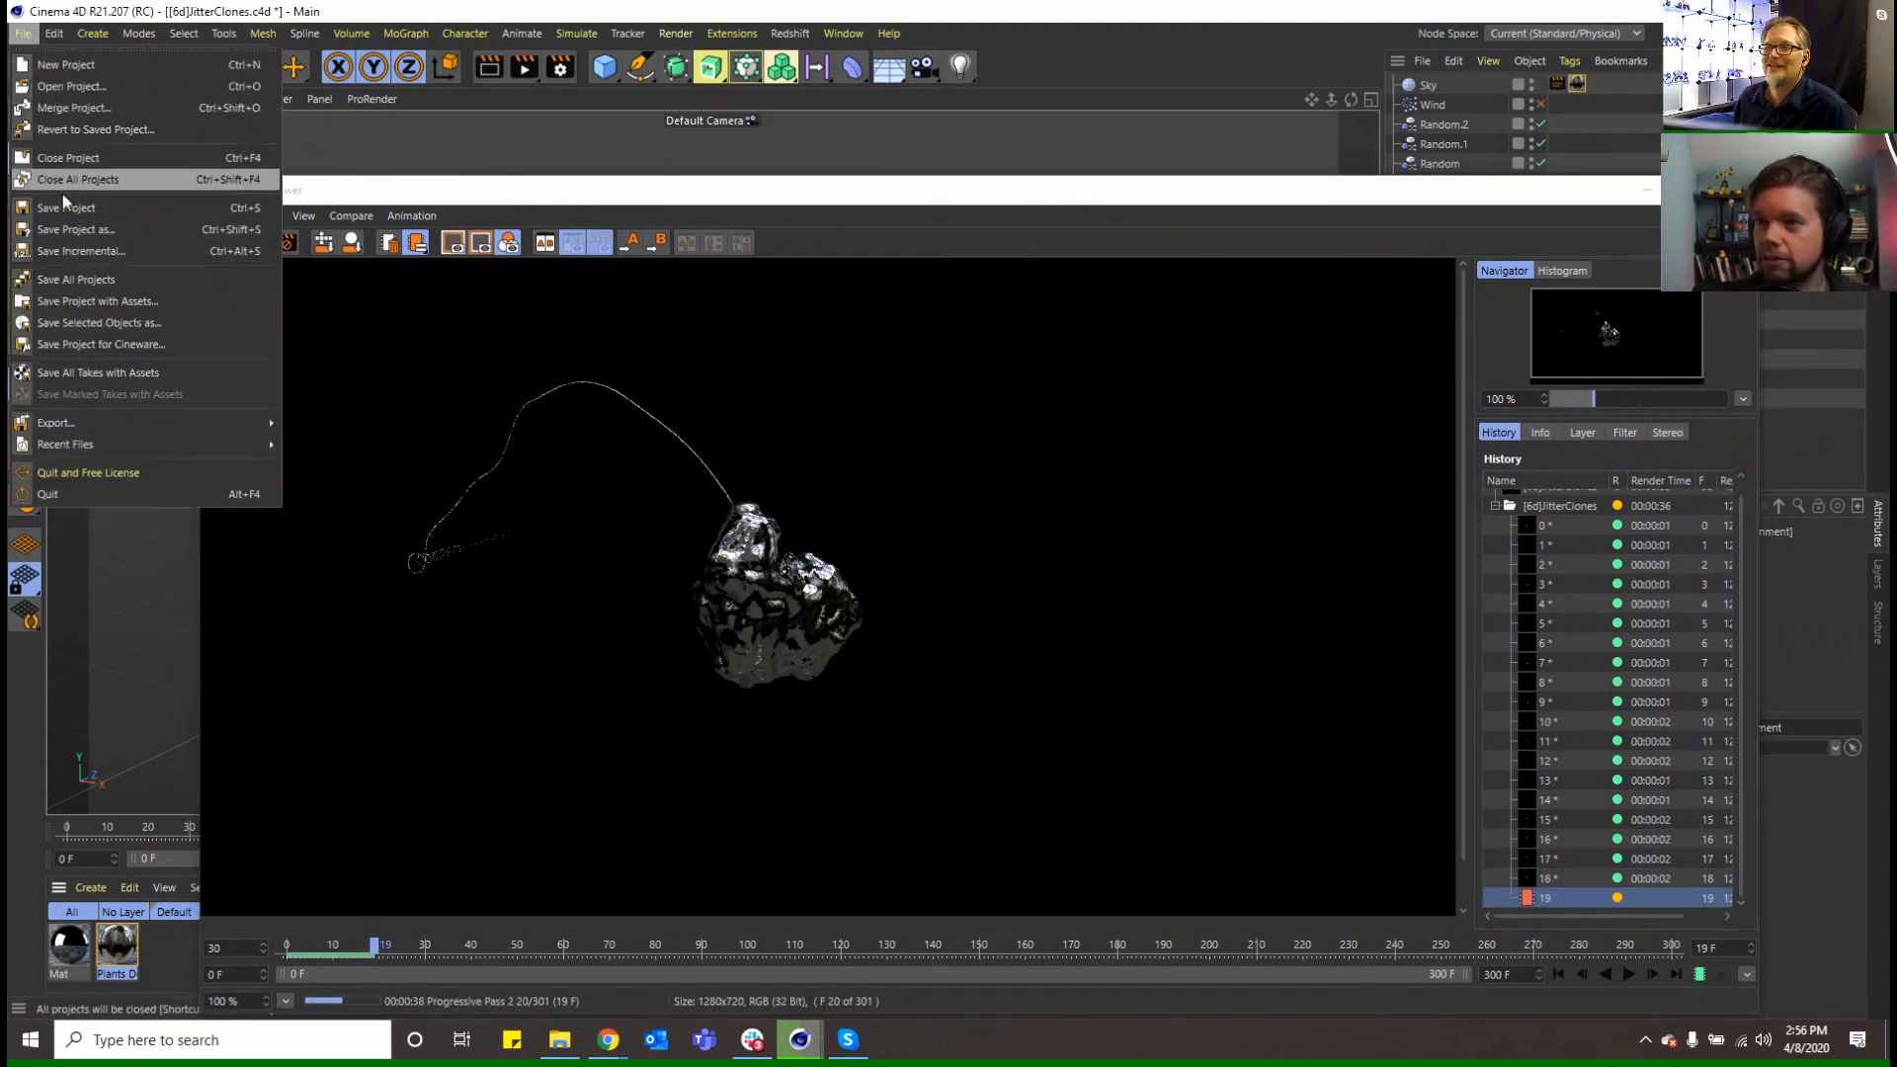
click(75, 225)
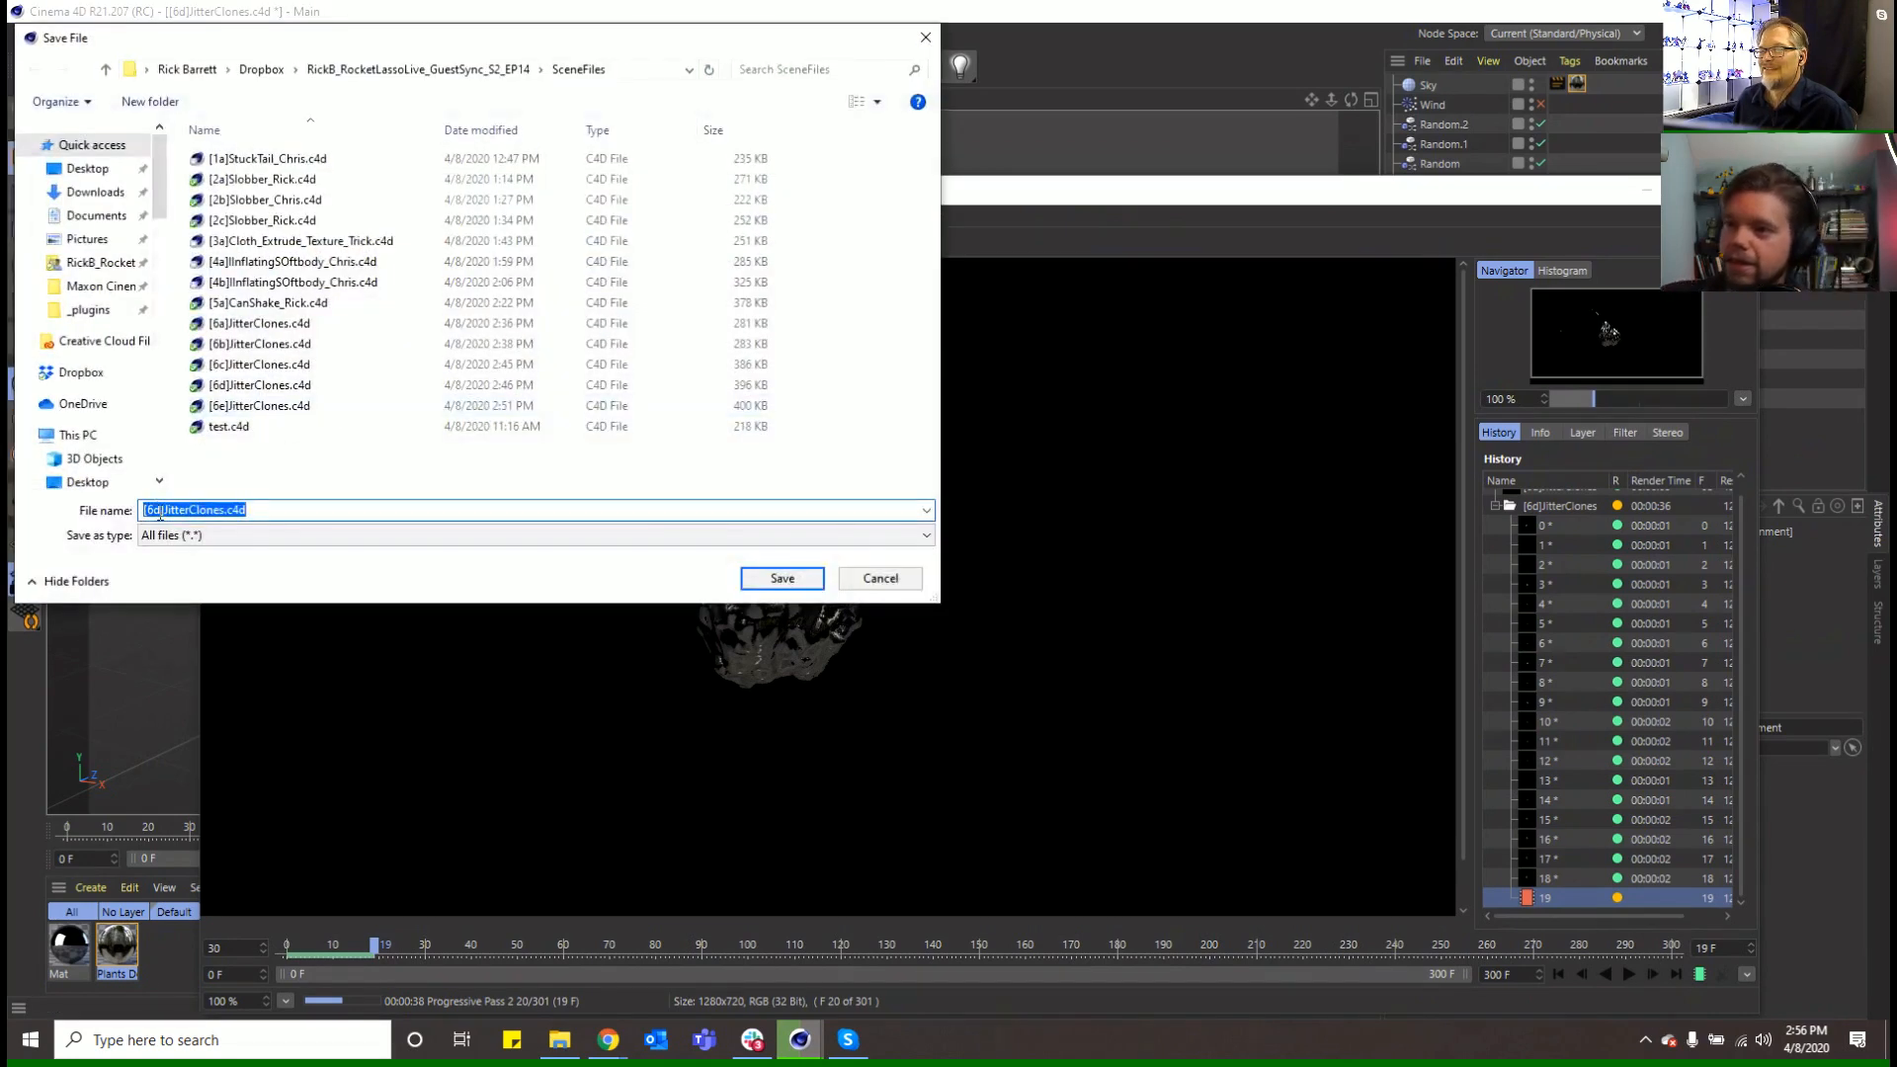
drag(160, 509, 153, 510)
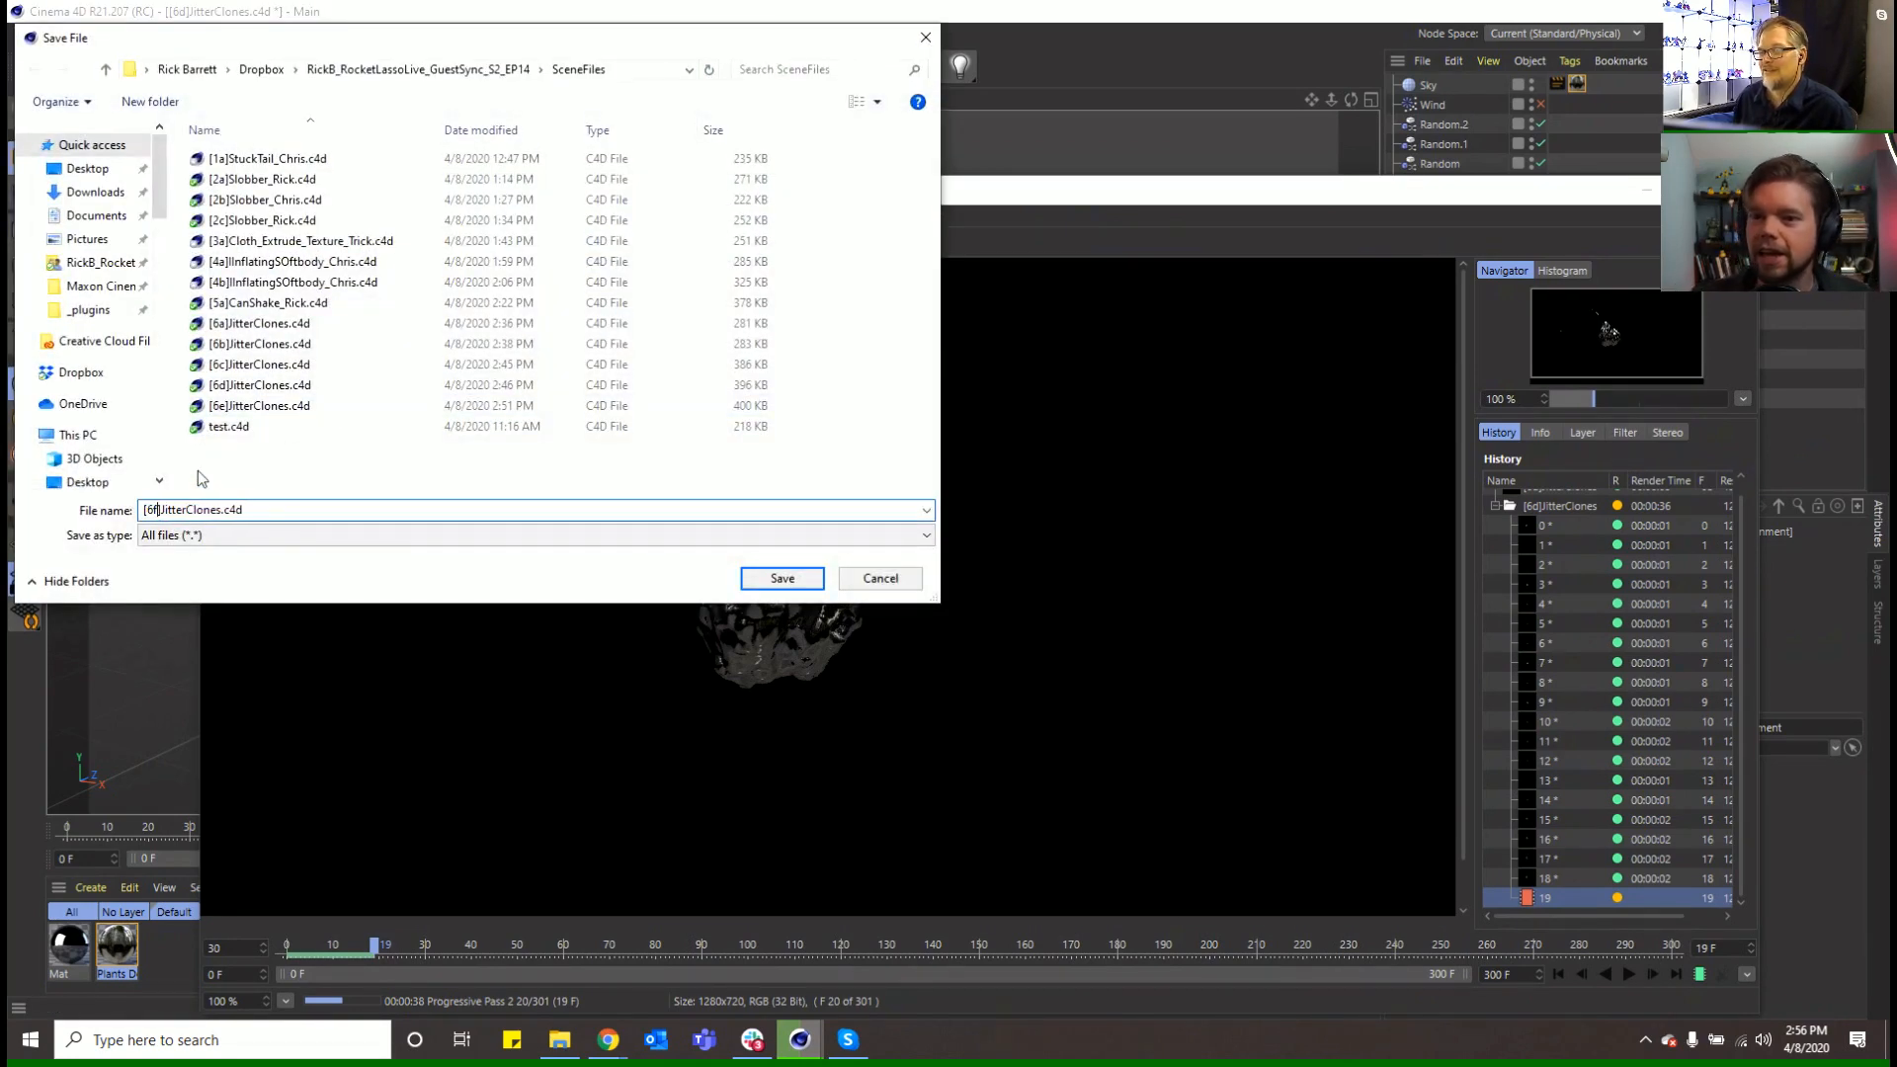
text(f)
key(Return)
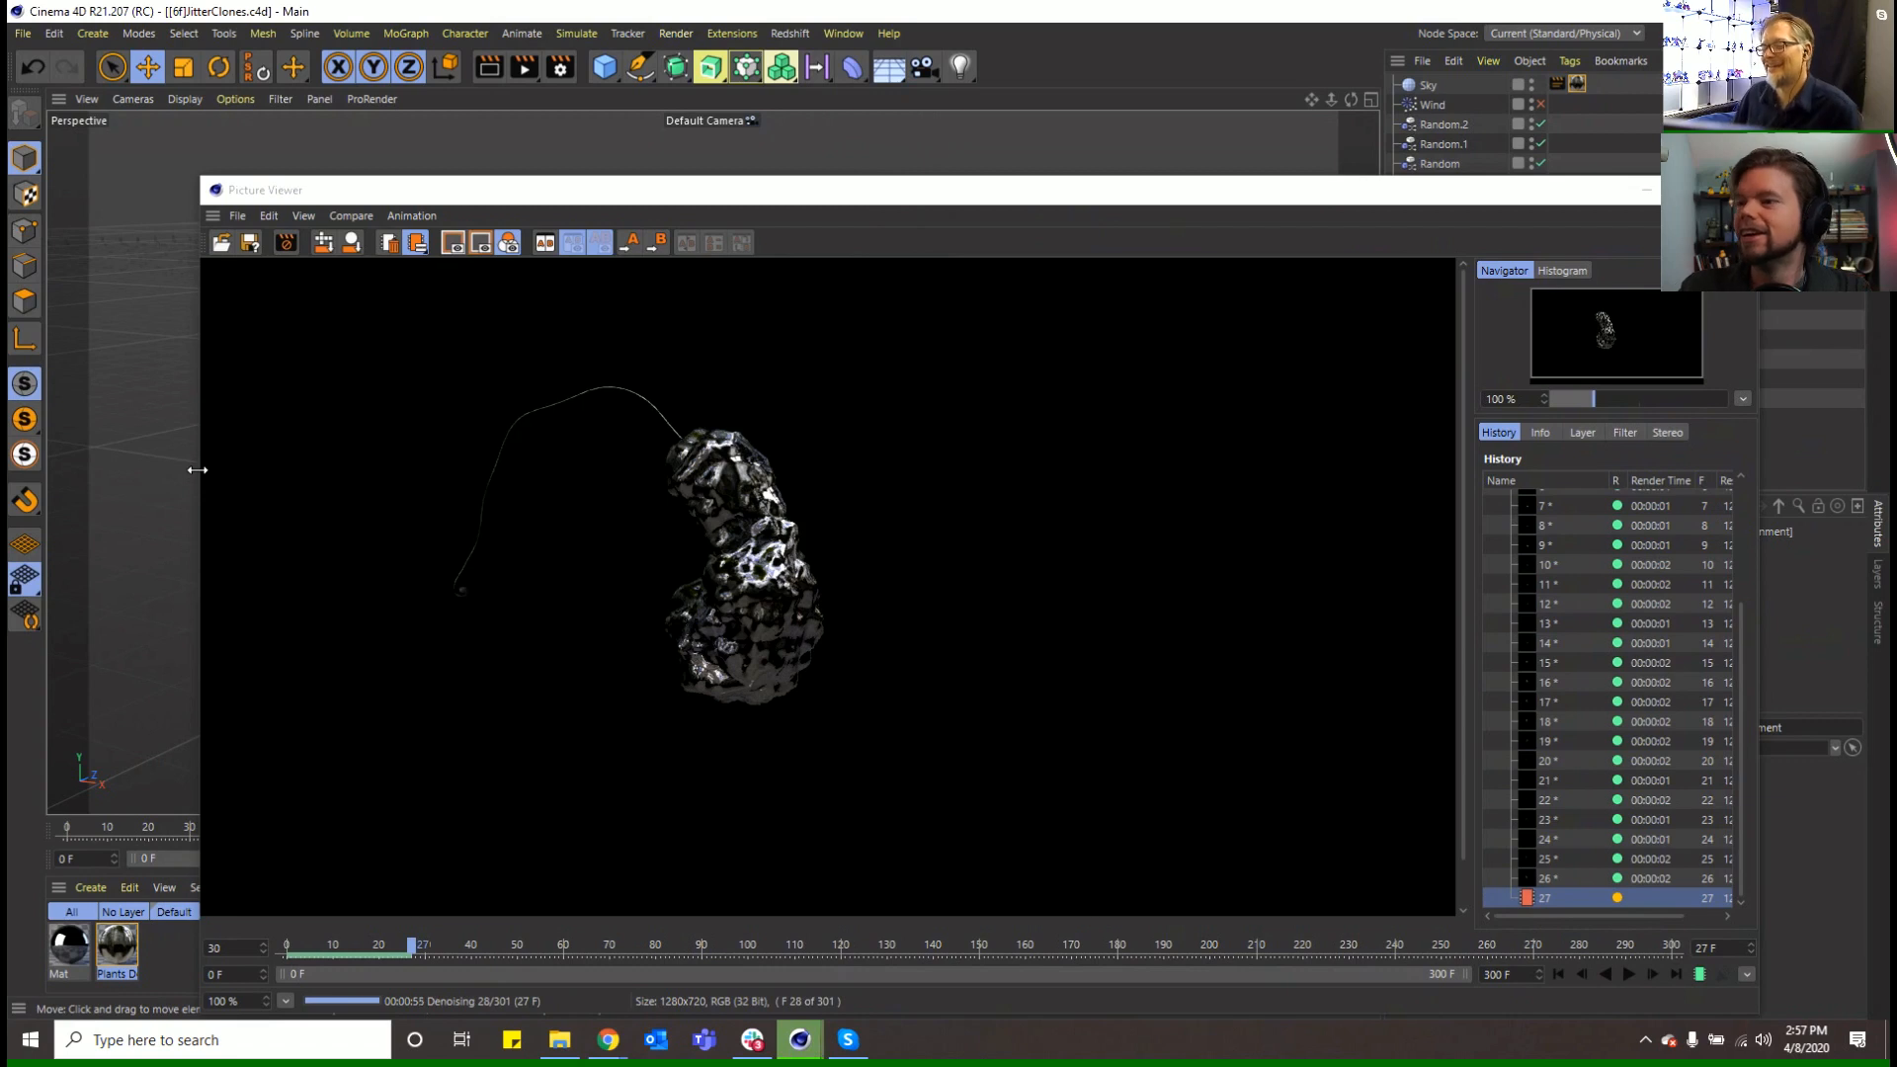
Scrub the Picture Viewer back to the start of the animation to review the rendered frames
click(285, 953)
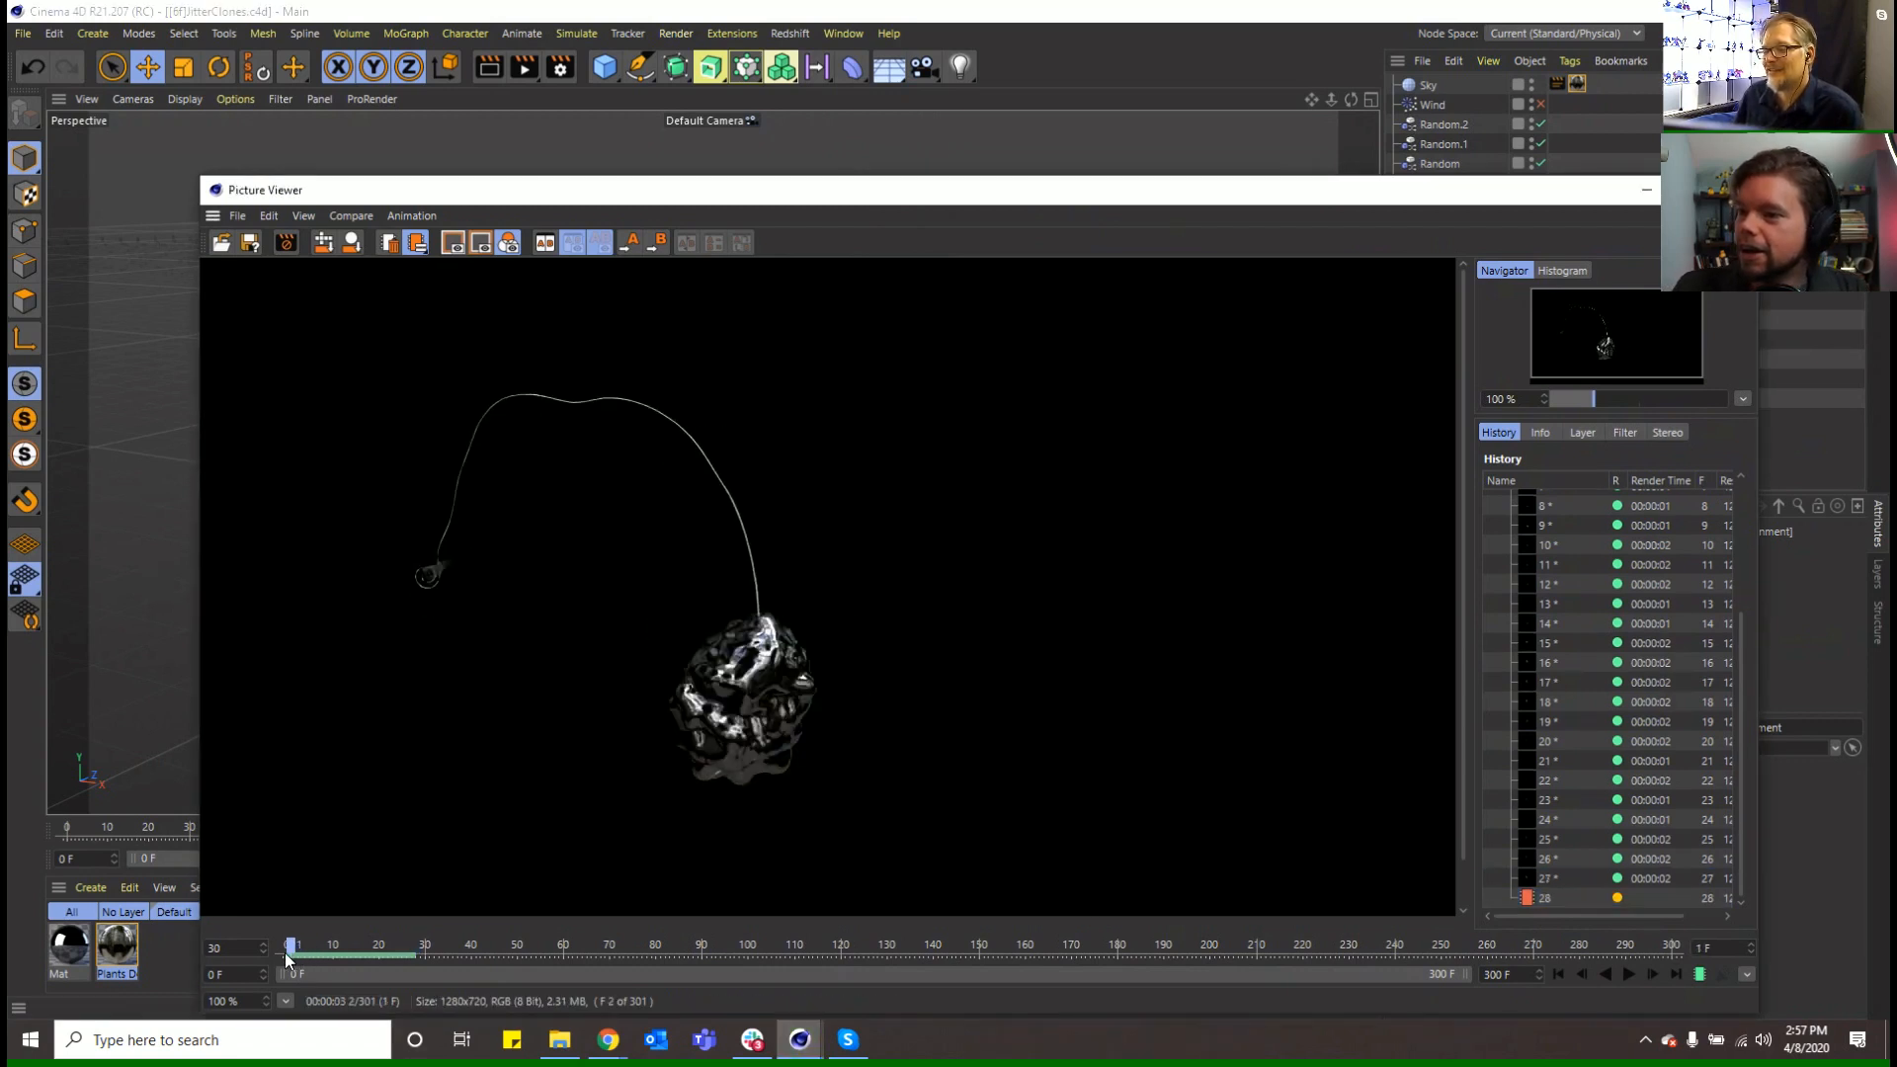
mouse_move(284, 953)
mouse_down()
mouse_move(366, 966)
mouse_move(400, 964)
mouse_move(288, 960)
mouse_move(447, 948)
mouse_move(286, 945)
mouse_up()
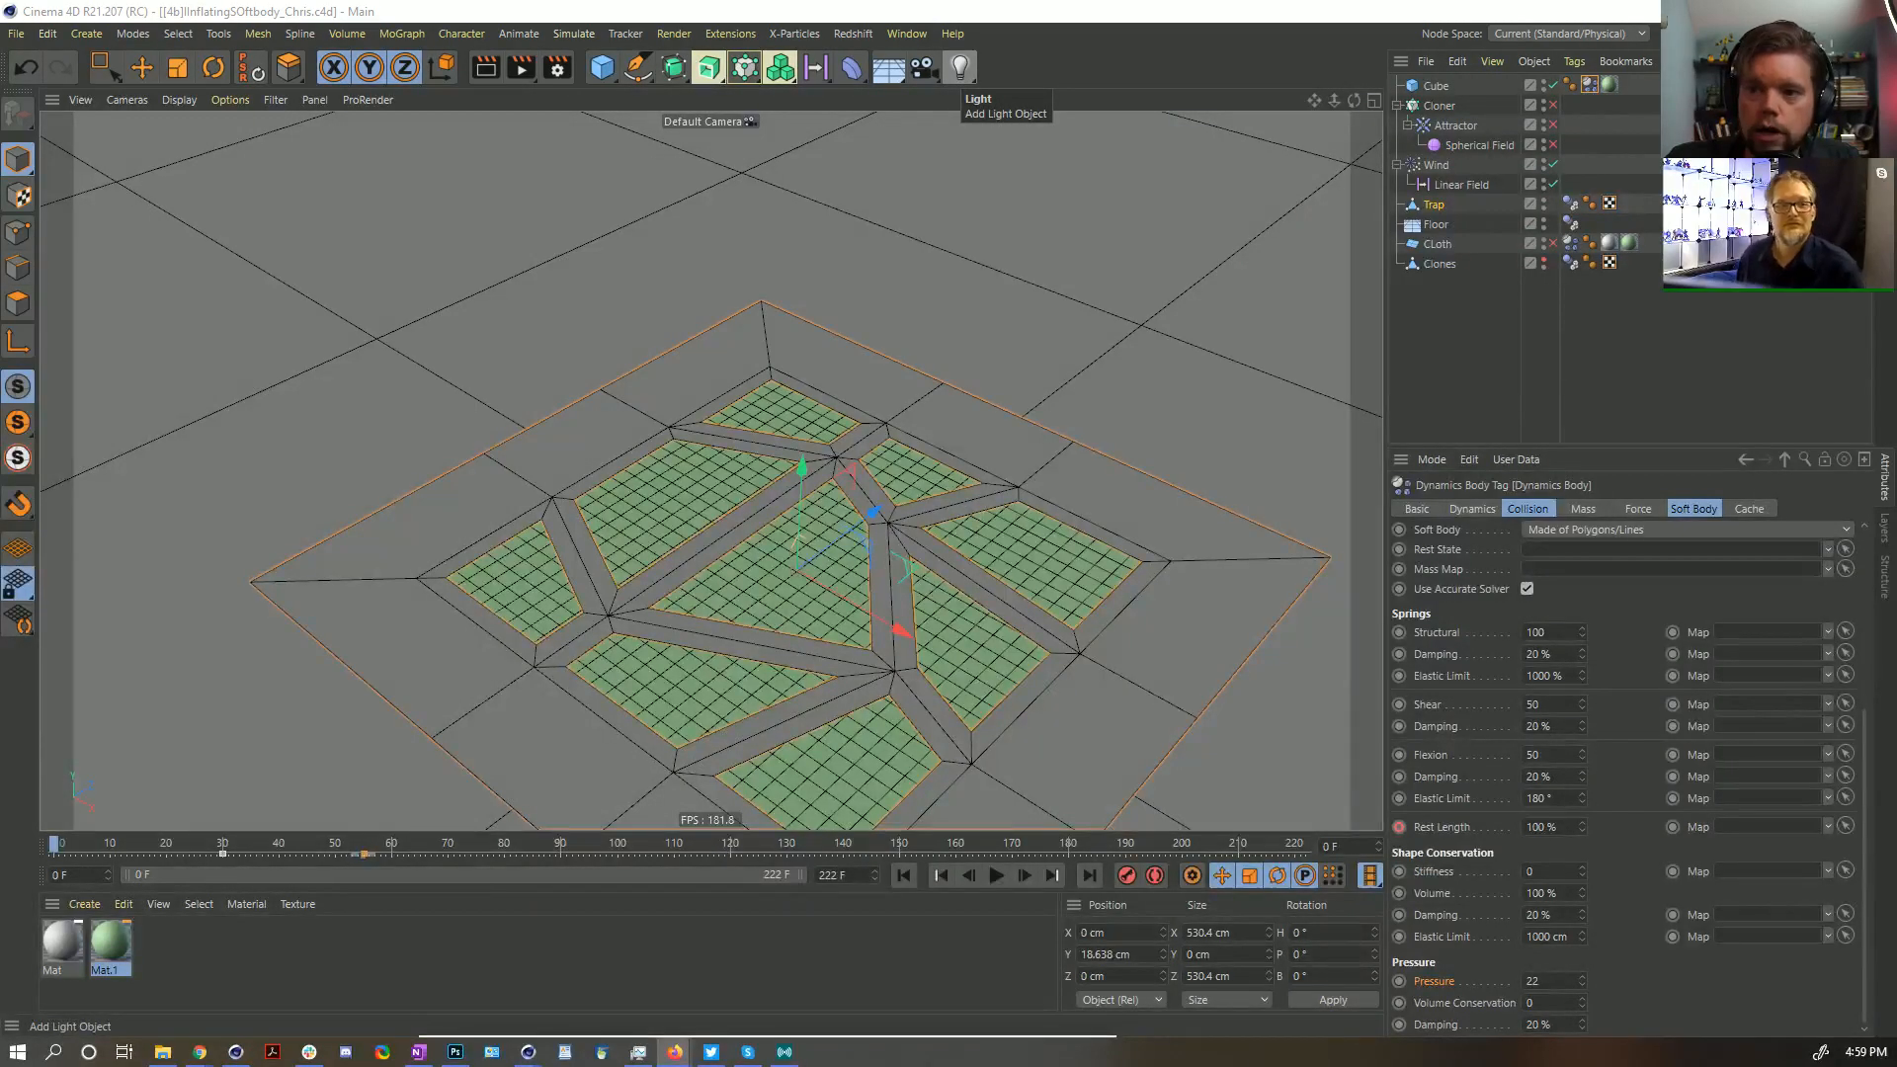
Switch to Firefox to examine the relief render on Imgur and its linked grayscale source art on nipic.com, and return to Cinema 4D
drag(1284, 2, 1090, 26)
scroll(914, 542, down, 5)
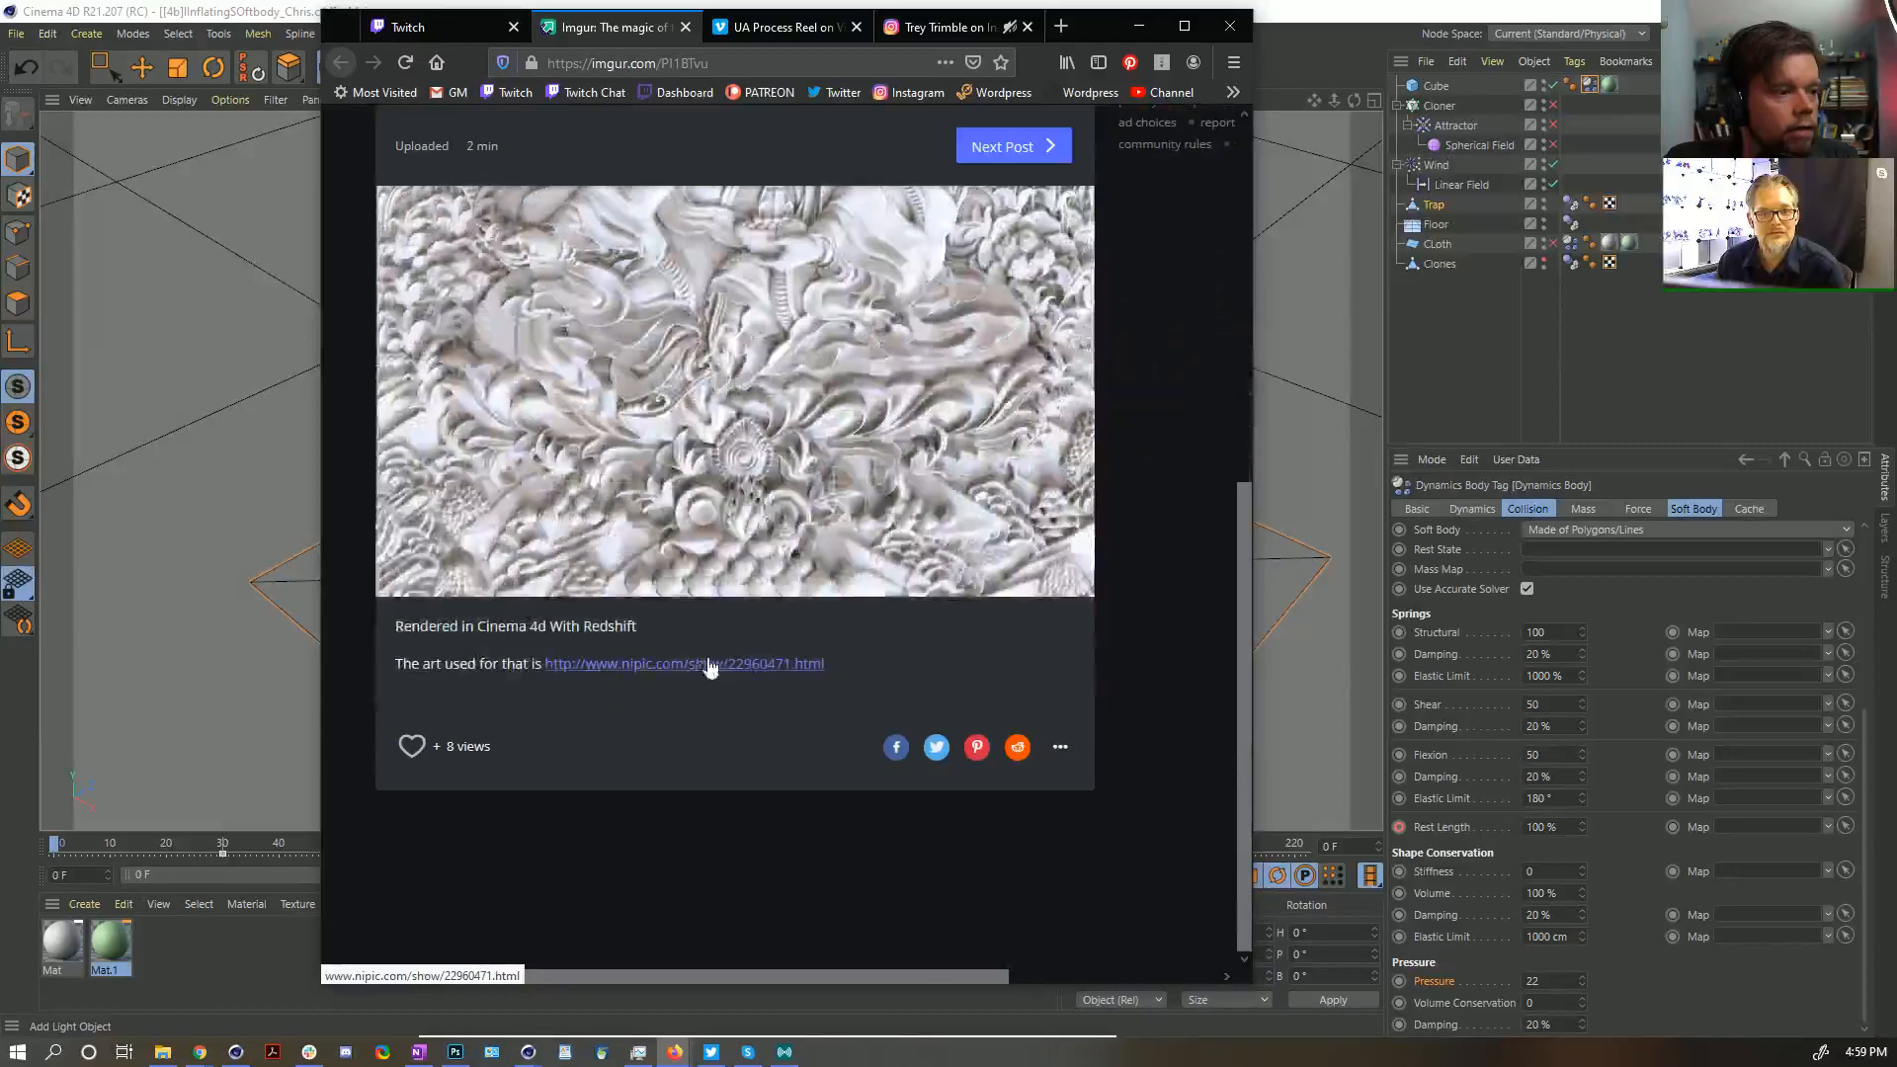
click(605, 675)
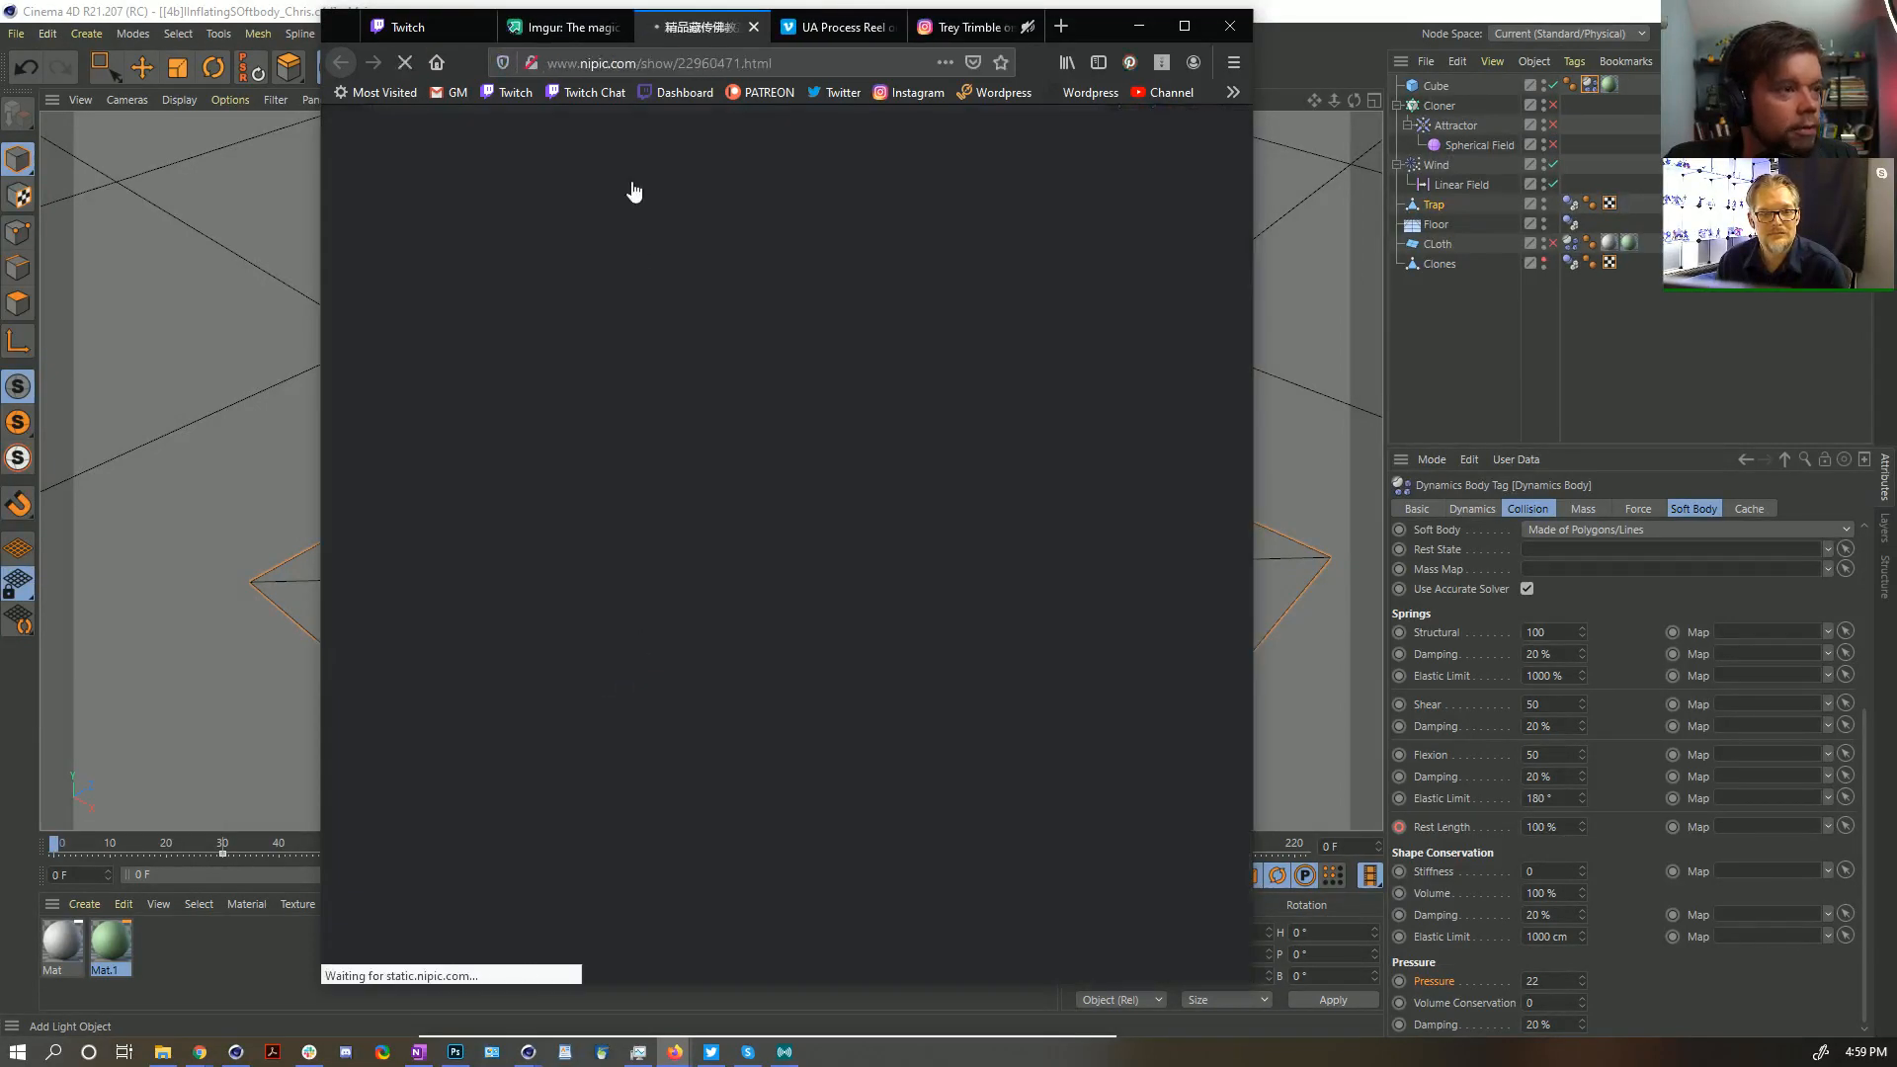
scroll(686, 547, down, 5)
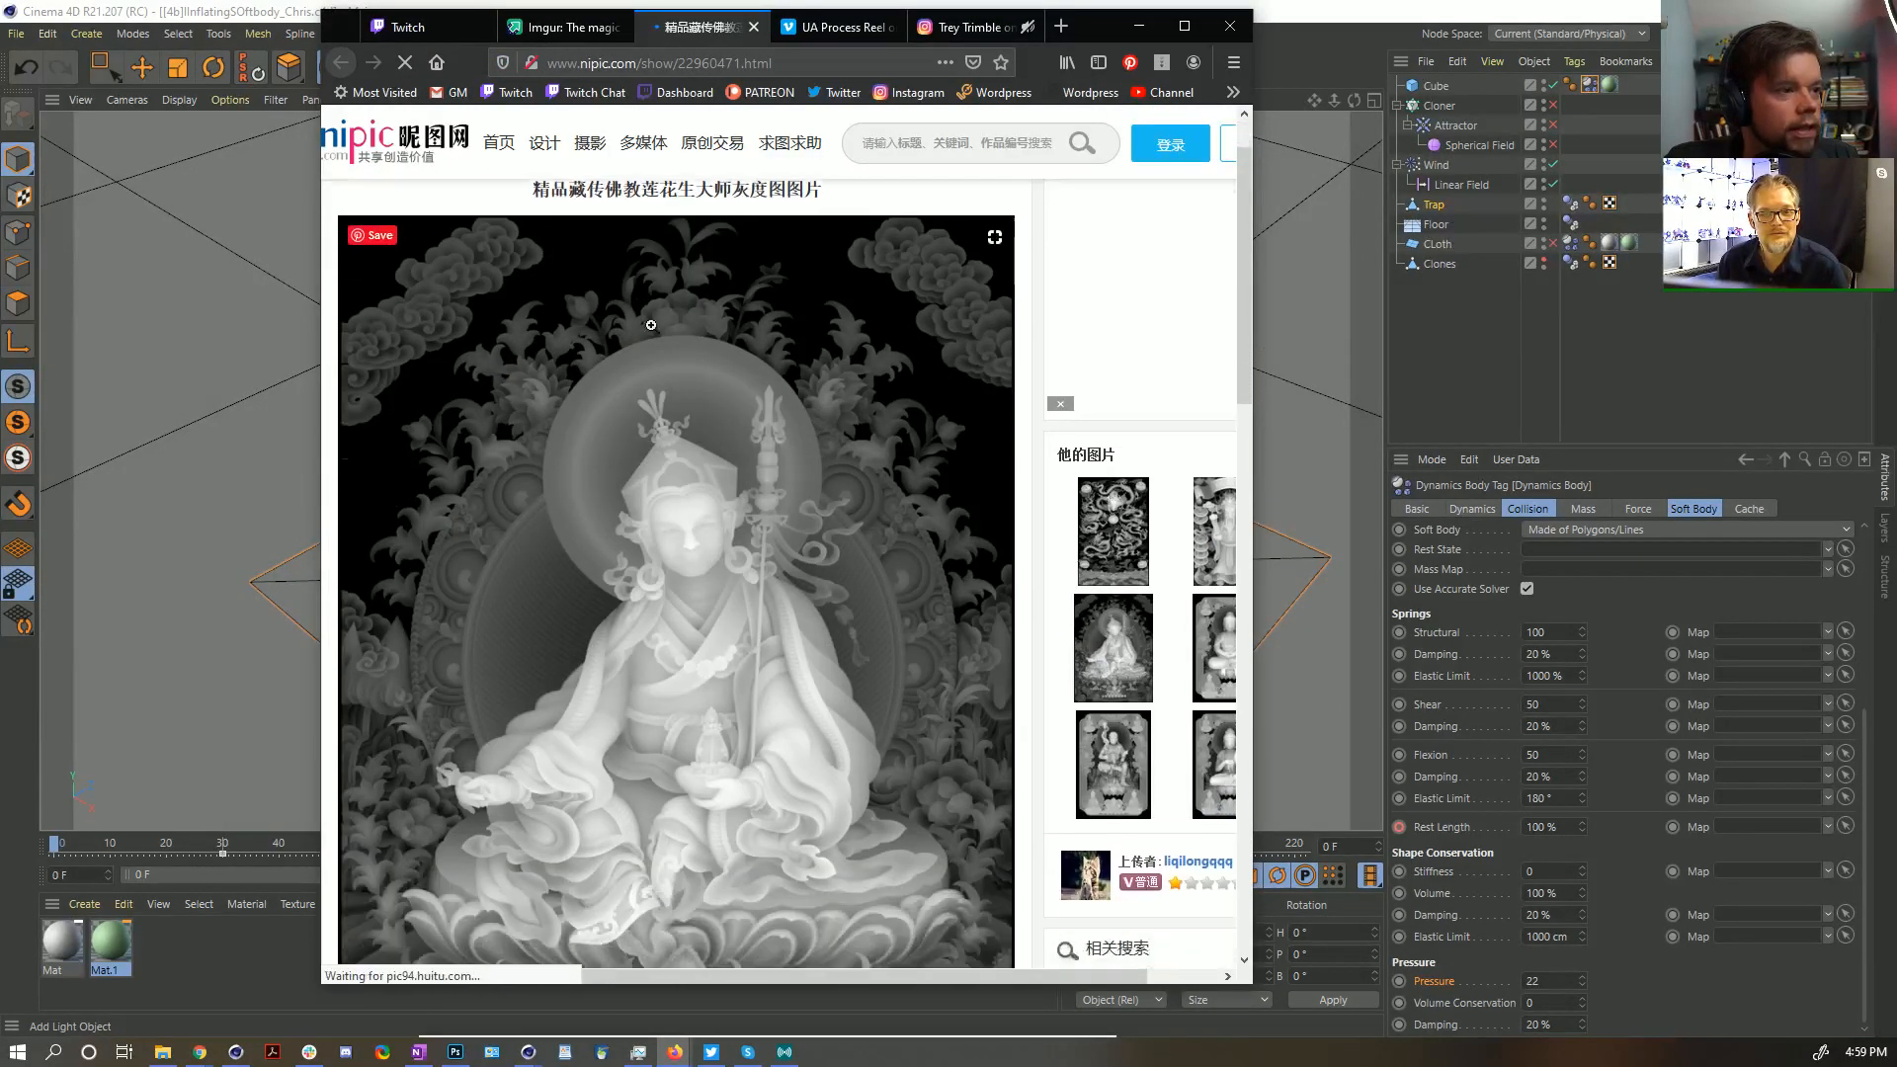
scroll(513, 613, down, 4)
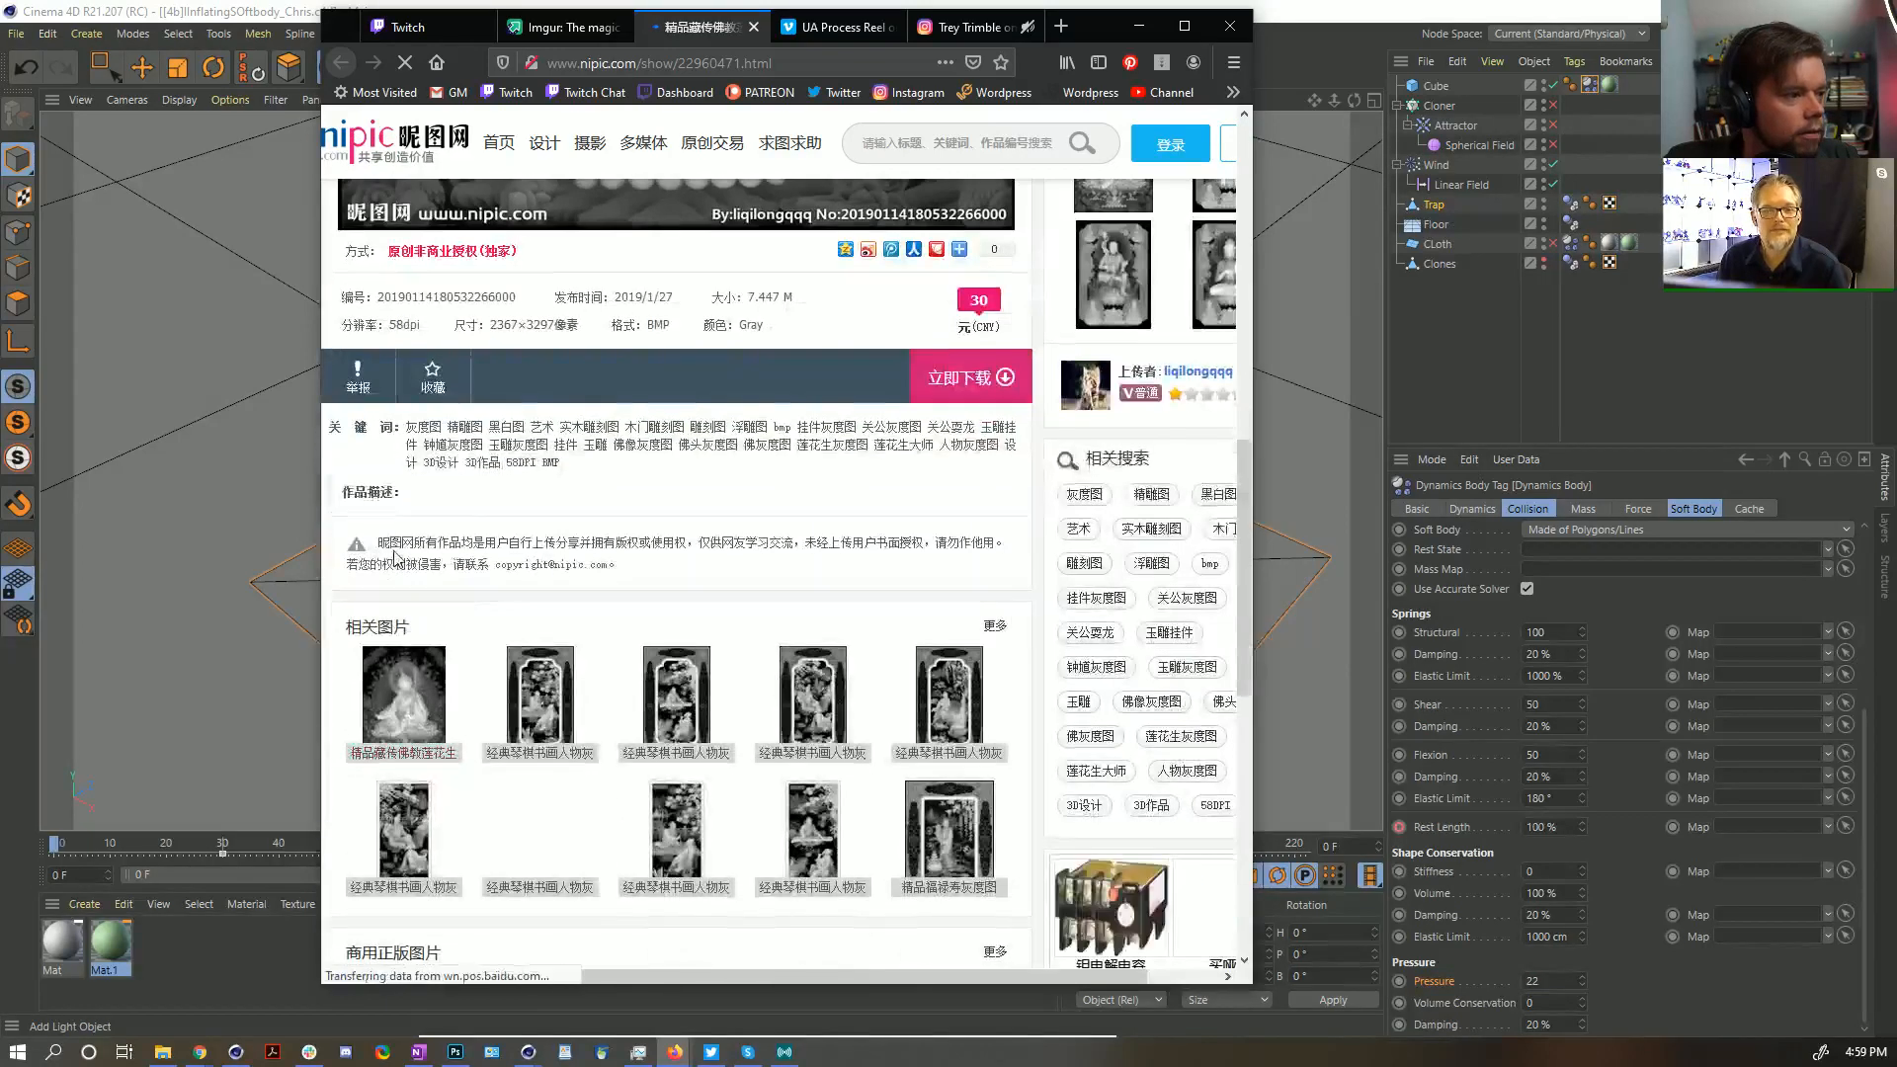
scroll(529, 595, up, 5)
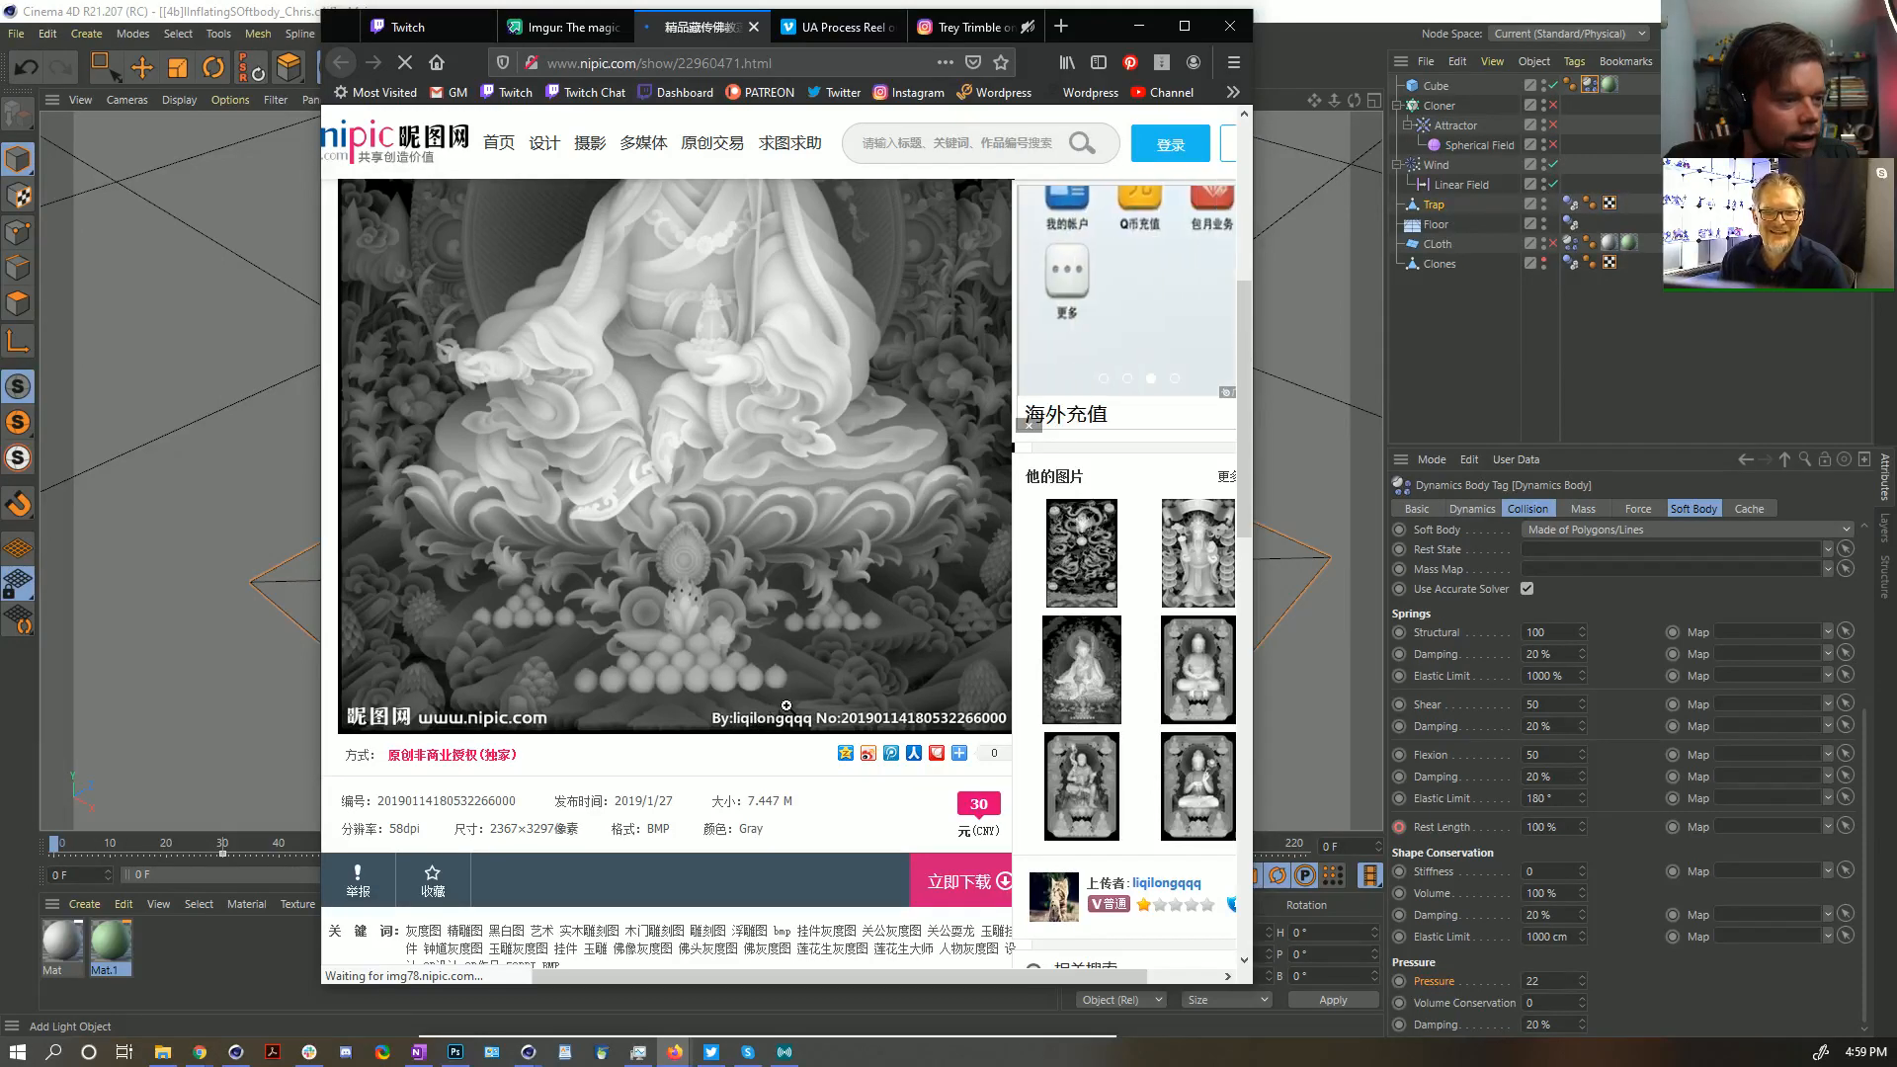
click(751, 28)
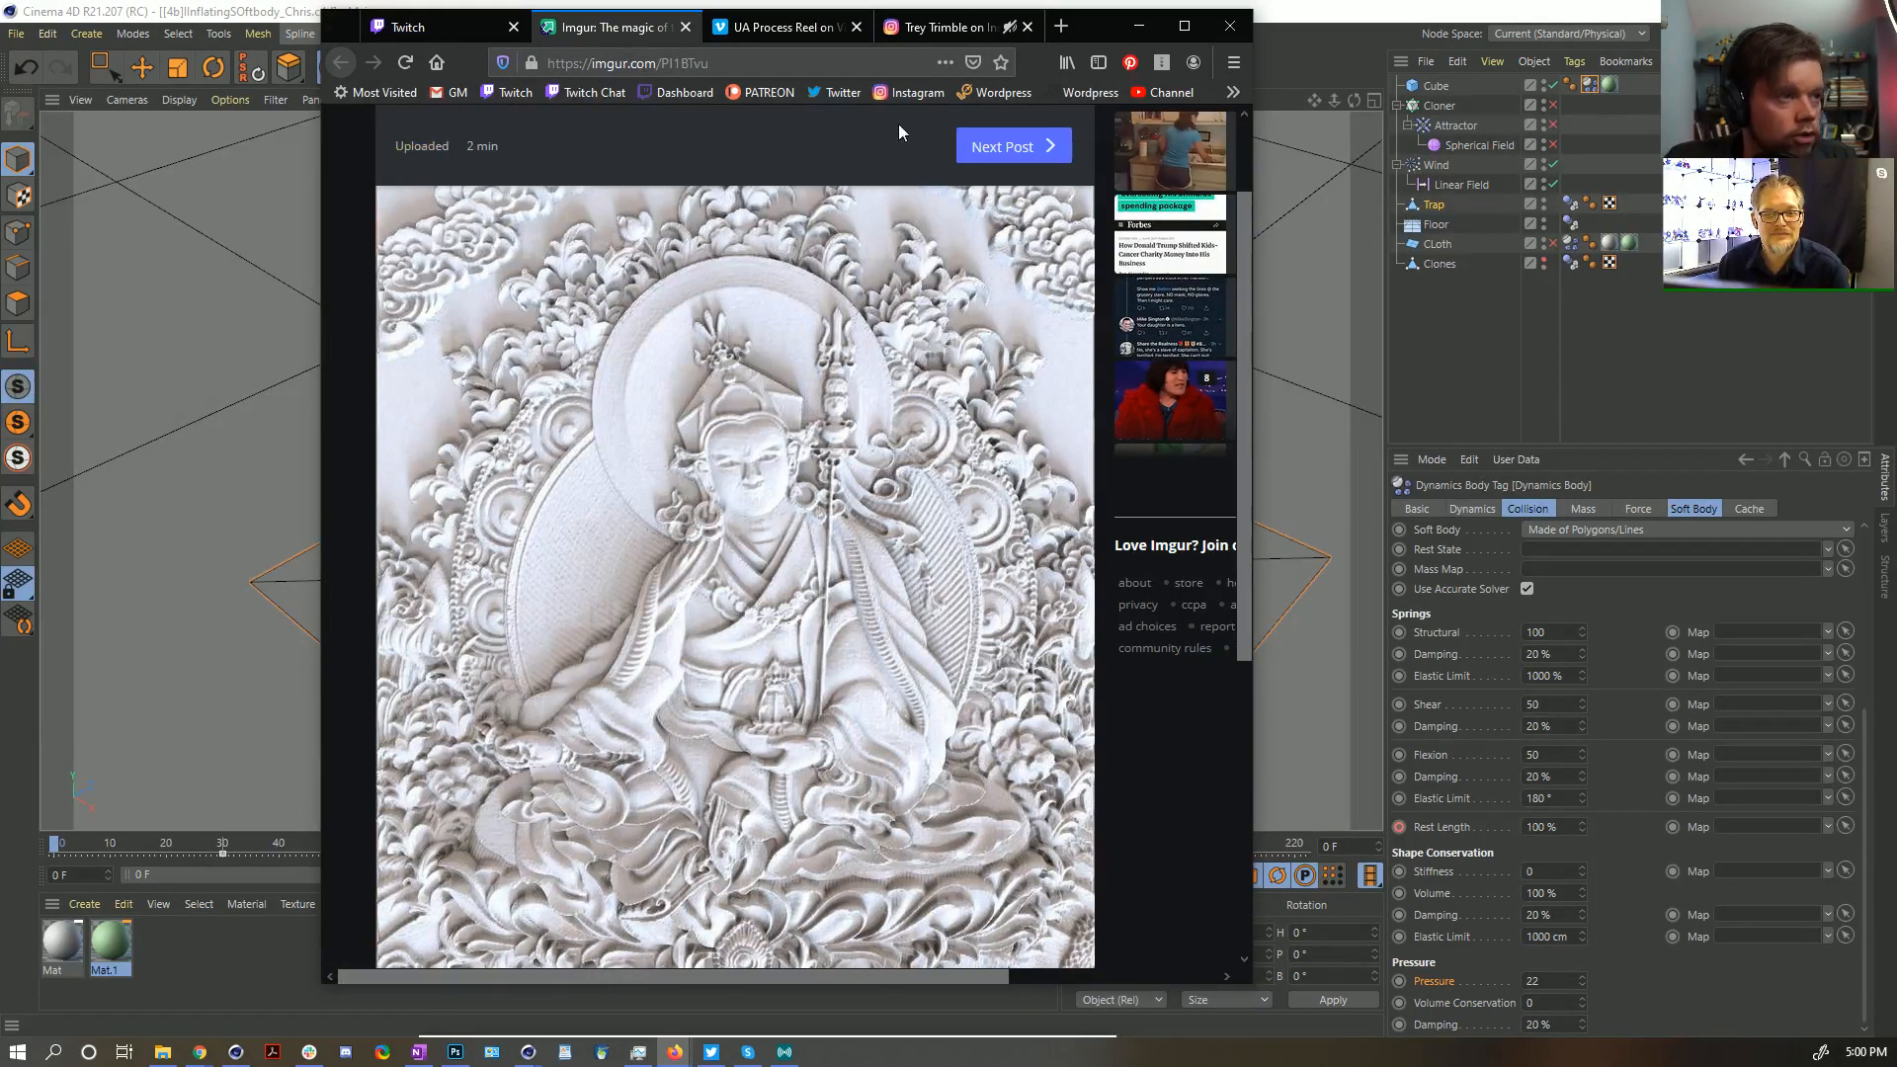
drag(1091, 27, 1896, 75)
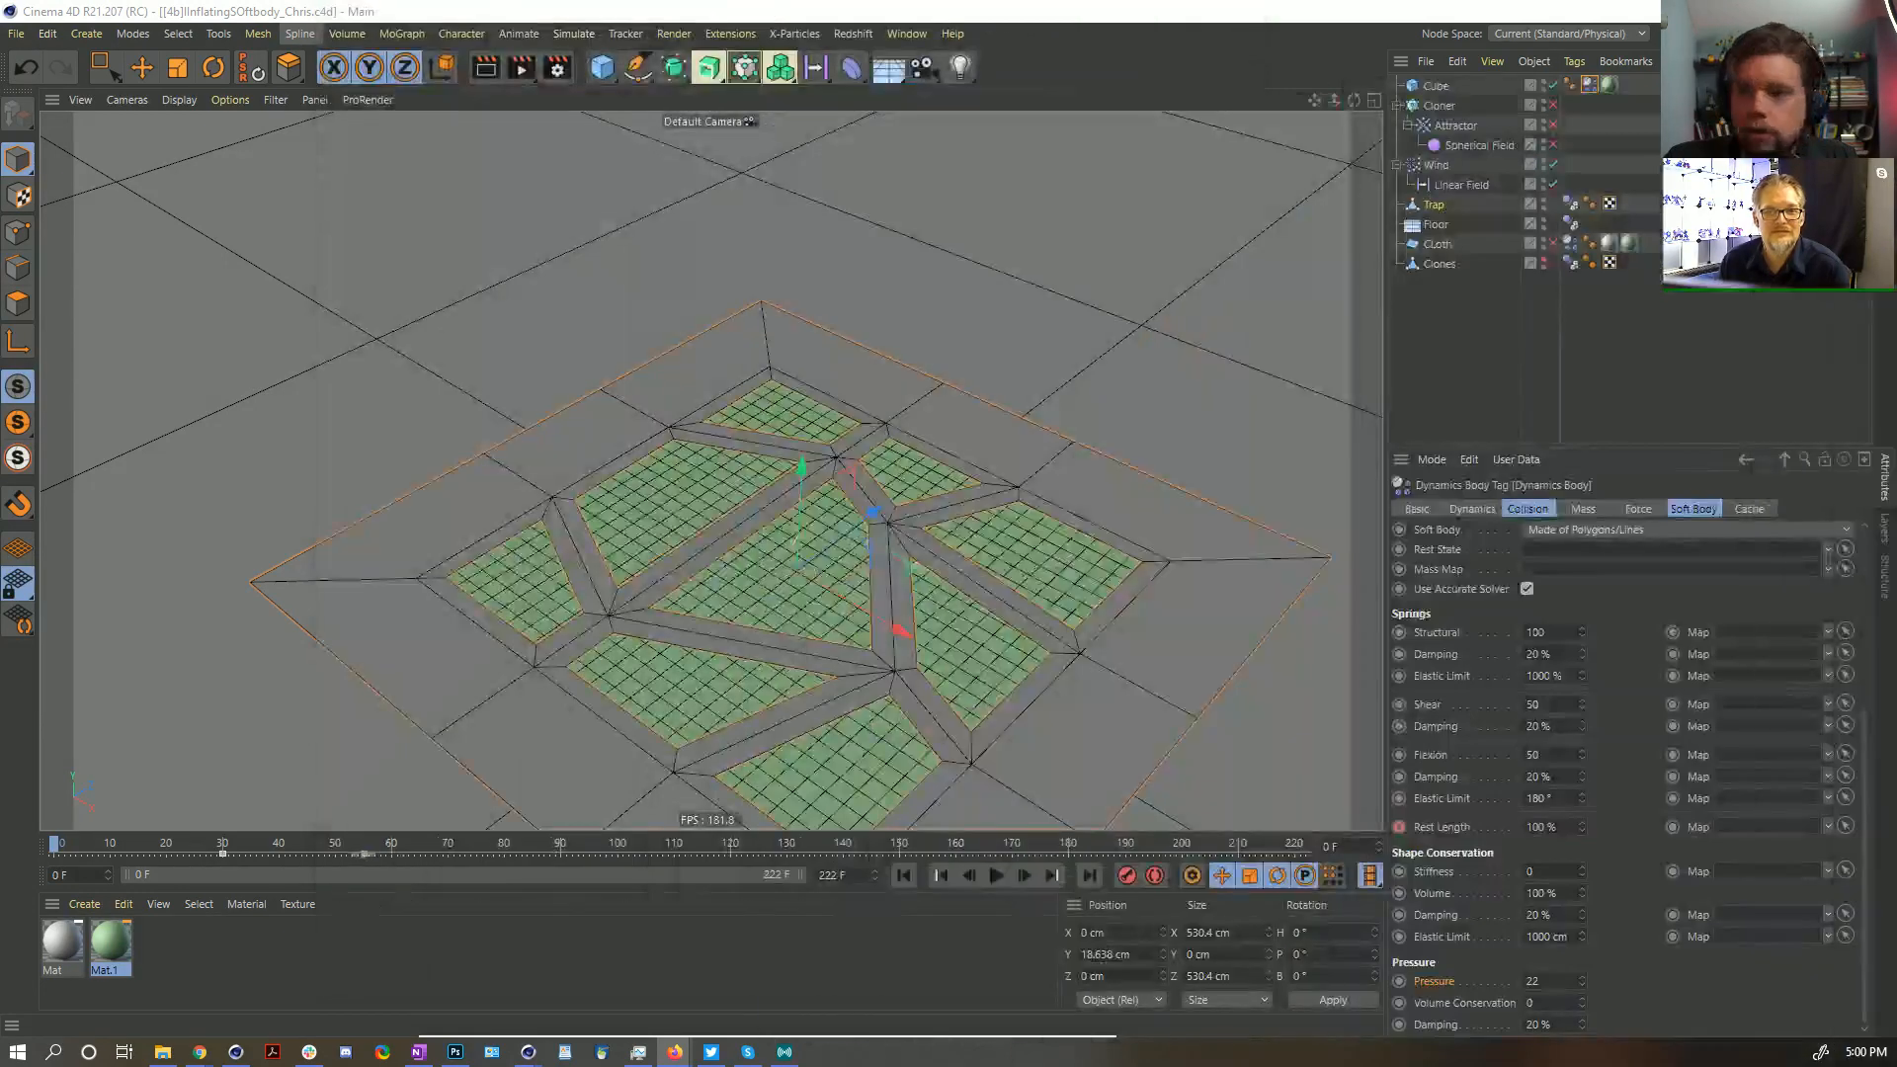